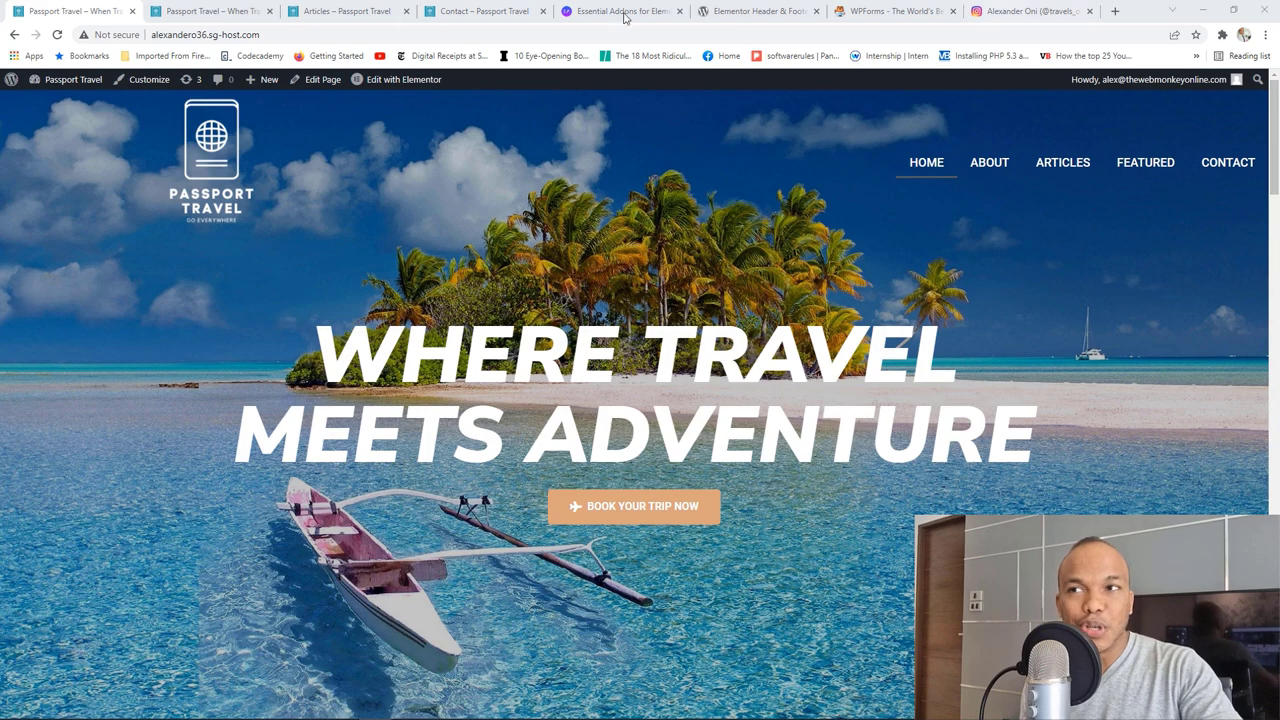
# Step: Compare the video-hero copy of the site with the beach-hero version, scrolling through its home page
pyautogui.click(229, 8)
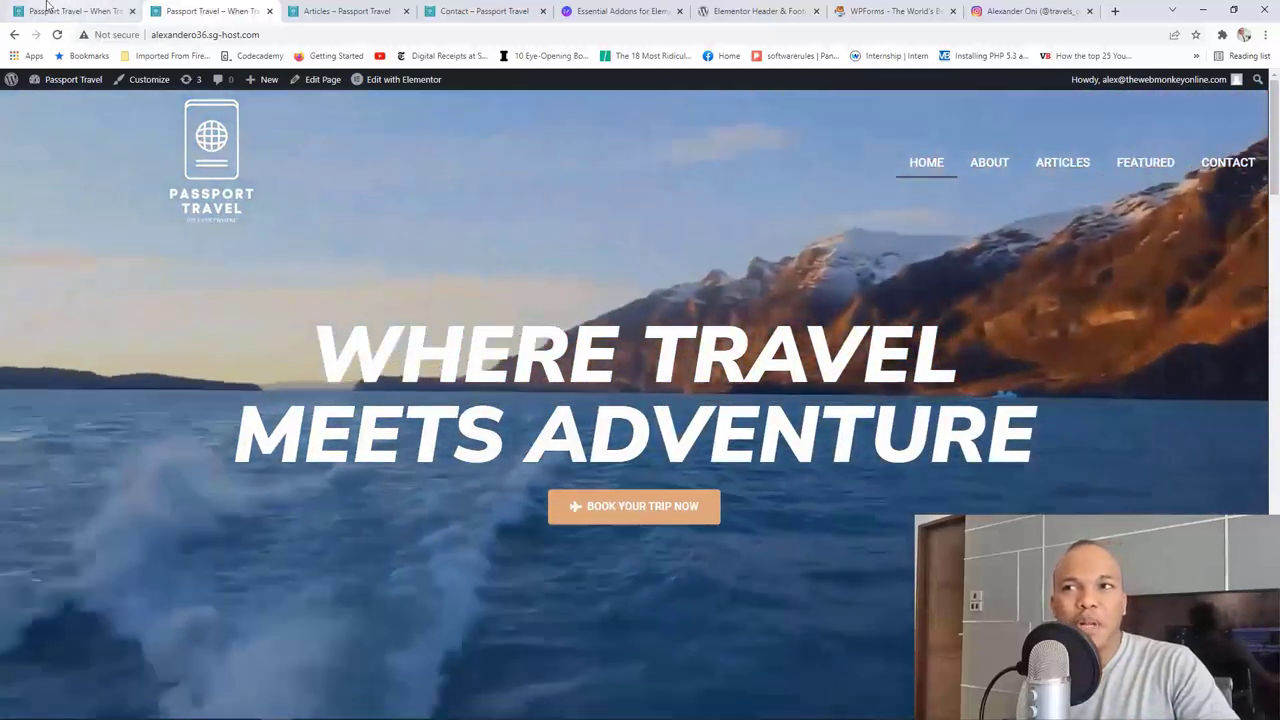
pyautogui.click(72, 11)
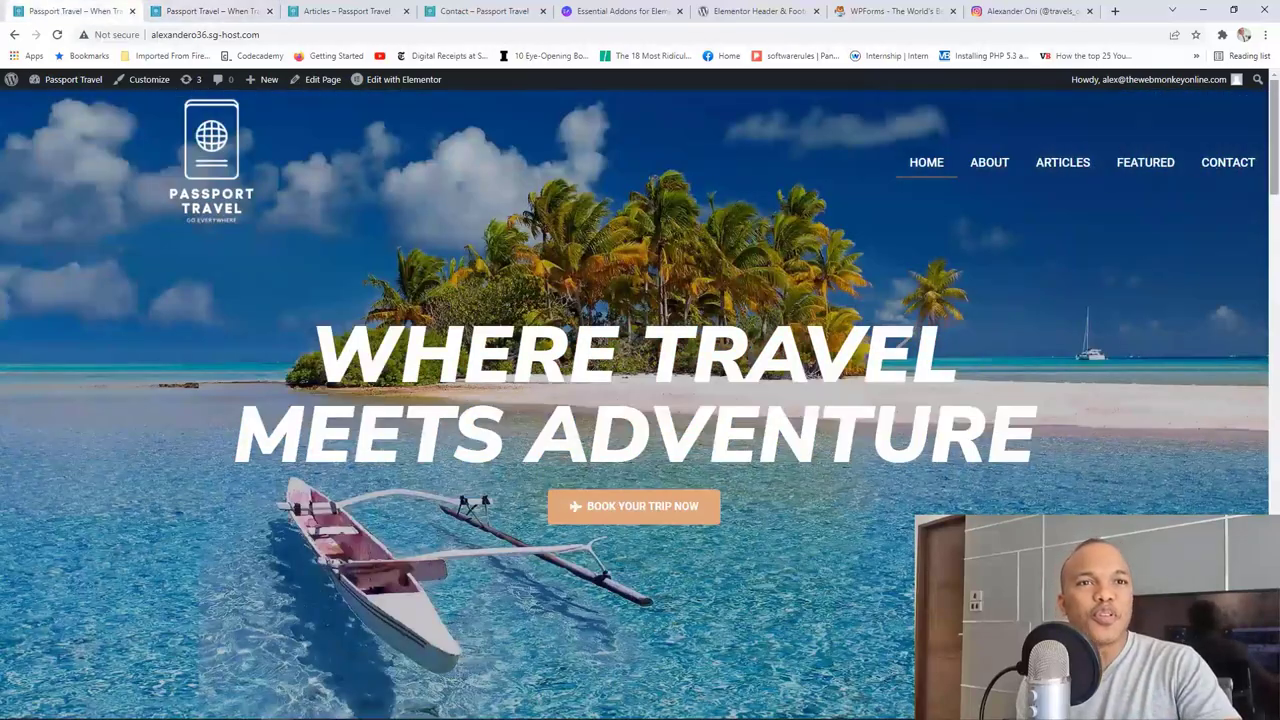
pyautogui.moveTo(1277, 131); pyautogui.dragTo(1251, 336)
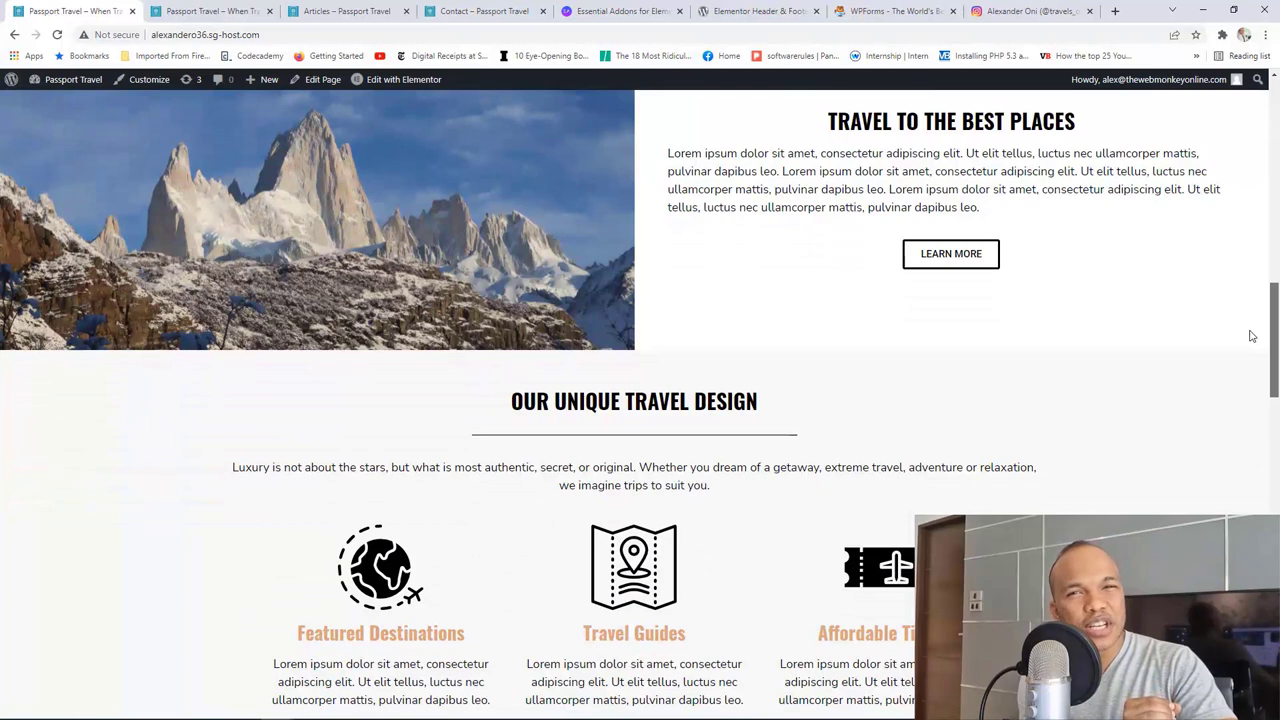
pyautogui.moveTo(1251, 336); pyautogui.dragTo(1243, 438)
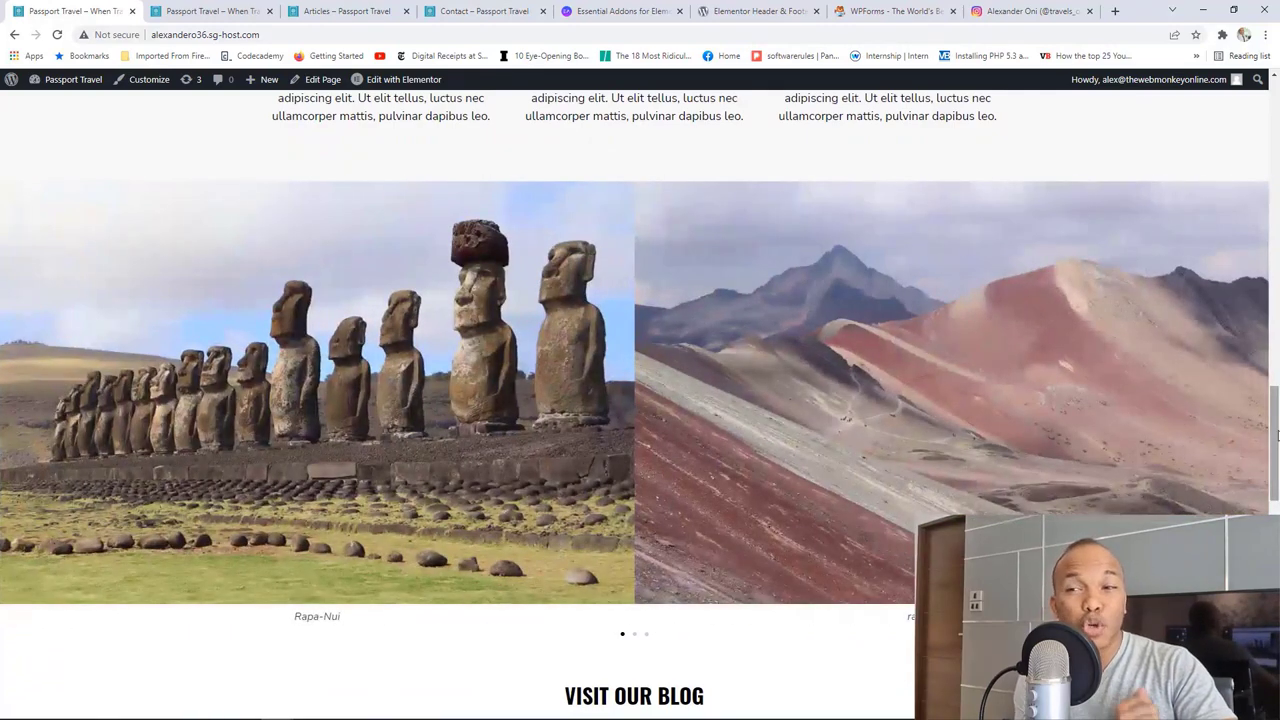
pyautogui.moveTo(1277, 432); pyautogui.dragTo(1275, 488)
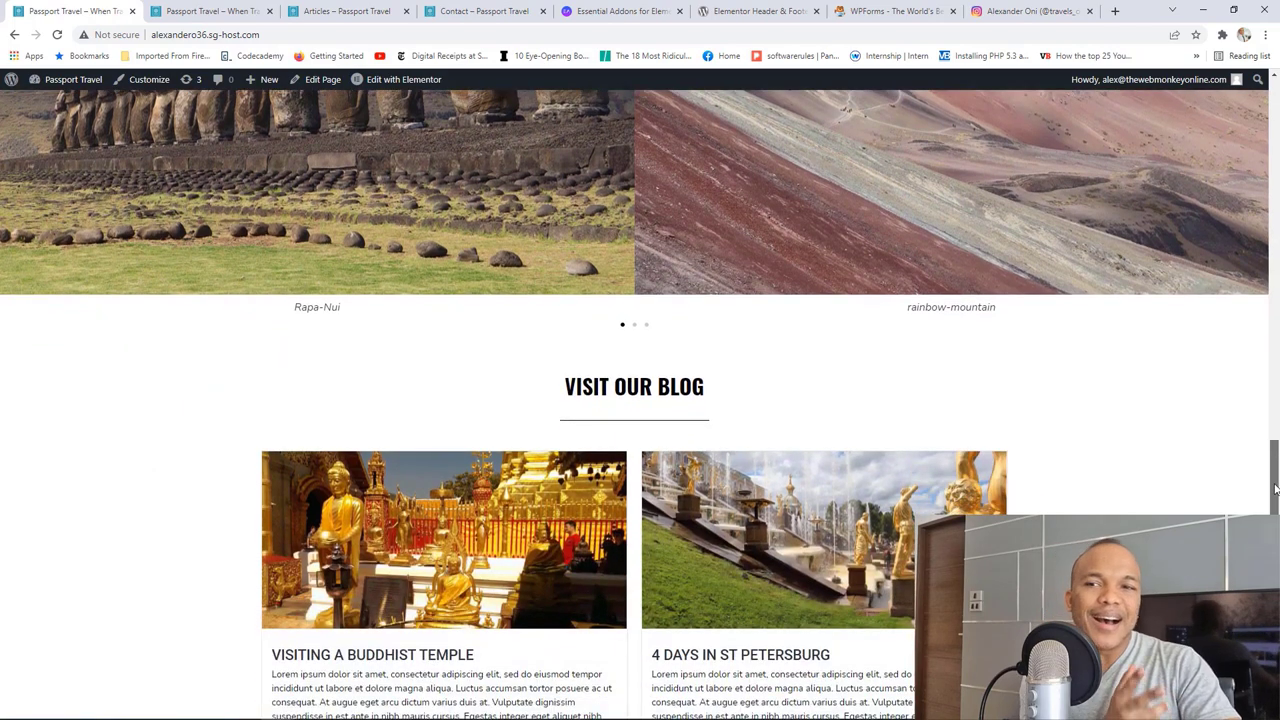
pyautogui.moveTo(1275, 488); pyautogui.dragTo(1275, 545)
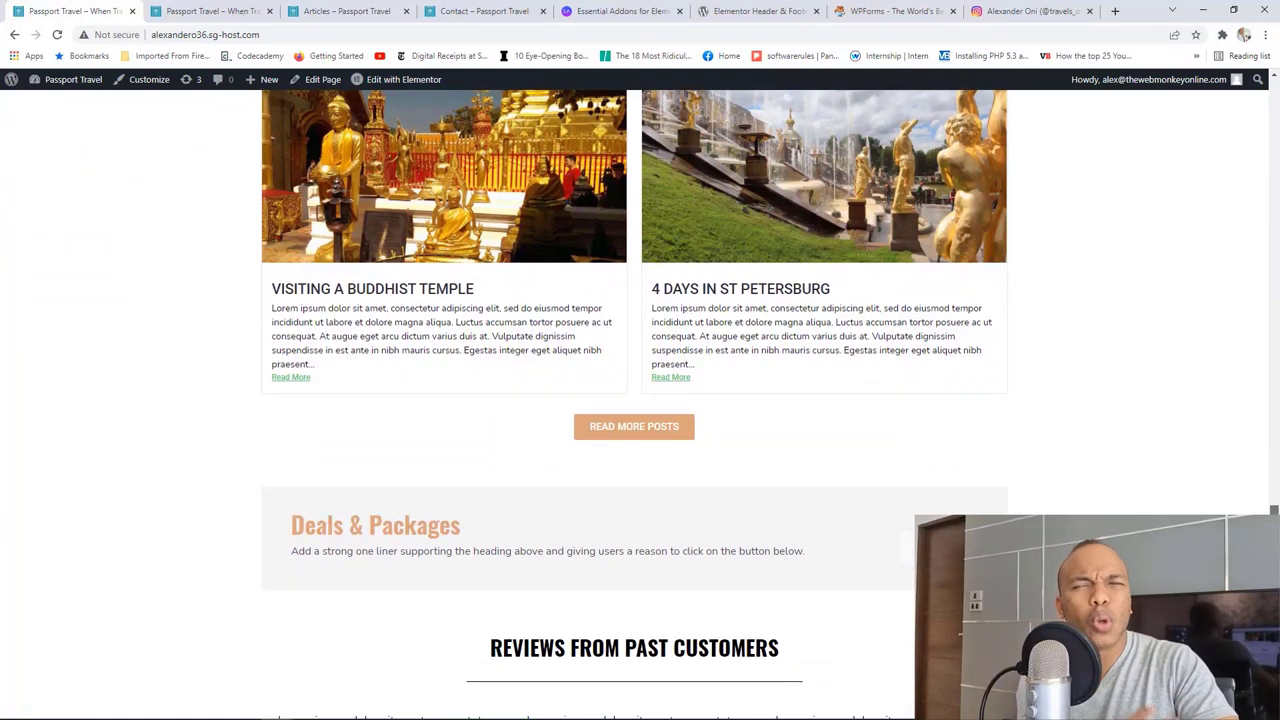
pyautogui.moveTo(1275, 545); pyautogui.dragTo(1277, 150)
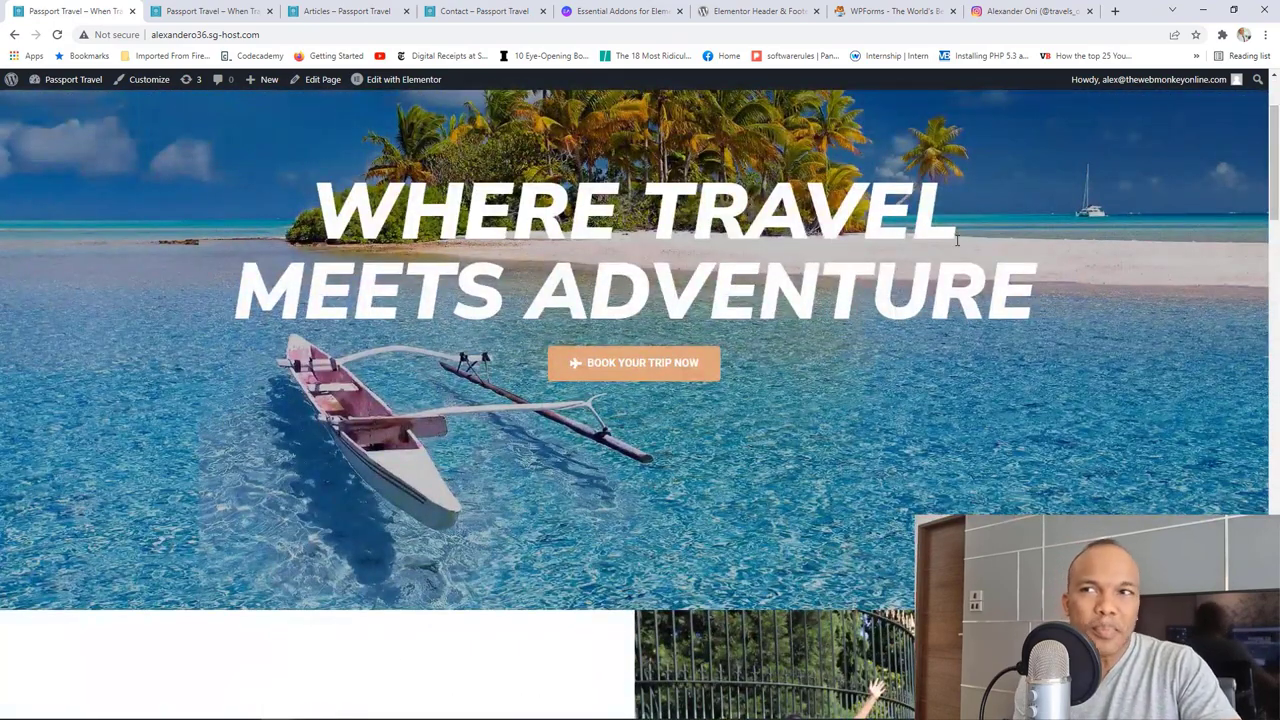
# Step: Glance over the Blog articles page, then bring up the Contact Us page
pyautogui.click(355, 8)
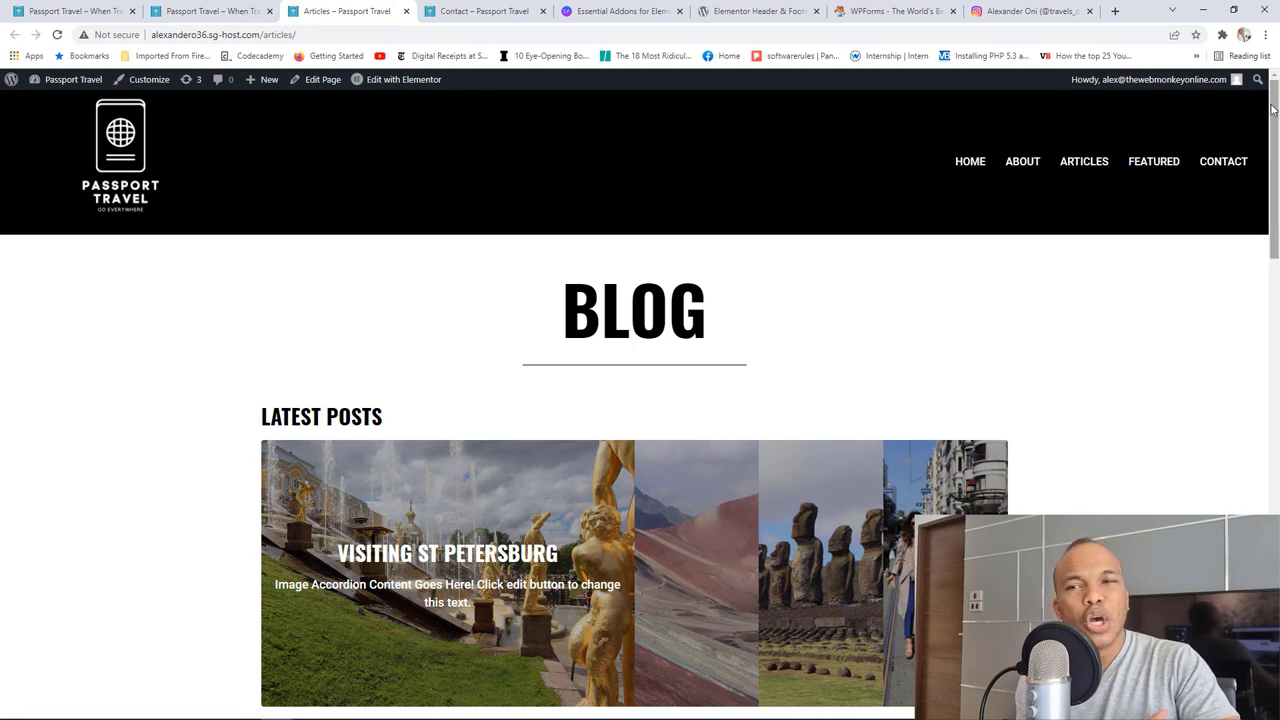
pyautogui.moveTo(1273, 110); pyautogui.dragTo(1214, 143)
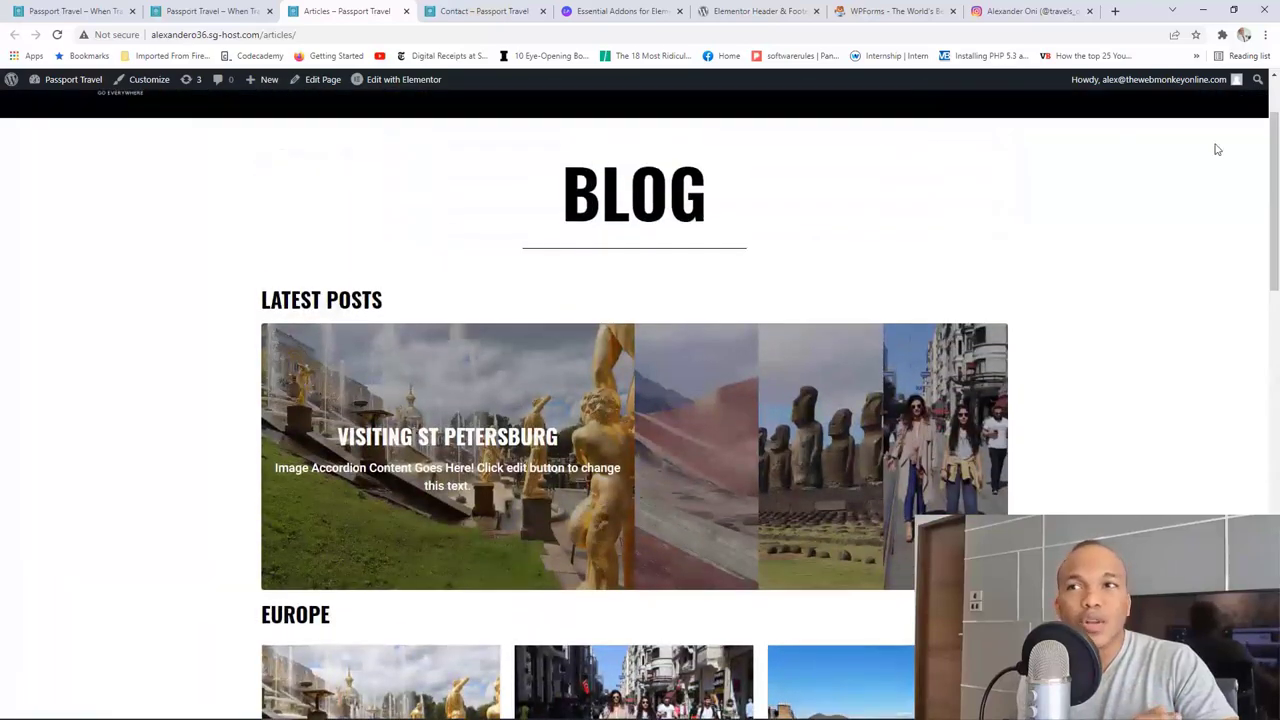
pyautogui.click(465, 10)
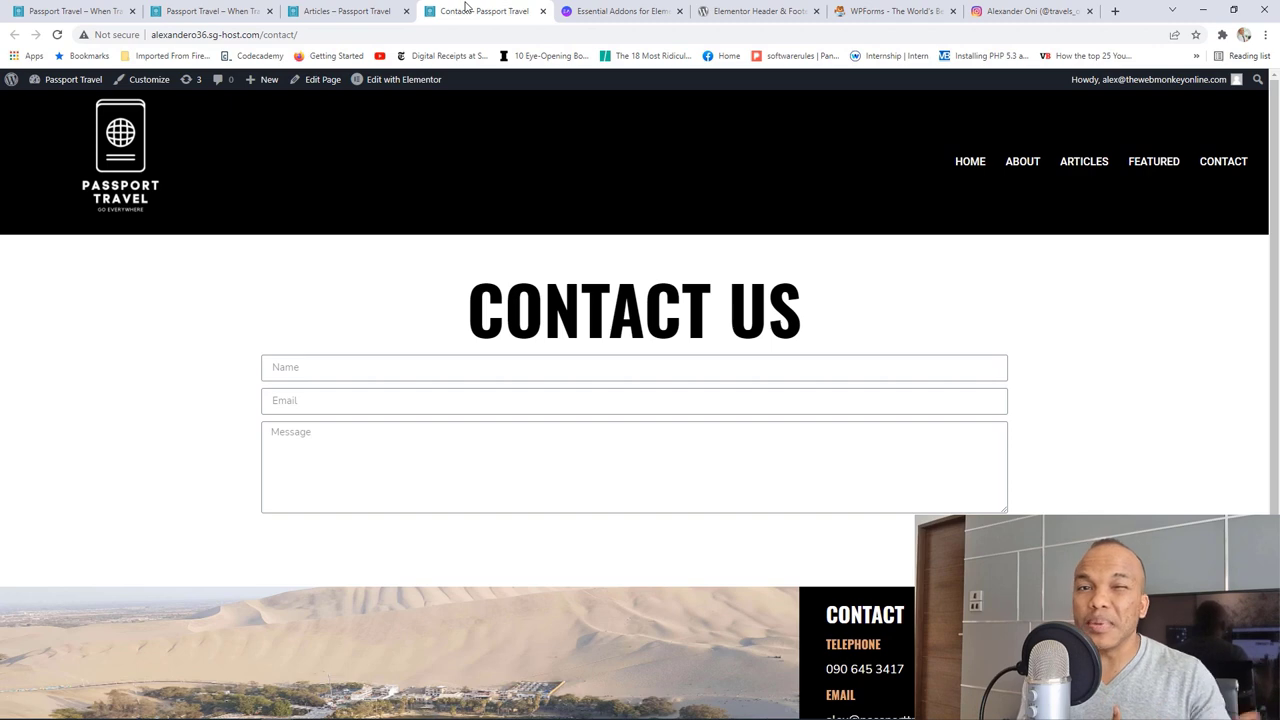
# Step: Look over the Essential Addons, Elementor Header & Footer and WPForms plugin pages
pyautogui.click(612, 11)
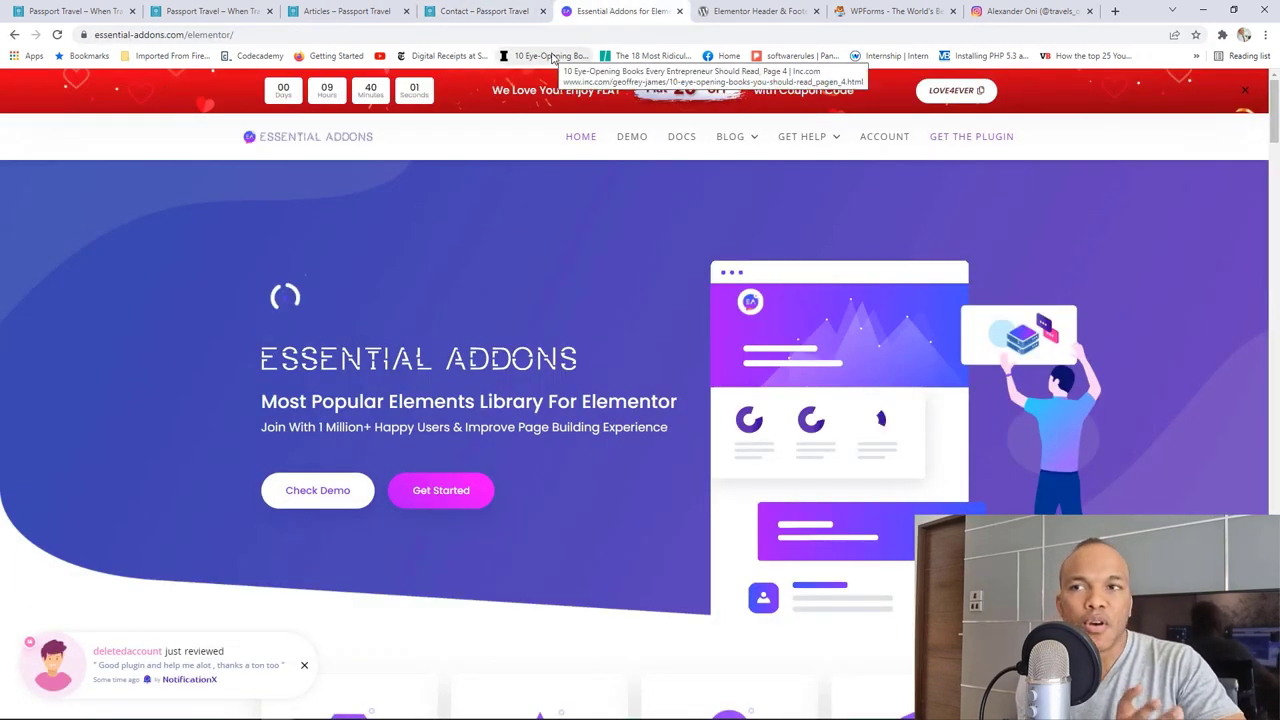
pyautogui.click(745, 12)
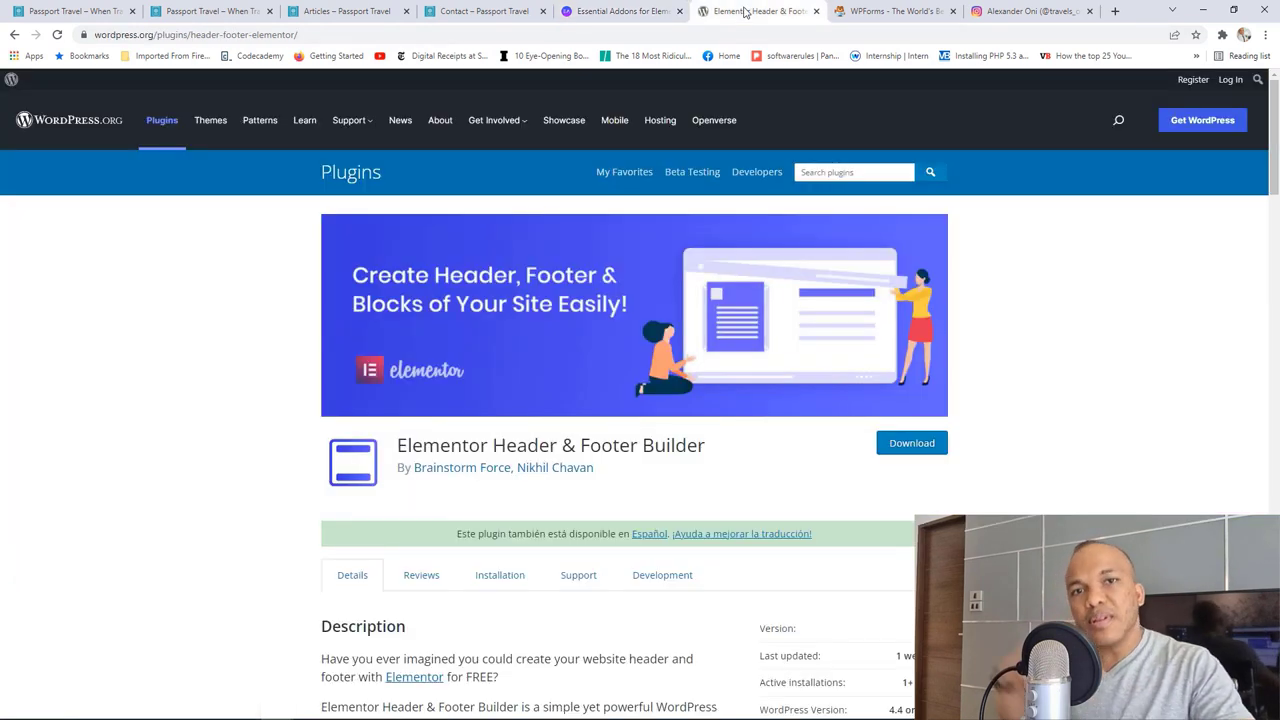
pyautogui.click(893, 9)
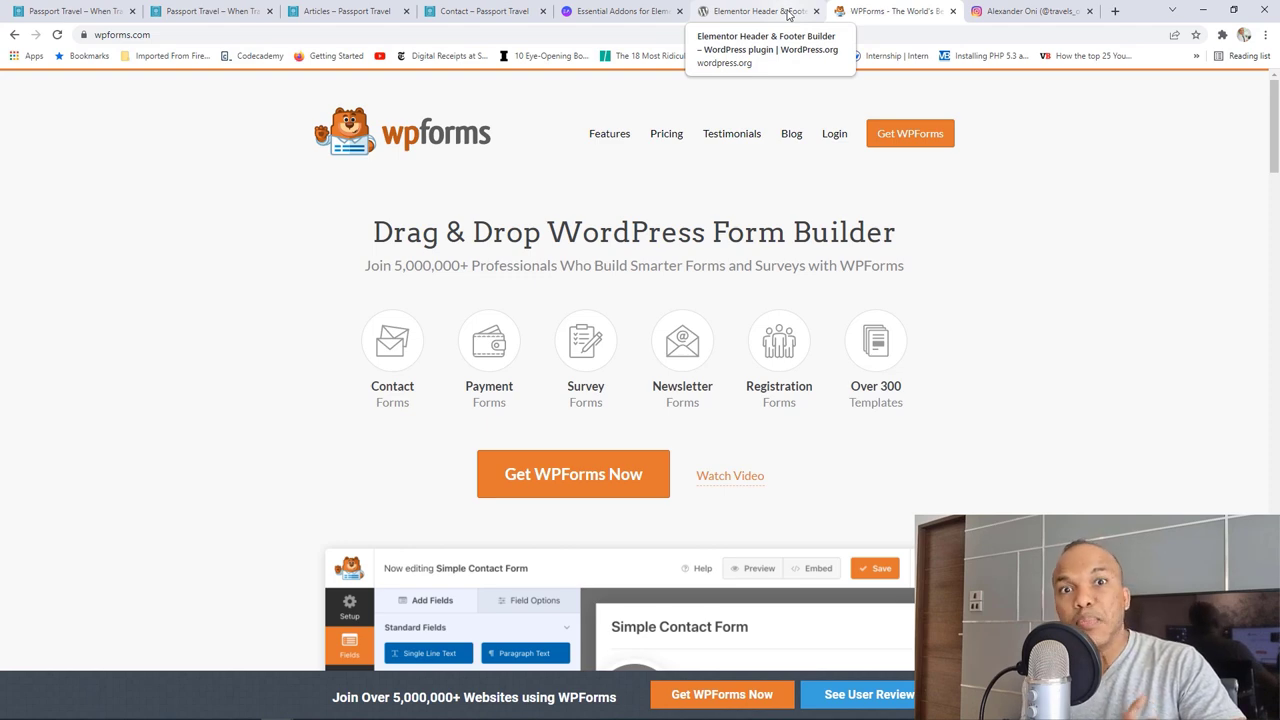
# Step: Close those three plugin pages and return to the Passport Travel blog
pyautogui.click(679, 11)
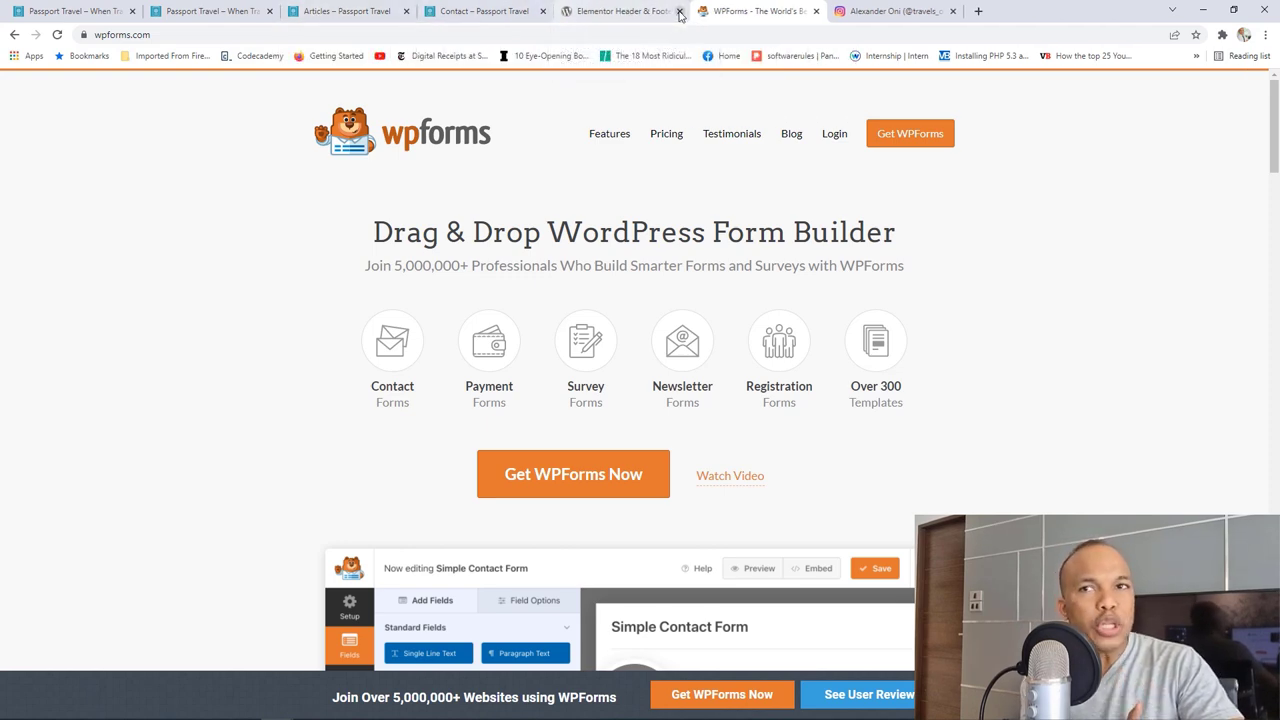
pyautogui.click(679, 11)
pyautogui.click(679, 11)
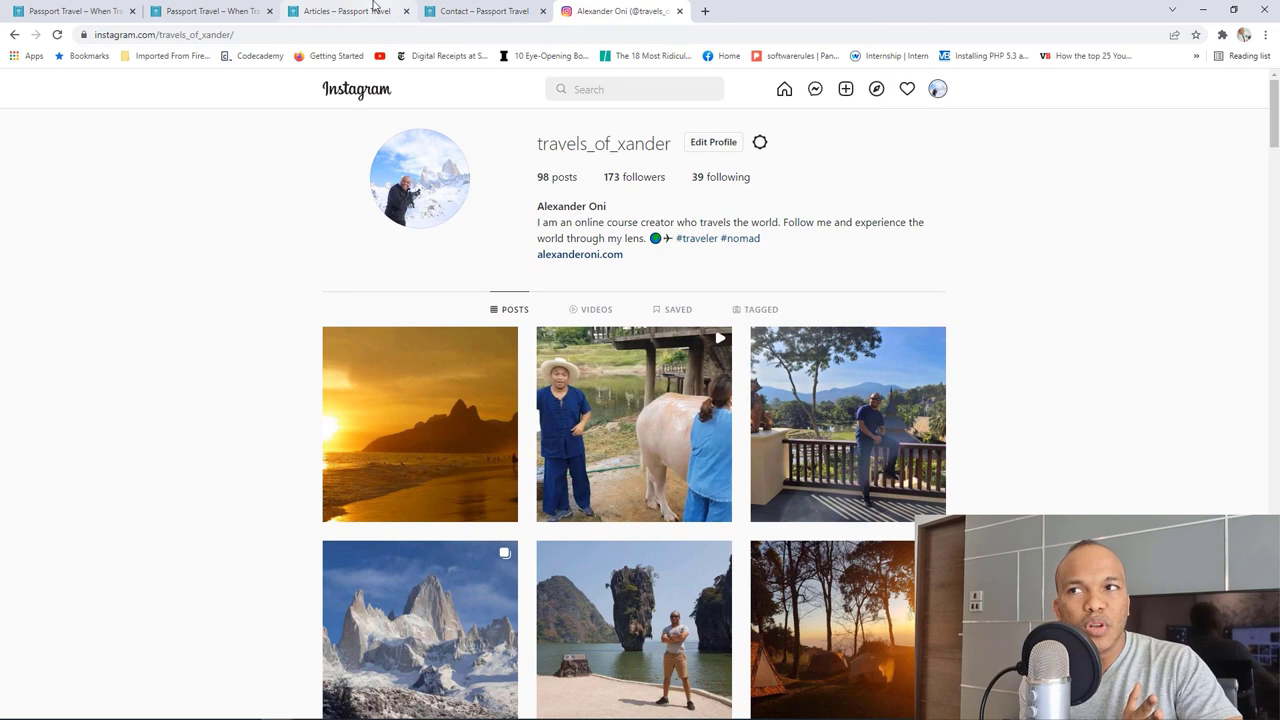
pyautogui.click(373, 8)
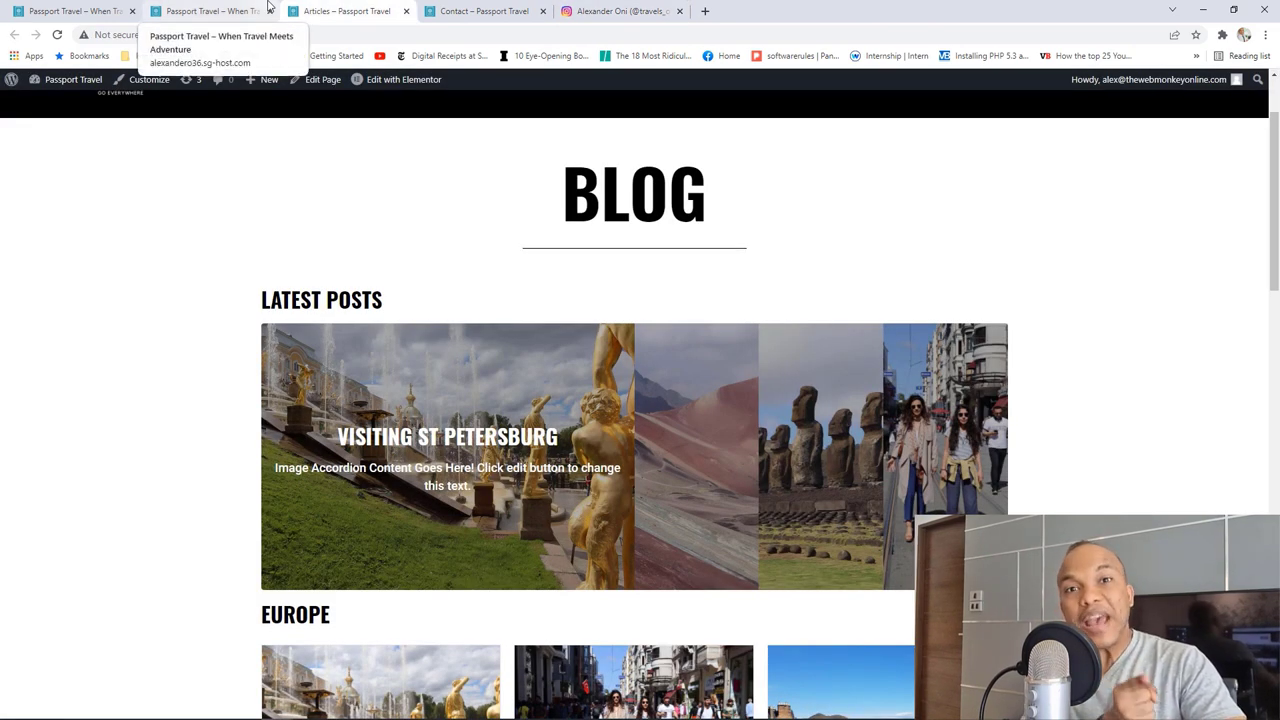
# Step: Scroll the blog and open the Fashion in Istanbul post
pyautogui.scroll(-2, 520, 585)
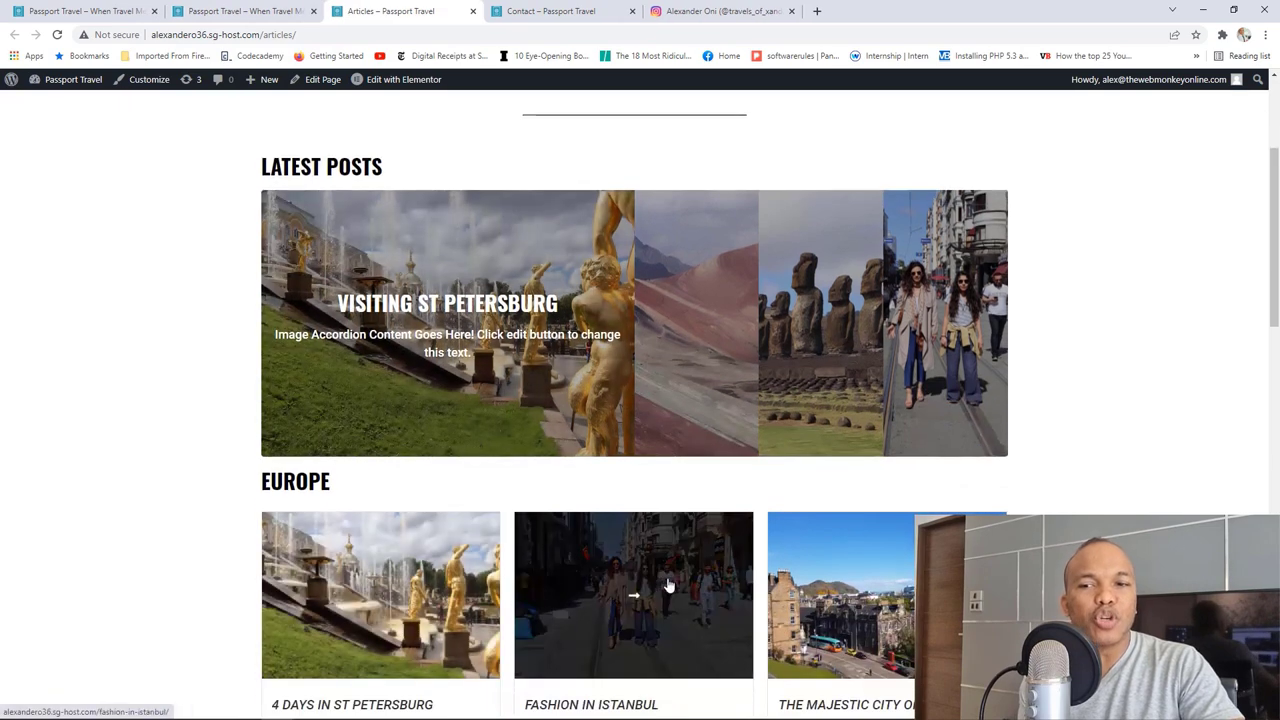
pyautogui.scroll(-1, 668, 585)
pyautogui.click(572, 626)
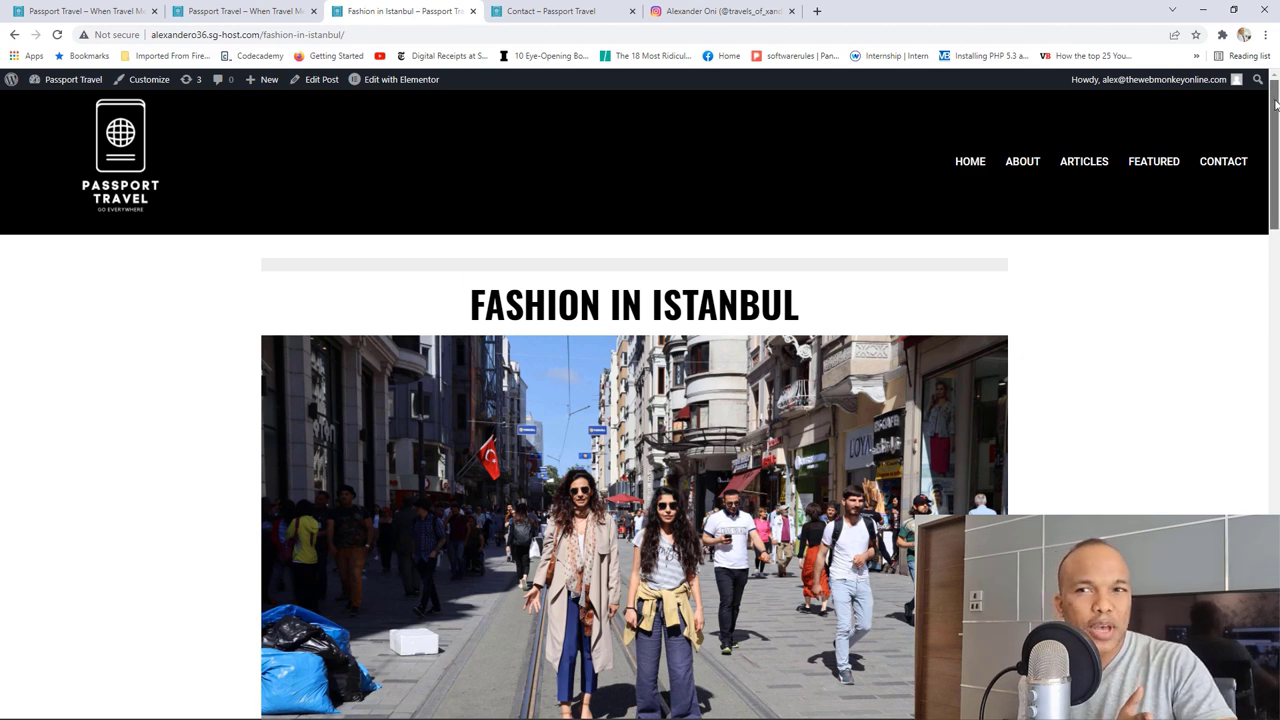
# Step: Read through the Fashion in Istanbul post, then go back to the Passport Travel home page
pyautogui.moveTo(1275, 105); pyautogui.dragTo(1265, 185)
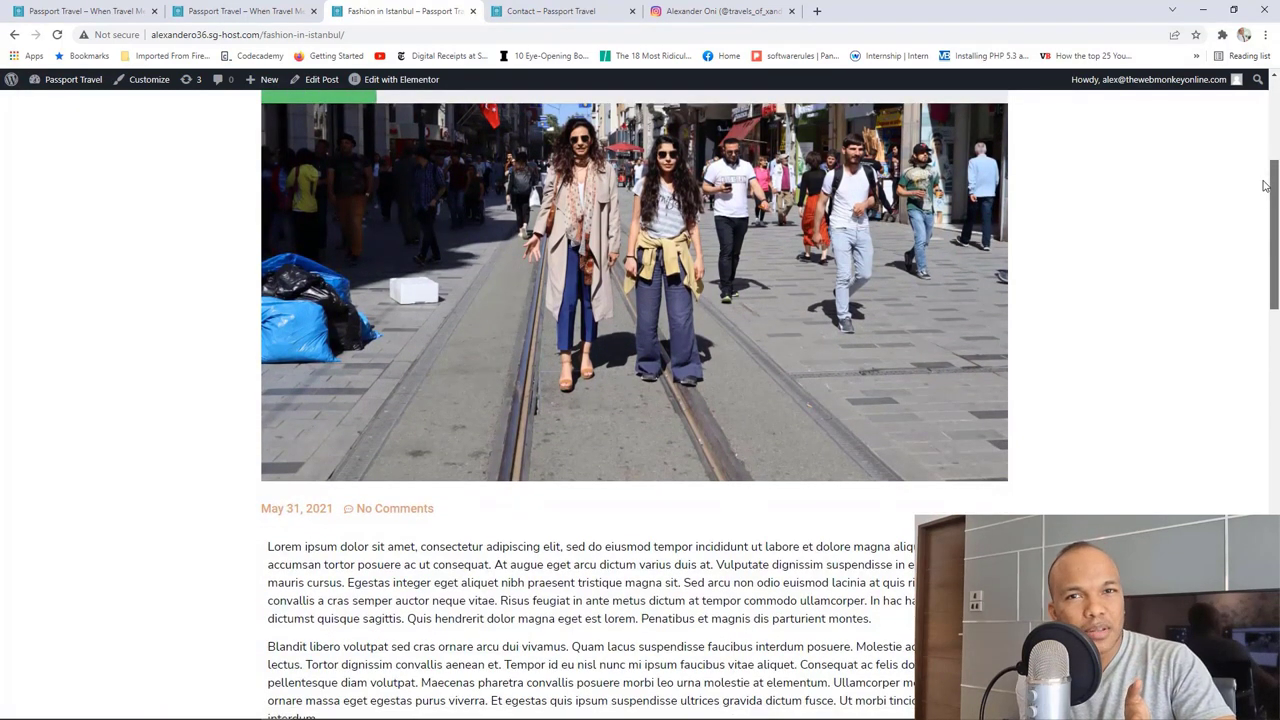
pyautogui.moveTo(1265, 185); pyautogui.dragTo(1271, 458)
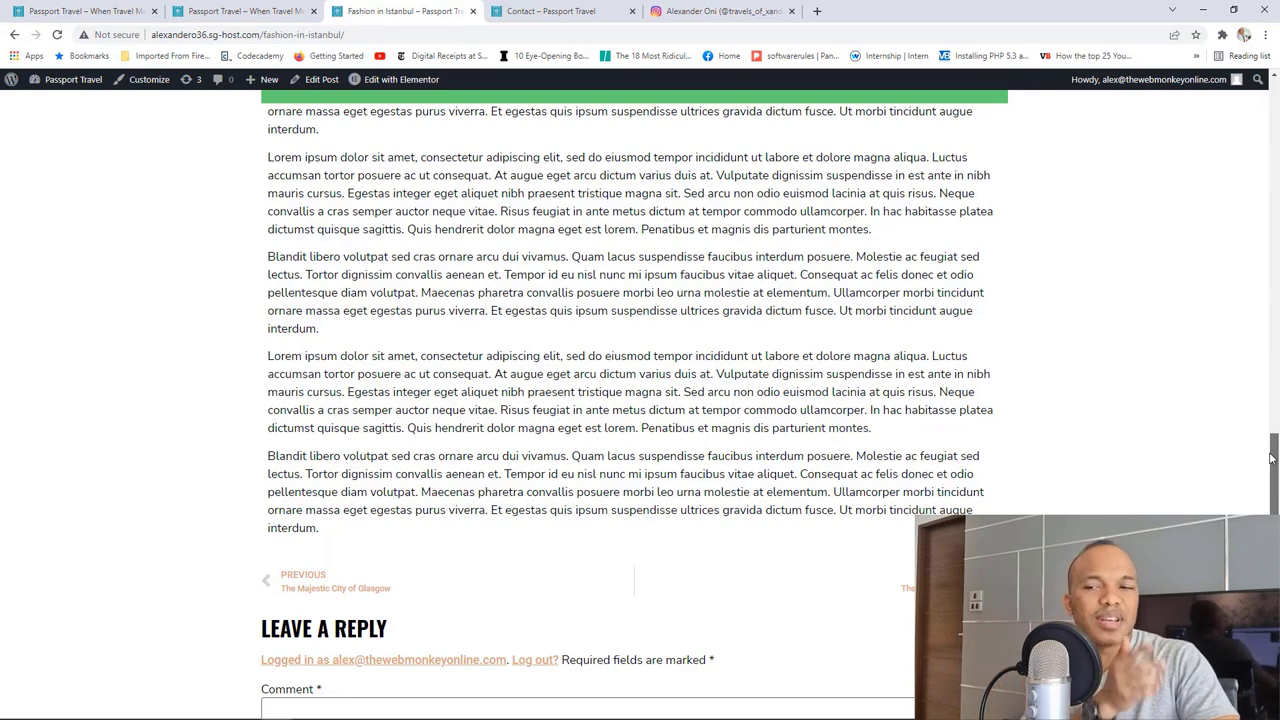
pyautogui.moveTo(1271, 458); pyautogui.dragTo(1278, 313)
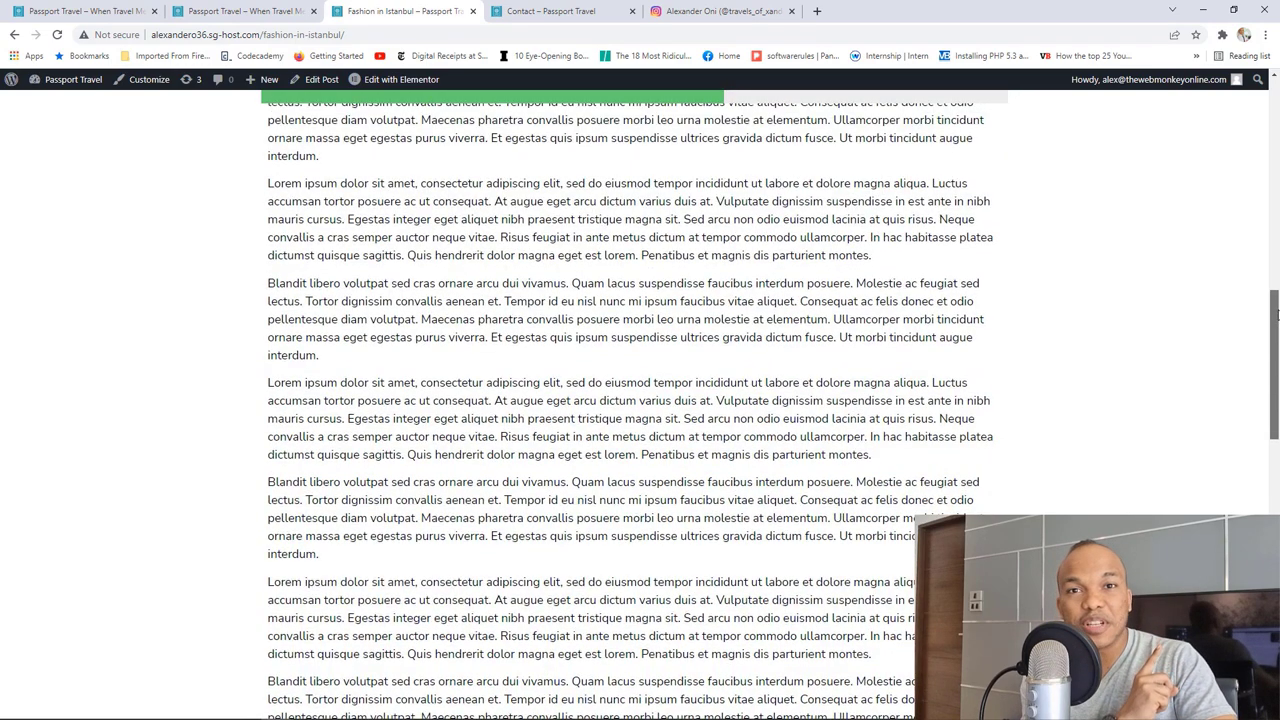
pyautogui.moveTo(1276, 314); pyautogui.dragTo(1277, 98)
pyautogui.click(128, 158)
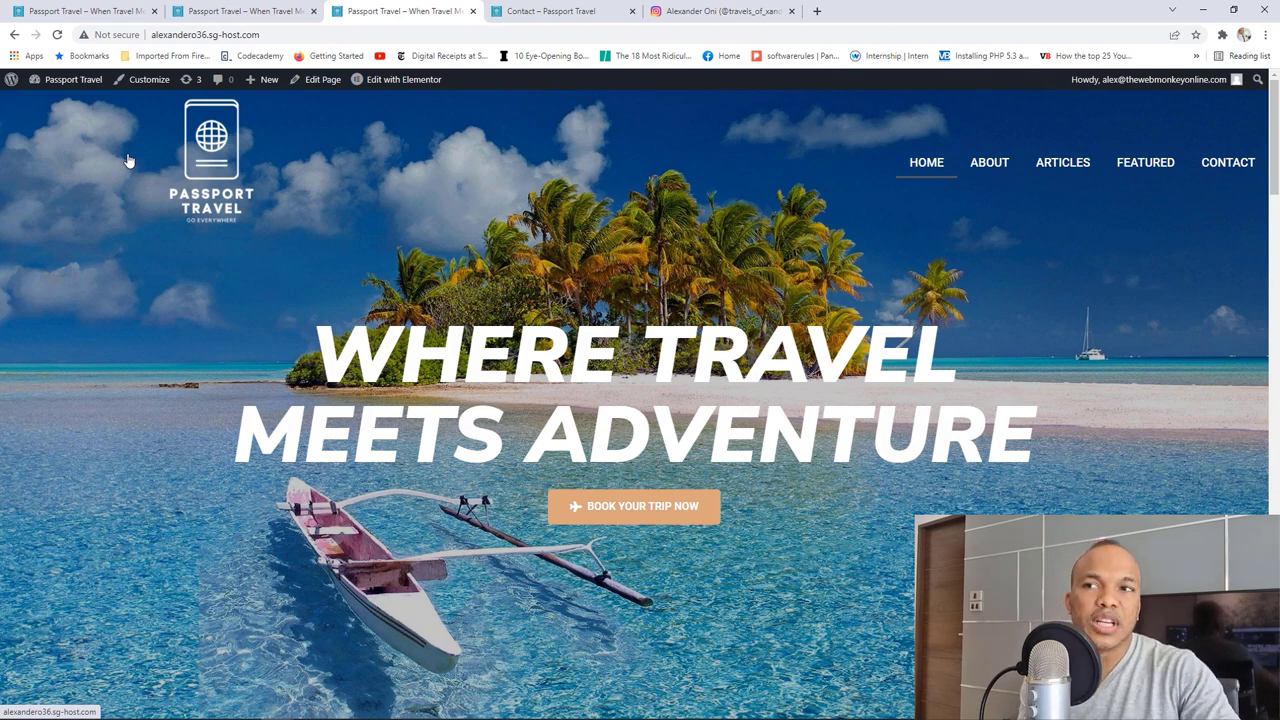
pyautogui.scroll(-4, 533, 270)
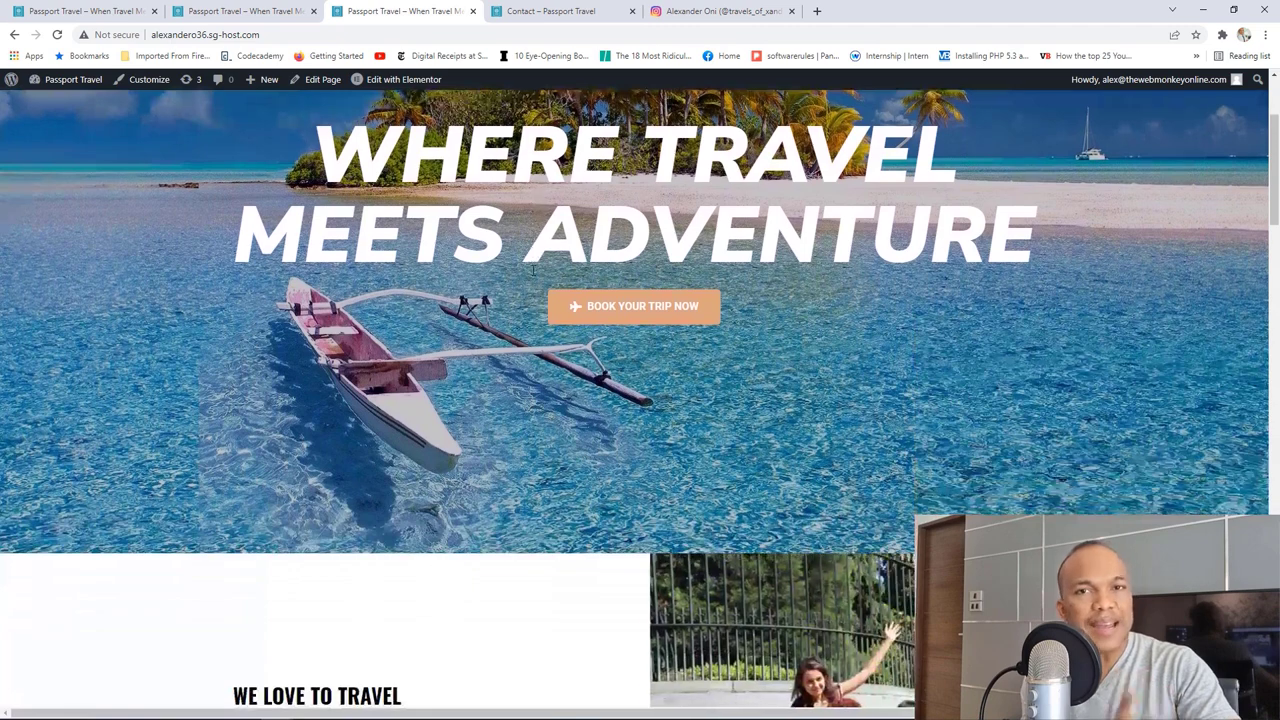
pyautogui.scroll(-6, 533, 270)
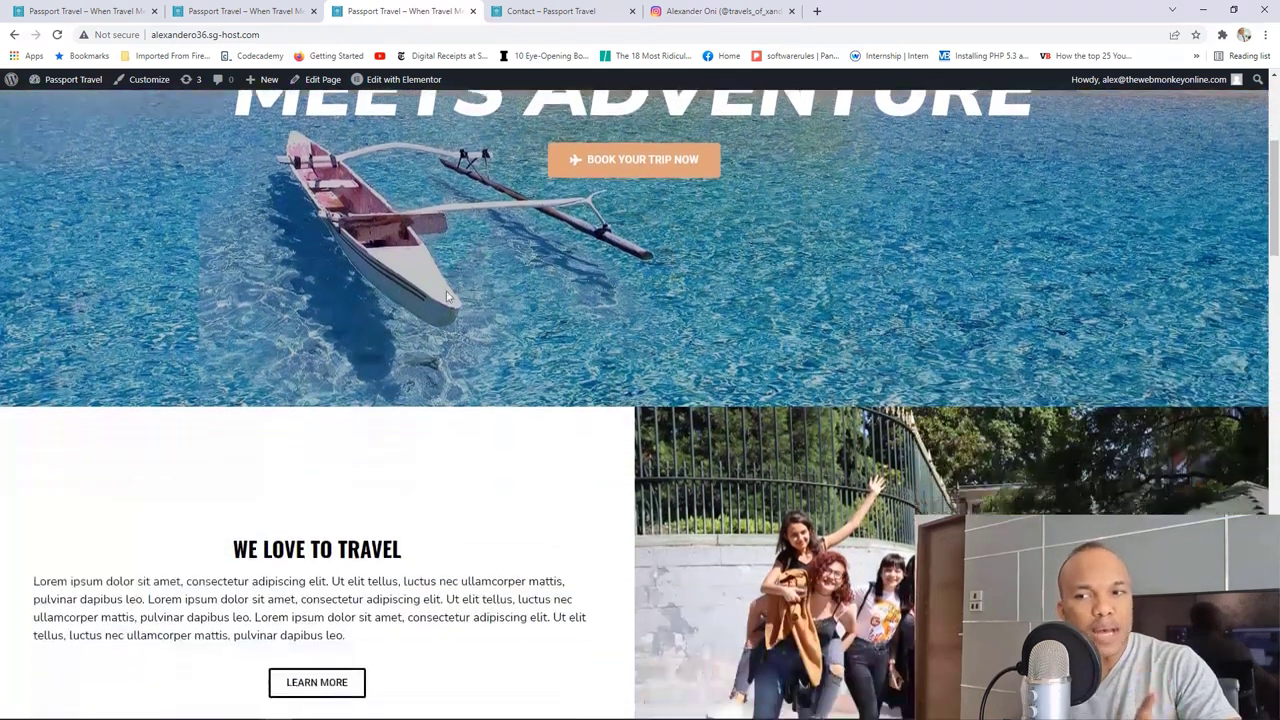
pyautogui.scroll(-1, 441, 332)
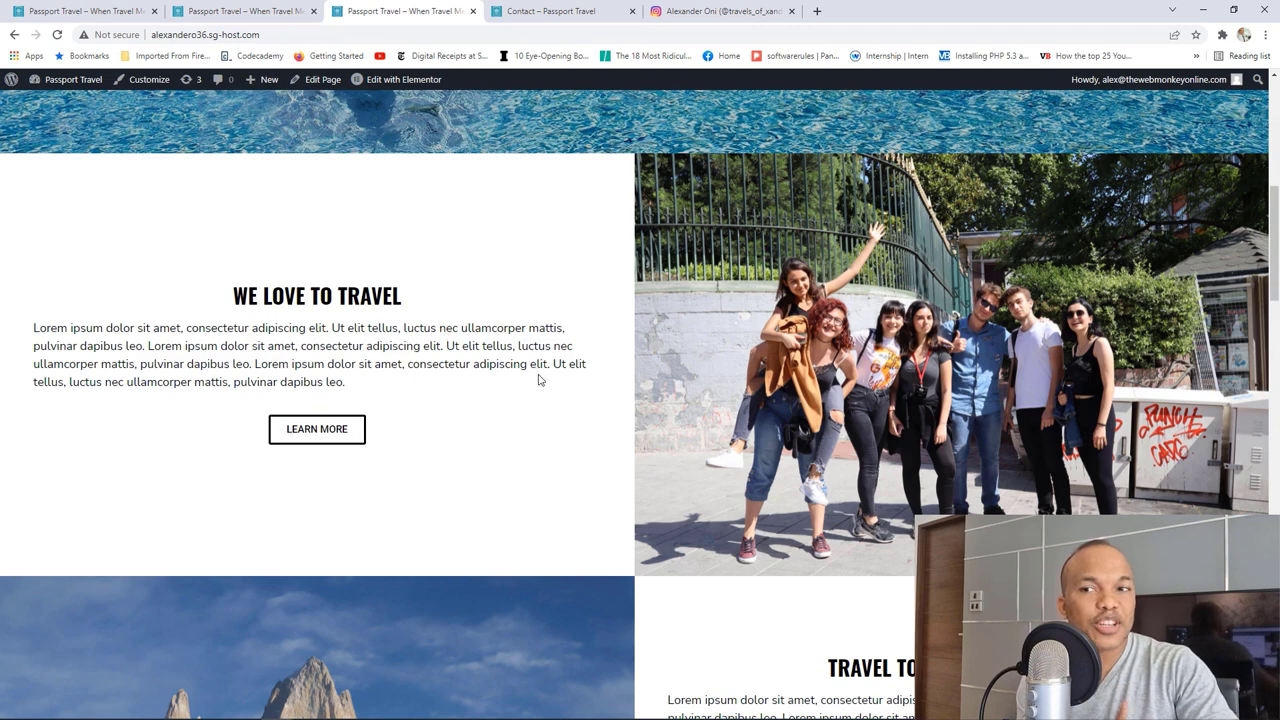
pyautogui.scroll(-2, 538, 378)
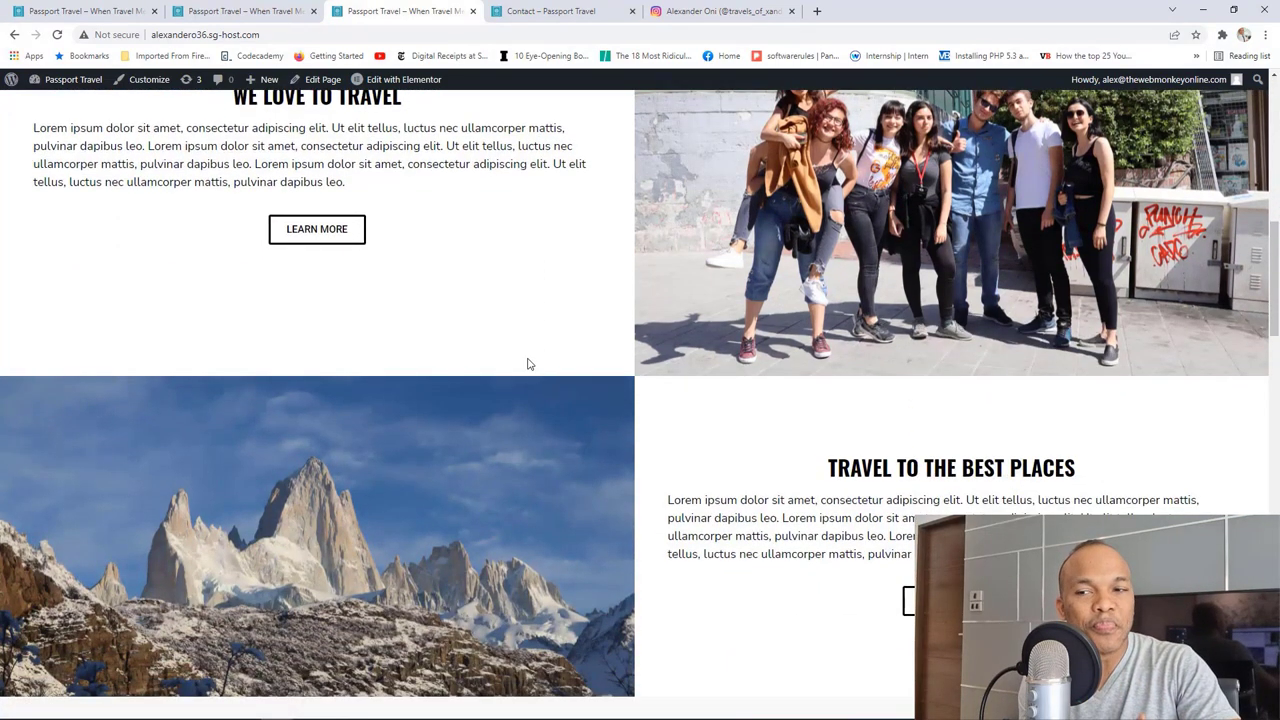
pyautogui.scroll(4, 527, 363)
pyautogui.scroll(4, 529, 364)
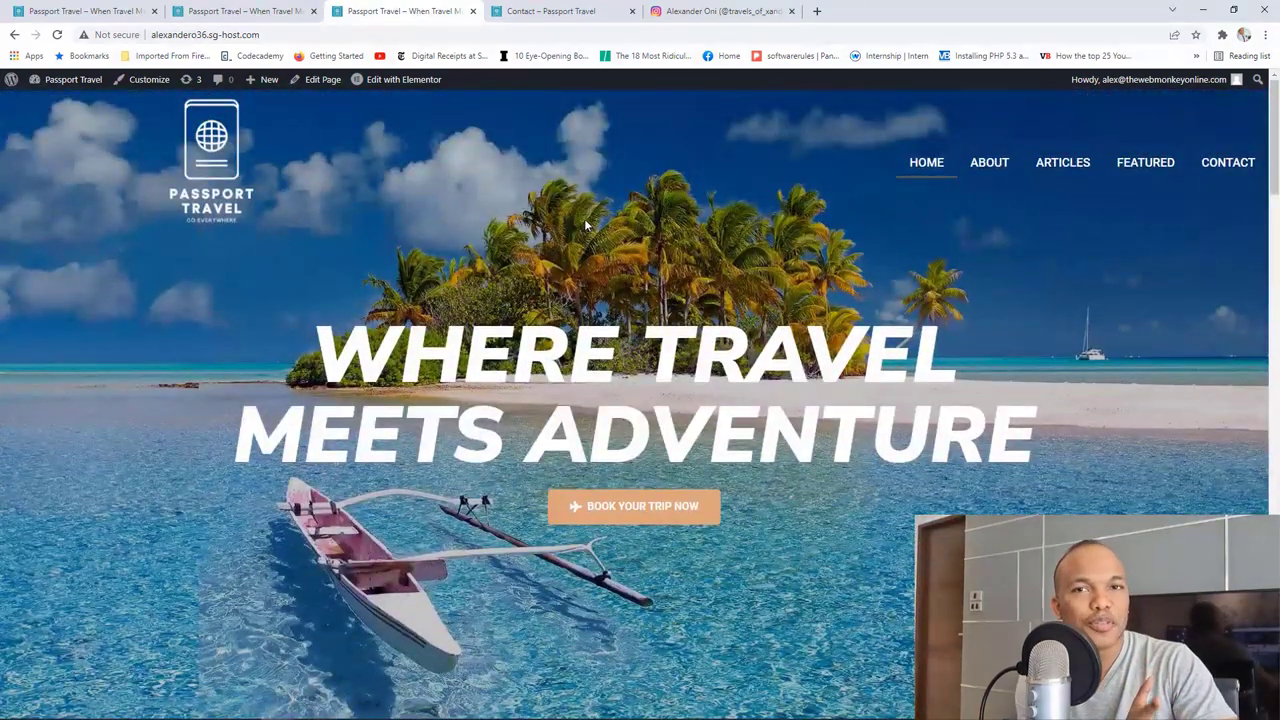
# Step: Switch to the Instagram tab showing the travel creator's profile grid
pyautogui.click(721, 10)
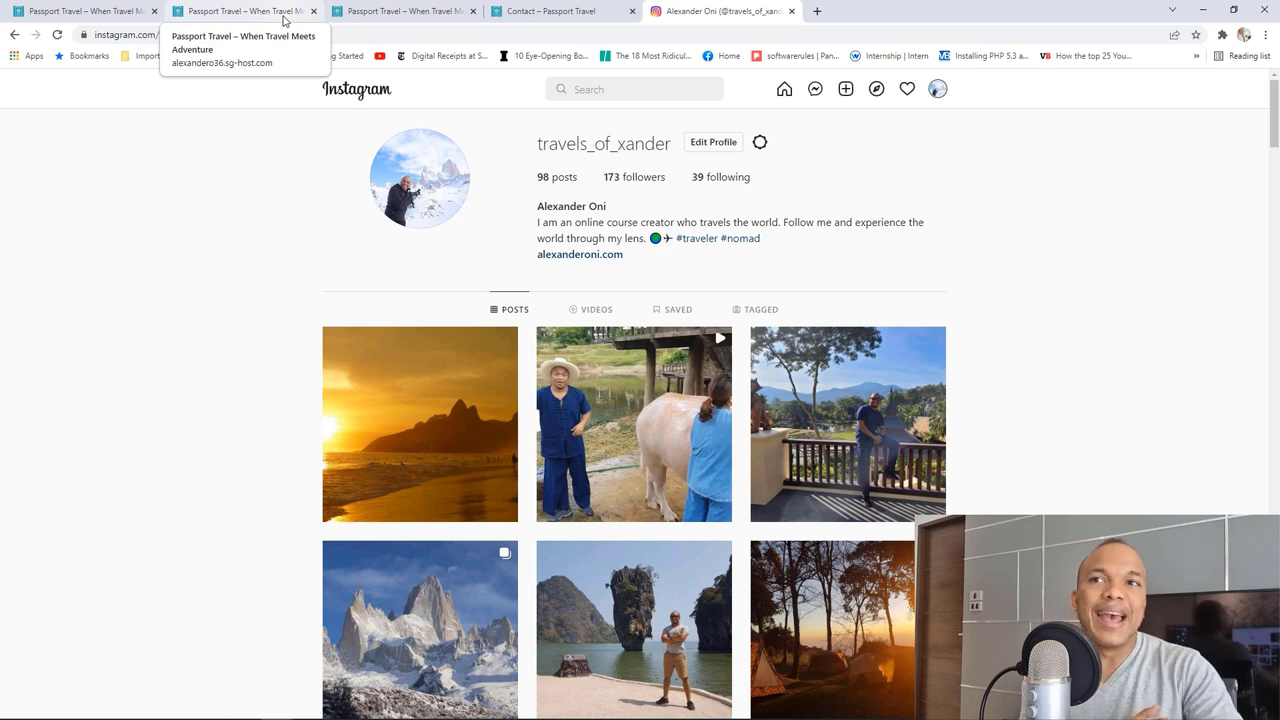
# Step: Go back to the first browser tab with the Passport Travel homepage
pyautogui.click(145, 12)
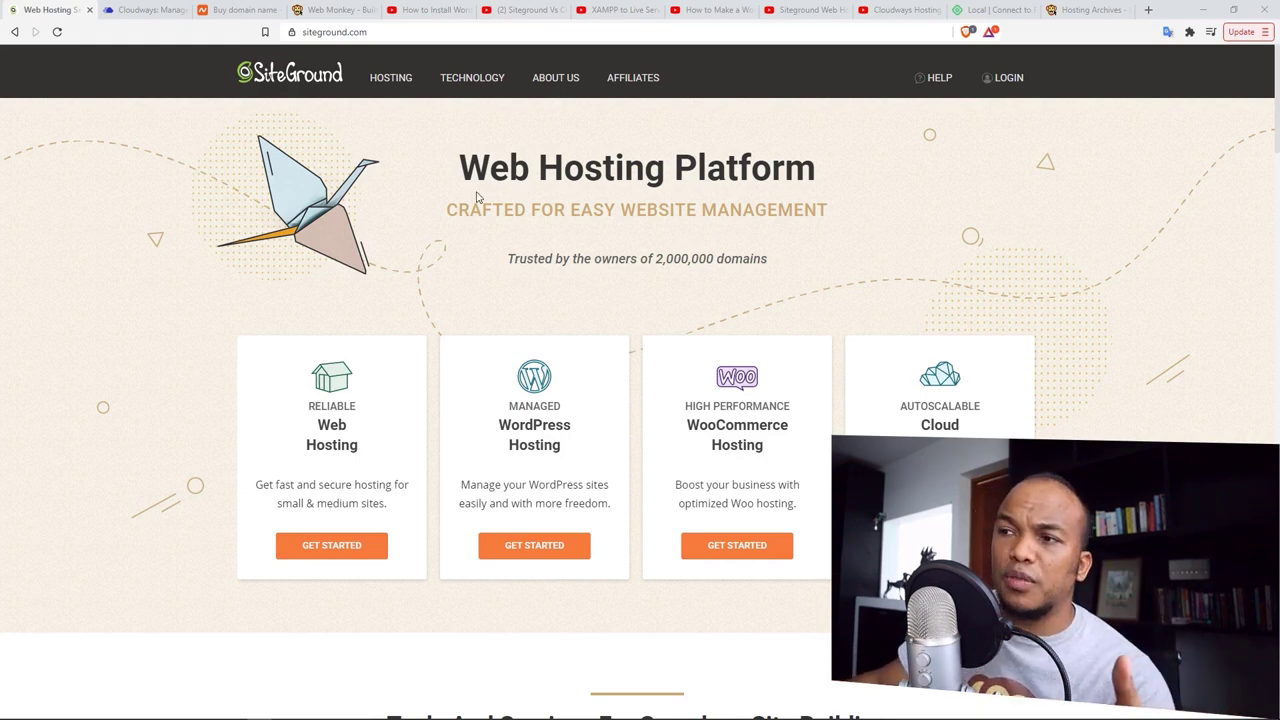
# Step: Flip between the SiteGround and Cloudways home pages, ending on SiteGround's HOSTING menu
pyautogui.click(165, 10)
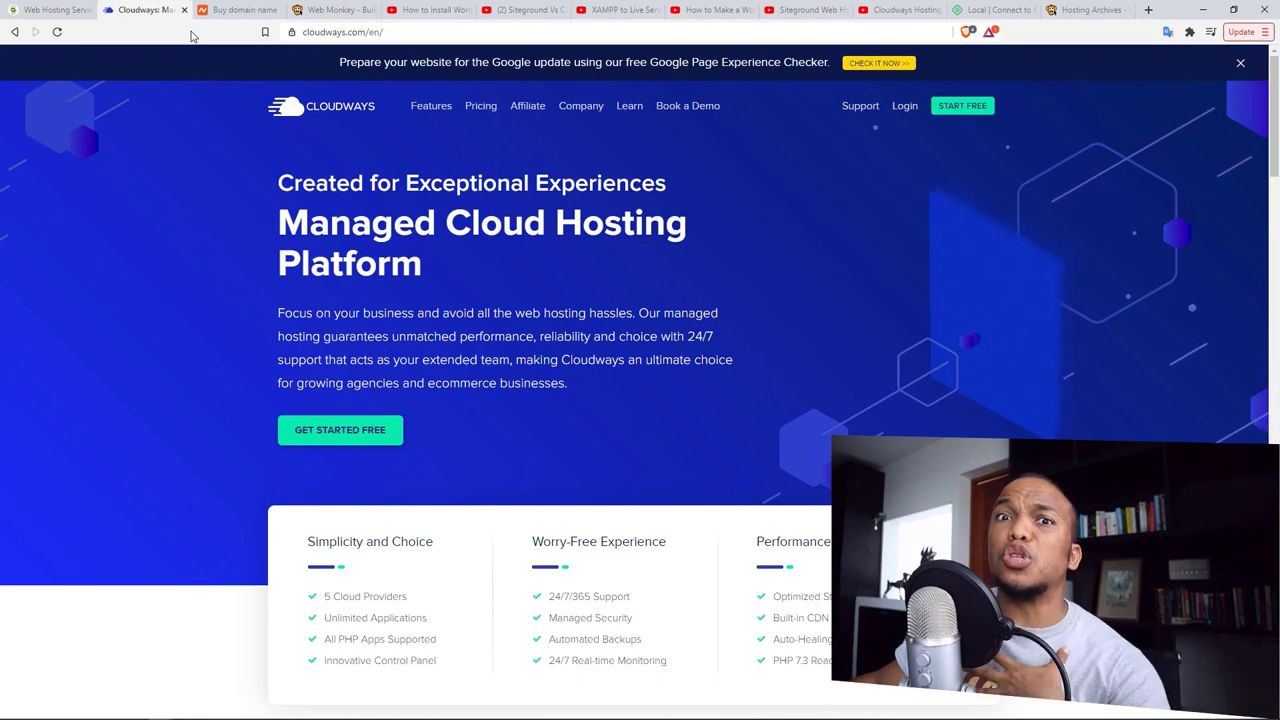
pyautogui.click(45, 10)
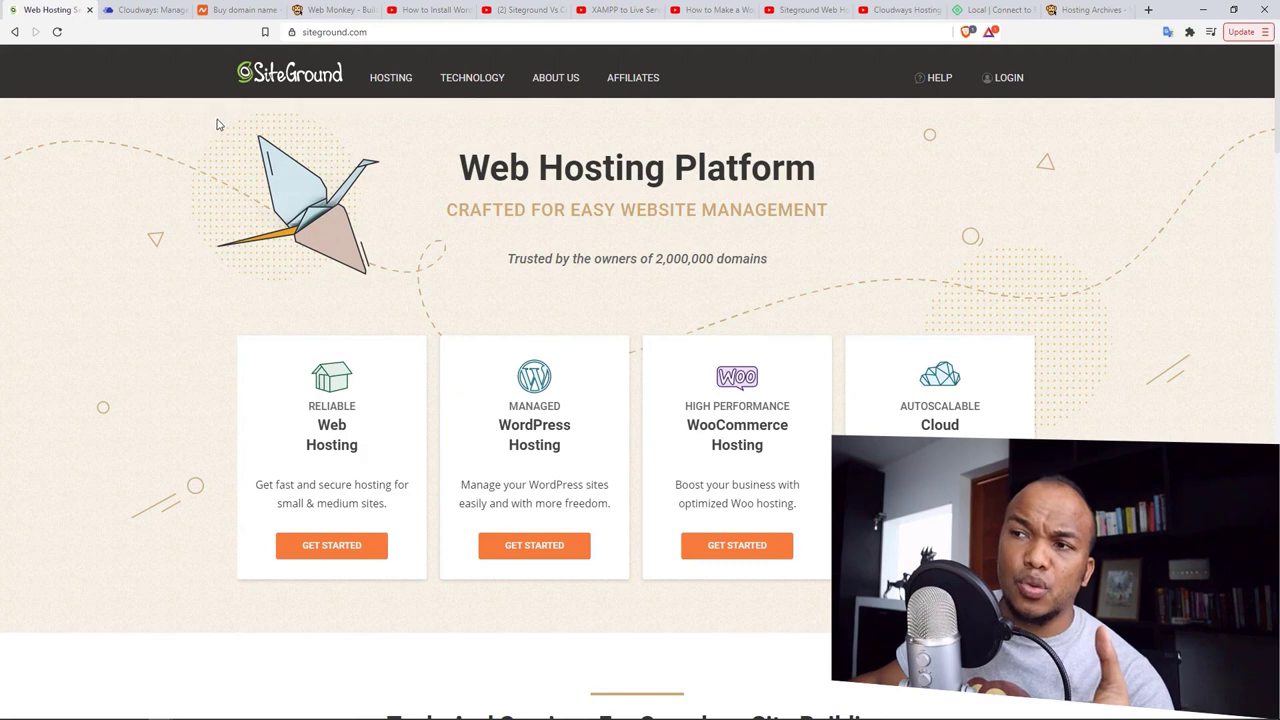
pyautogui.click(146, 10)
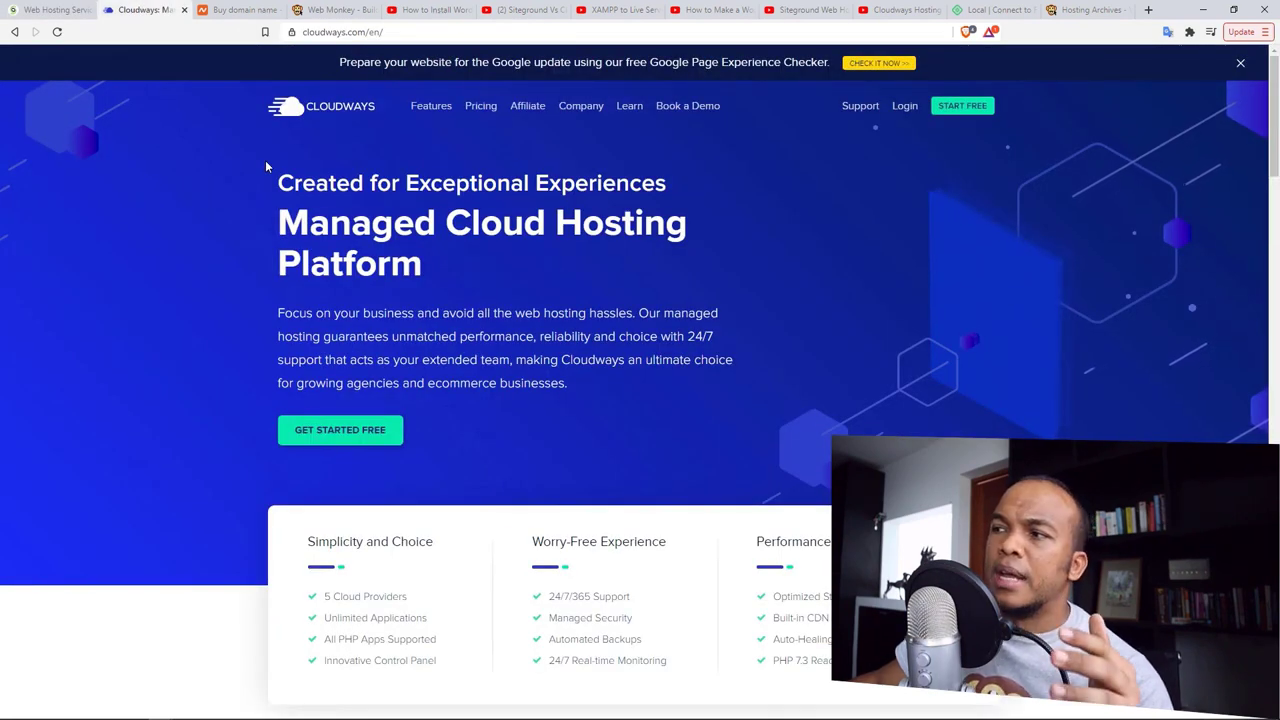
pyautogui.hotkey('ctrl', 'shift', 'Tab')
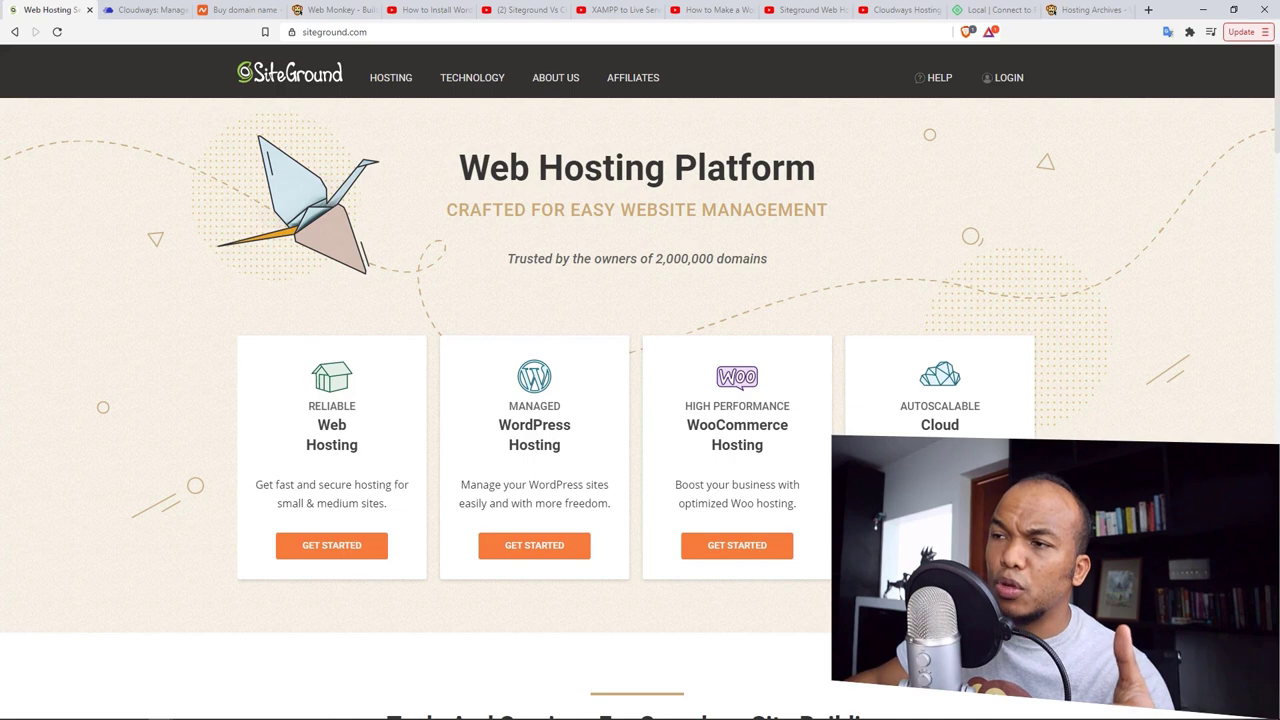
pyautogui.click(130, 10)
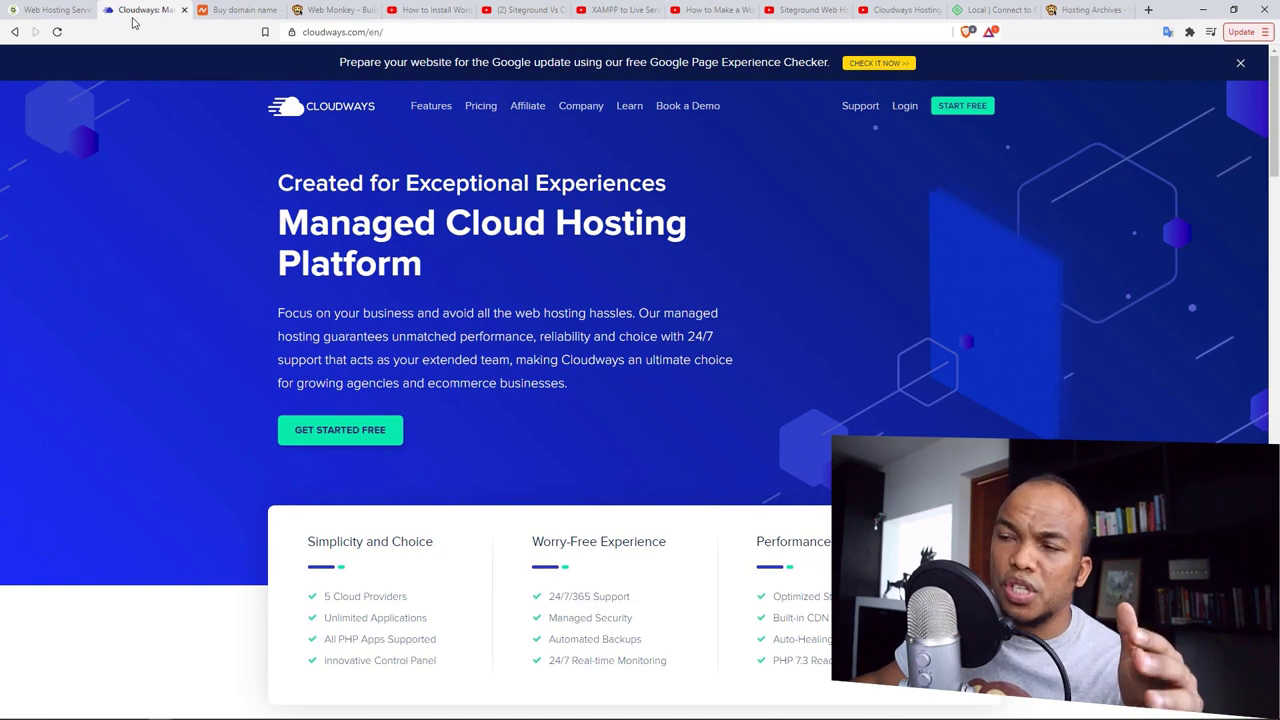
pyautogui.click(55, 9)
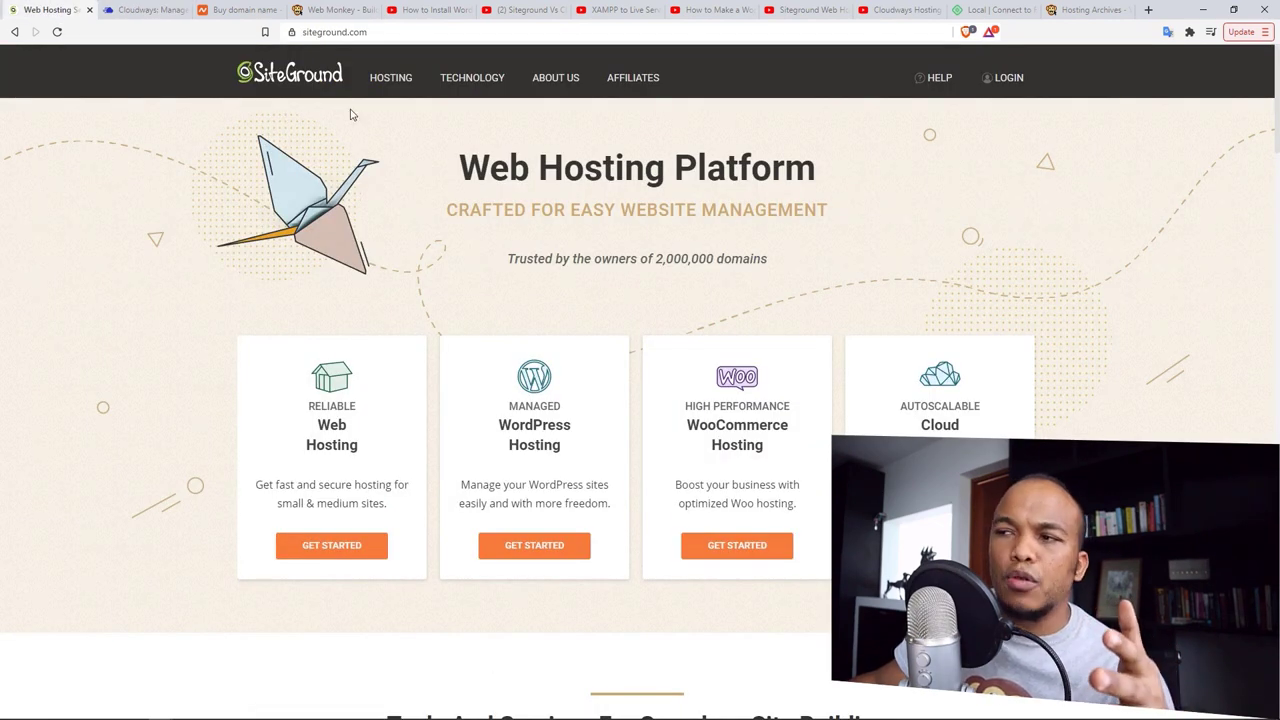
pyautogui.moveTo(399, 85)
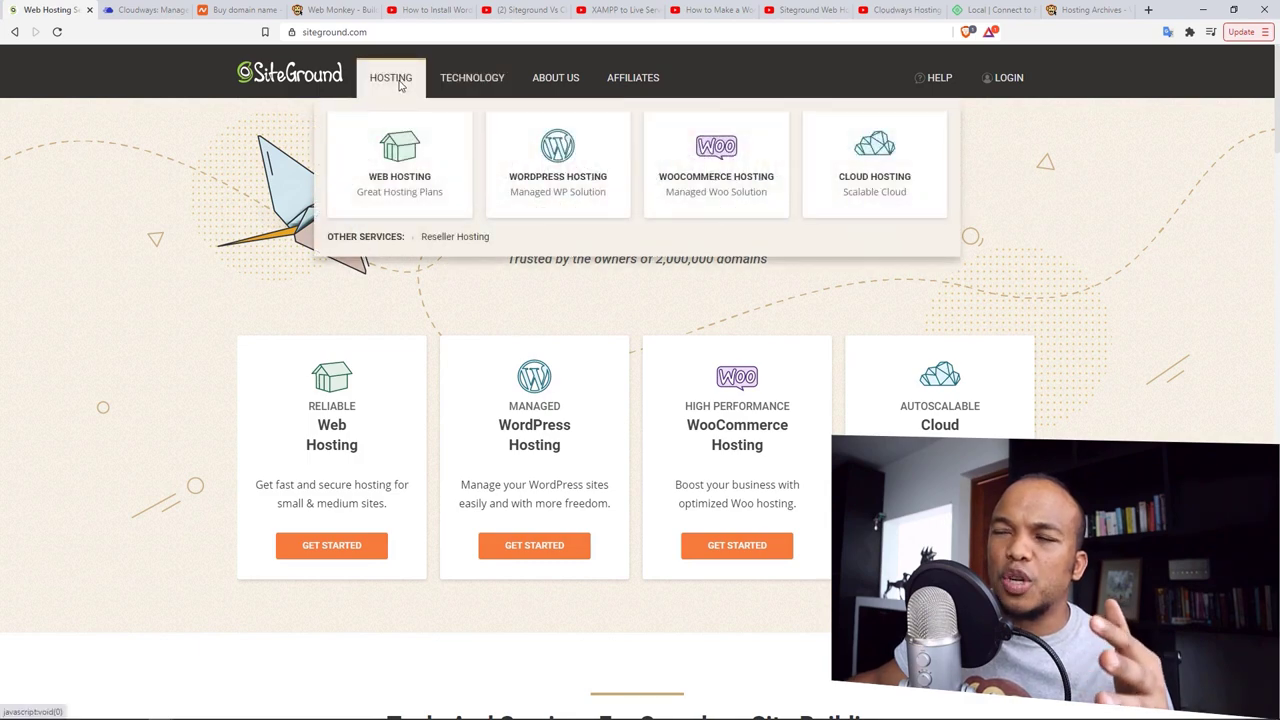
# Step: Open SiteGround's Web Hosting page and review the StartUp, GrowBig and GoGeek plans
pyautogui.click(406, 184)
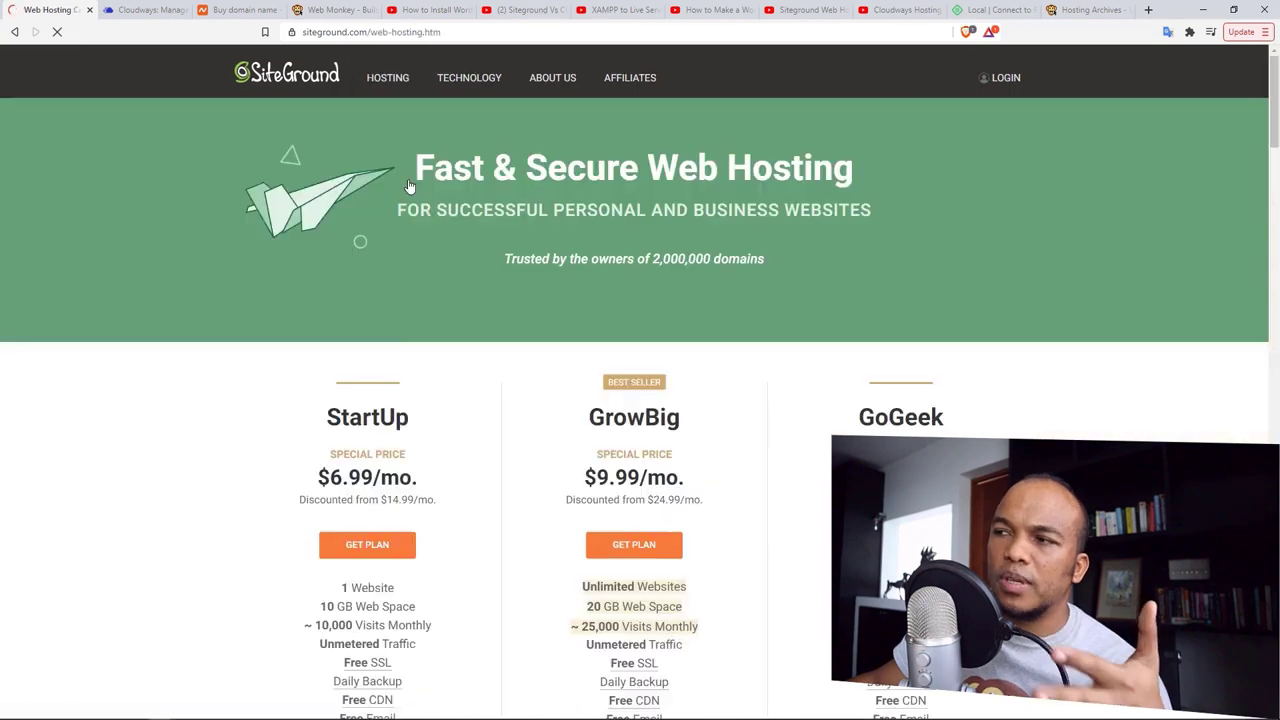
pyautogui.scroll(-1, 1275, 127)
pyautogui.moveTo(1275, 127); pyautogui.dragTo(1275, 140)
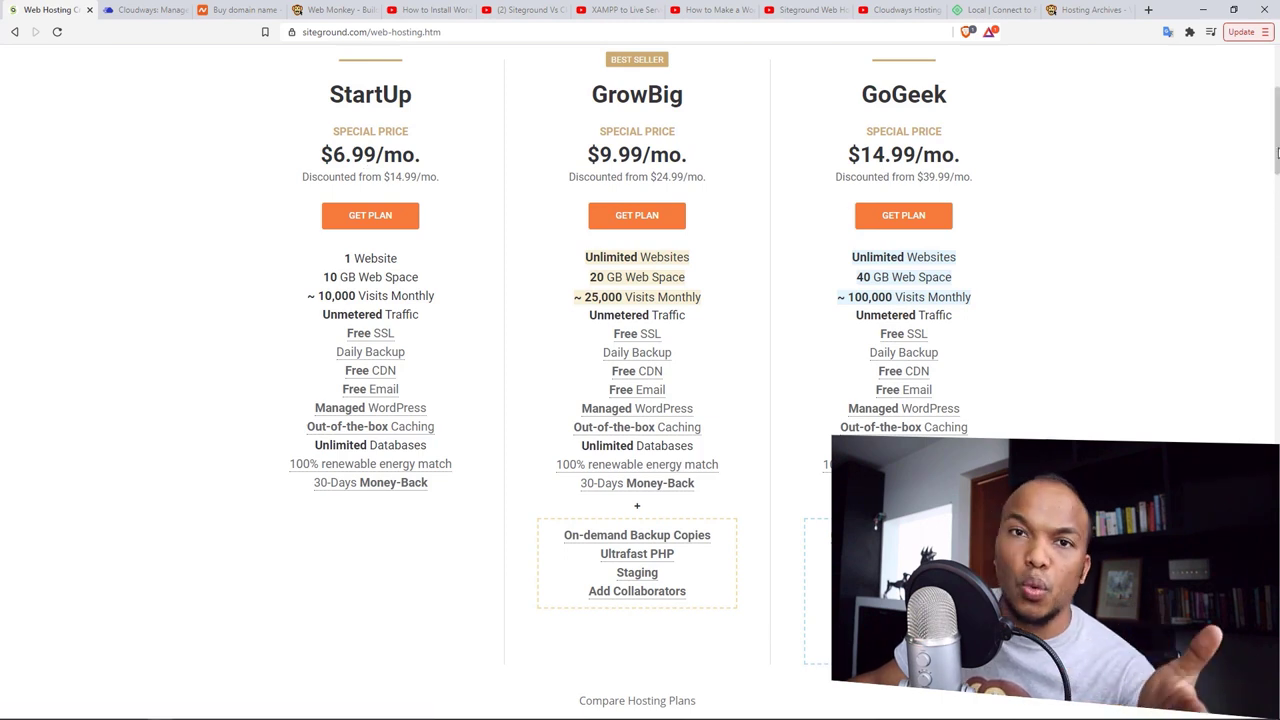
pyautogui.scroll(1, 1276, 148)
# Step: Open Cloudways pricing and scroll to the $10, $22, $42 and $80 monthly plans
pyautogui.click(145, 10)
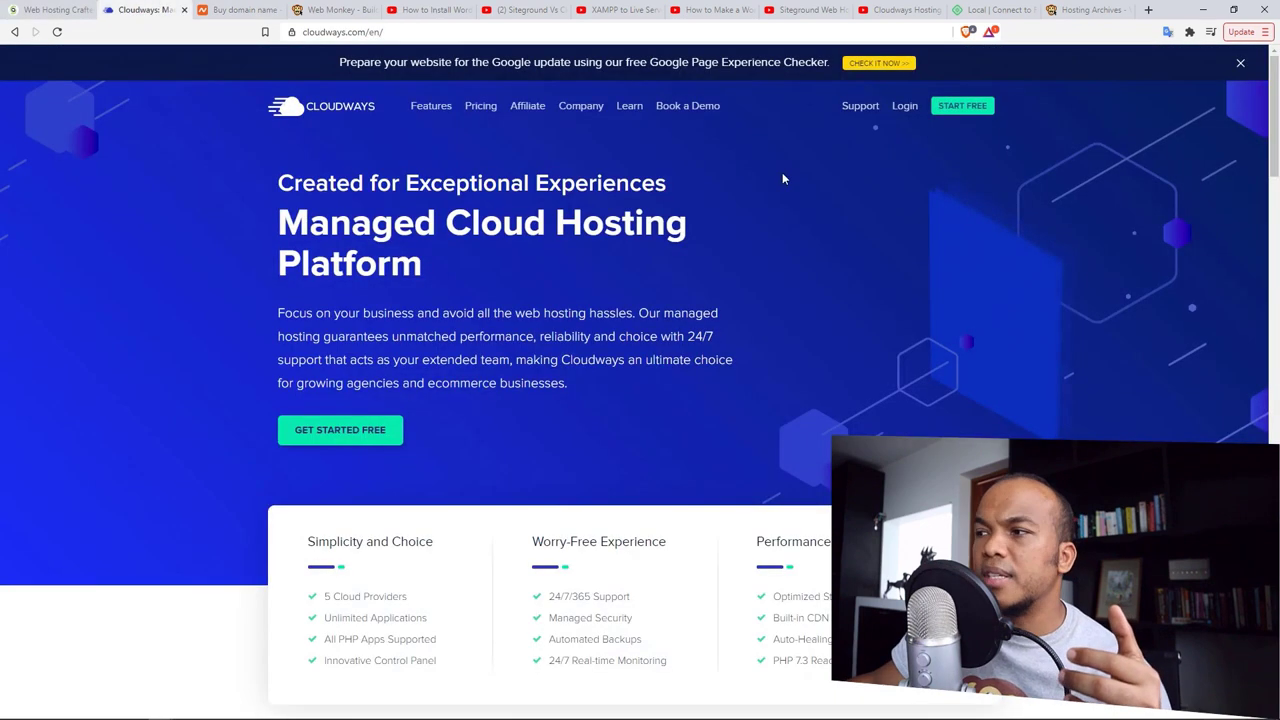
pyautogui.click(490, 110)
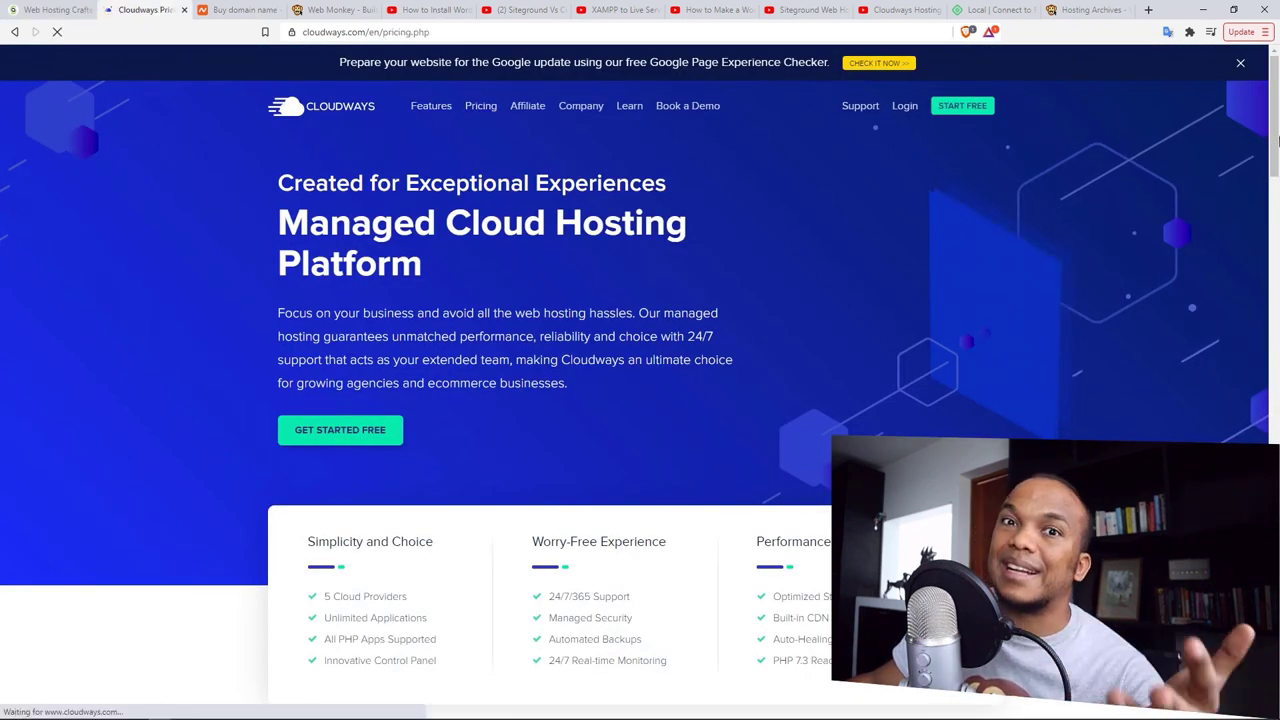
pyautogui.moveTo(1275, 140); pyautogui.dragTo(1274, 178)
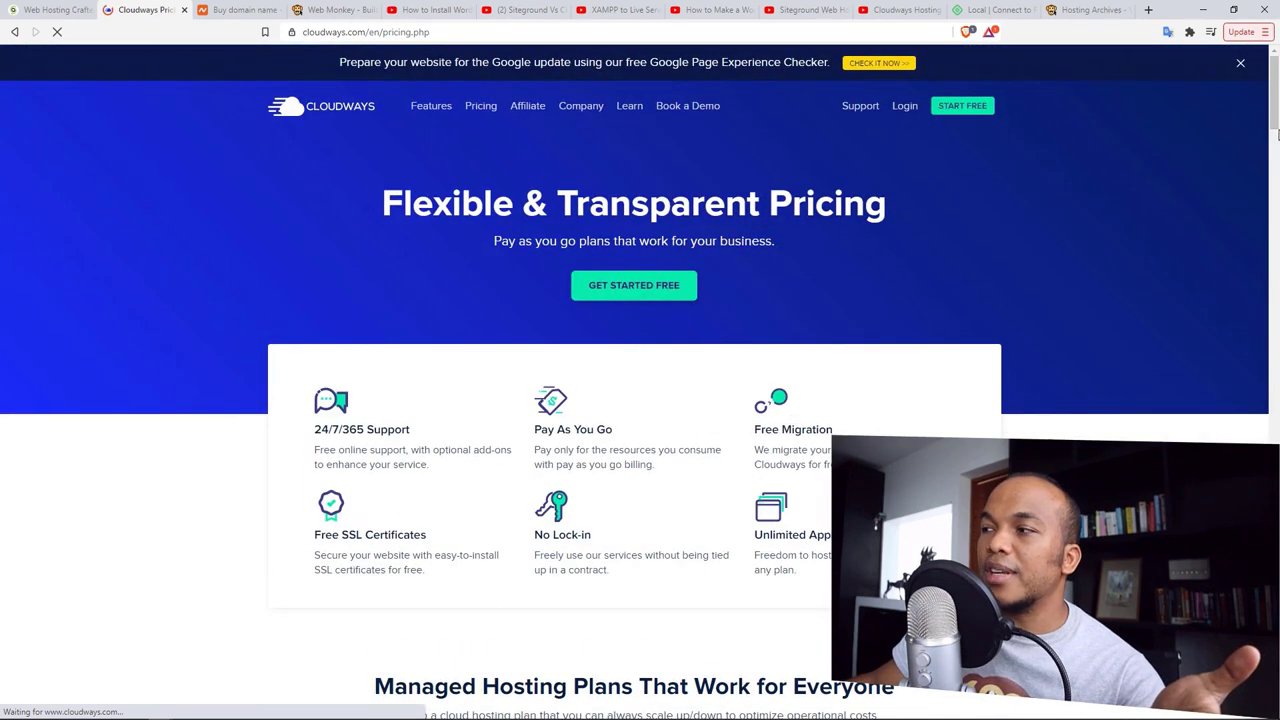
pyautogui.scroll(-3, 1276, 162)
pyautogui.scroll(-6, 1270, 190)
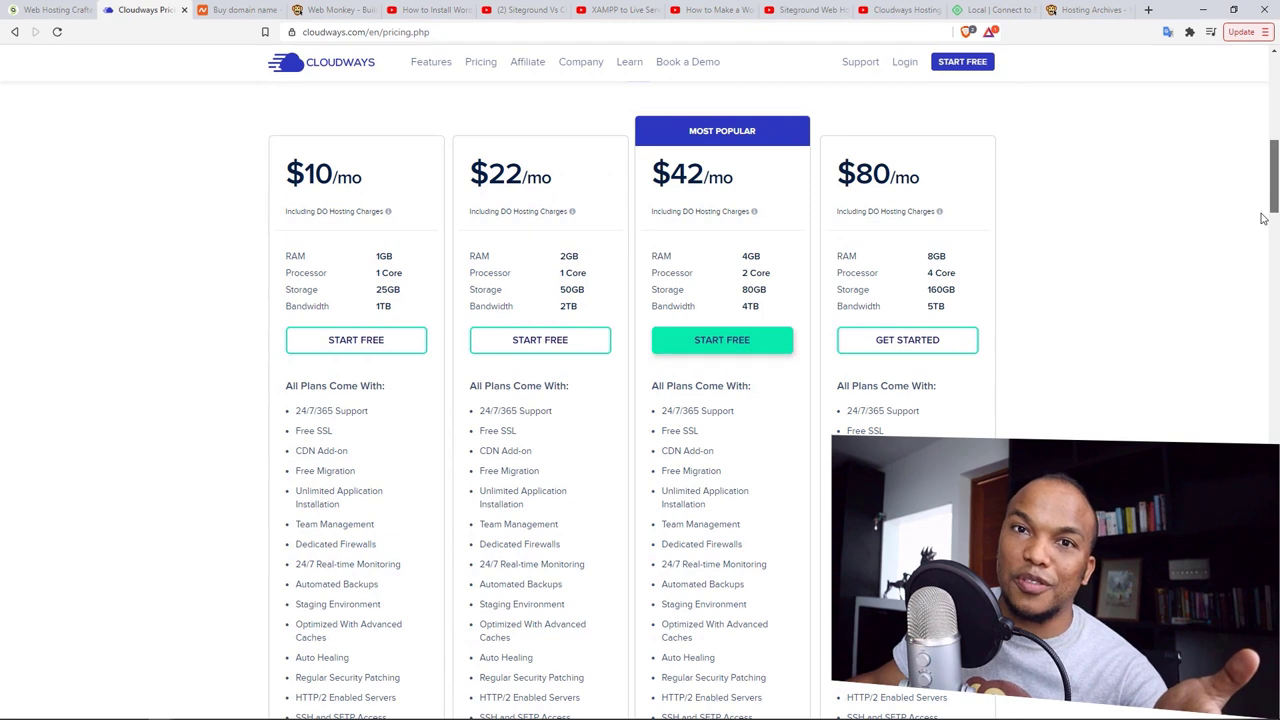
pyautogui.scroll(1, 1263, 214)
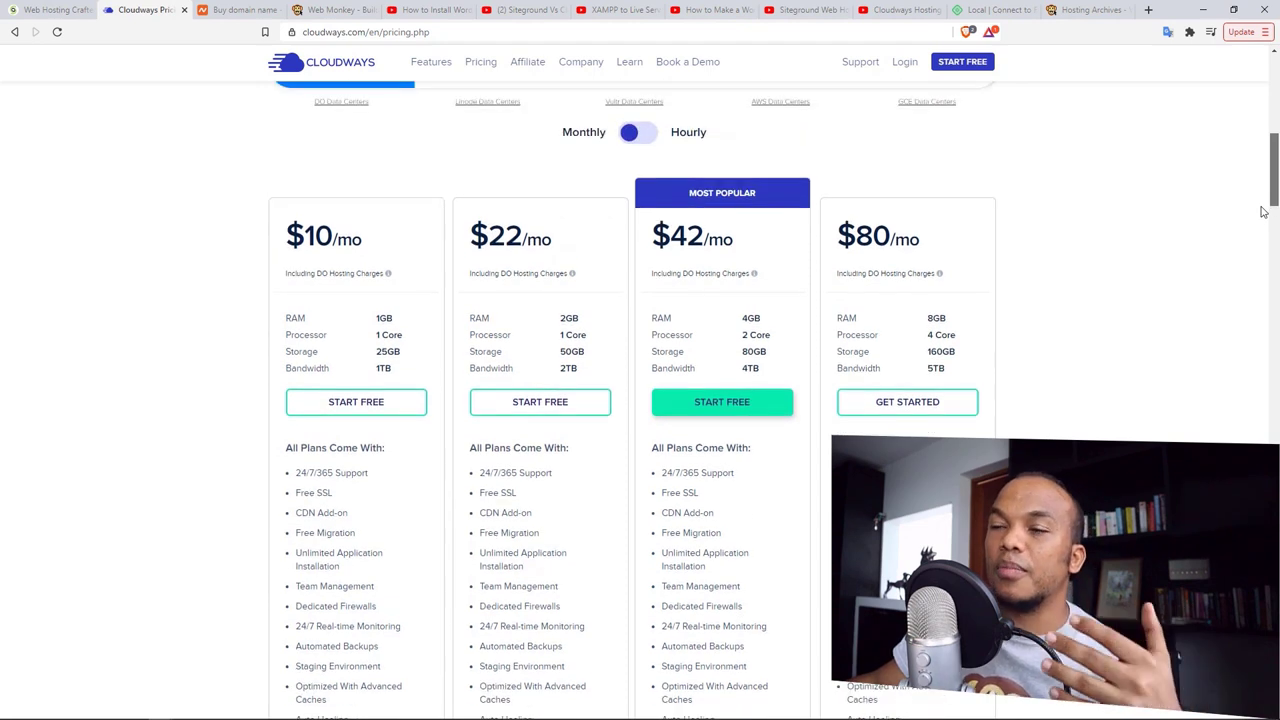
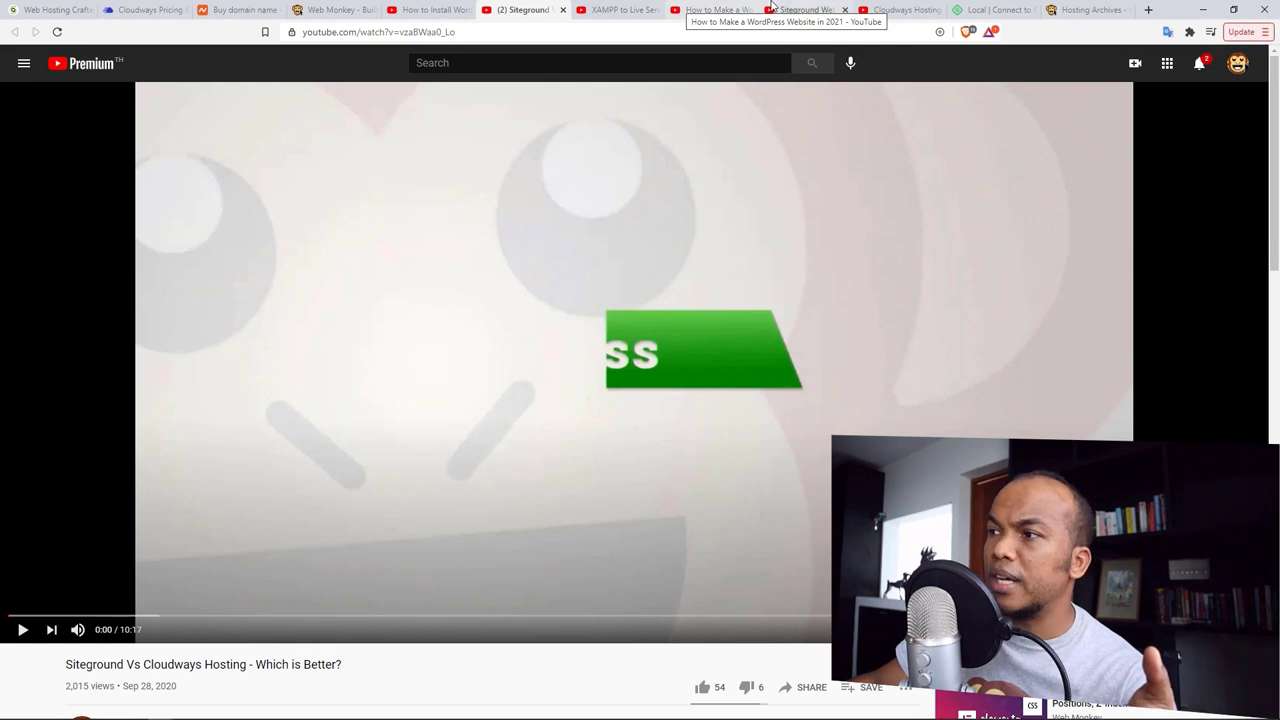
# Step: Watch the SiteGround review and Cloudways backend tutorial videos, then bring up The Web Monkey's Hosting articles
pyautogui.click(843, 11)
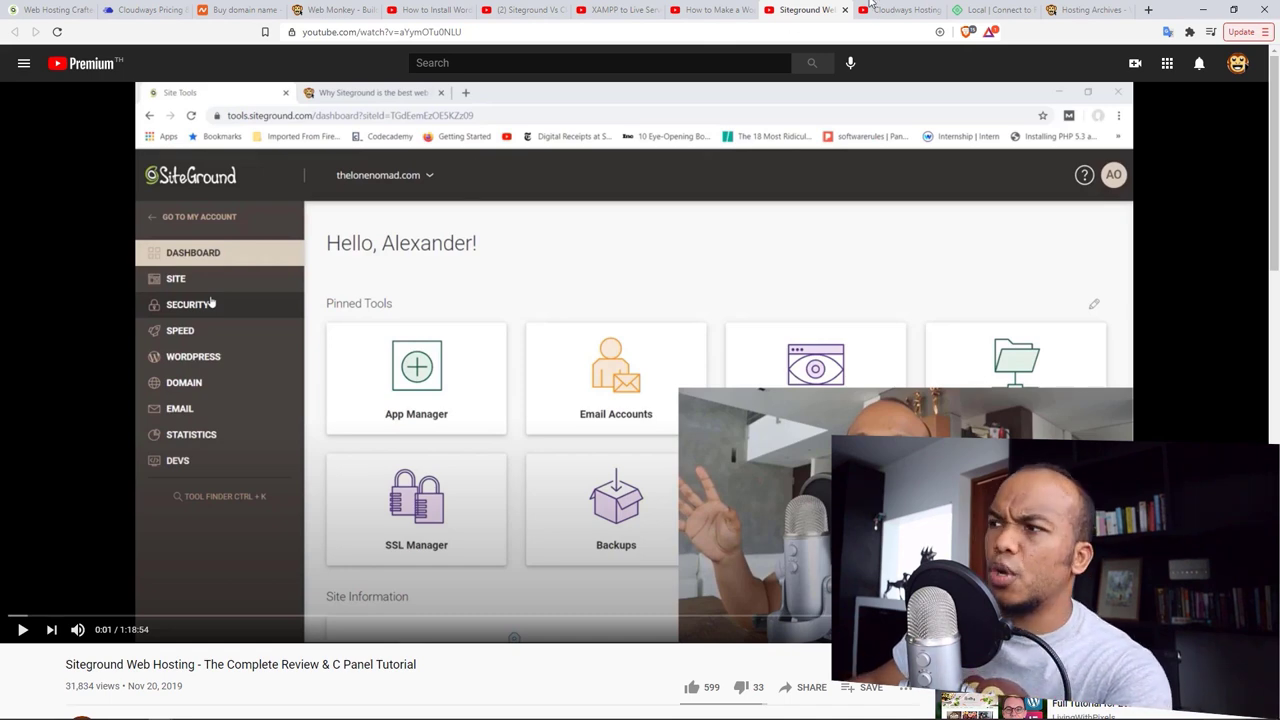
pyautogui.click(900, 9)
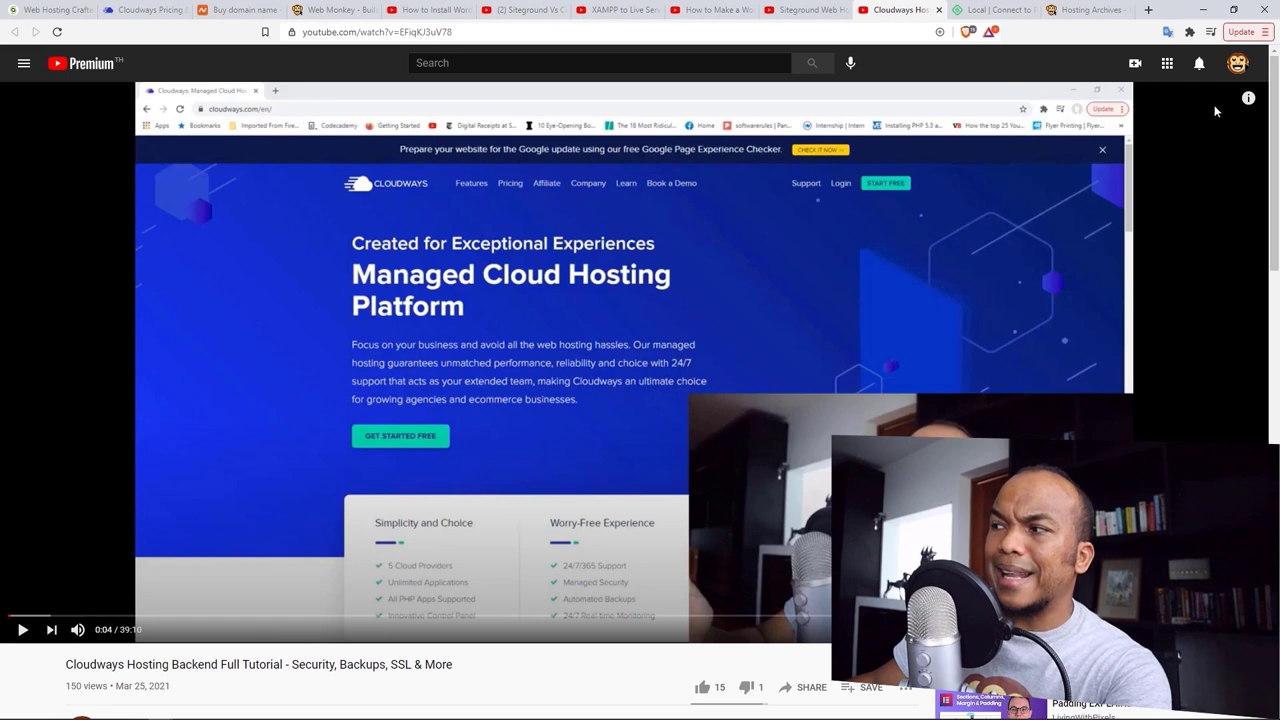
pyautogui.moveTo(1275, 98); pyautogui.dragTo(1275, 112)
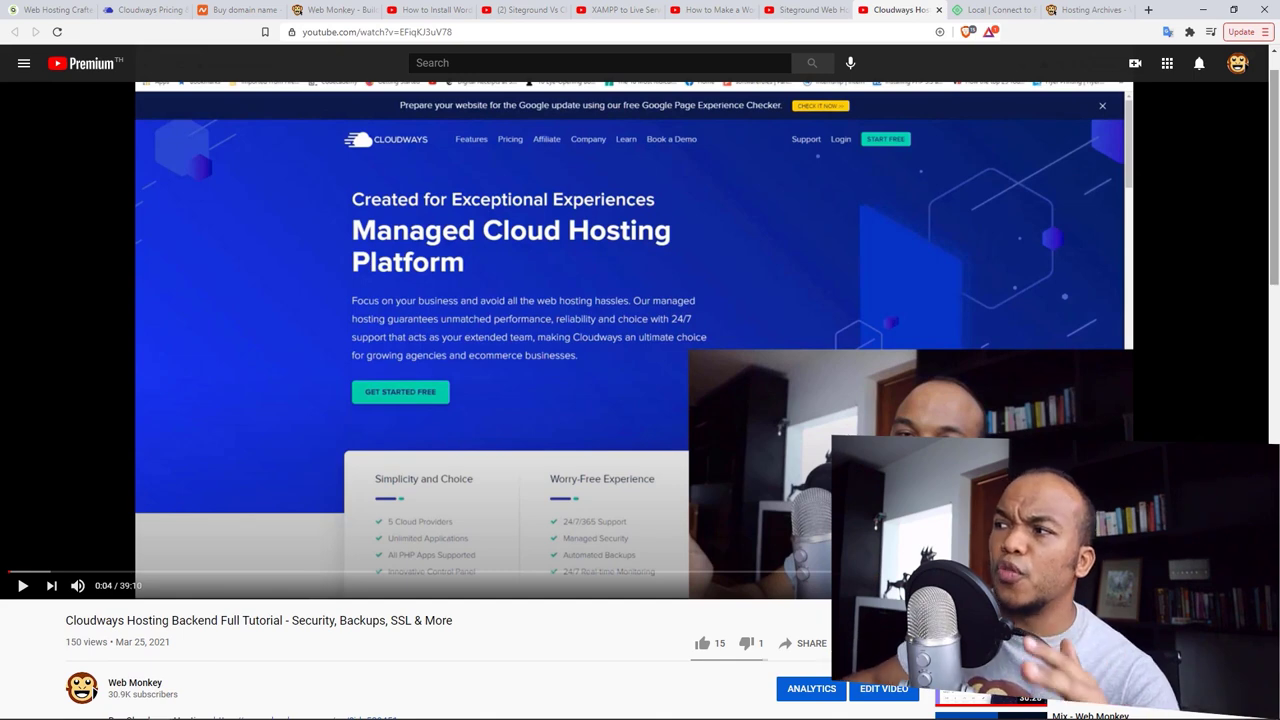
pyautogui.click(1082, 9)
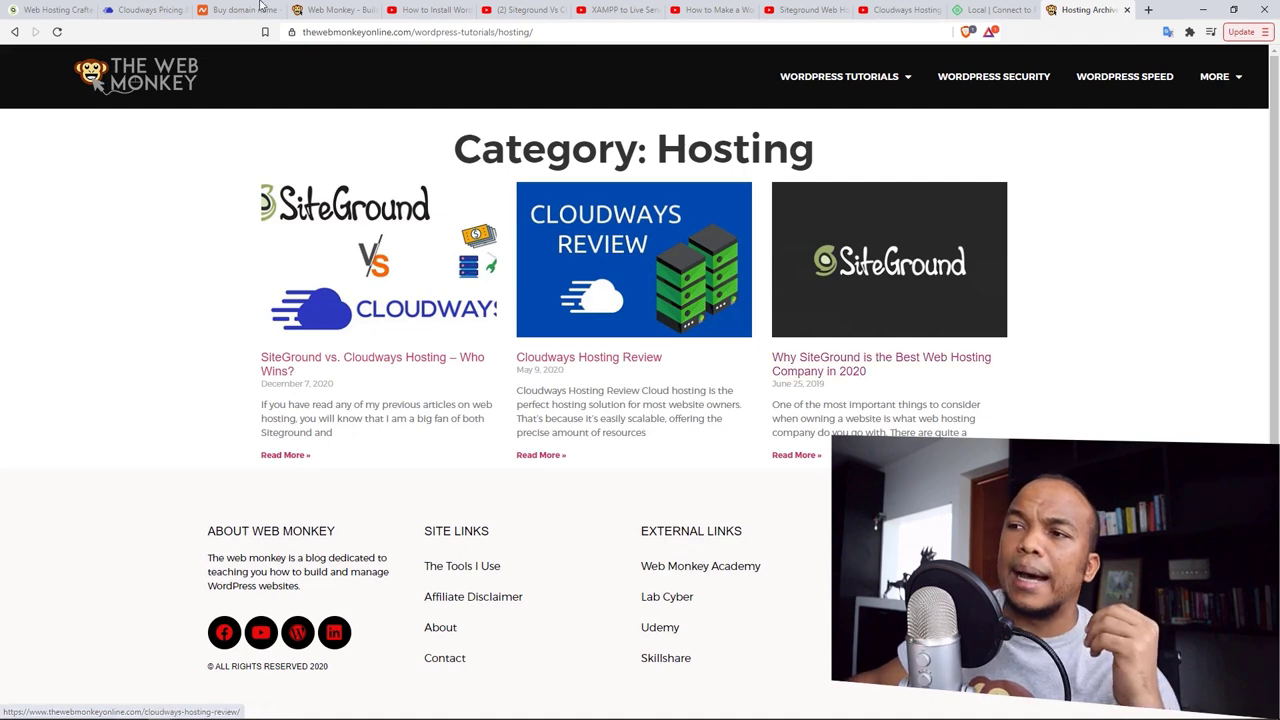
# Step: Scroll through the Cloudways pricing plans, then move to the XAMPP local WordPress video
pyautogui.click(132, 9)
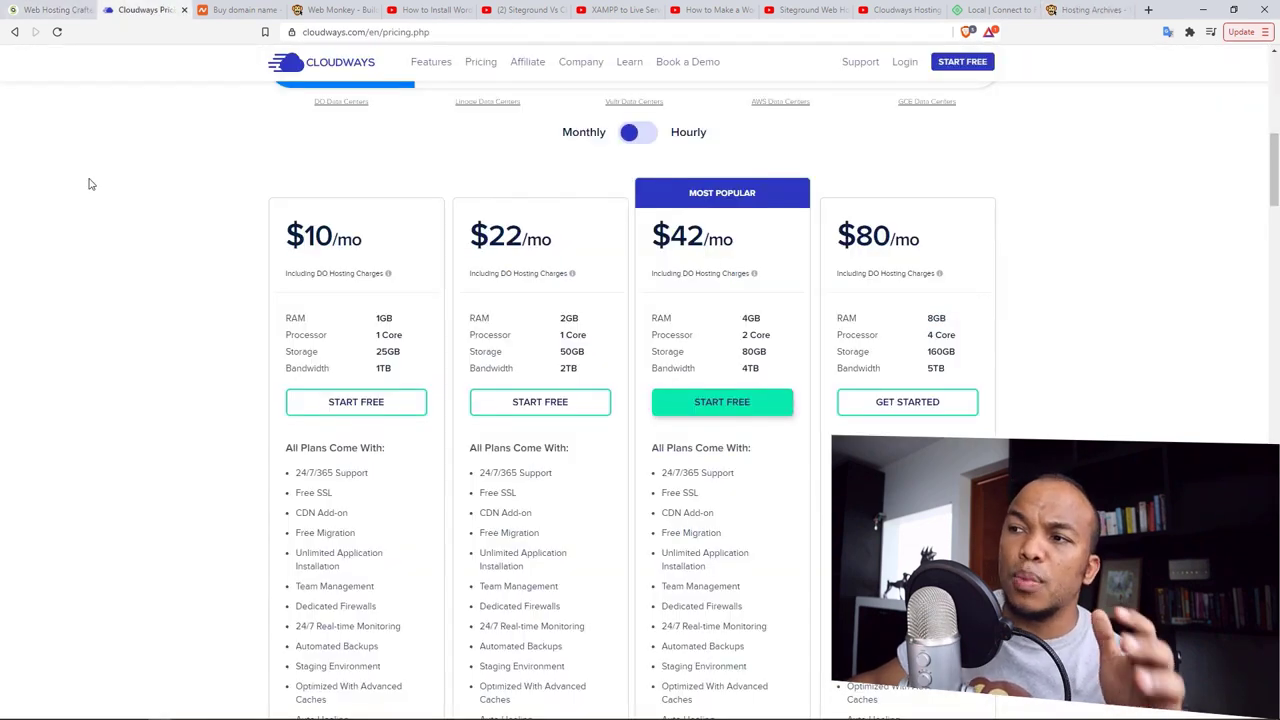
pyautogui.scroll(5, 95, 183)
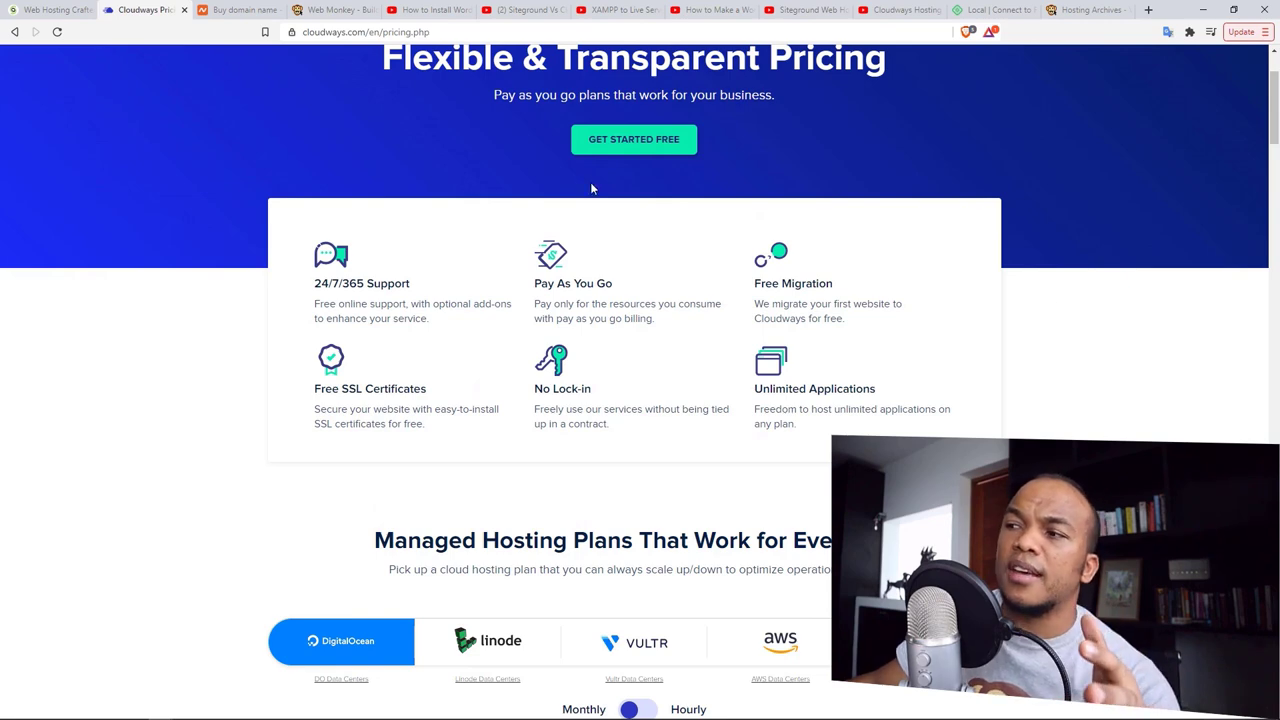
pyautogui.scroll(2, 1146, 316)
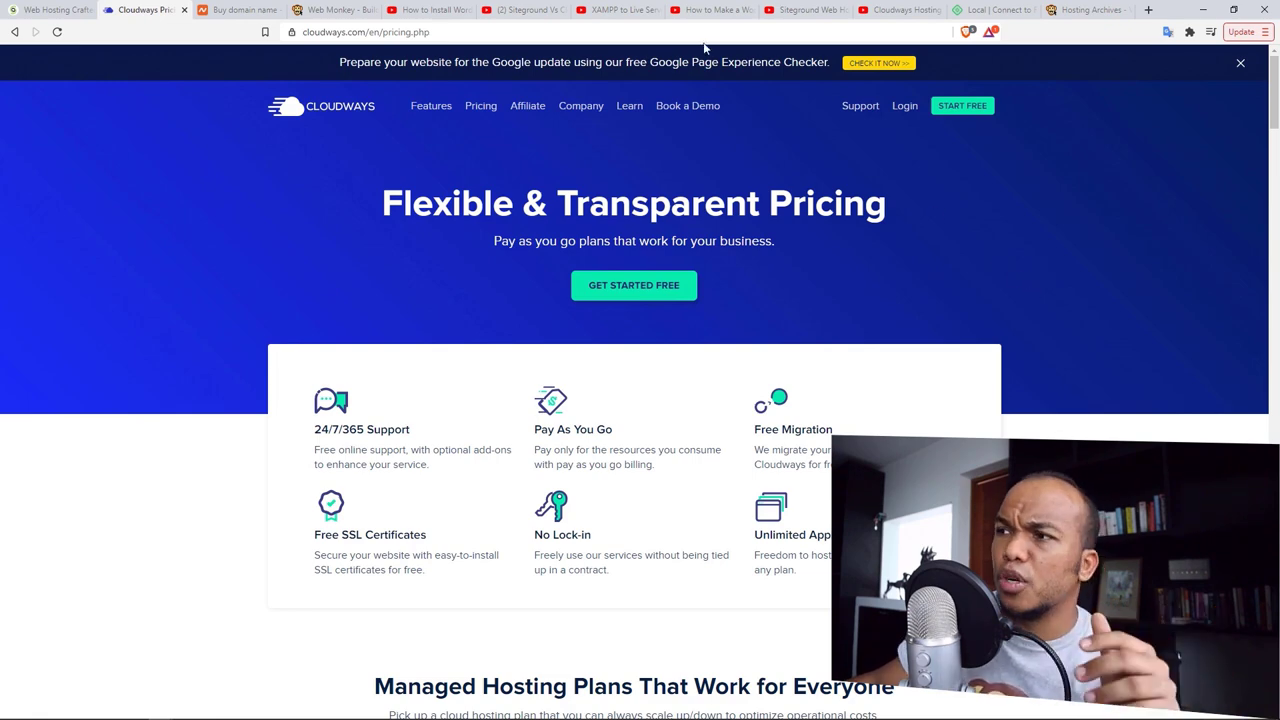
pyautogui.click(428, 9)
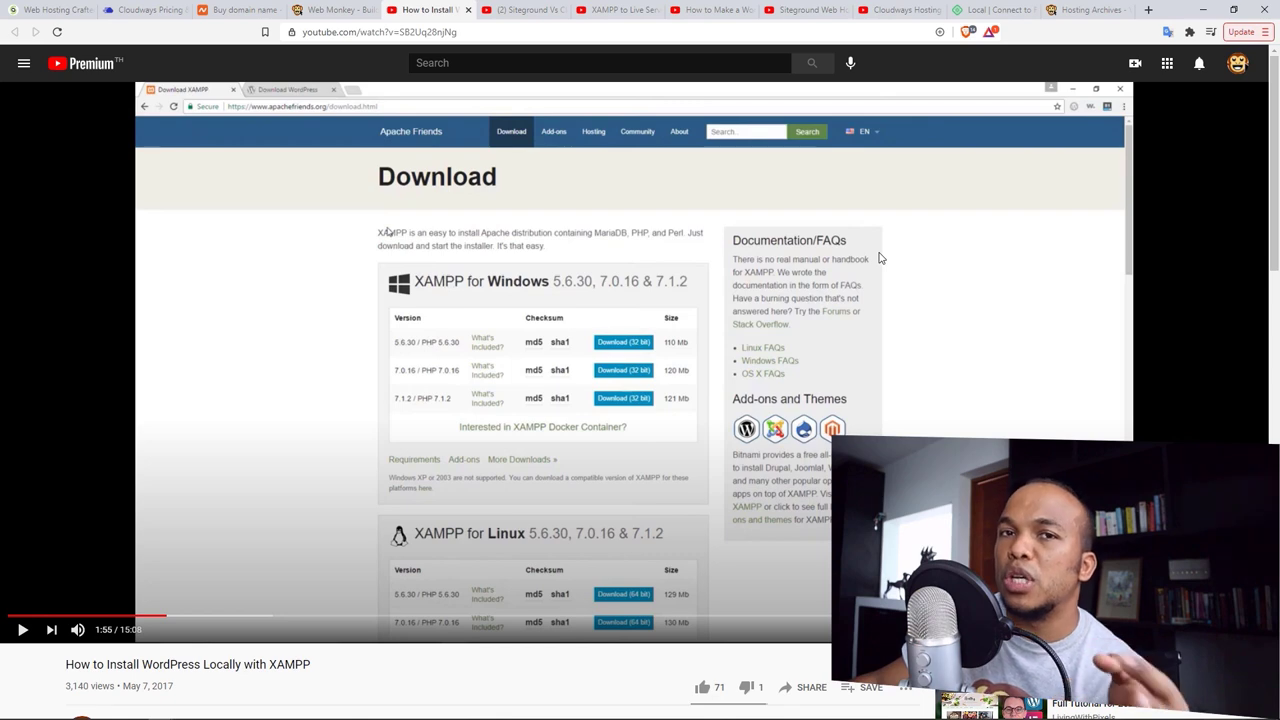
# Step: Switch to Local's 'Connect to Flywheel' page on localwp.com with its intro video
pyautogui.click(1008, 9)
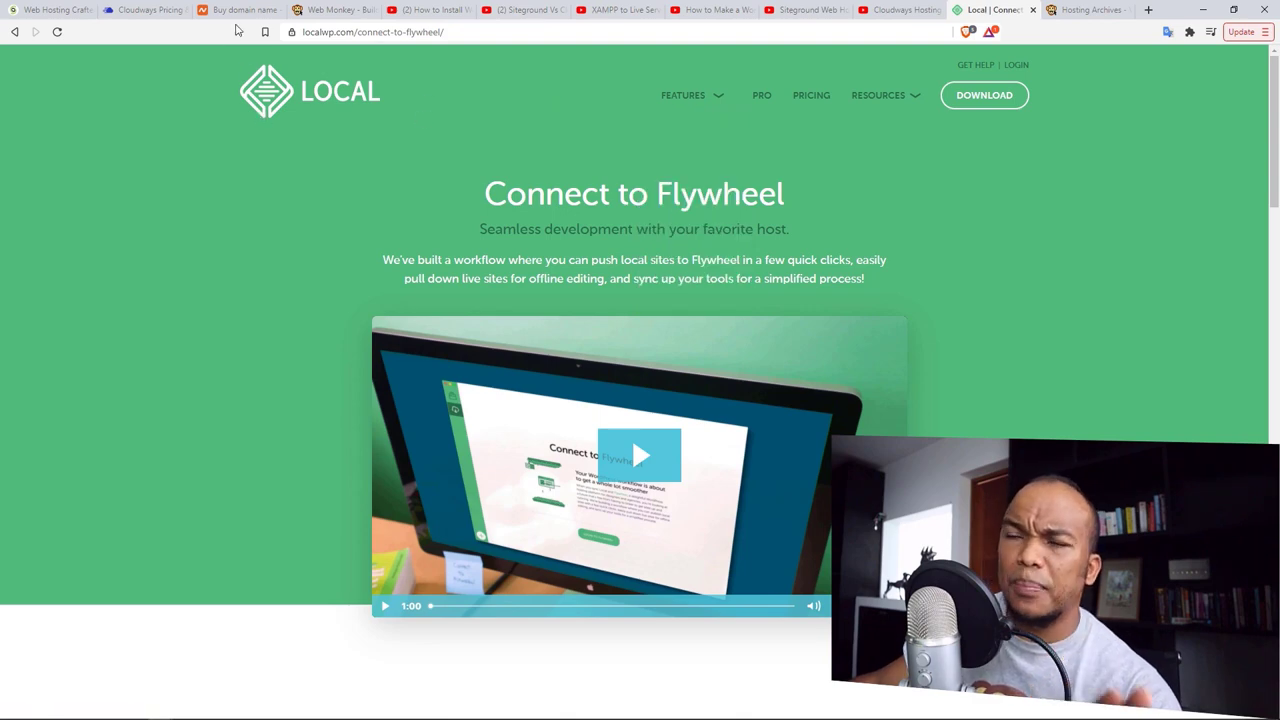
# Step: Flip from SiteGround's hosting plans to the Cloudways pricing and Namecheap domain pages
pyautogui.click(47, 11)
pyautogui.scroll(3, 110, 302)
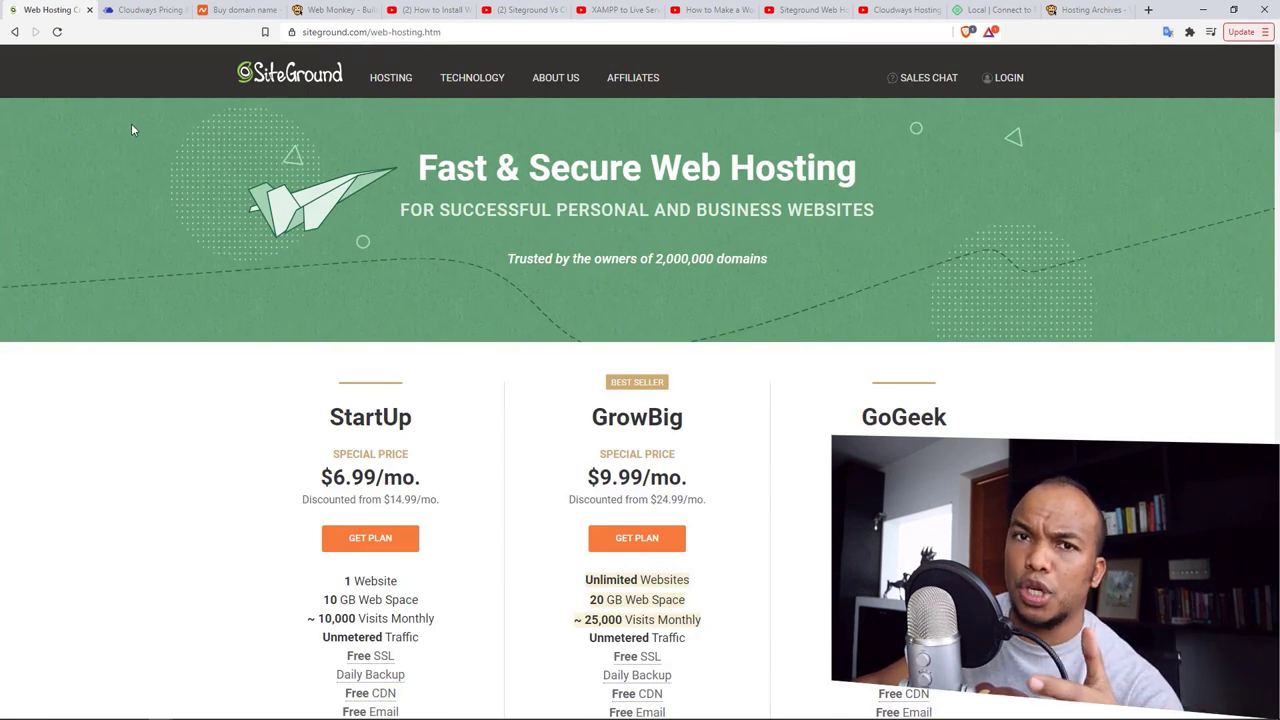
pyautogui.click(148, 10)
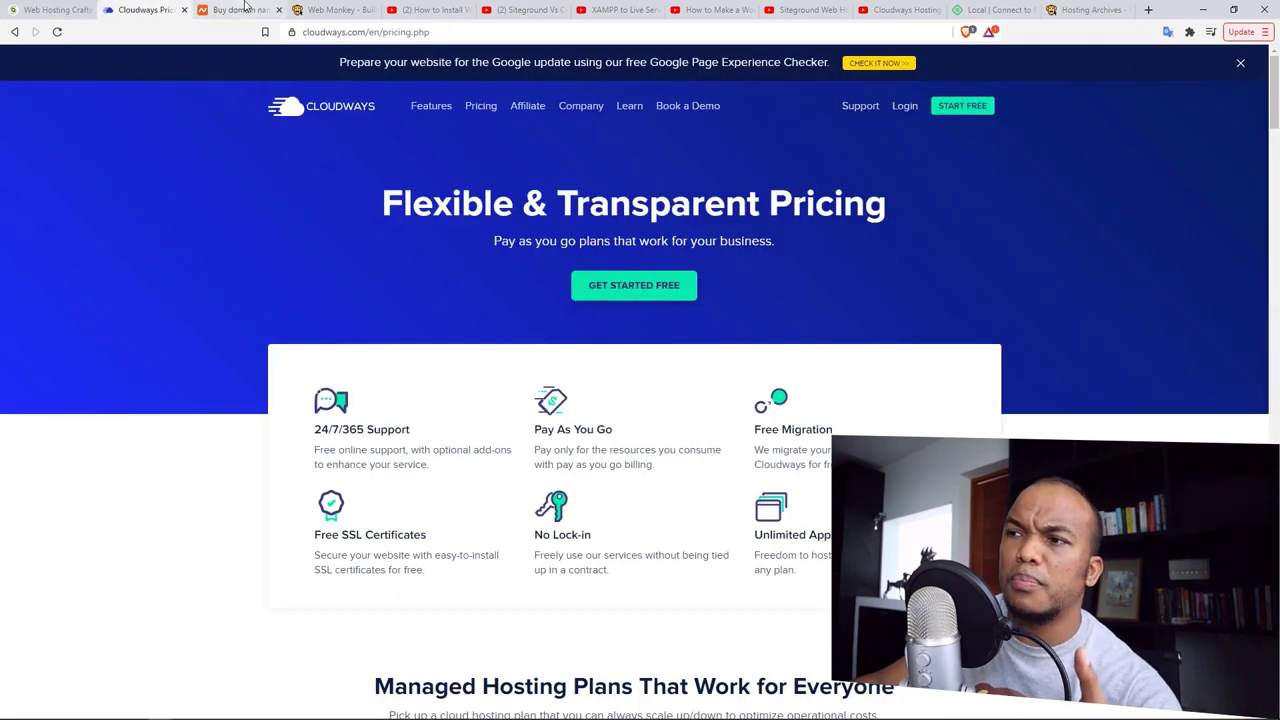
pyautogui.click(240, 10)
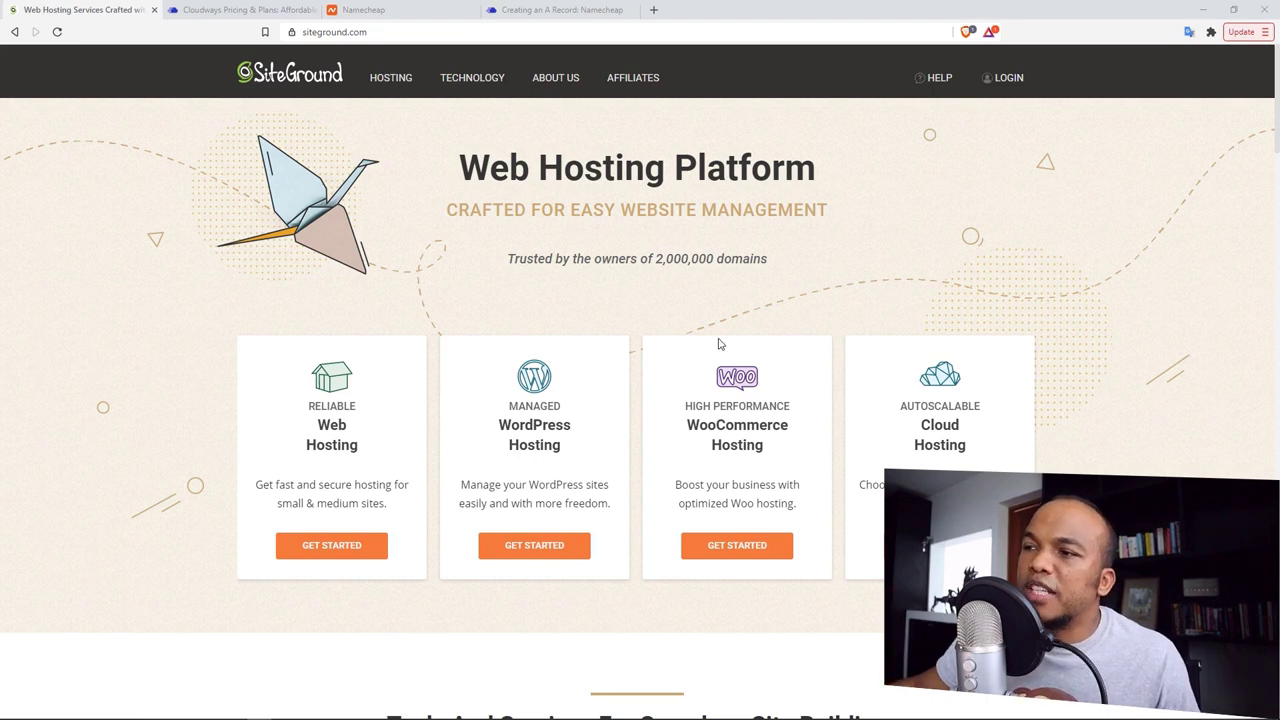
# Step: Compare SiteGround's StartUp, GrowBig and GoGeek WordPress Hosting plans and order GrowBig
pyautogui.moveTo(392, 70)
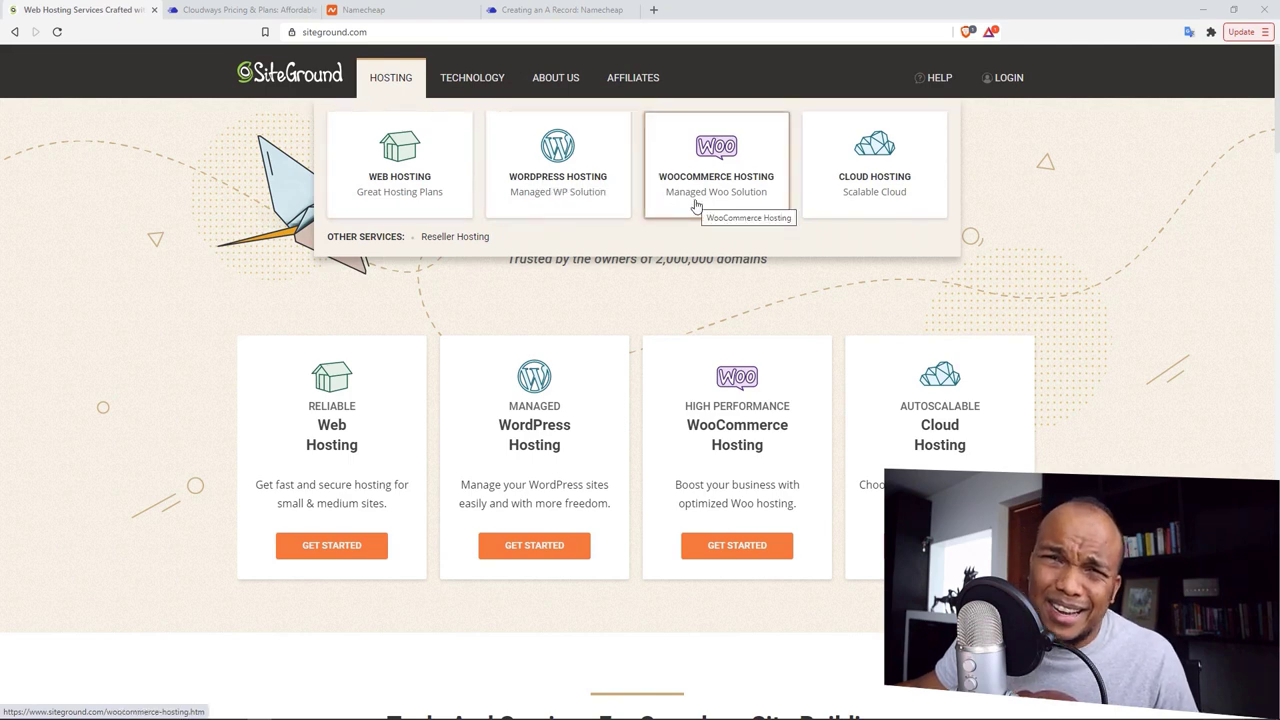
pyautogui.click(578, 181)
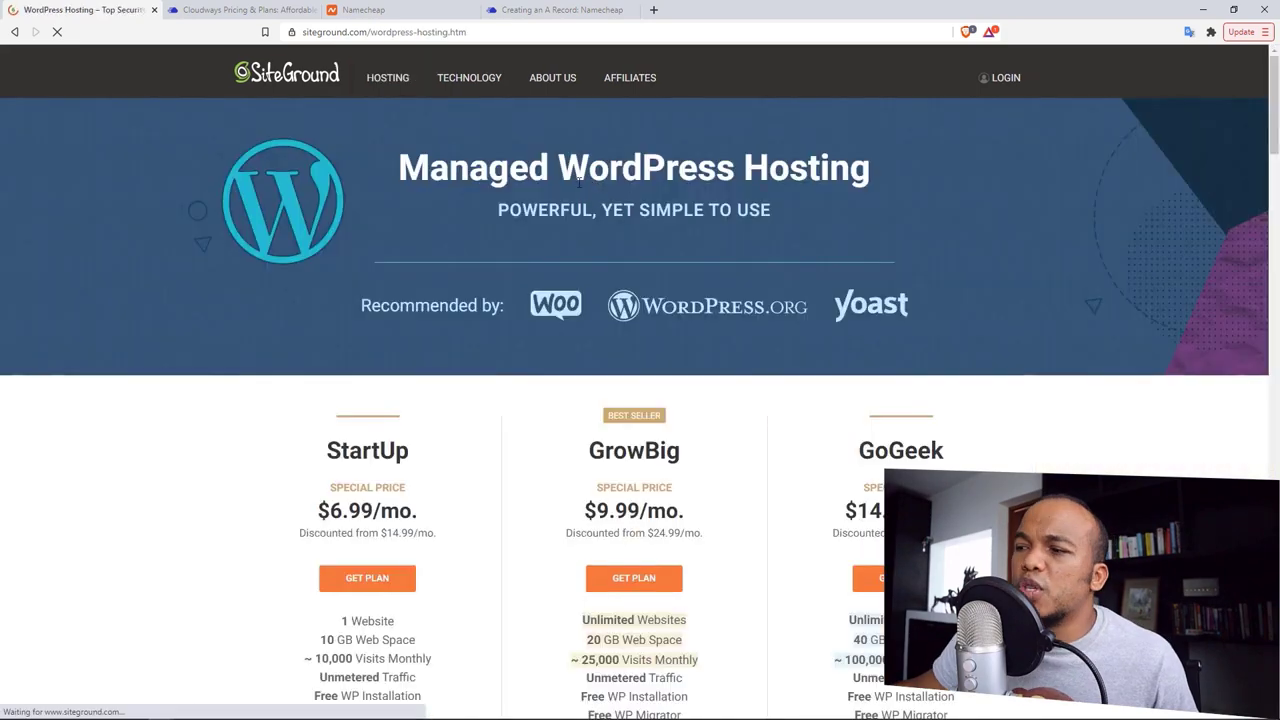
pyautogui.scroll(-2, 1277, 157)
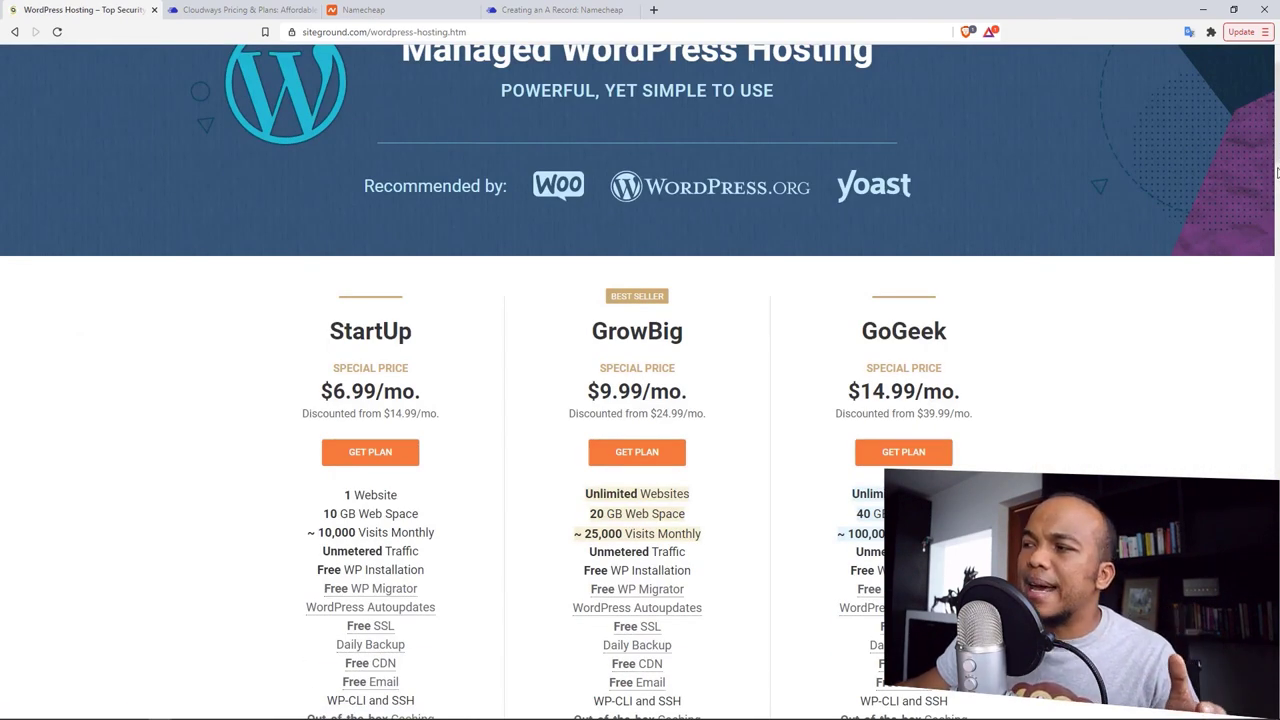
pyautogui.scroll(-3, 1277, 160)
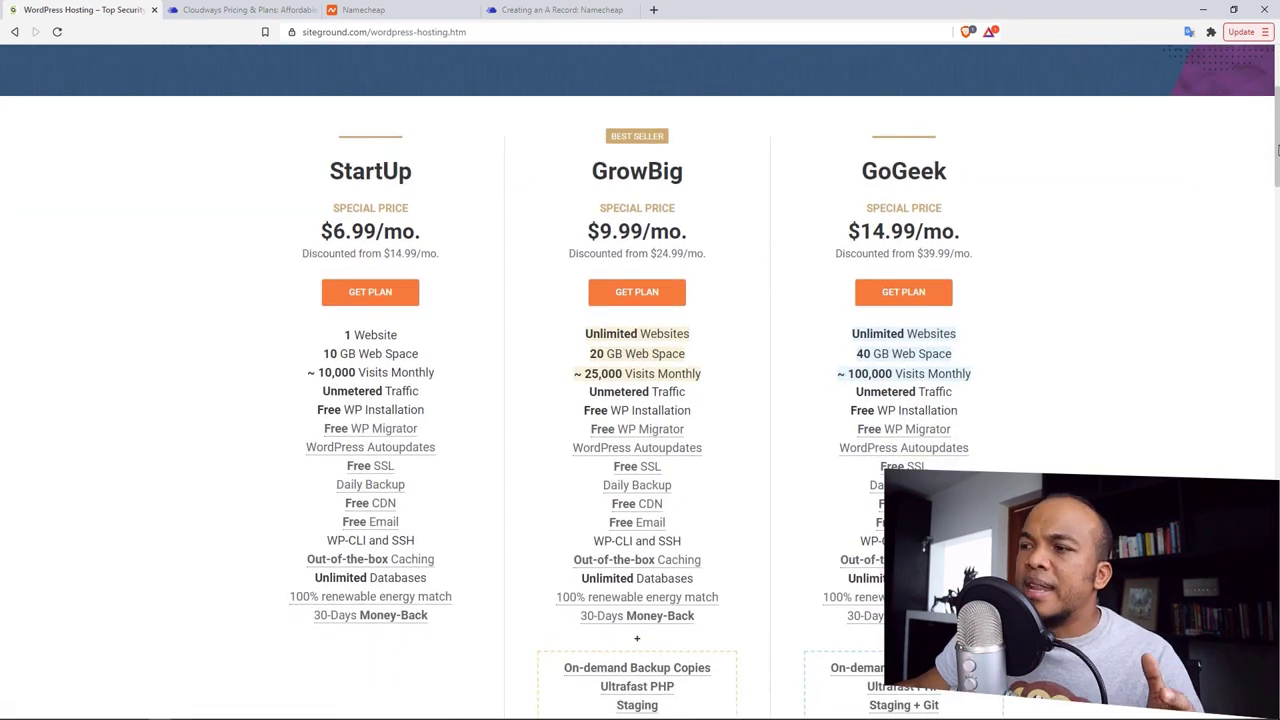
pyautogui.scroll(1, 1277, 150)
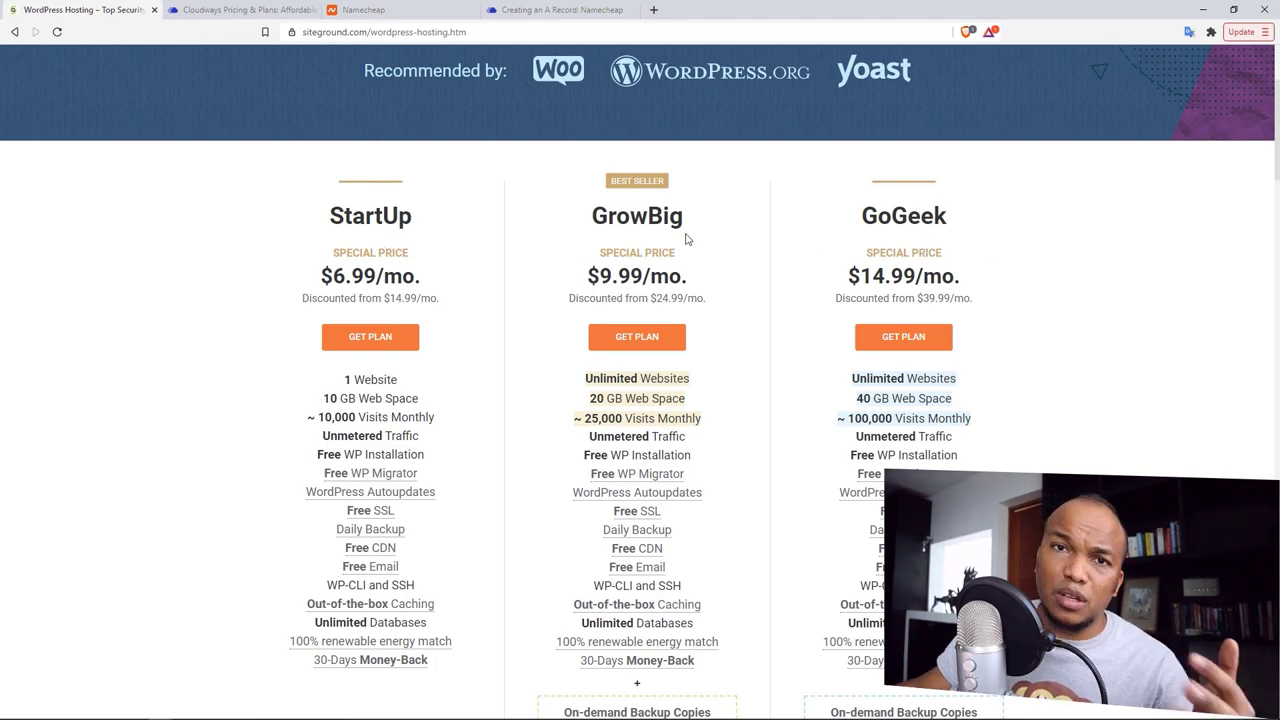
pyautogui.moveTo(1277, 133); pyautogui.dragTo(1277, 178)
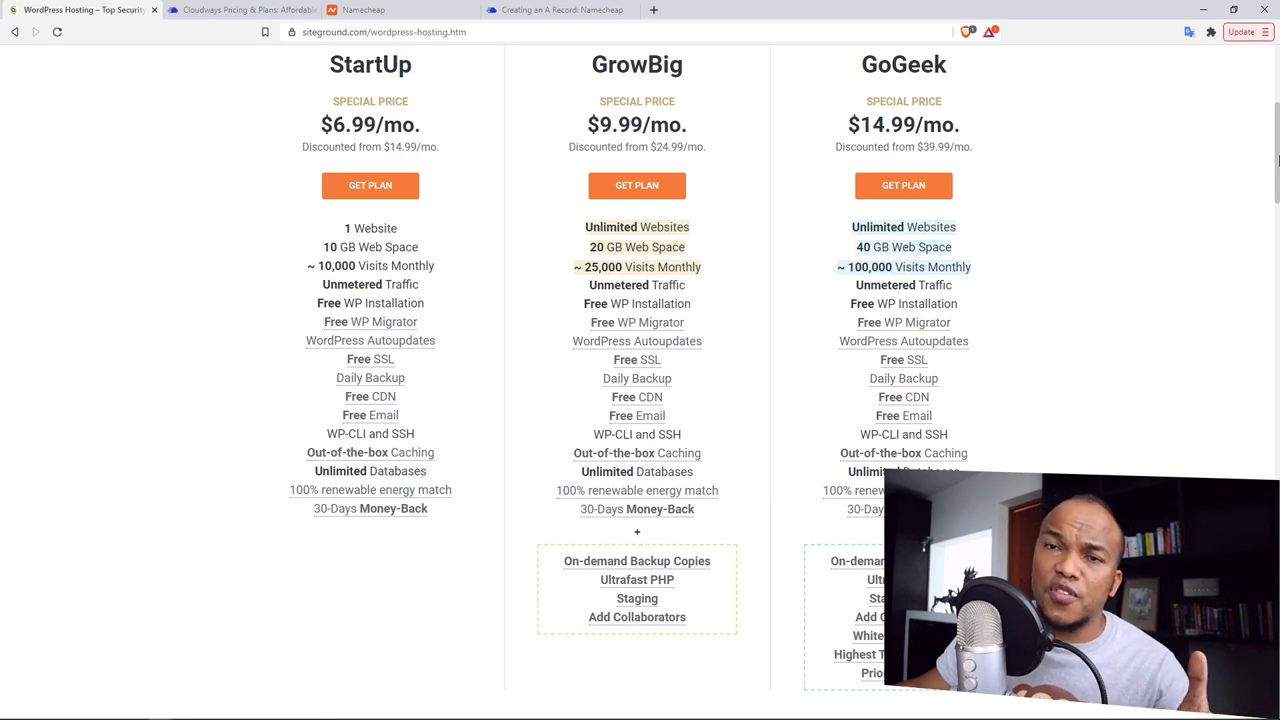
pyautogui.scroll(-1, 789, 300)
pyautogui.scroll(1, 789, 166)
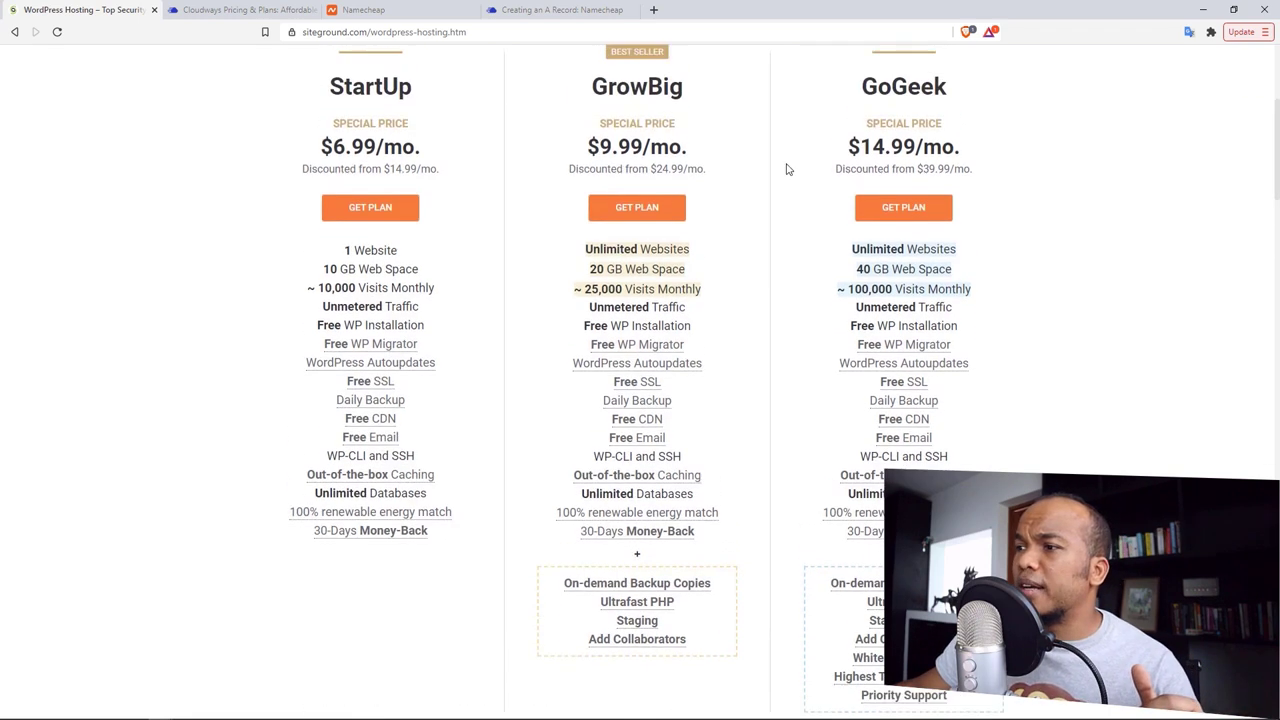
pyautogui.click(645, 207)
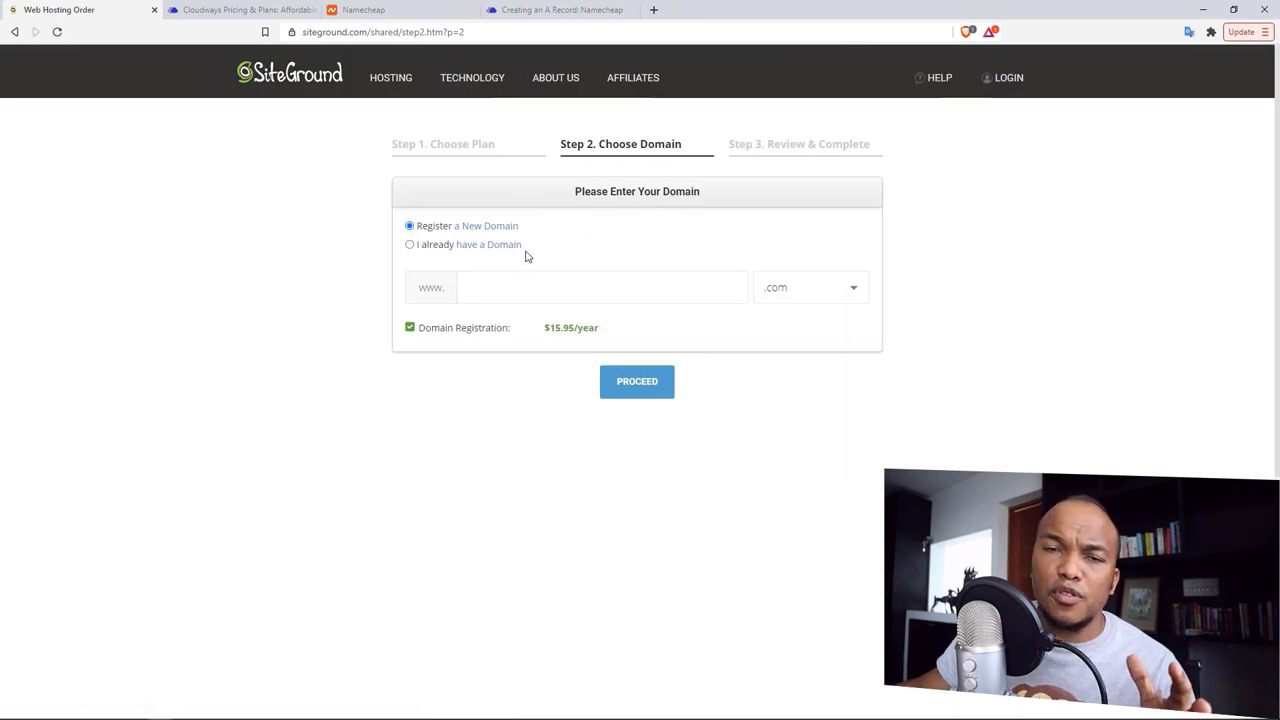
# Step: Register the new domain adiosdfsdfe.com and proceed to the Review & Complete step
pyautogui.click(459, 249)
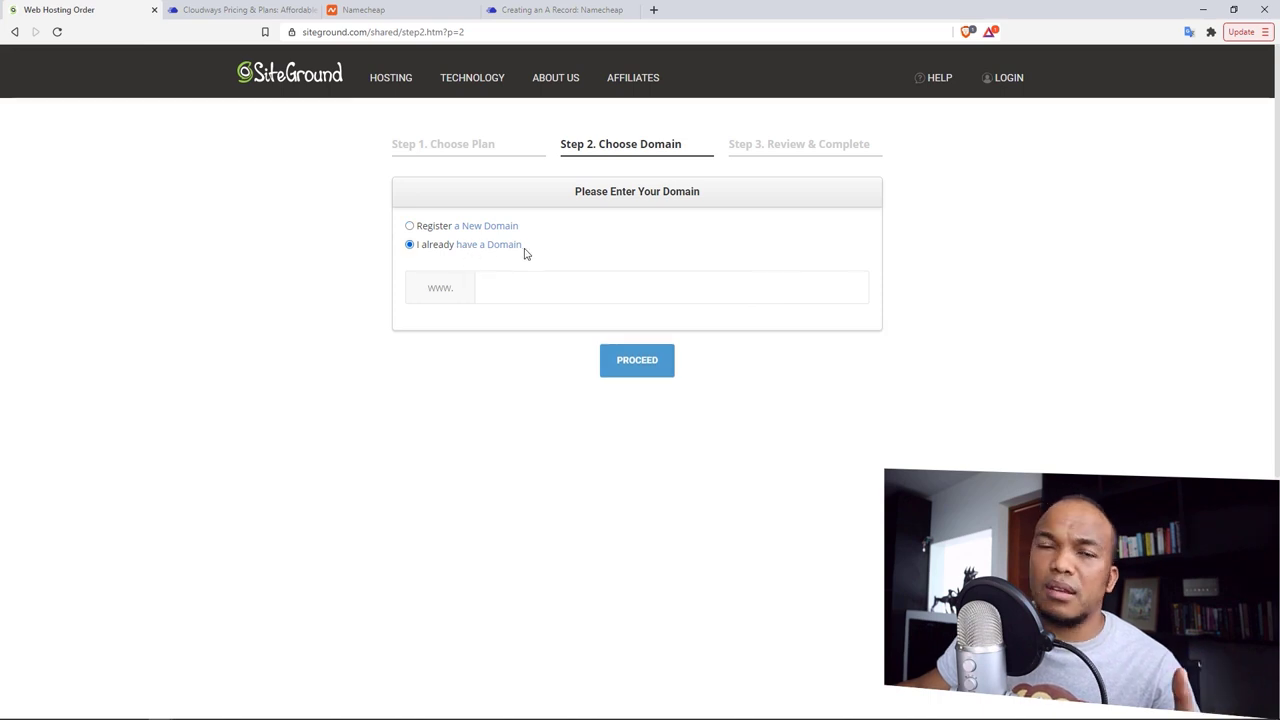
pyautogui.click(472, 229)
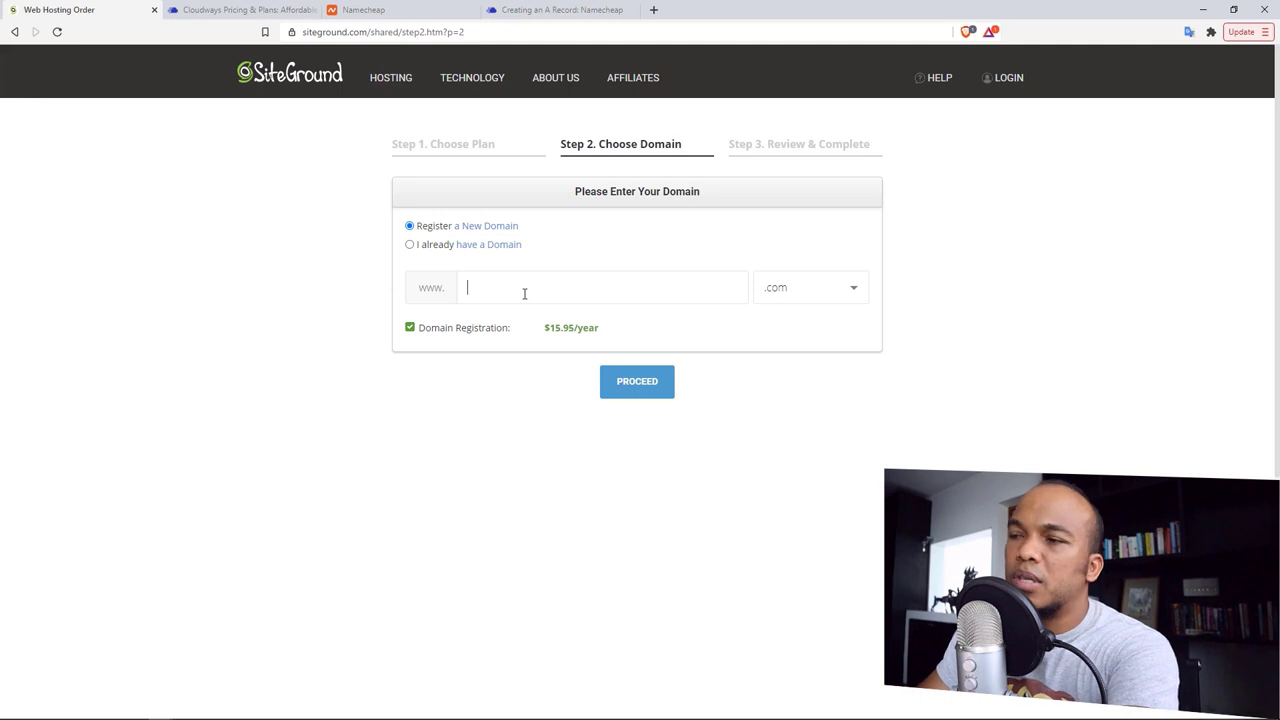
pyautogui.write('diosdfsdfe')
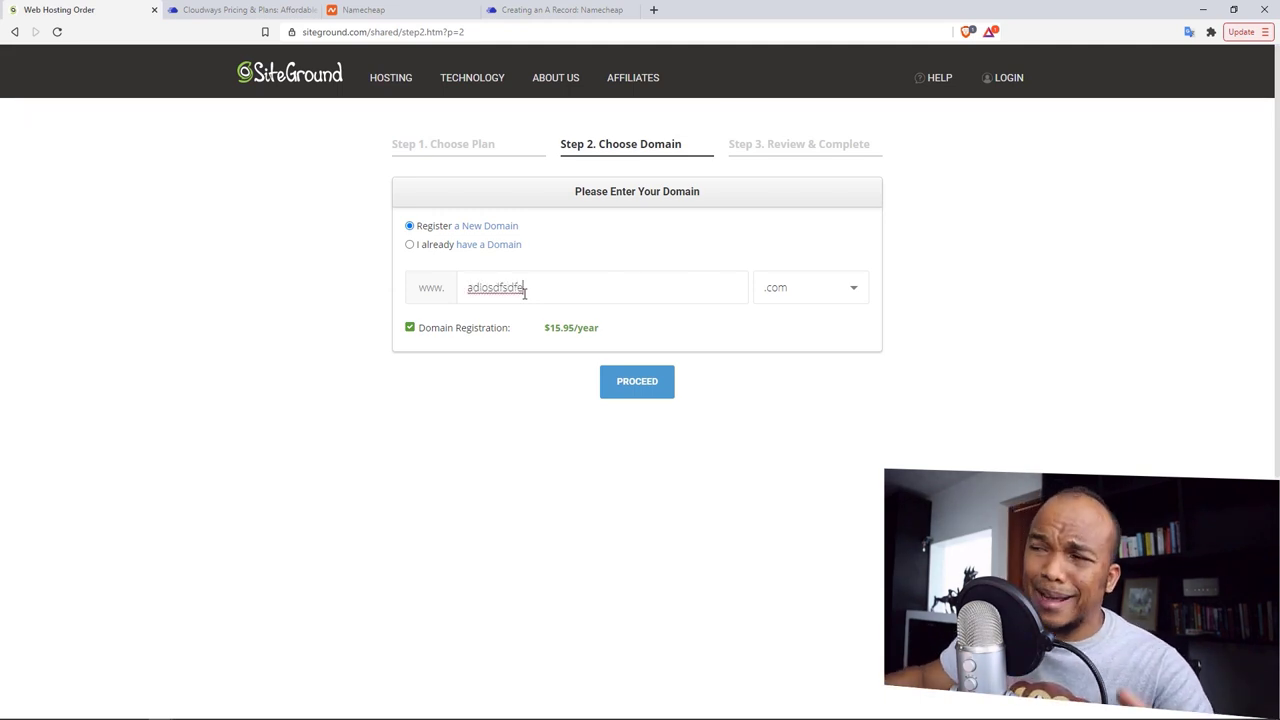
pyautogui.click(638, 386)
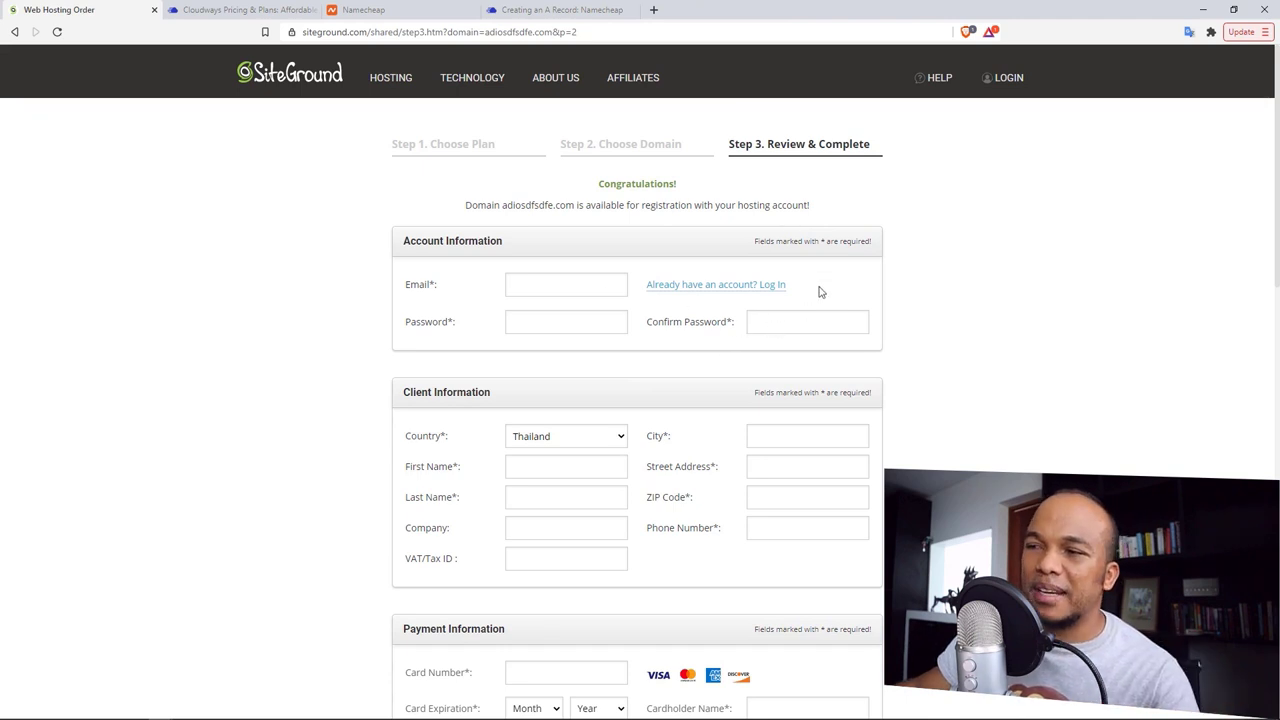
# Step: Keep Asia, Singapore as the data center and a 12-month billing period on the order
pyautogui.scroll(-1, 1028, 303)
pyautogui.scroll(-5, 1028, 303)
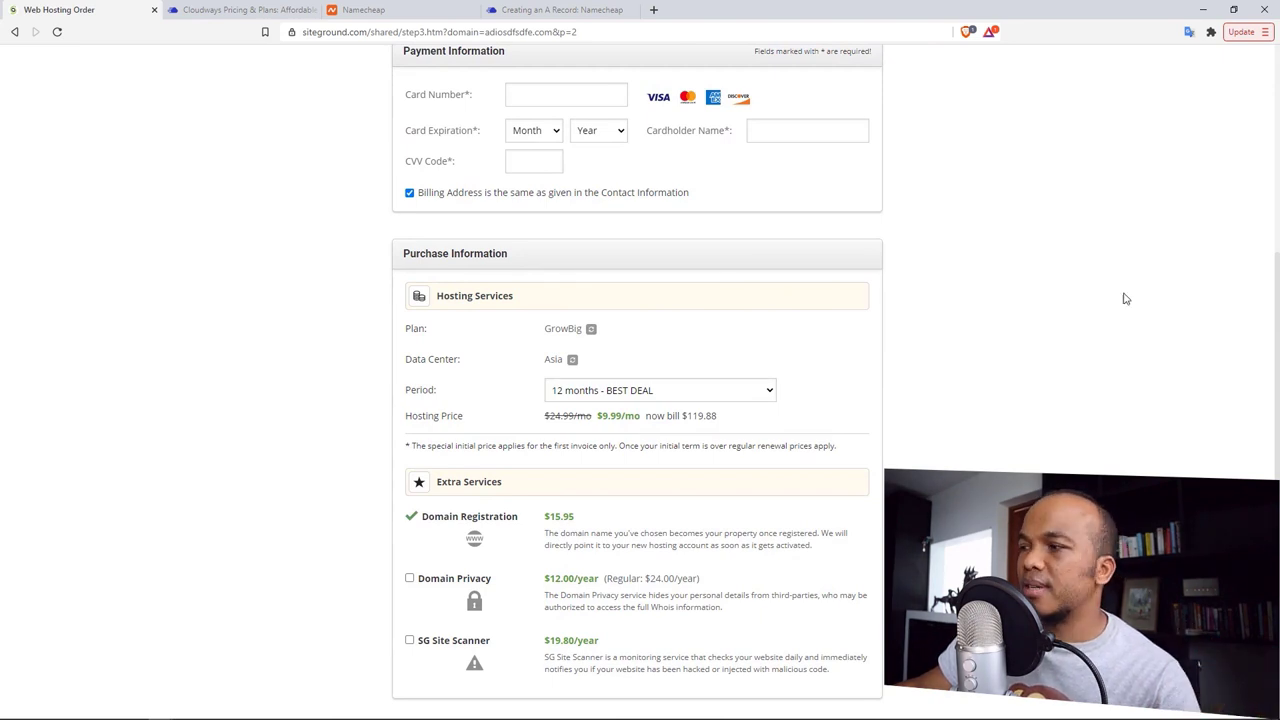
pyautogui.scroll(-1, 1125, 298)
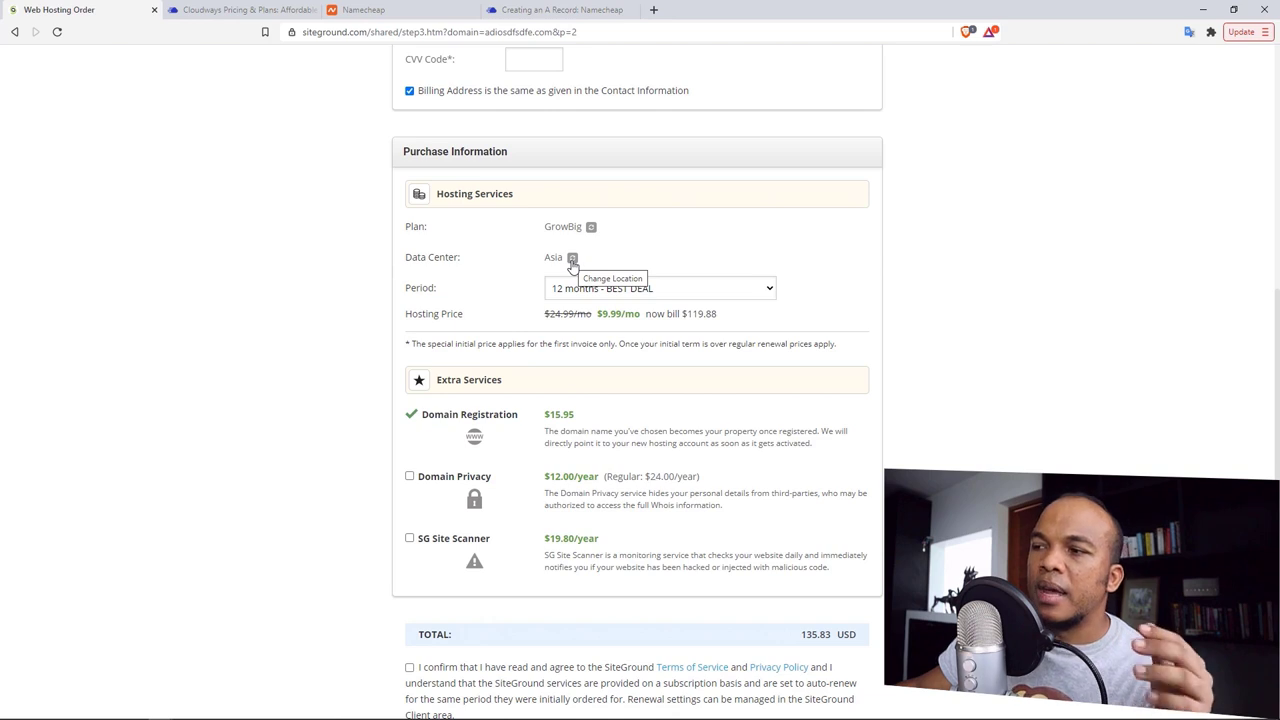
pyautogui.click(572, 258)
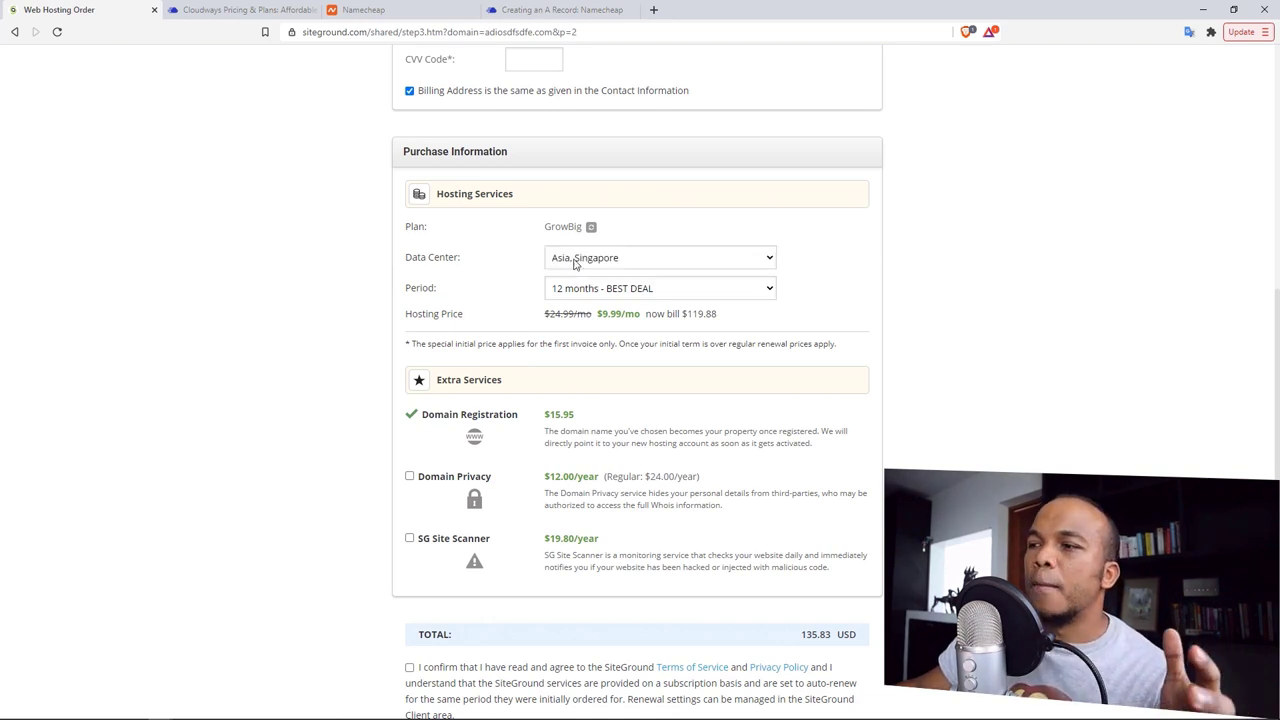
pyautogui.click(614, 261)
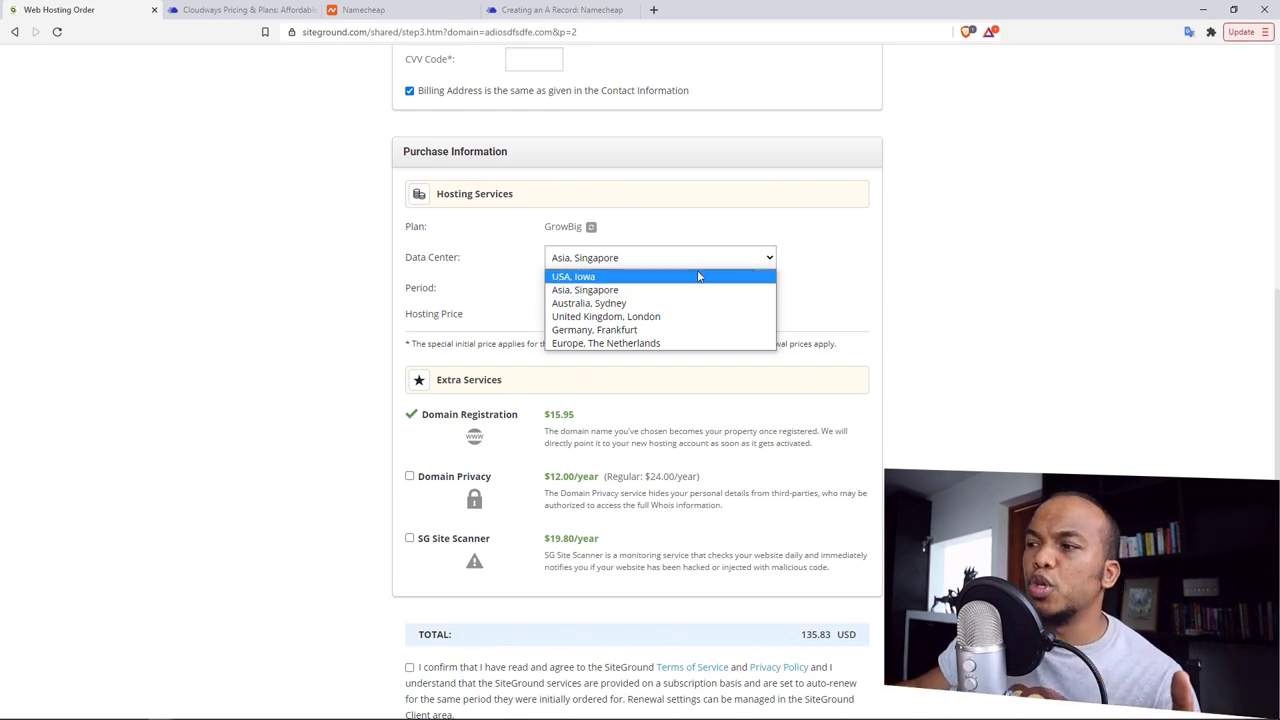
pyautogui.click(829, 276)
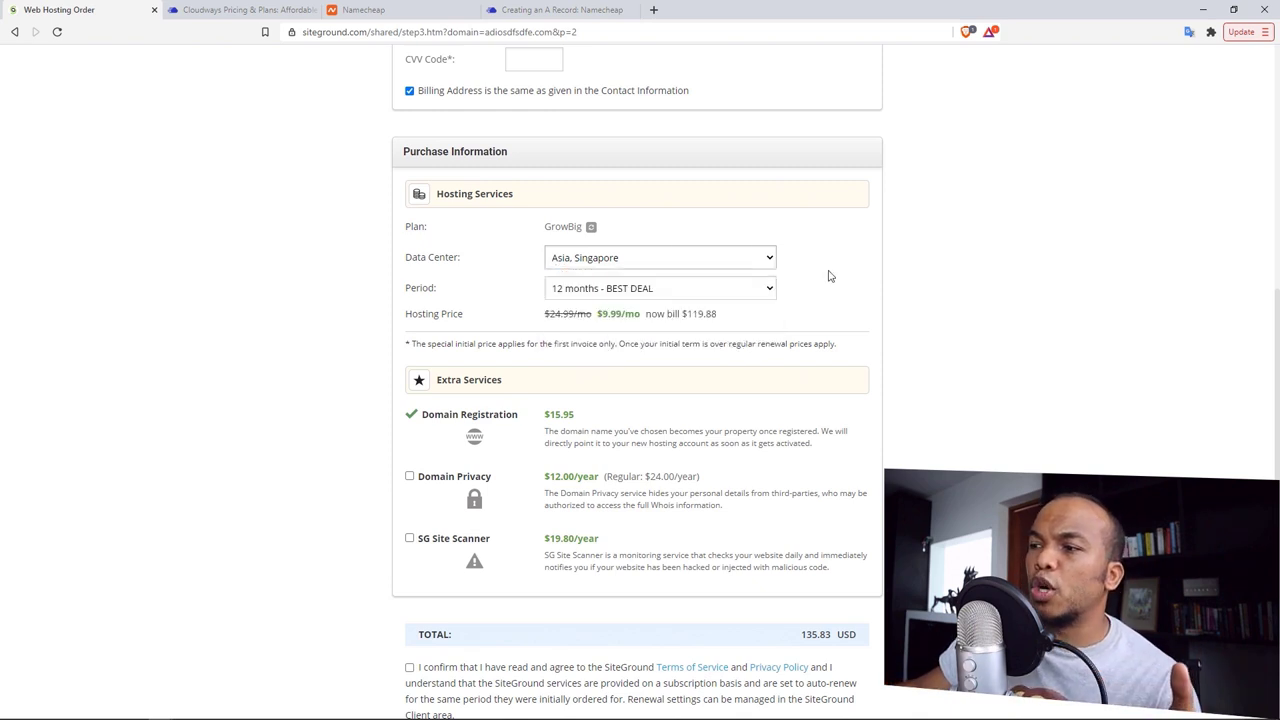
pyautogui.click(748, 290)
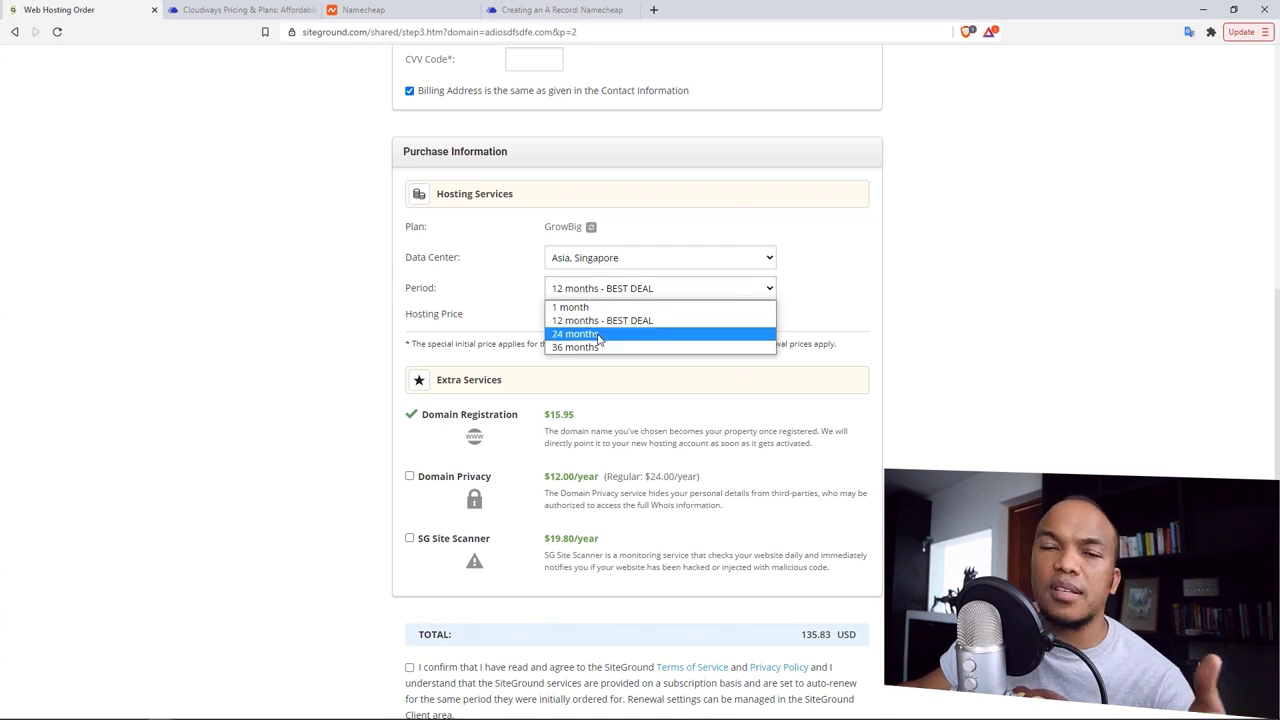
pyautogui.click(1040, 252)
# Step: Glance at the Cloudways pricing, then go to SiteGround's Cloud Hosting plans page
pyautogui.scroll(-1, 871, 401)
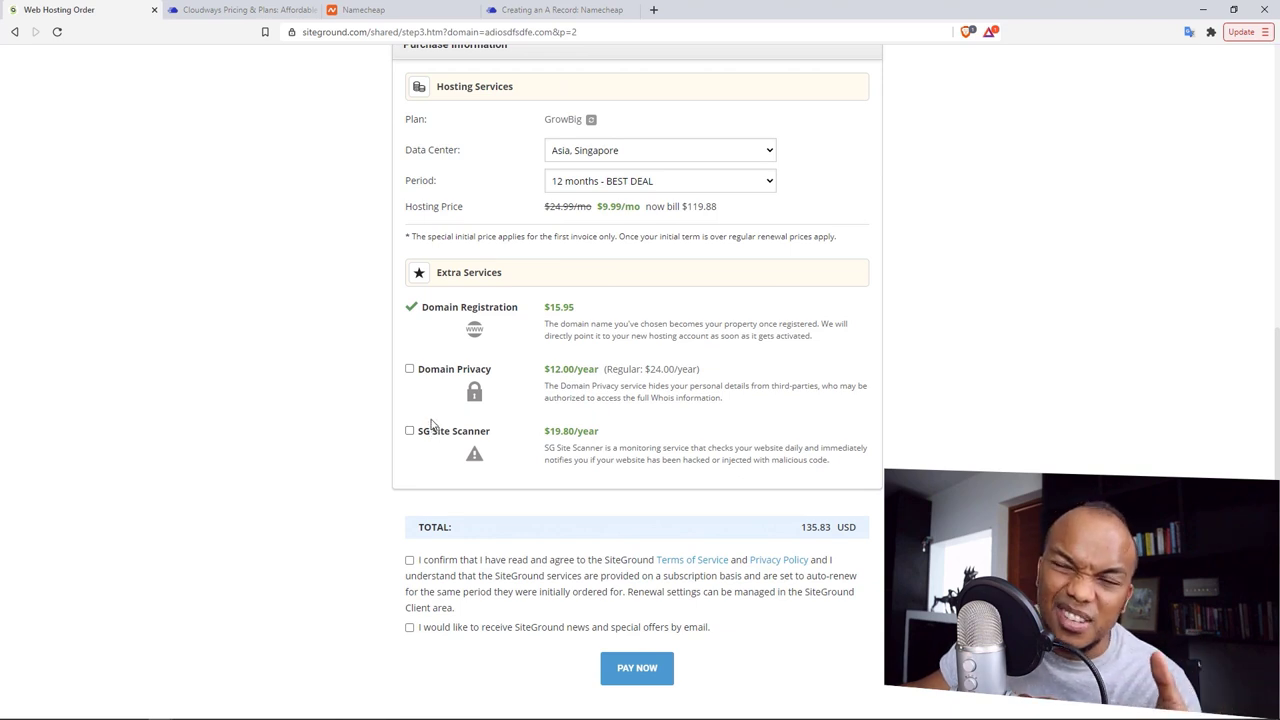
pyautogui.scroll(-4, 628, 388)
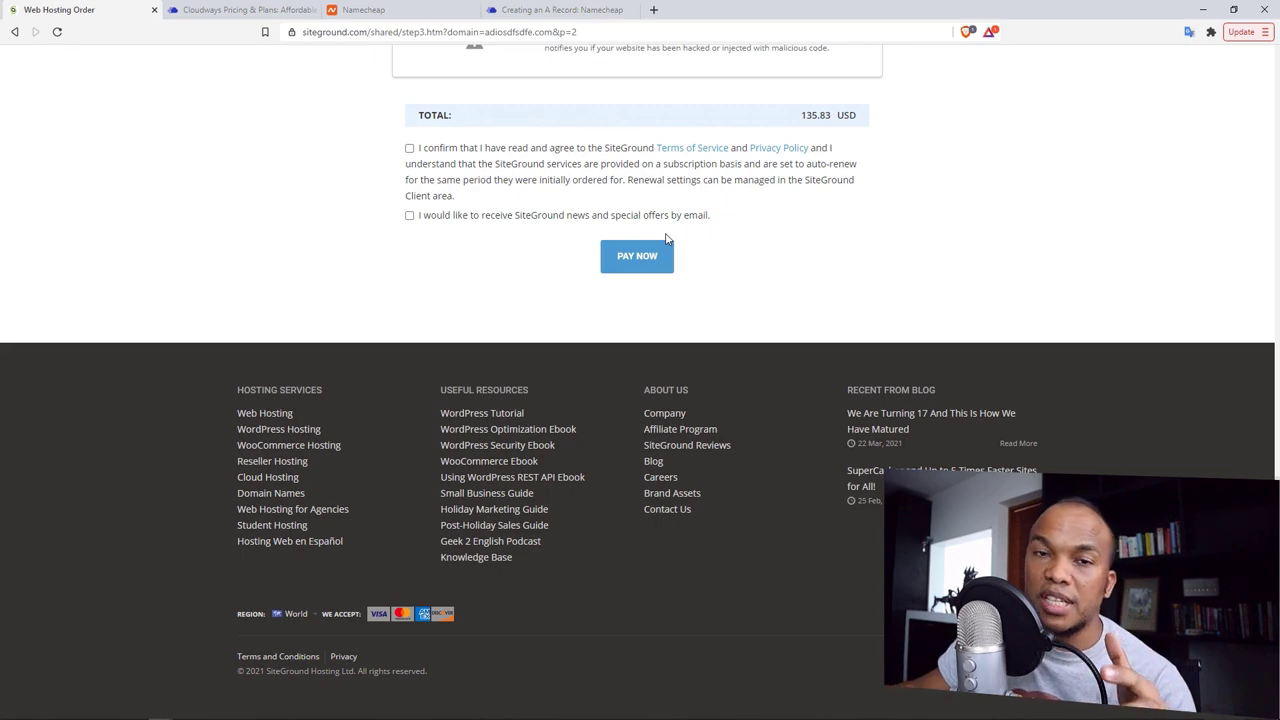
pyautogui.scroll(10, 660, 241)
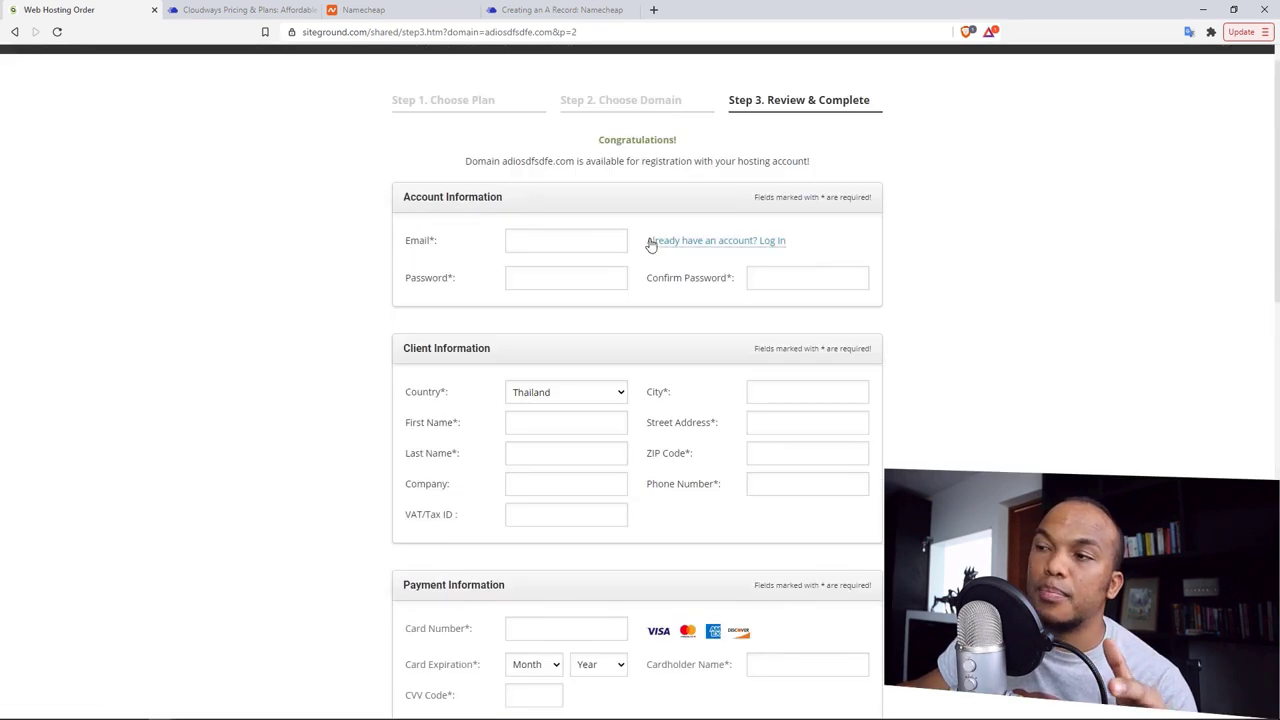
pyautogui.click(243, 9)
pyautogui.moveTo(733, 150)
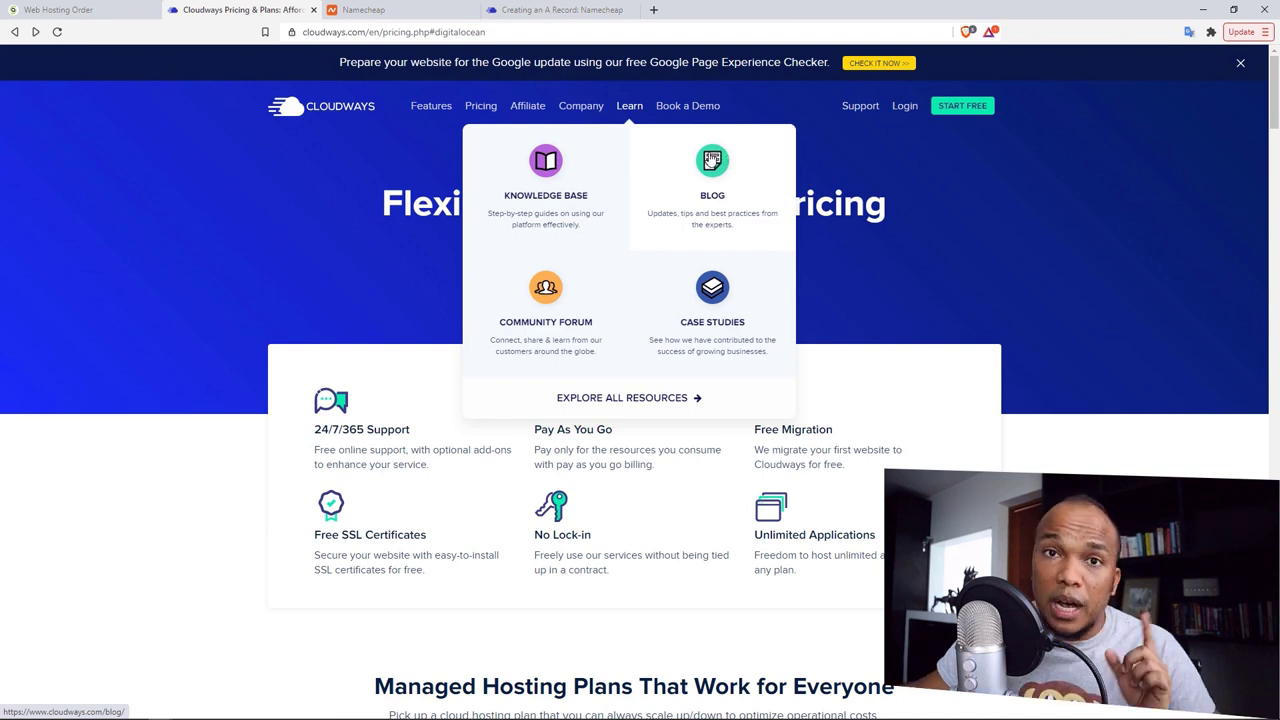
pyautogui.click(80, 7)
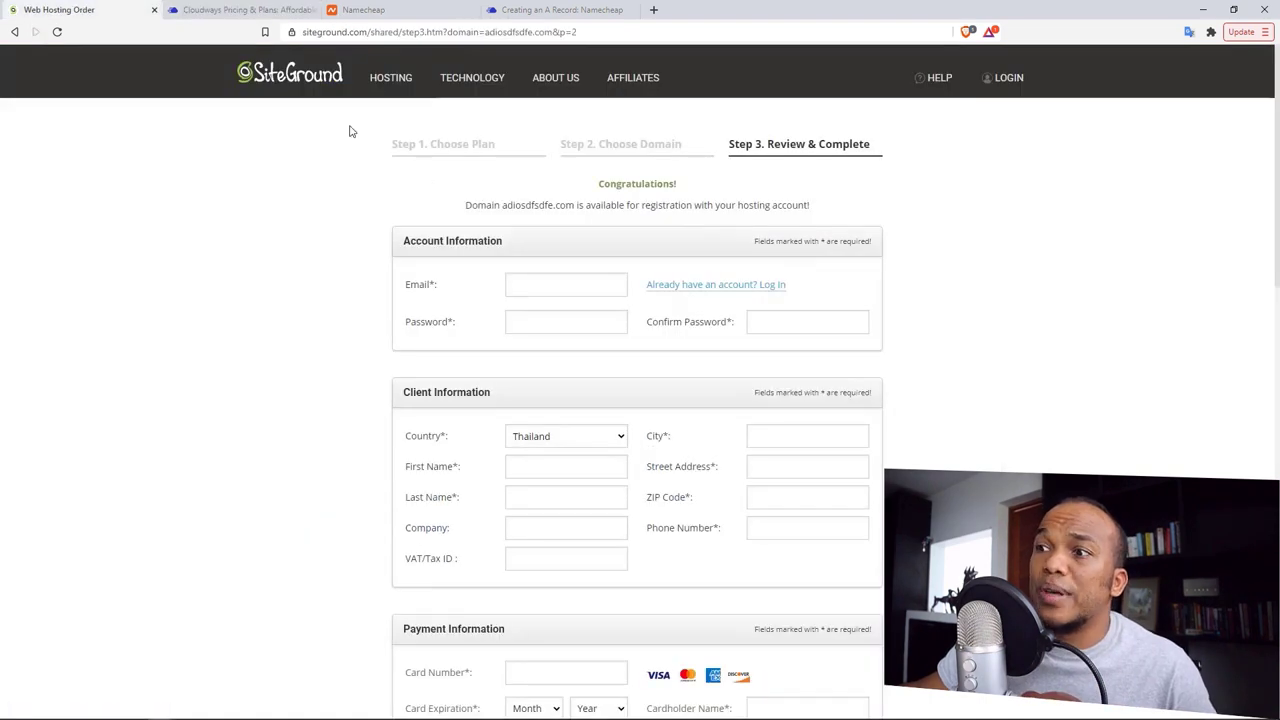
pyautogui.moveTo(395, 90)
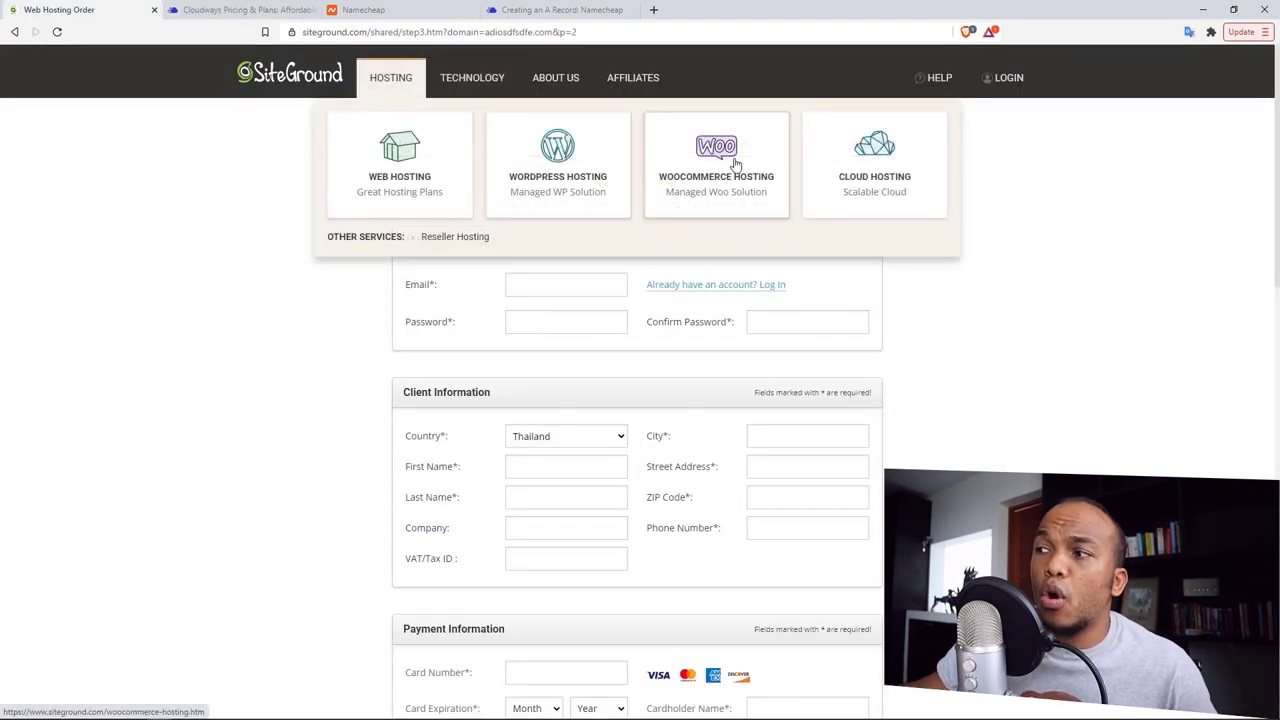
pyautogui.click(884, 180)
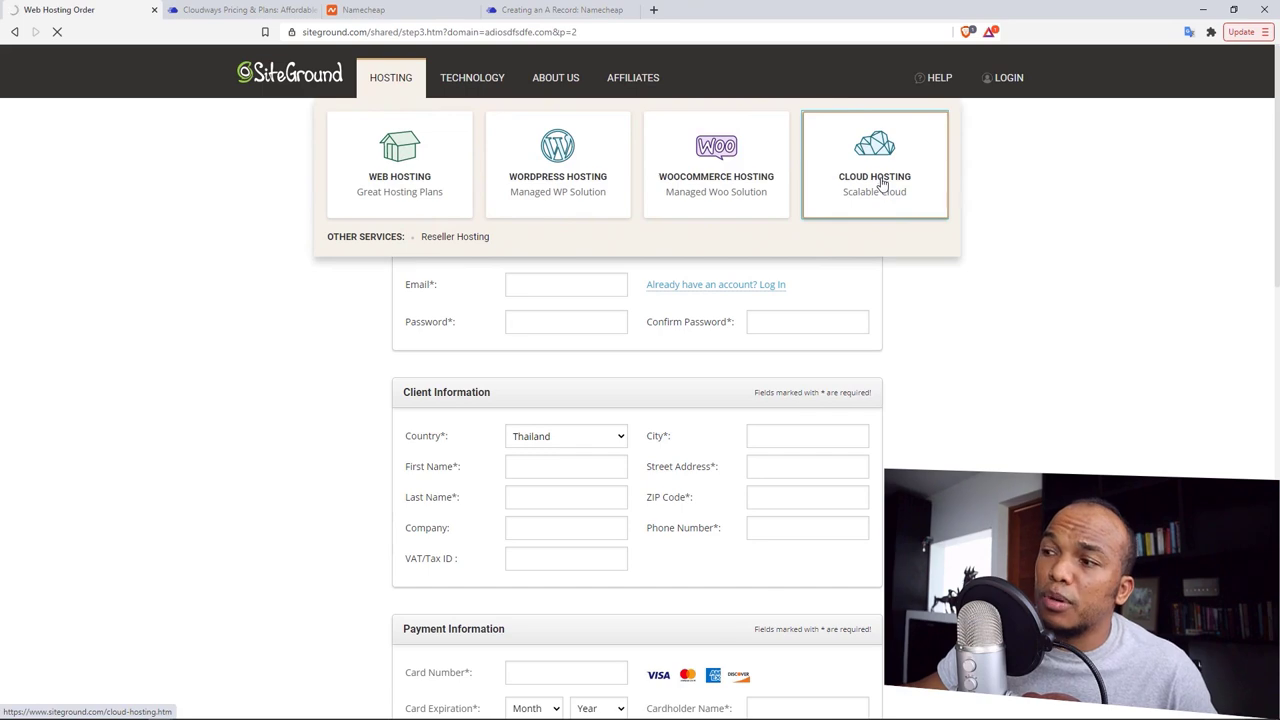
# Step: Scan SiteGround's $100–$400/mo Managed Cloud plans, then return to Cloudways pricing
pyautogui.scroll(-1, 1277, 135)
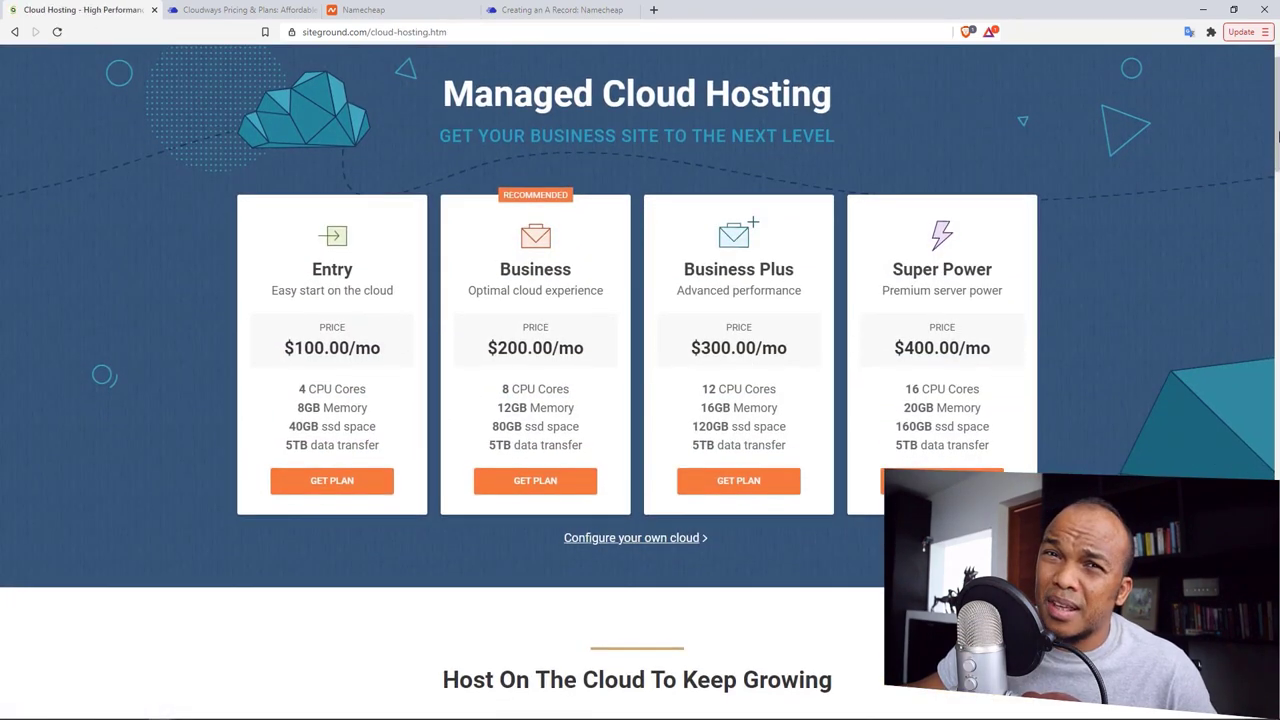
pyautogui.scroll(1, 1277, 135)
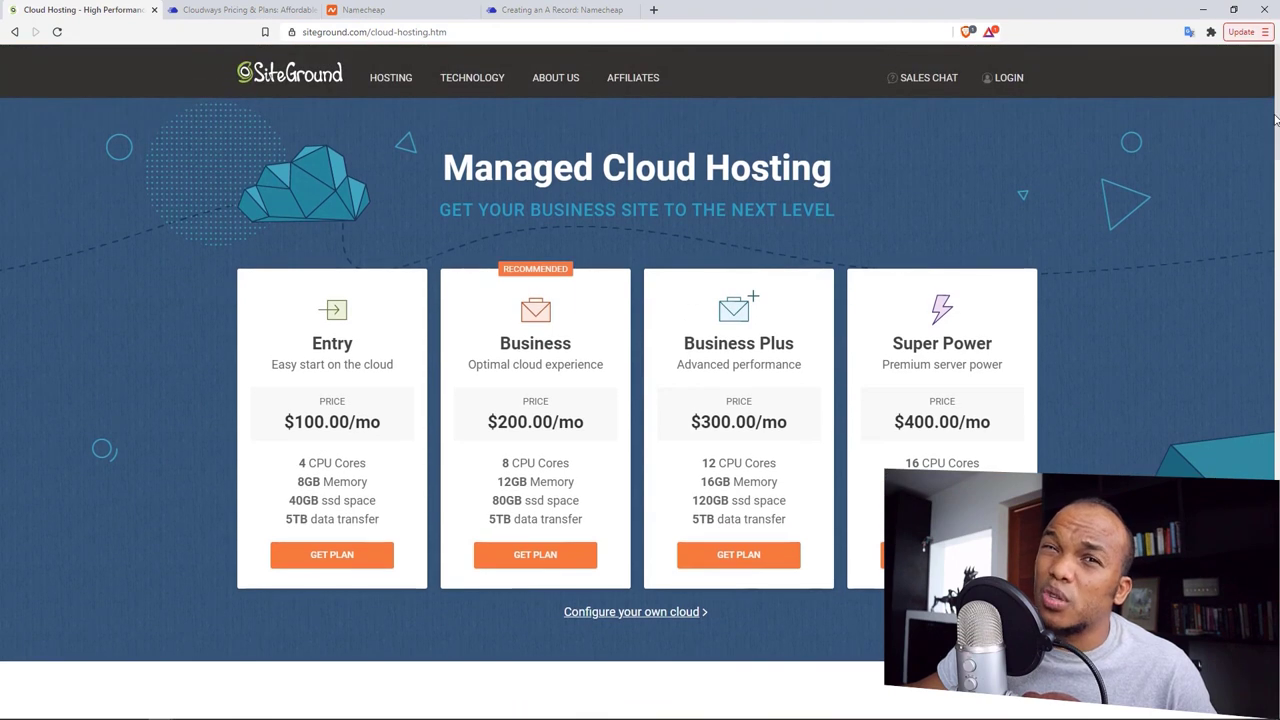
pyautogui.click(235, 10)
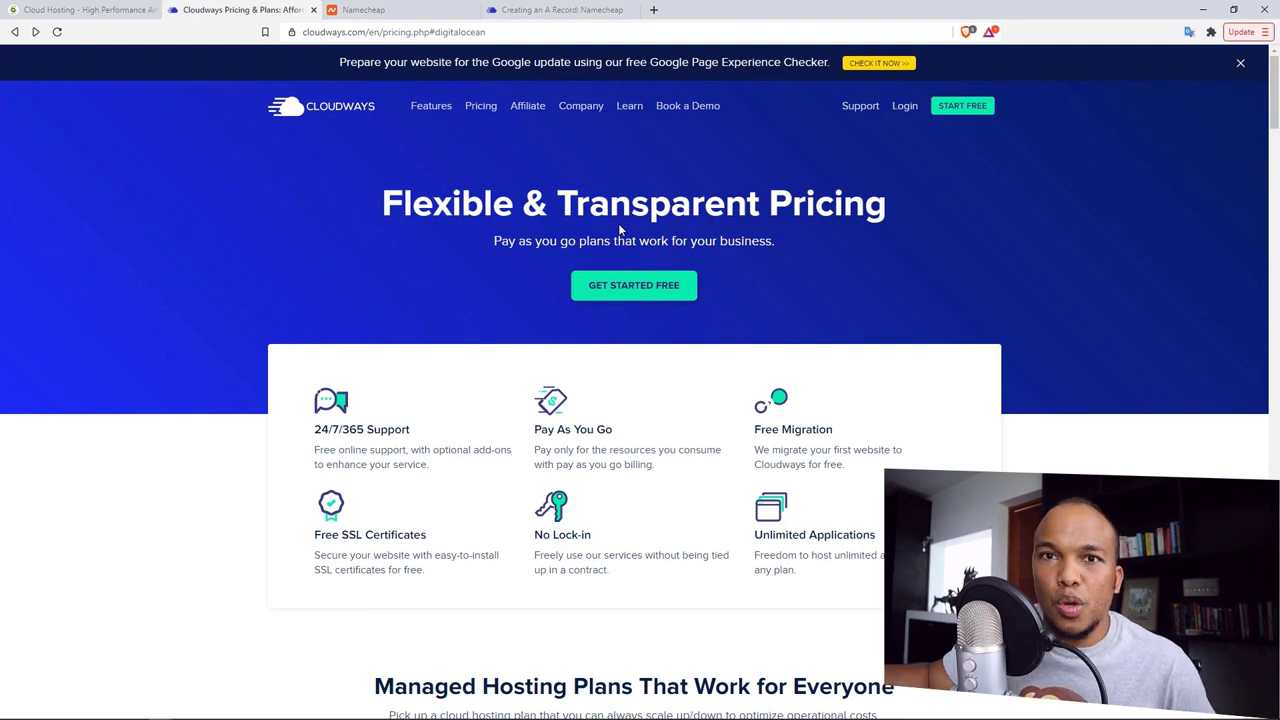
# Step: Compare Cloudways plan prices for AWS, Google Cloud and DigitalOcean
pyautogui.click(486, 107)
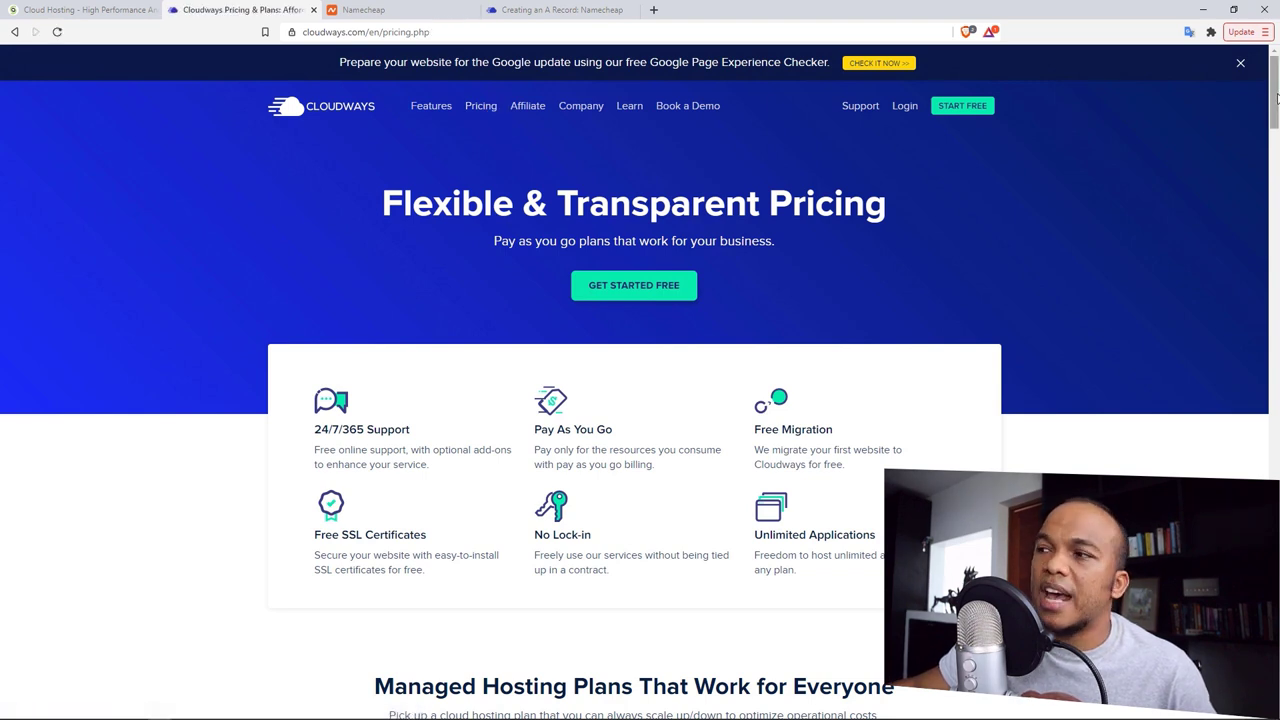
pyautogui.moveTo(1276, 96); pyautogui.dragTo(1276, 148)
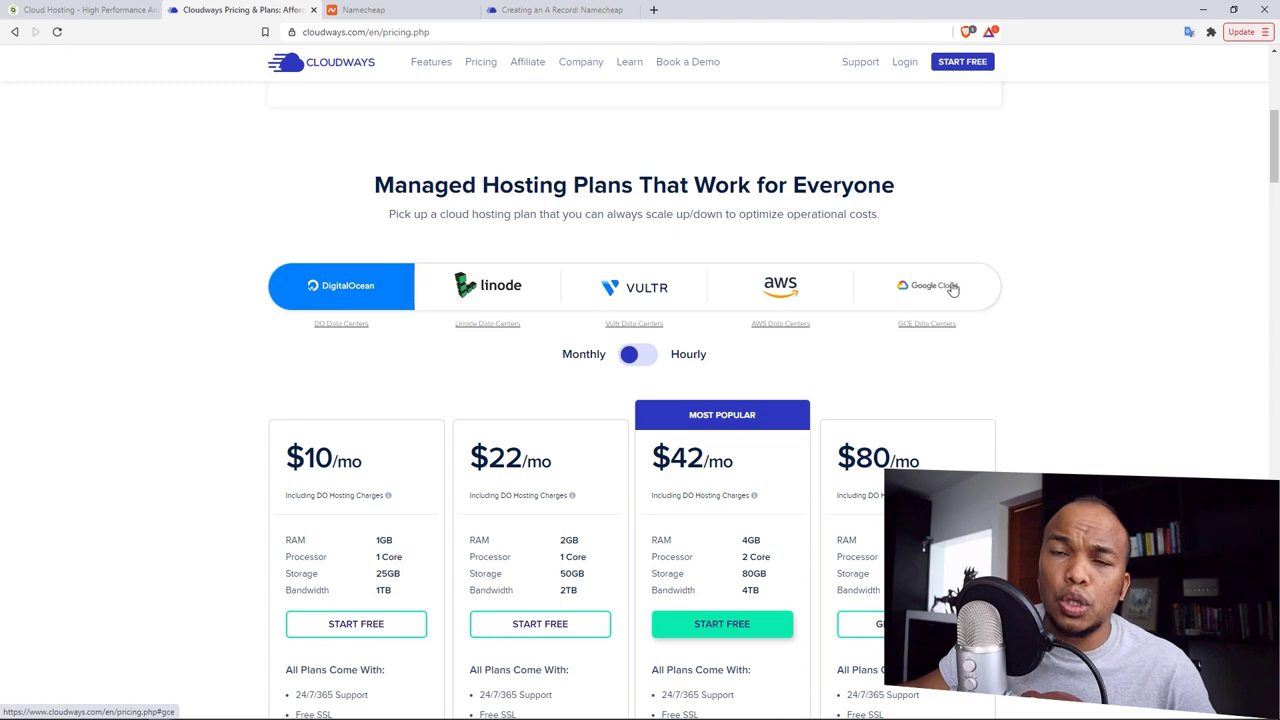
pyautogui.click(810, 302)
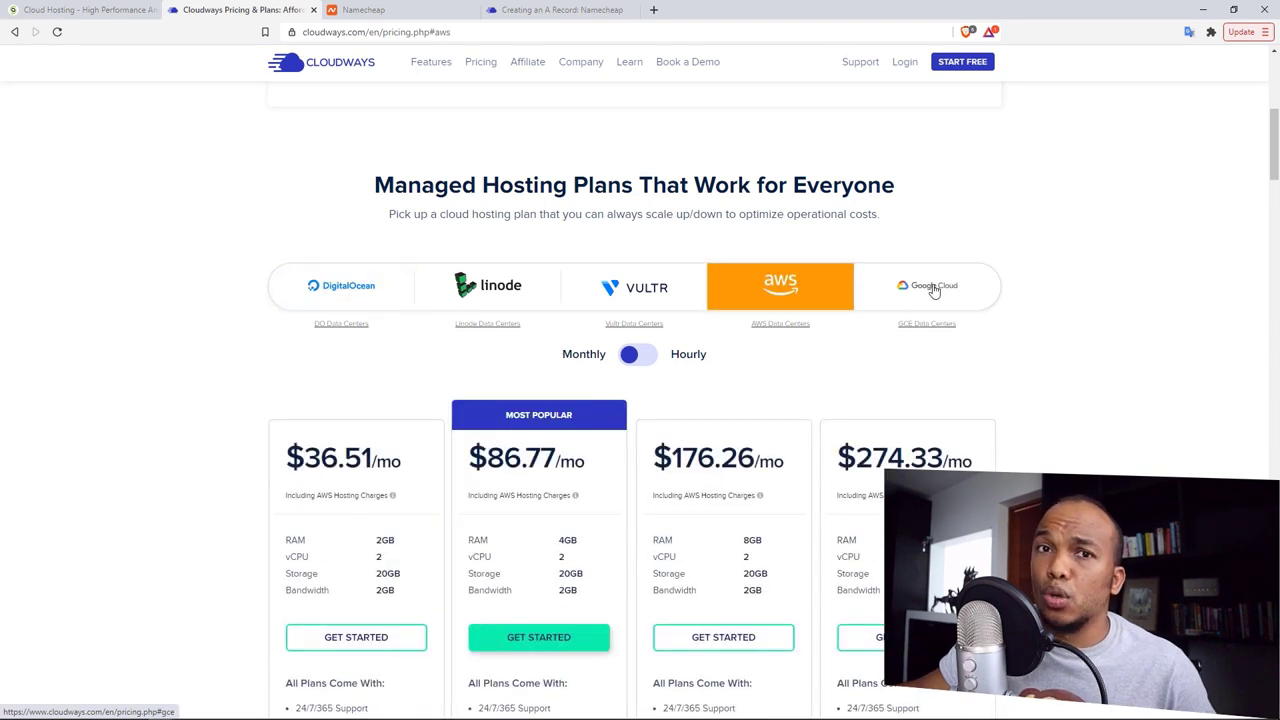
pyautogui.click(932, 291)
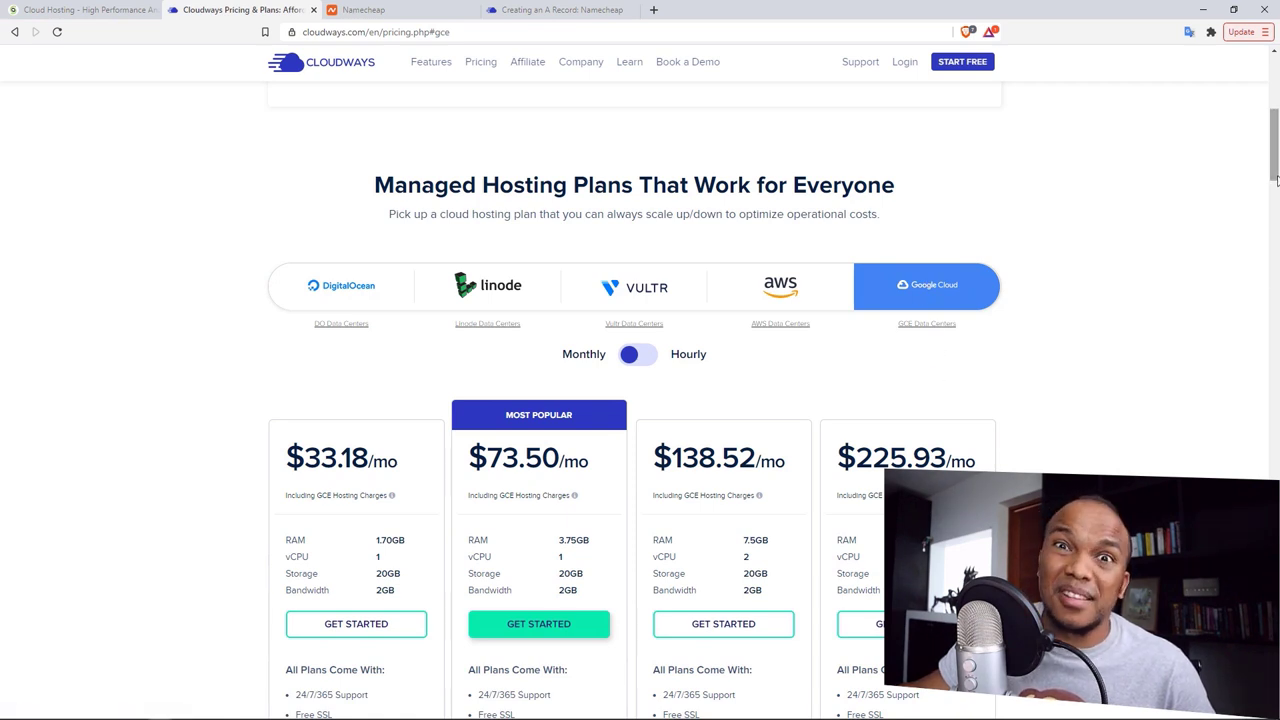
pyautogui.click(341, 288)
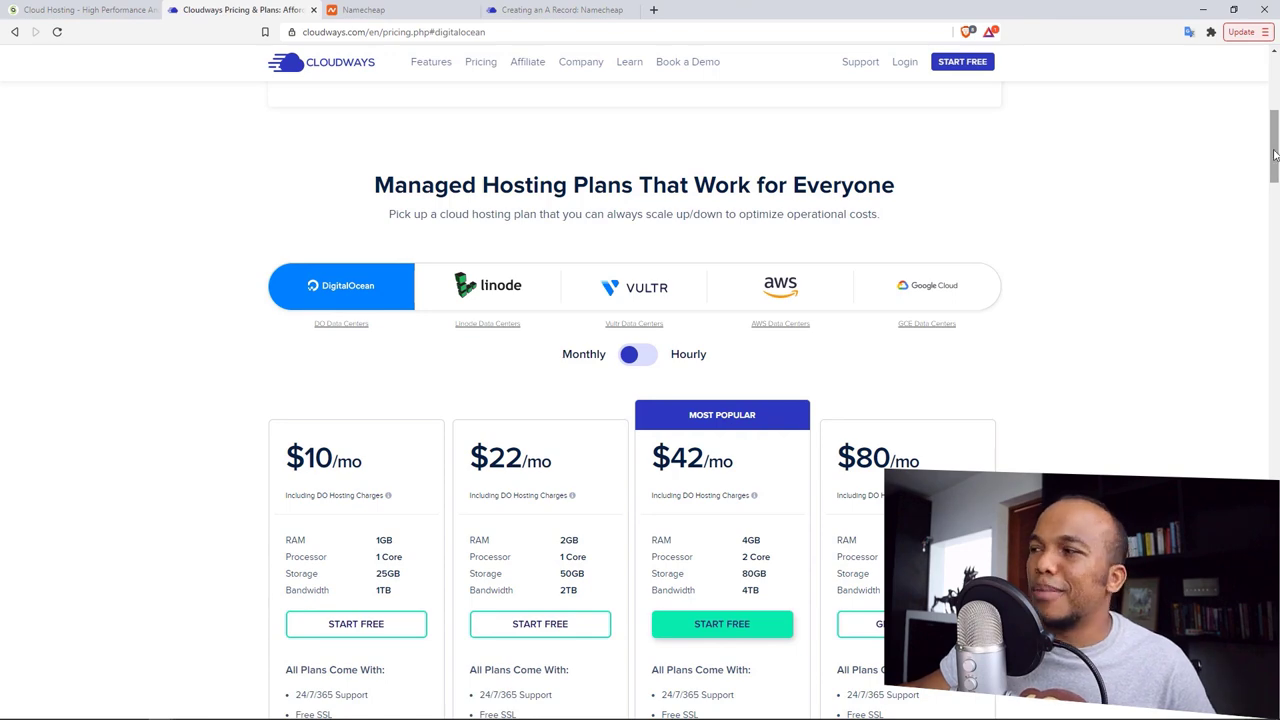
# Step: Start the free Cloudways signup for the $22 DigitalOcean plan
pyautogui.scroll(-1, 1272, 165)
pyautogui.scroll(-2, 1273, 162)
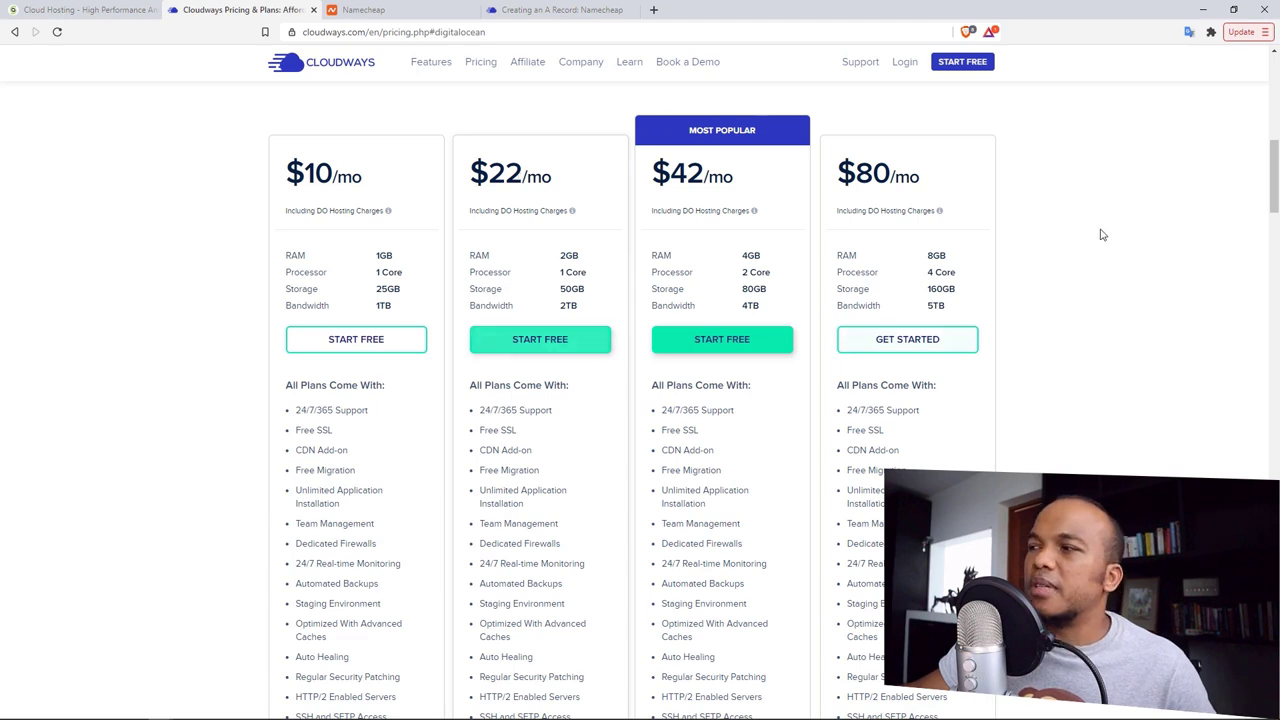
pyautogui.click(550, 345)
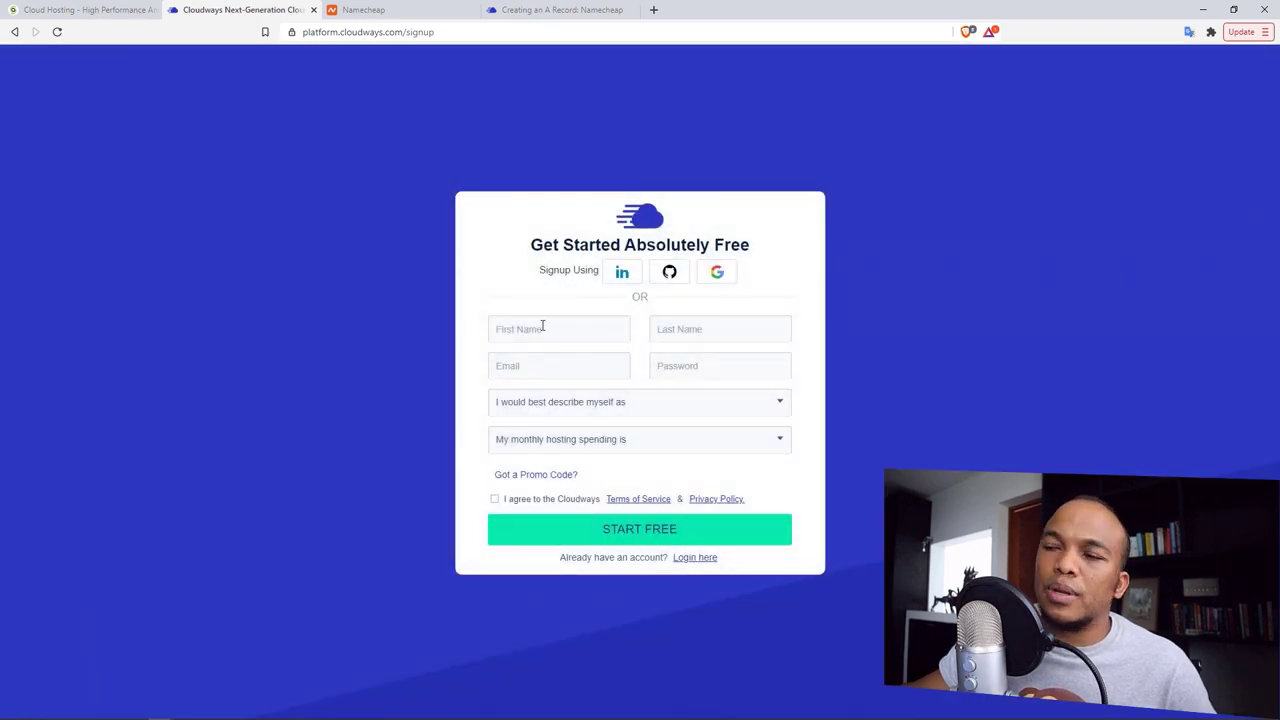
# Step: Reveal the signup's promo code field, then go back and open Namecheap's home page
pyautogui.click(533, 477)
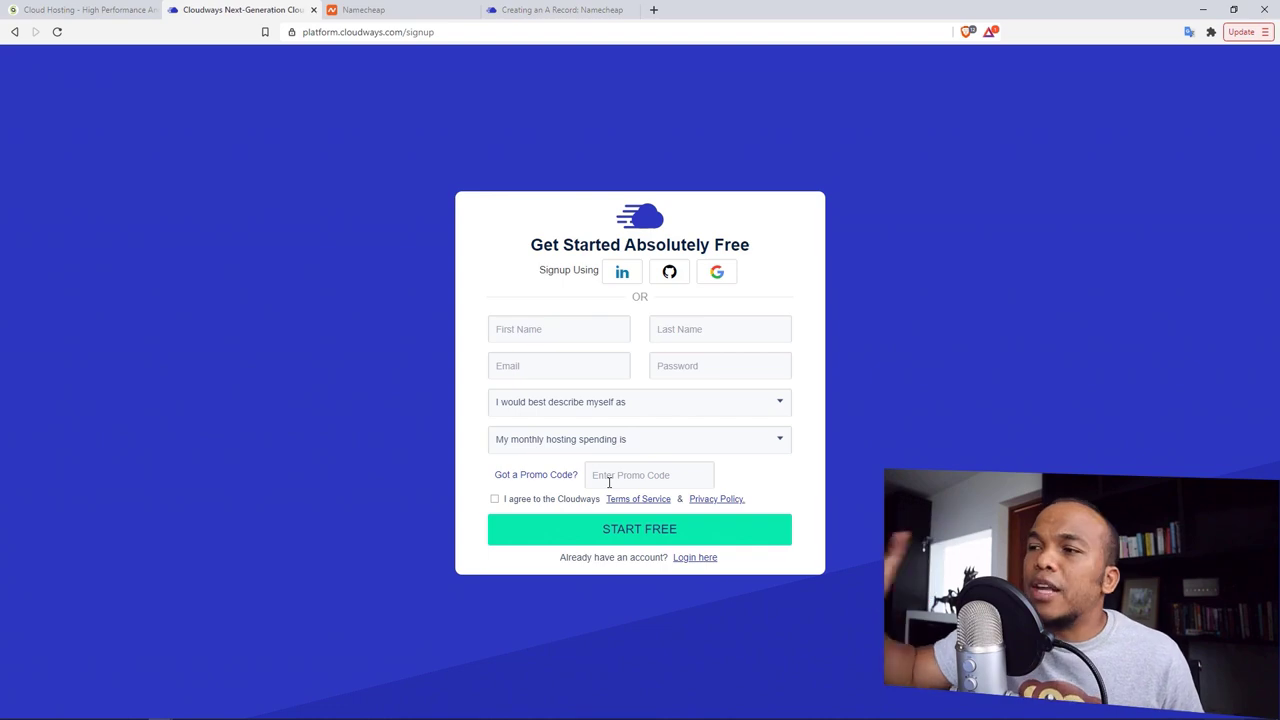
pyautogui.click(14, 32)
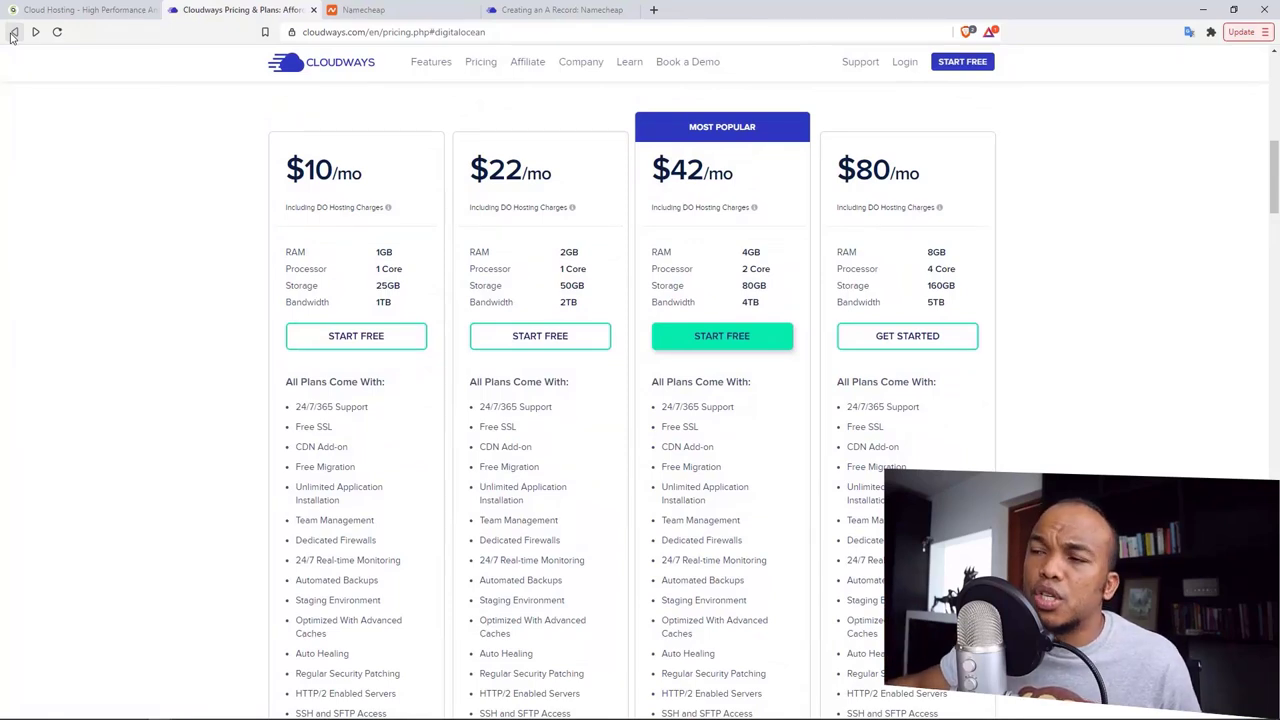
pyautogui.click(100, 10)
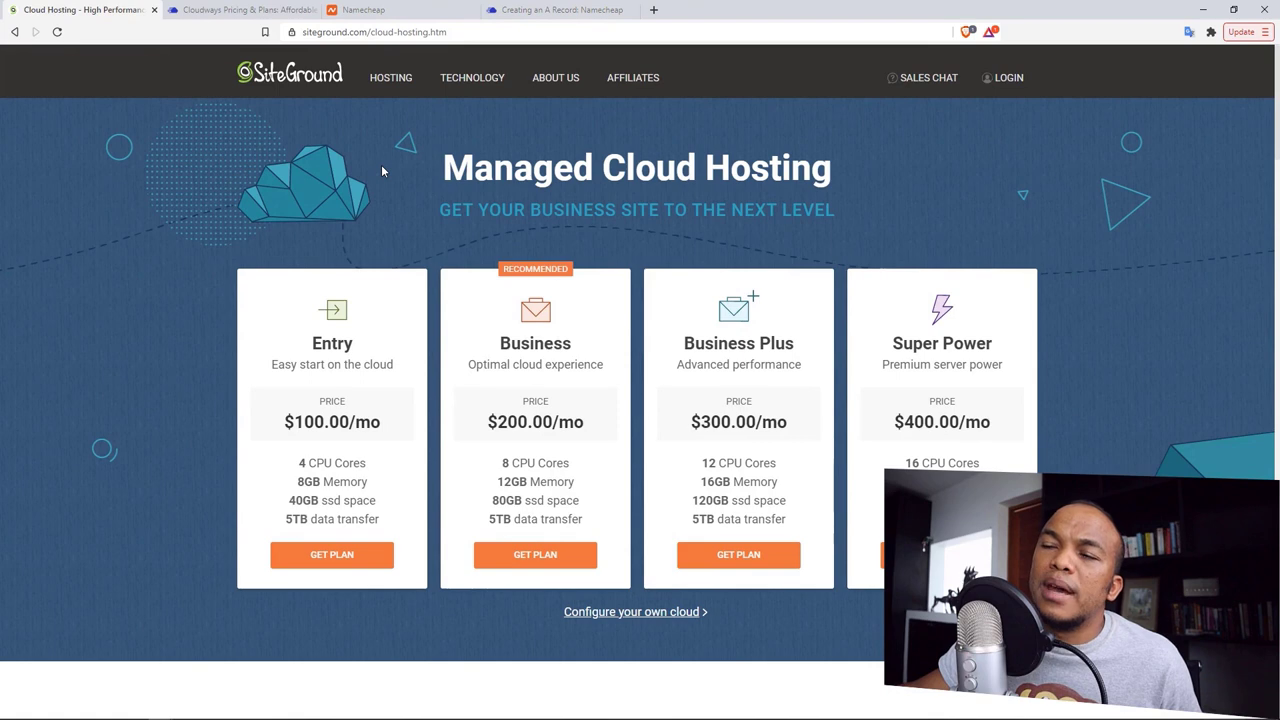
pyautogui.click(385, 10)
pyautogui.click(190, 98)
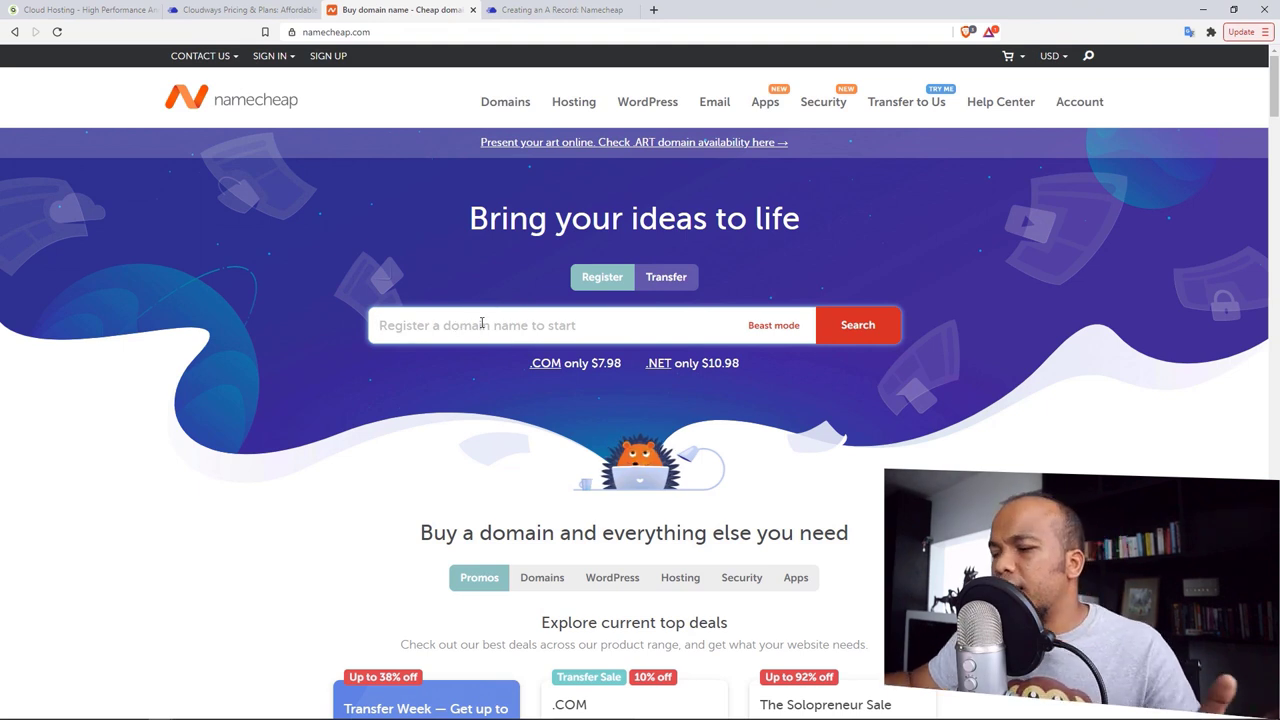
# Step: Search Namecheap for hdfasdfae and add the $7.98/yr hdfasdfae.com to the cart
pyautogui.write('hdfasdfae')
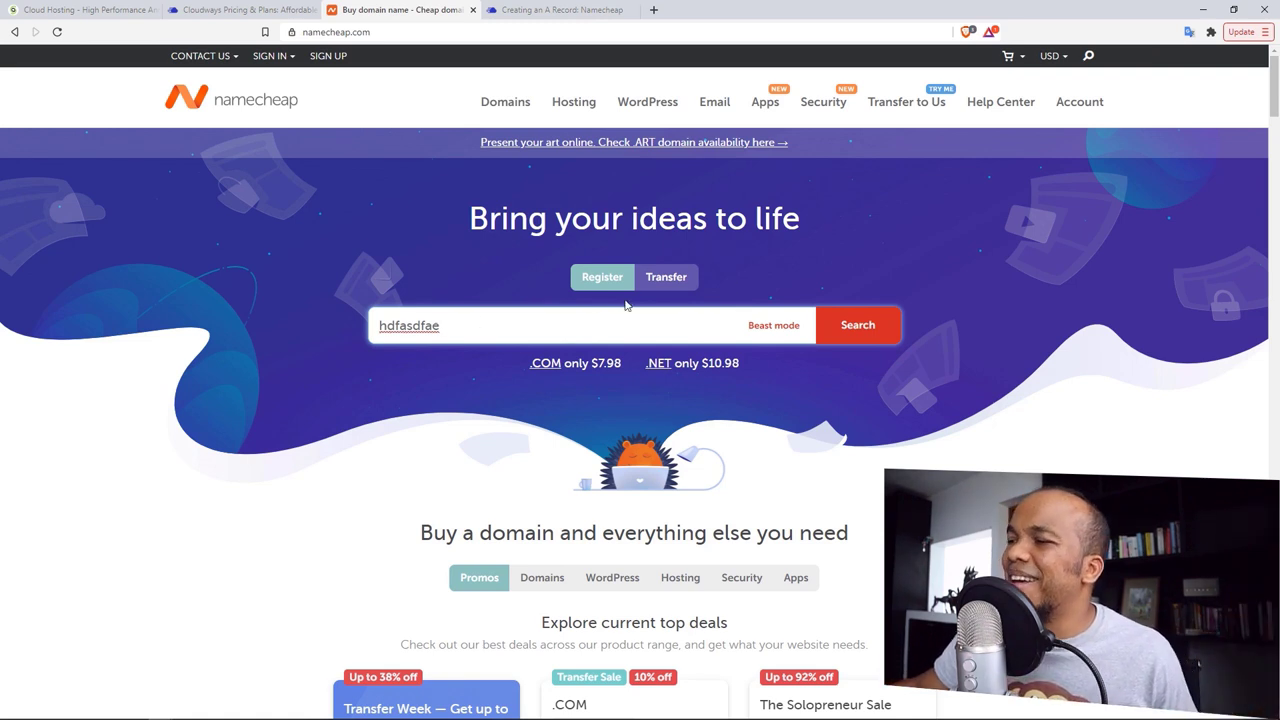
pyautogui.click(858, 334)
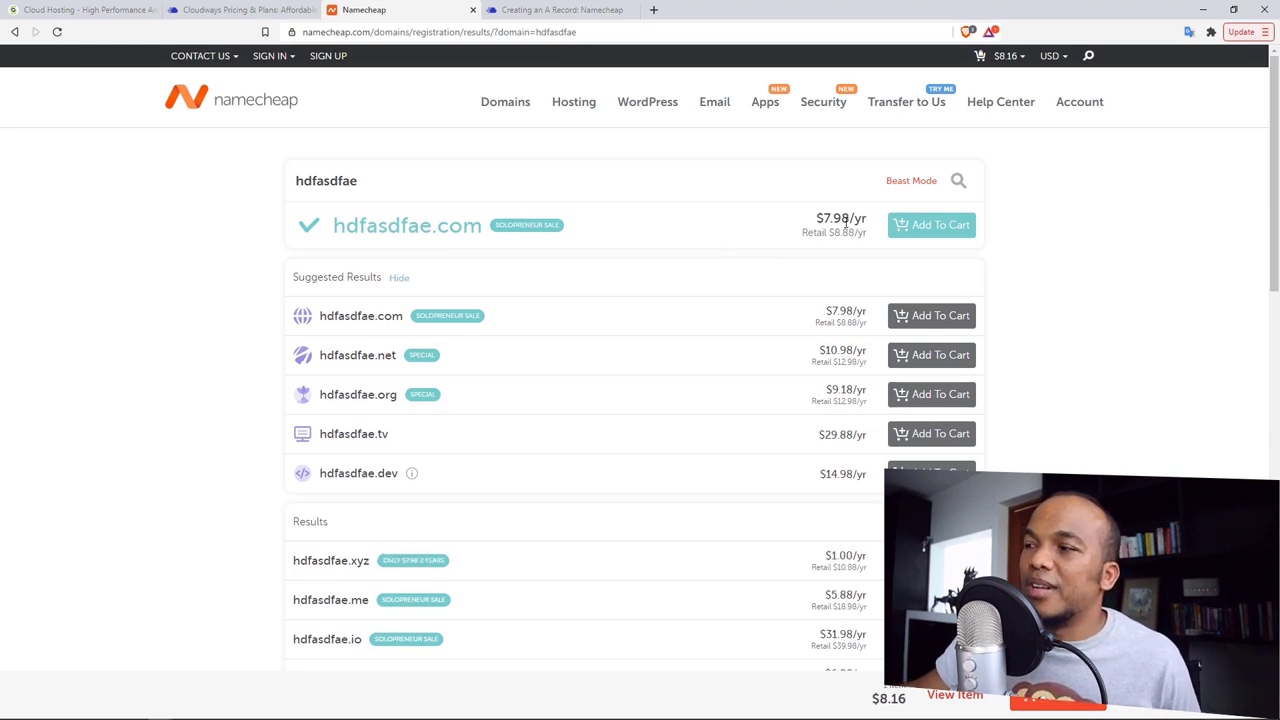
pyautogui.click(936, 232)
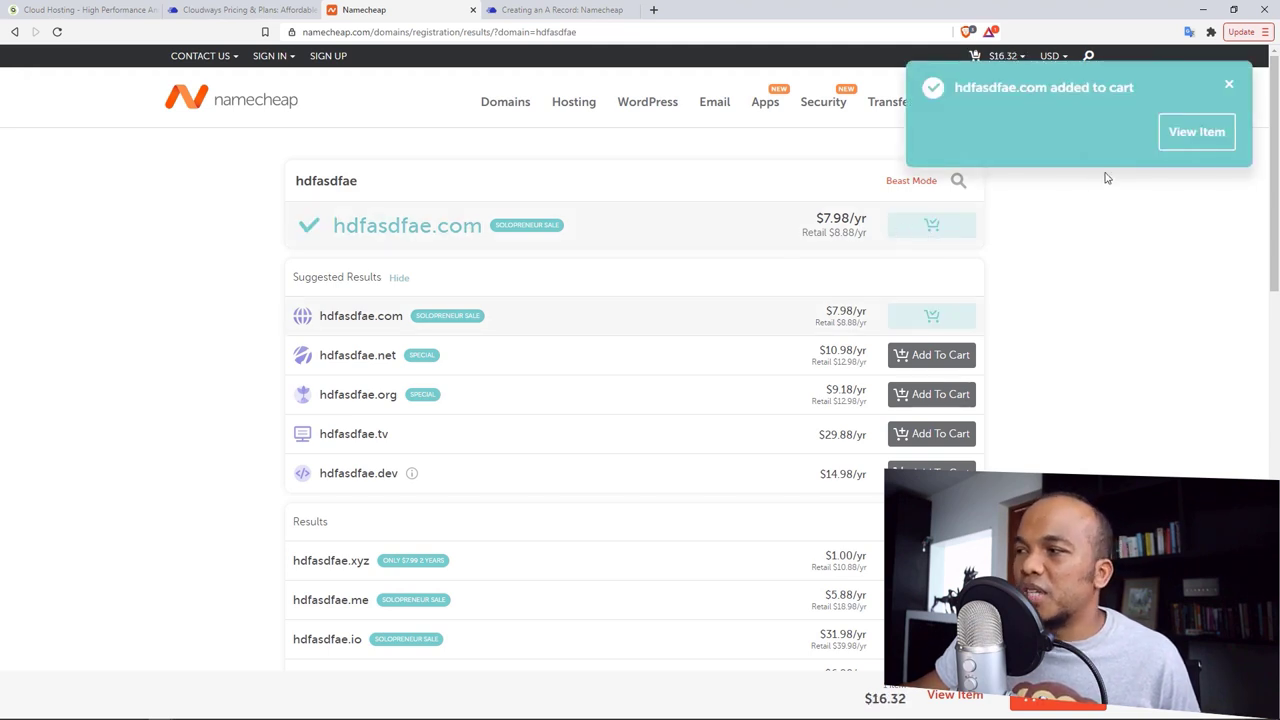
# Step: Review and close the cart, then bring up the Cloudways Namecheap A-record guide
pyautogui.click(1196, 132)
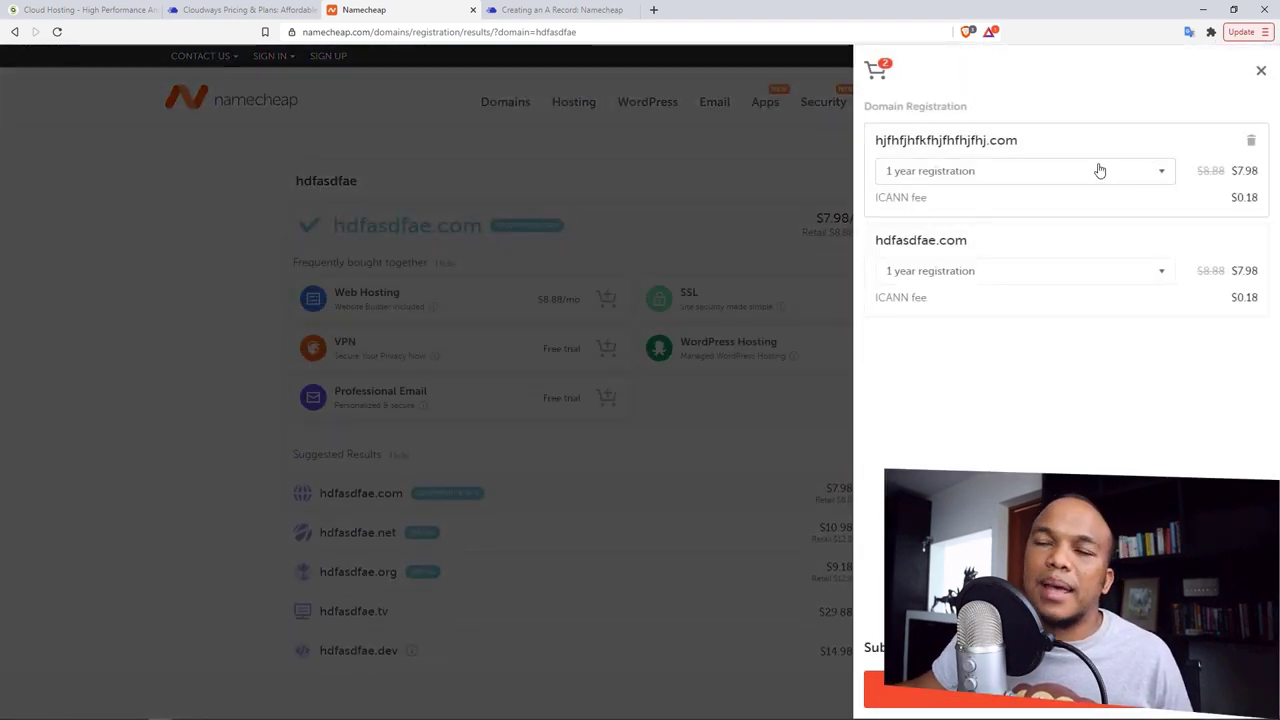
pyautogui.click(1262, 72)
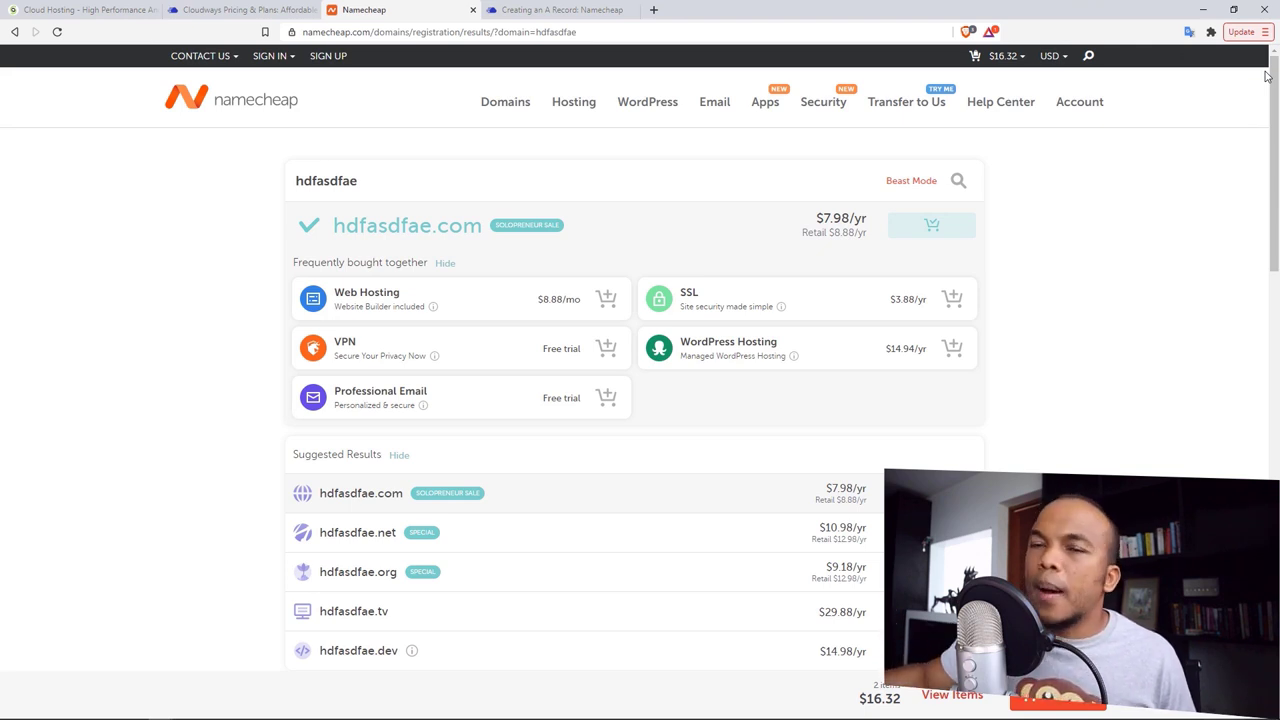
pyautogui.click(561, 9)
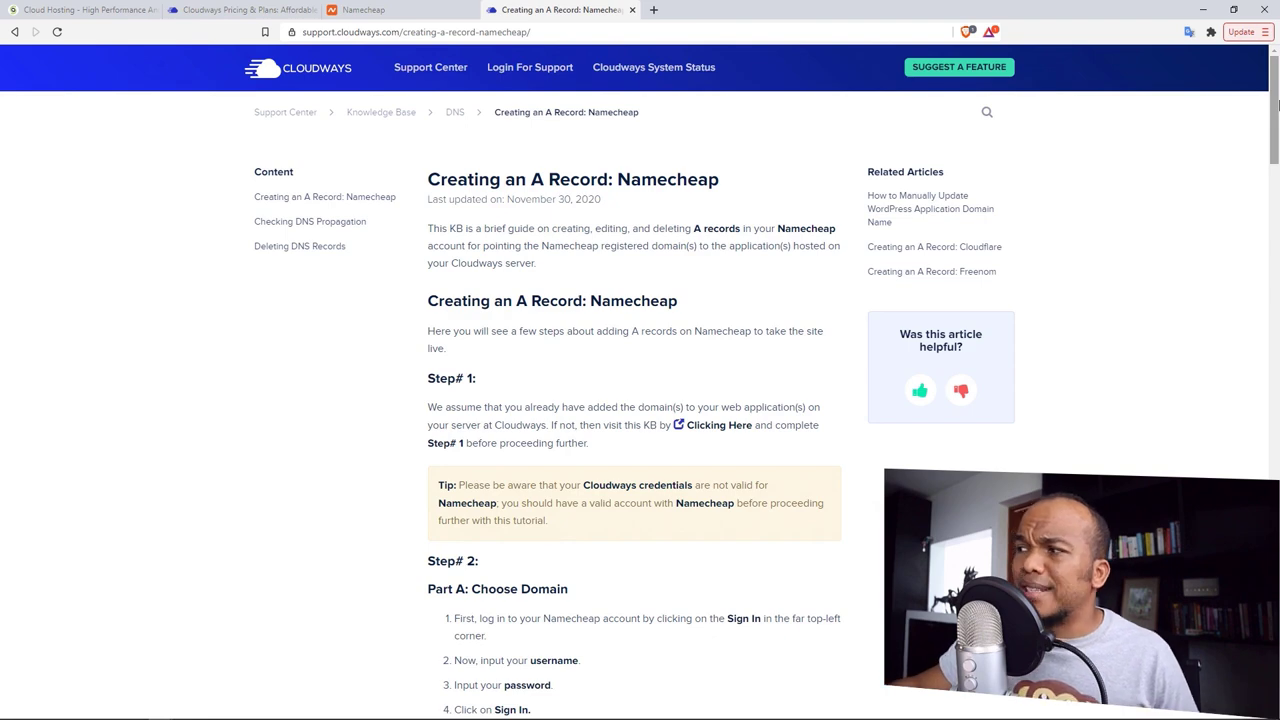
# Step: Scroll through the 'Creating an A Record: Namecheap' article and back to the top
pyautogui.moveTo(1273, 105); pyautogui.dragTo(1208, 423)
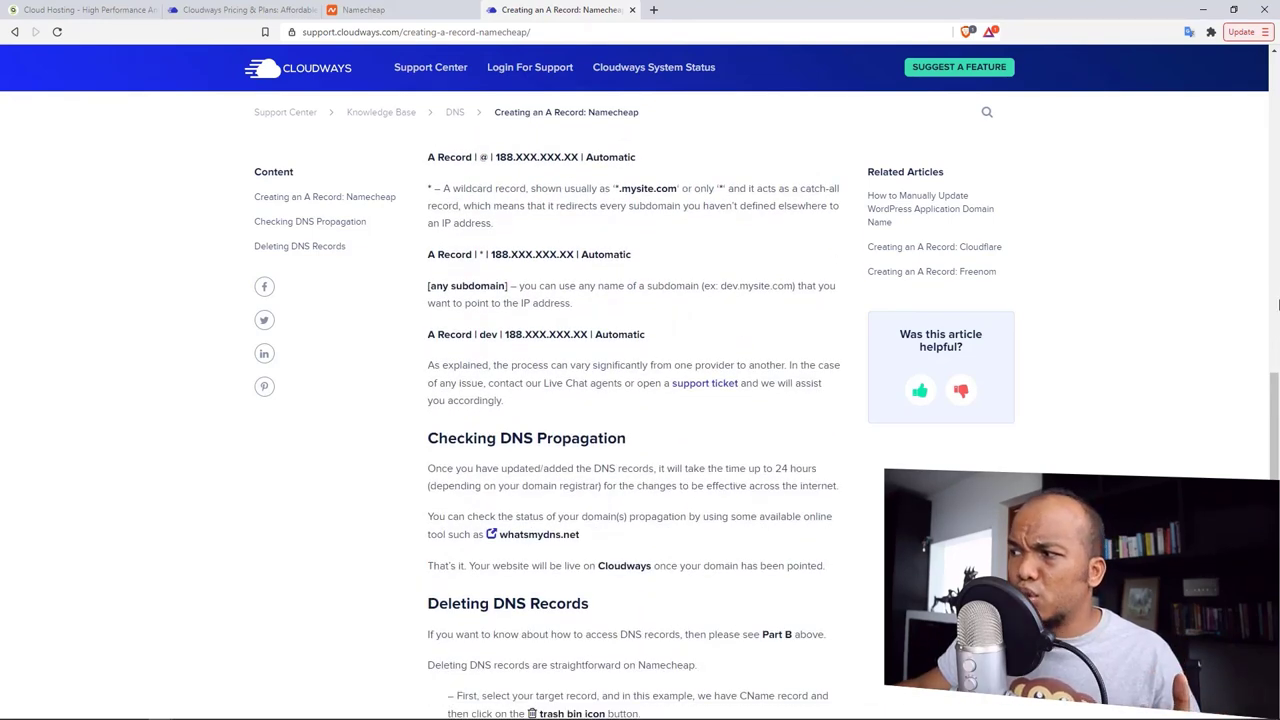
pyautogui.moveTo(1275, 385); pyautogui.dragTo(1274, 421)
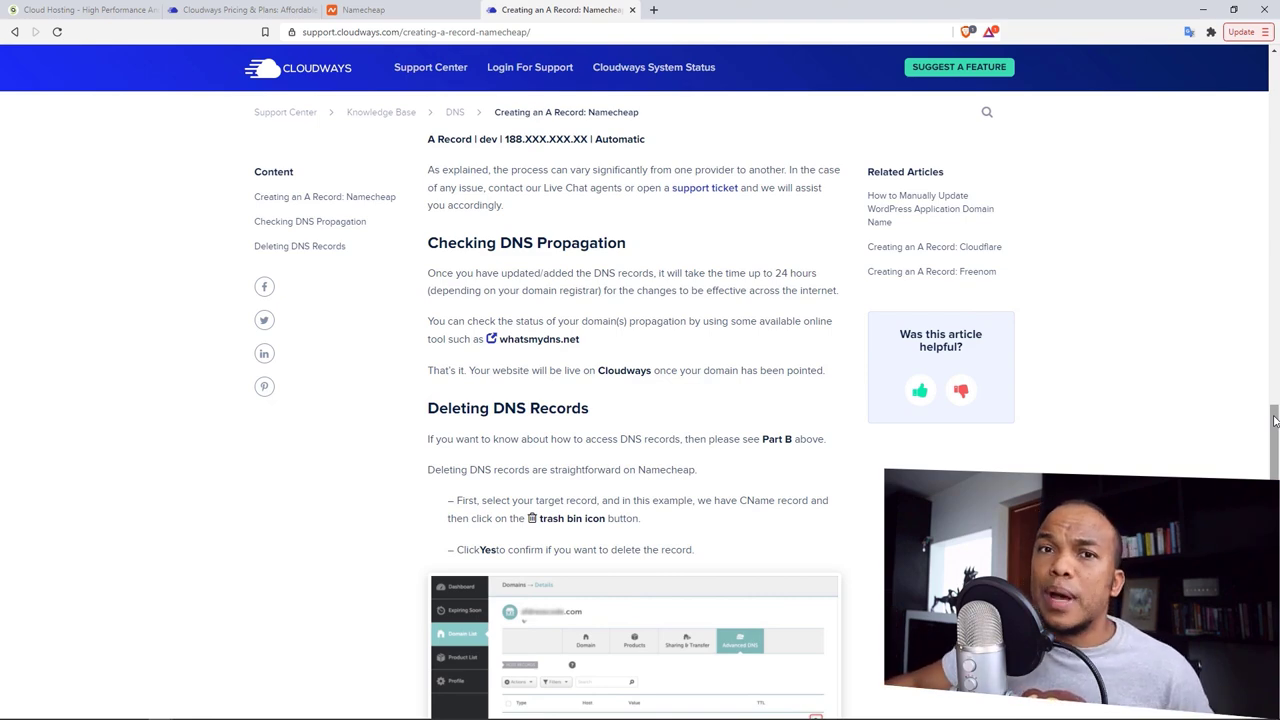
pyautogui.moveTo(1275, 440); pyautogui.dragTo(1274, 80)
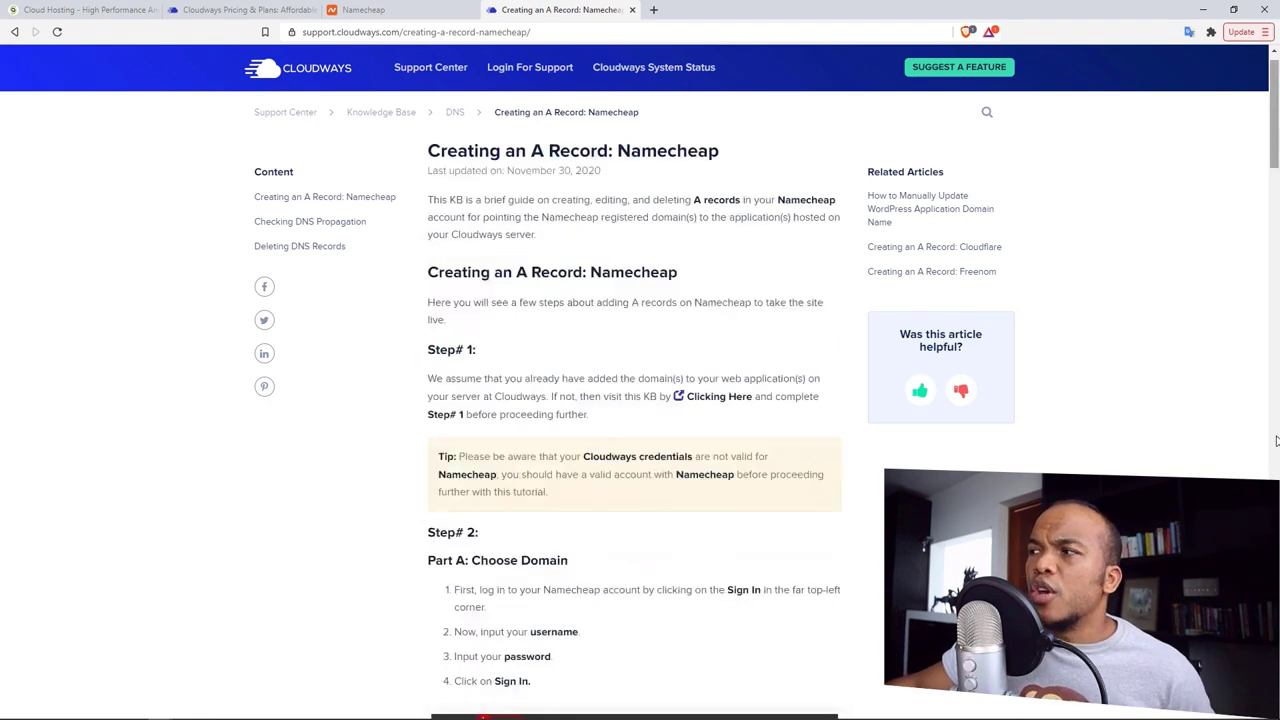
pyautogui.click(82, 8)
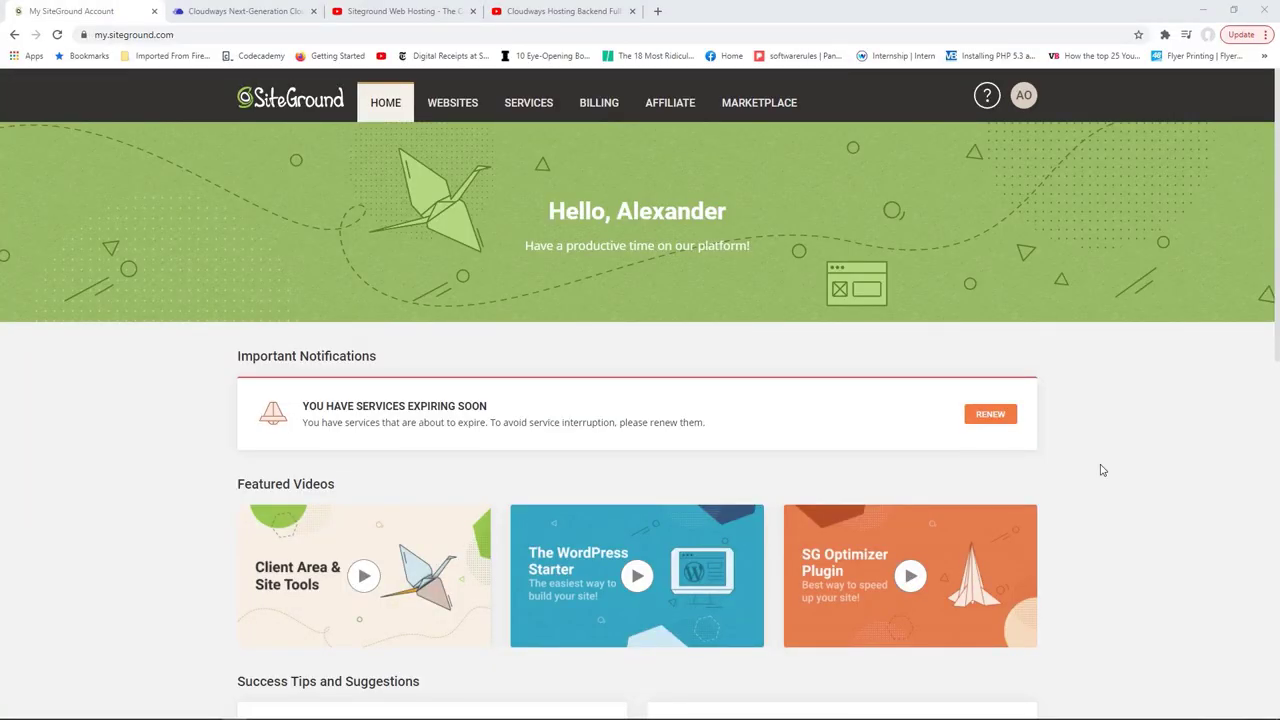
# Step: Return to the My SiteGround Account tab and open the My Websites list
pyautogui.click(238, 10)
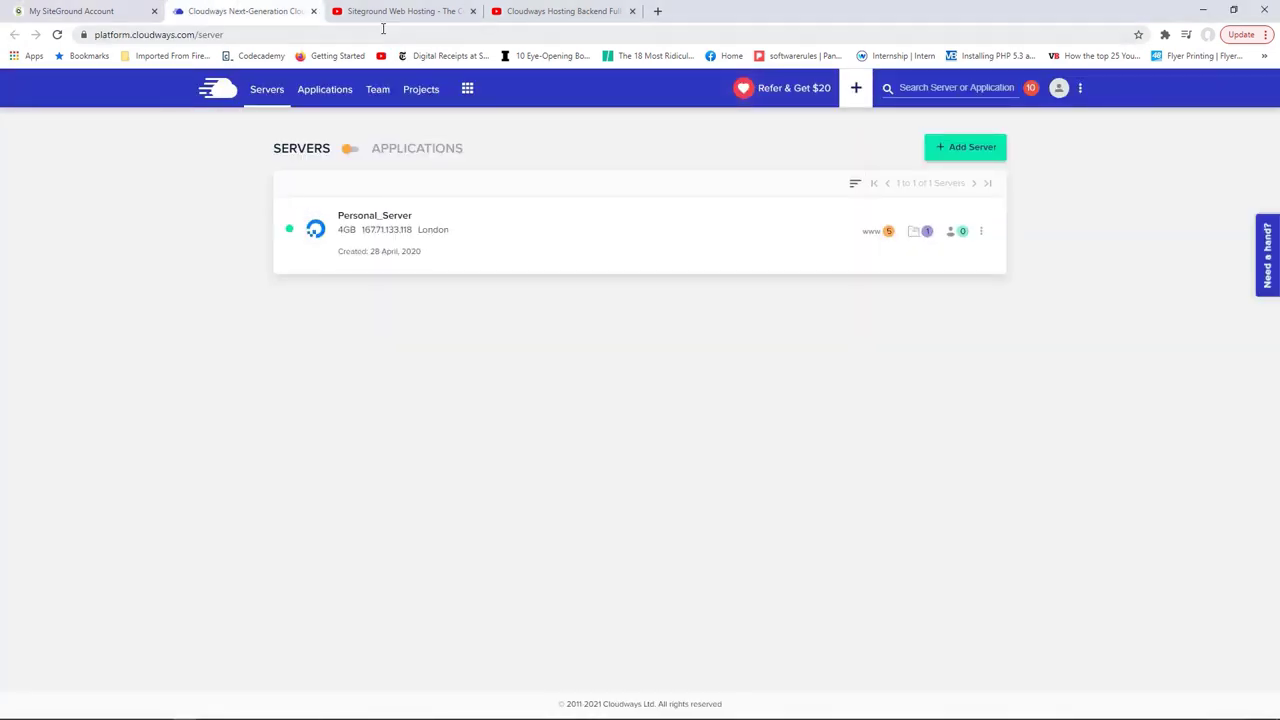
pyautogui.click(379, 12)
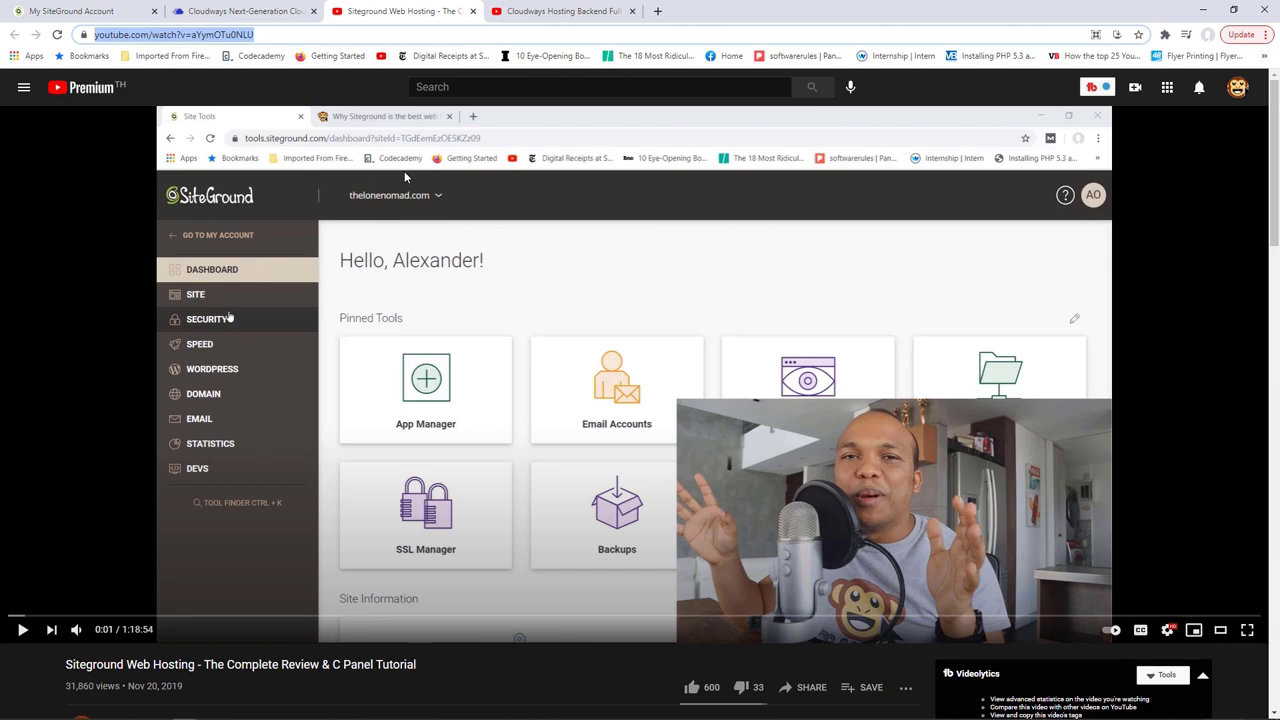
pyautogui.click(95, 8)
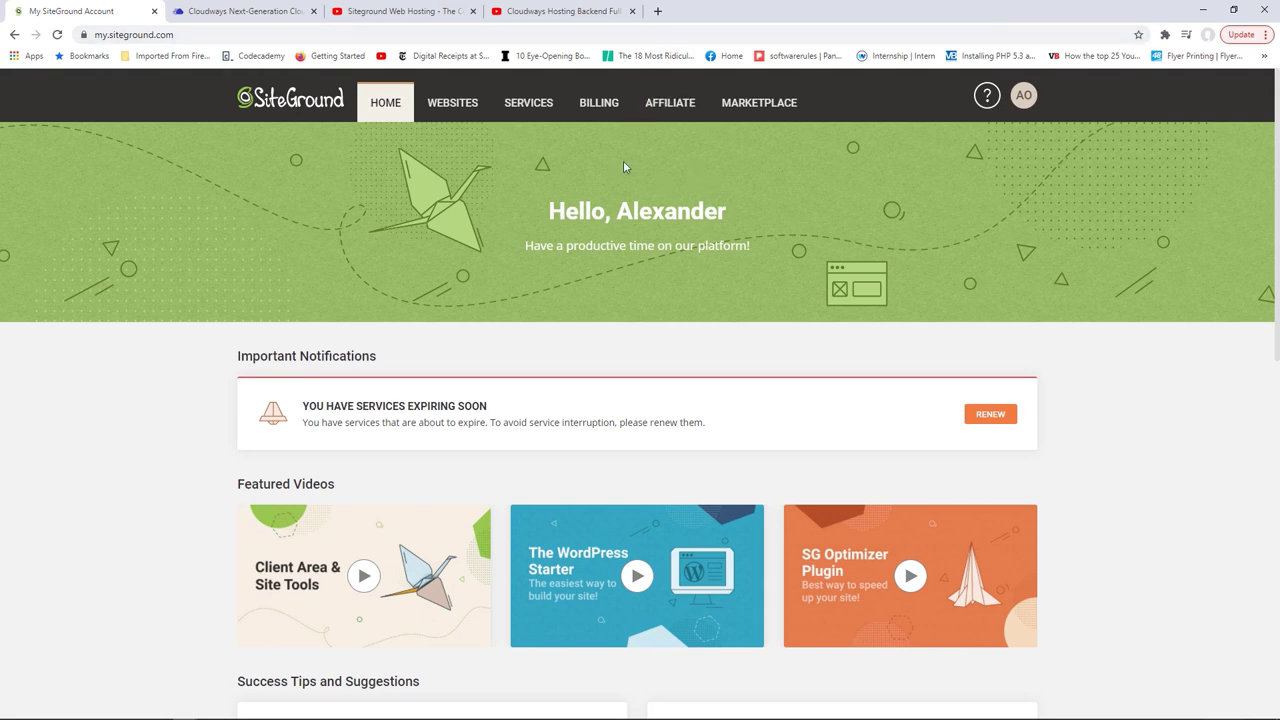
pyautogui.click(466, 105)
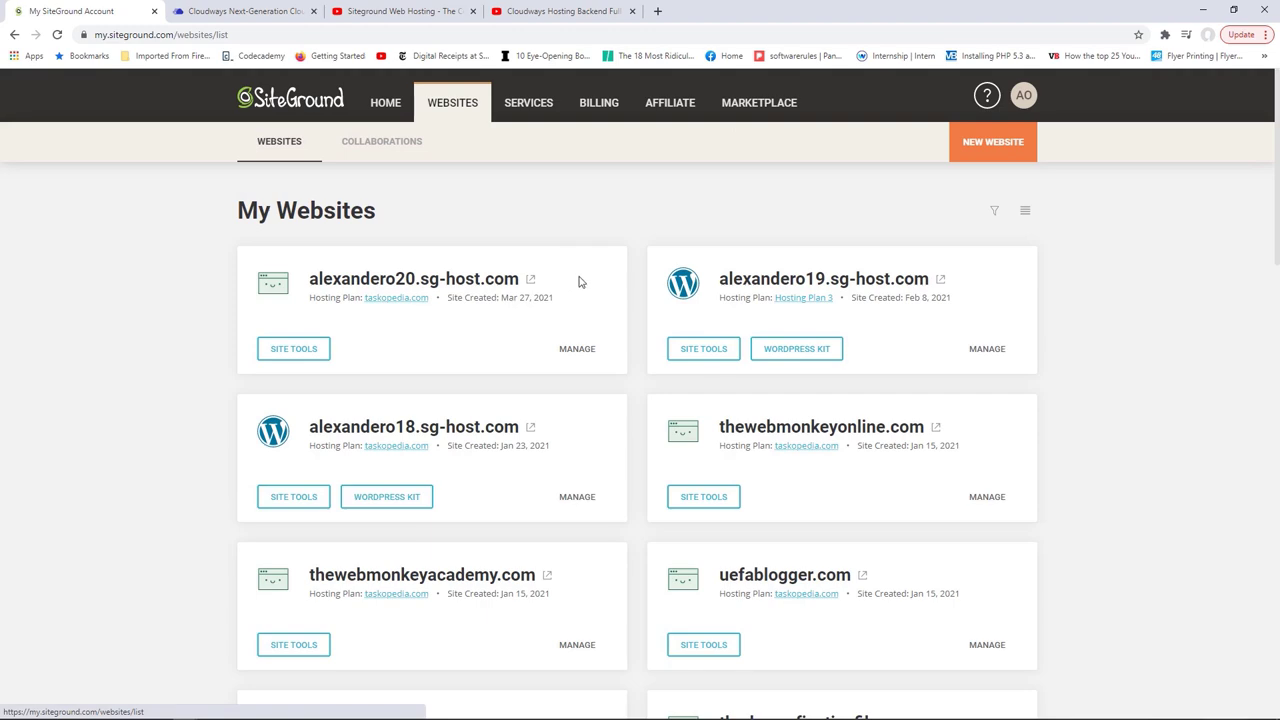
# Step: Start a new website on the taskopedia.com hosting plan
pyautogui.click(998, 145)
pyautogui.click(715, 408)
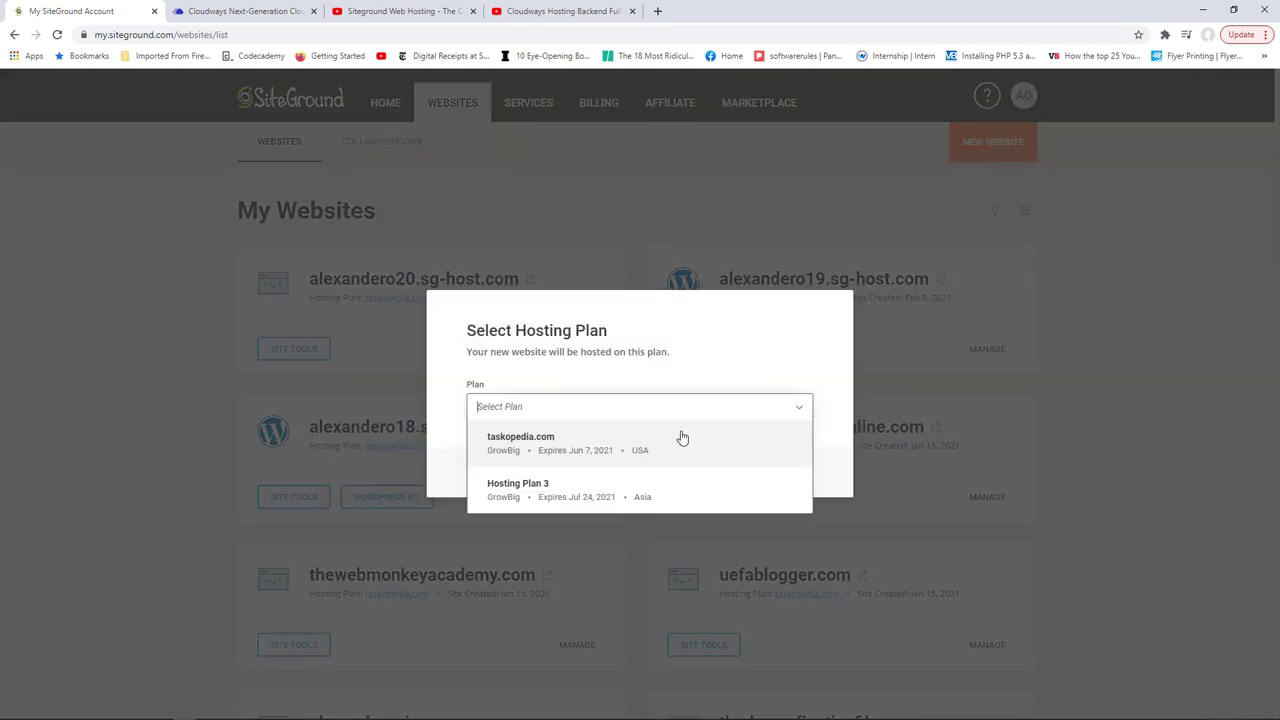
pyautogui.click(683, 440)
pyautogui.click(780, 474)
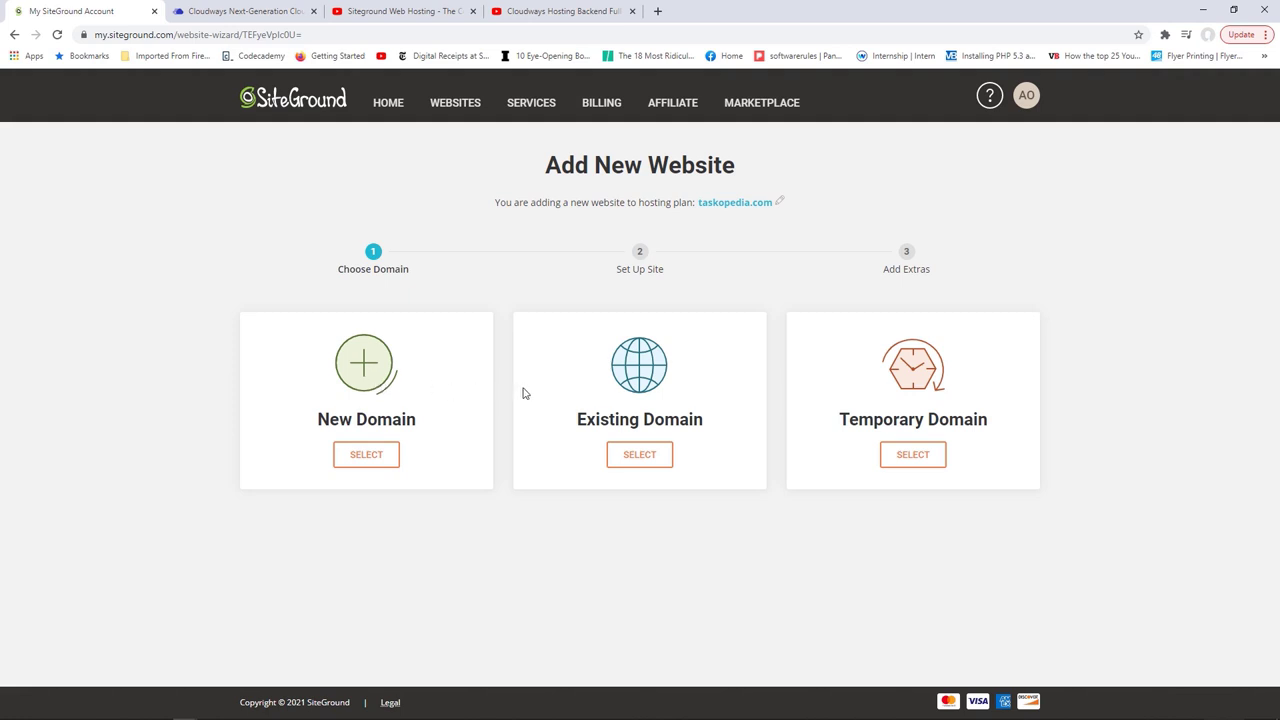
# Step: Use the free temporary domain alexandero21.sg-host.com and continue to site setup
pyautogui.click(641, 455)
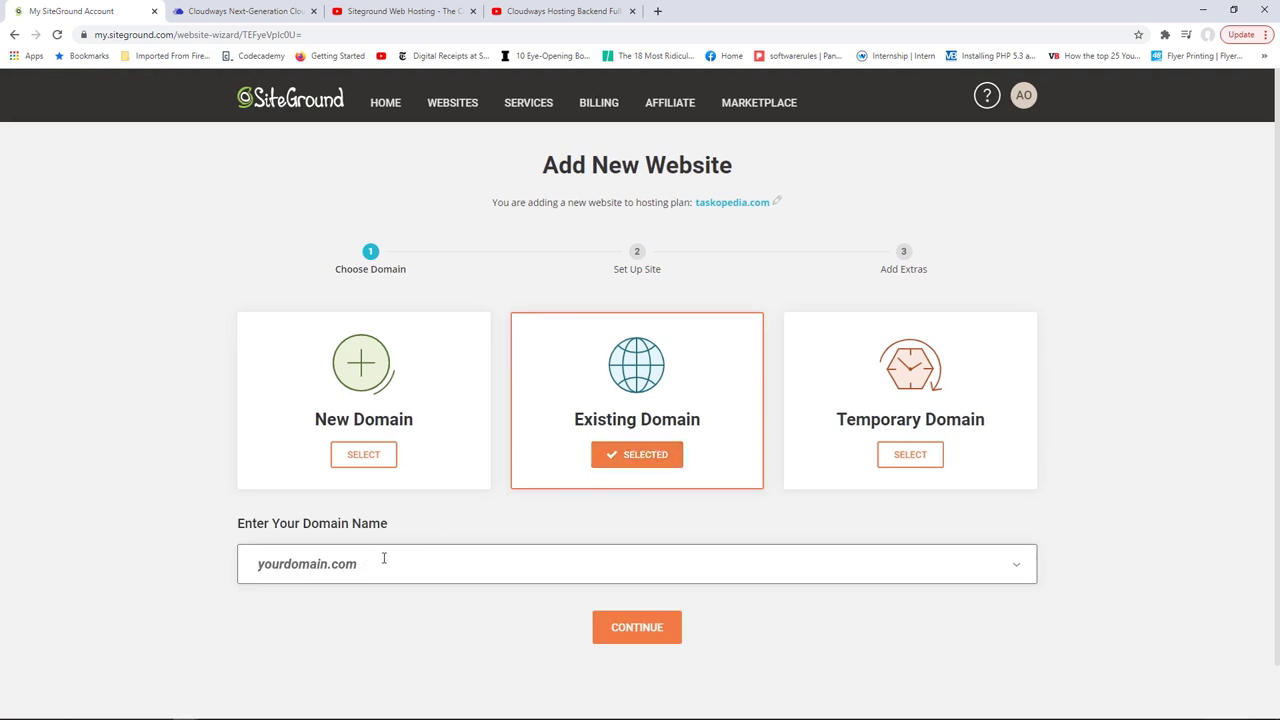
pyautogui.click(916, 455)
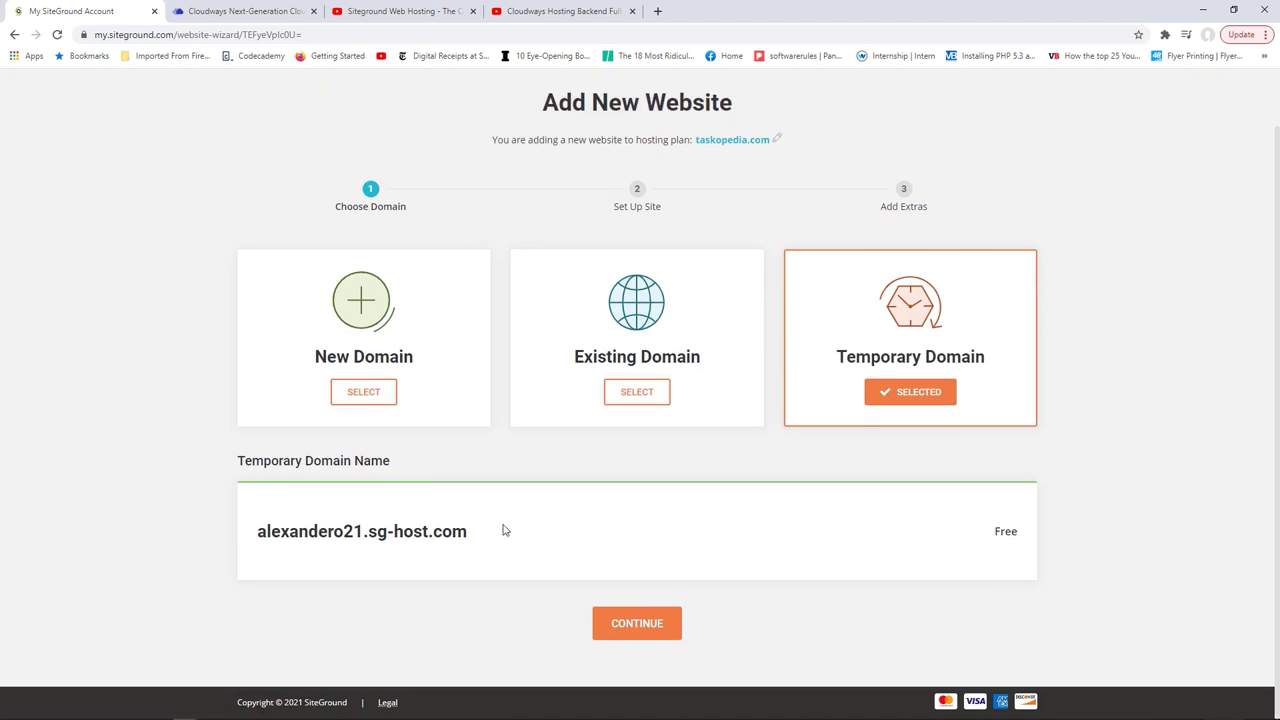
pyautogui.moveTo(466, 531); pyautogui.dragTo(258, 529)
pyautogui.click(651, 622)
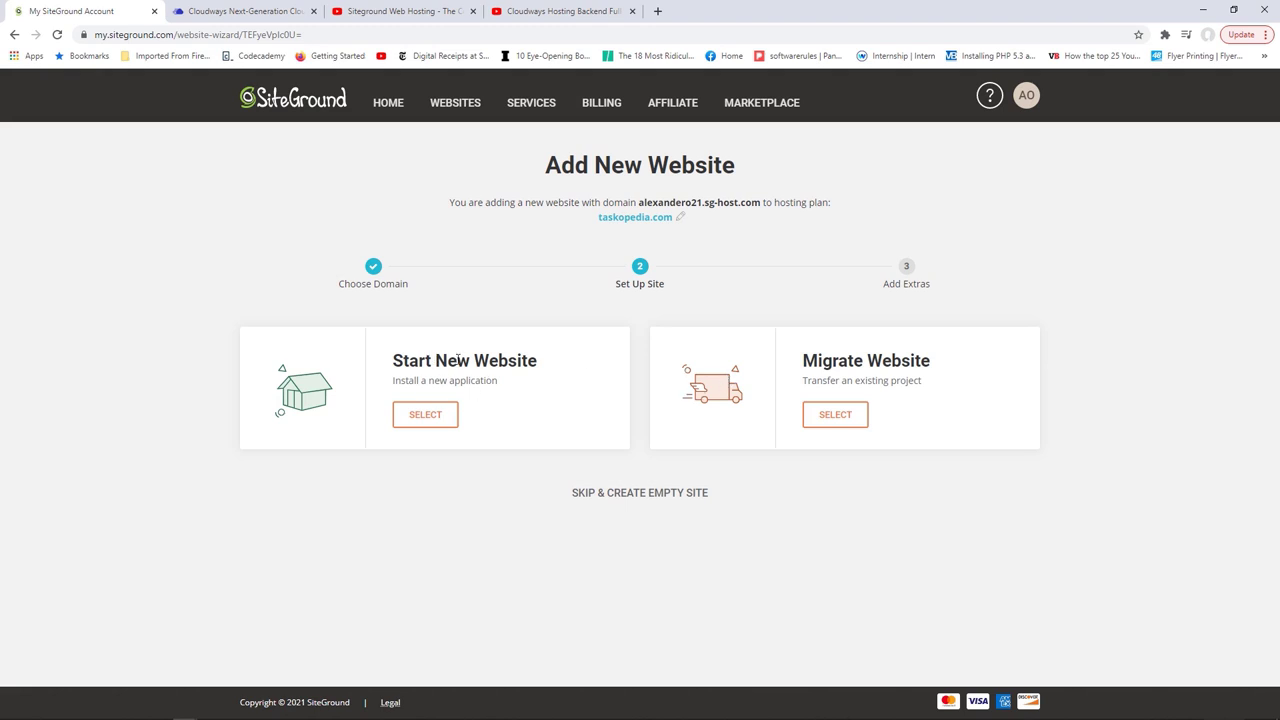
# Step: Choose Start New Website with WordPress as the application
pyautogui.click(432, 415)
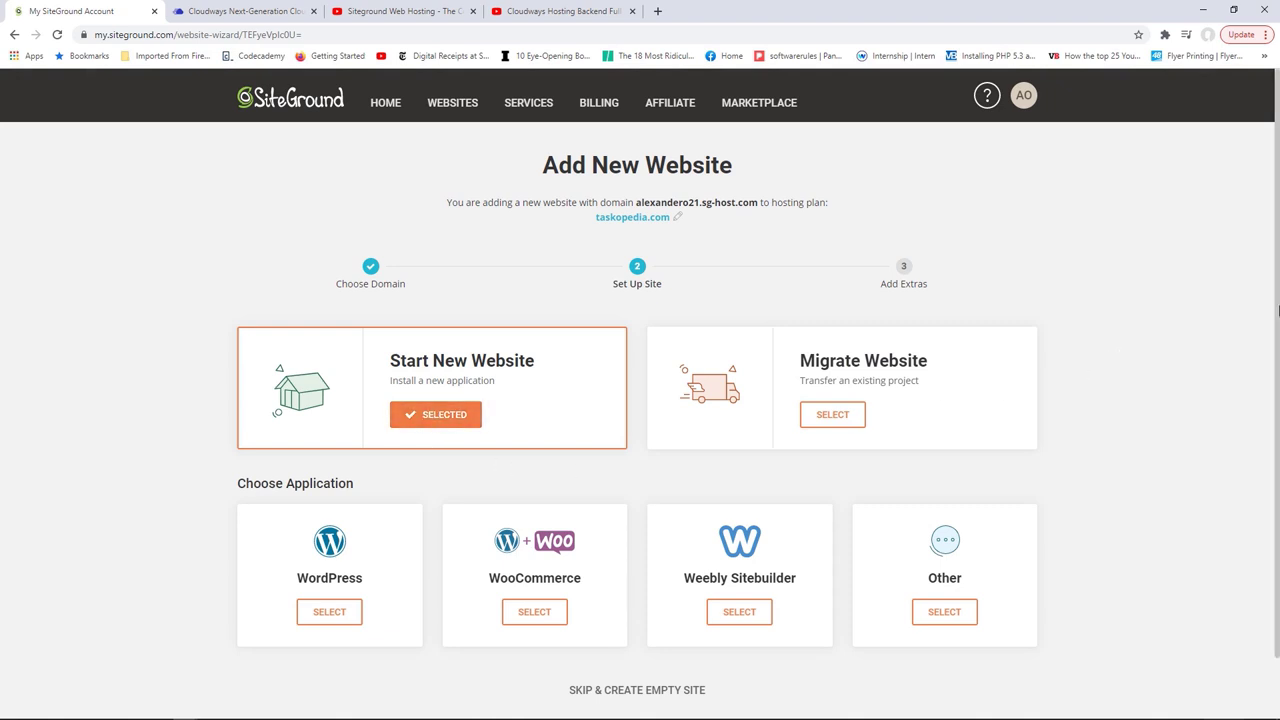
pyautogui.scroll(-2, 1274, 362)
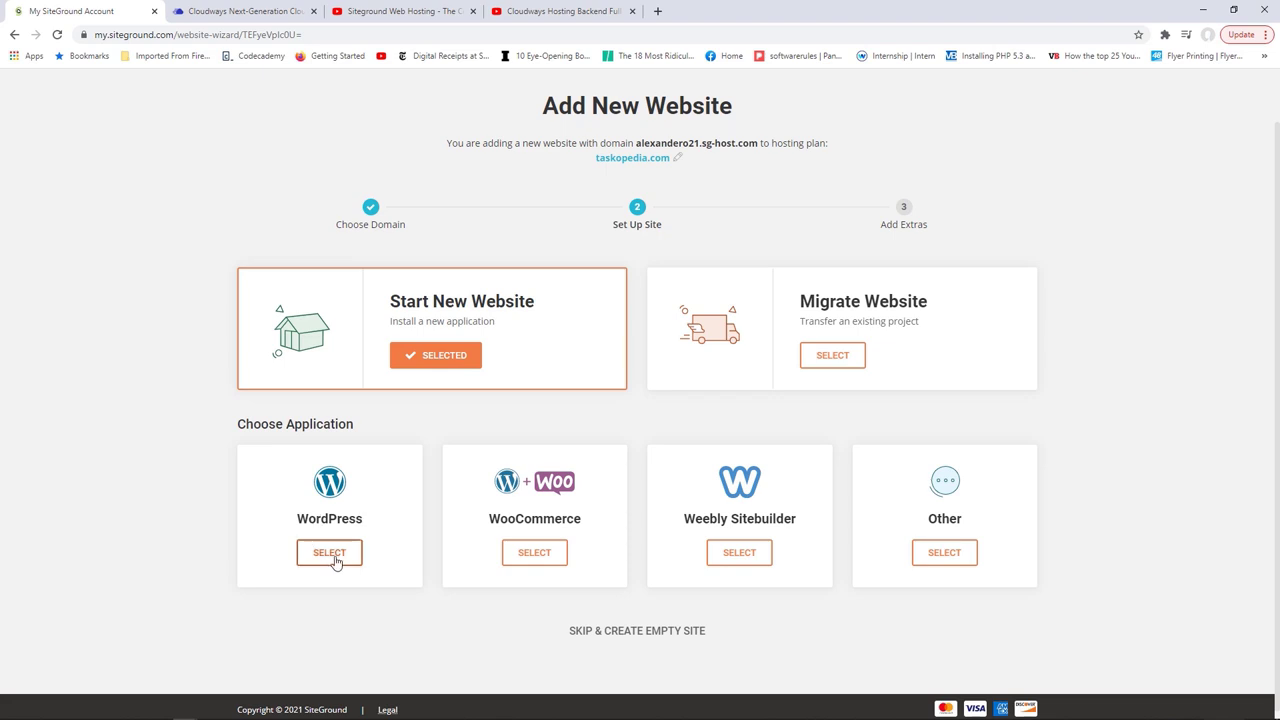
pyautogui.click(329, 552)
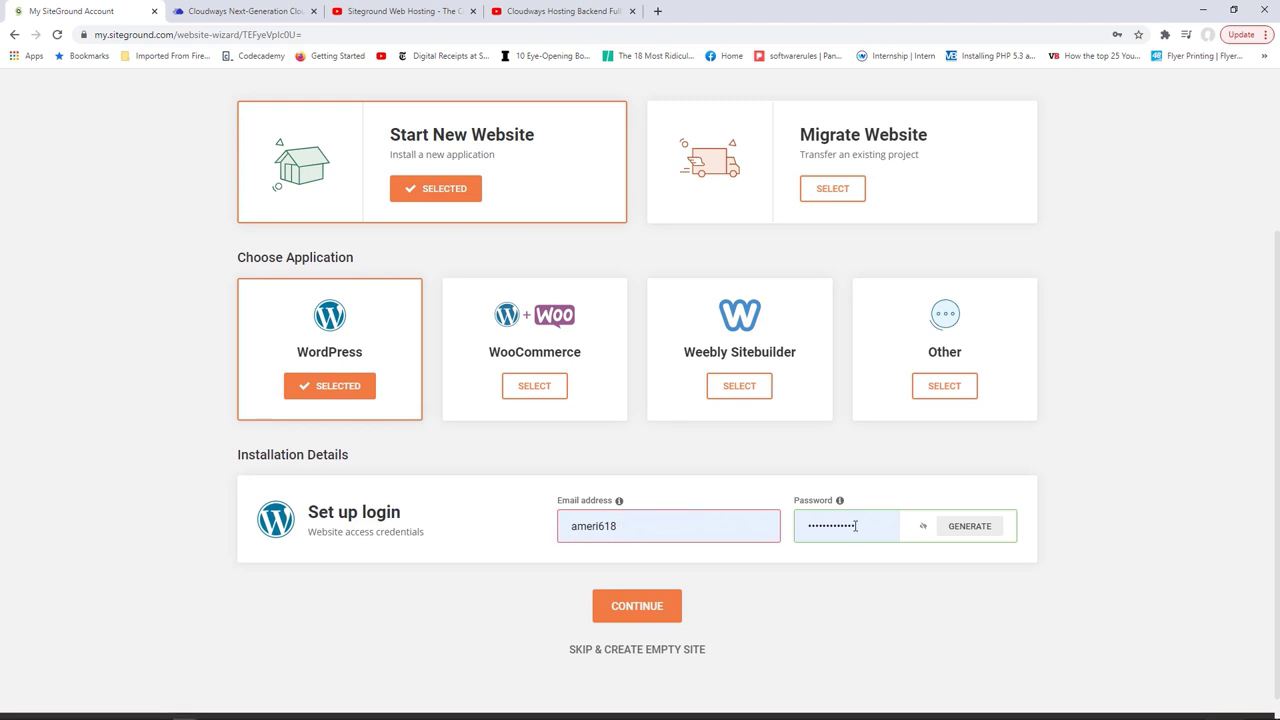
# Step: Enter a valid login e-mail and password, then continue to Add Extras
pyautogui.click(637, 605)
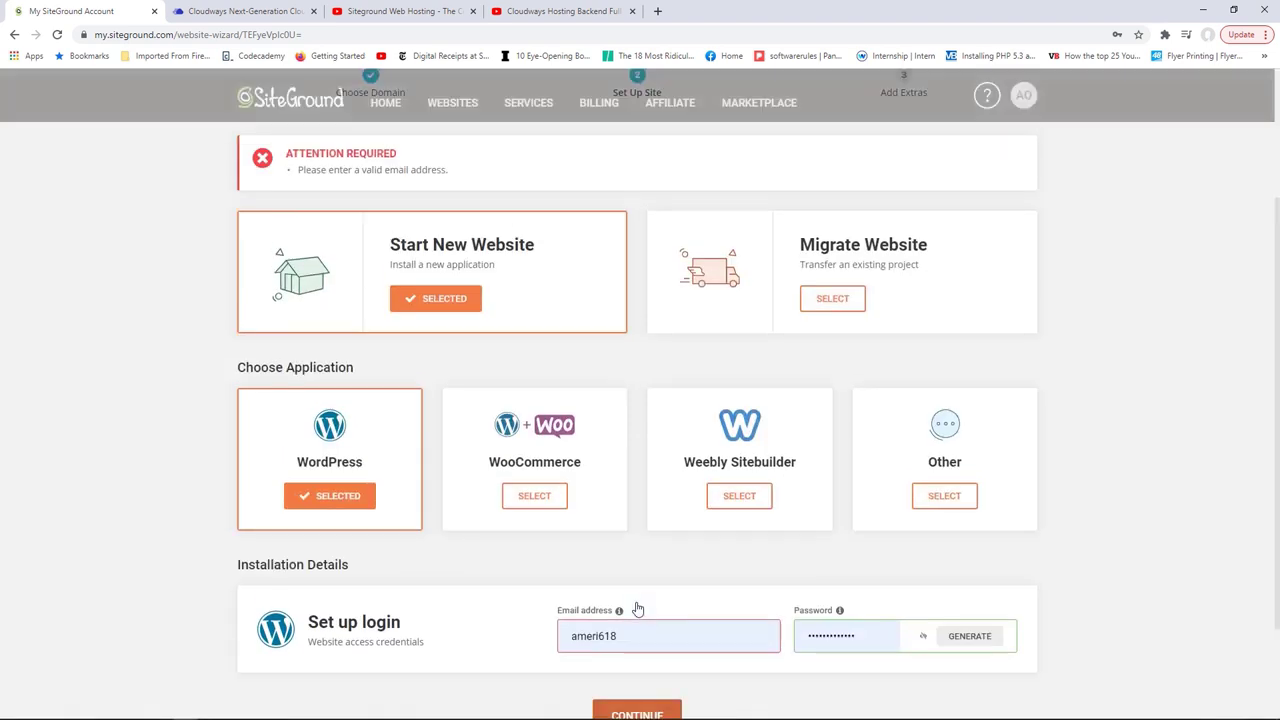
pyautogui.scroll(-2, 616, 417)
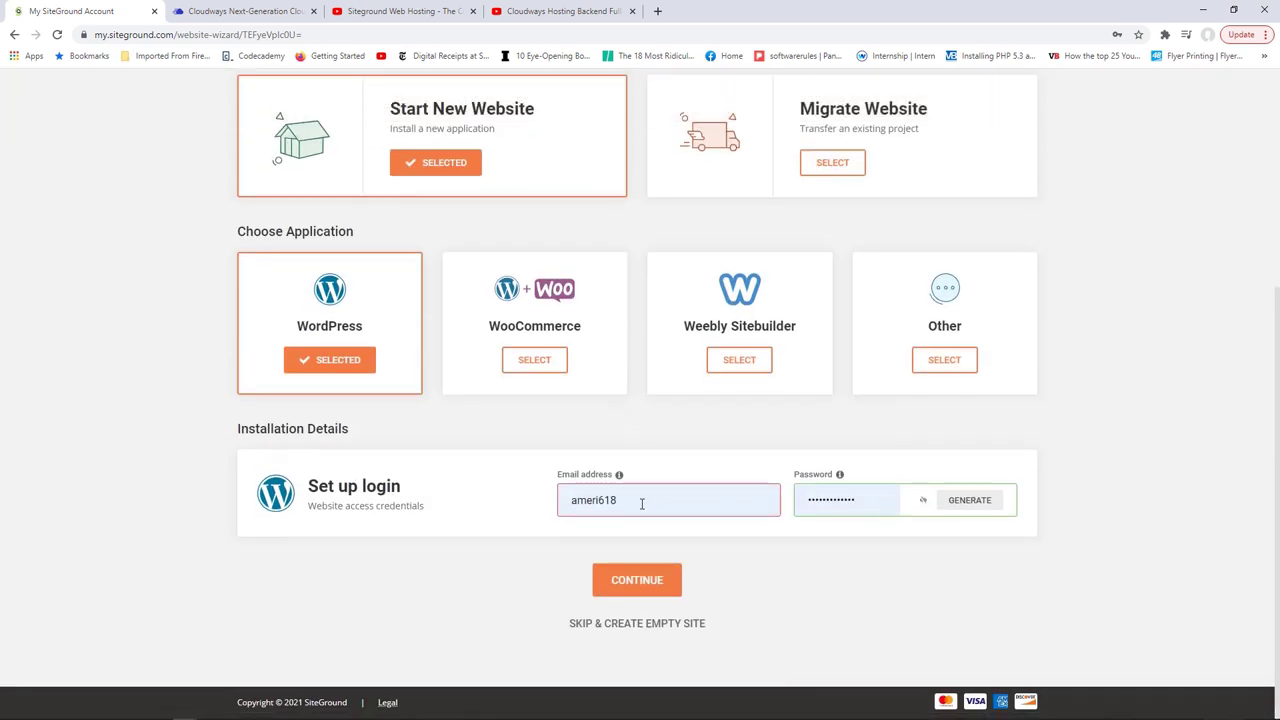
pyautogui.moveTo(643, 501); pyautogui.dragTo(557, 502)
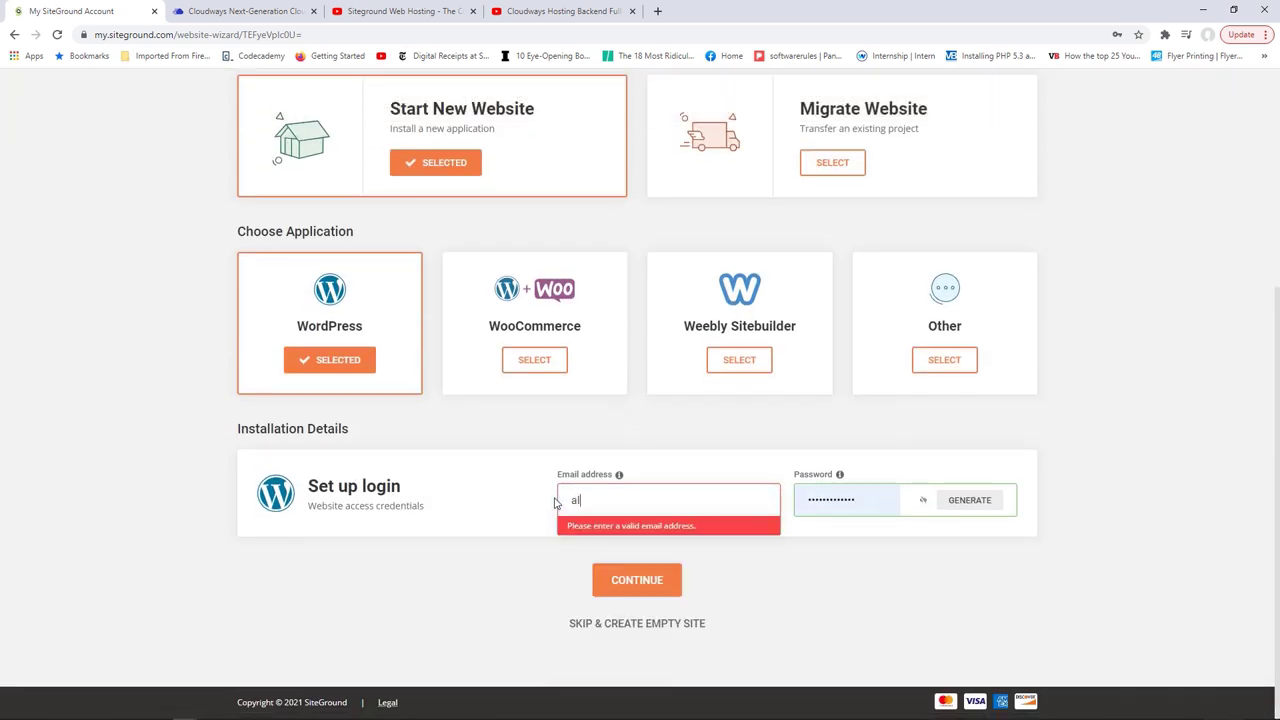
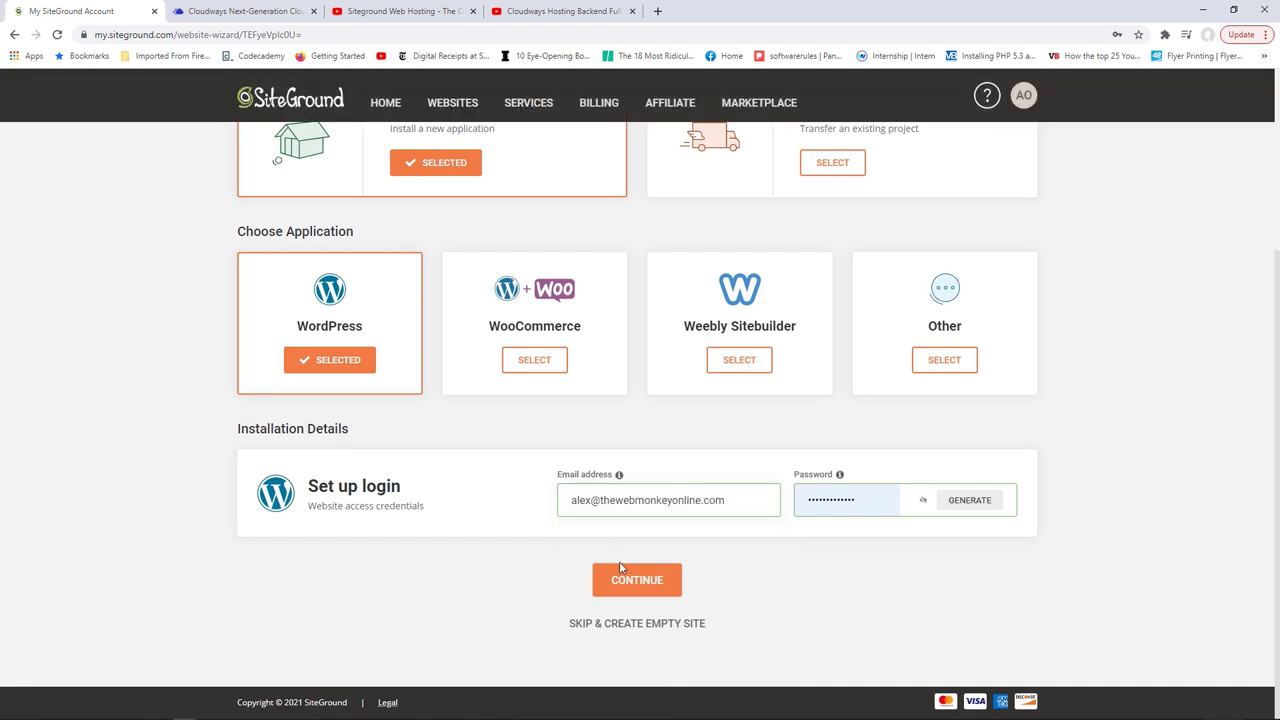
pyautogui.click(636, 580)
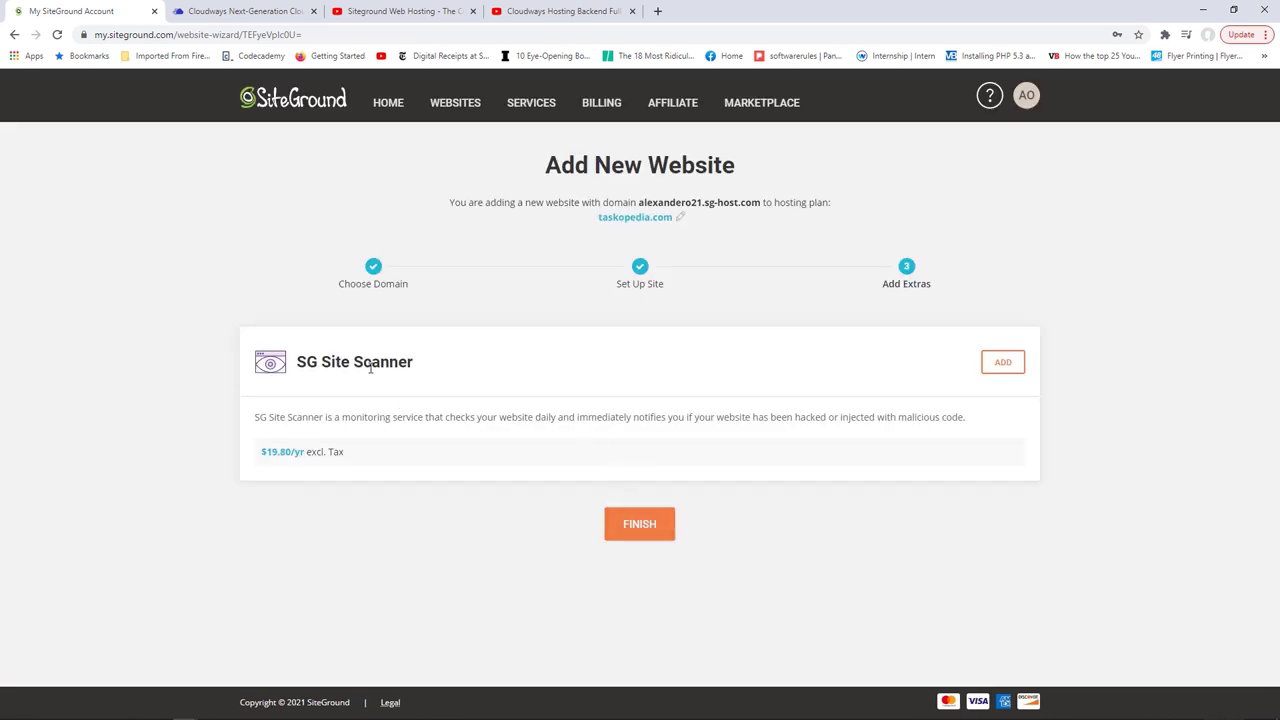
# Step: Finish the wizard without SG Site Scanner so the site starts being created
pyautogui.click(642, 527)
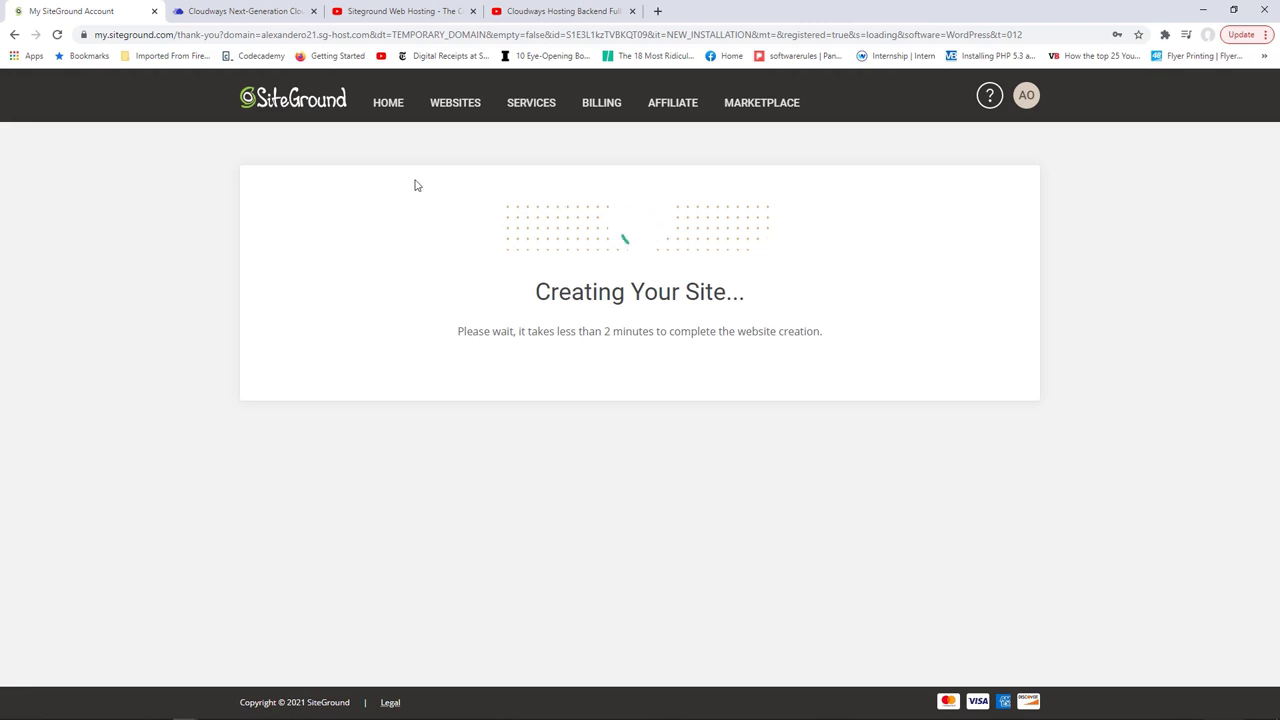
pyautogui.click(246, 10)
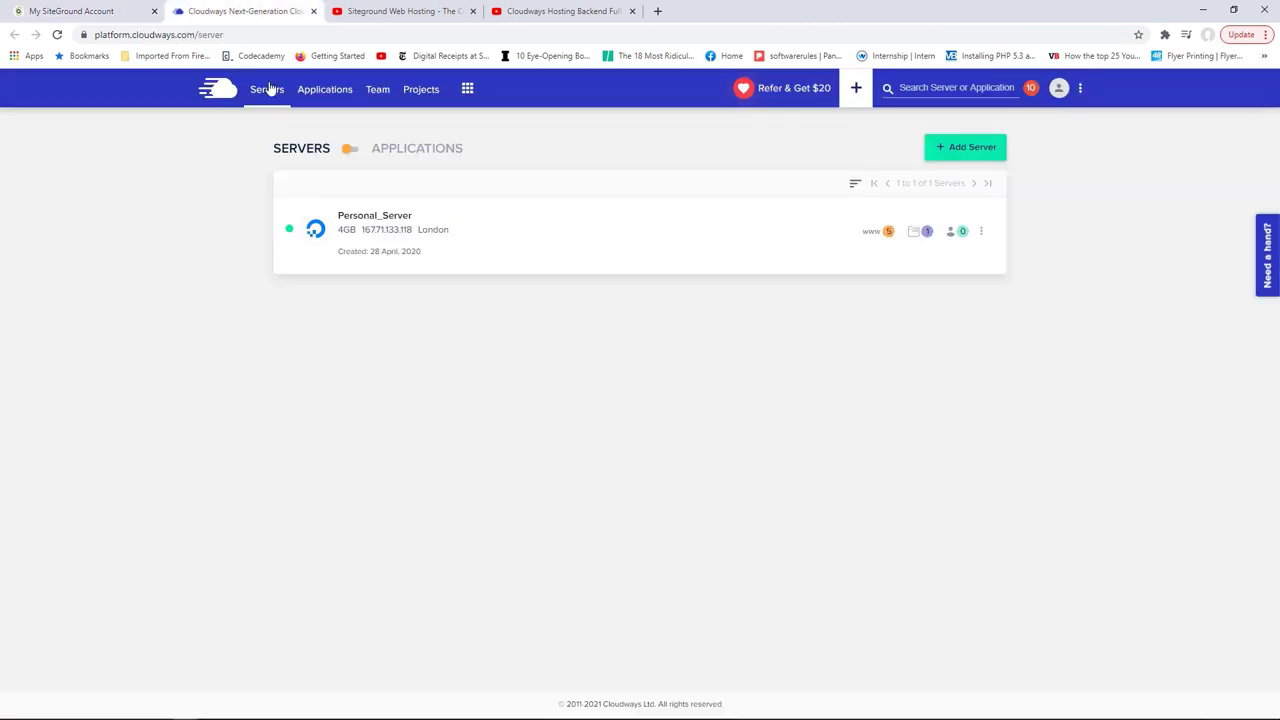
# Step: Start adding a new Cloudways application on Personal_Server
pyautogui.click(322, 100)
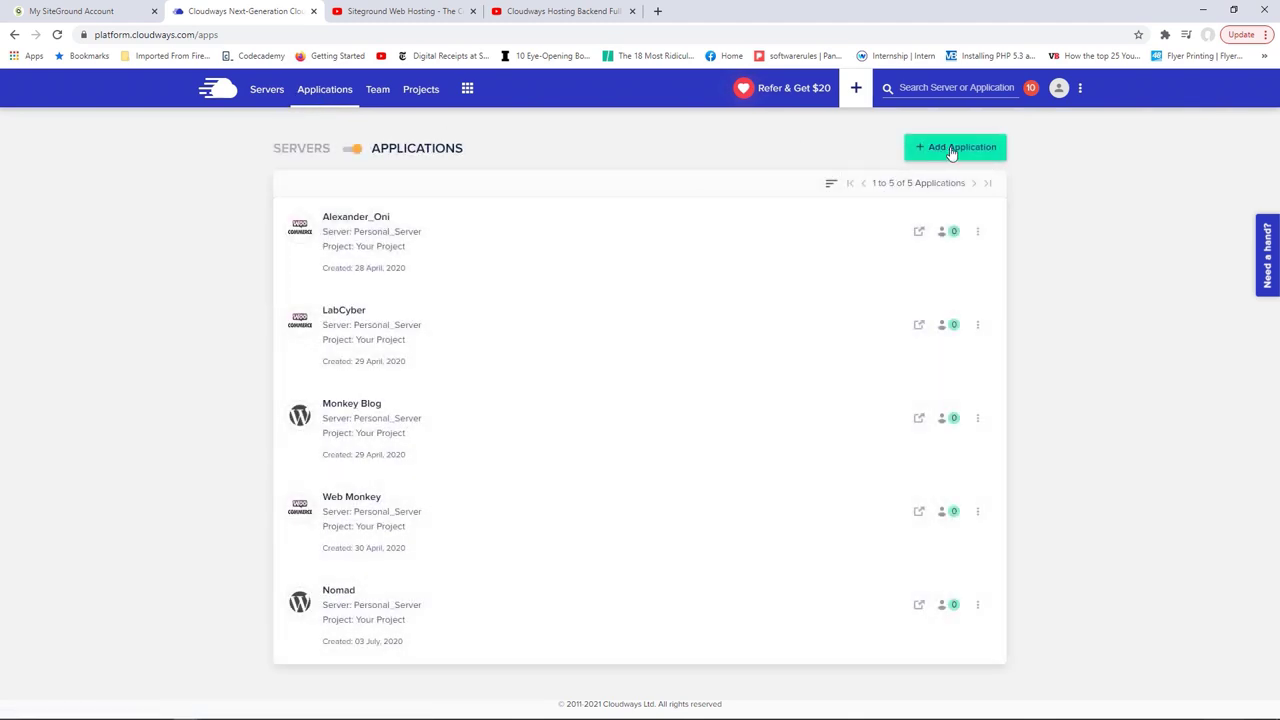
pyautogui.click(953, 151)
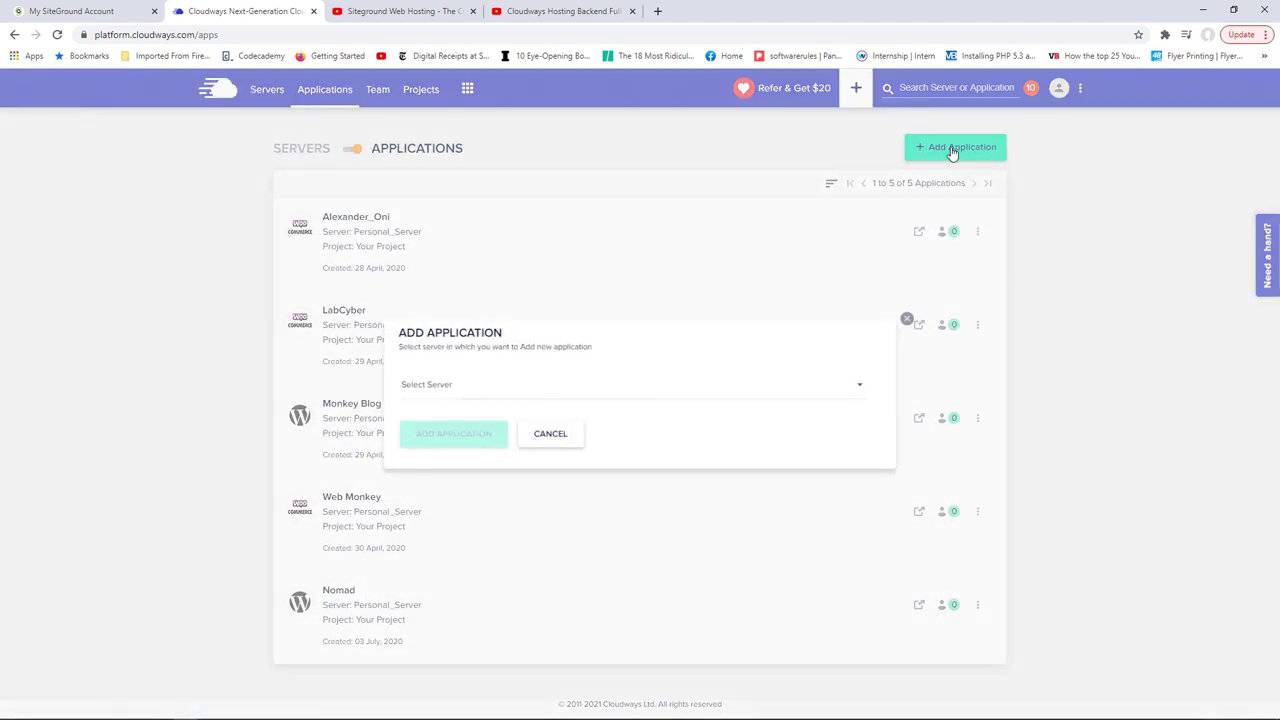
pyautogui.click(677, 388)
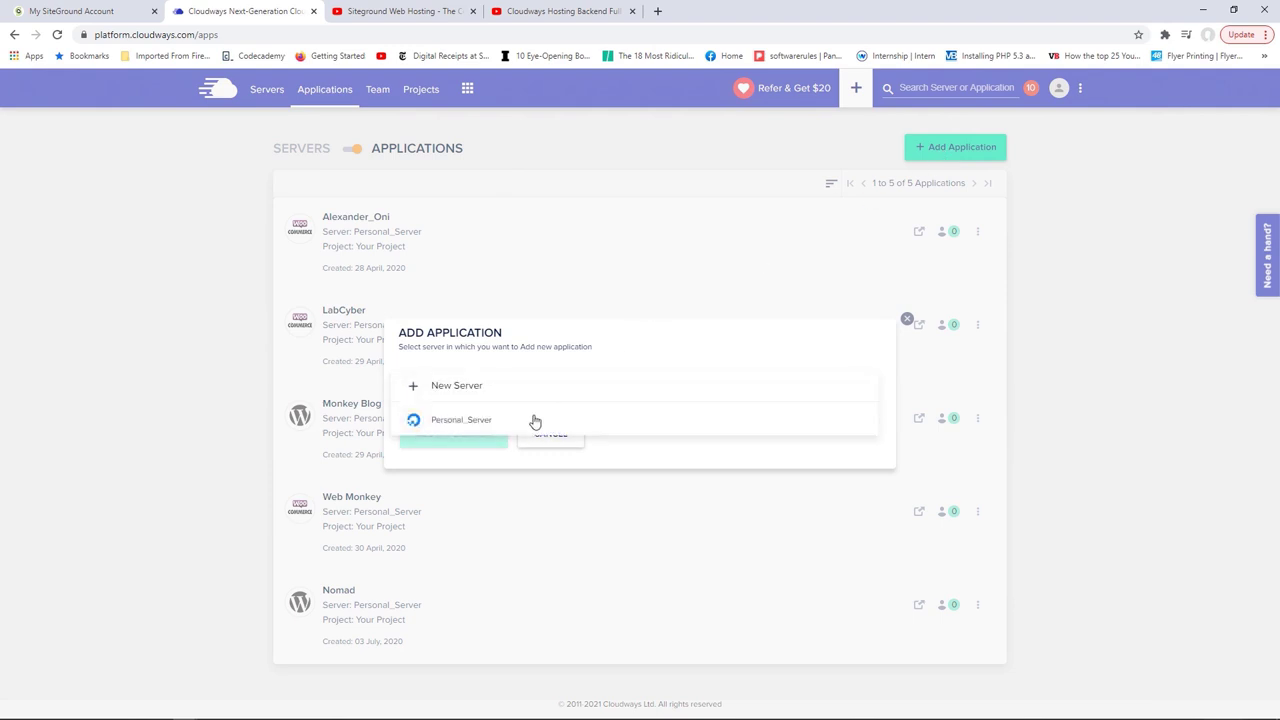
pyautogui.click(458, 422)
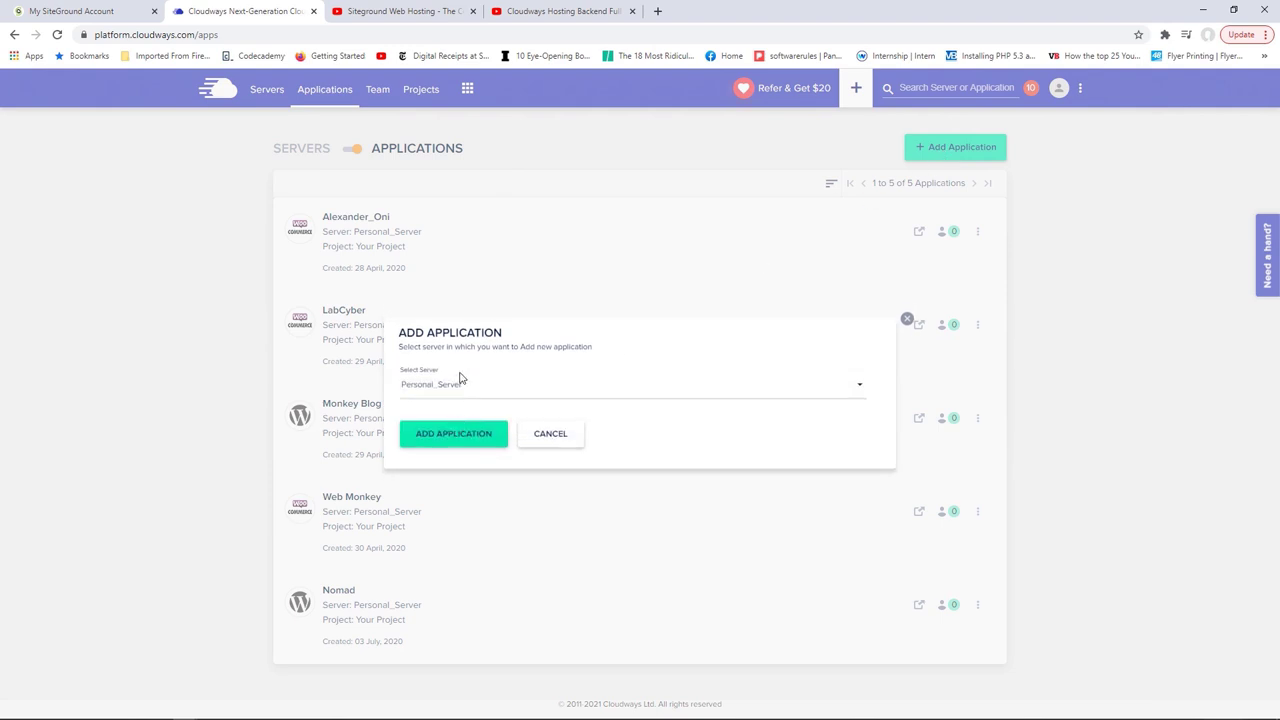
pyautogui.click(457, 440)
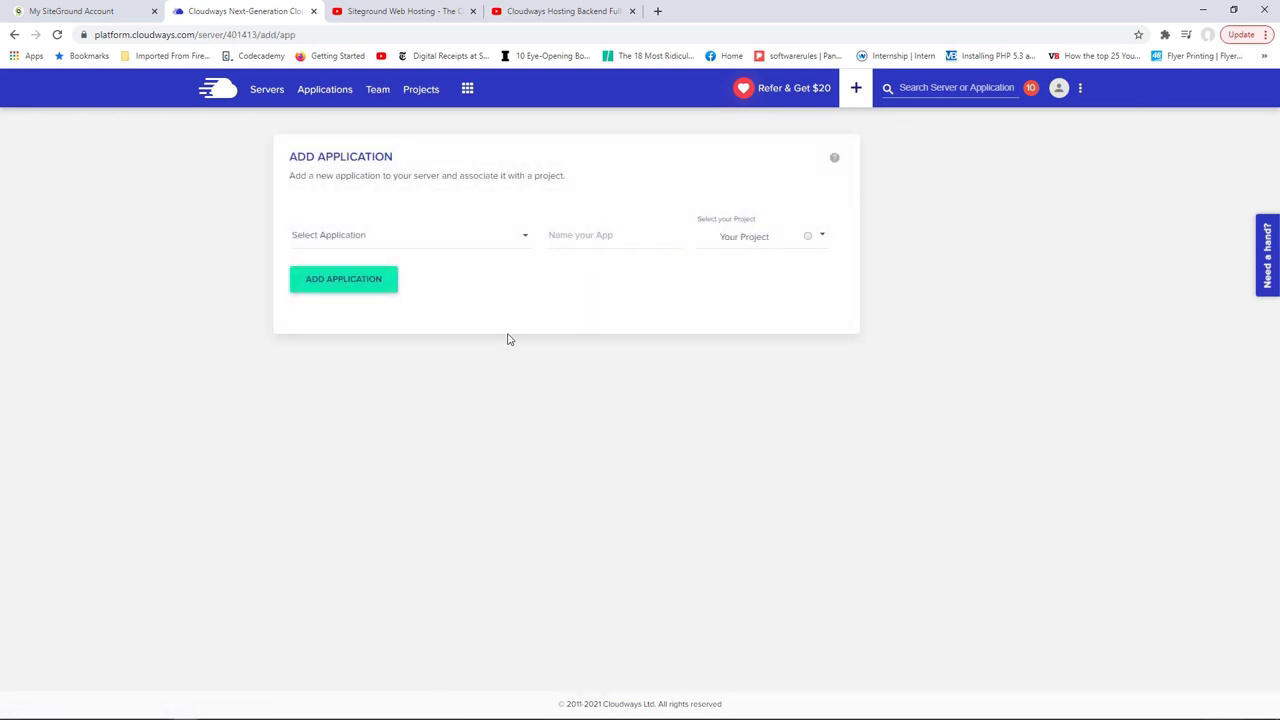
# Step: Create a WordPress Version 5.6 application named Test Website
pyautogui.click(670, 303)
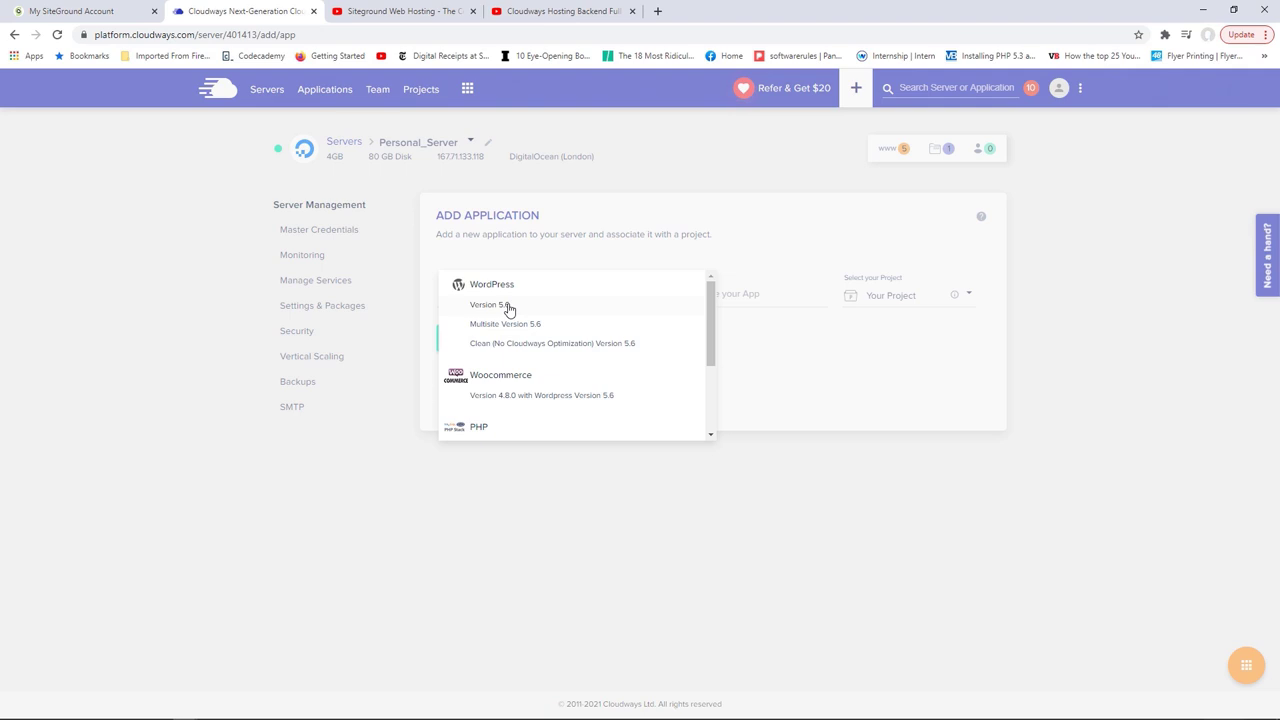
pyautogui.click(508, 309)
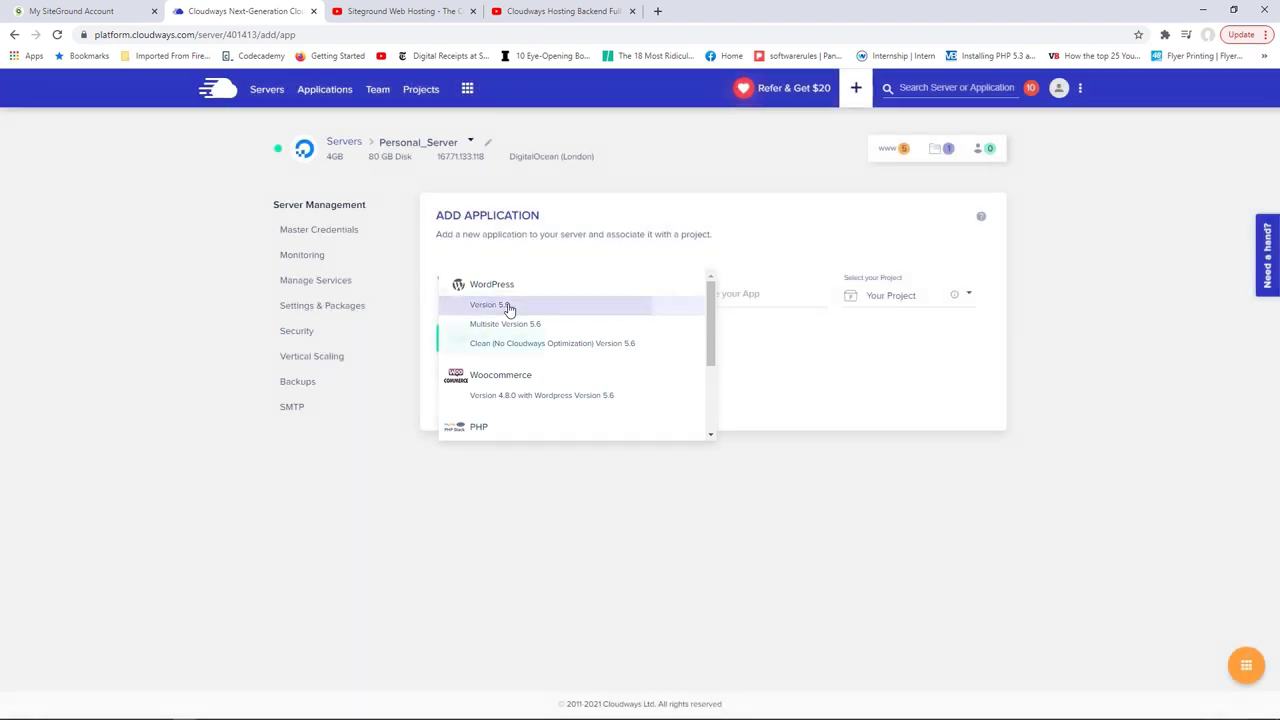
pyautogui.click(773, 296)
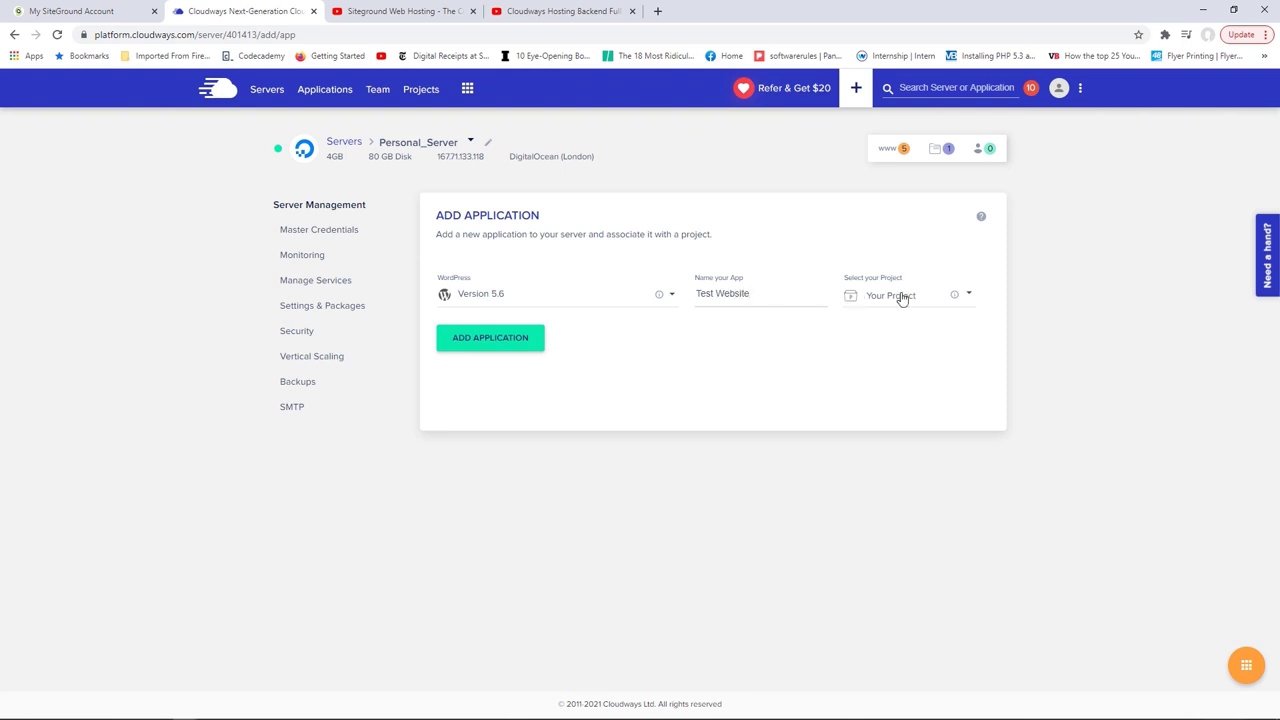
pyautogui.click(490, 340)
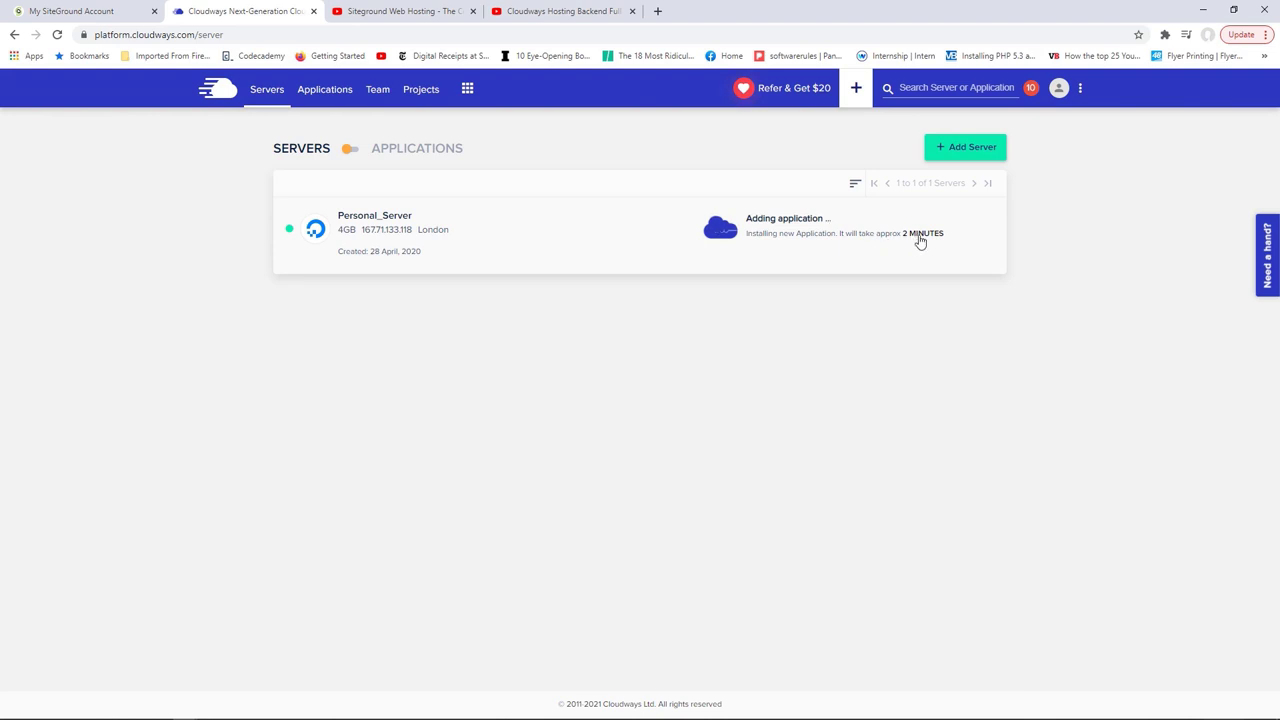
pyautogui.hotkey('ctrl', 'shift', 'Tab')
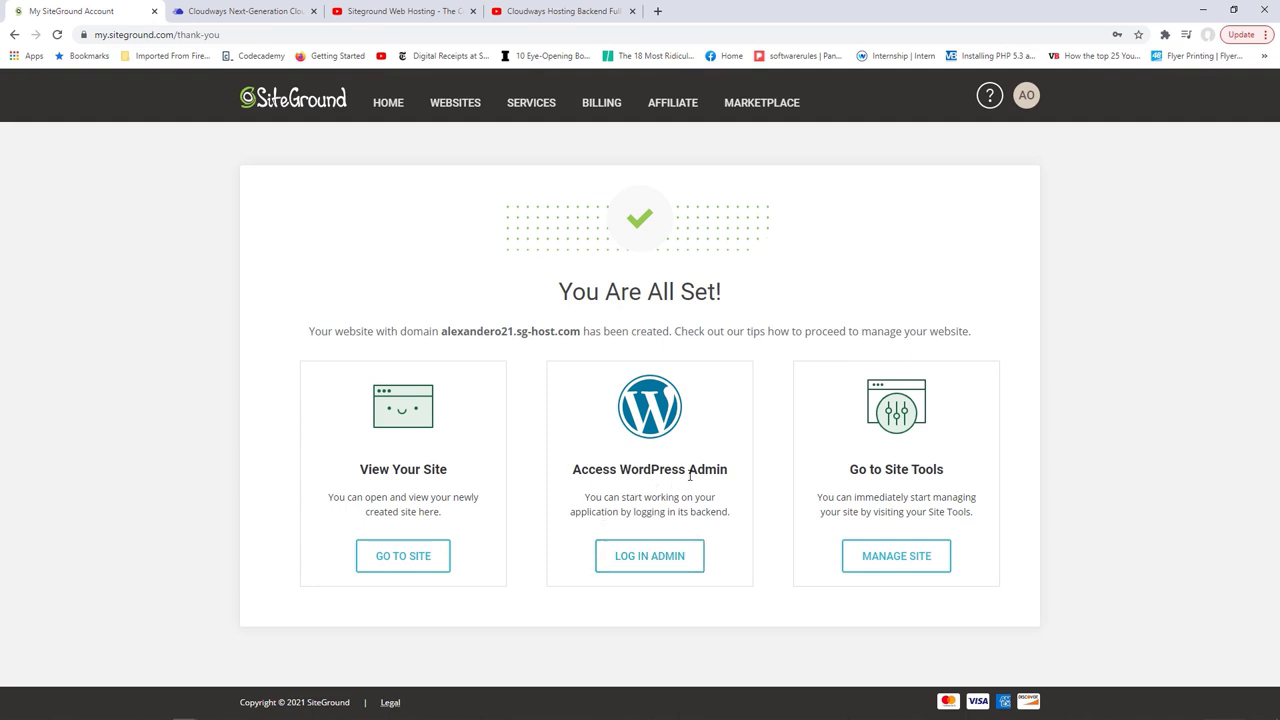
# Step: Log in to the new site's WordPress admin, proceeding past the certificate warning
pyautogui.click(649, 558)
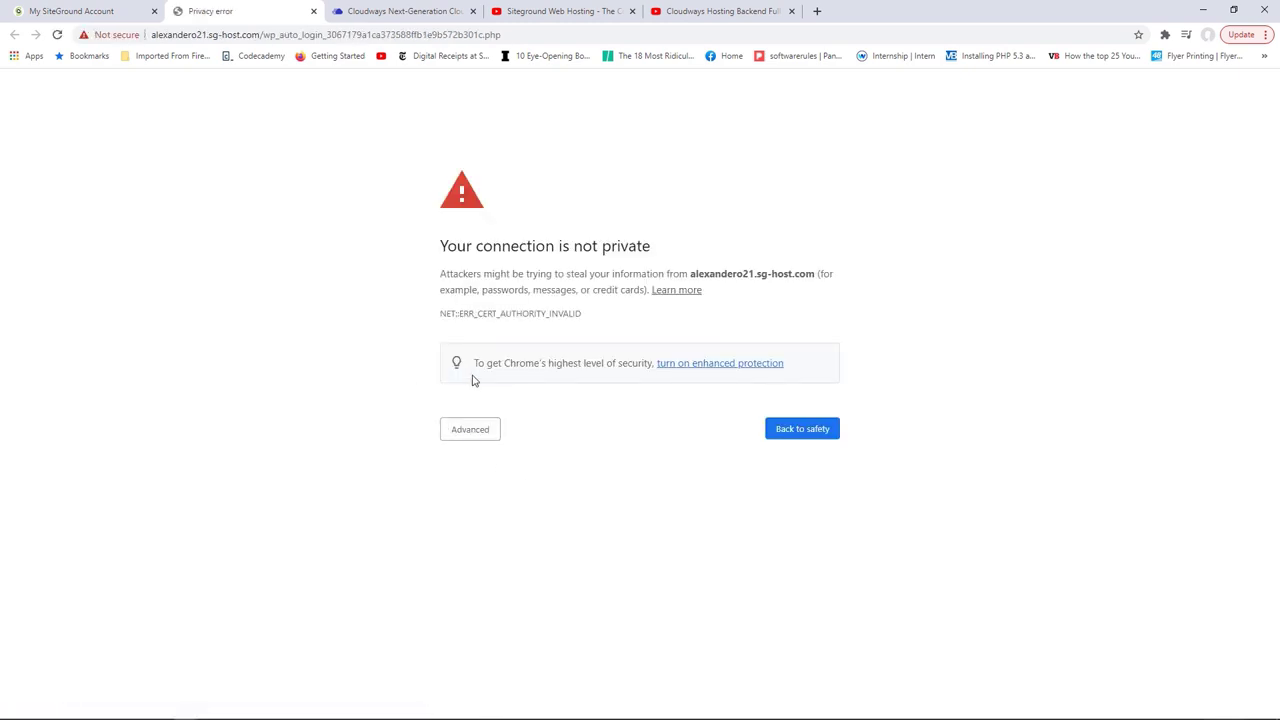
pyautogui.click(474, 432)
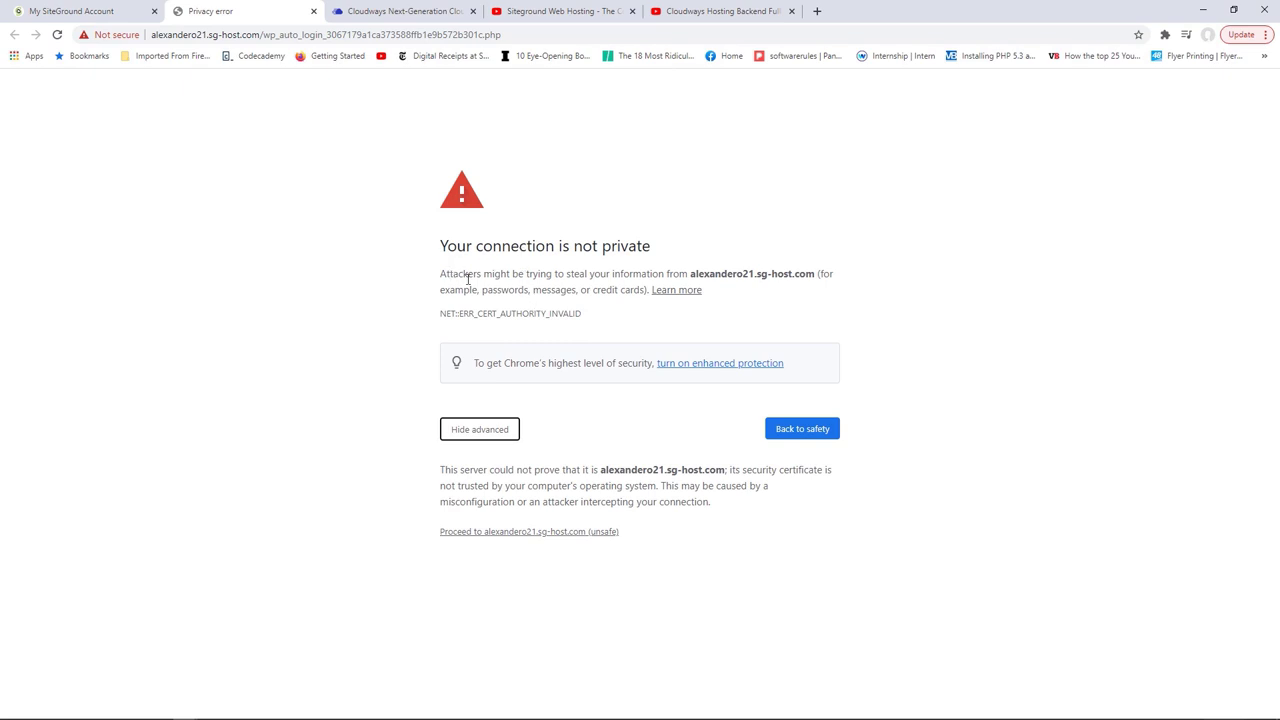
pyautogui.click(509, 533)
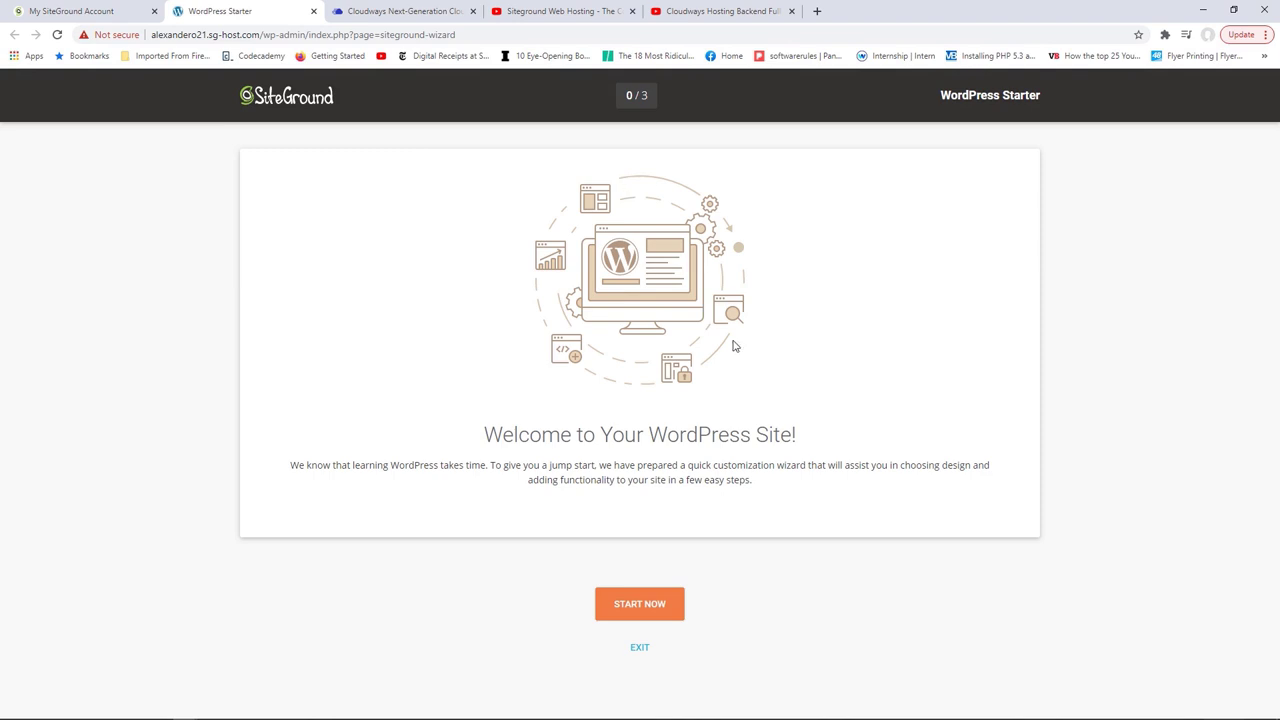
# Step: Exit the WordPress Starter wizard to reach the plain dashboard
pyautogui.click(639, 649)
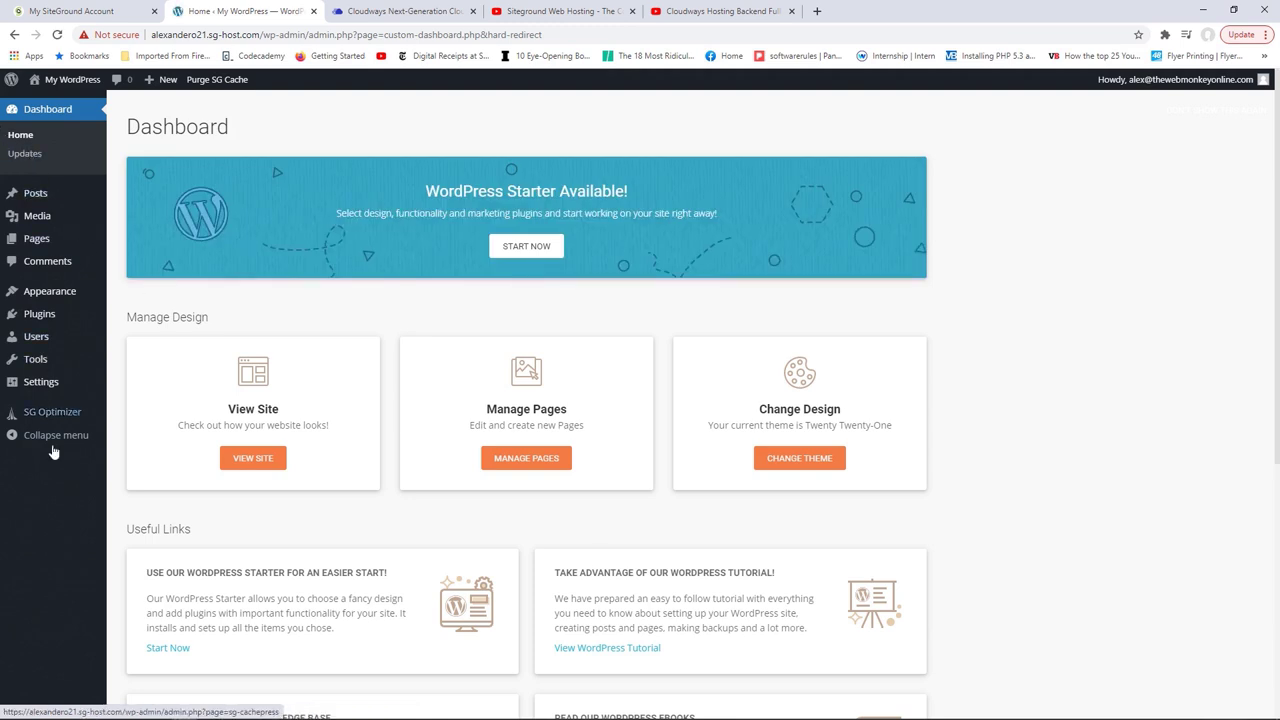
pyautogui.moveTo(72, 362)
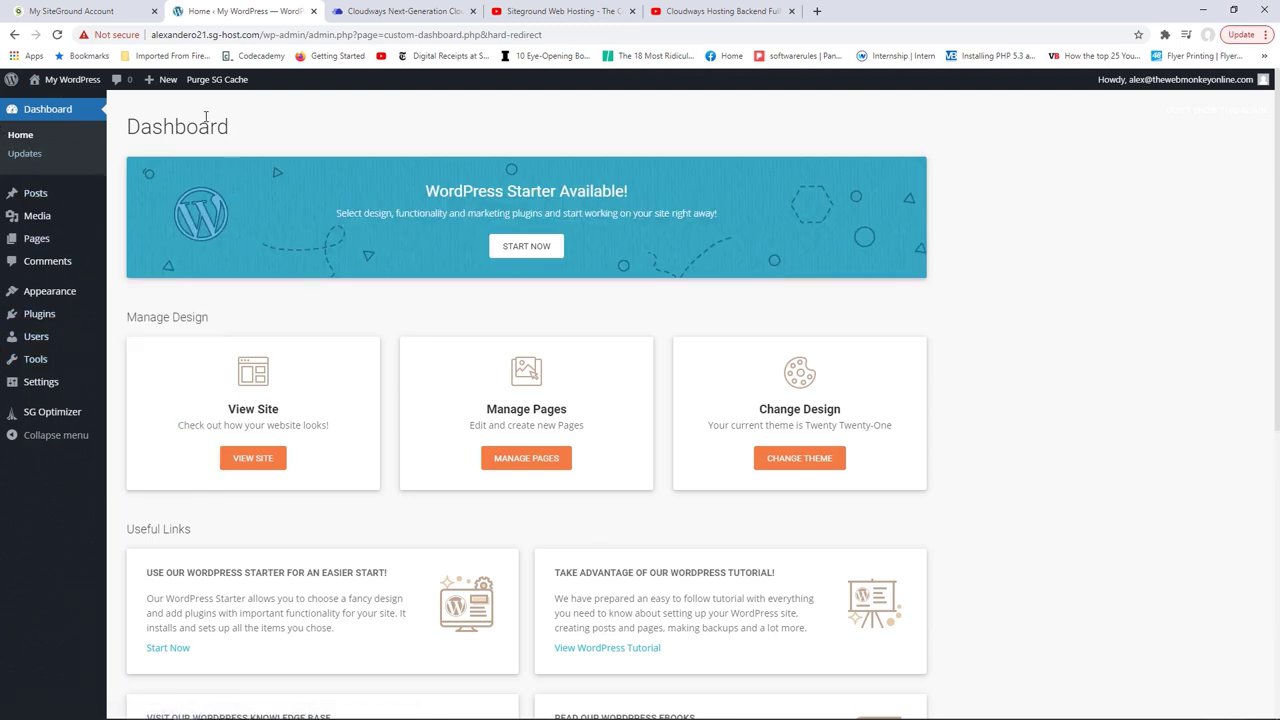
pyautogui.click(420, 11)
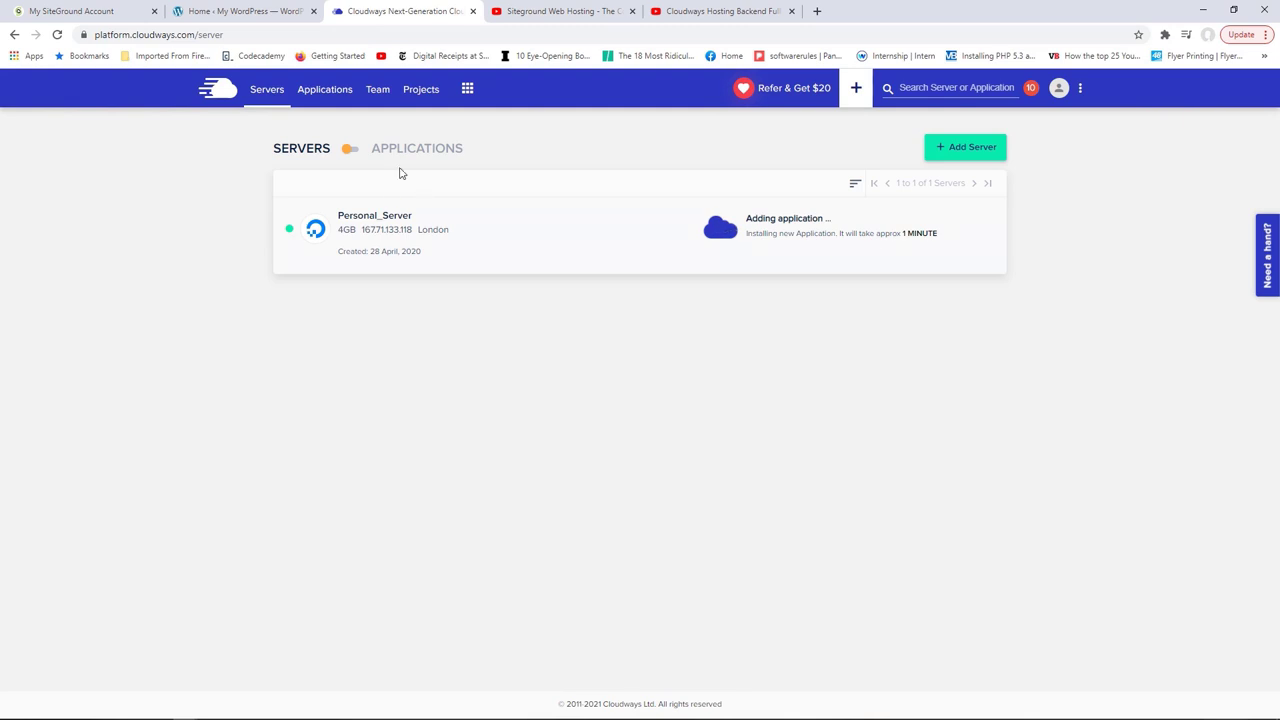
# Step: Close the SiteGround and Cloudways YouTube tutorial tabs
pyautogui.click(551, 11)
pyautogui.click(712, 11)
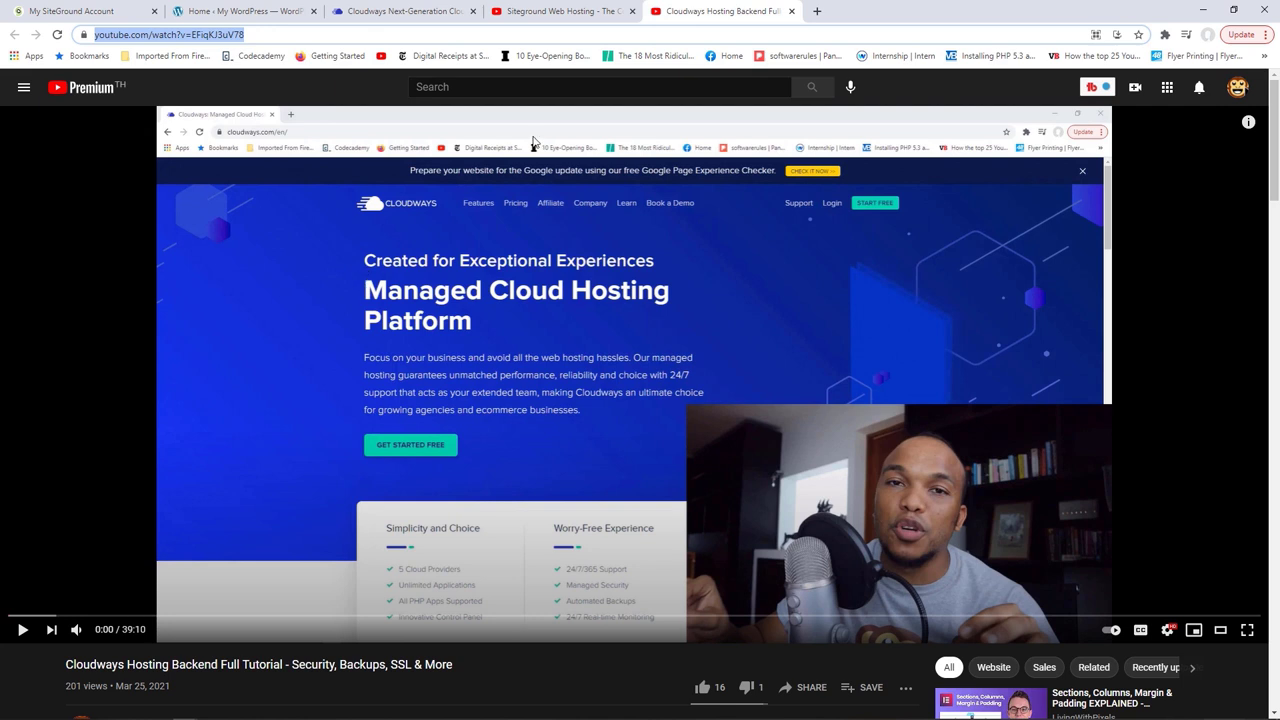
pyautogui.click(631, 12)
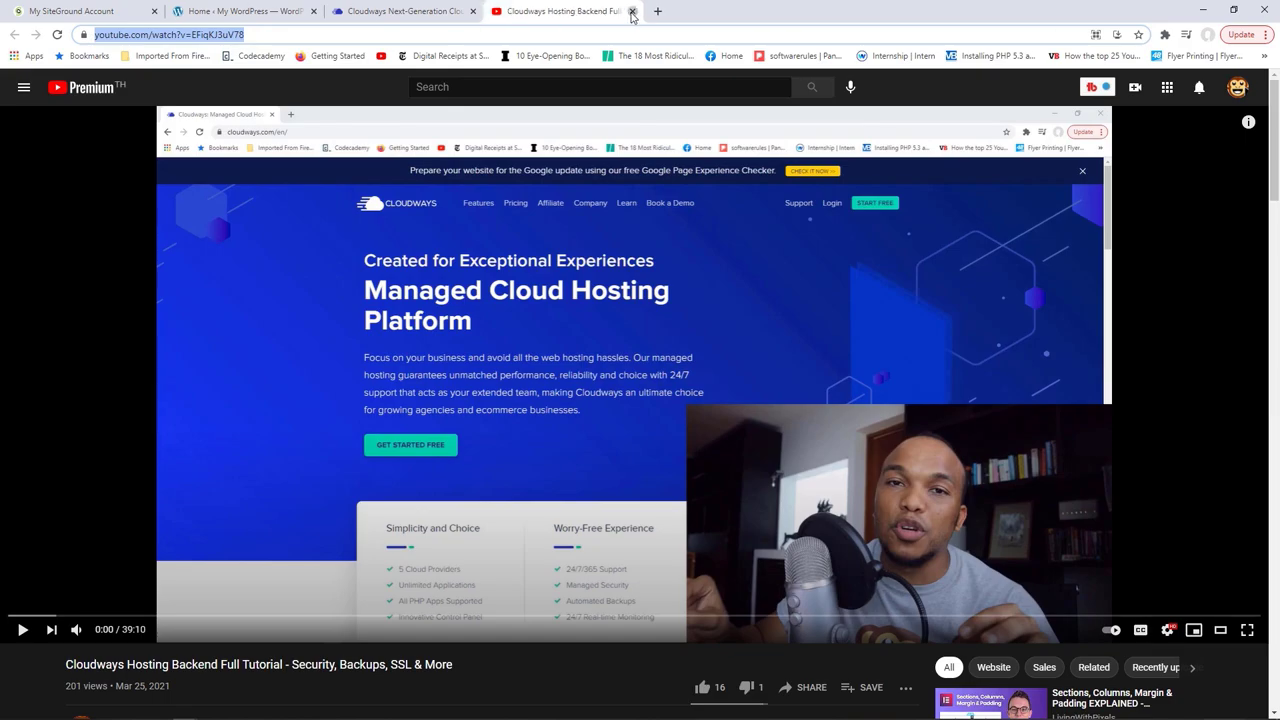
pyautogui.click(631, 12)
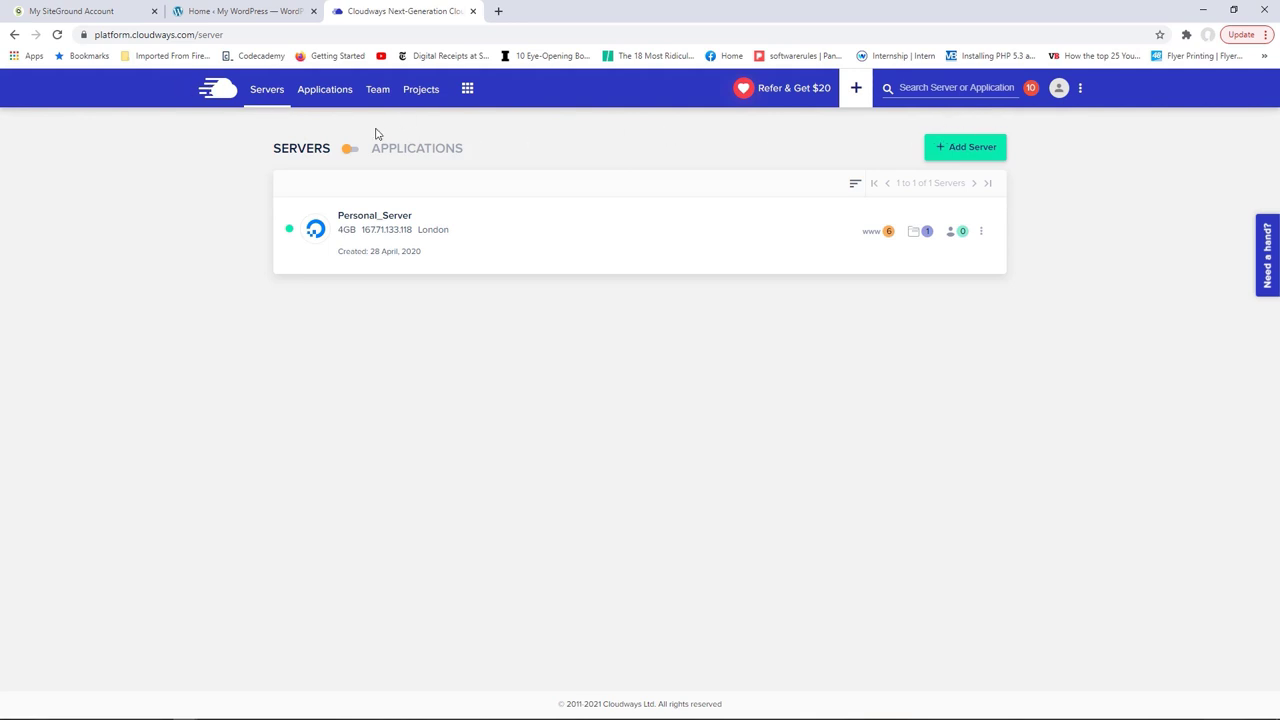
# Step: Open Test Website's access details in Applications and launch the app in a new tab
pyautogui.click(329, 92)
pyautogui.scroll(-1, 537, 289)
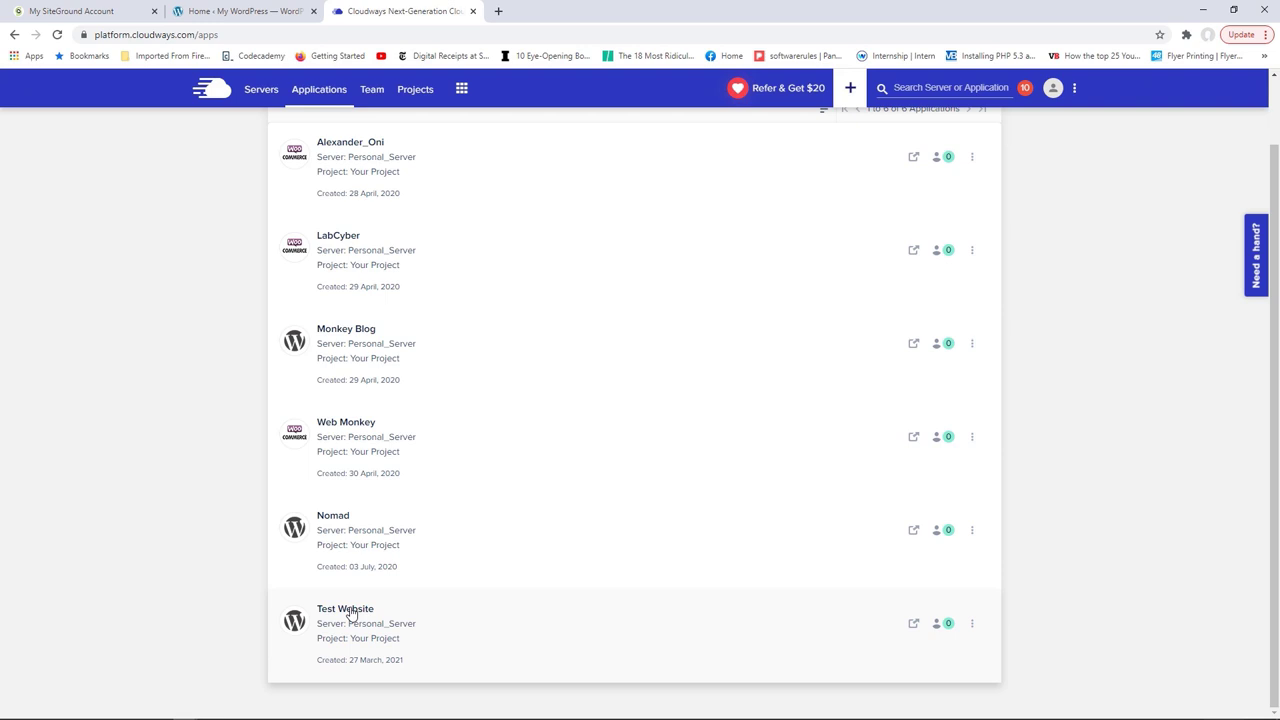
pyautogui.click(350, 612)
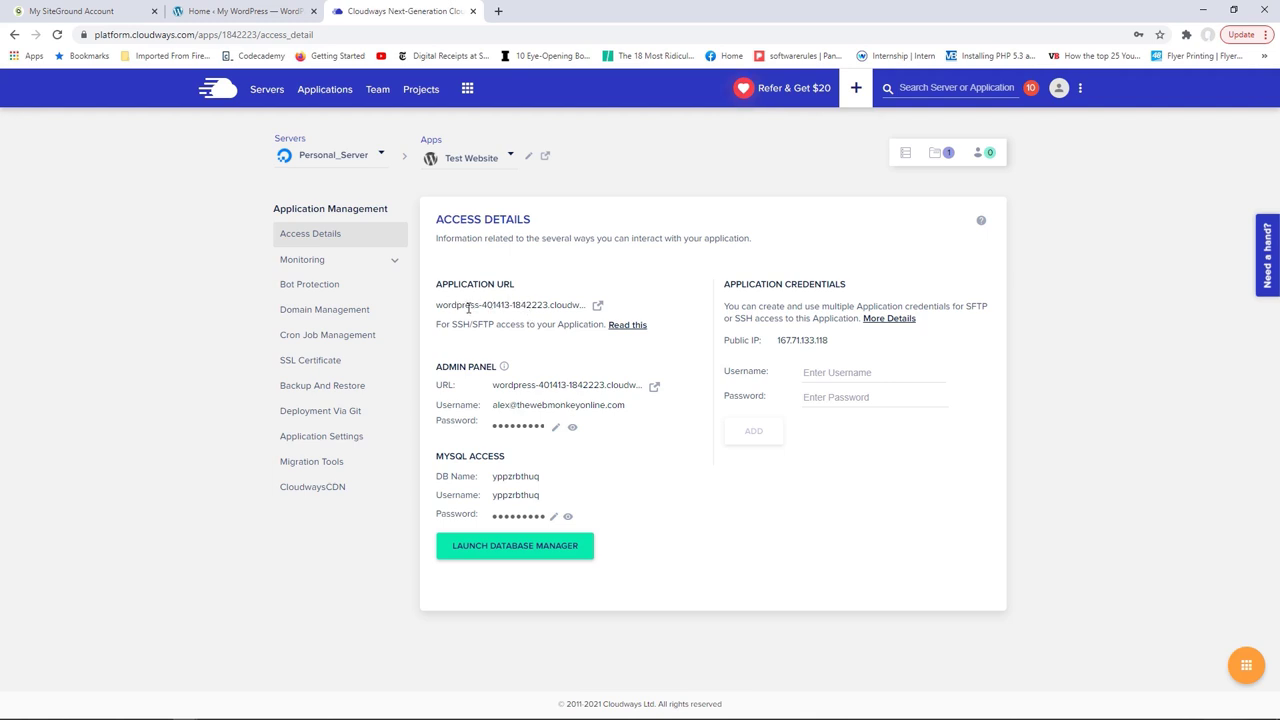
pyautogui.click(599, 307)
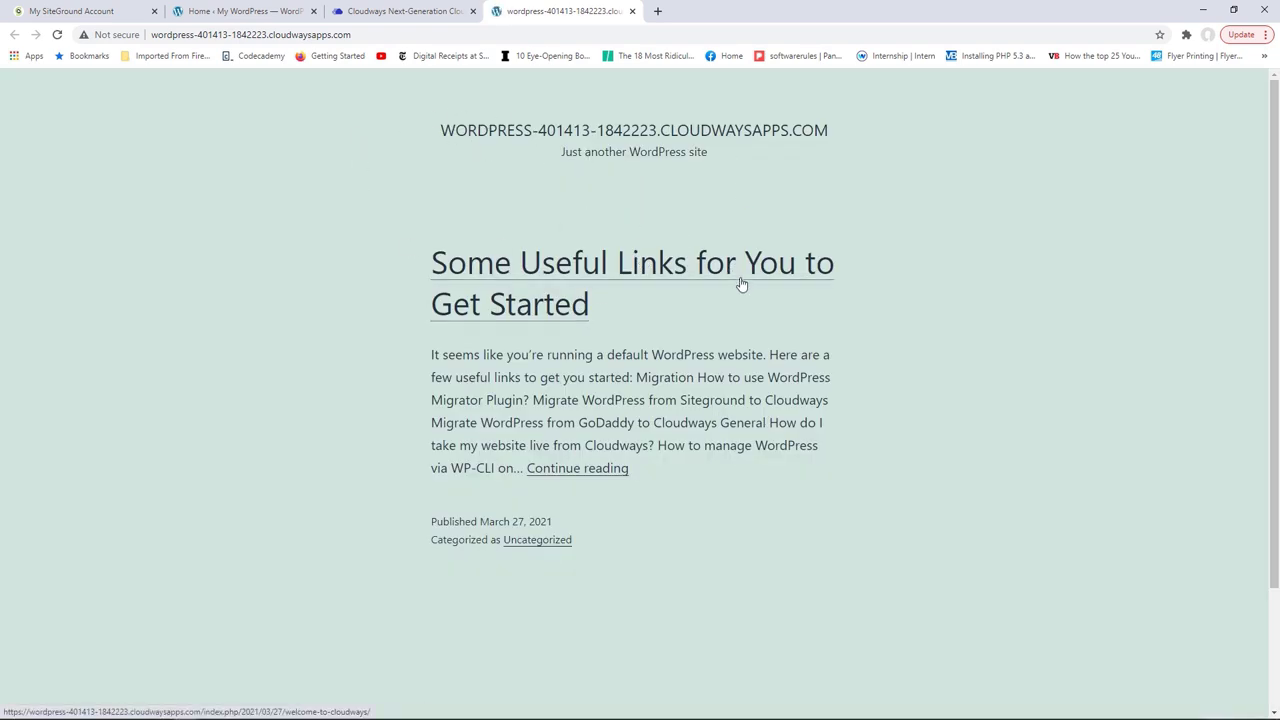
# Step: Append /wp-admin to the Test Website URL to load its admin login page
pyautogui.scroll(-3, 718, 256)
pyautogui.scroll(3, 718, 256)
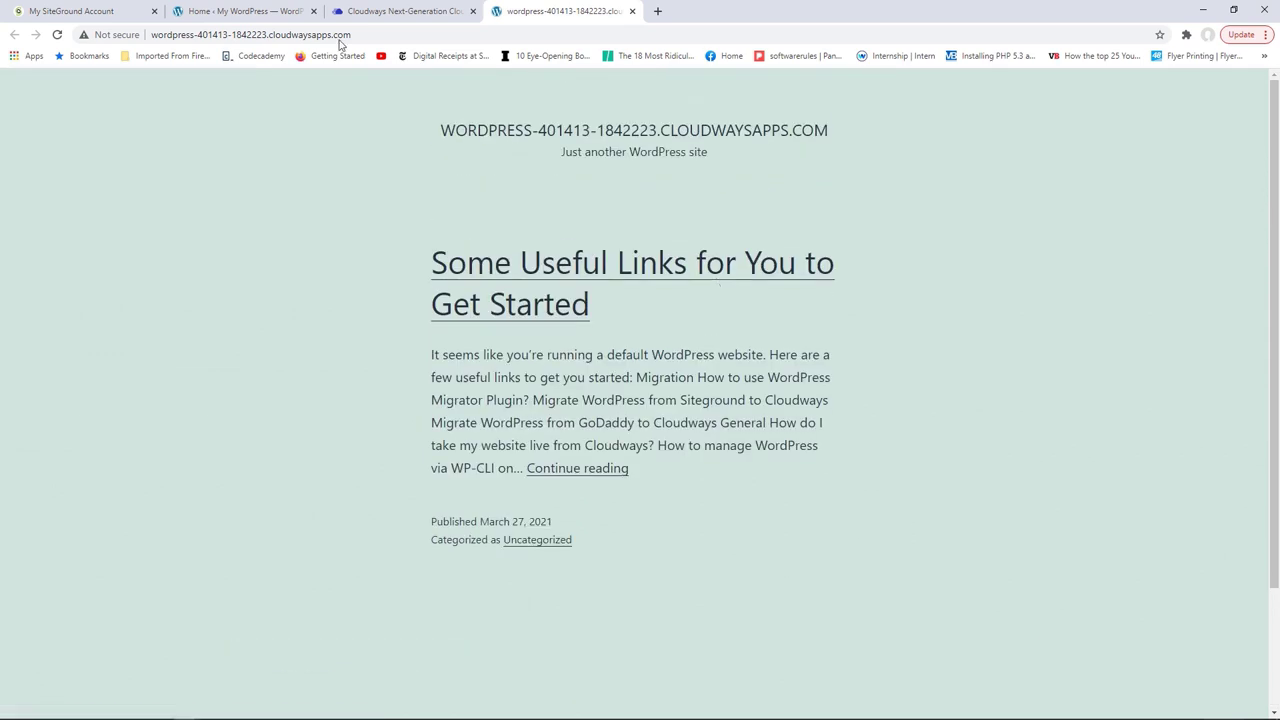
pyautogui.moveTo(343, 34); pyautogui.dragTo(143, 33)
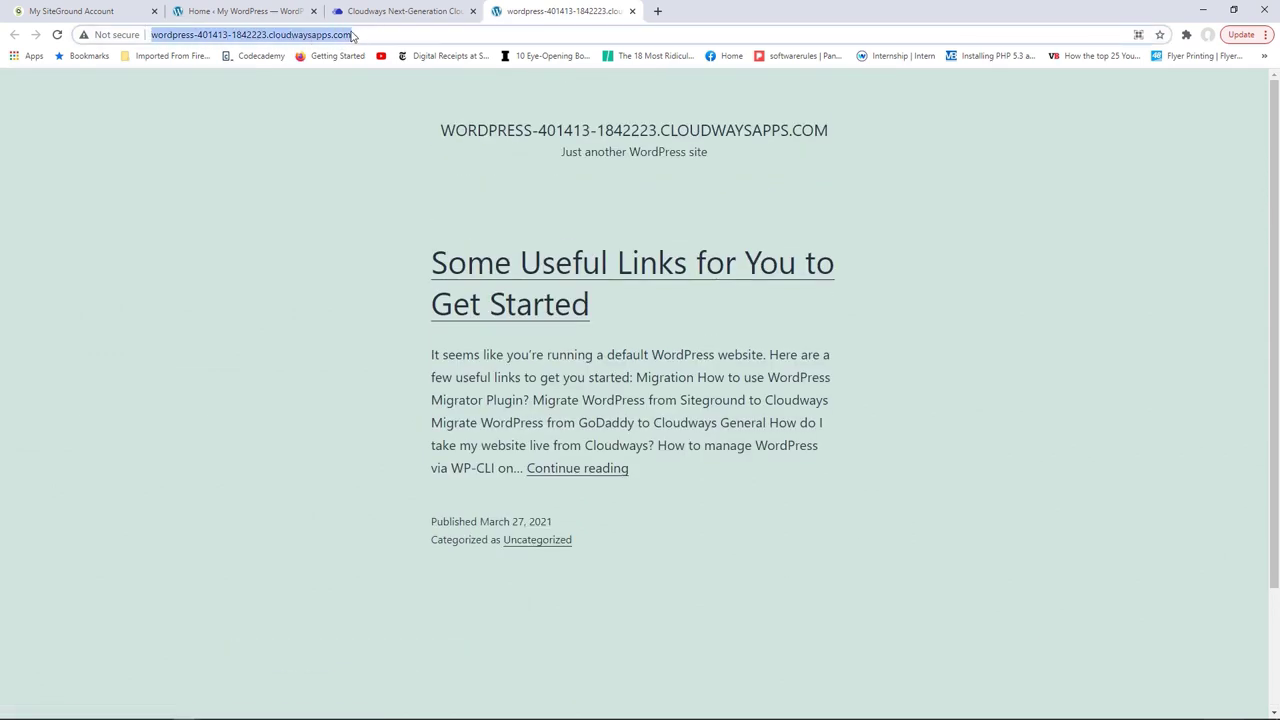
pyautogui.click(365, 37)
pyautogui.write('/wp-admin')
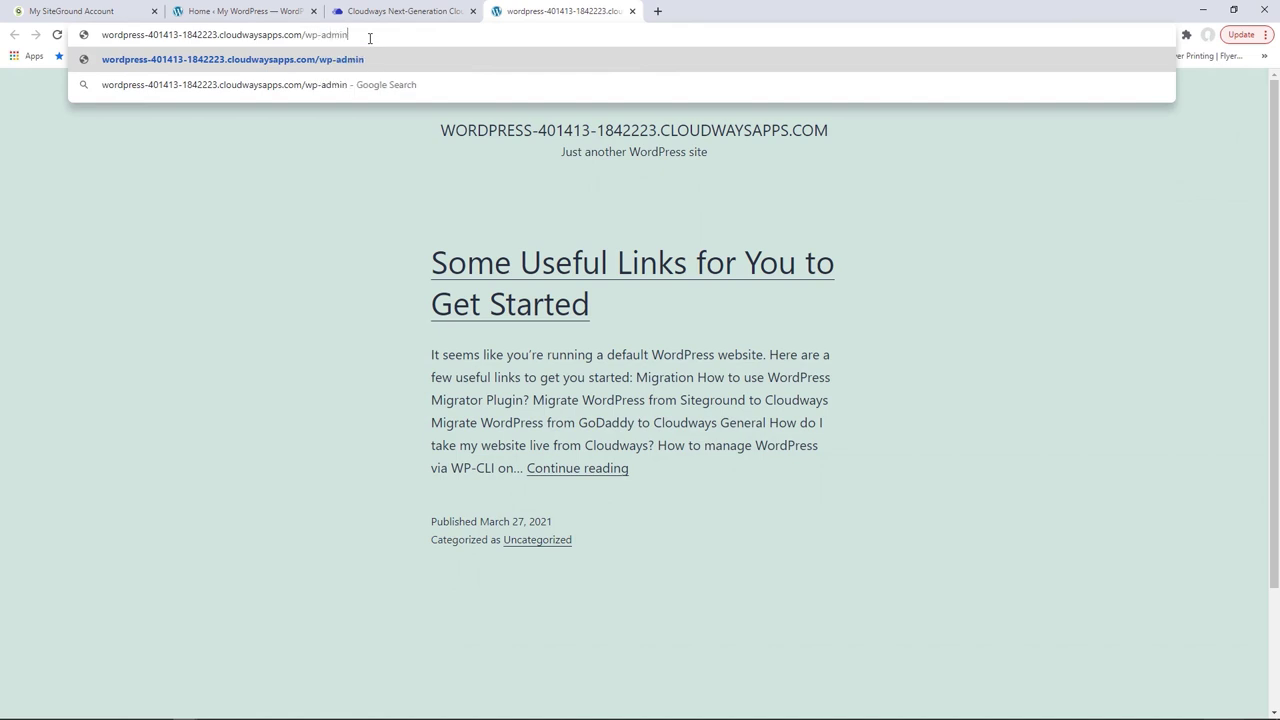
pyautogui.press('Return')
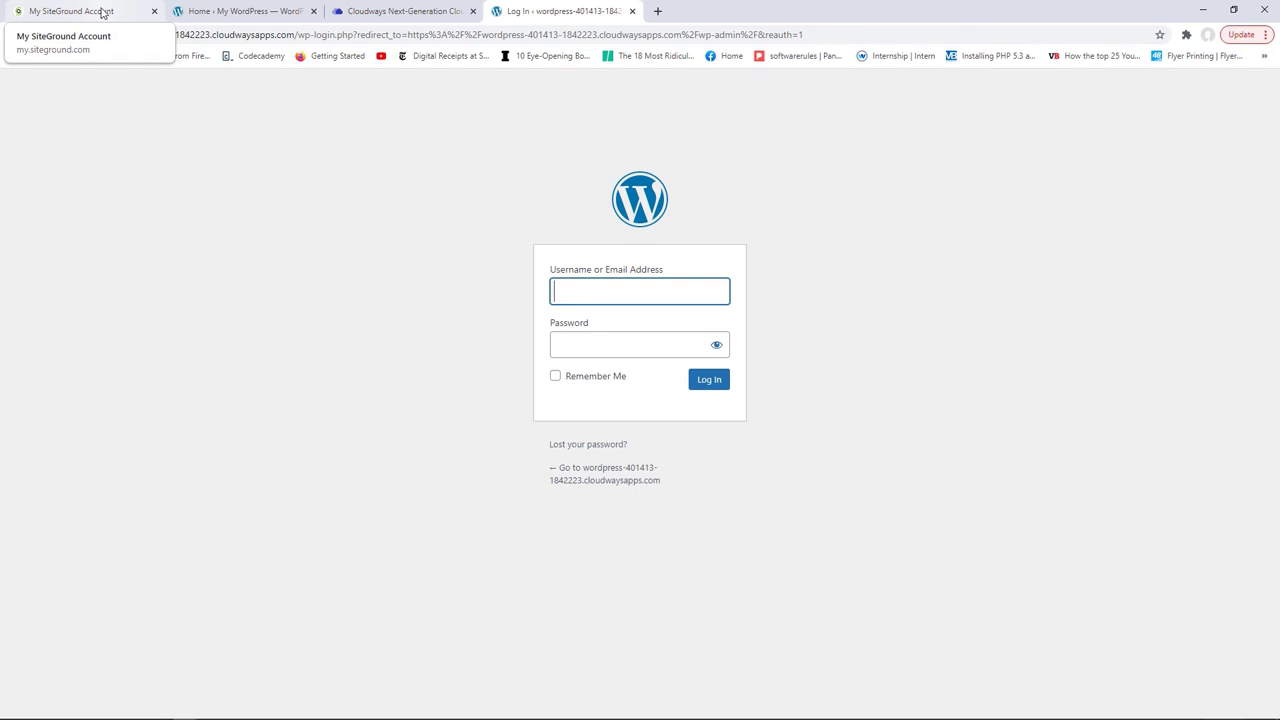
pyautogui.click(103, 12)
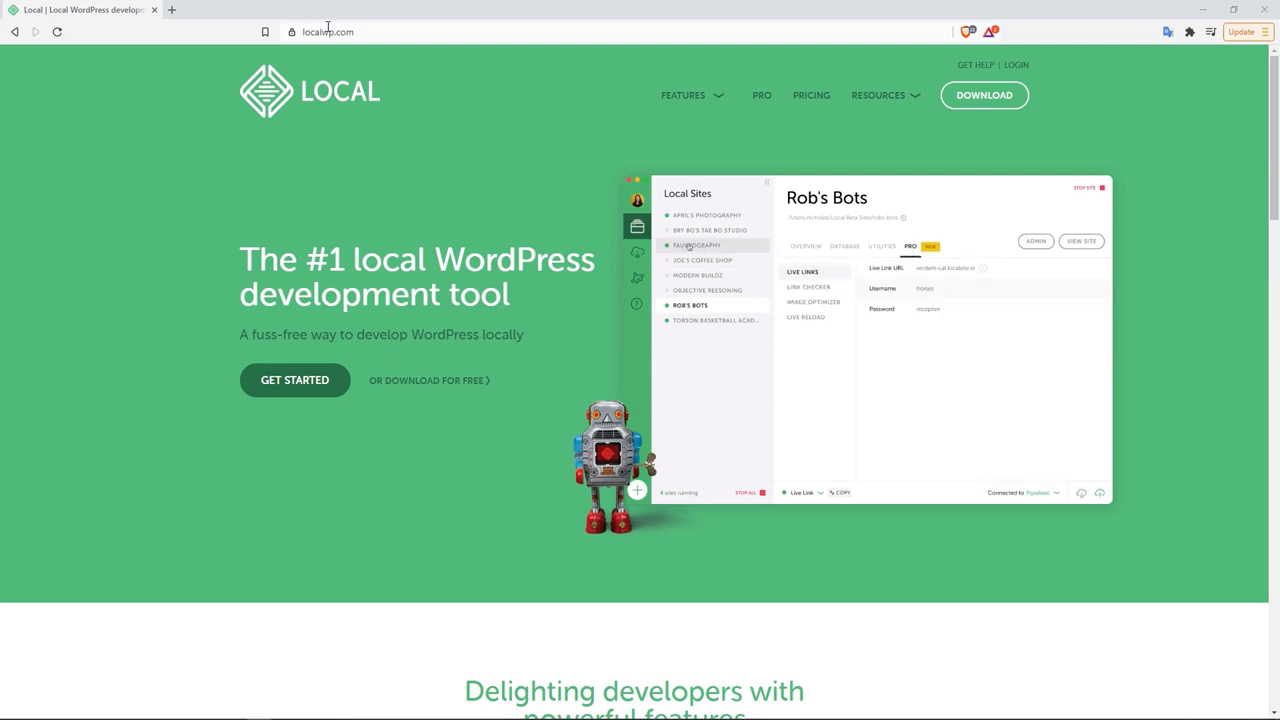
# Step: Pick the Windows platform in the Download Local dialog on localwp.com
pyautogui.click(984, 100)
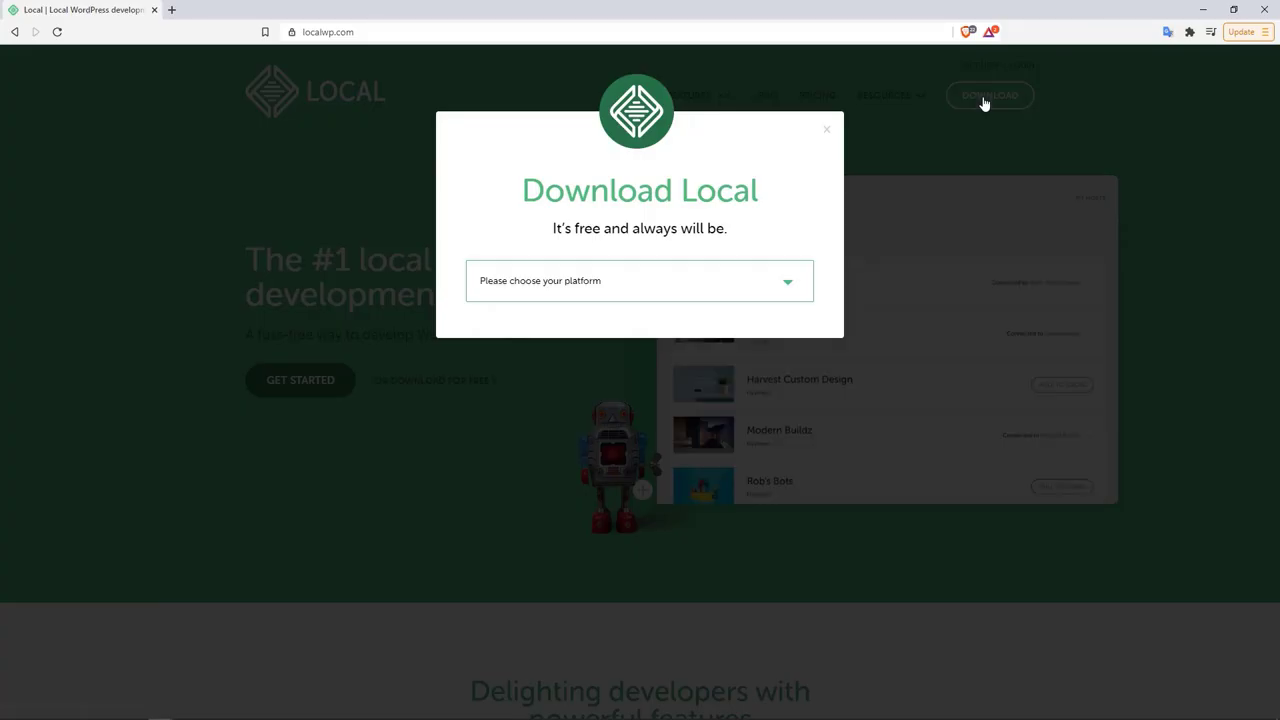
pyautogui.click(787, 290)
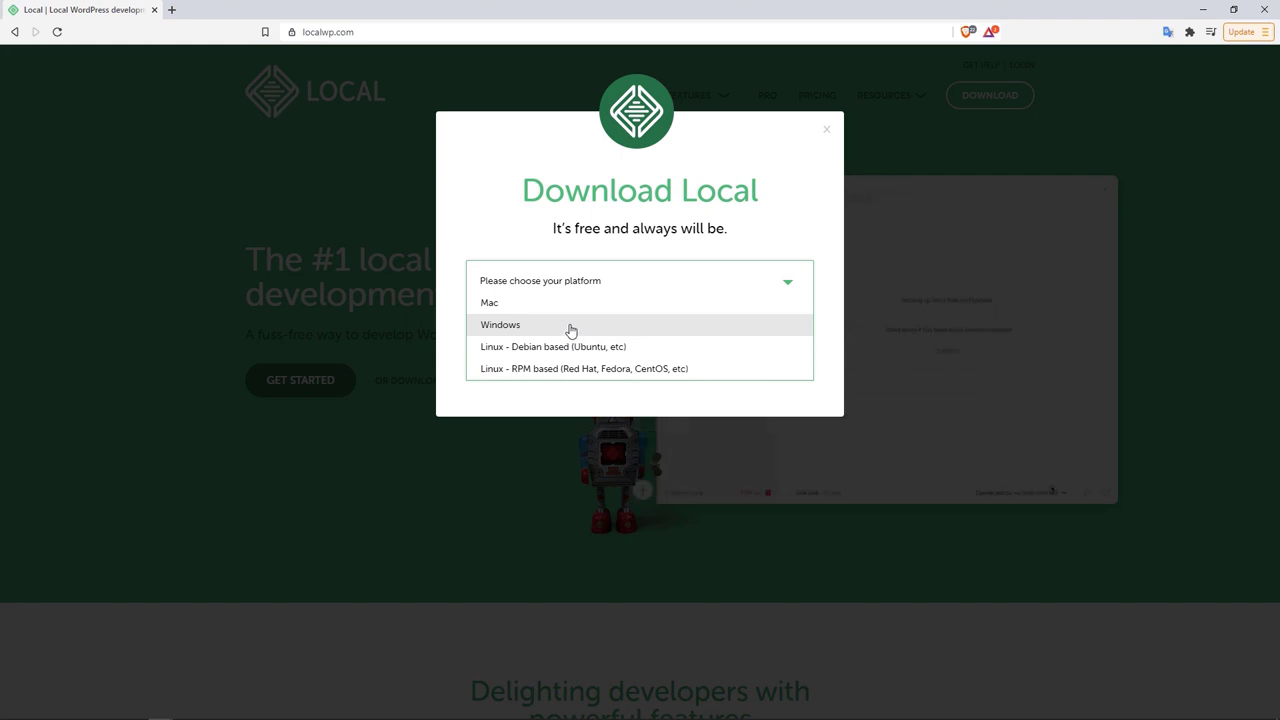
pyautogui.click(571, 331)
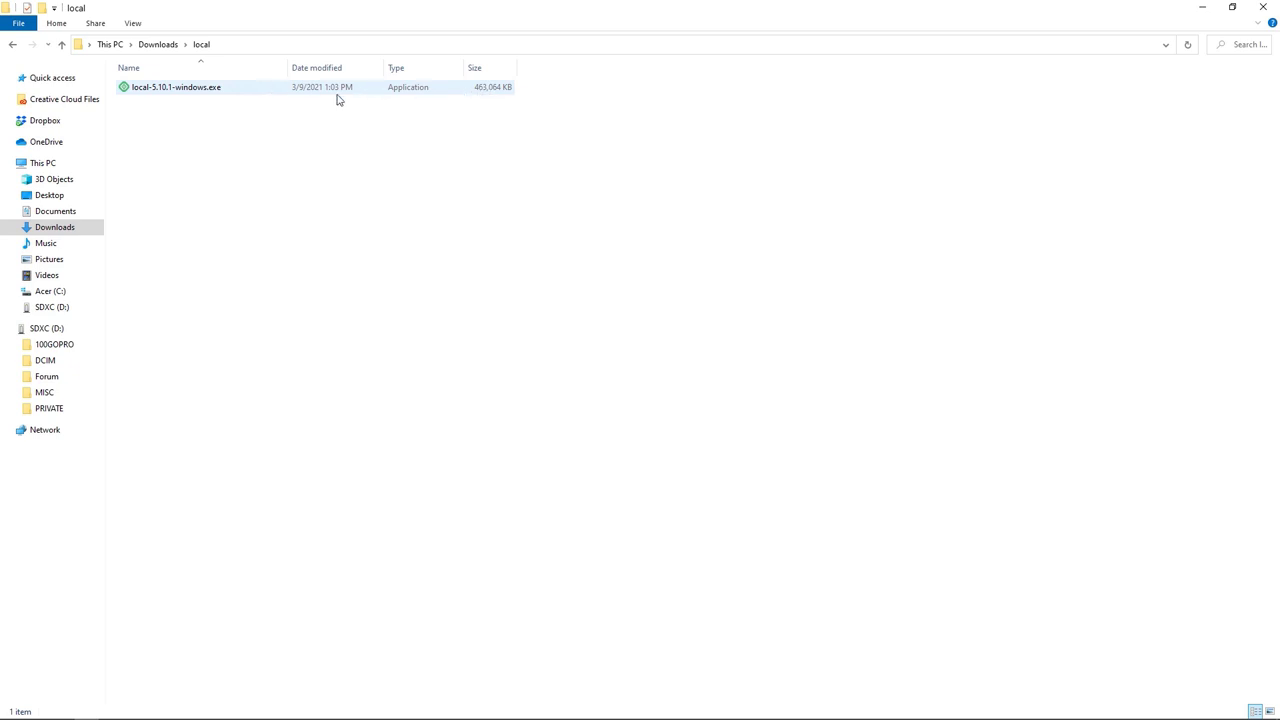
# Step: Run the local-5.10.1-windows.exe installer from Downloads\local
pyautogui.click(184, 94)
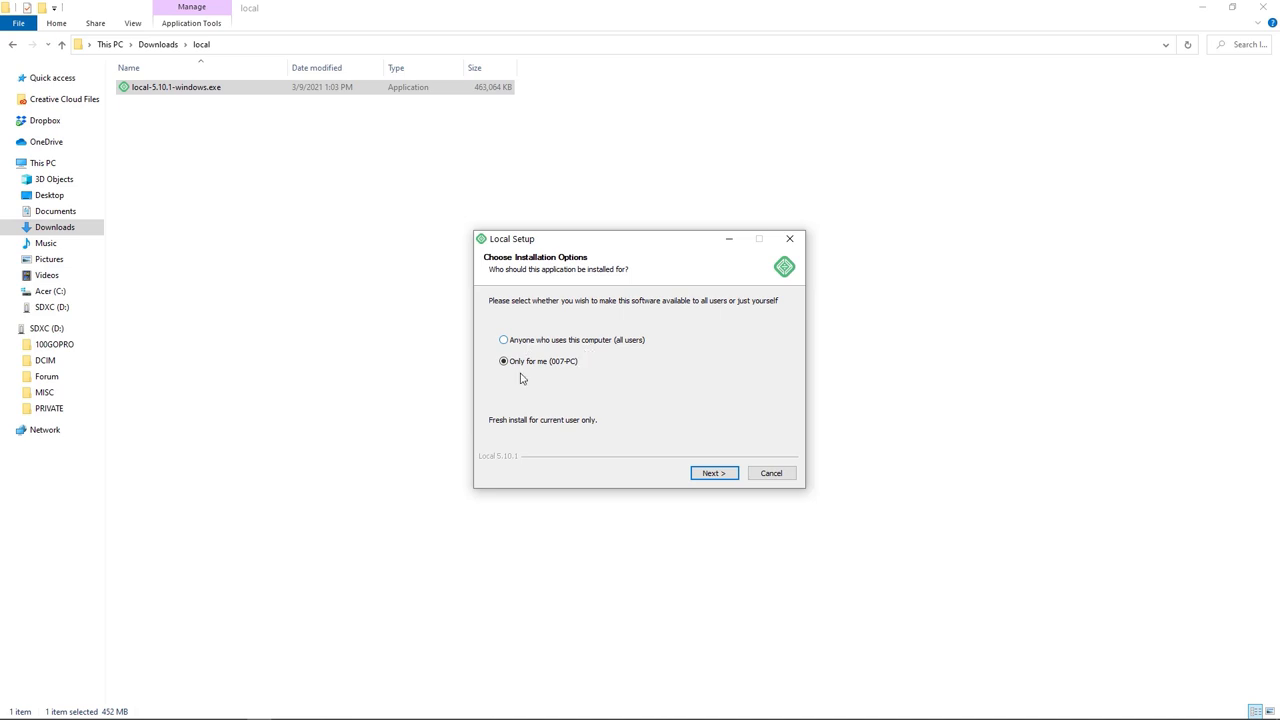
# Step: Install Local 'Only for me' in the default destination folder, finishing with Run Local checked
pyautogui.click(710, 475)
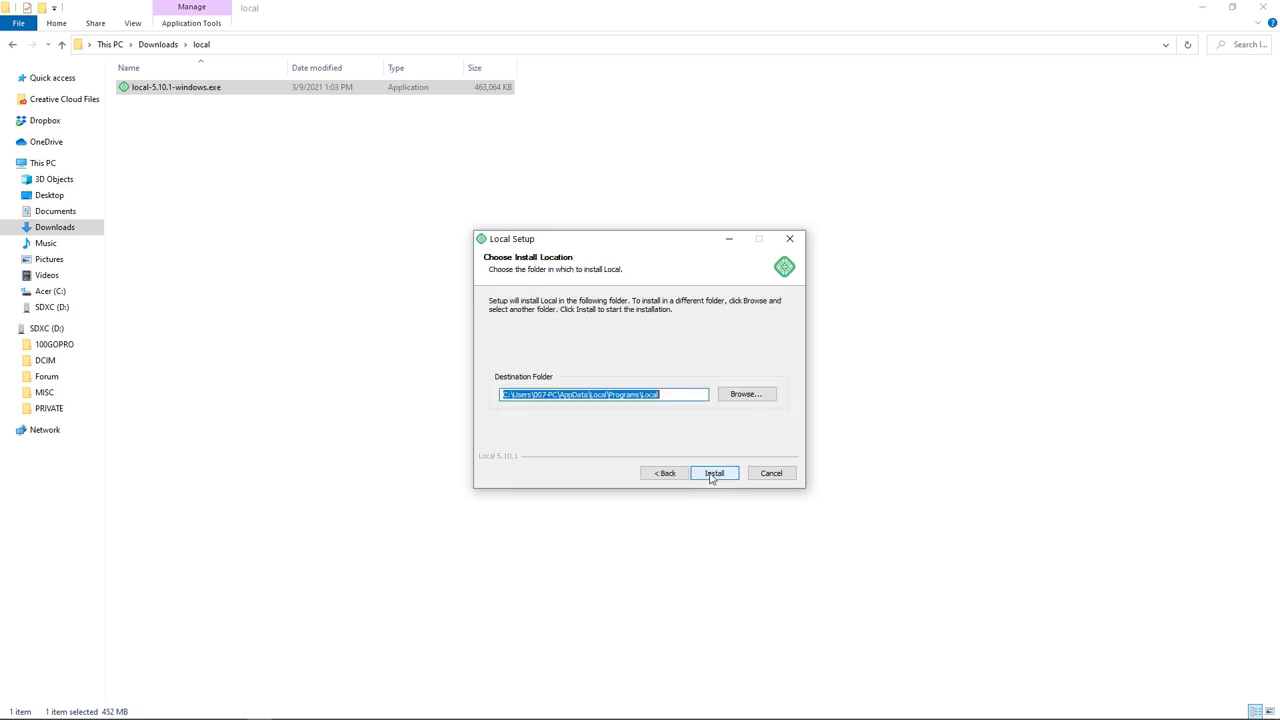
pyautogui.click(712, 475)
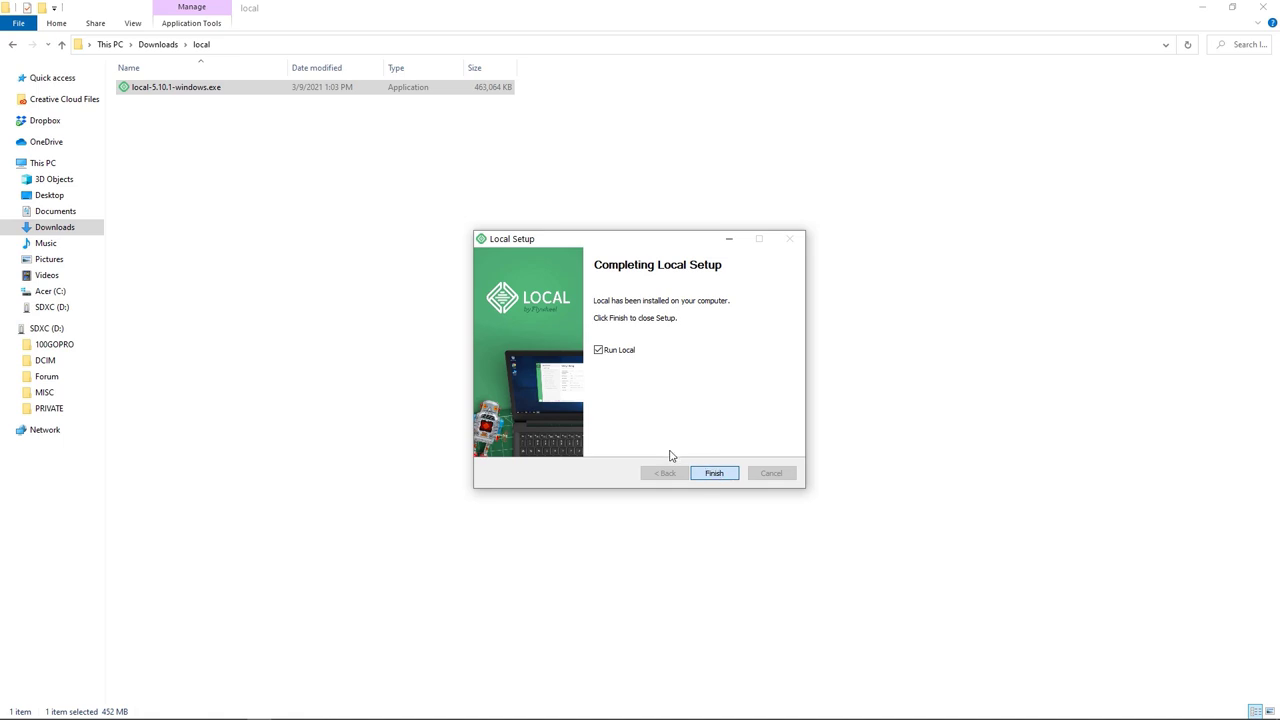
pyautogui.press('Return')
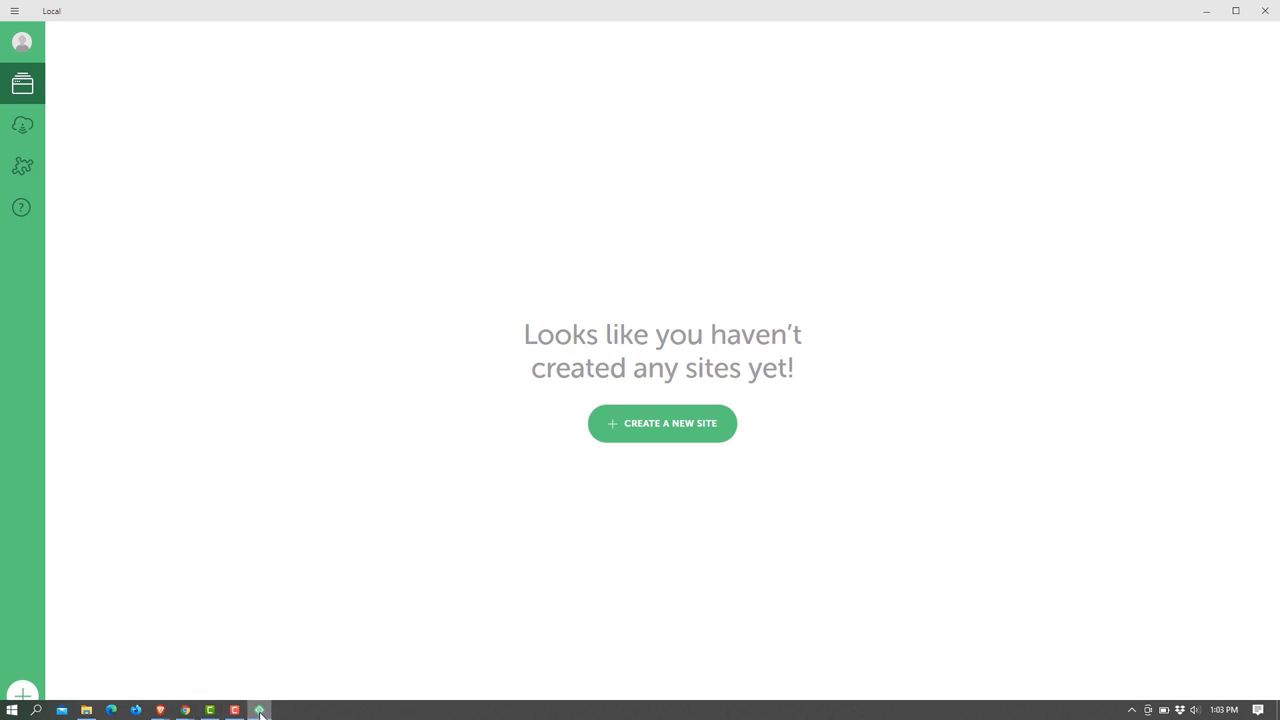
# Step: Start a new site named 'Blogger', check its blogger.local advanced options, and continue
pyautogui.moveTo(261, 712)
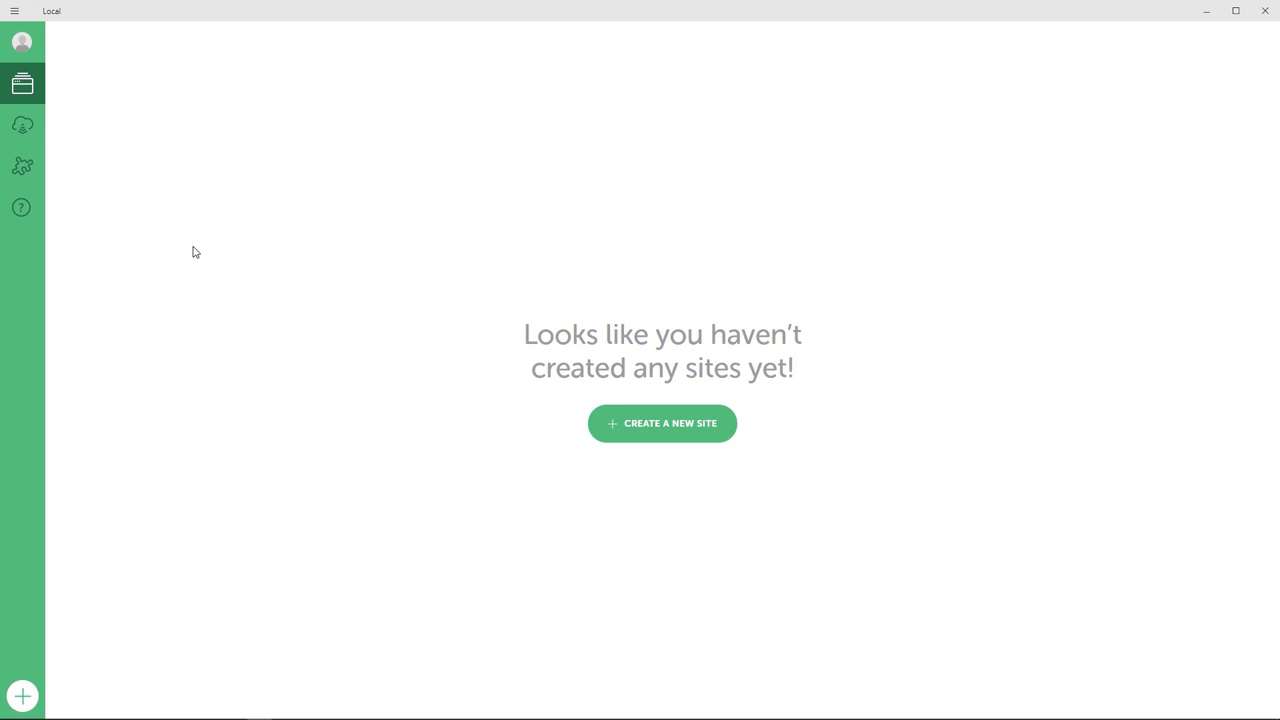
pyautogui.click(656, 430)
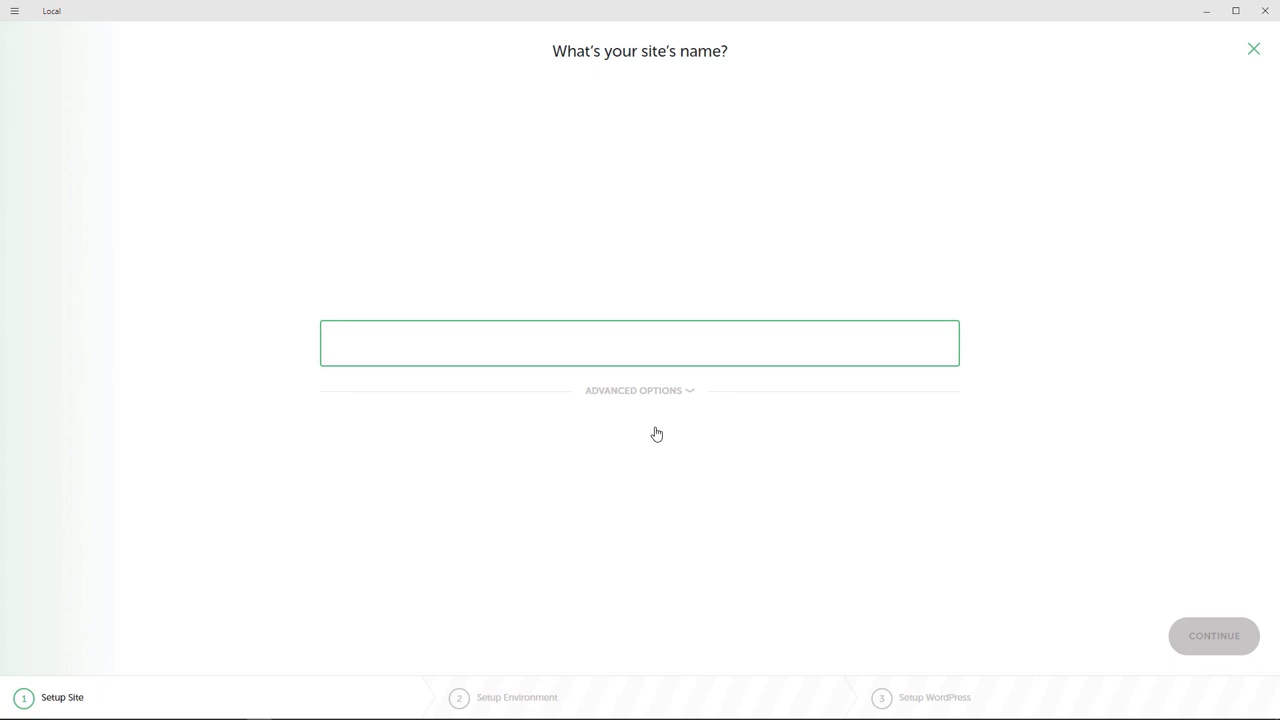
pyautogui.write('Blogger')
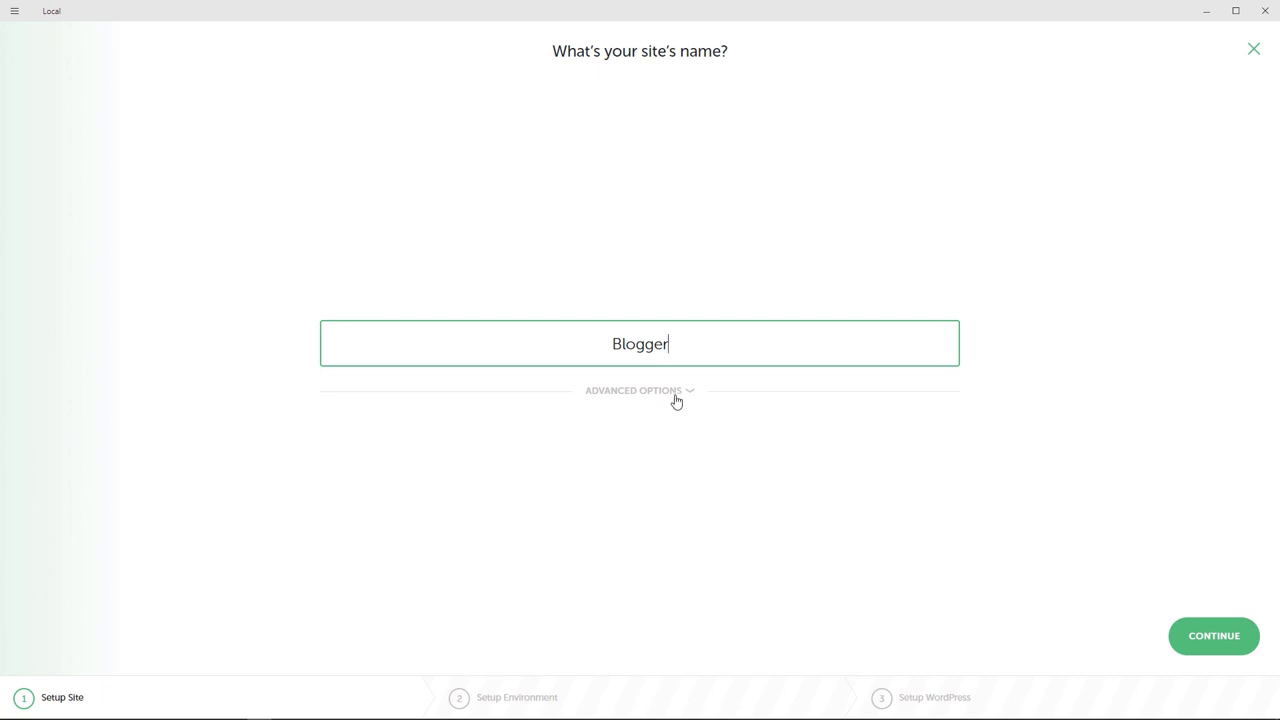
pyautogui.click(684, 392)
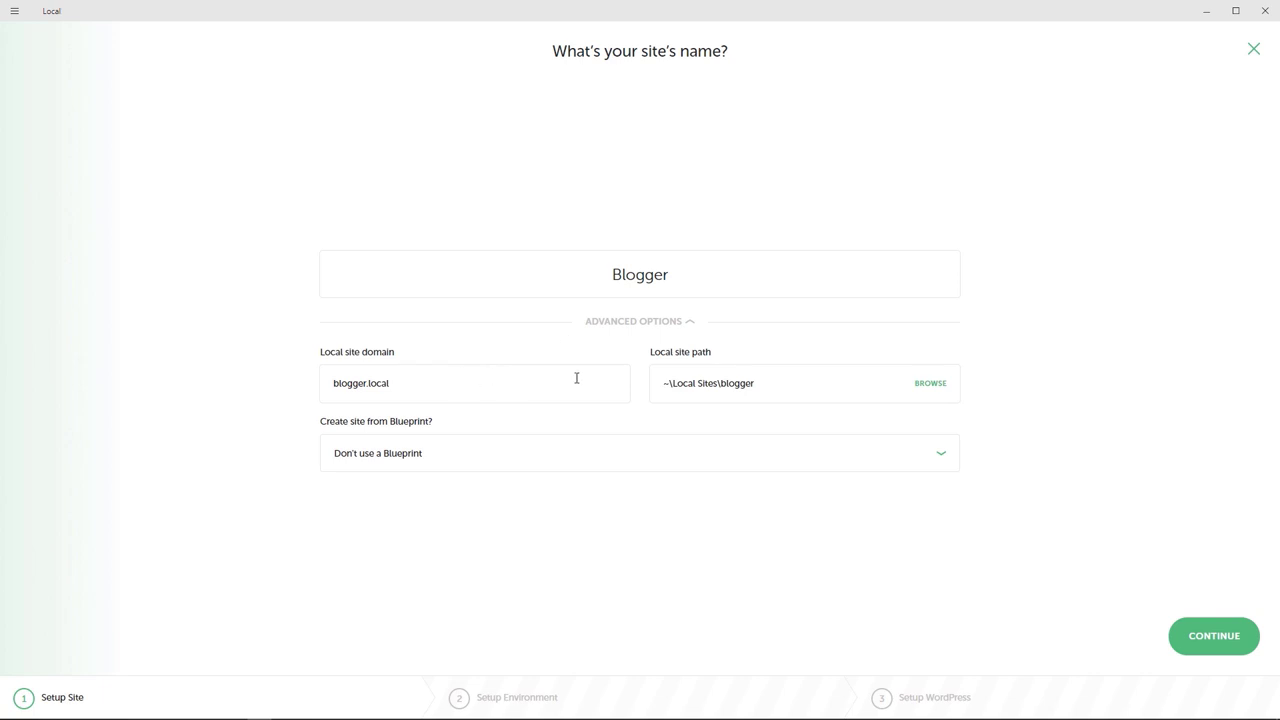
pyautogui.click(688, 322)
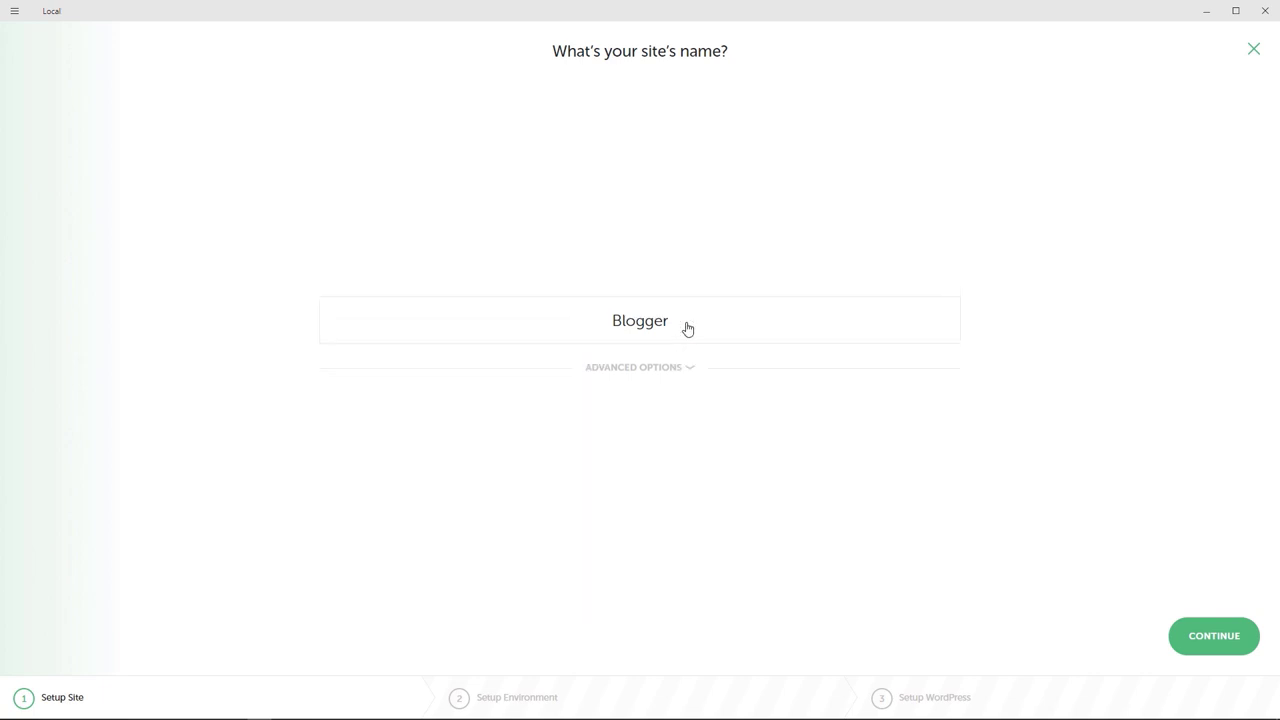
pyautogui.click(1209, 638)
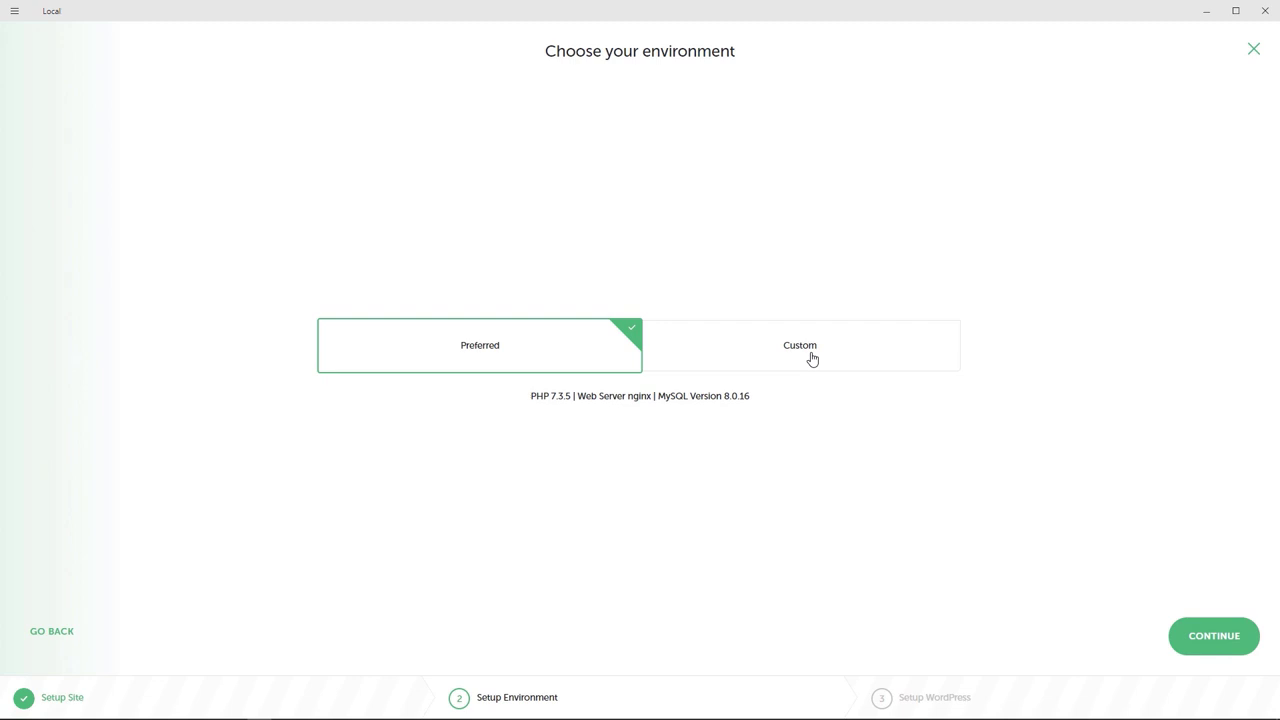
# Step: Look over the custom environment's PHP versions and web servers, then keep the Preferred environment
pyautogui.click(812, 358)
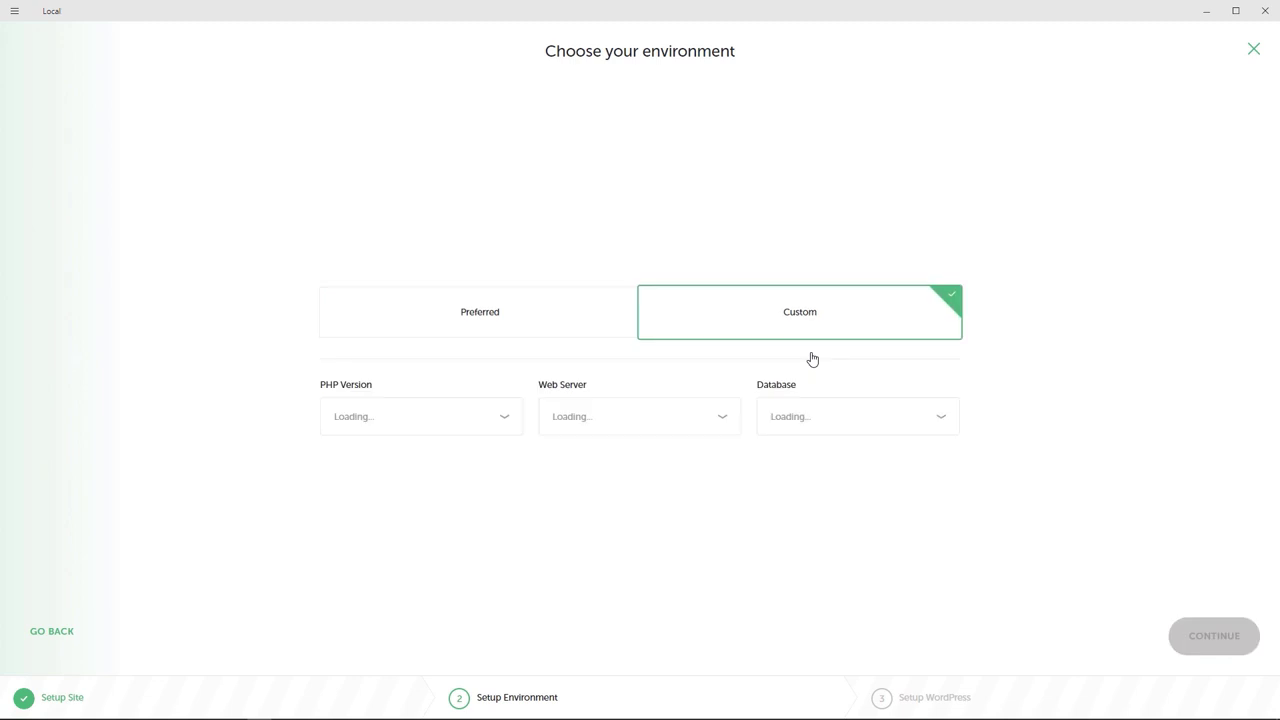
pyautogui.click(507, 430)
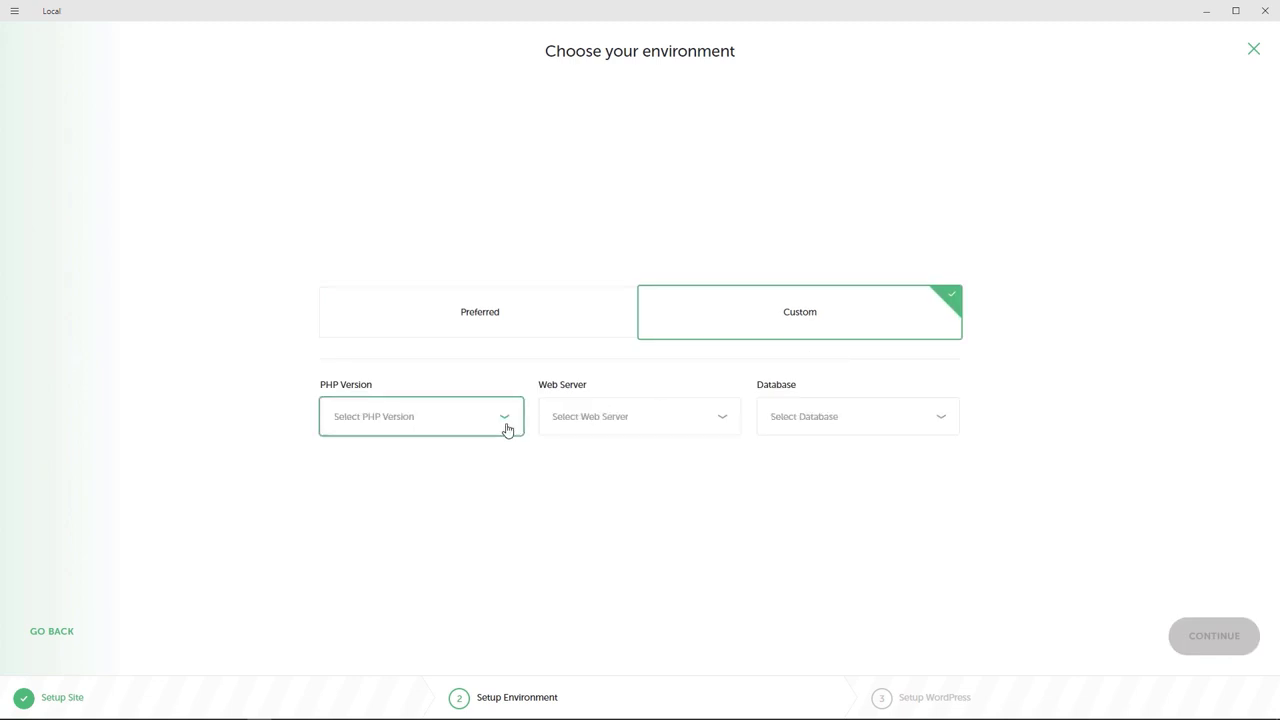
pyautogui.click(709, 428)
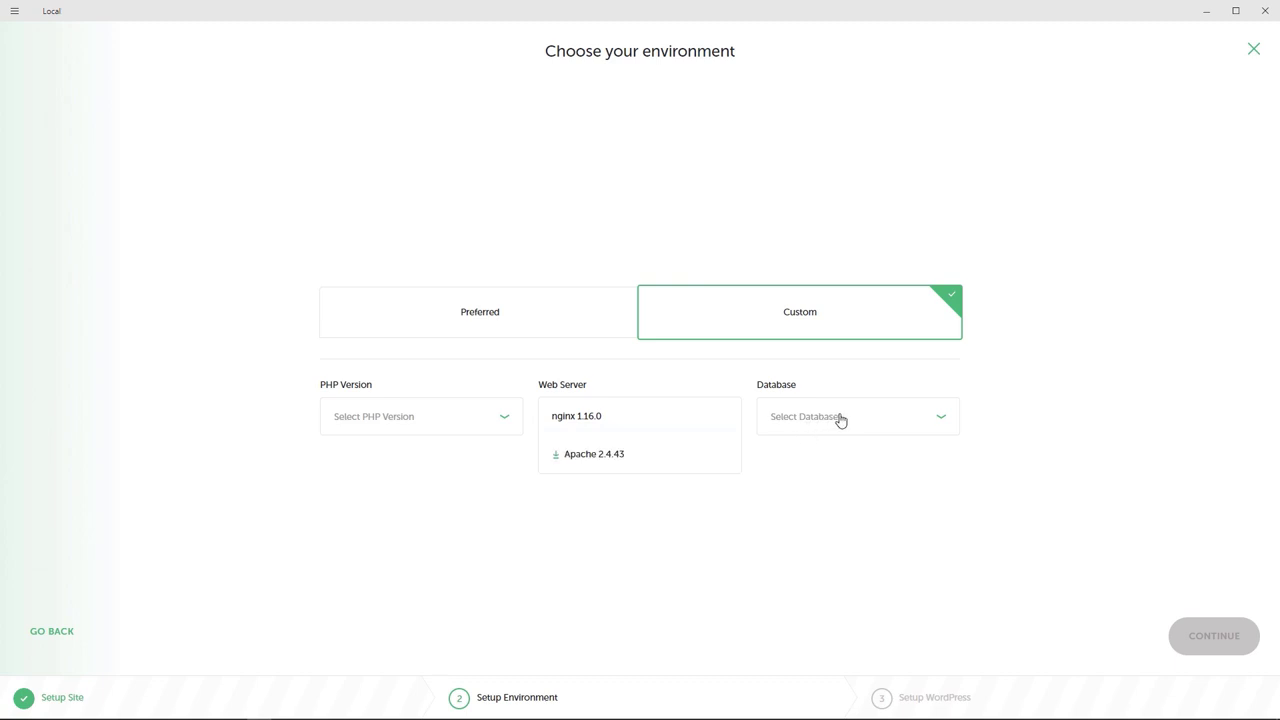
pyautogui.click(522, 325)
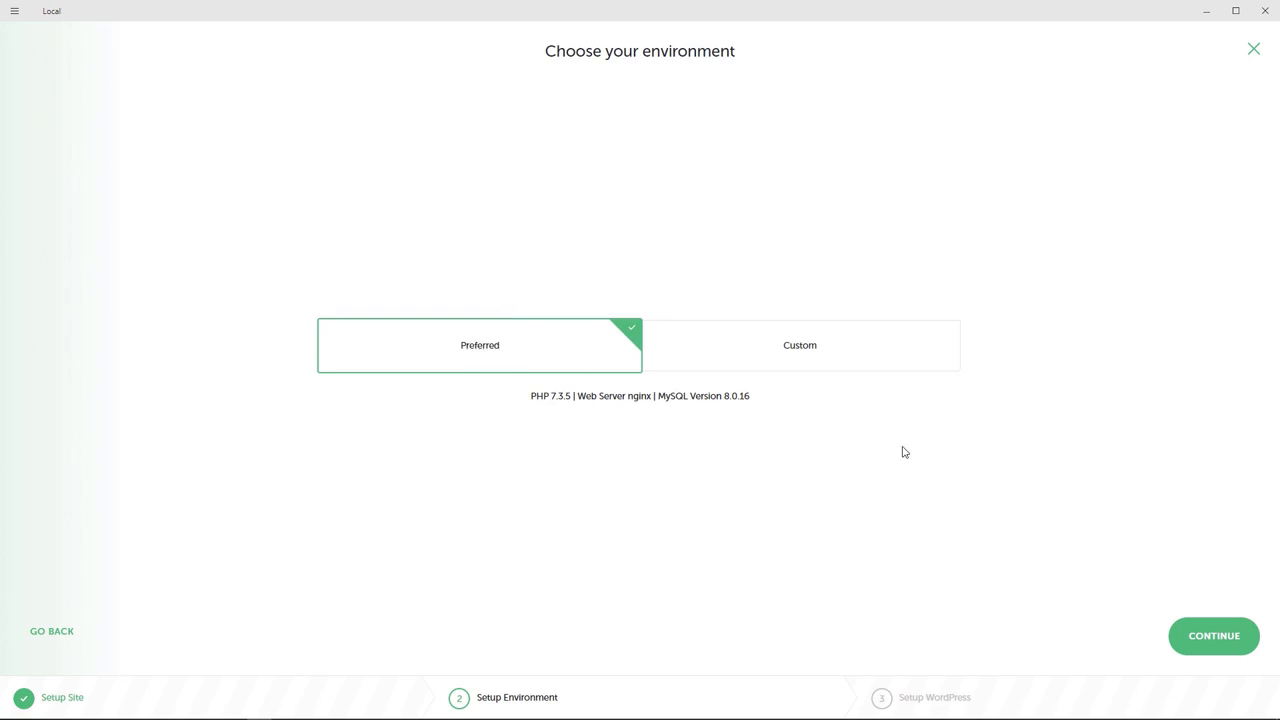
pyautogui.click(1218, 635)
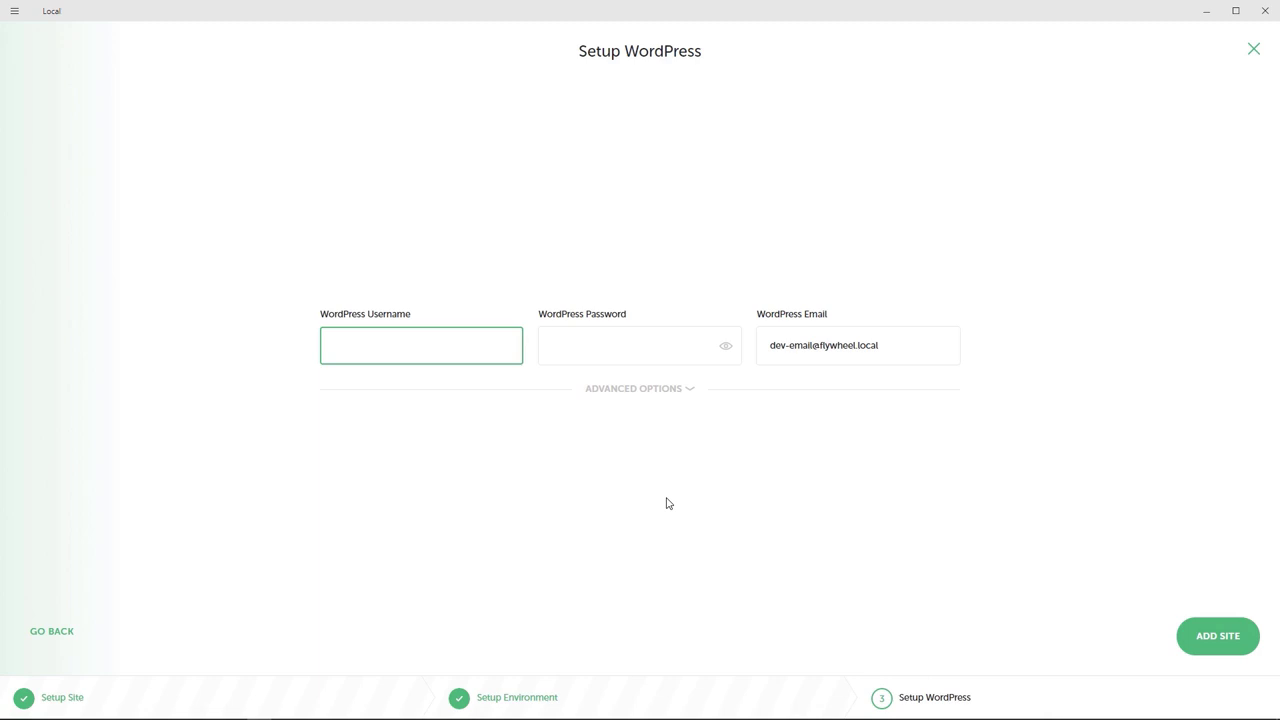
# Step: Enter the WordPress admin username, password and e-mail, leaving multisite set to No
pyautogui.write('alex')
pyautogui.press('Tab')
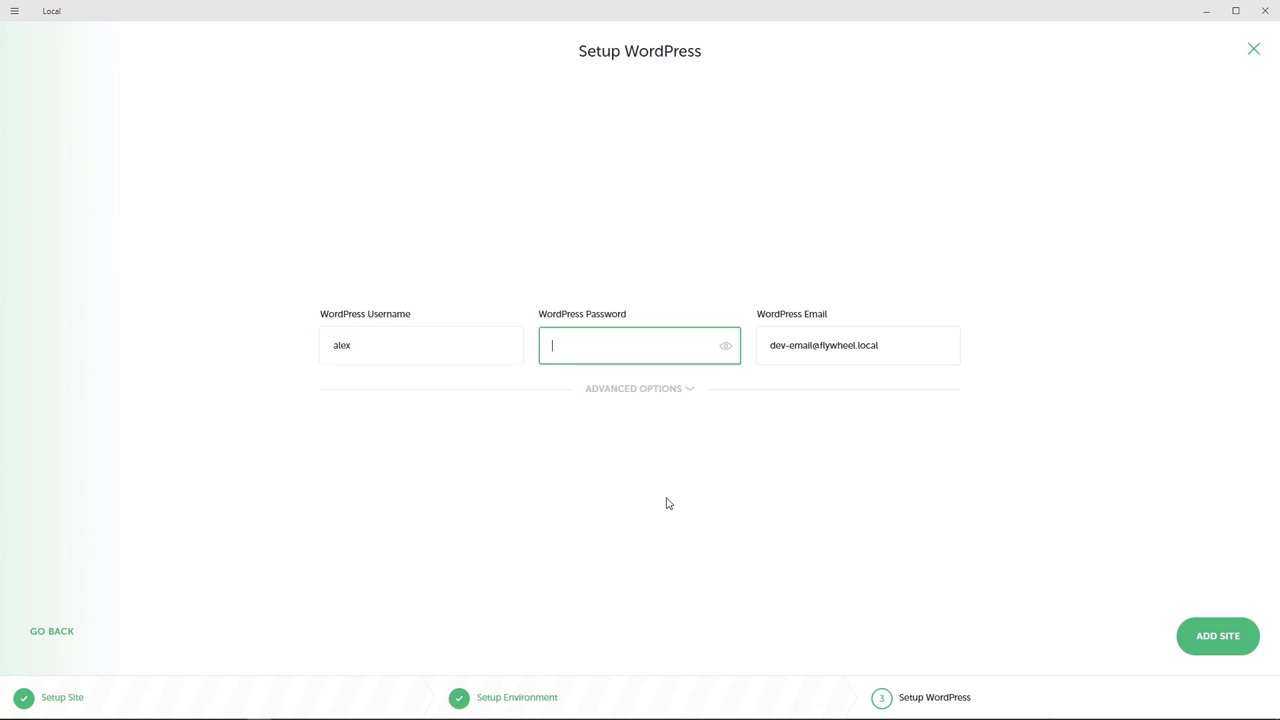
pyautogui.write('••••••••••••')
pyautogui.moveTo(900, 345); pyautogui.dragTo(754, 357)
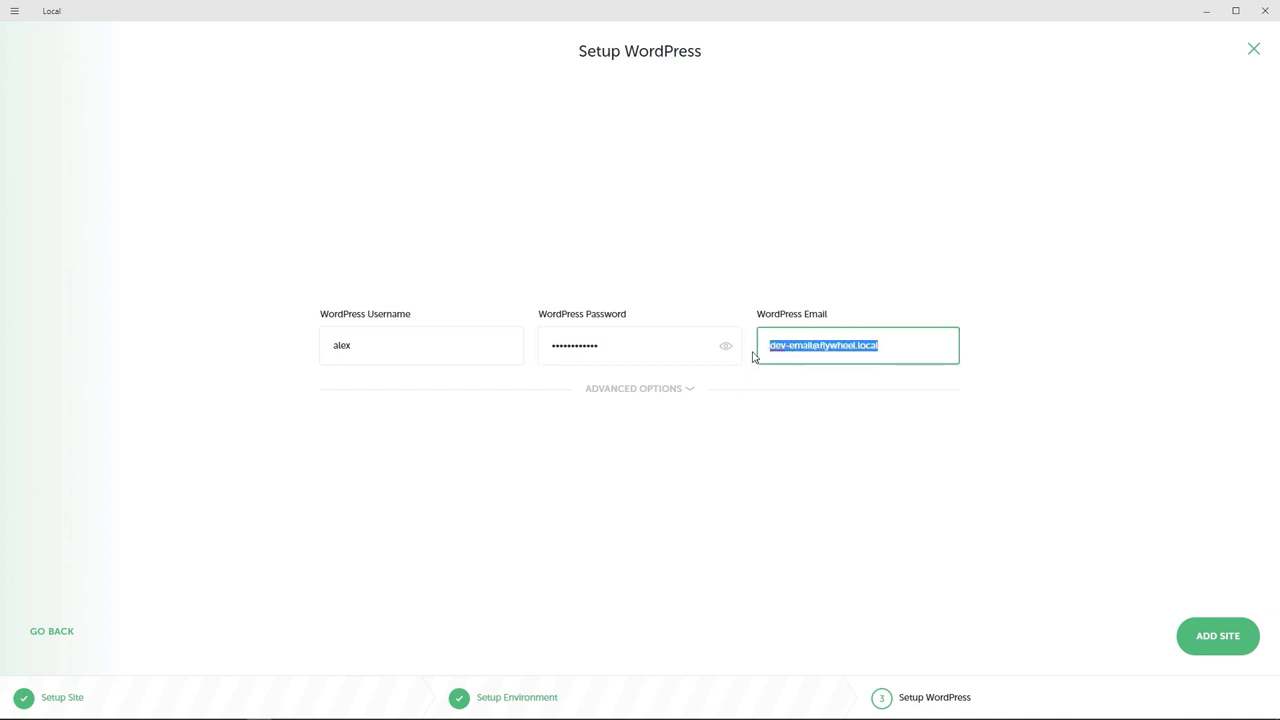
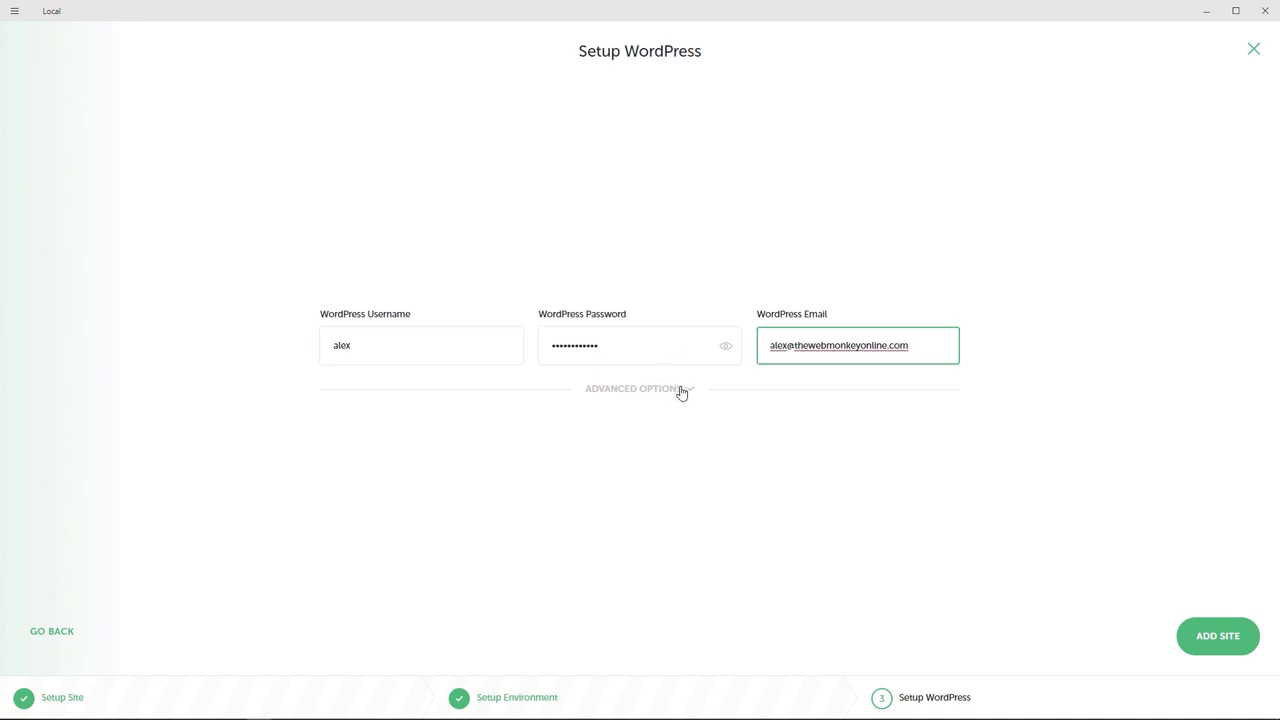
pyautogui.click(680, 390)
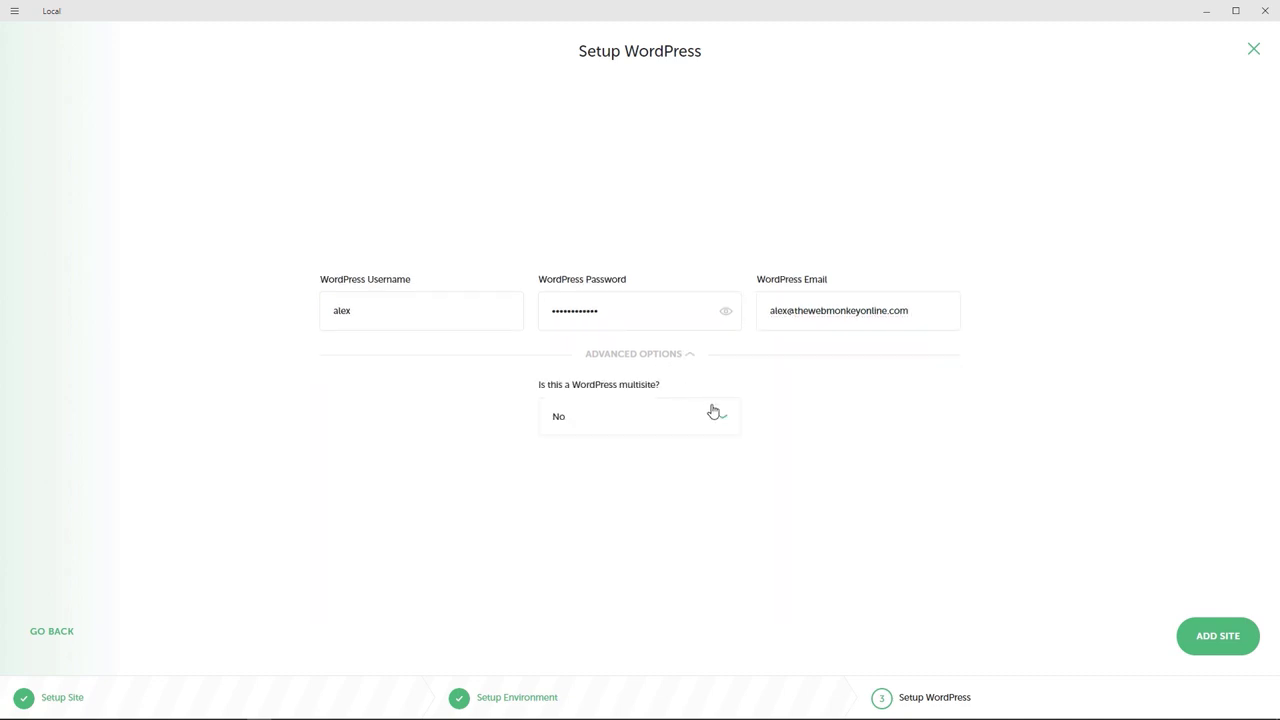
pyautogui.click(724, 420)
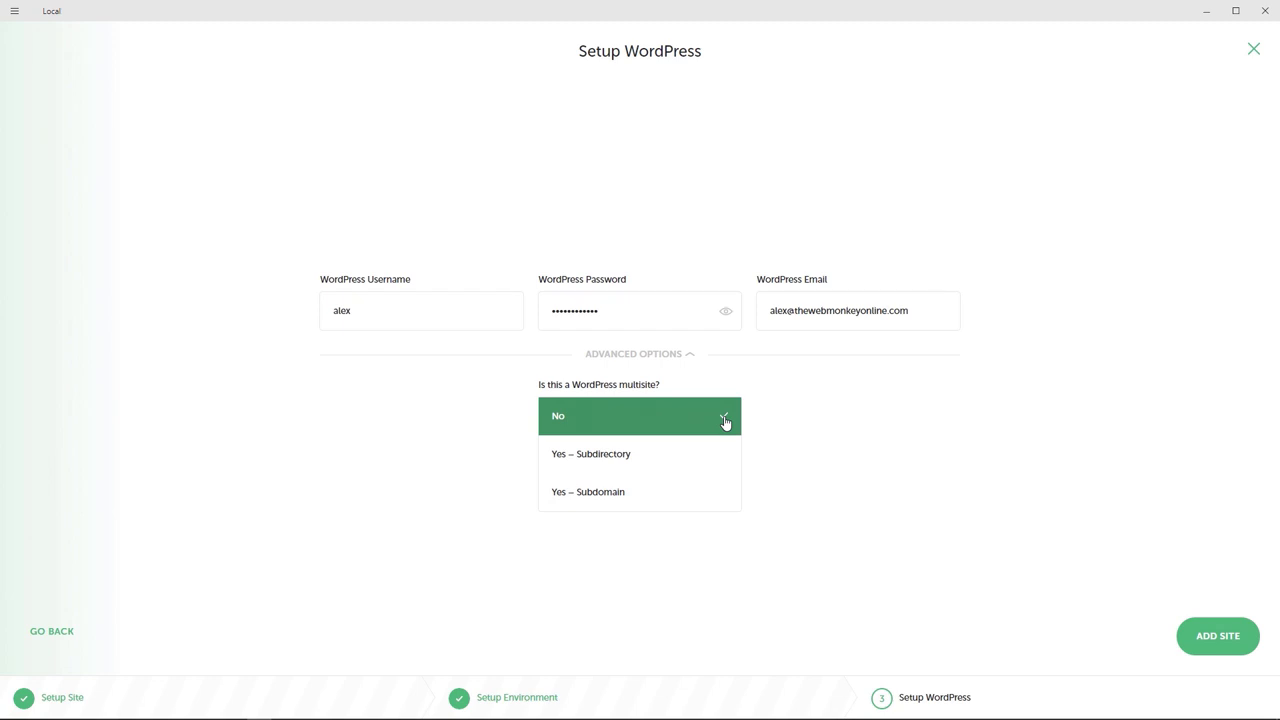
pyautogui.click(690, 425)
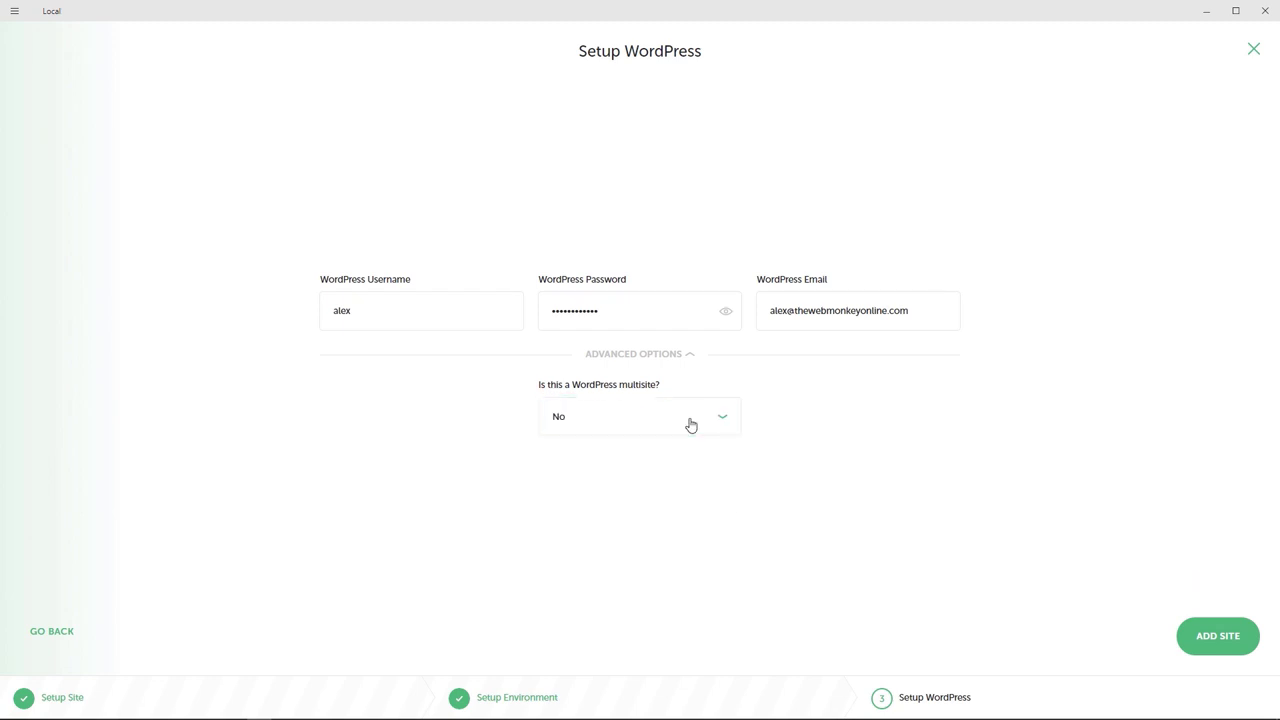
# Step: Add the Blogger site and wait until it is installed and running
pyautogui.click(1197, 636)
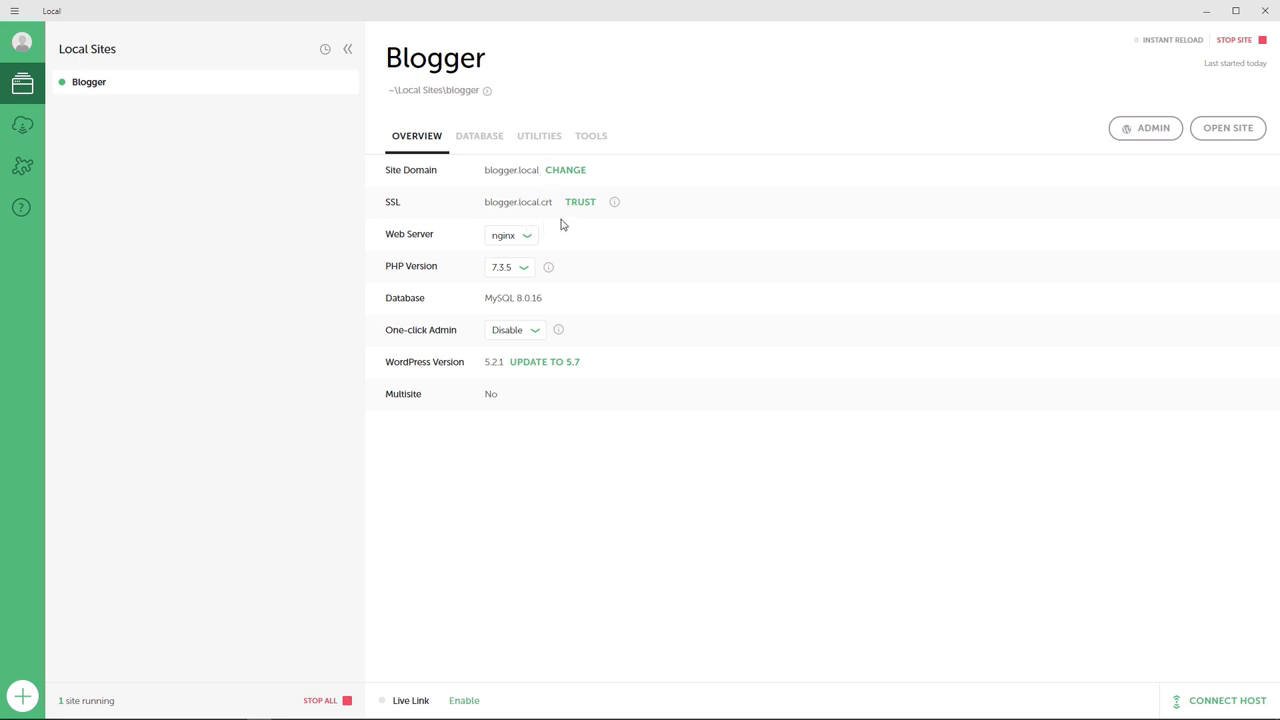
# Step: Trust Blogger's SSL certificate and briefly check the blogger.local WordPress login page
pyautogui.click(581, 203)
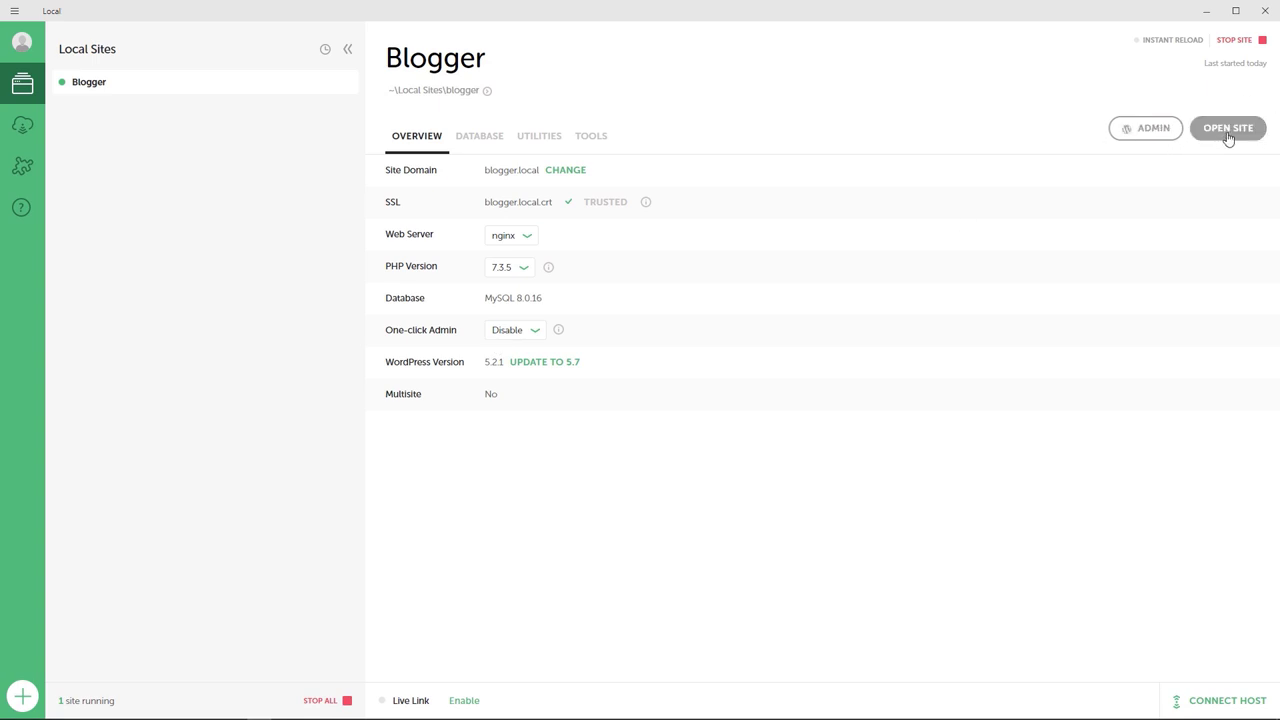
pyautogui.click(1153, 129)
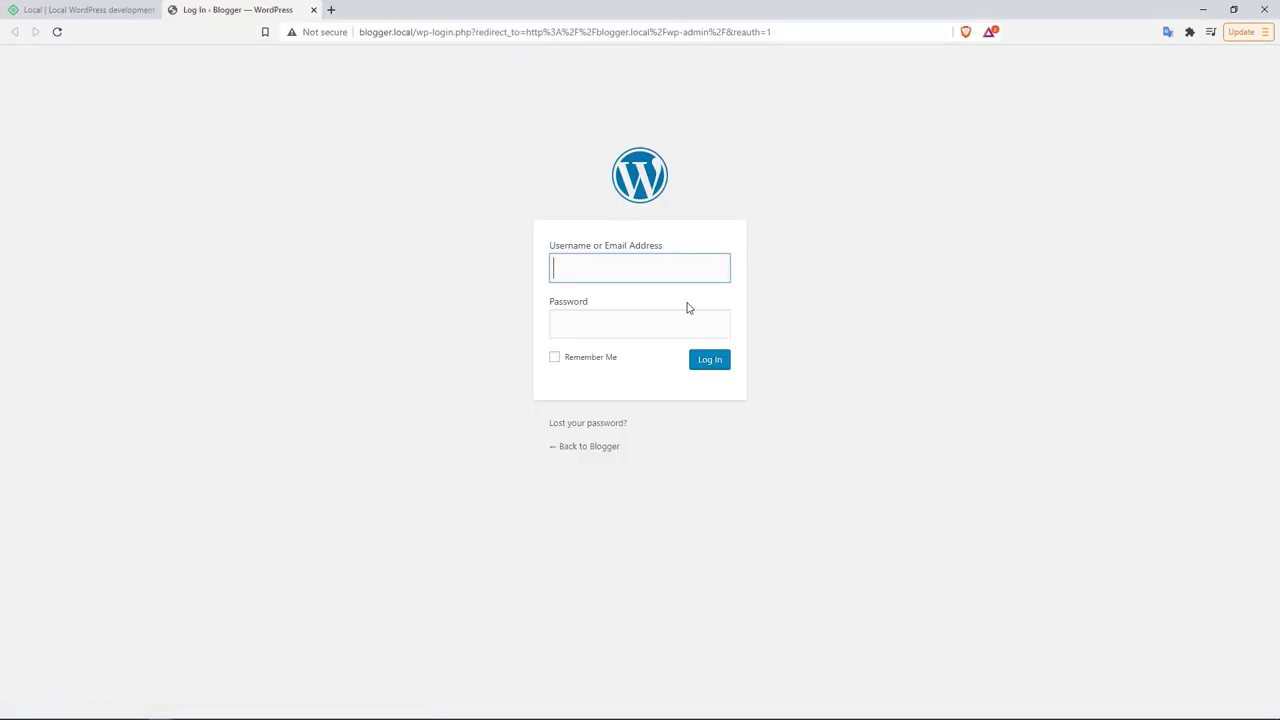
pyautogui.click(313, 9)
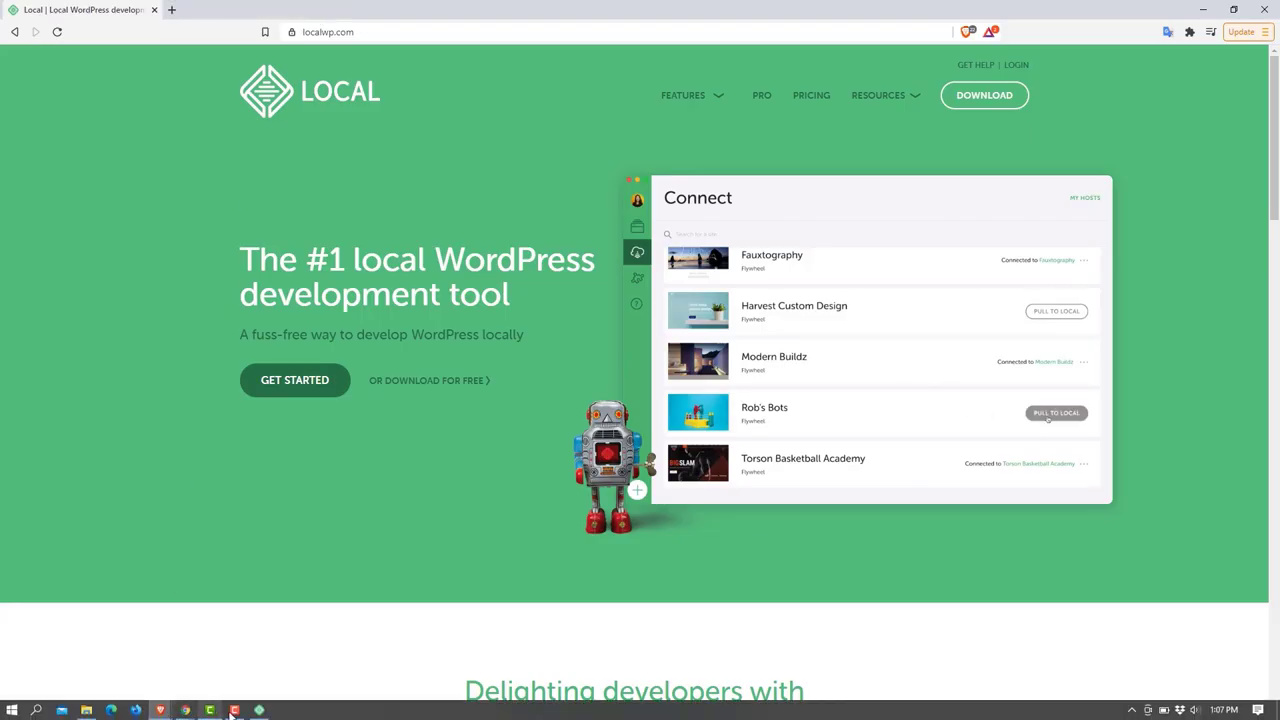
pyautogui.click(259, 710)
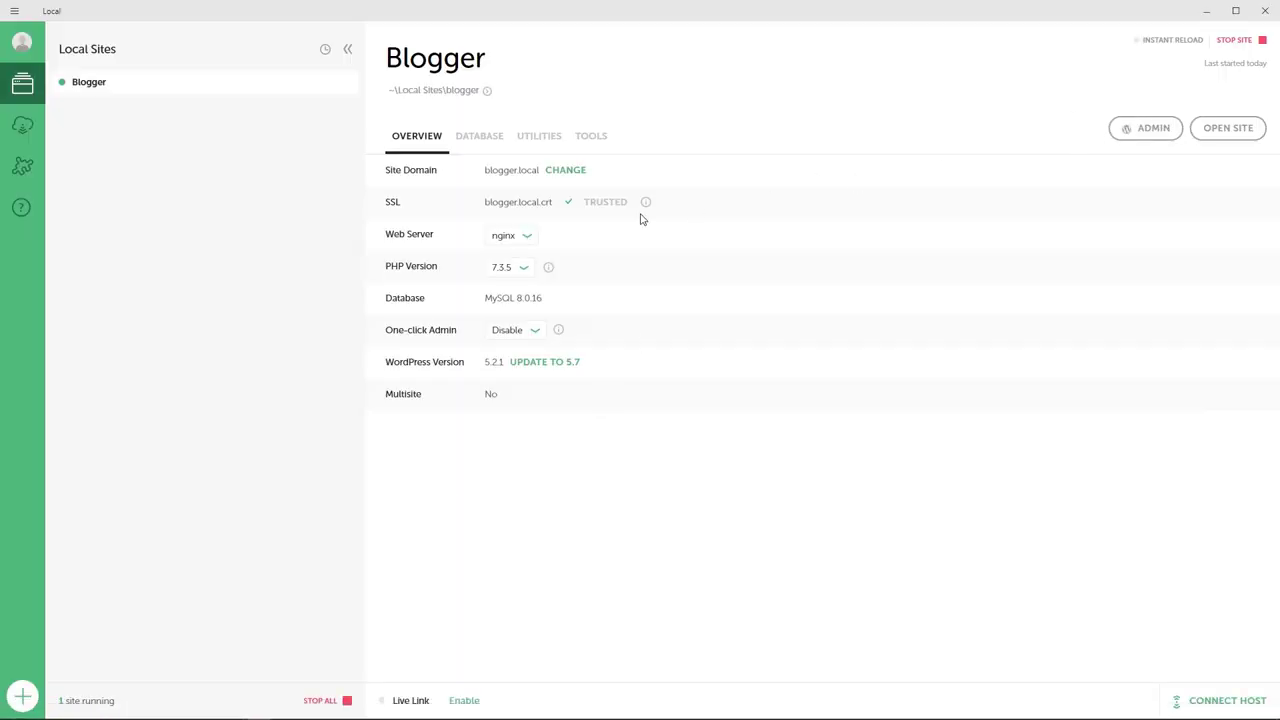
# Step: Set One-click Admin to the administrator account and open the WordPress dashboard without signing in
pyautogui.click(529, 334)
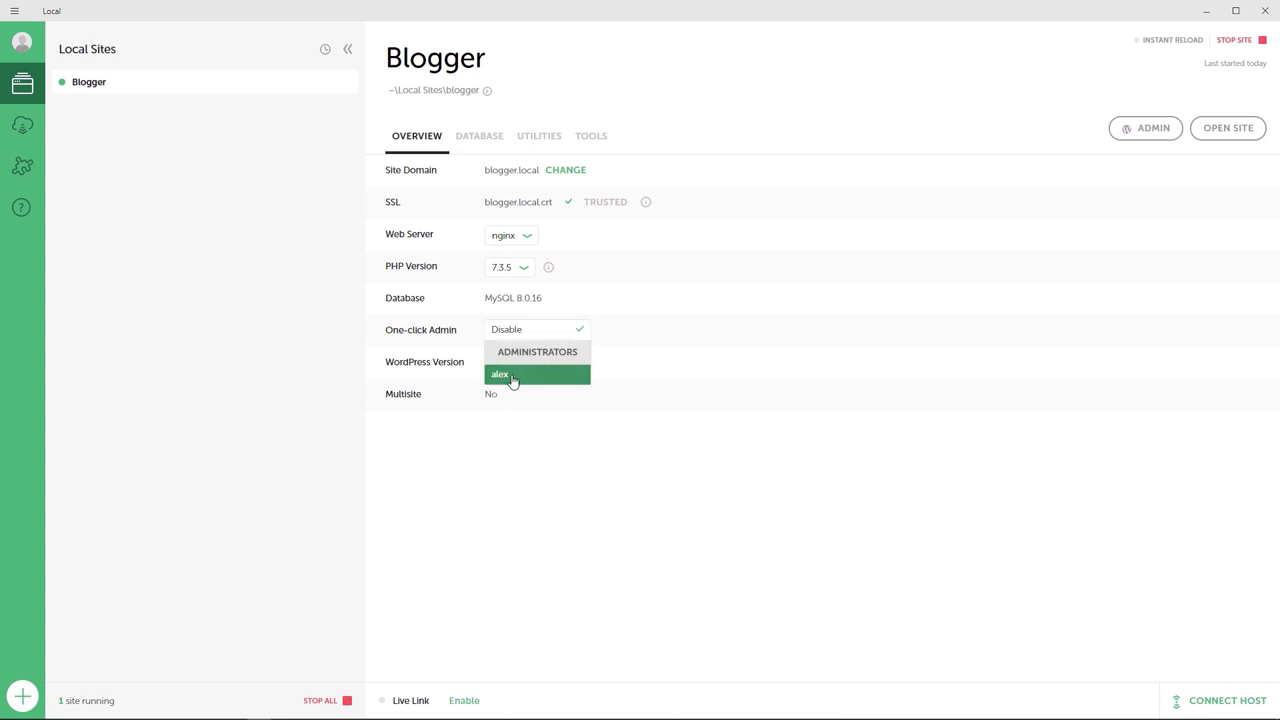
pyautogui.click(510, 378)
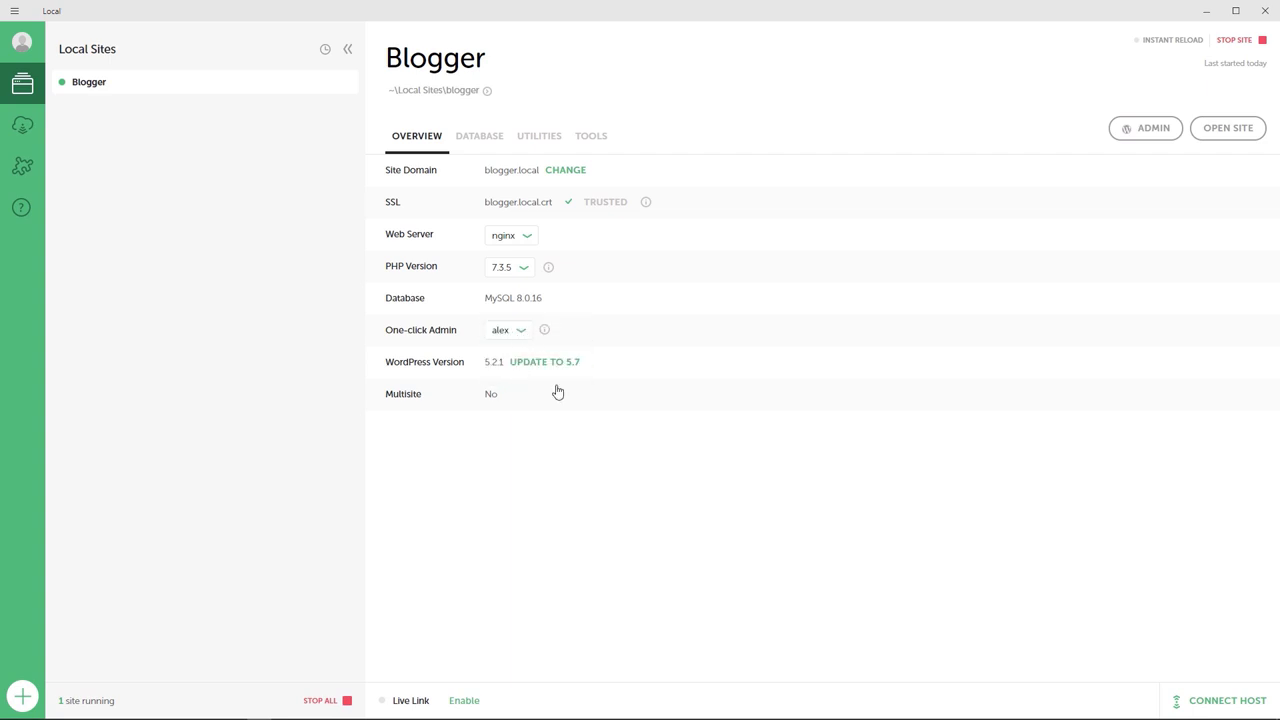
pyautogui.click(1146, 134)
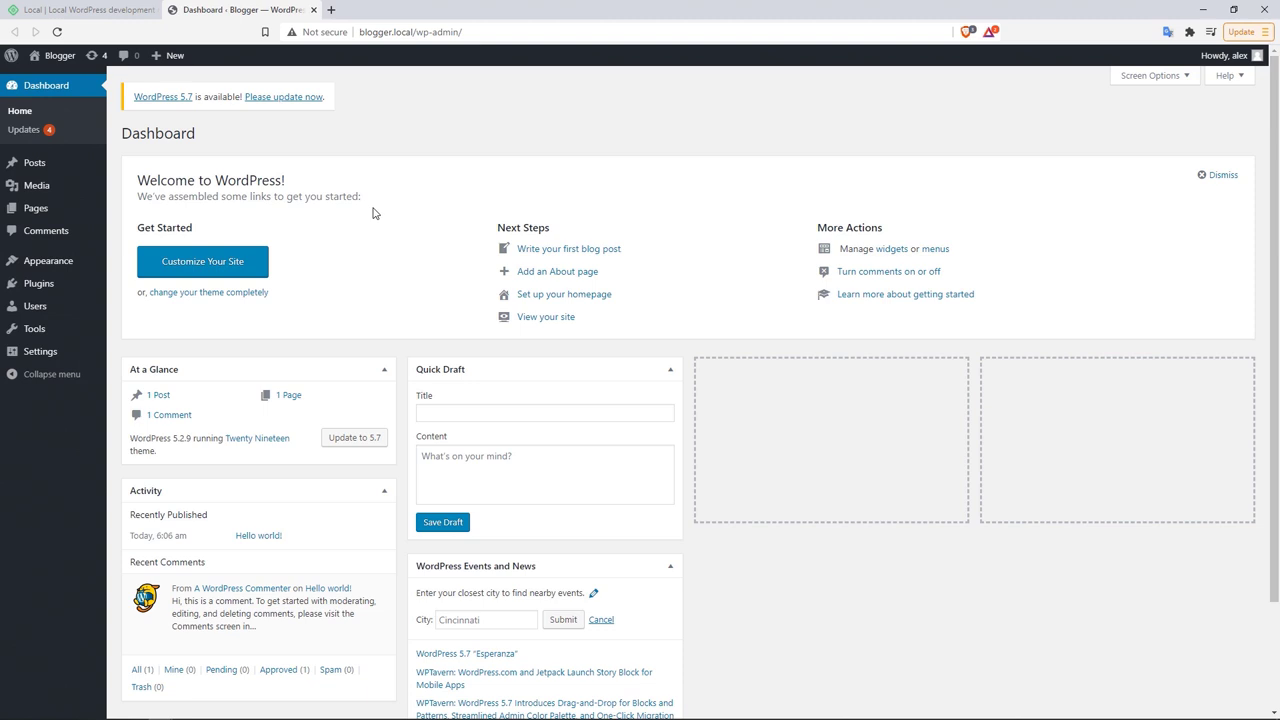
pyautogui.click(259, 710)
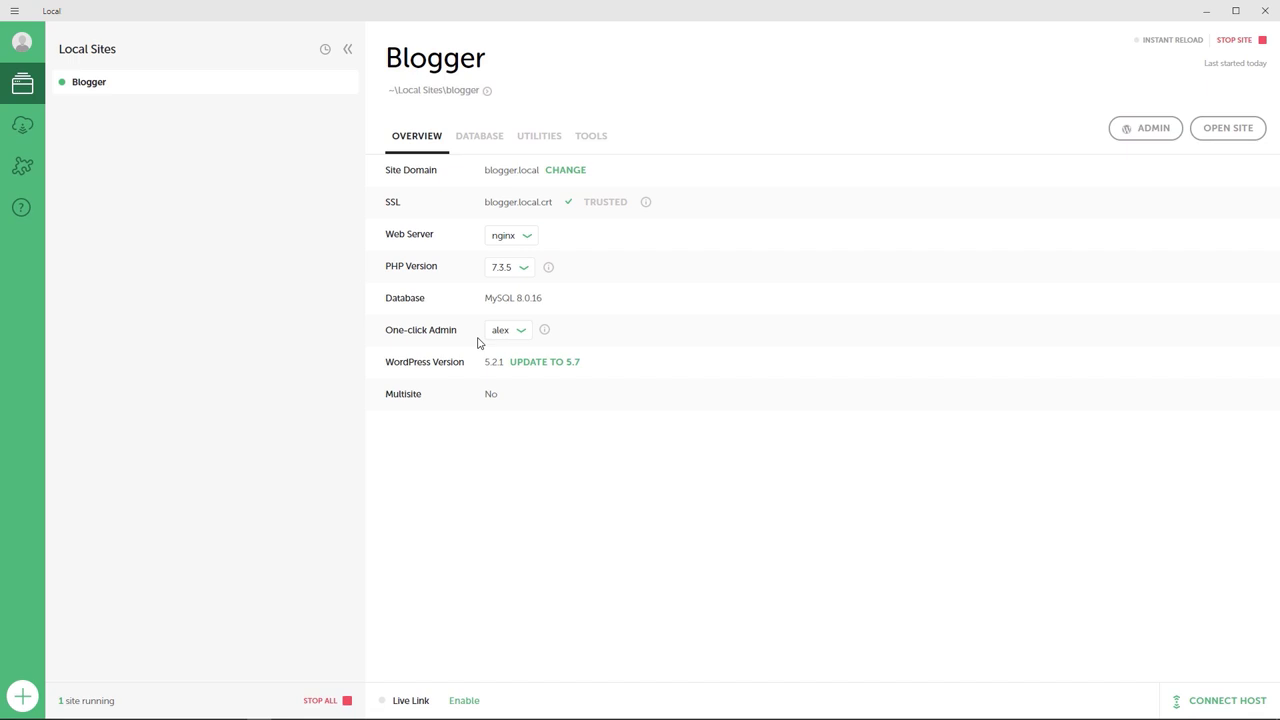
# Step: Show Blogger's database details and view its 12 wp_ tables in Adminer
pyautogui.click(480, 142)
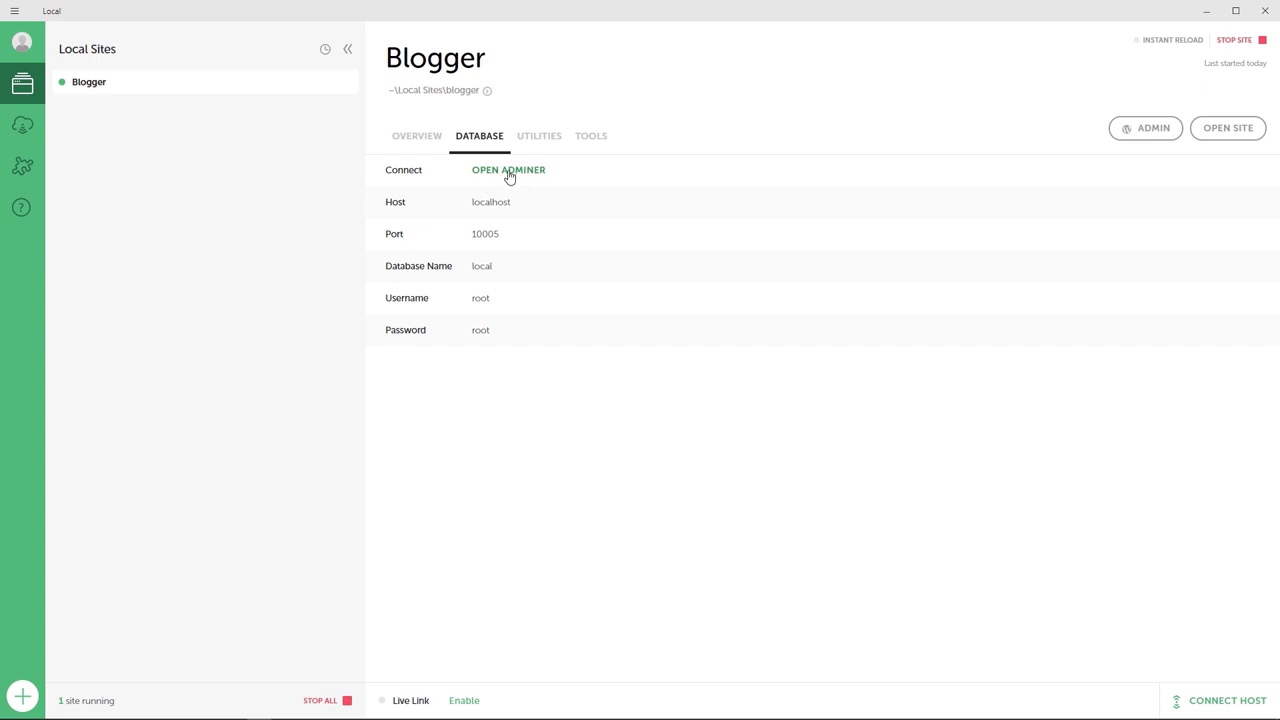
pyautogui.click(509, 172)
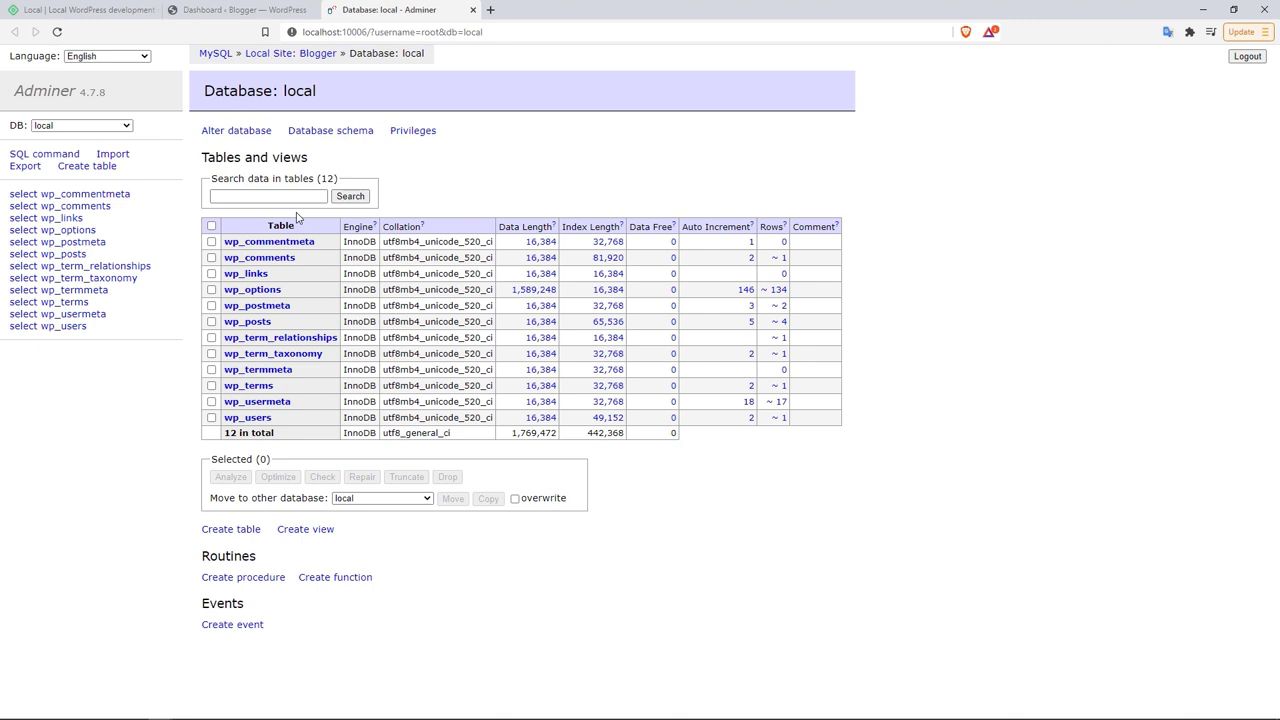
pyautogui.click(259, 714)
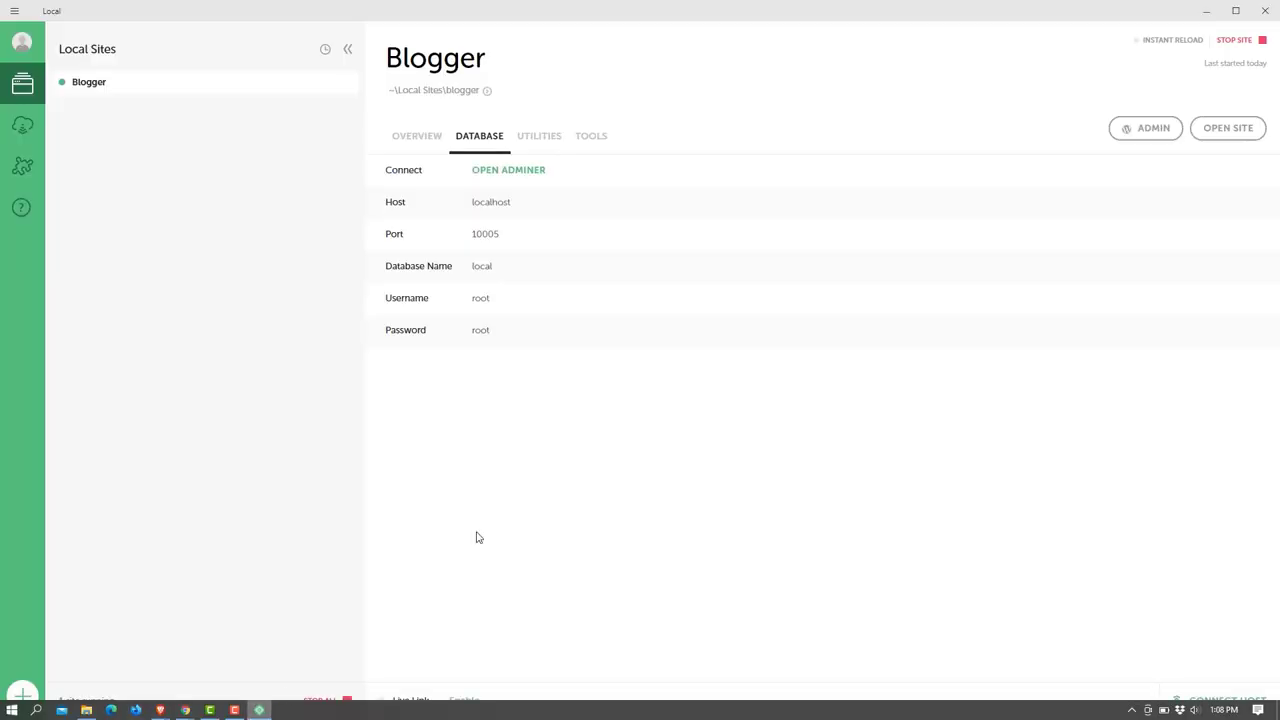
# Step: Browse Blogger's Utilities and Tools, view Image Optimizer, then go to the Connect page
pyautogui.click(542, 150)
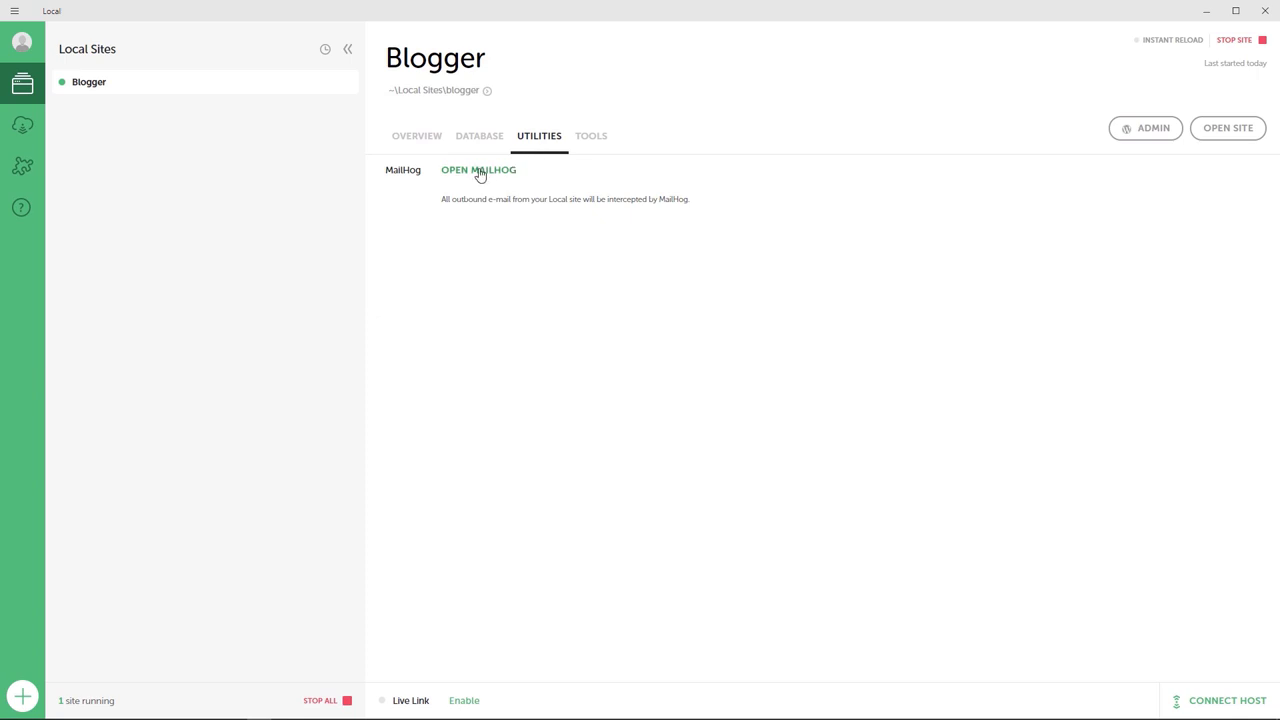
pyautogui.click(585, 141)
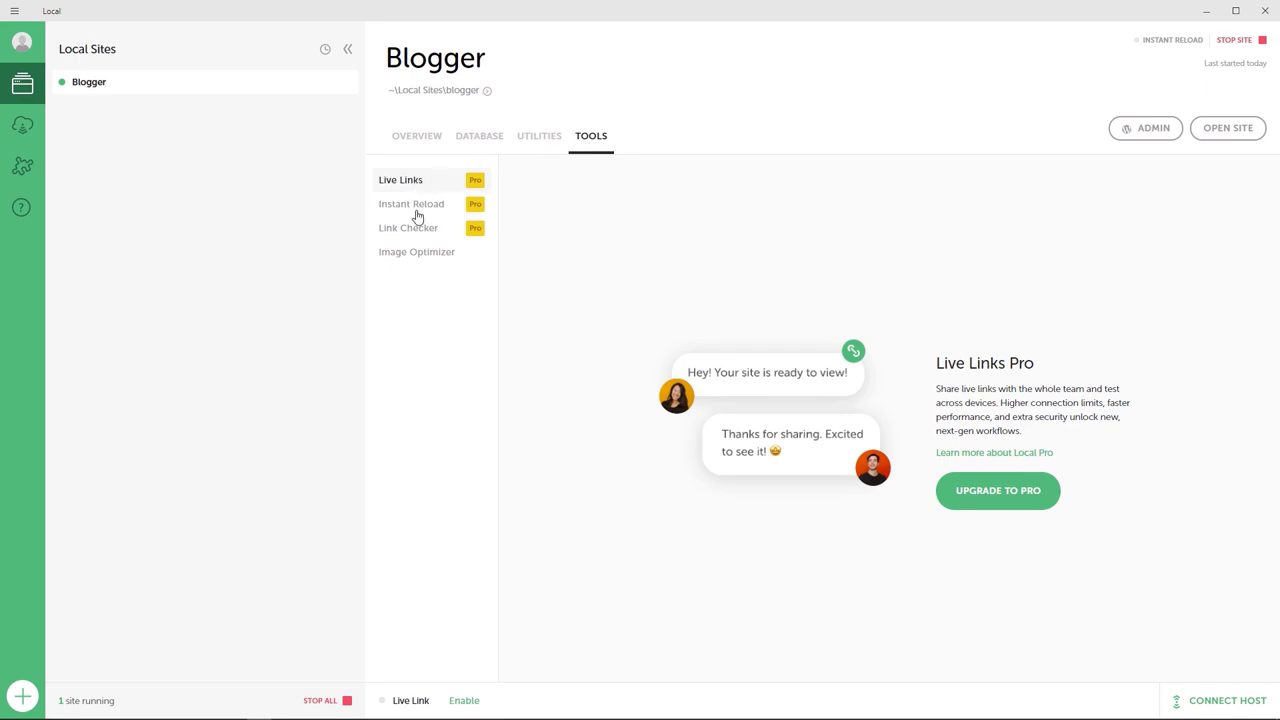
pyautogui.click(423, 262)
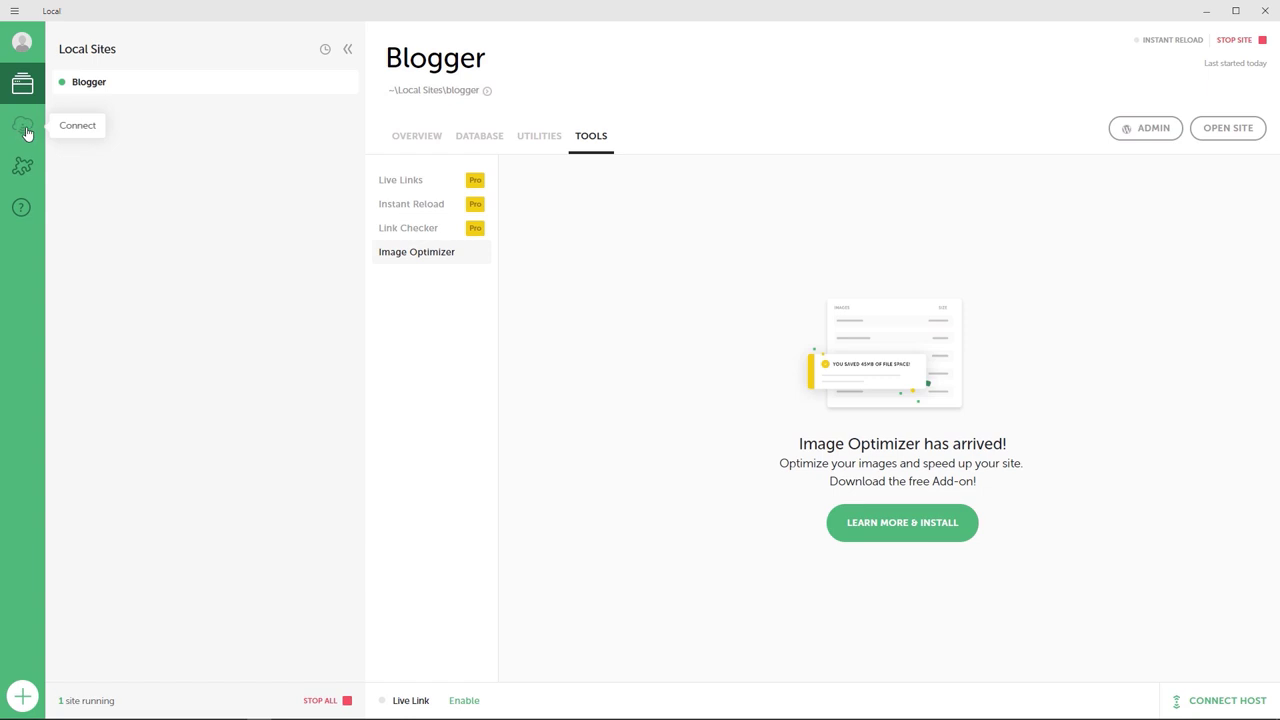
pyautogui.click(25, 128)
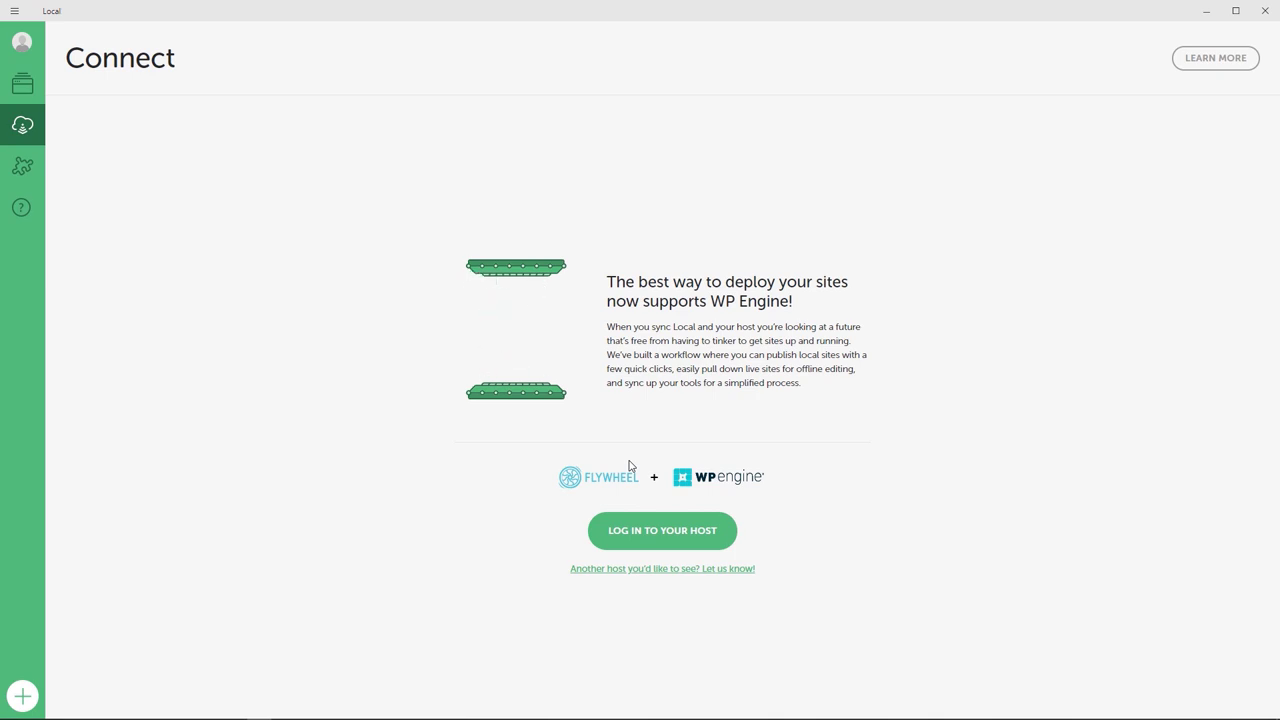
# Step: Browse the Add-ons library and Get help page, then check the account popup and app menu
pyautogui.click(25, 170)
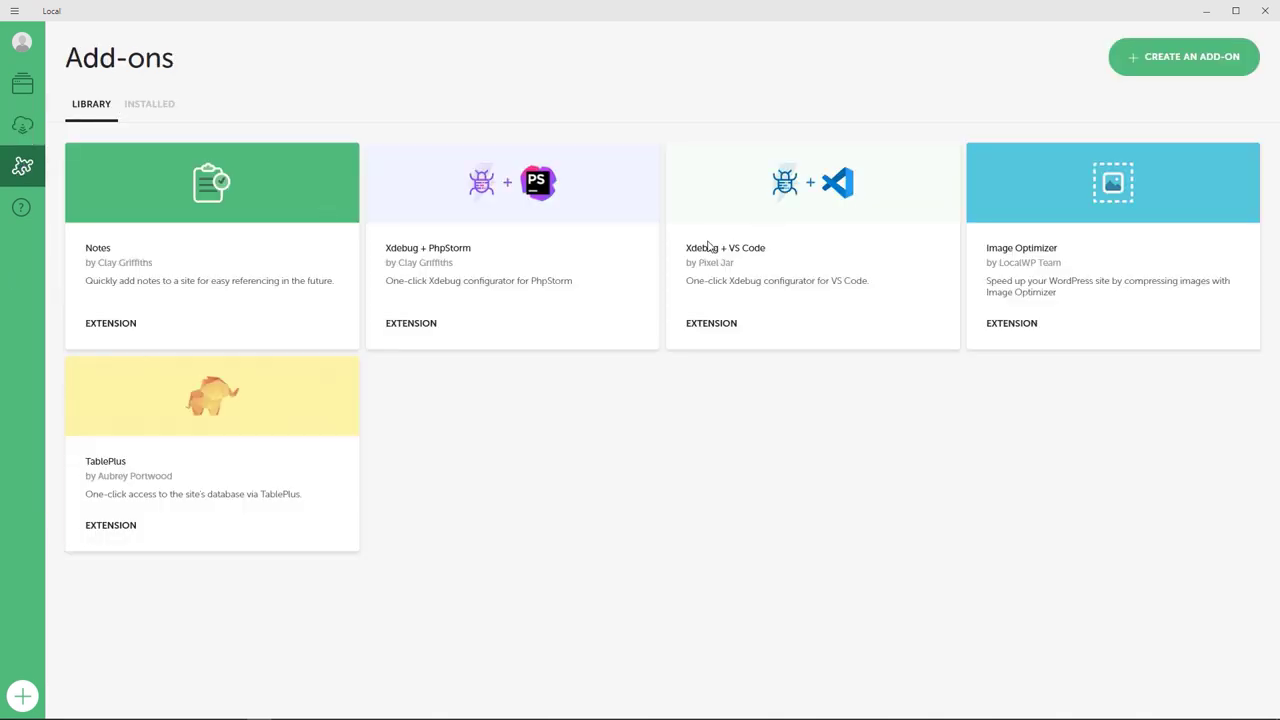
pyautogui.click(22, 208)
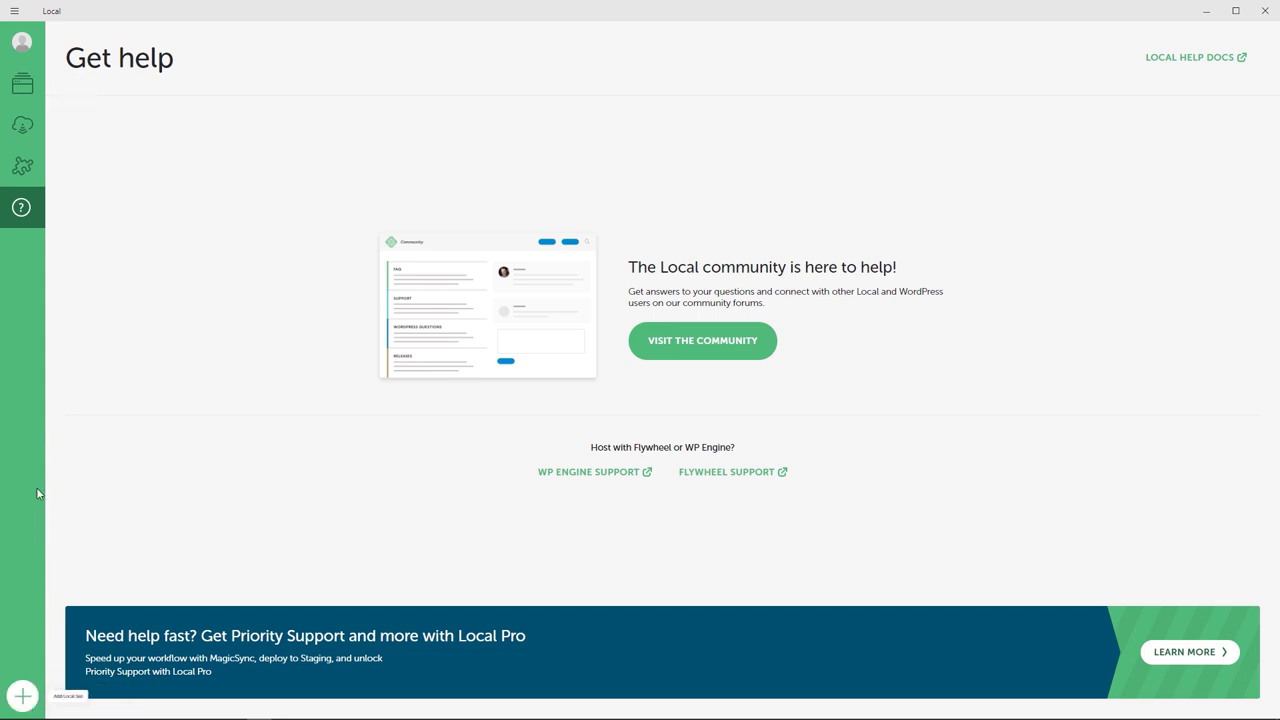
pyautogui.click(21, 45)
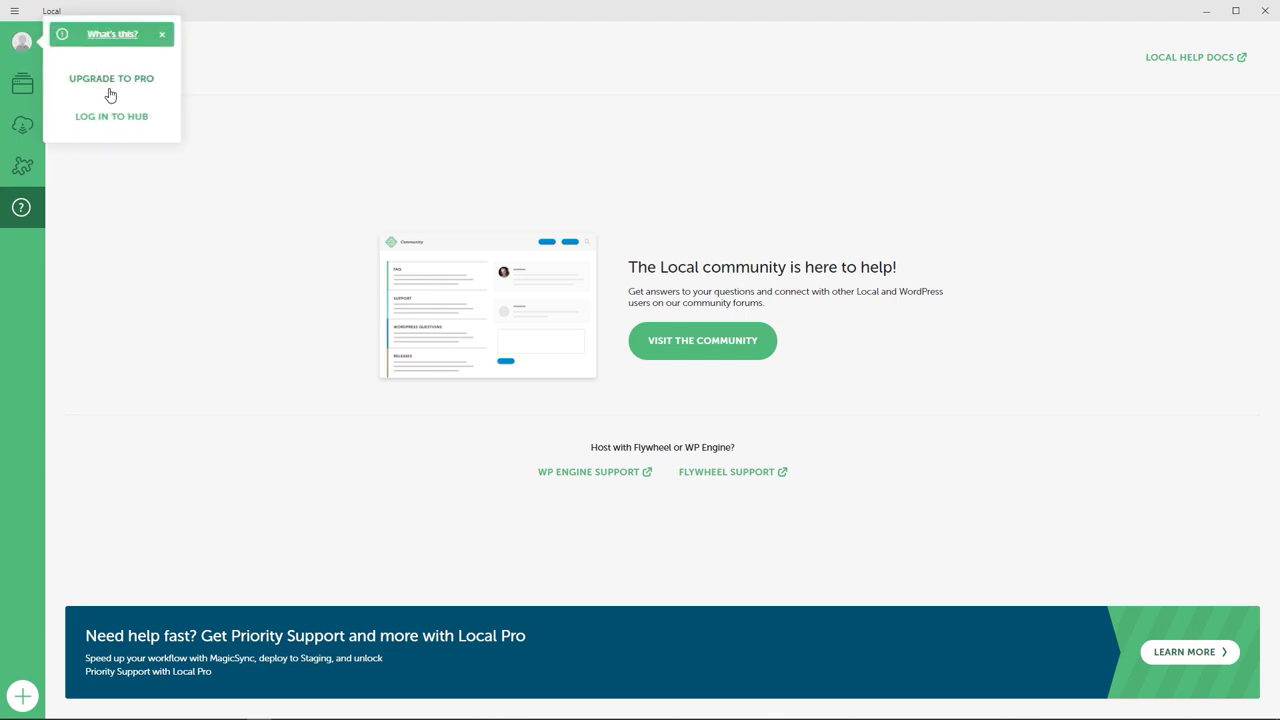
pyautogui.click(14, 10)
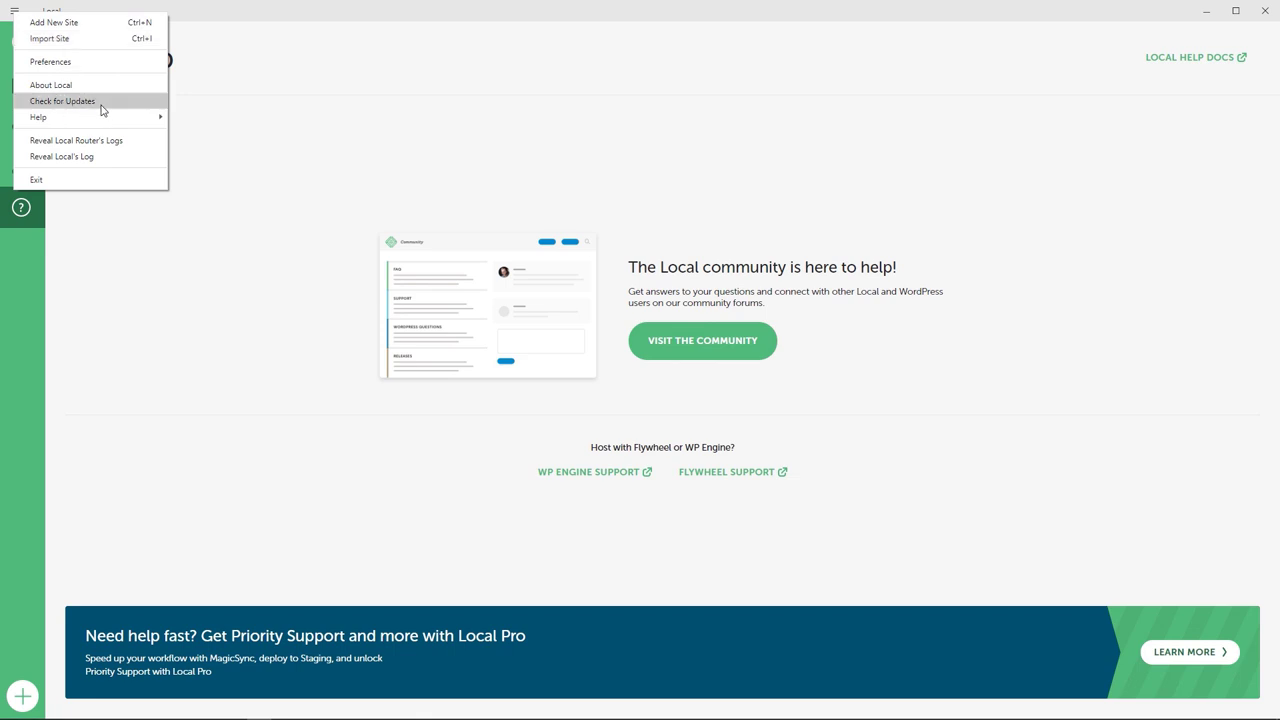
pyautogui.click(44, 340)
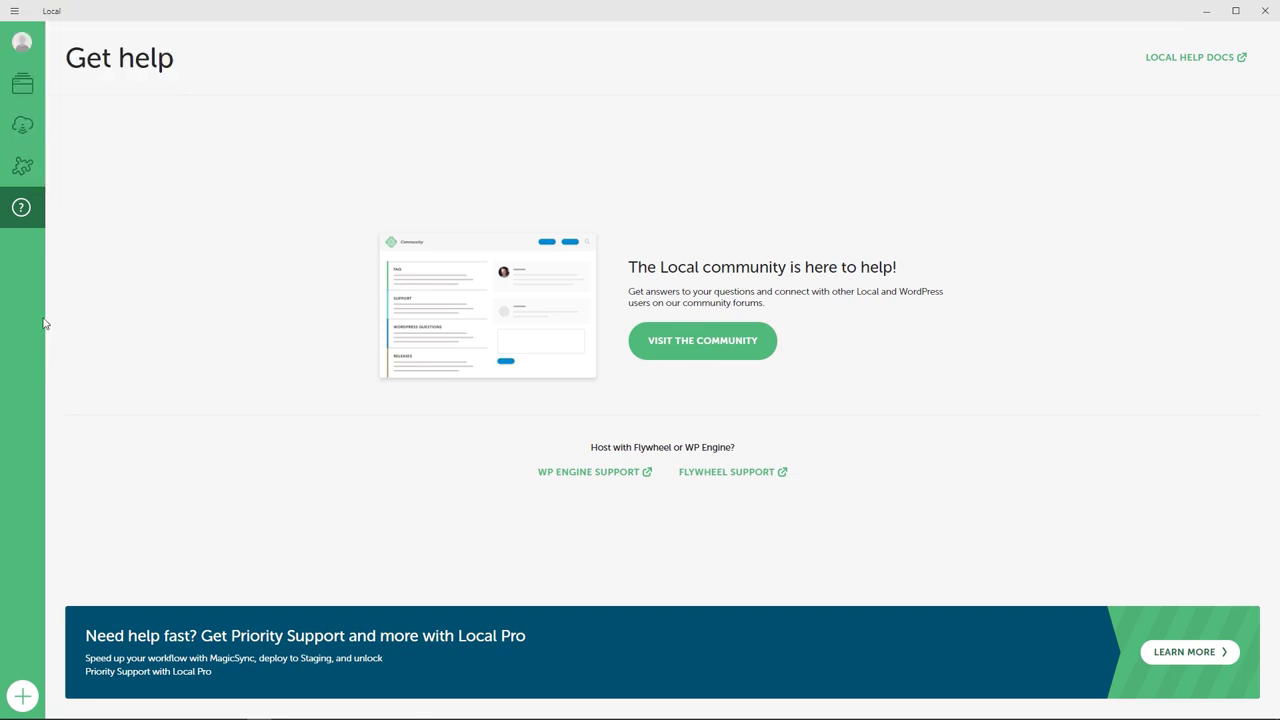
# Step: Browse Blogger's site folder through app and public down to wp-content, then return to its overview
pyautogui.click(29, 92)
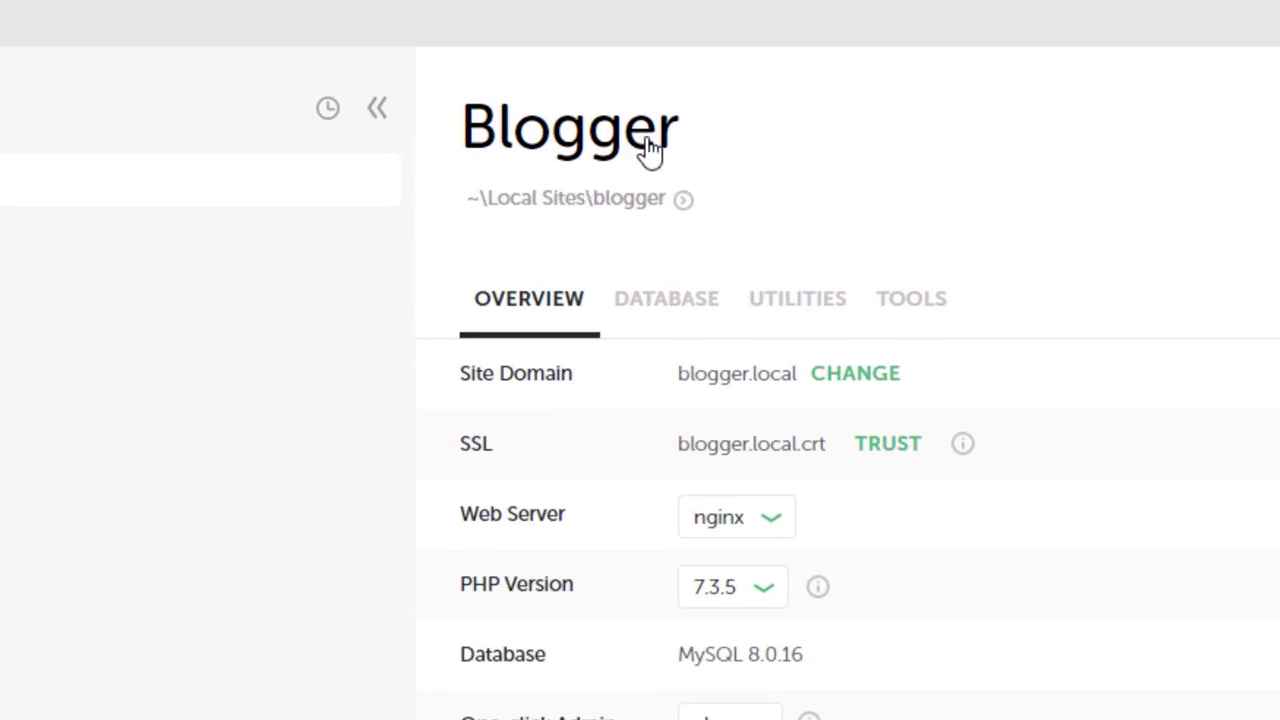
pyautogui.click(684, 201)
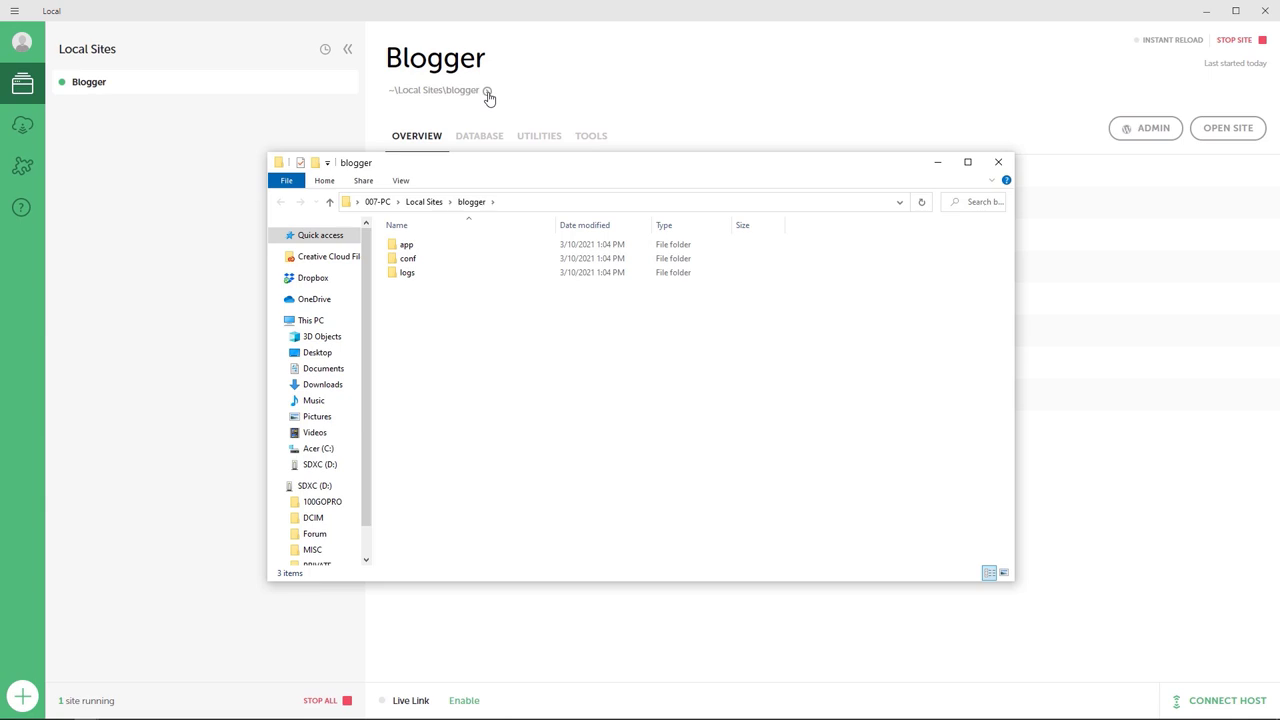
pyautogui.doubleClick(407, 248)
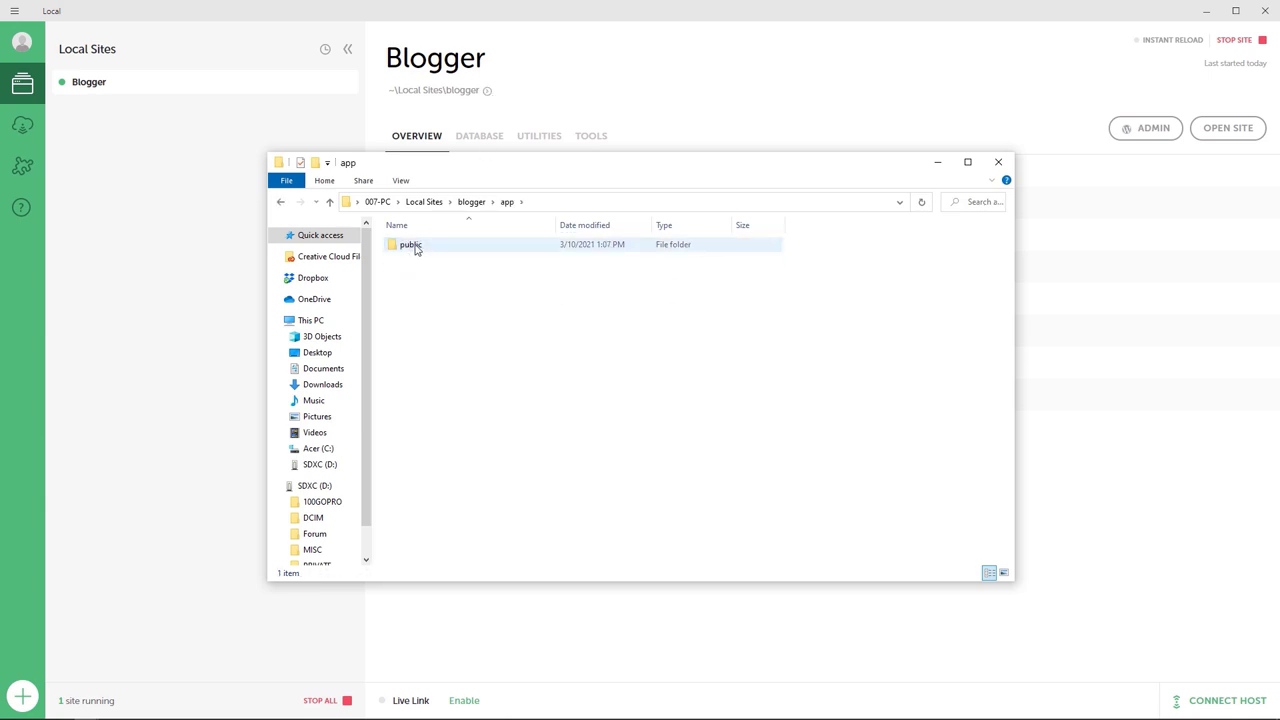
pyautogui.doubleClick(413, 250)
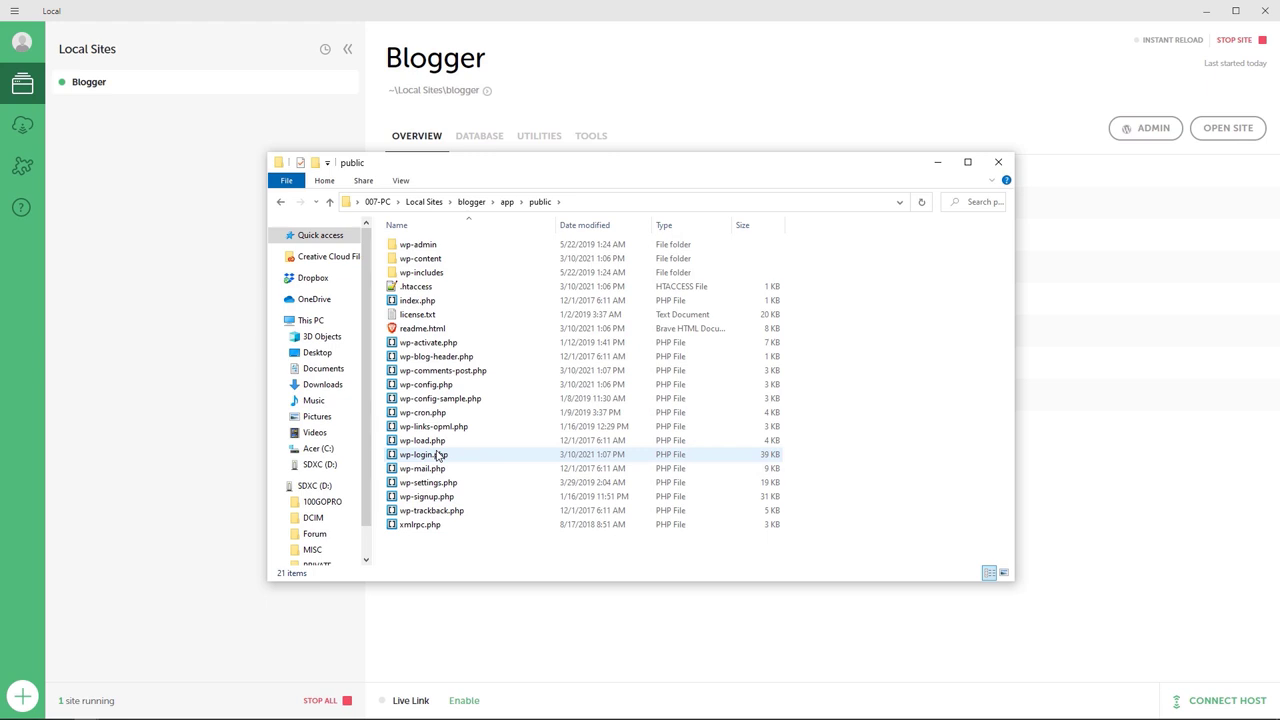
pyautogui.doubleClick(420, 258)
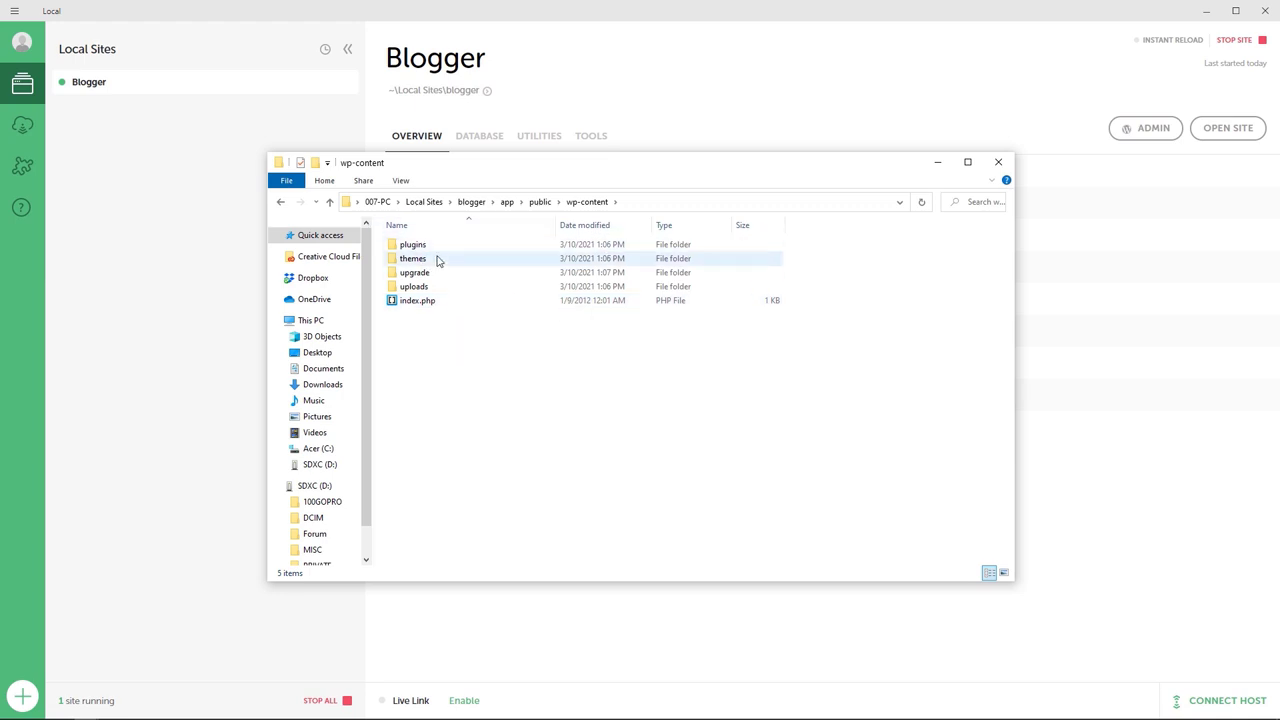
pyautogui.click(1094, 474)
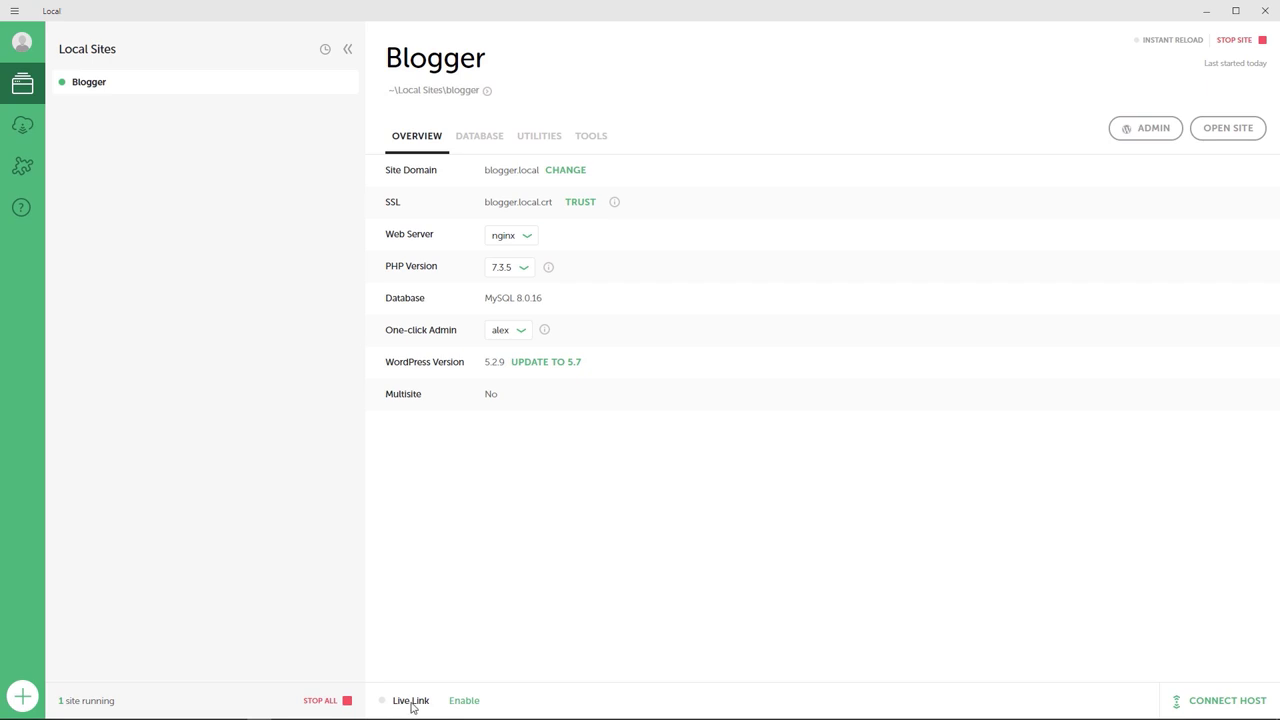
# Step: Enable Blogger's Live Link, copy its URL, and bring the Brave browser forward
pyautogui.click(465, 701)
pyautogui.click(475, 703)
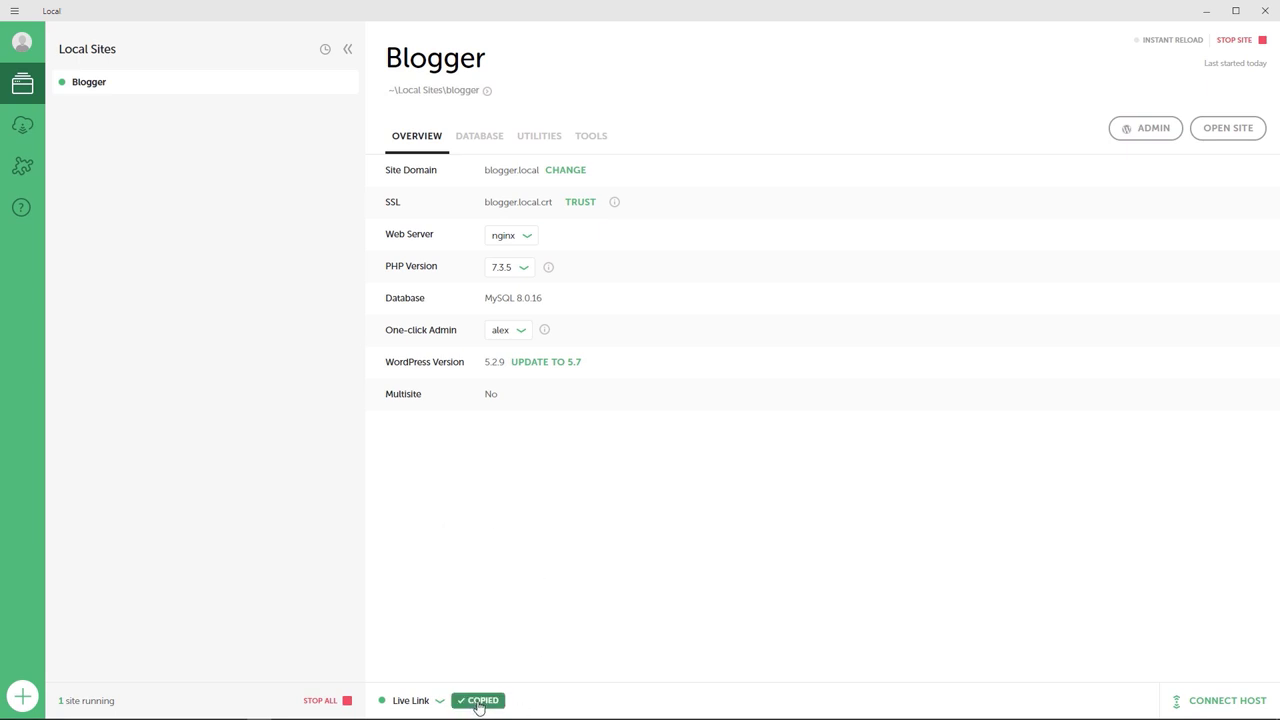
pyautogui.moveTo(243, 714)
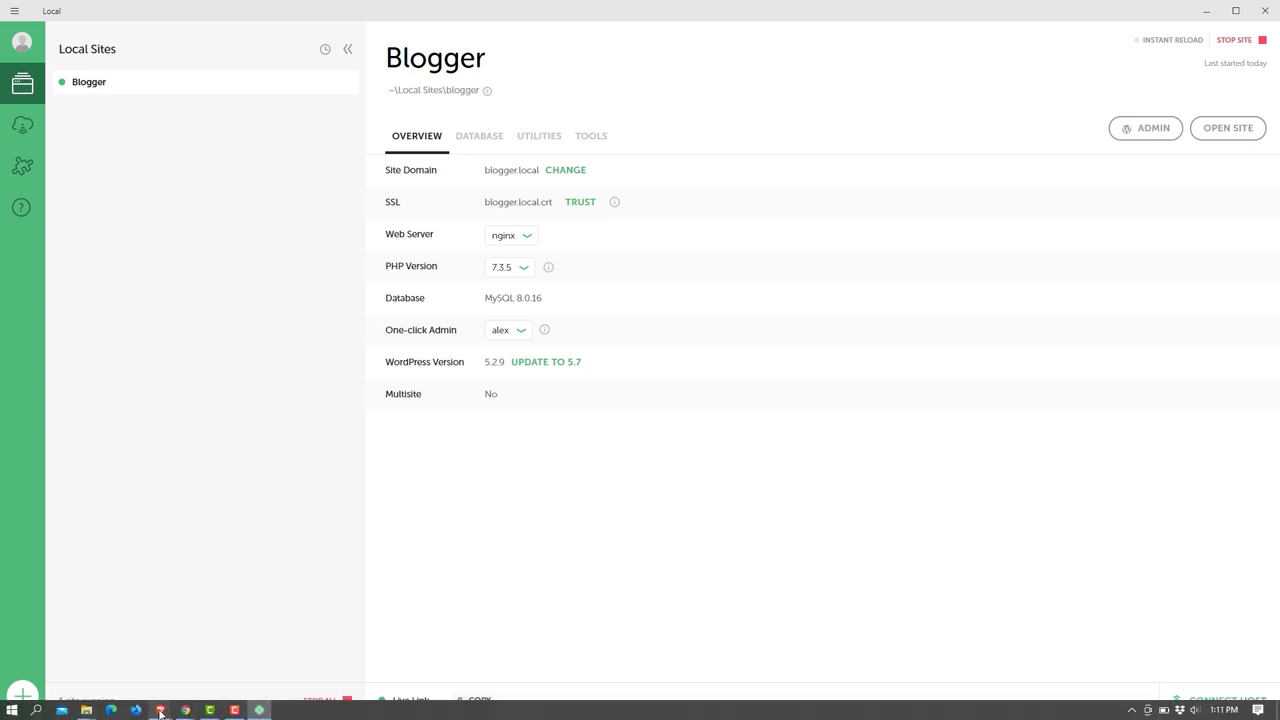
pyautogui.moveTo(161, 709)
pyautogui.click(330, 655)
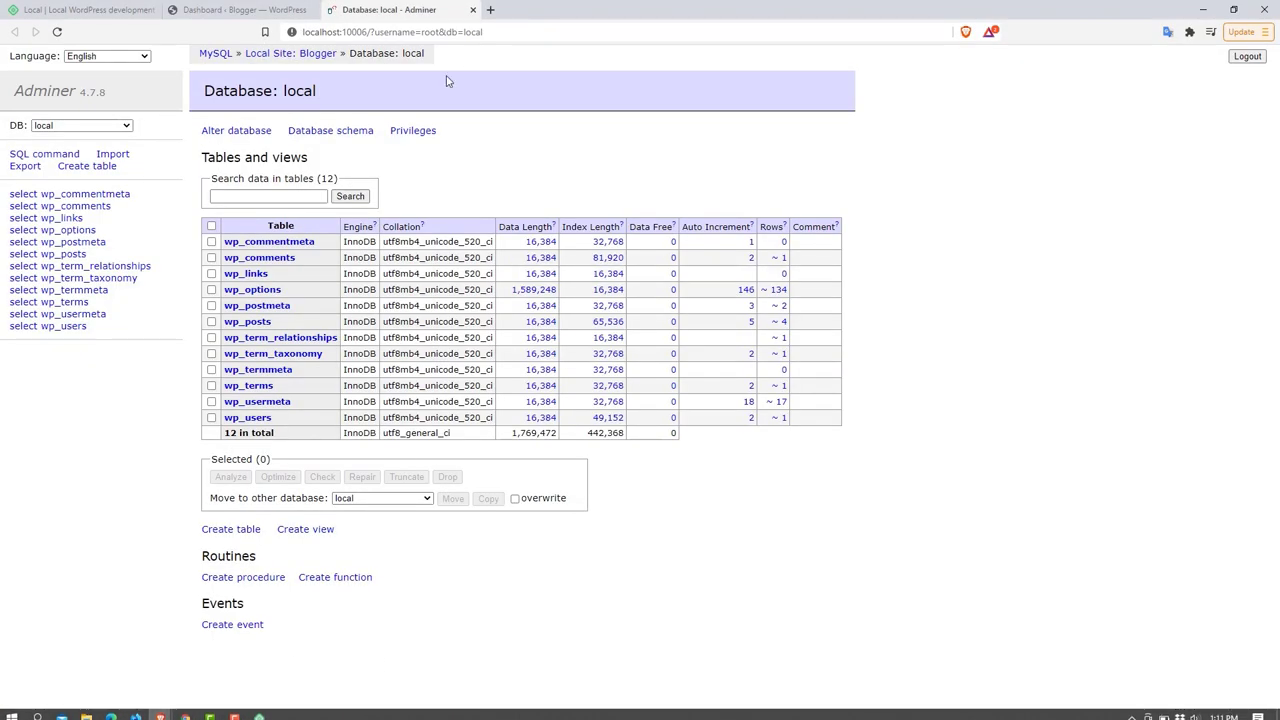
# Step: Load the copied Live Link URL in a new Brave tab, then switch back to Local
pyautogui.click(492, 10)
pyautogui.rightClick(459, 31)
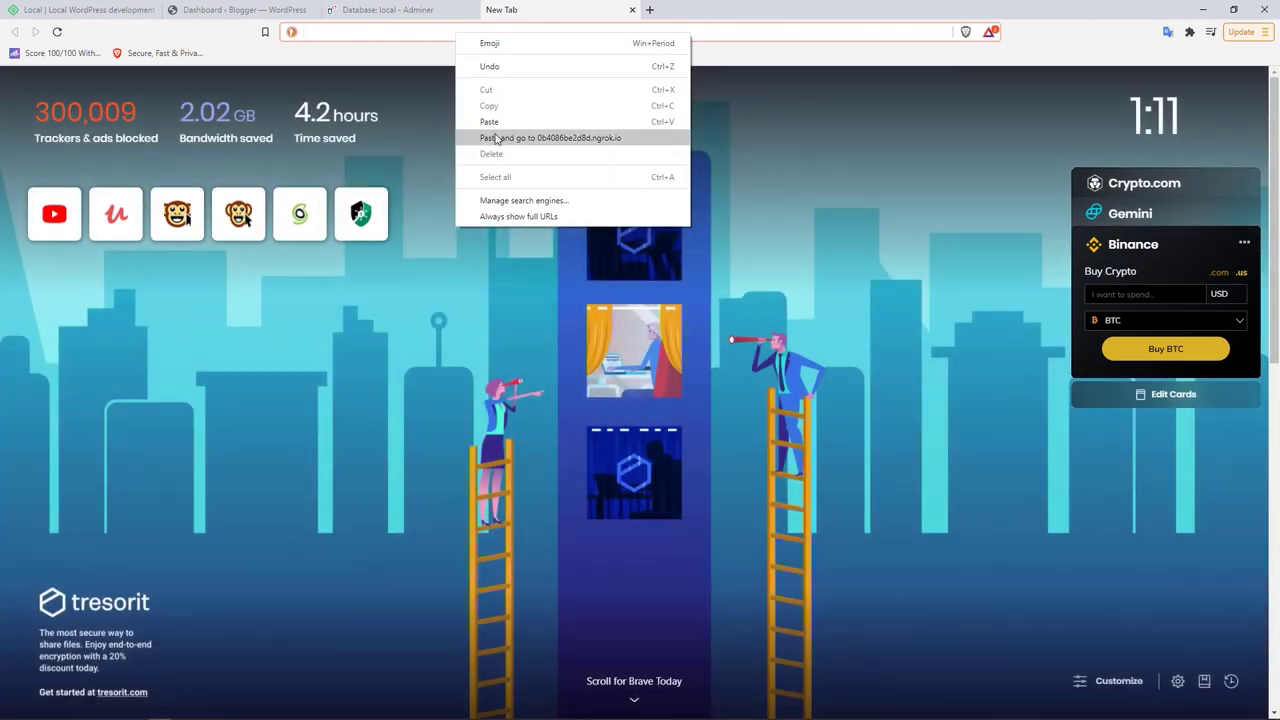
pyautogui.click(494, 133)
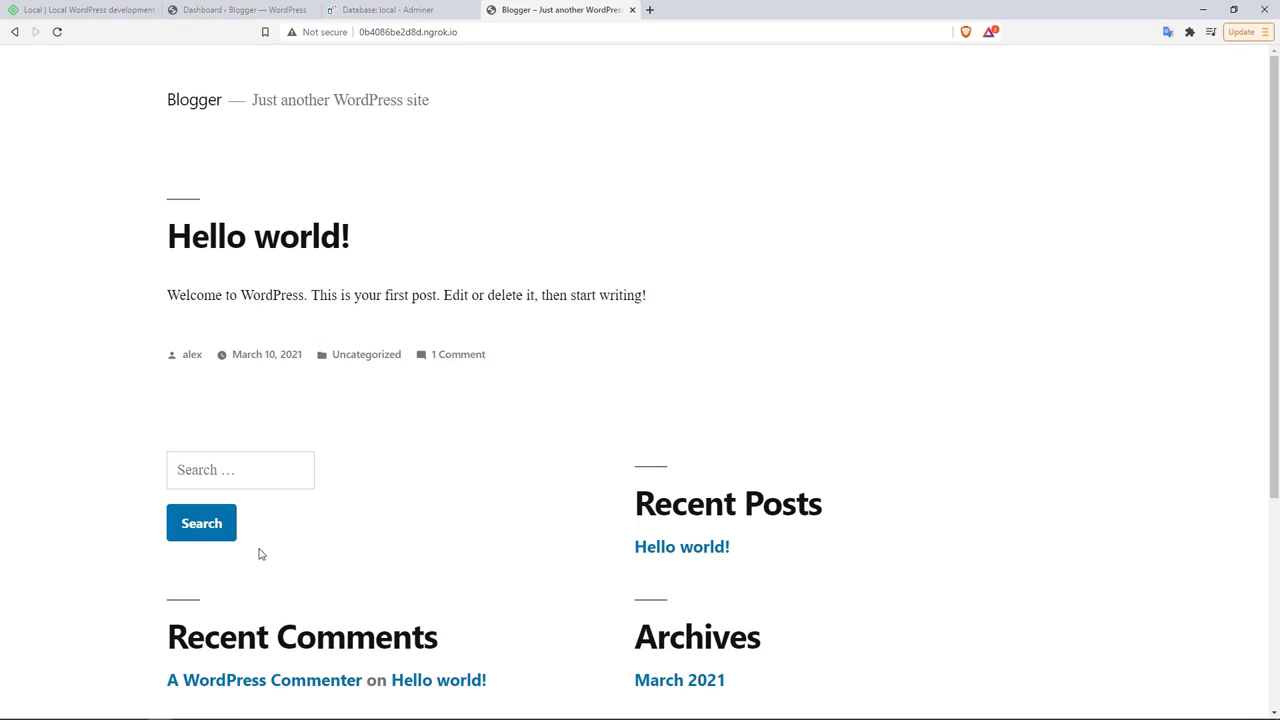
pyautogui.click(259, 710)
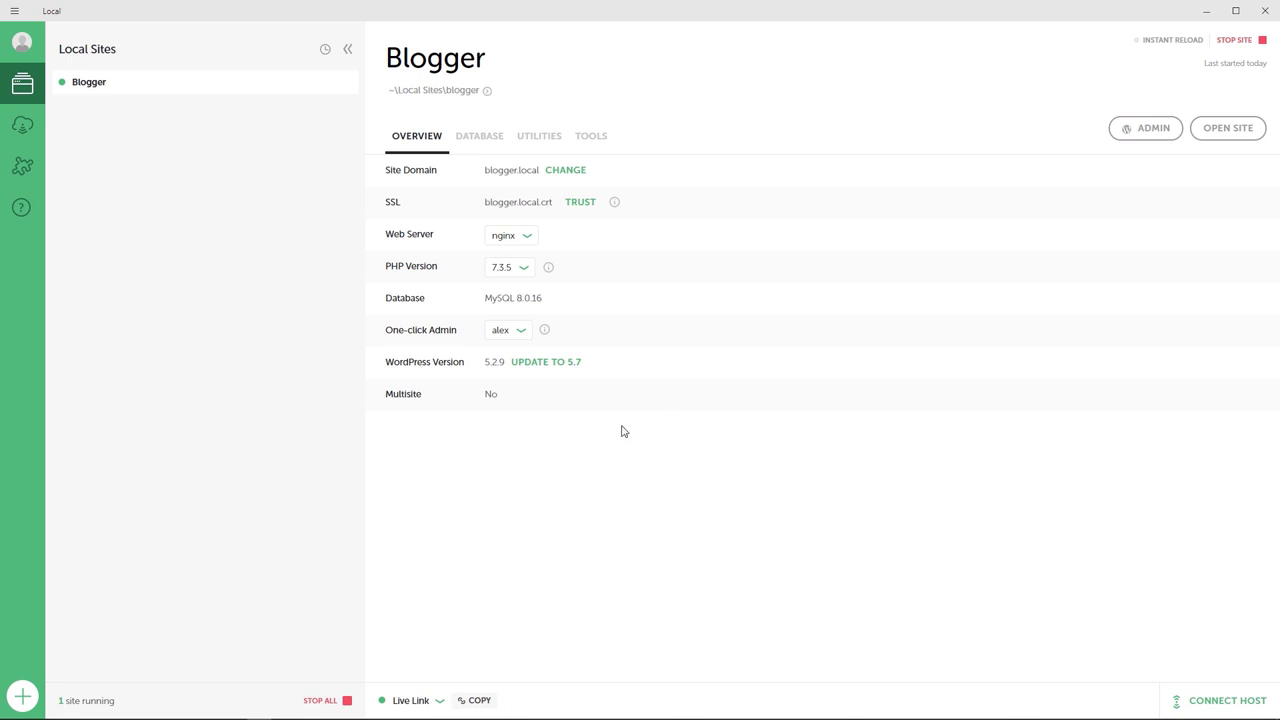
# Step: Stop all running sites, dismiss the Sites Stopped notice, and bring up Blogger's options menu
pyautogui.click(347, 702)
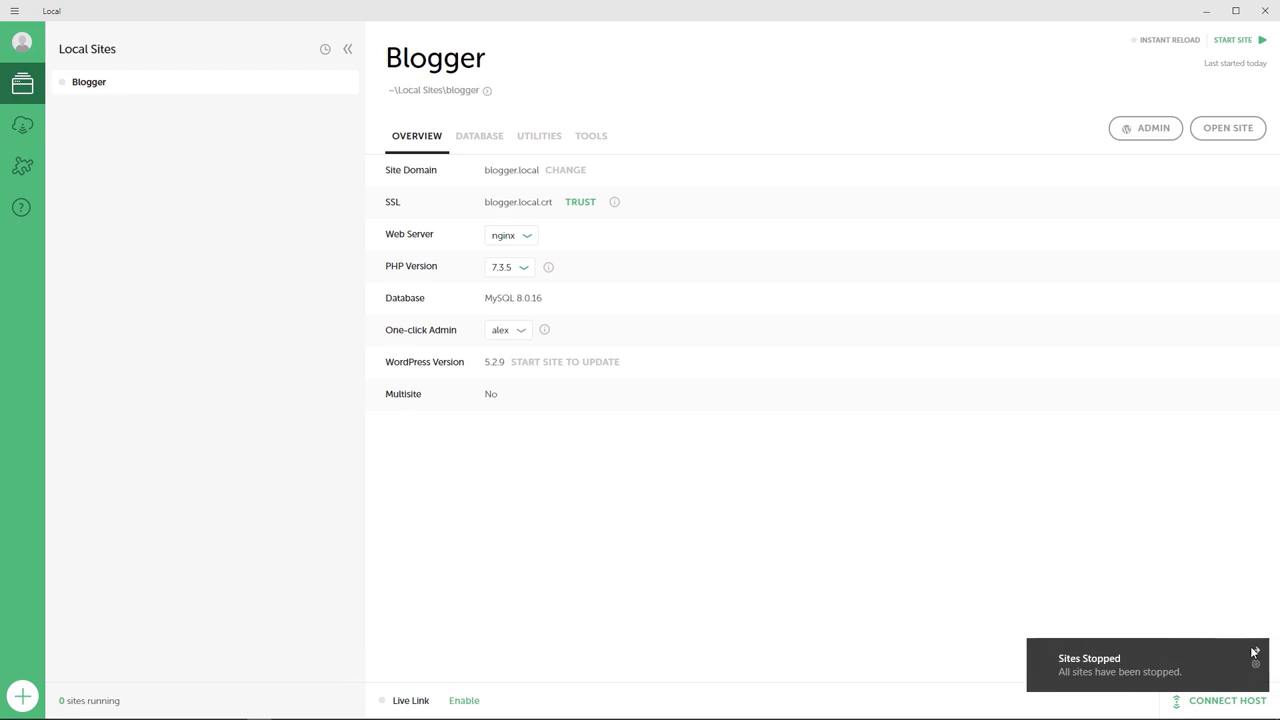
pyautogui.click(1257, 652)
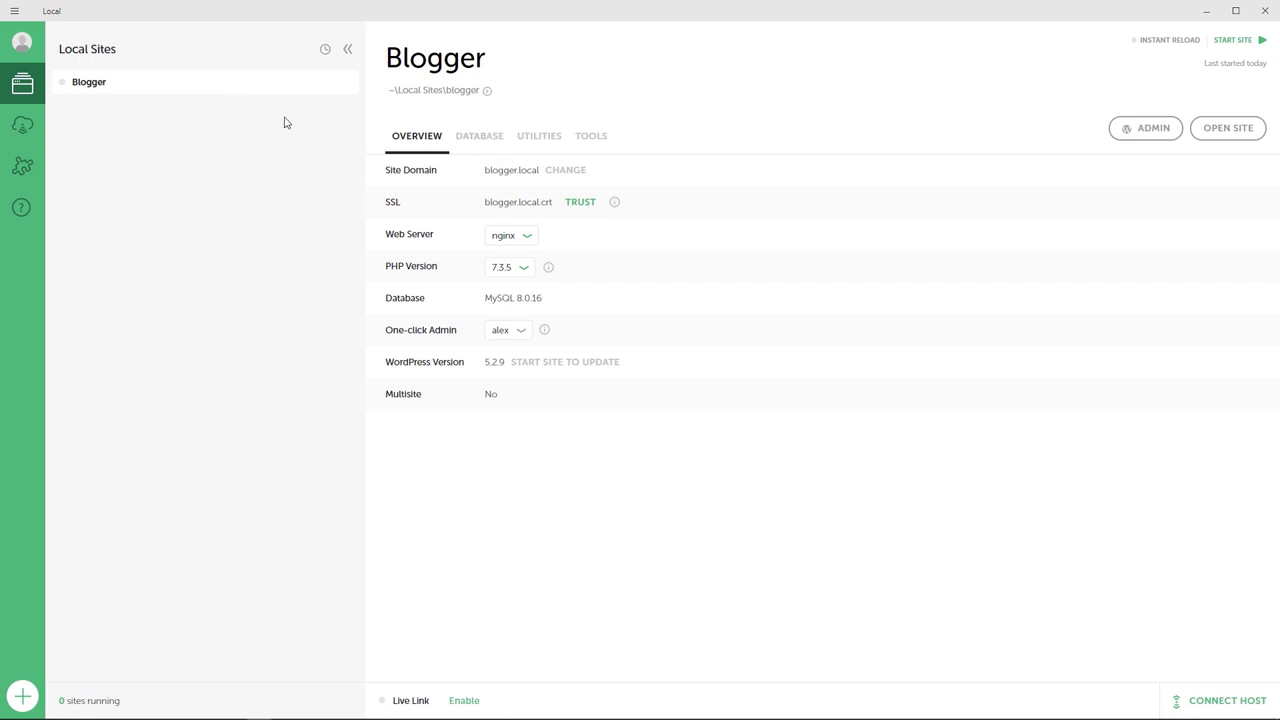
pyautogui.rightClick(95, 89)
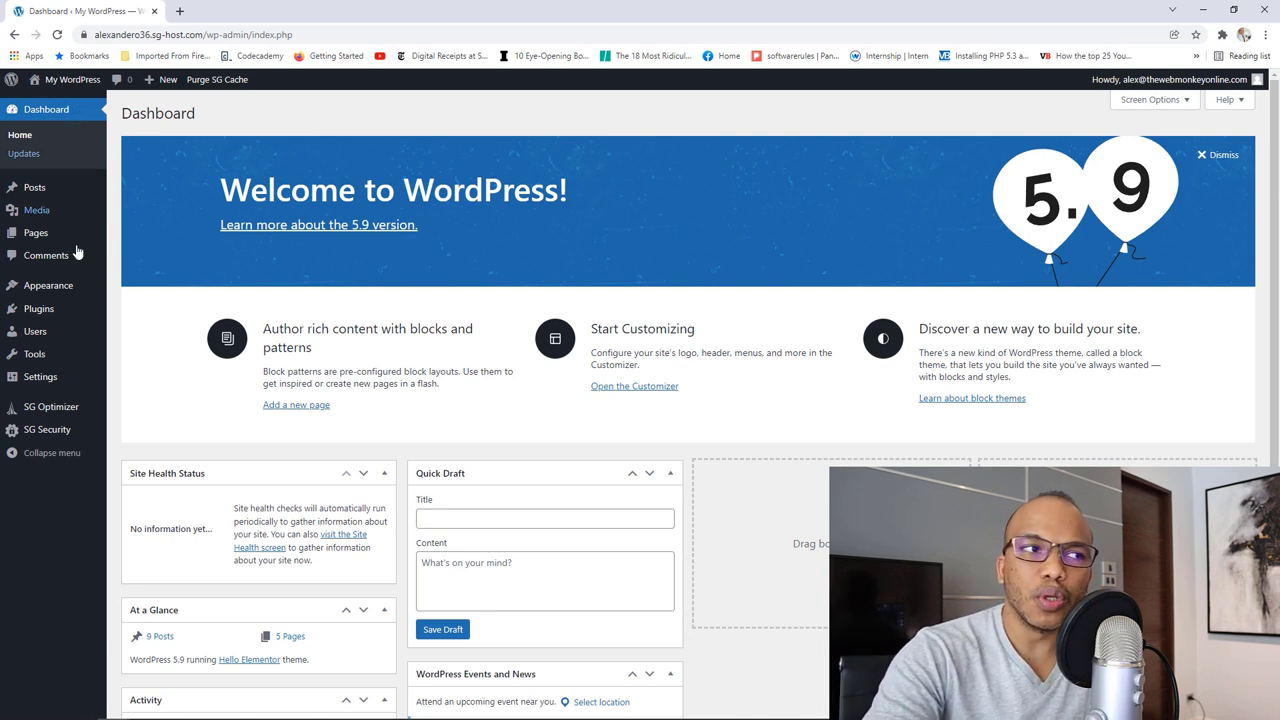
# Step: View the Appearance > Themes page, then open the Posts > All Posts list
pyautogui.moveTo(95, 287)
pyautogui.click(145, 290)
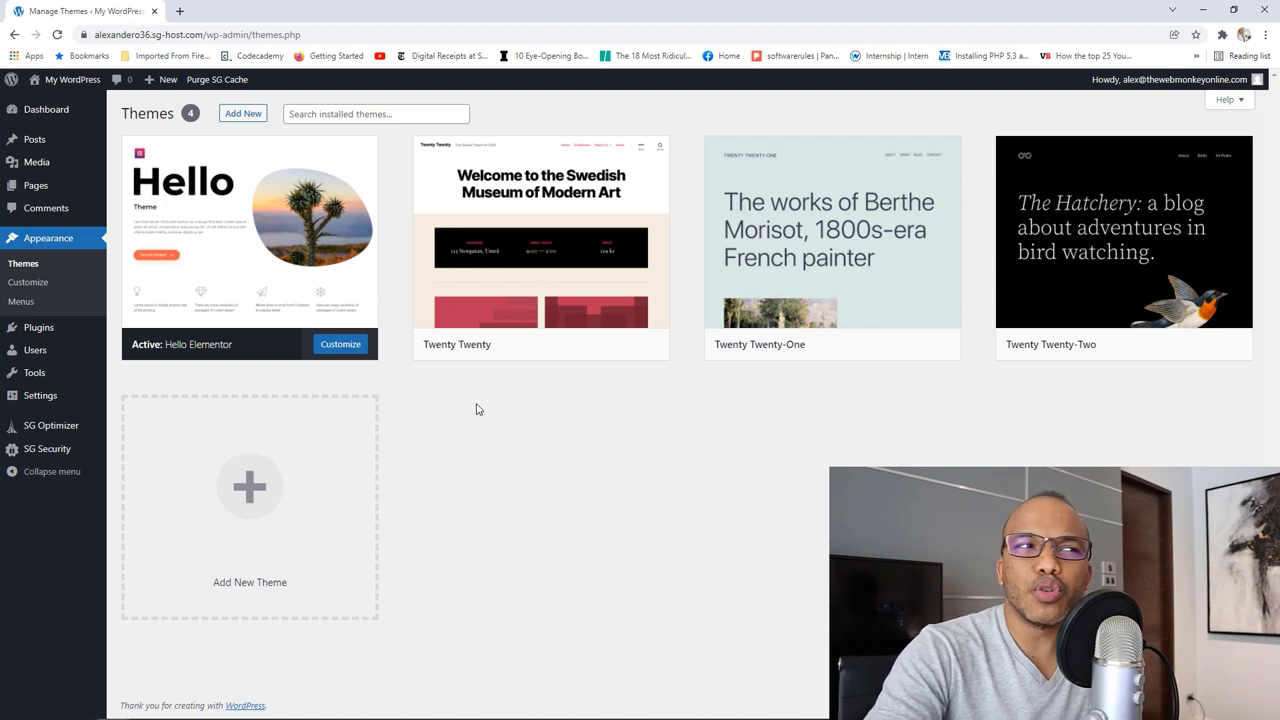
pyautogui.moveTo(63, 147)
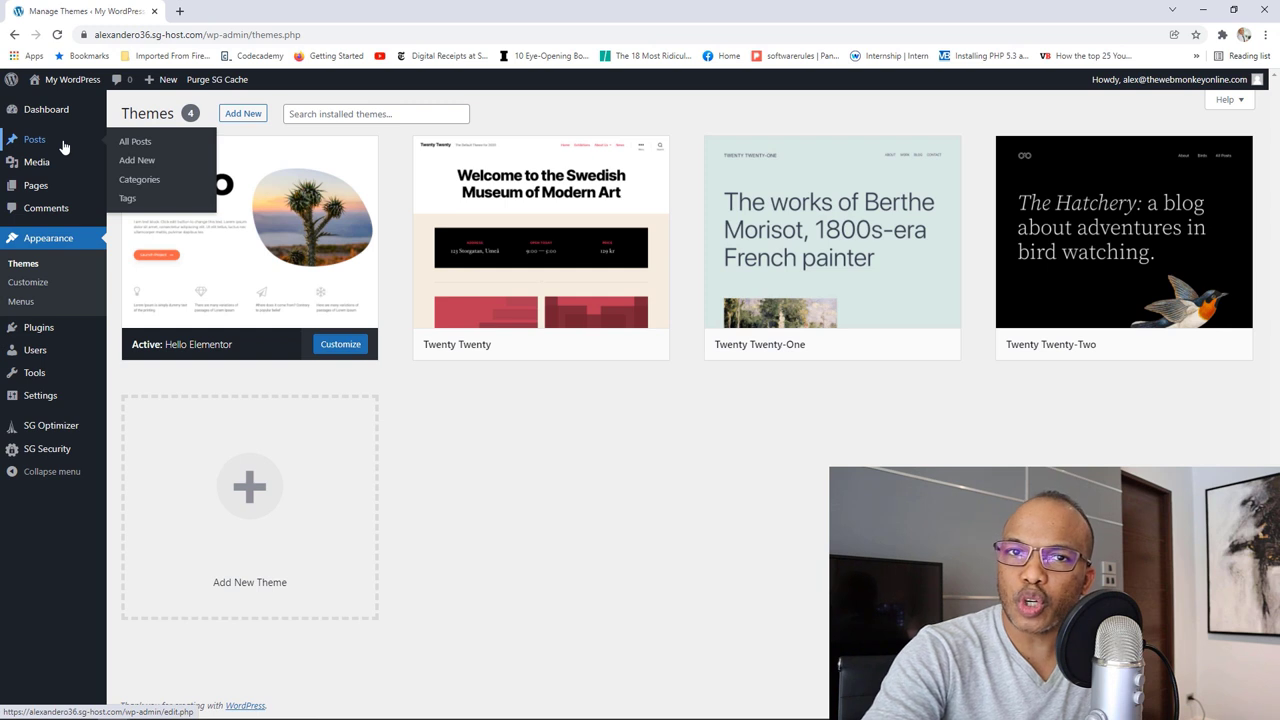
pyautogui.click(138, 147)
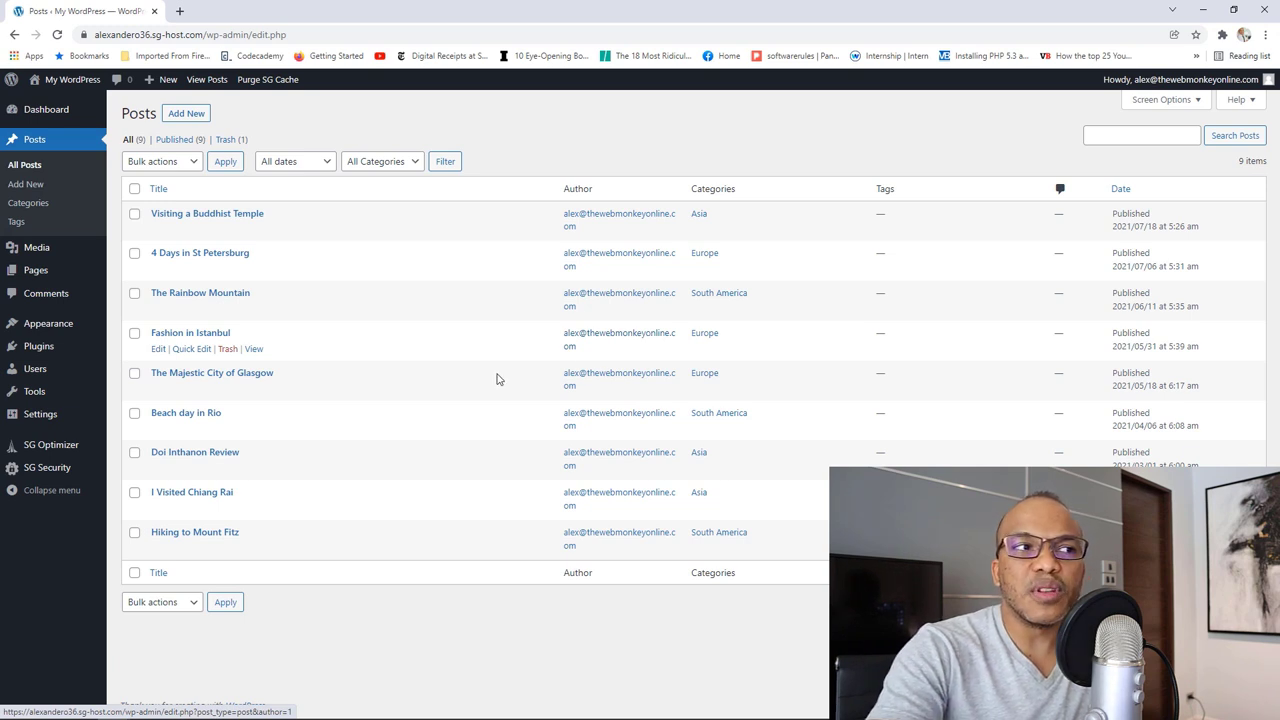
# Step: Open Media > Library and scroll through the grid of 56 media items
pyautogui.moveTo(69, 249)
pyautogui.click(146, 255)
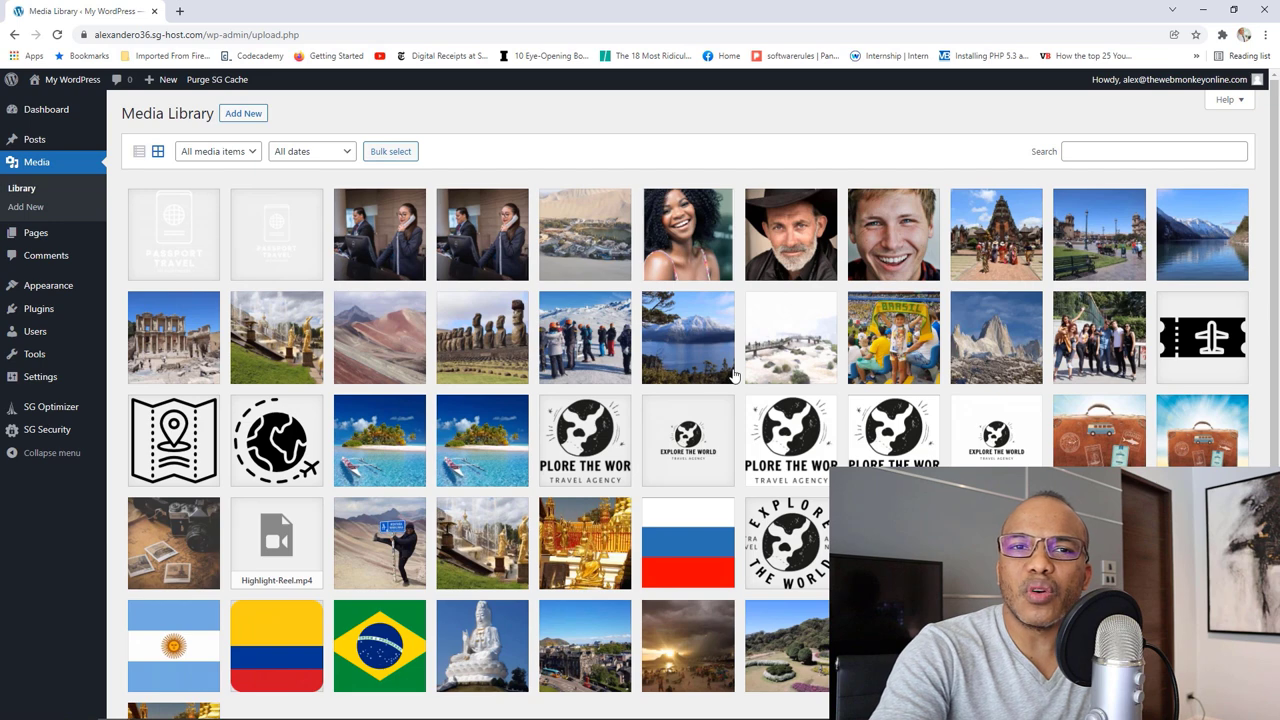
pyautogui.scroll(-3, 735, 377)
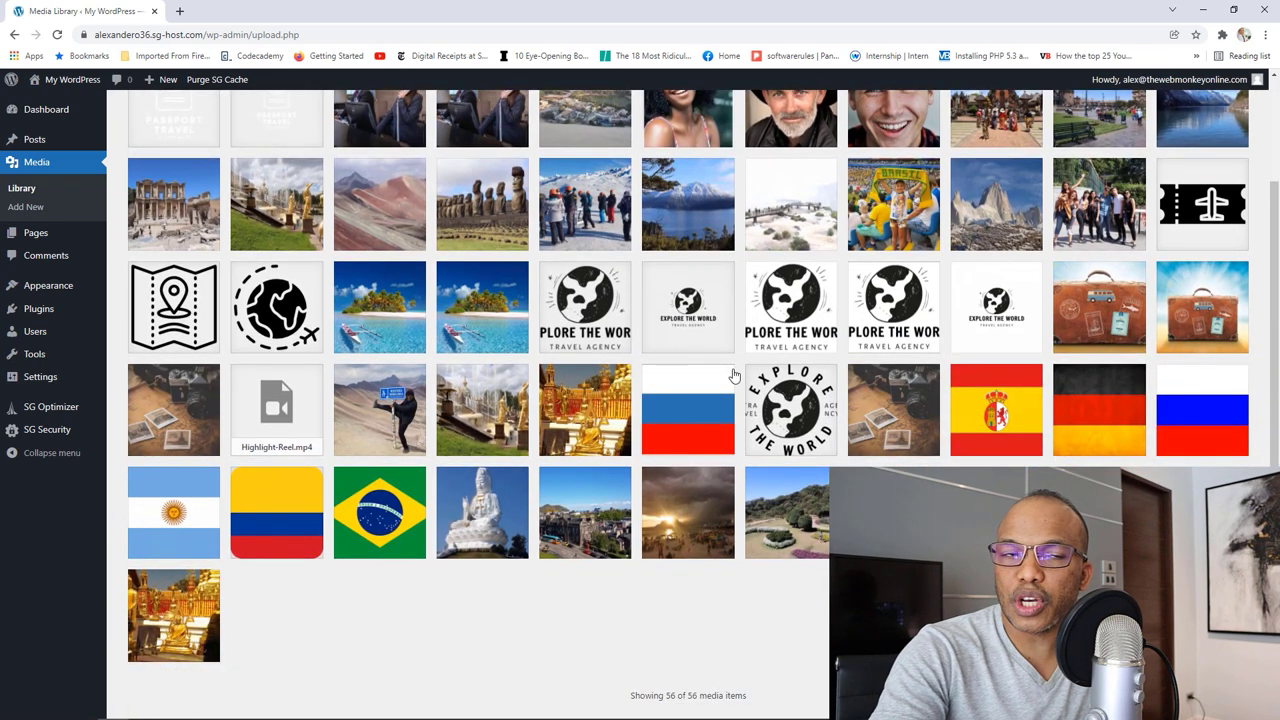
pyautogui.scroll(3, 735, 377)
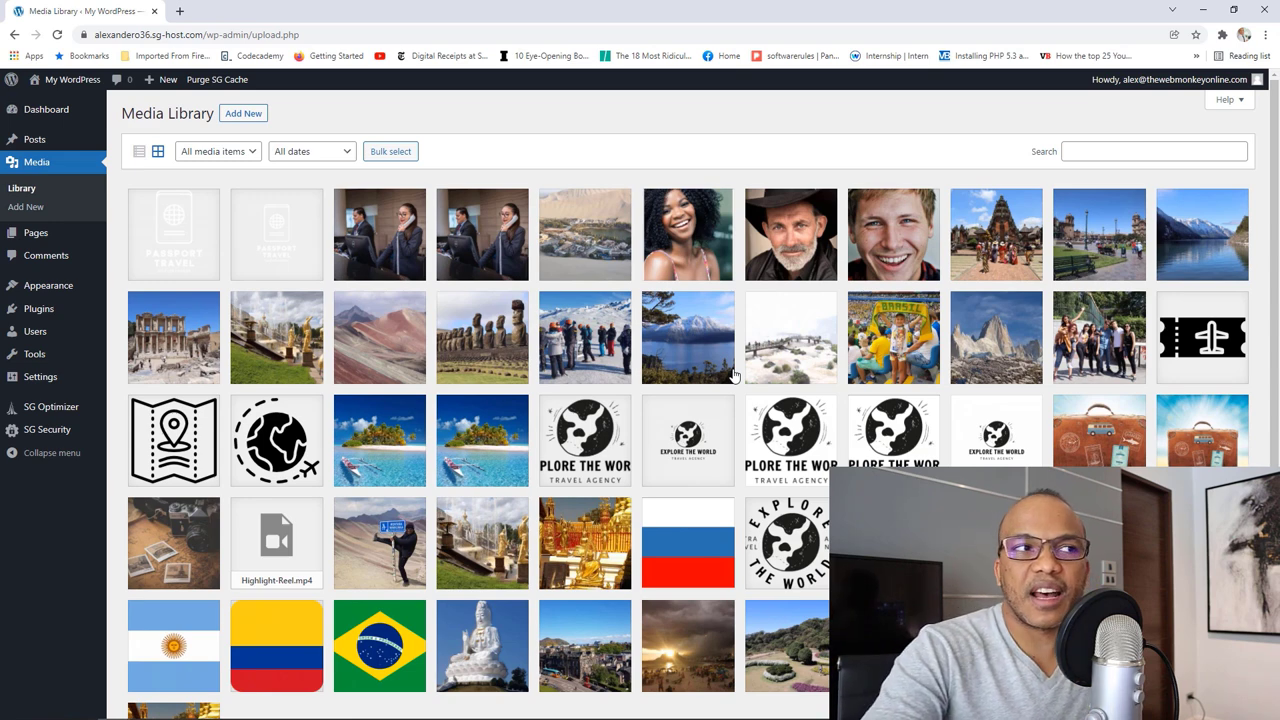
# Step: Visit Pages > All Pages, Settings > Reading, and then Appearance > Menus
pyautogui.moveTo(40, 232)
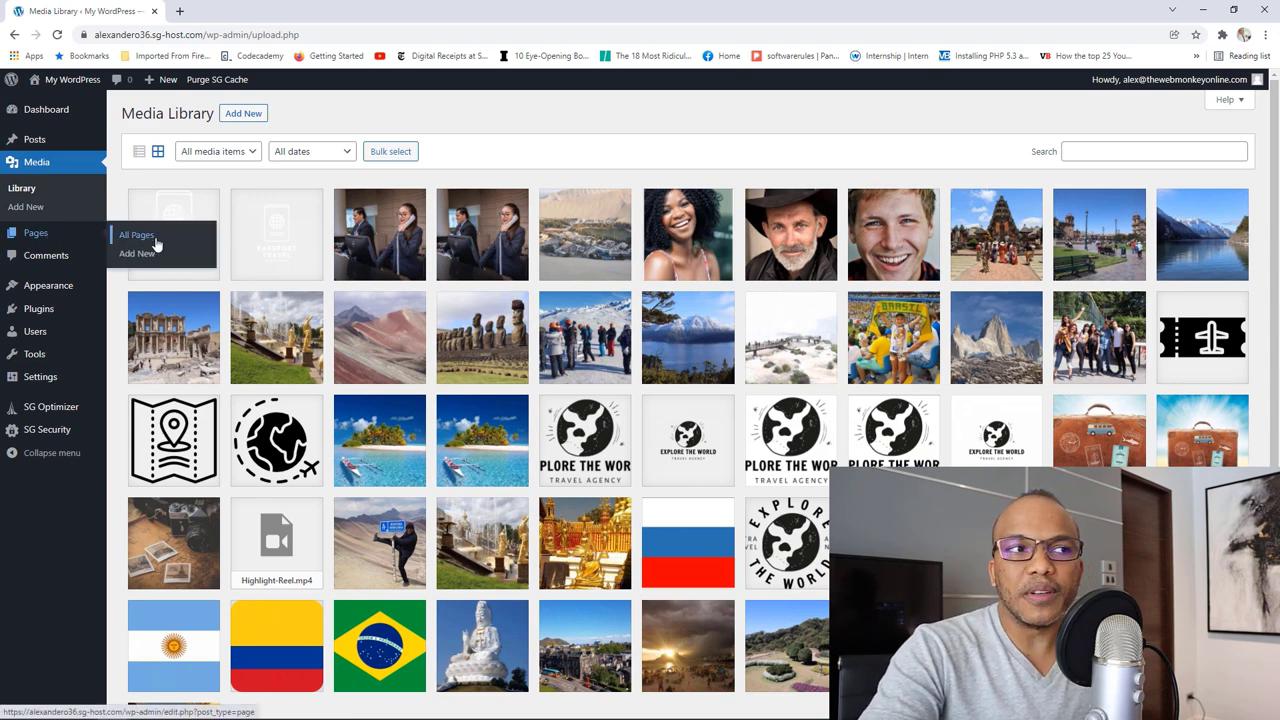
pyautogui.click(155, 243)
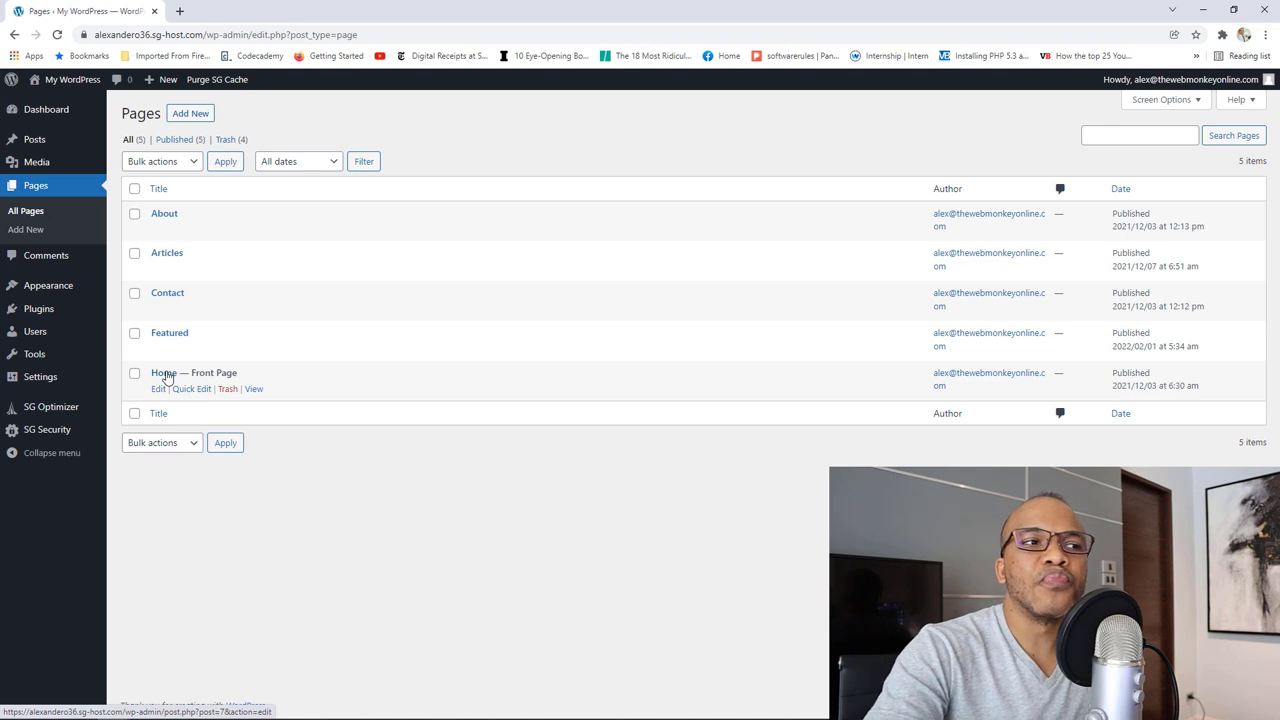
pyautogui.moveTo(86, 383)
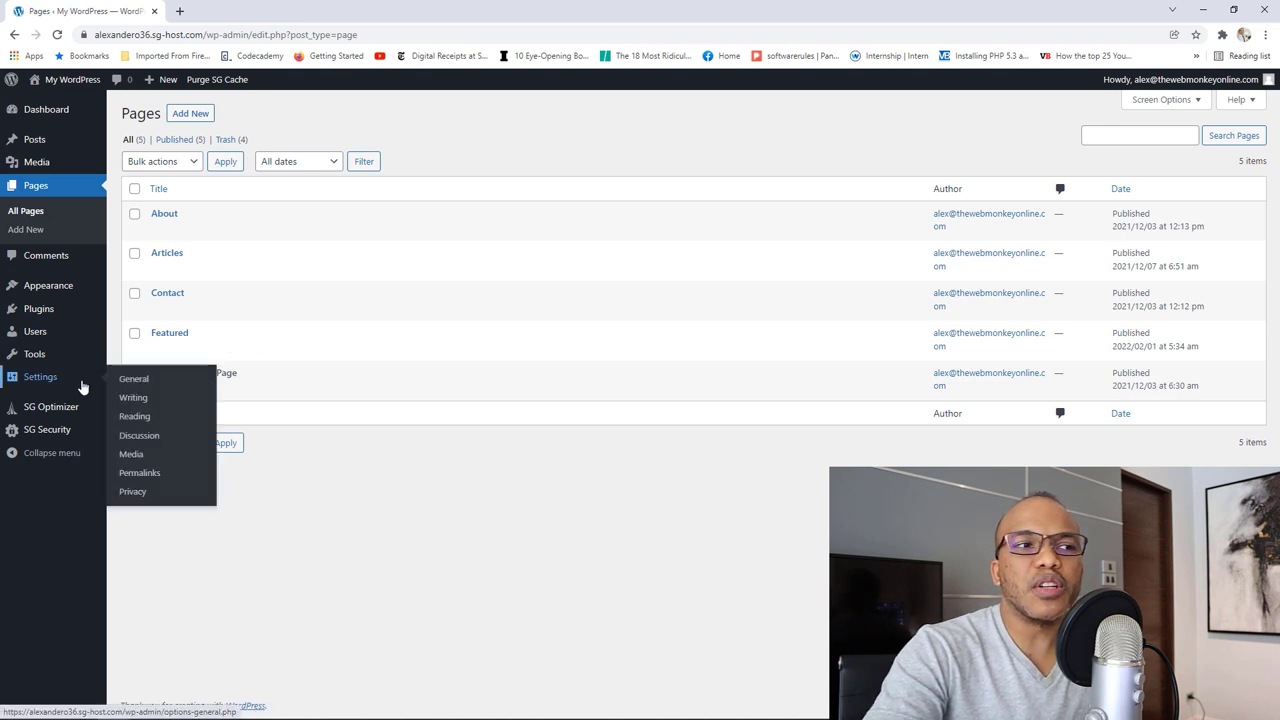
pyautogui.click(135, 416)
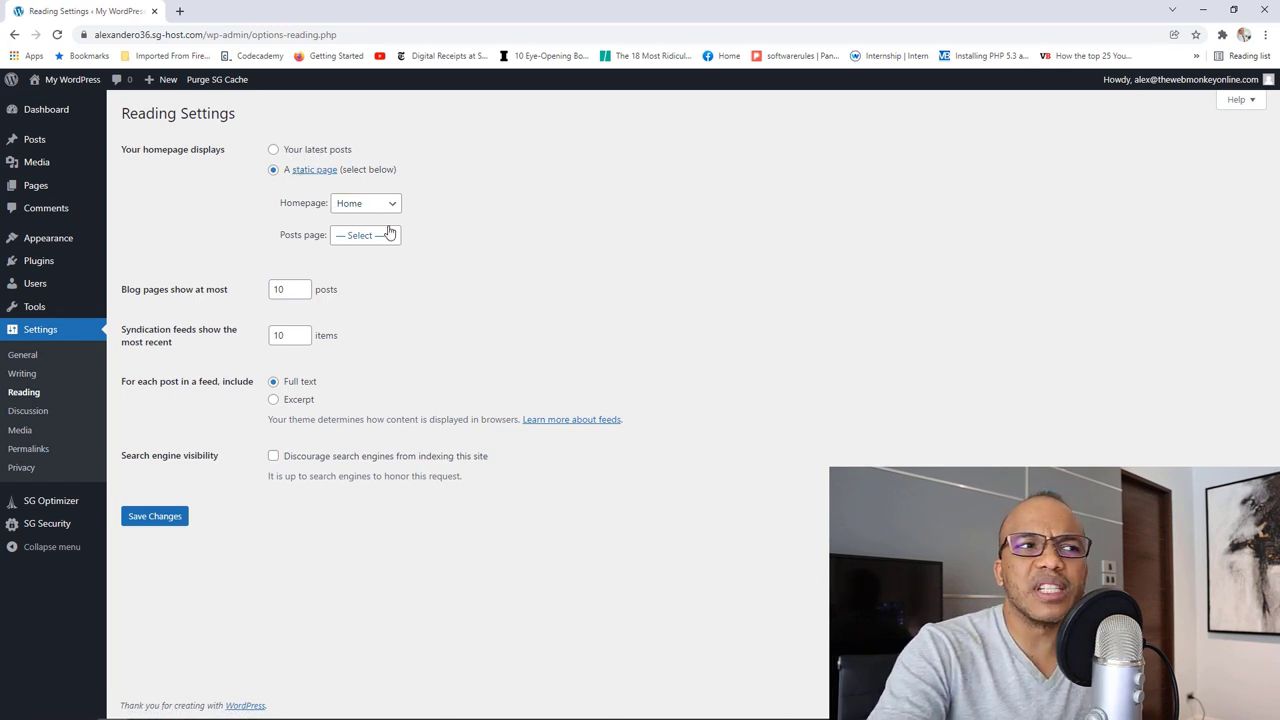
pyautogui.moveTo(71, 248)
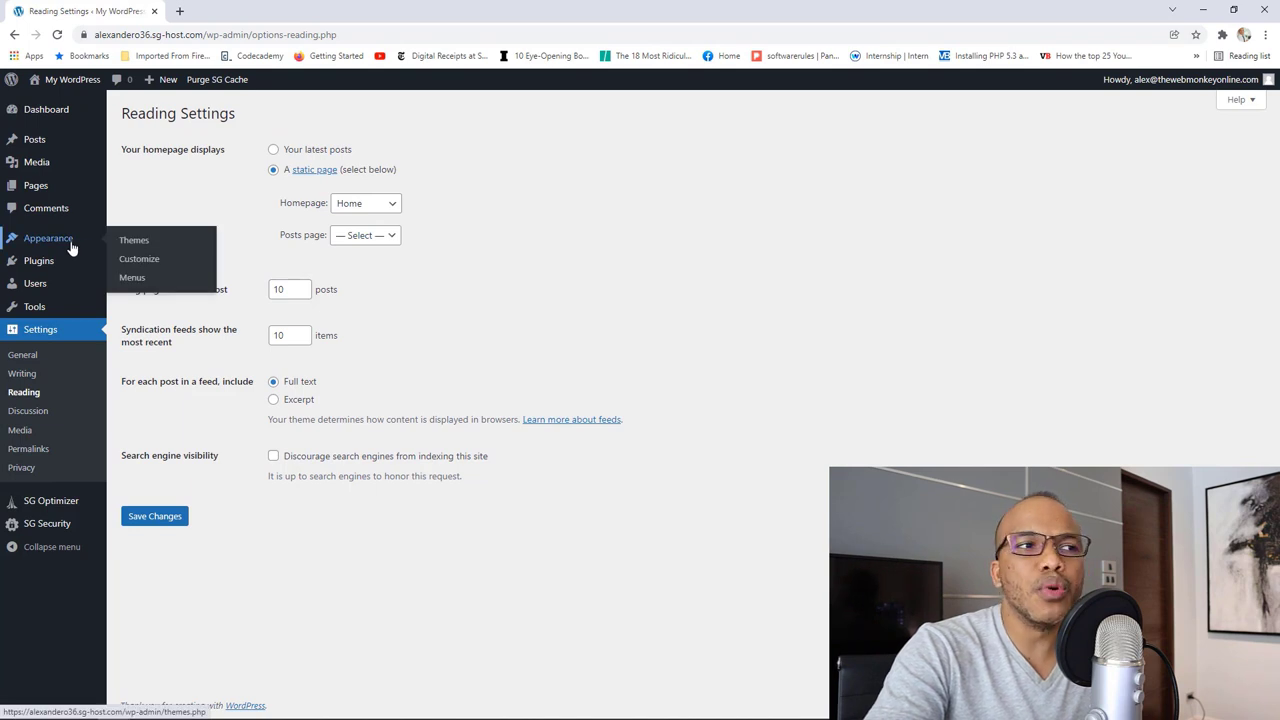
pyautogui.click(150, 279)
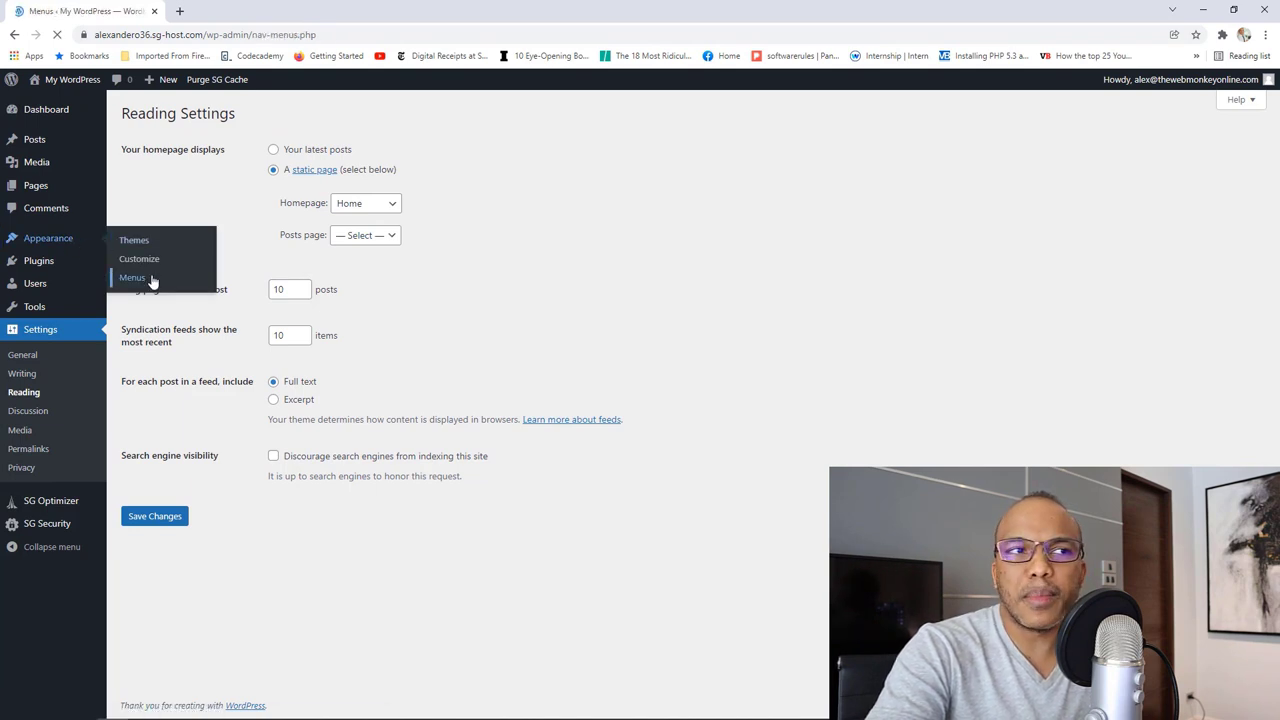
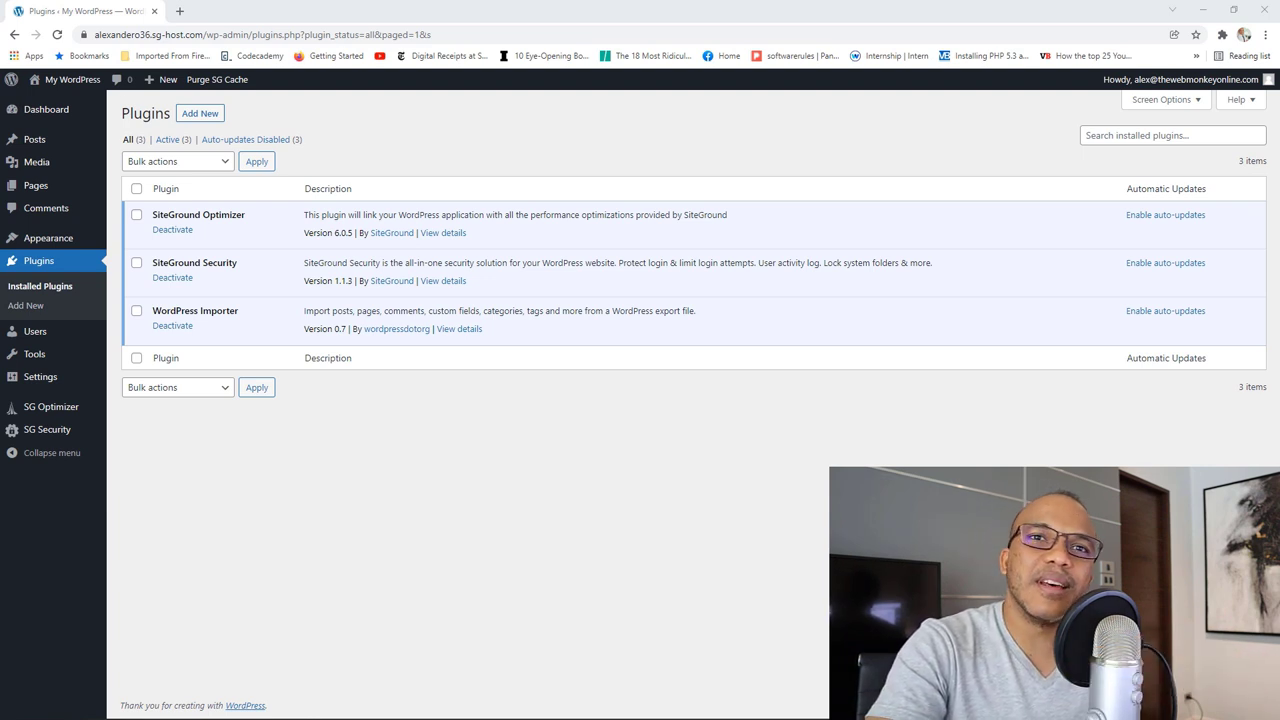
# Step: Search the Add New plugins directory for 'elementor'
pyautogui.click(200, 115)
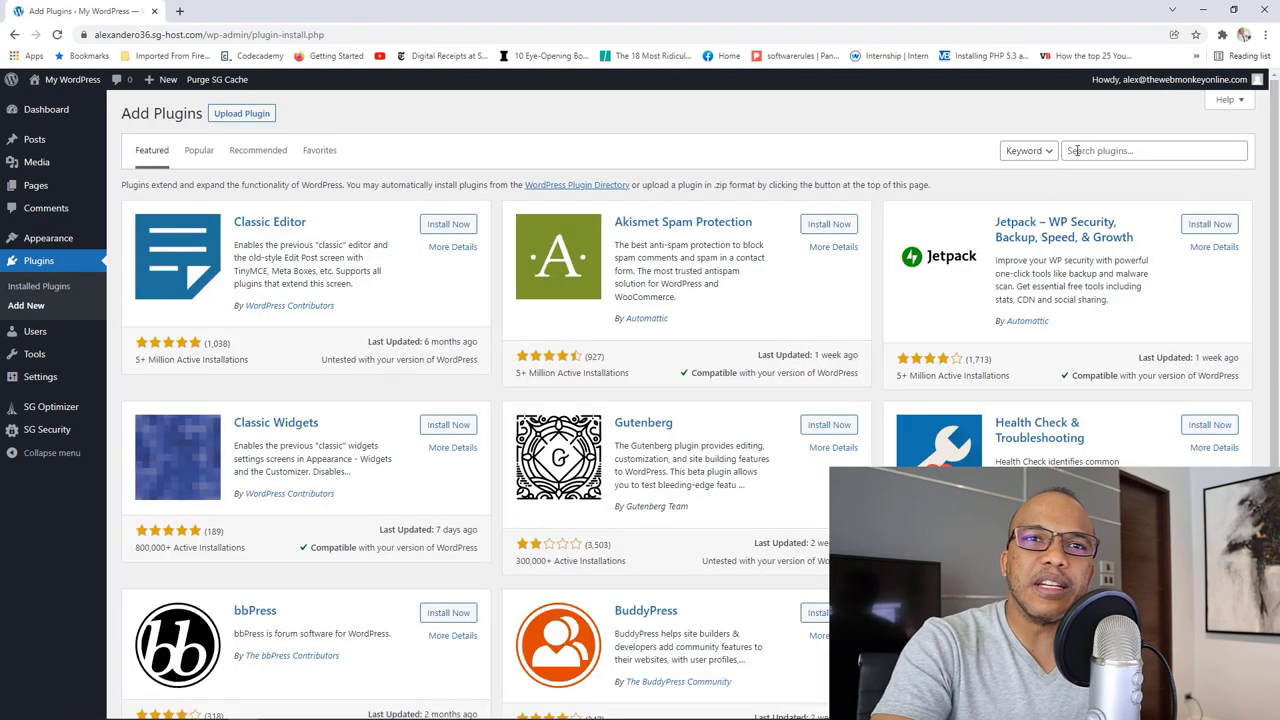
pyautogui.click(1075, 151)
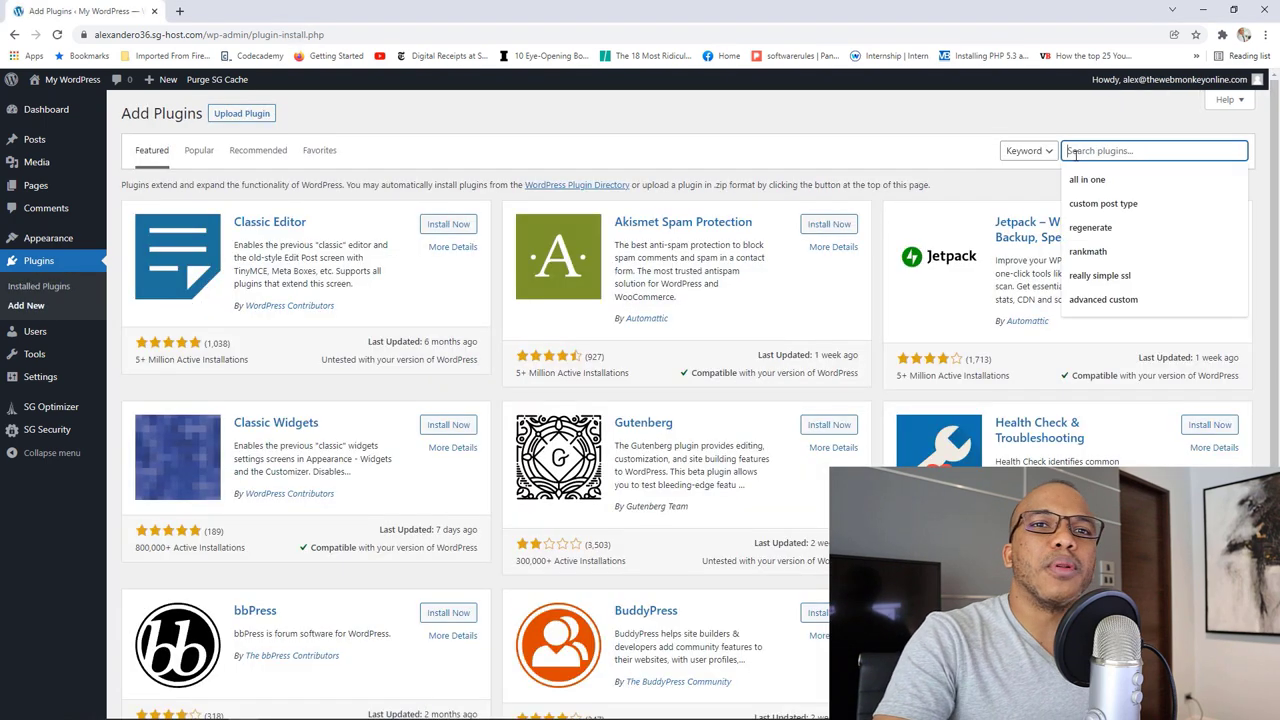
pyautogui.write('elem')
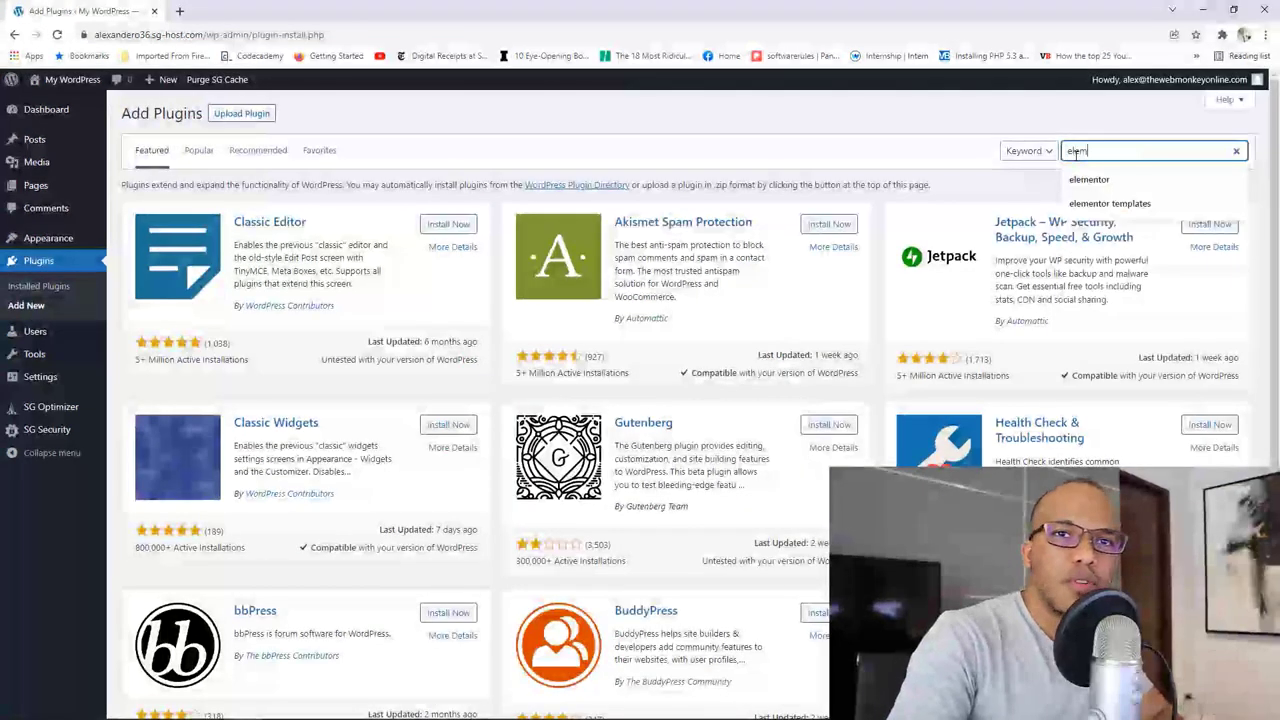
pyautogui.write('entor')
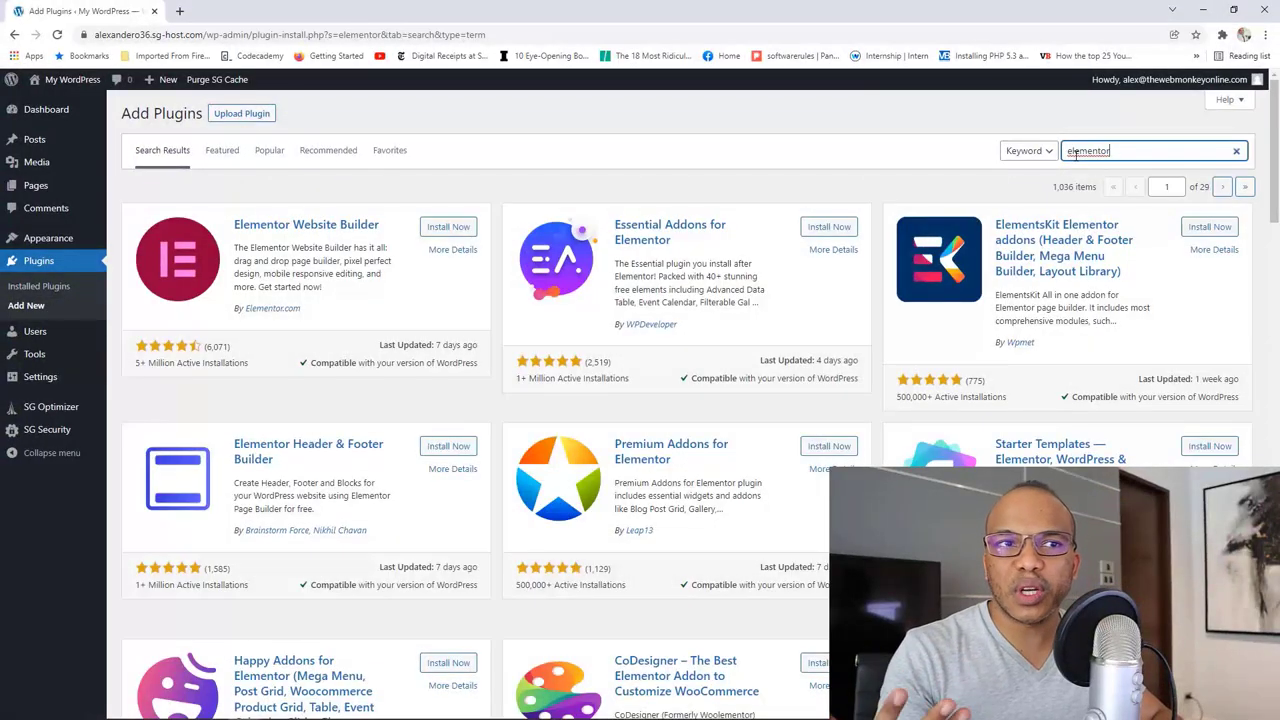
# Step: Install Elementor Website Builder, Essential Addons for Elementor and Elementor Header & Footer Builder
pyautogui.click(464, 229)
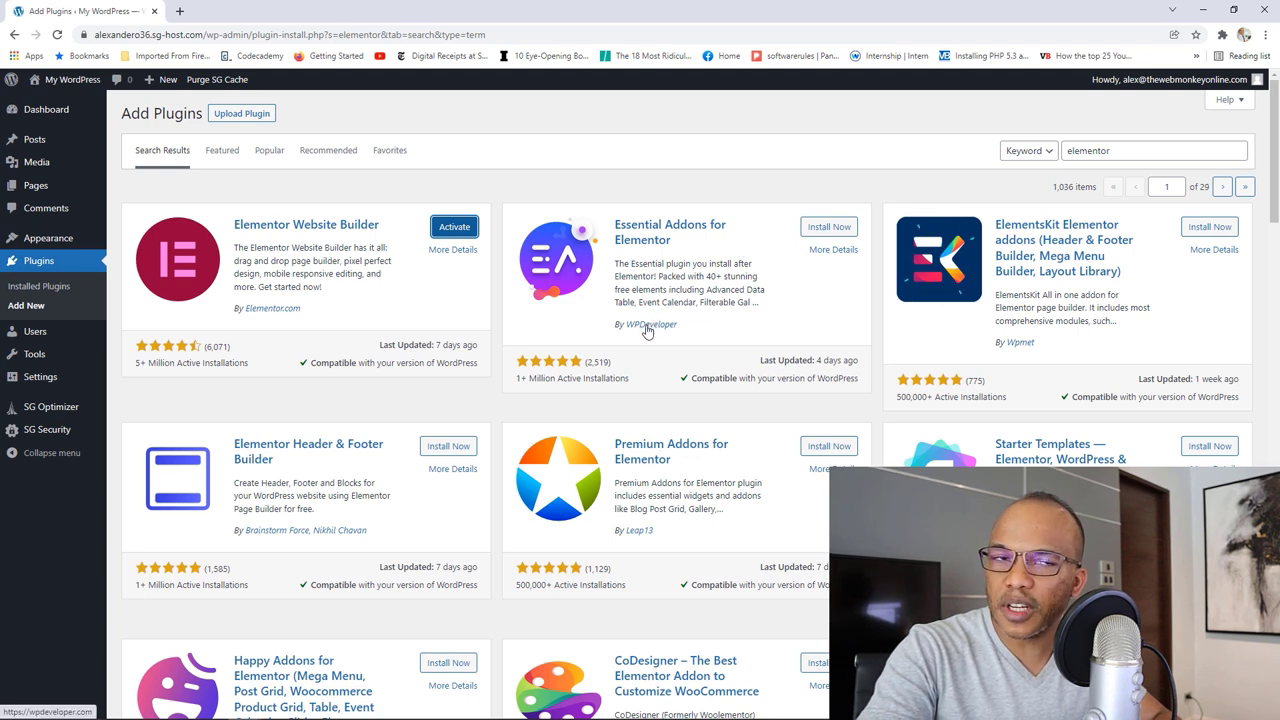
pyautogui.click(822, 227)
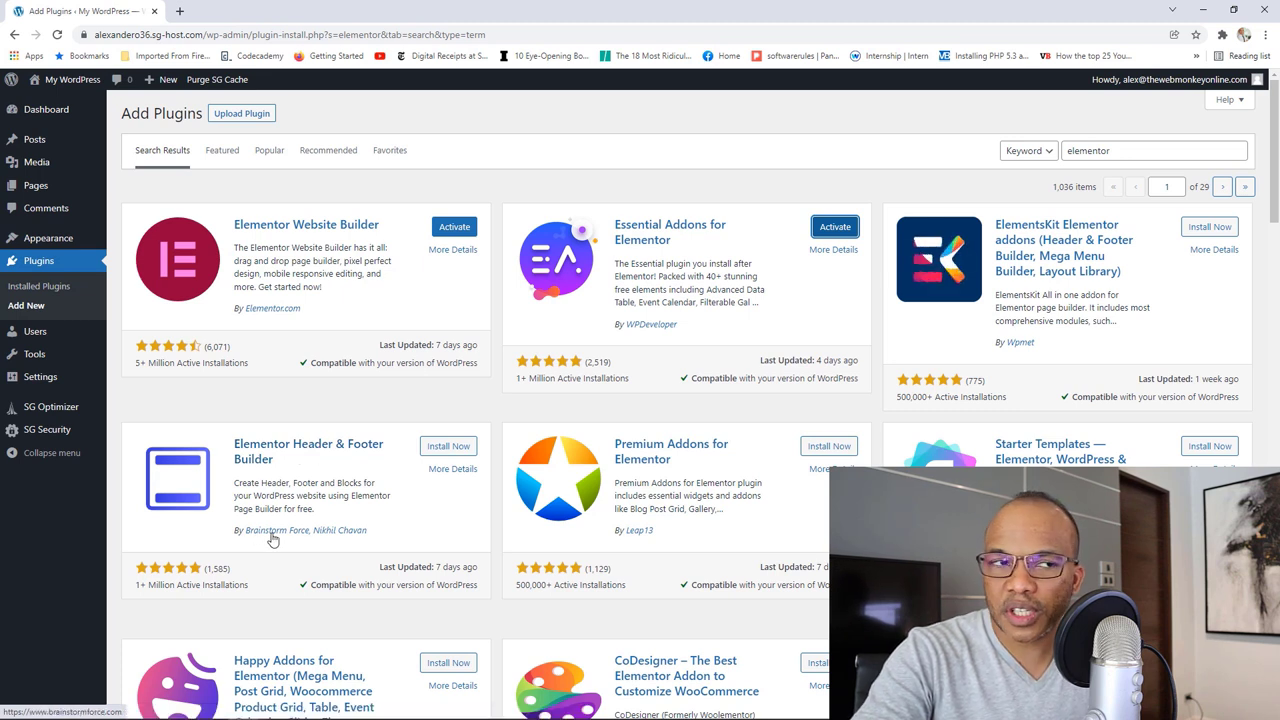
pyautogui.click(448, 448)
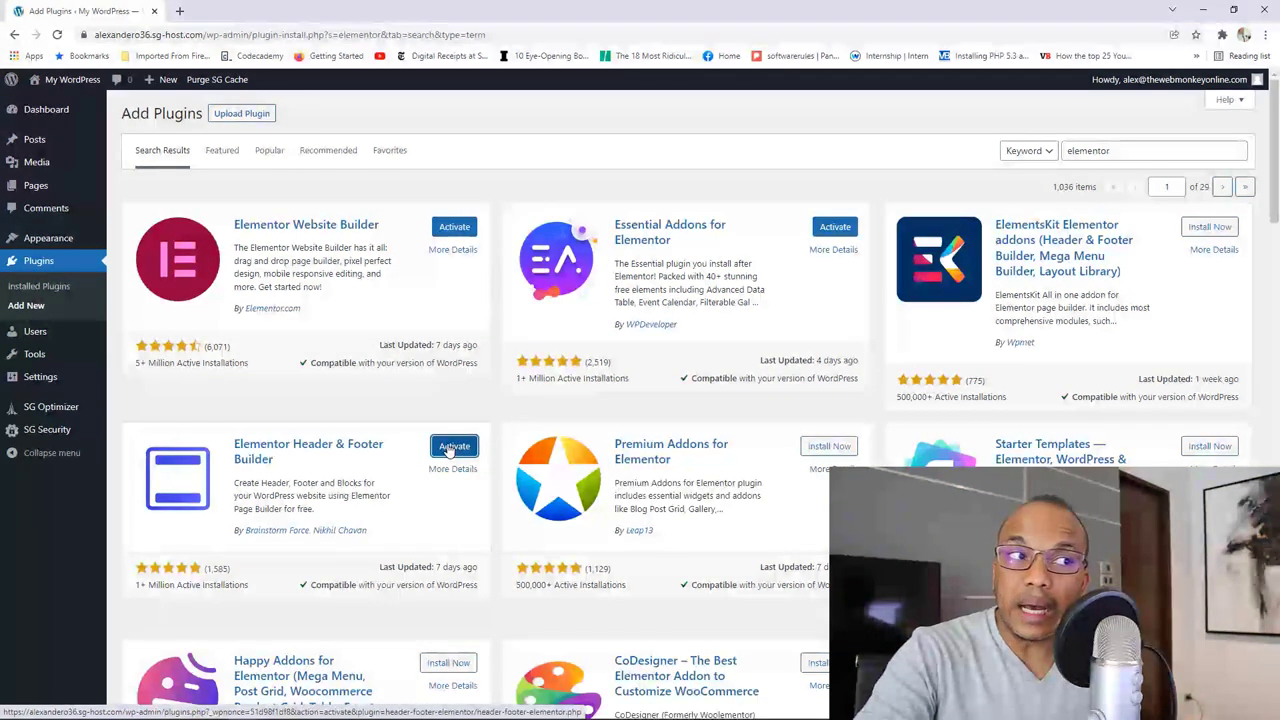
pyautogui.click(58, 287)
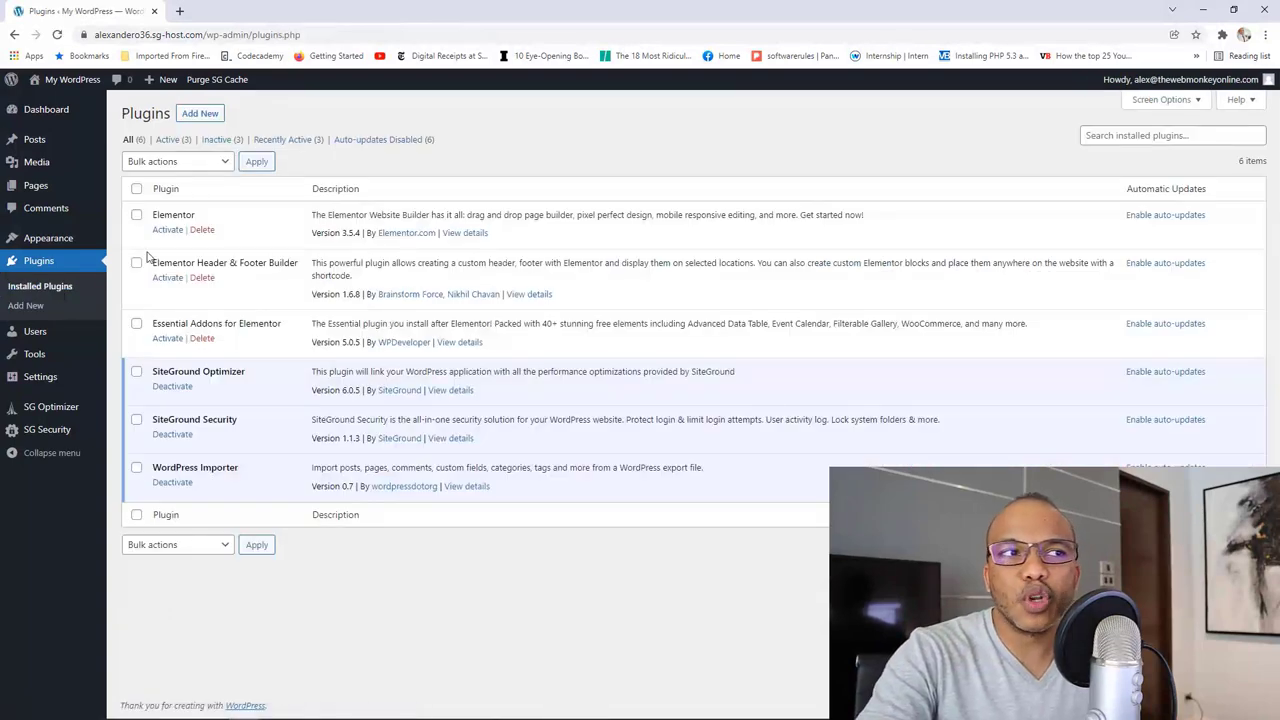
# Step: Activate Elementor, Header & Footer Builder and Essential Addons from the Installed Plugins list
pyautogui.click(168, 232)
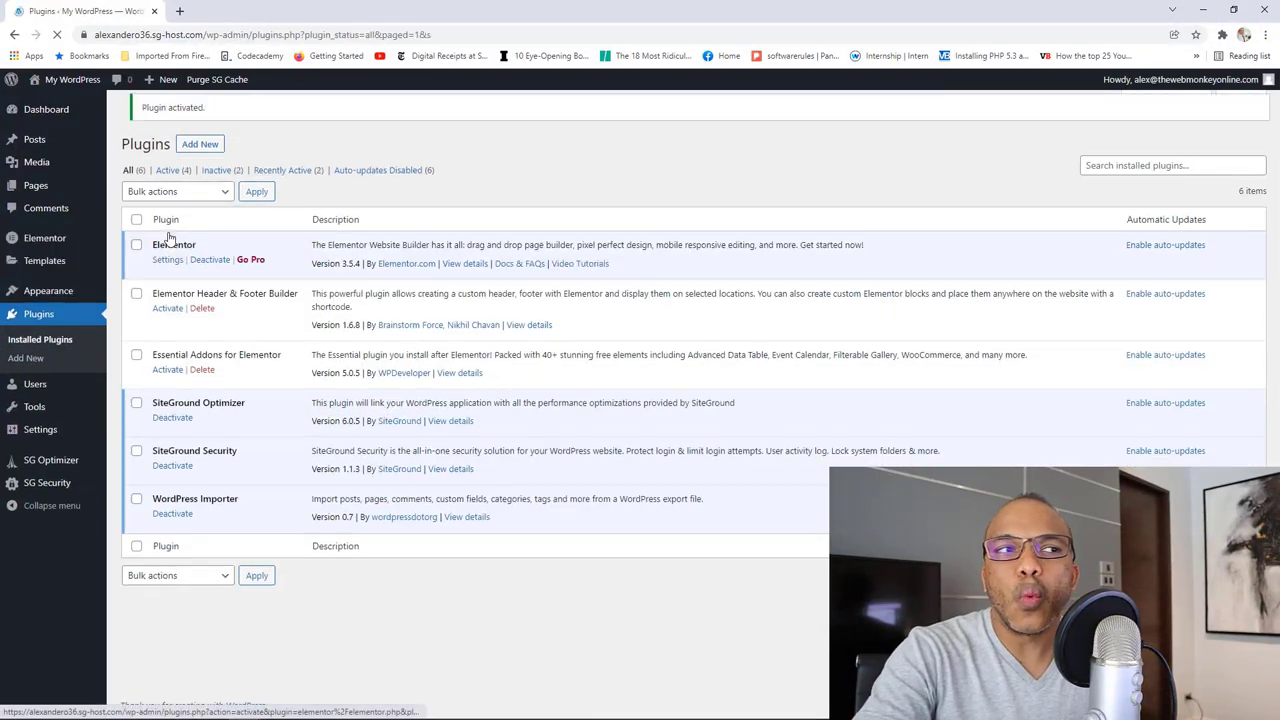
pyautogui.click(168, 318)
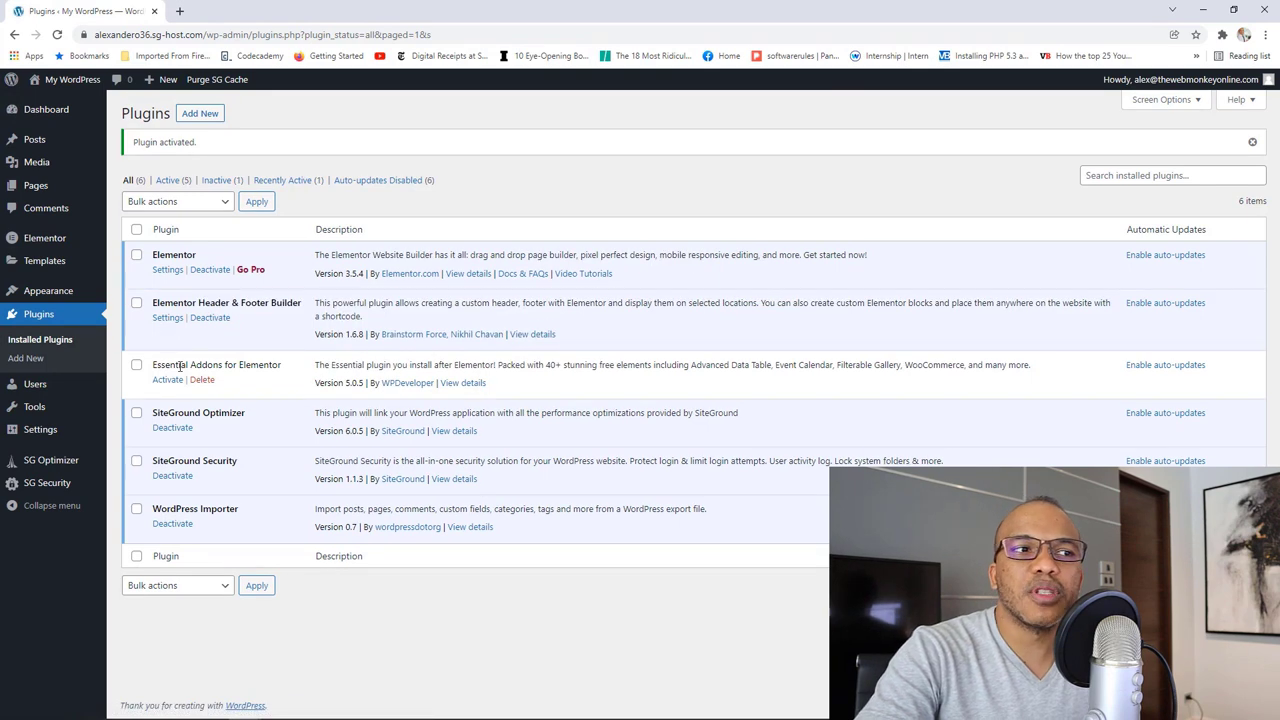
pyautogui.click(174, 383)
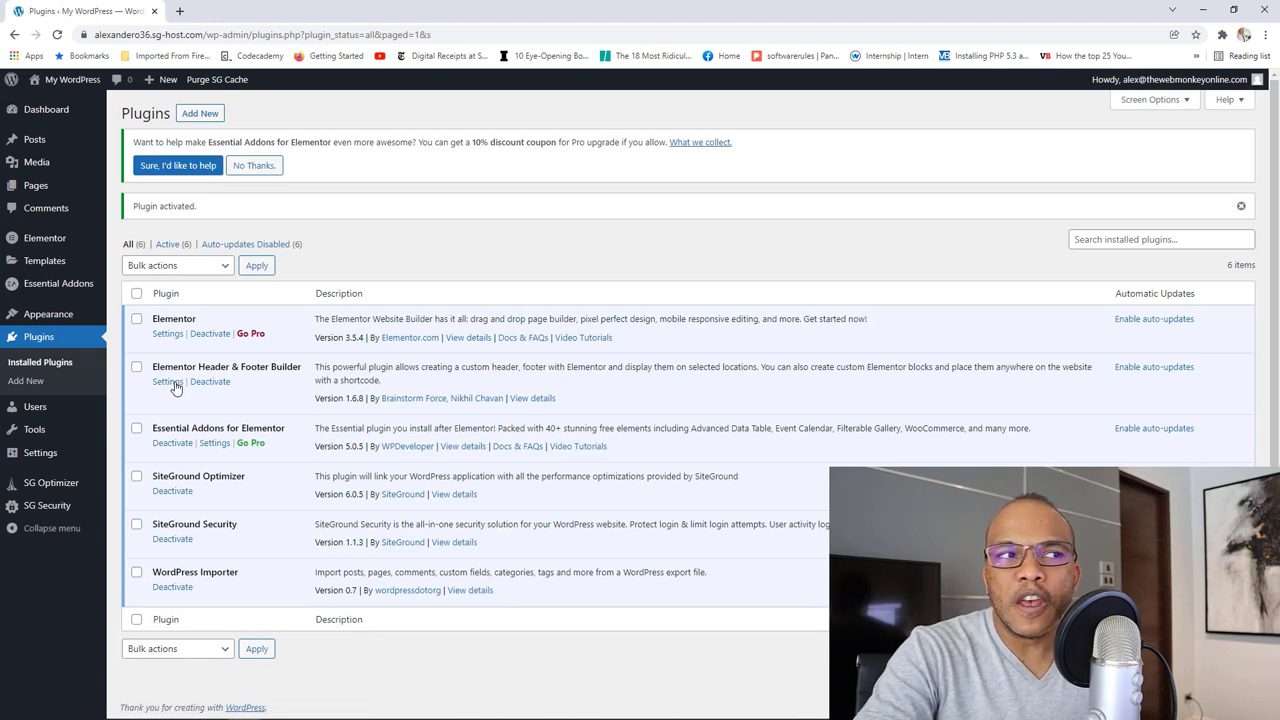
# Step: Open the Essential Addons dashboard and decline the Pro upgrade notice with 'No Thanks.'
pyautogui.click(72, 287)
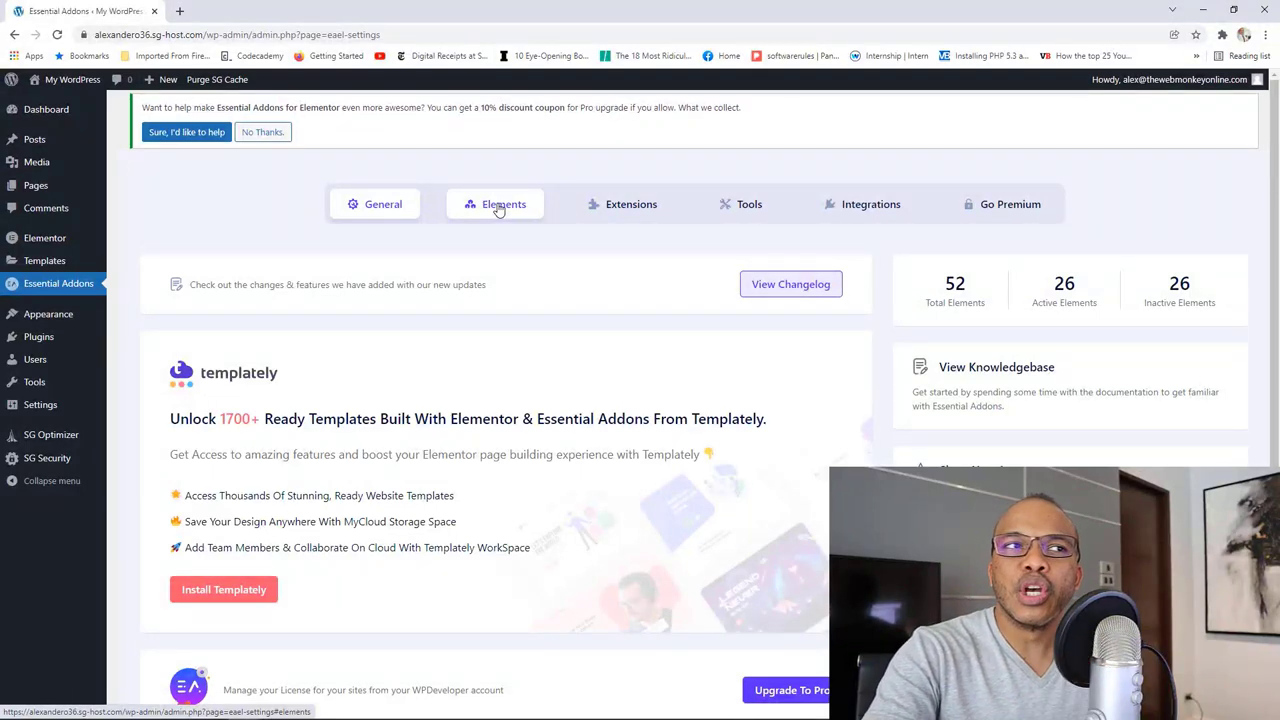
pyautogui.click(277, 135)
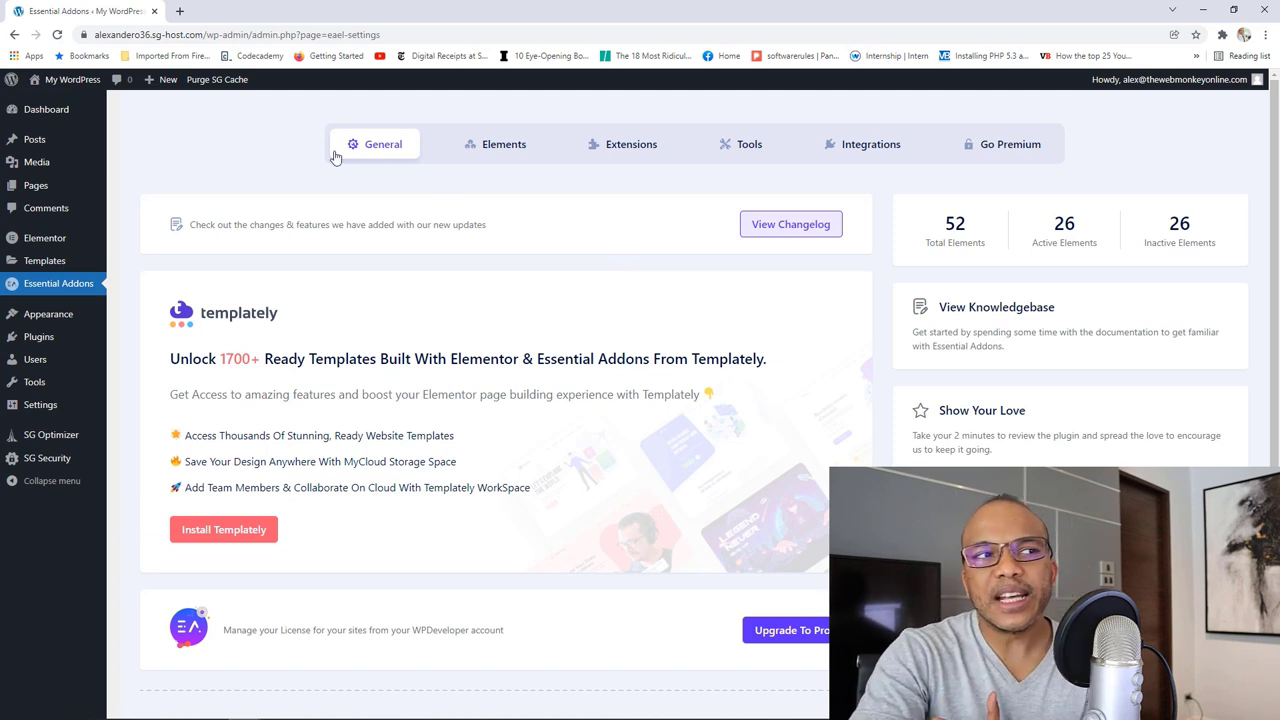
pyautogui.moveTo(97, 240)
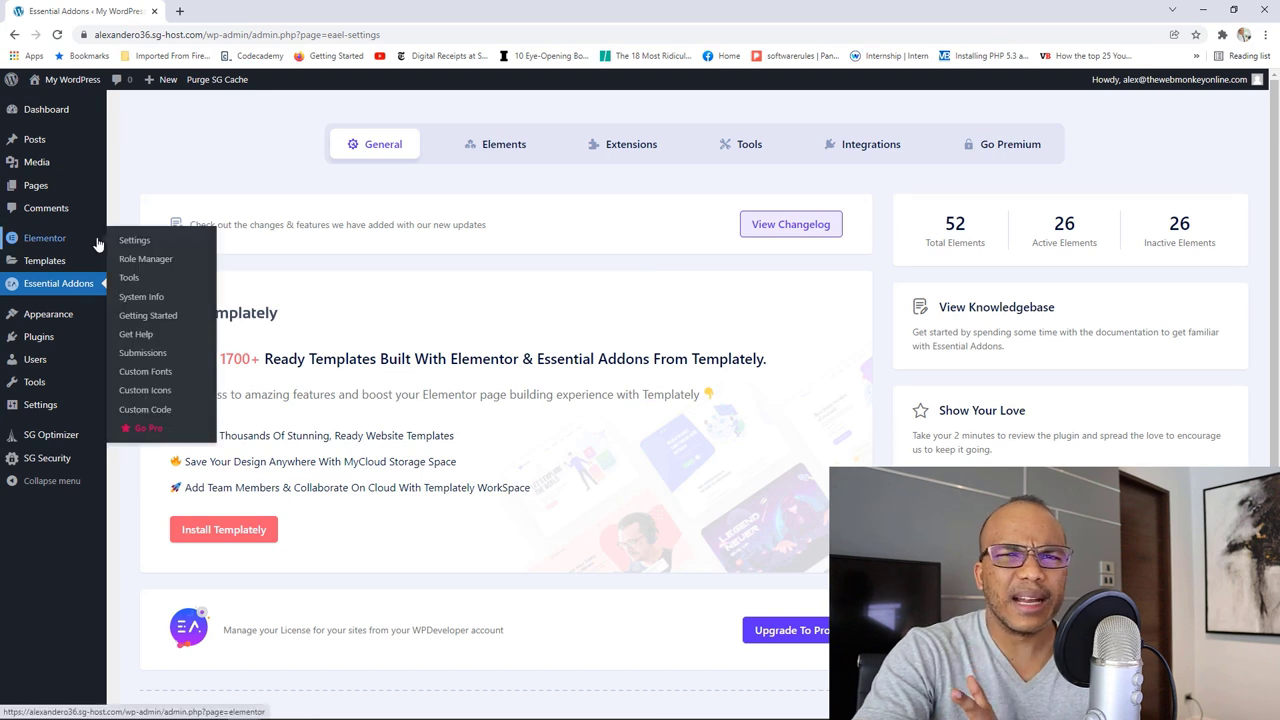
# Step: Toggle Disable Default Colors on and back off, then view Elementor's Style settings tab
pyautogui.click(149, 247)
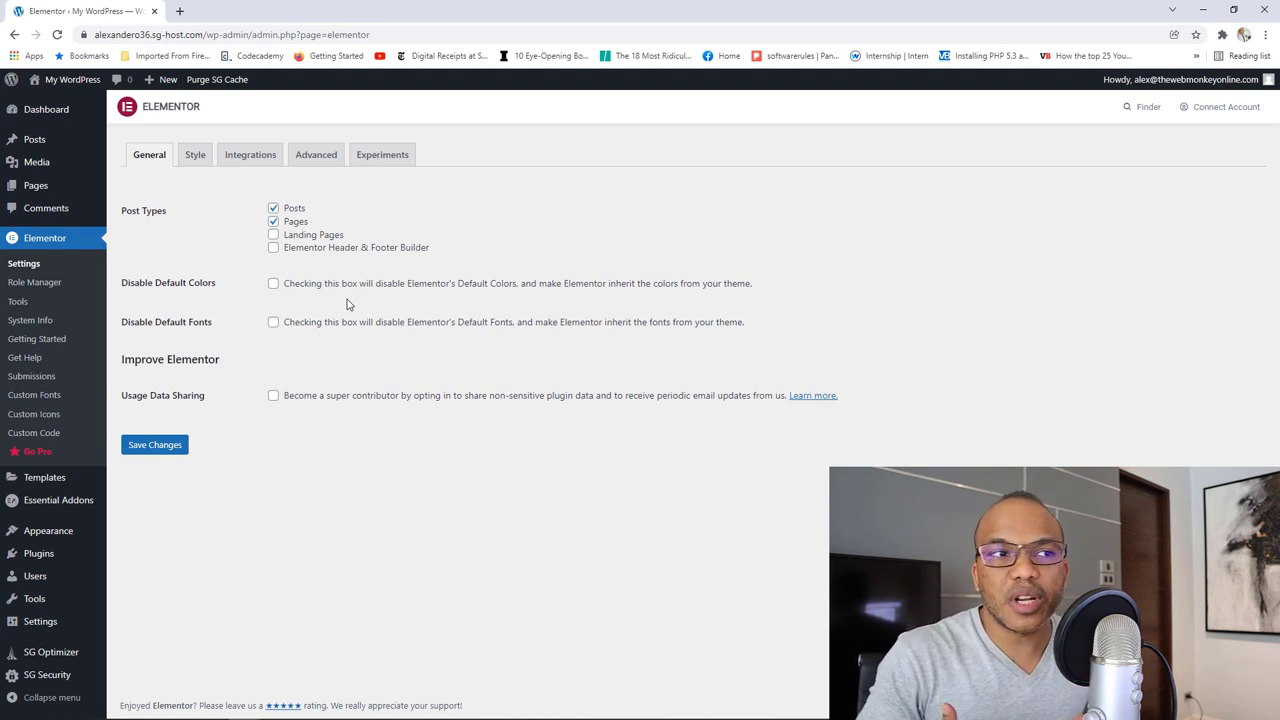
pyautogui.click(274, 285)
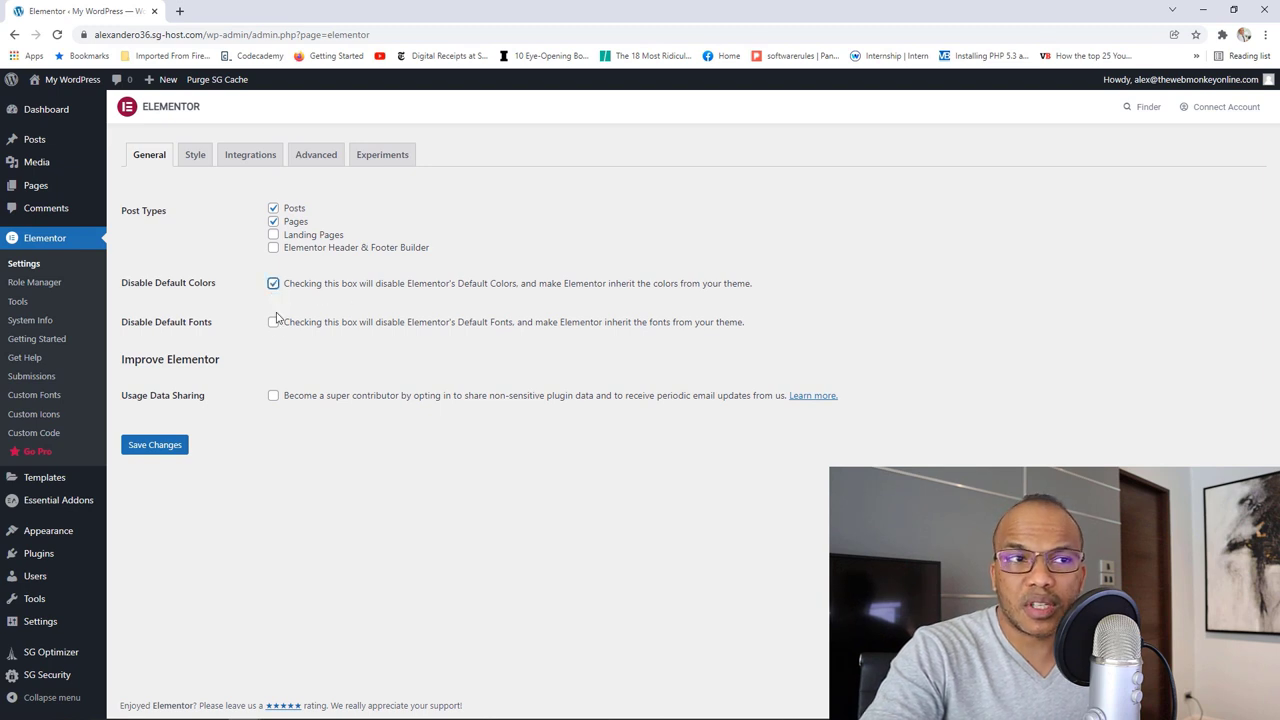
pyautogui.click(274, 285)
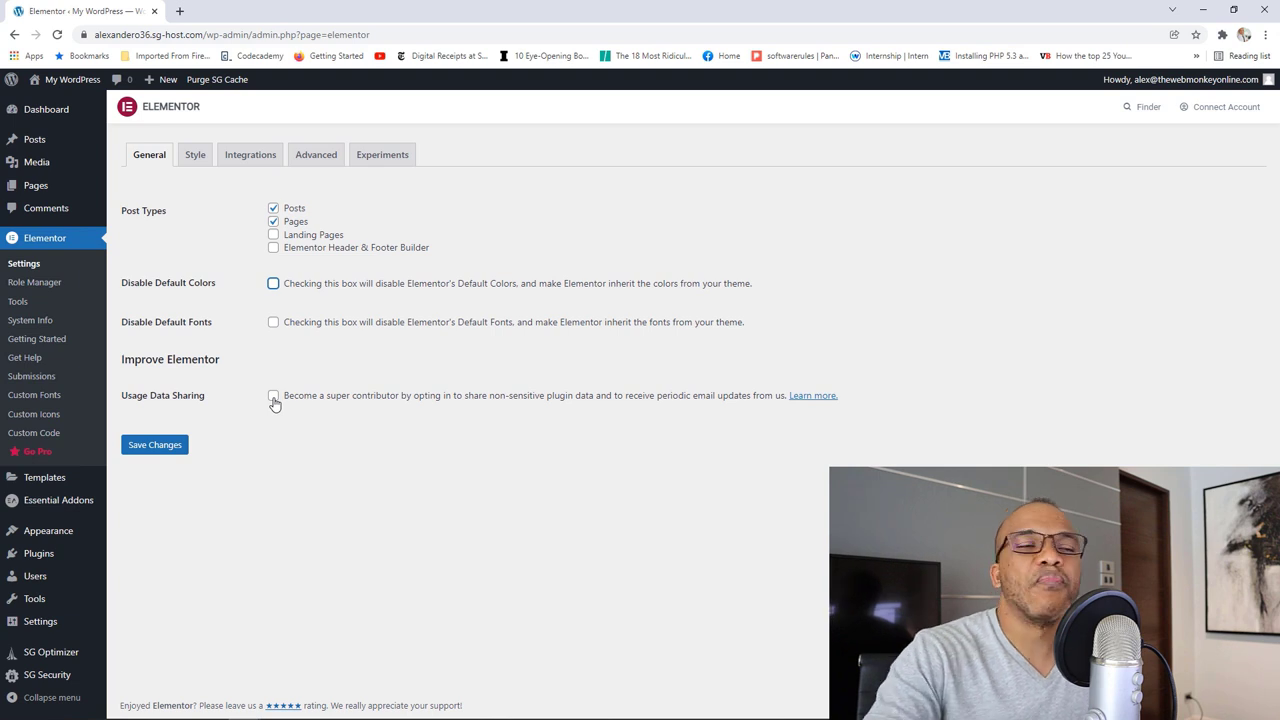
pyautogui.click(196, 158)
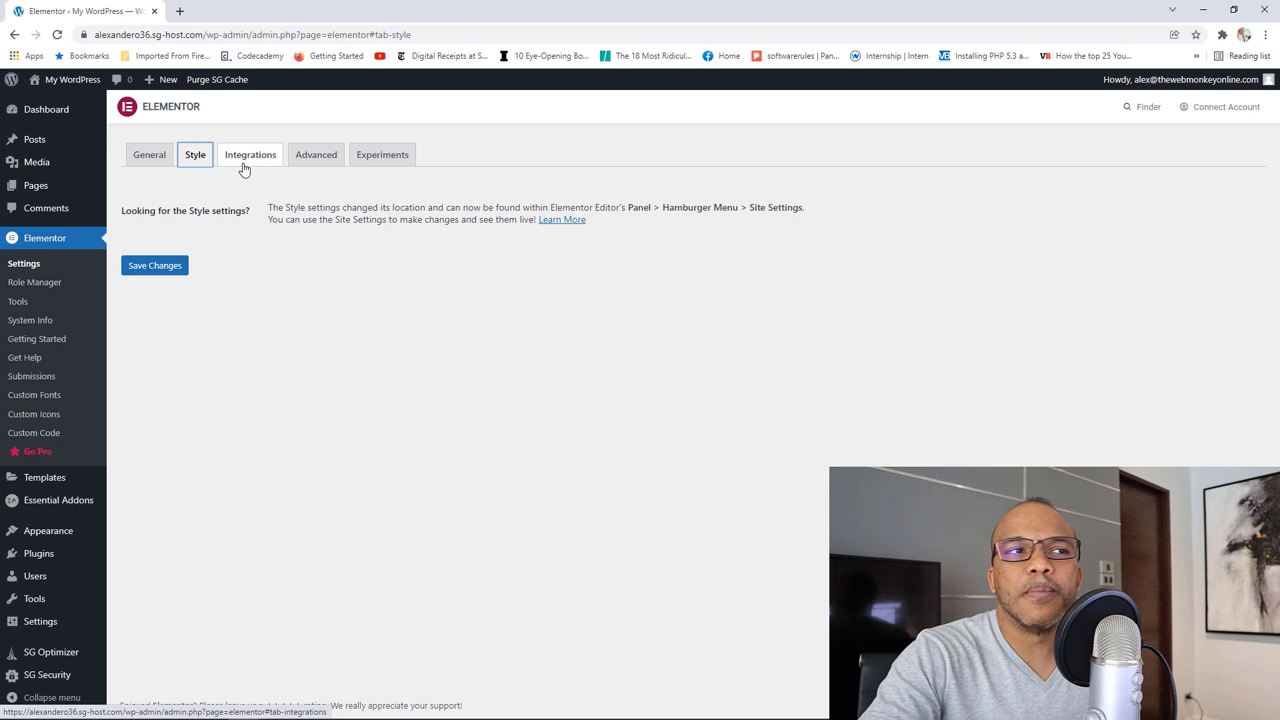
# Step: Move through Elementor's Integrations tab to the Advanced settings tab
pyautogui.click(244, 169)
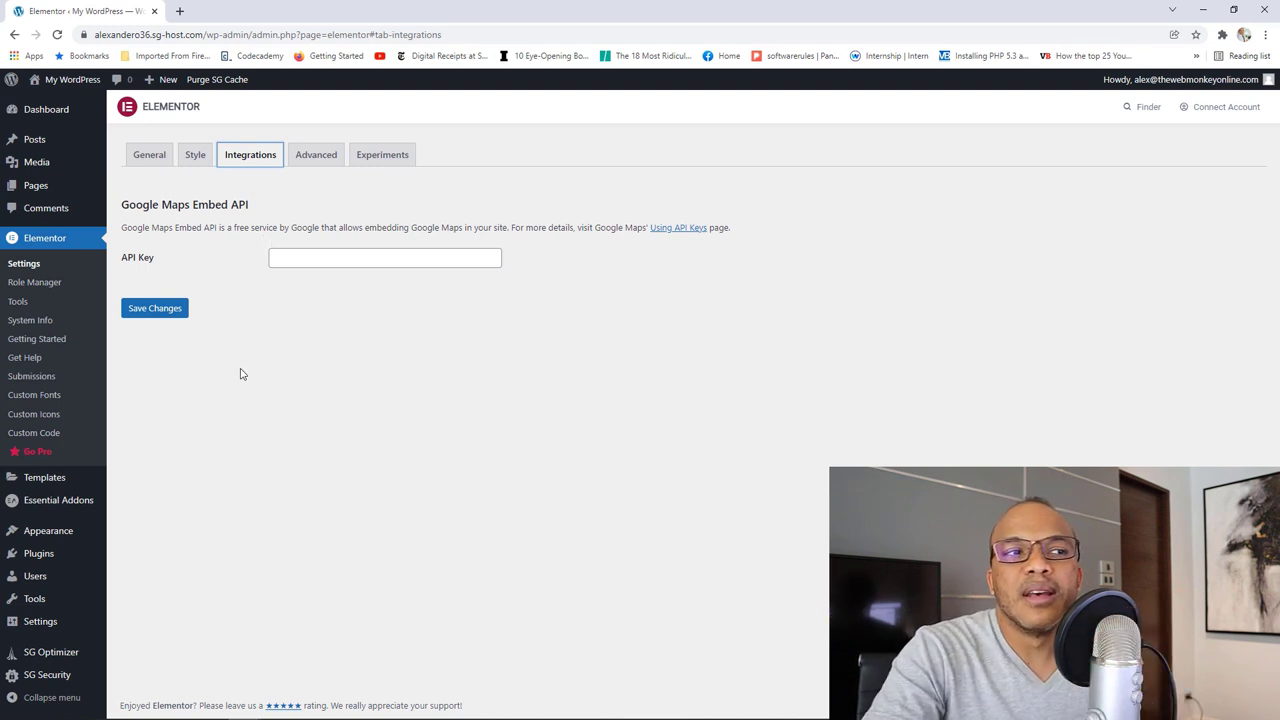
pyautogui.click(315, 154)
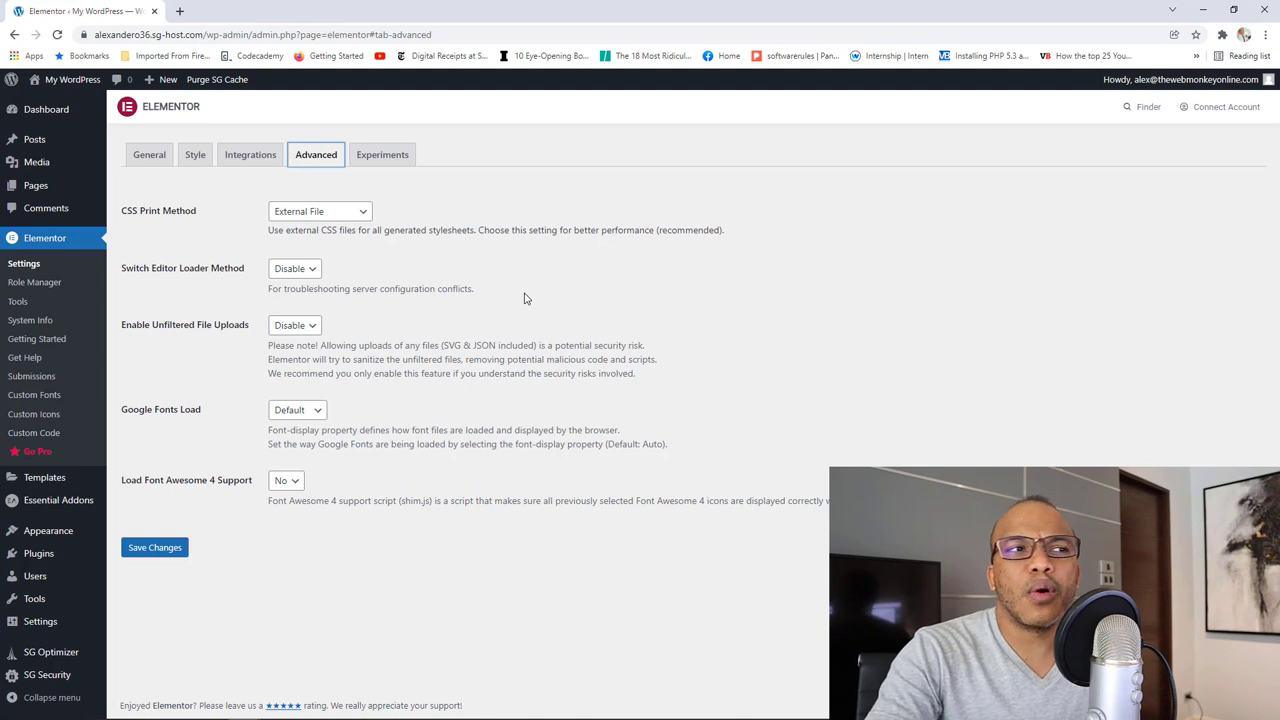
# Step: Keep CSS print External File, editor loader and unfiltered uploads disabled, Google Fonts Default, Font Awesome 4 No
pyautogui.click(318, 215)
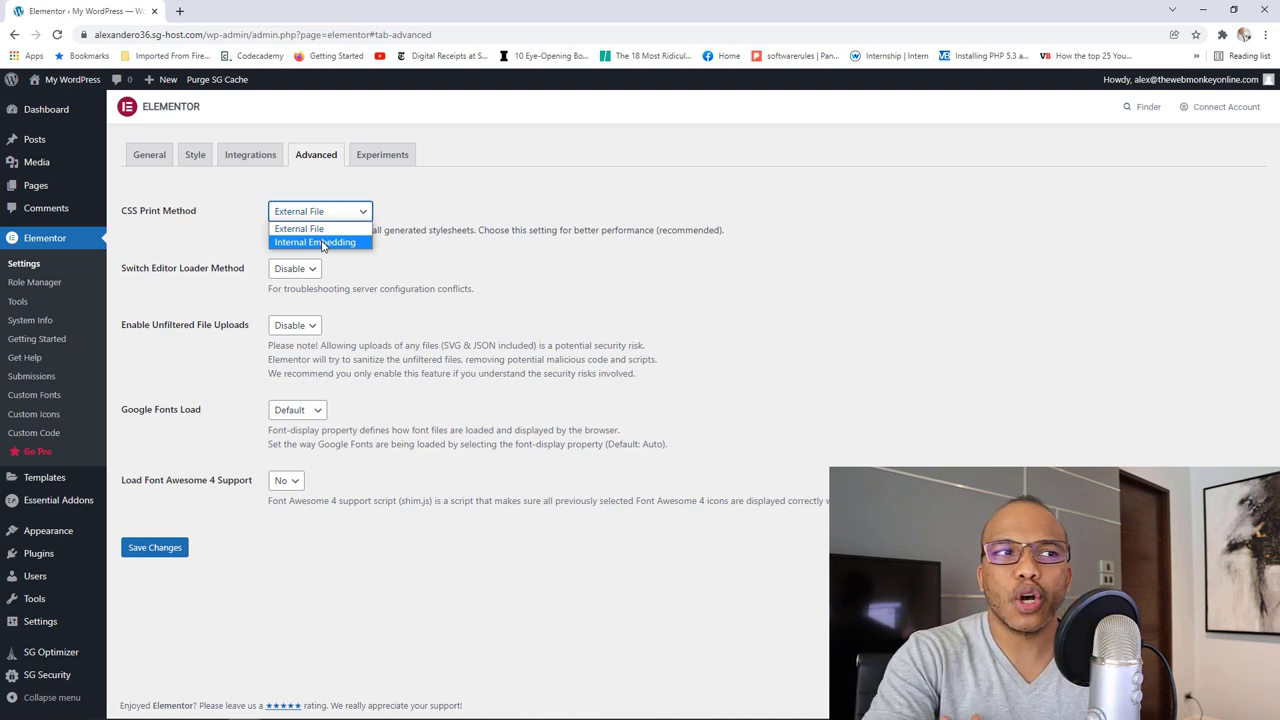
pyautogui.click(431, 265)
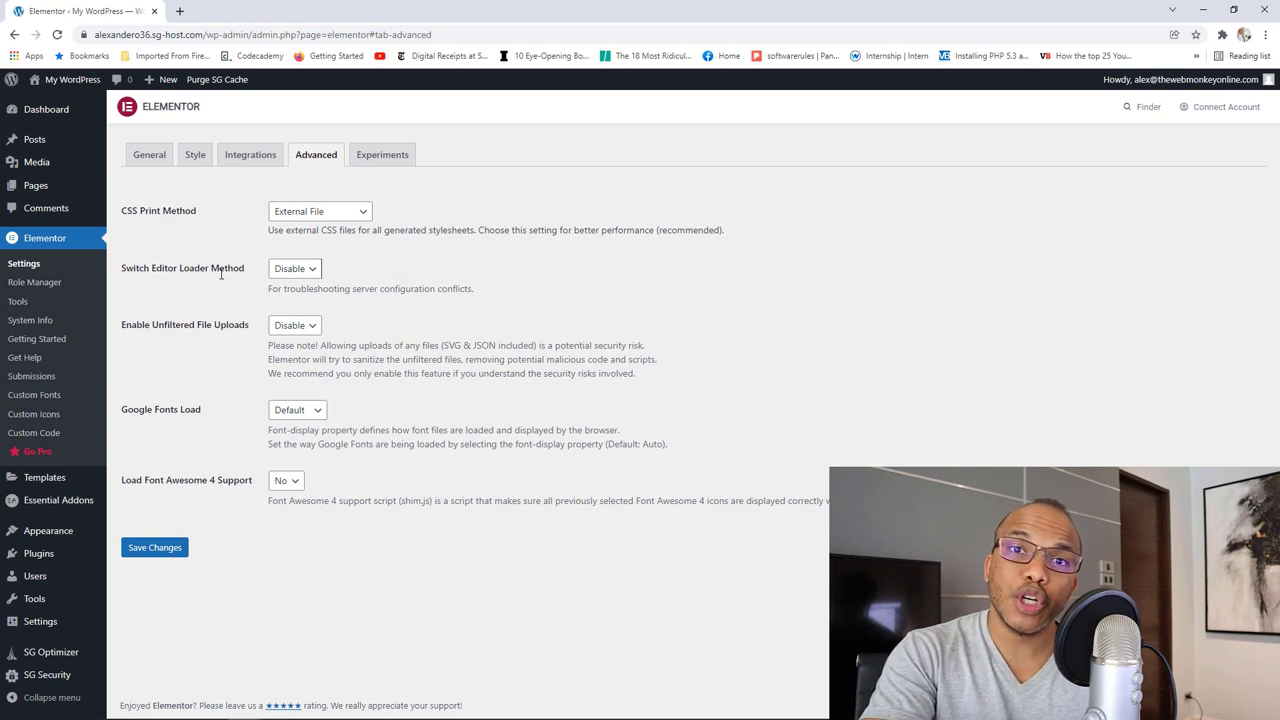
pyautogui.click(306, 270)
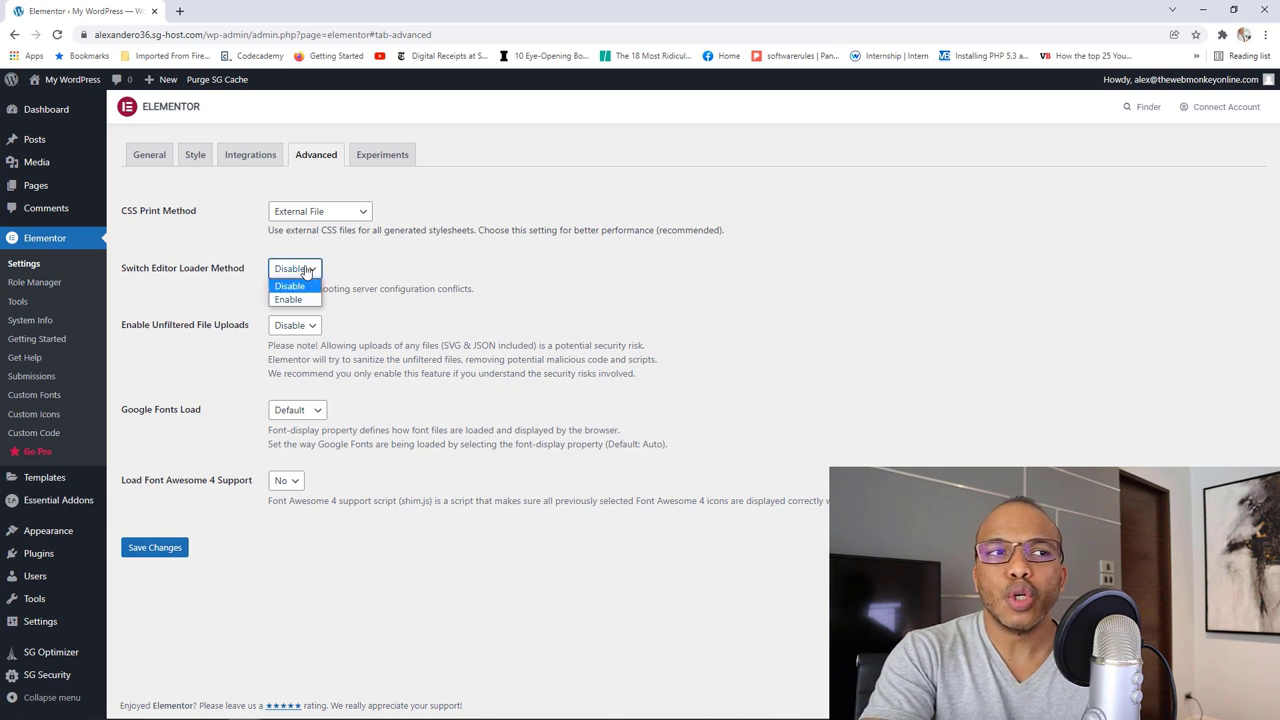
pyautogui.click(360, 313)
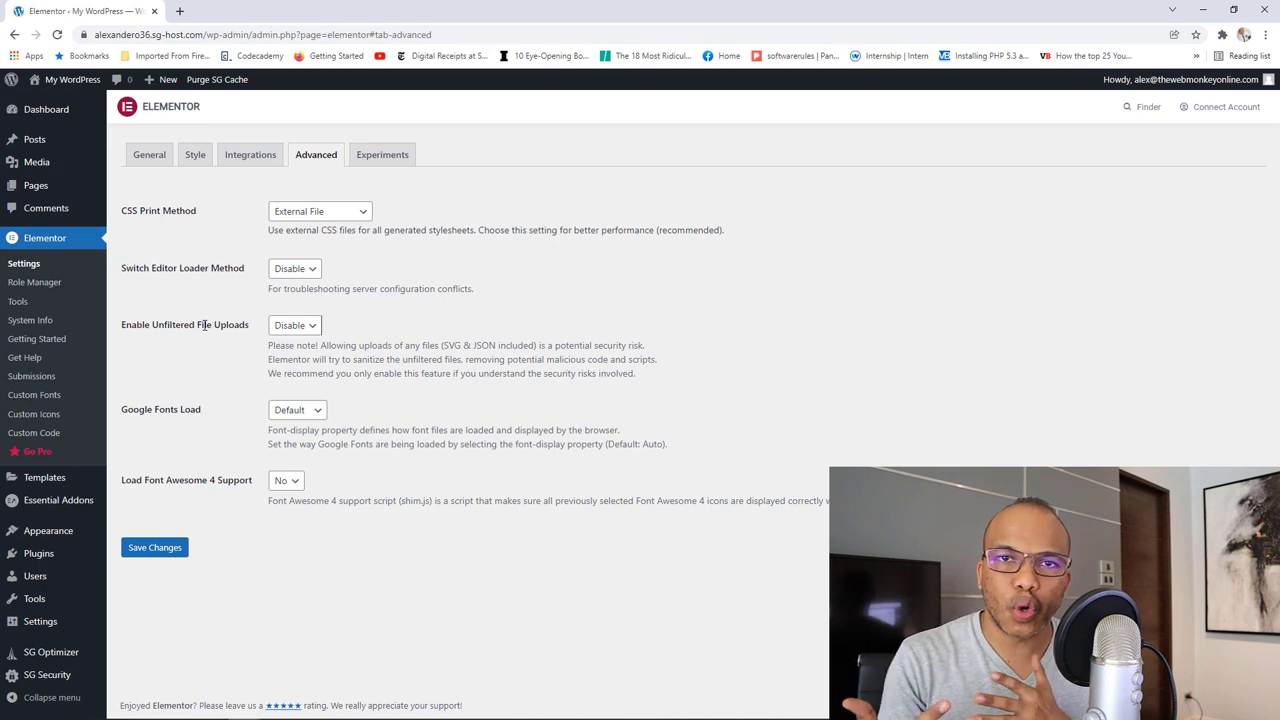
pyautogui.click(307, 330)
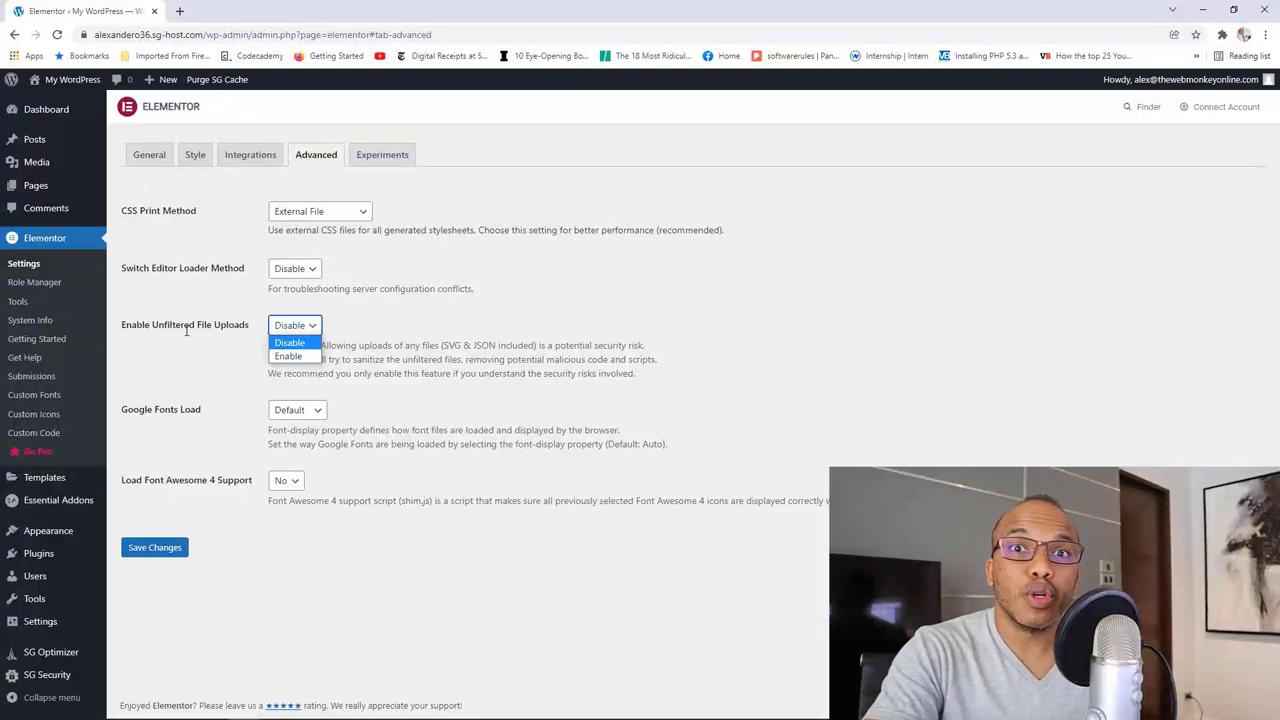
pyautogui.click(388, 320)
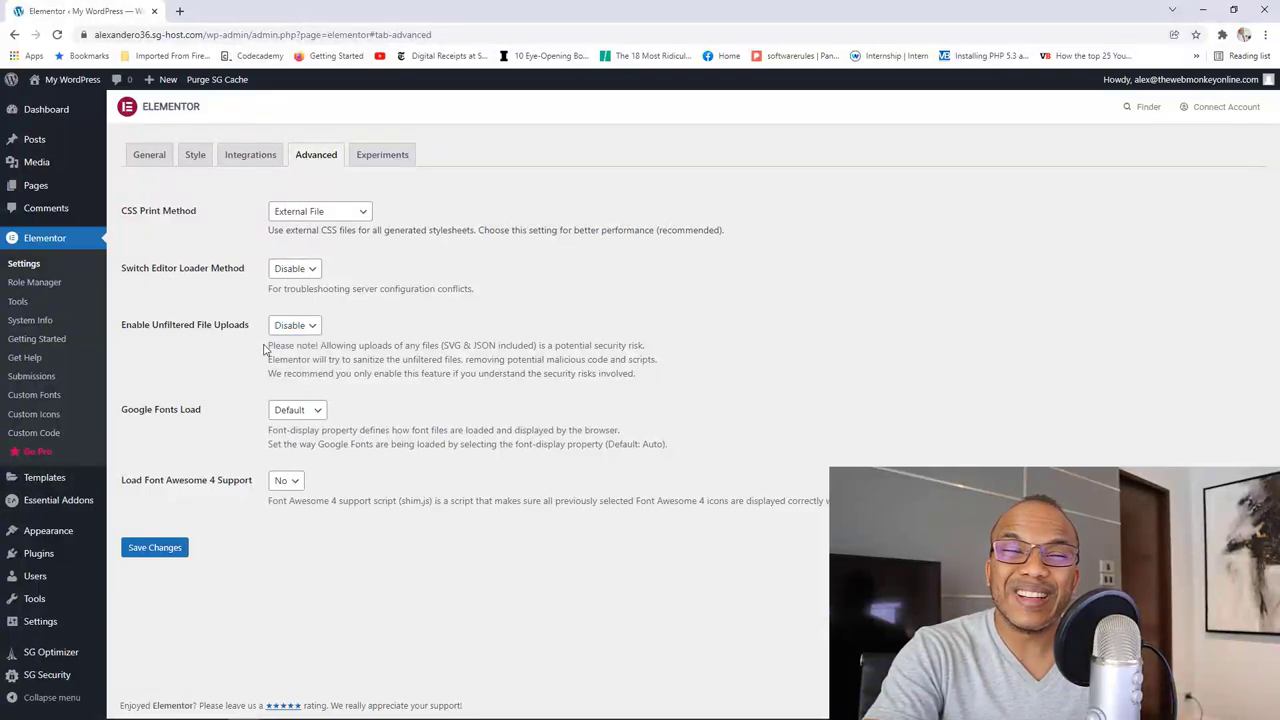
pyautogui.click(300, 416)
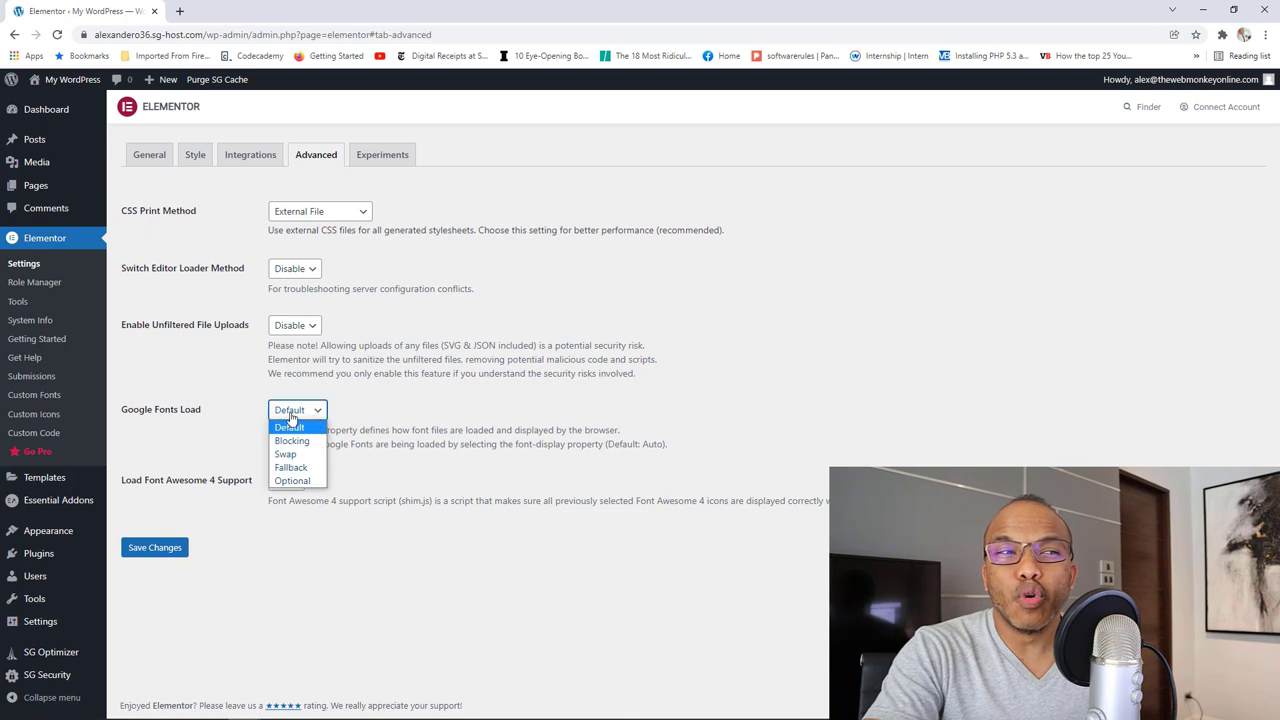
pyautogui.click(394, 399)
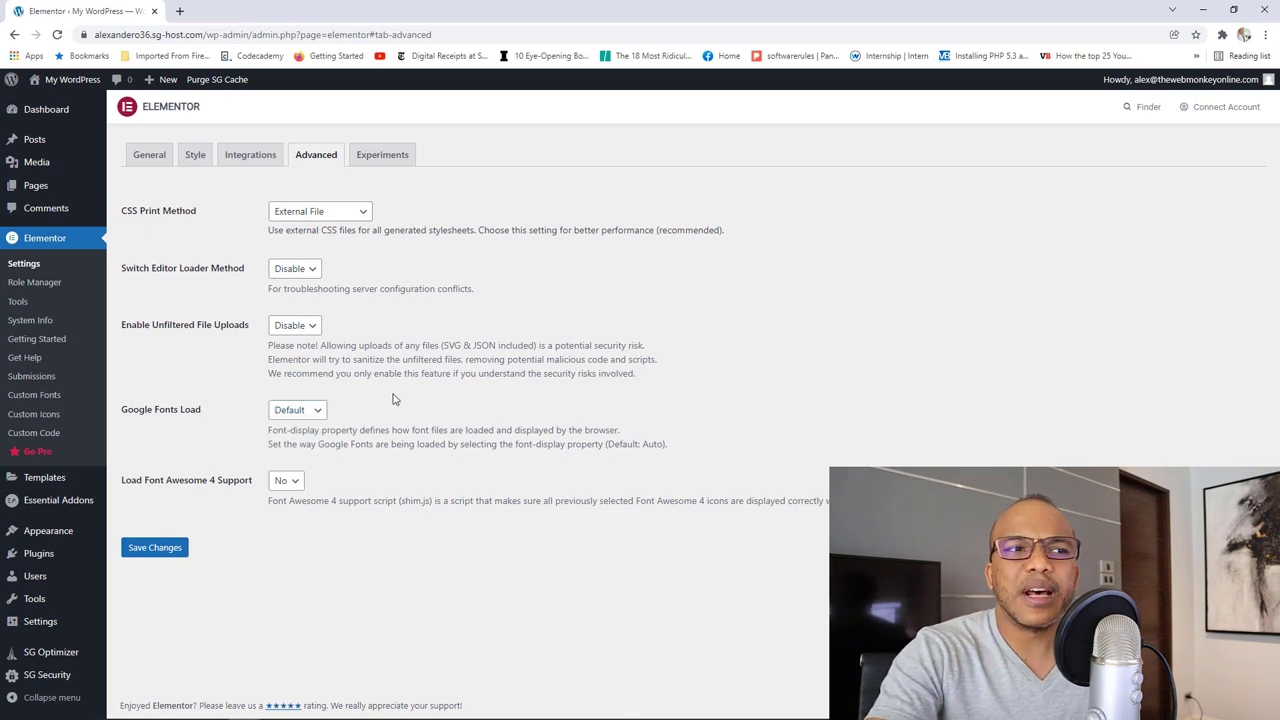
pyautogui.click(294, 482)
pyautogui.click(331, 549)
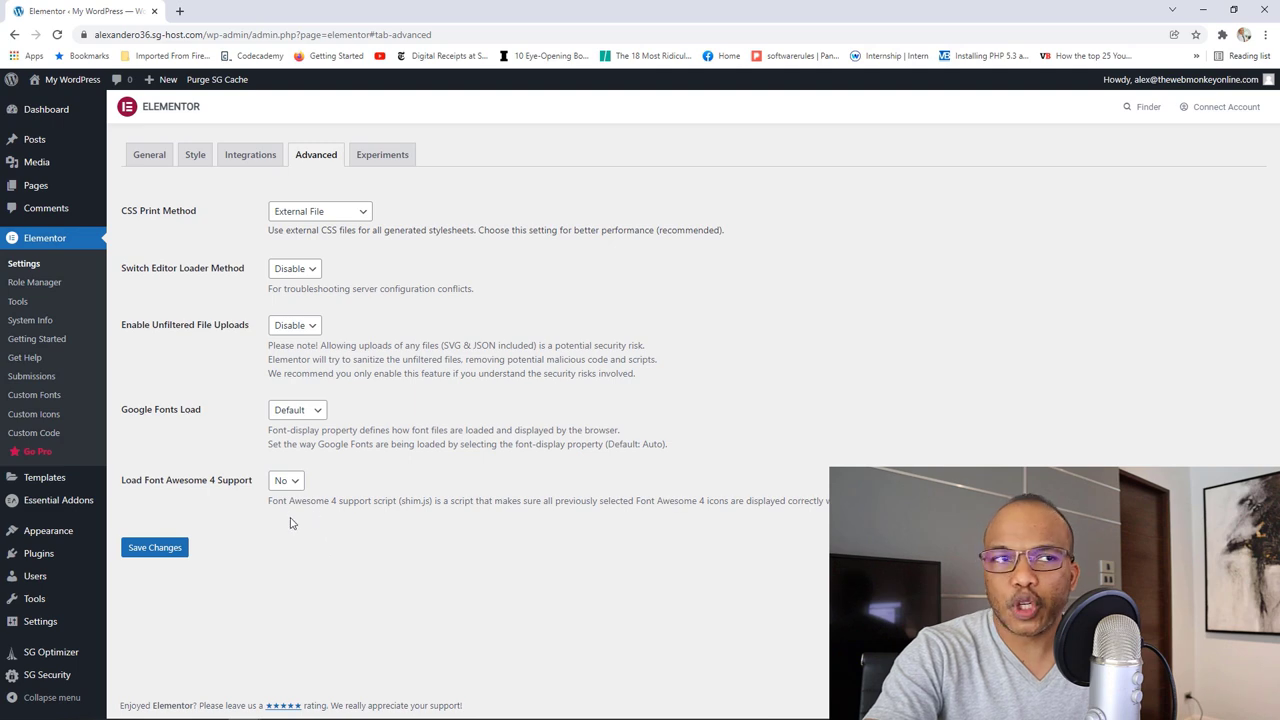
pyautogui.click(396, 152)
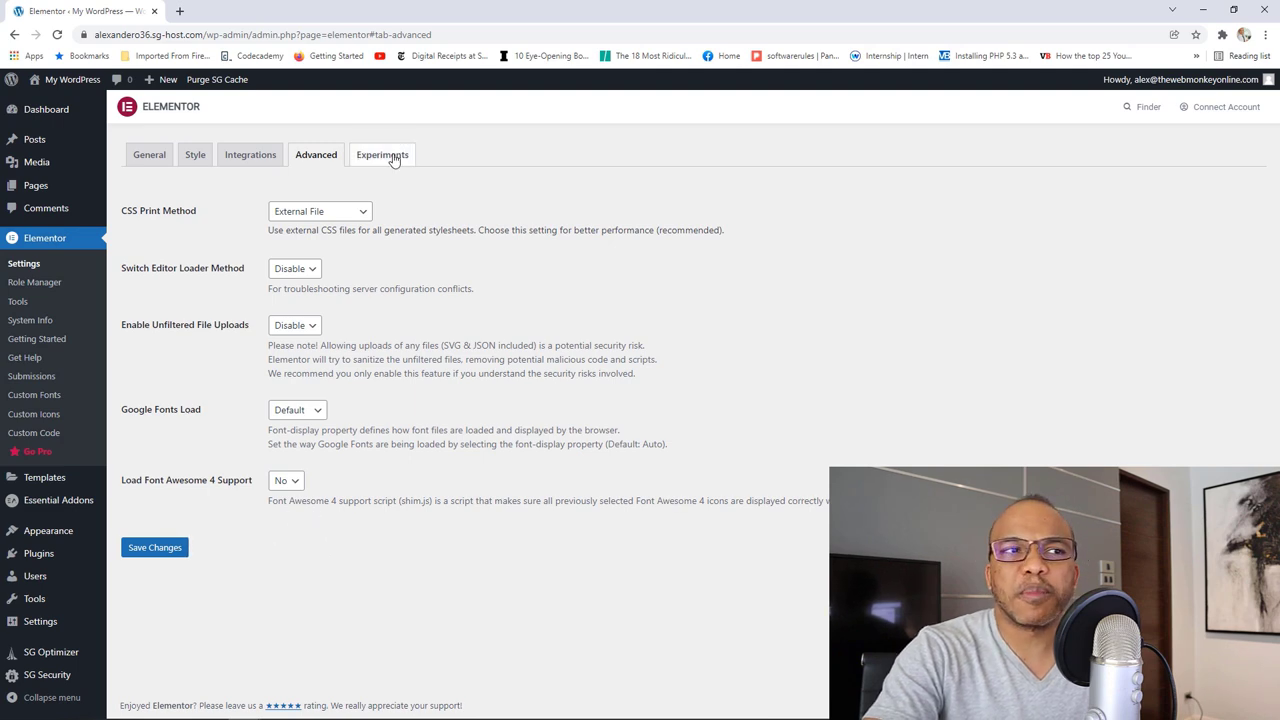
# Step: Set the Improved Asset Loading and Improved CSS Loading experiments to Active
pyautogui.scroll(-3, 723, 378)
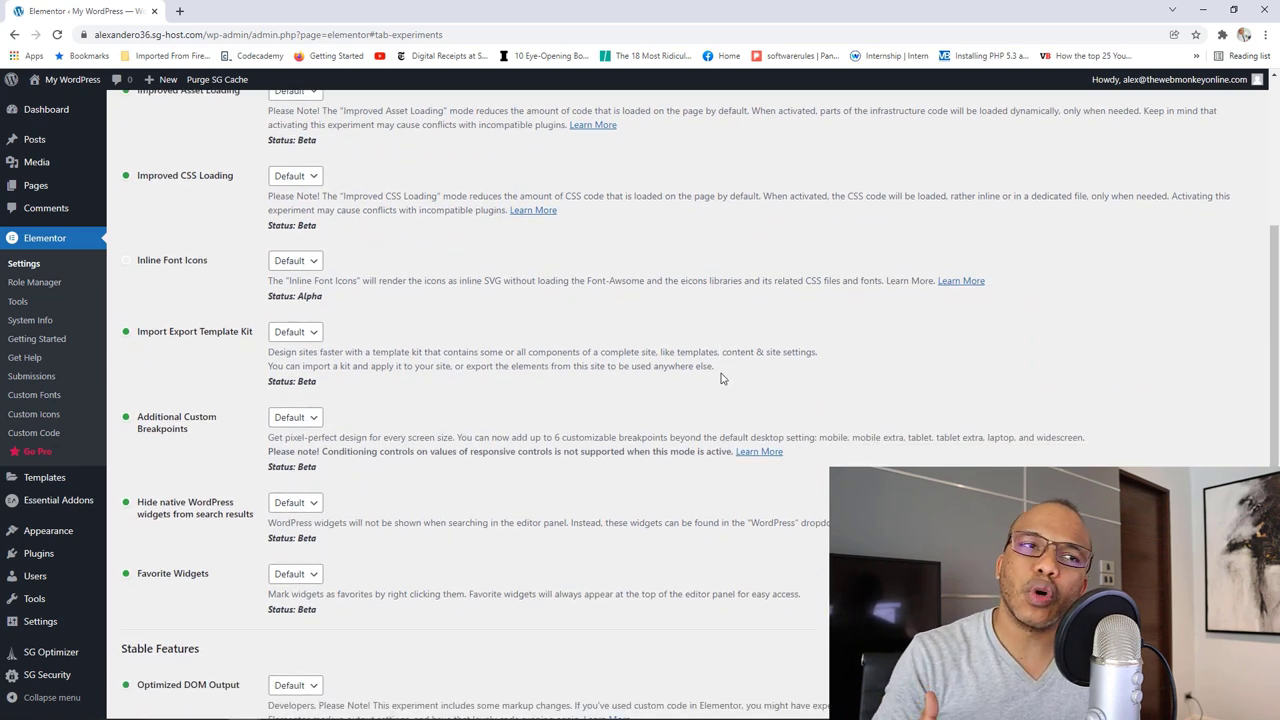
pyautogui.scroll(1, 753, 395)
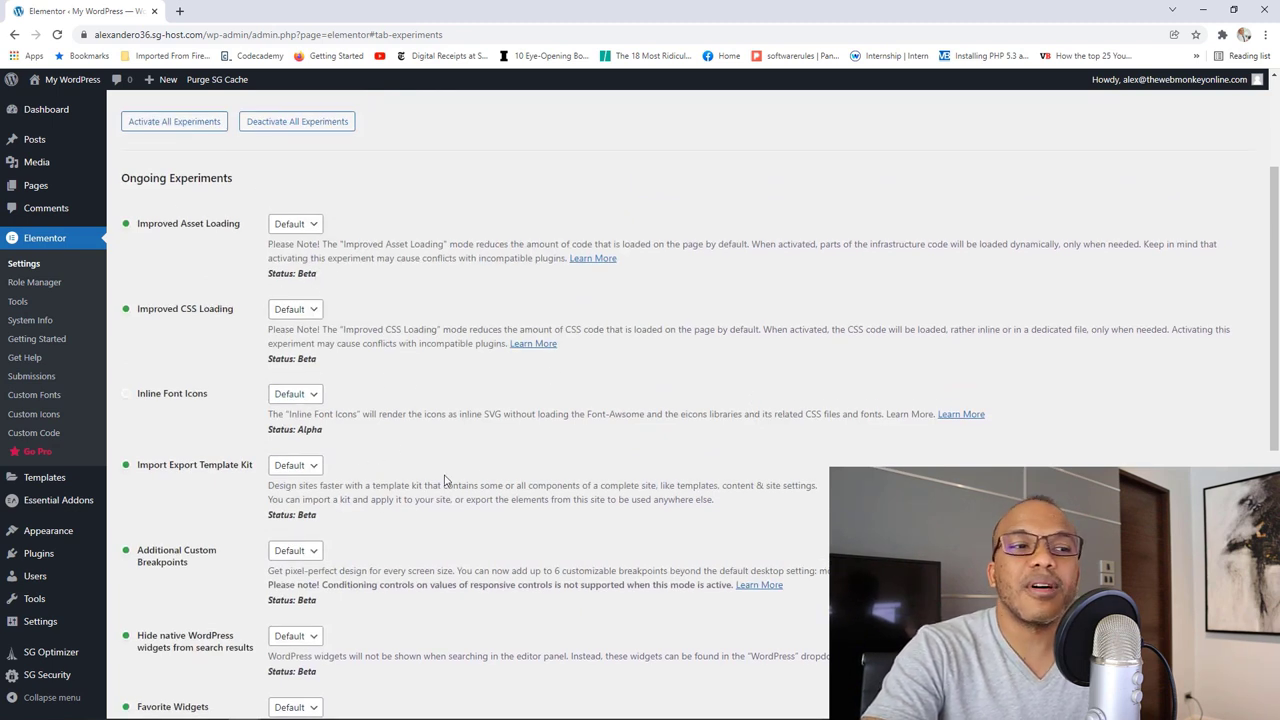
pyautogui.scroll(-1, 499, 513)
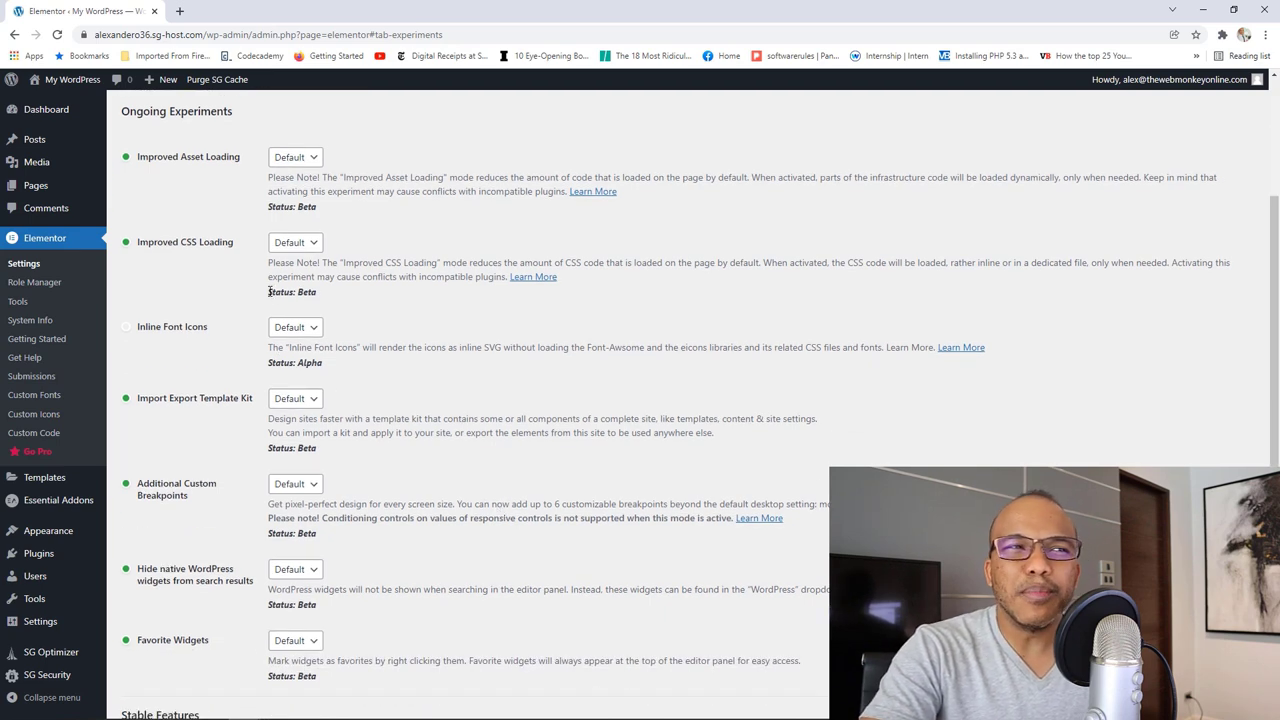
pyautogui.scroll(-3, 448, 450)
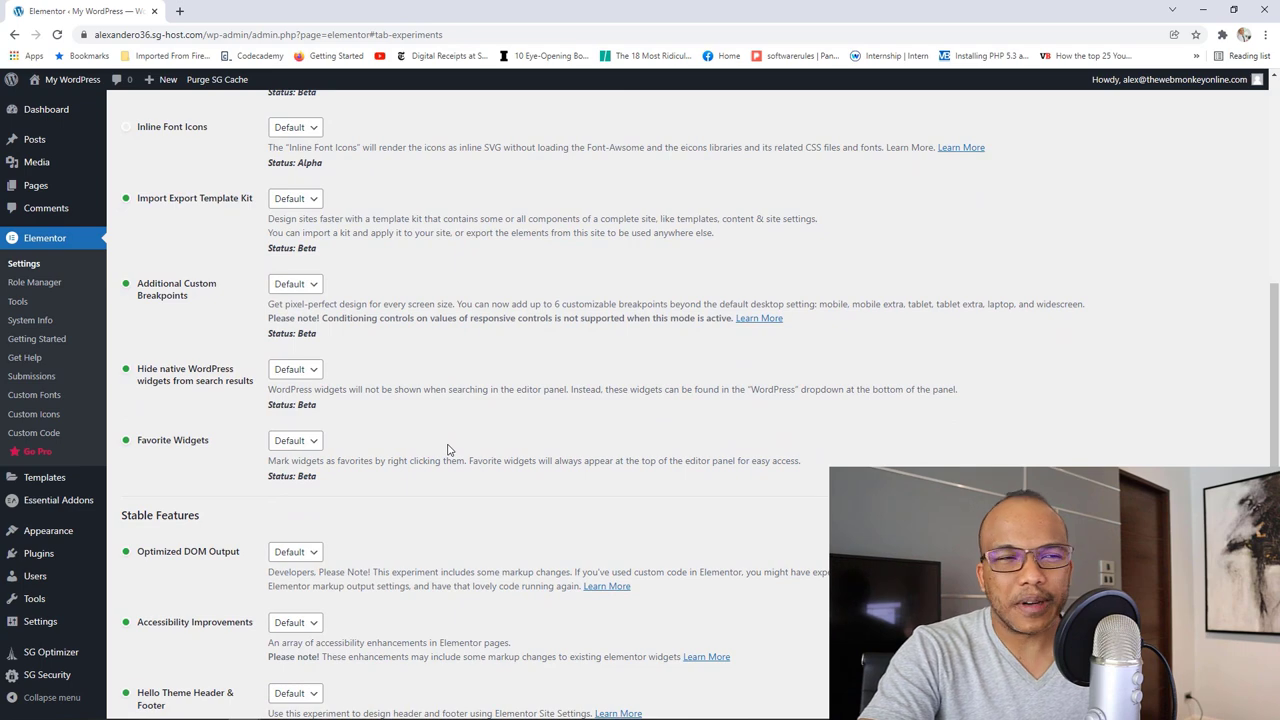
pyautogui.scroll(4, 448, 450)
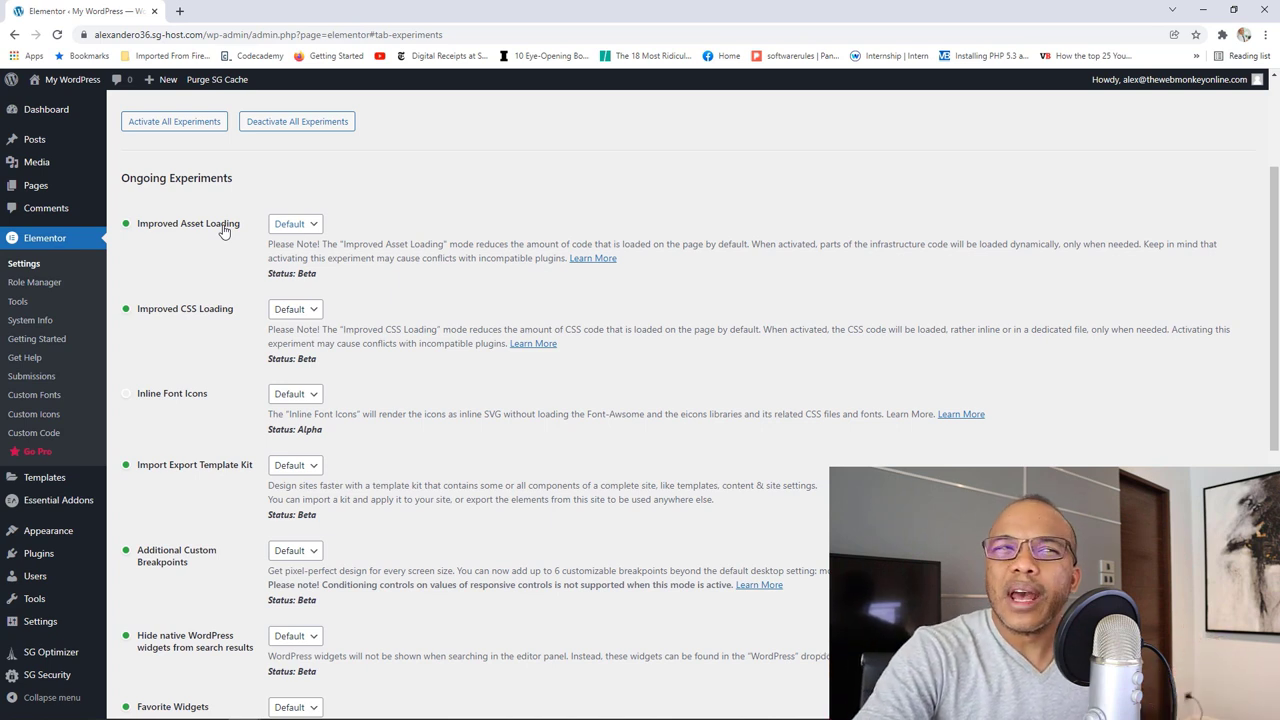
pyautogui.click(314, 228)
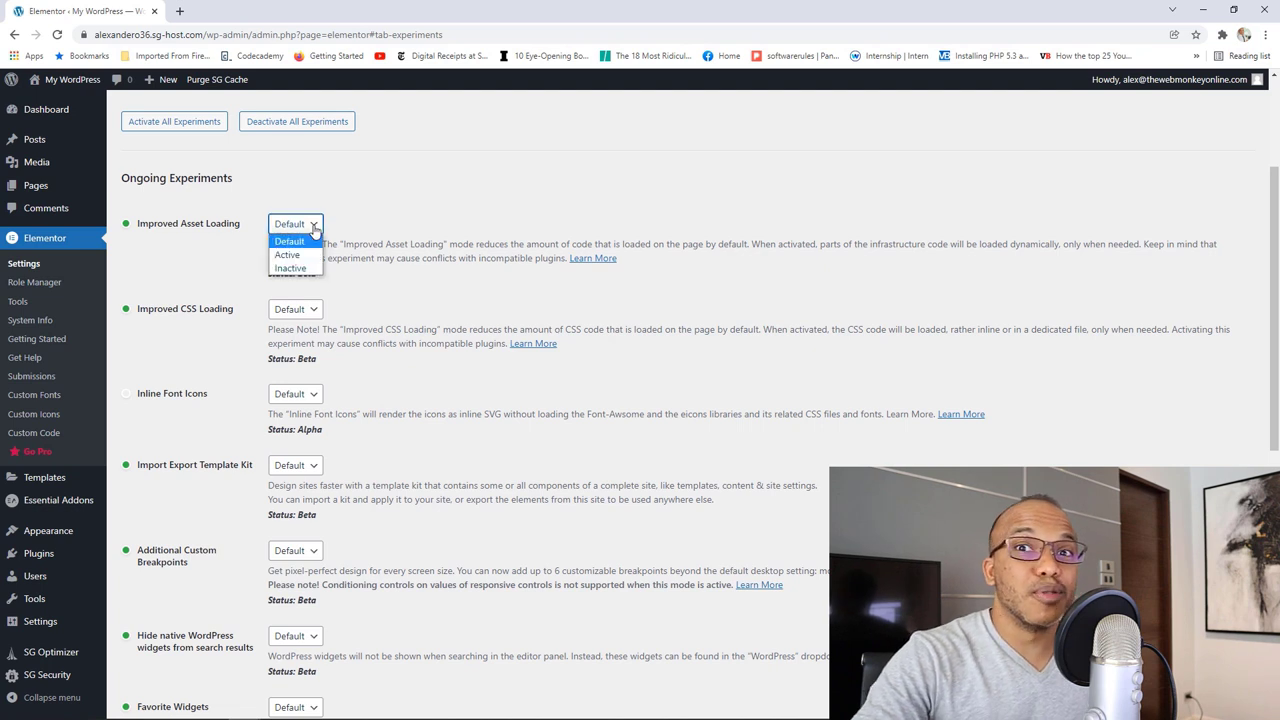
pyautogui.click(300, 255)
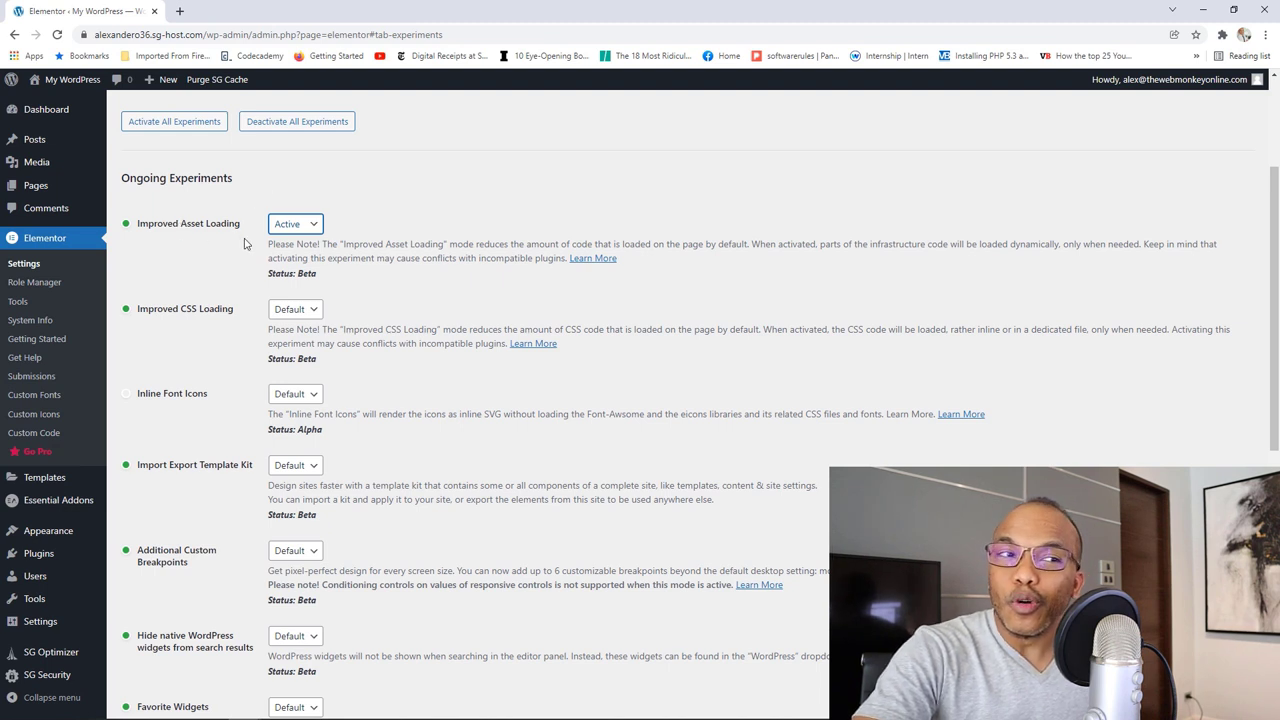
pyautogui.click(296, 306)
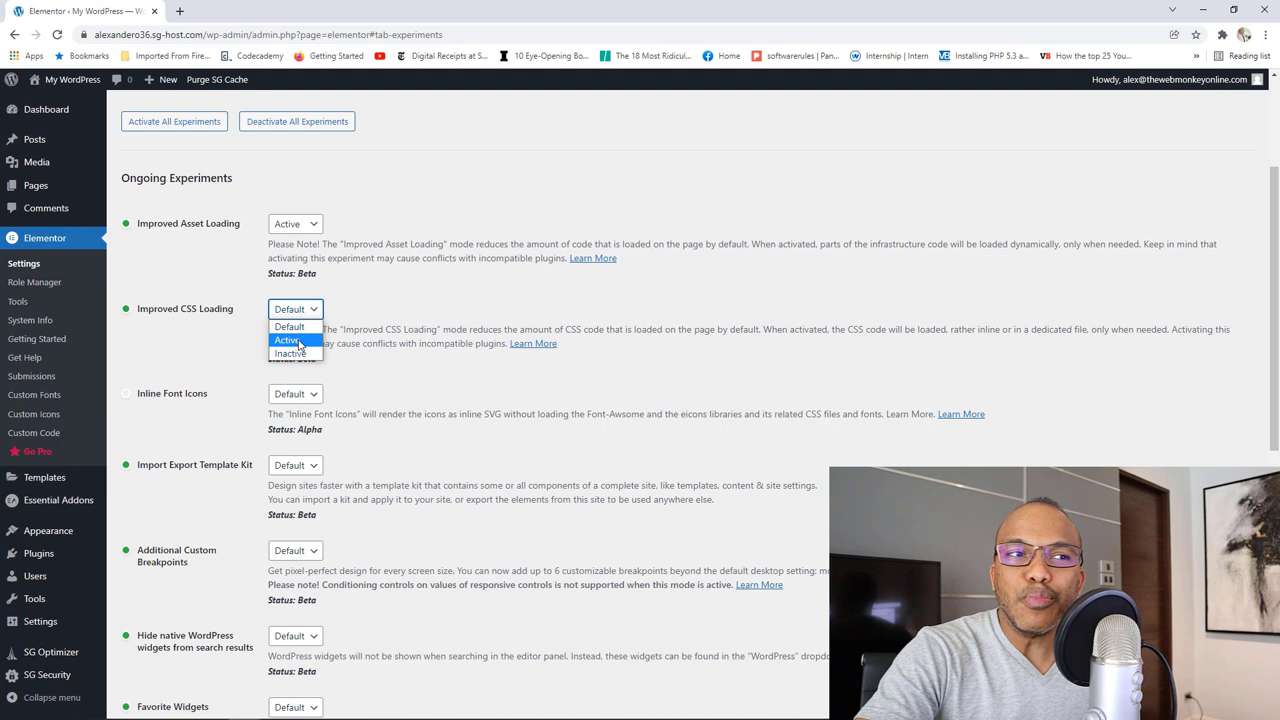
pyautogui.click(298, 341)
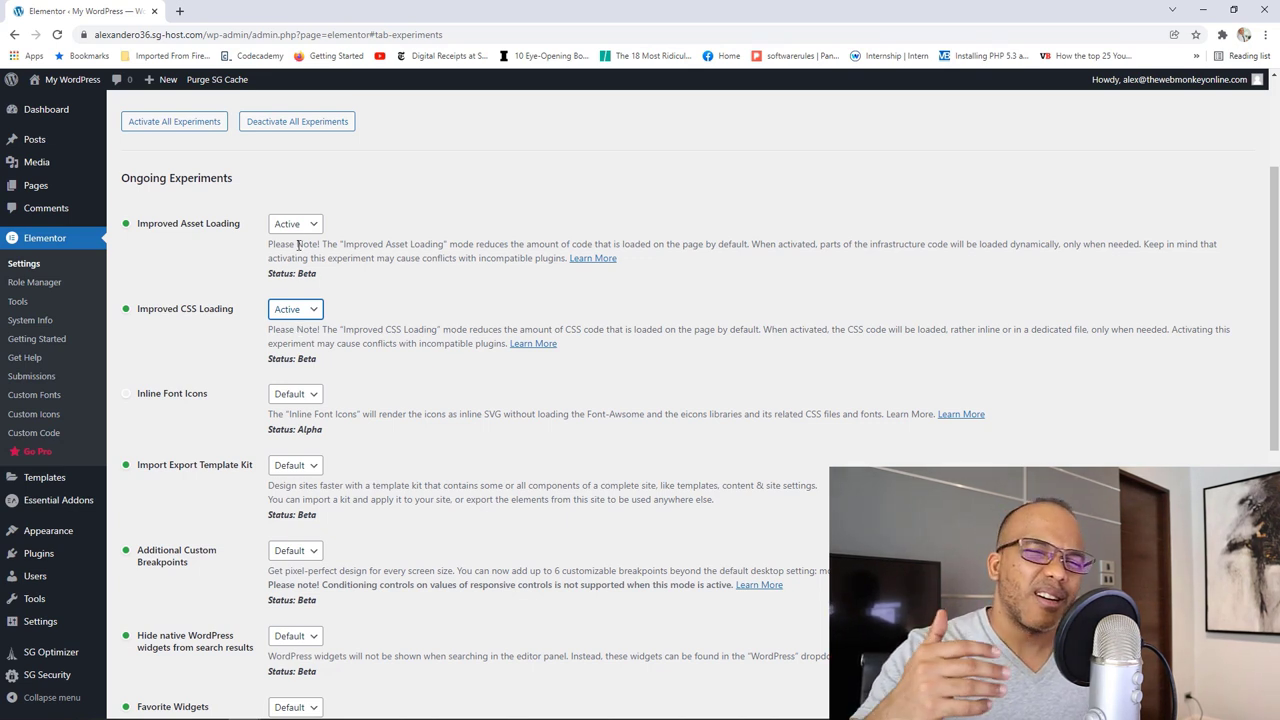
# Step: Save the Experiments settings with Save Changes
pyautogui.scroll(-8, 389, 342)
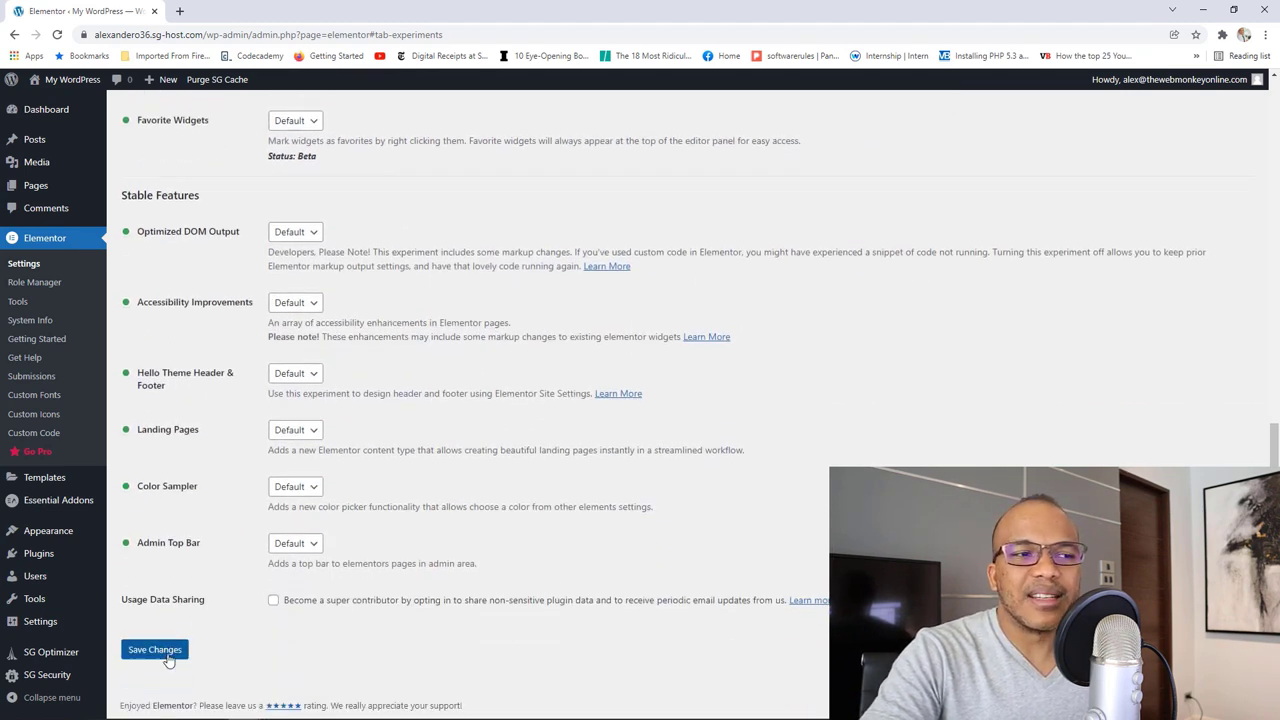
pyautogui.click(166, 655)
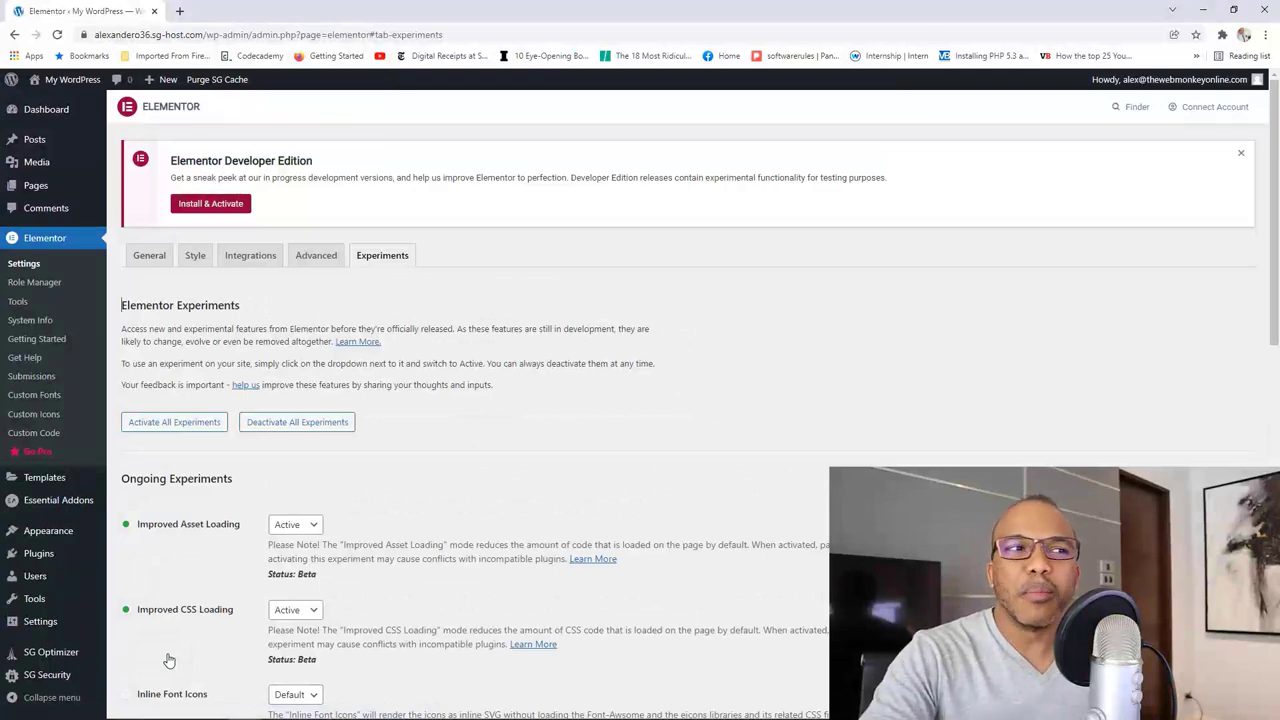
pyautogui.click(41, 287)
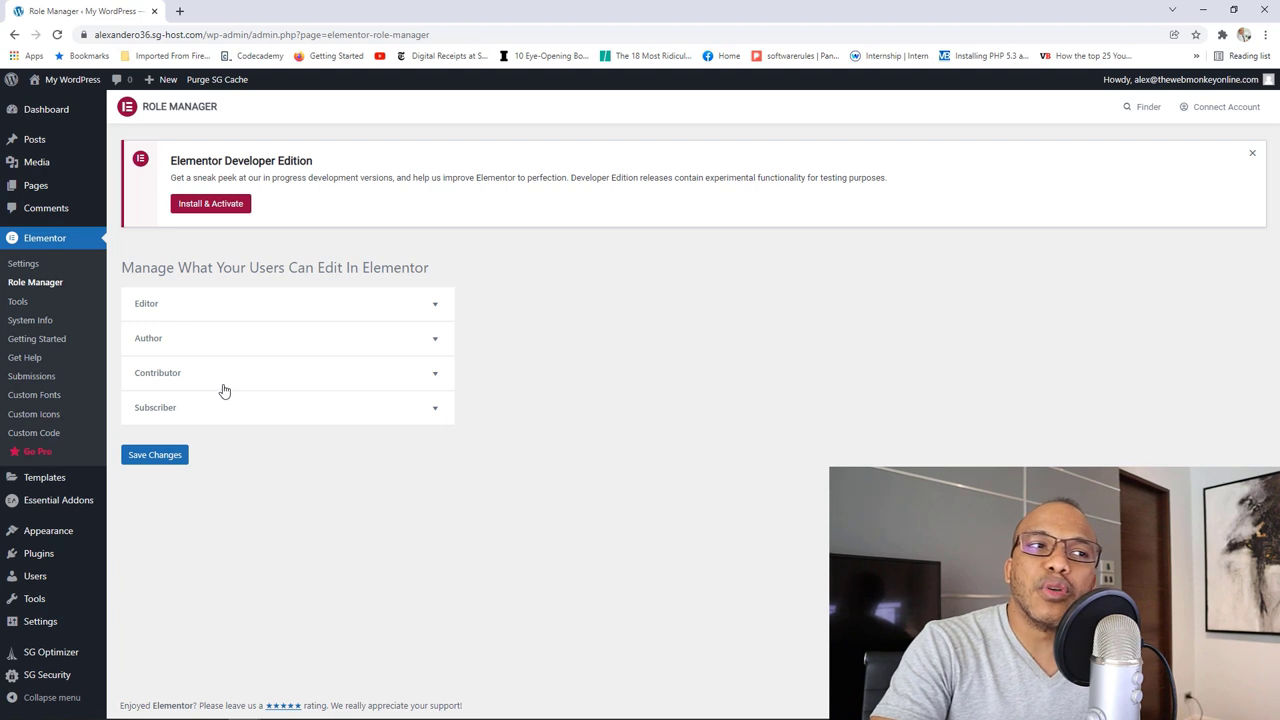
# Step: Expand the Contributor role and toggle No access to editor on then off, leaving access unchanged
pyautogui.click(282, 380)
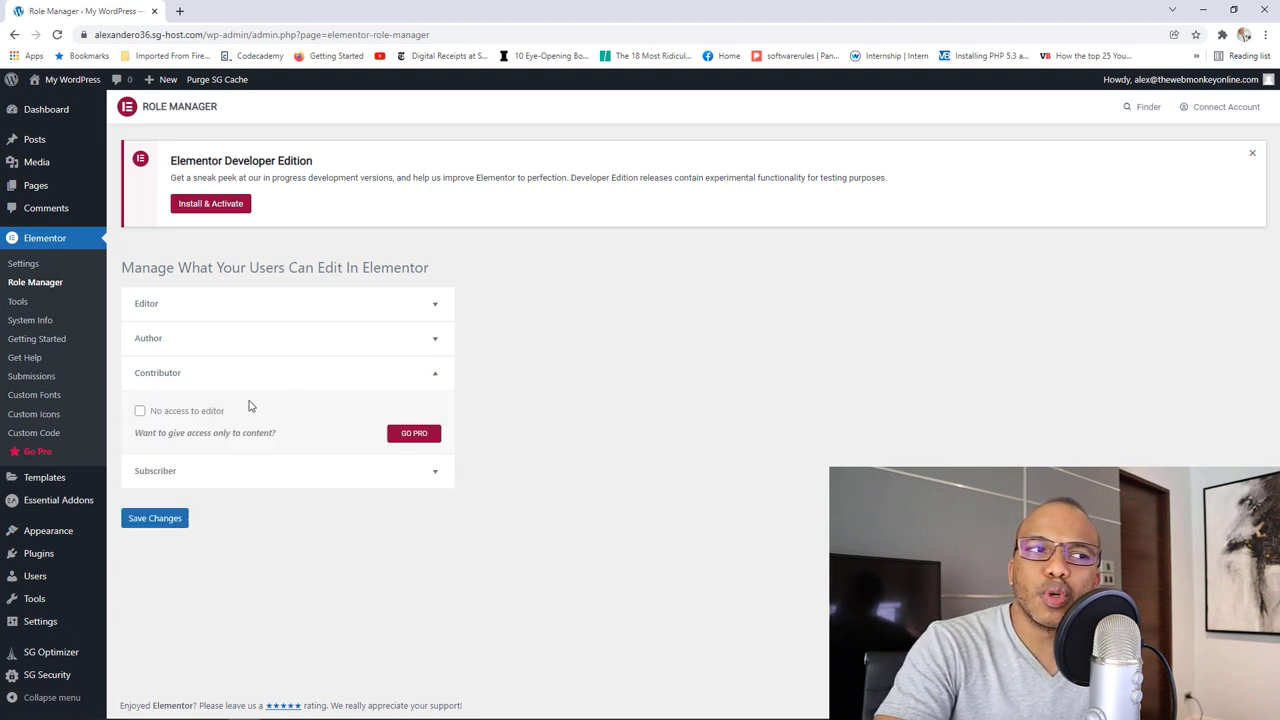
pyautogui.click(146, 414)
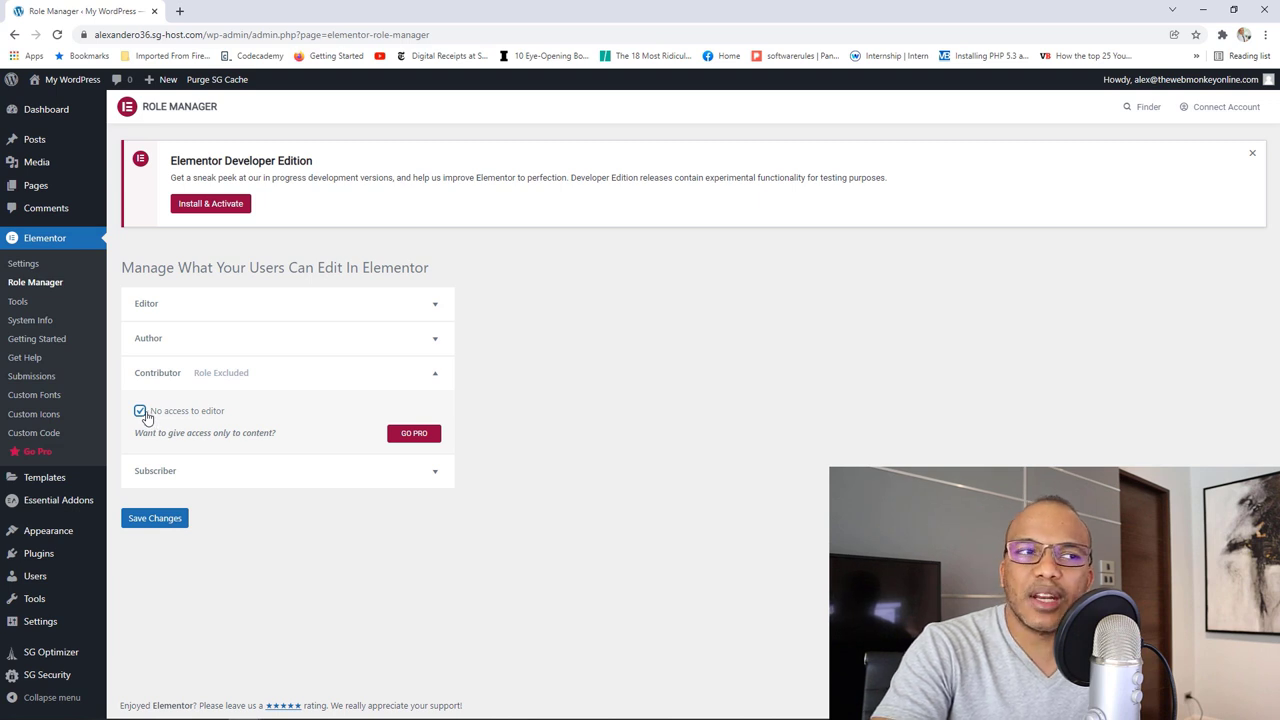
pyautogui.click(141, 412)
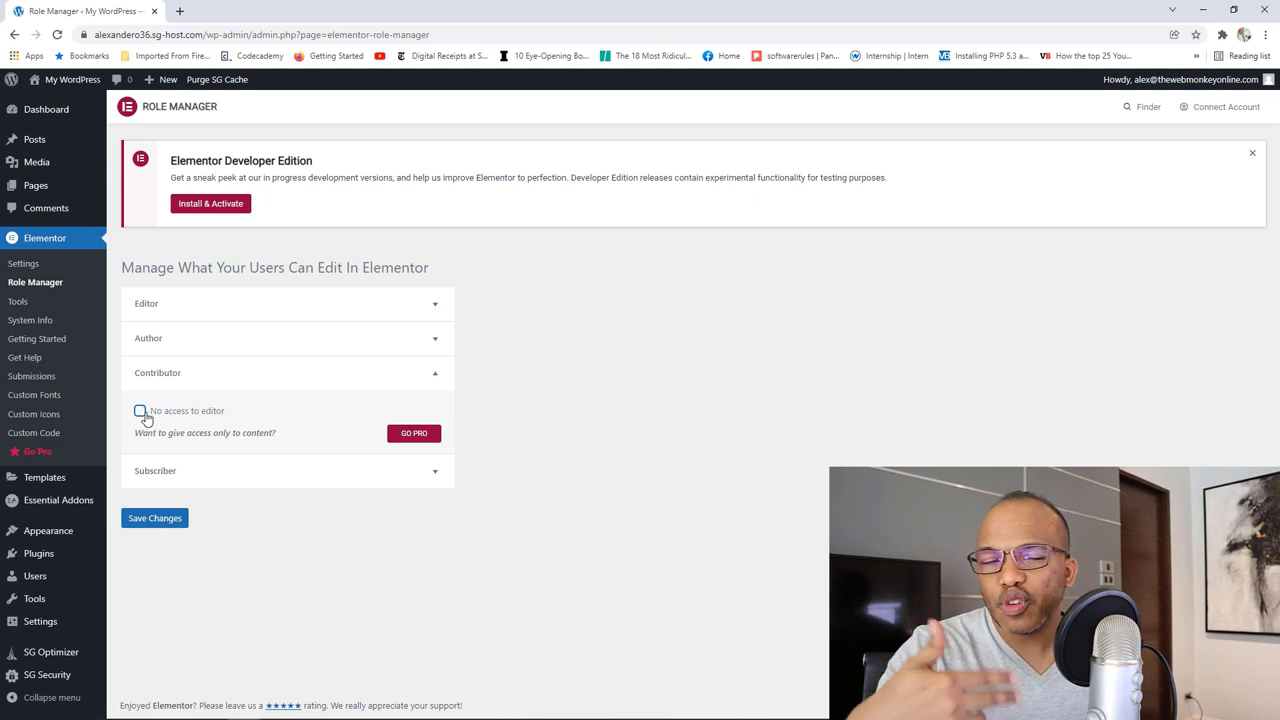
pyautogui.click(29, 304)
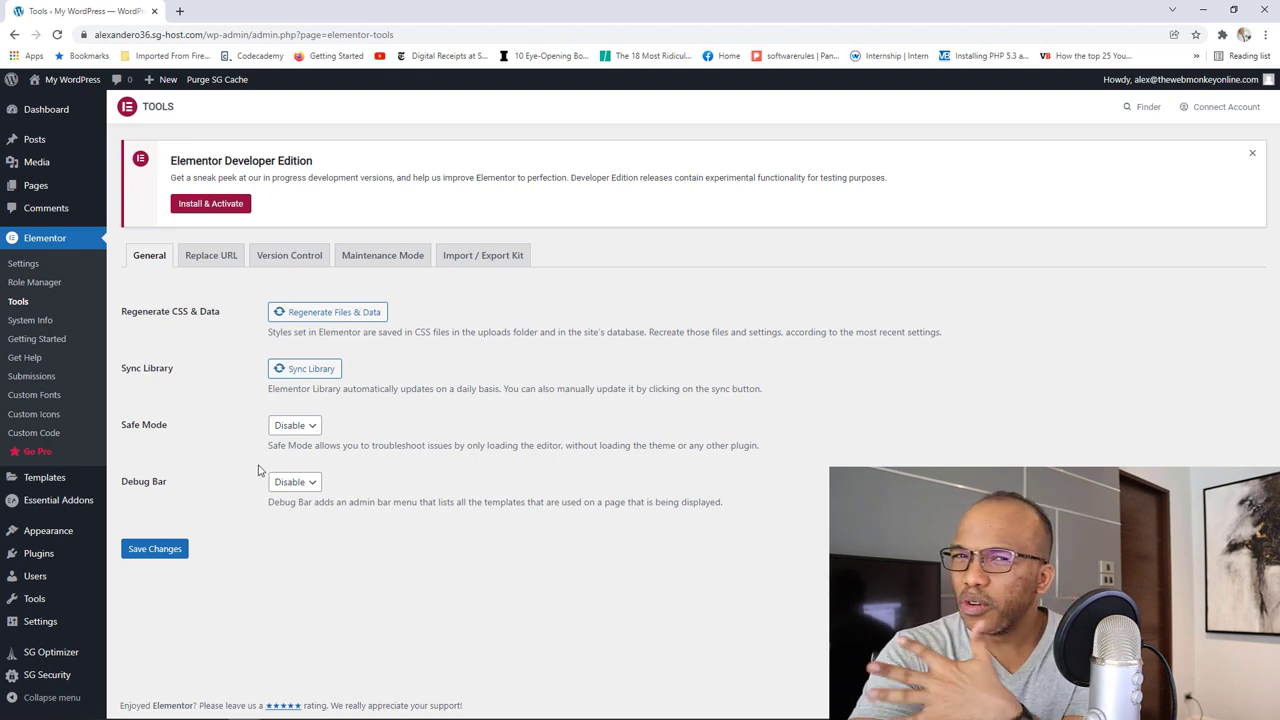
# Step: Inspect the empty old and new URL fields on Elementor's Replace URL tool, entering nothing
pyautogui.click(214, 262)
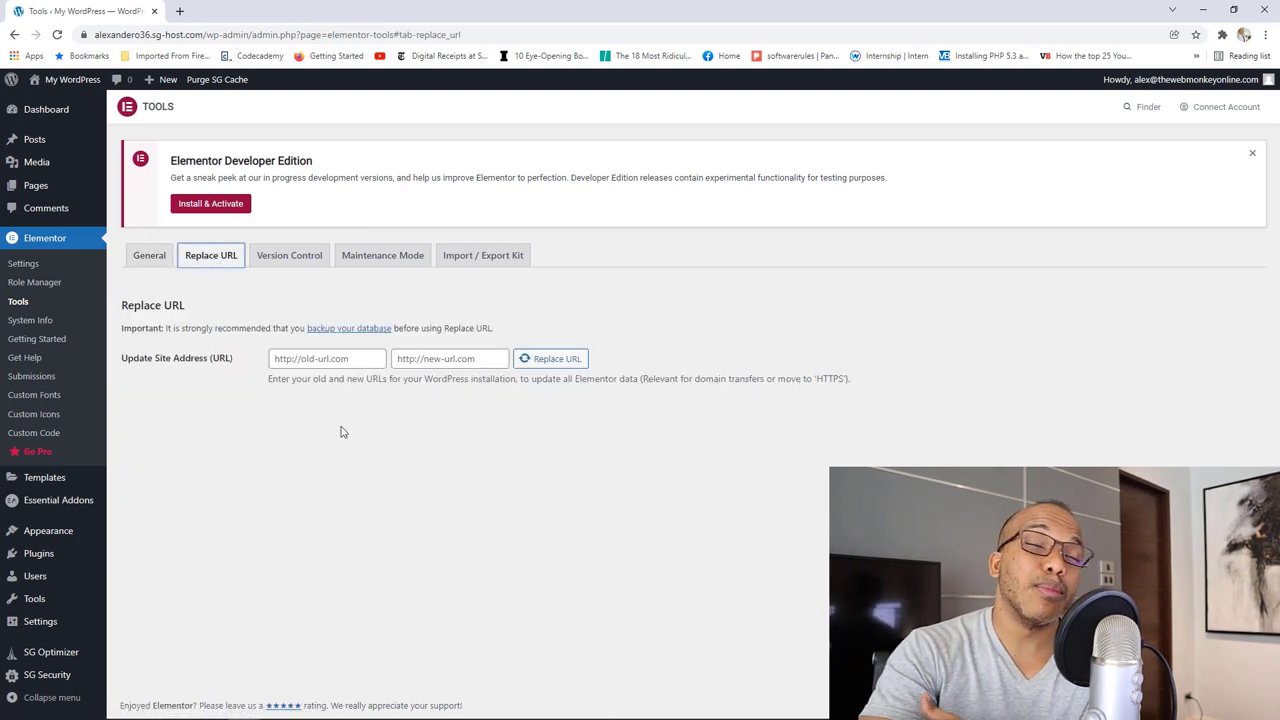
pyautogui.click(327, 360)
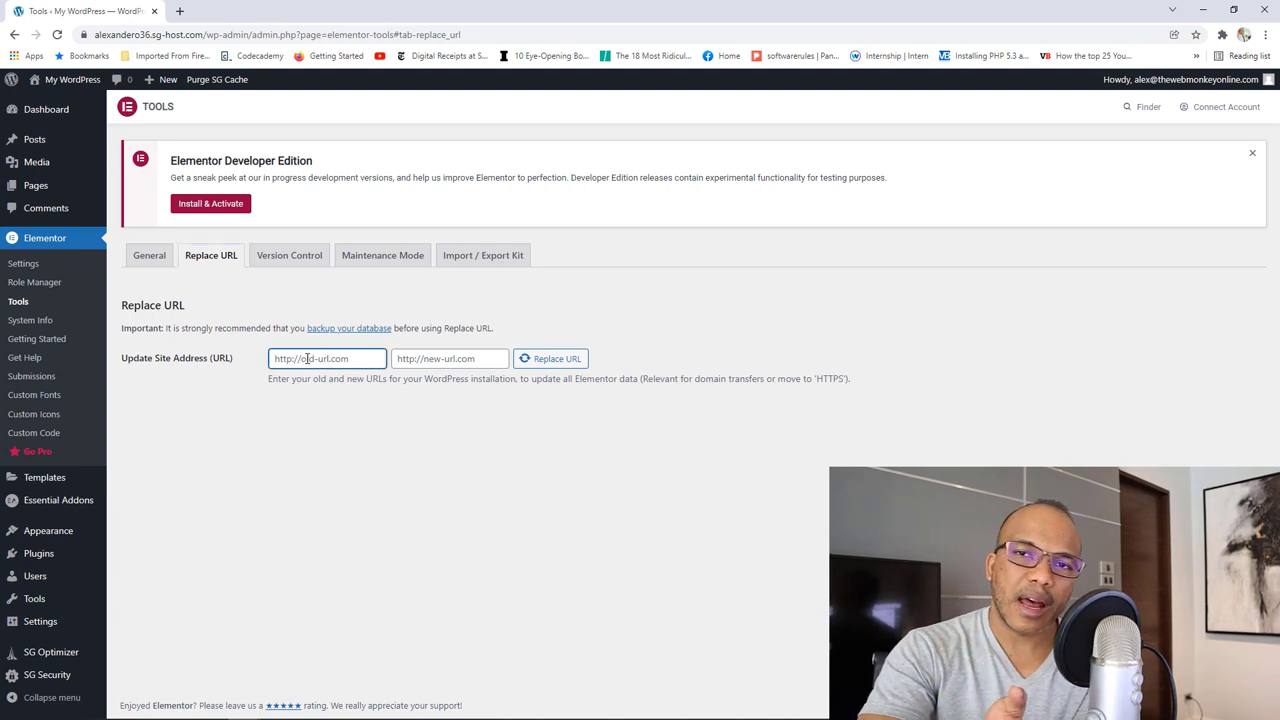
pyautogui.click(425, 358)
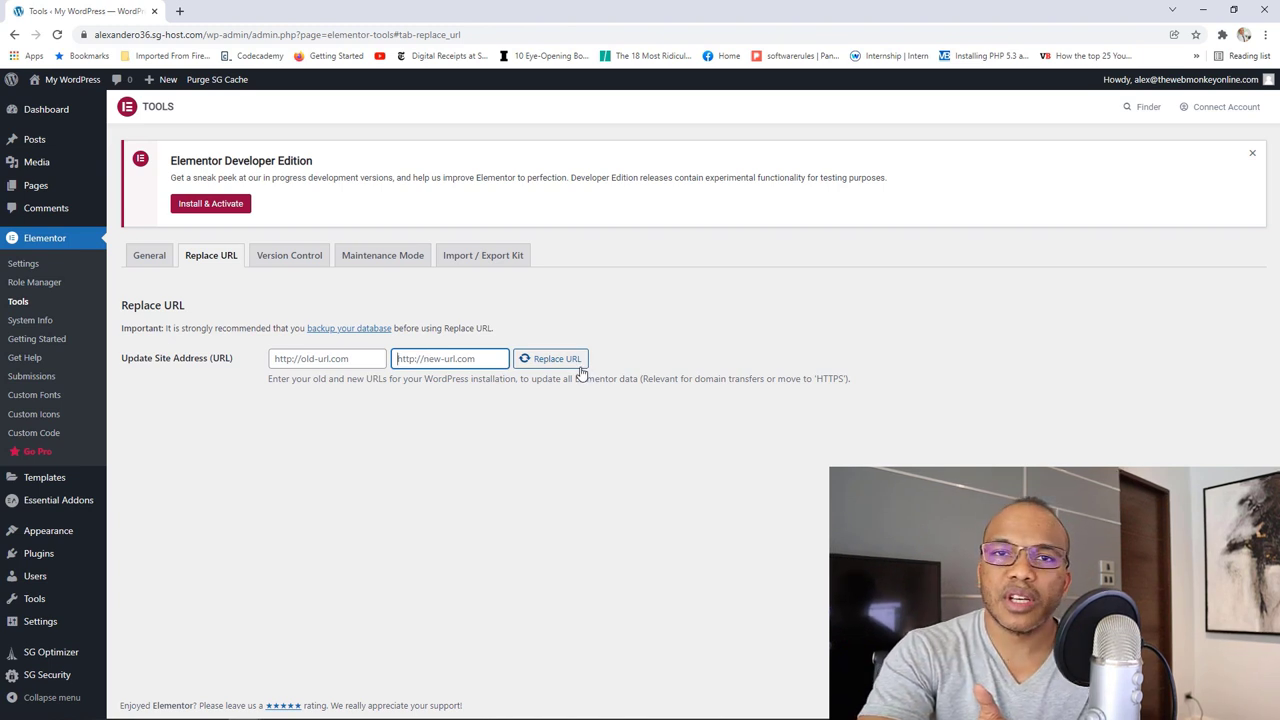
pyautogui.click(295, 264)
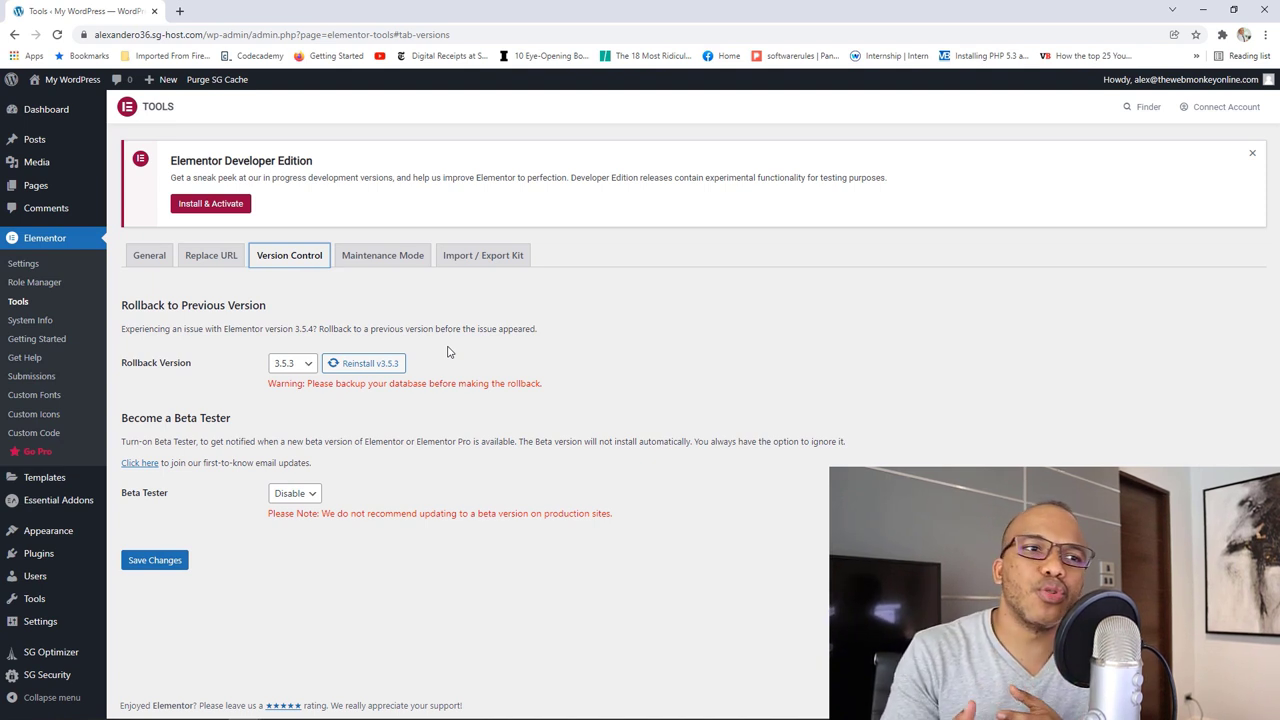
# Step: Check the Rollback Version list, keep version 3.5.3, and view Maintenance Mode settings
pyautogui.click(310, 366)
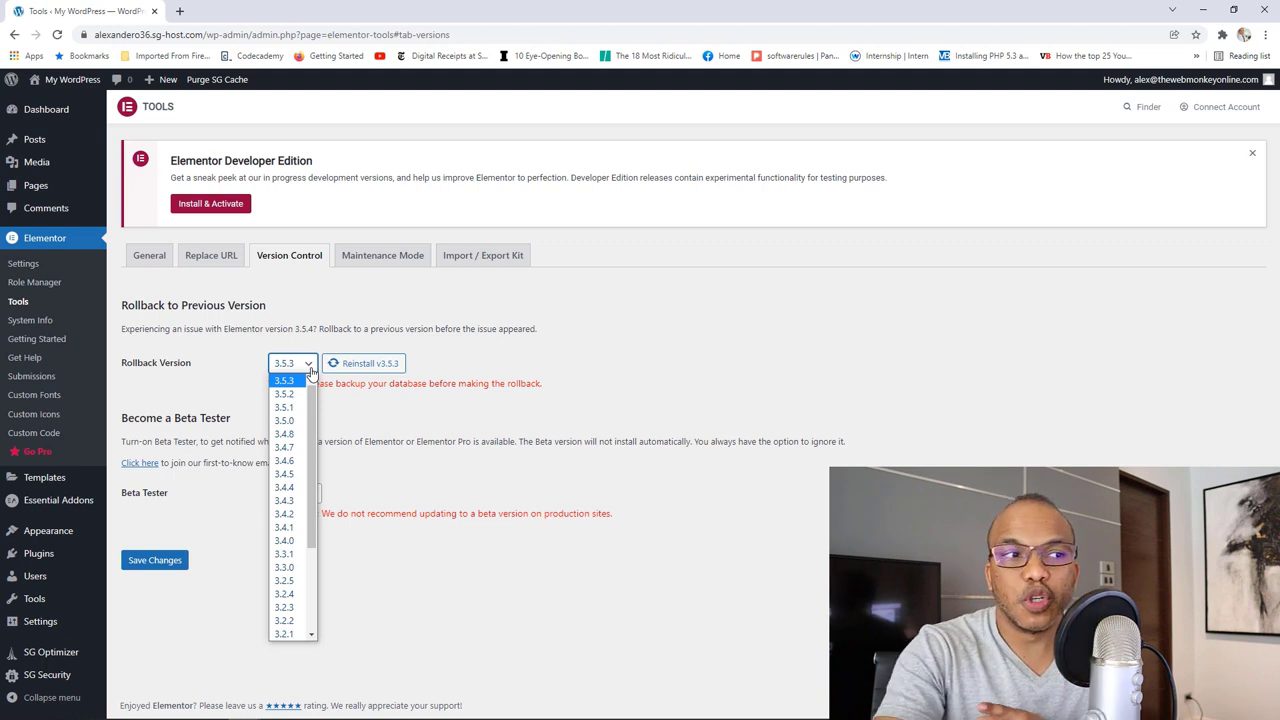
pyautogui.click(409, 481)
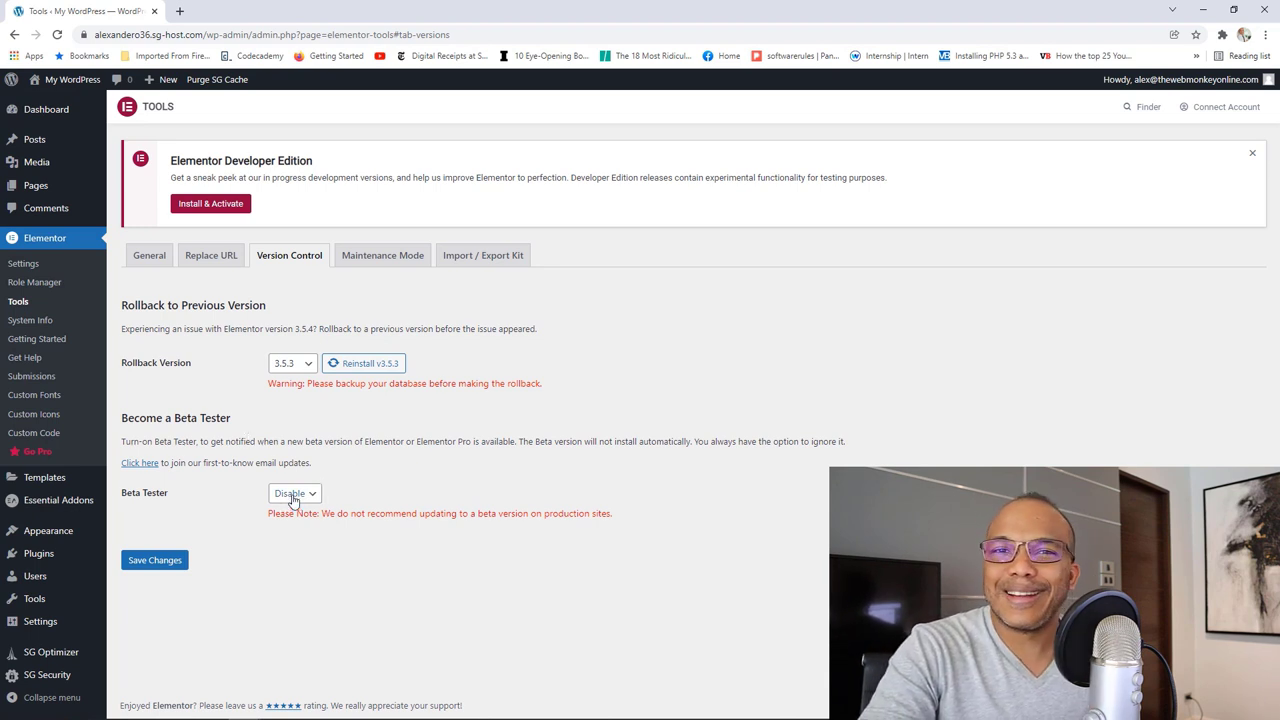
pyautogui.click(380, 256)
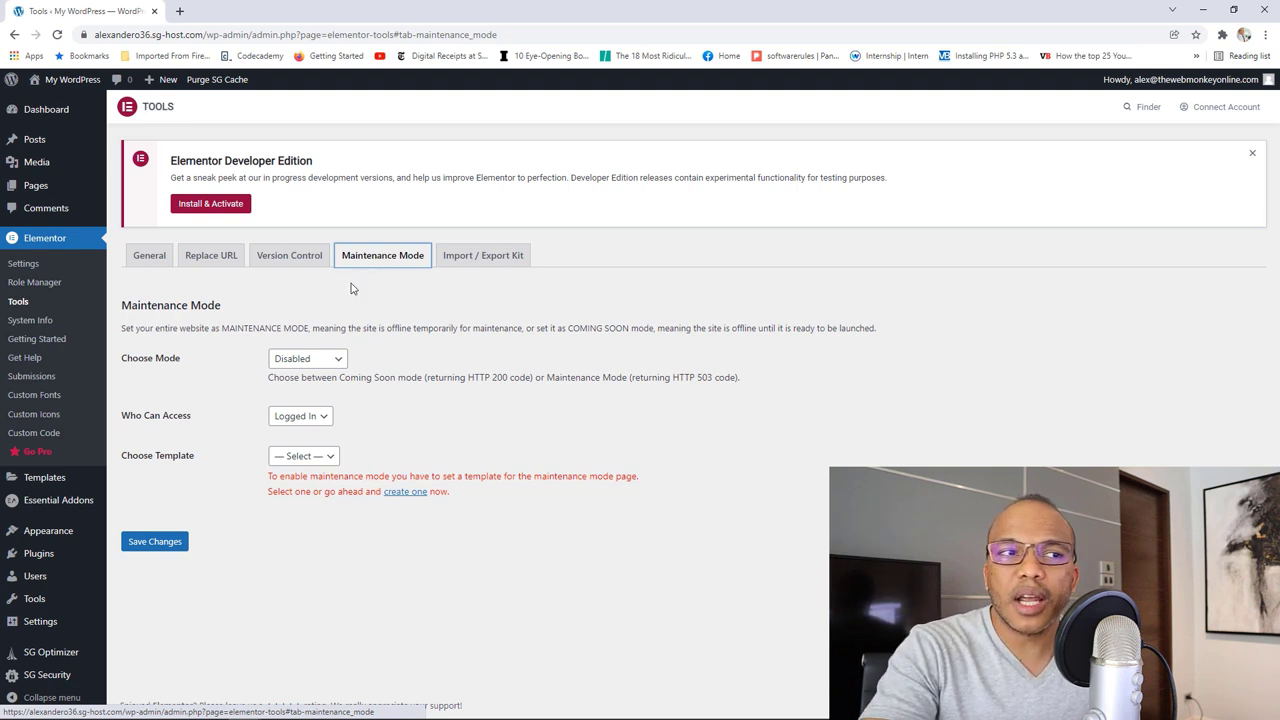
# Step: Try the Coming Soon and Maintenance site modes and check the empty maintenance template list
pyautogui.click(320, 358)
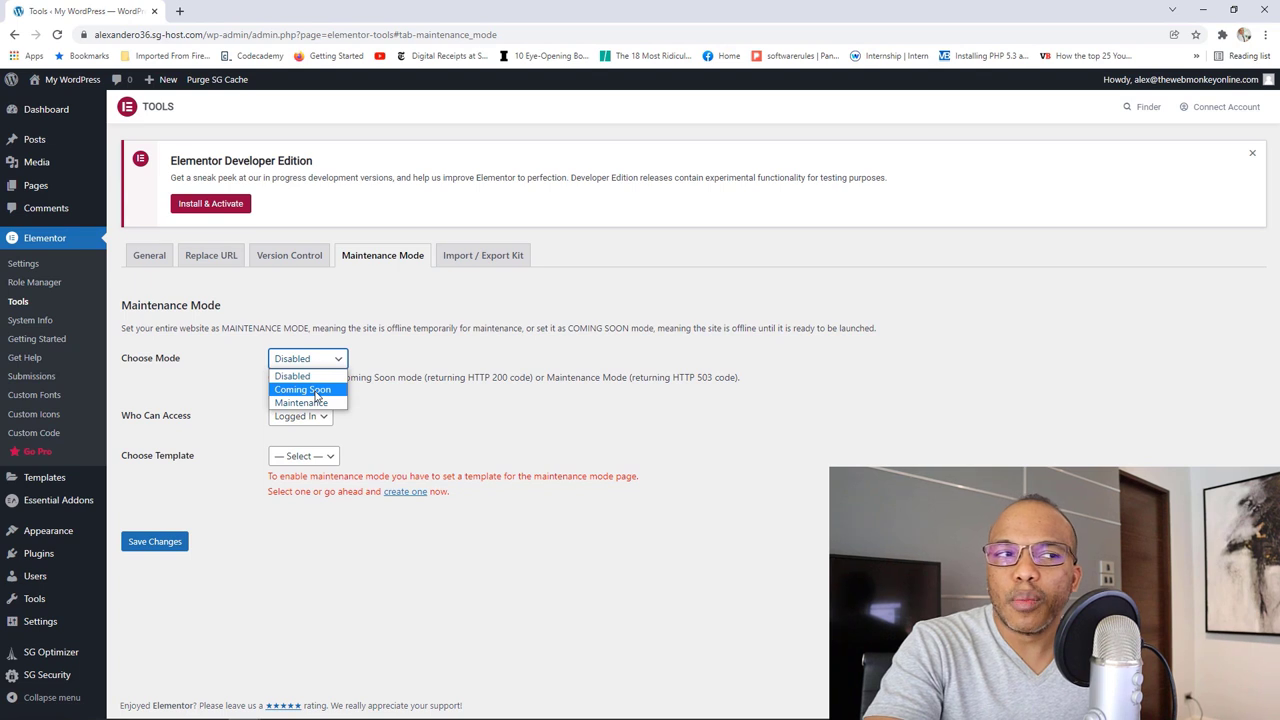
pyautogui.click(316, 391)
pyautogui.click(316, 362)
pyautogui.click(318, 401)
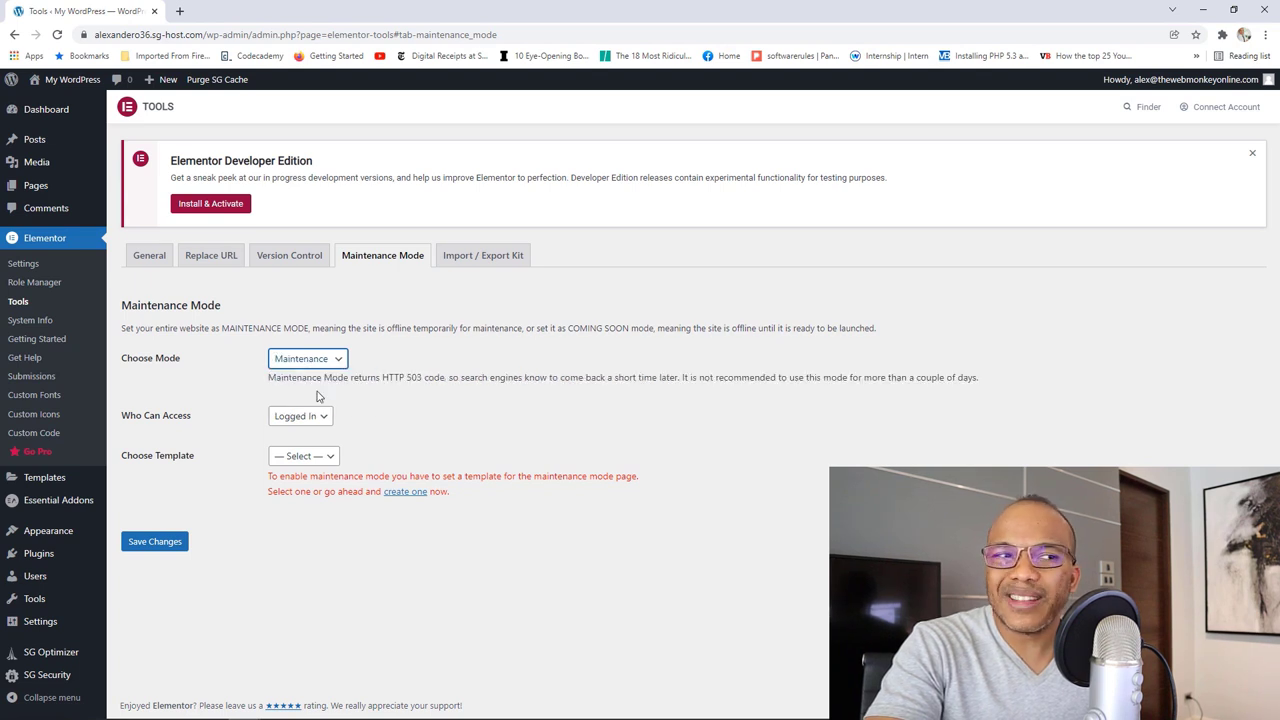
pyautogui.click(327, 459)
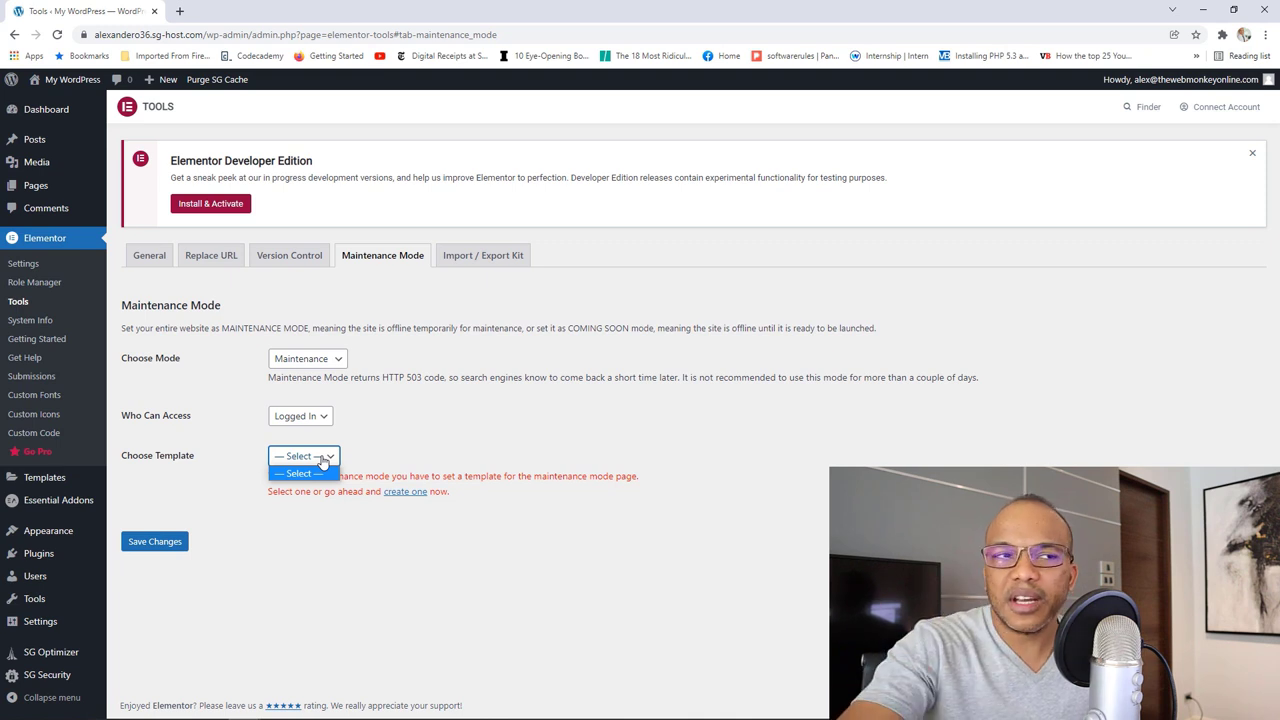
pyautogui.click(306, 358)
pyautogui.click(300, 379)
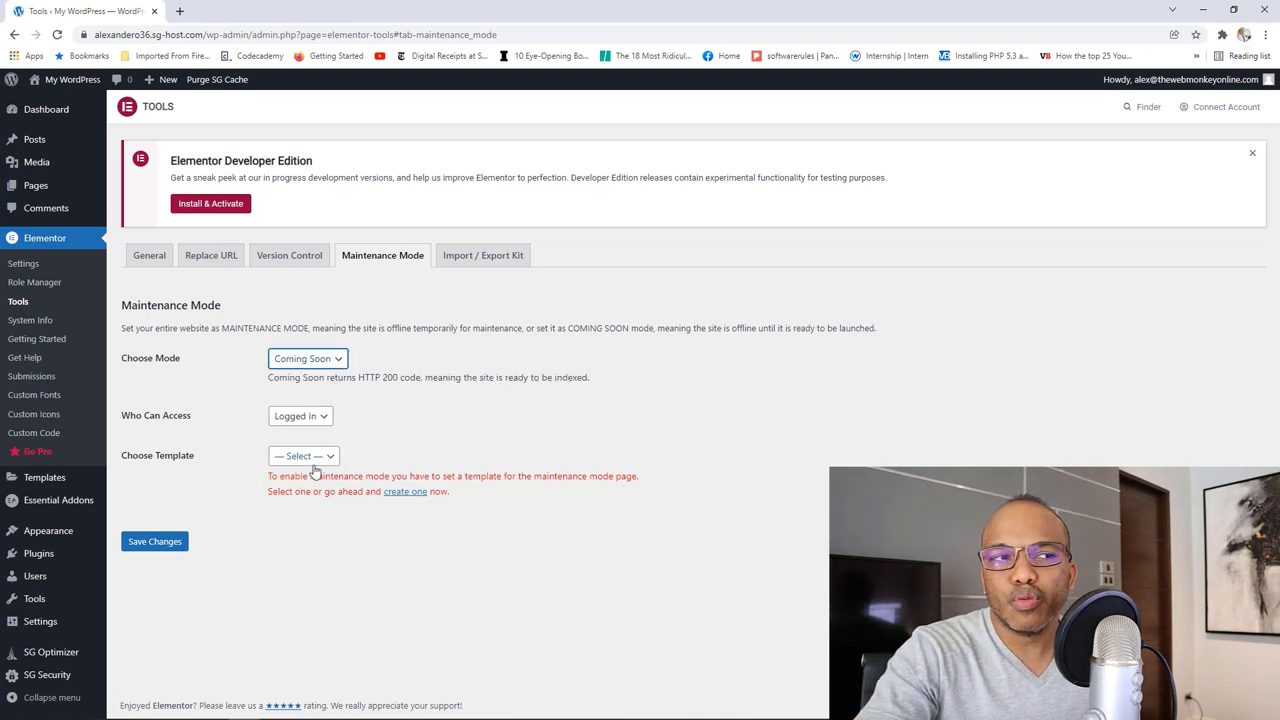
pyautogui.click(312, 460)
pyautogui.click(390, 442)
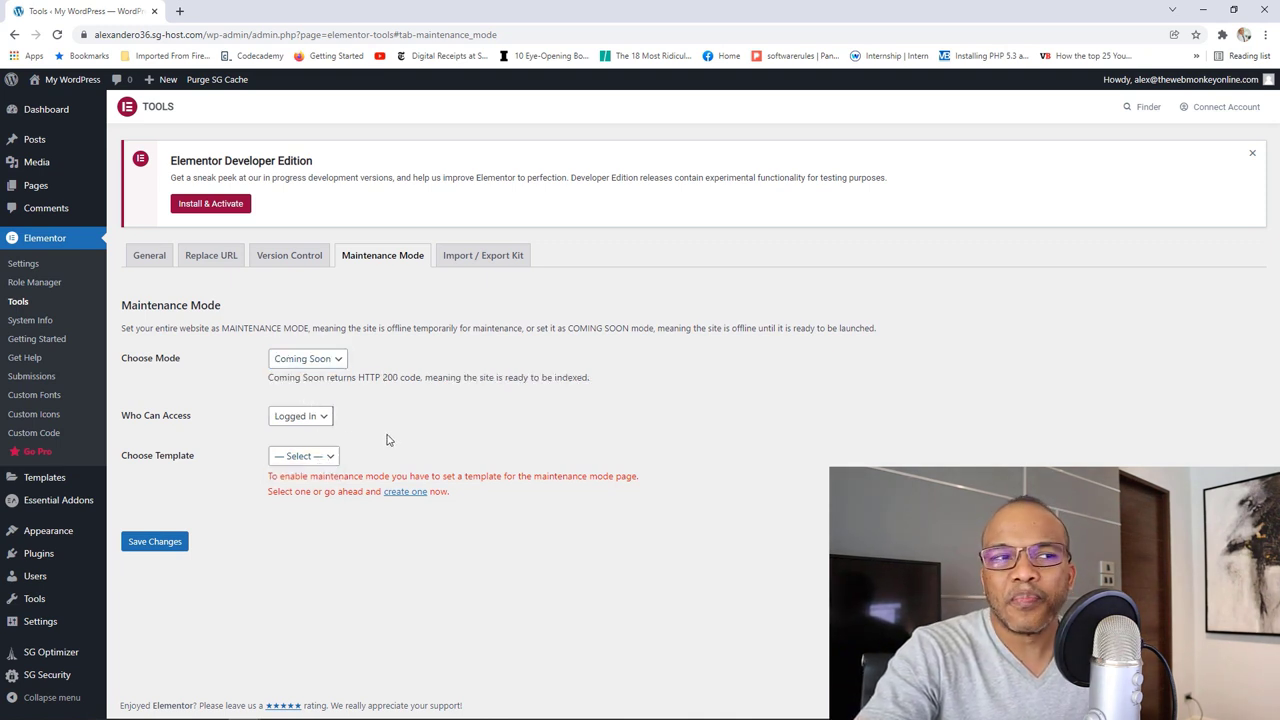
# Step: Keep Coming Soon mode with access limited to Logged In users, then go to Import / Export Kit
pyautogui.click(324, 358)
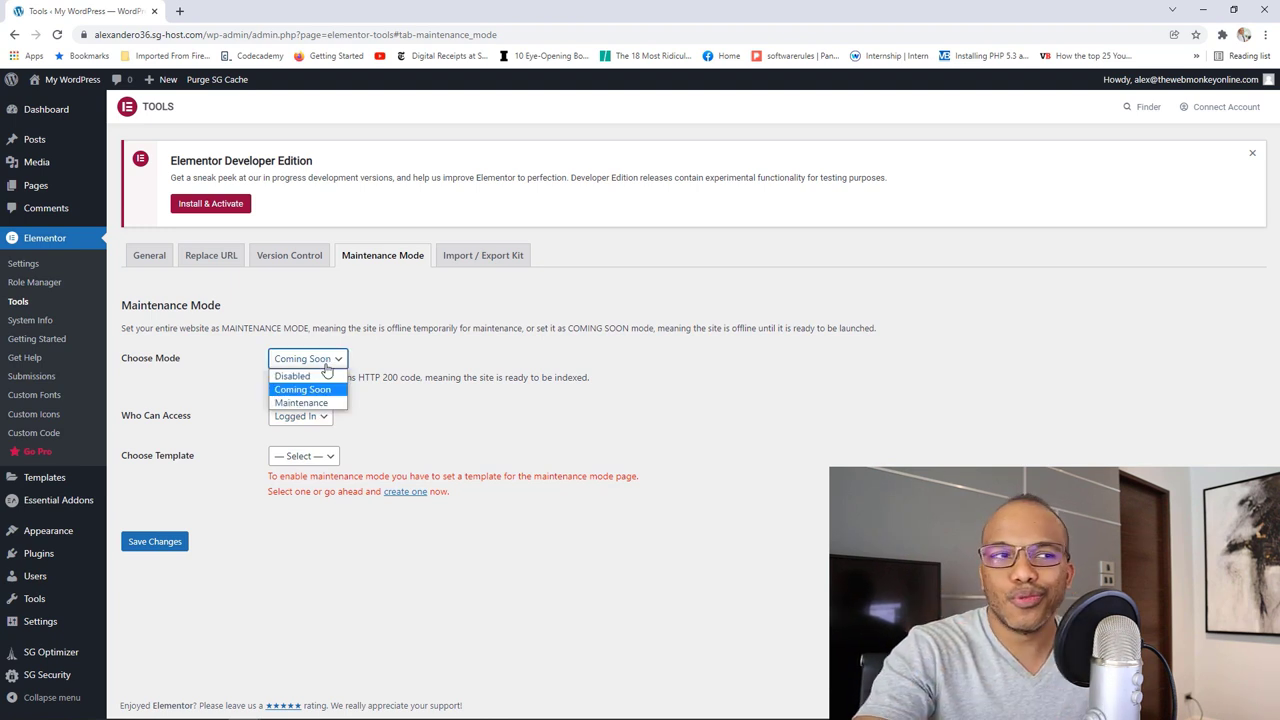
pyautogui.click(326, 389)
pyautogui.click(322, 418)
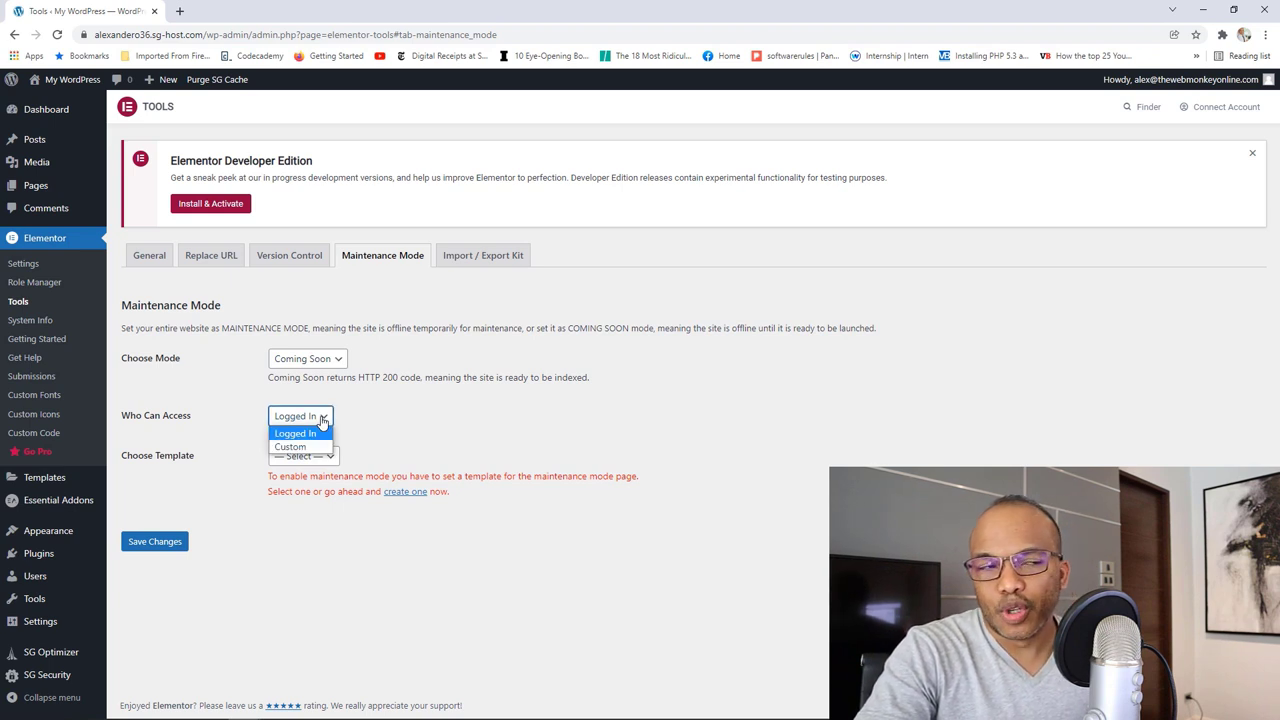
pyautogui.click(320, 416)
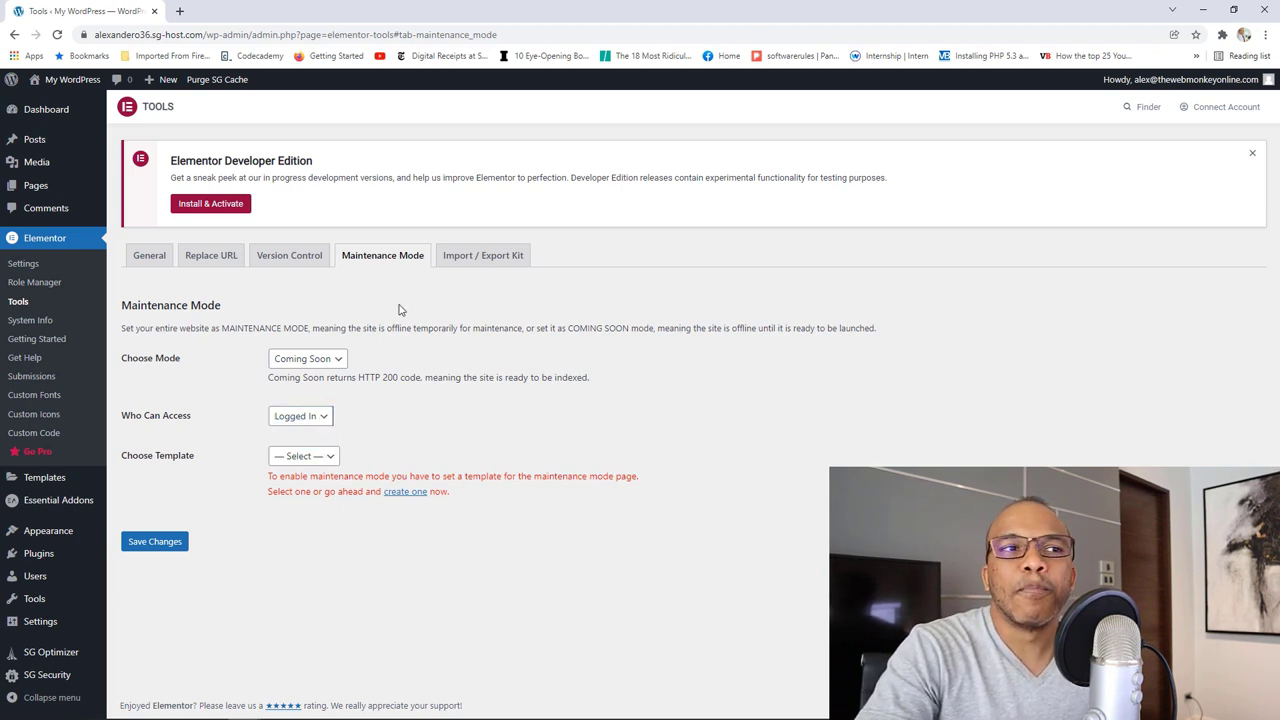
pyautogui.click(491, 262)
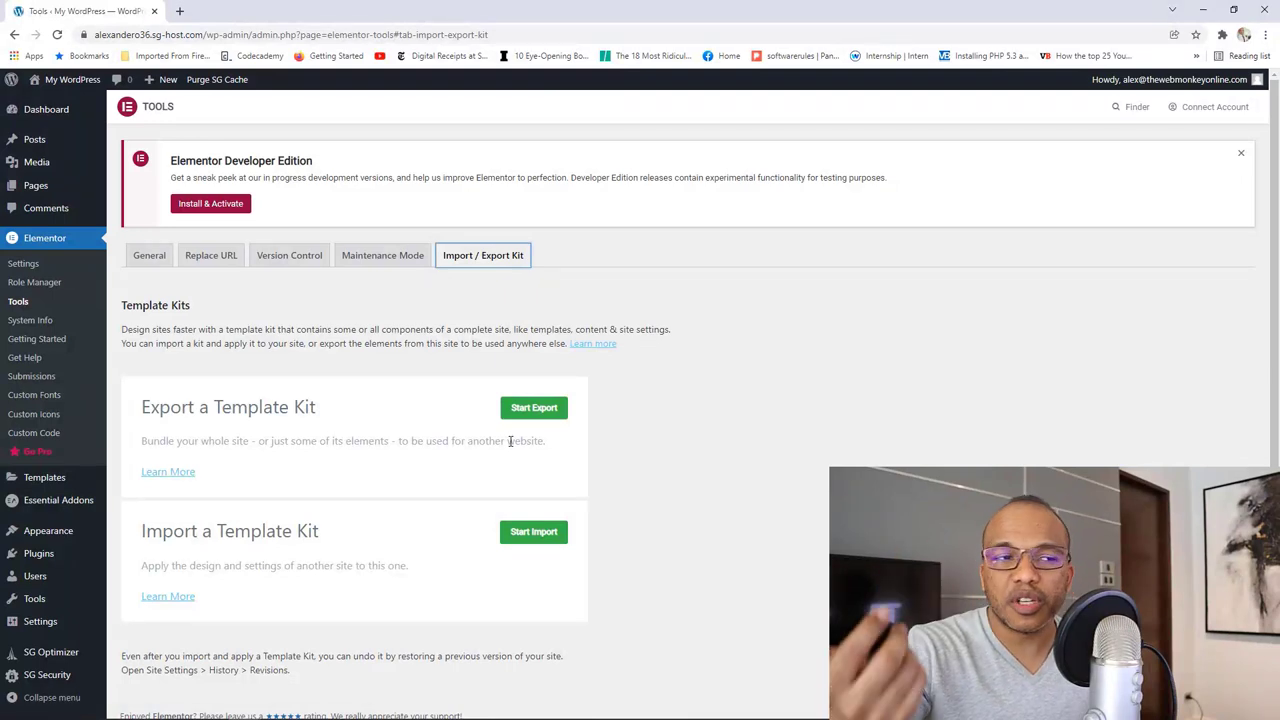
# Step: Try Start Import, go back to Elementor tools, and open the System Info report
pyautogui.click(535, 540)
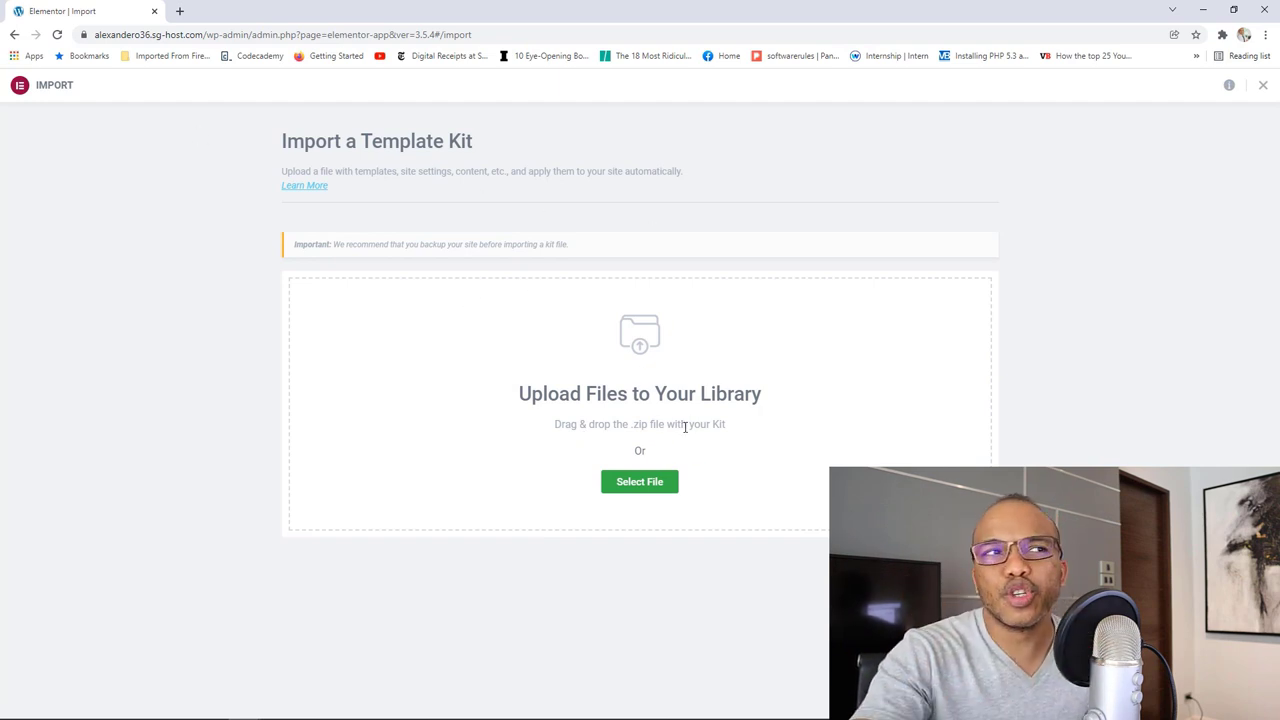
pyautogui.click(14, 34)
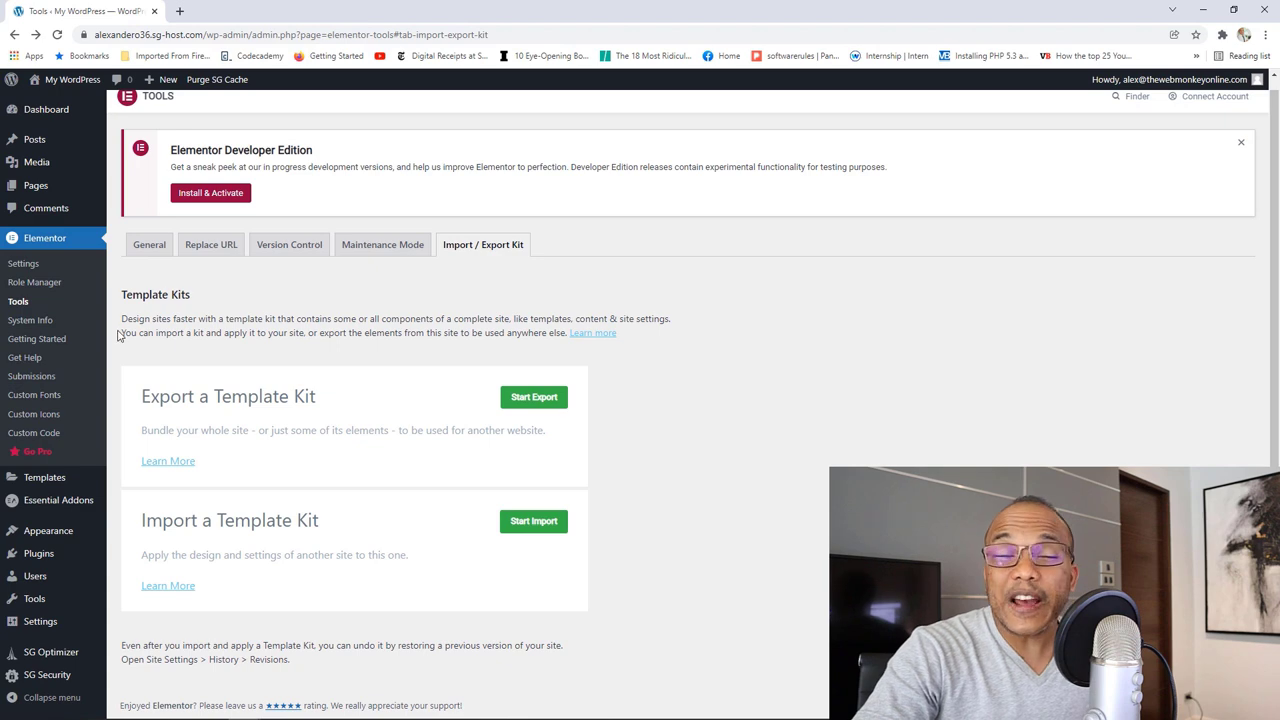
pyautogui.click(57, 325)
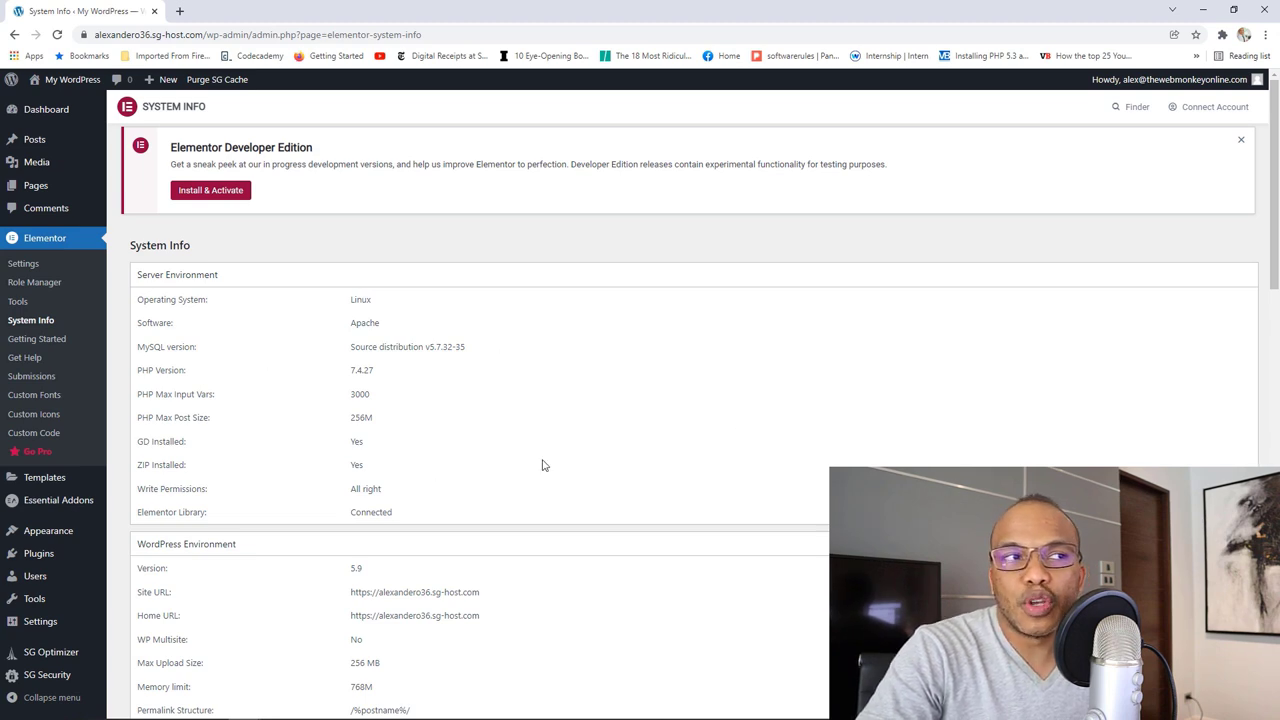
# Step: Scroll through the System Info report's server and WordPress environment details
pyautogui.scroll(-2, 598, 390)
pyautogui.scroll(-15, 598, 390)
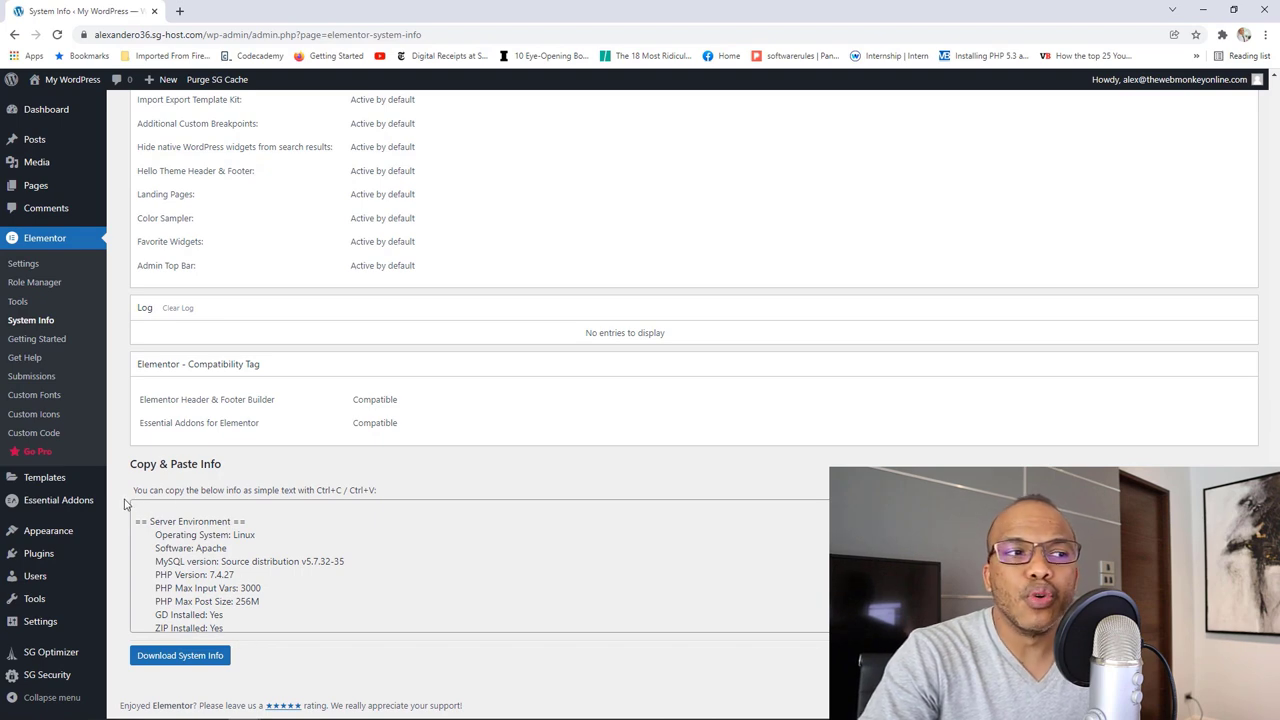
pyautogui.scroll(10, 120, 500)
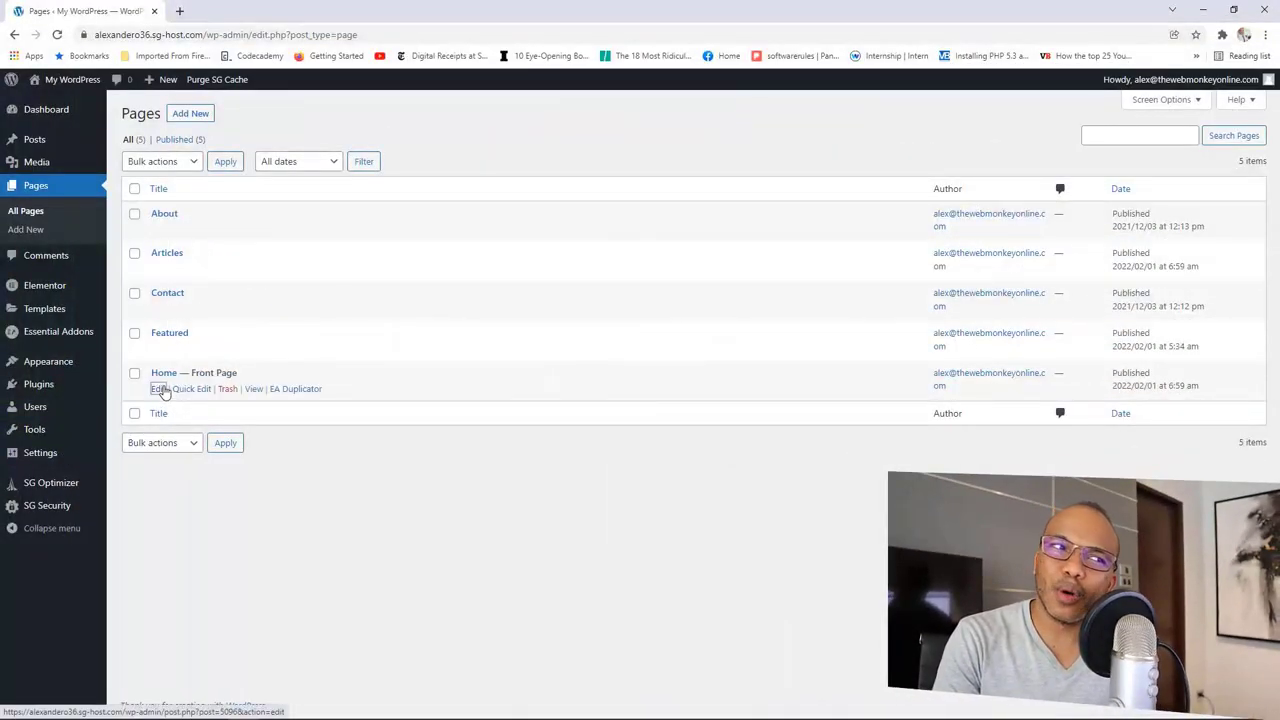
# Step: Edit the Home — Front Page and choose Edit with Elementor
pyautogui.click(160, 389)
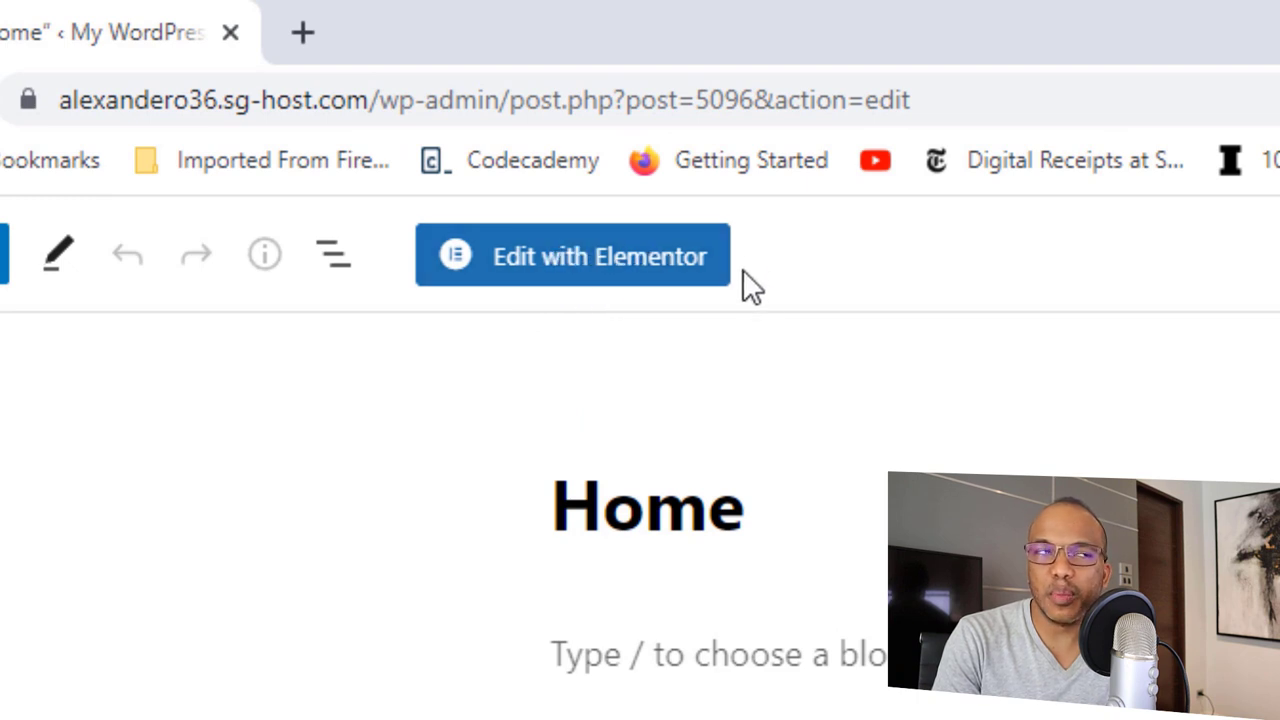
pyautogui.click(561, 268)
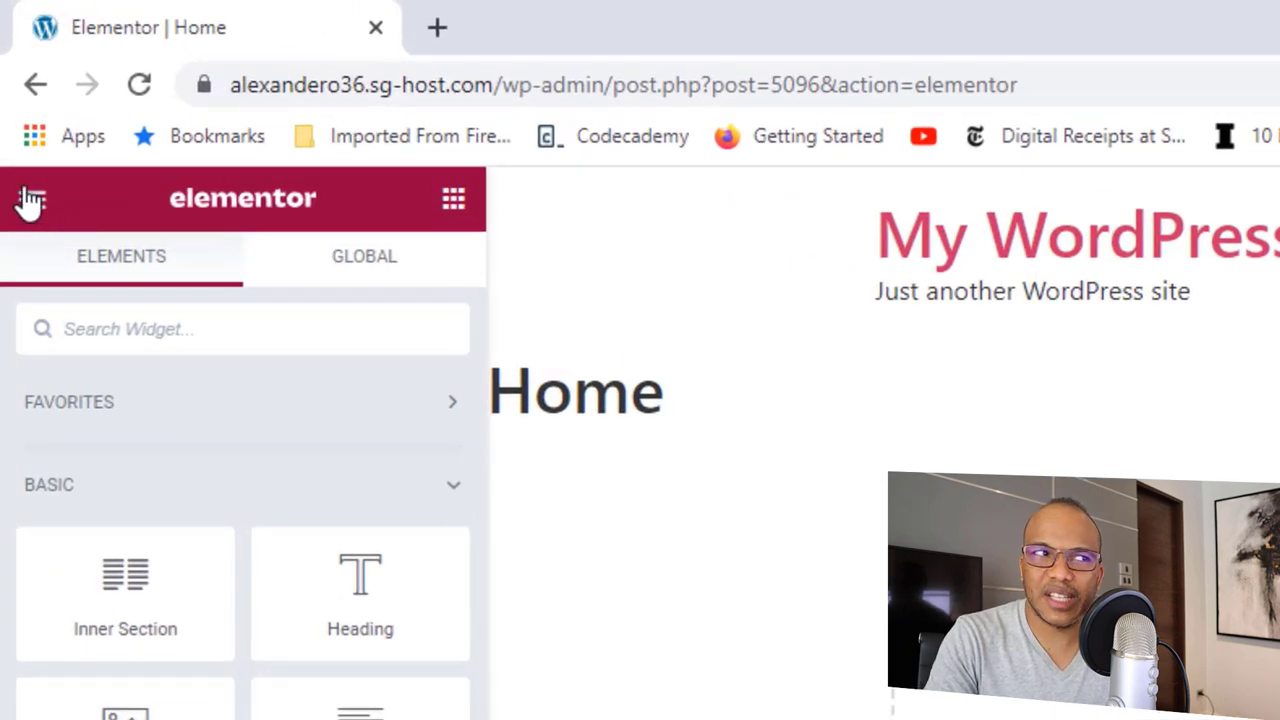
# Step: Set the Elementor editor's UI Theme to Dark in User Preferences
pyautogui.click(33, 210)
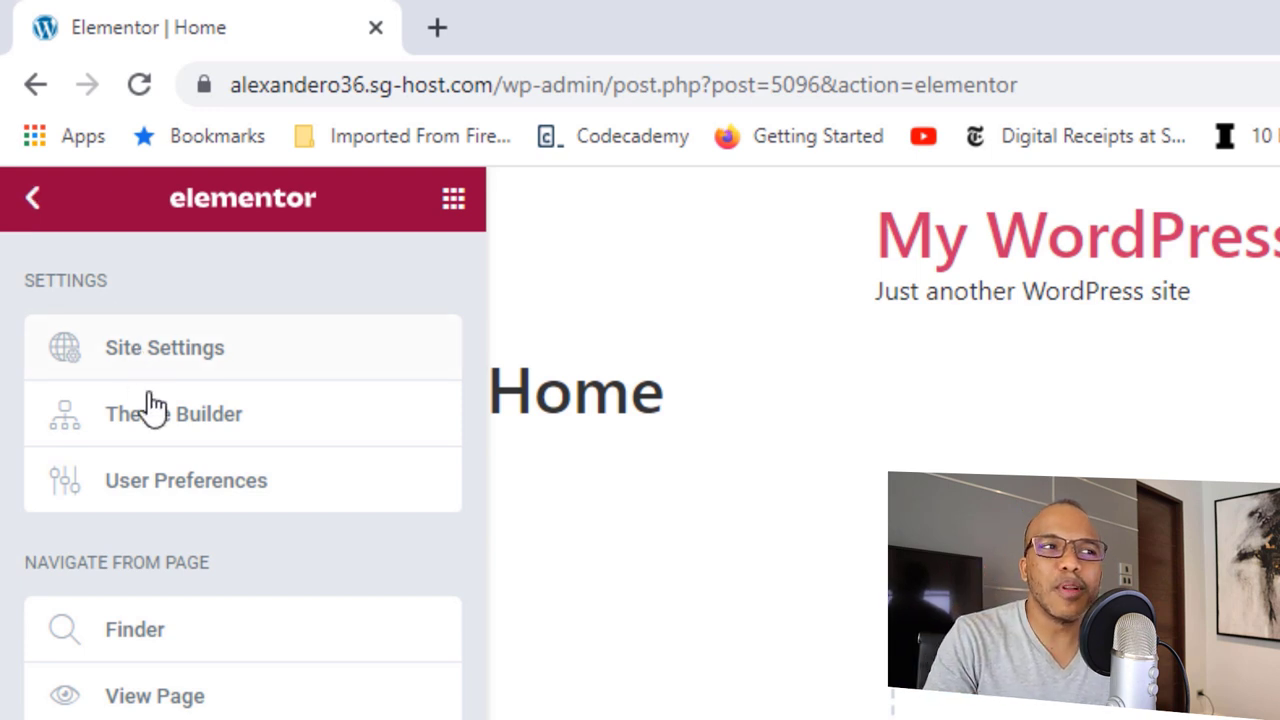
pyautogui.click(178, 490)
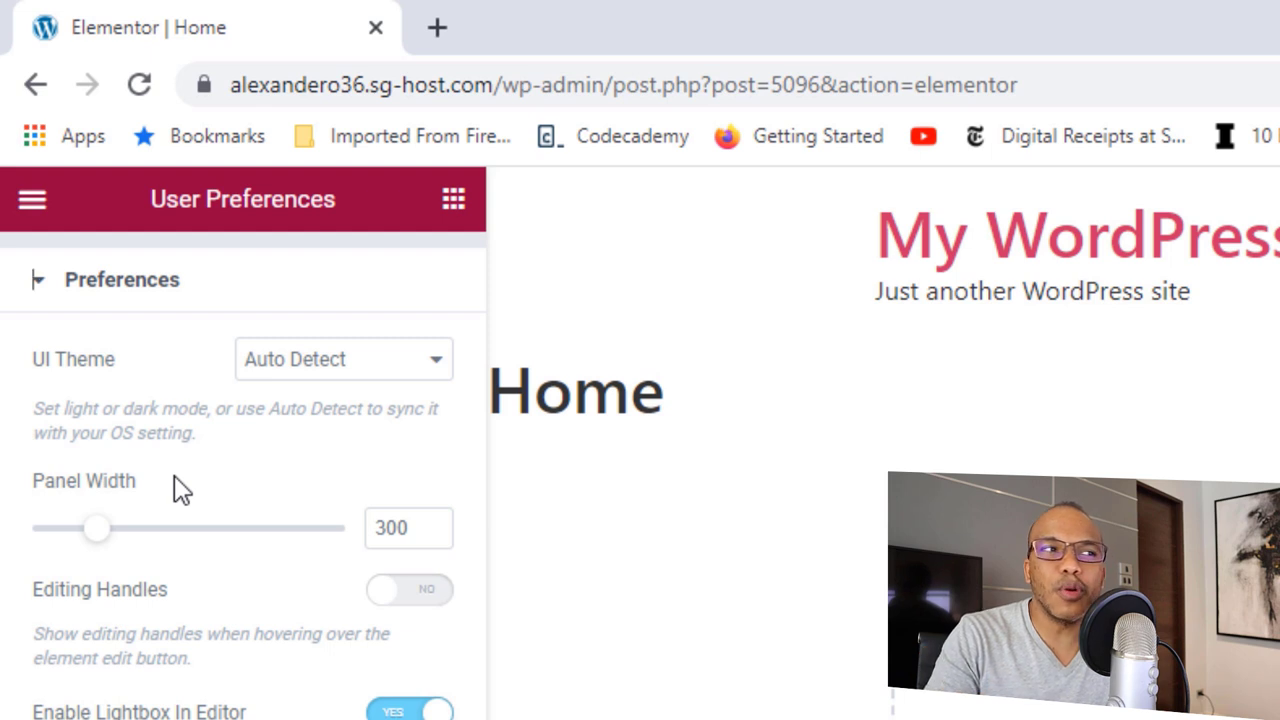
pyautogui.click(322, 378)
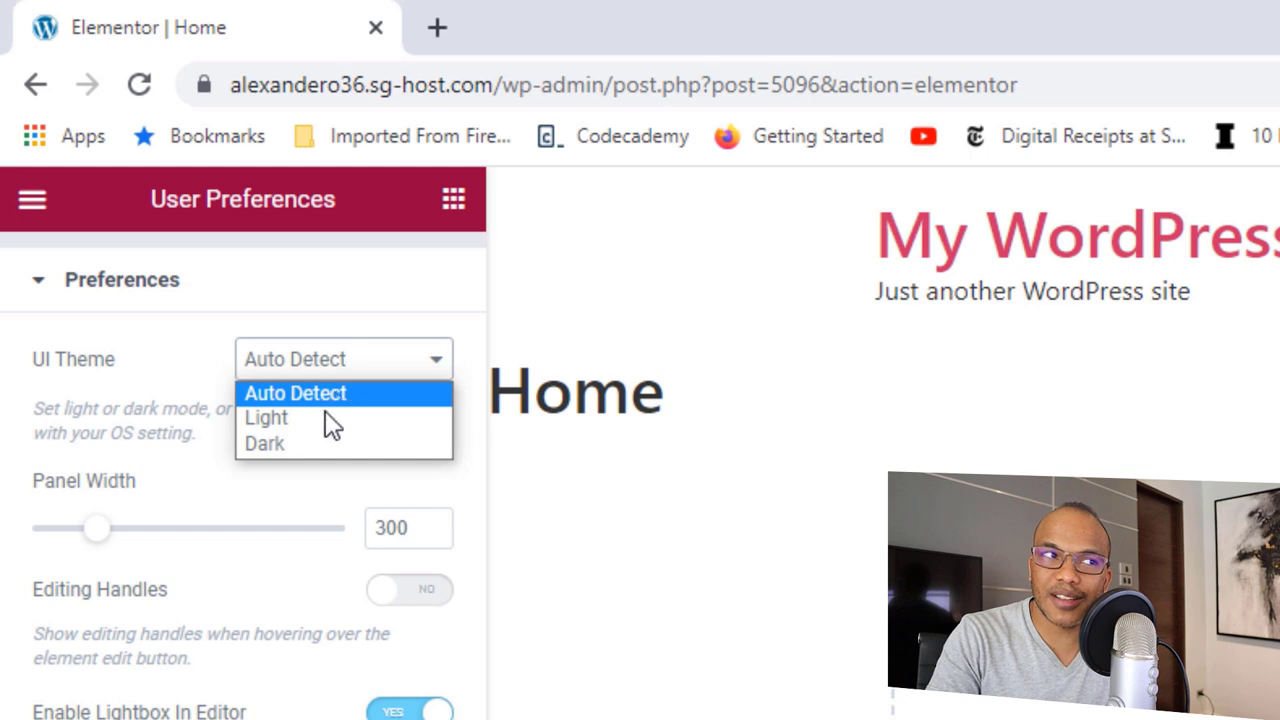
pyautogui.click(301, 440)
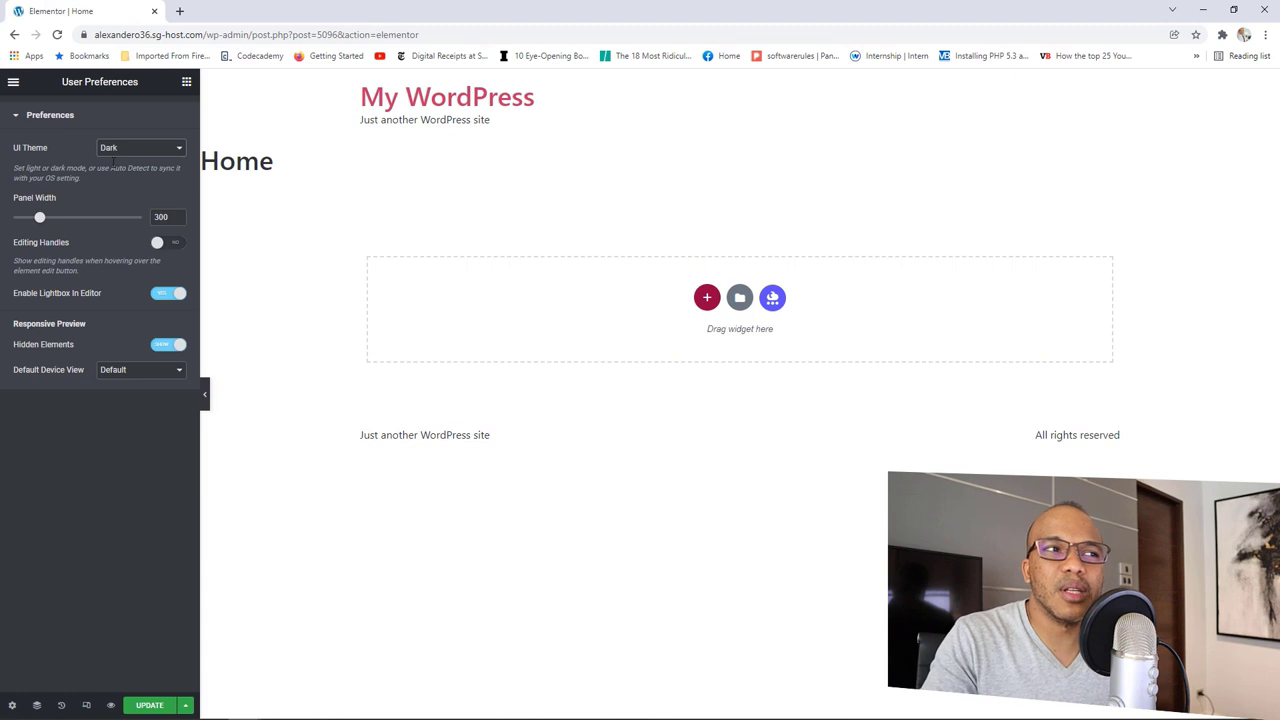
# Step: Return to Elementor's main menu and launch the Finder search
pyautogui.click(25, 115)
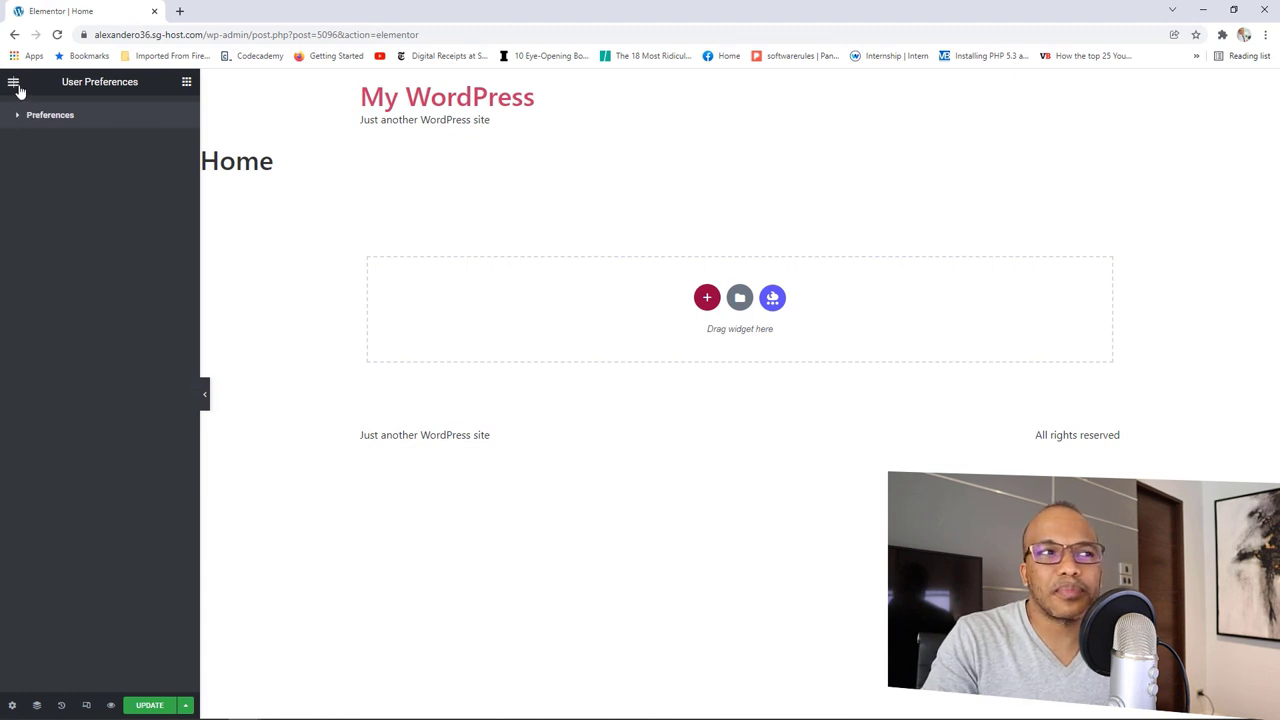
pyautogui.click(14, 81)
pyautogui.click(84, 261)
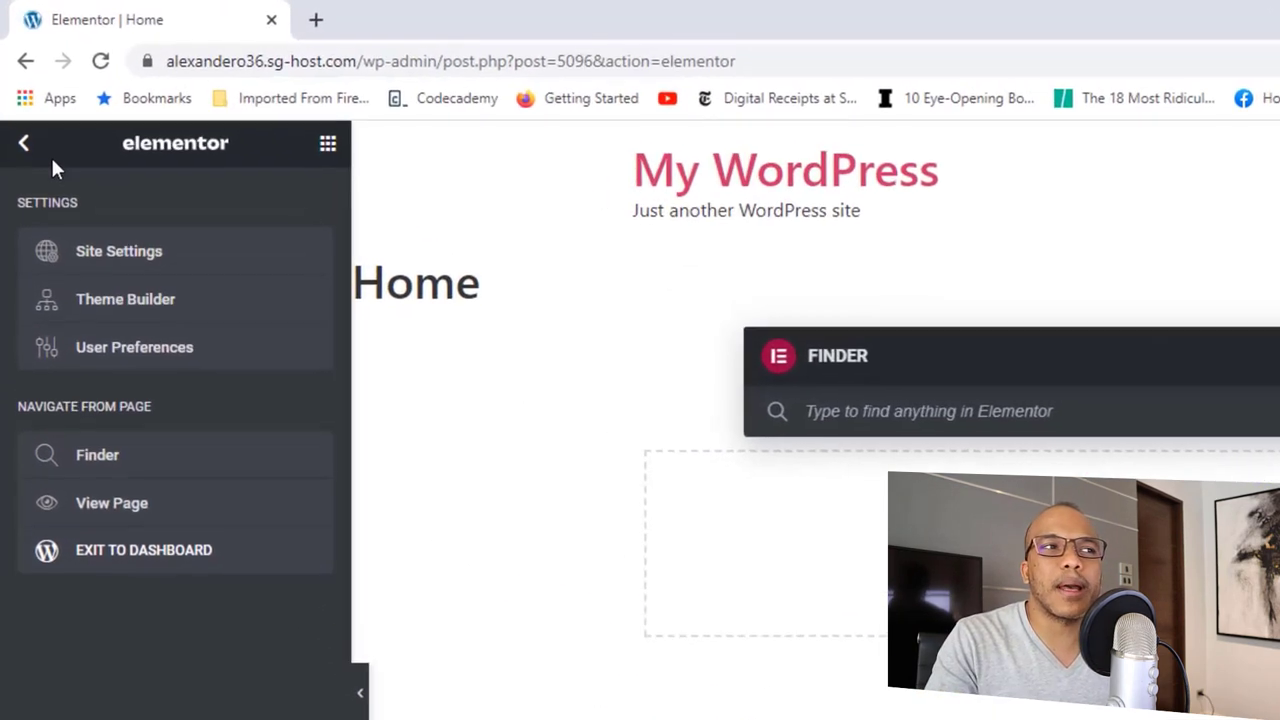
# Step: Close Finder, glance at the Global widgets, and drag the Image widget into the empty section
pyautogui.click(14, 101)
pyautogui.click(14, 101)
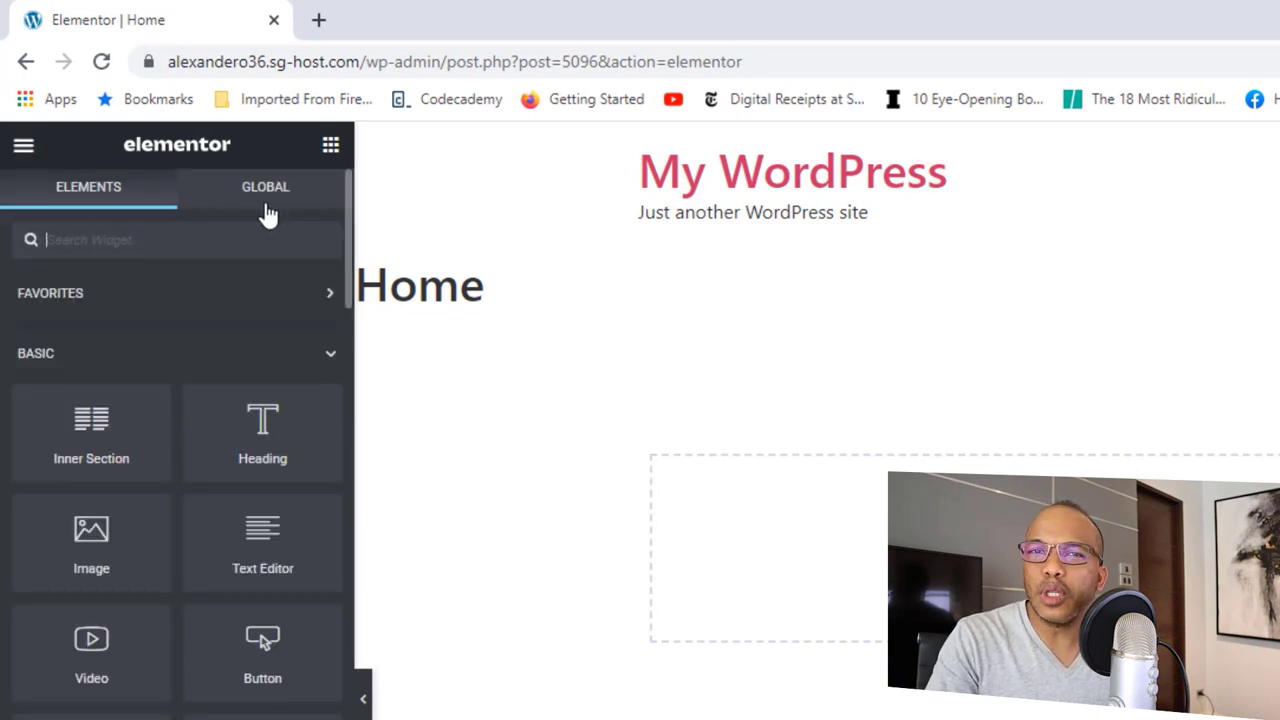
pyautogui.click(316, 205)
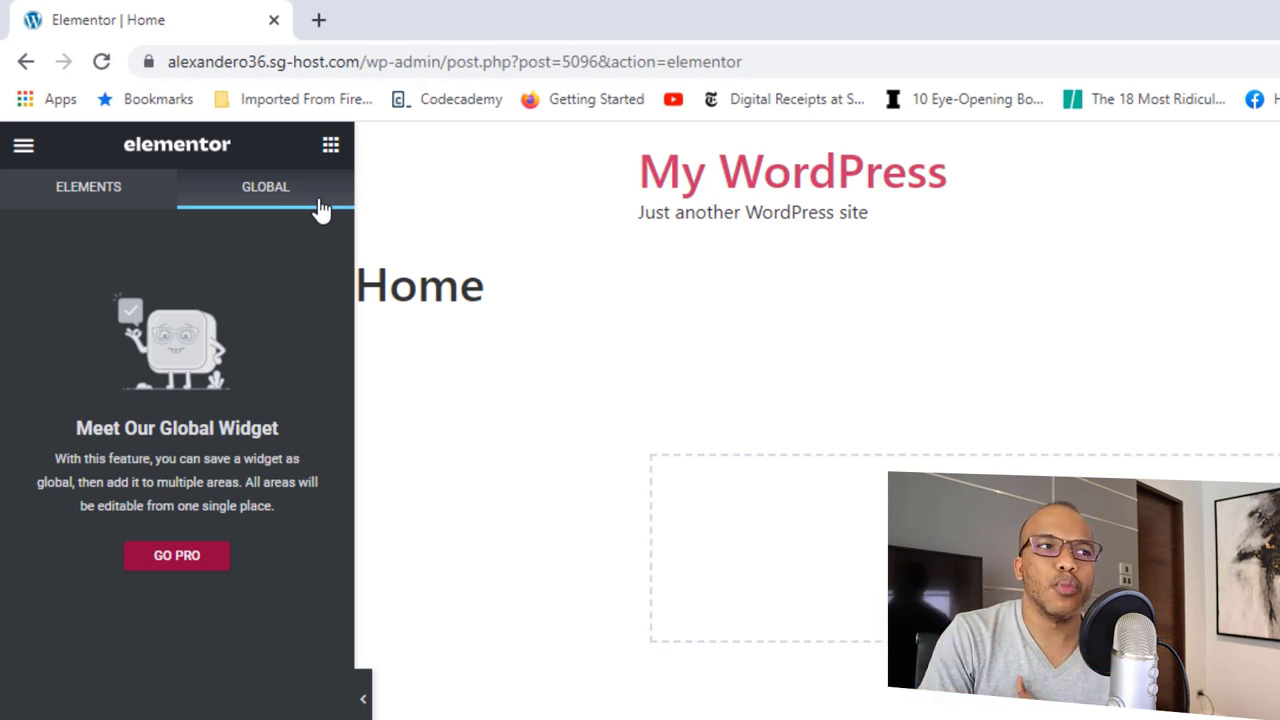
pyautogui.click(106, 196)
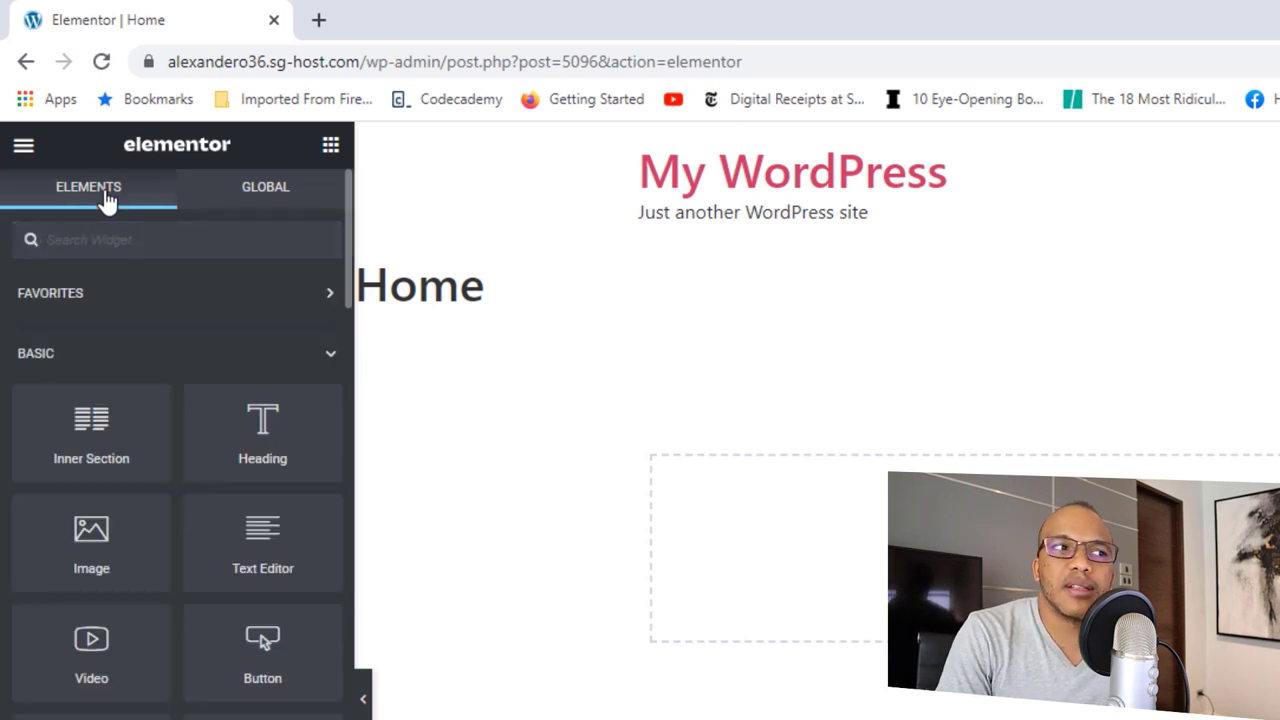
pyautogui.scroll(-1, 217, 394)
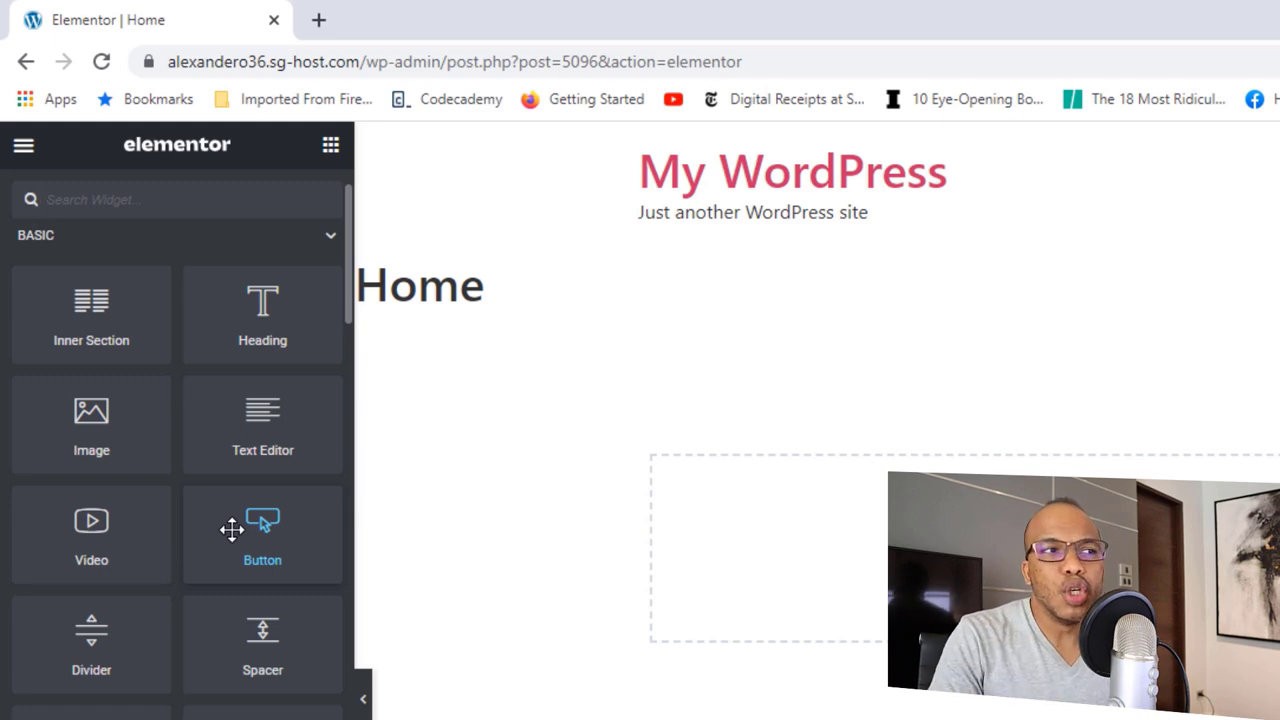
pyautogui.moveTo(91, 430); pyautogui.dragTo(628, 478)
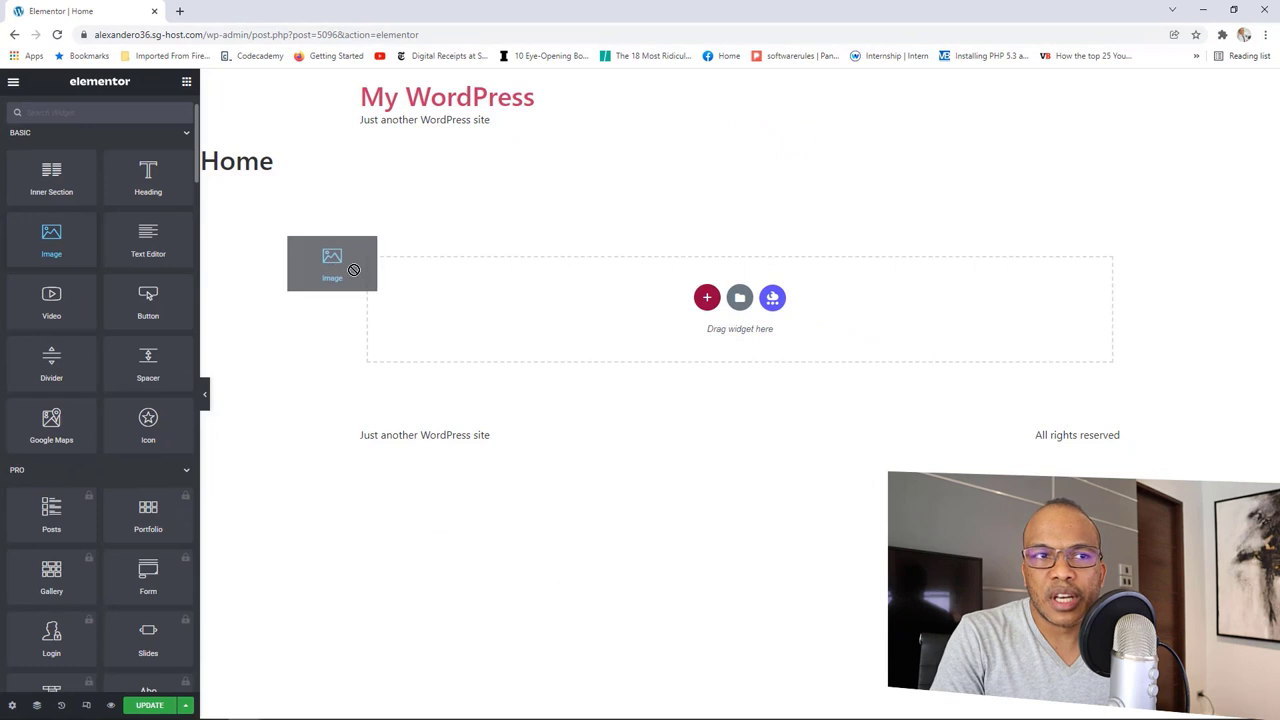
pyautogui.moveTo(354, 270); pyautogui.dragTo(586, 309)
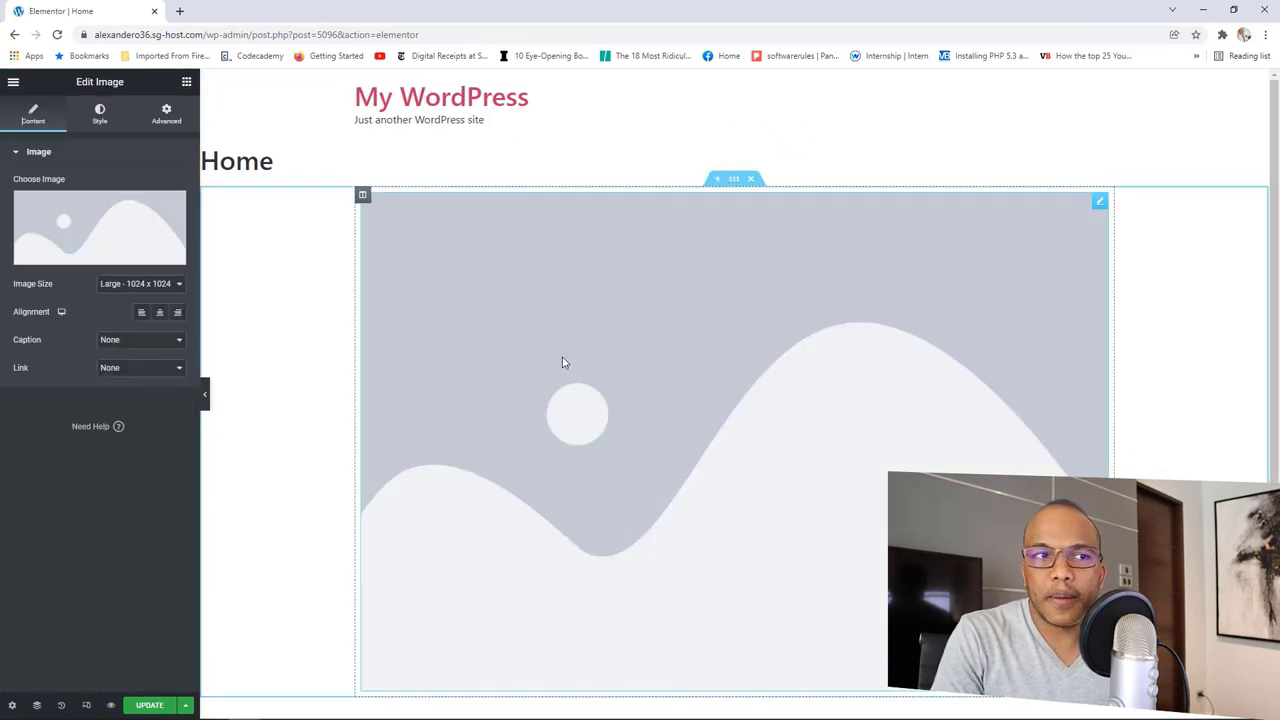
# Step: Insert the Brasil stadium crowd photo from the Media Library into the Image widget
pyautogui.click(117, 235)
pyautogui.click(254, 137)
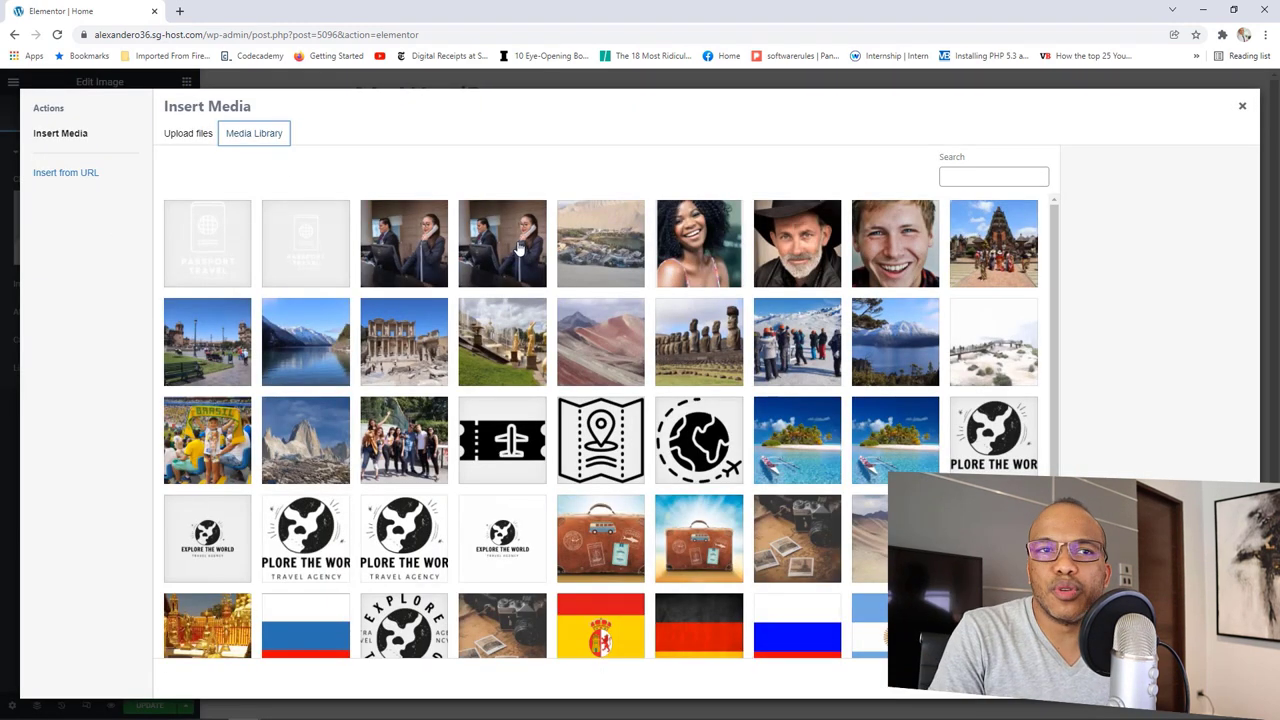
pyautogui.click(202, 466)
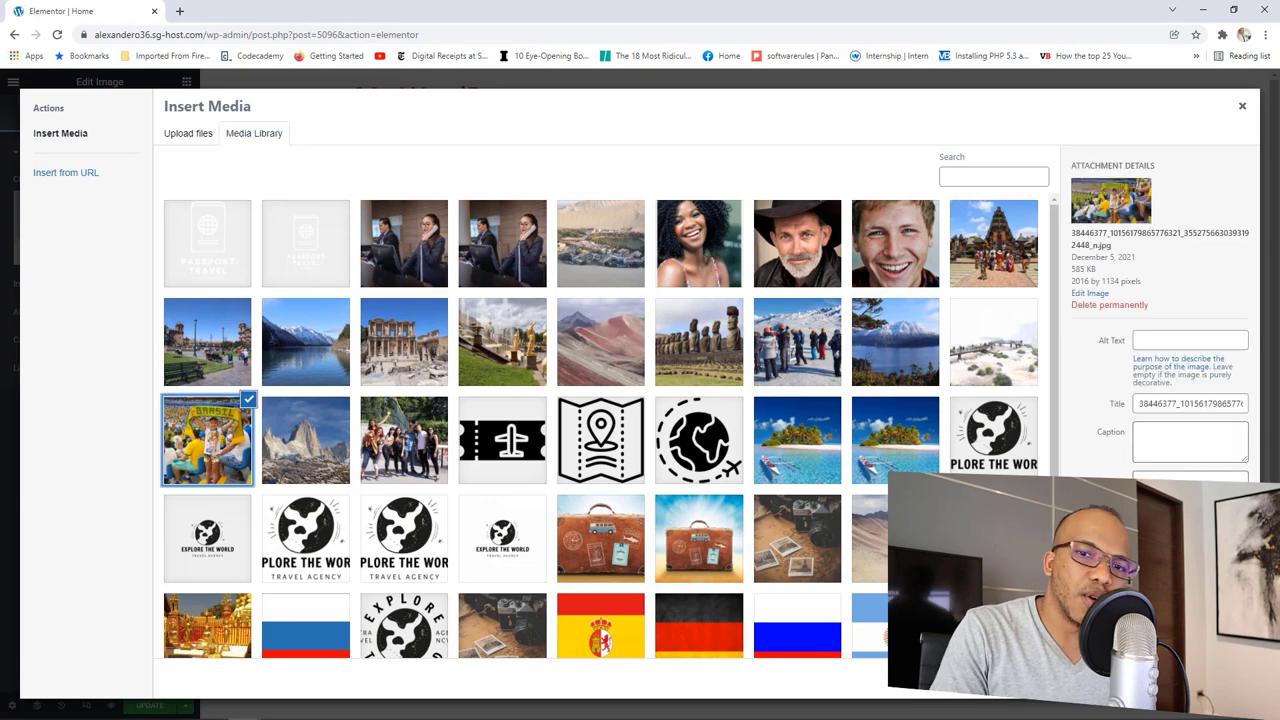
pyautogui.click(1195, 680)
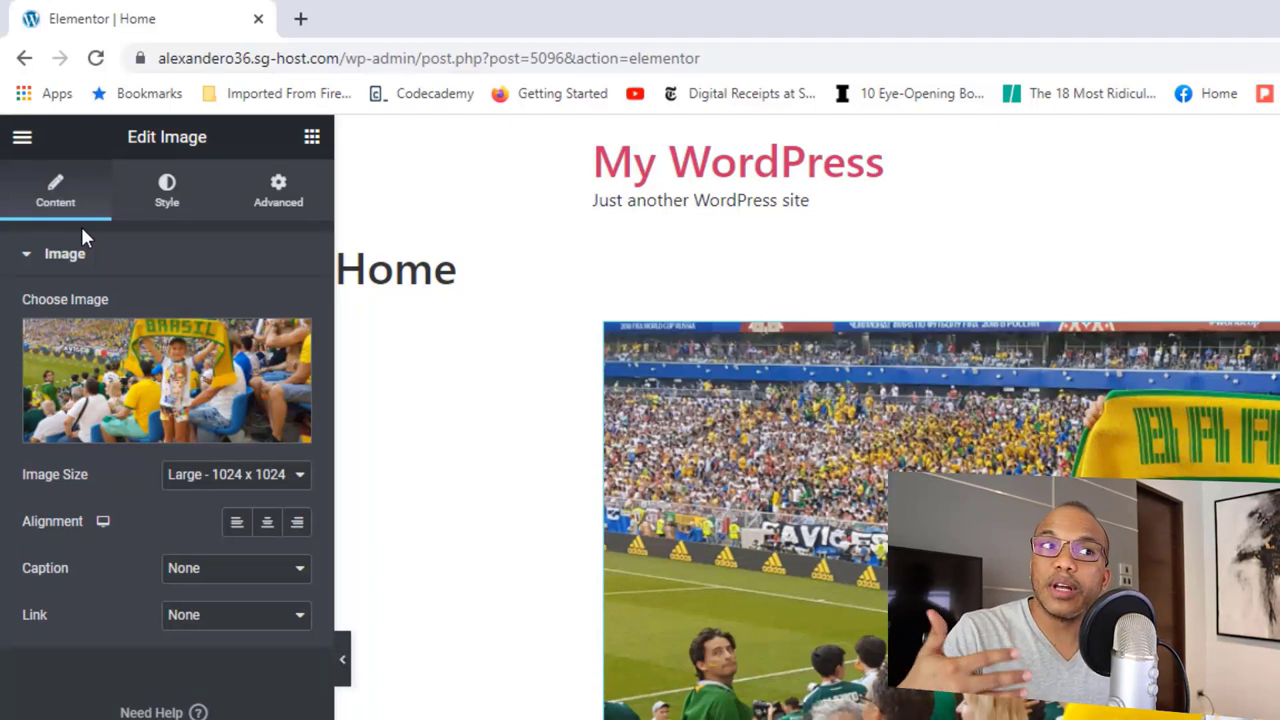
# Step: Review the image's Style and Advanced margin/padding settings, then return to the widget panel
pyautogui.click(170, 190)
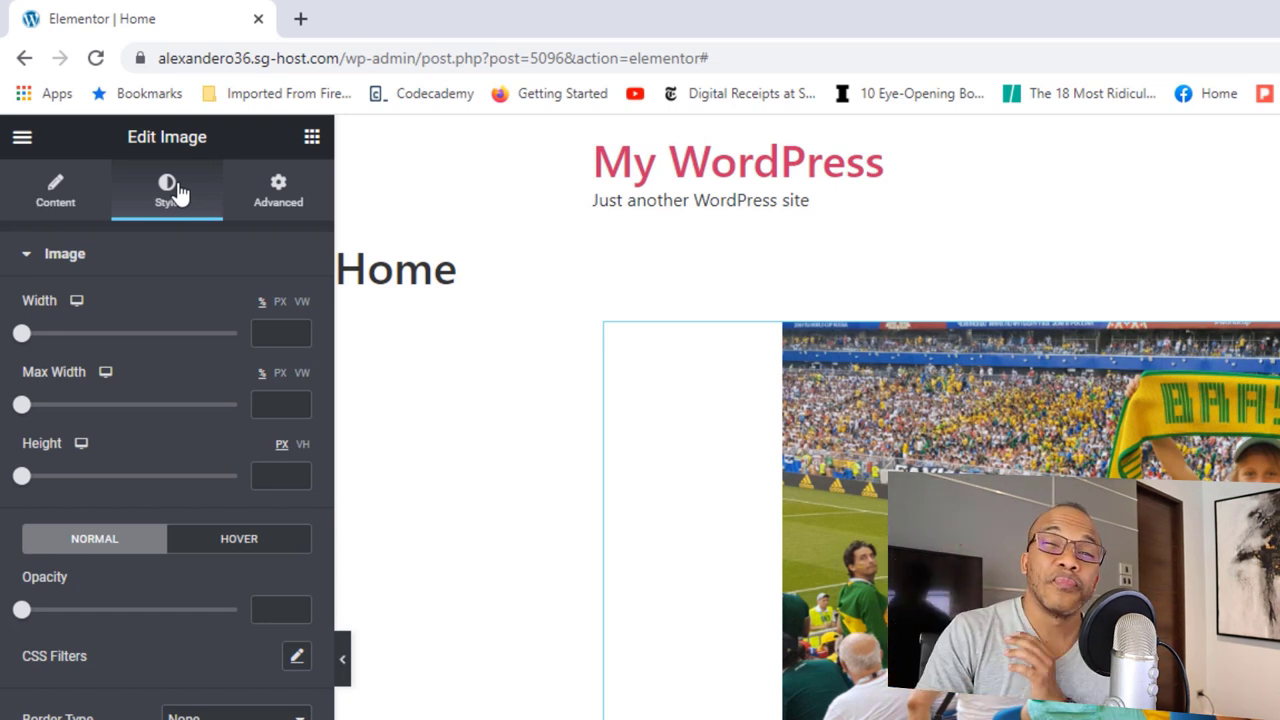
pyautogui.click(288, 203)
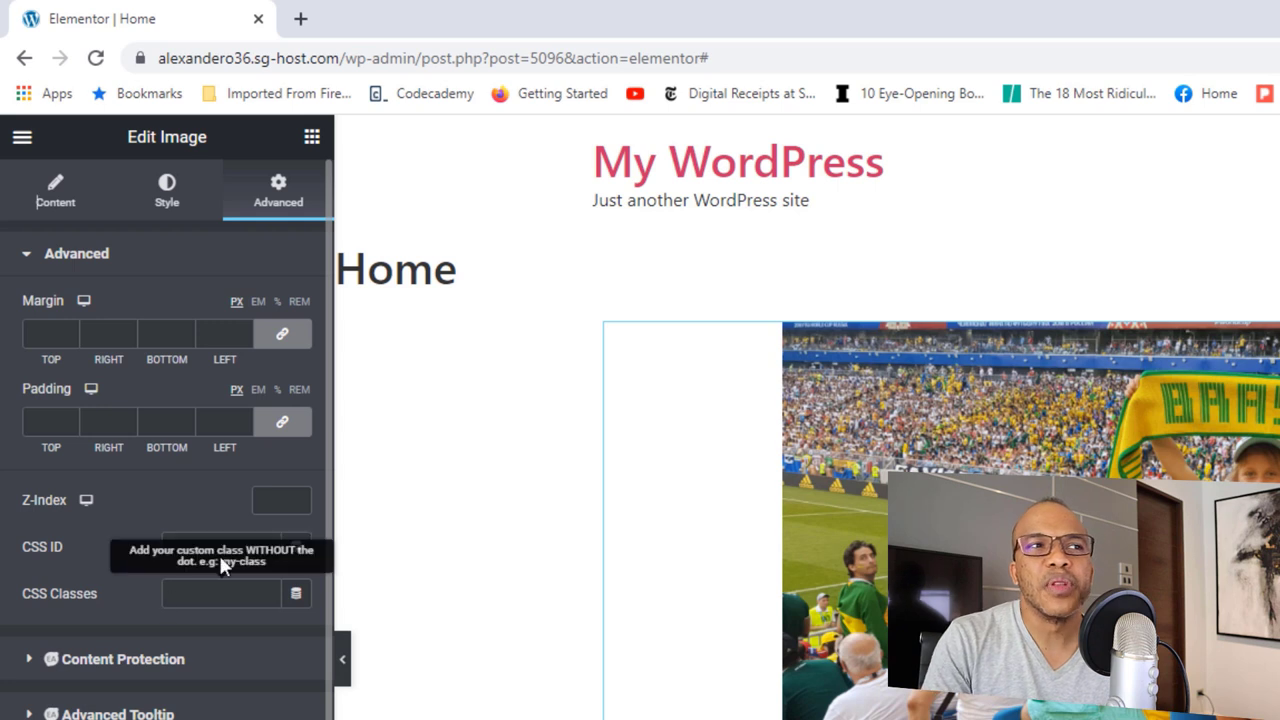
pyautogui.click(311, 140)
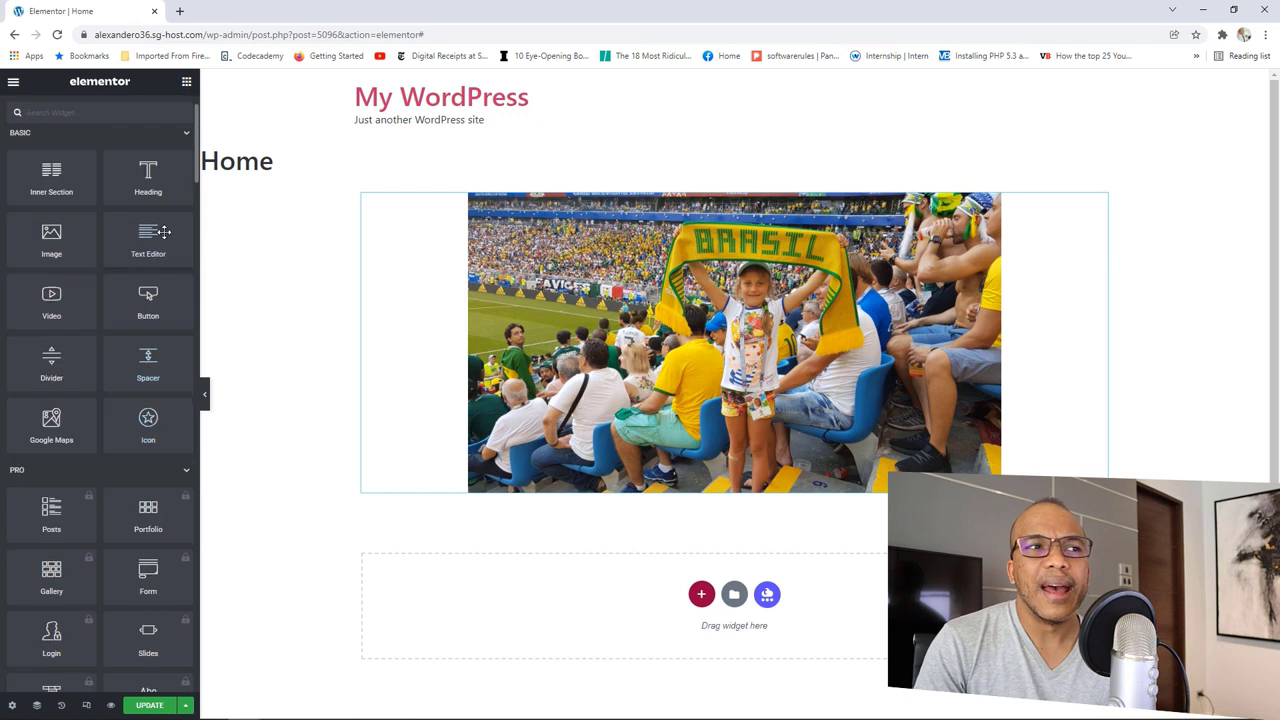
# Step: Collapse the Basic widget category and scroll down through the Pro widgets
pyautogui.click(171, 200)
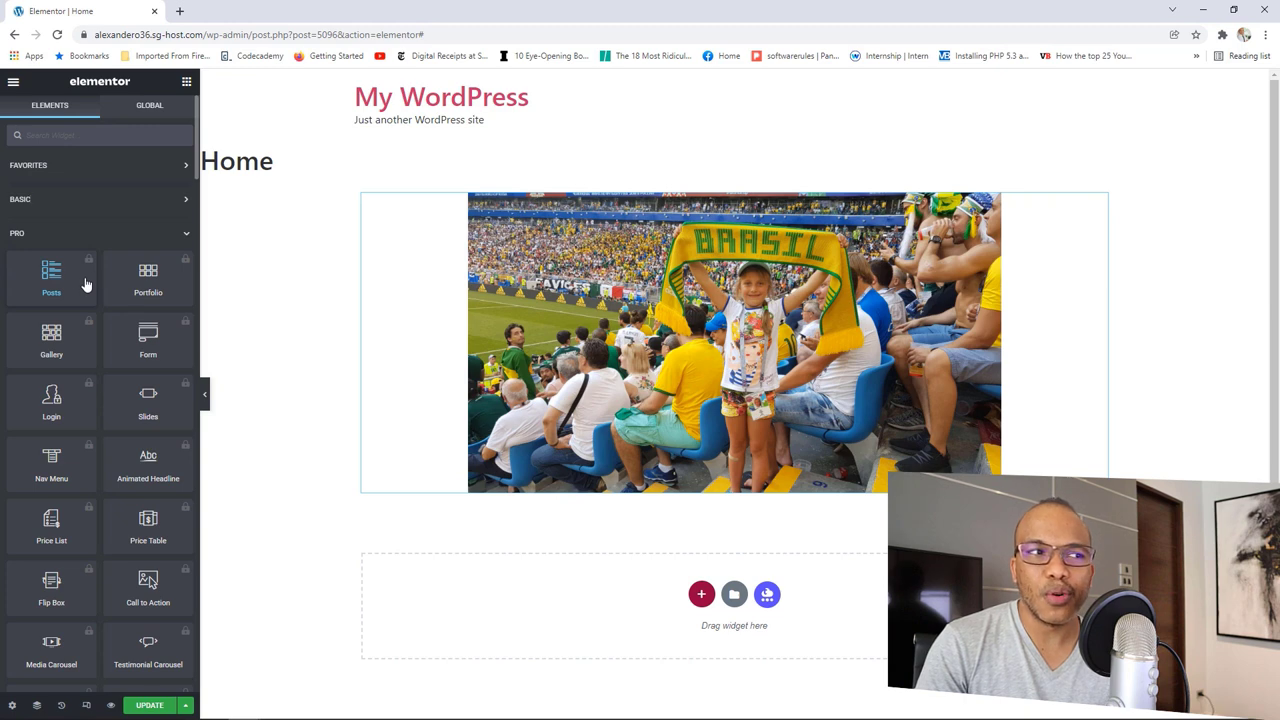
pyautogui.scroll(-1, 120, 361)
pyautogui.scroll(-1, 120, 361)
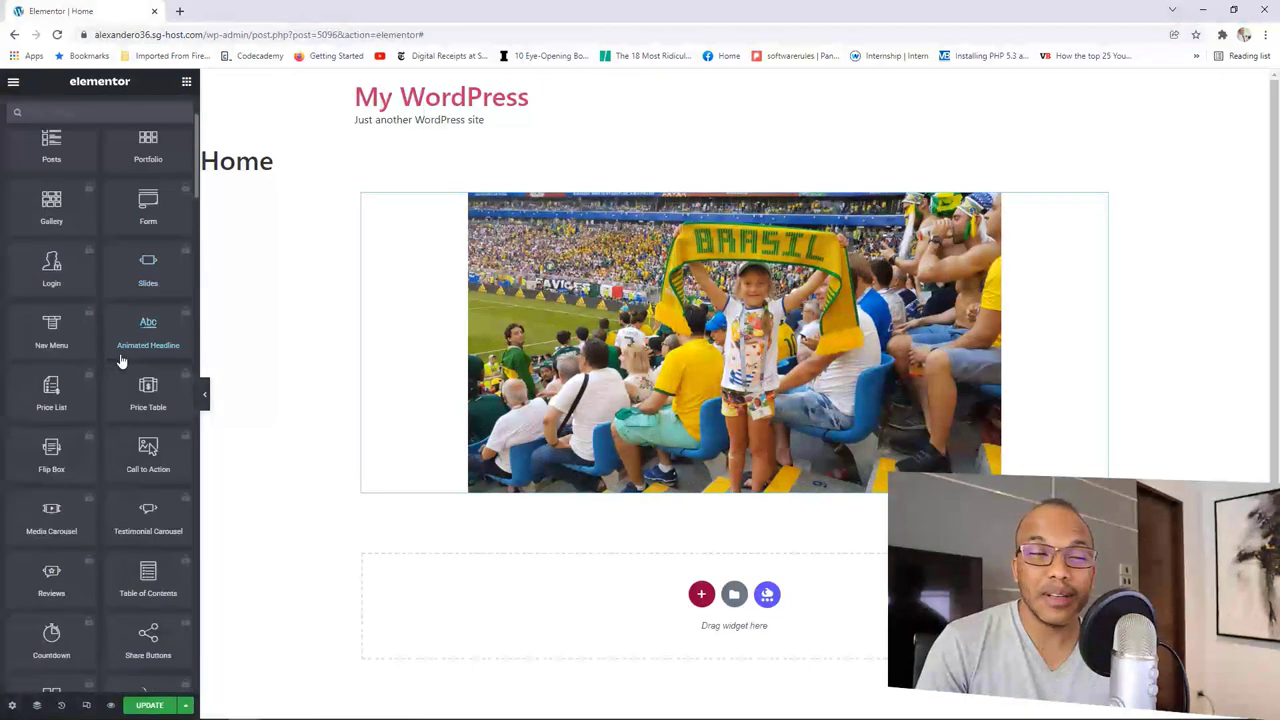
pyautogui.scroll(-2, 120, 361)
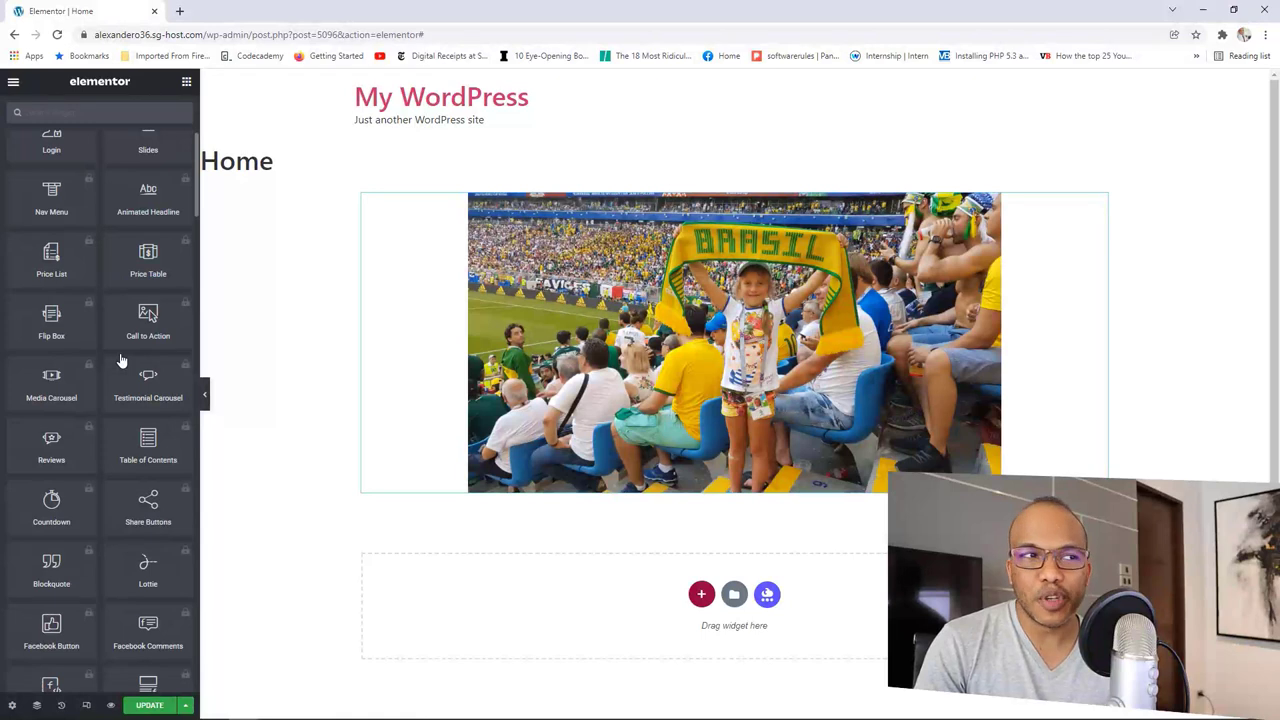
pyautogui.scroll(3, 120, 361)
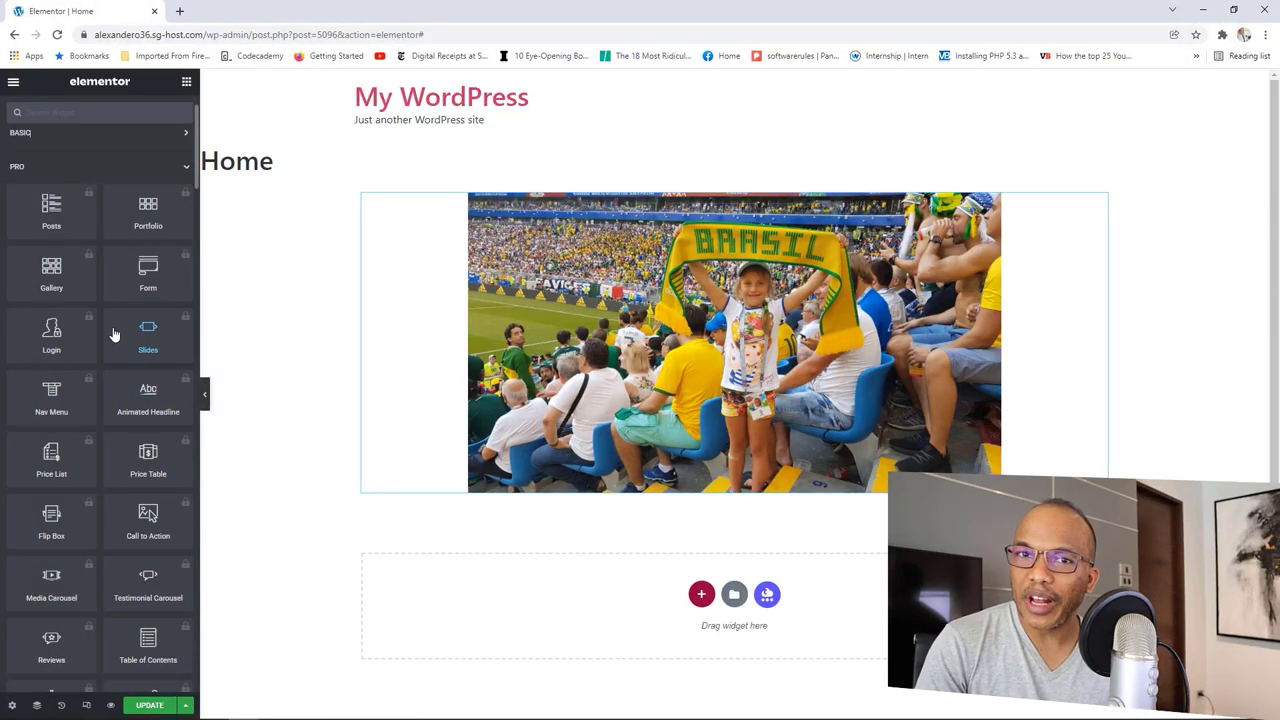
pyautogui.scroll(-3, 117, 386)
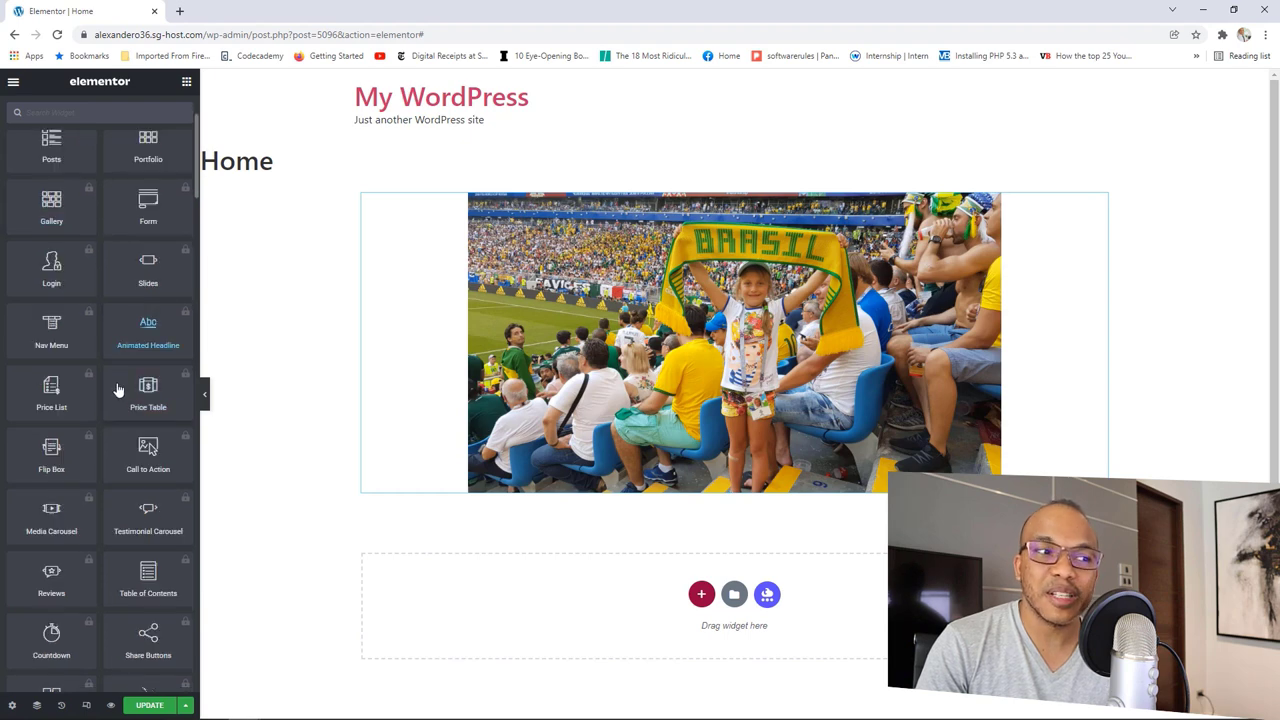
pyautogui.scroll(-6, 117, 389)
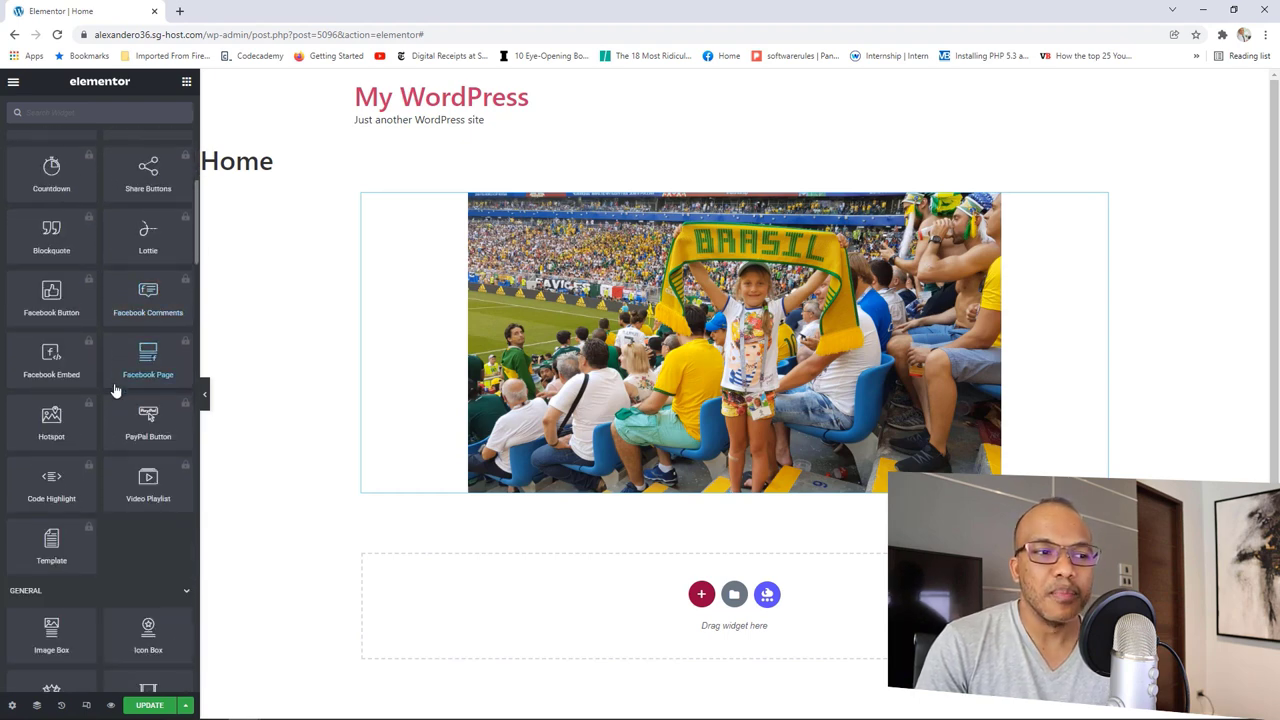
pyautogui.scroll(-2, 114, 389)
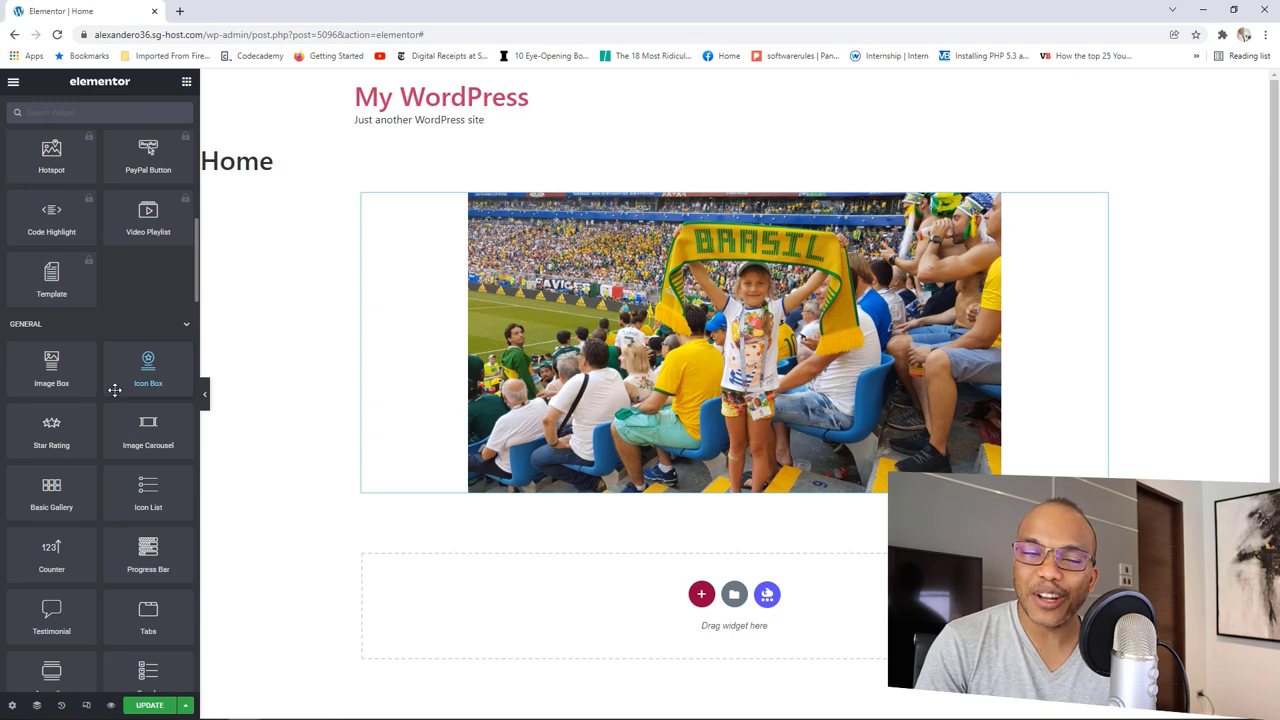
pyautogui.scroll(-7, 115, 389)
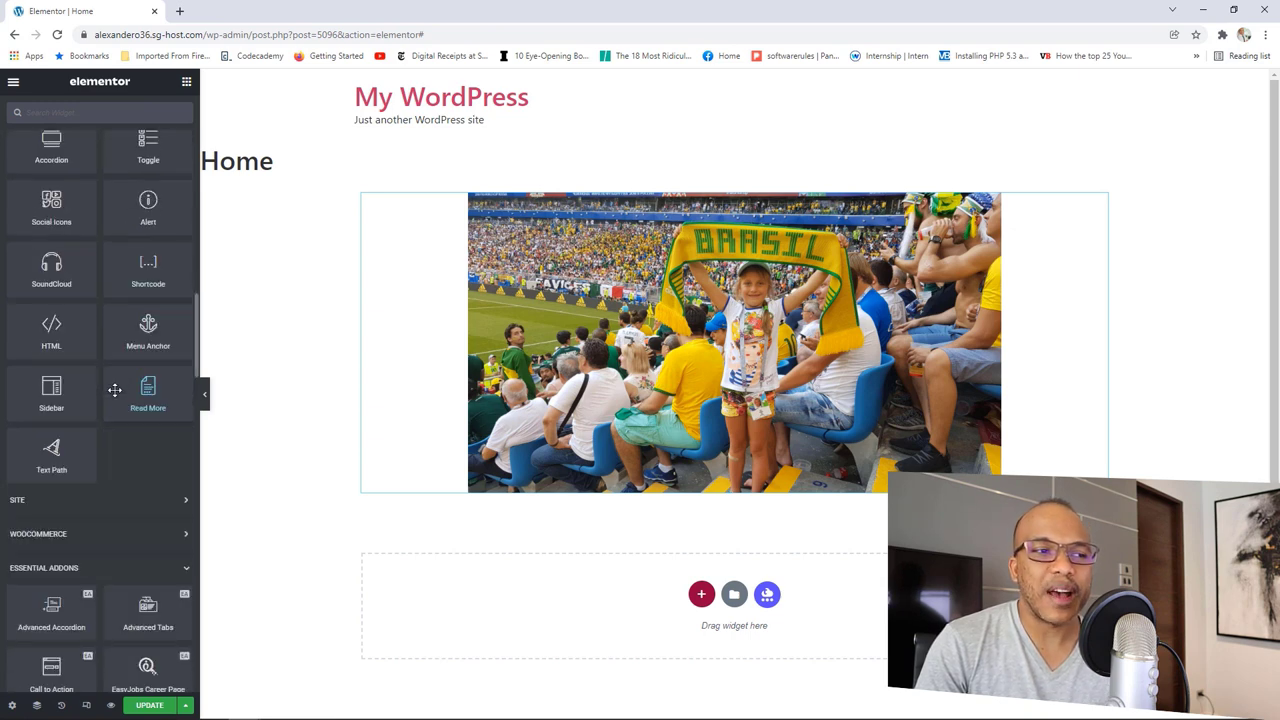
pyautogui.scroll(-3, 114, 389)
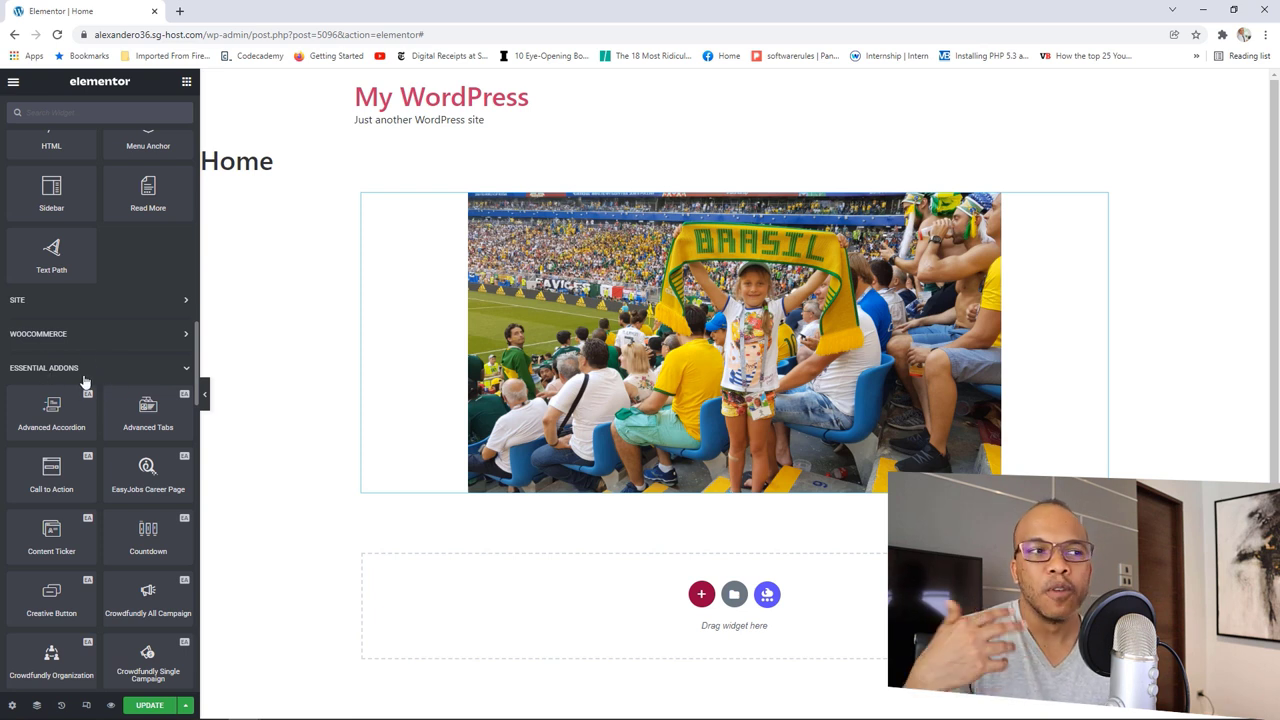
pyautogui.scroll(-2, 105, 425)
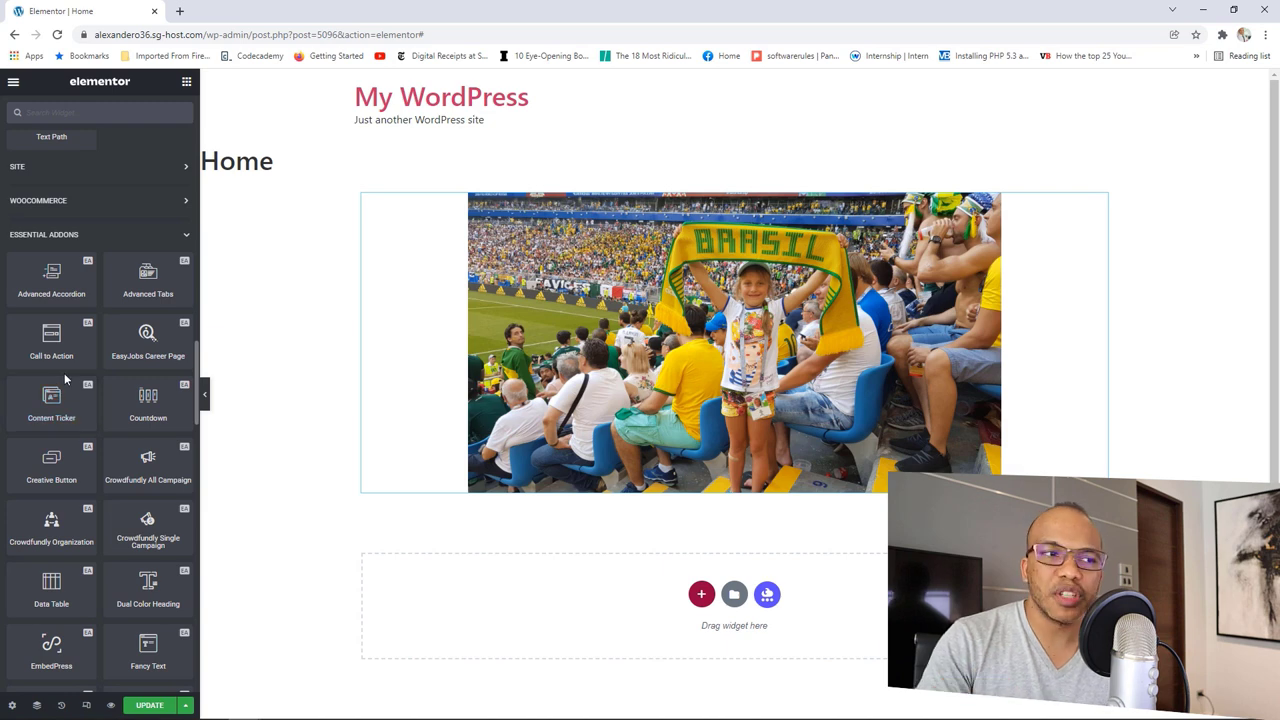
pyautogui.scroll(-7, 106, 394)
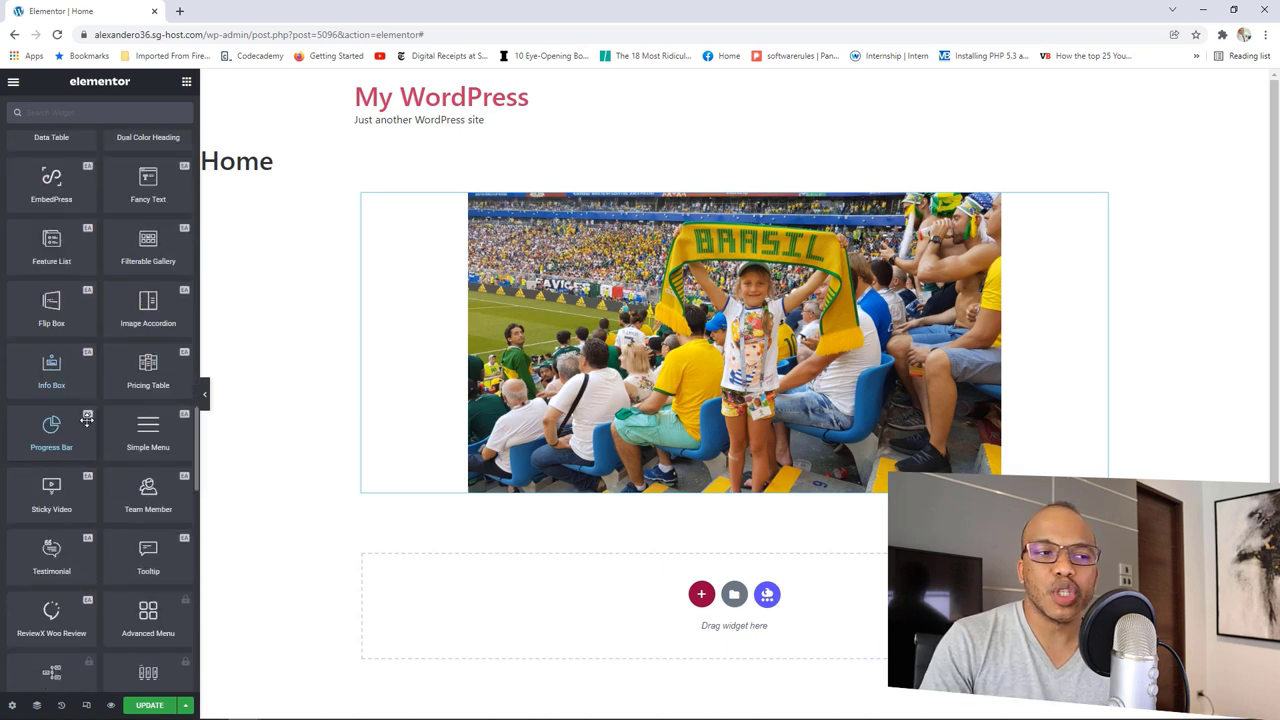
pyautogui.scroll(-1, 87, 420)
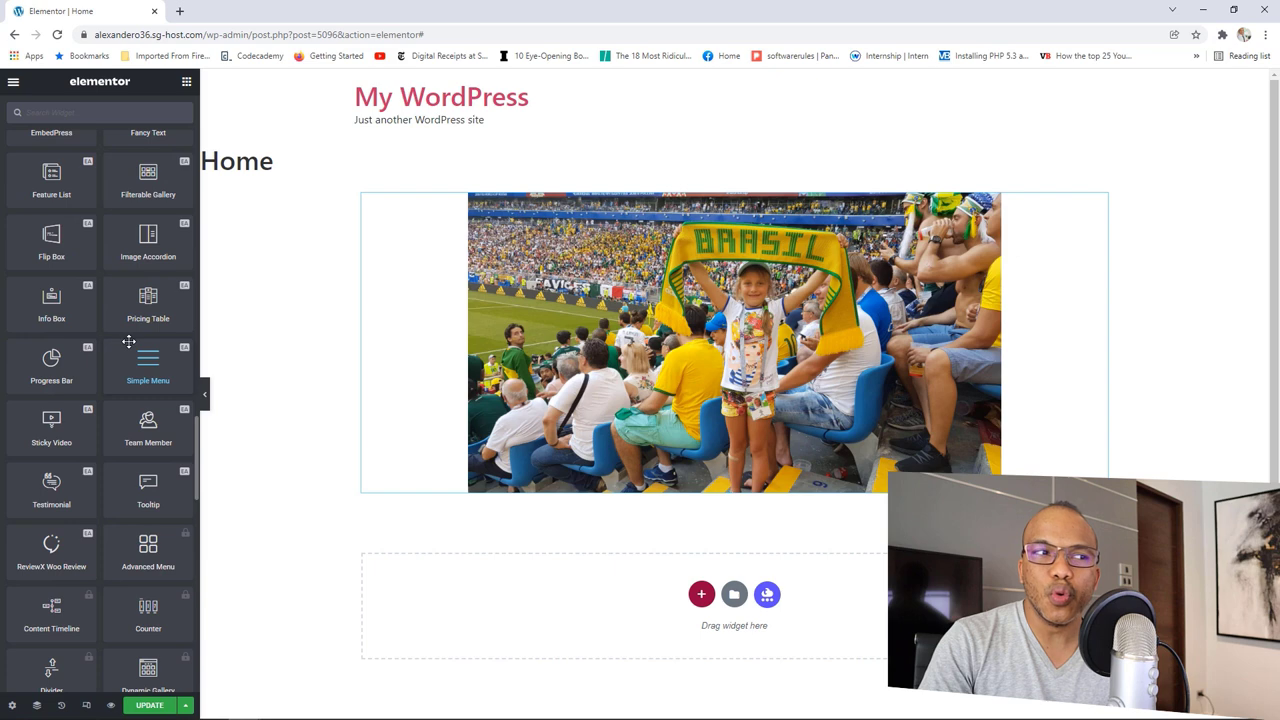
# Step: Scroll back up and collapse the Pro category so the General widgets show
pyautogui.scroll(6, 118, 365)
pyautogui.scroll(15, 118, 365)
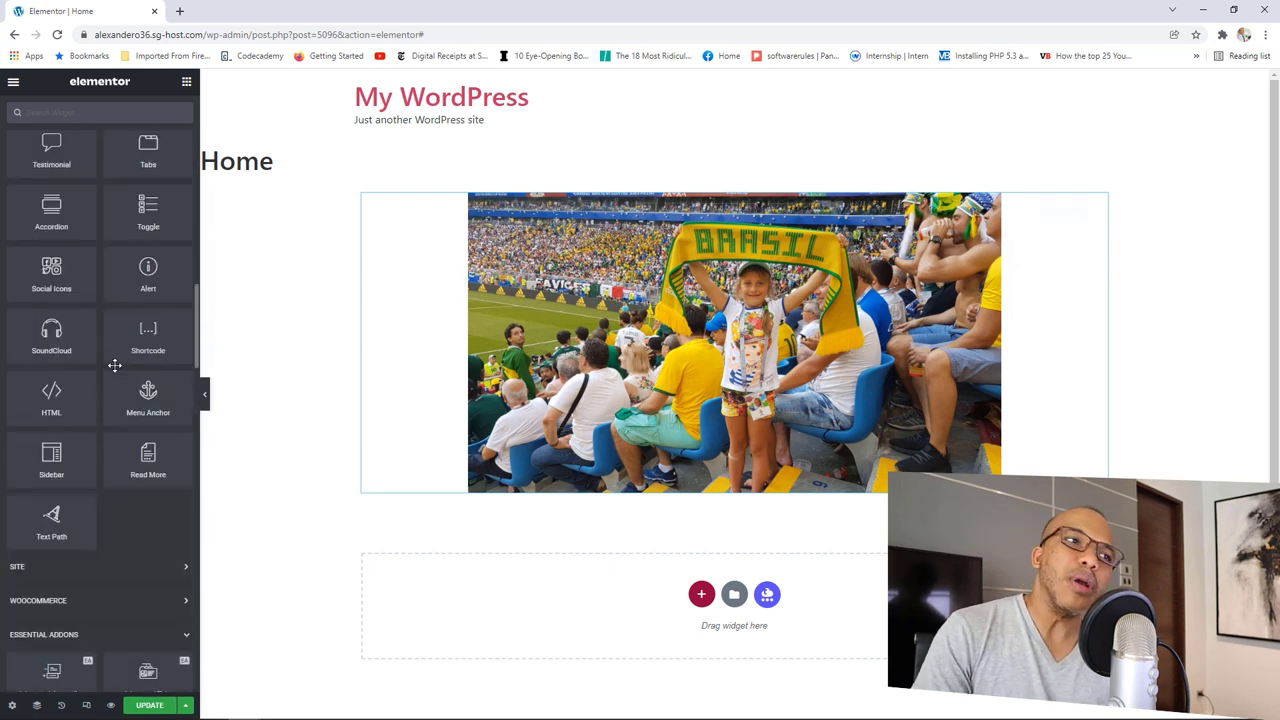
pyautogui.scroll(1, 114, 360)
pyautogui.scroll(-1, 110, 358)
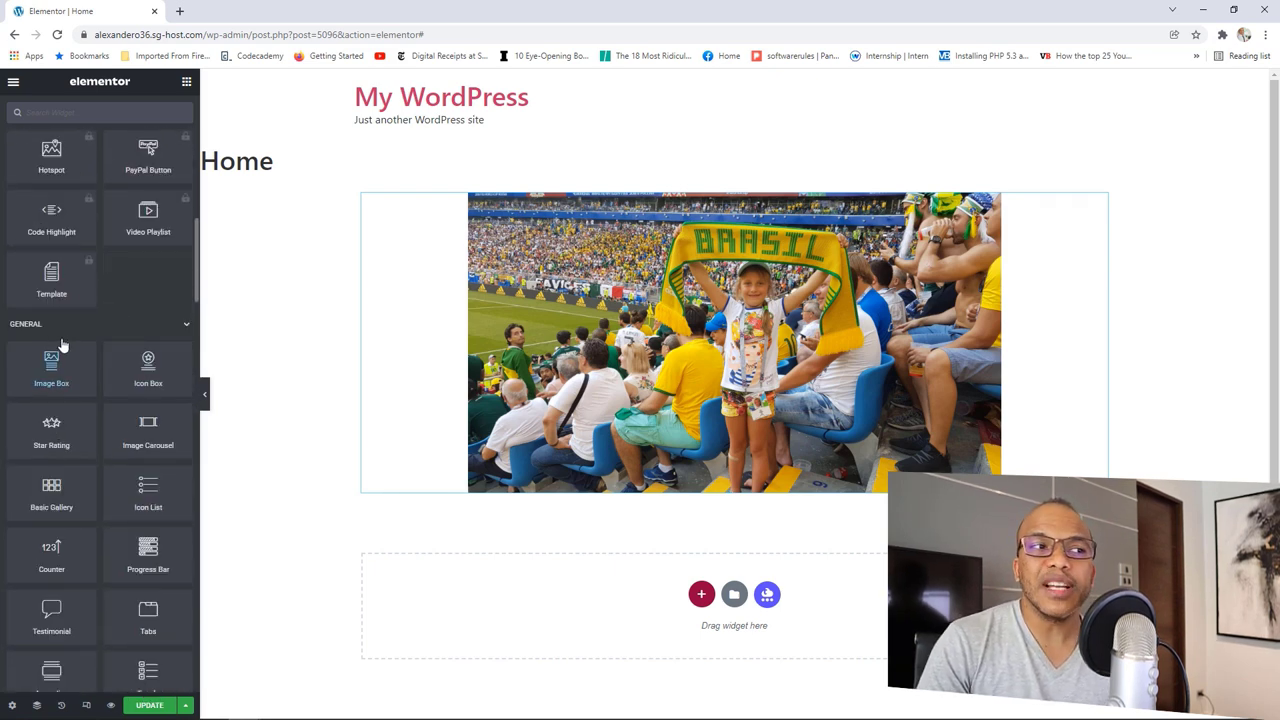
pyautogui.scroll(15, 137, 343)
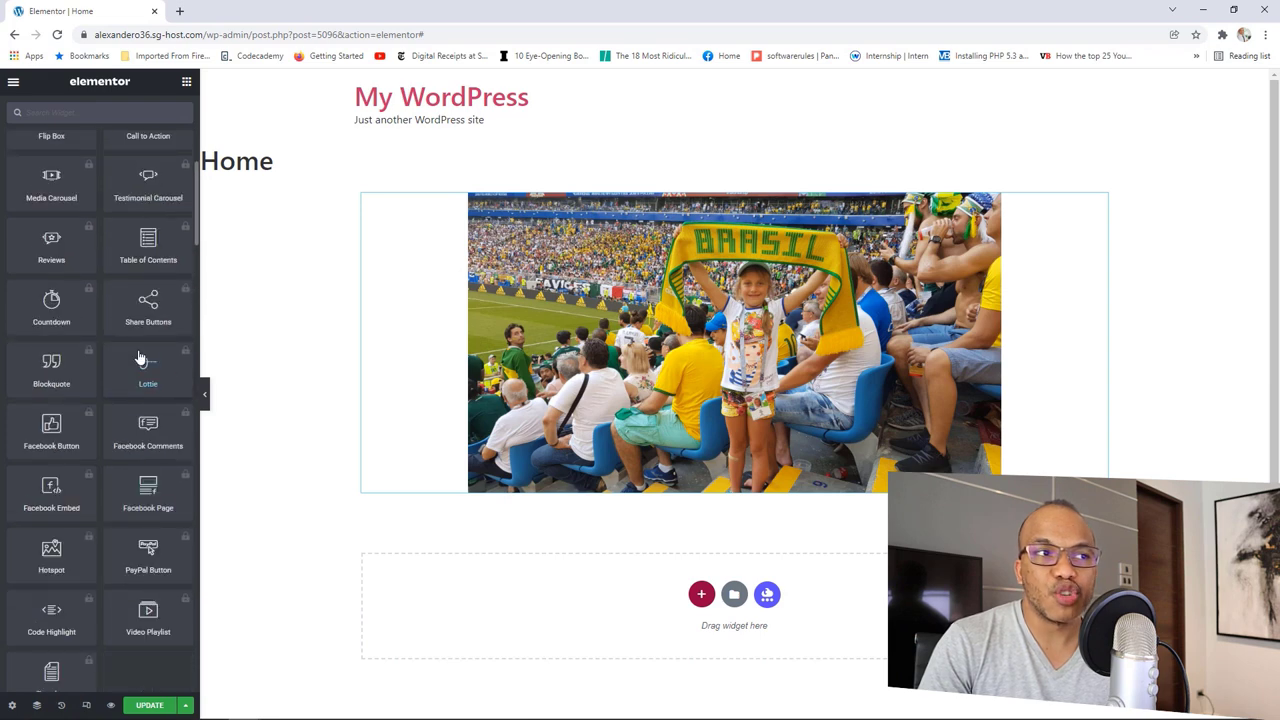
pyautogui.scroll(2, 140, 357)
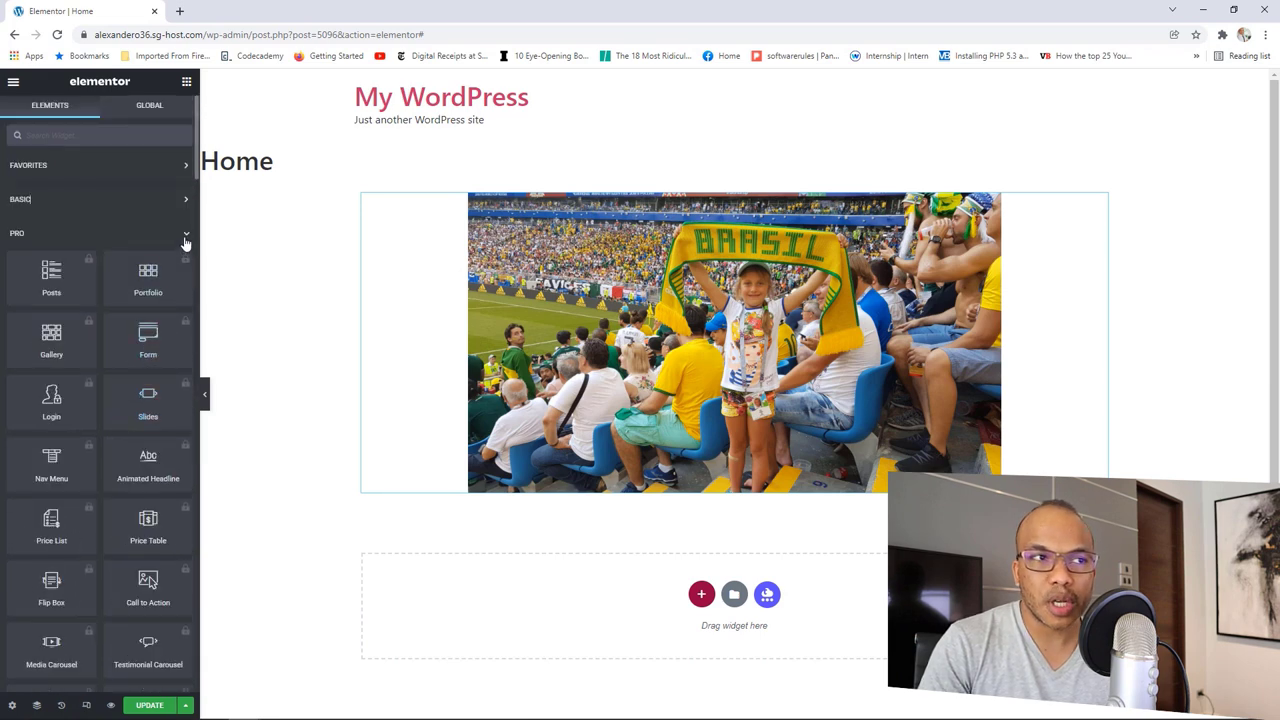
pyautogui.click(188, 238)
pyautogui.scroll(-1, 158, 300)
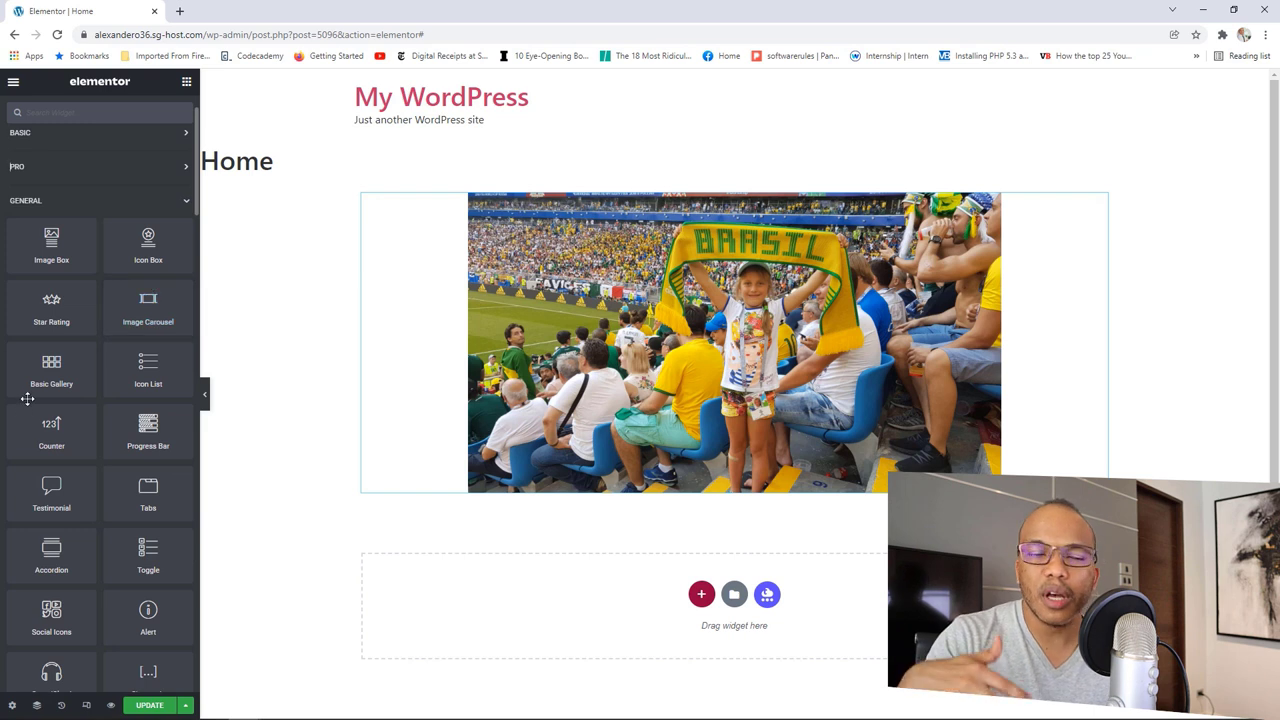
# Step: Collapse General and browse the Site, WooCommerce and Header & Footer Builder widget groups
pyautogui.click(173, 212)
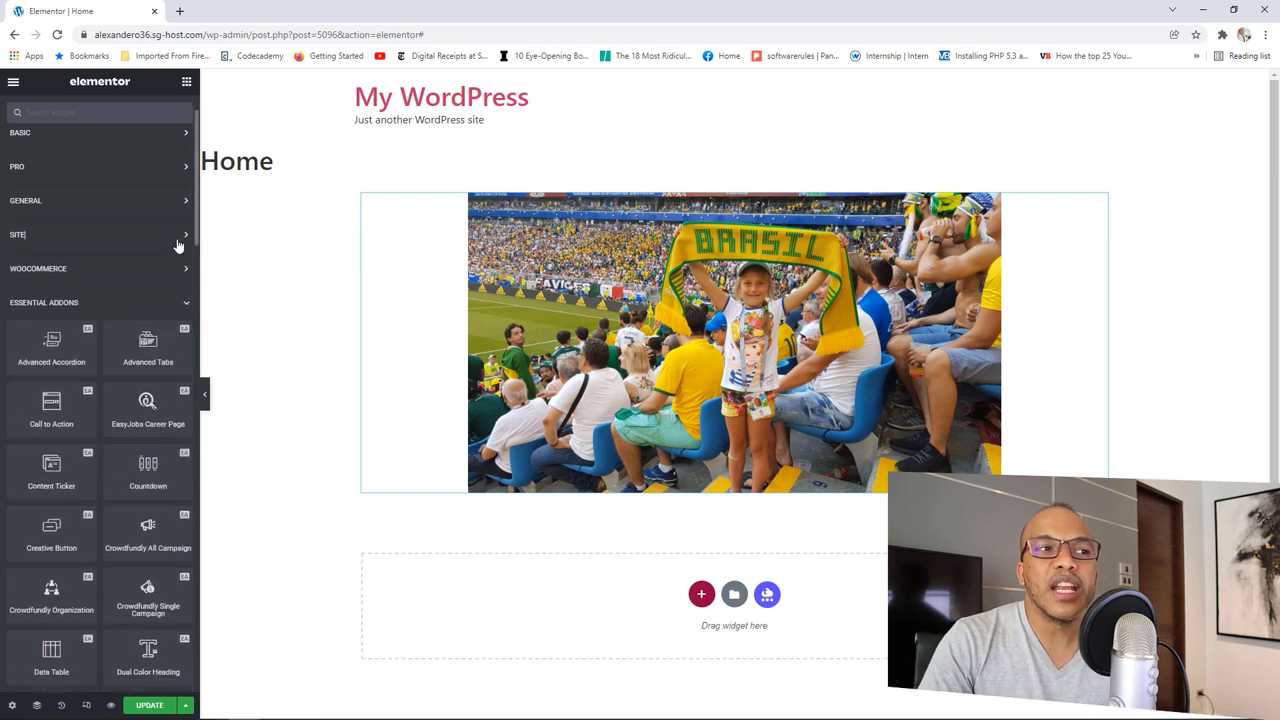
pyautogui.click(178, 242)
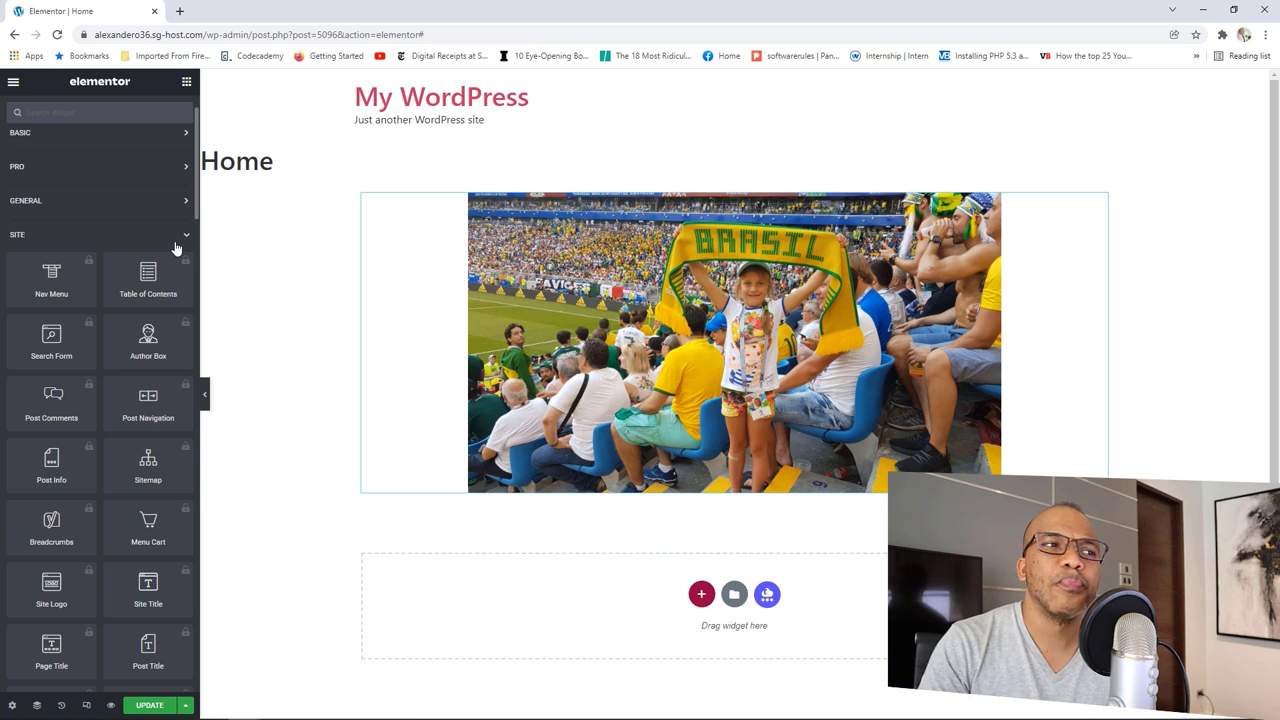
pyautogui.click(175, 247)
pyautogui.click(148, 272)
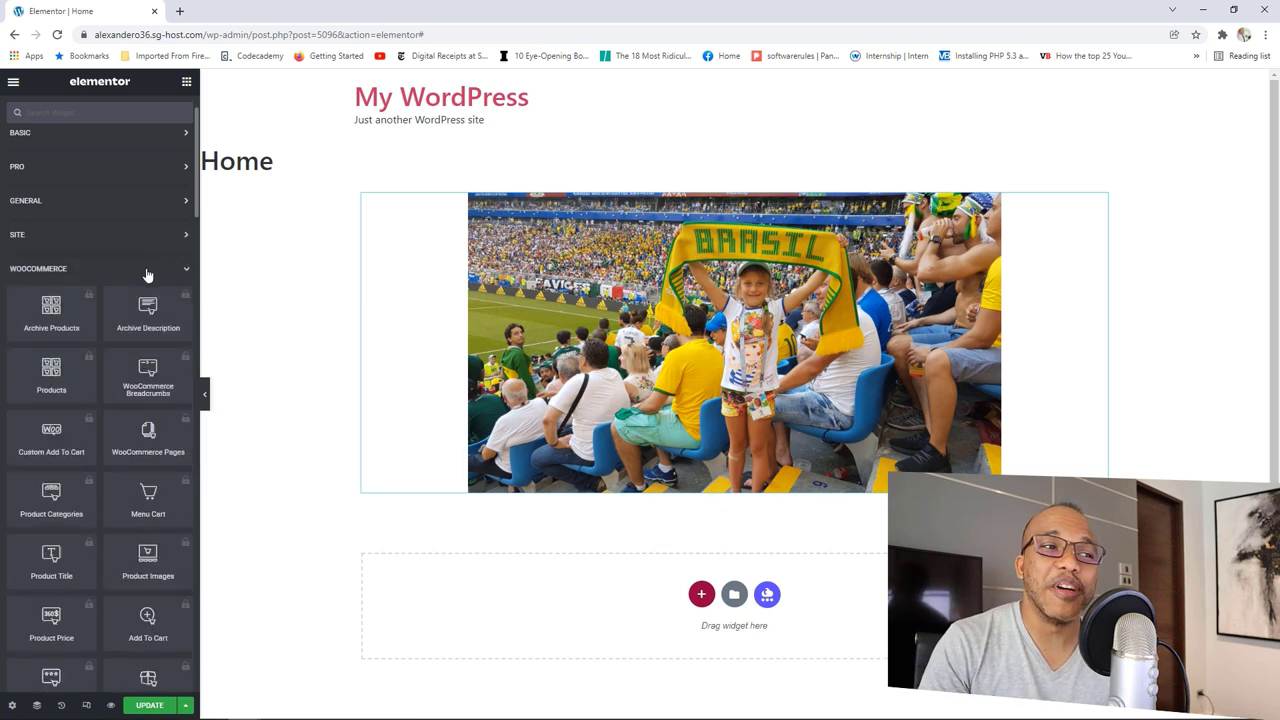
pyautogui.click(147, 273)
pyautogui.click(144, 303)
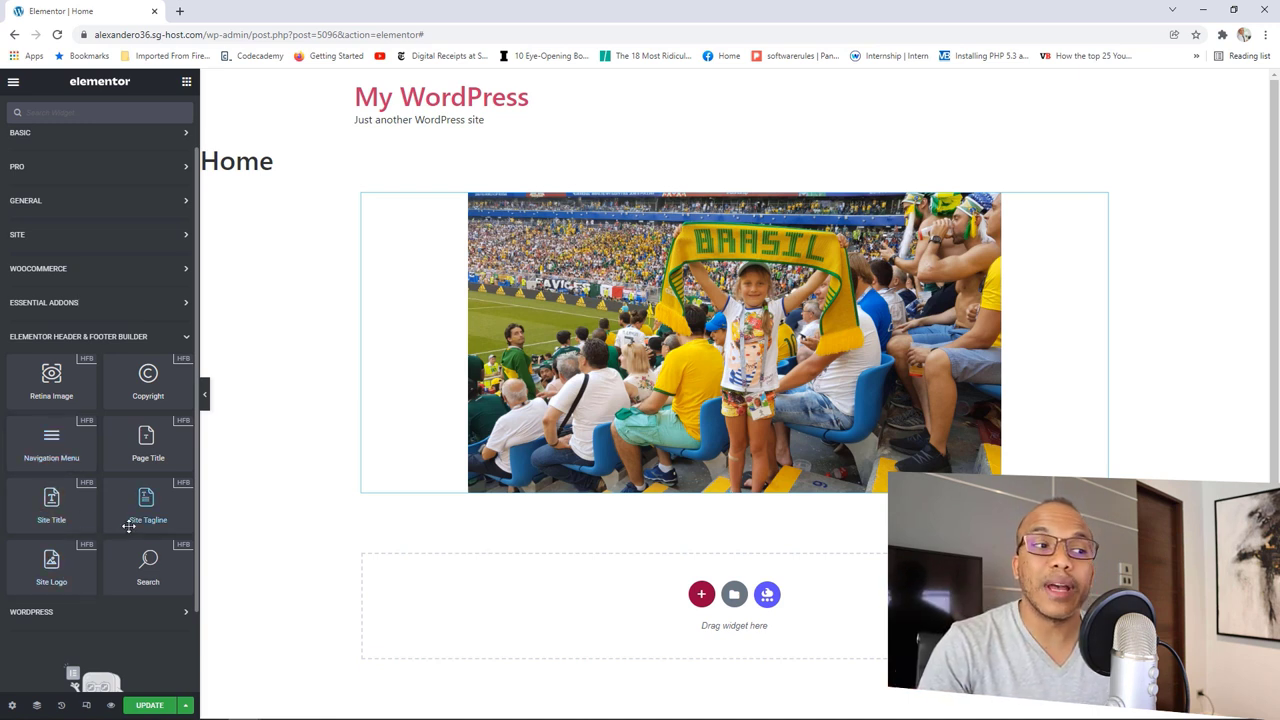
pyautogui.click(150, 338)
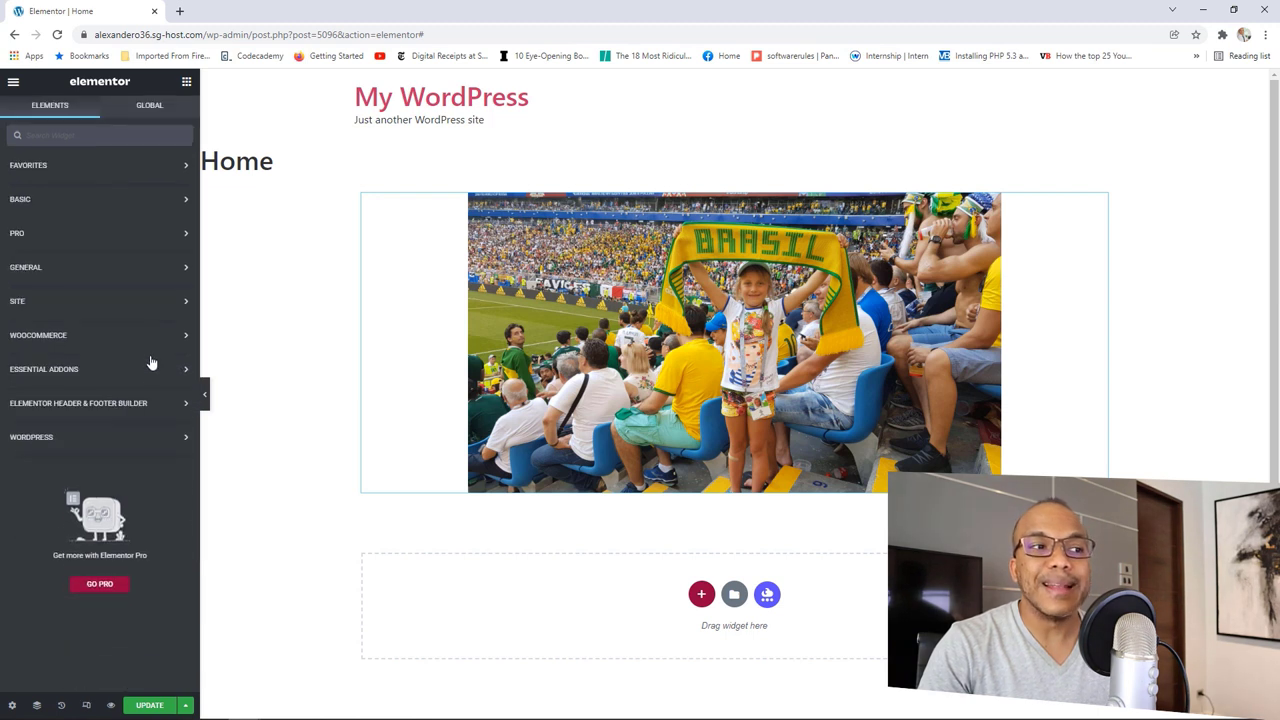
# Step: Browse and collapse the WordPress widget group, then open the page Settings
pyautogui.click(135, 443)
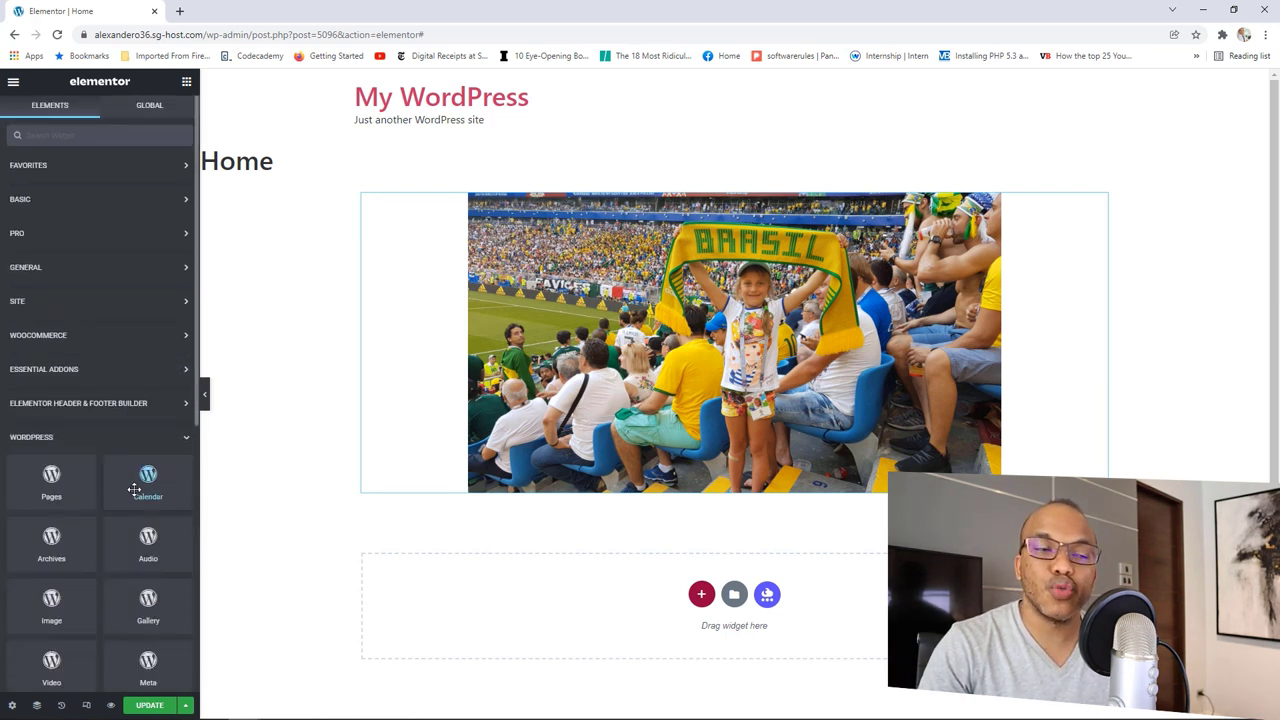
pyautogui.scroll(-1, 134, 471)
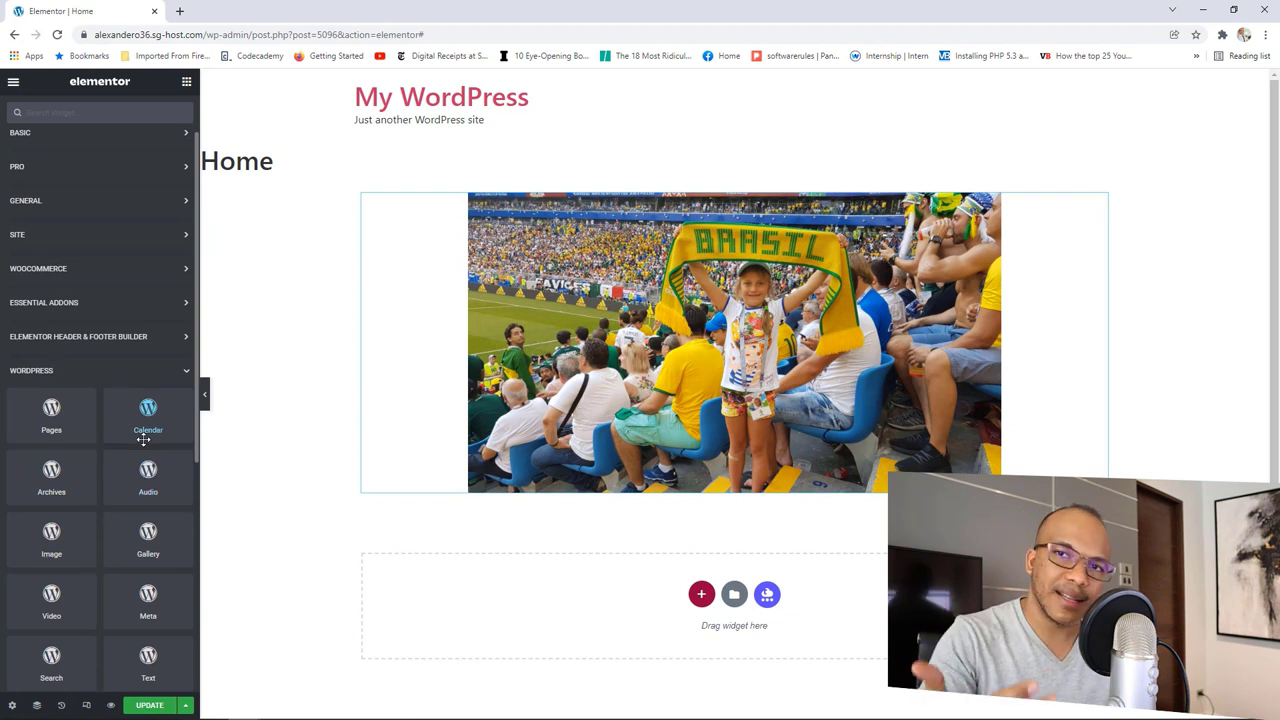
pyautogui.scroll(-2, 124, 500)
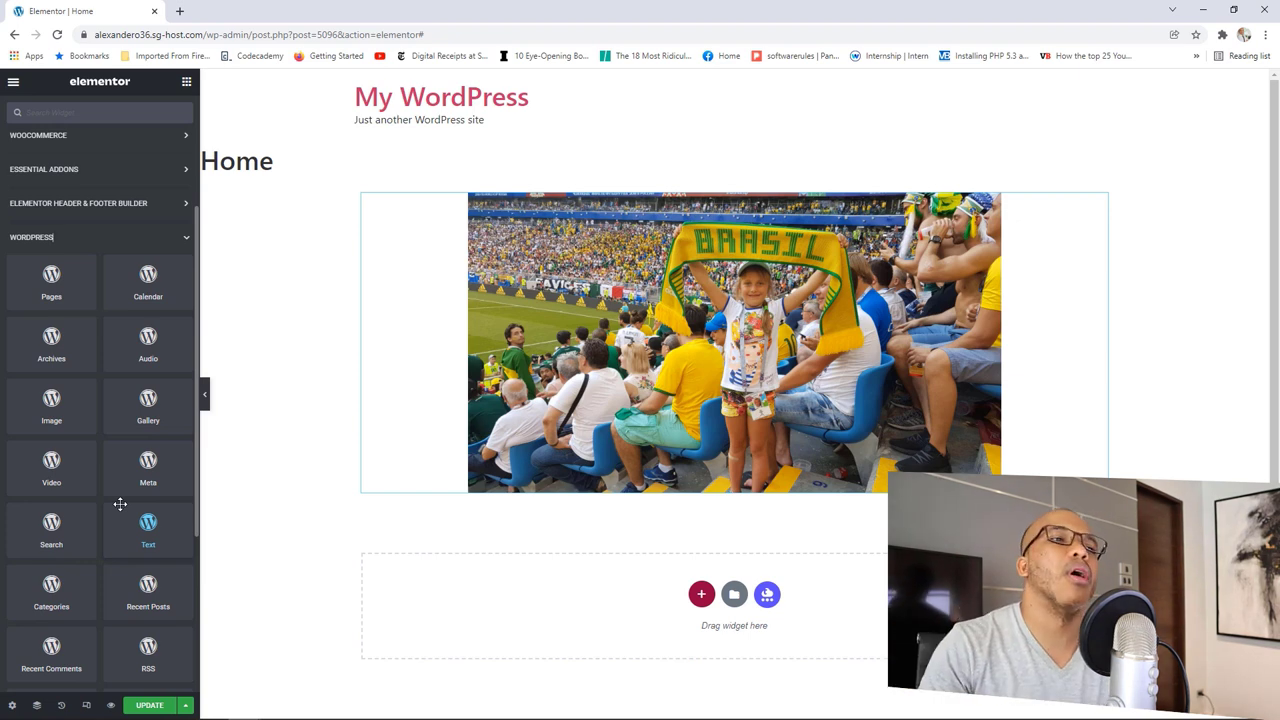
pyautogui.click(185, 241)
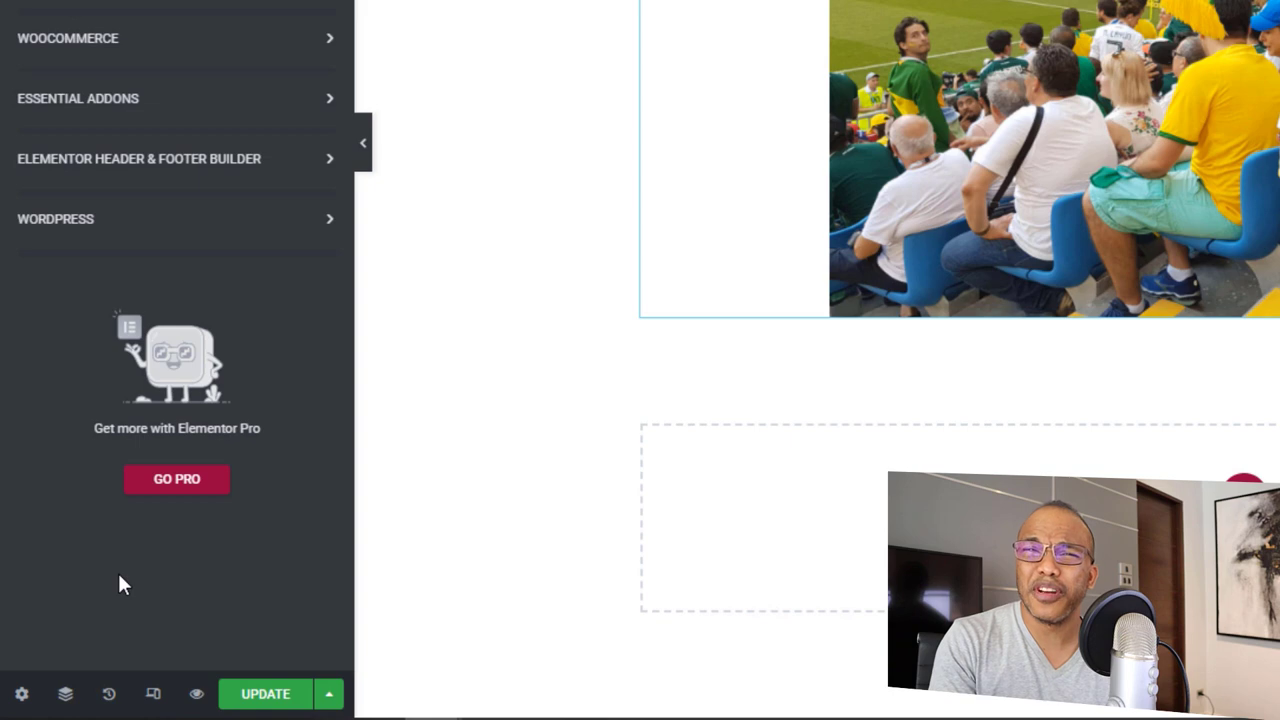
pyautogui.click(20, 694)
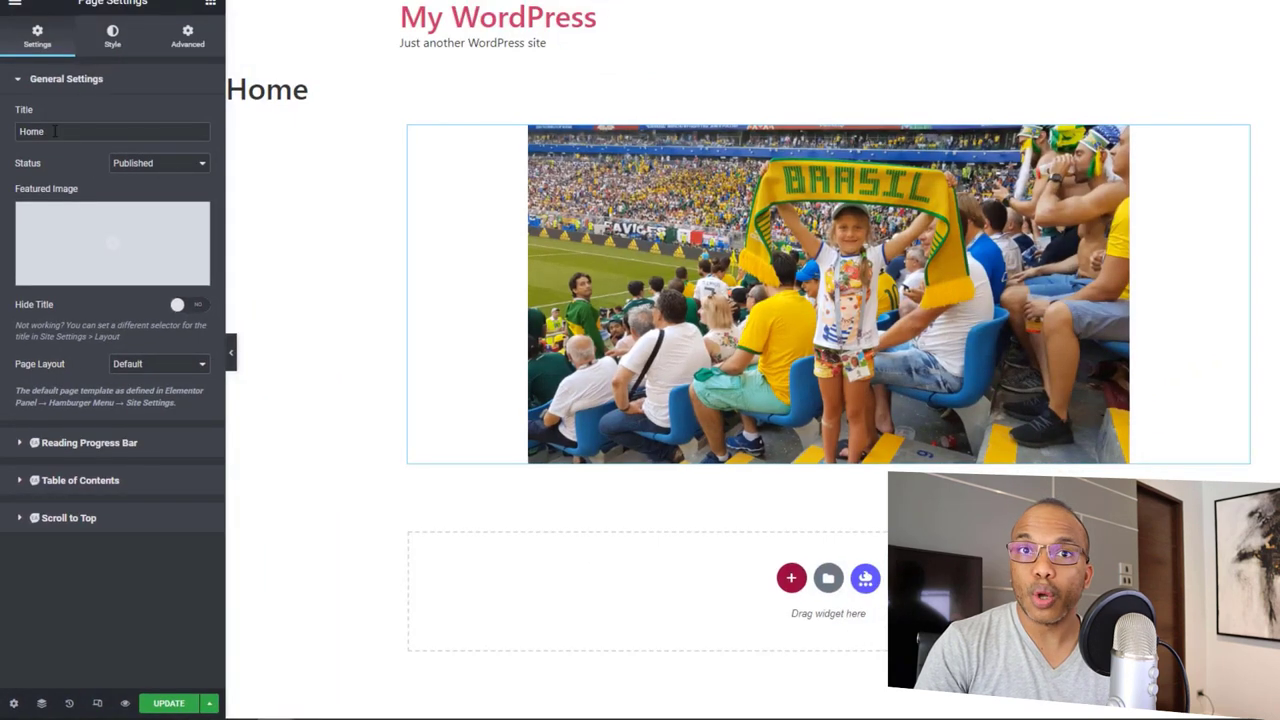
# Step: Keep the Home page status as Published and turn on Hide Title
pyautogui.click(136, 166)
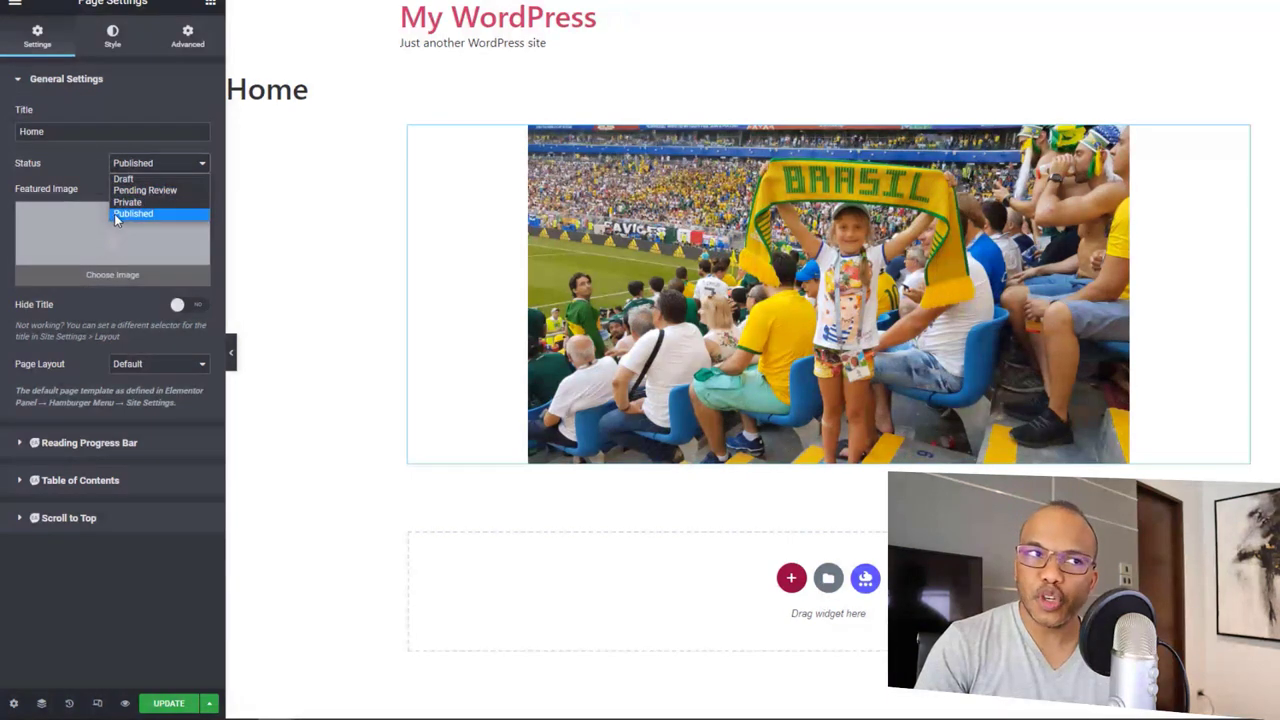
pyautogui.click(127, 301)
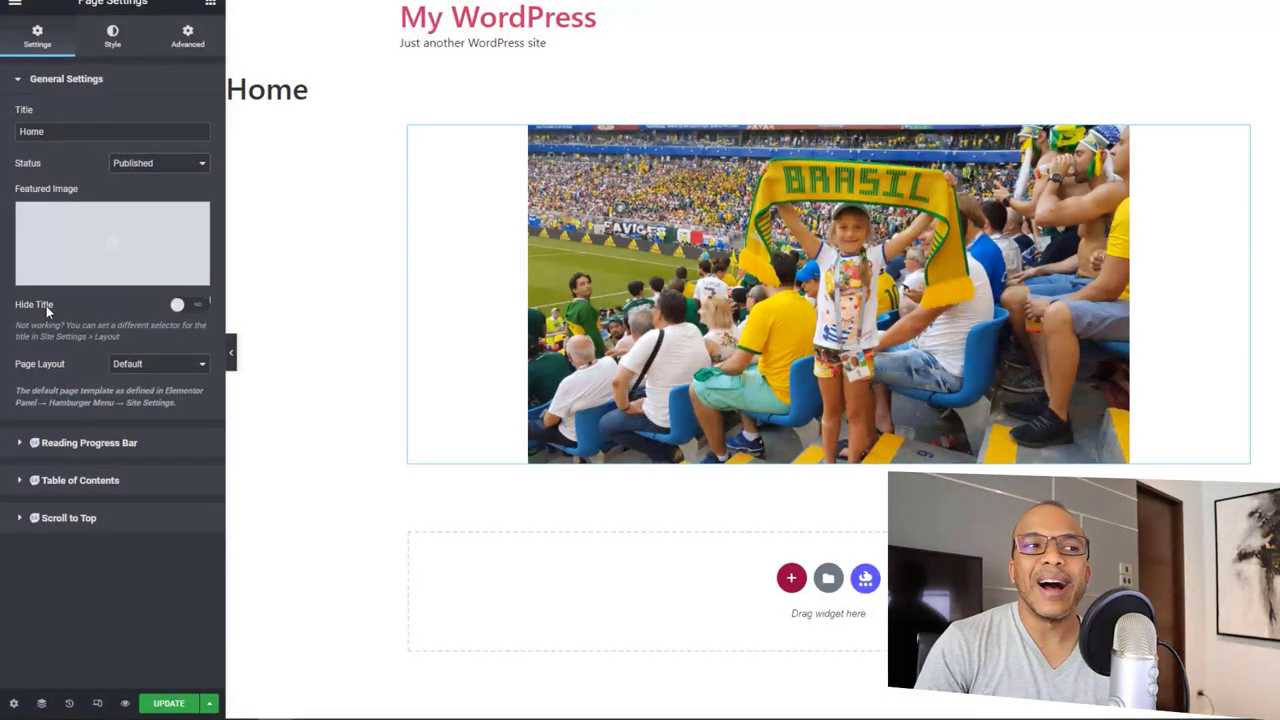
pyautogui.click(184, 307)
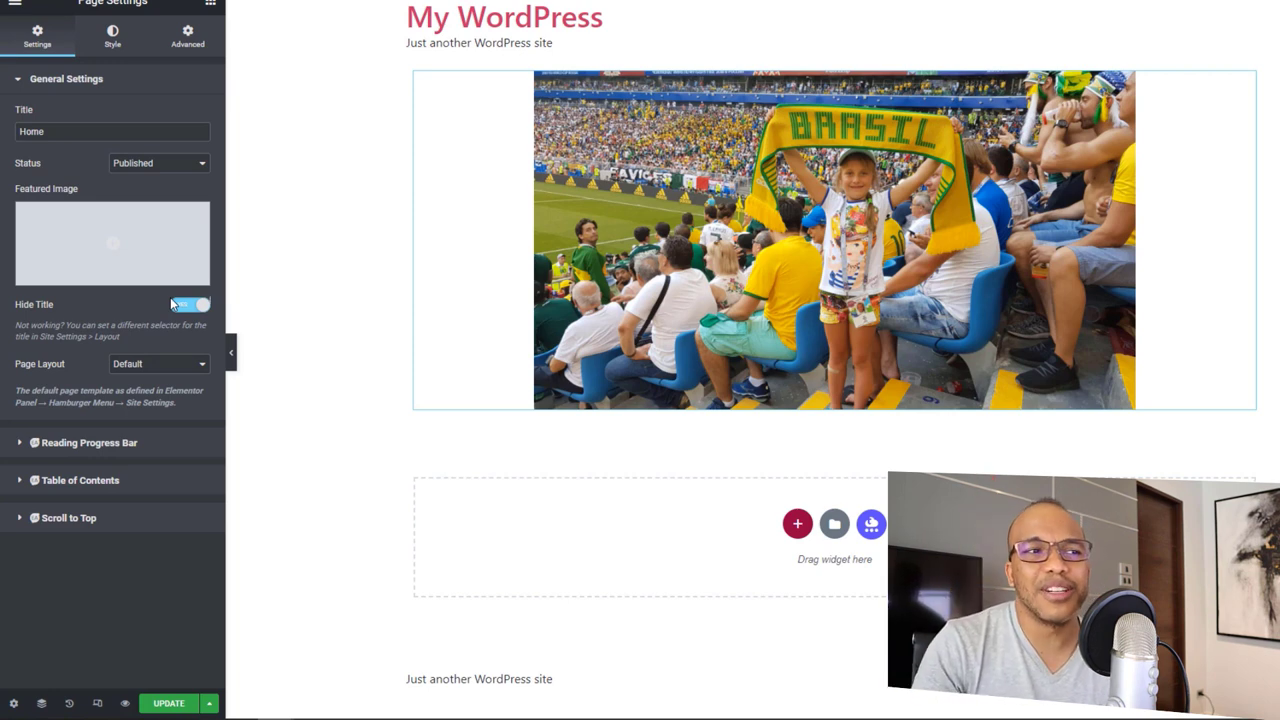
# Step: Leave Page Layout at Default and review the Scroll to Top and Reading Progress Bar options
pyautogui.click(152, 366)
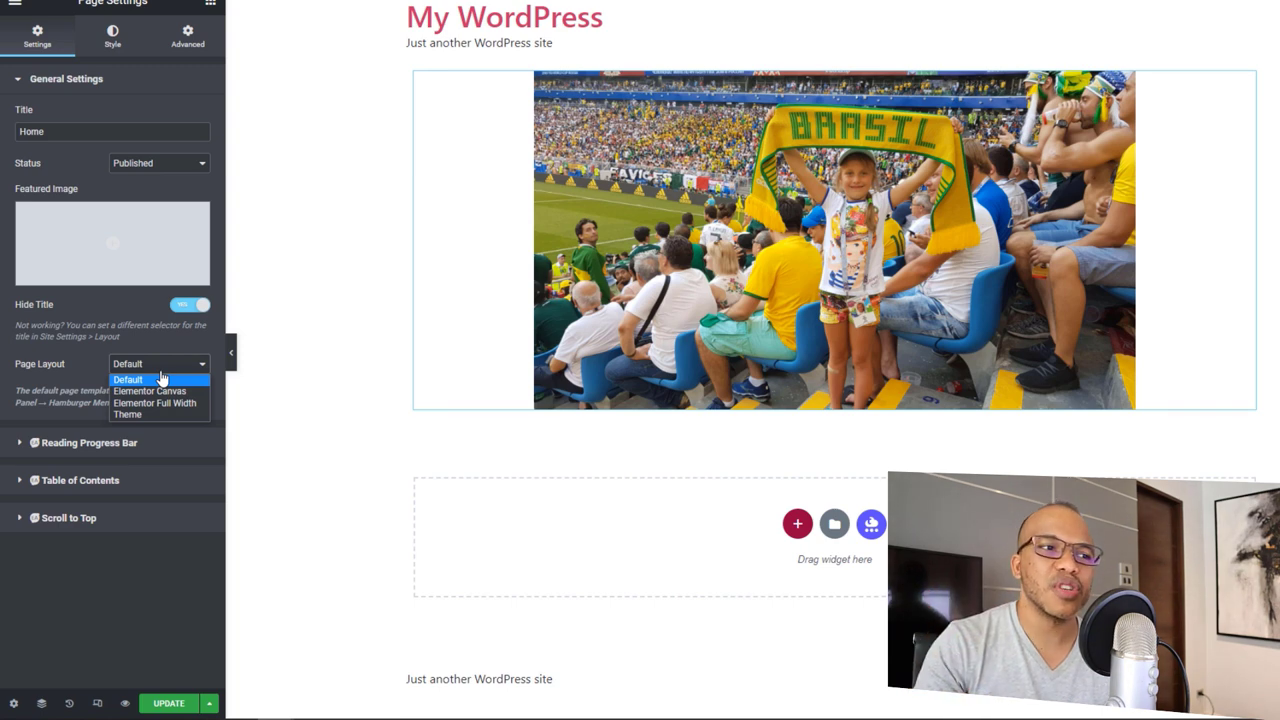
pyautogui.click(118, 528)
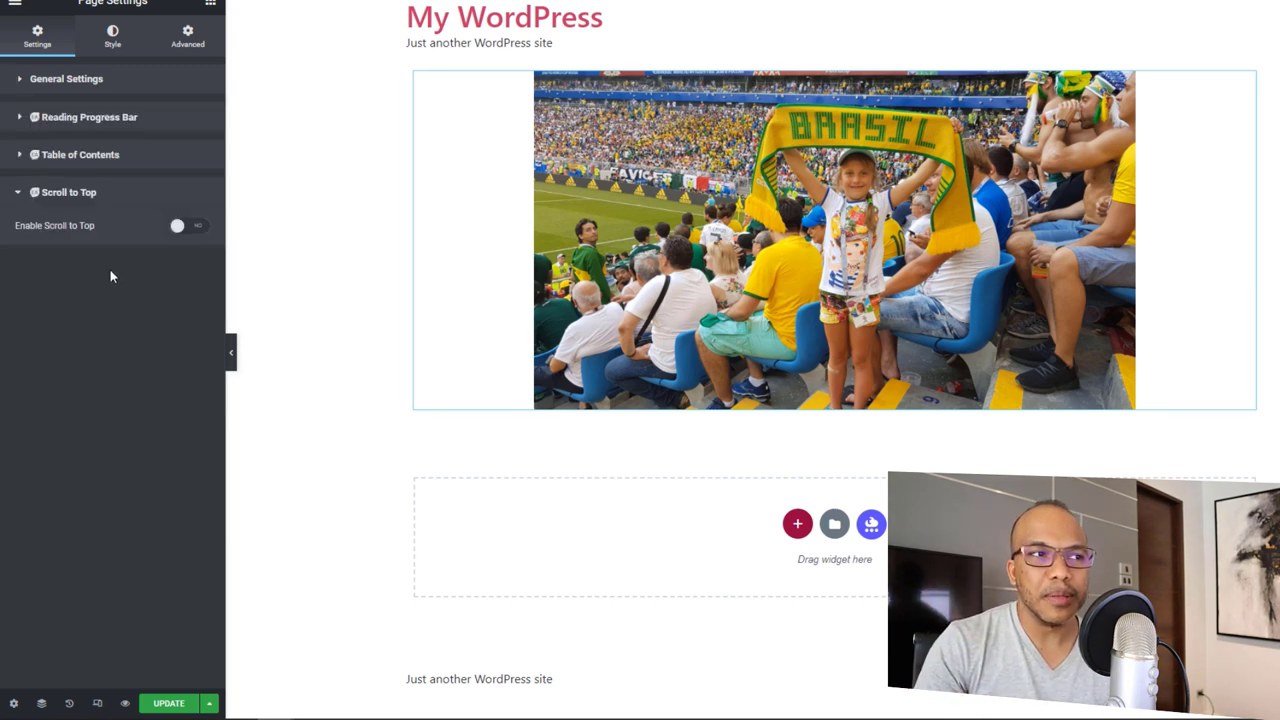
pyautogui.click(58, 80)
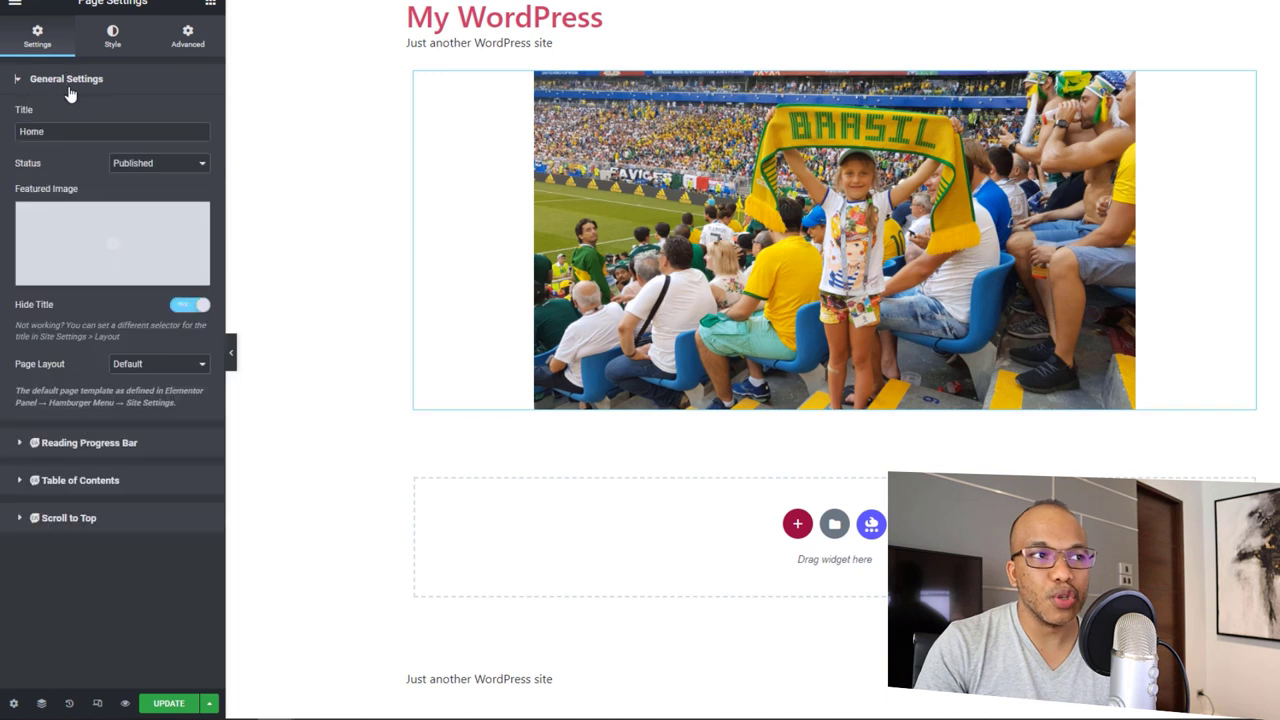
pyautogui.click(104, 446)
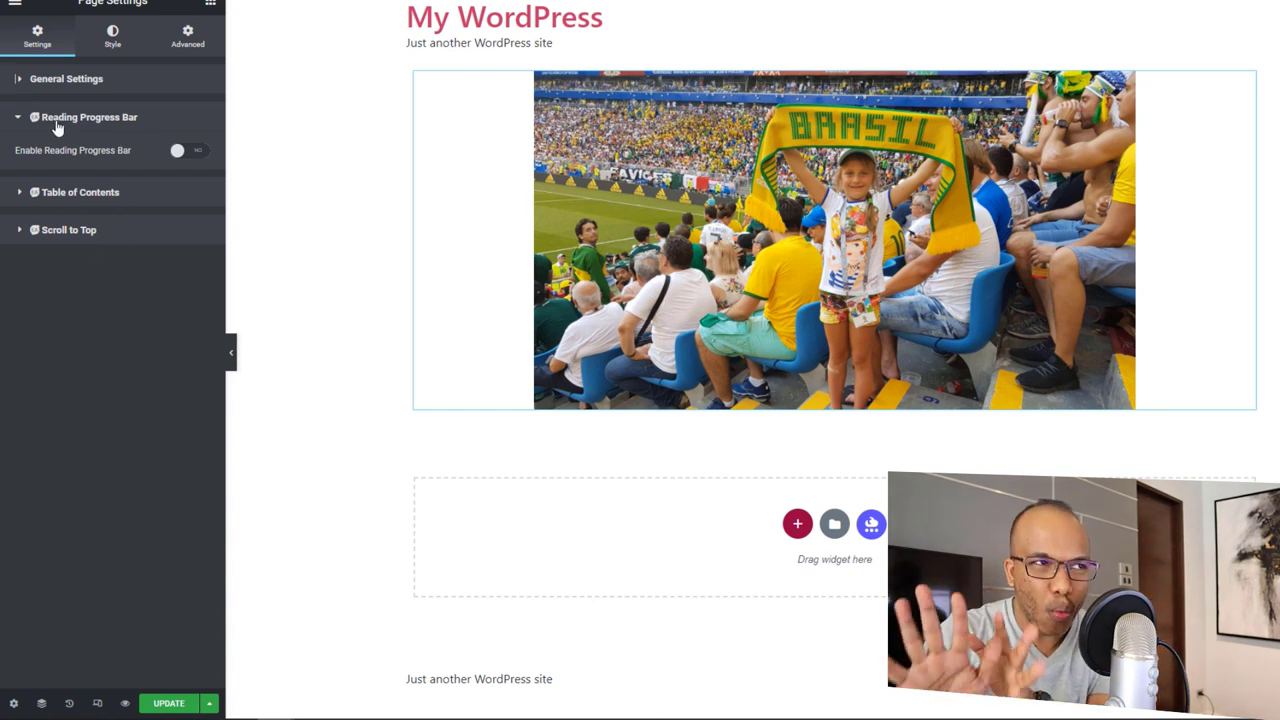
pyautogui.click(19, 84)
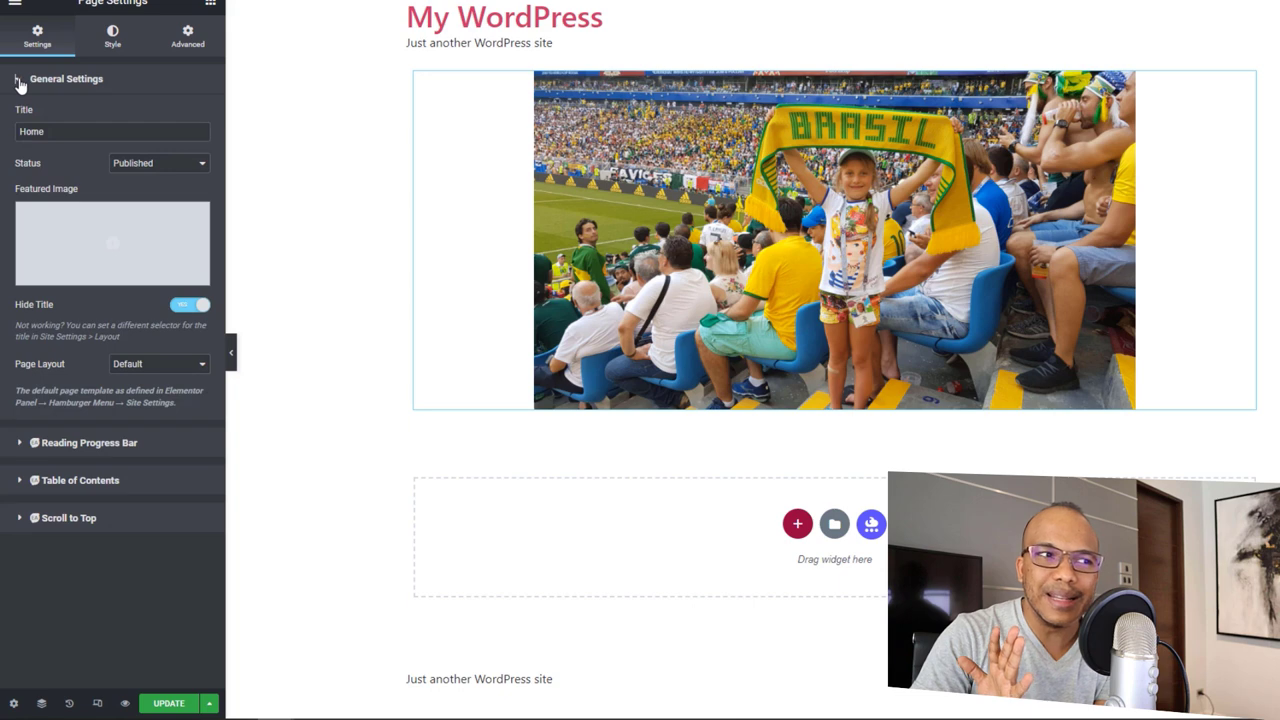
pyautogui.click(112, 40)
# Step: Try a Classic body background in the Primary global colour, then remove it to keep white
pyautogui.click(60, 79)
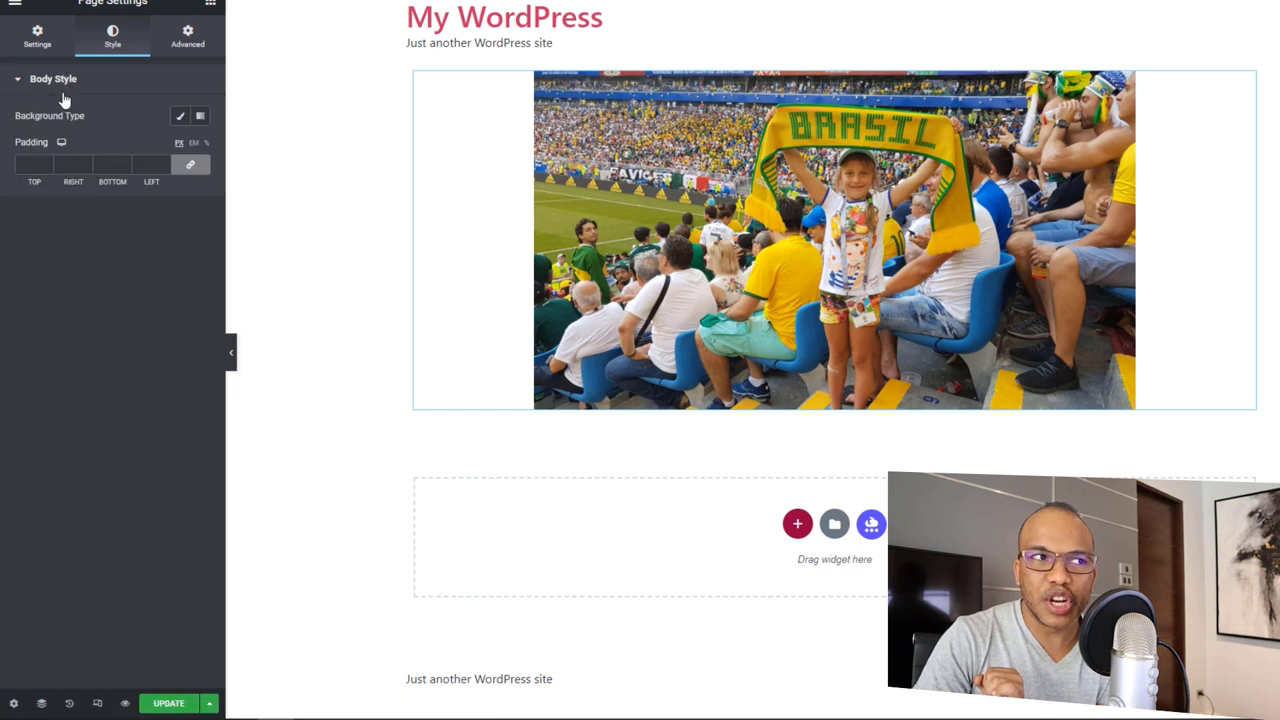
pyautogui.click(180, 118)
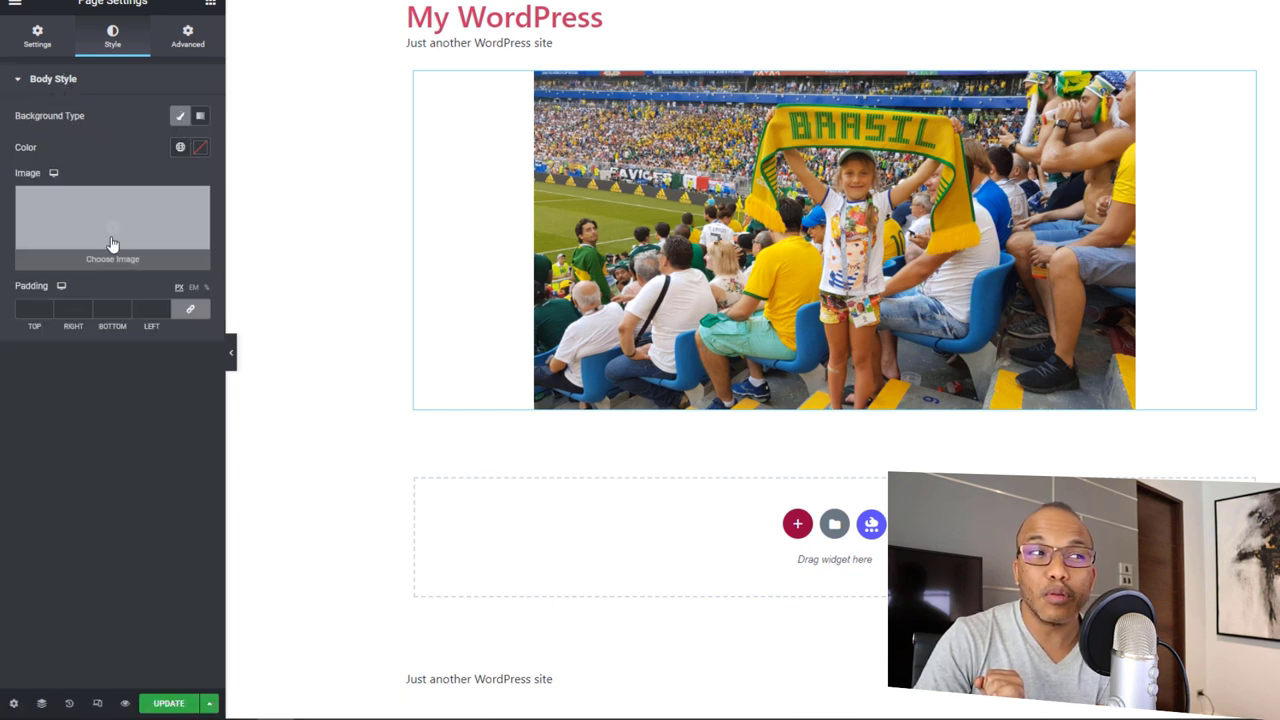
pyautogui.click(180, 148)
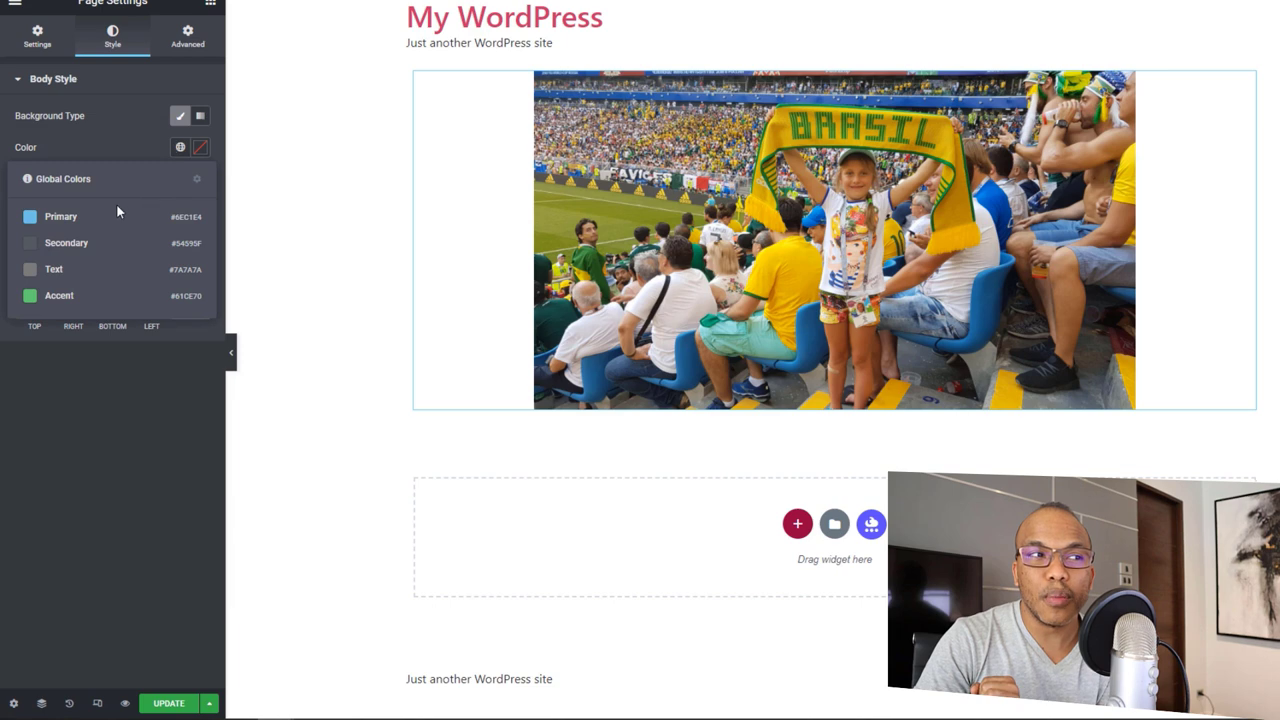
pyautogui.click(66, 216)
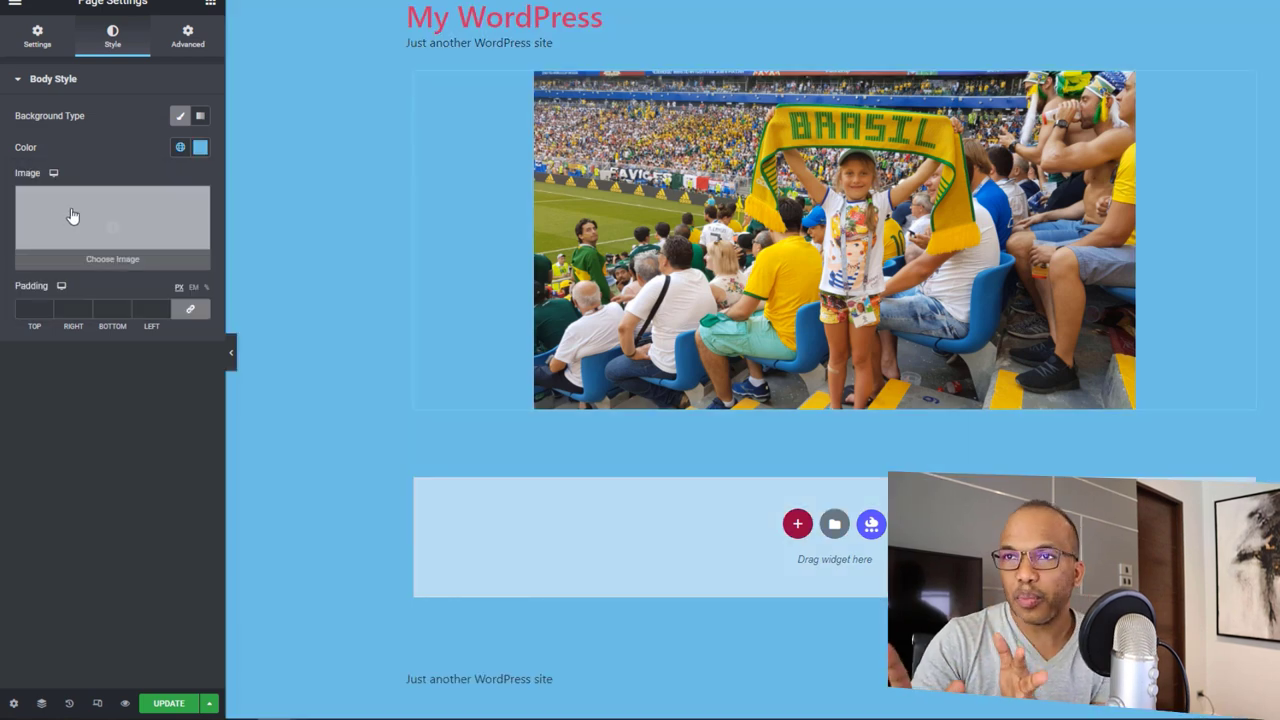
pyautogui.click(180, 118)
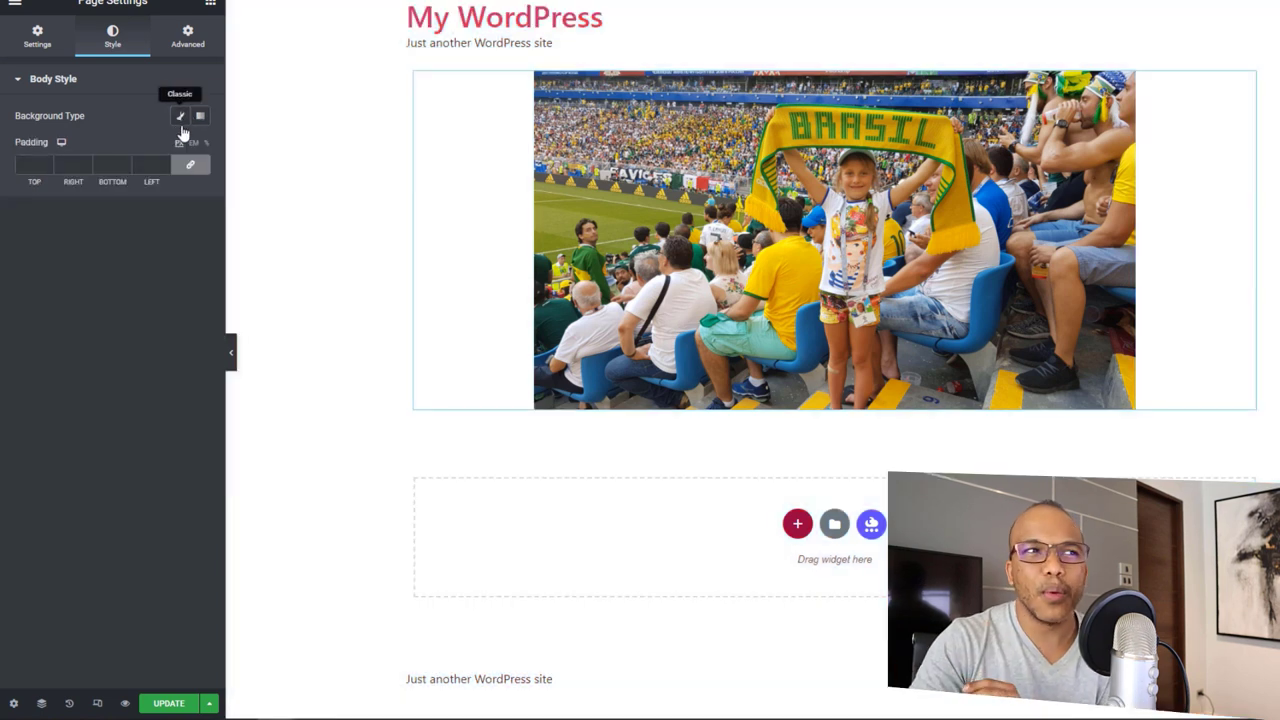
# Step: Look over the Advanced tab's Custom CSS options, then go back to Settings
pyautogui.click(193, 40)
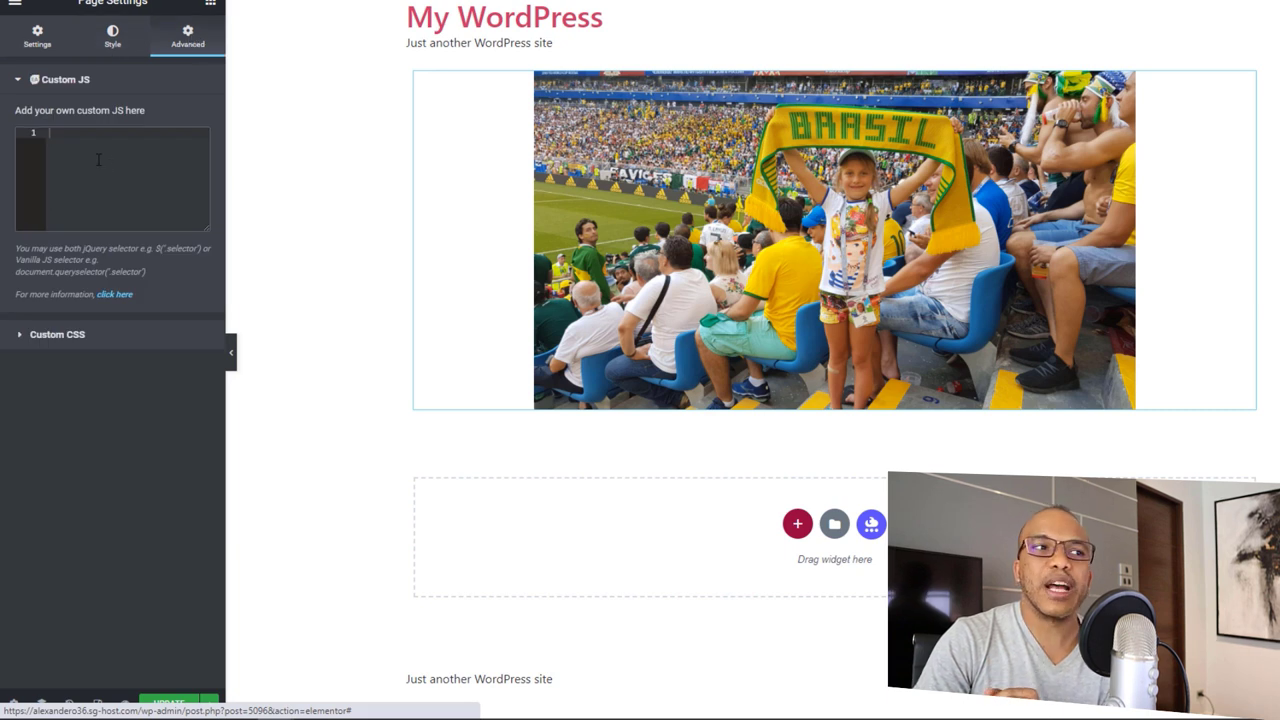
pyautogui.click(60, 336)
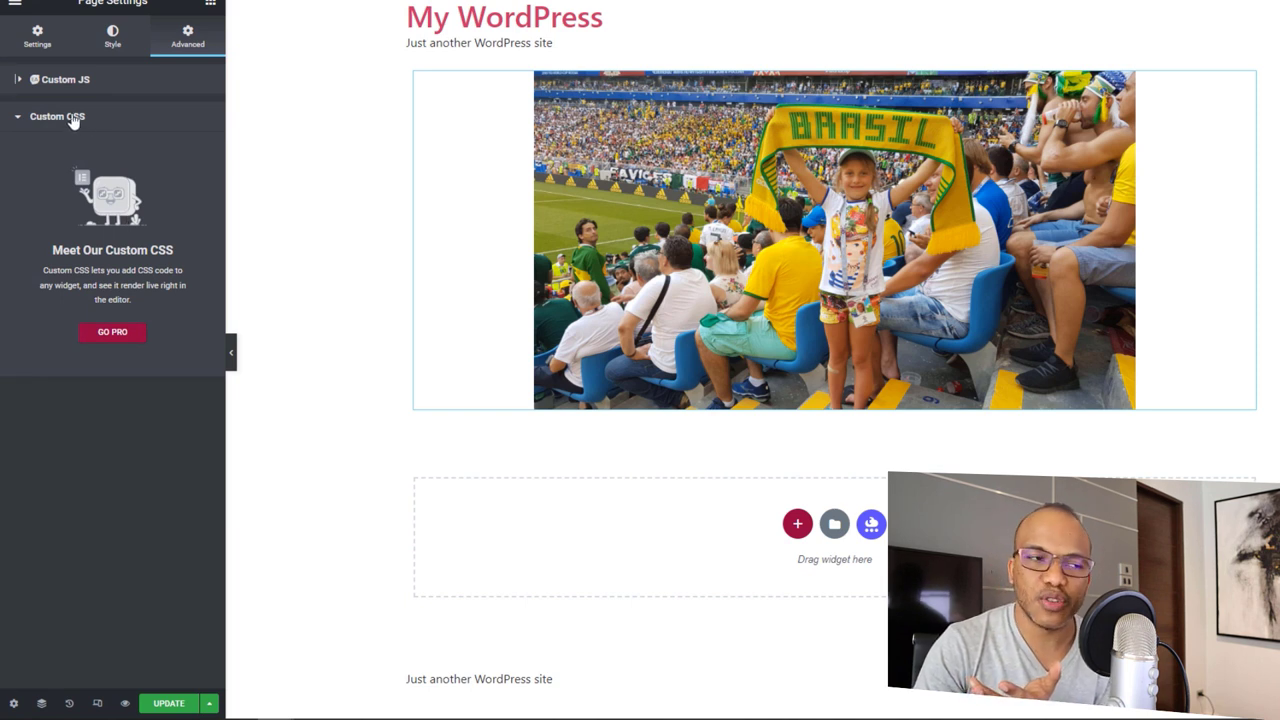
pyautogui.click(38, 48)
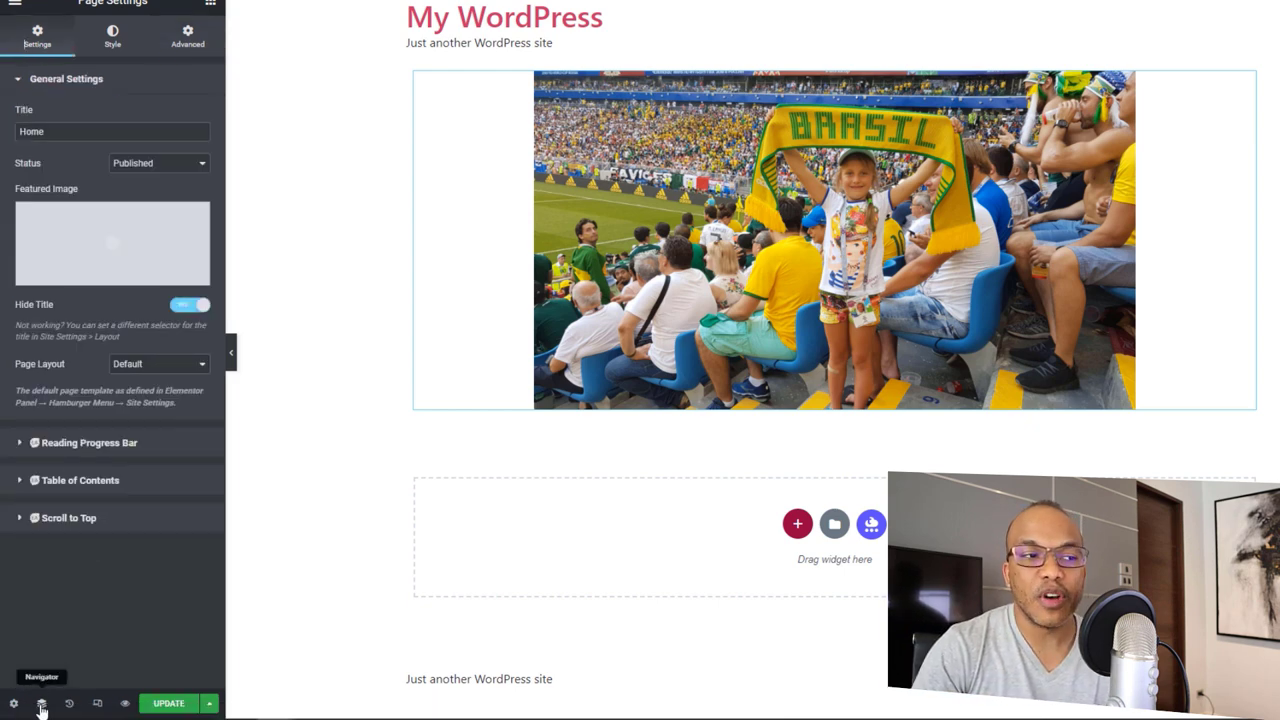
pyautogui.click(42, 706)
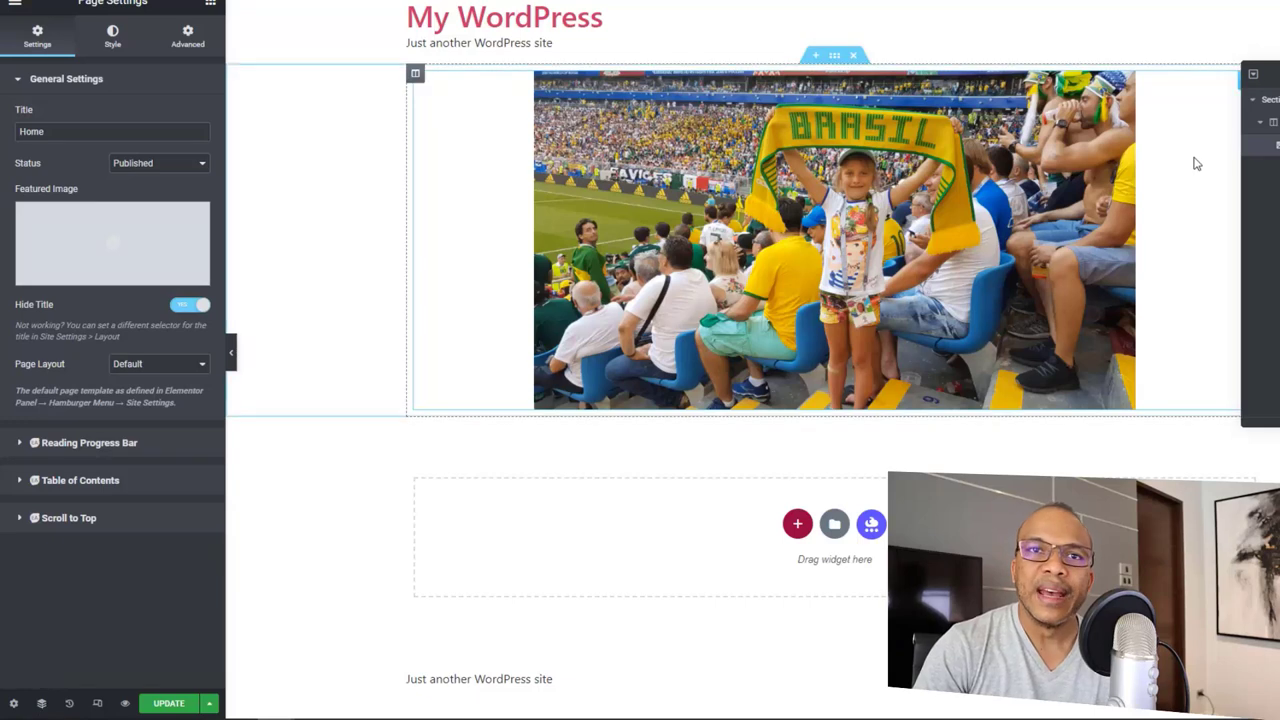
pyautogui.moveTo(1234, 84); pyautogui.dragTo(890, 176)
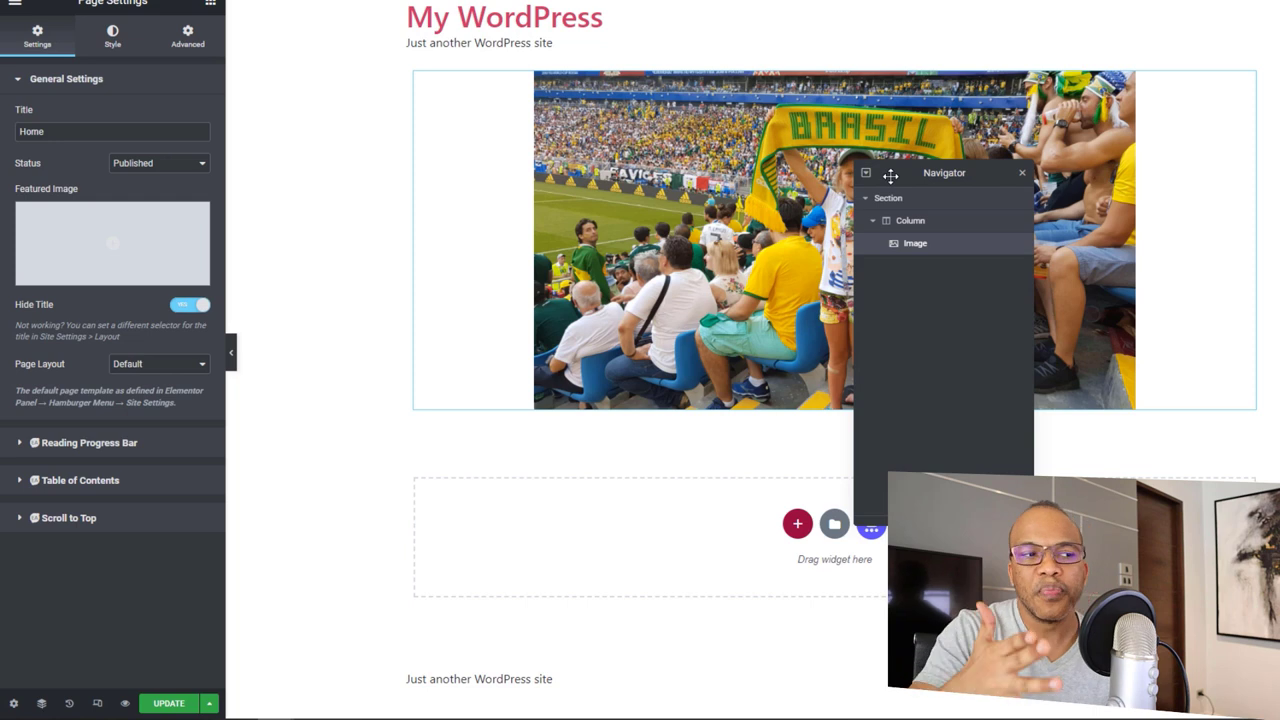
pyautogui.click(1023, 175)
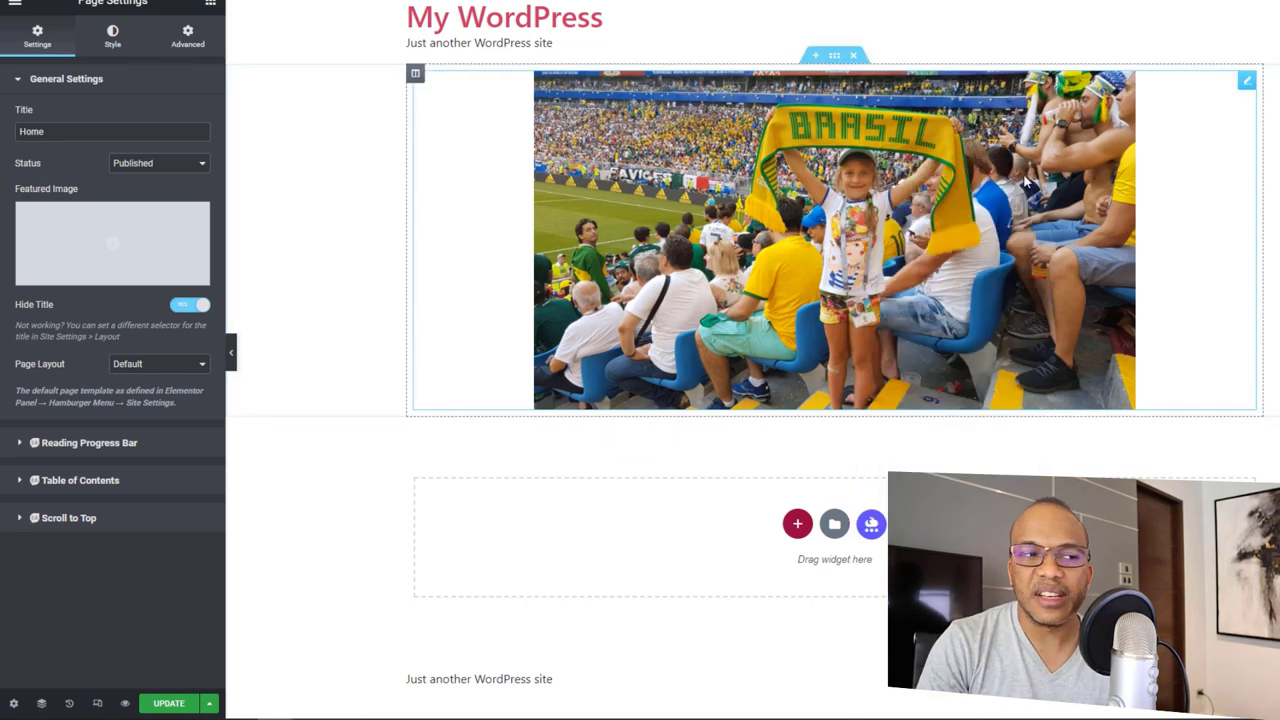
# Step: Review the History actions, from Editing Started to the background edits, then view the Revisions list
pyautogui.click(70, 704)
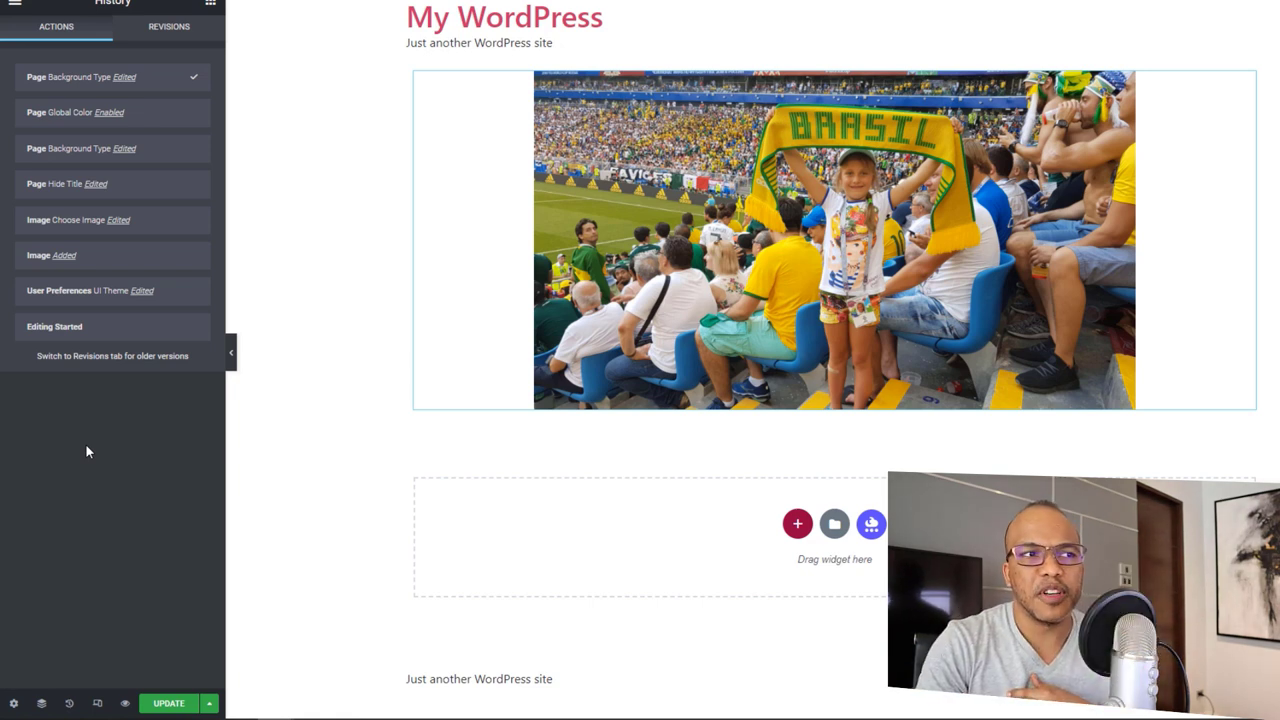
pyautogui.moveTo(79, 335)
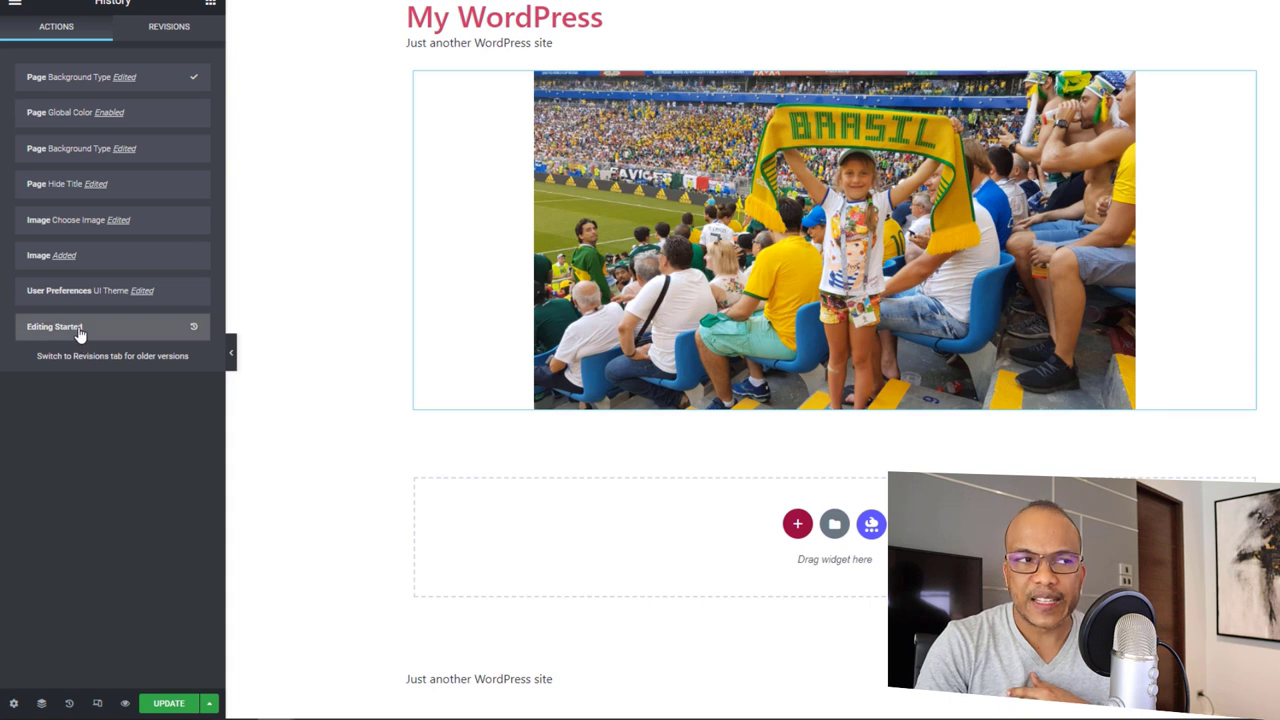
pyautogui.moveTo(104, 290)
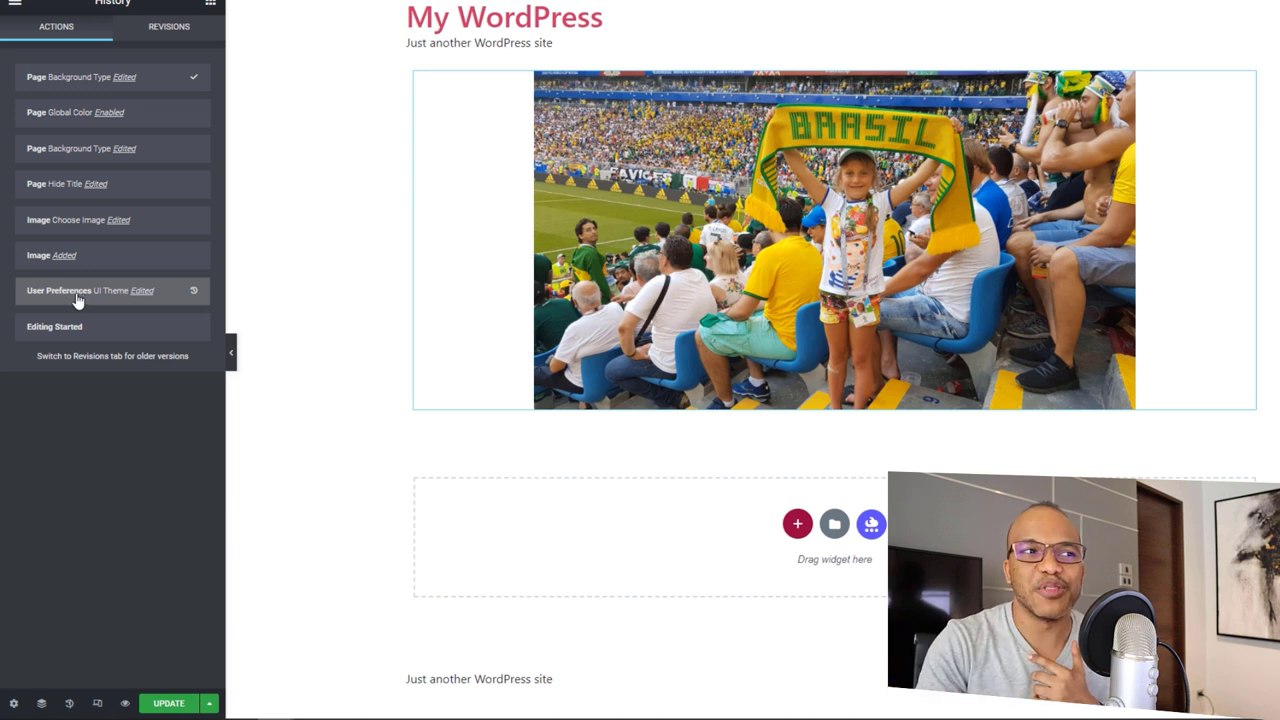
pyautogui.moveTo(63, 220)
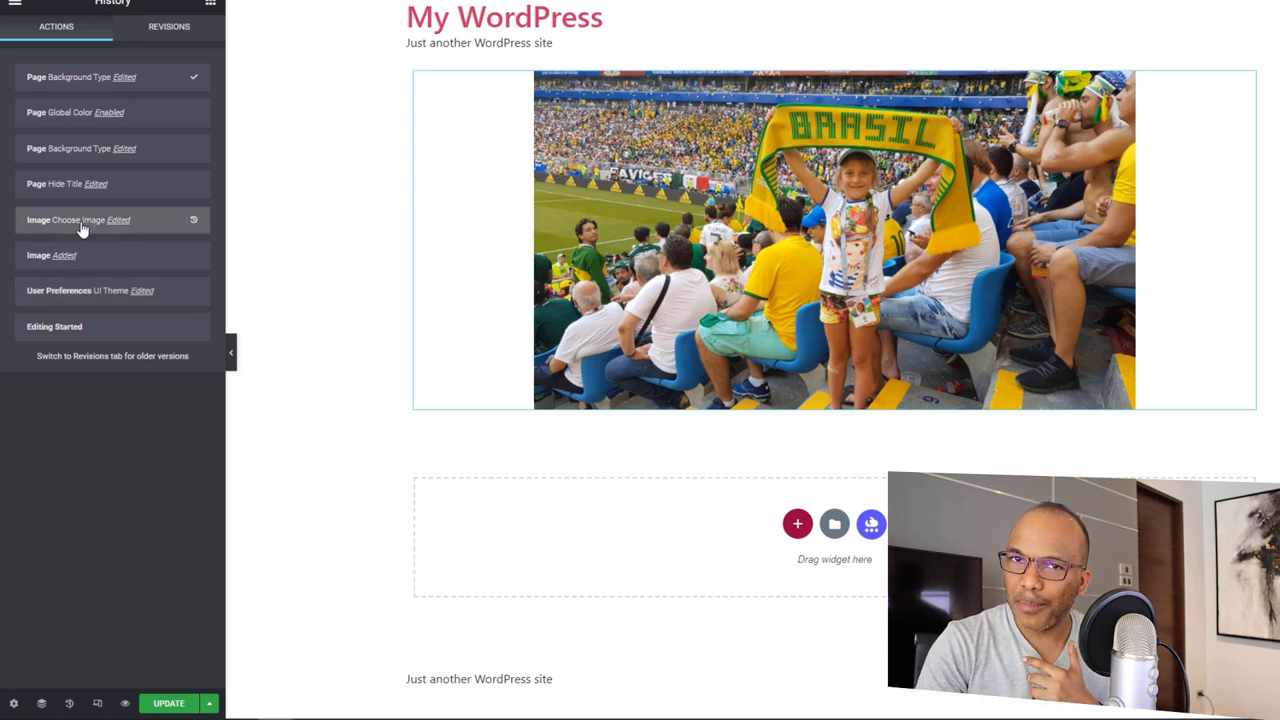
pyautogui.moveTo(96, 190)
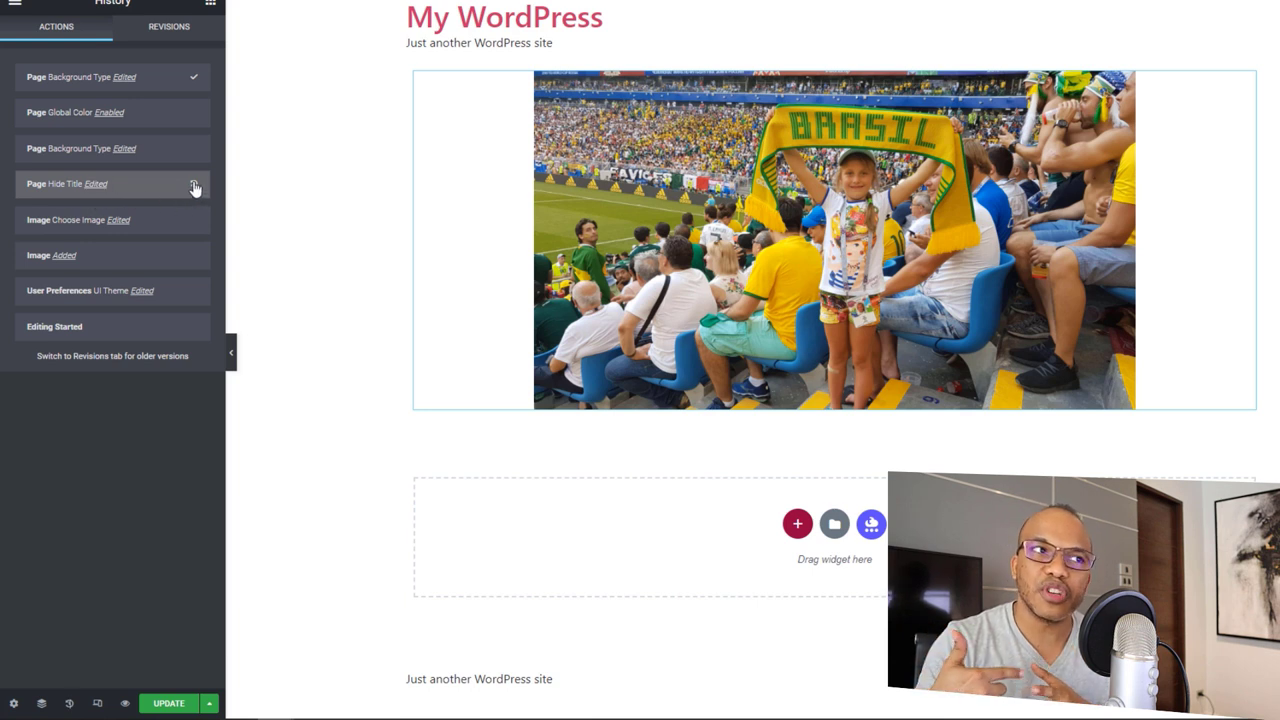
pyautogui.click(170, 28)
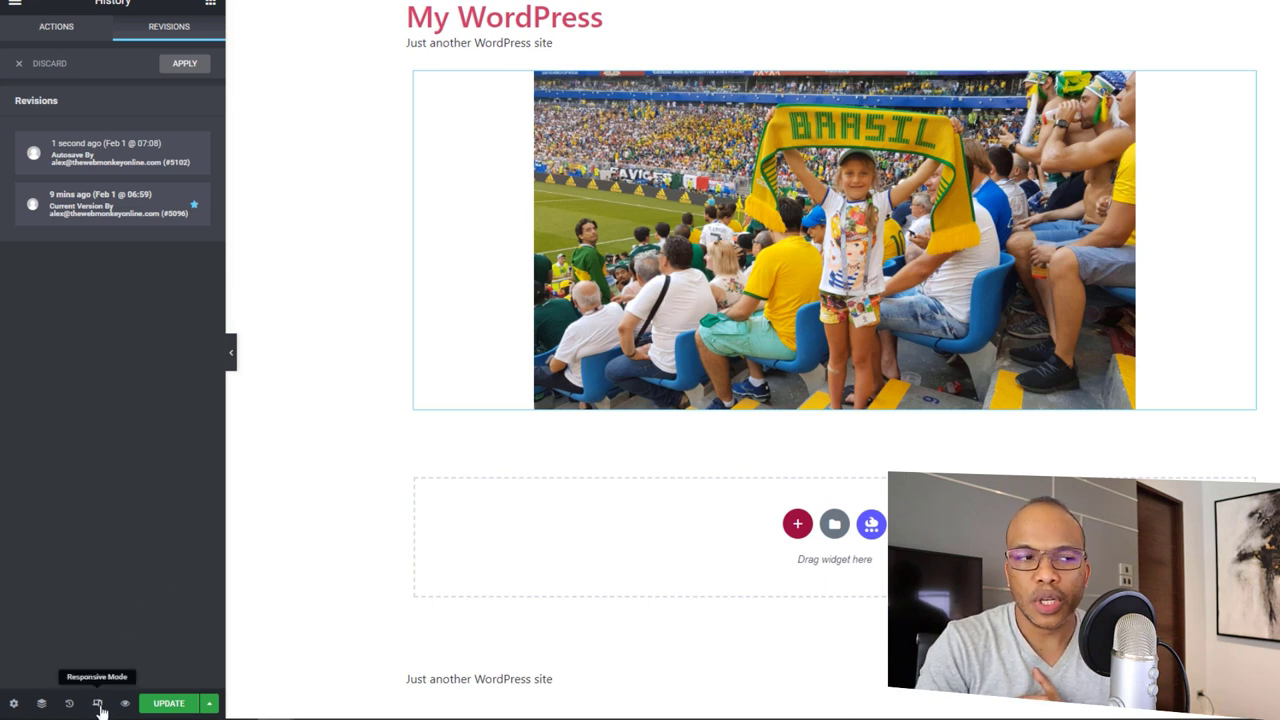
pyautogui.click(98, 705)
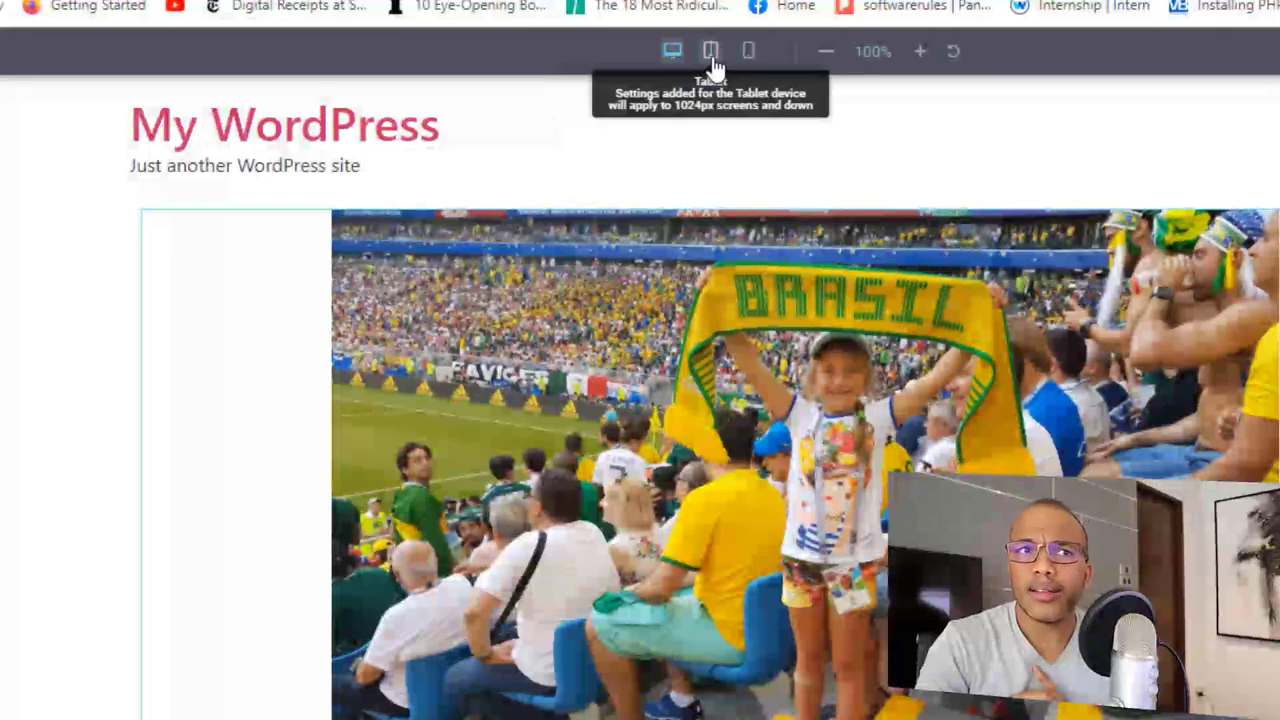
pyautogui.click(711, 60)
pyautogui.click(748, 55)
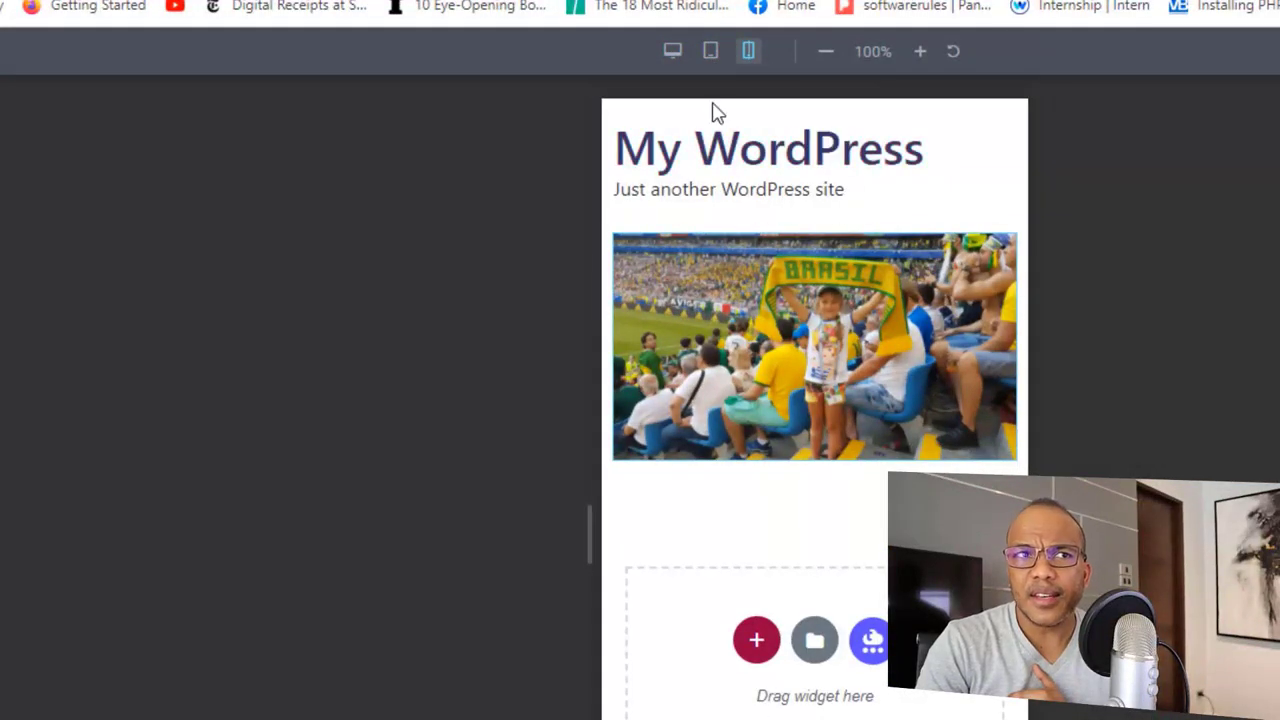
pyautogui.click(673, 55)
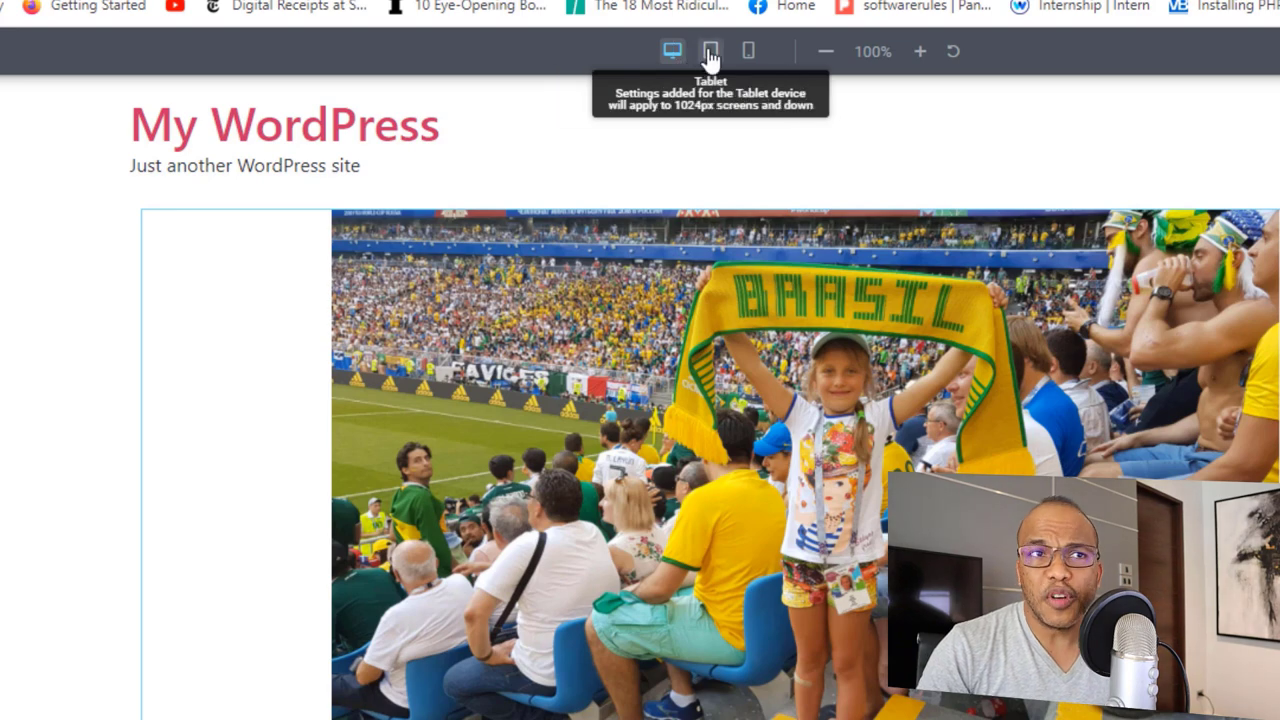
pyautogui.click(710, 50)
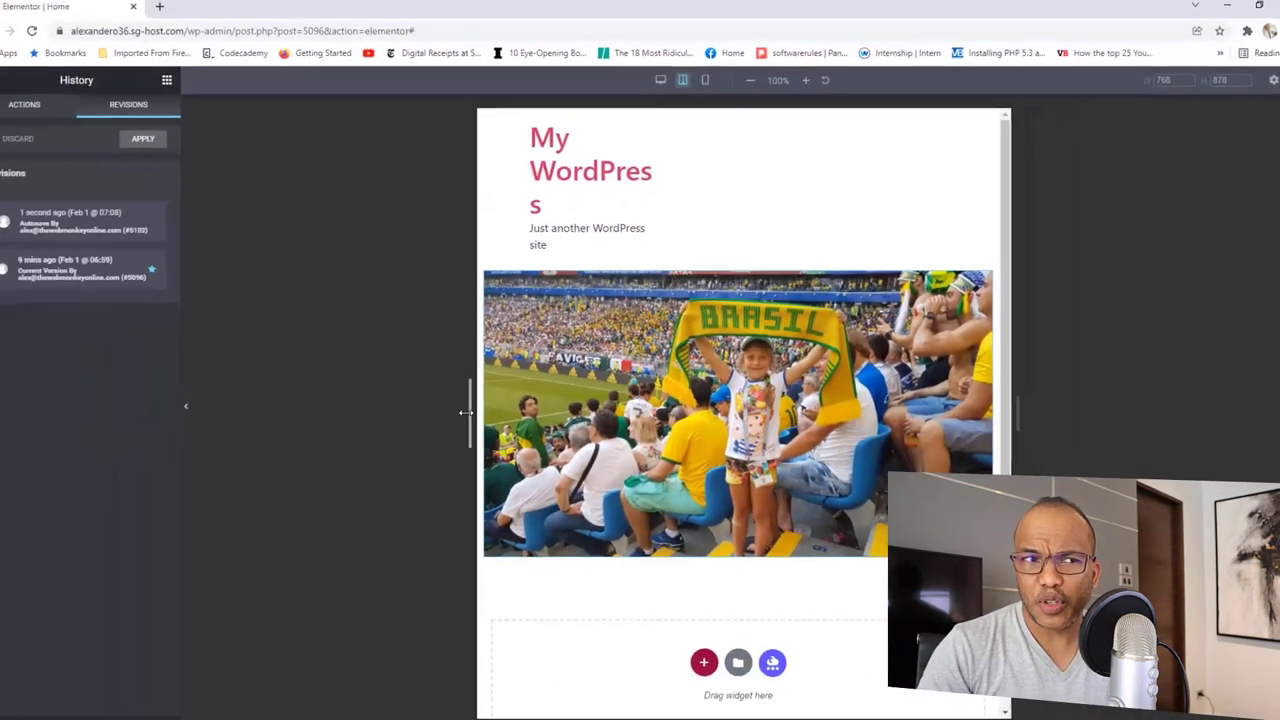
pyautogui.moveTo(465, 412); pyautogui.dragTo(296, 404)
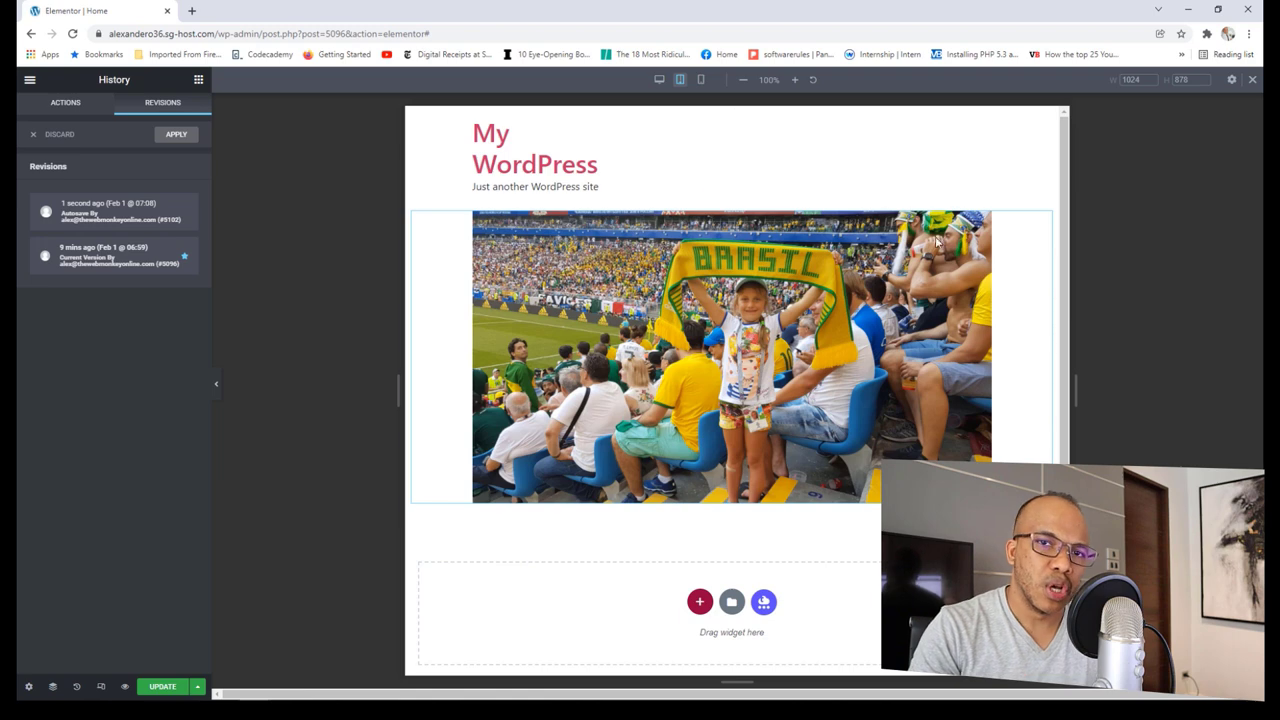
pyautogui.moveTo(1071, 385); pyautogui.dragTo(1054, 386)
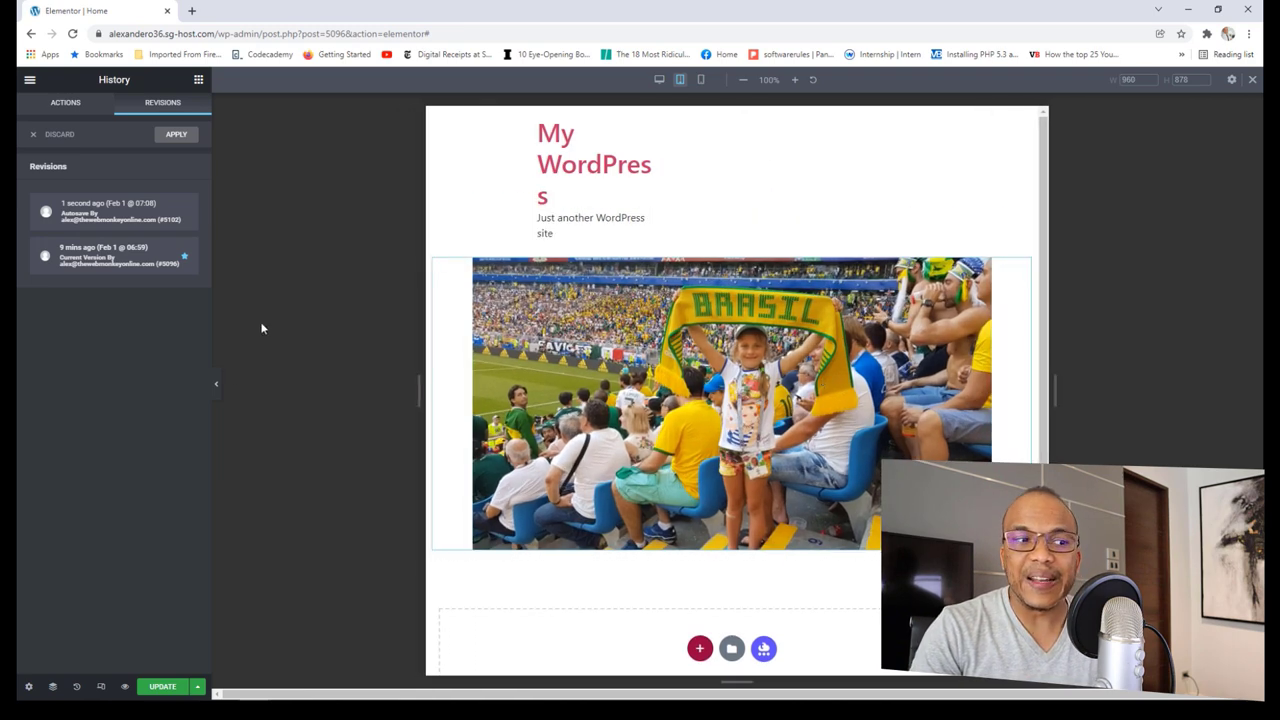
pyautogui.click(100, 686)
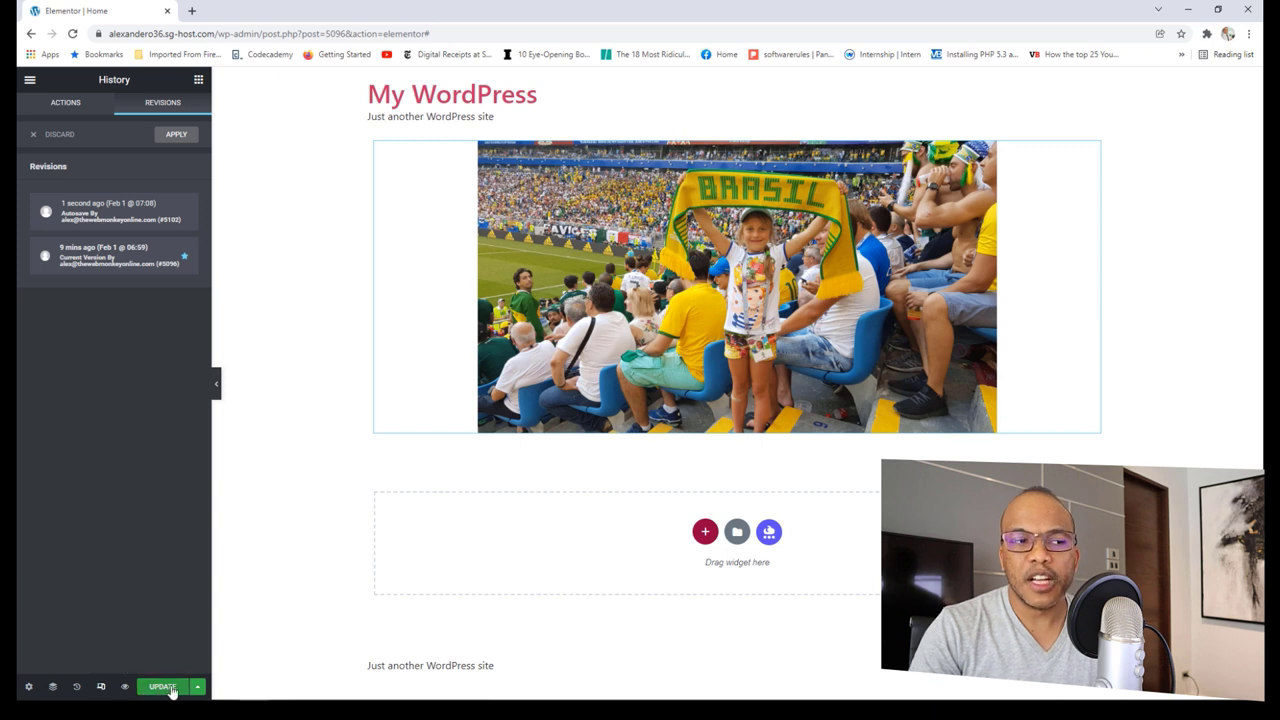
# Step: Check the Update save options, switch to the widgets grid, and go to the About page through the builder menu
pyautogui.click(199, 690)
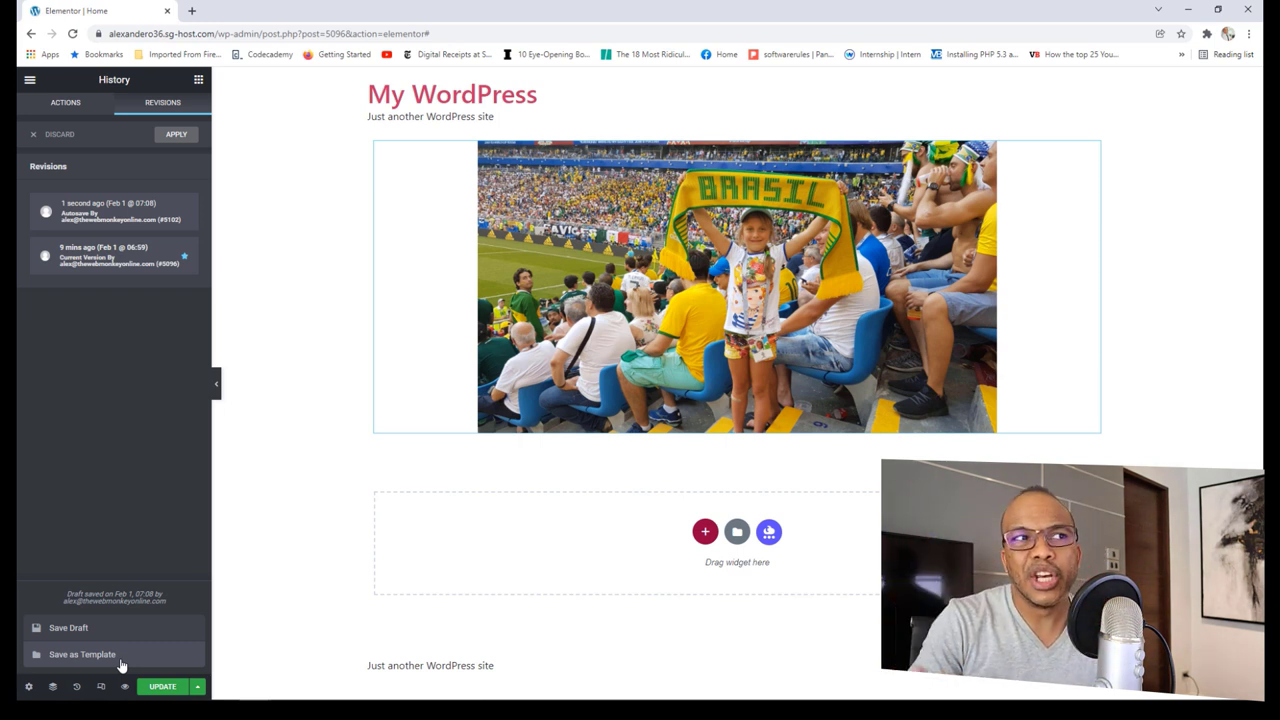
pyautogui.click(199, 82)
pyautogui.click(30, 80)
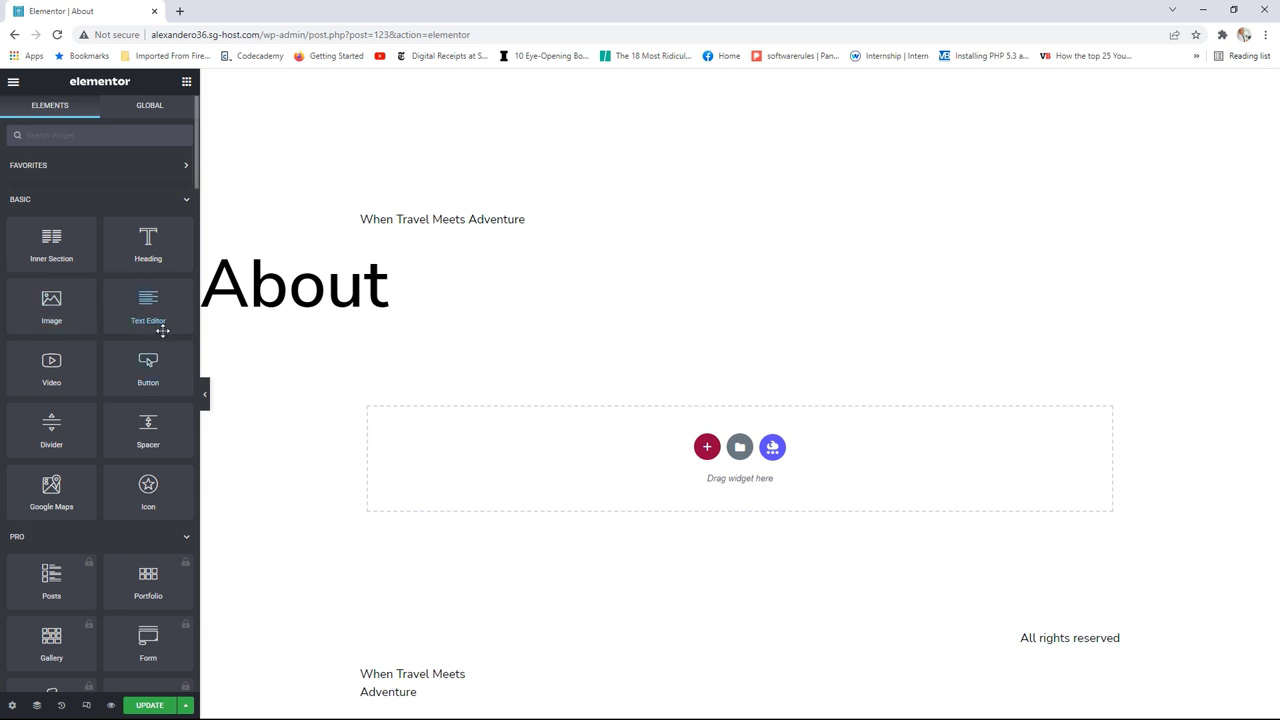
# Step: Place a Text Editor widget with Lorem ipsum text below the About heading
pyautogui.moveTo(152, 302); pyautogui.dragTo(593, 458)
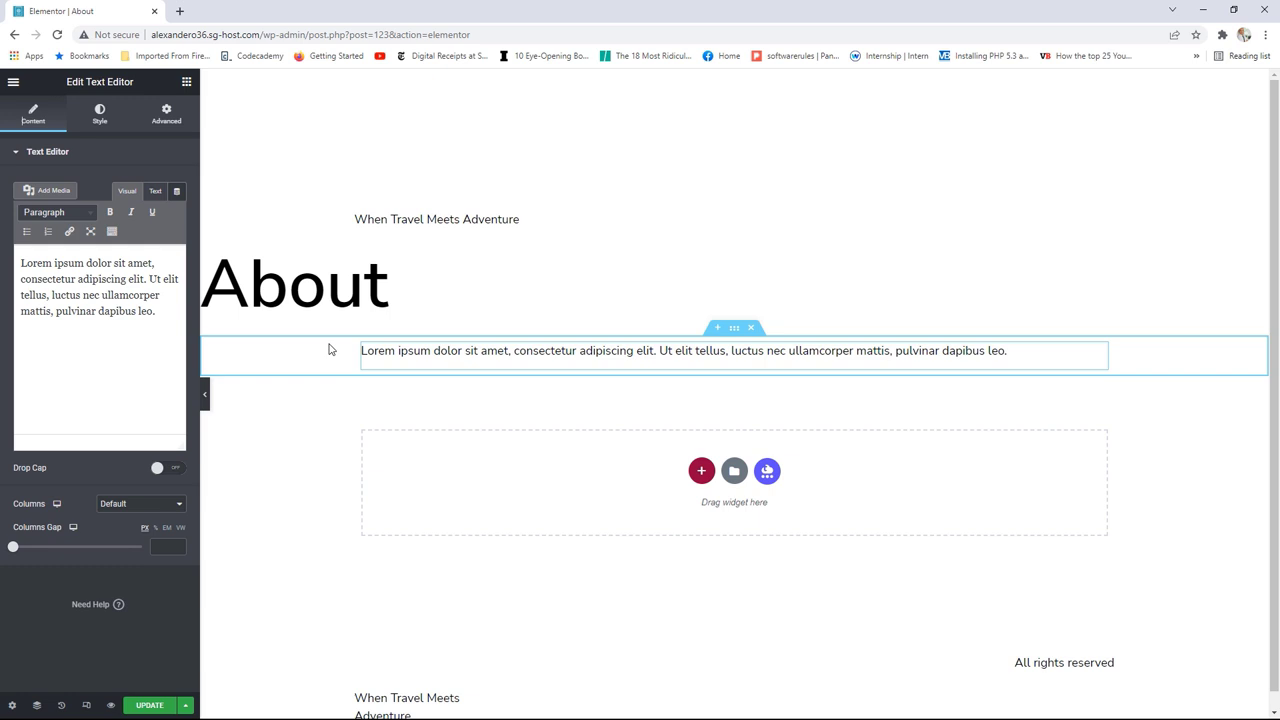
pyautogui.click(186, 81)
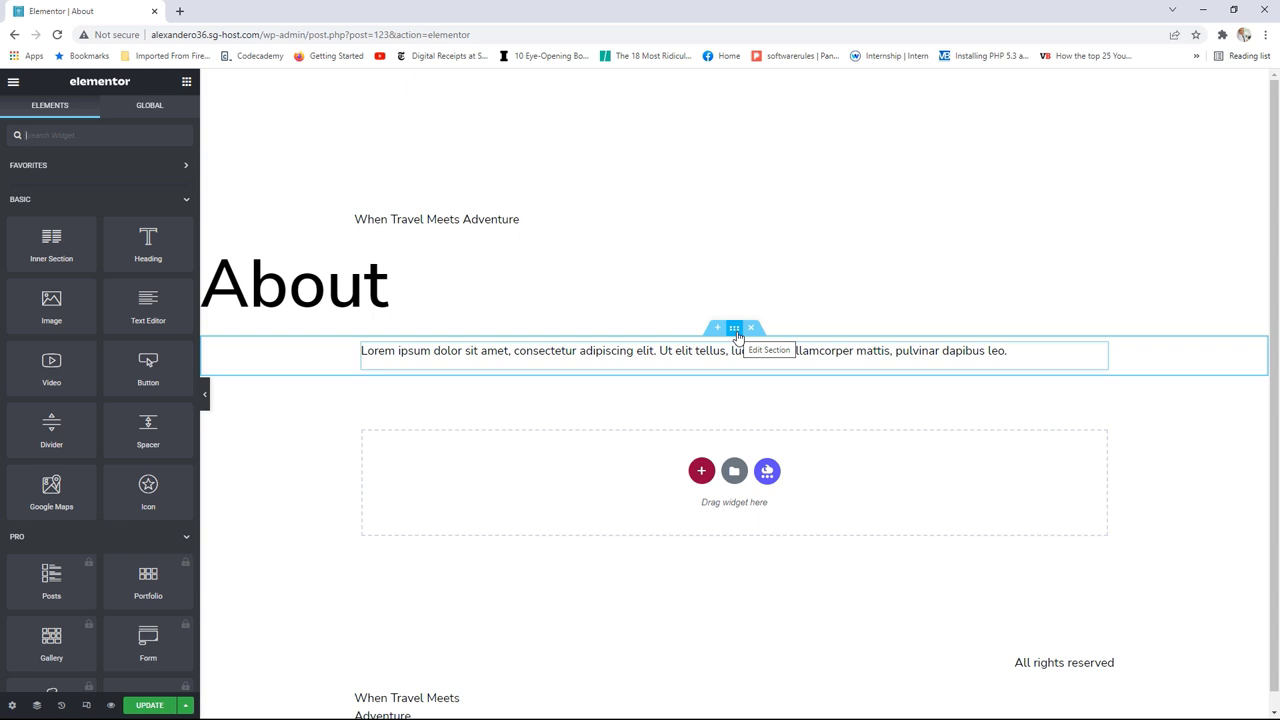
# Step: Open the text column's settings, set its width to 100 percent, and check the HTML tag choices
pyautogui.moveTo(834, 362)
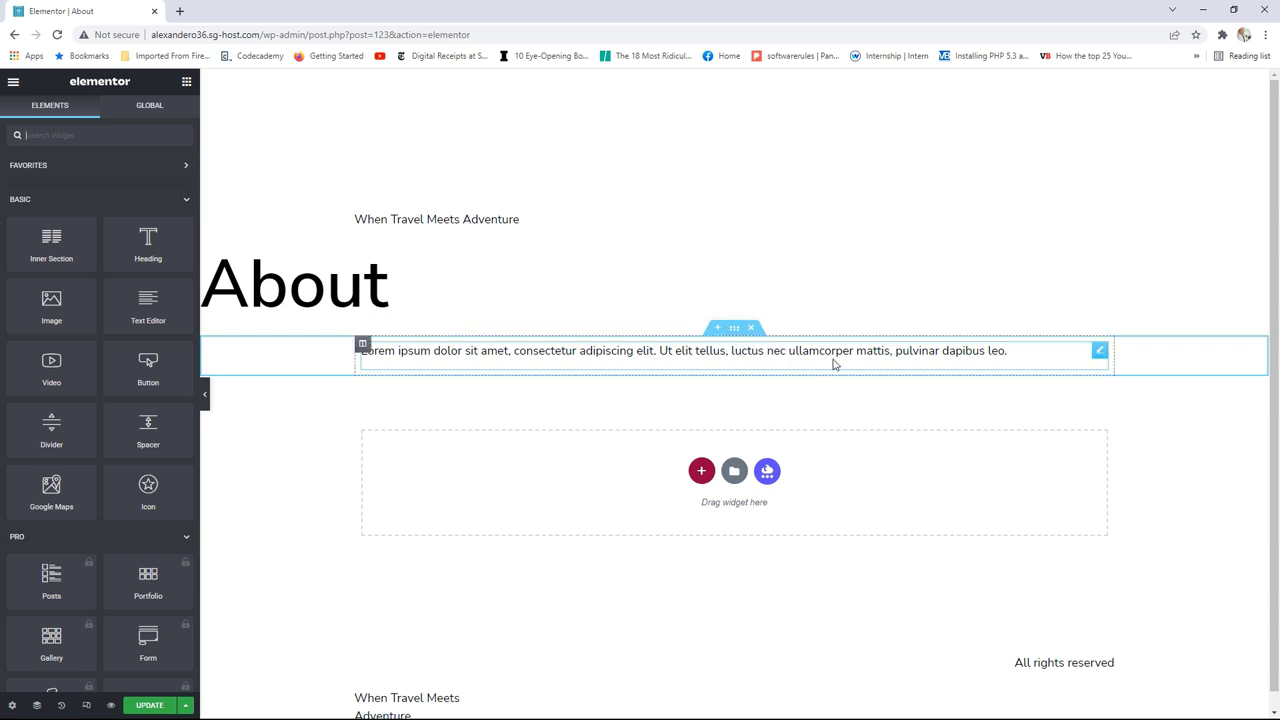
pyautogui.click(1099, 354)
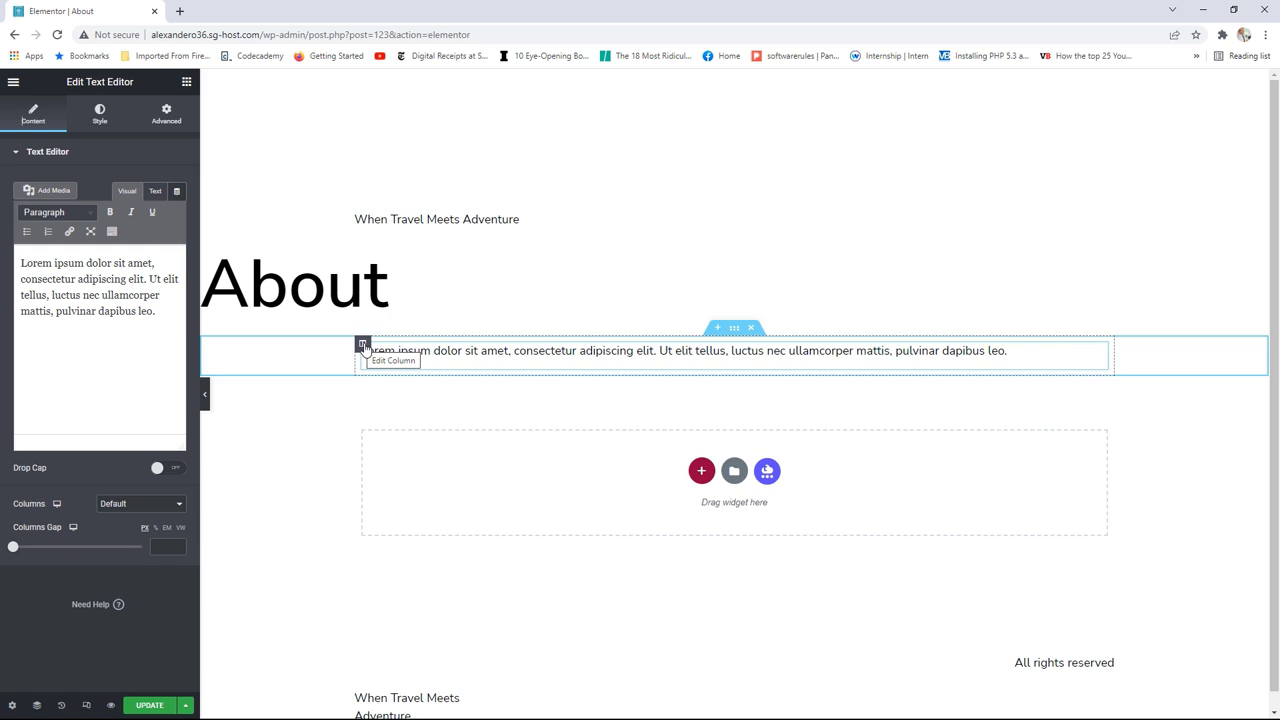
pyautogui.click(363, 344)
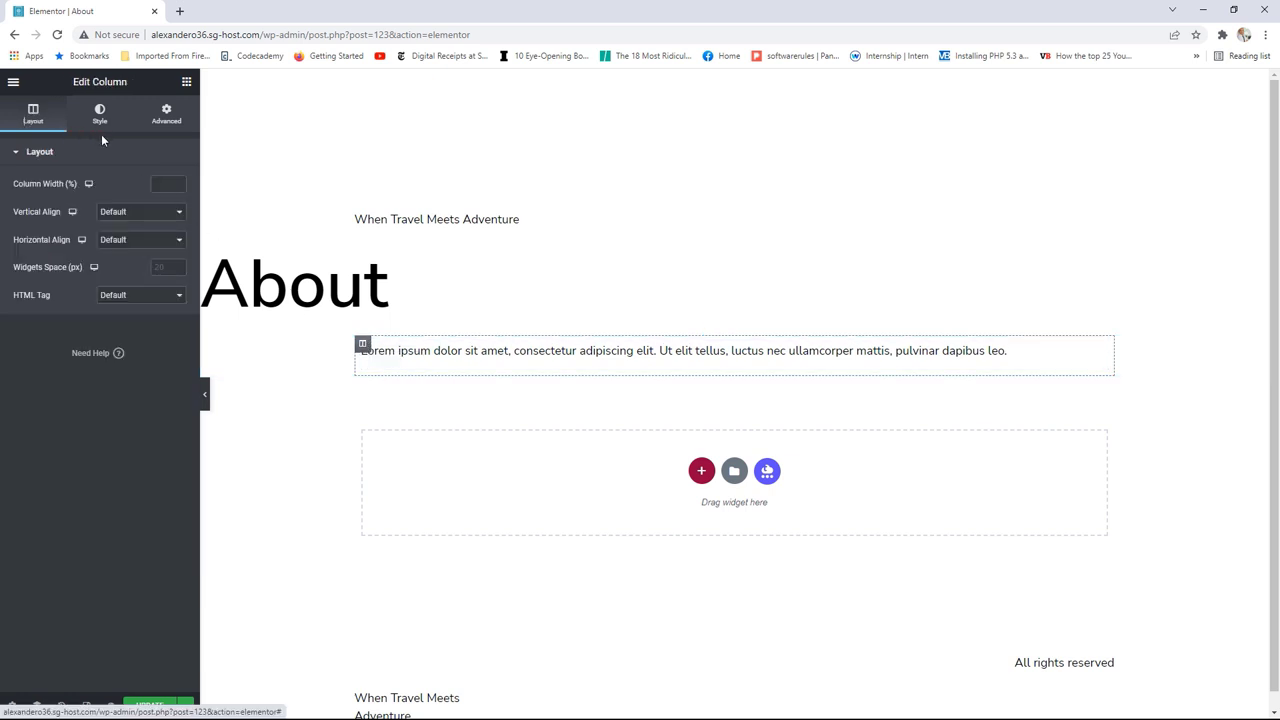
pyautogui.click(179, 187)
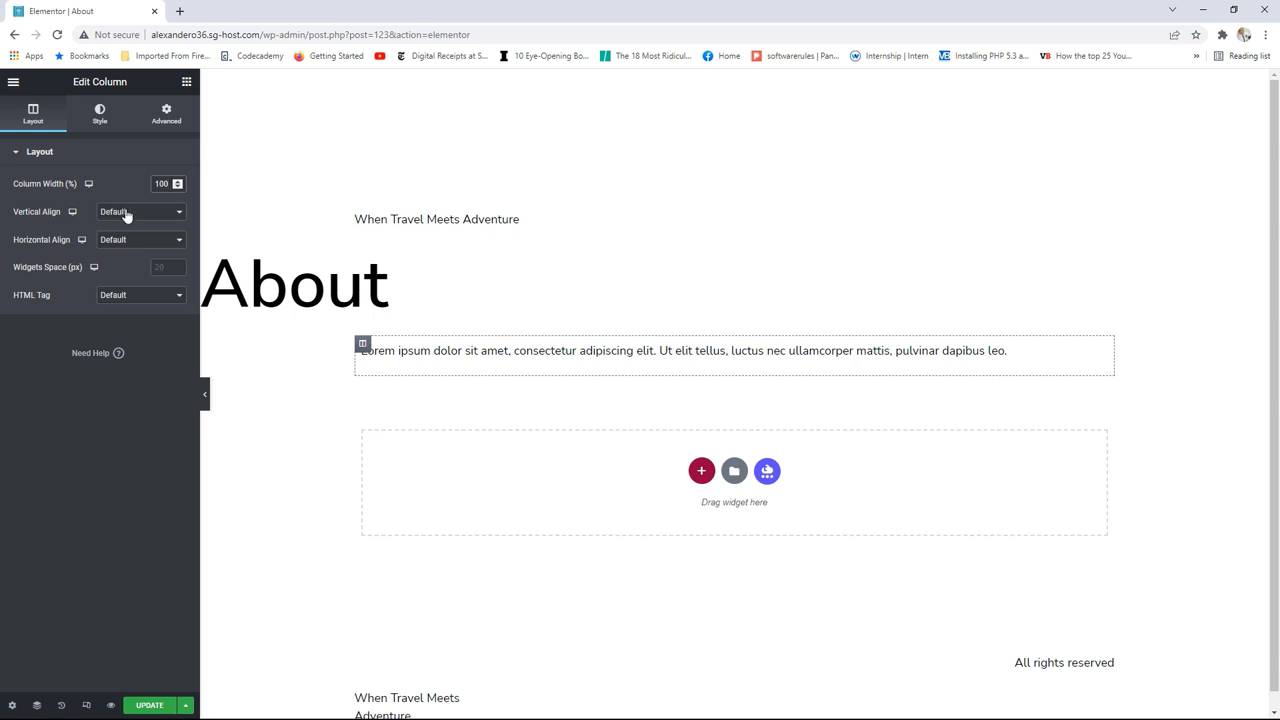
pyautogui.click(130, 297)
# Step: Try a Classic column background in the black Text colour, skip the image, then remove the background
pyautogui.click(99, 121)
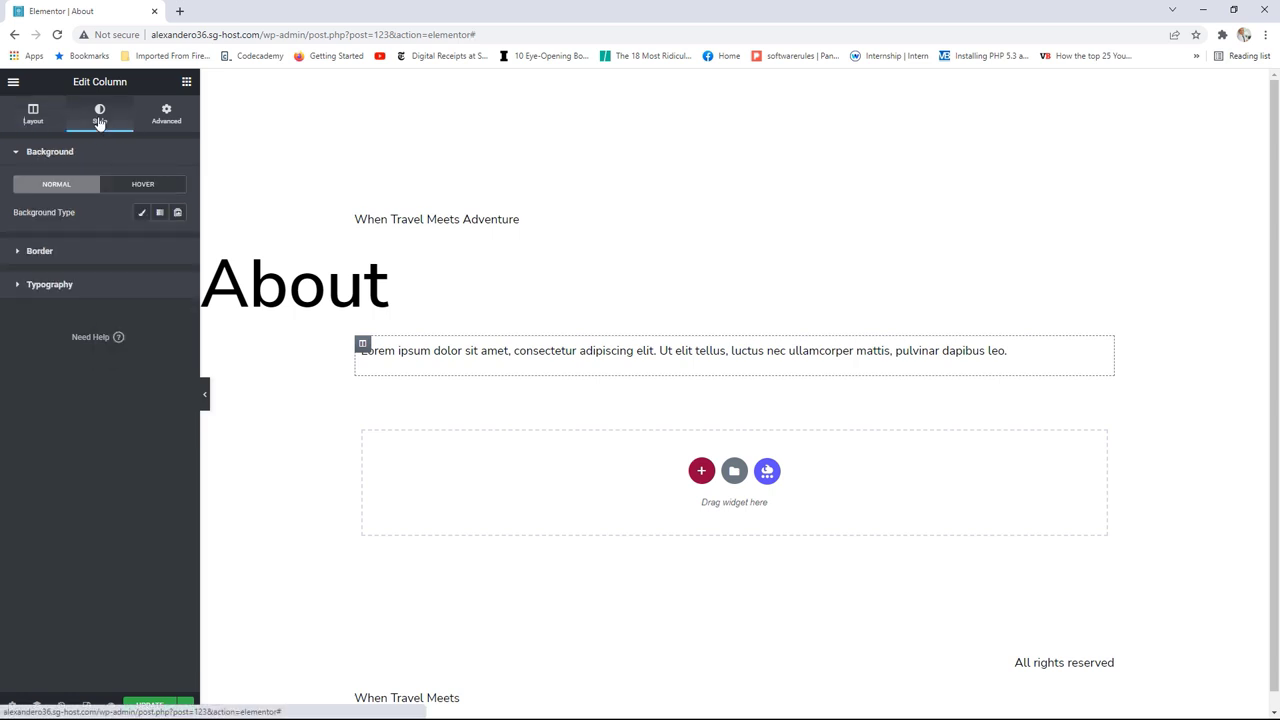
pyautogui.click(141, 212)
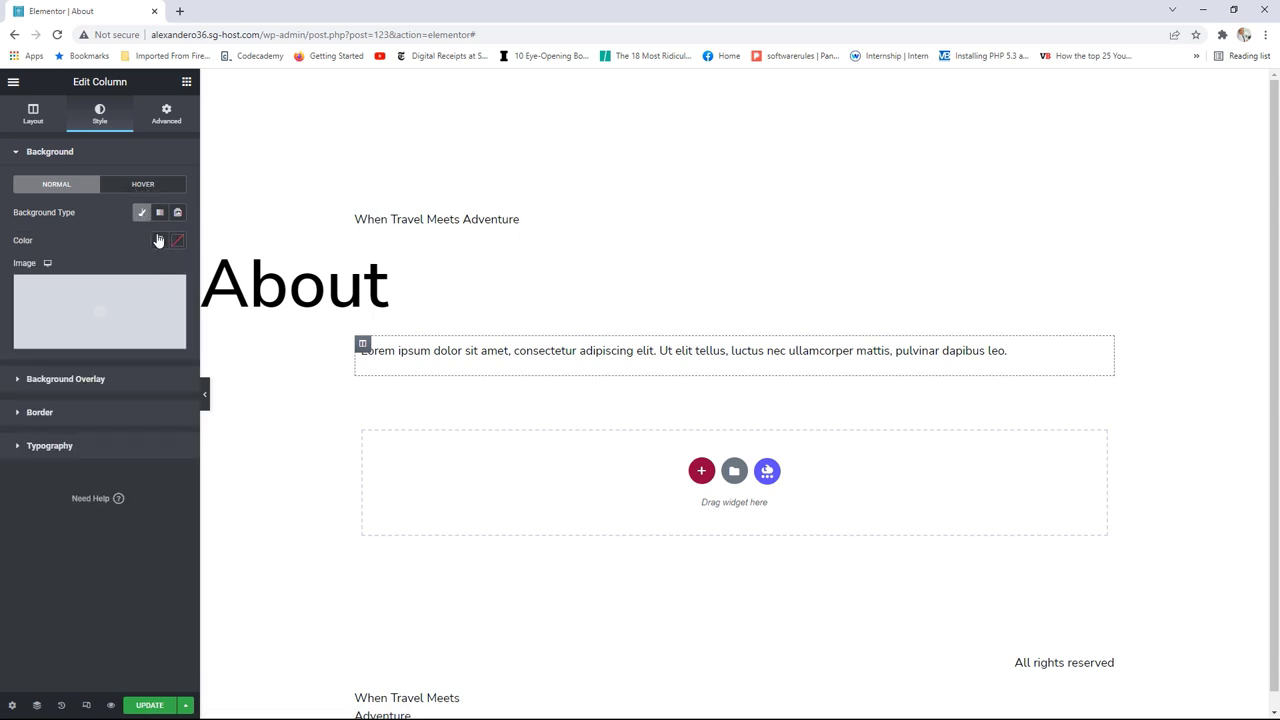
pyautogui.click(159, 240)
pyautogui.click(48, 350)
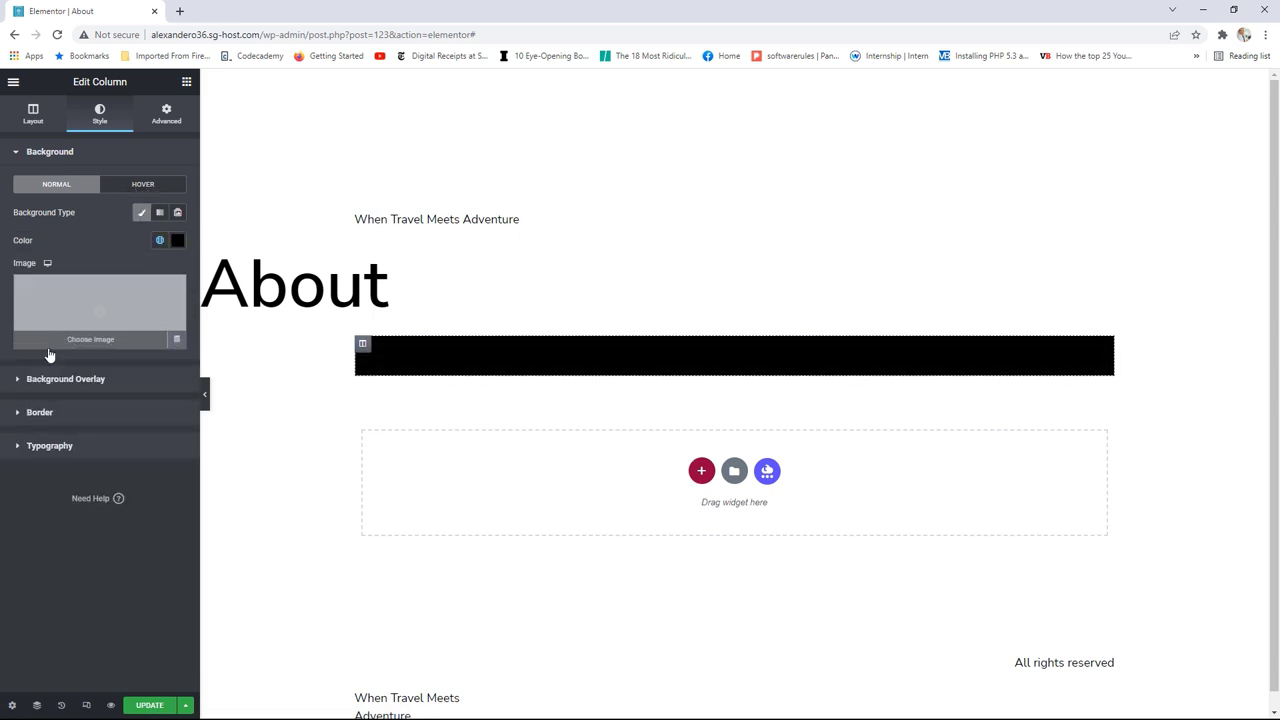
pyautogui.click(134, 303)
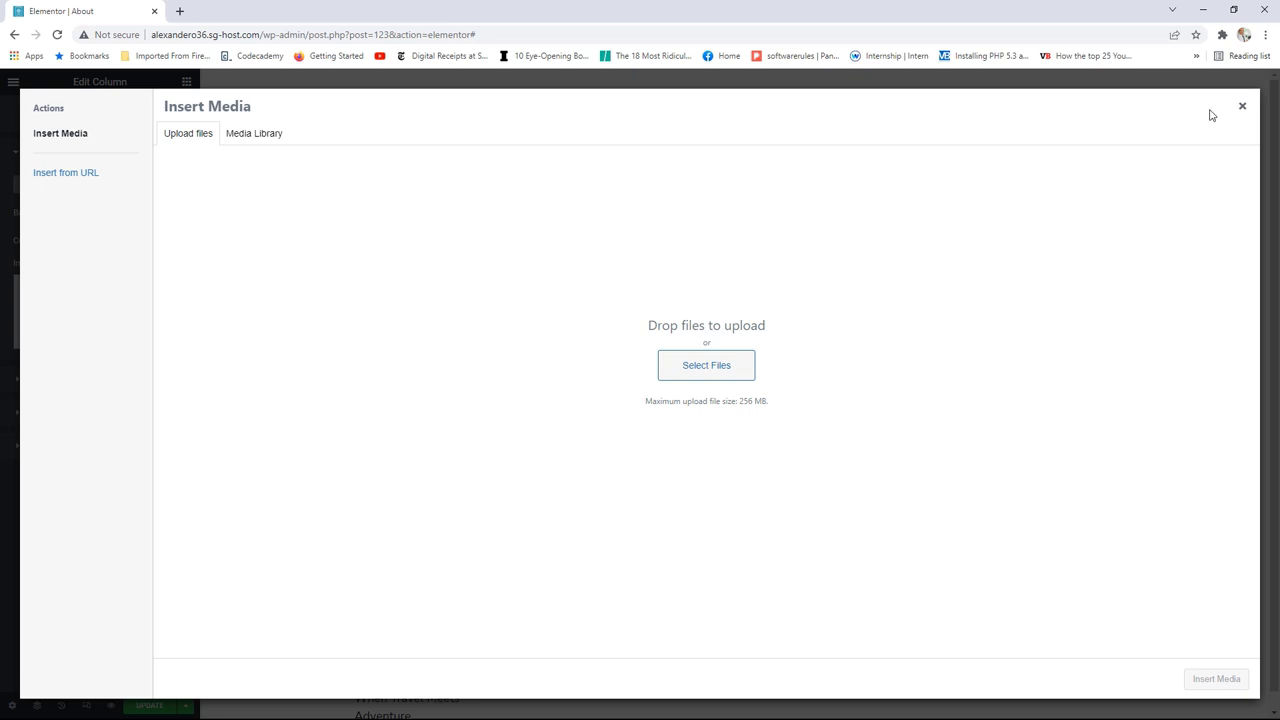
pyautogui.click(1242, 106)
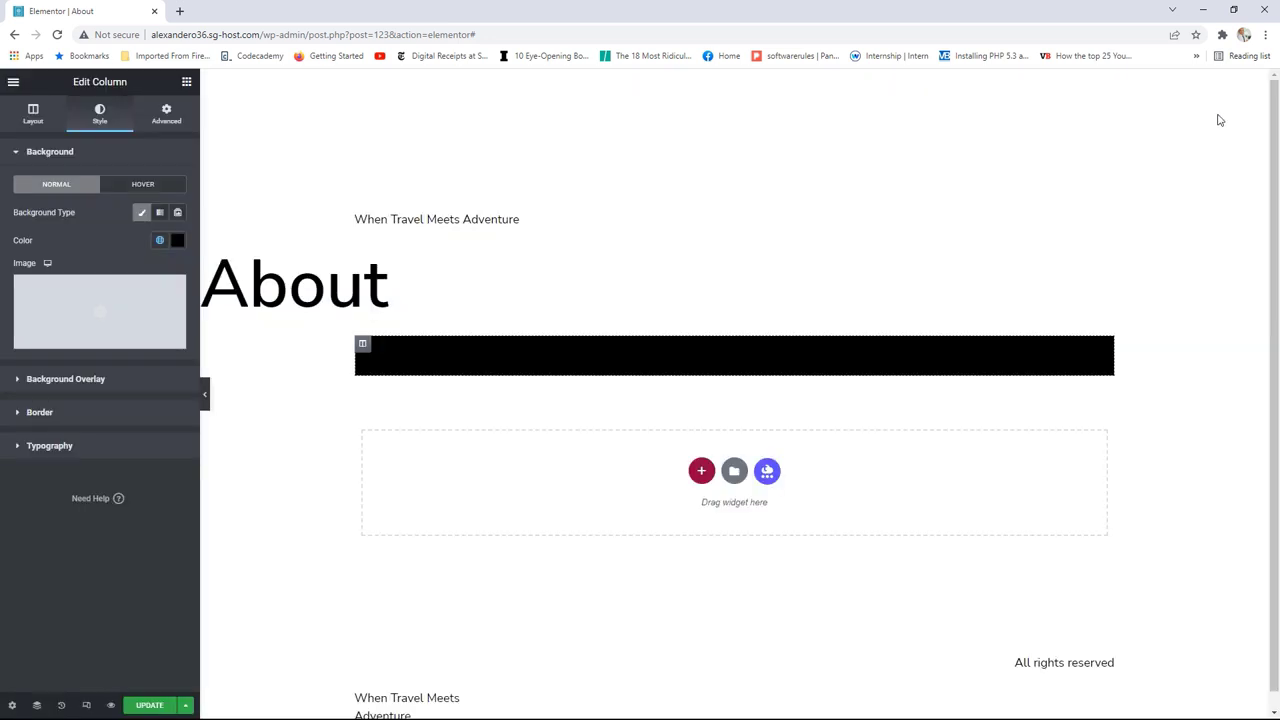
pyautogui.click(141, 212)
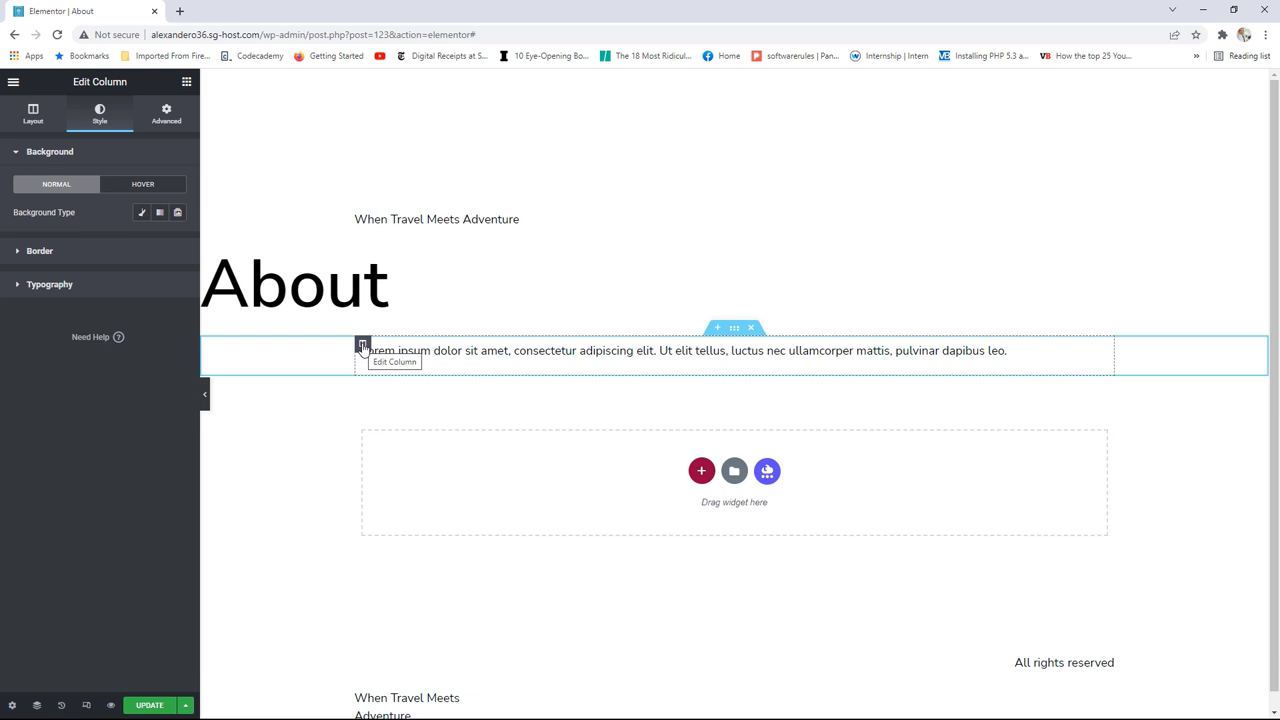
# Step: Bring up the column's quick actions, then select the Lorem ipsum section to show its Layout settings
pyautogui.rightClick(362, 346)
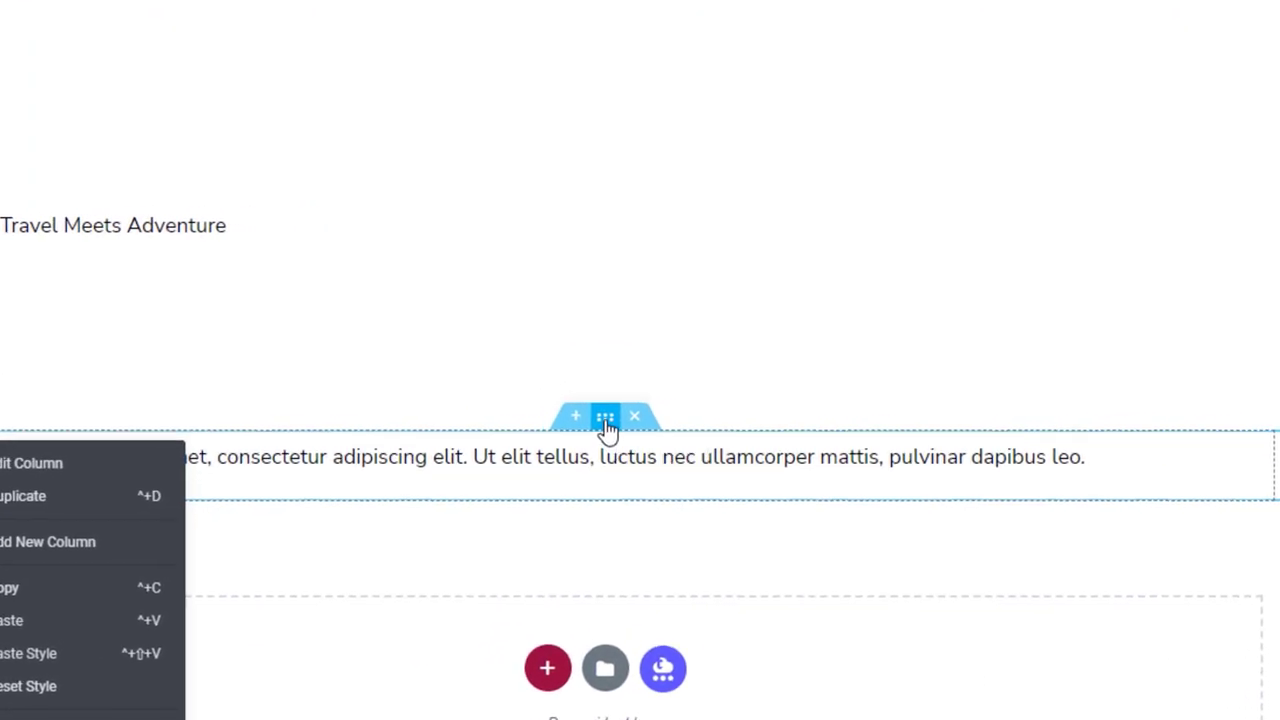
pyautogui.click(606, 419)
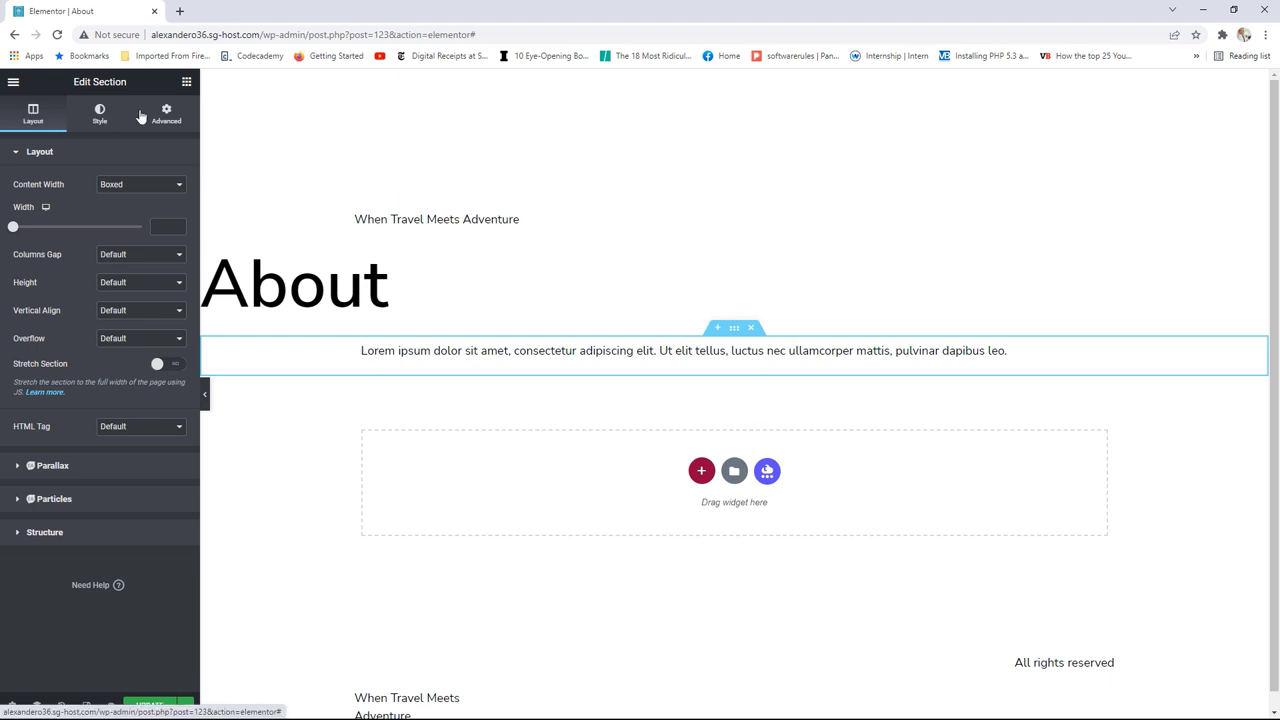
# Step: Switch Content Width to Full Width and back to Boxed, then narrow the width to 625
pyautogui.click(128, 185)
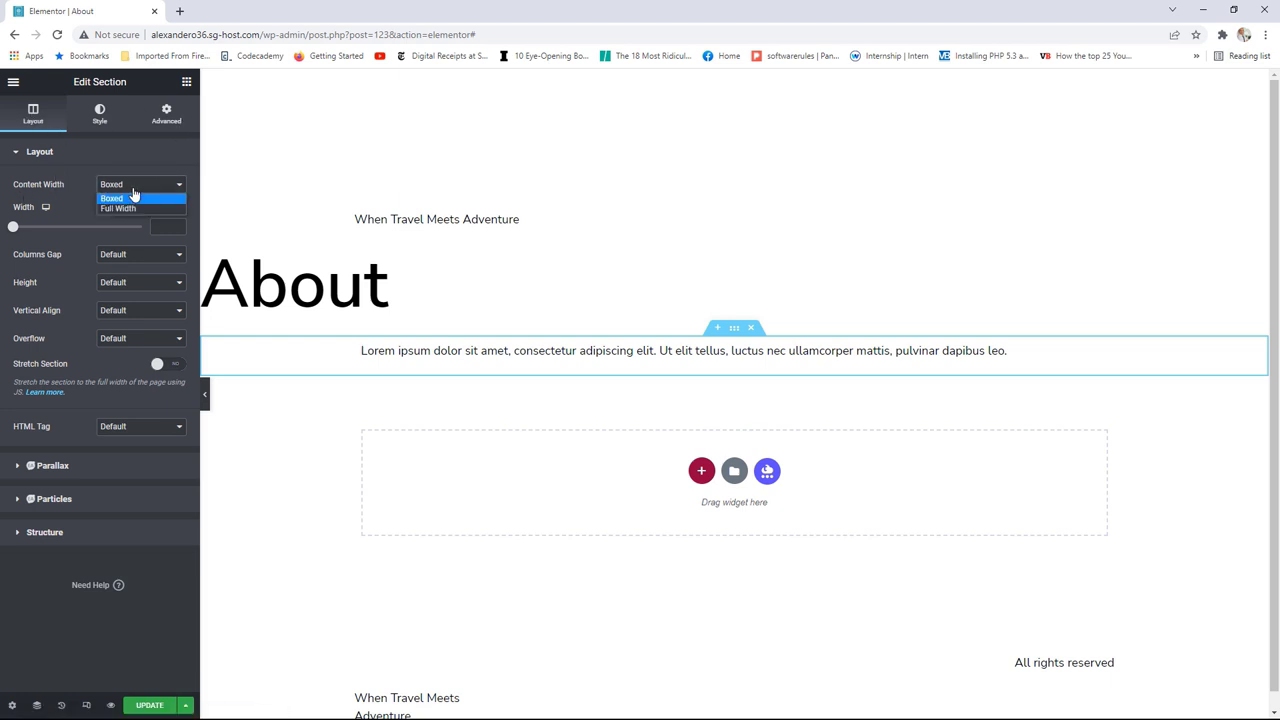
pyautogui.click(126, 207)
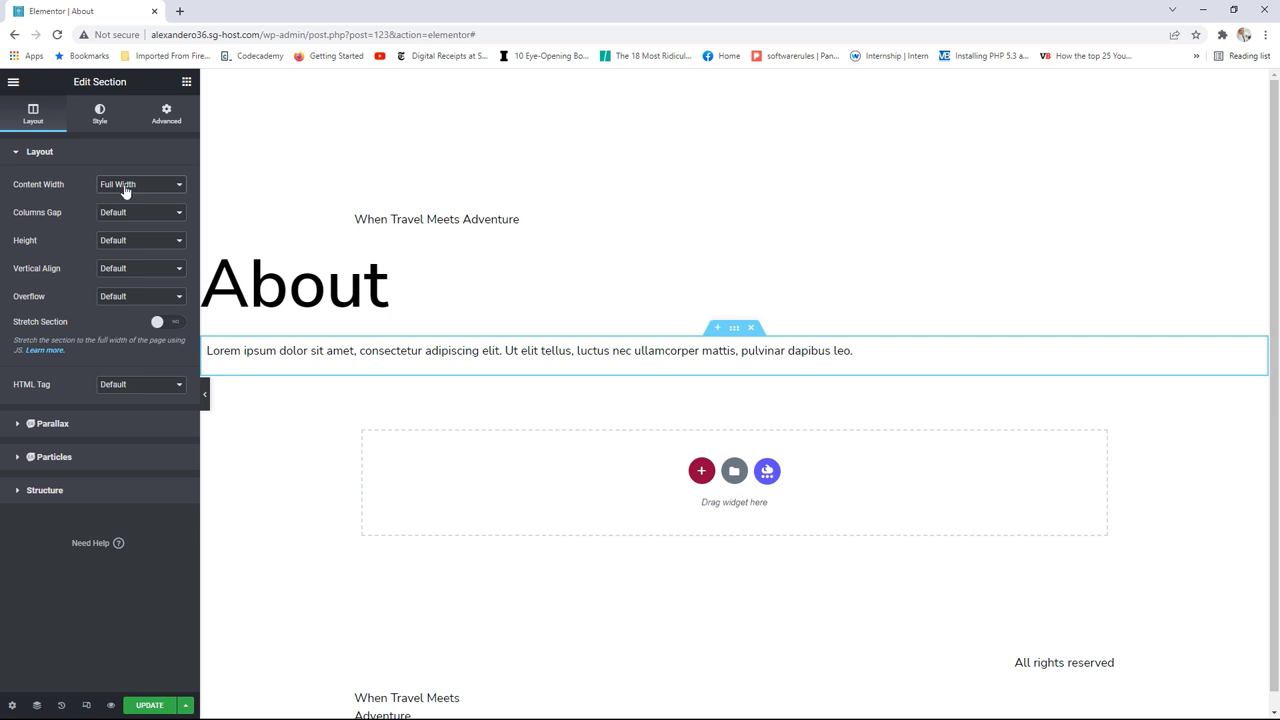
pyautogui.click(126, 186)
pyautogui.click(120, 197)
pyautogui.moveTo(18, 230); pyautogui.dragTo(29, 229)
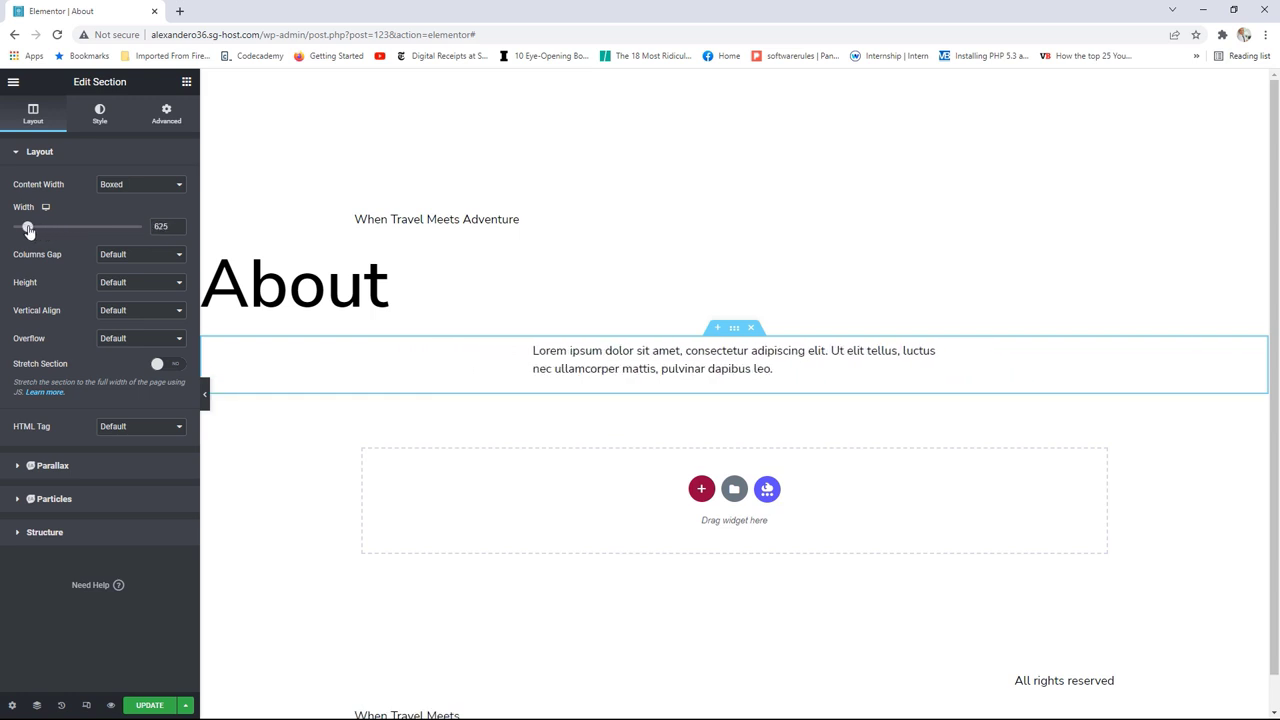
pyautogui.click(133, 290)
pyautogui.click(101, 118)
pyautogui.click(122, 213)
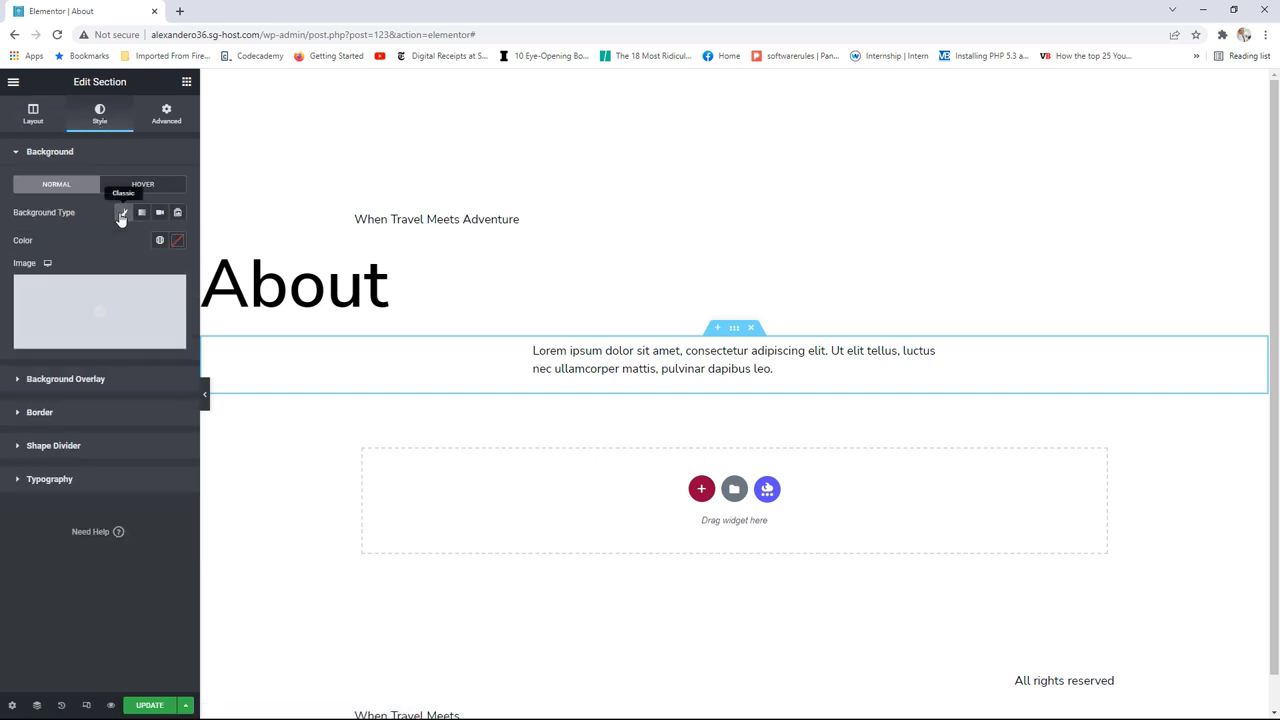
pyautogui.click(159, 240)
pyautogui.click(56, 376)
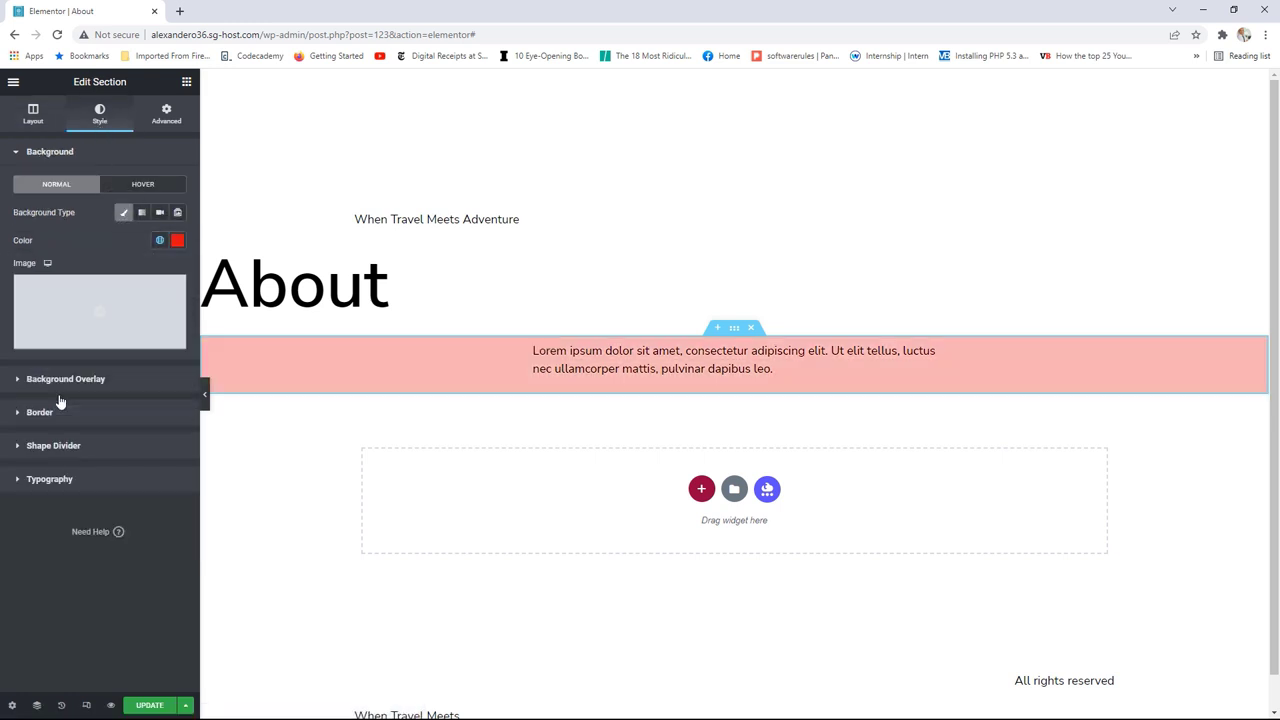
pyautogui.click(166, 117)
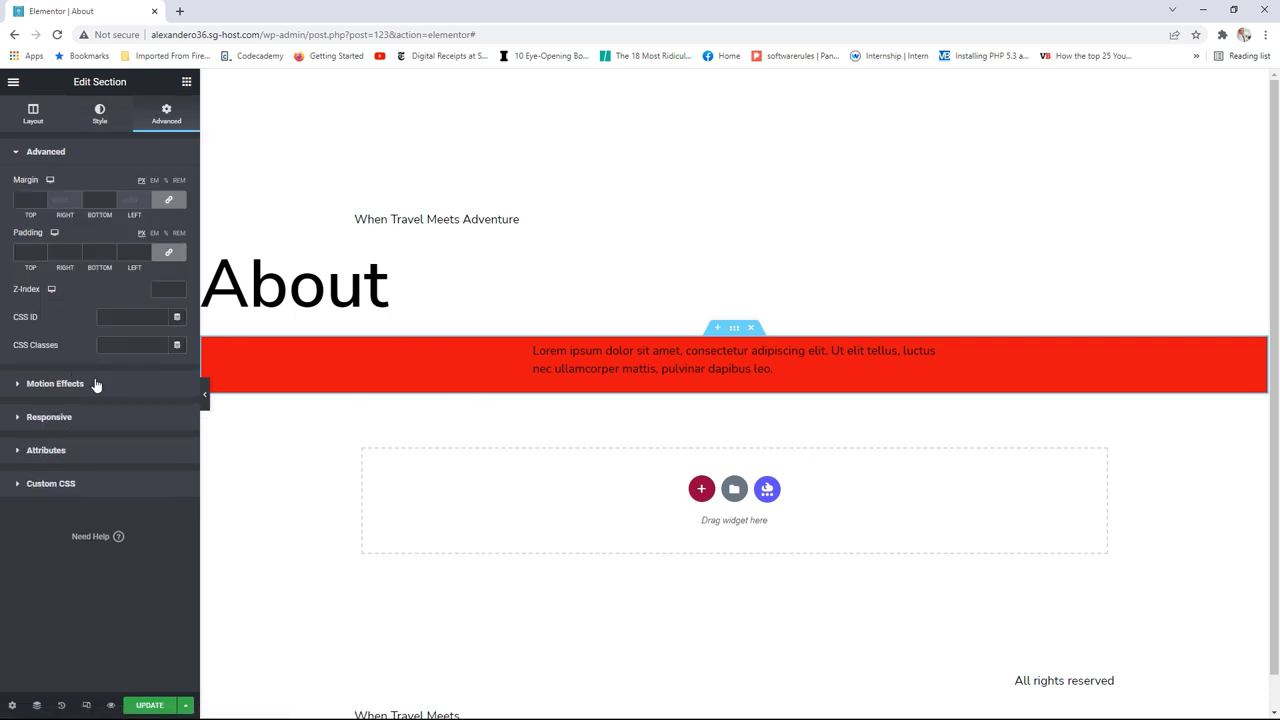
pyautogui.rightClick(736, 333)
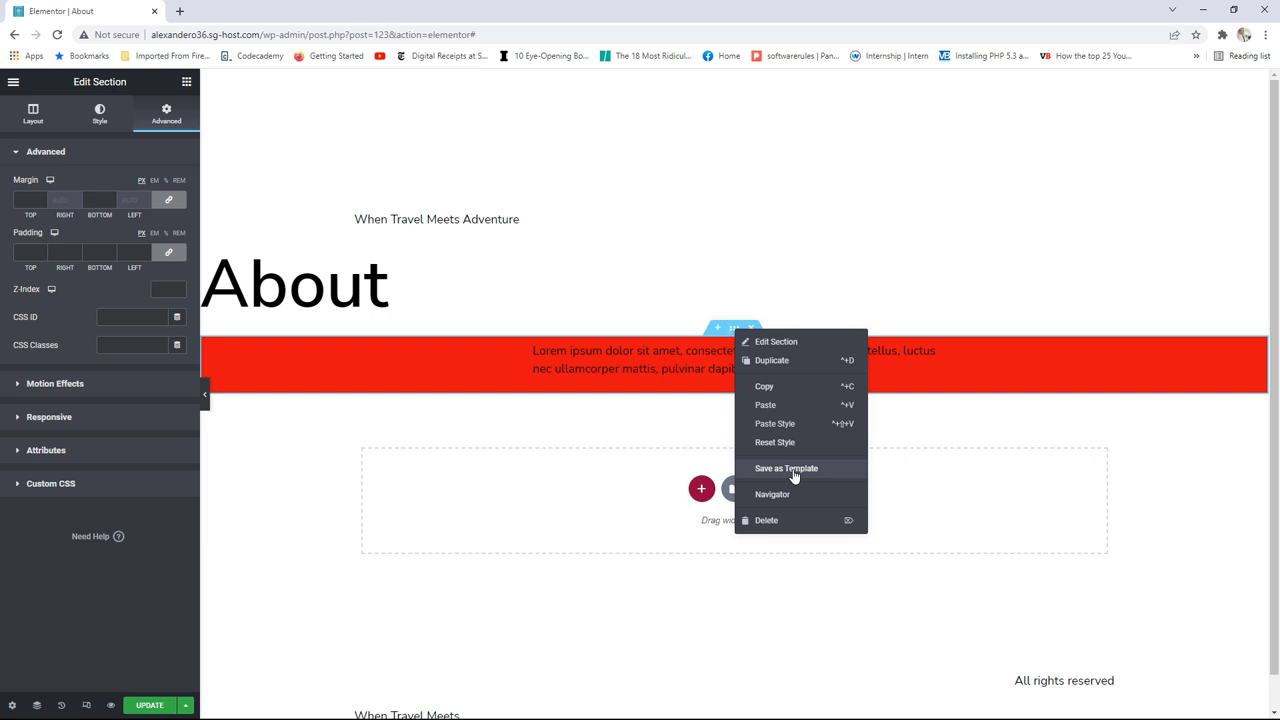
pyautogui.click(99, 116)
pyautogui.click(124, 213)
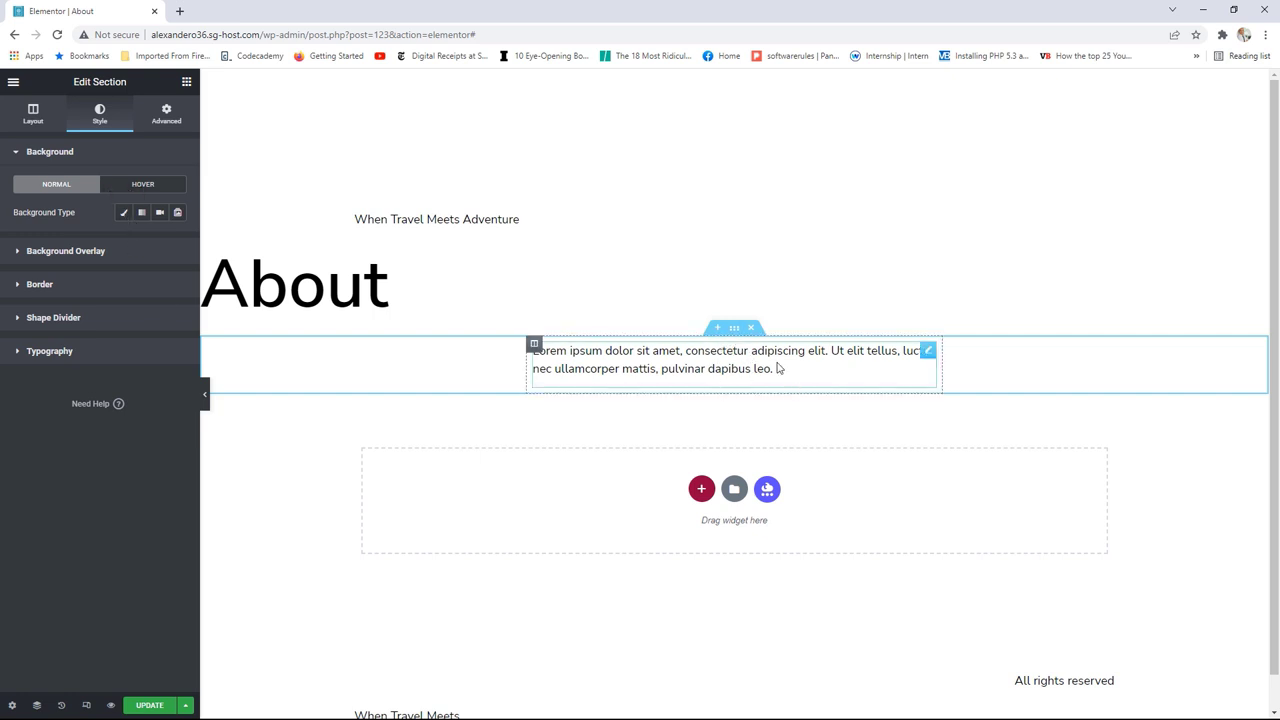
pyautogui.click(187, 81)
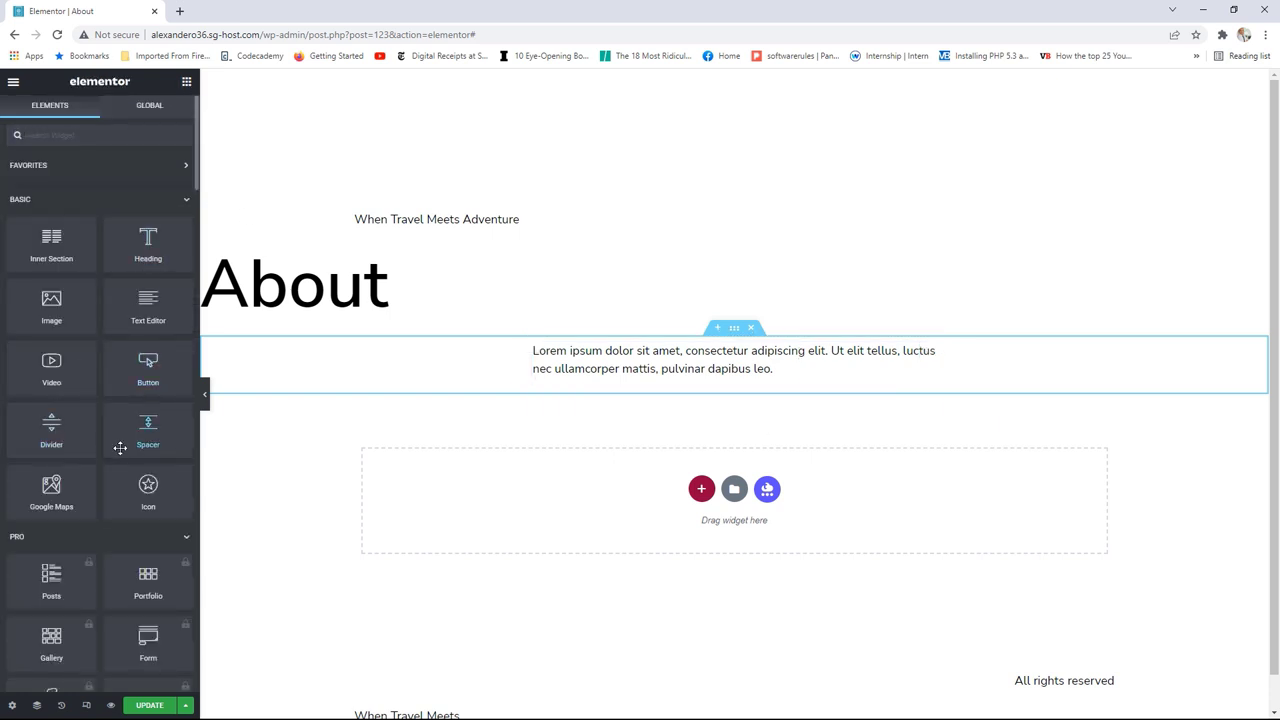
# Step: Add an Image widget below the text with the desert oasis photo from the media library, then select the text band section
pyautogui.moveTo(51, 305); pyautogui.dragTo(577, 506)
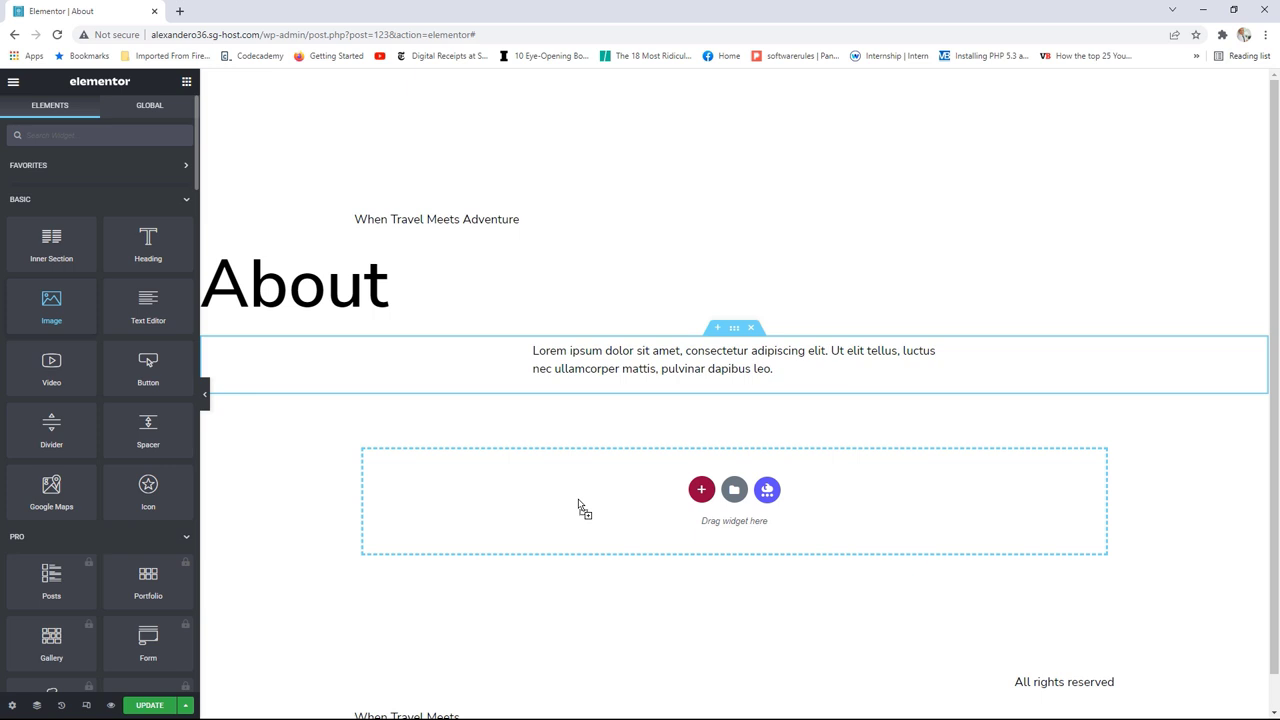
pyautogui.click(95, 220)
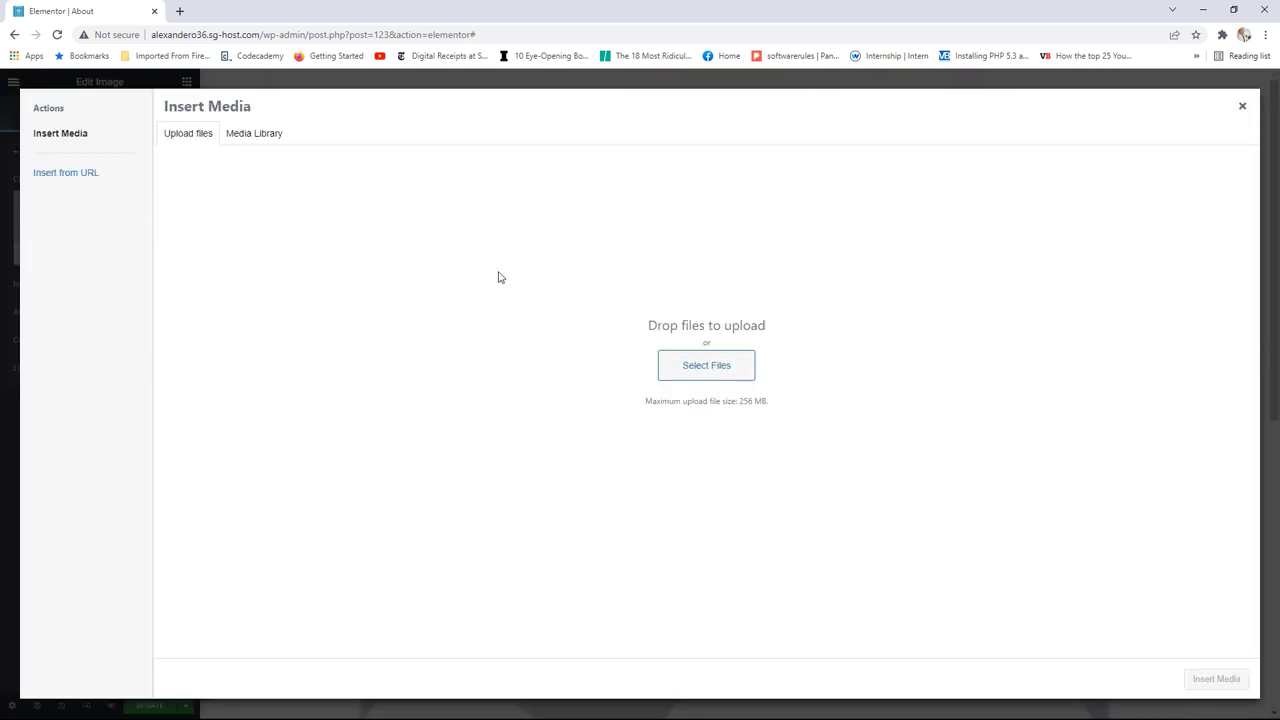
pyautogui.click(267, 147)
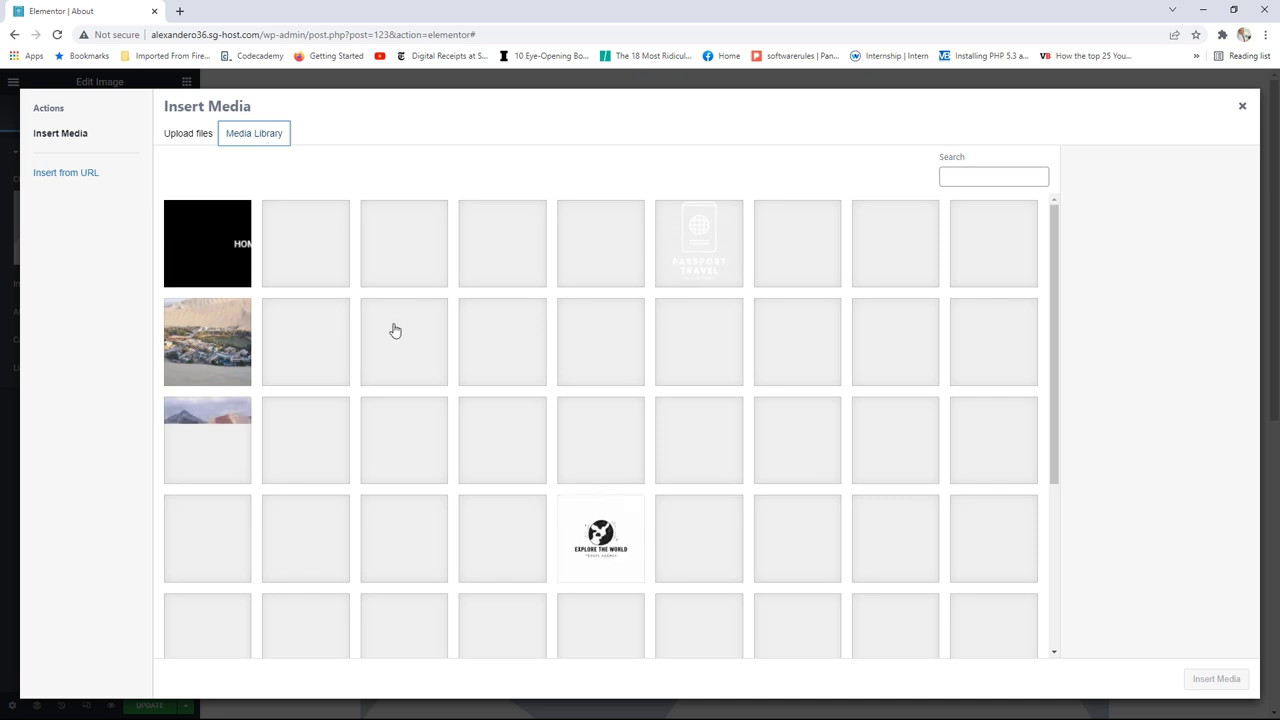
pyautogui.click(207, 341)
pyautogui.click(1212, 688)
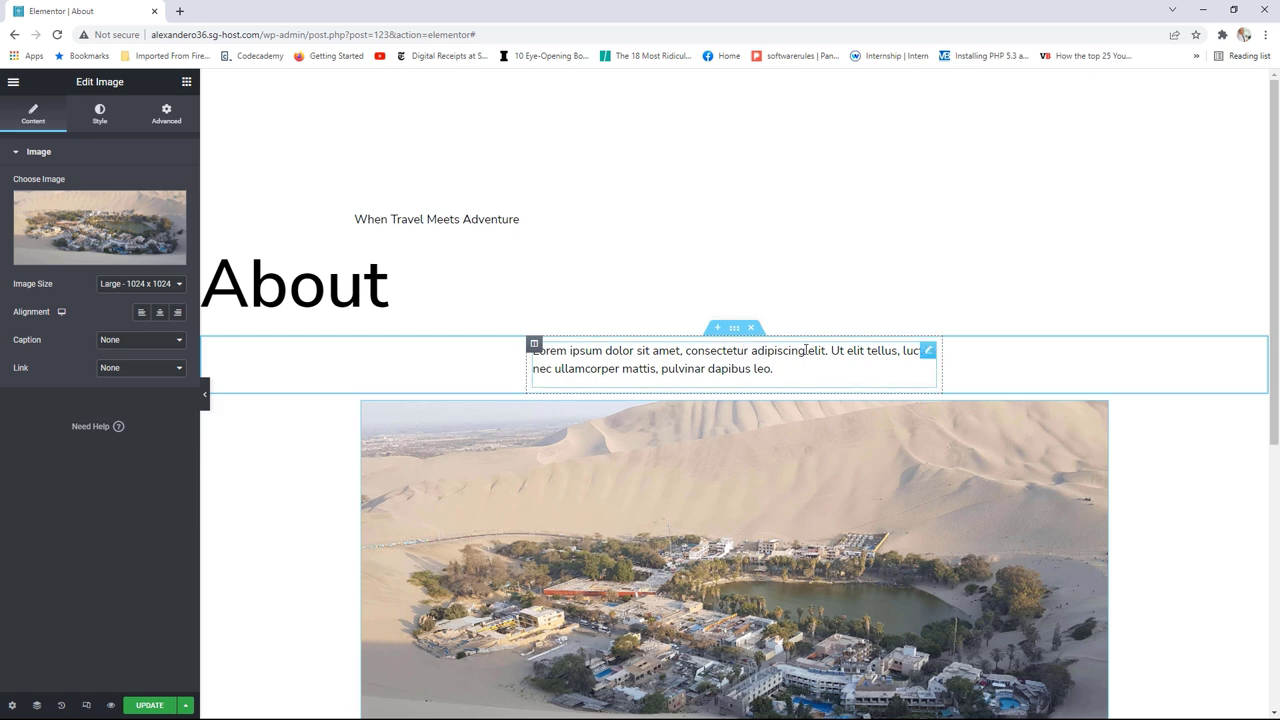
pyautogui.click(734, 327)
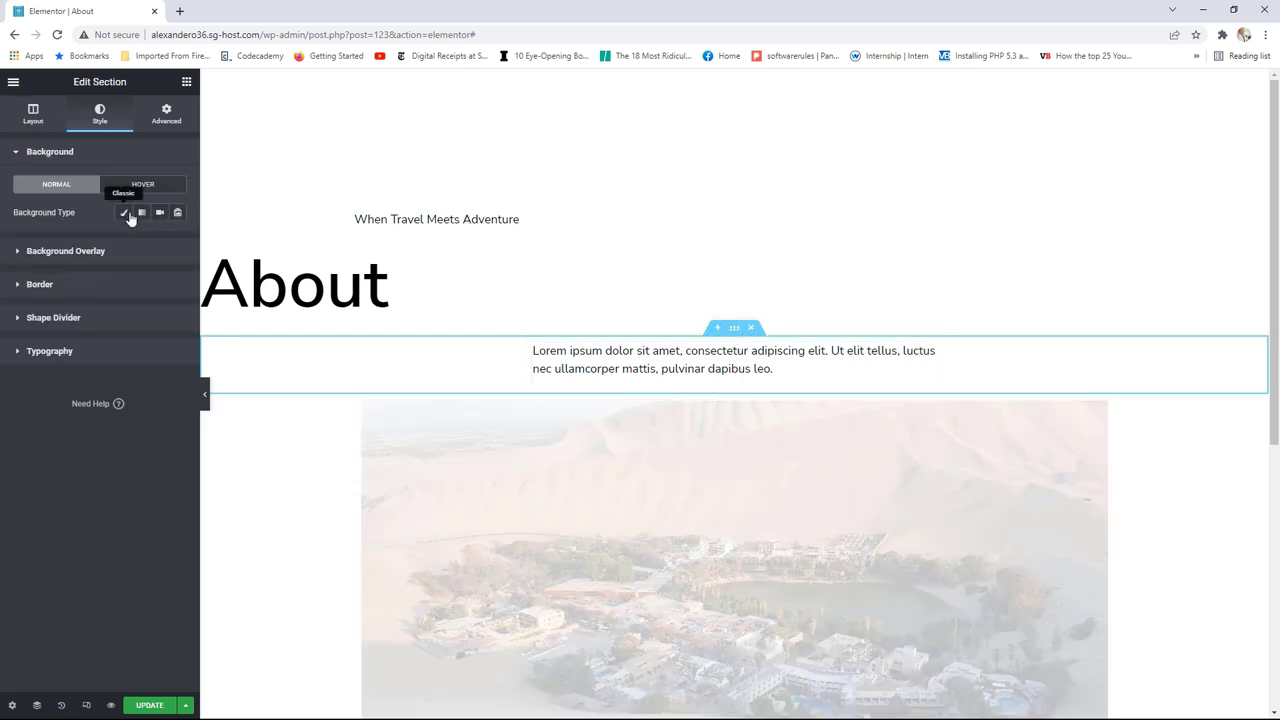
# Step: Give the text band a red Classic background, try adding a Spacer, then open the section's Advanced settings
pyautogui.click(124, 212)
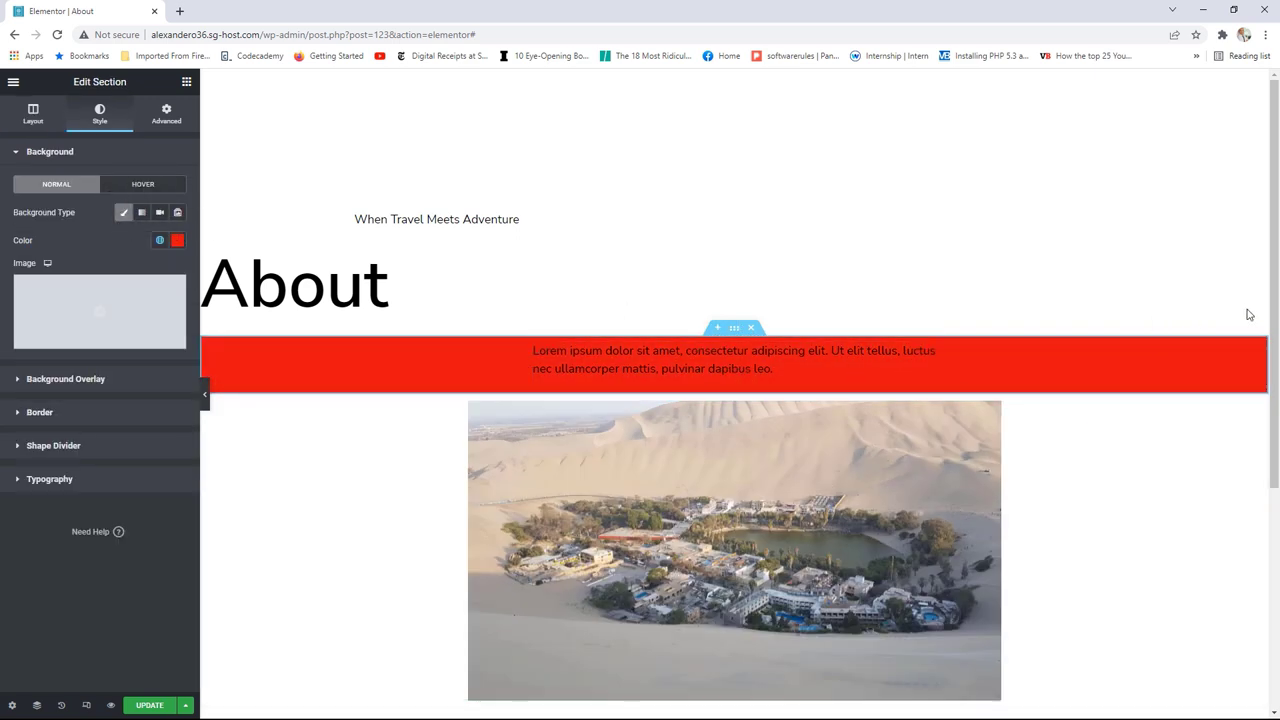
pyautogui.scroll(-1, 1270, 305)
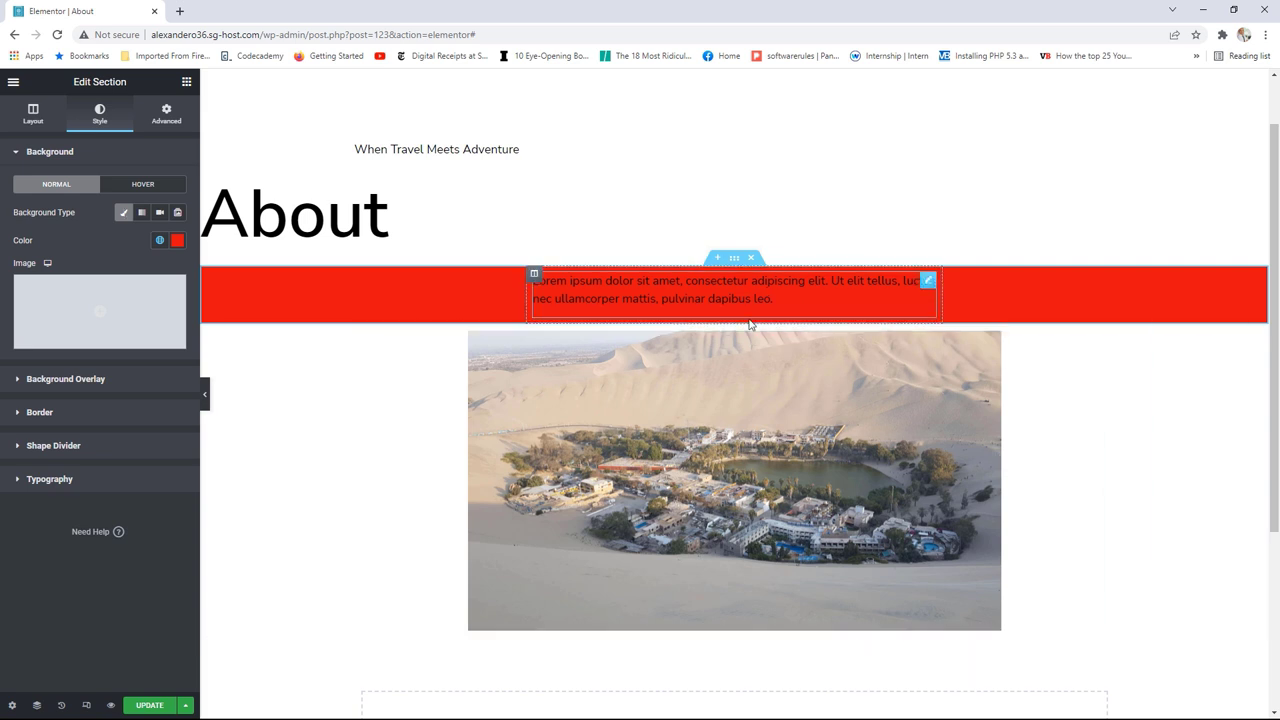
pyautogui.click(187, 84)
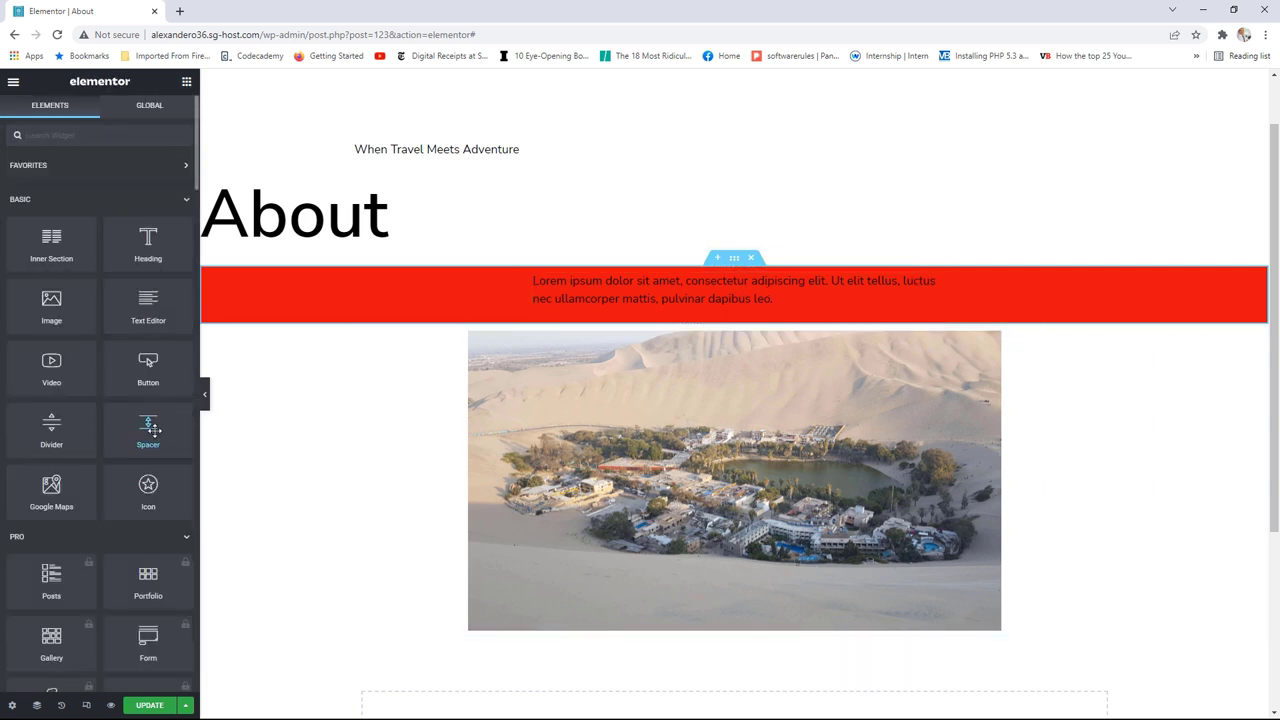
pyautogui.moveTo(148, 422); pyautogui.dragTo(676, 328)
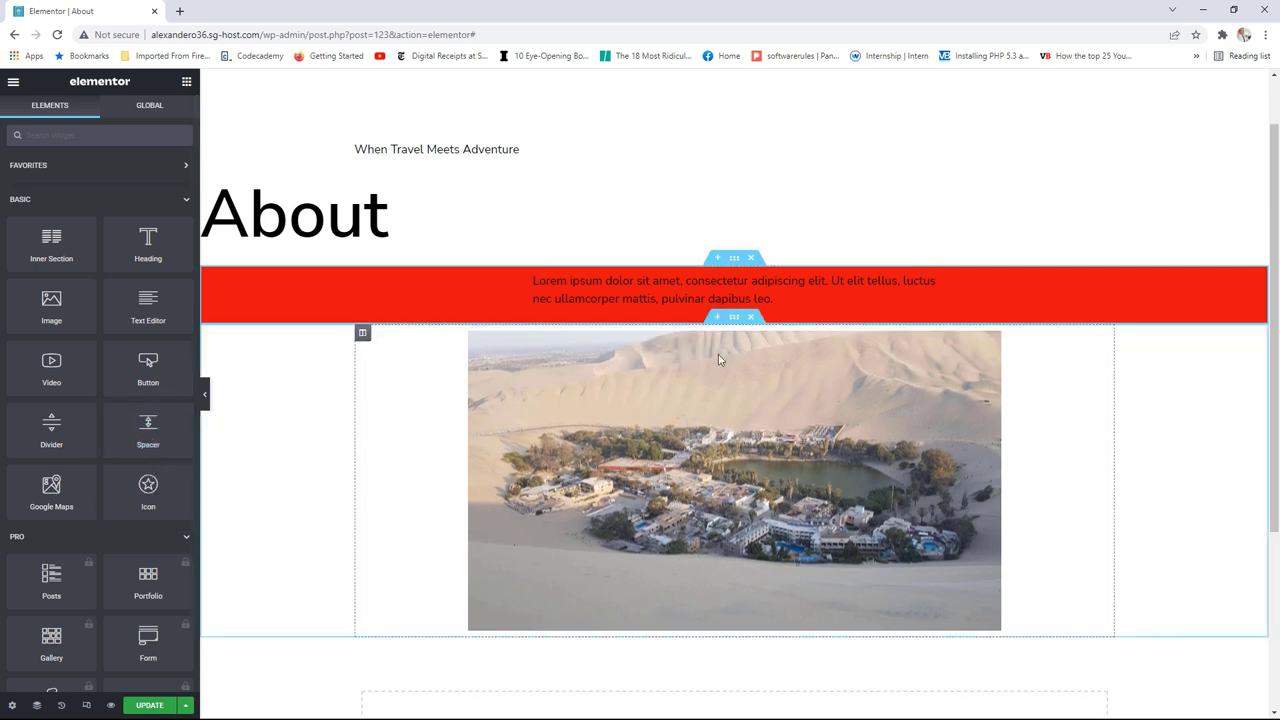
pyautogui.click(735, 260)
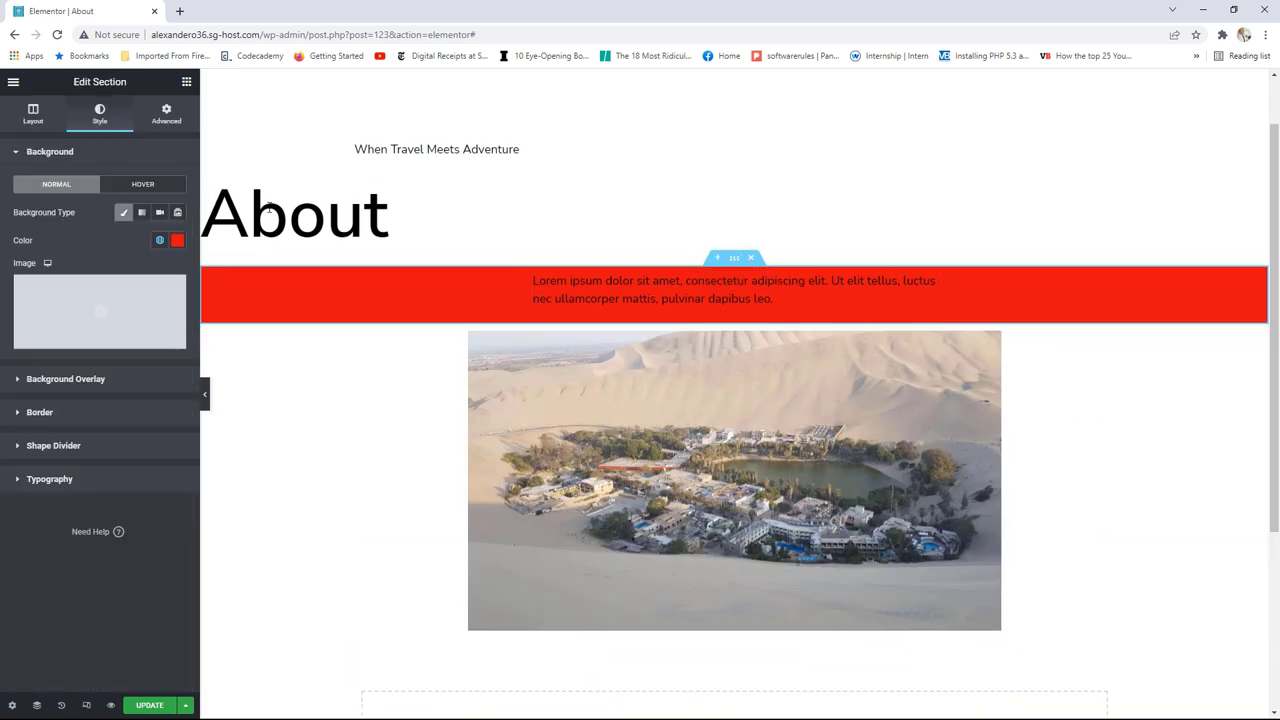
pyautogui.click(167, 119)
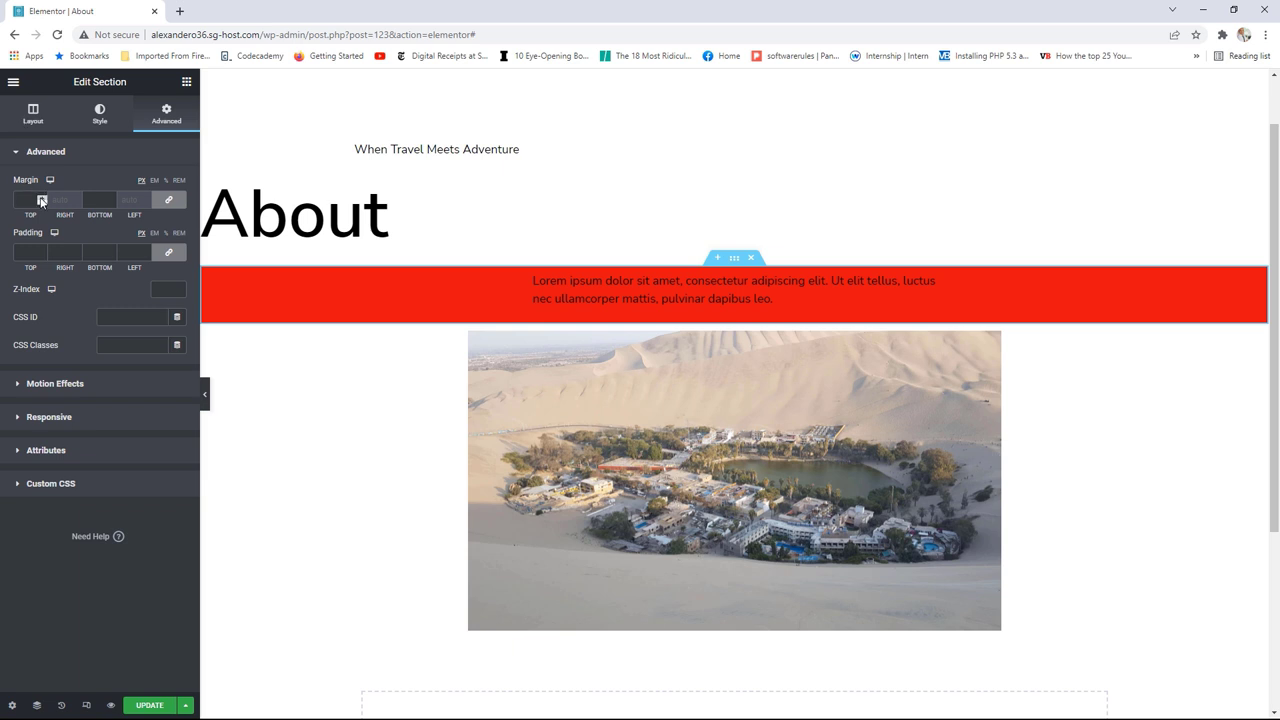
# Step: Try the red band's linked top and bottom margins at 1 to 3, then reset them to 0
pyautogui.click(41, 201)
pyautogui.write('1')
pyautogui.click(41, 198)
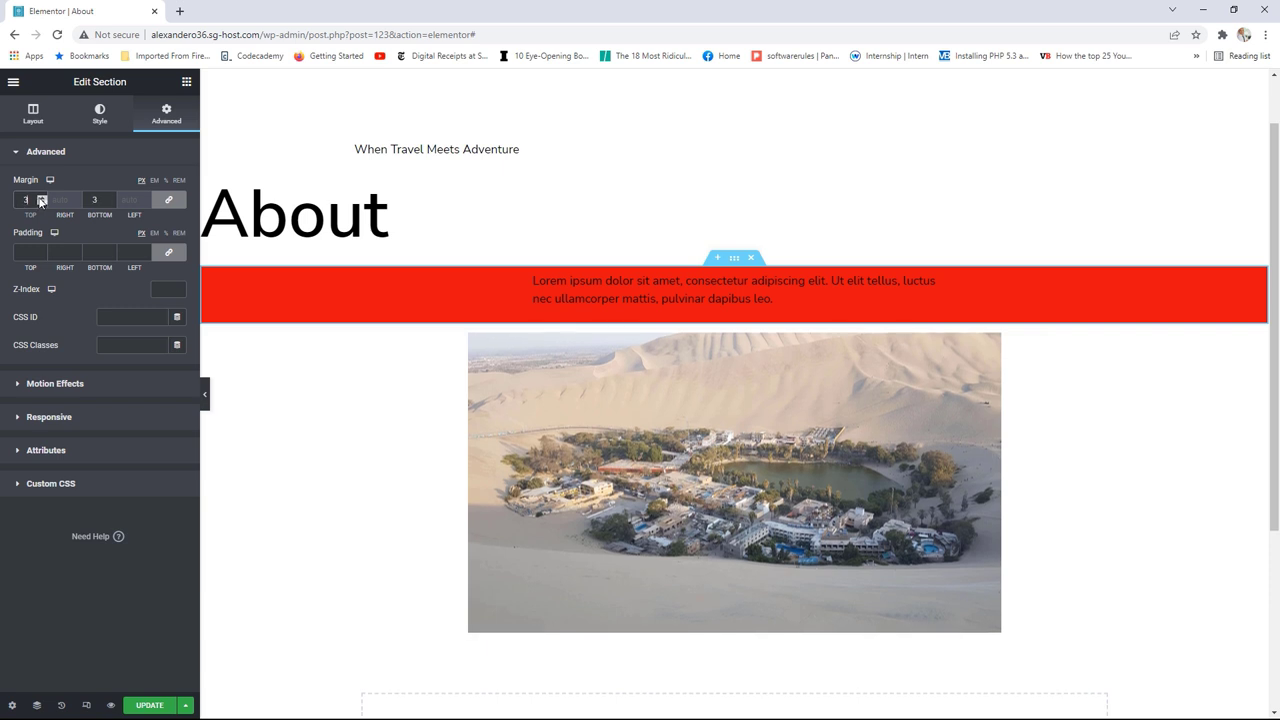
pyautogui.click(41, 198)
pyautogui.press('Down')
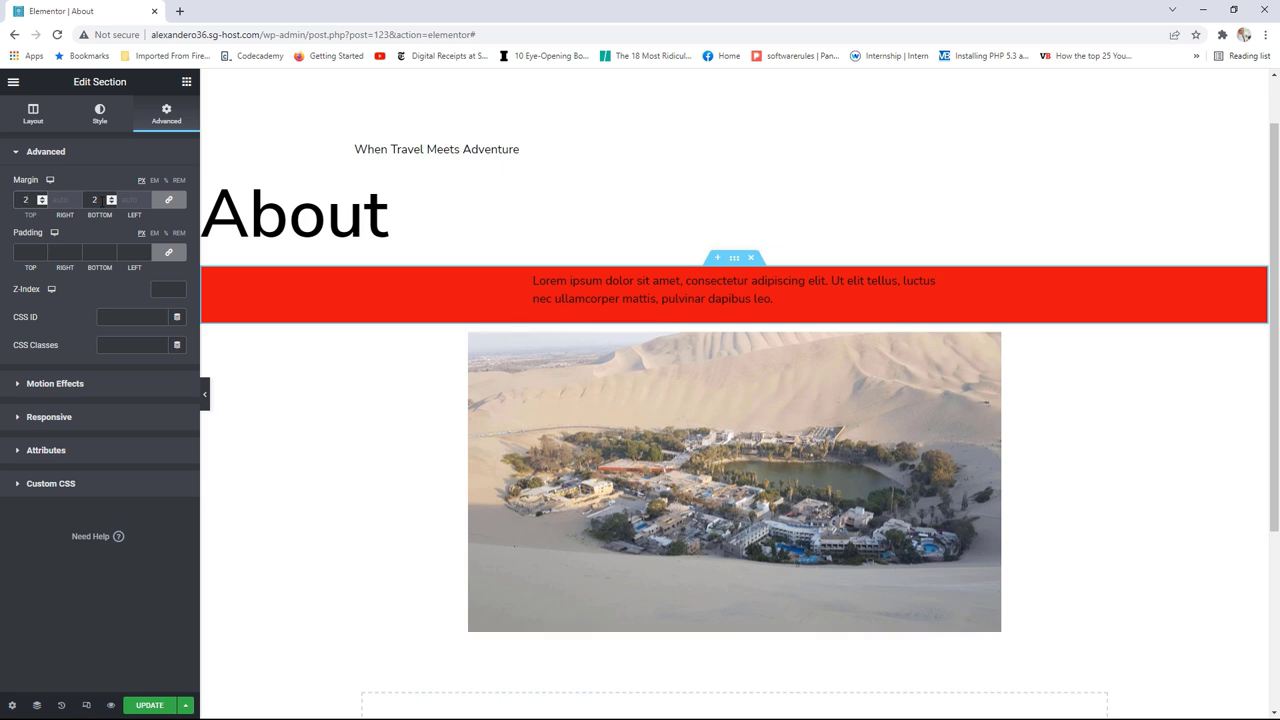
pyautogui.press('Down')
pyautogui.press('Down')
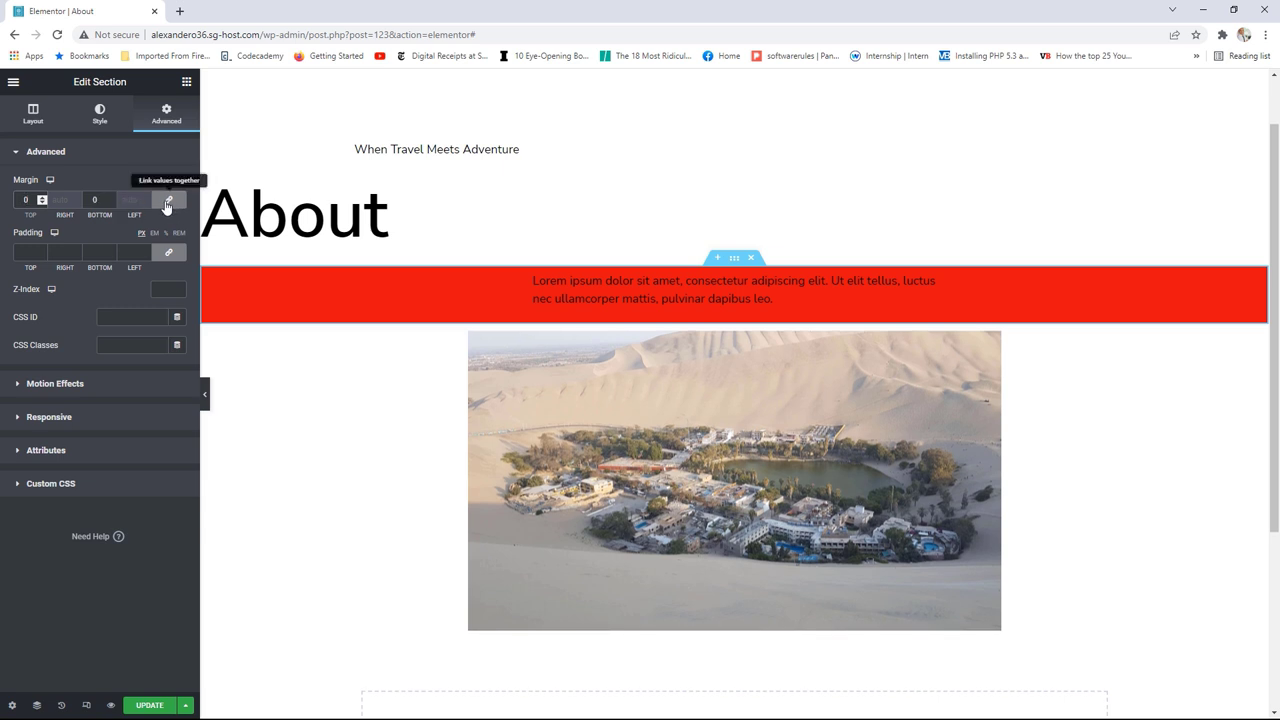
# Step: Unlink the band's margins, set the bottom margin back to 0, and select the oasis image section
pyautogui.click(169, 200)
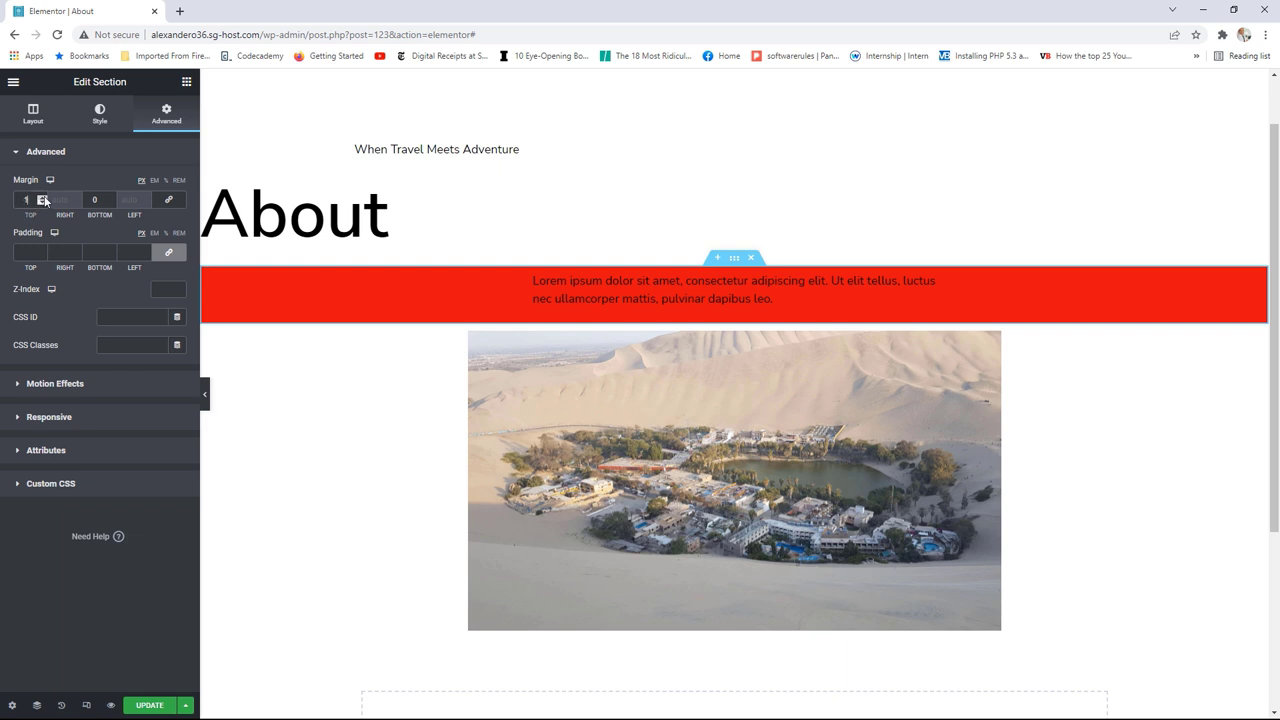
pyautogui.doubleClick(43, 198)
pyautogui.moveTo(112, 196); pyautogui.dragTo(111, 201)
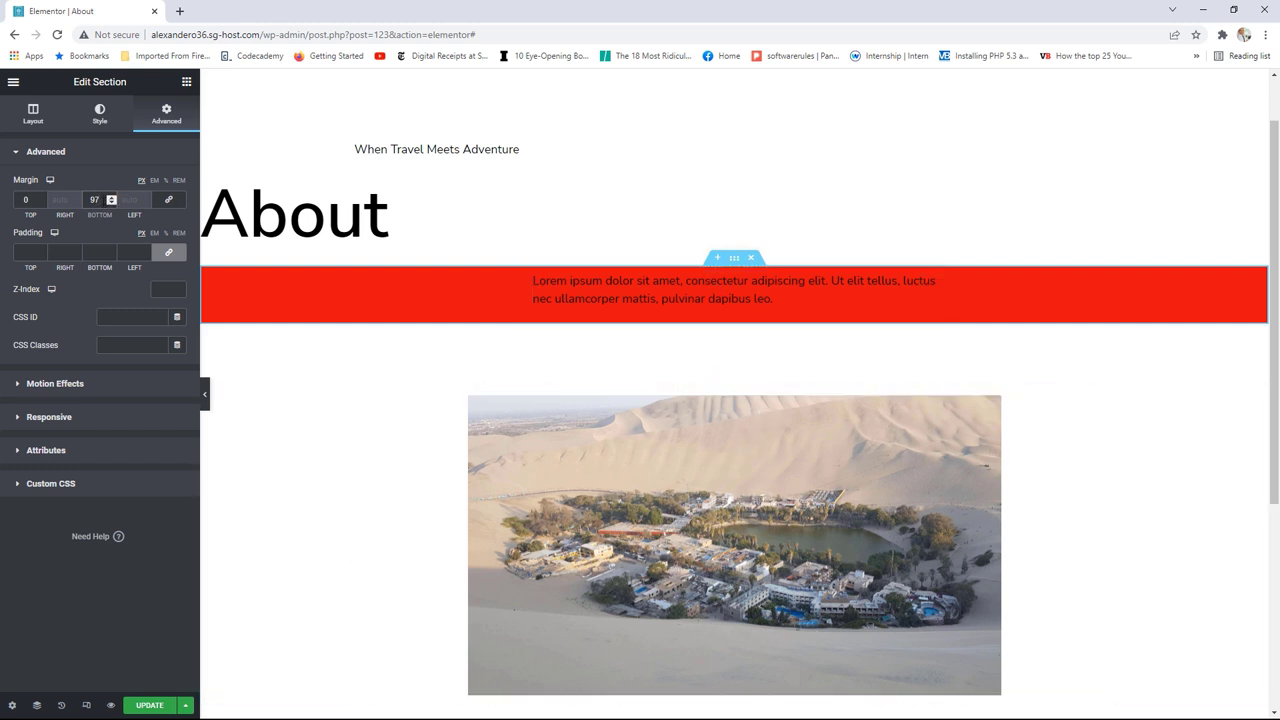
pyautogui.doubleClick(94, 200)
pyautogui.write('0')
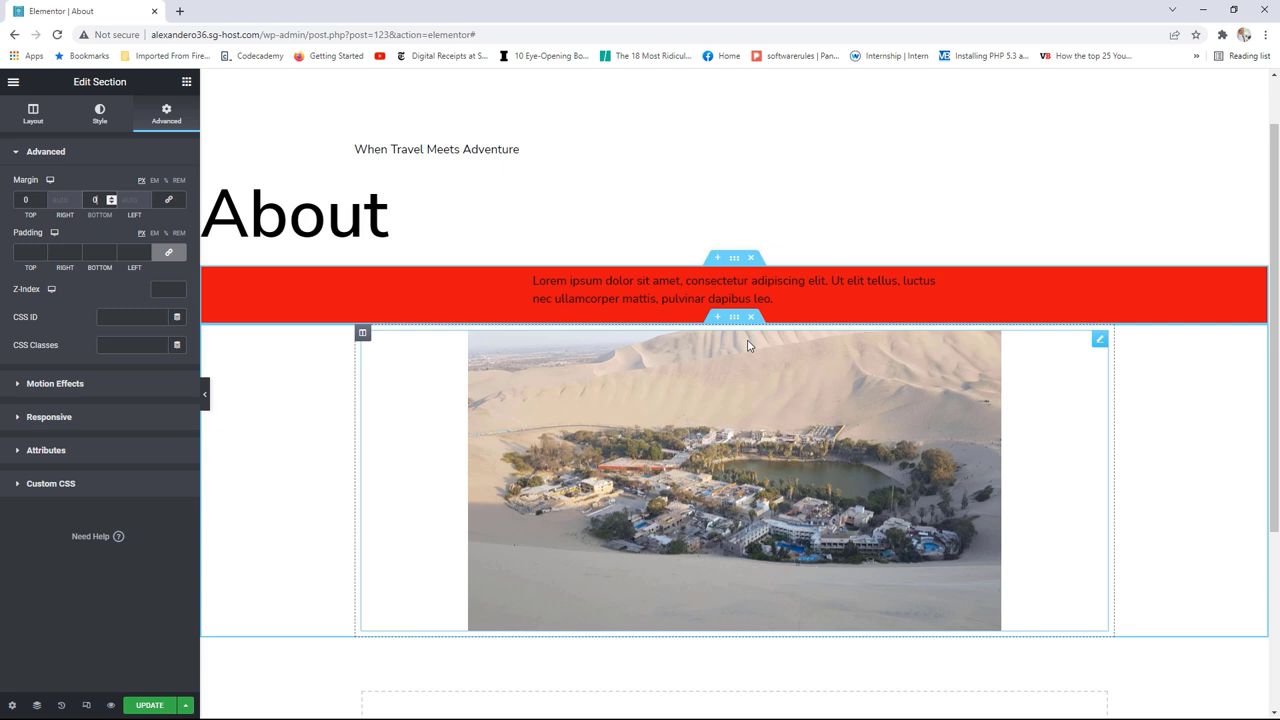
pyautogui.click(734, 320)
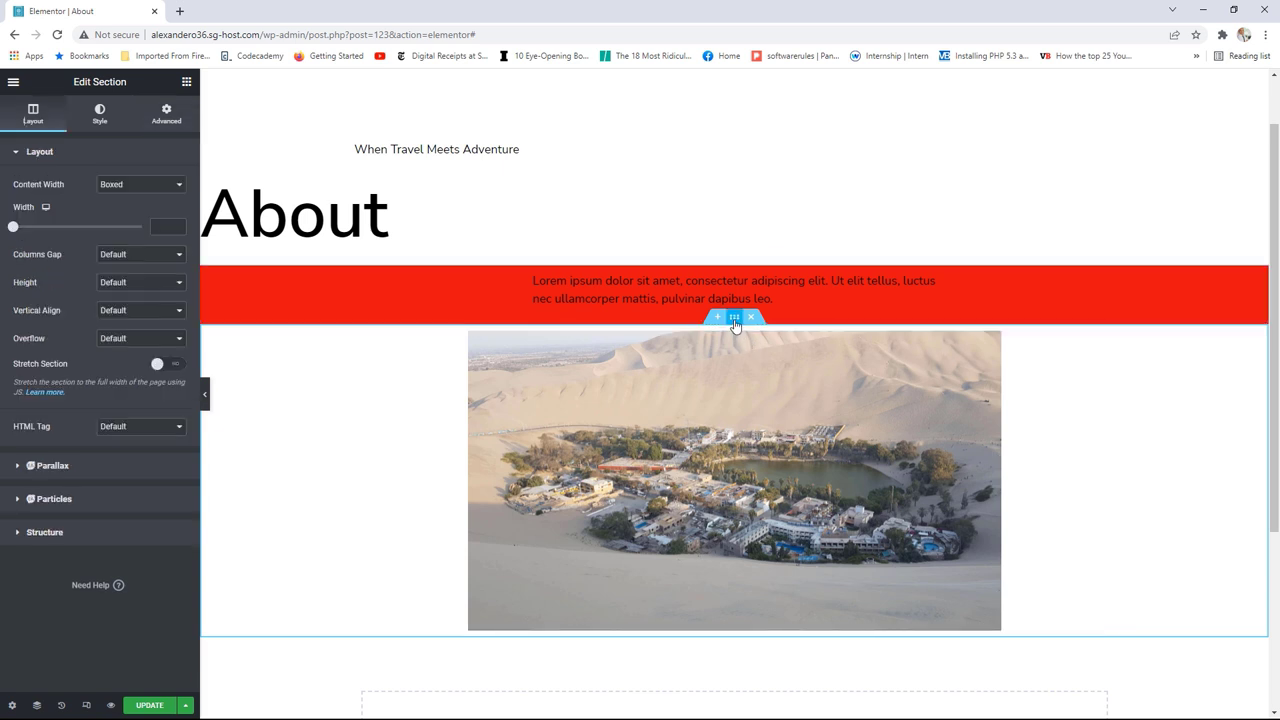
# Step: Unlink the image section's margins and raise its top margin to 36
pyautogui.click(166, 112)
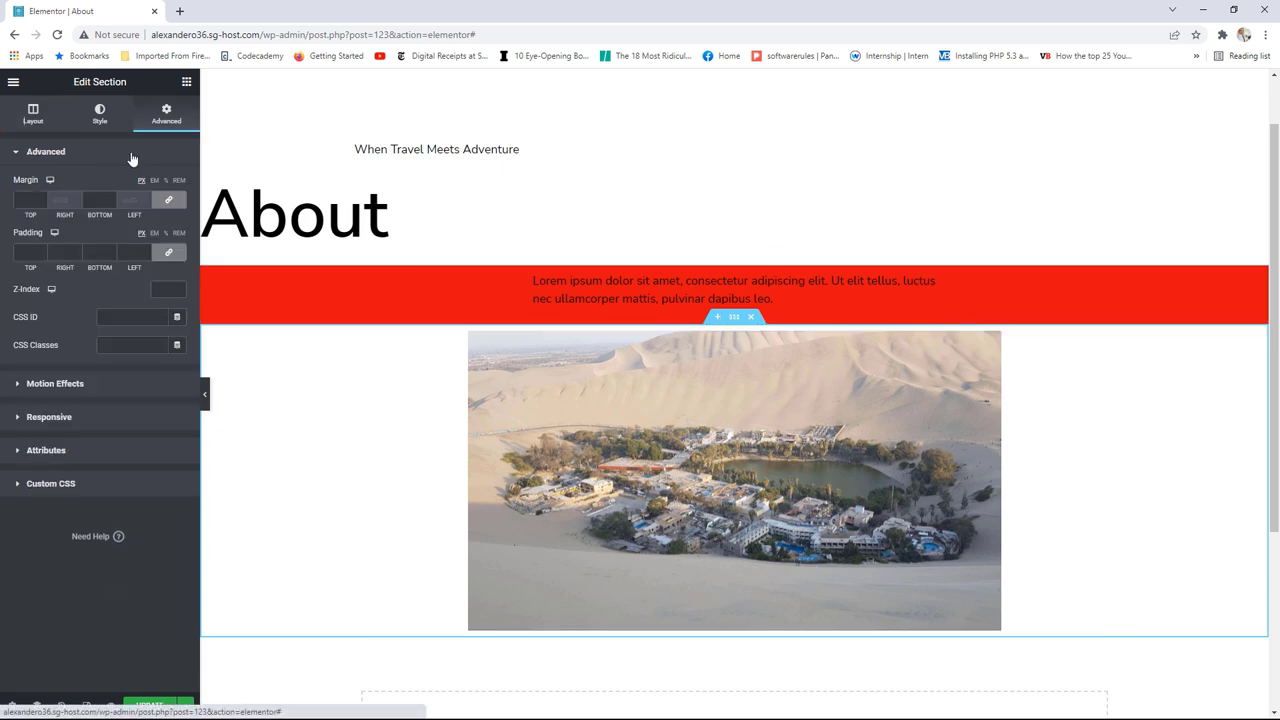
pyautogui.click(168, 201)
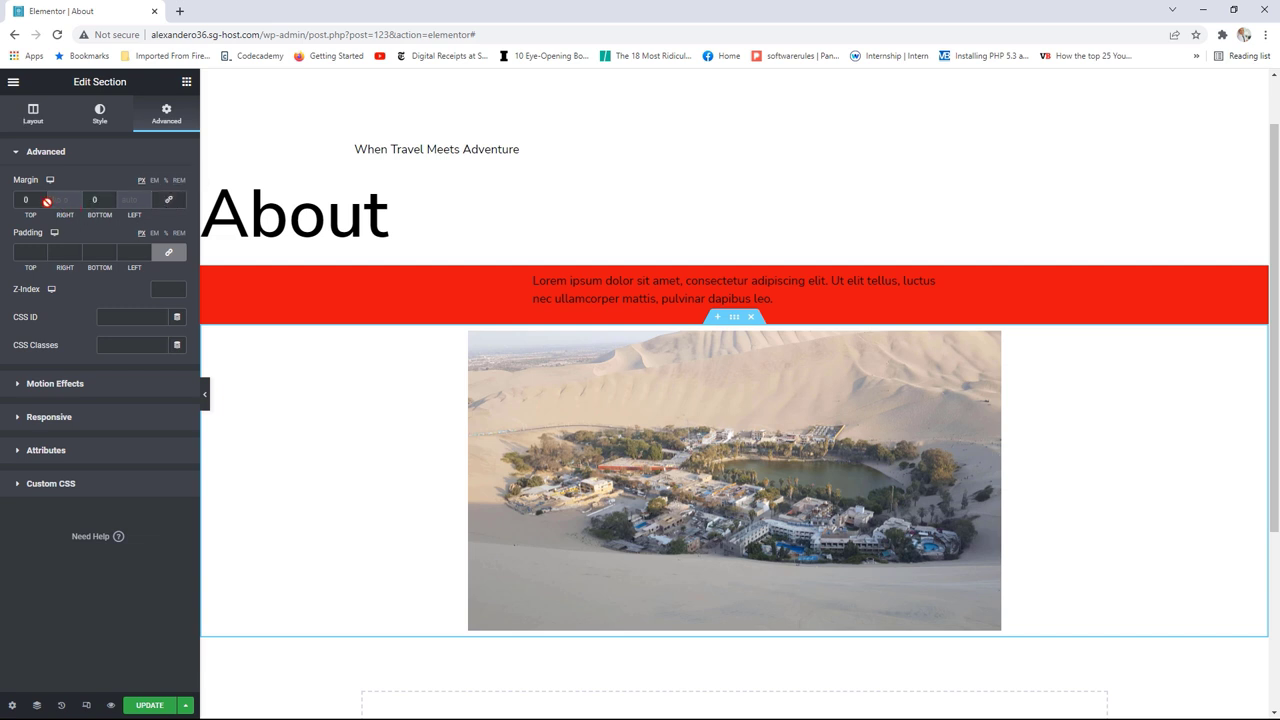
pyautogui.moveTo(42, 199); pyautogui.dragTo(42, 199)
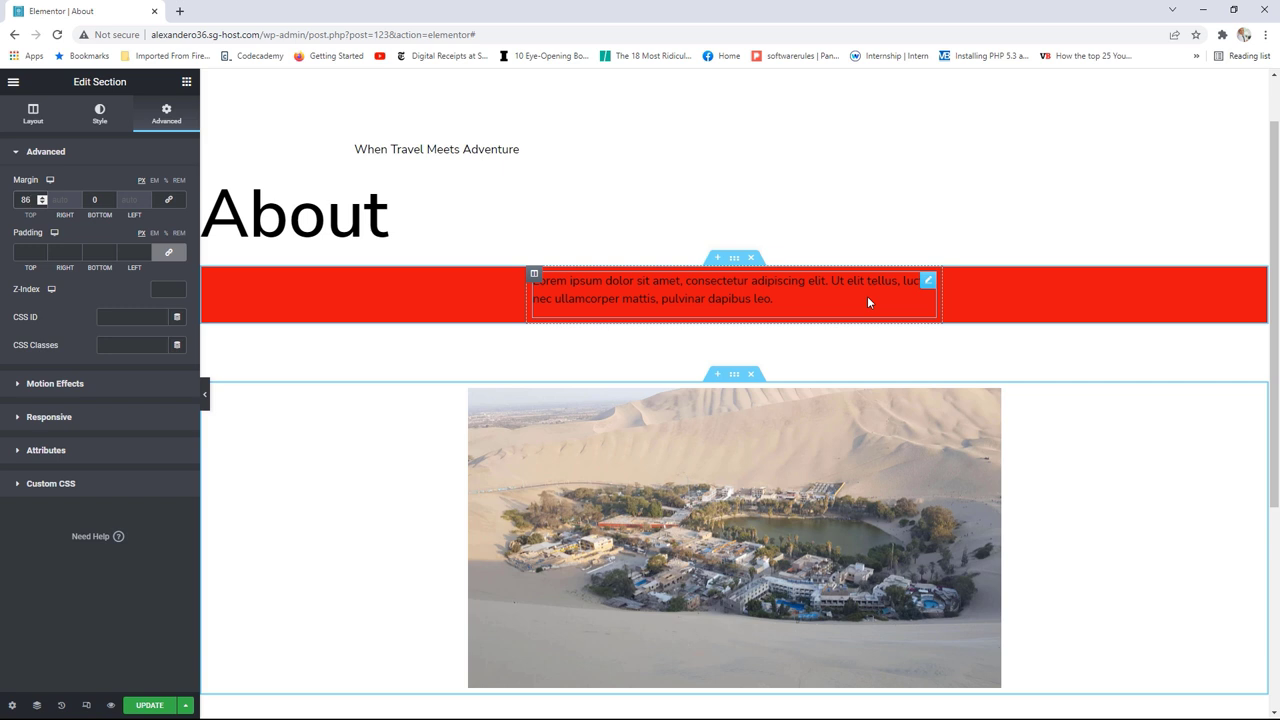
# Step: Unlink the Lorem ipsum text widget's padding and set top to 41 and bottom to 54
pyautogui.click(928, 286)
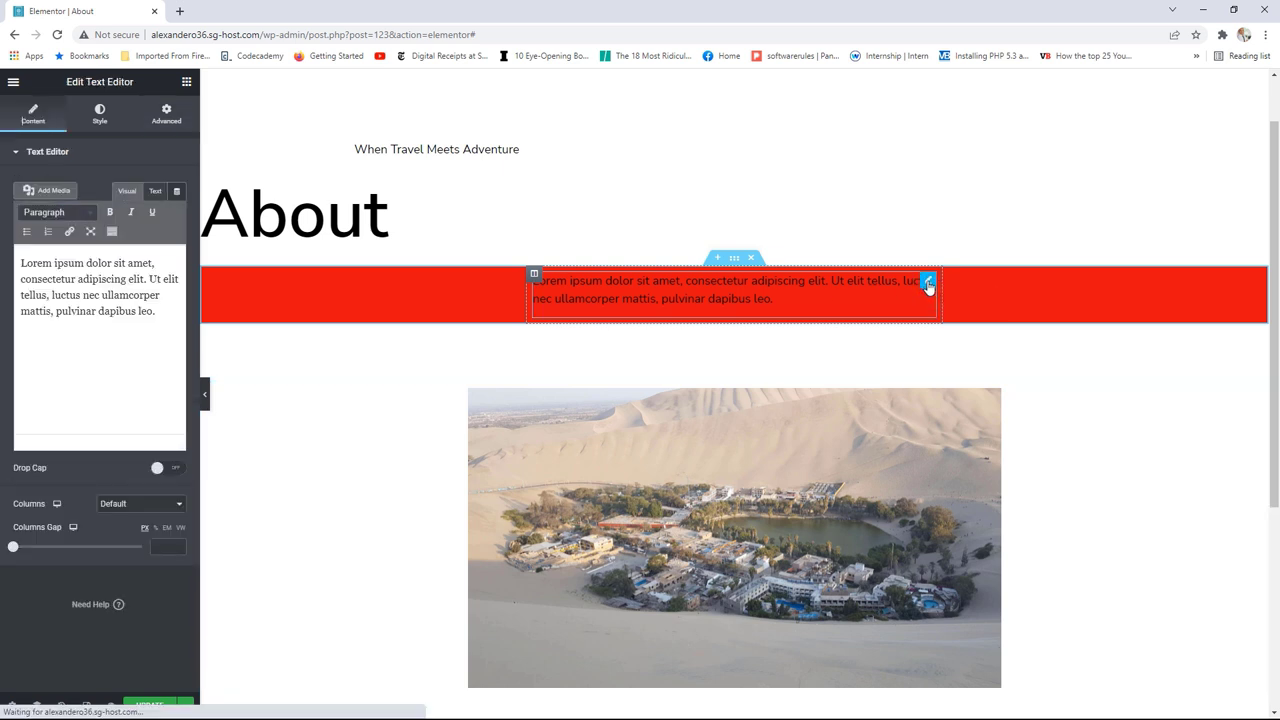
pyautogui.click(170, 119)
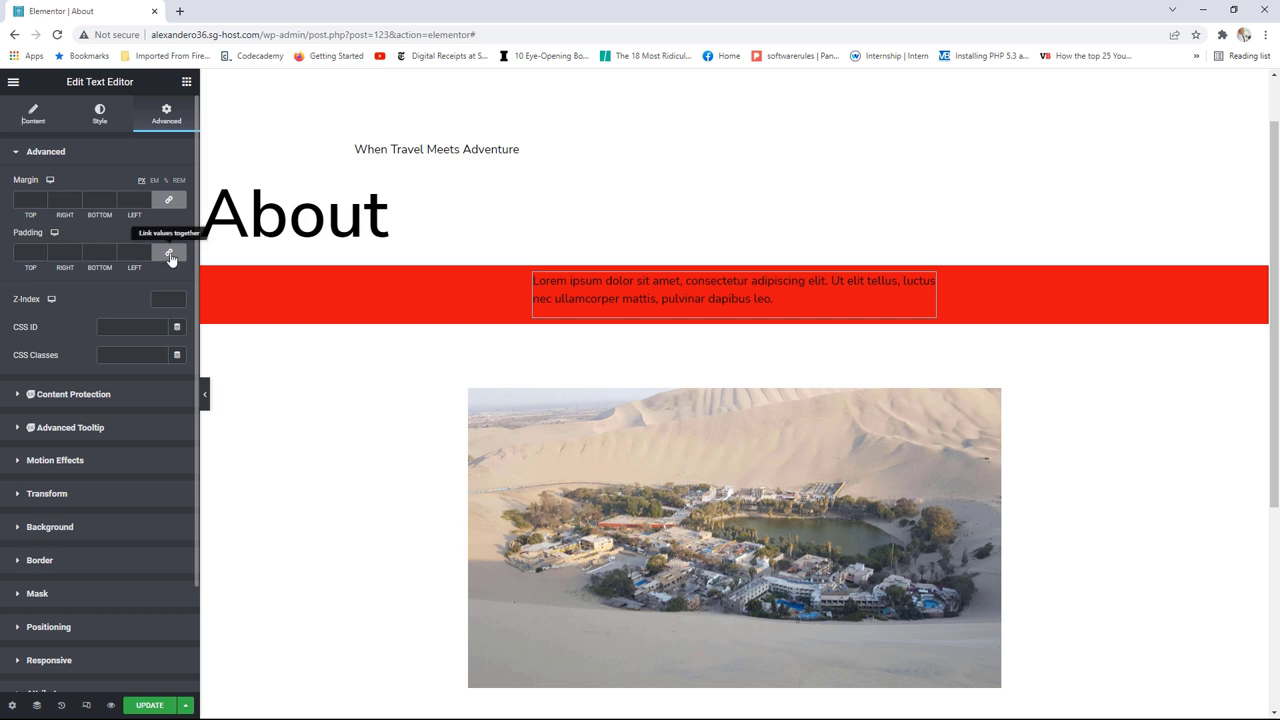
pyautogui.click(169, 255)
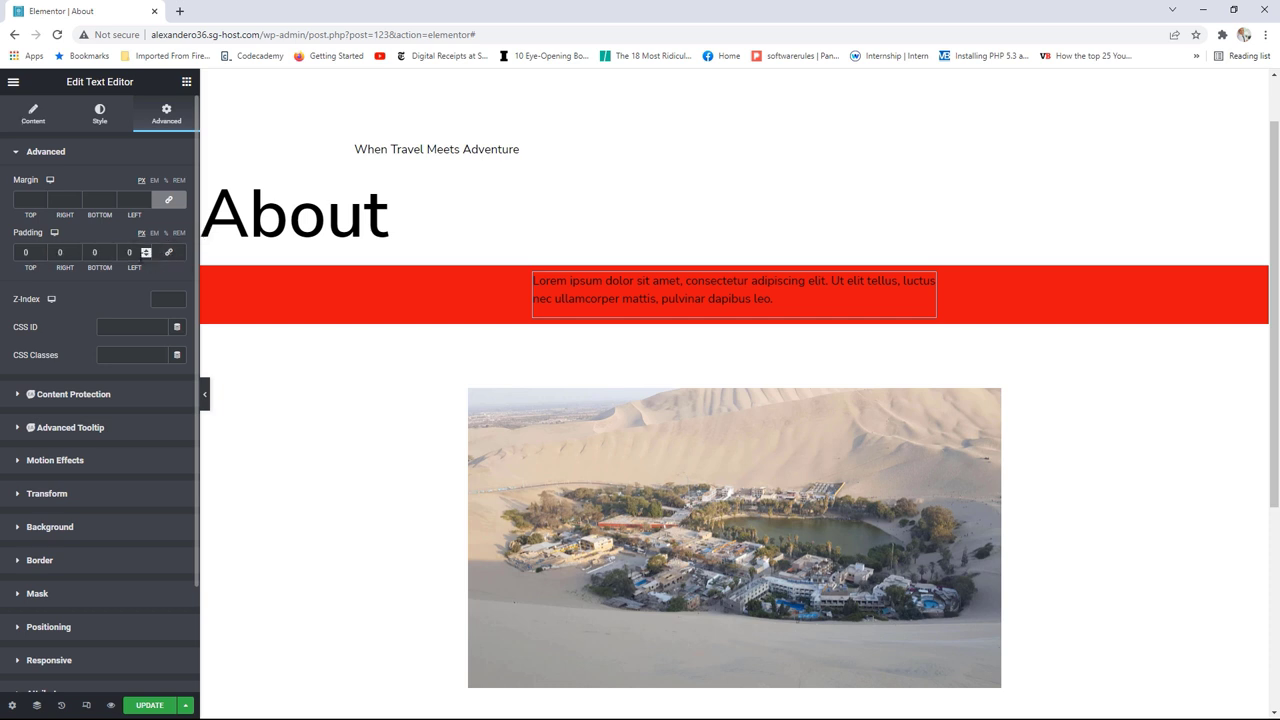
pyautogui.click(42, 251)
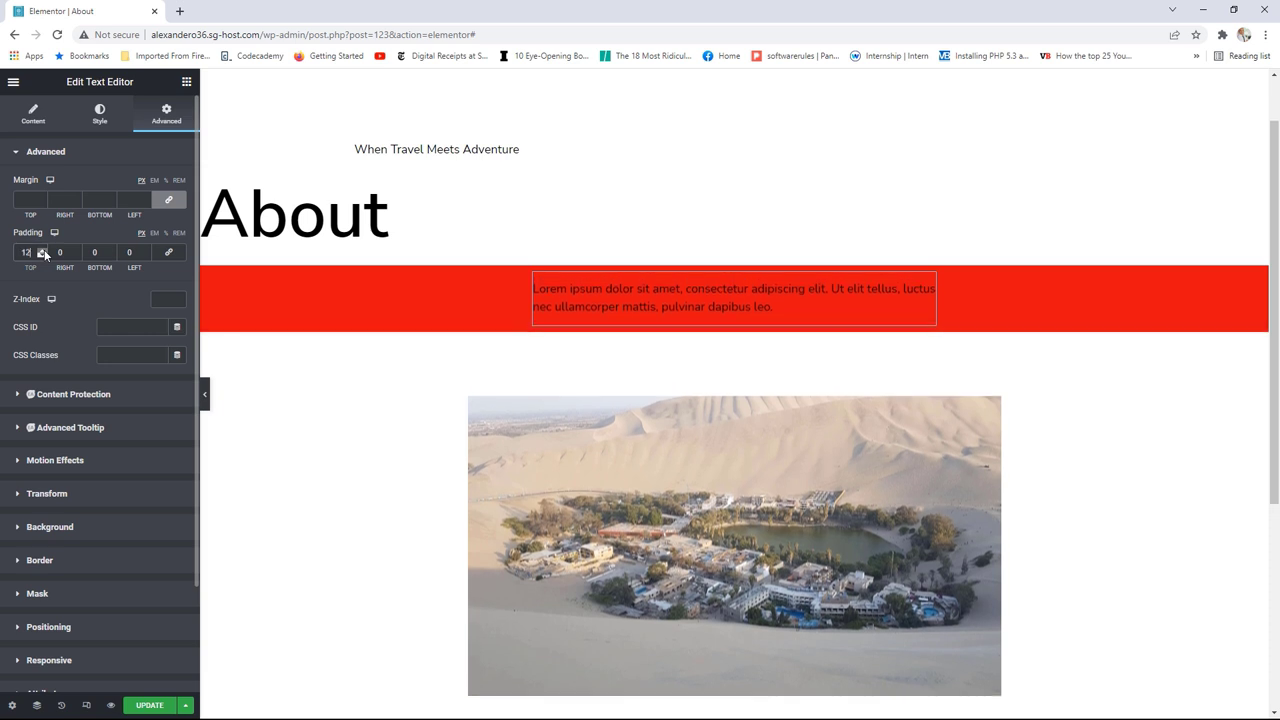
pyautogui.click(42, 250)
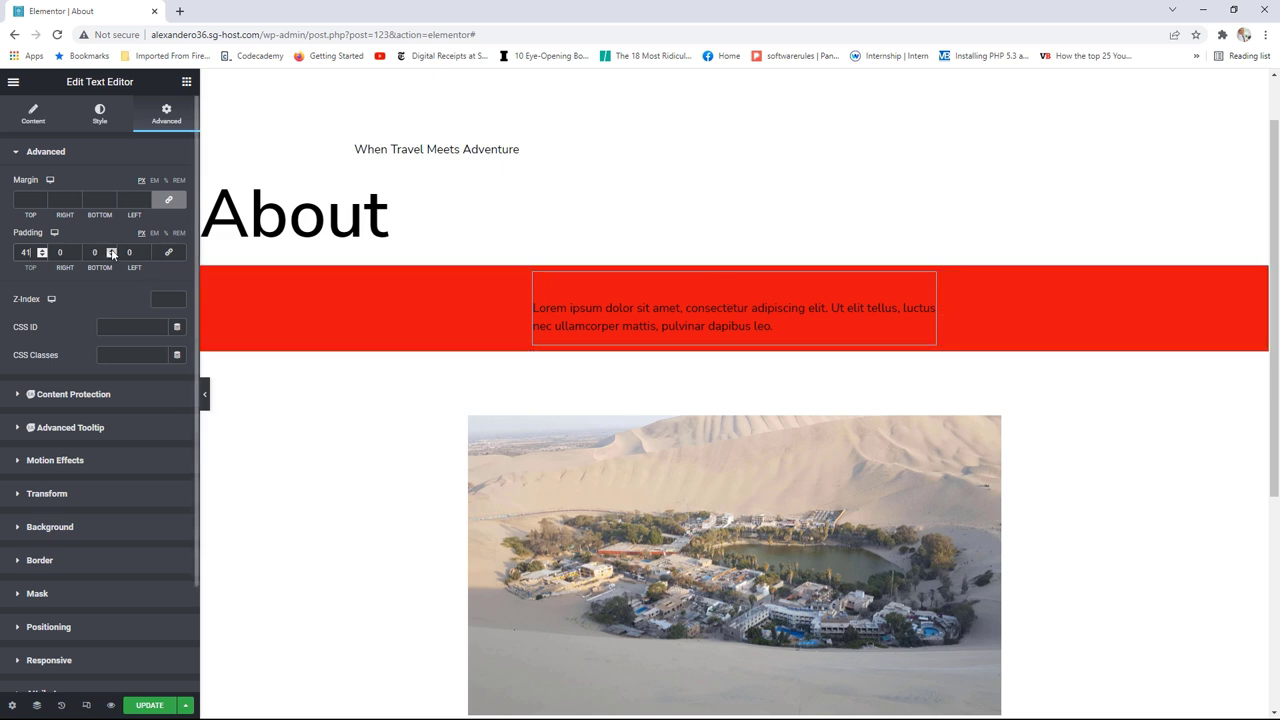
pyautogui.moveTo(111, 250); pyautogui.dragTo(111, 252)
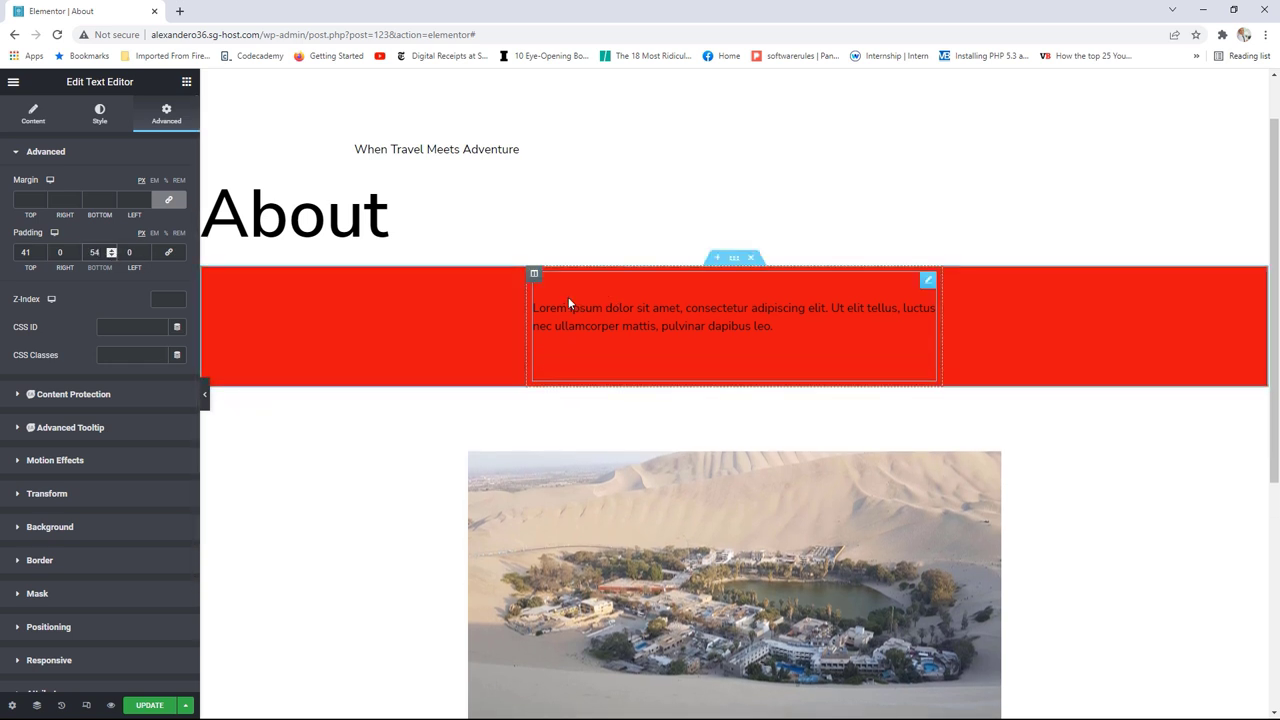
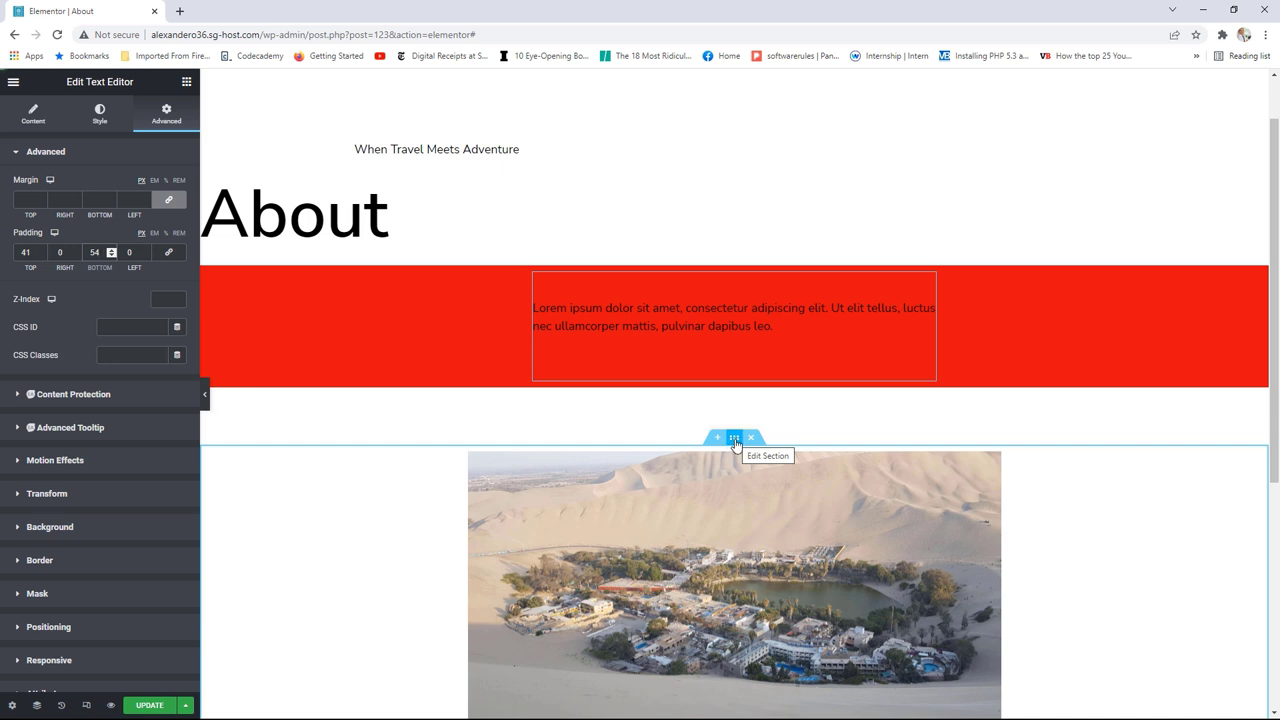
# Step: Move the desert-oasis image section up, just below the About heading and above the red text section
pyautogui.moveTo(735, 443); pyautogui.dragTo(712, 286)
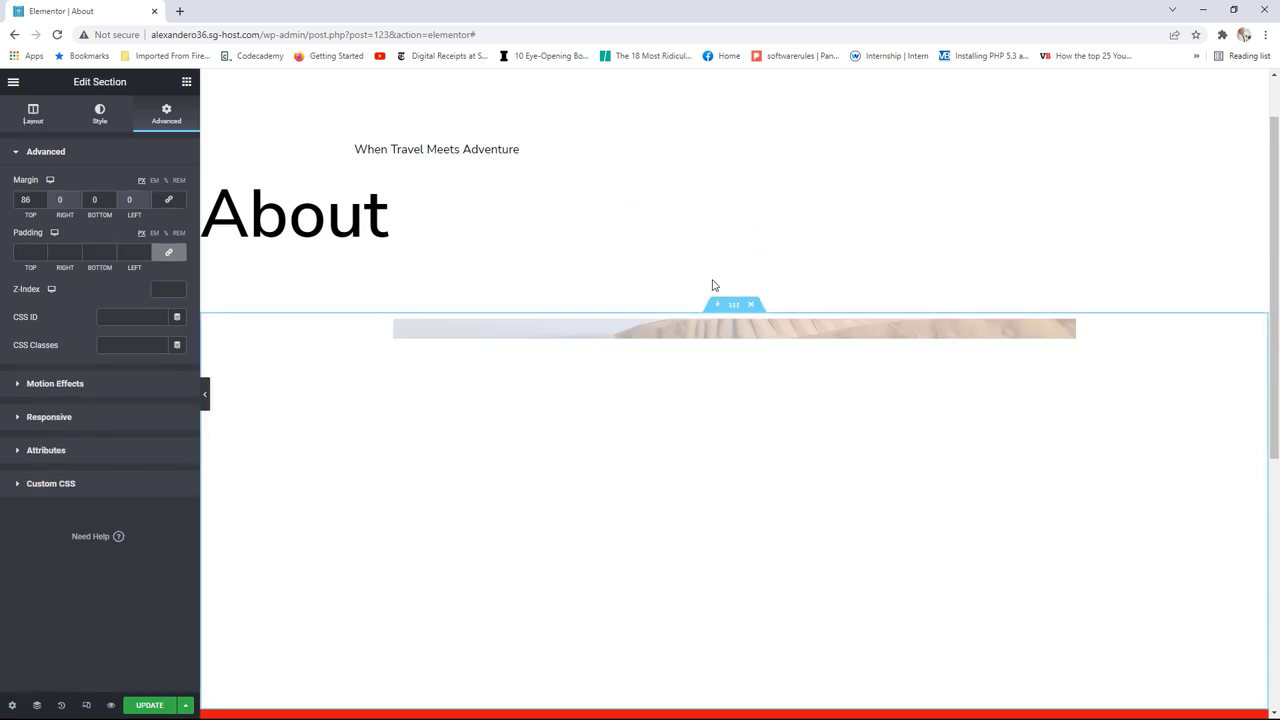
pyautogui.scroll(-3, 792, 393)
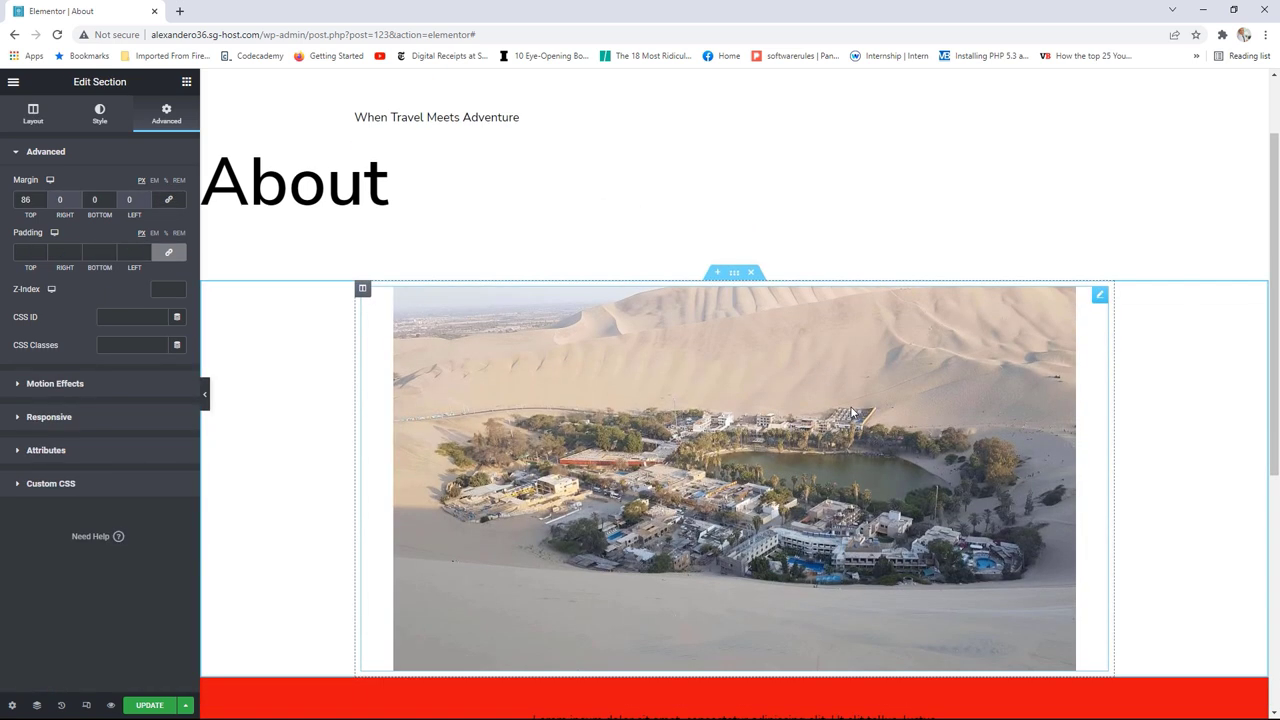
pyautogui.scroll(2, 851, 407)
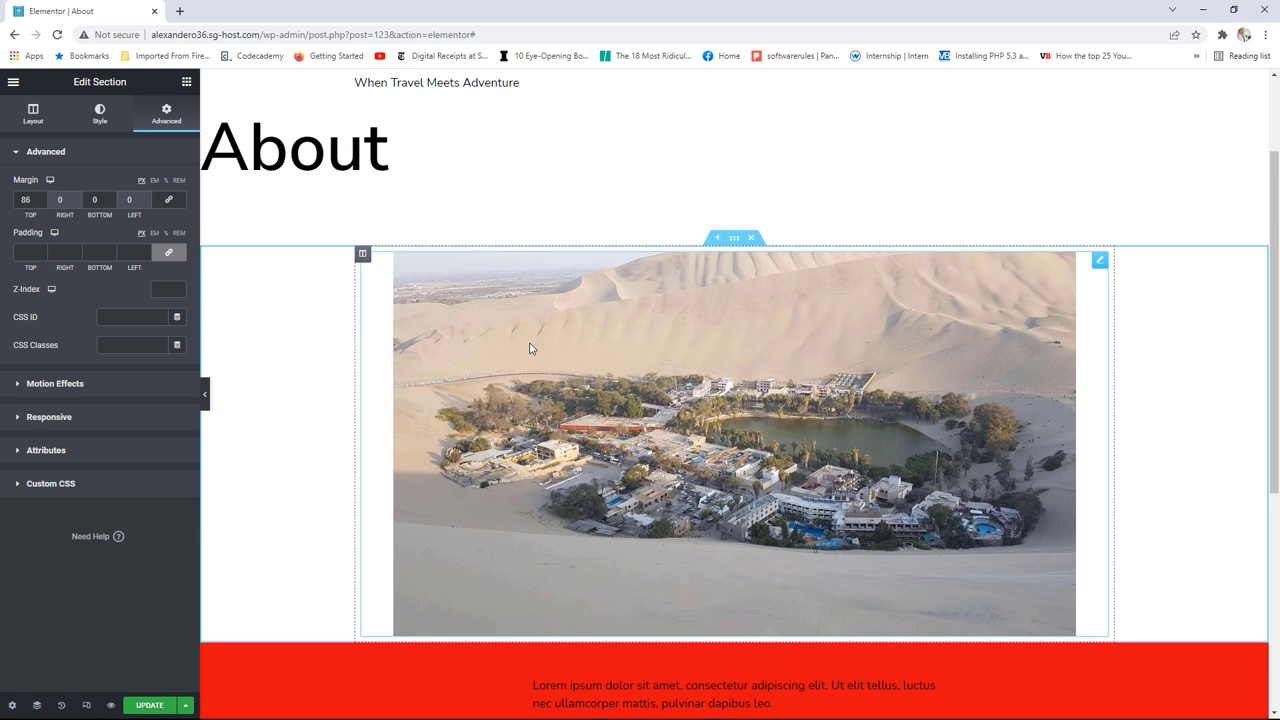
# Step: Duplicate the oasis image column and select the copy's image
pyautogui.rightClick(363, 257)
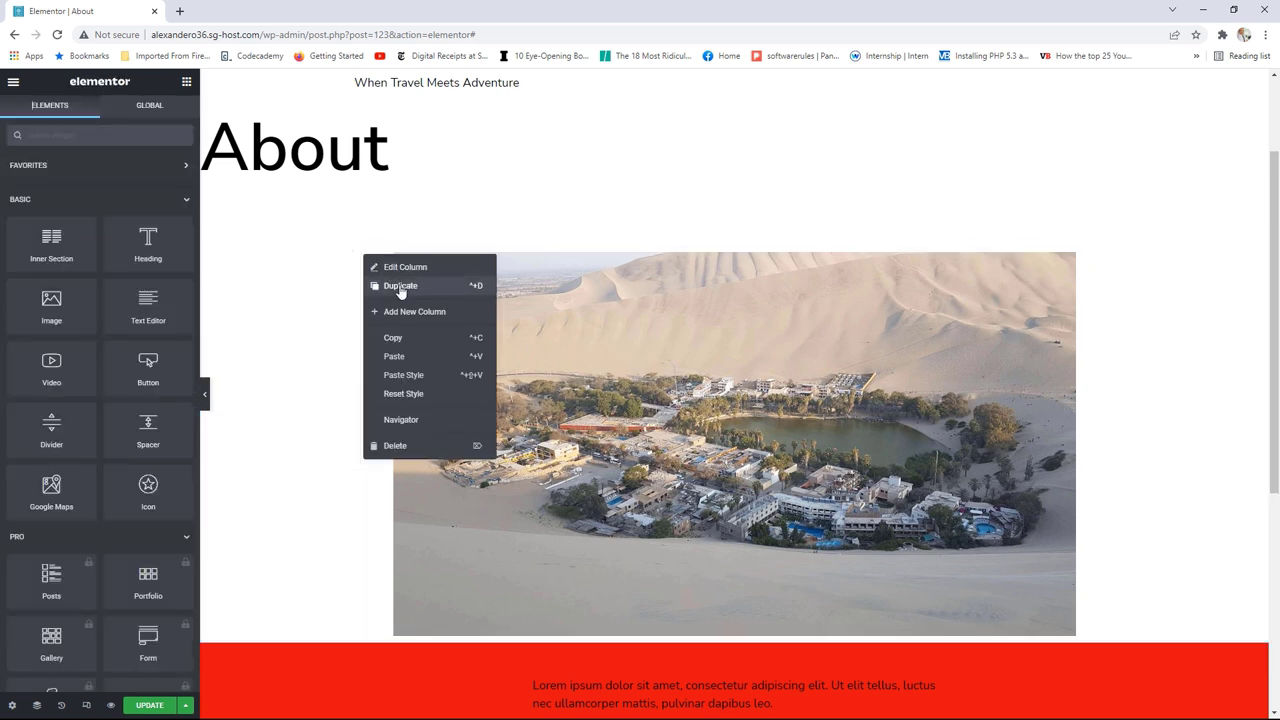
pyautogui.click(398, 286)
pyautogui.click(1100, 262)
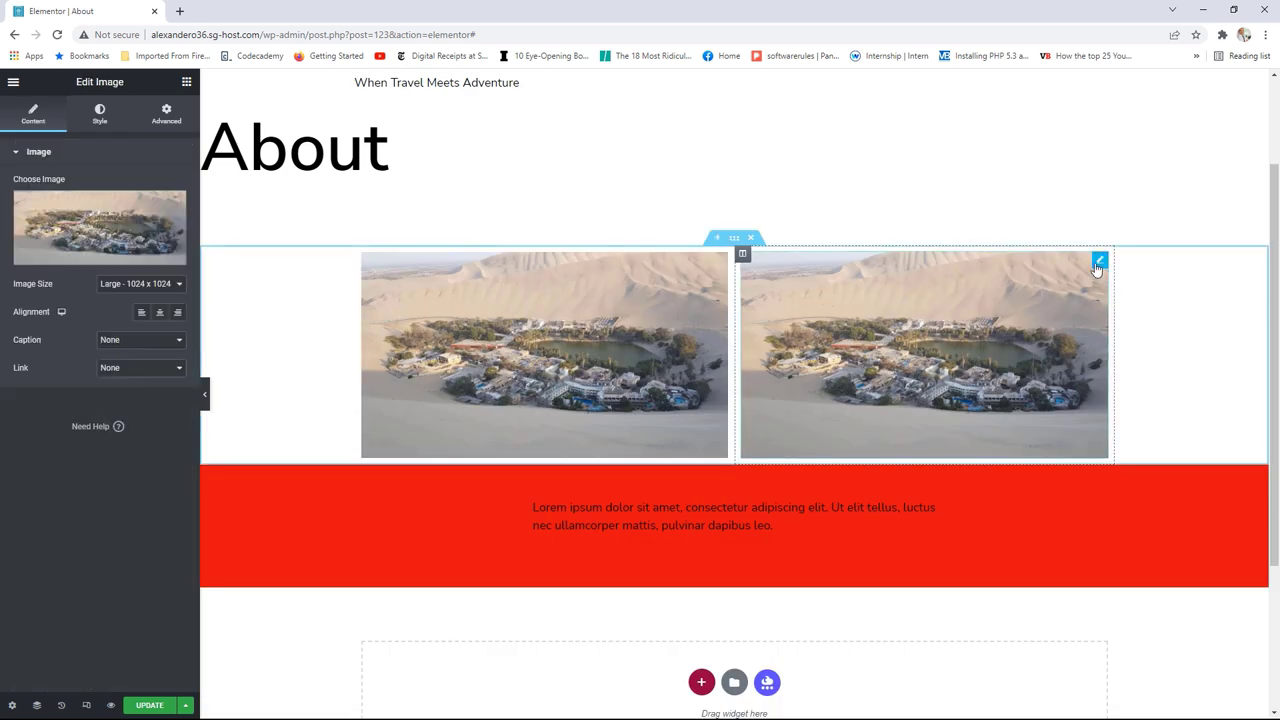
# Step: Swap the copy's picture for the Cusco street photo and place it left of the oasis
pyautogui.click(152, 245)
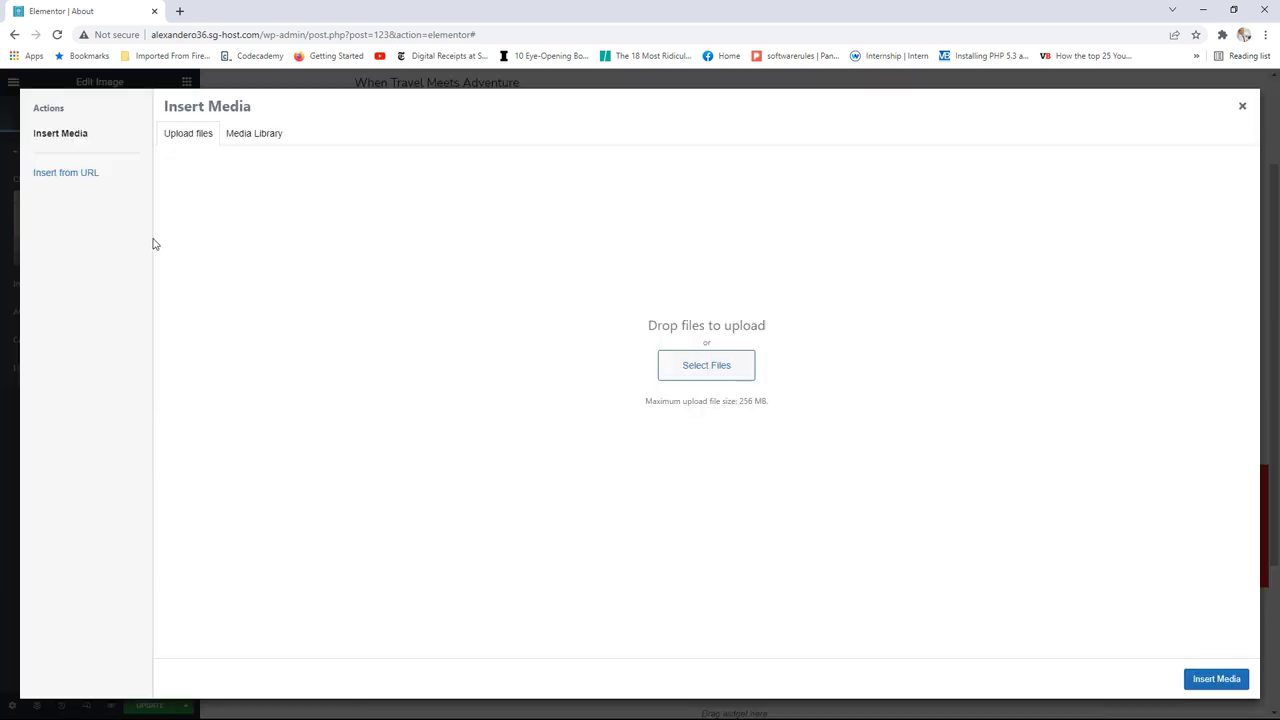
pyautogui.click(254, 133)
pyautogui.click(720, 365)
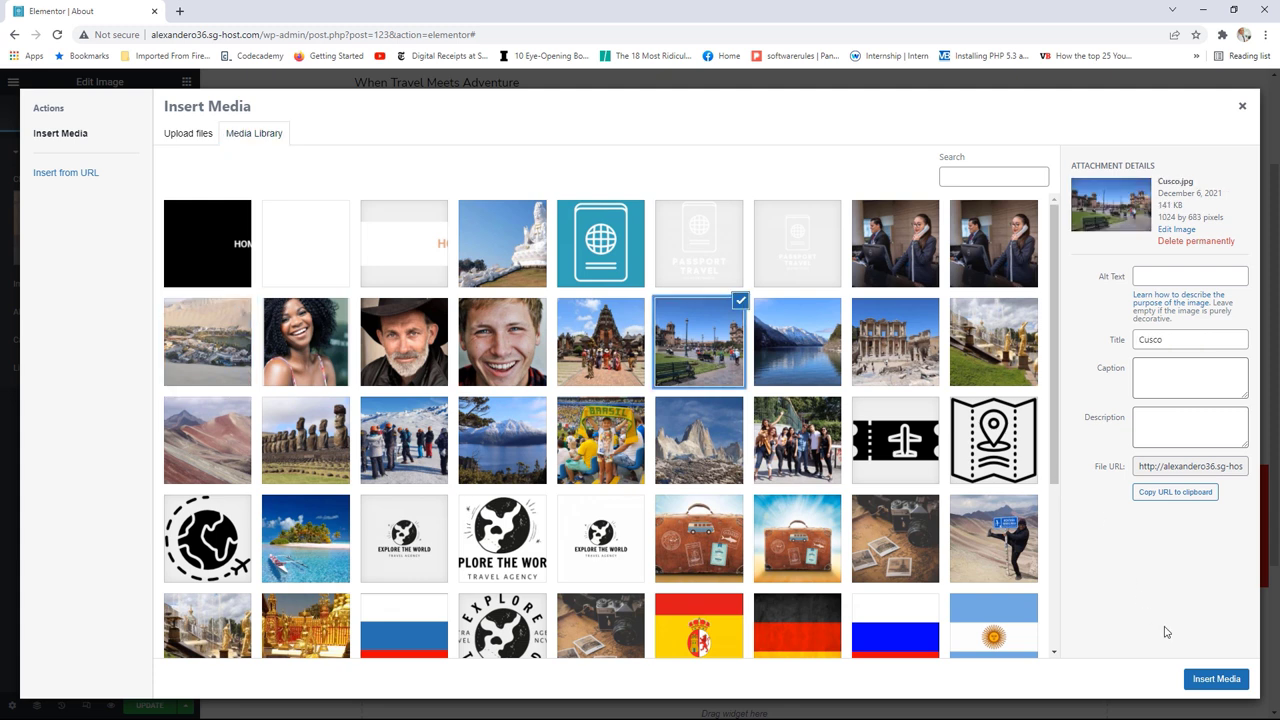
pyautogui.click(1216, 679)
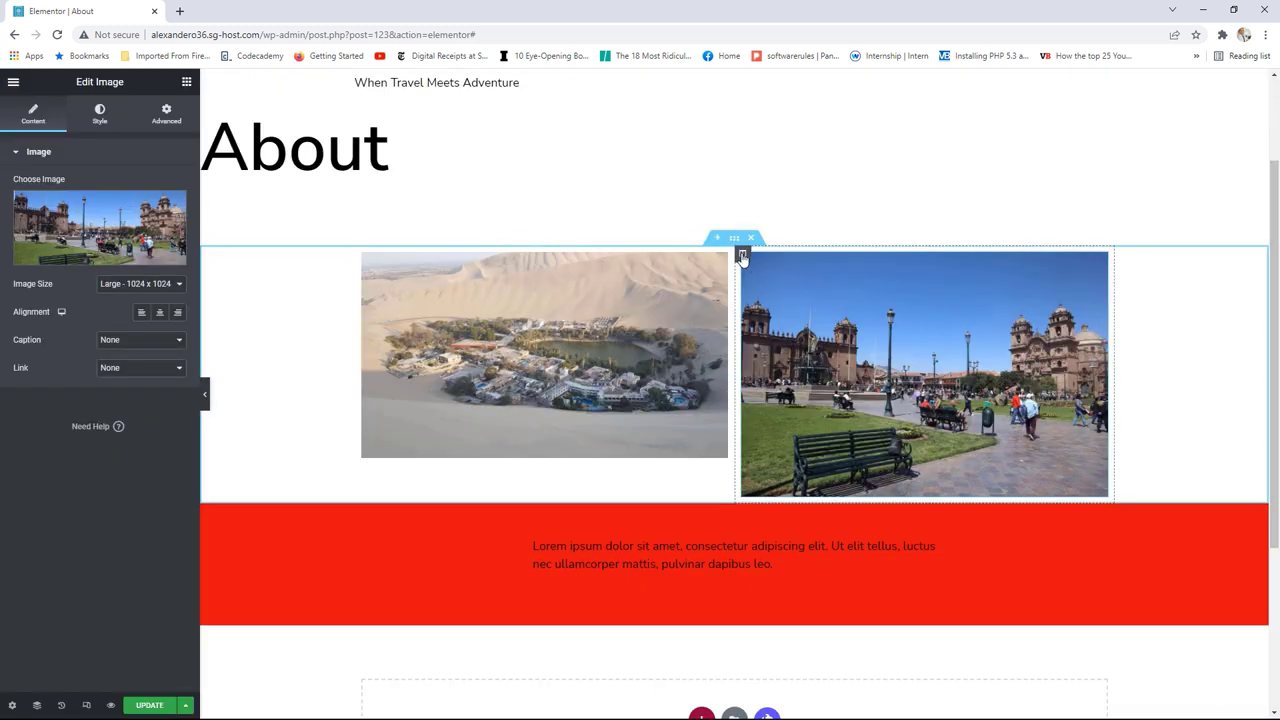
pyautogui.moveTo(742, 255); pyautogui.dragTo(1004, 274)
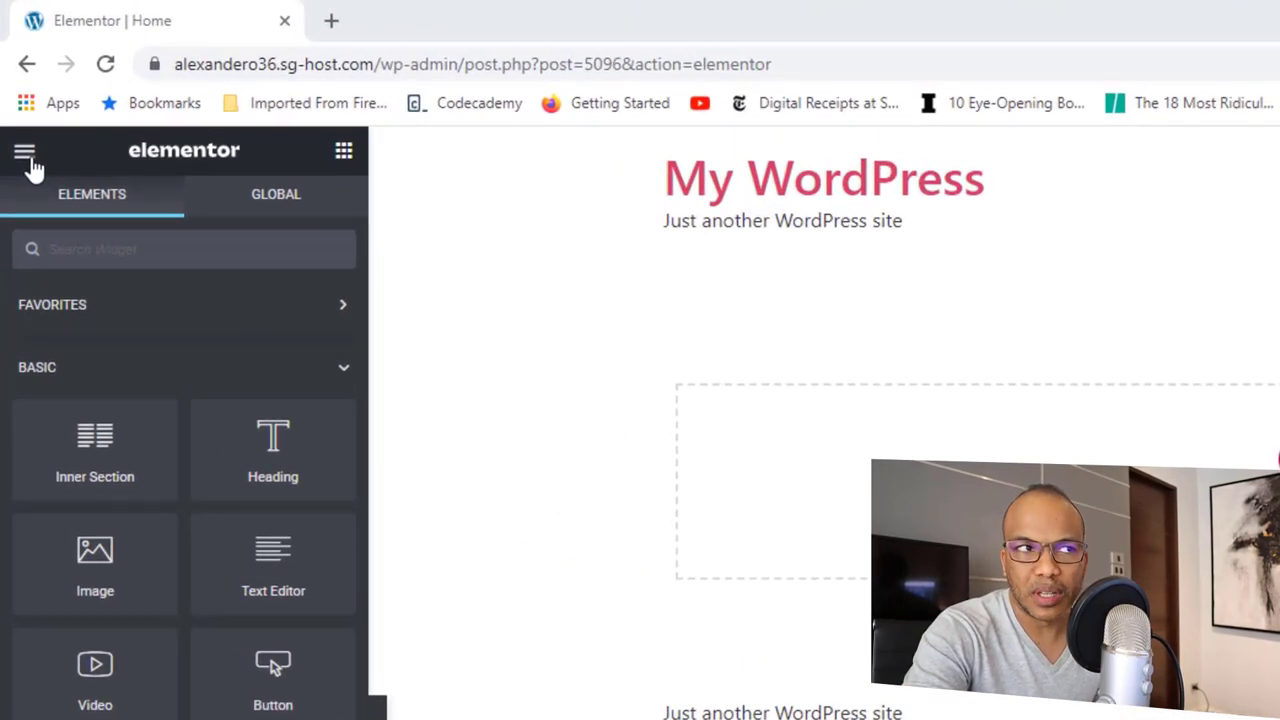
# Step: Show Site Settings > Global Colors: Primary #6EC1E4, Secondary #54595F, Text #7A7A7A, Accent #61CE70
pyautogui.click(27, 157)
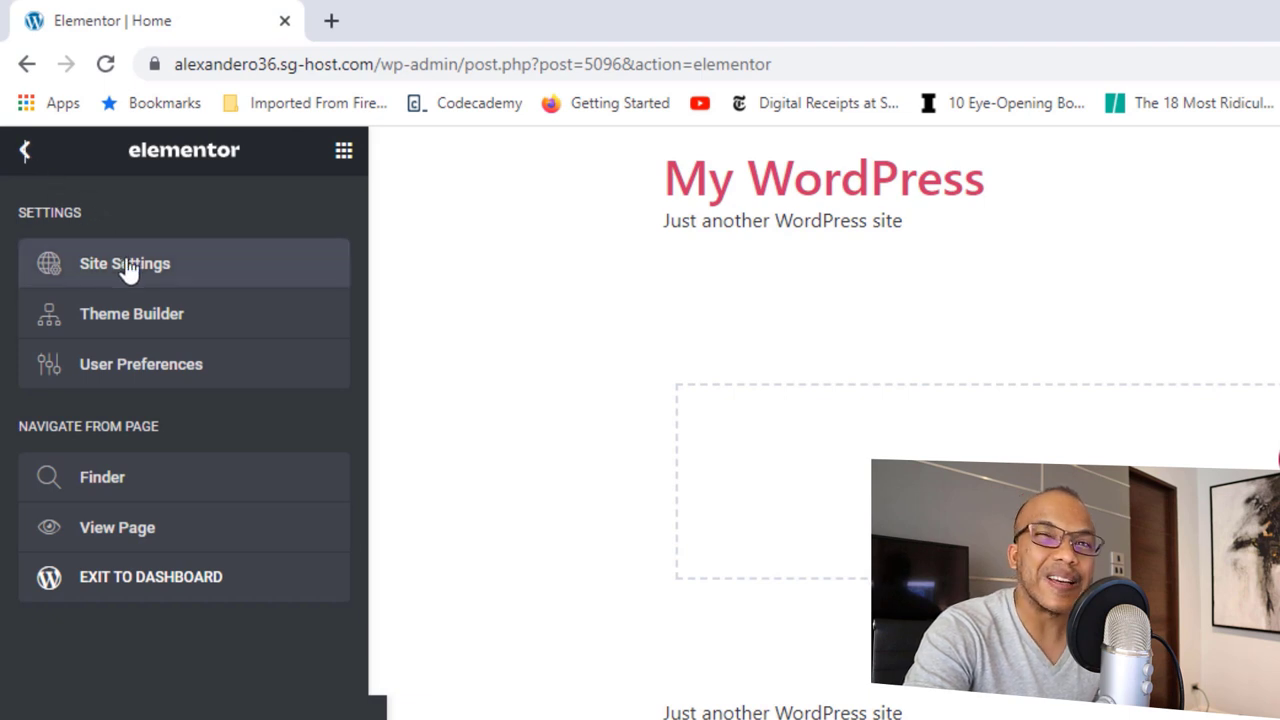
pyautogui.click(124, 264)
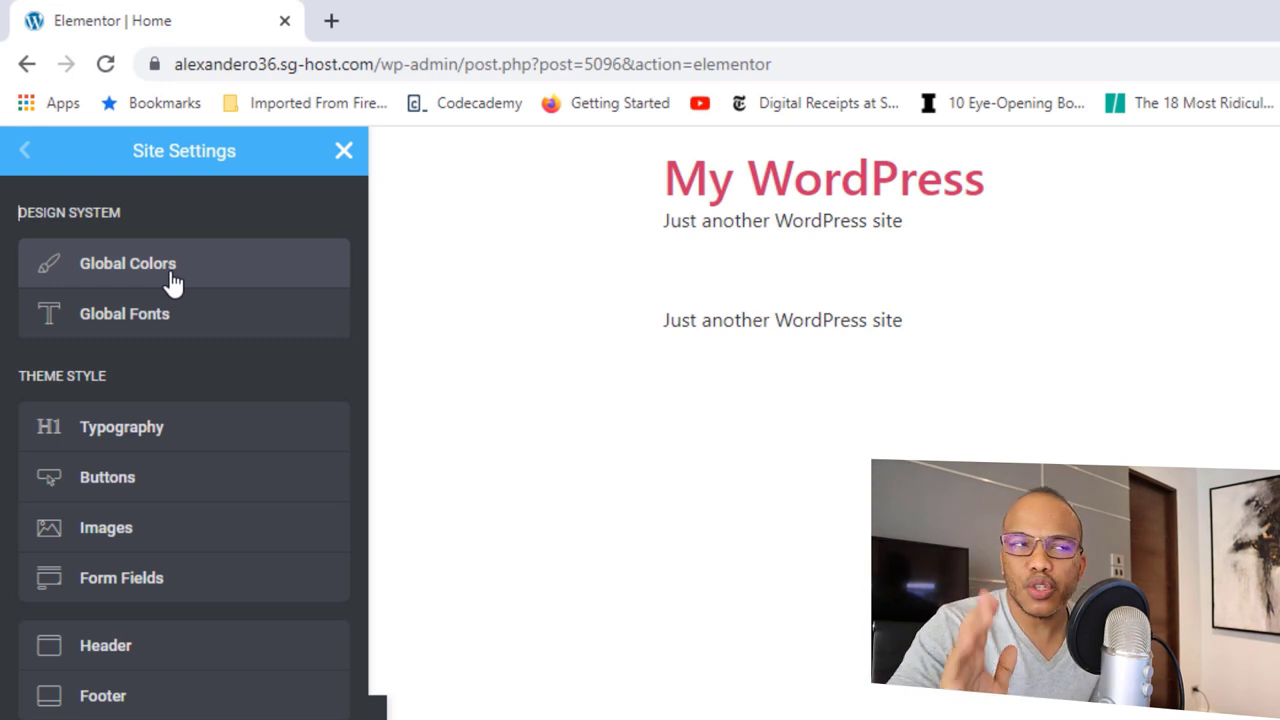
pyautogui.click(170, 272)
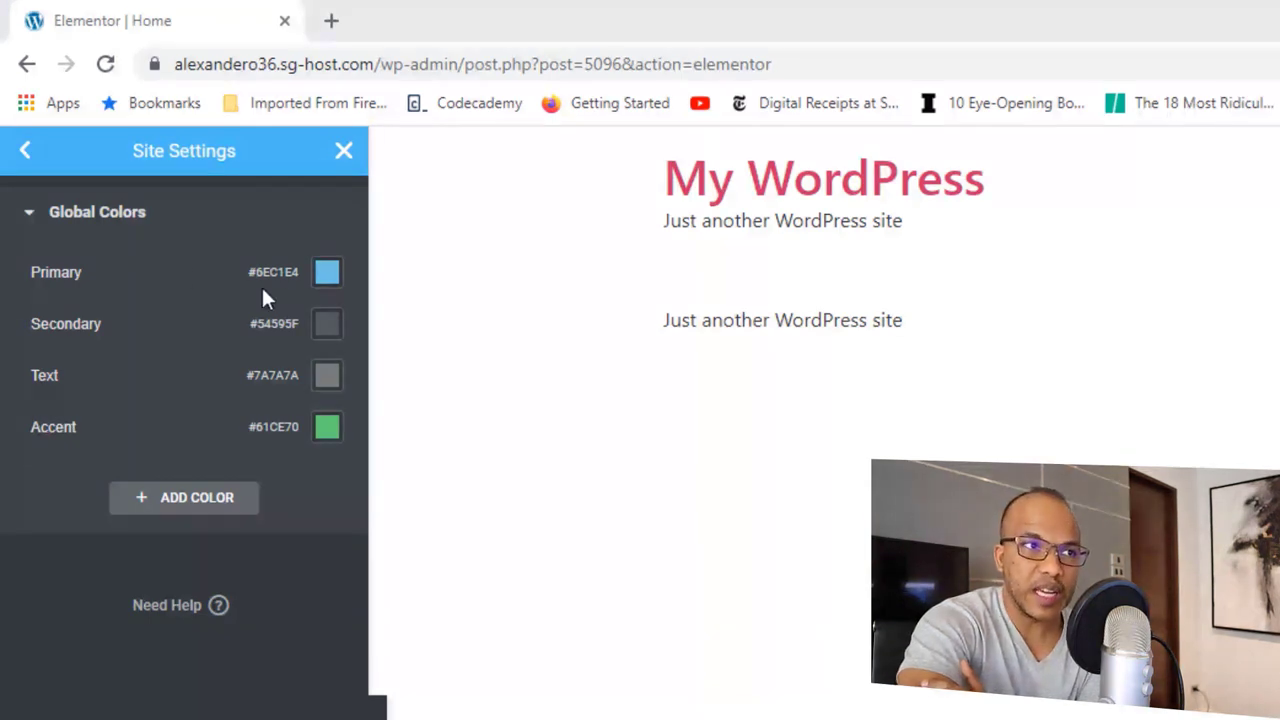
# Step: Set the Primary global colour to white #FFFFFF
pyautogui.click(326, 274)
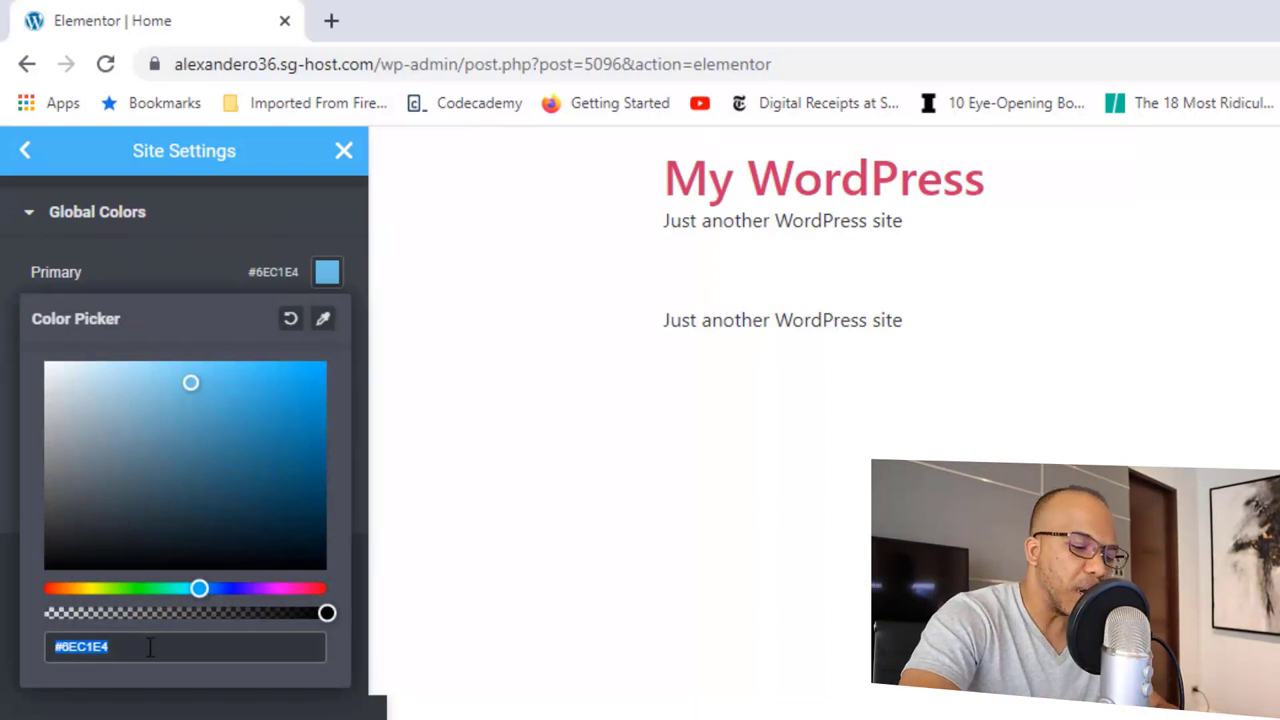
pyautogui.write('#')
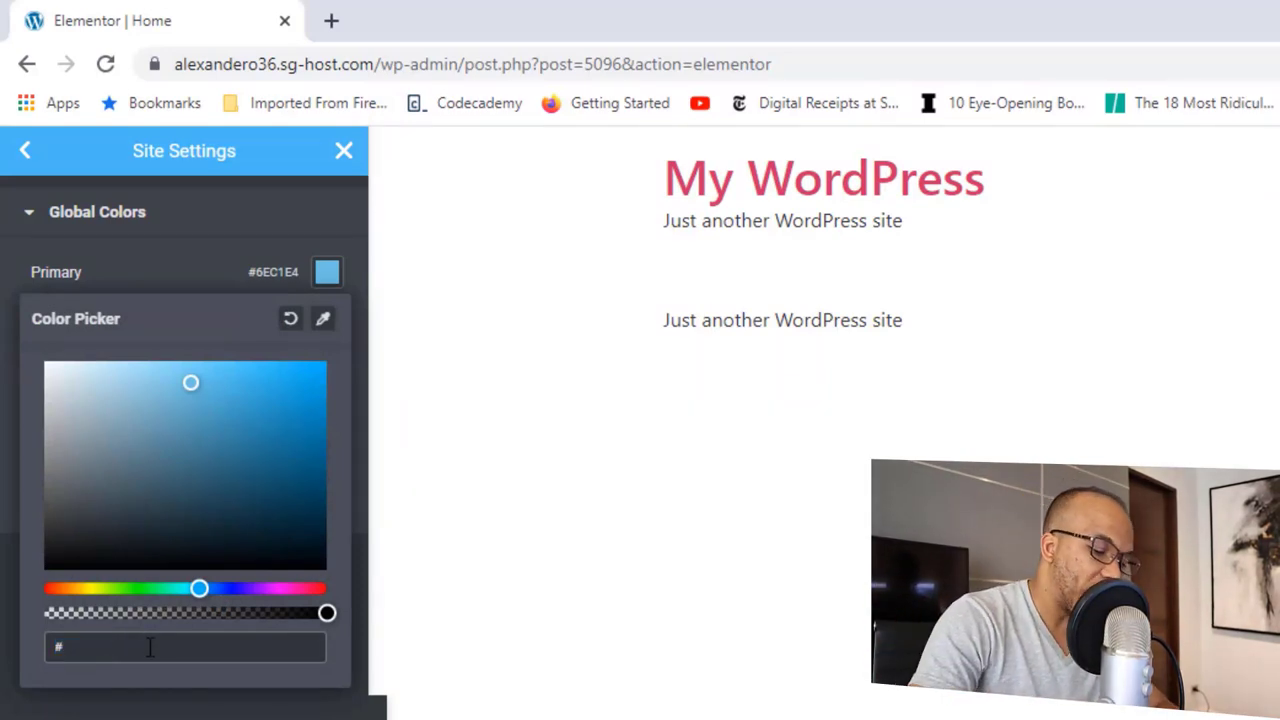
pyautogui.write('ffffff')
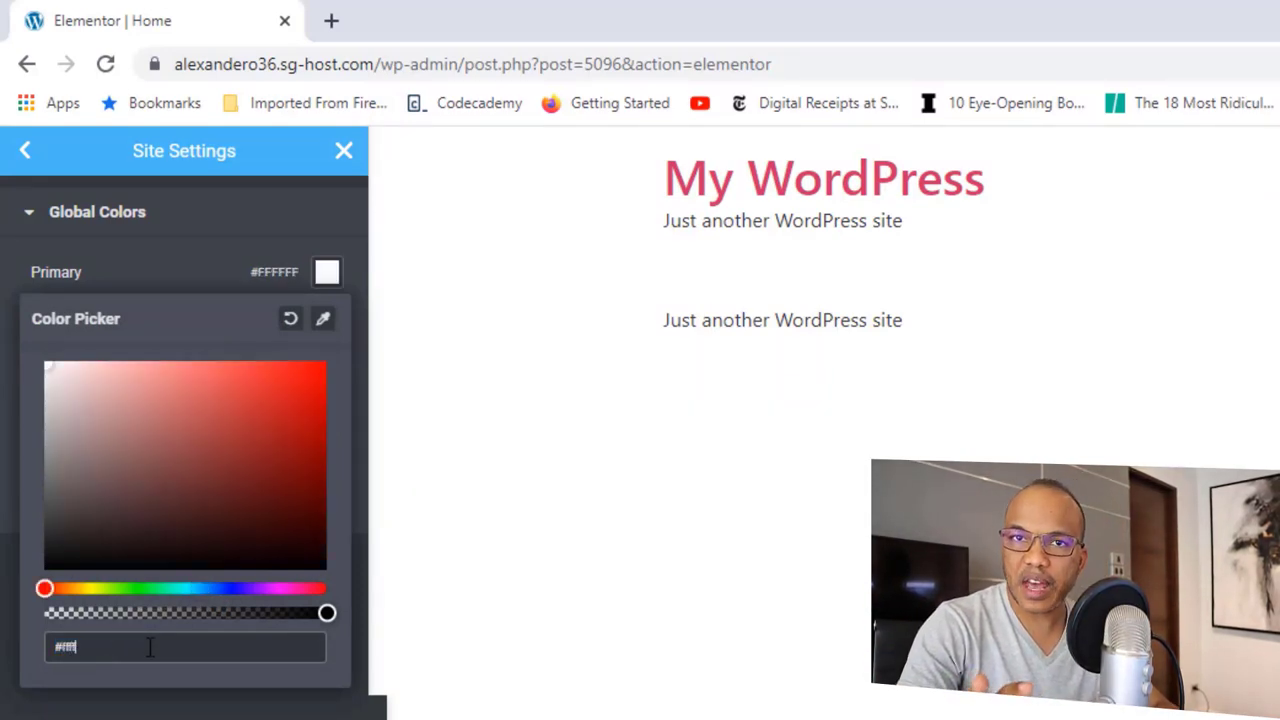
pyautogui.click(166, 276)
pyautogui.press('Return')
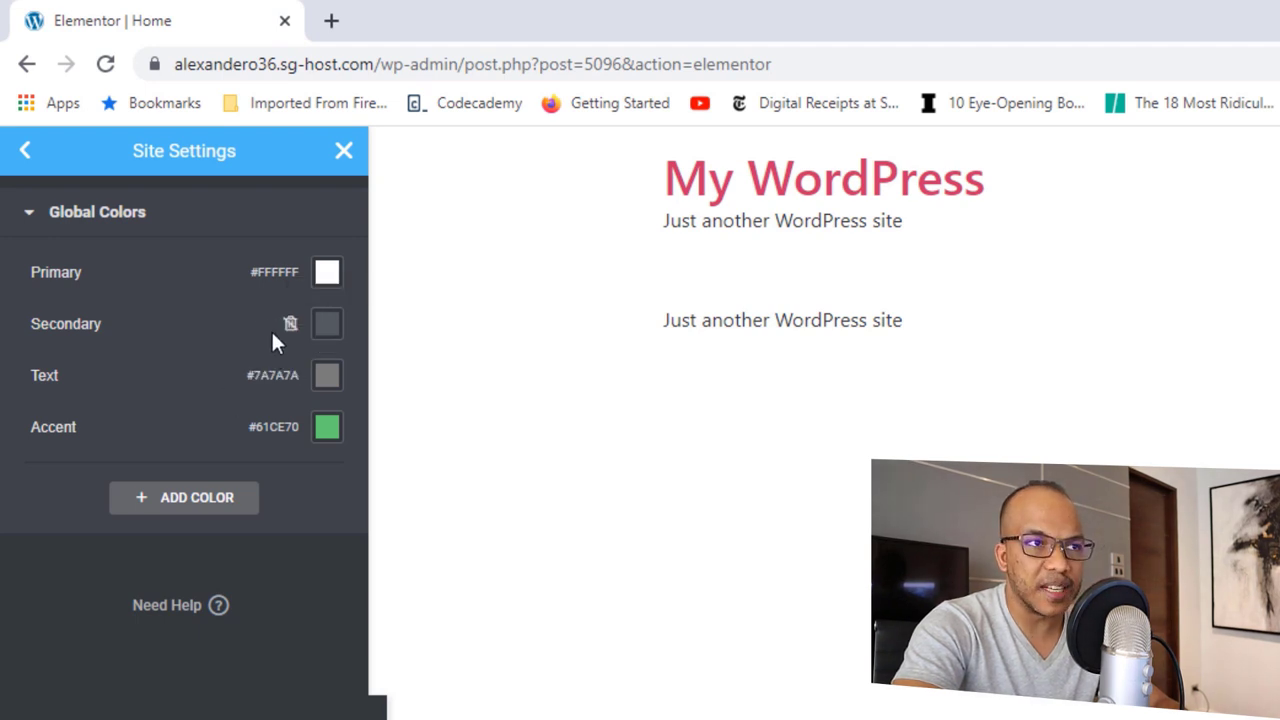
# Step: Set the Text global colour to opaque black #000000
pyautogui.click(320, 380)
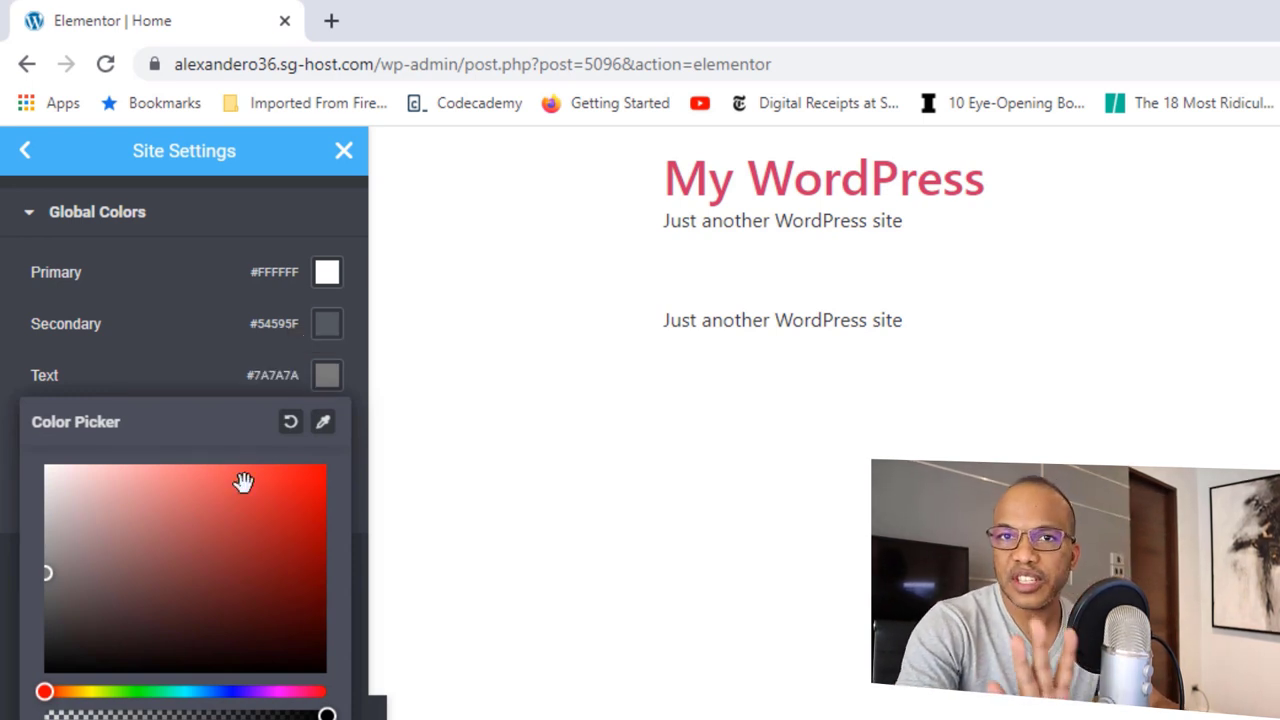
pyautogui.write('#00000000')
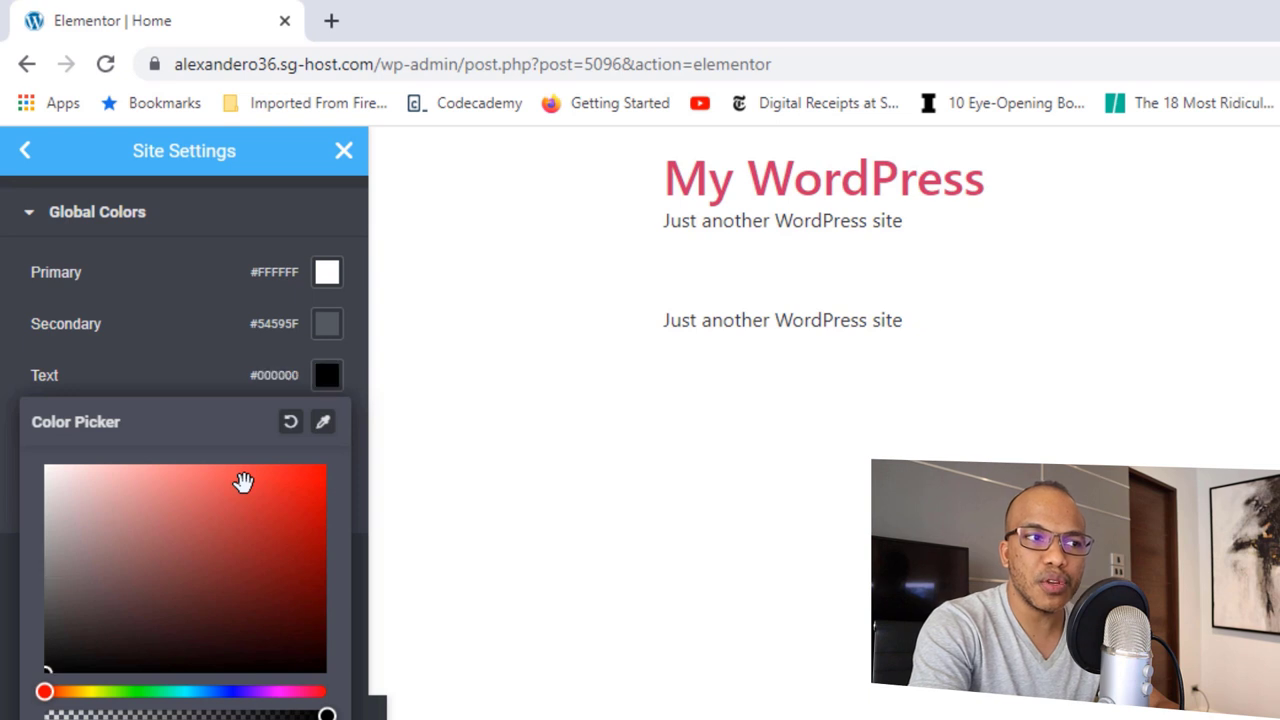
pyautogui.press('BackSpace')
pyautogui.press('BackSpace')
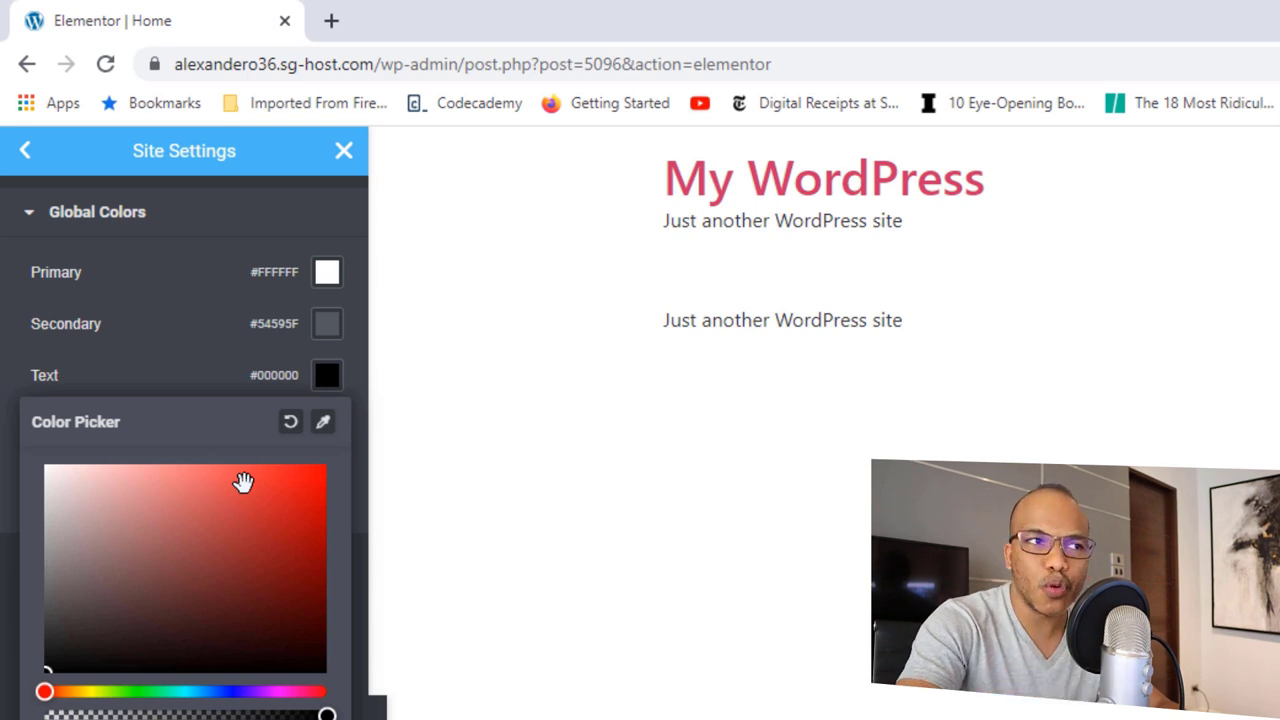
pyautogui.click(174, 362)
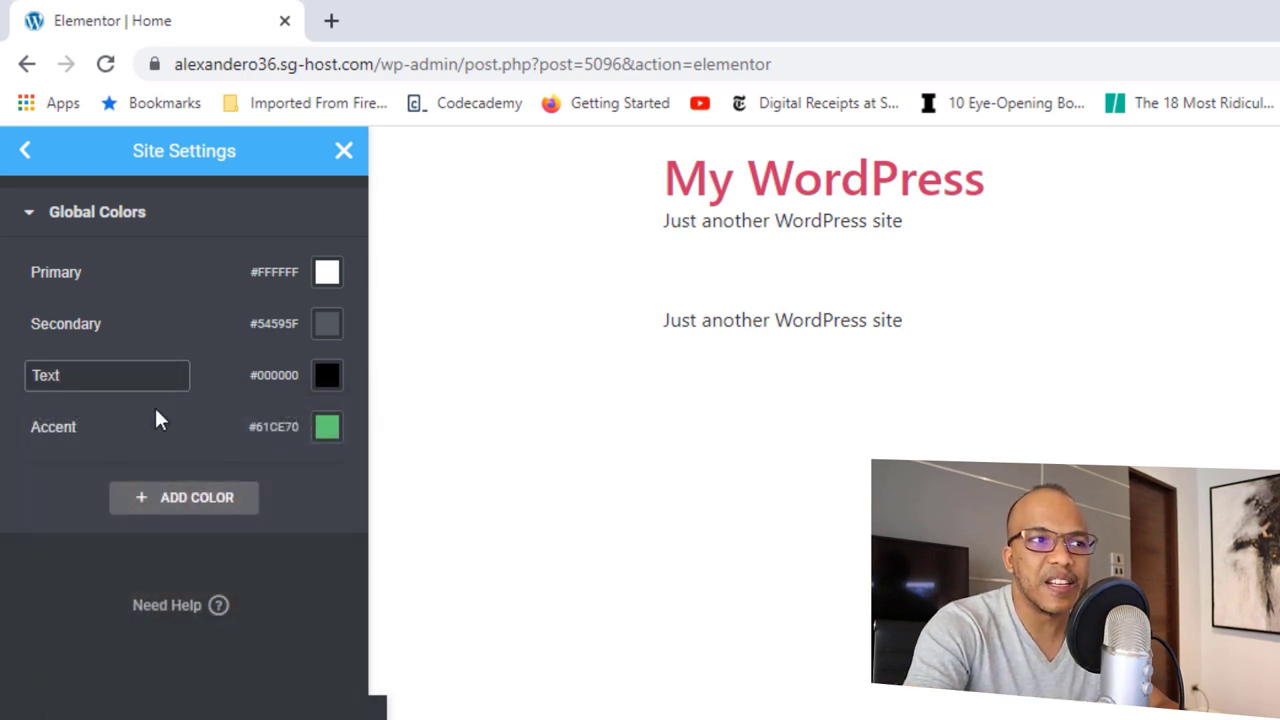
# Step: Paste orange #DCA57D as the Accent global colour
pyautogui.click(328, 432)
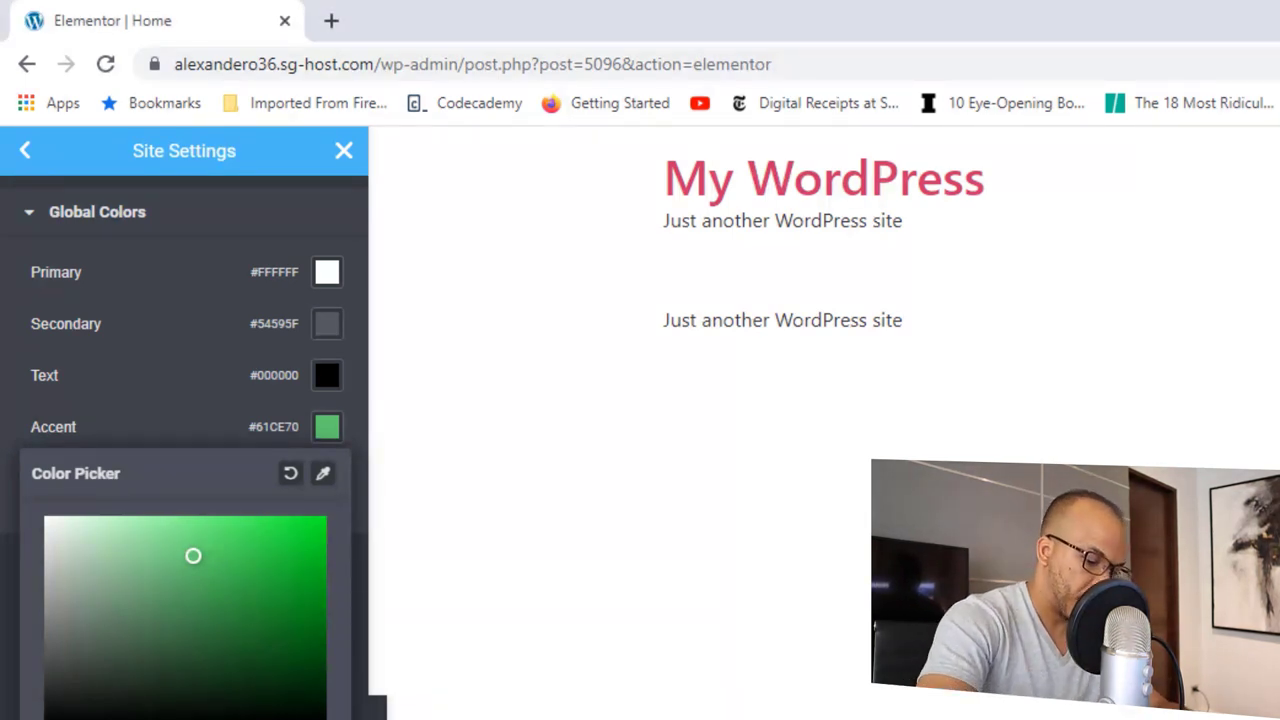
pyautogui.hotkey('ctrl', 'v')
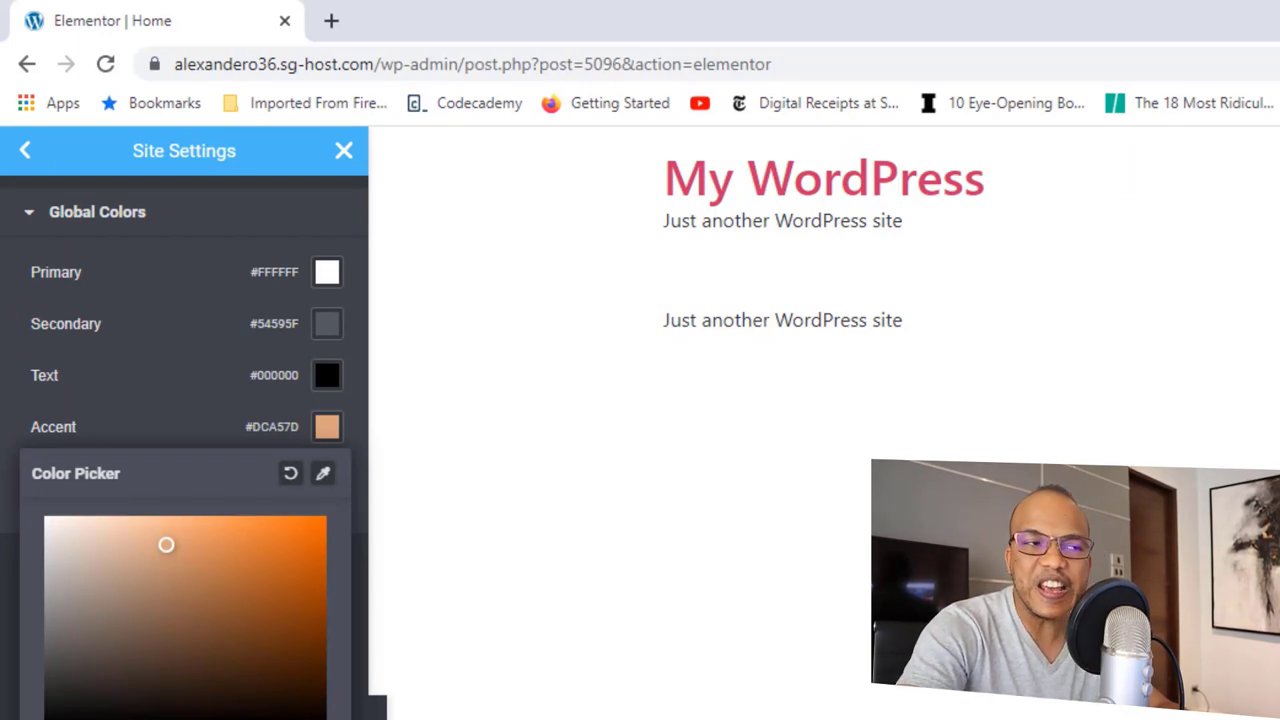
pyautogui.click(168, 395)
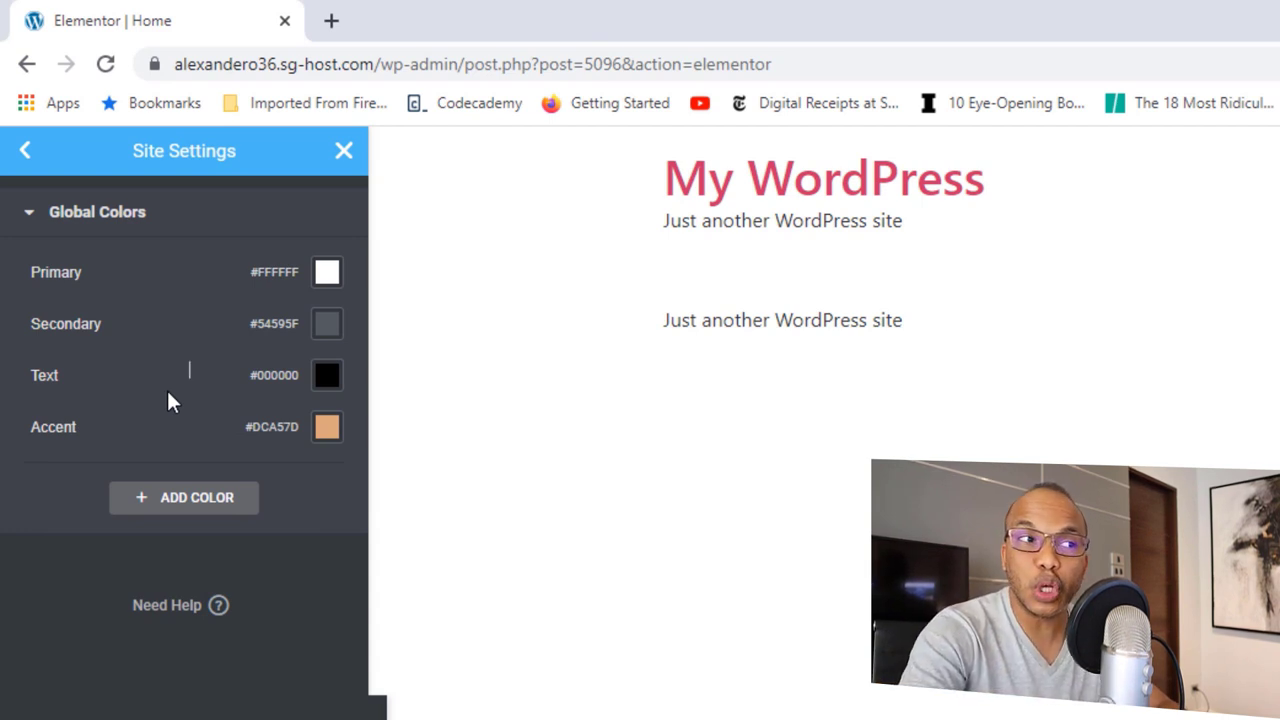
# Step: Add a new custom global colour named 'Special Color'
pyautogui.click(197, 500)
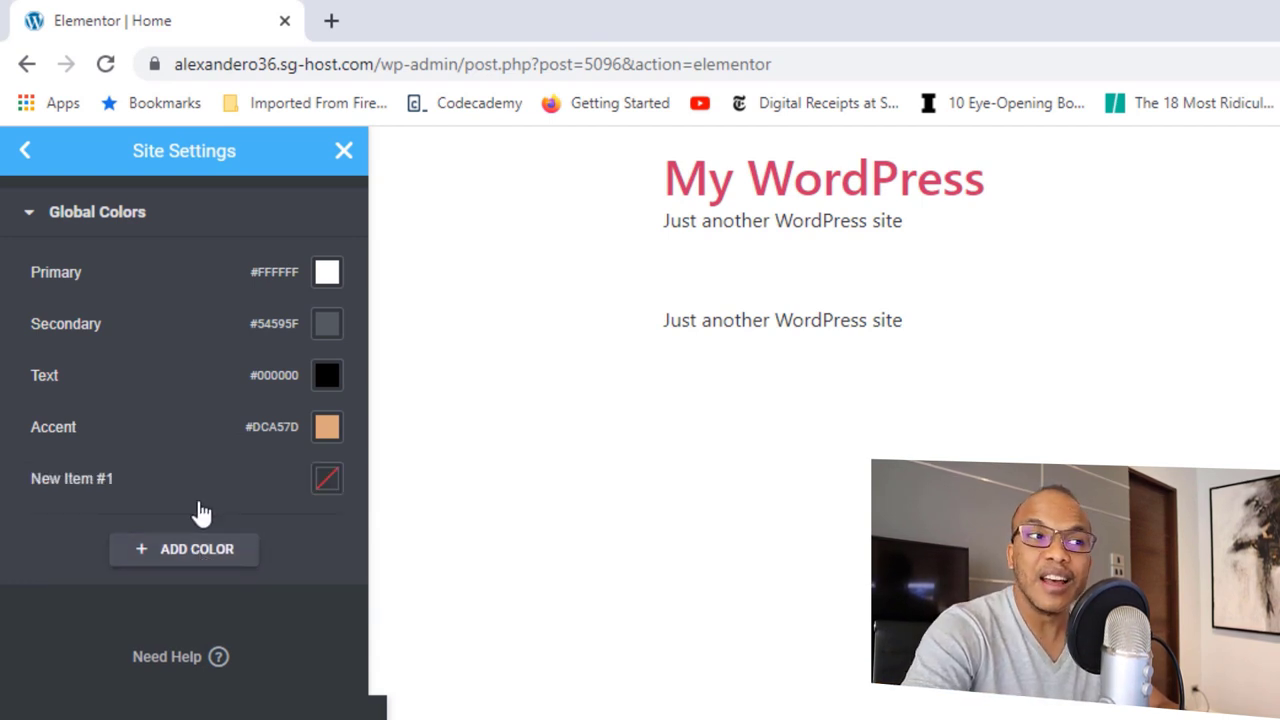
pyautogui.click(106, 478)
pyautogui.moveTo(126, 478); pyautogui.dragTo(34, 478)
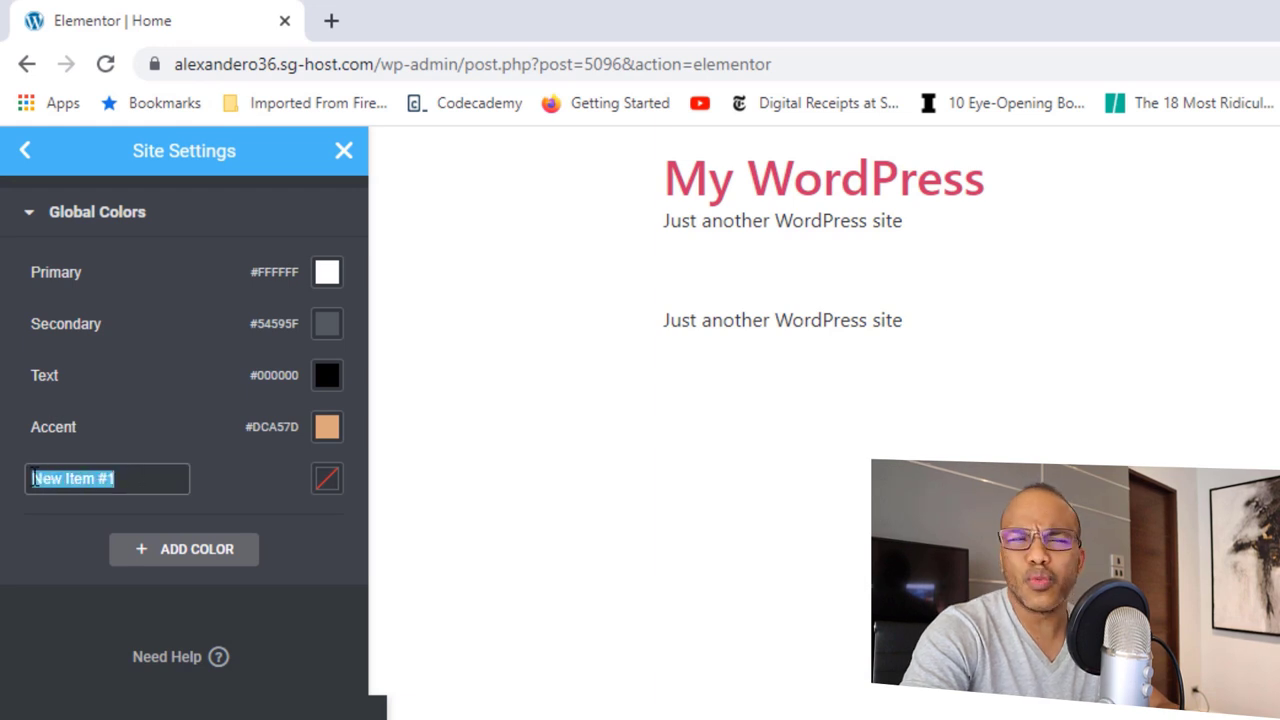
pyautogui.write('S')
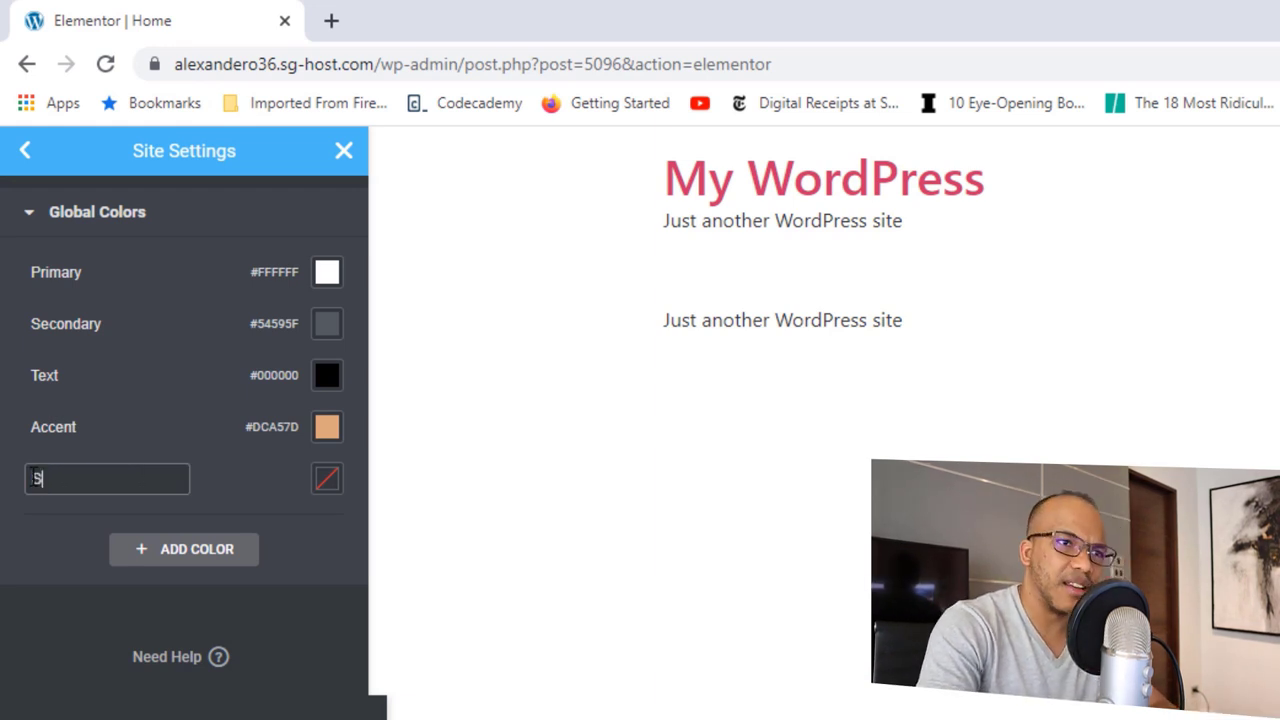
pyautogui.write('eco')
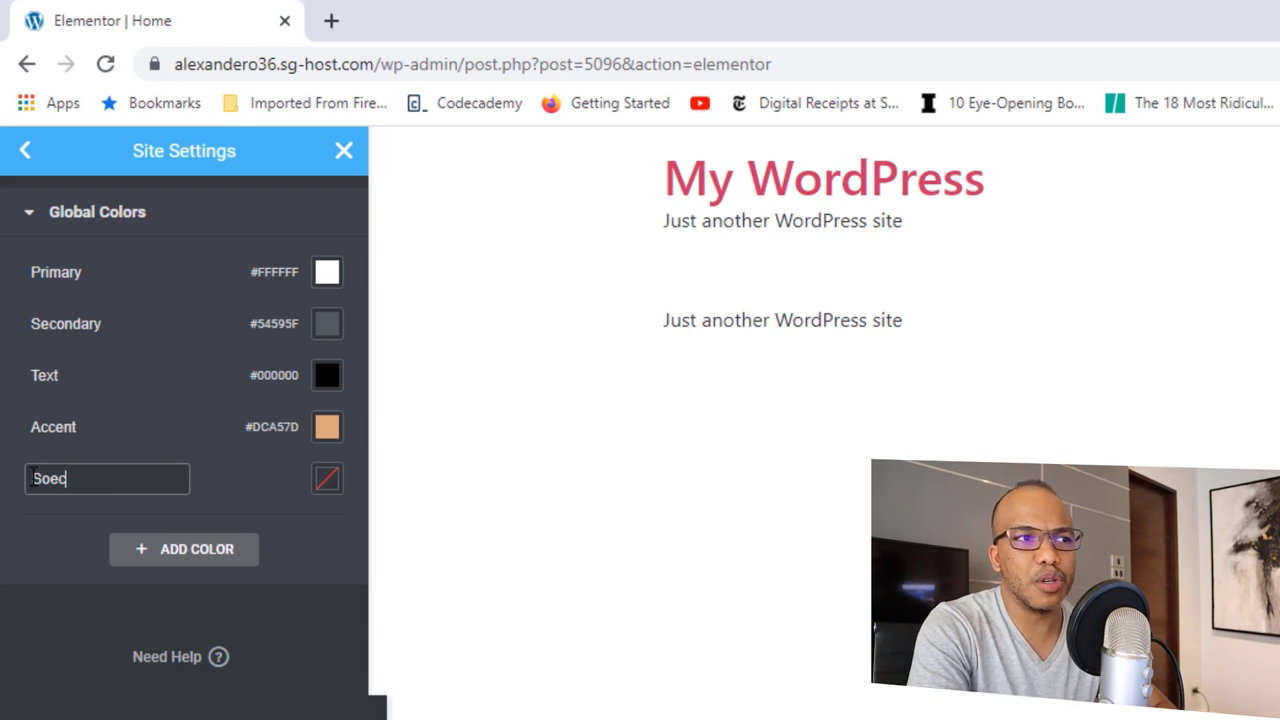
pyautogui.press('BackSpace')
pyautogui.press('BackSpace')
pyautogui.press('BackSpace')
pyautogui.write('pecialo')
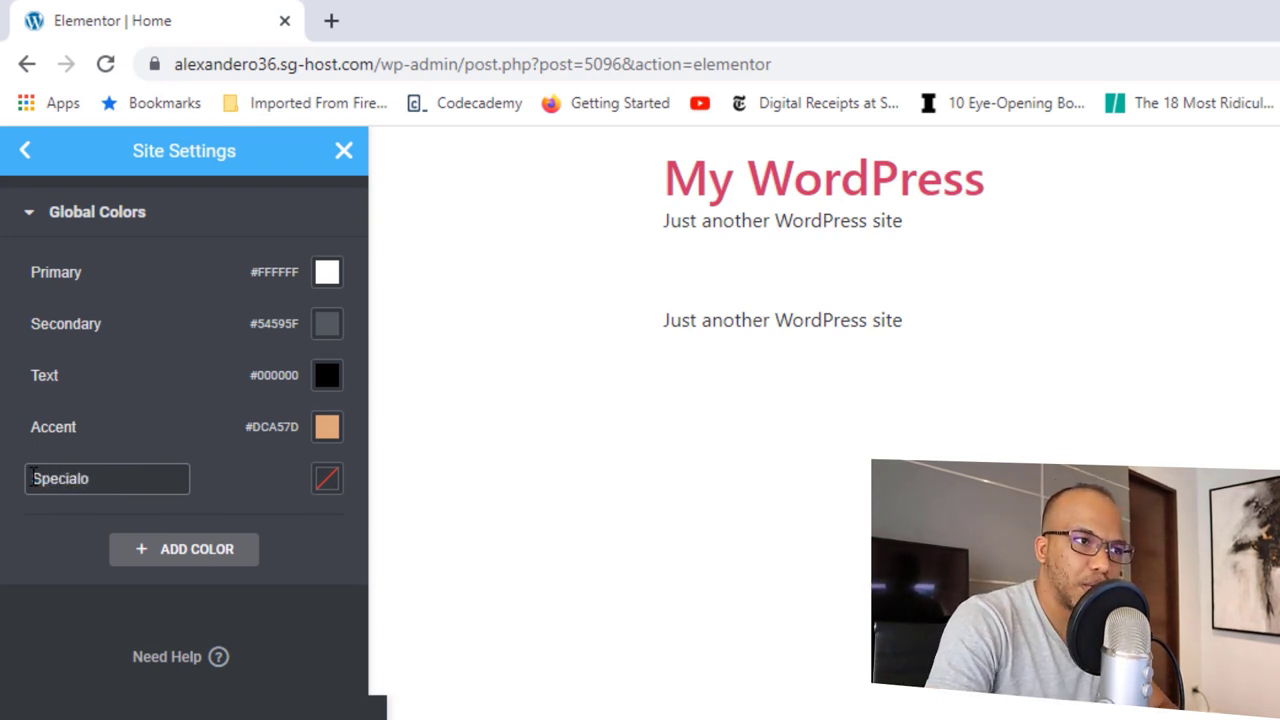
pyautogui.press('BackSpace')
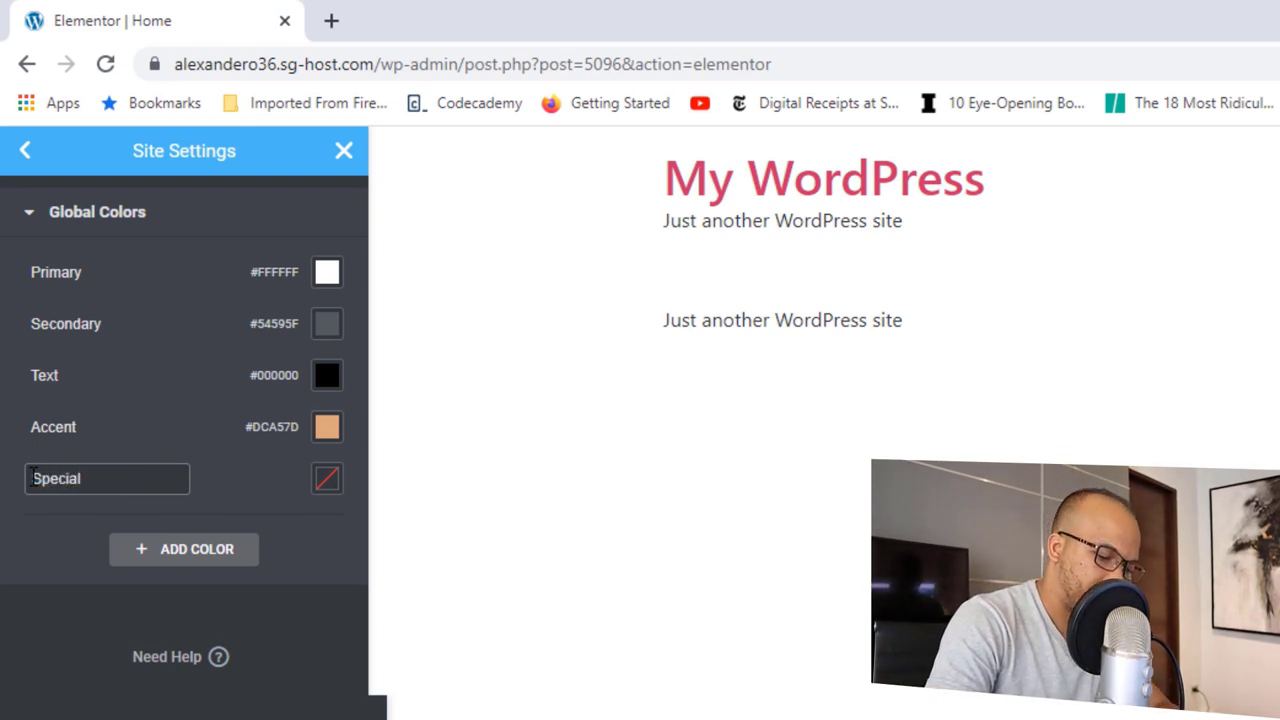
pyautogui.write('Color')
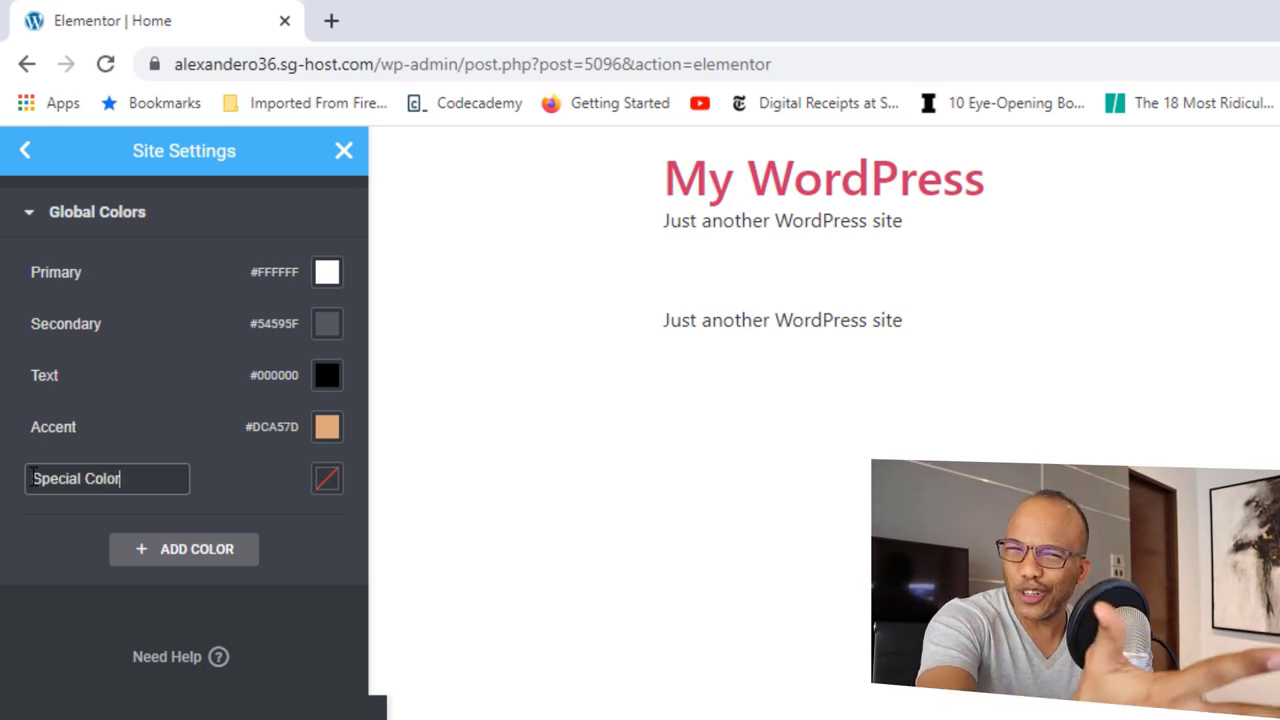
# Step: Make Special Color red #E10F0F and return to the Site Settings overview
pyautogui.click(325, 484)
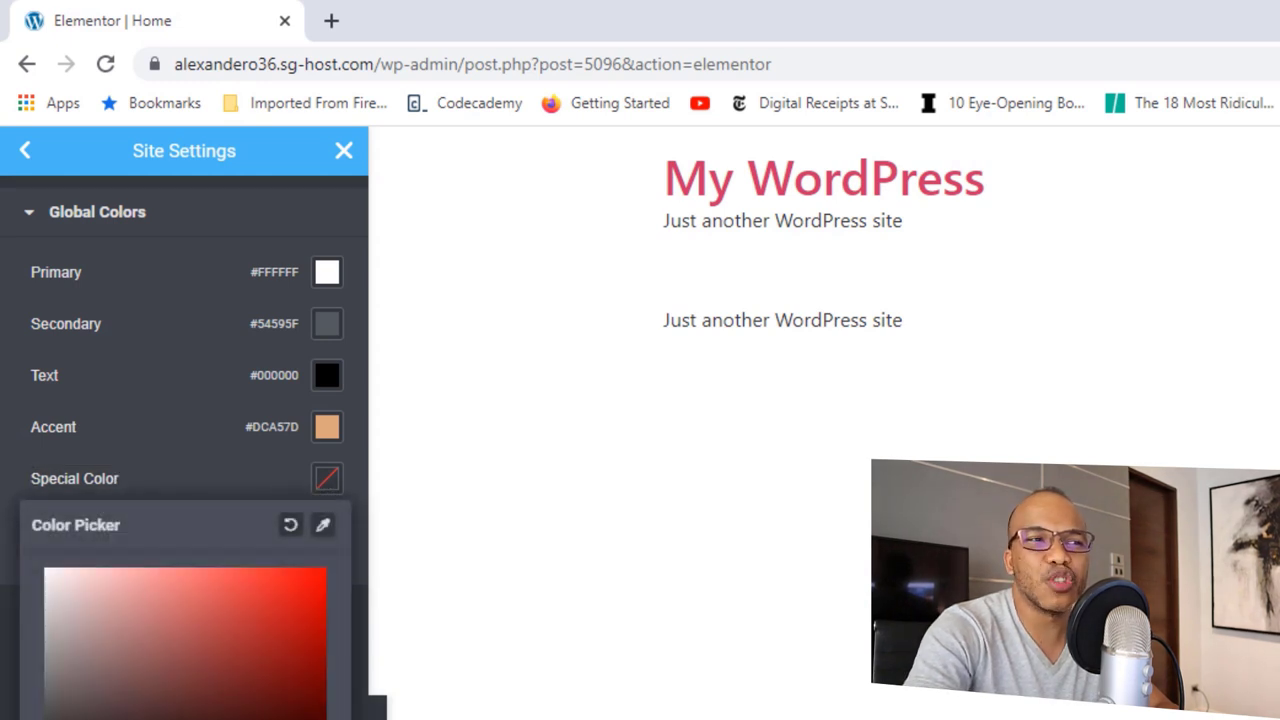
pyautogui.moveTo(266, 662); pyautogui.dragTo(308, 593)
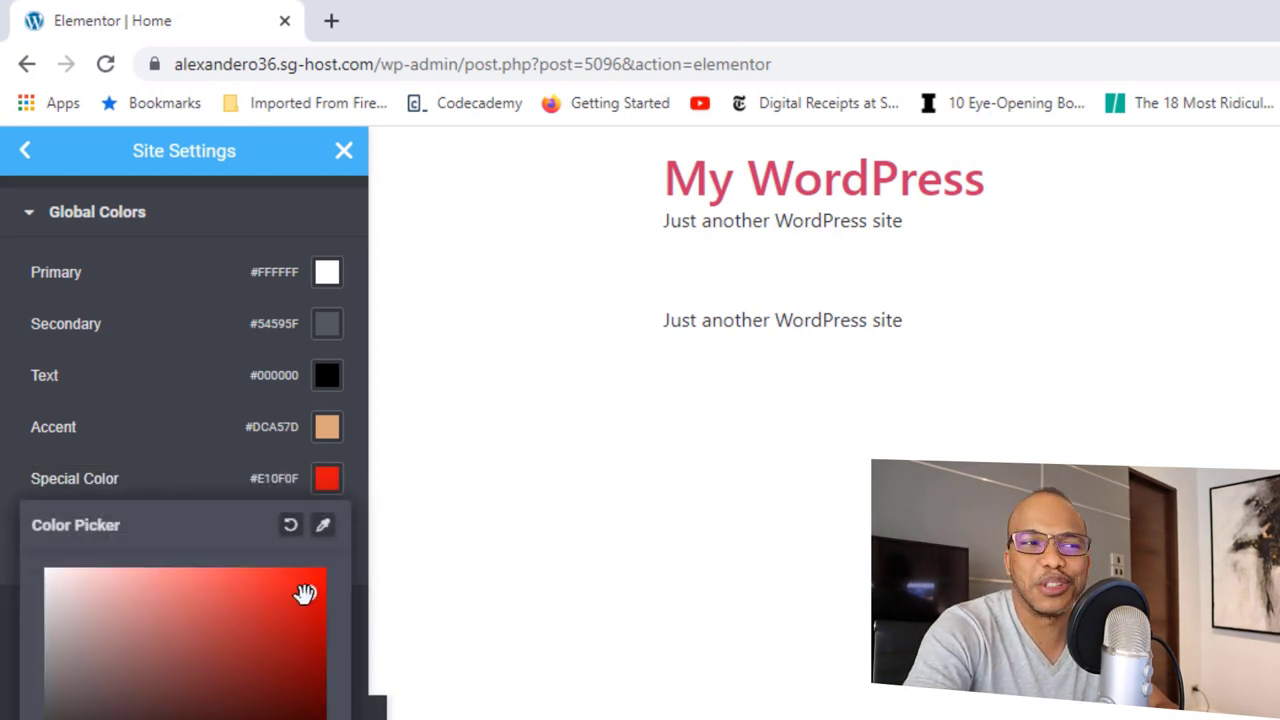
pyautogui.press('Escape')
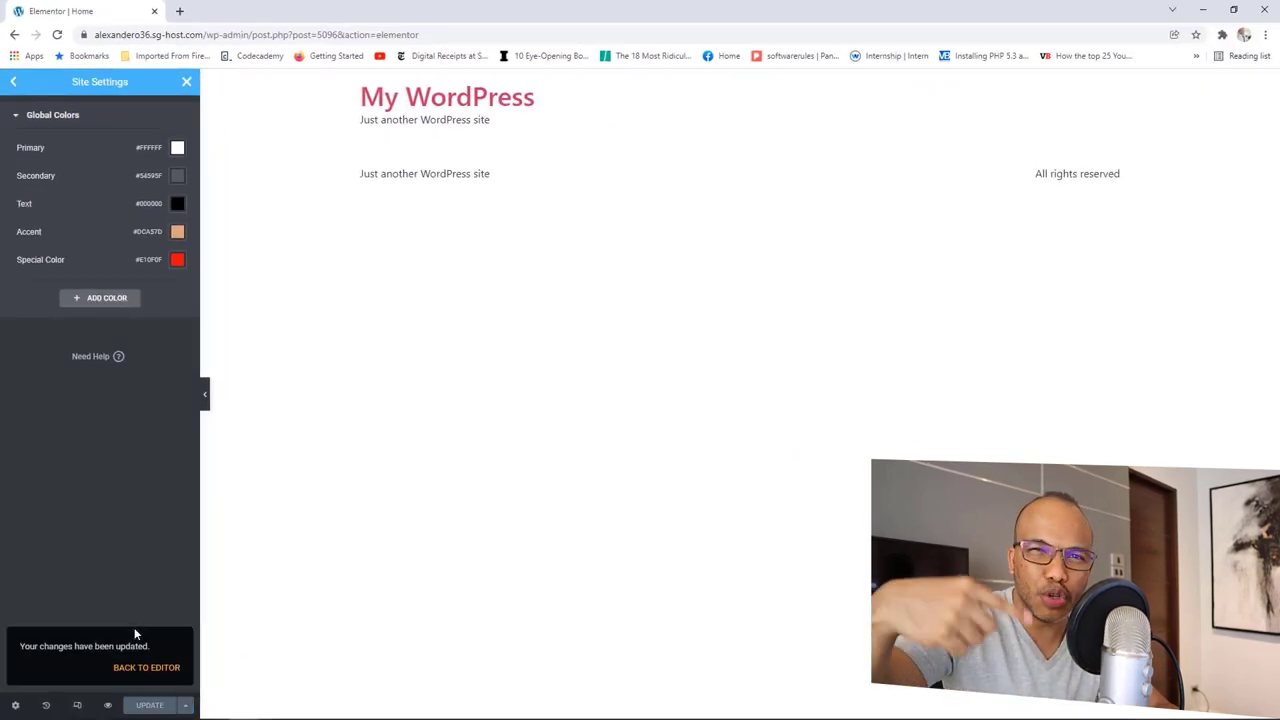
pyautogui.click(13, 81)
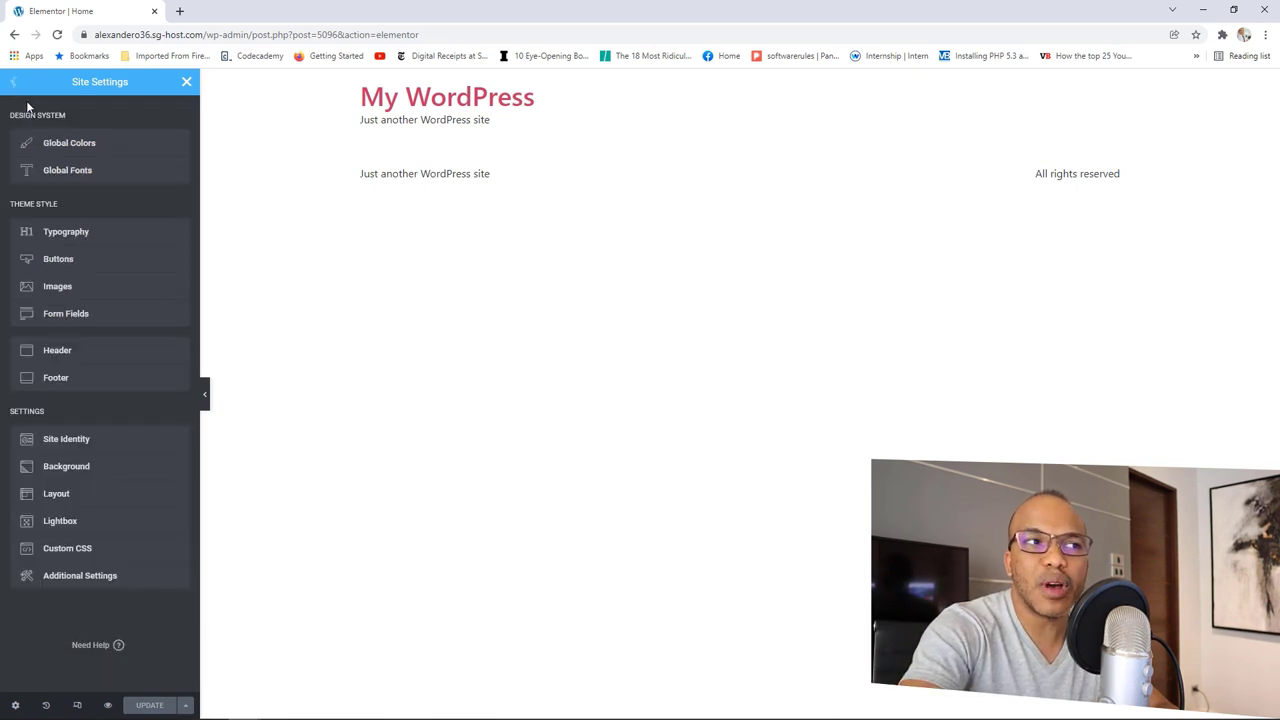
# Step: Set the Primary global font to Oswald, weight 700, uppercase
pyautogui.click(70, 172)
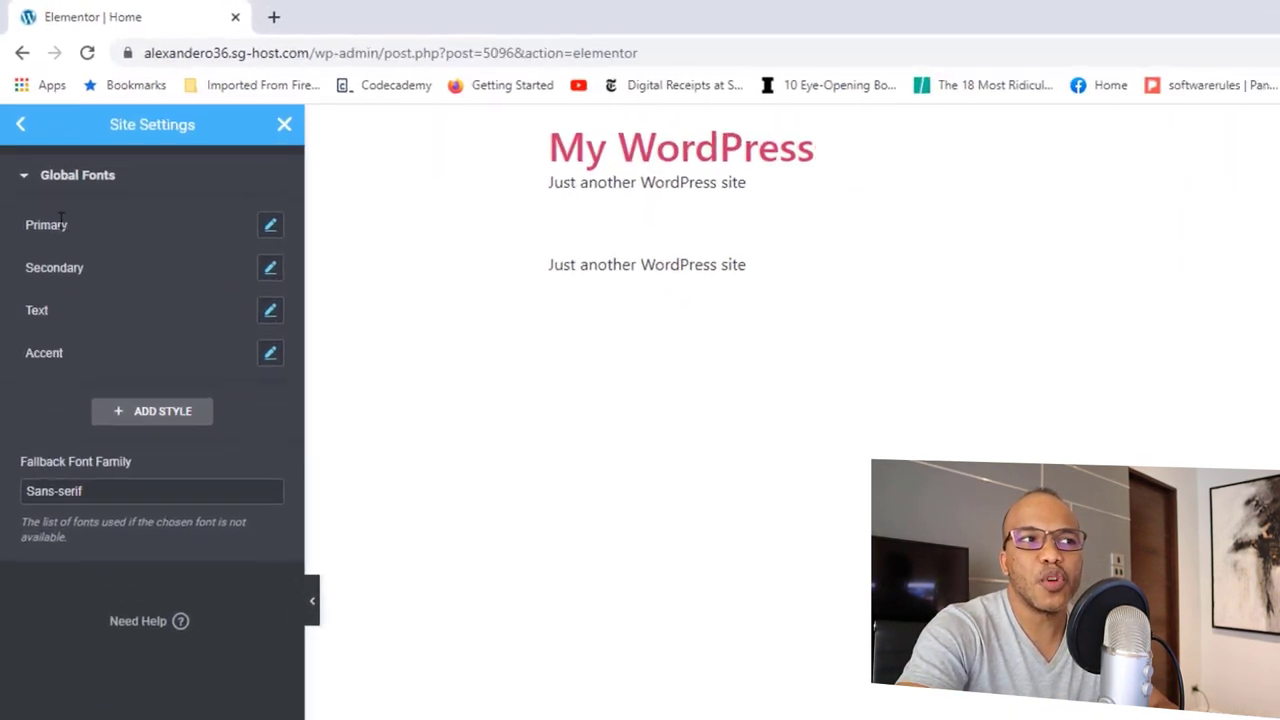
pyautogui.click(270, 232)
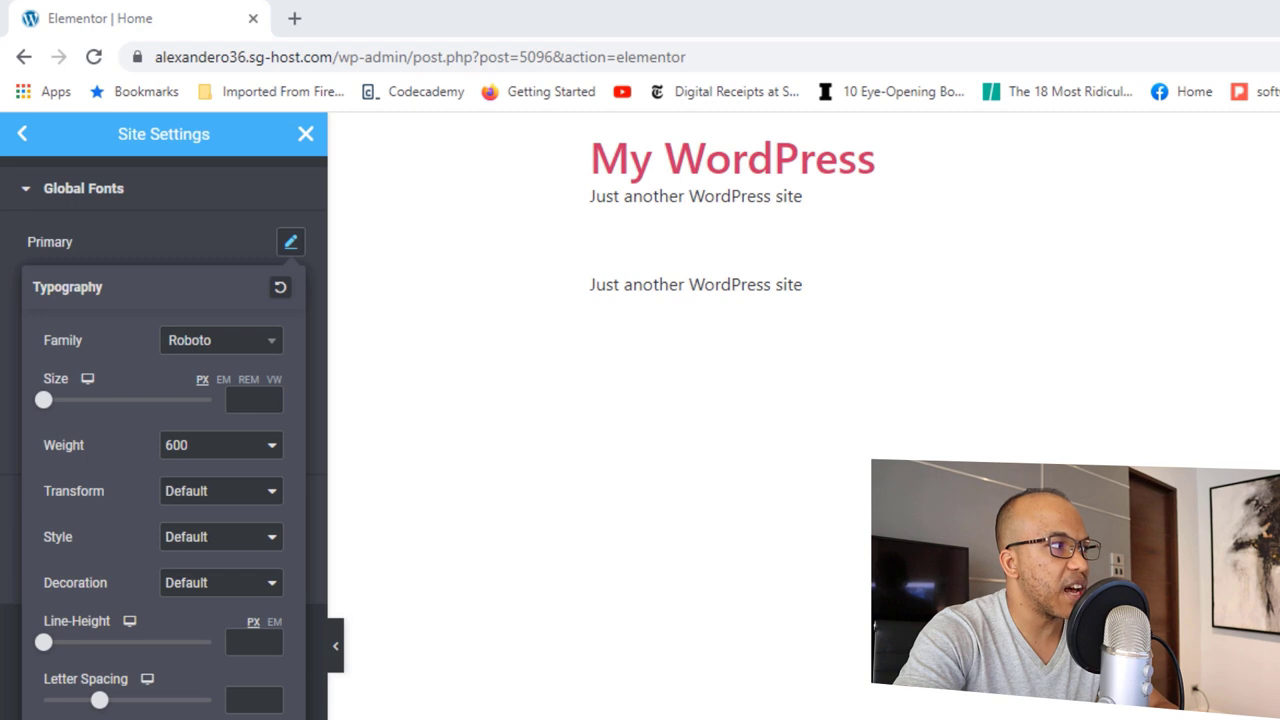
pyautogui.click(240, 349)
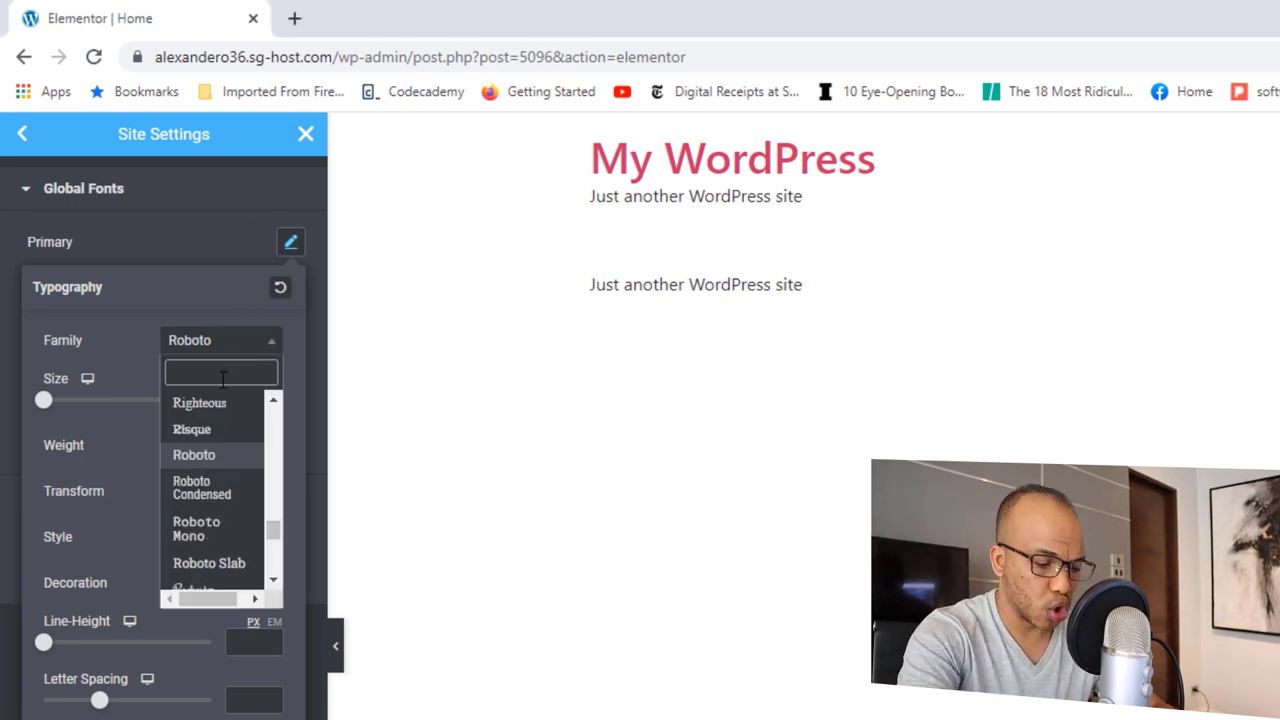
pyautogui.write('oswa')
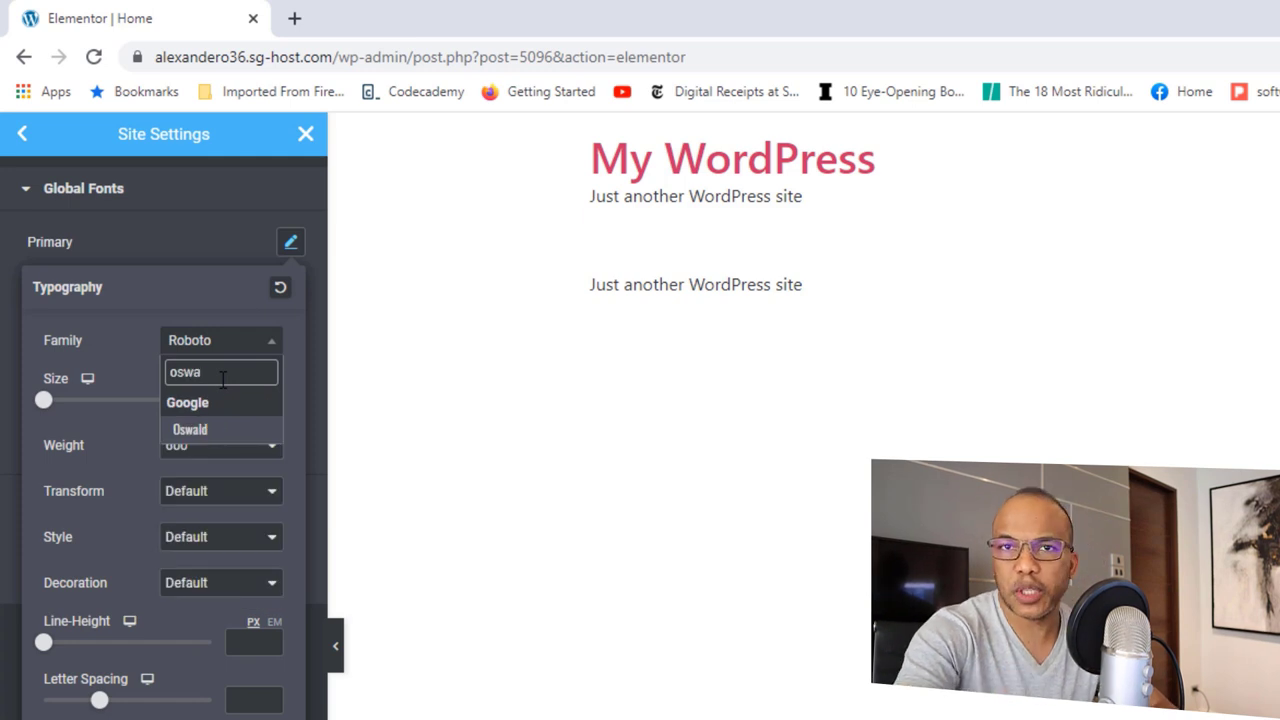
pyautogui.click(199, 432)
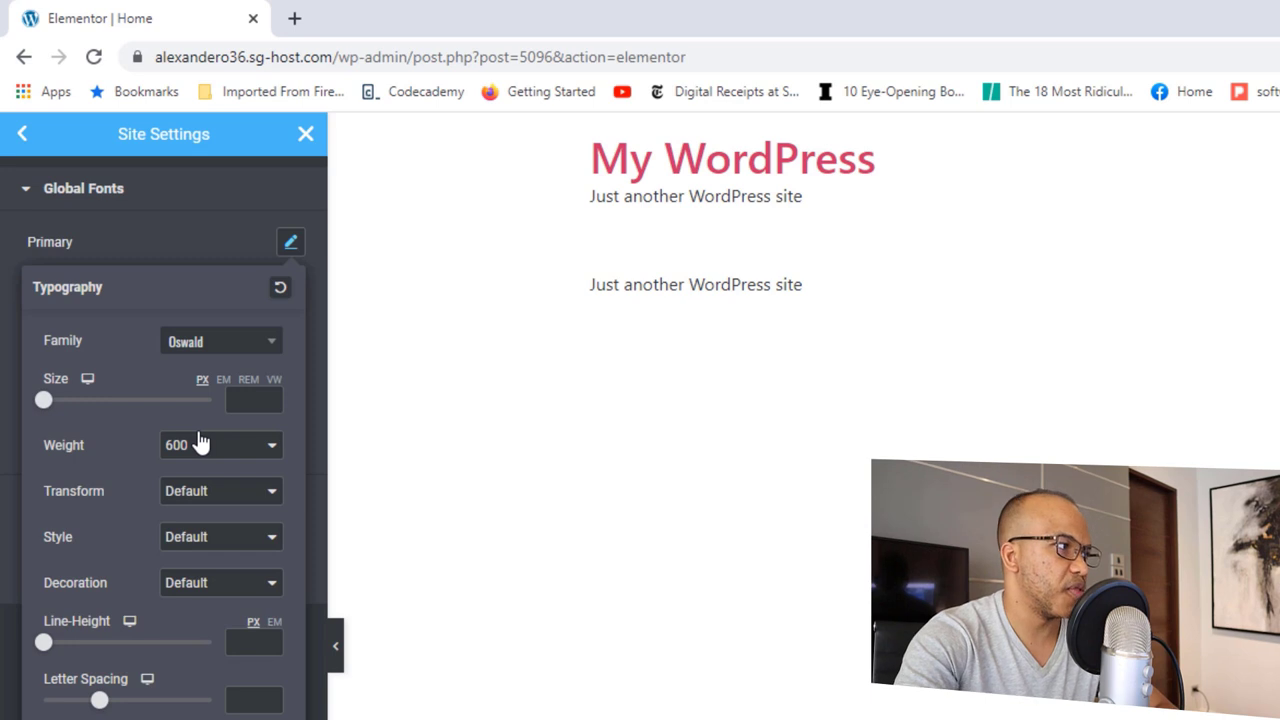
pyautogui.click(222, 450)
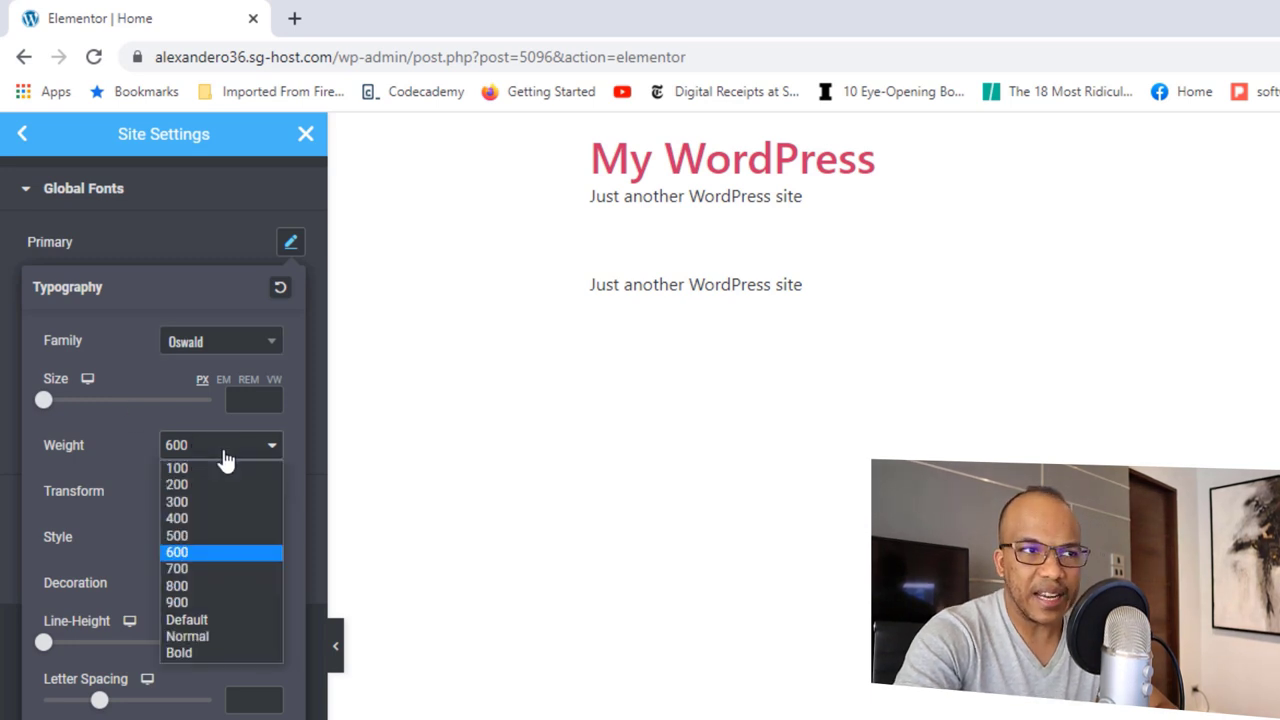
pyautogui.click(192, 564)
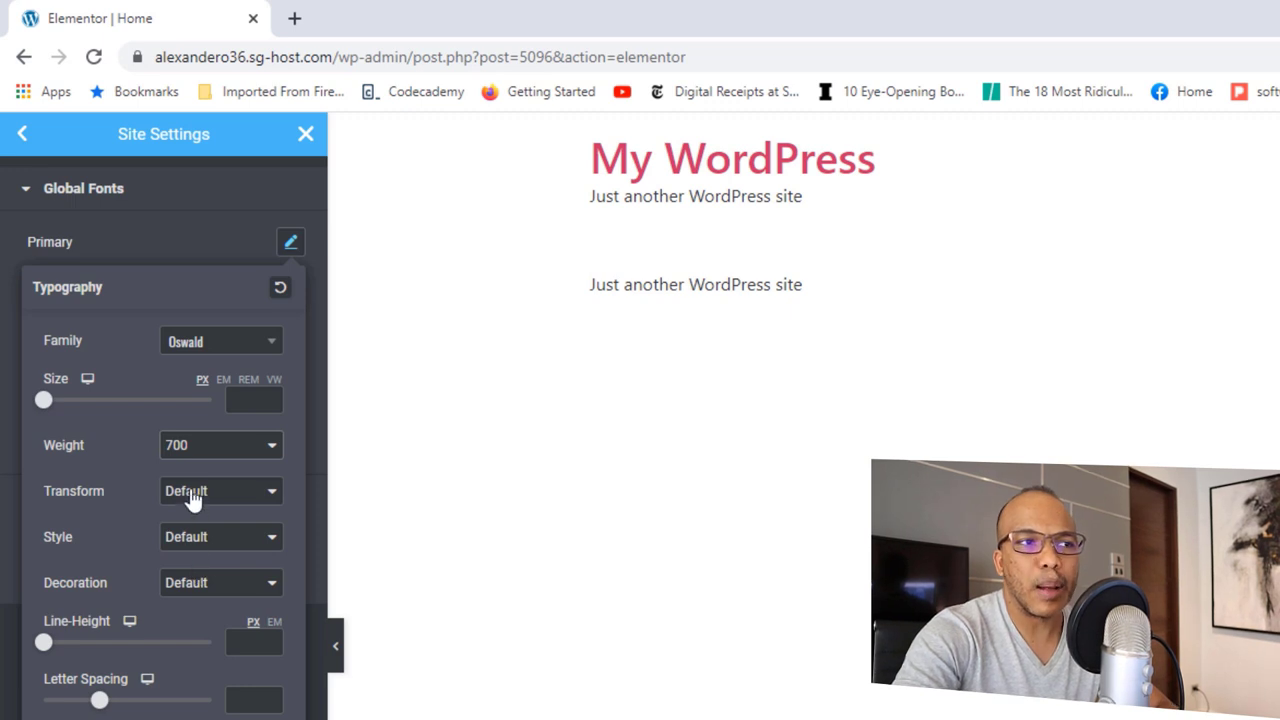
pyautogui.click(192, 494)
pyautogui.click(210, 531)
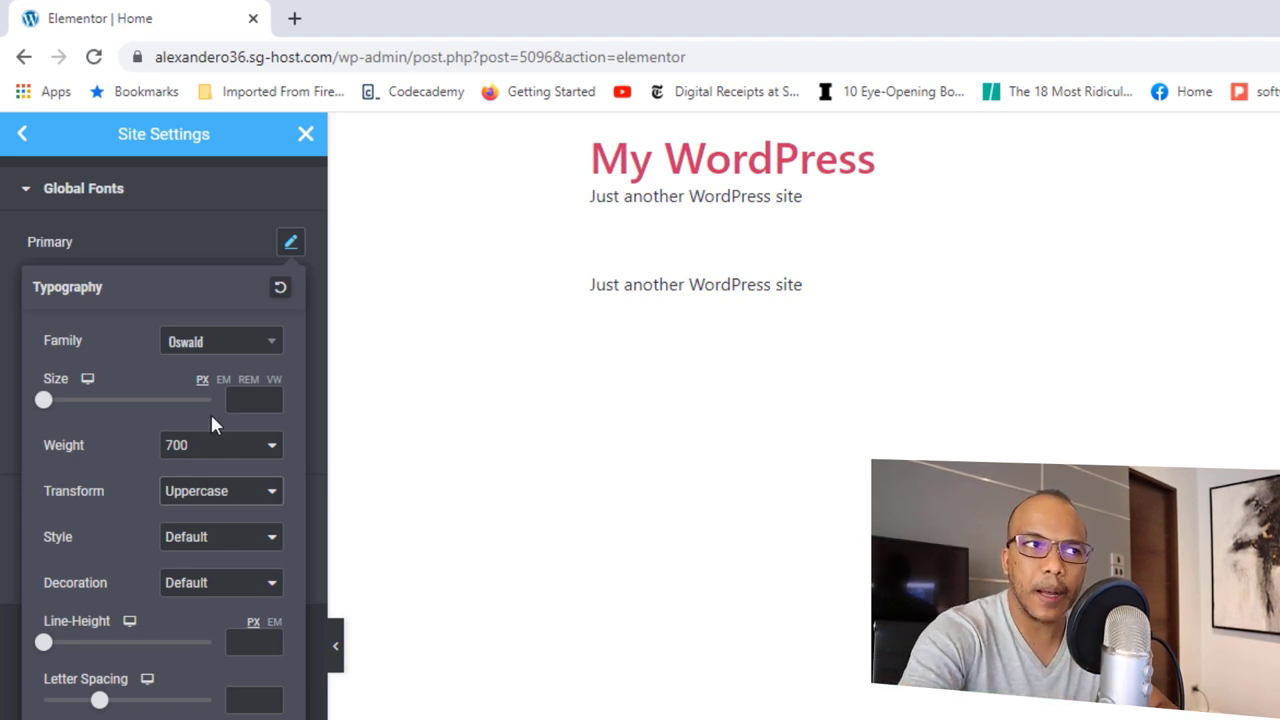
pyautogui.click(200, 240)
# Step: Set the Secondary global font to Oswald, 20 px, weight 600
pyautogui.click(291, 290)
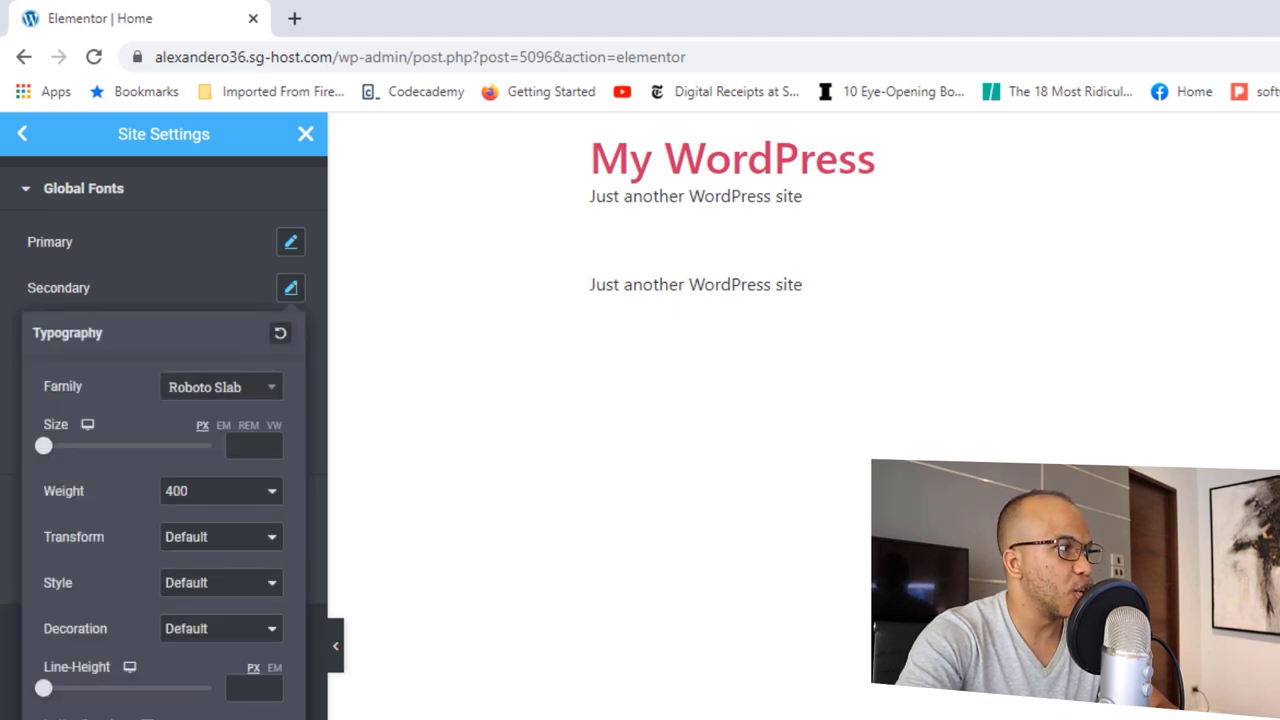
pyautogui.click(264, 392)
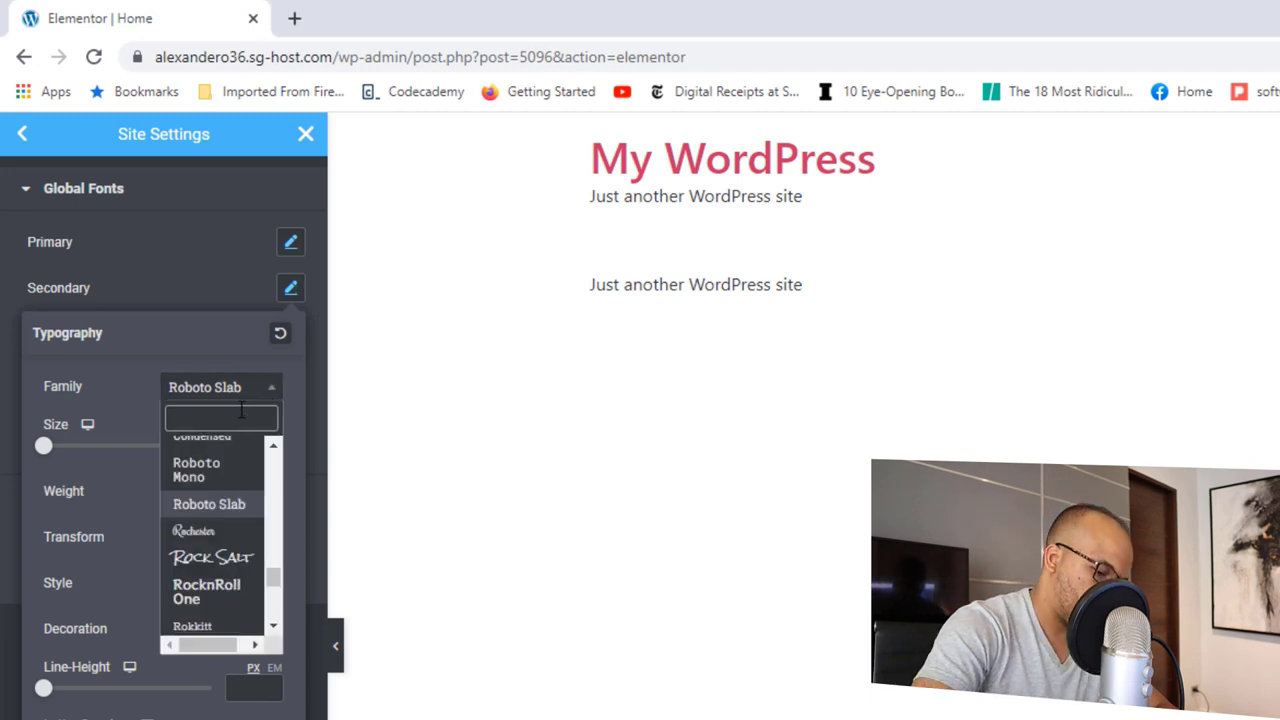
pyautogui.write('osw')
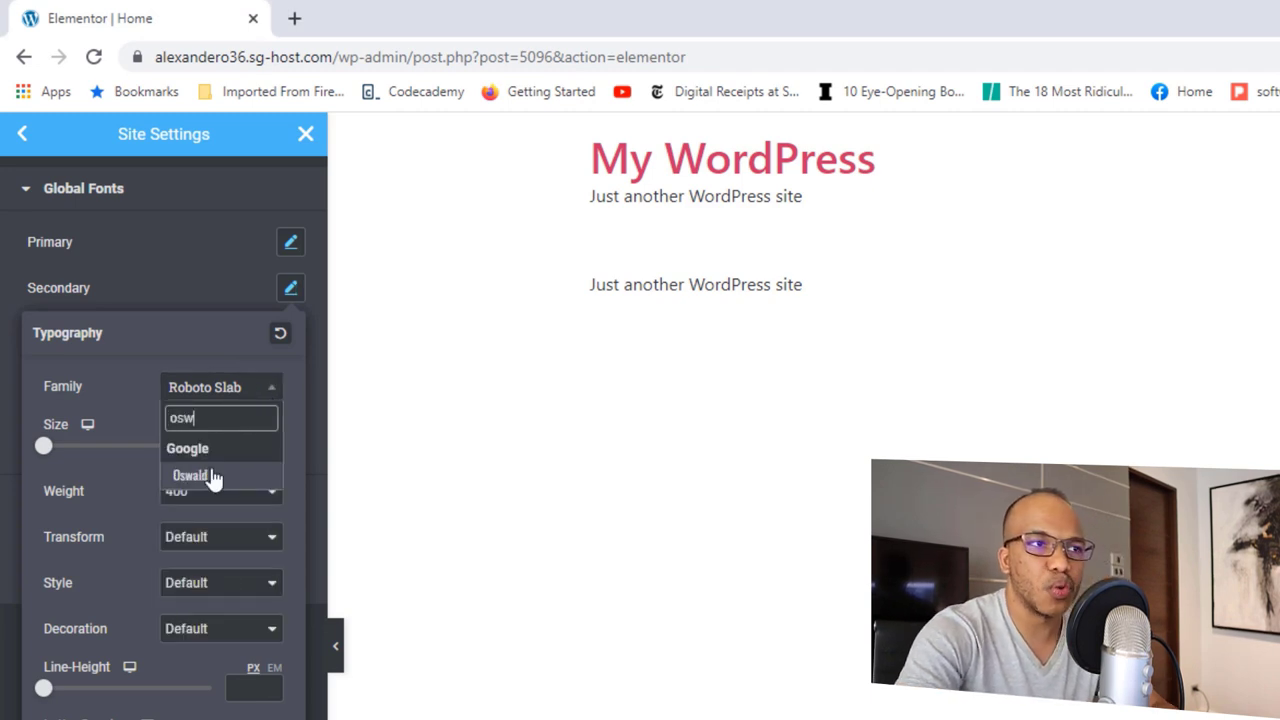
pyautogui.click(190, 476)
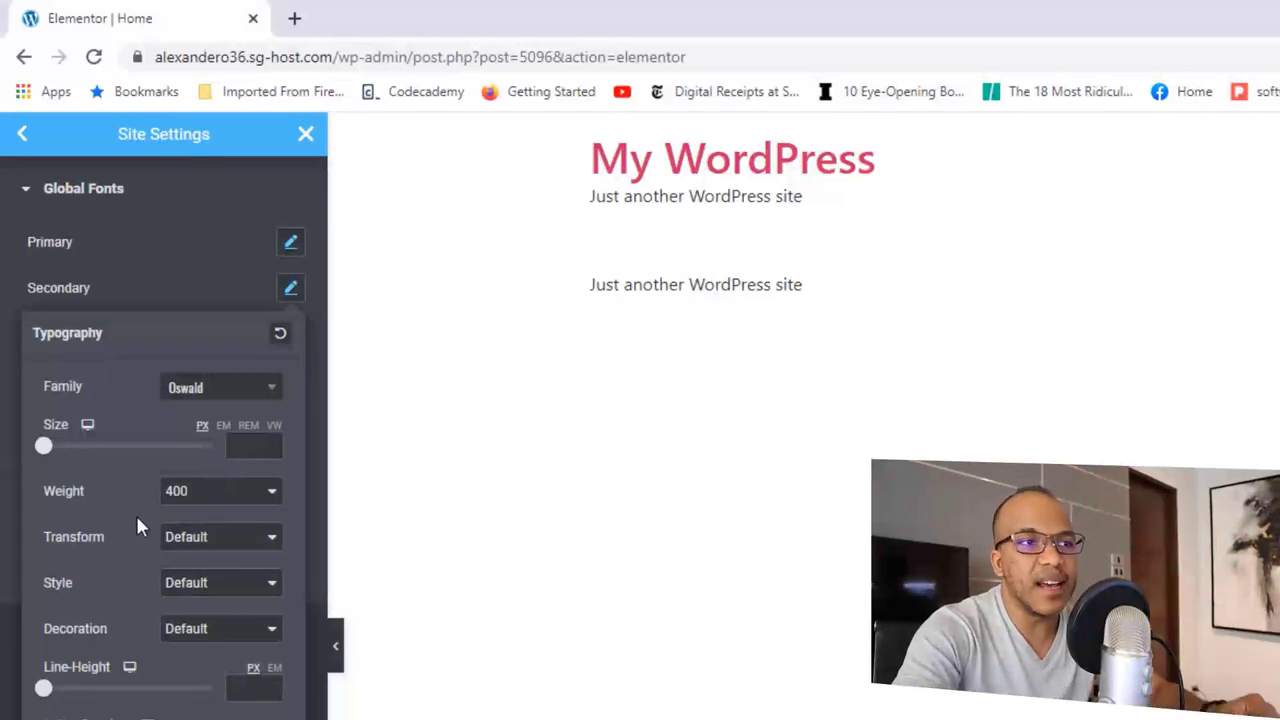
pyautogui.click(250, 447)
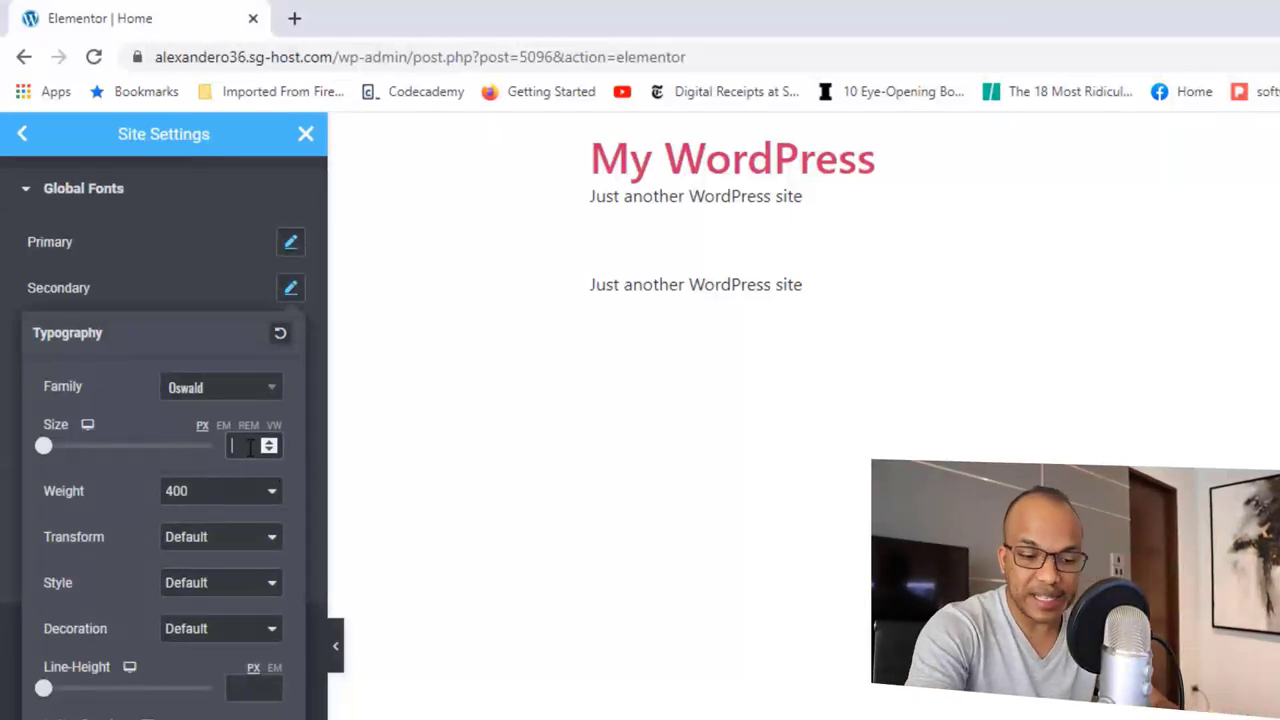
pyautogui.write('20')
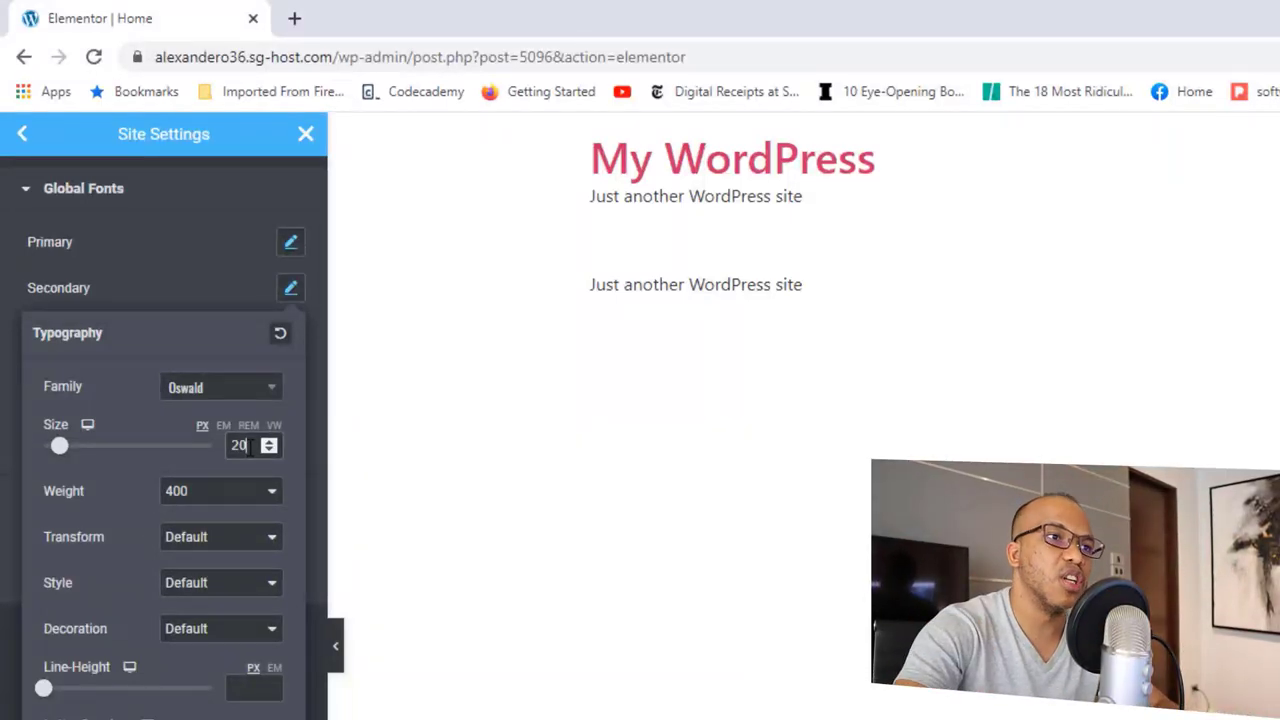
pyautogui.click(219, 492)
pyautogui.click(192, 597)
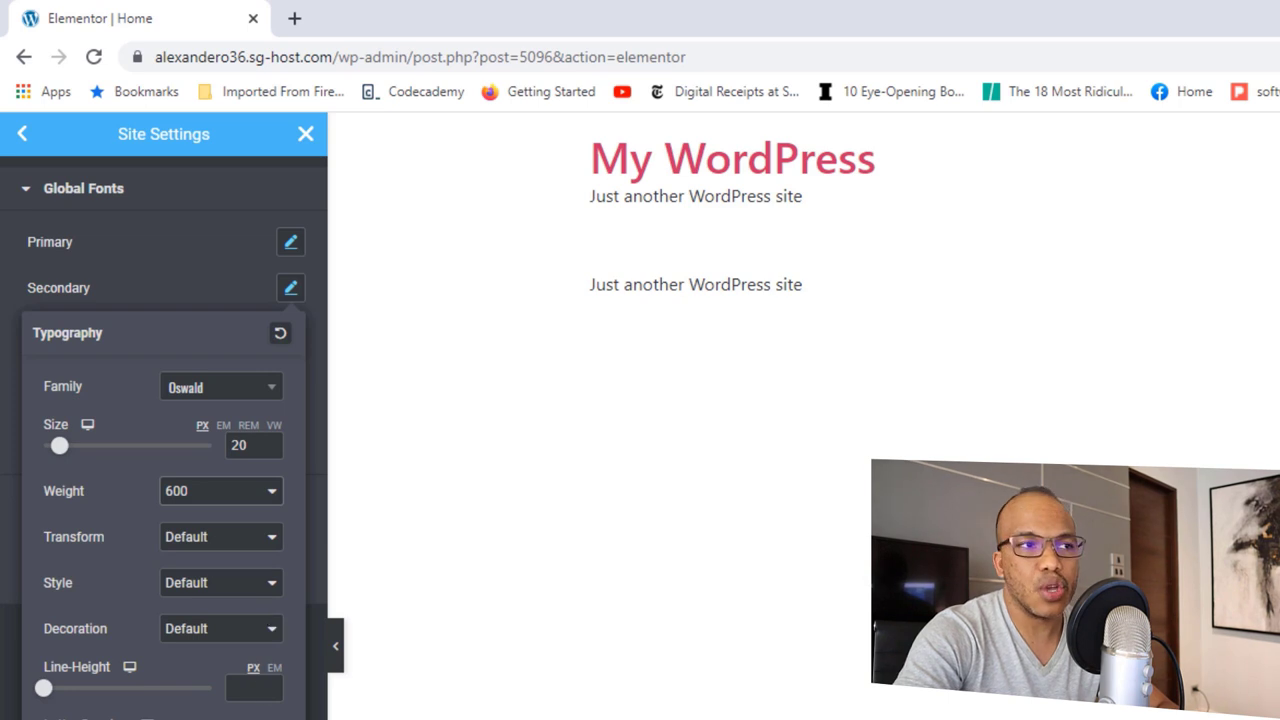
pyautogui.click(213, 288)
pyautogui.click(290, 336)
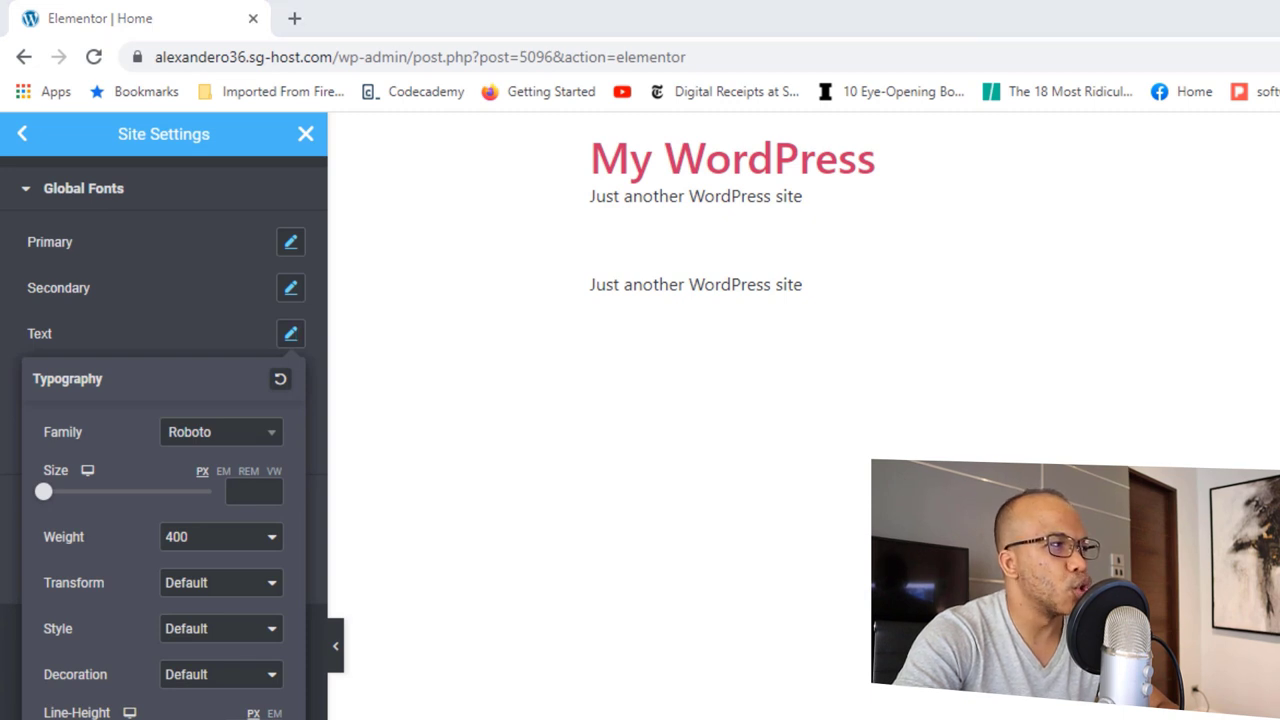
# Step: Set the Text global font to Nunito Sans, 18 px, weight 500
pyautogui.click(245, 440)
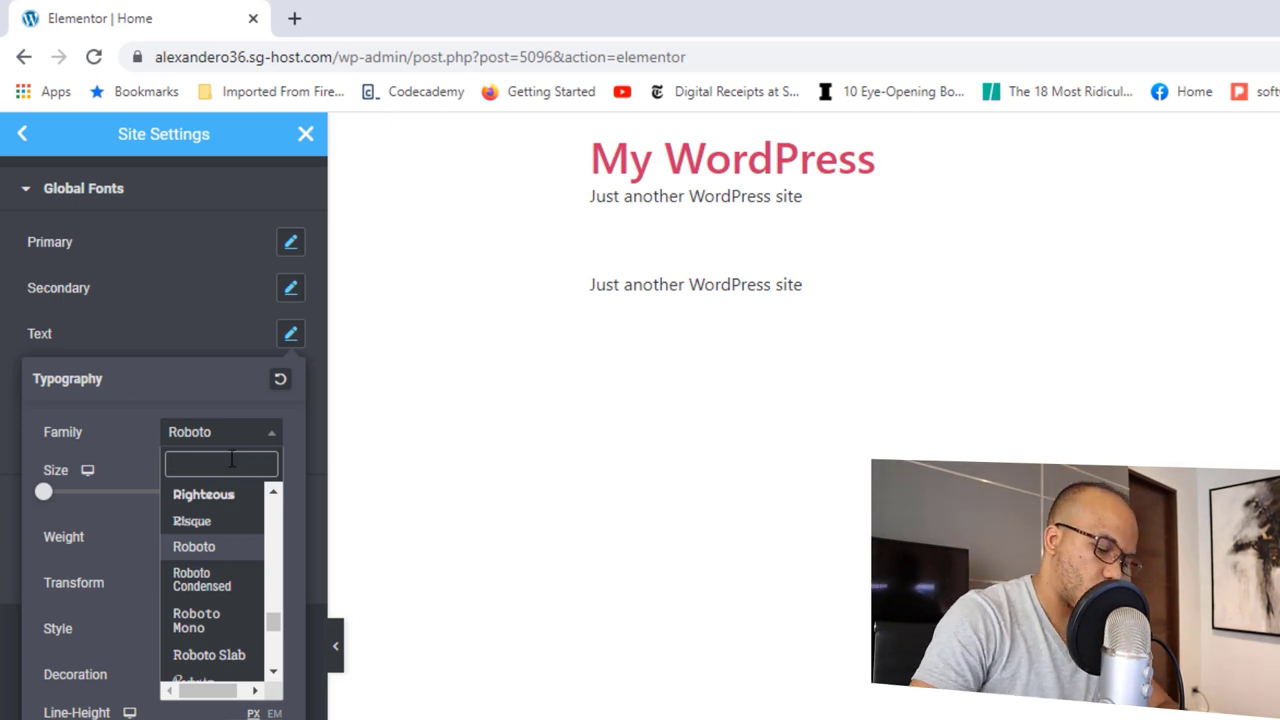
pyautogui.write('Nu')
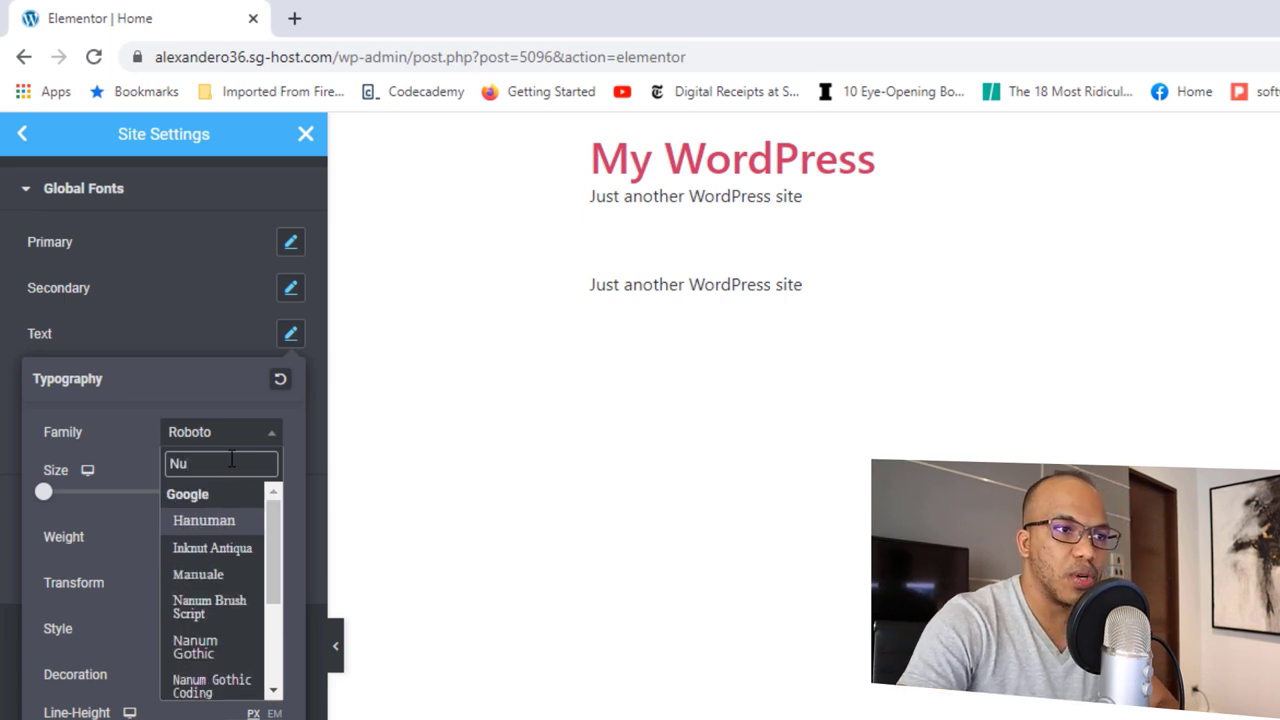
pyautogui.write('r')
pyautogui.press('BackSpace')
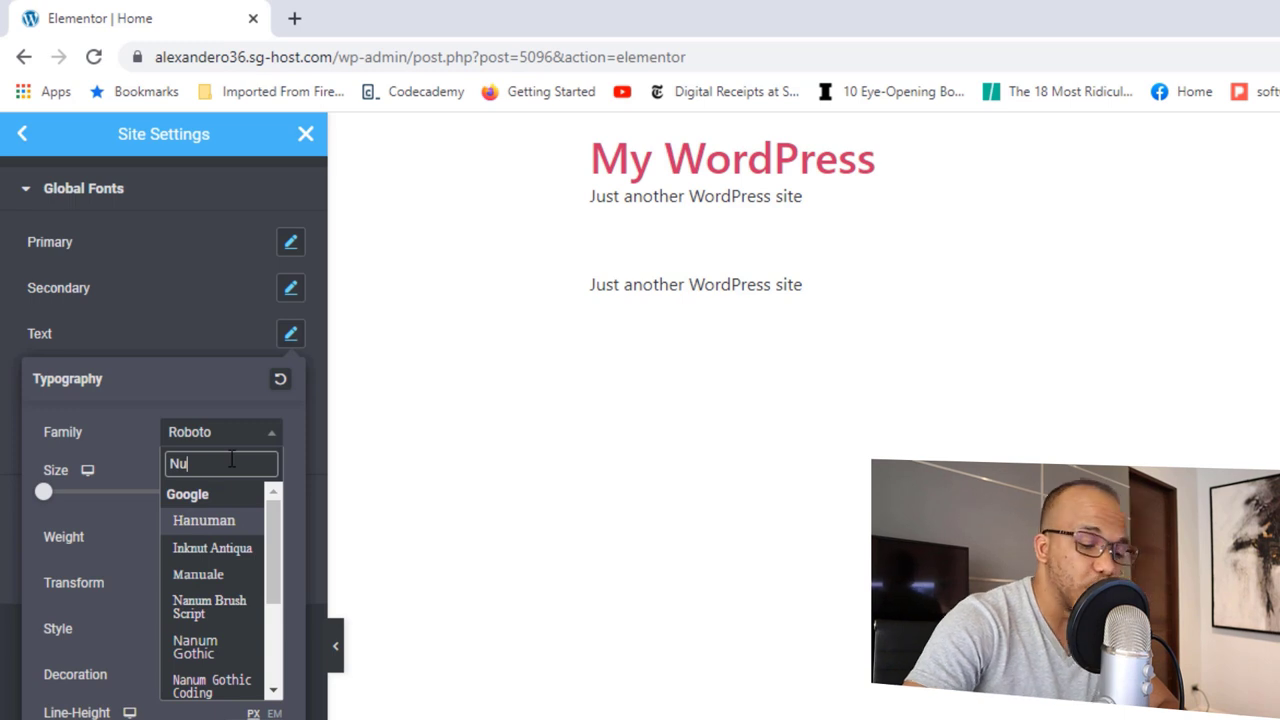
pyautogui.write('ni')
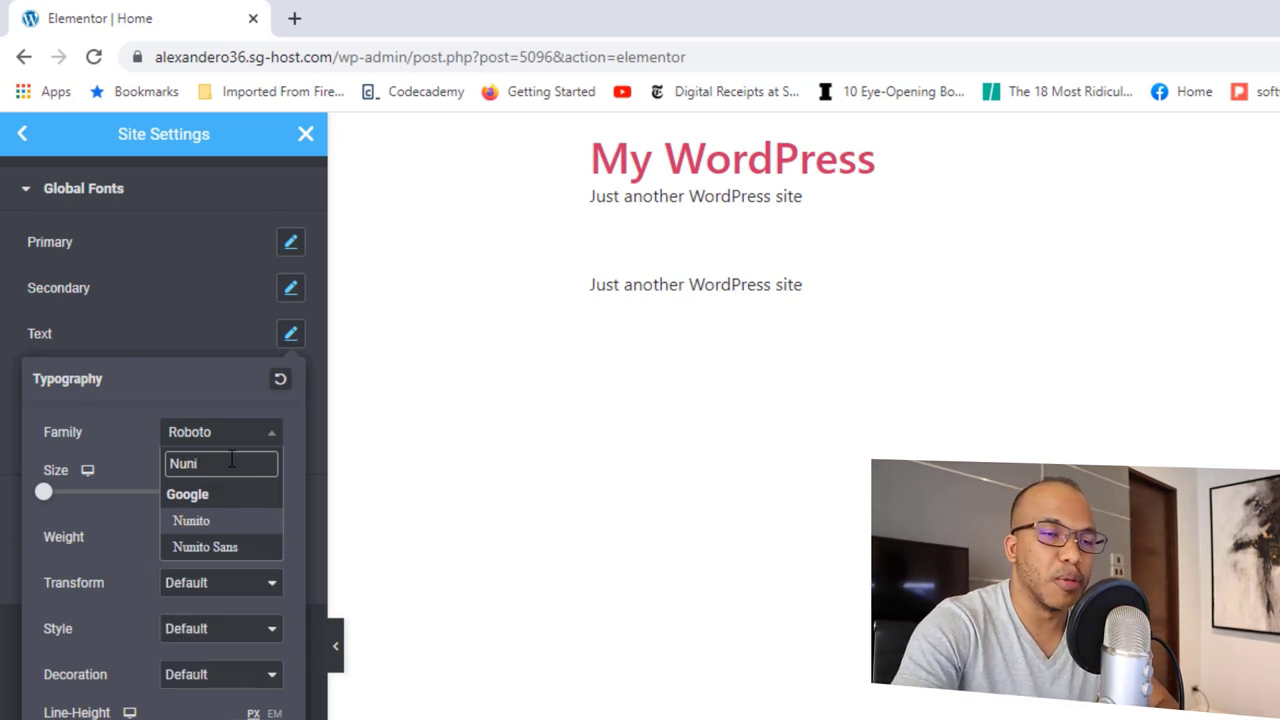
pyautogui.click(223, 547)
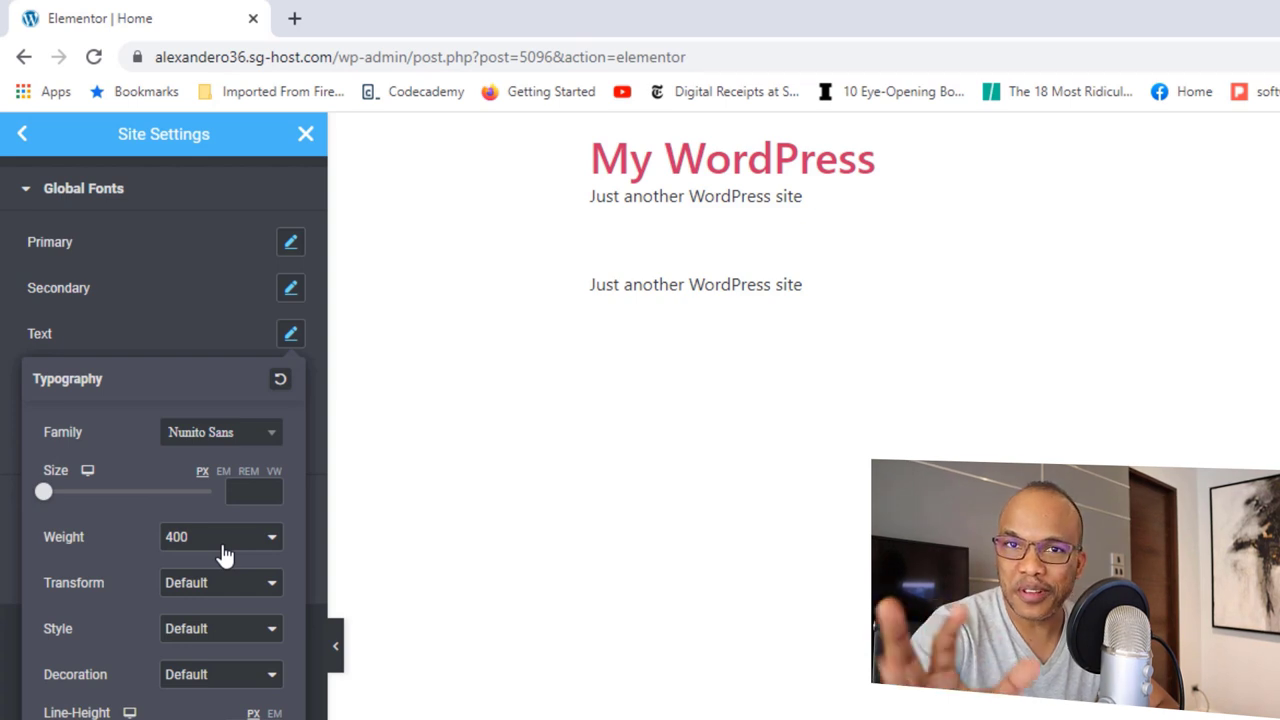
pyautogui.click(253, 489)
pyautogui.write('18')
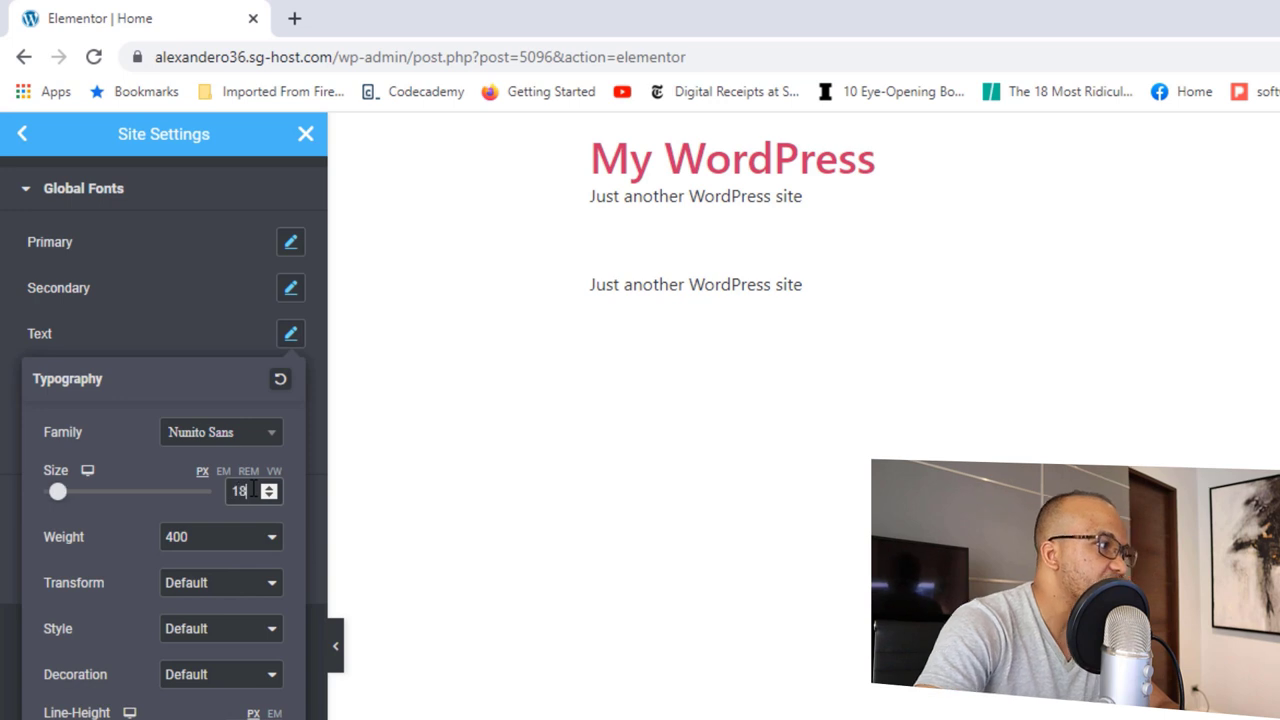
pyautogui.click(245, 542)
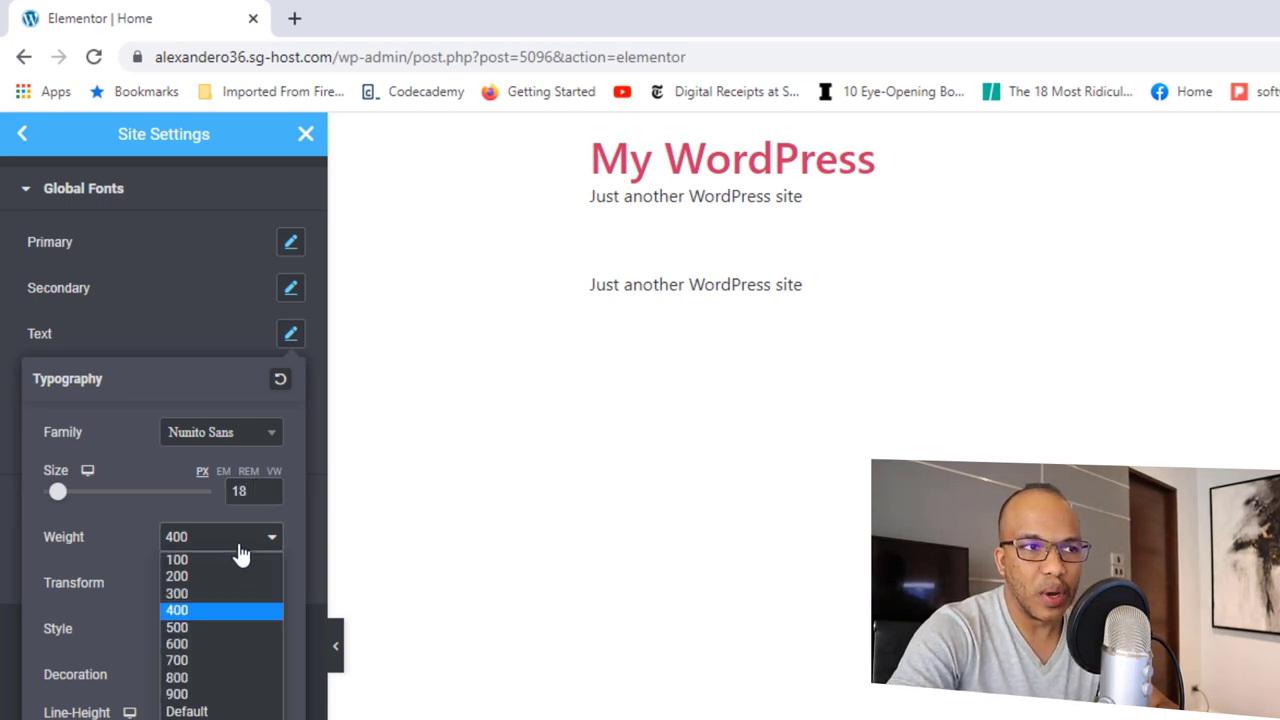
pyautogui.click(207, 626)
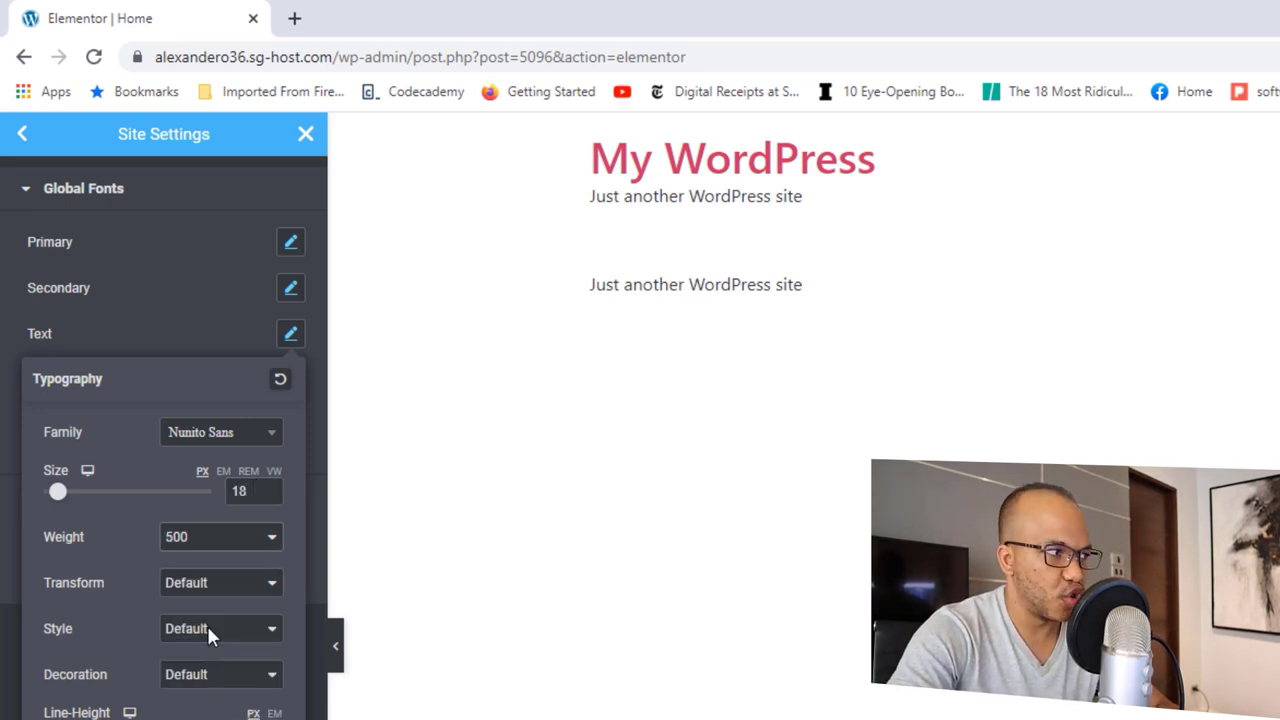
pyautogui.click(183, 338)
# Step: Save the global font changes and return to the Home page editor
pyautogui.click(290, 380)
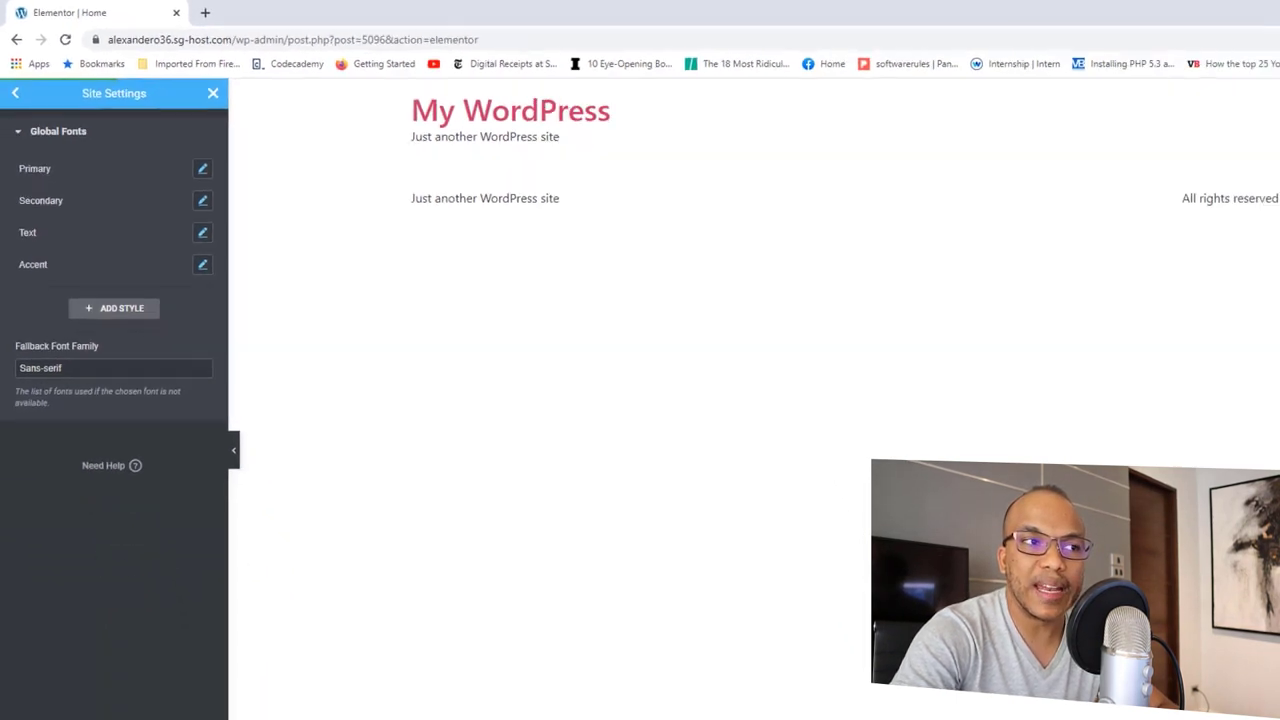
pyautogui.click(150, 703)
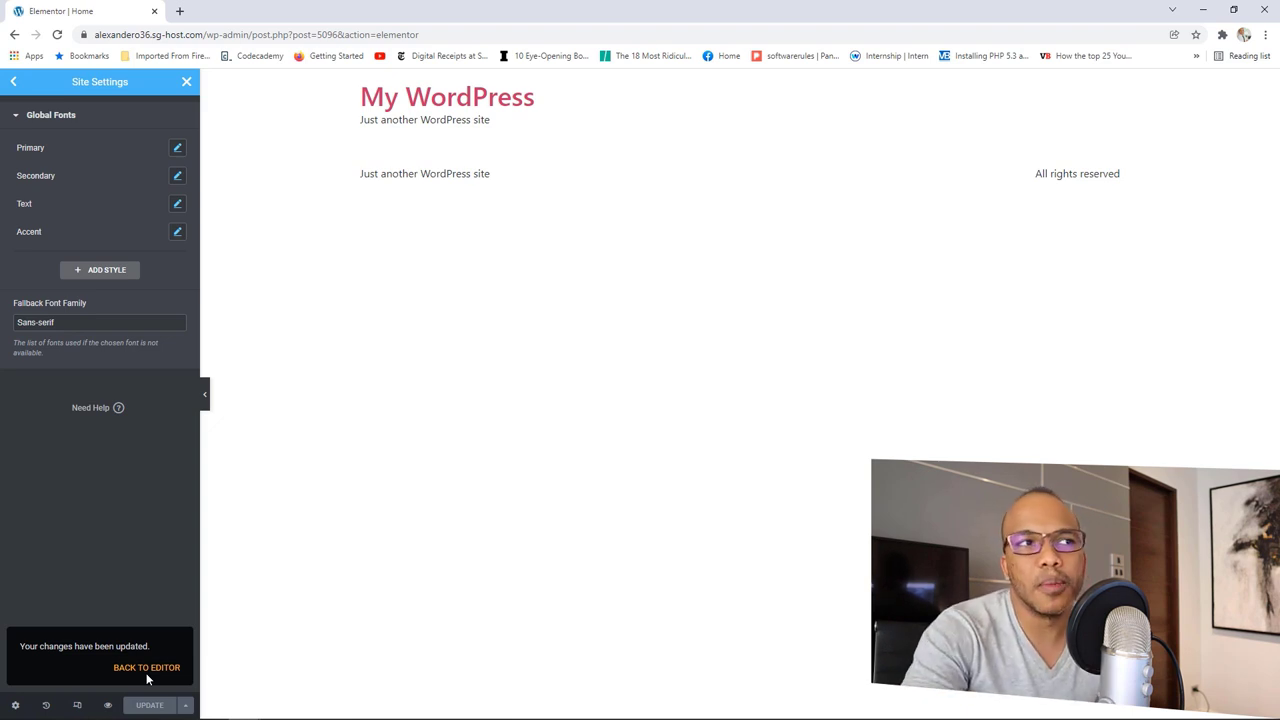
pyautogui.click(186, 83)
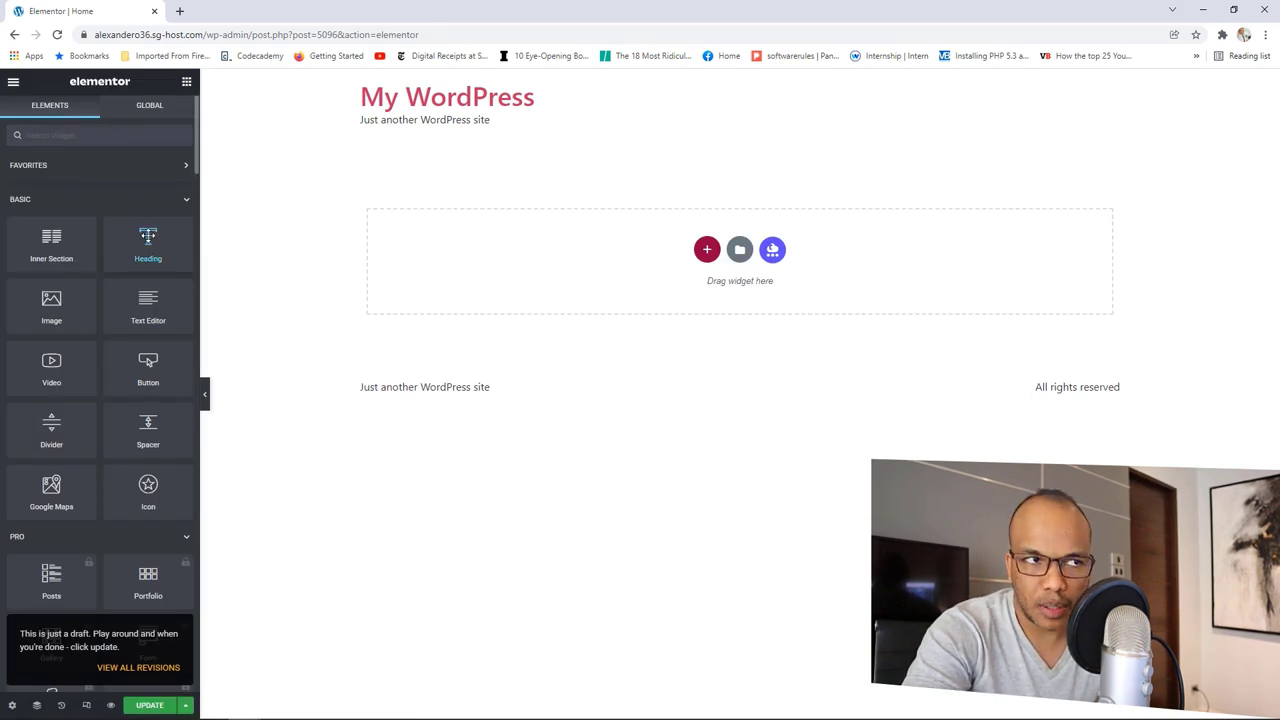
# Step: Add a heading to the empty section and check which global colour it uses
pyautogui.moveTo(148, 245); pyautogui.dragTo(560, 264)
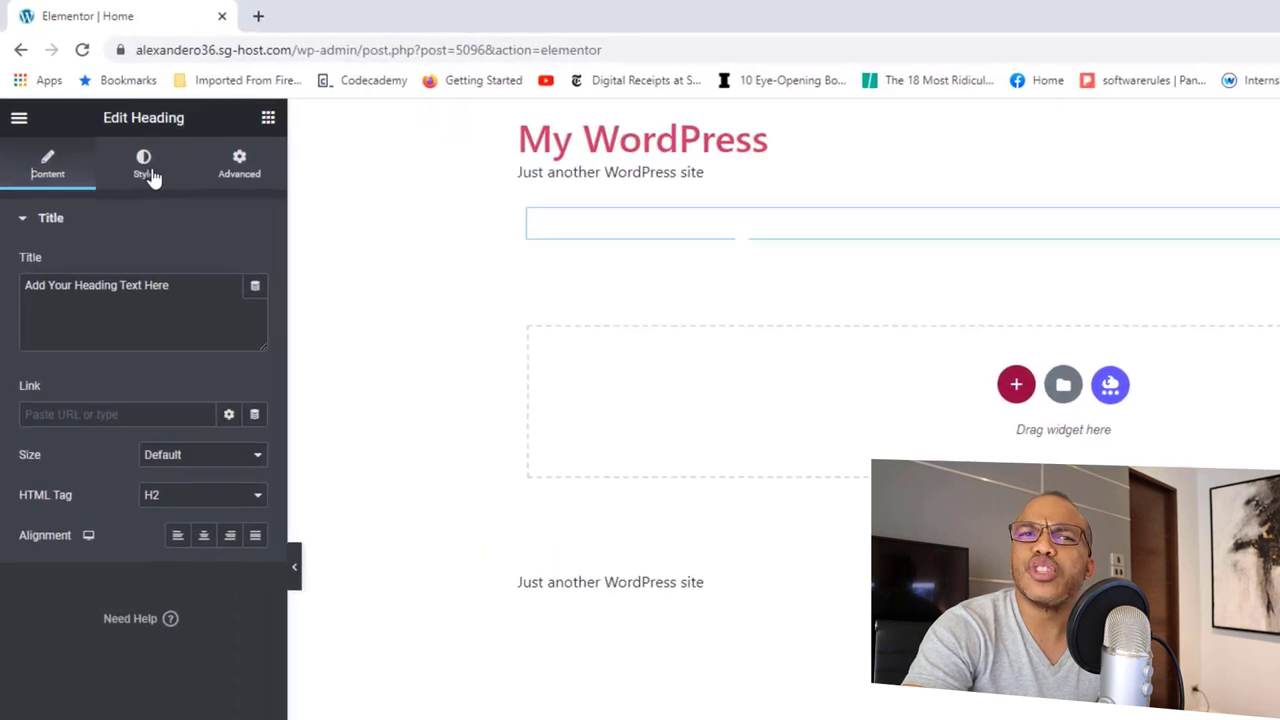
pyautogui.click(148, 172)
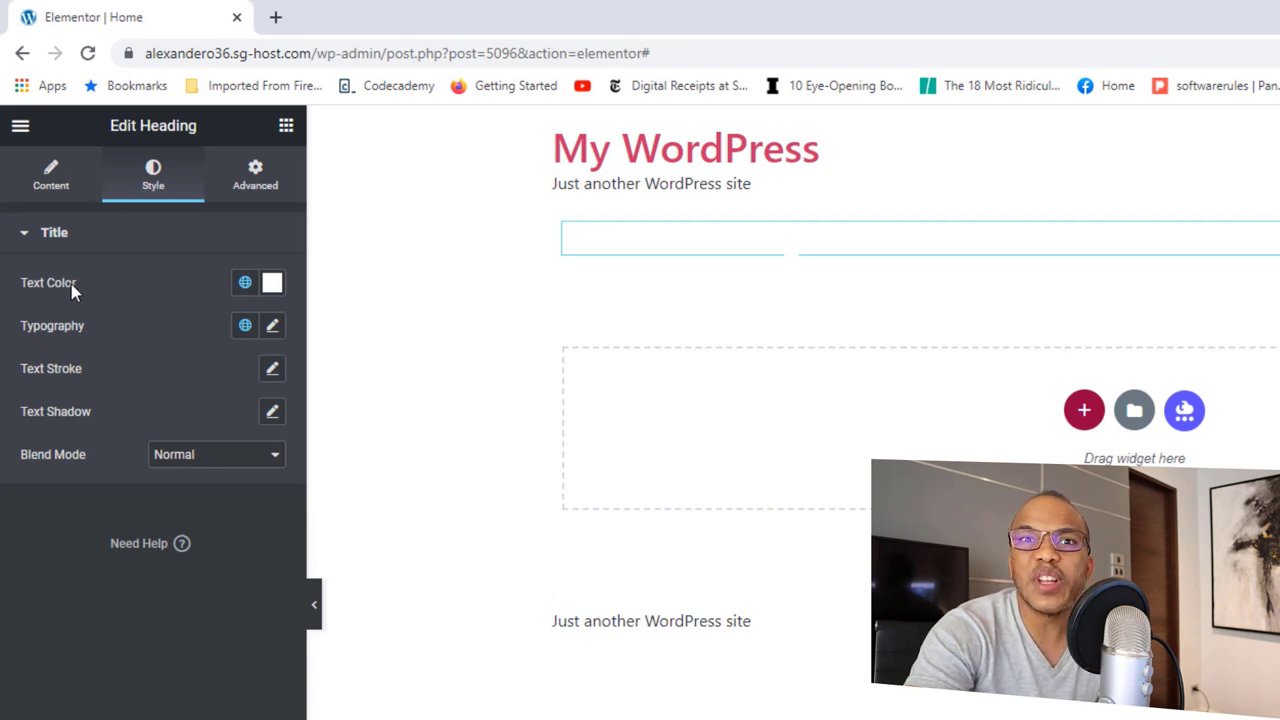
pyautogui.click(245, 284)
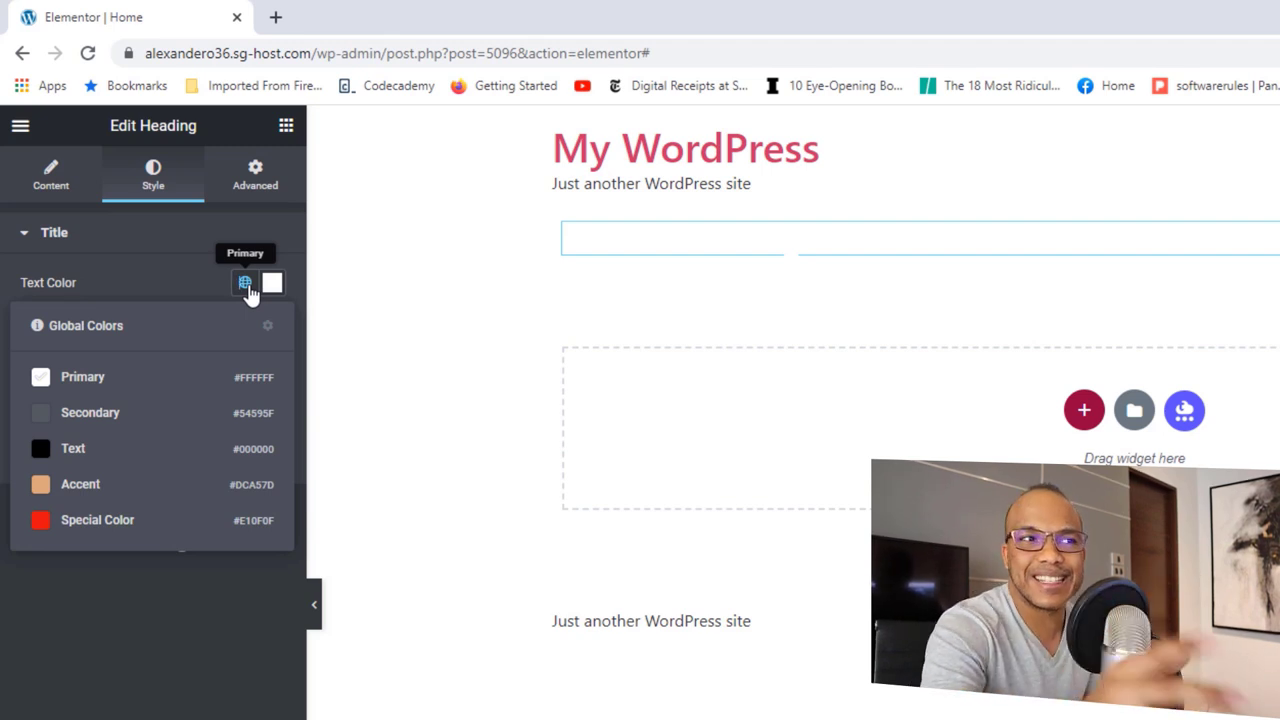
pyautogui.click(192, 272)
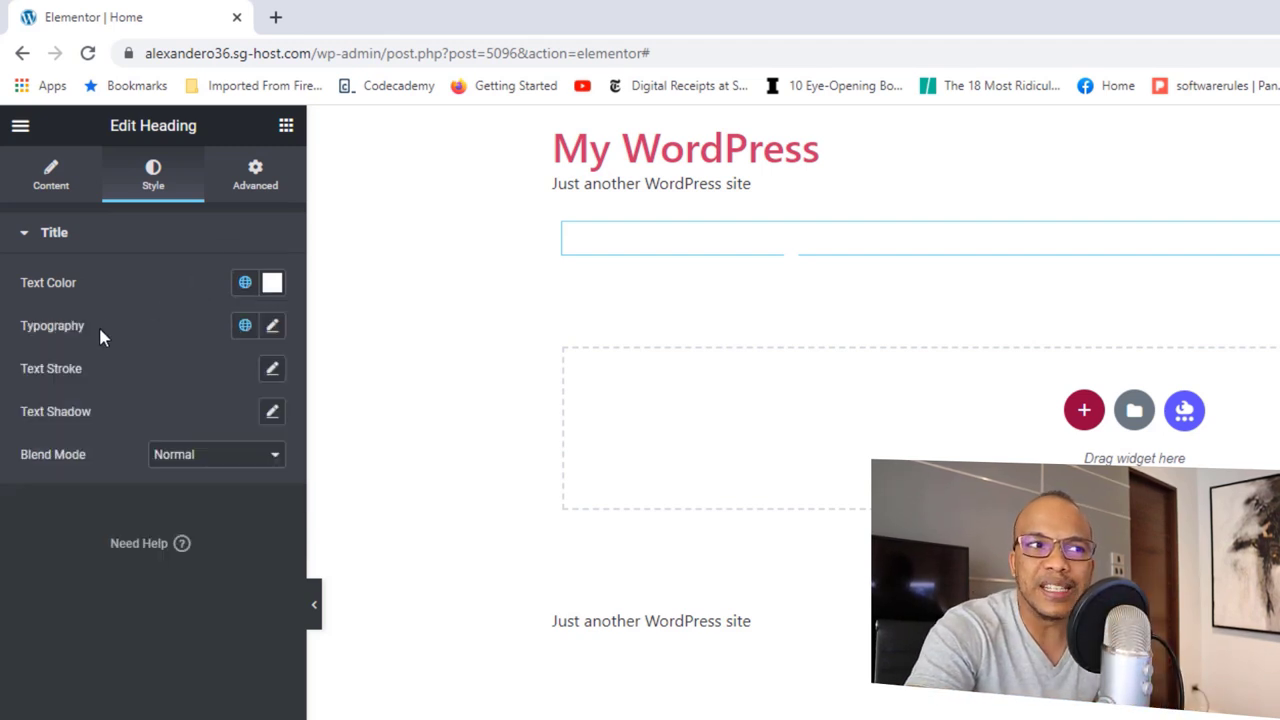
# Step: Check the heading's global typography, then bring up Site Settings
pyautogui.click(245, 327)
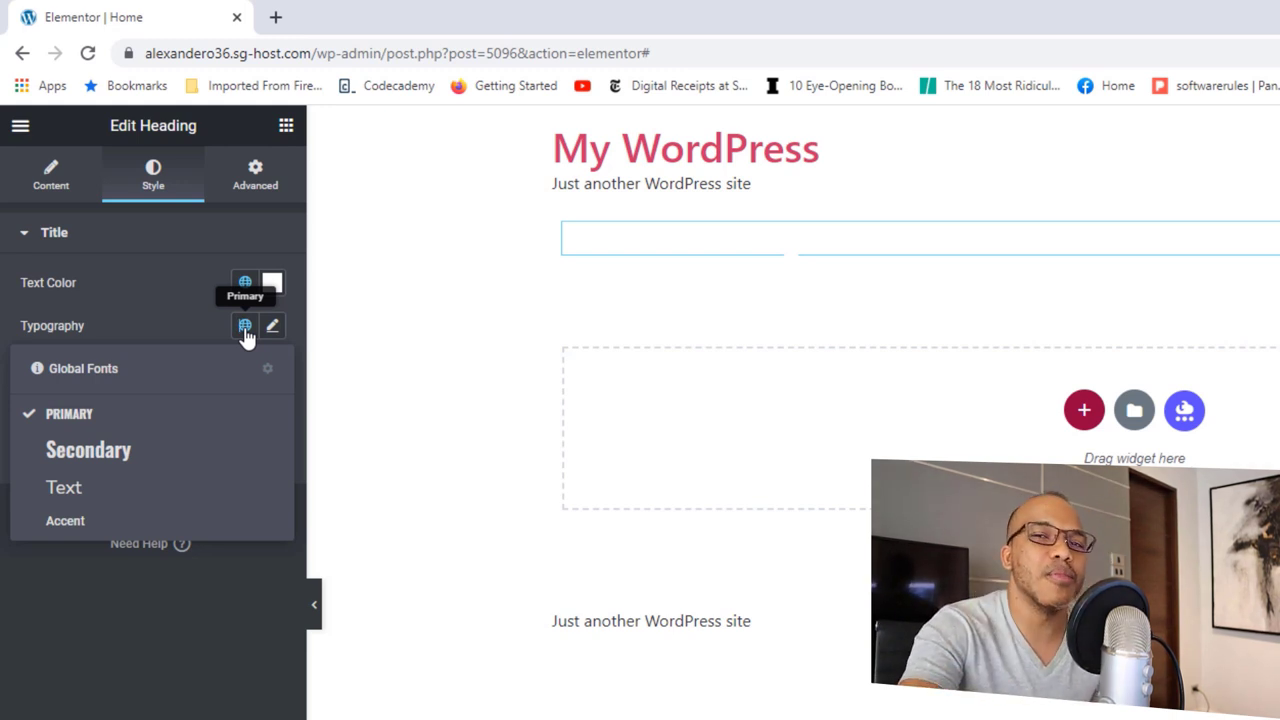
pyautogui.click(22, 132)
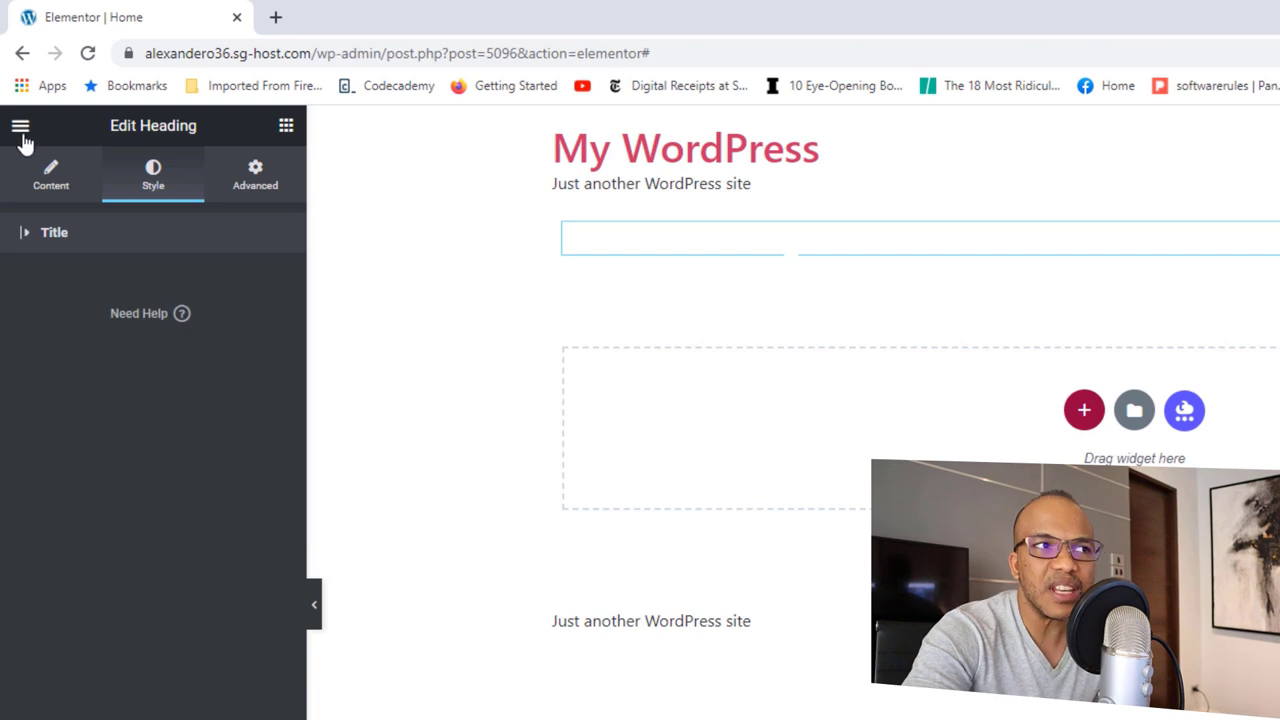
pyautogui.click(22, 132)
pyautogui.click(118, 223)
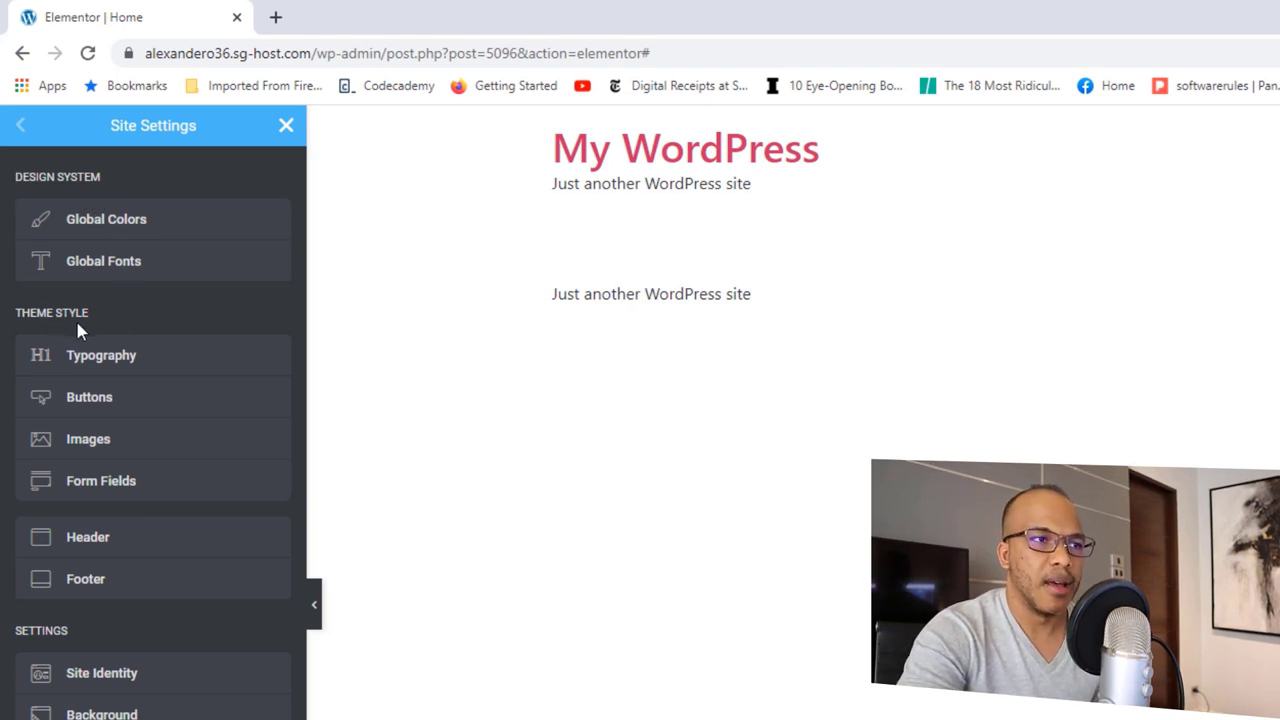
# Step: Review Theme Style typography, close Site Settings, and bring up link options for Exit to Dashboard
pyautogui.click(115, 358)
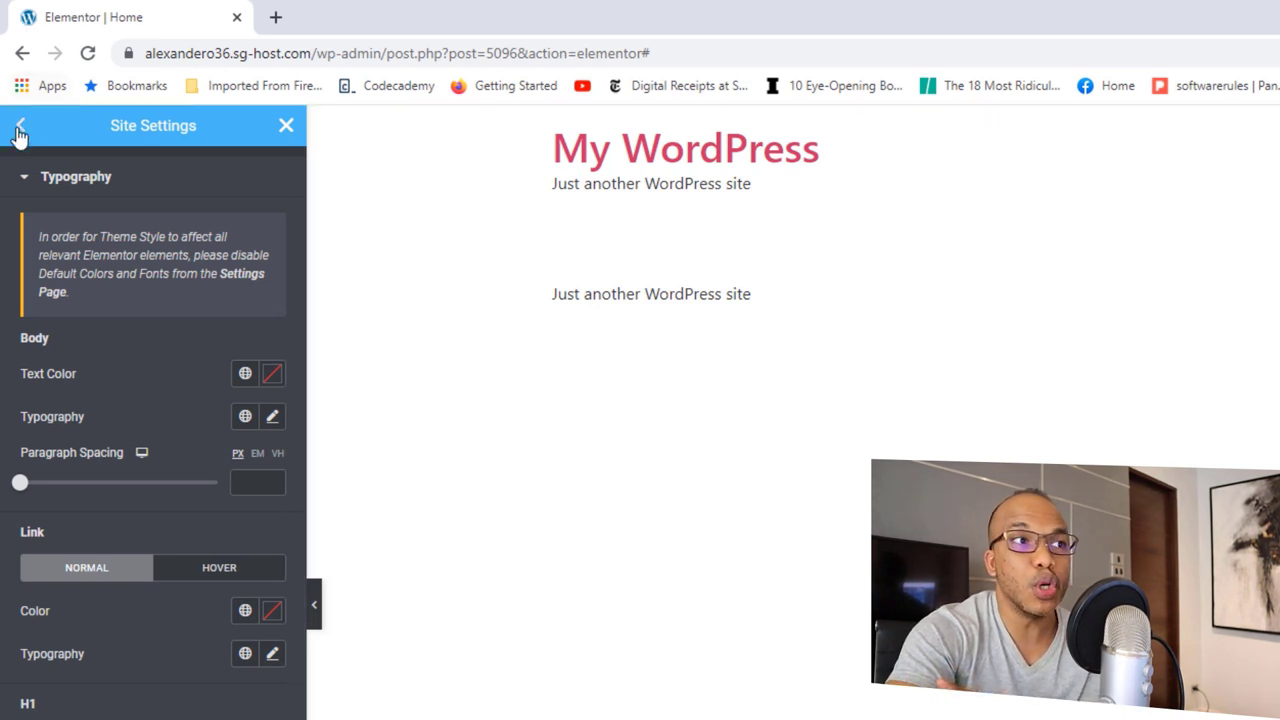
pyautogui.click(20, 127)
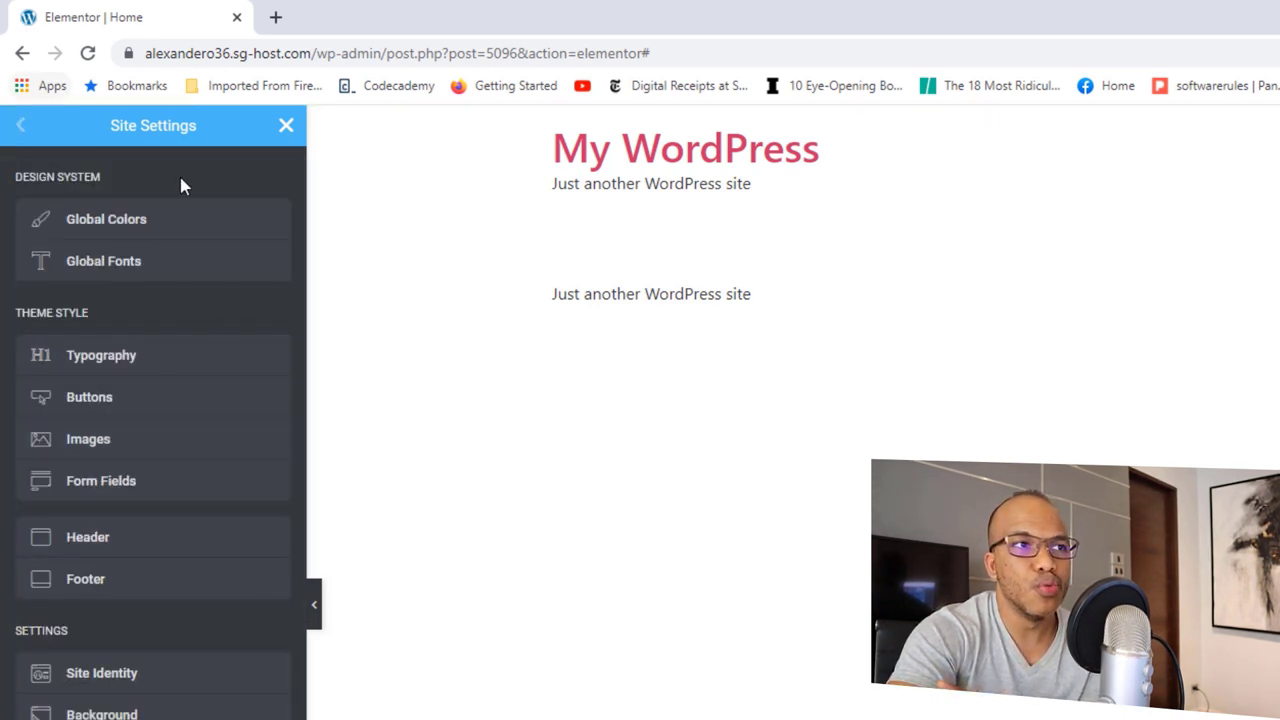
pyautogui.click(286, 125)
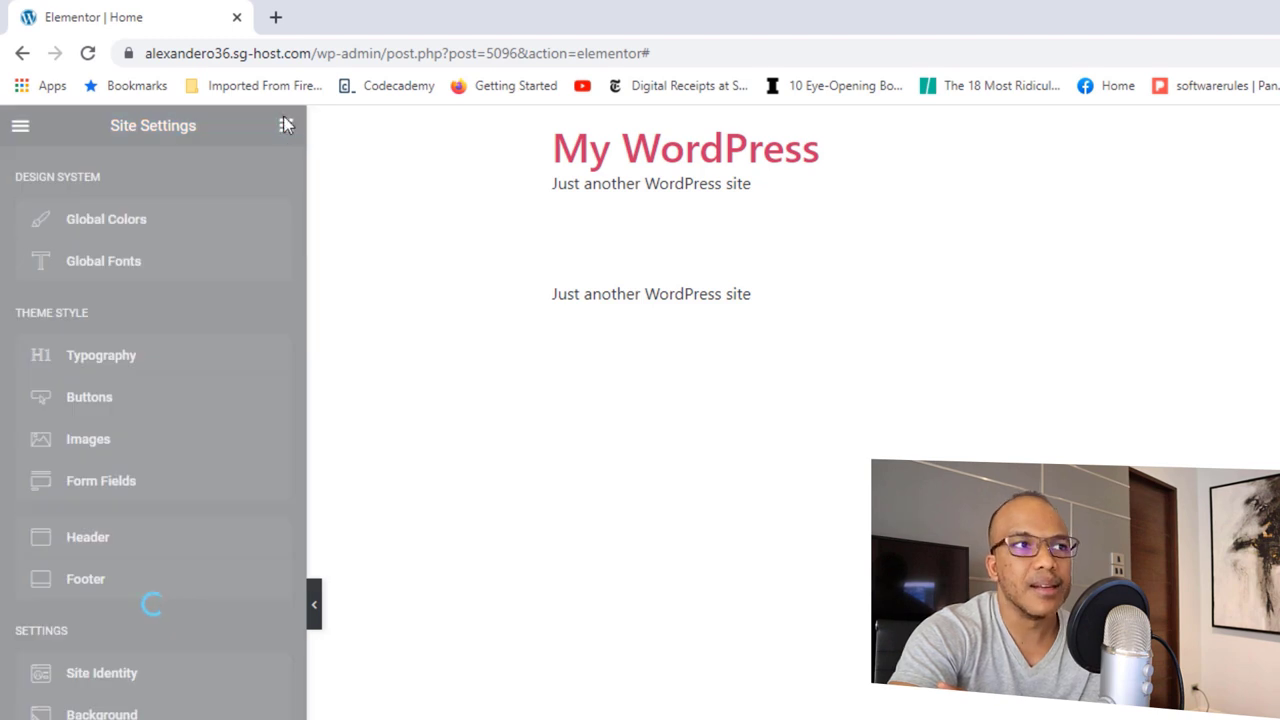
pyautogui.click(20, 127)
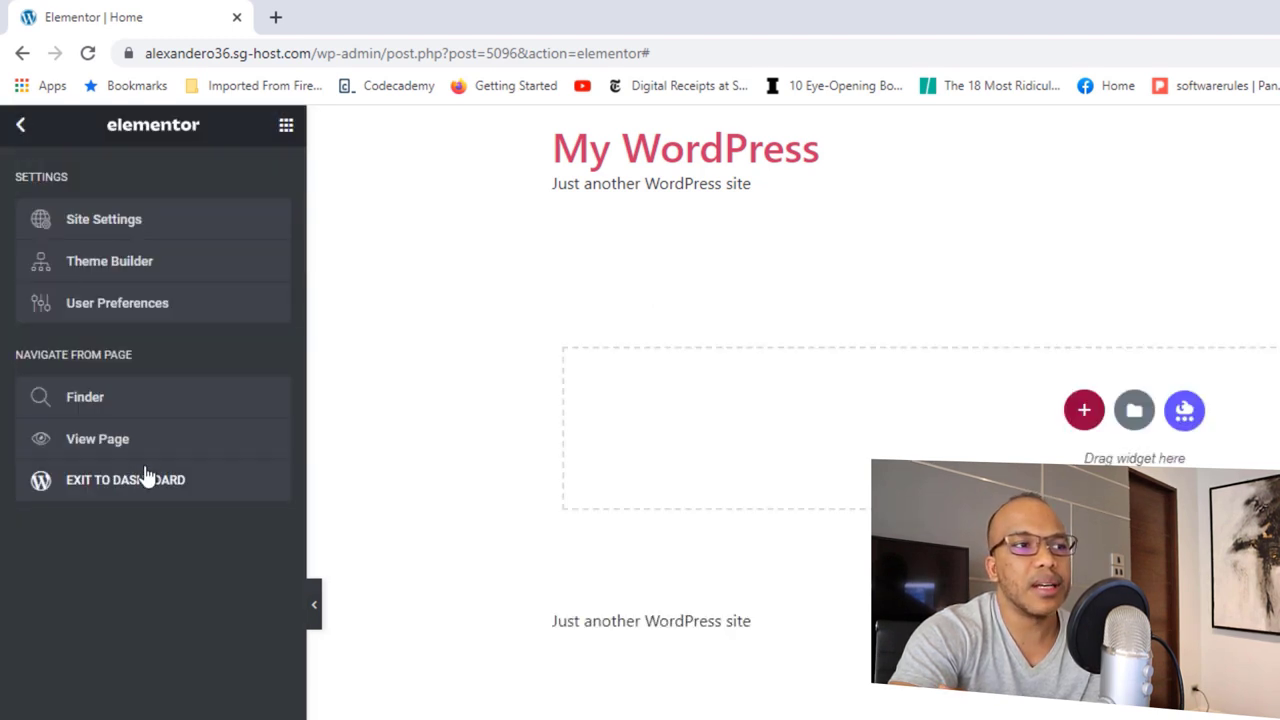
pyautogui.rightClick(120, 487)
# Step: Open the WordPress dashboard in a new tab and go to Elementor's Settings
pyautogui.click(177, 501)
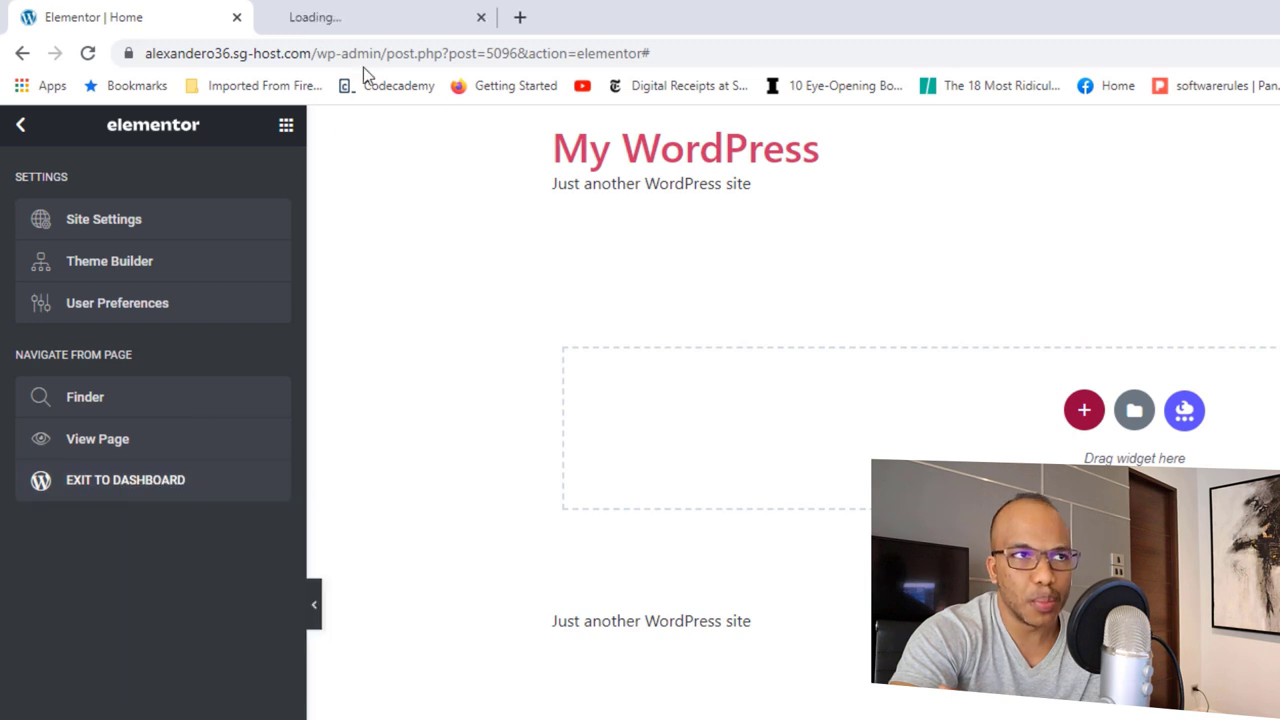
pyautogui.click(358, 20)
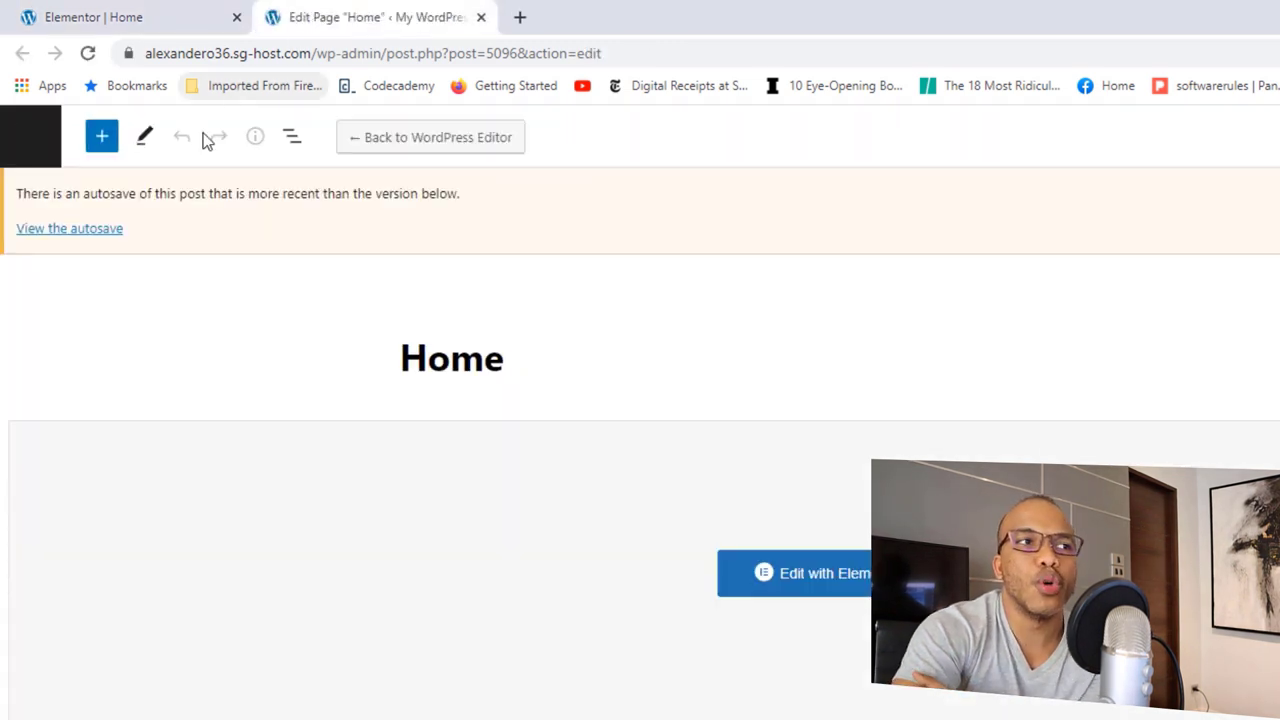
pyautogui.click(33, 140)
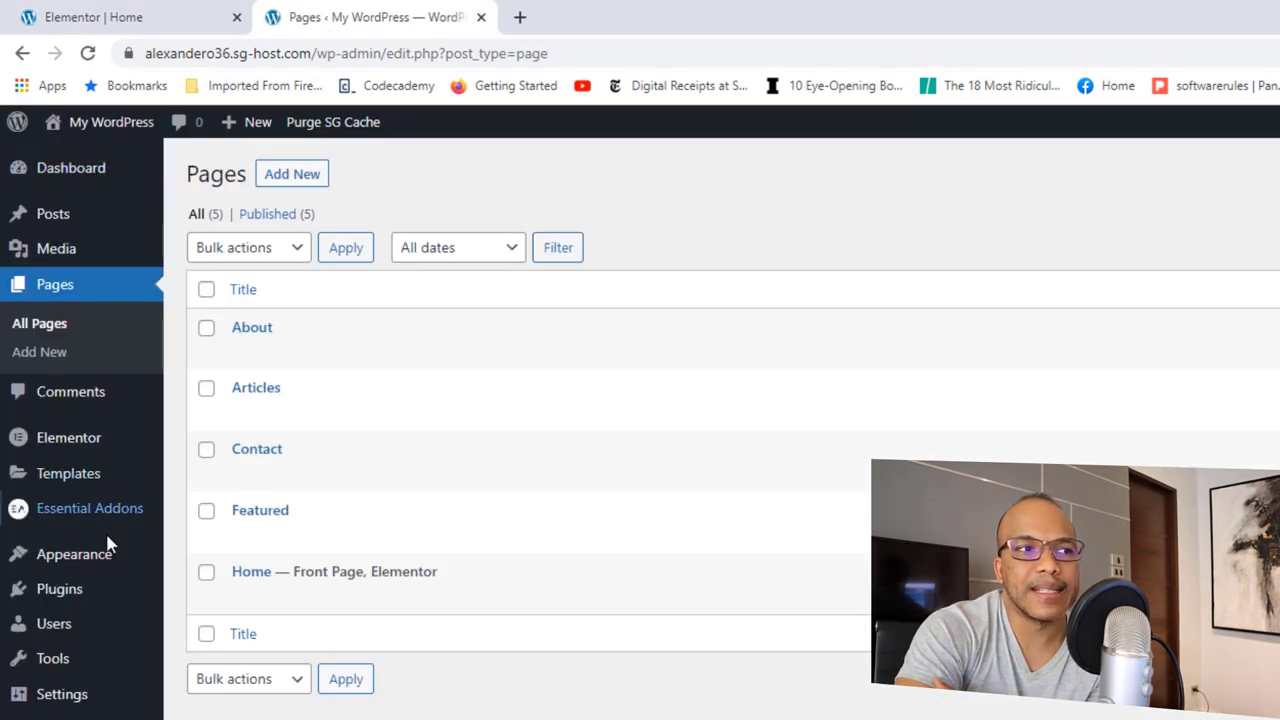
pyautogui.moveTo(109, 447)
pyautogui.click(214, 448)
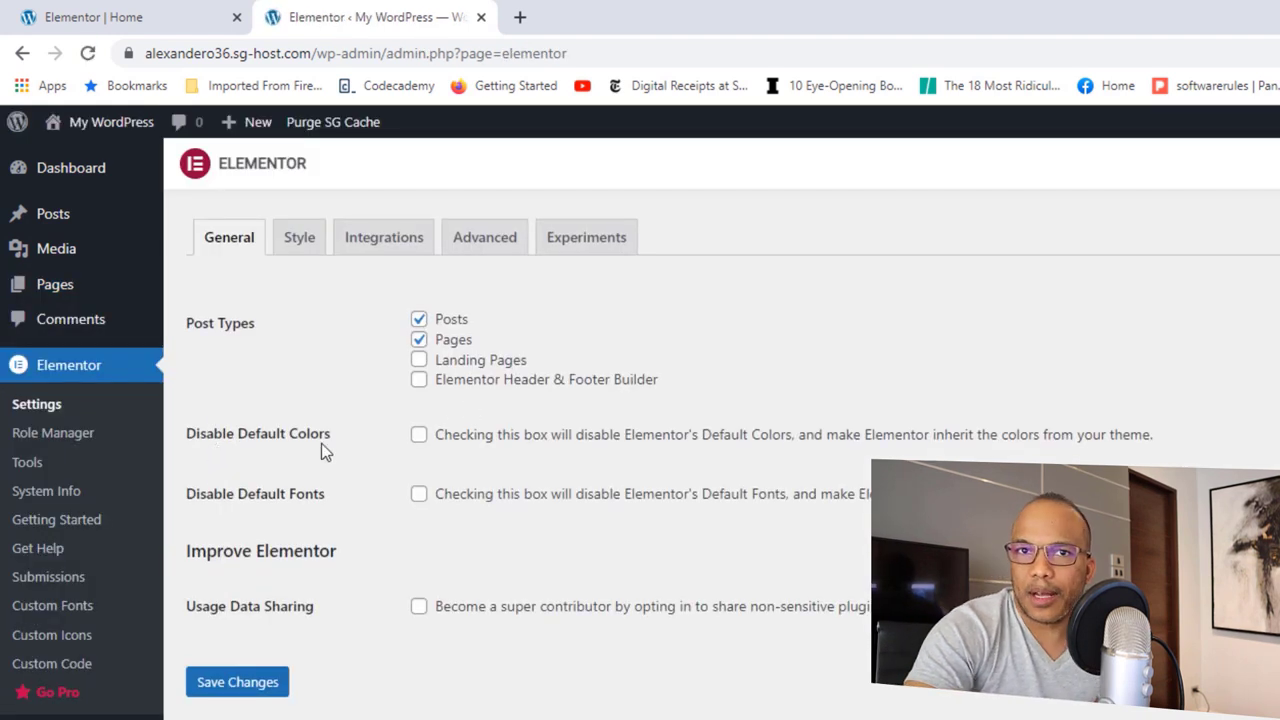
# Step: Enable Disable Default Colors and Disable Default Fonts, save, and reload the editor
pyautogui.click(418, 435)
pyautogui.click(418, 494)
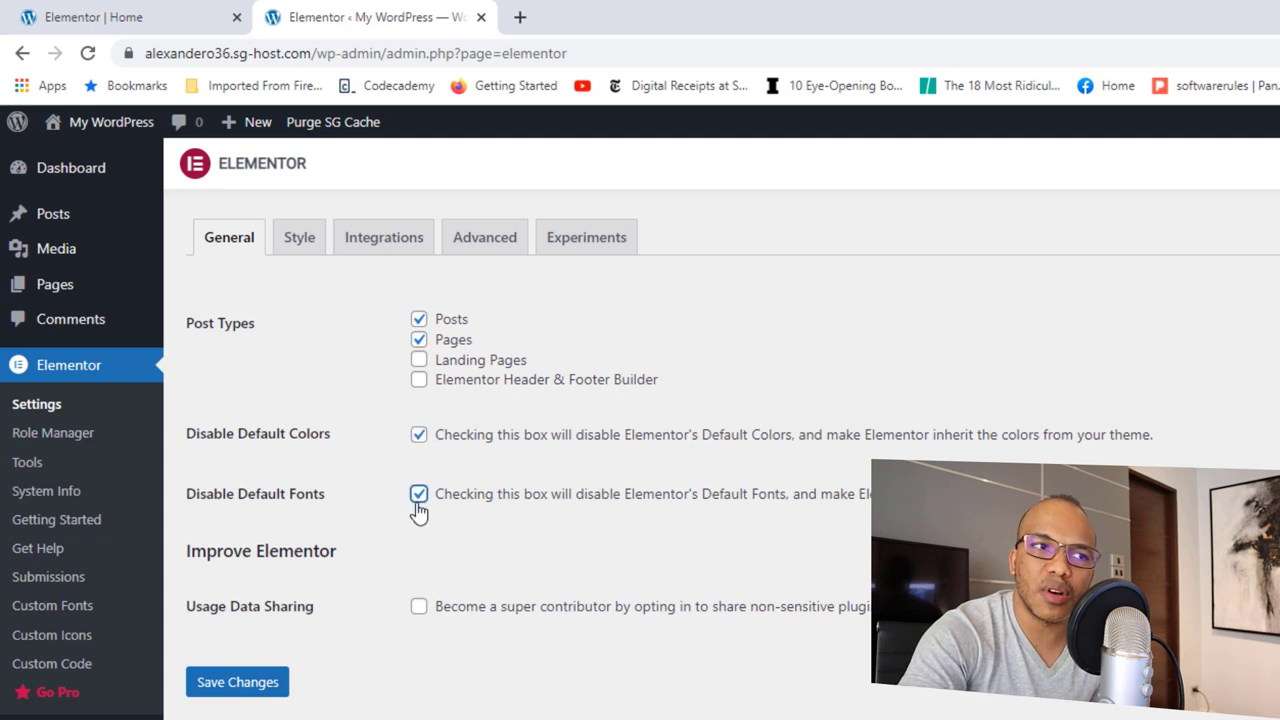
pyautogui.click(241, 686)
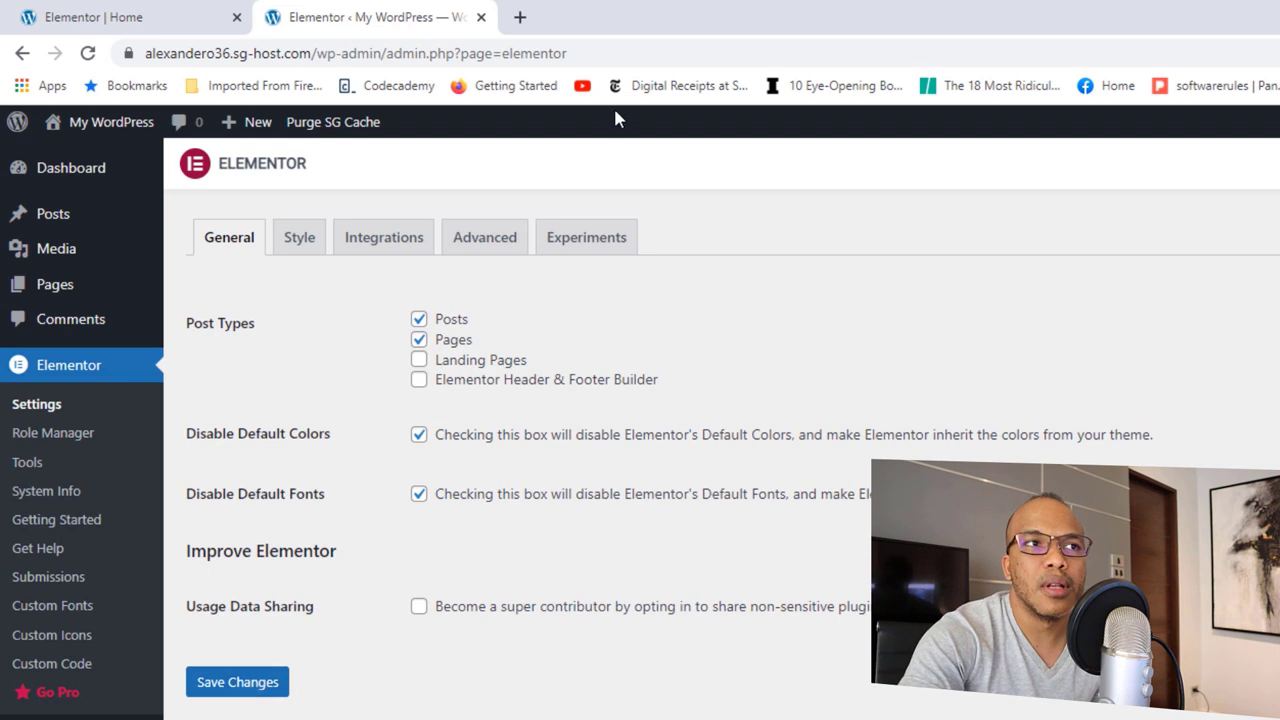
pyautogui.click(481, 17)
pyautogui.click(88, 53)
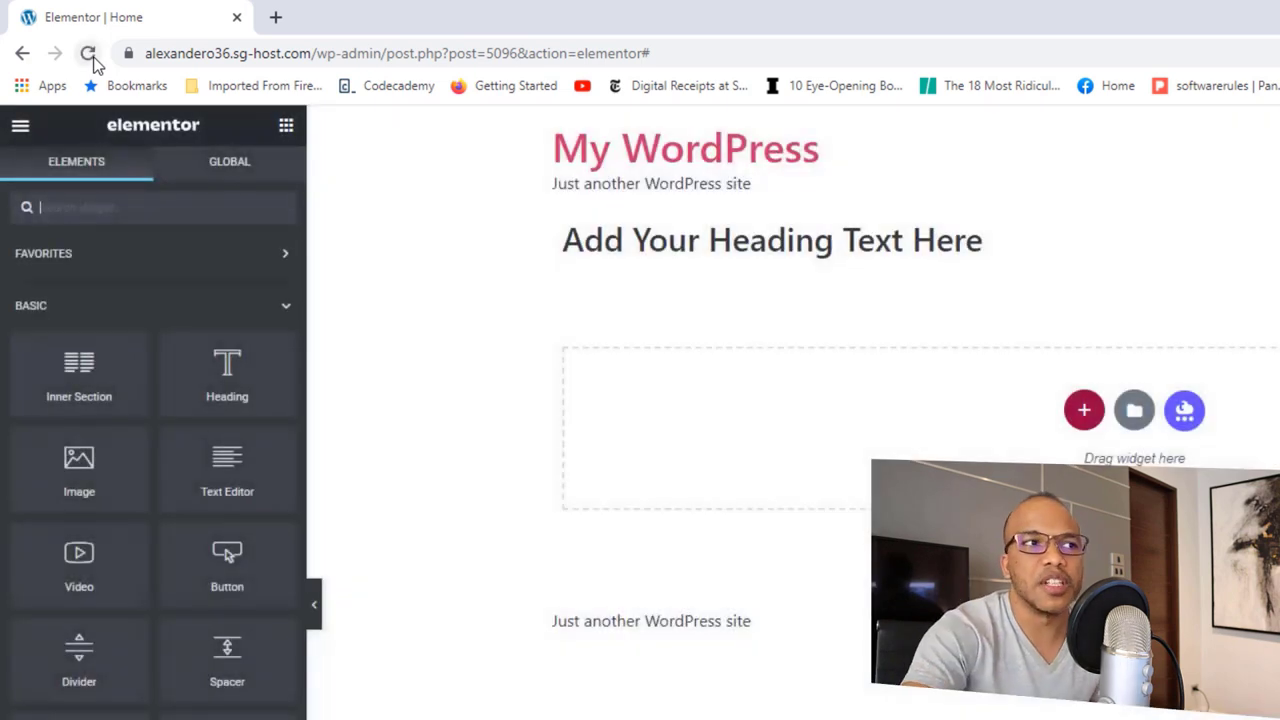
# Step: Look over the theme typography in Site Settings, then close the settings panel
pyautogui.click(20, 125)
pyautogui.click(84, 217)
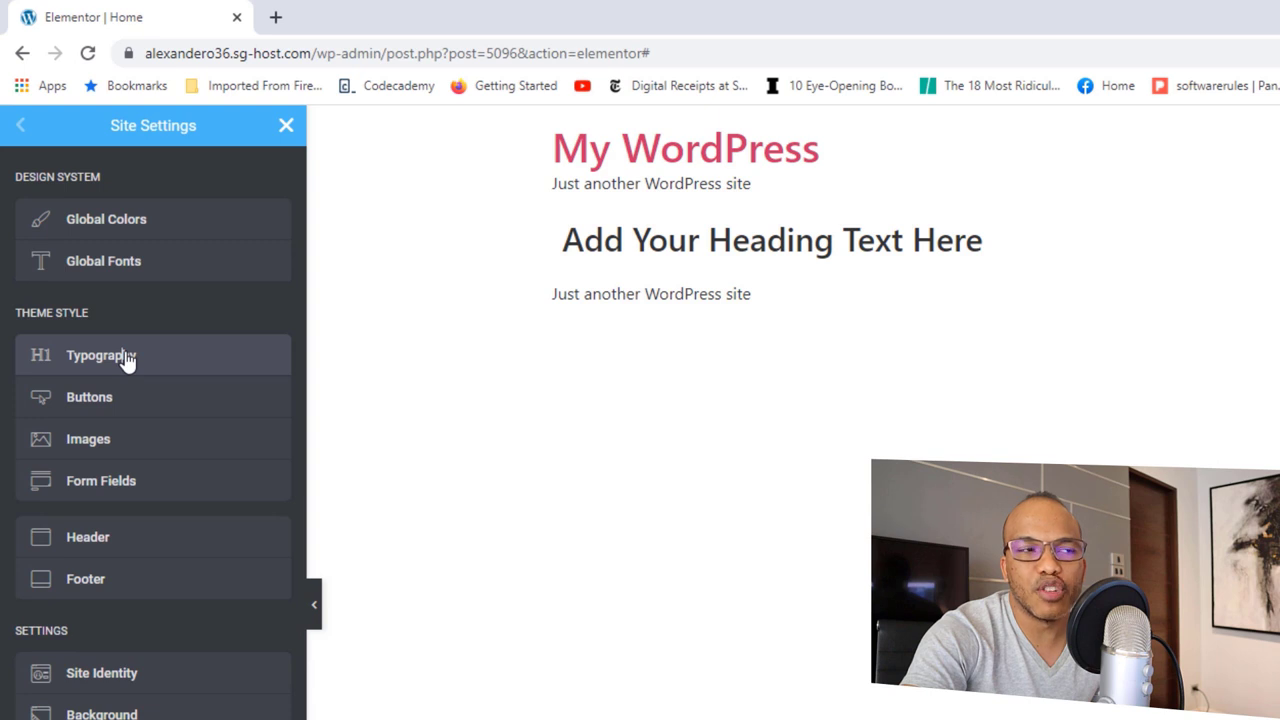
pyautogui.click(126, 359)
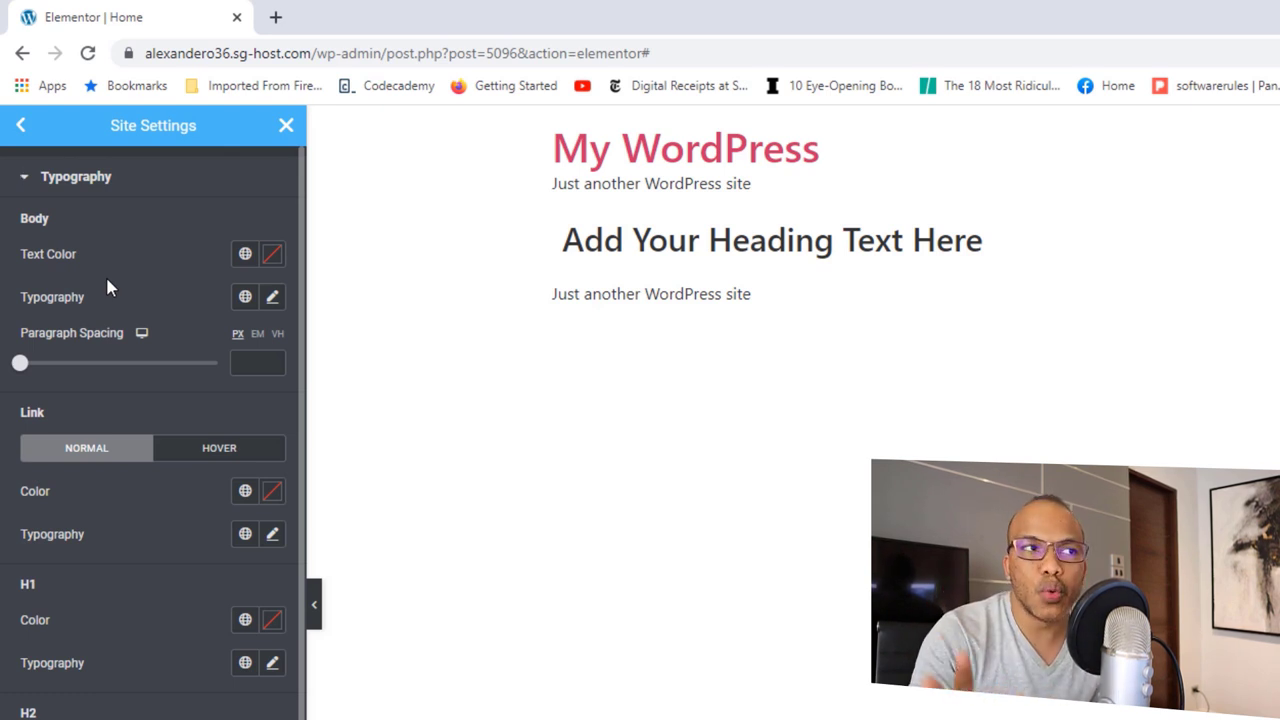
pyautogui.click(20, 126)
pyautogui.click(286, 127)
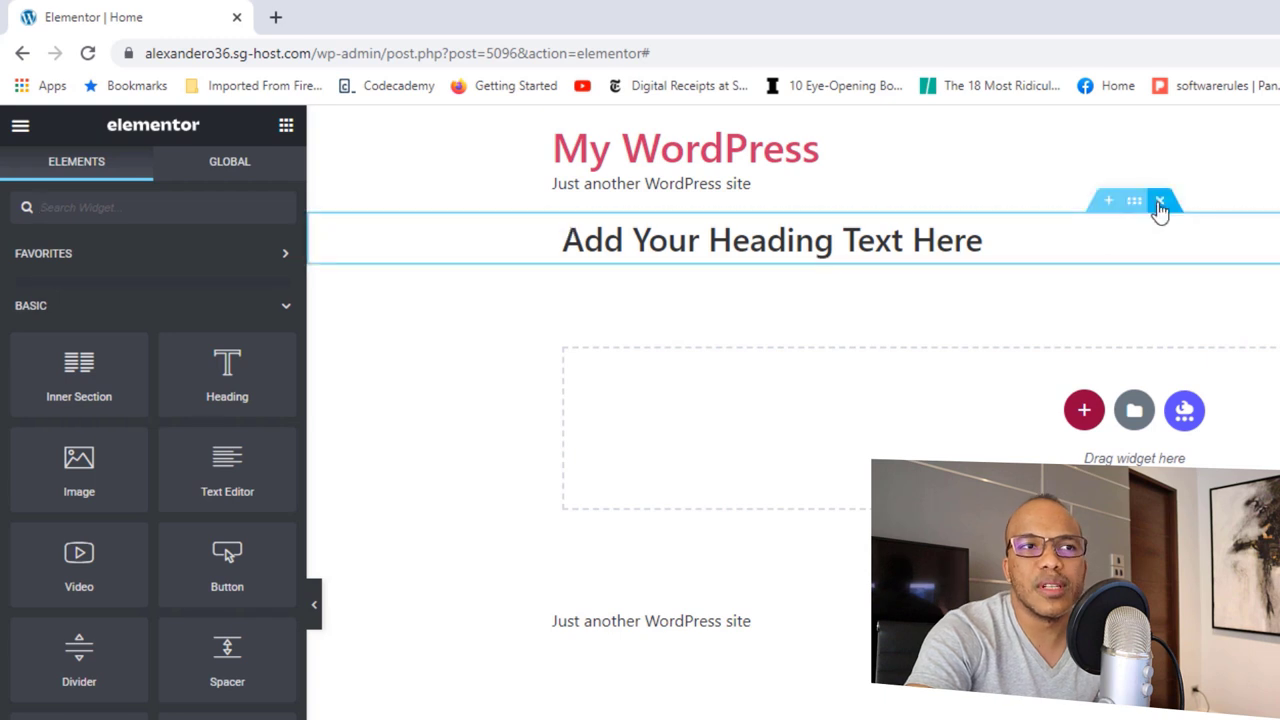
# Step: Replace the heading's section with a new Heading widget and check its global colour options
pyautogui.click(1160, 203)
pyautogui.moveTo(227, 372); pyautogui.dragTo(845, 425)
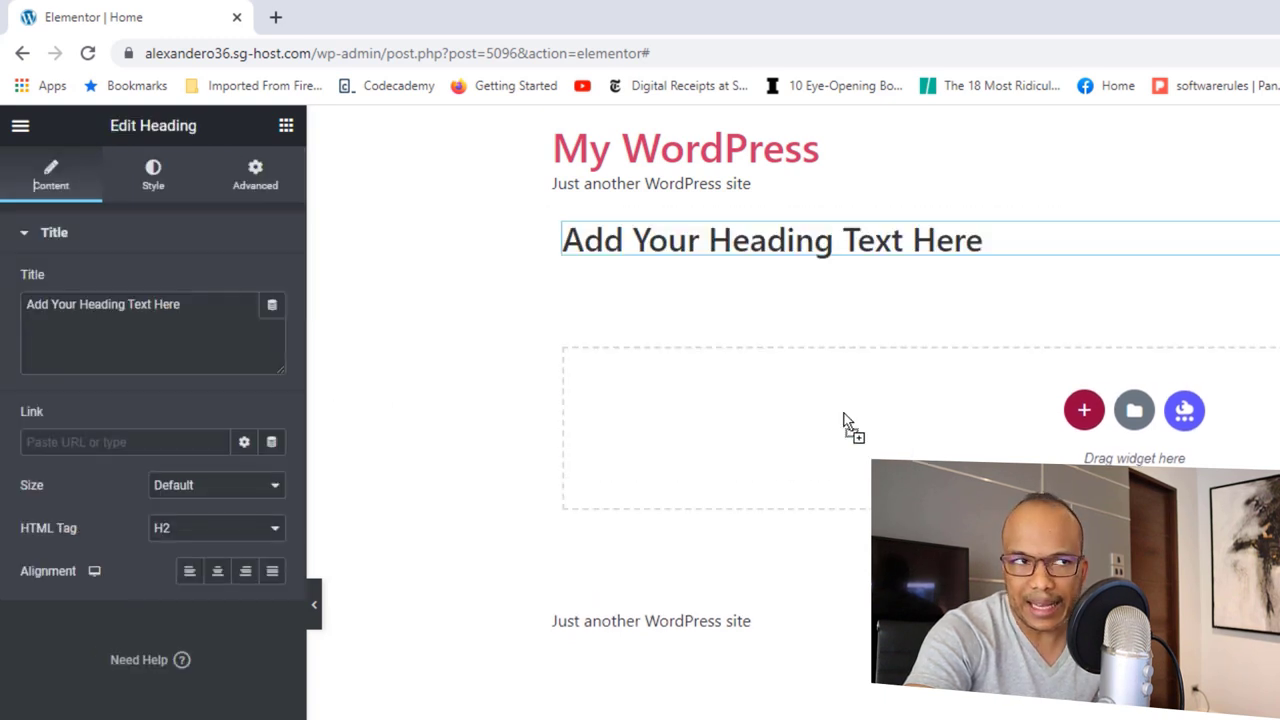
pyautogui.click(155, 178)
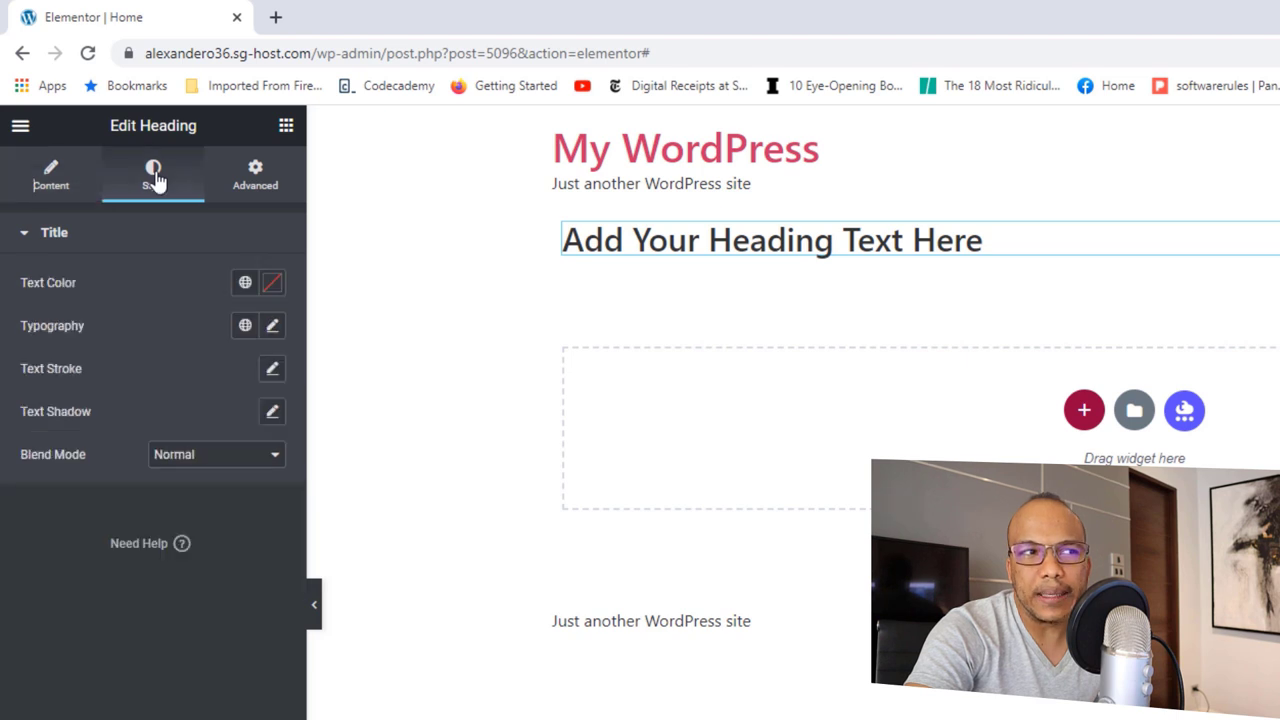
pyautogui.click(244, 284)
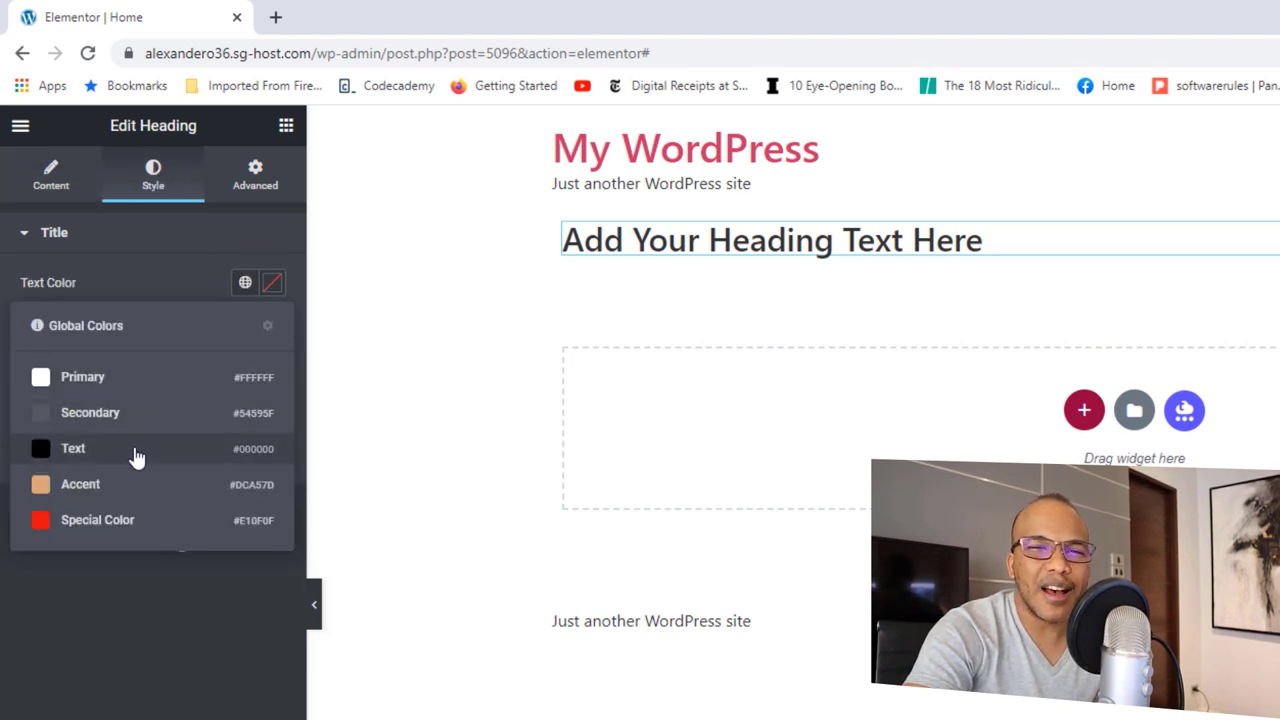
pyautogui.click(176, 250)
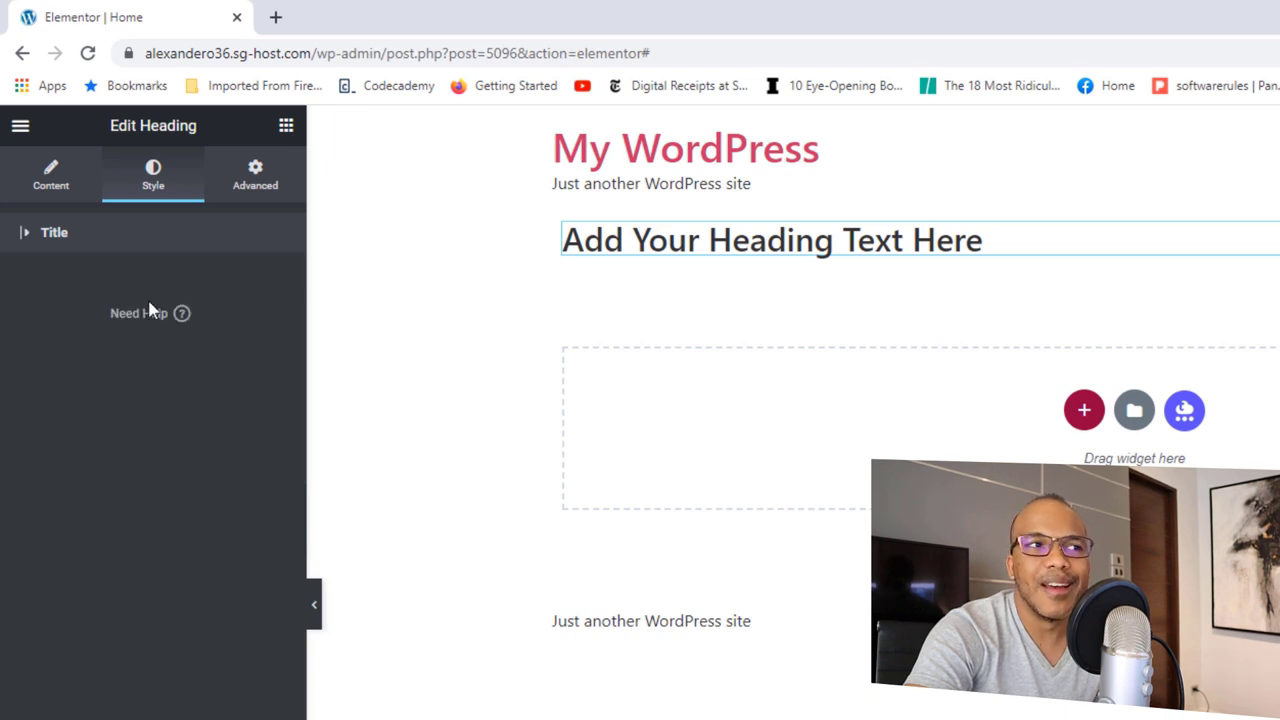
# Step: Give the heading the Text global font instead of Secondary, then reopen Site Settings
pyautogui.click(30, 245)
pyautogui.click(245, 325)
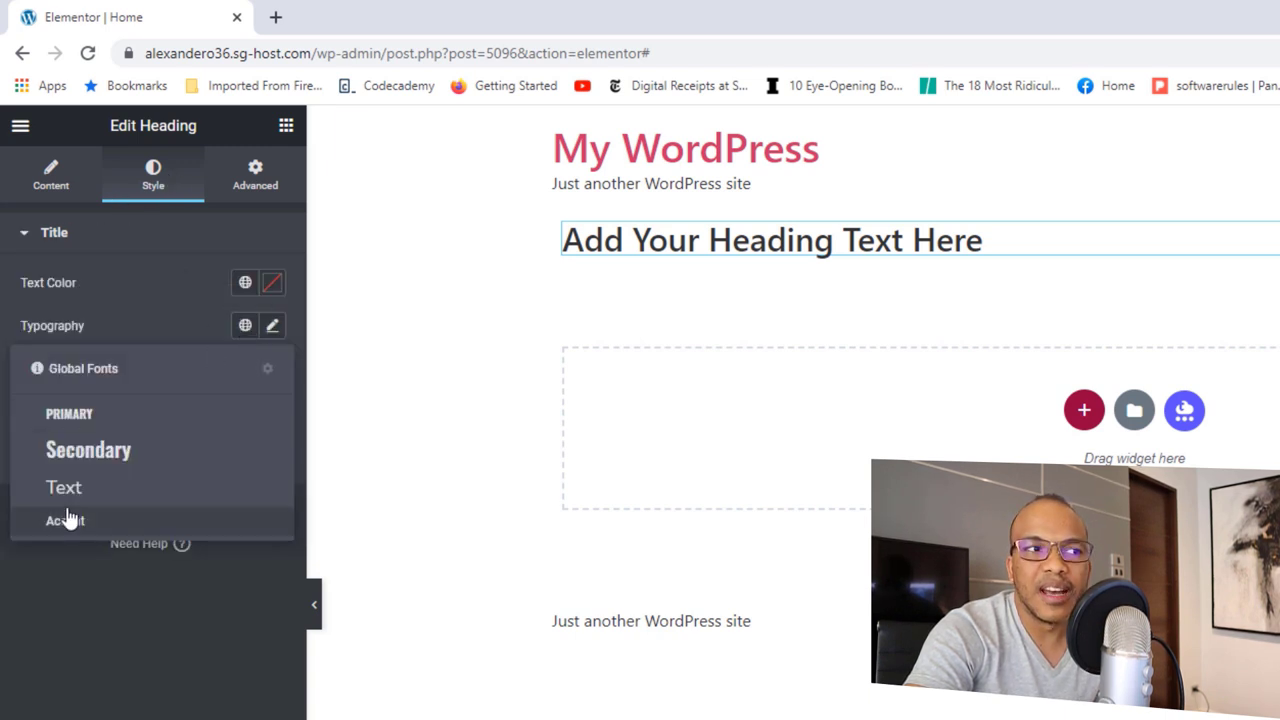
pyautogui.click(88, 452)
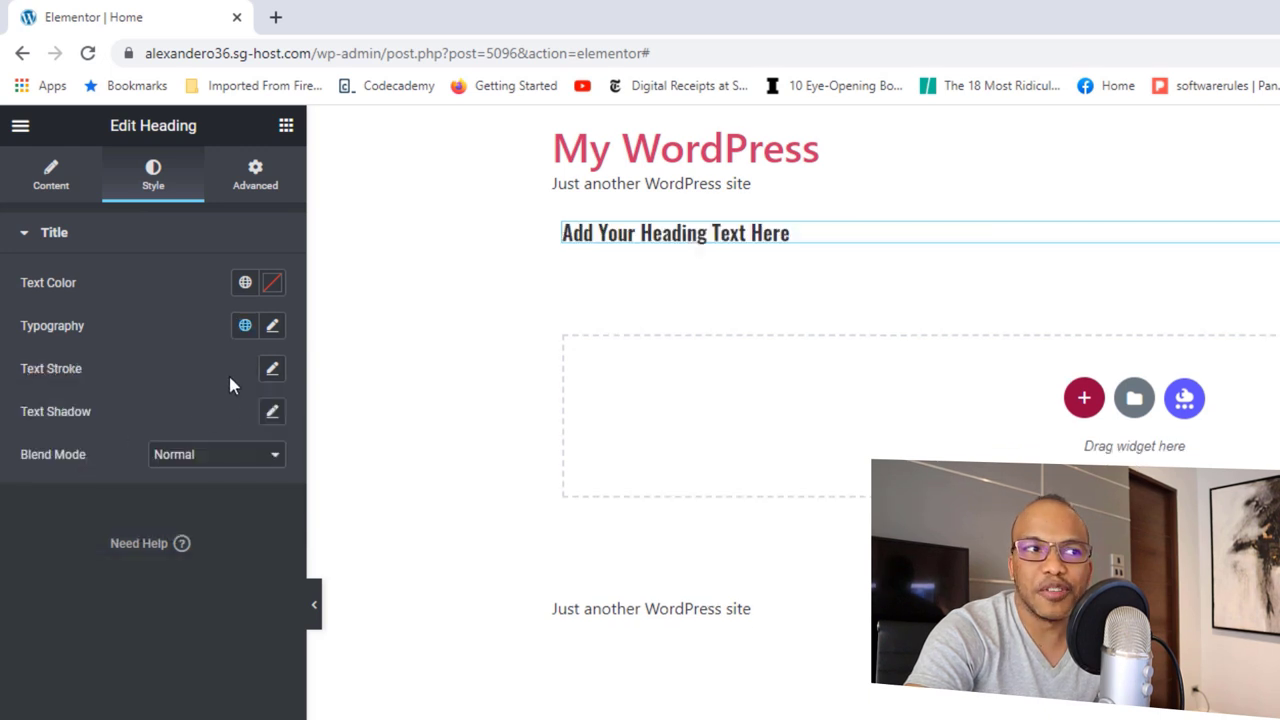
pyautogui.click(245, 325)
pyautogui.click(90, 489)
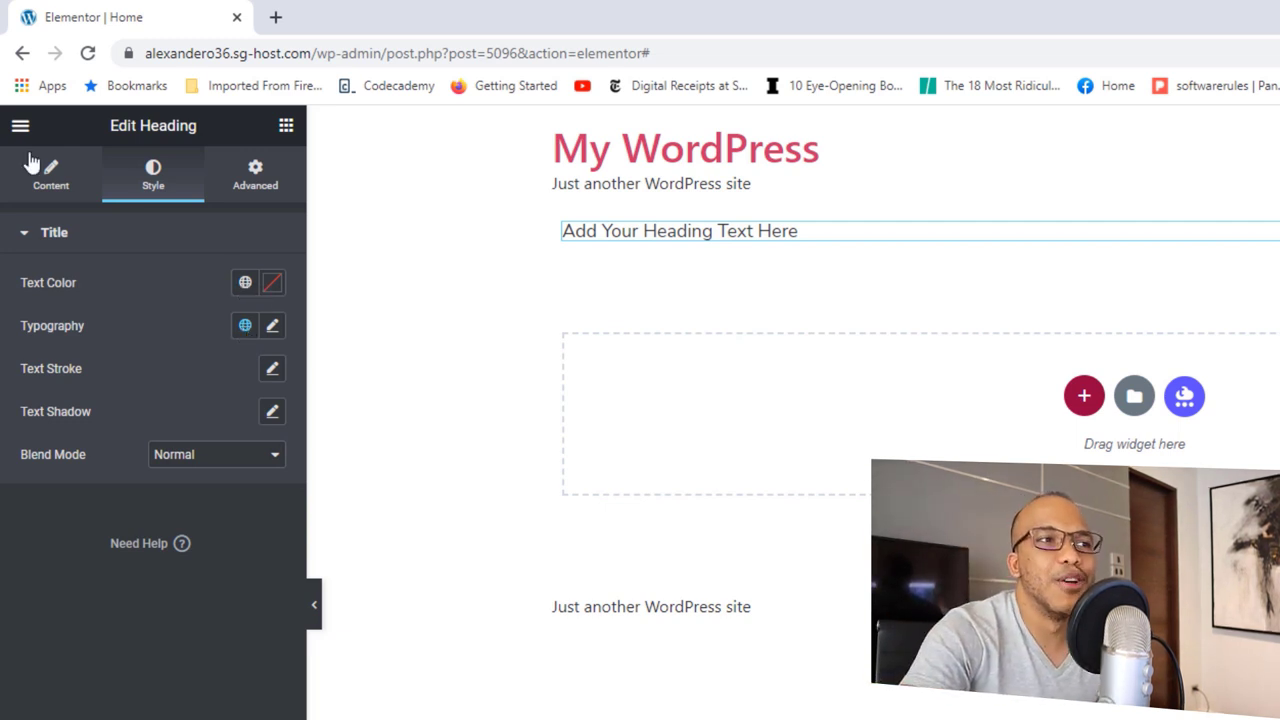
pyautogui.click(20, 125)
pyautogui.click(121, 228)
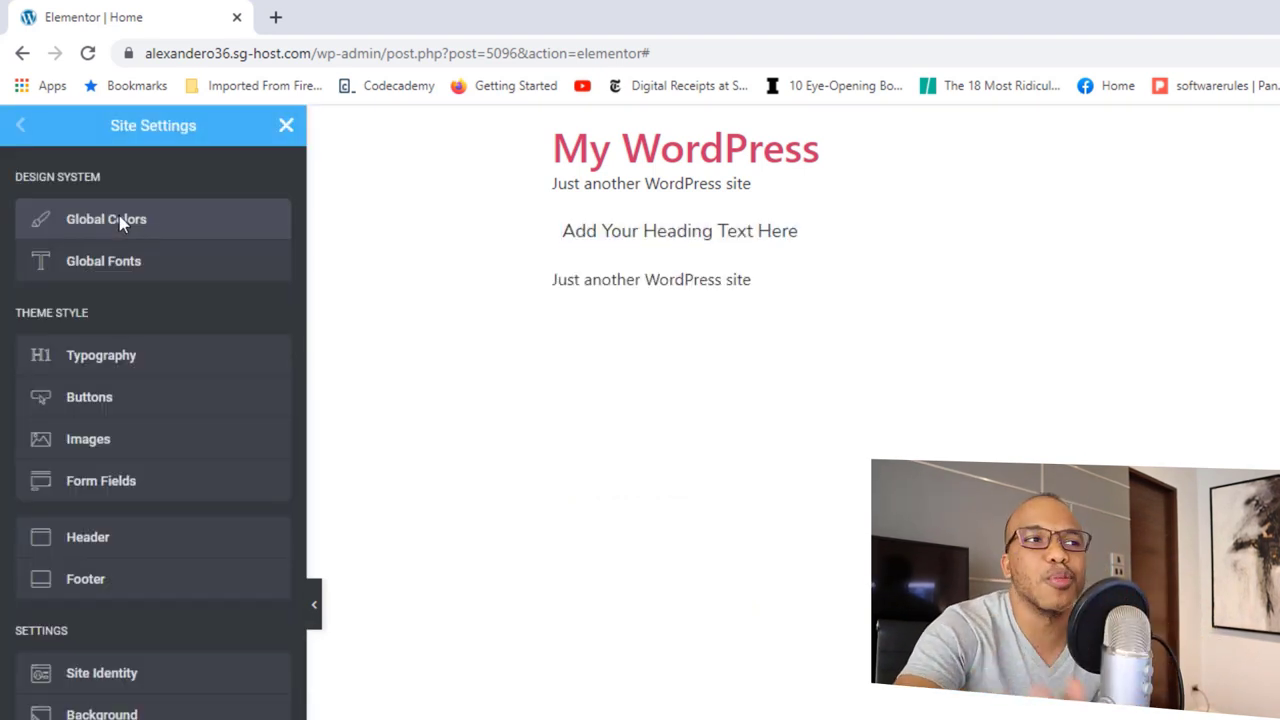
# Step: Give body text the global Text colour (#000000) and the Text global font
pyautogui.click(126, 362)
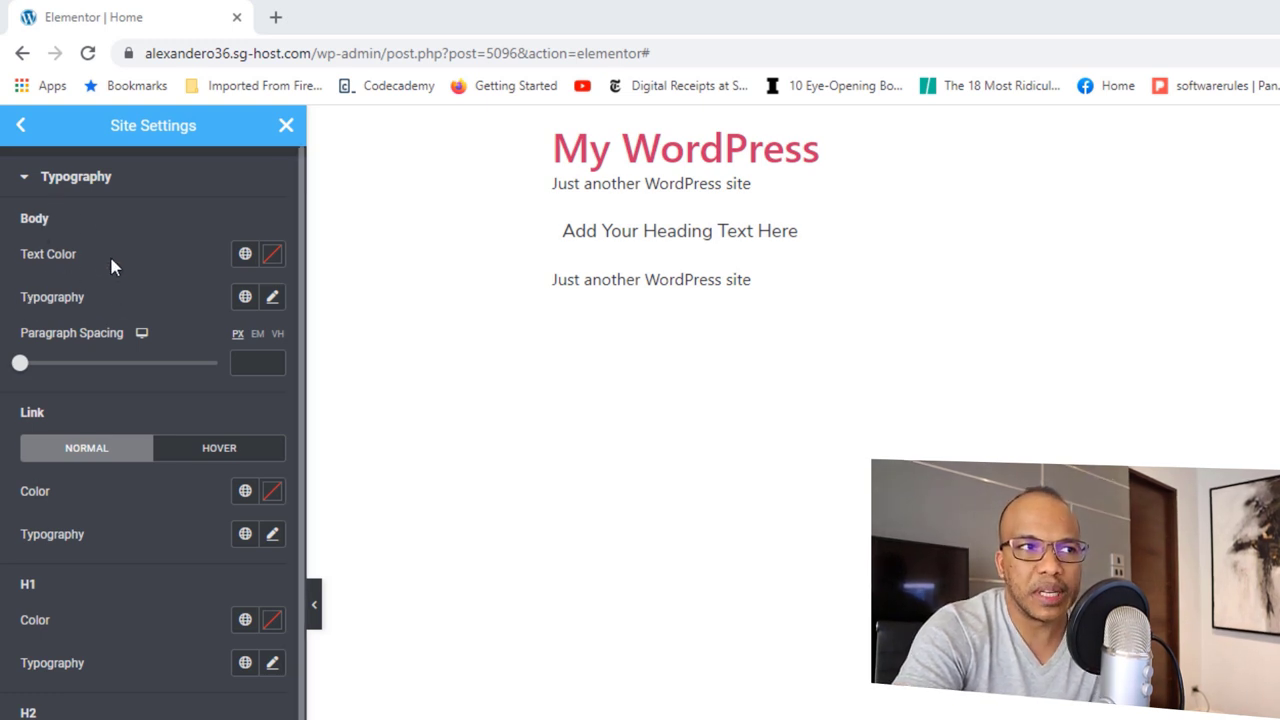
pyautogui.click(245, 254)
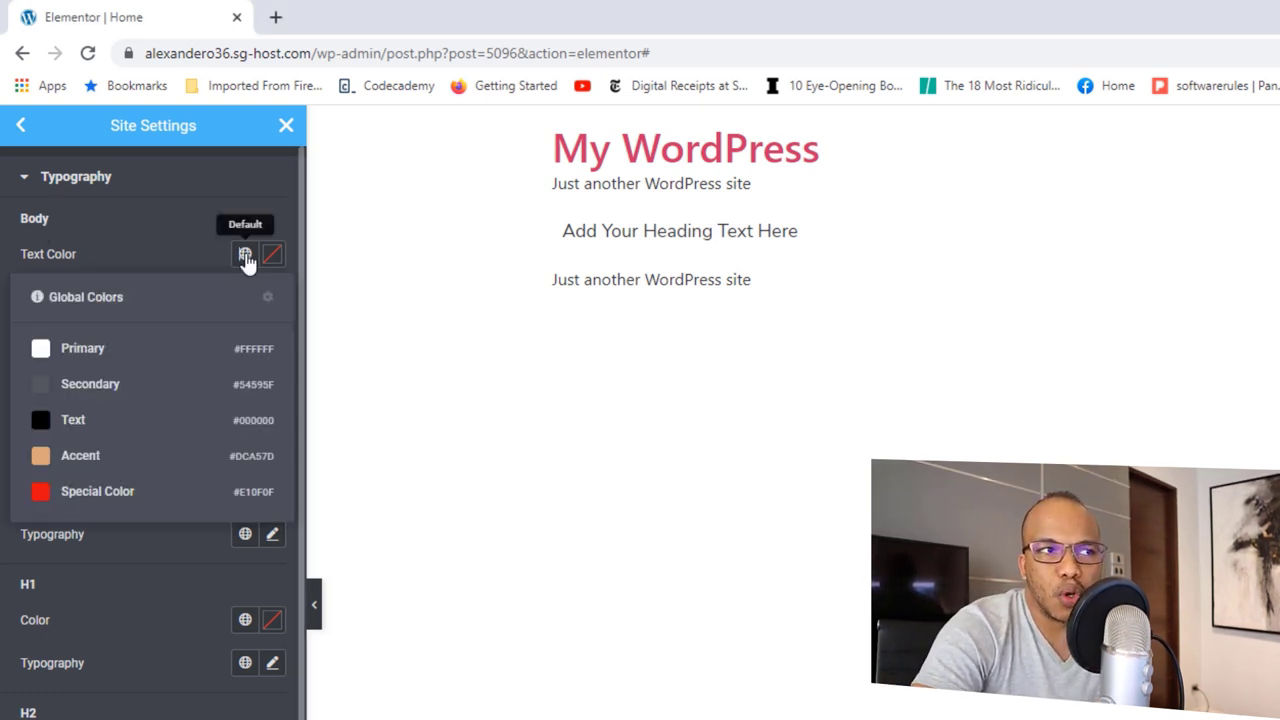
pyautogui.click(73, 420)
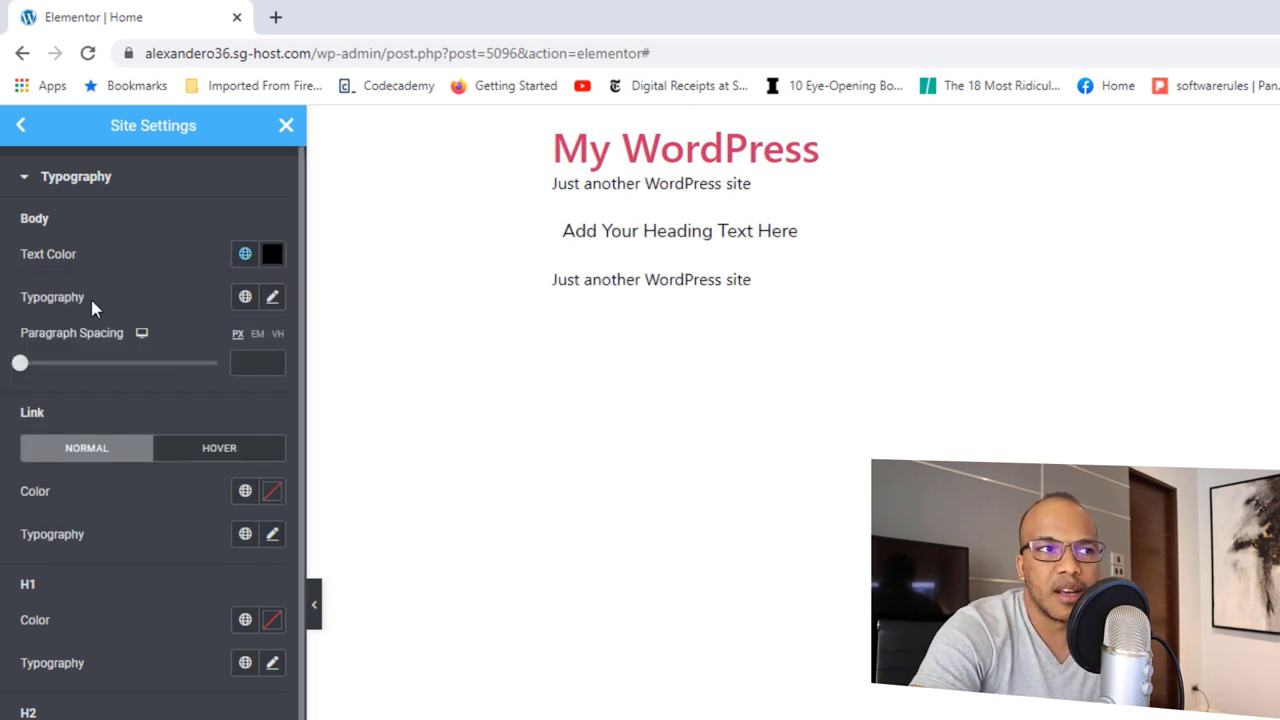
pyautogui.click(245, 297)
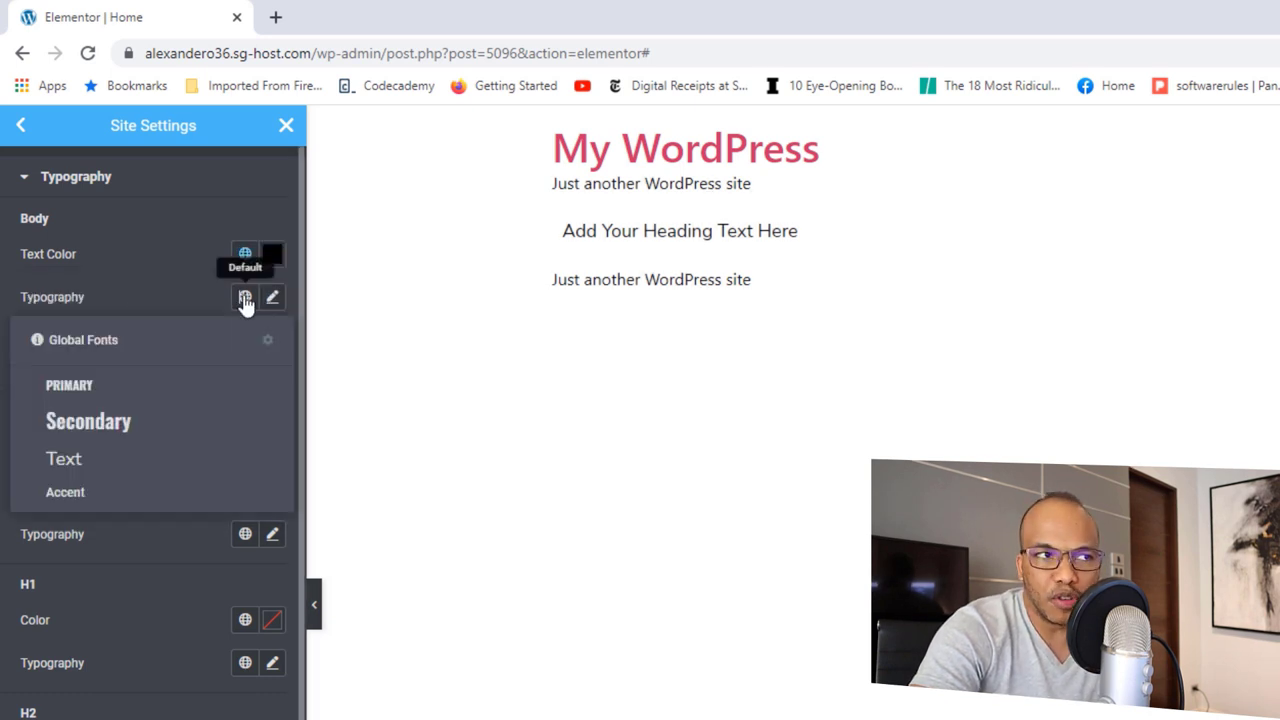
pyautogui.click(82, 458)
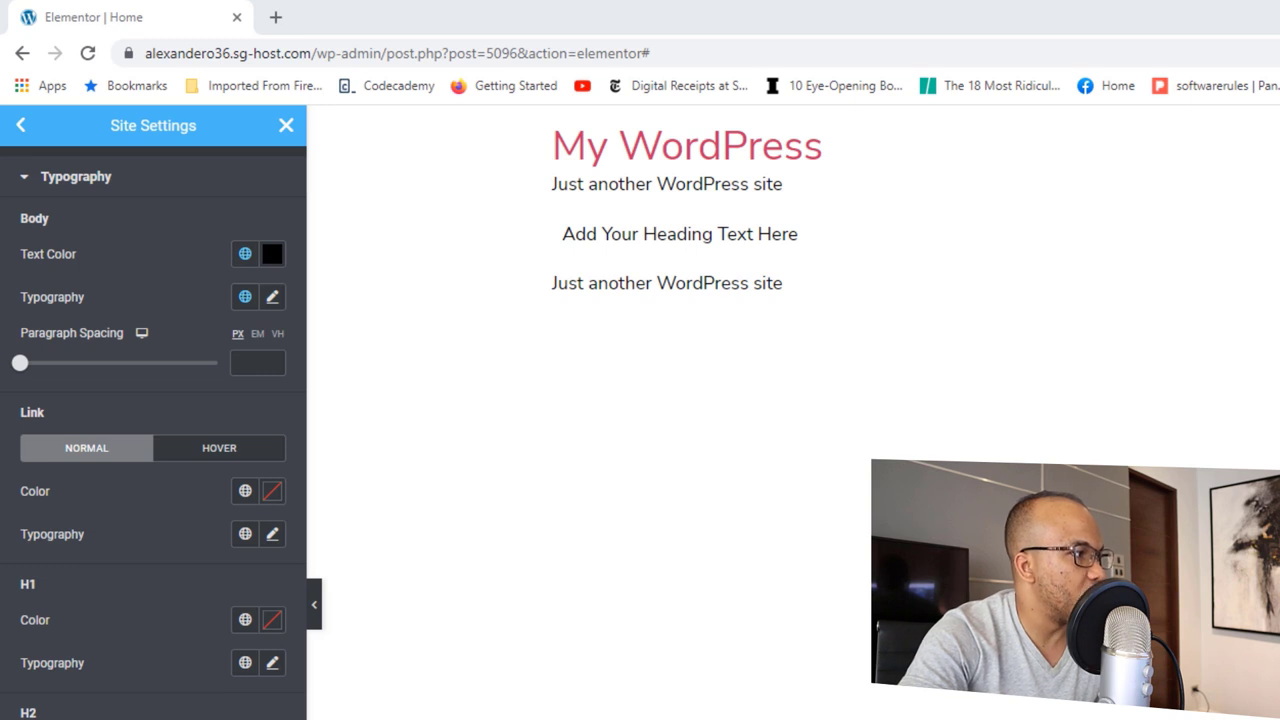
# Step: Set links to the orange Accent global colour and a global font
pyautogui.click(245, 492)
pyautogui.click(86, 692)
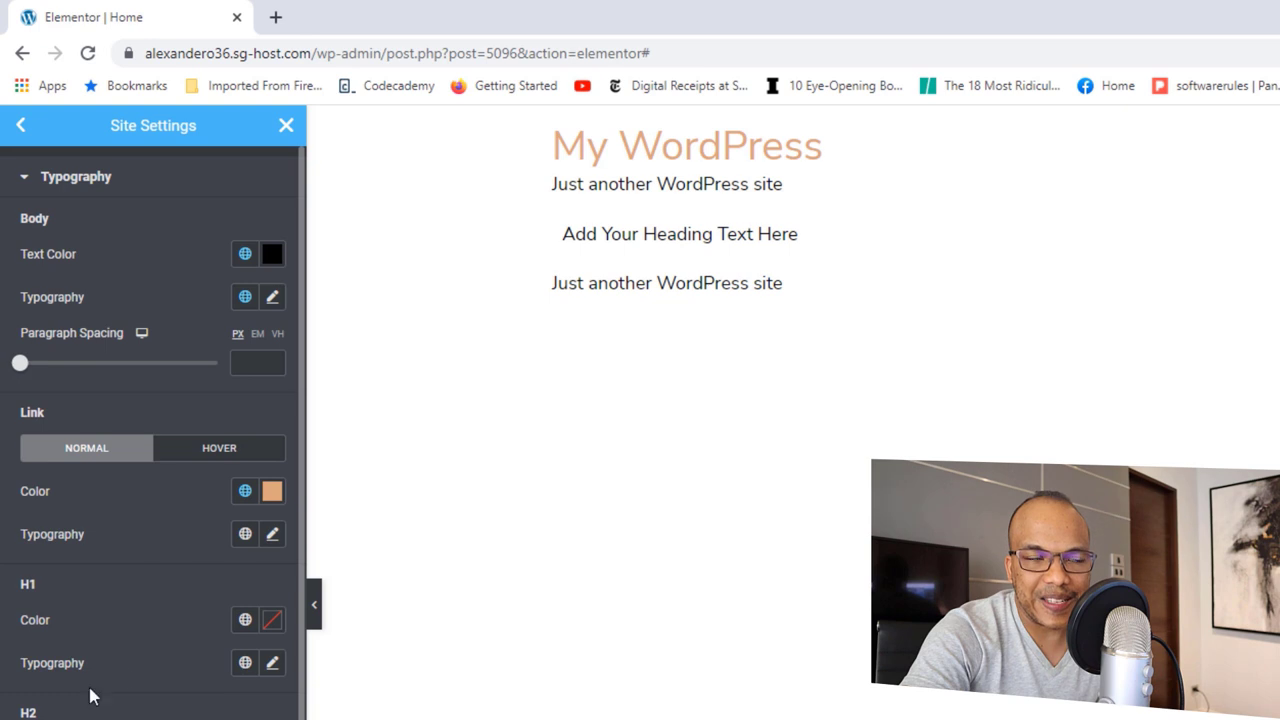
pyautogui.click(245, 537)
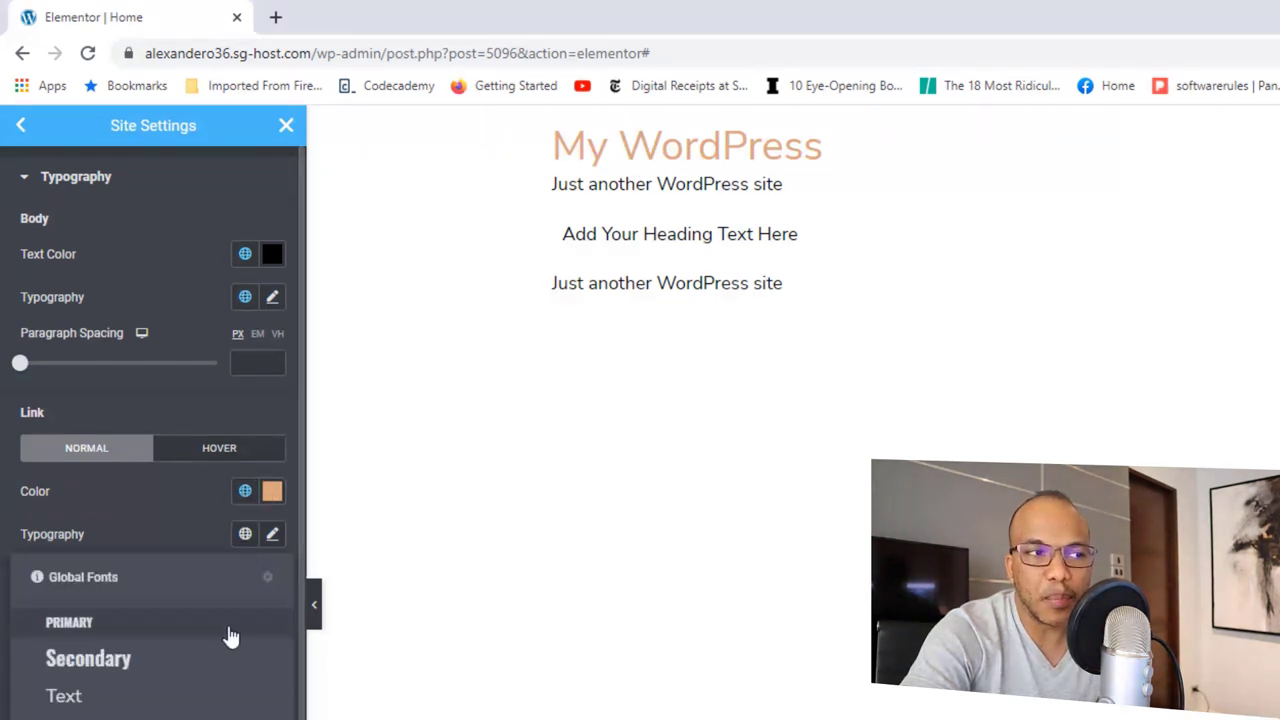
pyautogui.click(69, 622)
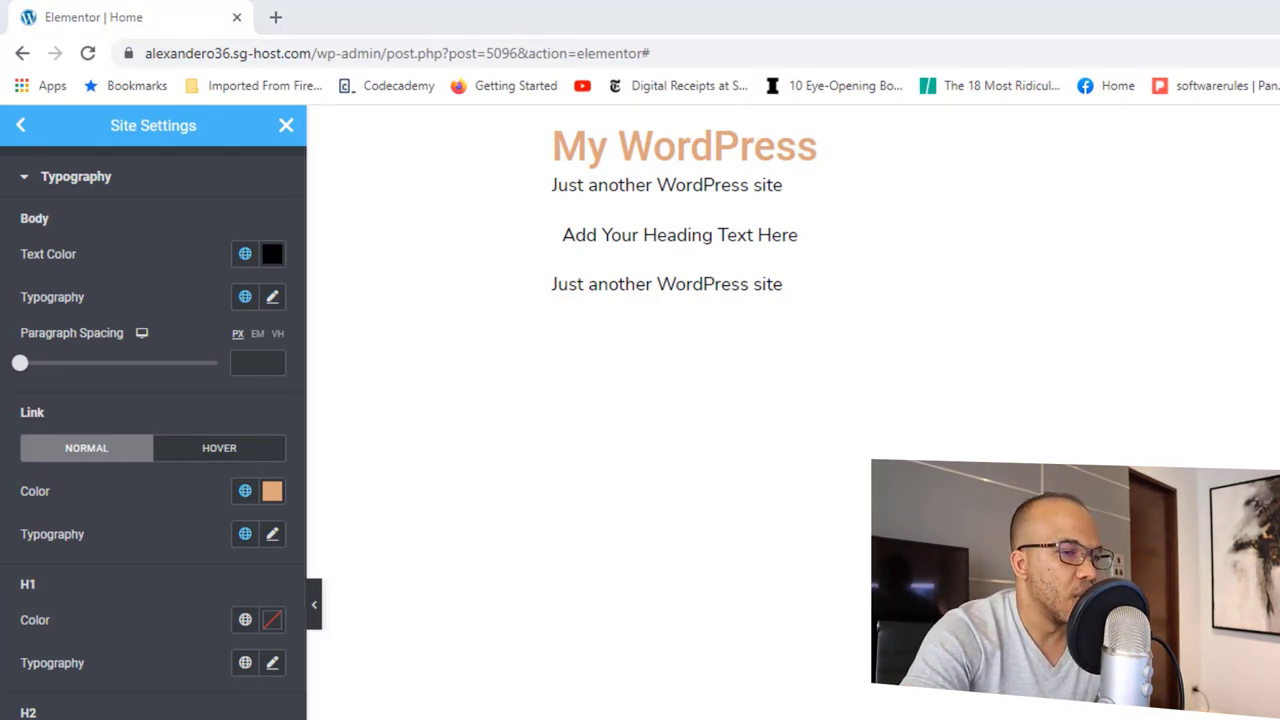
pyautogui.click(272, 664)
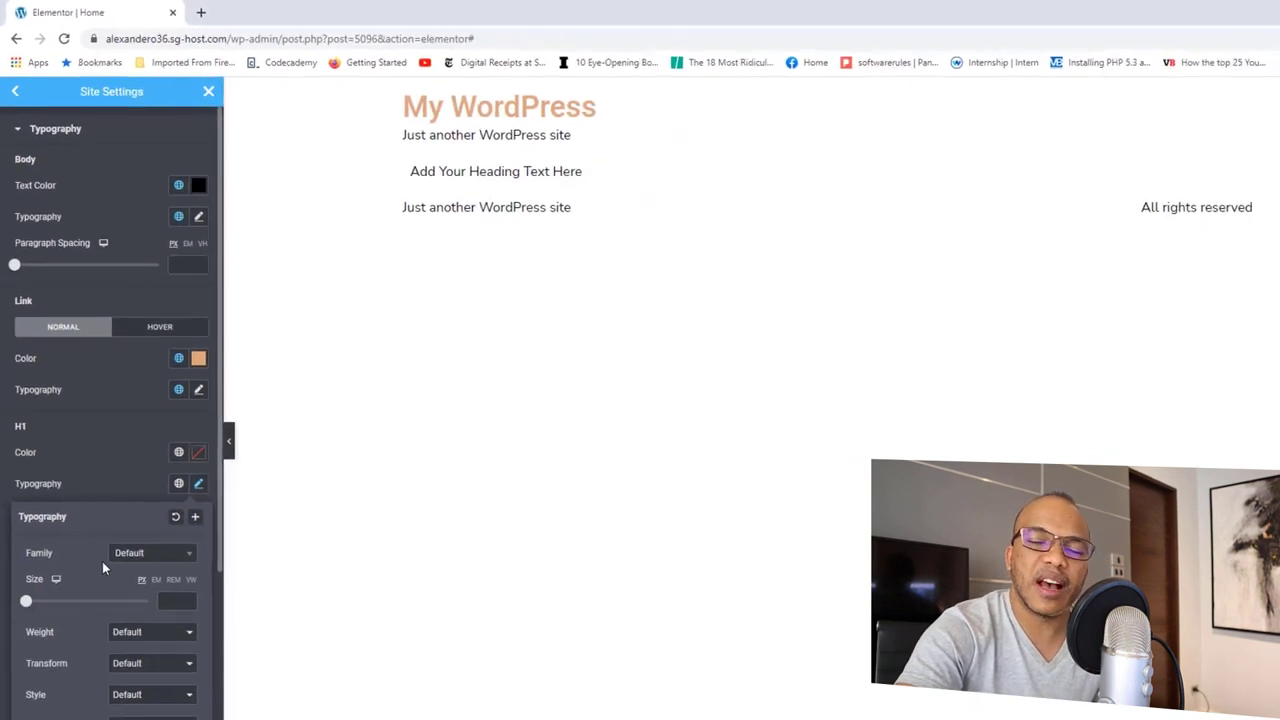
# Step: Set H1 typography to size 100 with font weight 600
pyautogui.moveTo(23, 538); pyautogui.dragTo(75, 550)
pyautogui.click(168, 536)
pyautogui.click(168, 536)
pyautogui.click(168, 536)
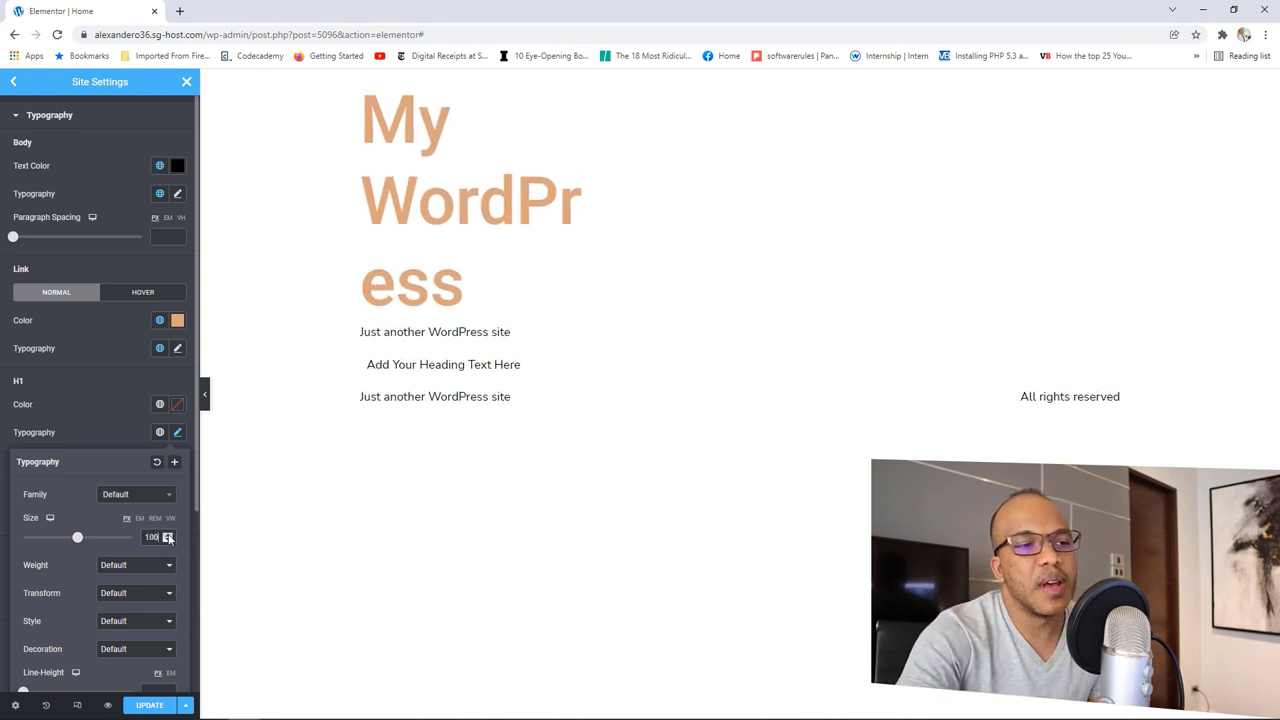
pyautogui.click(140, 566)
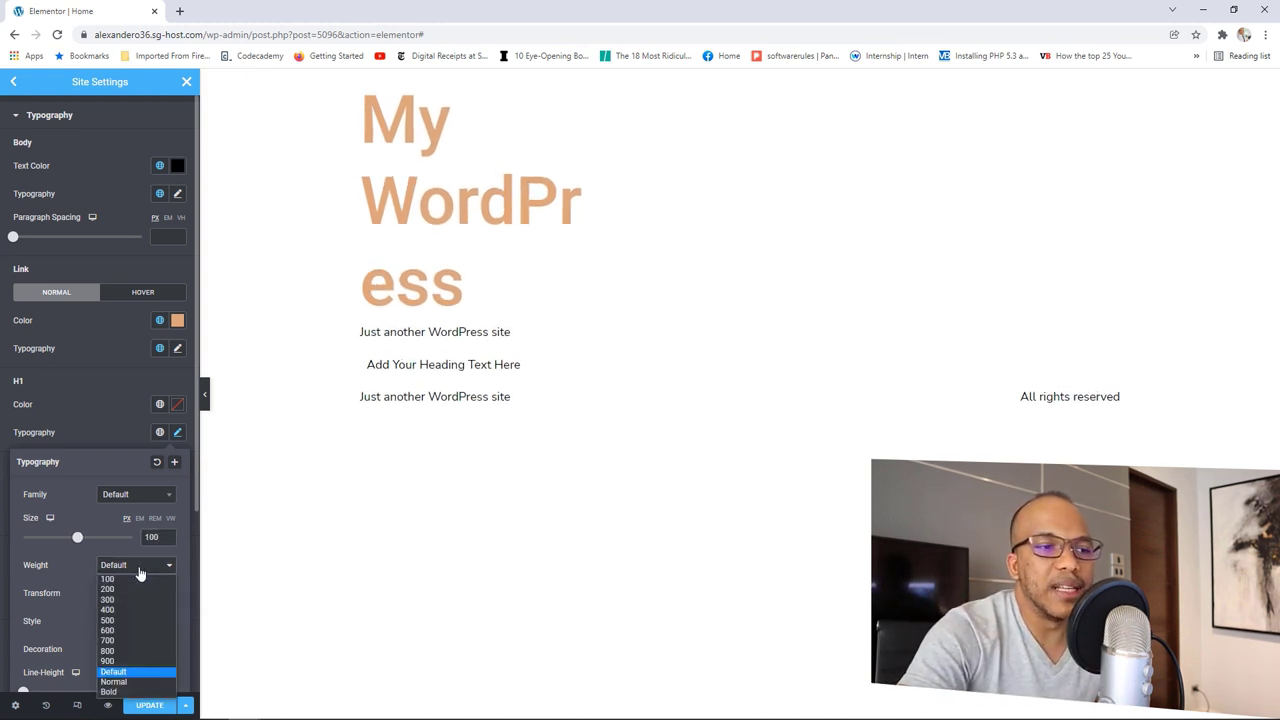
pyautogui.click(119, 631)
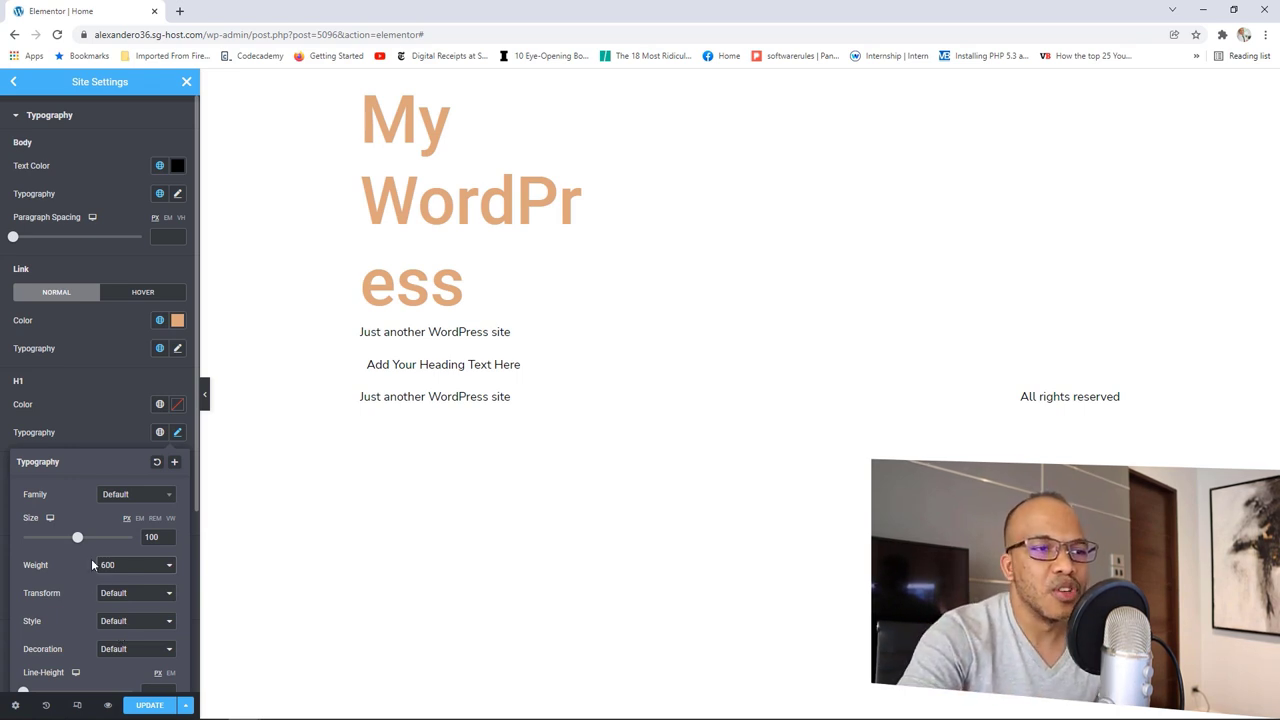
pyautogui.click(103, 411)
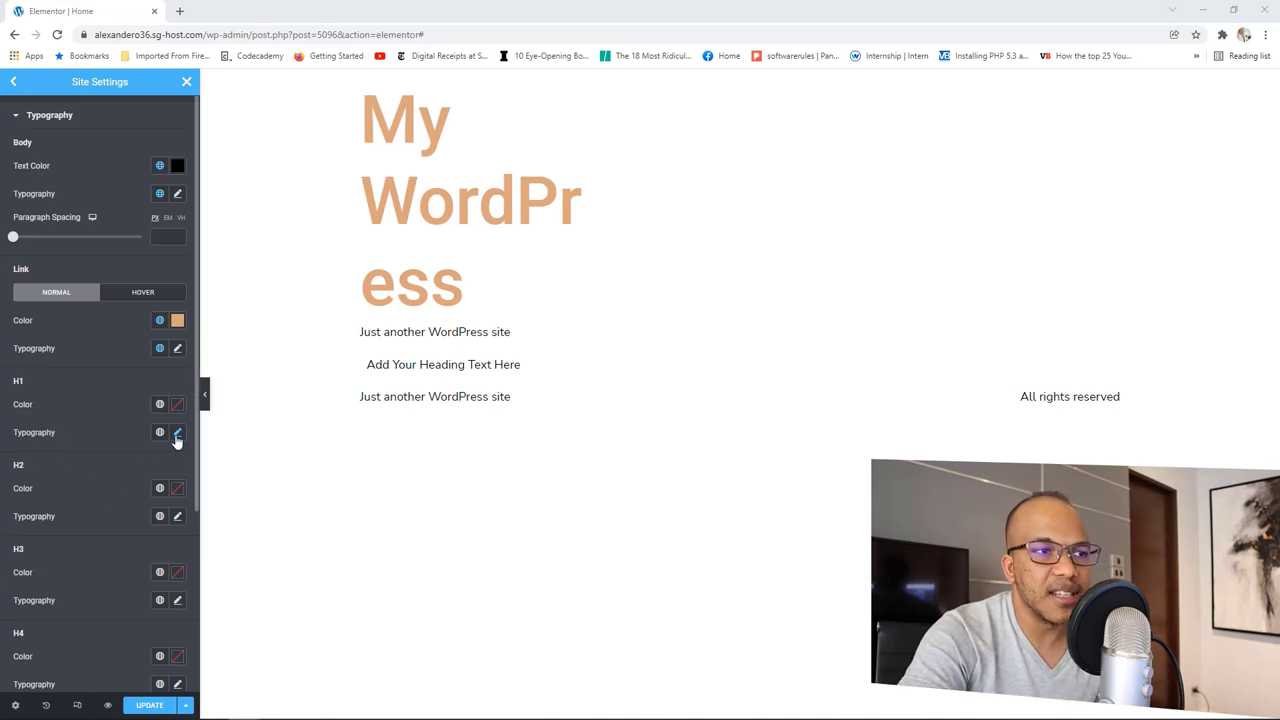
# Step: Increase the H2 heading size and choose font weight 700
pyautogui.click(177, 517)
pyautogui.scroll(-1, 100, 570)
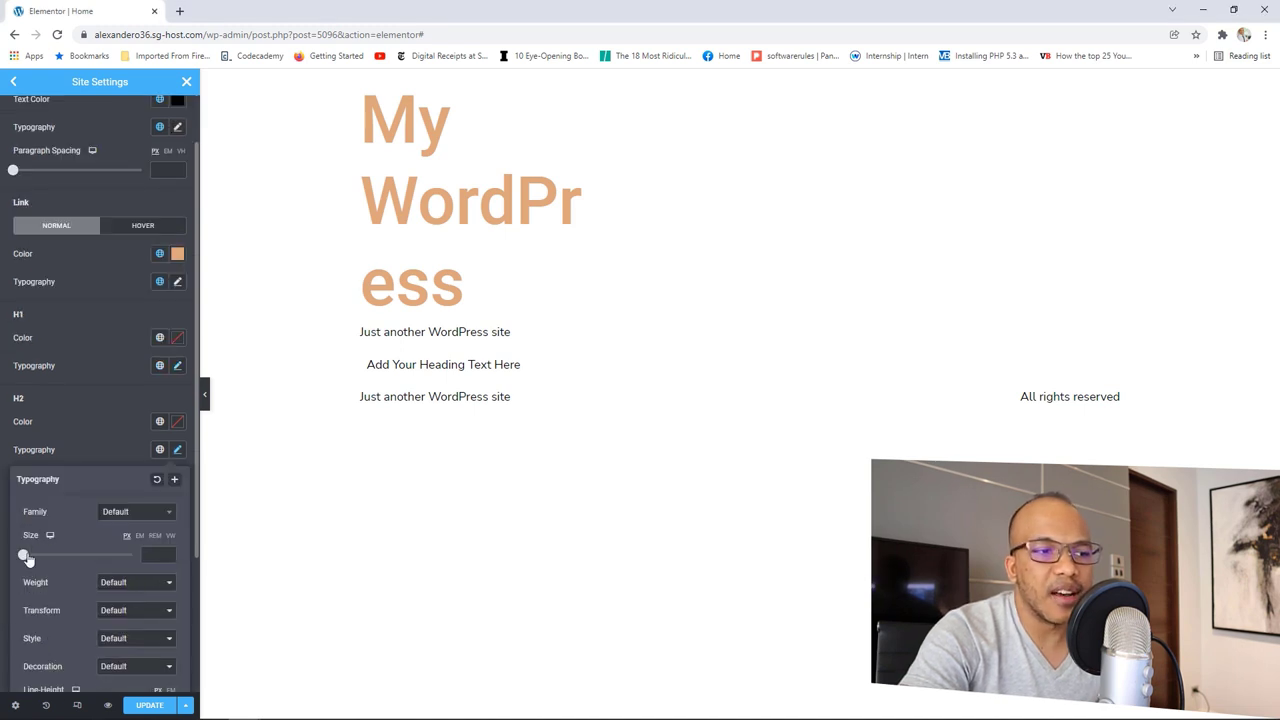
pyautogui.moveTo(27, 558); pyautogui.dragTo(43, 565)
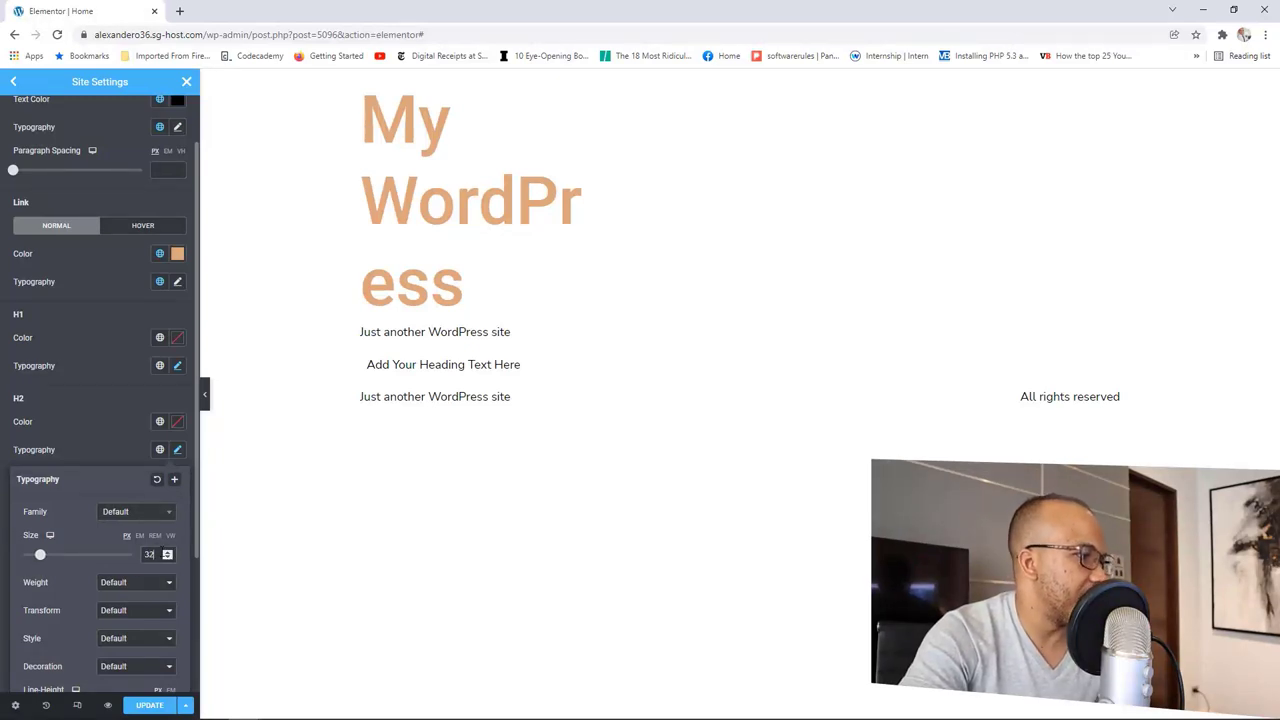
pyautogui.click(148, 586)
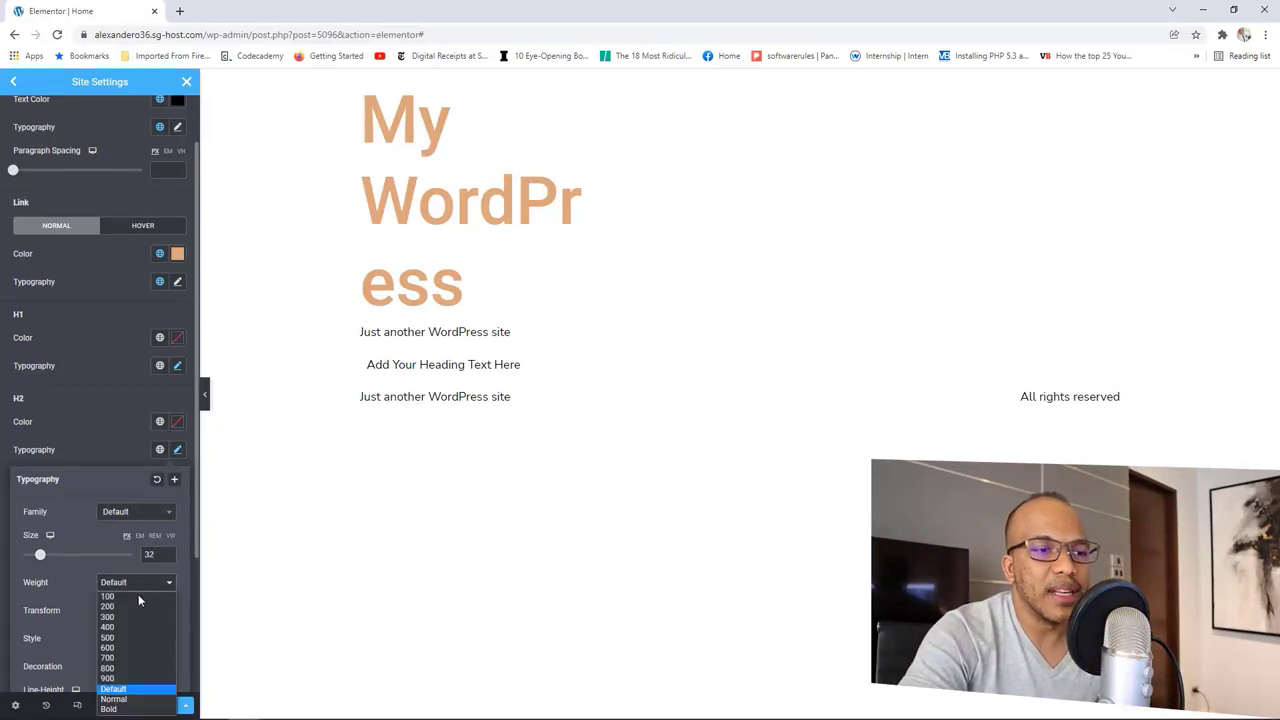
pyautogui.click(126, 657)
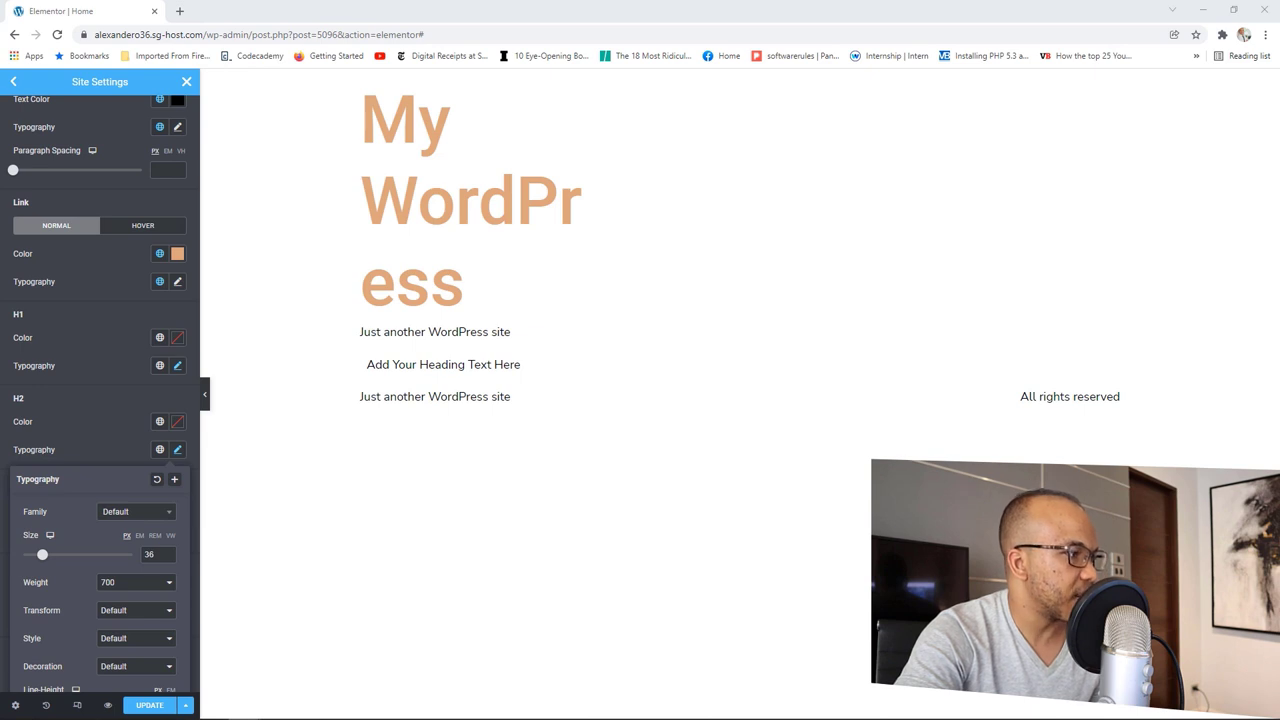
# Step: Make H3 headings the orange Accent colour and raise their size to 22
pyautogui.click(105, 413)
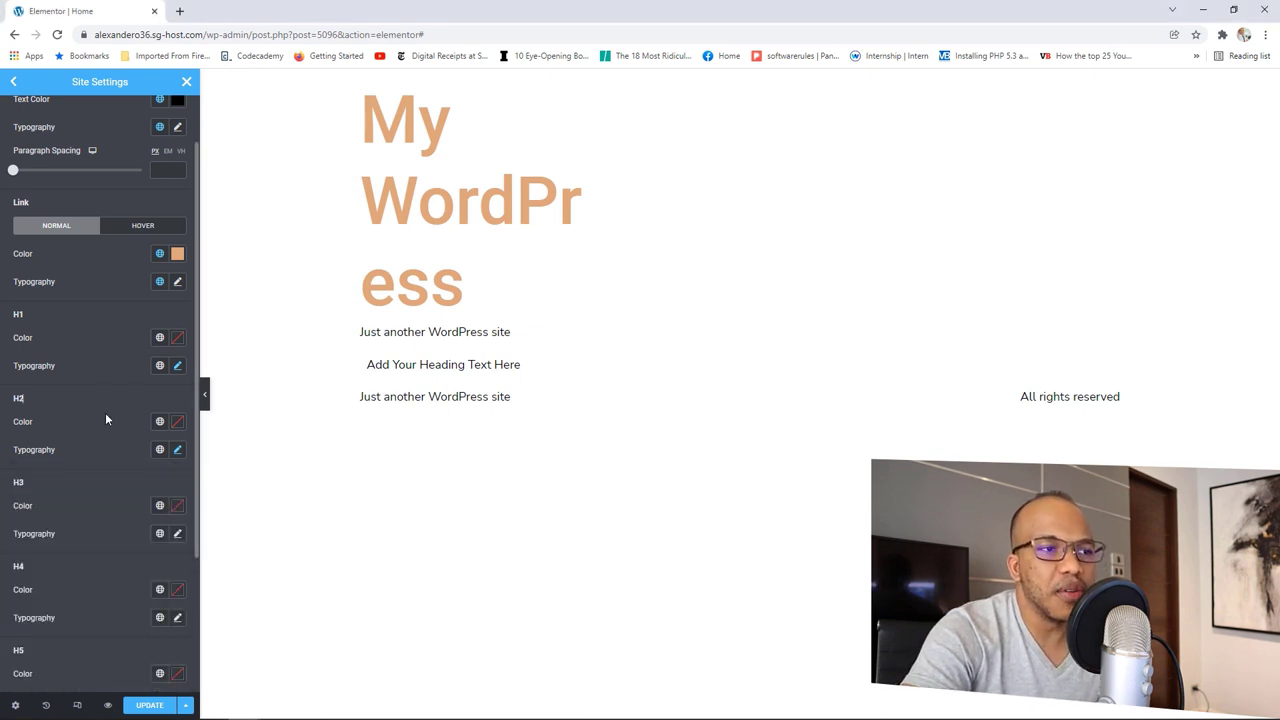
pyautogui.click(159, 505)
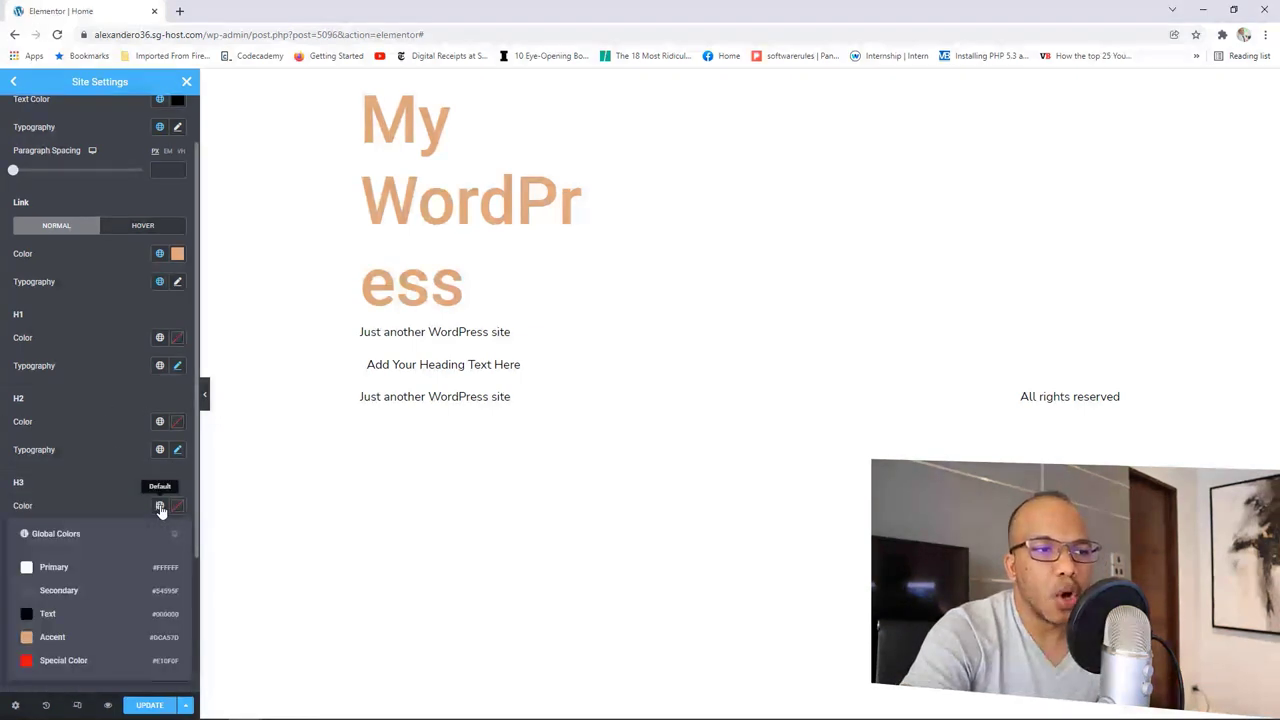
pyautogui.click(46, 641)
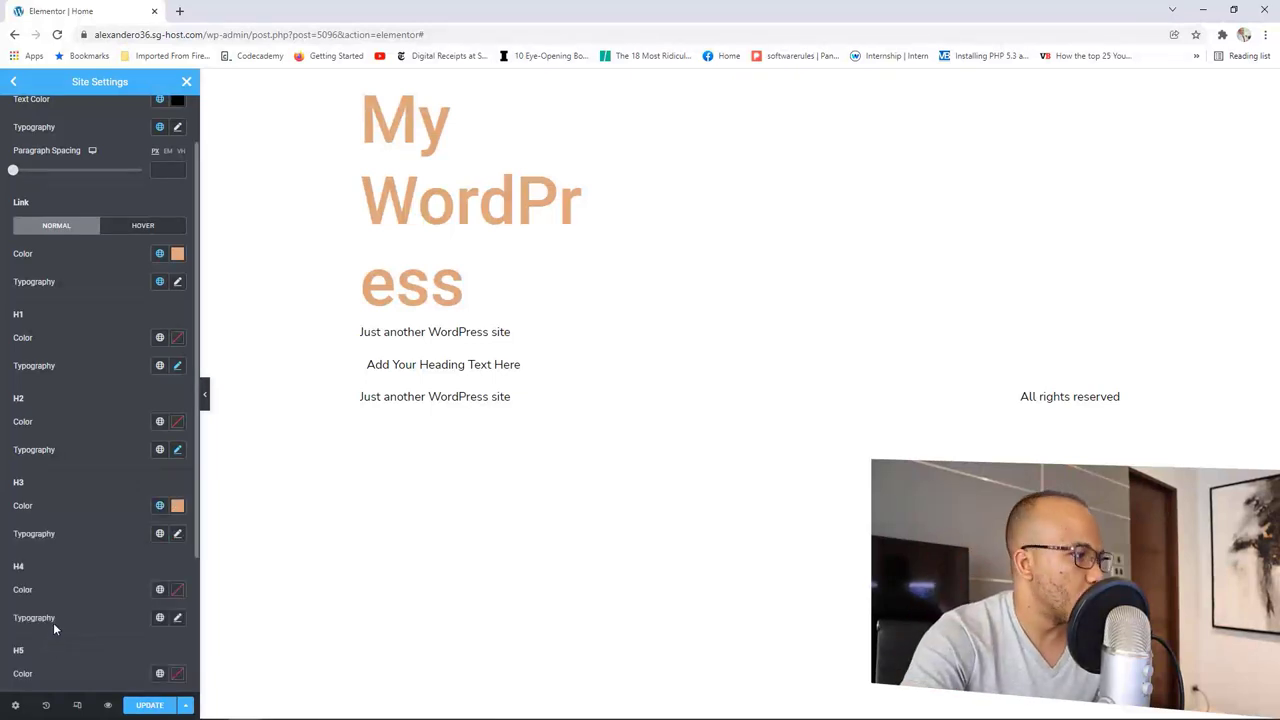
pyautogui.click(176, 534)
pyautogui.scroll(-1, 155, 600)
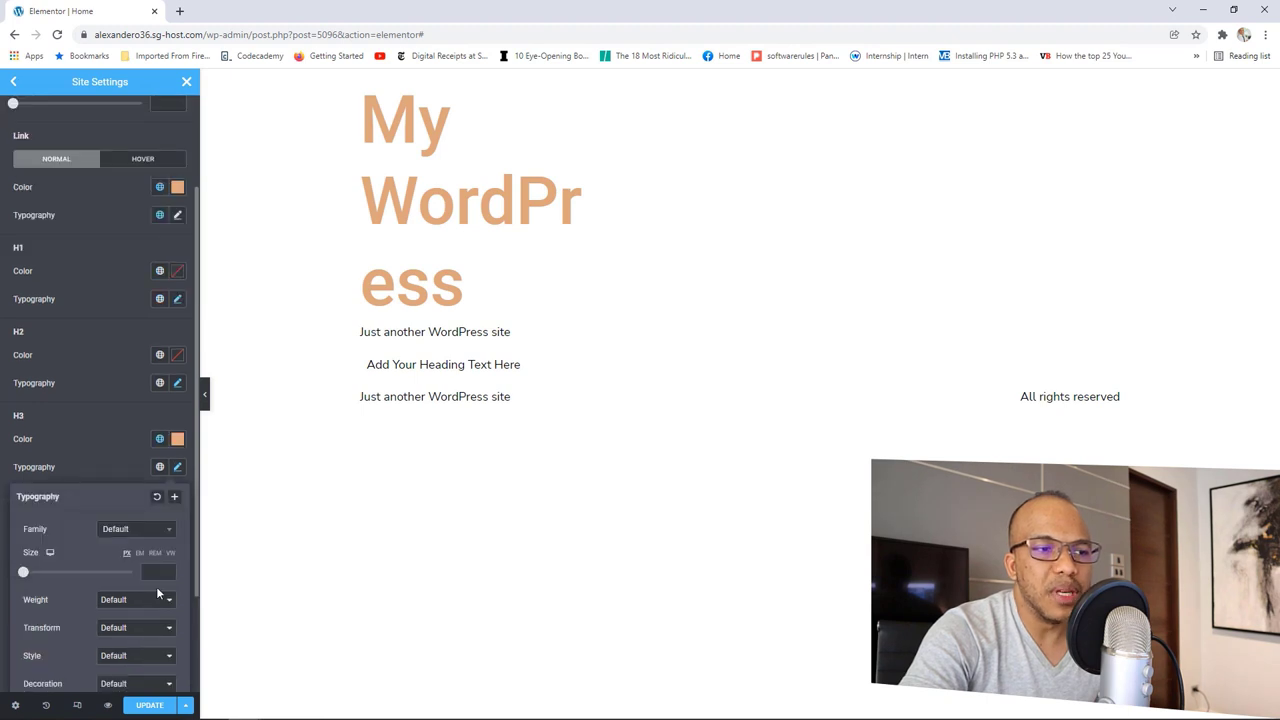
pyautogui.click(168, 569)
pyautogui.click(168, 569)
pyautogui.click(168, 569)
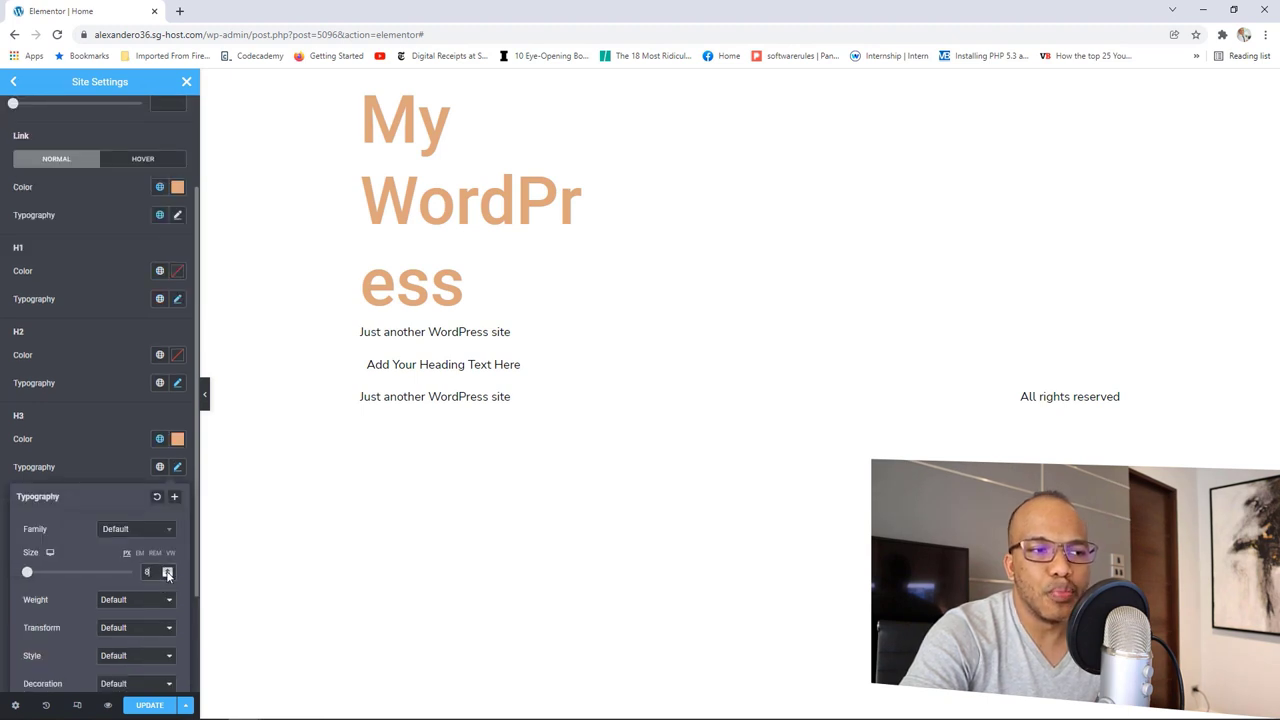
pyautogui.click(168, 569)
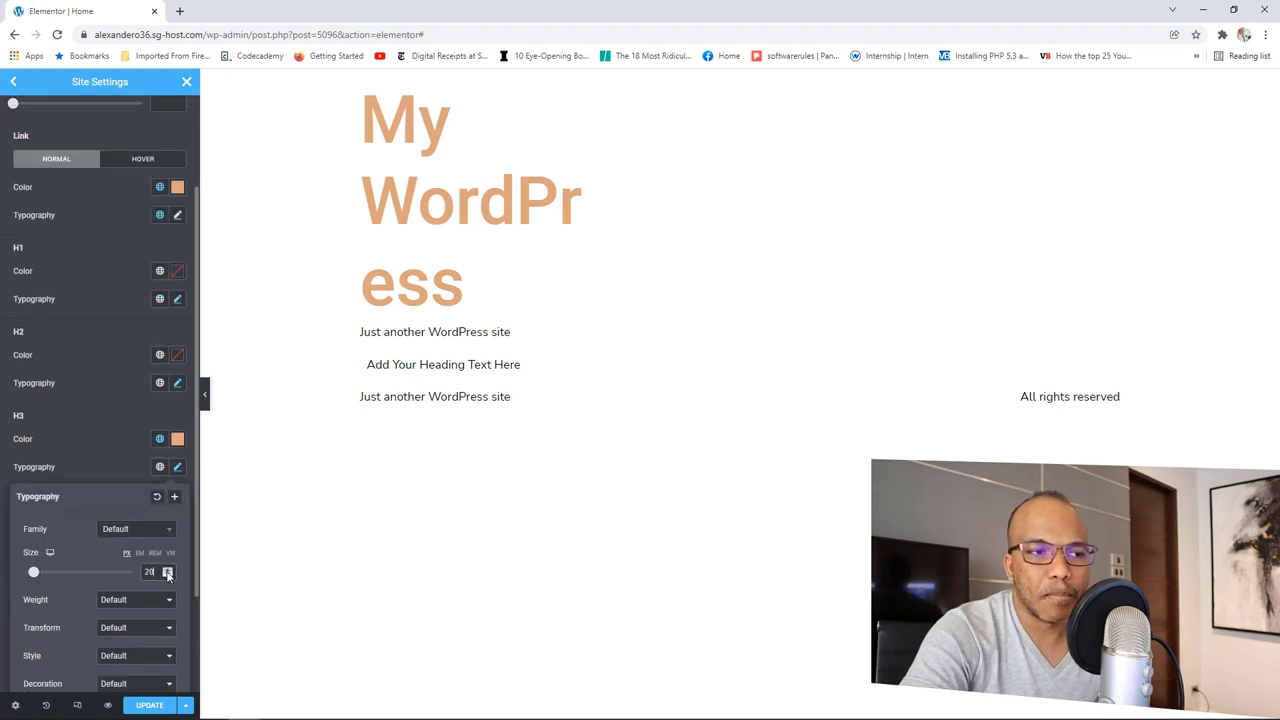
pyautogui.click(118, 474)
# Step: Apply the Primary global font to H3 and review the resulting typography
pyautogui.click(159, 470)
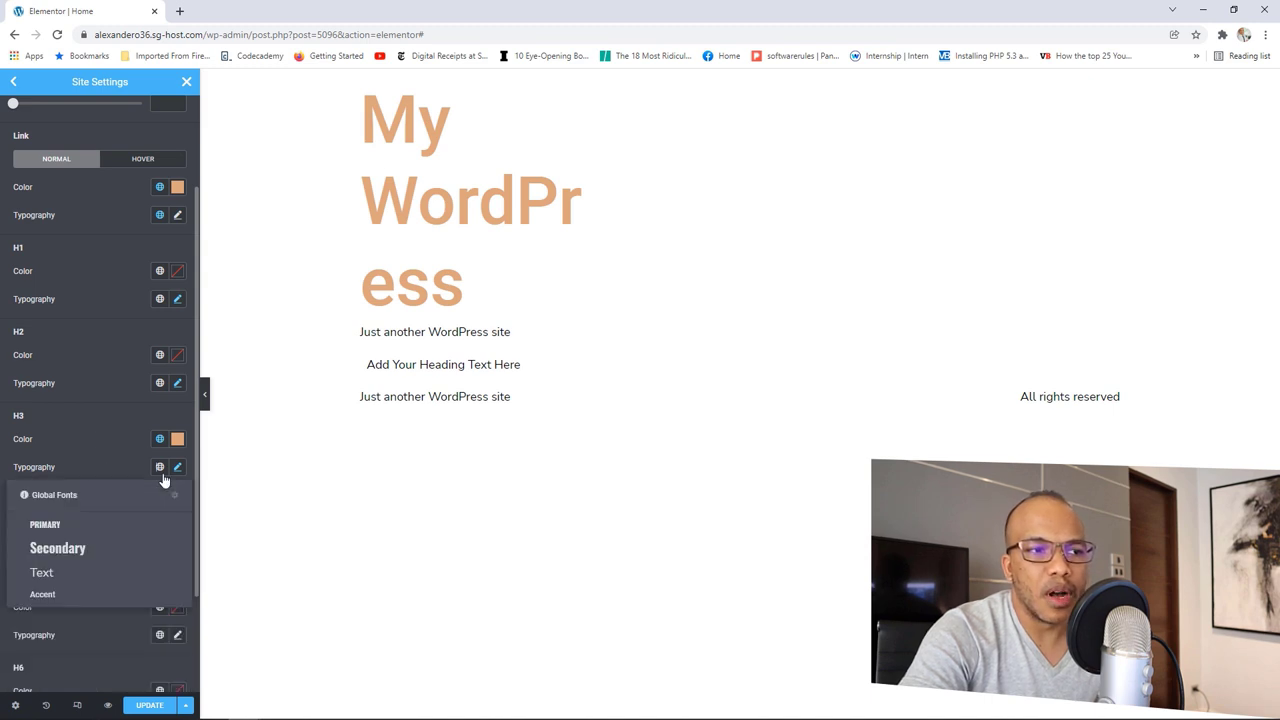
pyautogui.click(61, 527)
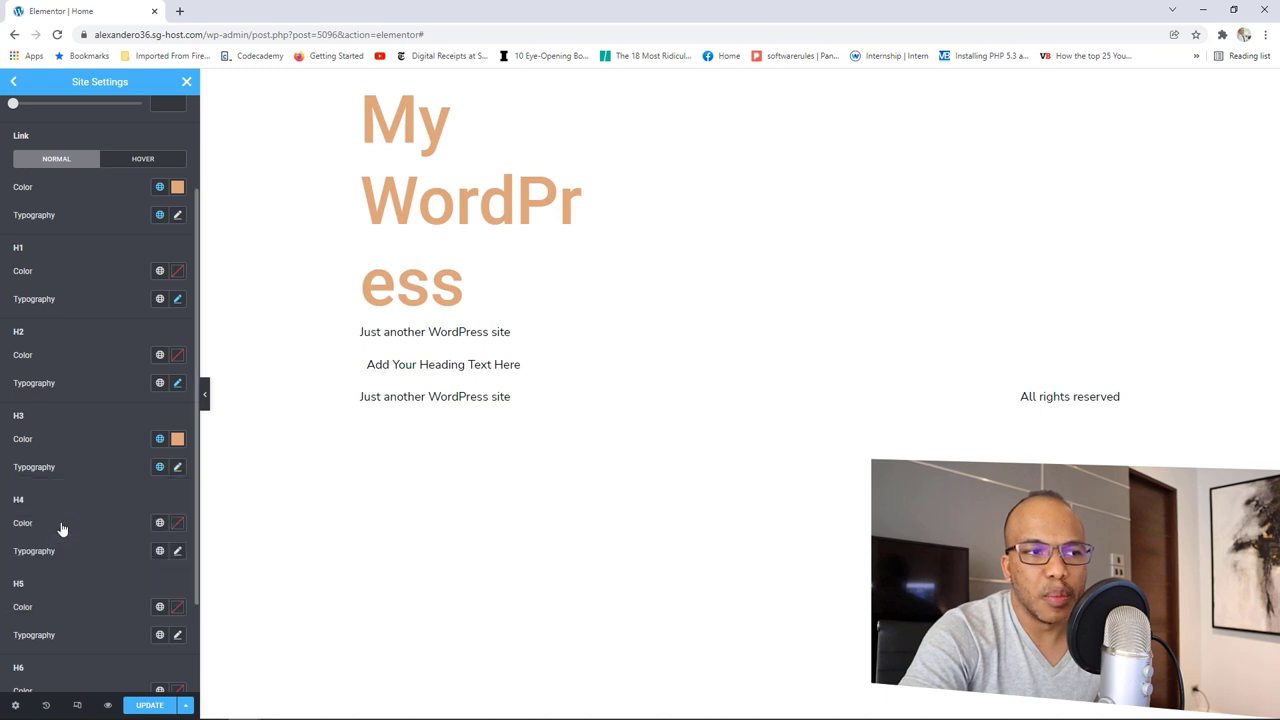
pyautogui.click(177, 468)
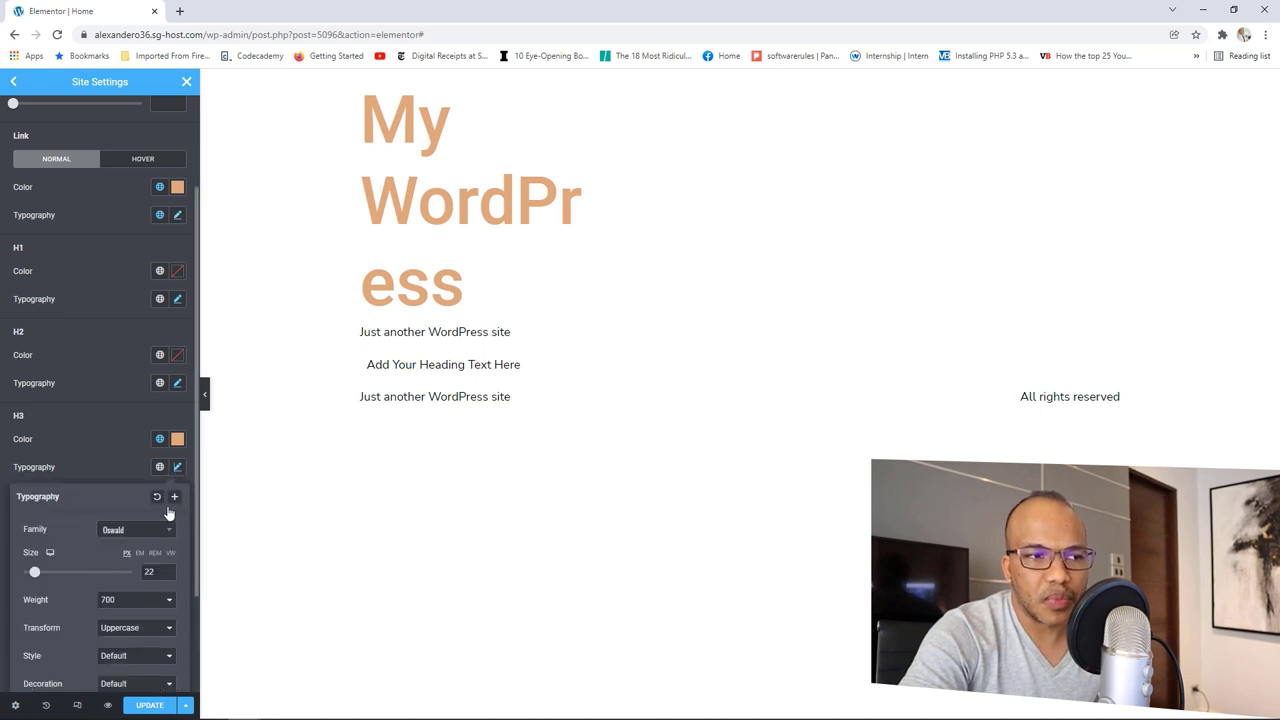
# Step: Switch H2 to the Primary global font and confirm Oswald, size 36, weight 700, uppercase
pyautogui.click(120, 466)
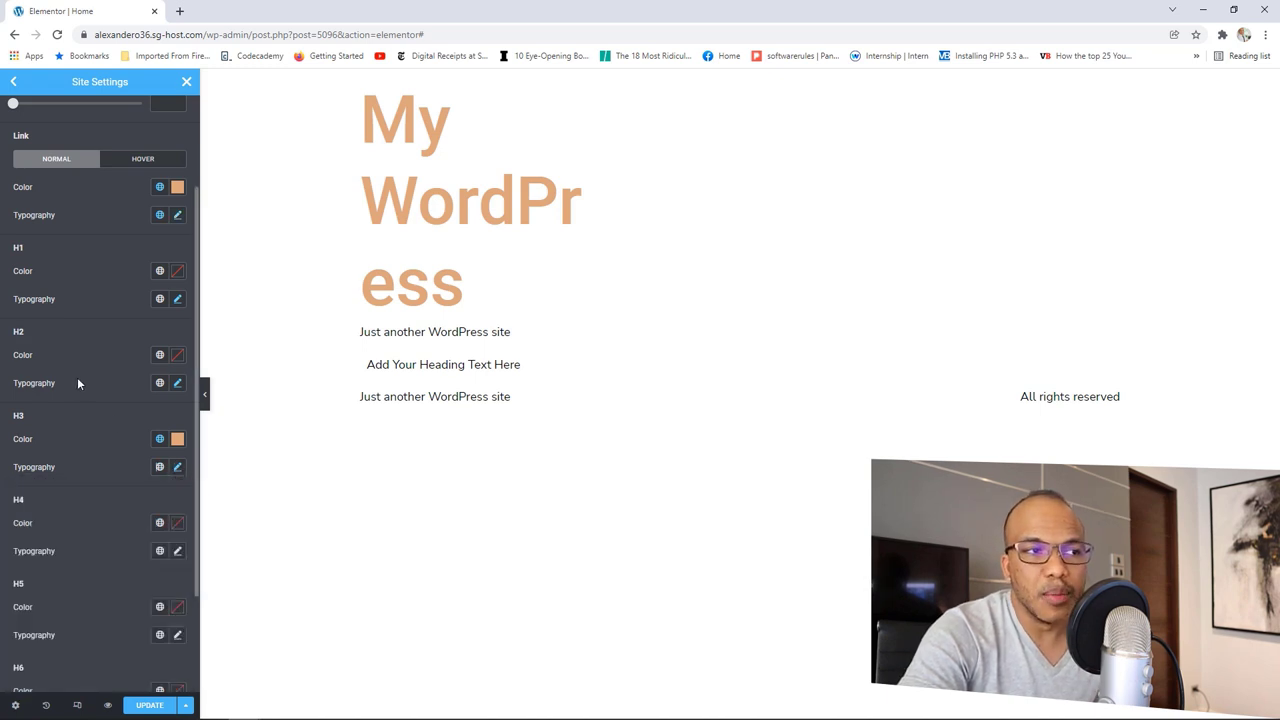
pyautogui.click(159, 384)
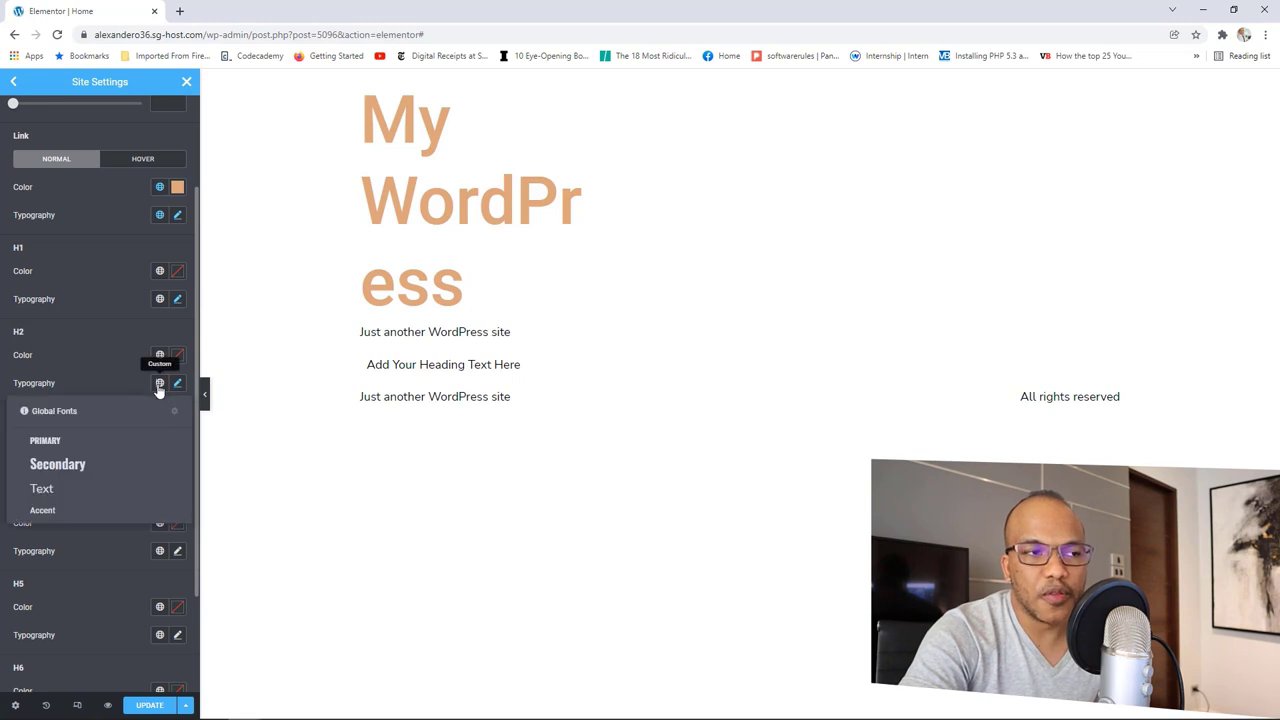
pyautogui.click(65, 440)
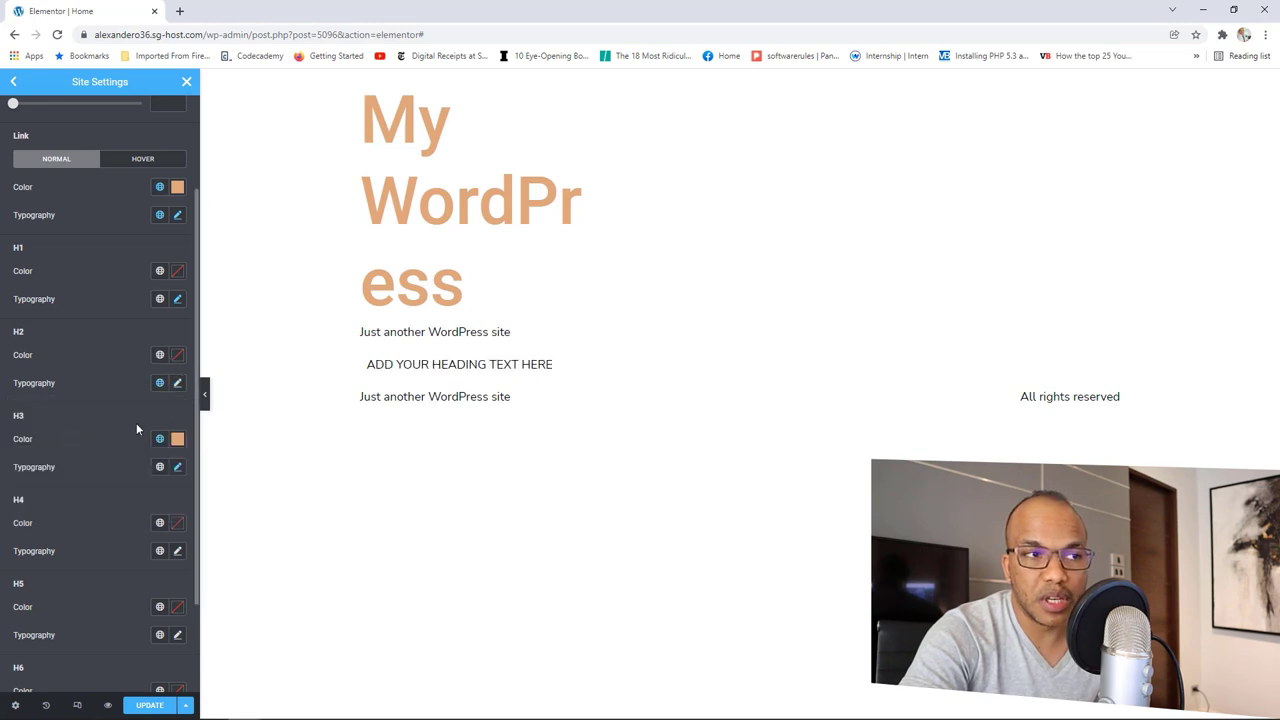
pyautogui.click(177, 384)
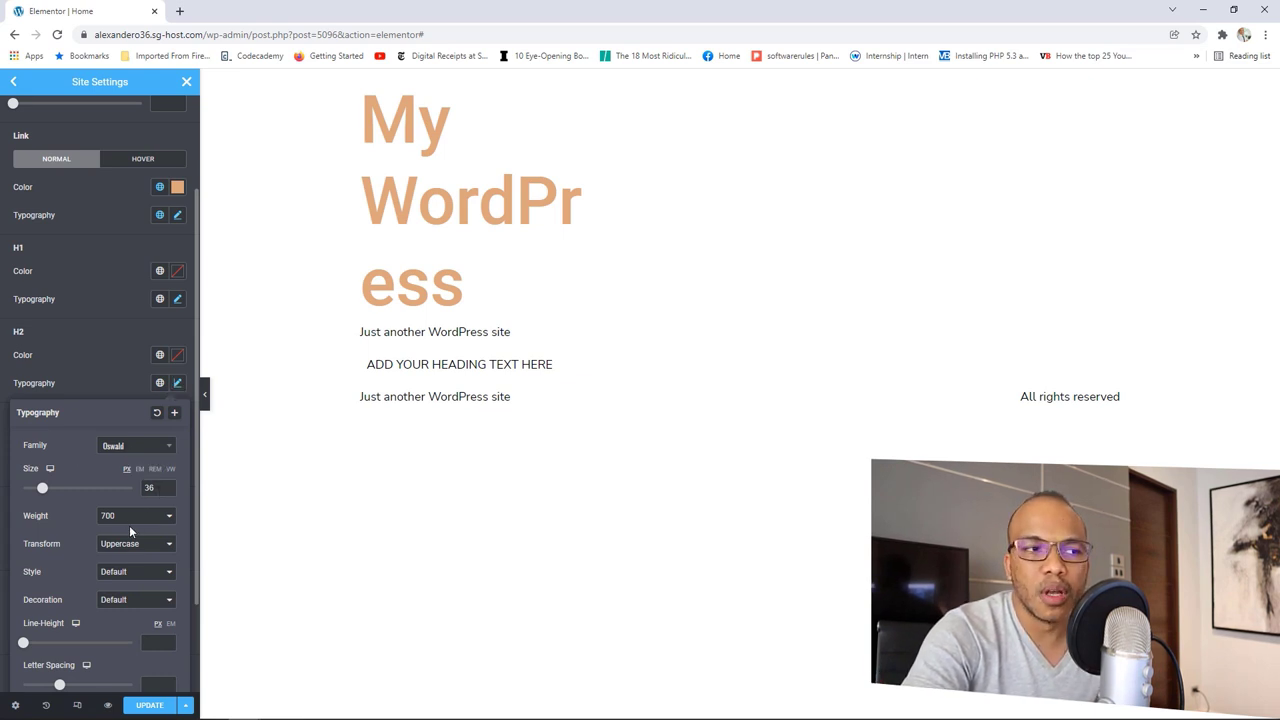
pyautogui.click(96, 365)
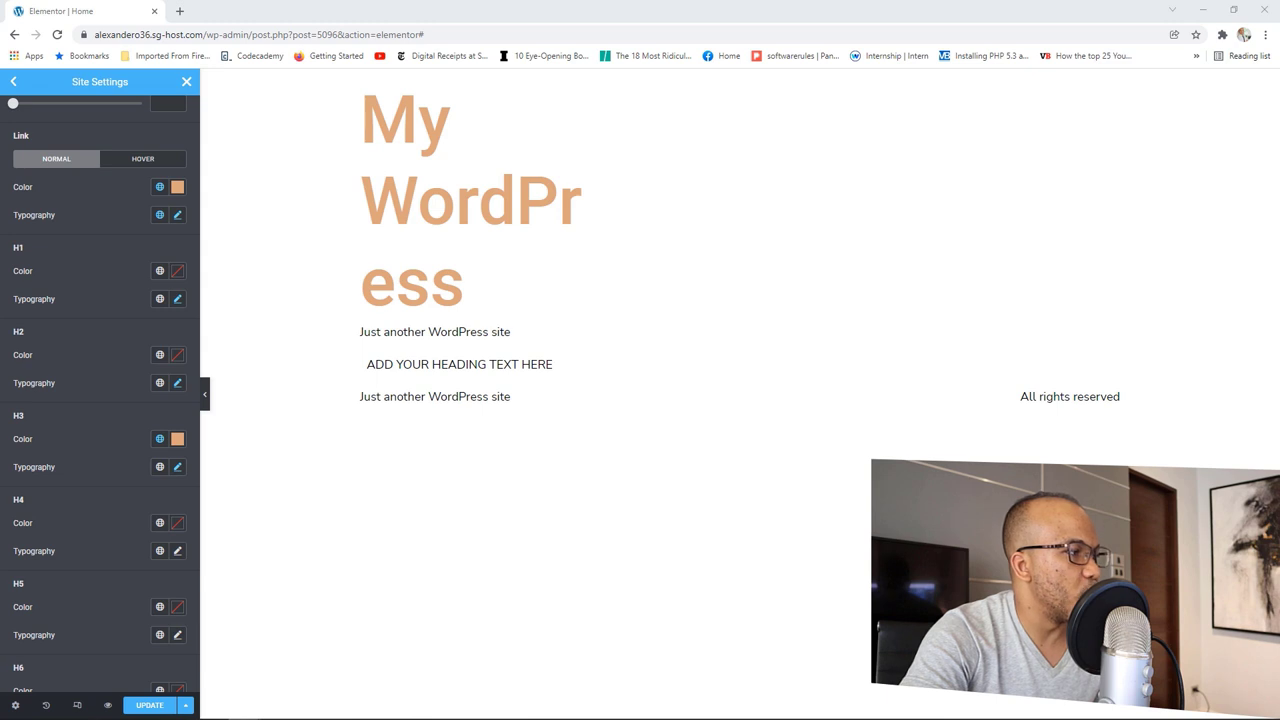
# Step: Give H4 headings the orange Accent global colour
pyautogui.scroll(-1, 120, 510)
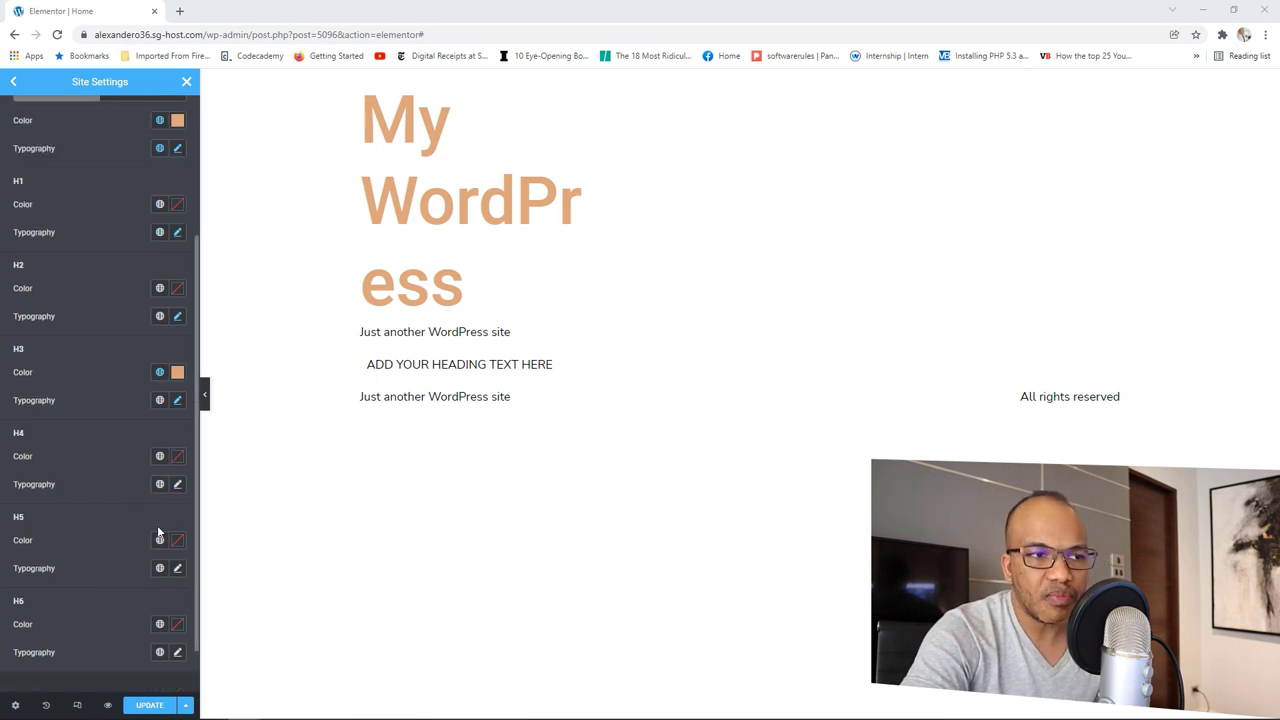
pyautogui.click(159, 540)
pyautogui.click(159, 456)
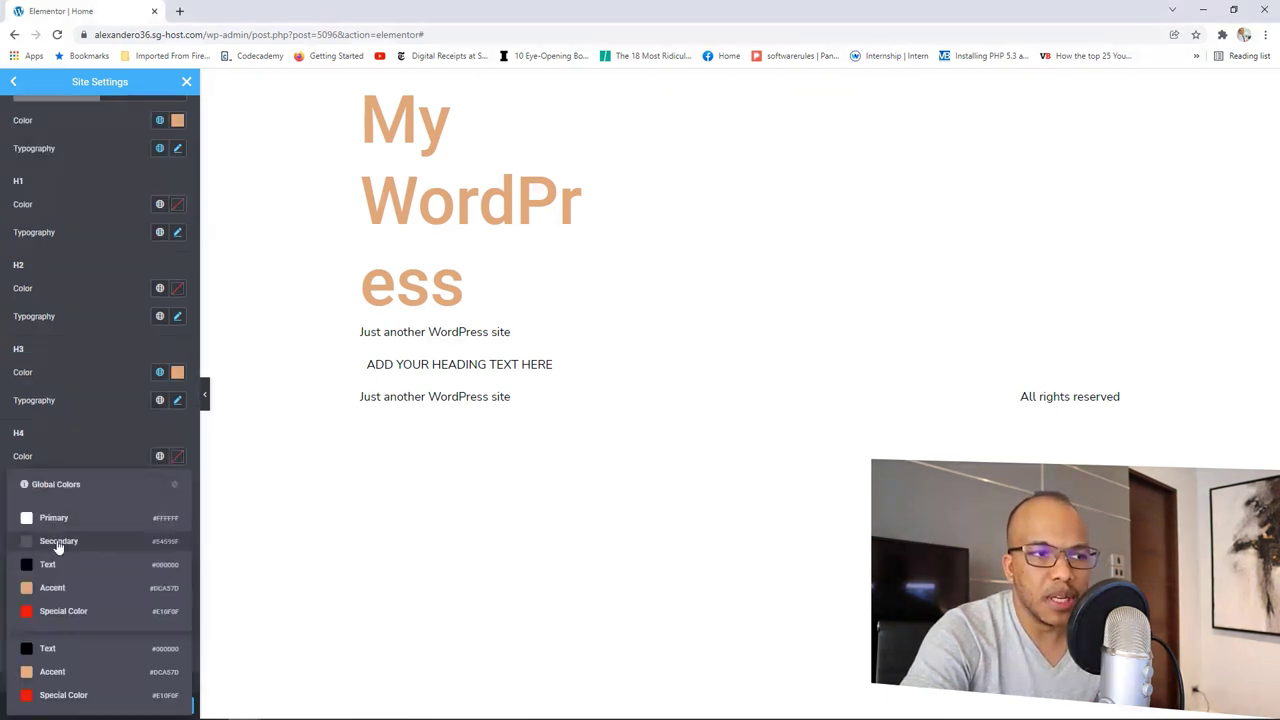
pyautogui.click(52, 590)
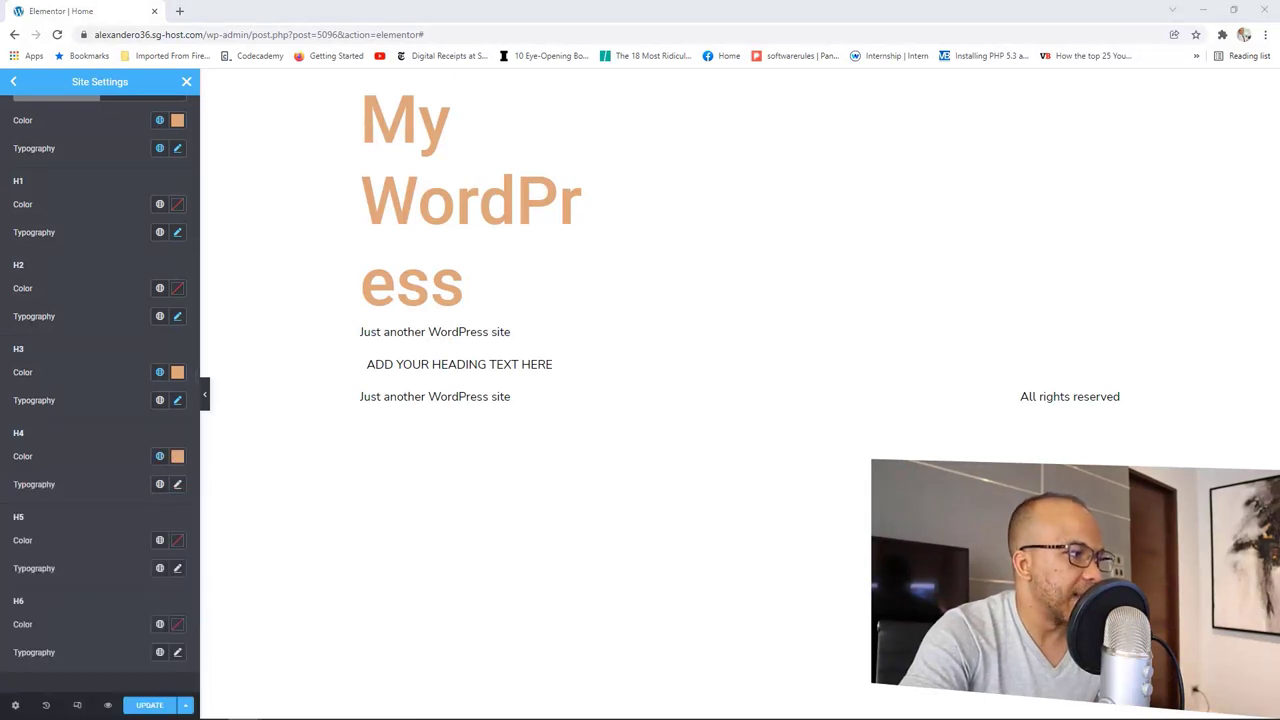
# Step: Apply the Oswald global font to H4 headings and set their size to 18
pyautogui.click(177, 484)
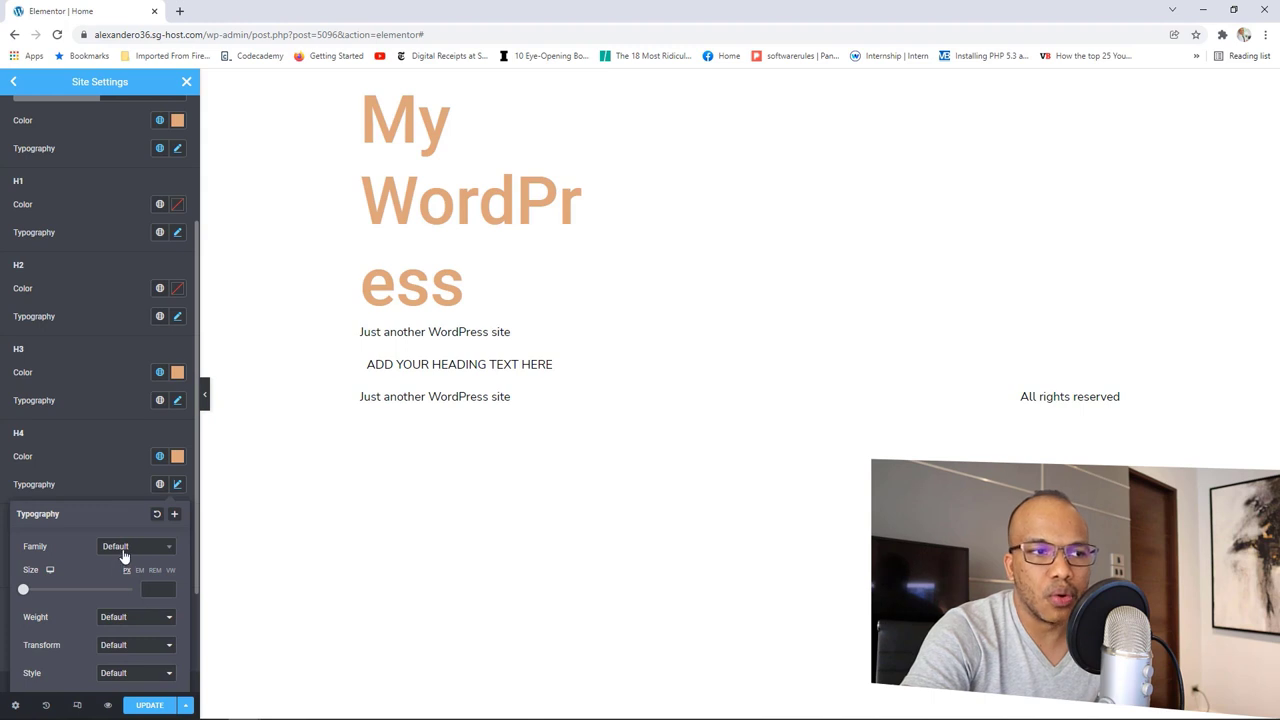
pyautogui.click(124, 552)
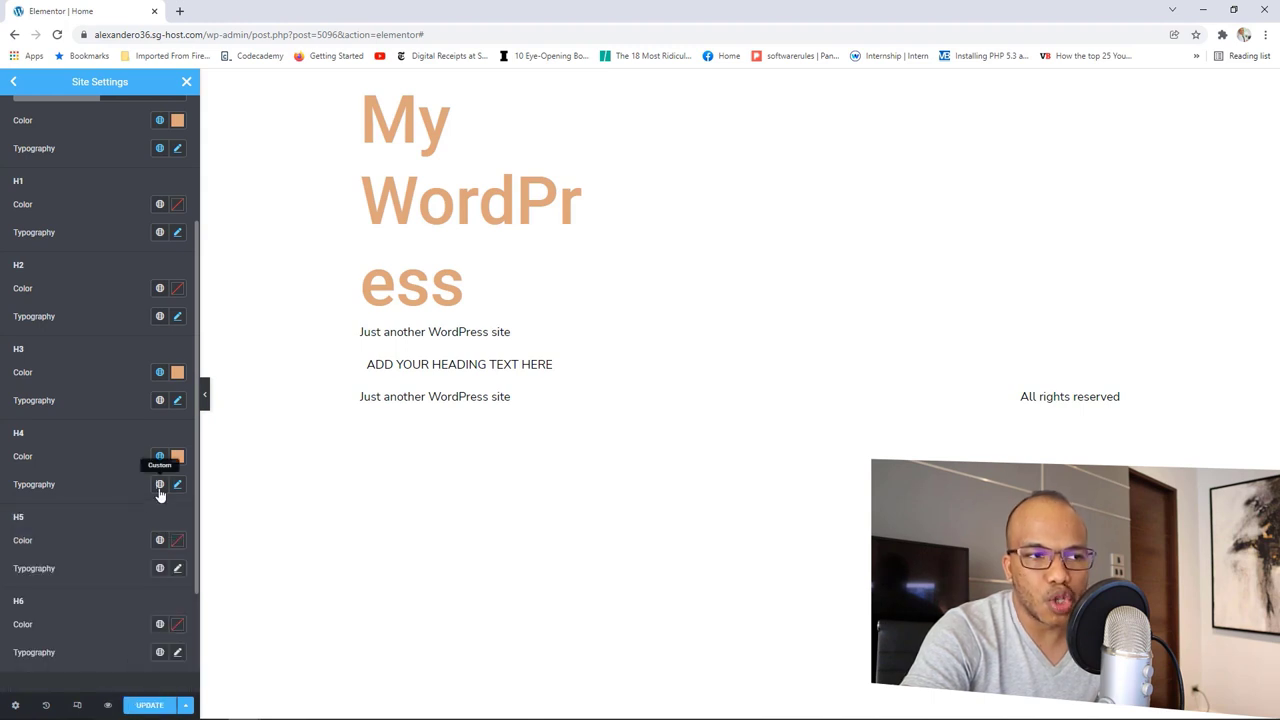
pyautogui.click(159, 484)
pyautogui.click(66, 550)
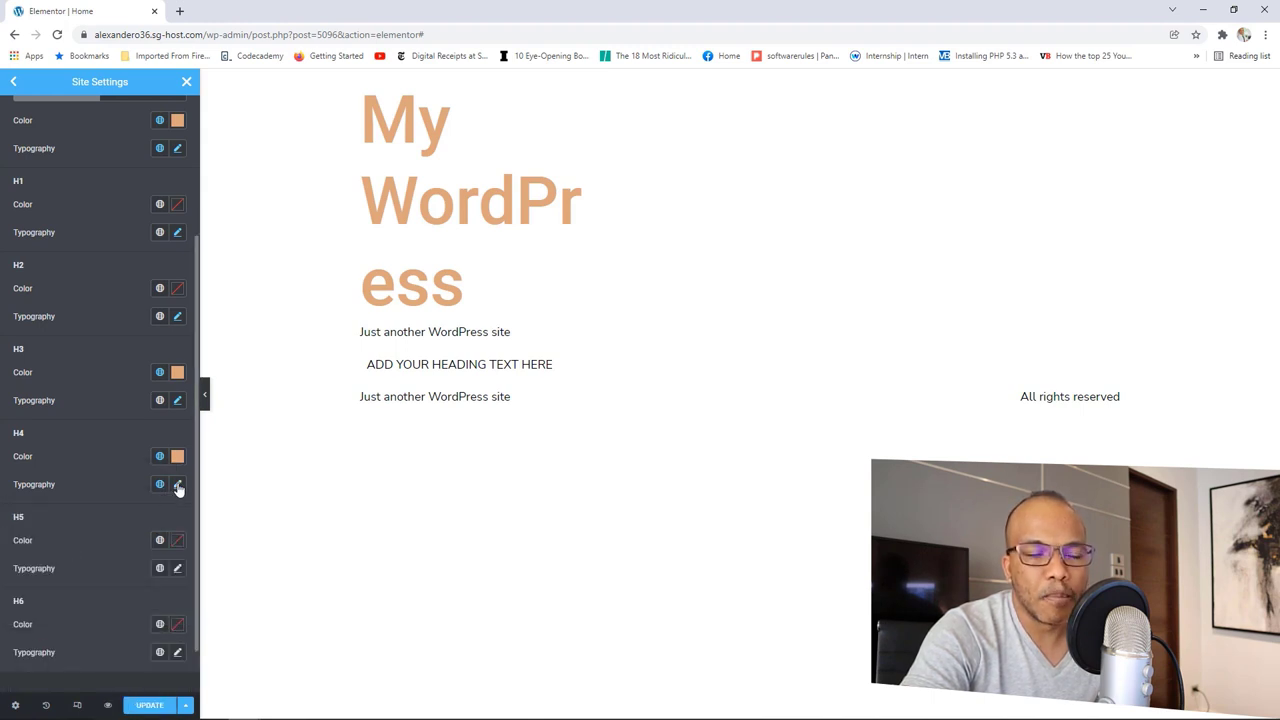
pyautogui.click(177, 485)
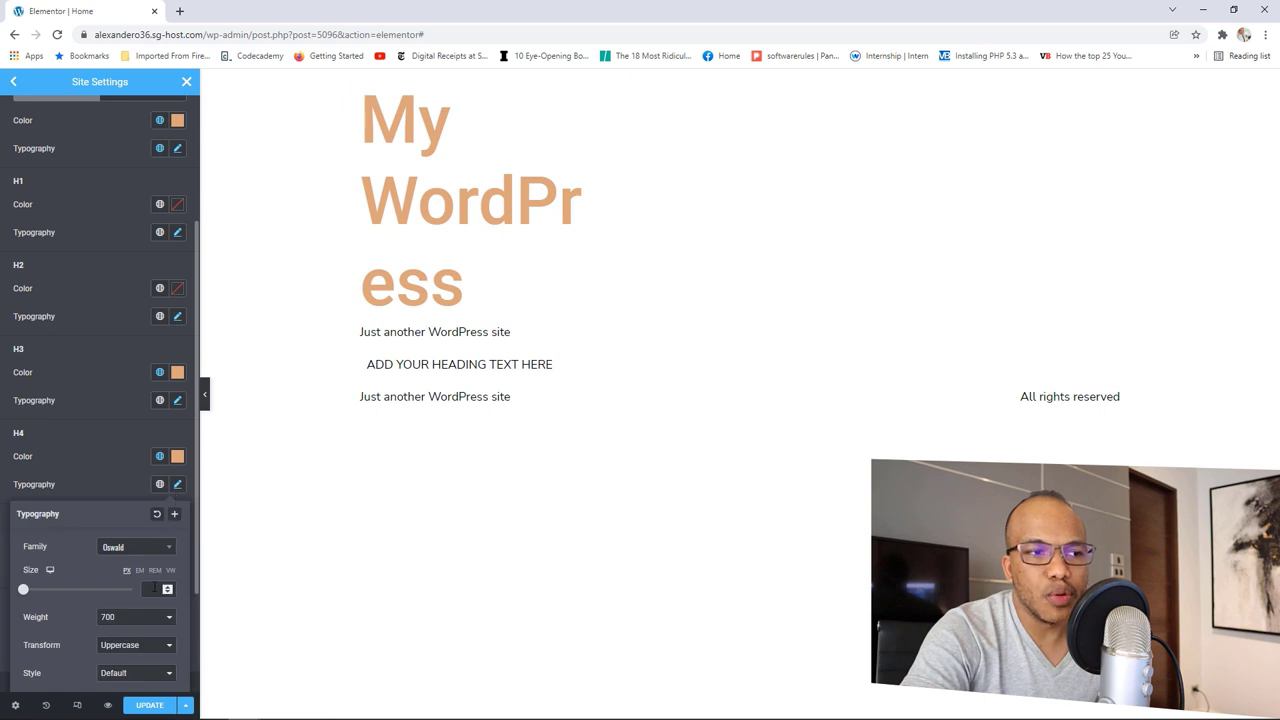
pyautogui.click(146, 589)
pyautogui.write('18')
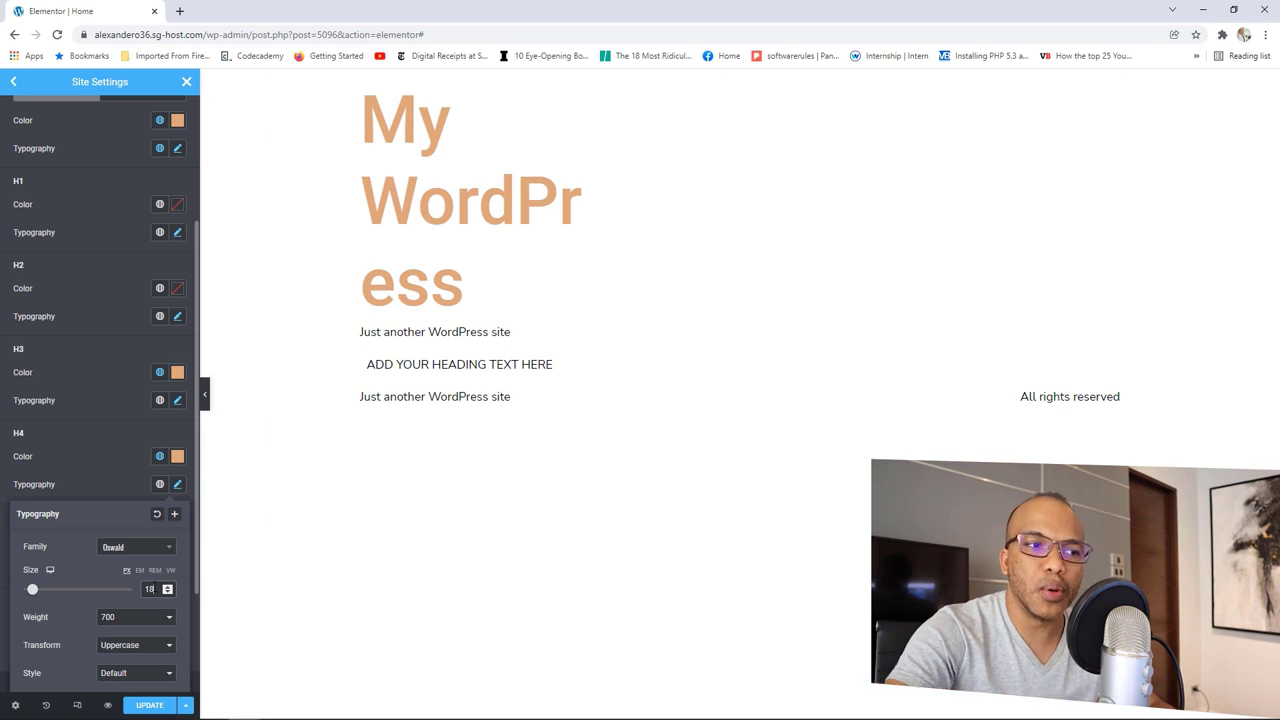
pyautogui.click(78, 475)
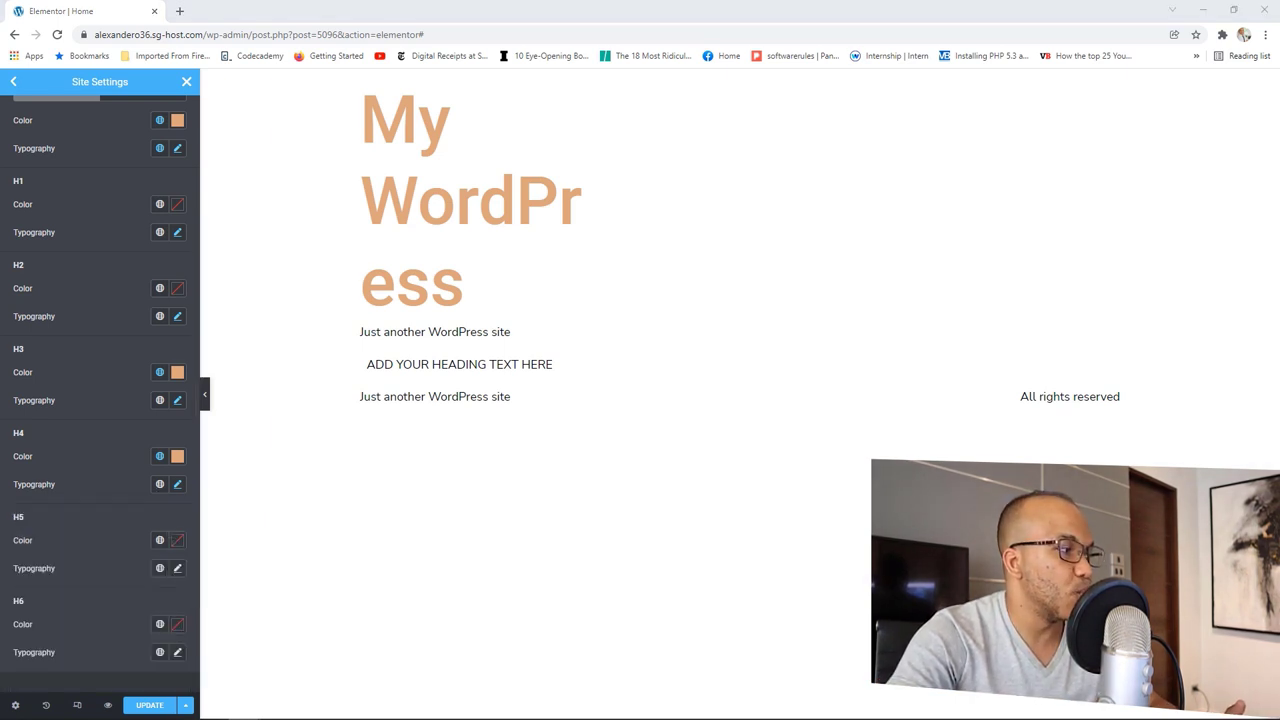
# Step: Give H5 headings the white Primary colour and the Secondary global font
pyautogui.click(159, 540)
pyautogui.click(46, 605)
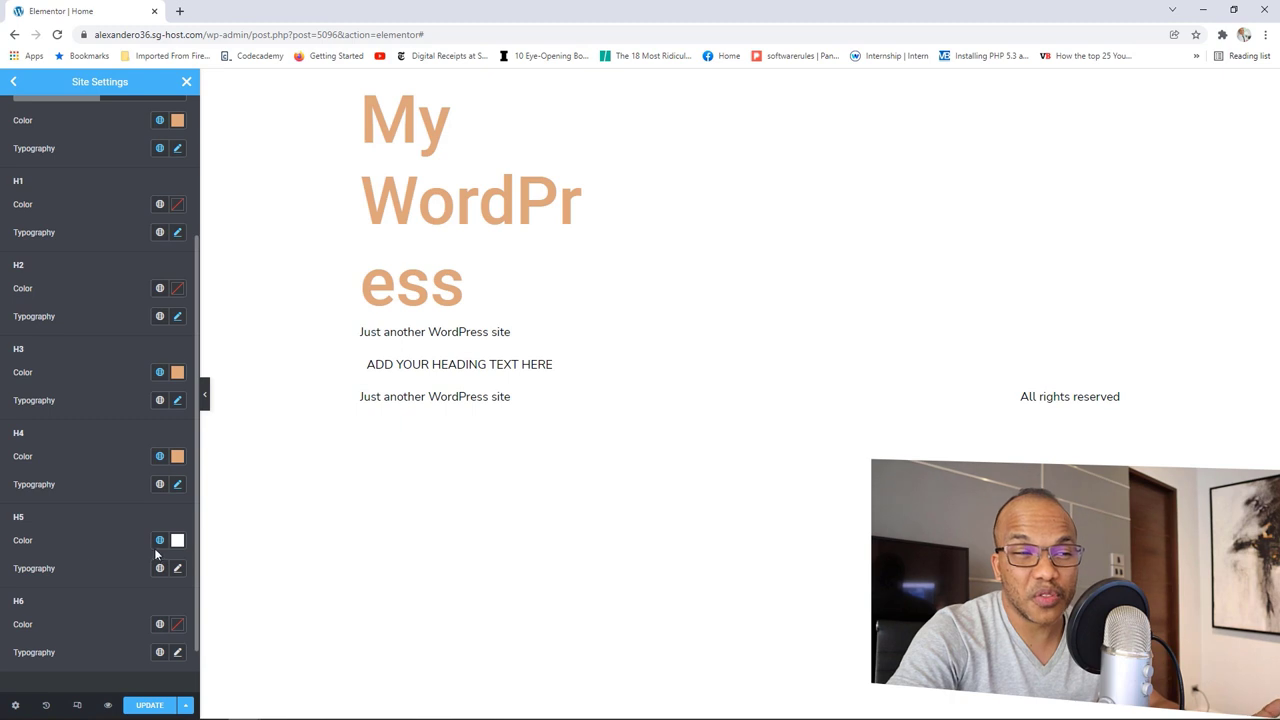
pyautogui.click(159, 570)
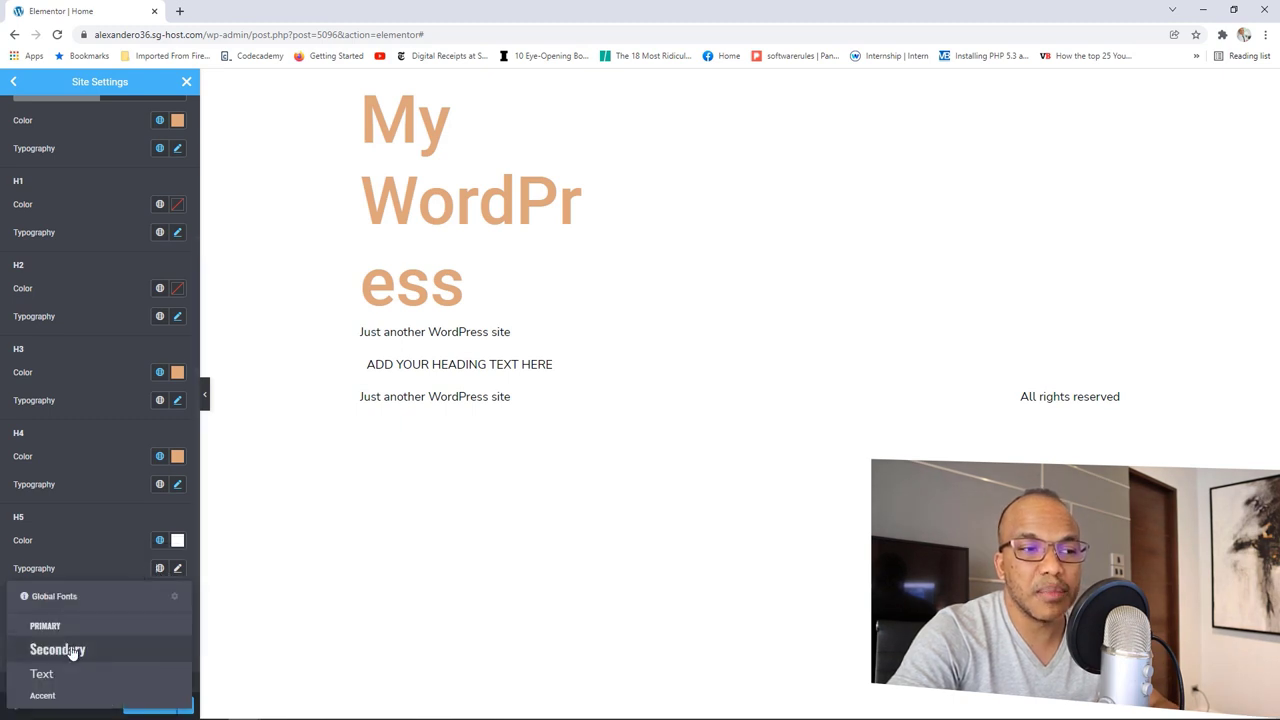
pyautogui.click(72, 651)
# Step: Set H5 typography to size 16, weight 600, and save the site settings
pyautogui.click(177, 568)
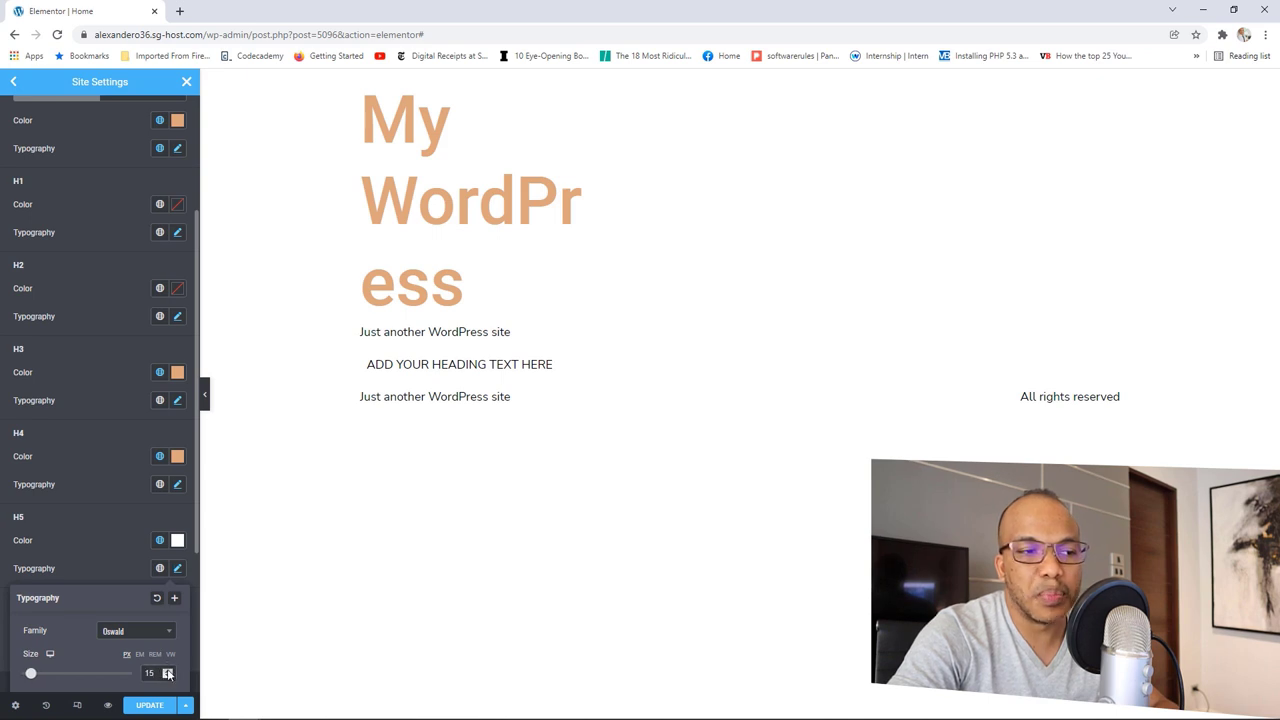
pyautogui.click(167, 671)
pyautogui.scroll(-1, 96, 501)
pyautogui.scroll(-2, 96, 501)
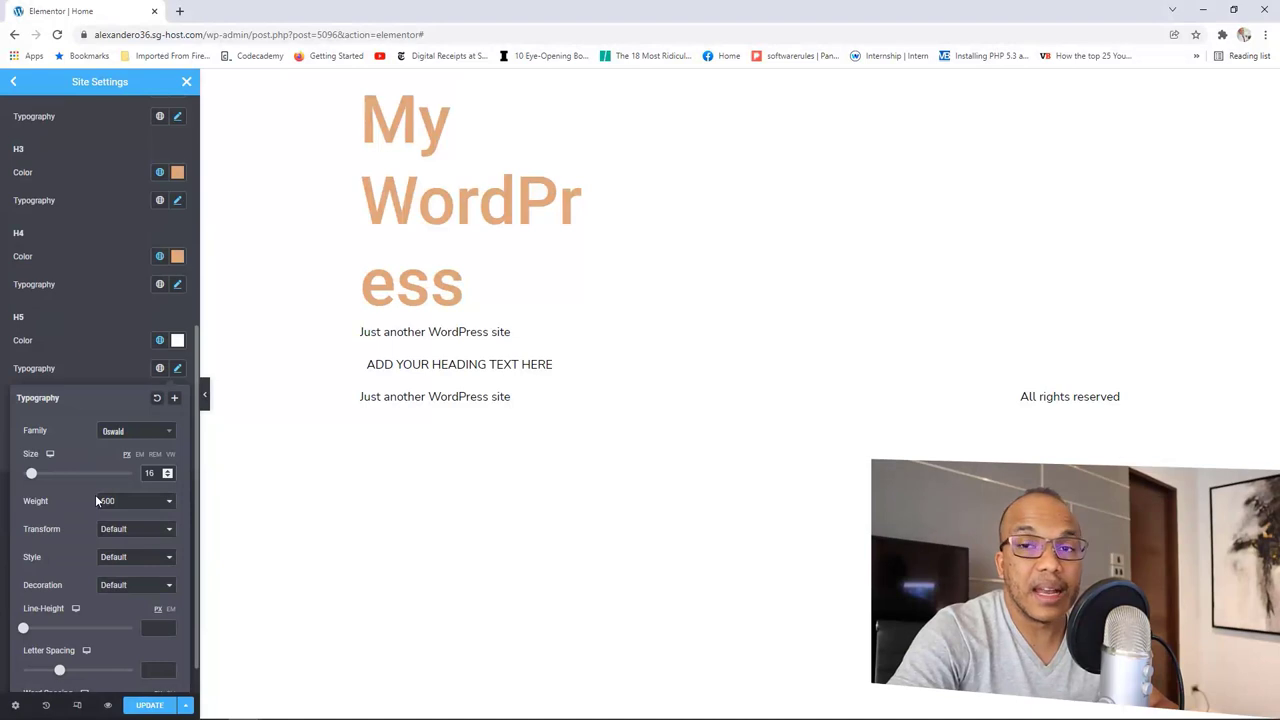
pyautogui.scroll(-1, 96, 501)
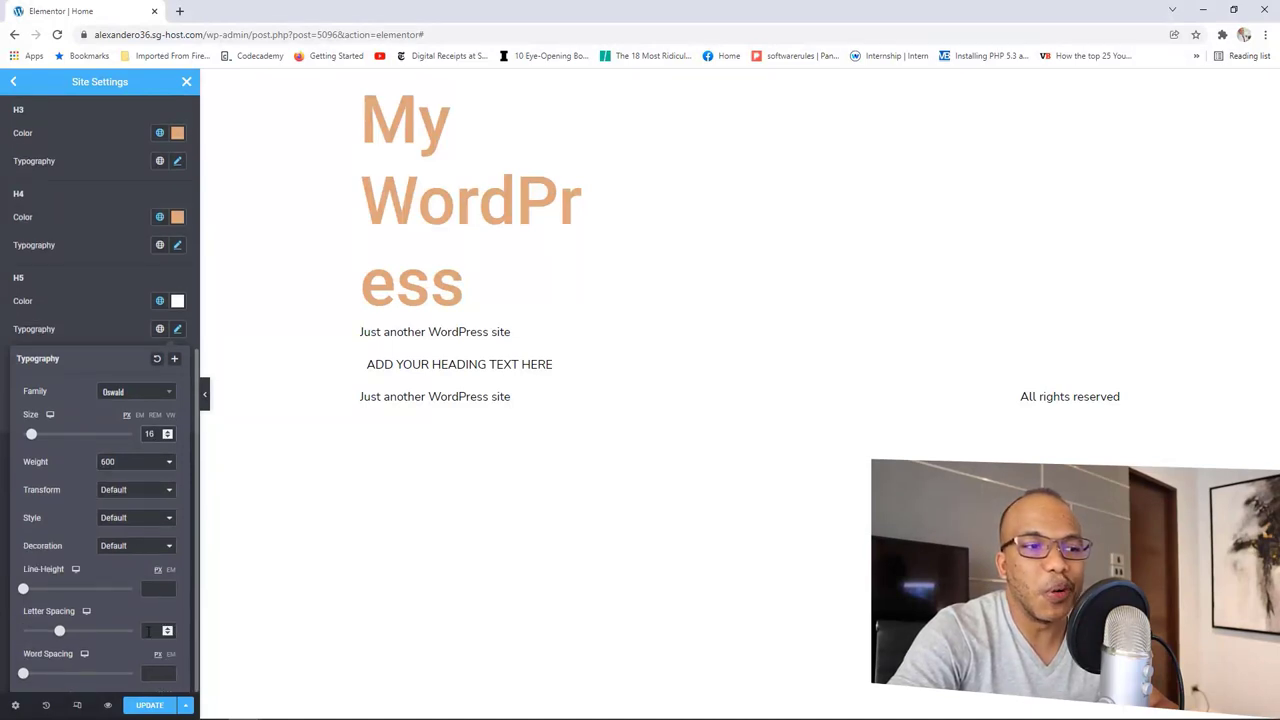
pyautogui.click(141, 707)
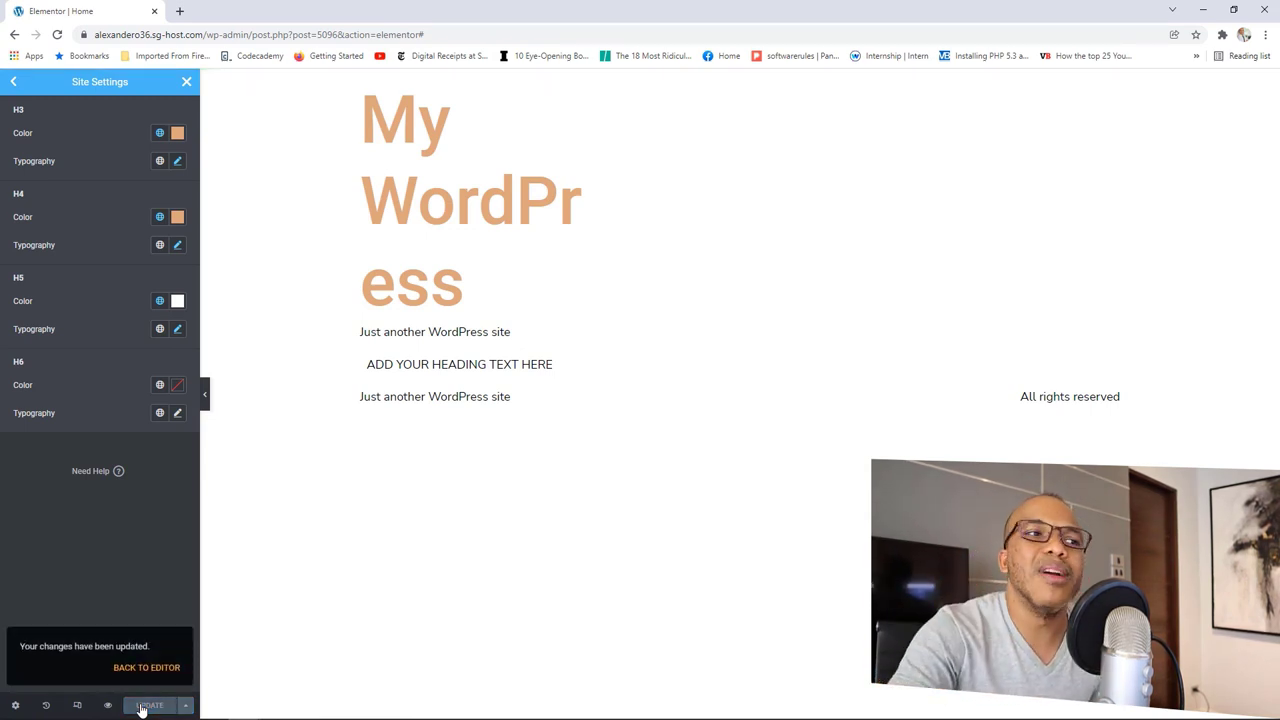
# Step: Re-check the saved H2 typography, then open Global Colors from the Site Settings list
pyautogui.scroll(3, 137, 504)
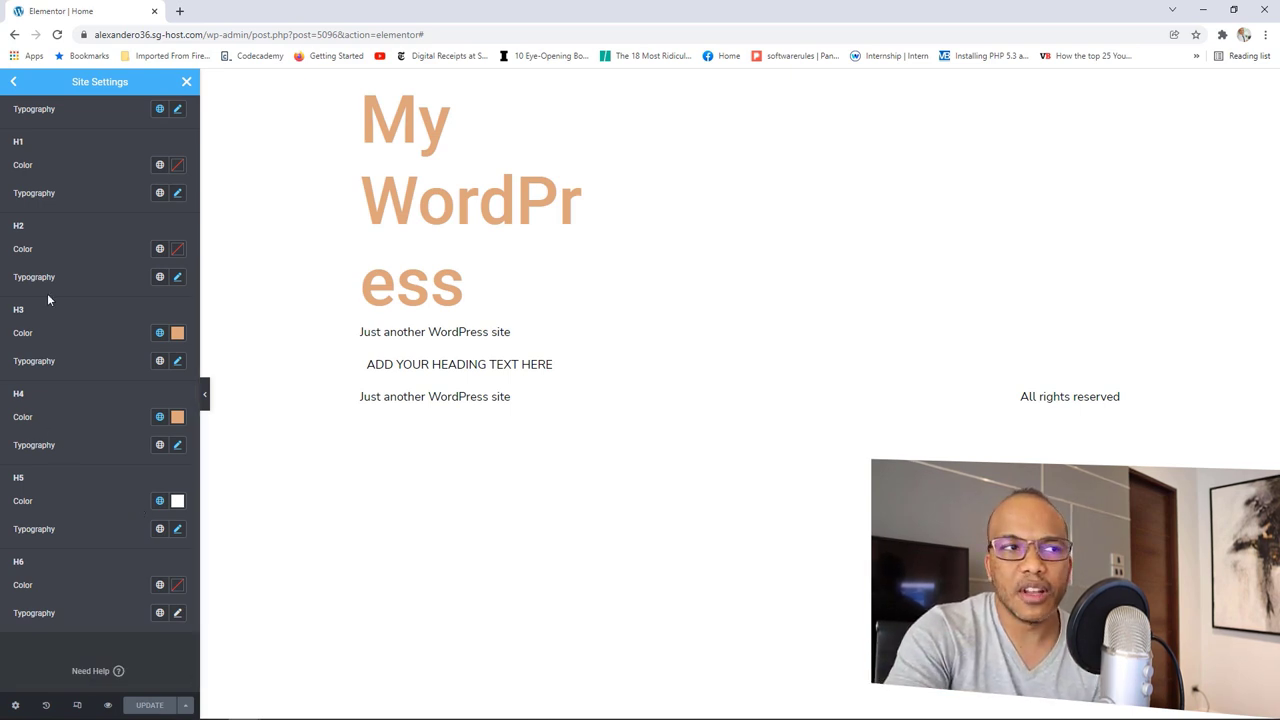
pyautogui.click(176, 281)
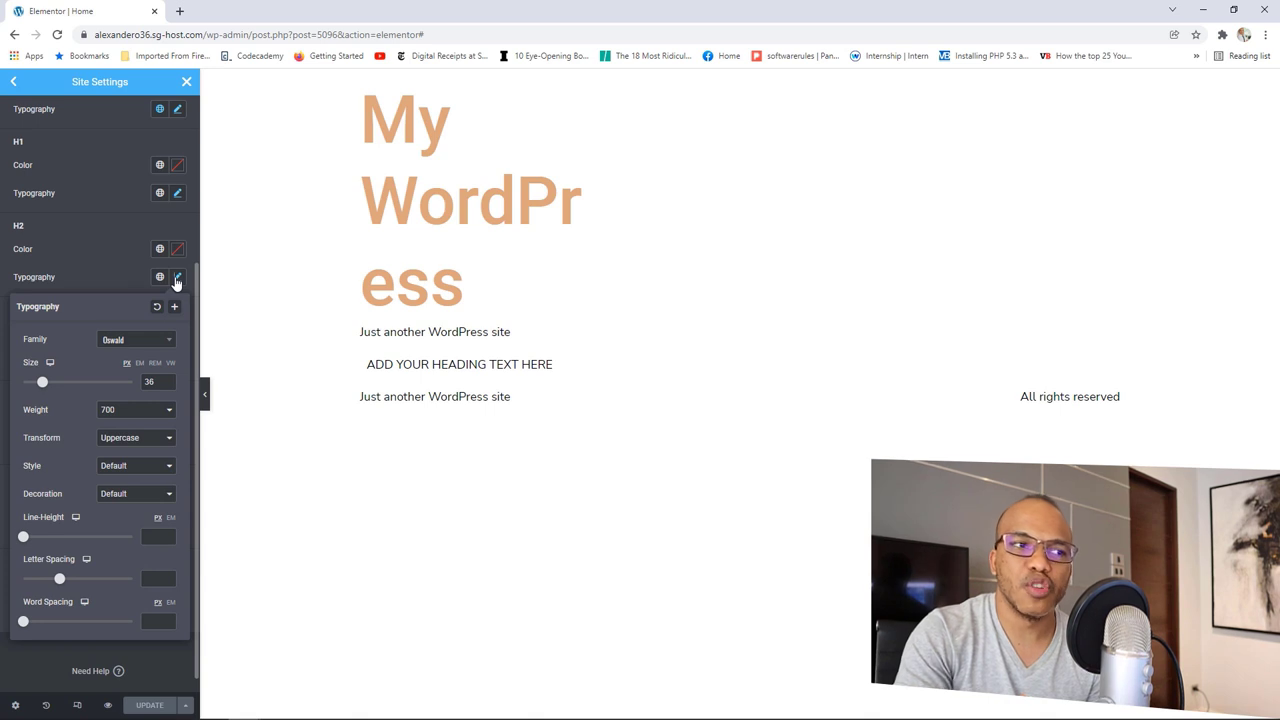
pyautogui.click(176, 280)
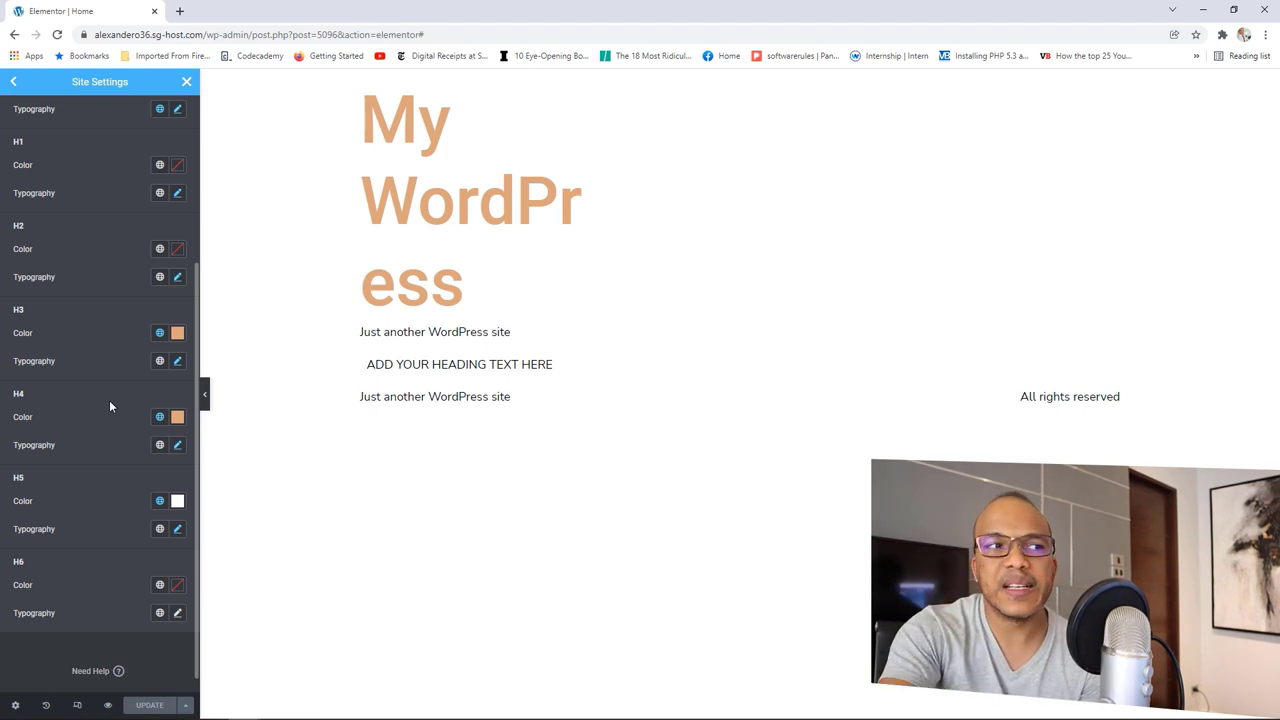
pyautogui.scroll(3, 110, 403)
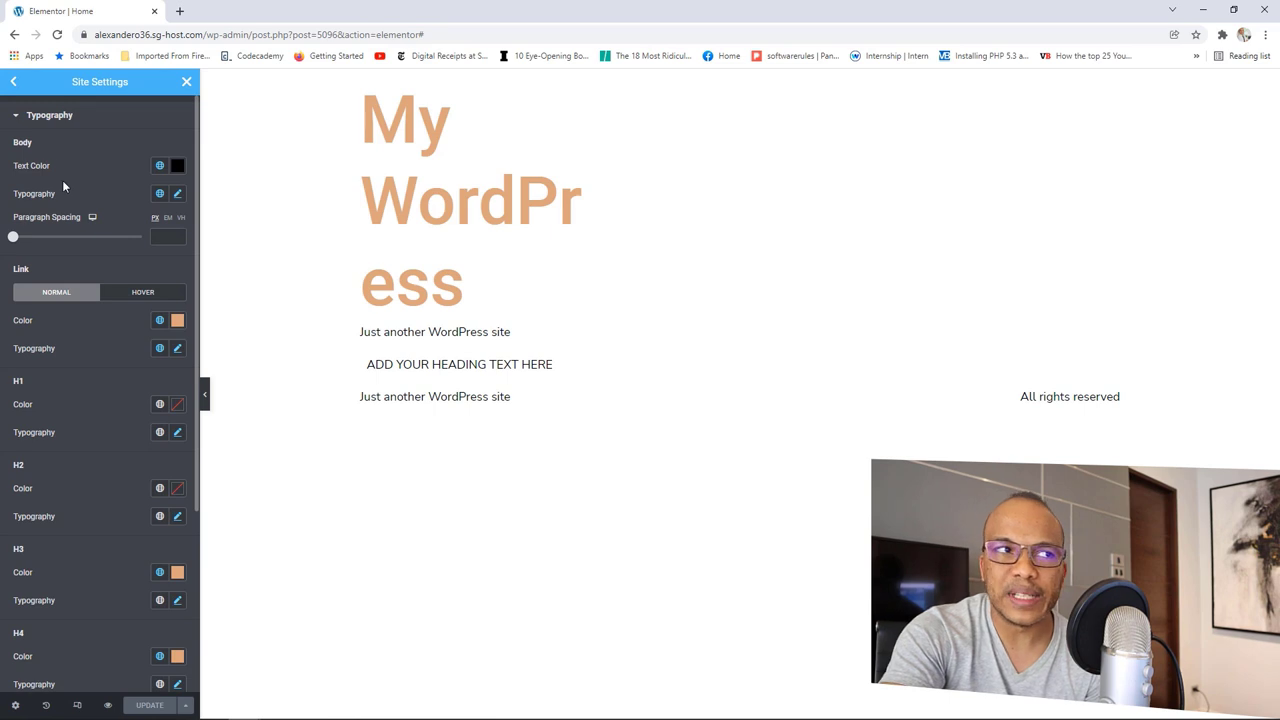
pyautogui.click(13, 81)
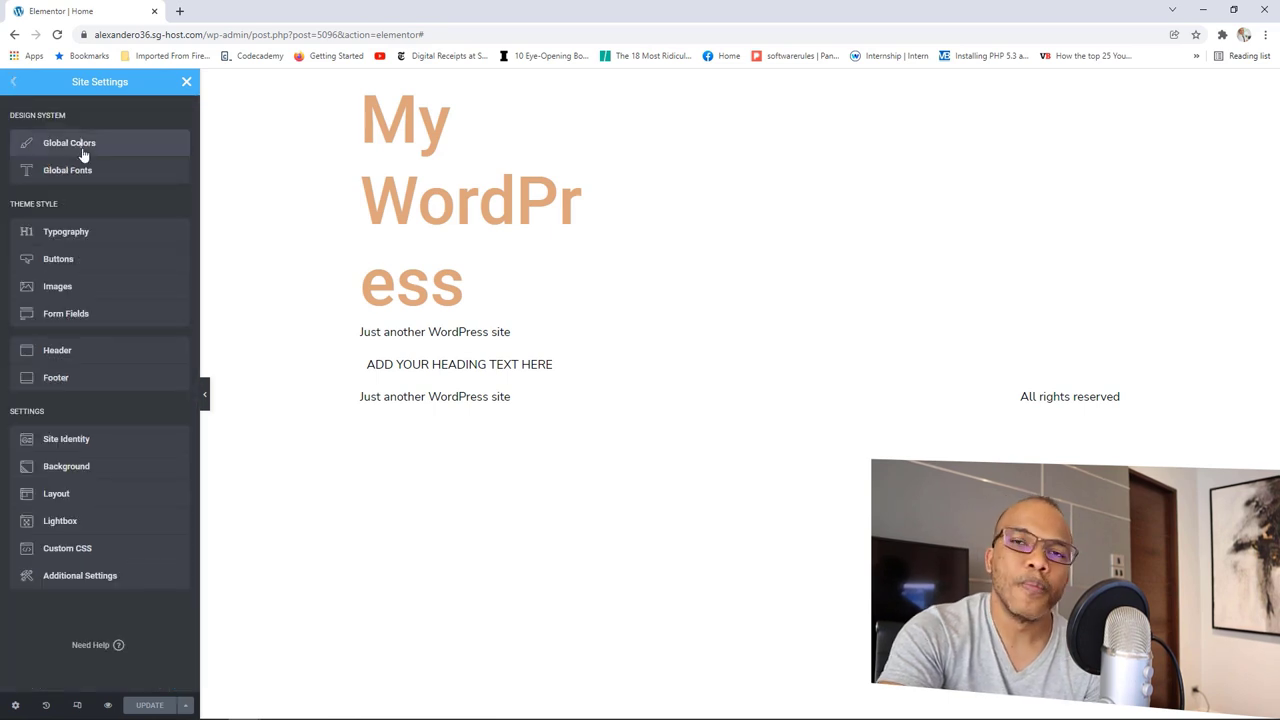
pyautogui.click(80, 152)
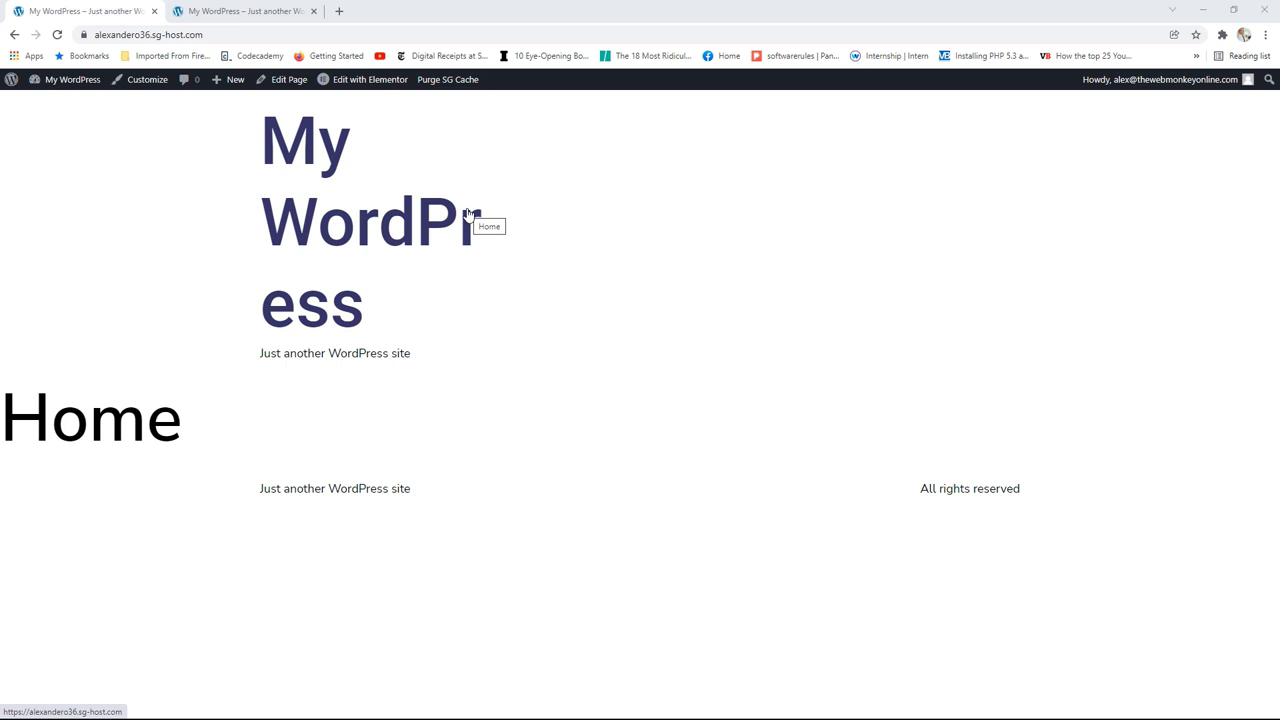
# Step: Browse the Passport Travel reference site's About and home pages, then close its window
pyautogui.click(258, 12)
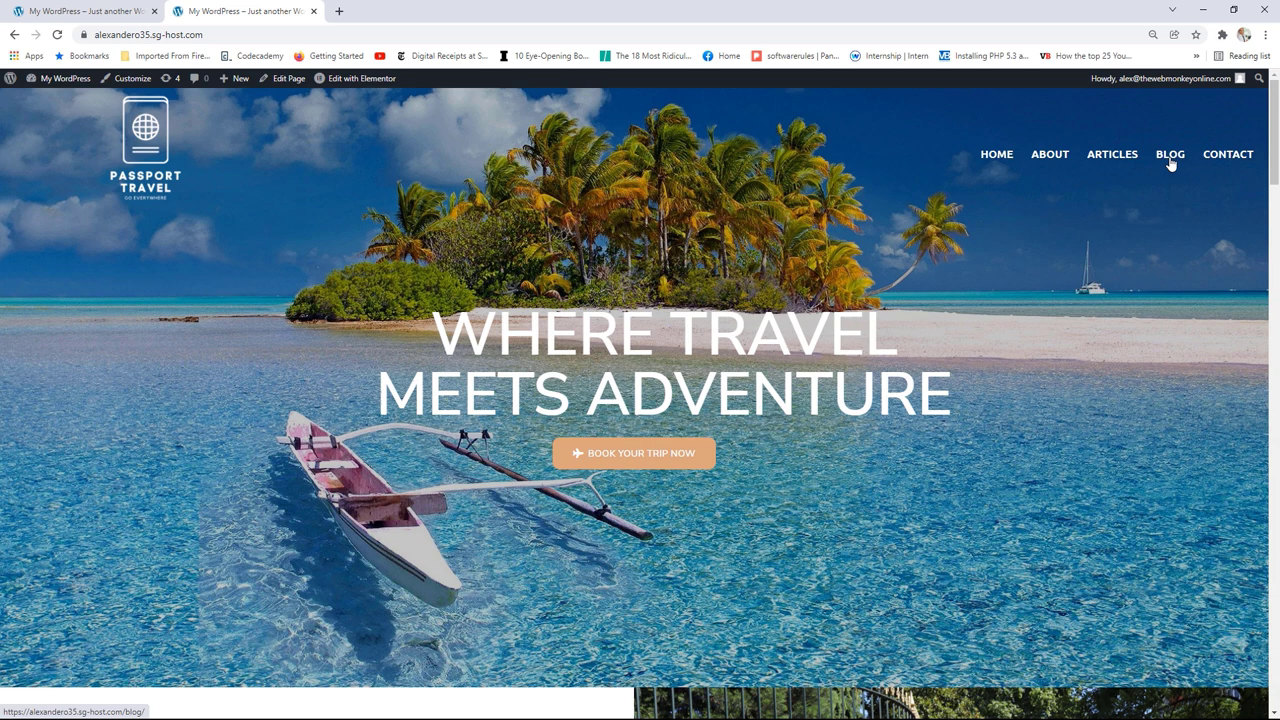
pyautogui.click(1054, 160)
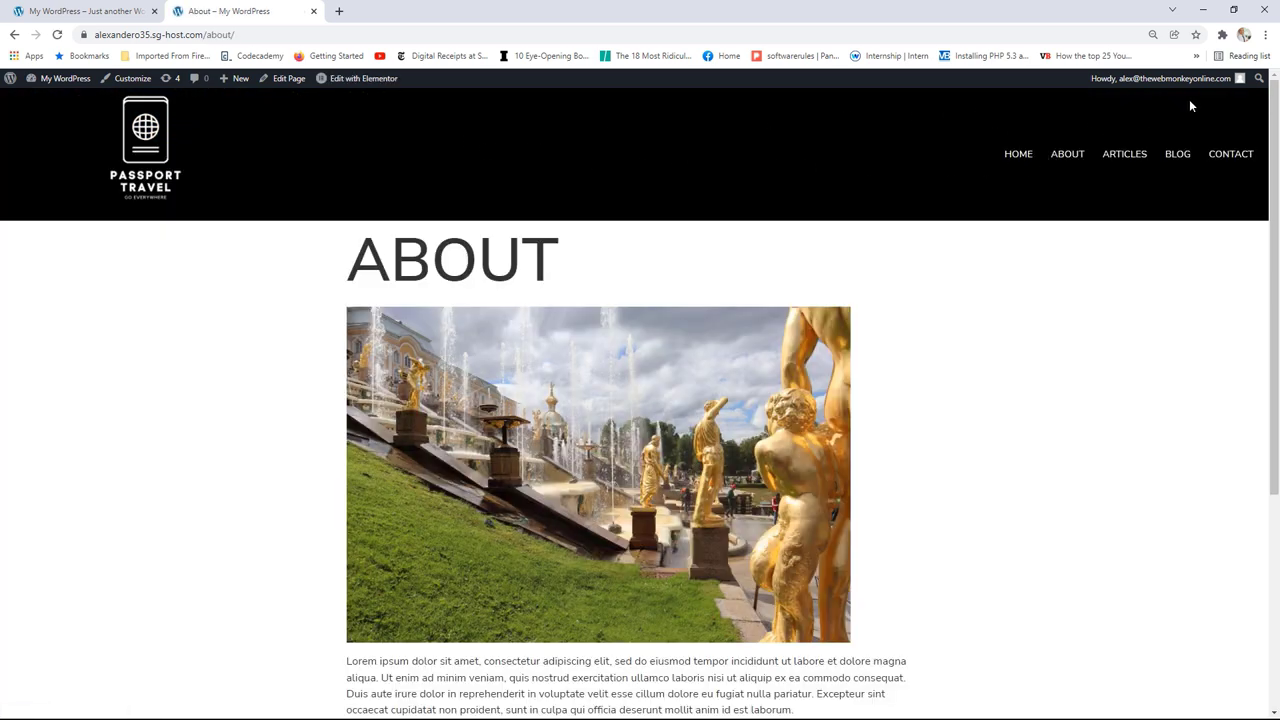
pyautogui.click(161, 147)
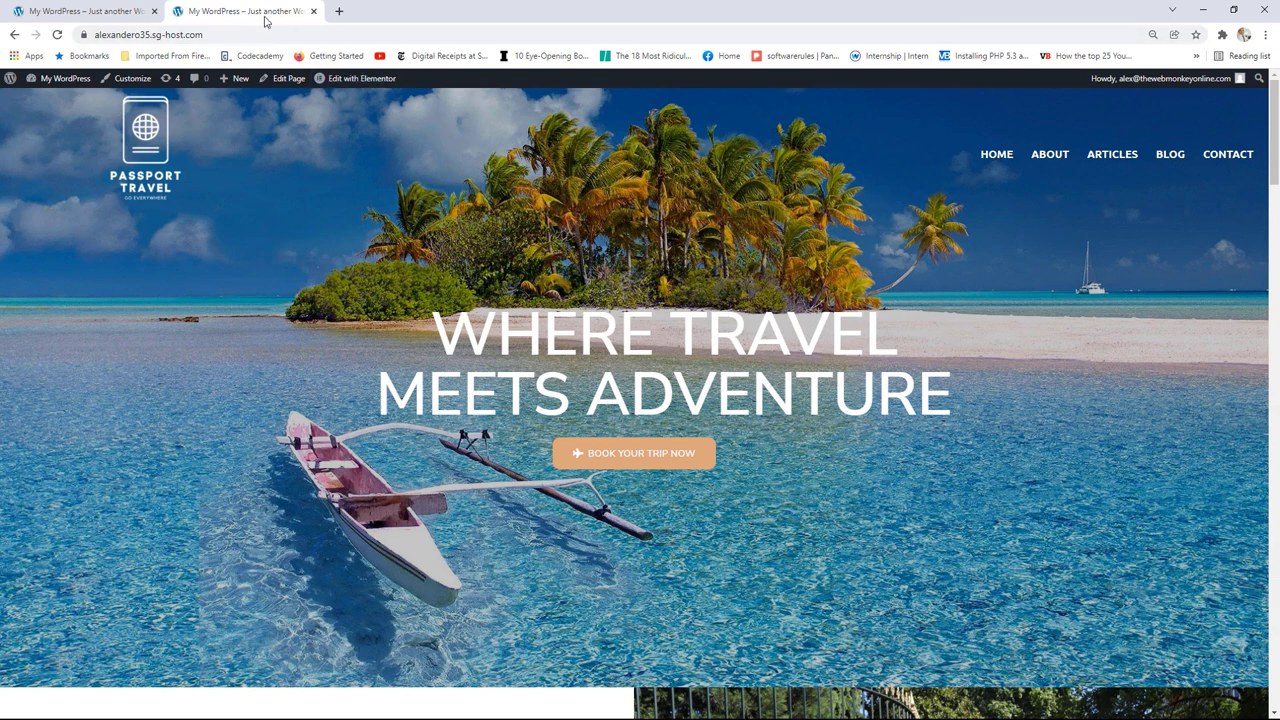
pyautogui.moveTo(252, 12); pyautogui.dragTo(883, 182)
pyautogui.click(897, 181)
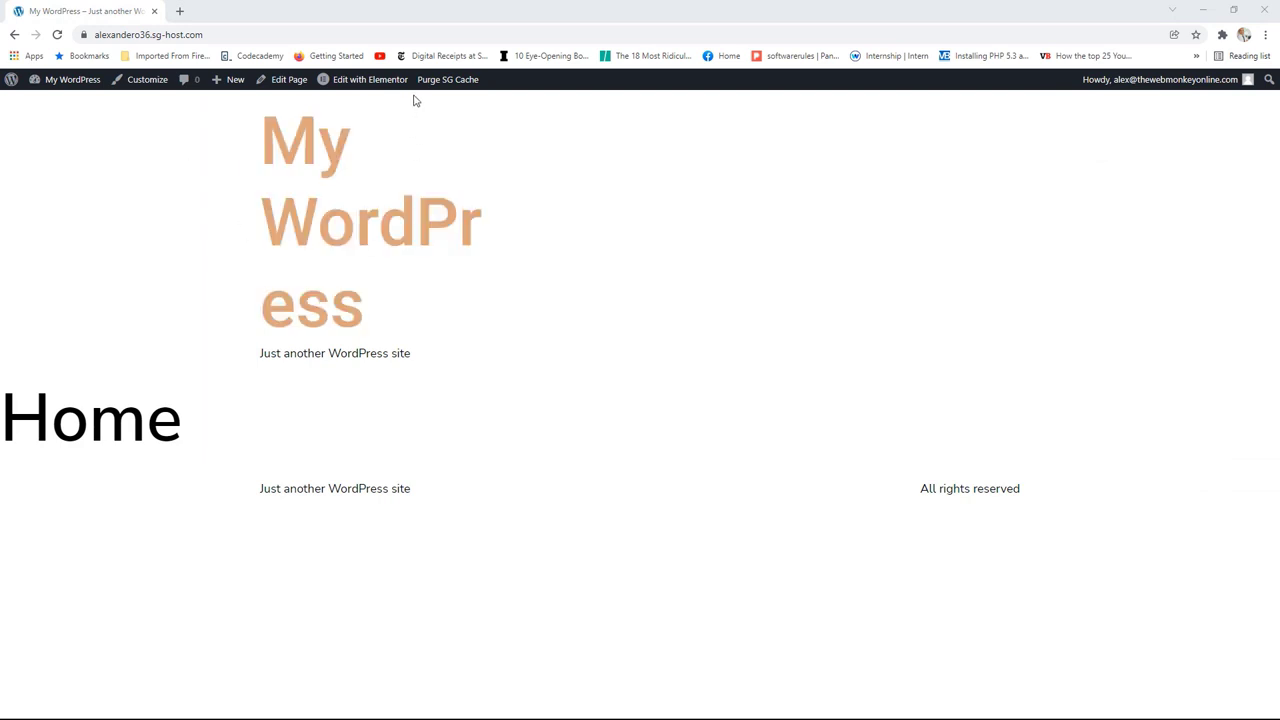
# Step: In Site Identity, set the site name to Passport Travel and tagline to When Travel Meets Adventure
pyautogui.moveTo(373, 82)
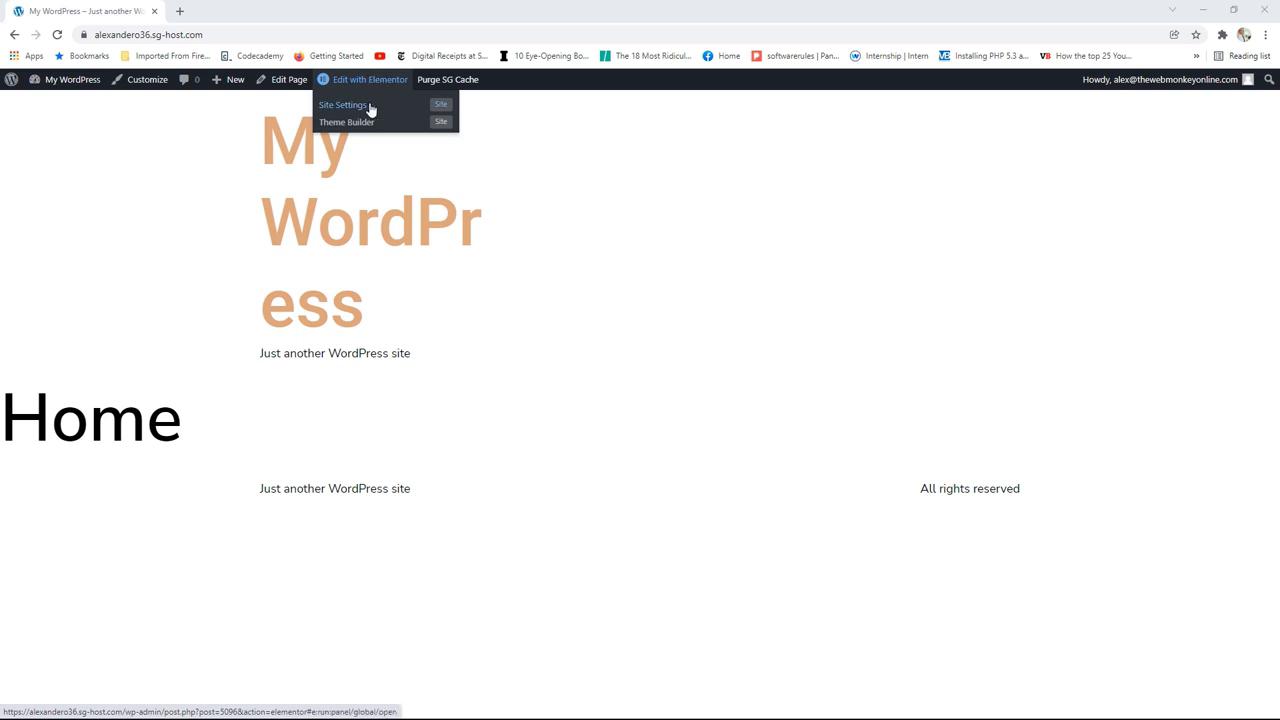
pyautogui.click(358, 107)
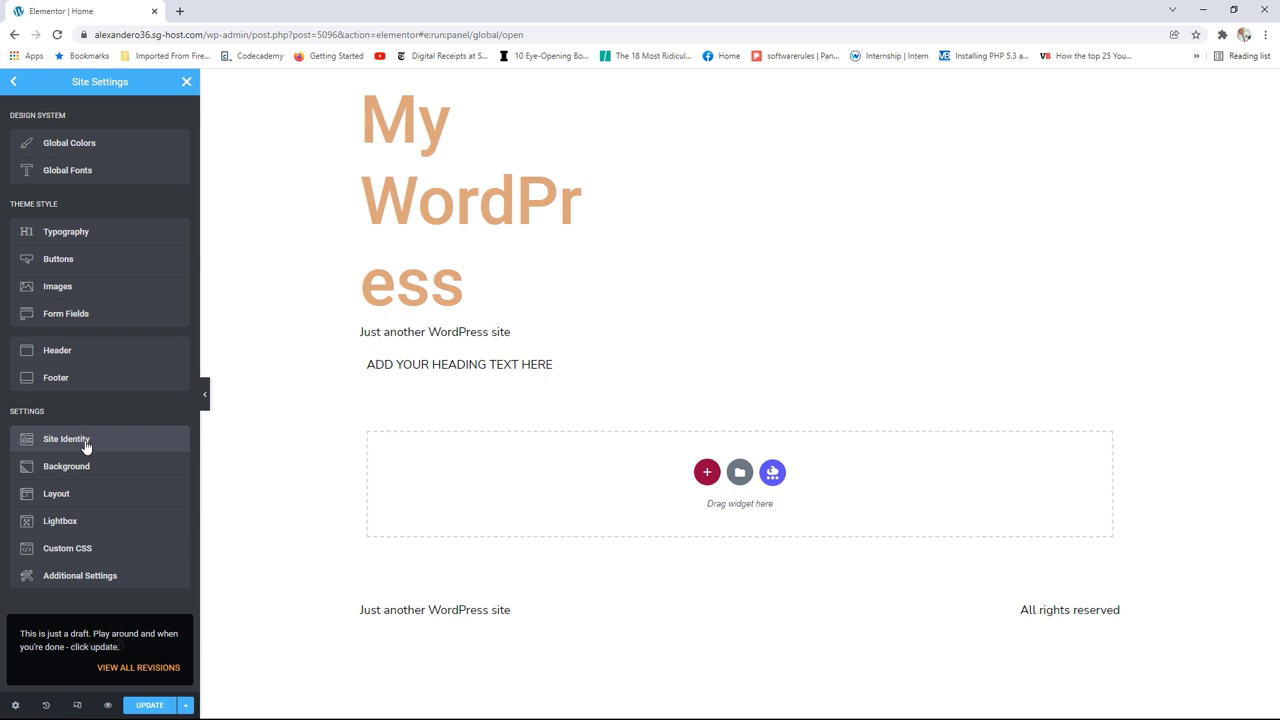
pyautogui.click(85, 446)
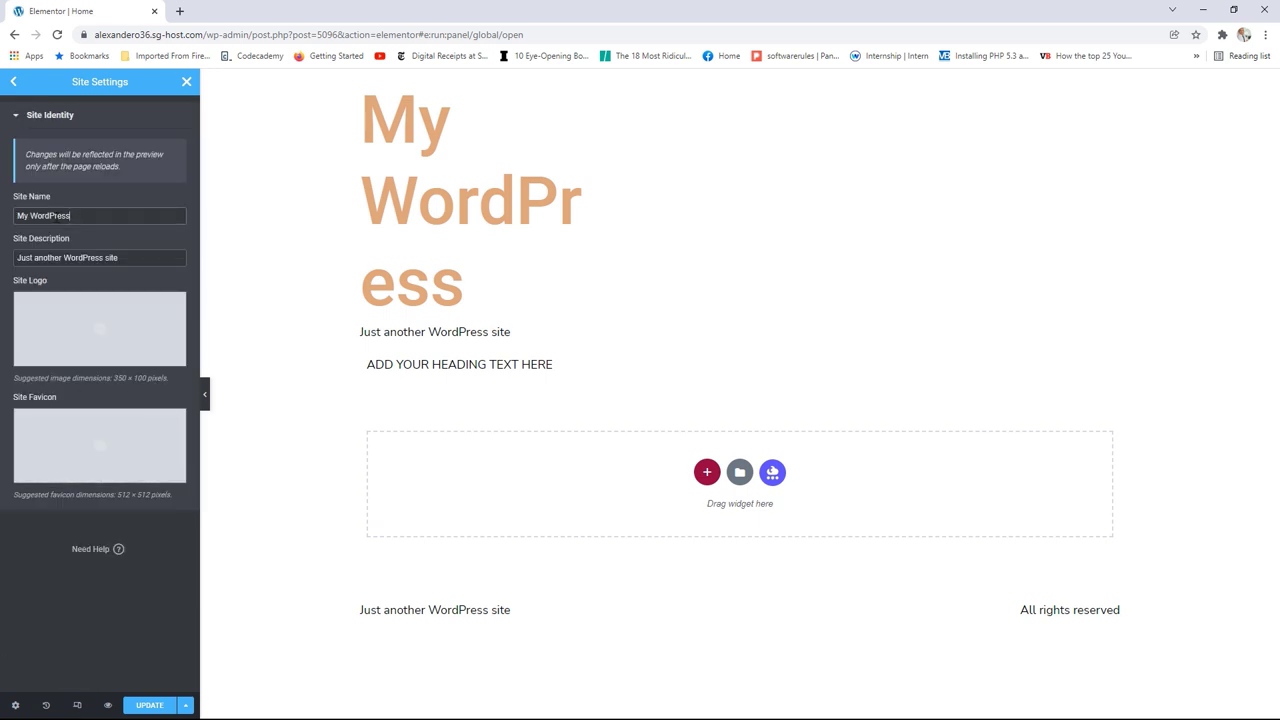
pyautogui.moveTo(70, 215); pyautogui.dragTo(1, 225)
pyautogui.write('P')
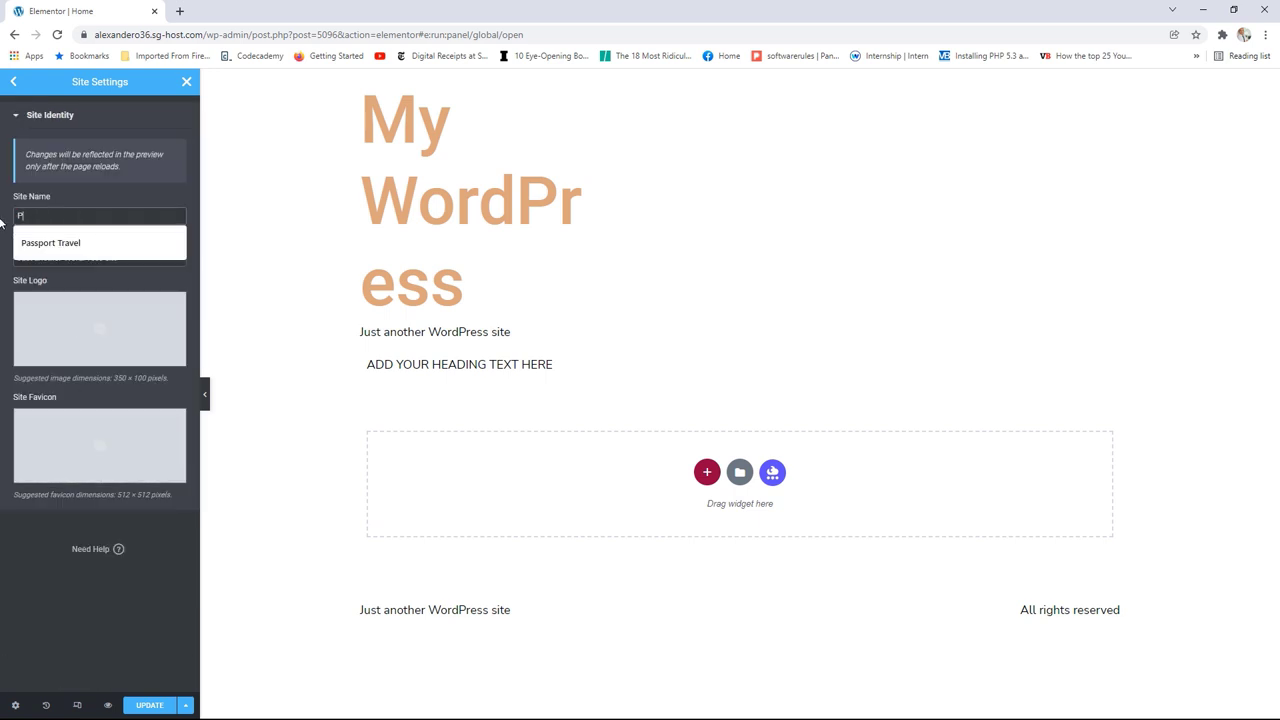
pyautogui.write('assport Travel')
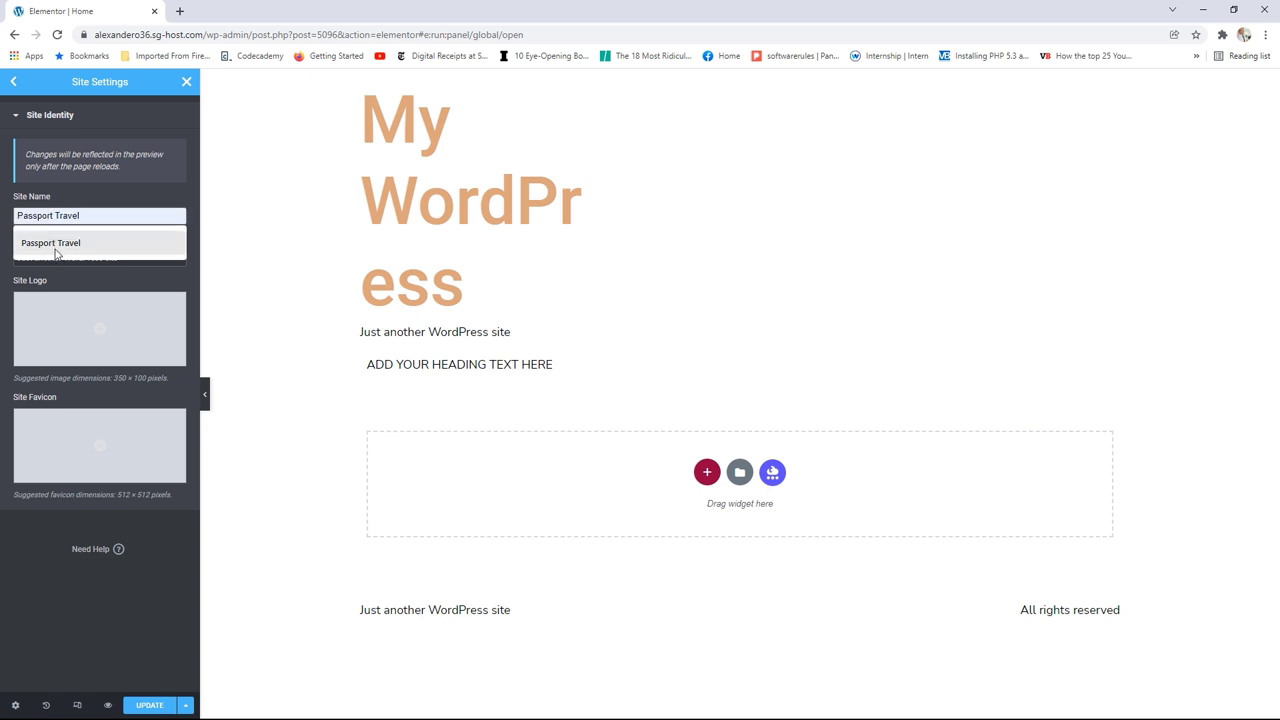
pyautogui.click(57, 249)
pyautogui.moveTo(120, 257); pyautogui.dragTo(4, 252)
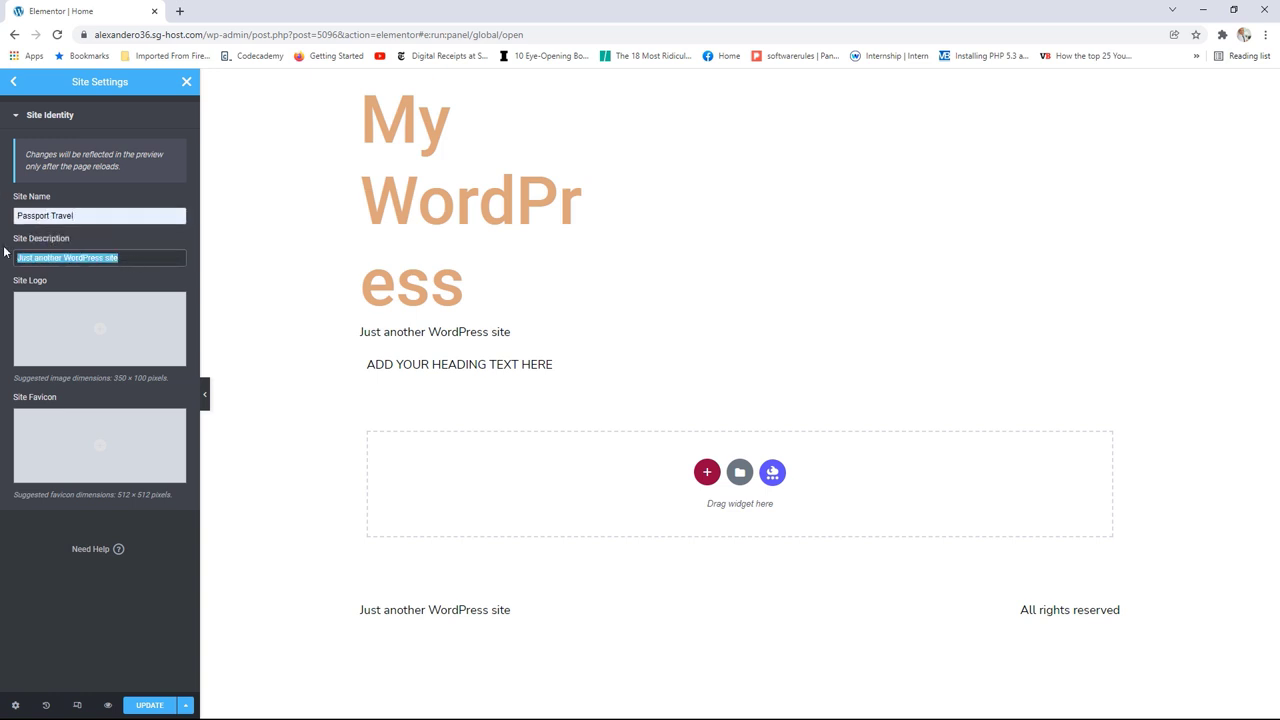
pyautogui.write('When Travel Meets Adventure')
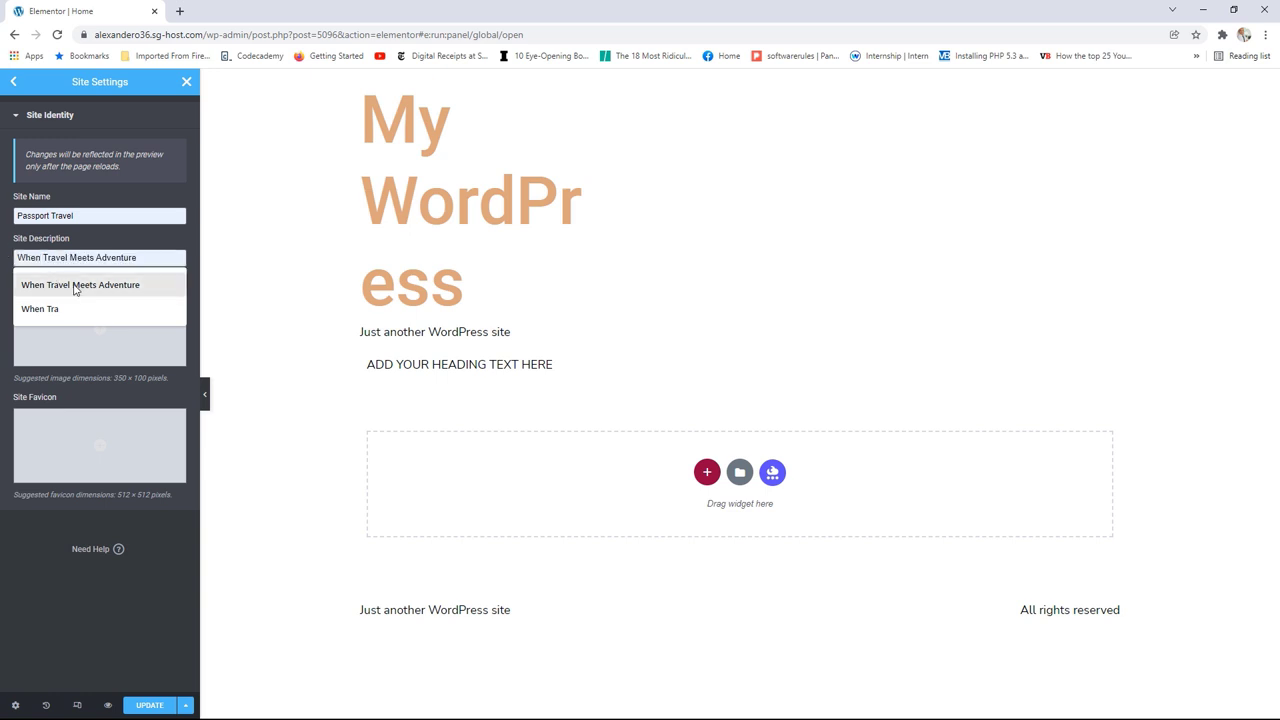
pyautogui.click(90, 285)
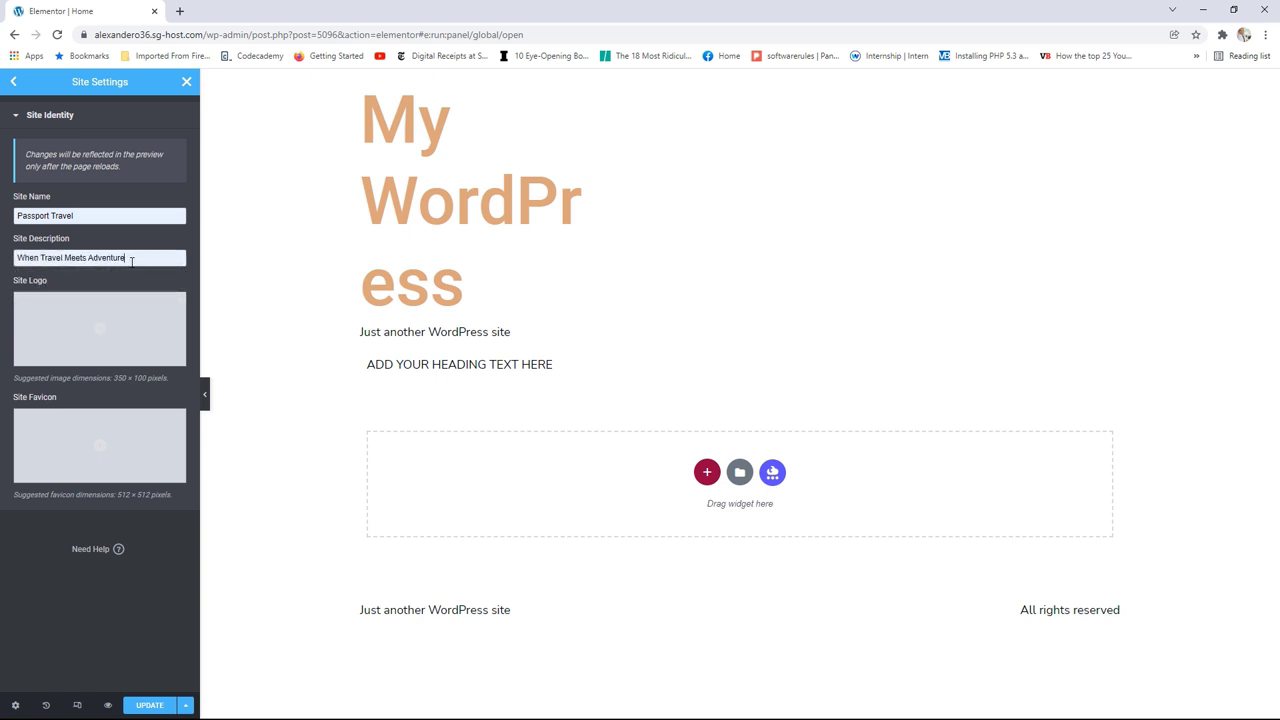
# Step: Set the Passport Travel image as Site Logo and the blue passport icon as Site Favicon
pyautogui.click(108, 319)
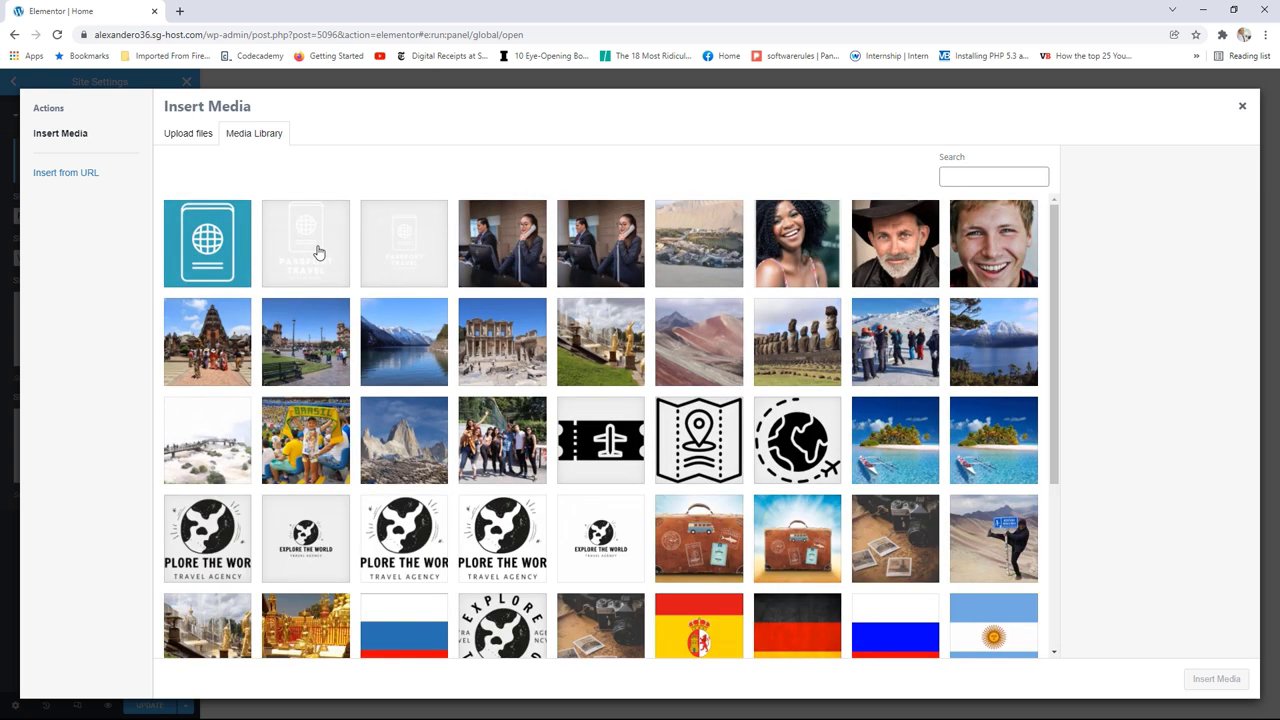
pyautogui.click(318, 252)
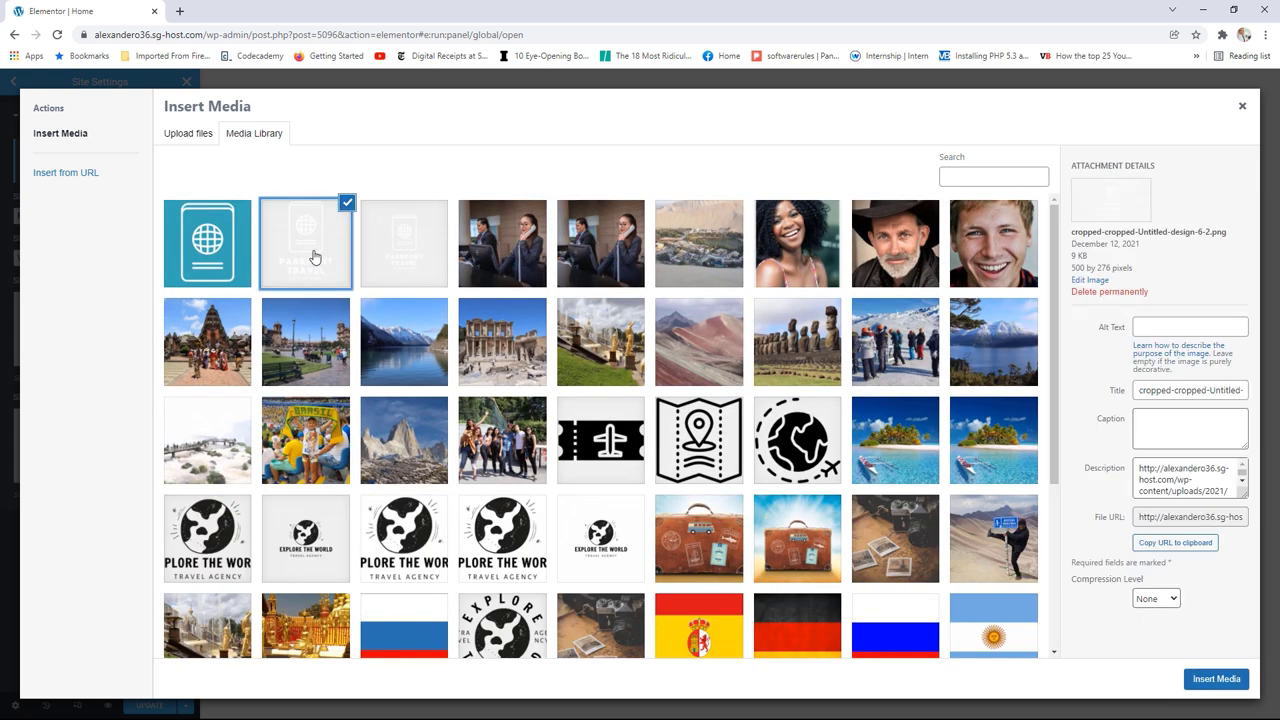
pyautogui.click(1214, 679)
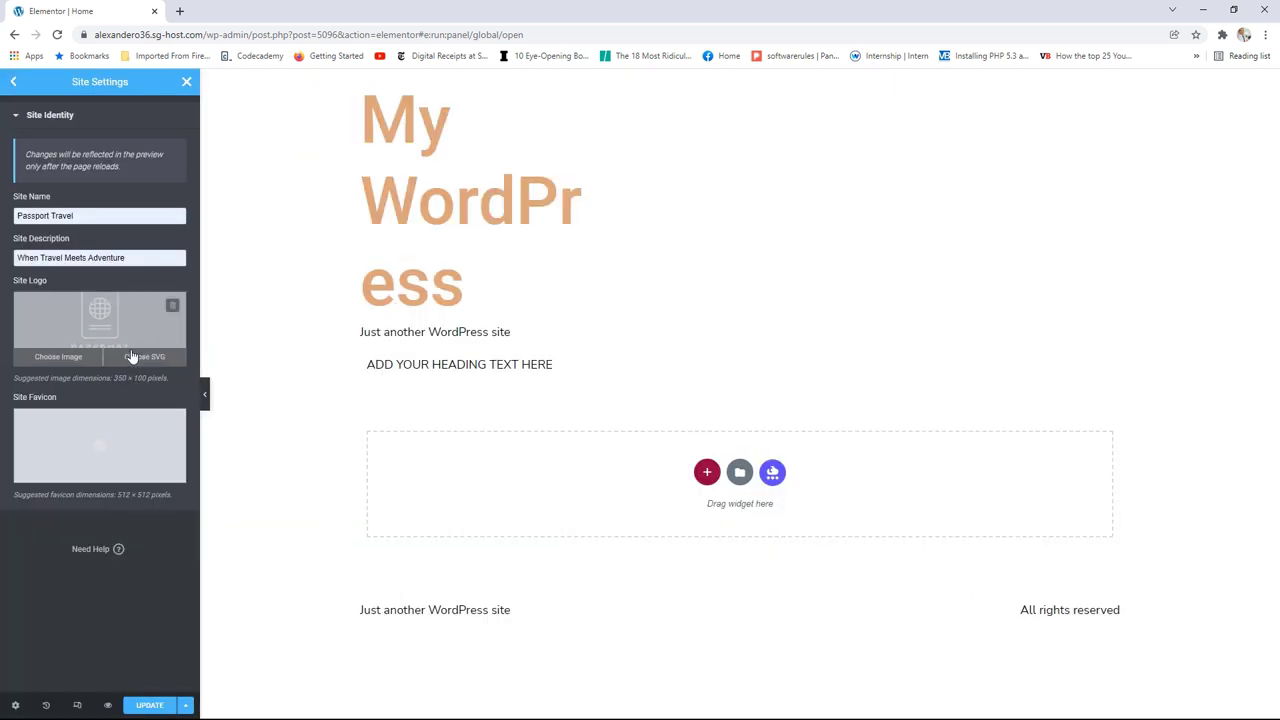
pyautogui.click(107, 444)
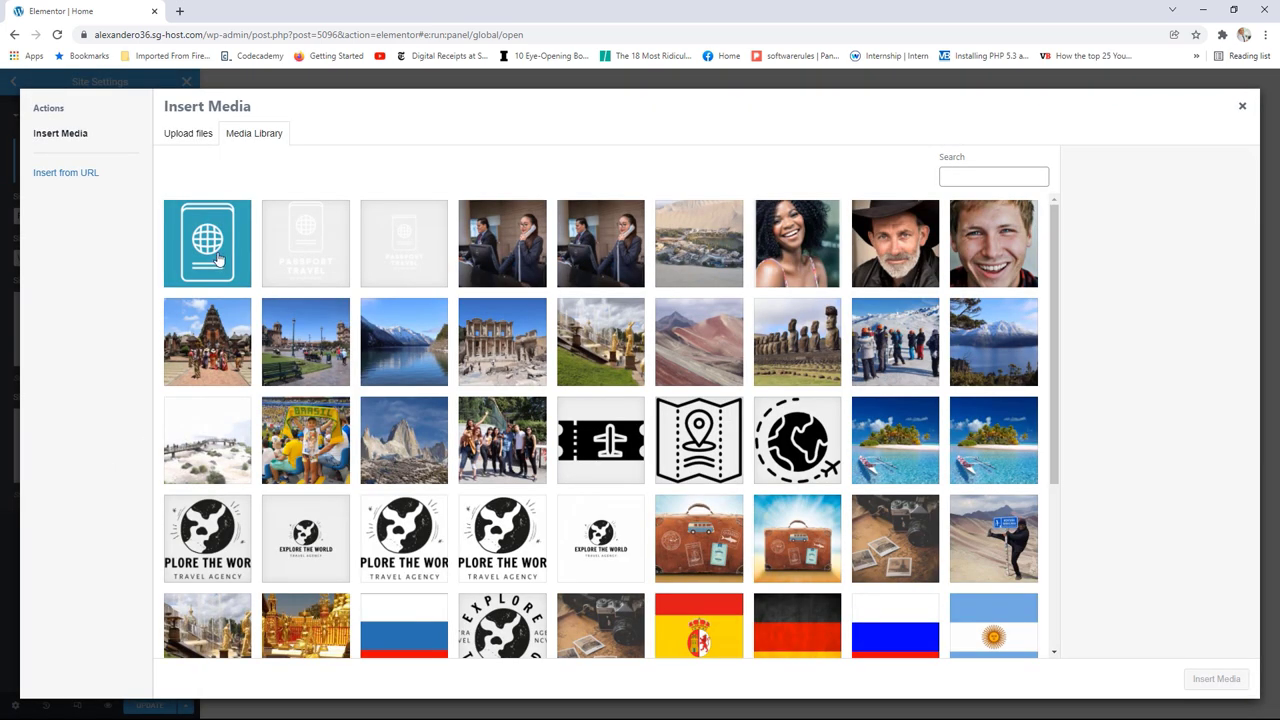
pyautogui.click(219, 258)
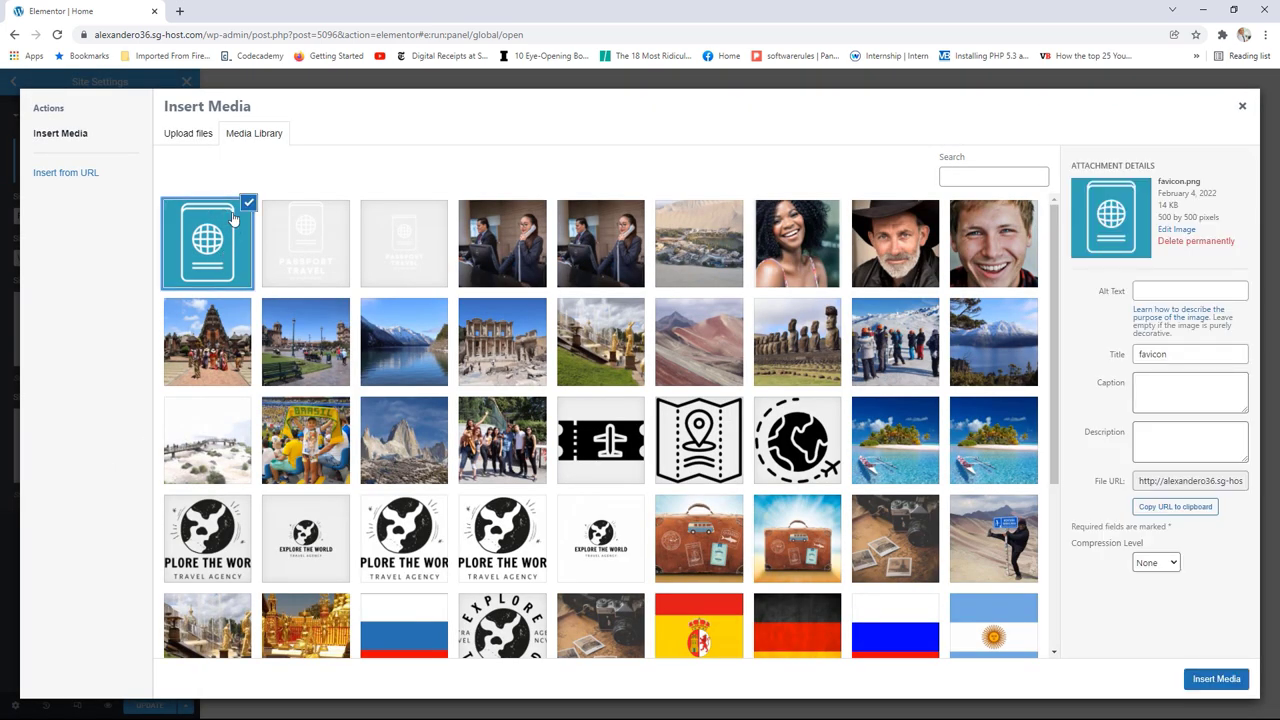
pyautogui.click(1215, 679)
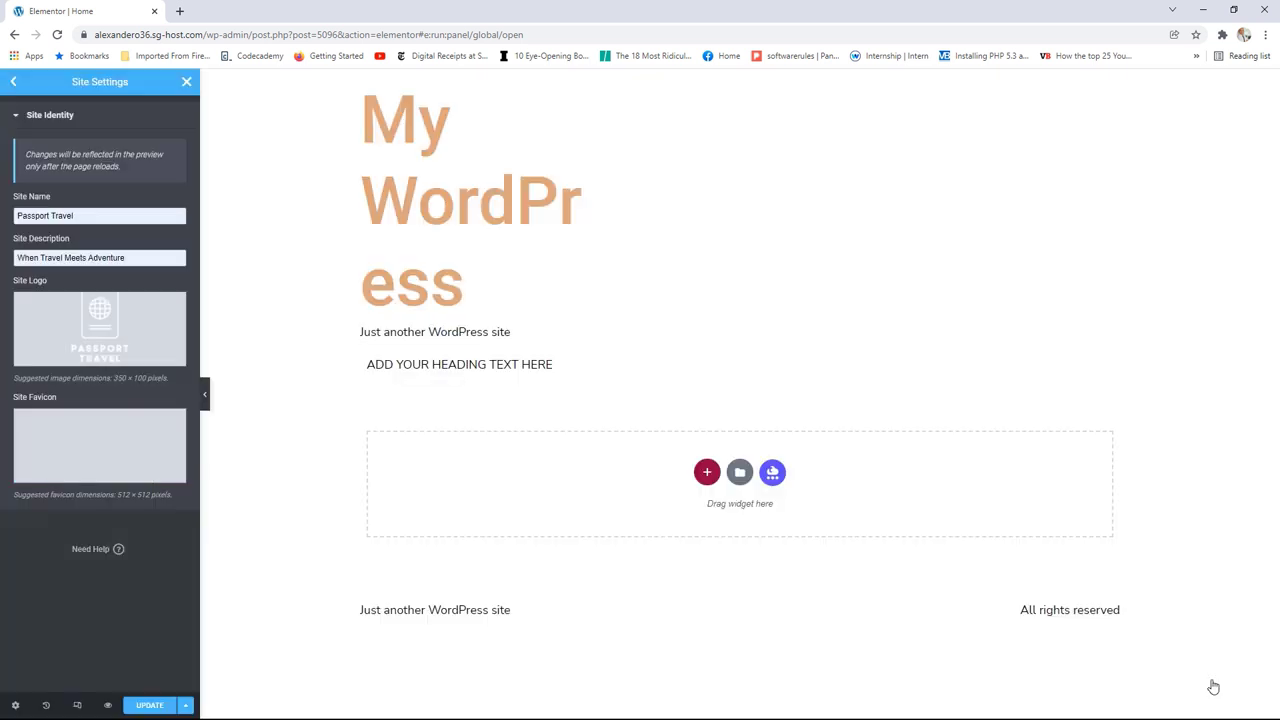
pyautogui.moveTo(118, 340)
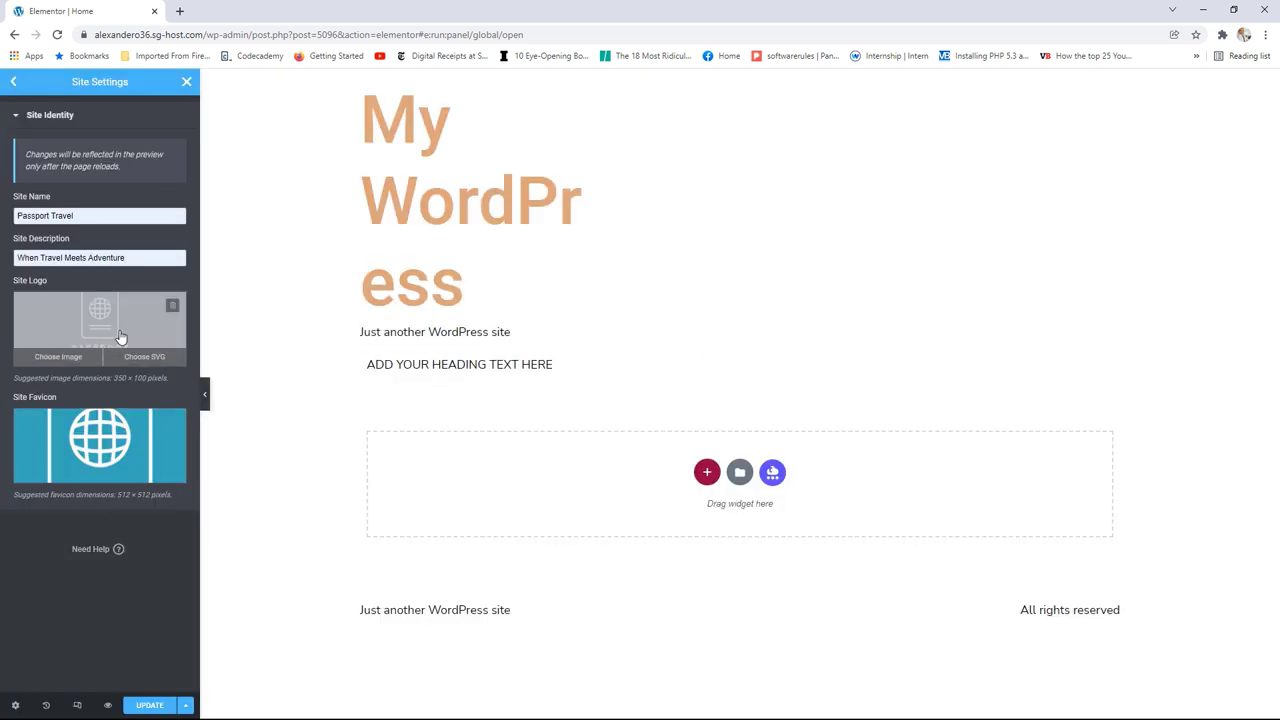
pyautogui.click(14, 84)
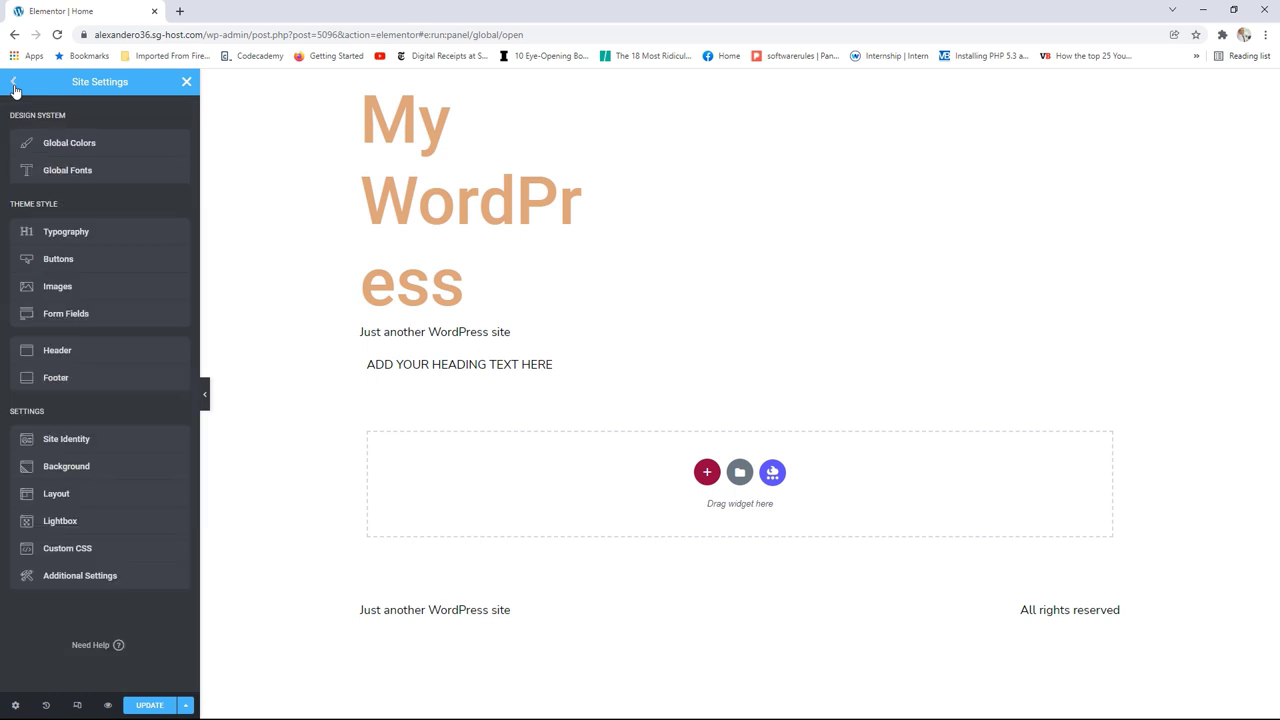
# Step: Save the Header site settings with UPDATE and close Site Settings
pyautogui.click(84, 359)
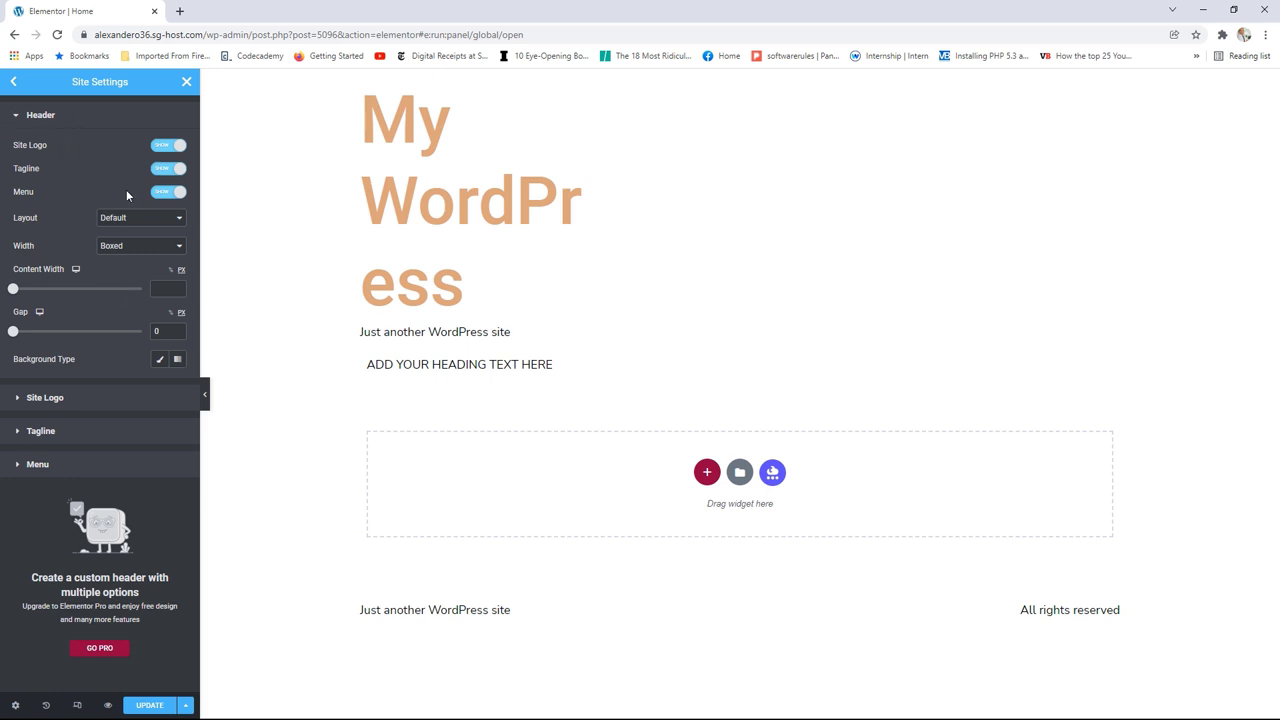
pyautogui.click(152, 706)
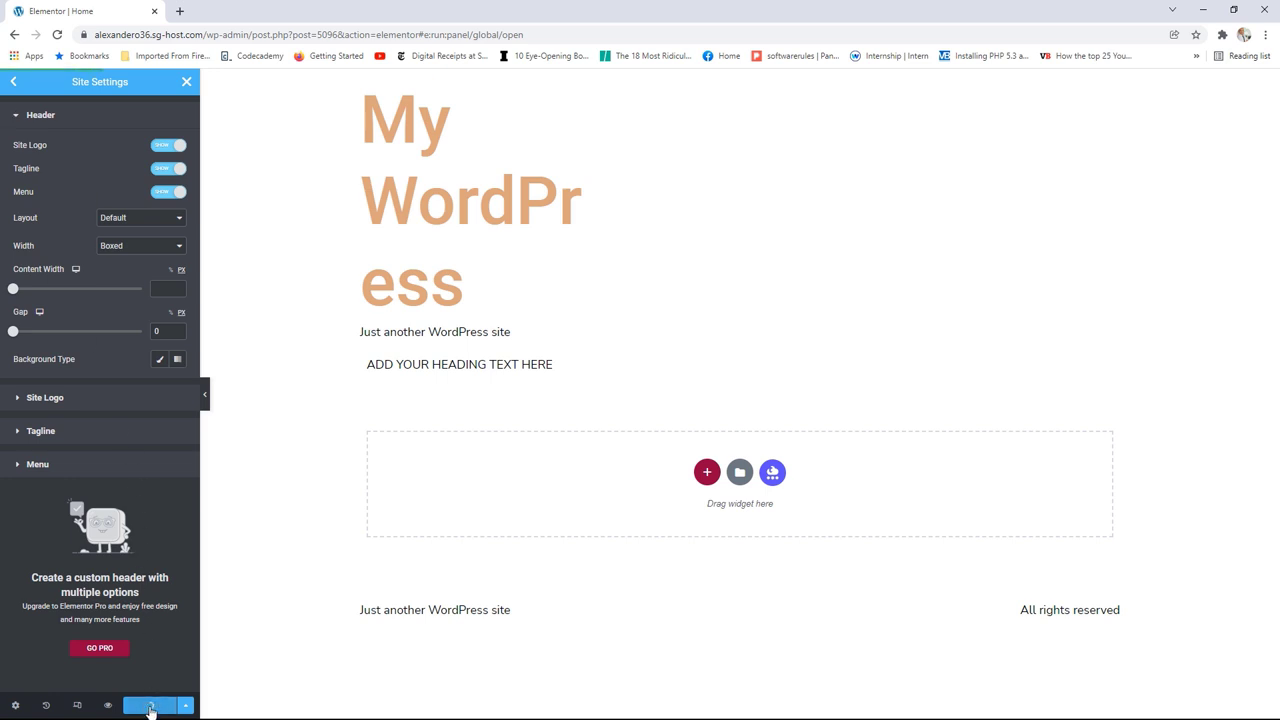
pyautogui.click(14, 82)
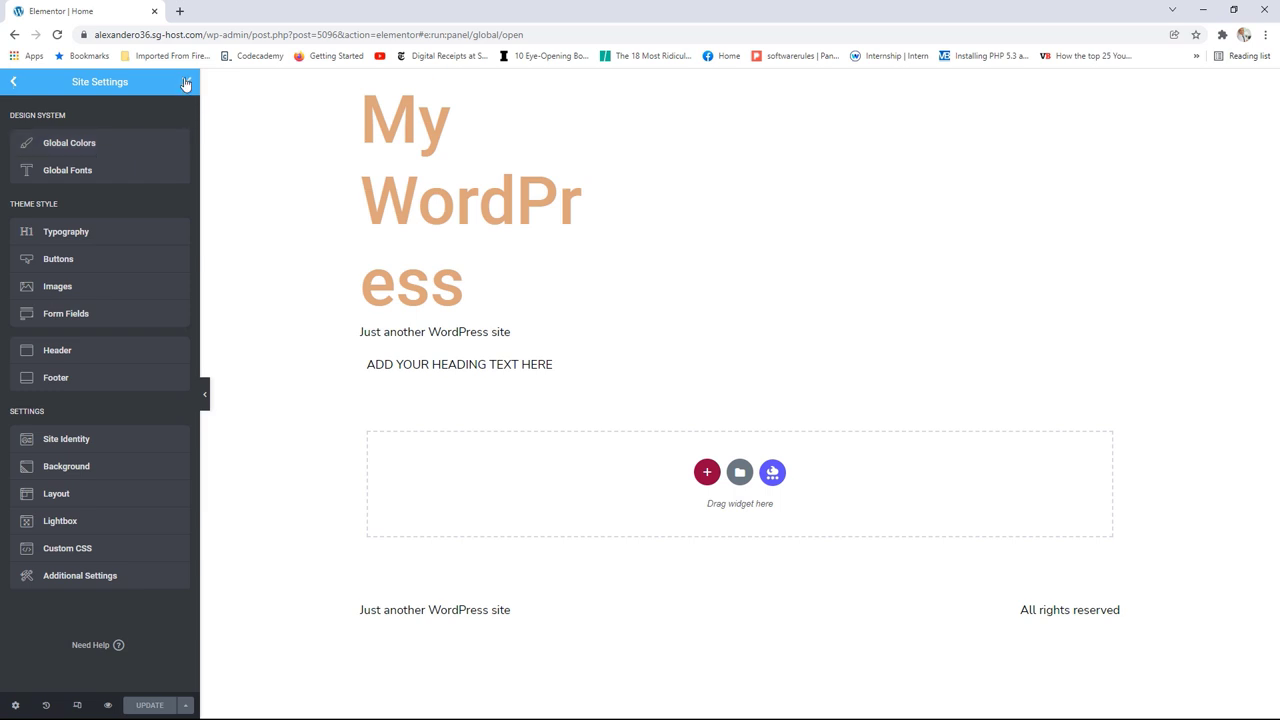
pyautogui.click(186, 82)
# Step: Create a new Header & Footer Builder template titled 'Homepage Header'
pyautogui.click(13, 82)
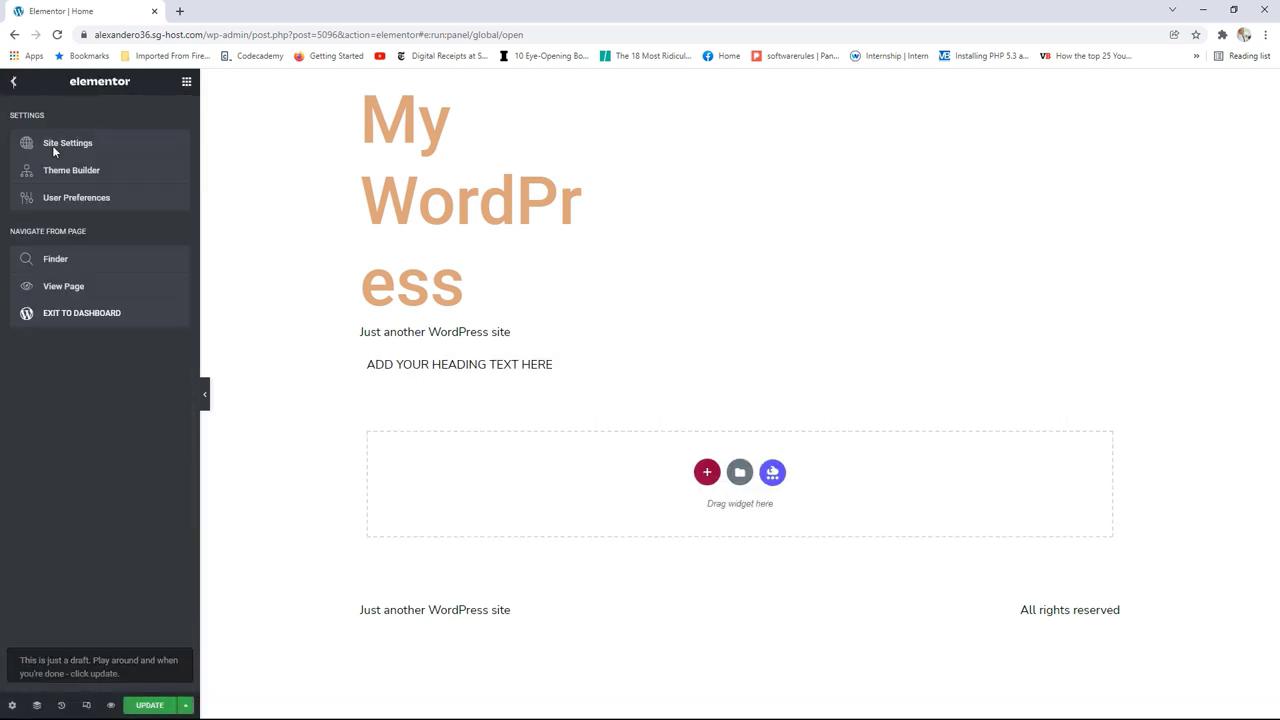
pyautogui.click(79, 316)
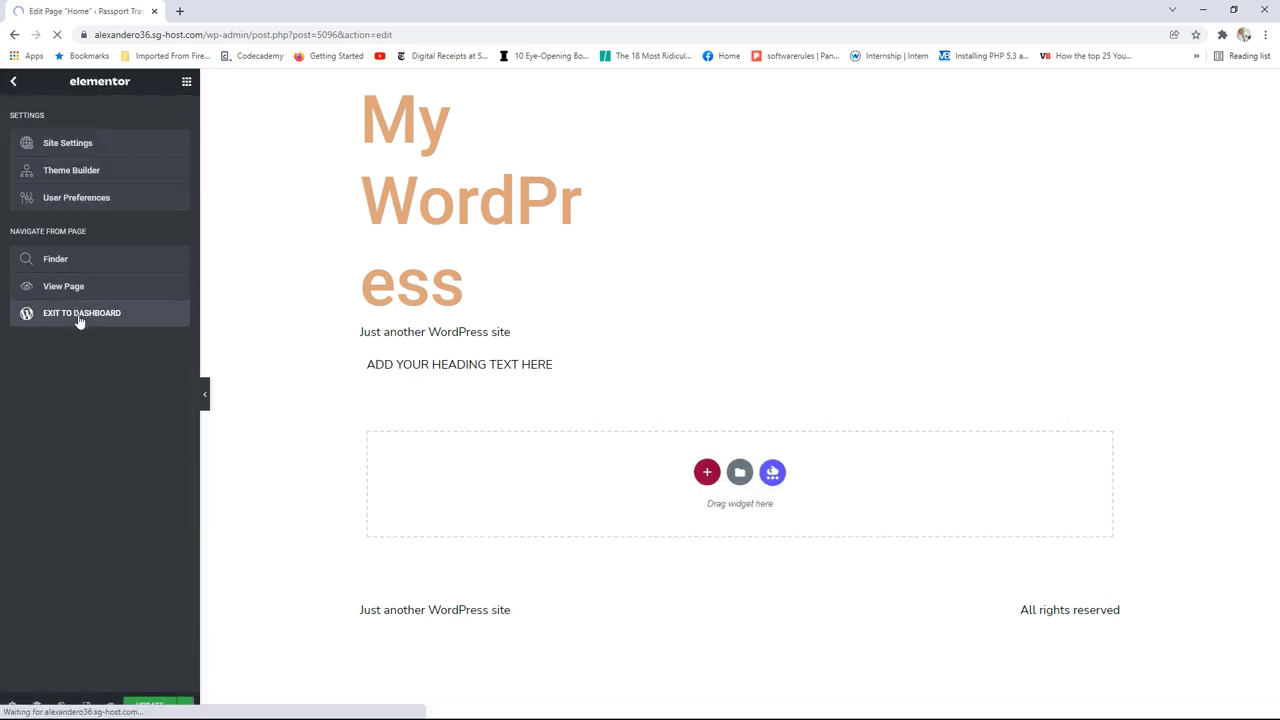
pyautogui.click(24, 96)
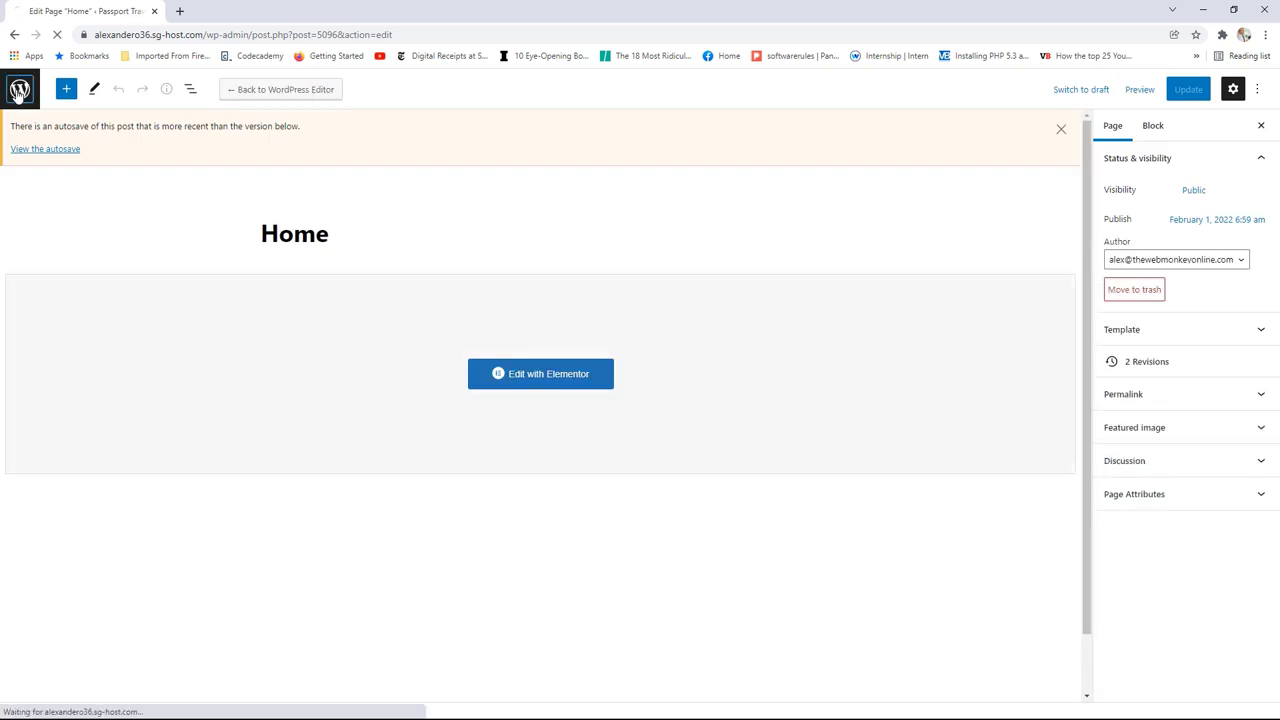
pyautogui.moveTo(69, 366)
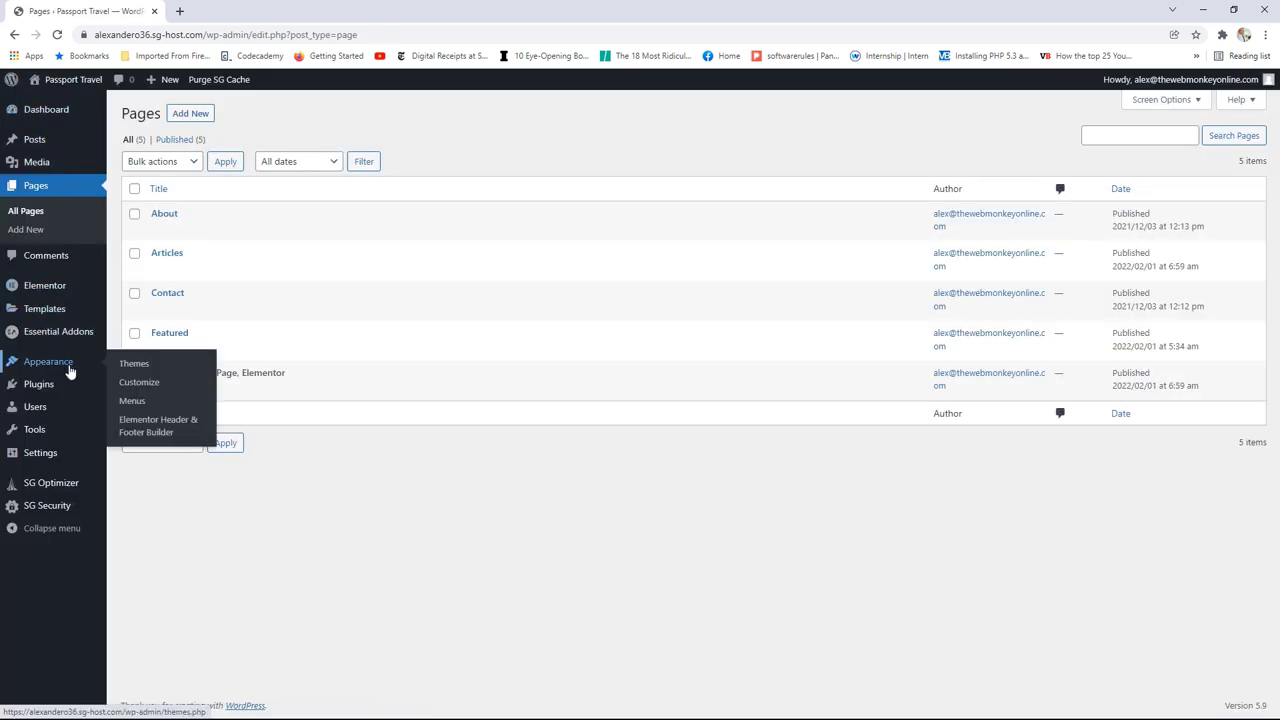
pyautogui.click(155, 430)
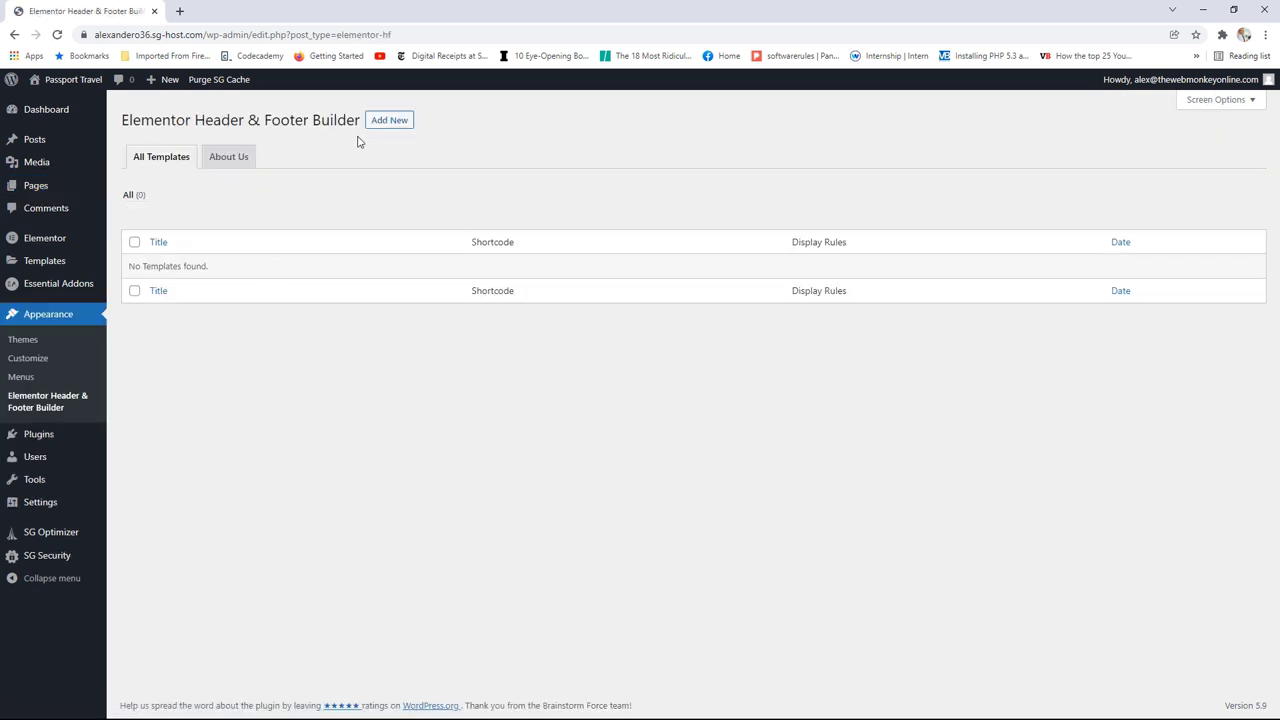
pyautogui.click(389, 122)
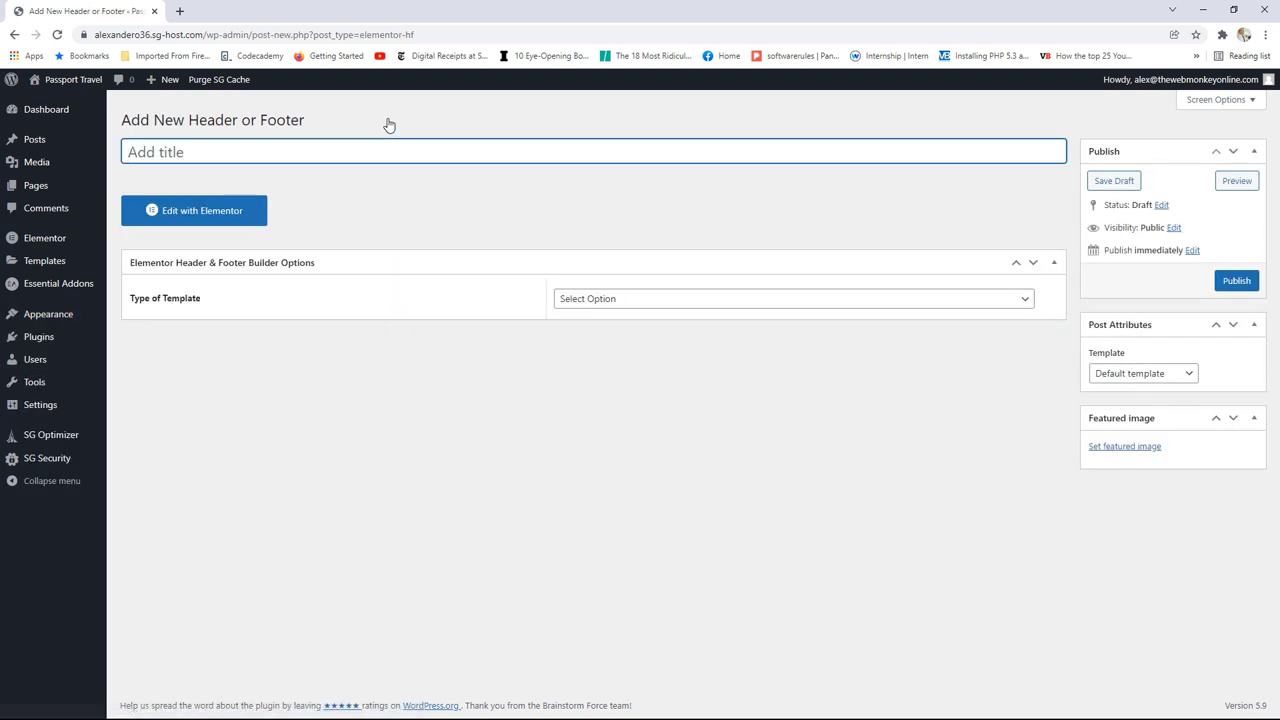
pyautogui.write('Homepa')
pyautogui.write('ge ')
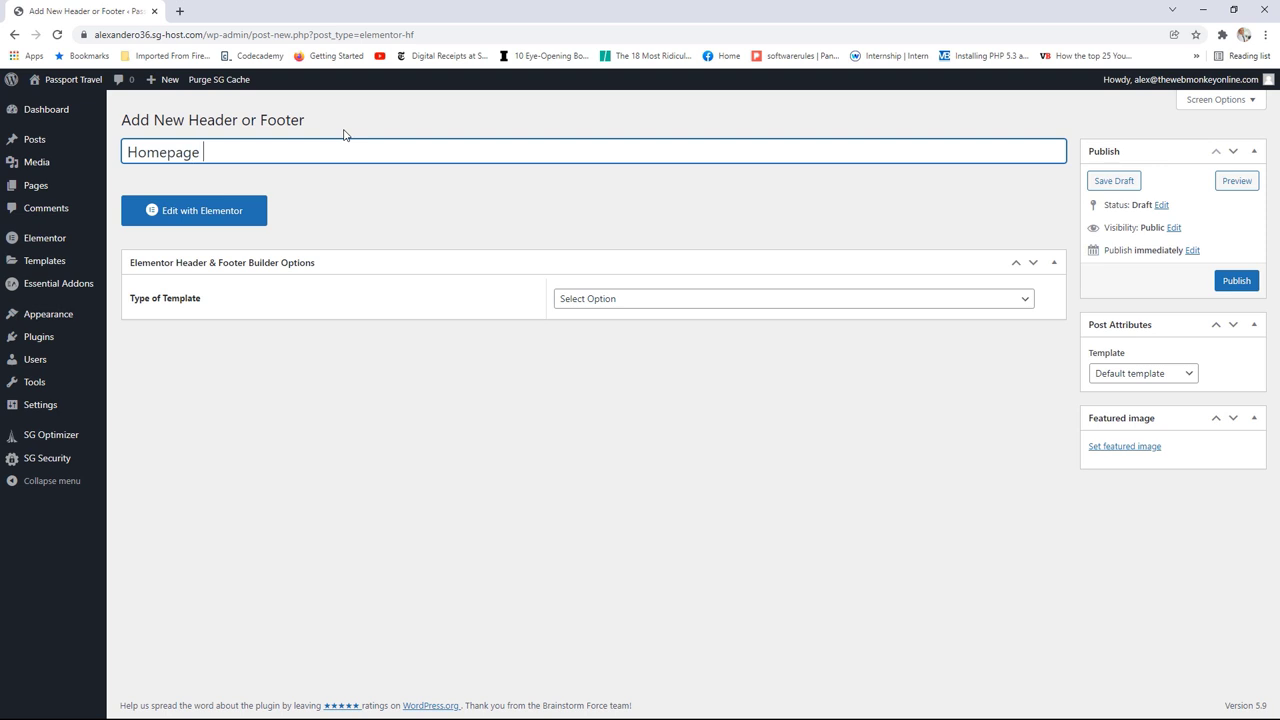
pyautogui.write('Header')
# Step: Set the template type to Header, displayed on the specific page Home only
pyautogui.click(627, 300)
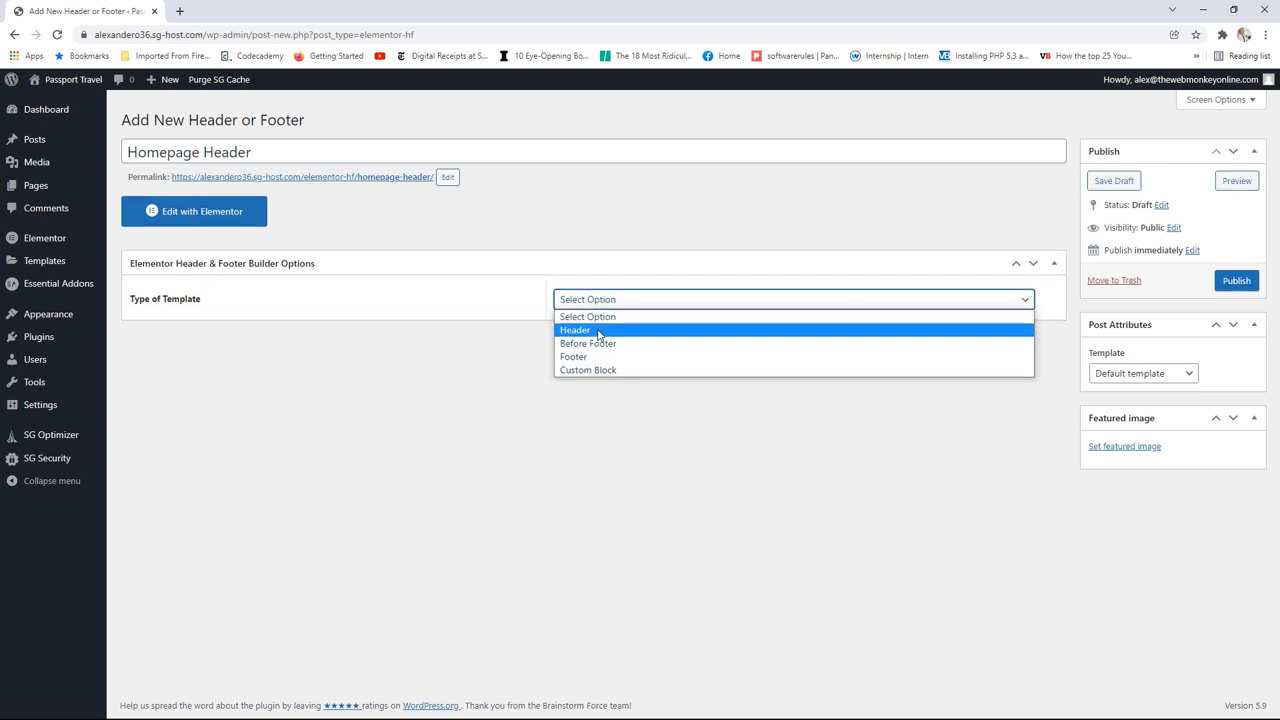
pyautogui.click(600, 330)
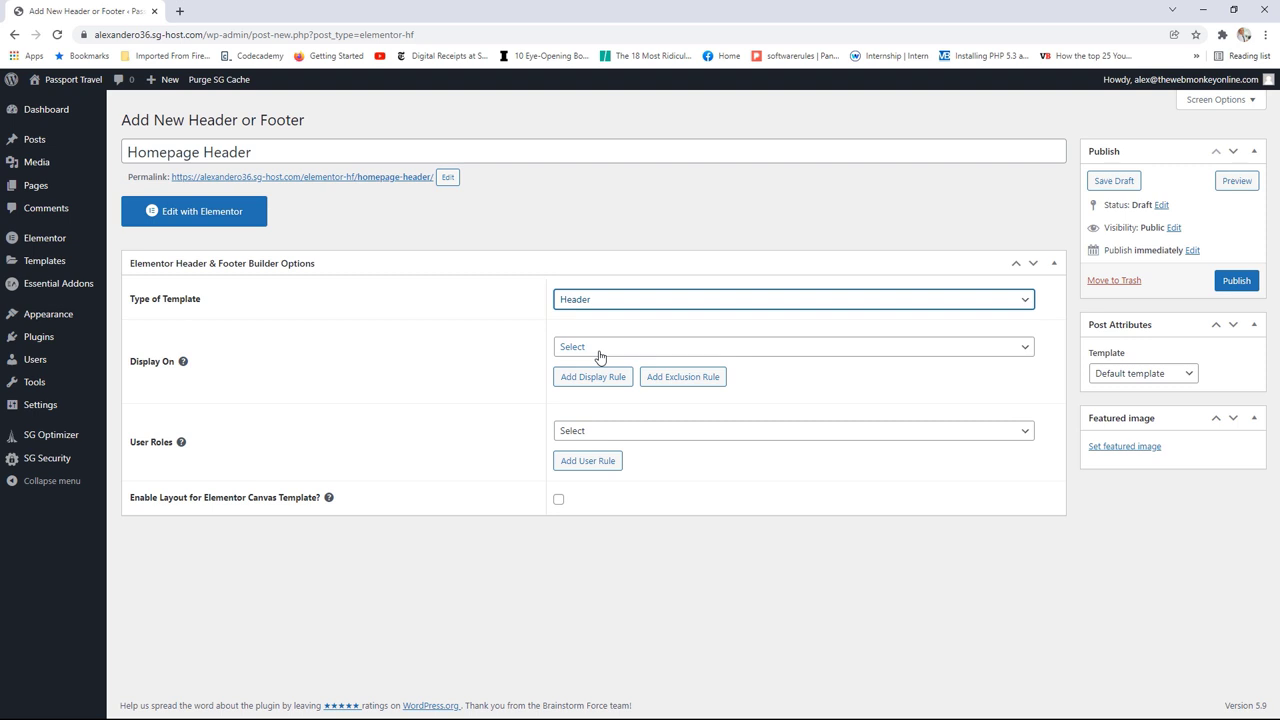
pyautogui.click(607, 357)
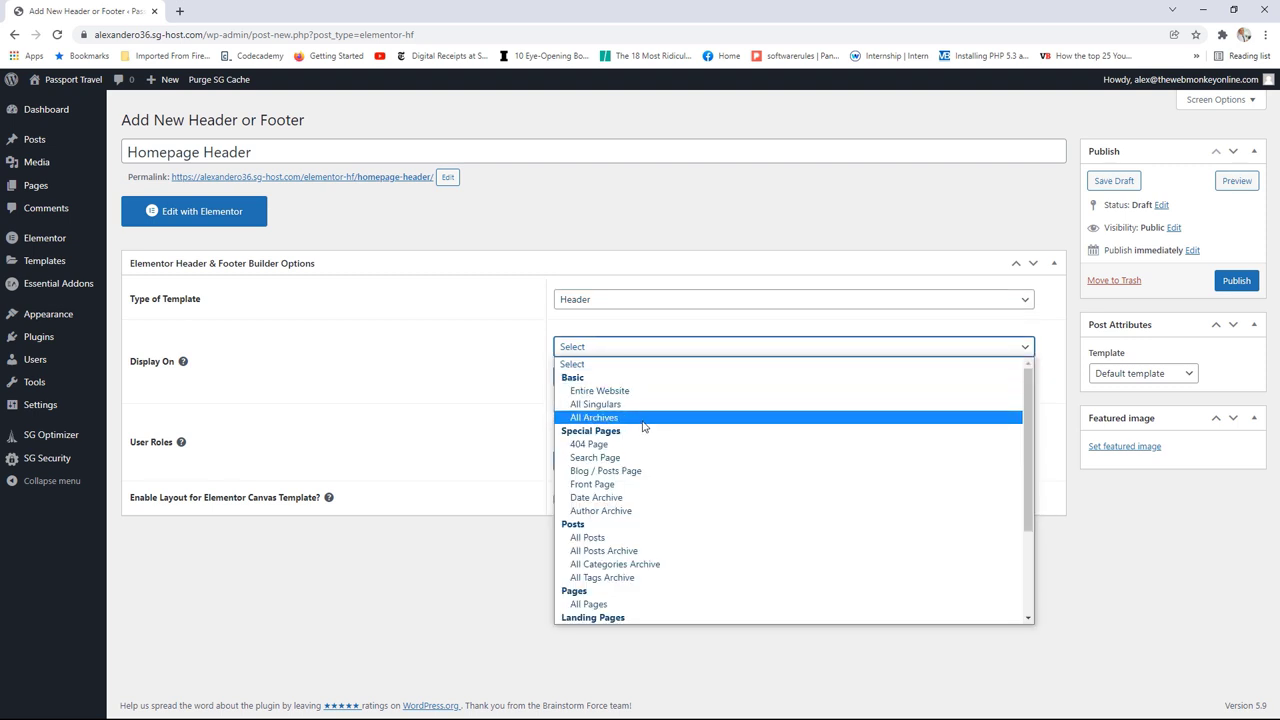
pyautogui.scroll(-3, 643, 420)
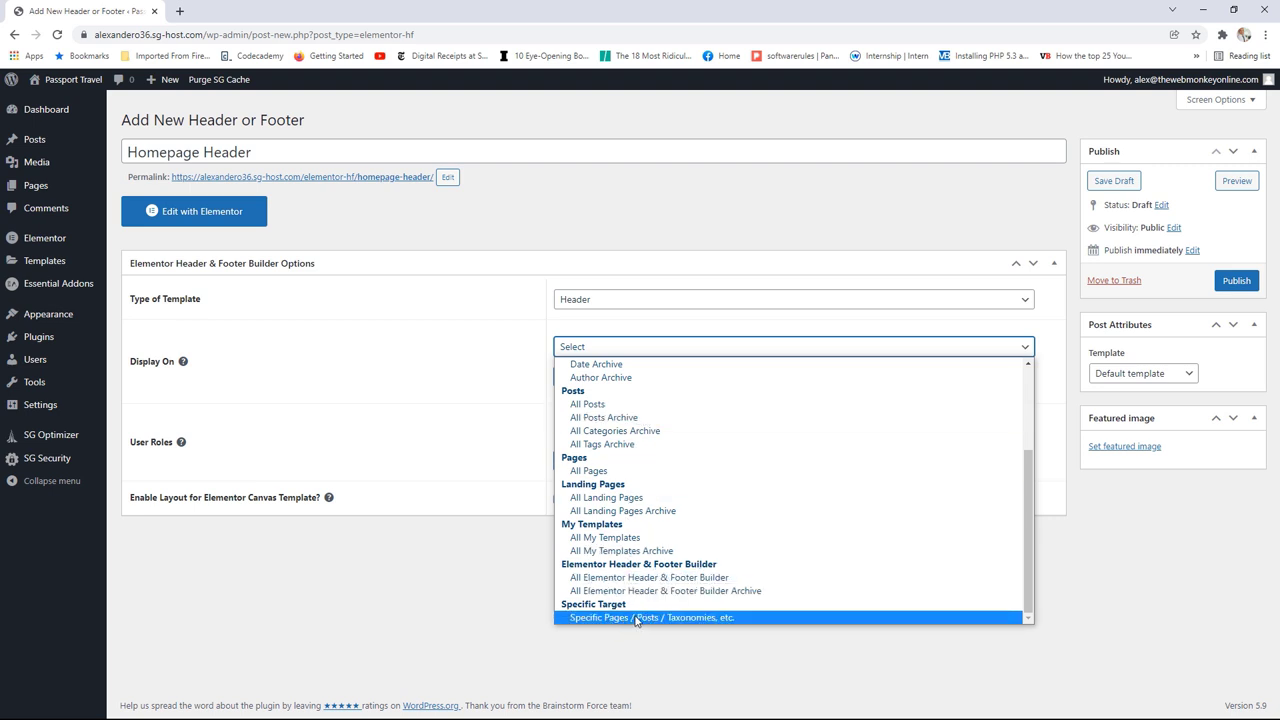
pyautogui.click(636, 620)
pyautogui.click(599, 377)
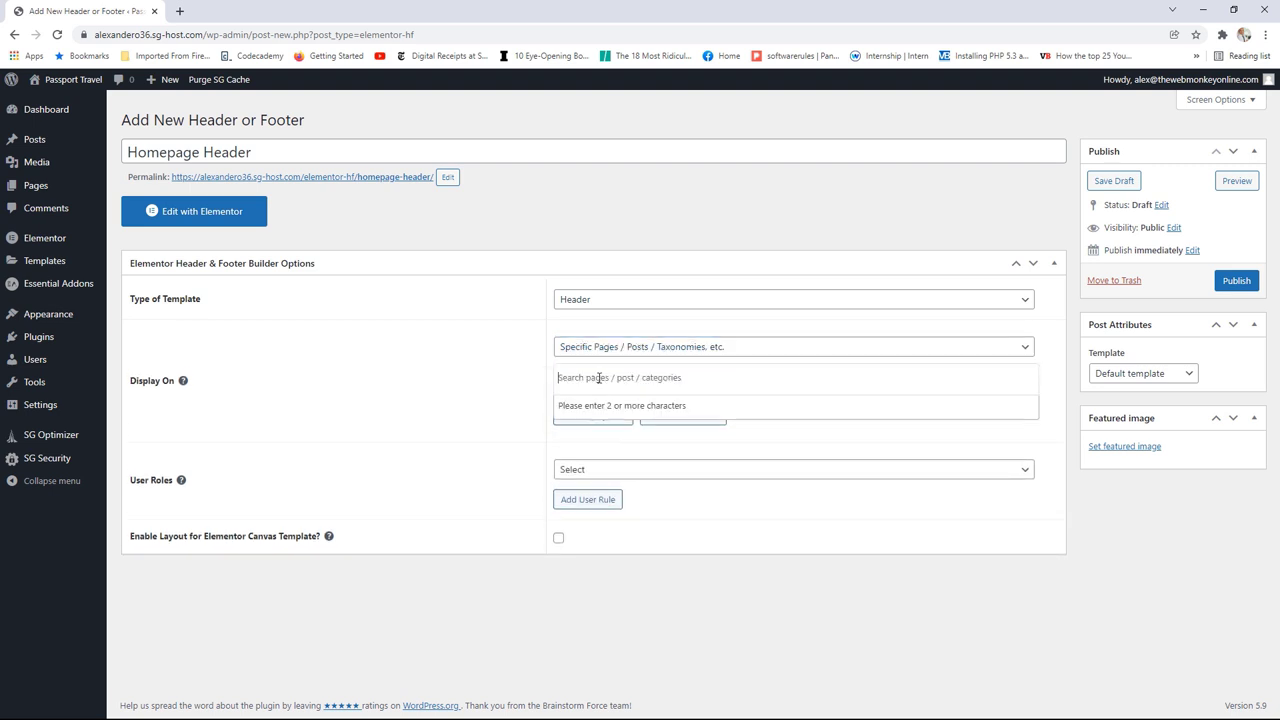
pyautogui.write('Ho')
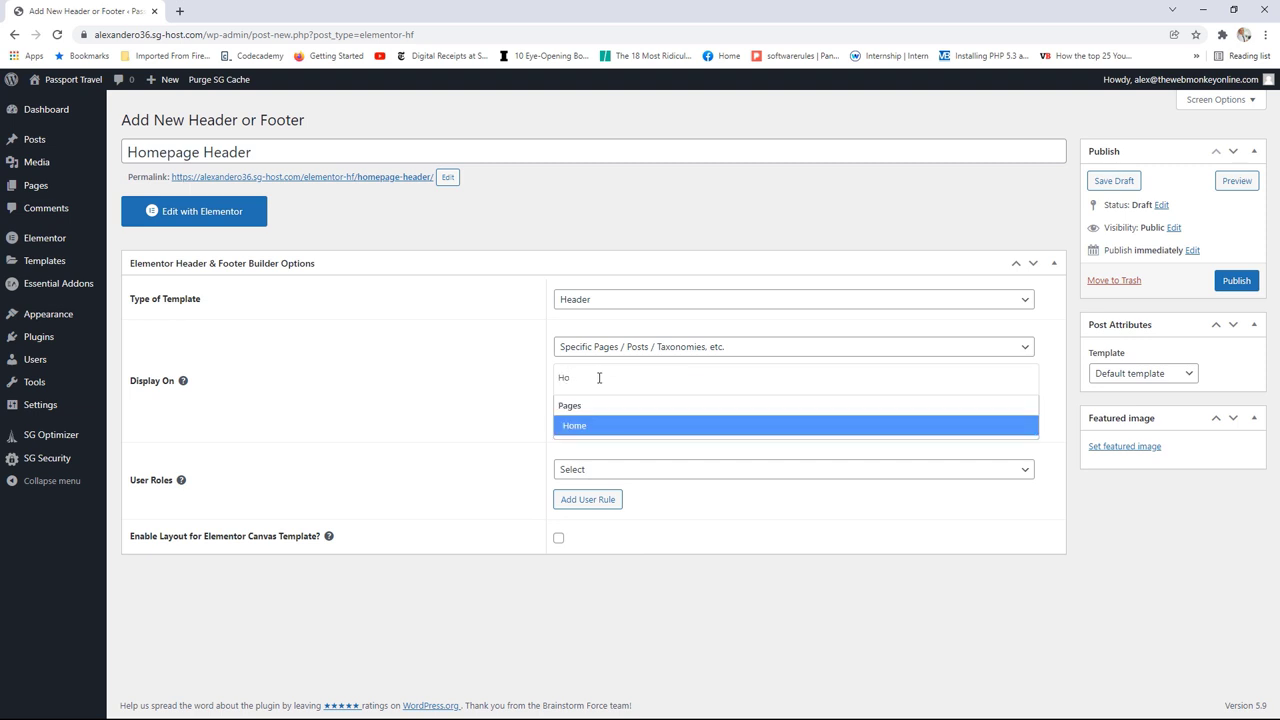
pyautogui.click(646, 420)
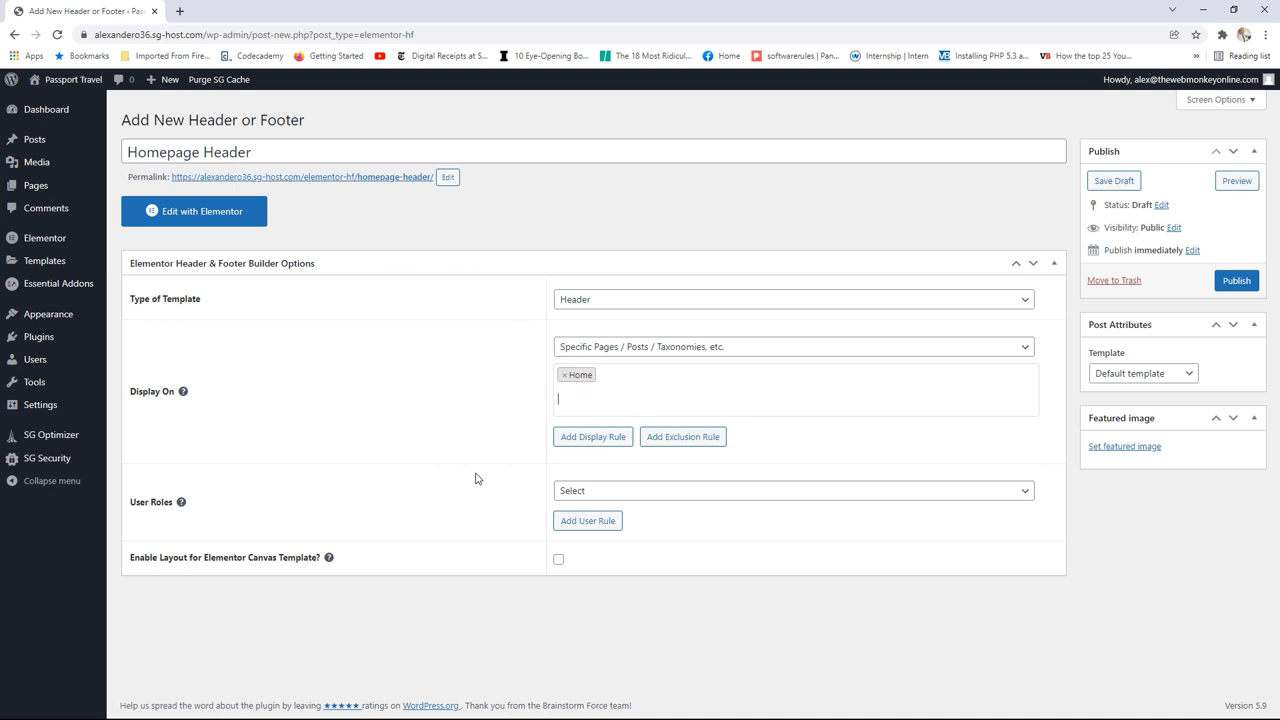
# Step: Leave User Roles unset, choose the Elementor Full Width template, and publish the header
pyautogui.click(680, 492)
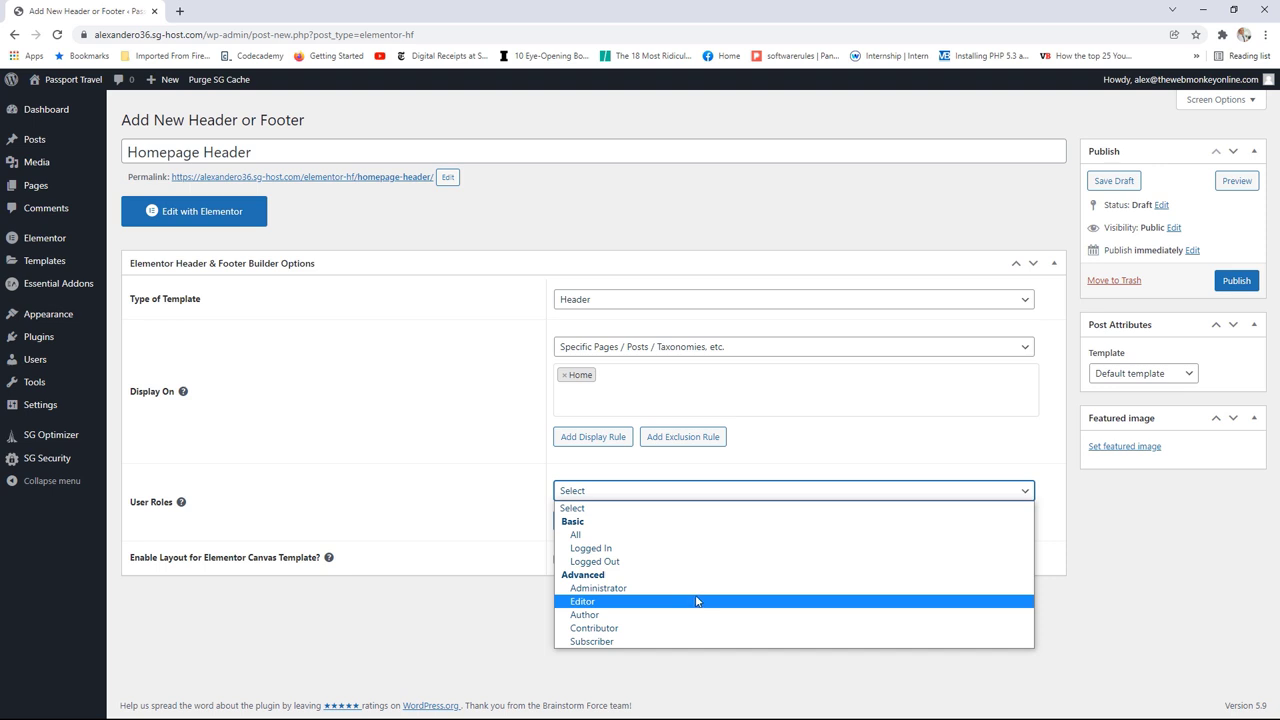
pyautogui.click(531, 537)
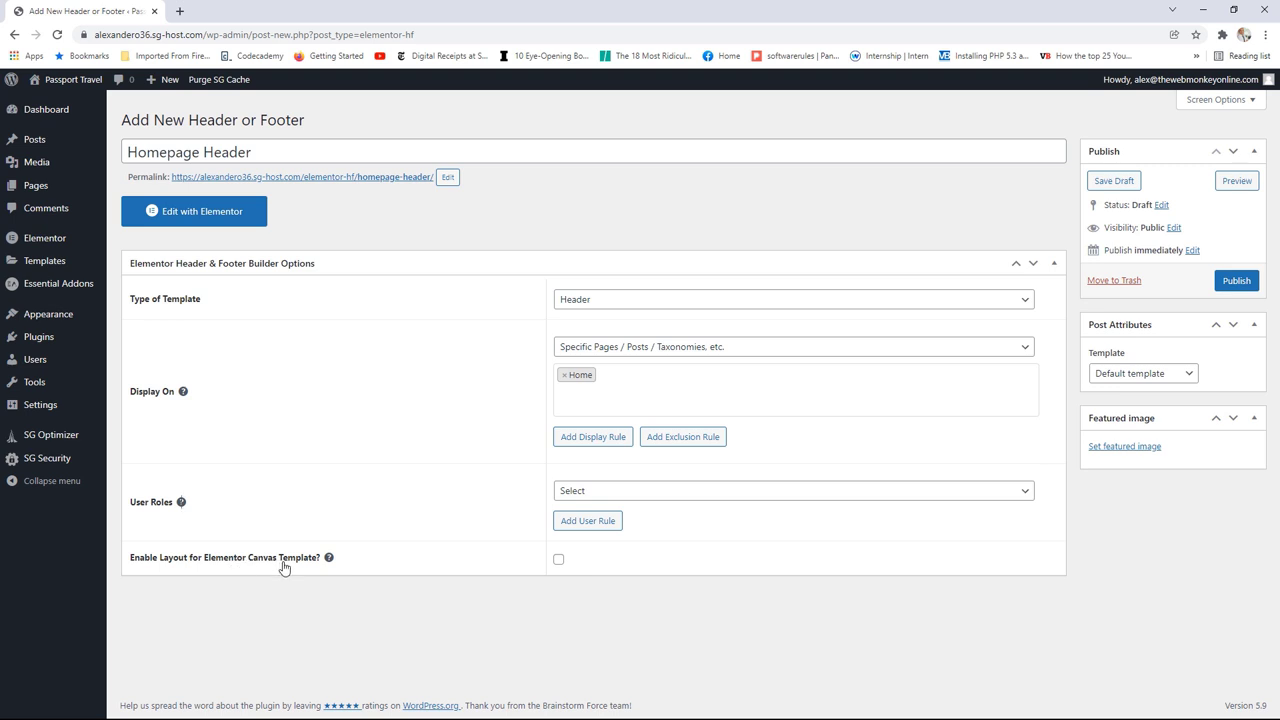
pyautogui.click(1170, 376)
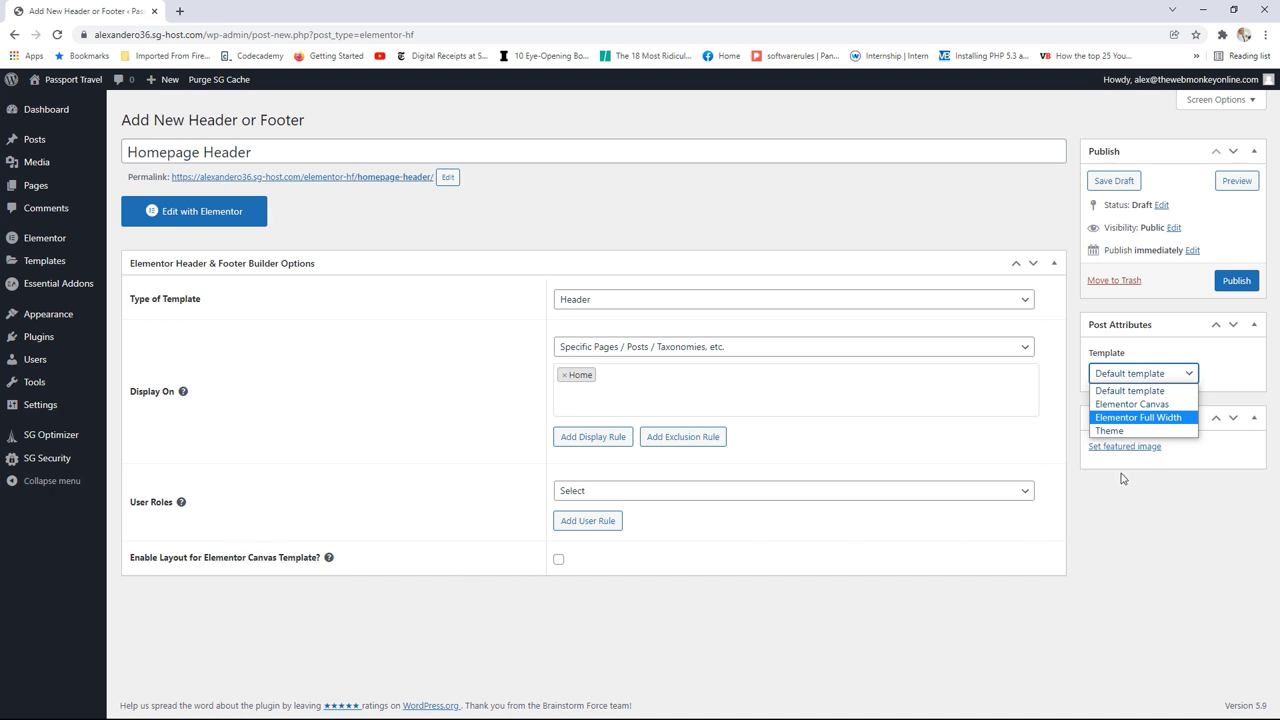
pyautogui.click(1143, 418)
pyautogui.click(1235, 283)
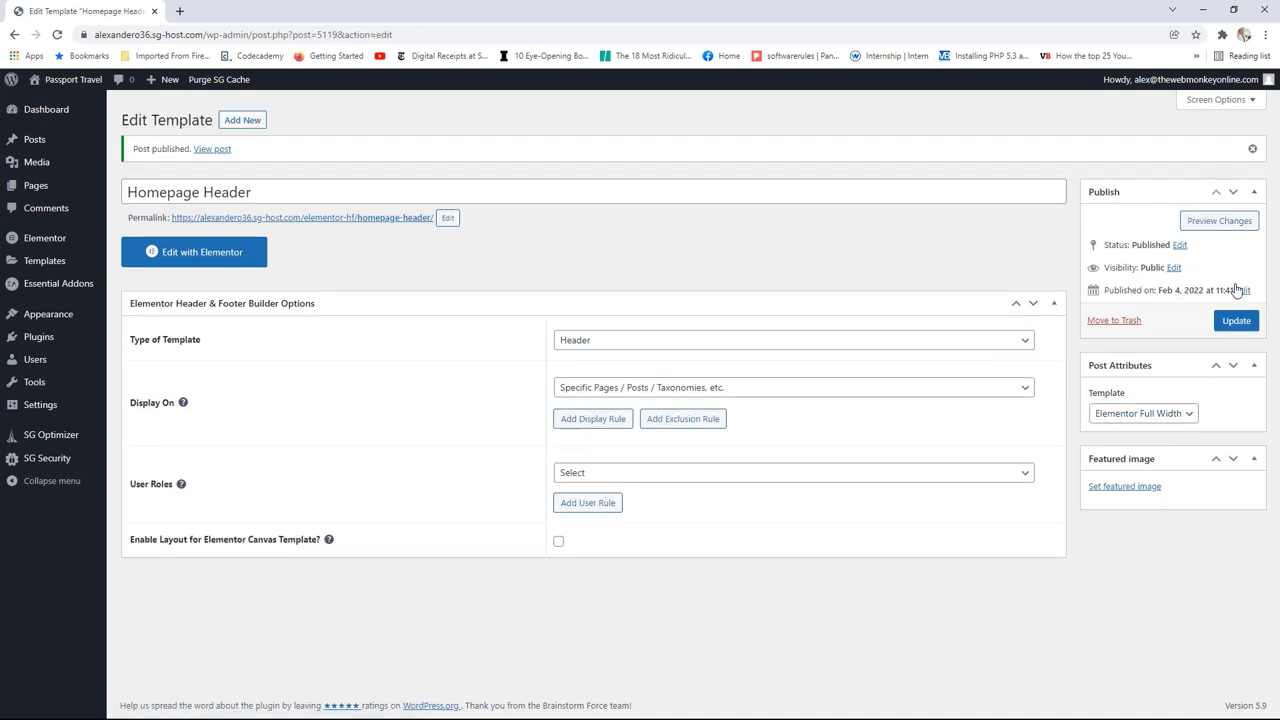
# Step: Open Homepage Header with Edit with Elementor and return to its editor tab
pyautogui.click(206, 259)
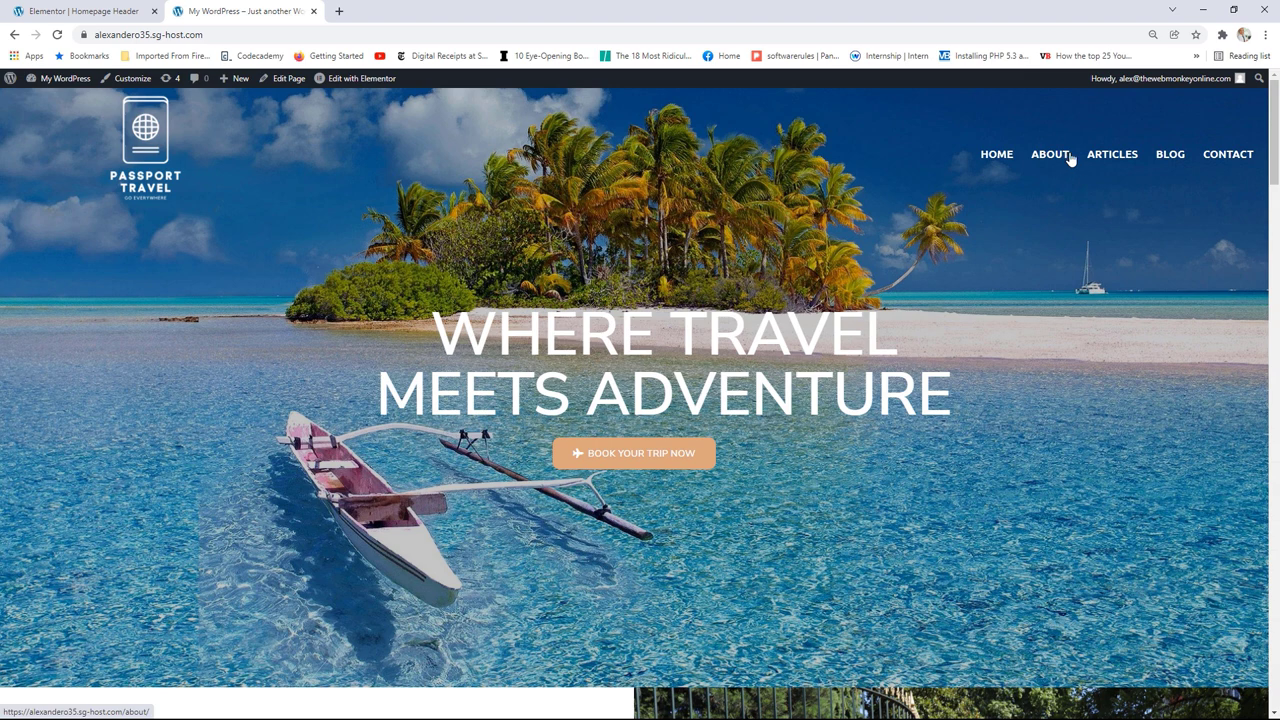
pyautogui.click(97, 8)
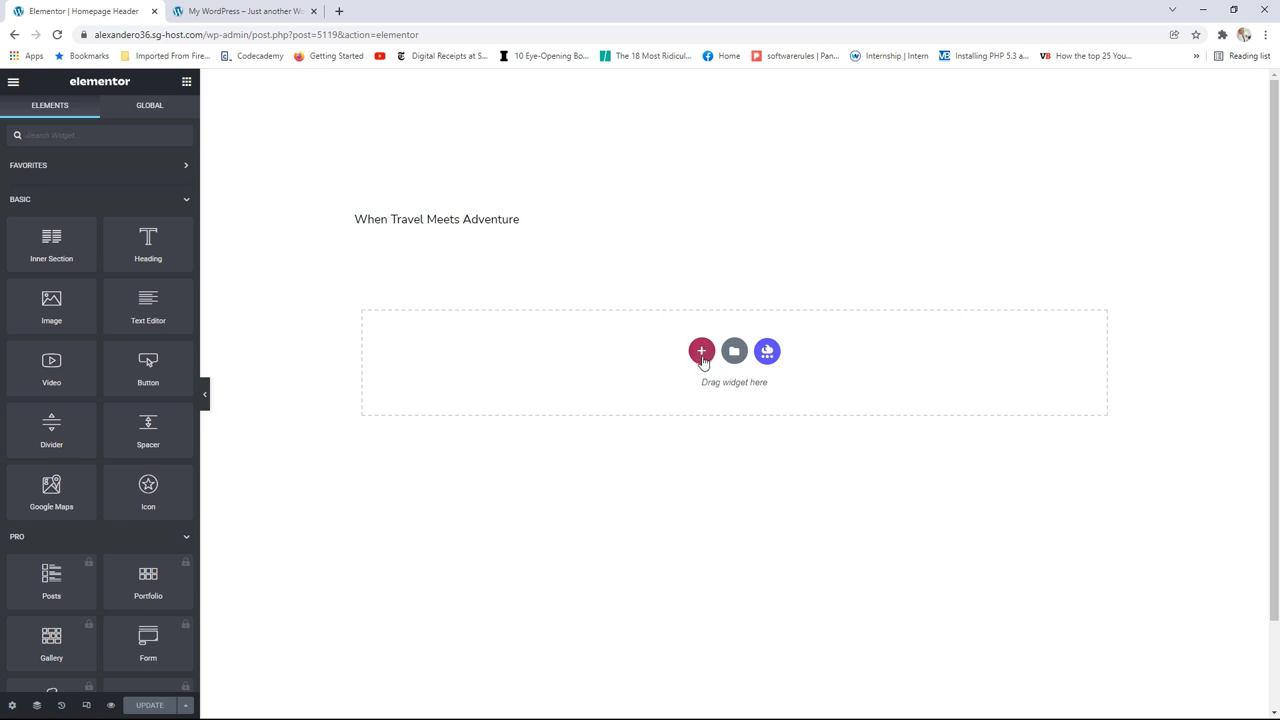
# Step: Add a two-column section with Boxed content width set to 1240
pyautogui.click(702, 352)
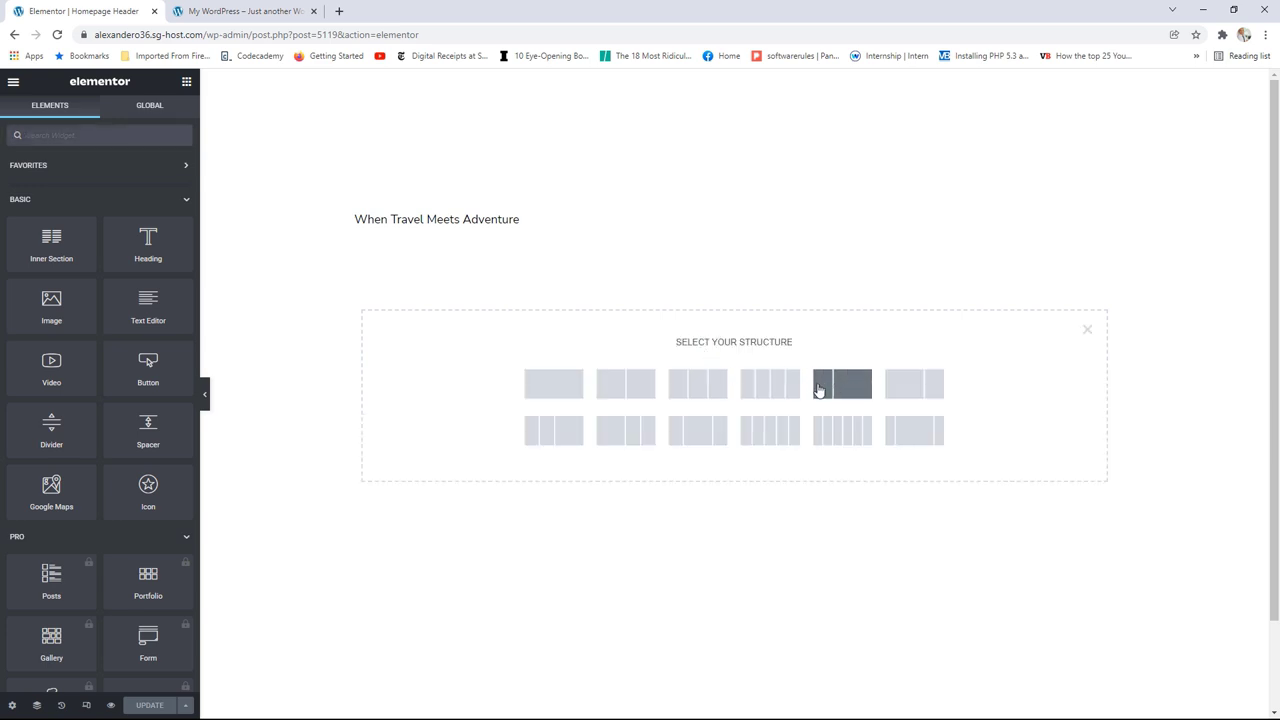
pyautogui.click(835, 389)
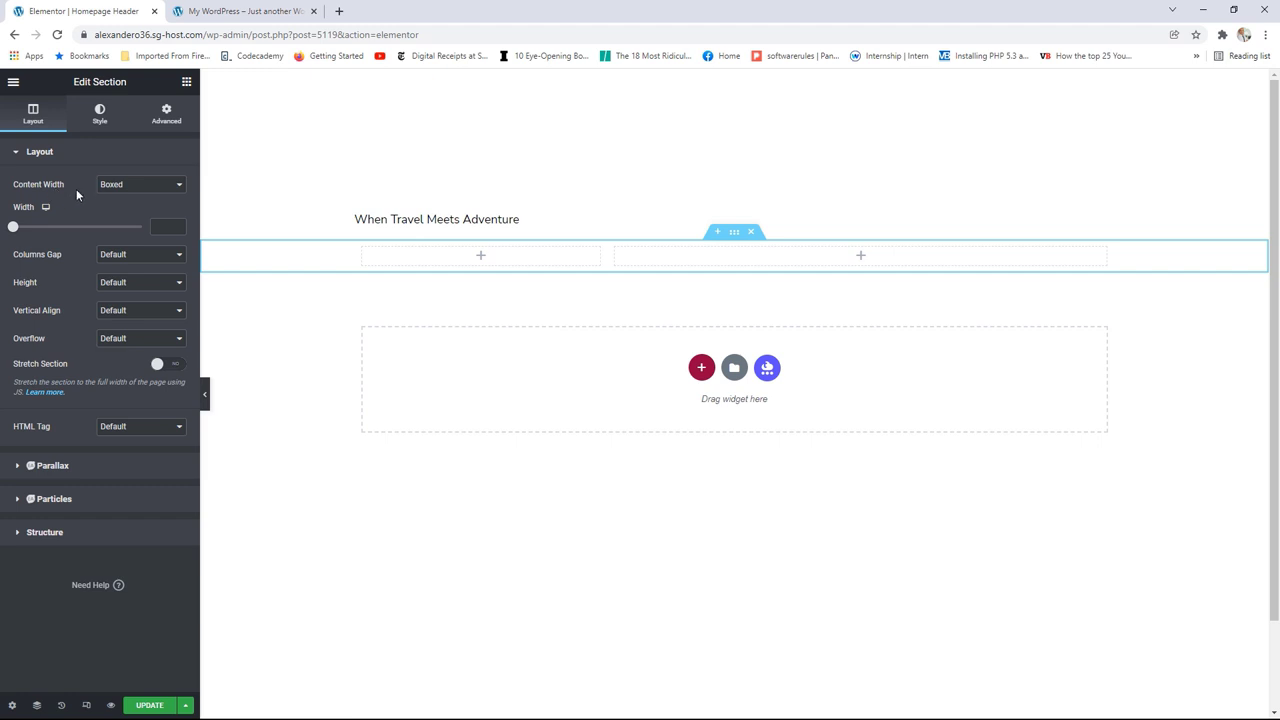
pyautogui.click(115, 185)
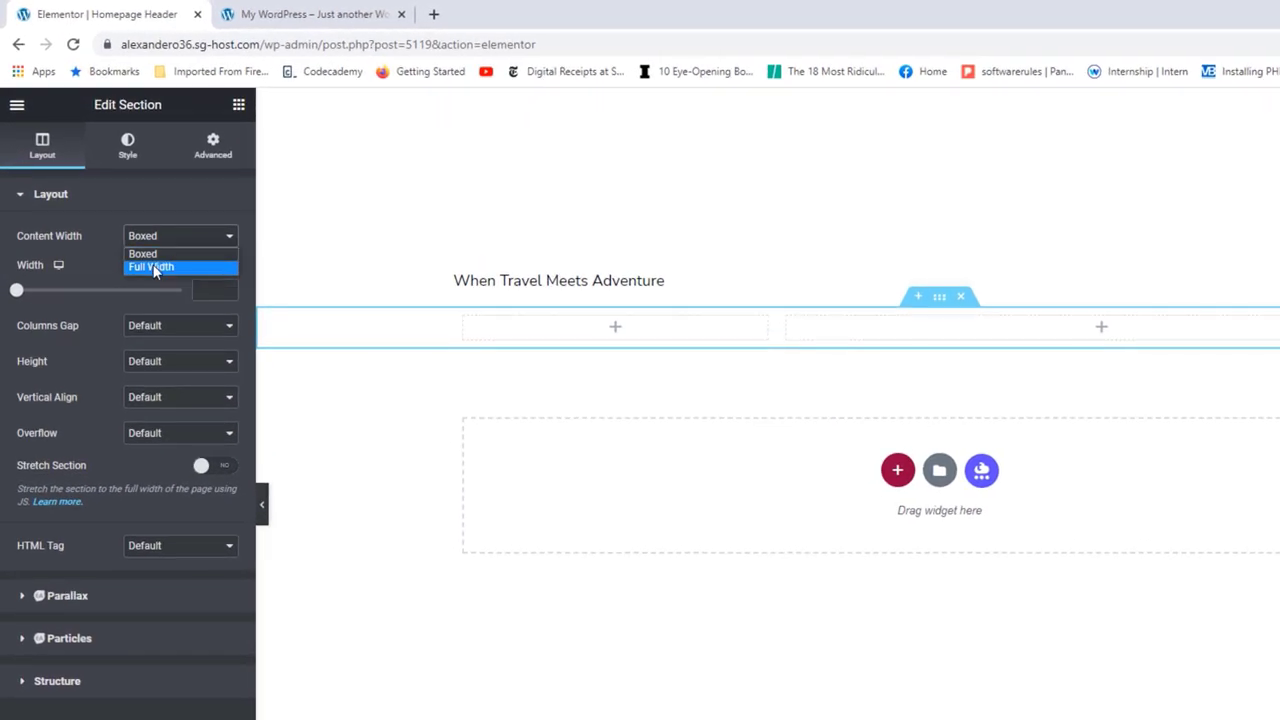
pyautogui.click(121, 209)
pyautogui.click(161, 243)
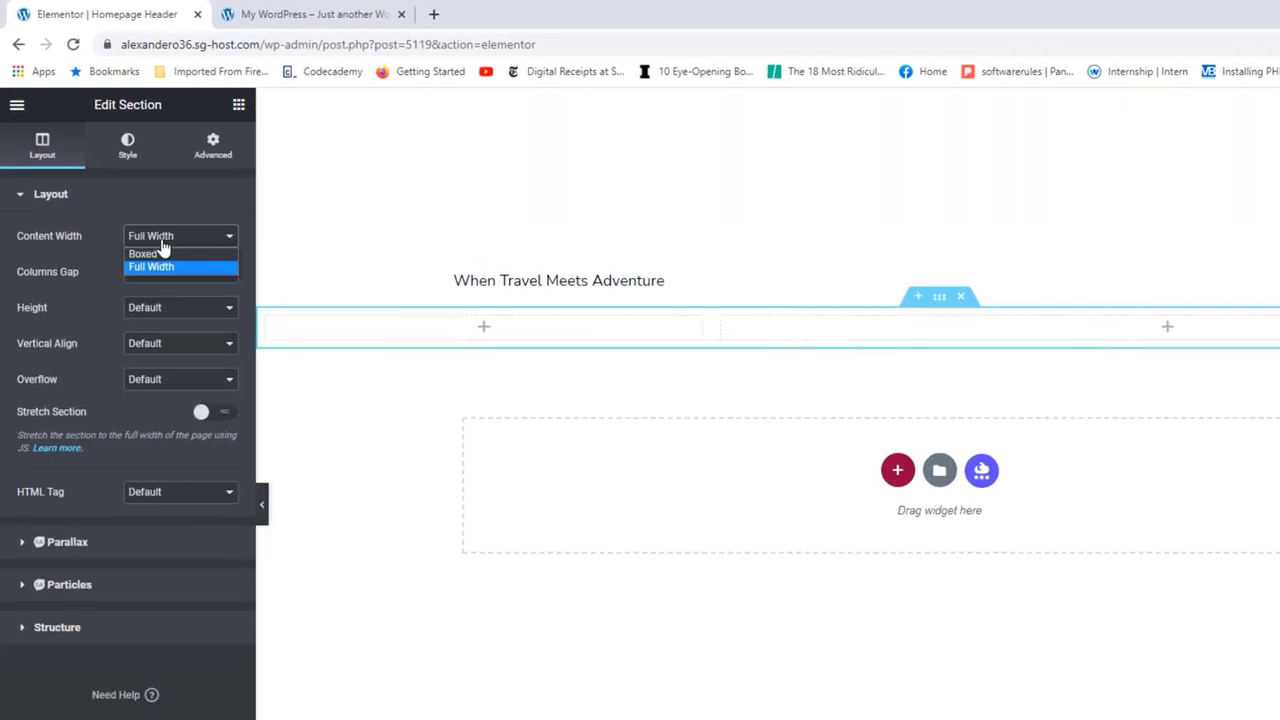
pyautogui.click(163, 252)
pyautogui.moveTo(17, 291); pyautogui.dragTo(129, 291)
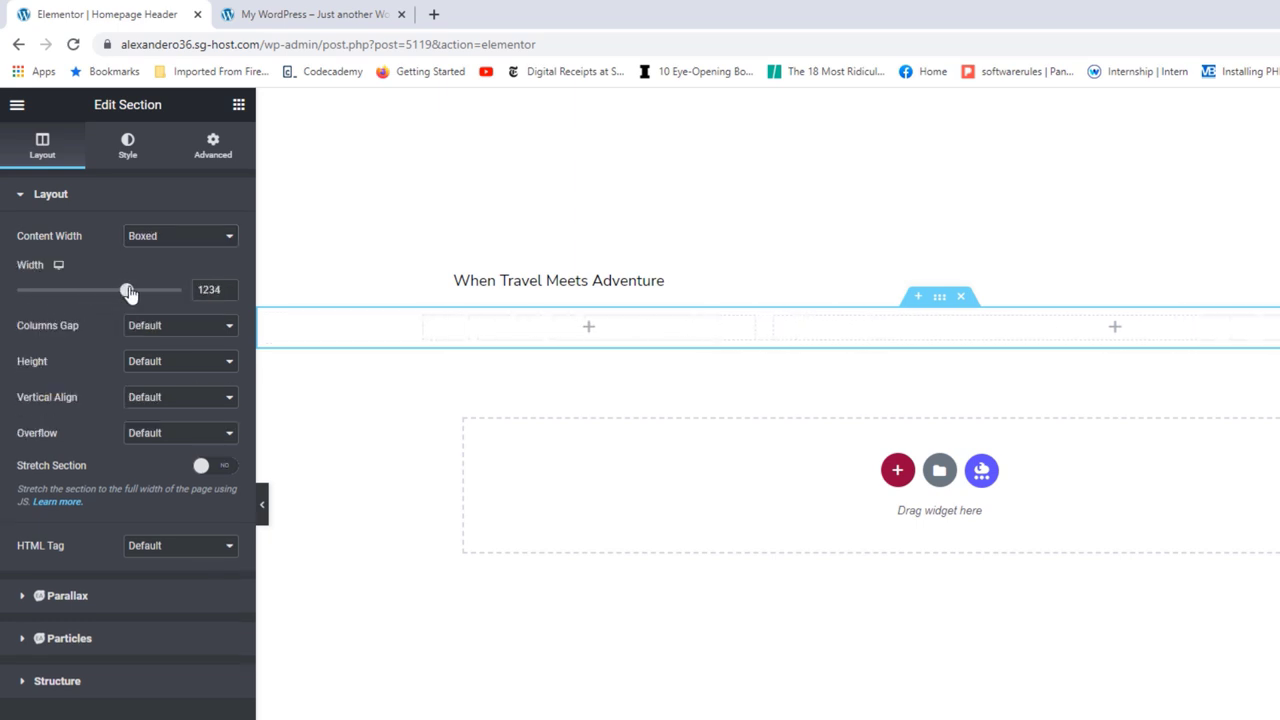
pyautogui.click(227, 287)
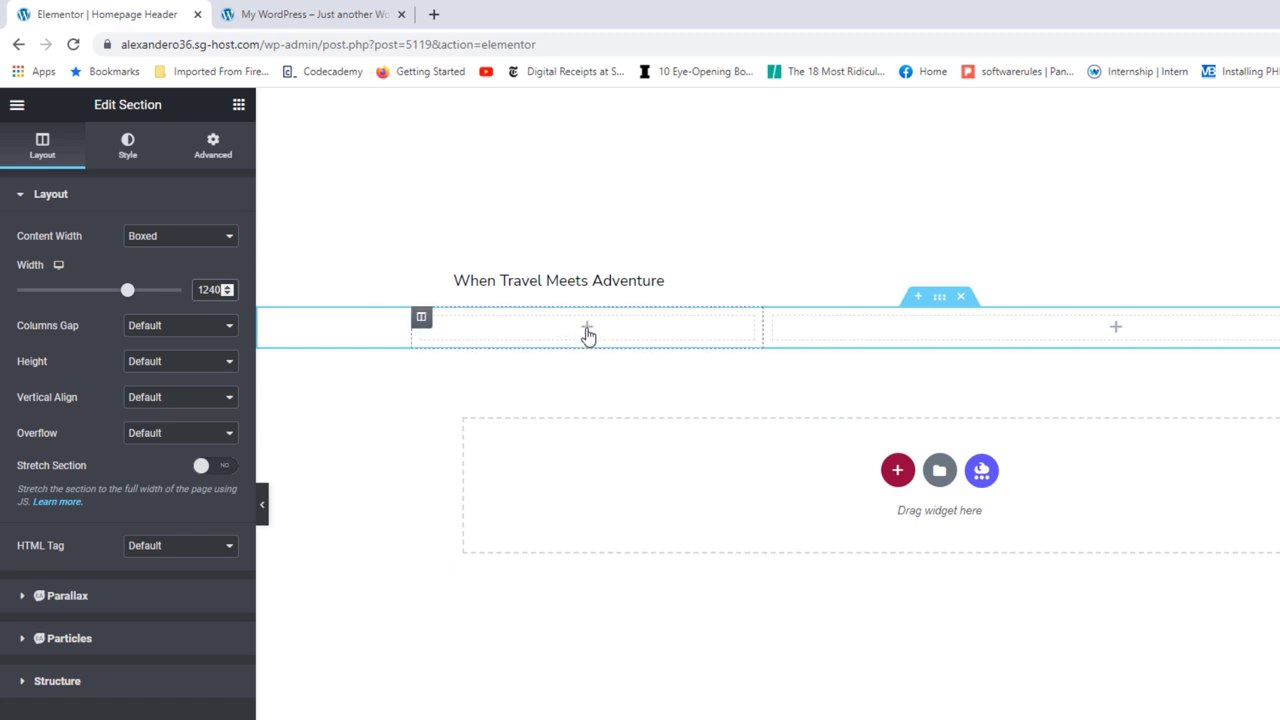
pyautogui.click(588, 330)
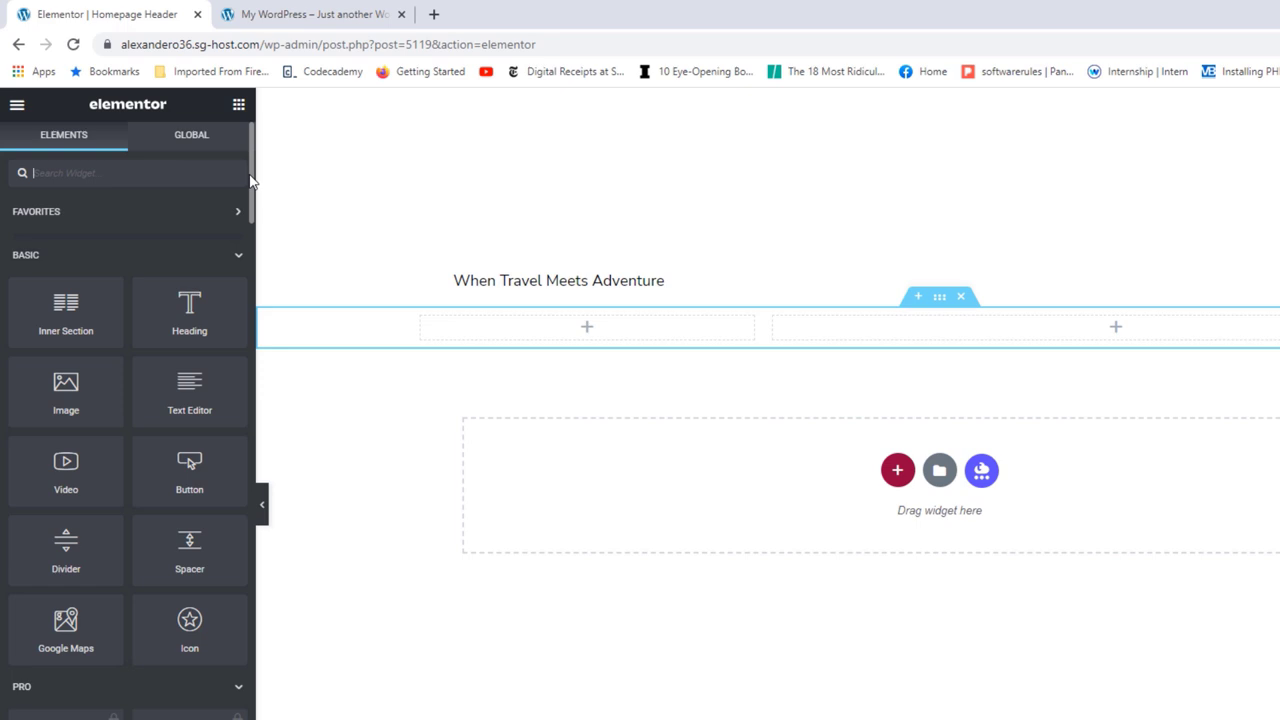
# Step: Drag a Site Logo widget into the left column and set its Image Size to Full
pyautogui.moveTo(249, 180); pyautogui.dragTo(222, 672)
pyautogui.scroll(-10, 222, 672)
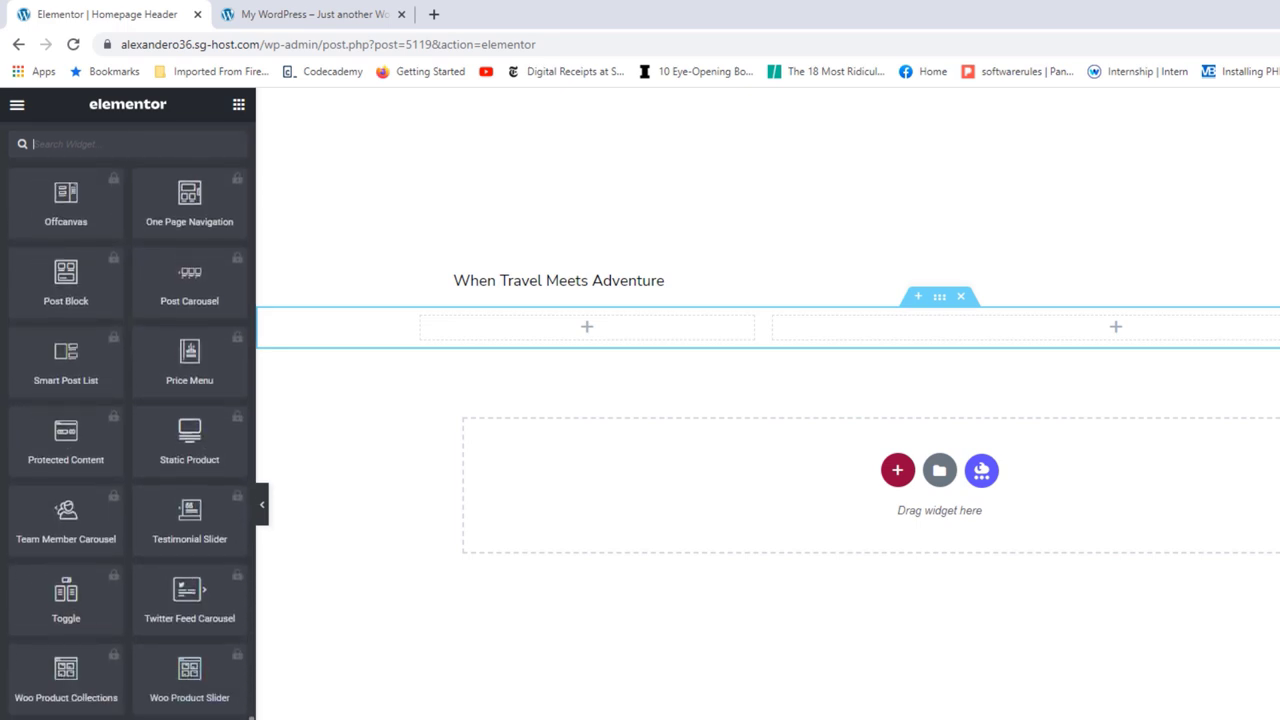
pyautogui.scroll(-2, 128, 446)
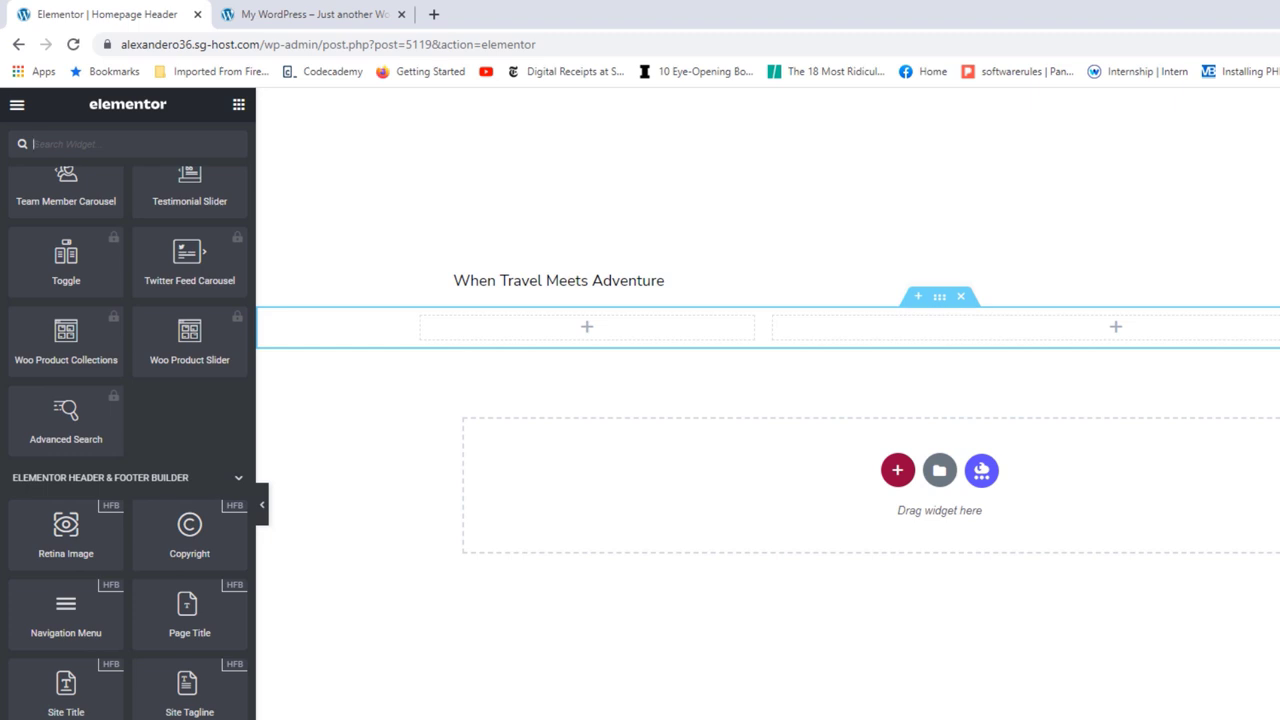
pyautogui.moveTo(122, 706); pyautogui.dragTo(576, 324)
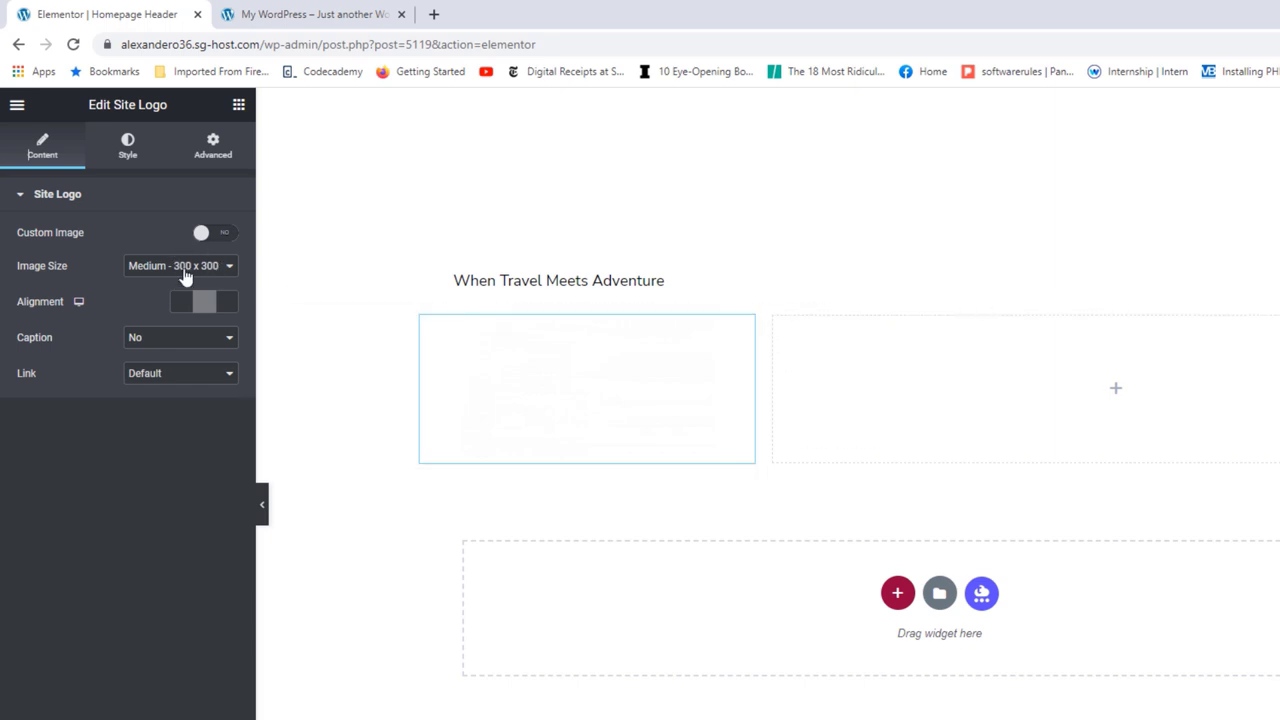
pyautogui.click(152, 268)
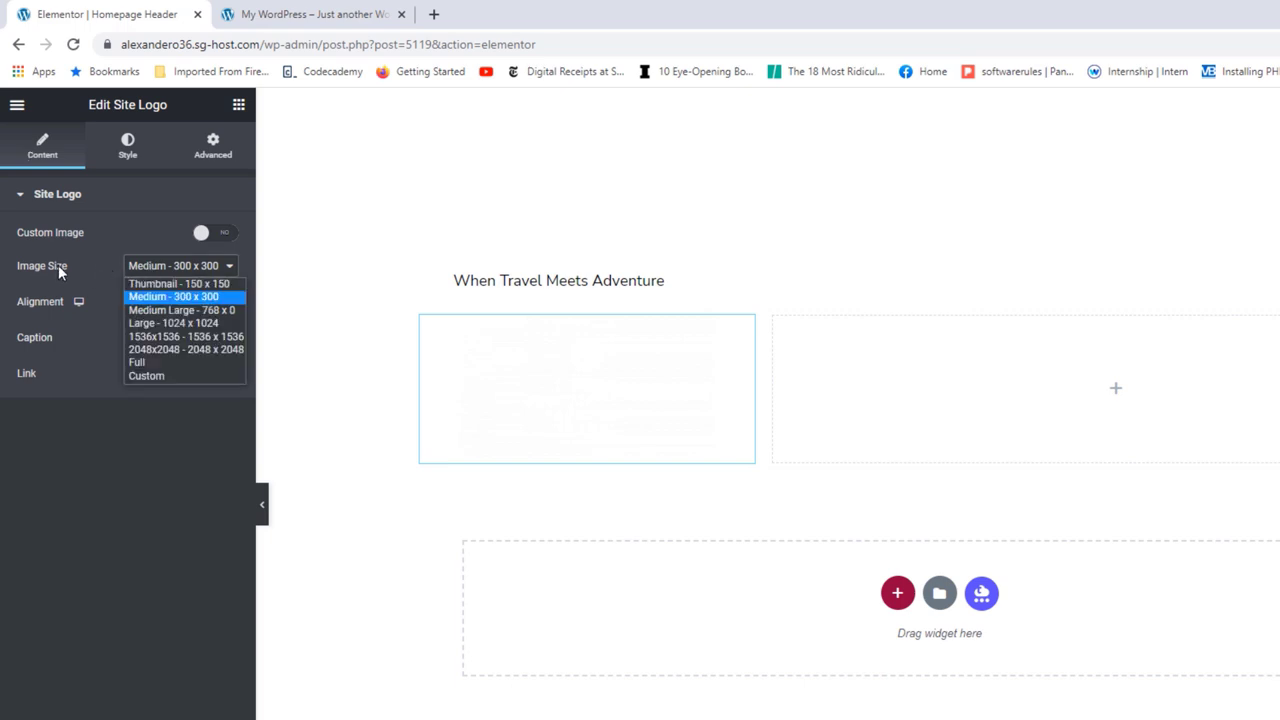
pyautogui.click(143, 363)
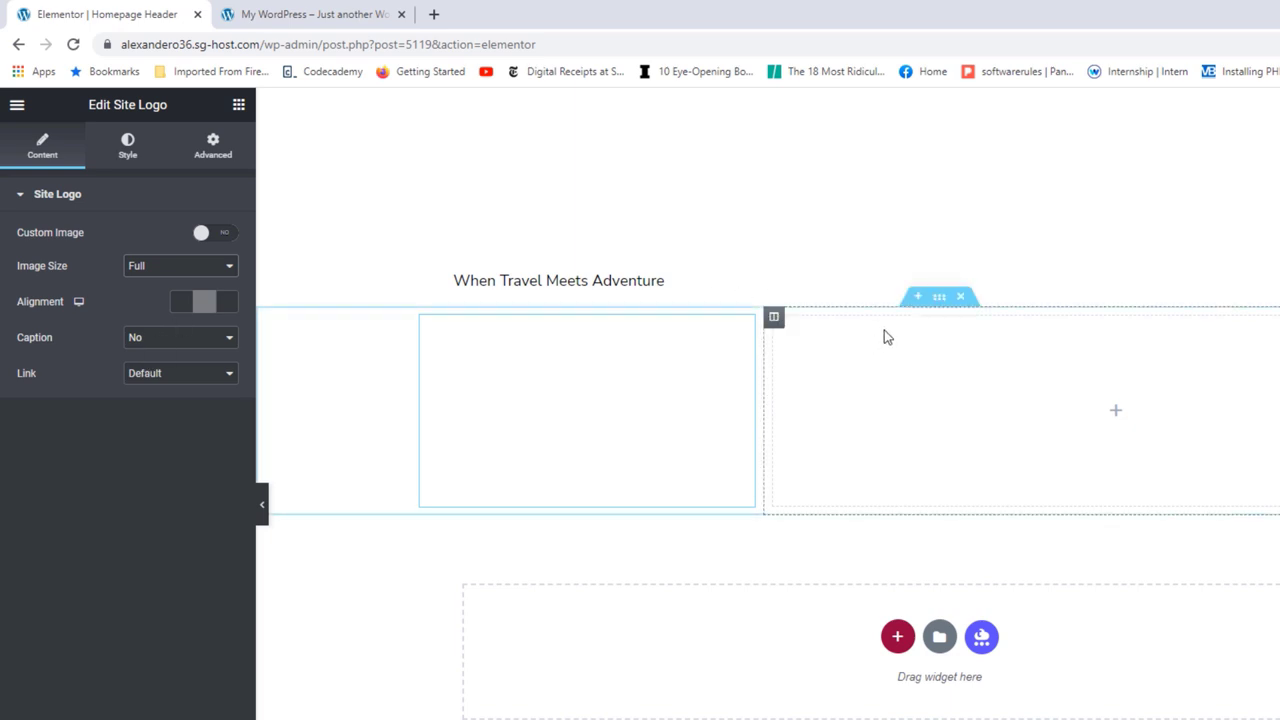
pyautogui.click(940, 304)
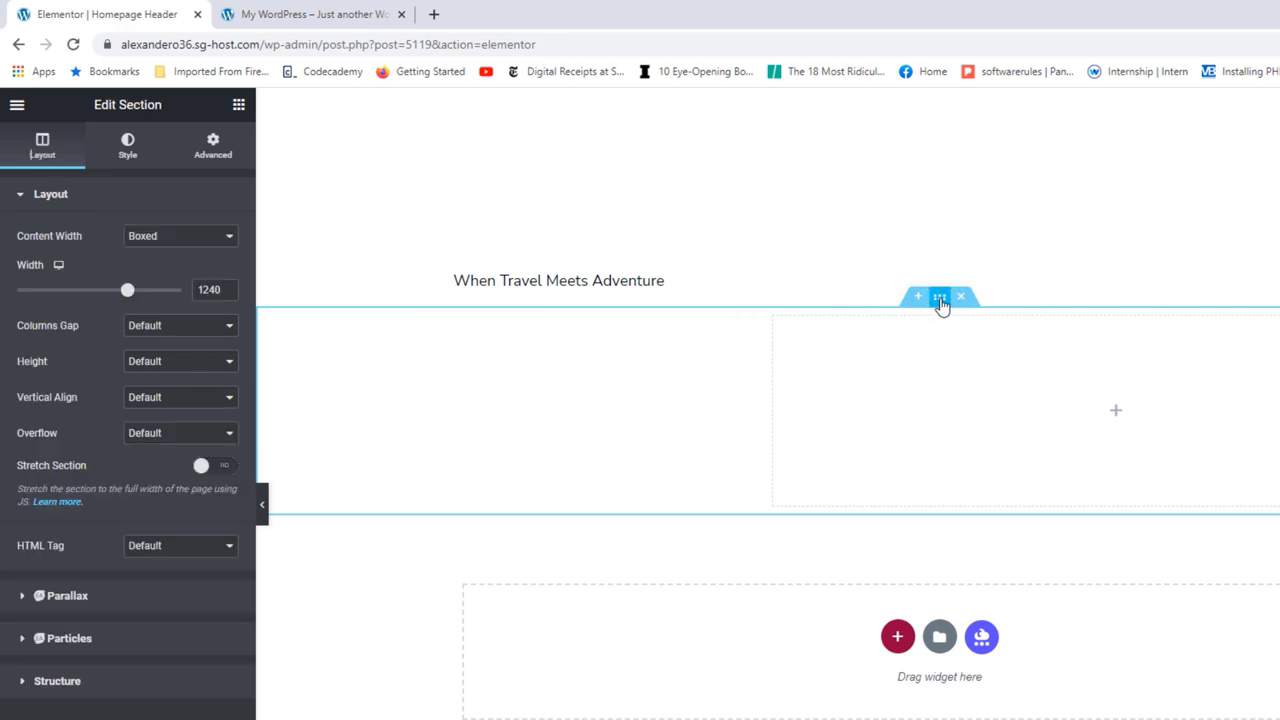
# Step: Give the section a Classic background using the global Text colour #000000
pyautogui.click(129, 146)
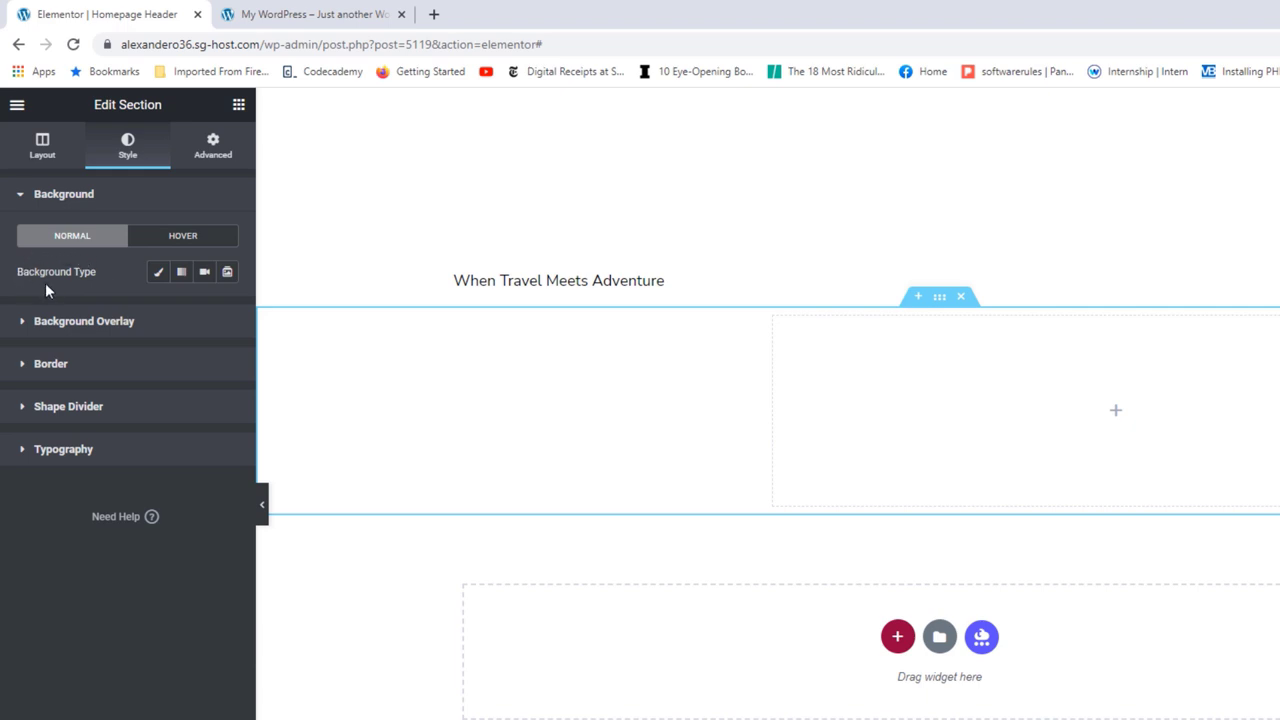
pyautogui.click(159, 273)
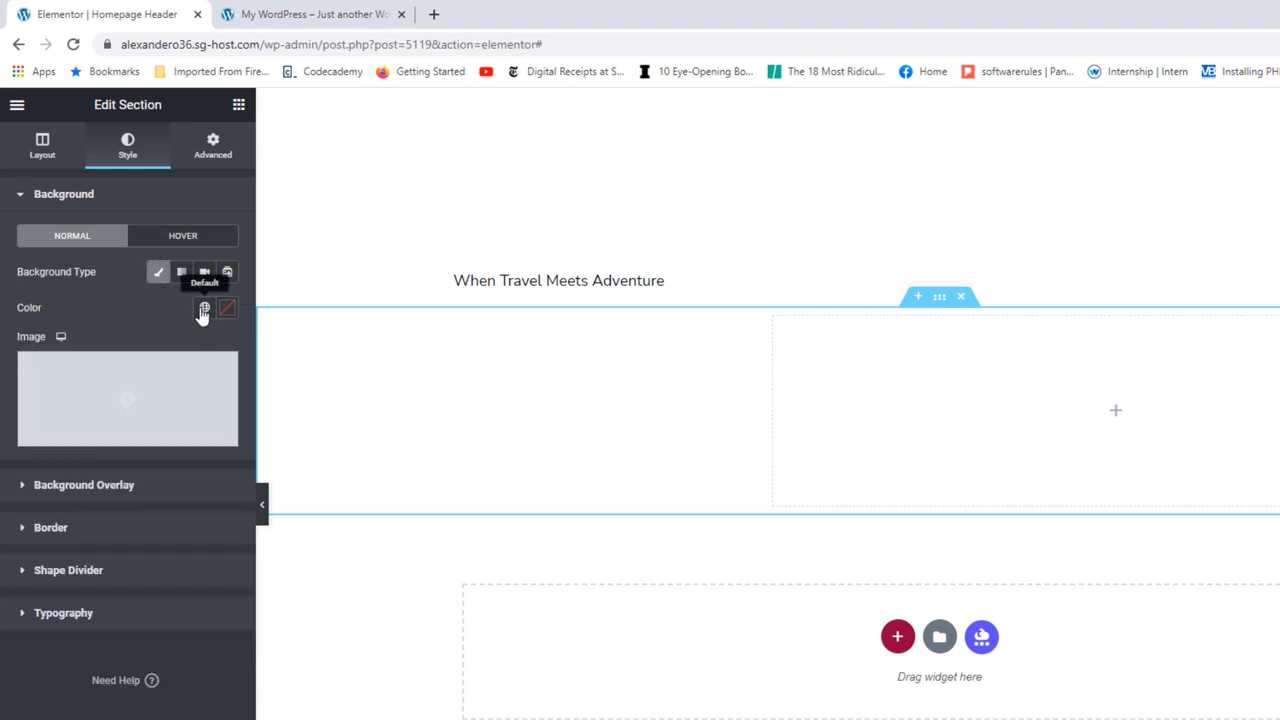
pyautogui.click(204, 309)
pyautogui.click(60, 448)
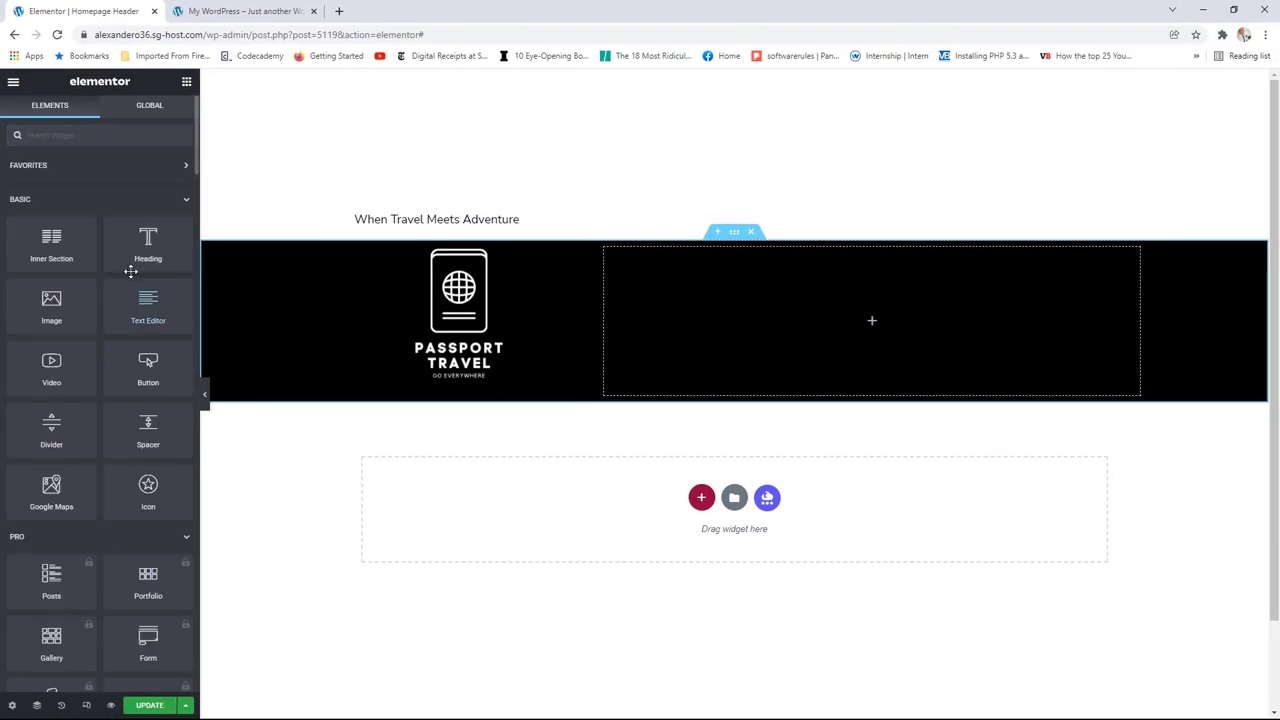
pyautogui.scroll(-15, 128, 267)
pyautogui.scroll(-15, 124, 269)
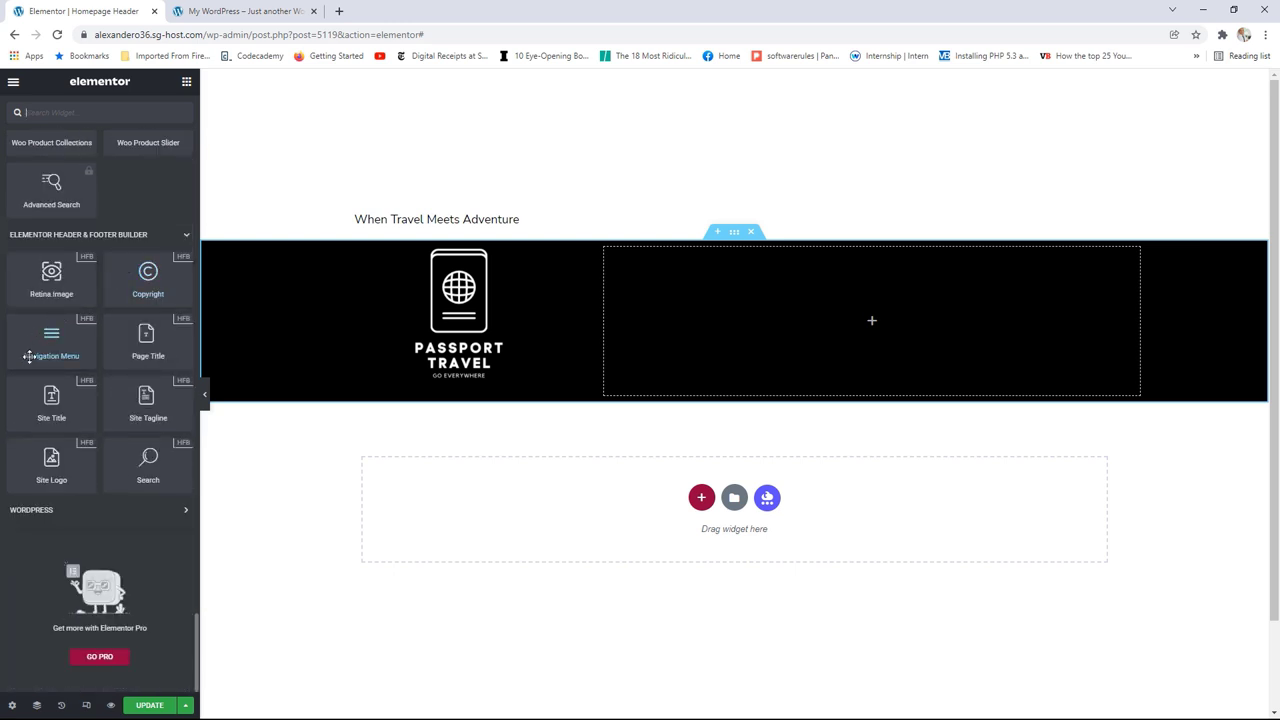
# Step: Drag a Navigation Menu into the right column and set its alignment to Right
pyautogui.moveTo(47, 338); pyautogui.dragTo(889, 324)
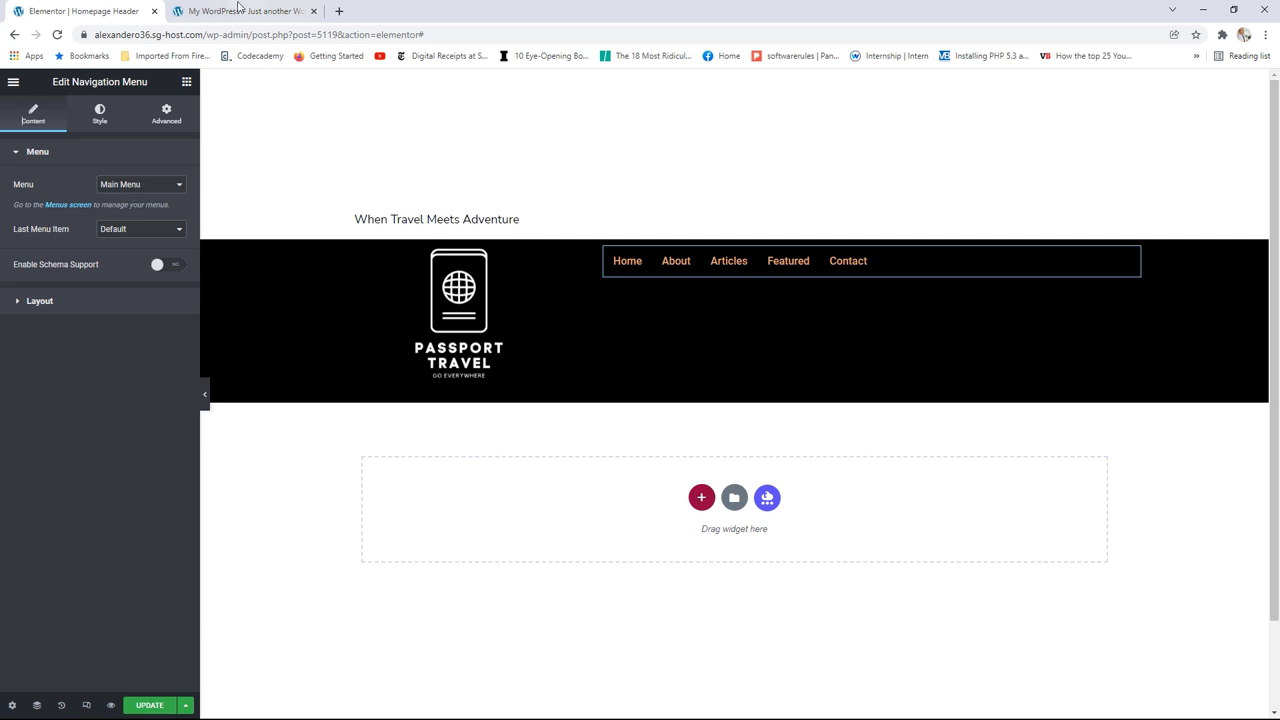
pyautogui.click(240, 10)
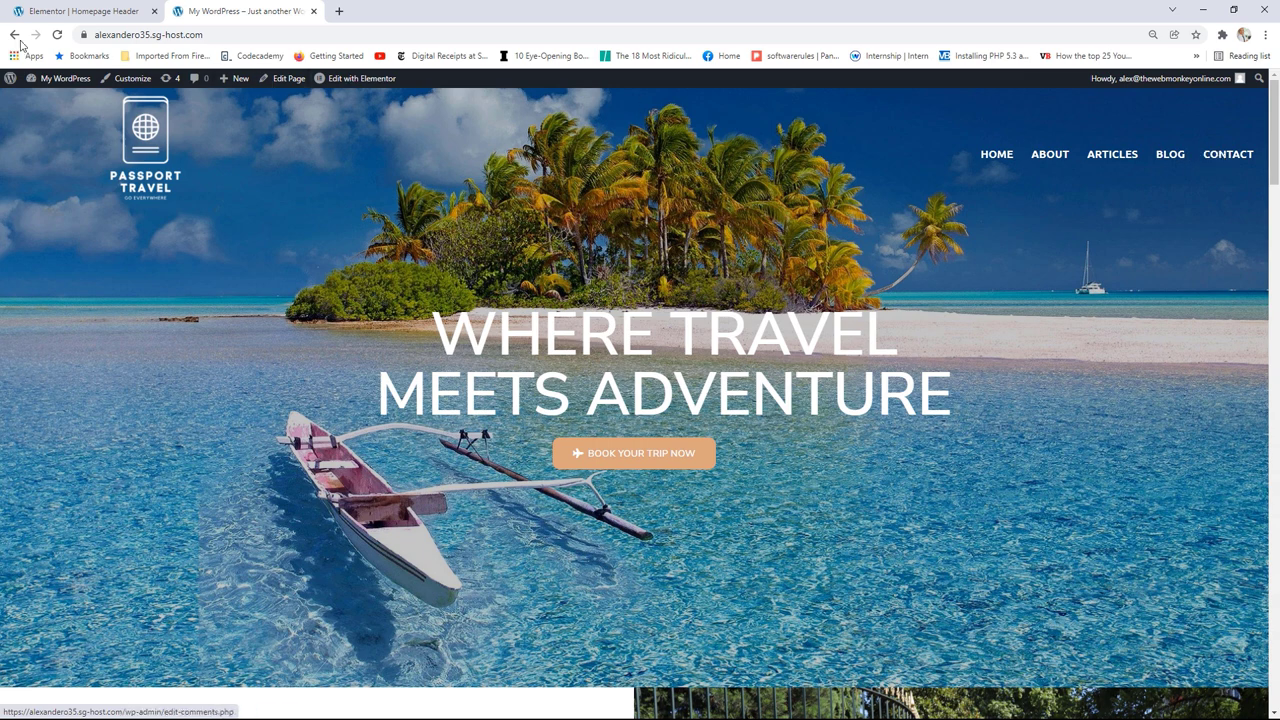
pyautogui.click(97, 11)
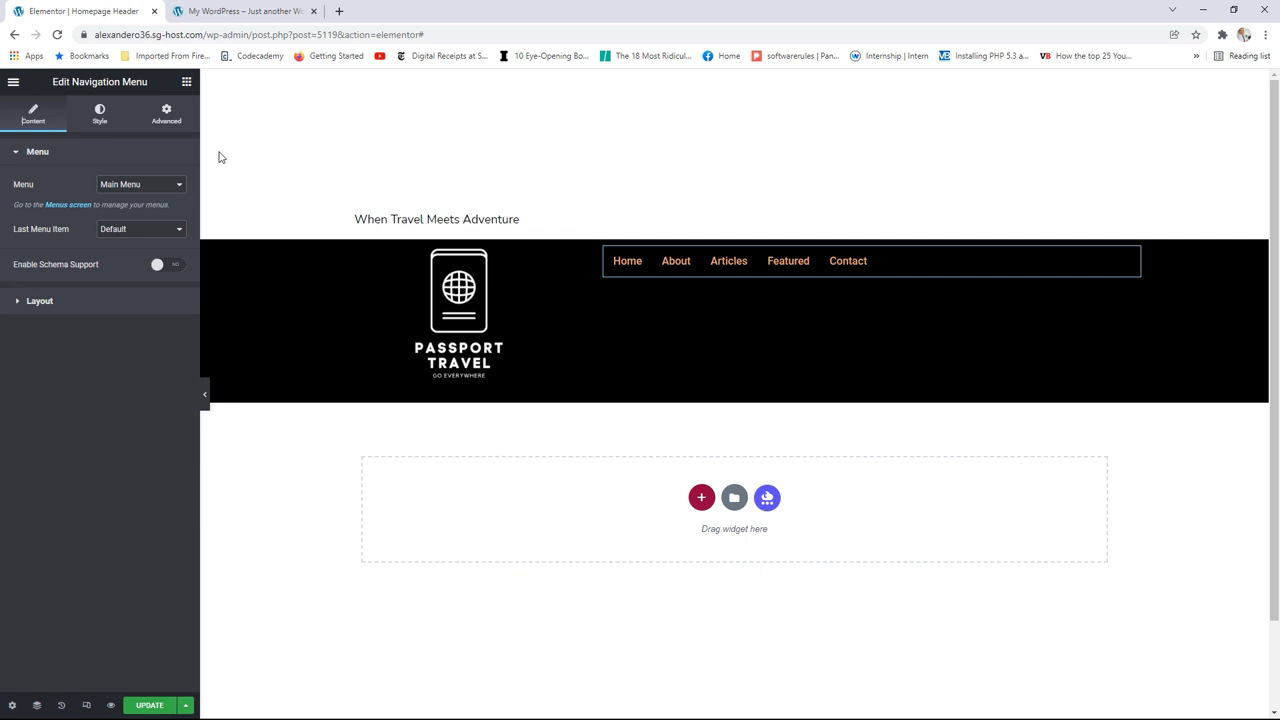
pyautogui.click(45, 302)
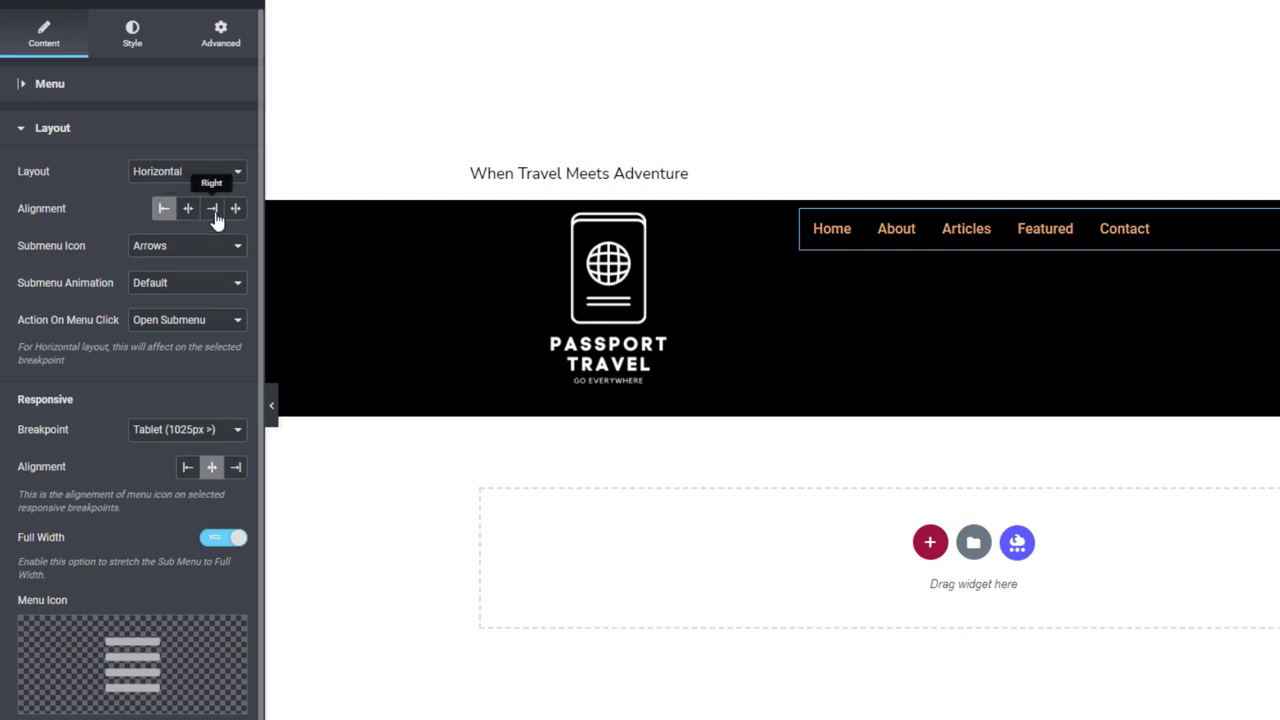
pyautogui.click(213, 209)
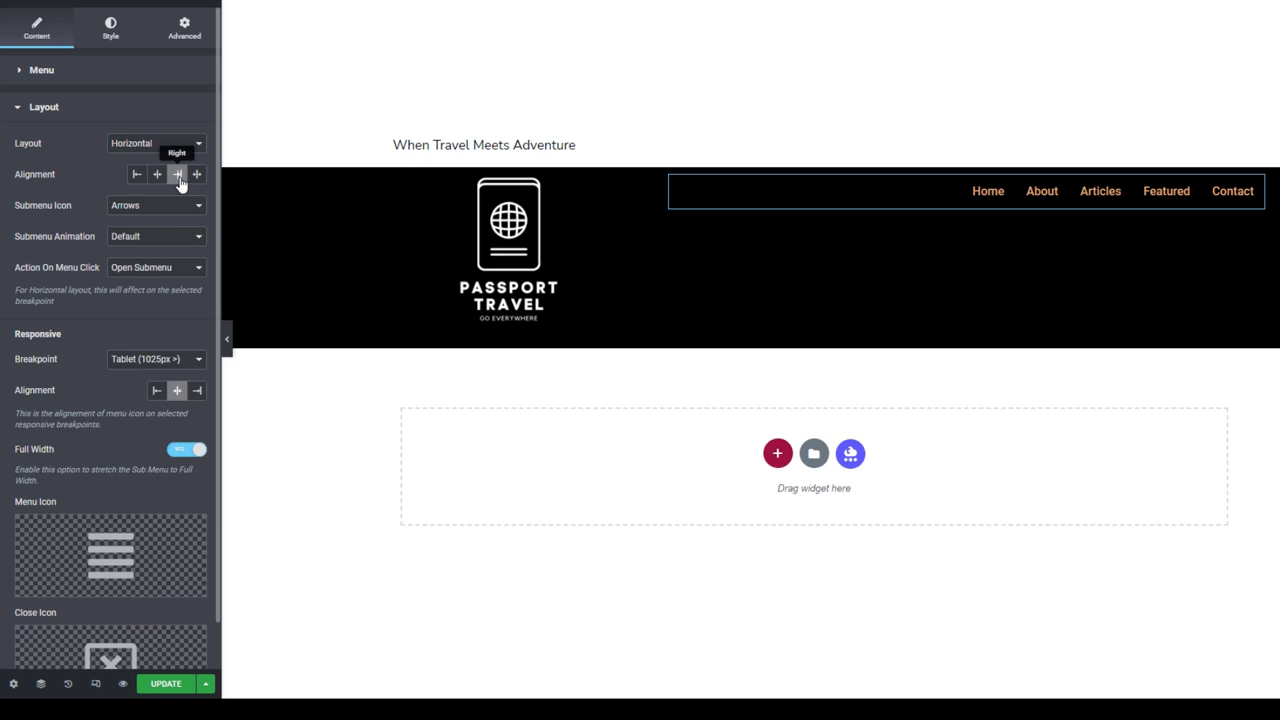
# Step: Set the Main Menu typography transform to Uppercase and the text colour to global Primary white
pyautogui.click(110, 30)
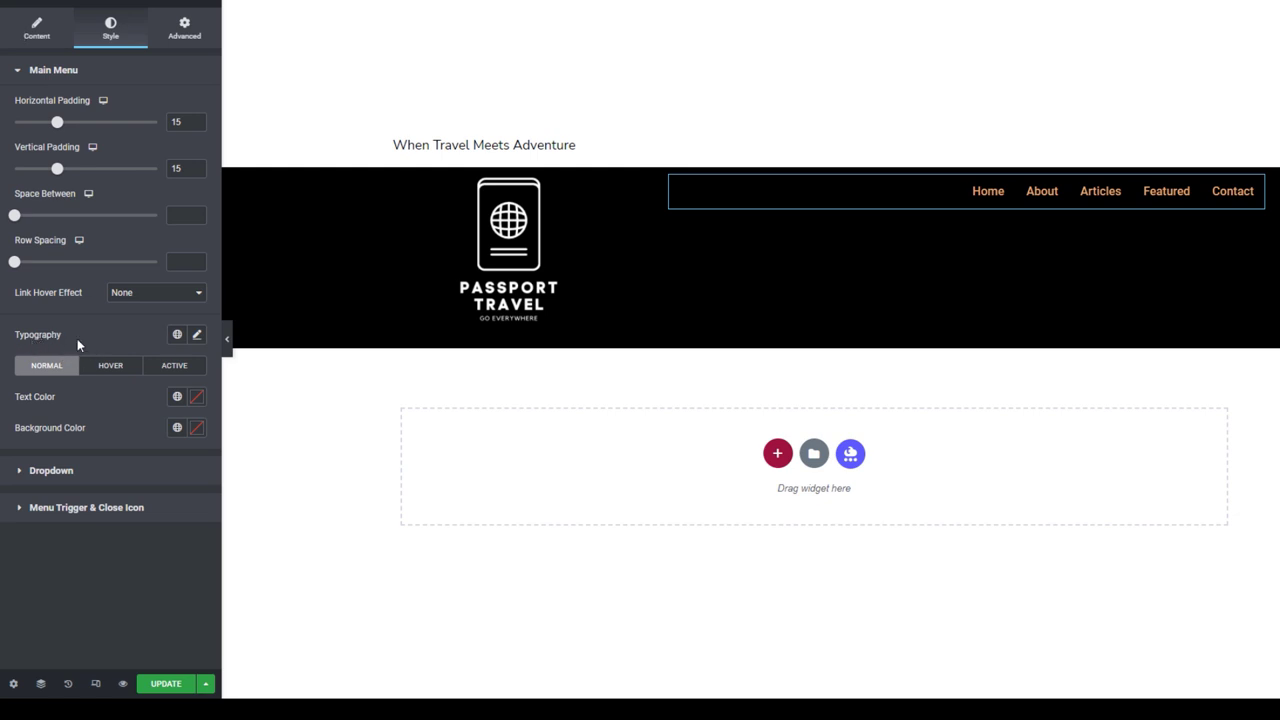
pyautogui.click(194, 337)
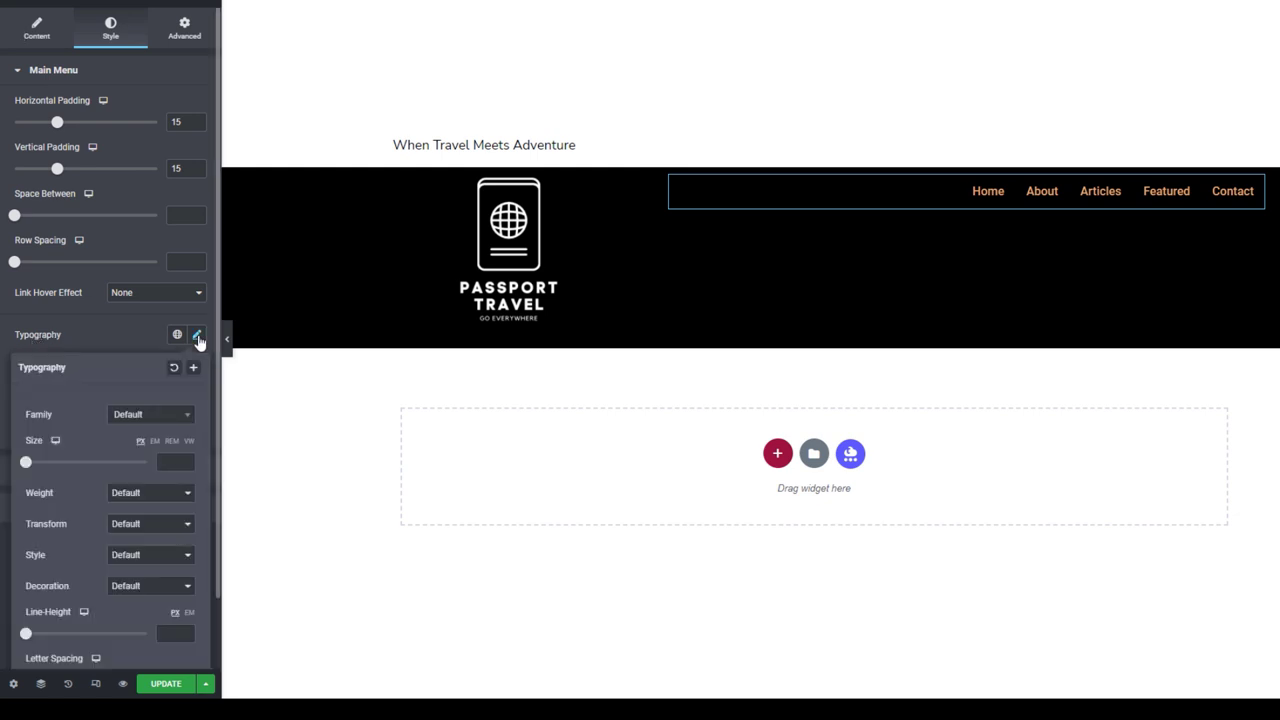
pyautogui.click(133, 524)
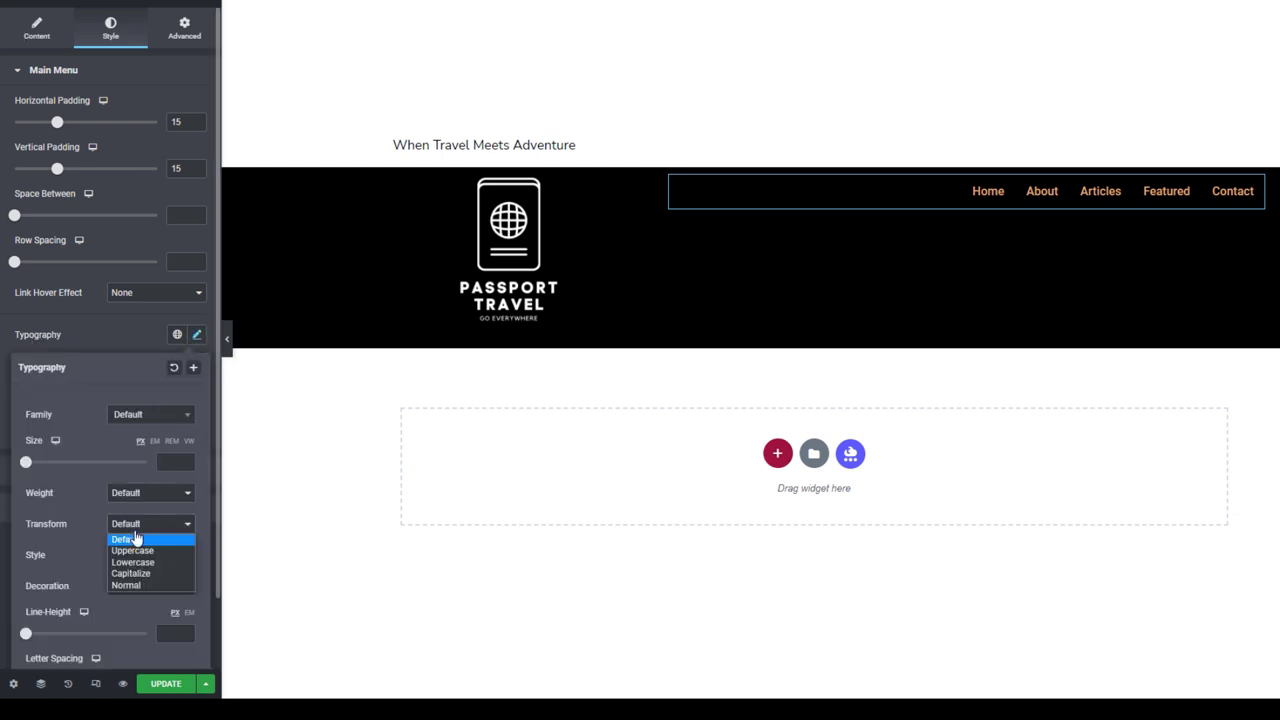
pyautogui.click(137, 551)
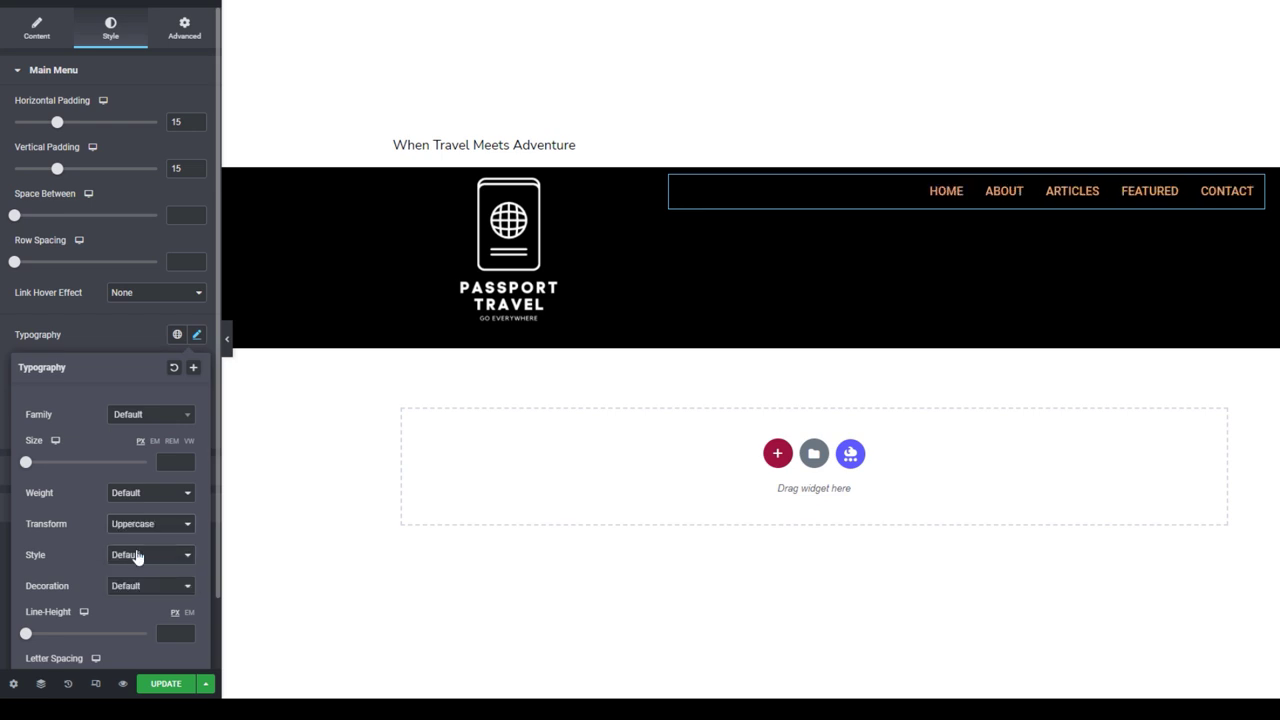
pyautogui.click(120, 333)
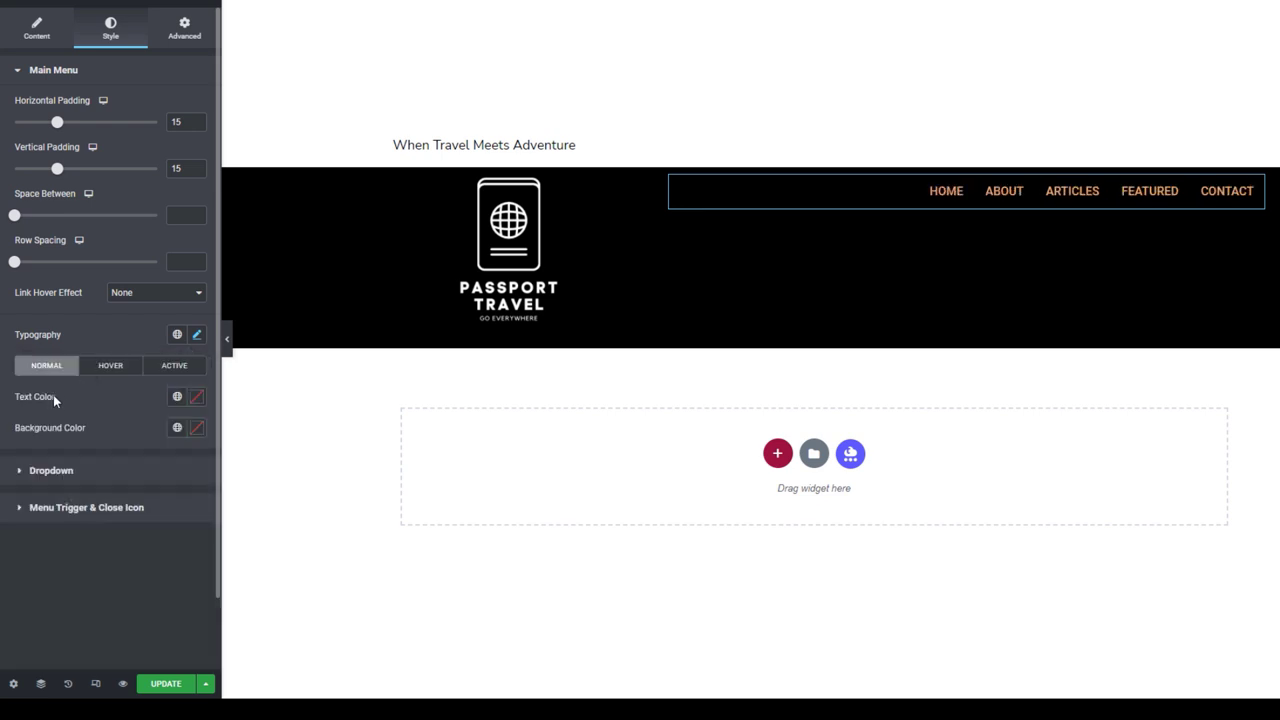
pyautogui.click(177, 397)
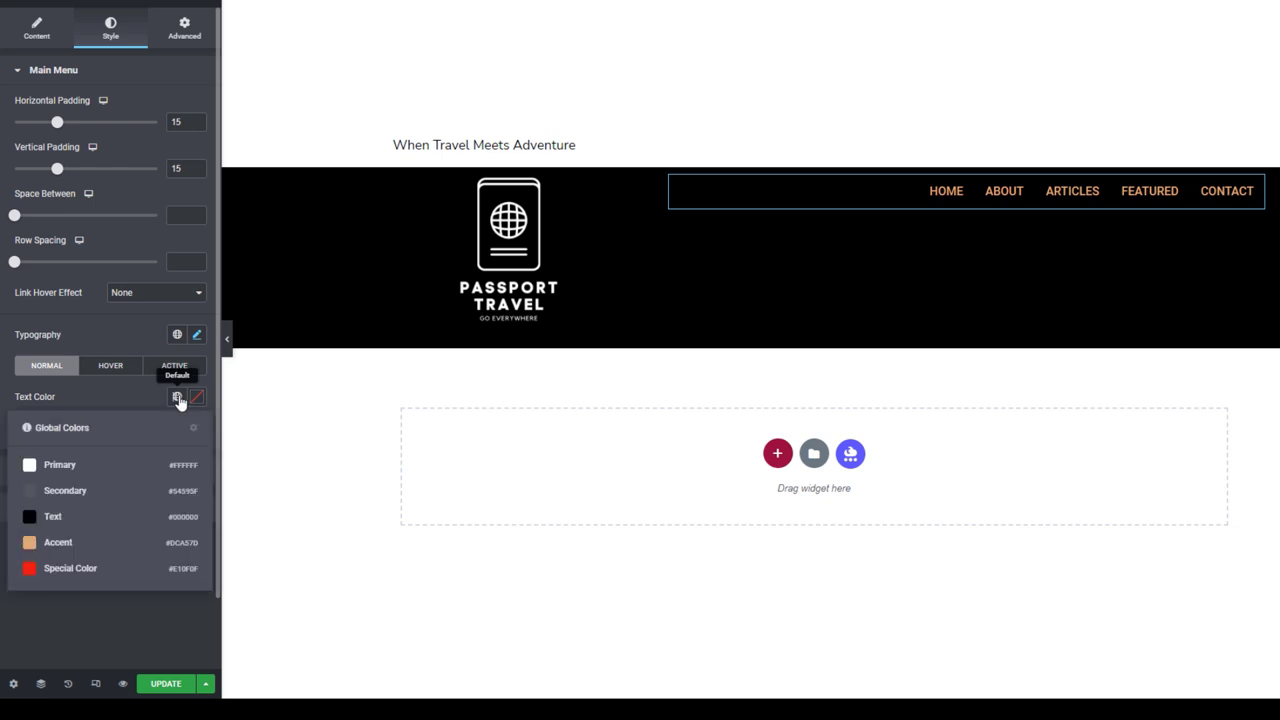
pyautogui.click(60, 470)
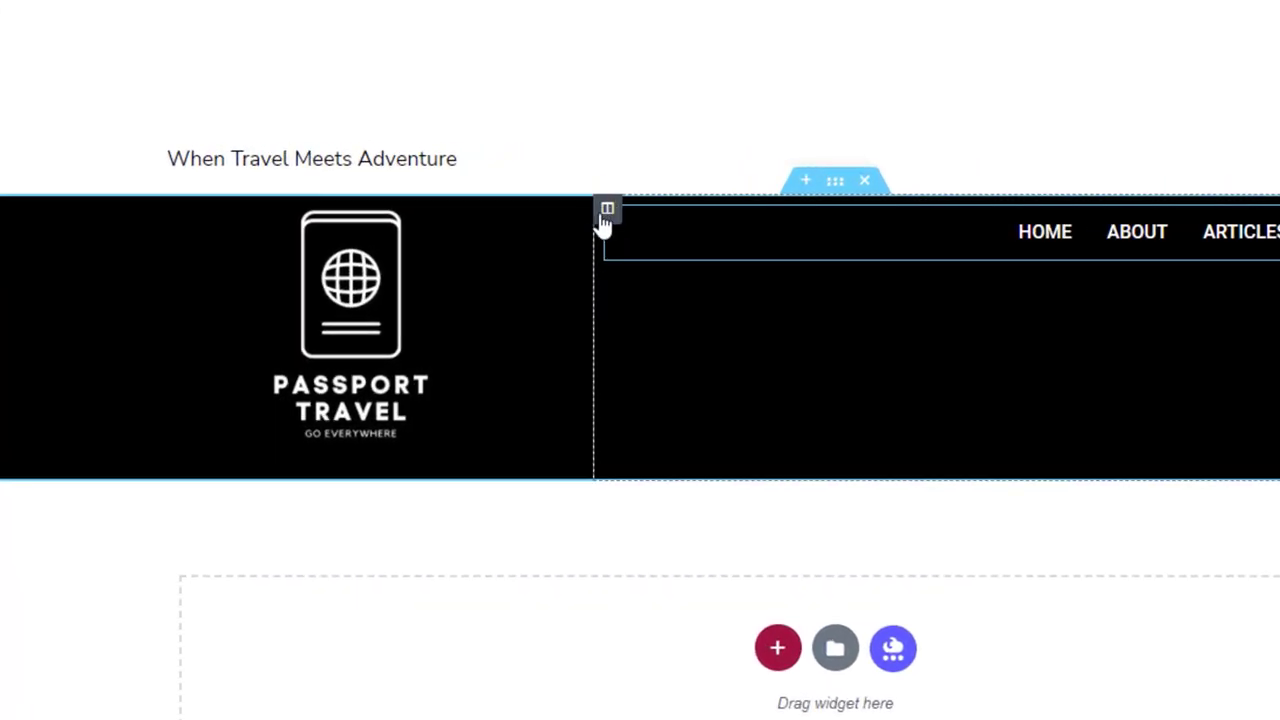
# Step: Vertically center the menu column within the header
pyautogui.click(607, 210)
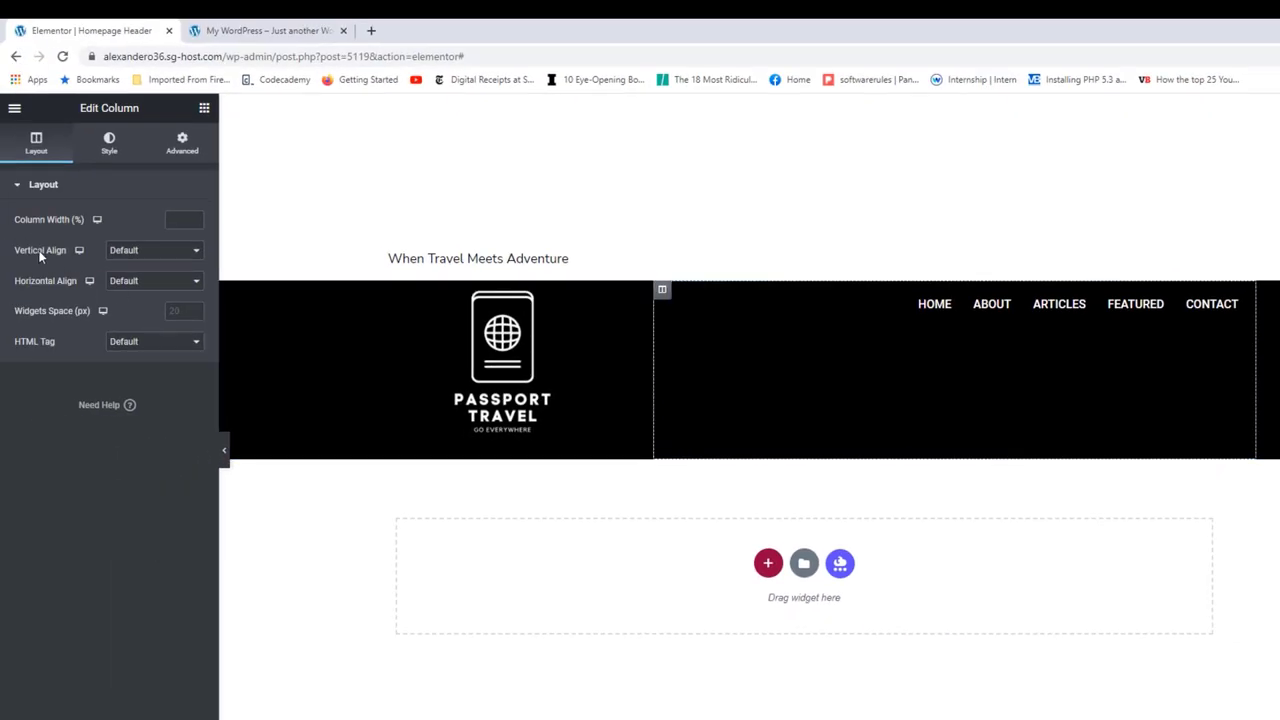
pyautogui.click(130, 250)
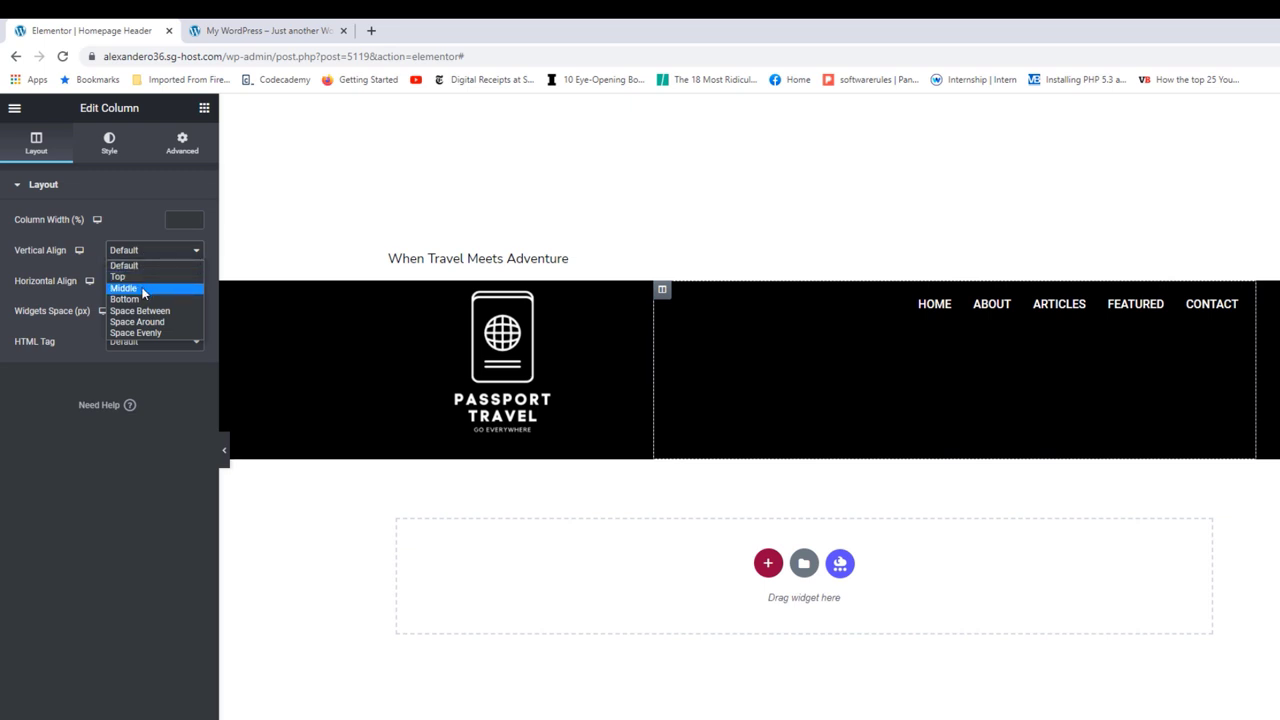
pyautogui.click(144, 289)
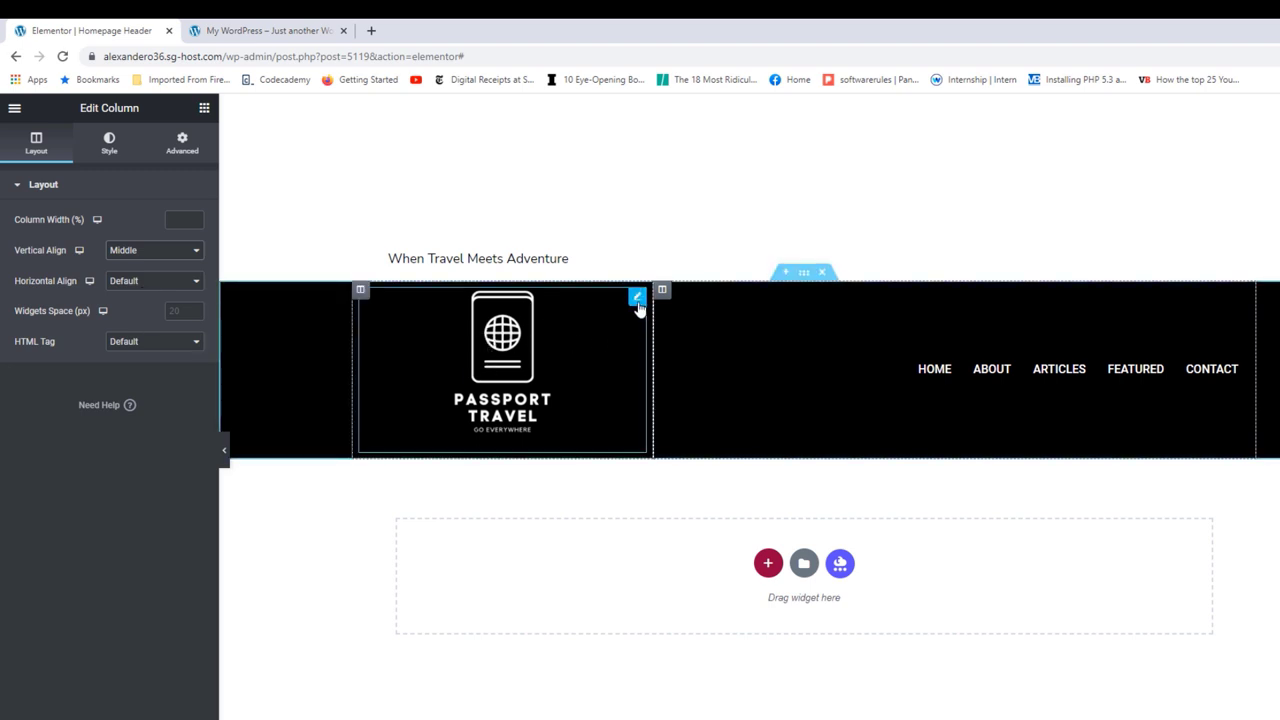
# Step: Left-align the site logo widget and save the header with UPDATE
pyautogui.click(637, 300)
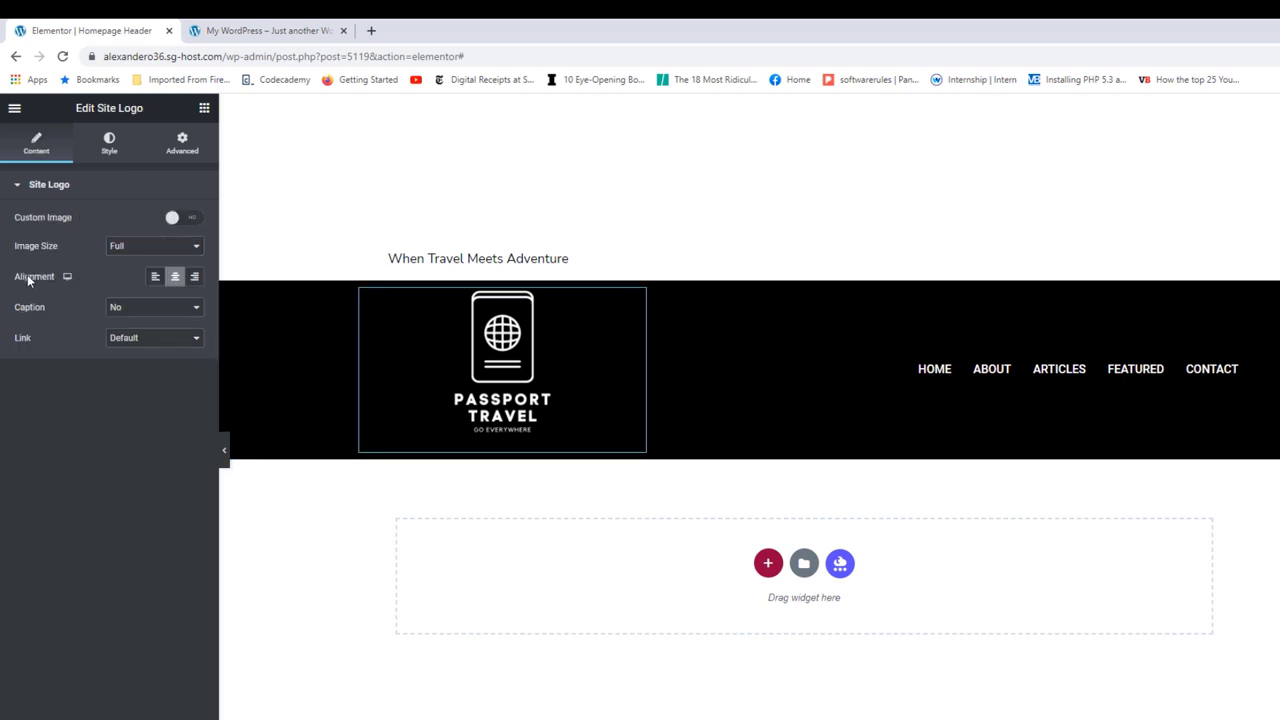
pyautogui.click(155, 277)
pyautogui.click(155, 704)
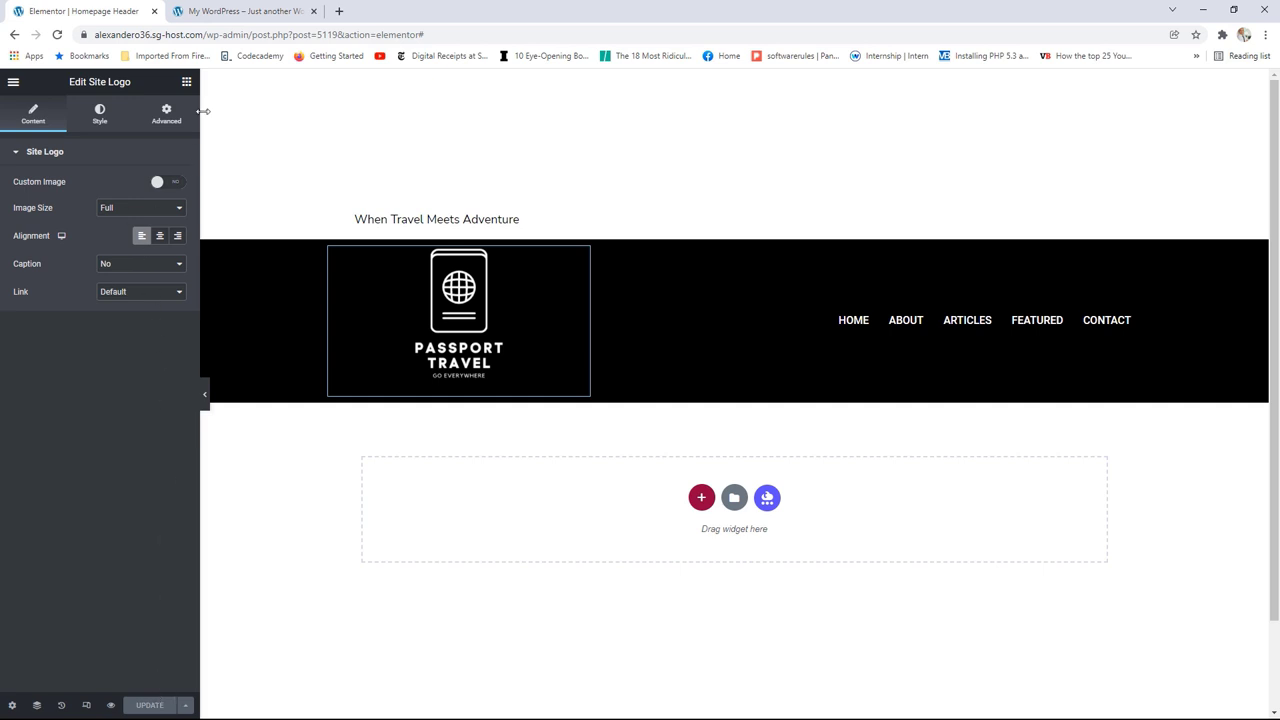
pyautogui.click(13, 82)
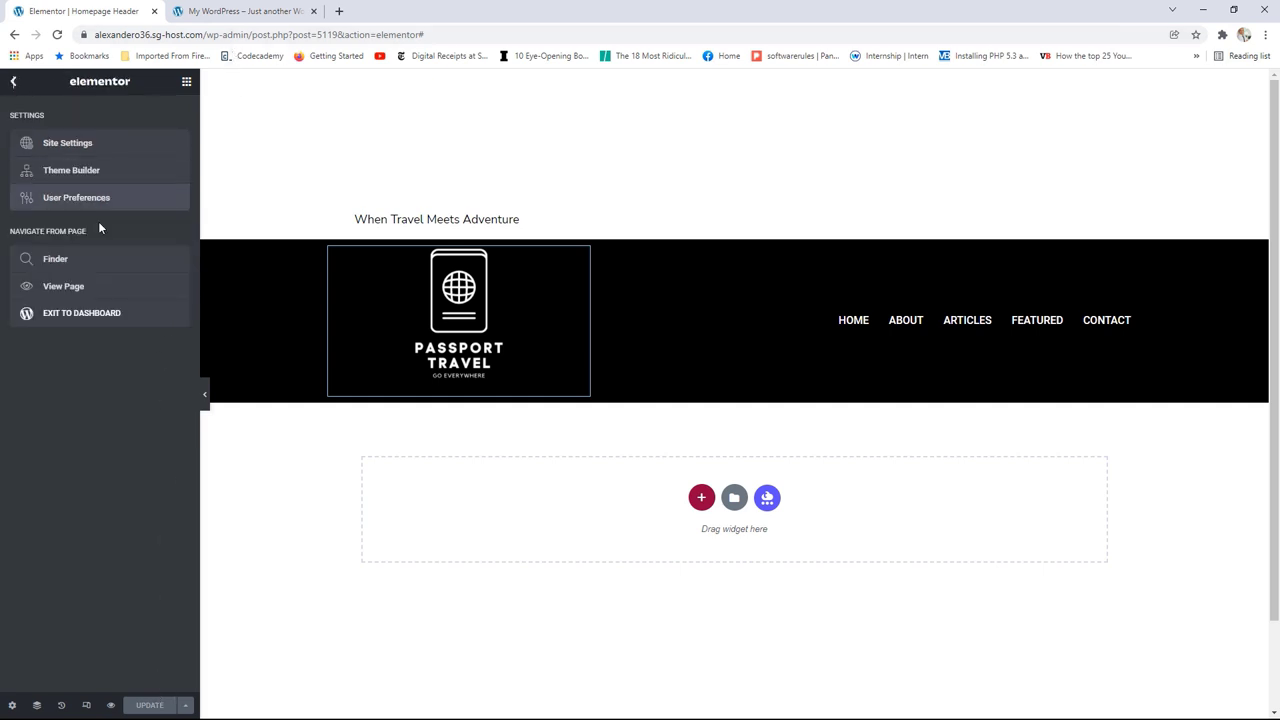
# Step: Open the page preview in a new browser tab
pyautogui.rightClick(73, 286)
pyautogui.click(113, 296)
pyautogui.click(240, 11)
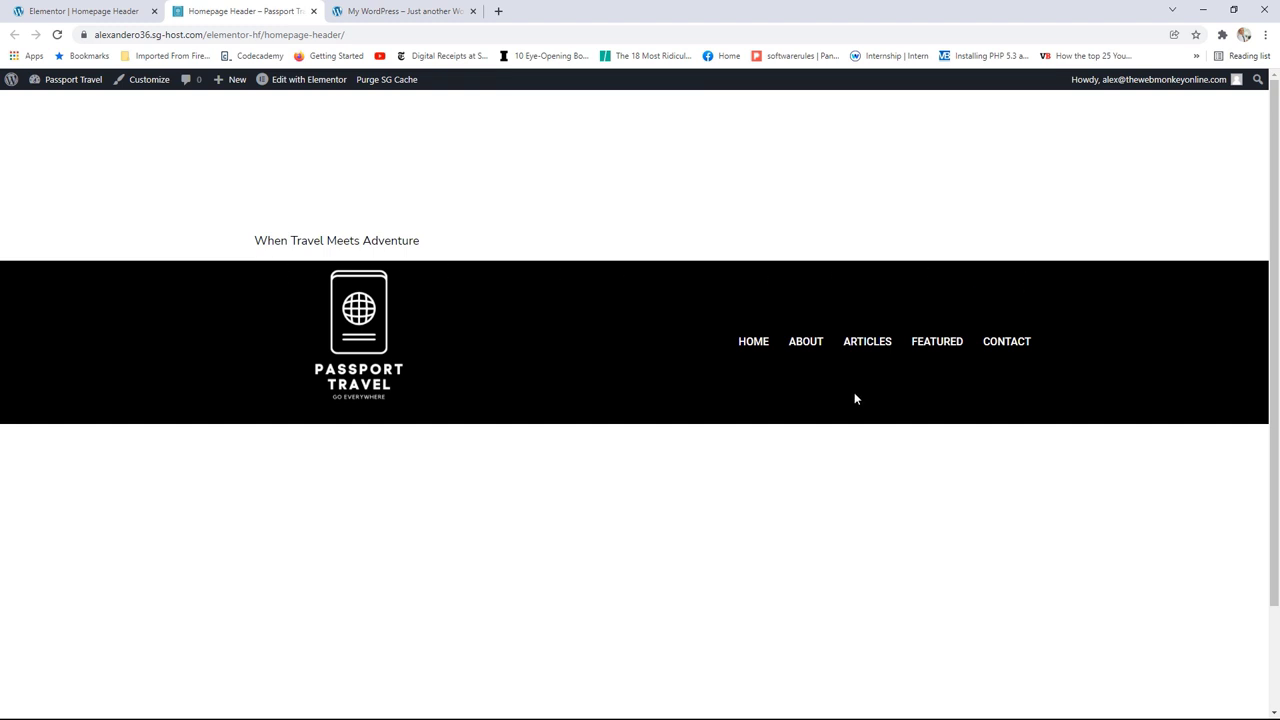
# Step: Visit the live About, Home and Contact pages, then return to the Elementor tab
pyautogui.click(814, 346)
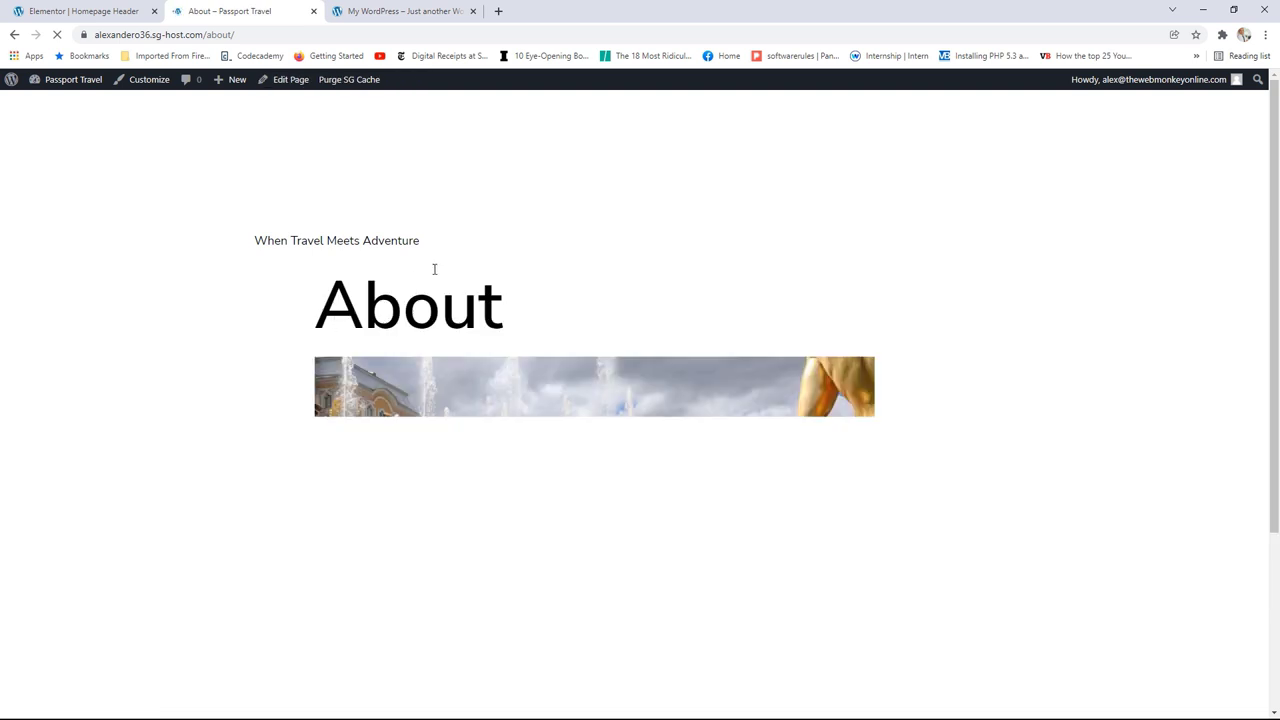
pyautogui.click(310, 191)
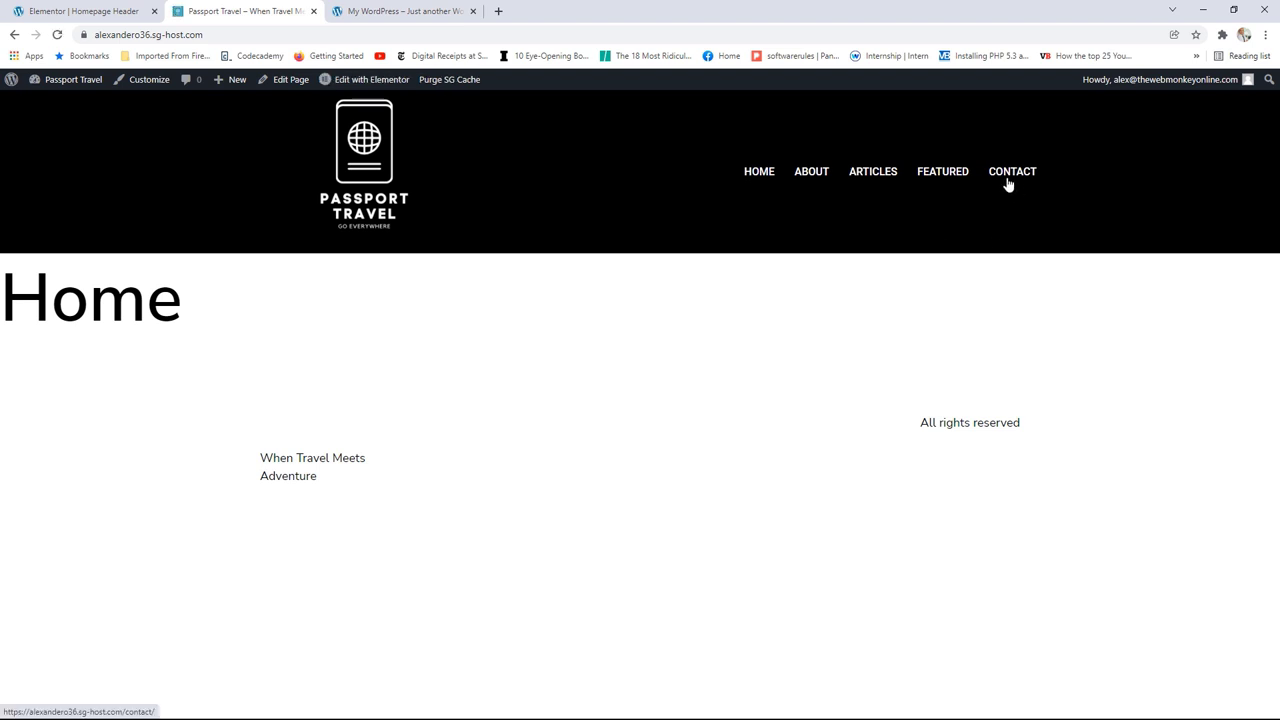
pyautogui.click(1007, 178)
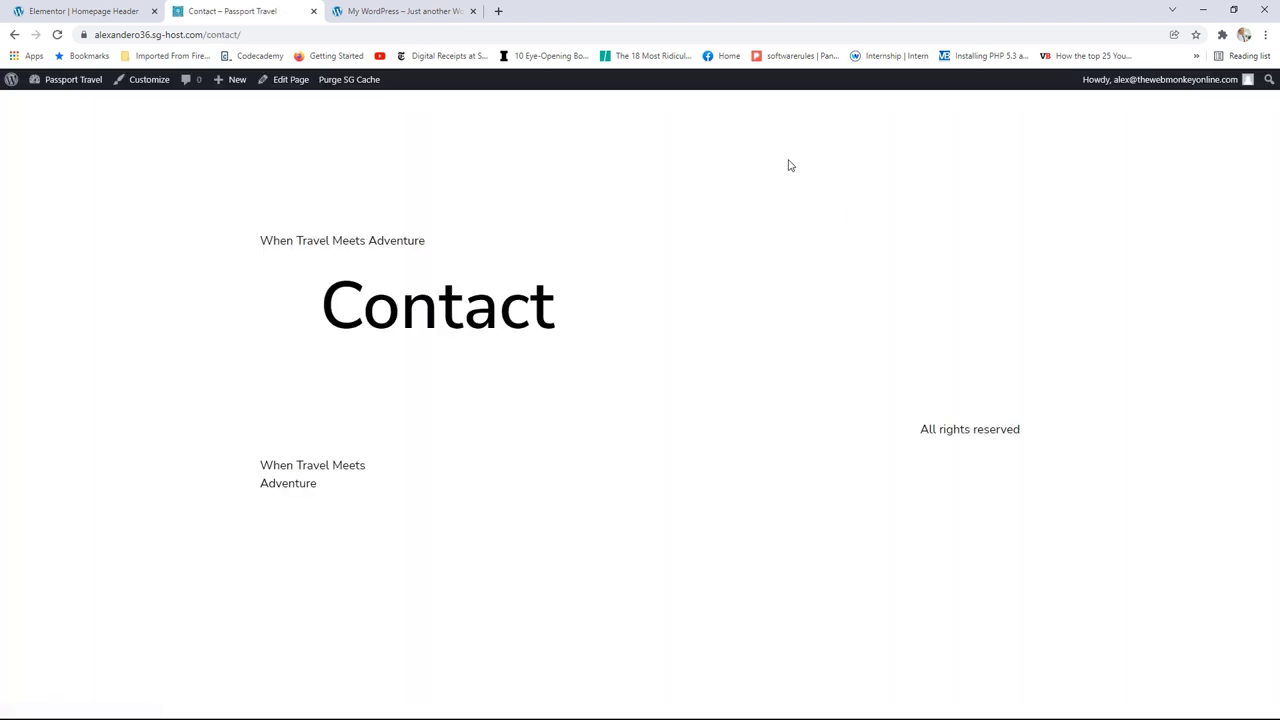
pyautogui.click(296, 171)
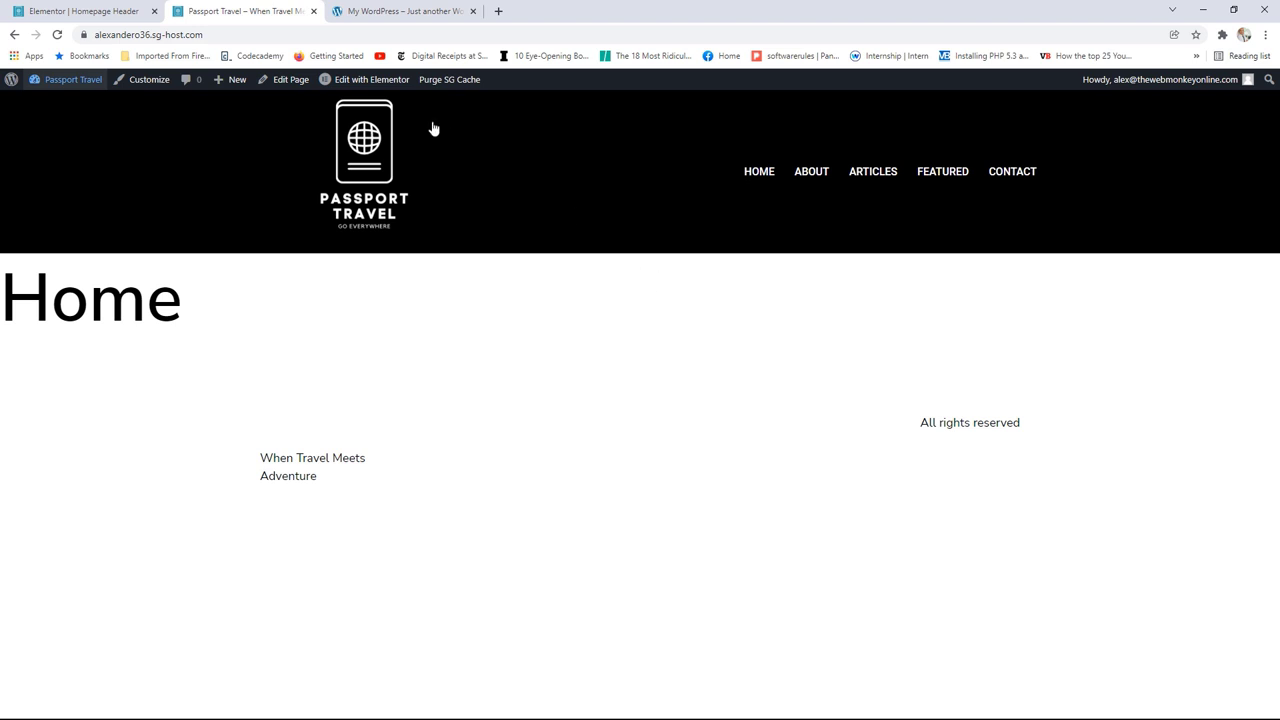
pyautogui.click(118, 14)
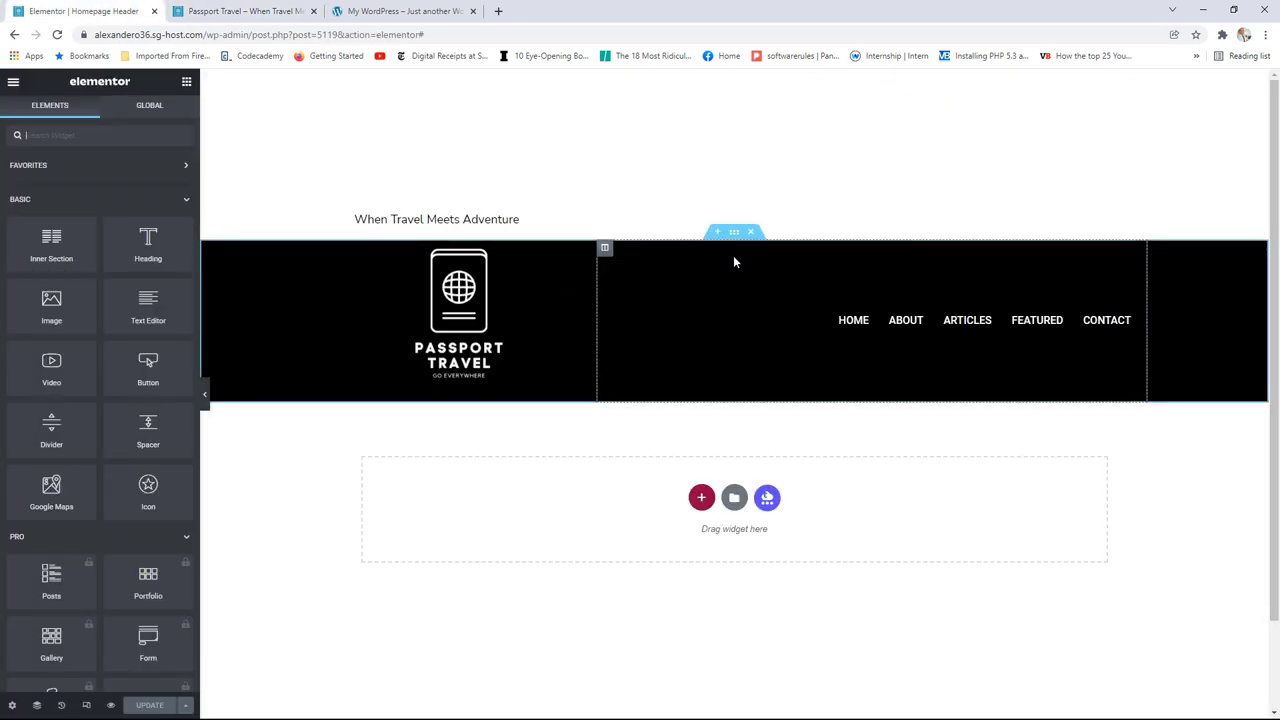
# Step: Set the header section's Content Width to Full Width and drag the logo column to about 30%
pyautogui.click(734, 233)
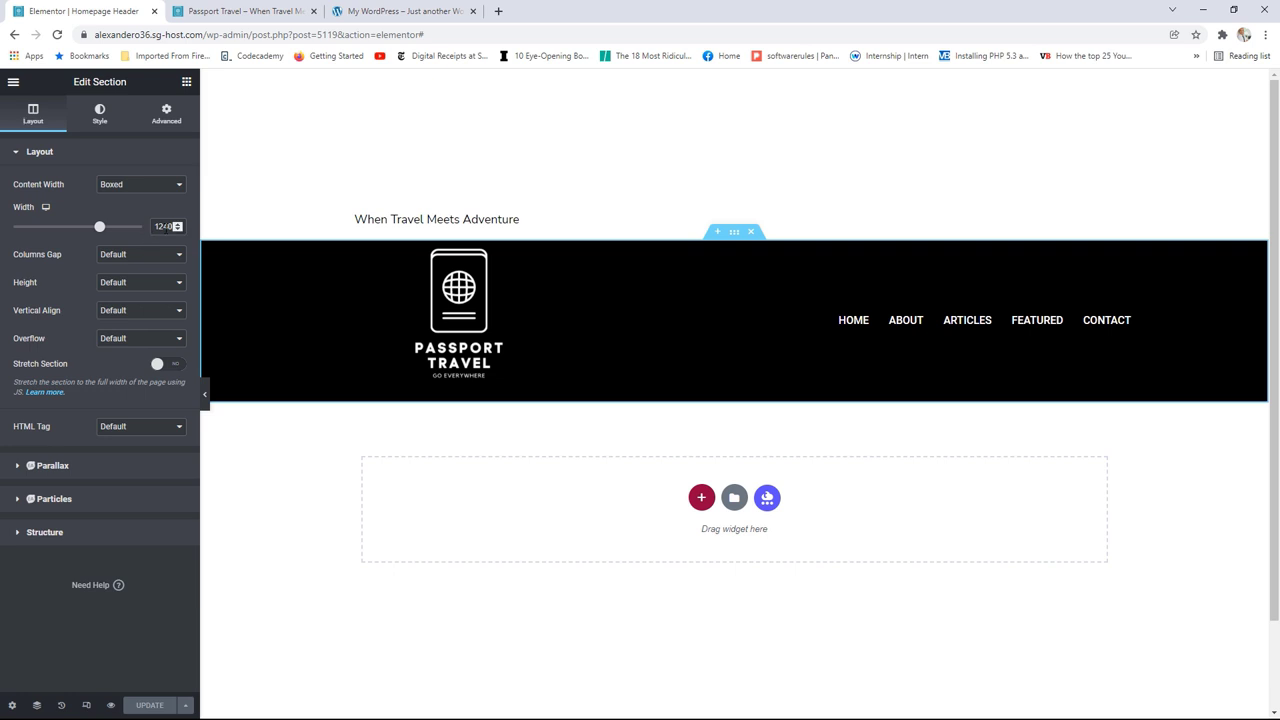
pyautogui.click(131, 190)
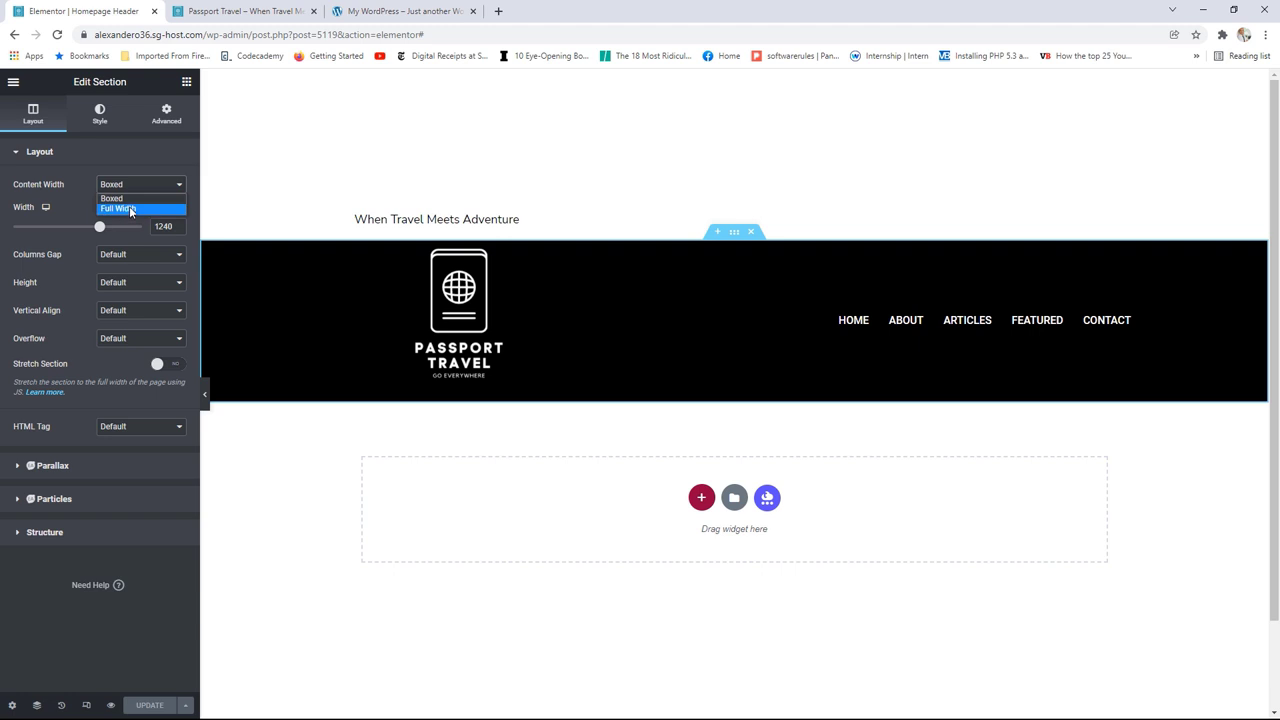
pyautogui.click(129, 208)
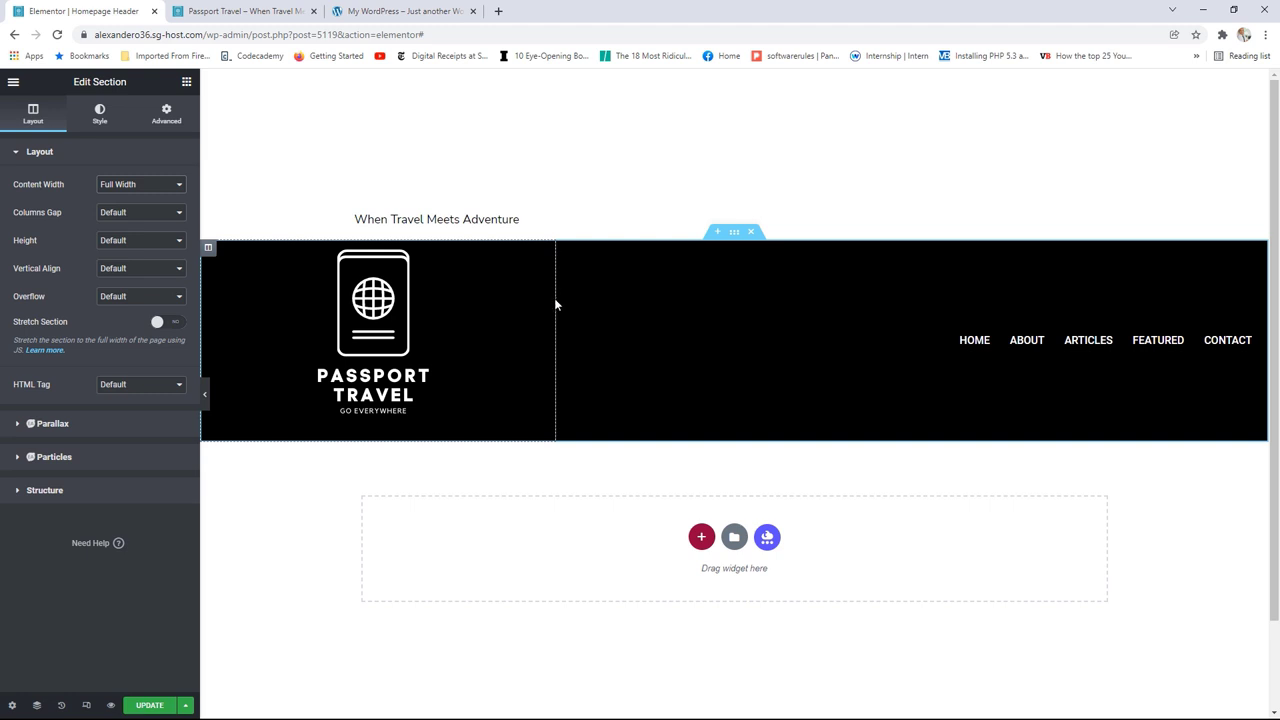
pyautogui.moveTo(556, 304); pyautogui.dragTo(467, 299)
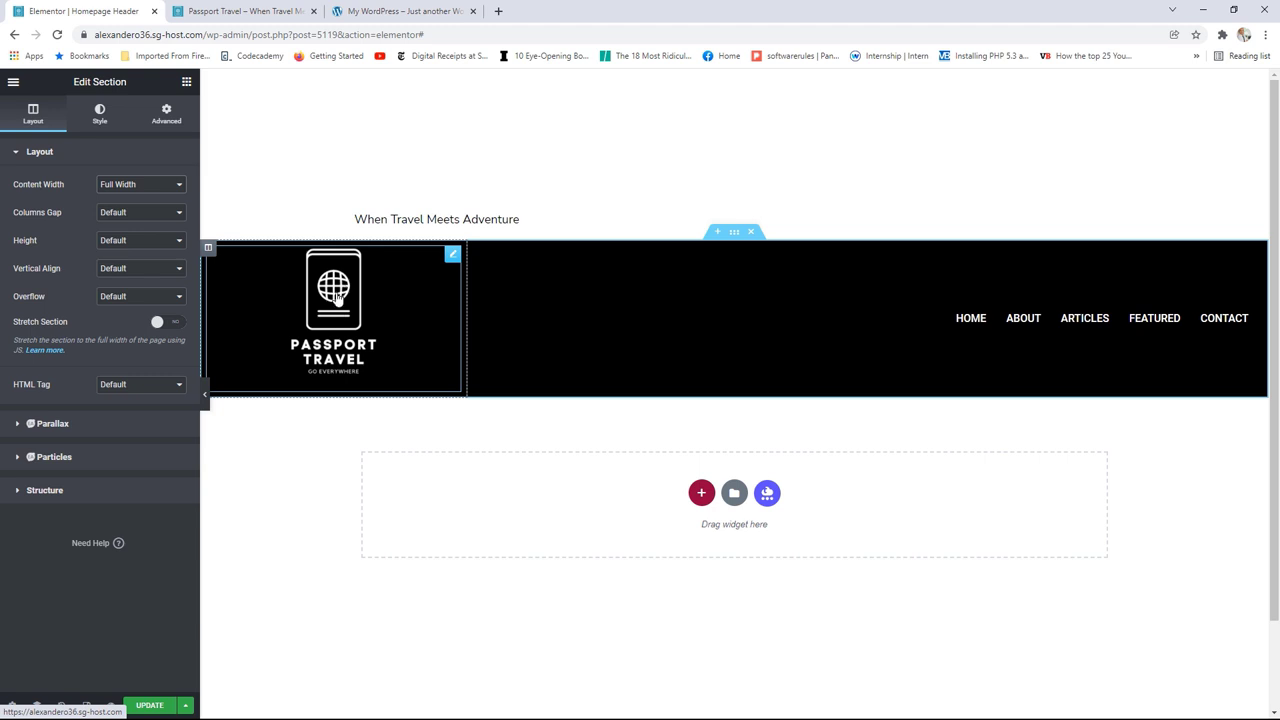
# Step: Set the Site Logo's style Max Width to 75% and save with UPDATE
pyautogui.click(450, 258)
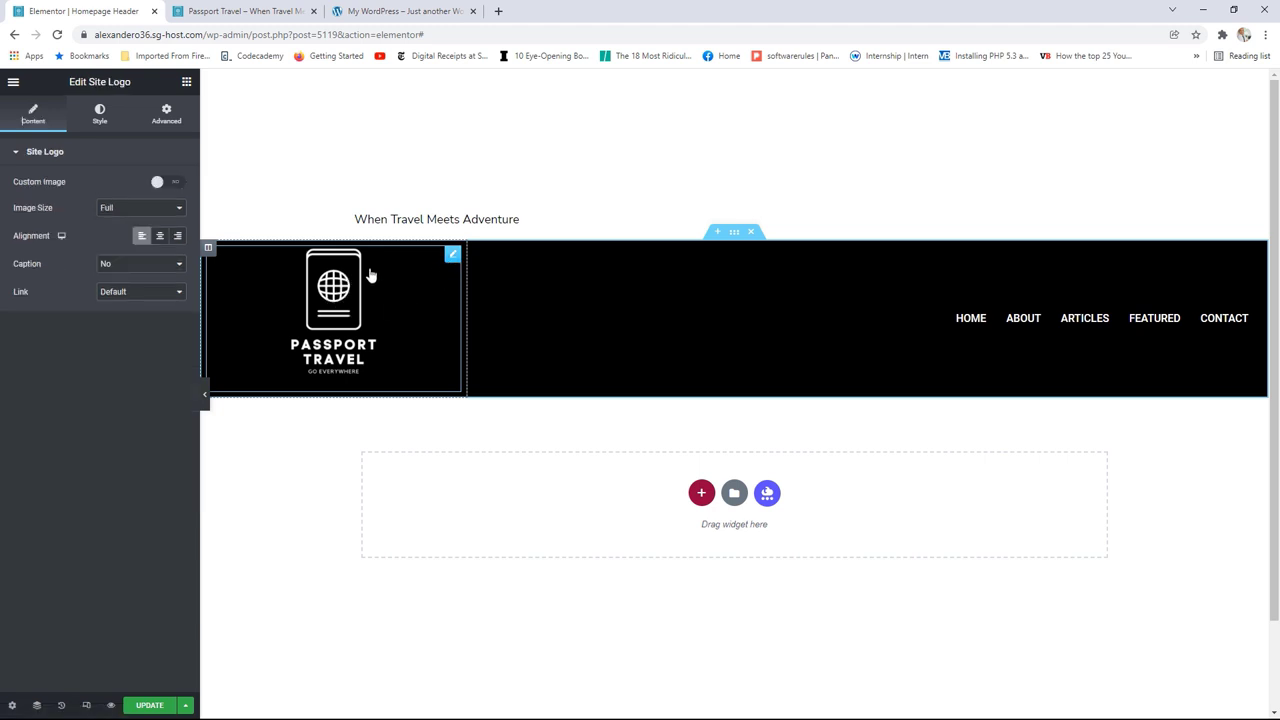
pyautogui.click(100, 116)
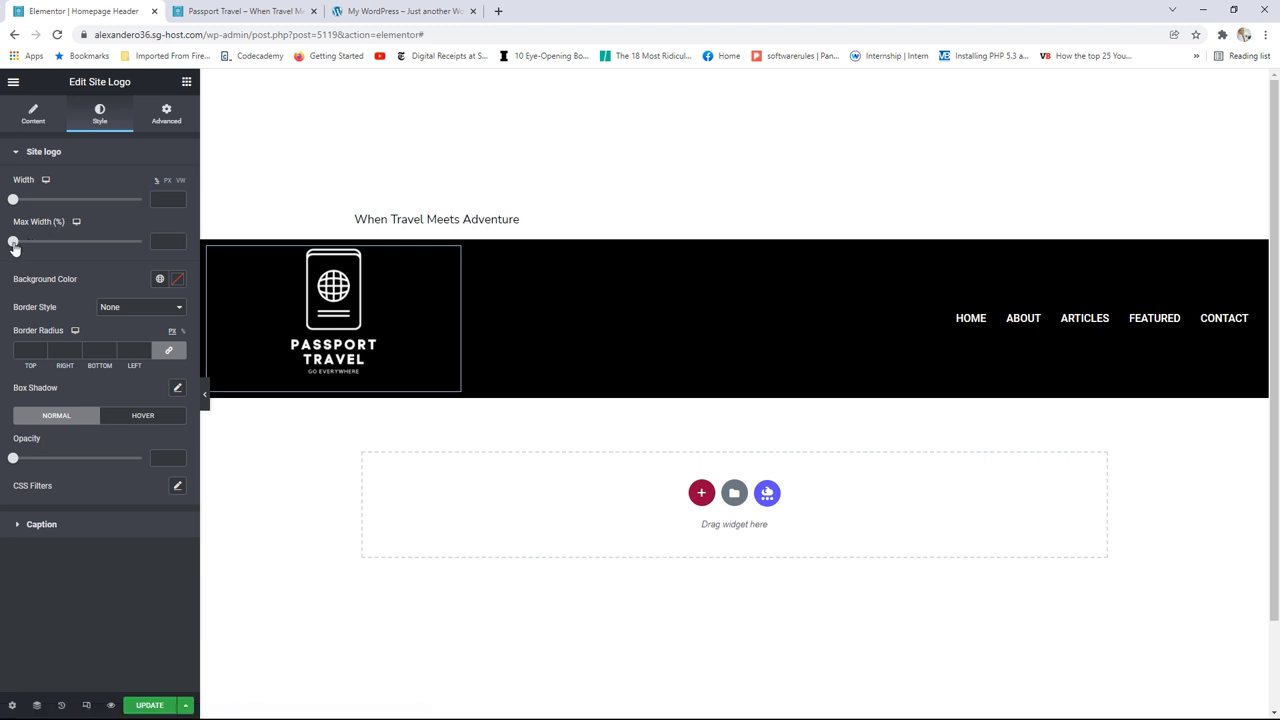
pyautogui.moveTo(13, 246); pyautogui.dragTo(110, 243)
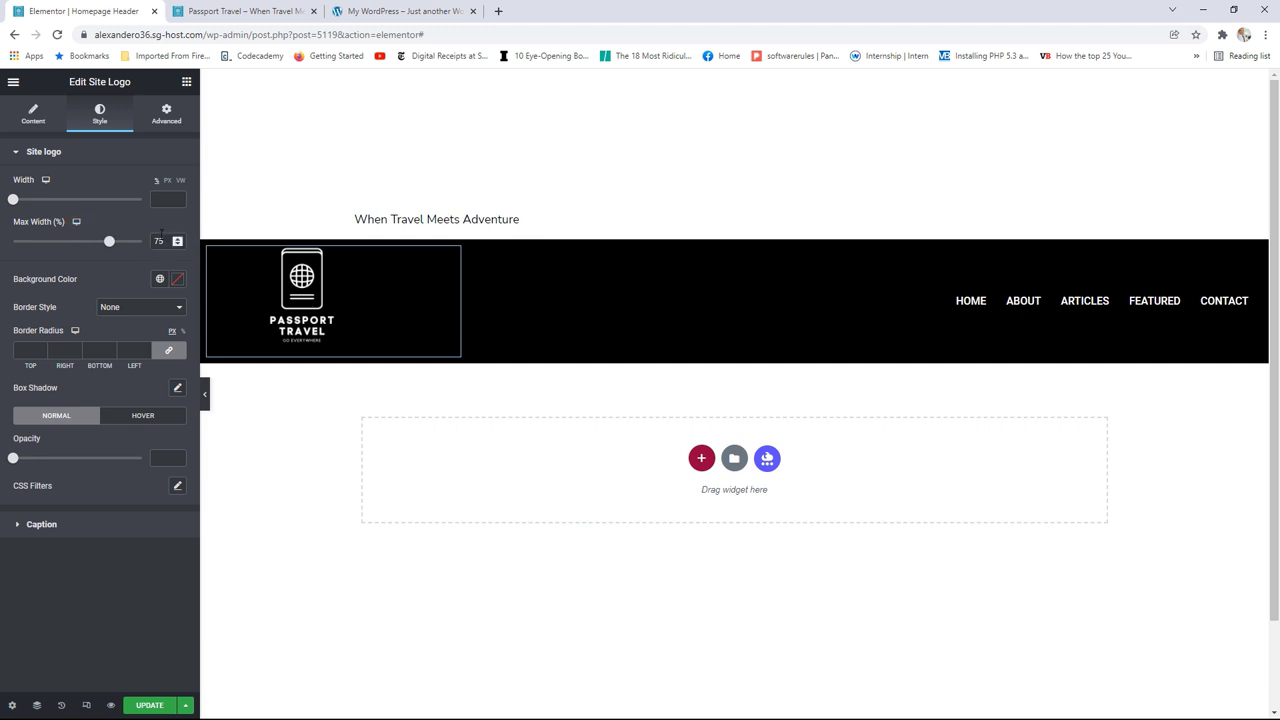
pyautogui.click(151, 706)
# Step: Reload the live Passport Travel homepage, compare it with the reference site, then return to Elementor
pyautogui.click(246, 11)
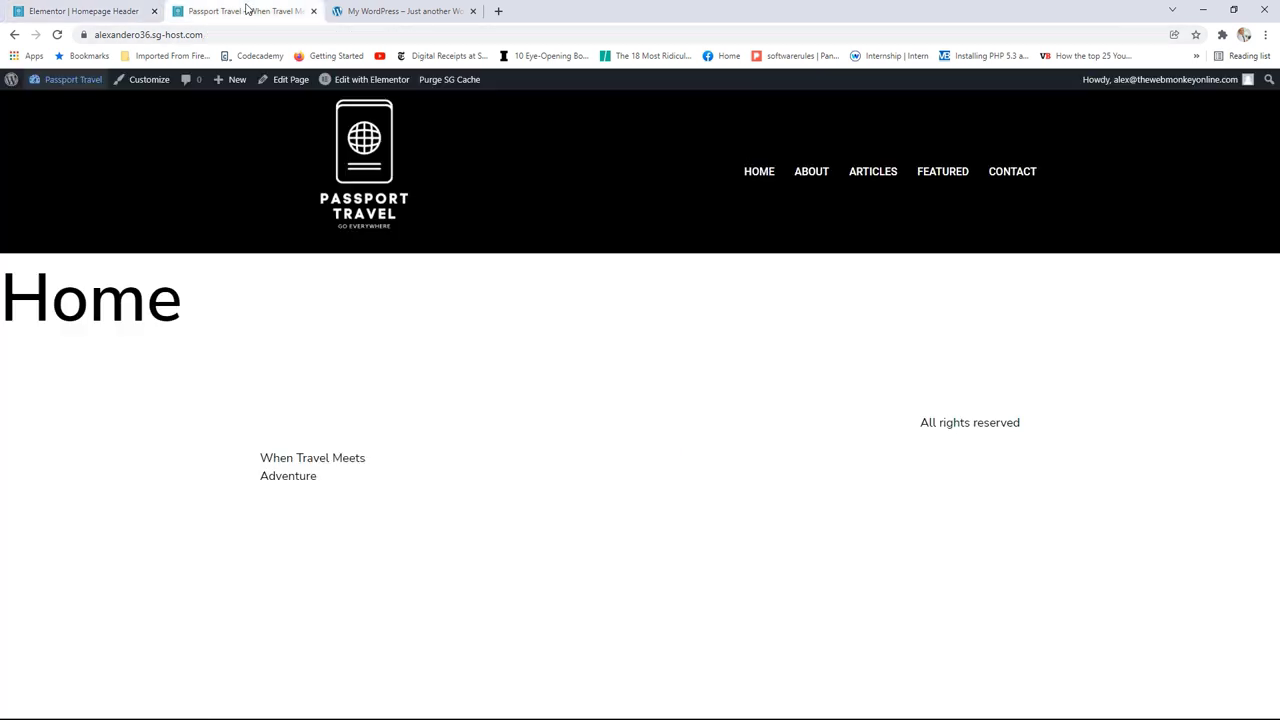
pyautogui.click(58, 35)
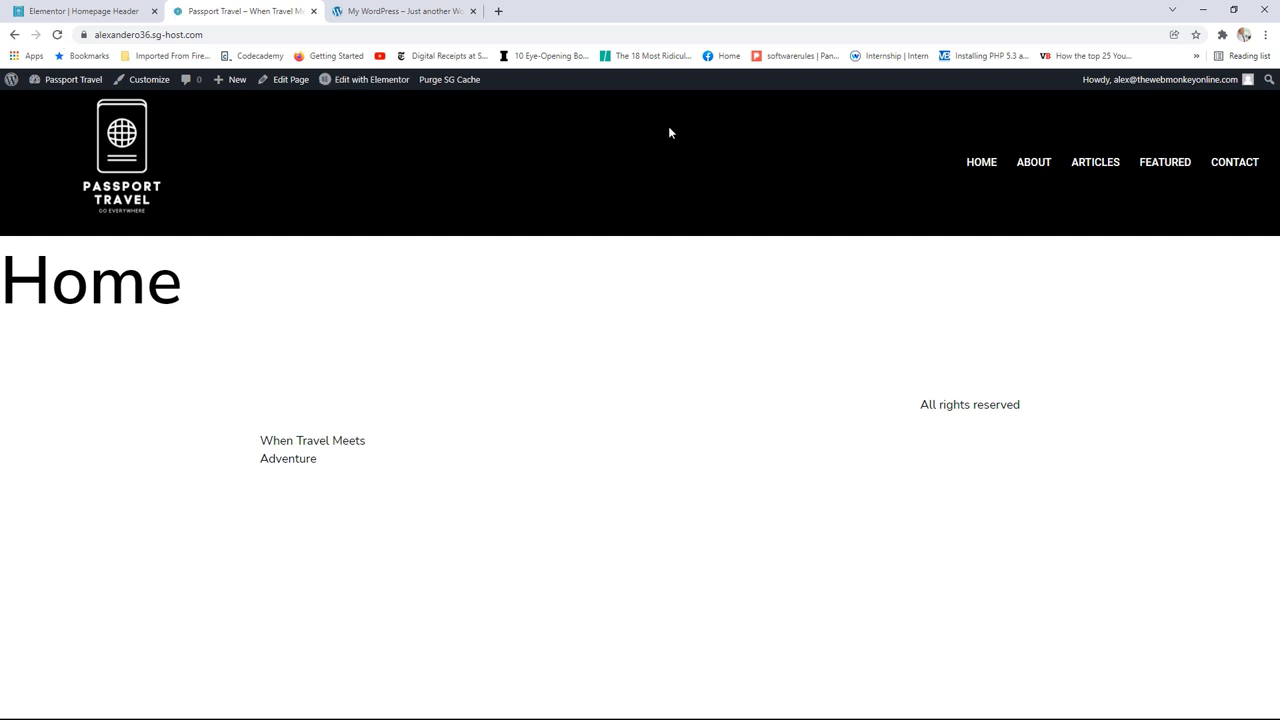
pyautogui.click(390, 11)
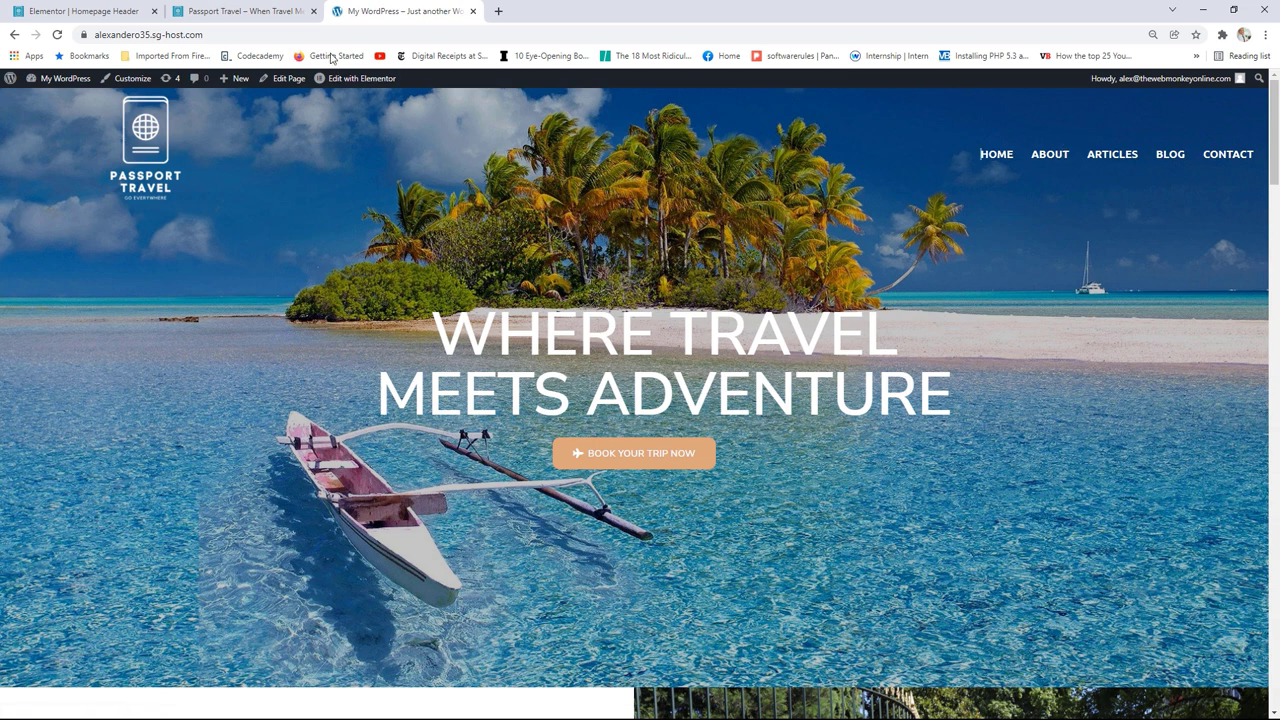
pyautogui.click(258, 8)
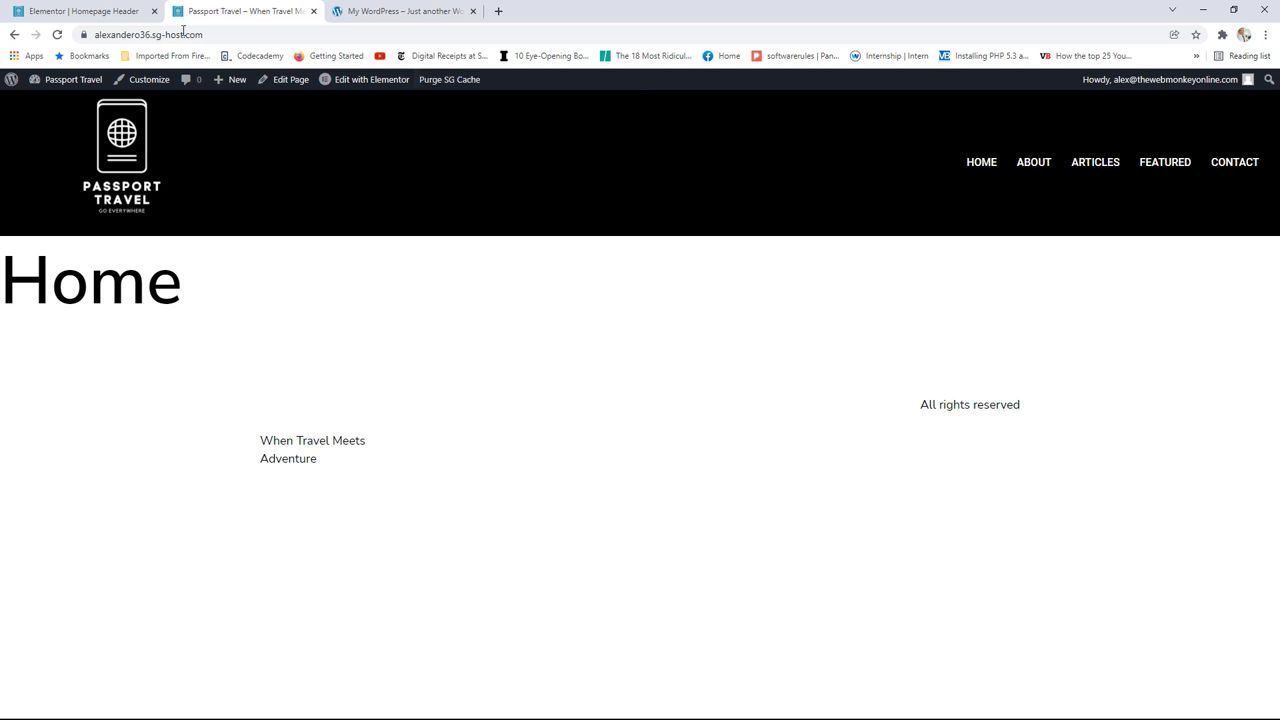
pyautogui.click(96, 8)
# Step: Exit Elementor to the dashboard and open the Elementor Header & Footer Builder templates list
pyautogui.click(13, 81)
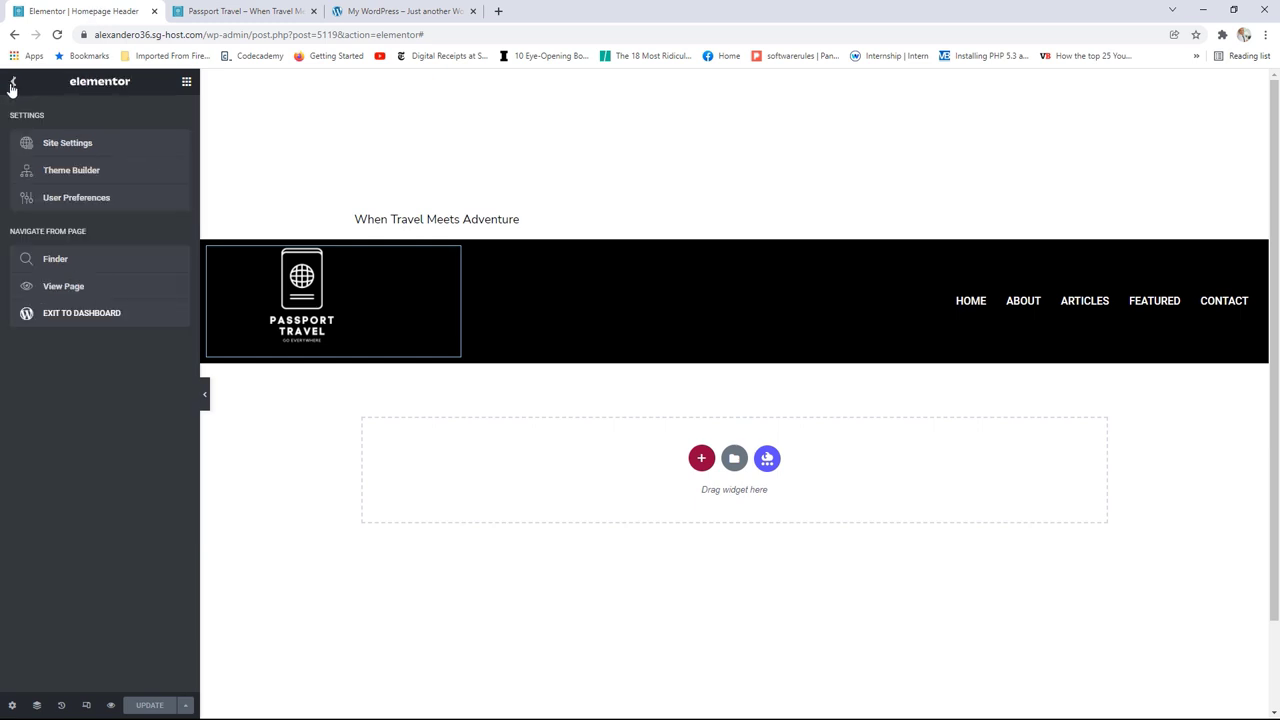
pyautogui.click(109, 315)
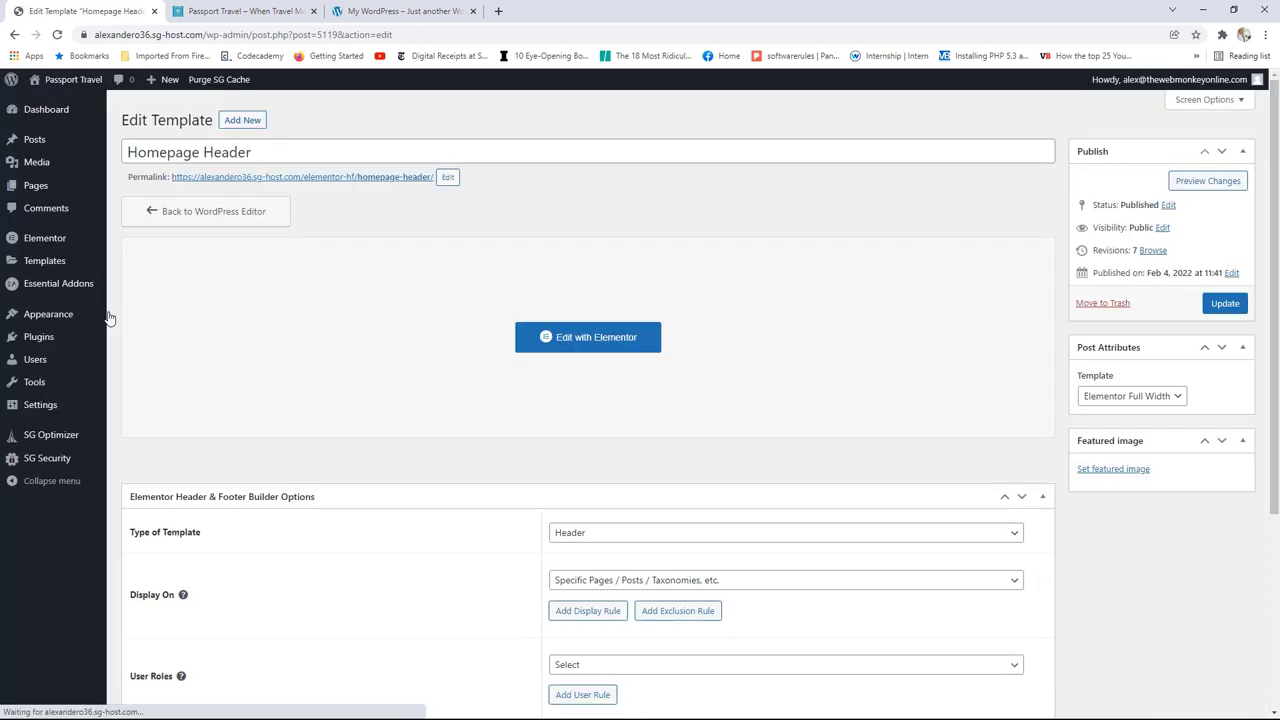
pyautogui.moveTo(76, 316)
pyautogui.click(146, 380)
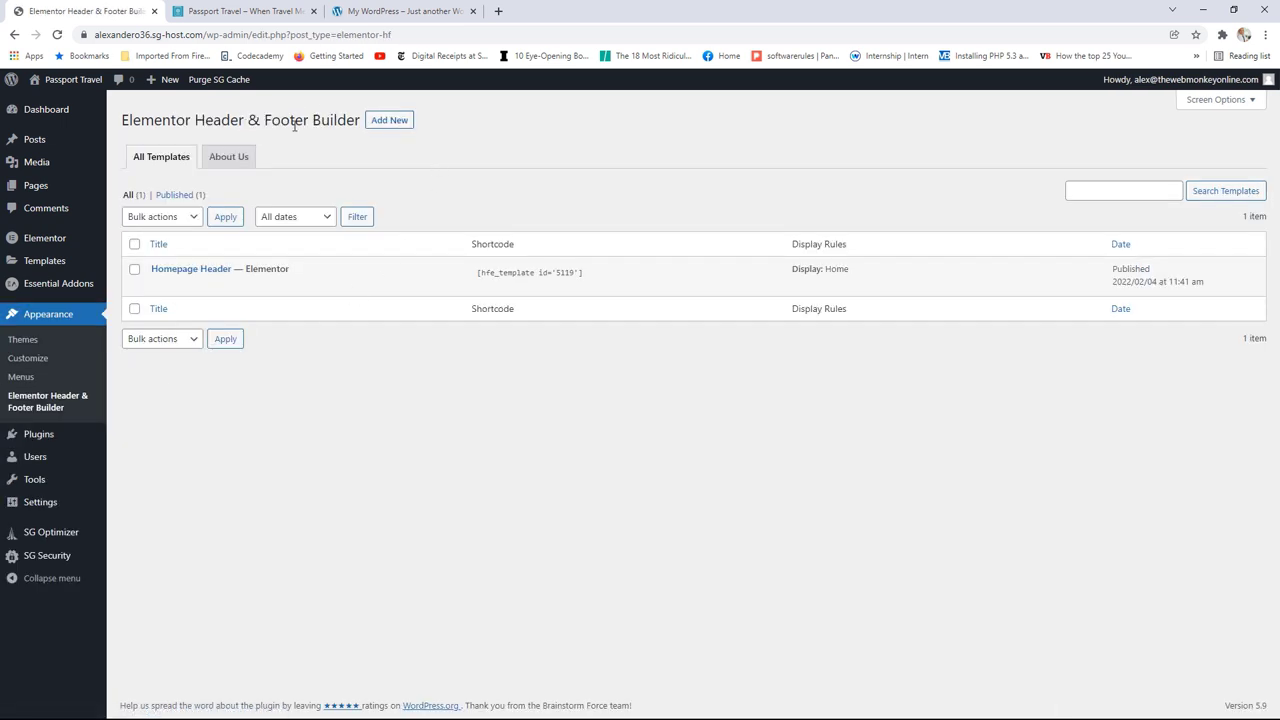
# Step: Duplicate the Homepage Header template using EA Duplicator
pyautogui.moveTo(280, 288)
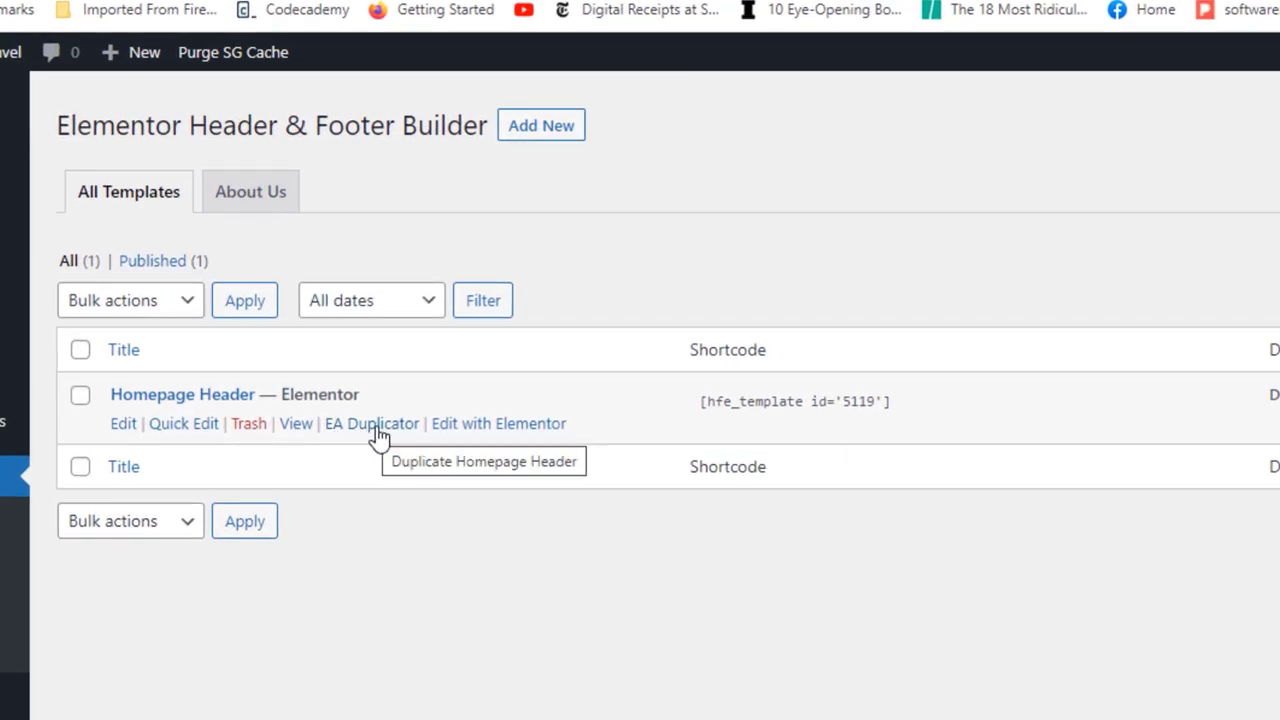
pyautogui.click(373, 432)
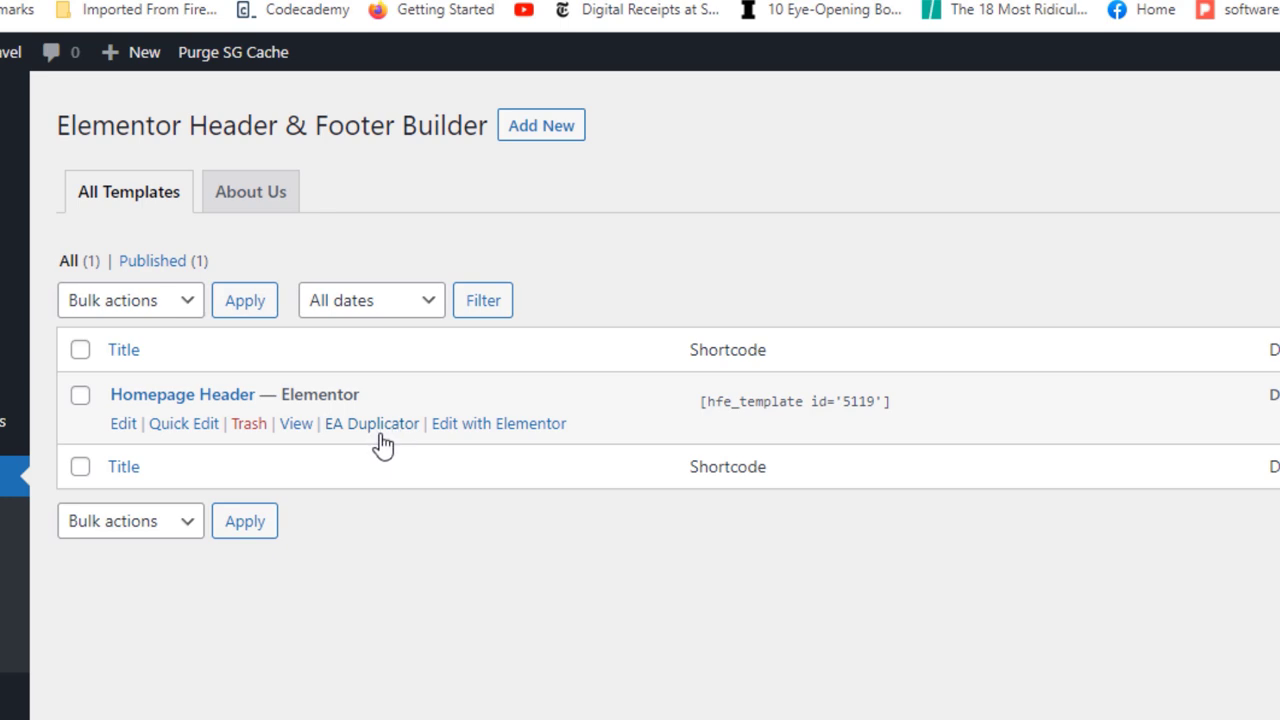
pyautogui.click(373, 432)
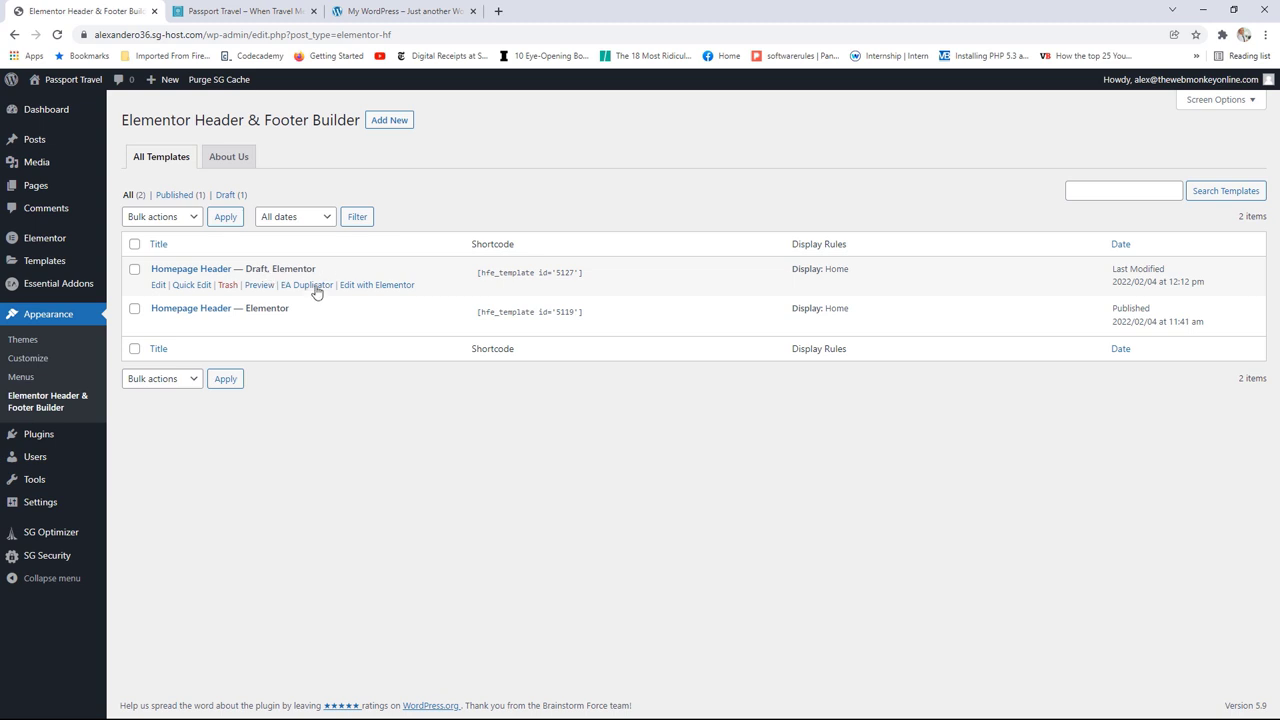
# Step: Remove the word 'Homepage' from the draft copy's title
pyautogui.click(159, 286)
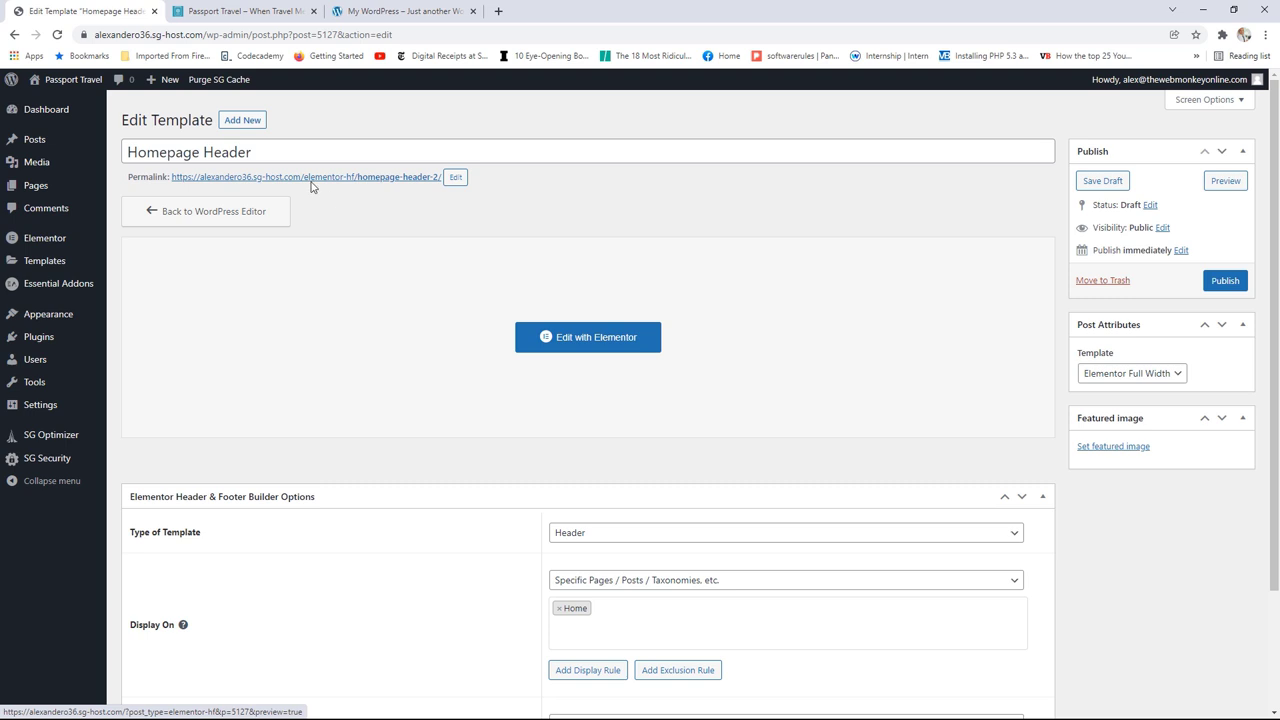
pyautogui.moveTo(201, 153); pyautogui.dragTo(108, 157)
pyautogui.moveTo(94, 145)
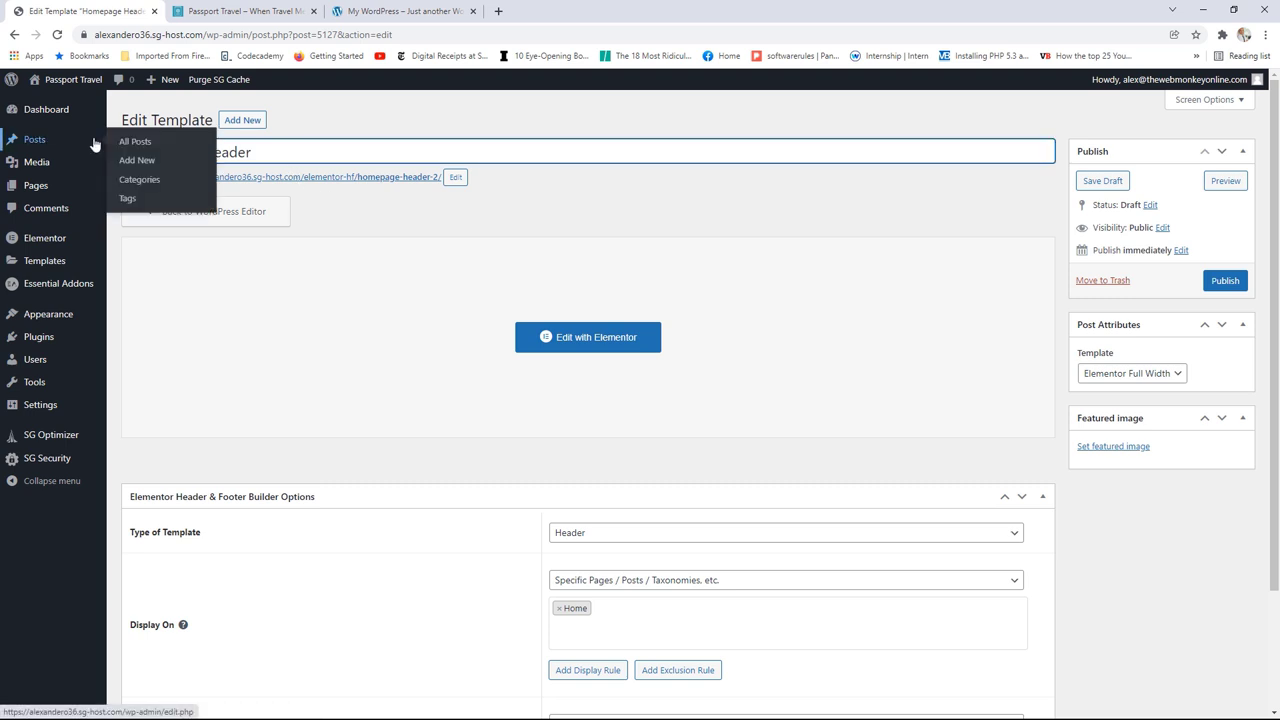
pyautogui.press('BackSpace')
# Step: Set the copied header's Display On rule to Entire Website
pyautogui.click(371, 354)
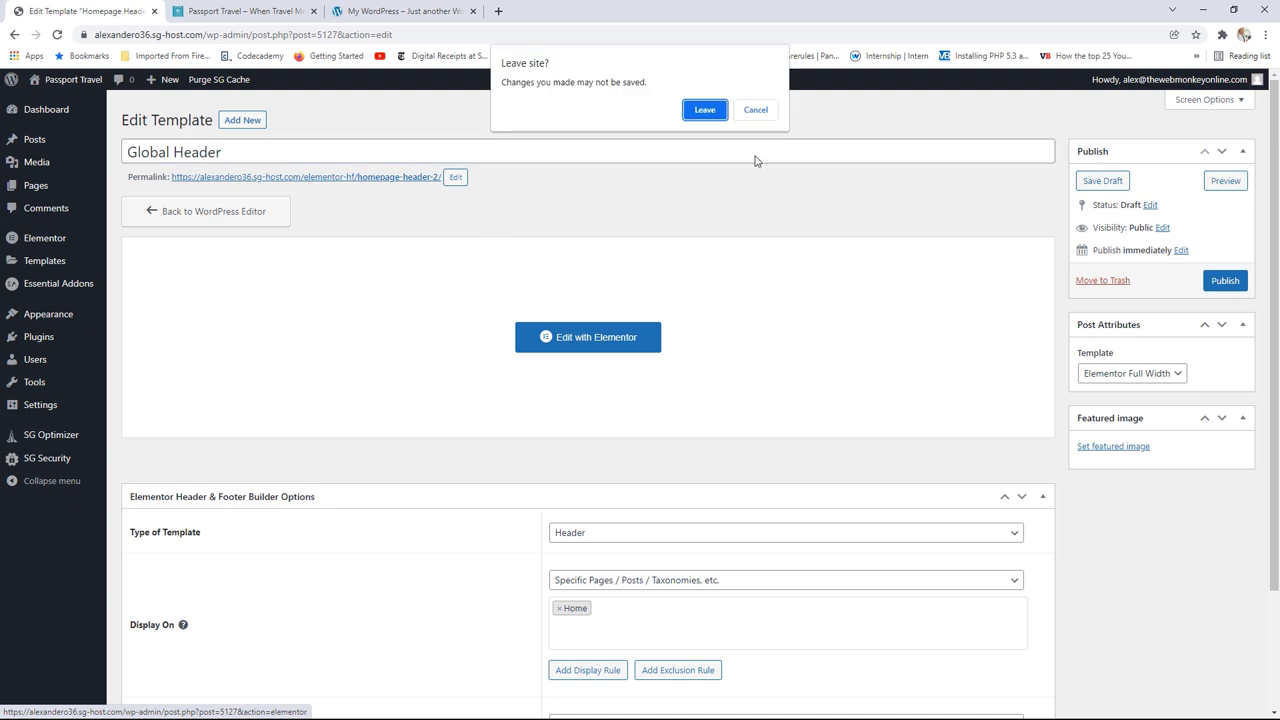
pyautogui.click(756, 111)
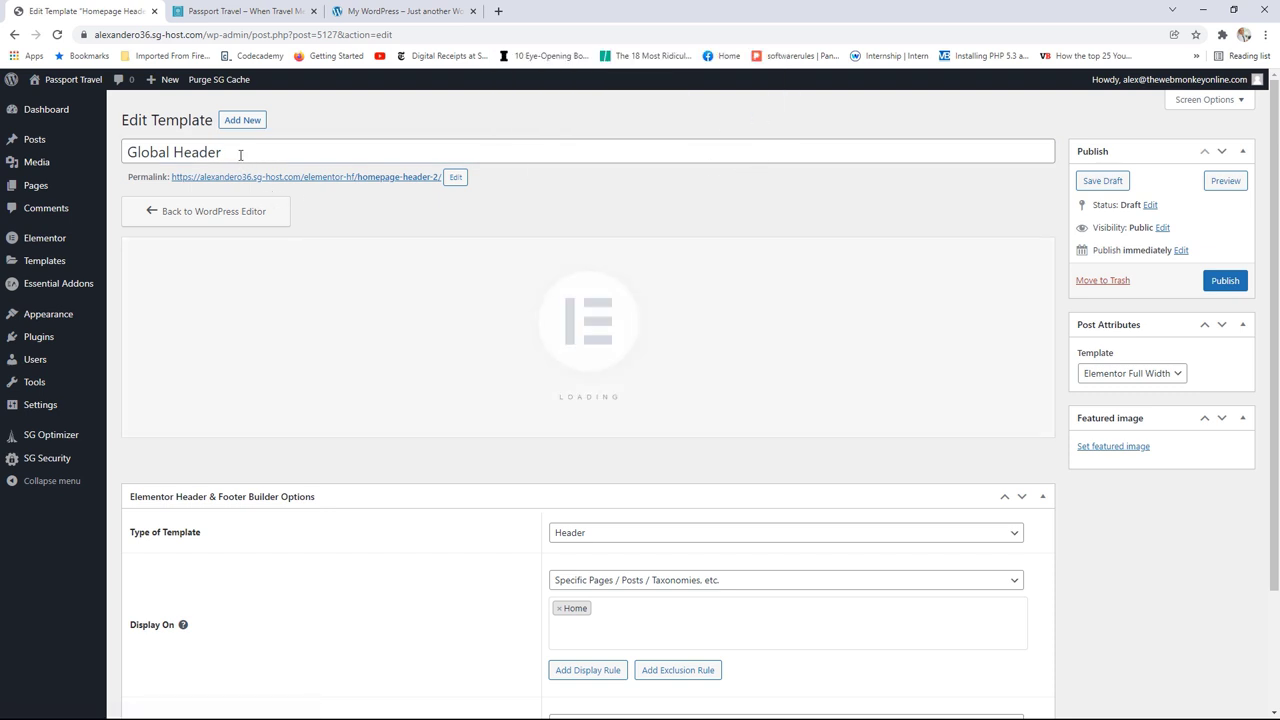
pyautogui.scroll(-2, 764, 524)
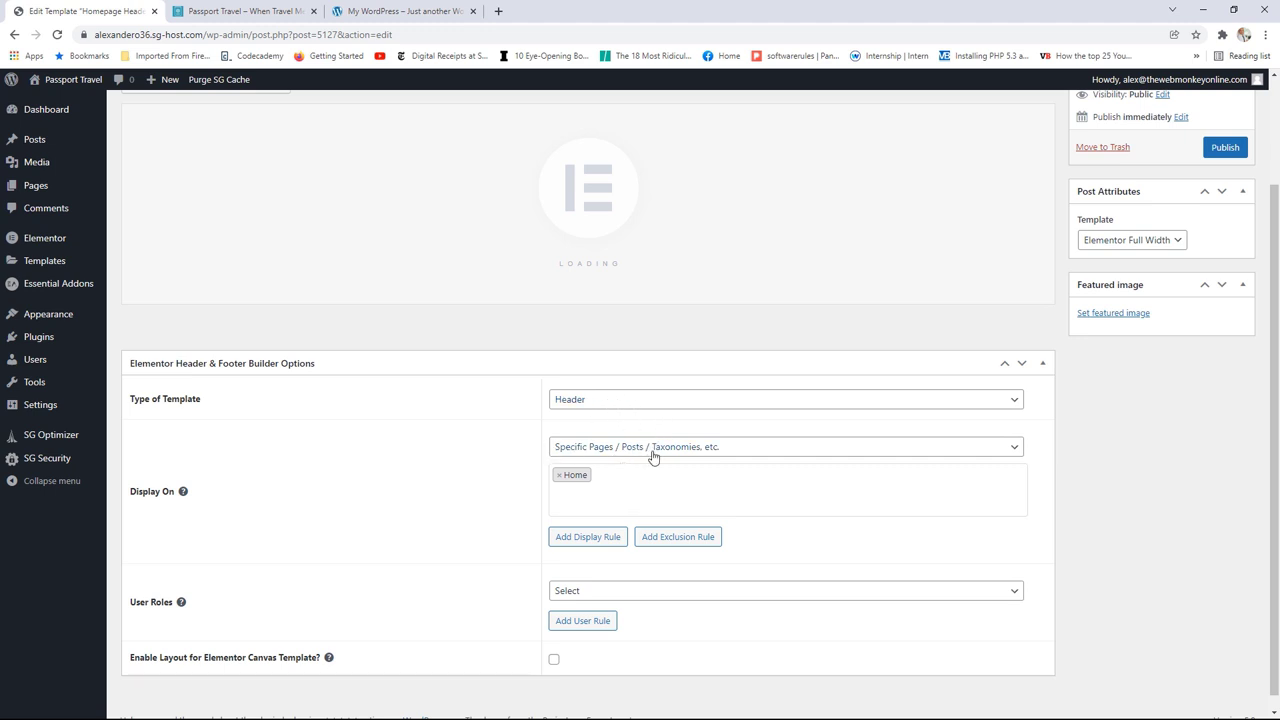
pyautogui.click(640, 450)
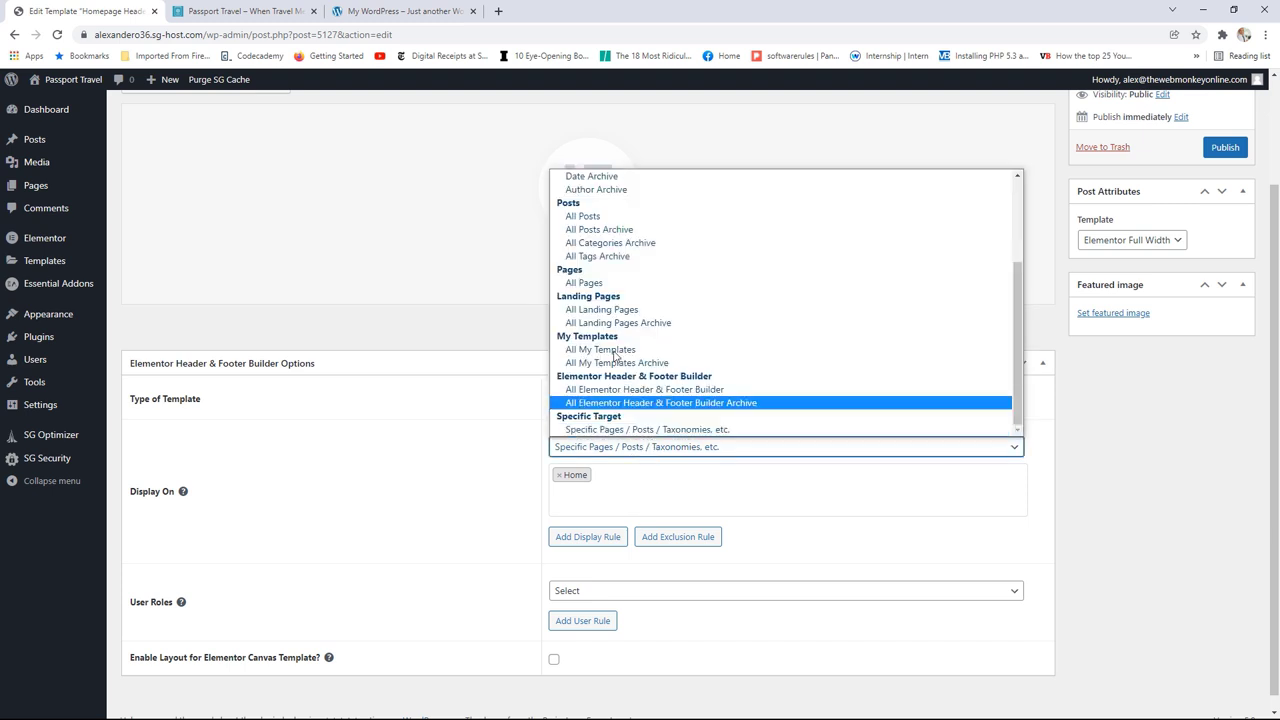
pyautogui.scroll(5, 605, 255)
pyautogui.click(604, 207)
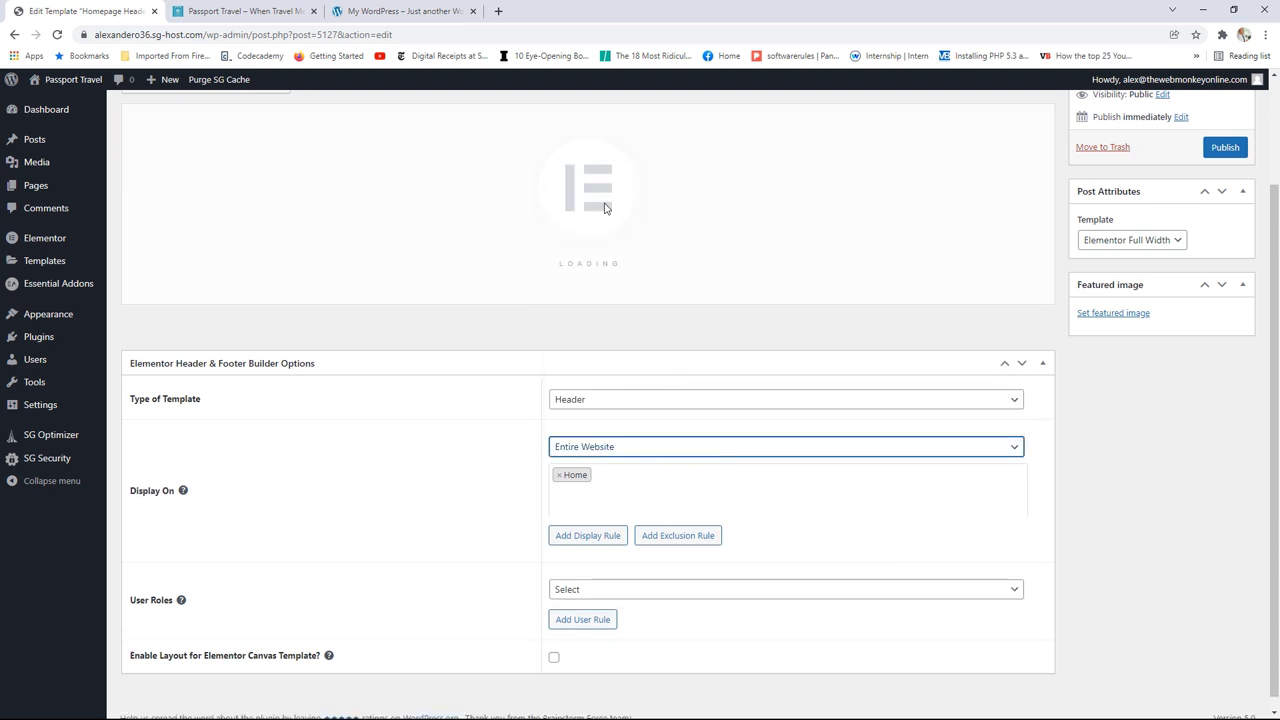
# Step: Add an exclusion rule for Specific Pages that excludes the Home page
pyautogui.click(680, 524)
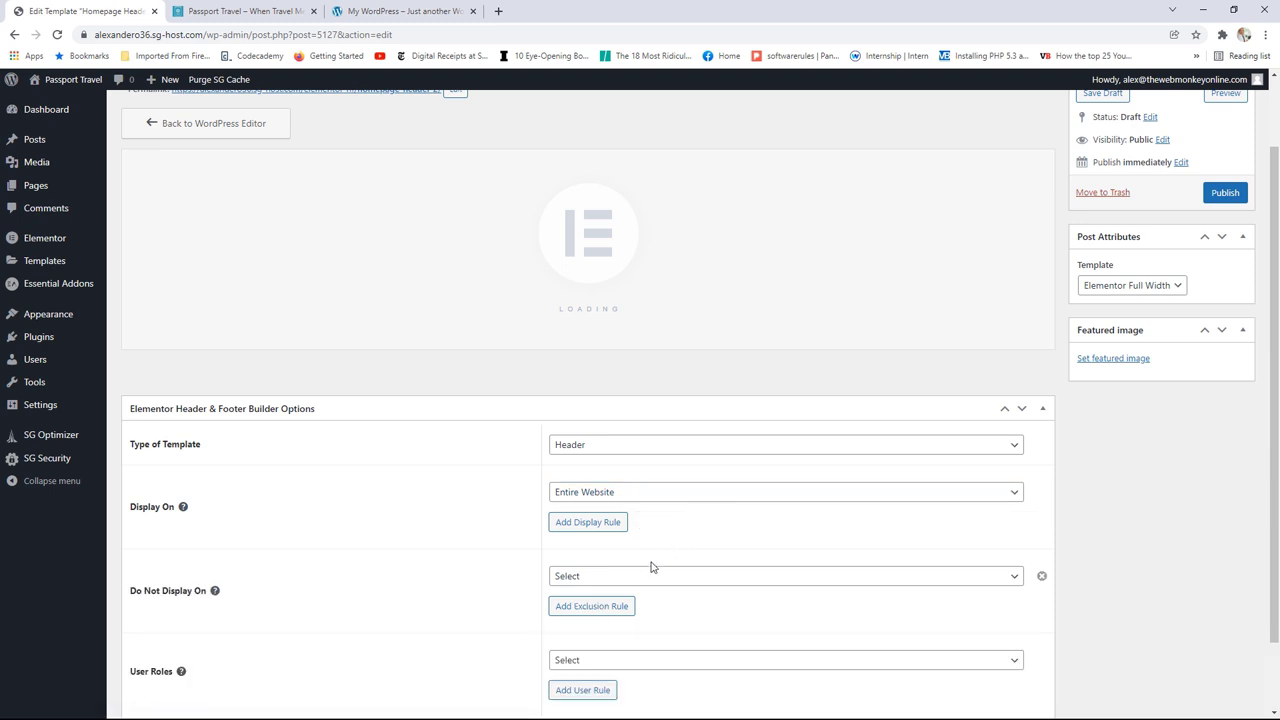
pyautogui.click(607, 577)
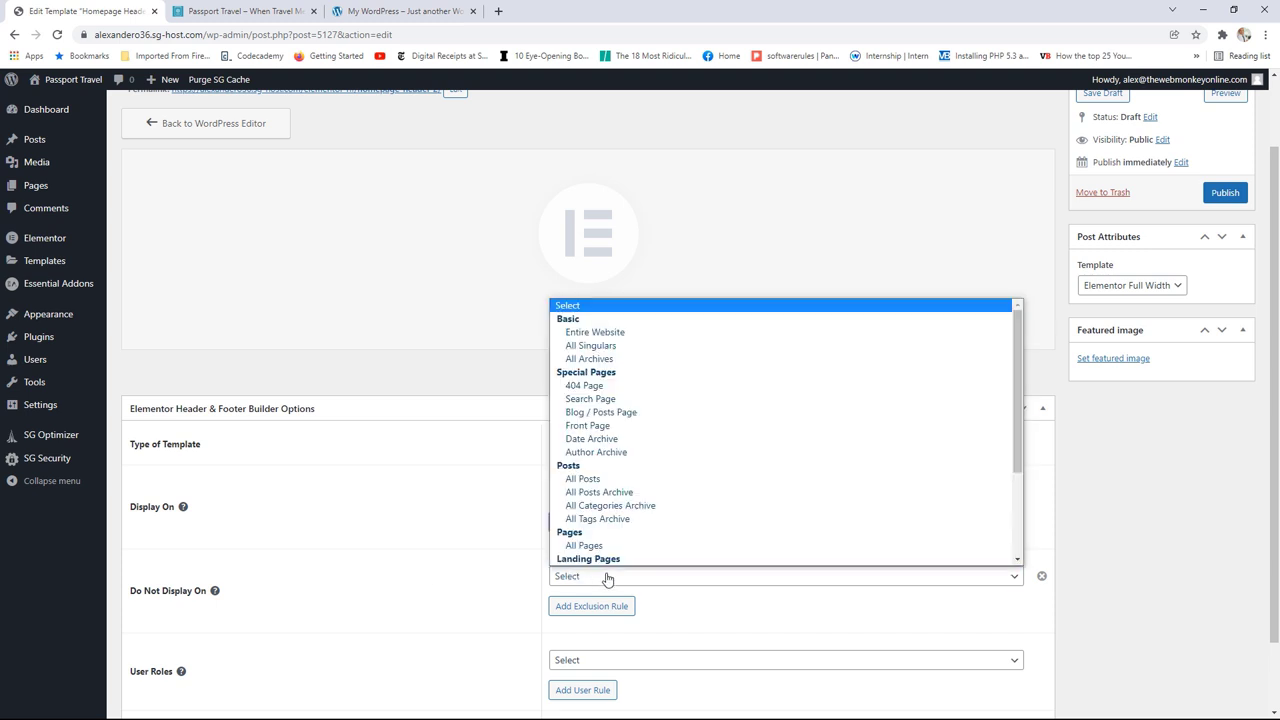
pyautogui.scroll(-3, 614, 548)
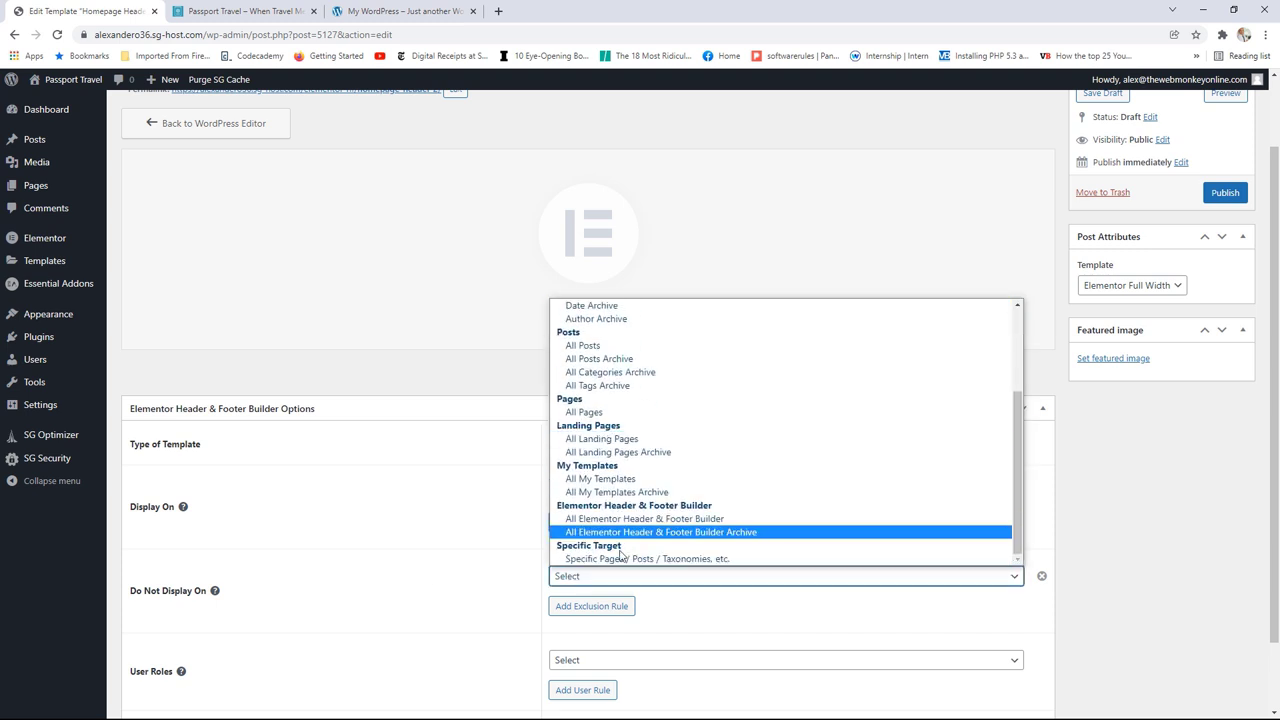
pyautogui.click(620, 558)
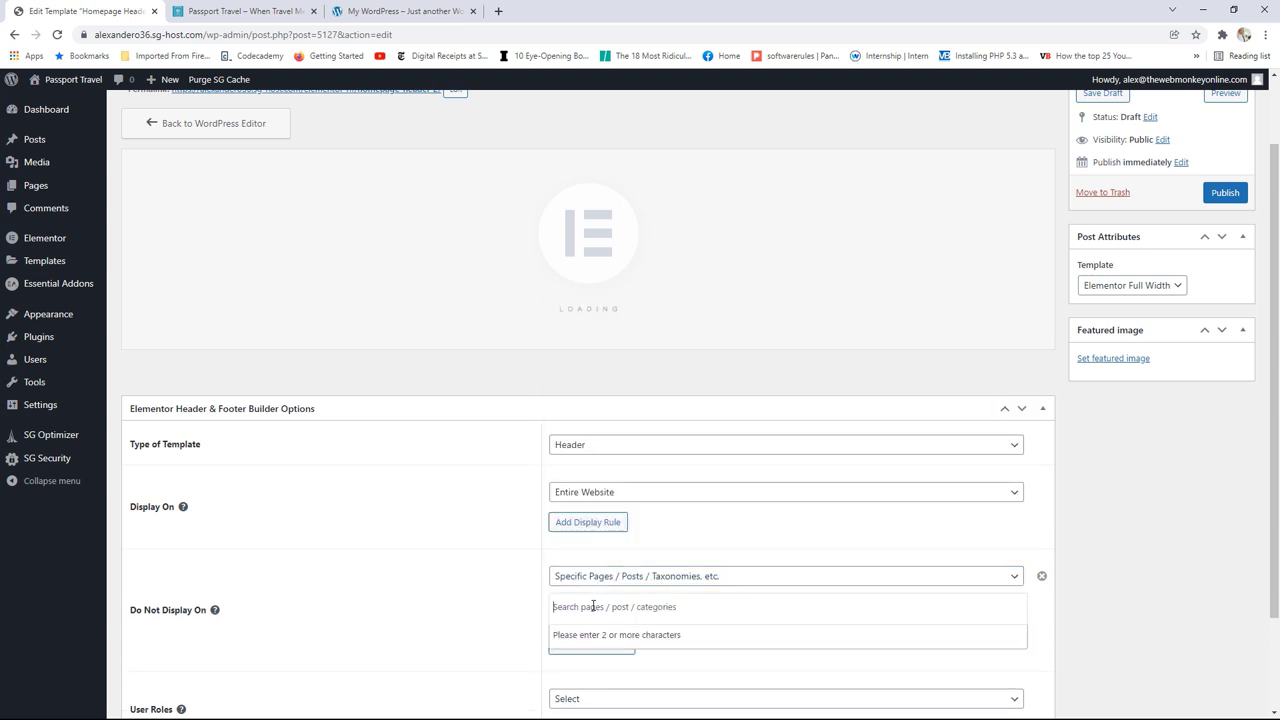
pyautogui.write('ho')
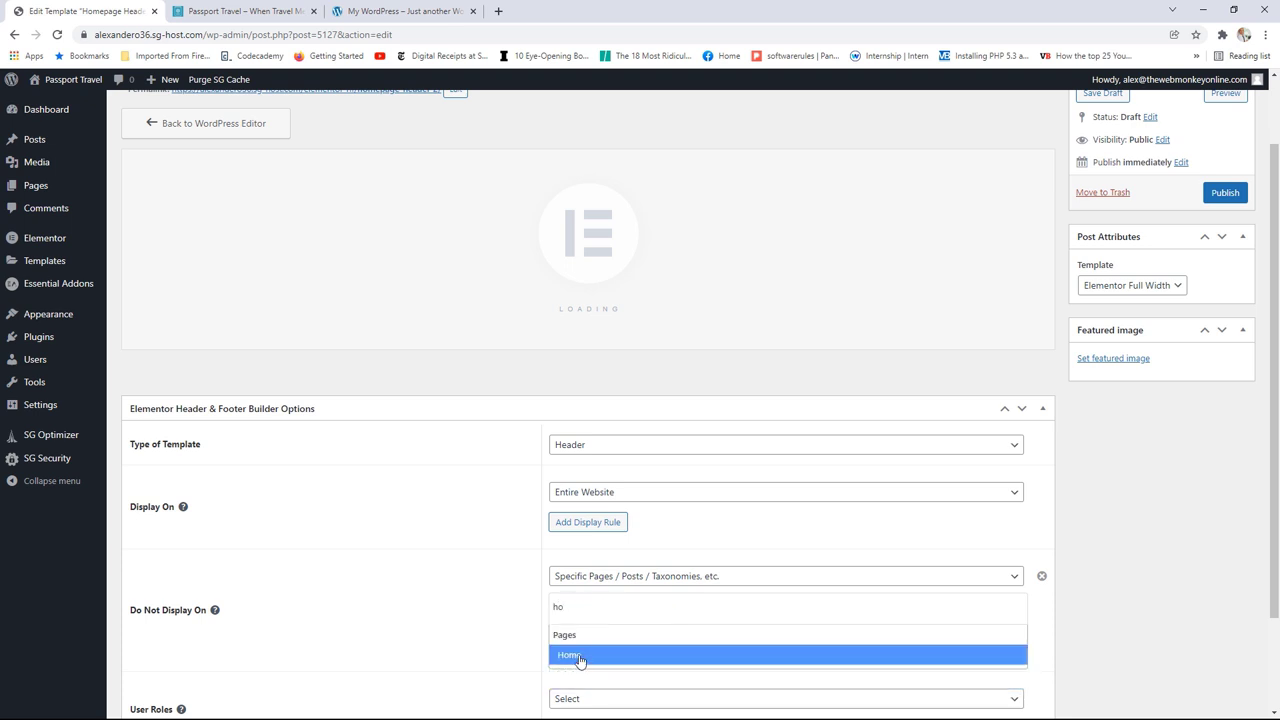
pyautogui.click(583, 656)
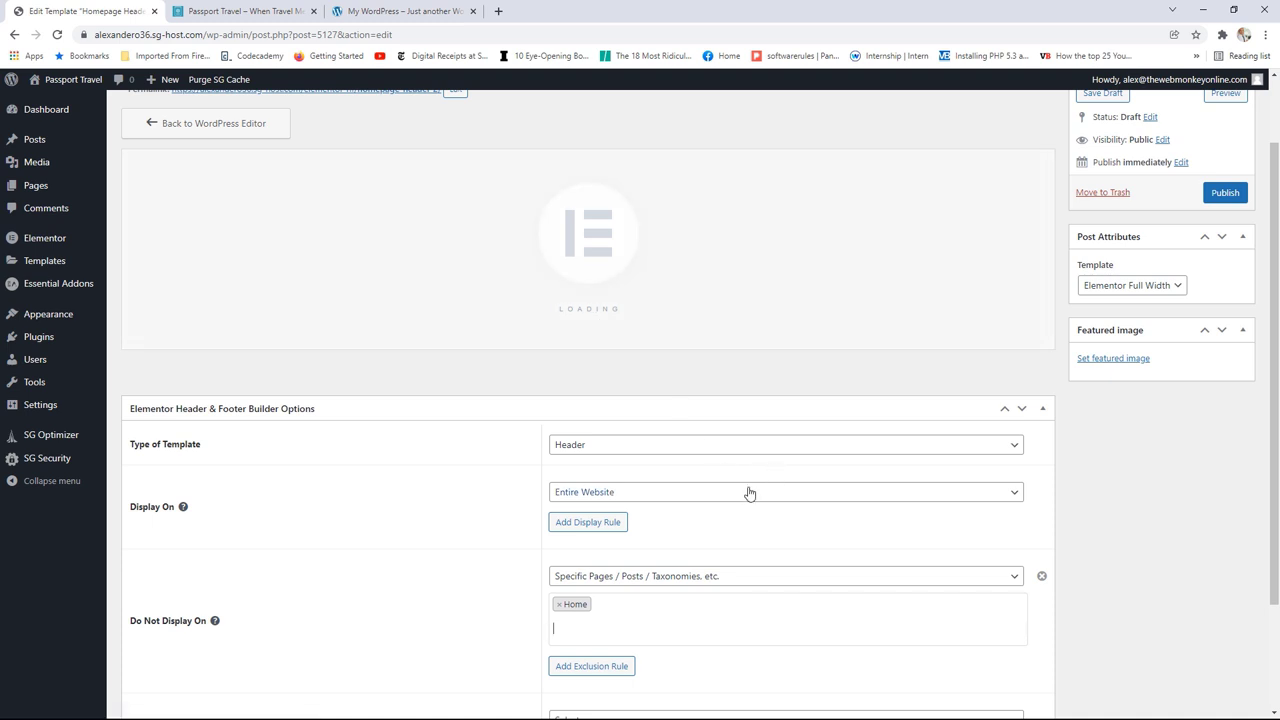
# Step: Publish the Global Header template
pyautogui.scroll(-2, 750, 492)
pyautogui.scroll(1, 749, 477)
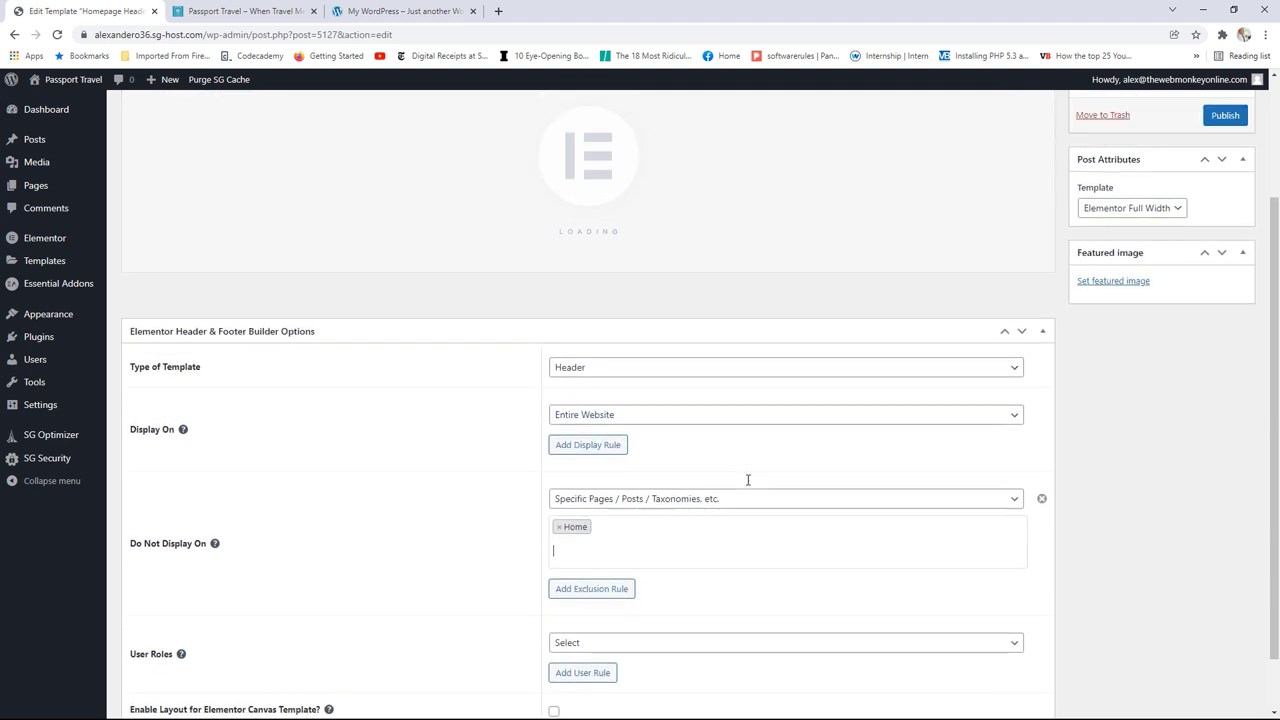
pyautogui.scroll(2, 747, 480)
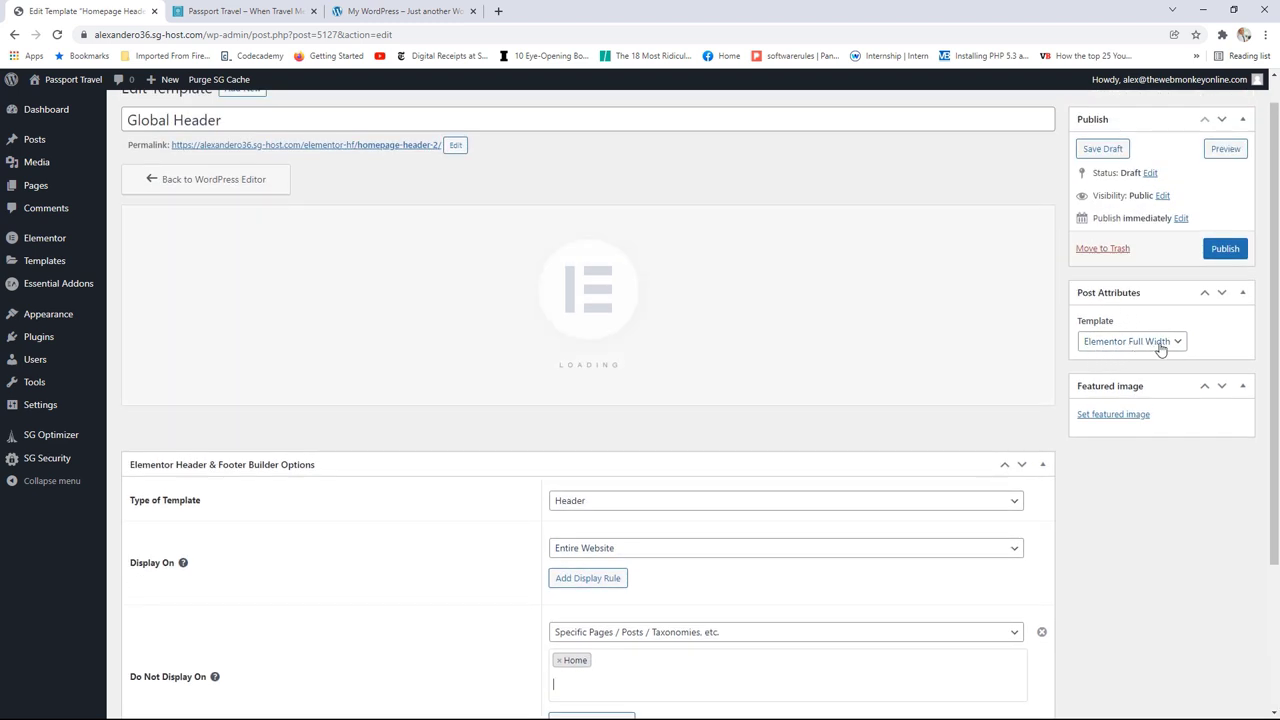
pyautogui.click(1222, 258)
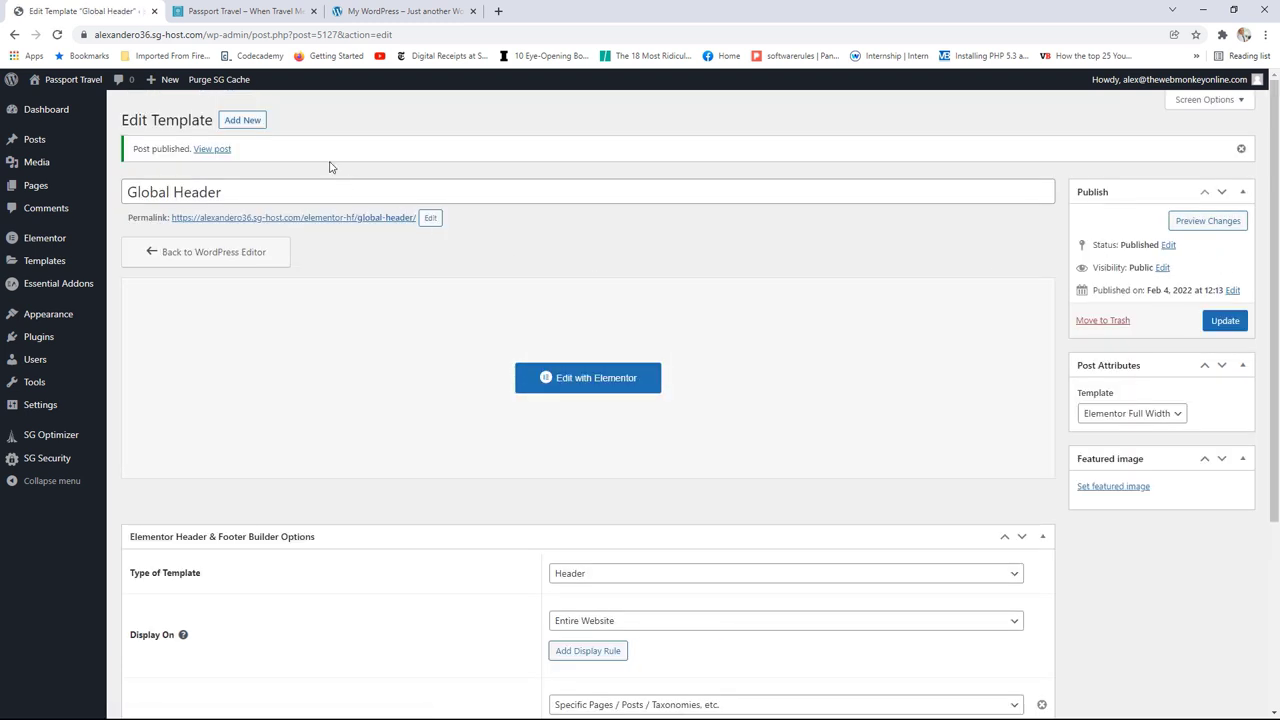
# Step: Reload the live site, view the About and Articles pages, then return to the Global Header in Elementor
pyautogui.click(248, 11)
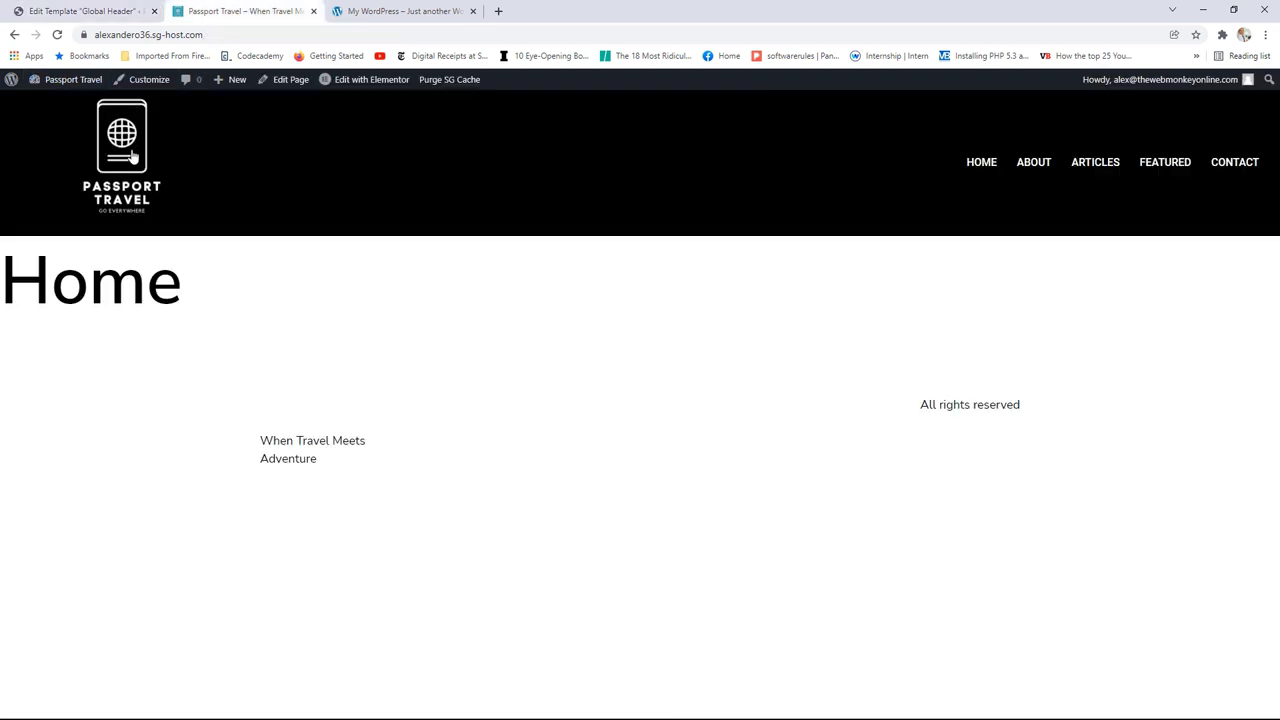
pyautogui.click(57, 35)
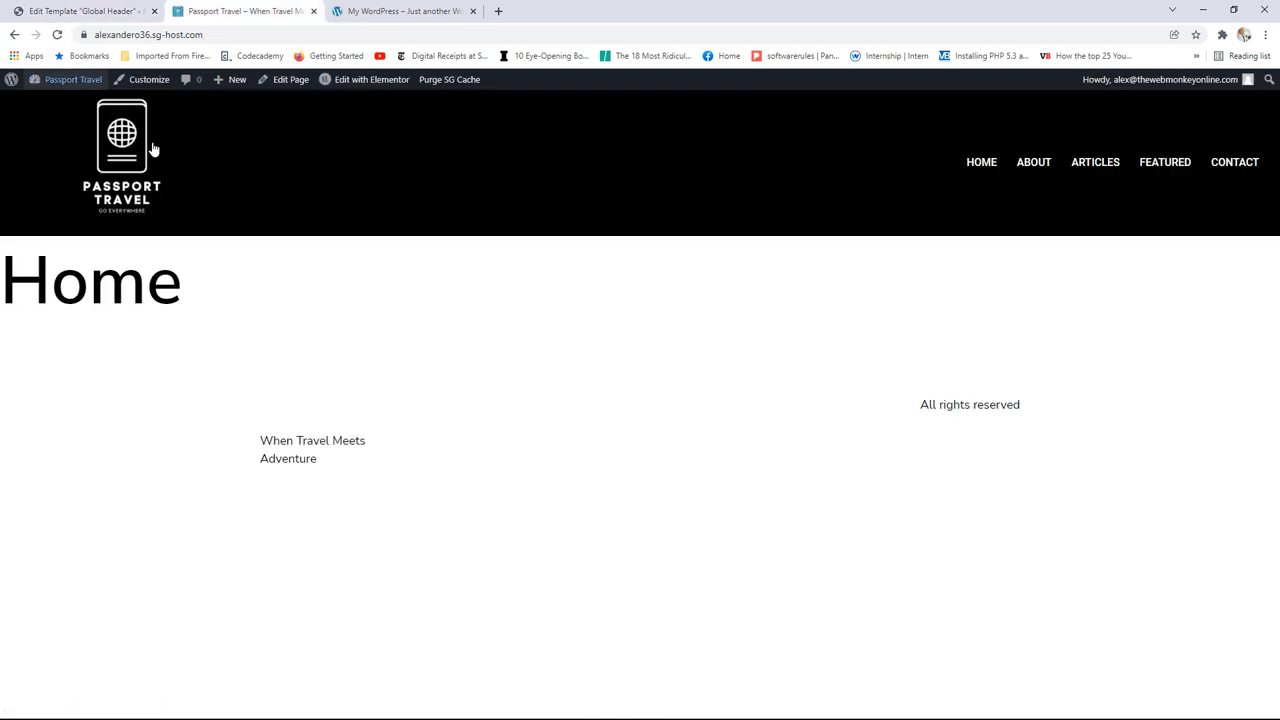
pyautogui.click(1041, 168)
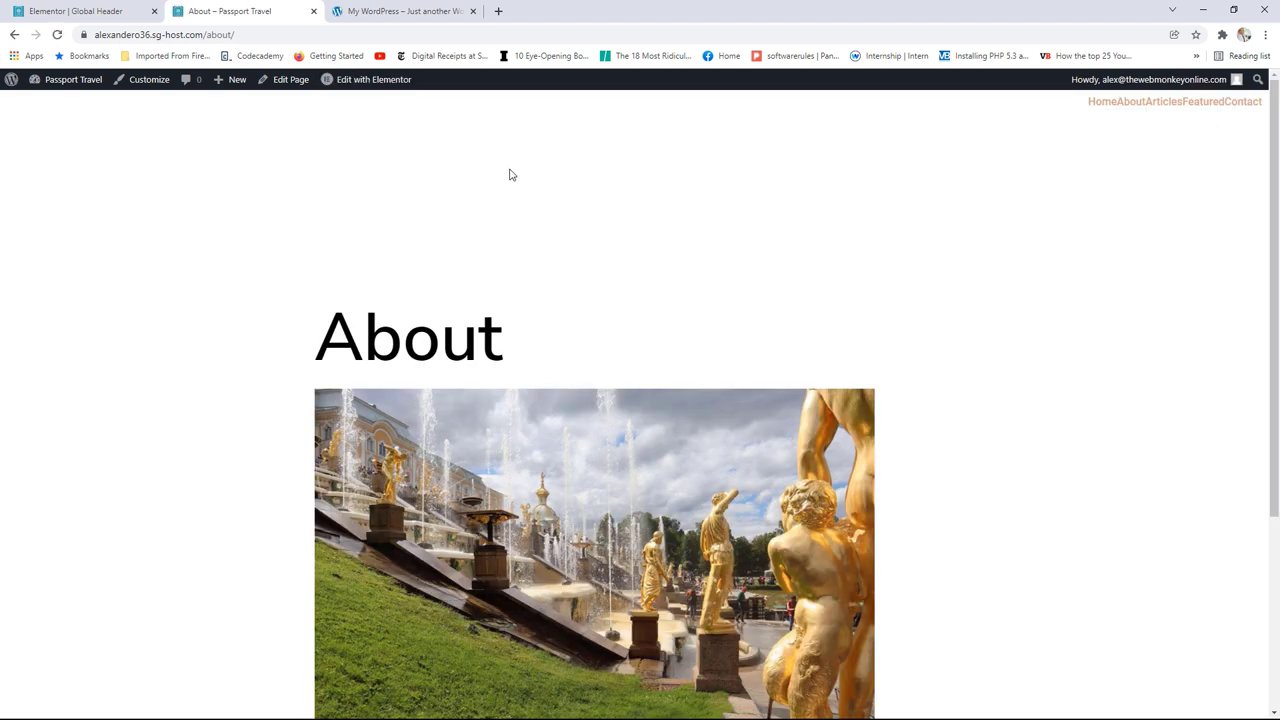
pyautogui.click(1162, 108)
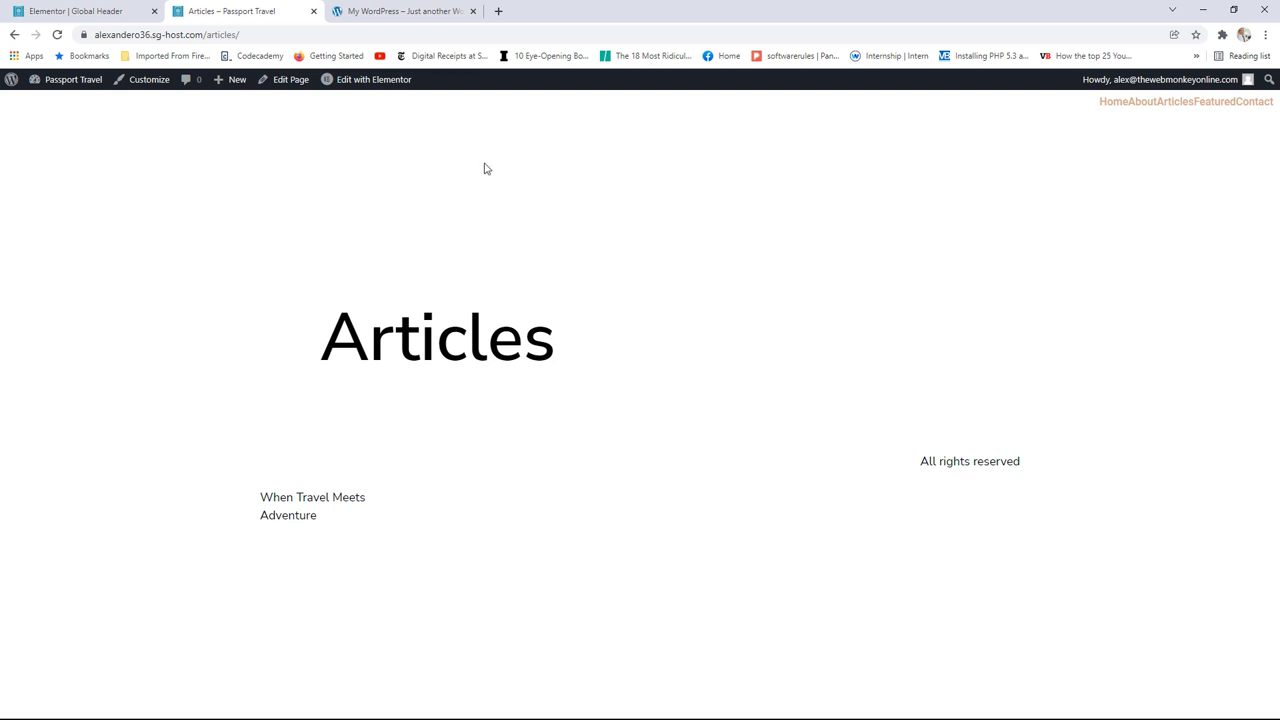
pyautogui.click(105, 13)
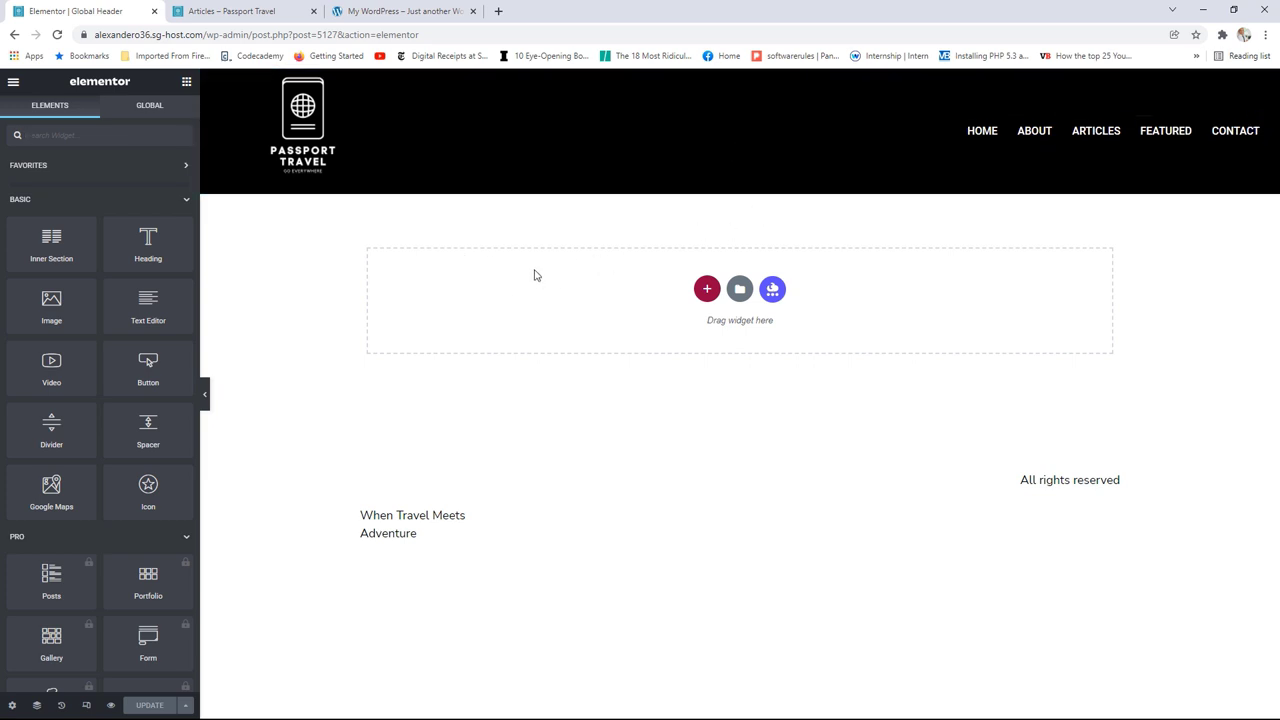
# Step: Exit to the dashboard and reopen the Global Header with Edit with Elementor
pyautogui.click(13, 82)
pyautogui.click(85, 315)
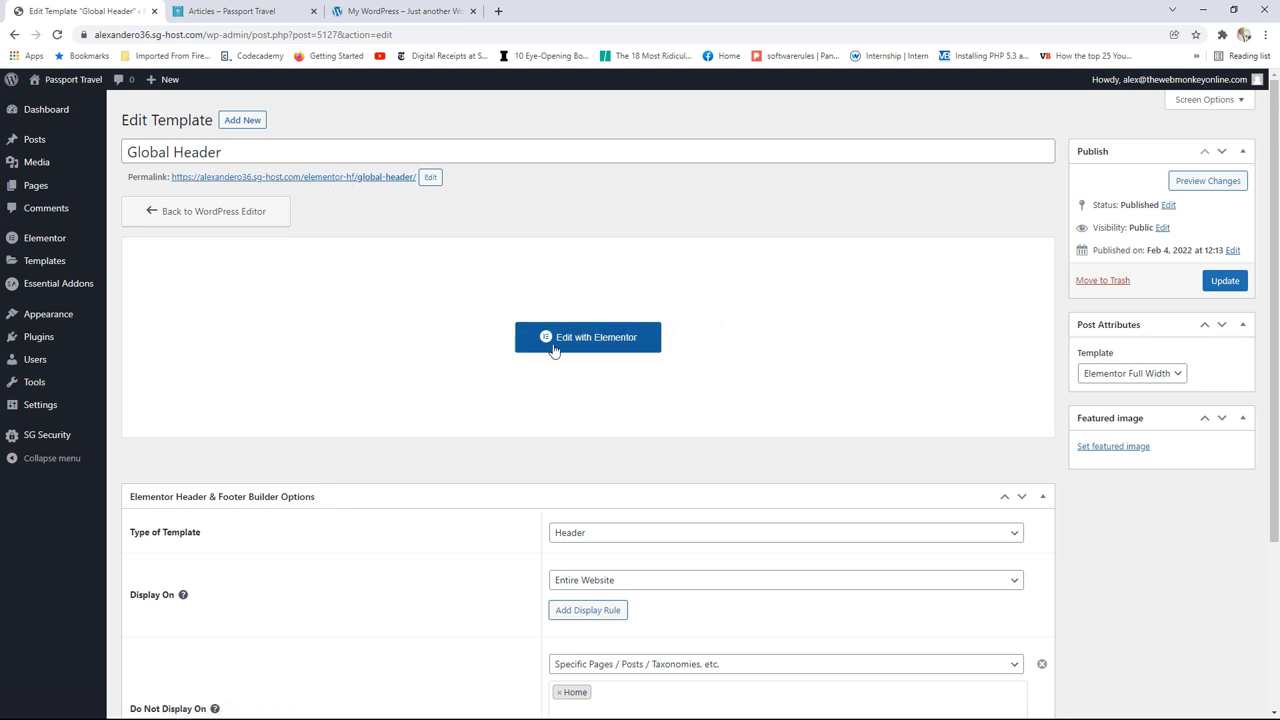
pyautogui.click(620, 343)
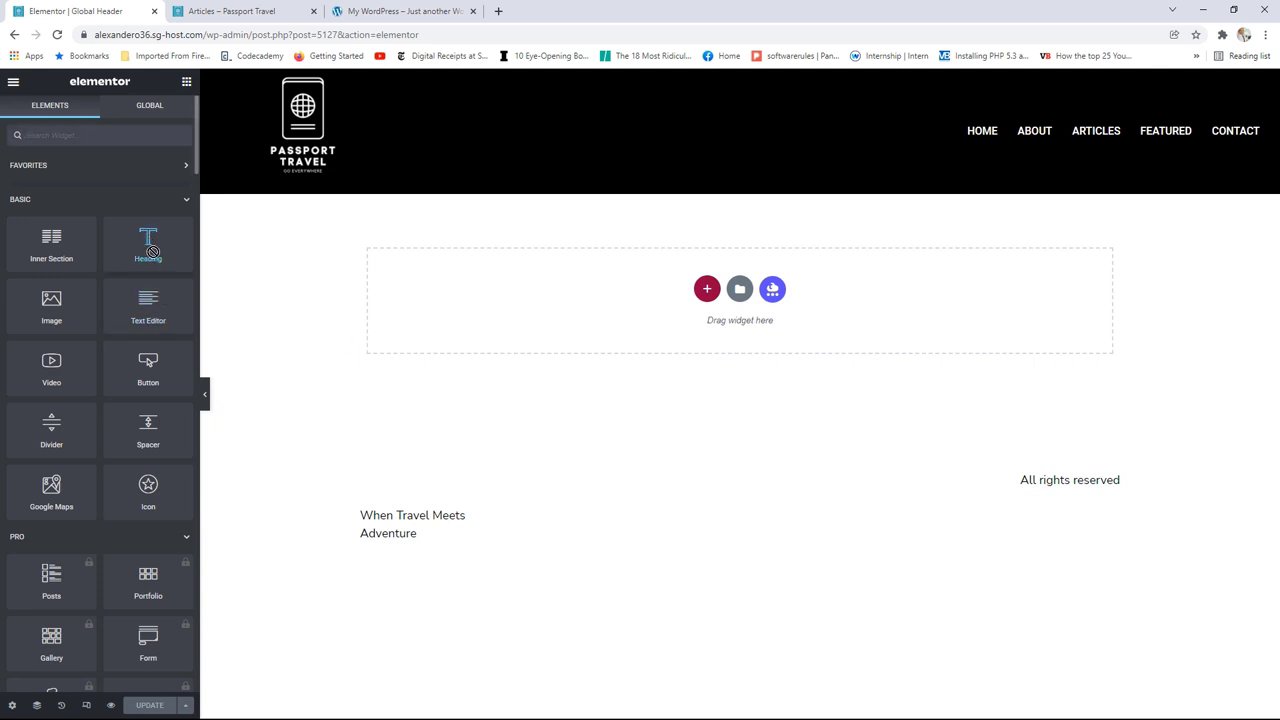
# Step: Add and then delete a Heading, save the Global Header, and view the live Articles page
pyautogui.moveTo(150, 250); pyautogui.dragTo(629, 391)
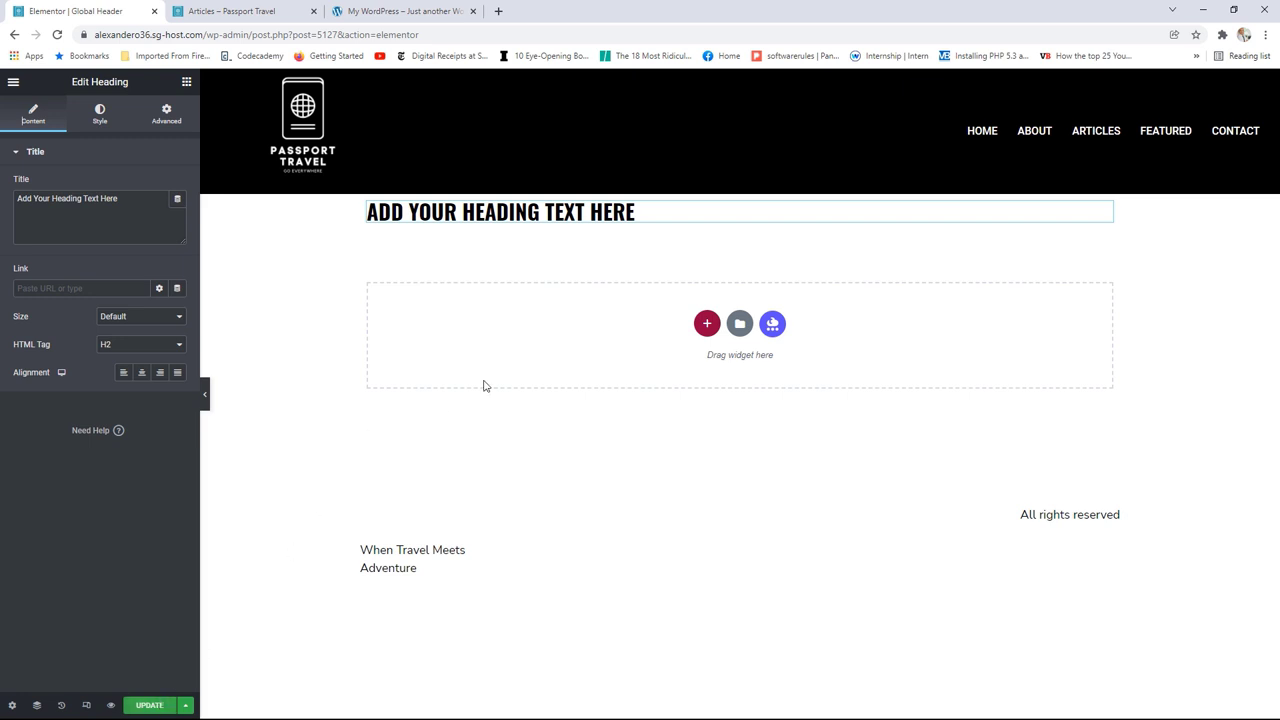
pyautogui.moveTo(717, 214)
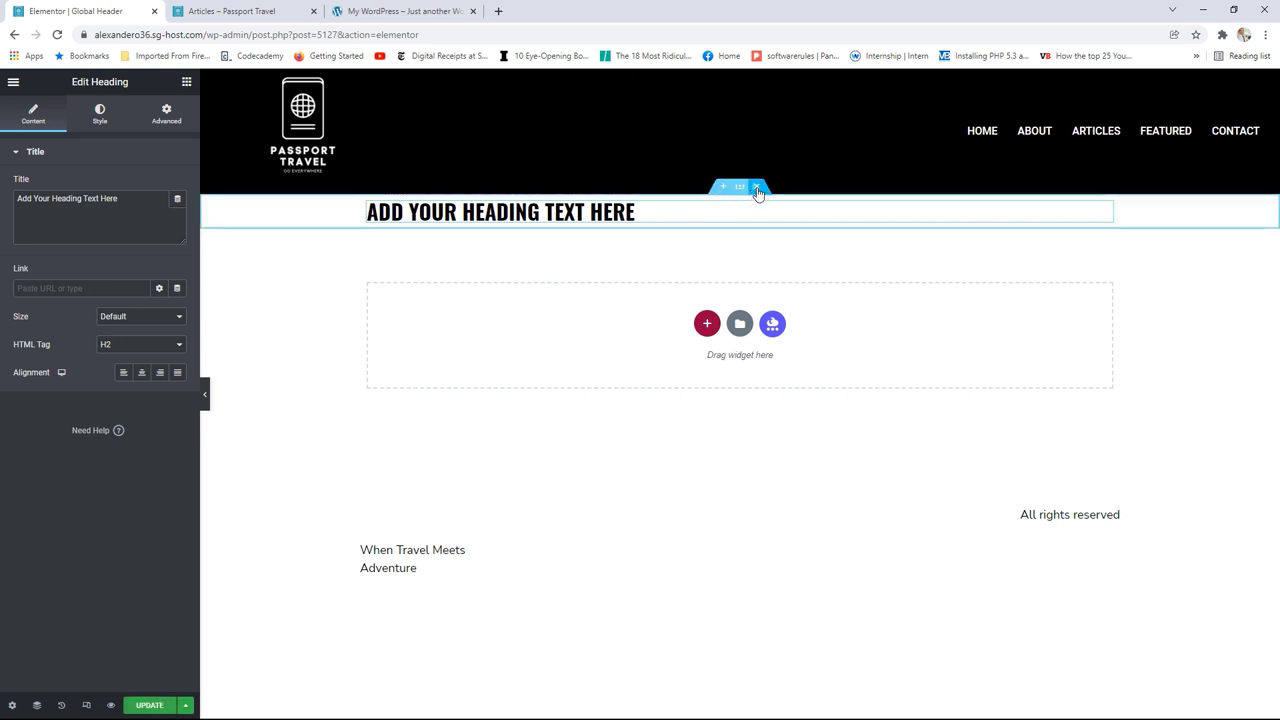
pyautogui.click(757, 190)
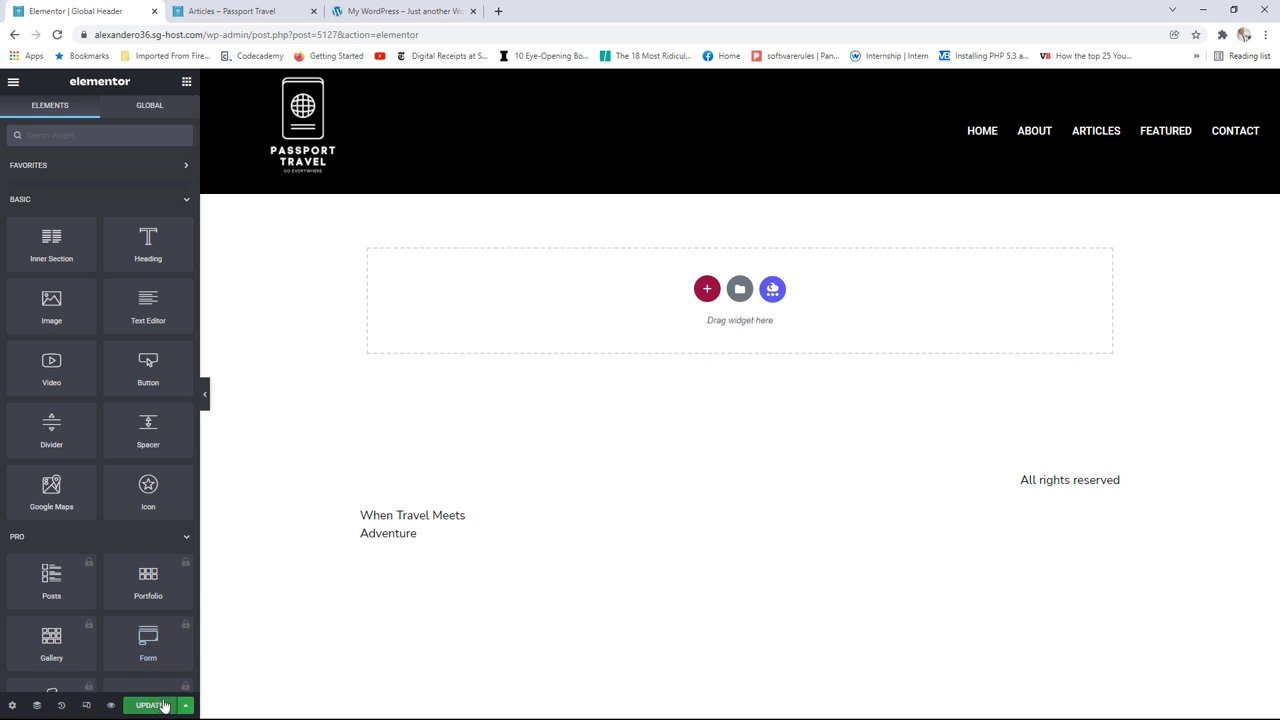
pyautogui.click(156, 707)
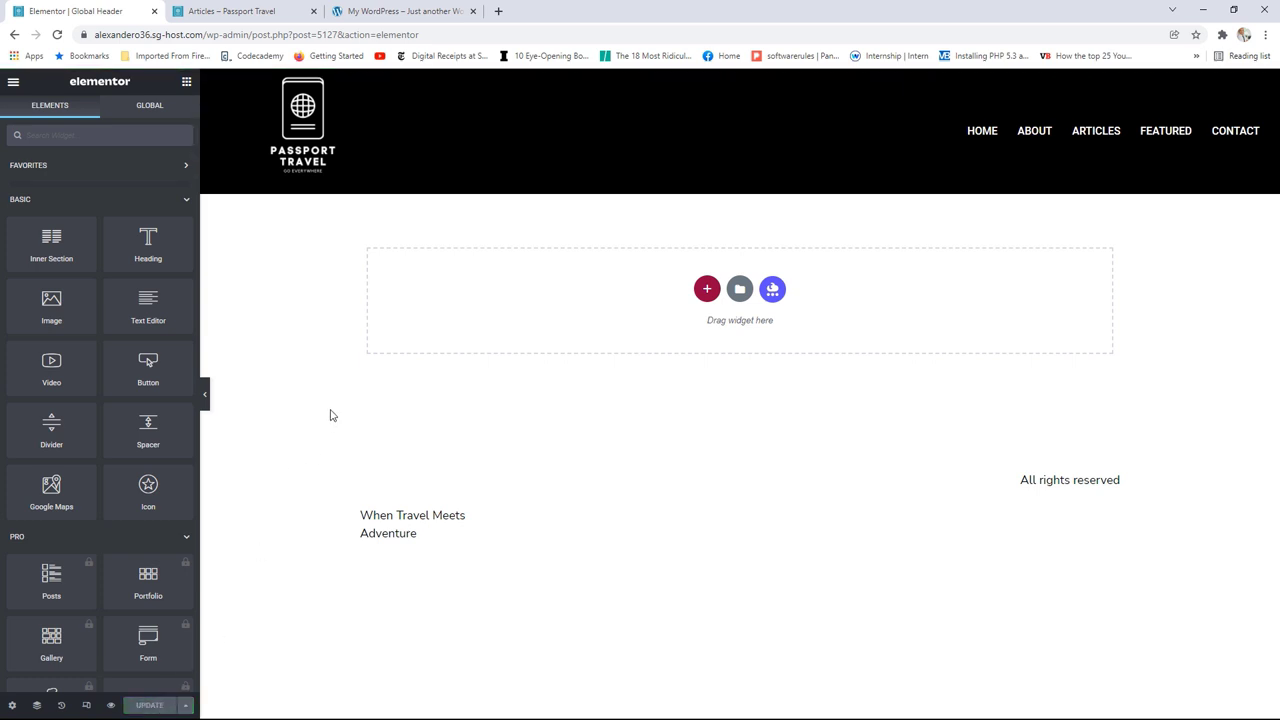
pyautogui.click(304, 14)
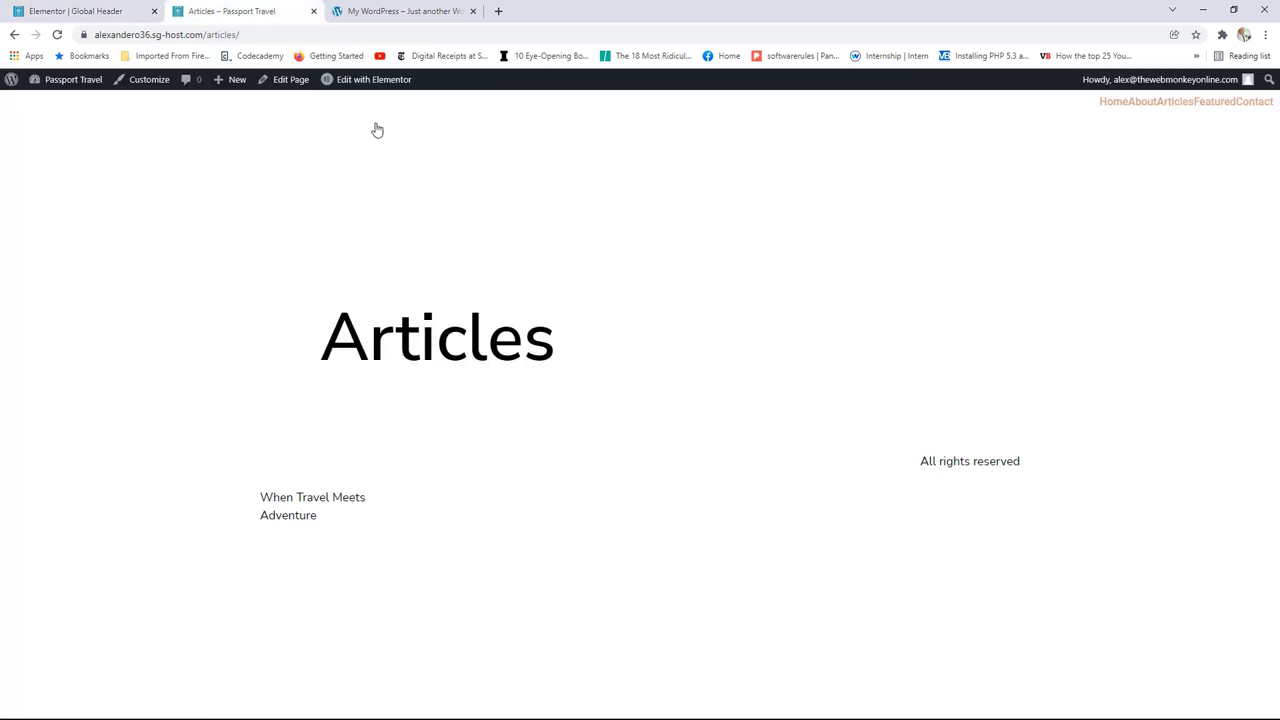
# Step: Check the black logo header with uppercase menu on the Articles, Home and About pages, then go back to the Global Header editor
pyautogui.click(57, 35)
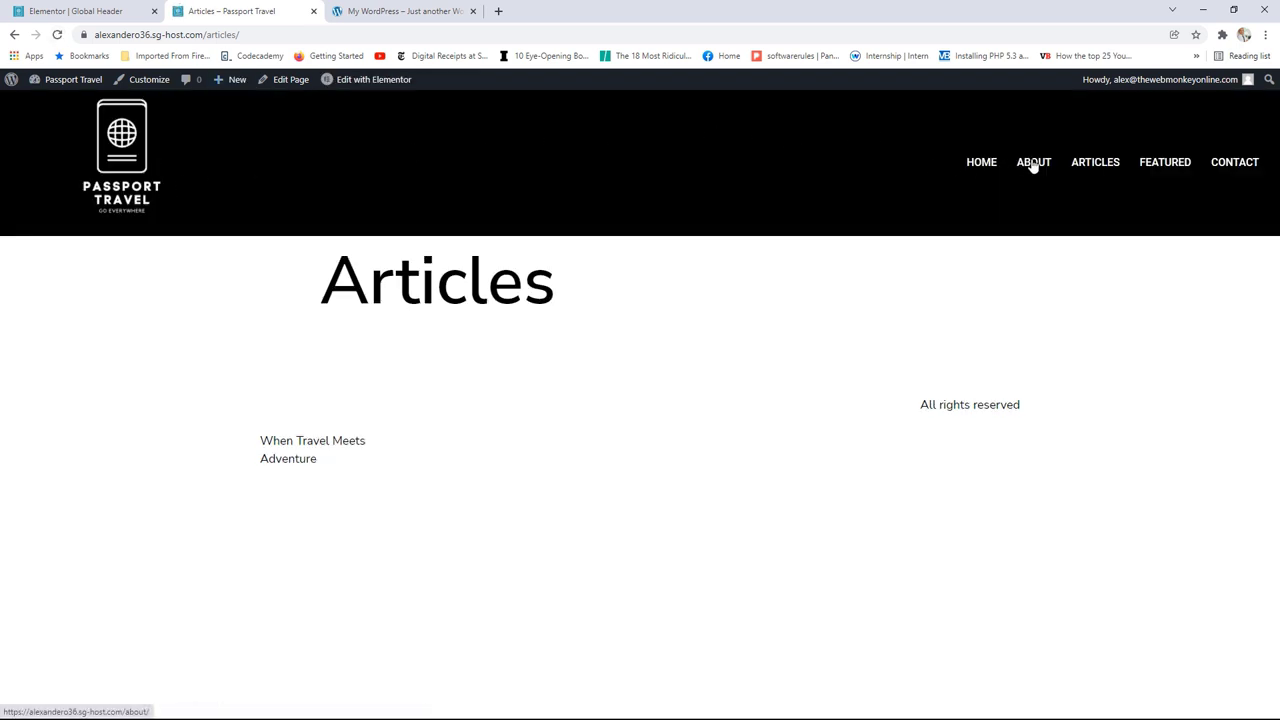
pyautogui.click(105, 162)
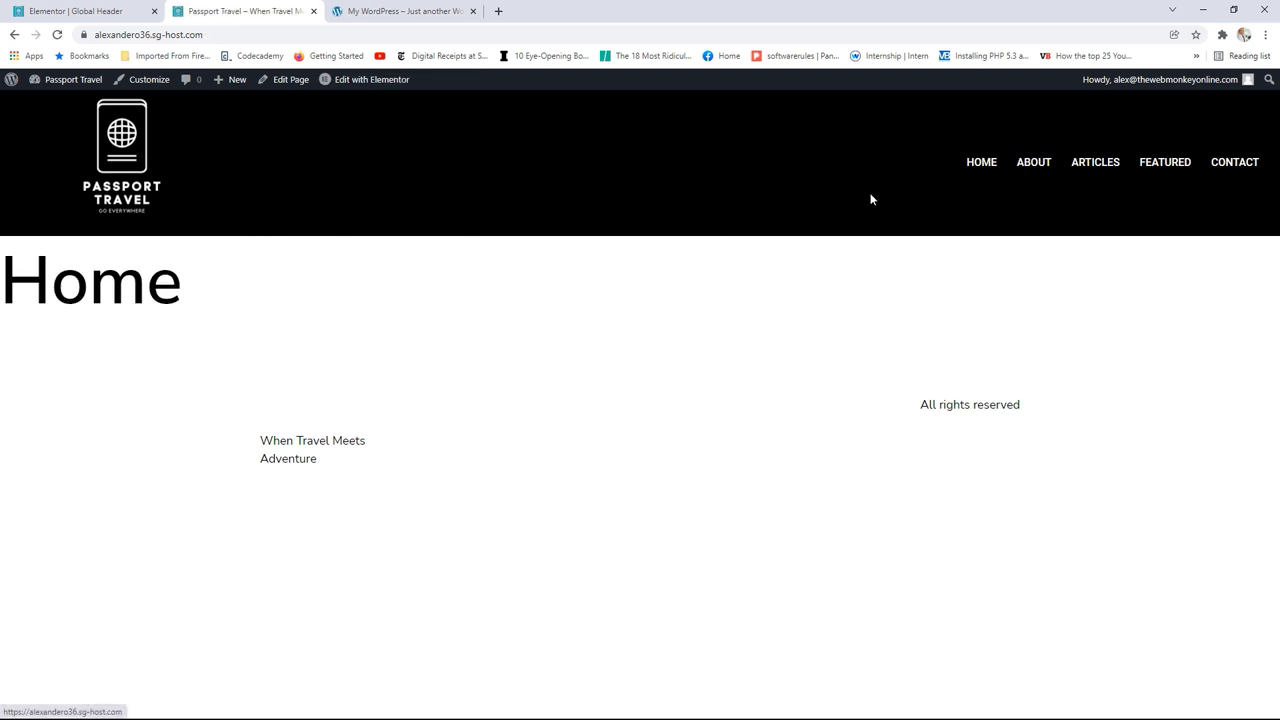
pyautogui.click(1040, 162)
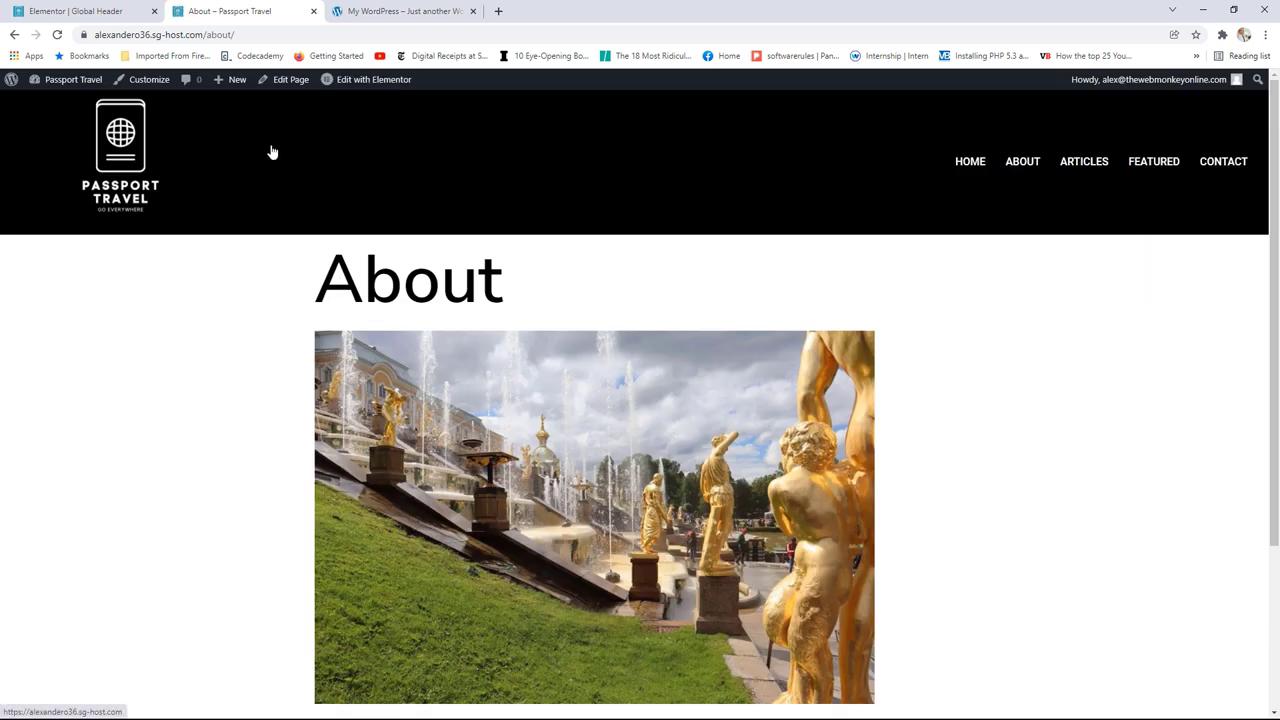
pyautogui.click(100, 11)
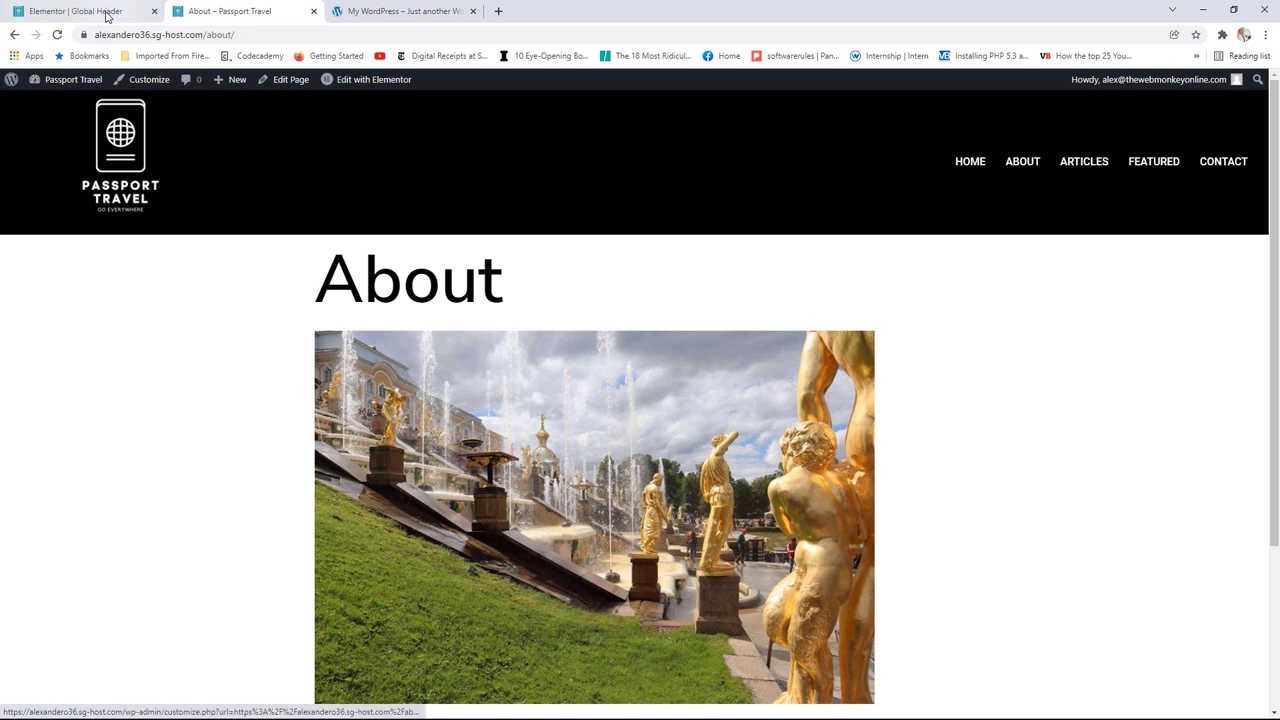
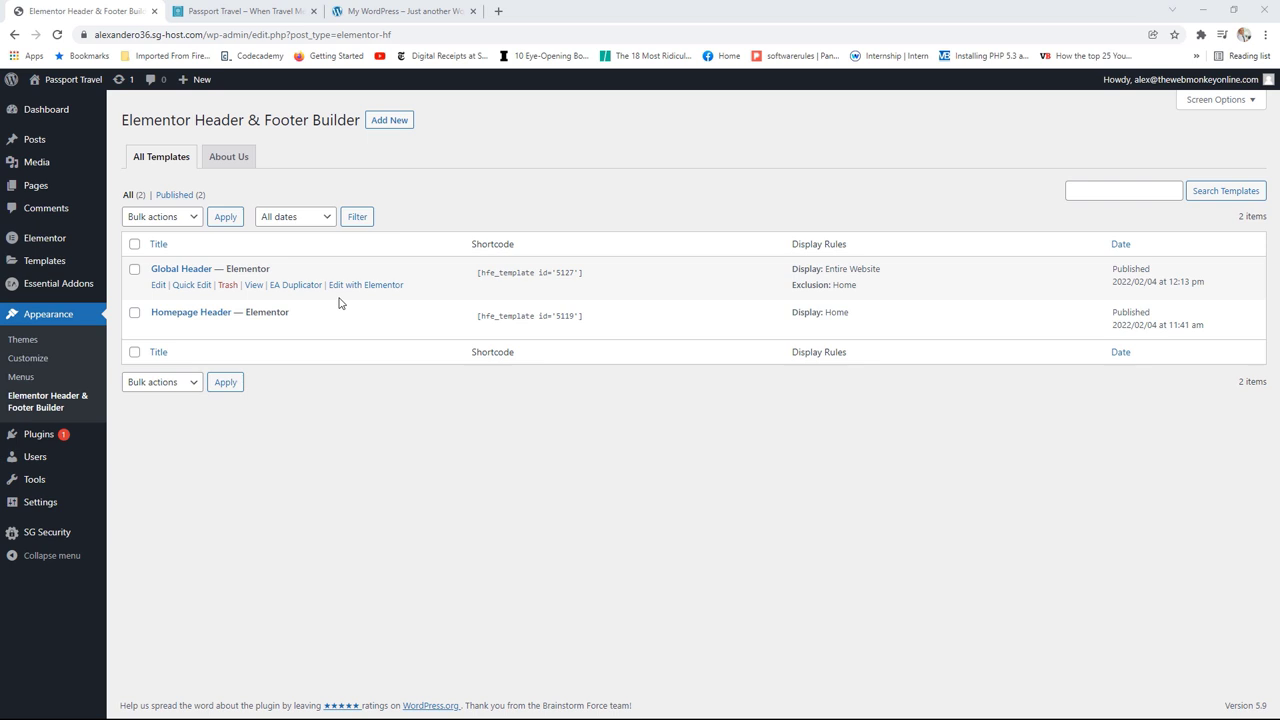
# Step: Check the reference site's footer, then start a new template titled 'Global Footer'
pyautogui.click(402, 17)
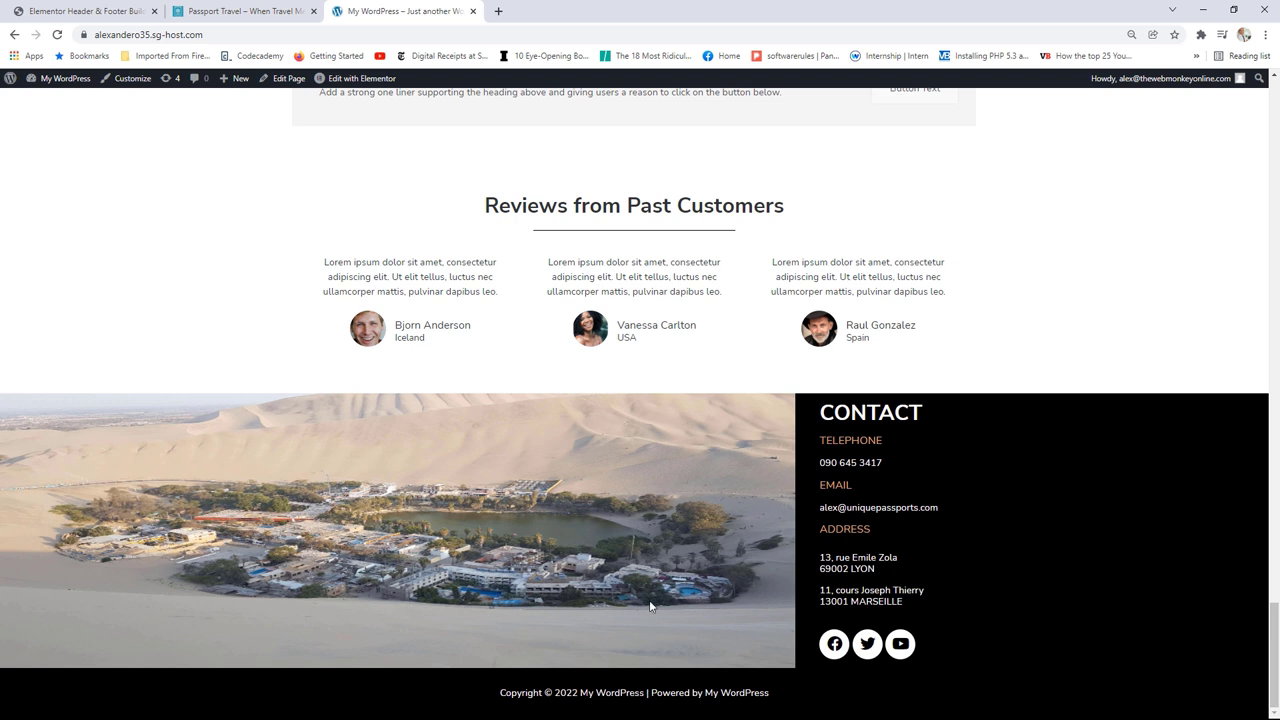
pyautogui.click(109, 11)
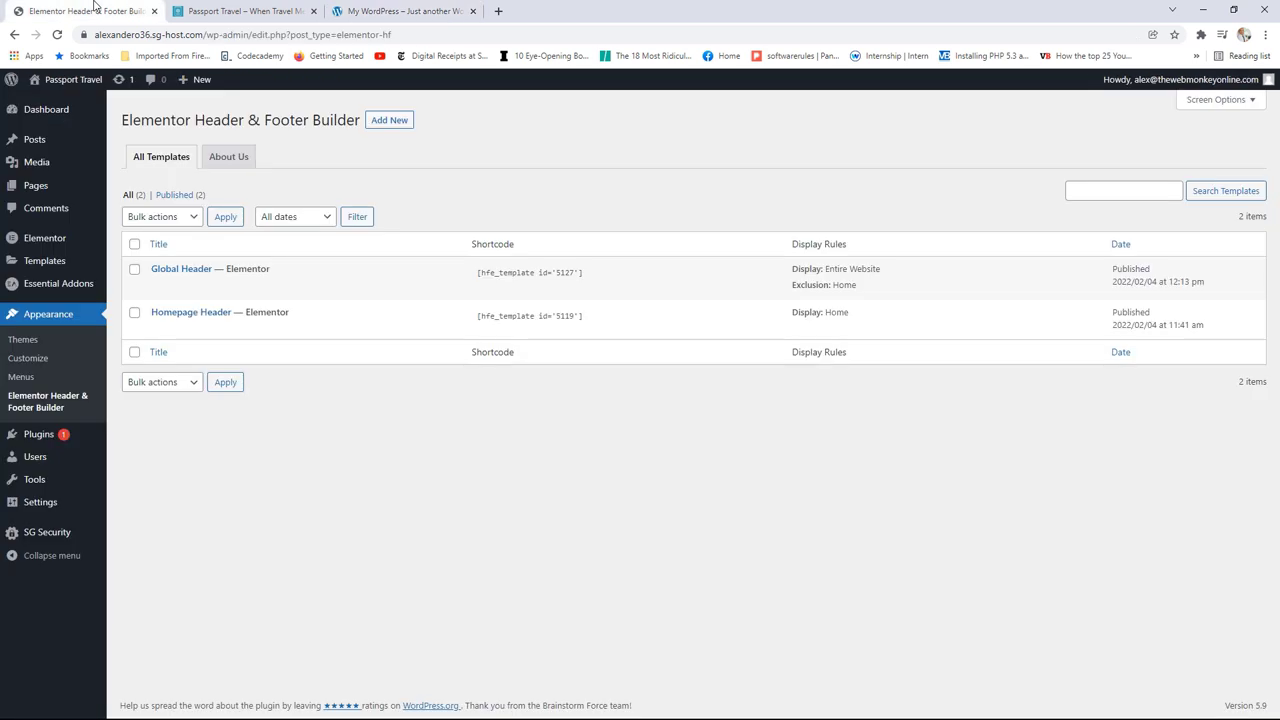
pyautogui.click(392, 124)
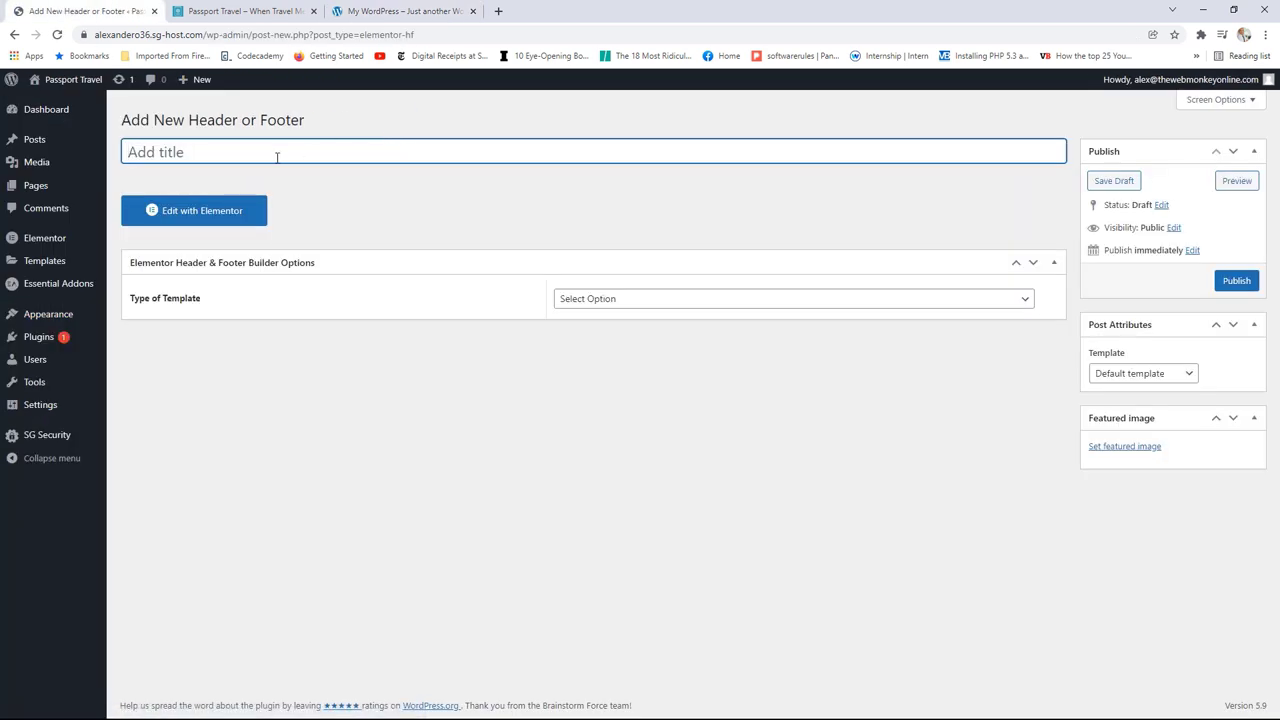
pyautogui.write('Global Footer')
# Step: Make the template a Footer displayed on the Entire Website
pyautogui.click(648, 299)
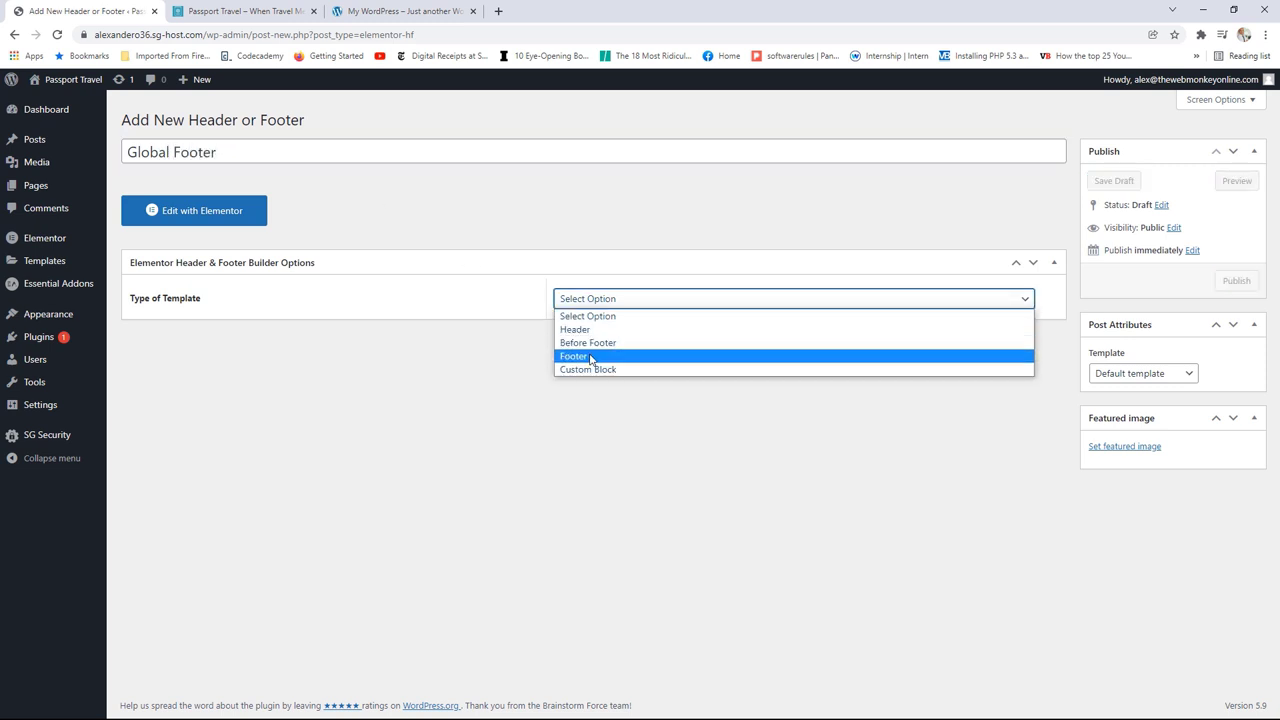
pyautogui.click(594, 357)
pyautogui.click(613, 348)
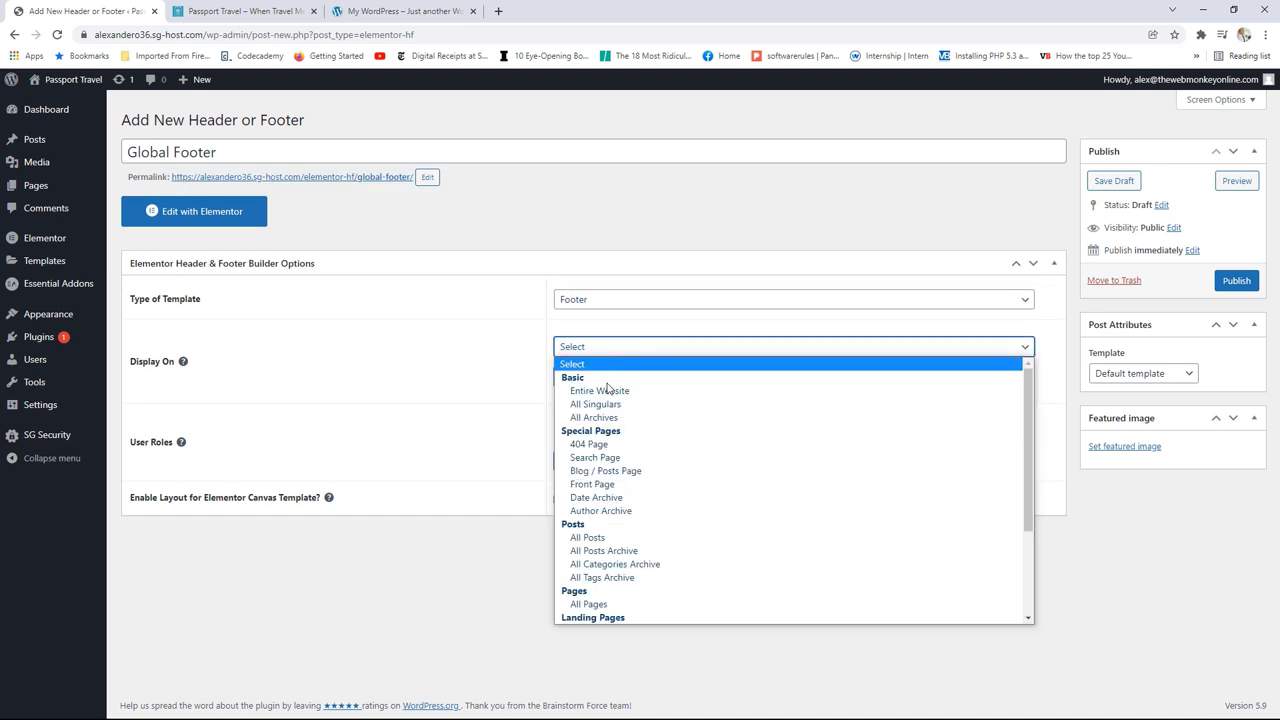
pyautogui.click(606, 391)
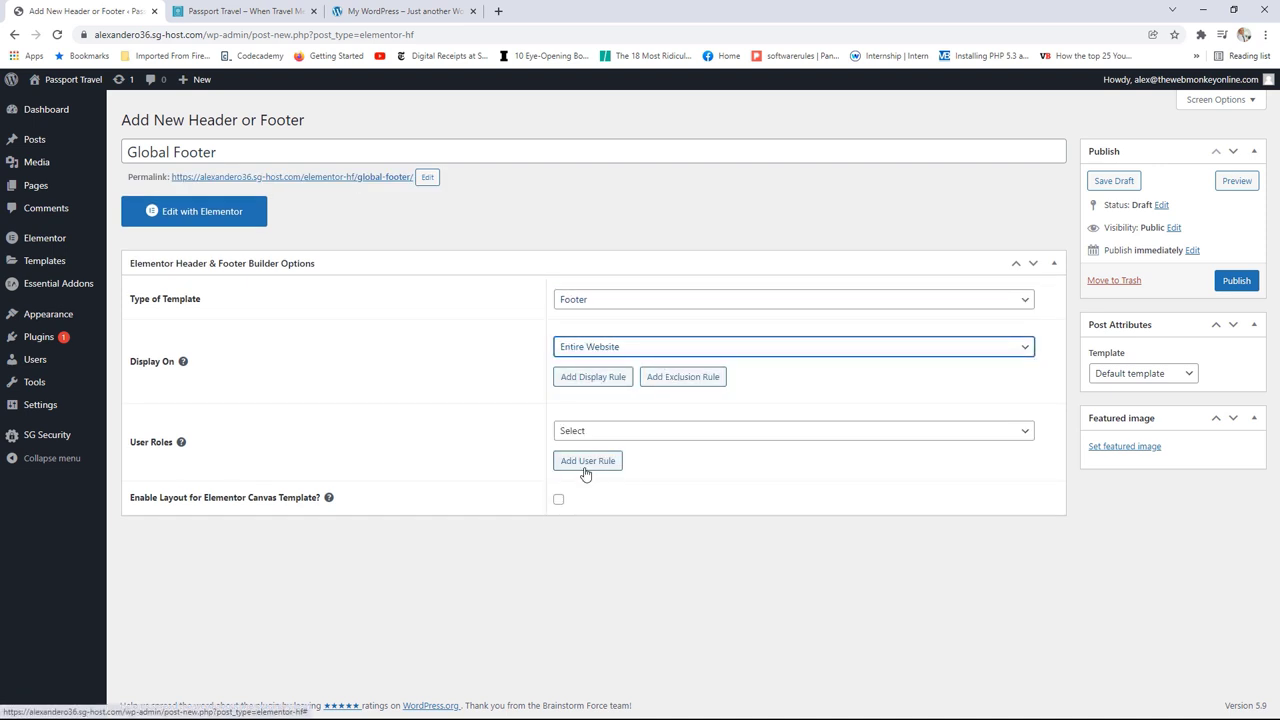
# Step: Use the Elementor Full Width layout, publish, and open the footer in Elementor
pyautogui.click(1124, 380)
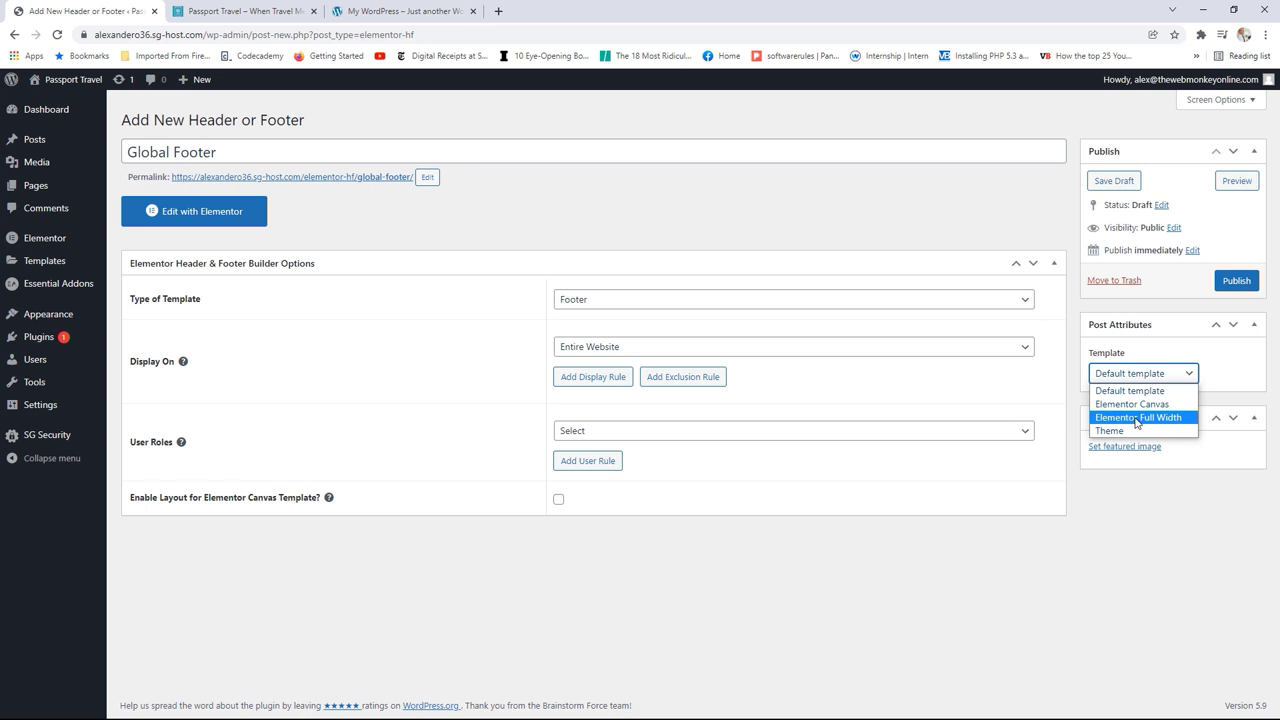
pyautogui.click(1140, 403)
pyautogui.click(1219, 281)
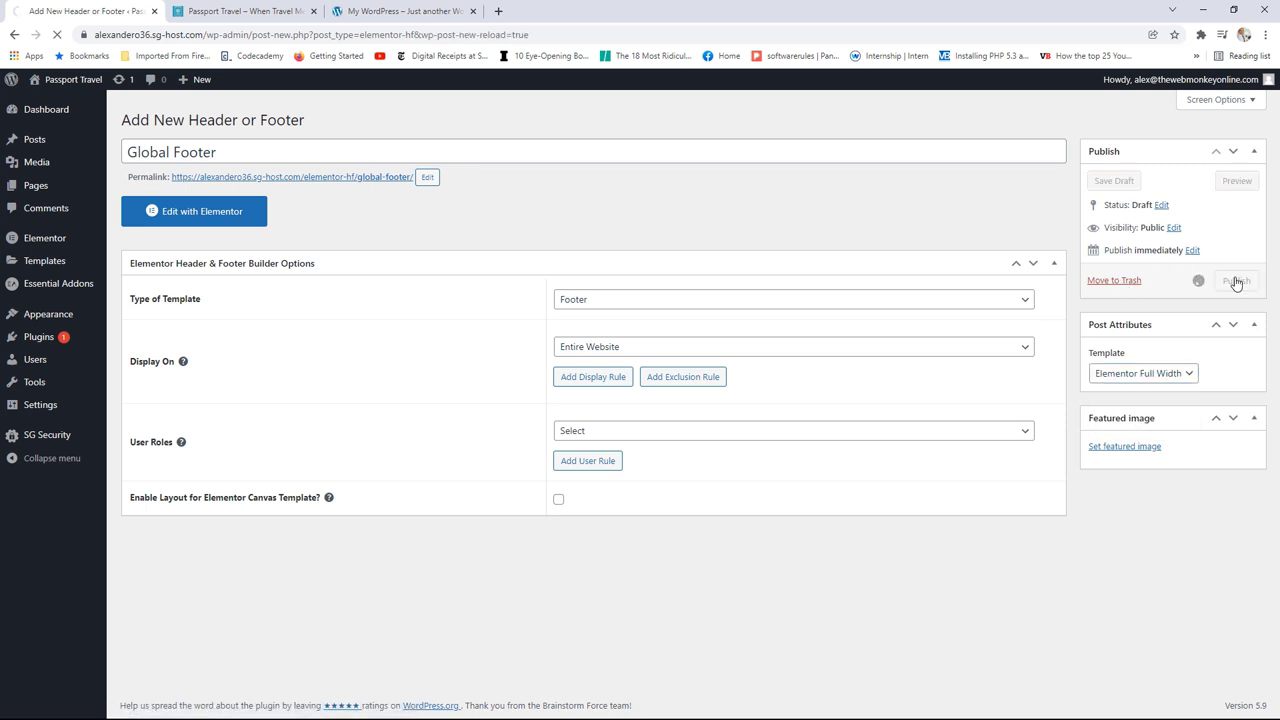
pyautogui.click(214, 252)
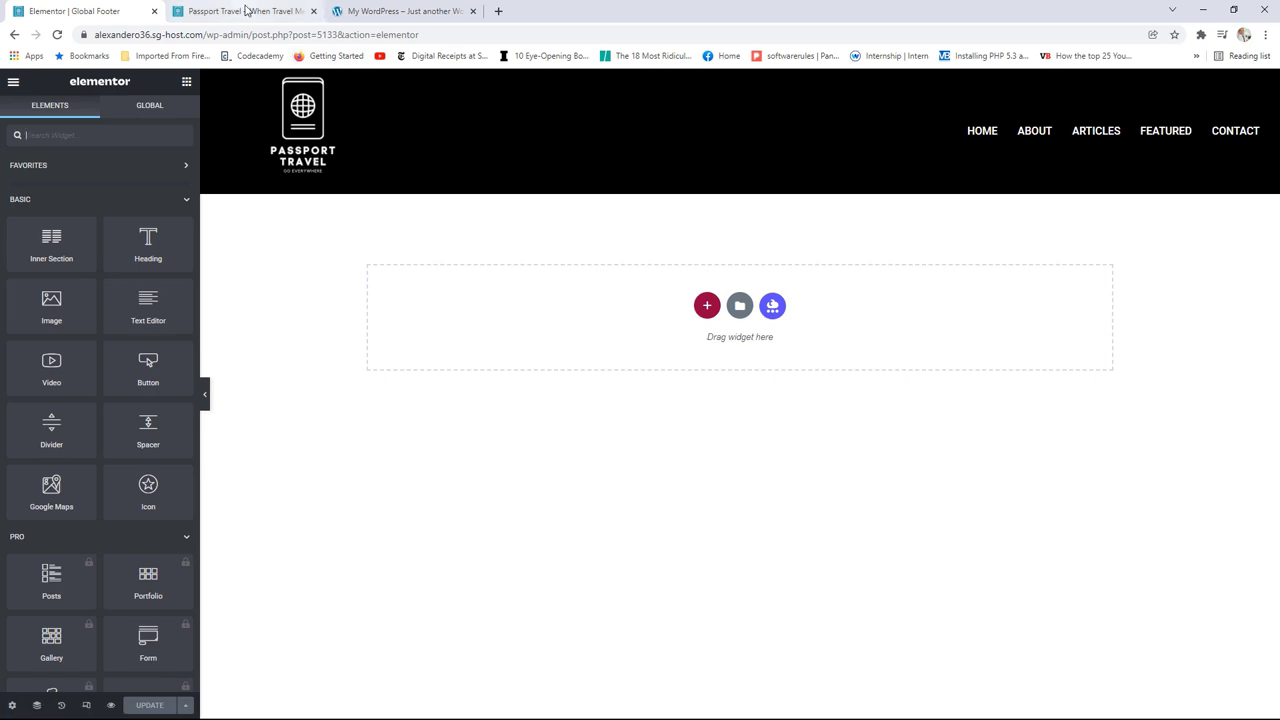
pyautogui.click(250, 11)
pyautogui.click(405, 13)
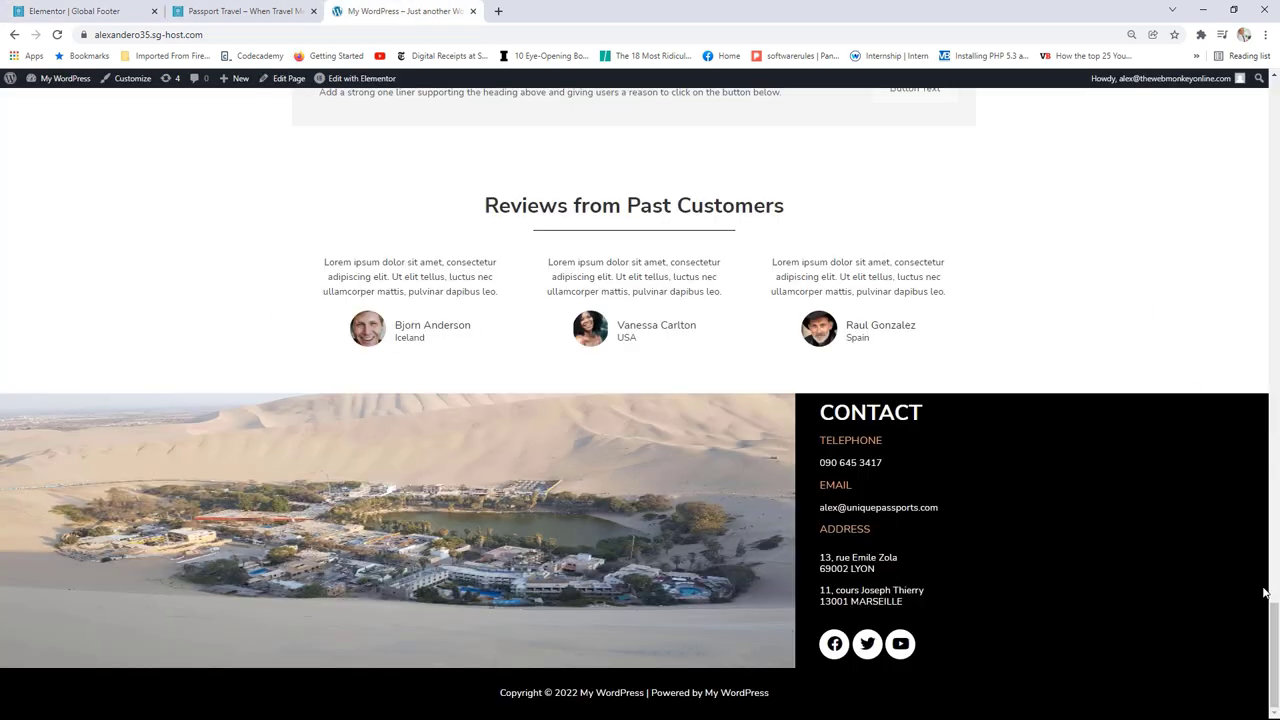
pyautogui.moveTo(1272, 610); pyautogui.dragTo(1264, 96)
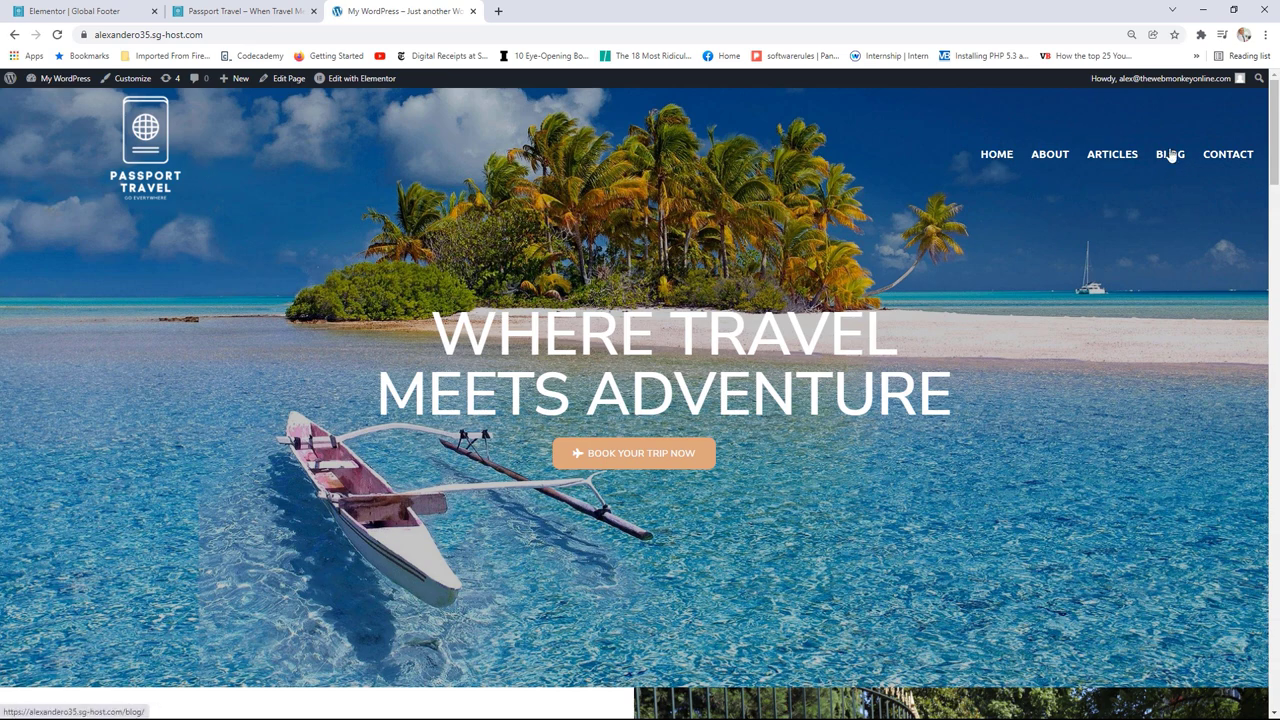
pyautogui.moveTo(1271, 138); pyautogui.dragTo(1265, 657)
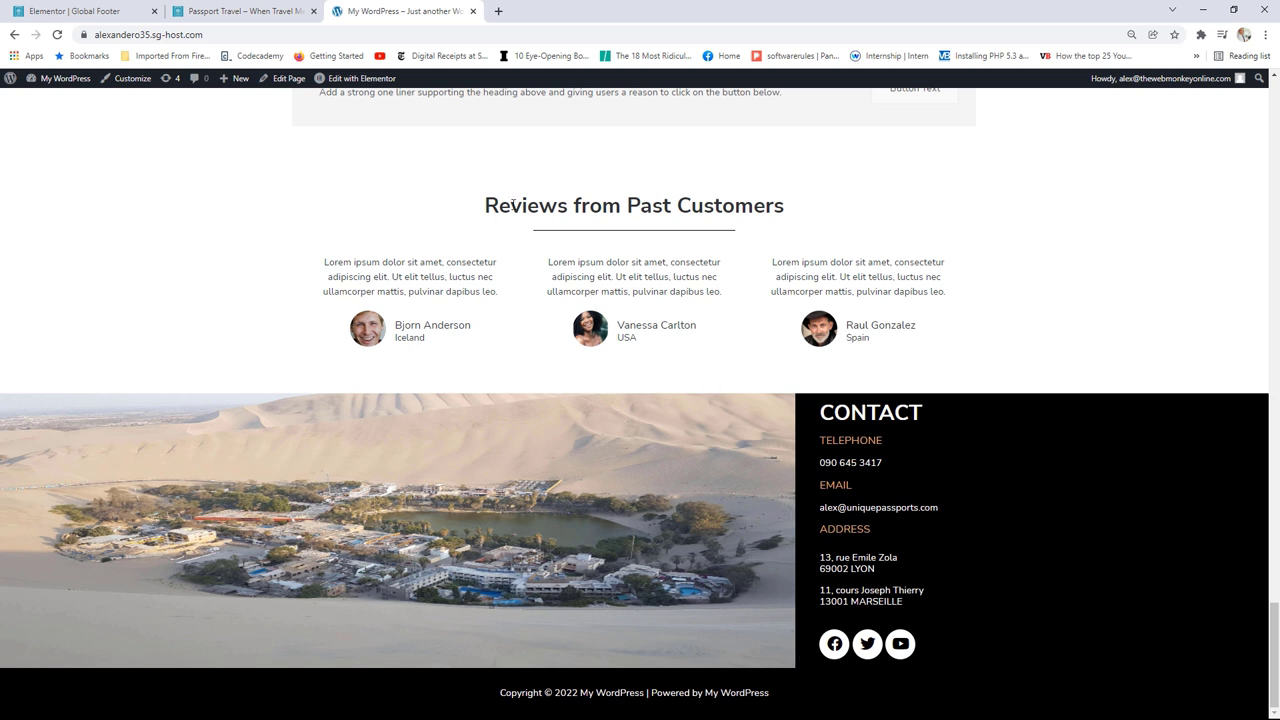
pyautogui.click(70, 11)
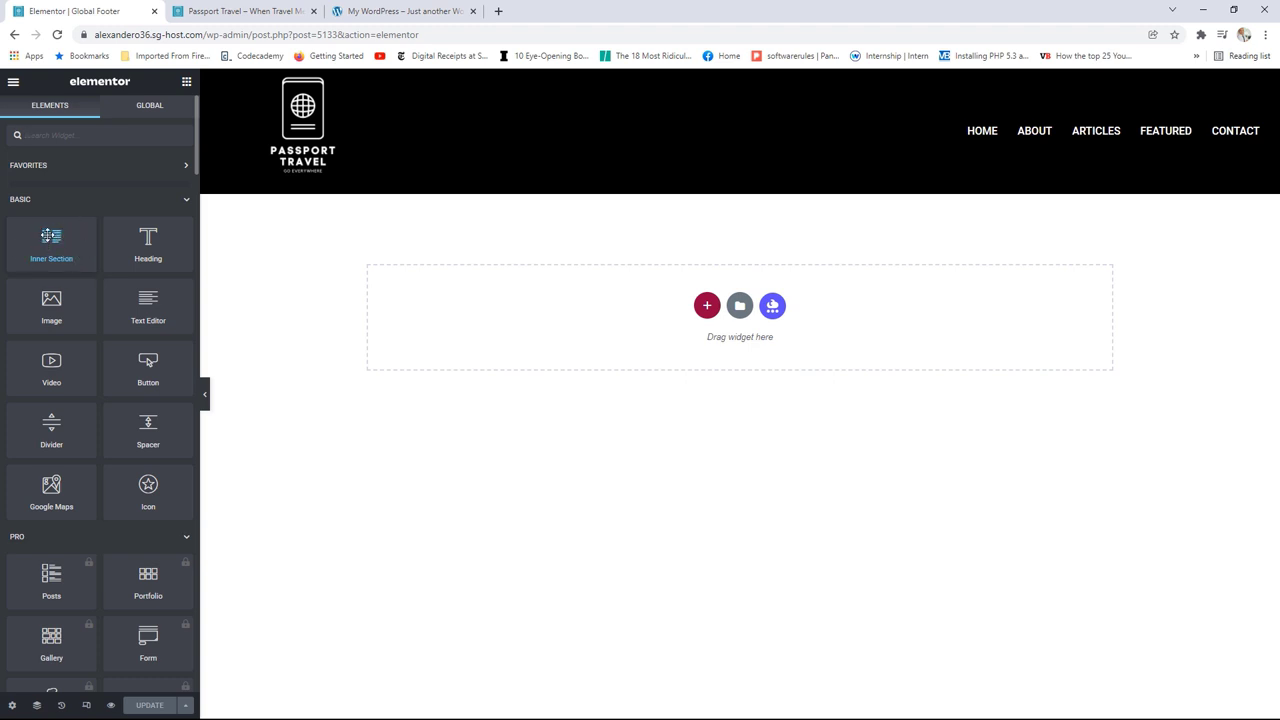
# Step: Add a two-column Inner Section to the empty footer and select its outer section
pyautogui.moveTo(48, 236); pyautogui.dragTo(630, 300)
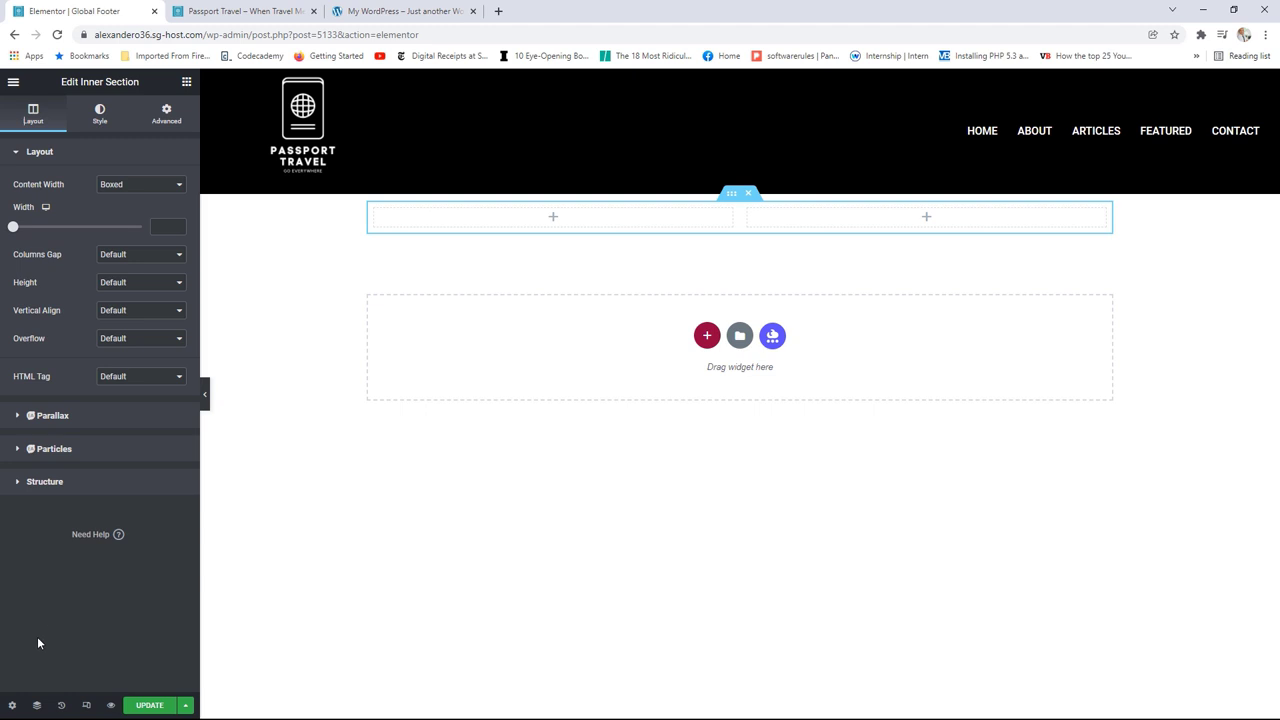
pyautogui.click(37, 706)
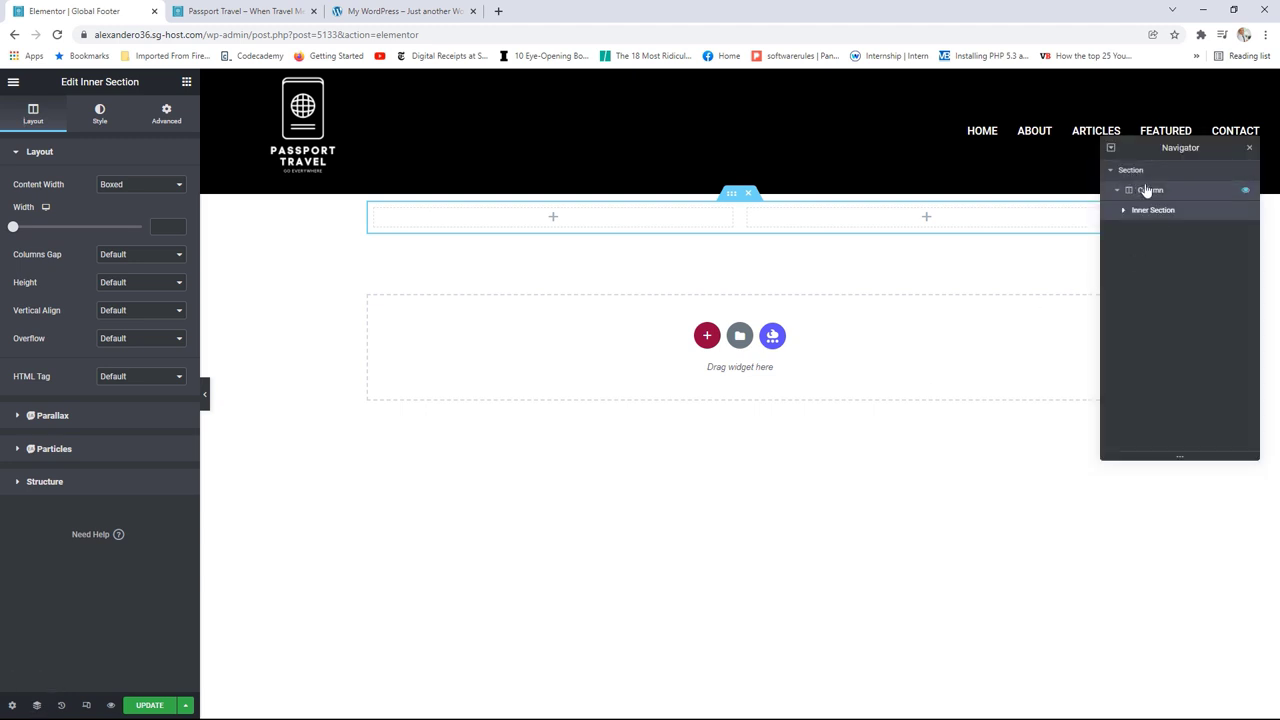
pyautogui.click(1143, 172)
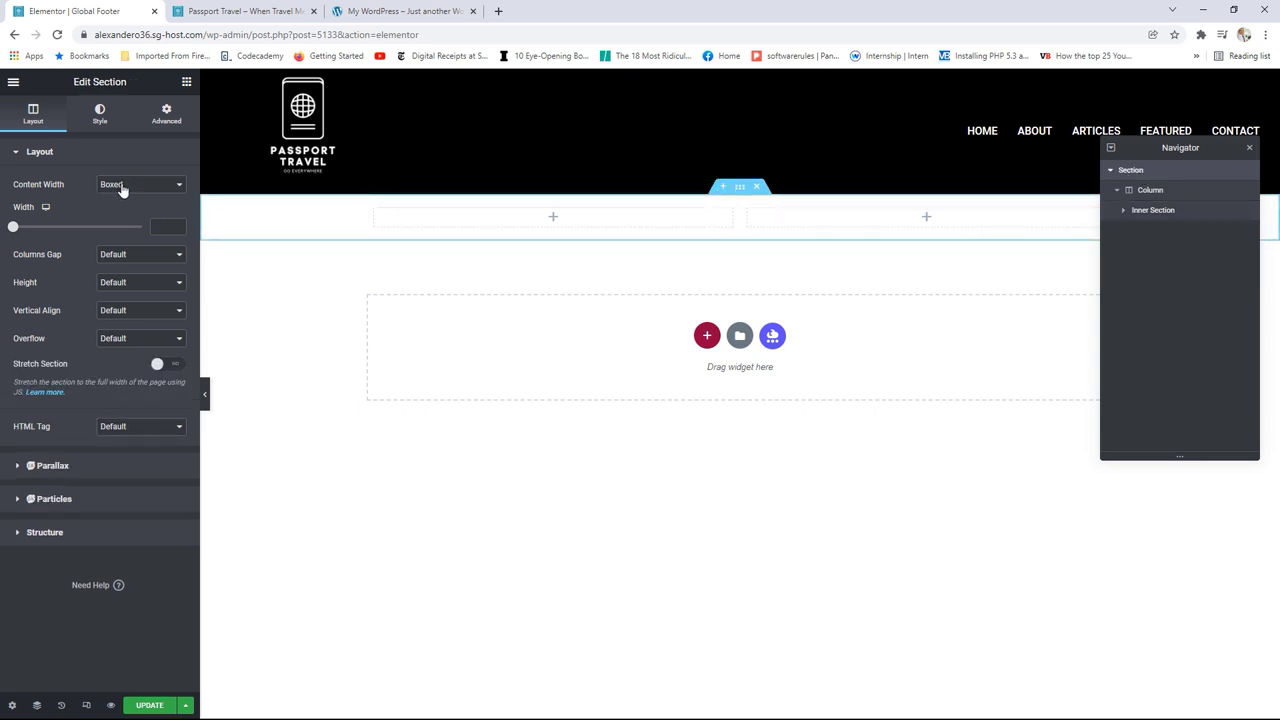
# Step: Set the outer section to Full Width with No Gap, then compare with the reference footer
pyautogui.click(121, 190)
pyautogui.click(126, 209)
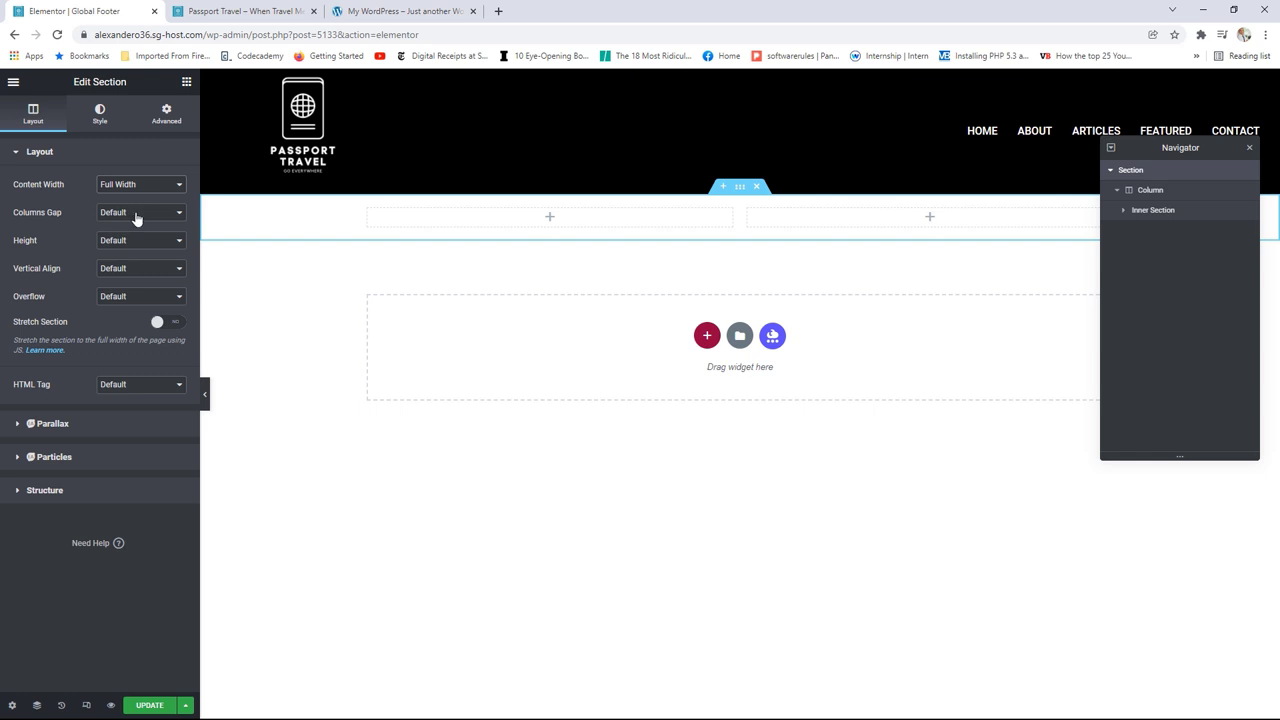
pyautogui.click(134, 214)
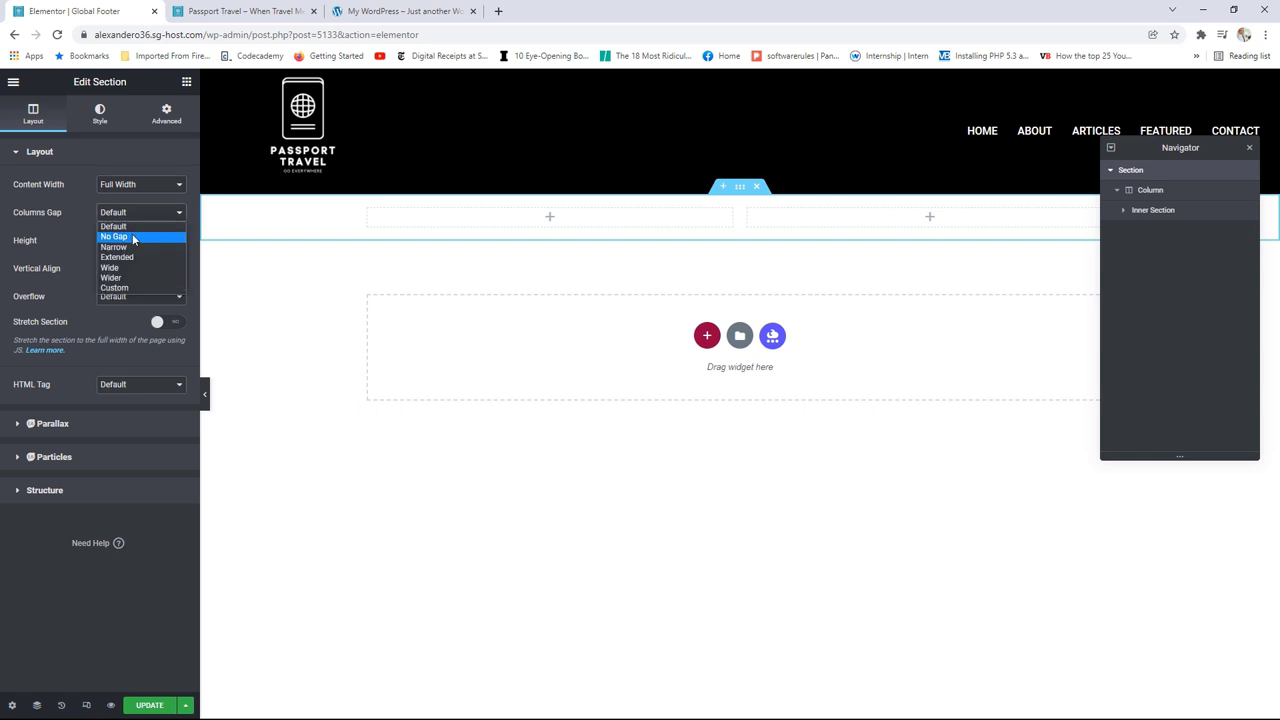
pyautogui.click(134, 237)
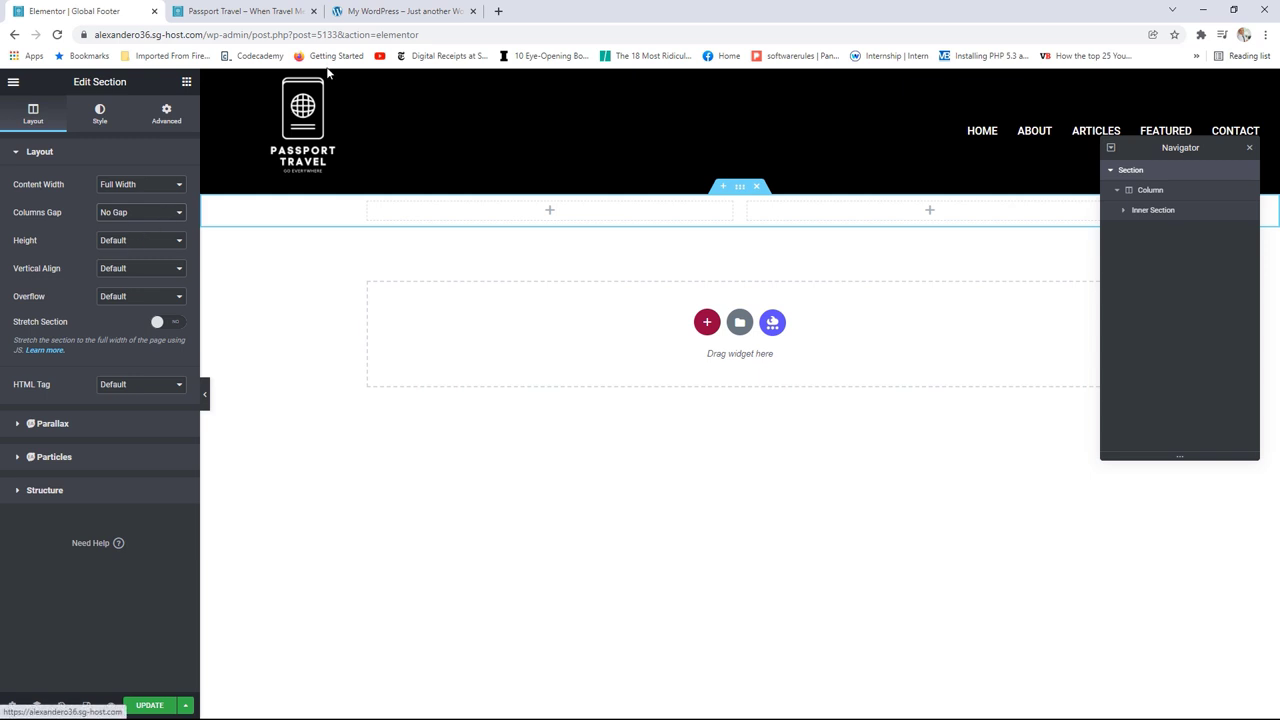
pyautogui.click(390, 12)
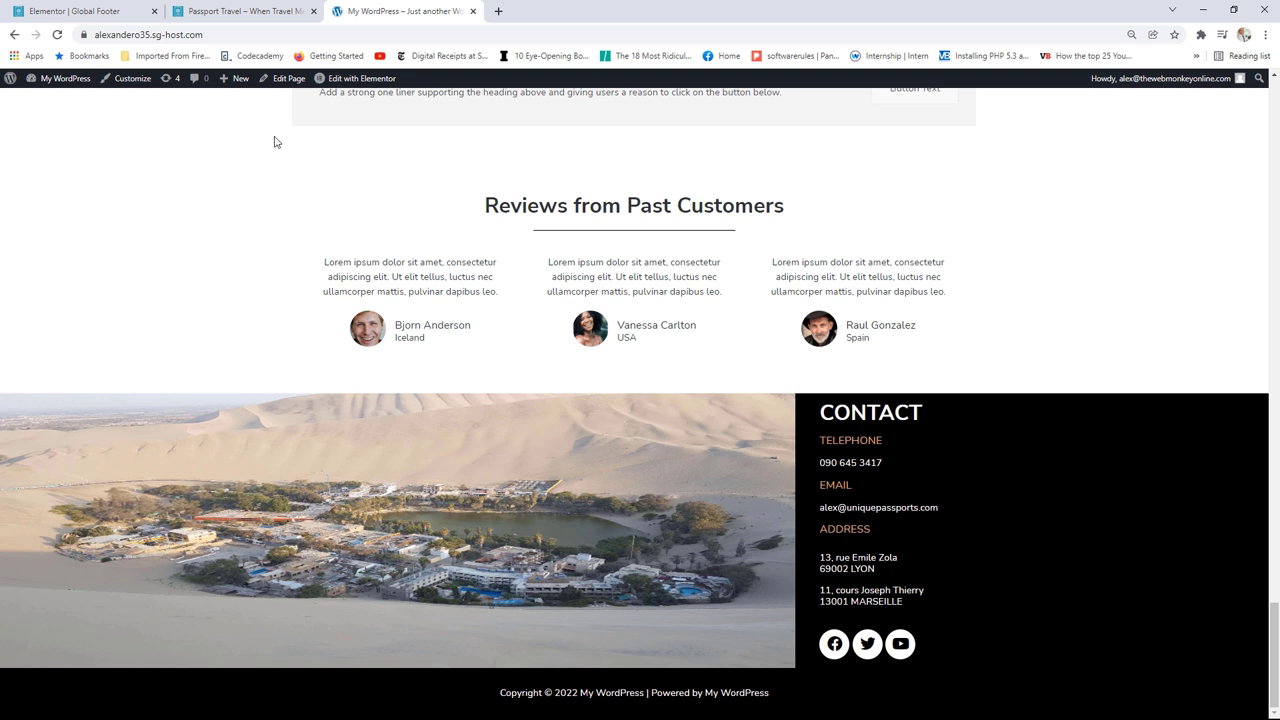
pyautogui.click(78, 11)
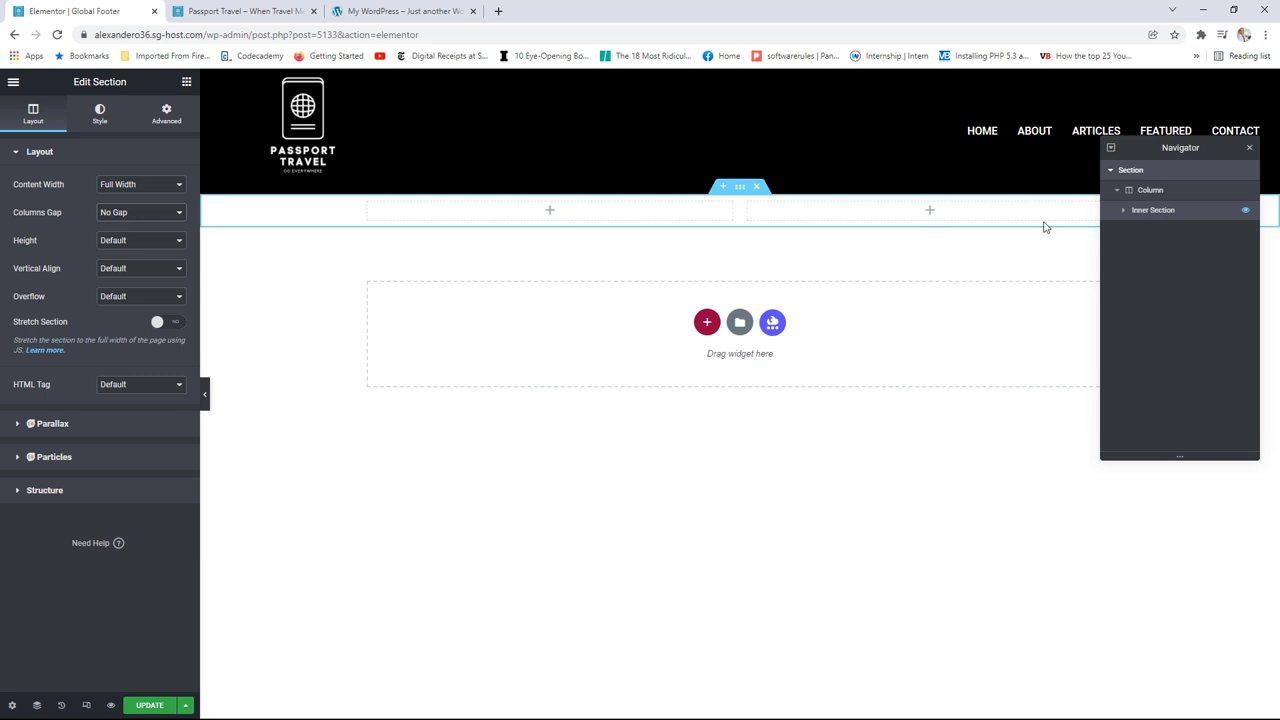
# Step: Give the footer section a classic background in the black global Text colour
pyautogui.click(100, 118)
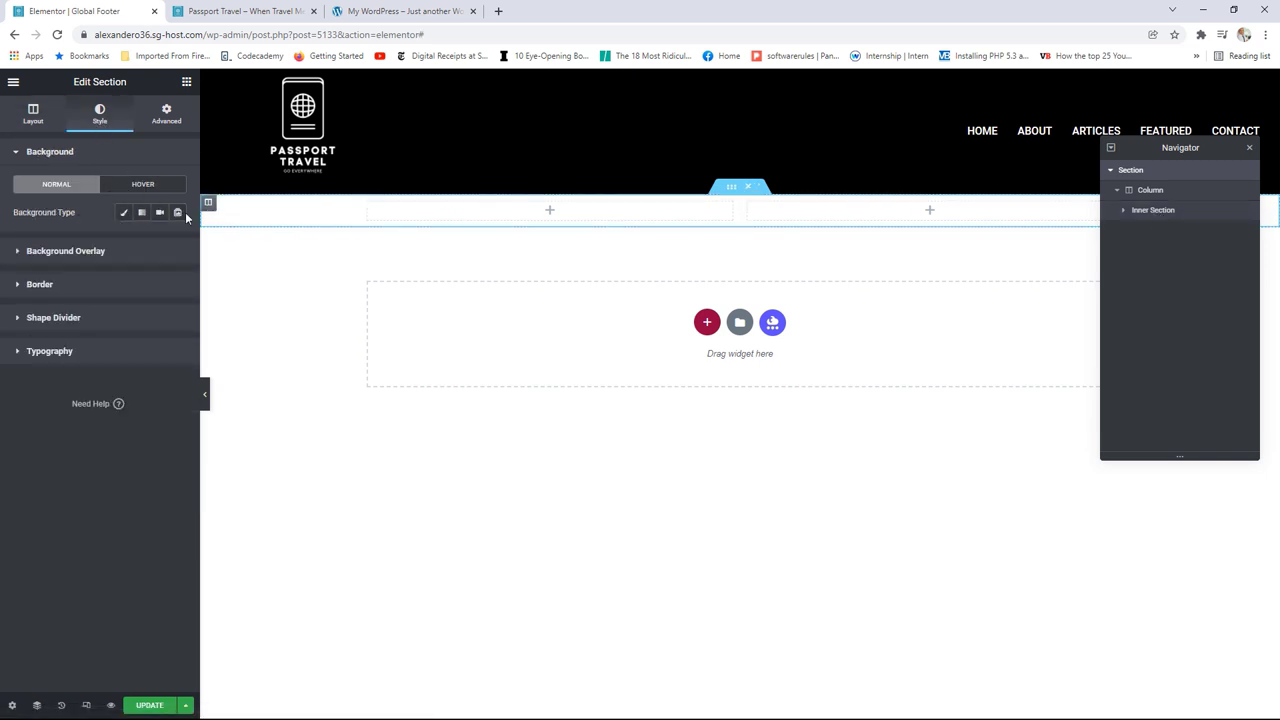
pyautogui.click(124, 214)
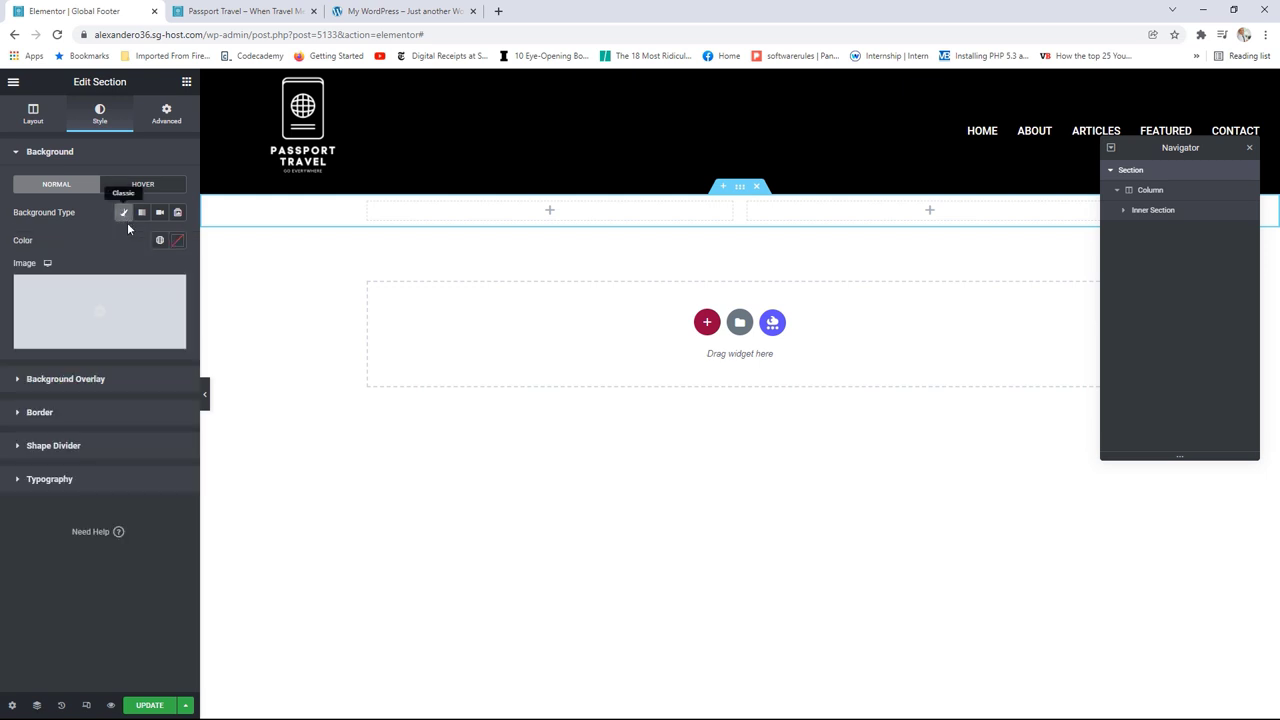
pyautogui.click(160, 240)
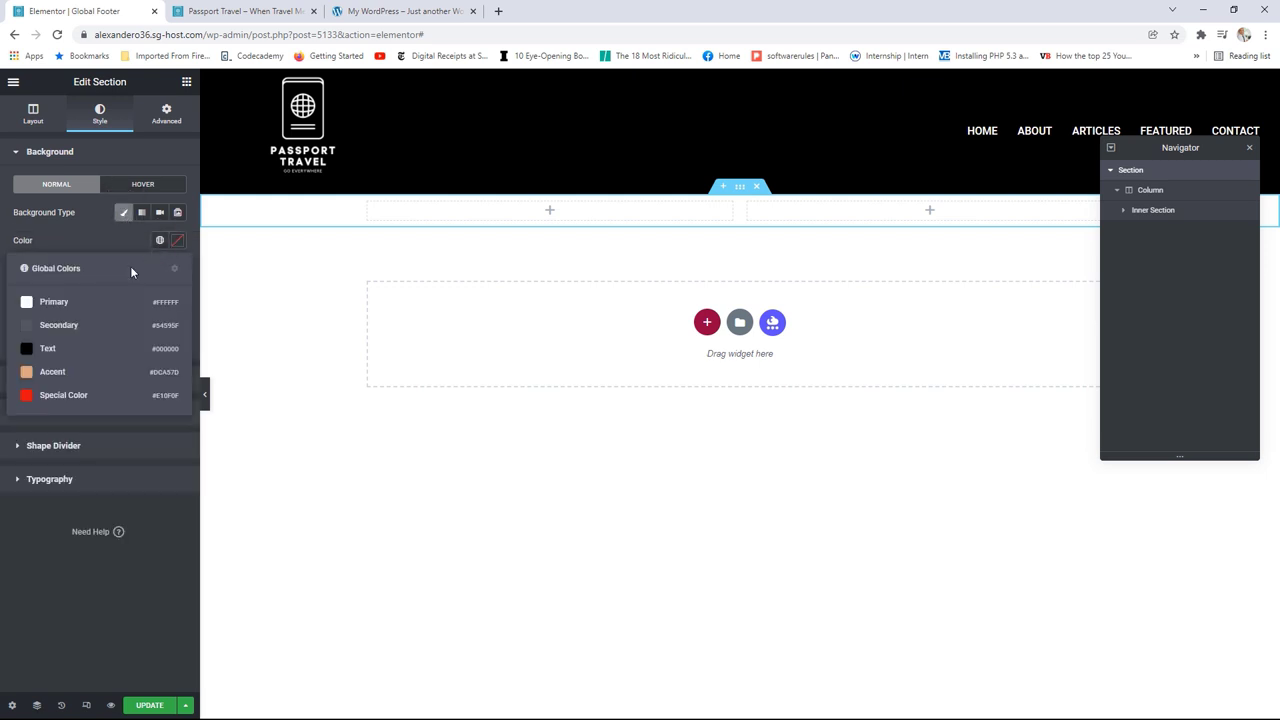
pyautogui.click(66, 350)
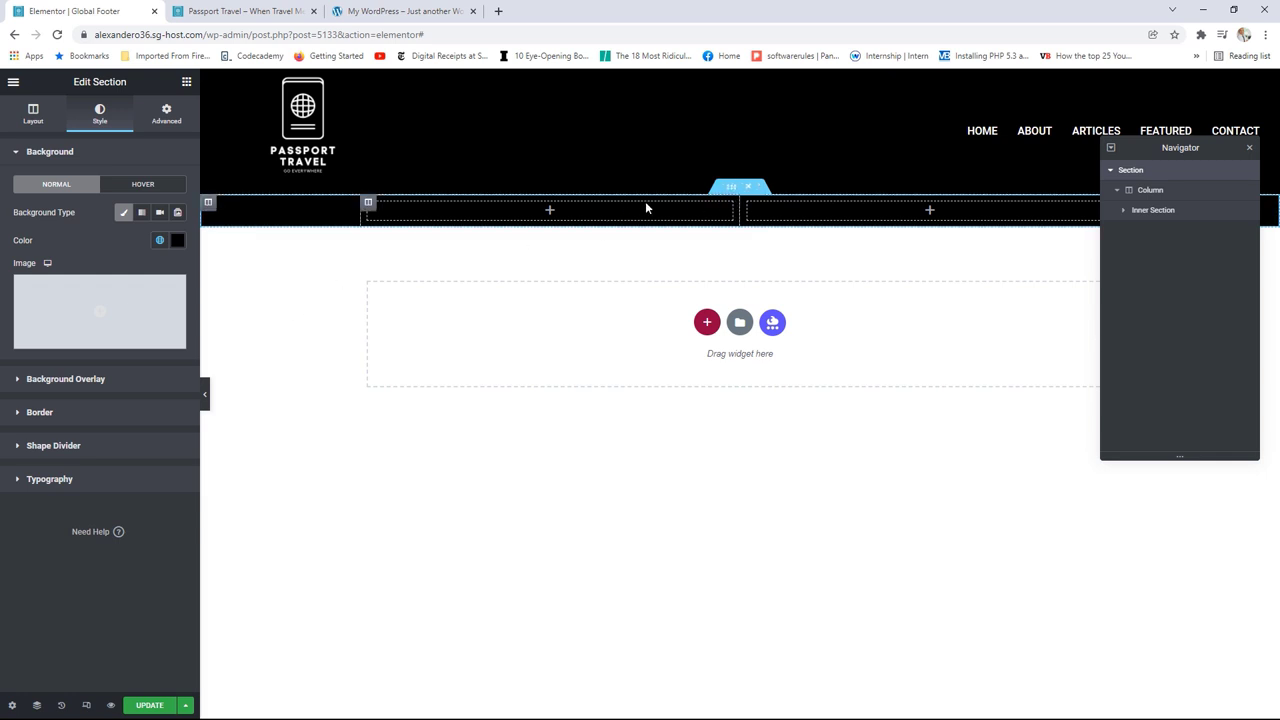
# Step: Set the inner section's content width to Full Width with No Gap between columns
pyautogui.click(1153, 211)
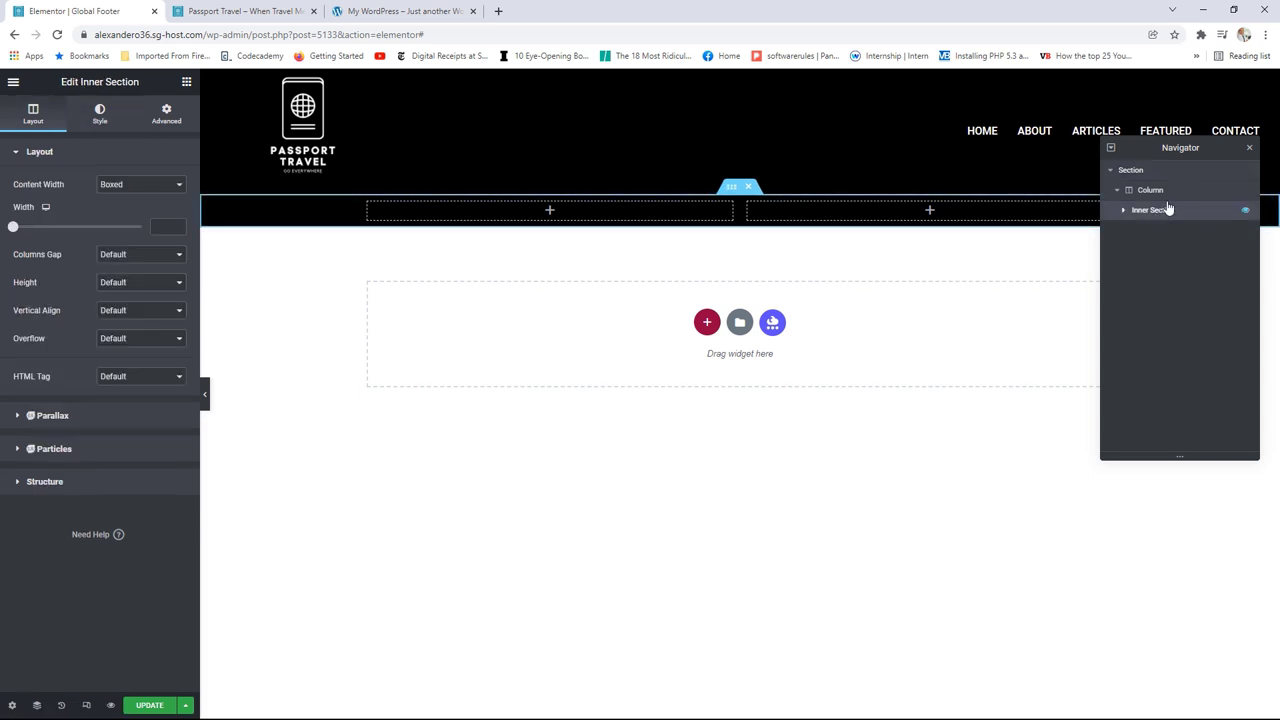
pyautogui.click(121, 186)
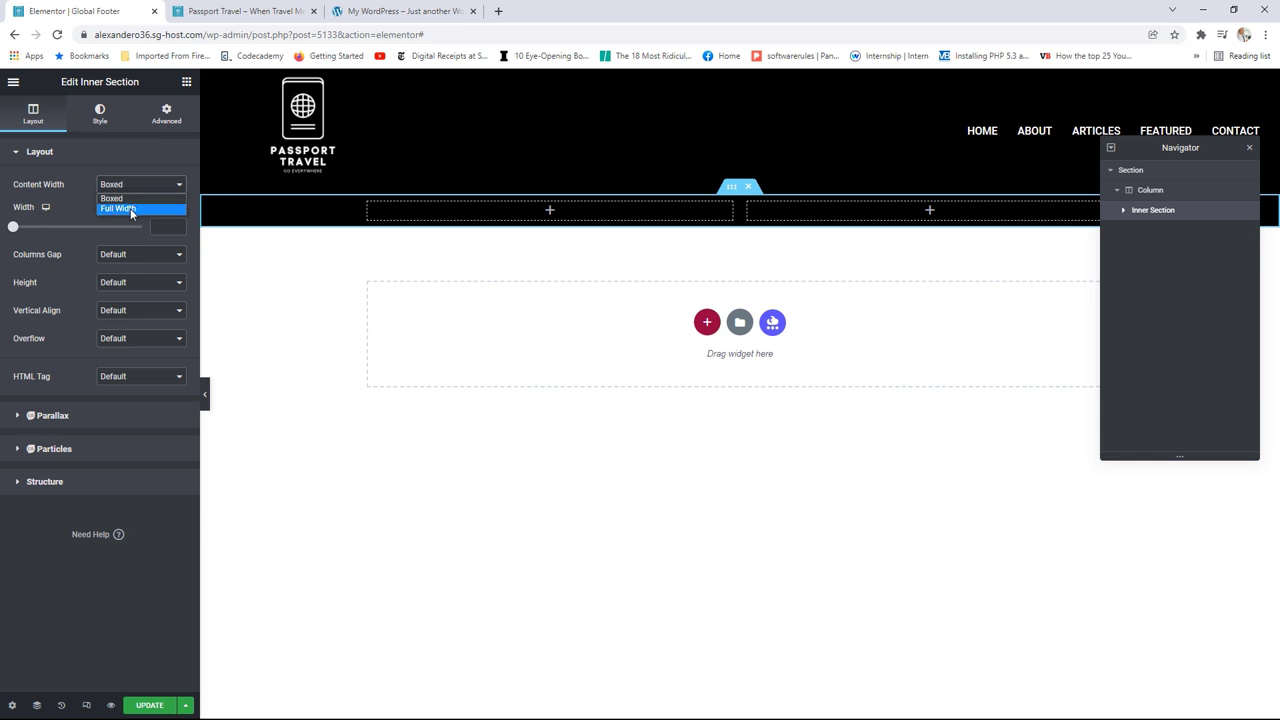
pyautogui.click(130, 211)
pyautogui.click(129, 218)
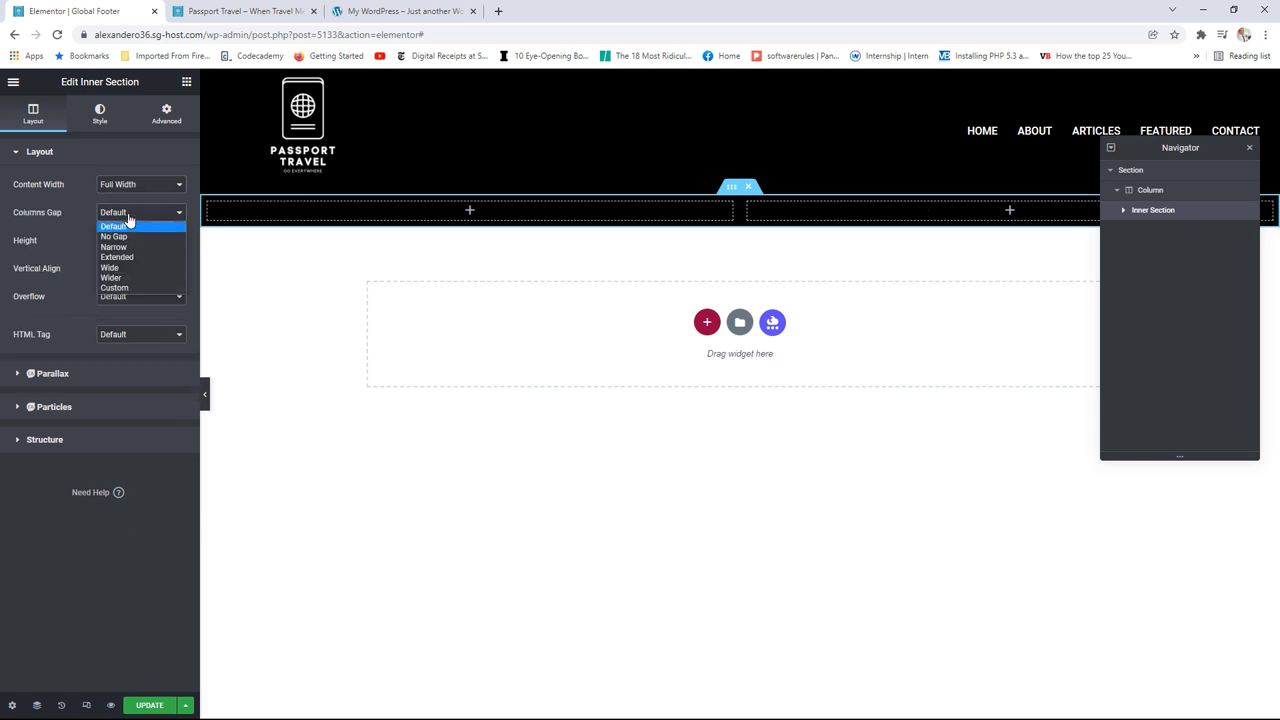
pyautogui.click(128, 238)
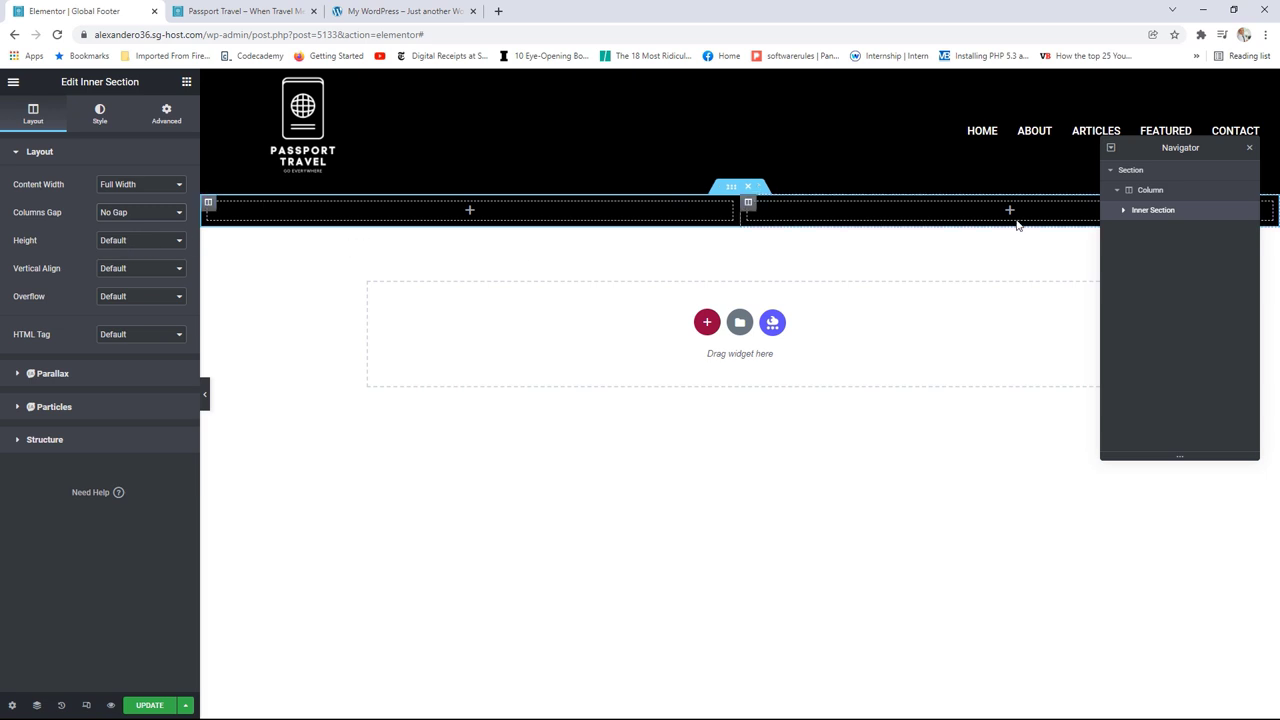
pyautogui.click(471, 212)
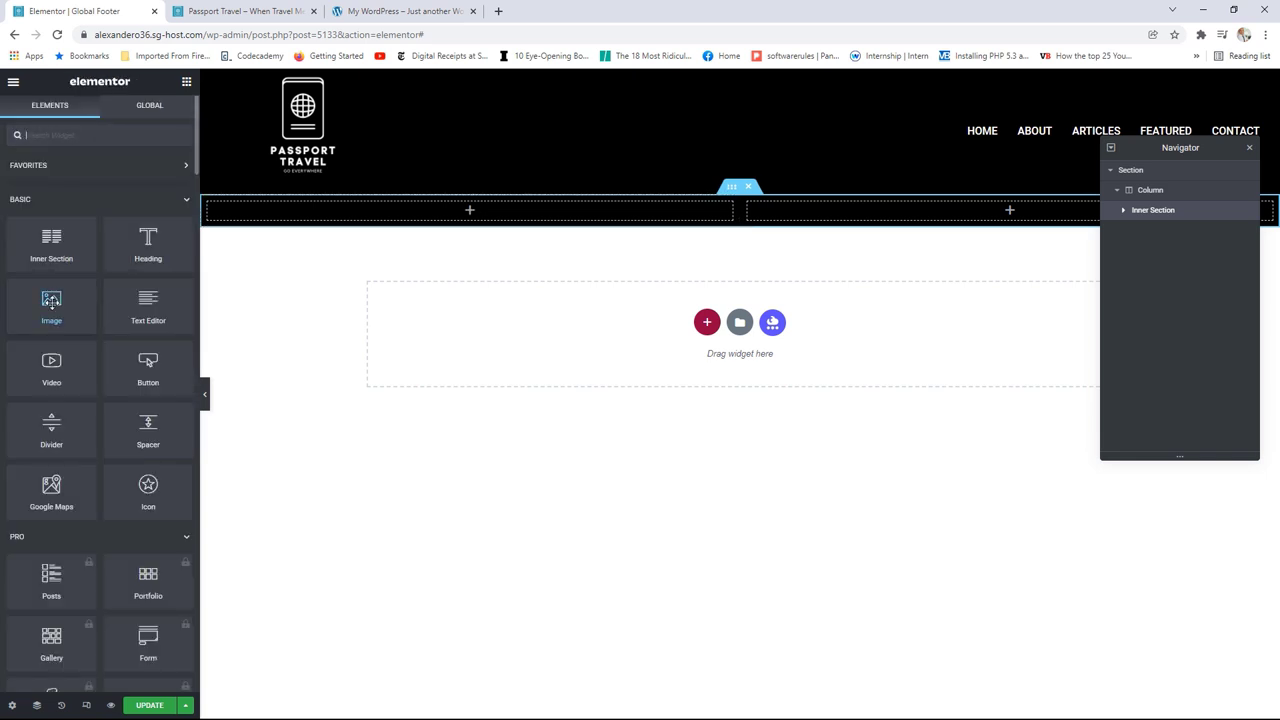
# Step: Place an Image widget in the left column showing the desert oasis photo
pyautogui.moveTo(53, 302); pyautogui.dragTo(474, 214)
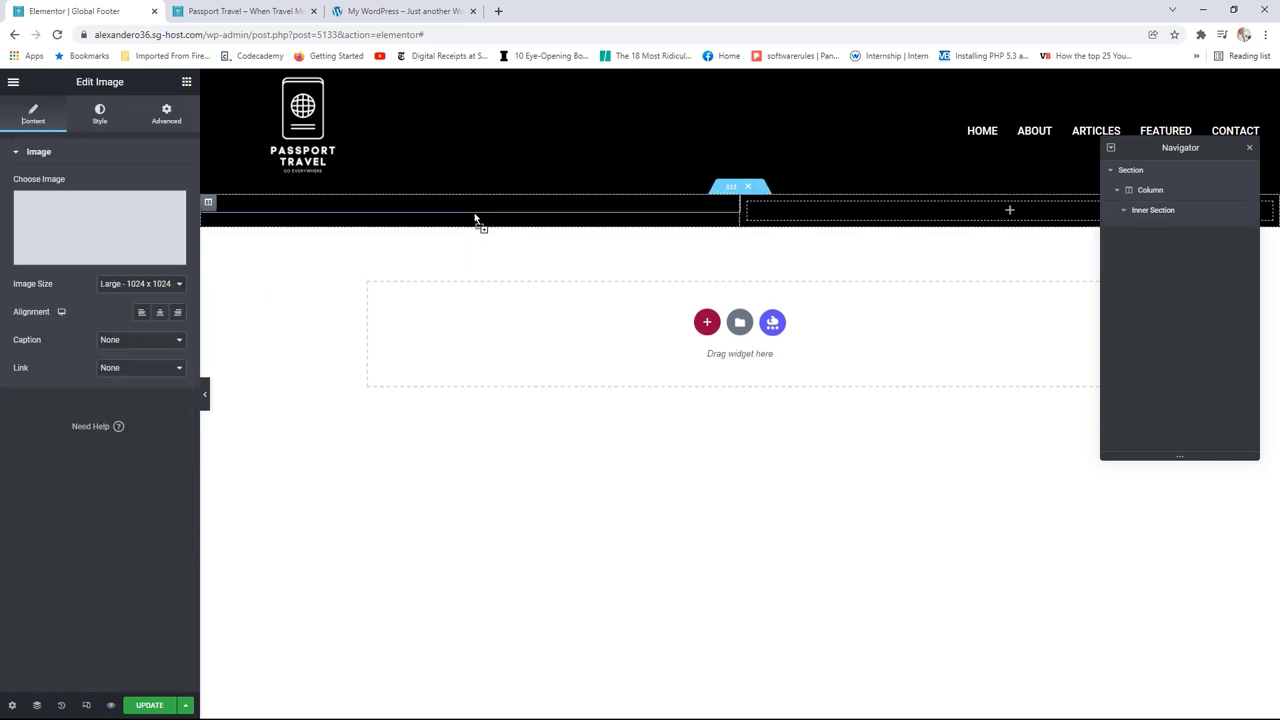
pyautogui.click(109, 226)
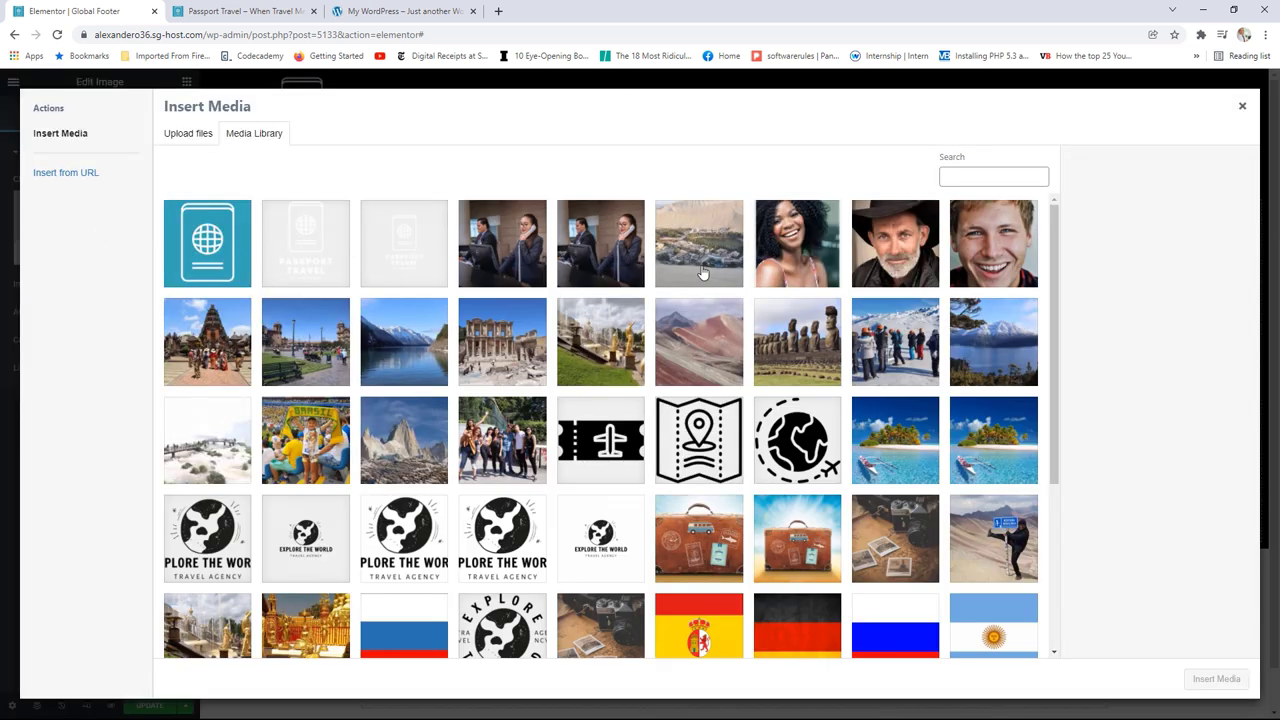
pyautogui.click(716, 250)
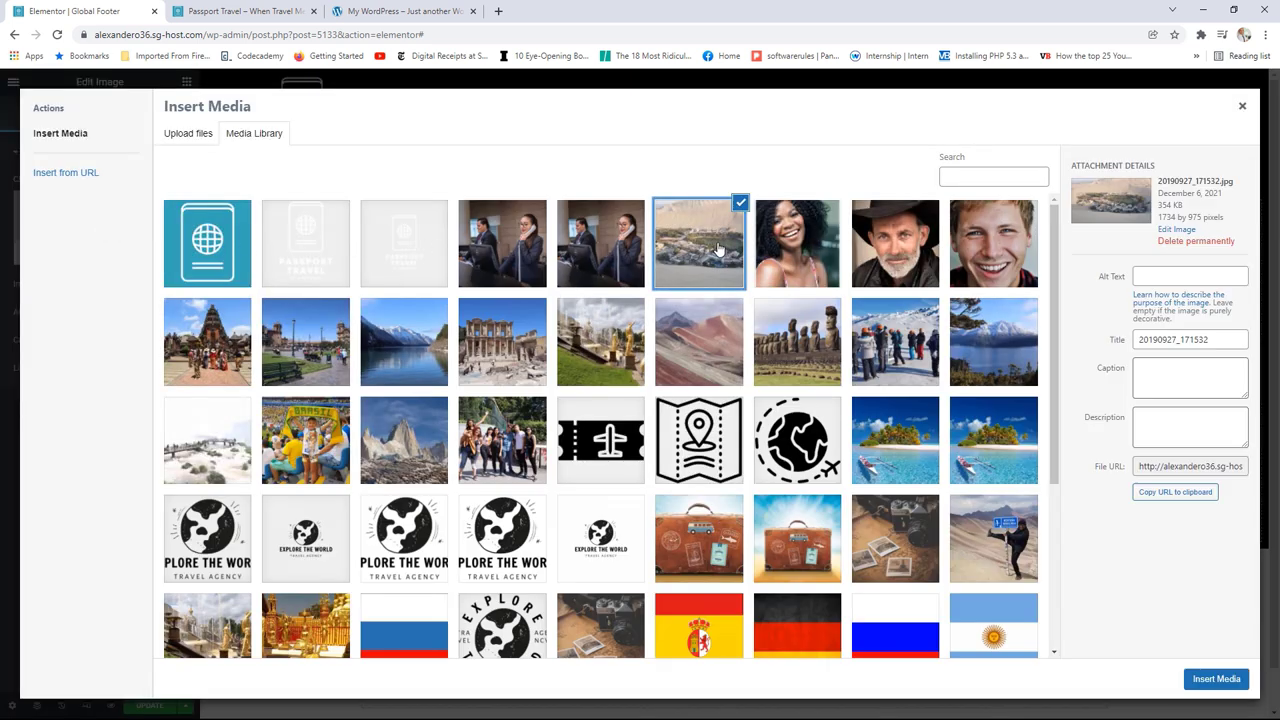
pyautogui.click(1218, 680)
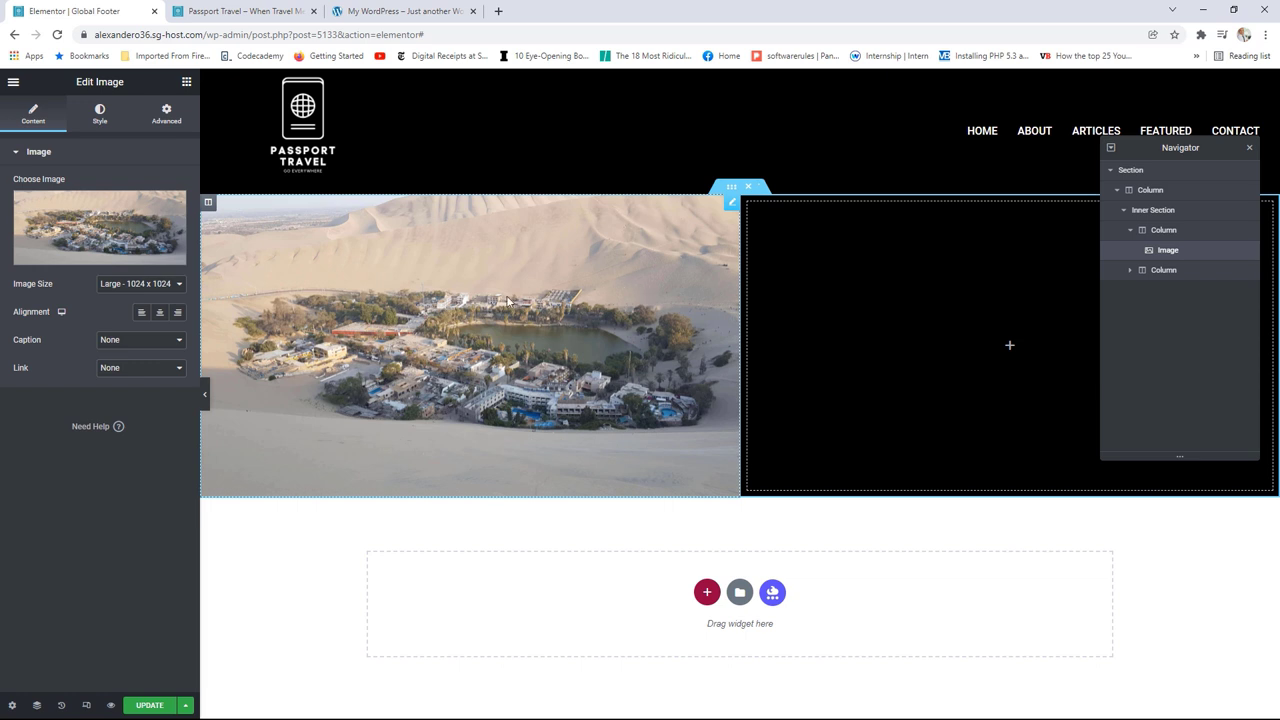
# Step: Set the image size to Full and widen the left column to about 63%
pyautogui.click(138, 285)
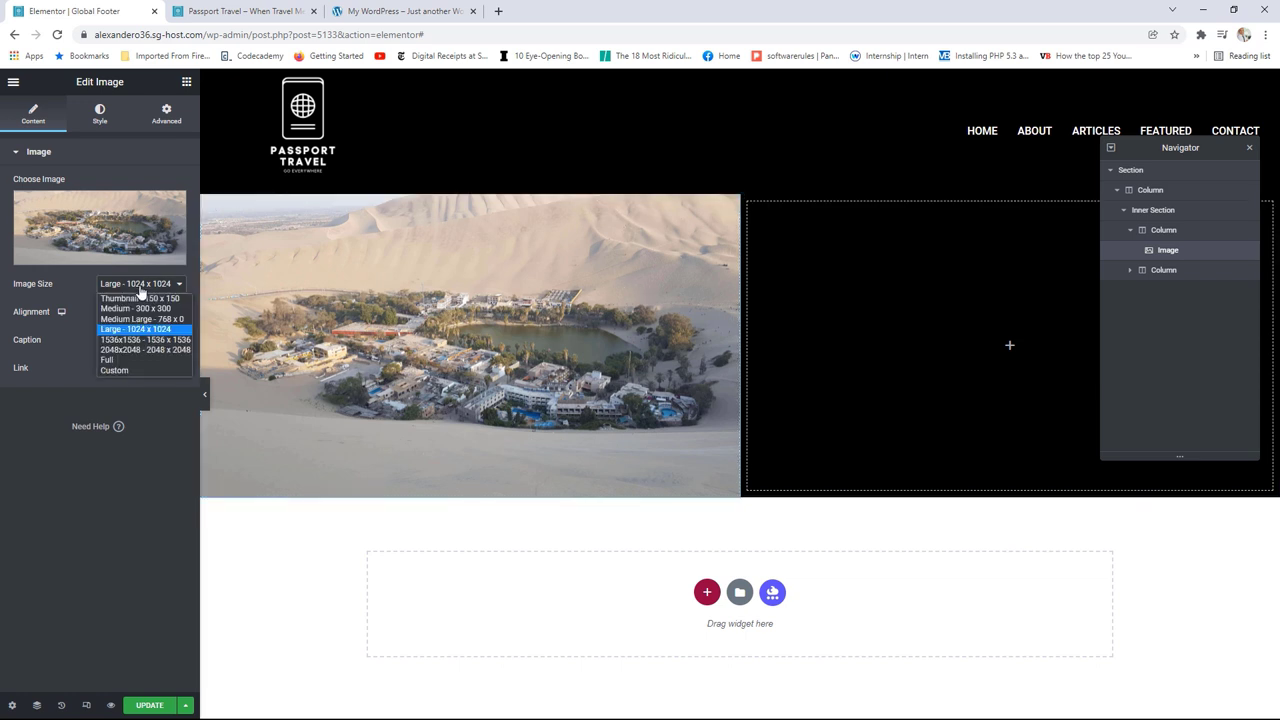
pyautogui.click(131, 360)
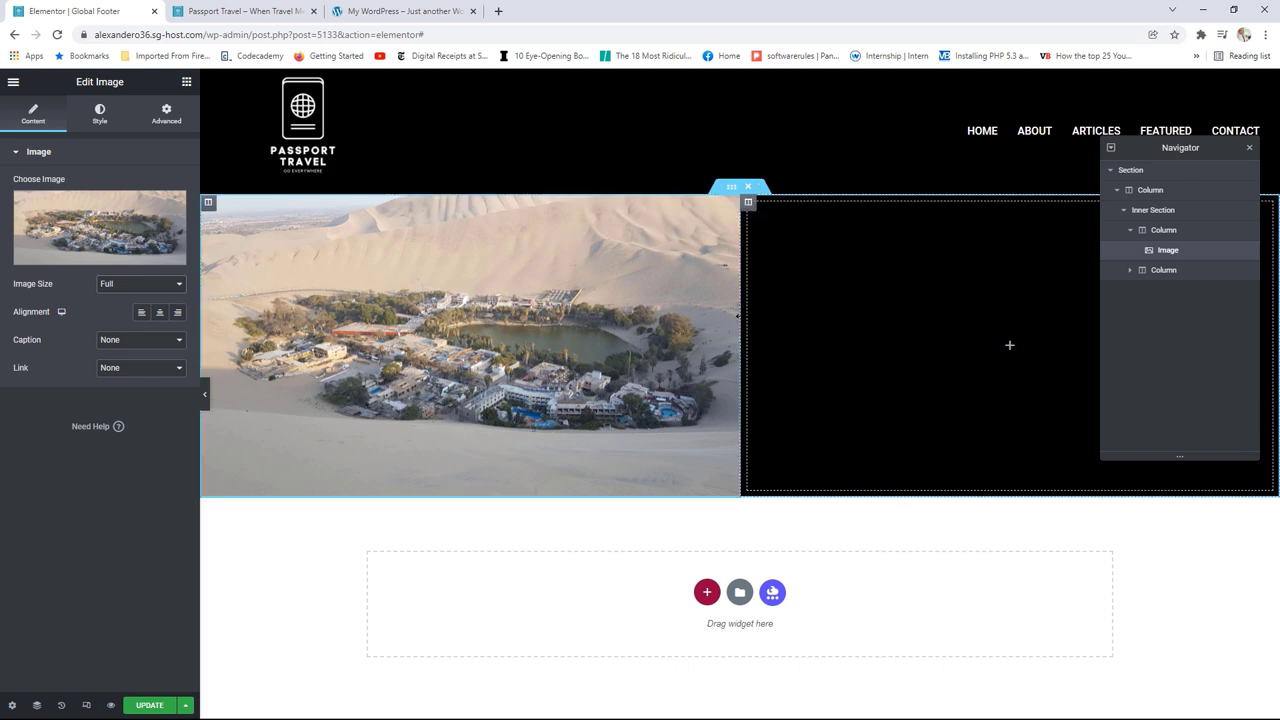
pyautogui.moveTo(737, 316); pyautogui.dragTo(873, 331)
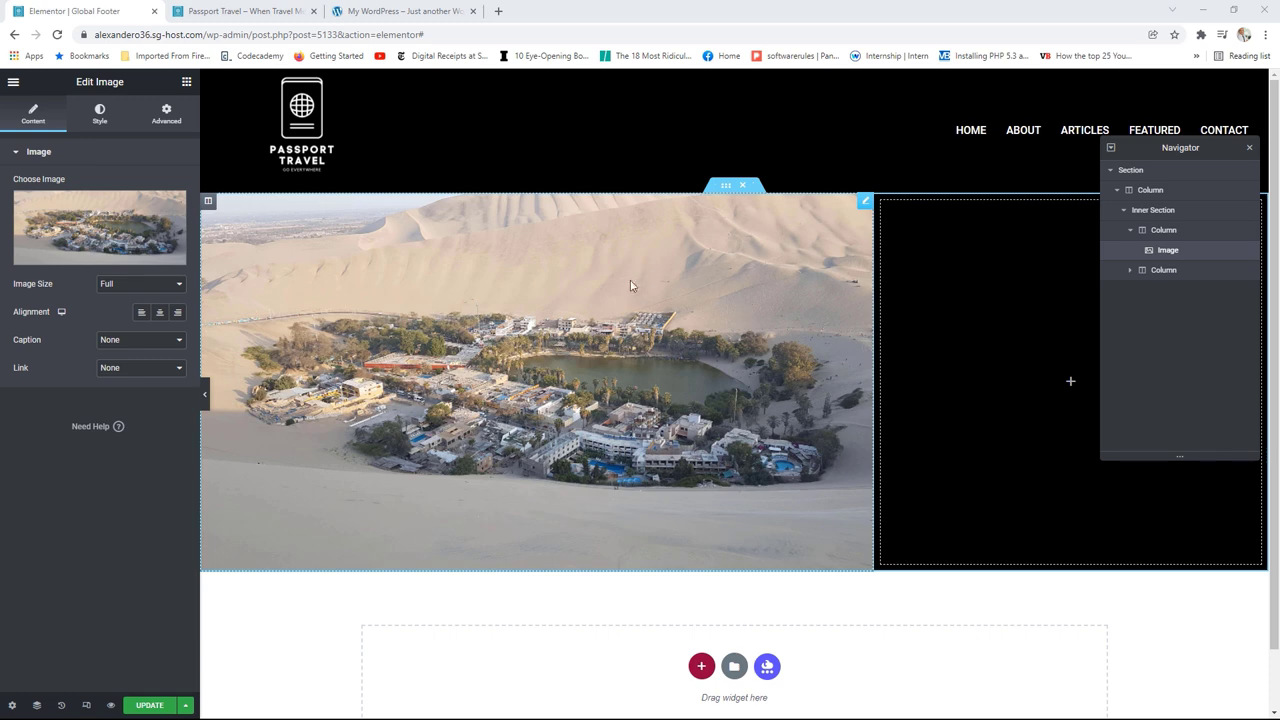
pyautogui.click(866, 205)
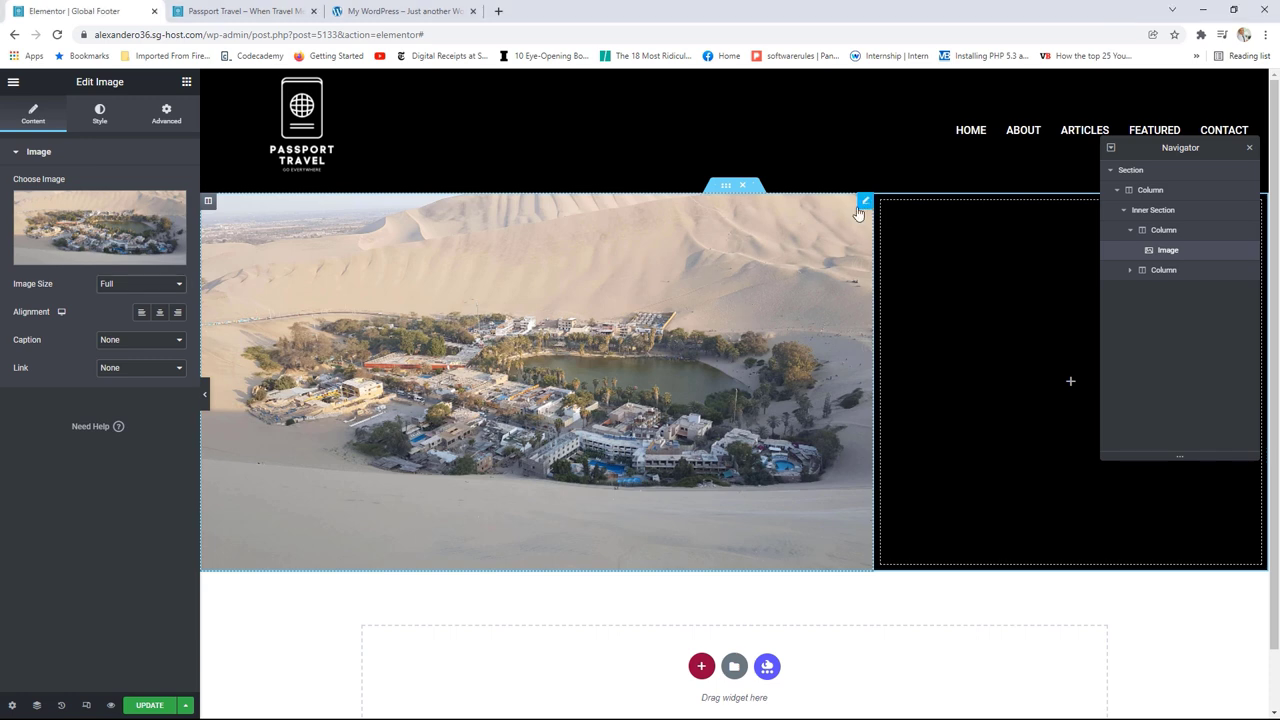
# Step: Set the oasis image height to 450 px and close the Navigator
pyautogui.click(98, 125)
pyautogui.moveTo(14, 287); pyautogui.dragTo(126, 299)
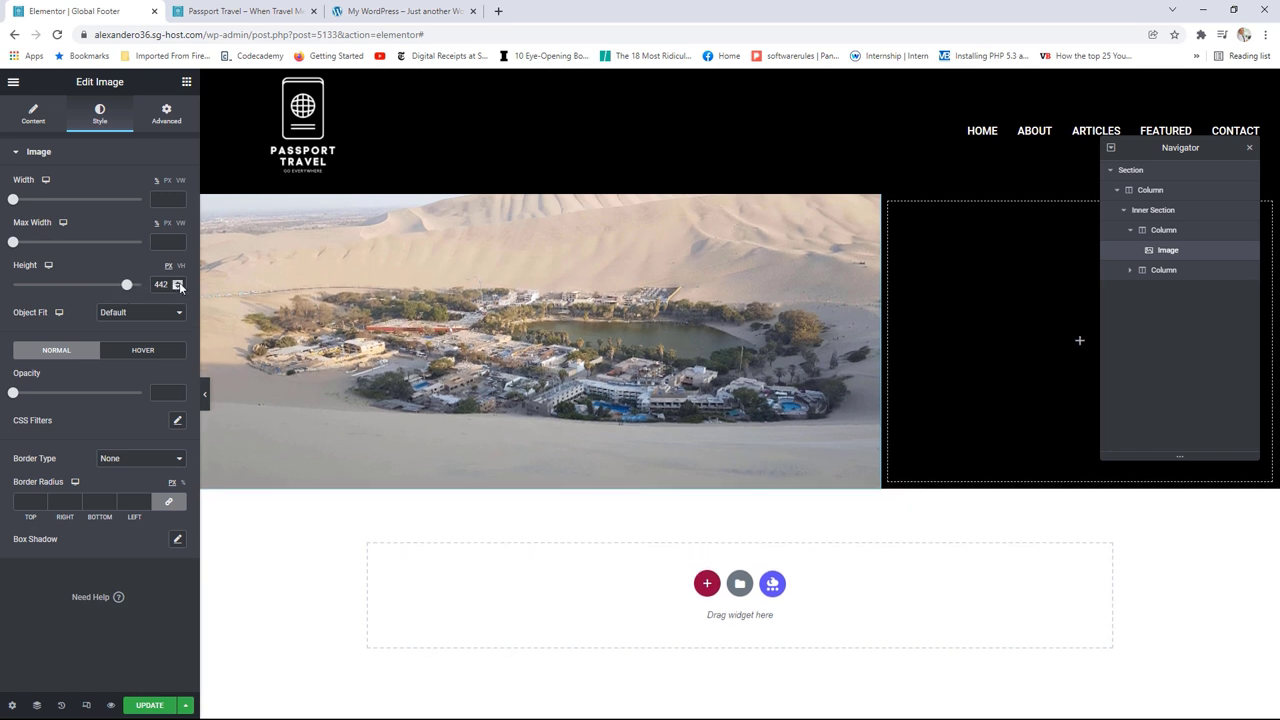
pyautogui.click(178, 282)
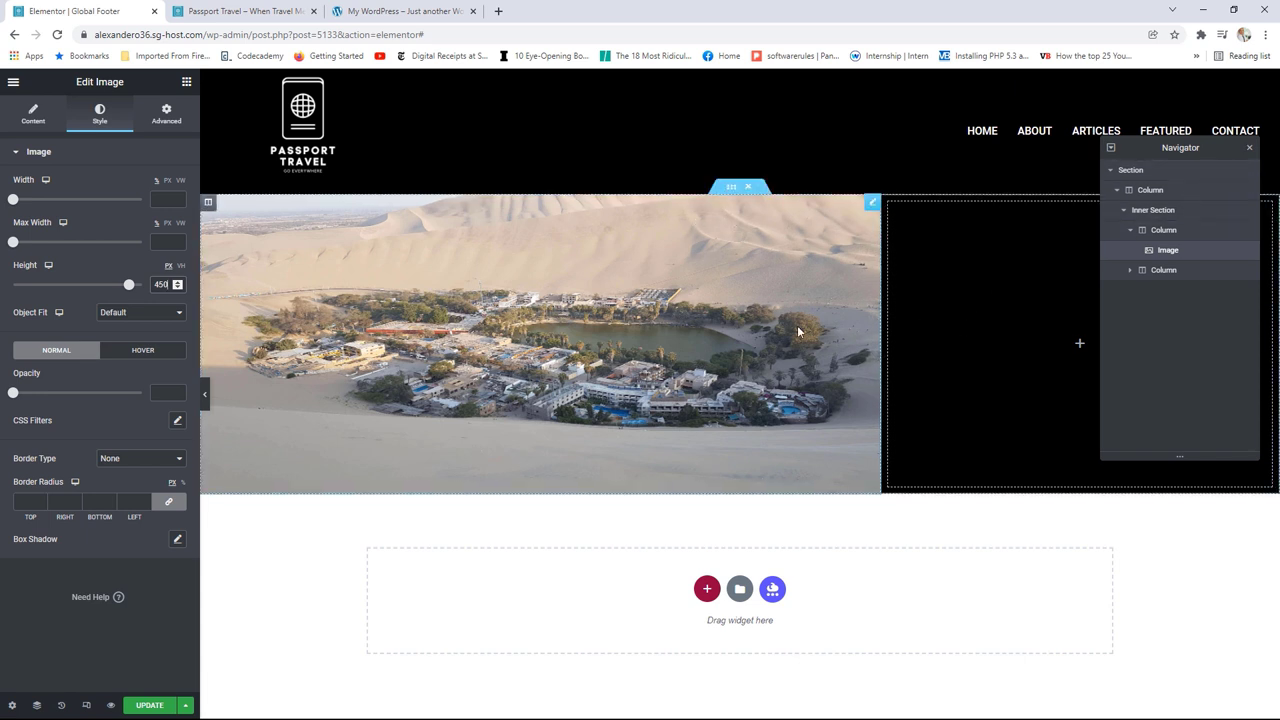
pyautogui.click(1249, 148)
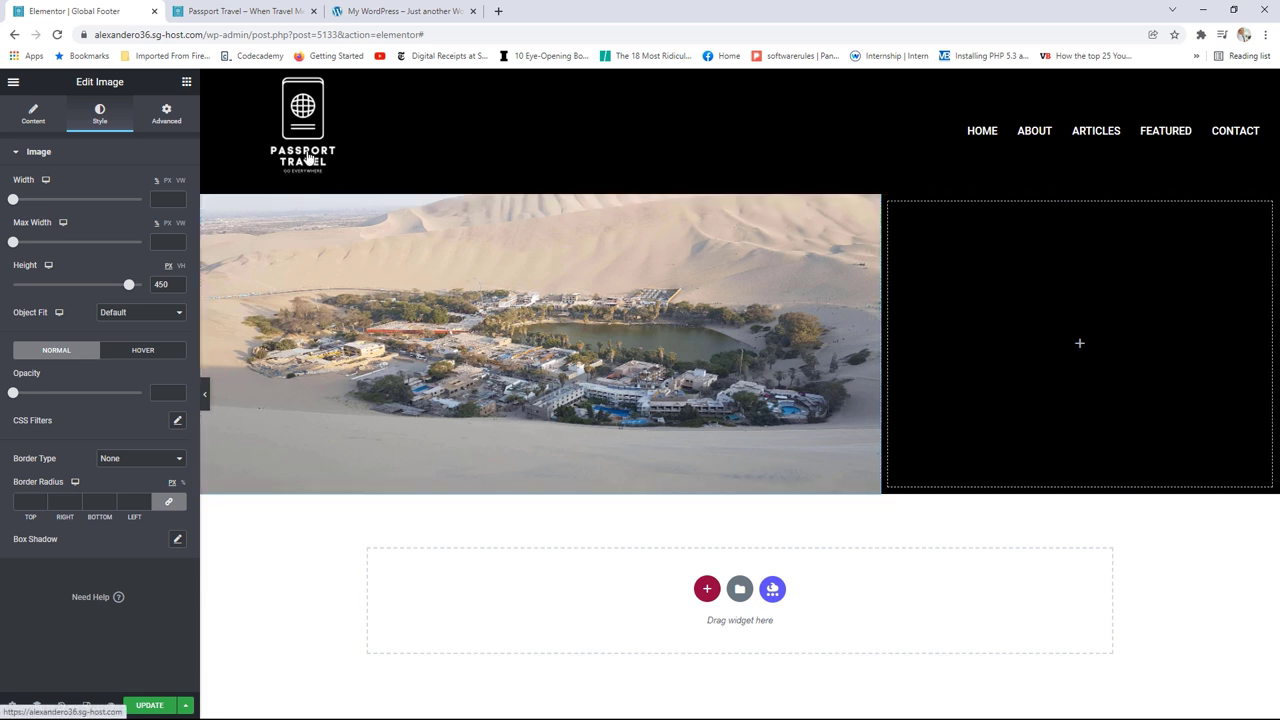
pyautogui.click(186, 81)
# Step: Add a CONTACT heading to the right column in the global Primary white colour
pyautogui.moveTo(128, 236); pyautogui.dragTo(1066, 347)
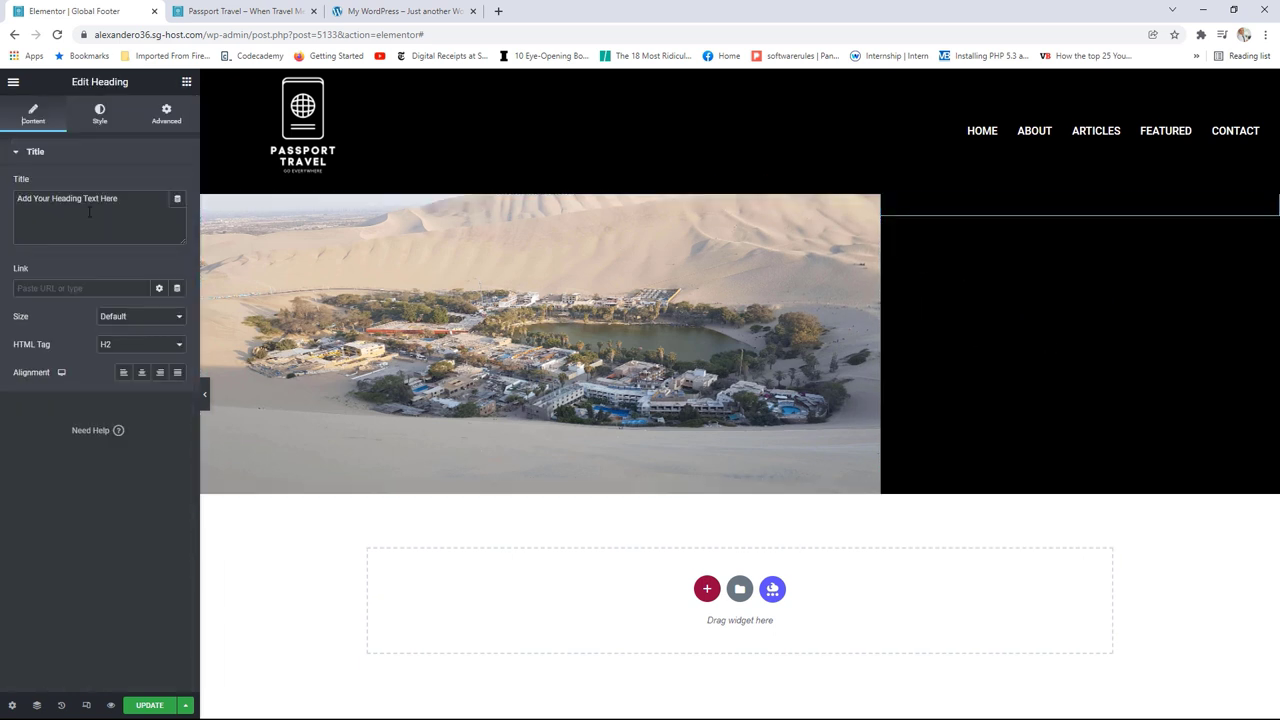
pyautogui.moveTo(120, 198); pyautogui.dragTo(3, 197)
pyautogui.write('CONTACT')
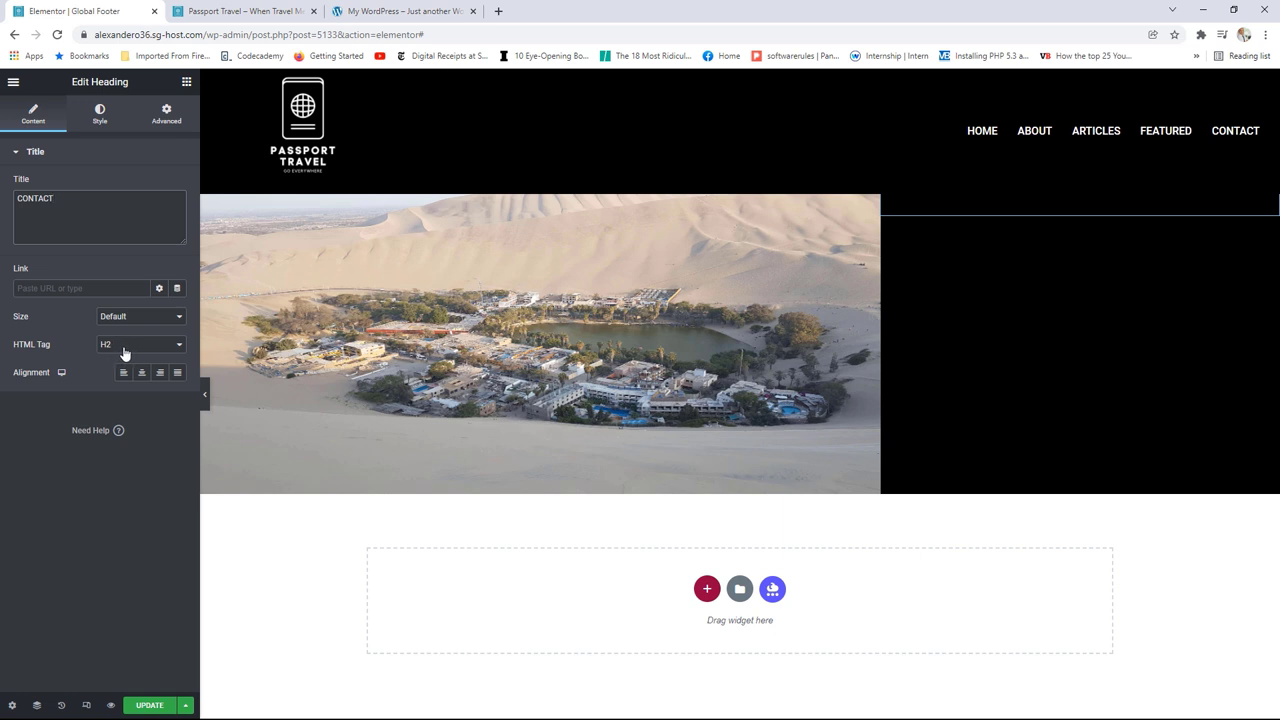
pyautogui.click(100, 118)
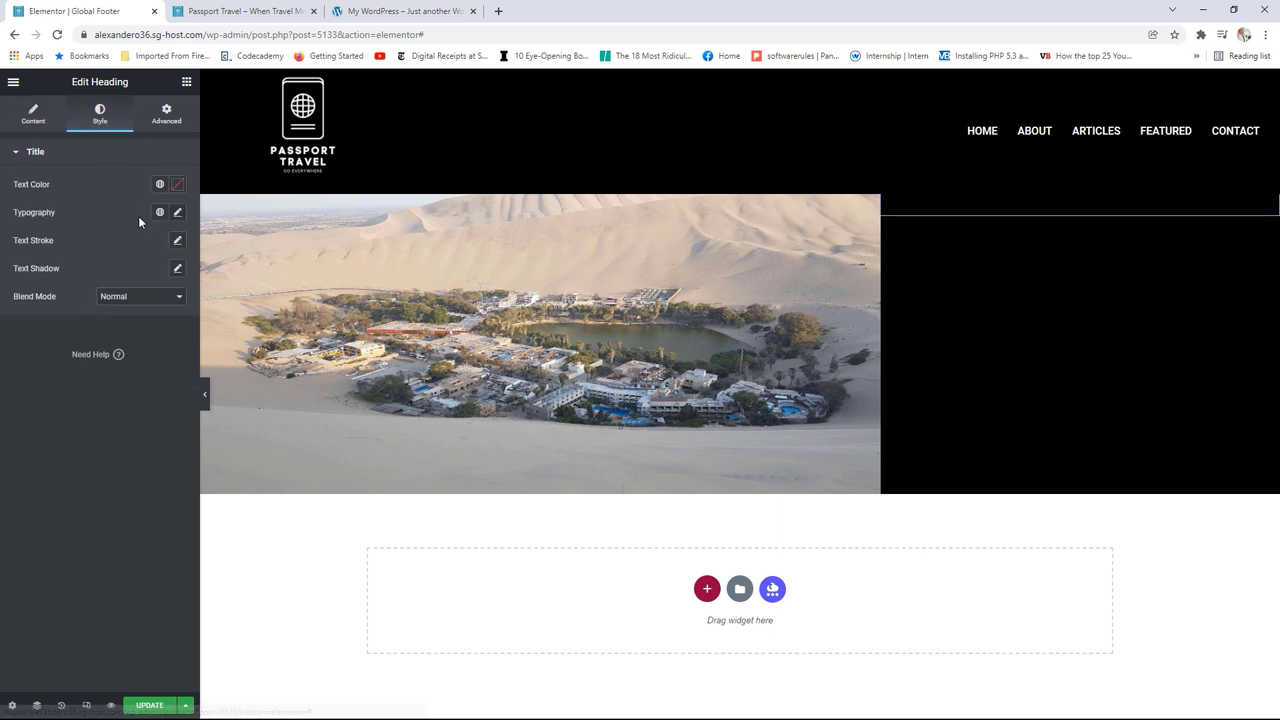
pyautogui.click(160, 185)
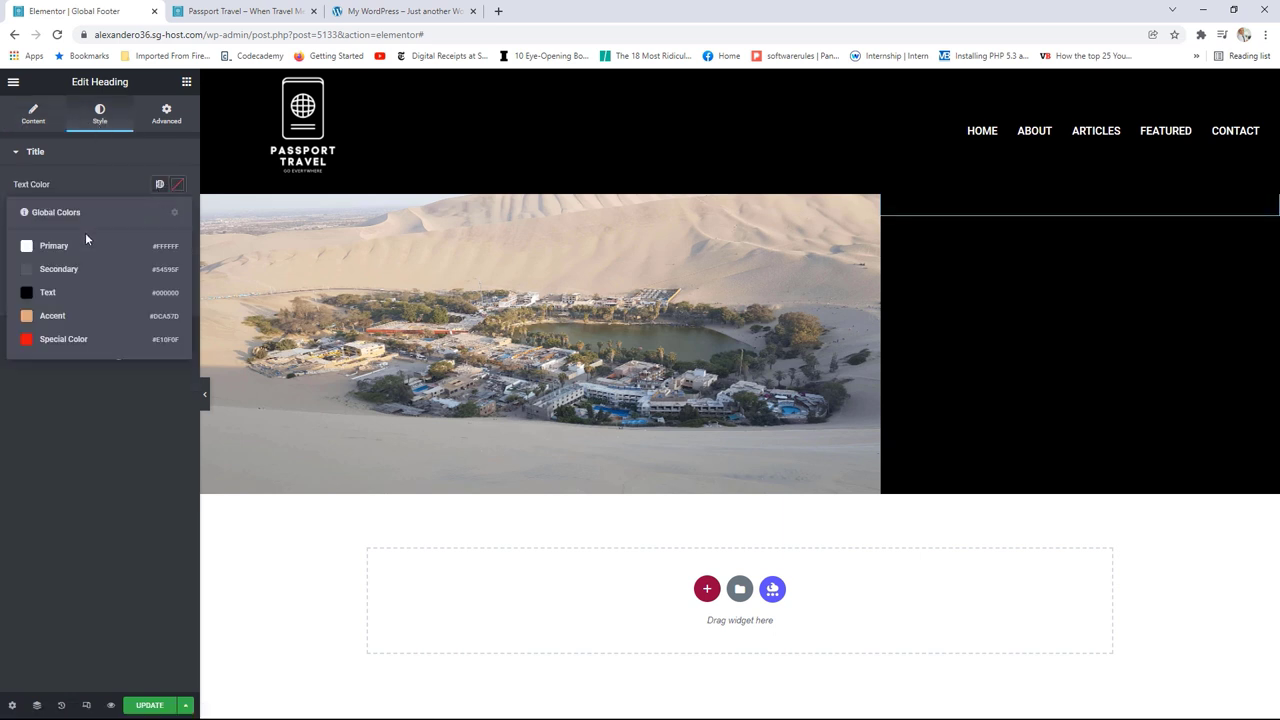
pyautogui.click(67, 246)
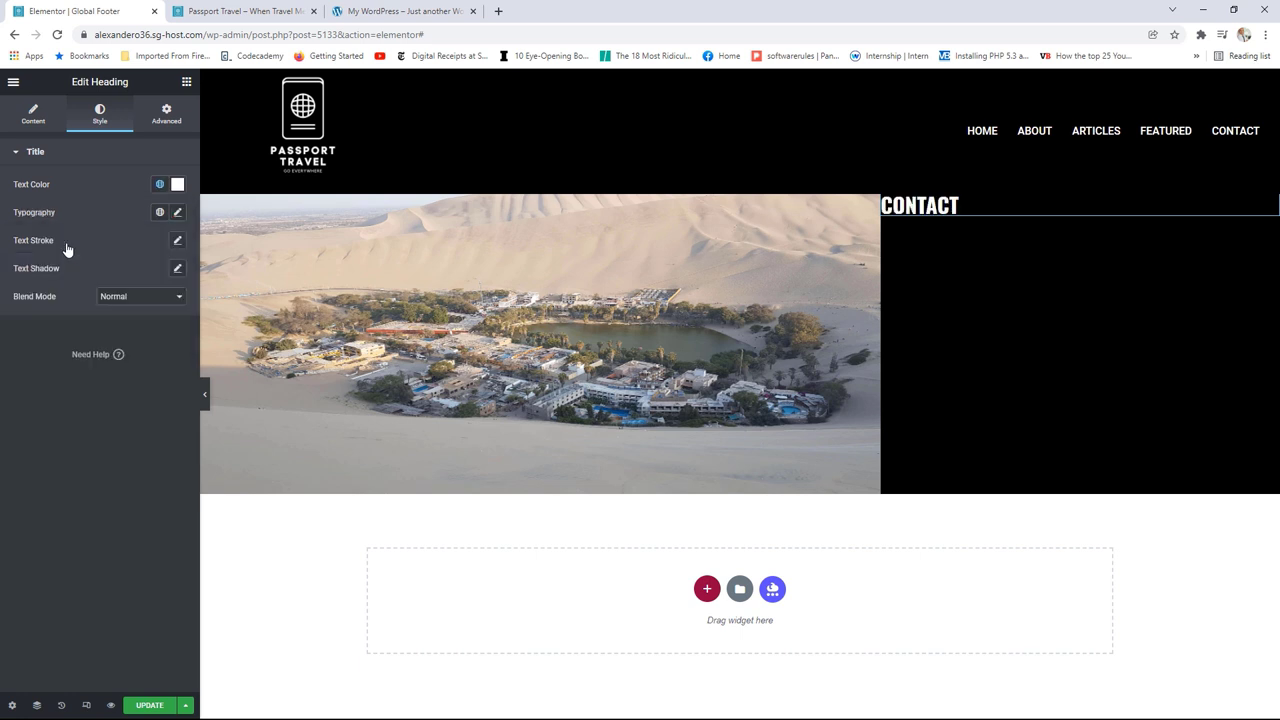
# Step: Add a TELEPHONE heading under CONTACT with its HTML tag set to H4
pyautogui.click(186, 82)
pyautogui.moveTo(144, 240); pyautogui.dragTo(946, 225)
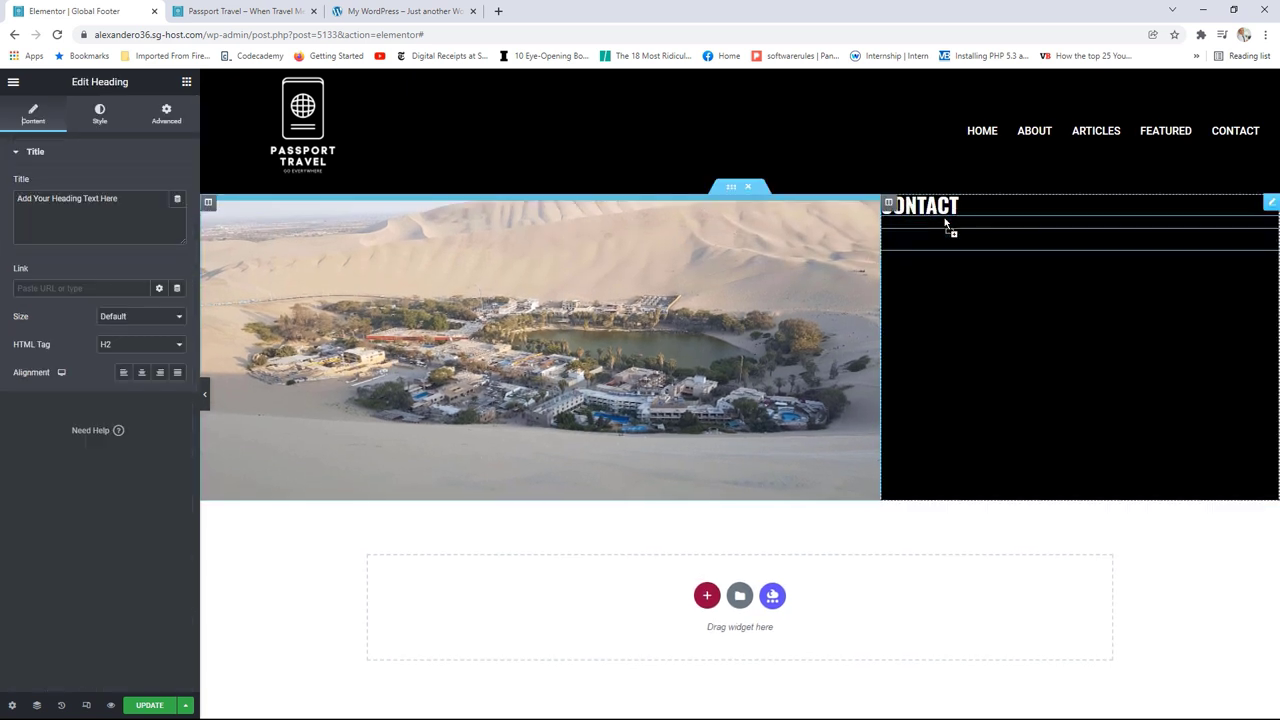
pyautogui.moveTo(117, 198); pyautogui.dragTo(17, 198)
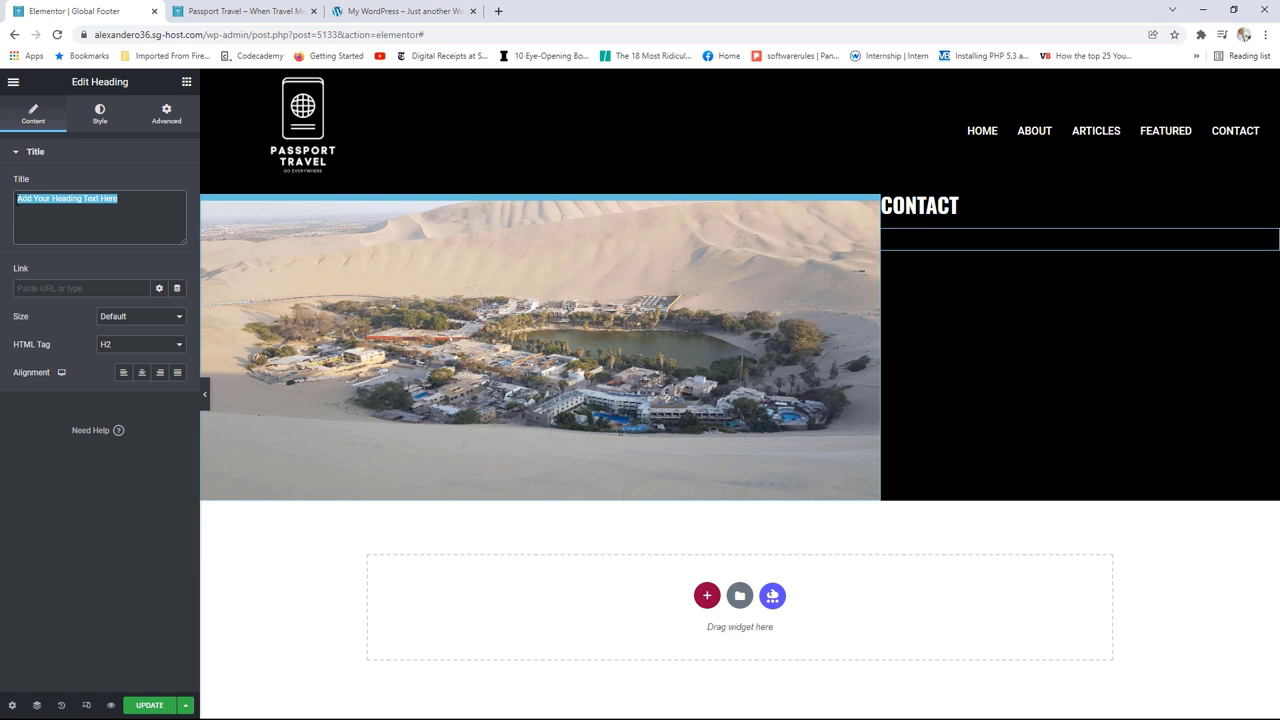
pyautogui.press('BackSpace')
pyautogui.write('N')
pyautogui.press('BackSpace')
pyautogui.press('BackSpace')
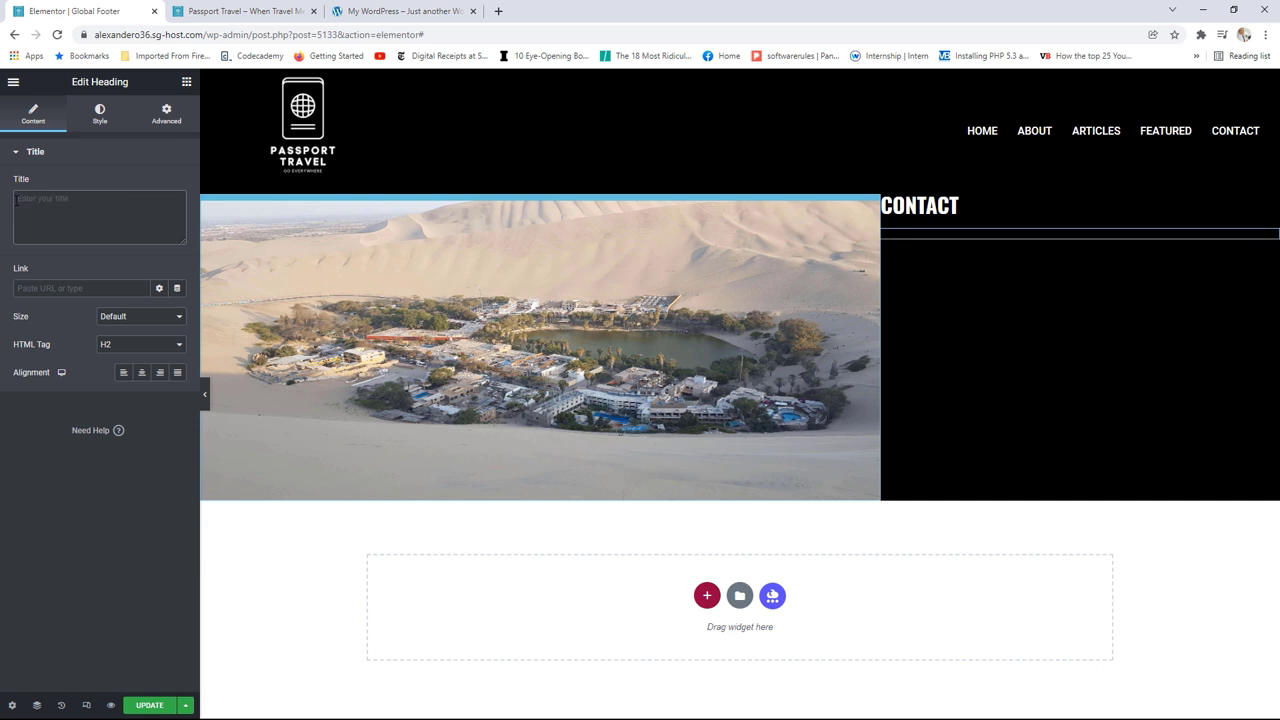
pyautogui.write('ELEPHONE')
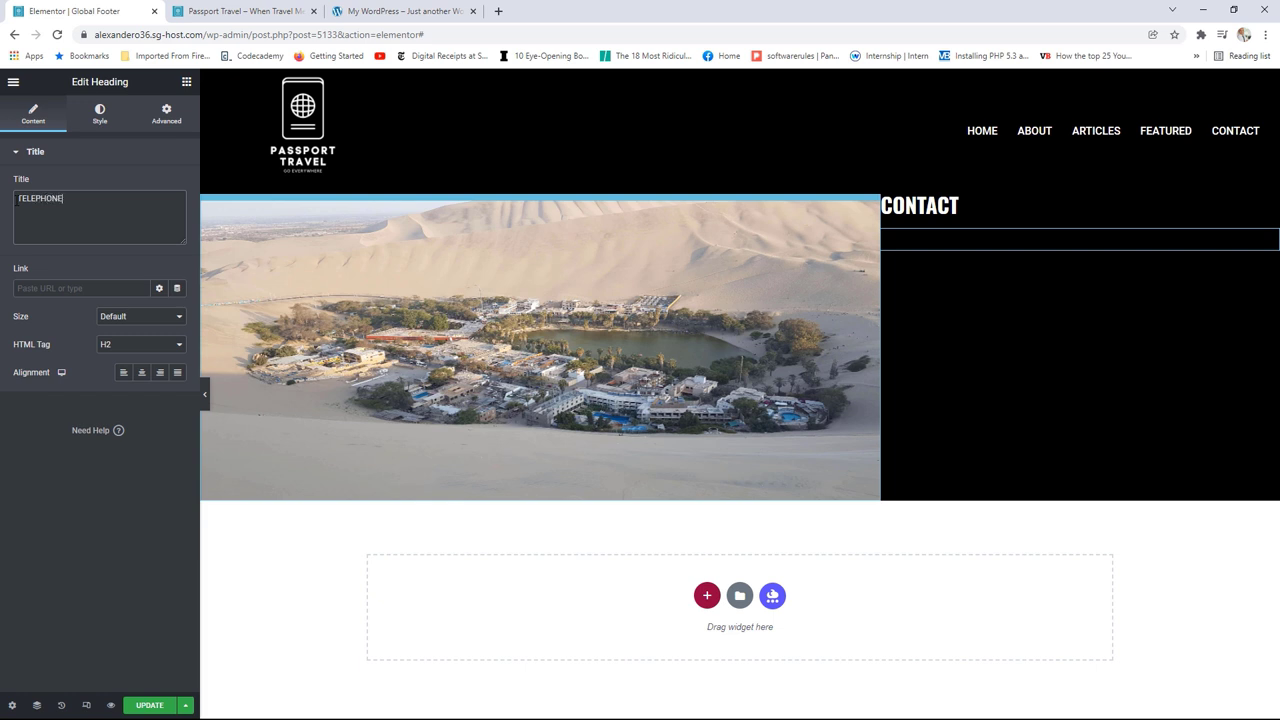
pyautogui.click(124, 352)
pyautogui.click(117, 378)
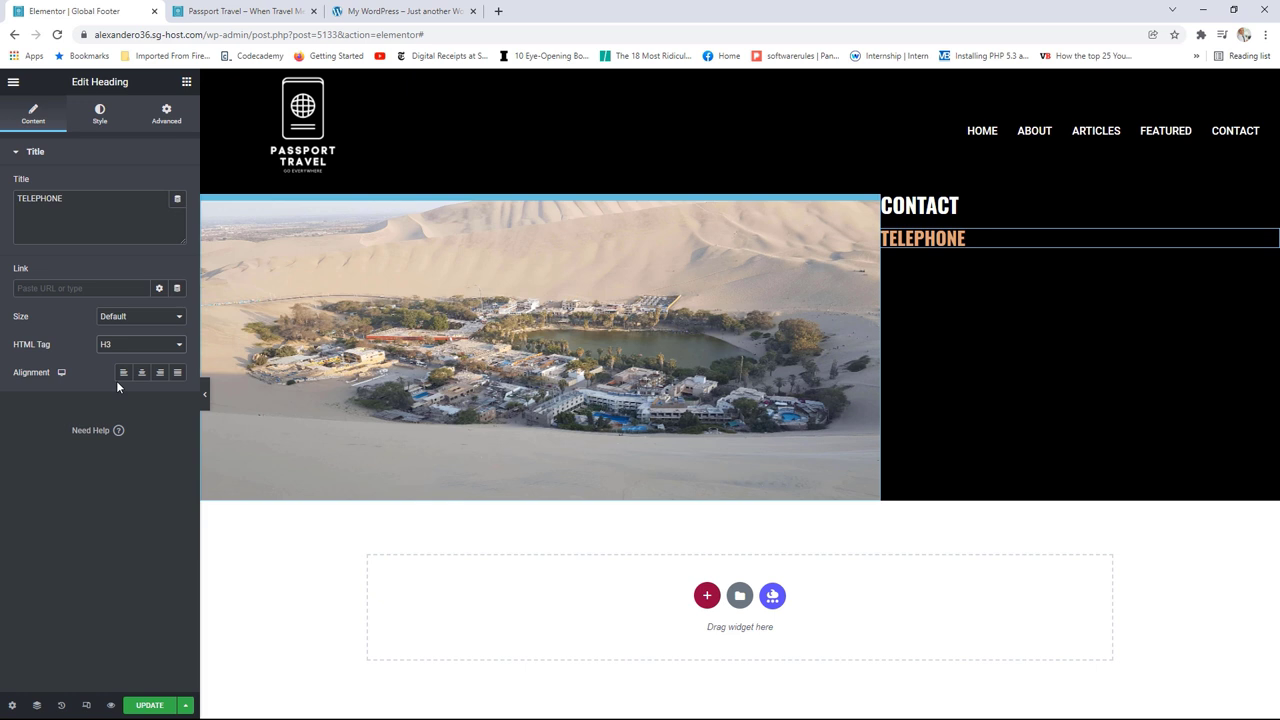
pyautogui.click(122, 354)
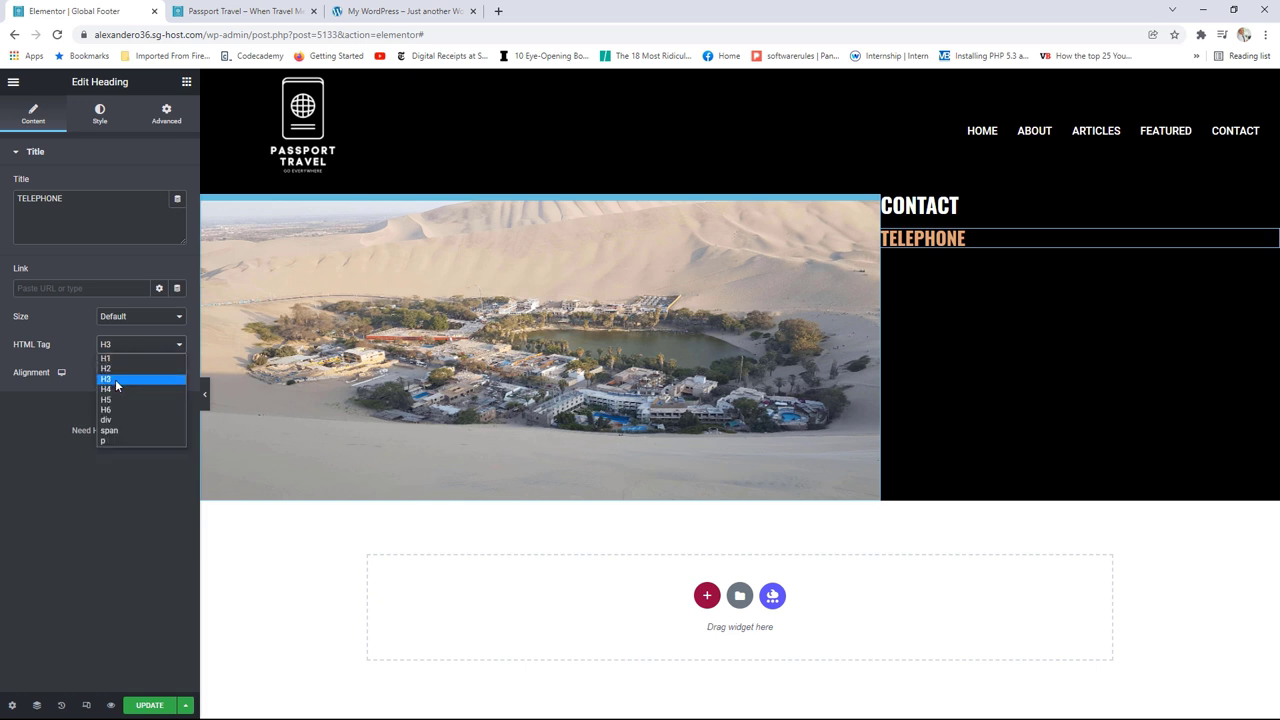
pyautogui.click(113, 387)
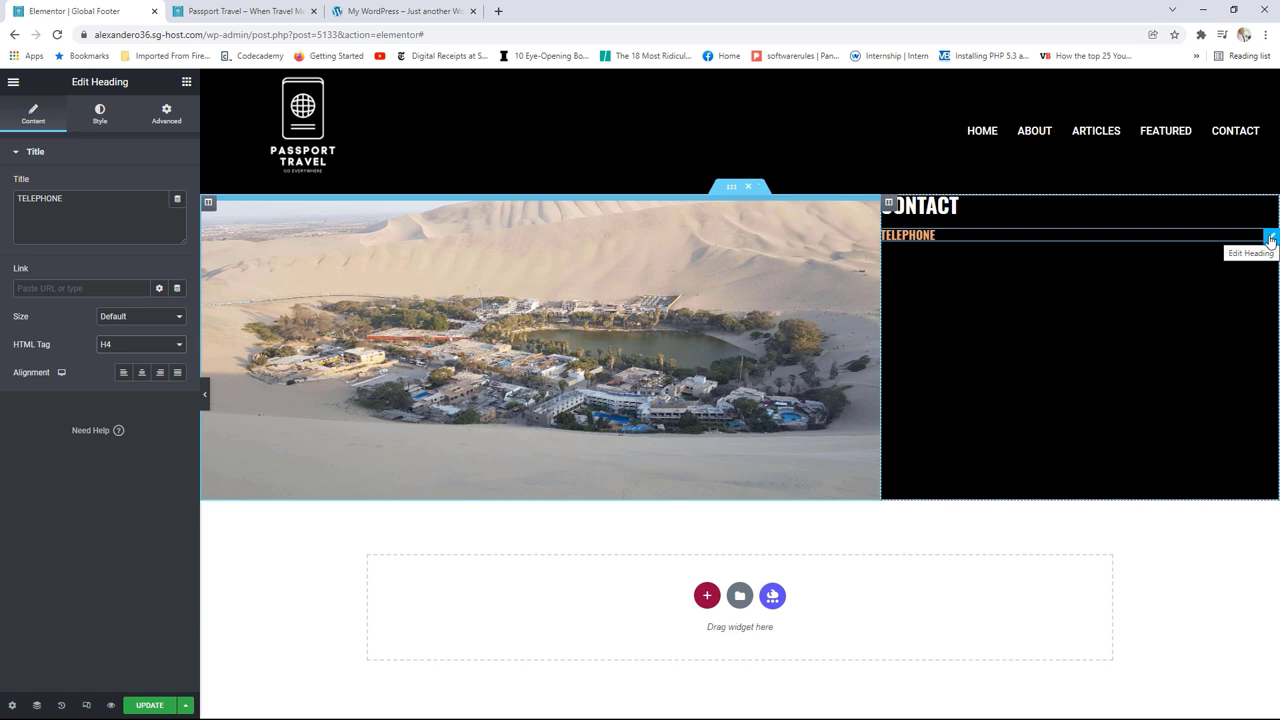
# Step: Duplicate it as an H5 line holding the phone number in the global Text font
pyautogui.rightClick(1271, 241)
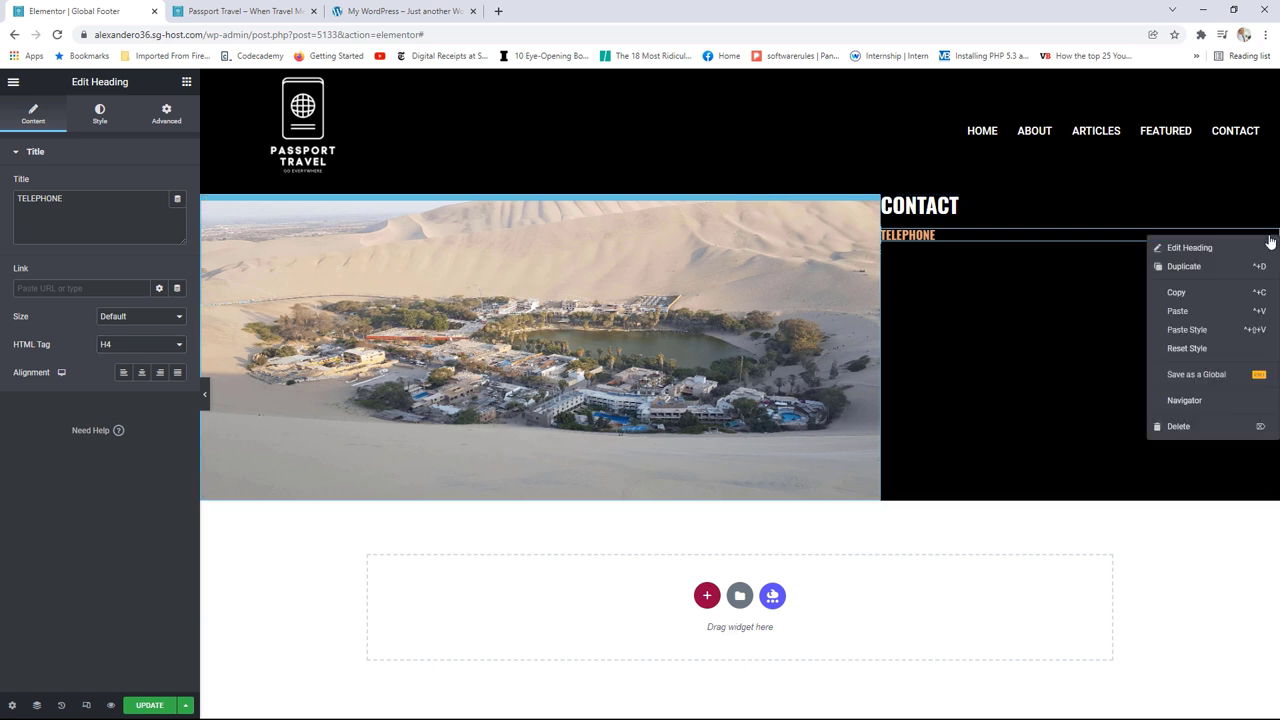
pyautogui.click(1204, 267)
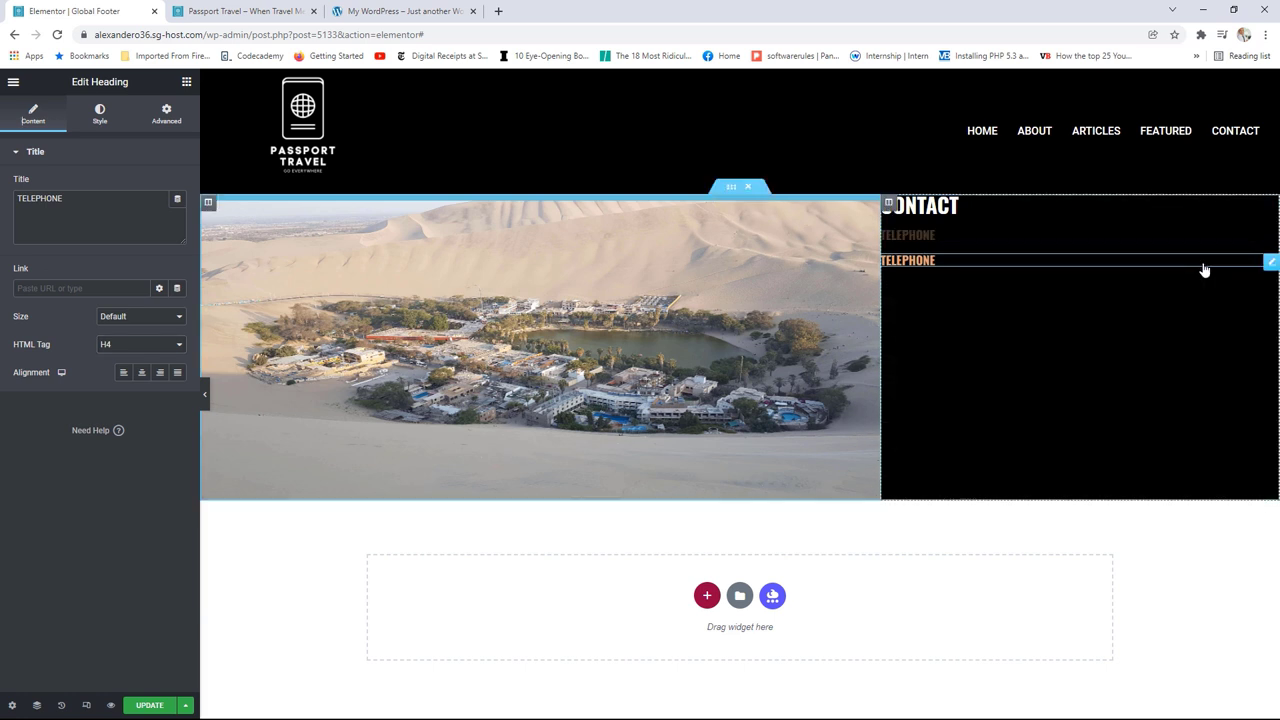
pyautogui.click(133, 343)
pyautogui.click(116, 401)
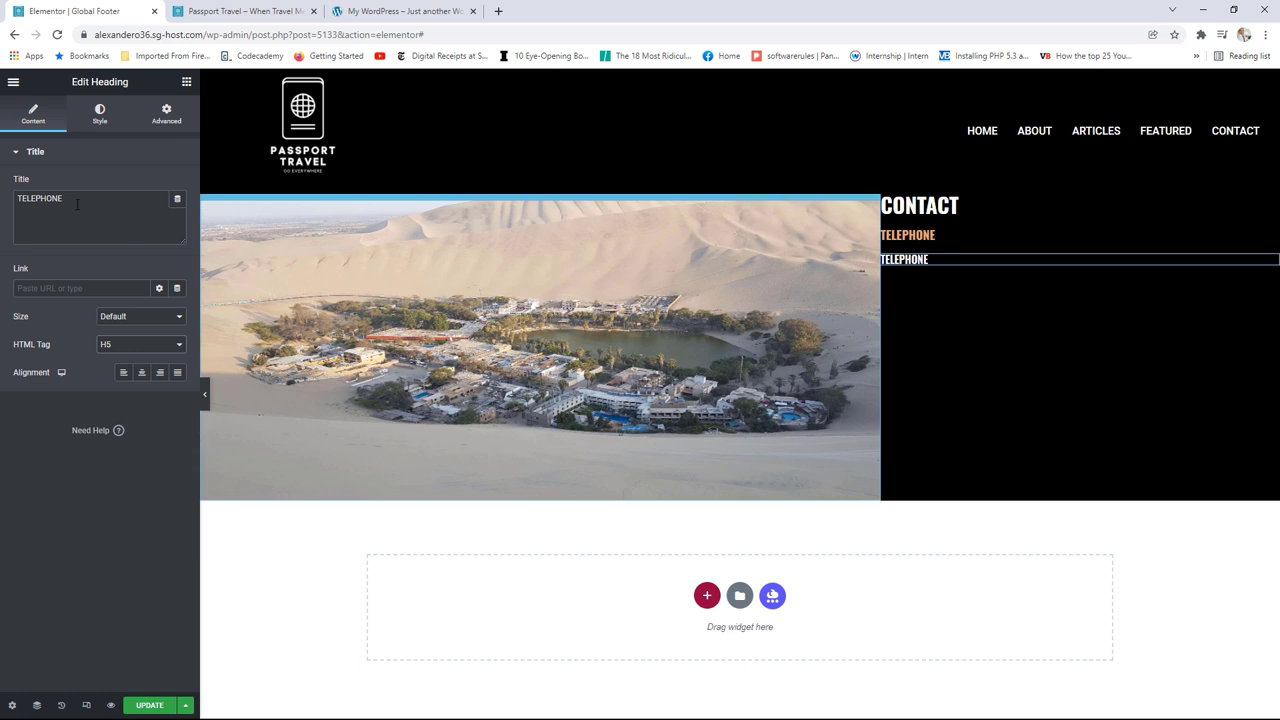
pyautogui.moveTo(64, 198); pyautogui.dragTo(3, 203)
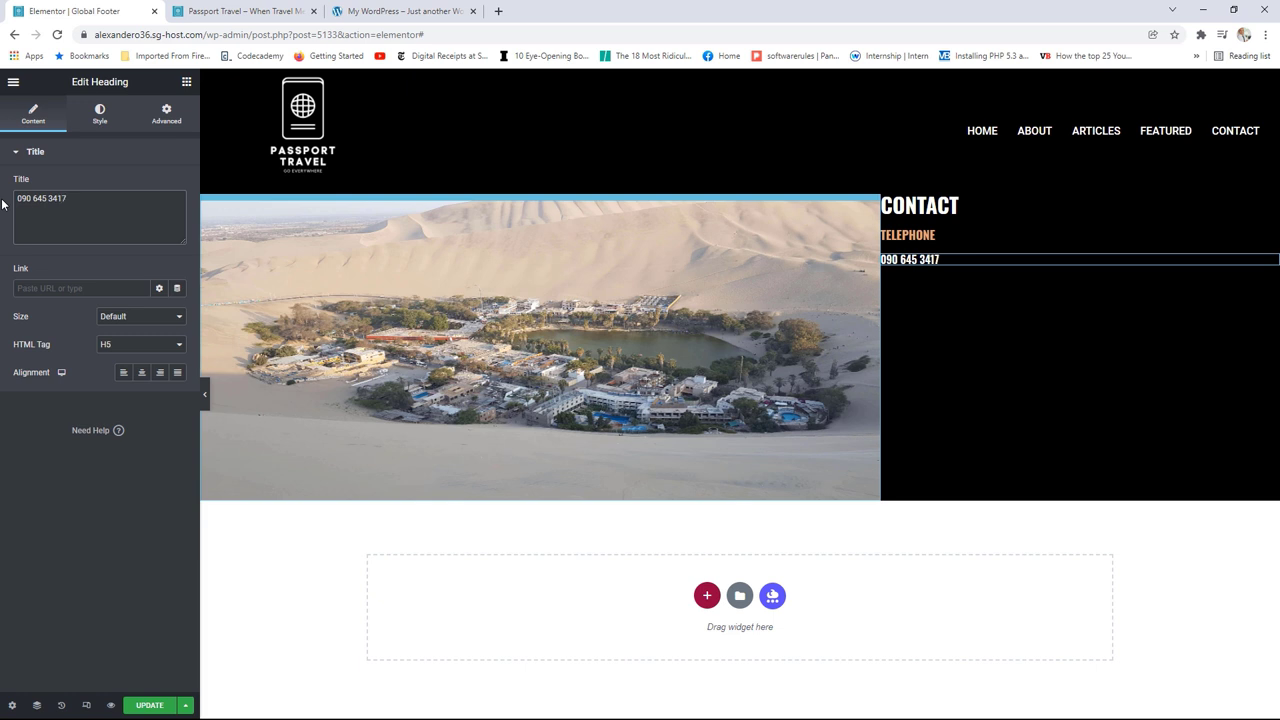
pyautogui.click(100, 118)
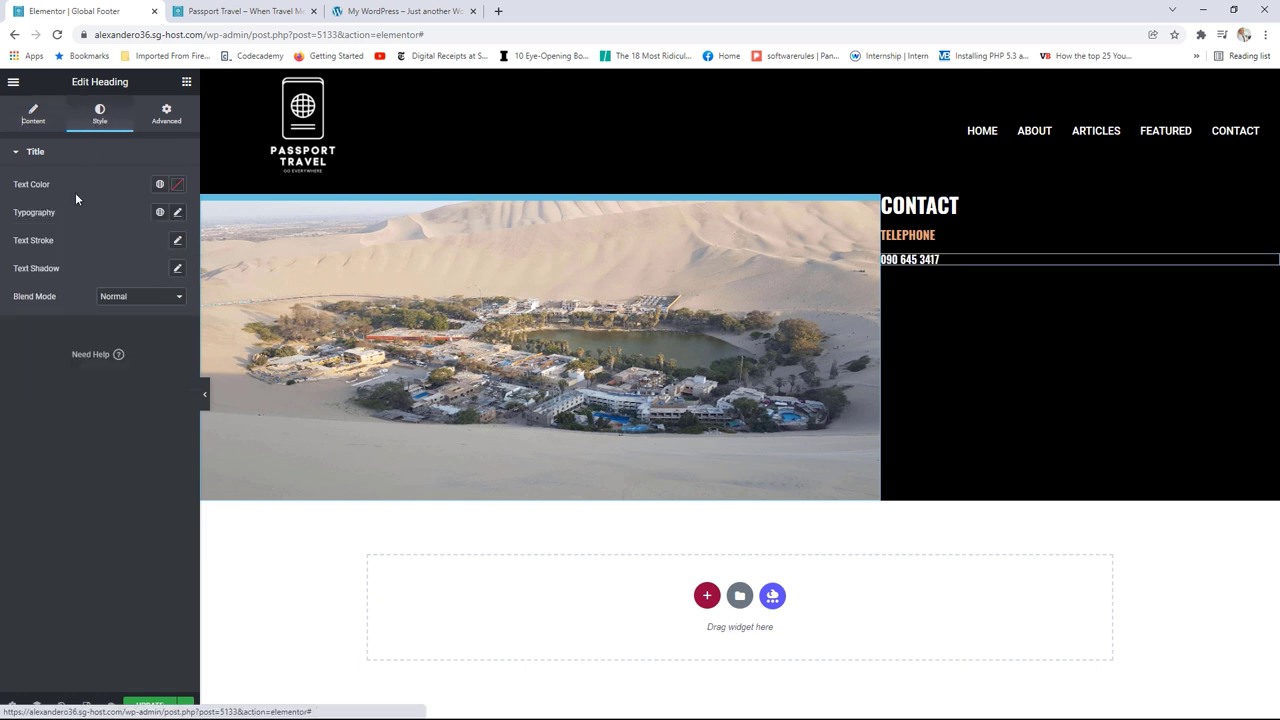
pyautogui.click(159, 212)
pyautogui.click(42, 318)
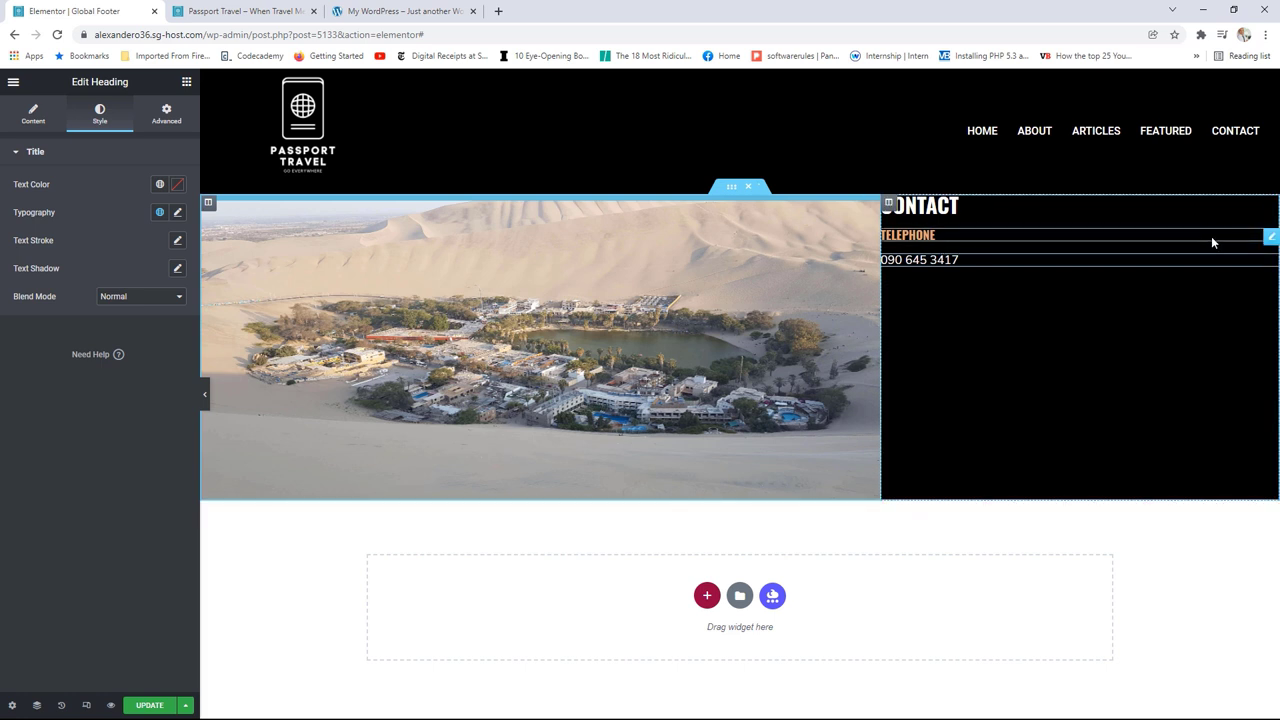
# Step: Duplicate the TELEPHONE heading and phone-number line, placing the copies below the number
pyautogui.rightClick(1270, 238)
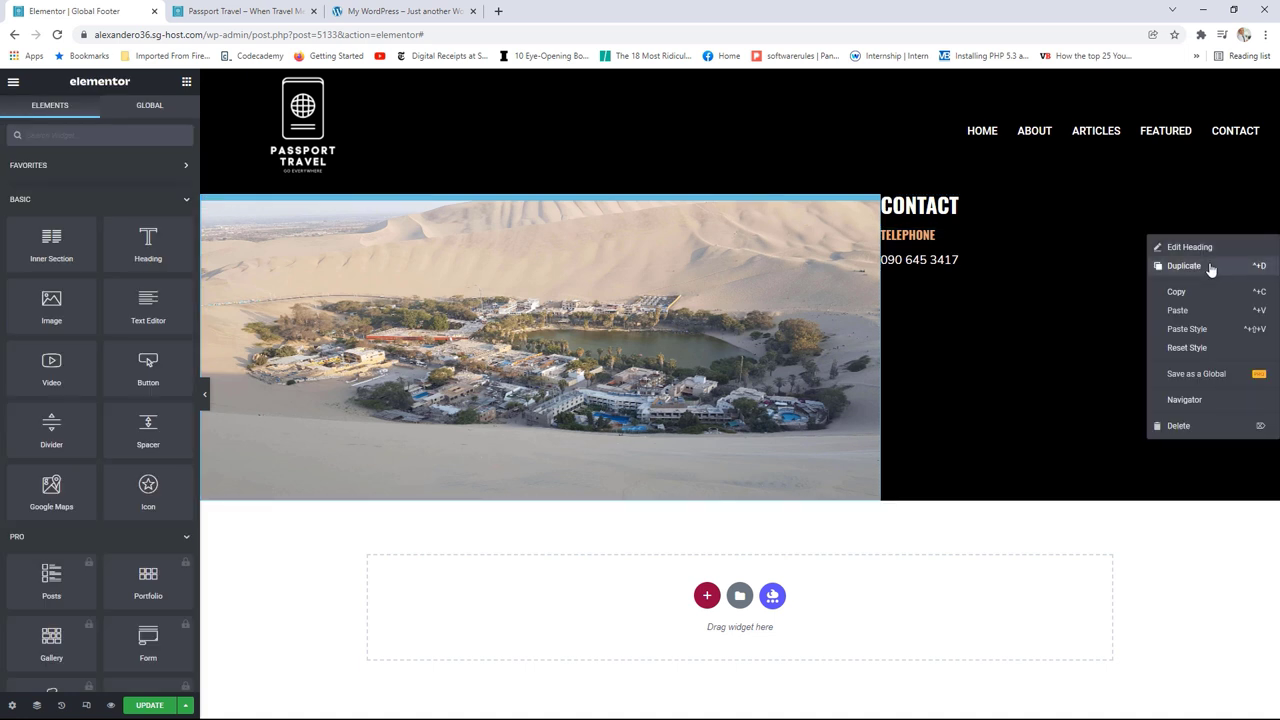
pyautogui.click(1210, 266)
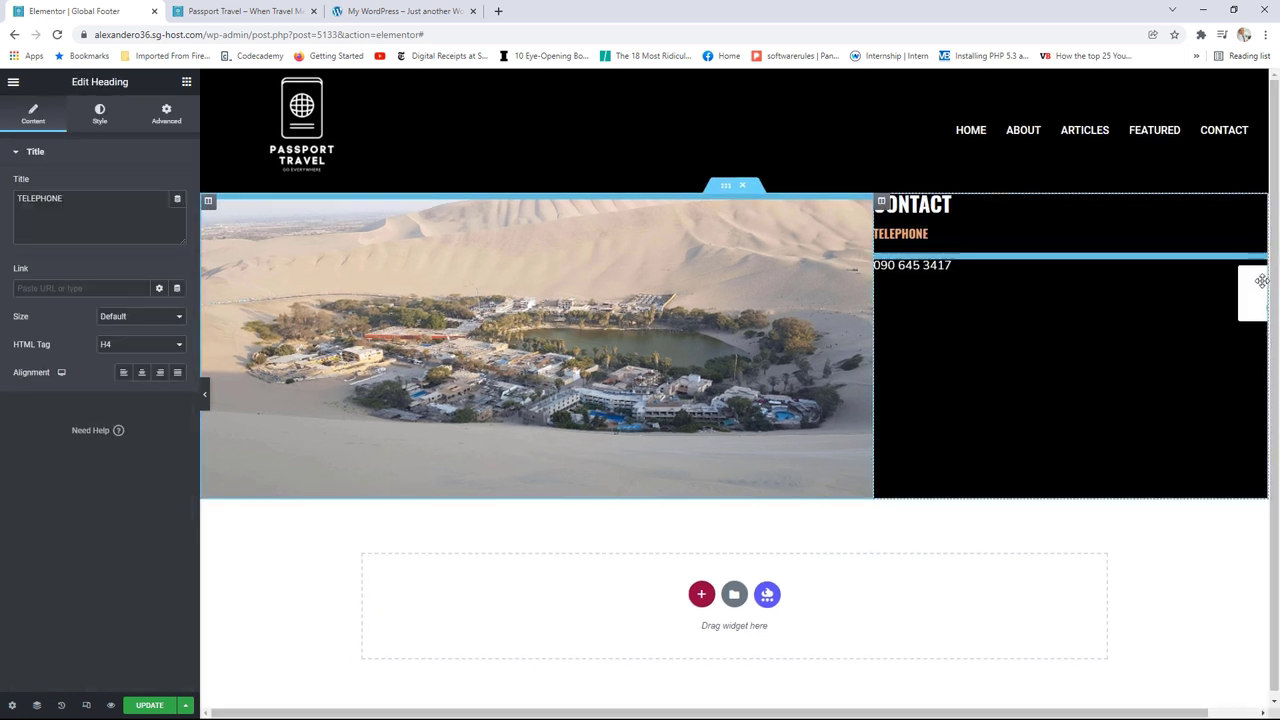
pyautogui.moveTo(1262, 281); pyautogui.dragTo(1202, 290)
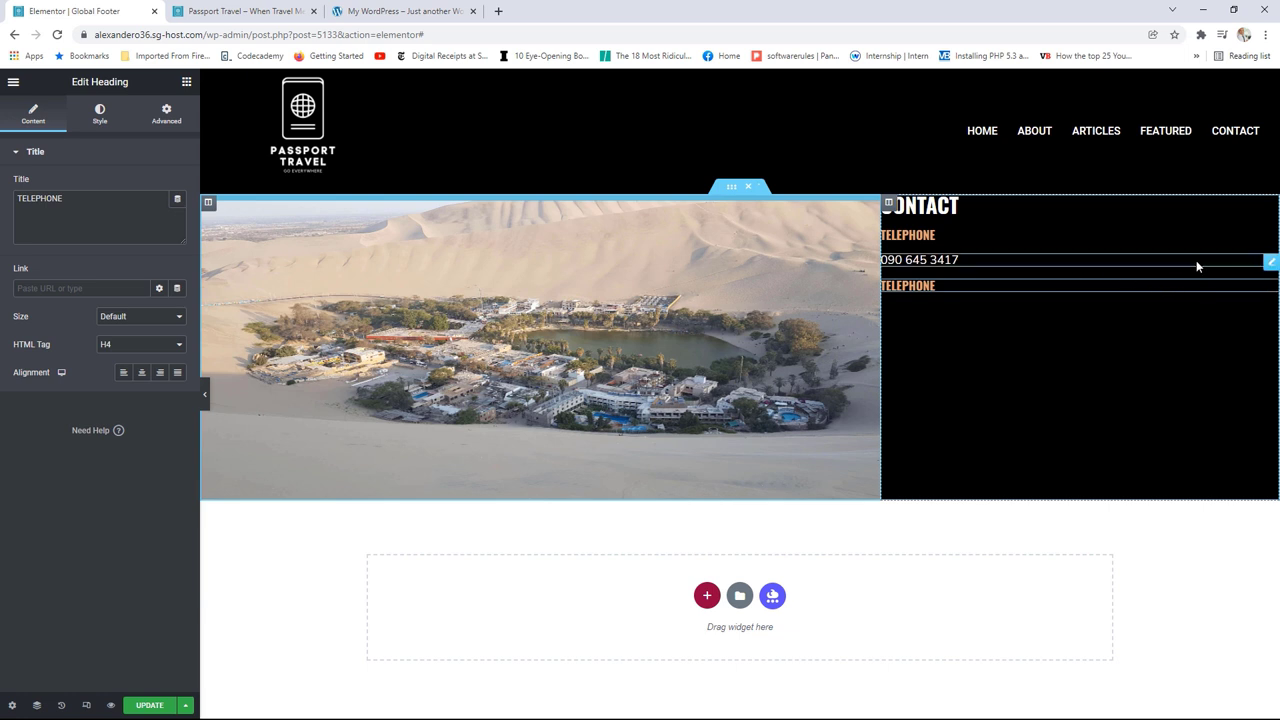
pyautogui.rightClick(1268, 268)
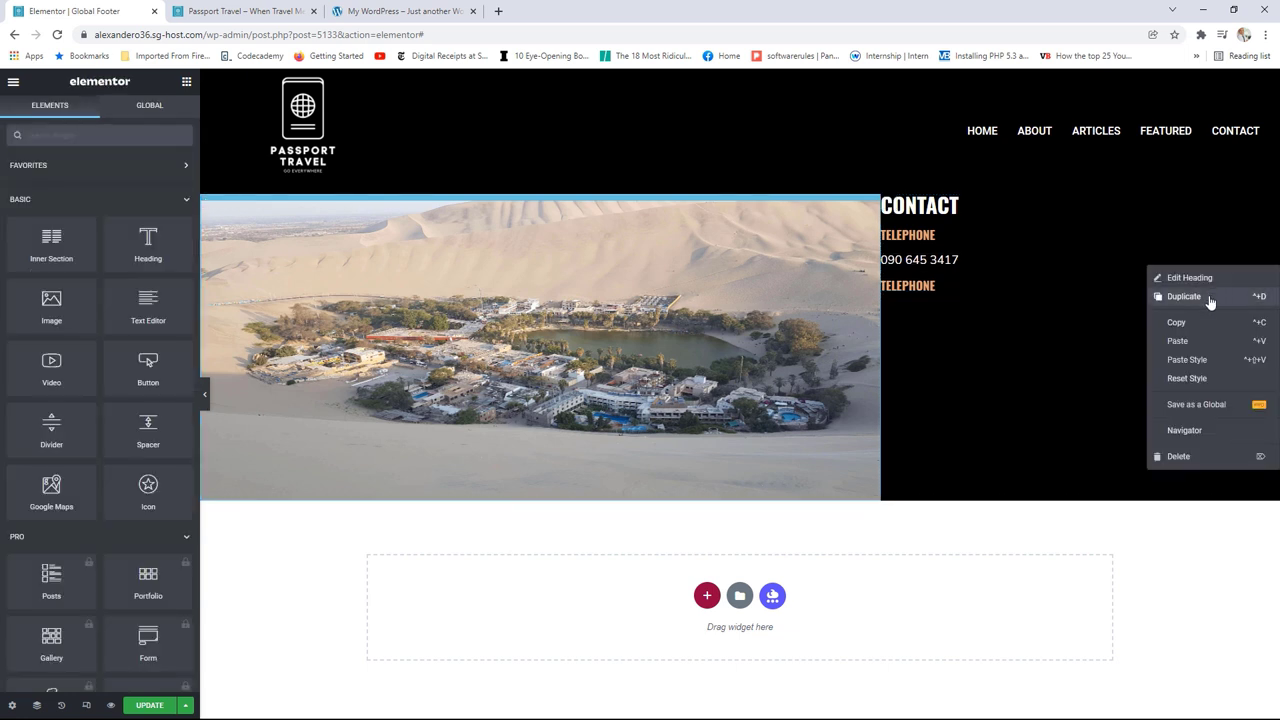
pyautogui.click(1184, 297)
pyautogui.moveTo(1271, 288); pyautogui.dragTo(1116, 312)
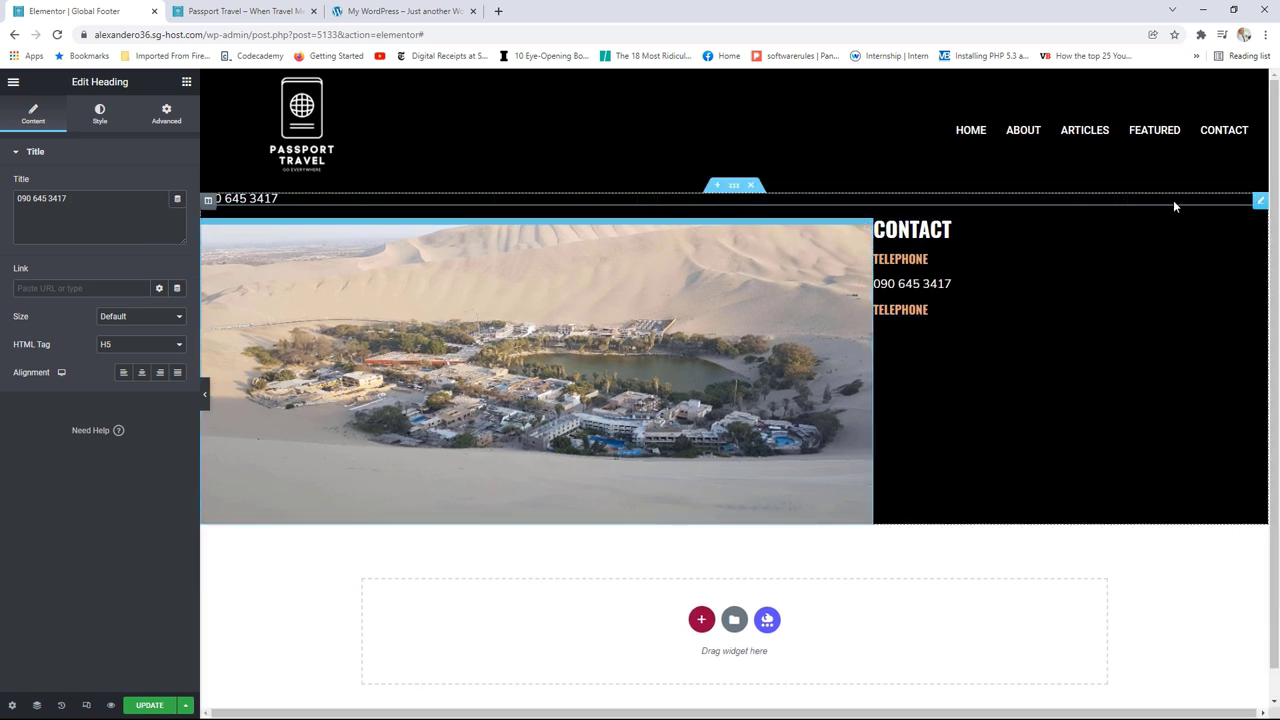
pyautogui.moveTo(1260, 200); pyautogui.dragTo(1174, 303)
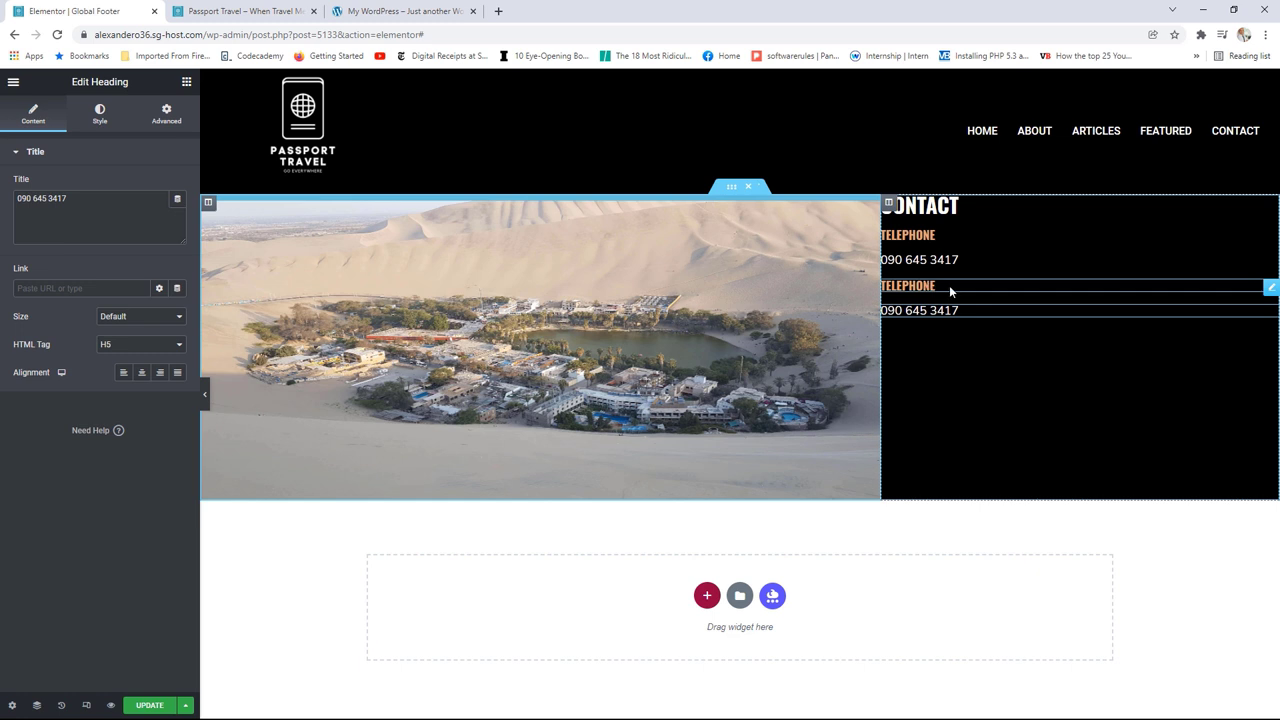
# Step: Retitle the copied heading EMAIL and replace the copied number with the contact's e-mail address
pyautogui.click(1271, 287)
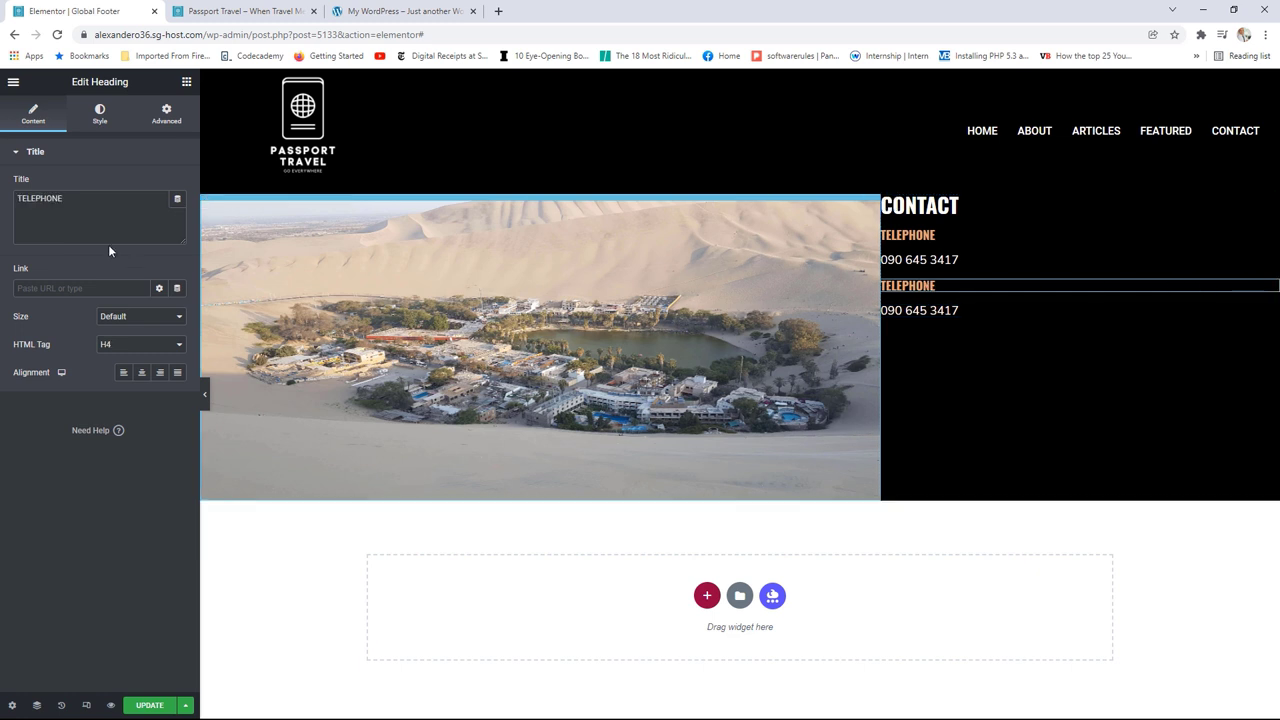
pyautogui.moveTo(82, 196); pyautogui.dragTo(12, 203)
pyautogui.write('EMAIL')
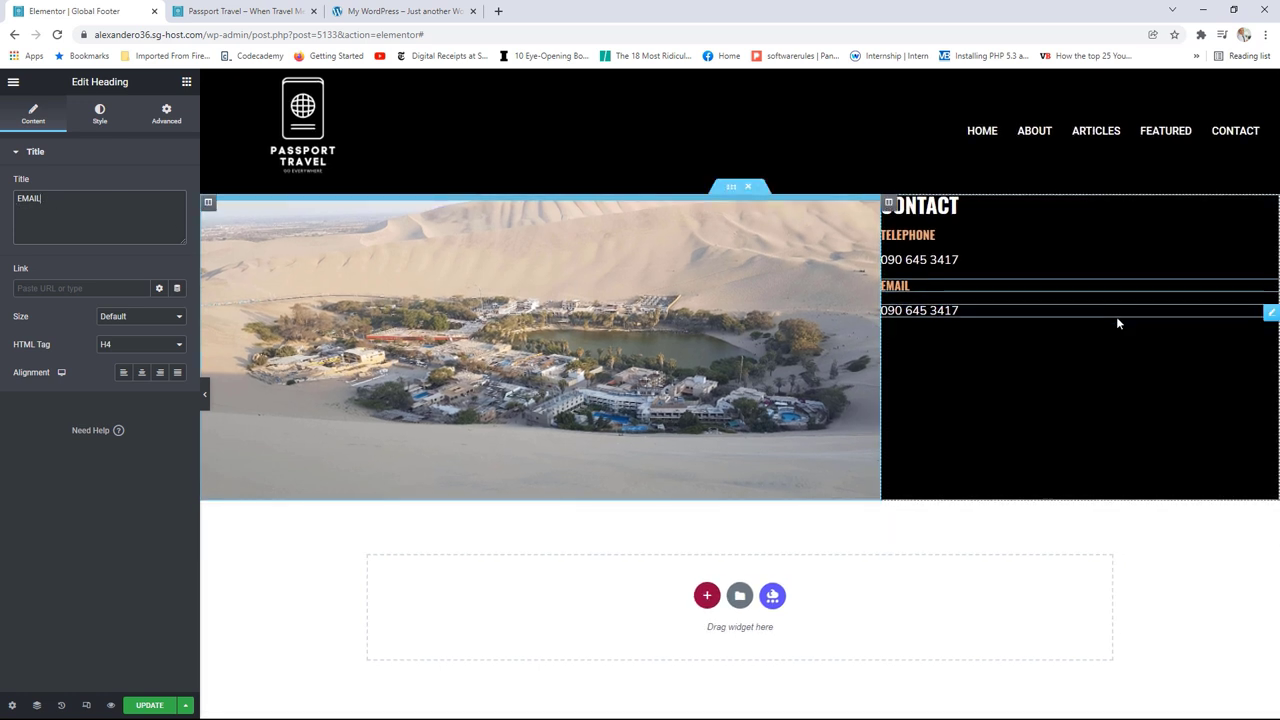
pyautogui.click(1268, 312)
pyautogui.moveTo(175, 200); pyautogui.dragTo(15, 198)
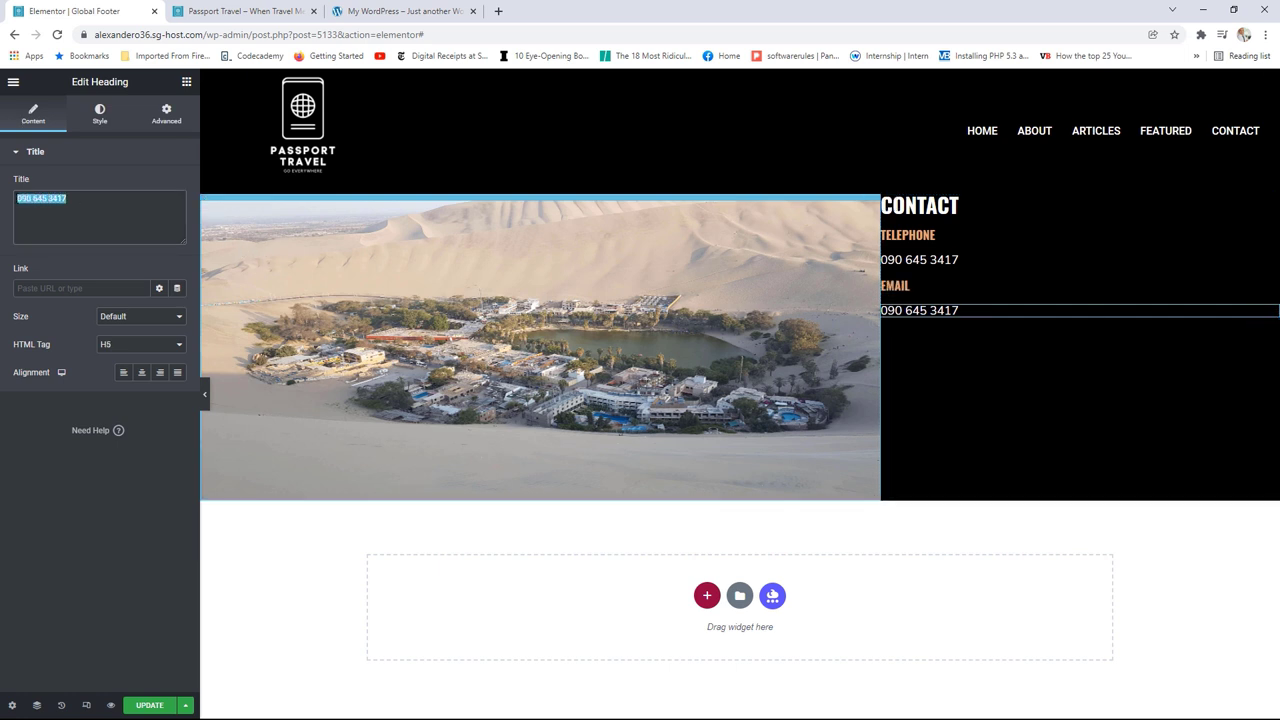
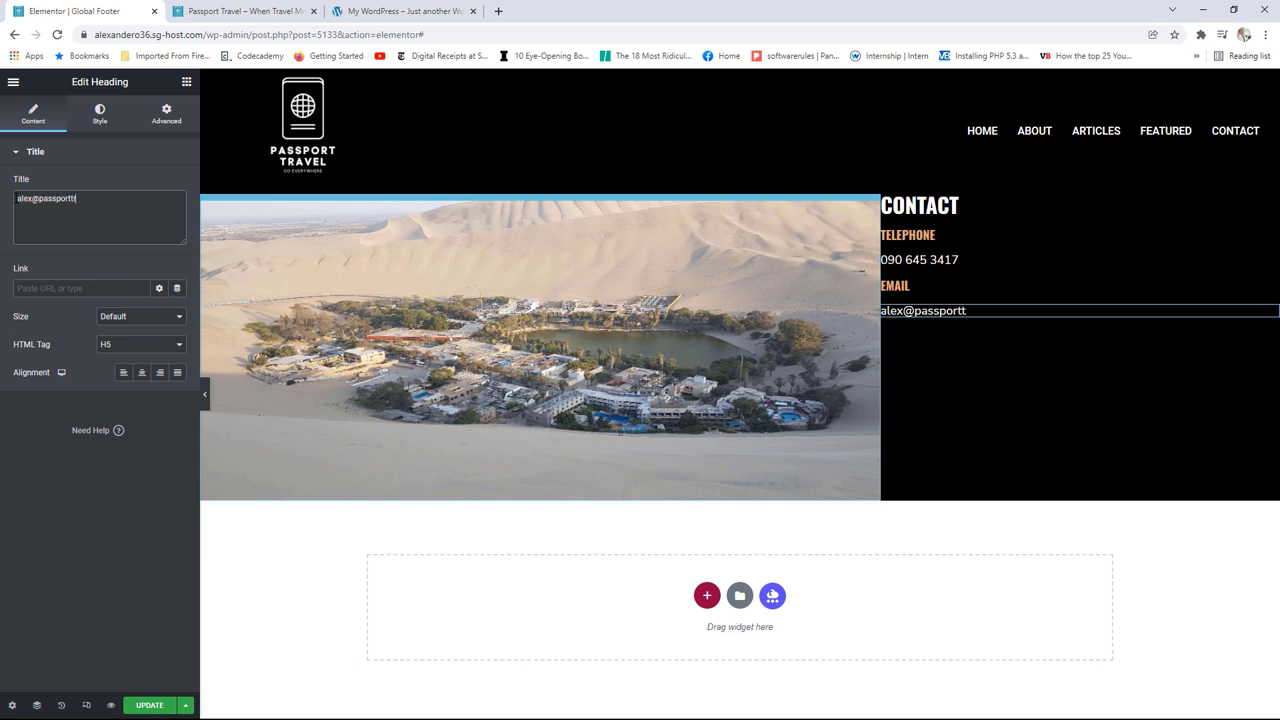
pyautogui.click(186, 86)
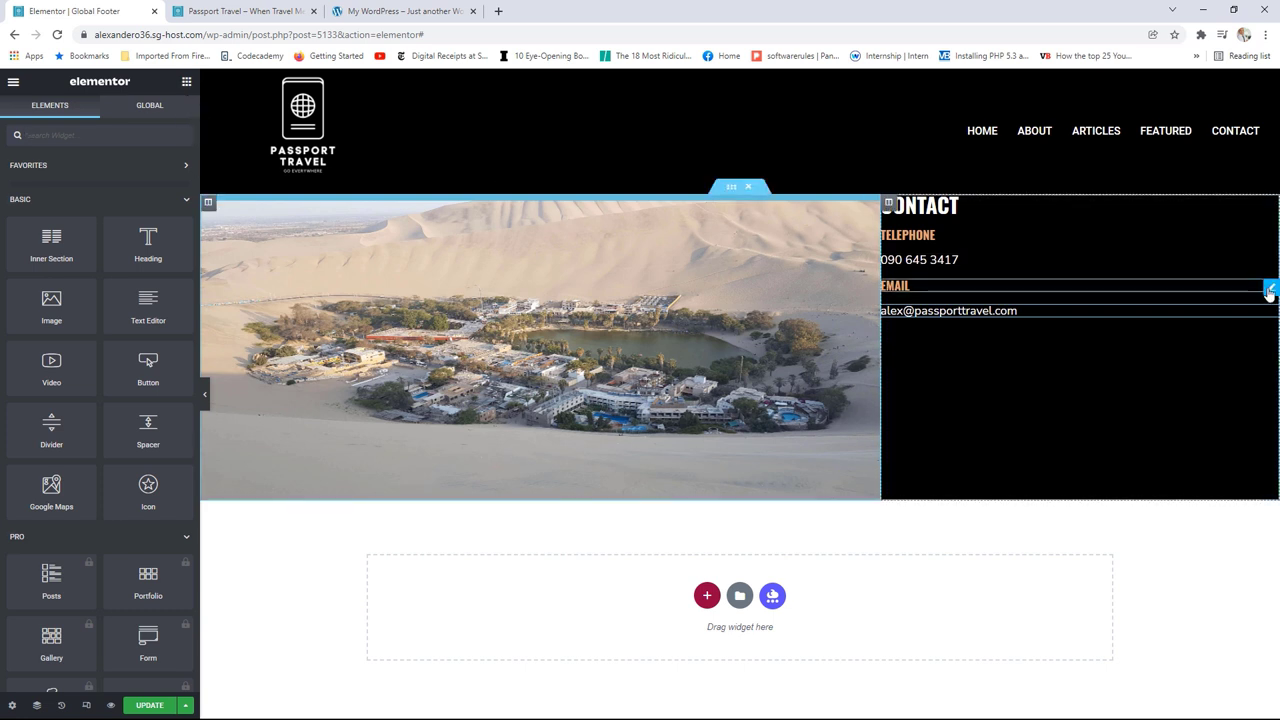
# Step: Duplicate the EMAIL heading below the e-mail address and retitle it ADDRESS
pyautogui.rightClick(1268, 291)
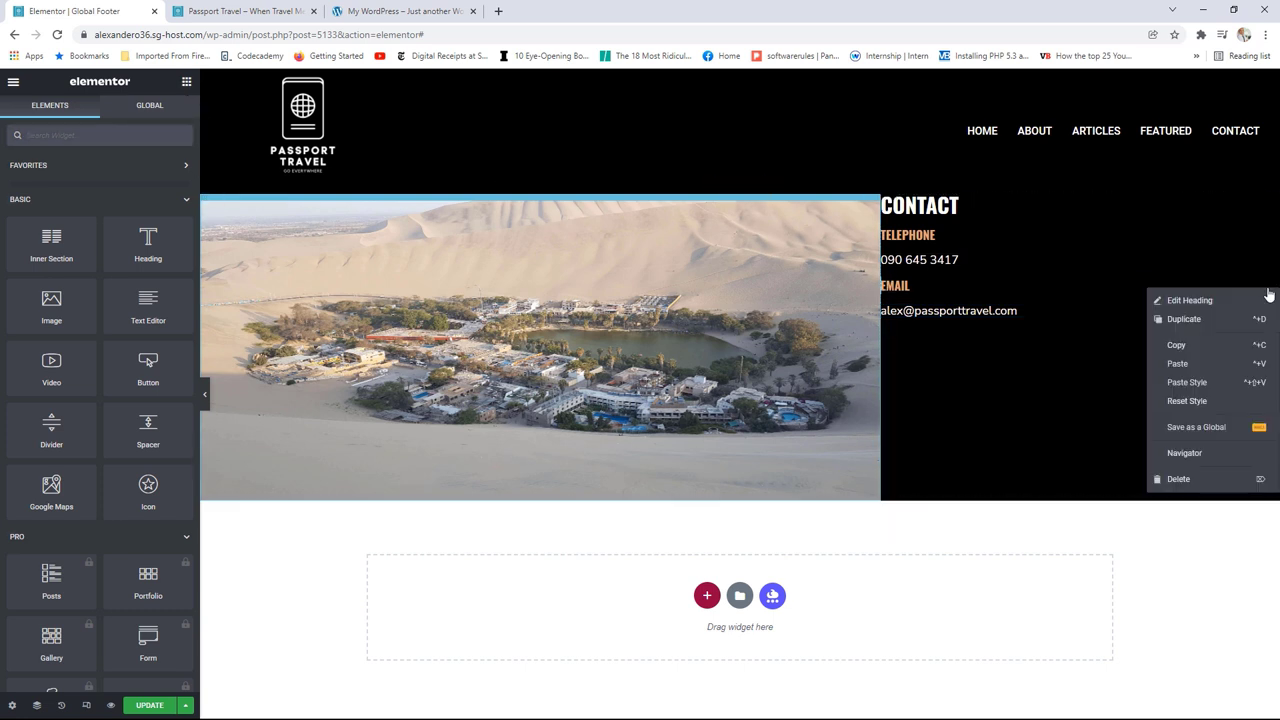
pyautogui.click(1204, 322)
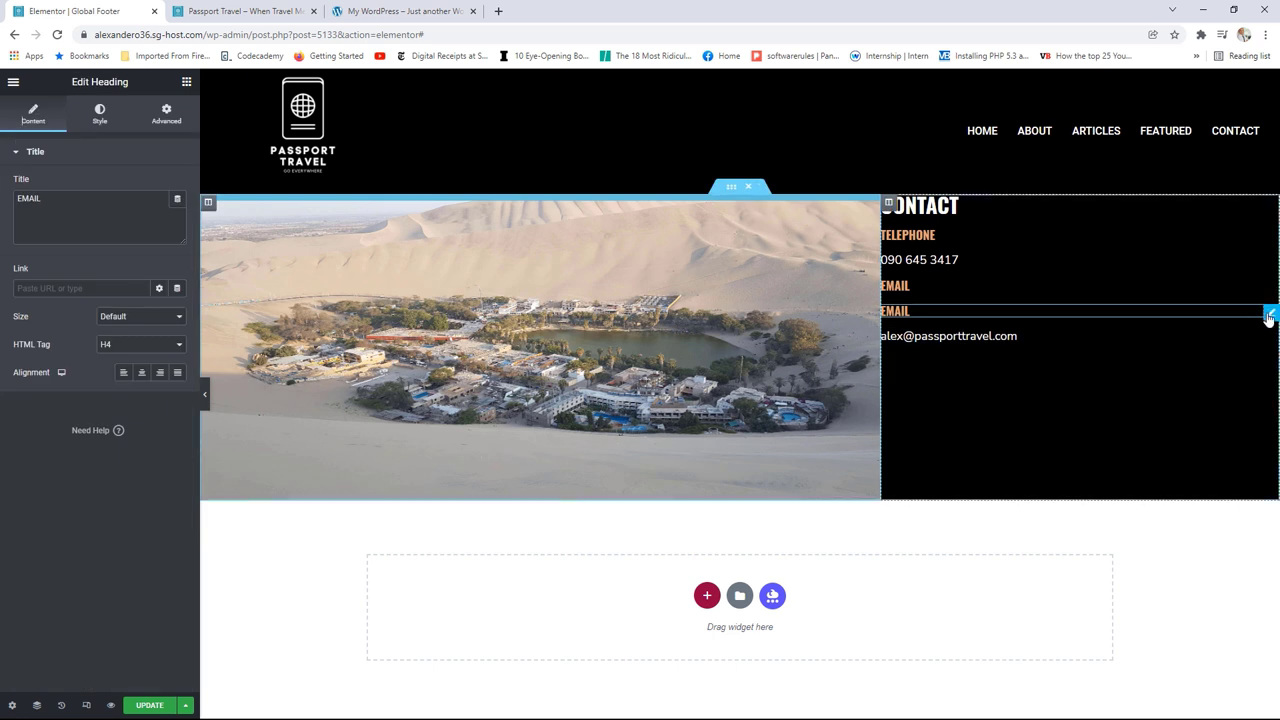
pyautogui.moveTo(1266, 314); pyautogui.dragTo(1250, 342)
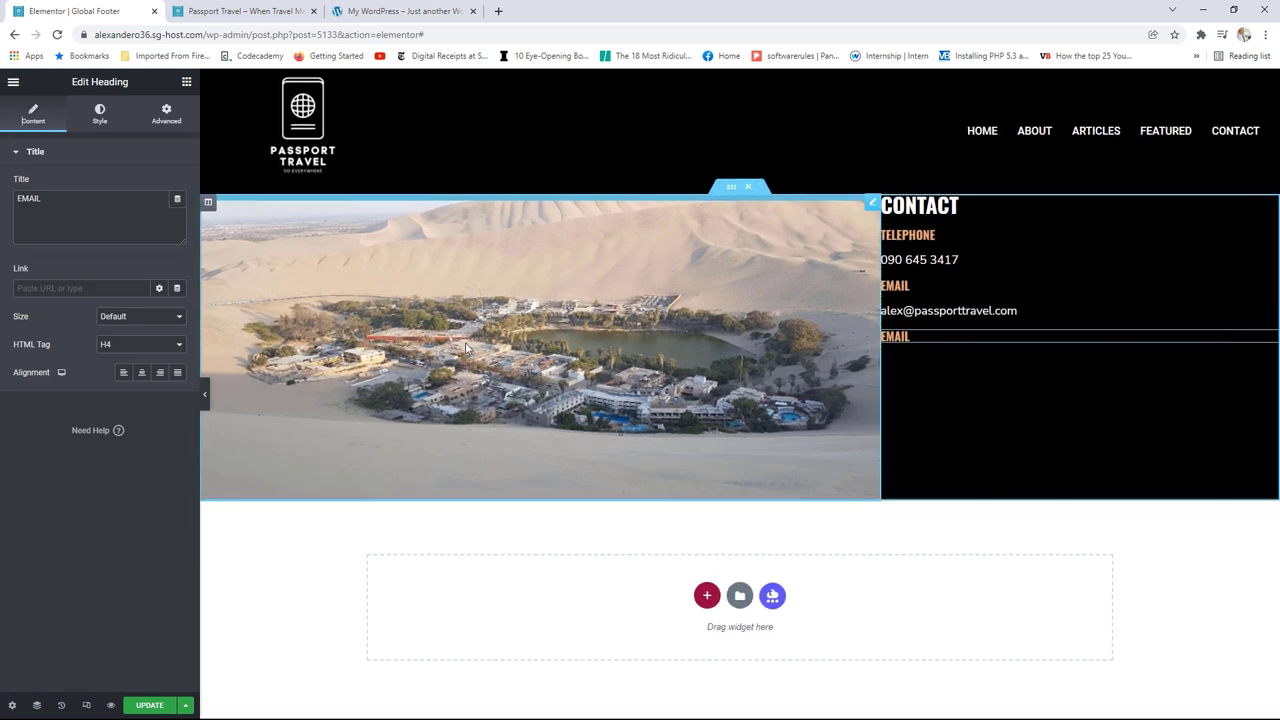
pyautogui.moveTo(59, 220); pyautogui.dragTo(3, 201)
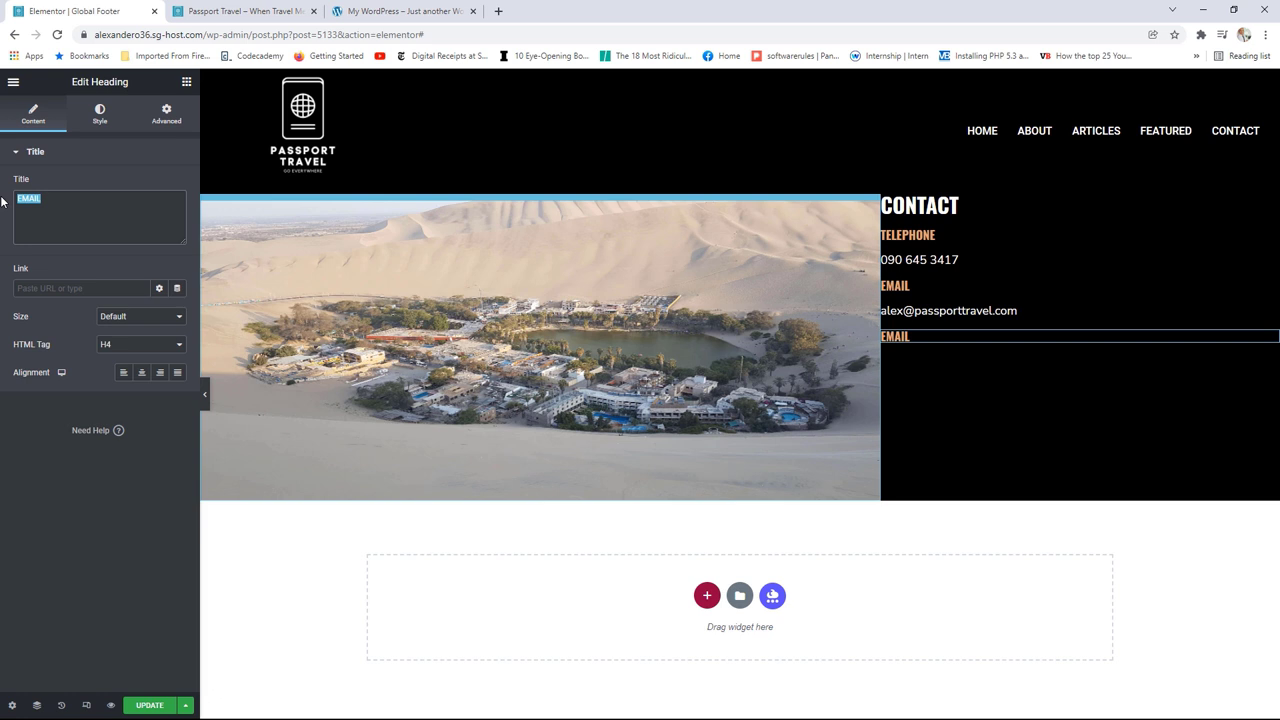
pyautogui.write('ADDRESS')
# Step: Add a Text Editor under ADDRESS containing the three-line postal address
pyautogui.click(186, 81)
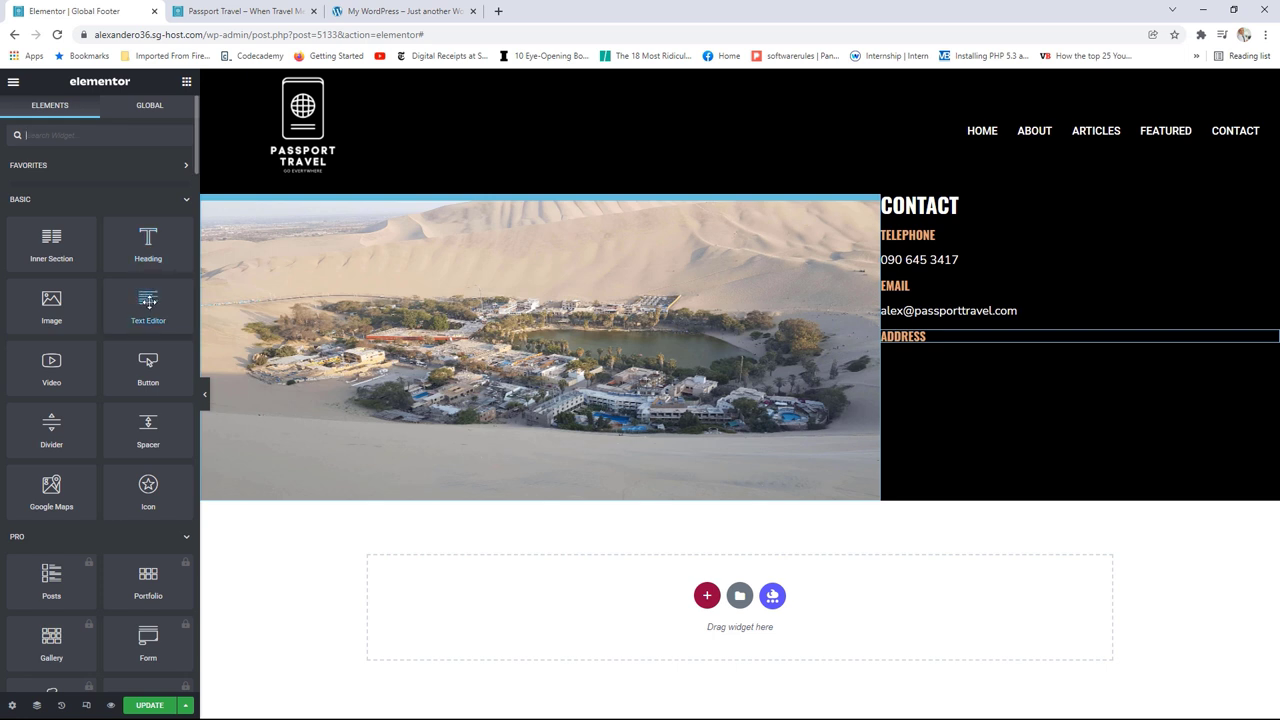
pyautogui.moveTo(148, 300); pyautogui.dragTo(954, 348)
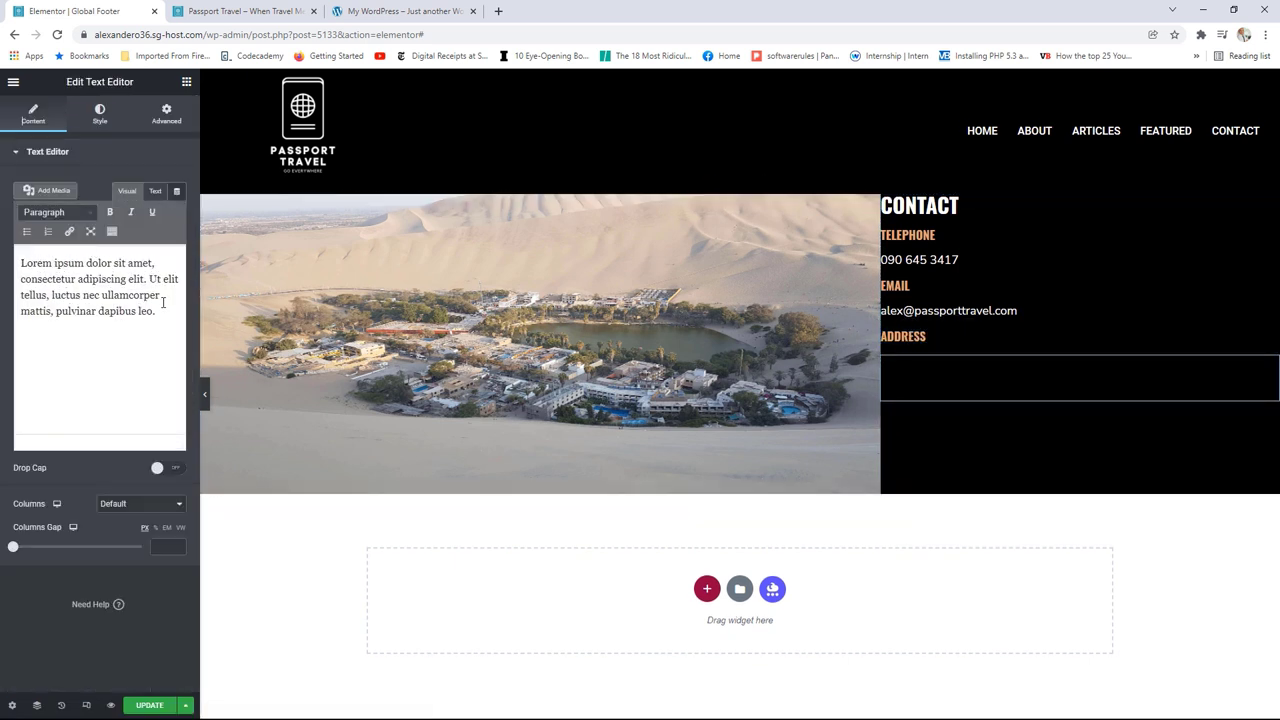
pyautogui.moveTo(156, 311); pyautogui.dragTo(14, 258)
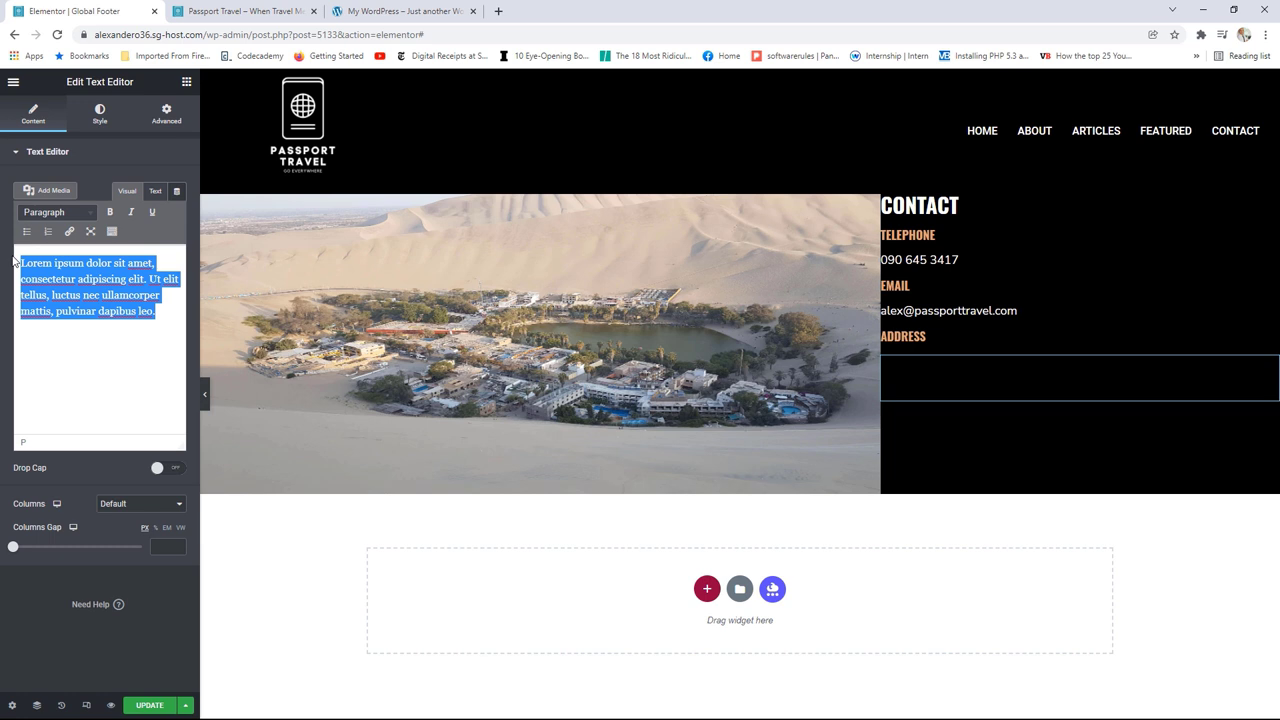
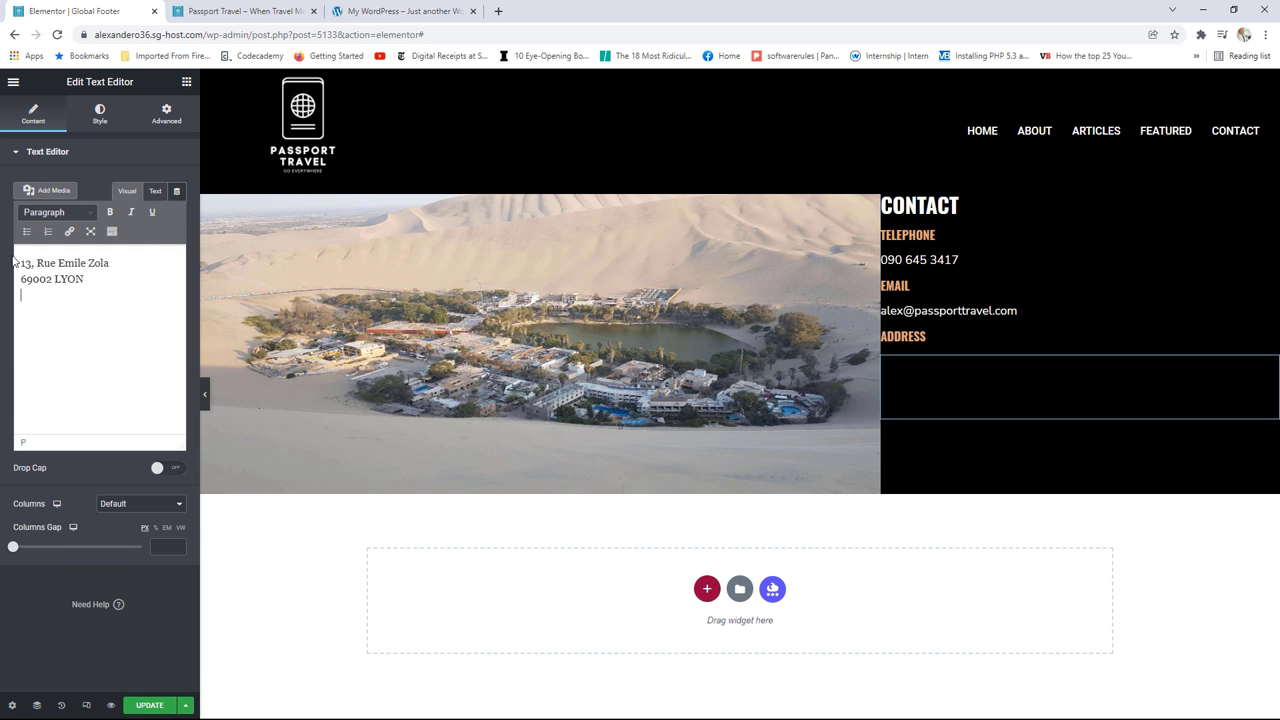
# Step: Style the address text with the global Text font and global Primary white colour
pyautogui.click(100, 115)
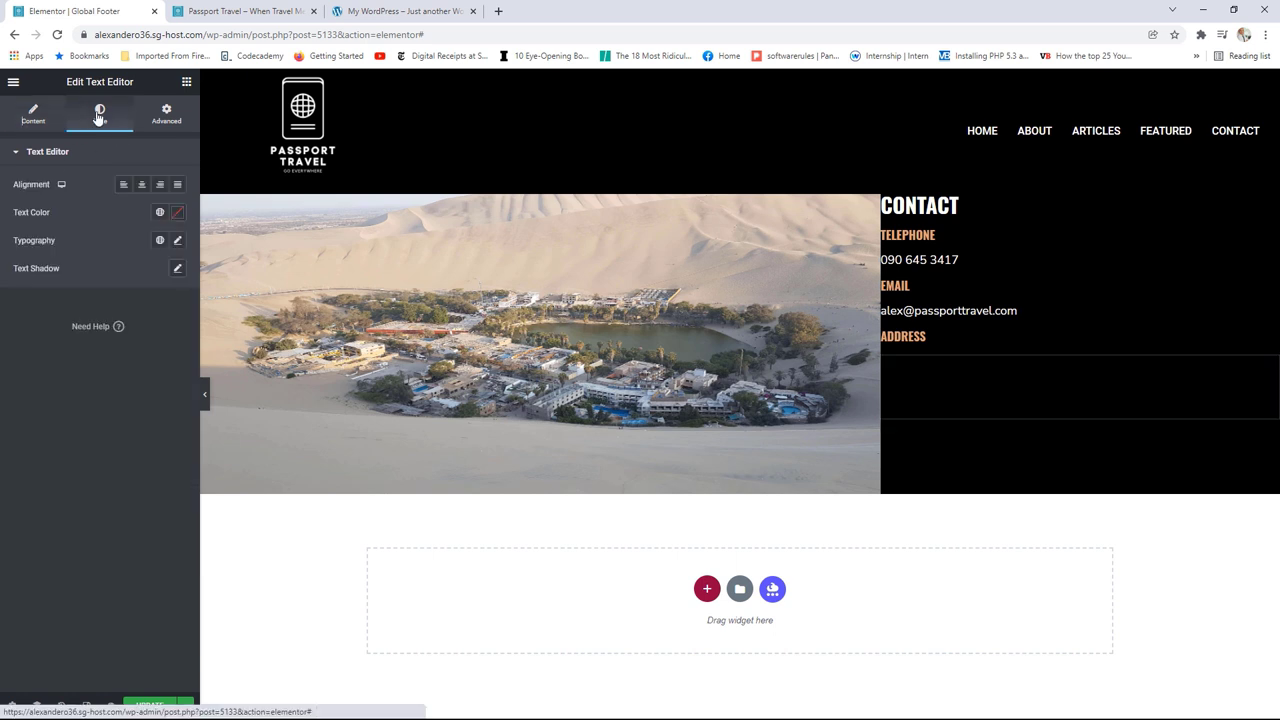
pyautogui.click(159, 240)
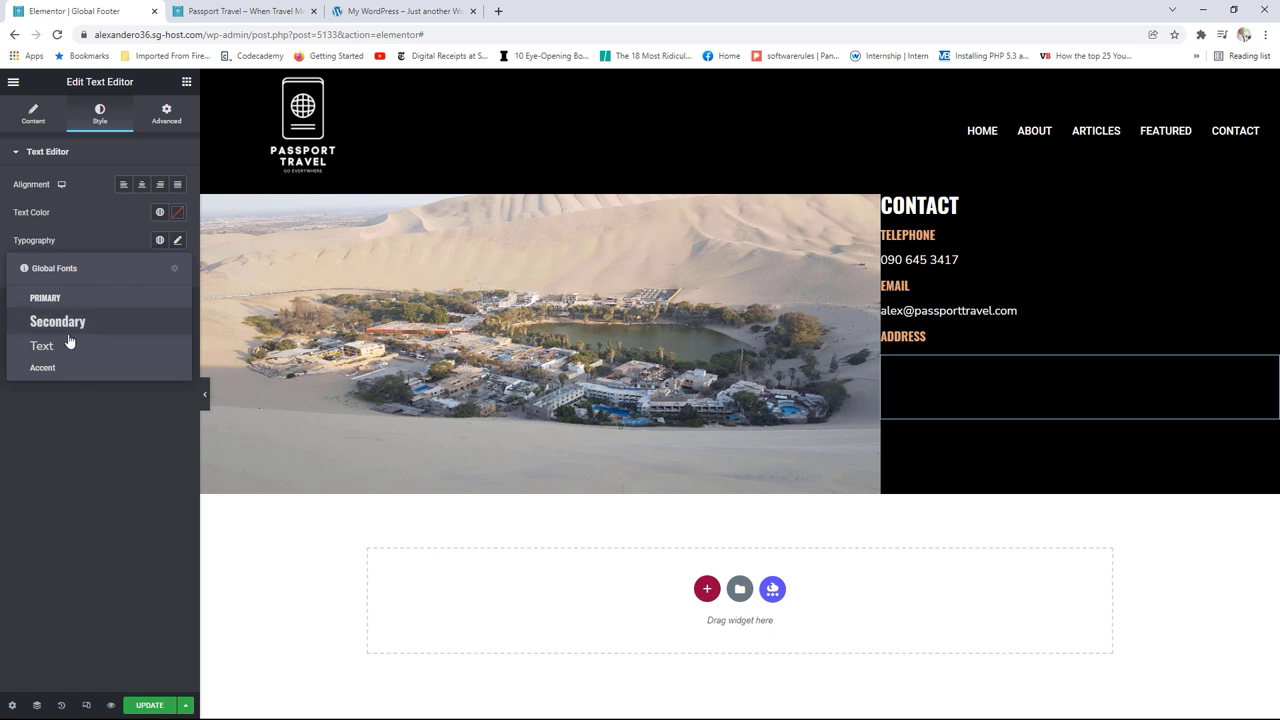
pyautogui.click(63, 347)
pyautogui.click(159, 212)
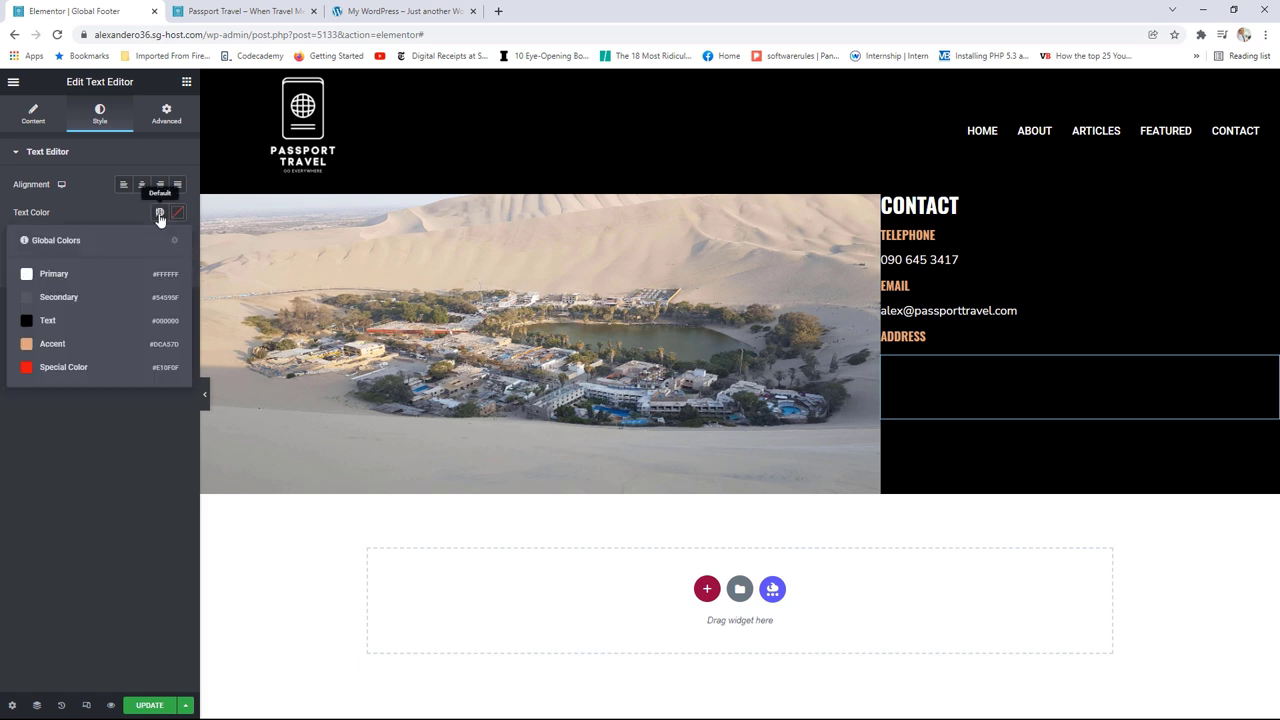
pyautogui.click(66, 274)
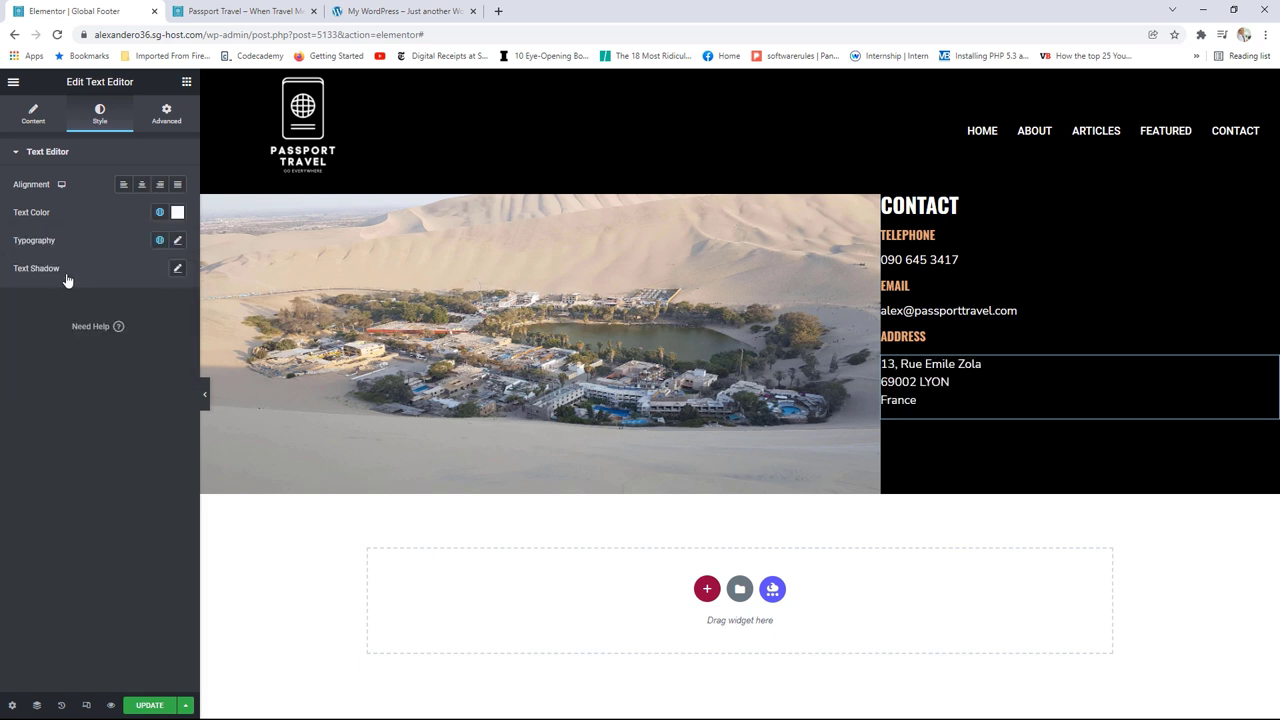
pyautogui.click(186, 82)
# Step: Place a Social Icons widget with Facebook, Twitter and YouTube below the address
pyautogui.scroll(-6, 110, 369)
pyautogui.scroll(-10, 110, 369)
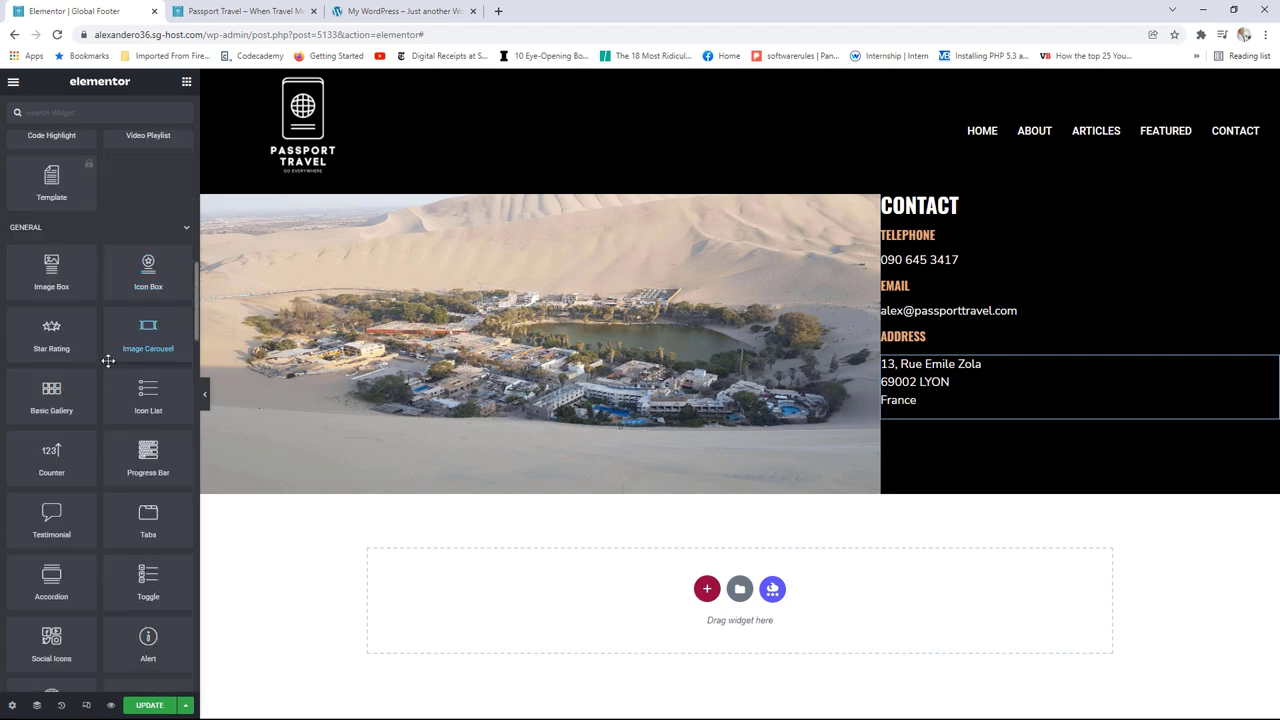
pyautogui.scroll(-1, 150, 343)
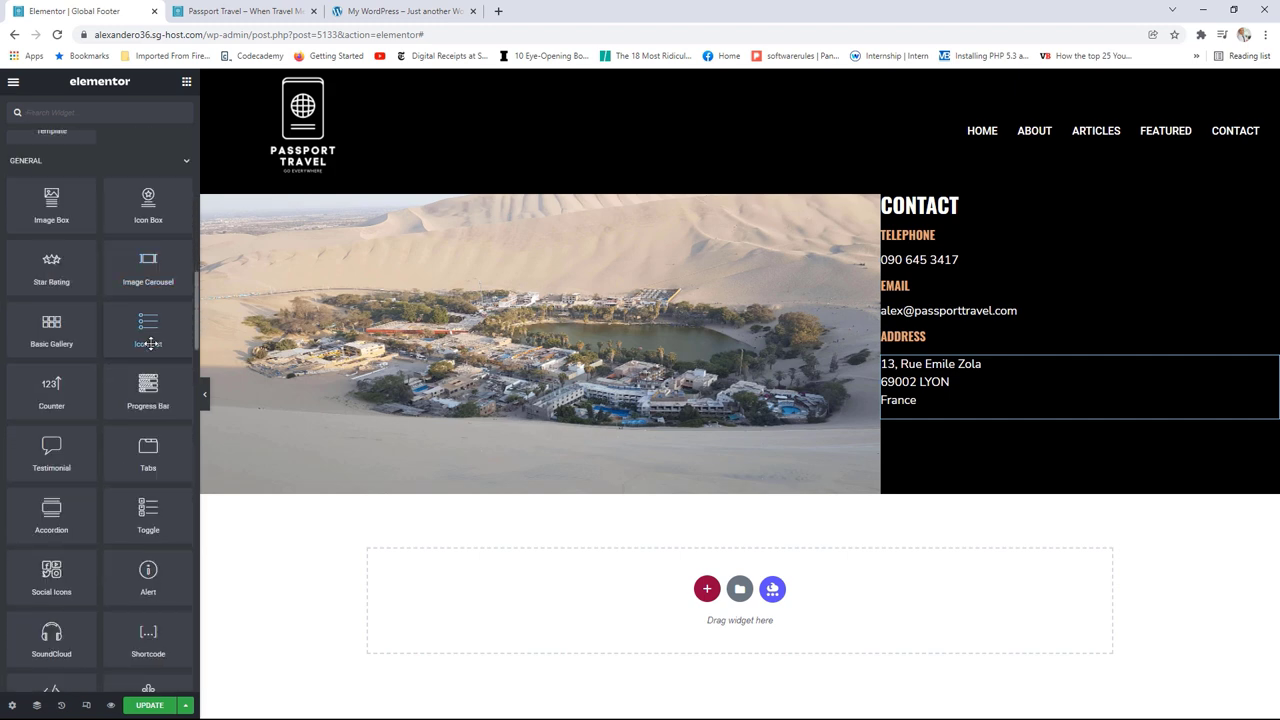
pyautogui.moveTo(45, 578); pyautogui.dragTo(960, 429)
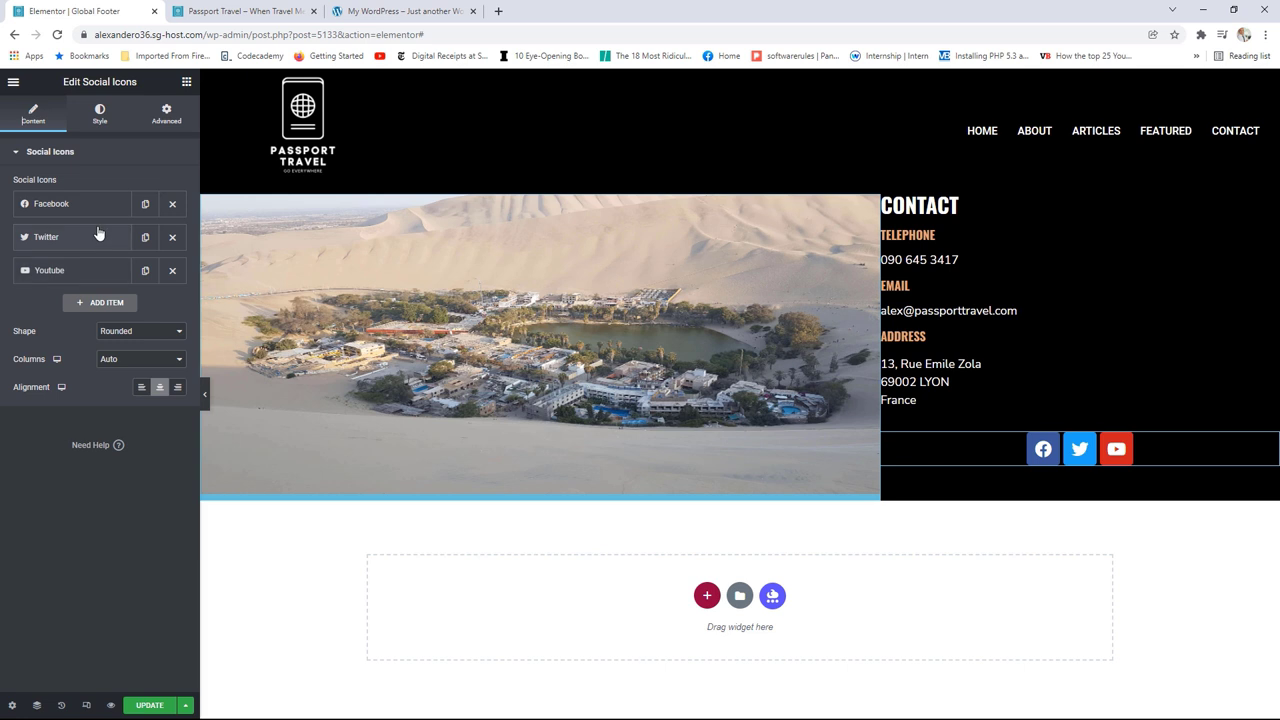
pyautogui.click(81, 208)
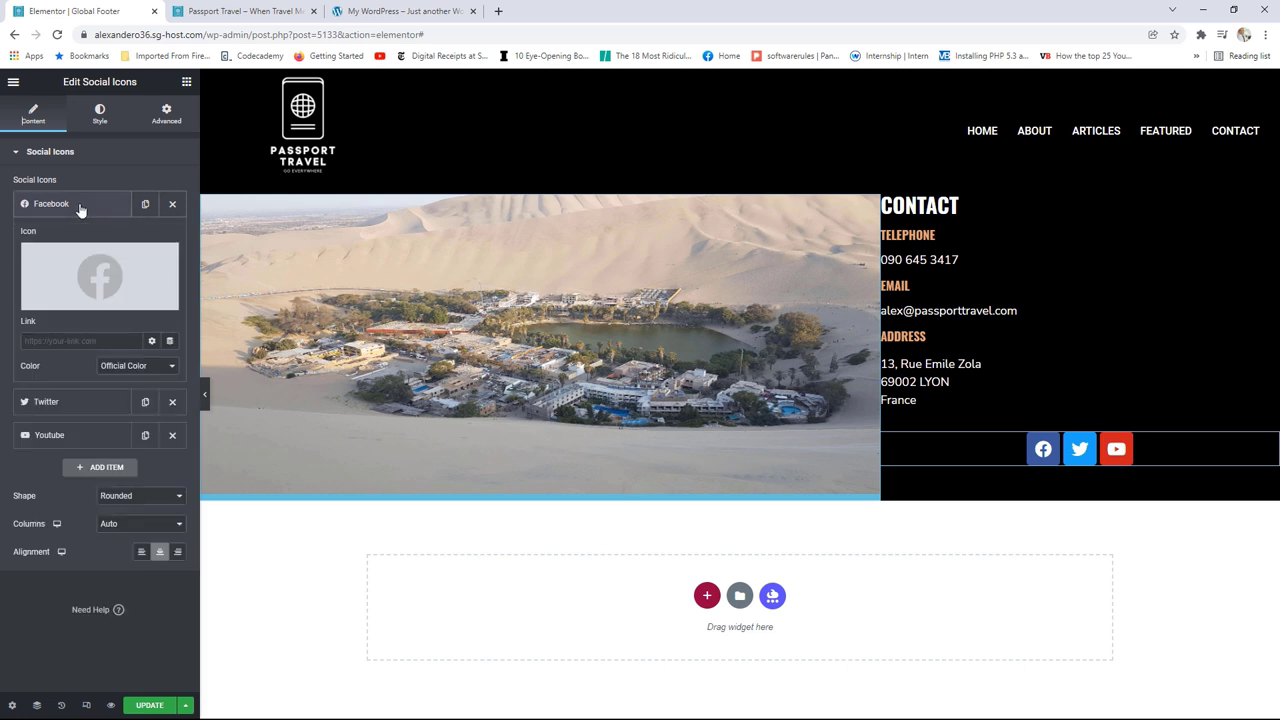
# Step: Give the Facebook icon custom colours: global white background and black Text glyph
pyautogui.click(115, 370)
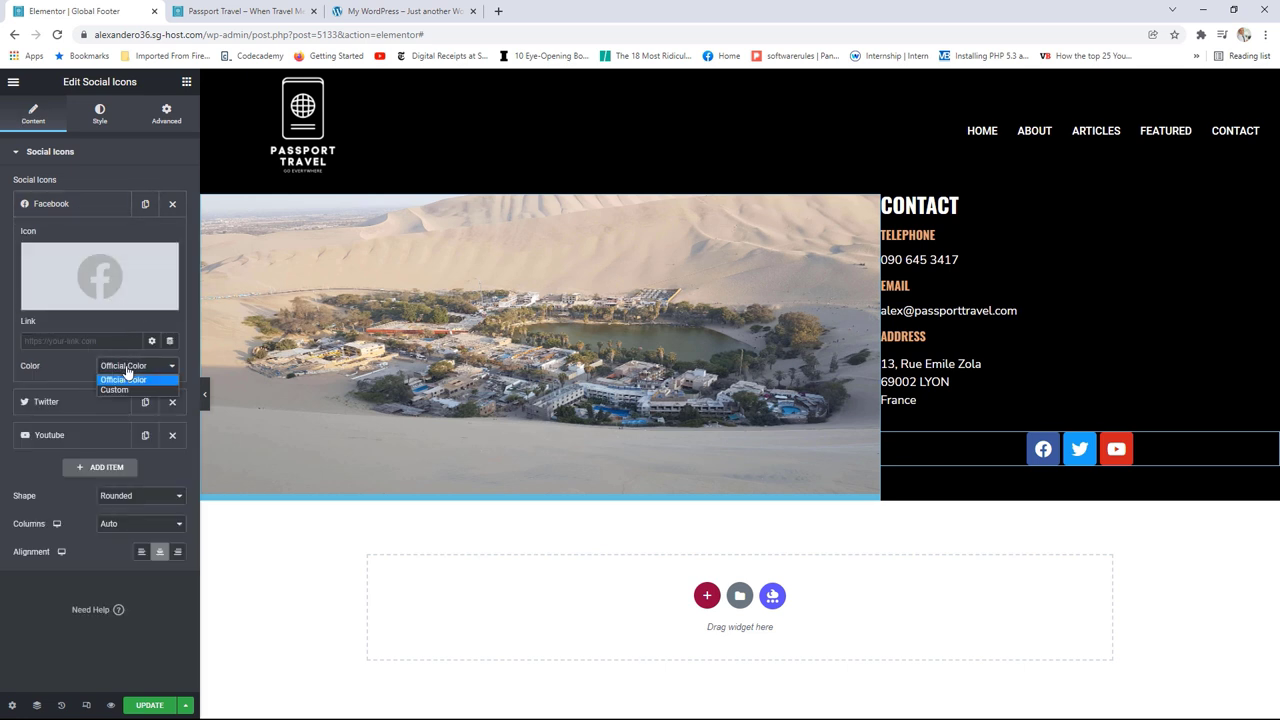
pyautogui.click(120, 390)
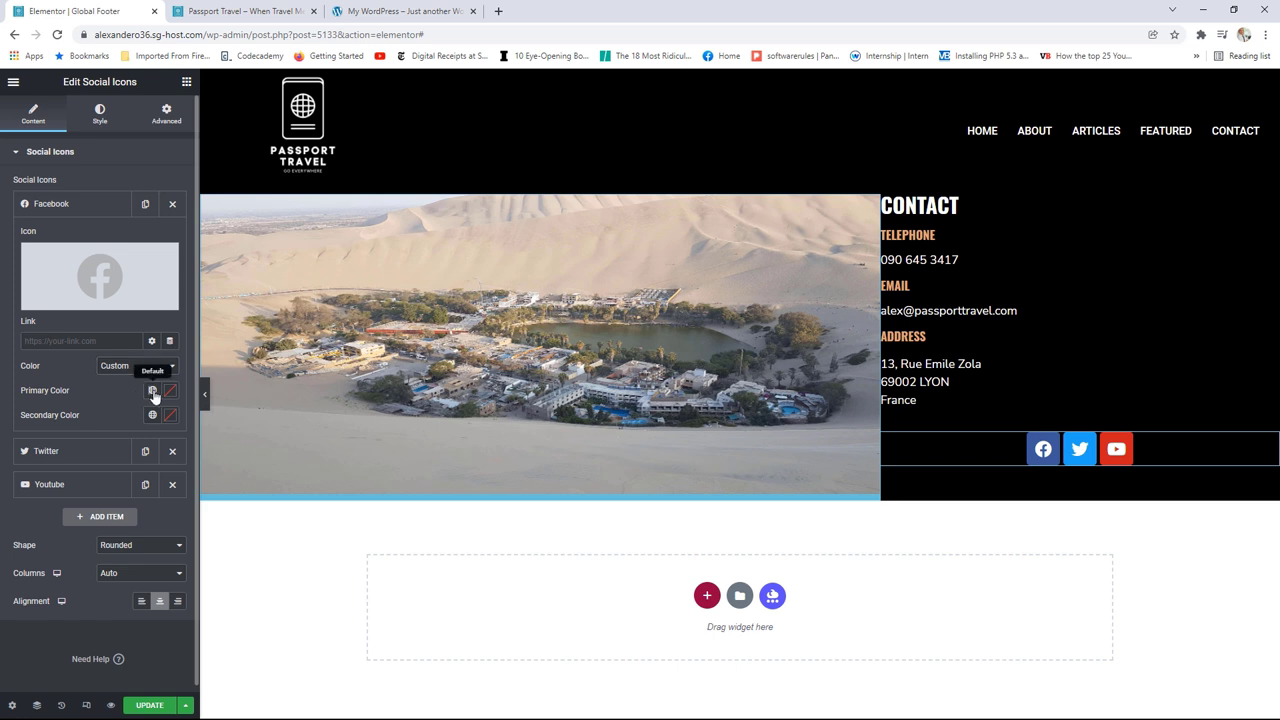
pyautogui.click(152, 390)
pyautogui.click(60, 452)
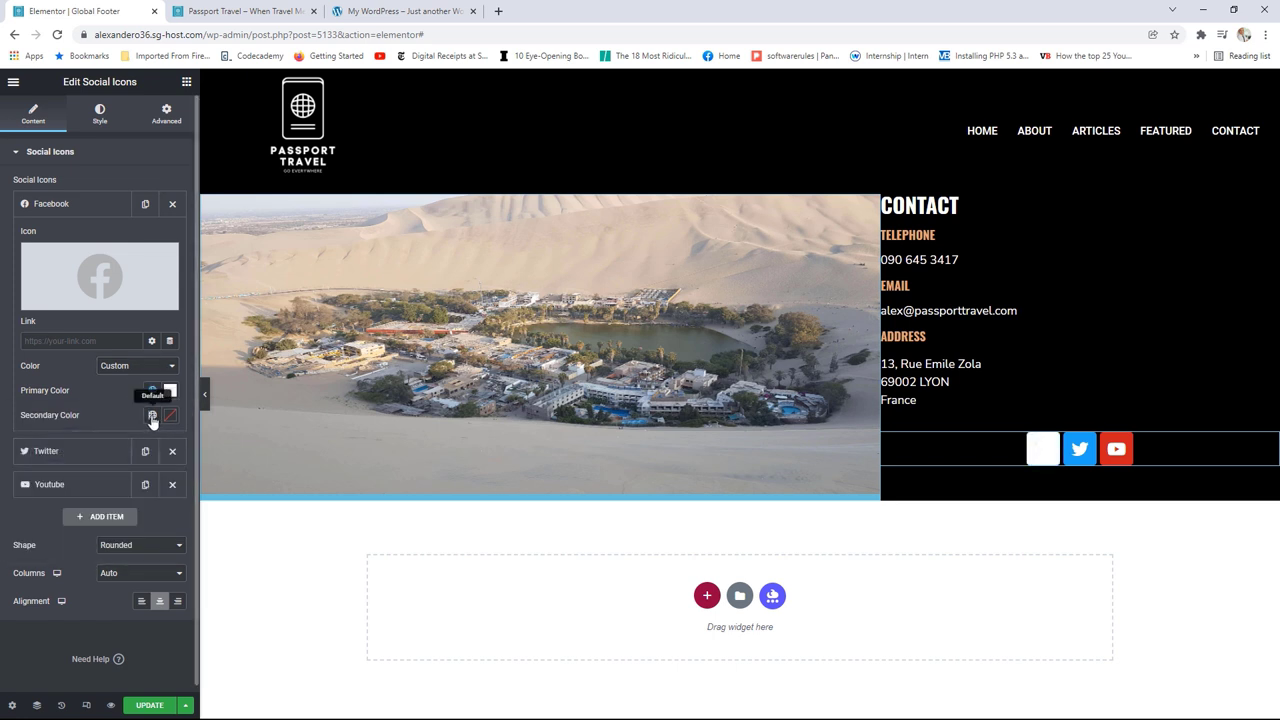
pyautogui.click(152, 415)
pyautogui.click(59, 528)
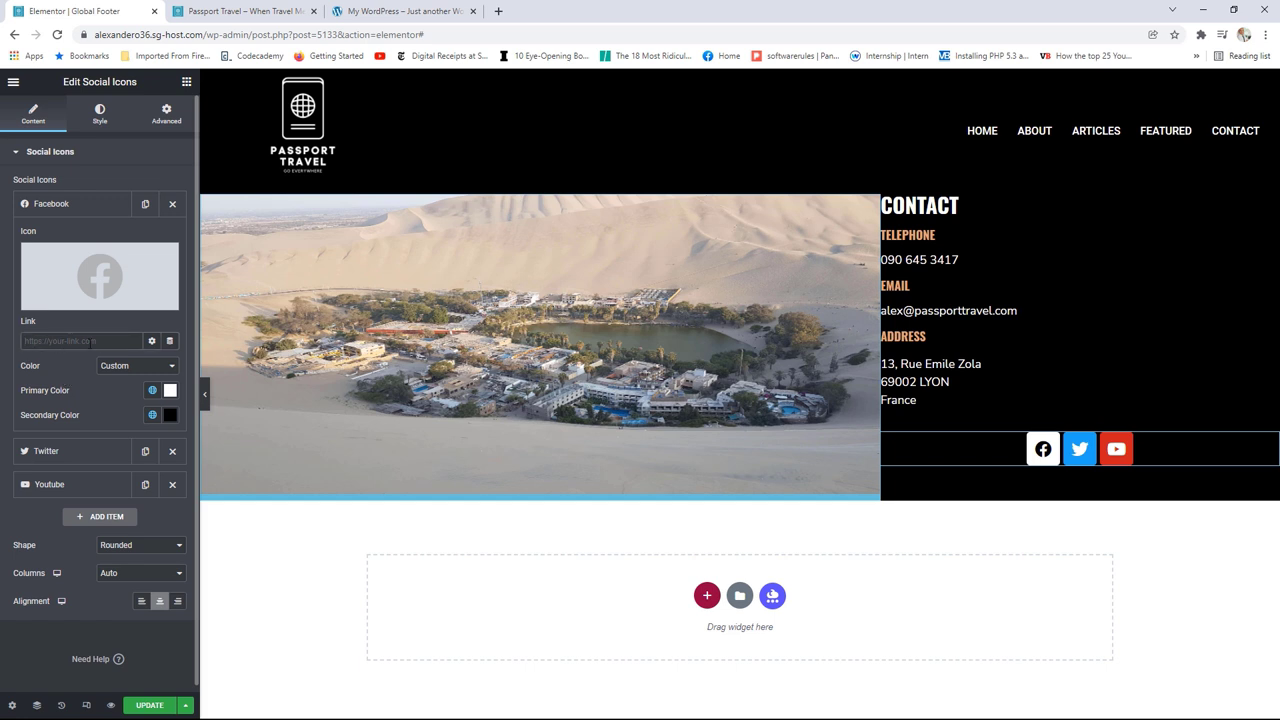
# Step: Give the Twitter icon custom colours: global white background and black Text glyph
pyautogui.click(55, 206)
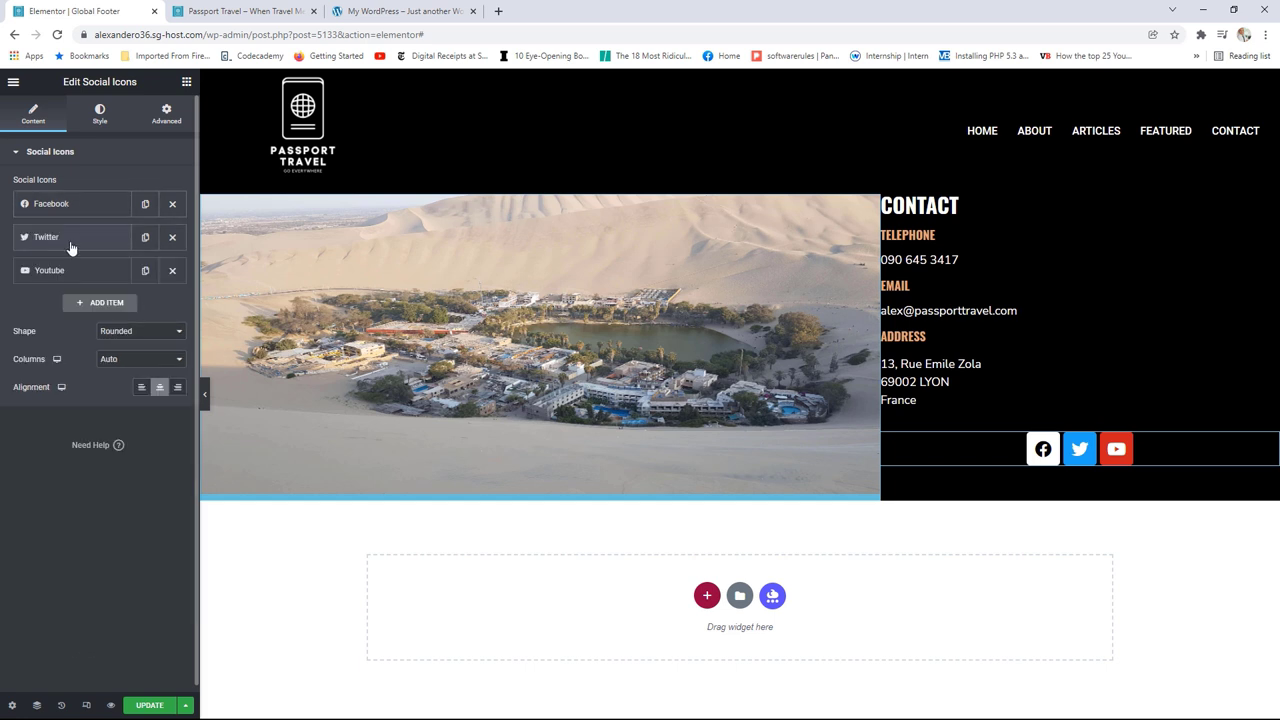
pyautogui.click(70, 248)
pyautogui.click(133, 400)
pyautogui.click(126, 422)
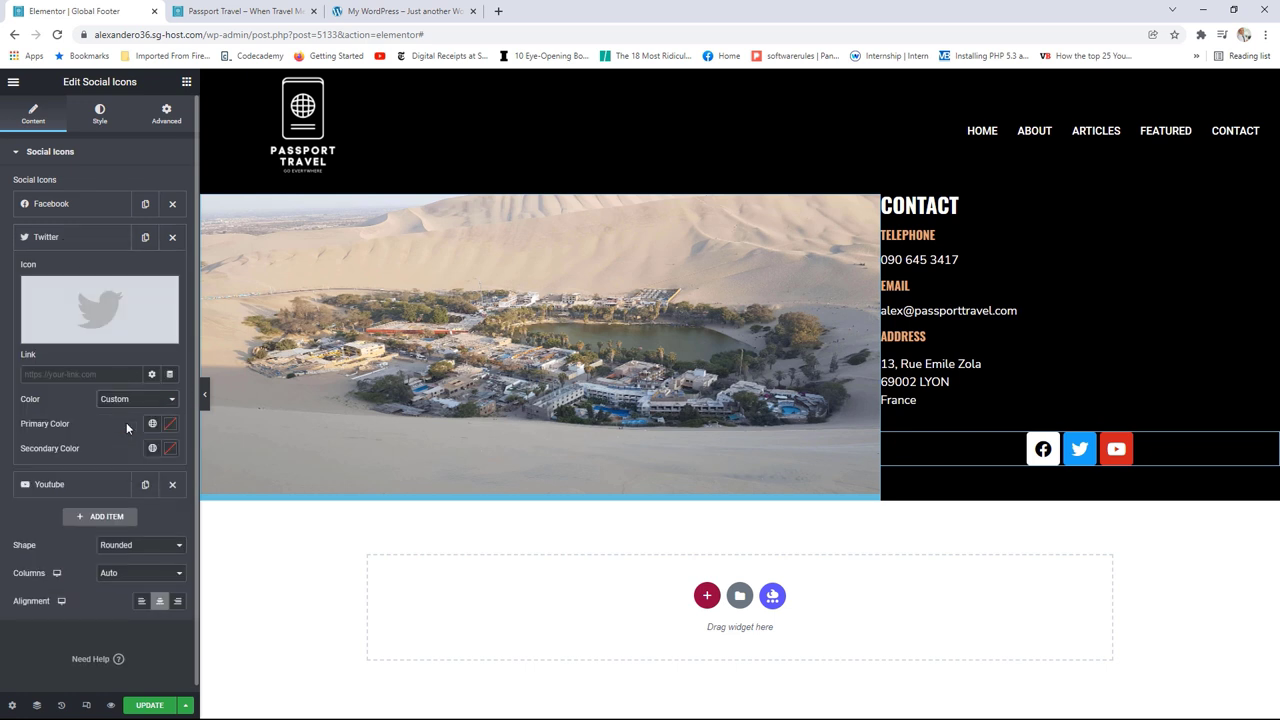
pyautogui.click(152, 423)
pyautogui.click(55, 484)
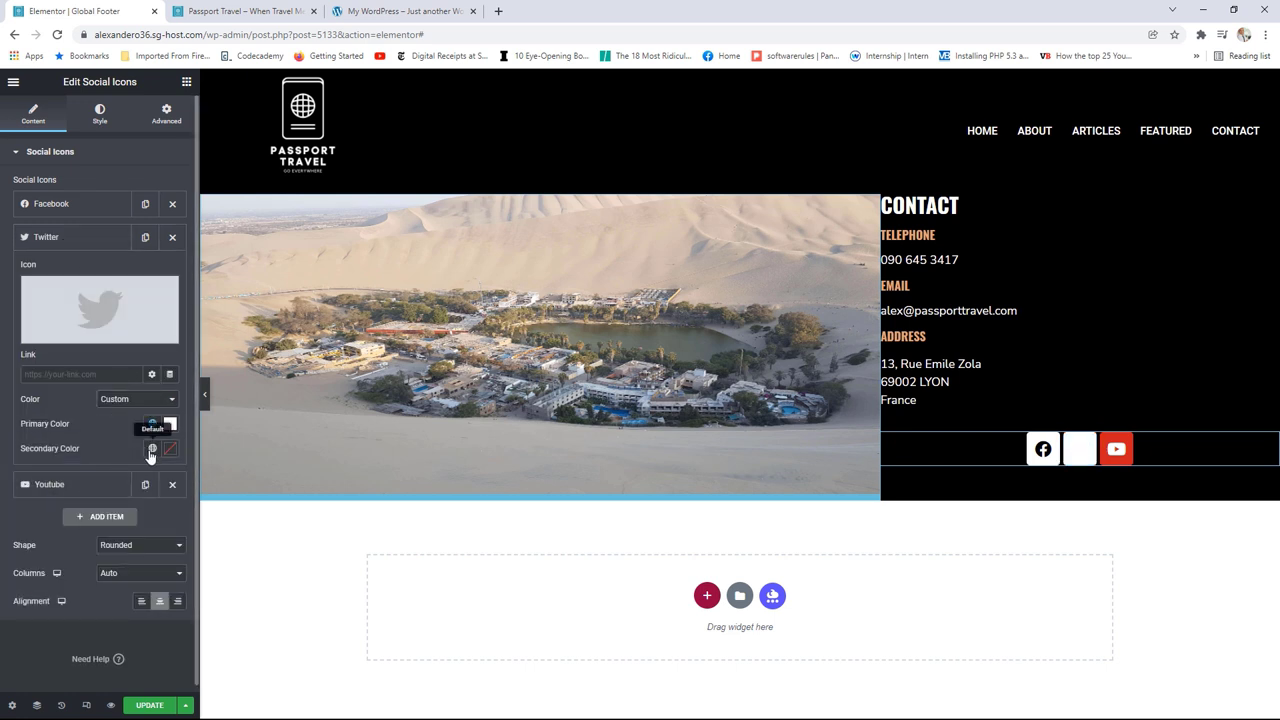
pyautogui.click(152, 448)
pyautogui.click(50, 561)
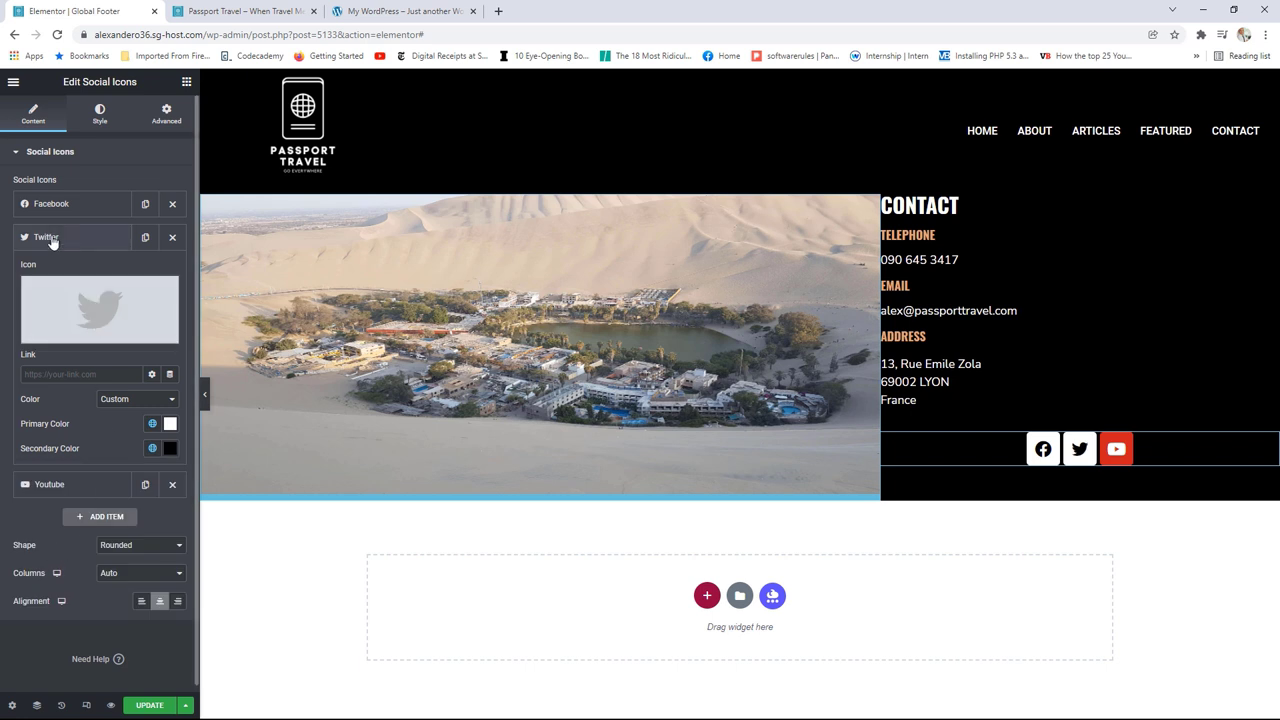
# Step: Give the YouTube icon custom colours: global white background and black Text glyph
pyautogui.click(55, 240)
pyautogui.click(60, 270)
pyautogui.click(128, 433)
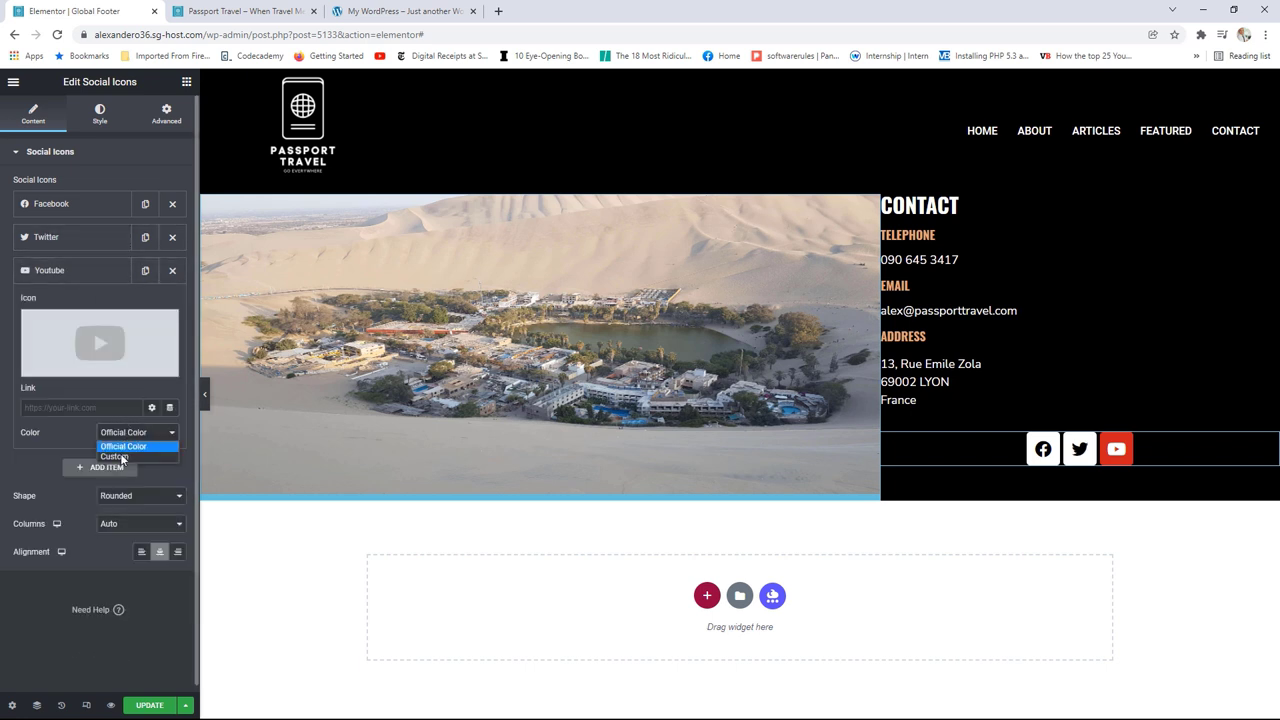
pyautogui.click(114, 456)
pyautogui.click(152, 458)
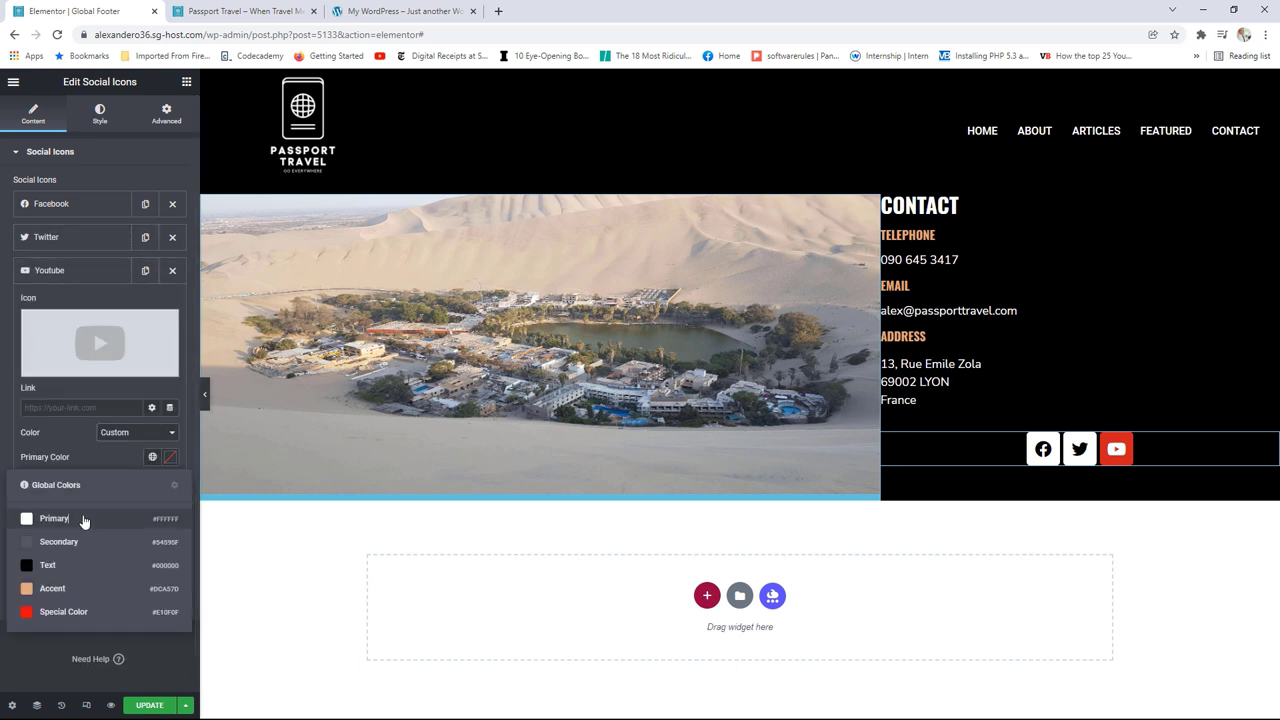
pyautogui.click(60, 521)
pyautogui.click(152, 482)
pyautogui.click(52, 590)
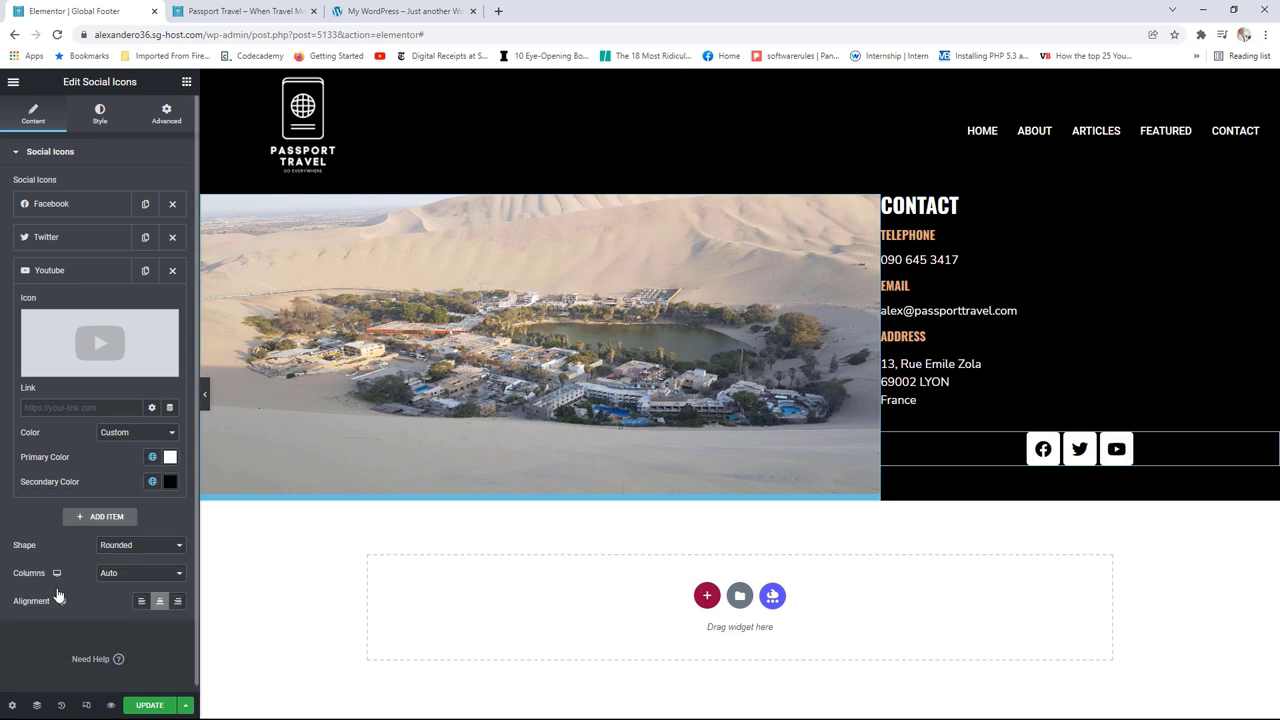
# Step: Set the social icons' shape to Circle and alignment to Left
pyautogui.click(120, 545)
pyautogui.click(120, 579)
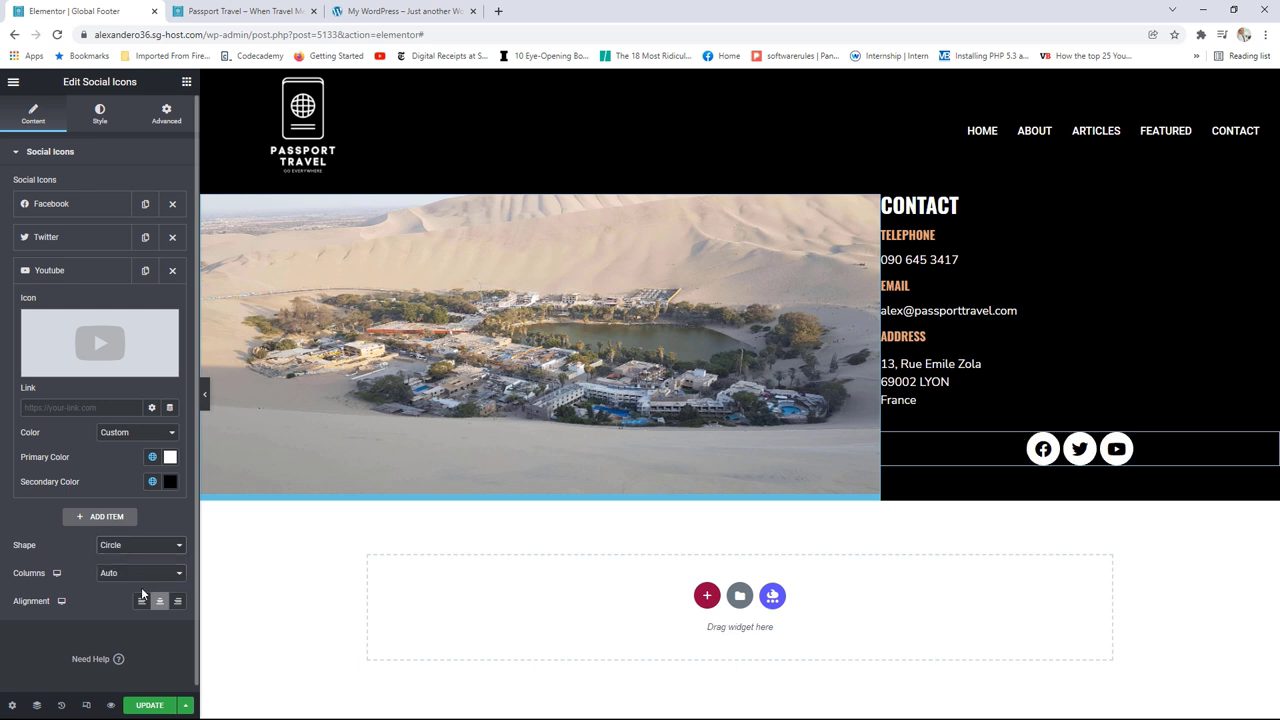
pyautogui.click(142, 602)
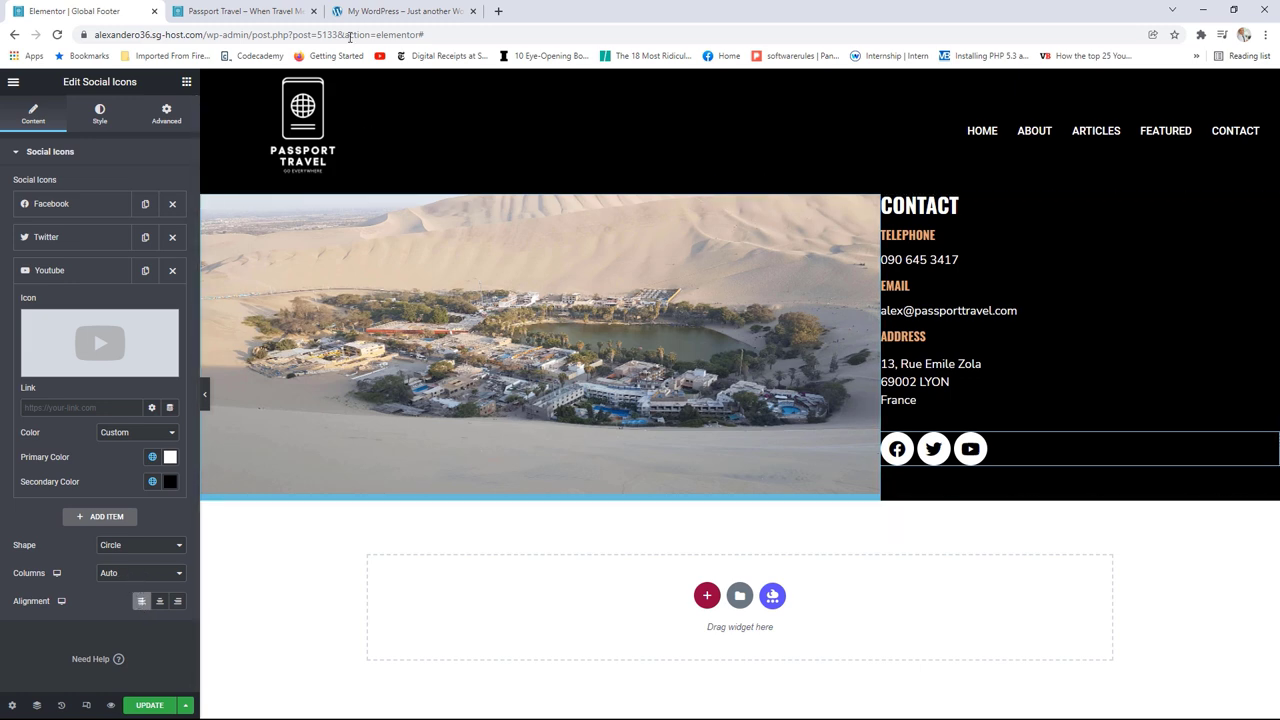
pyautogui.click(384, 8)
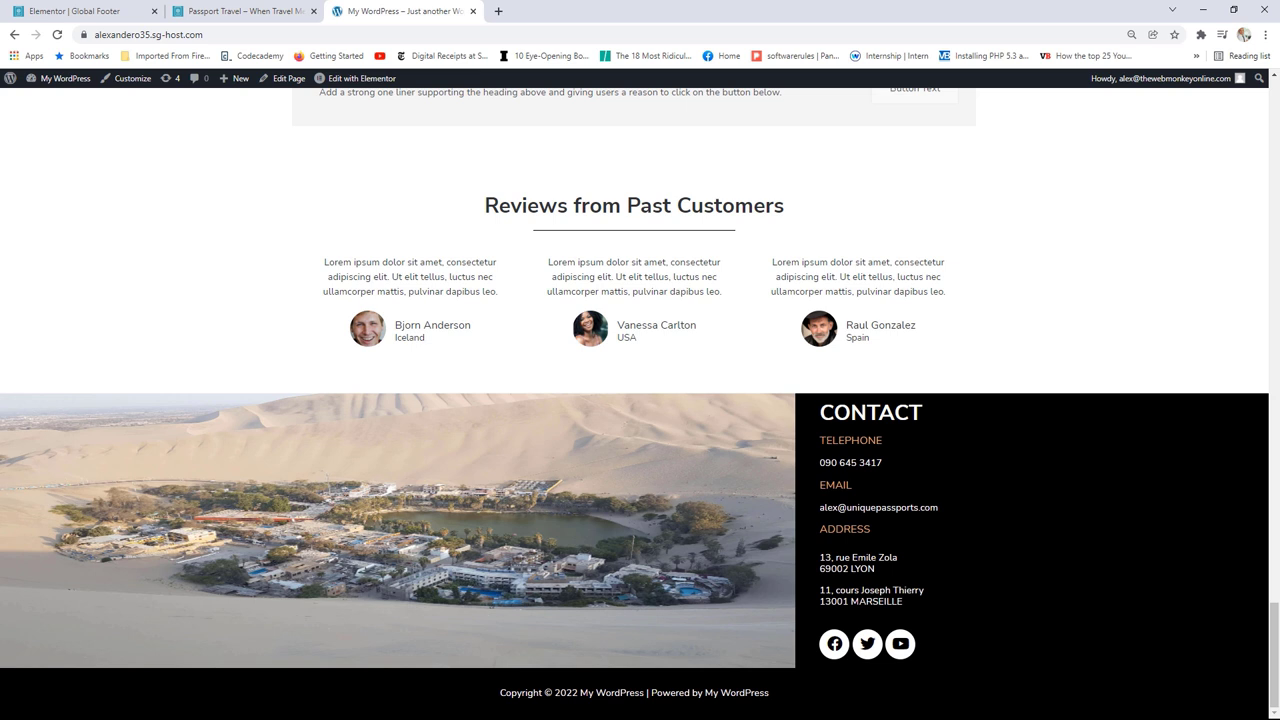
# Step: Check the reference footer's contact text, then return to the Global Footer's contact column
pyautogui.moveTo(822, 412); pyautogui.dragTo(852, 568)
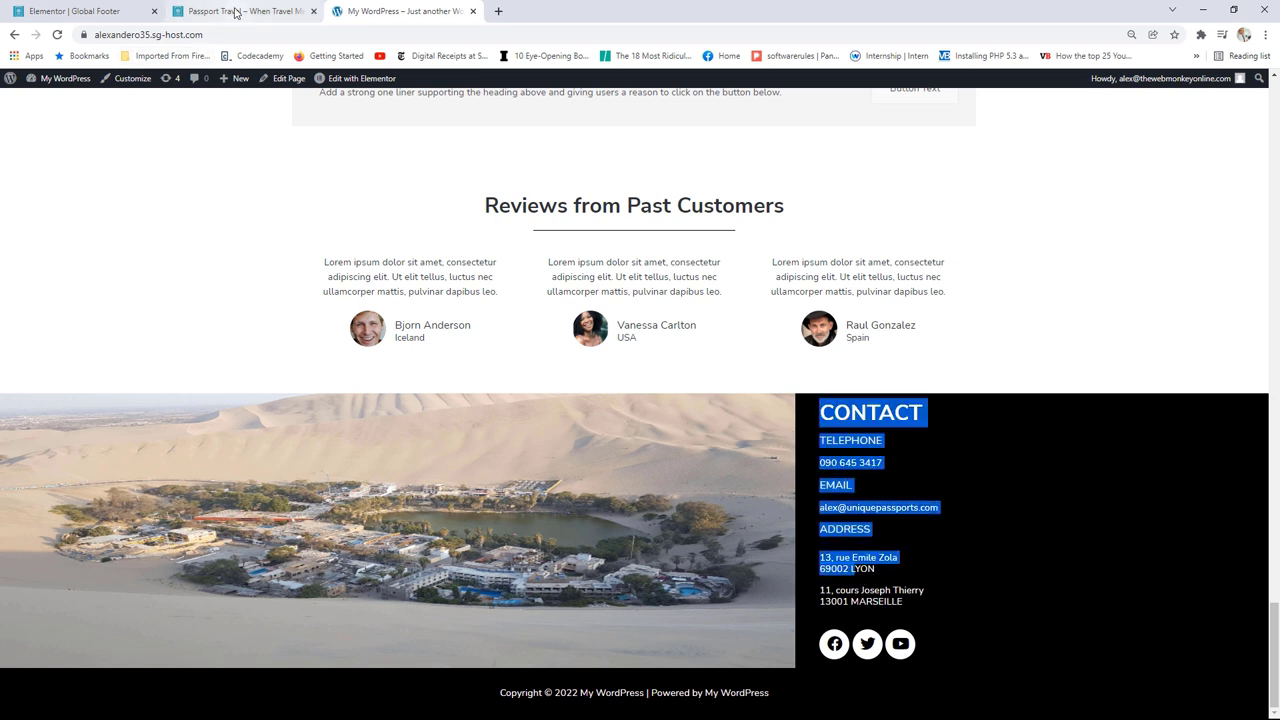
pyautogui.click(233, 12)
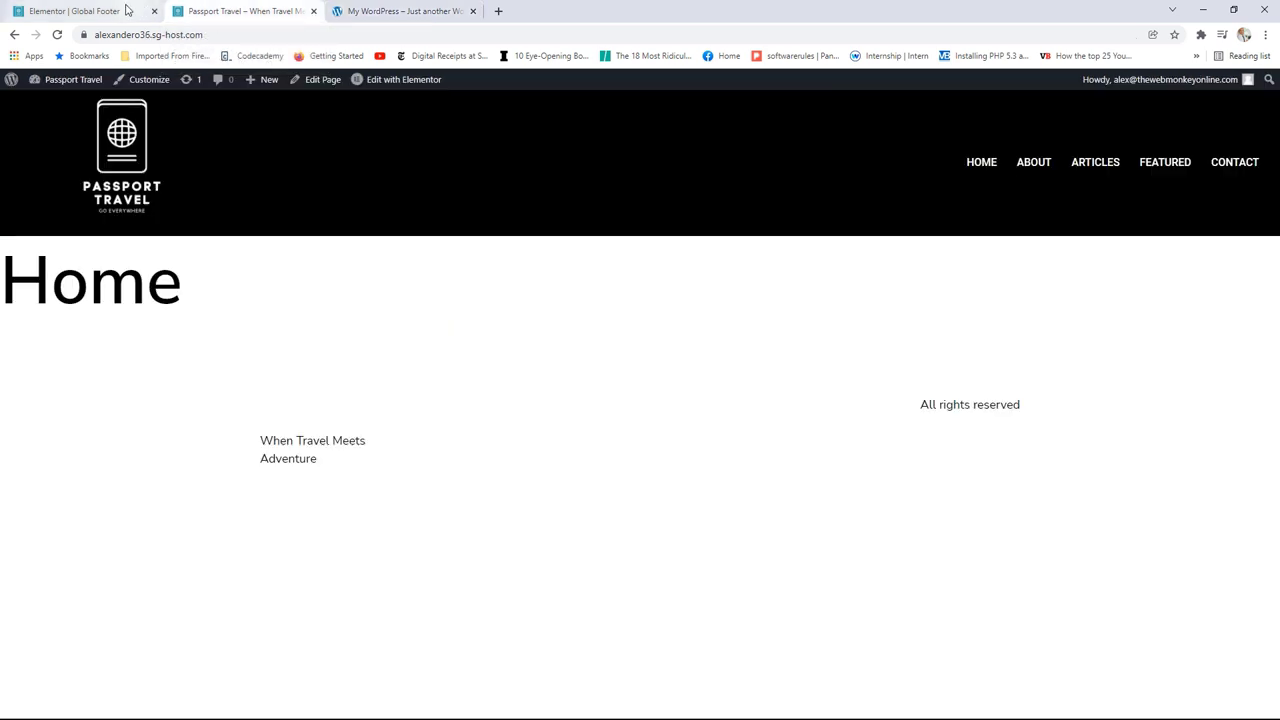
pyautogui.click(80, 11)
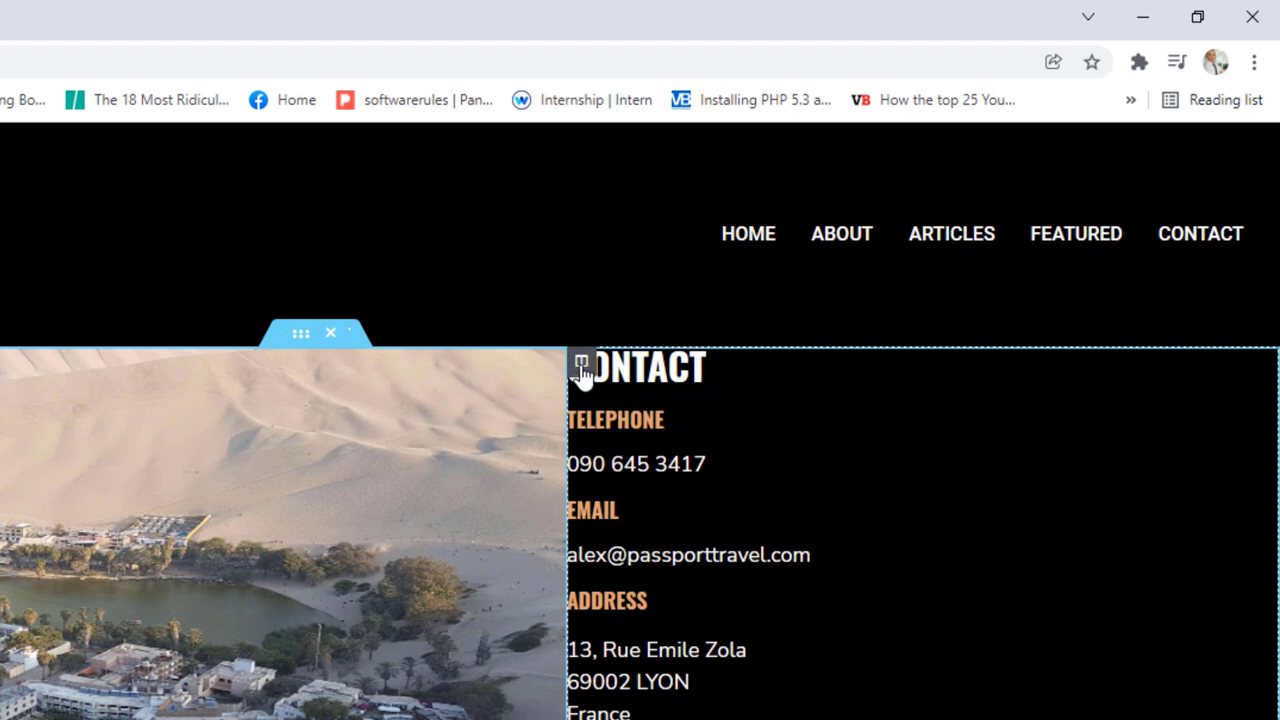
pyautogui.click(581, 364)
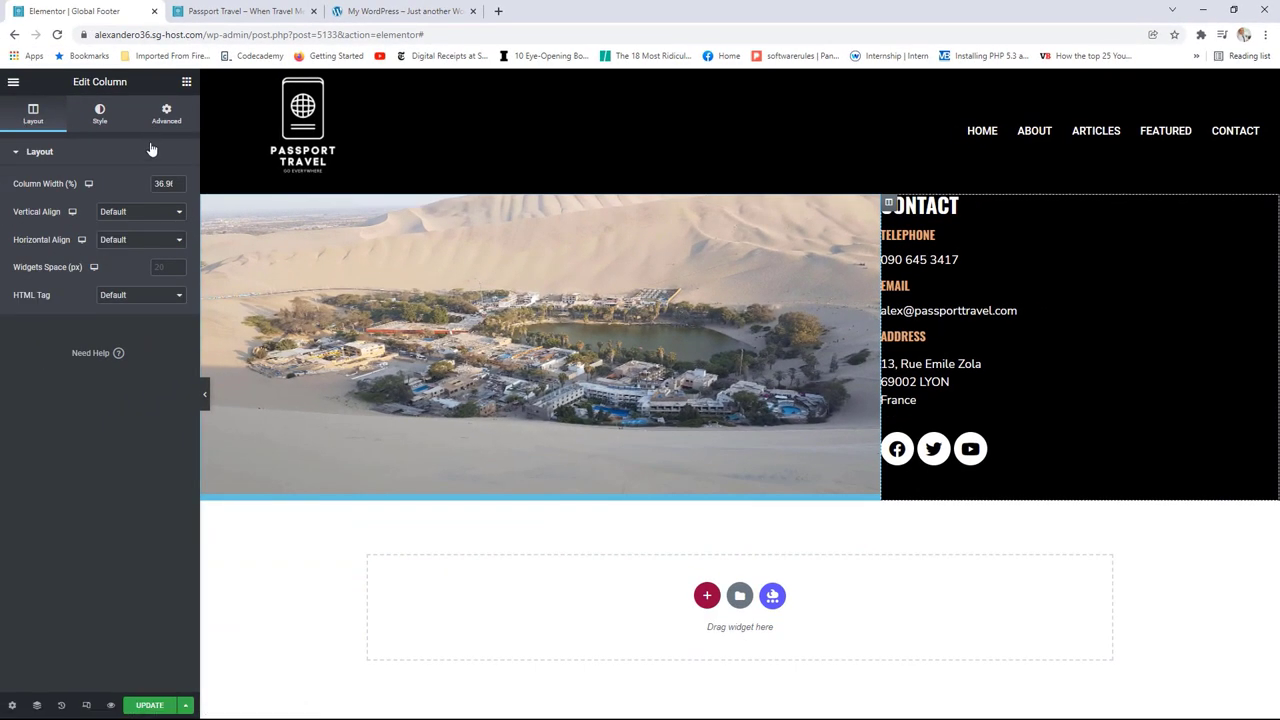
# Step: Set the contact column's Vertical Align to Middle and start adjusting its padding
pyautogui.click(123, 213)
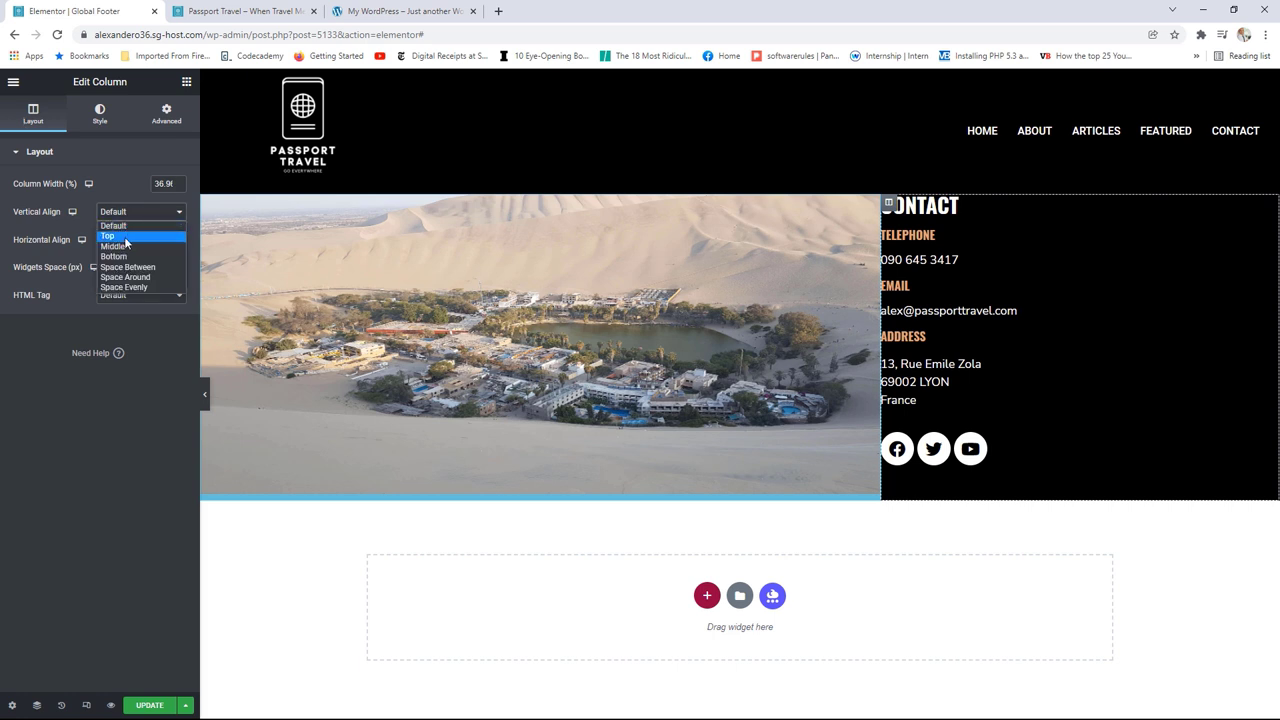
pyautogui.click(128, 247)
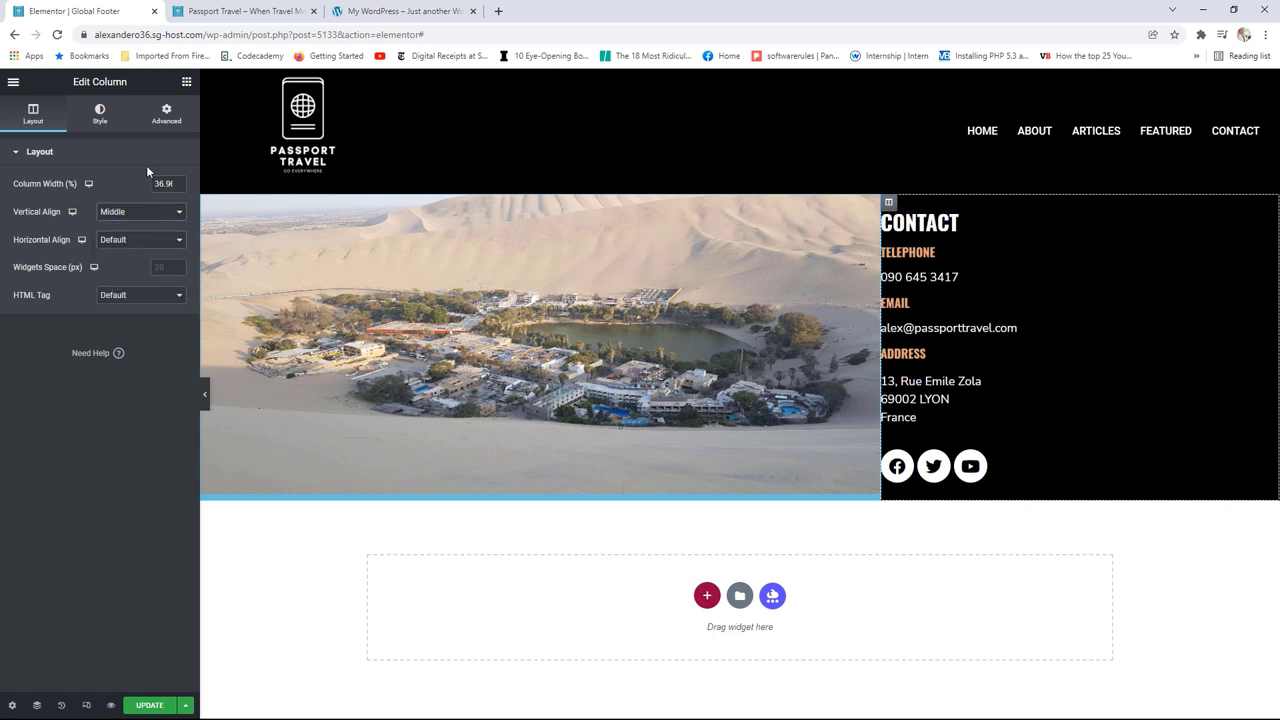
pyautogui.click(167, 119)
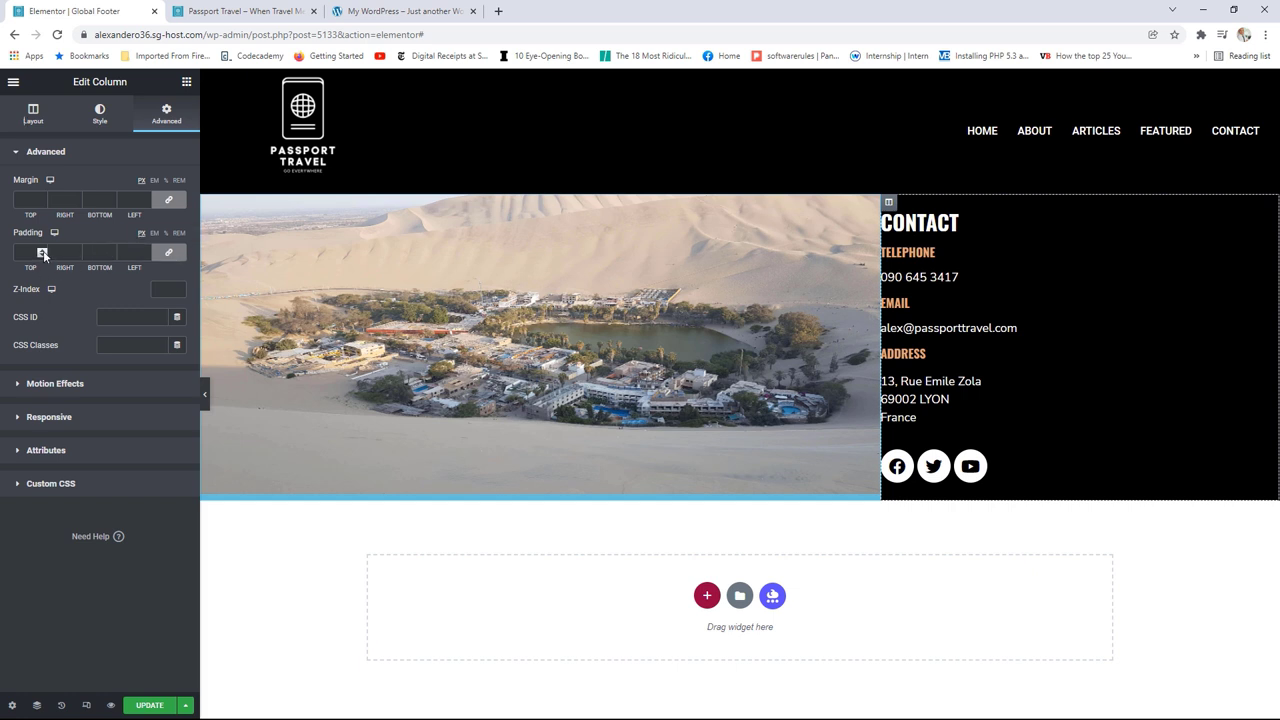
pyautogui.click(43, 251)
pyautogui.click(43, 251)
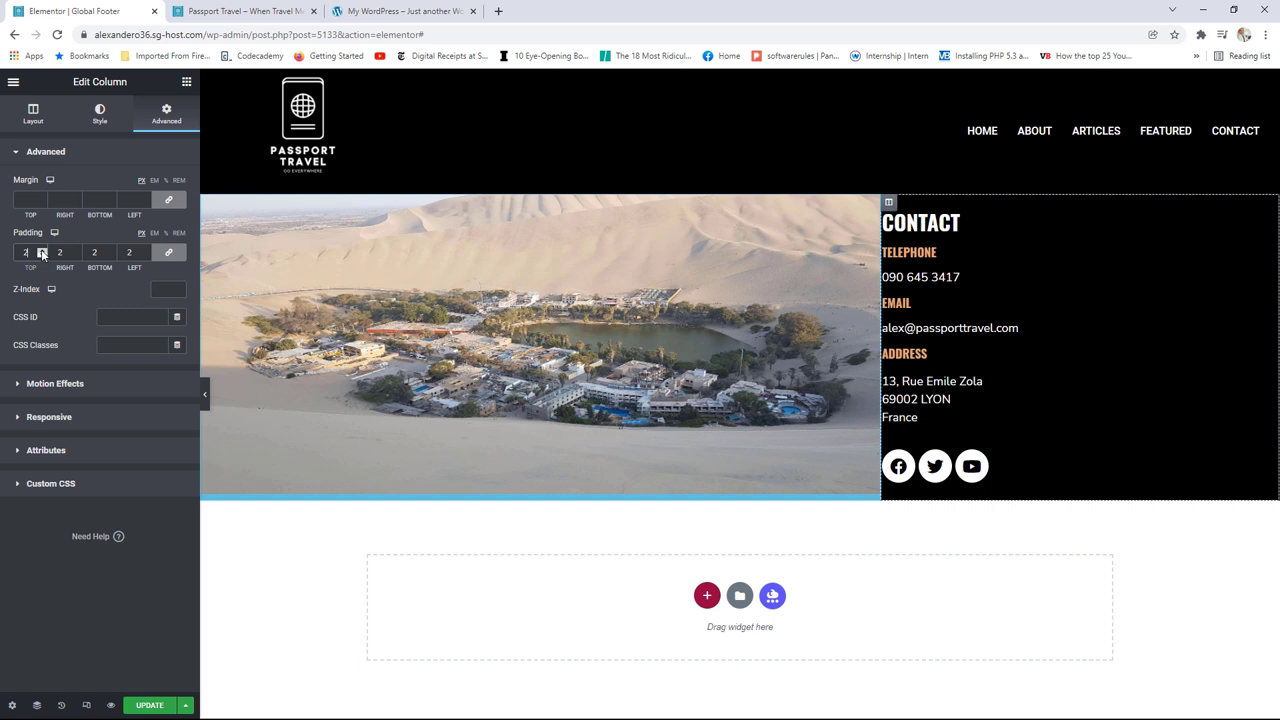
pyautogui.click(43, 251)
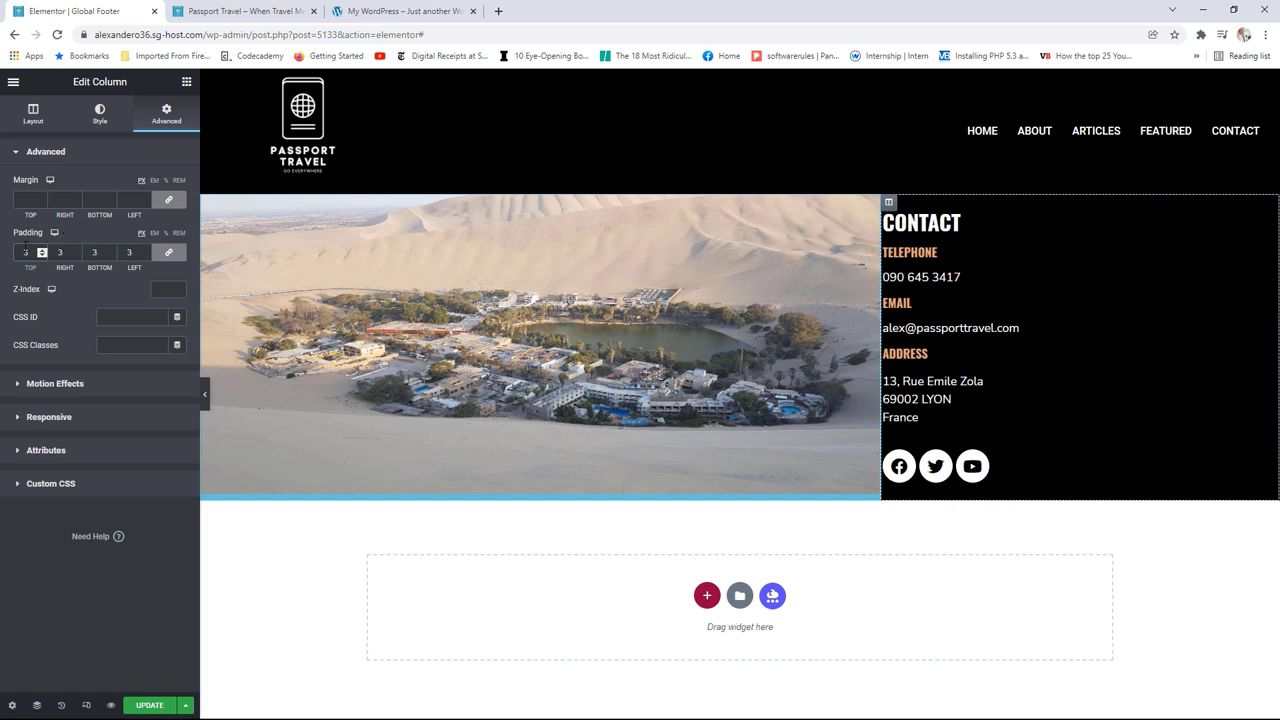
# Step: Unlink the column padding and set 0 top, right and bottom with 40px left
pyautogui.click(26, 251)
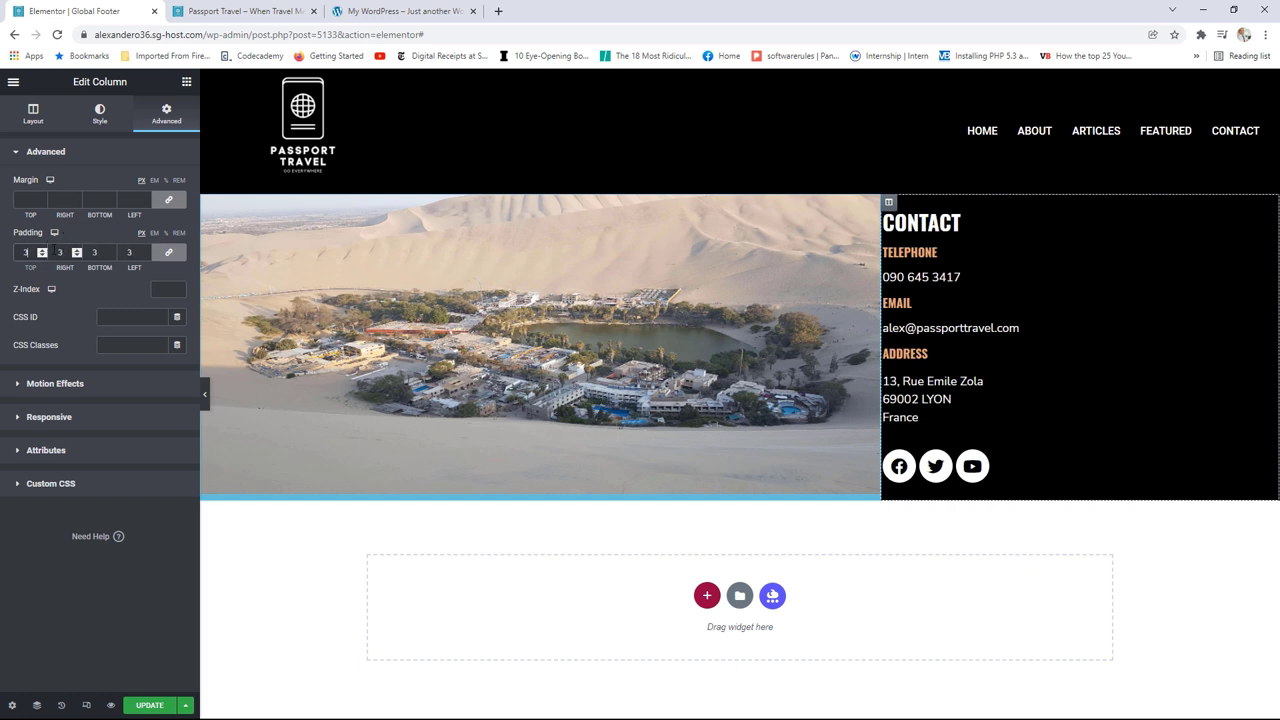
pyautogui.click(42, 256)
pyautogui.click(43, 257)
pyautogui.click(42, 257)
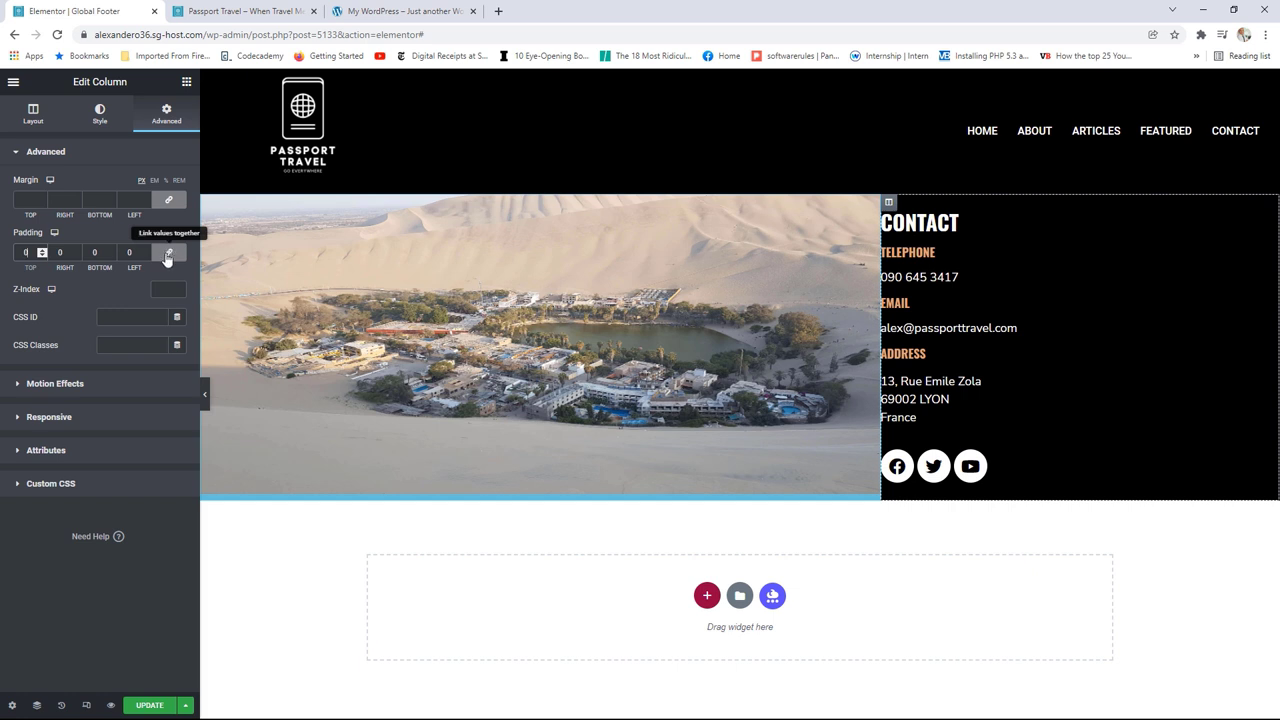
pyautogui.click(167, 256)
pyautogui.click(145, 250)
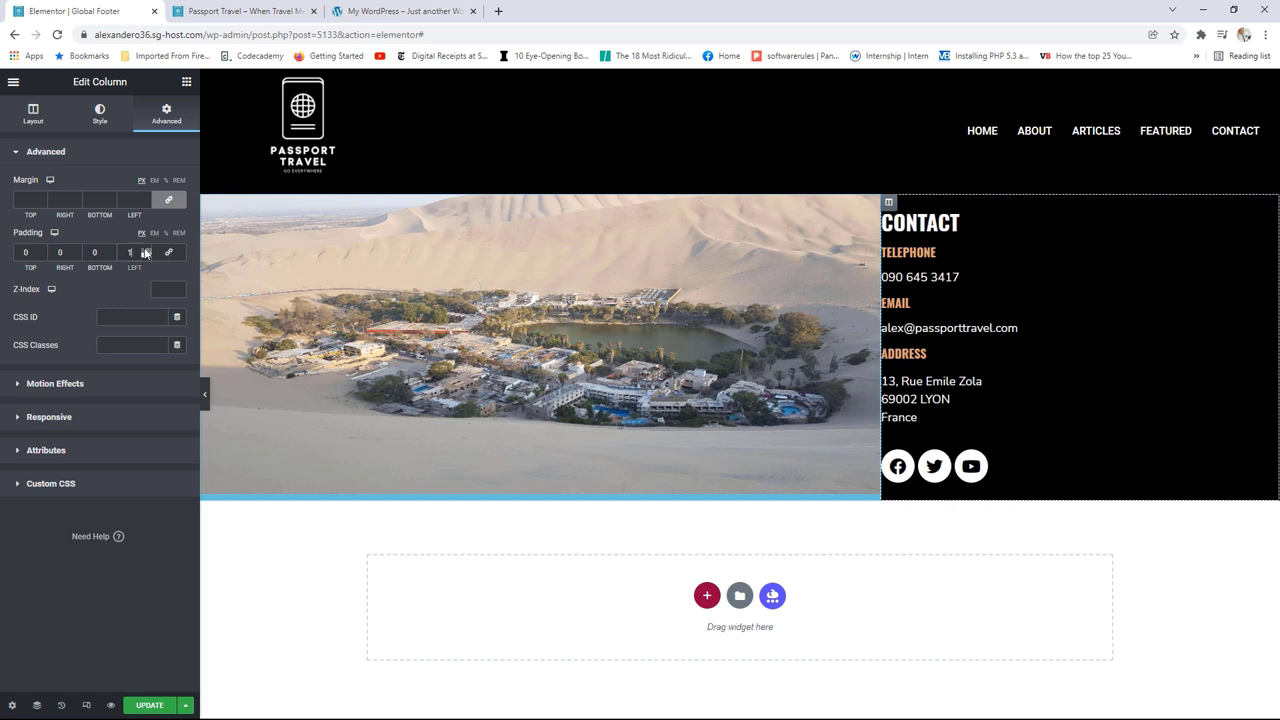
pyautogui.moveTo(145, 252); pyautogui.dragTo(146, 255)
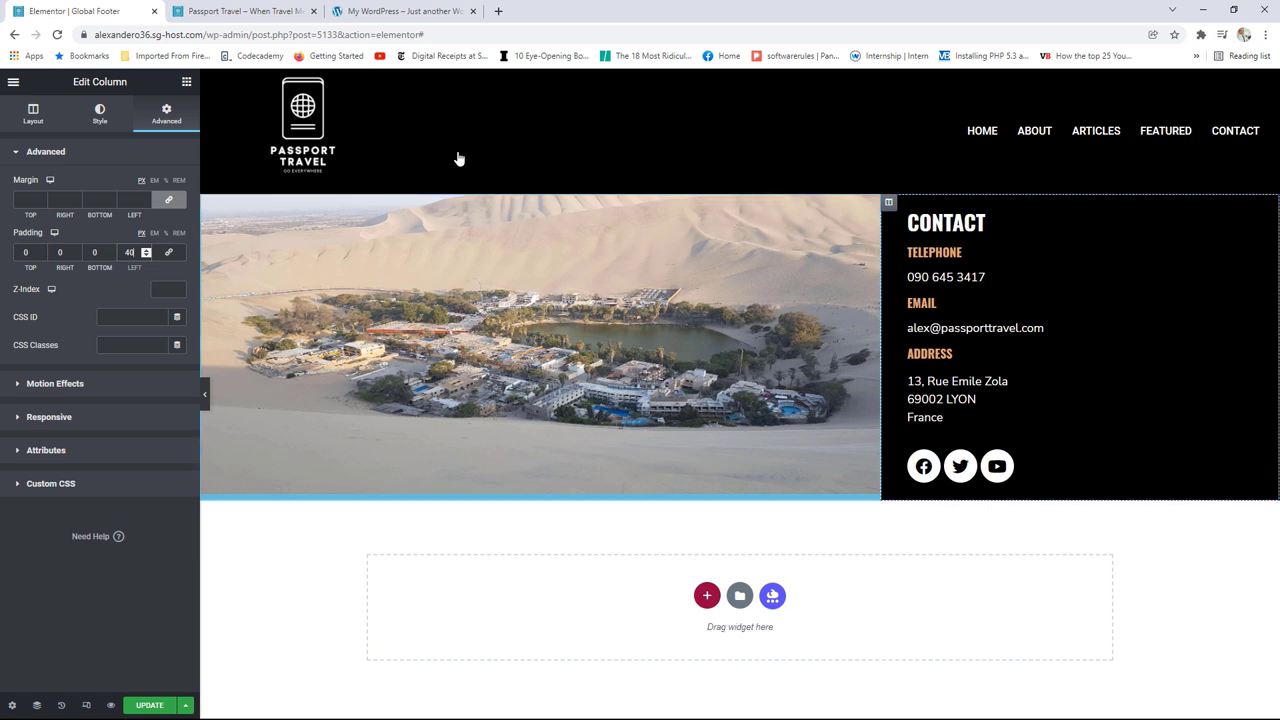
pyautogui.click(186, 83)
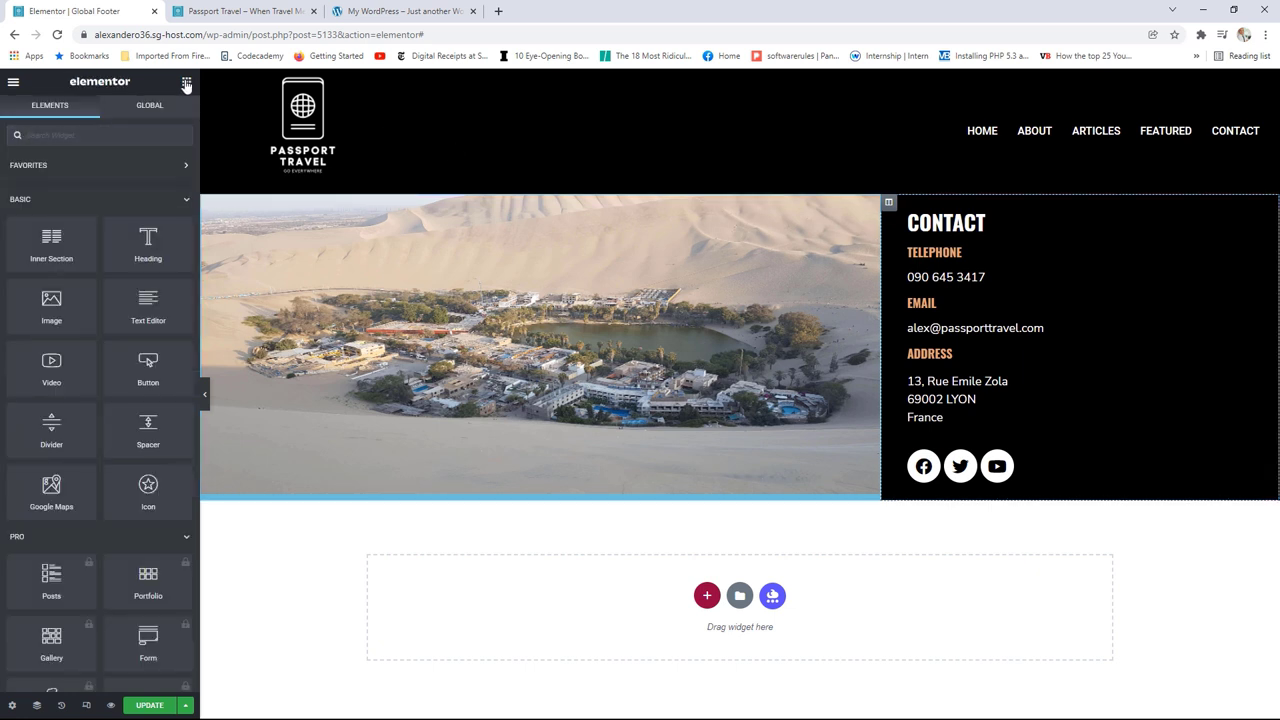
# Step: Drop a Copyright widget into a new strip below the footer's photo and contact section
pyautogui.scroll(-8, 120, 280)
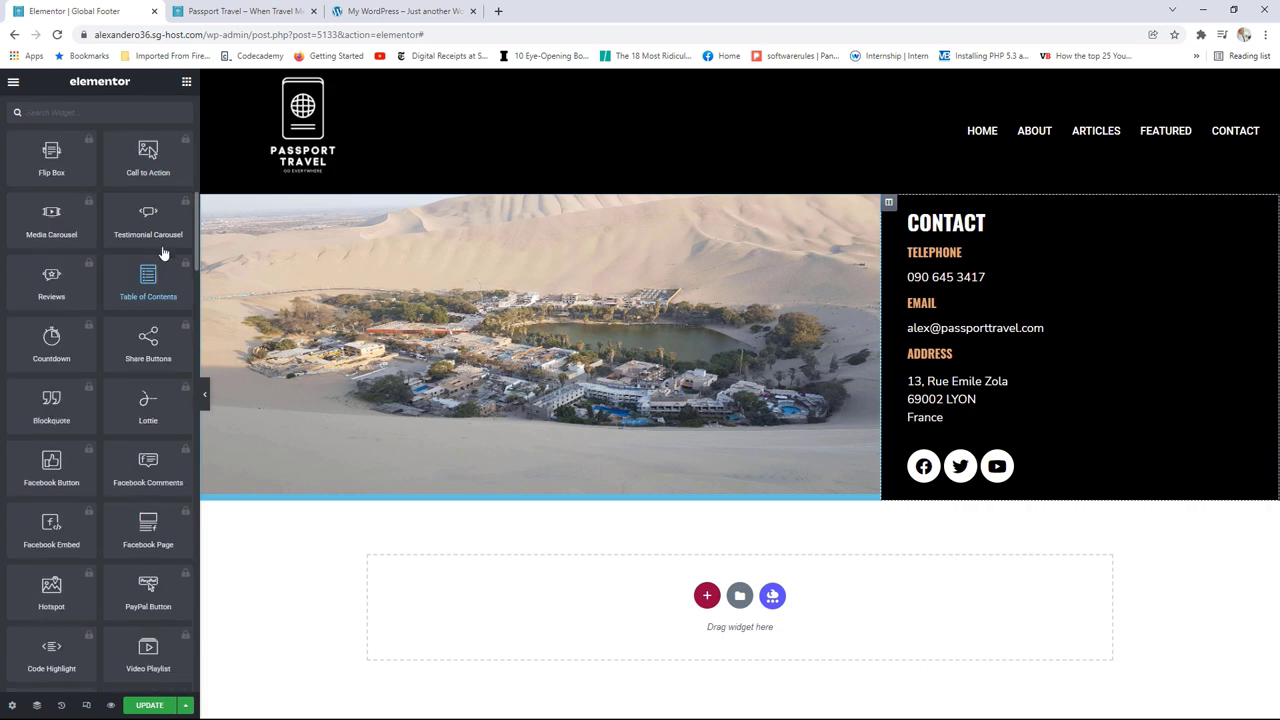
pyautogui.moveTo(196, 215); pyautogui.dragTo(197, 624)
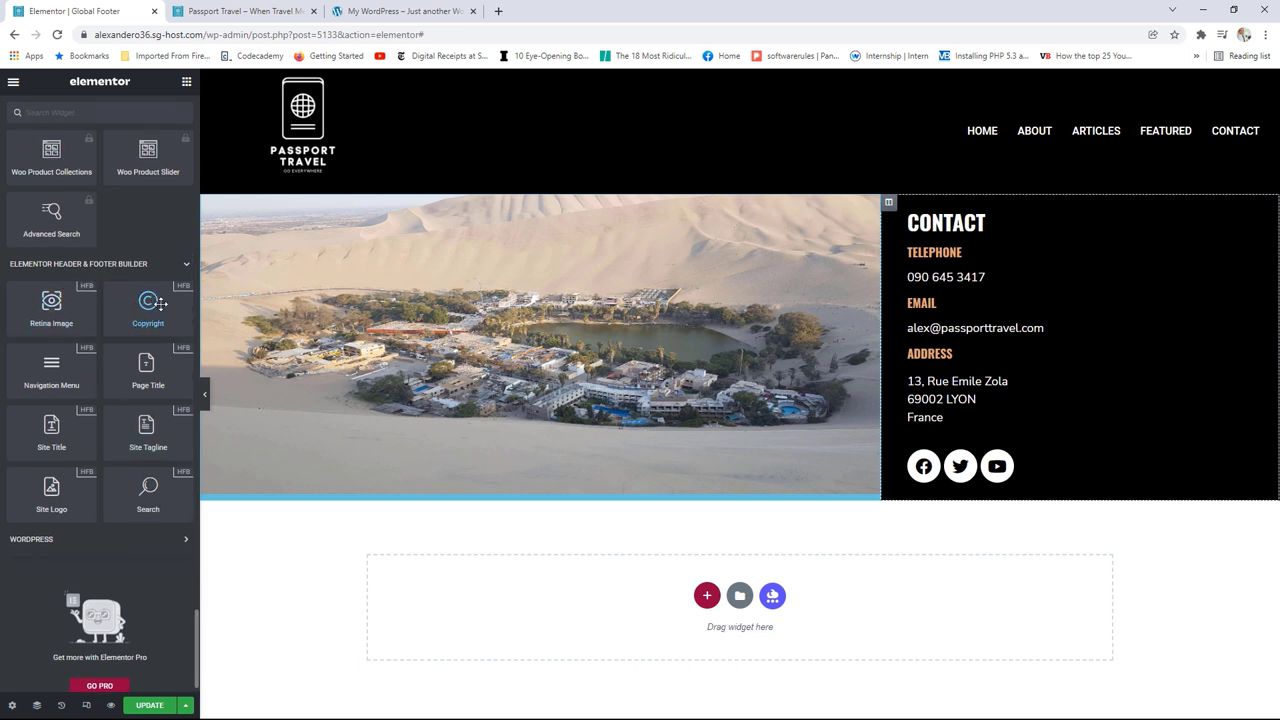
pyautogui.moveTo(152, 304); pyautogui.dragTo(628, 316)
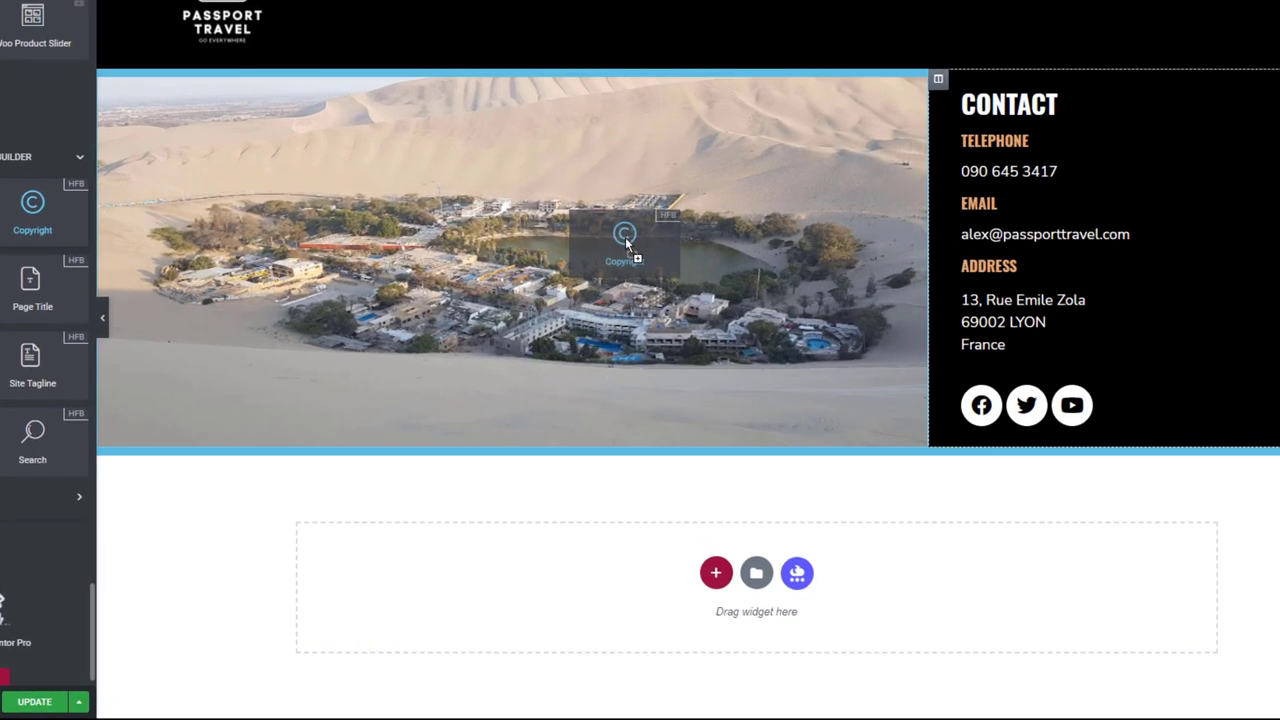
pyautogui.moveTo(625, 237); pyautogui.dragTo(957, 449)
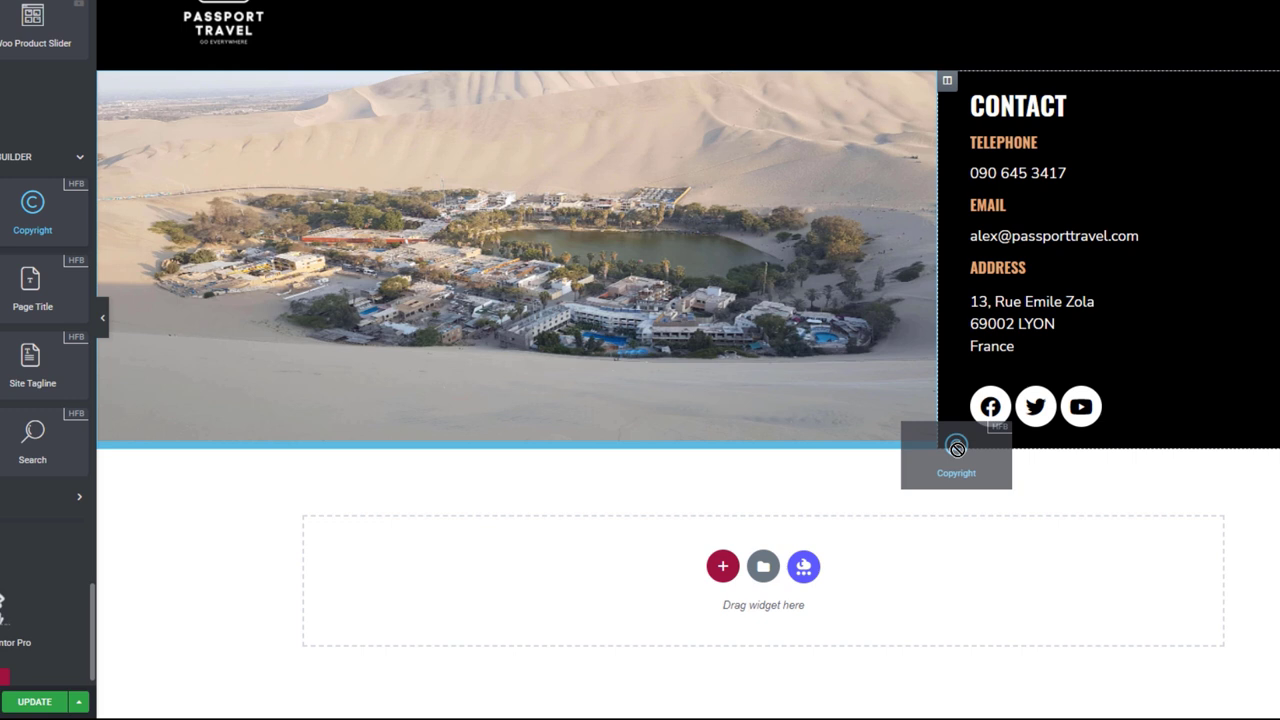
pyautogui.moveTo(957, 449); pyautogui.dragTo(981, 442)
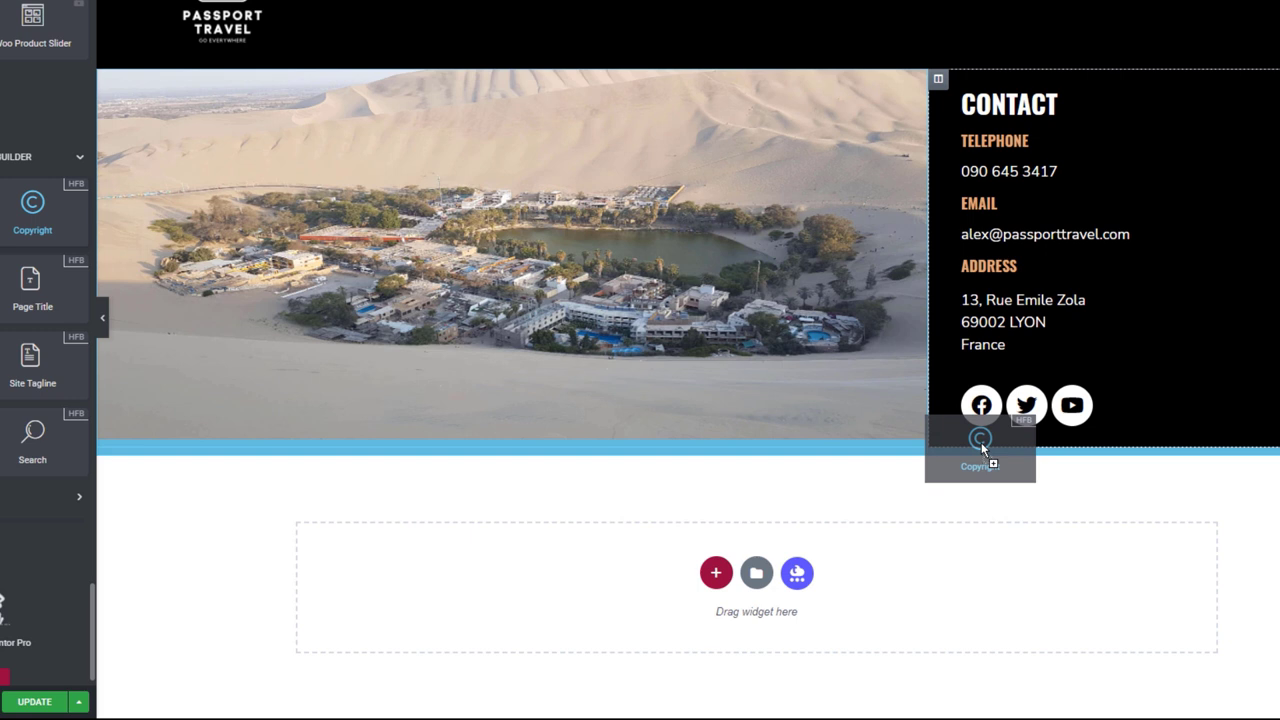
pyautogui.moveTo(981, 442); pyautogui.dragTo(979, 446)
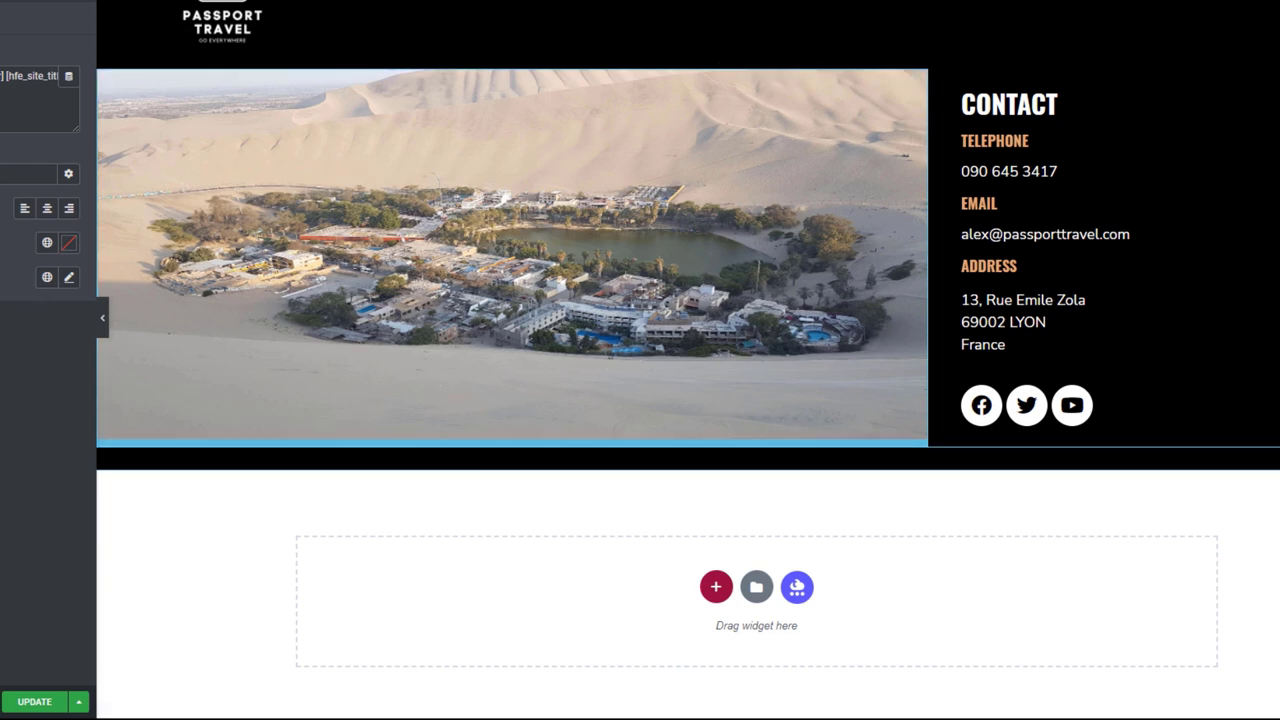
pyautogui.click(46, 242)
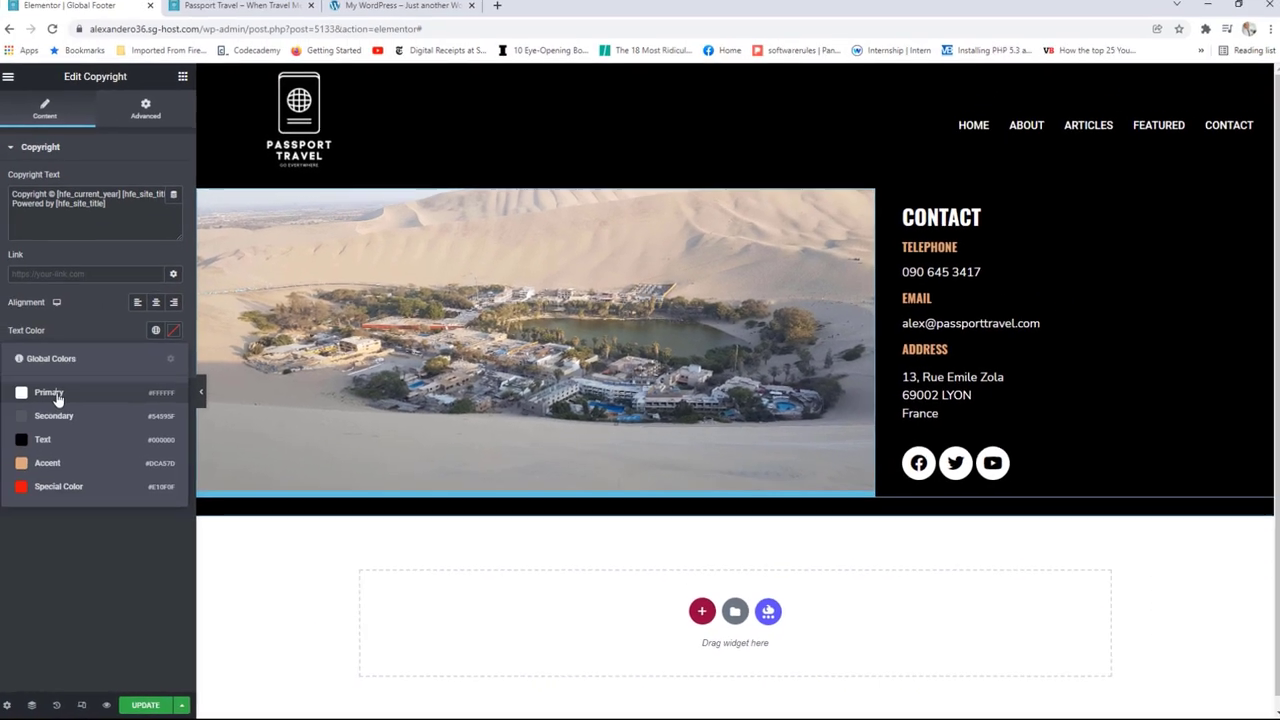
# Step: Make the copyright text global Primary white, global Text font, centred, size 16
pyautogui.click(62, 402)
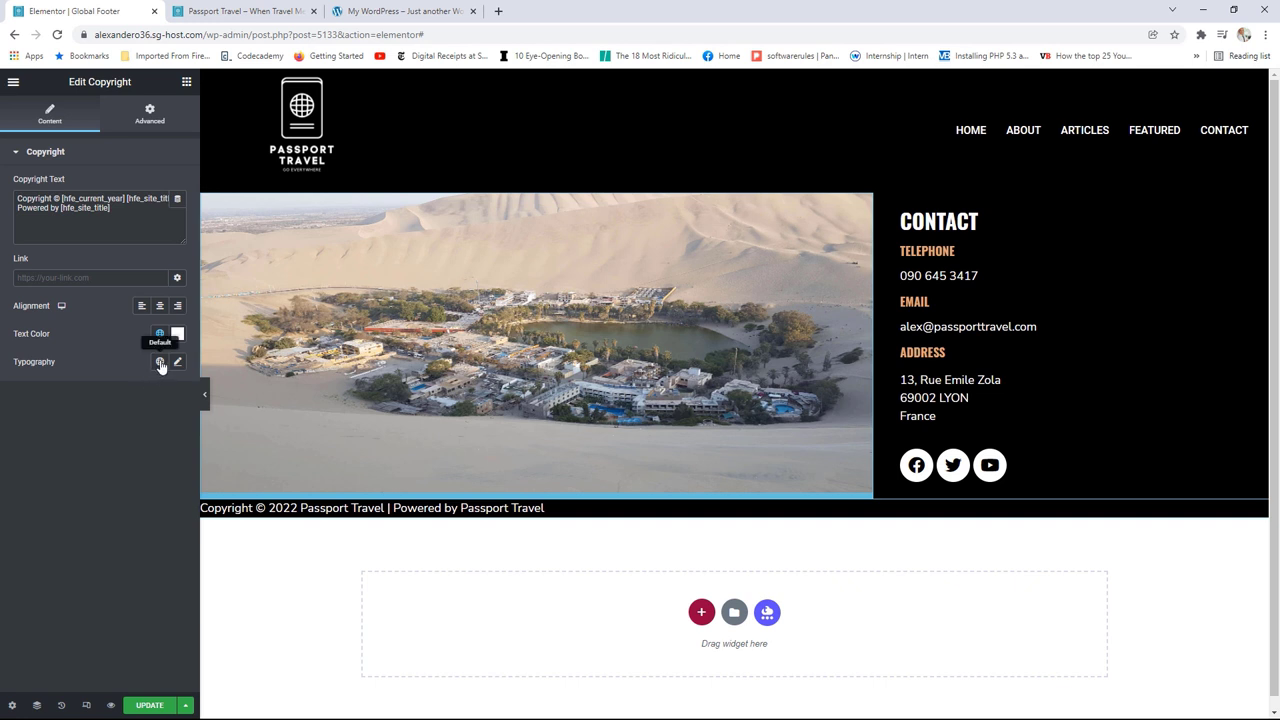
pyautogui.click(160, 361)
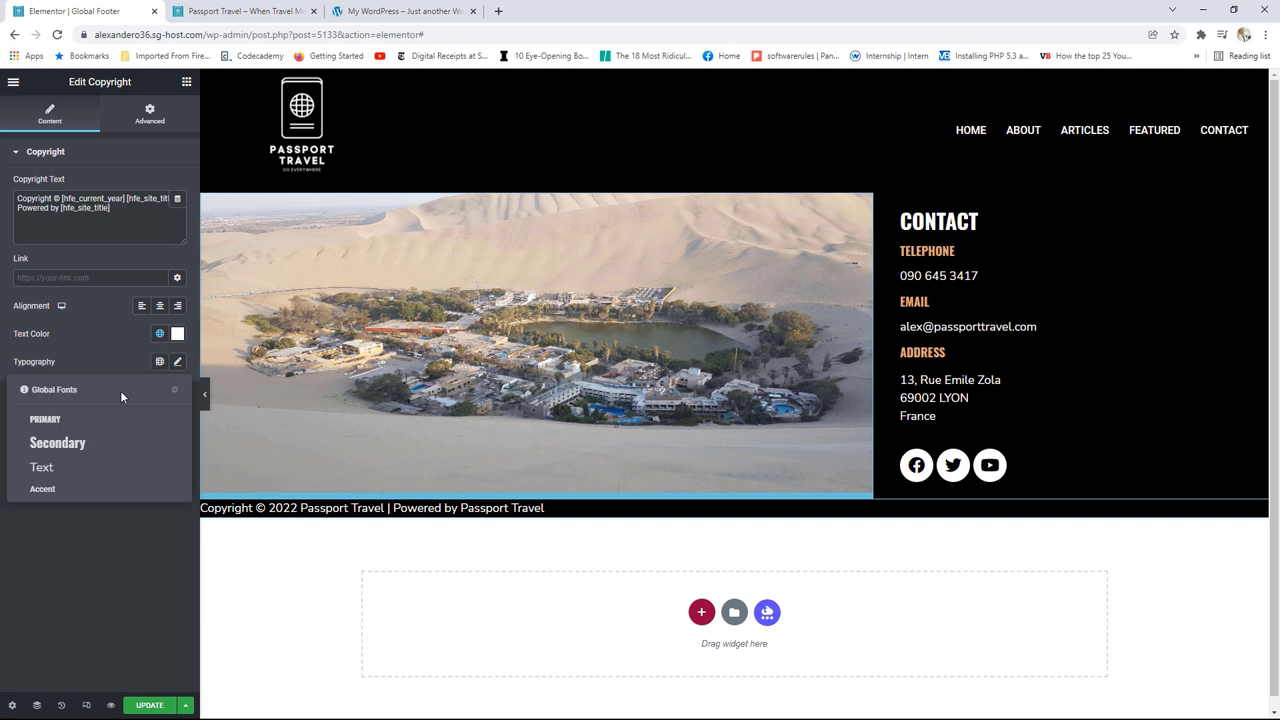
pyautogui.click(58, 470)
pyautogui.click(159, 308)
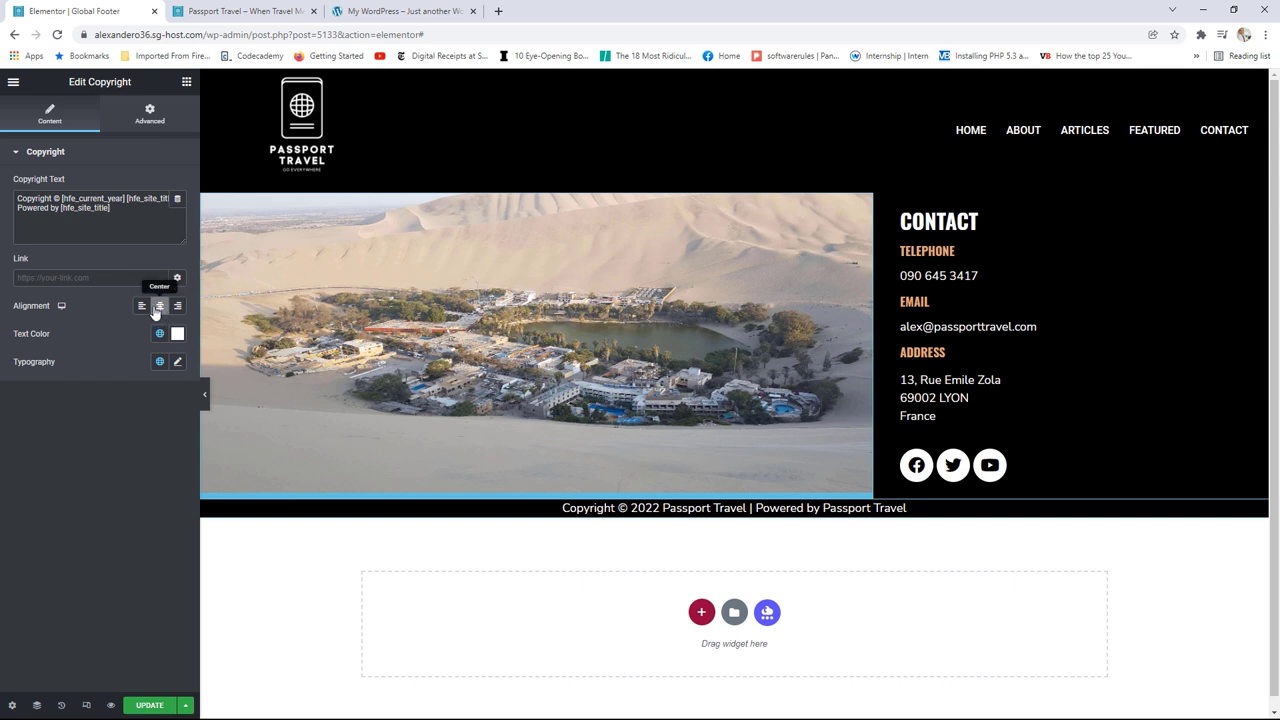
pyautogui.click(177, 362)
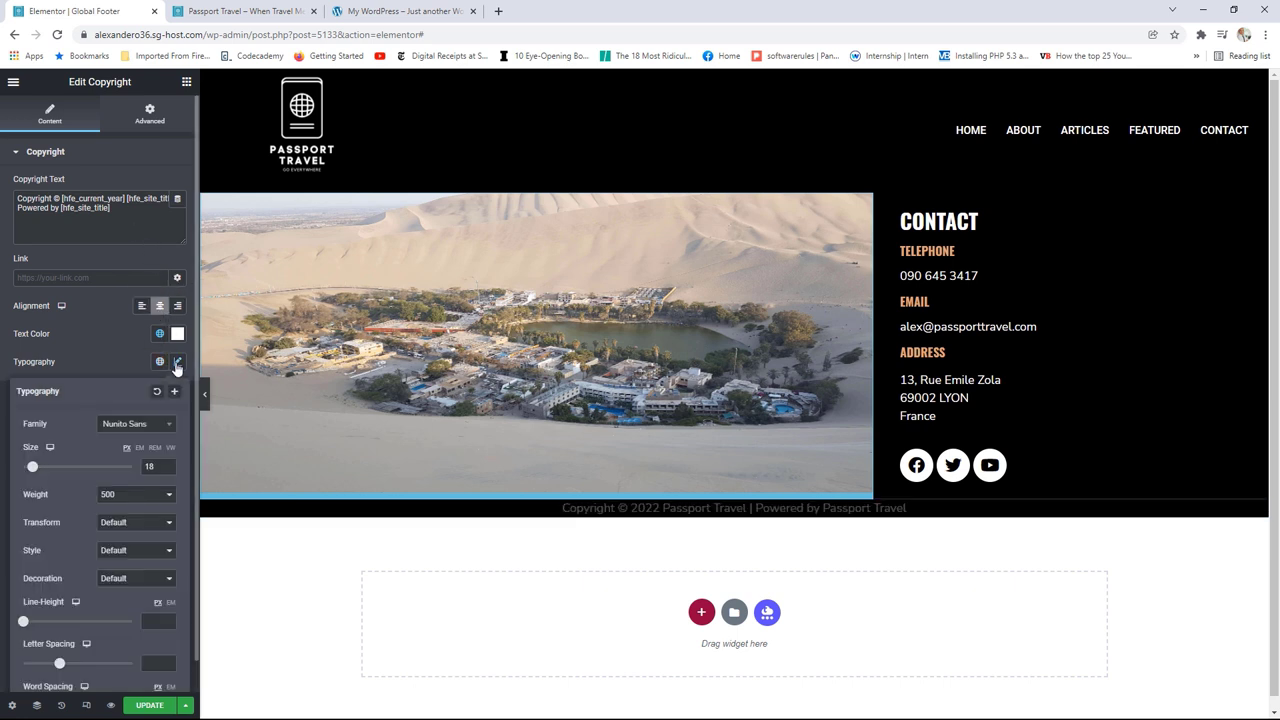
pyautogui.click(168, 470)
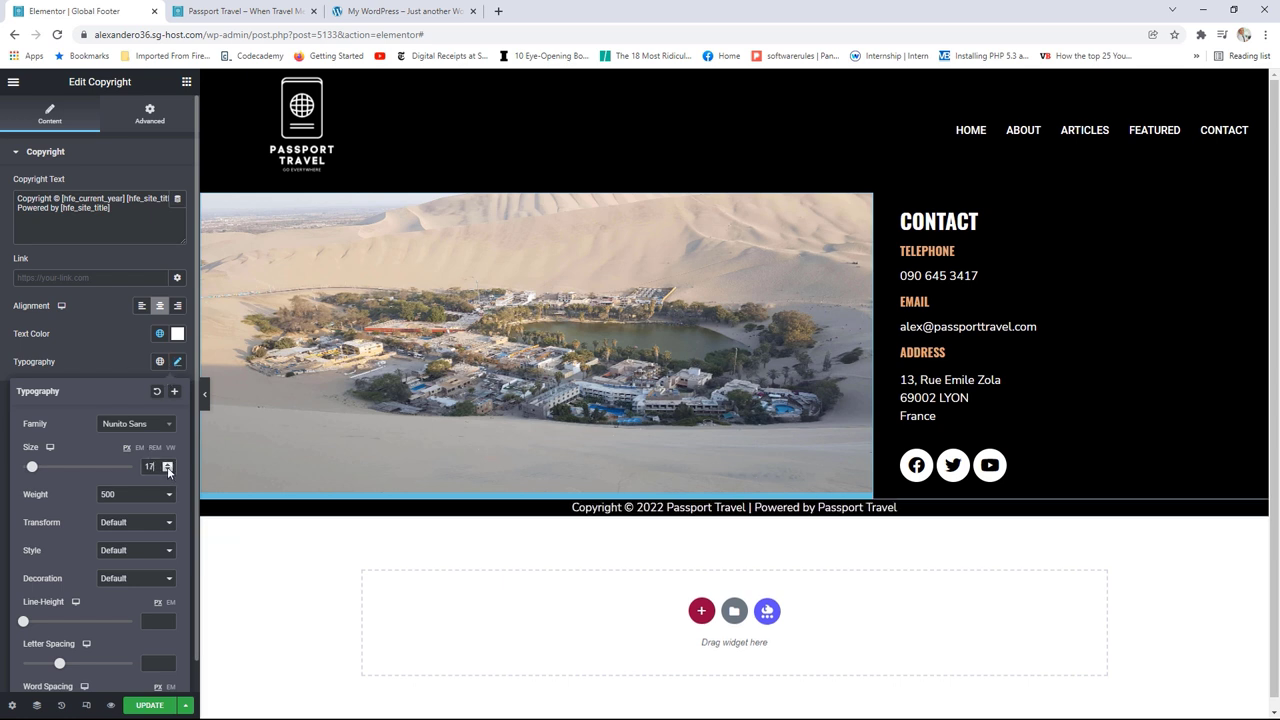
pyautogui.click(168, 470)
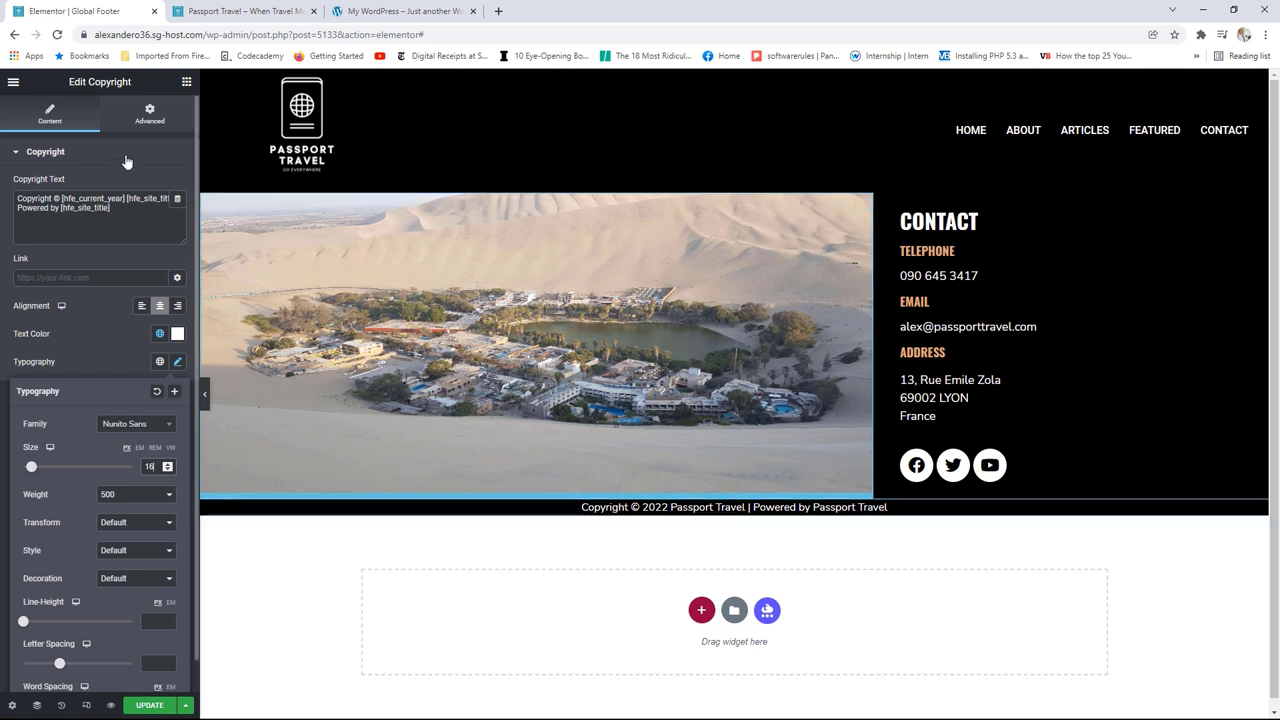
# Step: Give the copyright unlinked padding of 20 top, 0, 20 bottom, 0 and save the footer
pyautogui.click(150, 115)
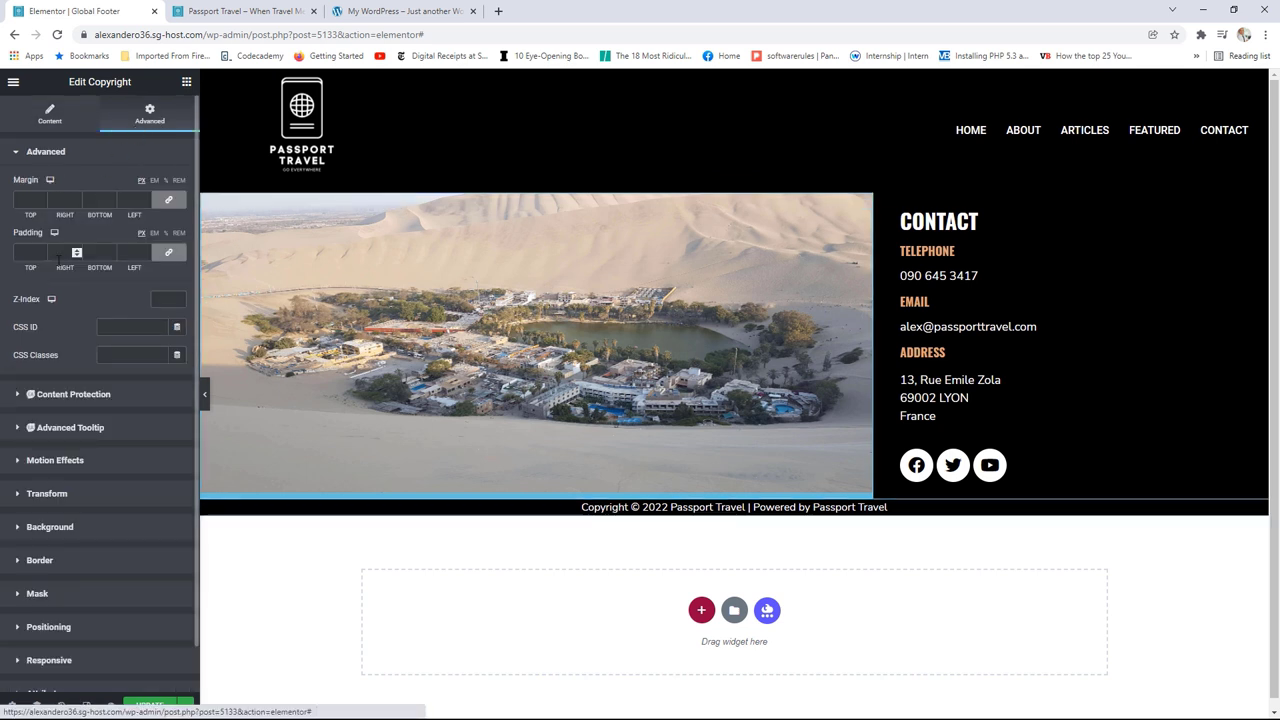
pyautogui.click(168, 253)
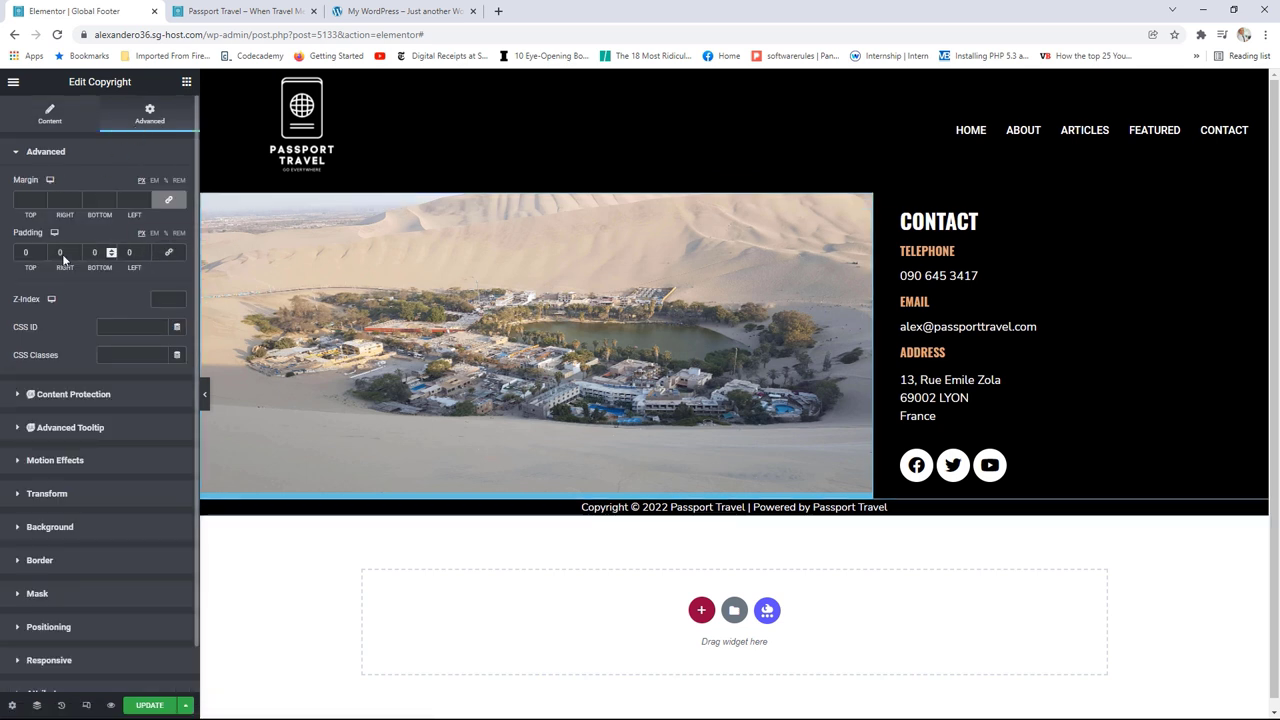
pyautogui.click(43, 250)
pyautogui.click(43, 250)
pyautogui.moveTo(43, 252); pyautogui.dragTo(111, 252)
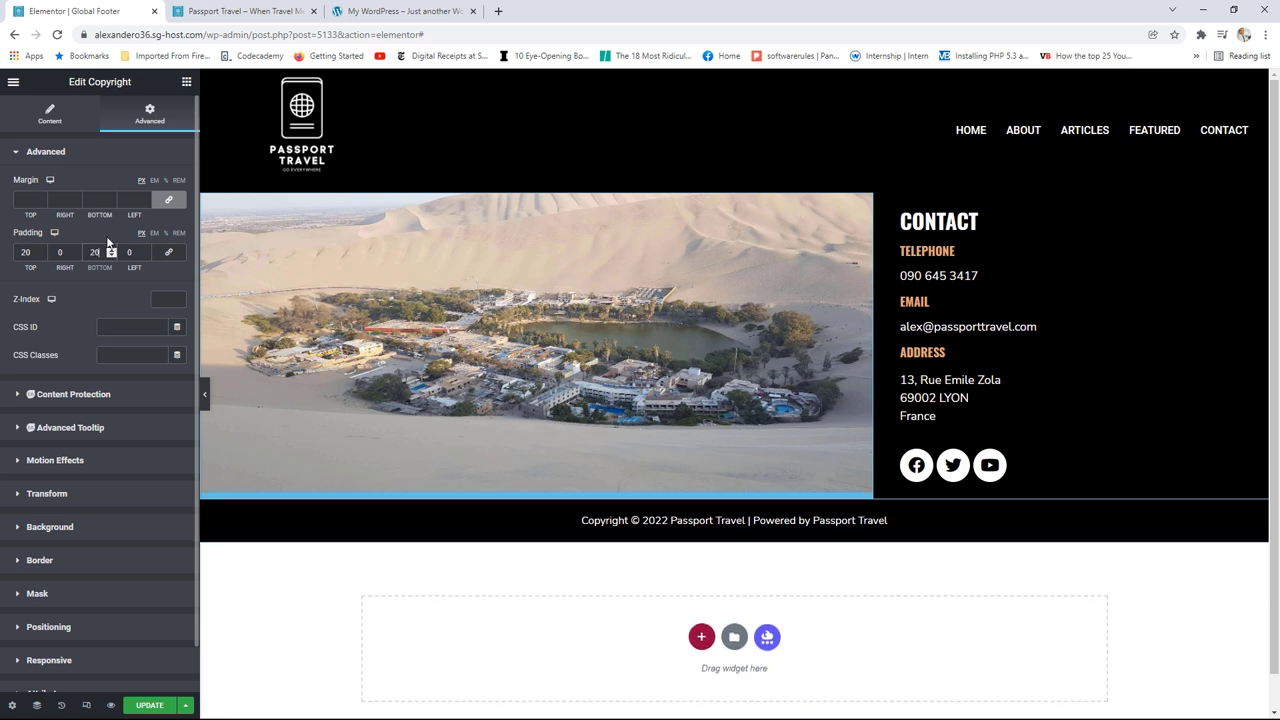
pyautogui.click(148, 706)
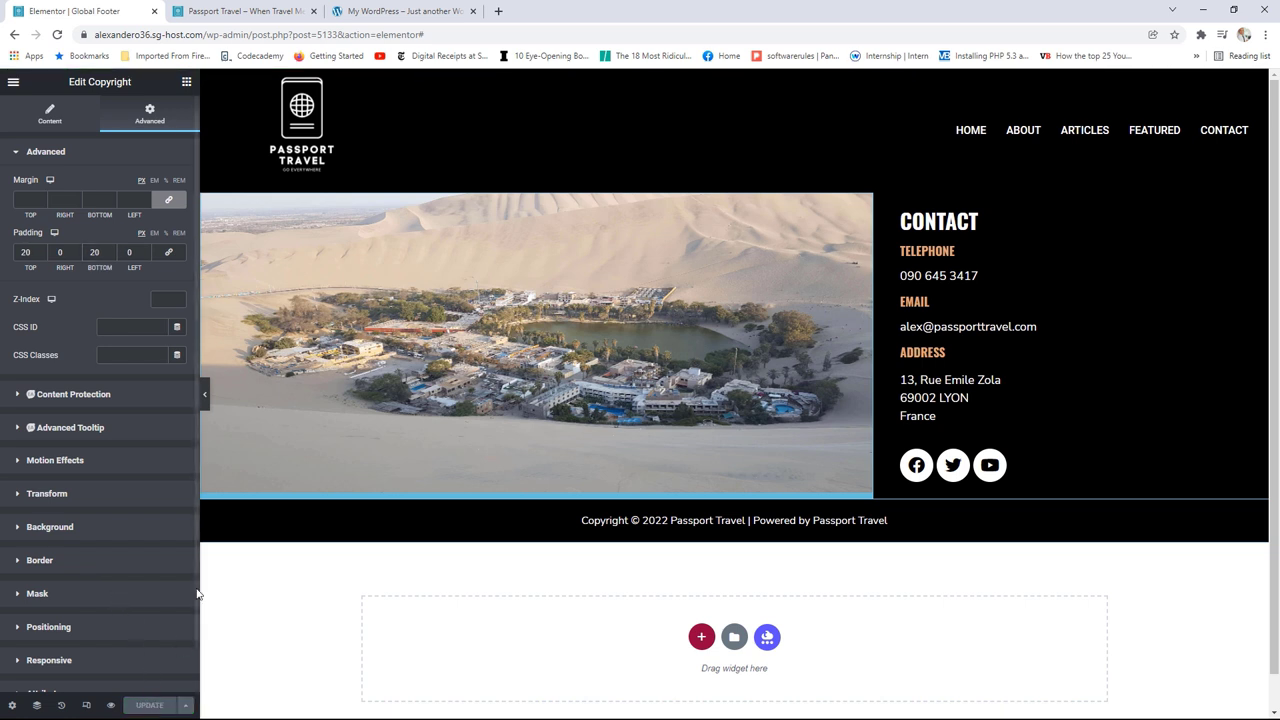
# Step: Reload the live home page to see the new footer, then browse the About page
pyautogui.click(220, 14)
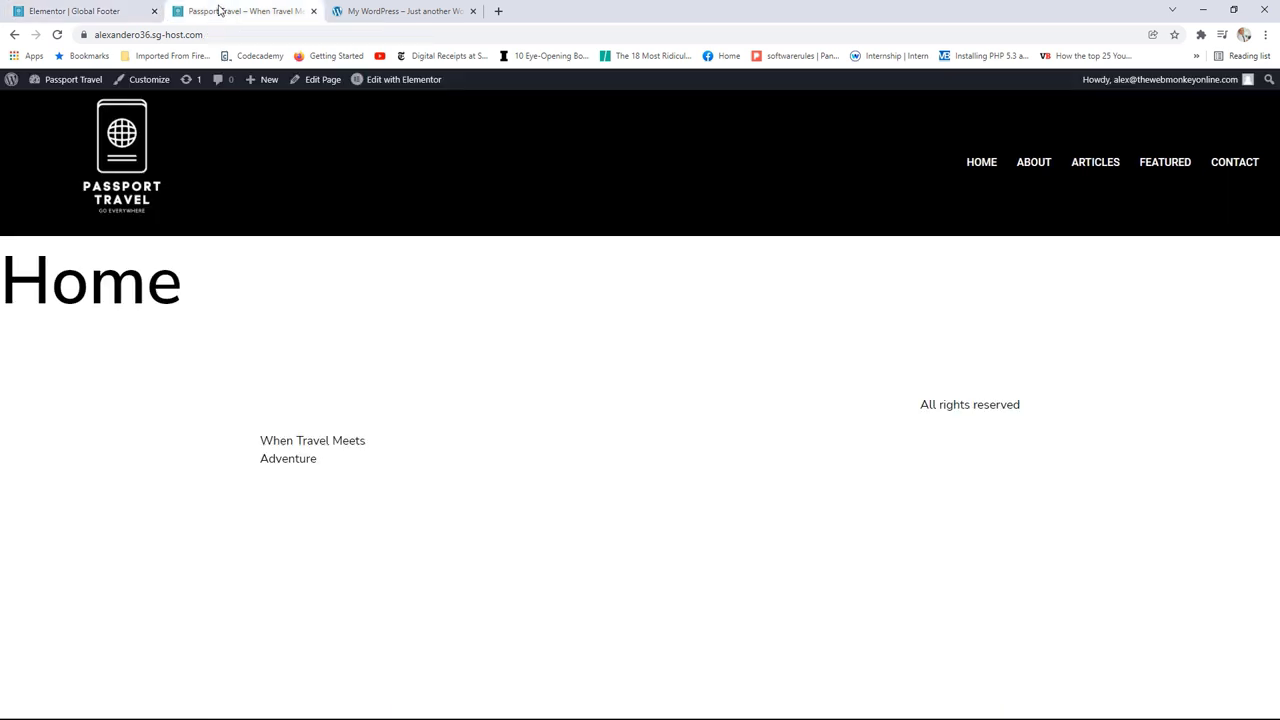
pyautogui.click(58, 36)
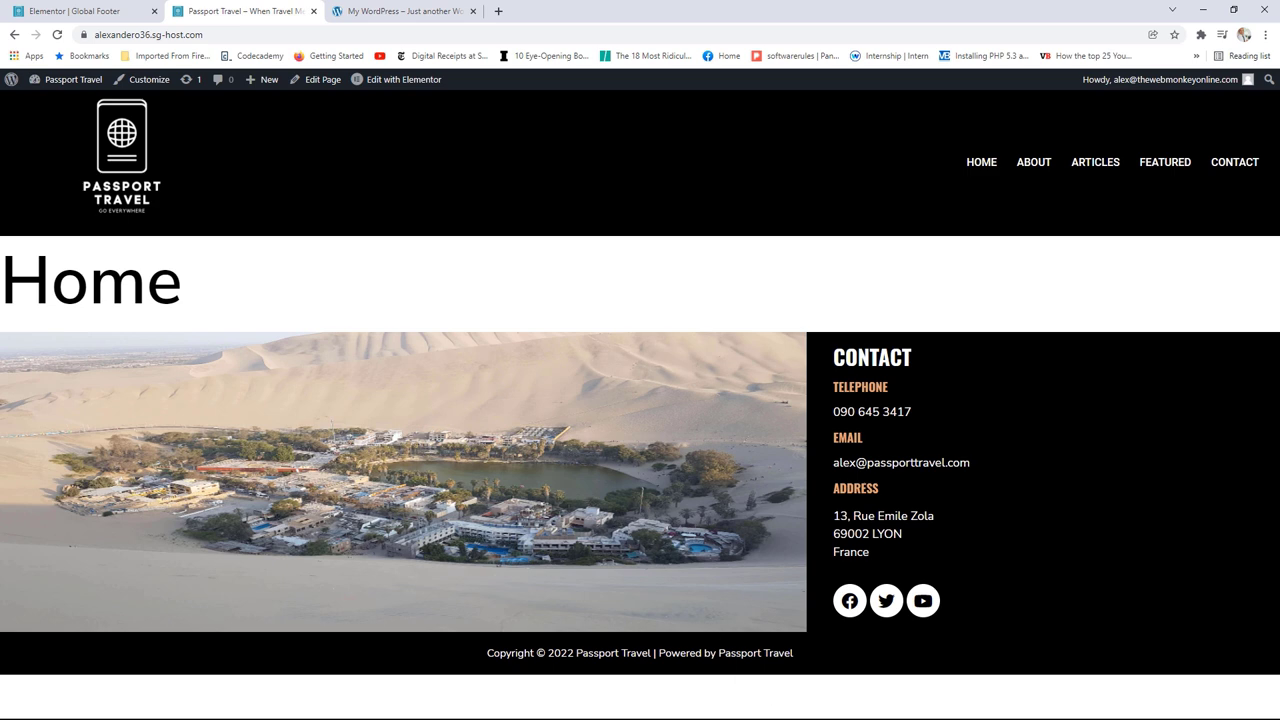
pyautogui.click(1033, 168)
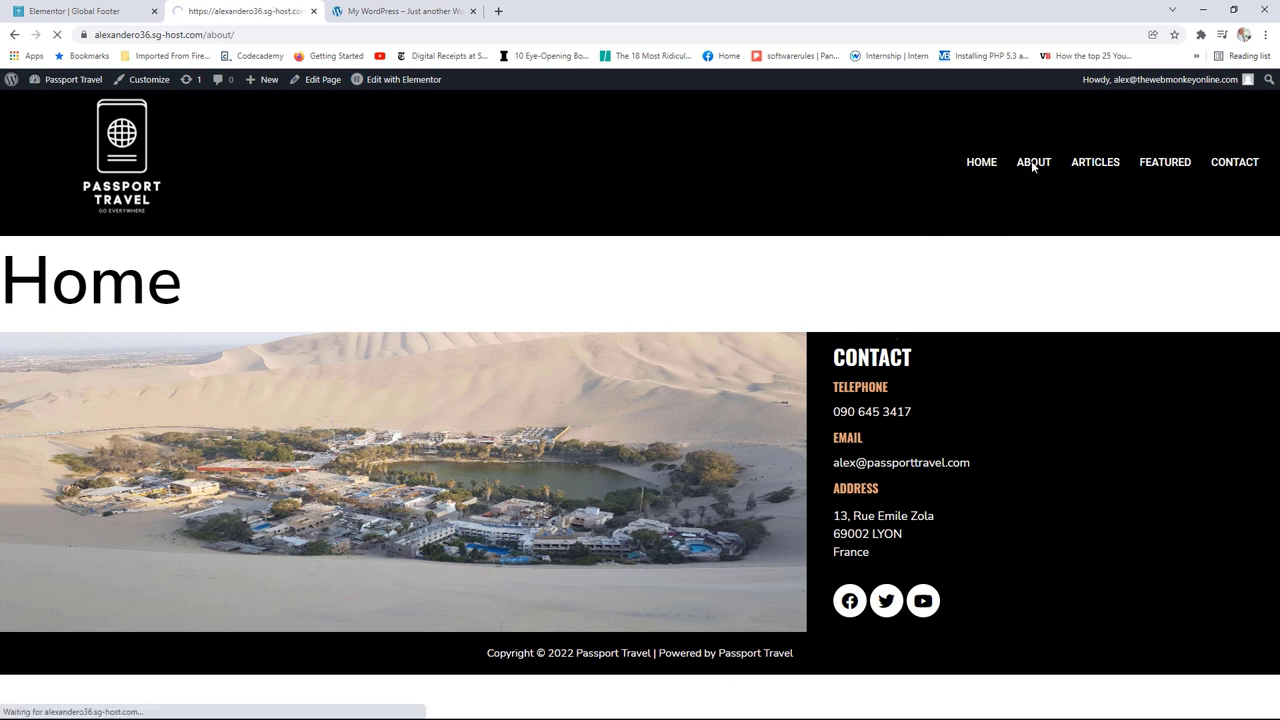
pyautogui.scroll(-5, 909, 333)
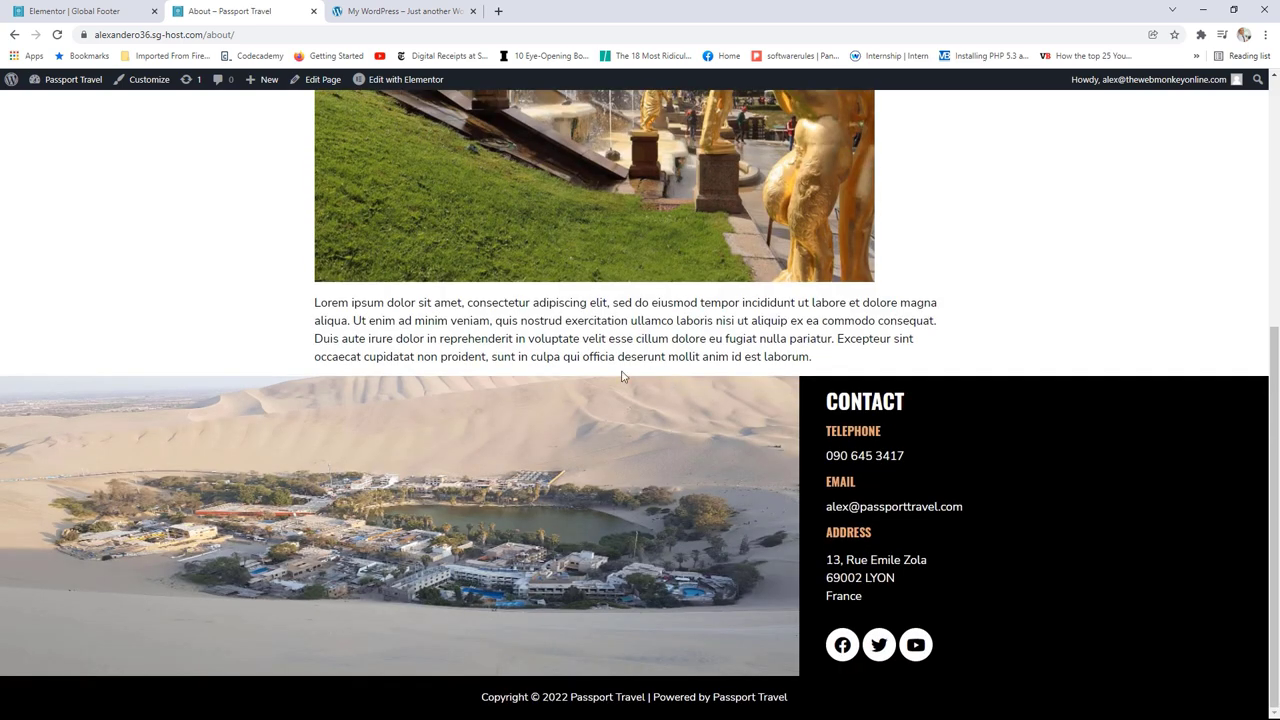
pyautogui.scroll(6, 792, 597)
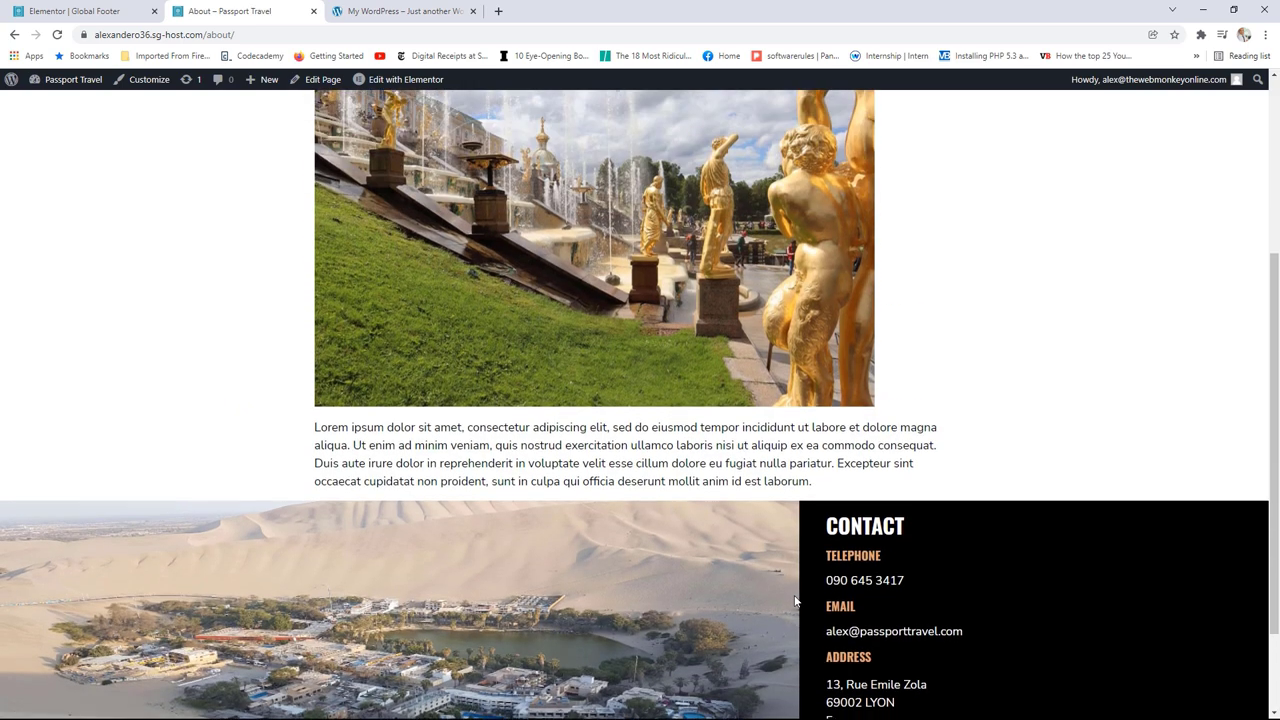
pyautogui.scroll(-3, 792, 597)
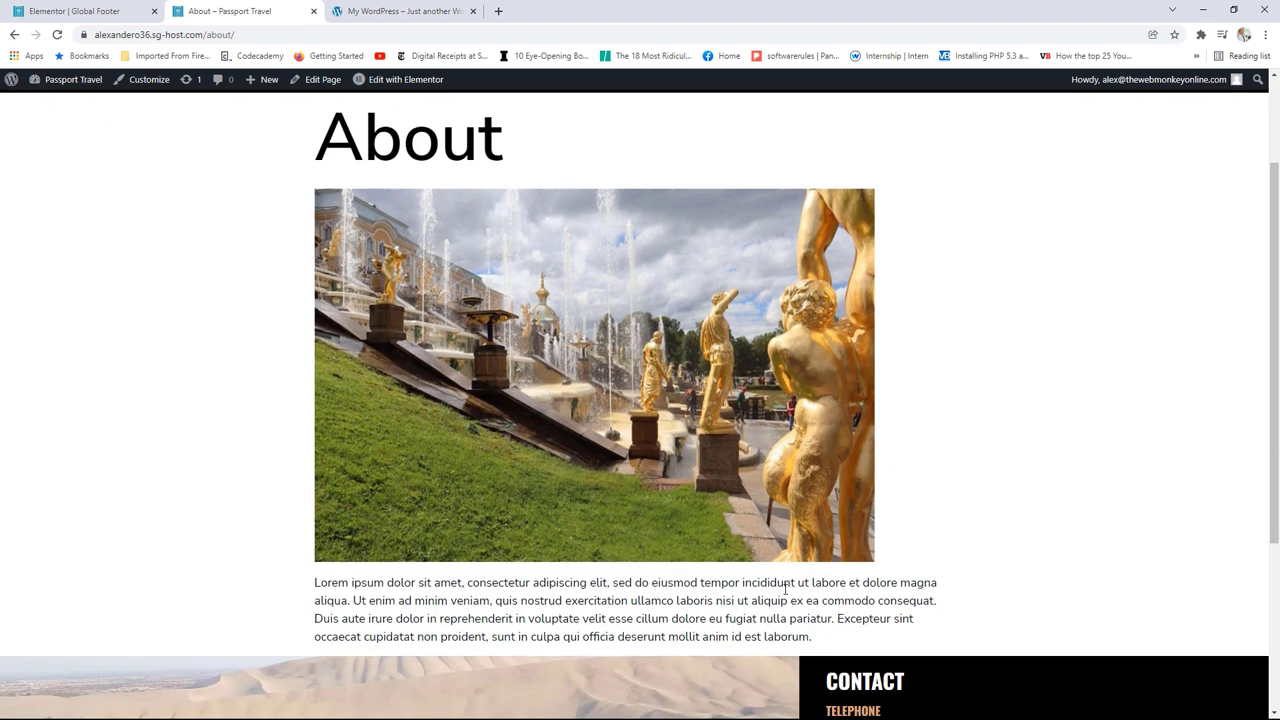
pyautogui.scroll(2, 783, 587)
pyautogui.scroll(1, 783, 587)
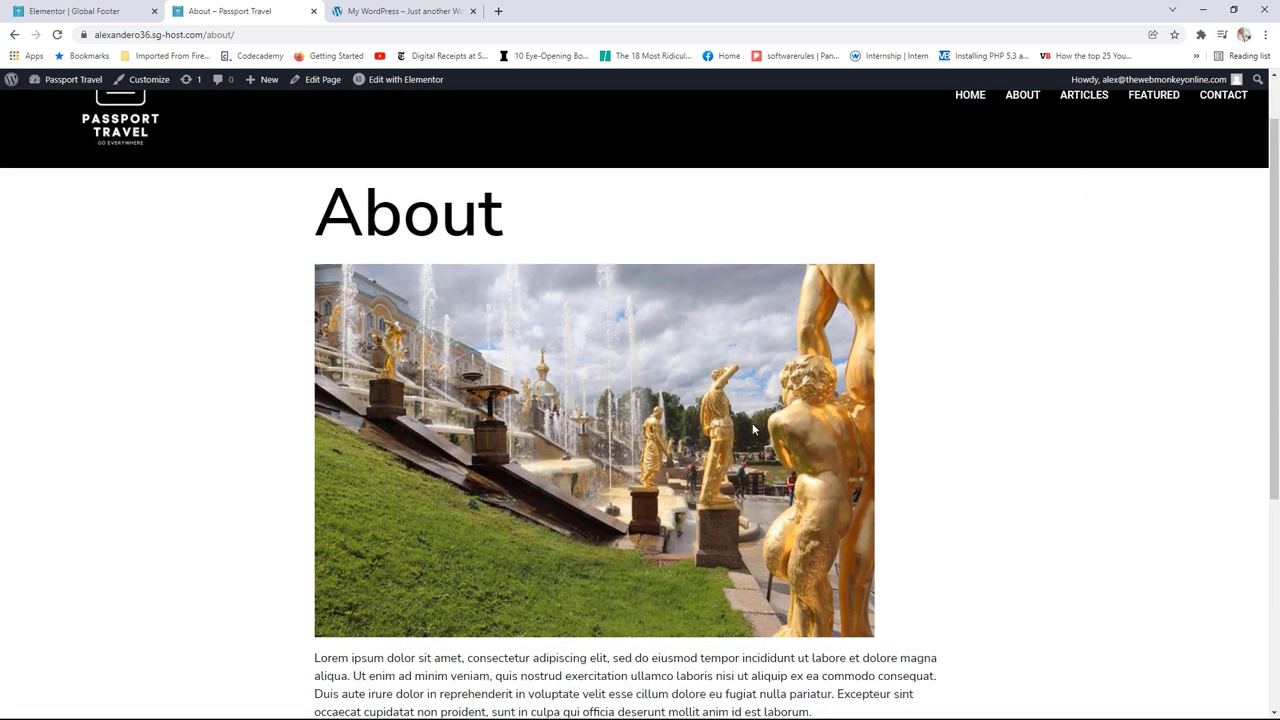
pyautogui.scroll(-4, 752, 423)
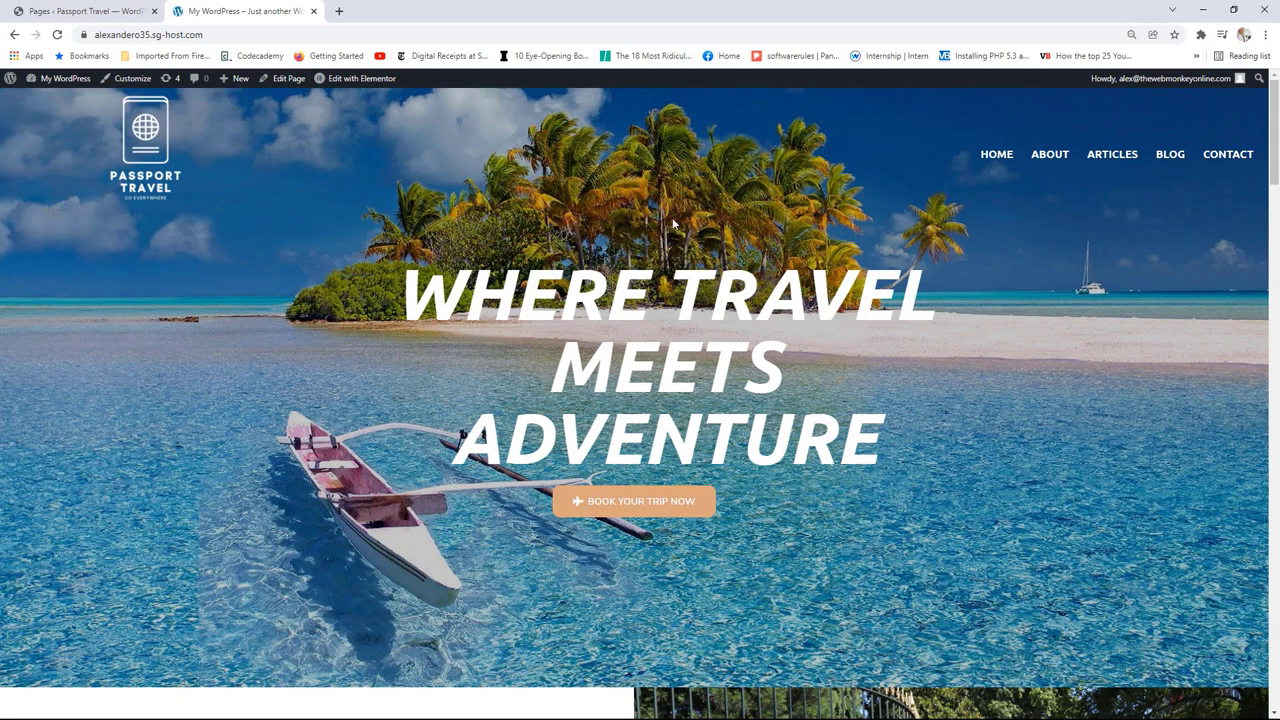
# Step: Switch to the WP Admin Pages list tab
pyautogui.click(85, 11)
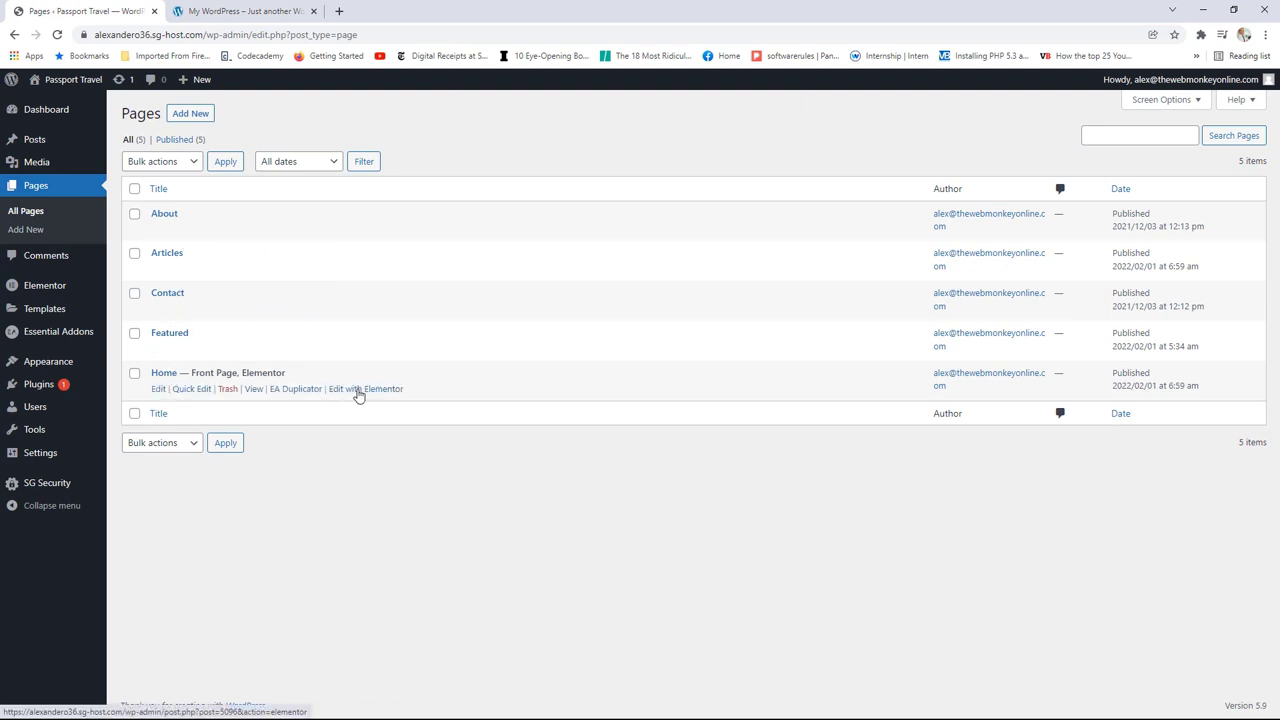
# Step: Launch Edit with Elementor on the Home page and glance at the reference front page
pyautogui.click(358, 392)
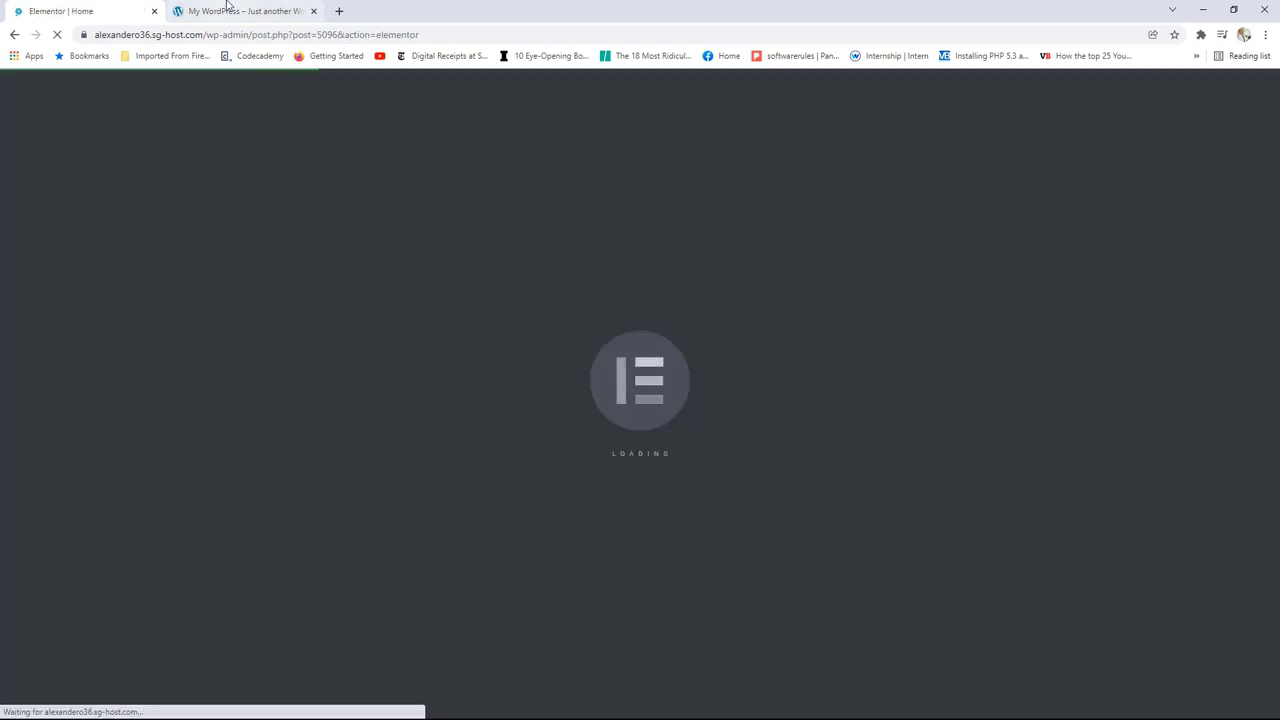
pyautogui.click(227, 7)
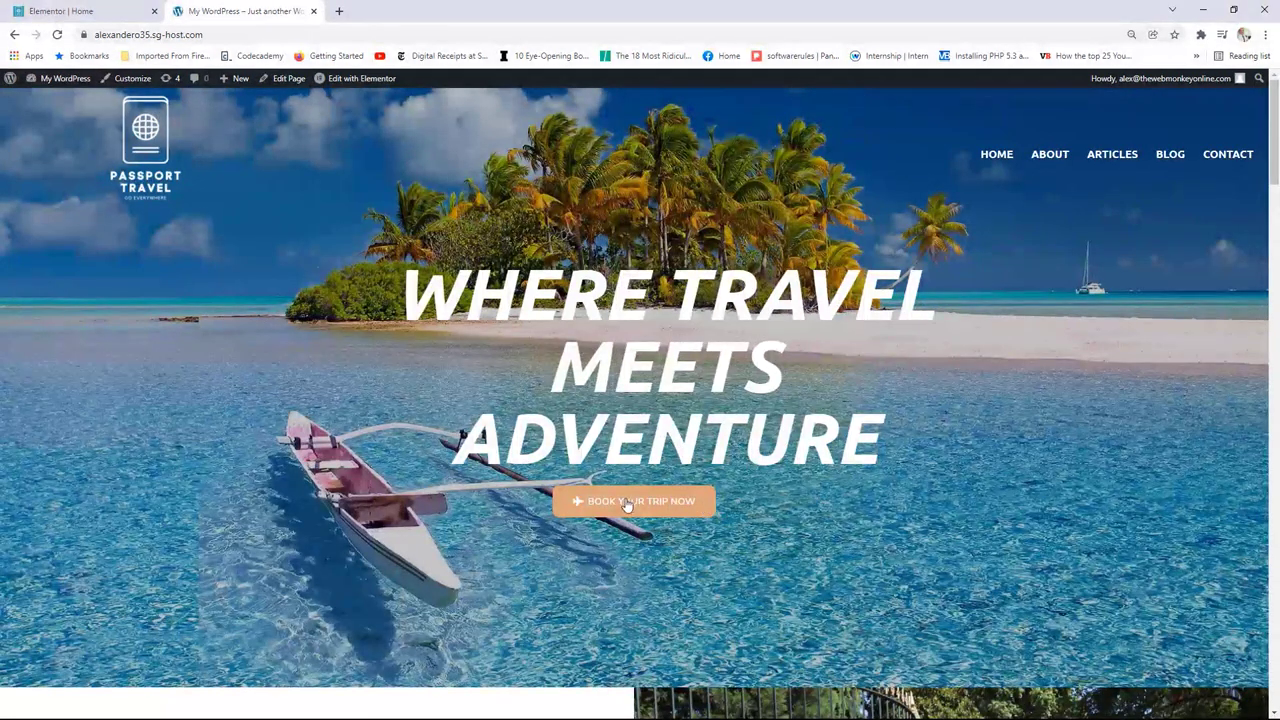
pyautogui.click(85, 8)
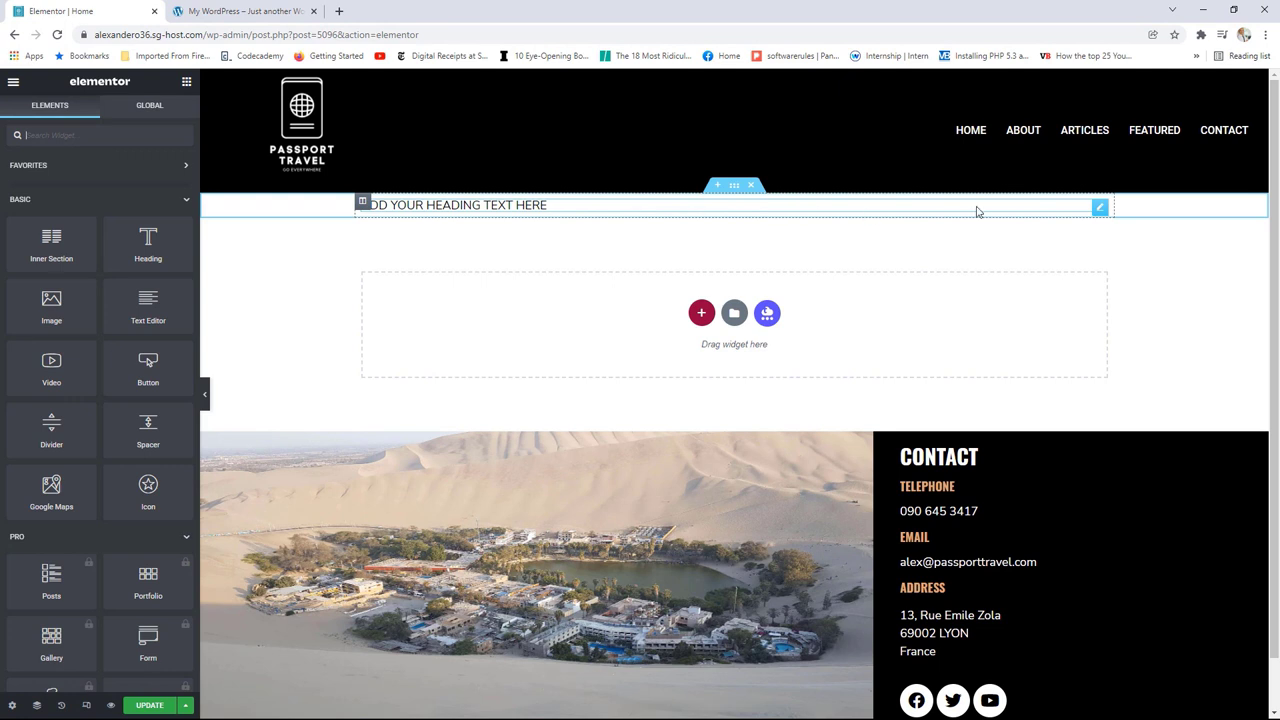
# Step: Replace the old section's heading with a new one reading 'where travel meets adventure'
pyautogui.click(750, 186)
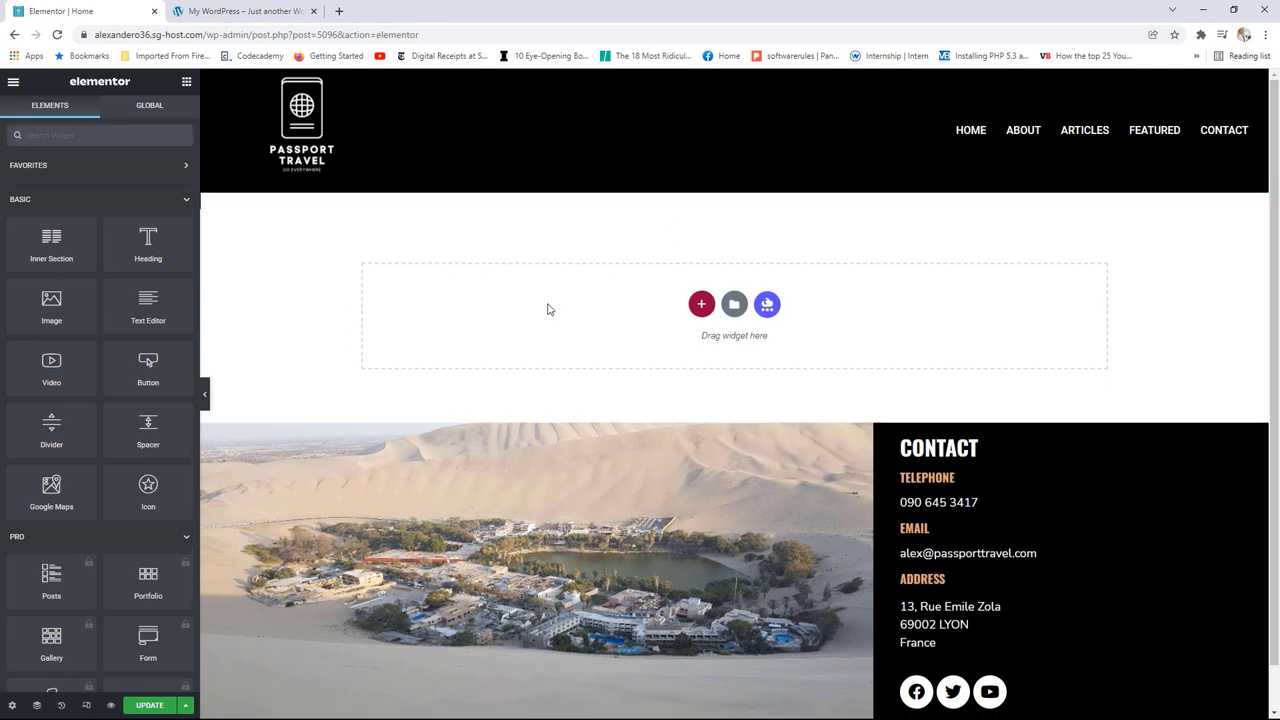
pyautogui.moveTo(148, 240); pyautogui.dragTo(592, 296)
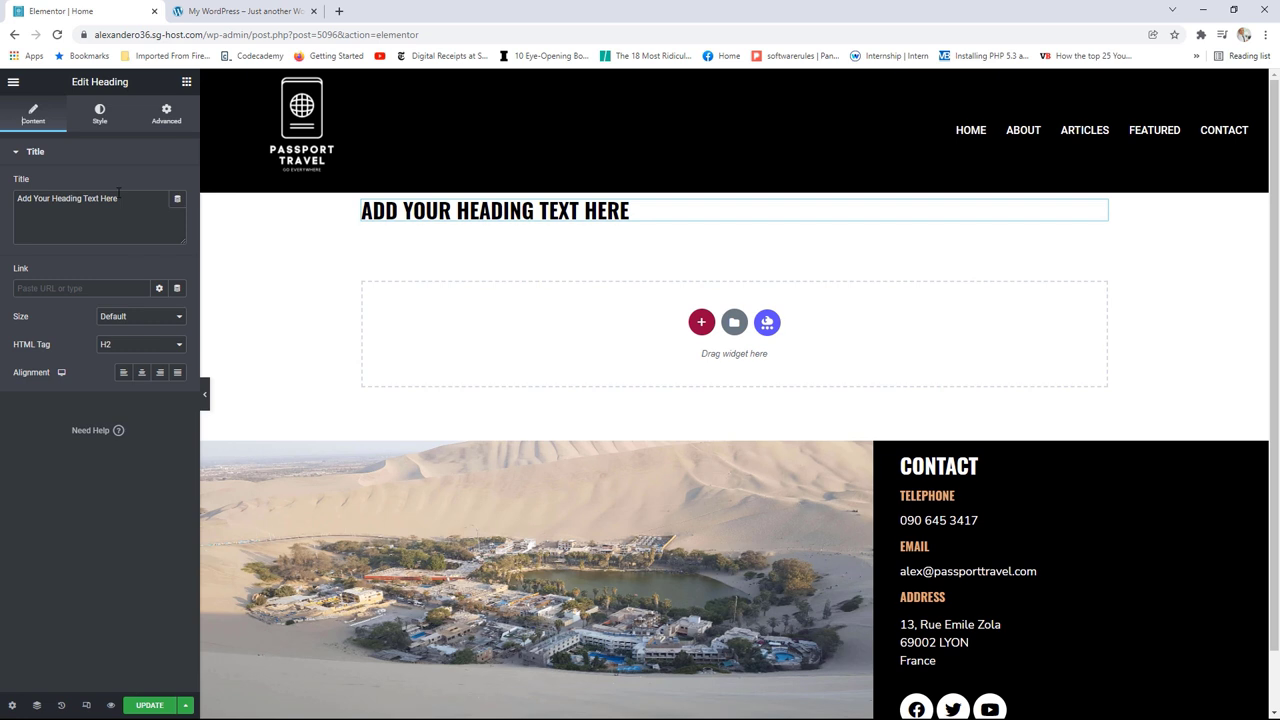
pyautogui.moveTo(118, 195); pyautogui.dragTo(14, 203)
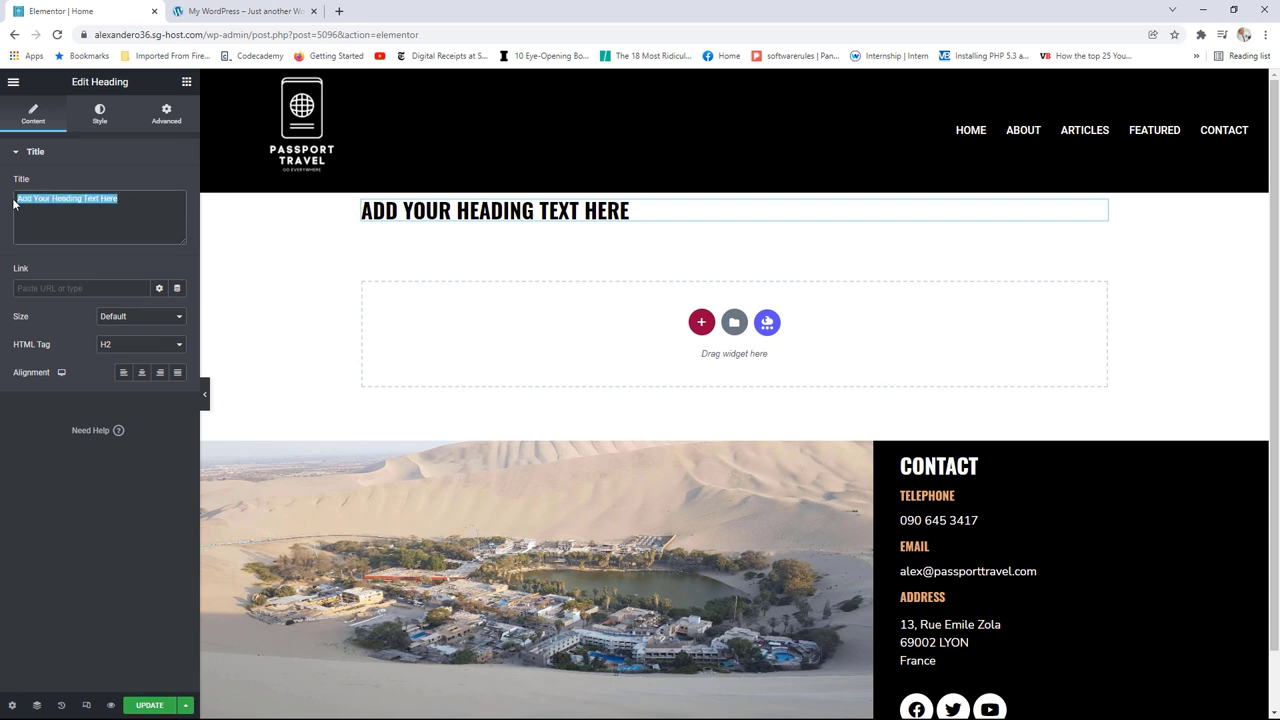
pyautogui.write('wHERE')
pyautogui.press('BackSpace')
pyautogui.press('BackSpace')
pyautogui.press('BackSpace')
pyautogui.press('BackSpace')
pyautogui.press('BackSpace')
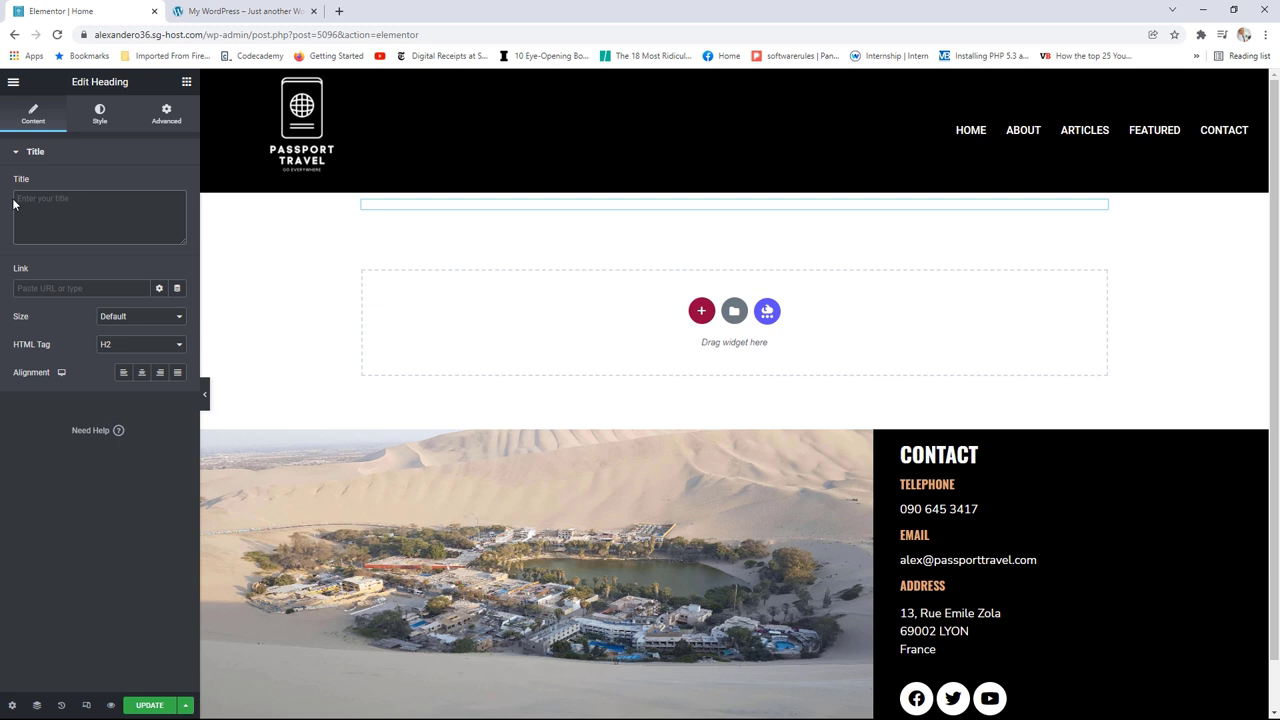
pyautogui.write('where tra')
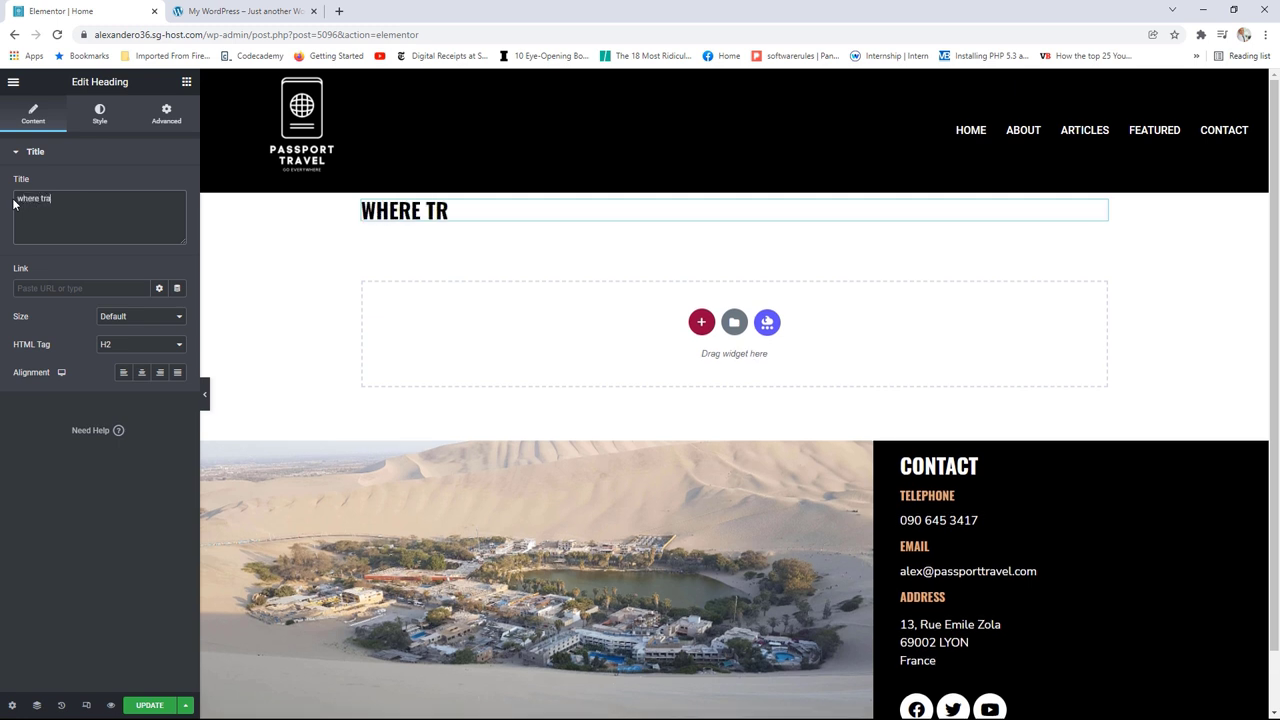
pyautogui.write('vel meets ')
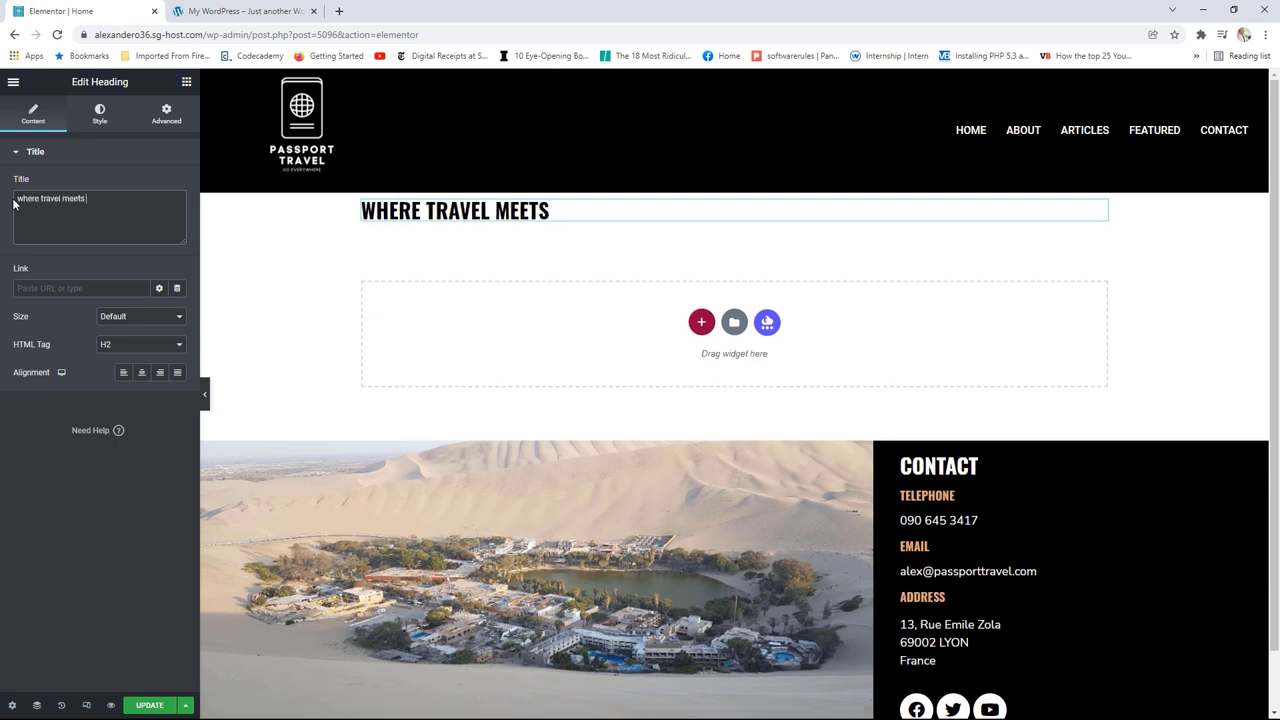
pyautogui.write('adventure')
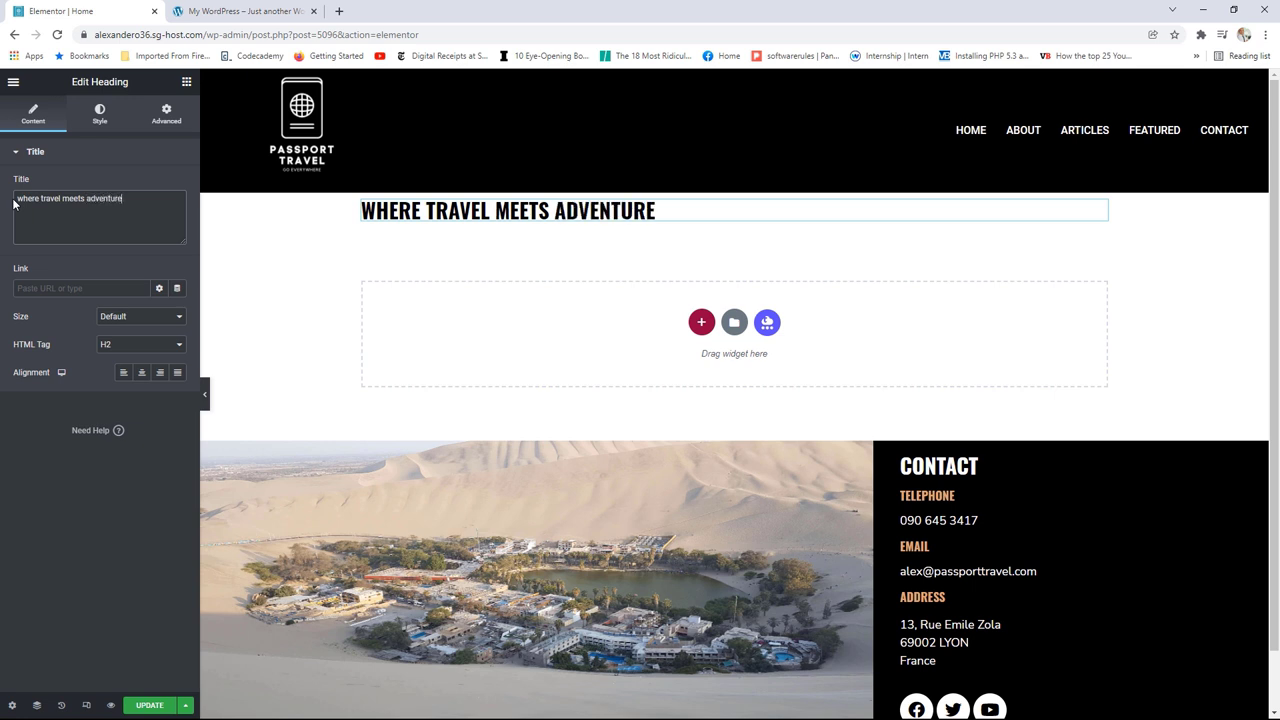
# Step: Change the heading's HTML tag from H2 to H1
pyautogui.click(143, 346)
pyautogui.click(134, 366)
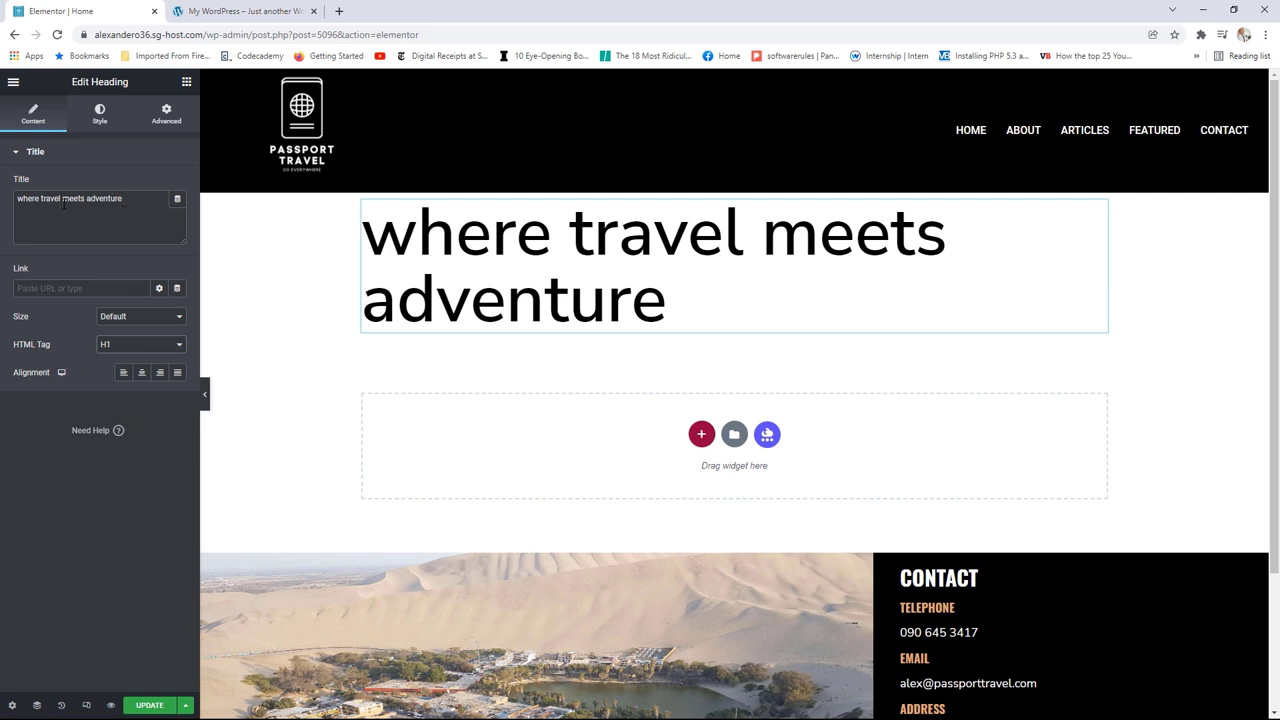
pyautogui.click(99, 113)
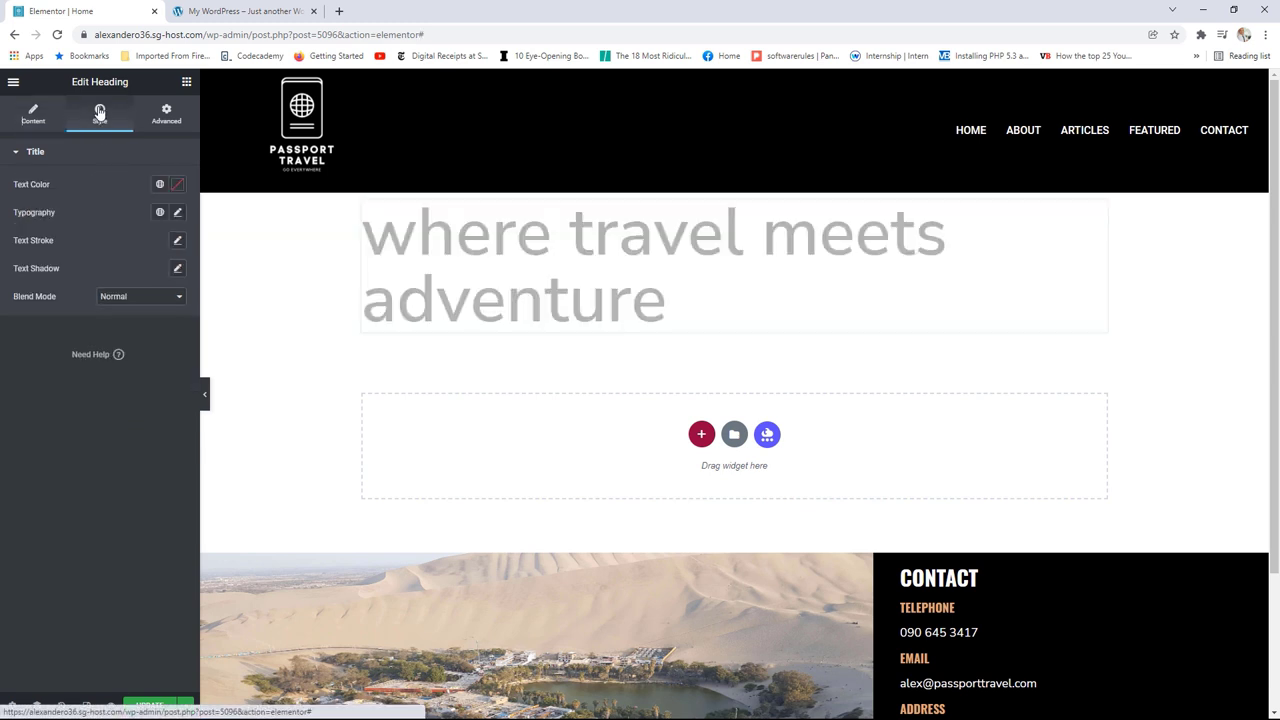
# Step: Set the heading's typography to Uppercase transform, 900 weight and Italic style
pyautogui.click(178, 216)
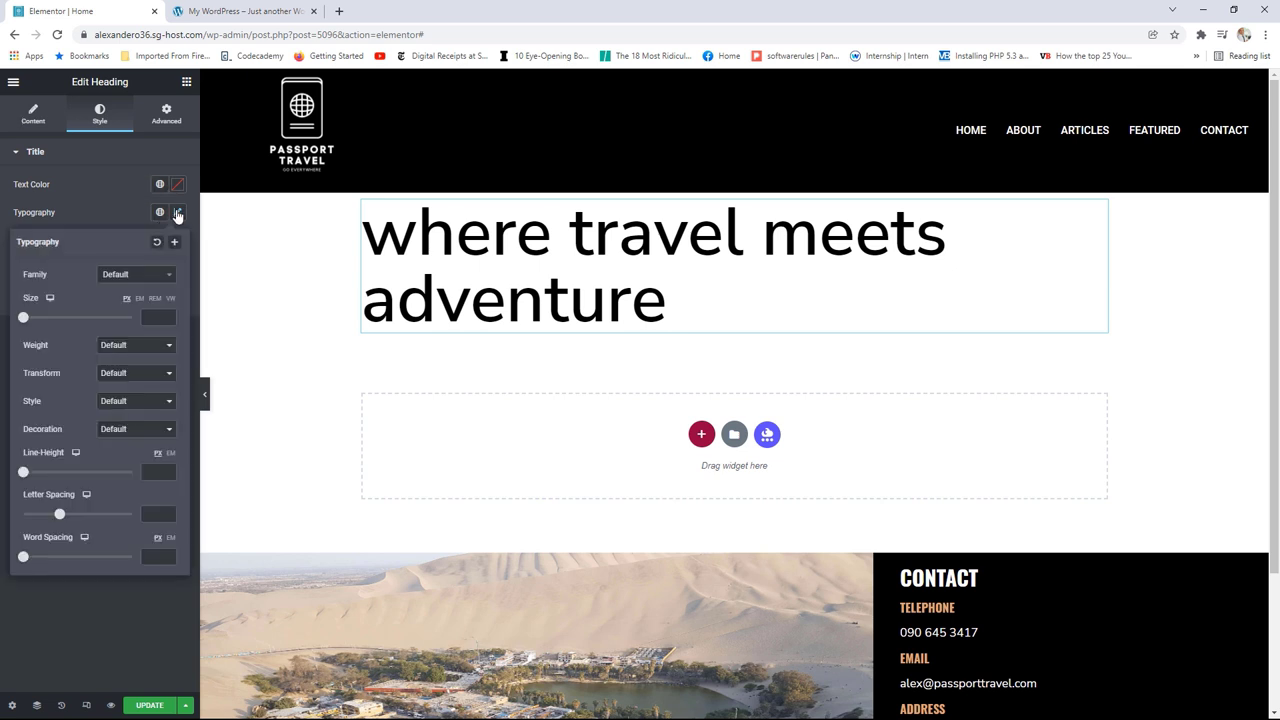
pyautogui.click(118, 376)
pyautogui.click(135, 400)
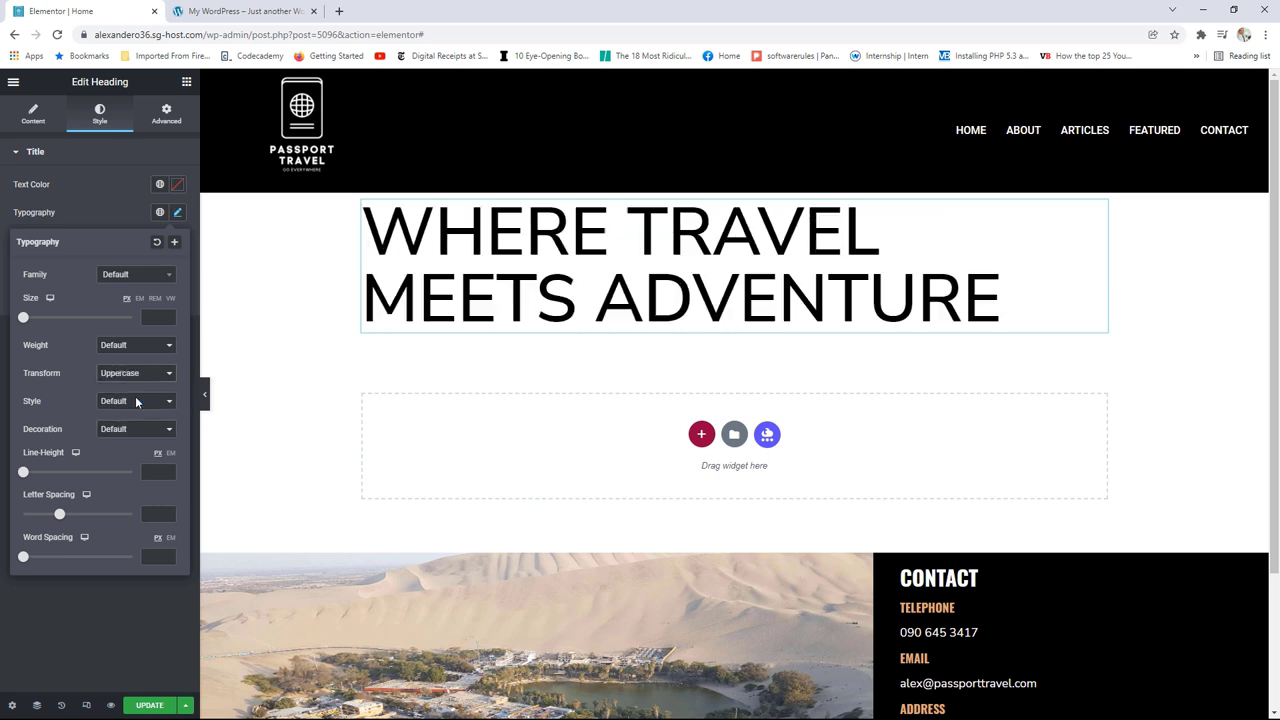
pyautogui.click(130, 345)
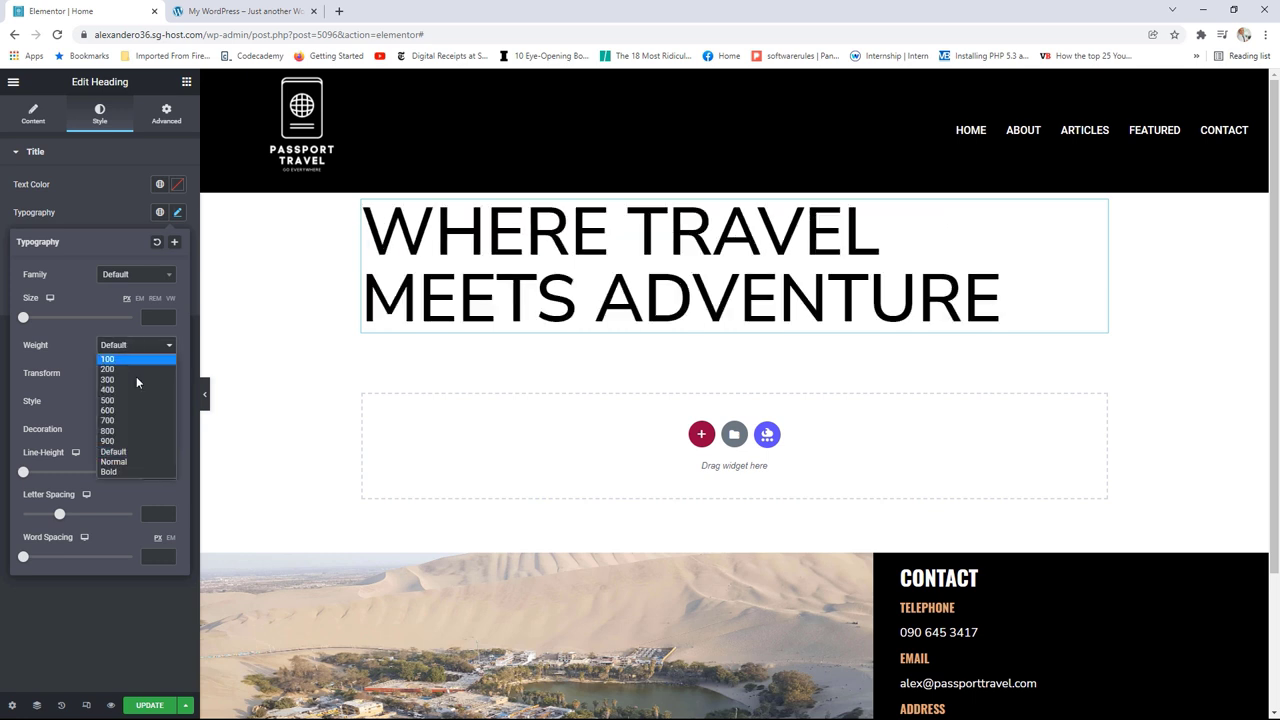
pyautogui.click(124, 441)
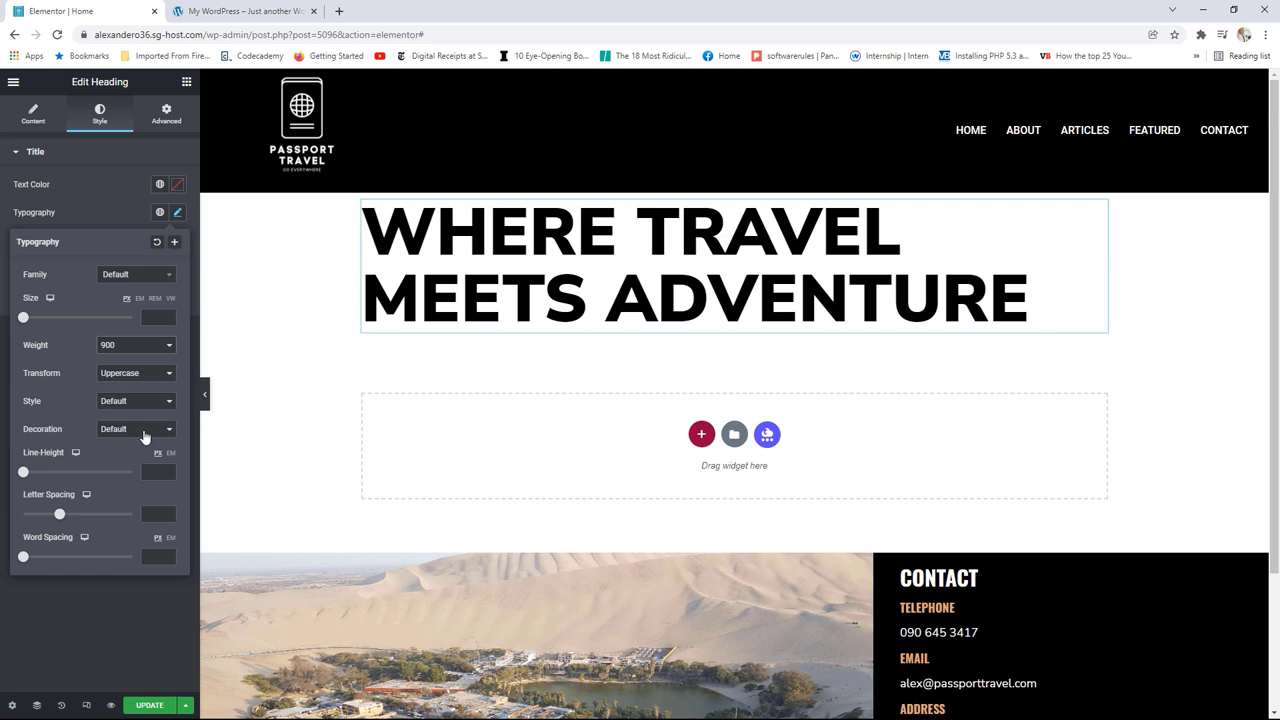
pyautogui.click(124, 404)
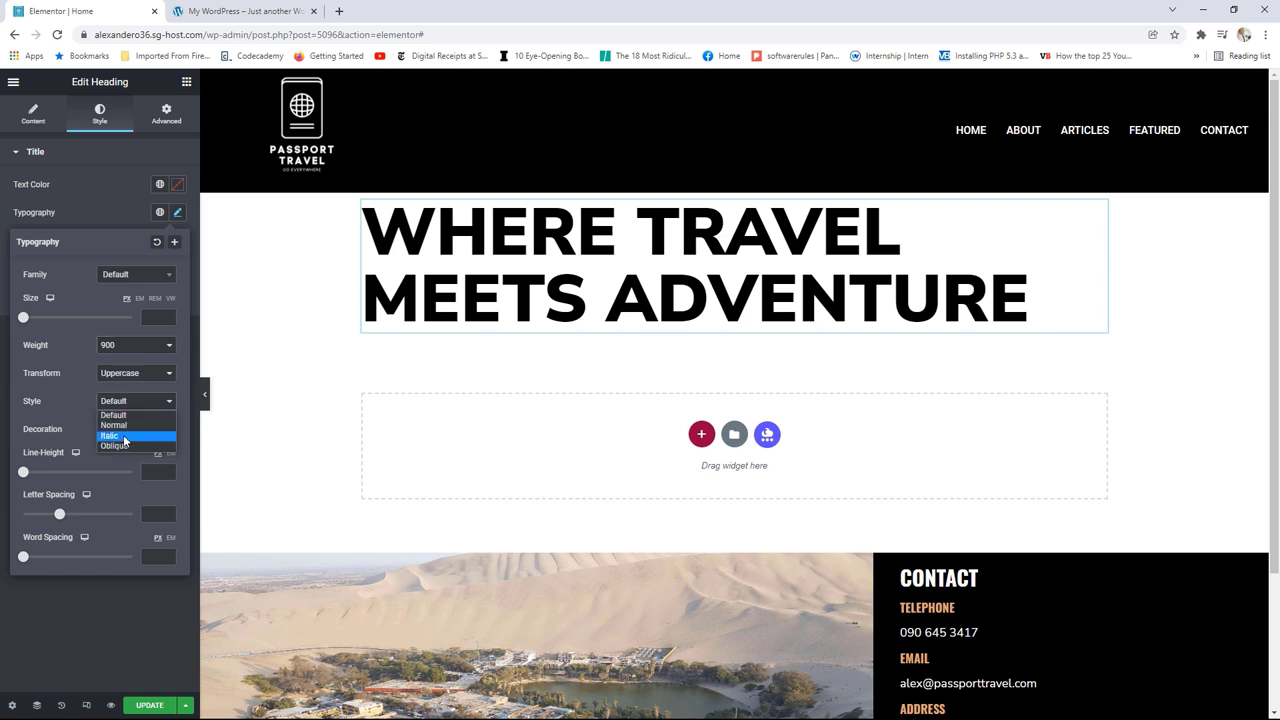
pyautogui.click(123, 435)
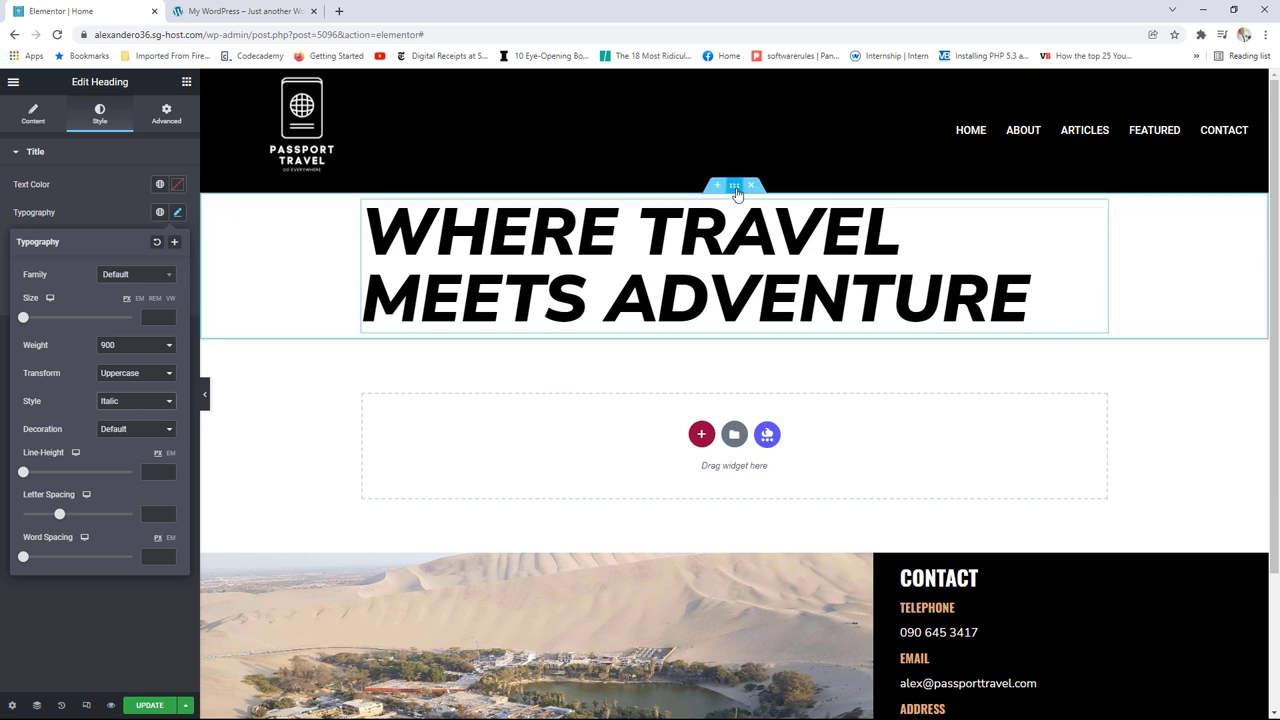
pyautogui.click(735, 188)
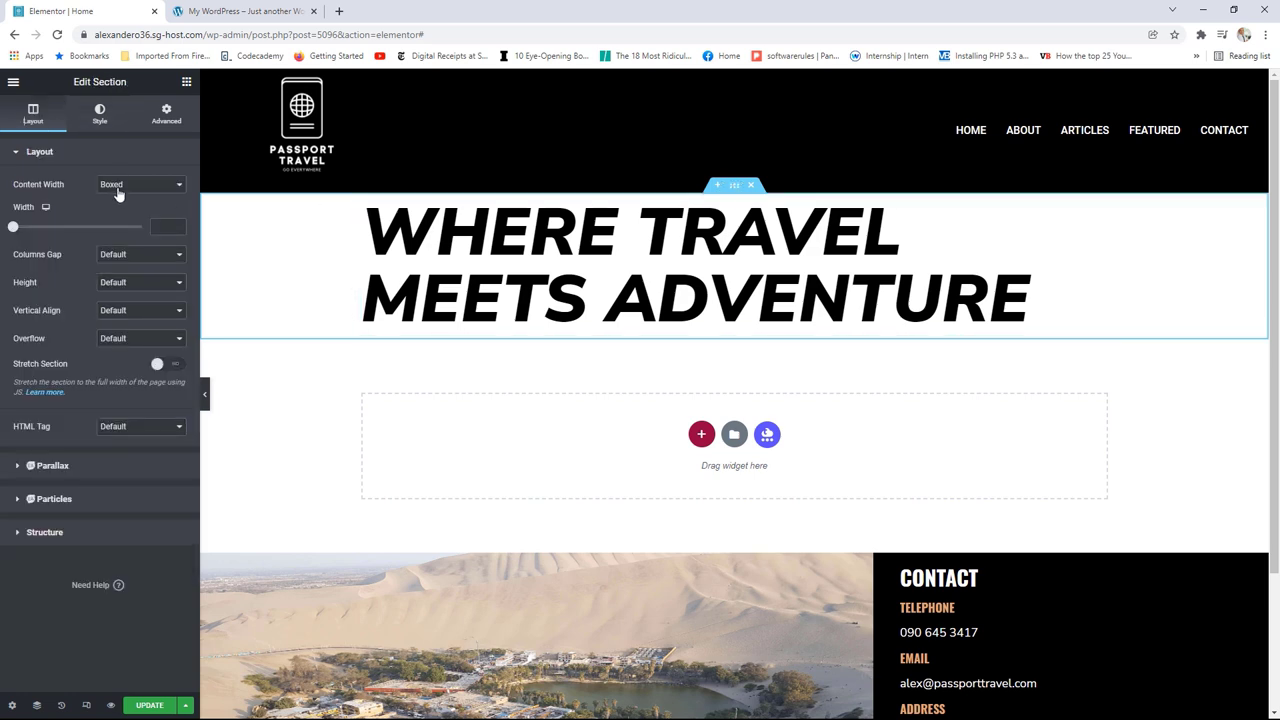
# Step: Set the hero section's content width to 1240
pyautogui.moveTo(13, 227); pyautogui.dragTo(101, 228)
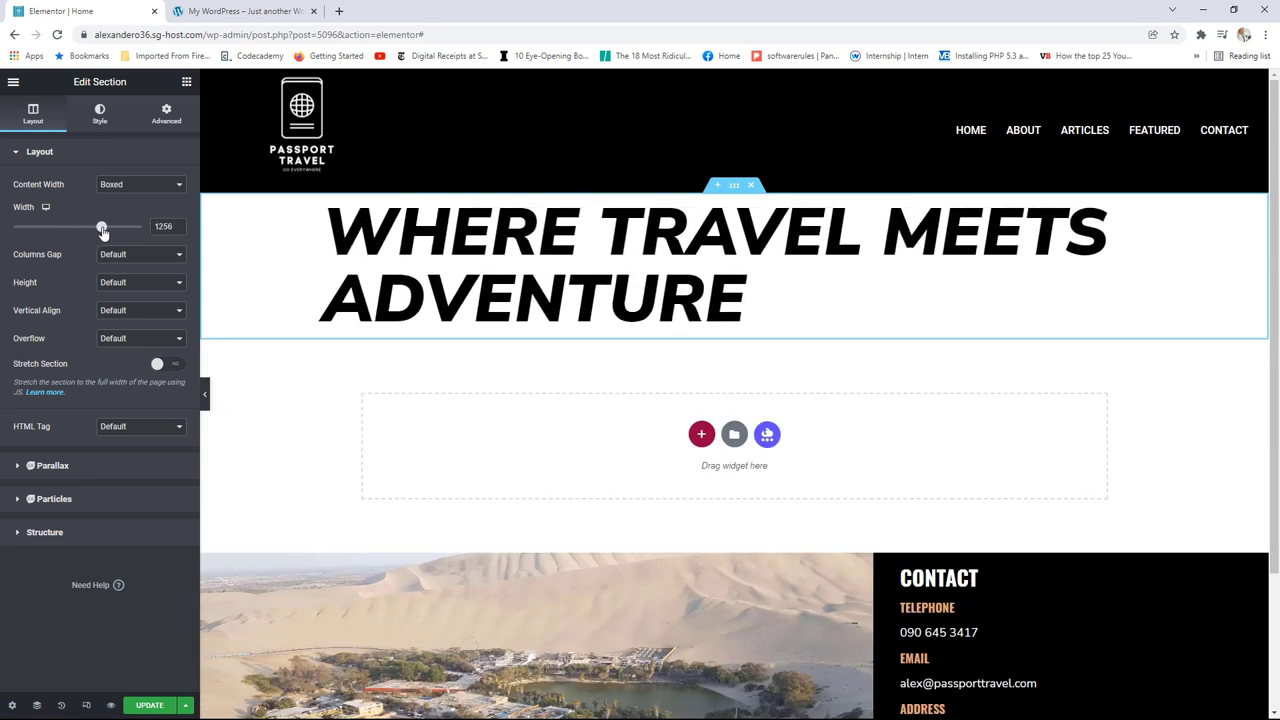
pyautogui.click(180, 230)
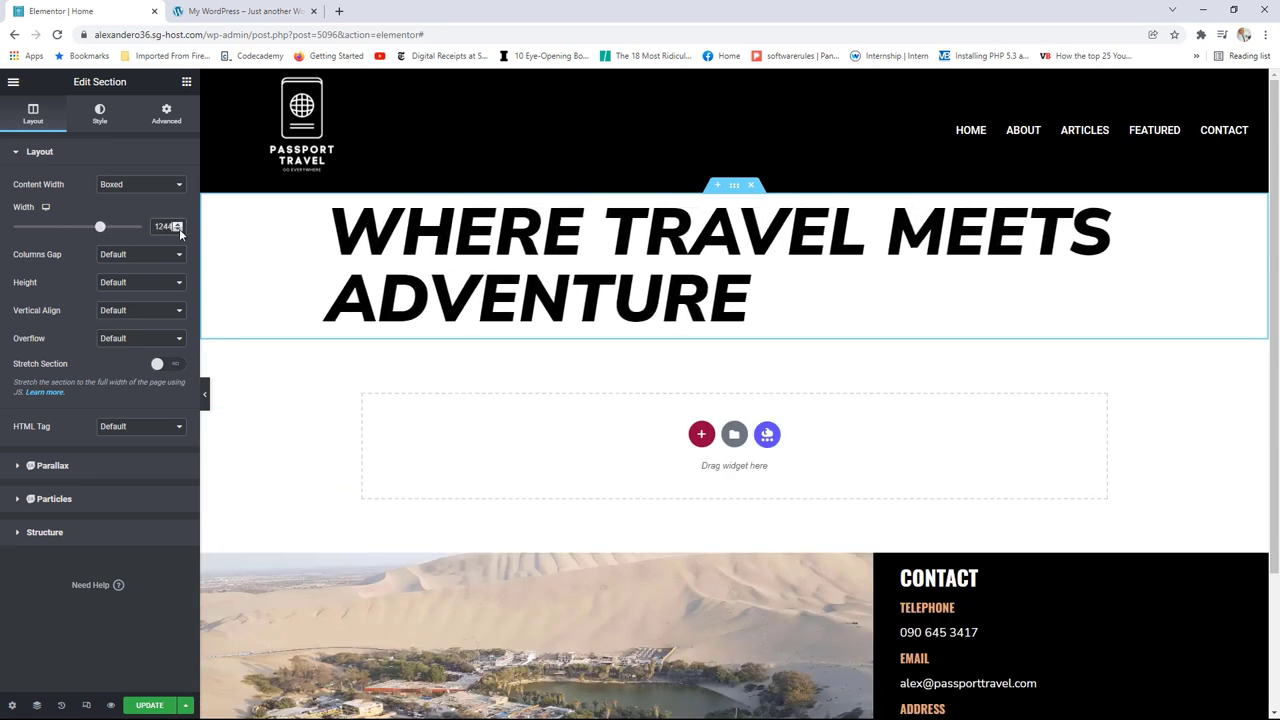
pyautogui.click(180, 230)
pyautogui.click(180, 230)
pyautogui.click(180, 230)
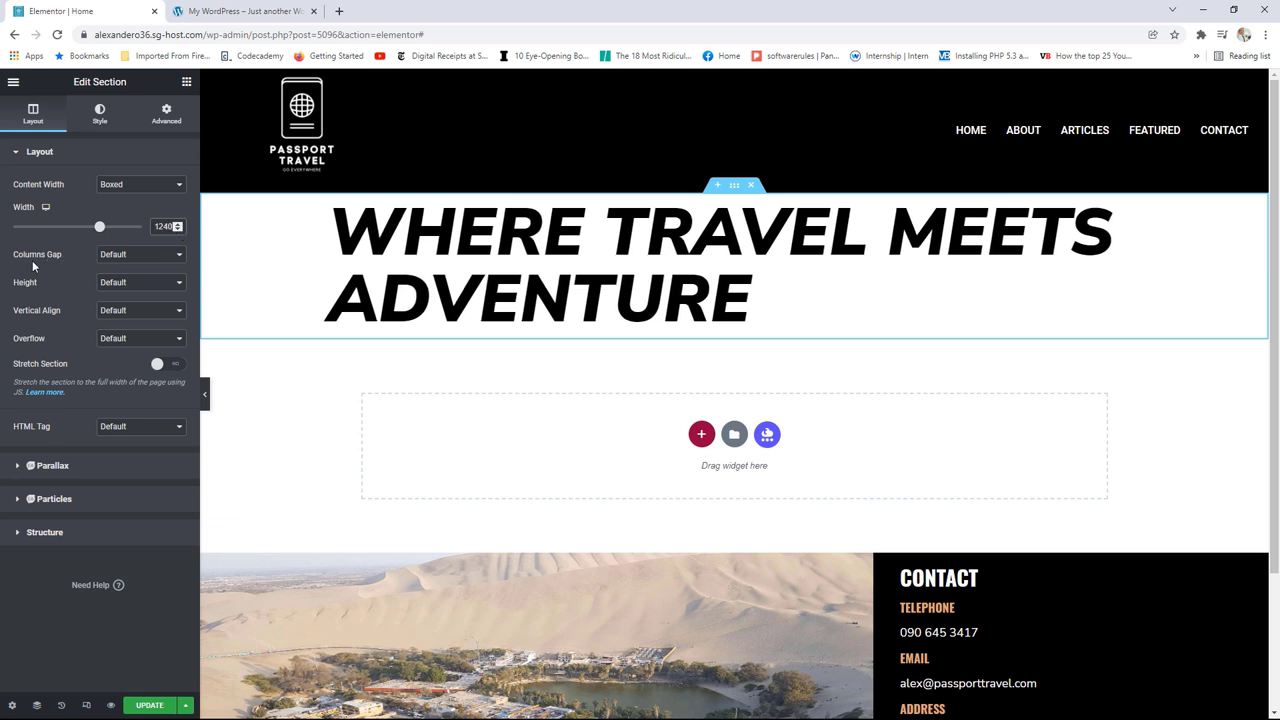
# Step: Switch the section height to Min Height and set it to 1000 px
pyautogui.click(136, 284)
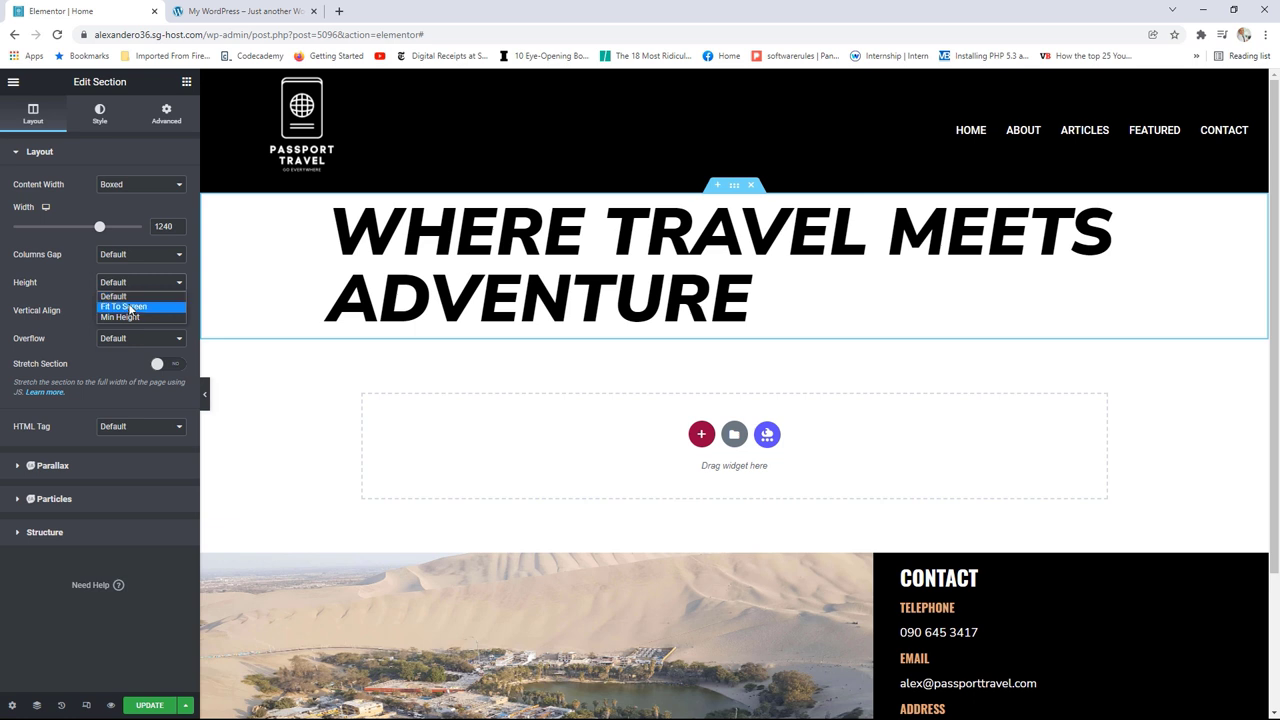
pyautogui.click(128, 317)
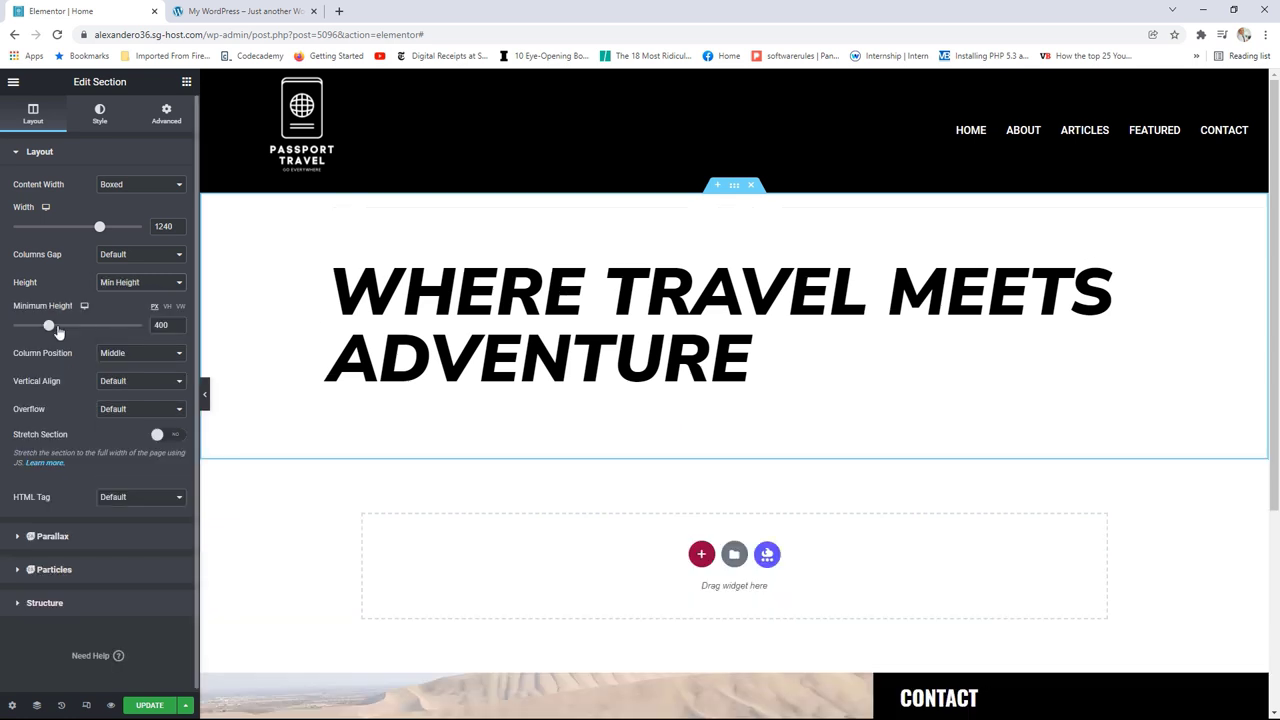
pyautogui.moveTo(52, 326); pyautogui.dragTo(101, 329)
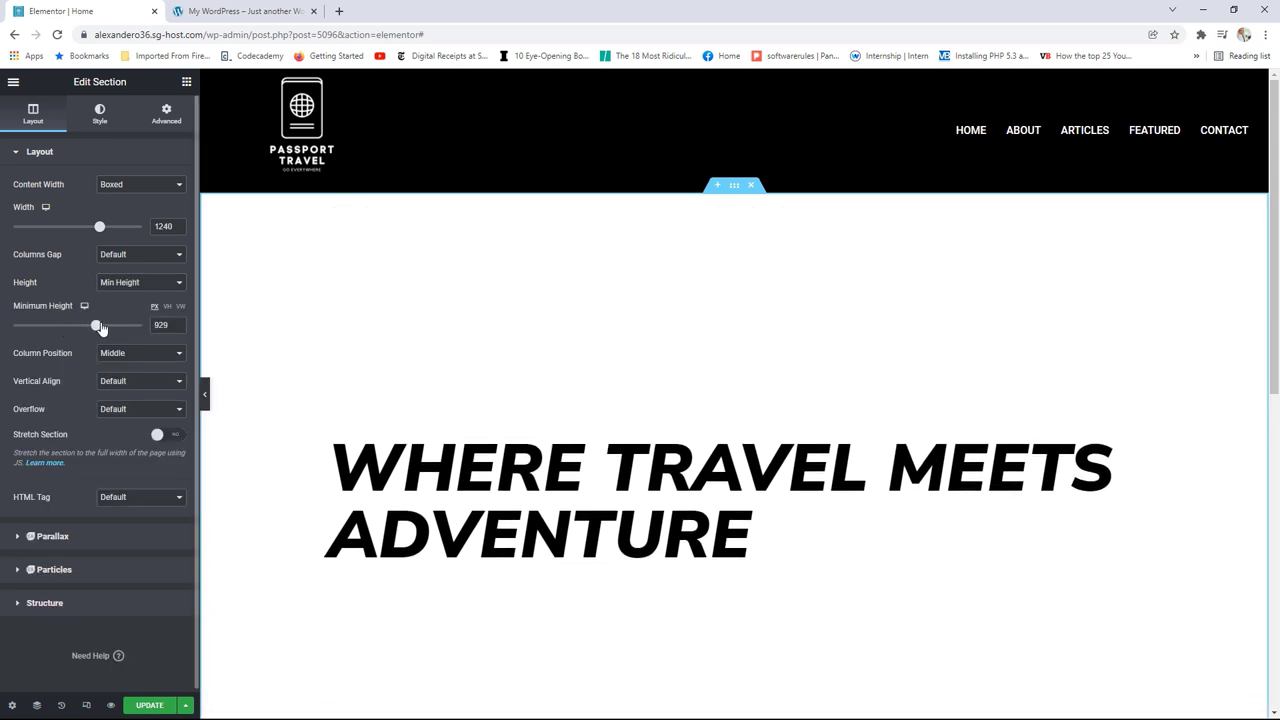
pyautogui.click(178, 322)
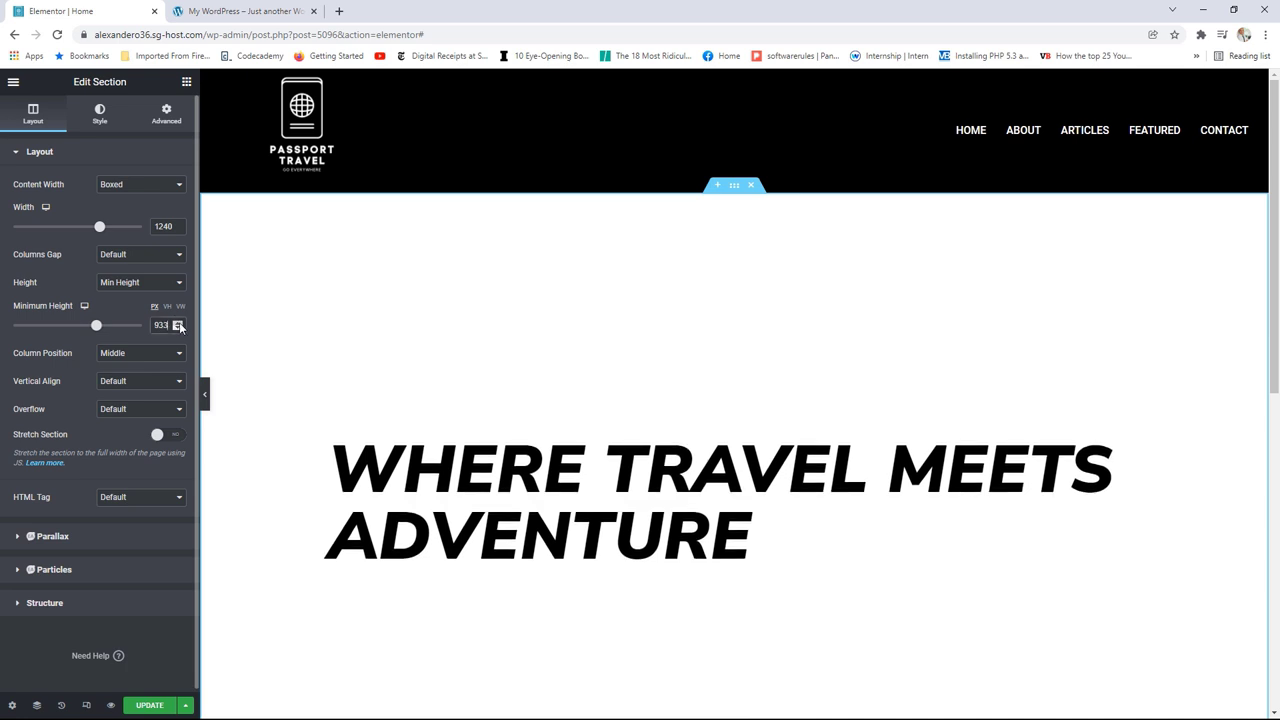
pyautogui.moveTo(178, 322); pyautogui.dragTo(178, 322)
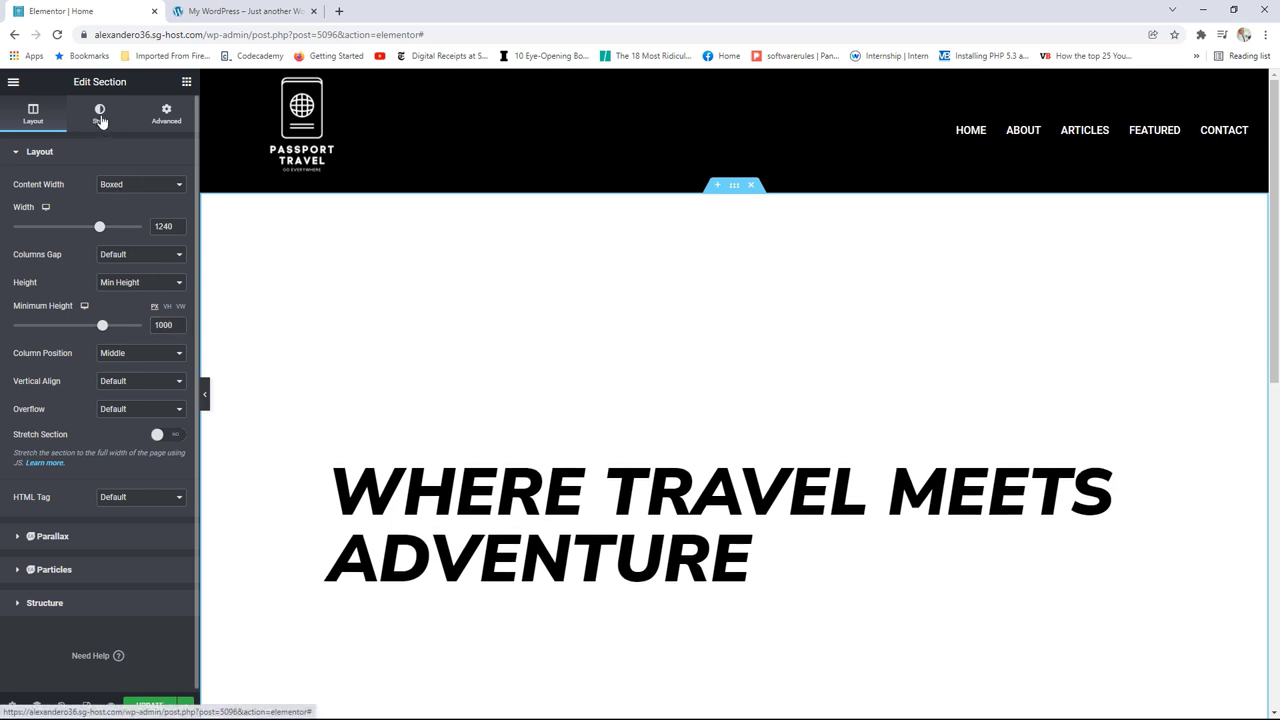
pyautogui.click(101, 118)
# Step: Set a Classic background image of polynesia-g2a1f45b6a_1920.jpg from the Media Library
pyautogui.click(123, 212)
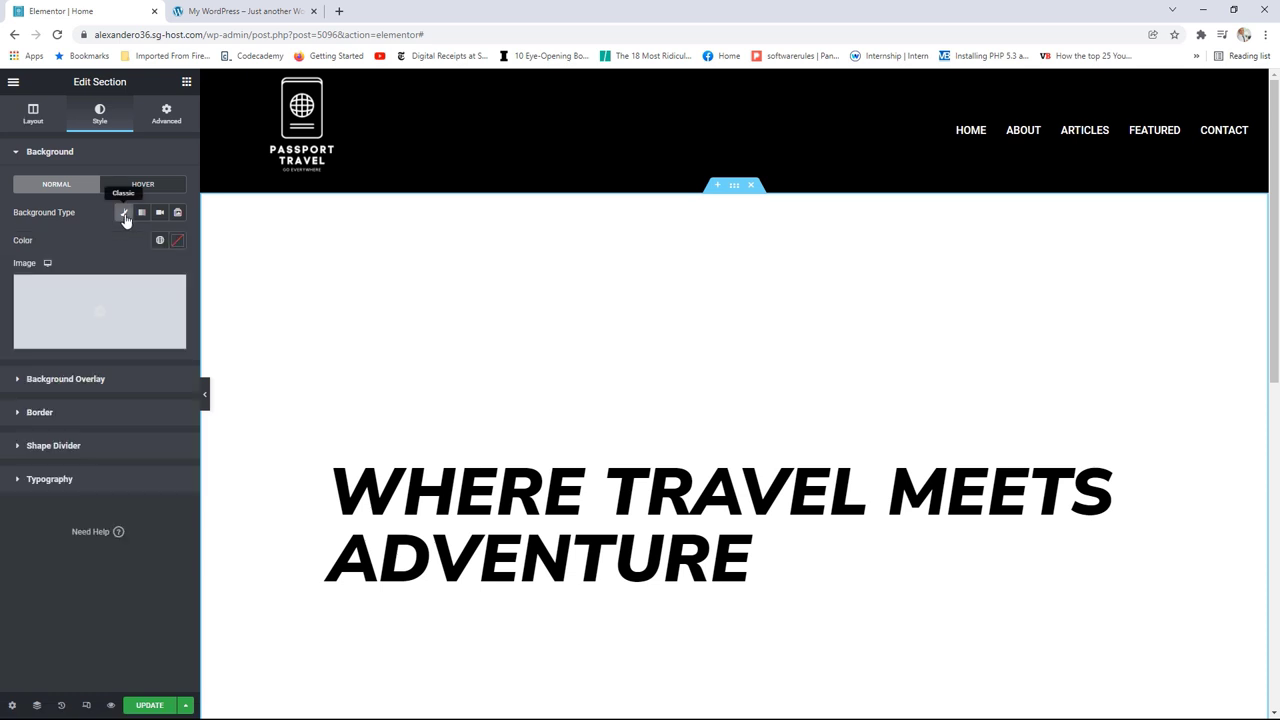
pyautogui.click(97, 293)
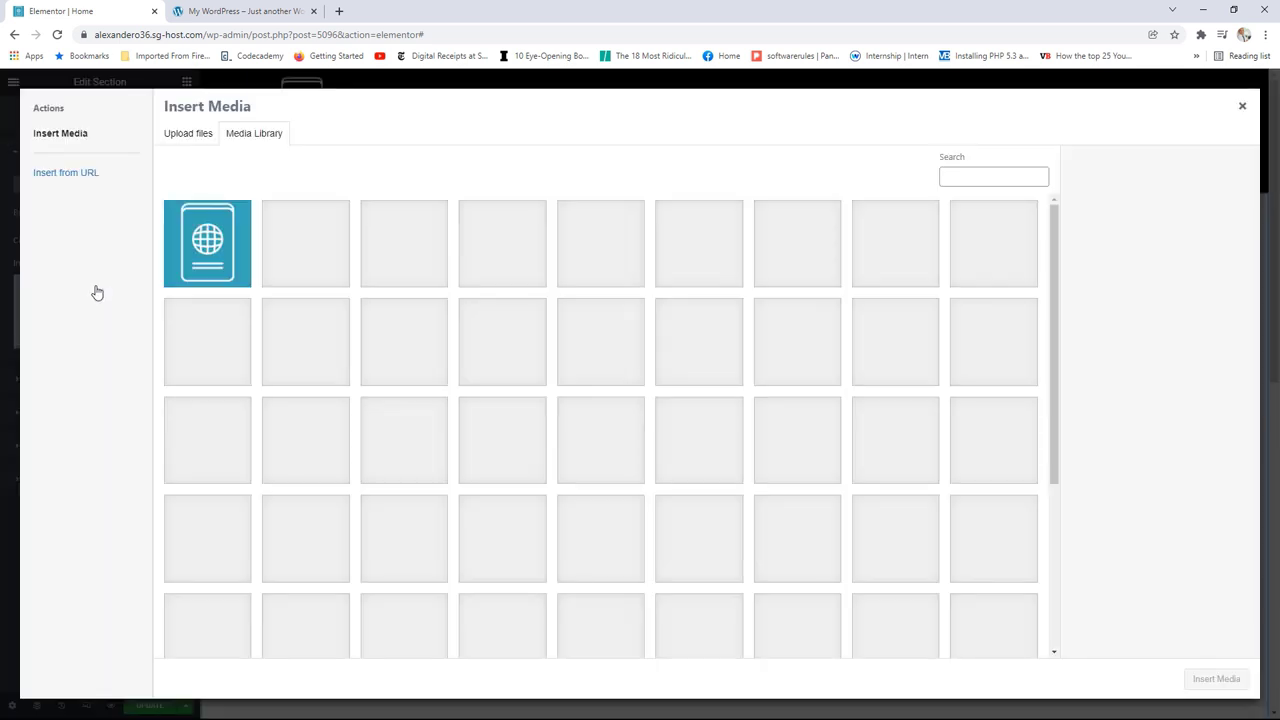
pyautogui.click(893, 459)
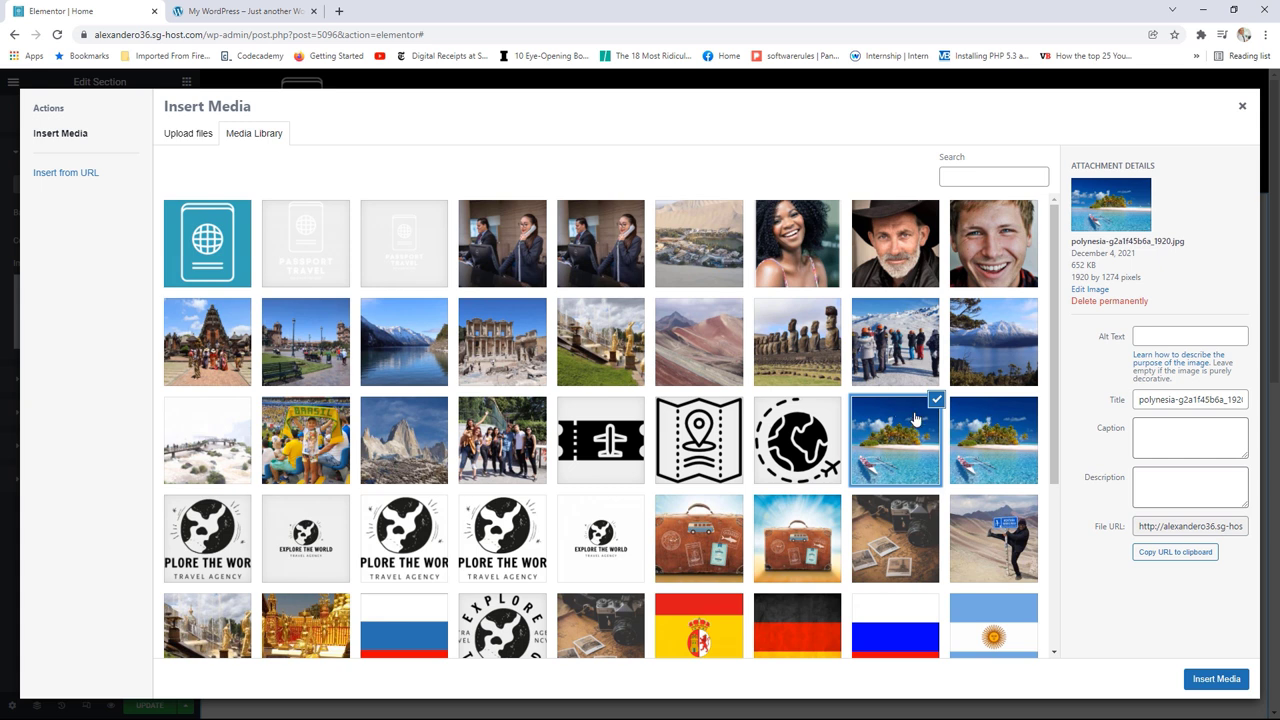
pyautogui.click(987, 441)
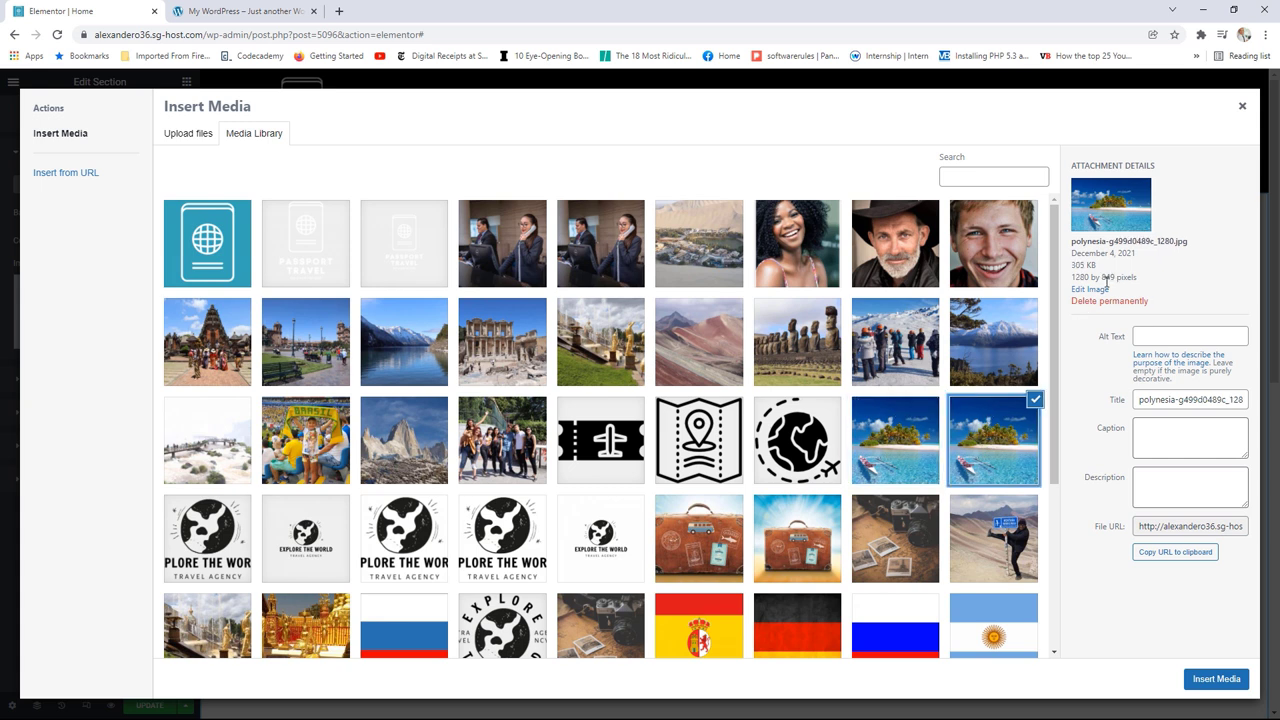
pyautogui.click(914, 434)
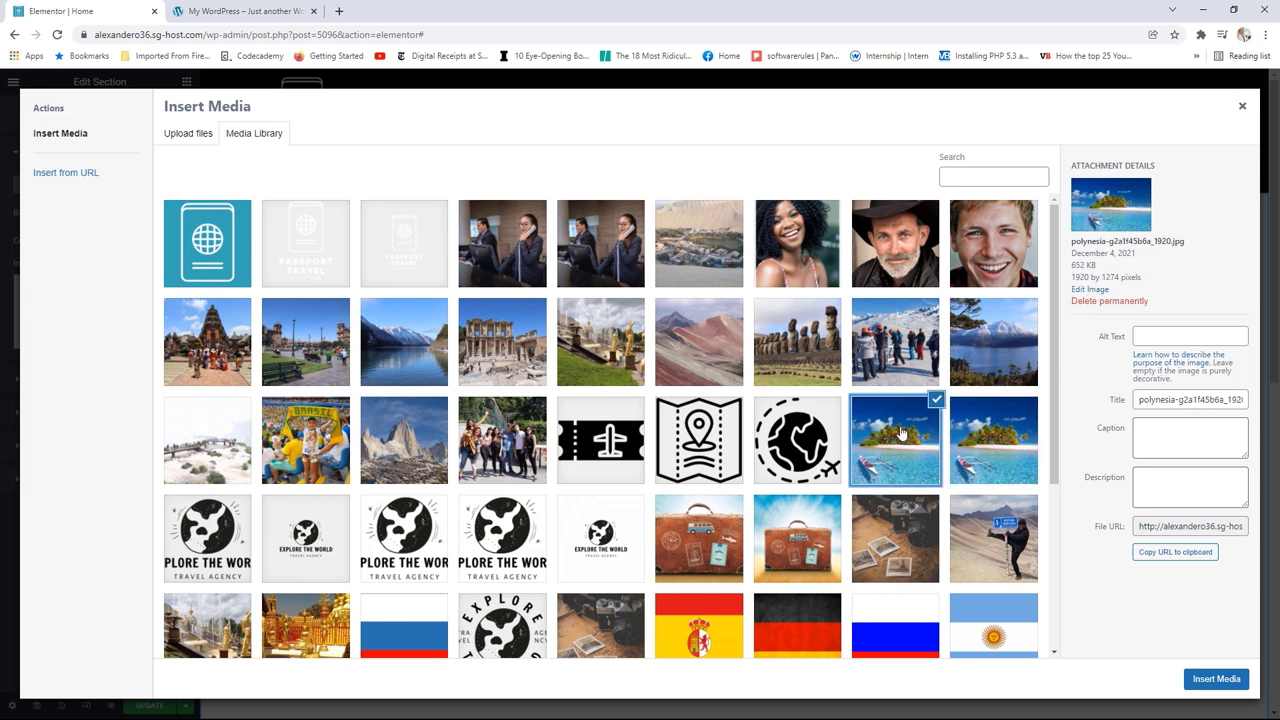
pyautogui.click(1214, 680)
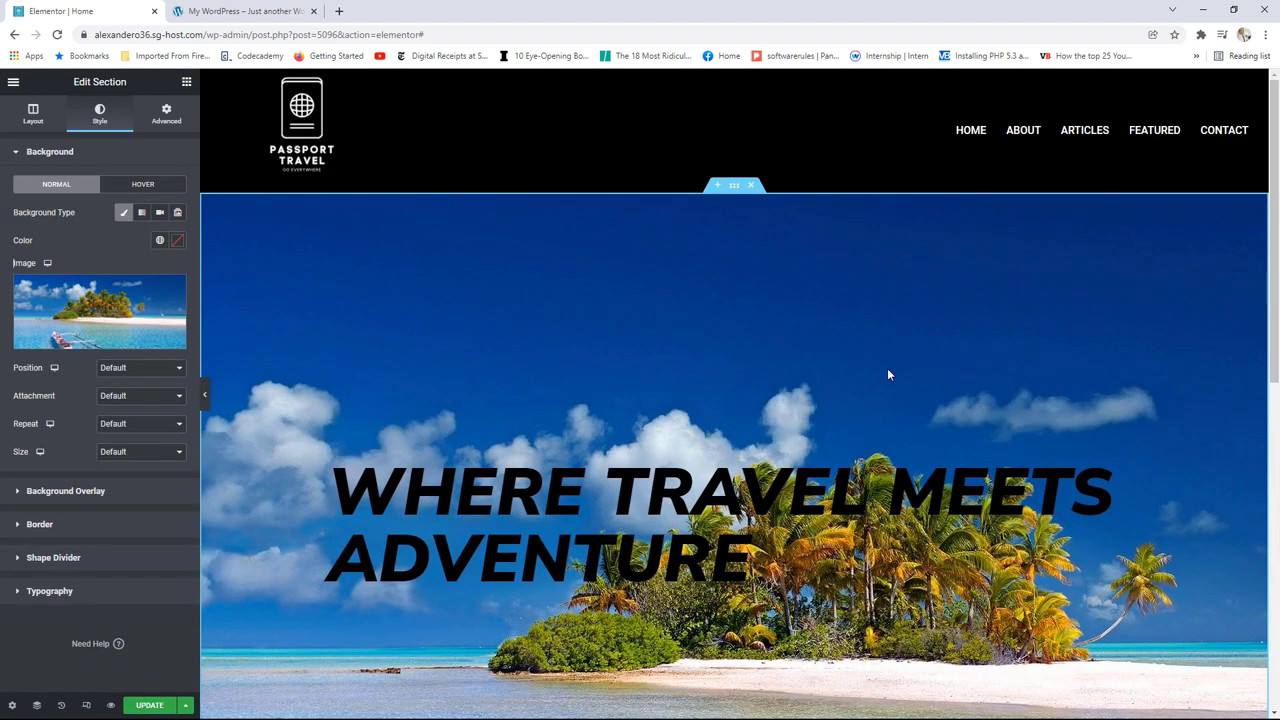
# Step: Anchor the background image position to Bottom Center
pyautogui.scroll(-2, 884, 370)
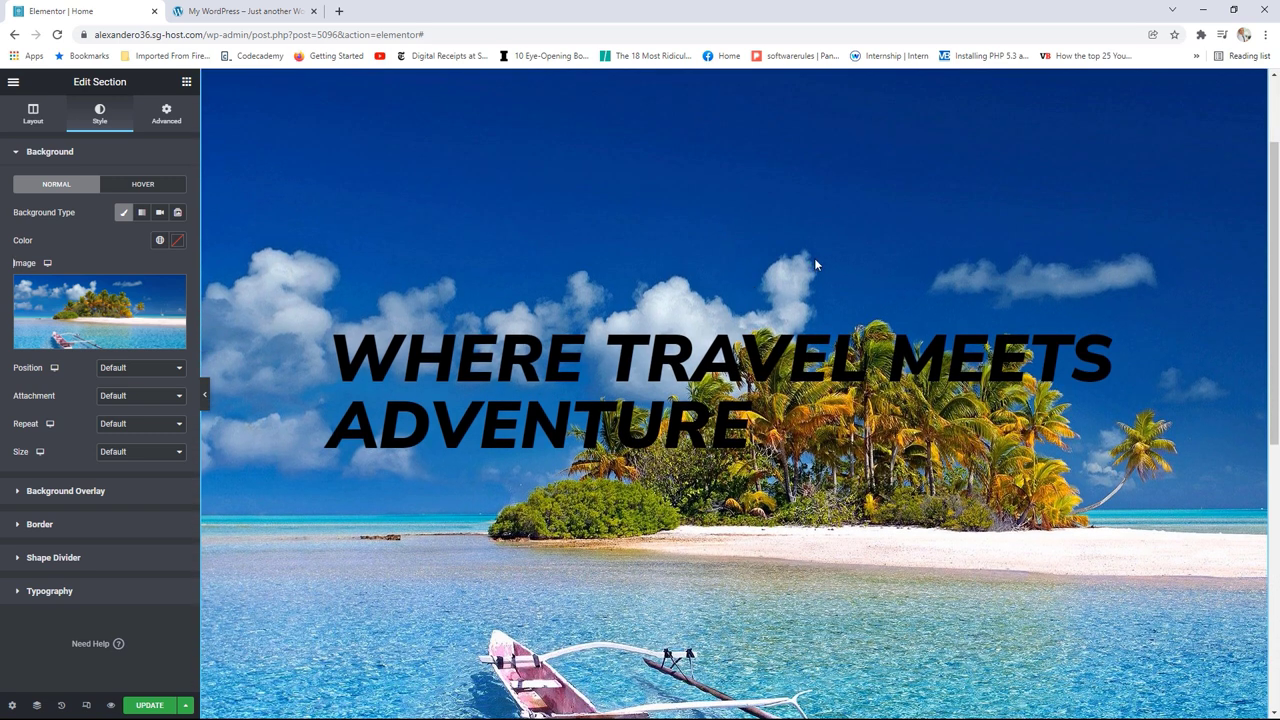
pyautogui.click(117, 374)
pyautogui.click(158, 403)
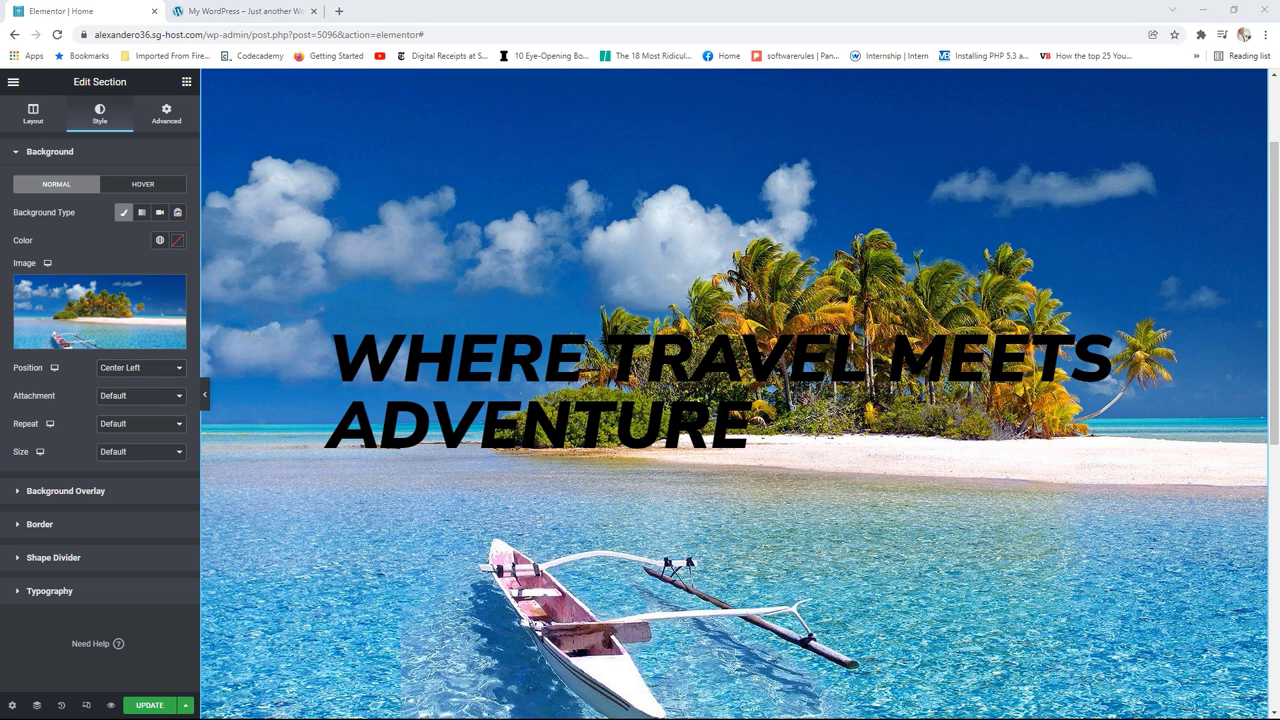
pyautogui.click(131, 372)
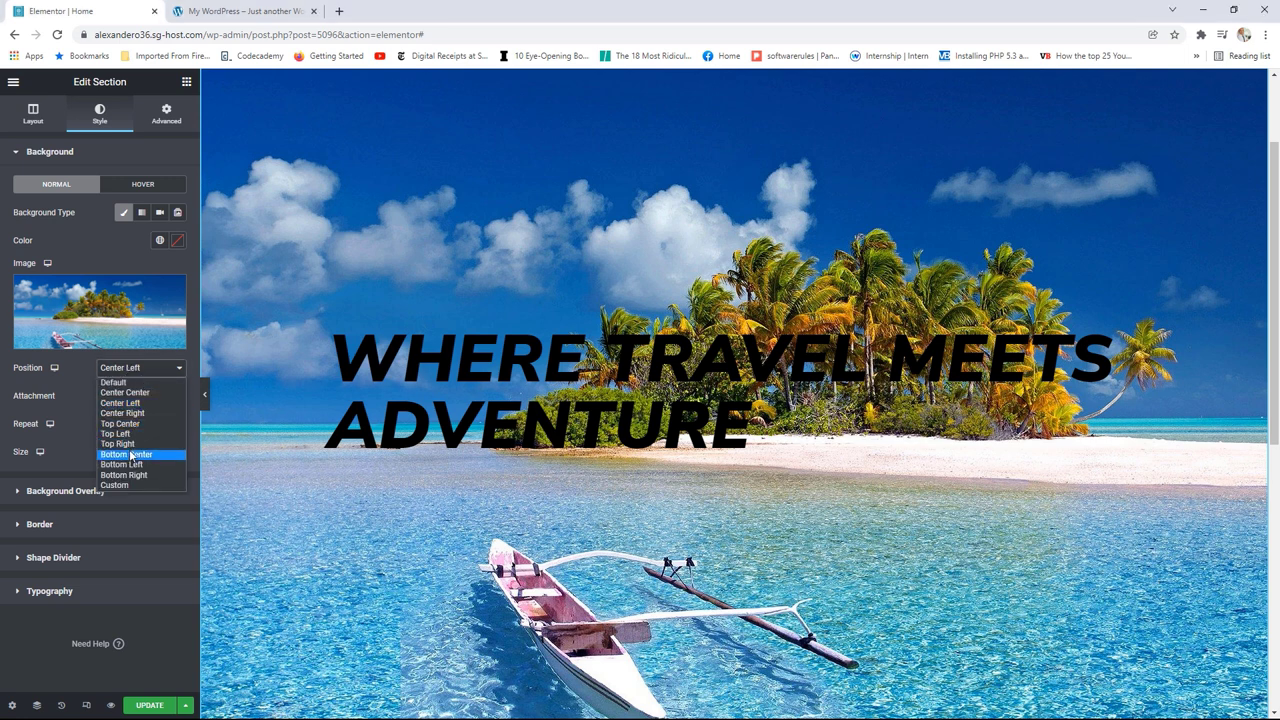
pyautogui.click(133, 456)
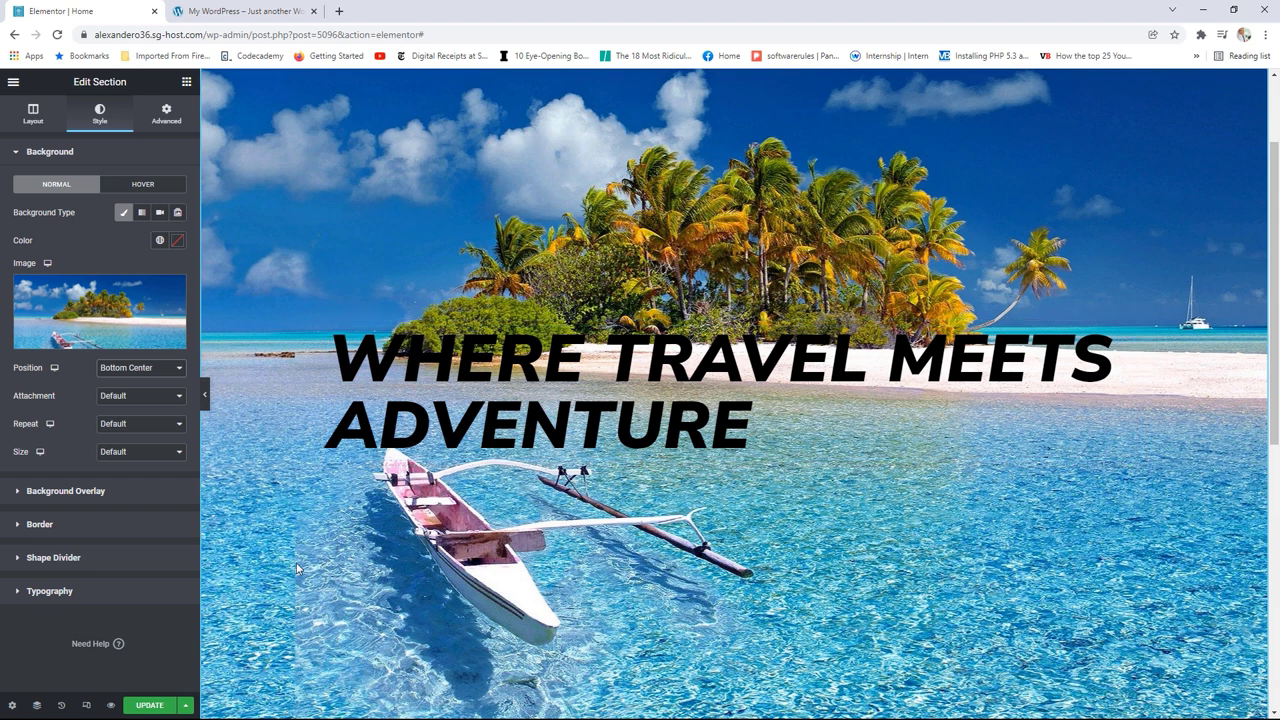
# Step: Set the background image size to Cover
pyautogui.click(145, 453)
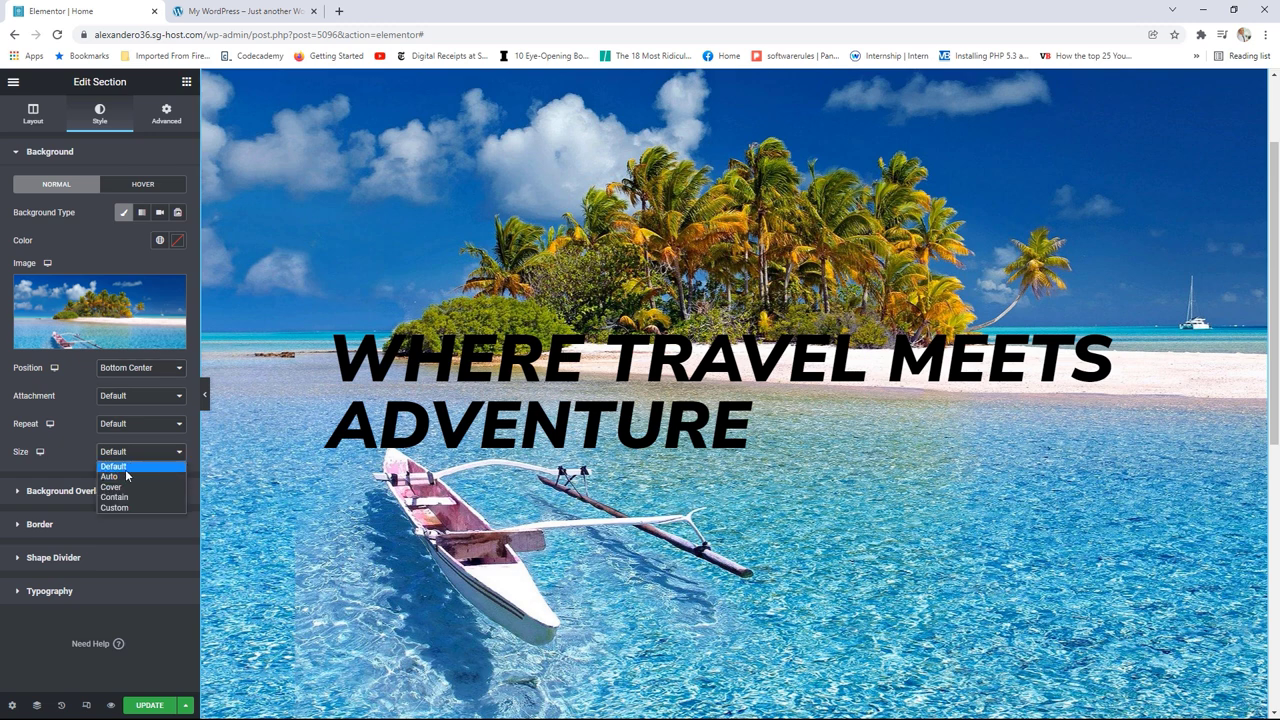
pyautogui.click(127, 488)
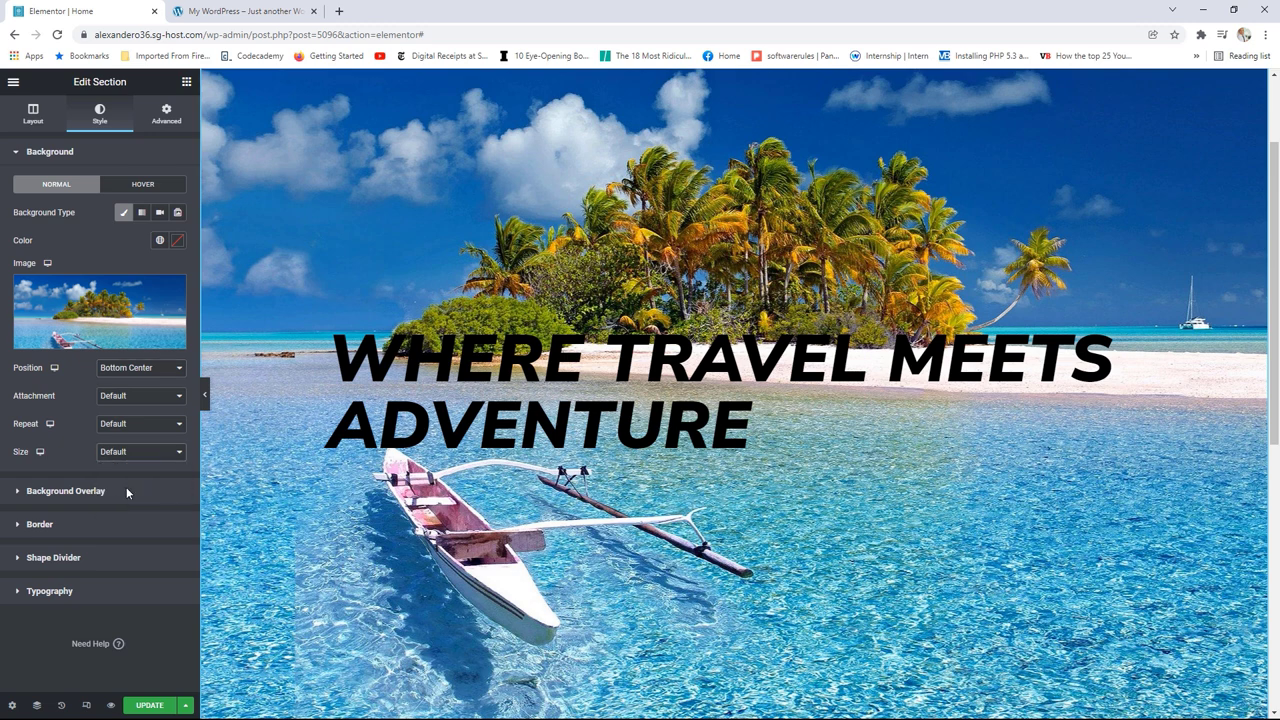
pyautogui.click(129, 457)
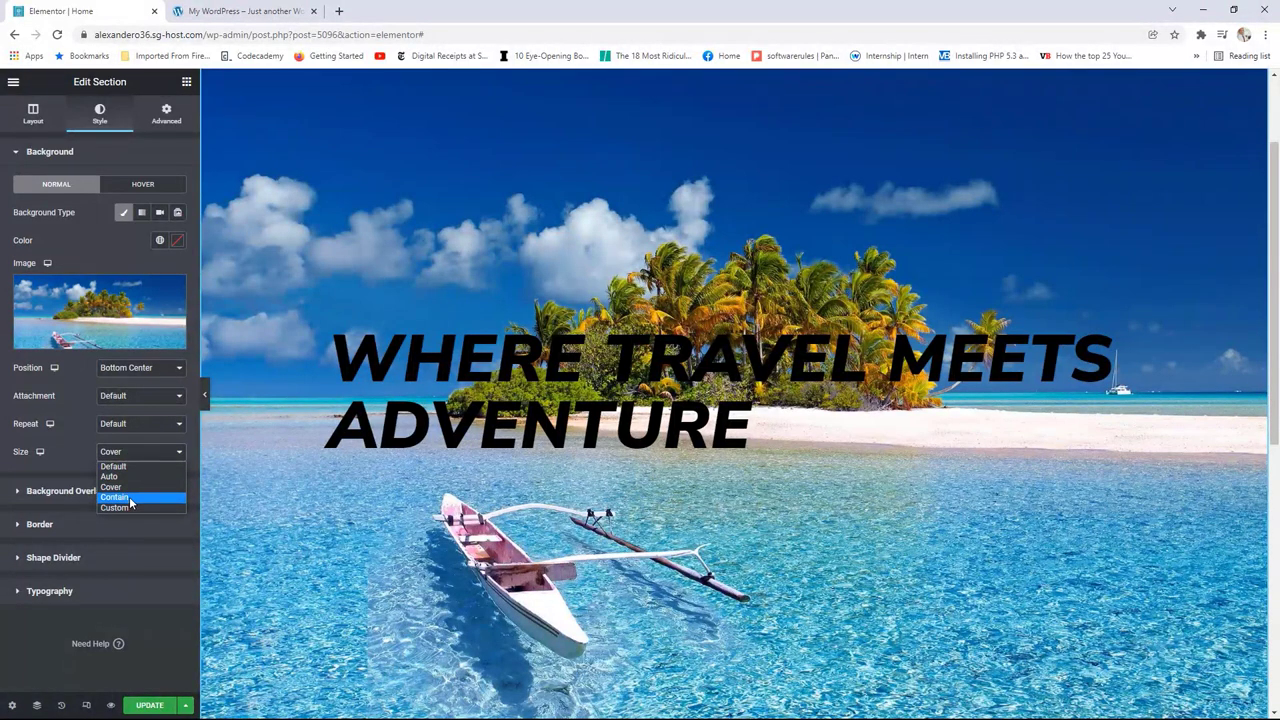
pyautogui.click(130, 497)
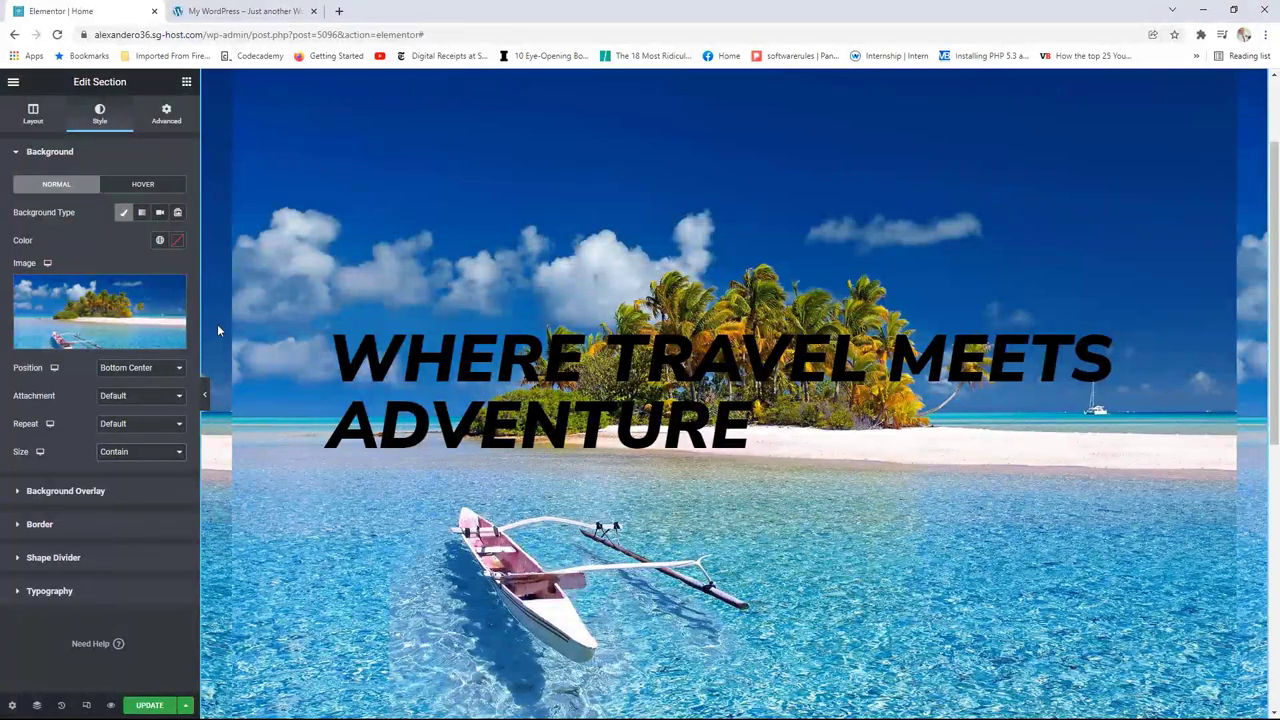
pyautogui.click(145, 452)
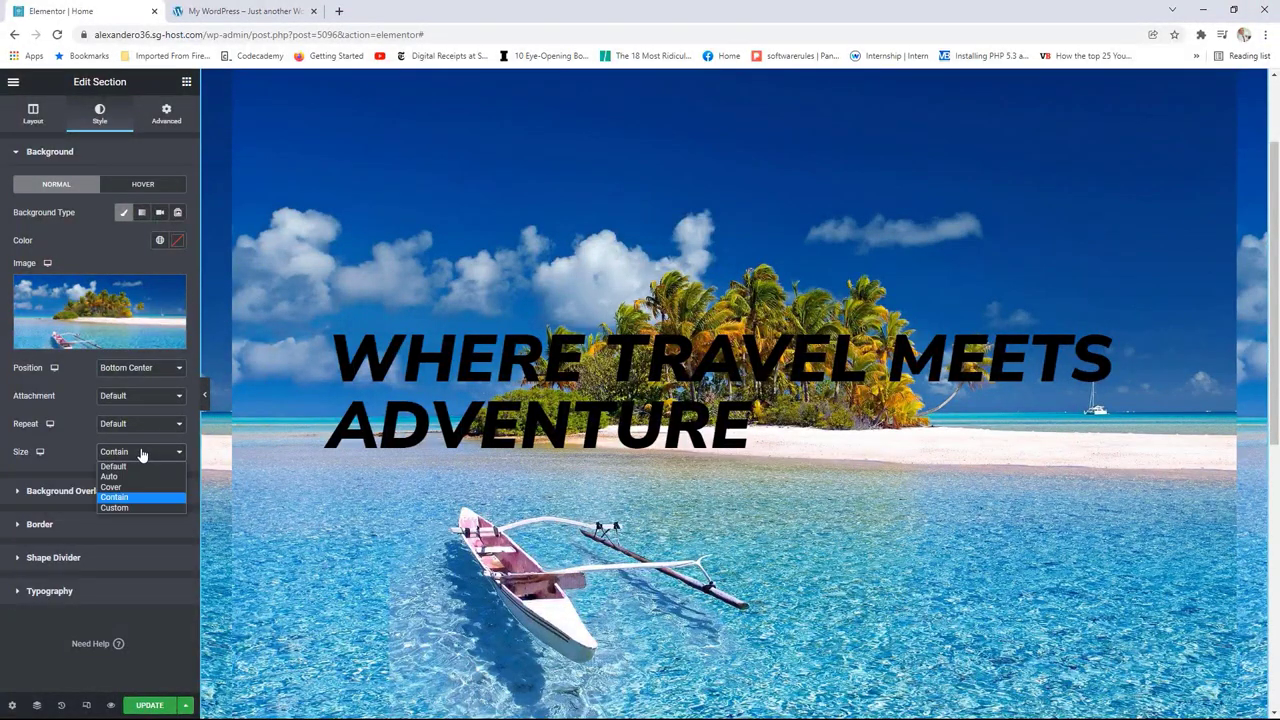
pyautogui.click(128, 488)
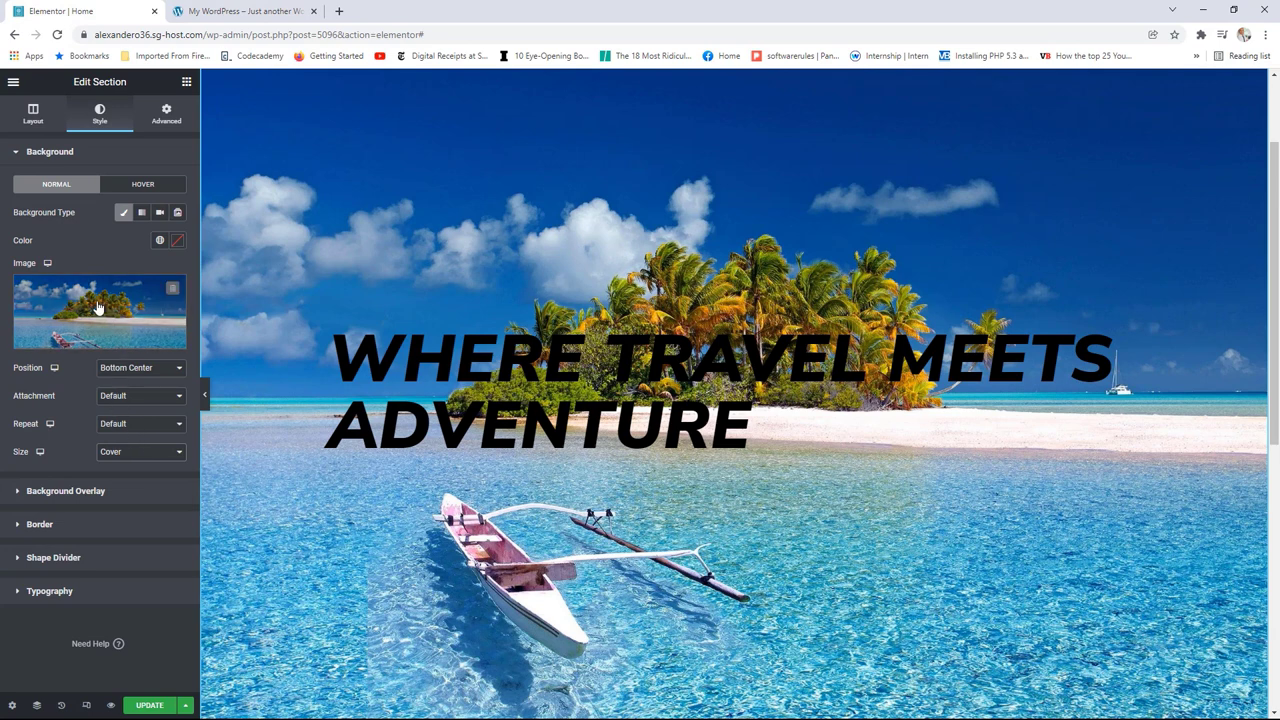
# Step: Add a Classic overlay in the black Text global colour at 0.23 opacity
pyautogui.click(86, 491)
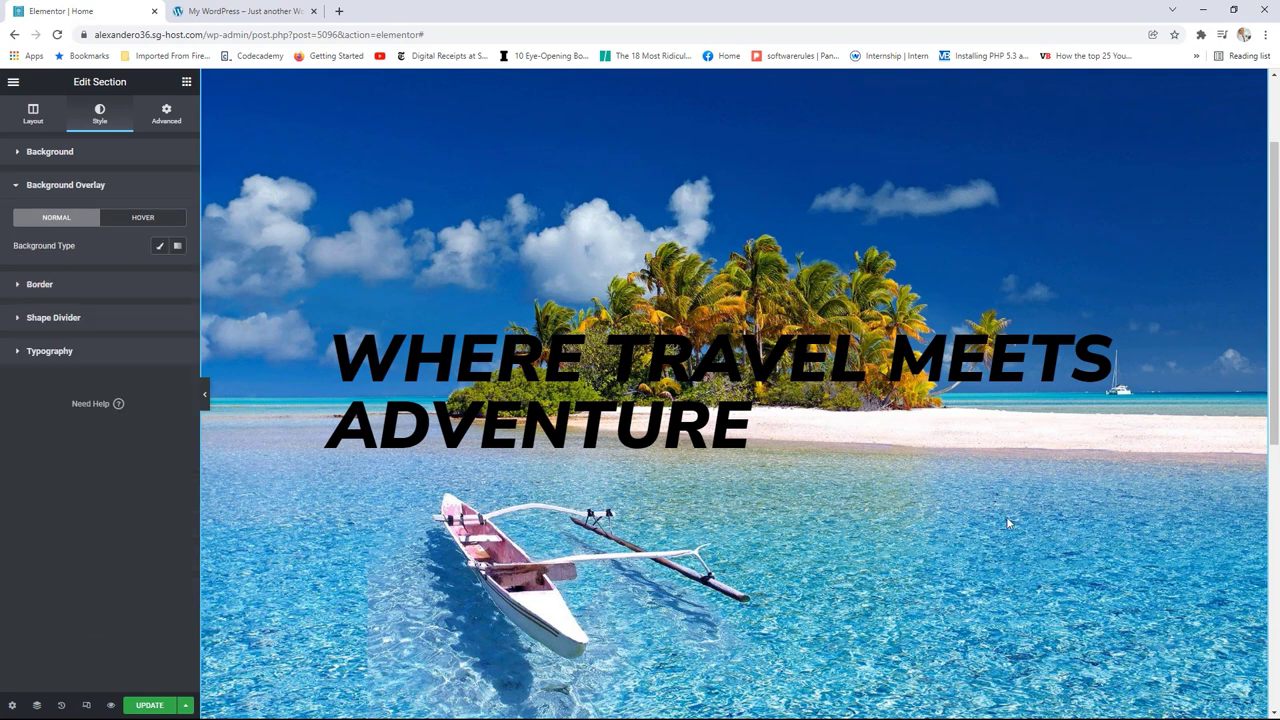
pyautogui.click(160, 250)
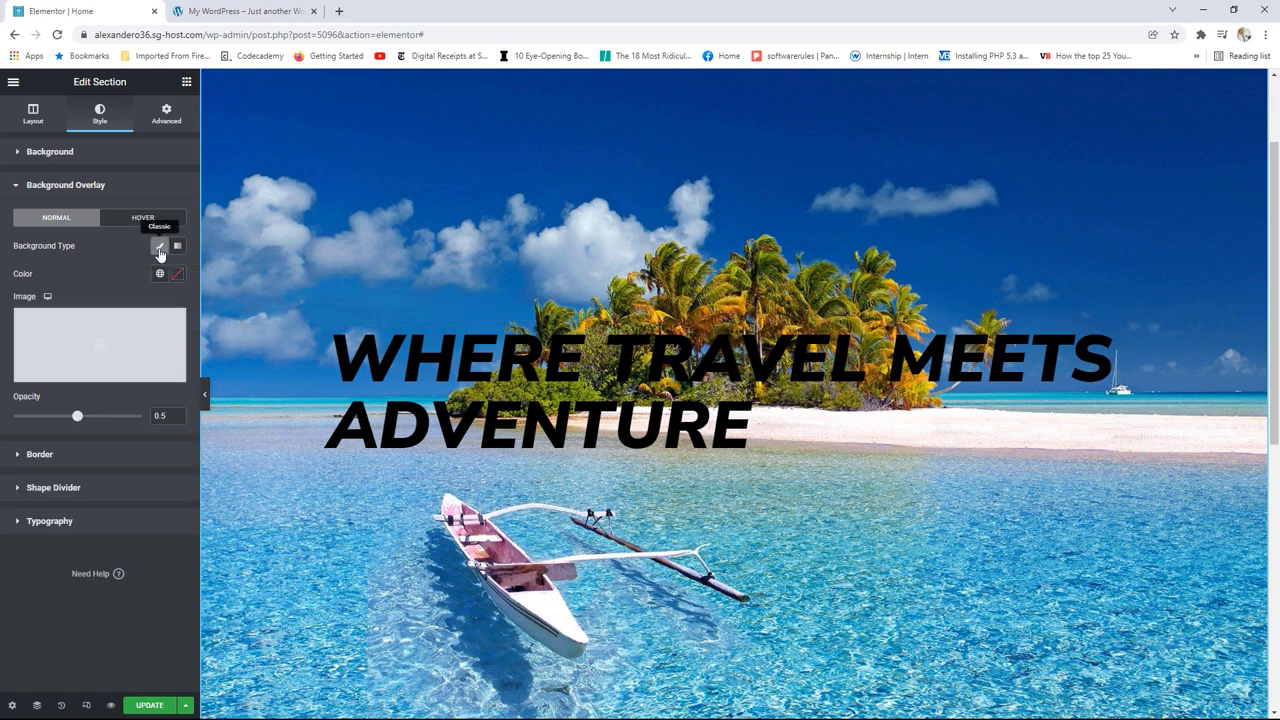
pyautogui.click(160, 273)
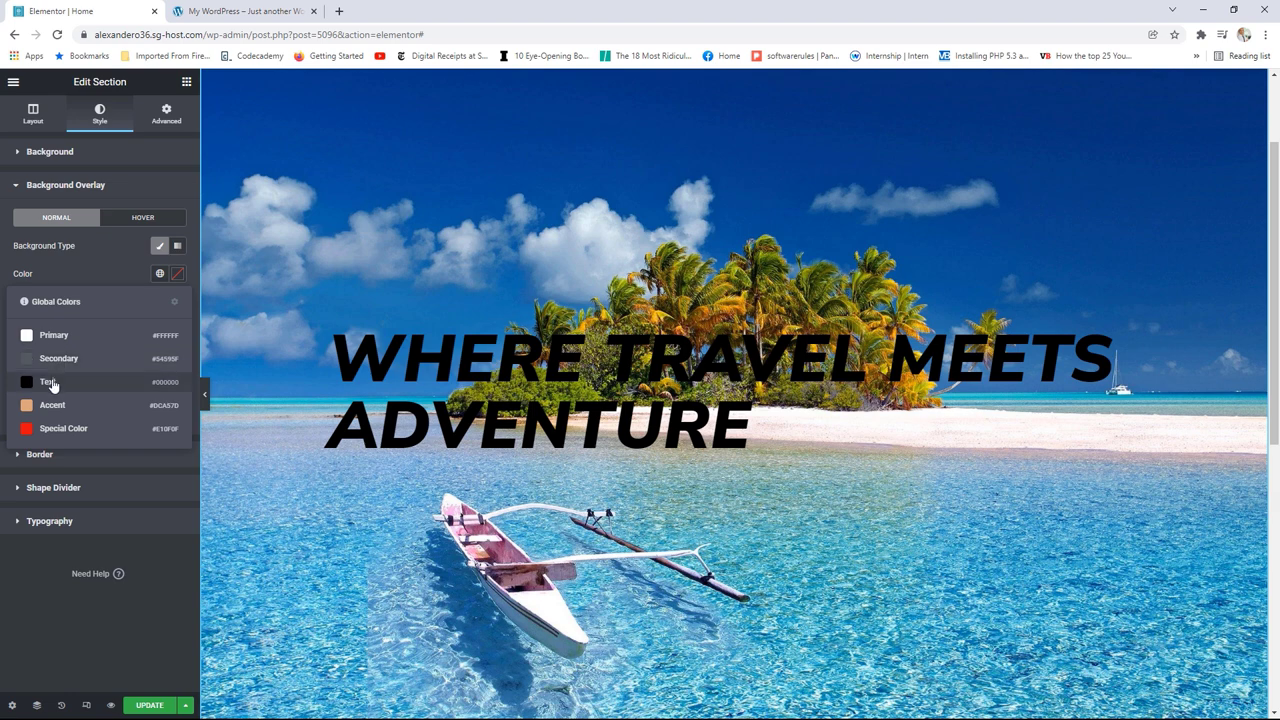
pyautogui.click(53, 381)
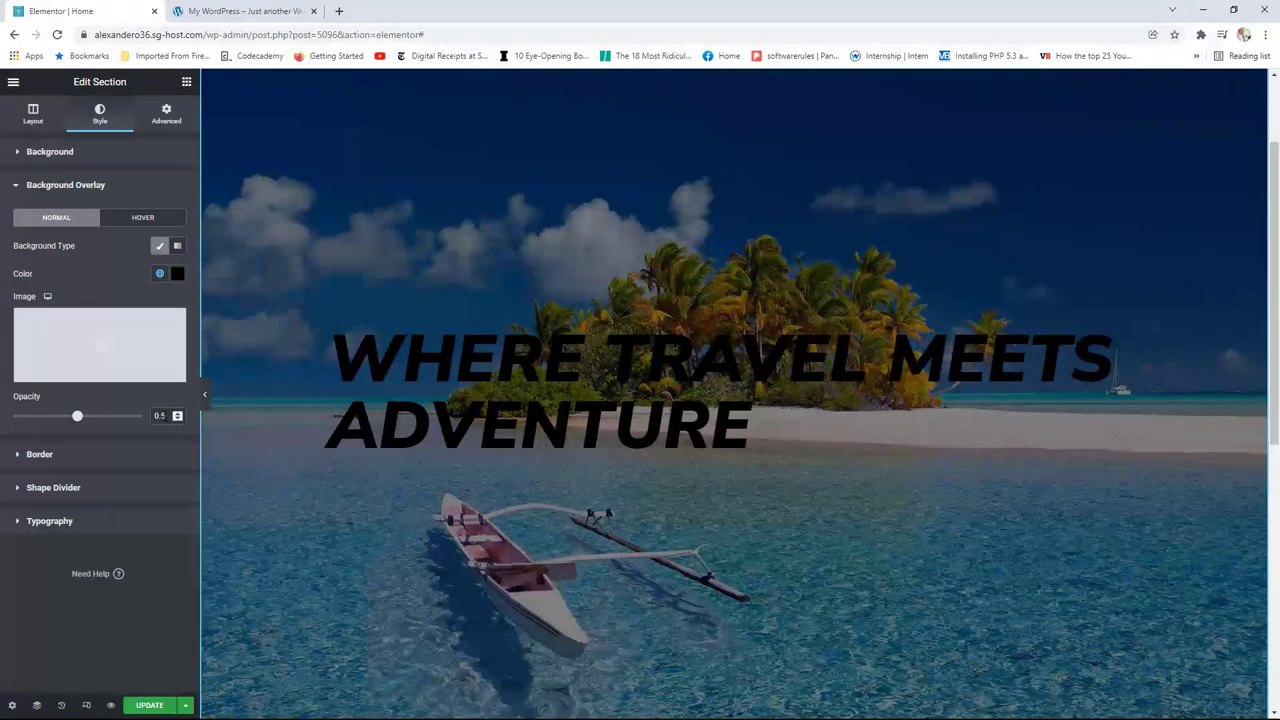
pyautogui.doubleClick(159, 415)
pyautogui.write('0.23')
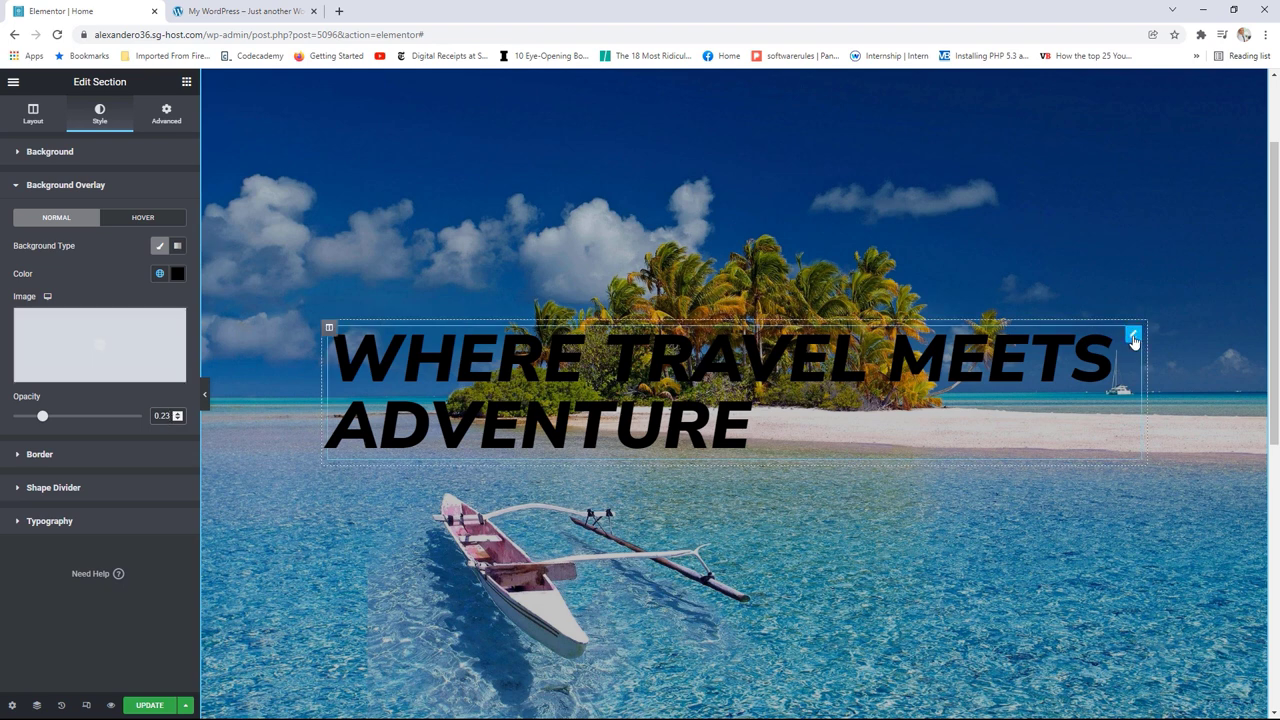
# Step: Make the heading text the white Primary colour at typography size 120
pyautogui.click(1133, 336)
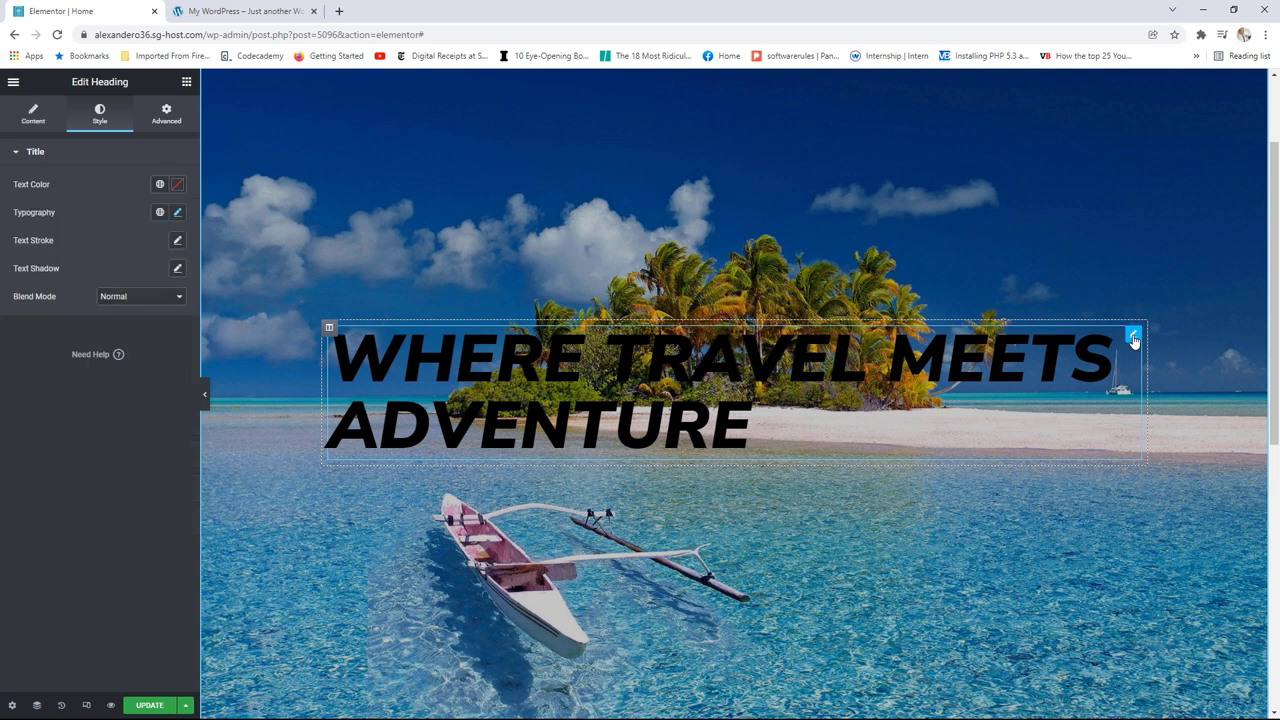
pyautogui.click(160, 185)
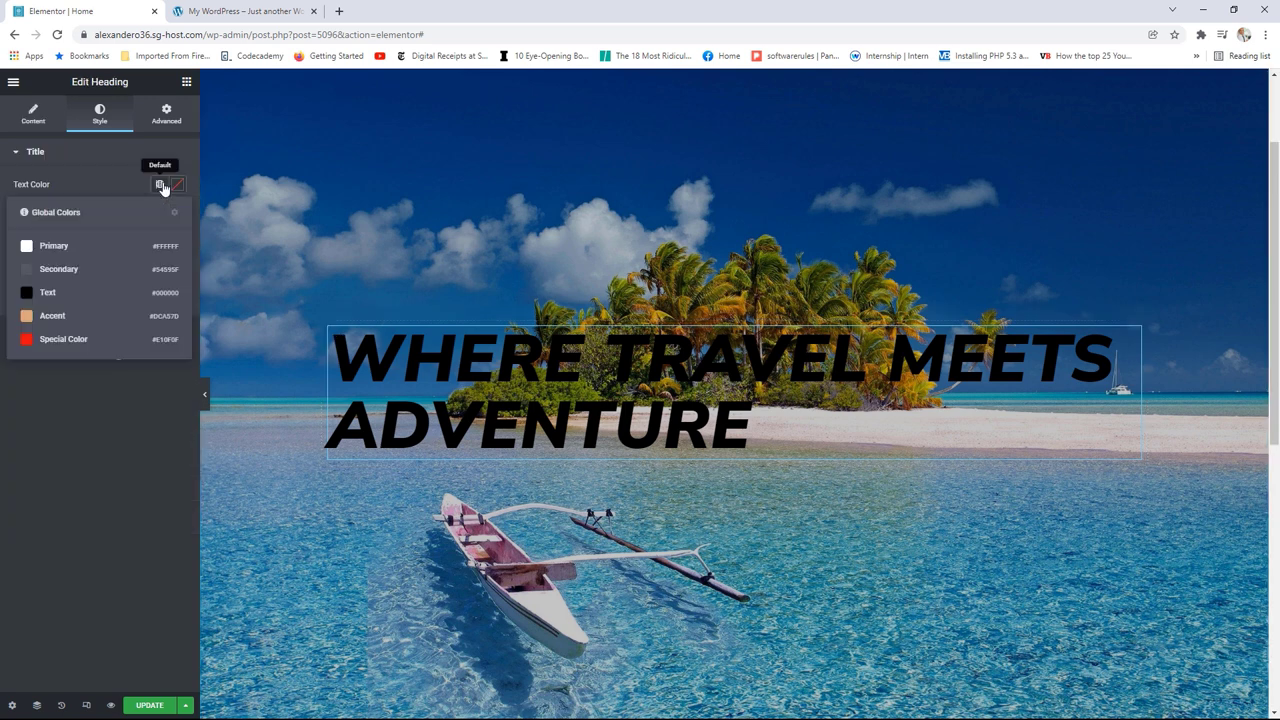
pyautogui.click(60, 247)
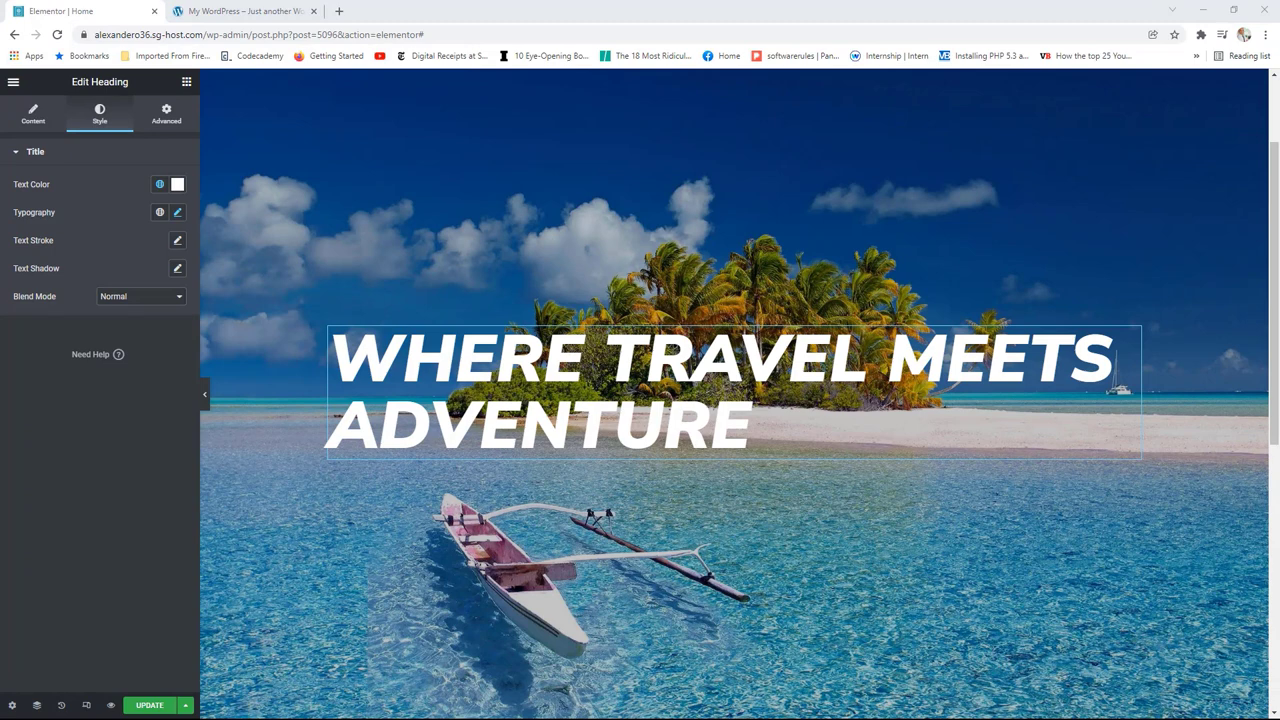
pyautogui.click(177, 212)
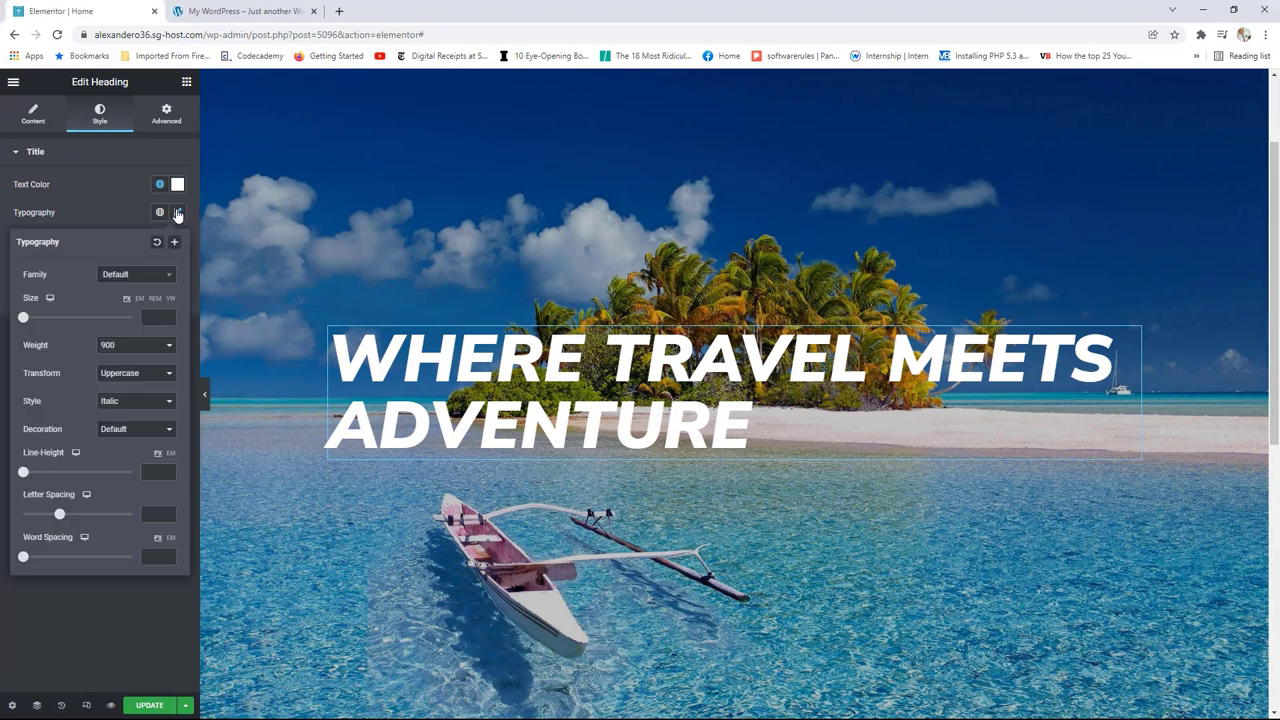
pyautogui.moveTo(23, 317); pyautogui.dragTo(90, 317)
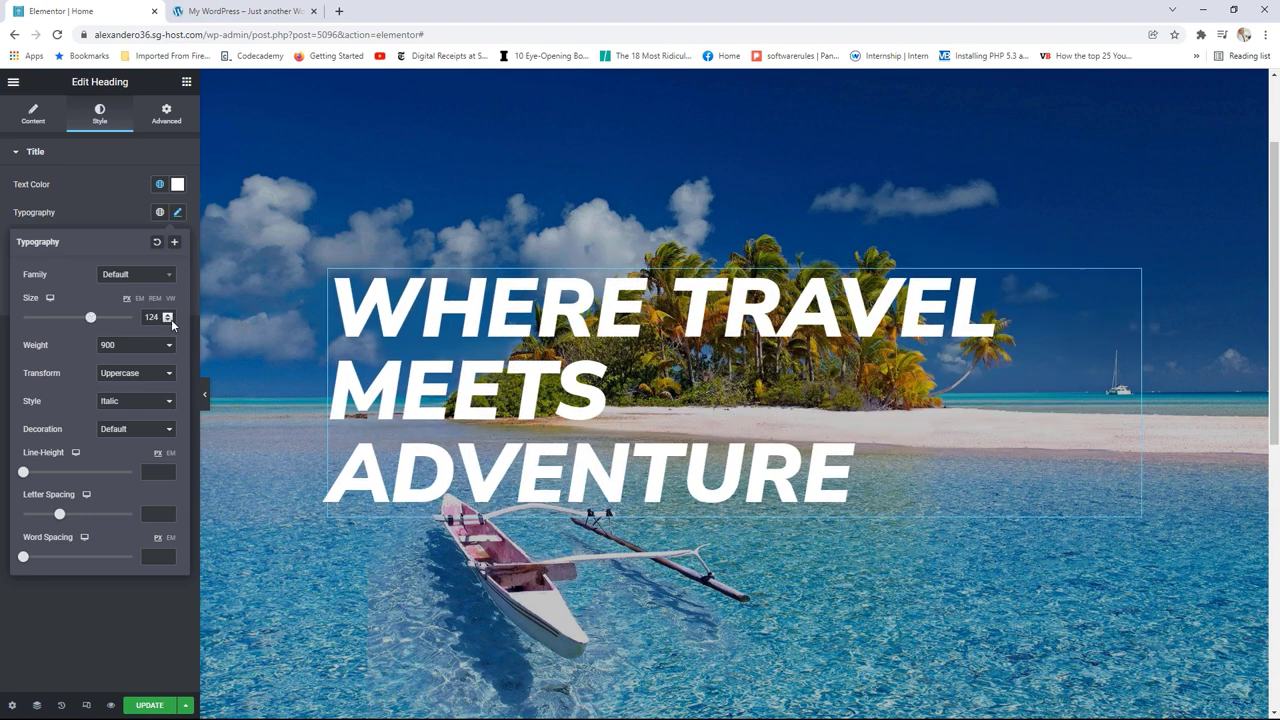
pyautogui.click(170, 322)
pyautogui.click(170, 322)
pyautogui.click(170, 322)
pyautogui.click(170, 322)
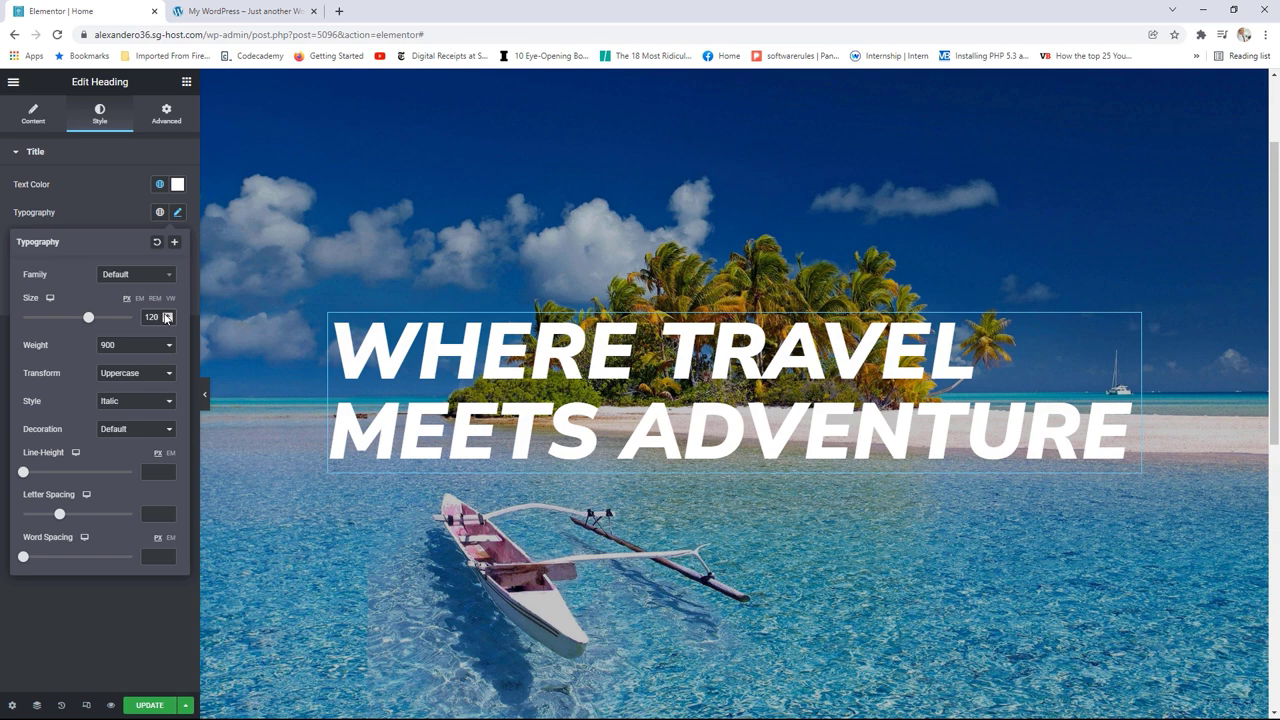
pyautogui.click(48, 159)
pyautogui.click(54, 163)
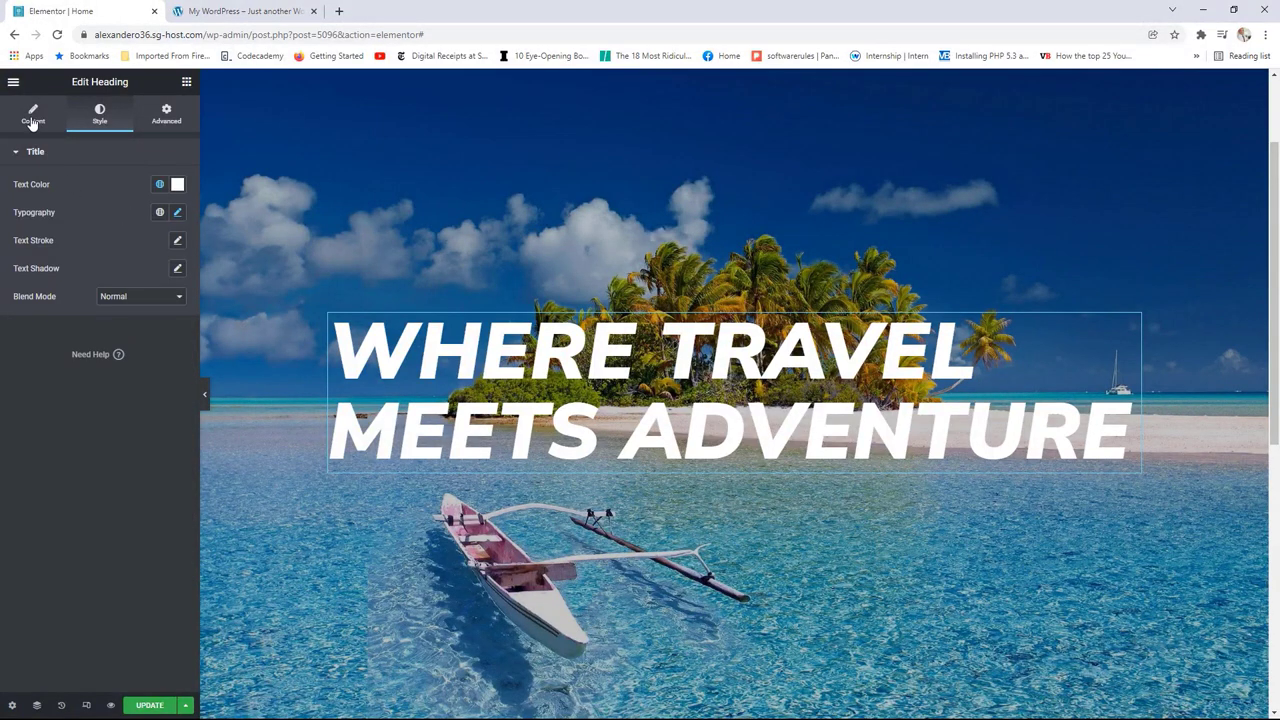
# Step: Center-align the heading on the Content tab
pyautogui.click(42, 126)
pyautogui.click(142, 373)
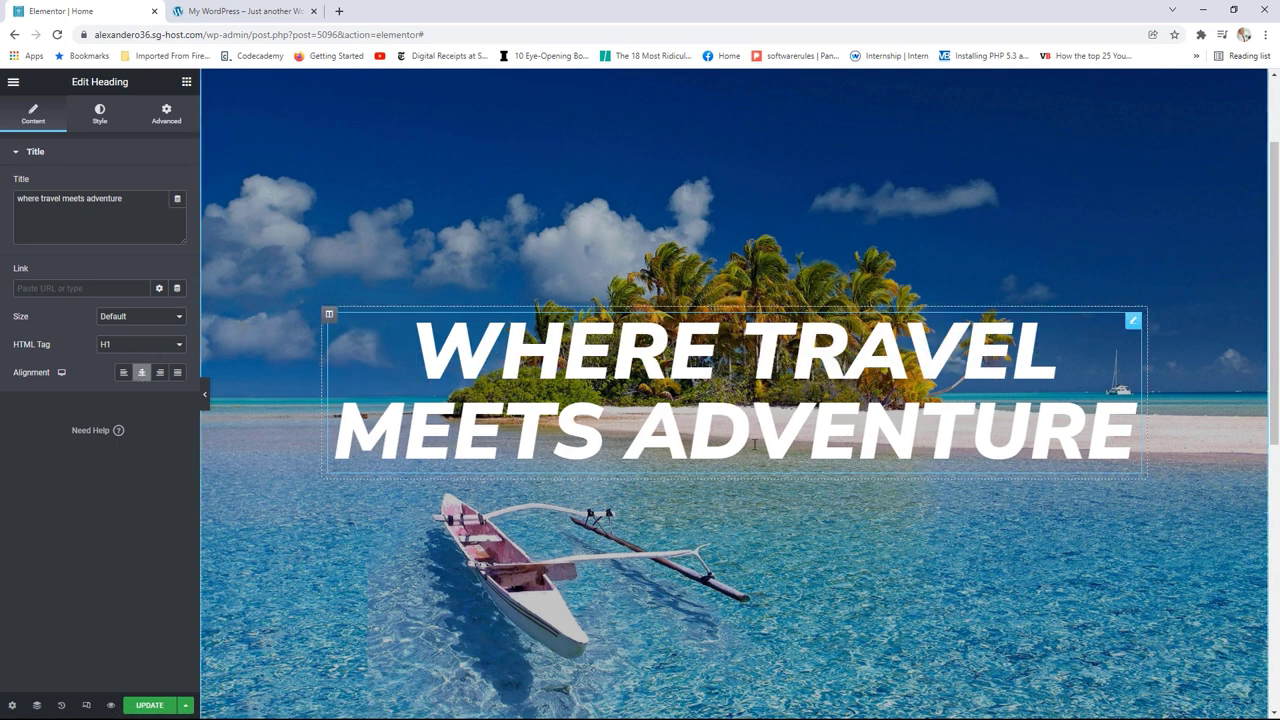
pyautogui.click(187, 83)
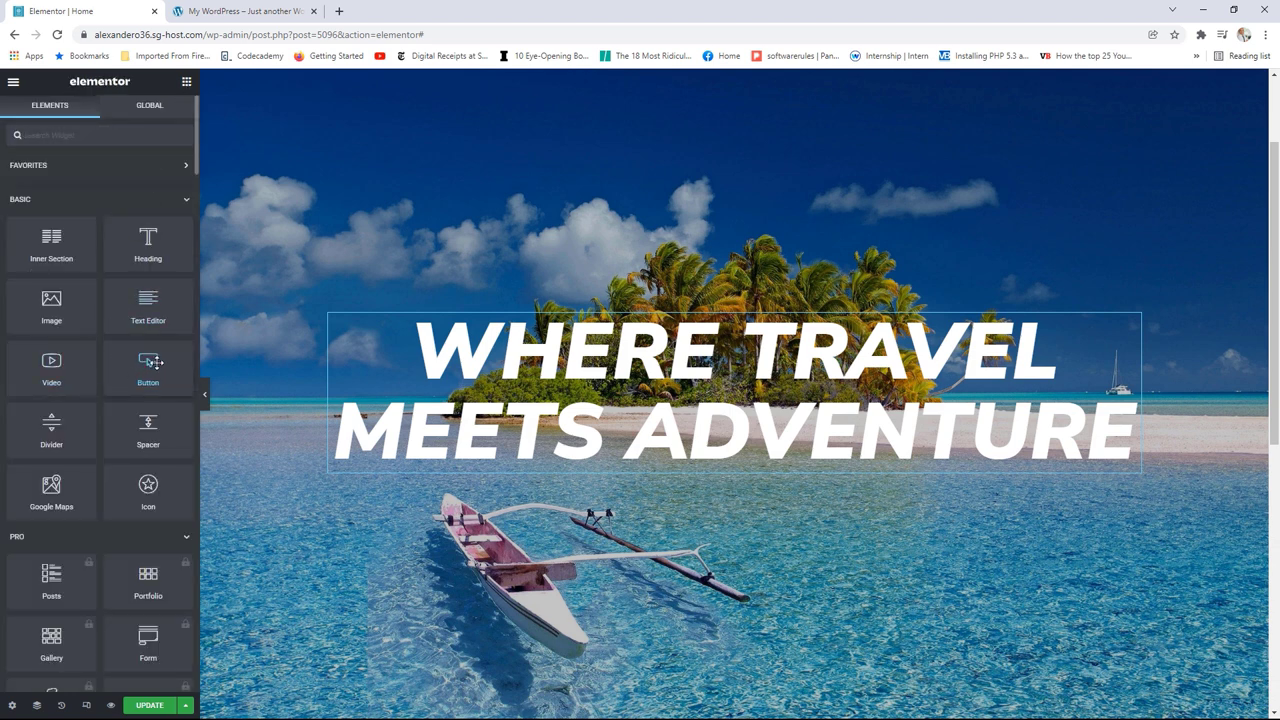
# Step: Add a Button below the heading labelled 'book your trip now', linking to bookingg.com
pyautogui.moveTo(150, 362); pyautogui.dragTo(721, 470)
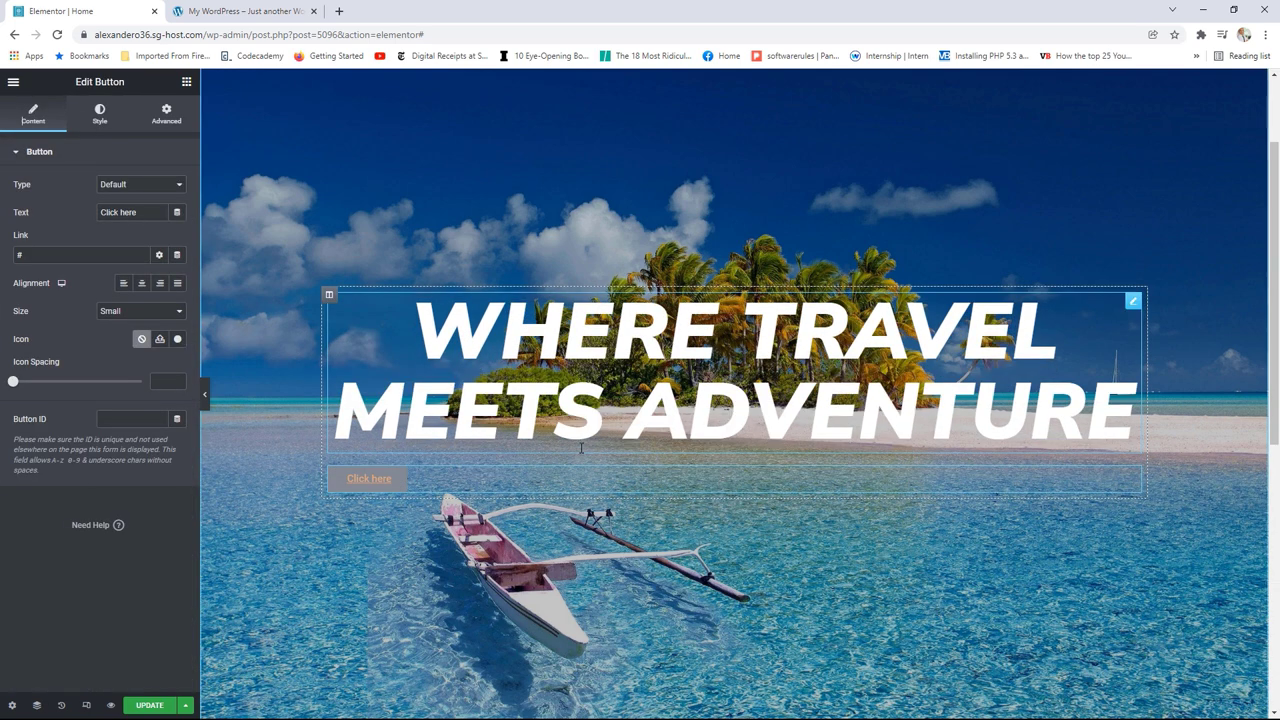
pyautogui.moveTo(145, 213); pyautogui.dragTo(89, 215)
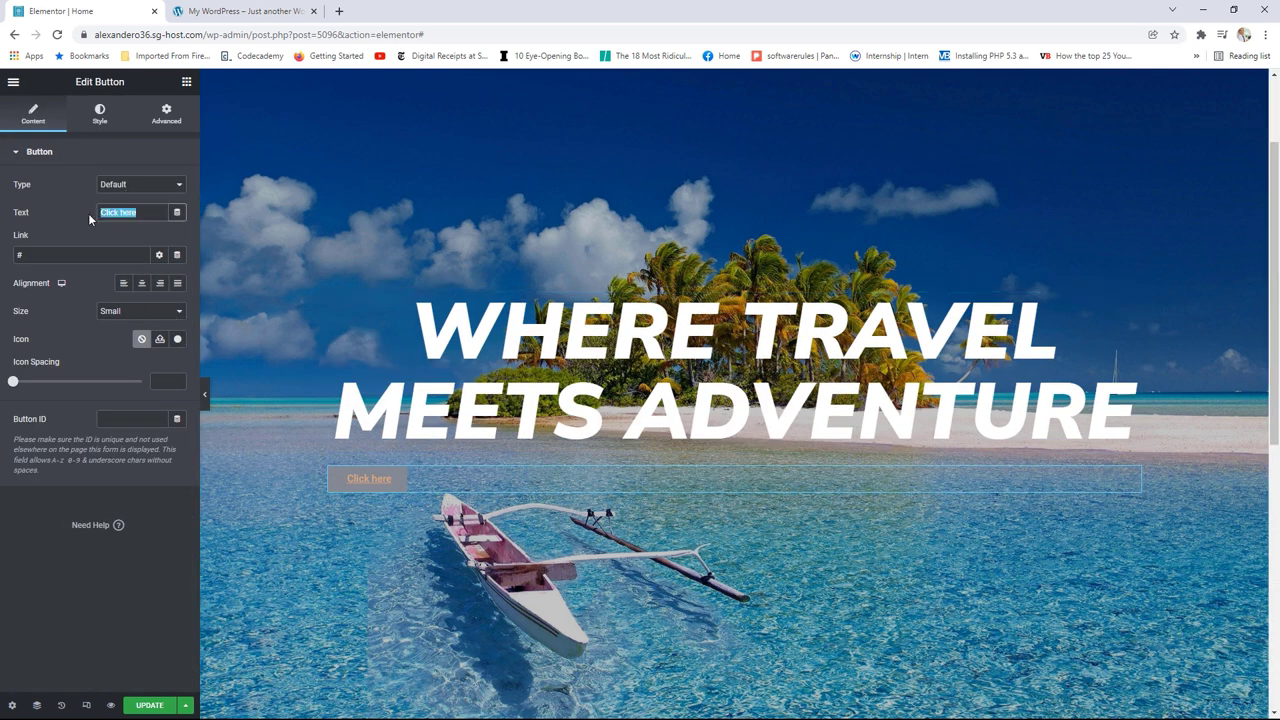
pyautogui.write('boo')
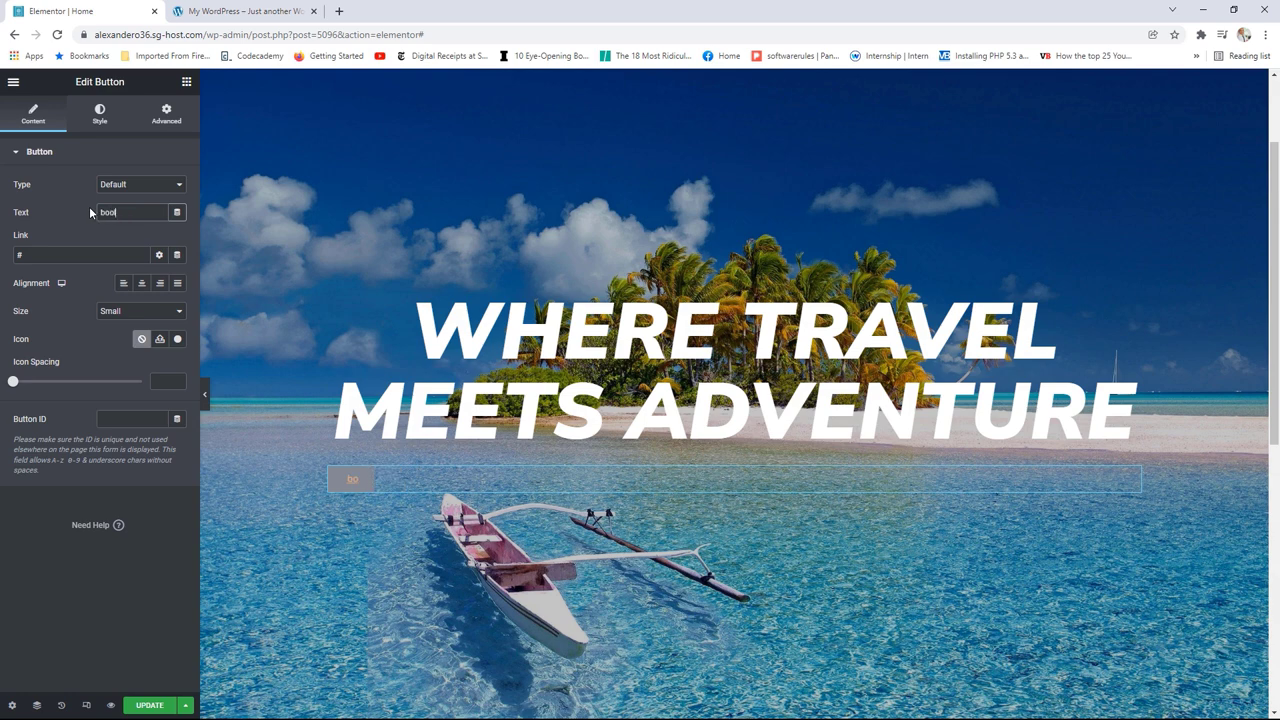
pyautogui.write('k your trup')
pyautogui.press('BackSpace')
pyautogui.press('BackSpace')
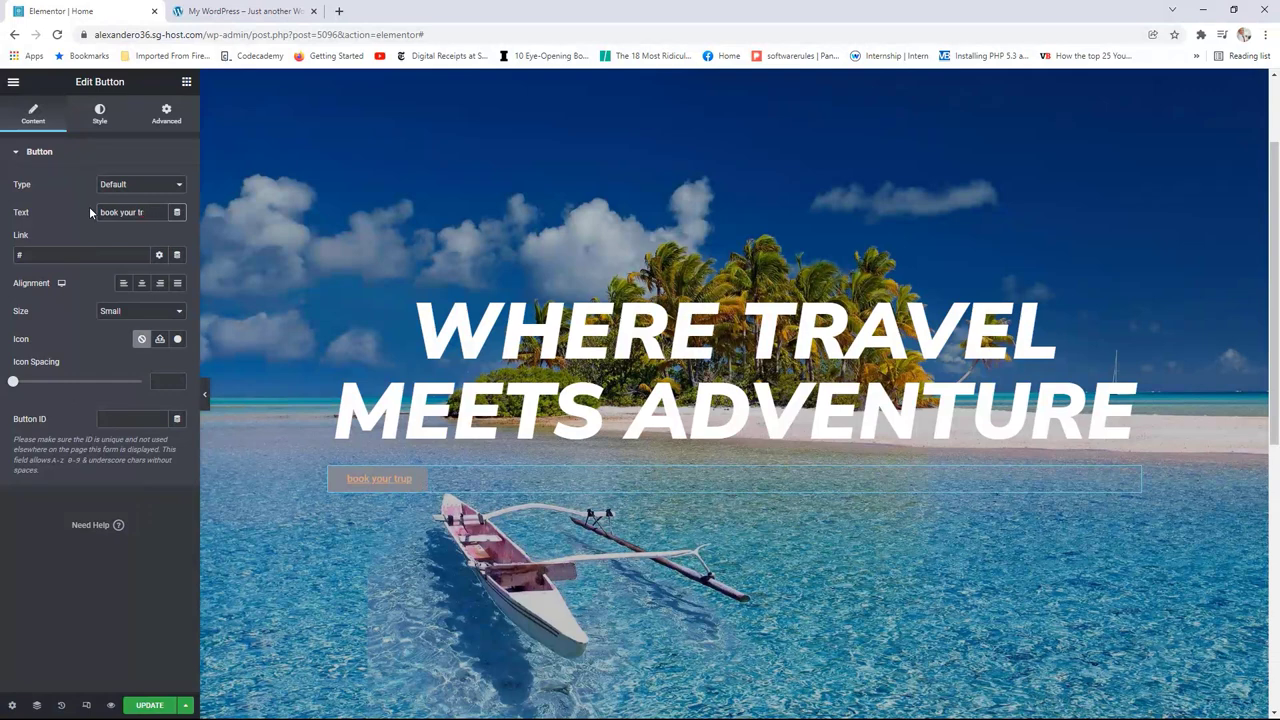
pyautogui.write('ip now')
pyautogui.click(18, 255)
pyautogui.write('booking')
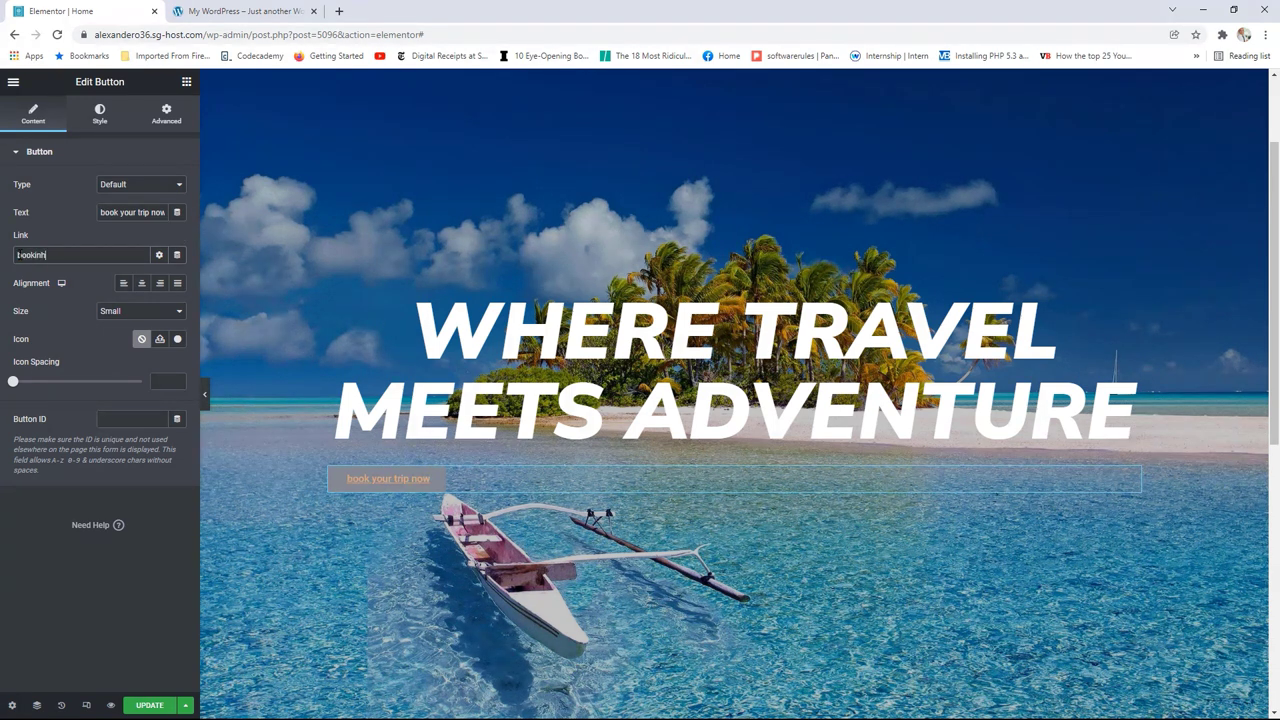
pyautogui.write('g.com')
# Step: Center the button and set its size to Medium
pyautogui.click(142, 284)
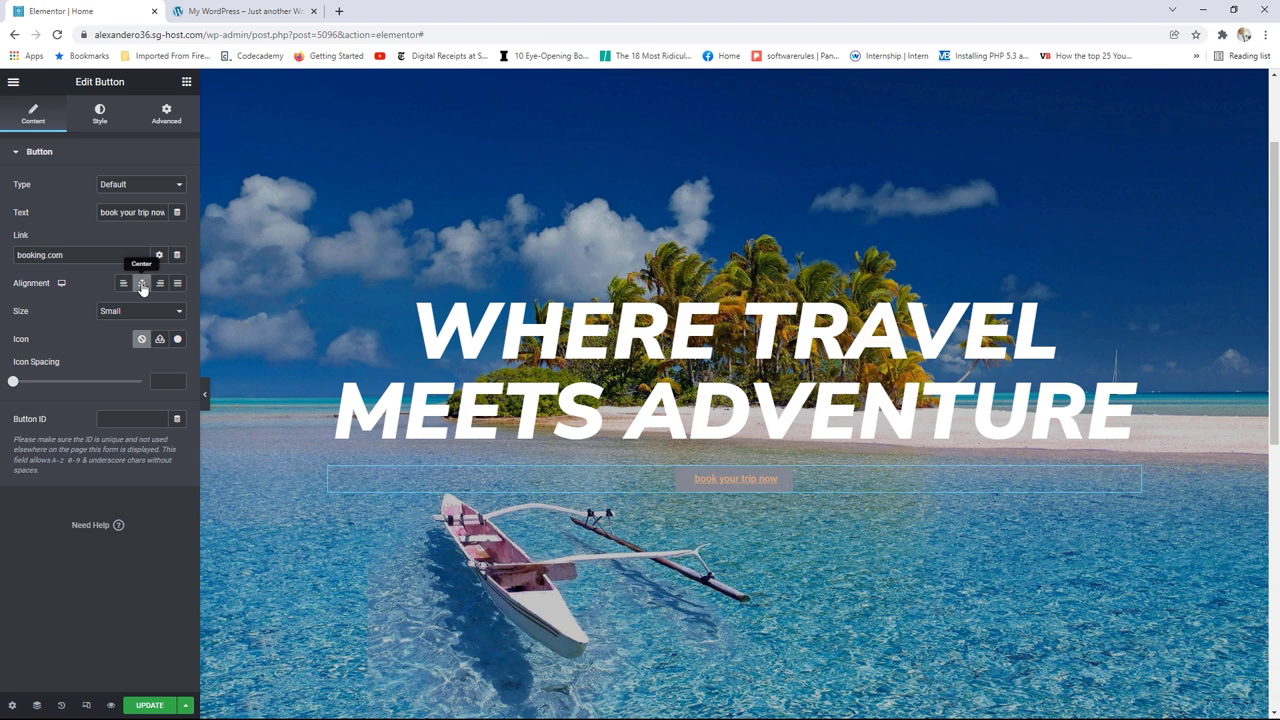
pyautogui.click(131, 313)
pyautogui.click(120, 342)
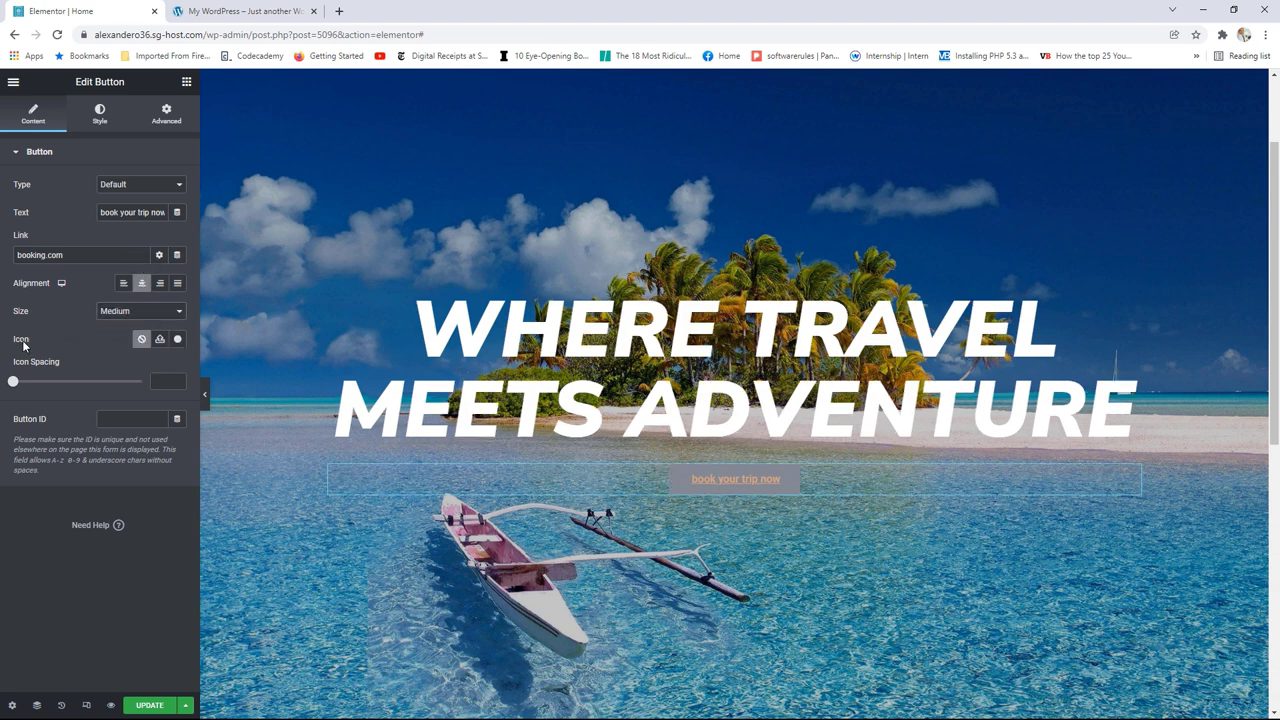
pyautogui.click(178, 340)
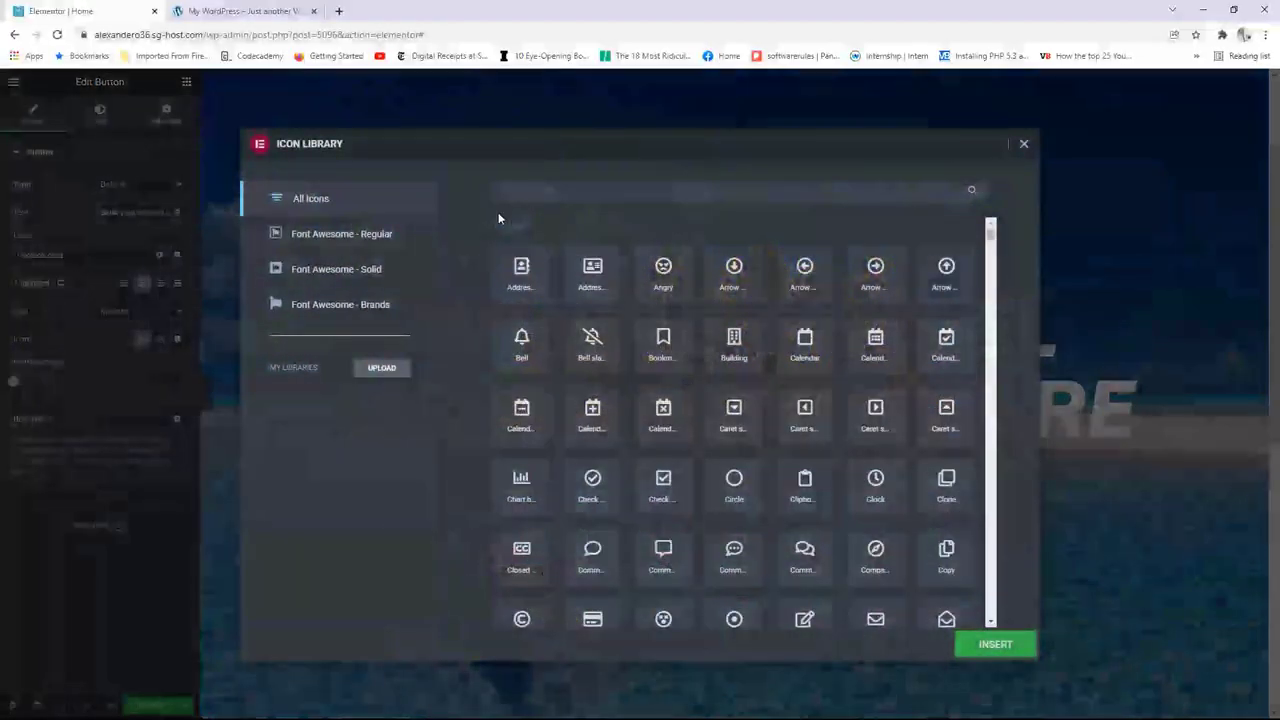
# Step: Add a Plane icon before the button label with 8 spacing from the text
pyautogui.click(536, 190)
pyautogui.write('l')
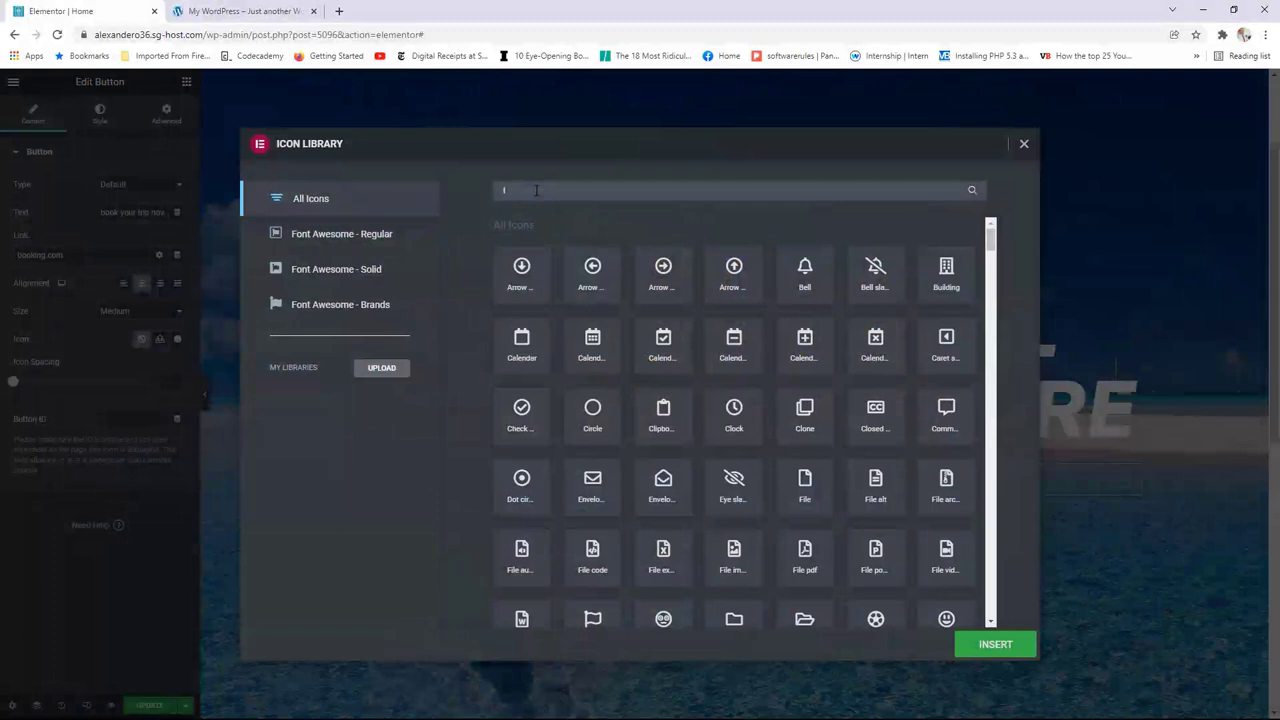
pyautogui.write('l')
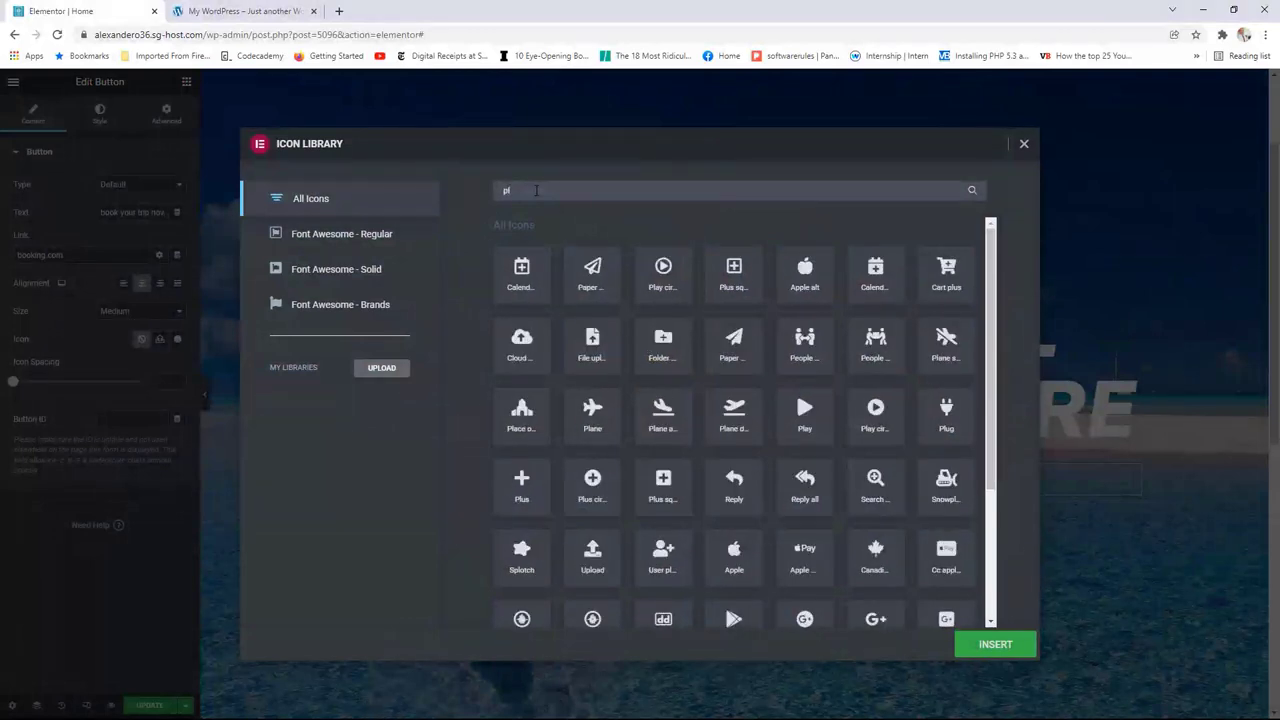
pyautogui.write('ane')
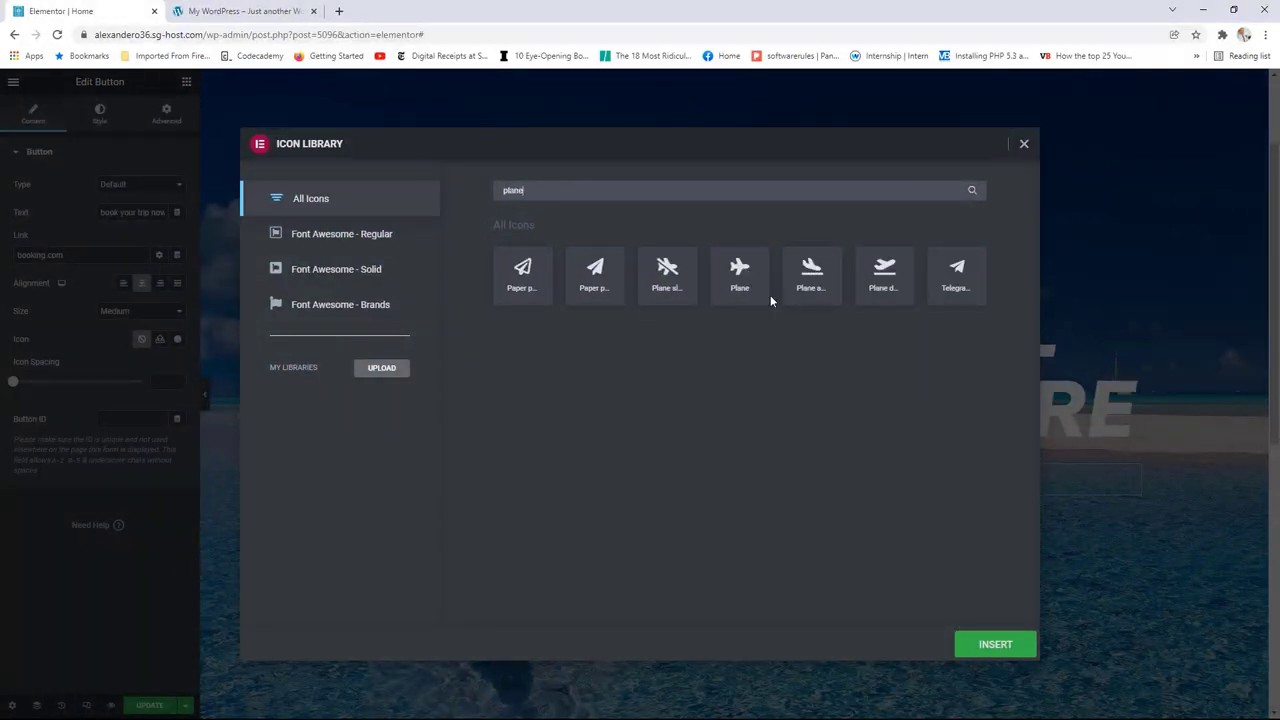
pyautogui.click(741, 275)
pyautogui.click(990, 646)
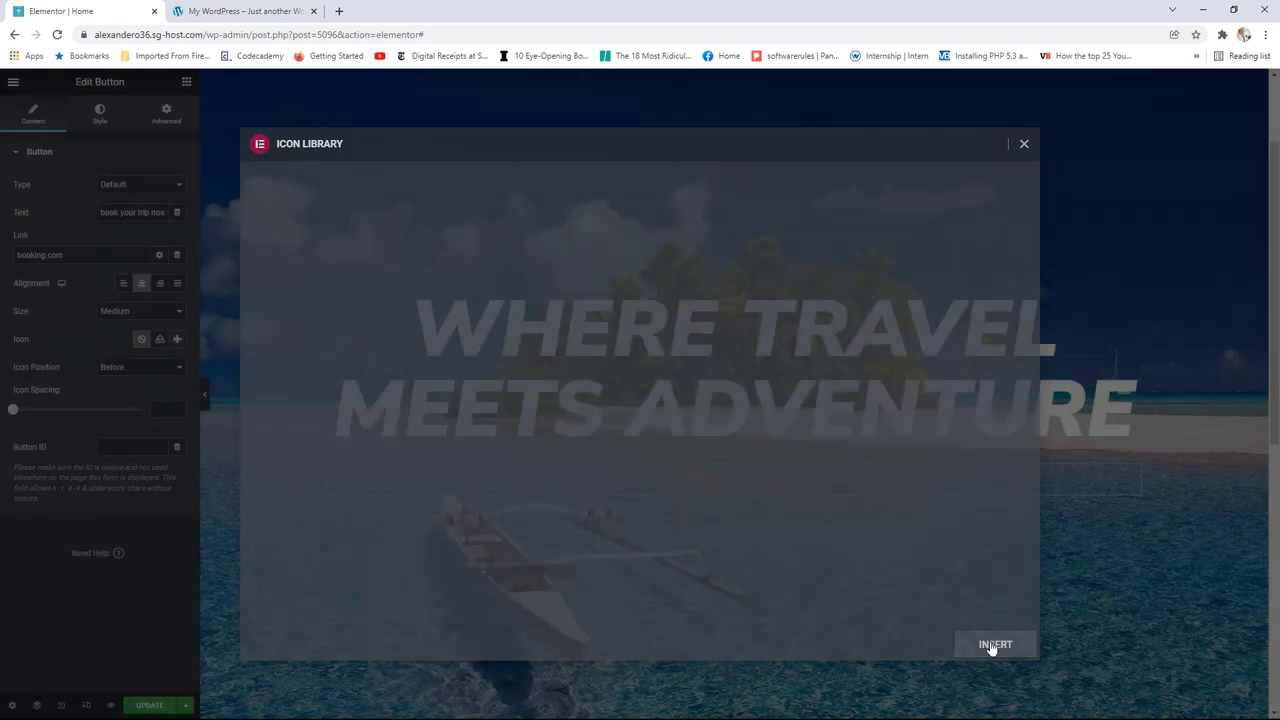
pyautogui.click(138, 370)
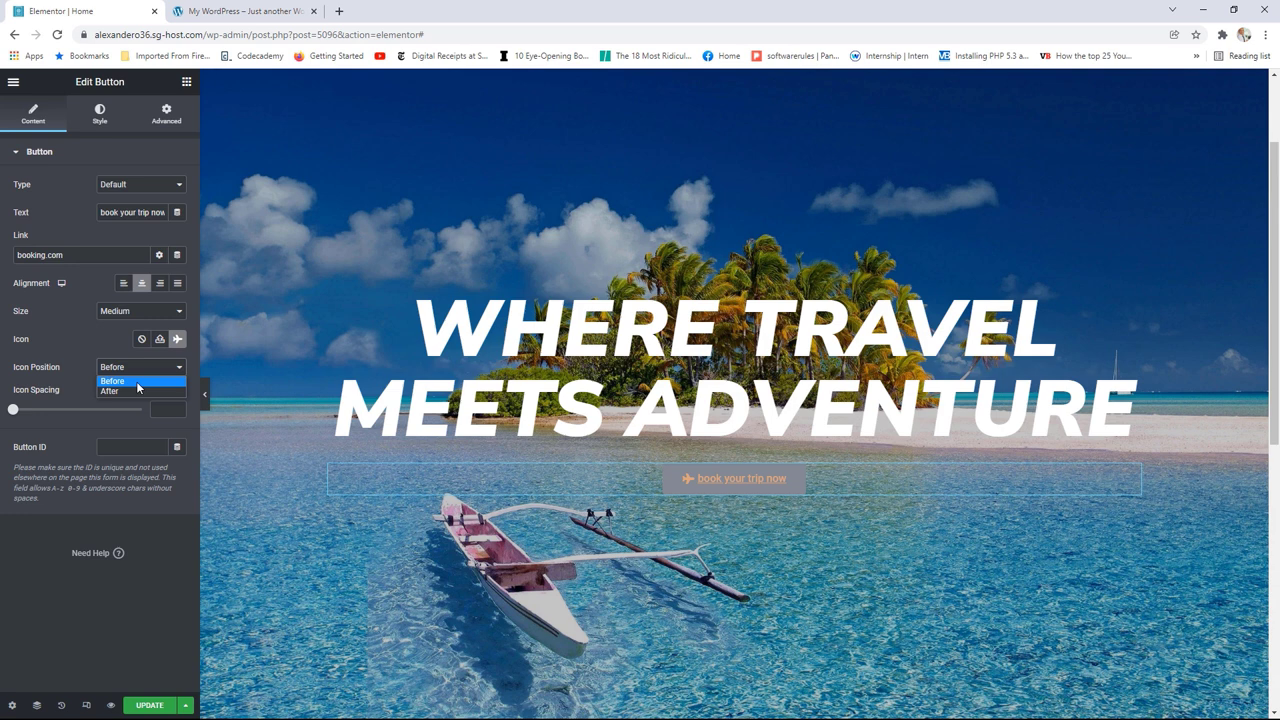
pyautogui.click(133, 382)
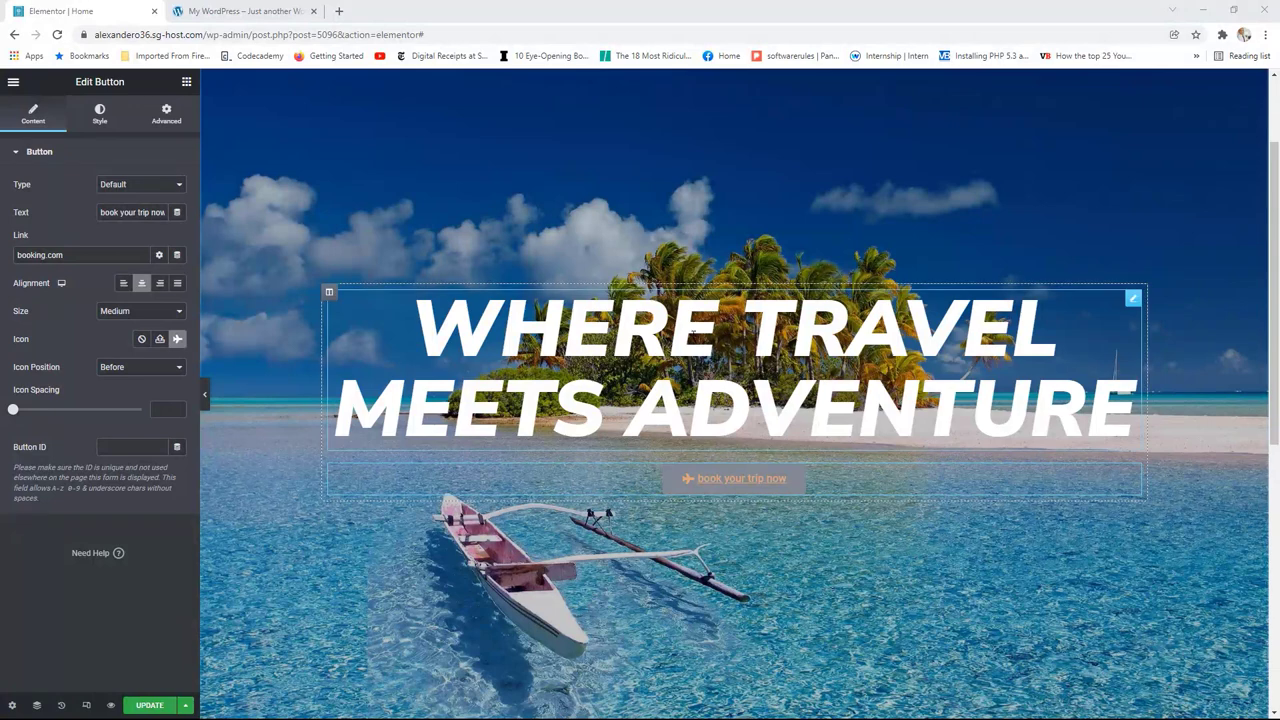
pyautogui.moveTo(14, 410); pyautogui.dragTo(35, 412)
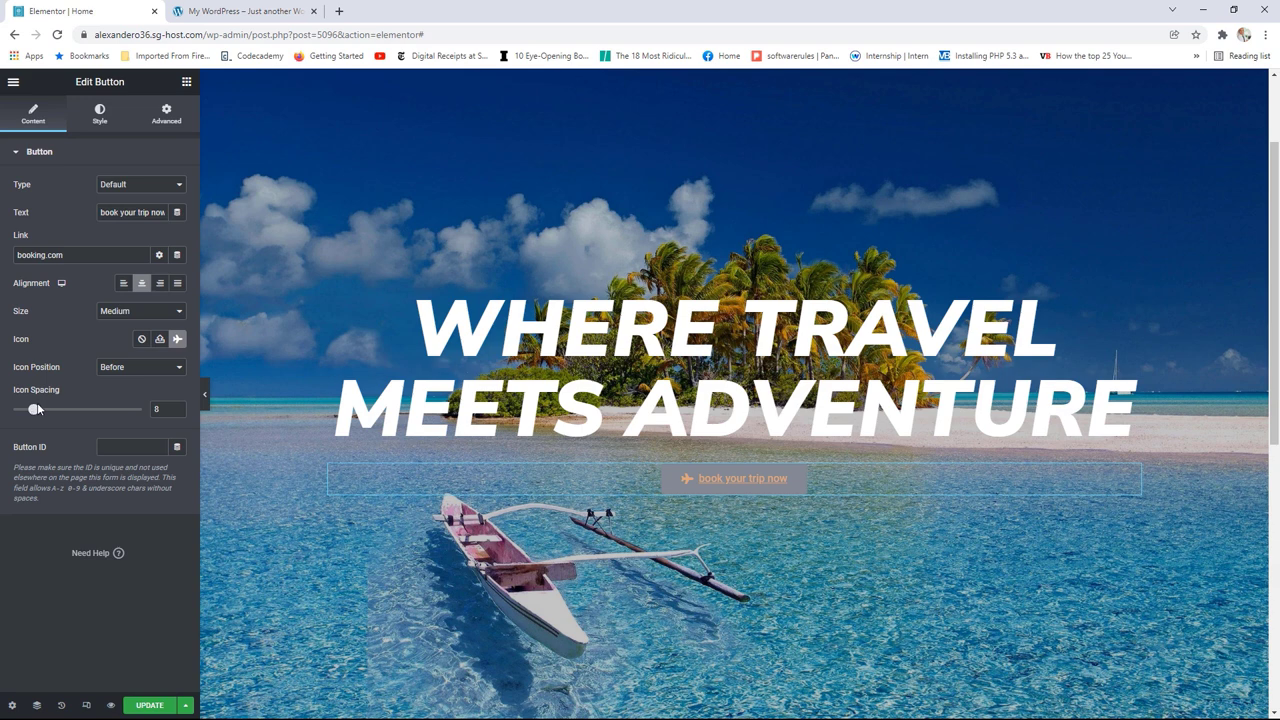
pyautogui.click(100, 117)
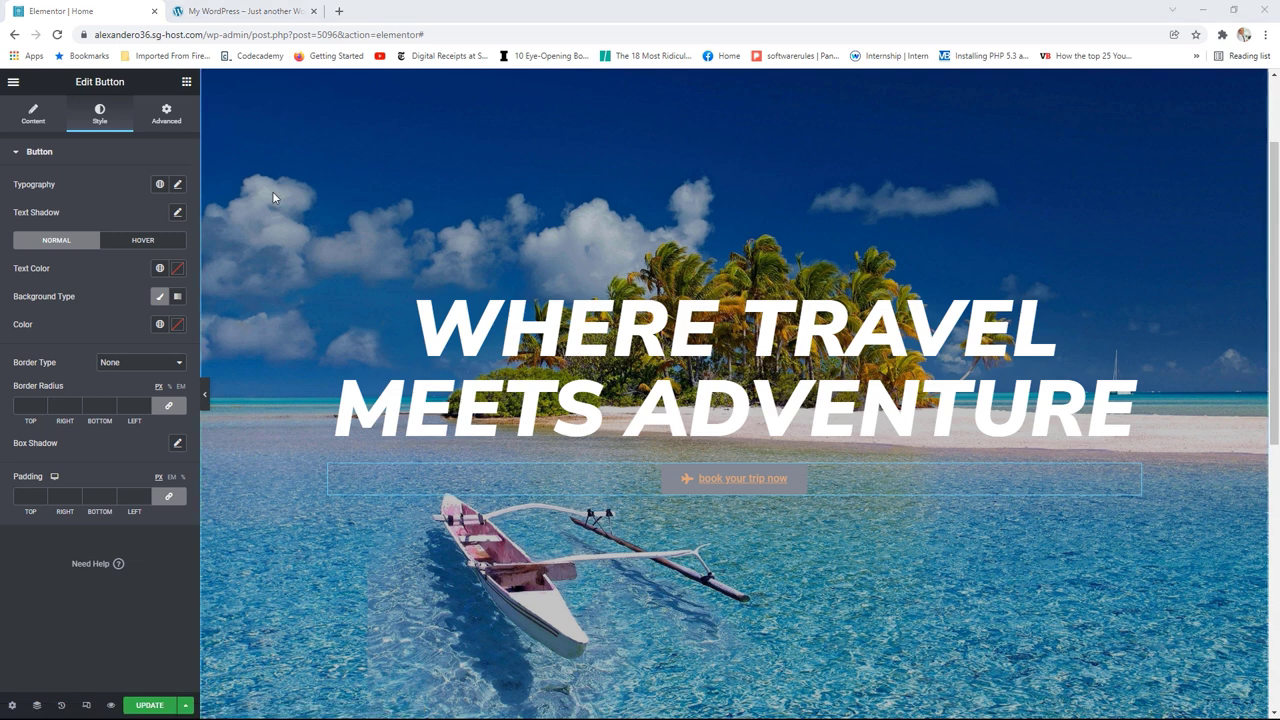
# Step: Set the button text to weight 600, uppercase, with decoration None
pyautogui.click(177, 185)
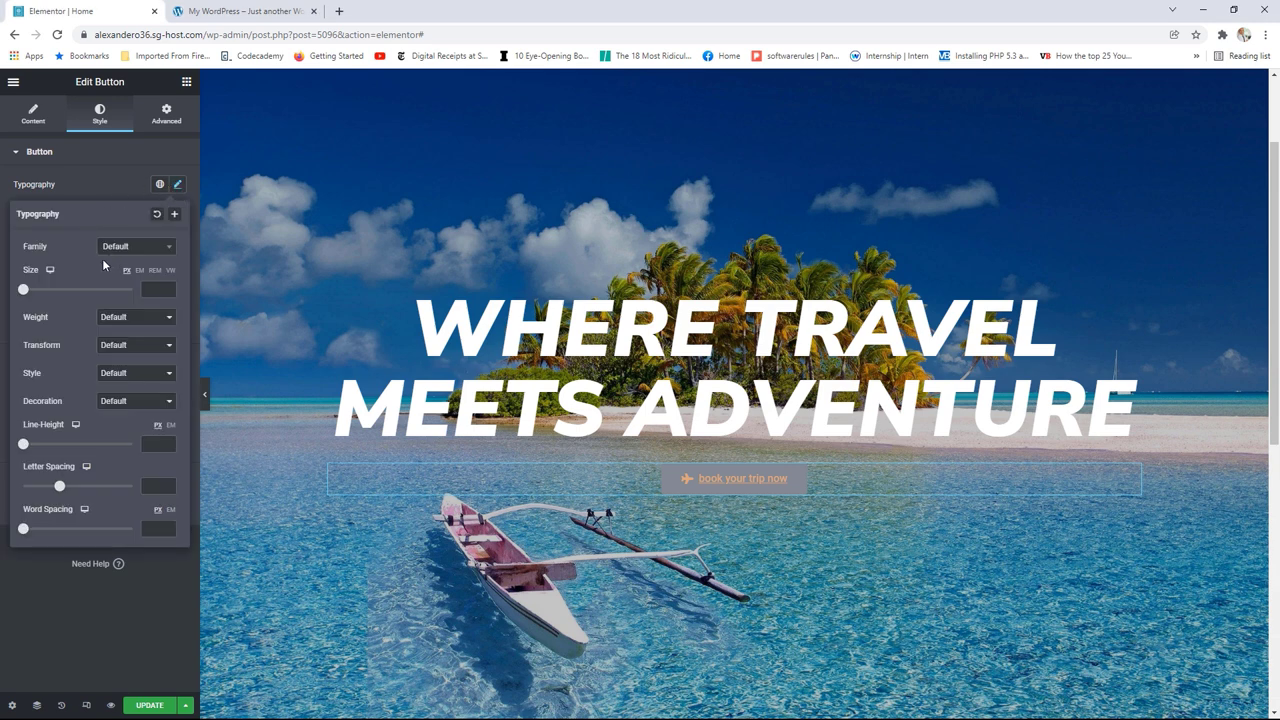
pyautogui.click(131, 320)
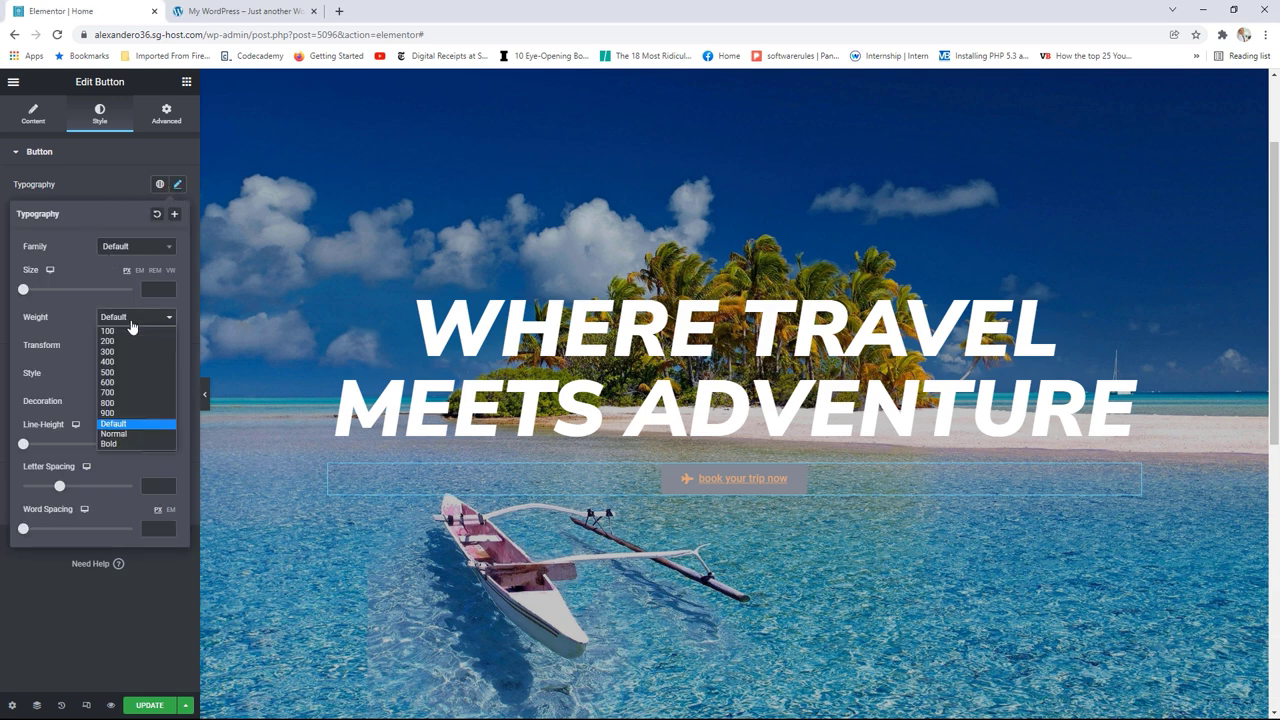
pyautogui.click(116, 379)
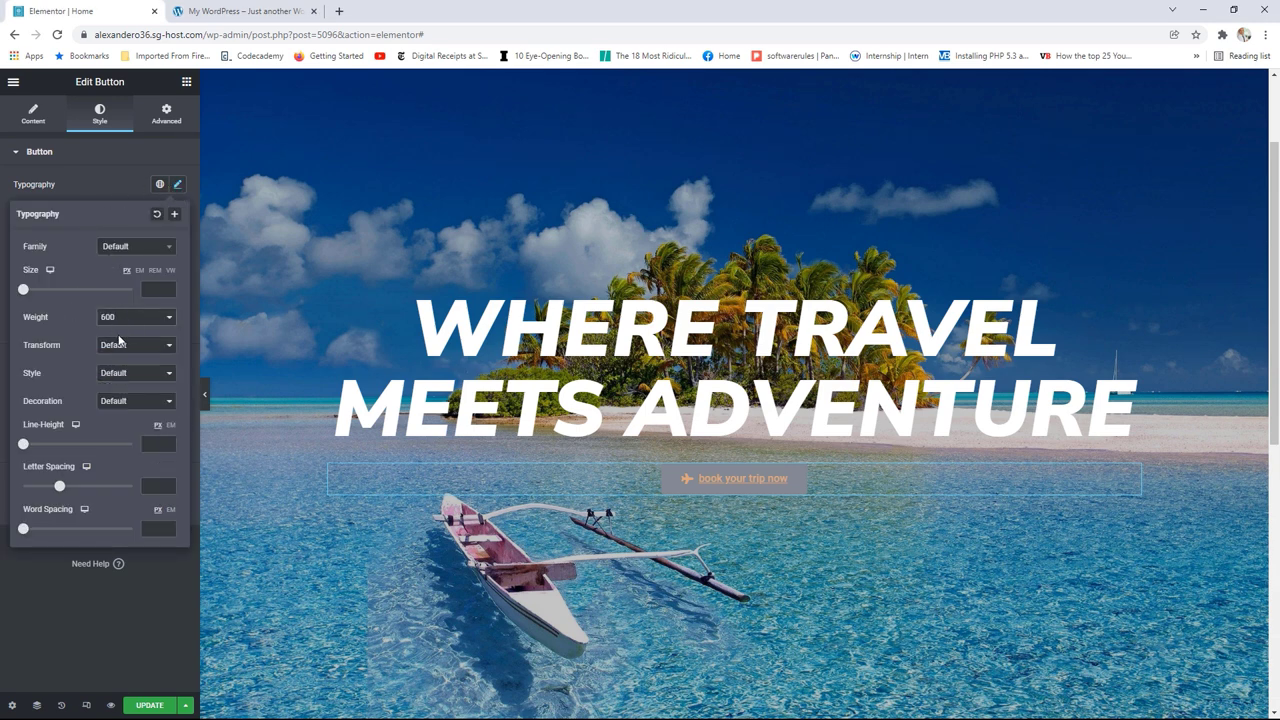
pyautogui.click(120, 345)
pyautogui.click(134, 370)
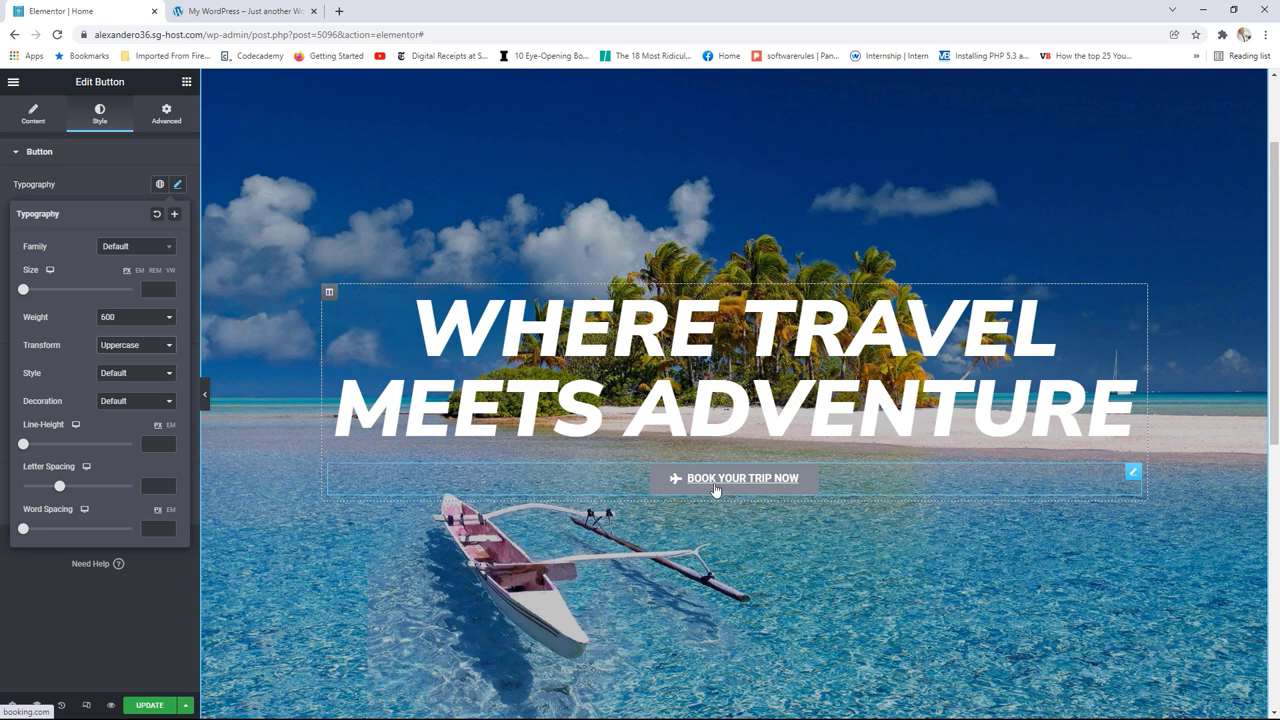
pyautogui.click(137, 405)
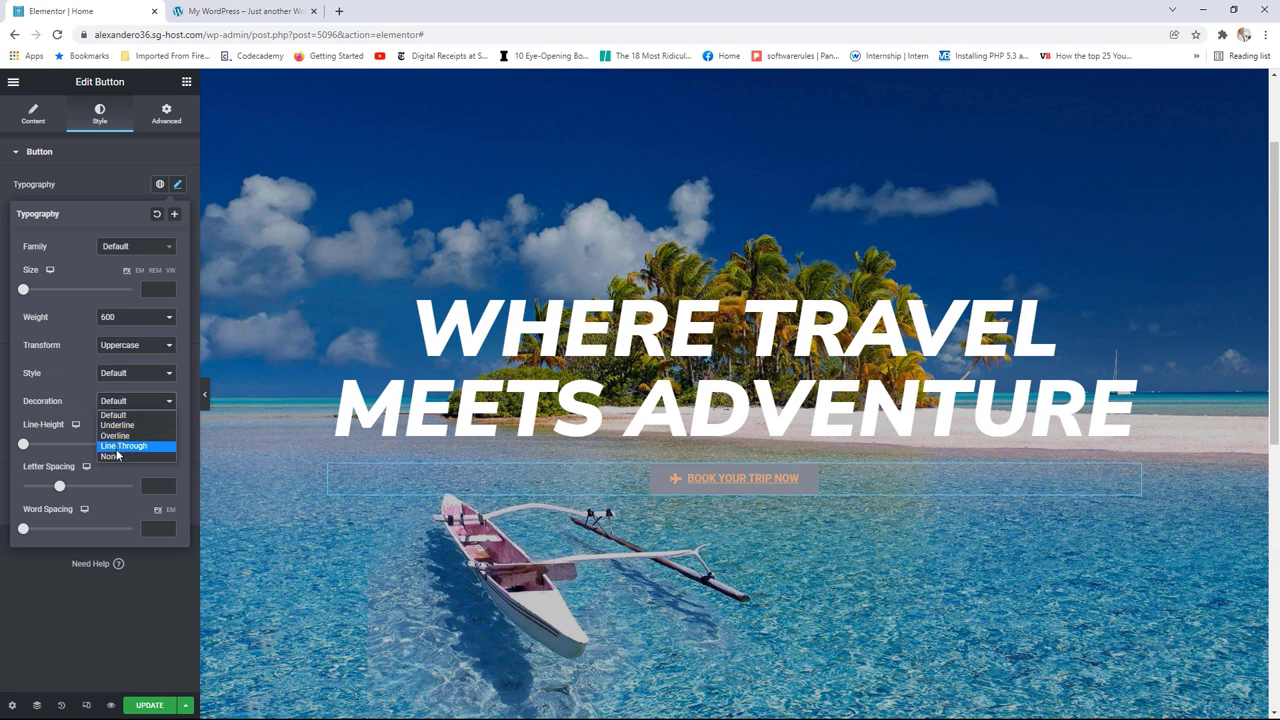
pyautogui.click(114, 456)
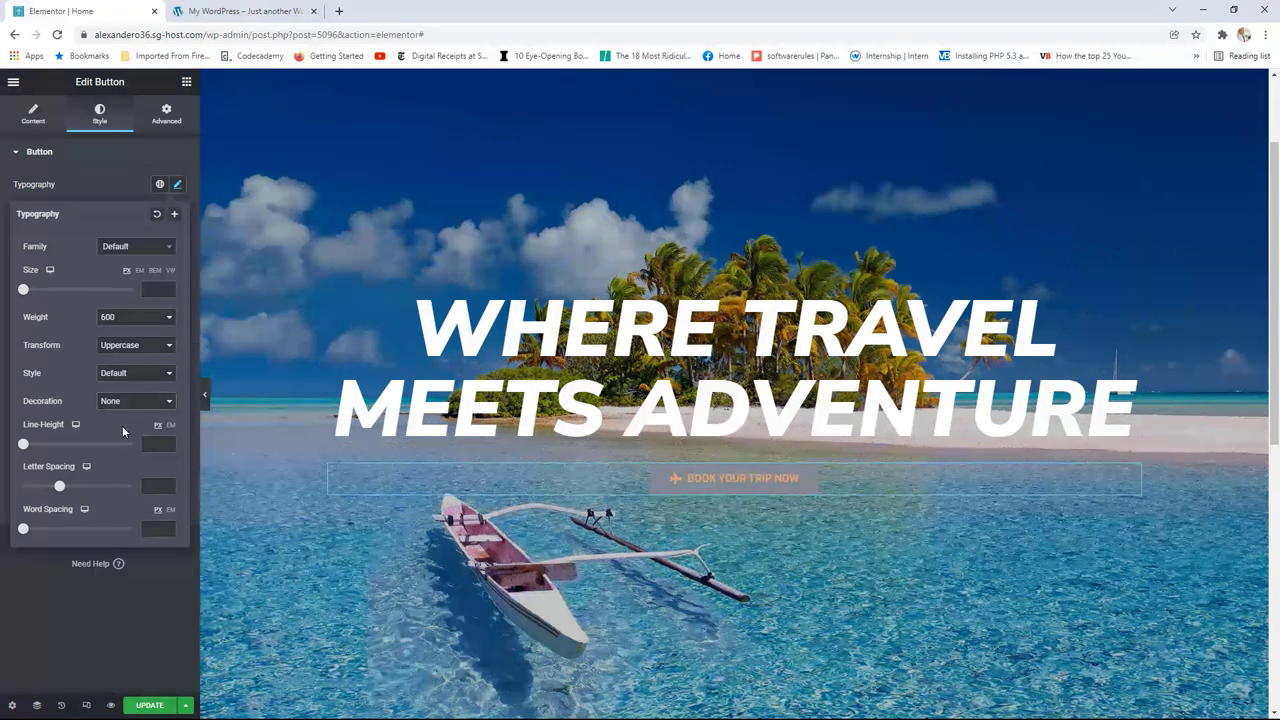
pyautogui.click(159, 184)
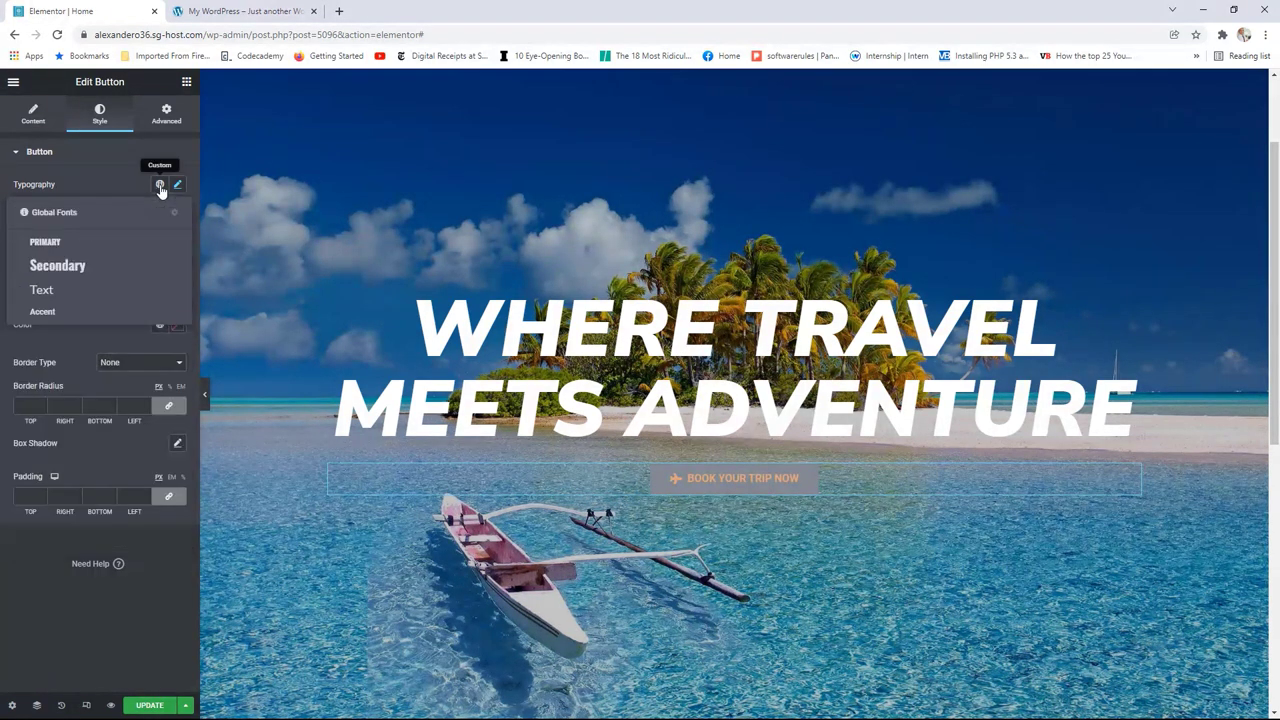
pyautogui.click(104, 184)
# Step: Make the button text white Primary and the background the tan Accent colour
pyautogui.click(159, 268)
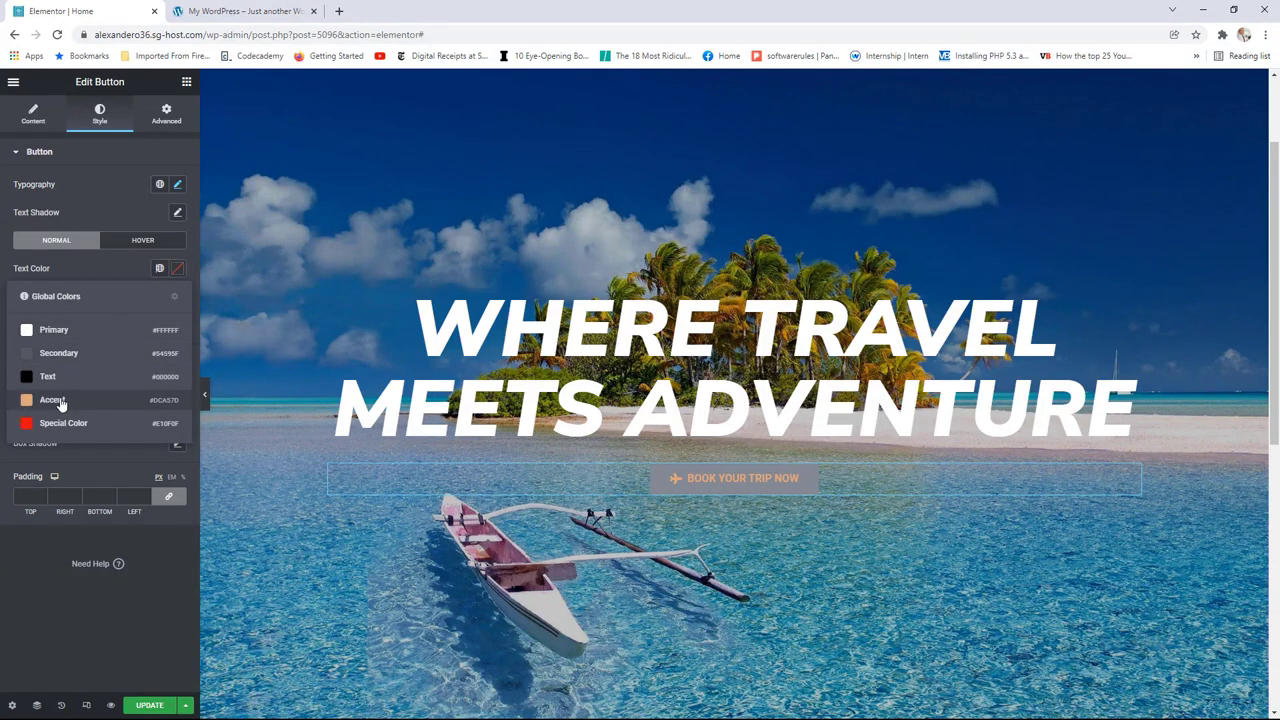
pyautogui.click(54, 331)
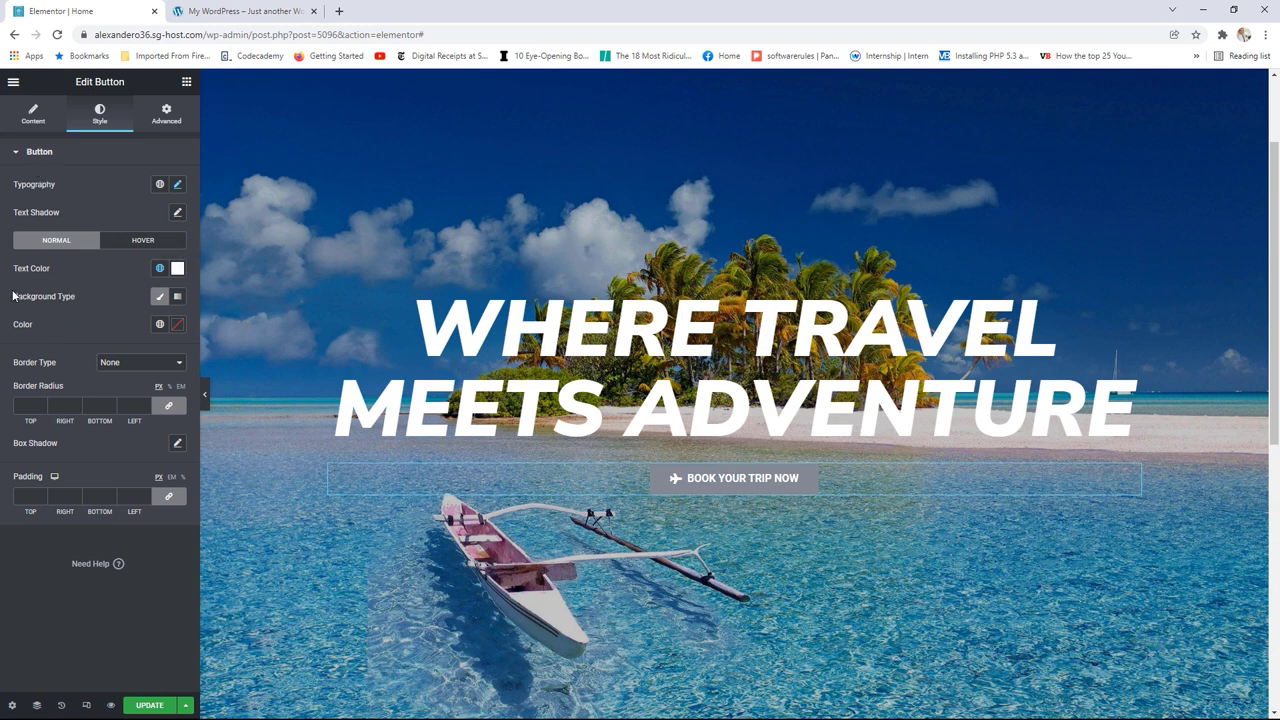
pyautogui.click(160, 300)
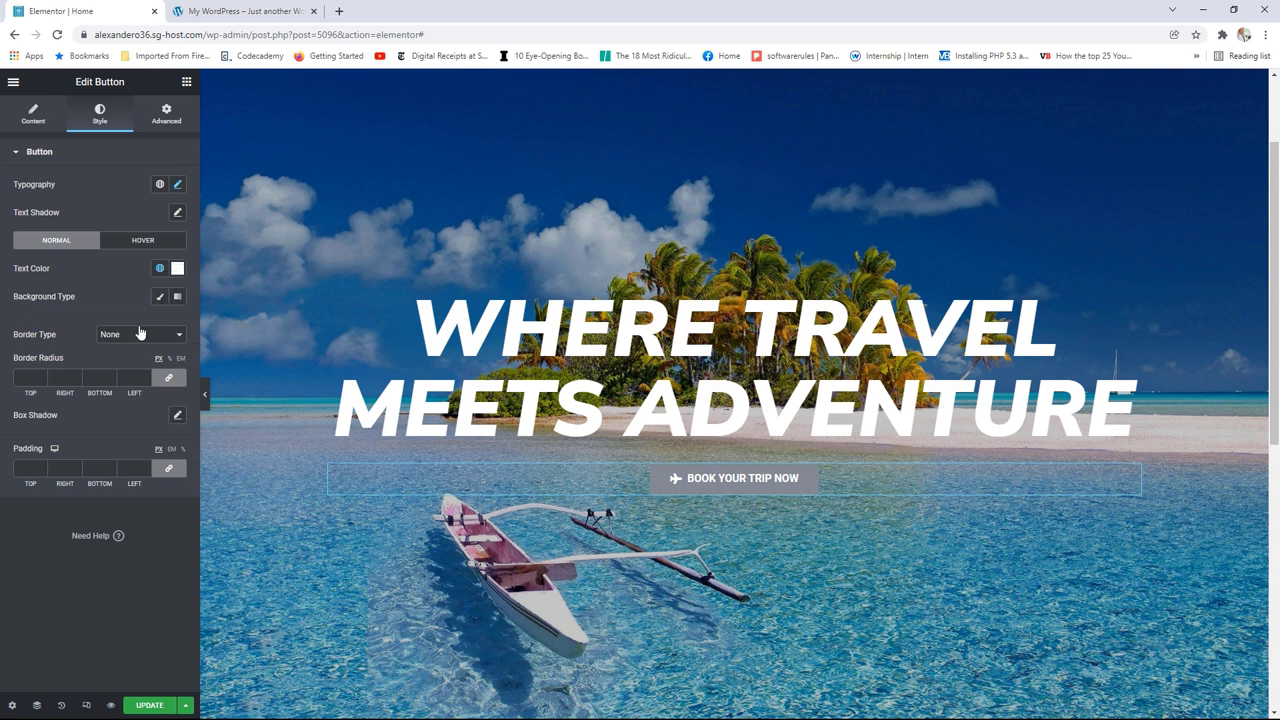
pyautogui.click(160, 296)
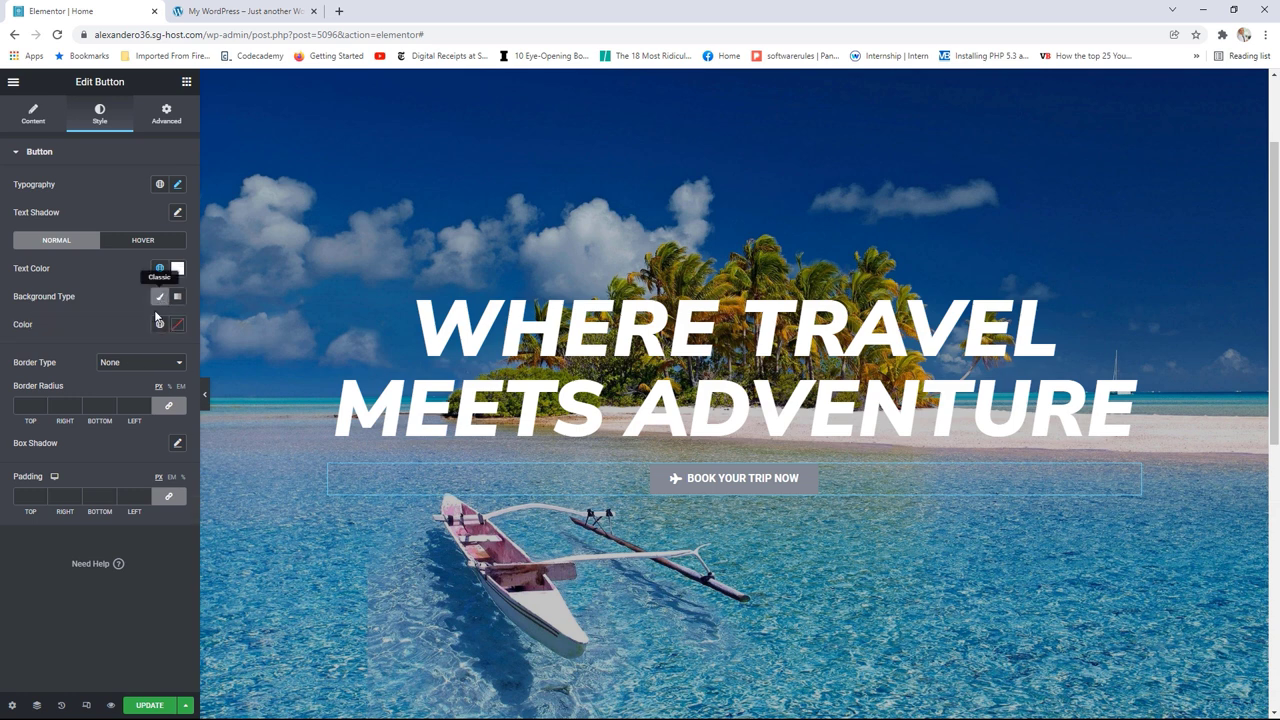
pyautogui.click(159, 324)
pyautogui.click(53, 455)
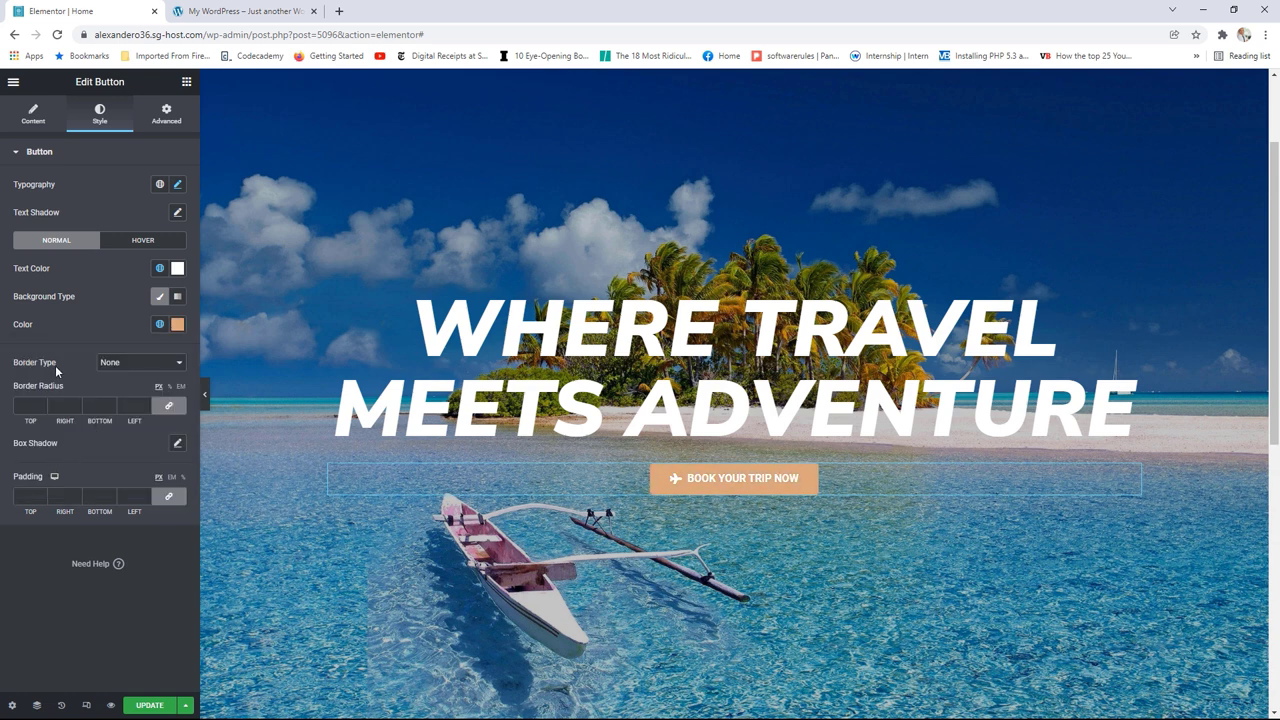
# Step: Give the button a solid Accent border and 12 px corner radius, then save
pyautogui.click(113, 365)
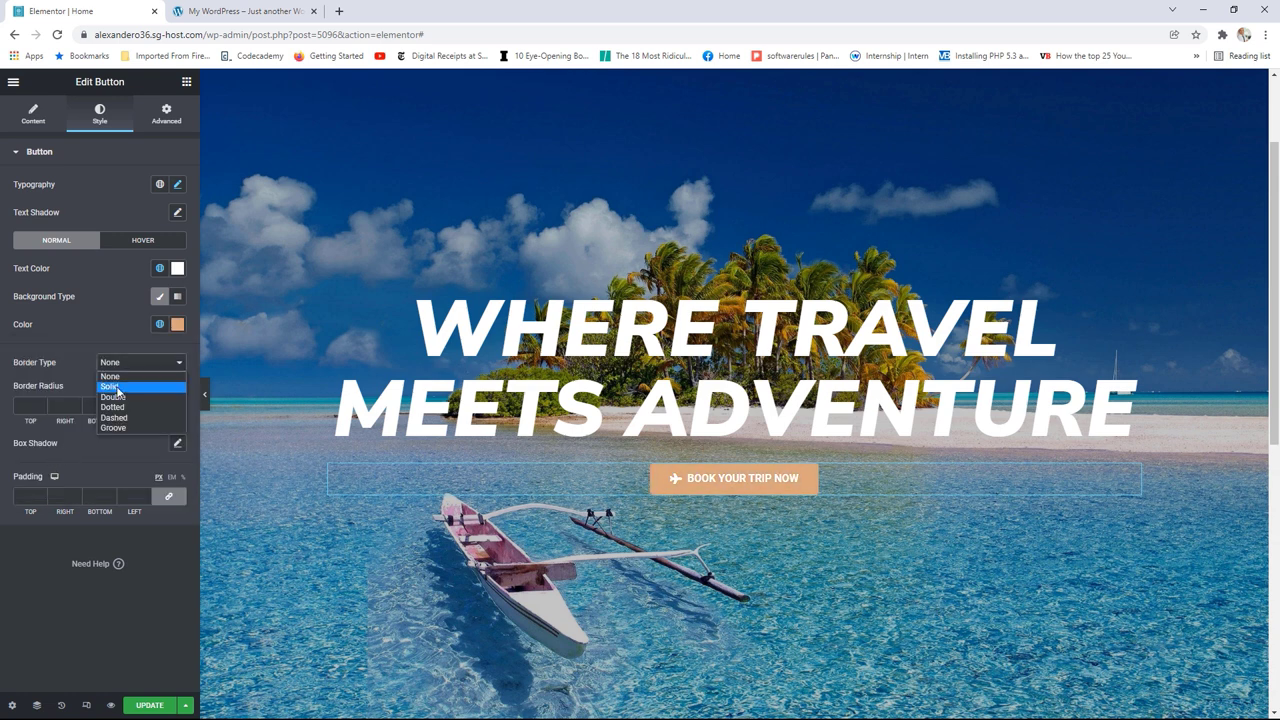
pyautogui.click(120, 388)
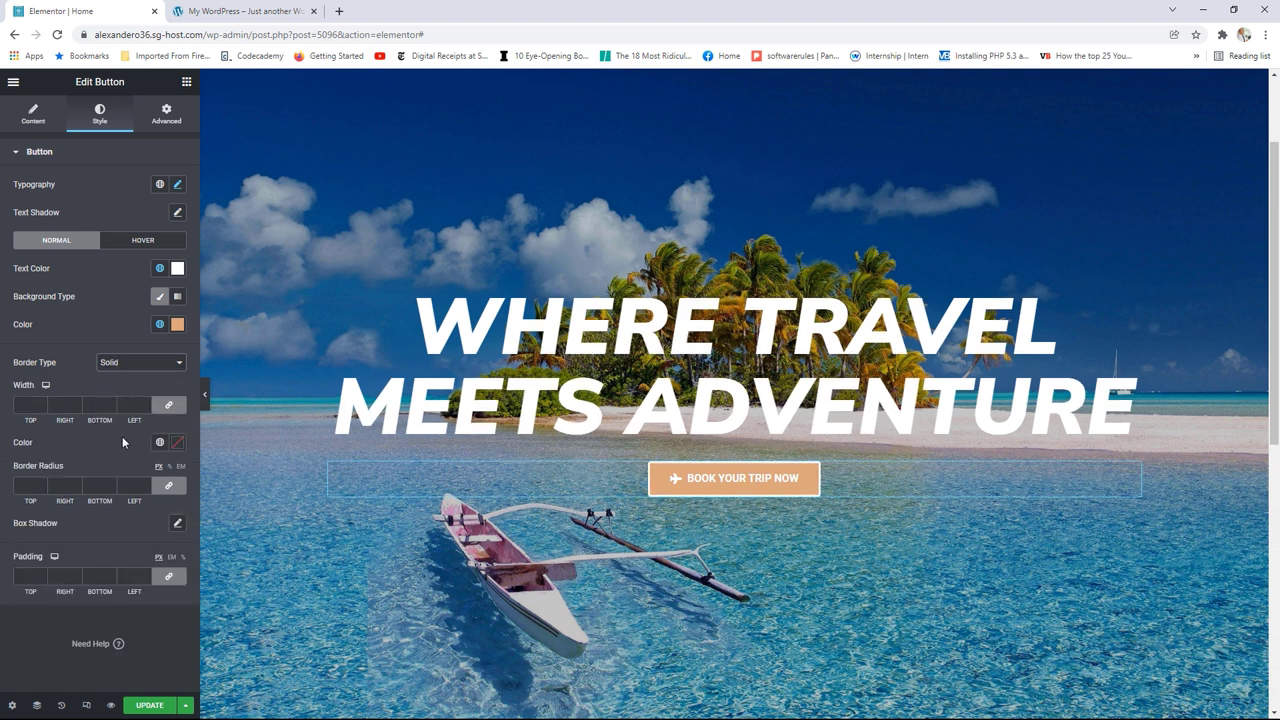
pyautogui.click(159, 442)
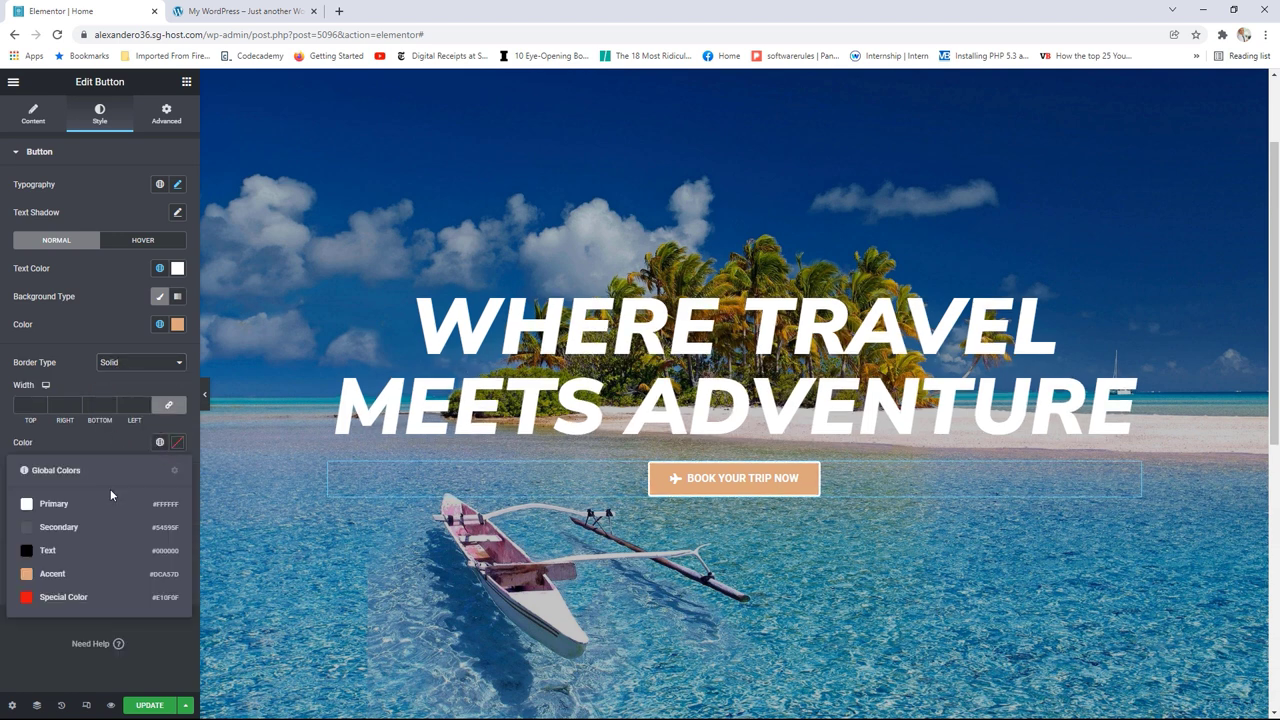
pyautogui.click(54, 576)
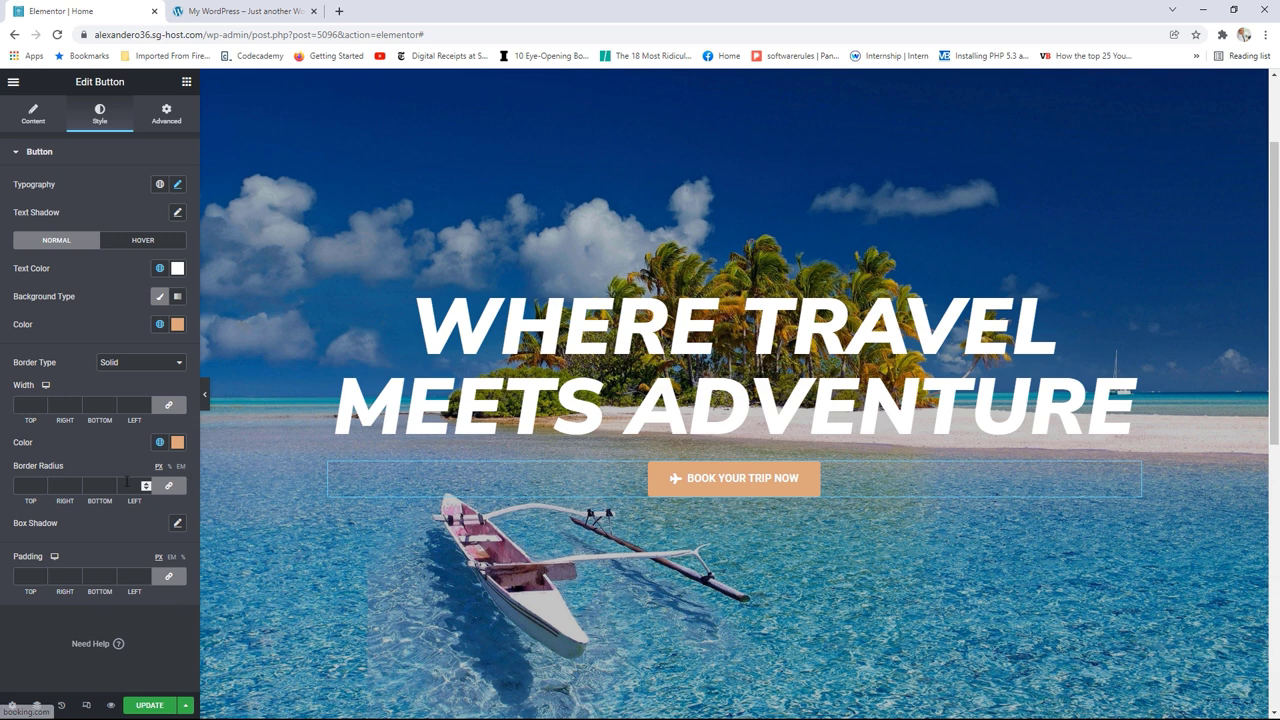
pyautogui.click(110, 482)
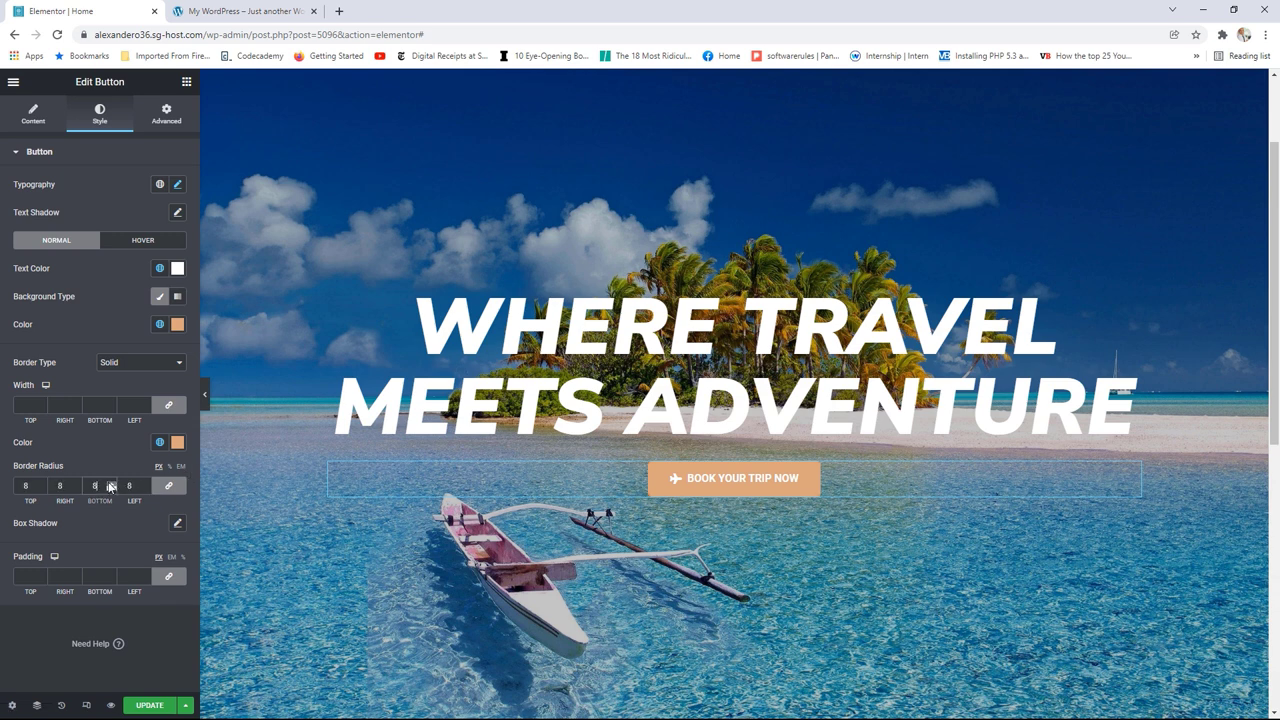
pyautogui.click(110, 482)
pyautogui.click(110, 482)
pyautogui.click(110, 482)
pyautogui.click(110, 482)
pyautogui.click(150, 709)
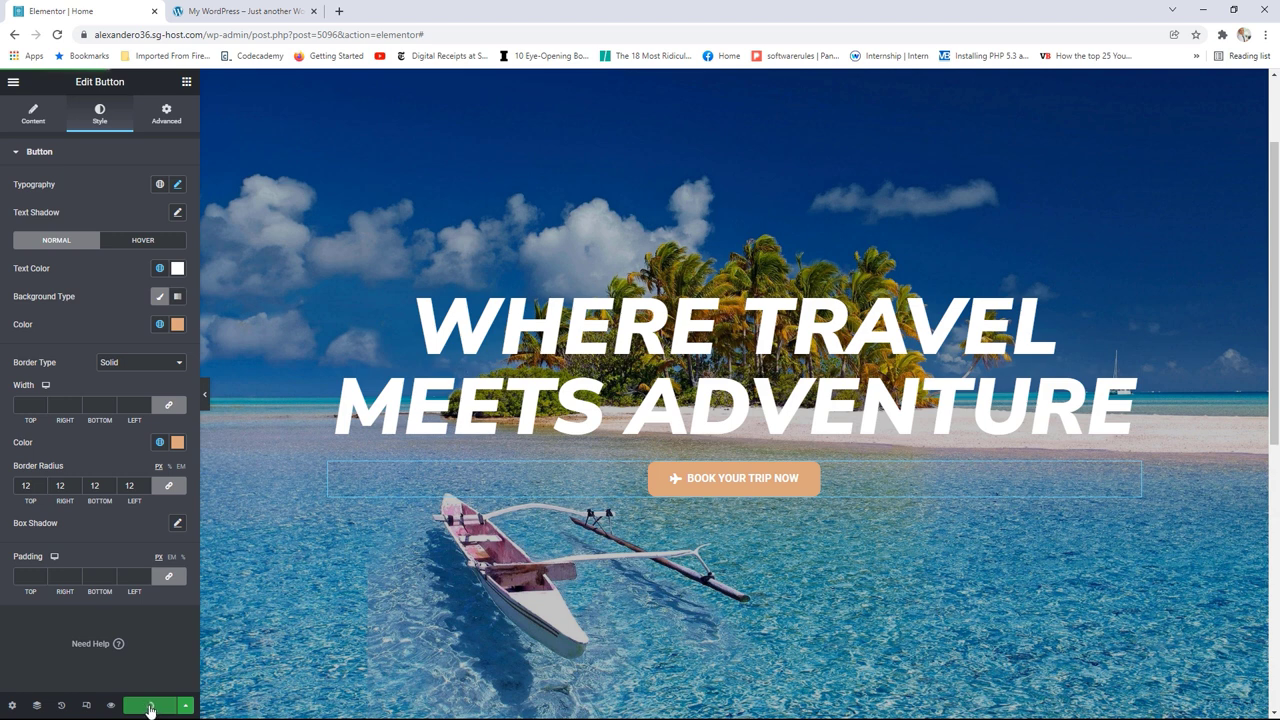
# Step: Open the WordPress dashboard in a new tab and visit the live Passport Travel site
pyautogui.click(13, 81)
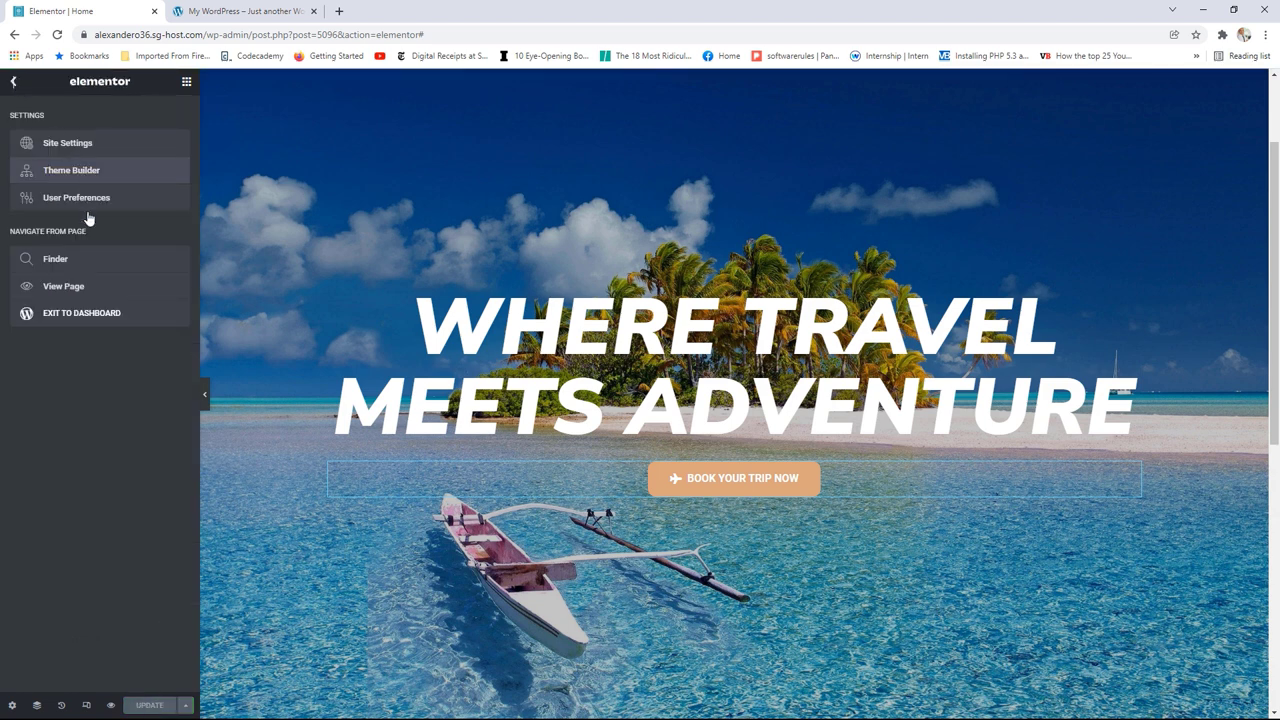
pyautogui.rightClick(76, 318)
pyautogui.click(110, 324)
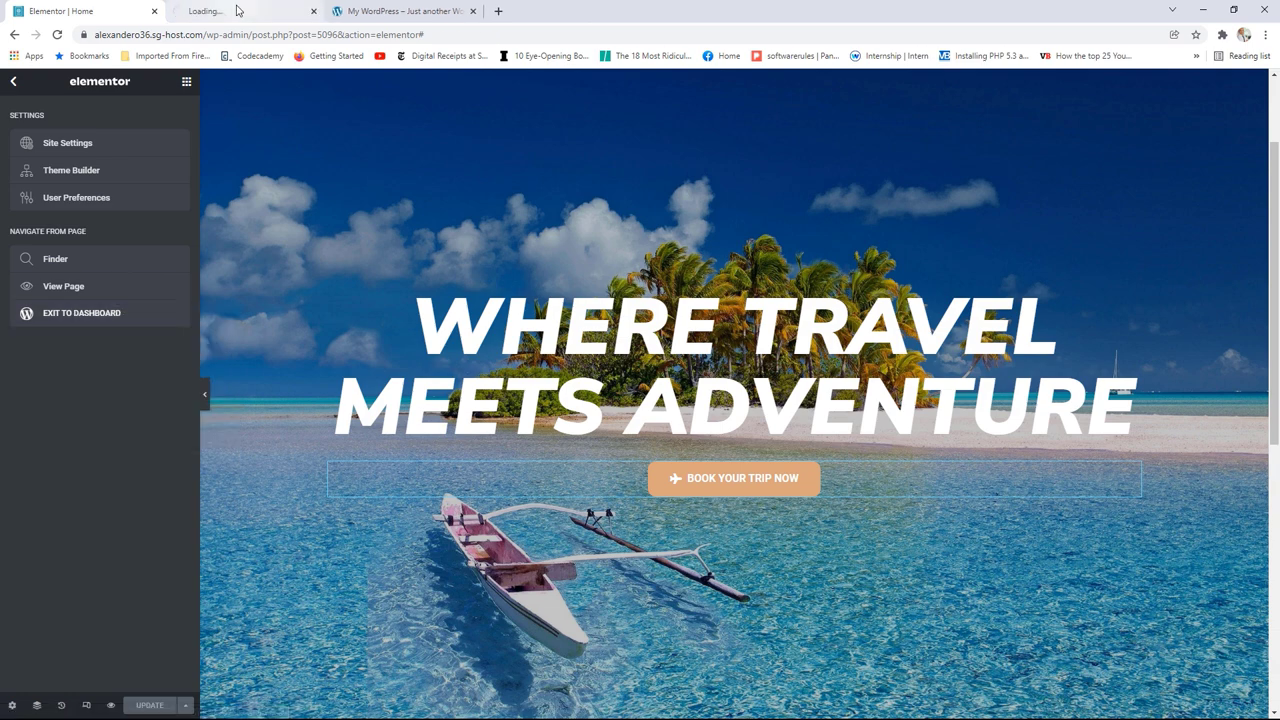
pyautogui.click(237, 10)
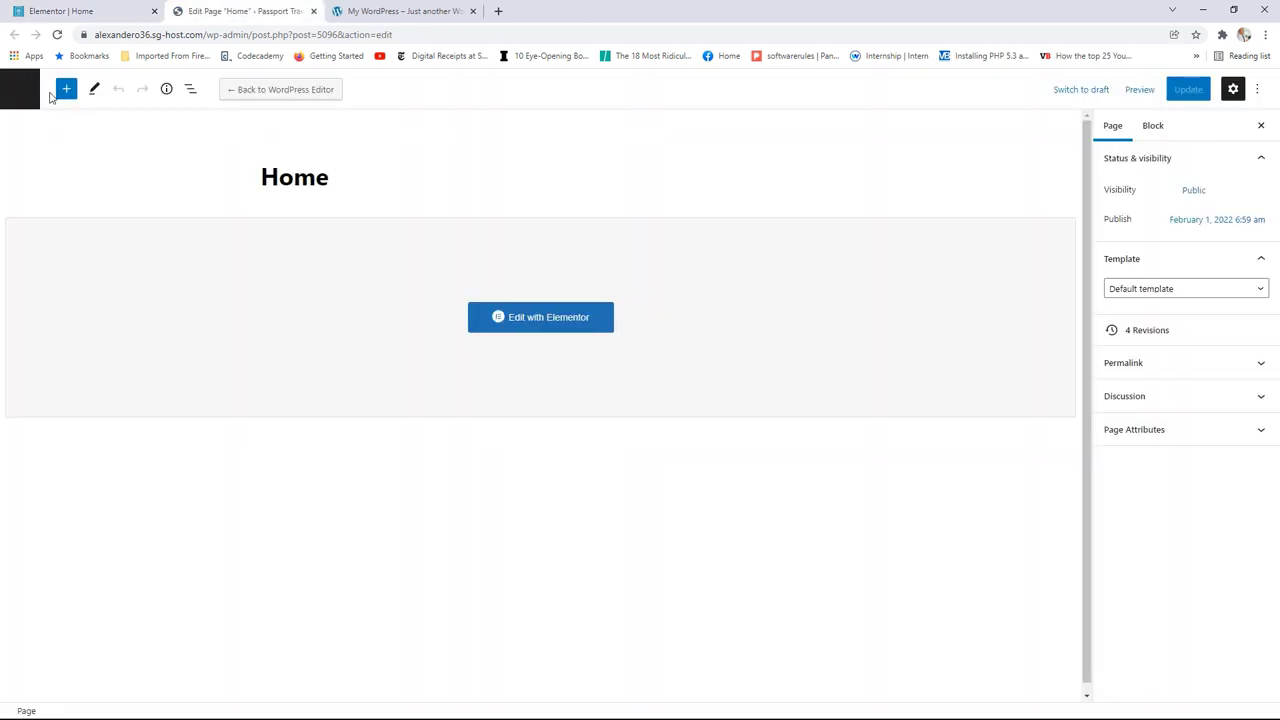
pyautogui.click(30, 91)
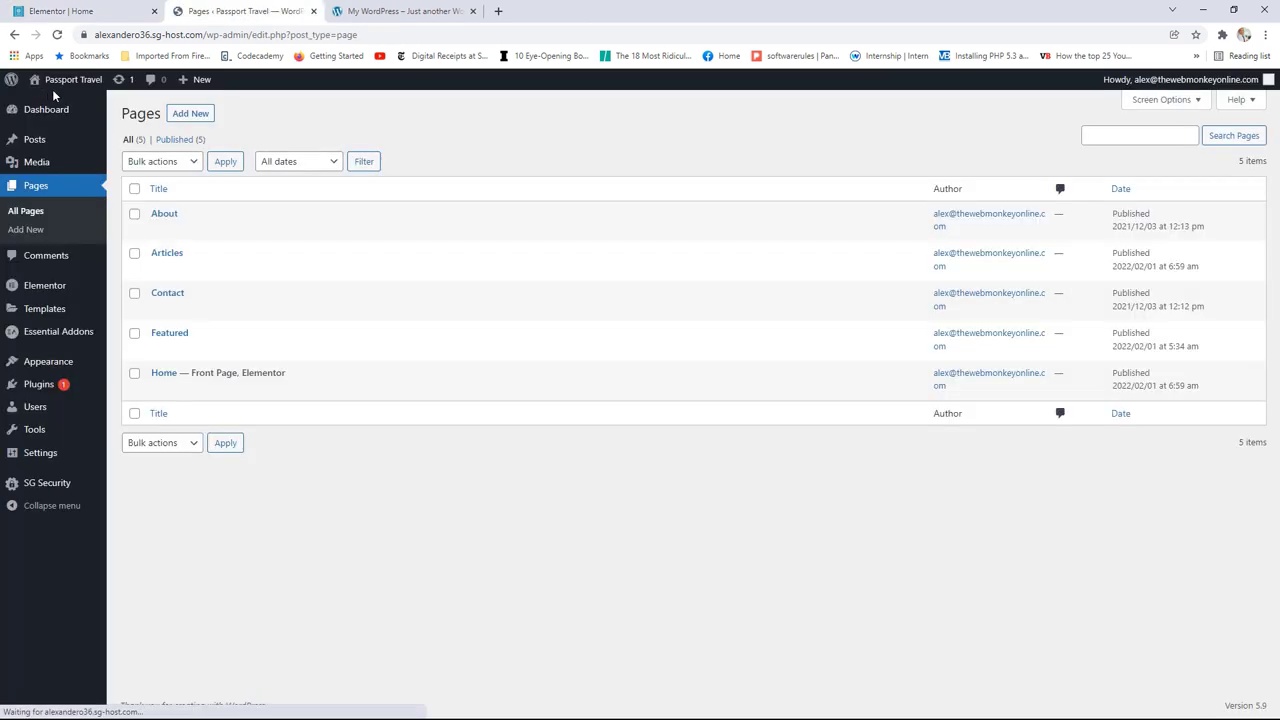
pyautogui.click(76, 80)
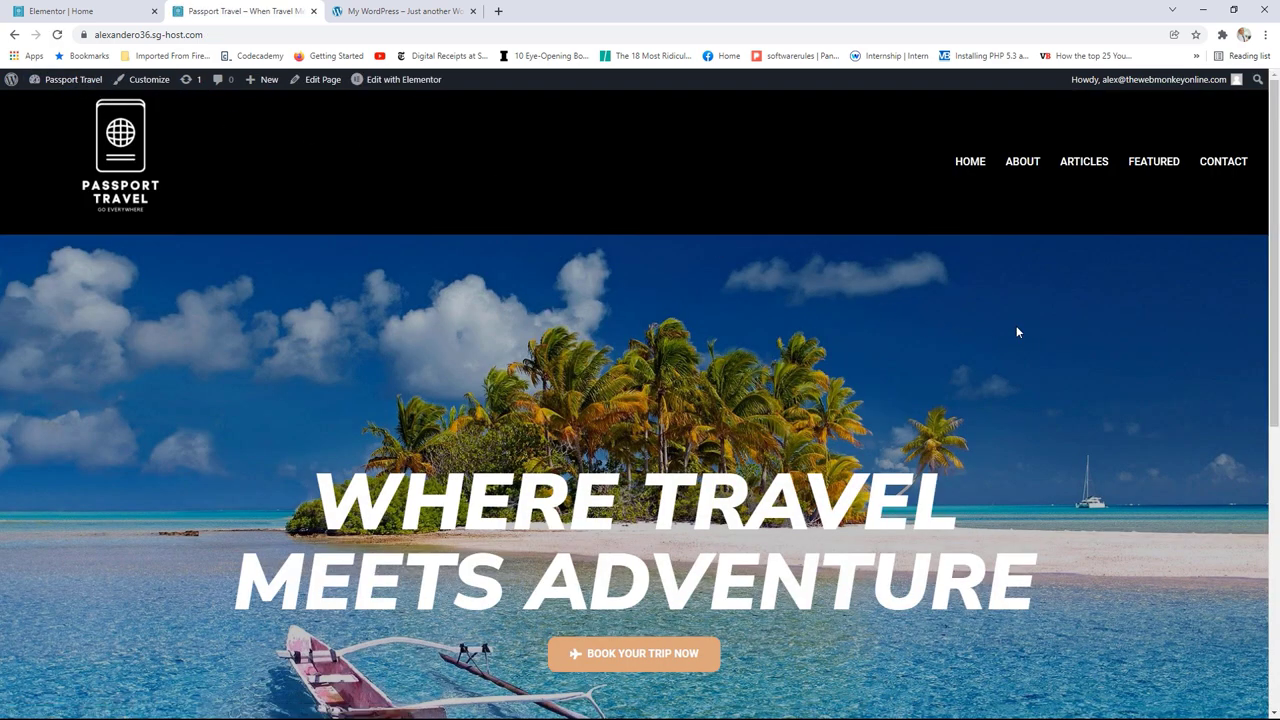
# Step: Review the live hero and compare it with the other site's transparent header
pyautogui.scroll(-4, 1016, 325)
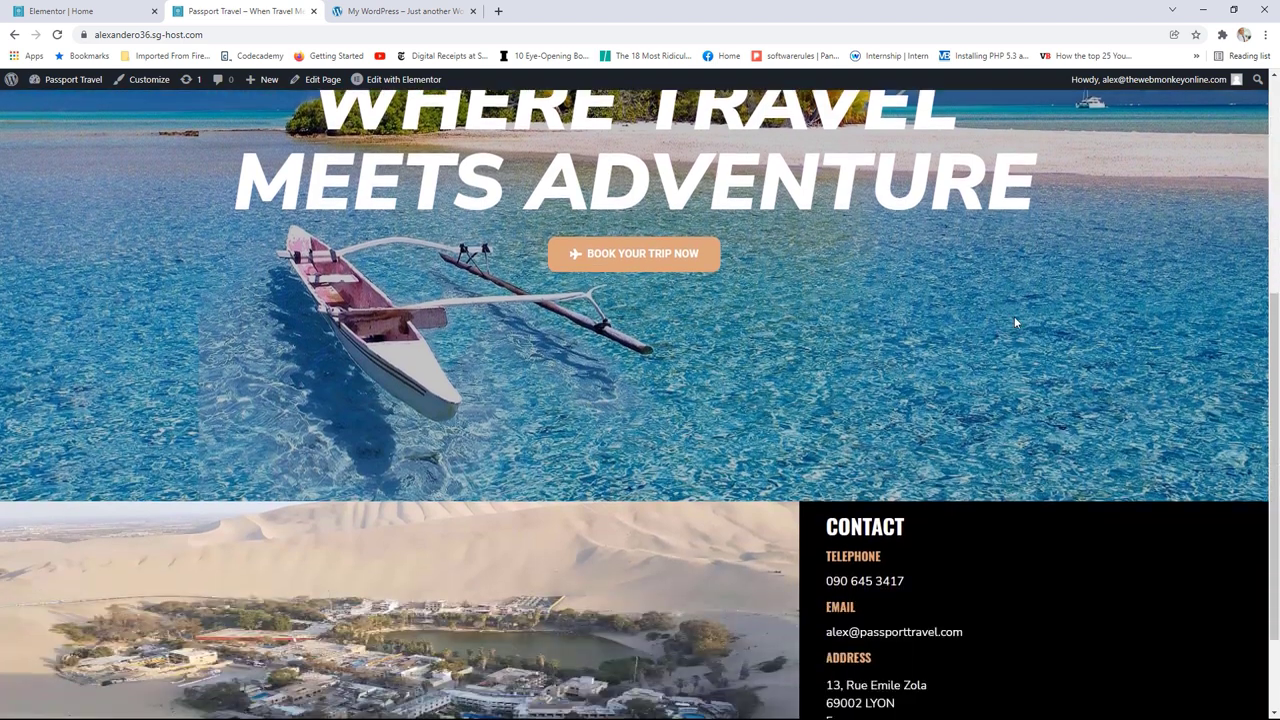
pyautogui.scroll(-1, 1014, 318)
pyautogui.scroll(1, 1012, 310)
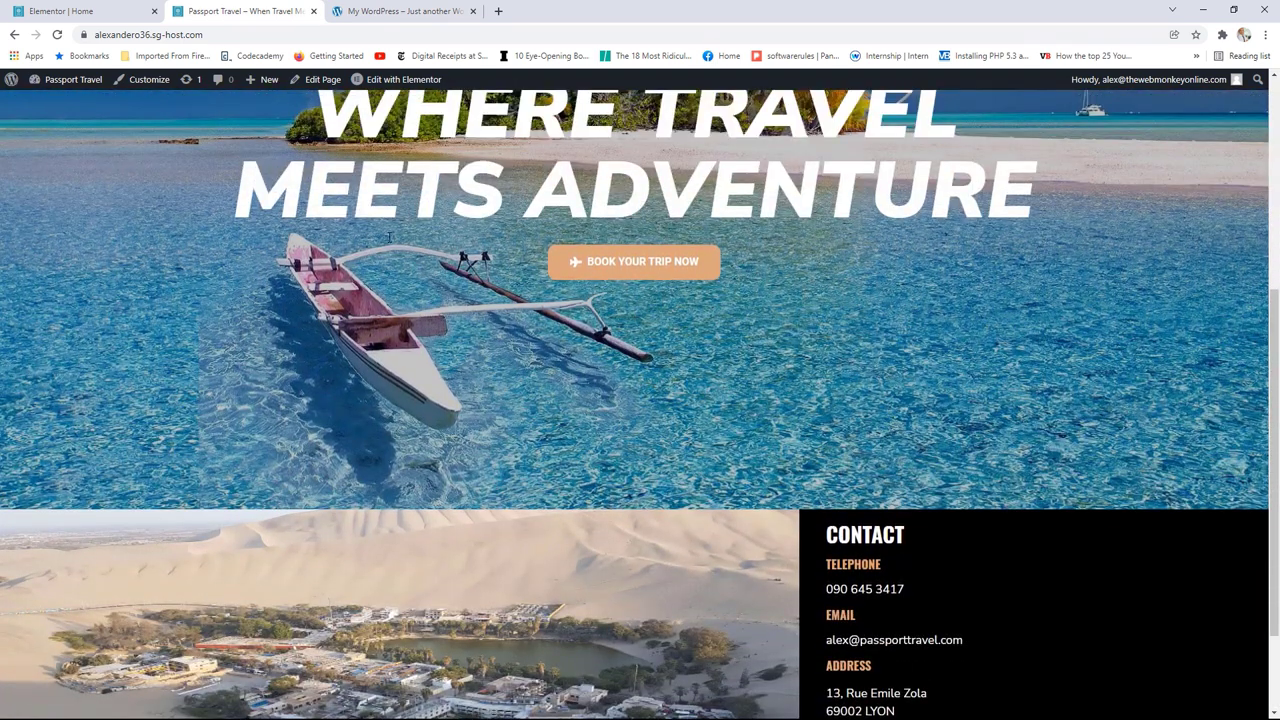
pyautogui.scroll(2, 630, 268)
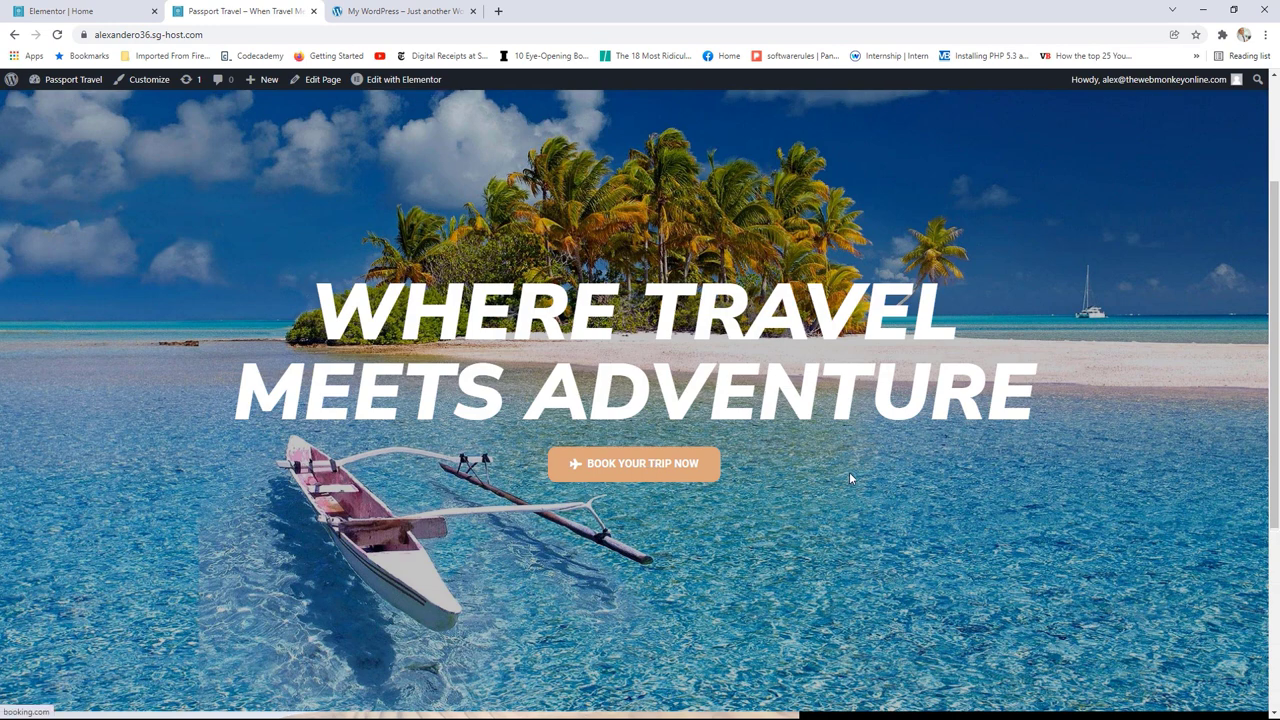
pyautogui.scroll(2, 849, 472)
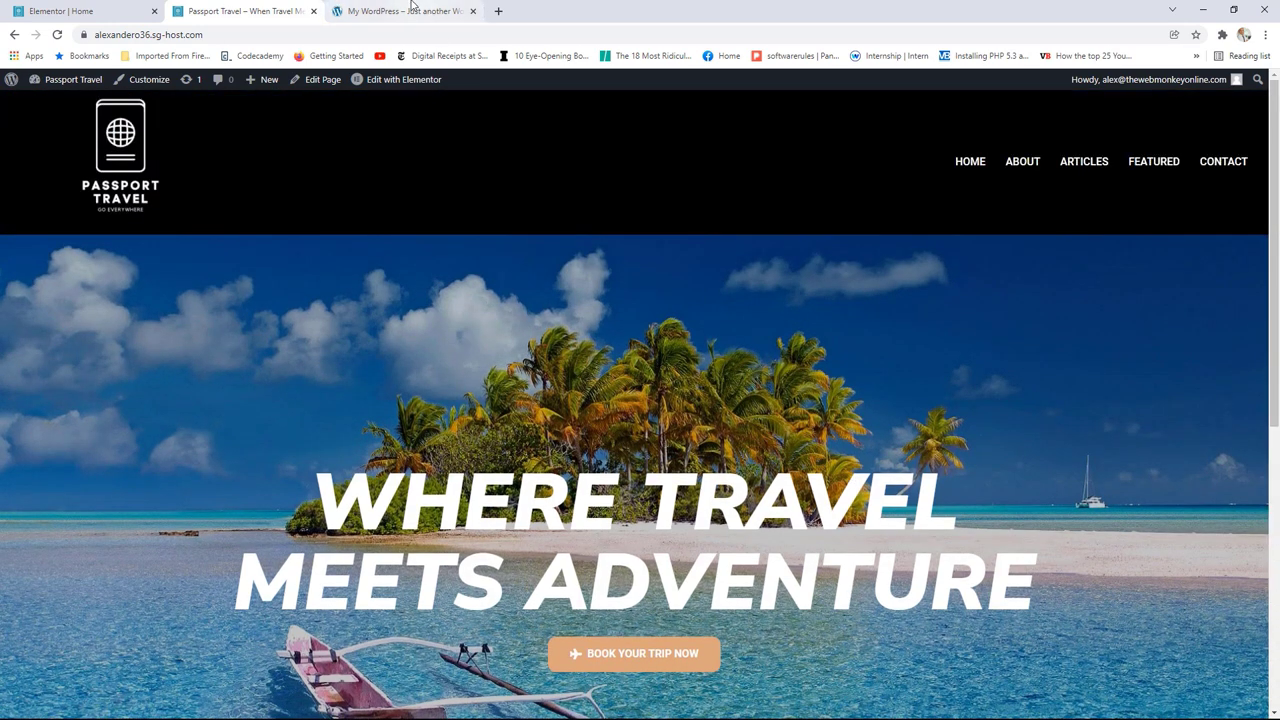
pyautogui.click(427, 14)
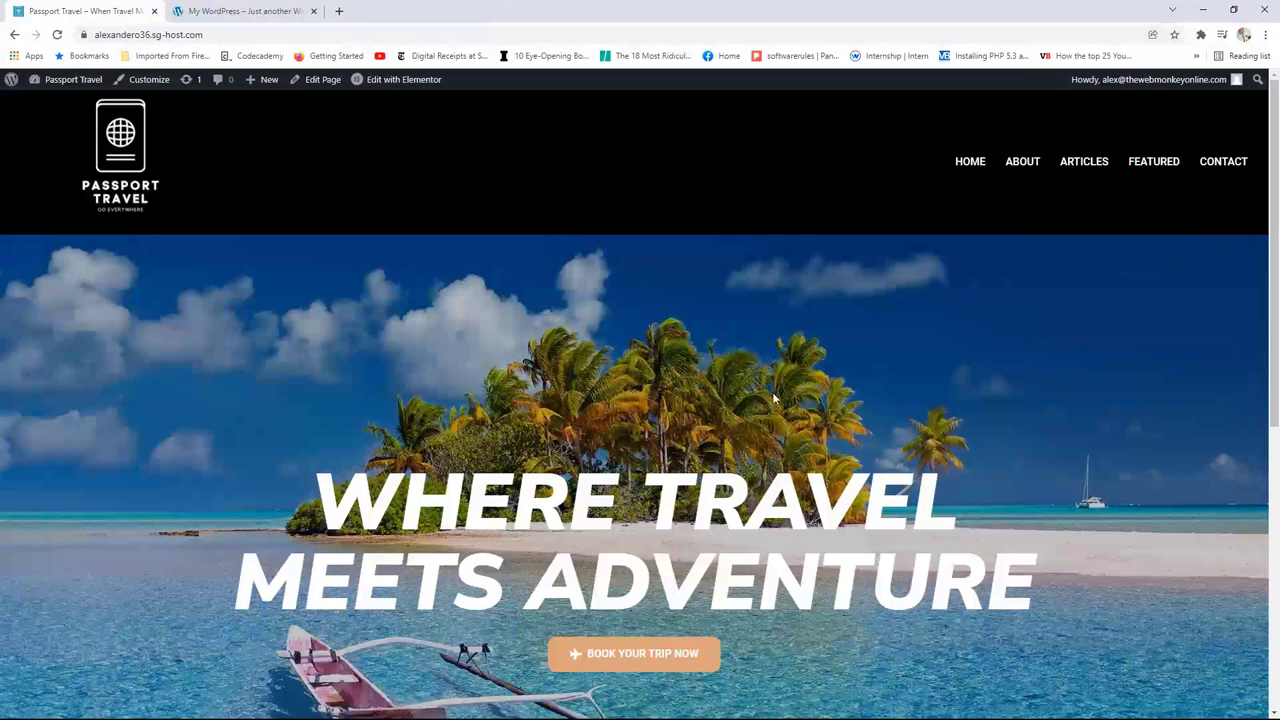
pyautogui.scroll(-1, 773, 393)
pyautogui.scroll(1, 864, 348)
pyautogui.click(245, 11)
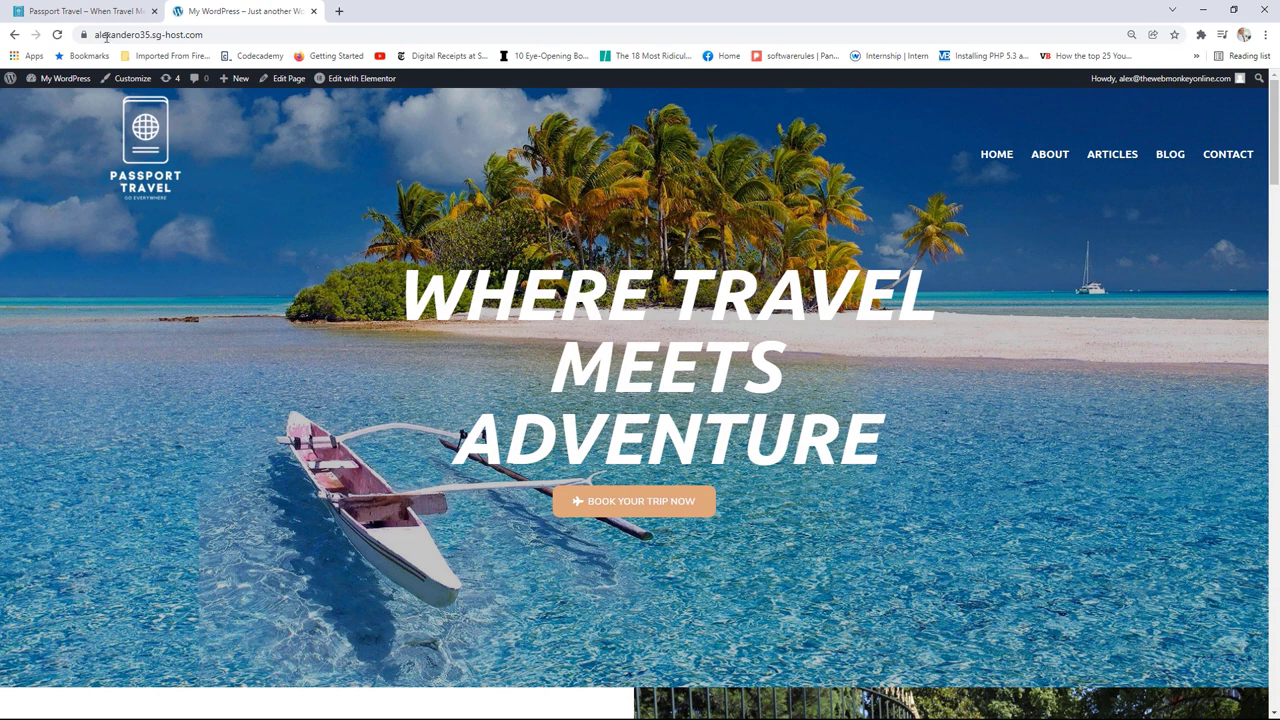
pyautogui.click(86, 12)
pyautogui.moveTo(400, 82)
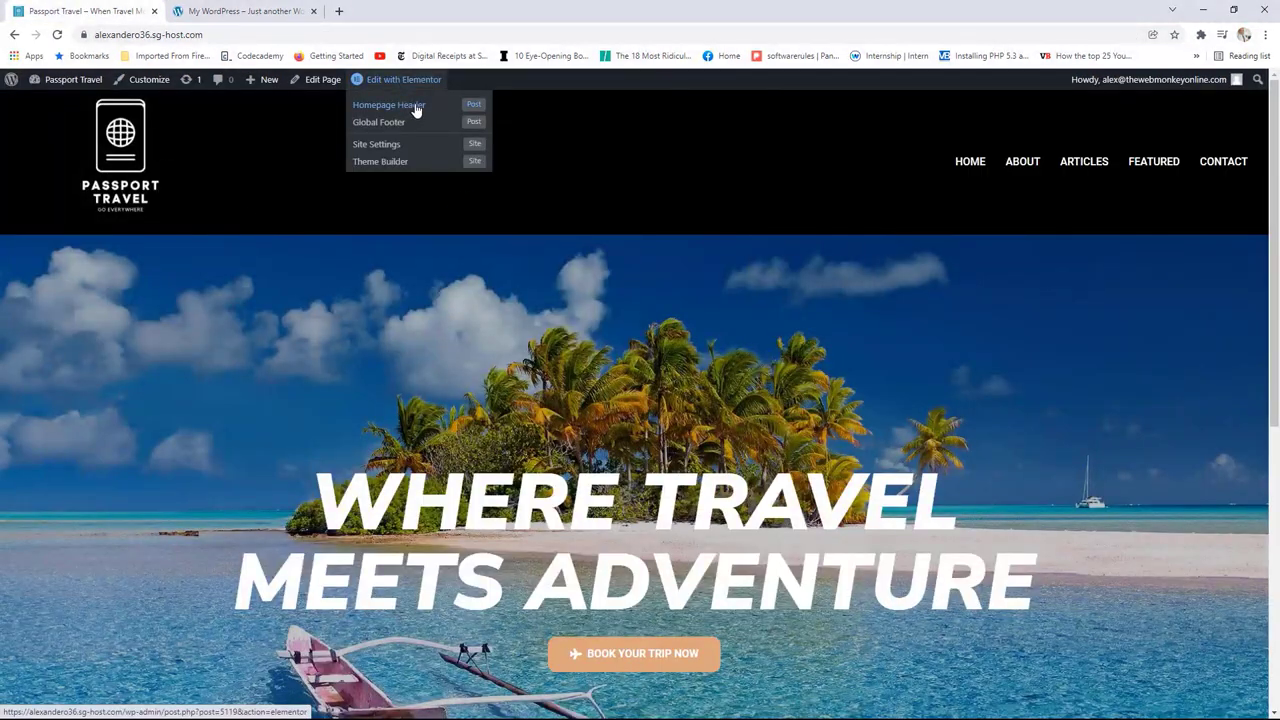
# Step: Turn off the Classic background on the Homepage Header's second section and update the template
pyautogui.click(417, 110)
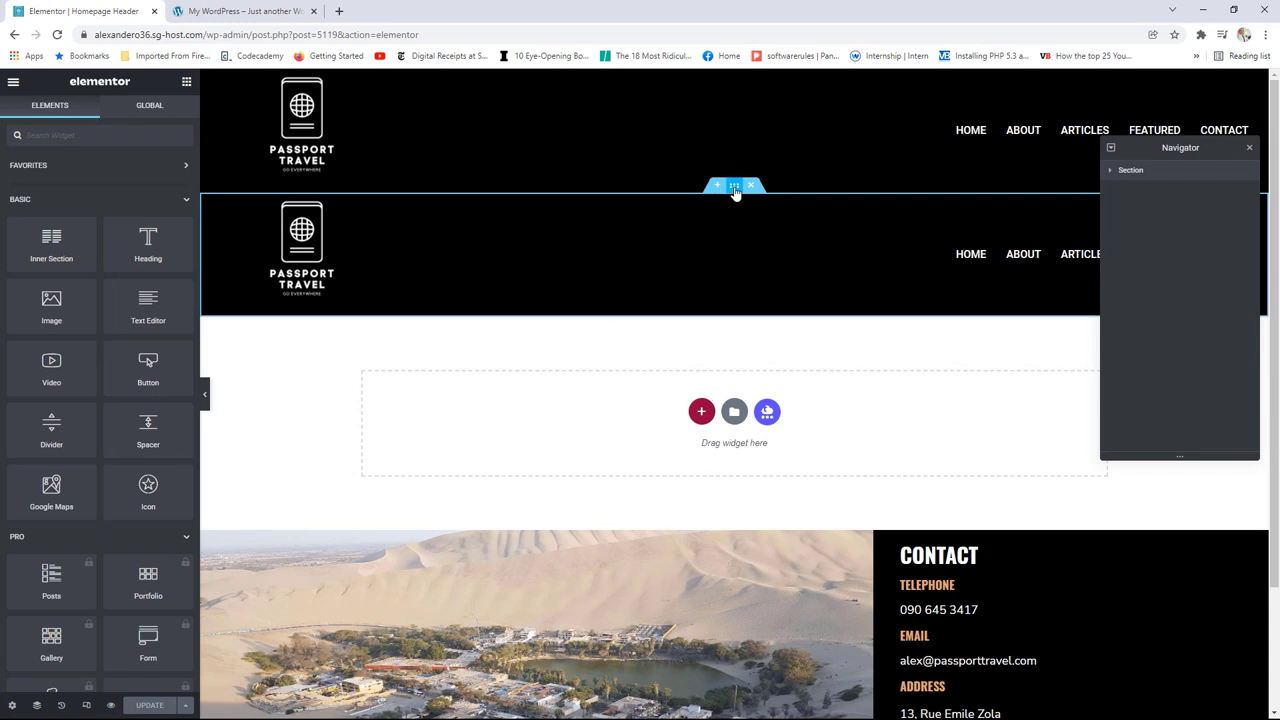
pyautogui.click(734, 185)
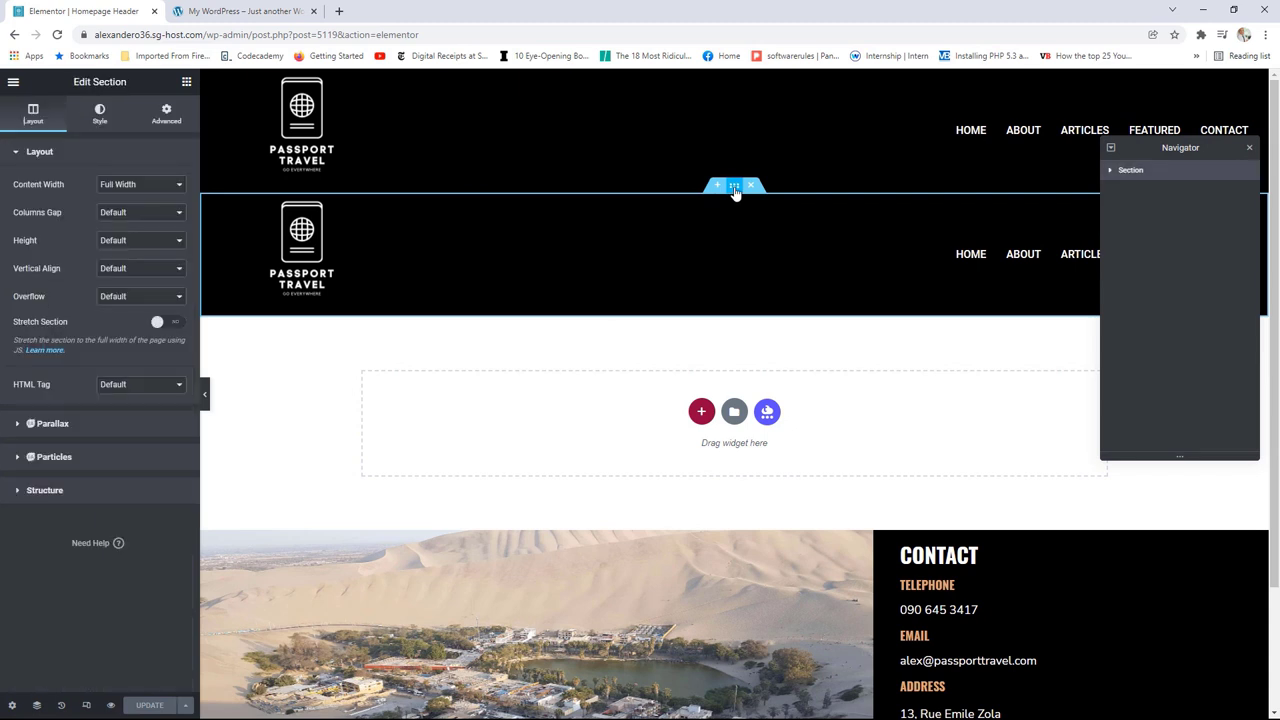
pyautogui.click(100, 114)
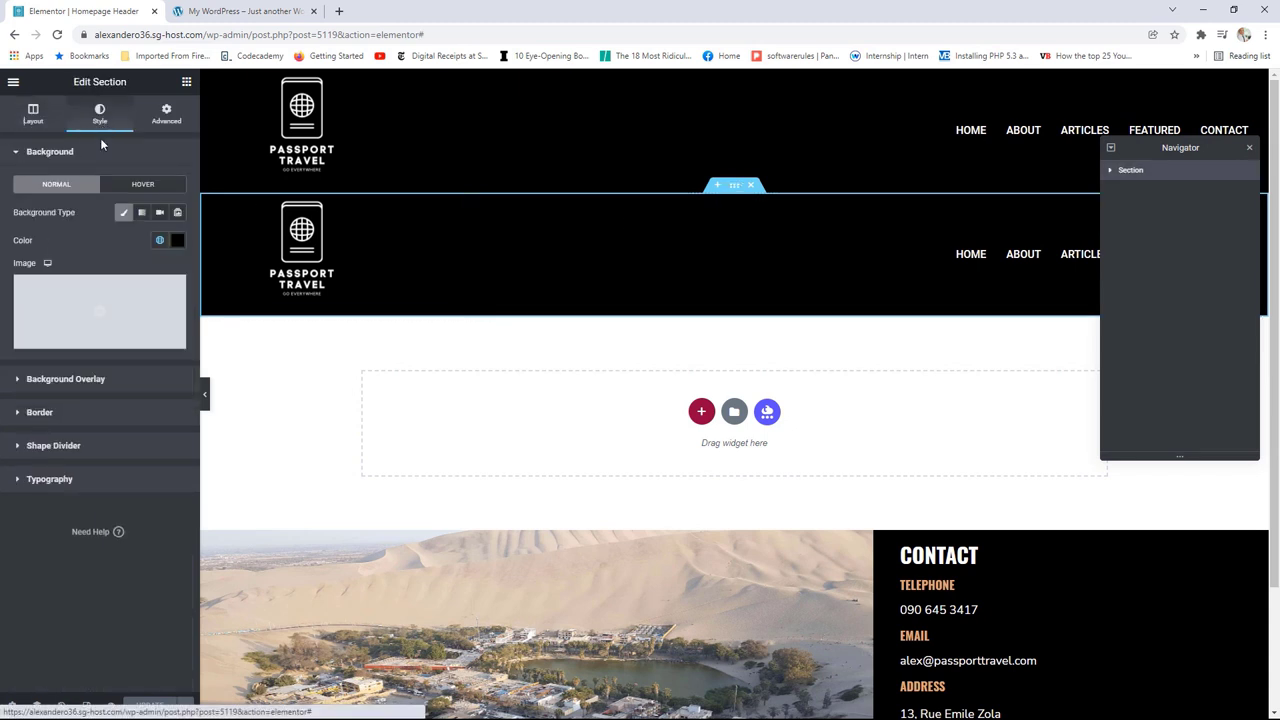
pyautogui.click(124, 214)
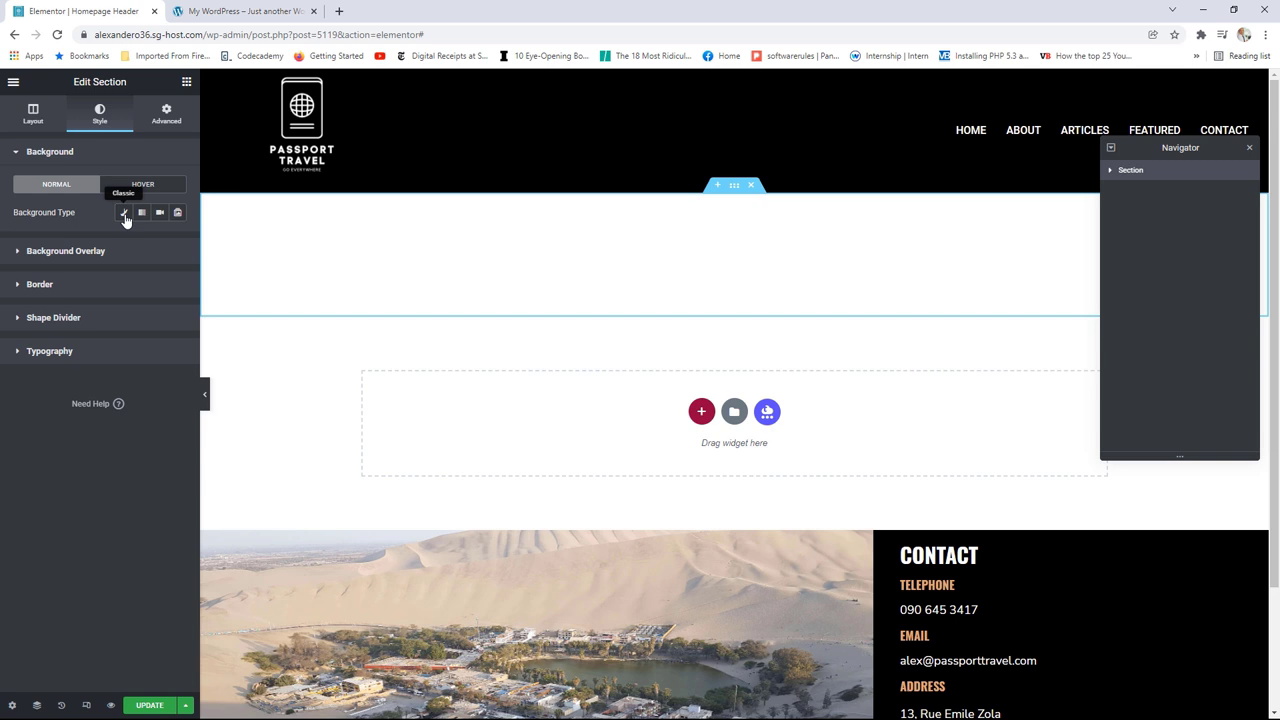
pyautogui.click(150, 706)
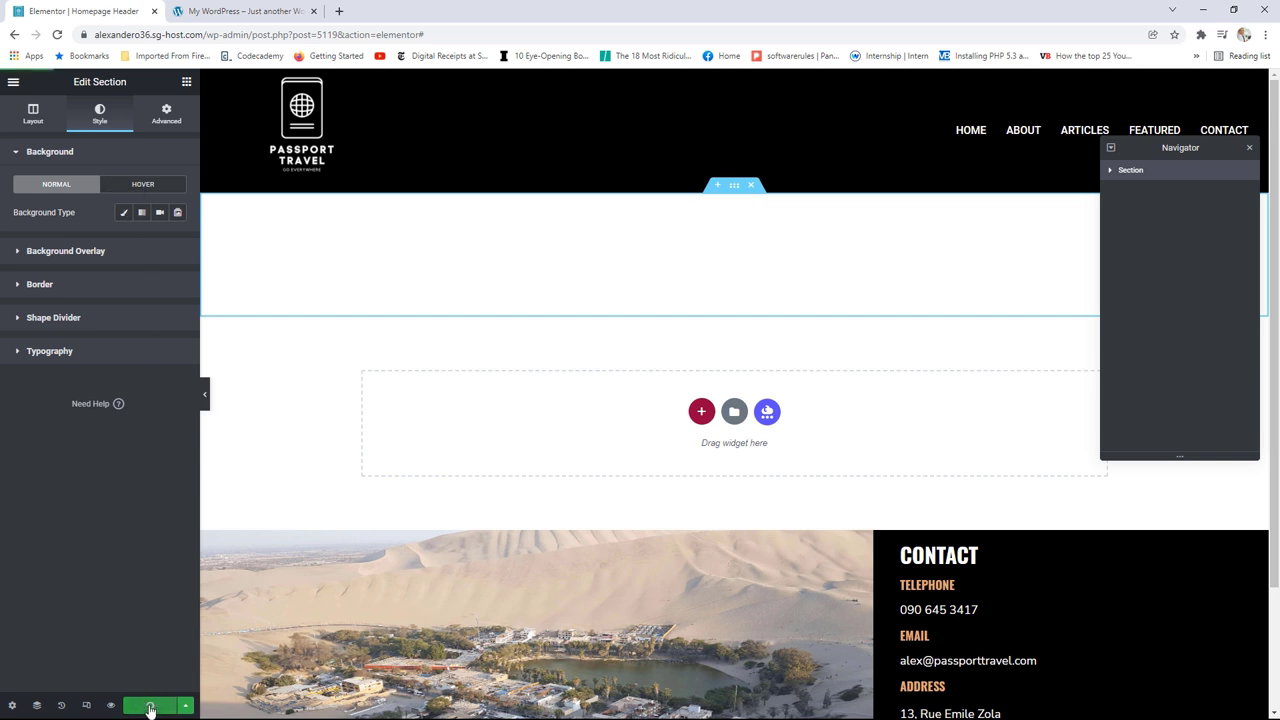
pyautogui.click(13, 82)
# Step: View the live home page, then reopen the Home page in Elementor from the admin bar
pyautogui.click(75, 287)
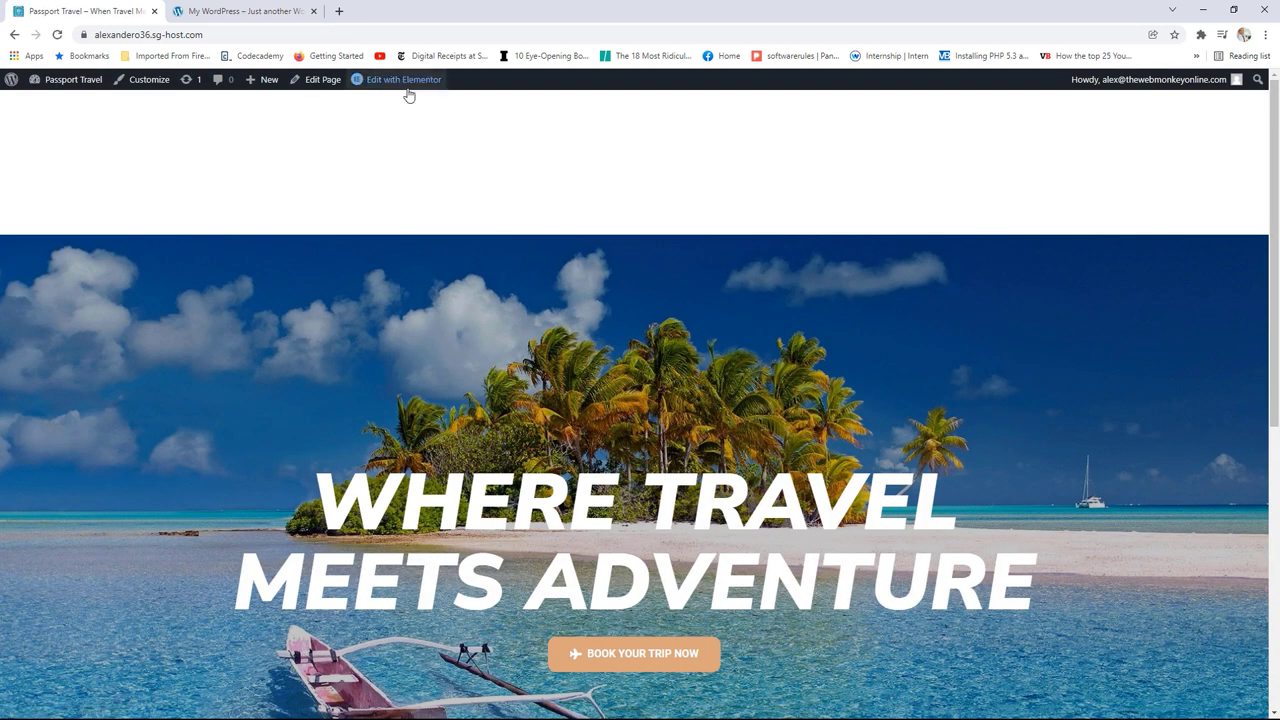
pyautogui.moveTo(408, 88)
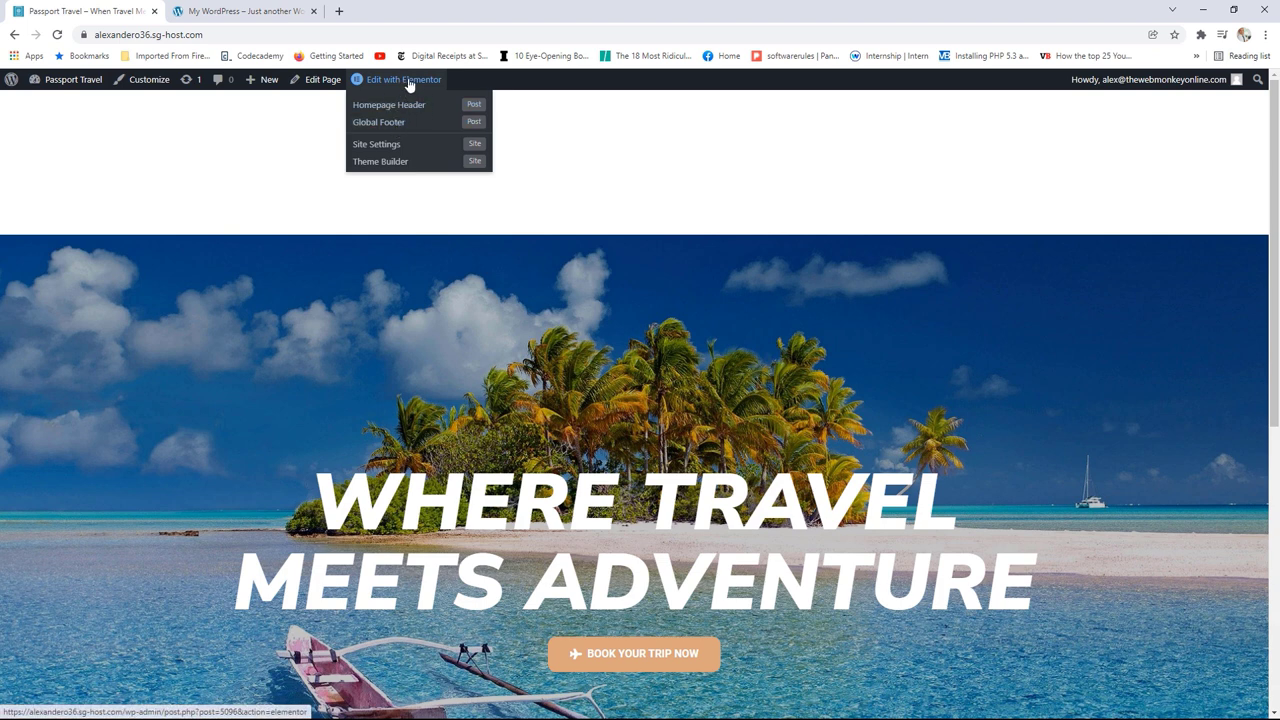
pyautogui.click(414, 82)
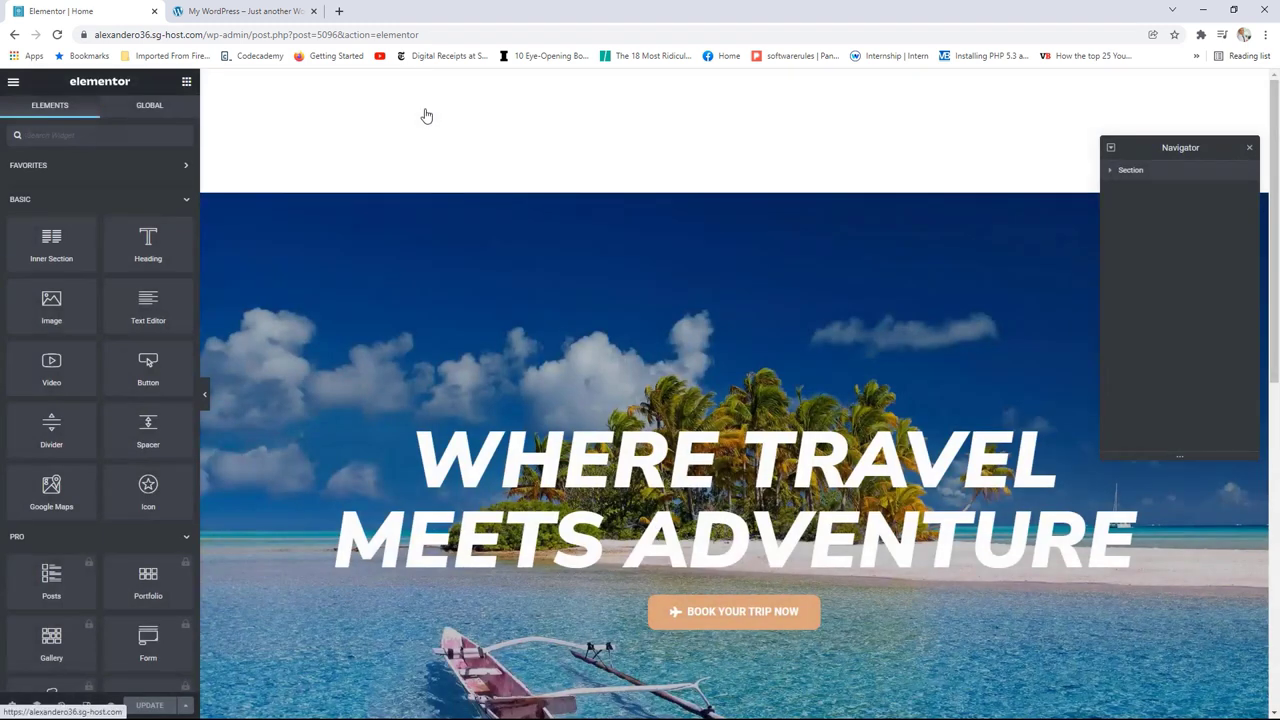
# Step: Set the hero section's Advanced top margin to -222 so it slides under the header
pyautogui.moveTo(782, 214)
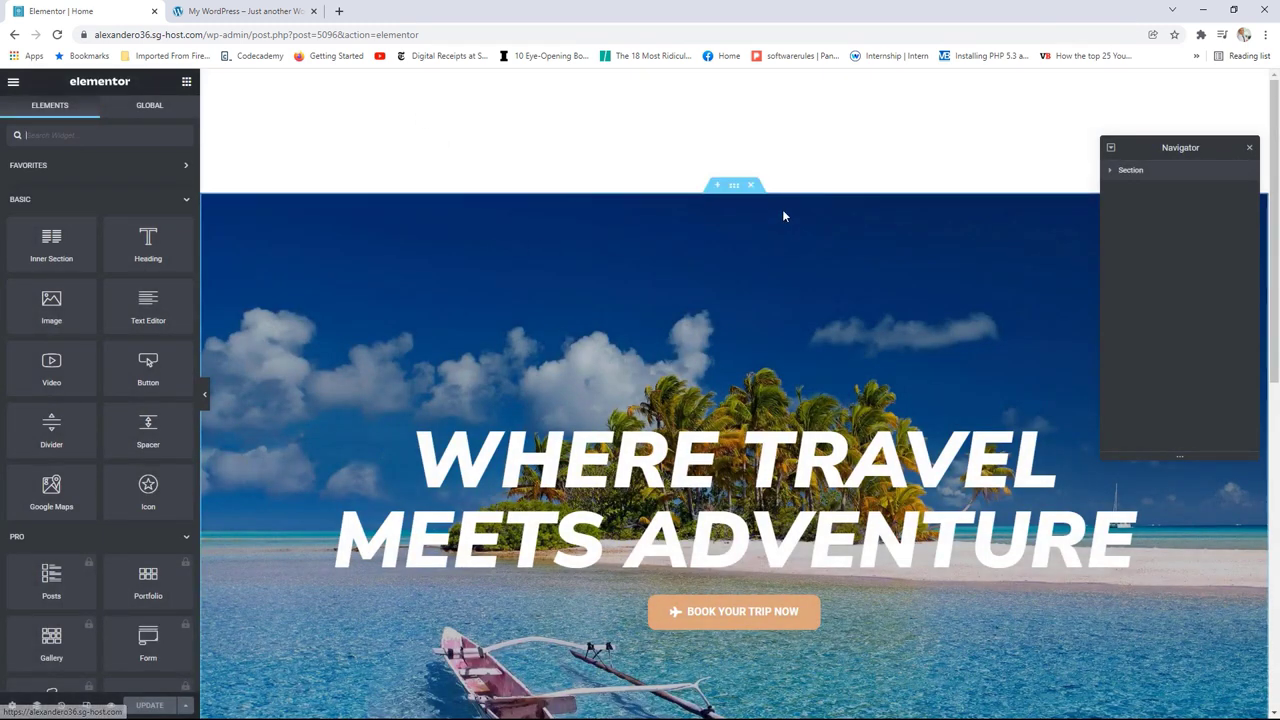
pyautogui.click(735, 189)
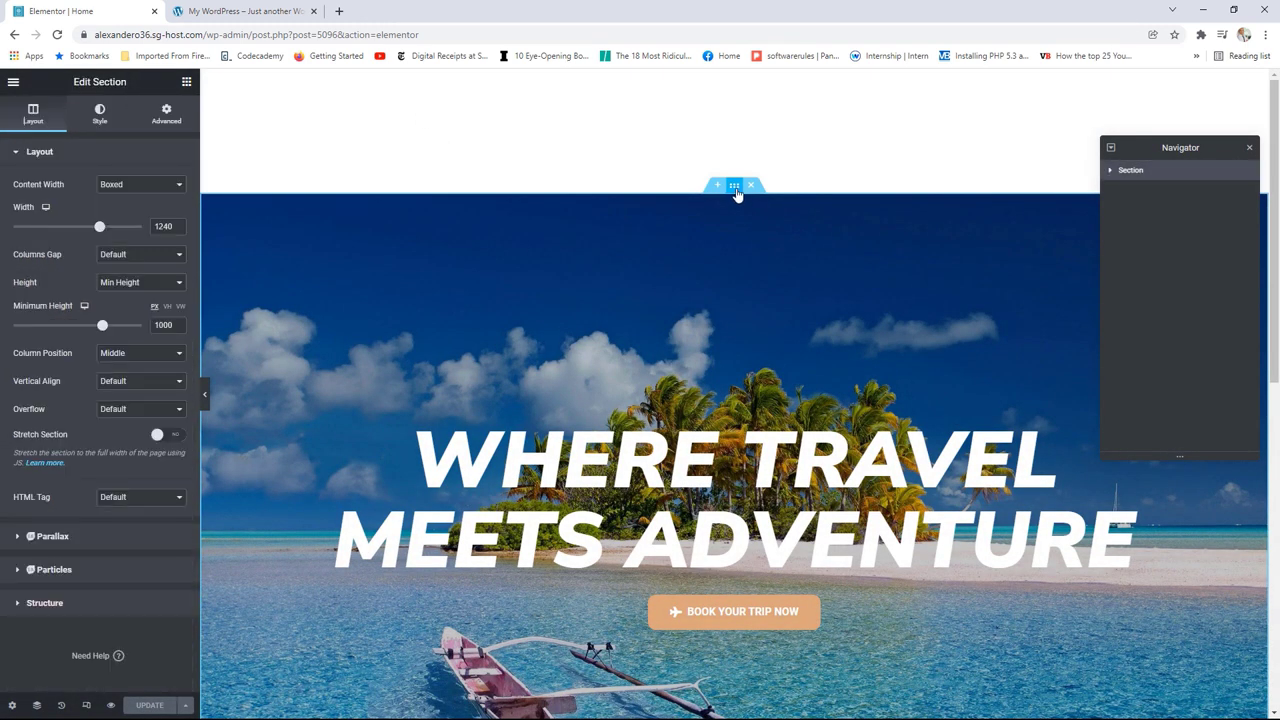
pyautogui.click(170, 118)
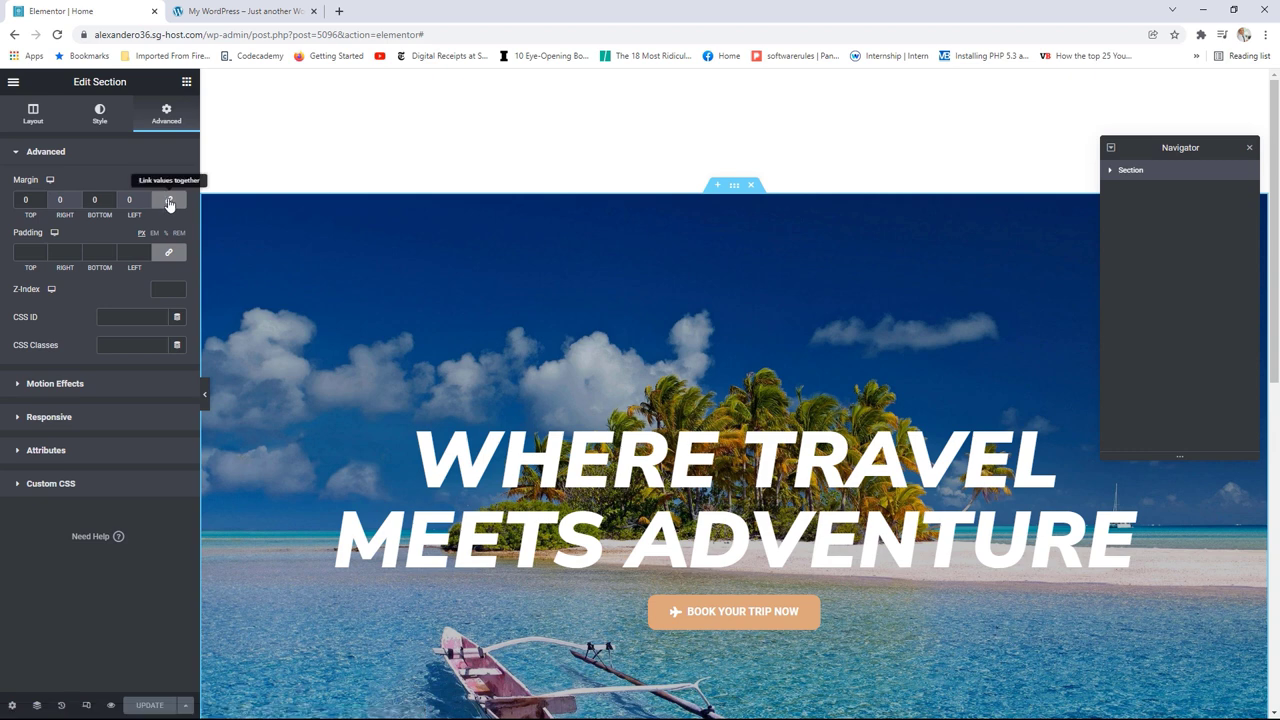
pyautogui.click(42, 203)
pyautogui.click(42, 203)
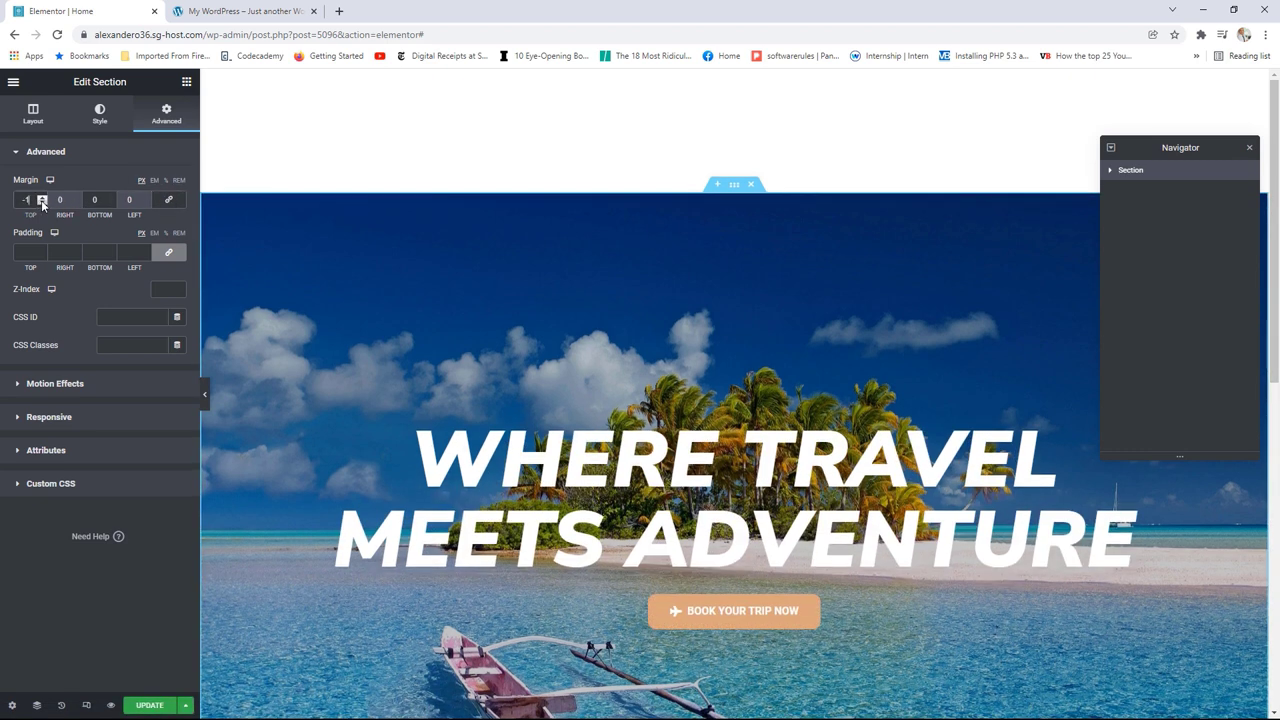
pyautogui.write('222')
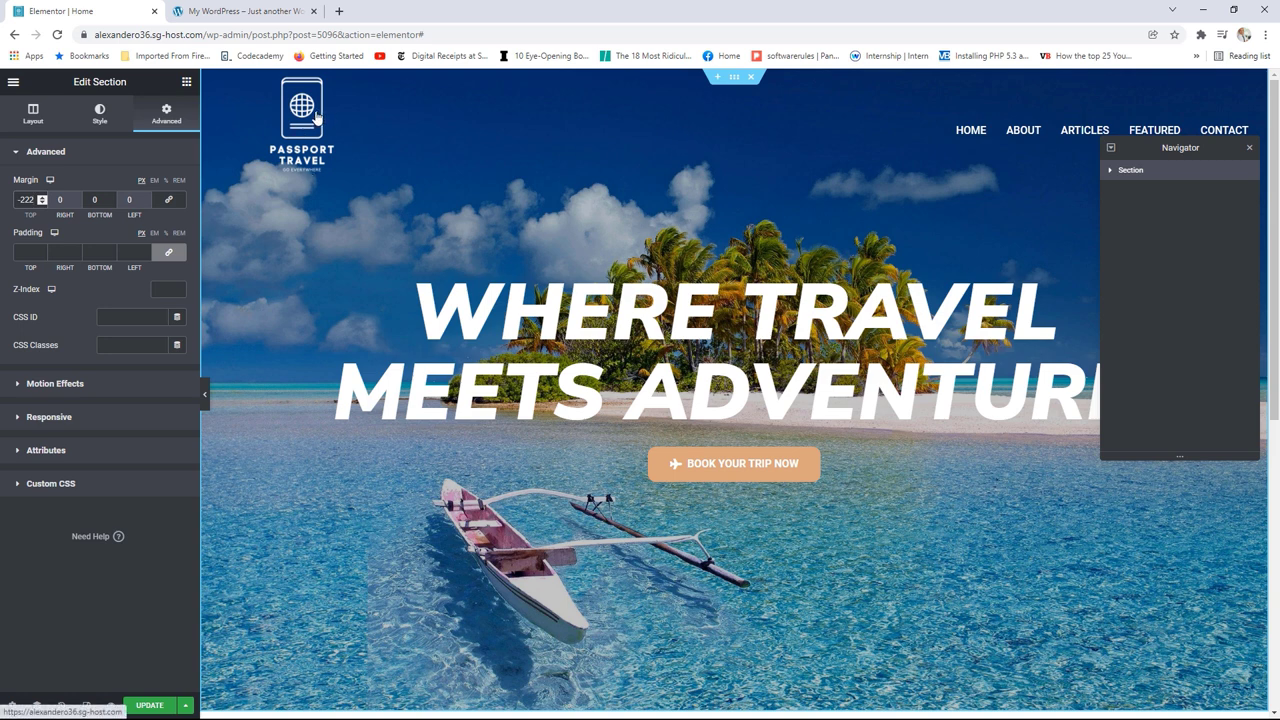
# Step: Update the Home page and view it live
pyautogui.click(149, 700)
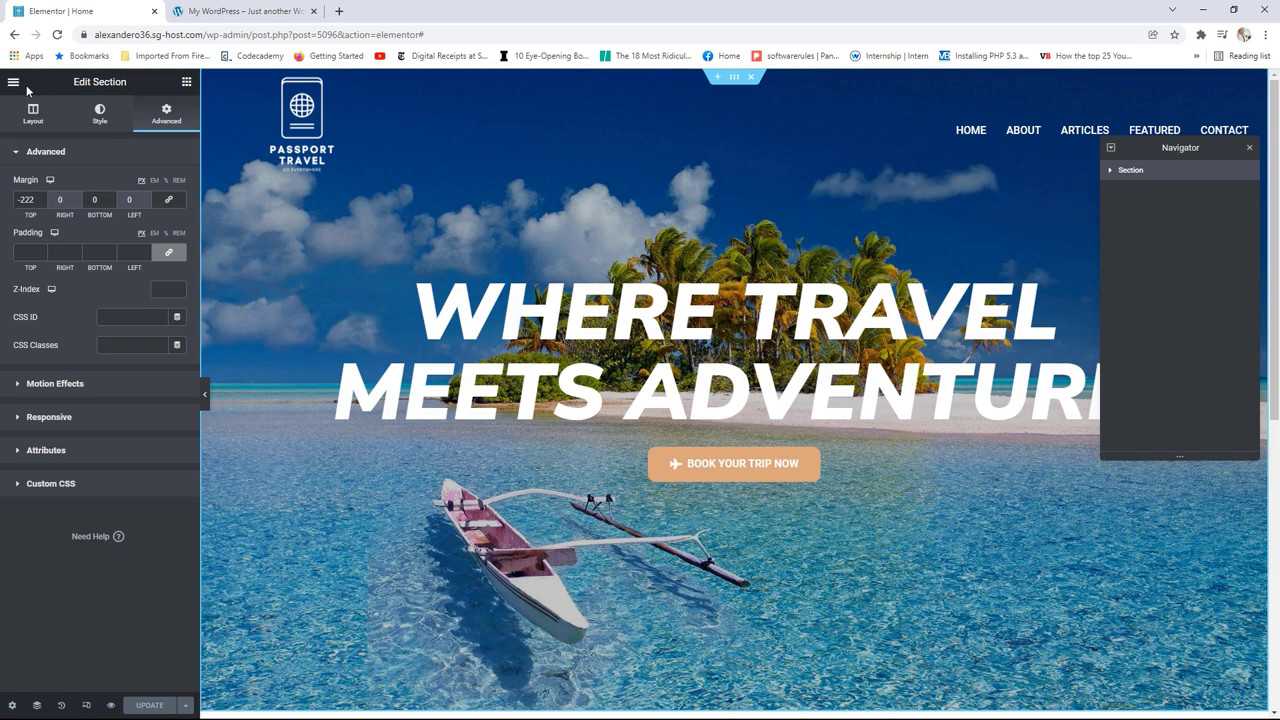
pyautogui.click(14, 82)
pyautogui.click(66, 286)
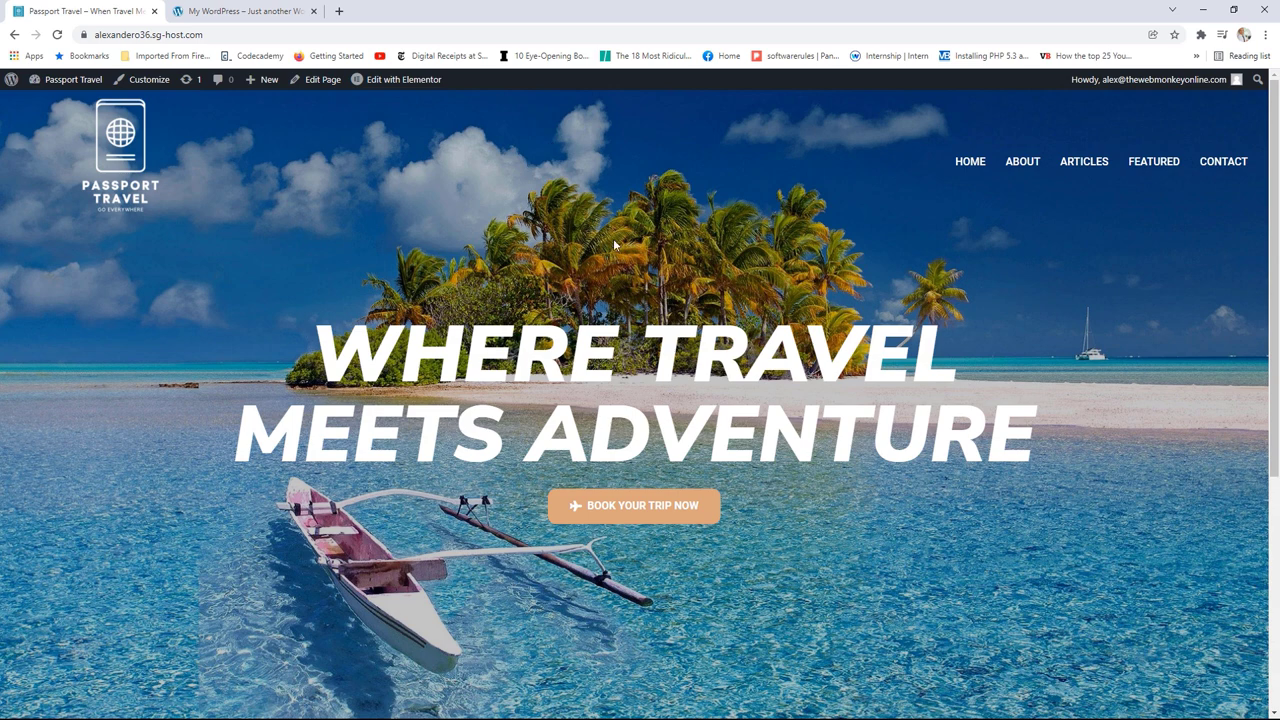
# Step: Reopen the Home page in Elementor from the live page's admin bar
pyautogui.click(390, 84)
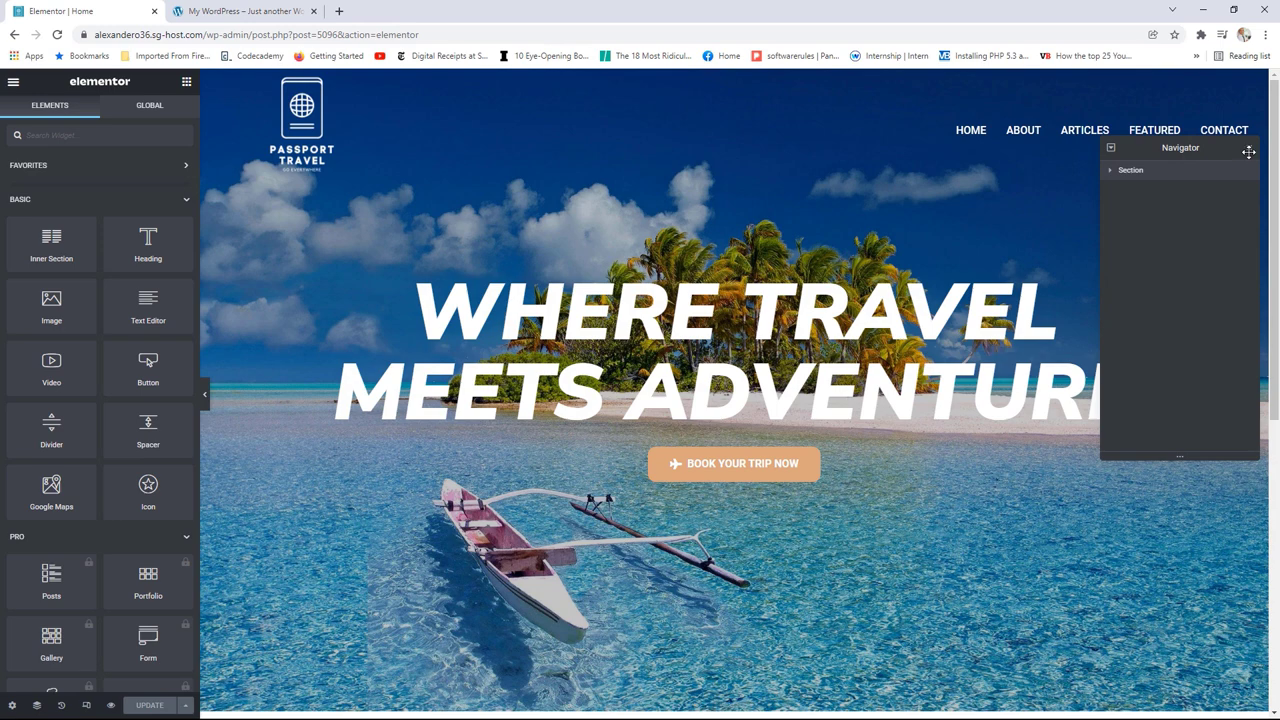
# Step: Close the Navigator, preview the hero at tablet and mobile widths, then return to desktop
pyautogui.click(1249, 150)
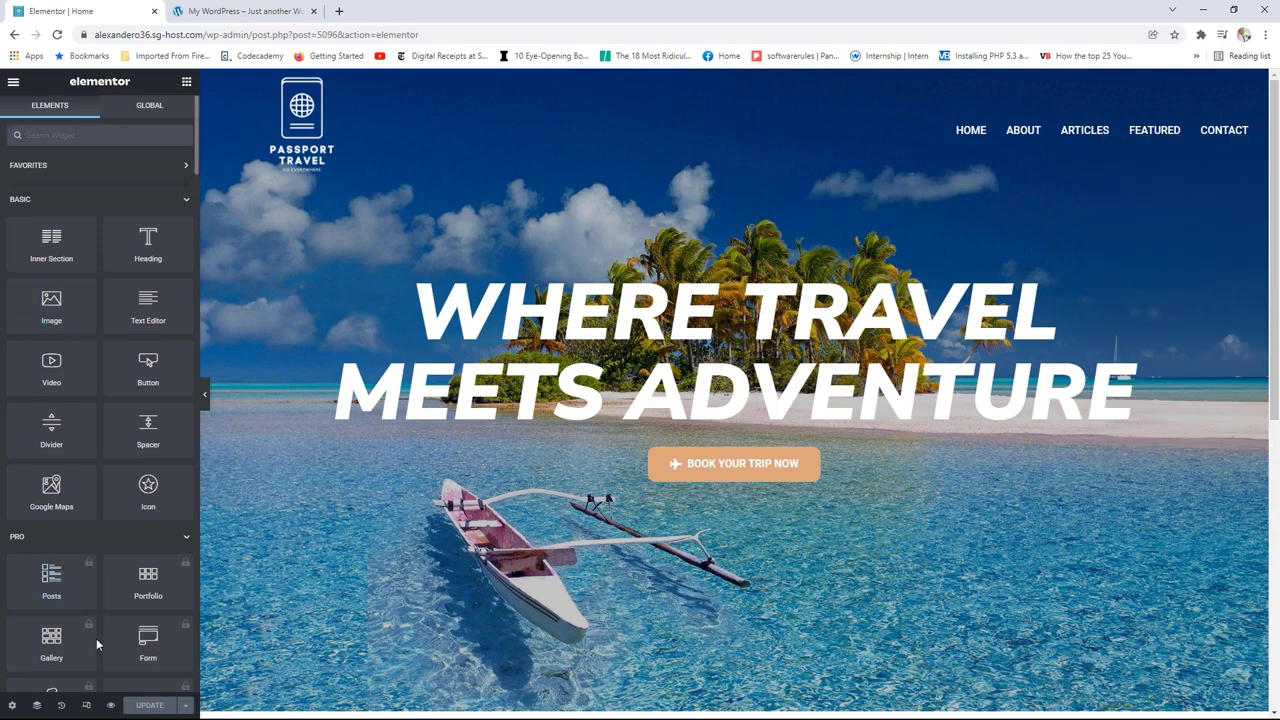
pyautogui.click(86, 706)
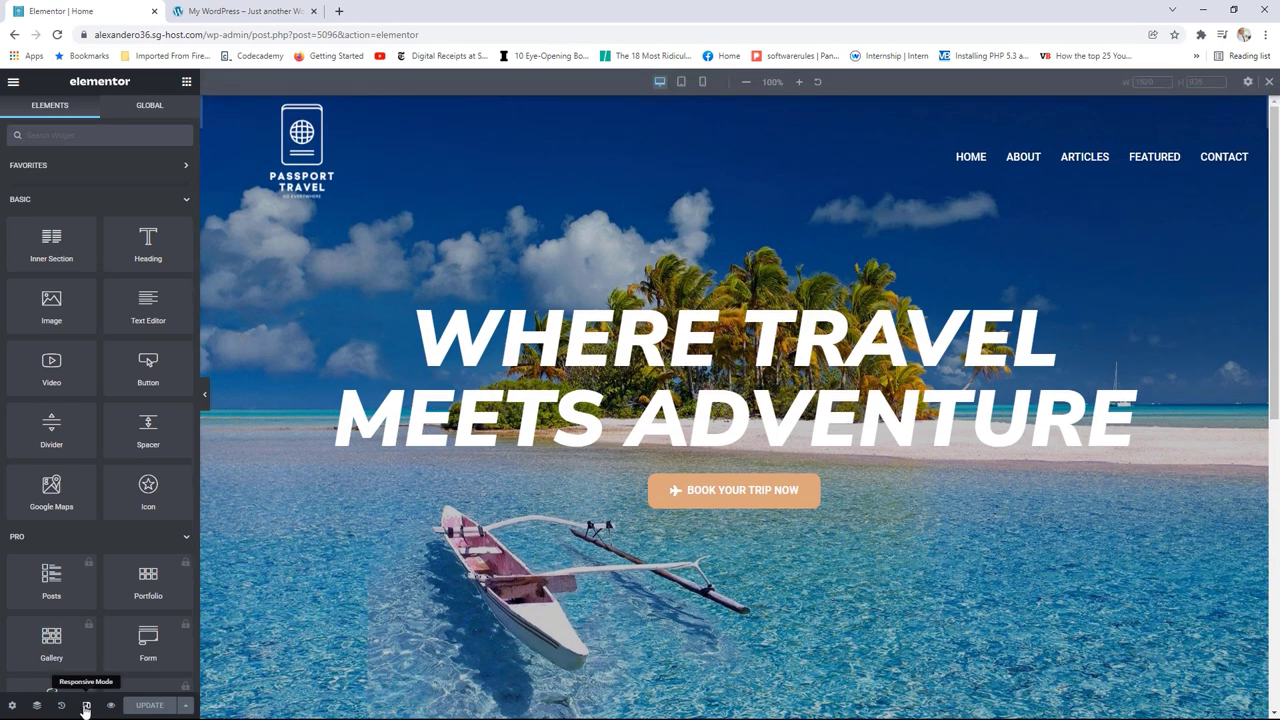
pyautogui.click(683, 84)
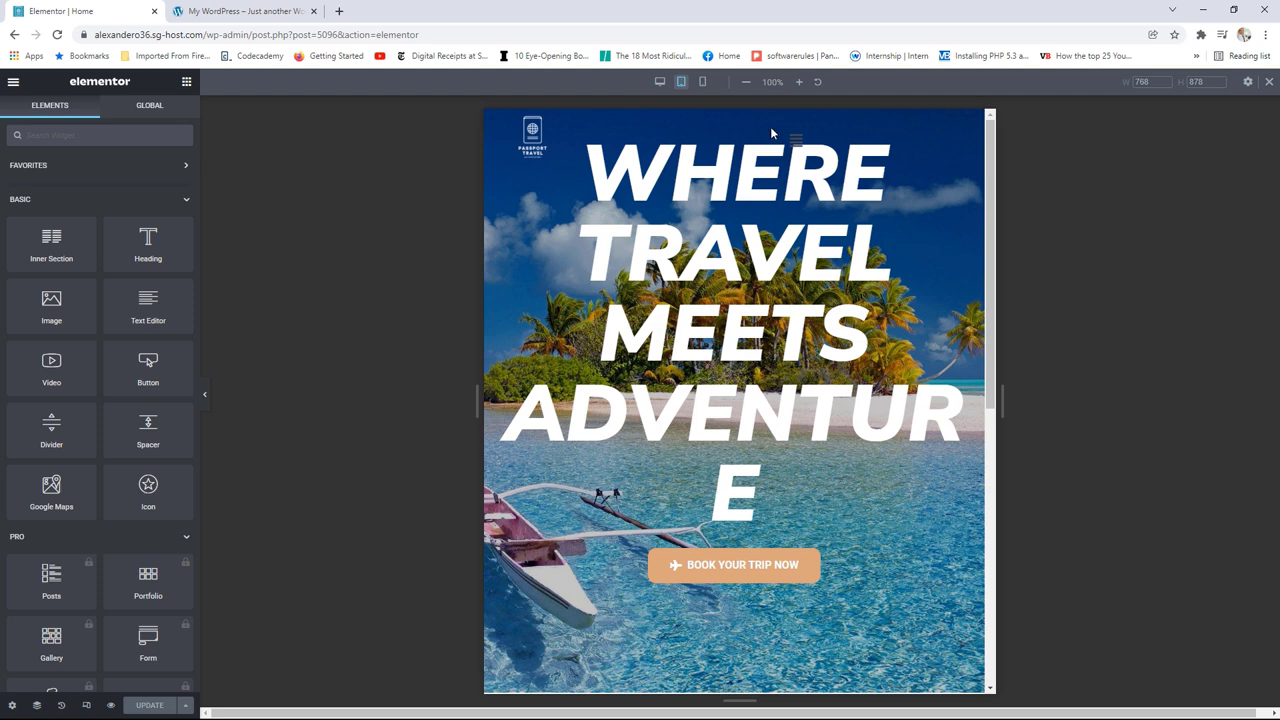
pyautogui.click(704, 84)
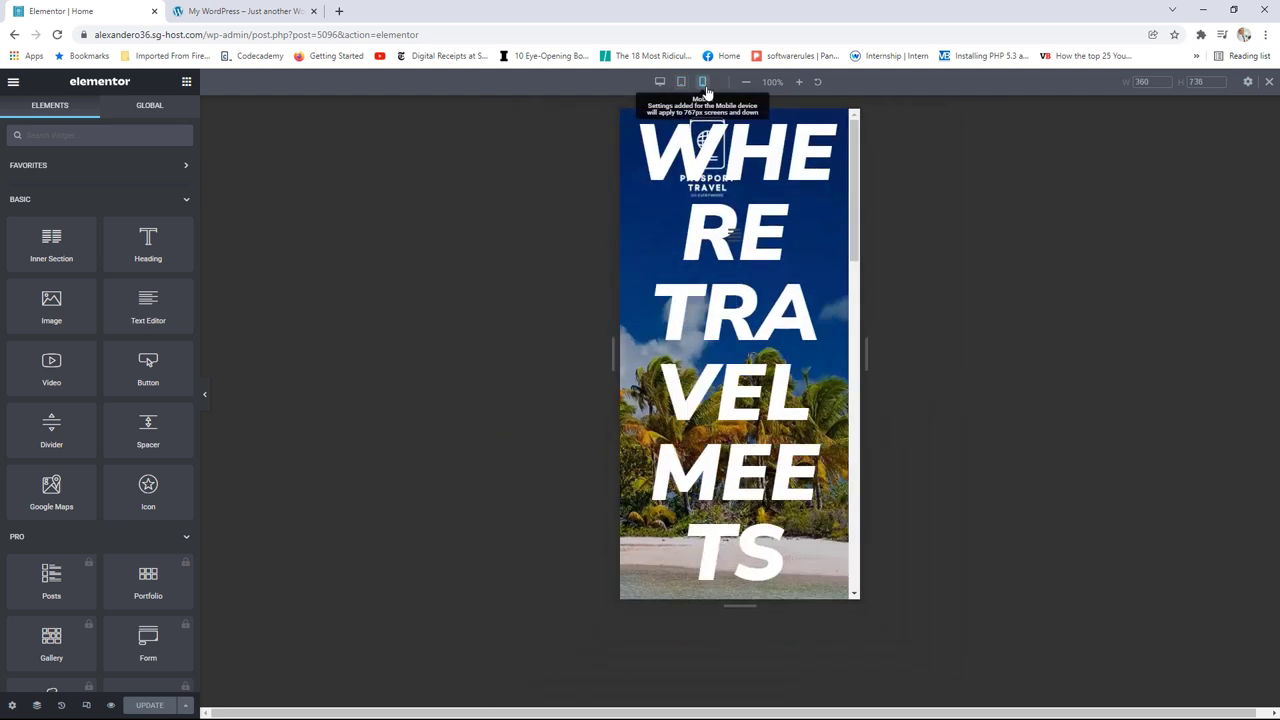
pyautogui.scroll(-8, 793, 249)
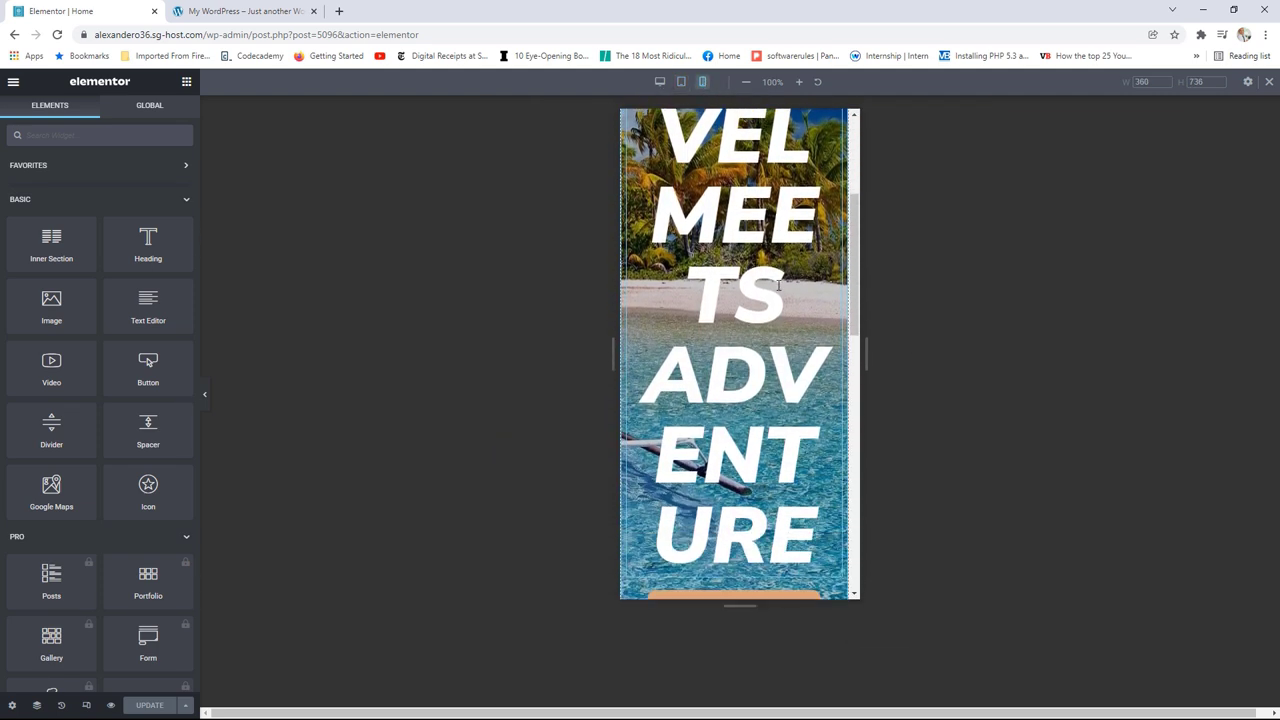
pyautogui.scroll(8, 778, 284)
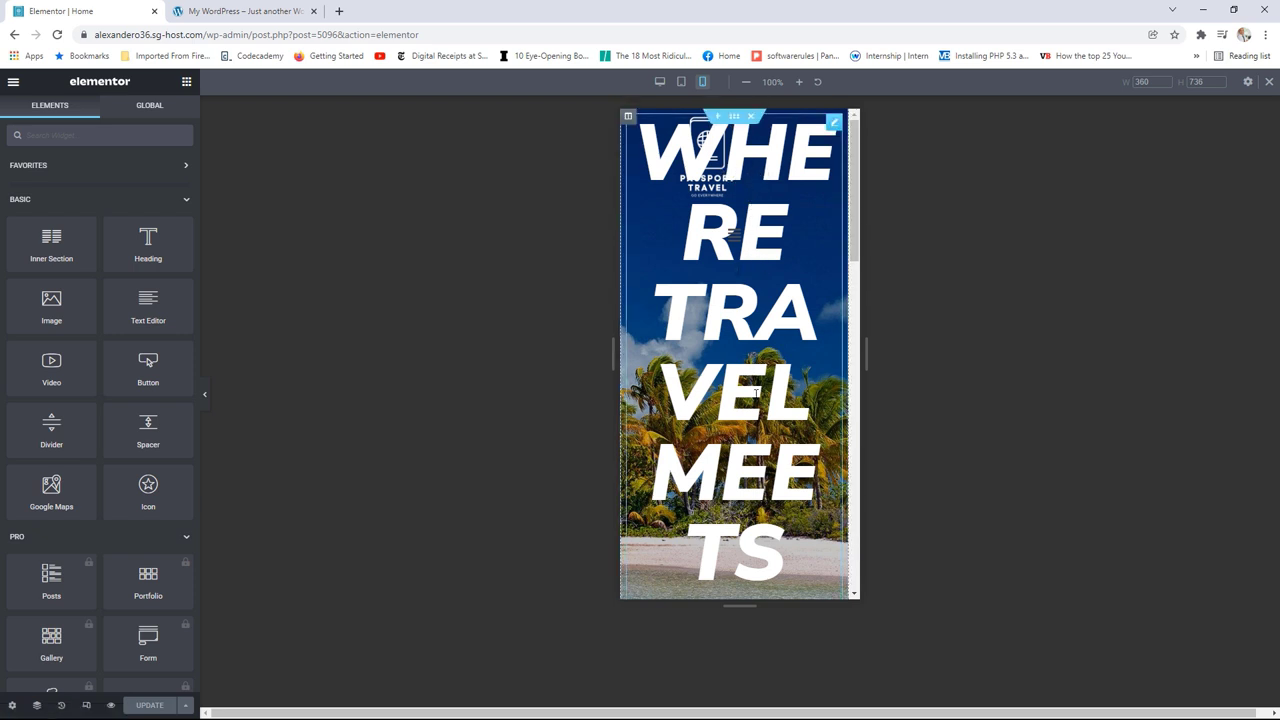
pyautogui.scroll(-3, 754, 408)
pyautogui.scroll(3, 754, 408)
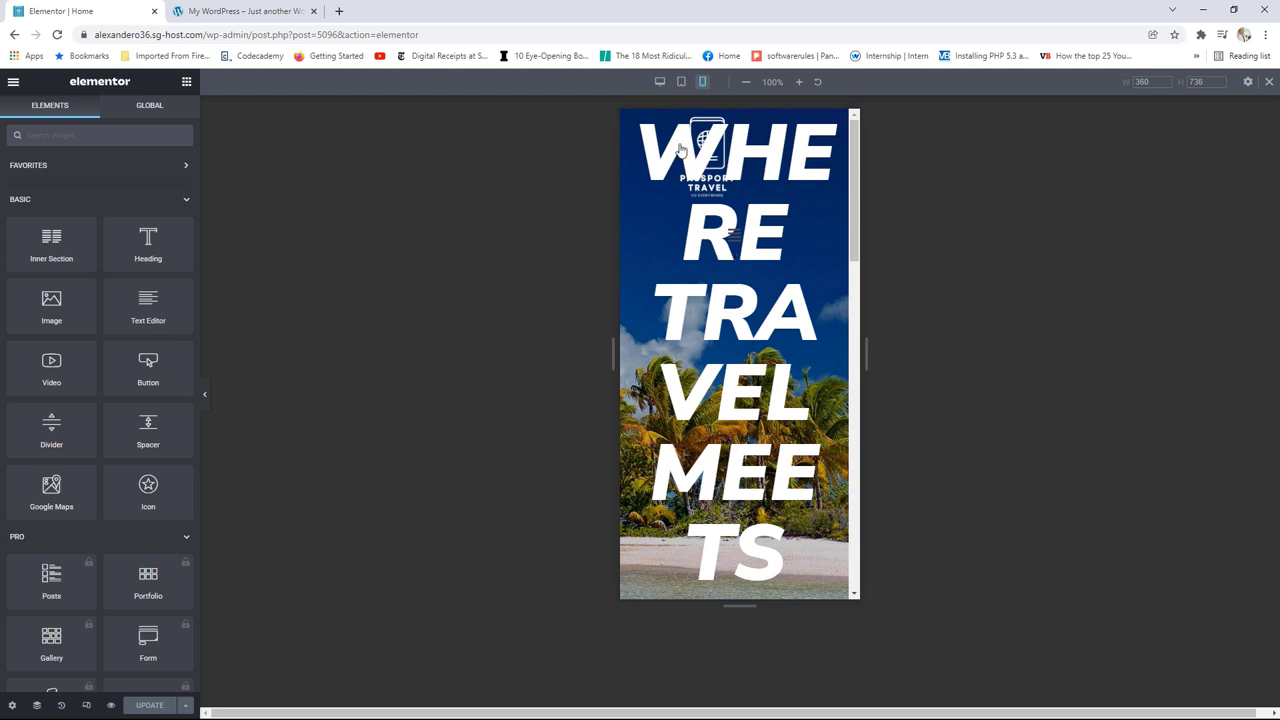
pyautogui.click(659, 84)
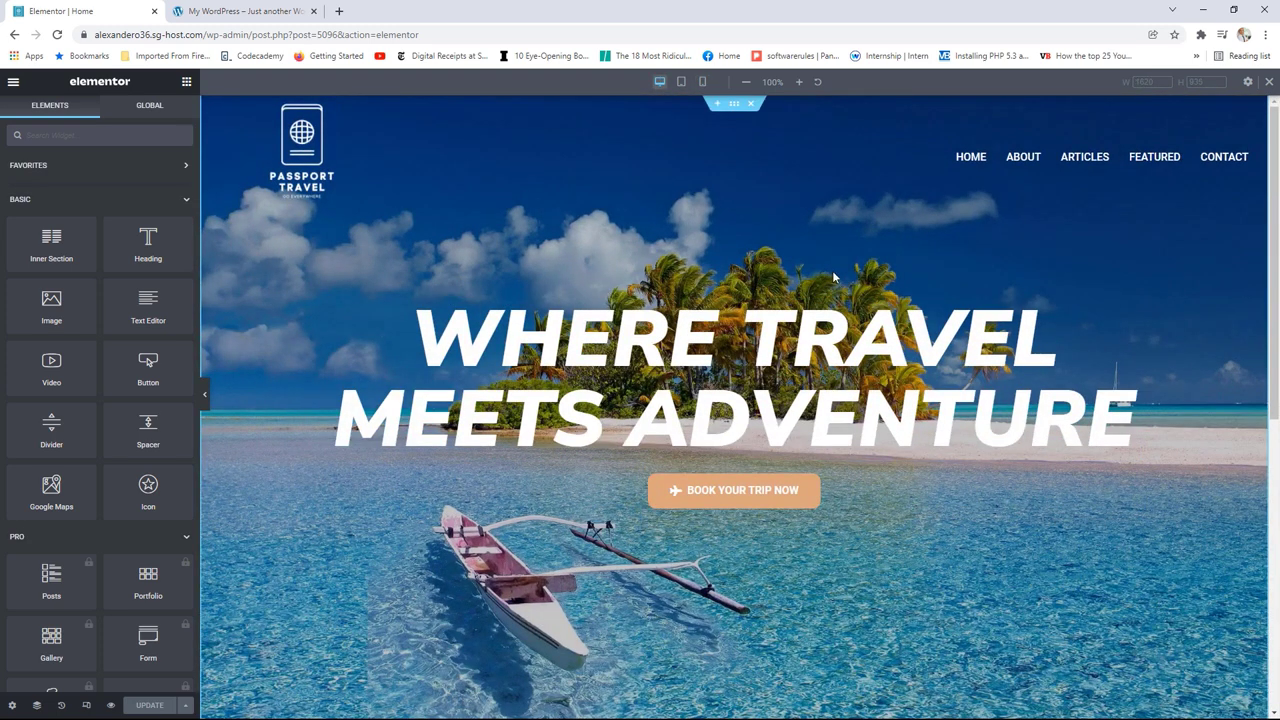
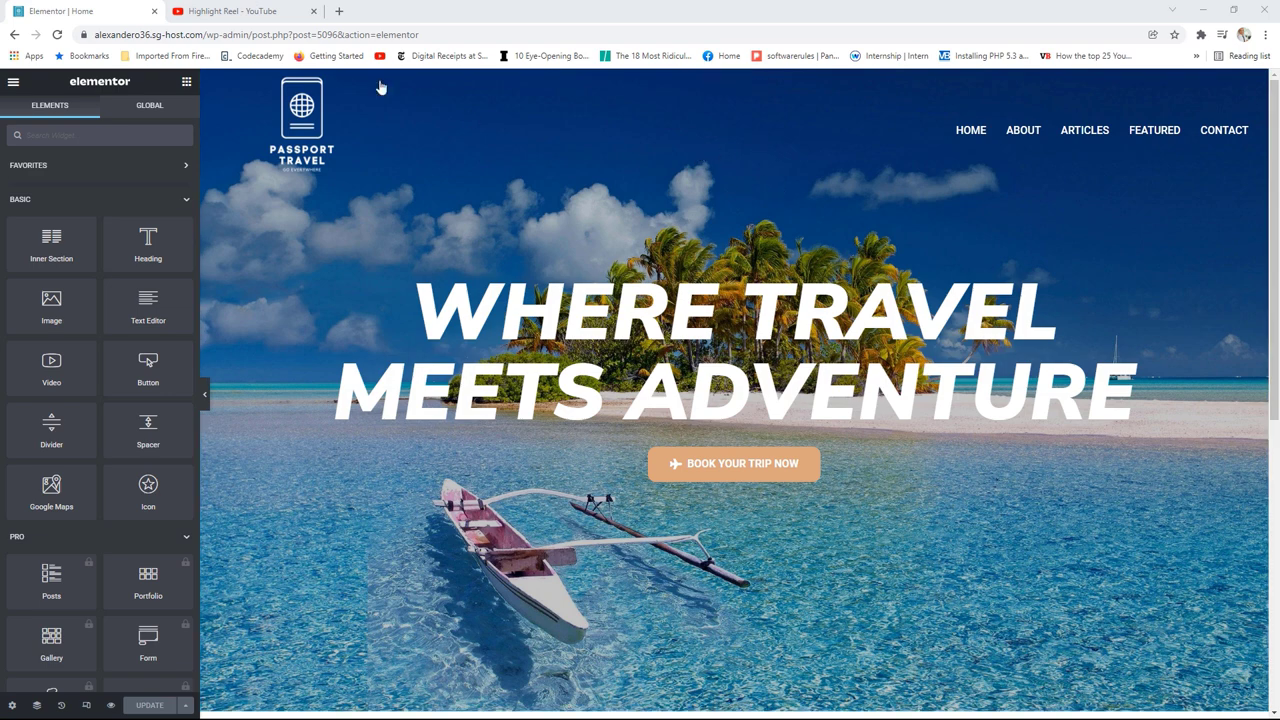
# Step: Copy the Highlight Reel YouTube video's URL from the address bar, then go back to the Elementor tab
pyautogui.click(258, 8)
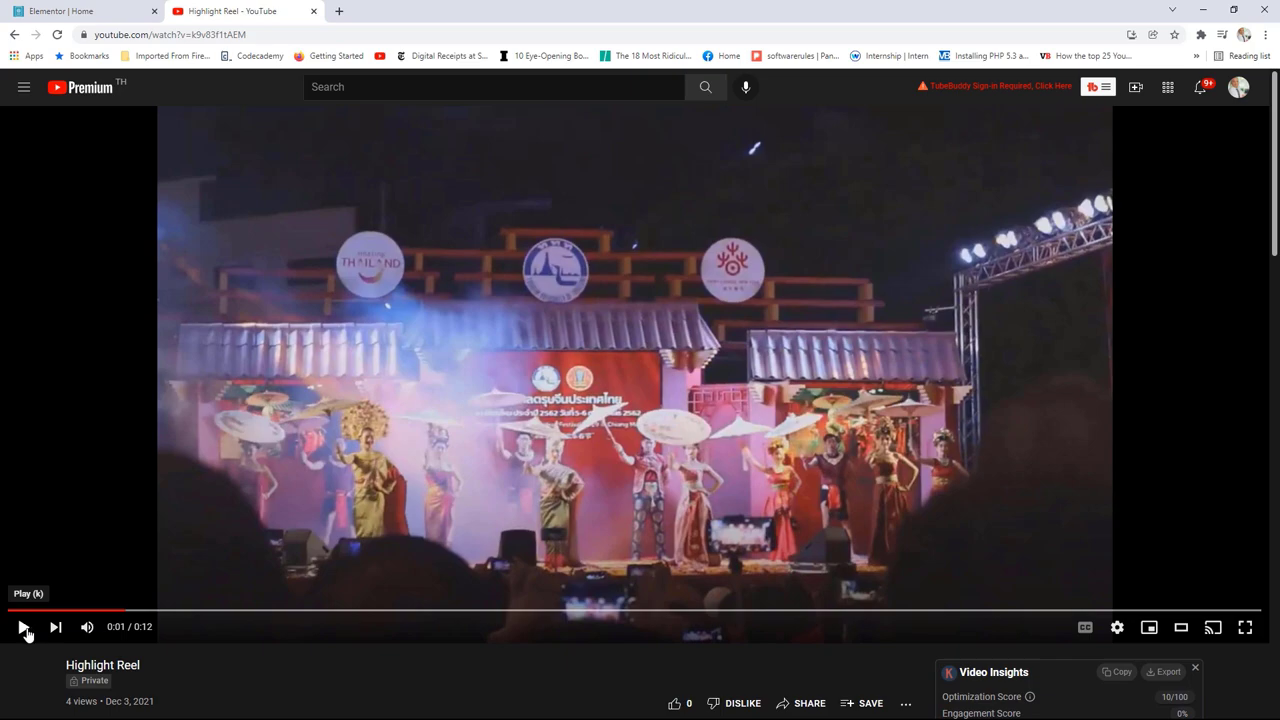
pyautogui.click(23, 627)
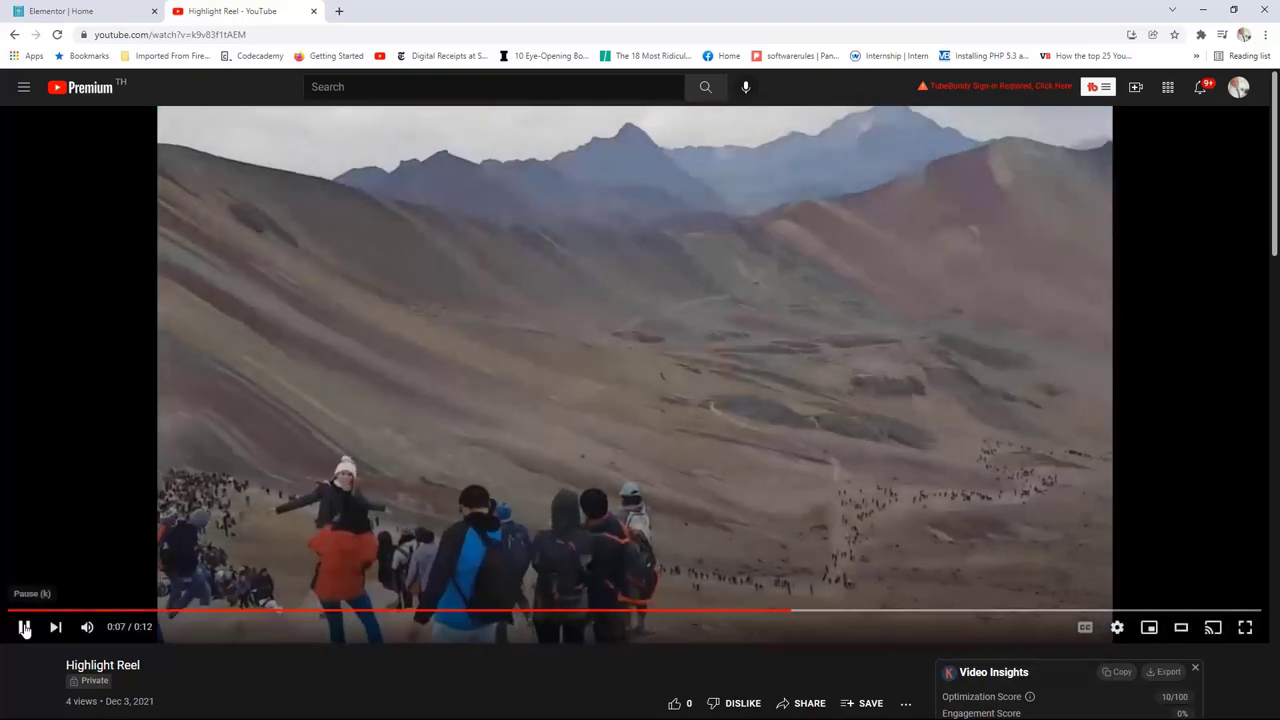
pyautogui.click(24, 627)
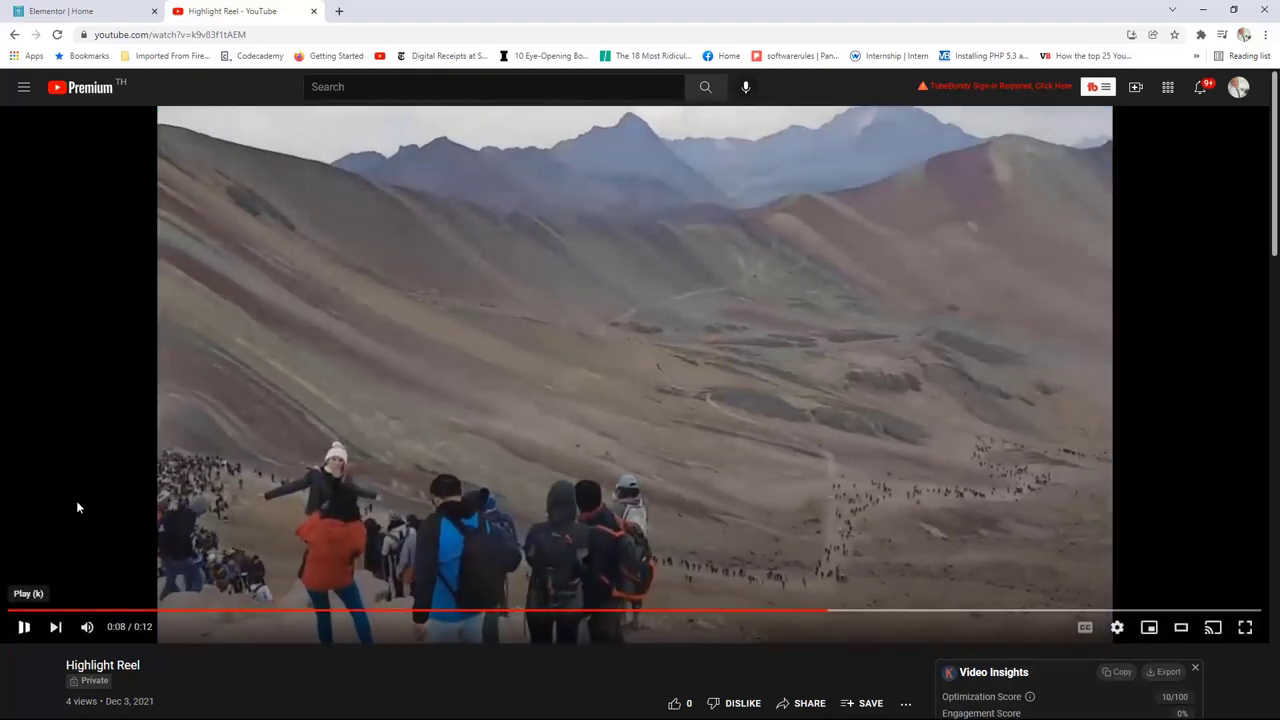
pyautogui.click(196, 35)
pyautogui.rightClick(196, 35)
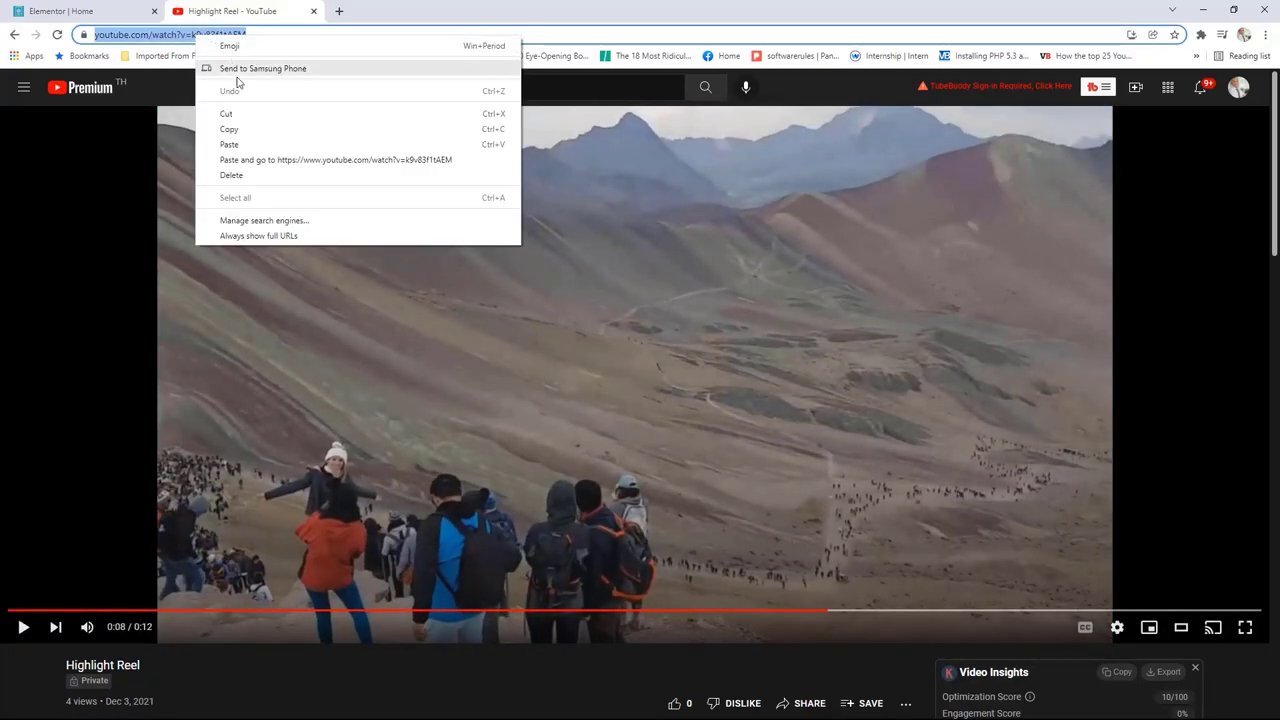
pyautogui.click(230, 129)
pyautogui.click(110, 10)
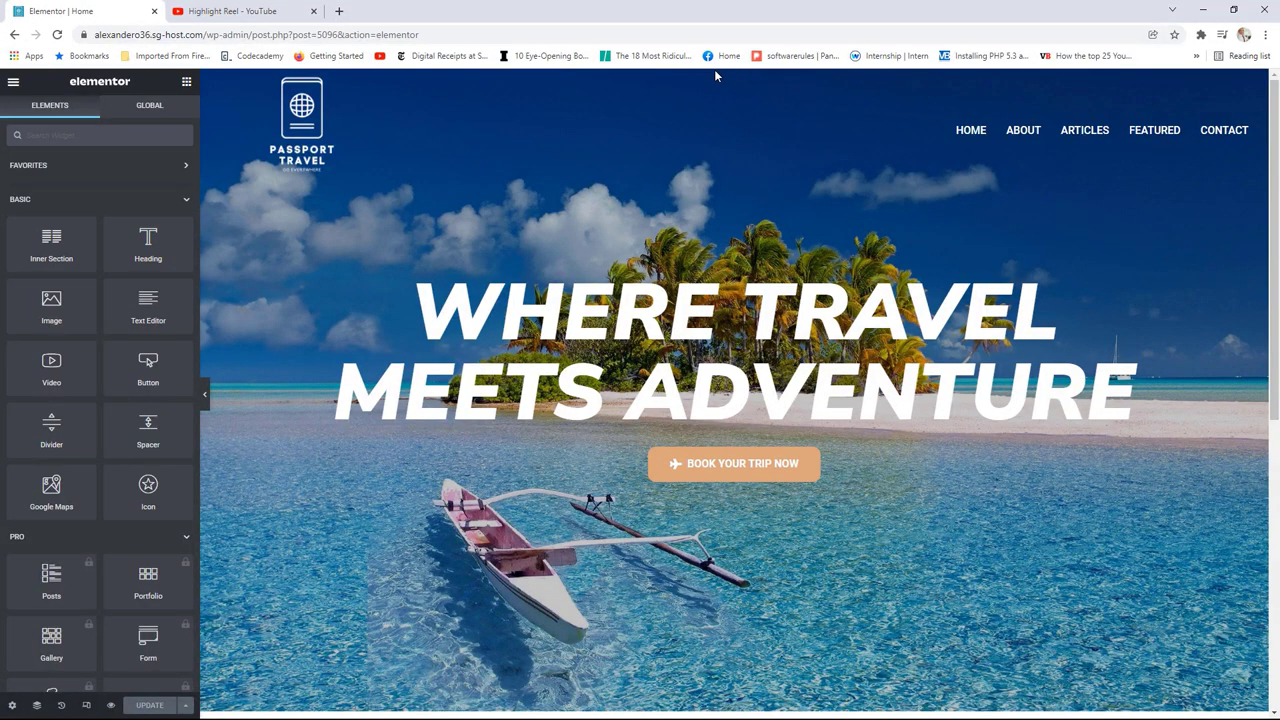
# Step: Give the hero section a Video background using the pasted Highlight Reel link, and pick a Background Fallback image
pyautogui.click(38, 707)
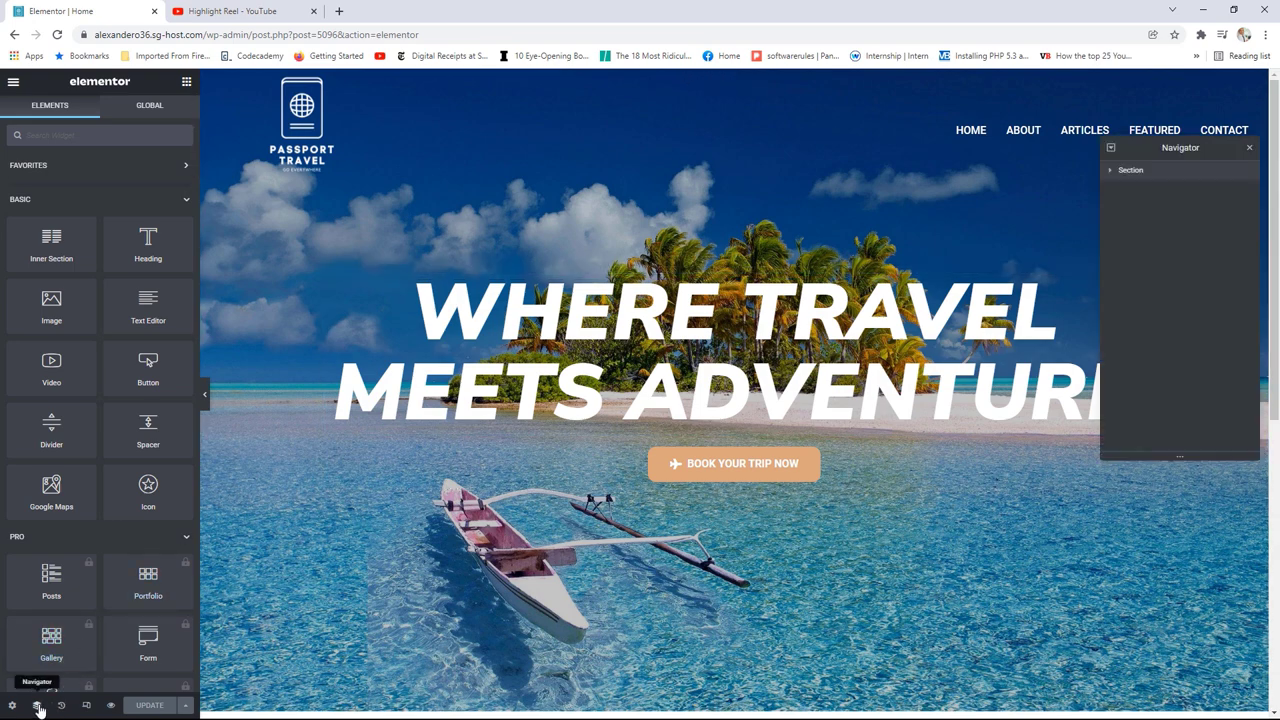
pyautogui.click(1130, 172)
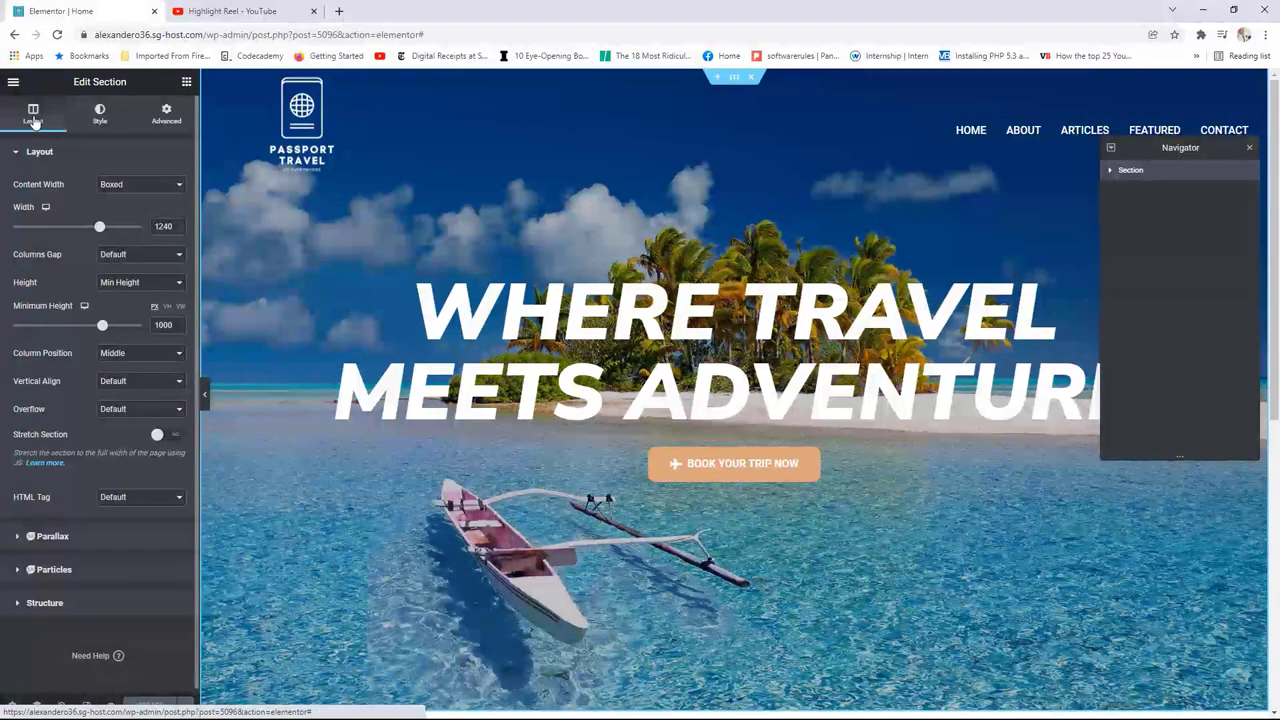
pyautogui.click(99, 118)
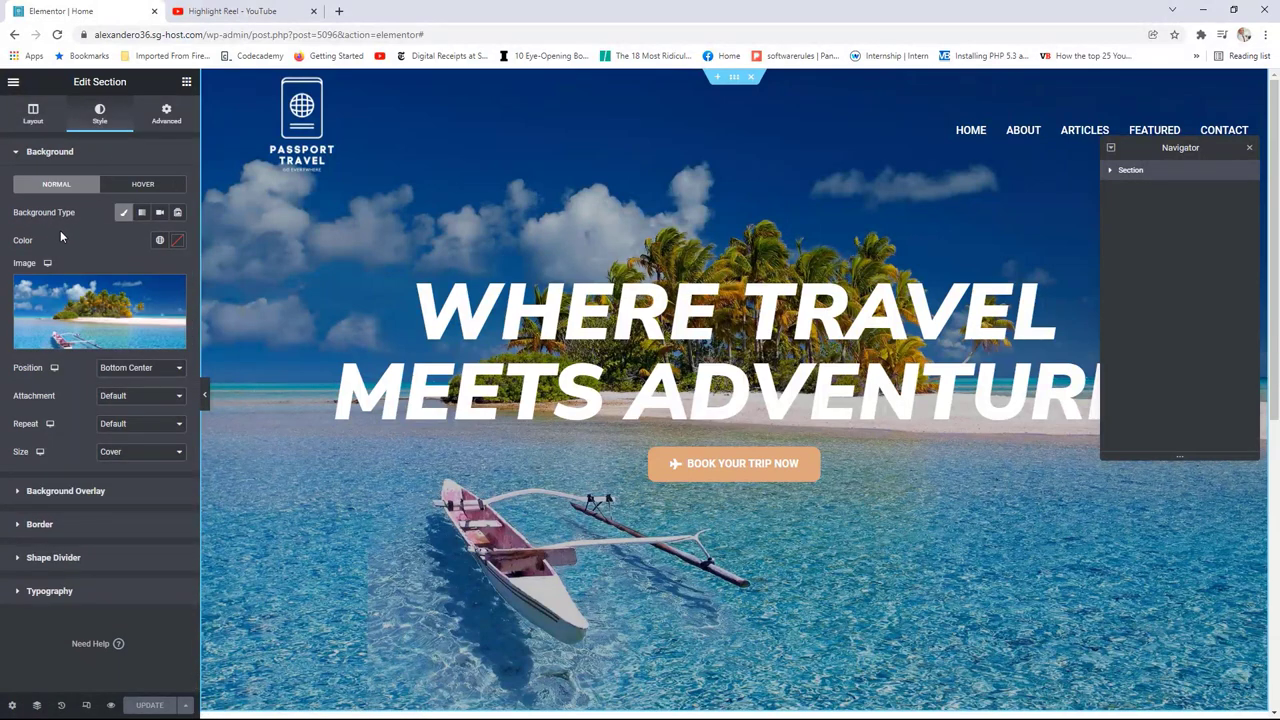
pyautogui.click(160, 213)
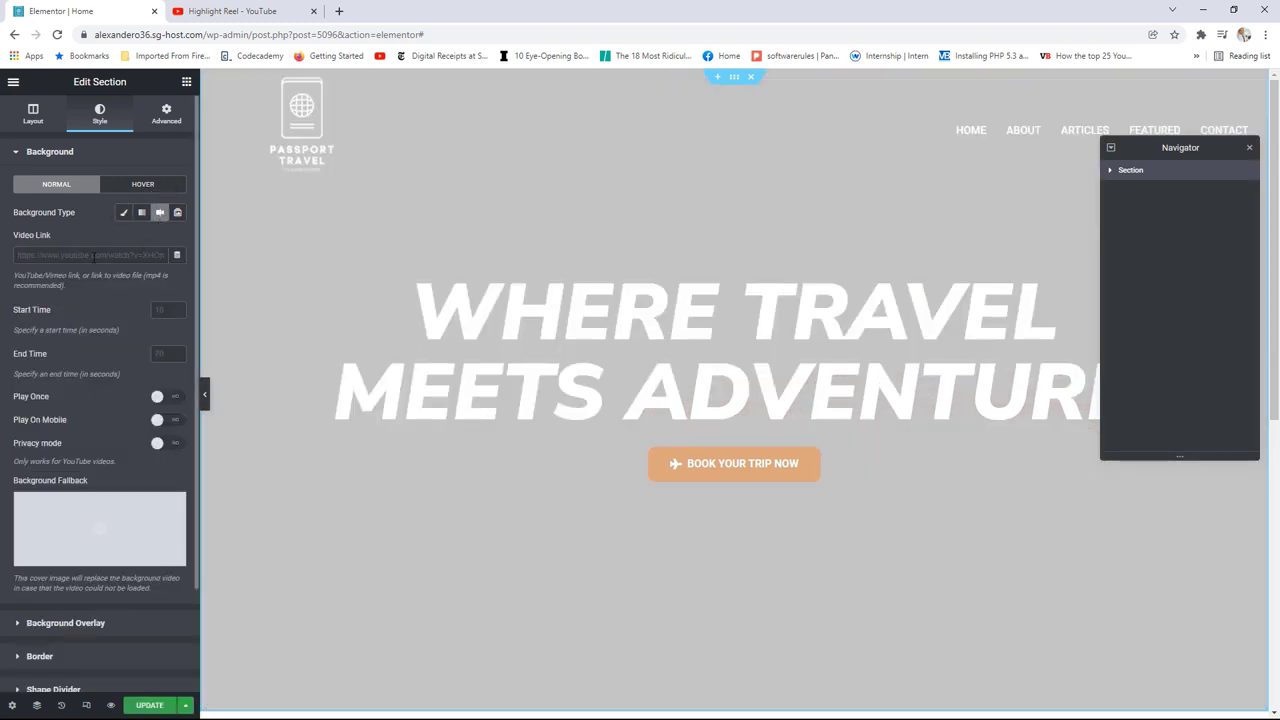
pyautogui.click(62, 255)
pyautogui.rightClick(60, 253)
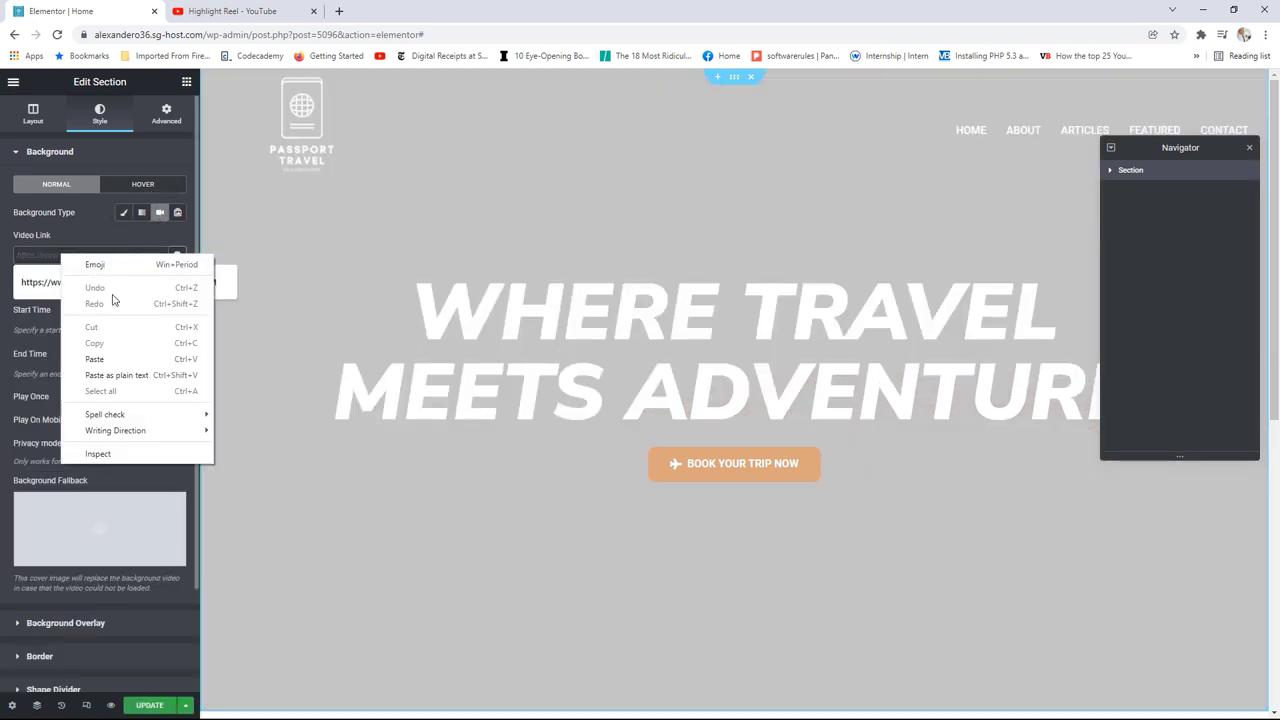
pyautogui.click(106, 358)
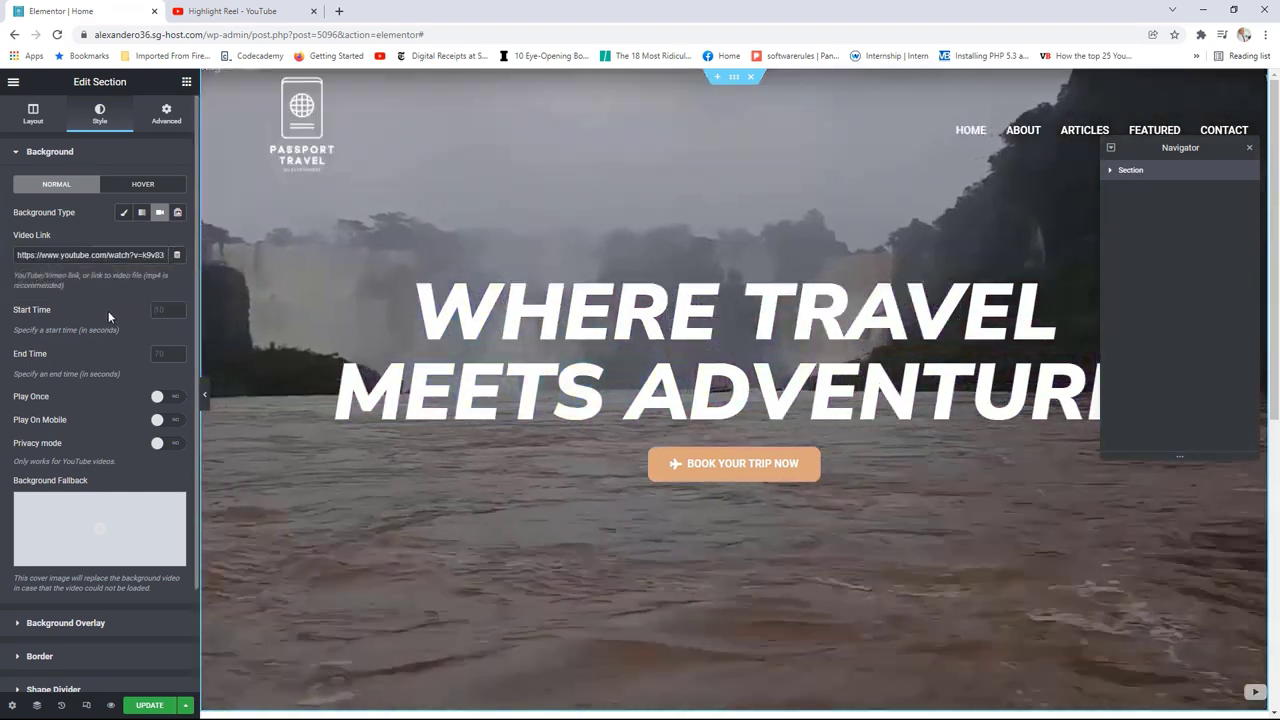
pyautogui.click(108, 311)
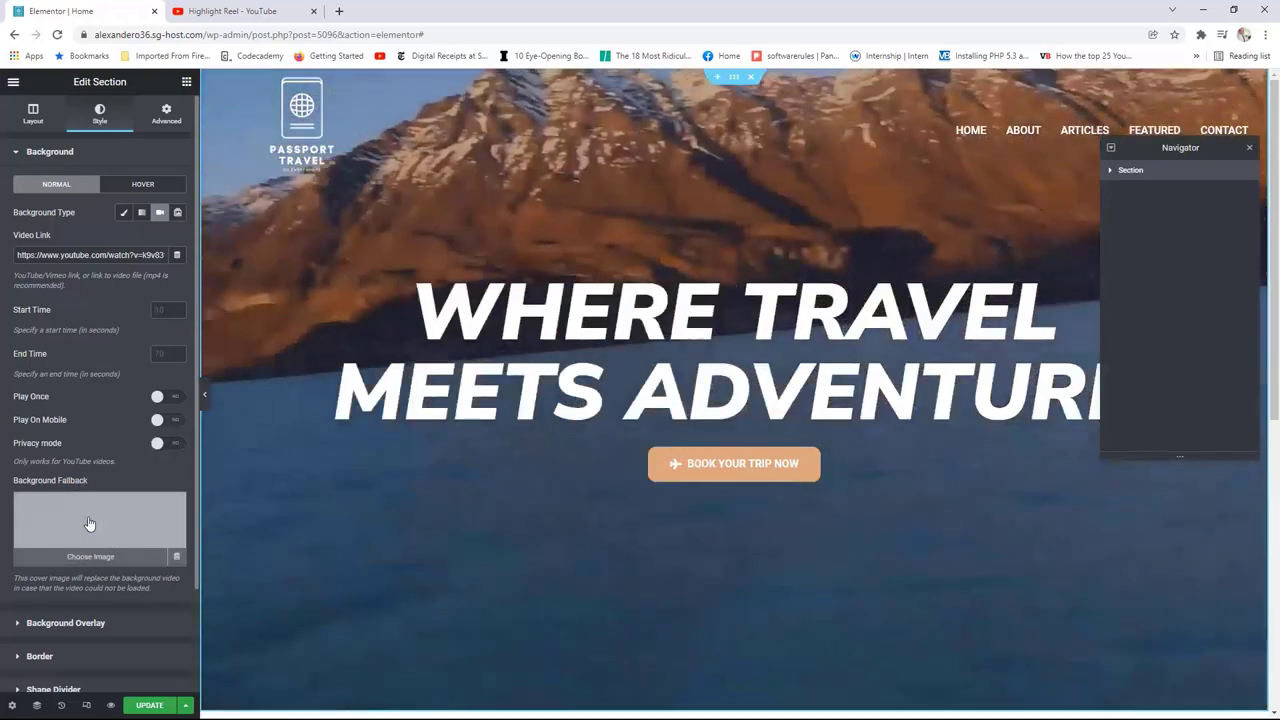
pyautogui.click(91, 517)
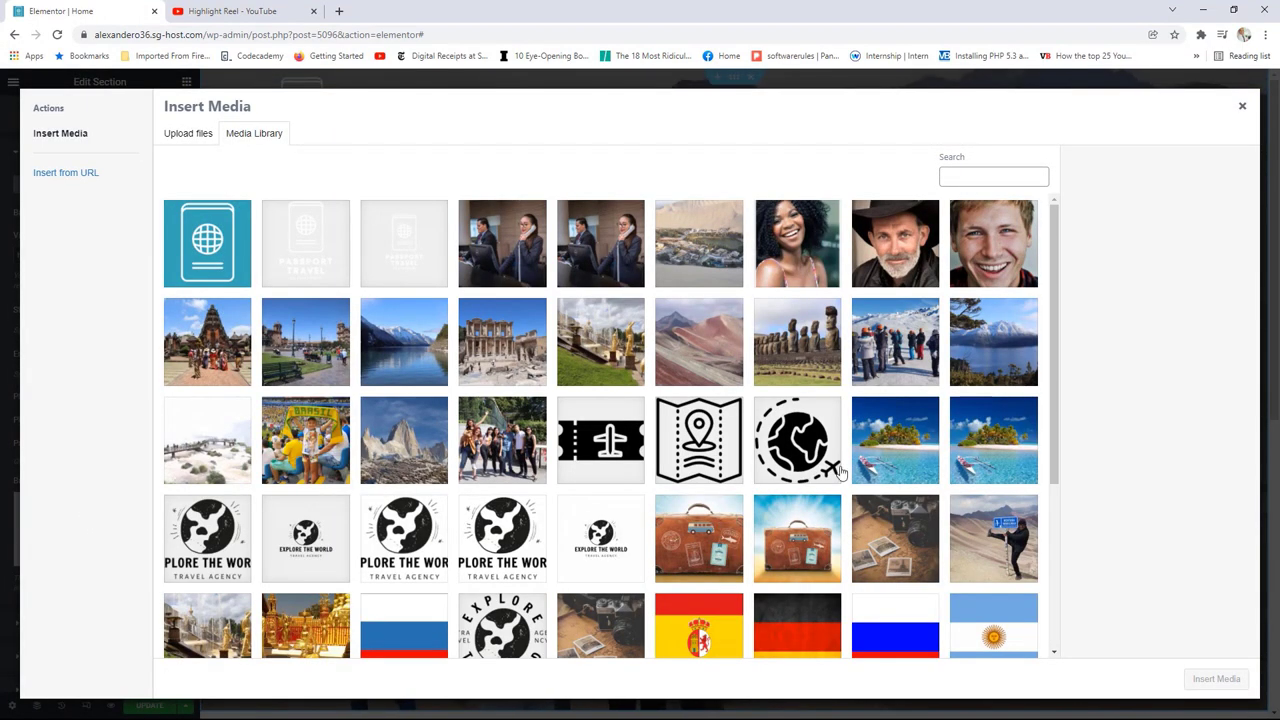
# Step: Insert the polynesia beach photo as the video fallback image and update the page
pyautogui.click(893, 455)
pyautogui.click(1207, 681)
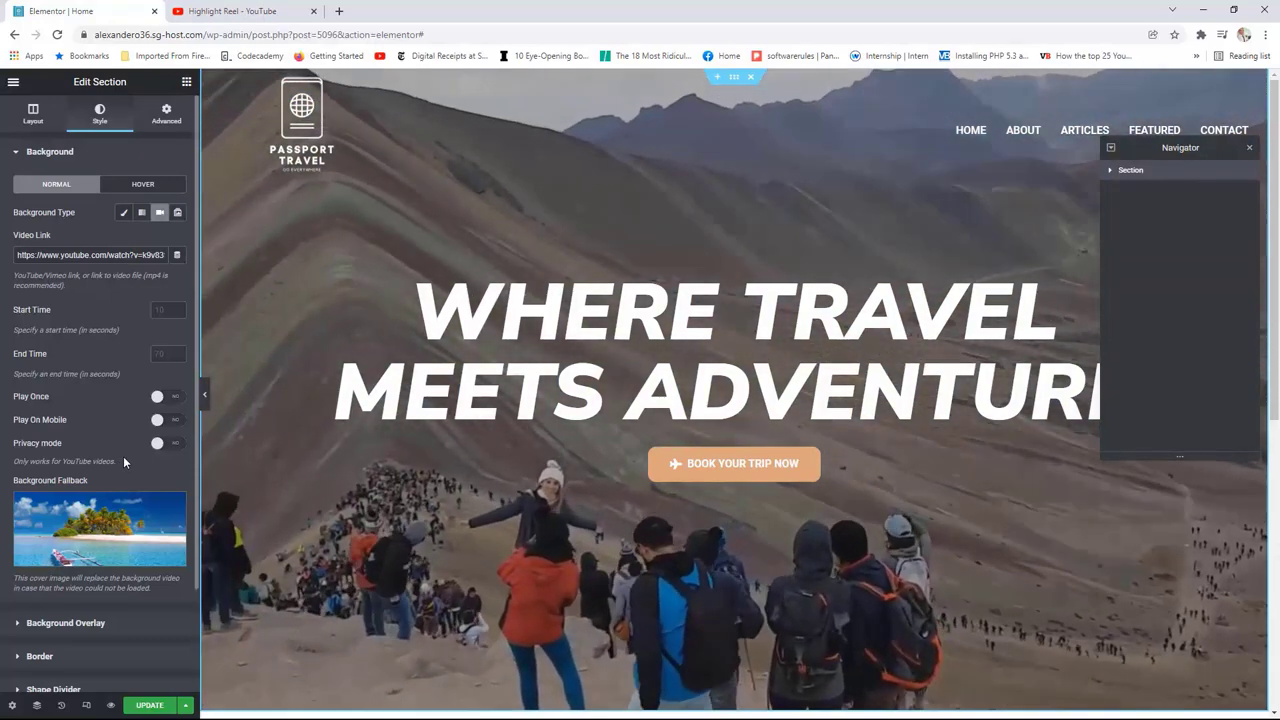
pyautogui.moveTo(113, 517)
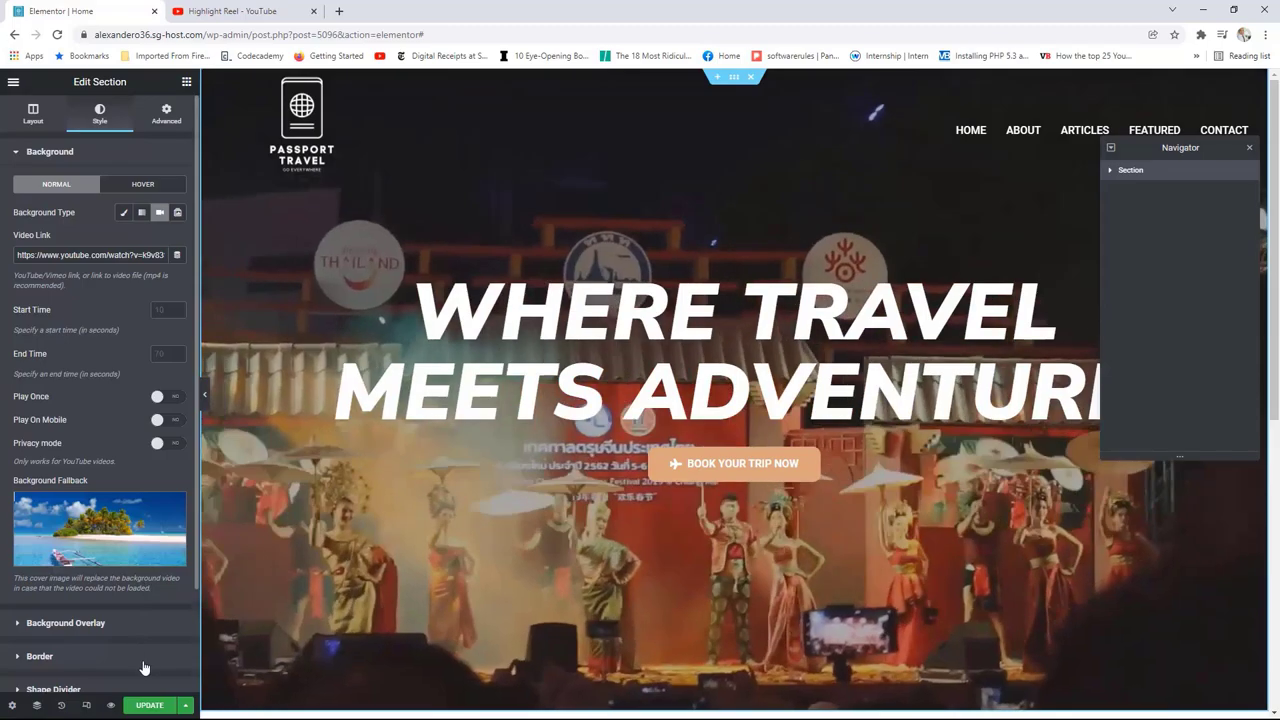
pyautogui.click(150, 706)
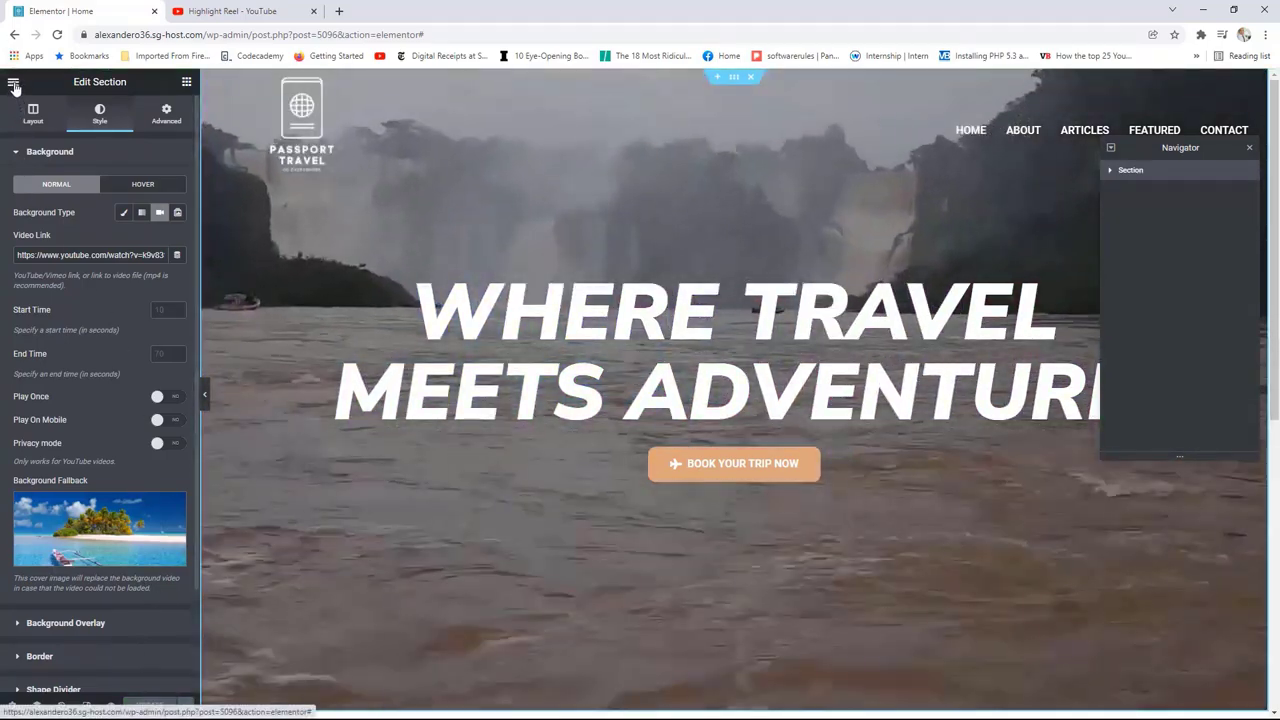
# Step: View the live homepage and scroll to watch the Highlight Reel video behind the hero
pyautogui.click(13, 84)
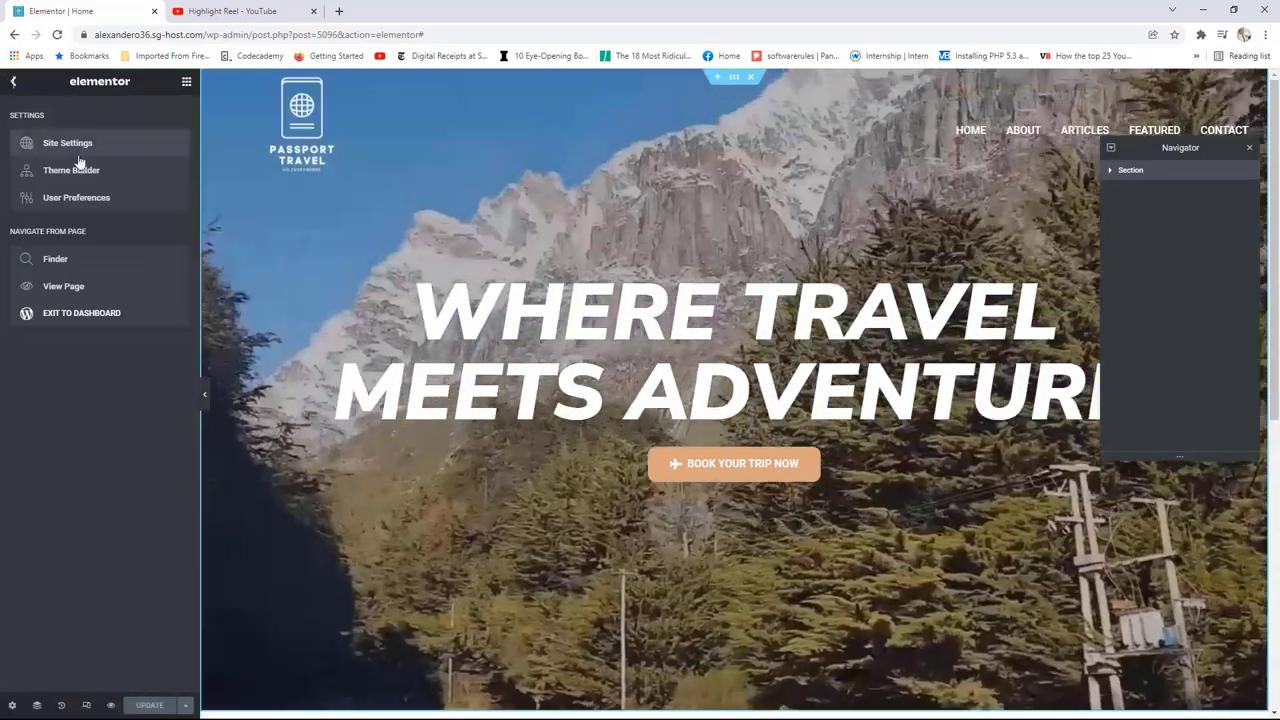
pyautogui.click(66, 286)
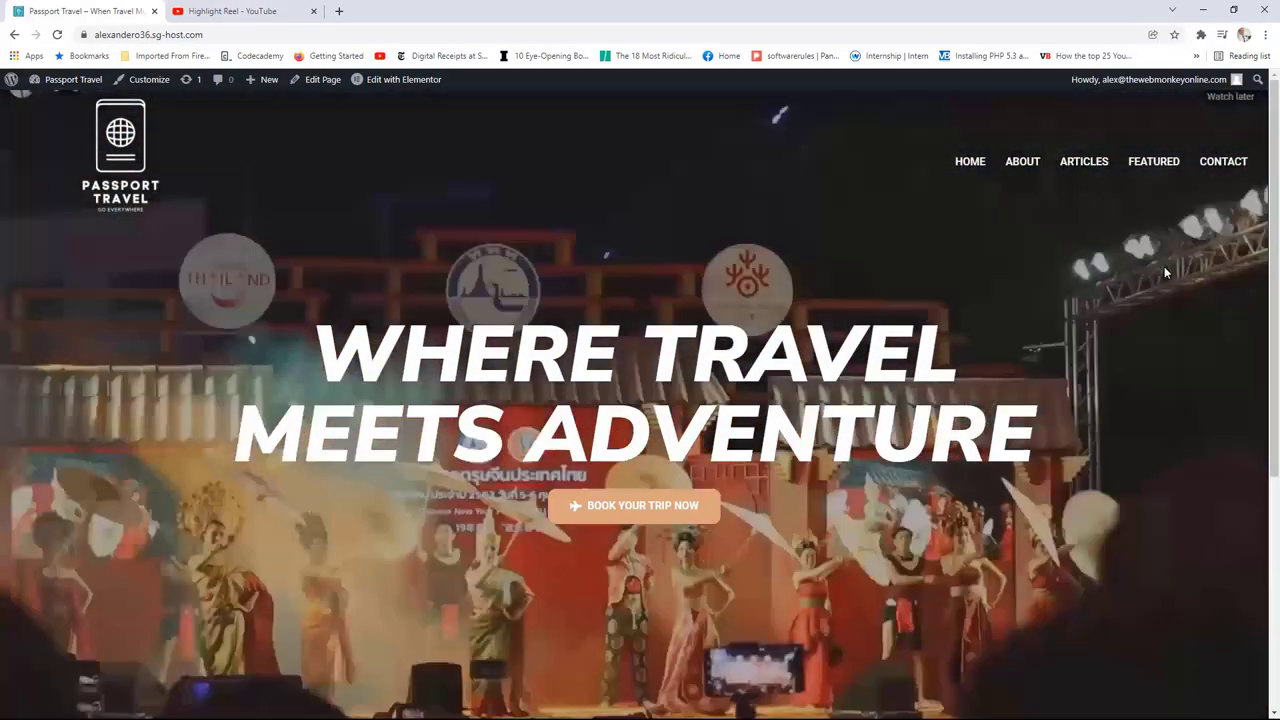
pyautogui.scroll(-1, 1164, 266)
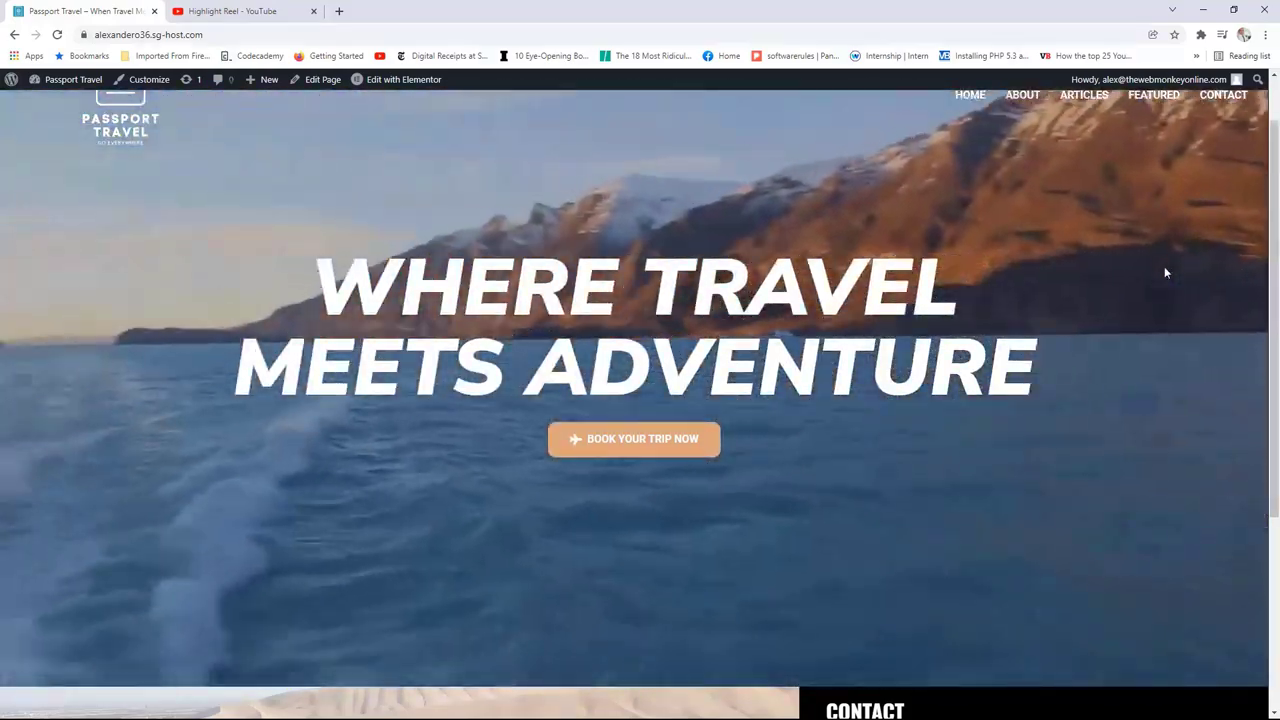
pyautogui.scroll(1, 1165, 272)
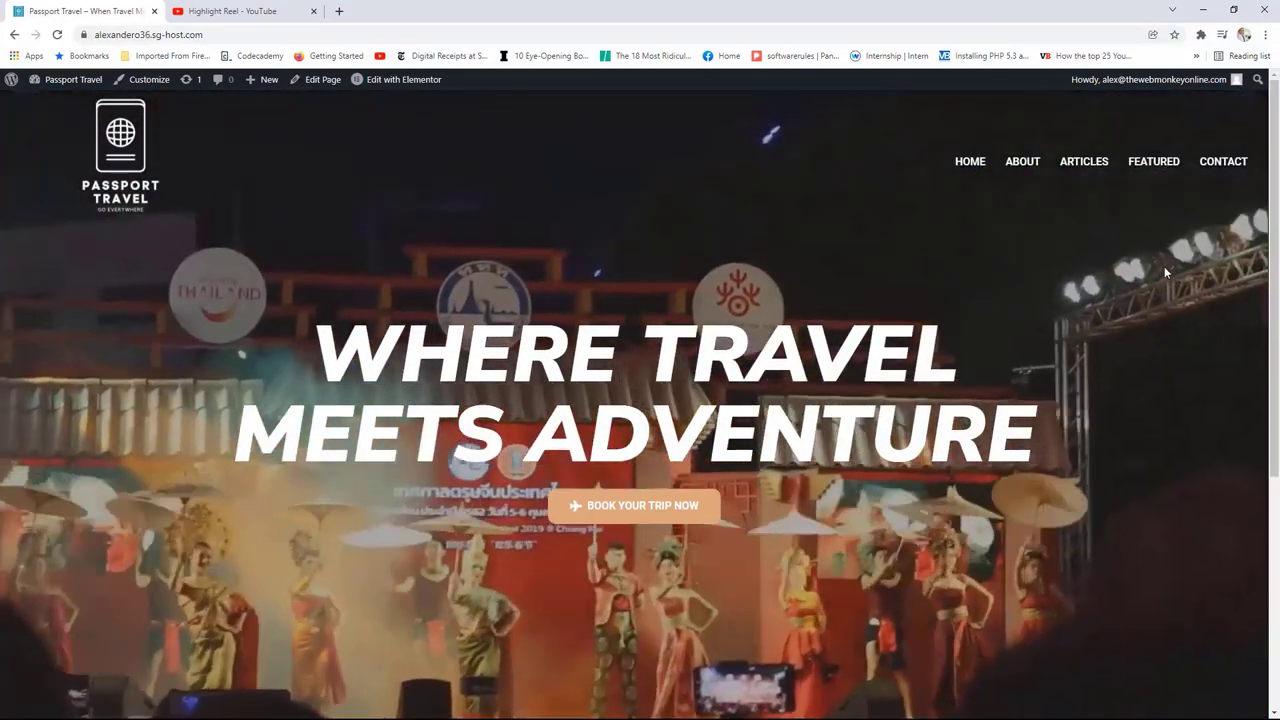
pyautogui.scroll(-1, 1147, 270)
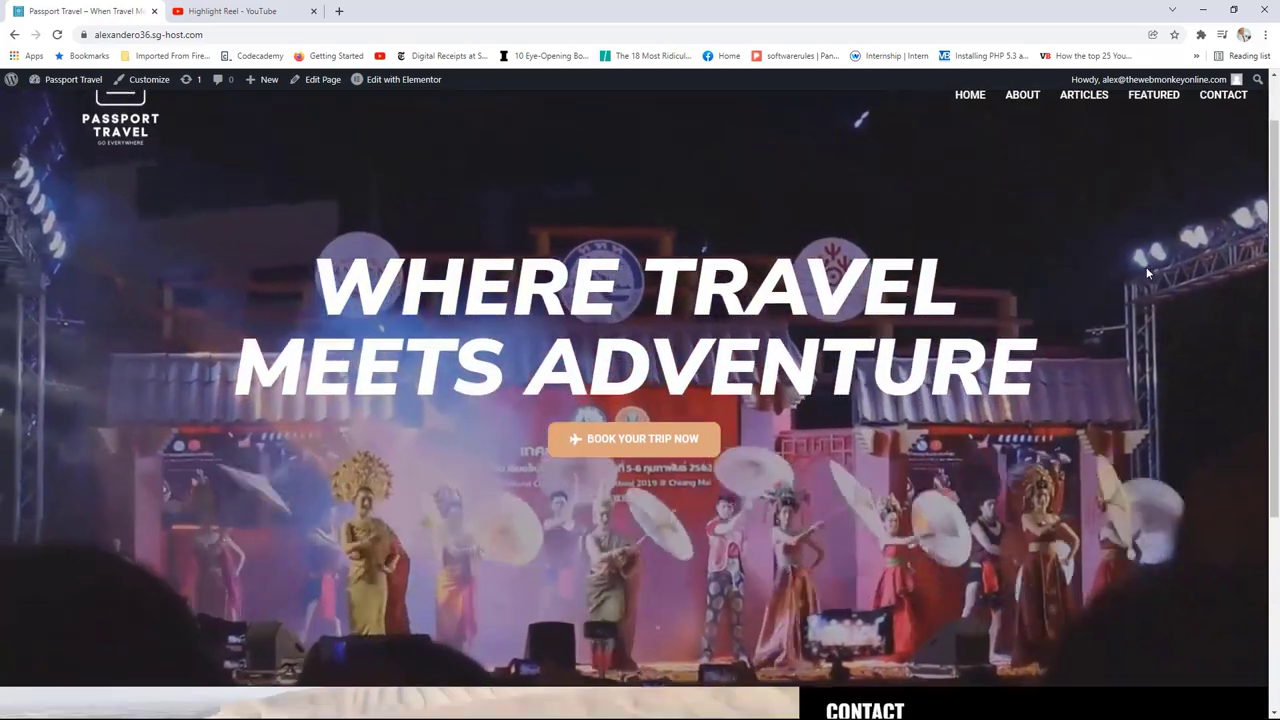
pyautogui.scroll(1, 1147, 270)
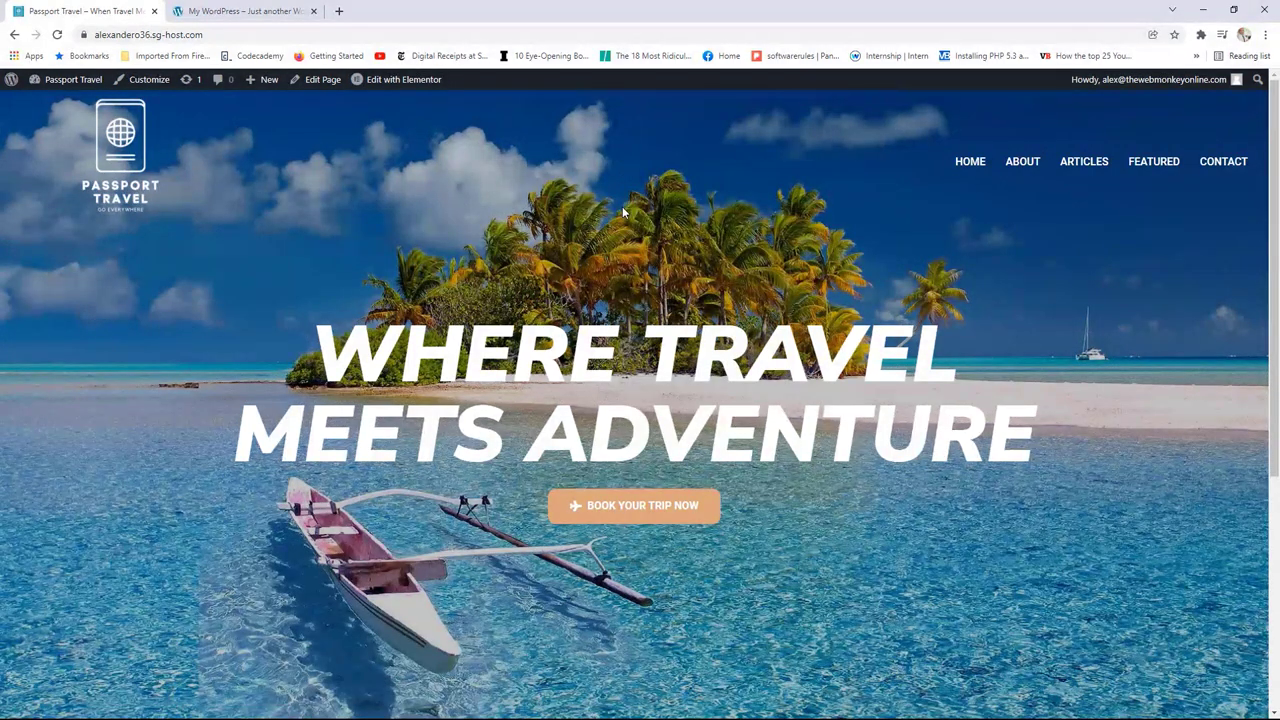
pyautogui.click(240, 11)
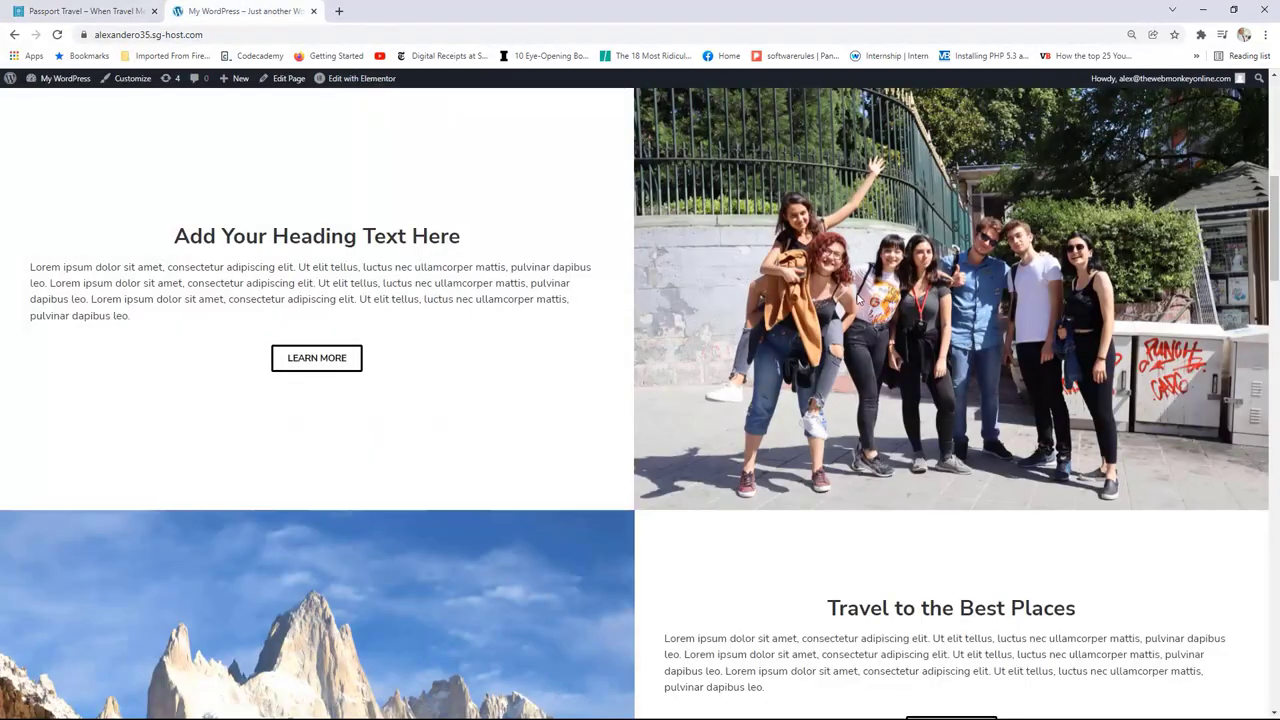
pyautogui.scroll(3, 856, 292)
pyautogui.scroll(-3, 856, 292)
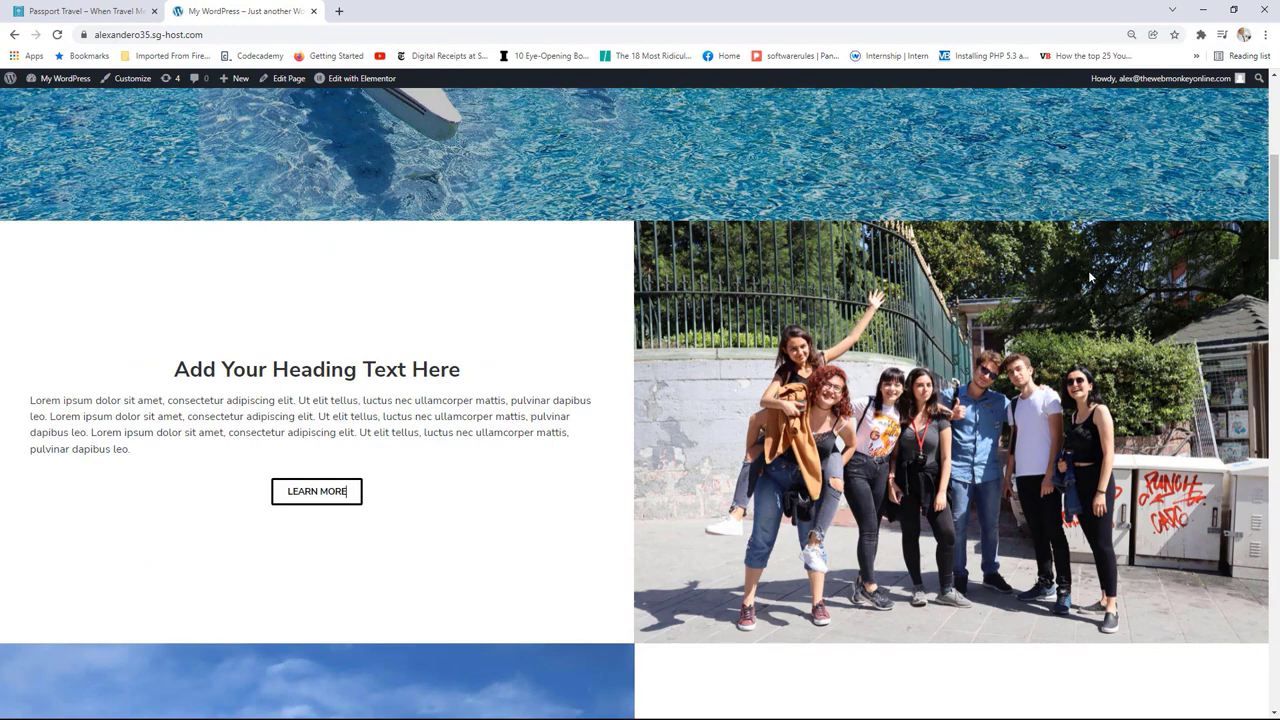
pyautogui.scroll(-4, 1082, 315)
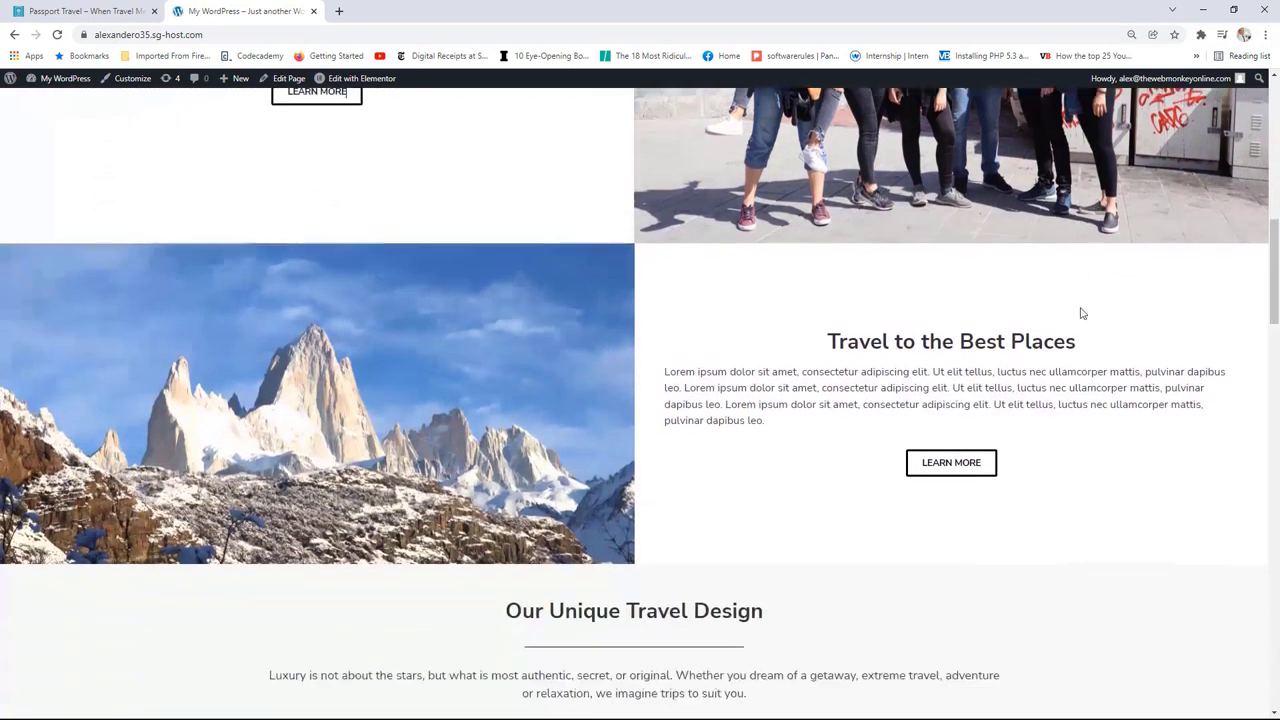
pyautogui.scroll(2, 800, 357)
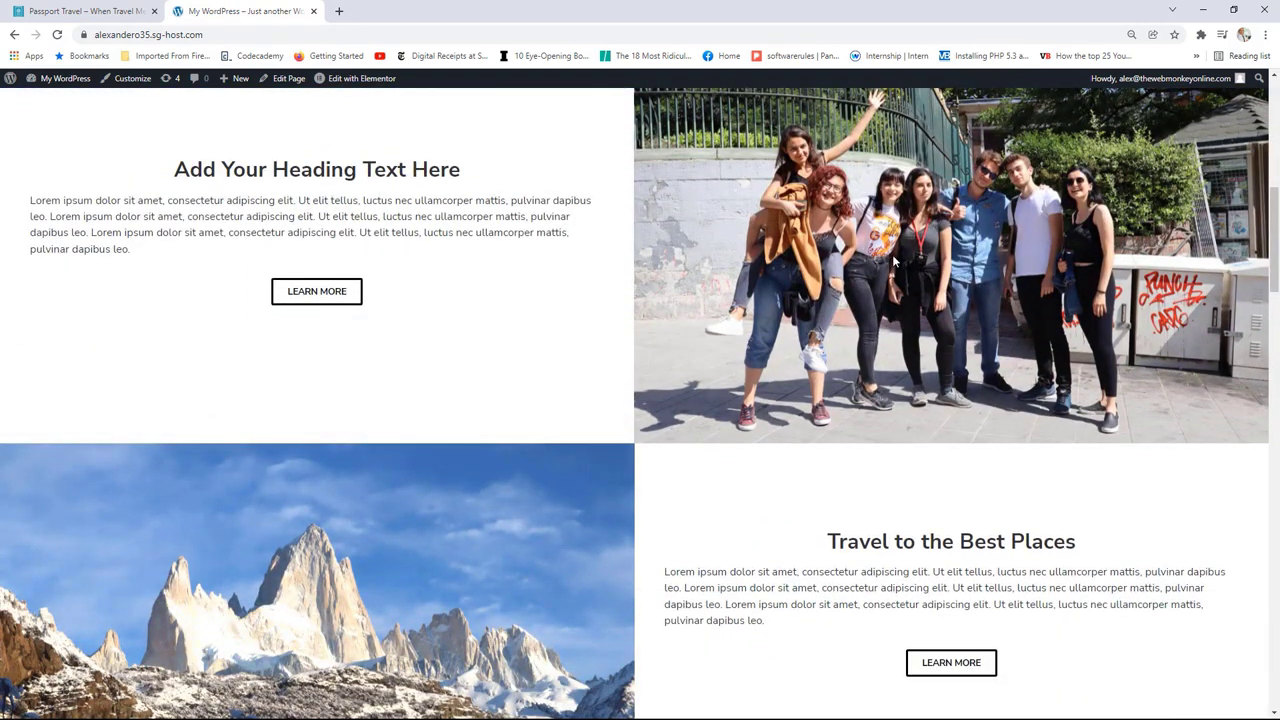
pyautogui.scroll(-2, 895, 262)
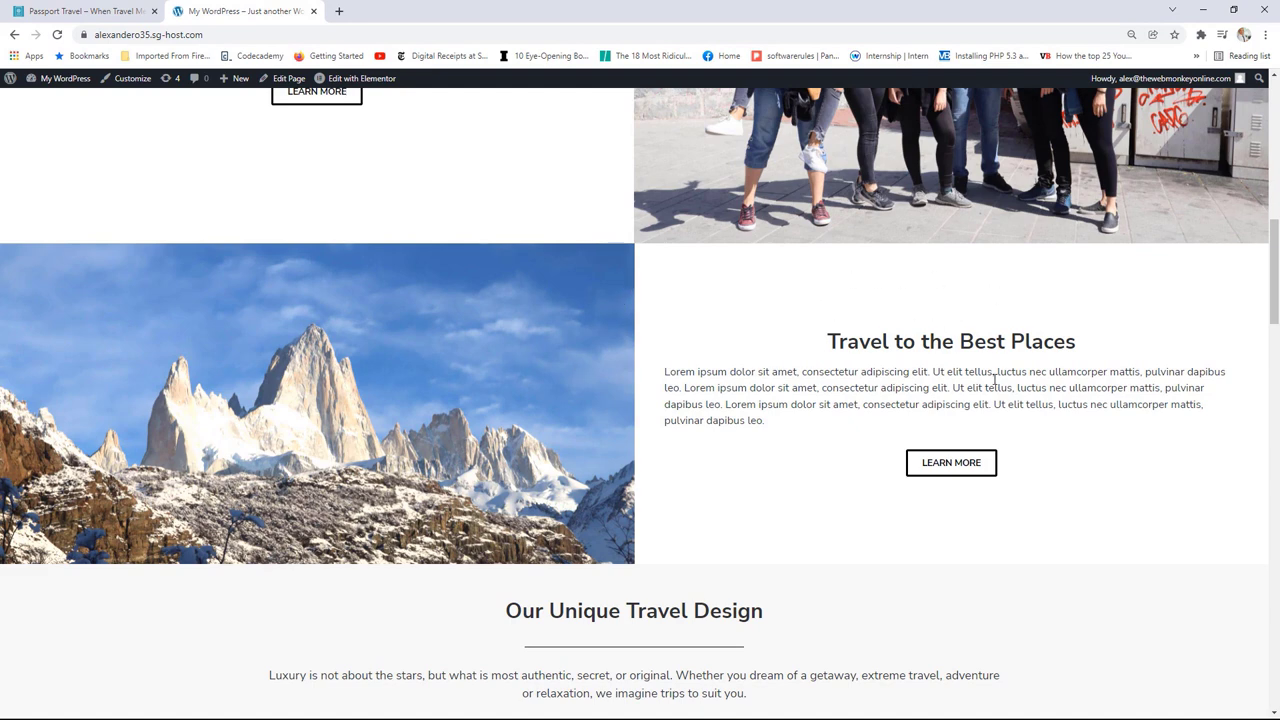
pyautogui.scroll(5, 995, 378)
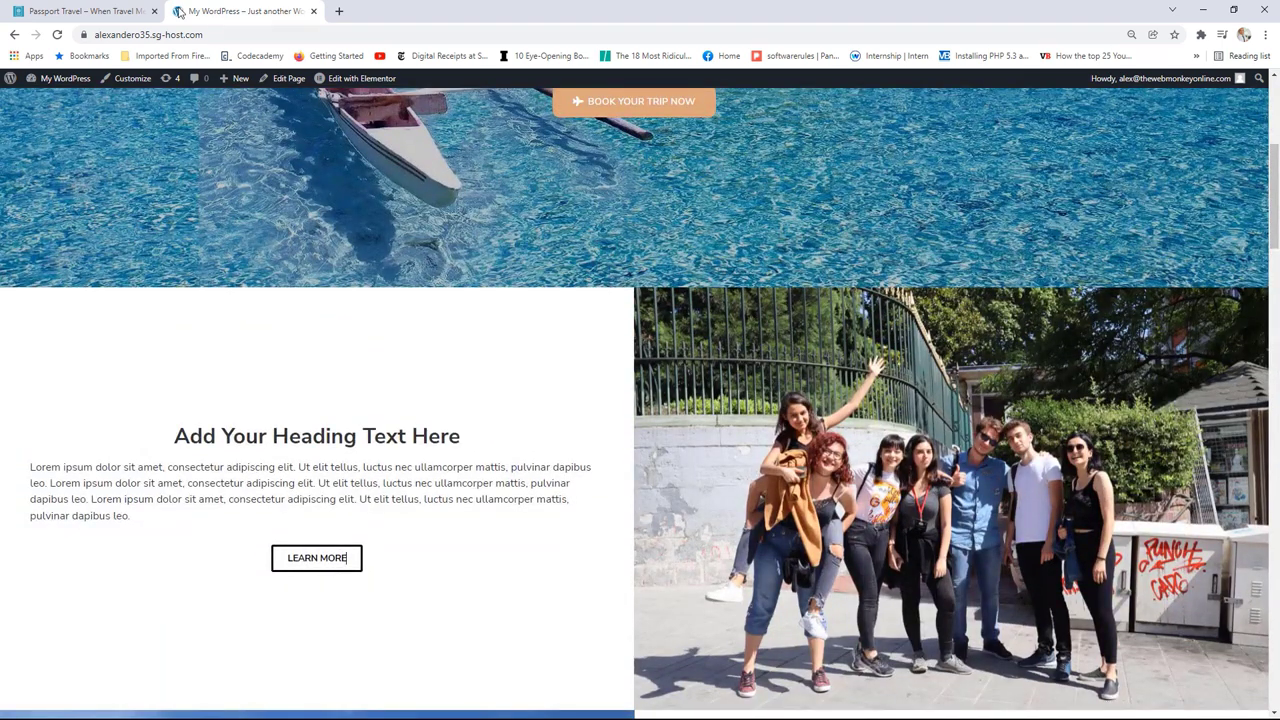
pyautogui.click(100, 10)
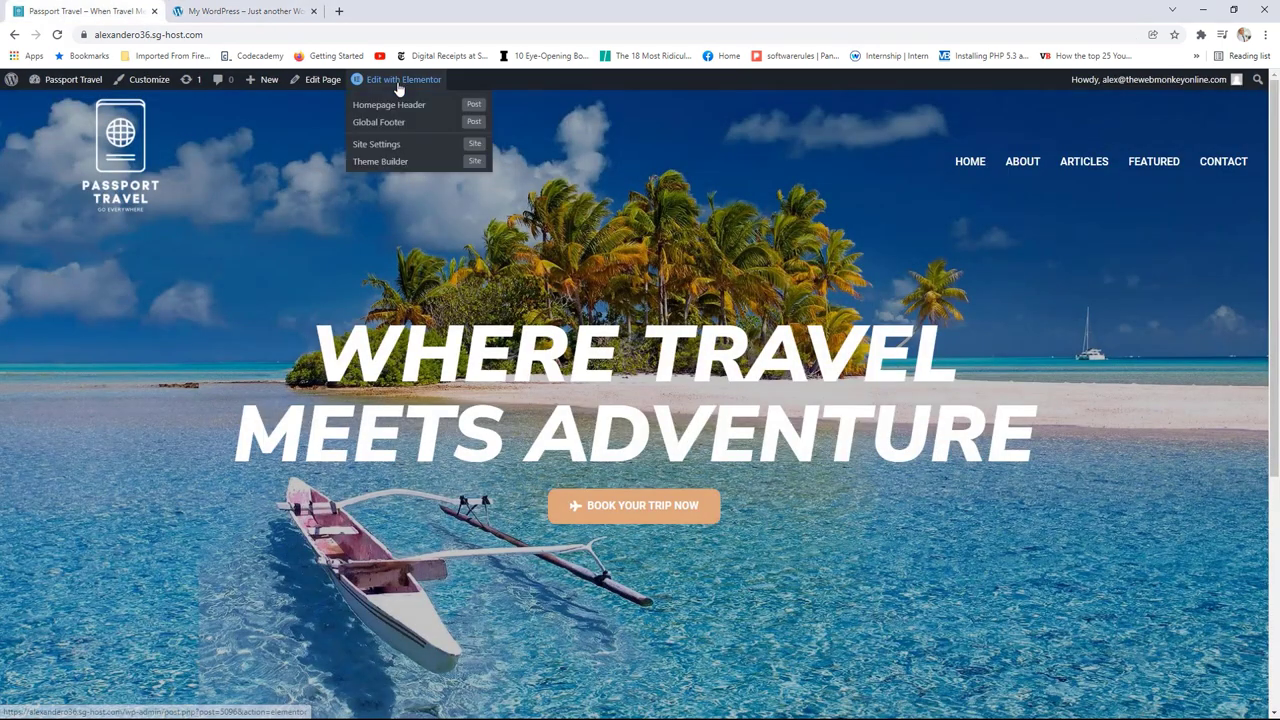
# Step: Open the homepage in Elementor and glance at the live reference site for layout
pyautogui.click(398, 82)
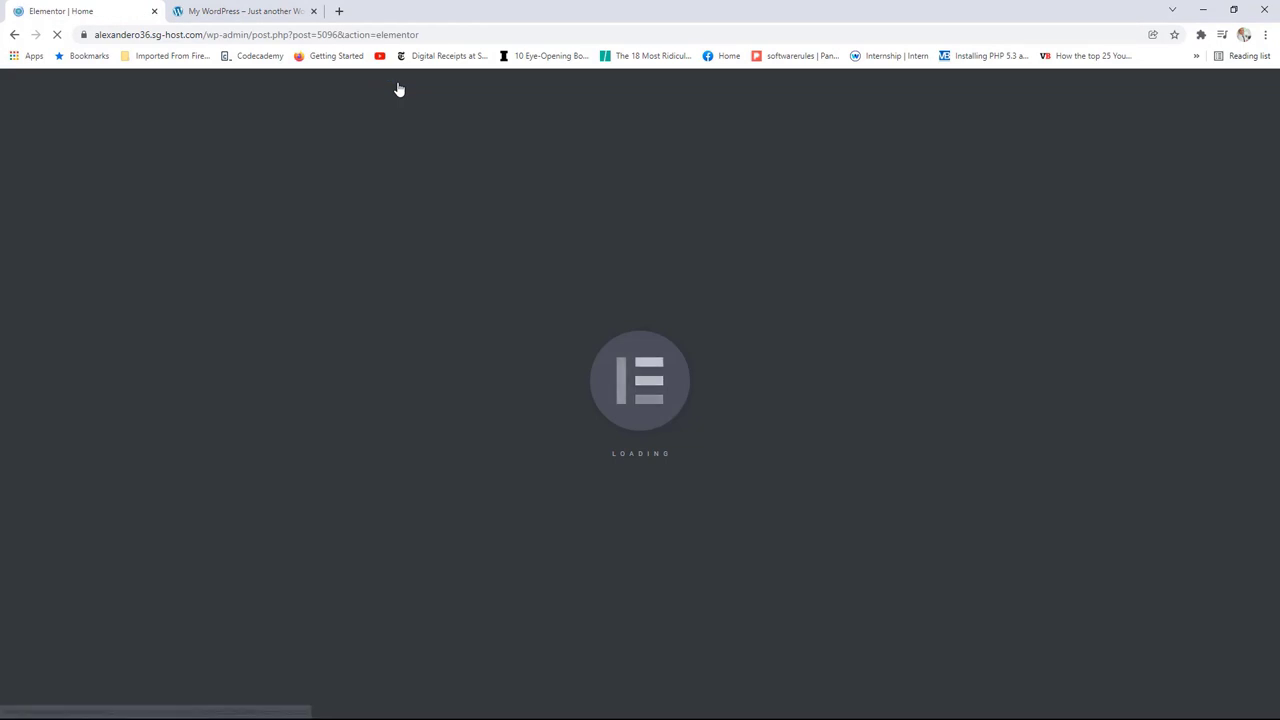
pyautogui.click(257, 9)
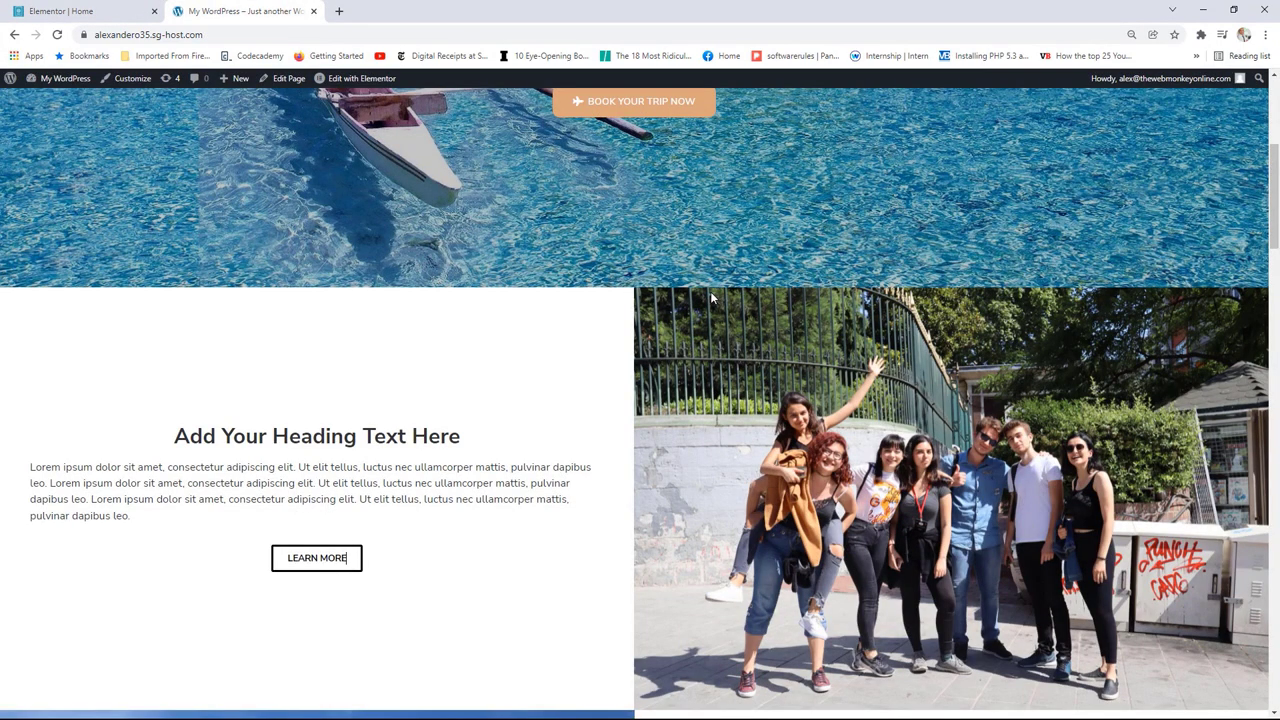
pyautogui.hotkey('ctrl', 'shift', 'Tab')
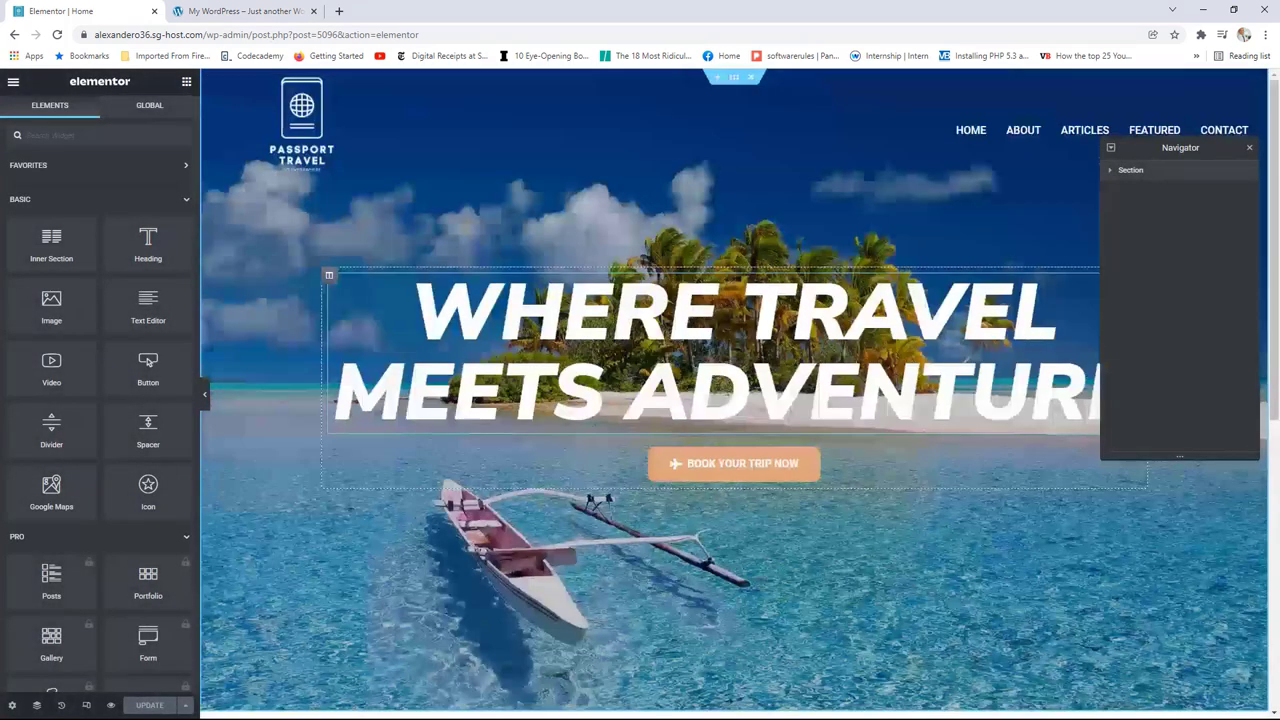
pyautogui.scroll(-3, 763, 357)
# Step: Insert a two-column section with Full Width content and No Gap, then drop a Text Editor into the left column
pyautogui.click(703, 473)
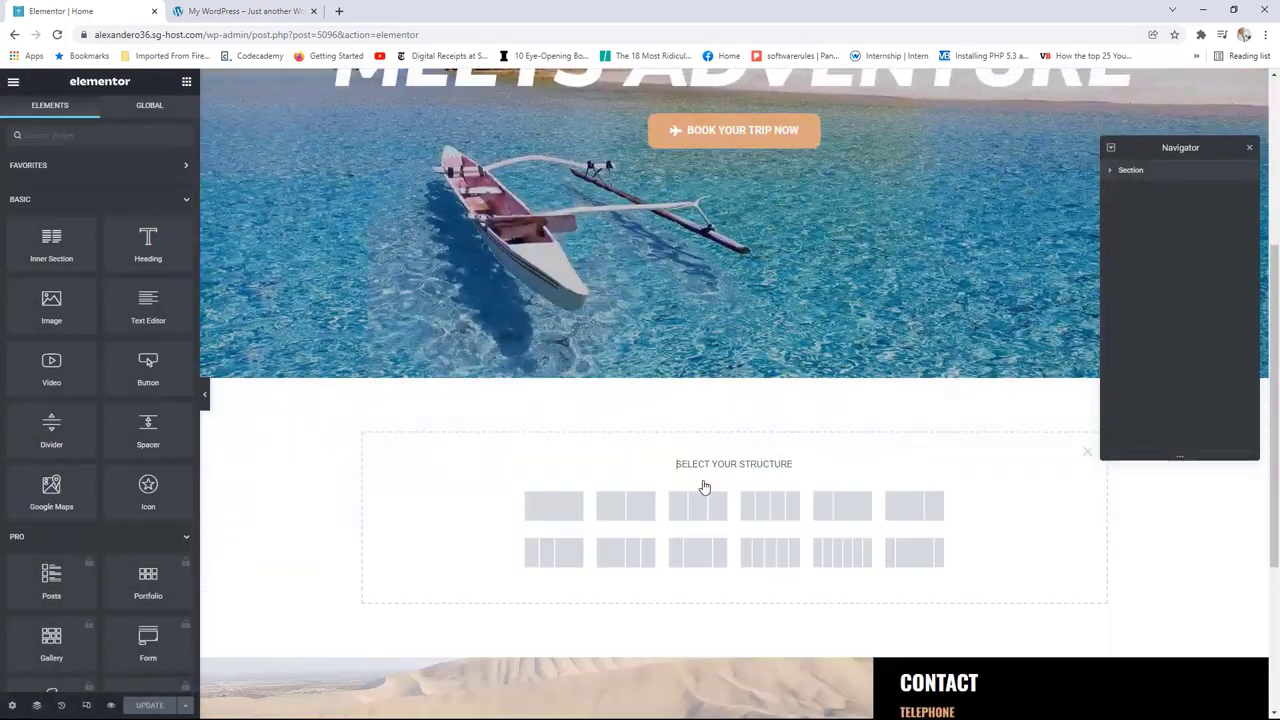
pyautogui.click(630, 510)
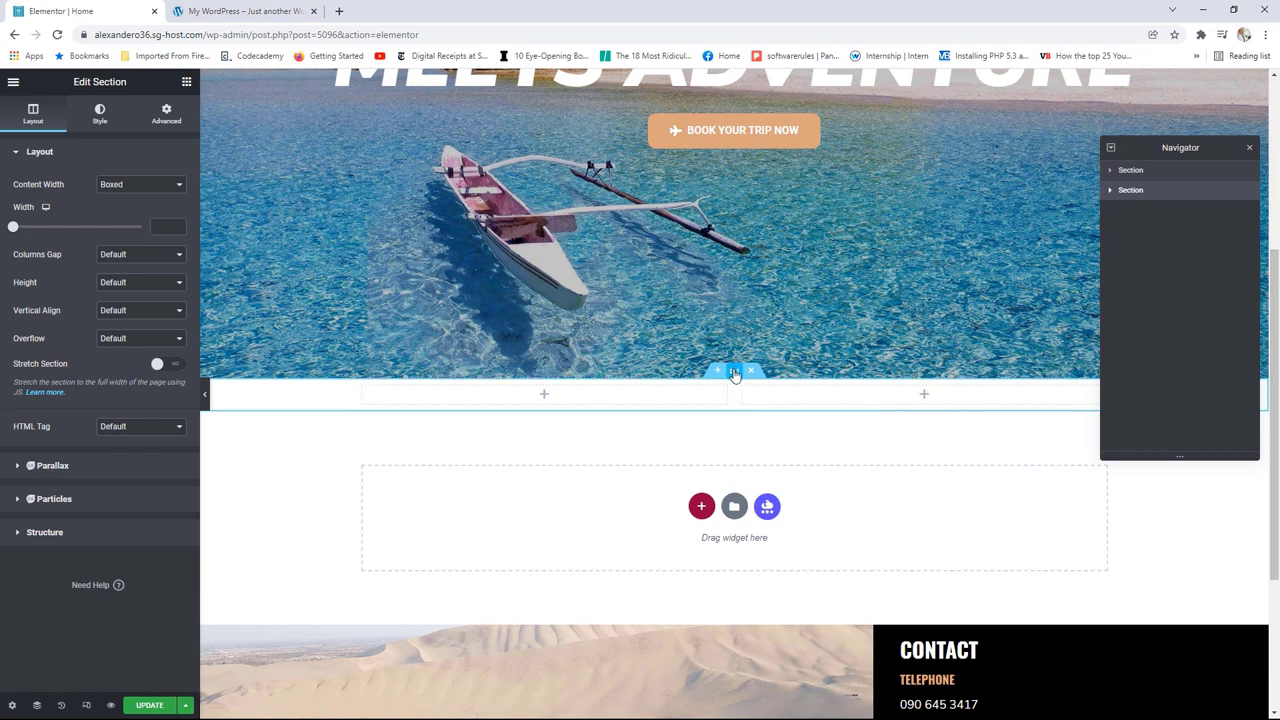
pyautogui.click(140, 184)
pyautogui.click(122, 206)
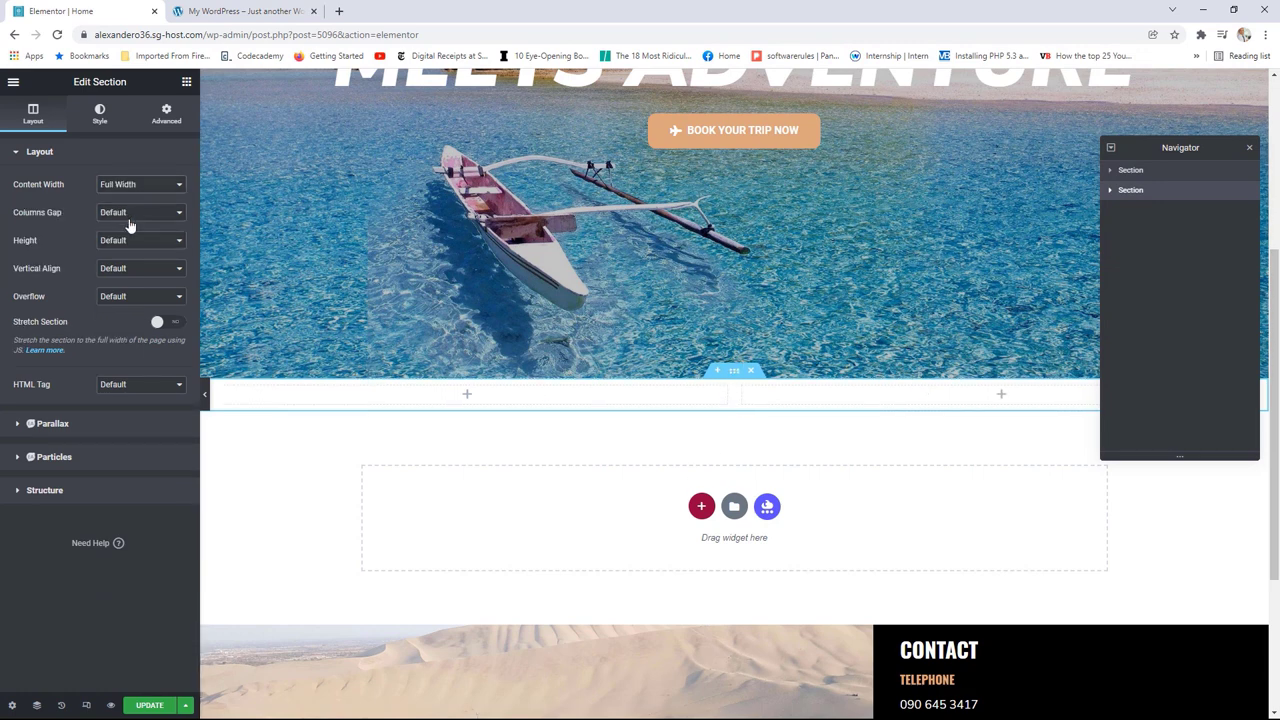
pyautogui.click(126, 218)
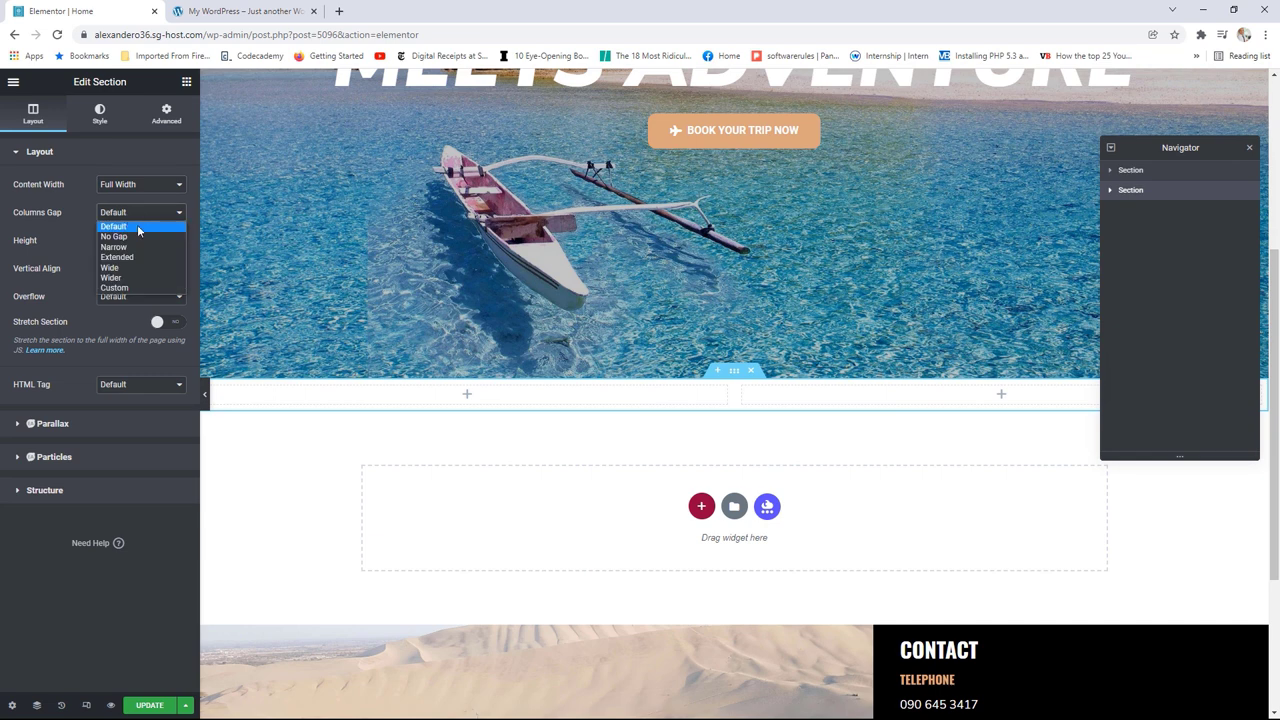
pyautogui.click(126, 240)
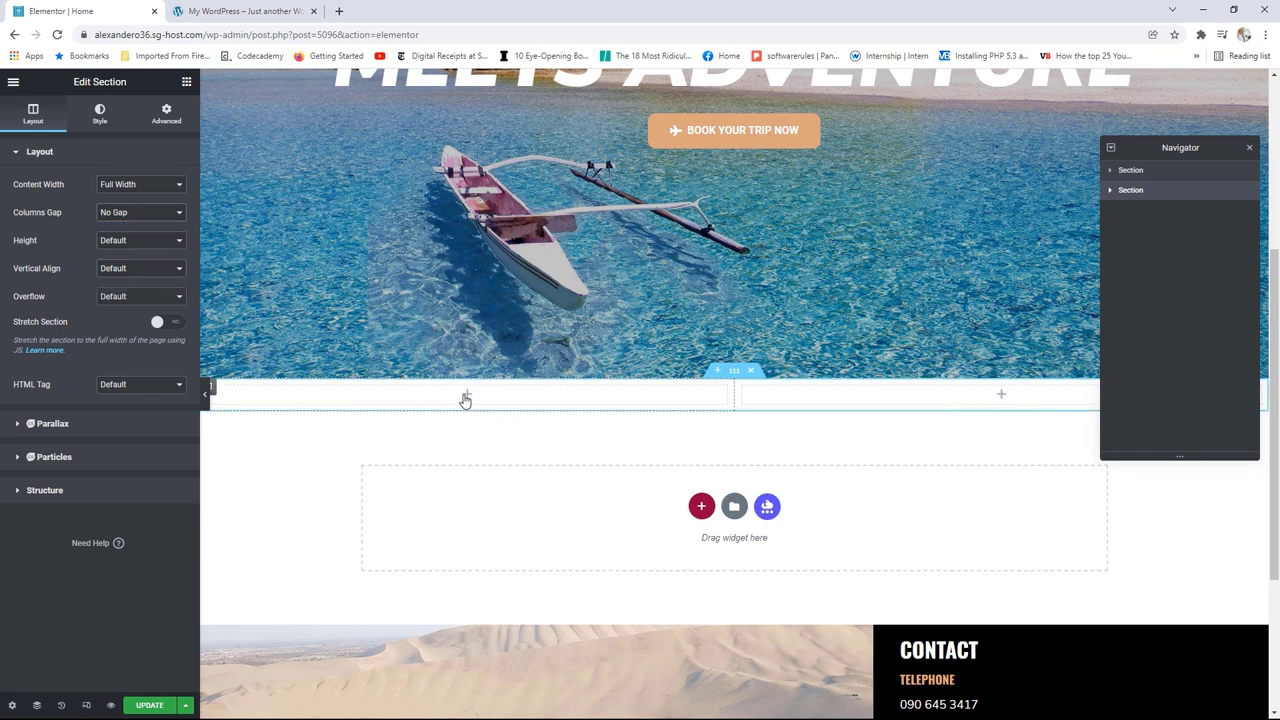
pyautogui.click(467, 396)
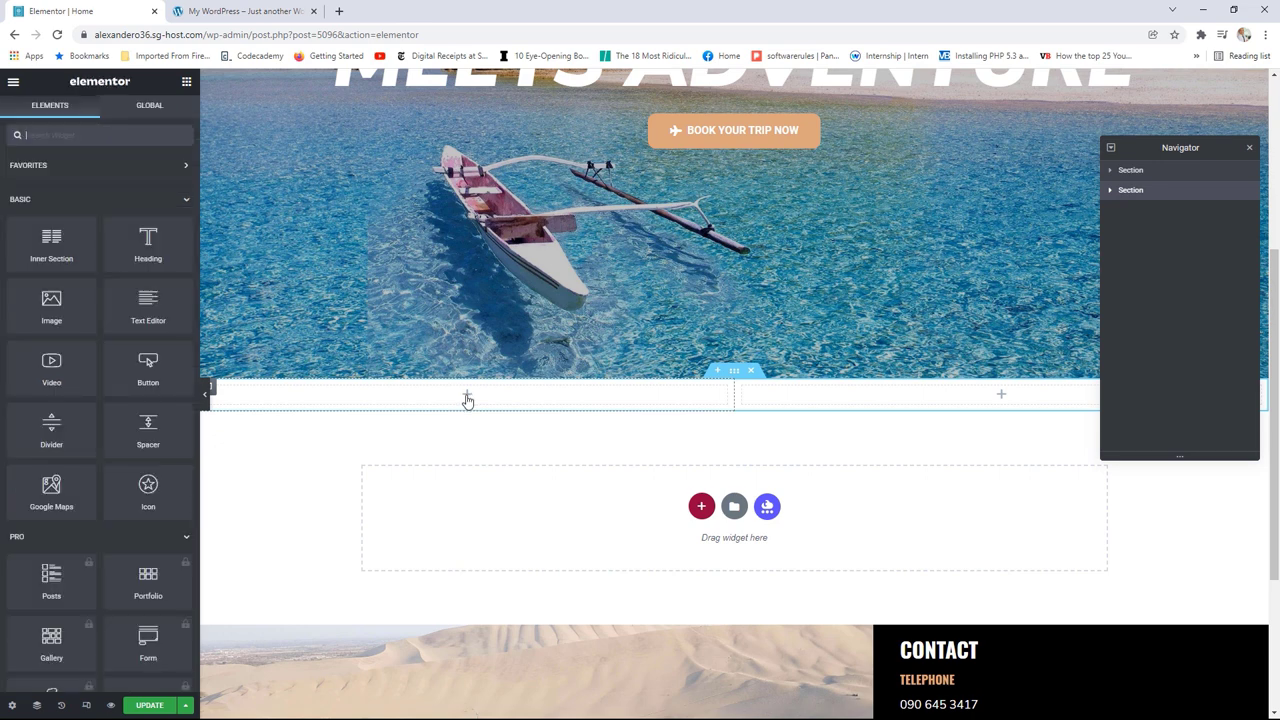
pyautogui.moveTo(148, 302); pyautogui.dragTo(462, 398)
# Step: Copy the paragraph text from the live page and paste it over the Text Editor's placeholder
pyautogui.click(255, 11)
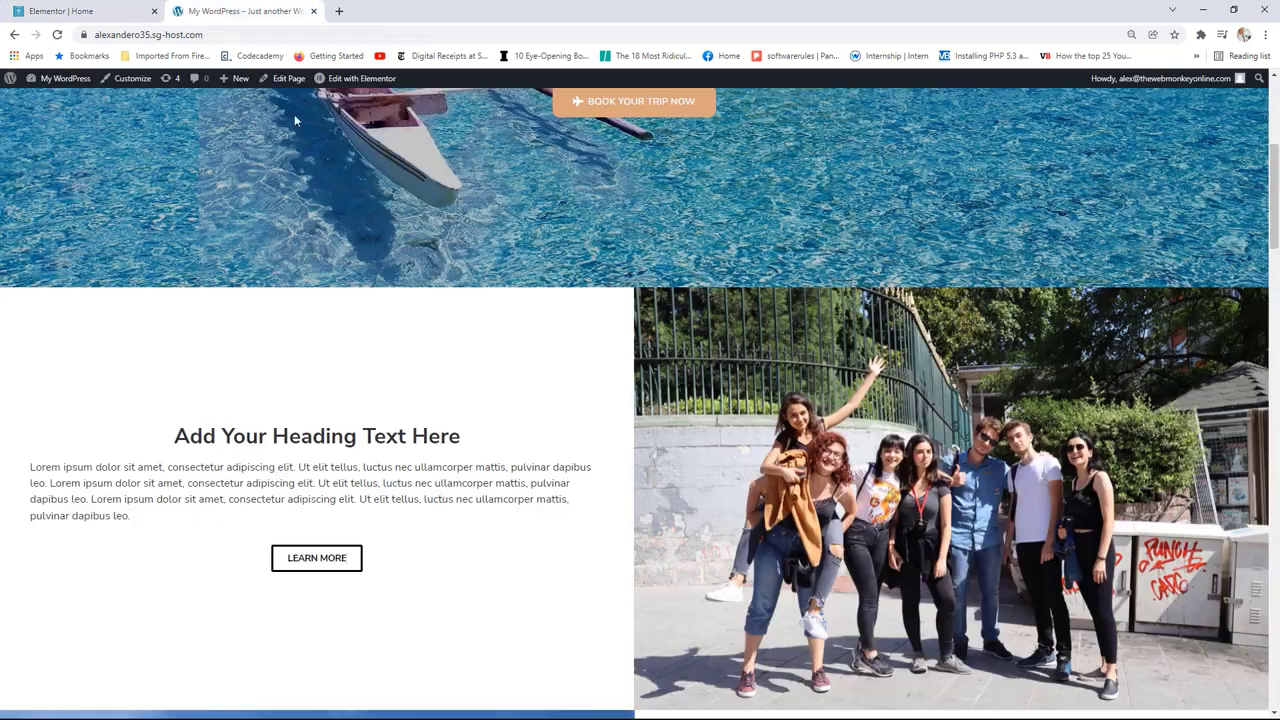
pyautogui.moveTo(178, 522); pyautogui.dragTo(30, 470)
pyautogui.rightClick(62, 470)
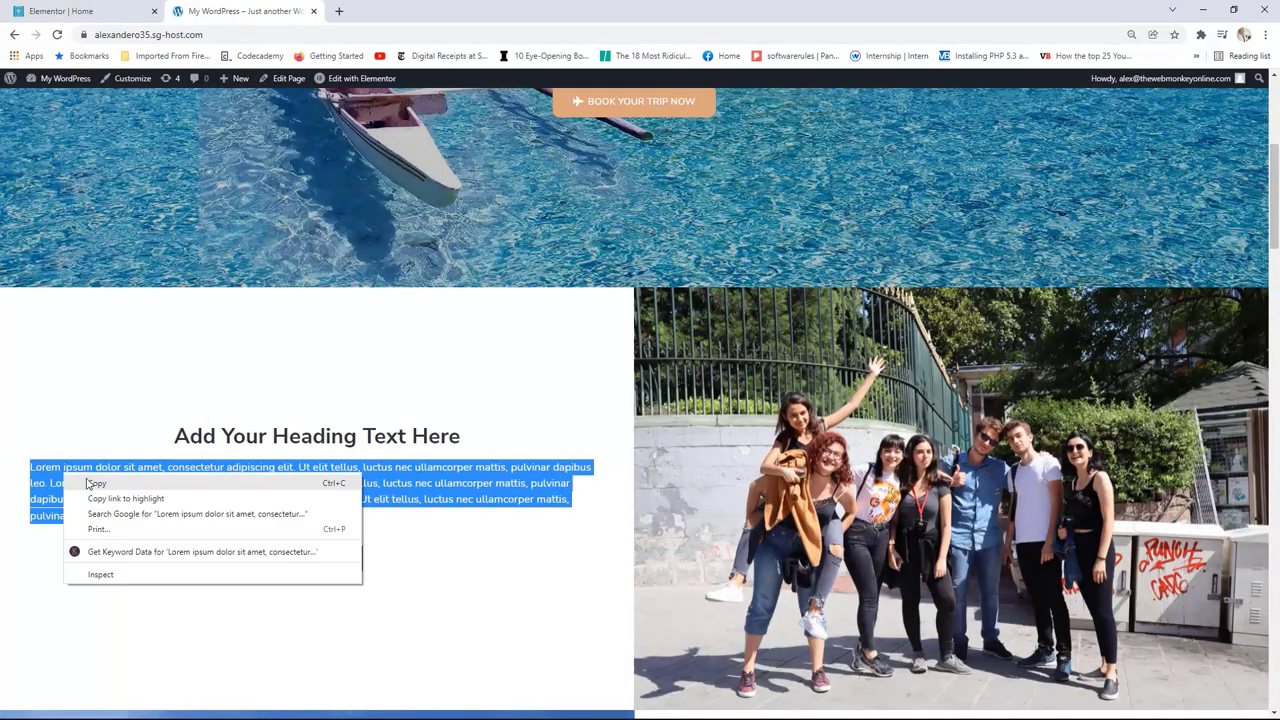
pyautogui.click(100, 488)
pyautogui.click(94, 9)
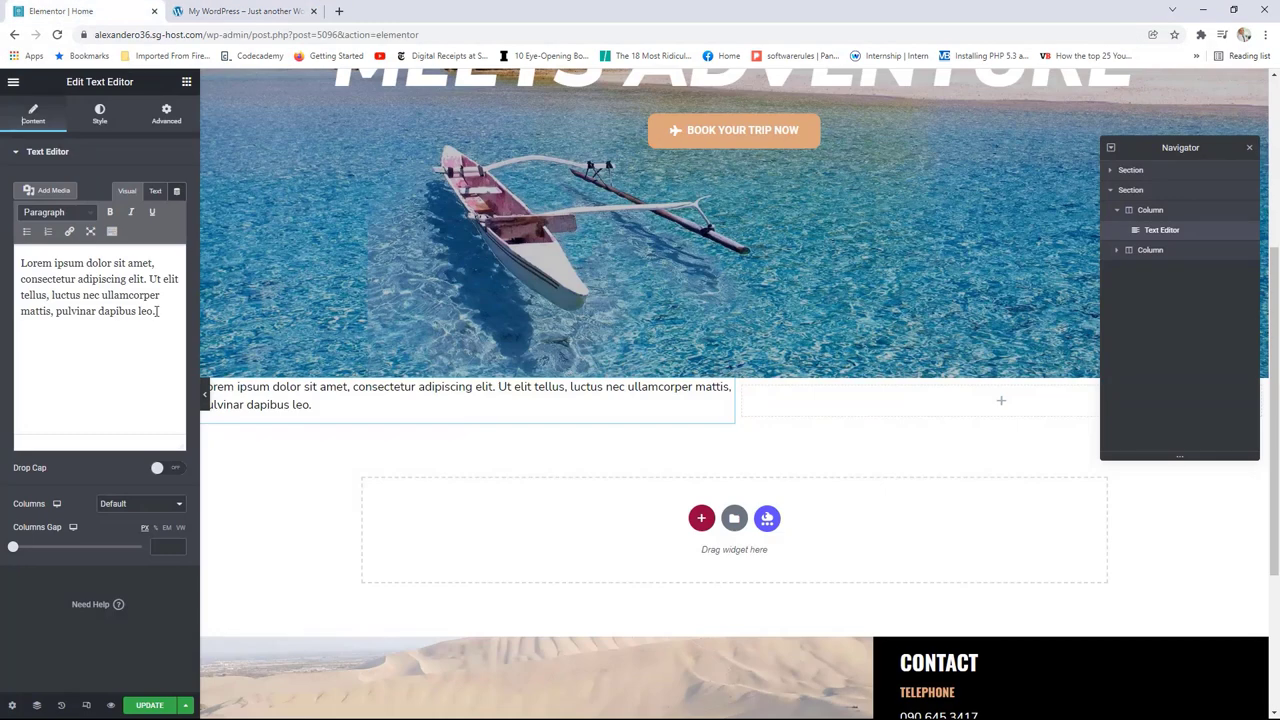
pyautogui.moveTo(156, 311); pyautogui.dragTo(24, 263)
pyautogui.rightClick(40, 262)
pyautogui.click(84, 333)
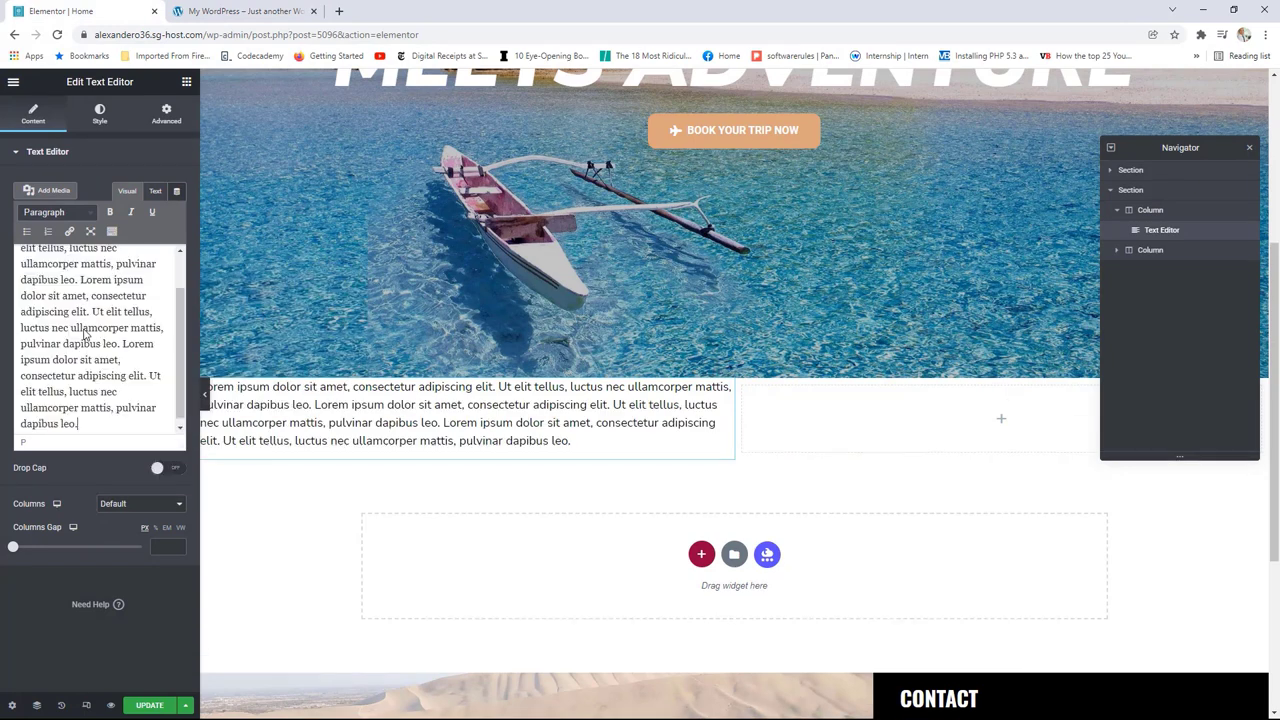
# Step: Add a centred Heading above the paragraphs reading 'WE LOVE TO TRAVEL'
pyautogui.click(186, 81)
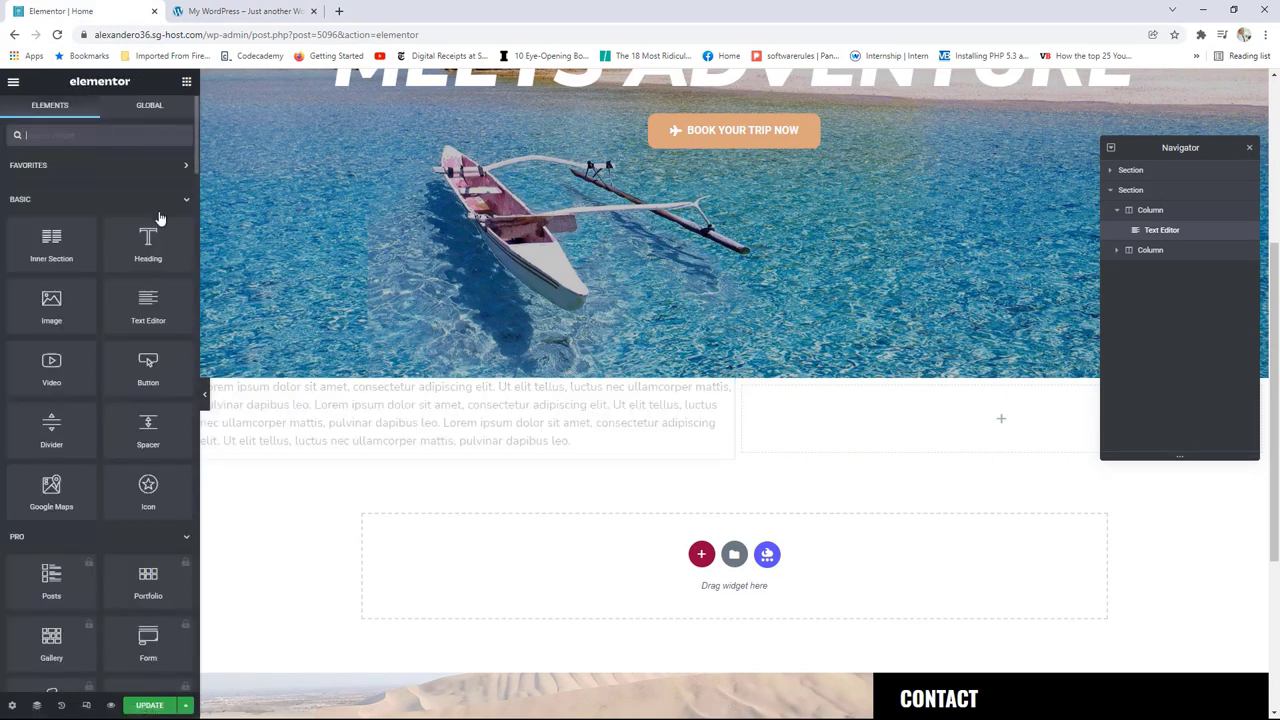
pyautogui.moveTo(148, 240); pyautogui.dragTo(420, 400)
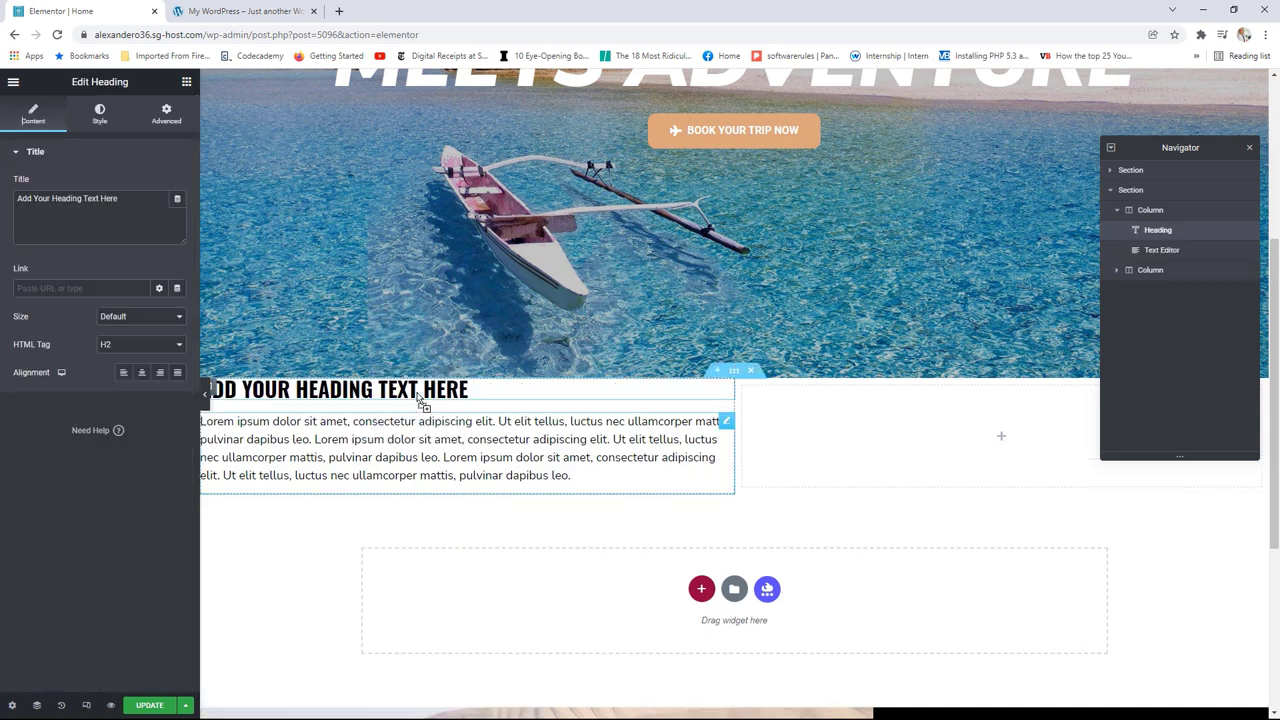
pyautogui.click(141, 372)
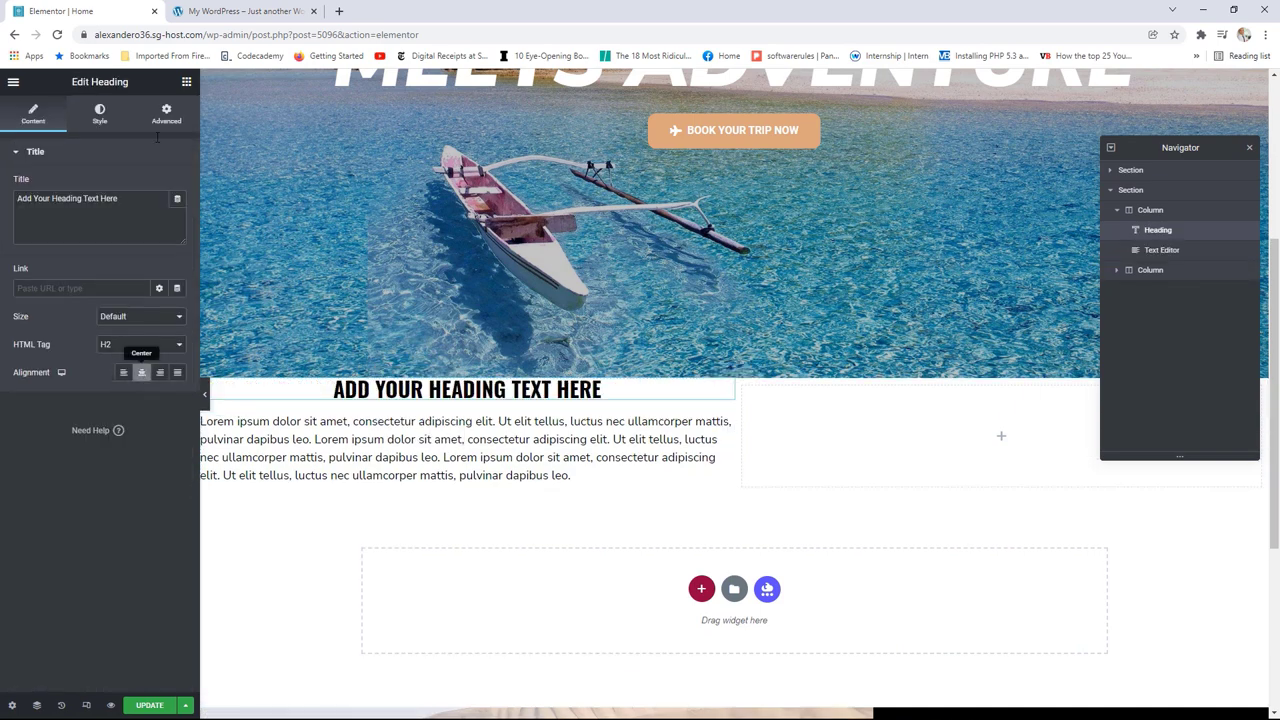
pyautogui.click(240, 11)
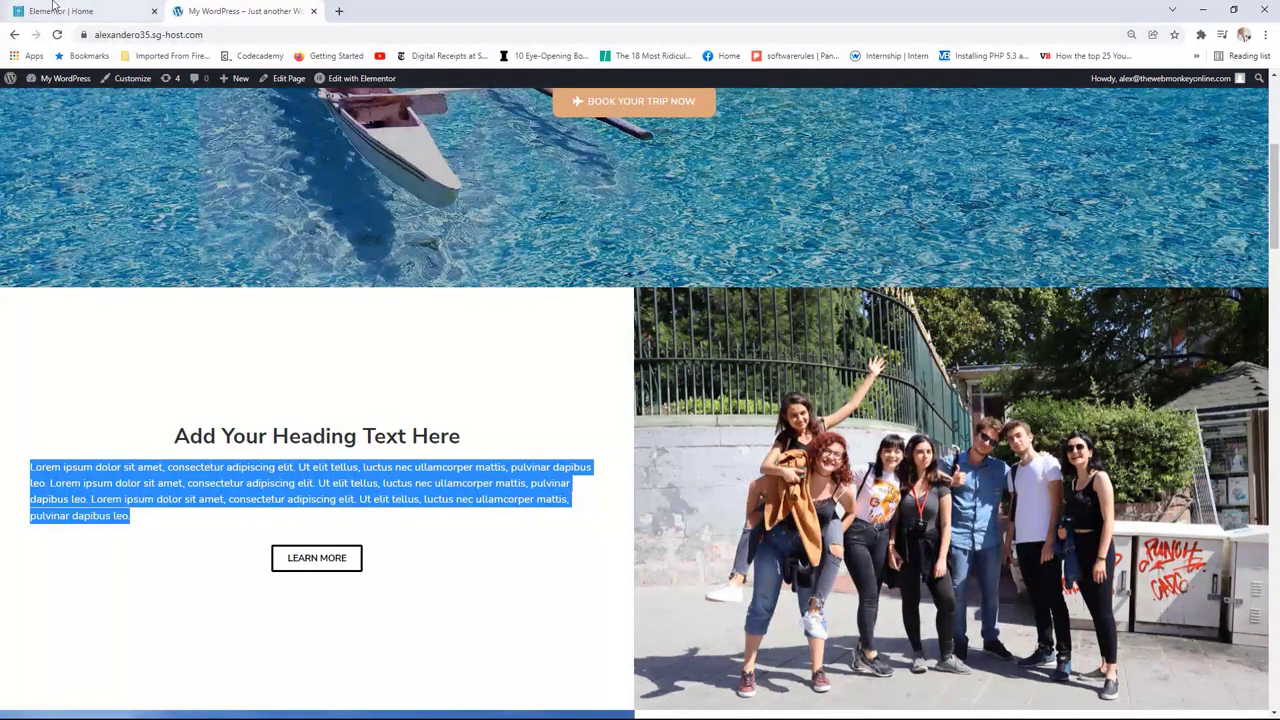
pyautogui.click(87, 10)
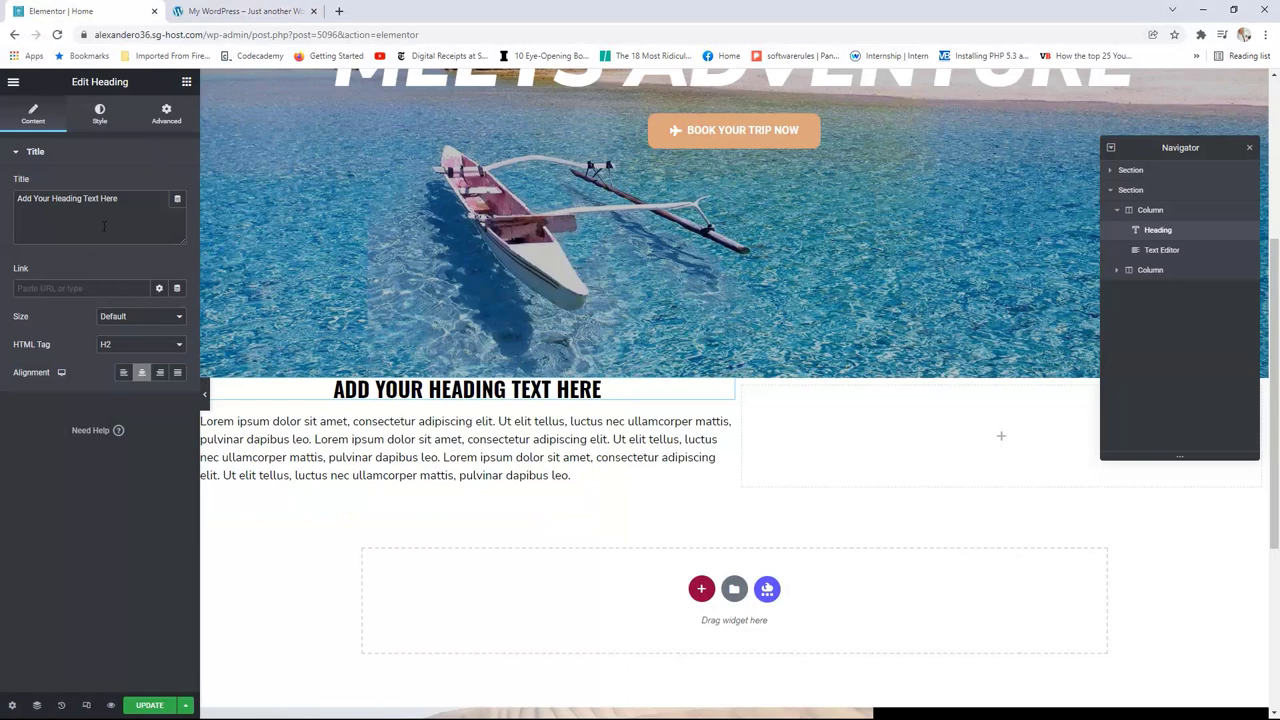
pyautogui.moveTo(127, 198); pyautogui.dragTo(14, 202)
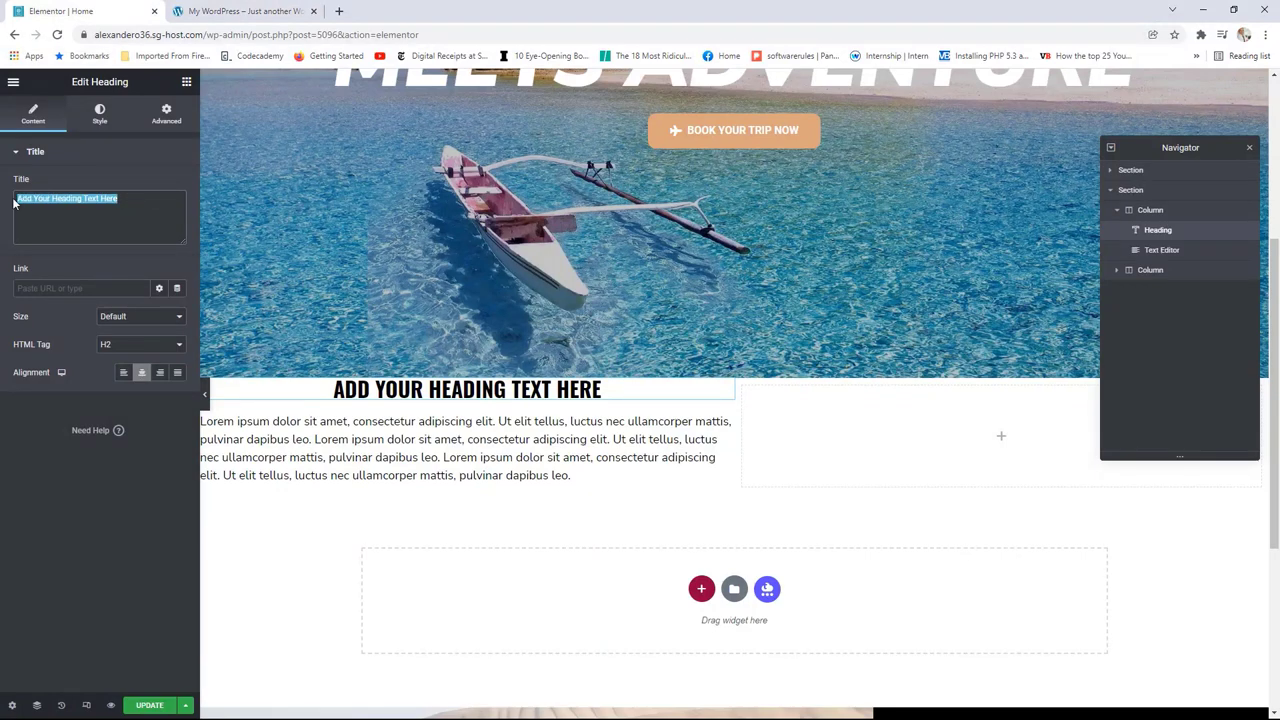
pyautogui.write('WE')
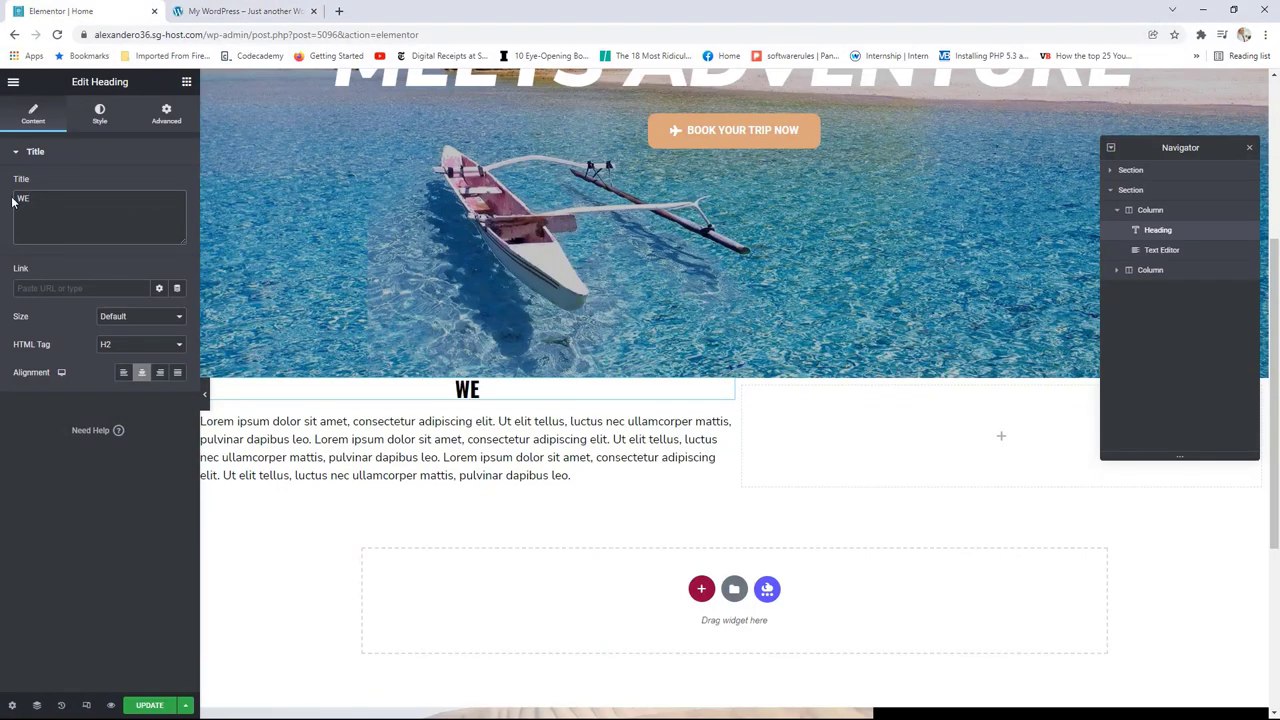
pyautogui.write(' ;')
pyautogui.press('BackSpace')
pyautogui.write('LOVE TO TRAV')
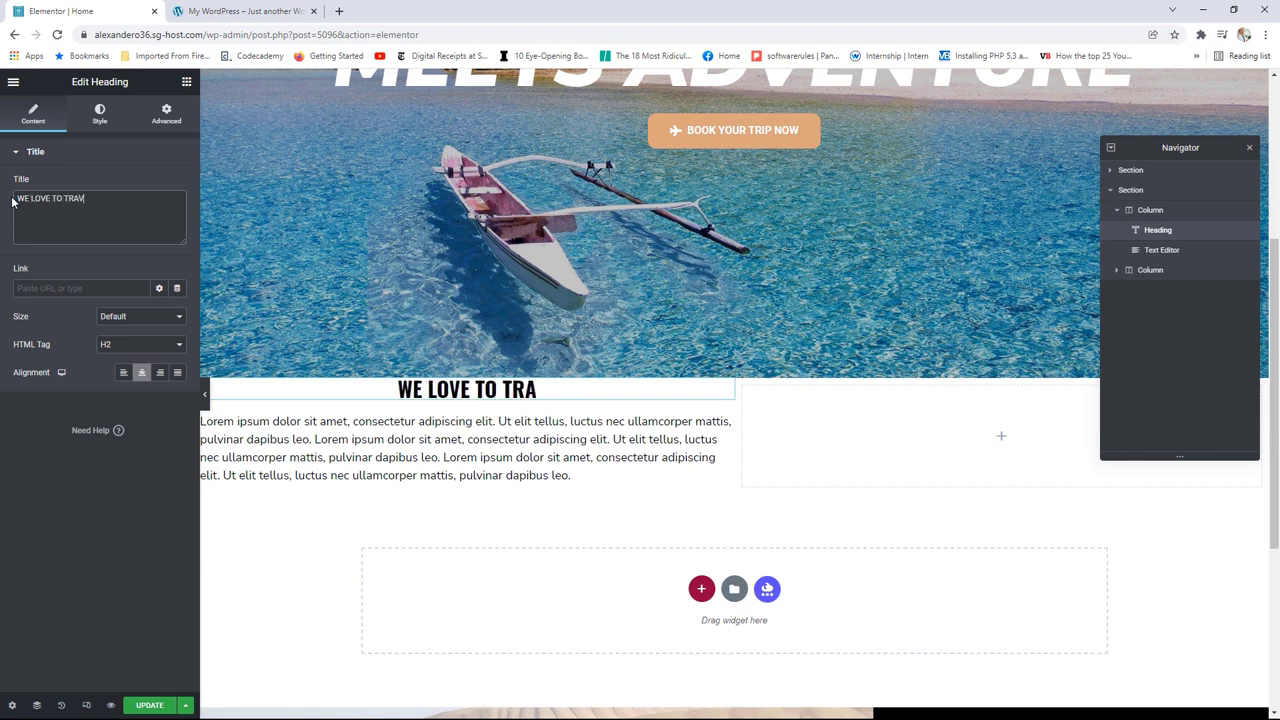
pyautogui.write('EL')
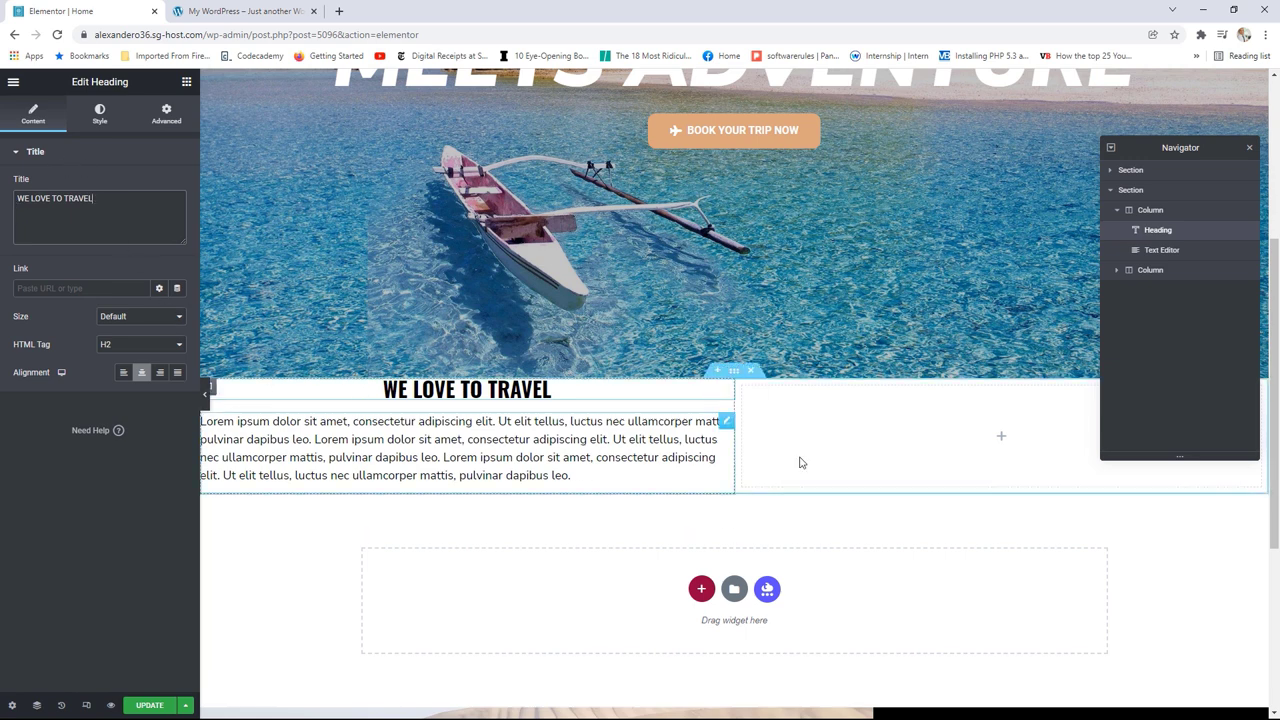
# Step: Place an Image widget with the group photo in the right column and set Image Size to Full
pyautogui.click(1001, 436)
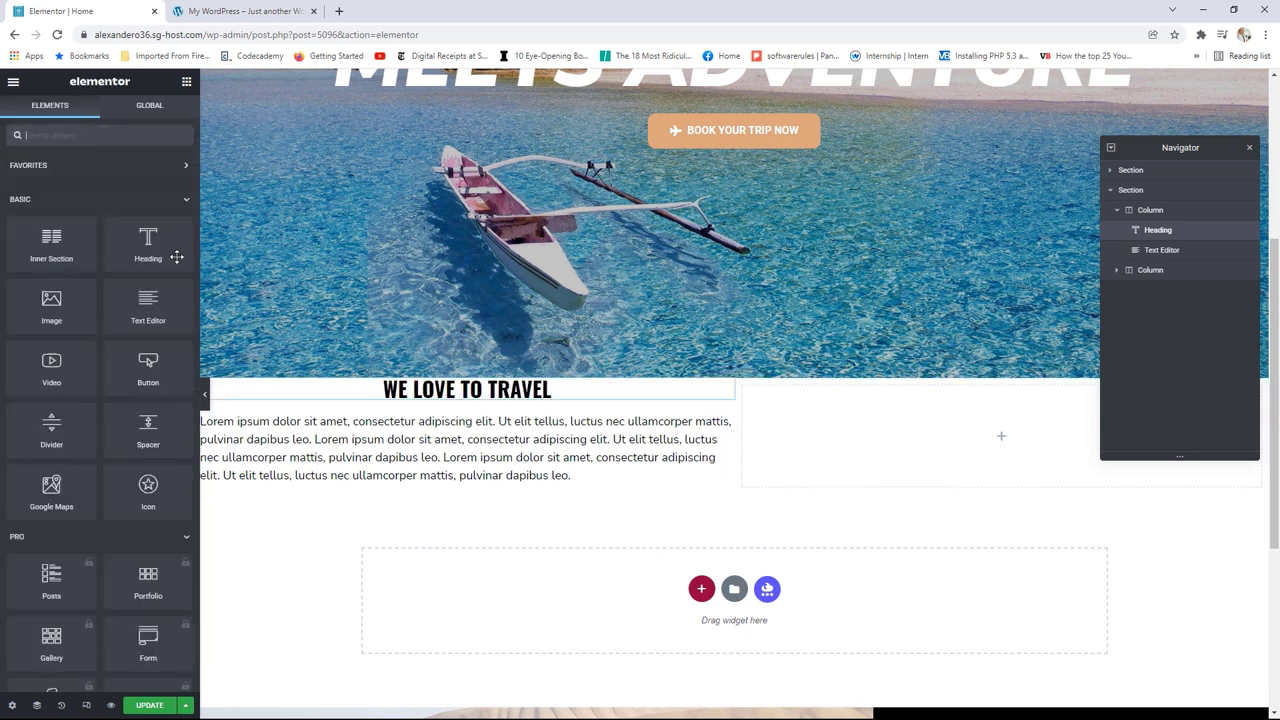
pyautogui.moveTo(51, 300); pyautogui.dragTo(988, 443)
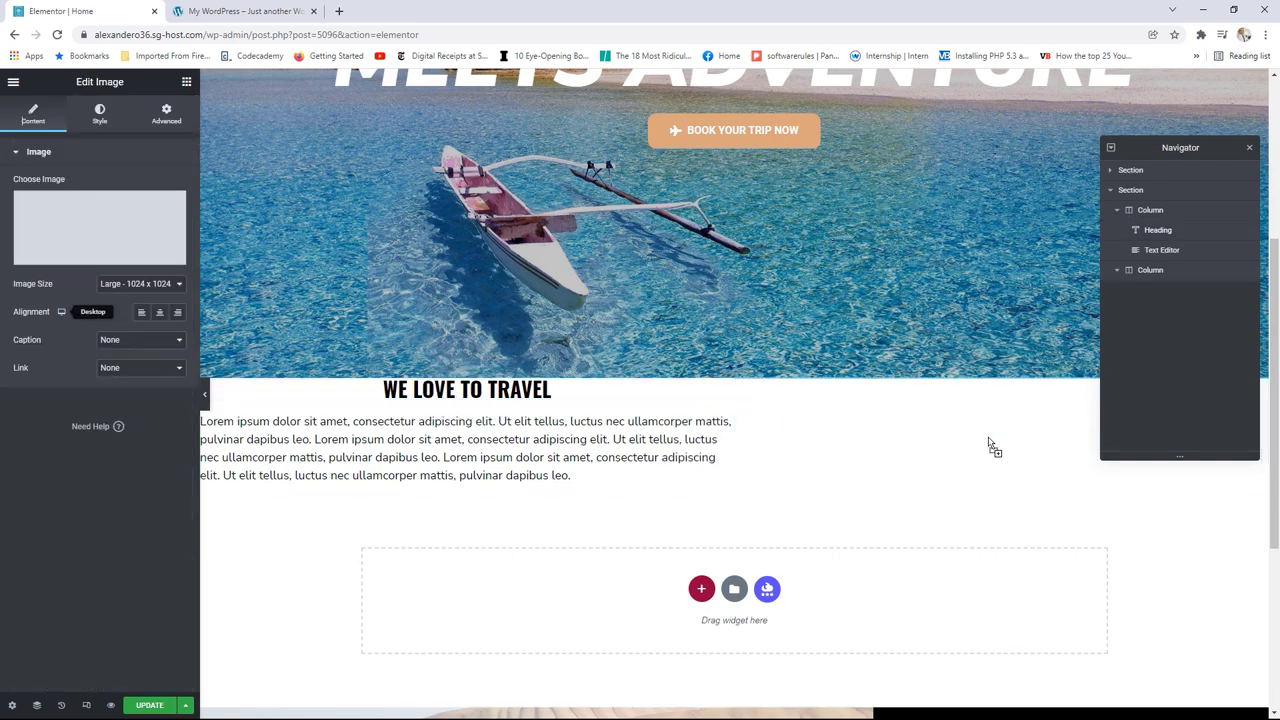
pyautogui.click(93, 224)
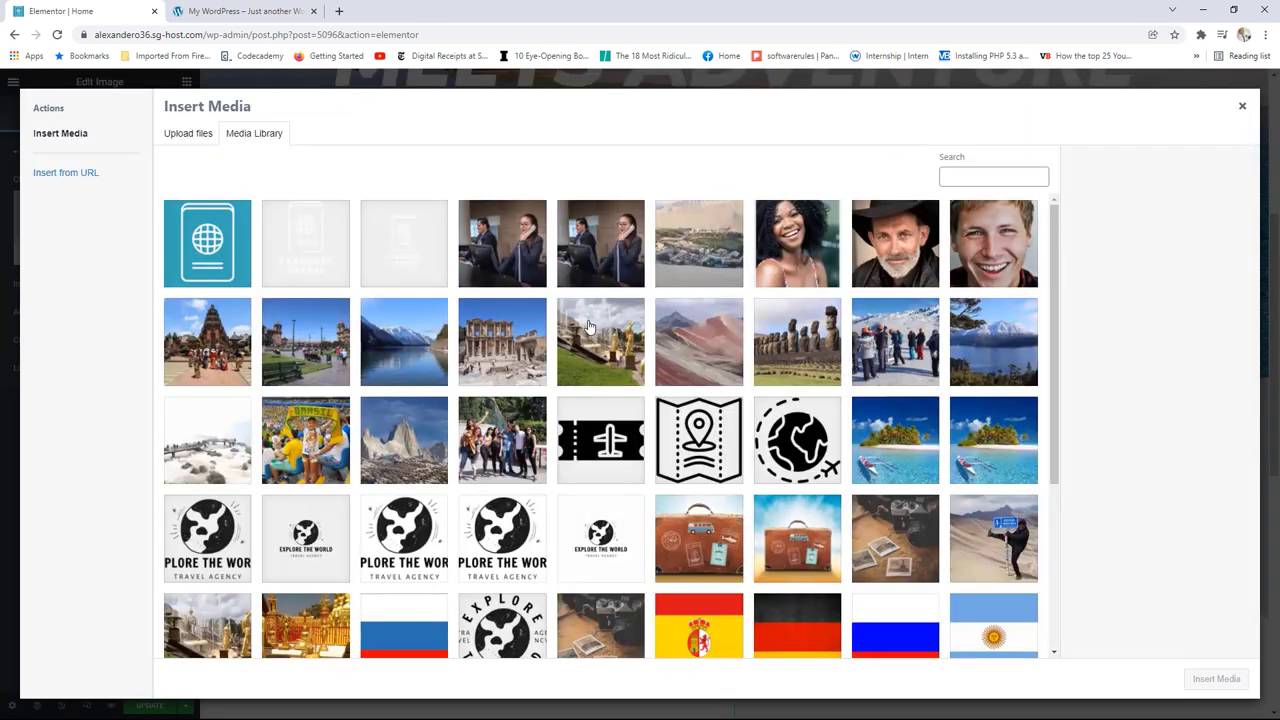
pyautogui.click(508, 447)
pyautogui.click(1213, 679)
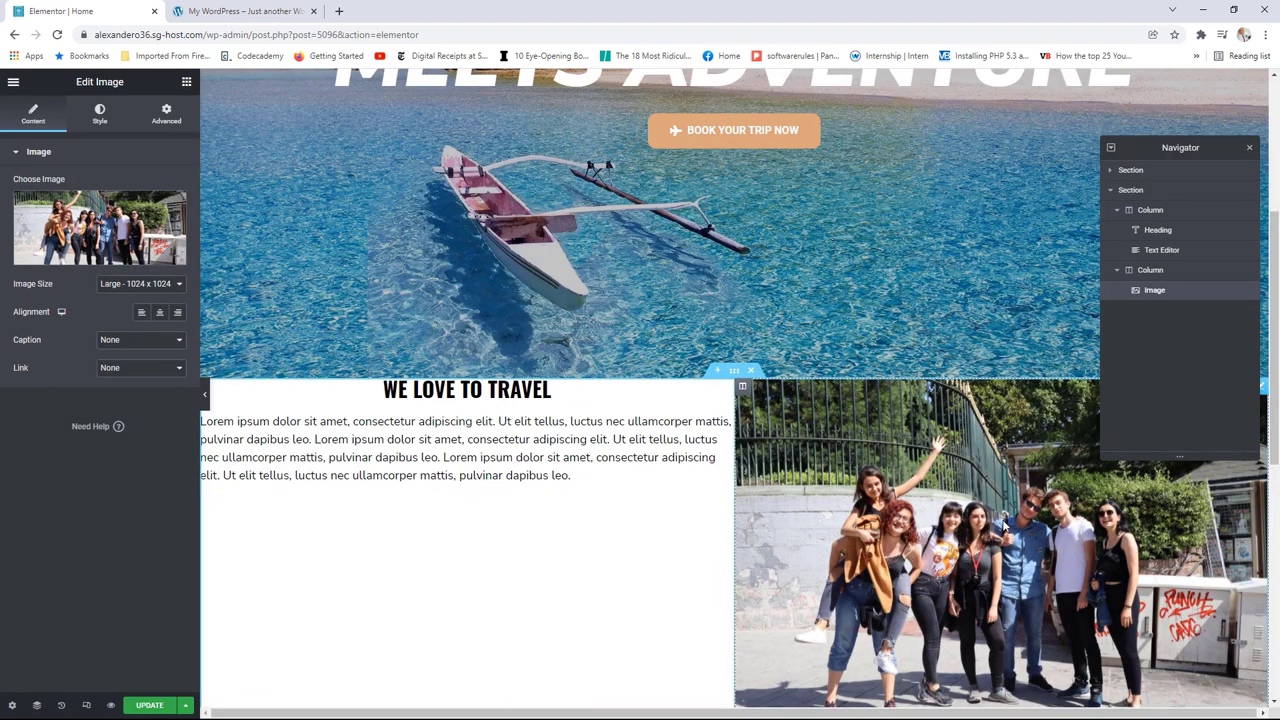
pyautogui.click(140, 284)
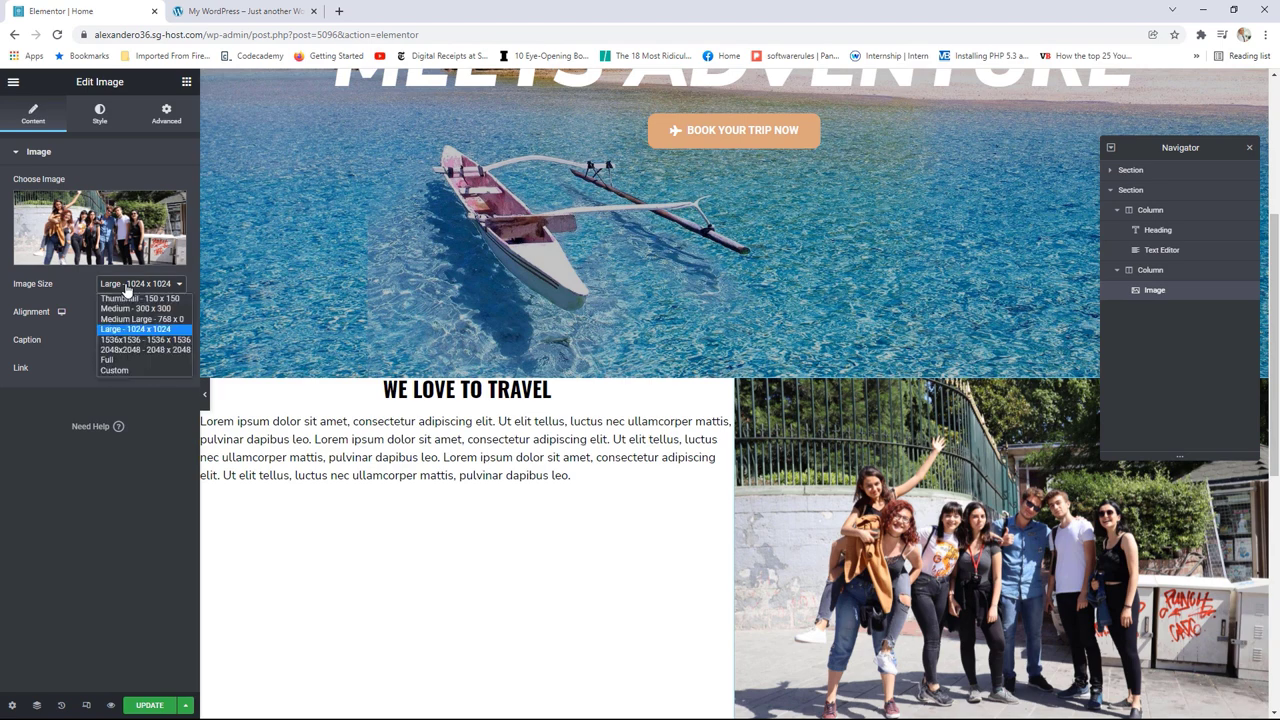
pyautogui.click(114, 362)
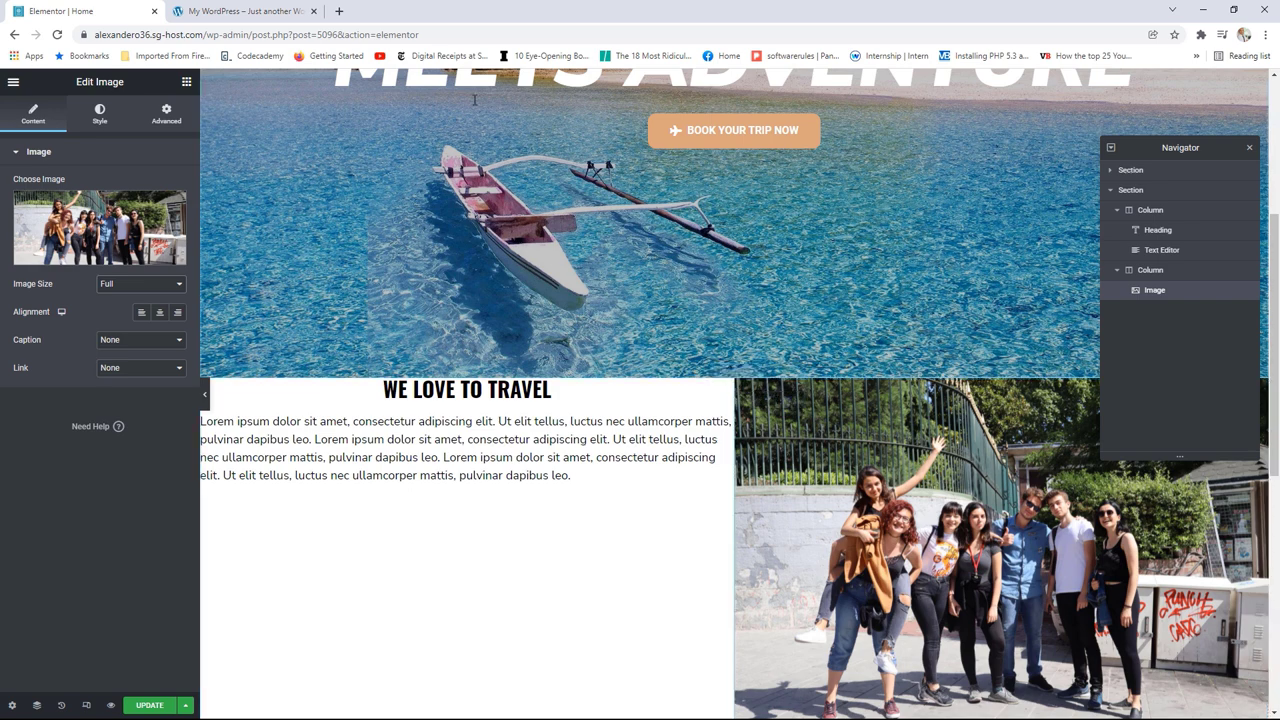
pyautogui.click(245, 8)
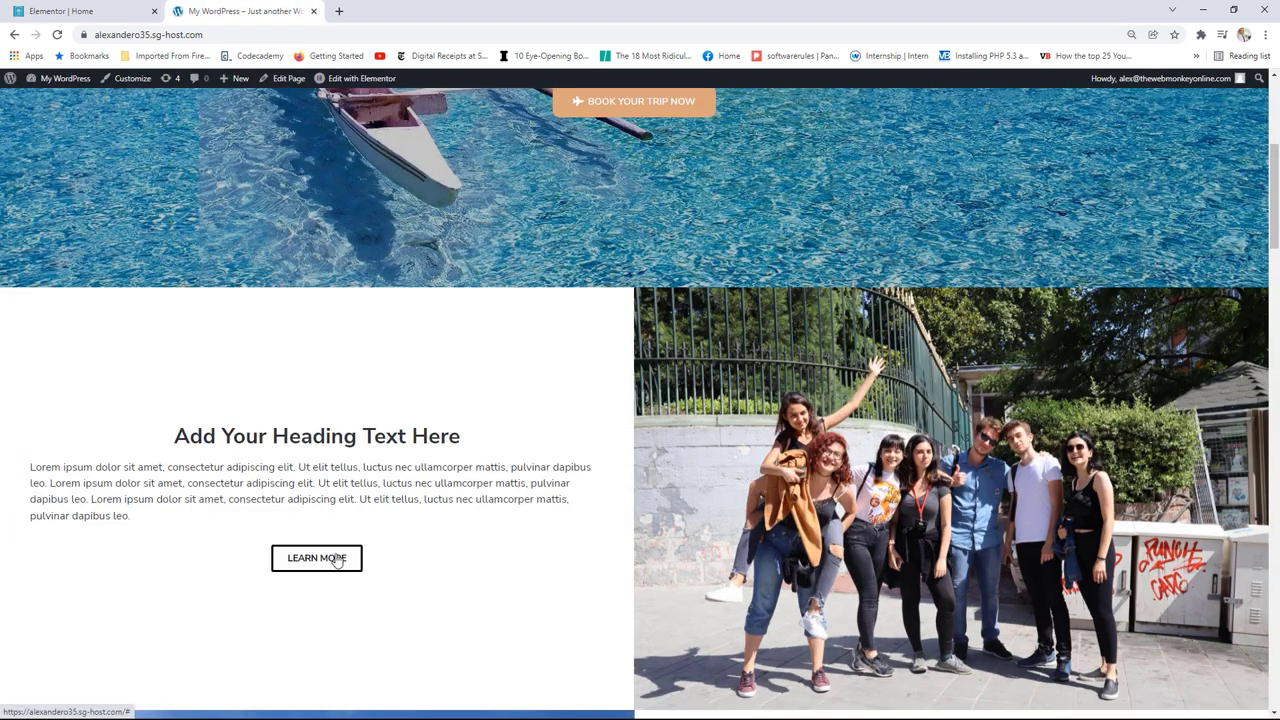
pyautogui.click(77, 14)
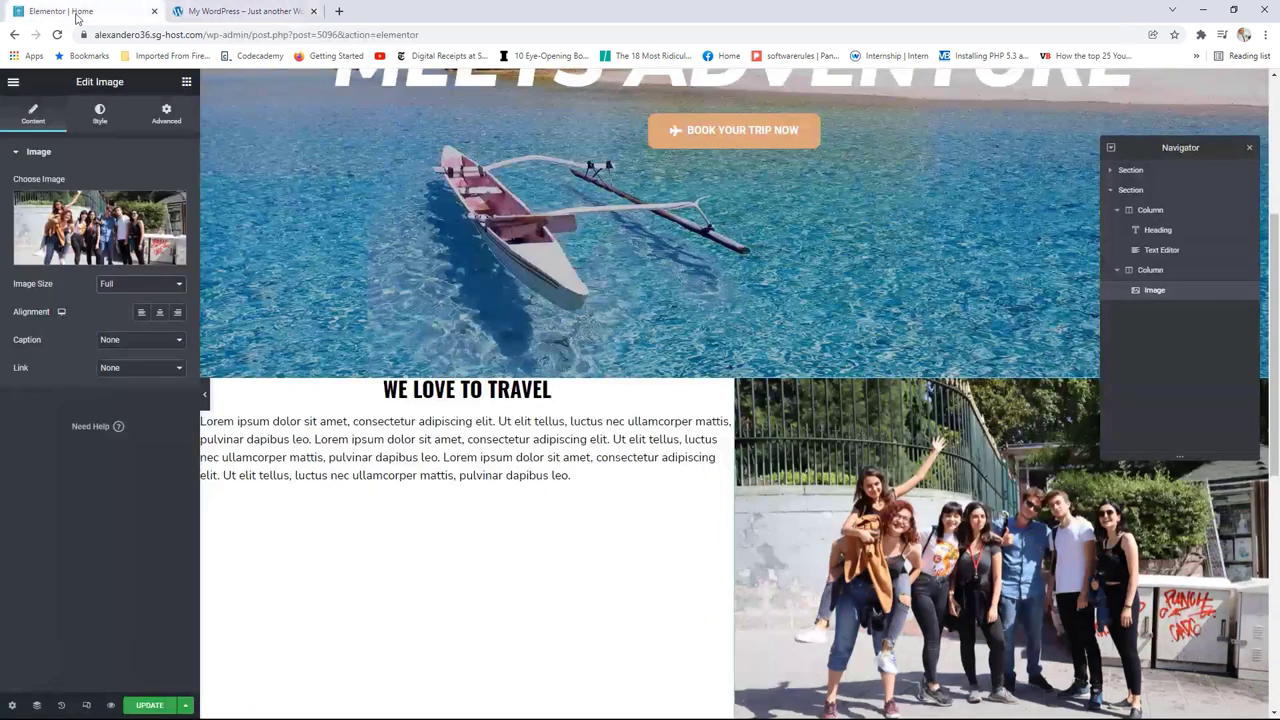
pyautogui.click(186, 82)
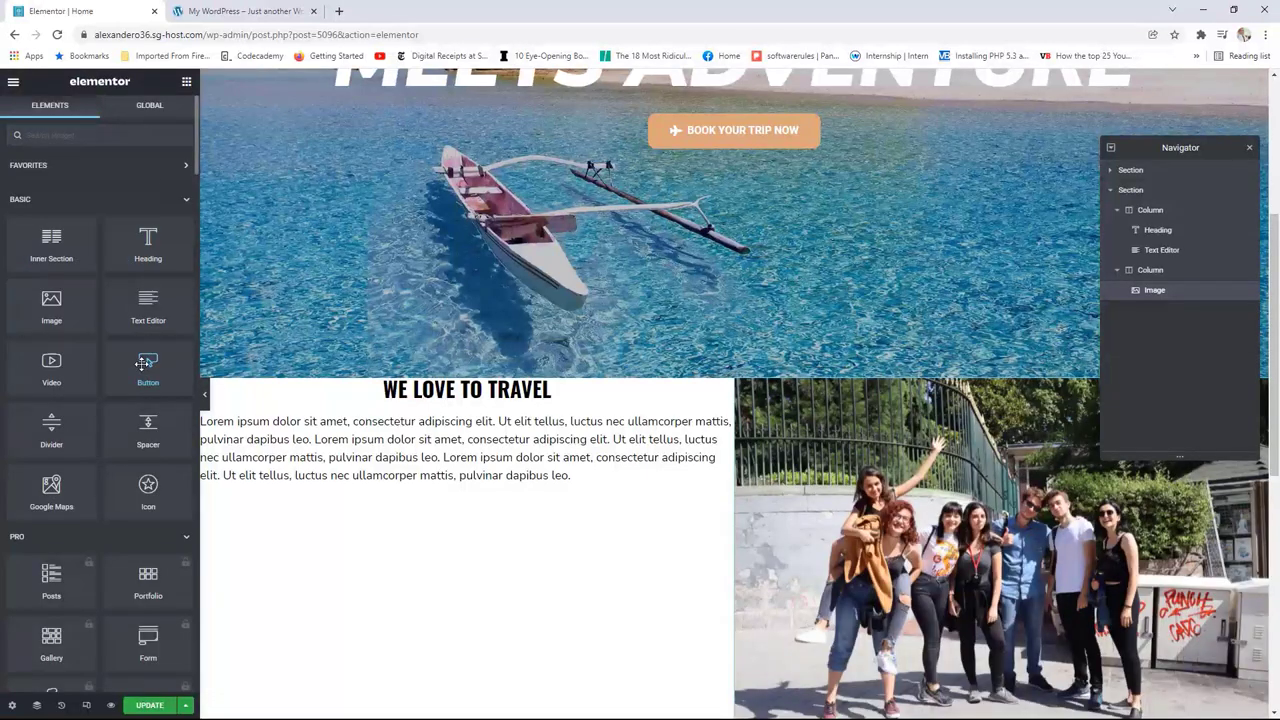
# Step: Add a centre-aligned 'Learn More' button linking to /about below the paragraphs
pyautogui.moveTo(143, 363); pyautogui.dragTo(474, 497)
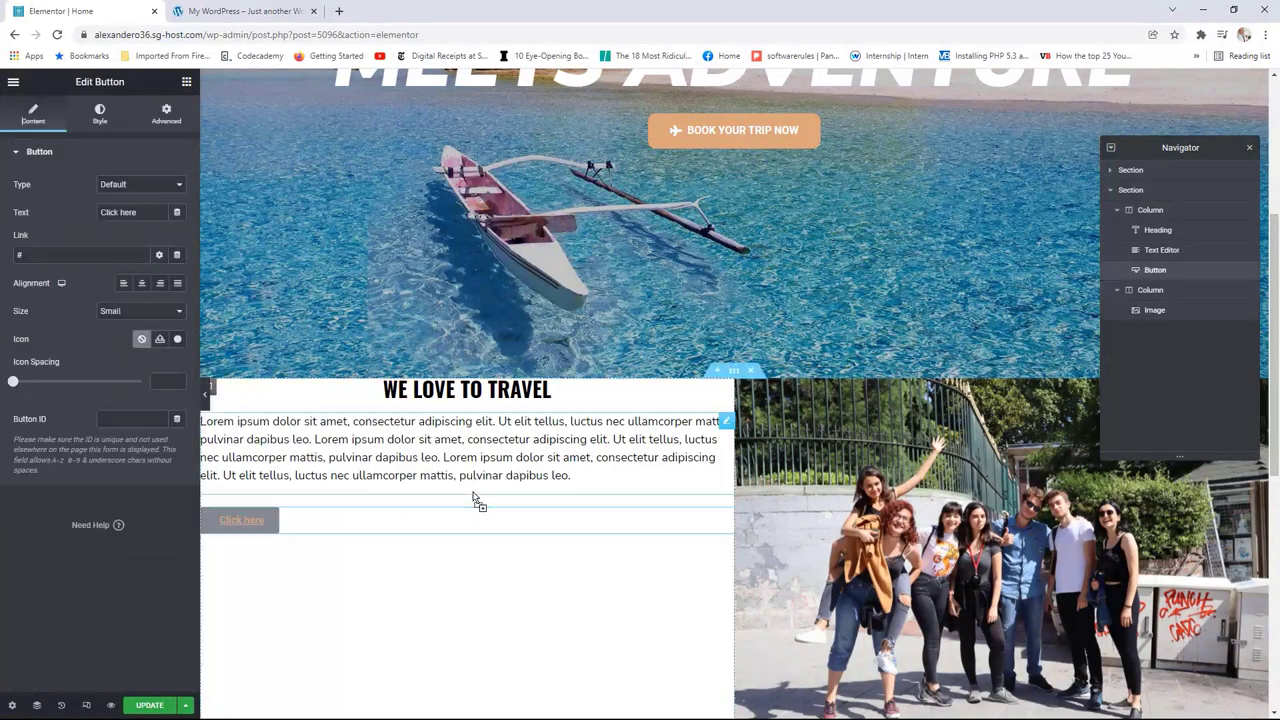
pyautogui.tripleClick(115, 212)
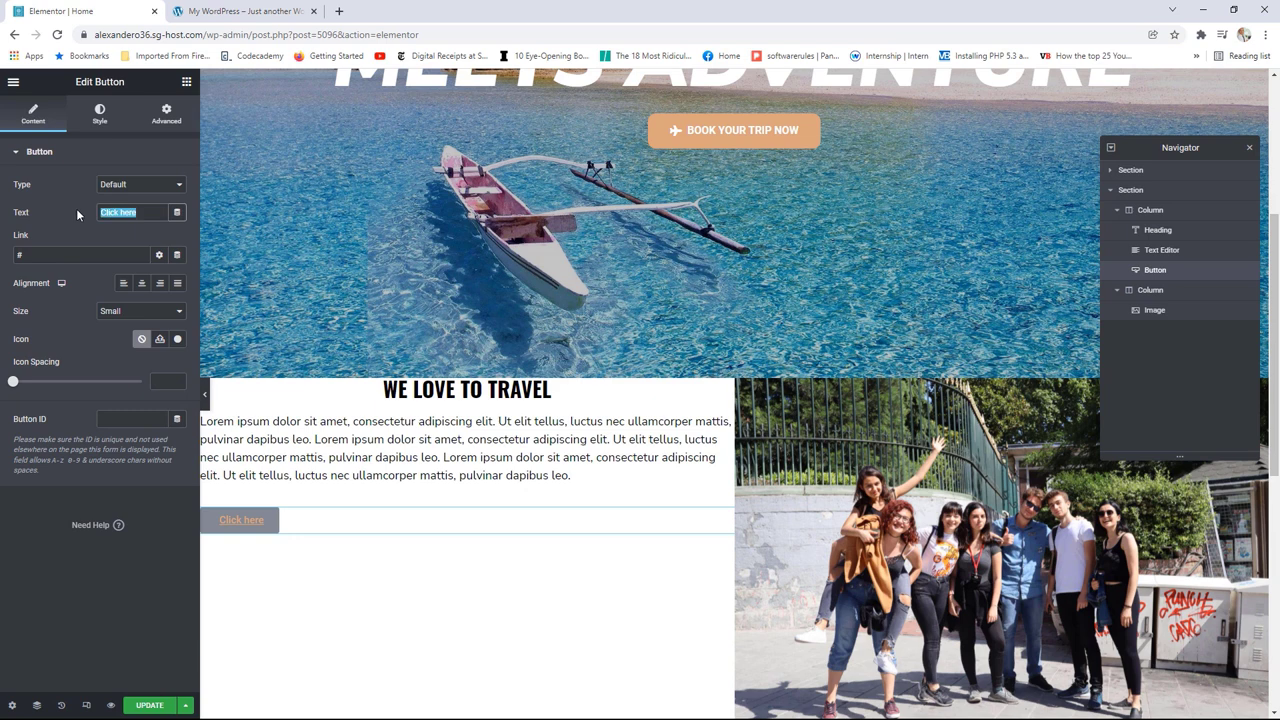
pyautogui.write('lEARN')
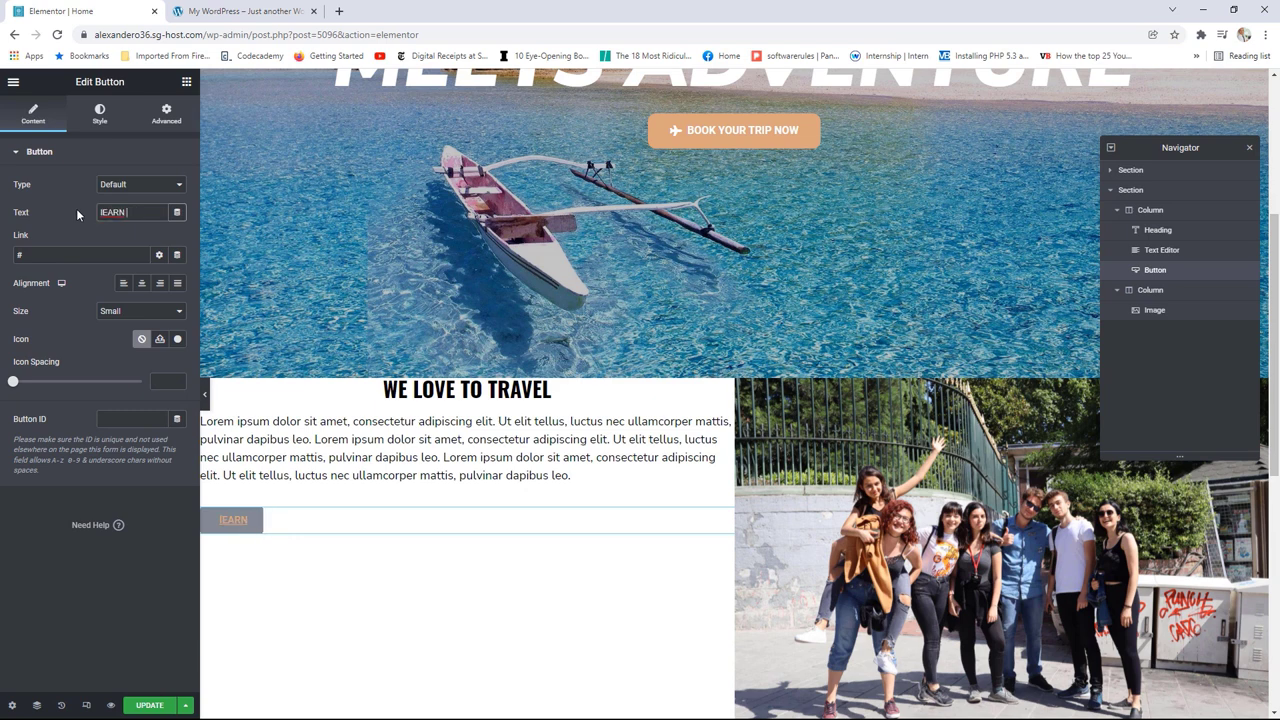
pyautogui.press('BackSpace')
pyautogui.press('BackSpace')
pyautogui.press('BackSpace')
pyautogui.press('BackSpace')
pyautogui.press('BackSpace')
pyautogui.press('BackSpace')
pyautogui.write('L')
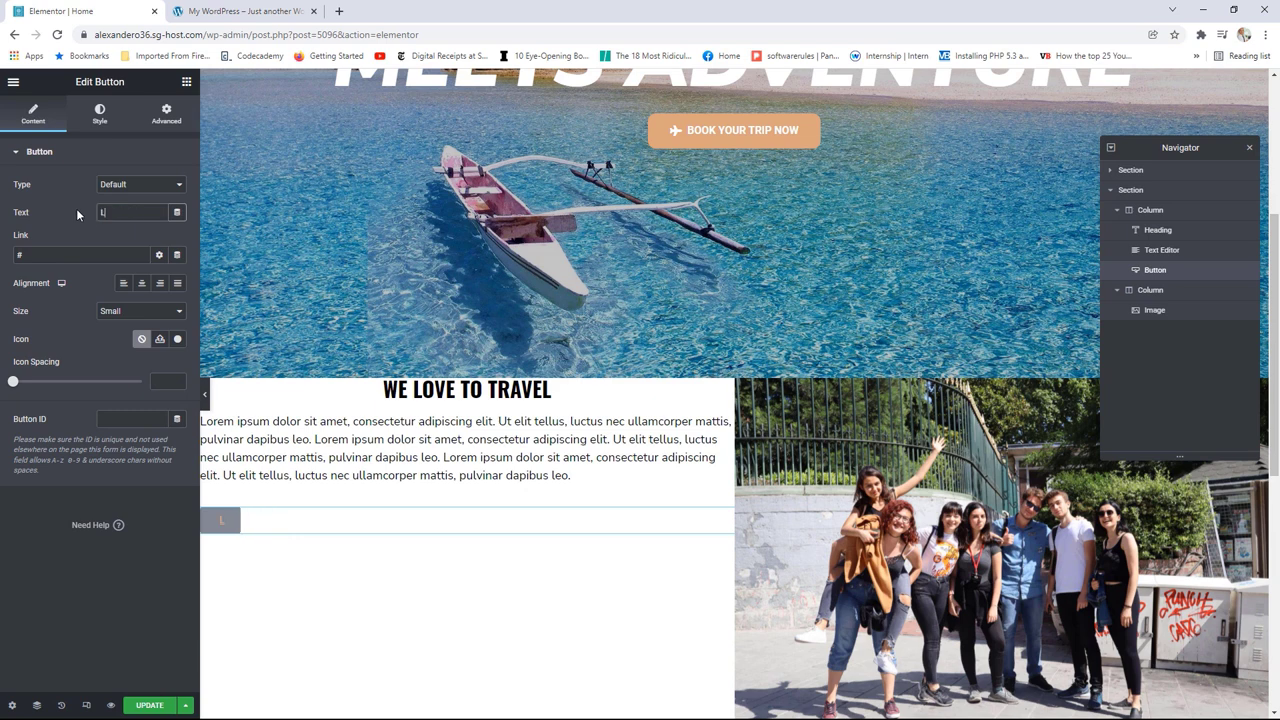
pyautogui.write('earn More')
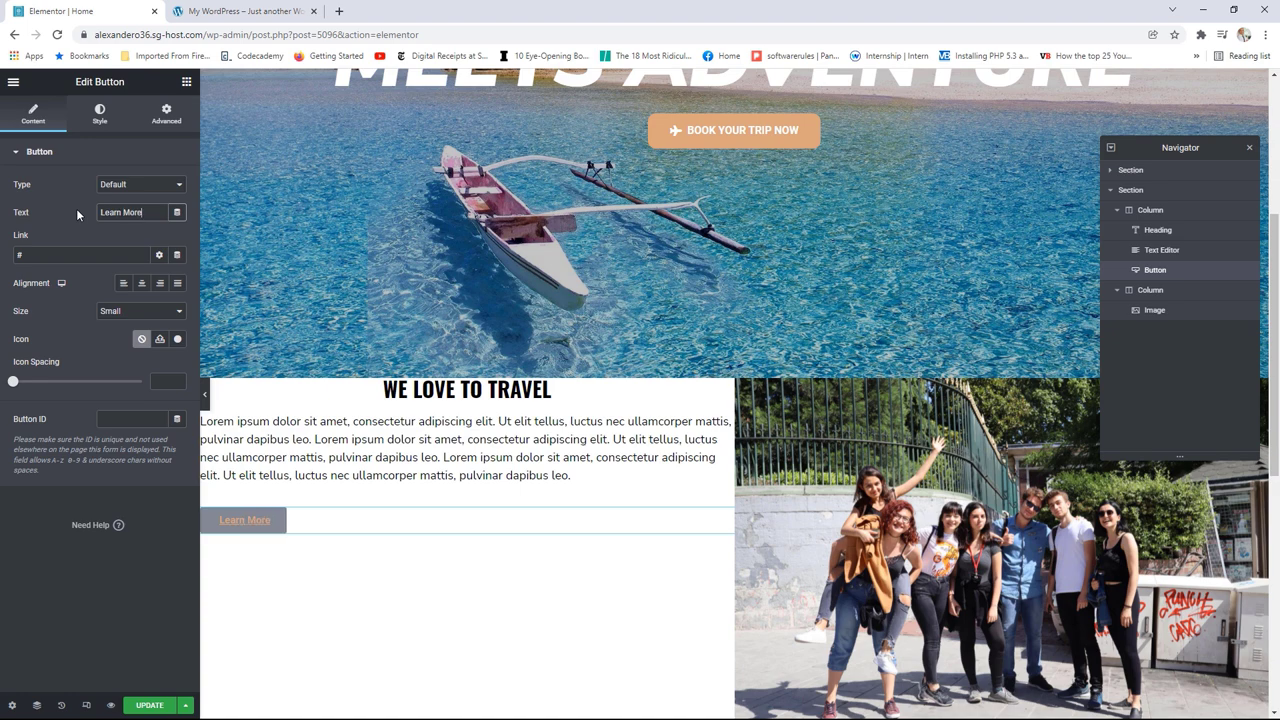
pyautogui.click(22, 255)
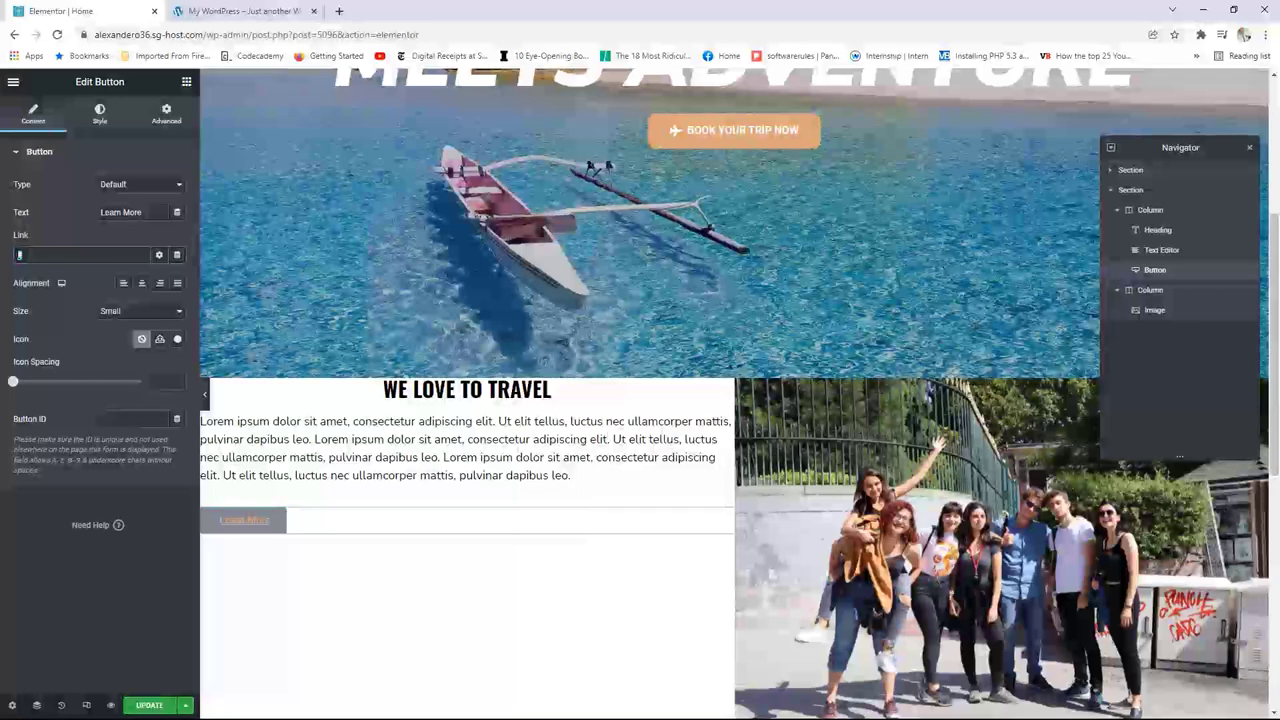
pyautogui.write('/about')
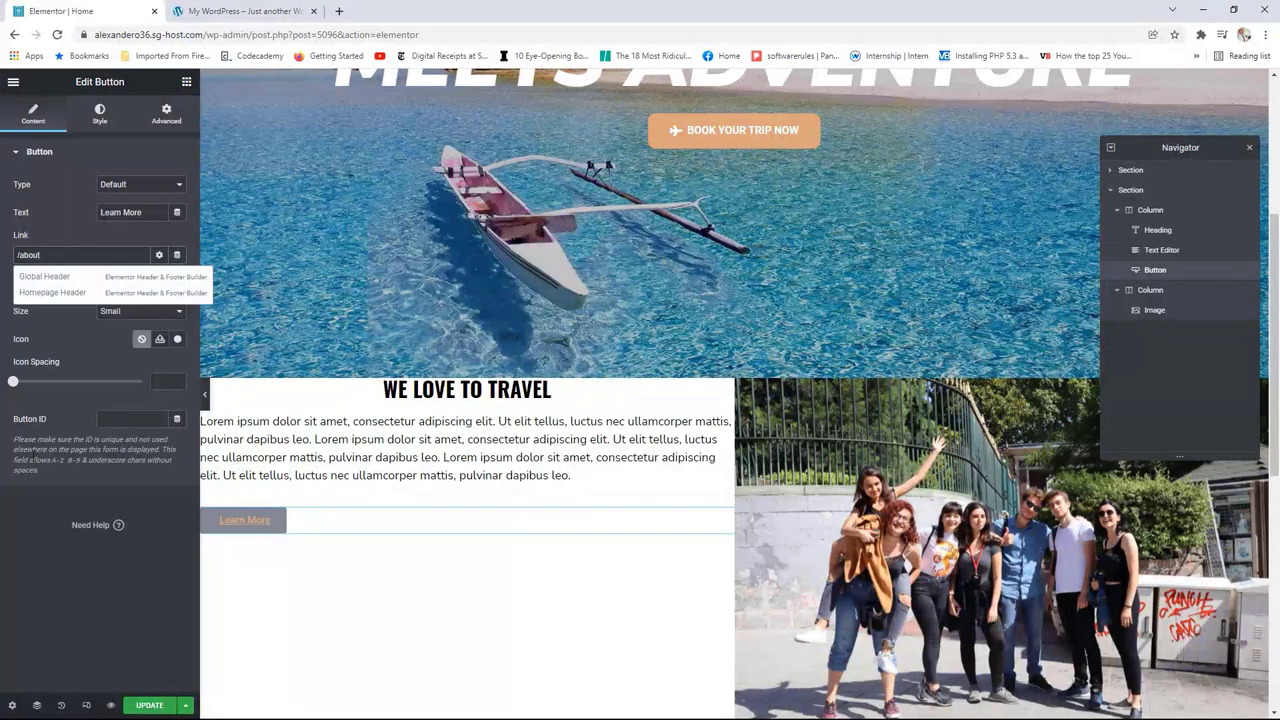
pyautogui.click(60, 520)
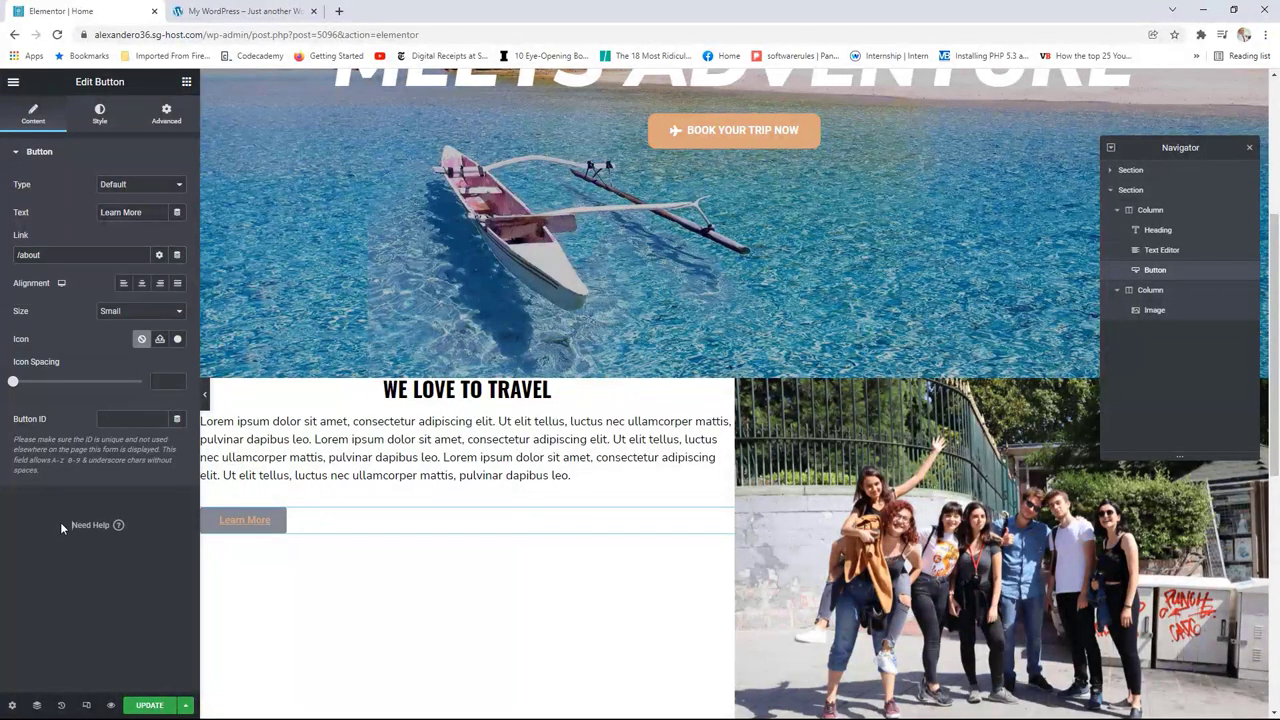
pyautogui.click(141, 283)
# Step: Set the button label's typography to Uppercase transform with Decoration None
pyautogui.click(104, 124)
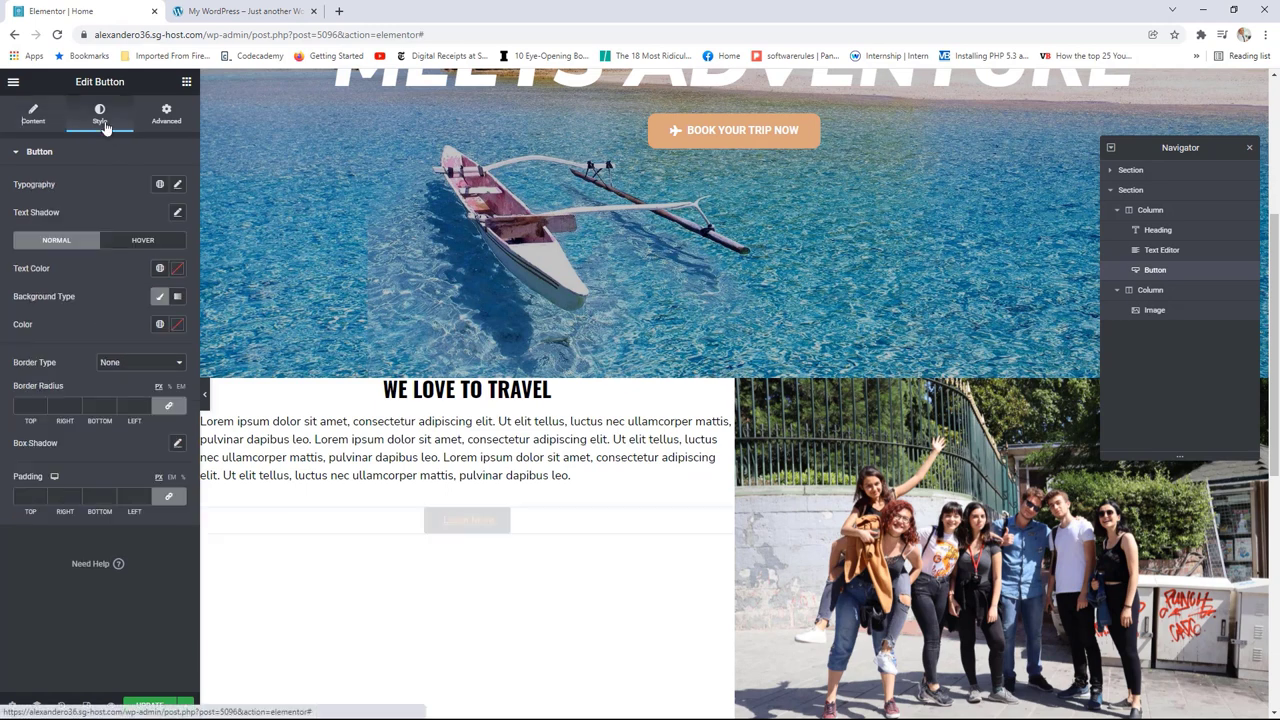
pyautogui.click(177, 186)
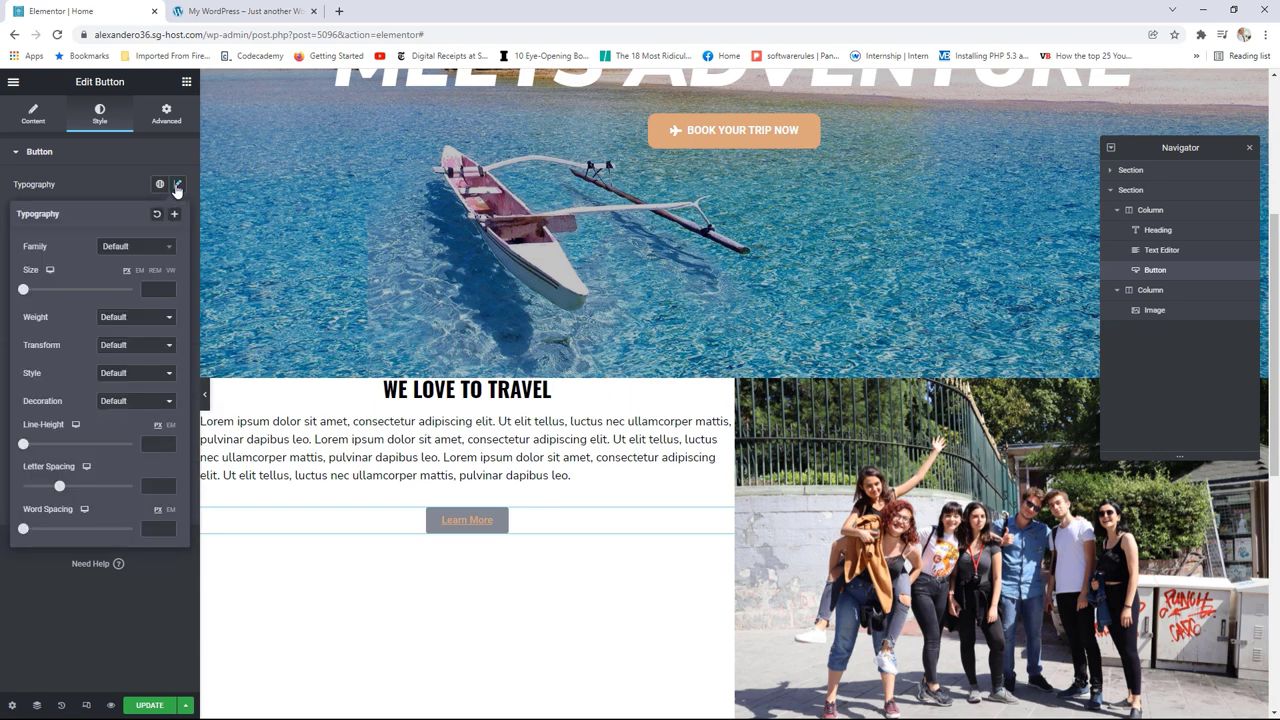
pyautogui.click(115, 346)
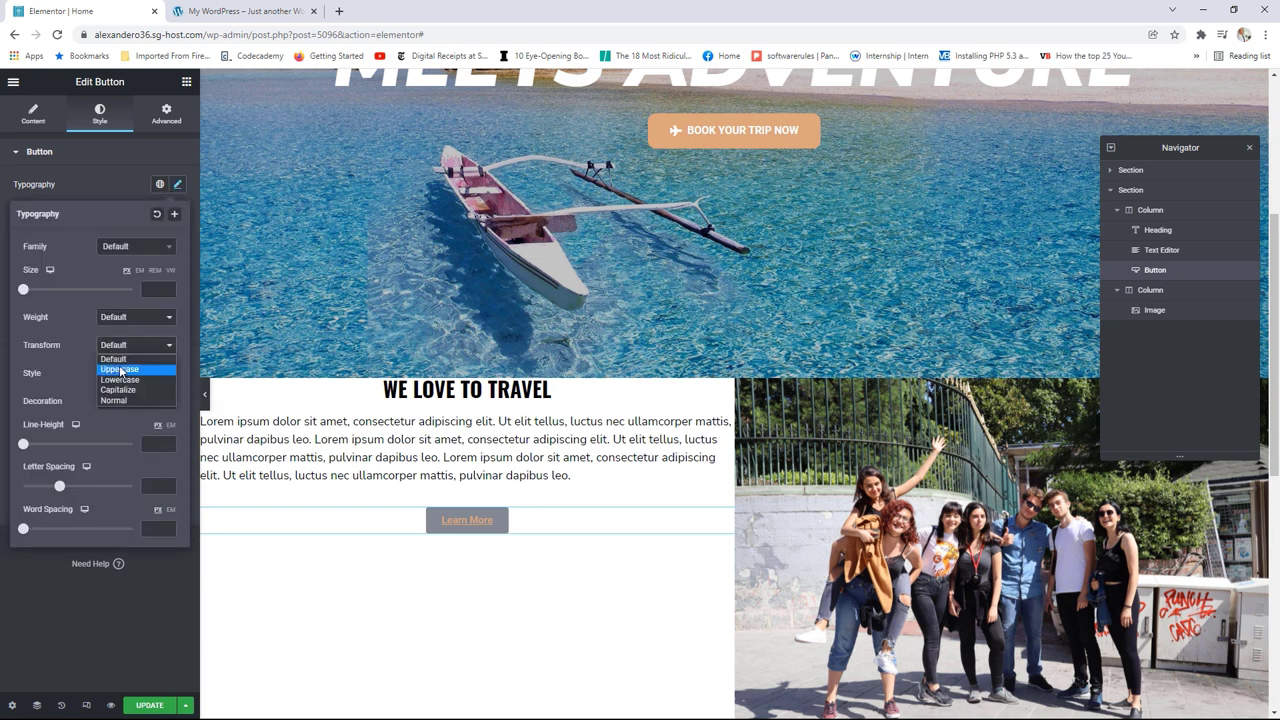
pyautogui.click(119, 368)
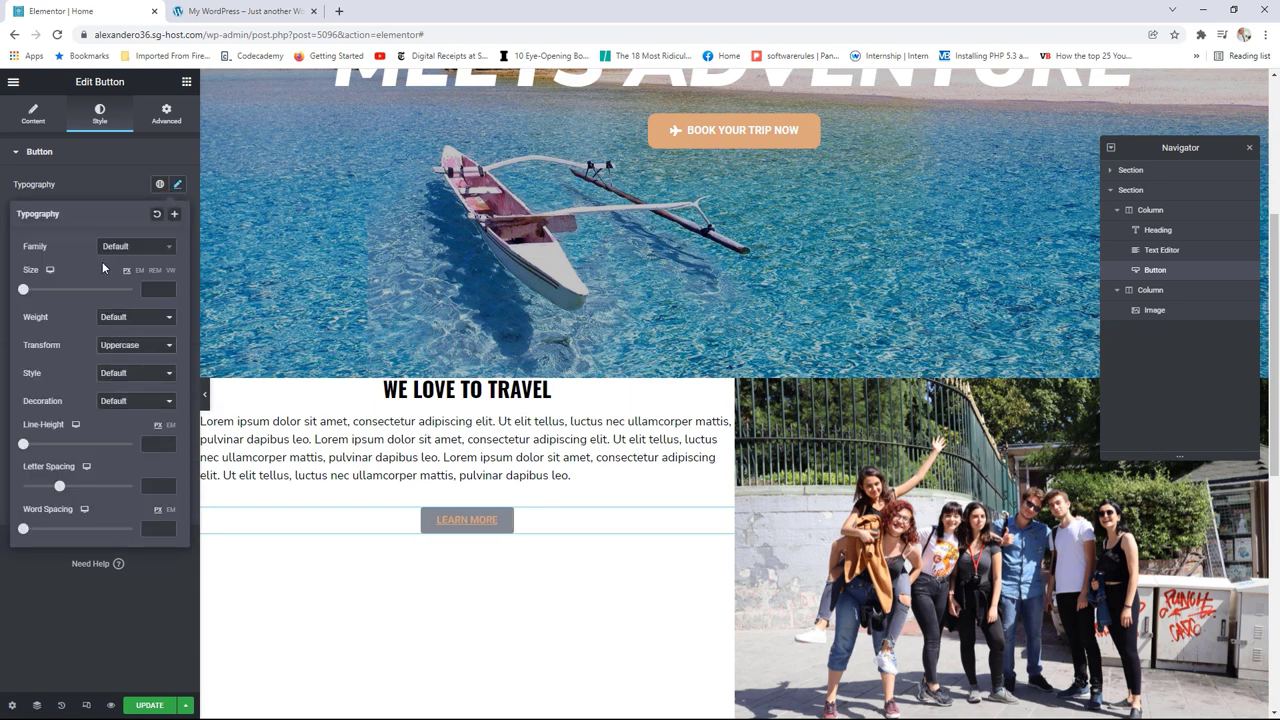
pyautogui.click(113, 399)
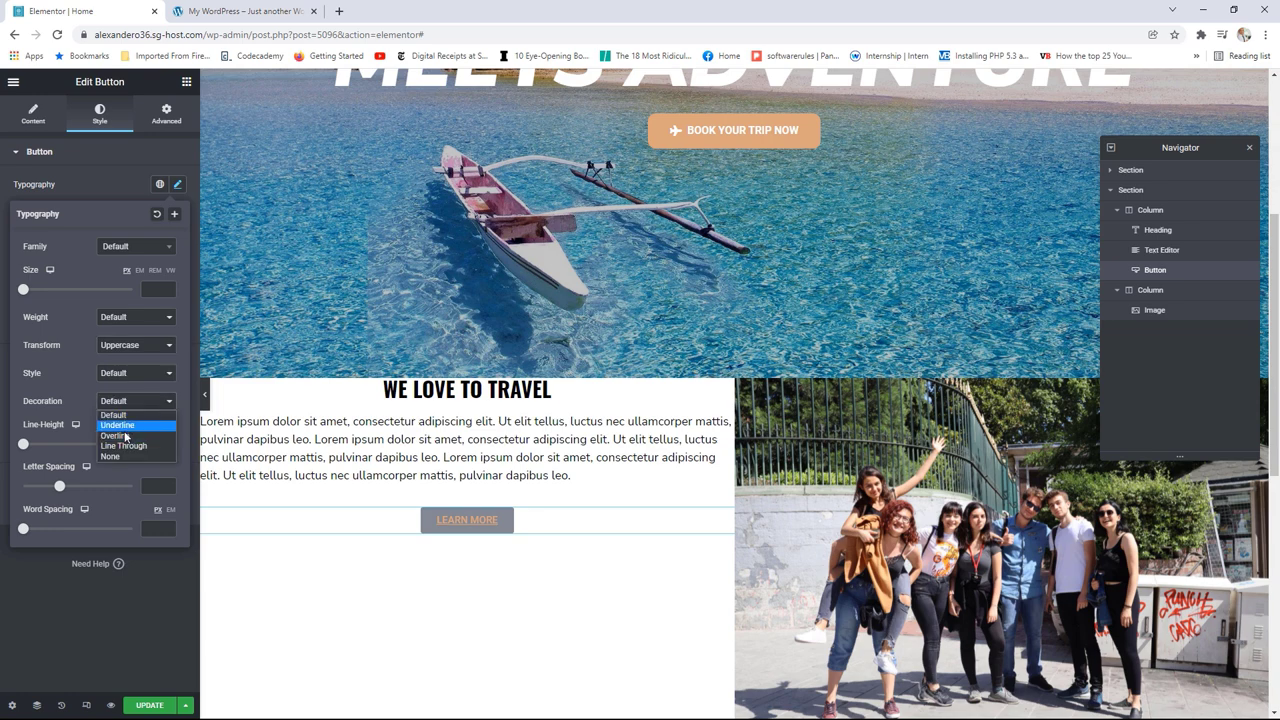
pyautogui.click(115, 455)
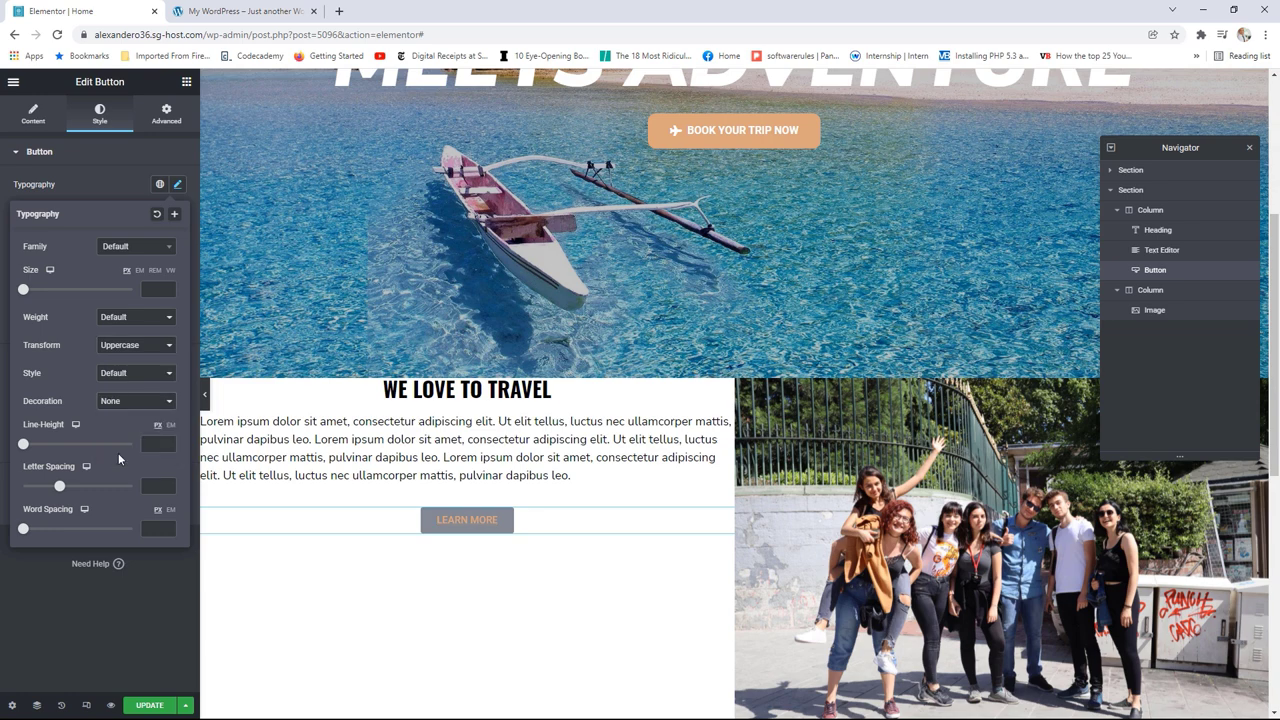
pyautogui.click(100, 187)
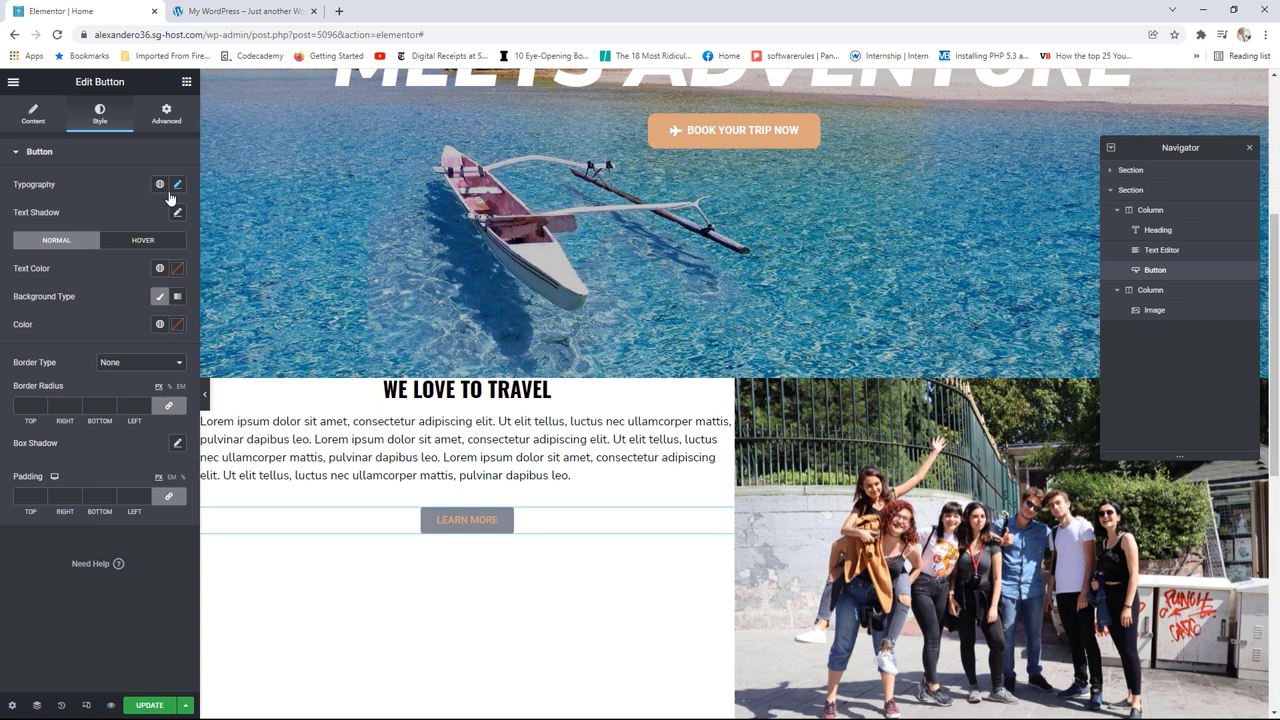
# Step: Colour the label with global Text, the background with global Primary, and set Border Type to Solid
pyautogui.click(159, 269)
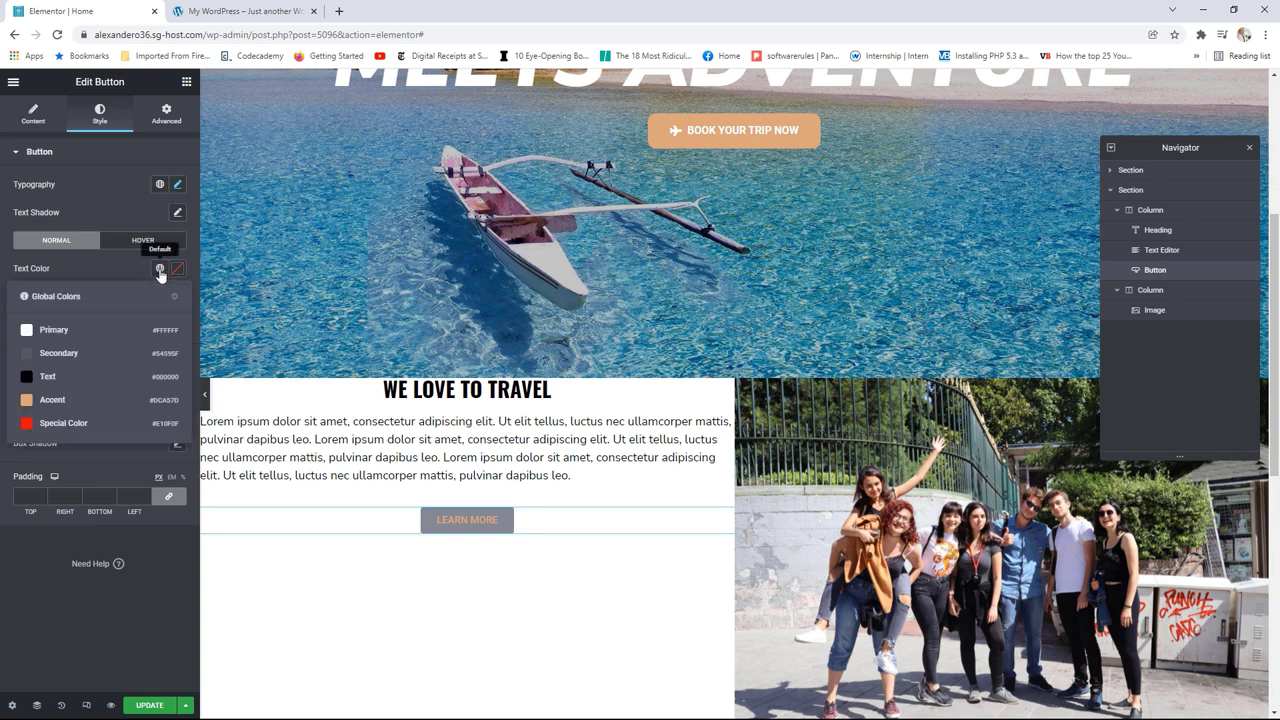
pyautogui.click(53, 380)
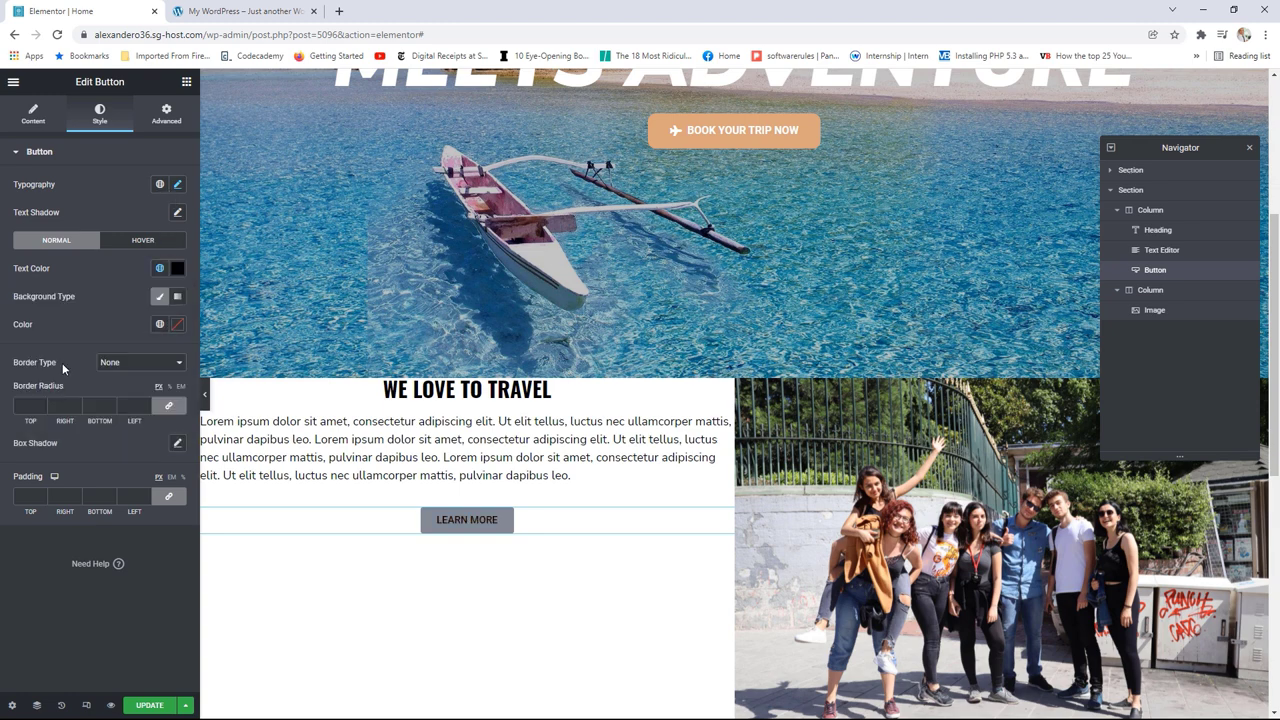
pyautogui.click(159, 299)
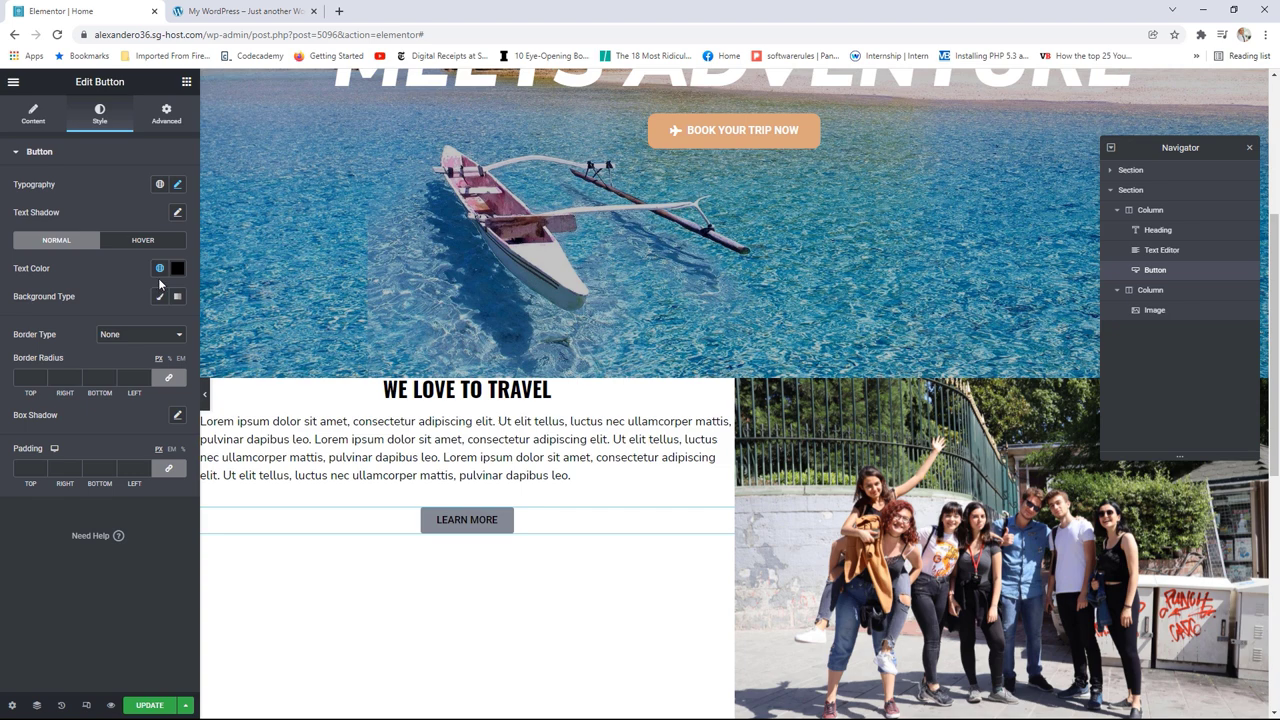
pyautogui.click(159, 297)
pyautogui.click(159, 326)
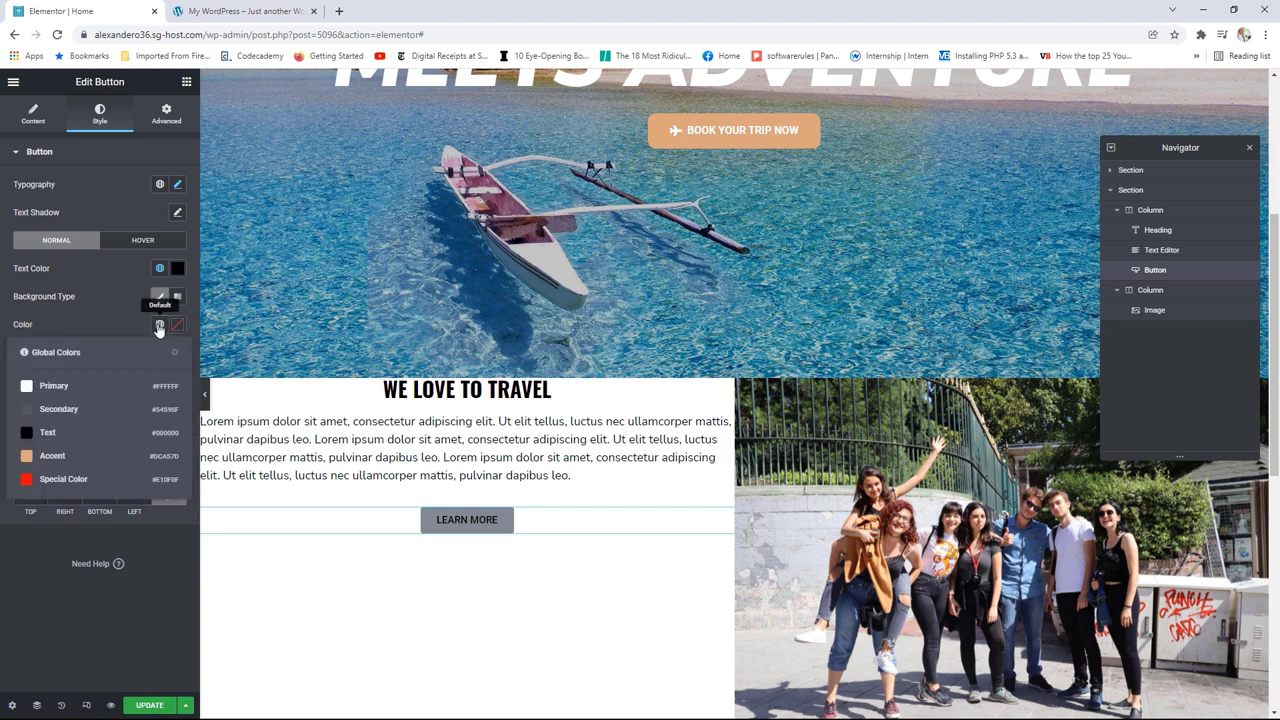
pyautogui.click(60, 387)
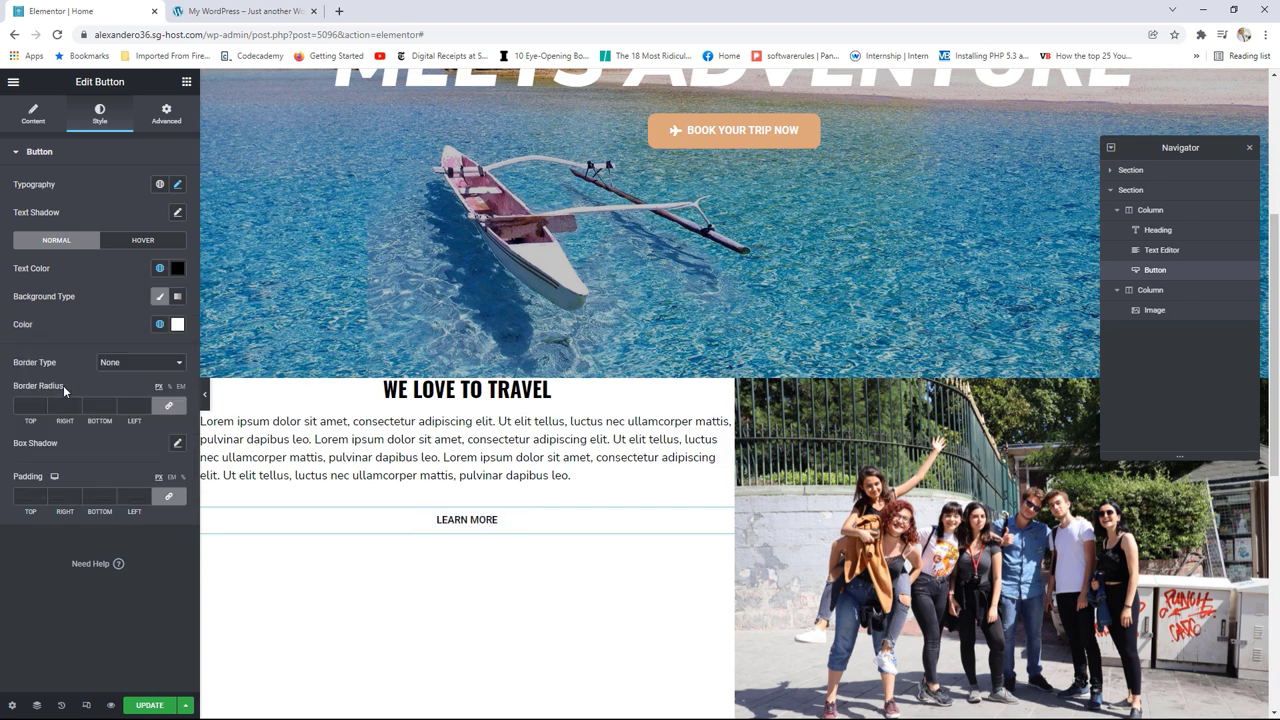
pyautogui.click(122, 366)
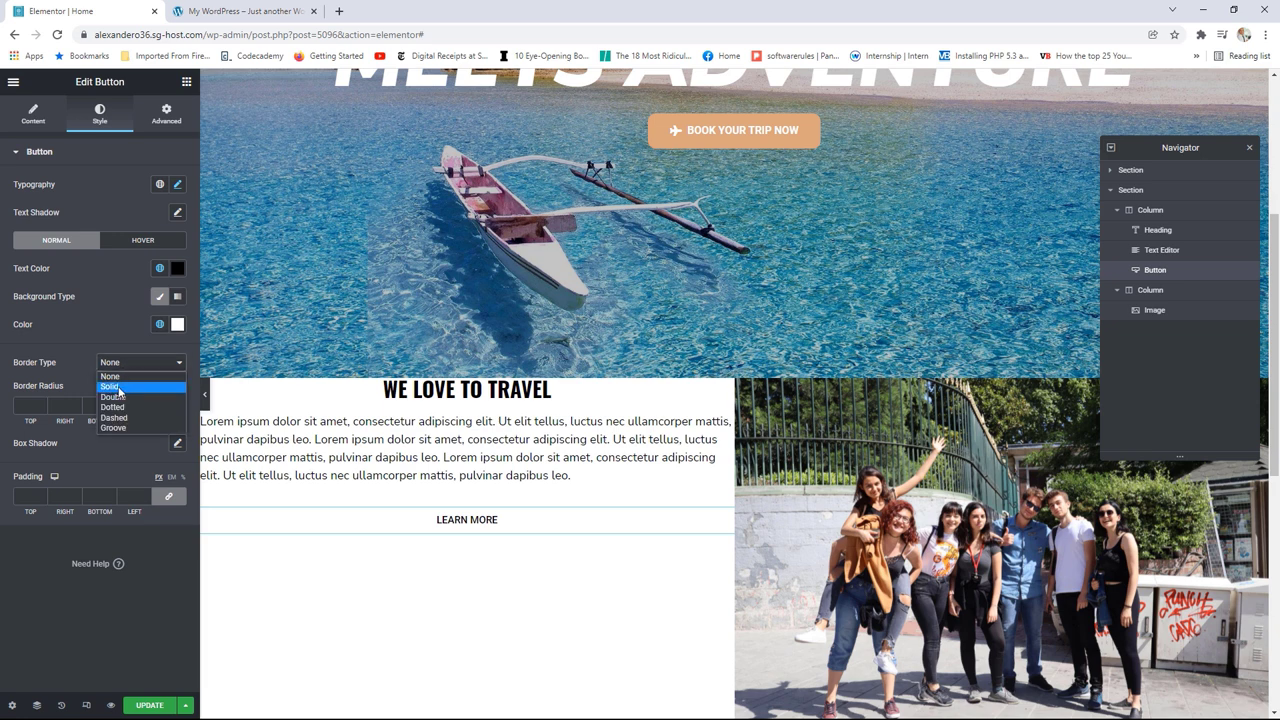
pyautogui.click(118, 386)
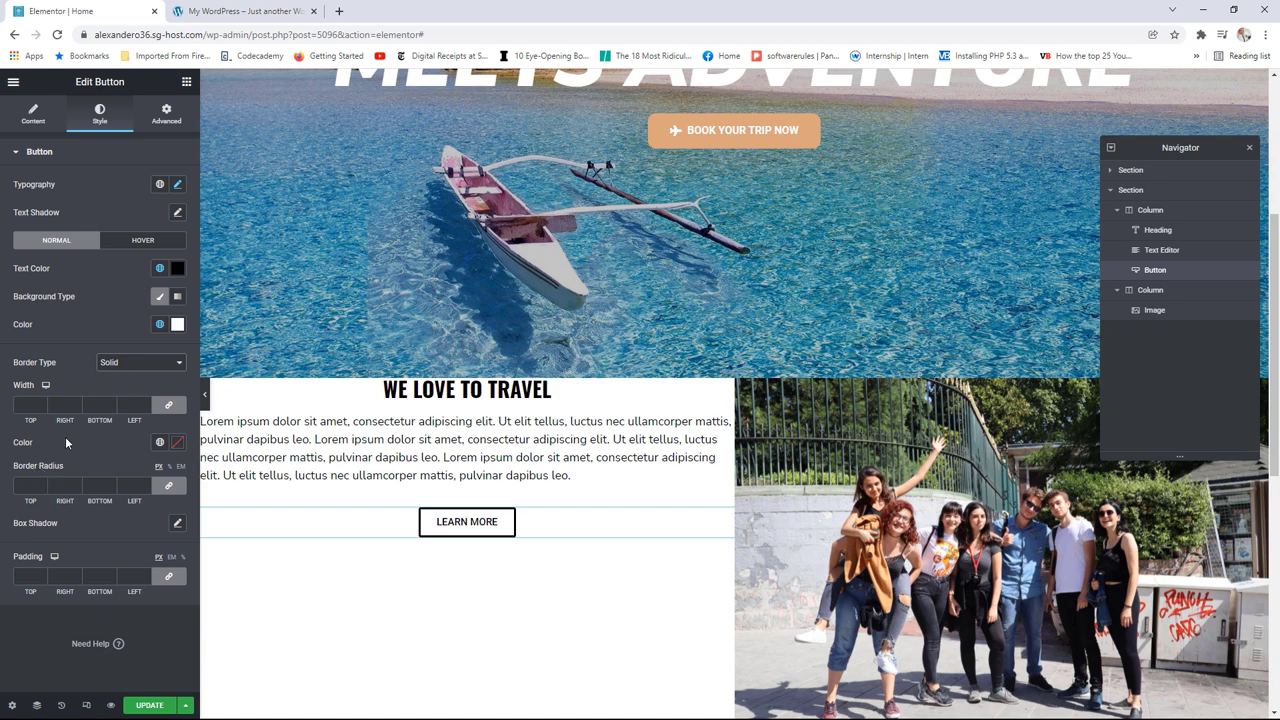
# Step: Vertically centre the text column's content and compare it with the live page
pyautogui.click(210, 392)
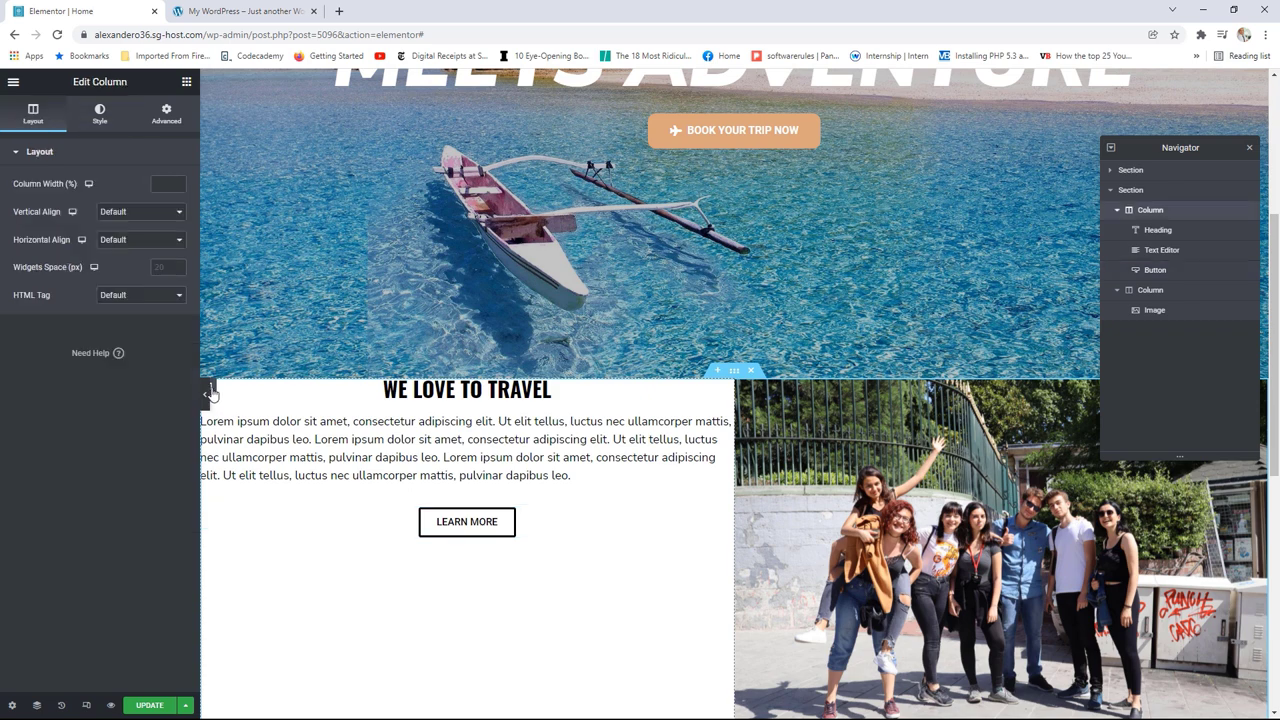
pyautogui.click(120, 212)
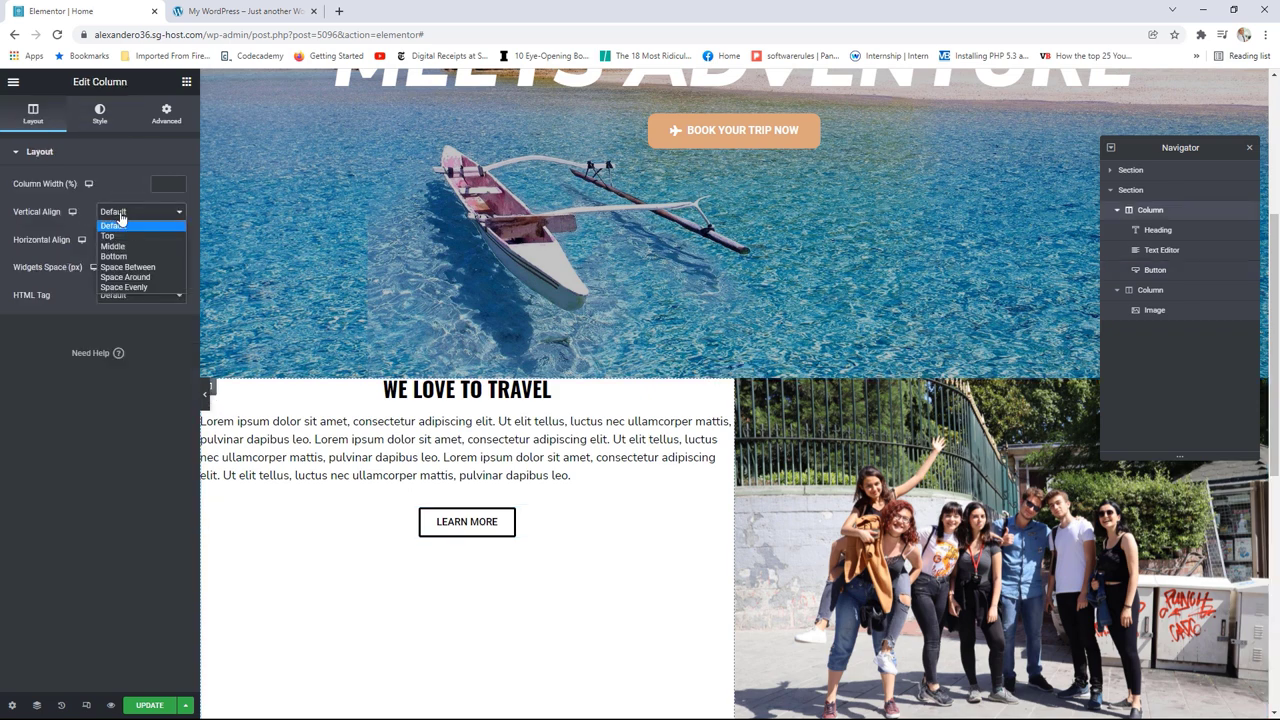
pyautogui.click(130, 247)
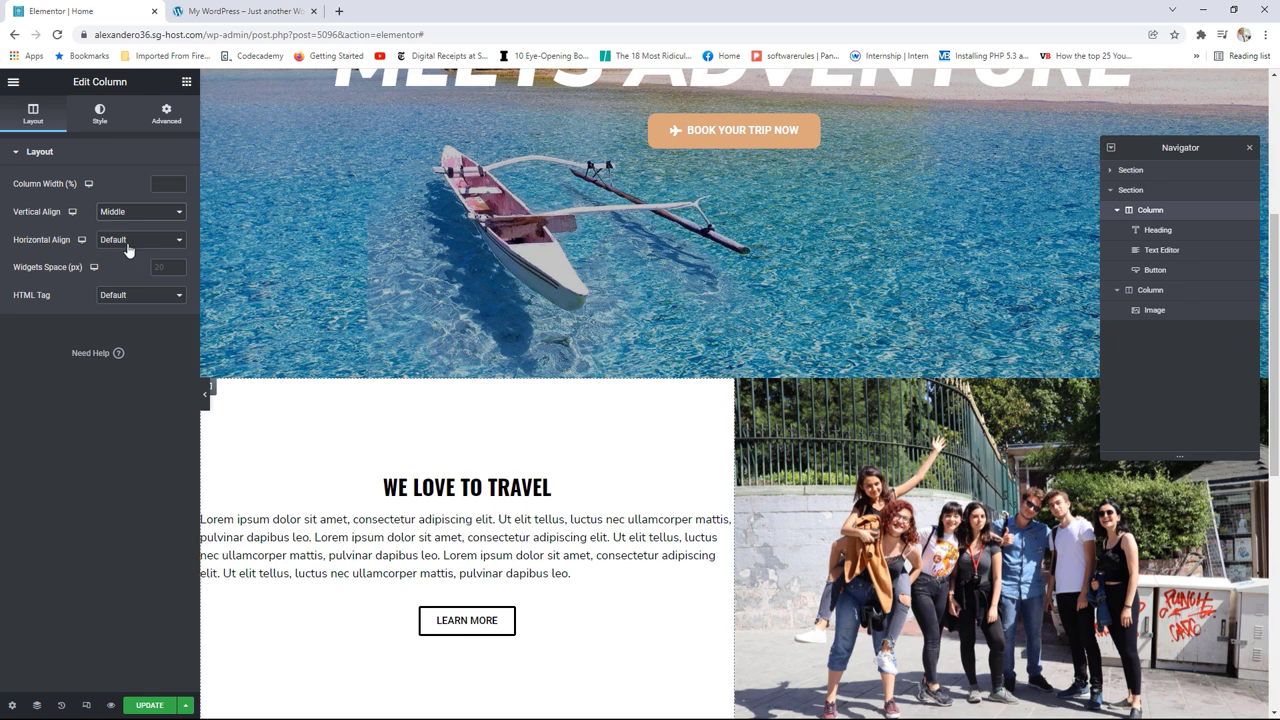
pyautogui.click(240, 11)
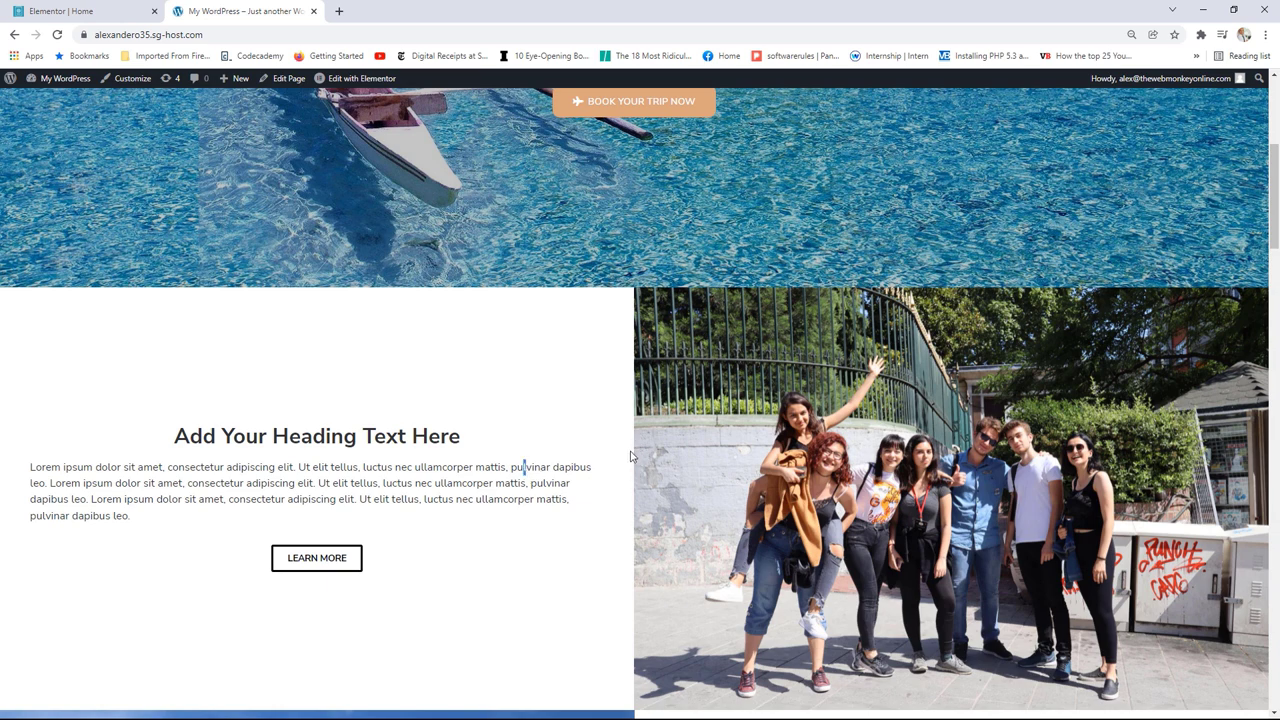
pyautogui.click(86, 8)
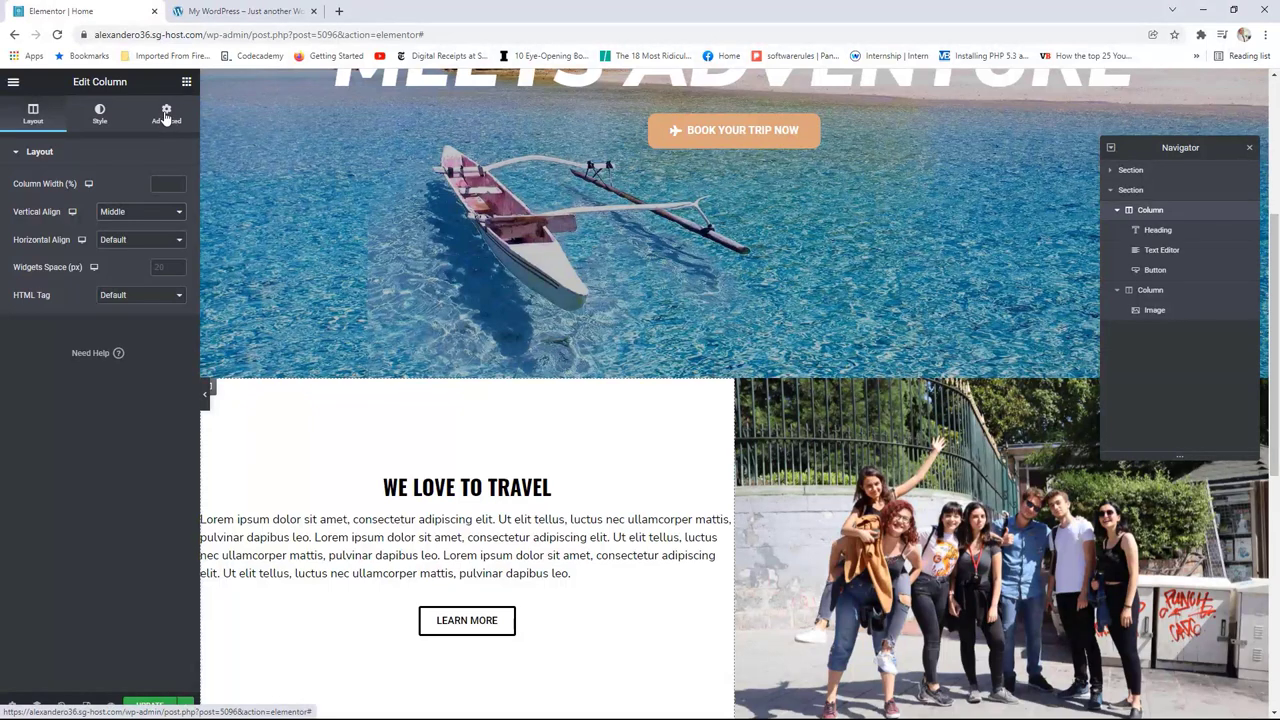
# Step: Unlink the column's padding and set Right and Left padding to 50 px
pyautogui.click(166, 114)
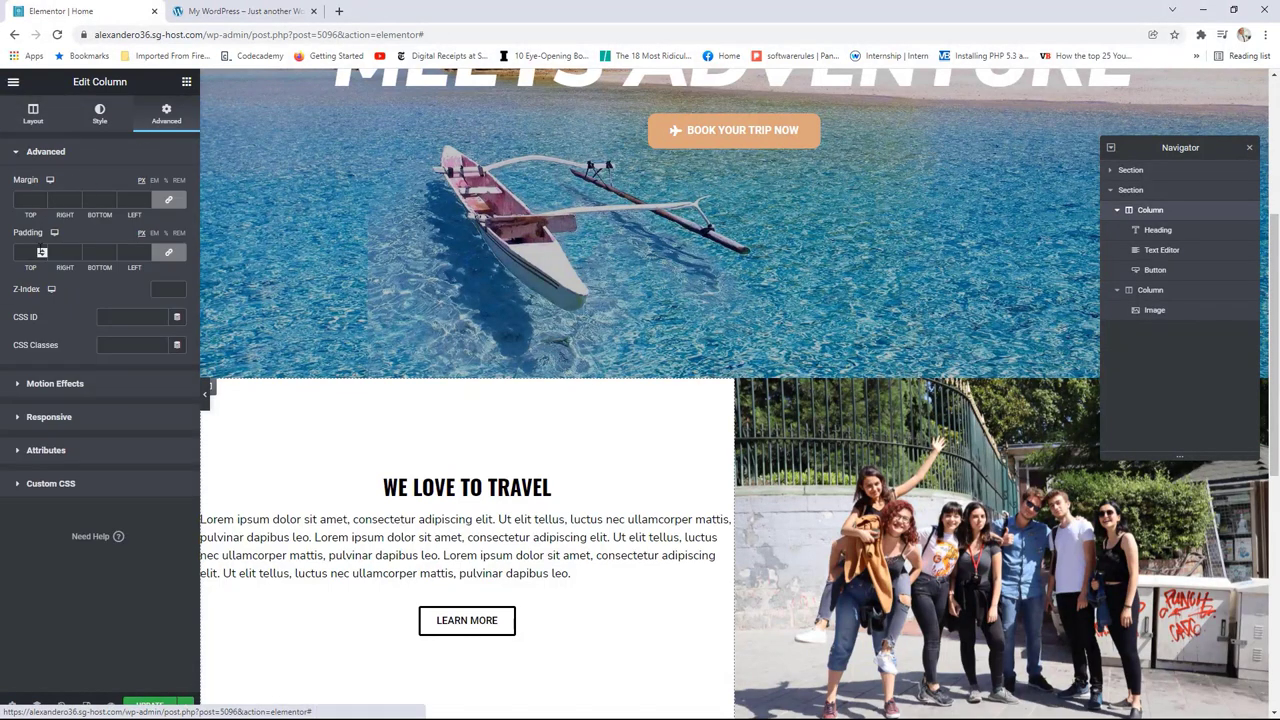
pyautogui.click(170, 253)
pyautogui.click(75, 253)
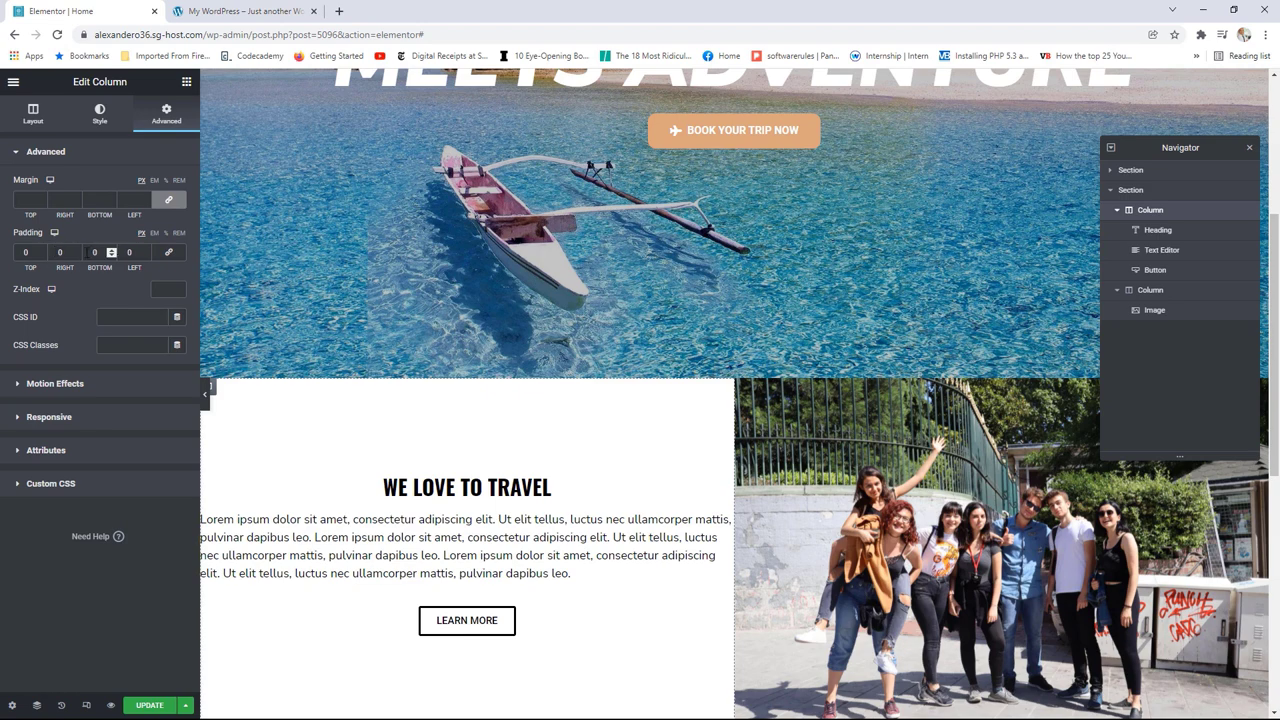
pyautogui.write('1')
pyautogui.press('BackSpace')
pyautogui.write('4')
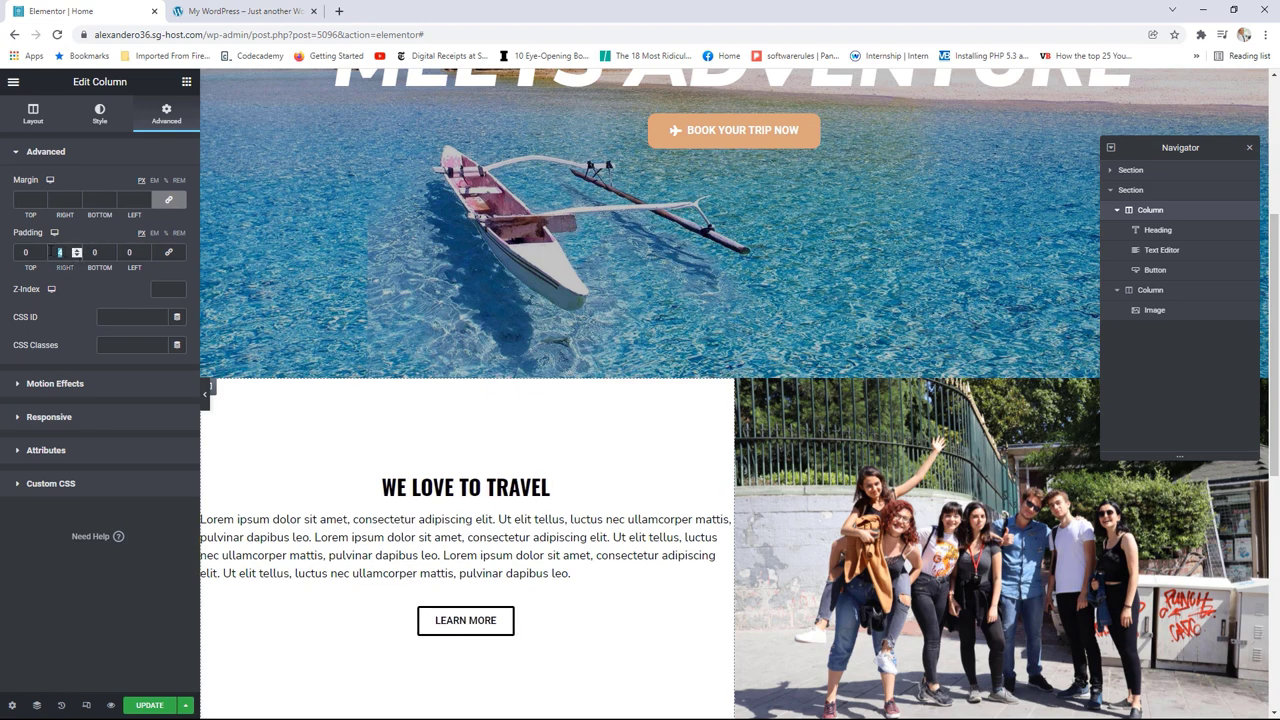
pyautogui.press('BackSpace')
pyautogui.write('50')
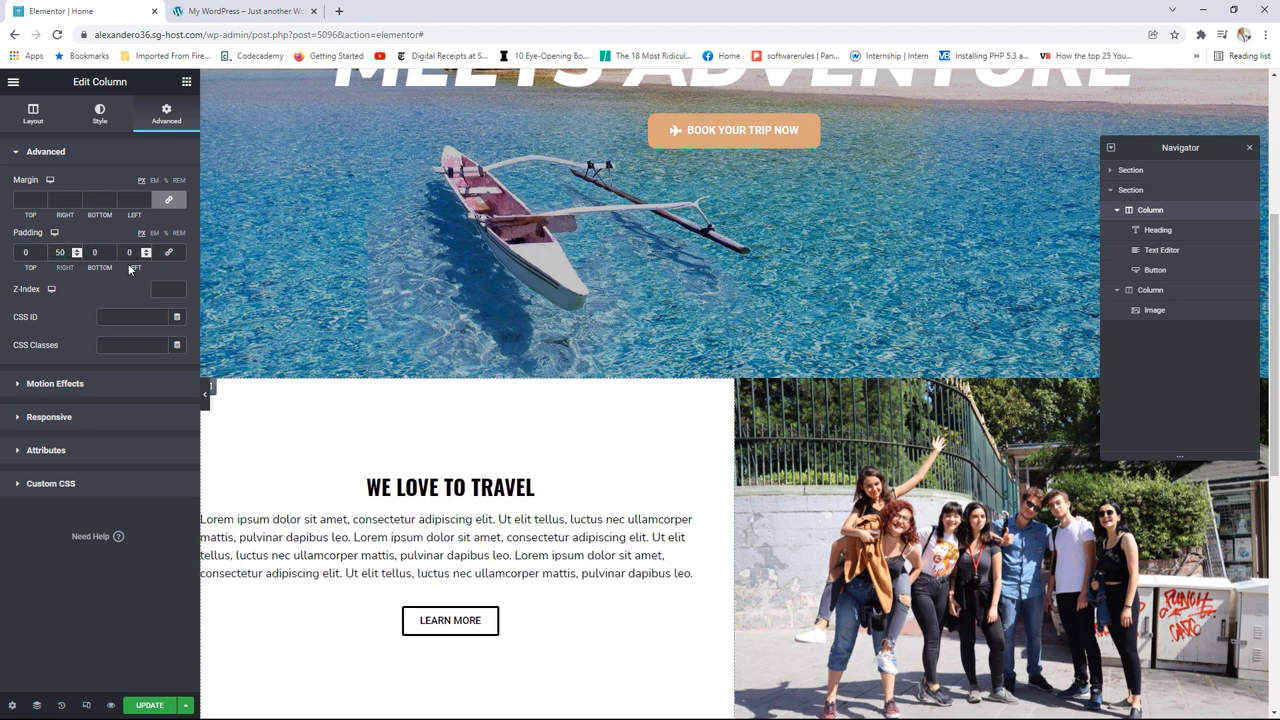
pyautogui.click(130, 252)
pyautogui.write('50')
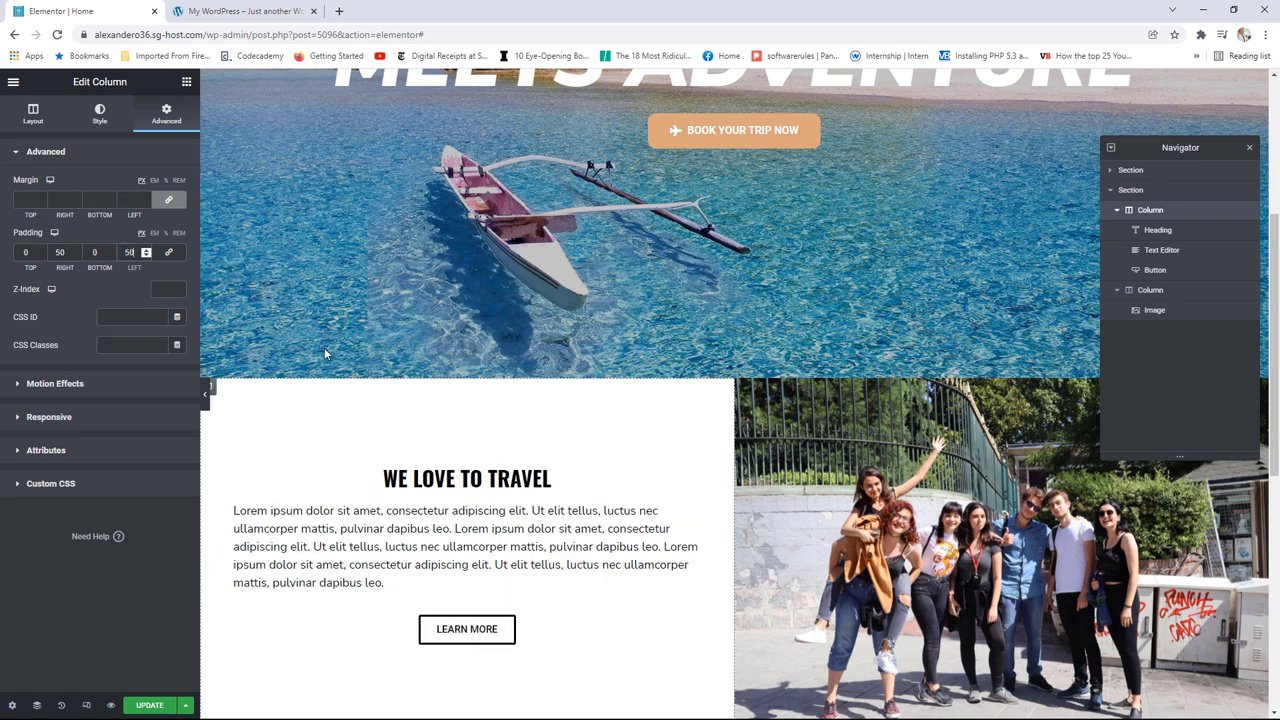
pyautogui.scroll(-2, 497, 428)
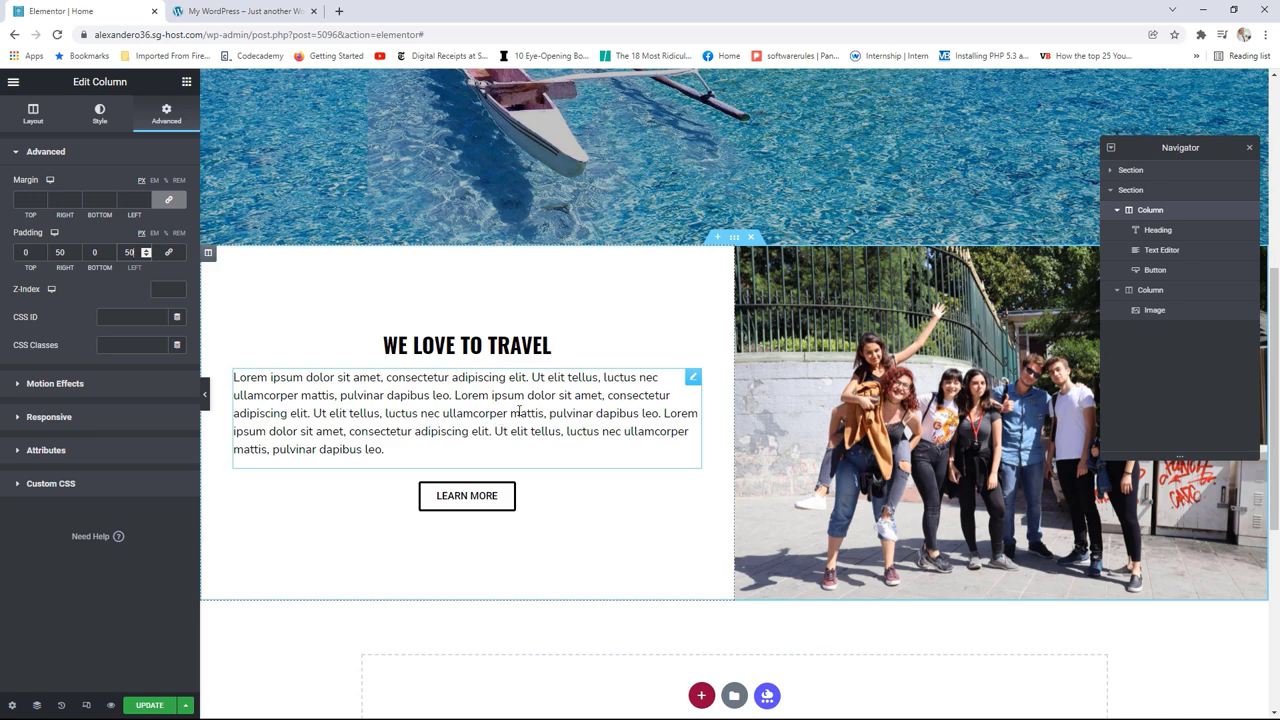
# Step: Switch to the My WordPress reference site and scroll down through it
pyautogui.click(243, 11)
pyautogui.scroll(-3, 838, 297)
pyautogui.scroll(-3, 838, 297)
# Step: Duplicate the WE LOVE TO TRAVEL section in the Elementor editor
pyautogui.scroll(2, 650, 268)
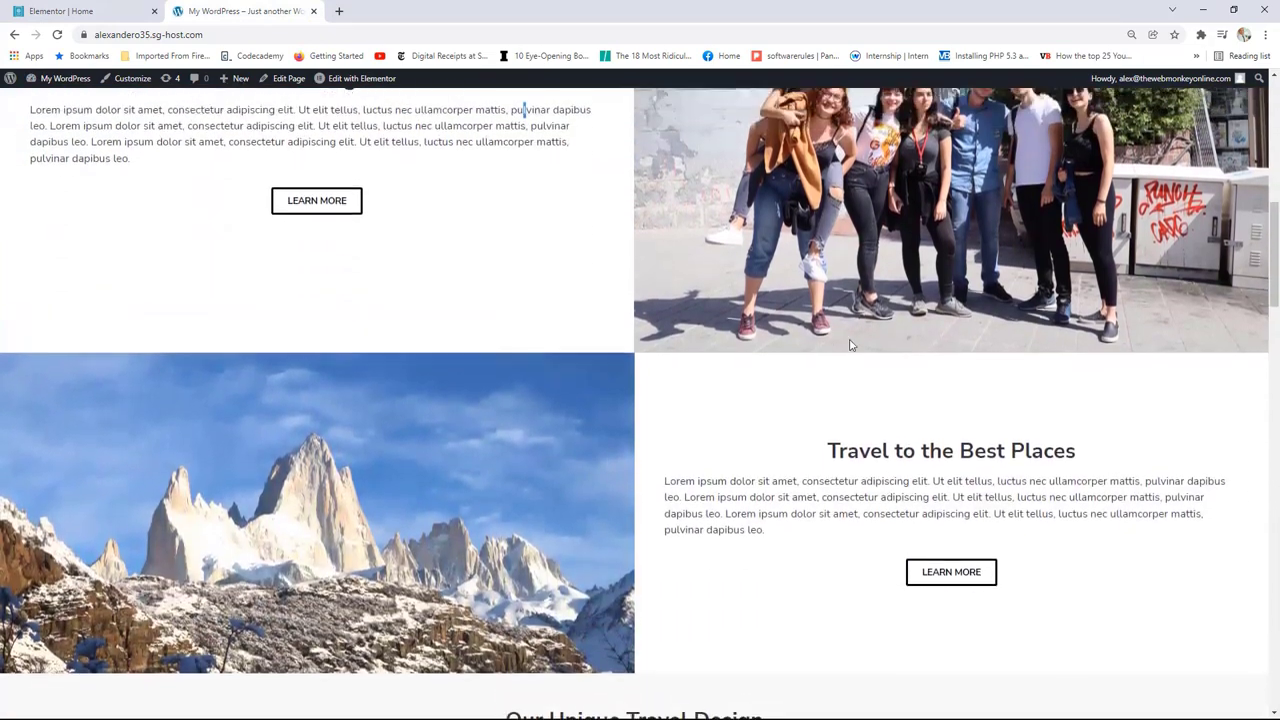
pyautogui.click(125, 11)
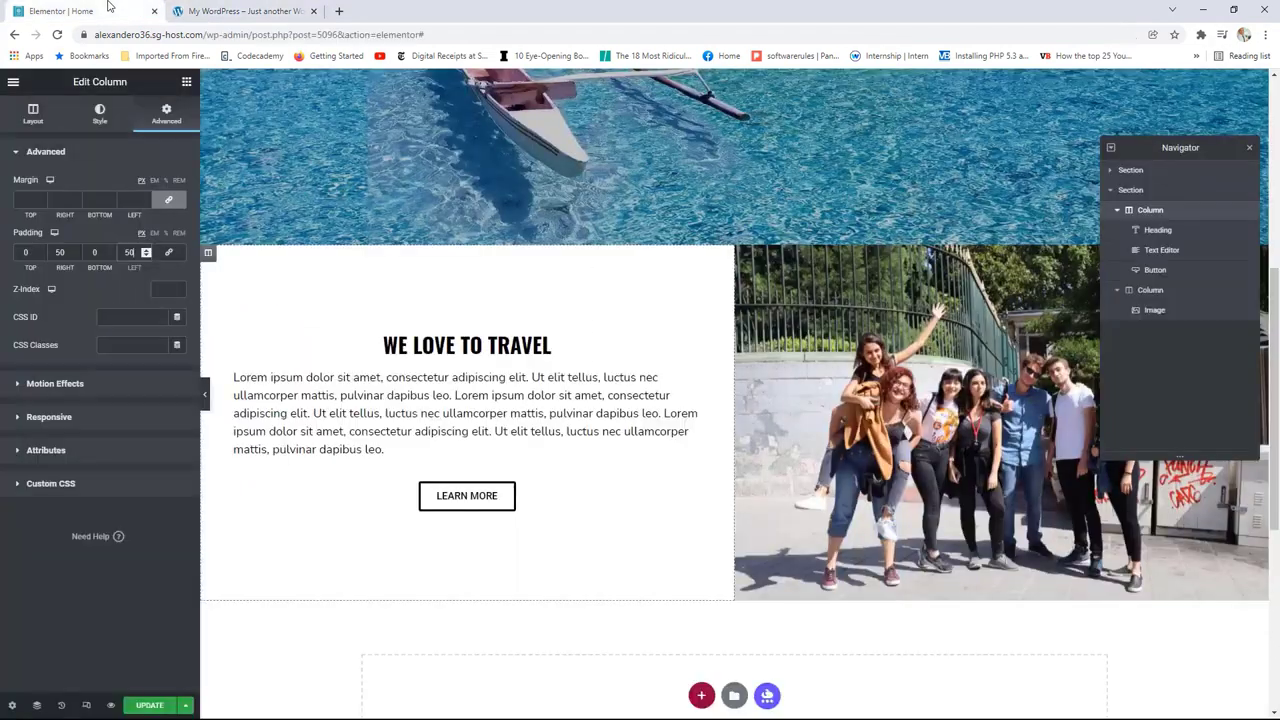
pyautogui.rightClick(738, 241)
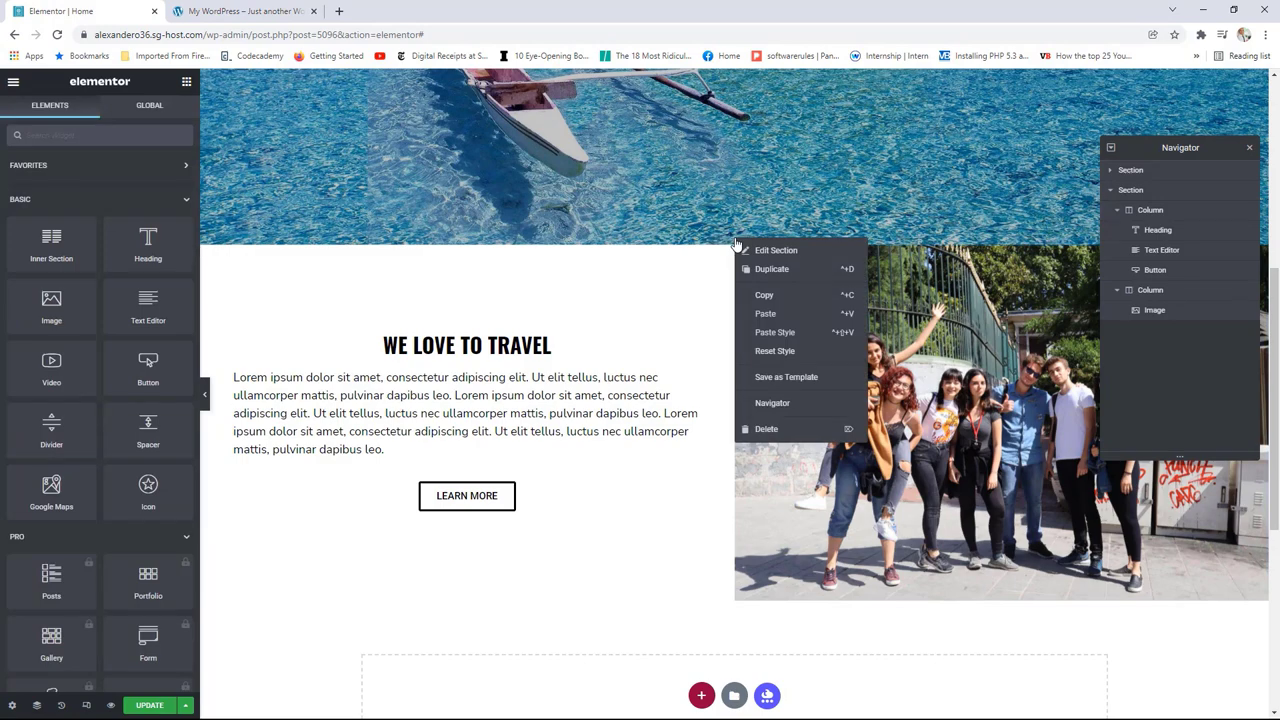
pyautogui.click(764, 271)
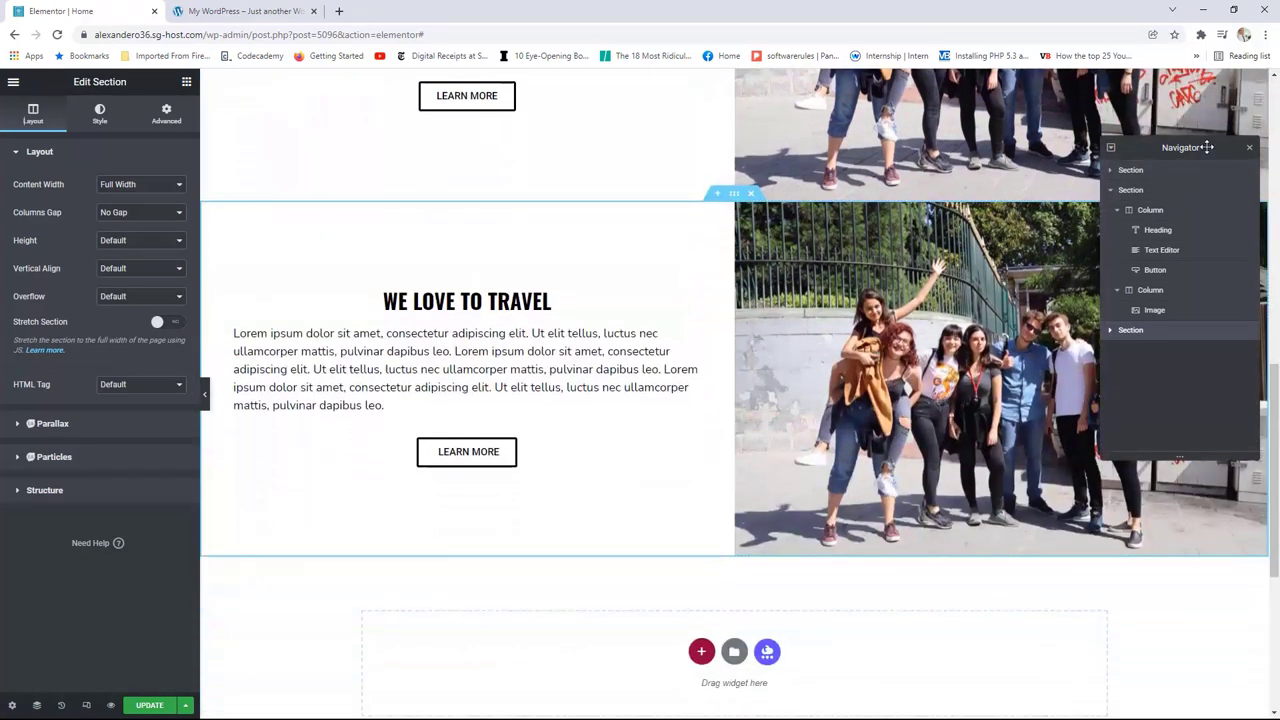
# Step: In the copy, move the text column to the right of the group photo
pyautogui.click(1249, 147)
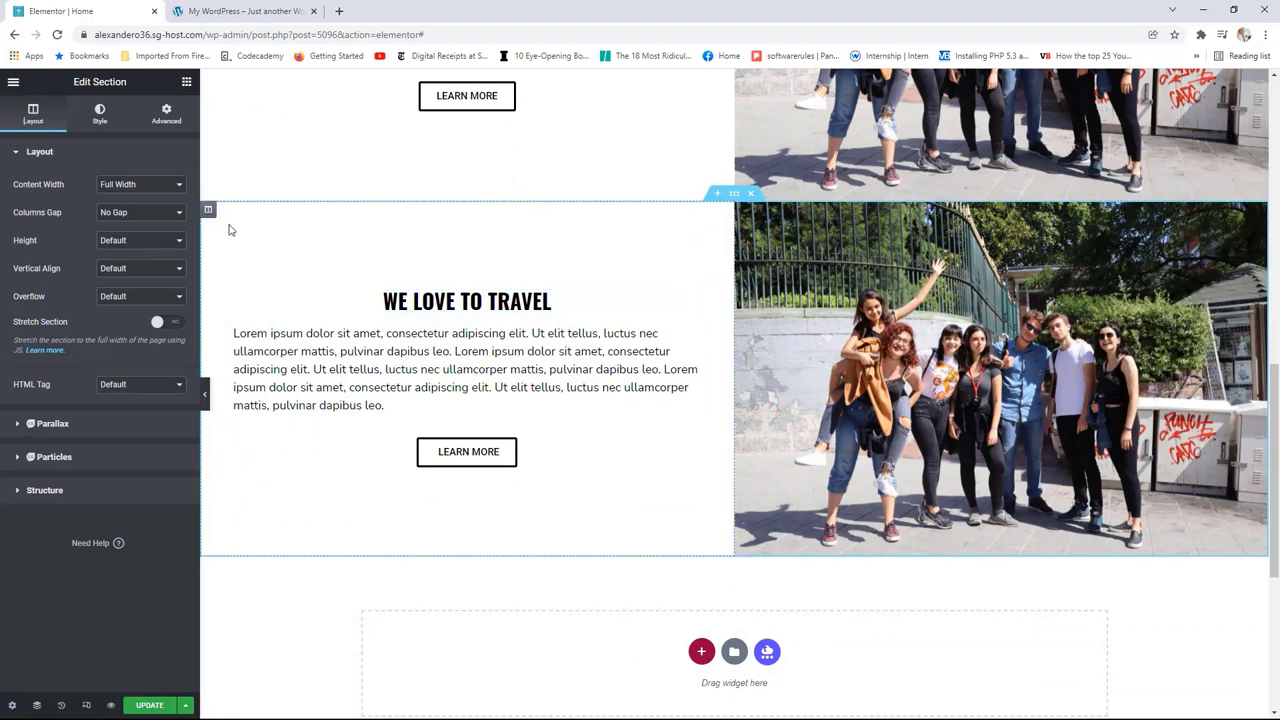
pyautogui.moveTo(208, 213); pyautogui.dragTo(1028, 241)
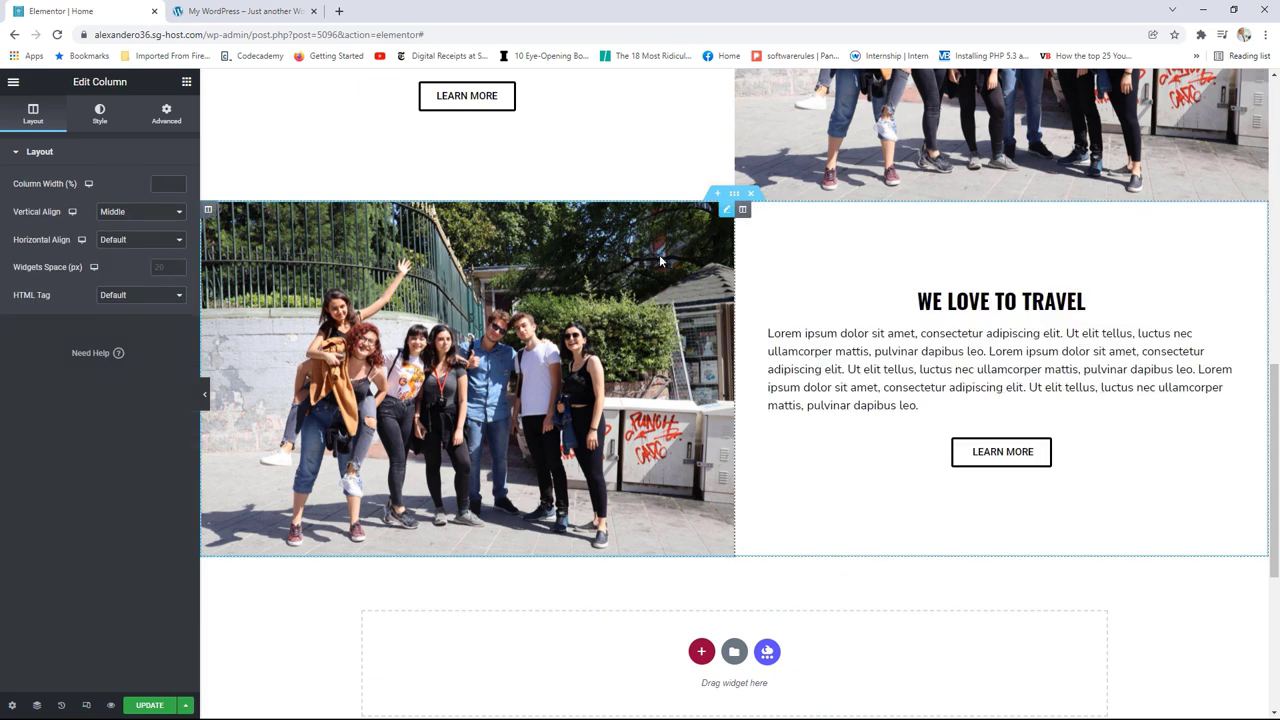
pyautogui.click(727, 218)
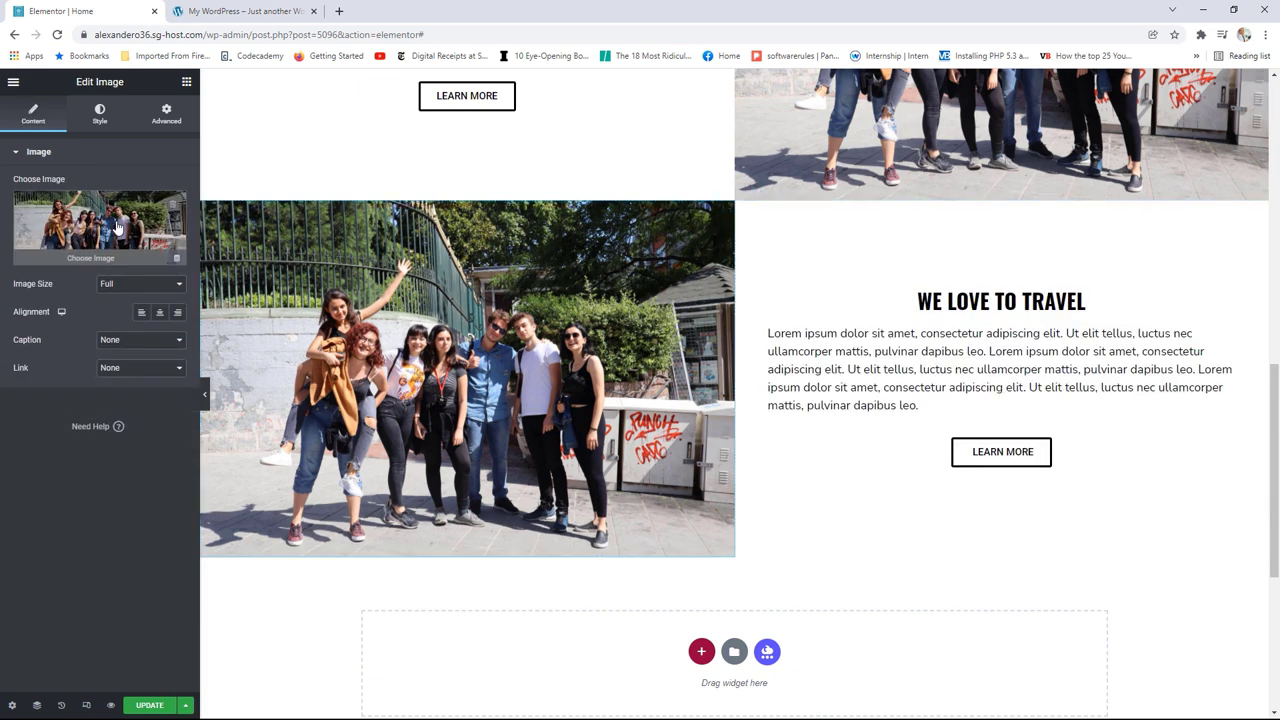
# Step: Replace the duplicate's group photo with the snowy mountain image from the Media Library
pyautogui.click(112, 224)
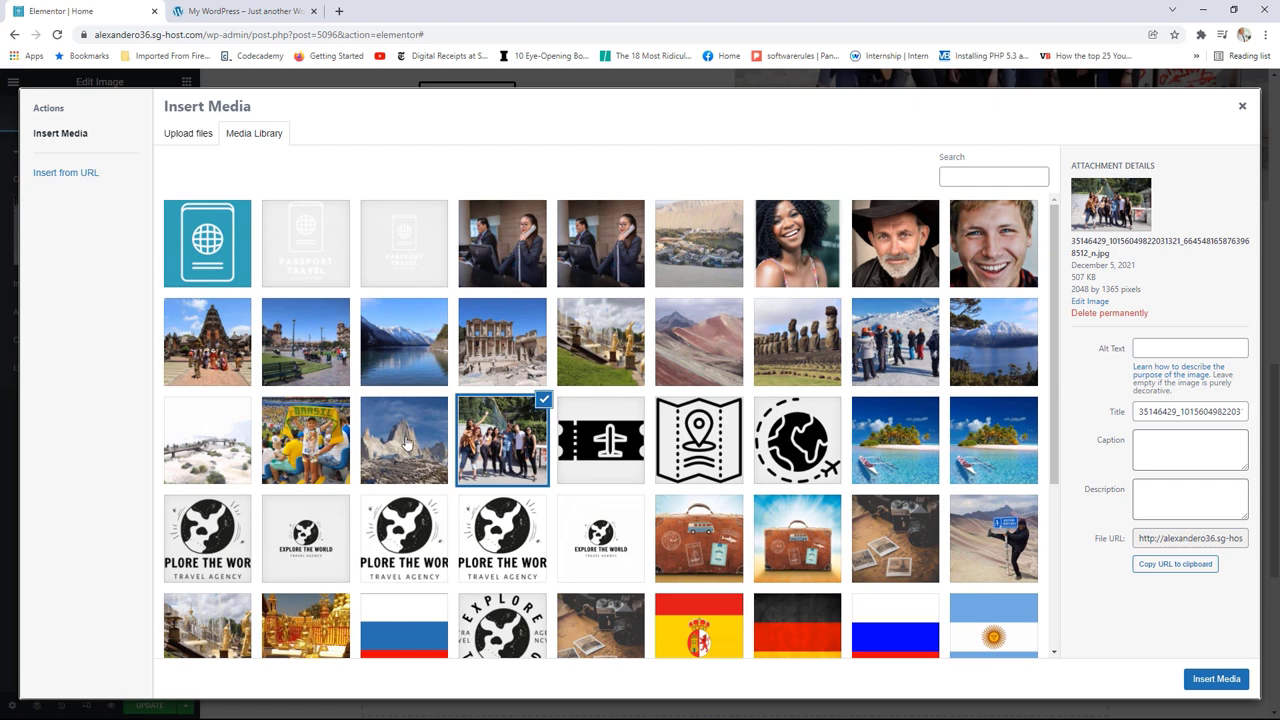
pyautogui.click(405, 441)
pyautogui.click(1209, 678)
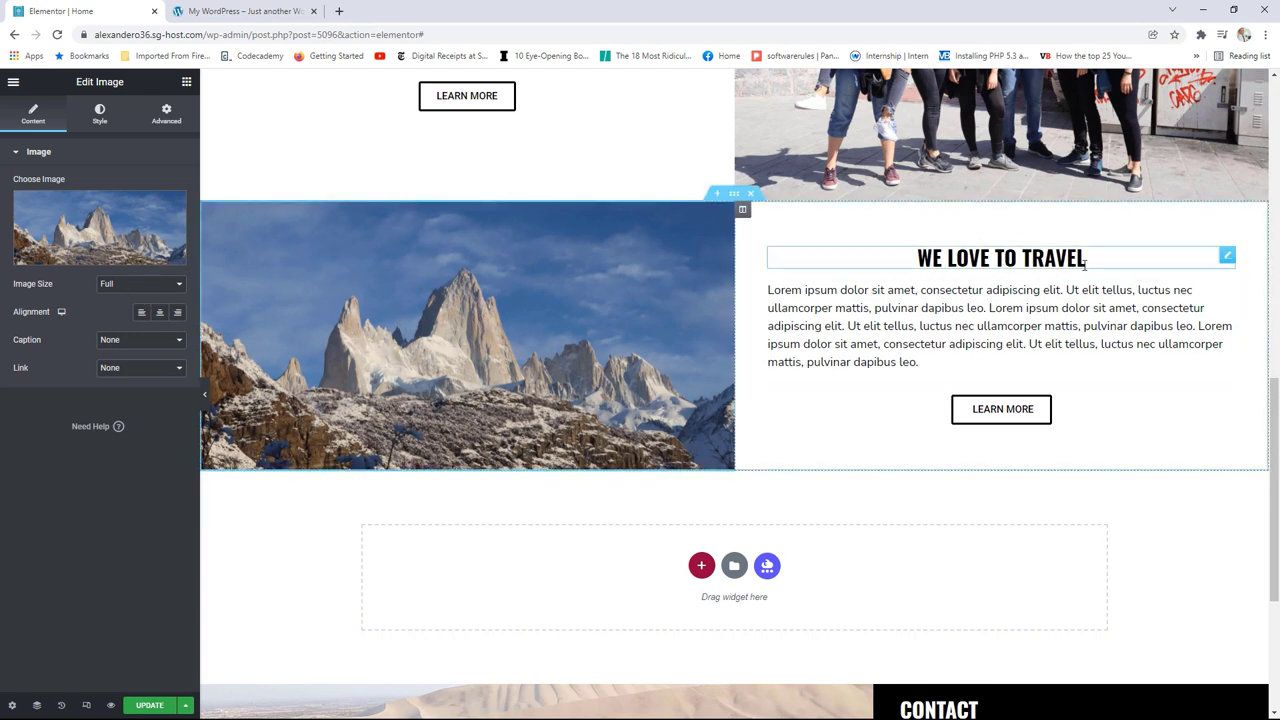
# Step: Scroll through the reference site for comparison, then return to the editor
pyautogui.hotkey('ctrl', 'Tab')
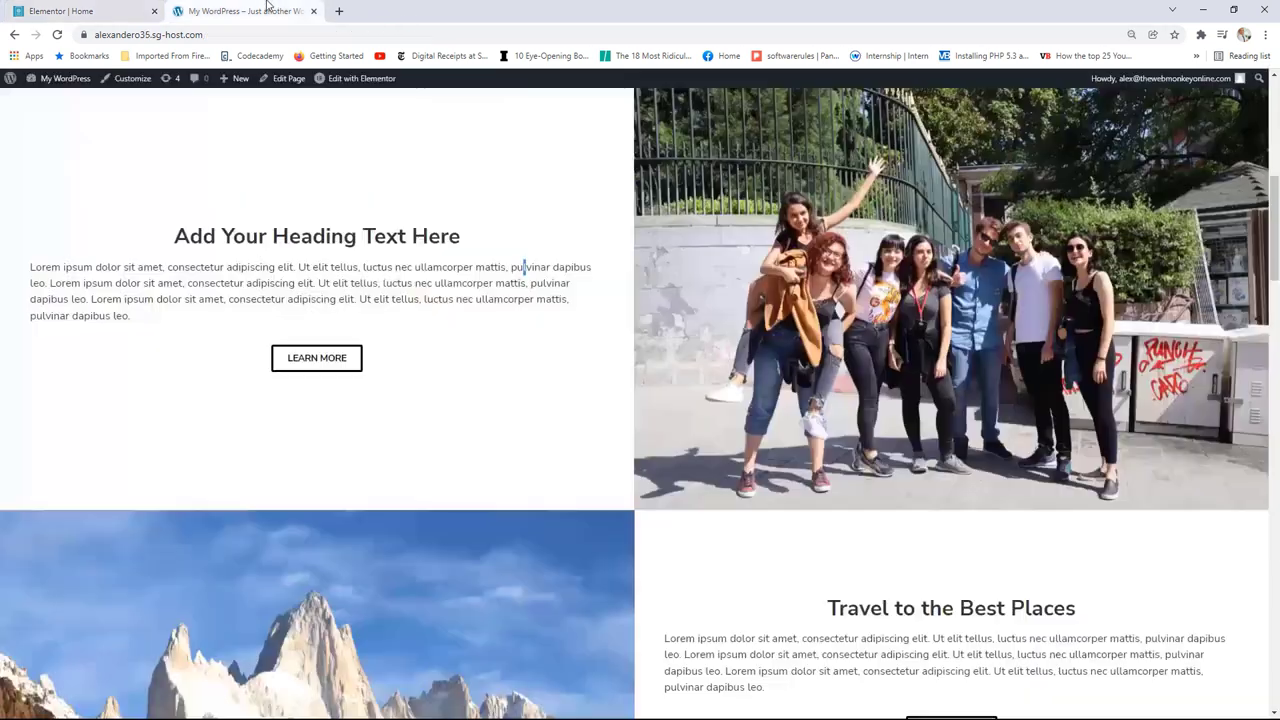
pyautogui.scroll(-1, 990, 572)
pyautogui.scroll(-1, 990, 572)
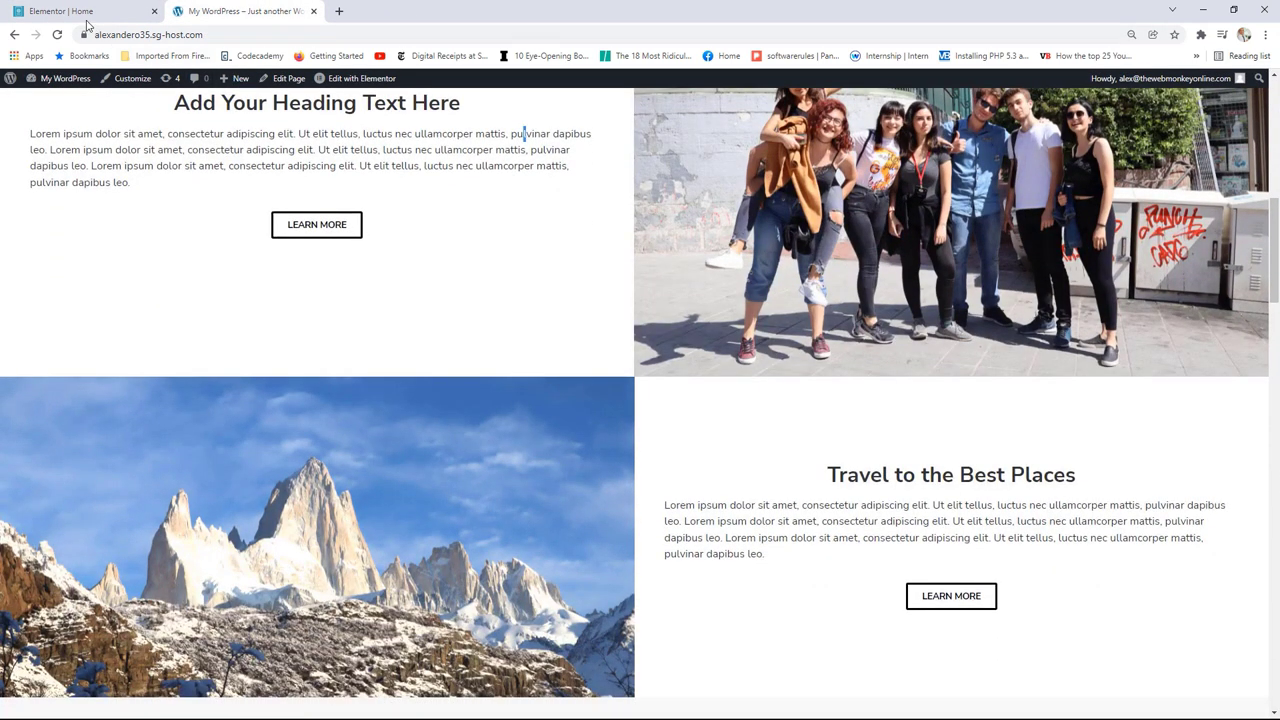
pyautogui.click(87, 14)
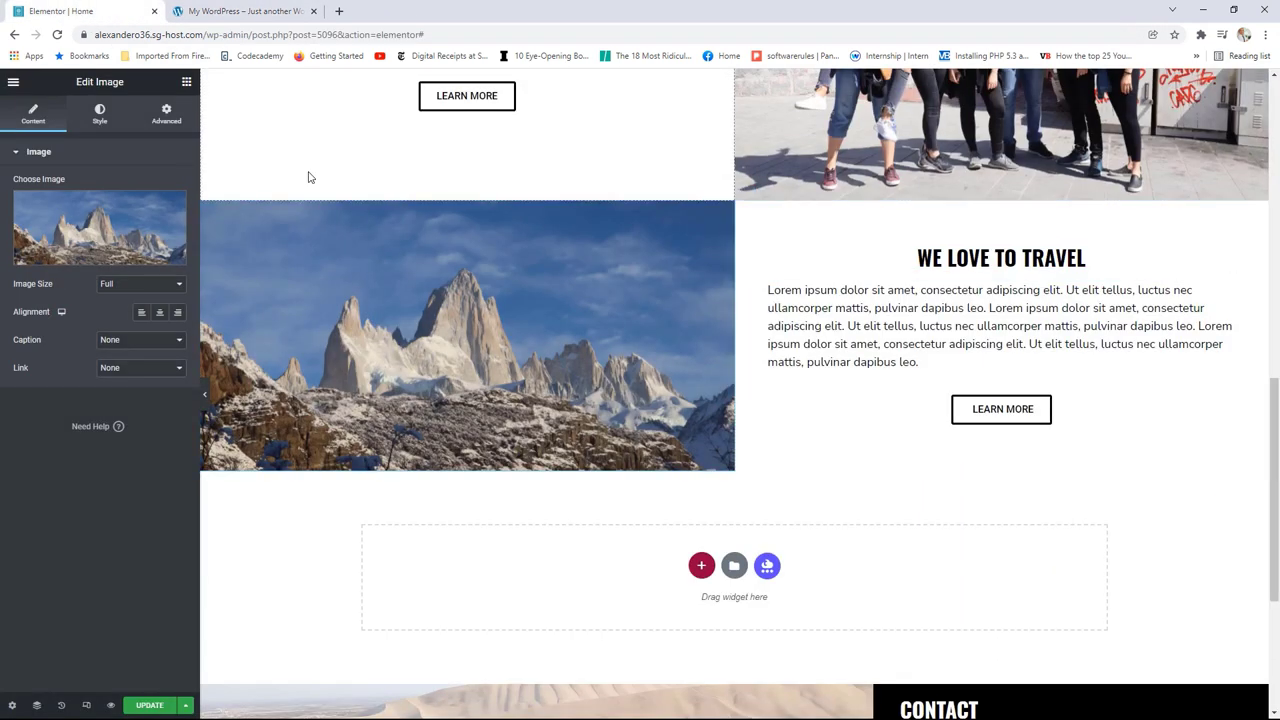
# Step: Change the copied heading to 'travel to the best places' and save the page with UPDATE
pyautogui.click(1150, 260)
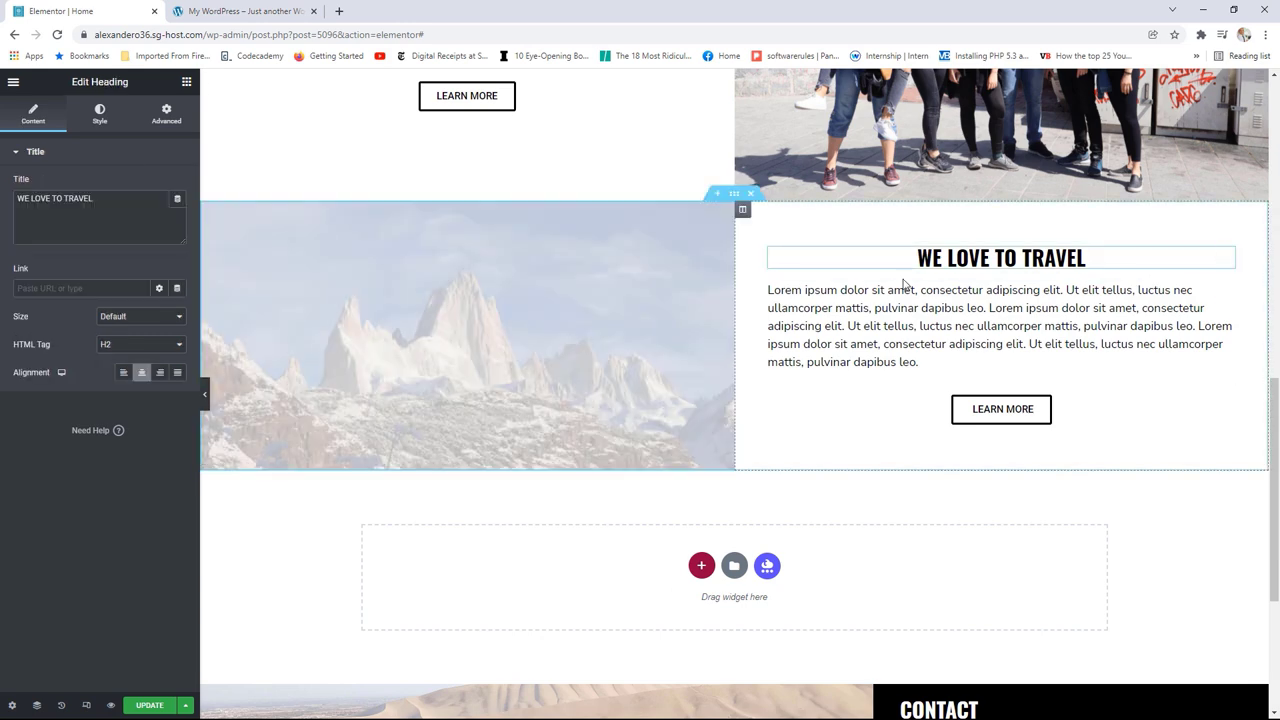
pyautogui.moveTo(100, 198); pyautogui.dragTo(2, 198)
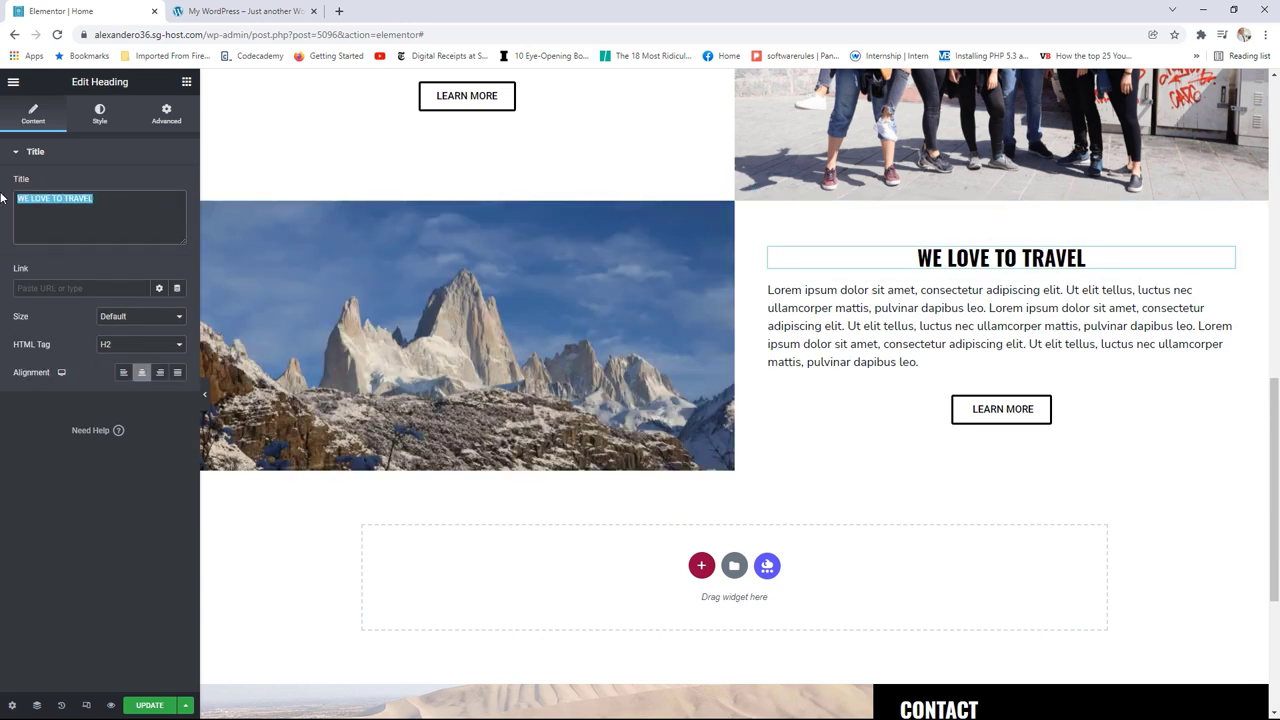
pyautogui.write('travel t')
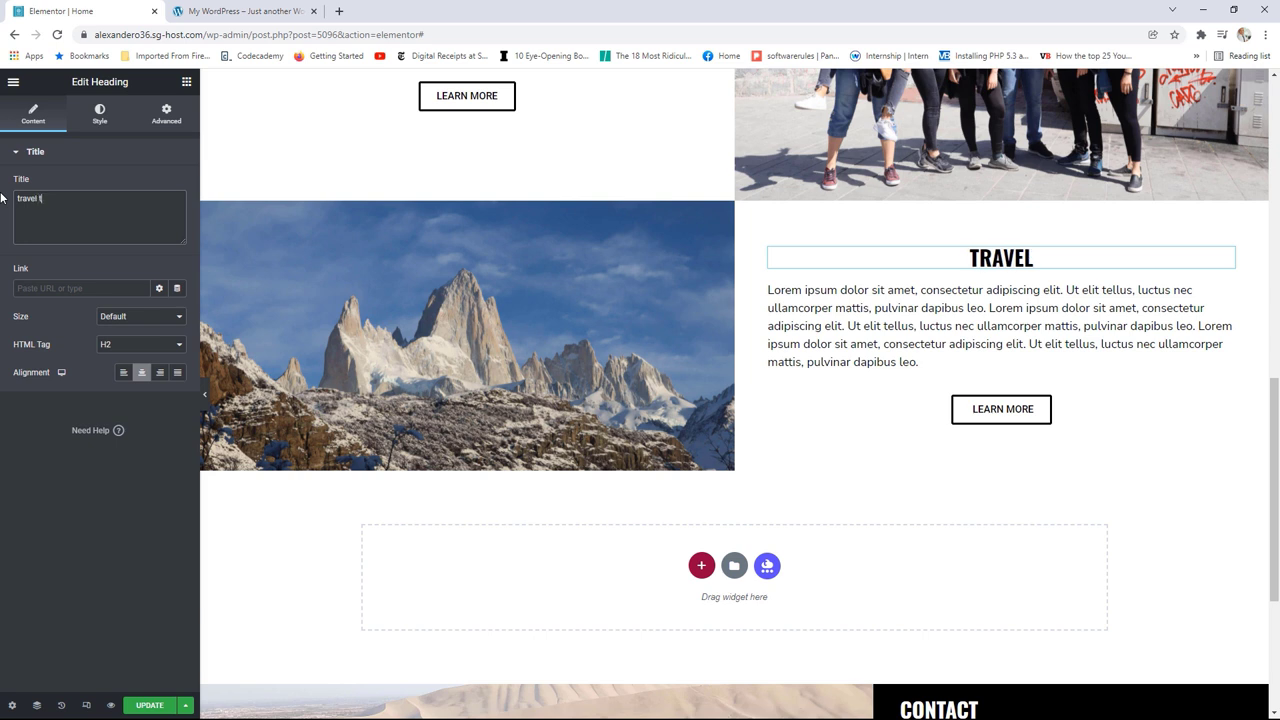
pyautogui.write('o the best p')
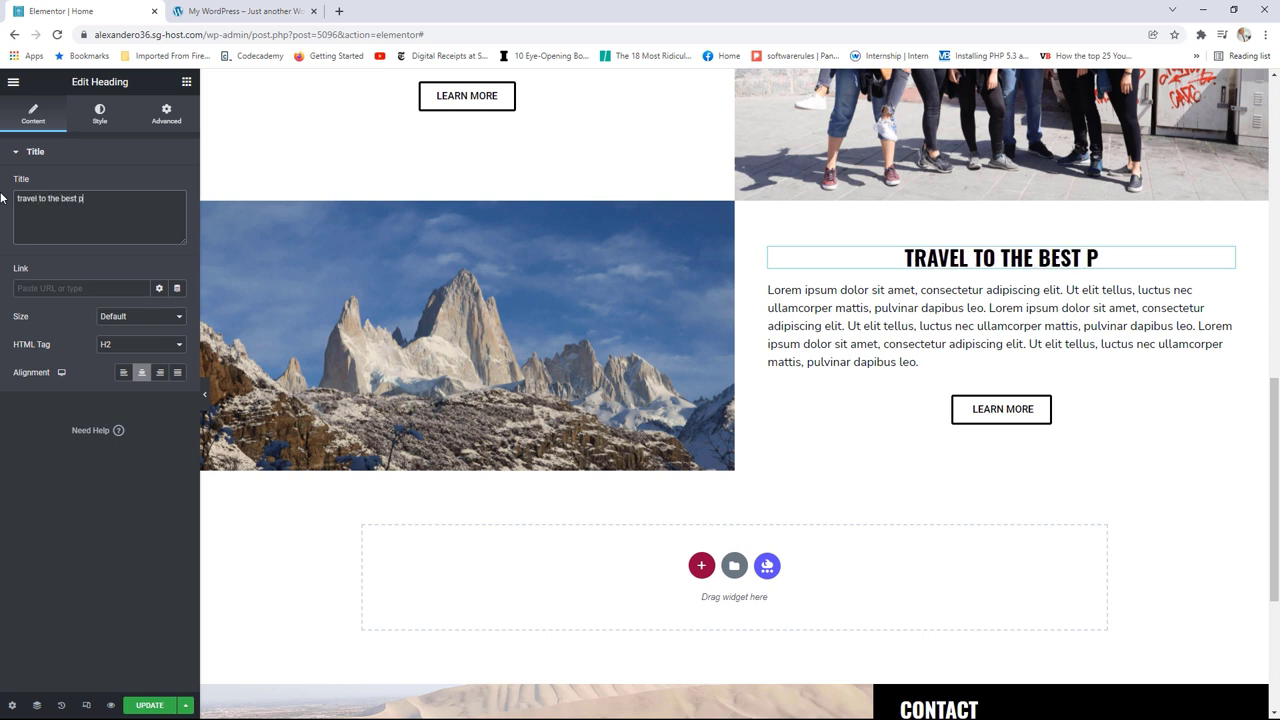
pyautogui.write('laces')
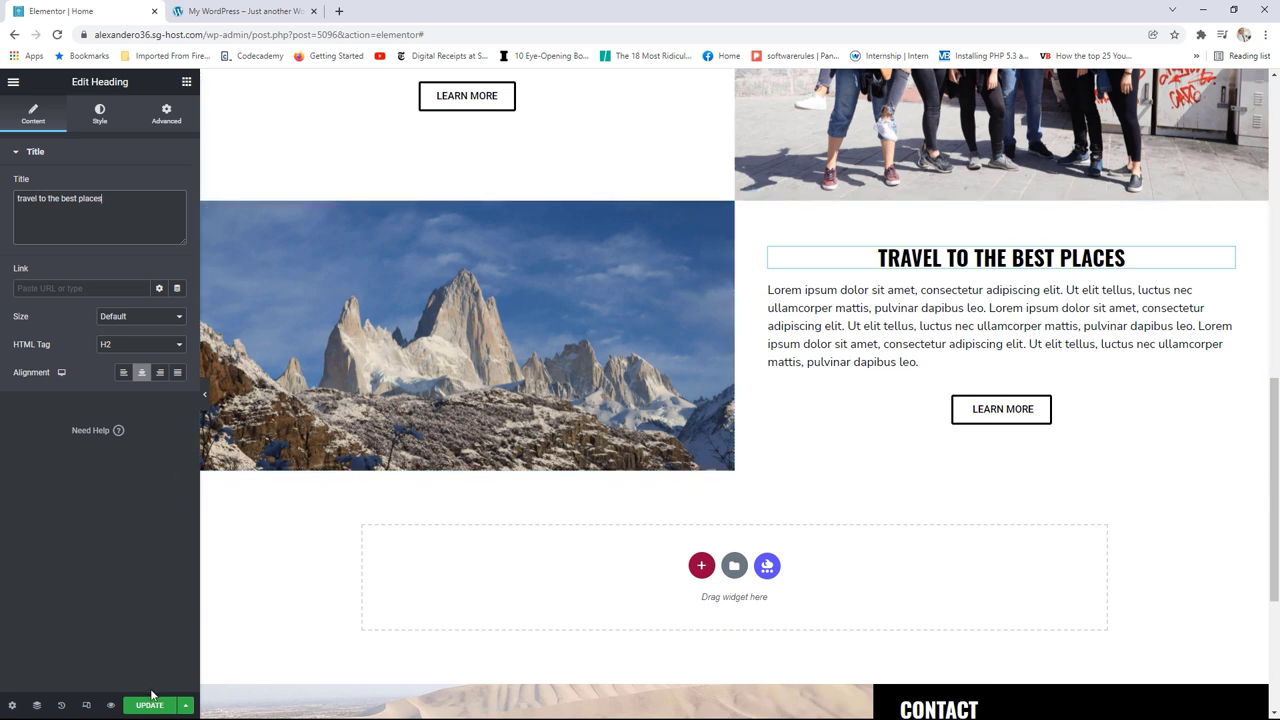
pyautogui.click(148, 706)
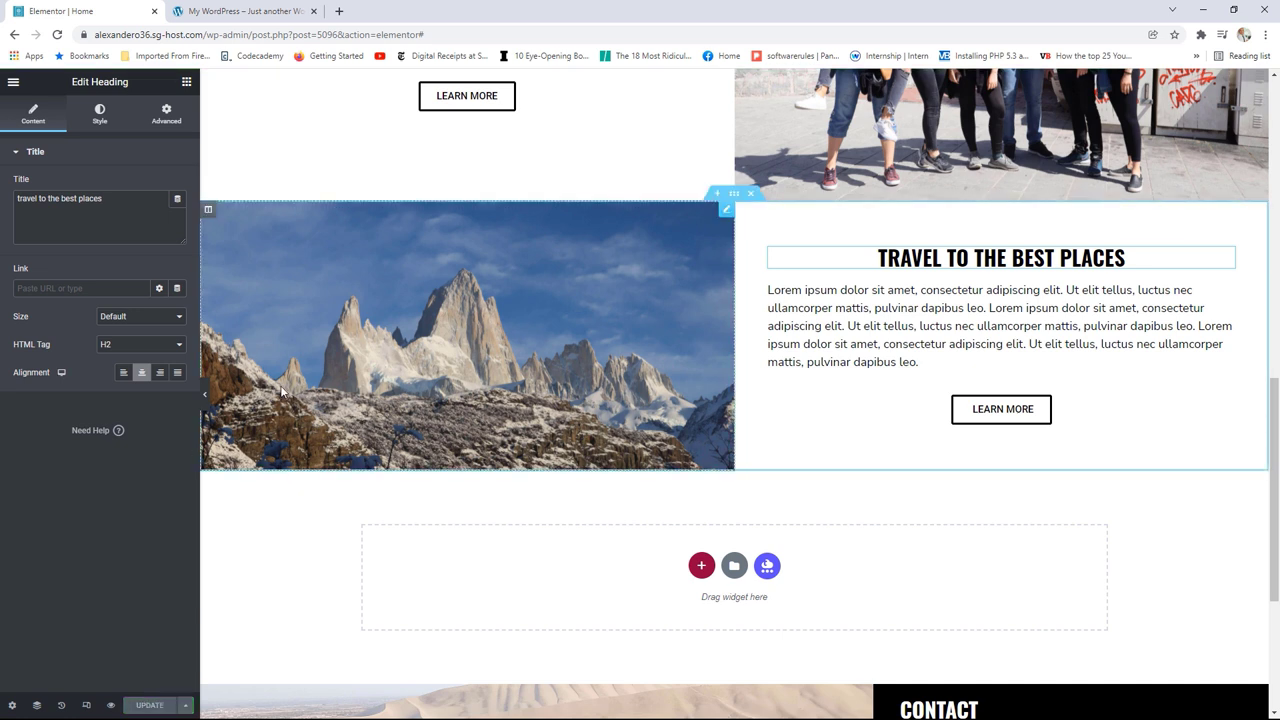
pyautogui.click(13, 82)
# Step: View the live page, scroll past both travel sections, then reopen it in Elementor
pyautogui.click(75, 286)
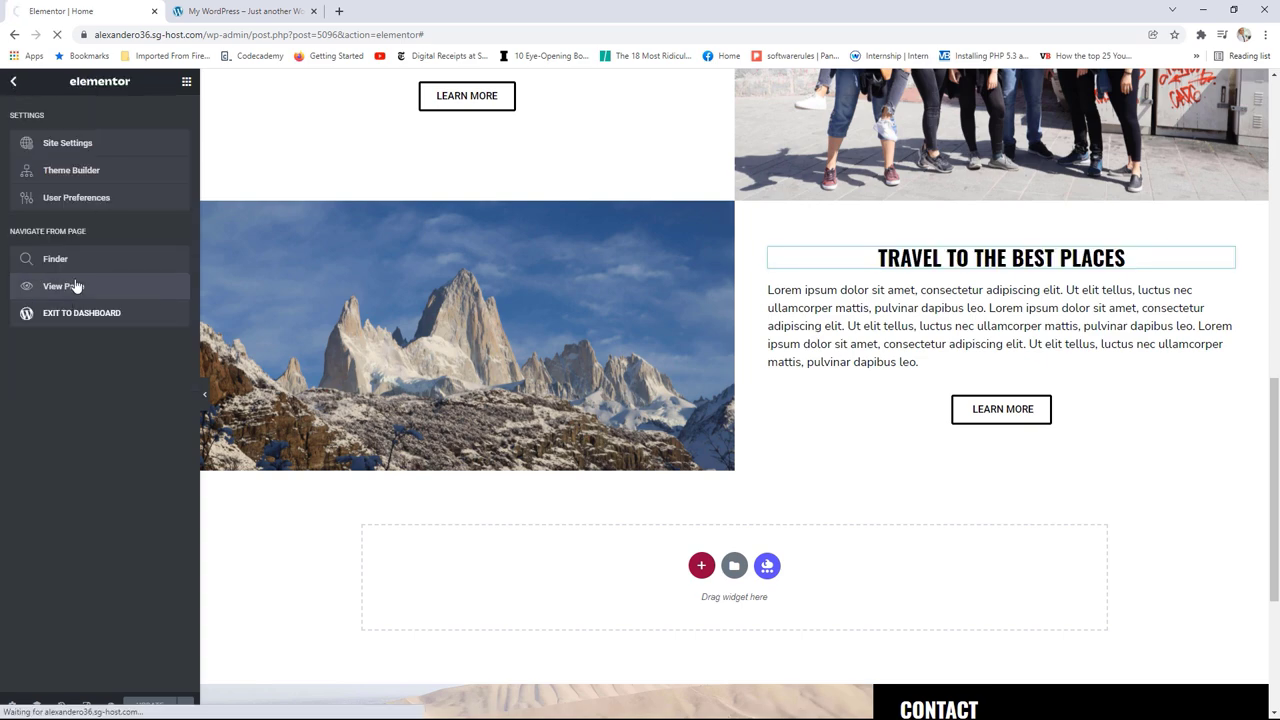
pyautogui.scroll(-3, 725, 288)
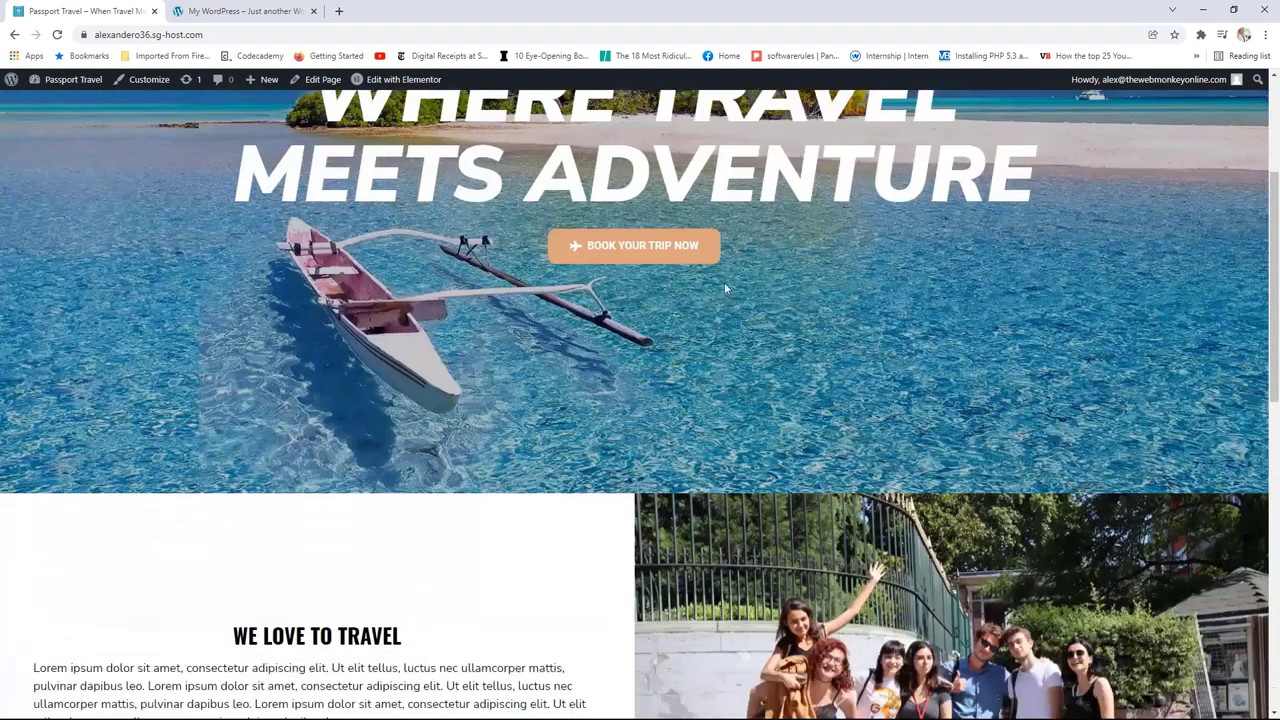
pyautogui.scroll(-6, 724, 282)
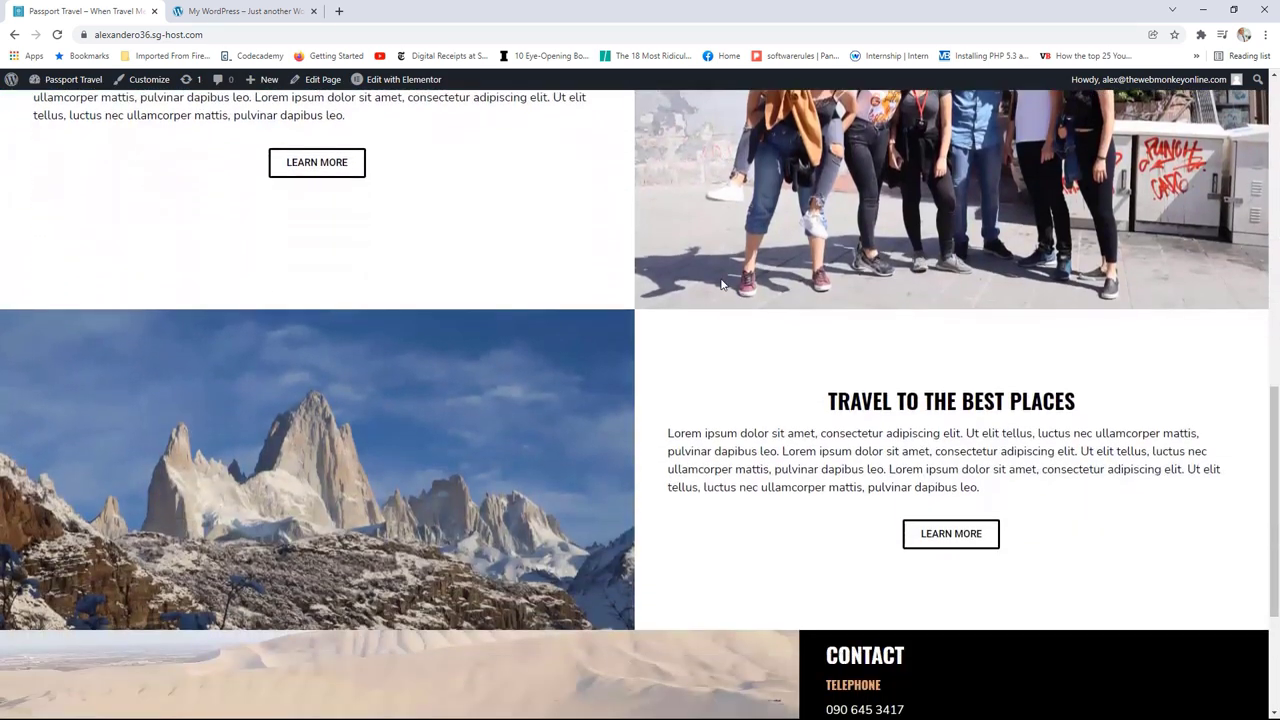
pyautogui.scroll(3, 721, 284)
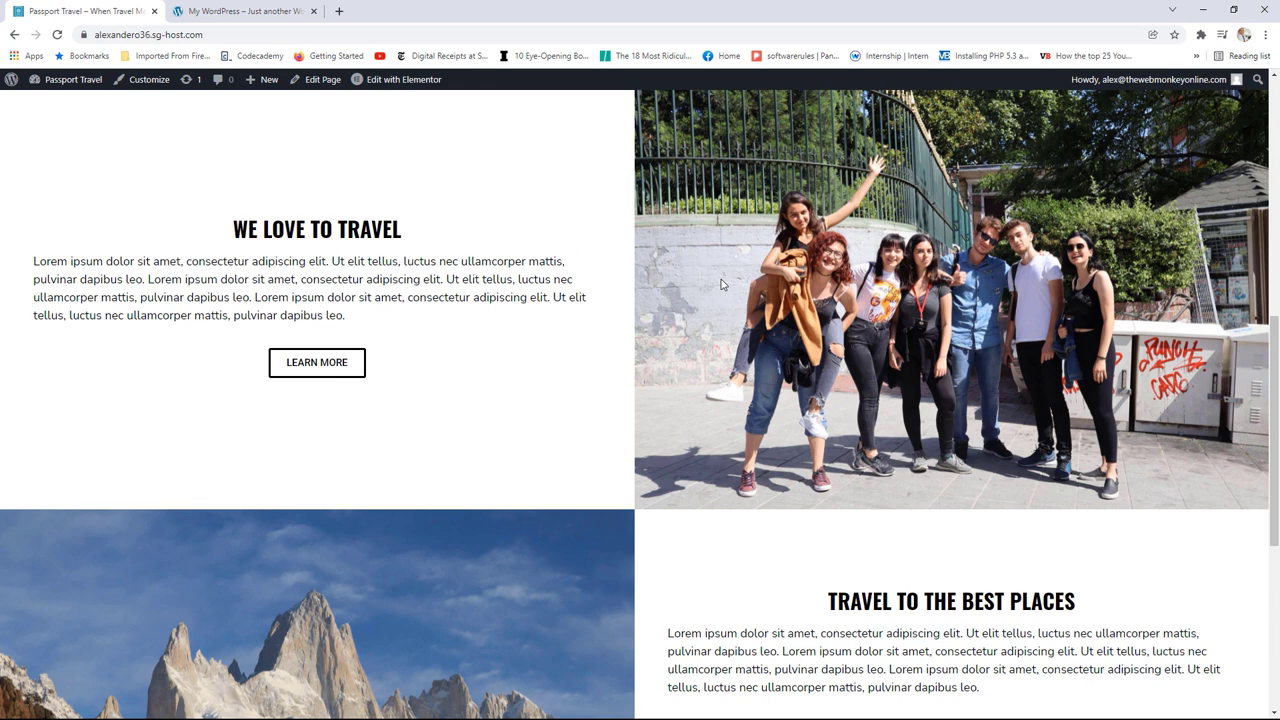
pyautogui.scroll(1, 721, 284)
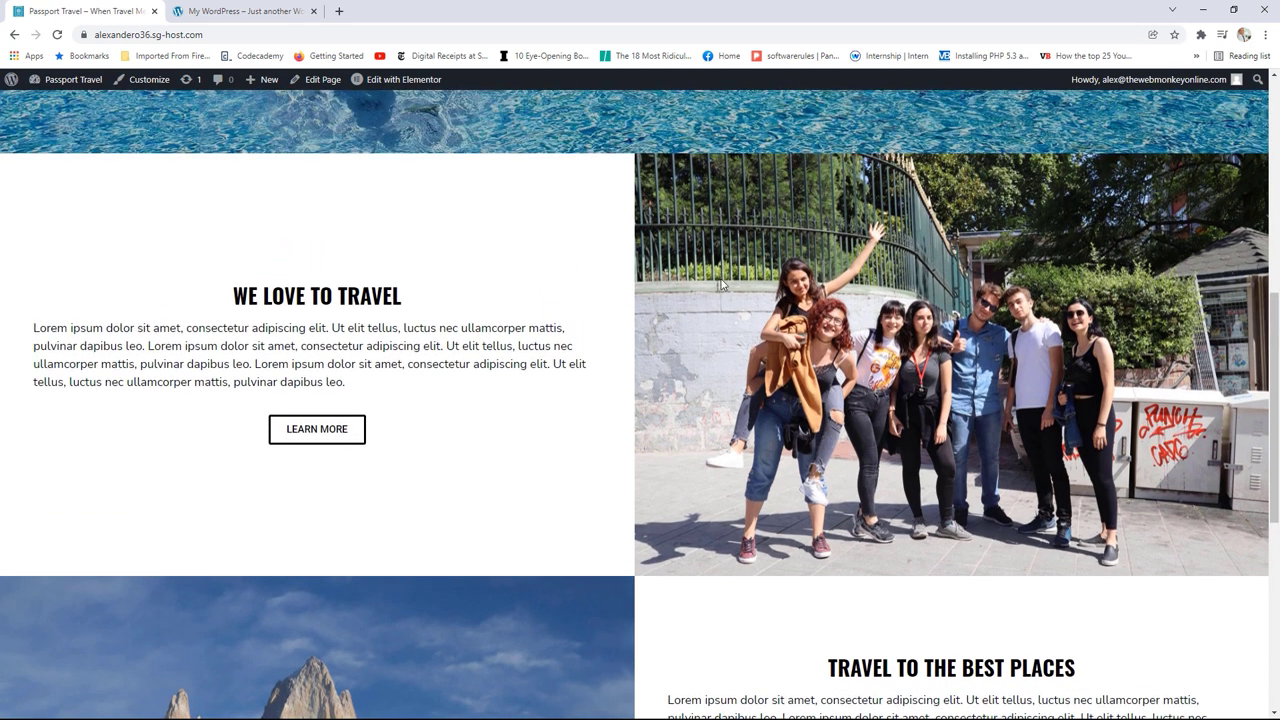
pyautogui.click(393, 82)
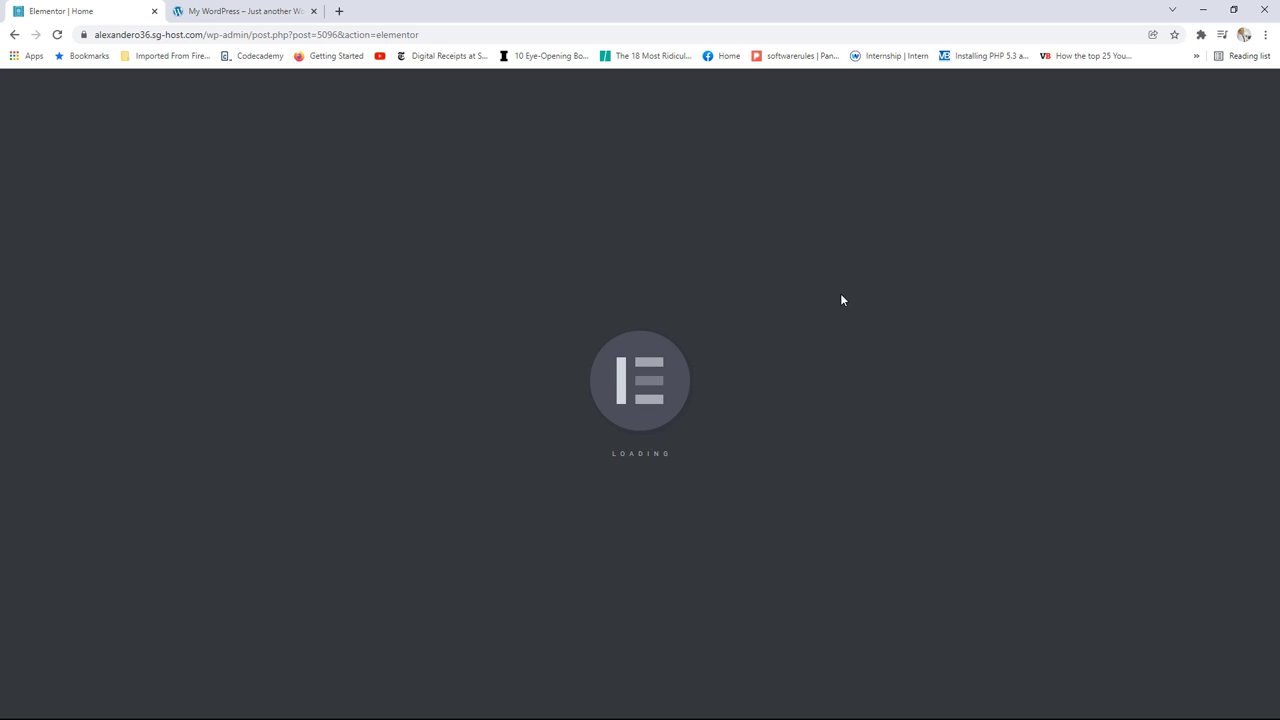
# Step: Set the group photo's entrance animation to Slide In Right under Motion Effects
pyautogui.scroll(-4, 1256, 333)
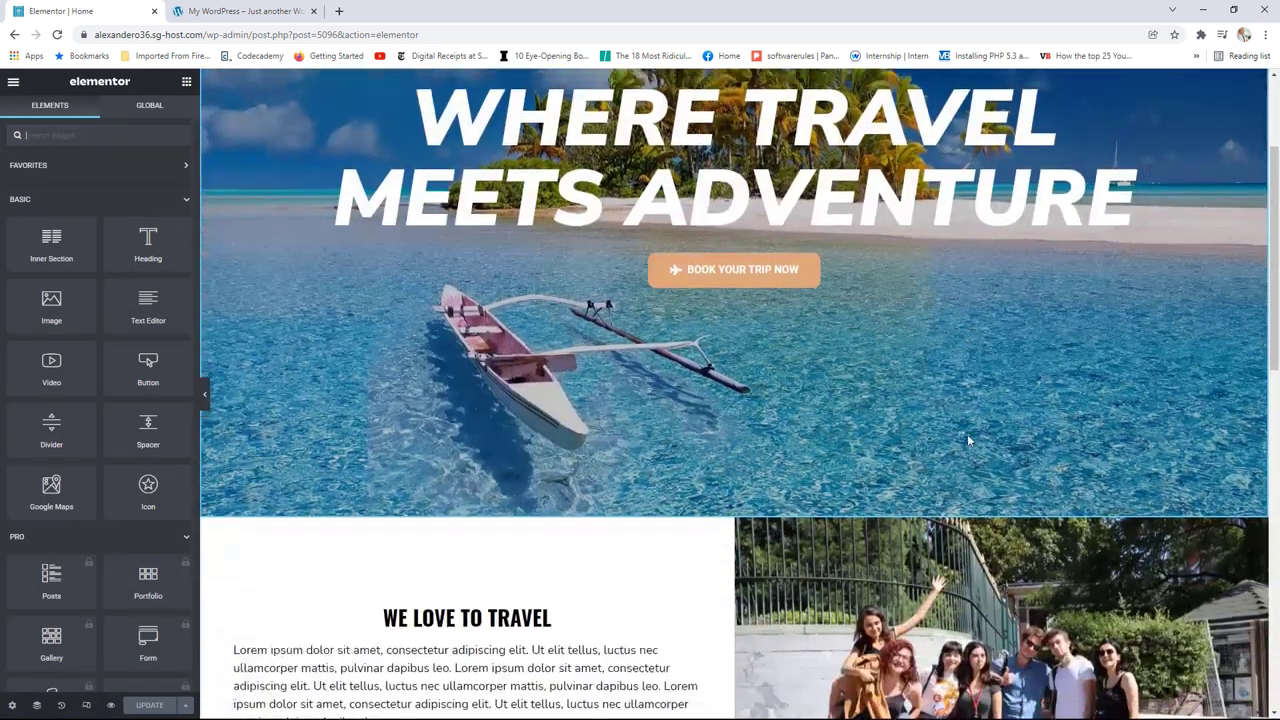
pyautogui.click(1259, 320)
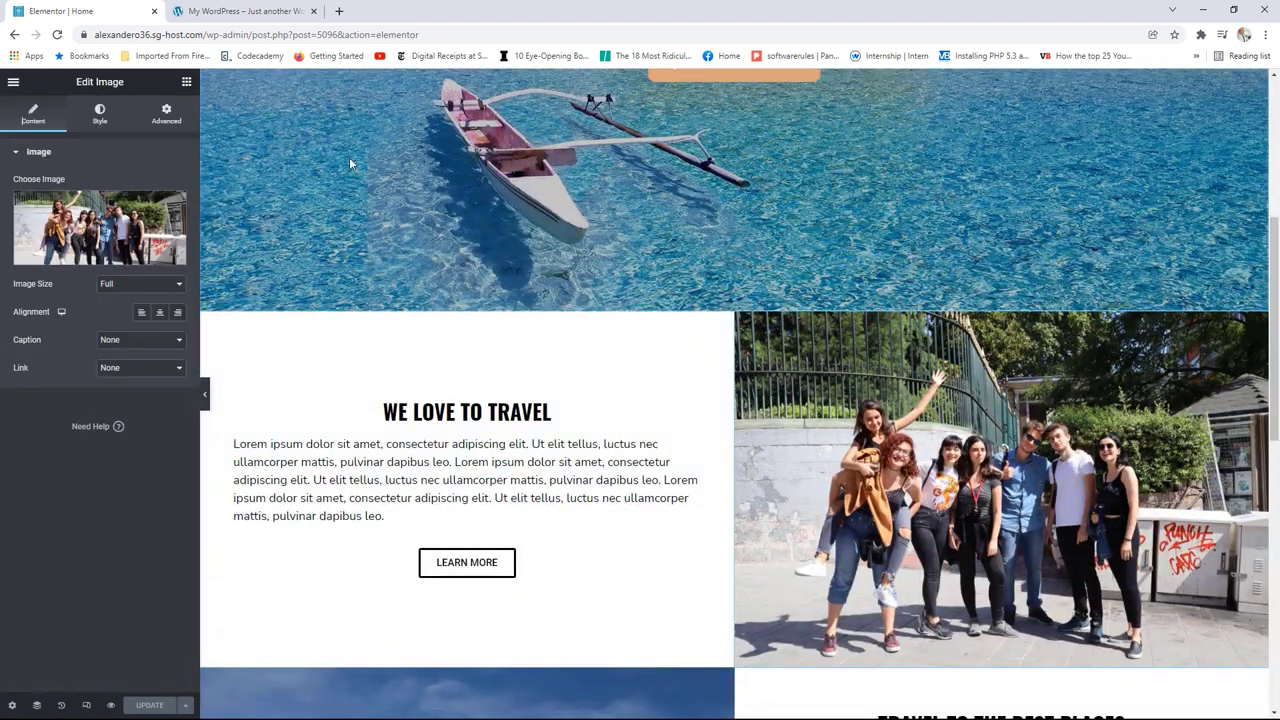
pyautogui.click(166, 113)
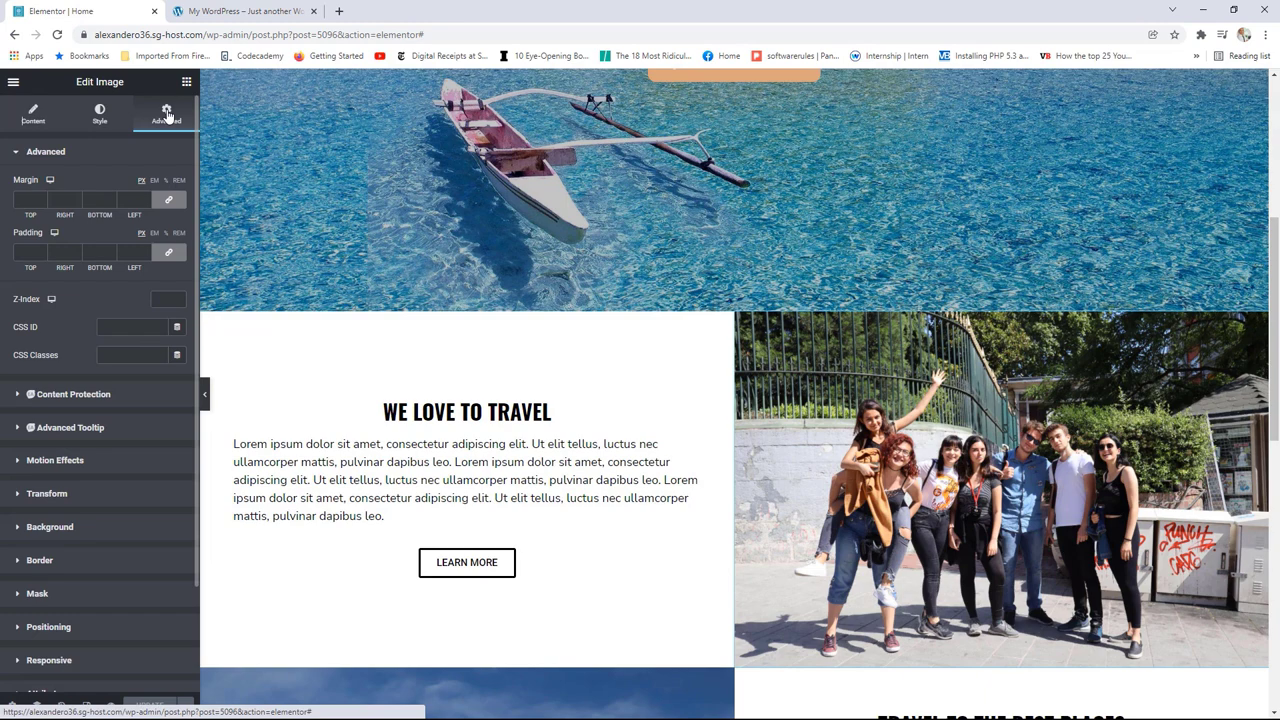
pyautogui.click(62, 462)
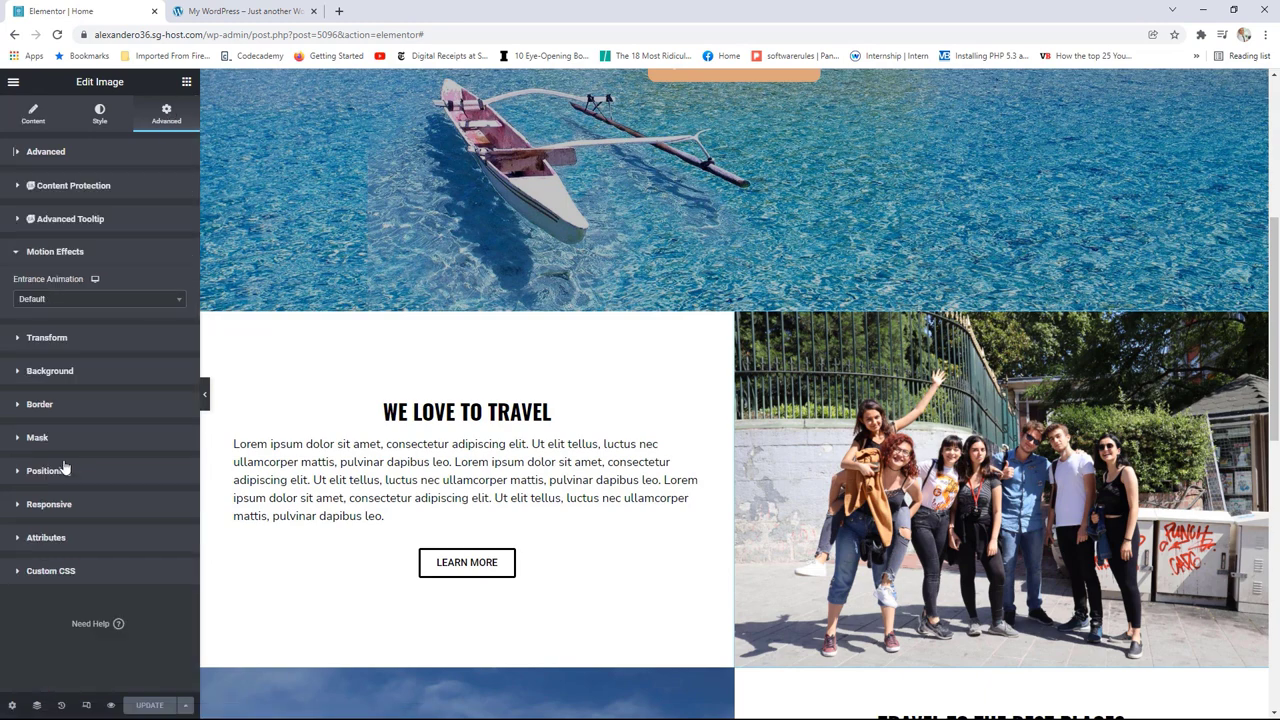
pyautogui.click(68, 294)
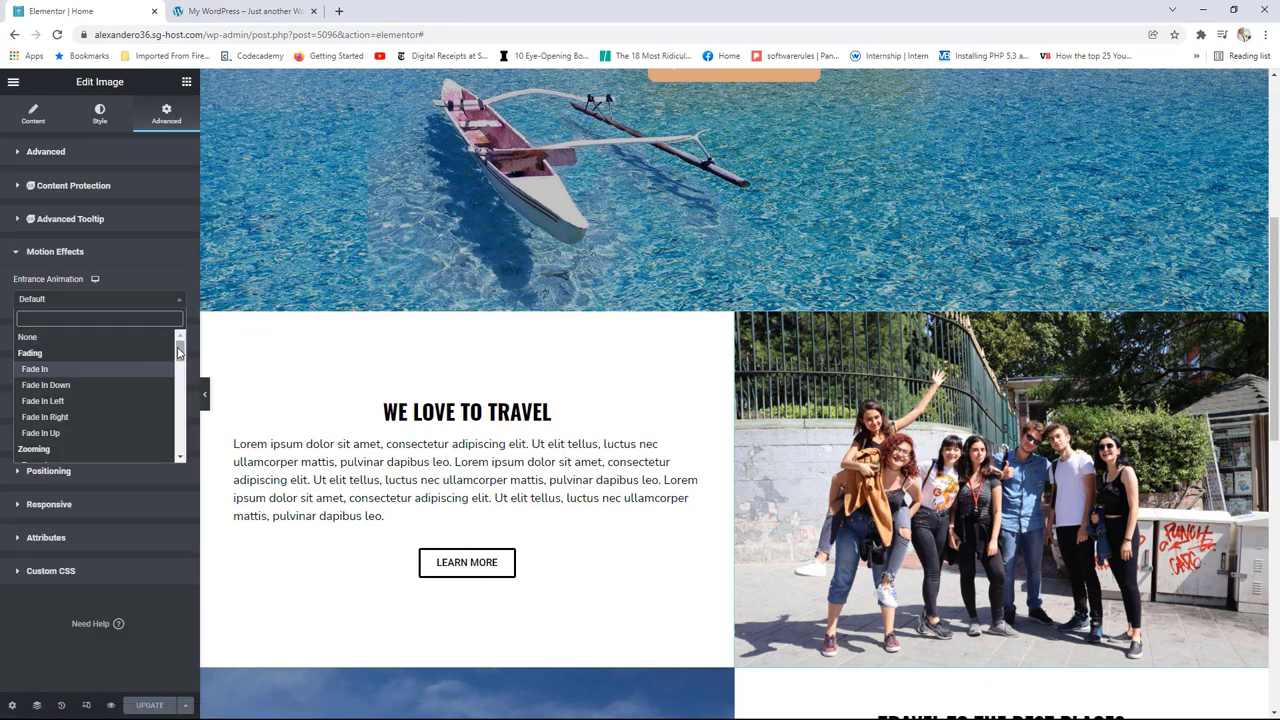
pyautogui.moveTo(180, 348); pyautogui.dragTo(166, 400)
pyautogui.click(91, 399)
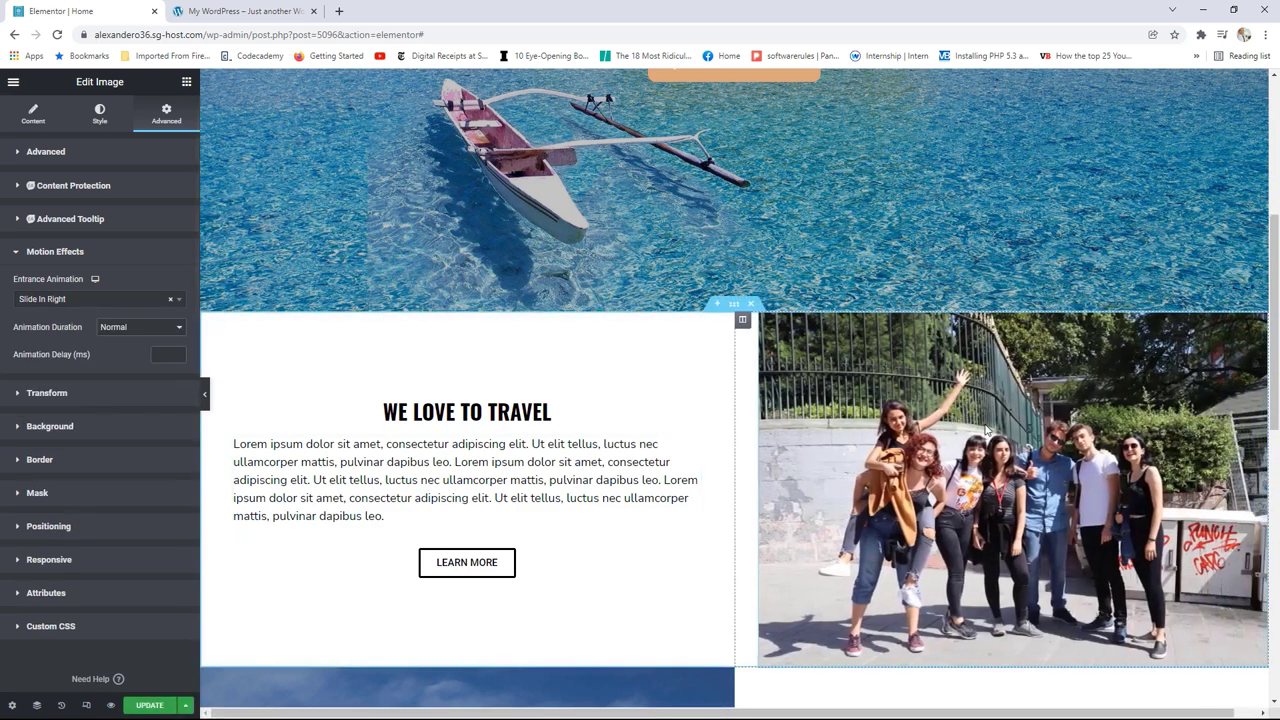
pyautogui.scroll(-3, 756, 436)
pyautogui.moveTo(709, 424); pyautogui.dragTo(745, 432)
# Step: Give the mountain image a Slide In Left entrance, move it back to the left column, and save
pyautogui.click(166, 113)
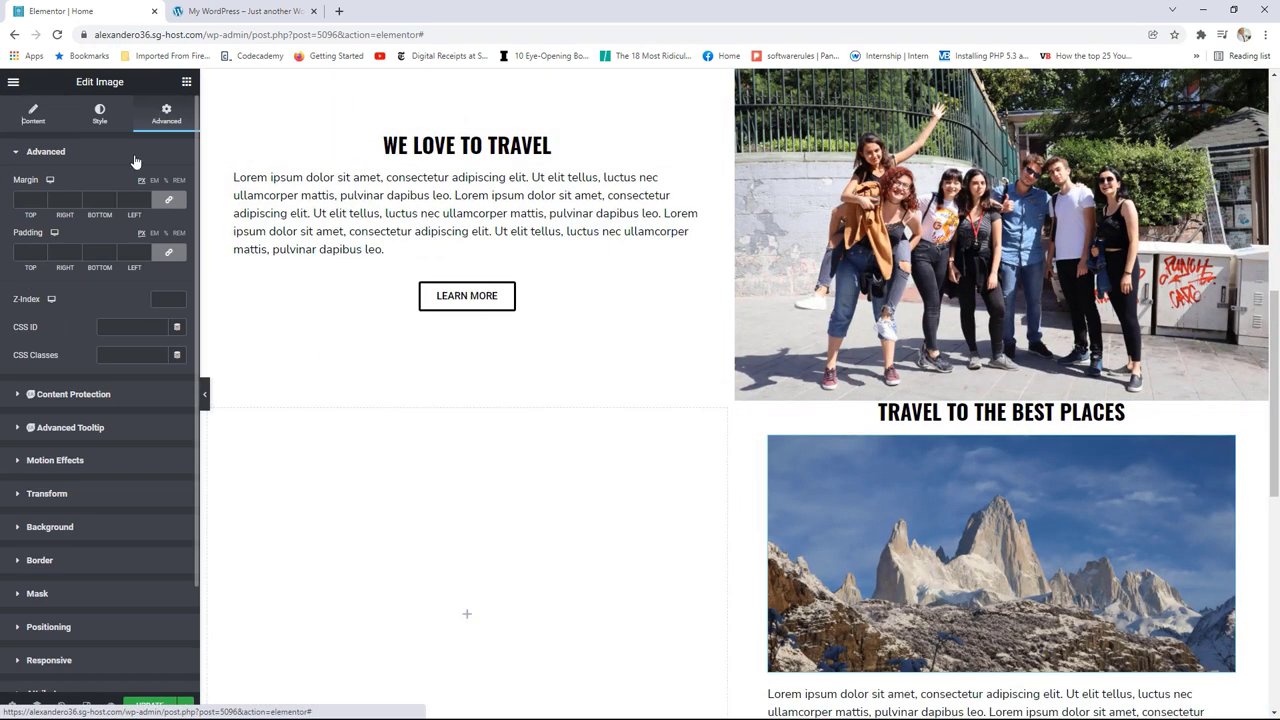
pyautogui.click(90, 461)
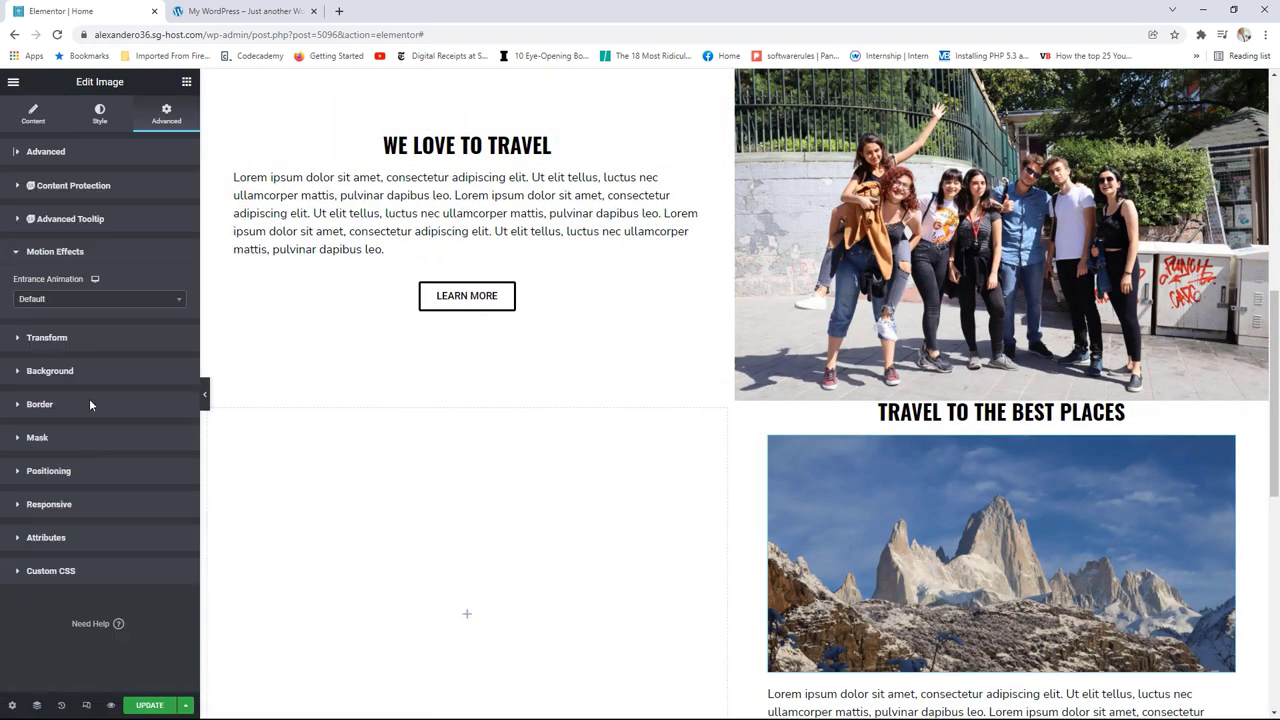
pyautogui.click(91, 302)
pyautogui.scroll(-6, 111, 380)
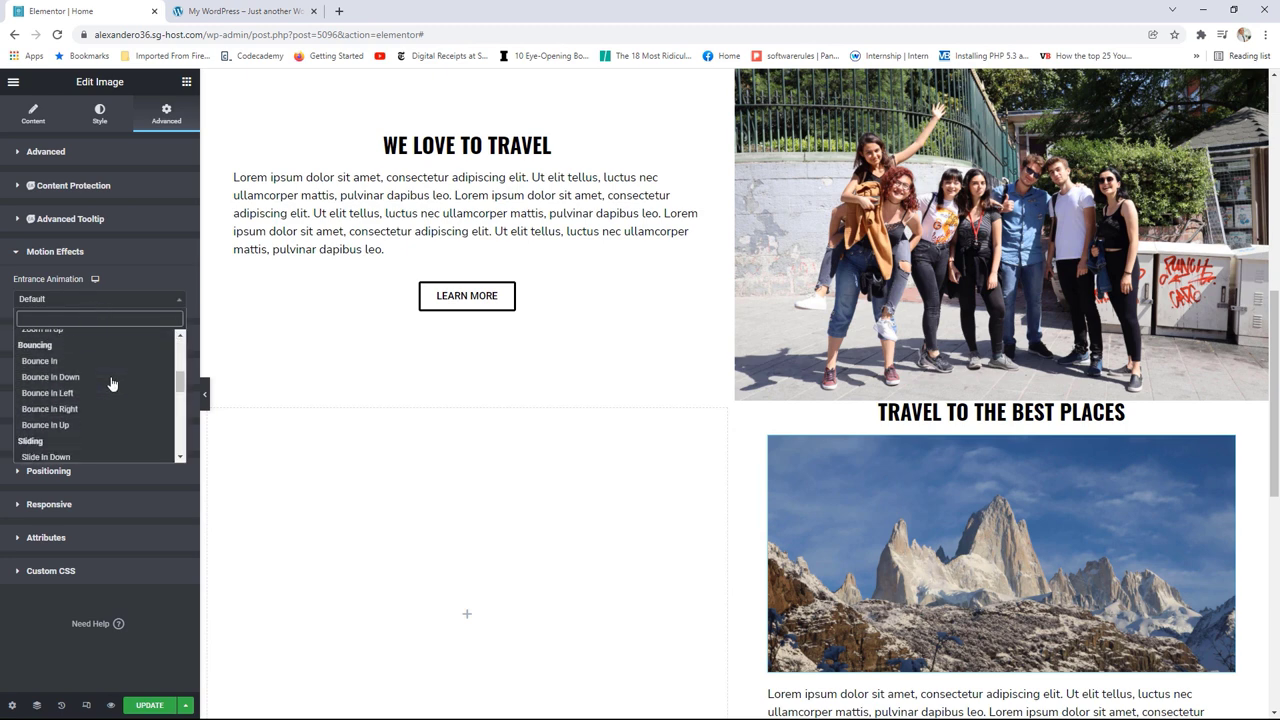
pyautogui.click(70, 406)
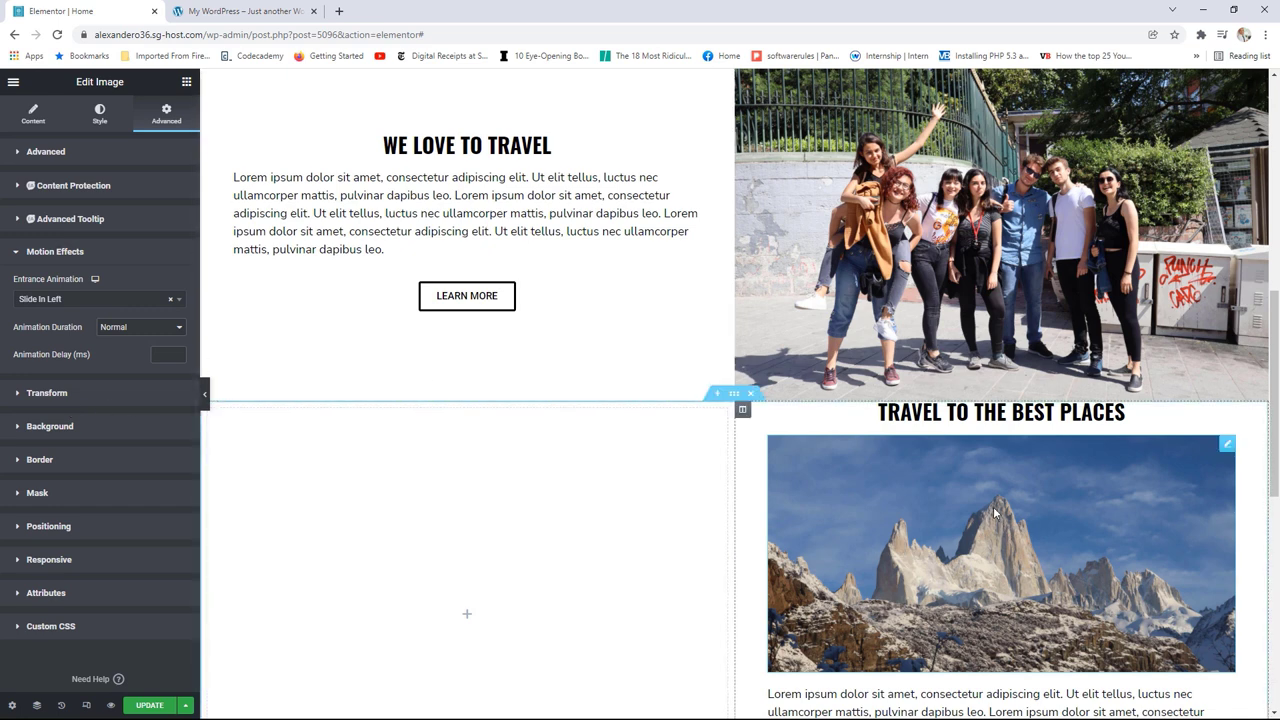
pyautogui.scroll(-2, 990, 510)
pyautogui.scroll(1, 1096, 376)
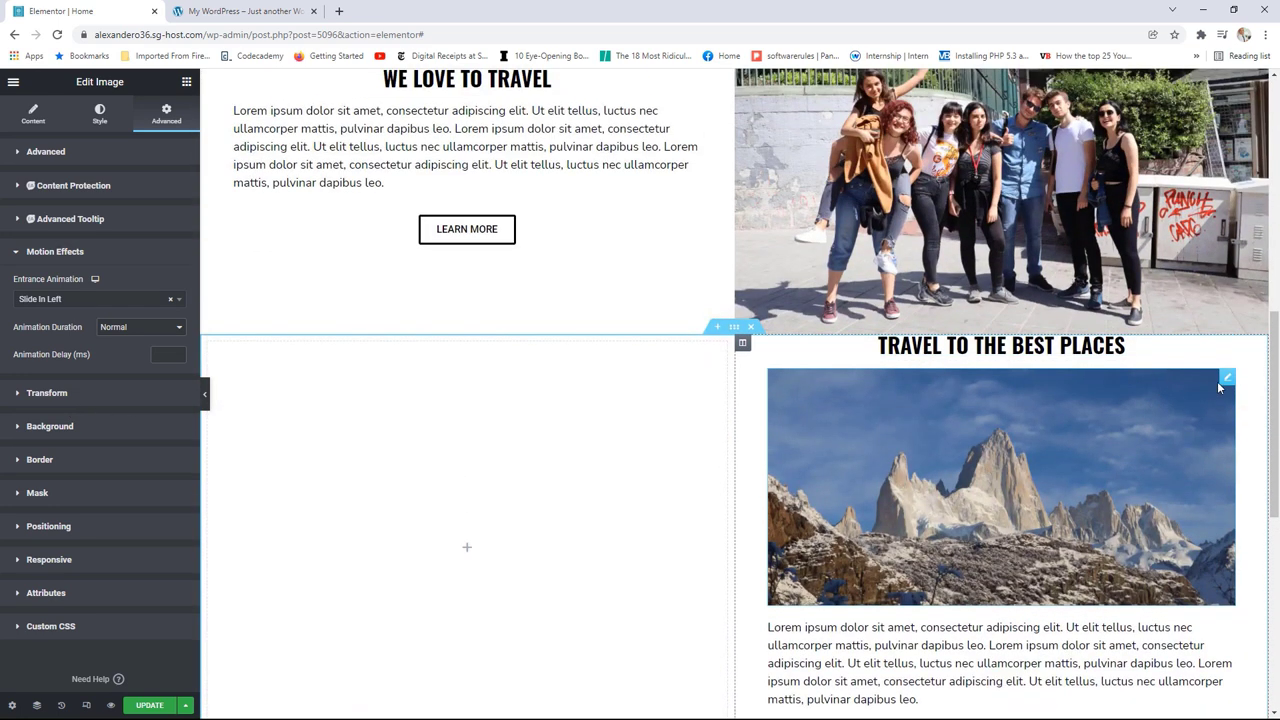
pyautogui.moveTo(1224, 380); pyautogui.dragTo(439, 394)
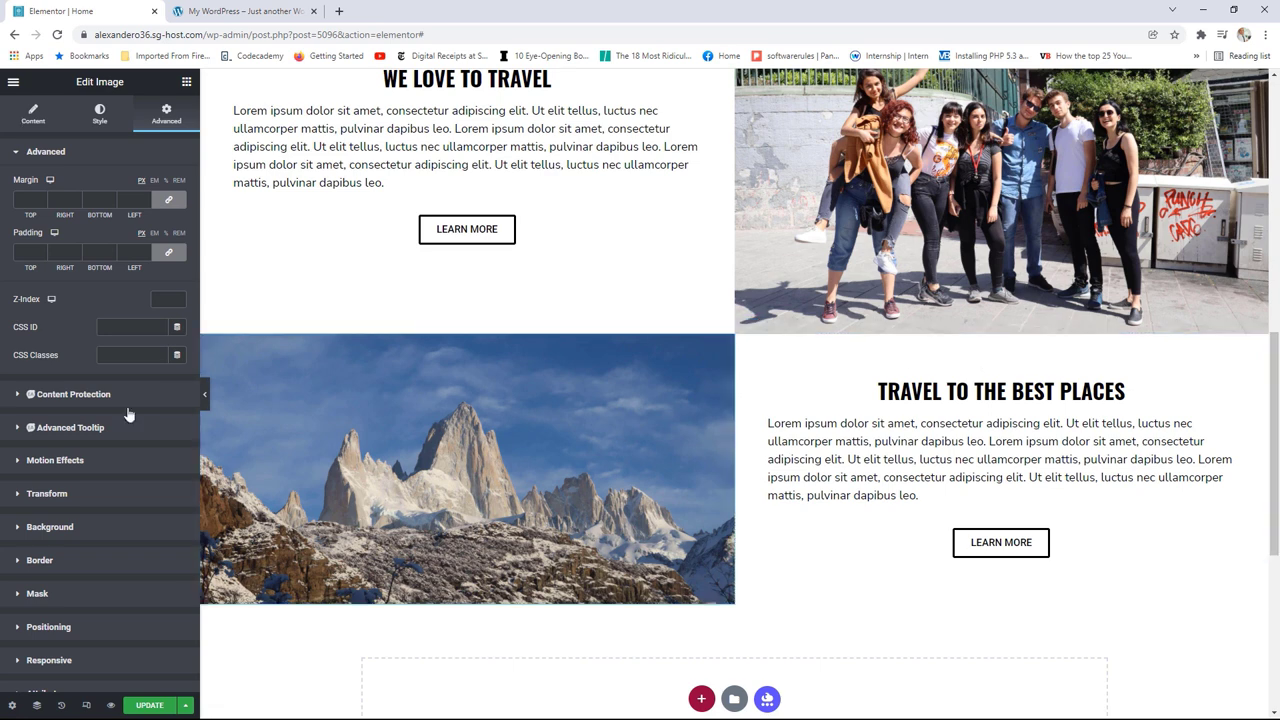
pyautogui.click(150, 706)
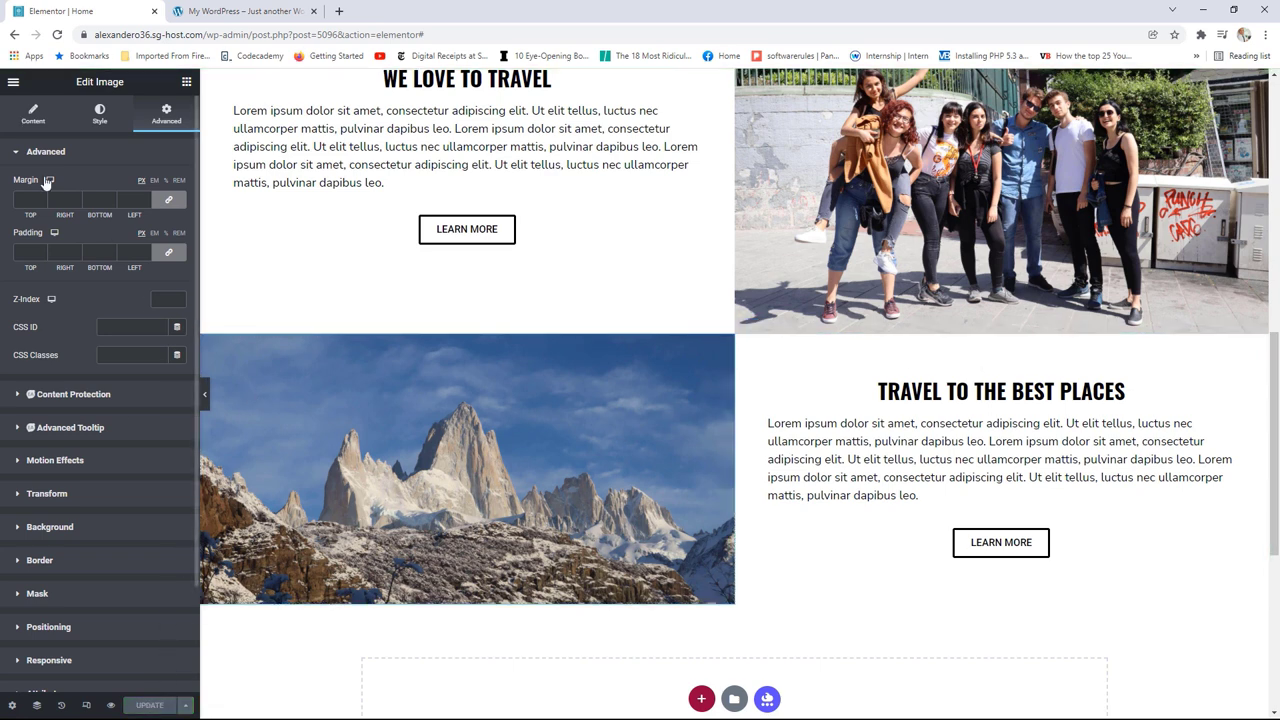
pyautogui.click(14, 84)
# Step: View the published homepage and scroll through its new travel sections
pyautogui.click(60, 286)
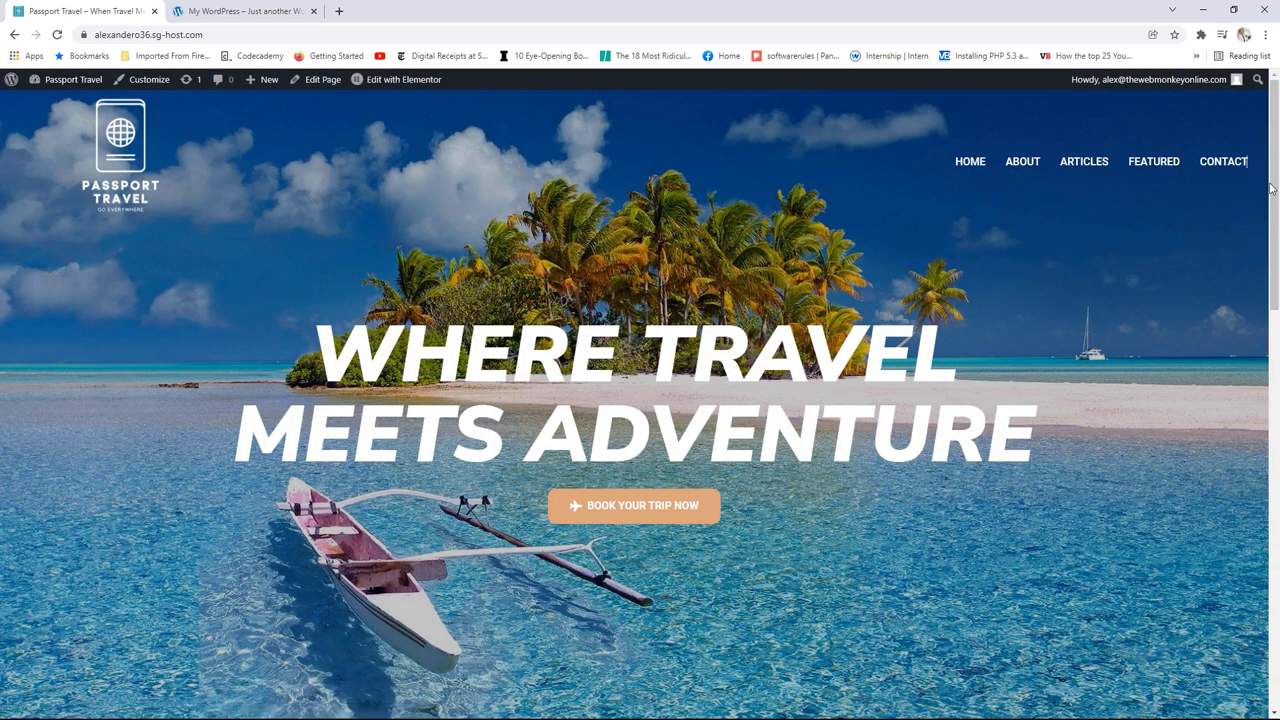
pyautogui.moveTo(1272, 183); pyautogui.dragTo(1240, 400)
pyautogui.scroll(-3, 1240, 400)
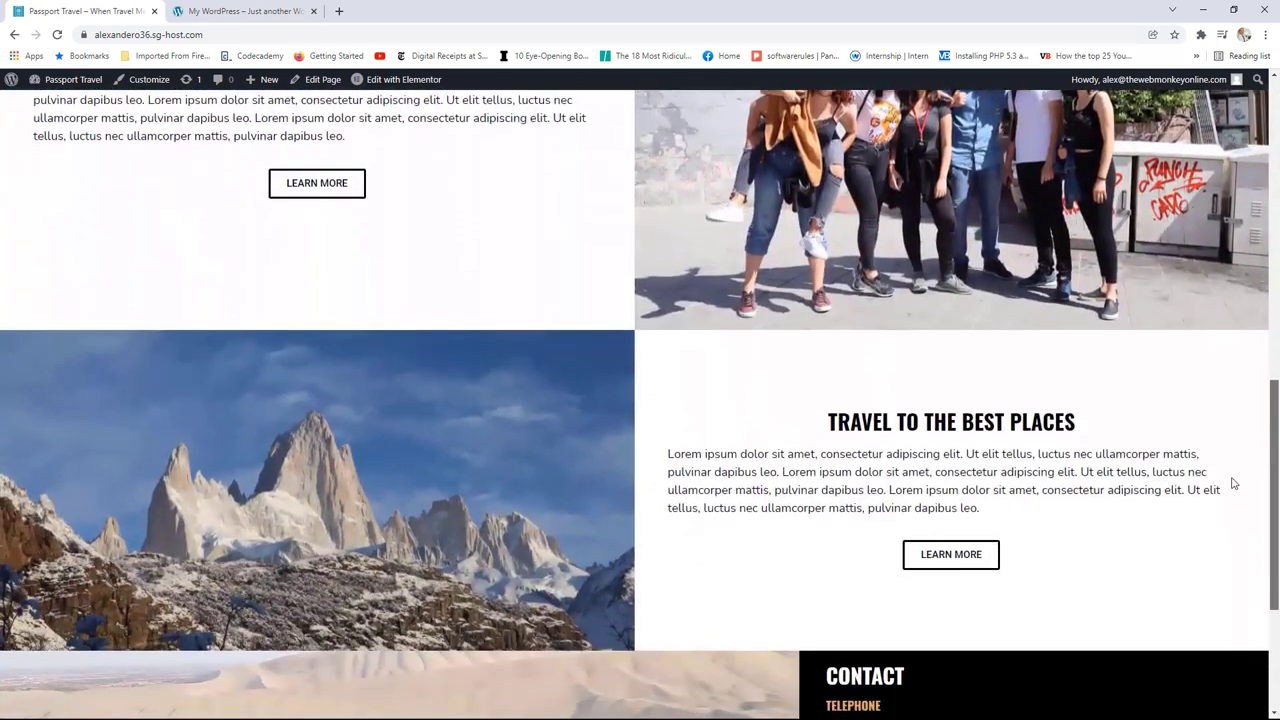
pyautogui.scroll(2, 1235, 413)
pyautogui.scroll(5, 1235, 413)
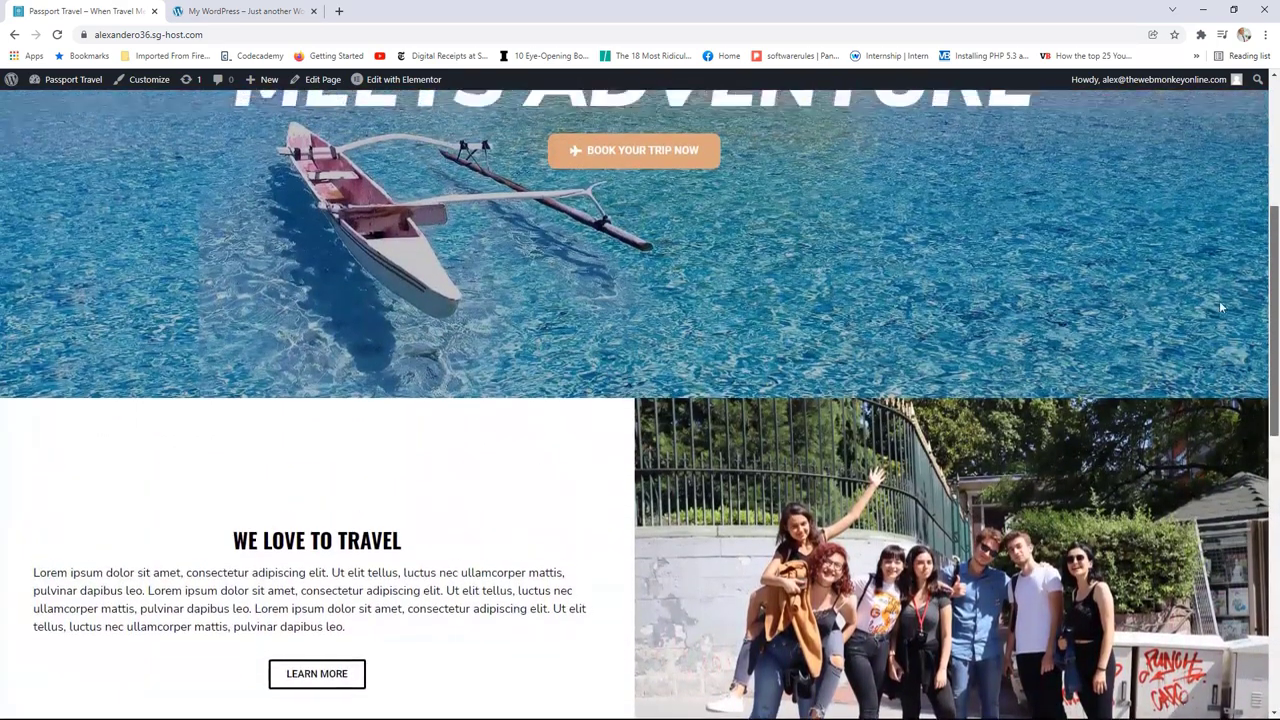
pyautogui.scroll(-3, 1215, 270)
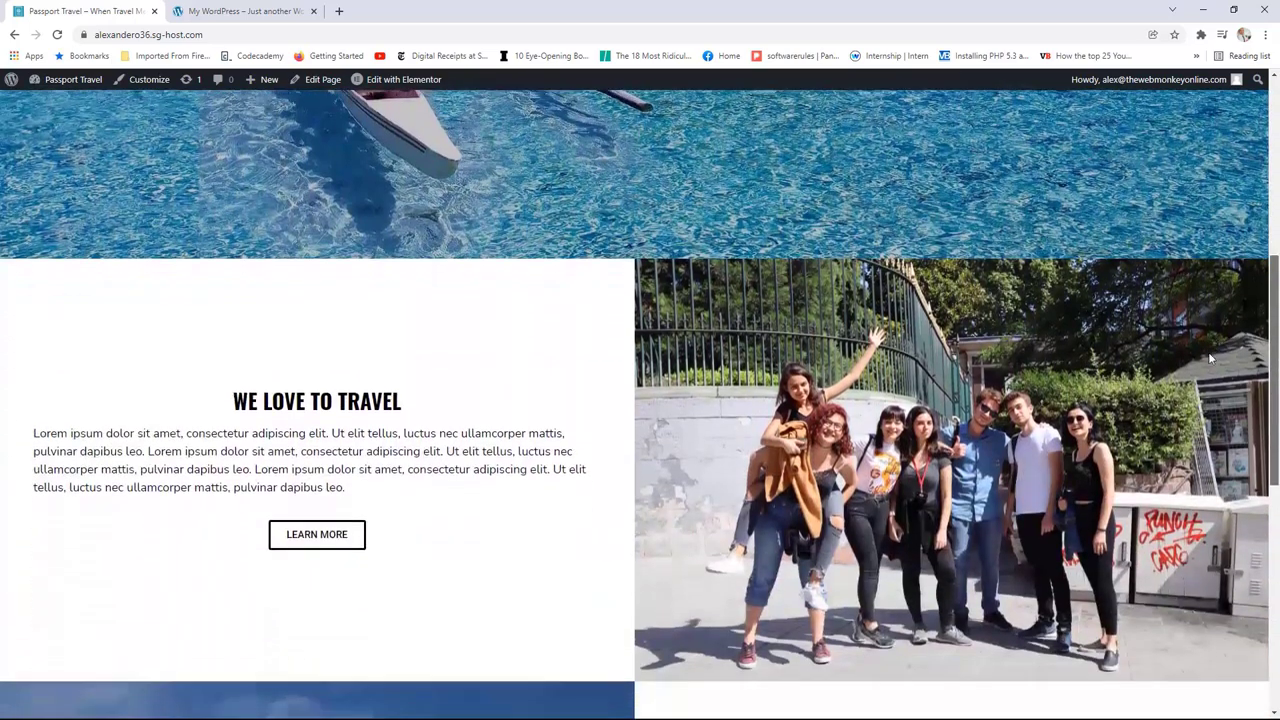
pyautogui.scroll(2, 1207, 290)
pyautogui.scroll(3, 1210, 240)
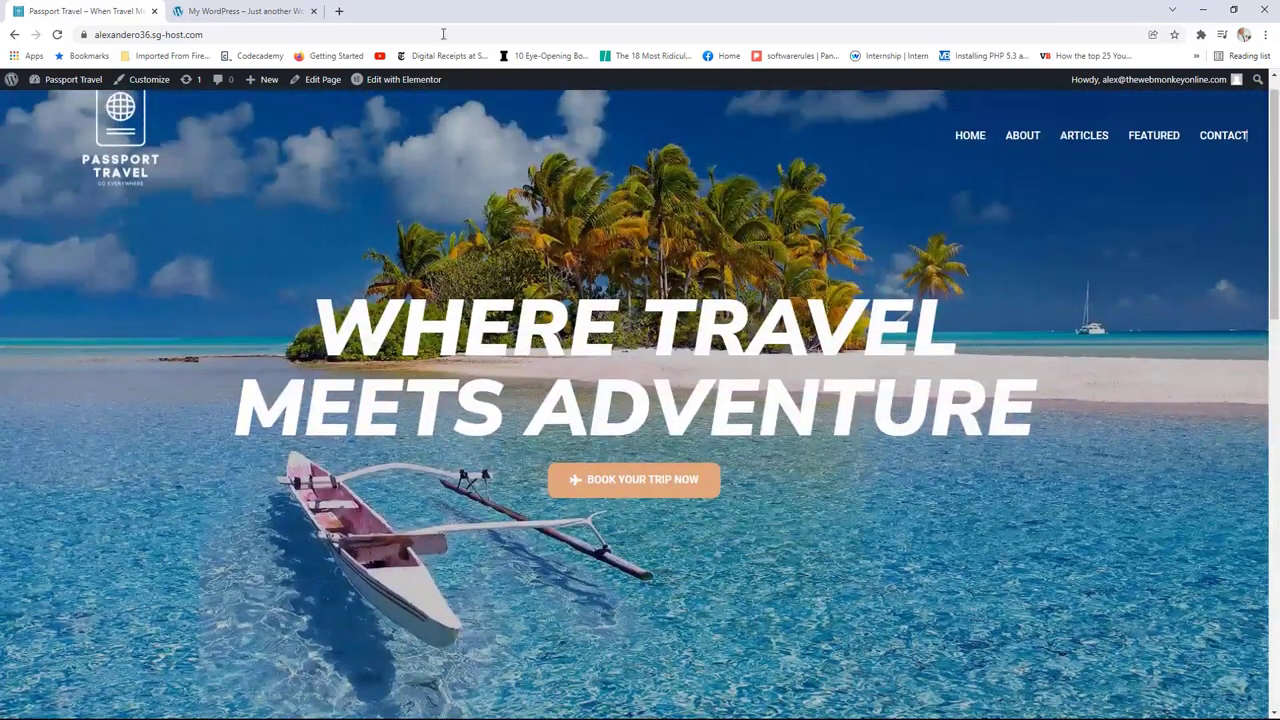
# Step: Compare with the reference site's Our Unique Travel Design section, then reopen the homepage in Elementor
pyautogui.click(243, 8)
pyautogui.scroll(-4, 1000, 345)
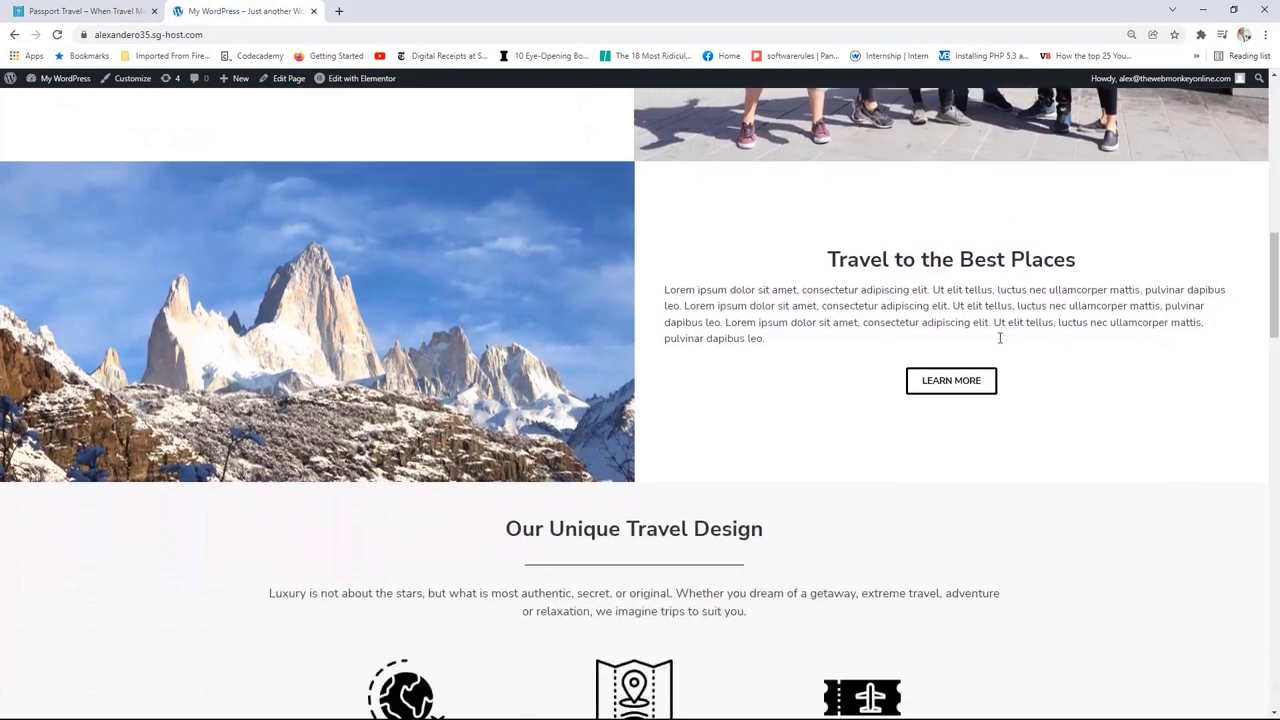
pyautogui.scroll(-1, 997, 340)
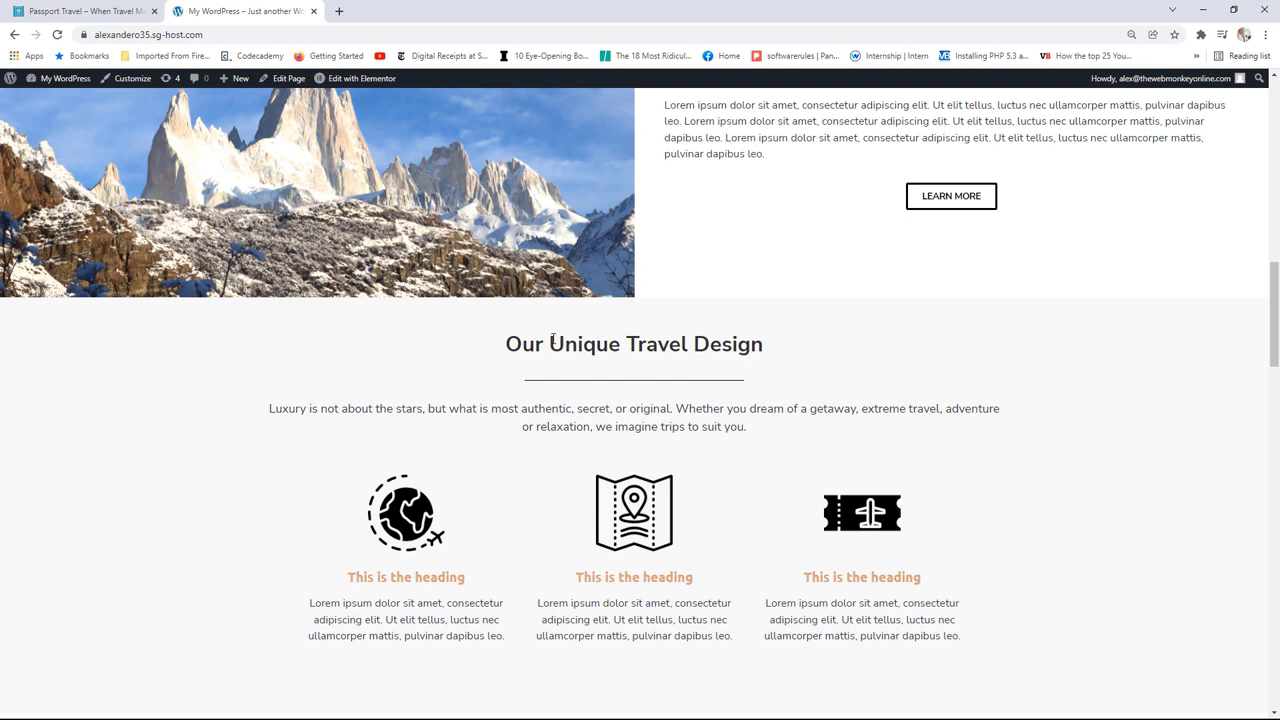
pyautogui.click(90, 11)
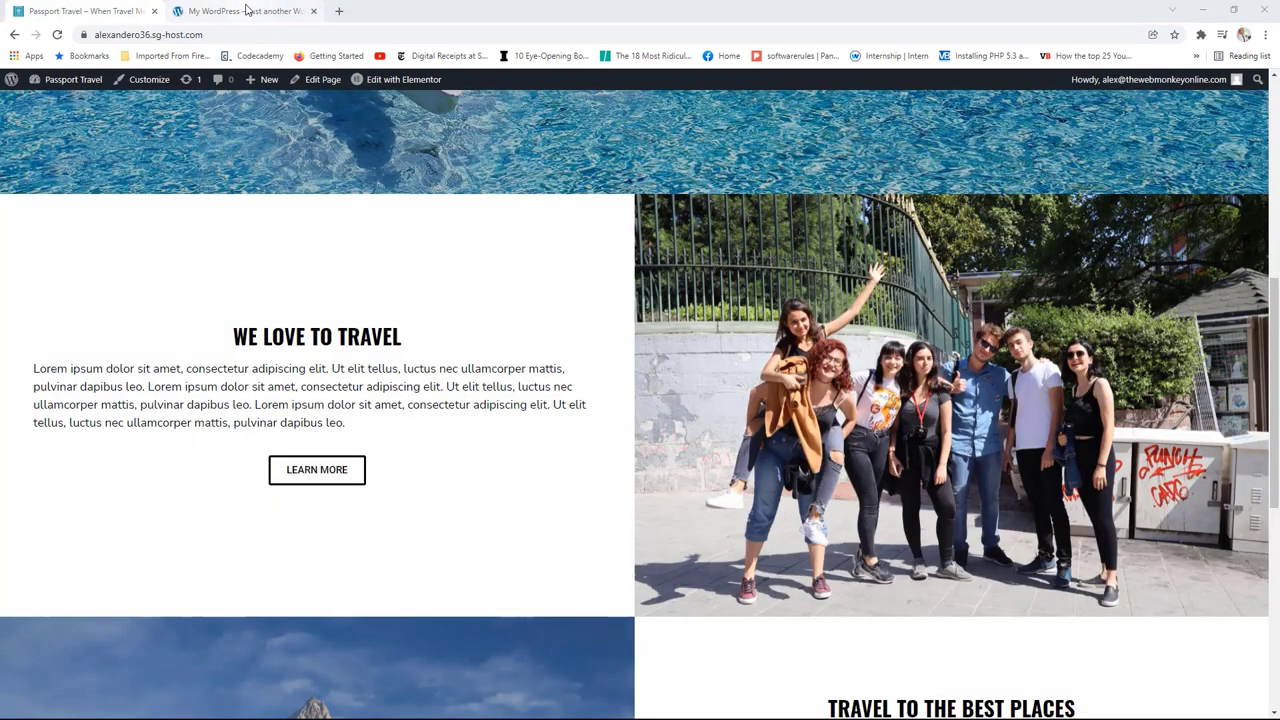
pyautogui.click(246, 11)
pyautogui.scroll(-1, 788, 378)
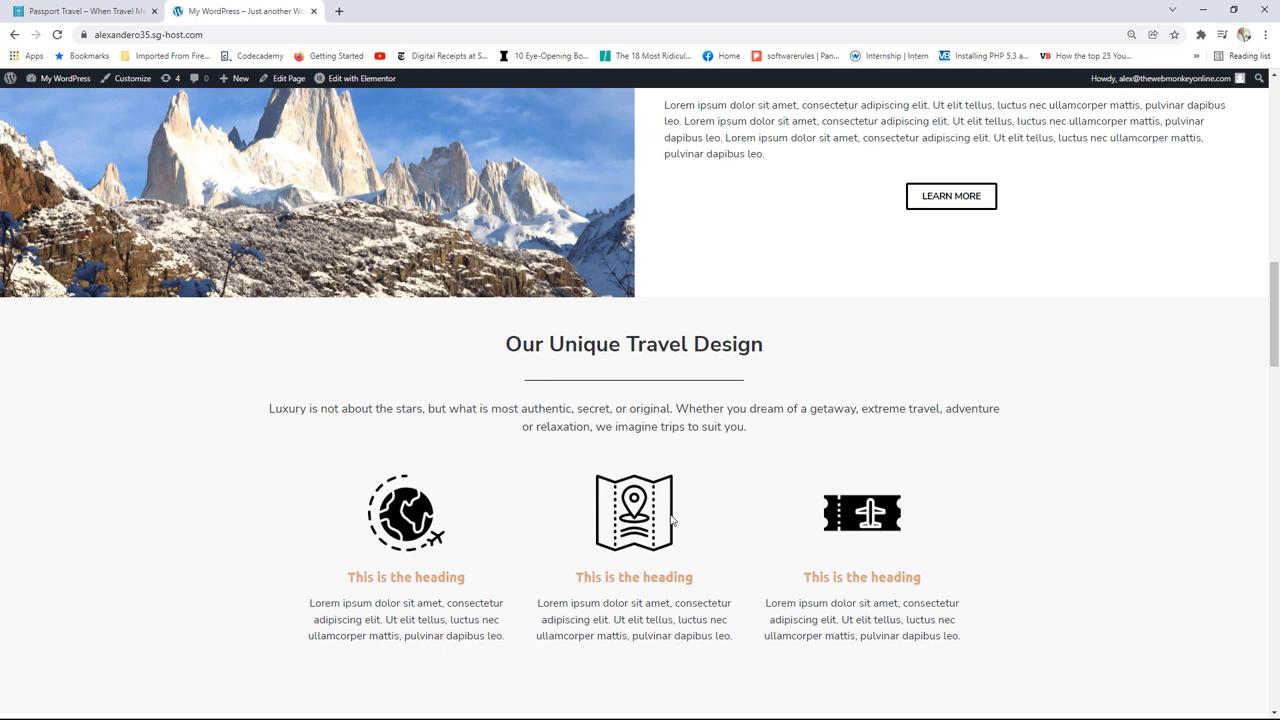
pyautogui.click(103, 15)
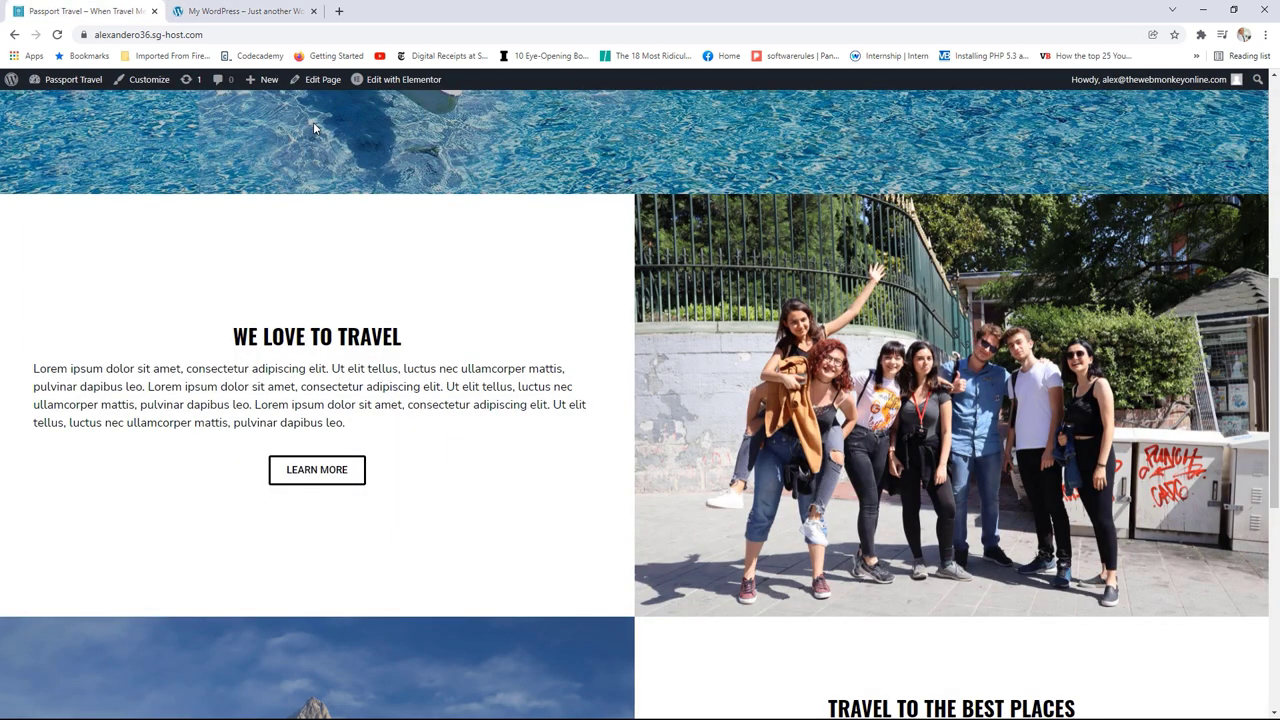
pyautogui.click(390, 82)
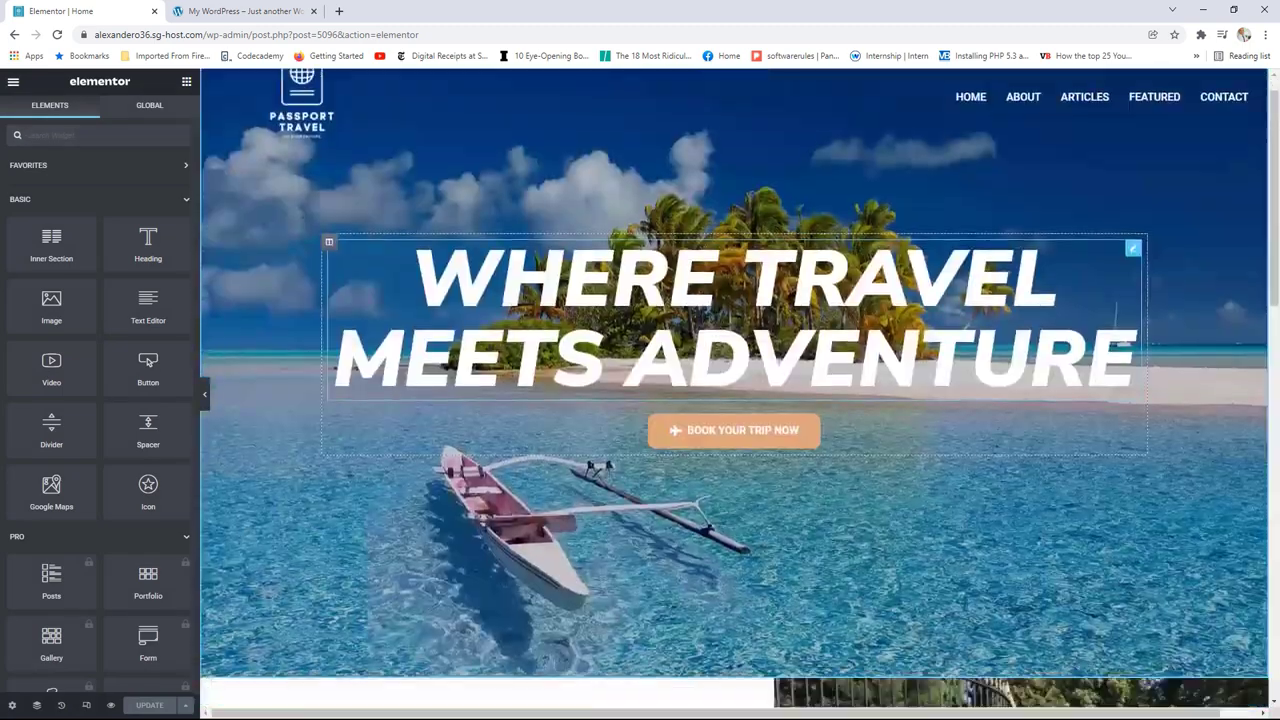
# Step: Drop a Heading widget into the empty section, title it 'Our Unique Travel Design', and centre it
pyautogui.scroll(-10, 672, 267)
pyautogui.scroll(-3, 672, 267)
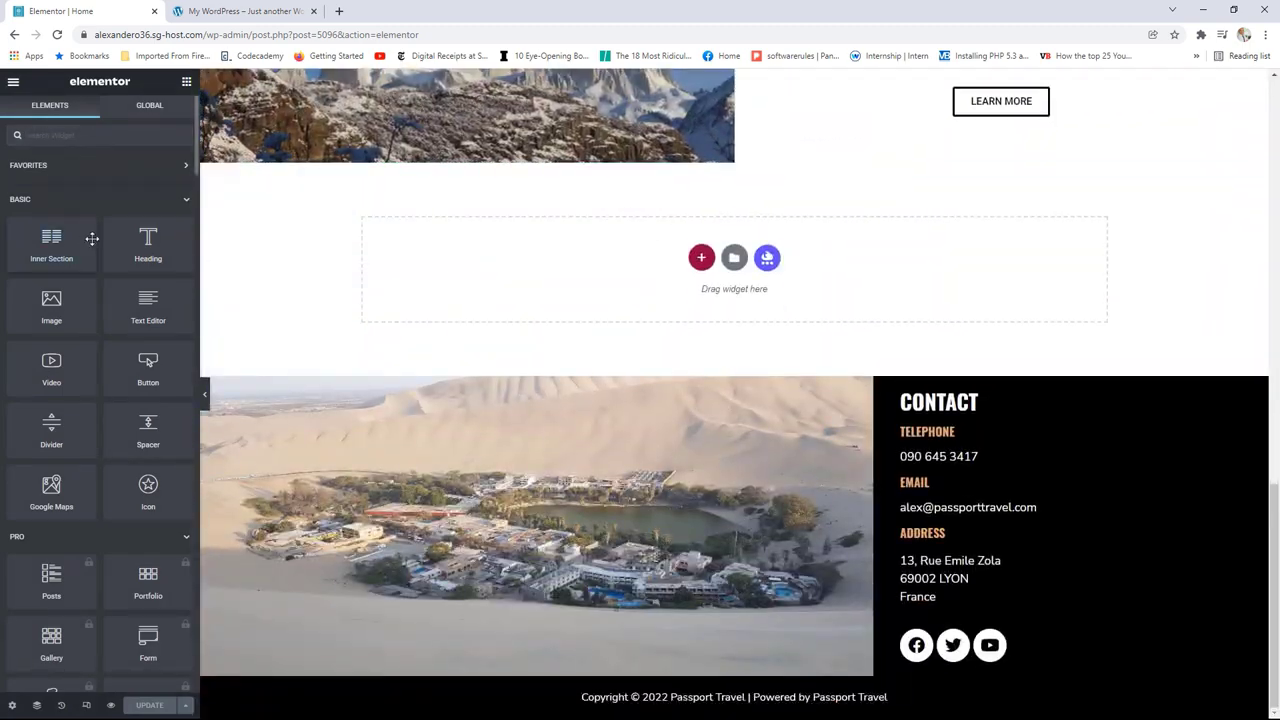
pyautogui.moveTo(147, 240); pyautogui.dragTo(599, 262)
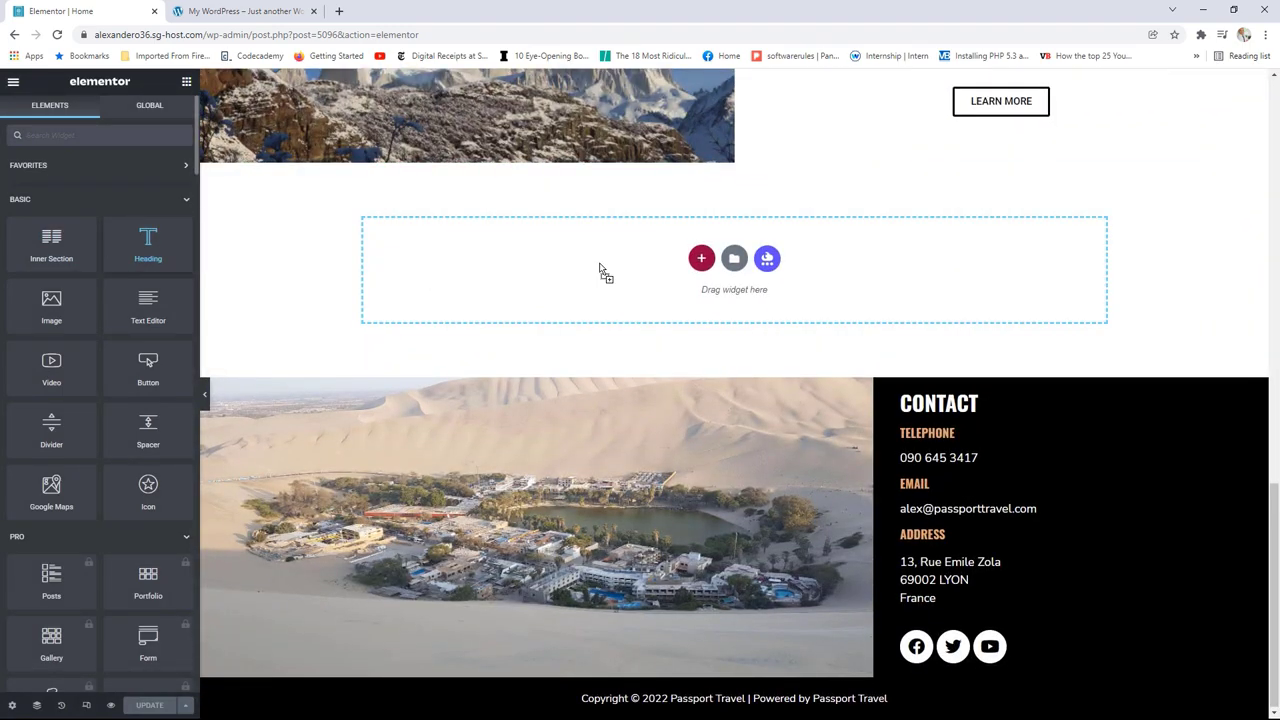
pyautogui.moveTo(135, 197); pyautogui.dragTo(3, 201)
pyautogui.write('O')
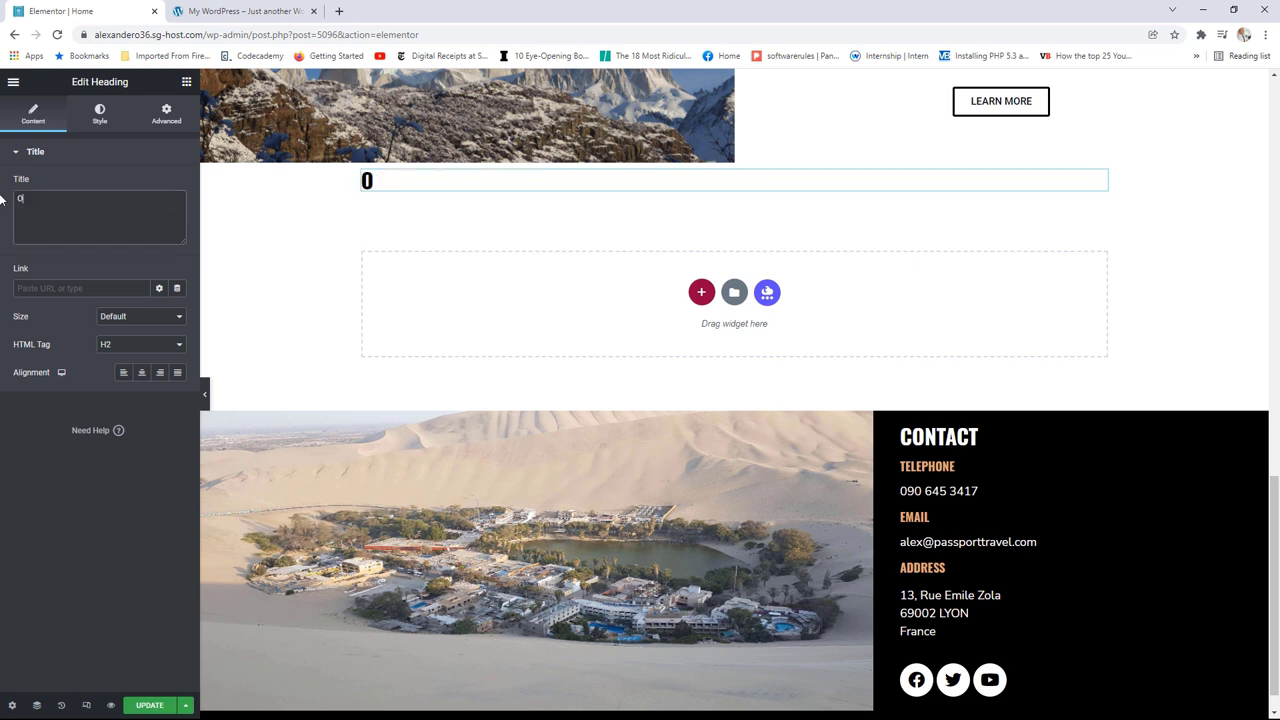
pyautogui.write('ur Un')
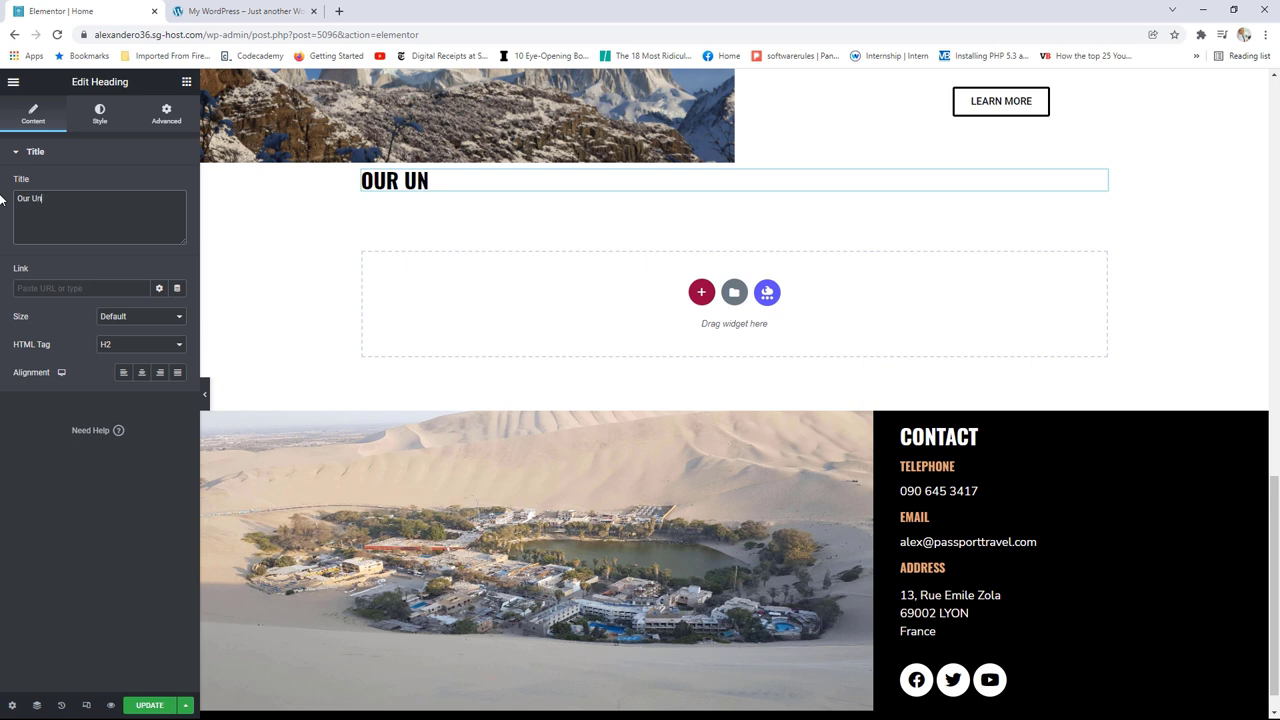
pyautogui.write('ique T')
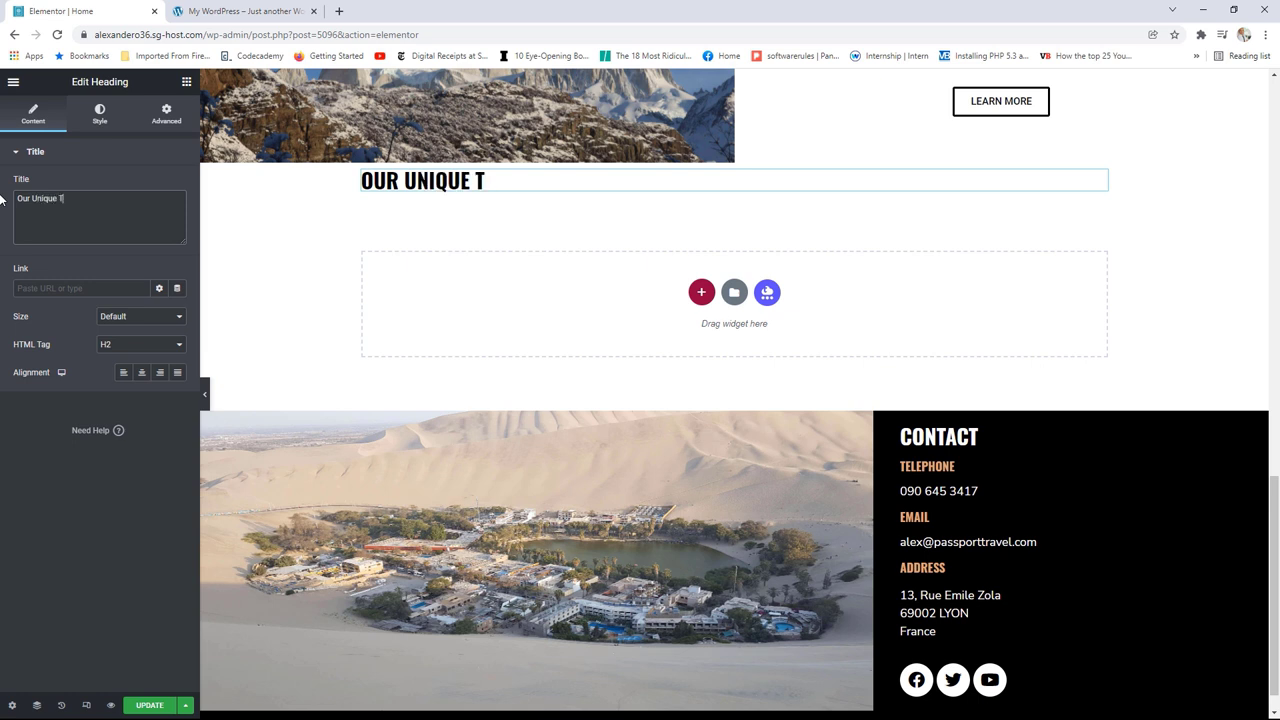
pyautogui.write('ravel')
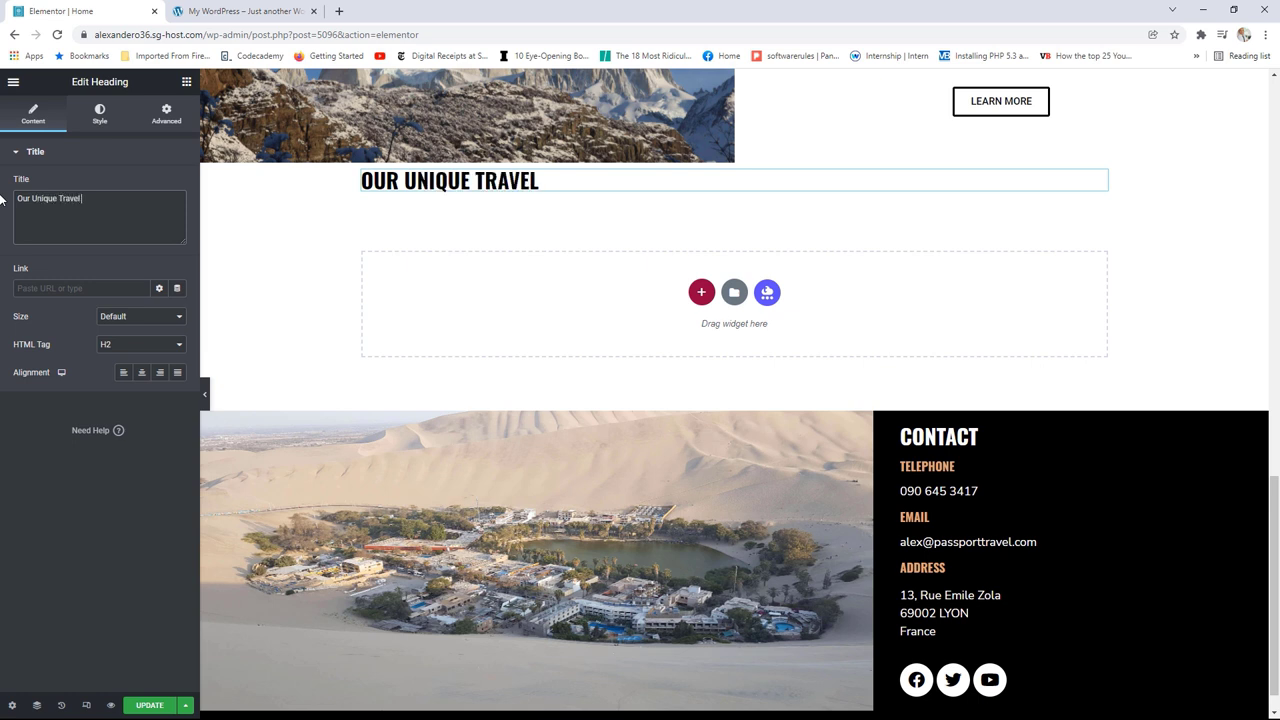
pyautogui.write(' Design')
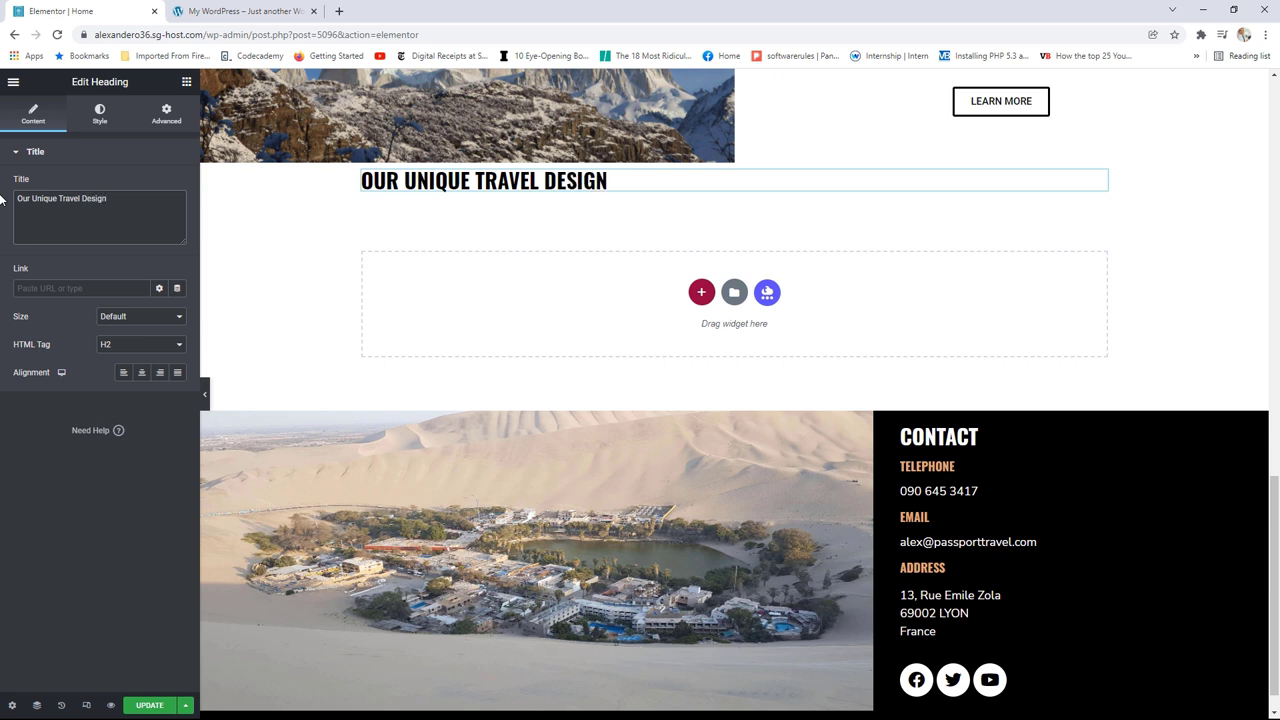
pyautogui.click(141, 373)
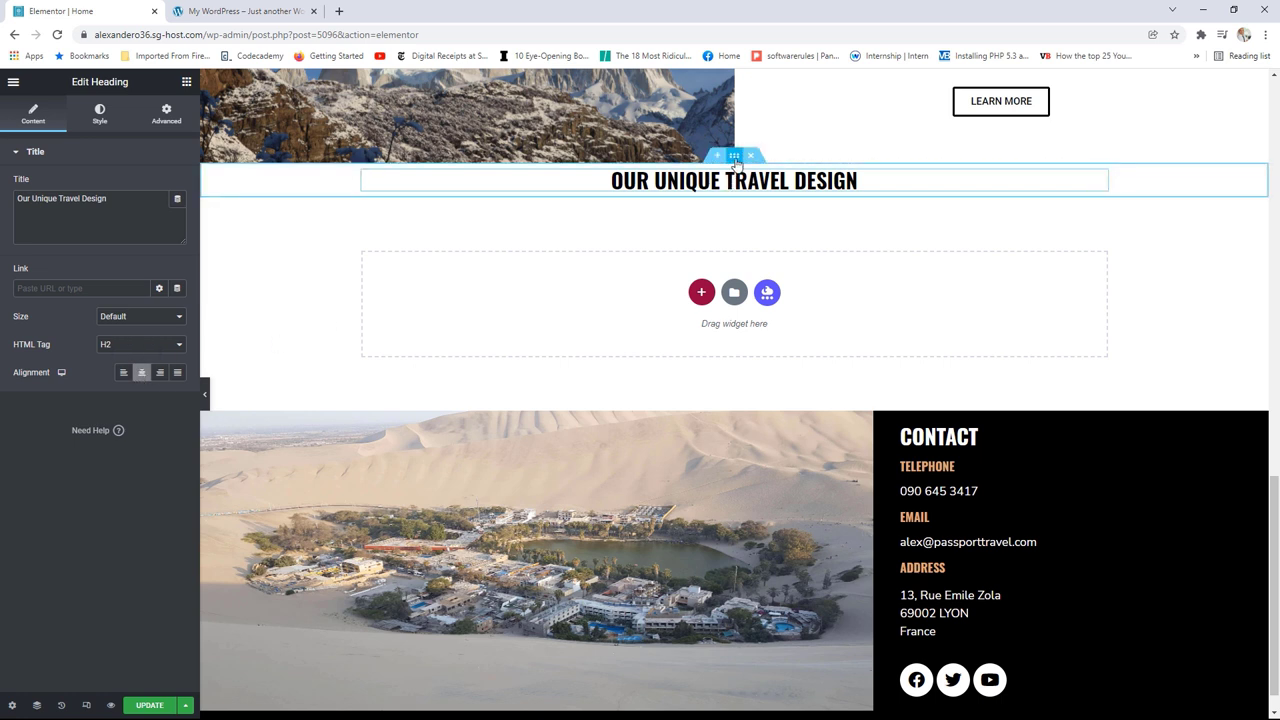
pyautogui.click(734, 157)
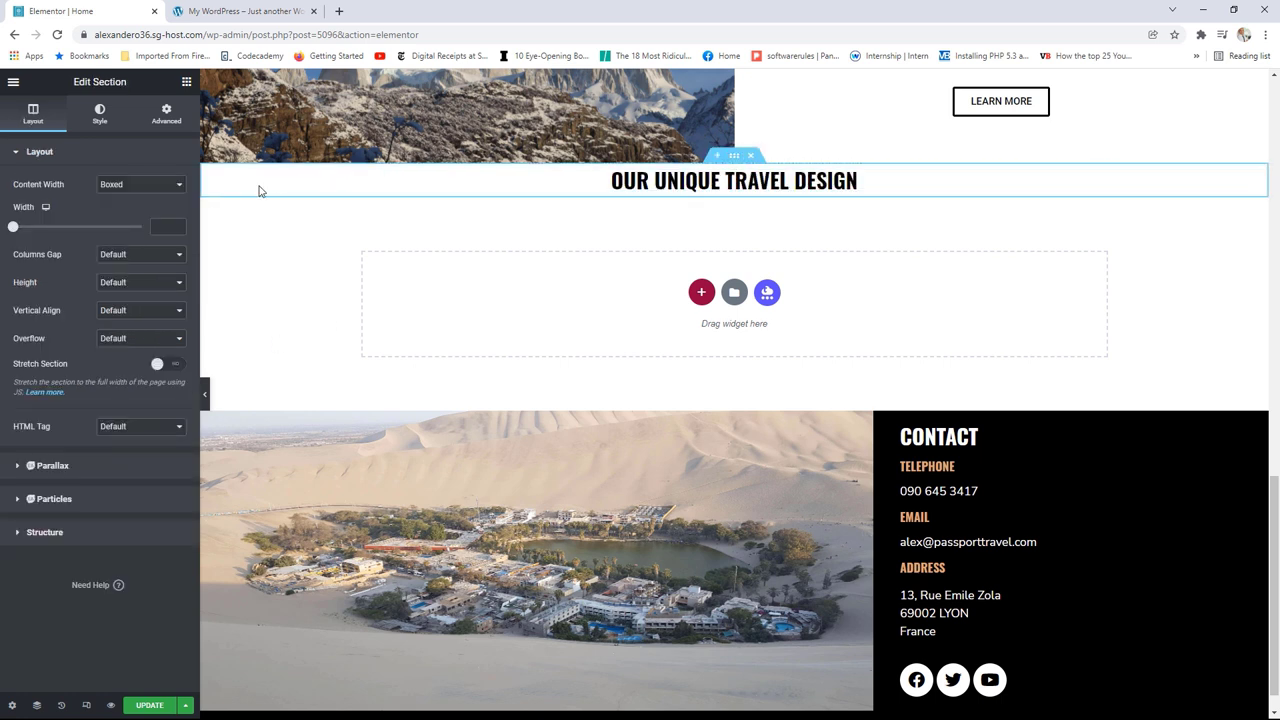
# Step: Make the section boxed width with a classic #f8f8f8 background colour
pyautogui.moveTo(13, 227); pyautogui.dragTo(99, 232)
pyautogui.click(100, 115)
pyautogui.click(122, 212)
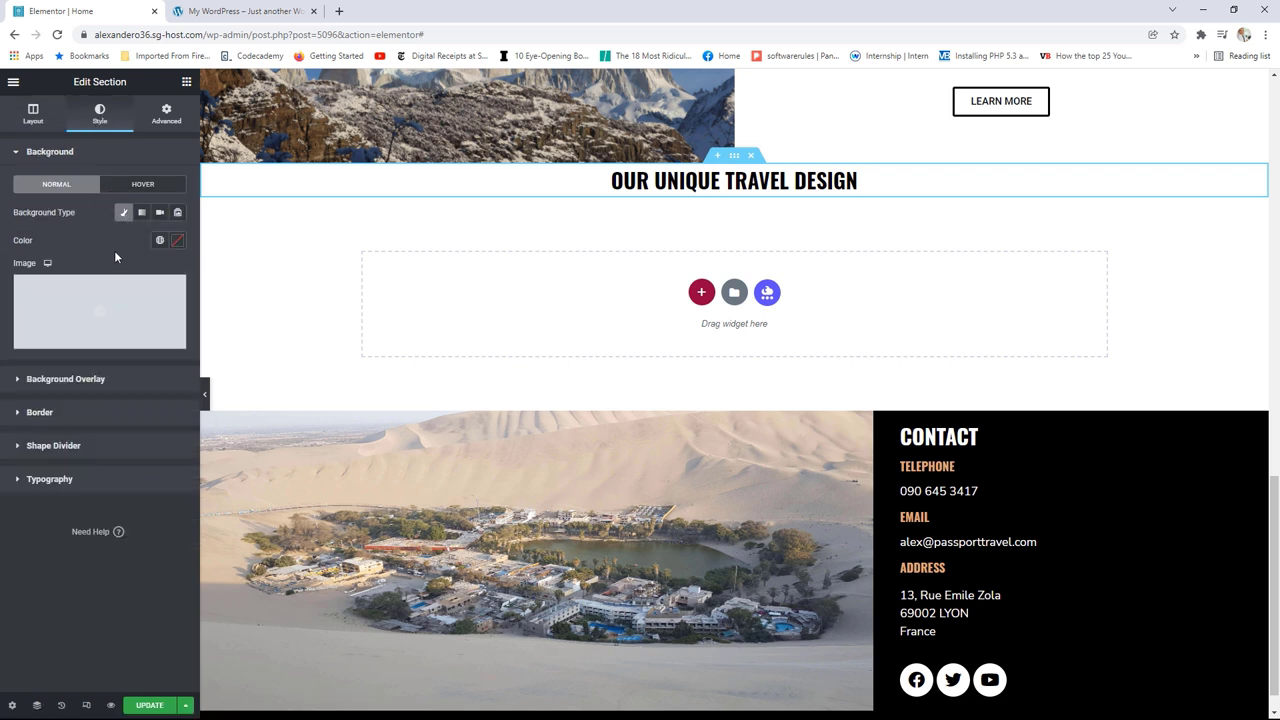
pyautogui.click(159, 241)
pyautogui.click(177, 241)
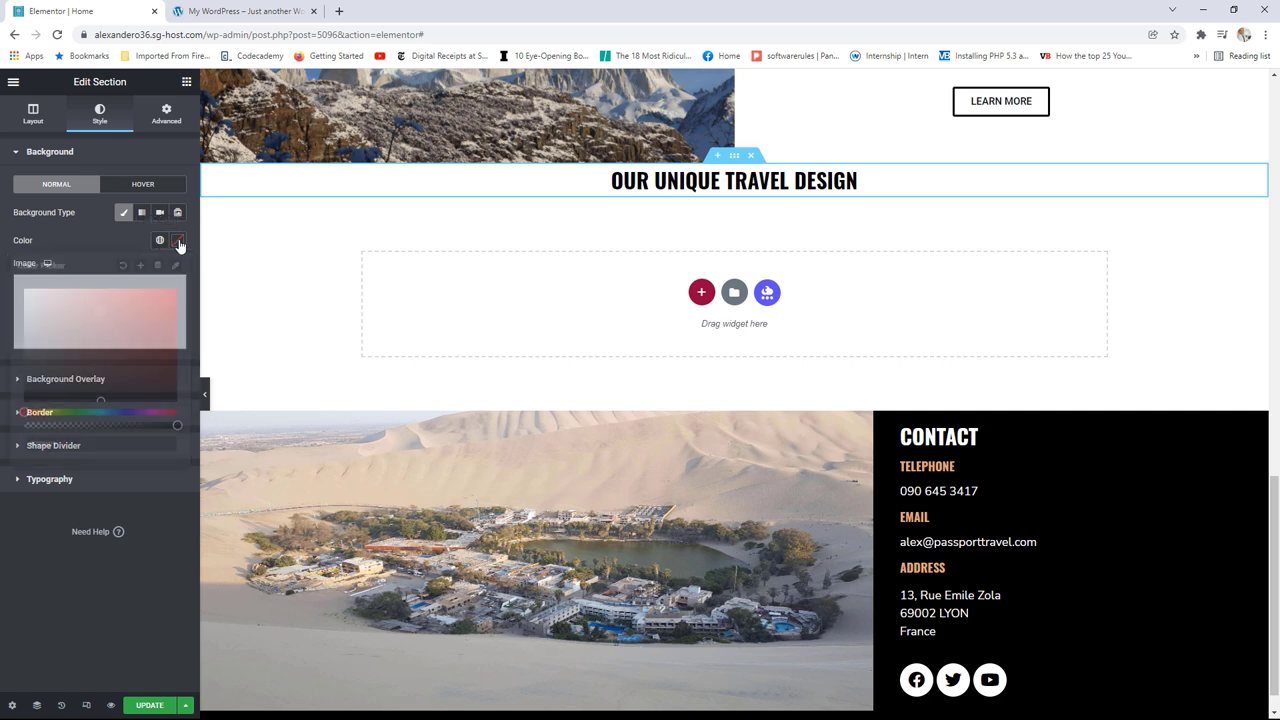
pyautogui.write('#')
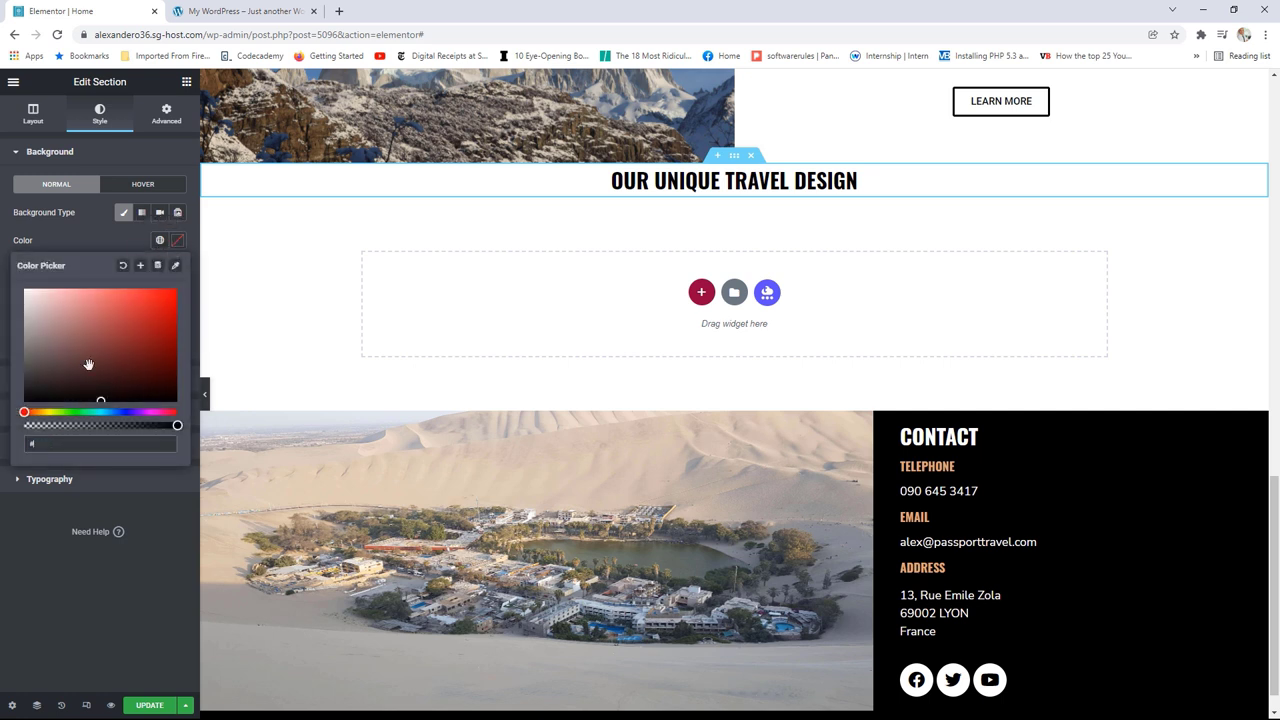
pyautogui.write('f8f8f8')
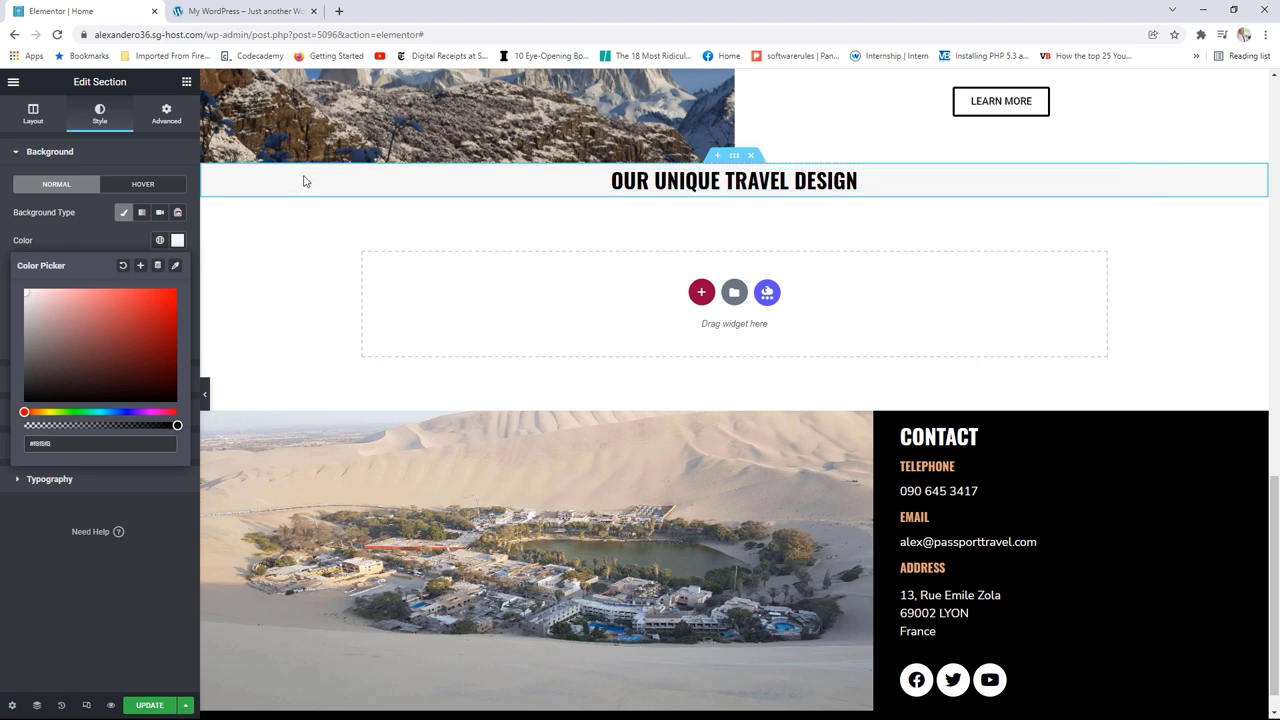
pyautogui.scroll(5, 665, 253)
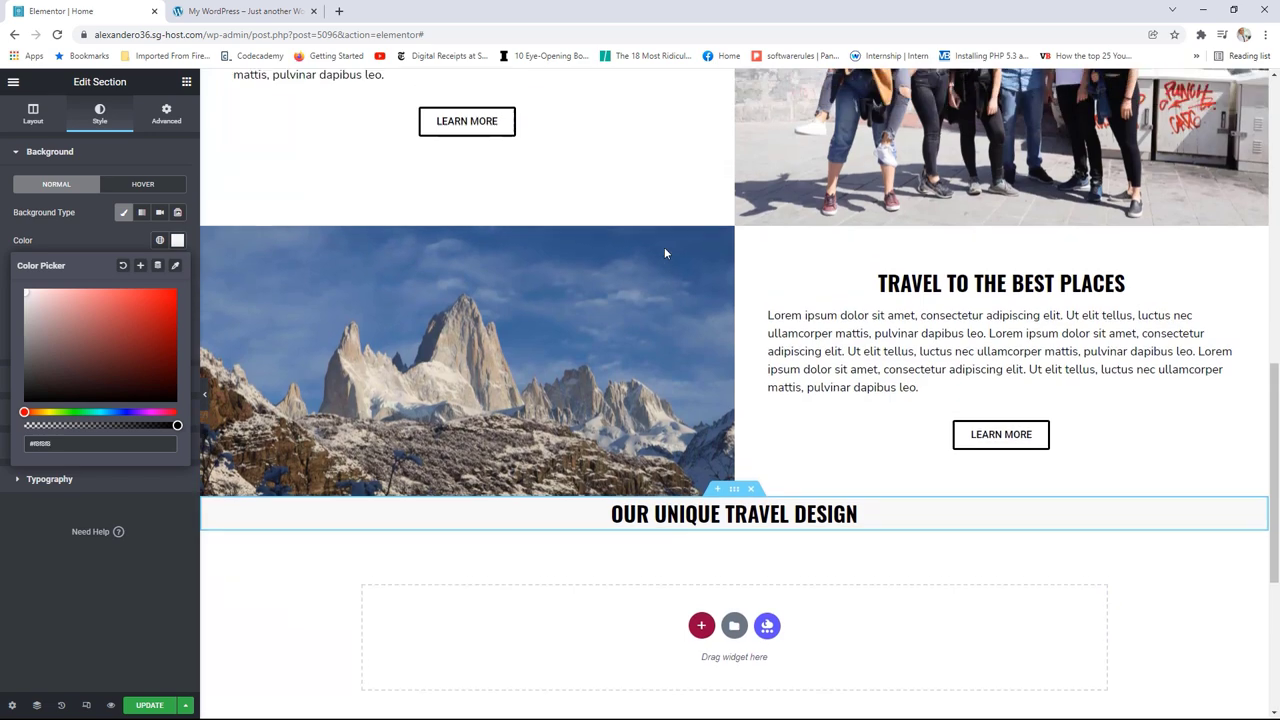
pyautogui.scroll(3, 666, 252)
pyautogui.scroll(-4, 680, 230)
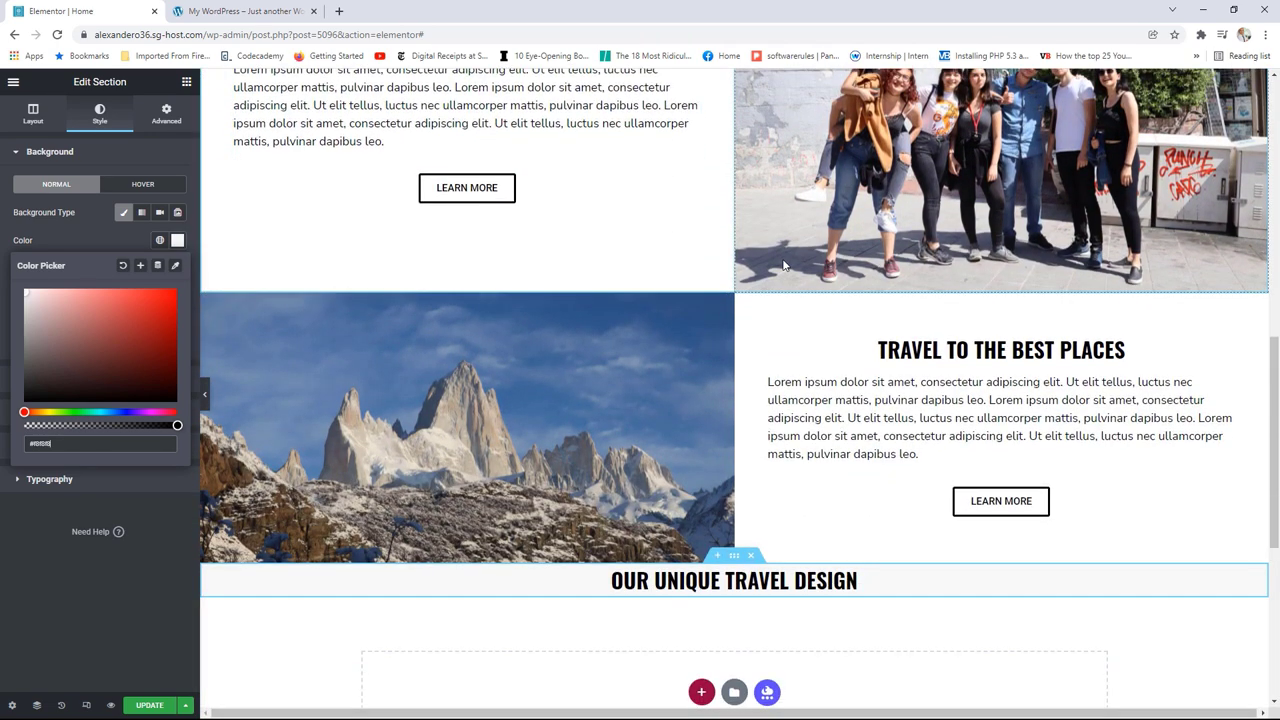
pyautogui.scroll(-2, 755, 428)
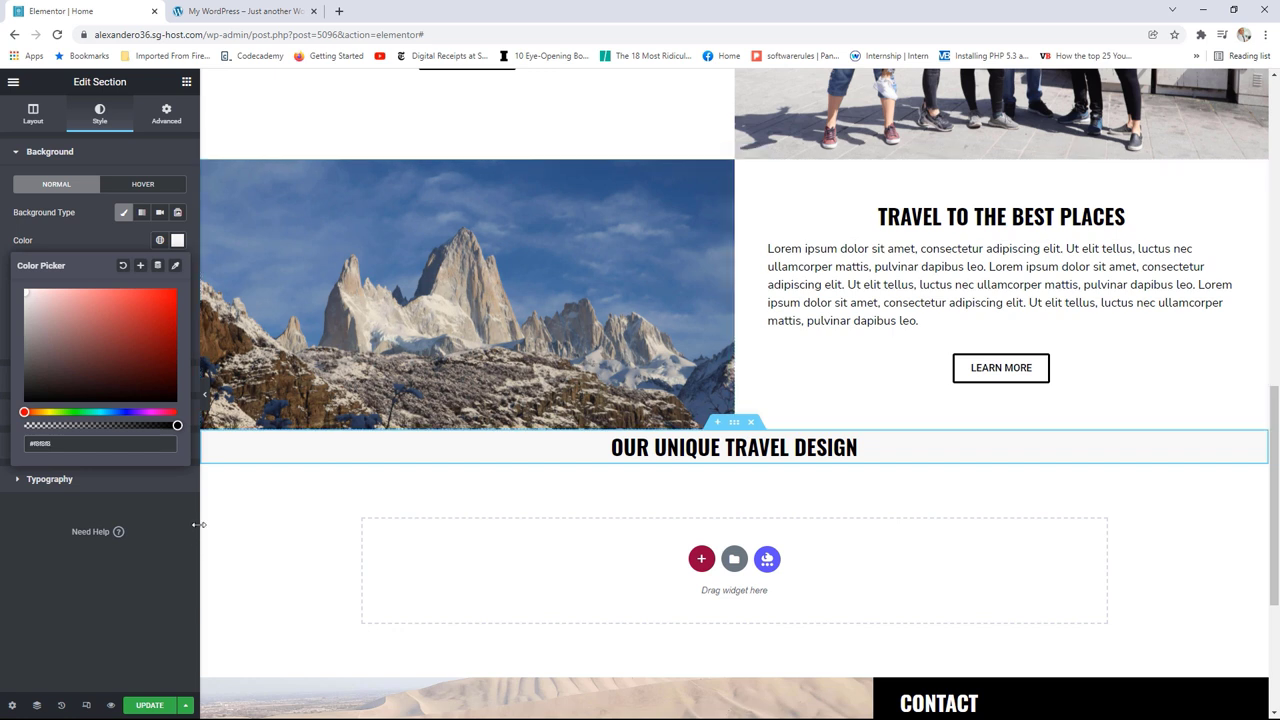
# Step: Set the section's top and bottom padding to 50
pyautogui.click(165, 112)
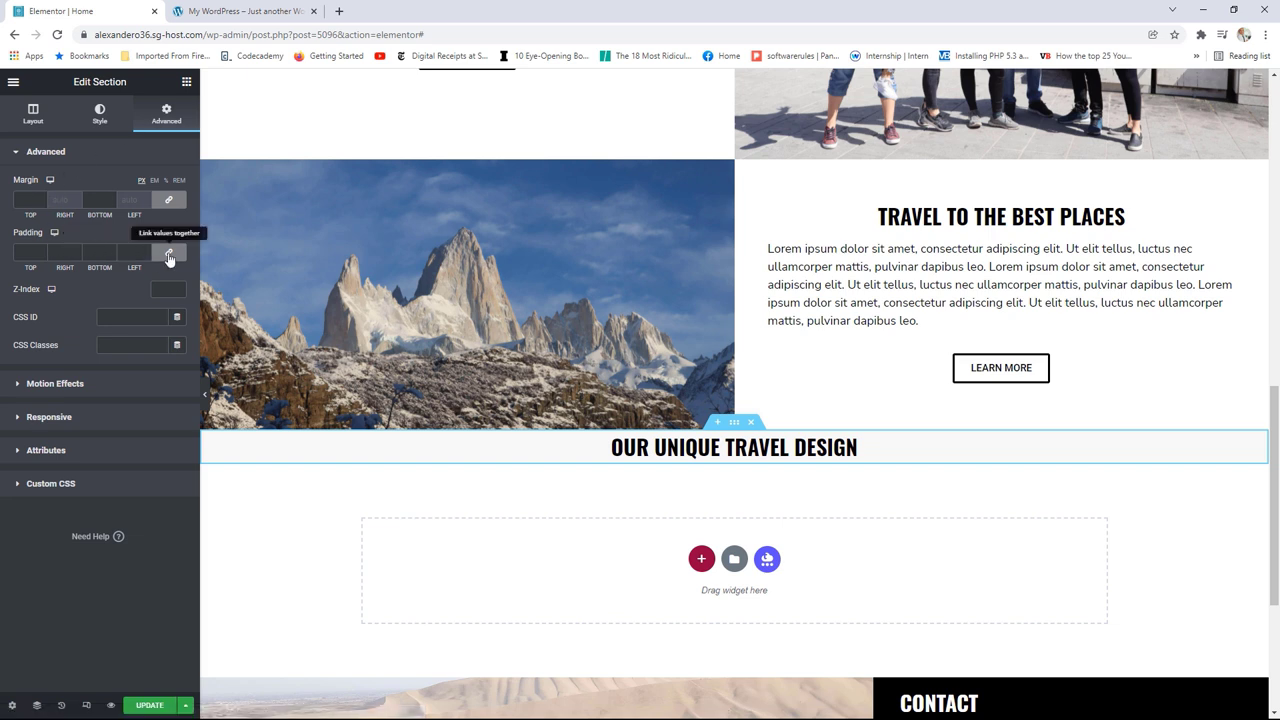
pyautogui.click(28, 252)
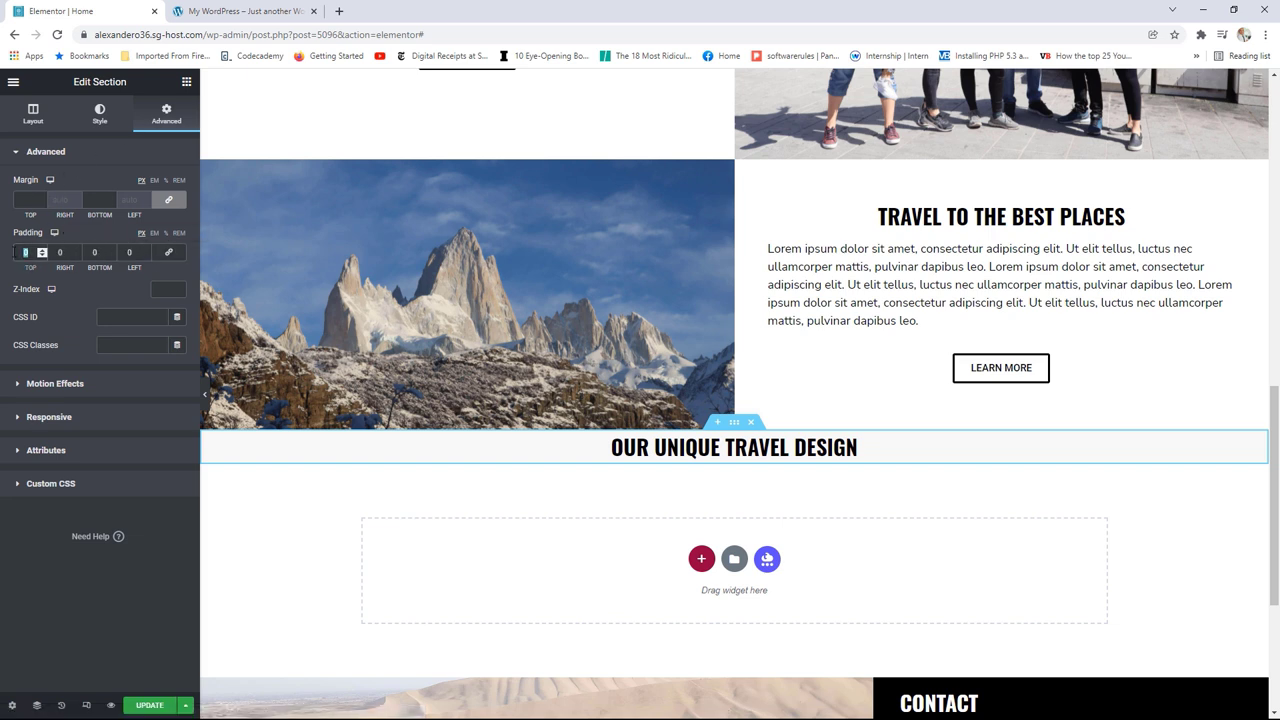
pyautogui.write('50')
pyautogui.click(94, 252)
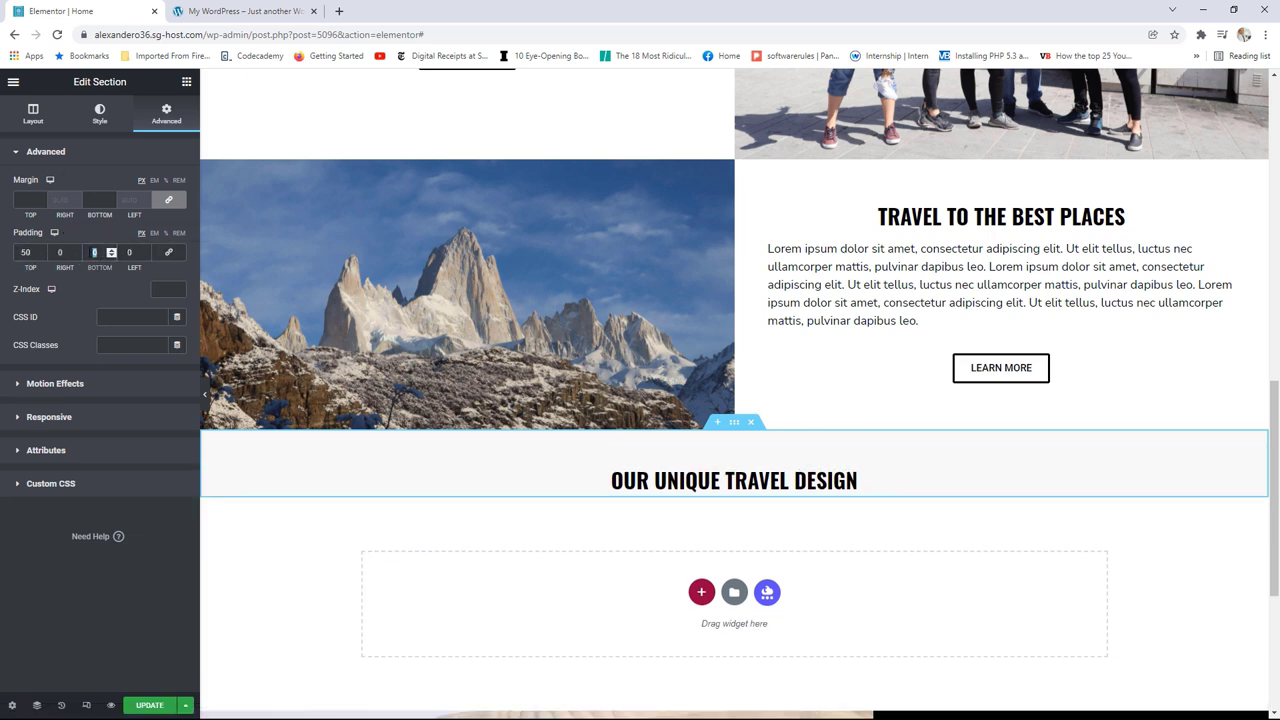
pyautogui.write('50')
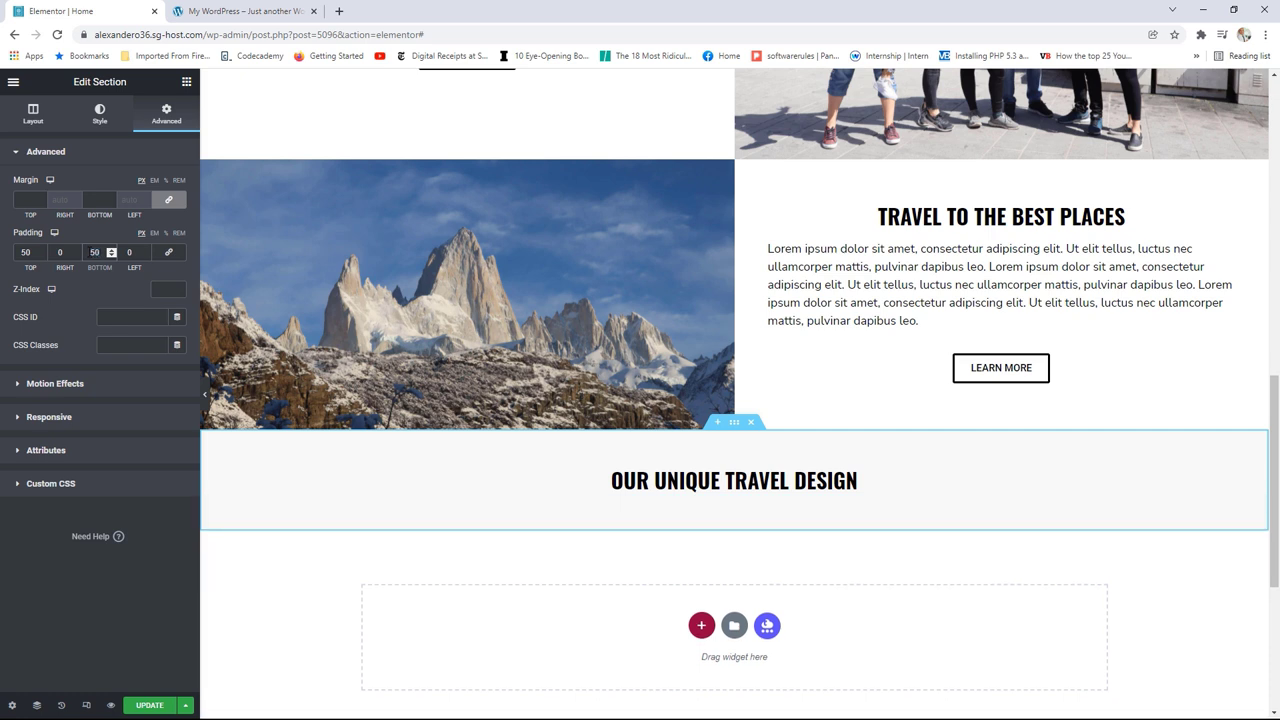
pyautogui.click(186, 81)
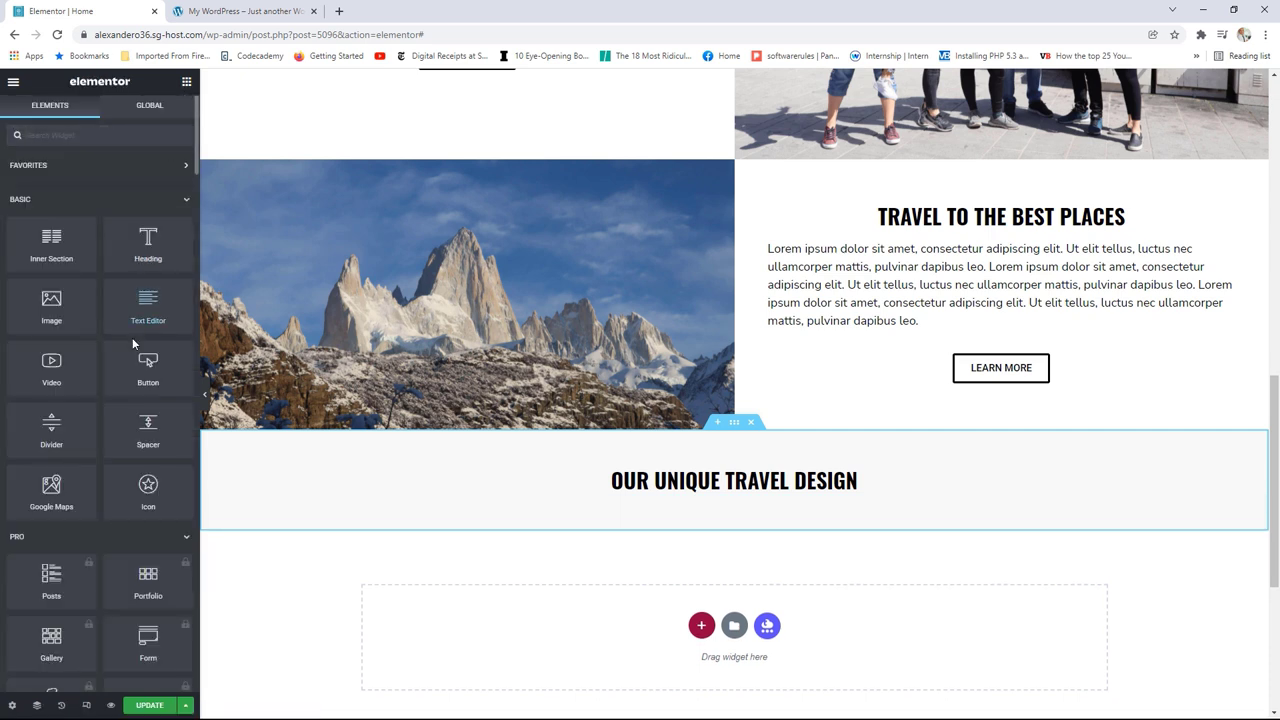
# Step: Add a Divider under the heading and narrow it to about 40 width, centred
pyautogui.moveTo(60, 425); pyautogui.dragTo(717, 492)
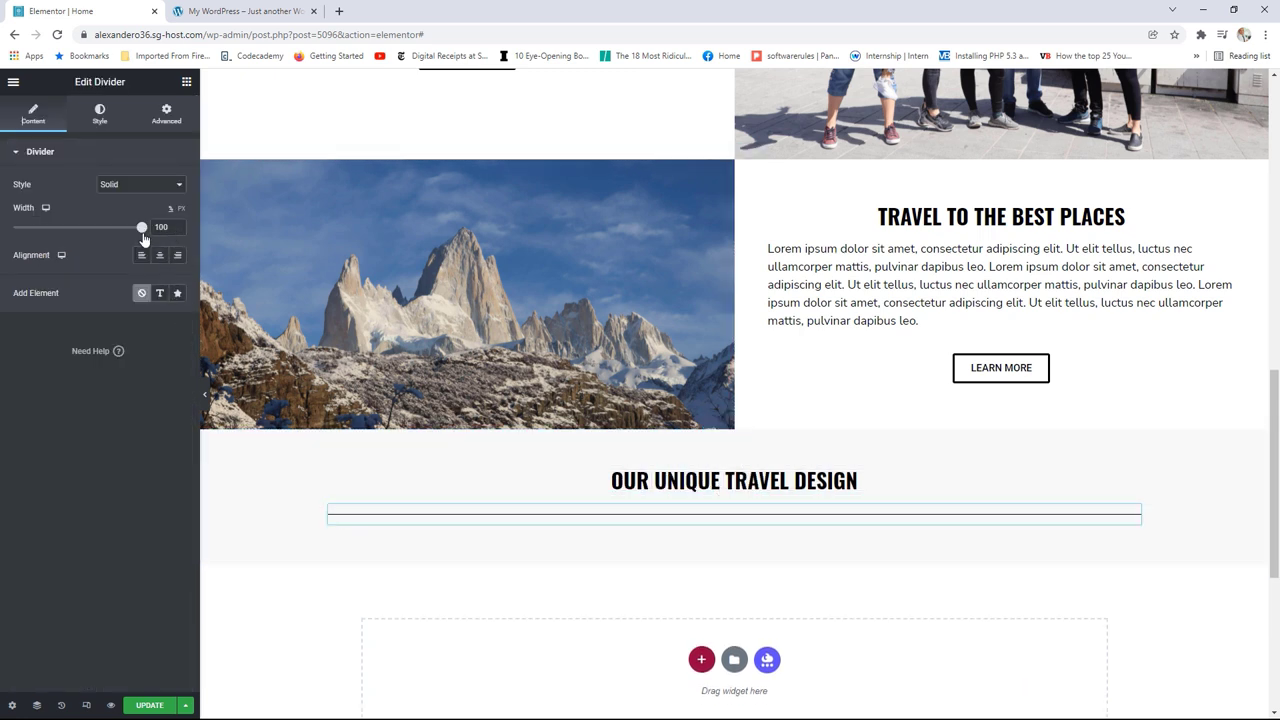
pyautogui.moveTo(143, 232); pyautogui.dragTo(77, 234)
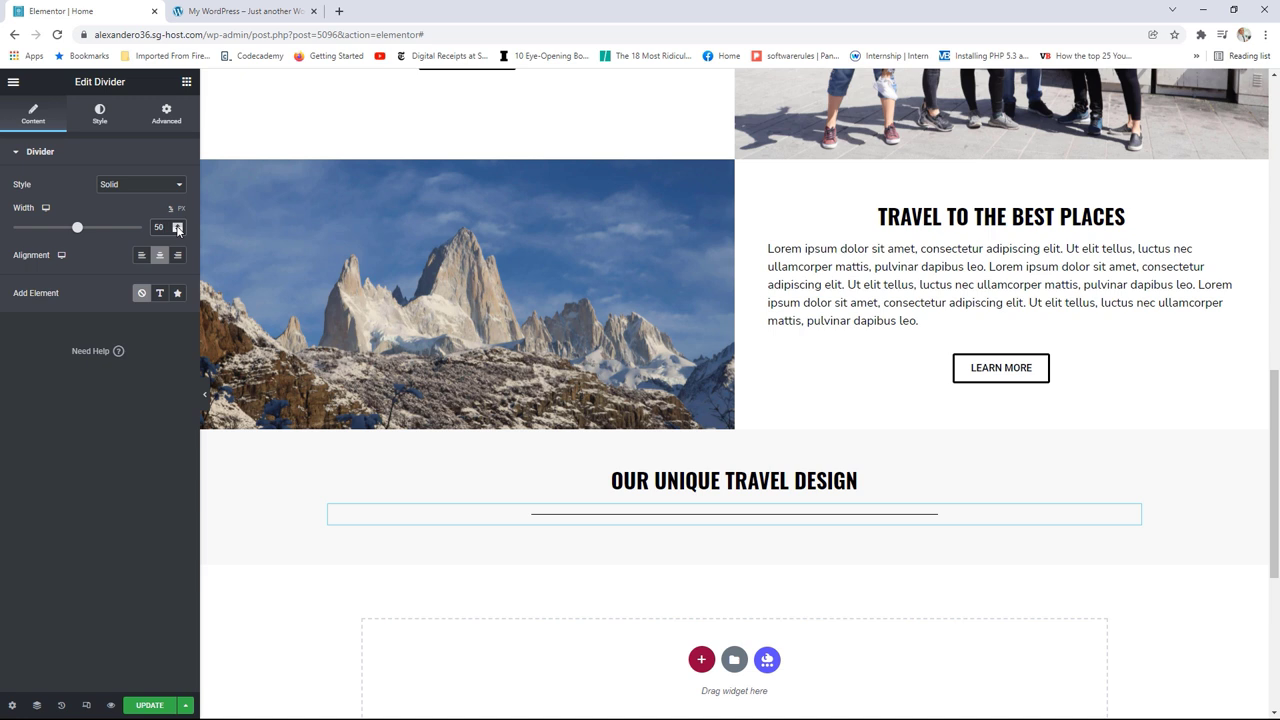
pyautogui.click(178, 231)
pyautogui.click(178, 231)
pyautogui.click(178, 231)
pyautogui.click(178, 231)
pyautogui.click(178, 231)
pyautogui.click(215, 8)
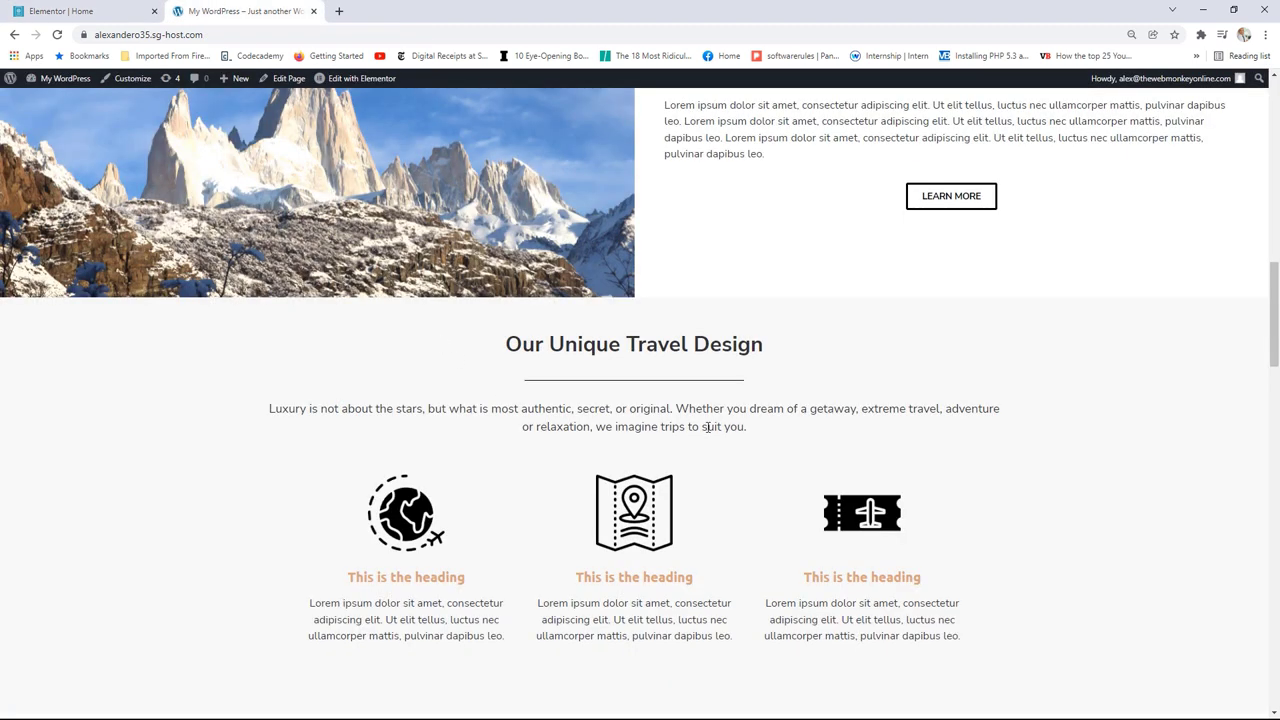
# Step: Copy the 'Luxury is not about the stars…' intro paragraph from the live site
pyautogui.moveTo(747, 427); pyautogui.dragTo(272, 411)
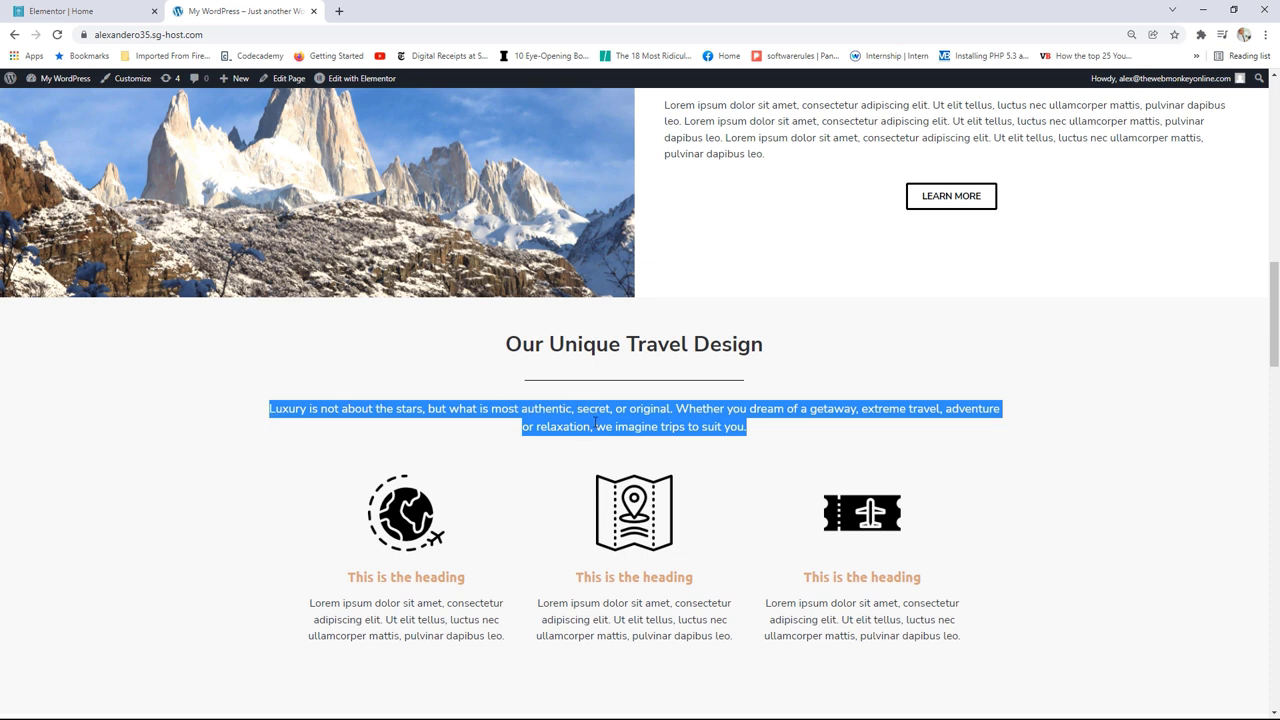
pyautogui.rightClick(596, 422)
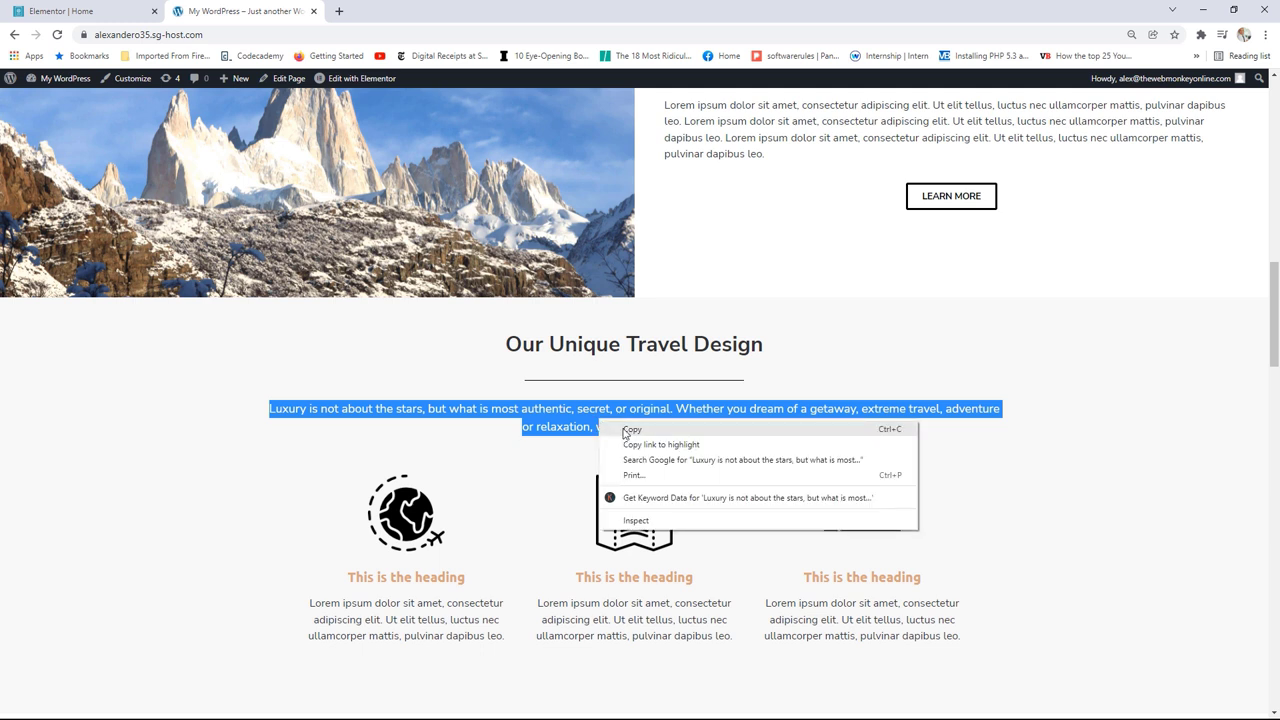
pyautogui.click(641, 430)
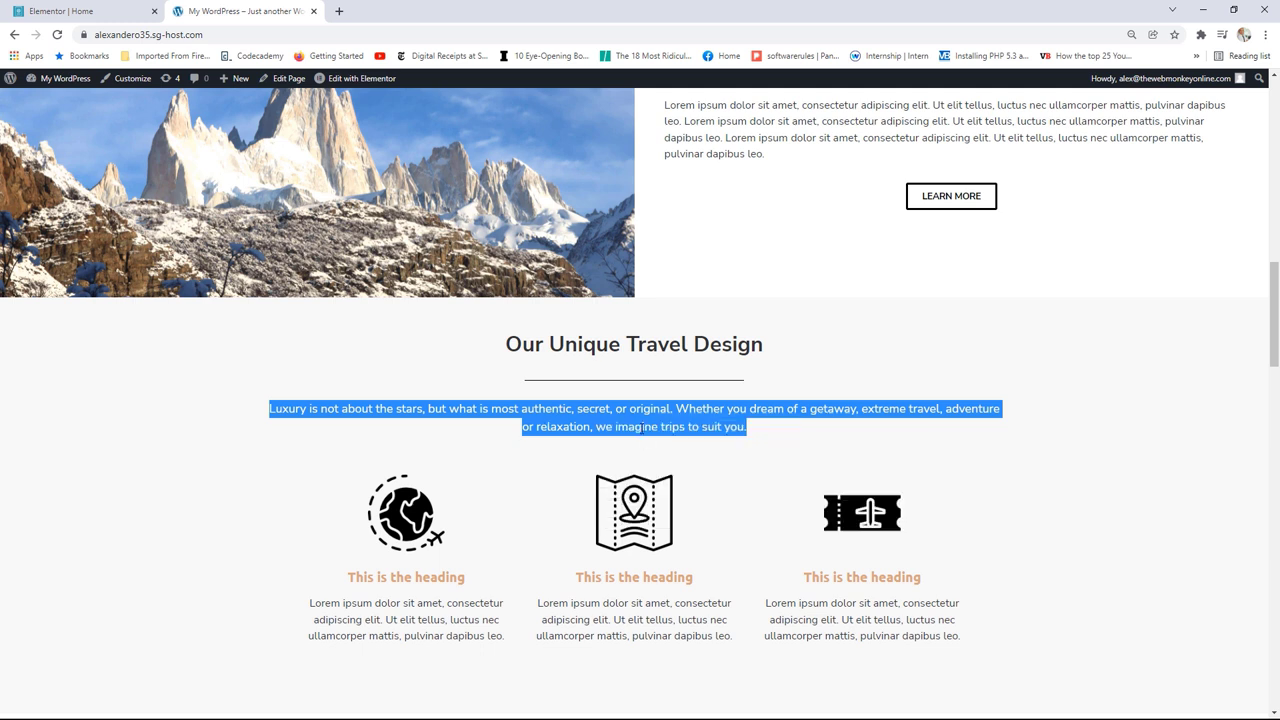
pyautogui.click(100, 10)
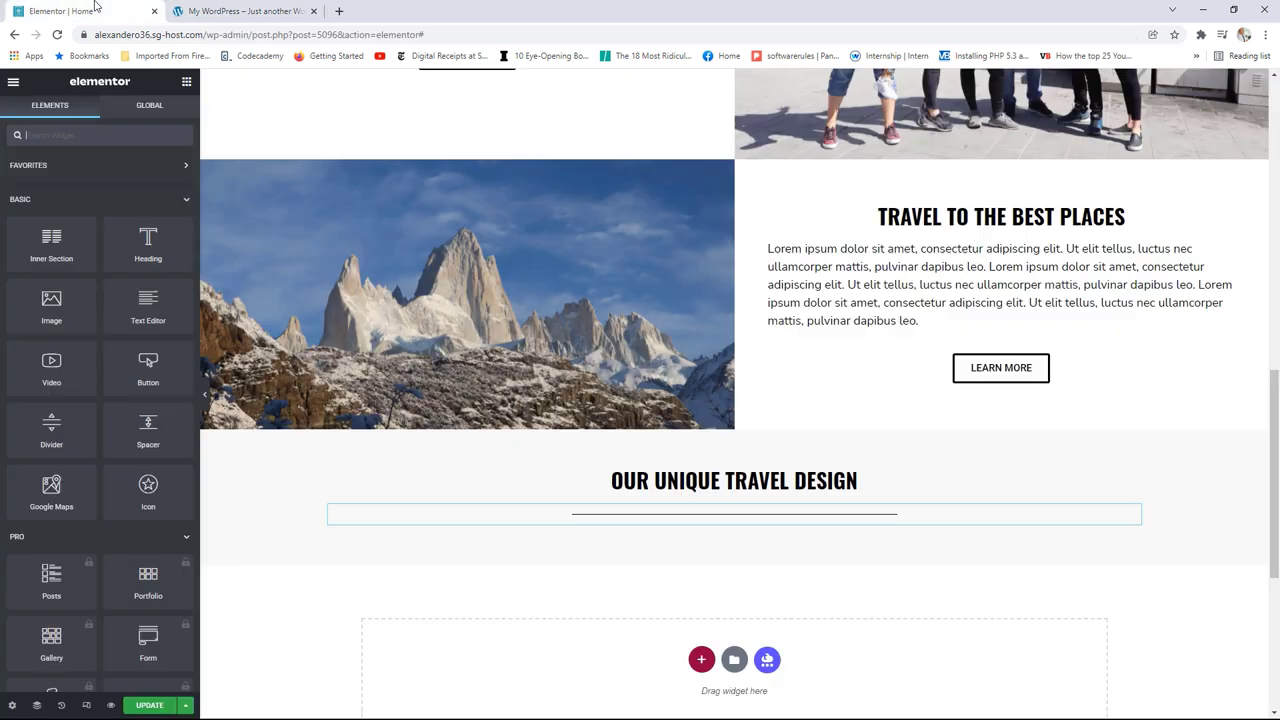
# Step: Add a Text Editor under the divider, paste the intro paragraph over the placeholder, and centre it
pyautogui.moveTo(147, 302); pyautogui.dragTo(692, 530)
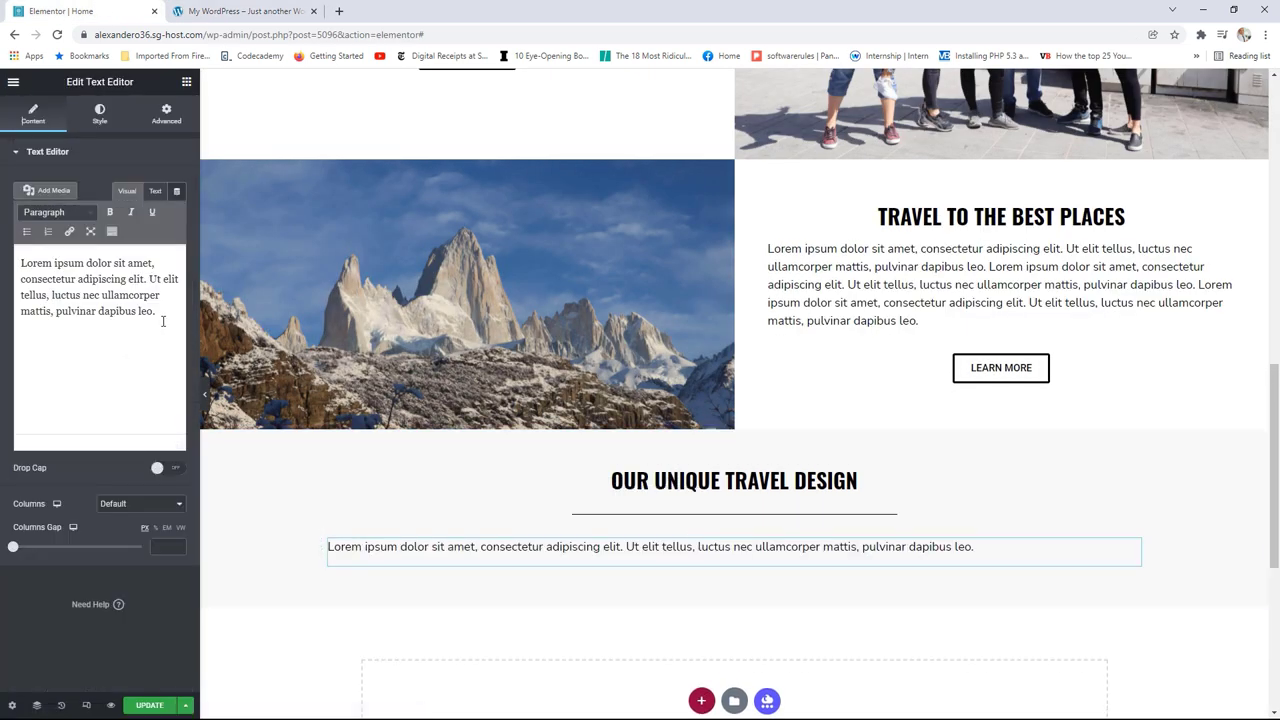
pyautogui.moveTo(157, 313); pyautogui.dragTo(20, 262)
pyautogui.rightClick(57, 271)
pyautogui.click(100, 328)
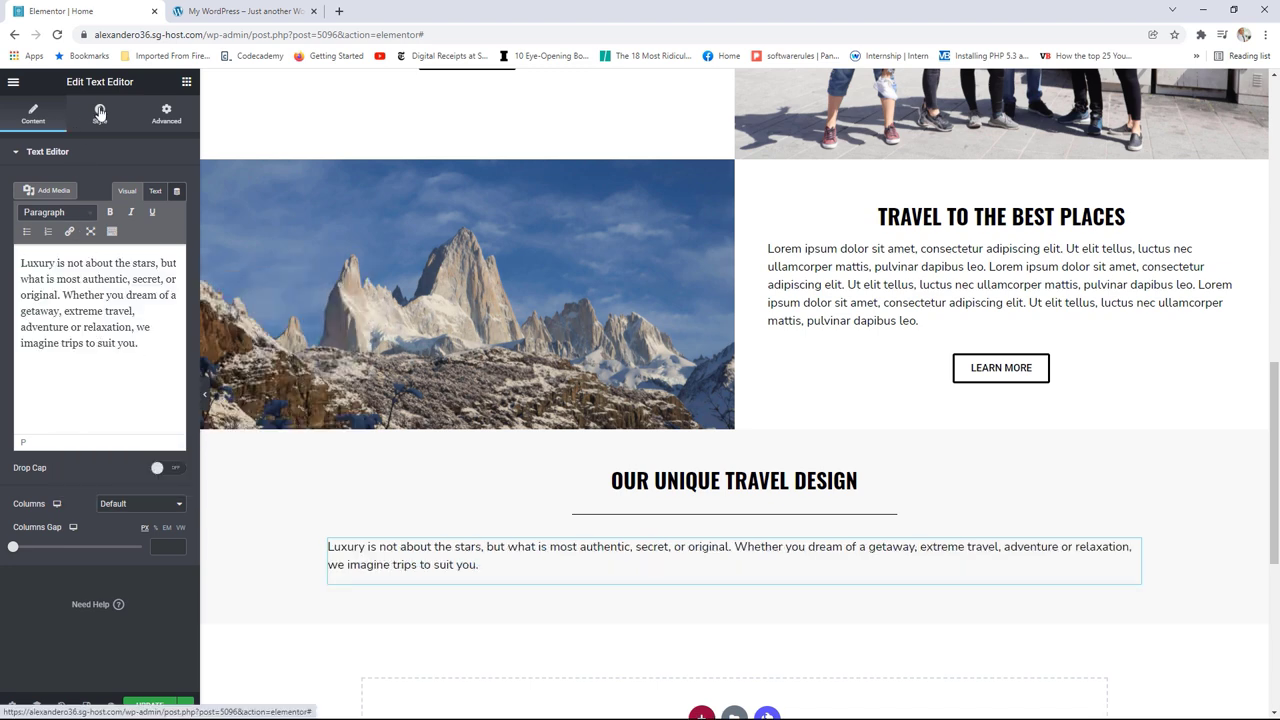
pyautogui.click(97, 112)
pyautogui.click(142, 186)
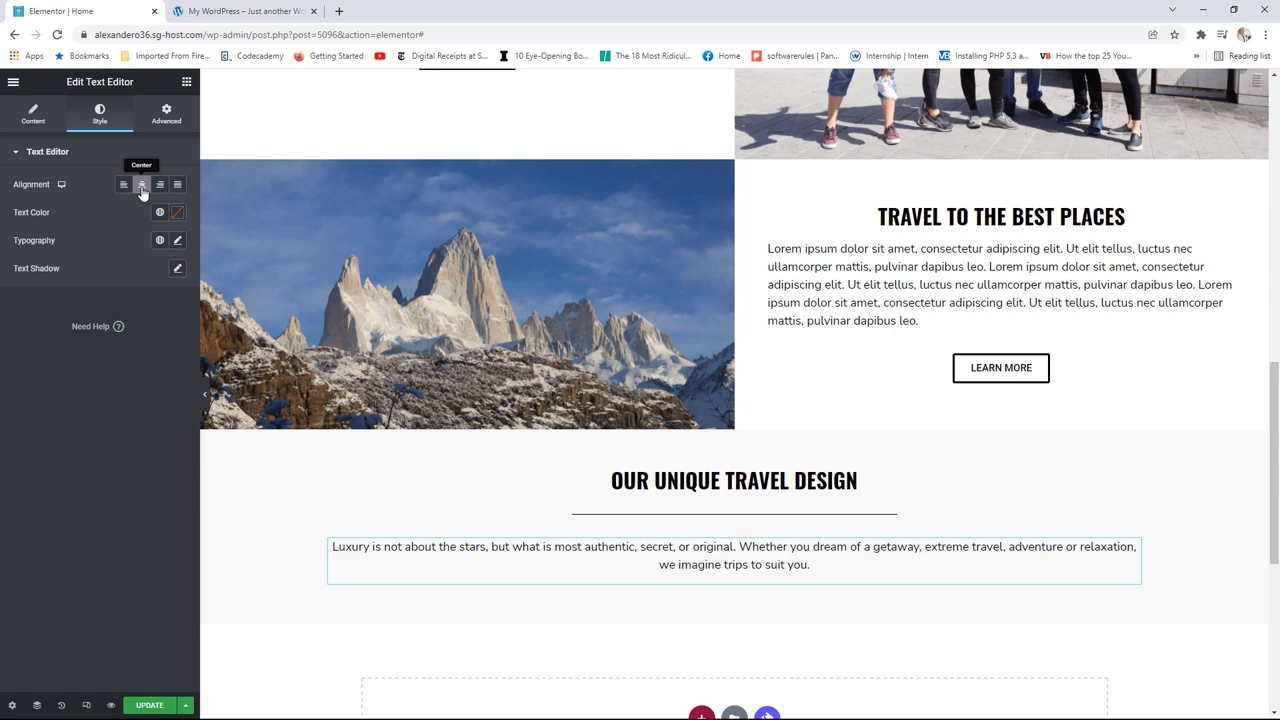
# Step: Check the live site's section for comparison, then return to the editor
pyautogui.click(237, 14)
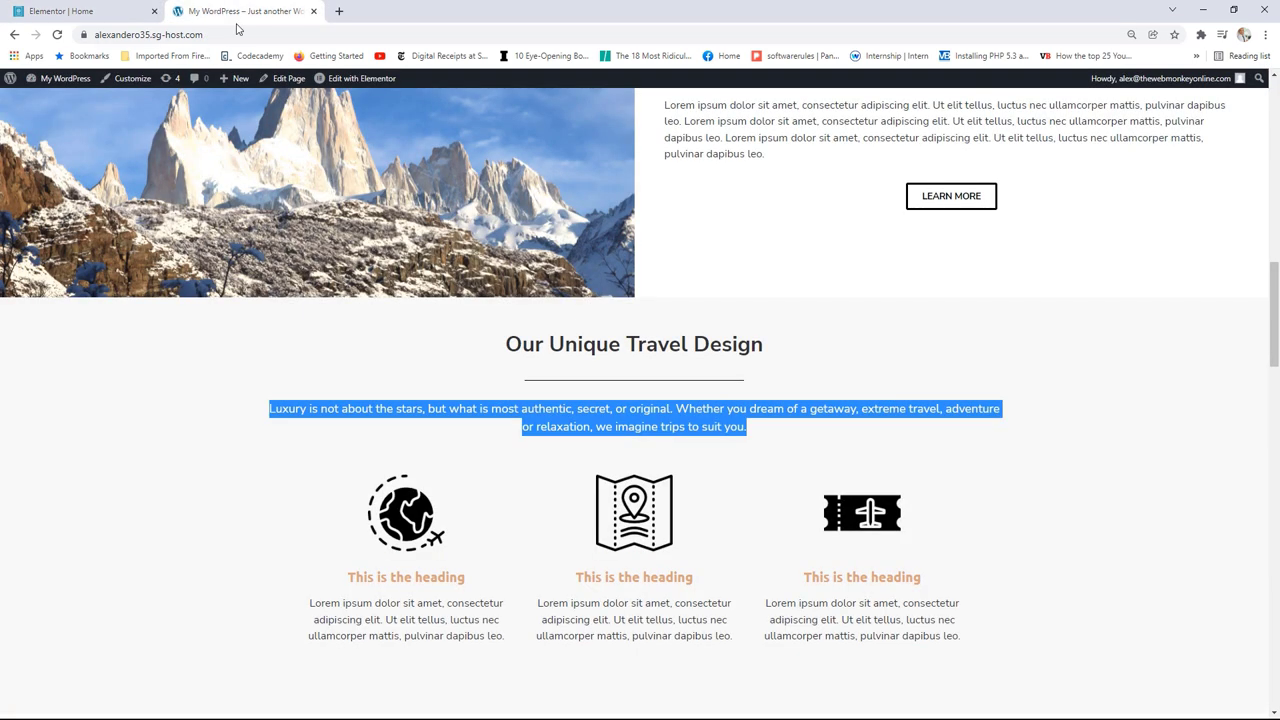
pyautogui.scroll(-1, 1089, 469)
pyautogui.click(1089, 469)
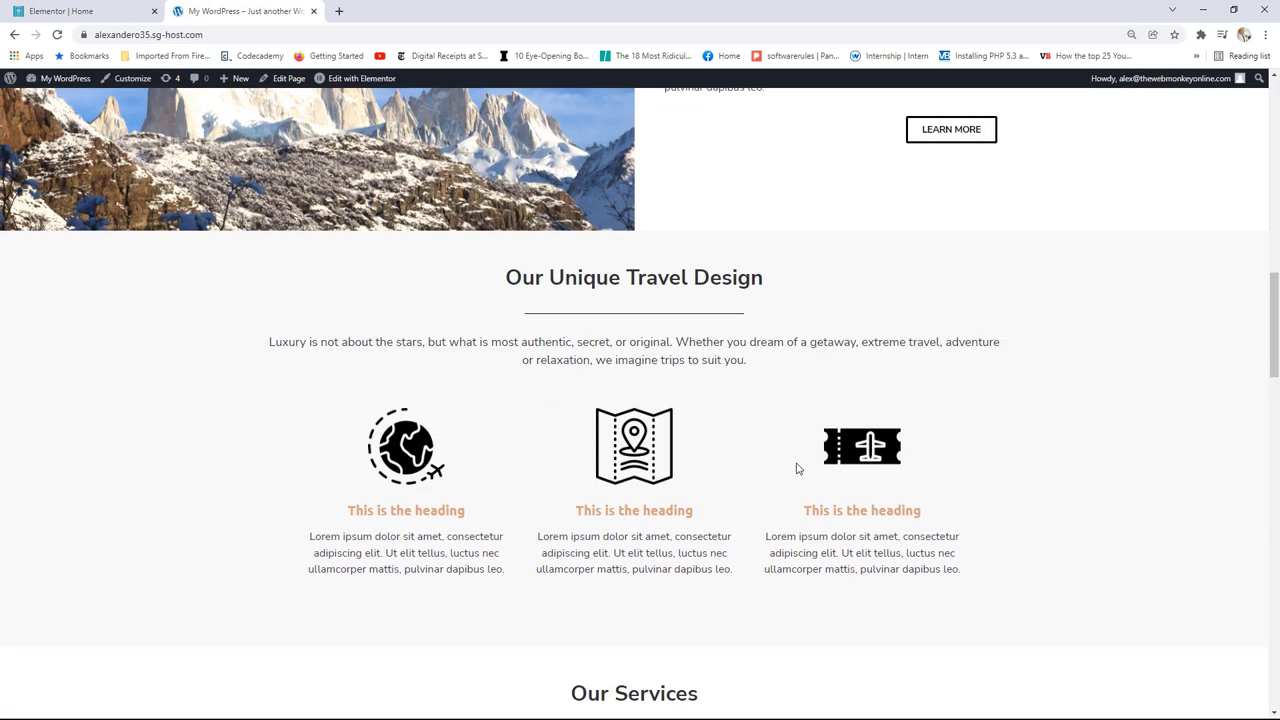
pyautogui.scroll(1, 760, 475)
pyautogui.click(75, 11)
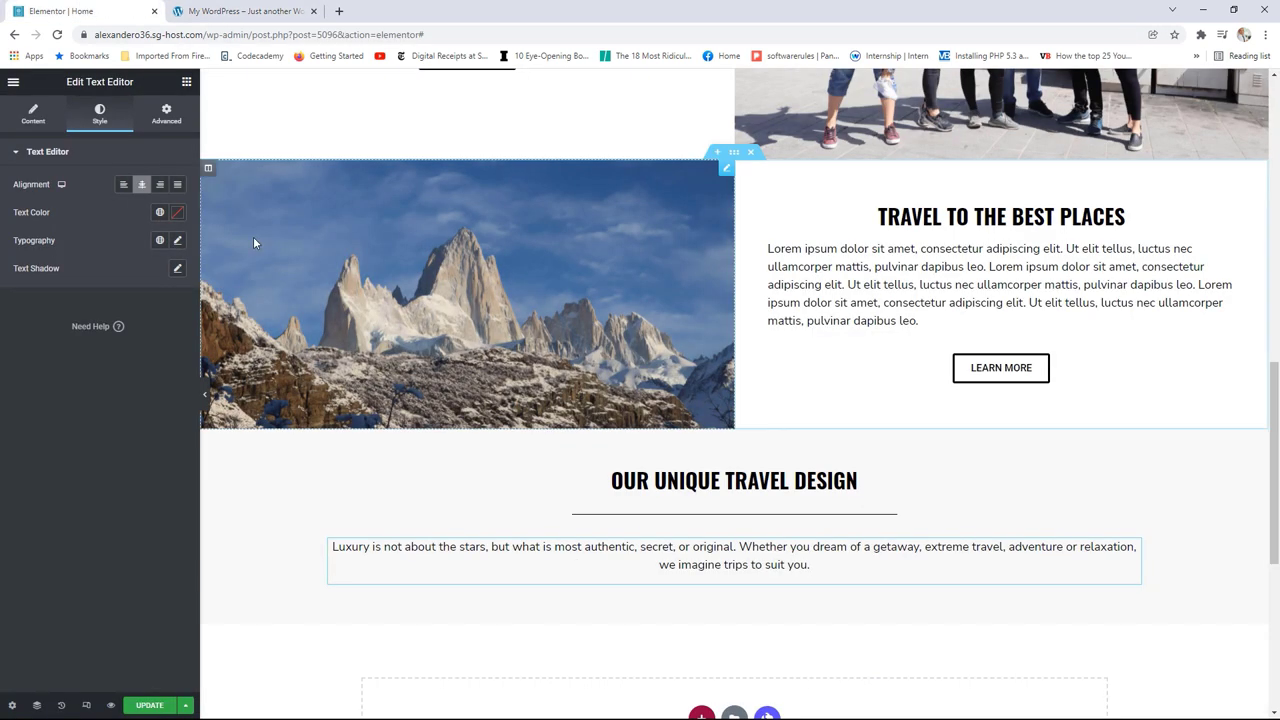
pyautogui.click(188, 83)
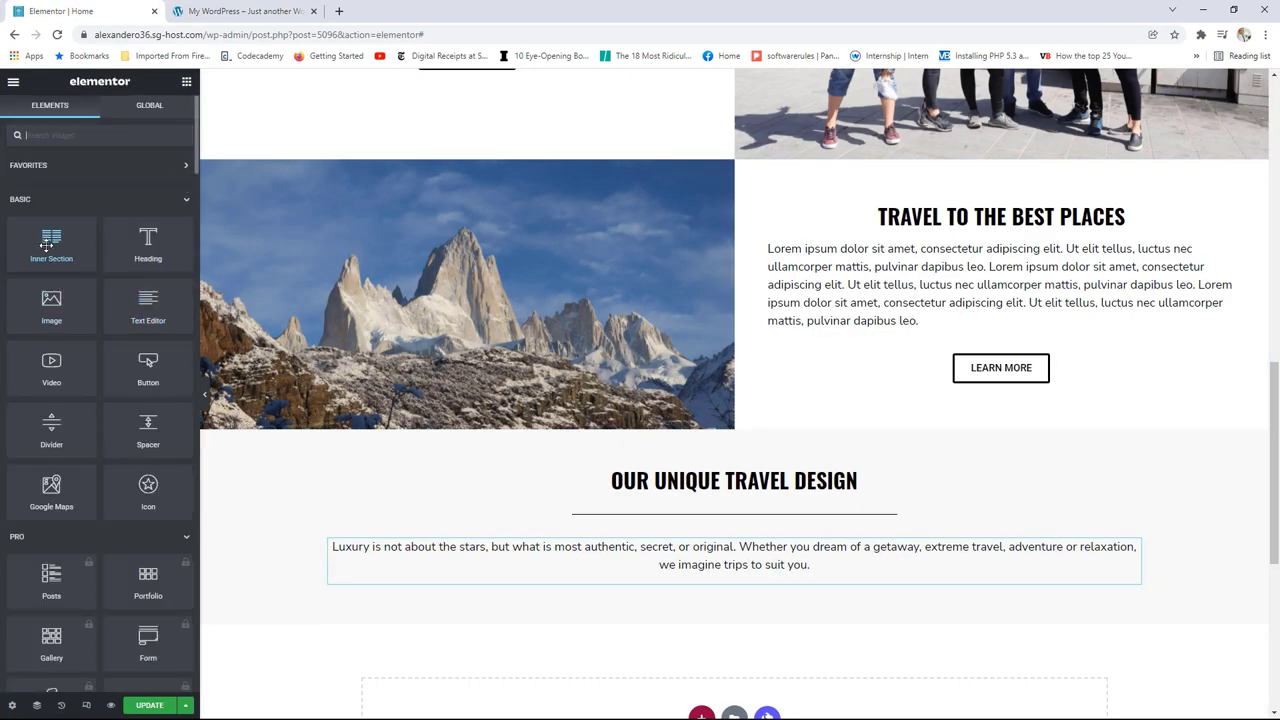
# Step: Add a two-column inner section below the intro text and place an Image widget in its left column
pyautogui.moveTo(51, 245); pyautogui.dragTo(725, 598)
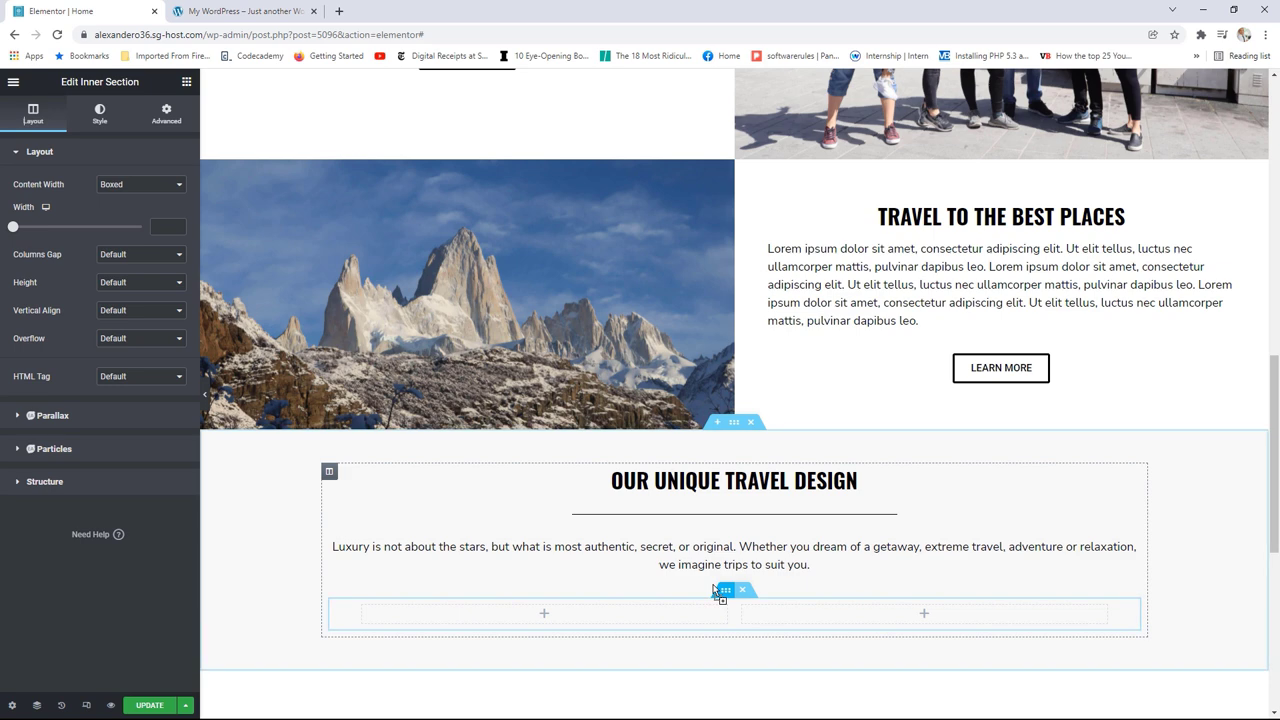
pyautogui.click(262, 11)
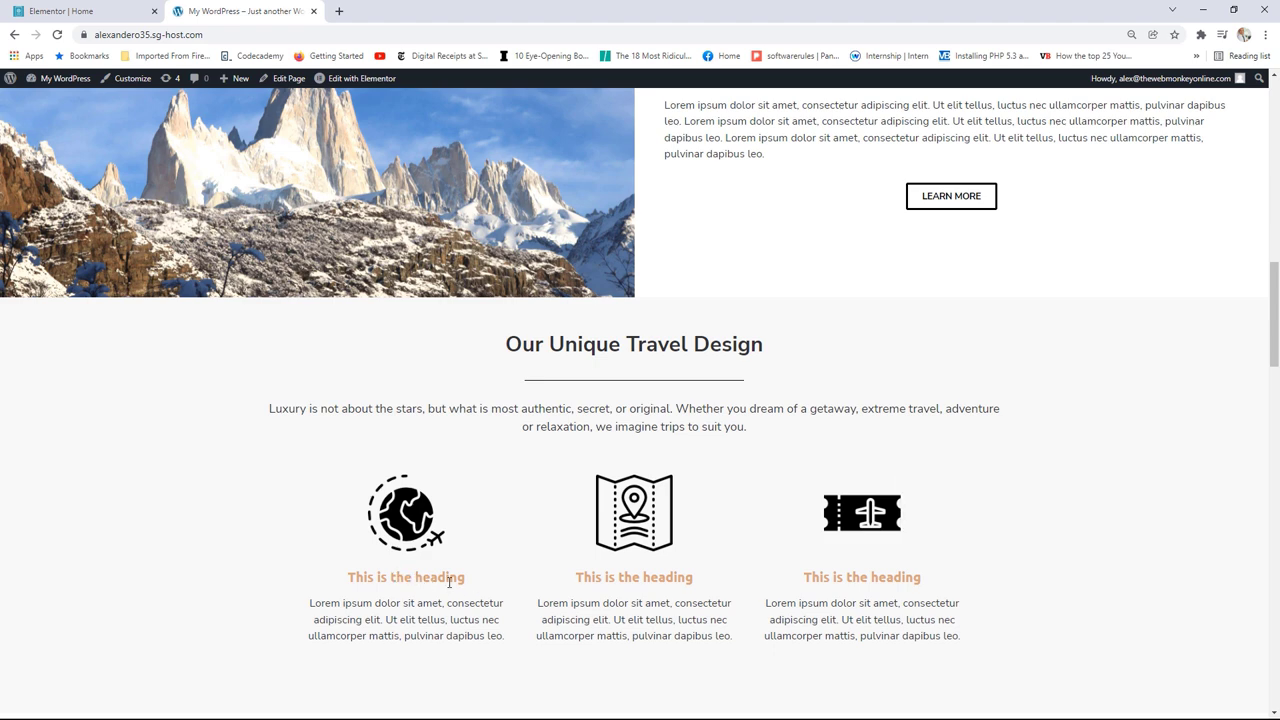
pyautogui.hotkey('ctrl', 'shift', 'Tab')
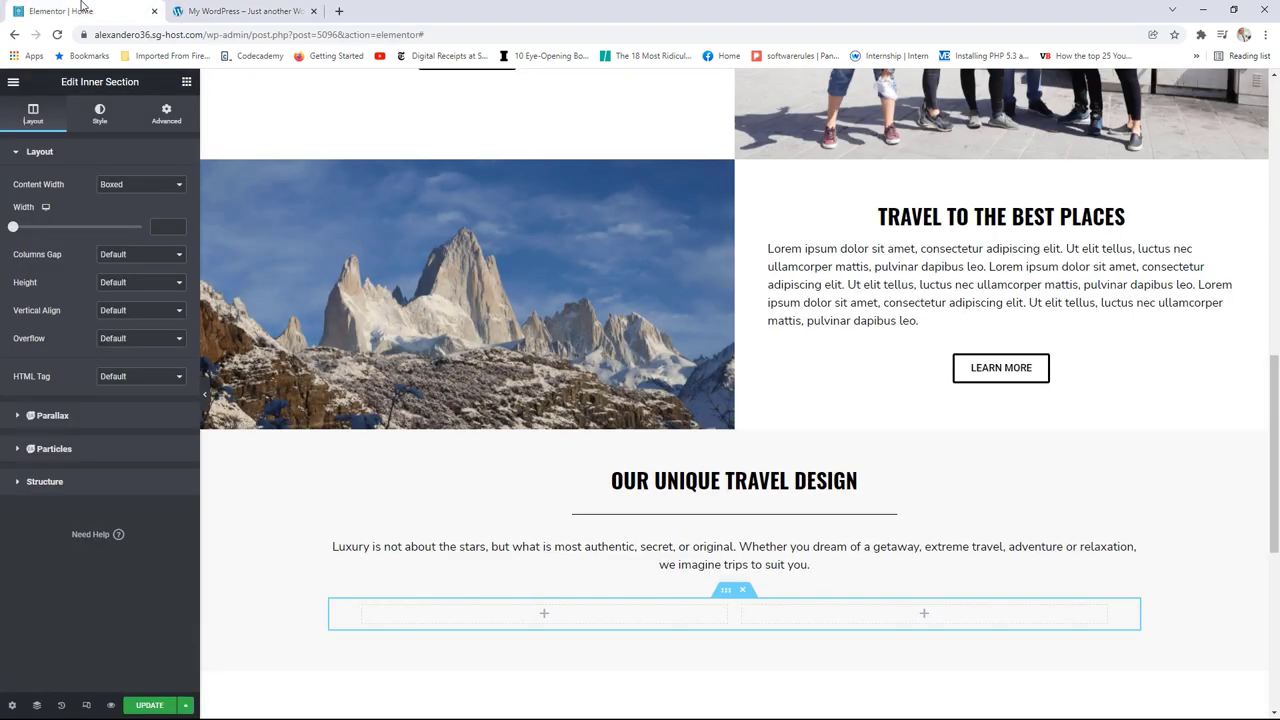
pyautogui.click(186, 81)
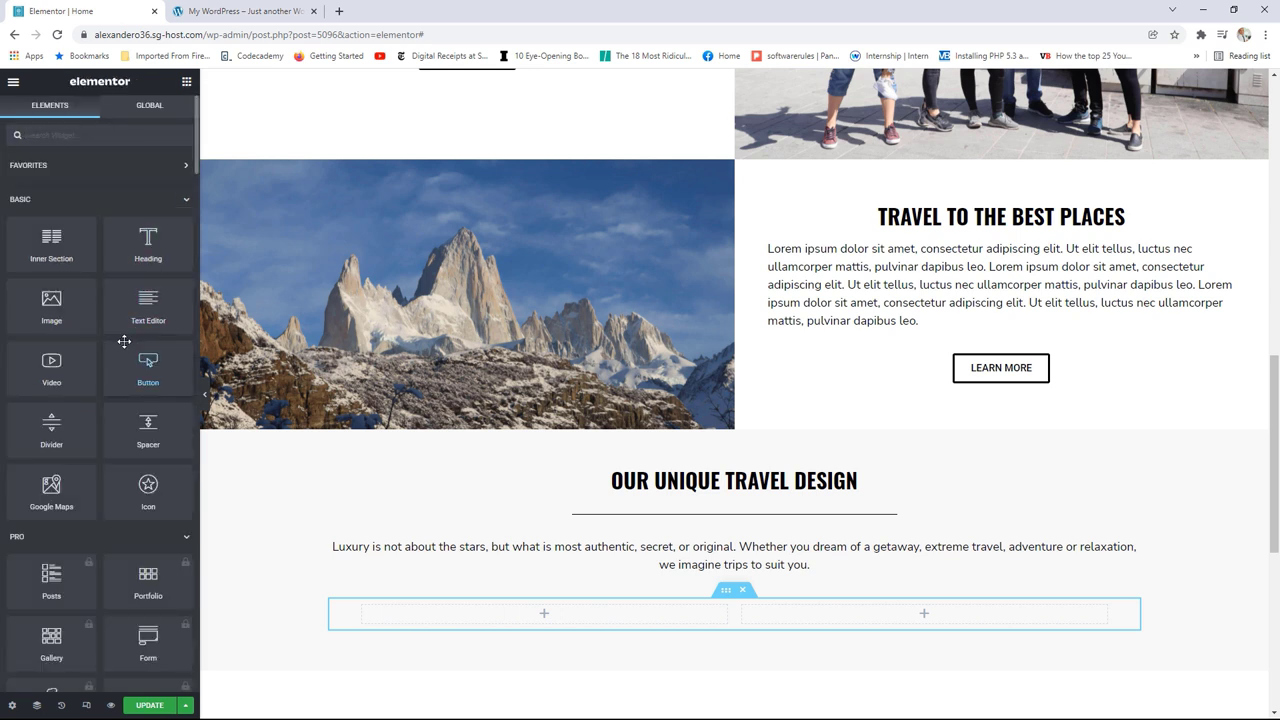
pyautogui.moveTo(55, 308); pyautogui.dragTo(549, 622)
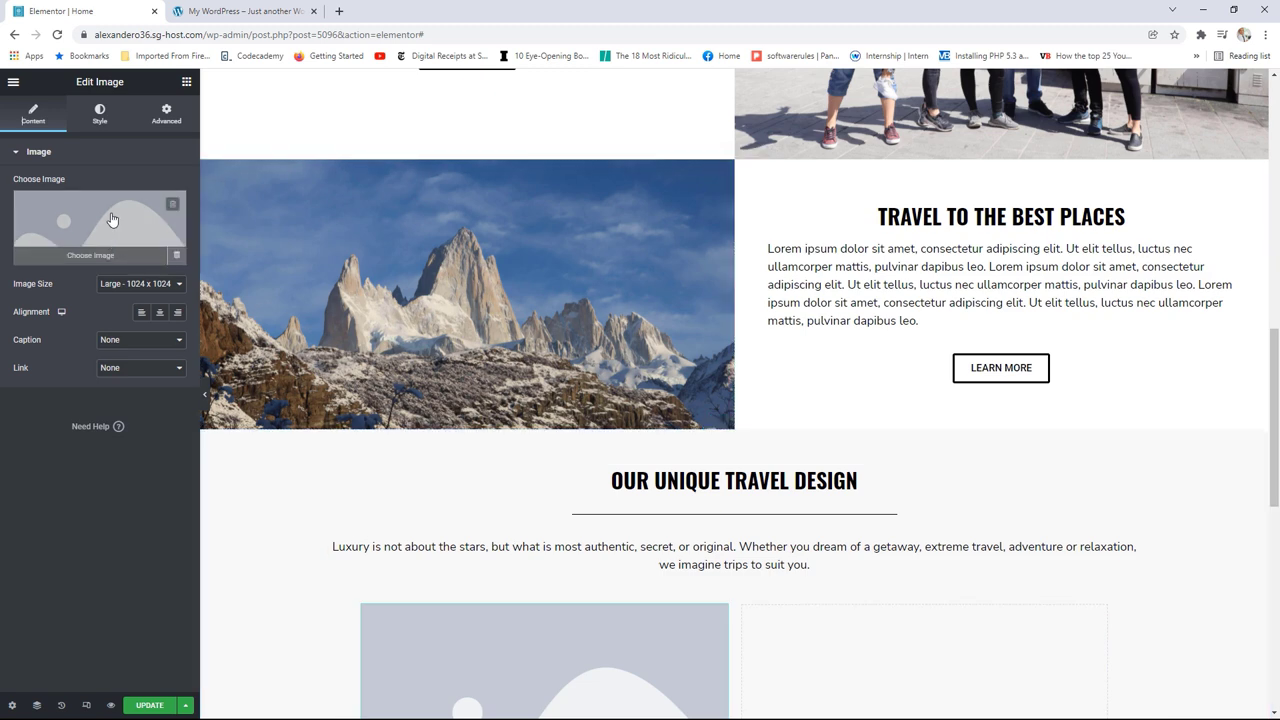
# Step: Show the world.png globe icon at Full size and add a Heading widget beneath it
pyautogui.click(110, 221)
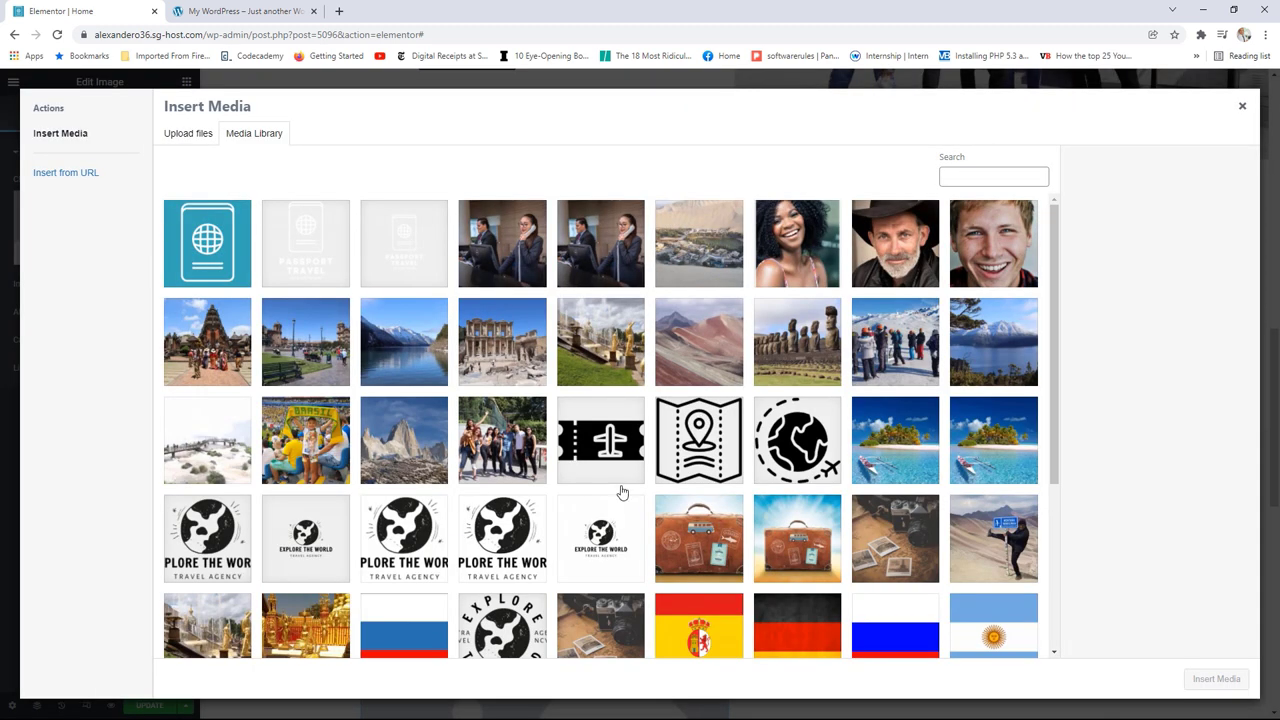
pyautogui.click(812, 447)
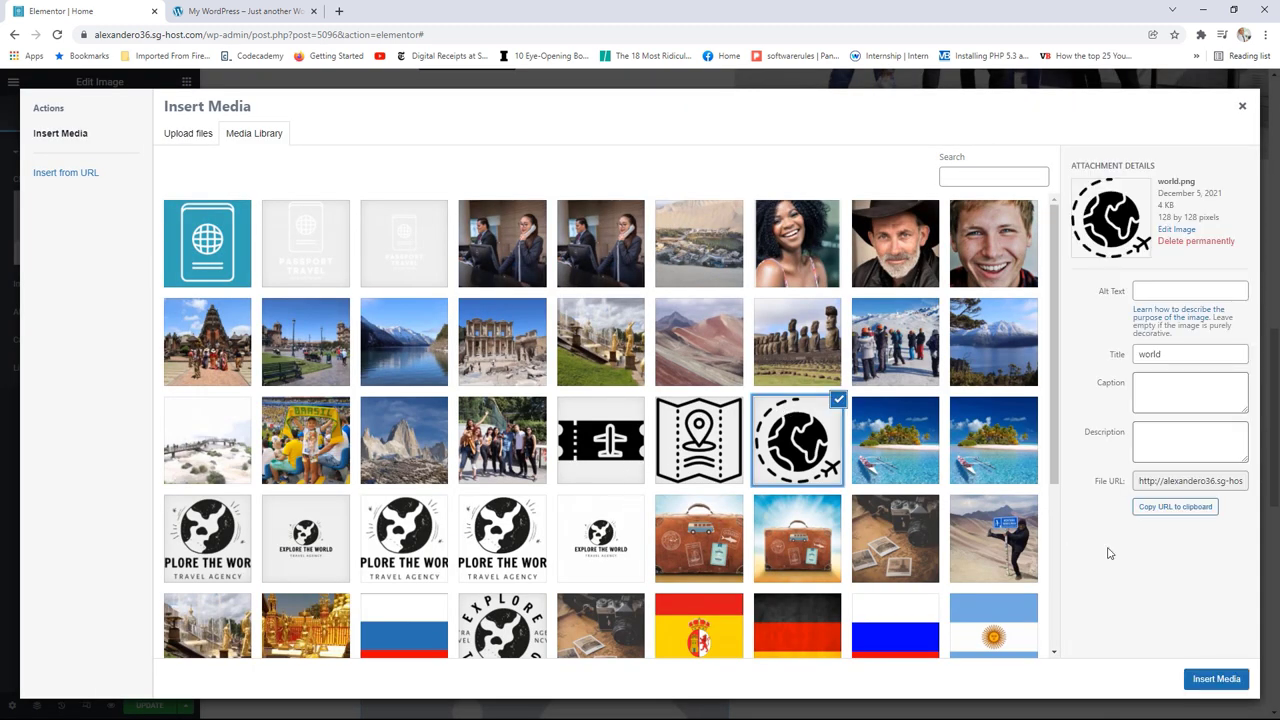
pyautogui.click(1212, 679)
pyautogui.click(140, 284)
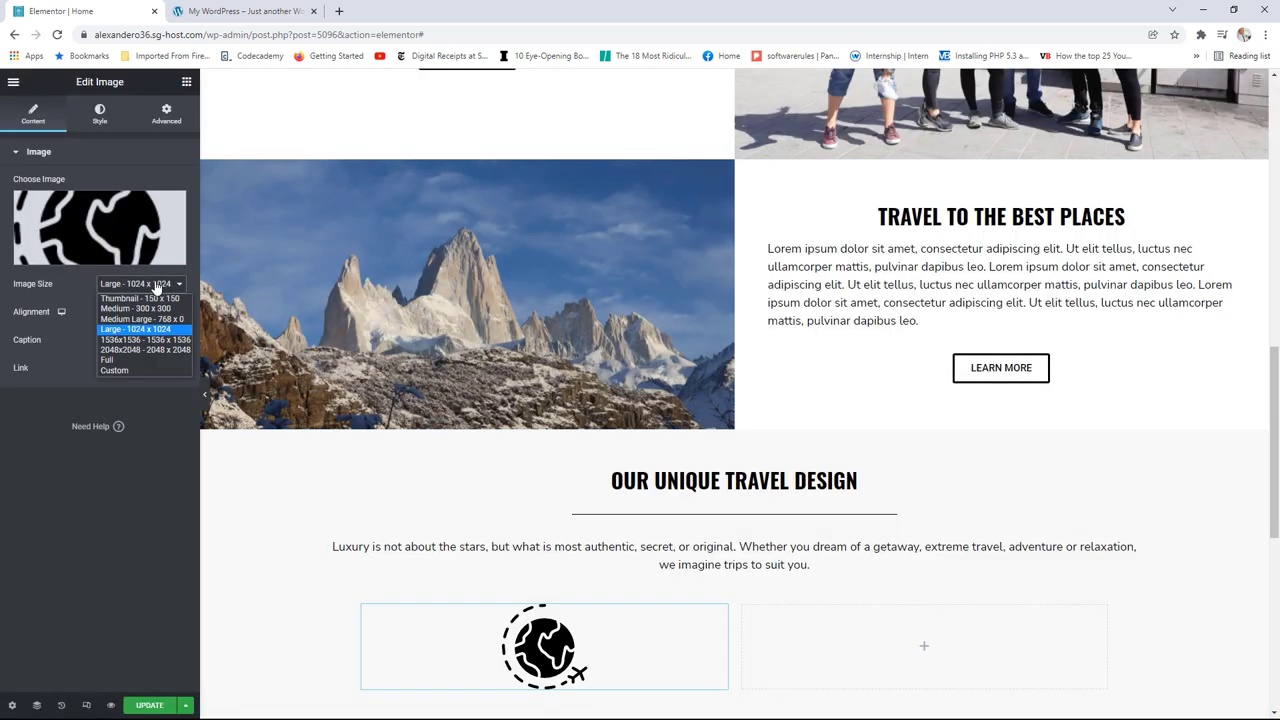
pyautogui.click(120, 358)
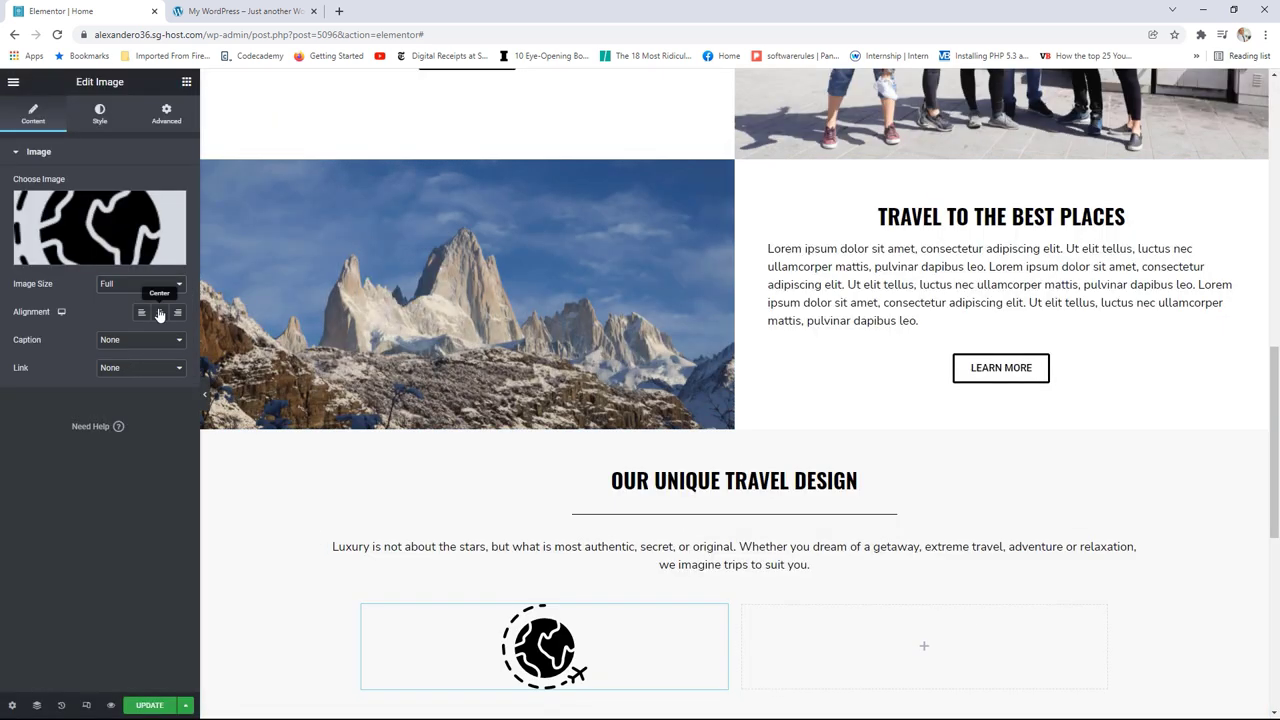
pyautogui.click(185, 84)
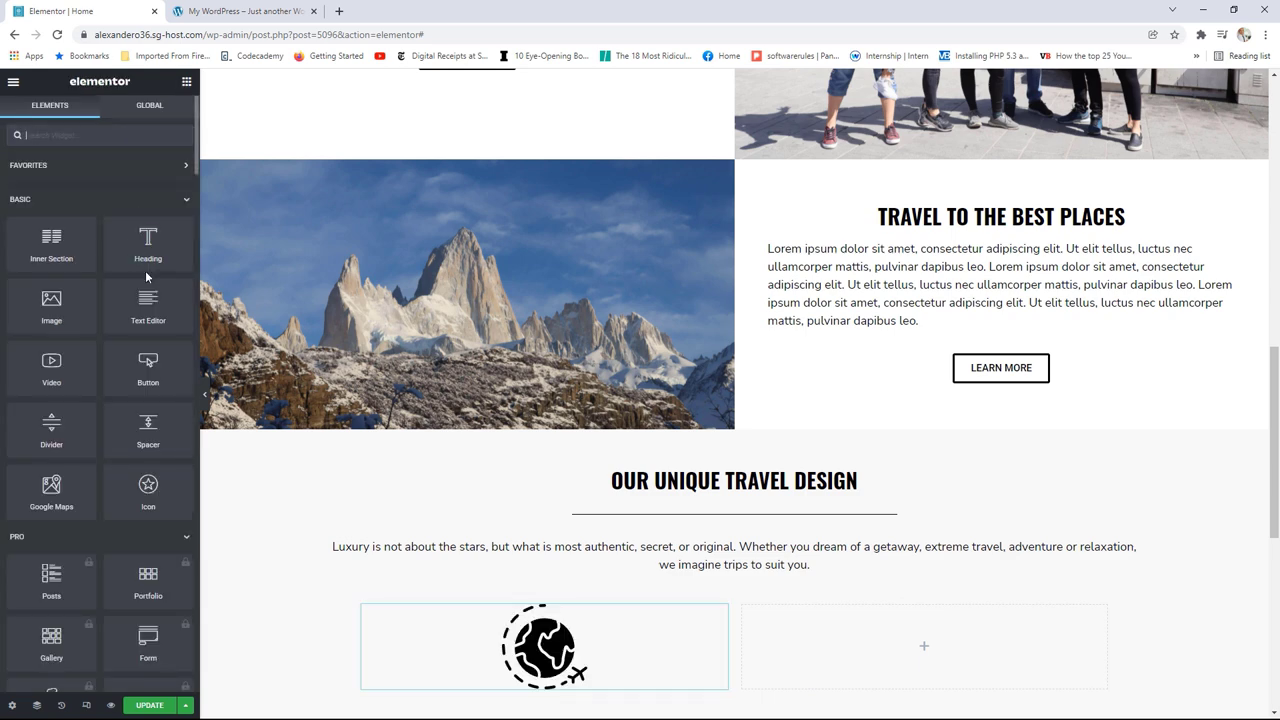
pyautogui.moveTo(153, 245); pyautogui.dragTo(565, 690)
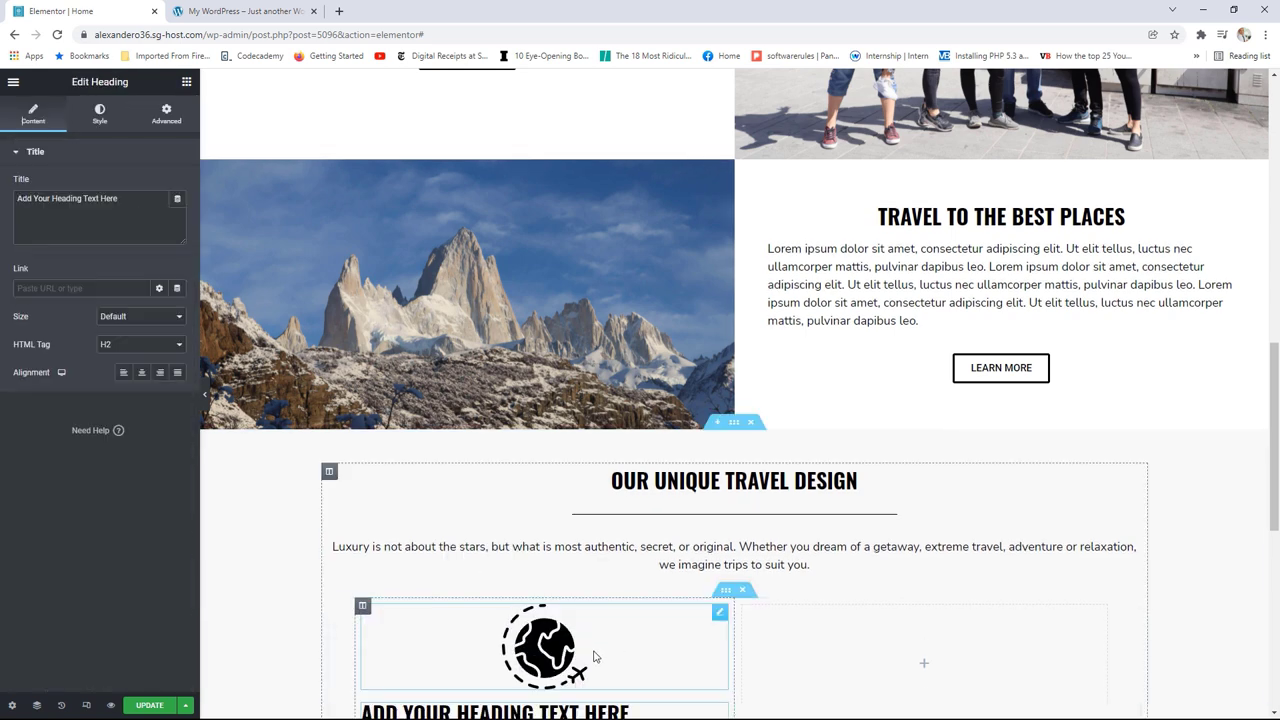
# Step: Make the heading an H3 reading 'Featured Destinations'
pyautogui.click(122, 348)
pyautogui.click(117, 379)
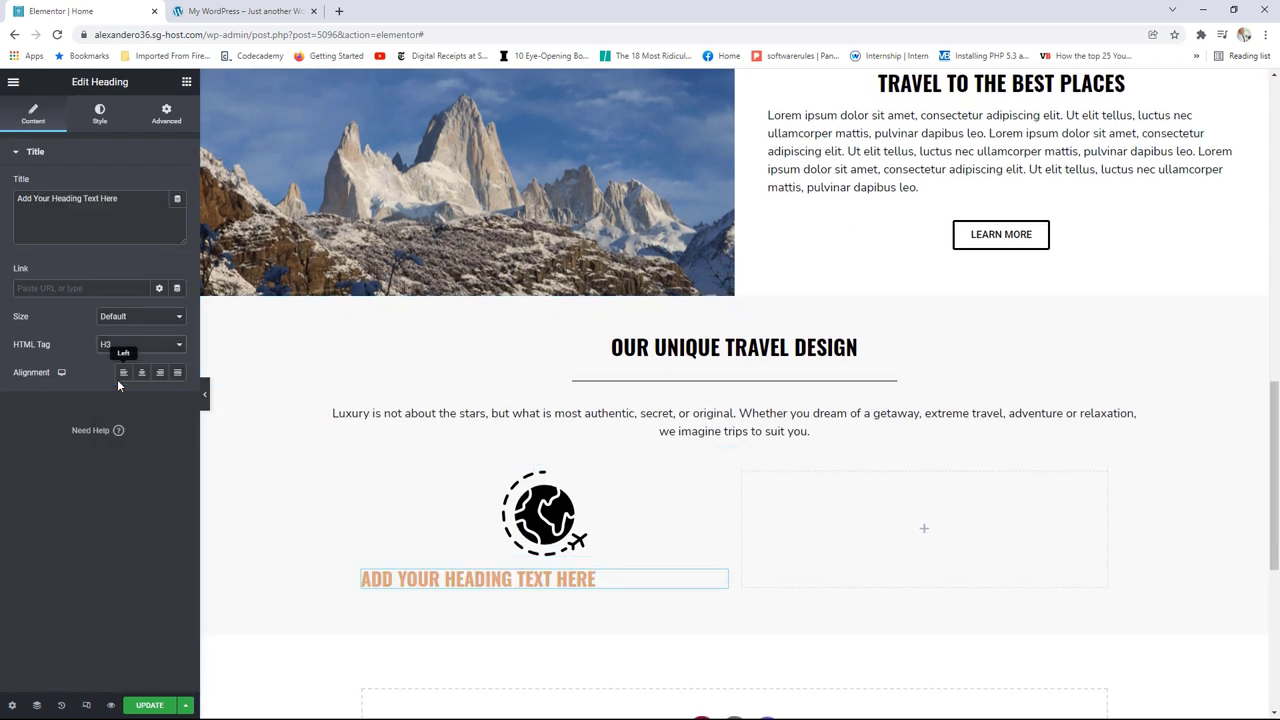
pyautogui.moveTo(132, 202); pyautogui.dragTo(19, 198)
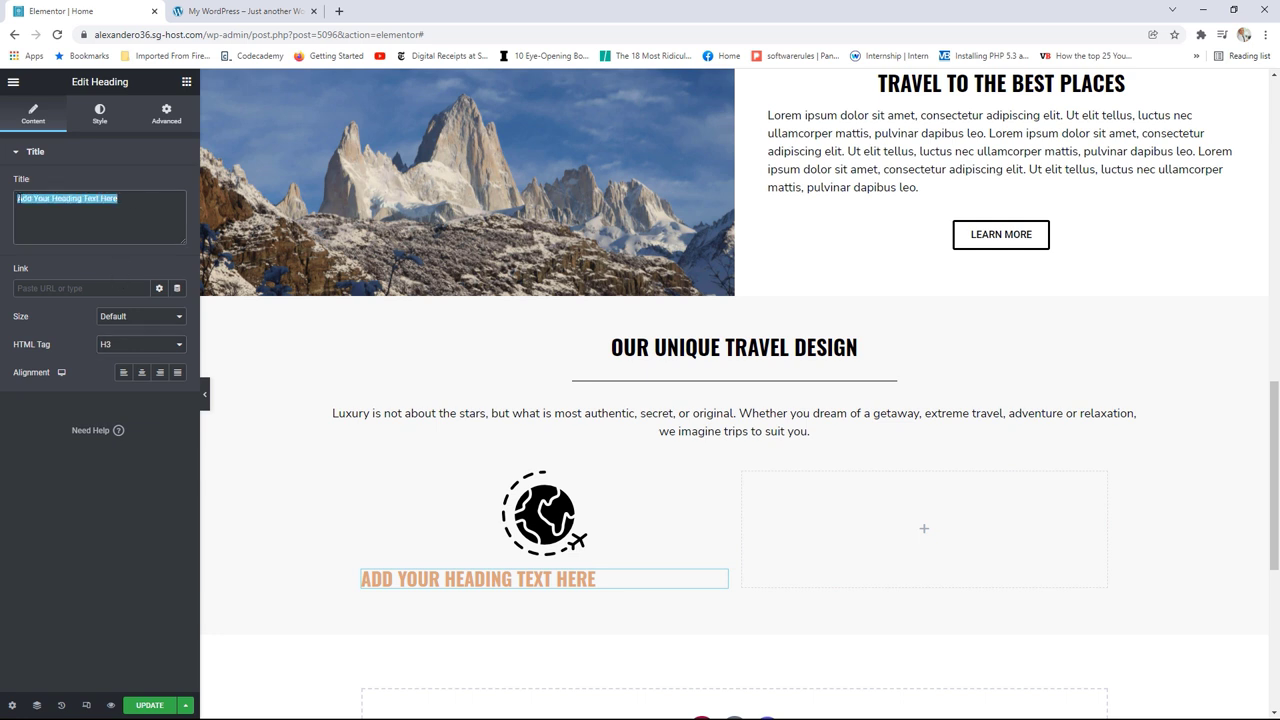
pyautogui.write('Fea')
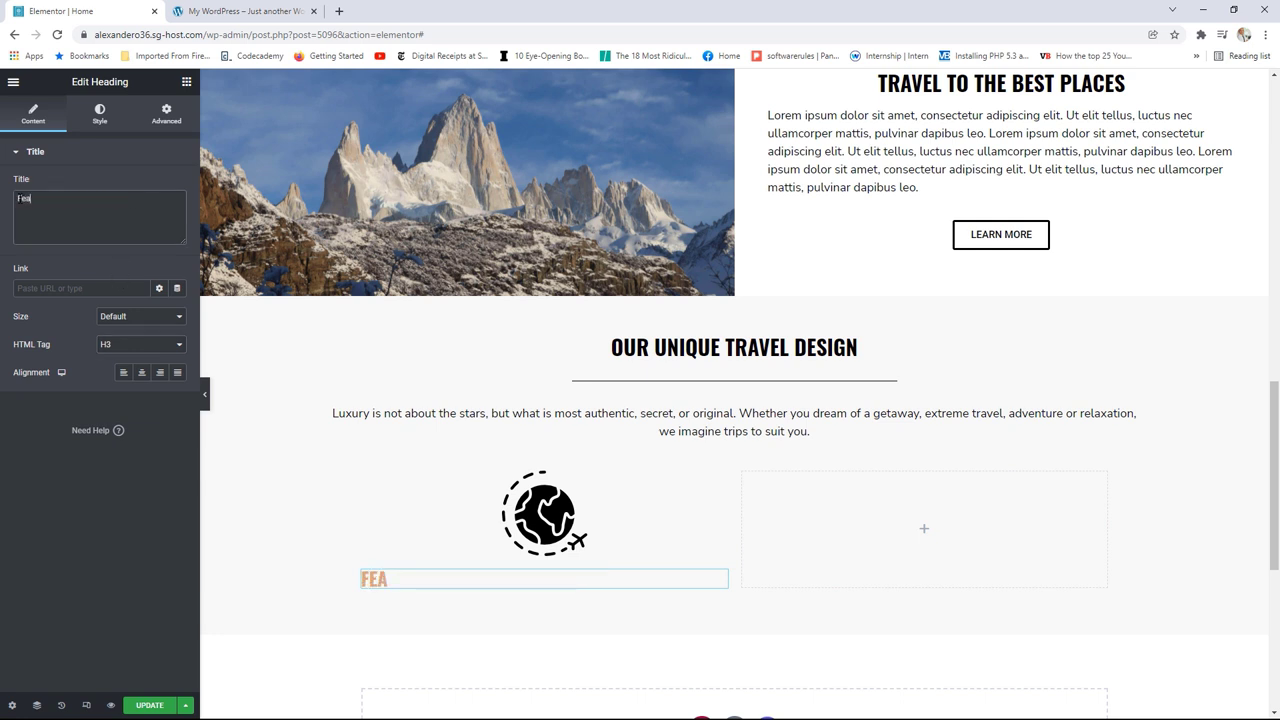
pyautogui.write('tured')
pyautogui.write(' Desw')
pyautogui.write('tinatiopn')
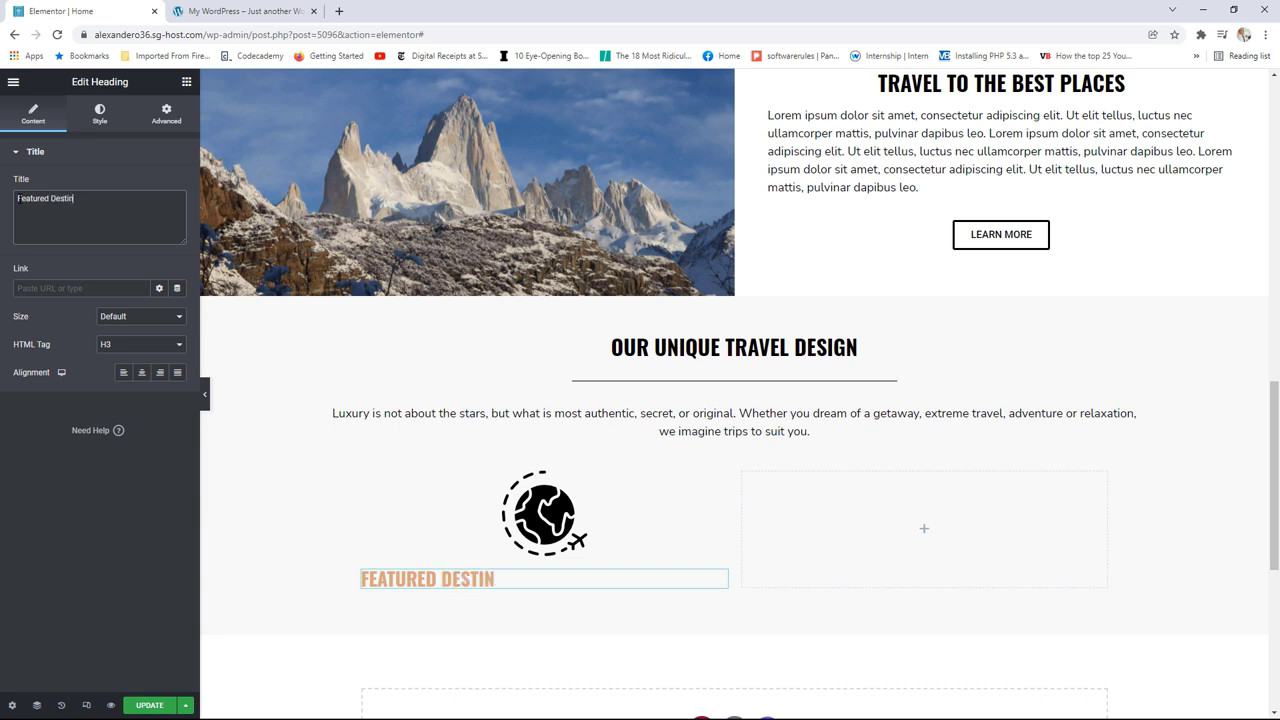
pyautogui.press('BackSpace')
pyautogui.press('BackSpace')
pyautogui.write('ns')
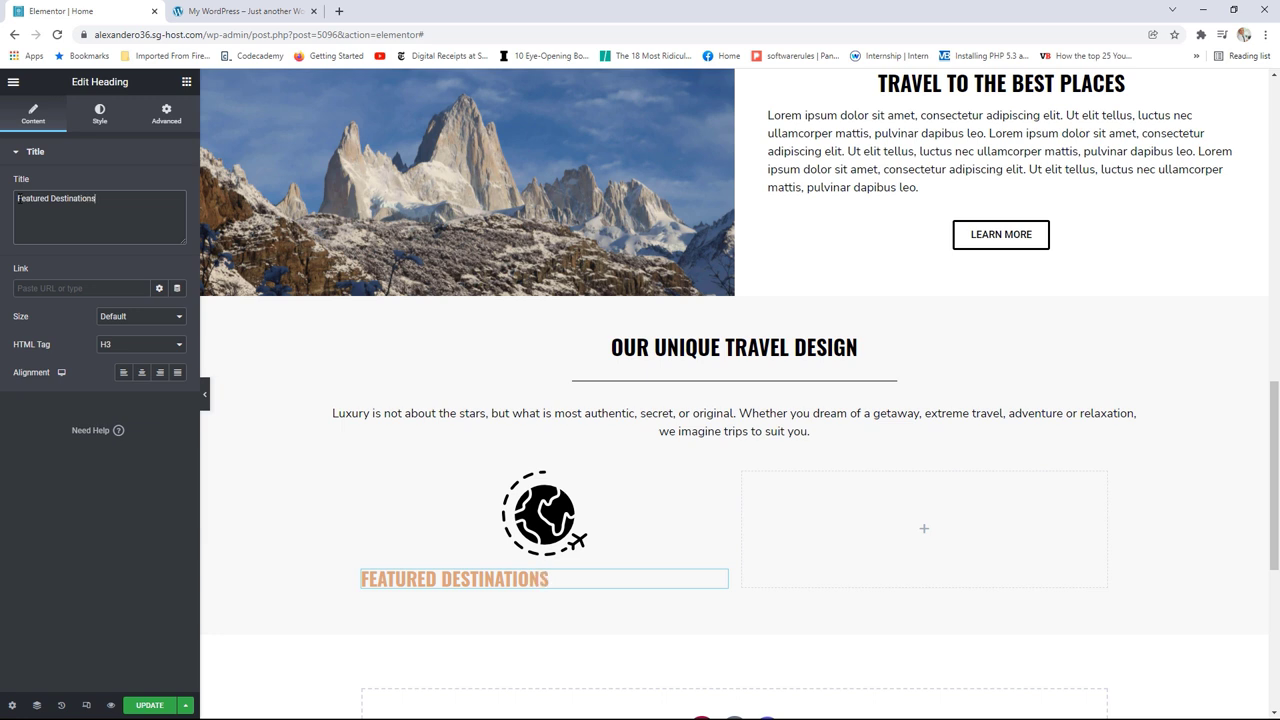
# Step: Centre the heading and set its typography transform to Normal
pyautogui.click(141, 372)
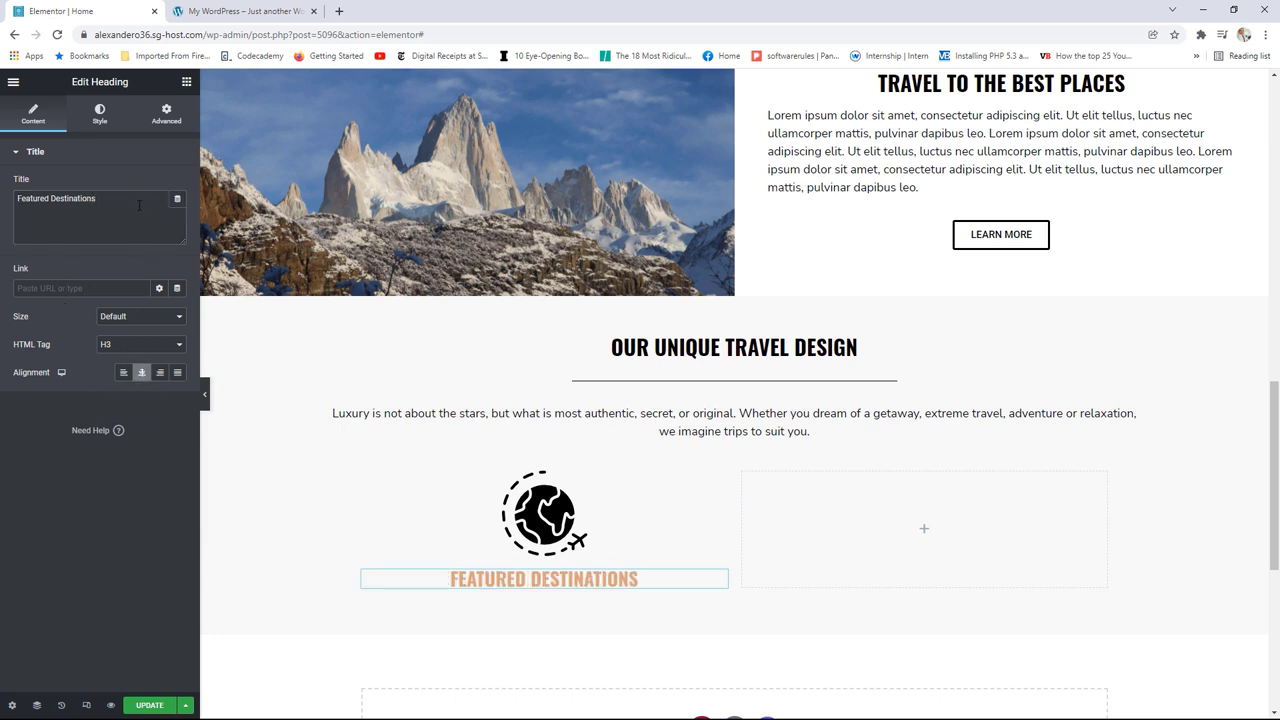
pyautogui.click(104, 126)
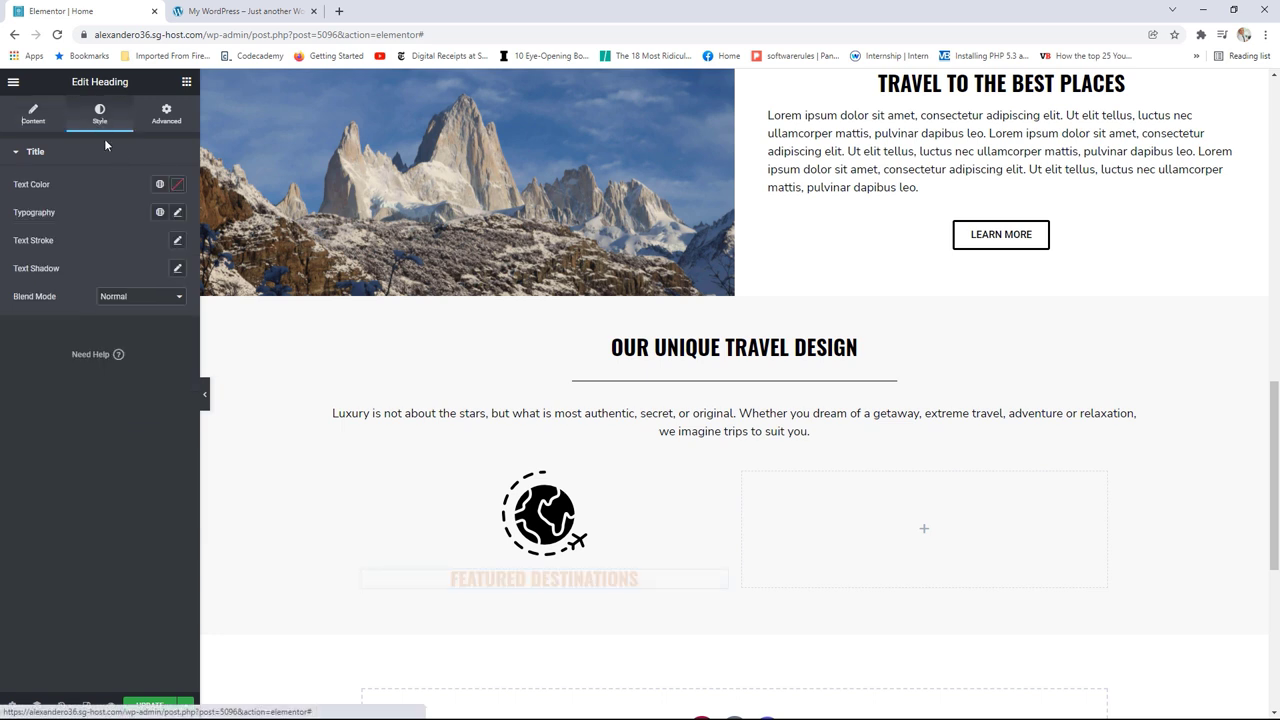
pyautogui.click(178, 214)
pyautogui.click(125, 375)
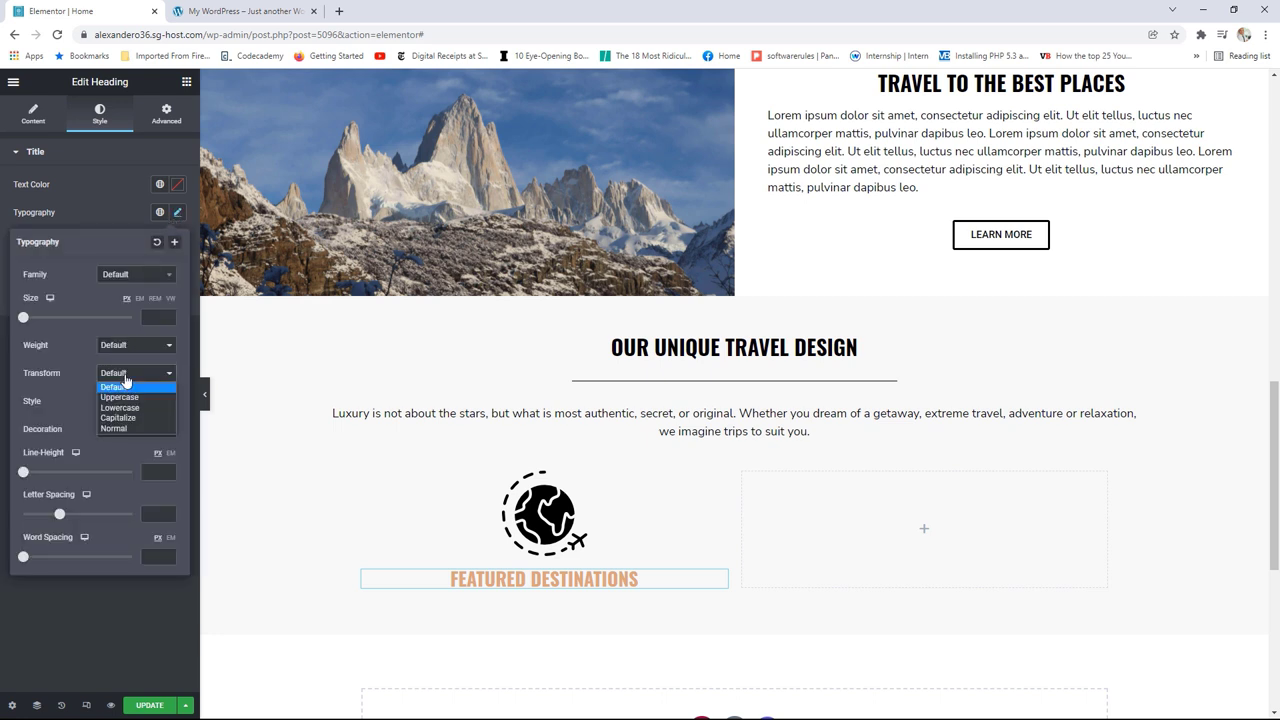
pyautogui.click(119, 428)
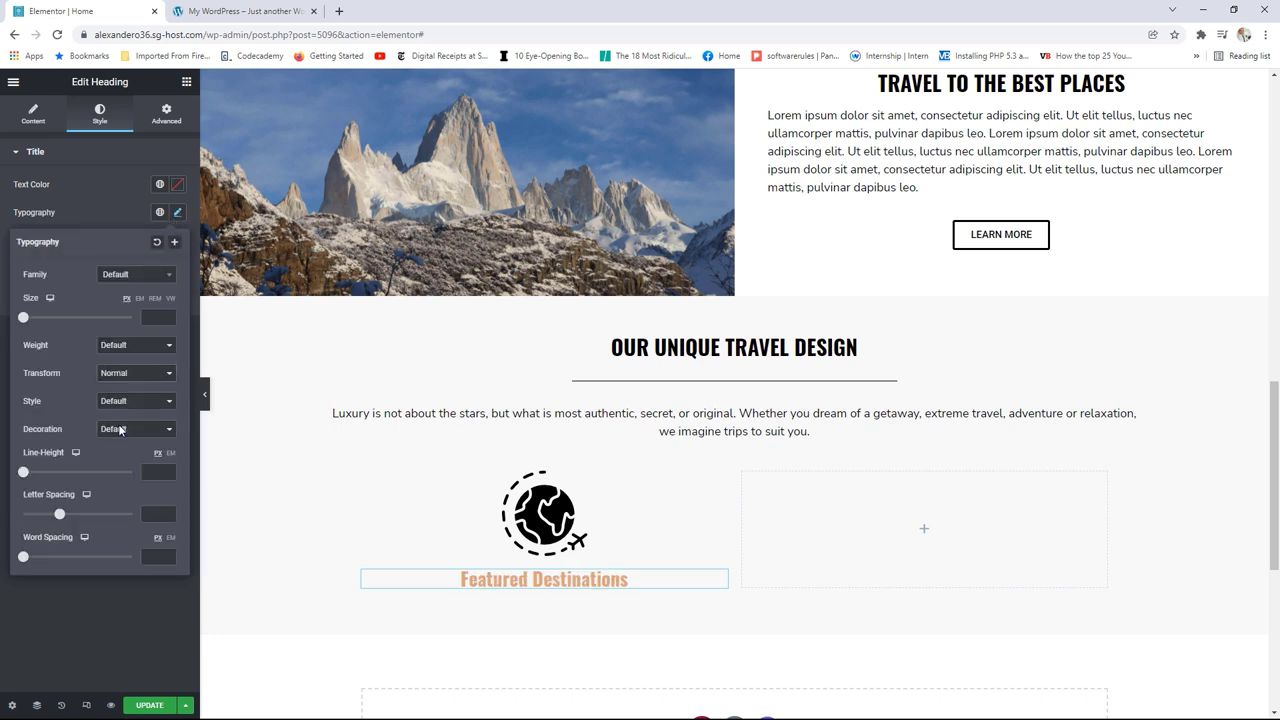
# Step: Add a Text Editor widget under the heading and copy the sample paragraph from the live site
pyautogui.click(186, 82)
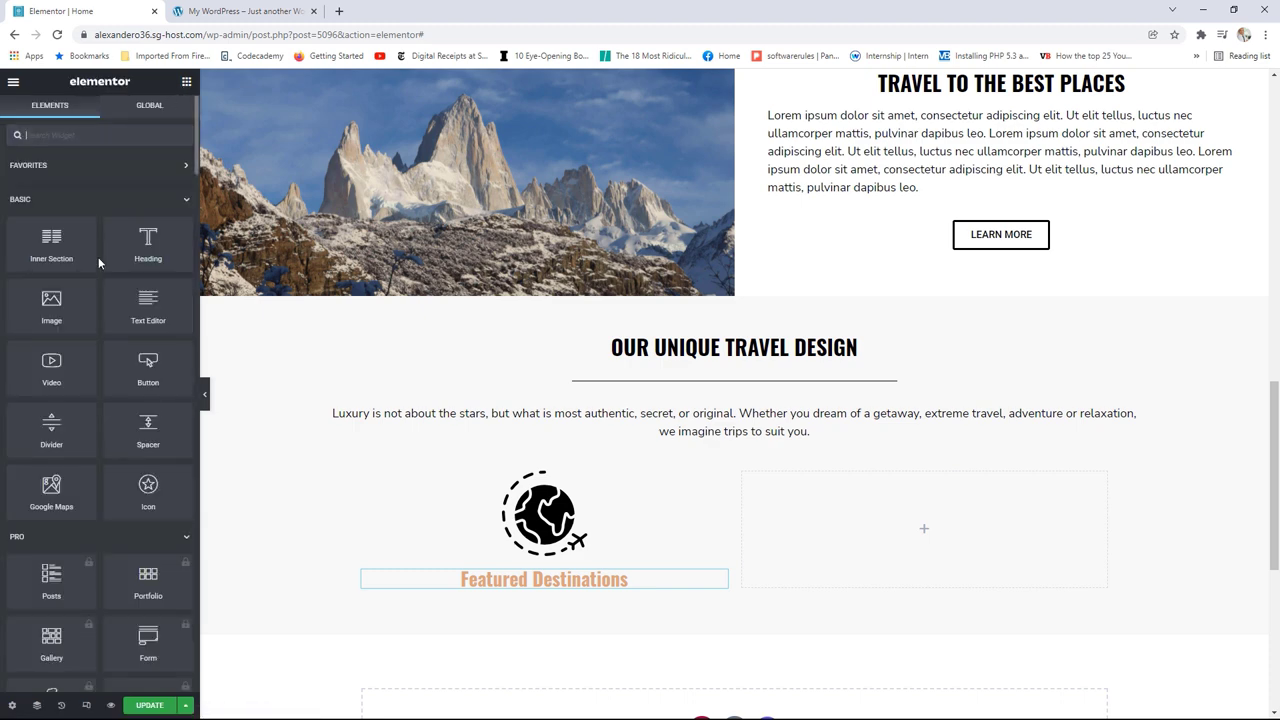
pyautogui.moveTo(142, 305); pyautogui.dragTo(532, 590)
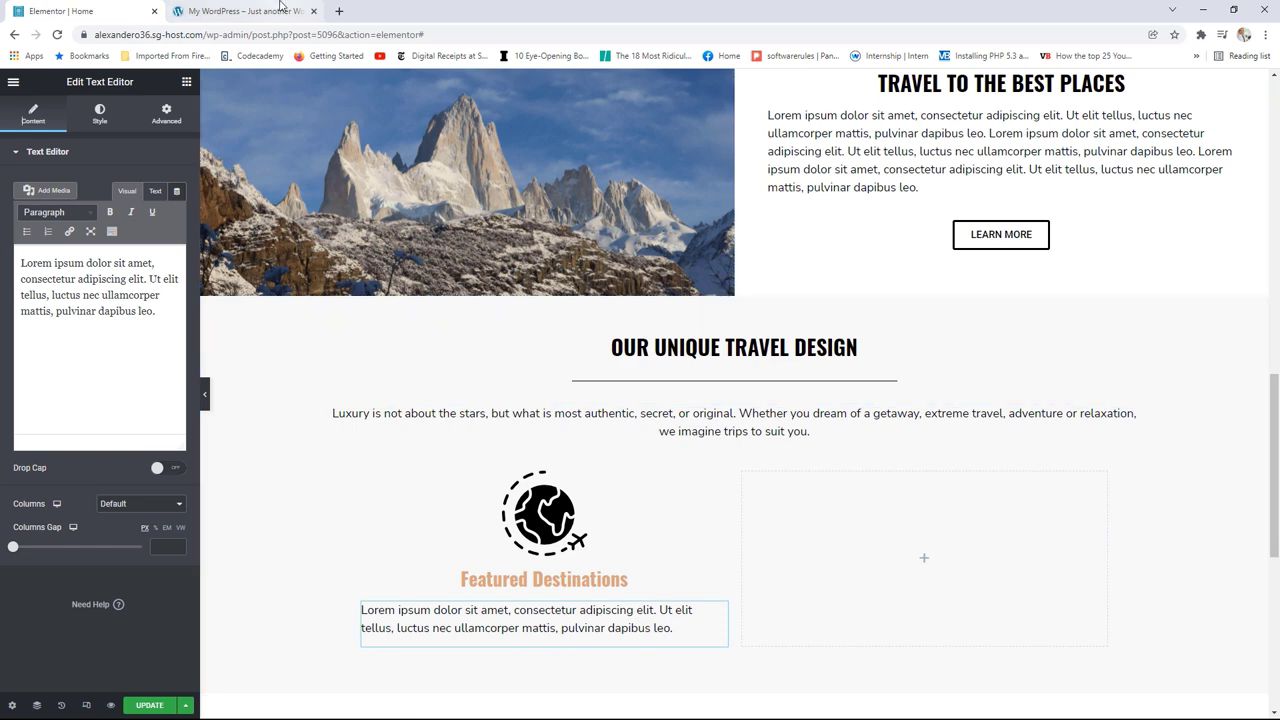
pyautogui.hotkey('ctrl', 'Tab')
pyautogui.moveTo(505, 637); pyautogui.dragTo(308, 601)
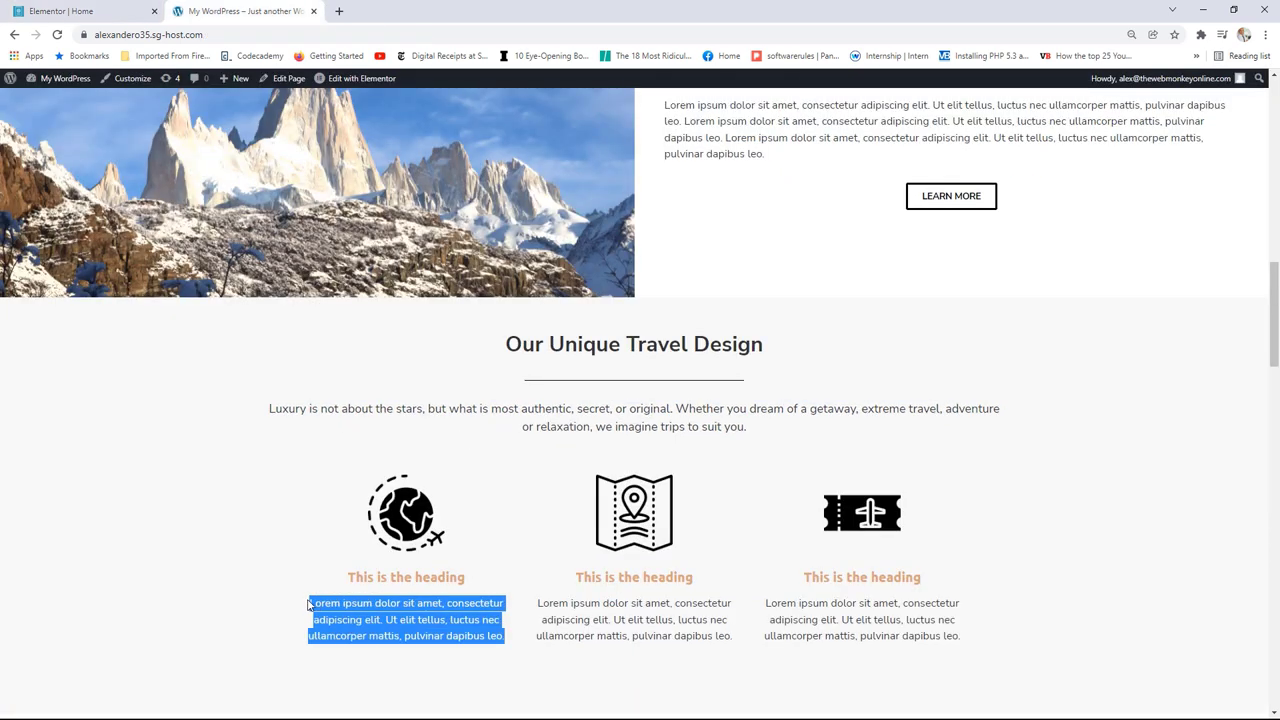
pyautogui.rightClick(338, 604)
pyautogui.click(370, 613)
pyautogui.hotkey('ctrl', 'Tab')
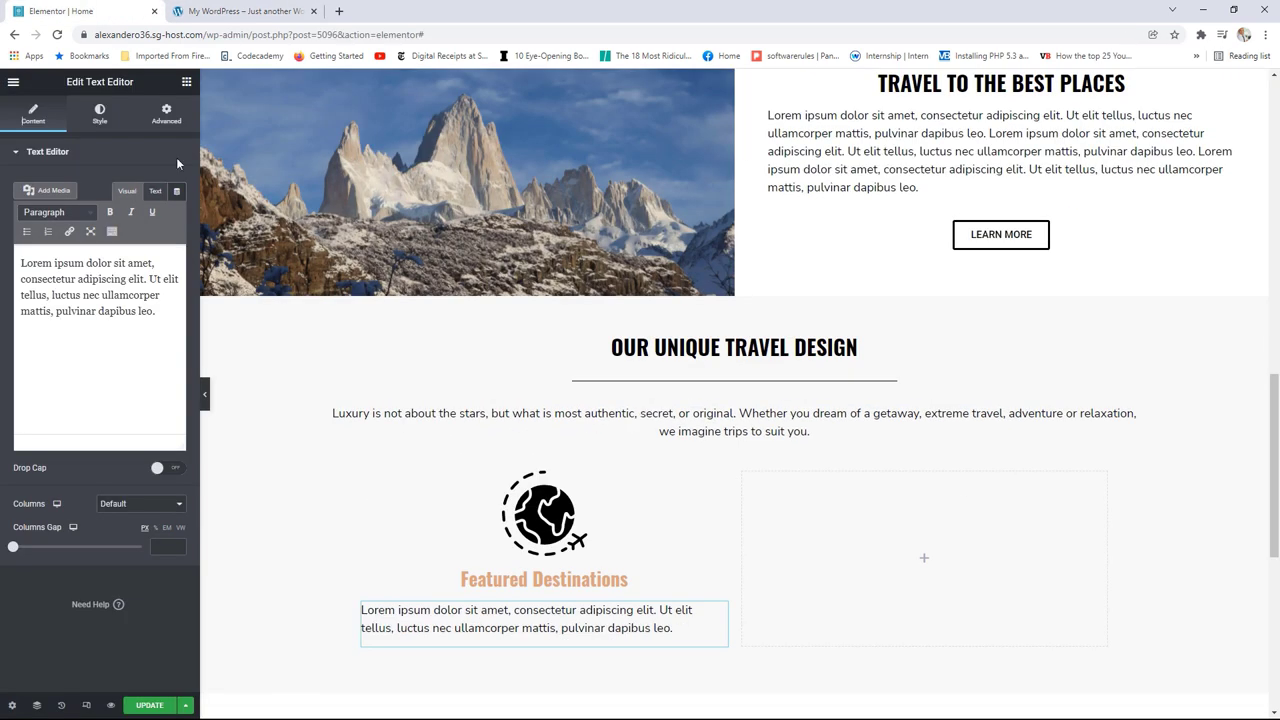
# Step: Replace the placeholder with the copied Lorem ipsum paragraph and centre-align it
pyautogui.moveTo(158, 311); pyautogui.dragTo(22, 262)
pyautogui.rightClick(56, 268)
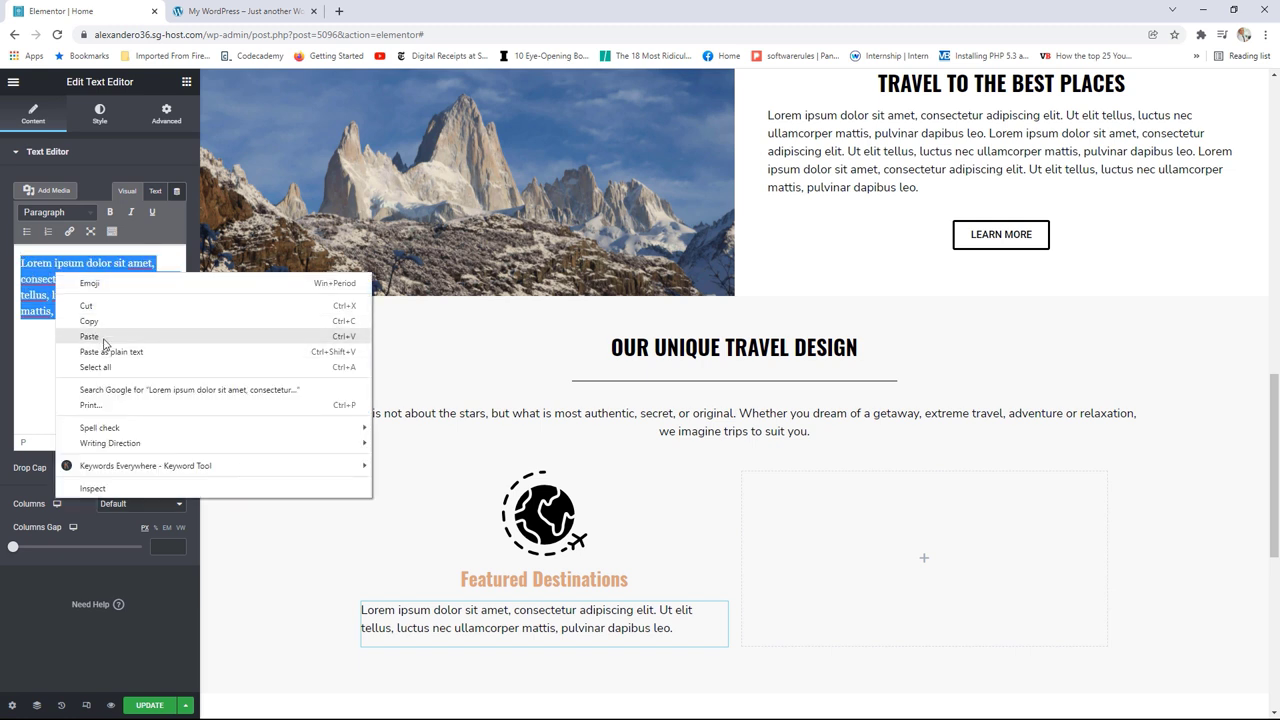
pyautogui.click(104, 337)
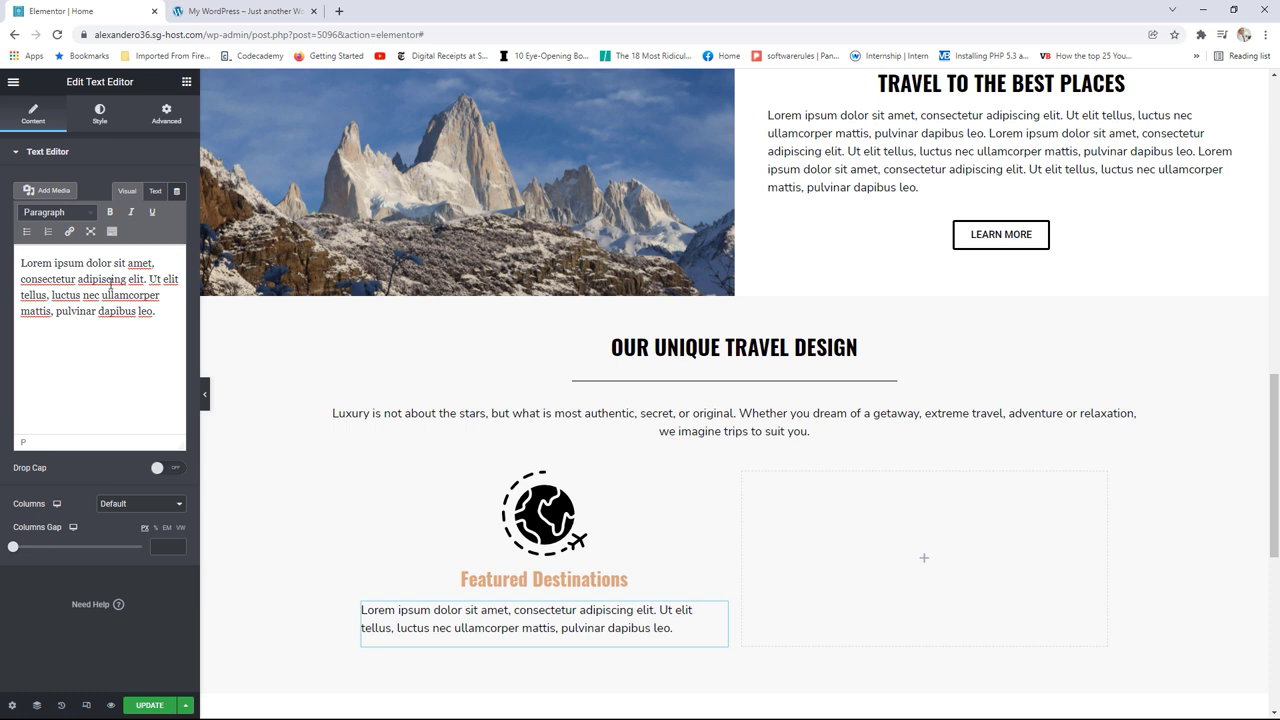
pyautogui.click(100, 116)
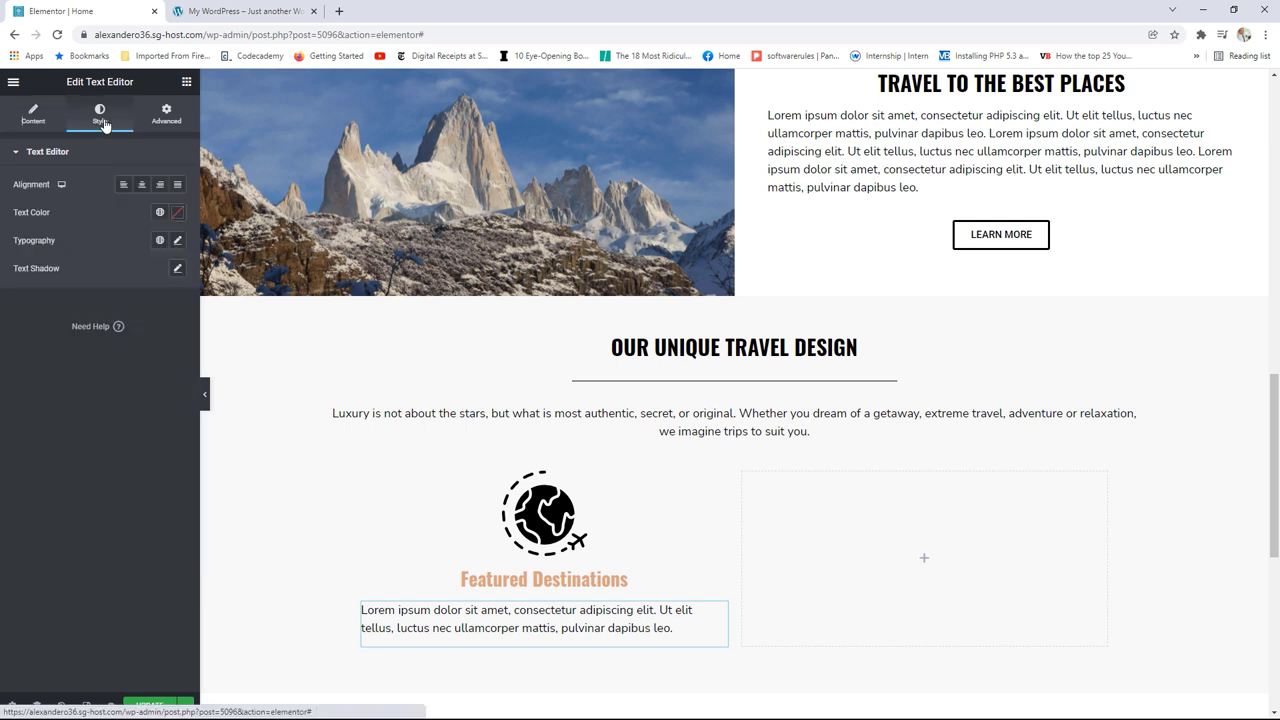
pyautogui.click(143, 185)
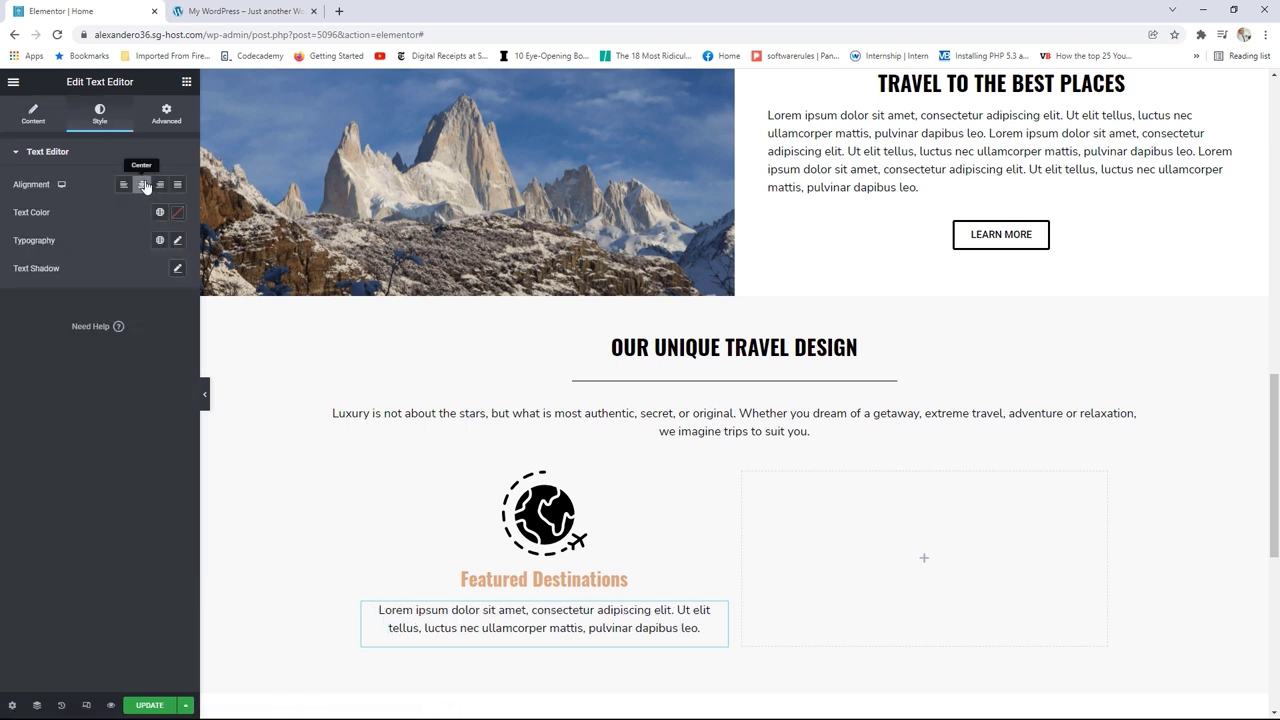
pyautogui.scroll(-2, 686, 503)
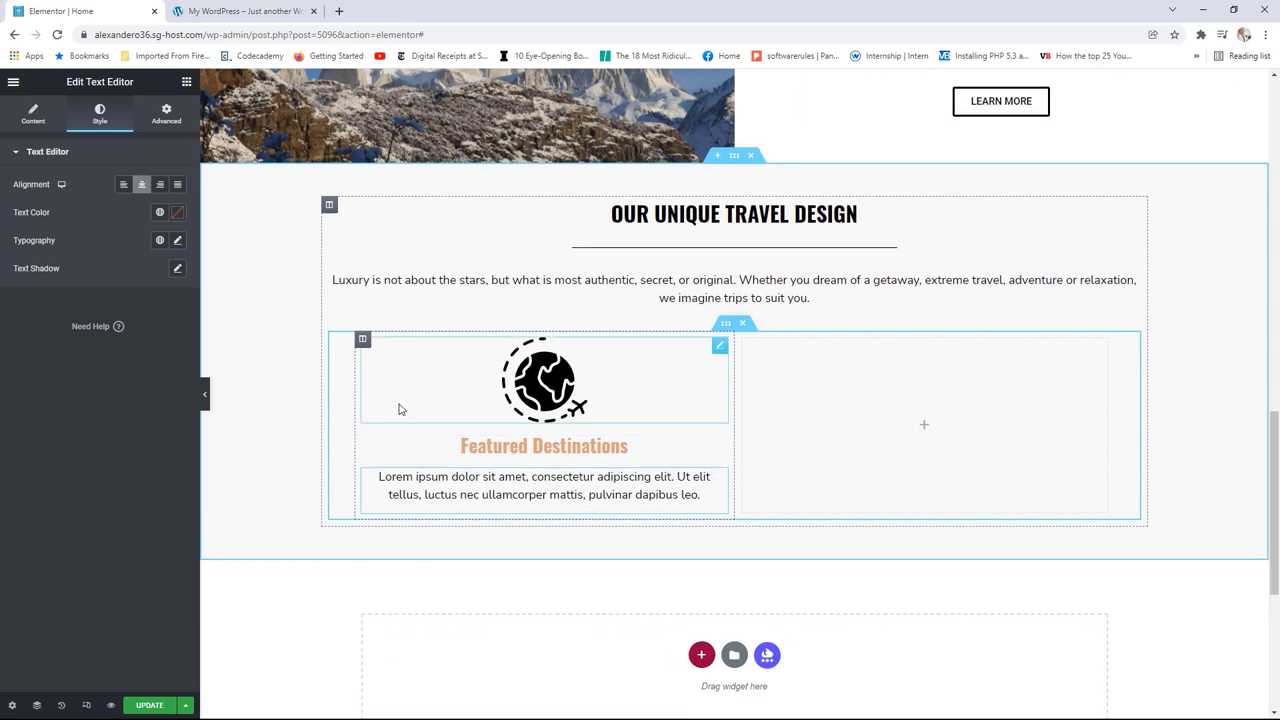
# Step: Duplicate the Featured Destinations column twice and delete the empty fourth column
pyautogui.rightClick(362, 342)
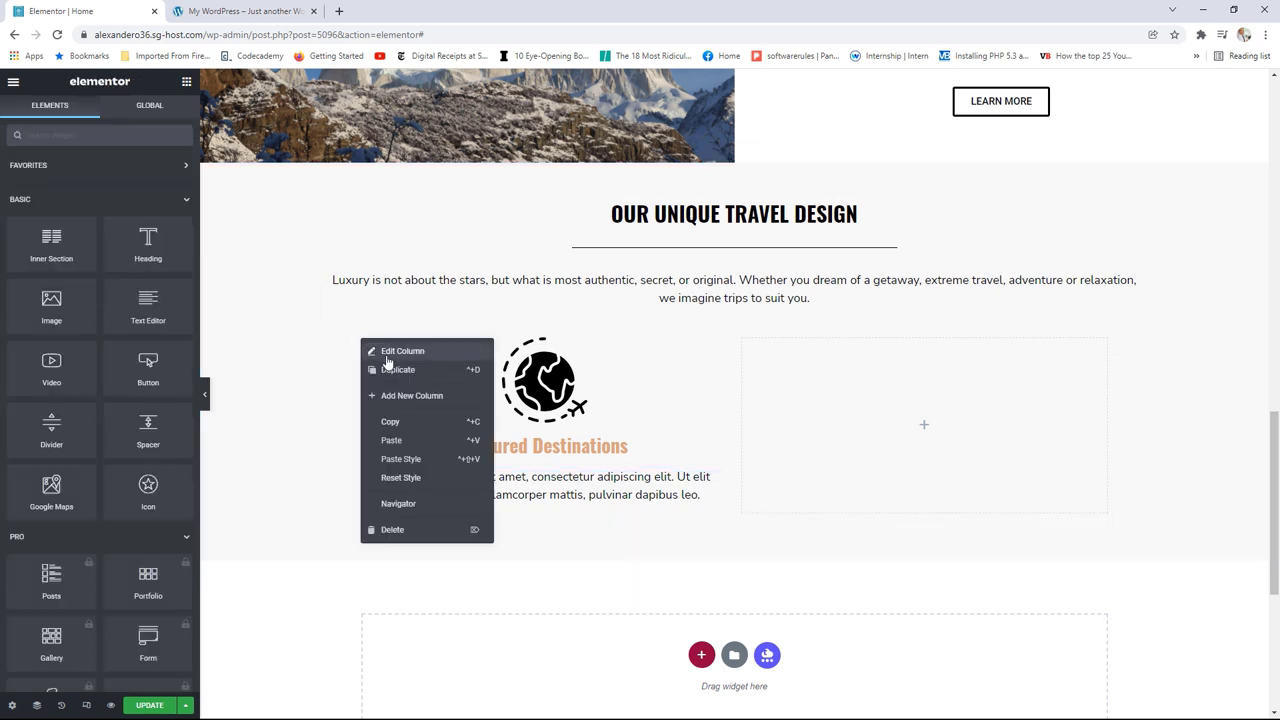
pyautogui.click(396, 369)
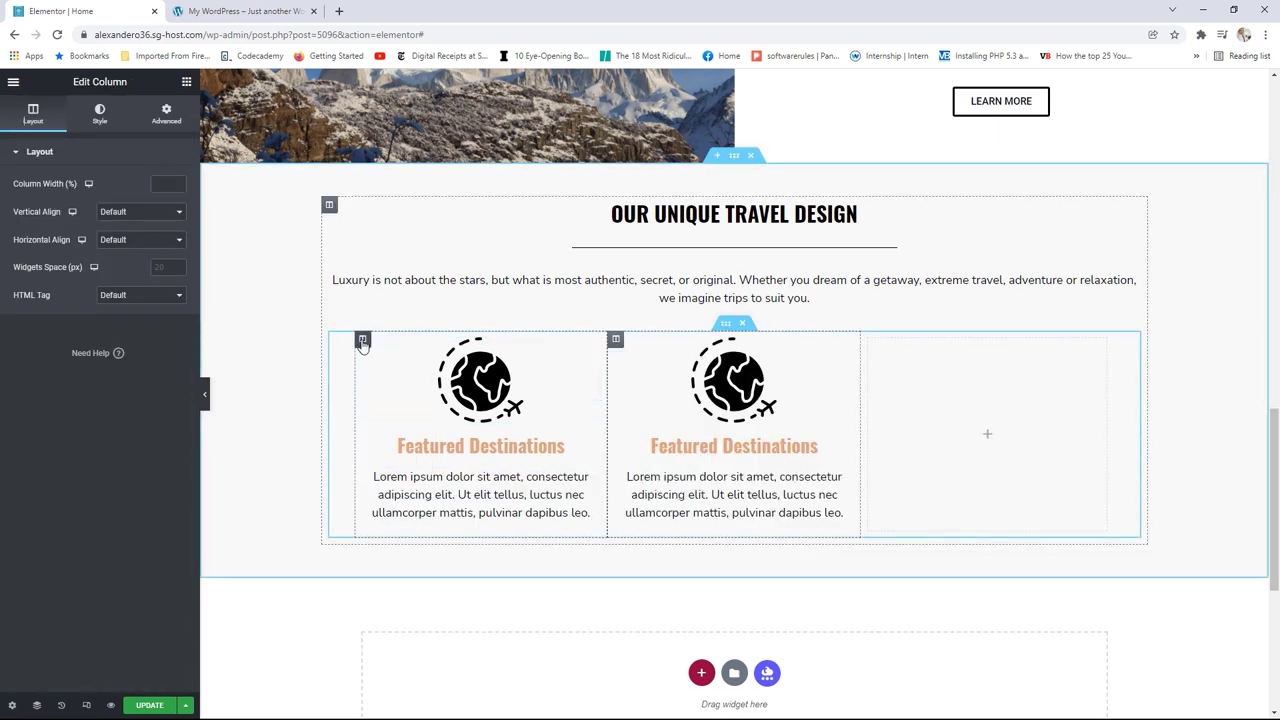
pyautogui.rightClick(362, 340)
pyautogui.click(399, 373)
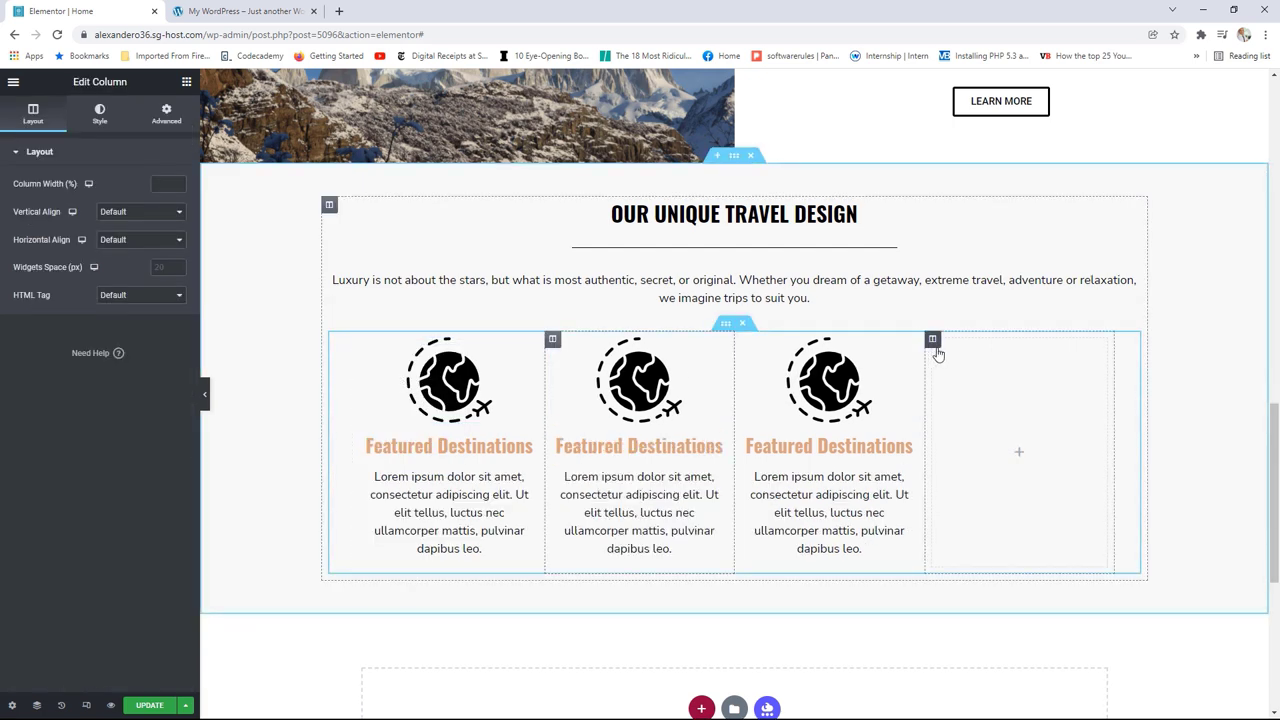
pyautogui.rightClick(932, 341)
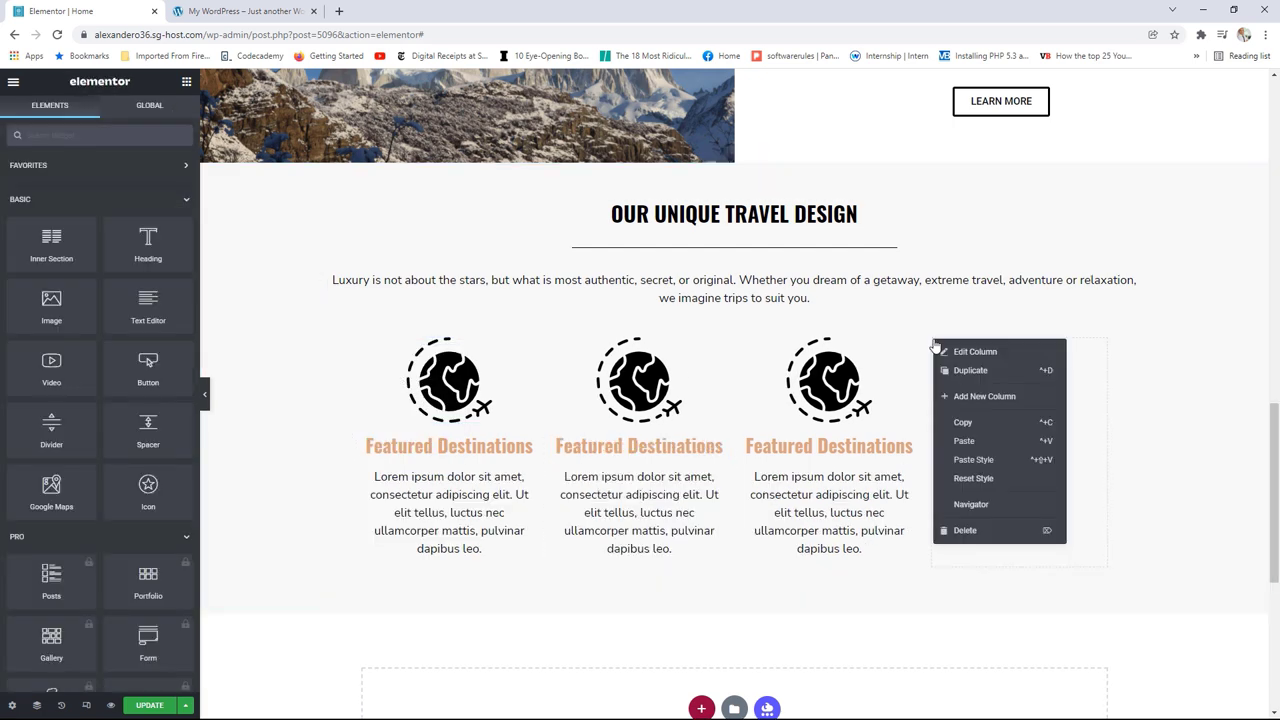
pyautogui.click(968, 530)
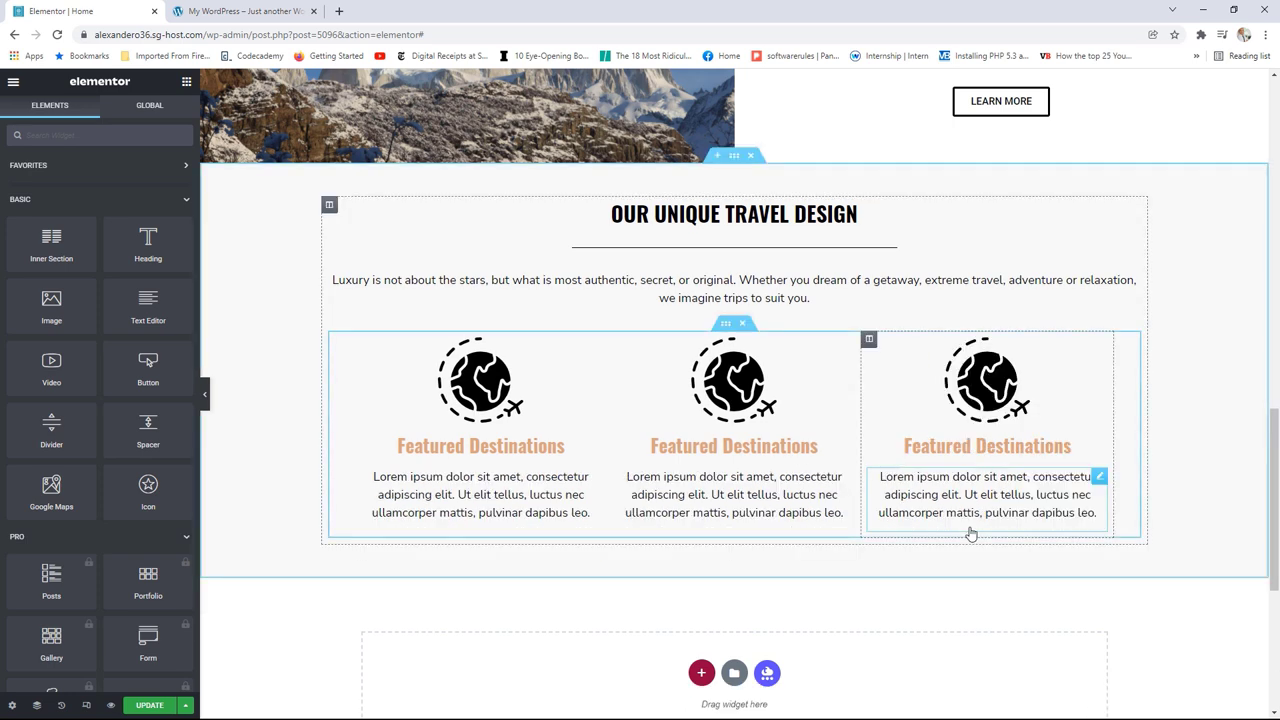
# Step: Replace the middle column's globe image with the location map icon
pyautogui.click(845, 348)
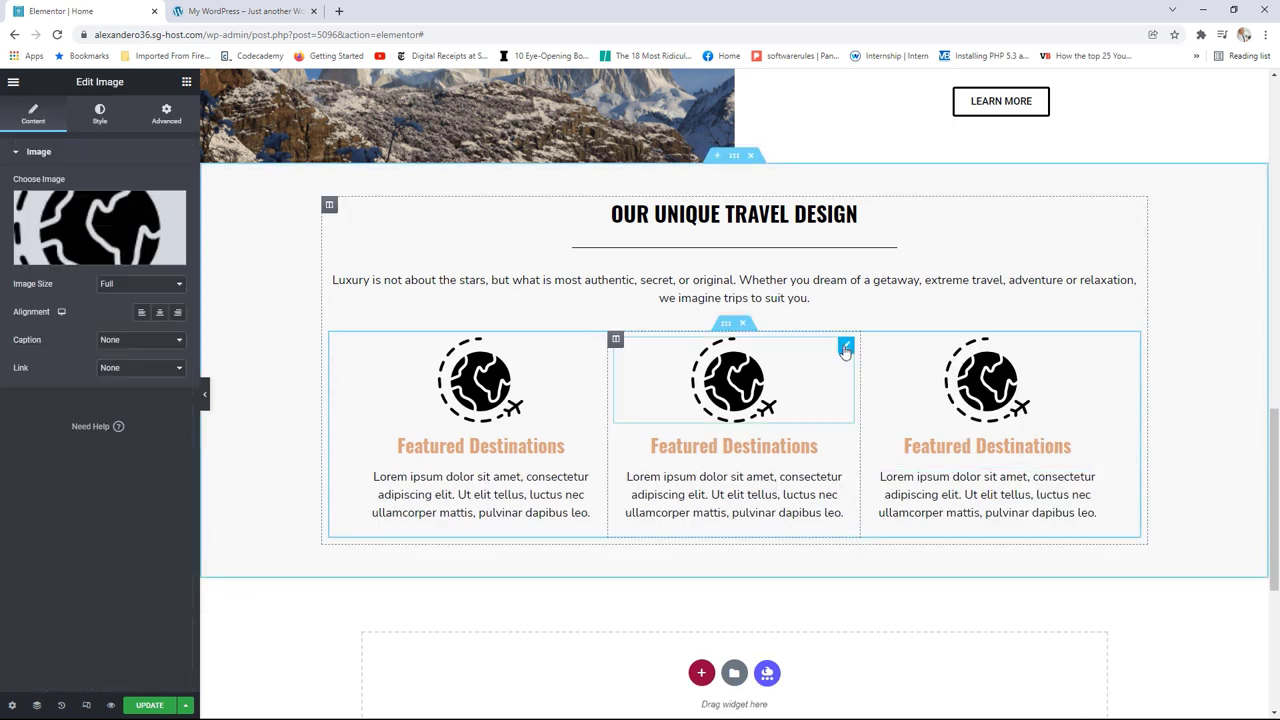
pyautogui.click(127, 232)
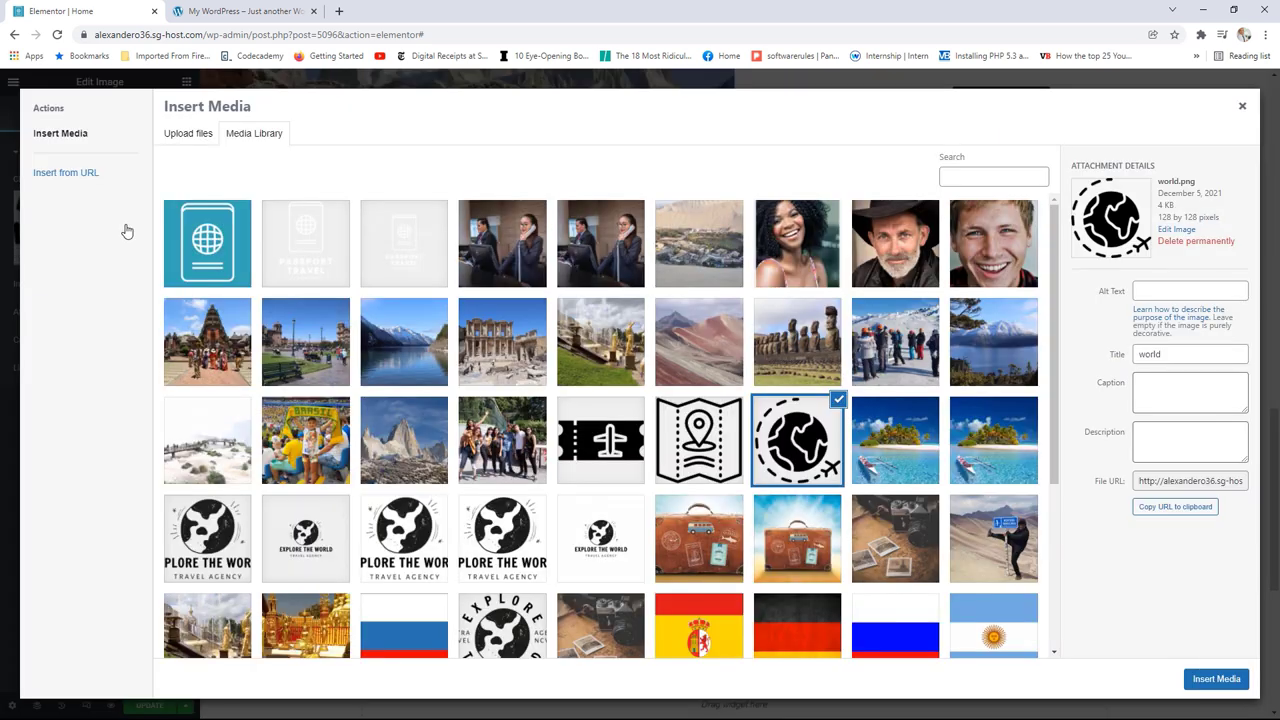
pyautogui.click(702, 450)
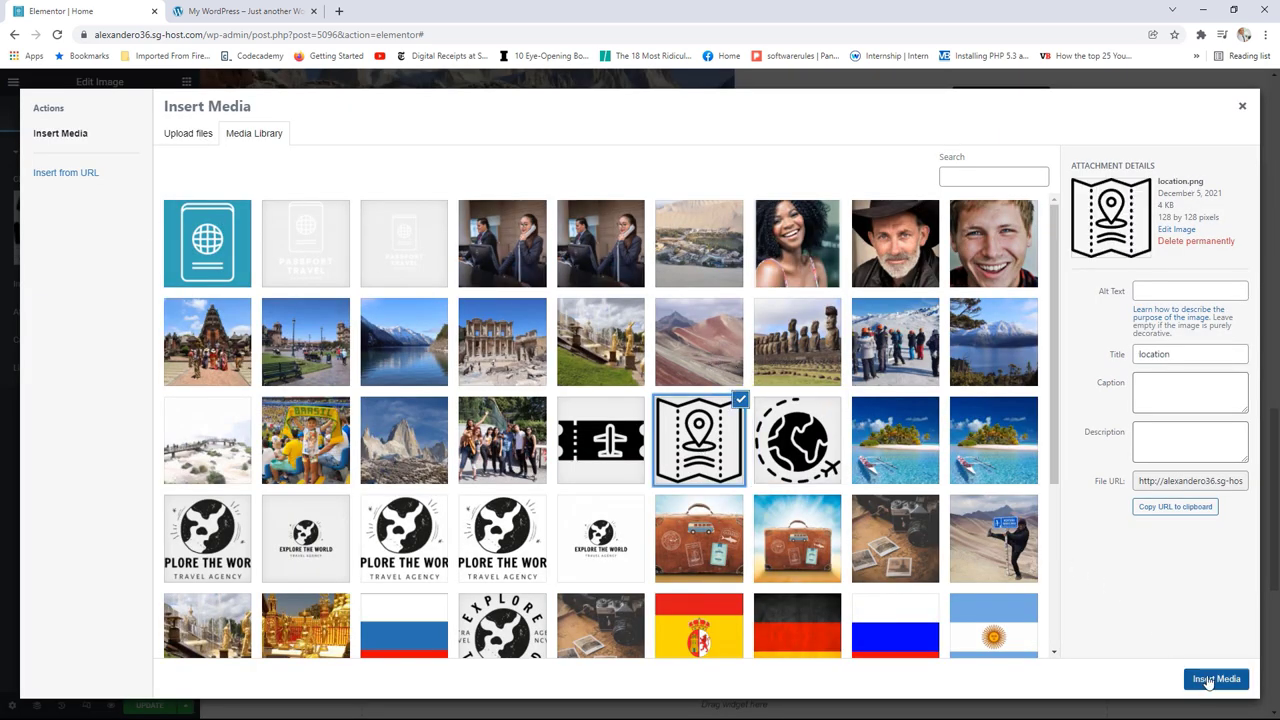
pyautogui.click(1208, 682)
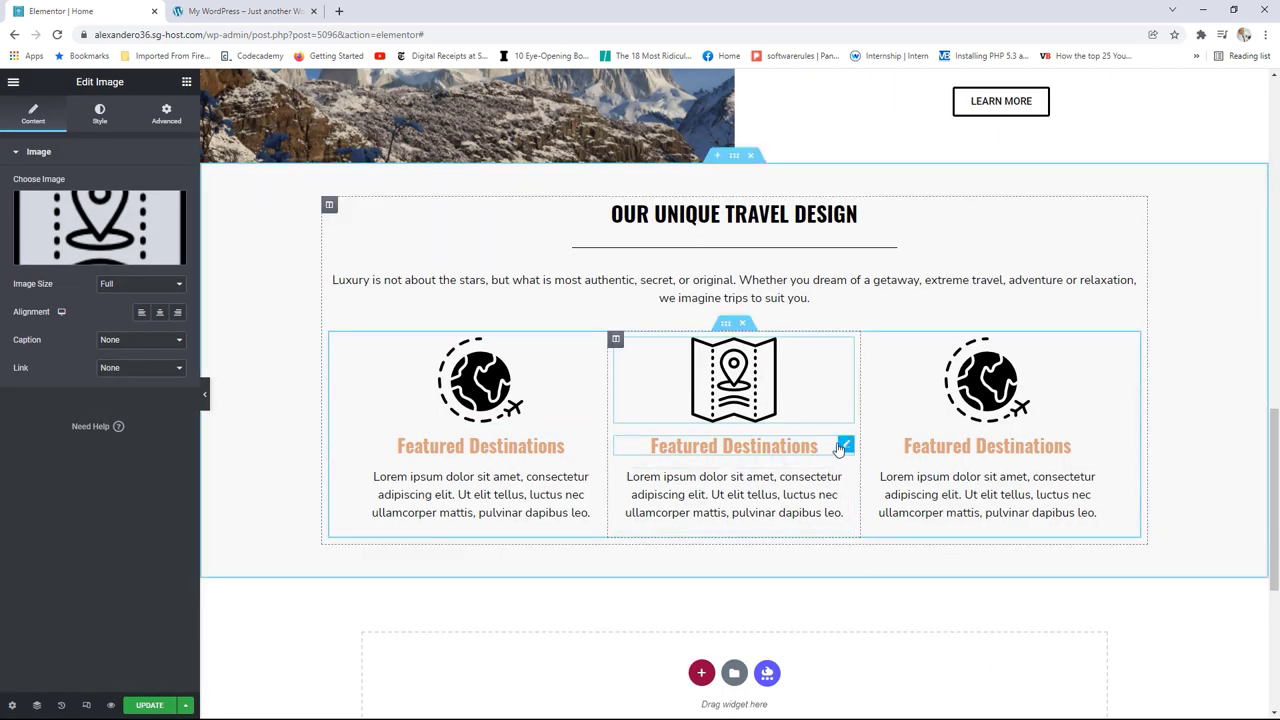
# Step: Retitle the middle column's heading 'Travel Guides'
pyautogui.click(843, 446)
pyautogui.moveTo(115, 201); pyautogui.dragTo(10, 201)
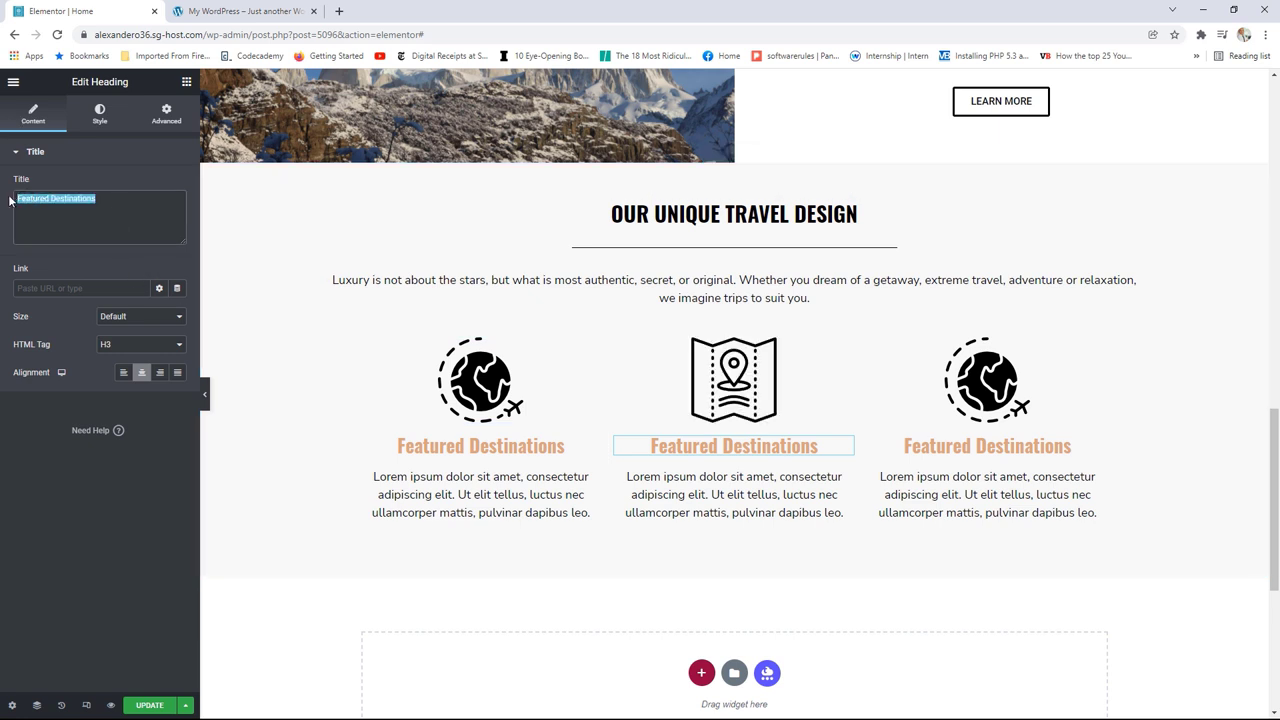
pyautogui.write('Trav')
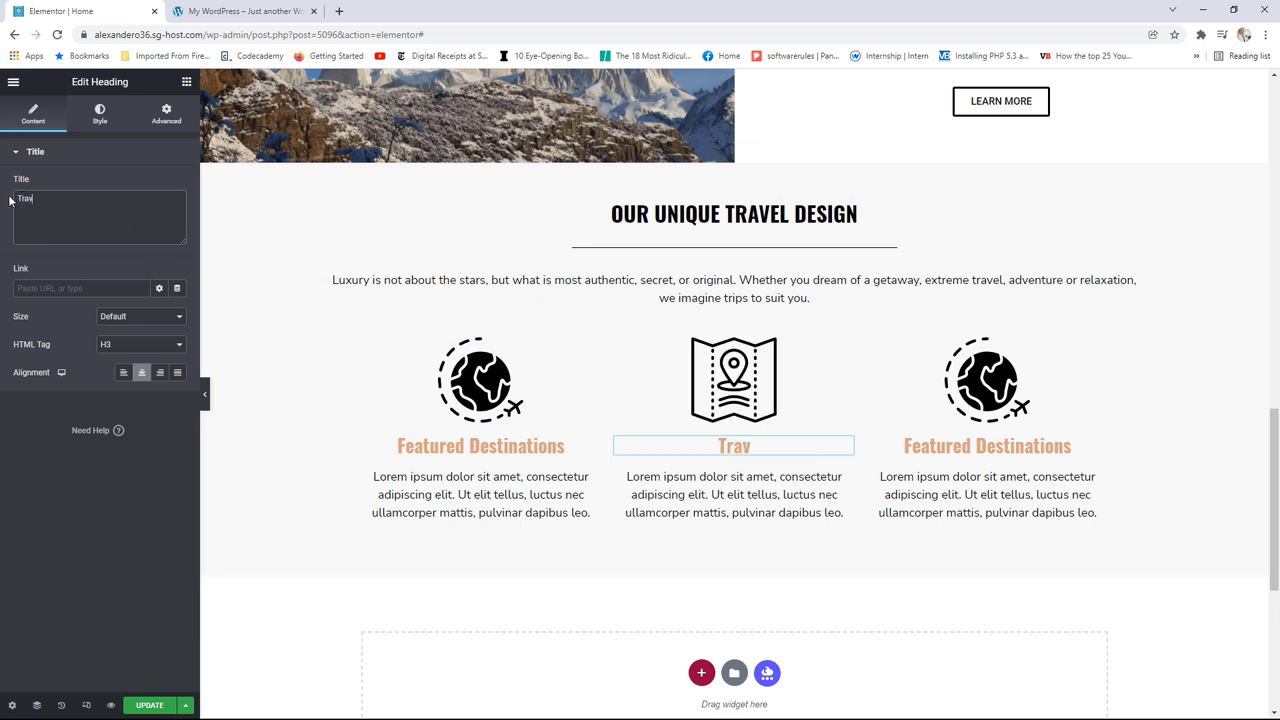
pyautogui.write('el Guides')
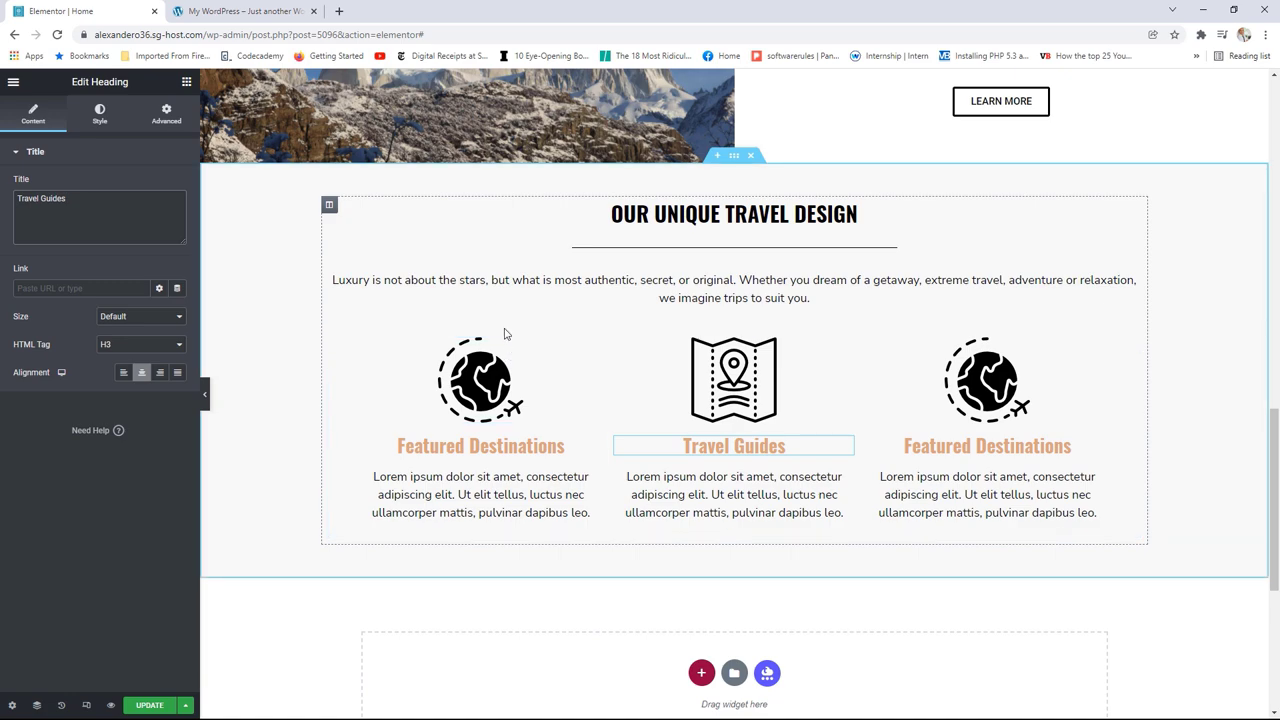
pyautogui.scroll(5, 505, 334)
pyautogui.scroll(-5, 506, 320)
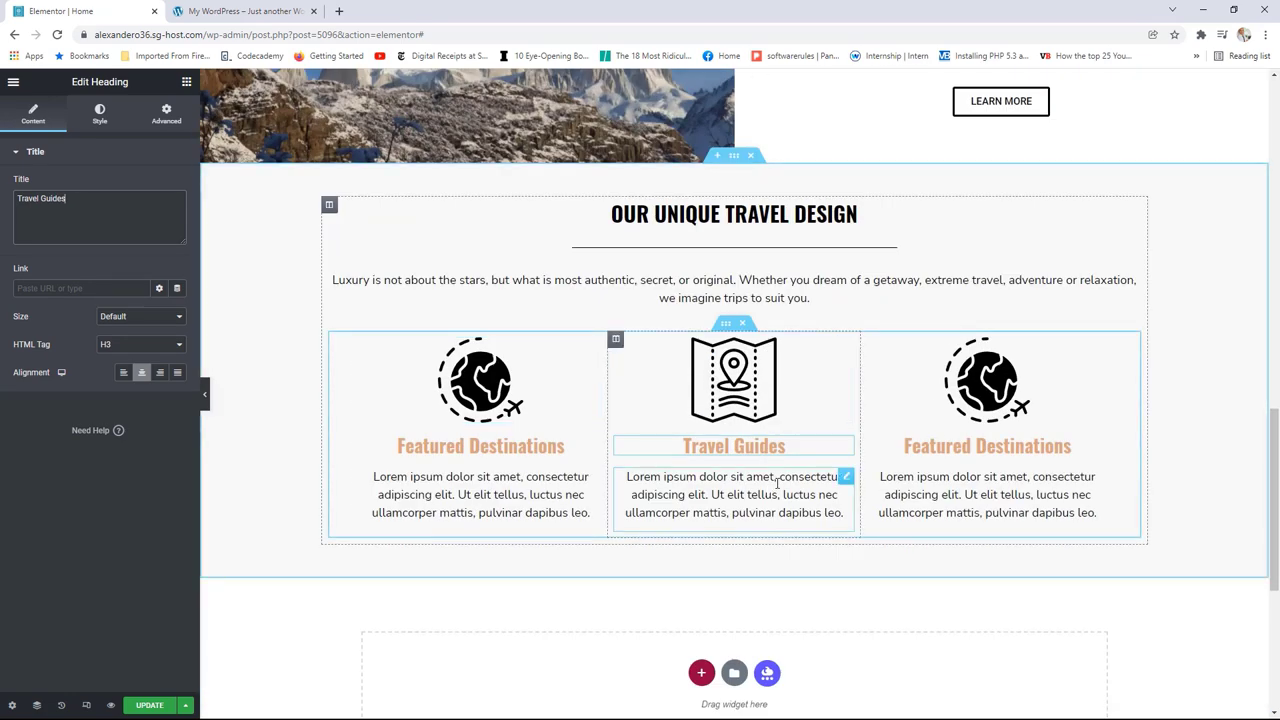
# Step: Replace the third column's globe image with the ticket and plane icon
pyautogui.click(1095, 346)
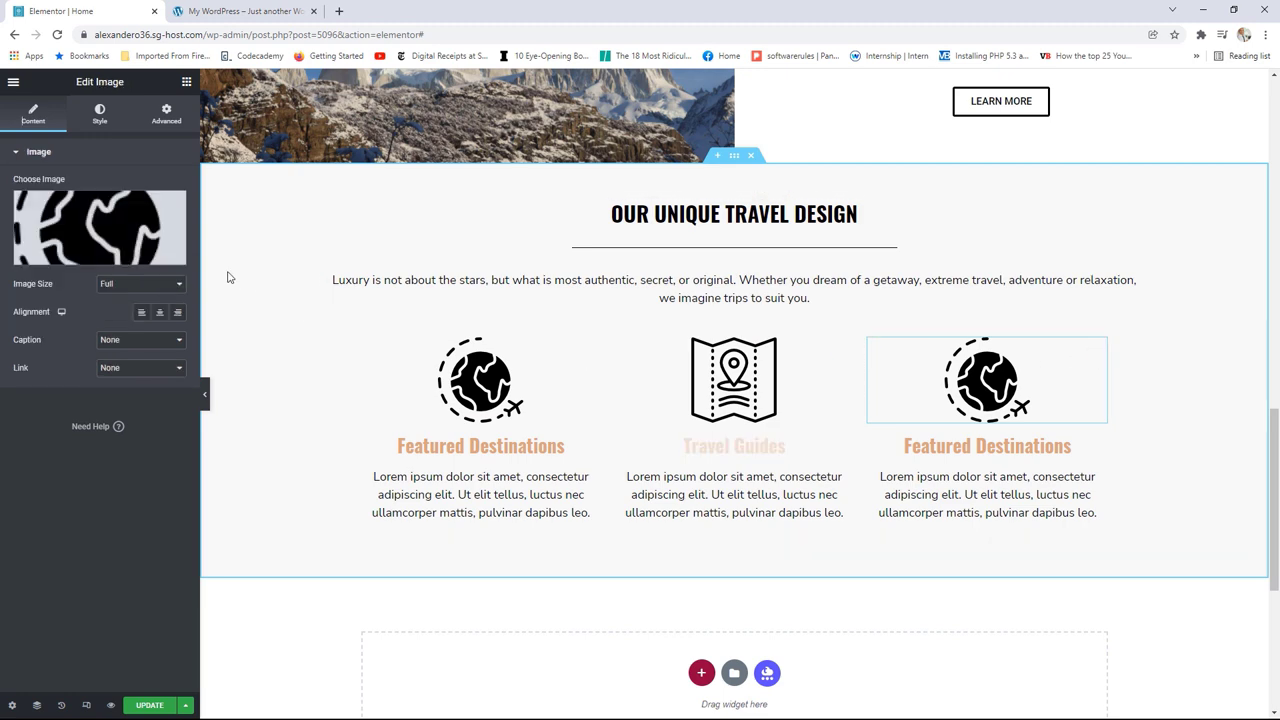
pyautogui.click(135, 225)
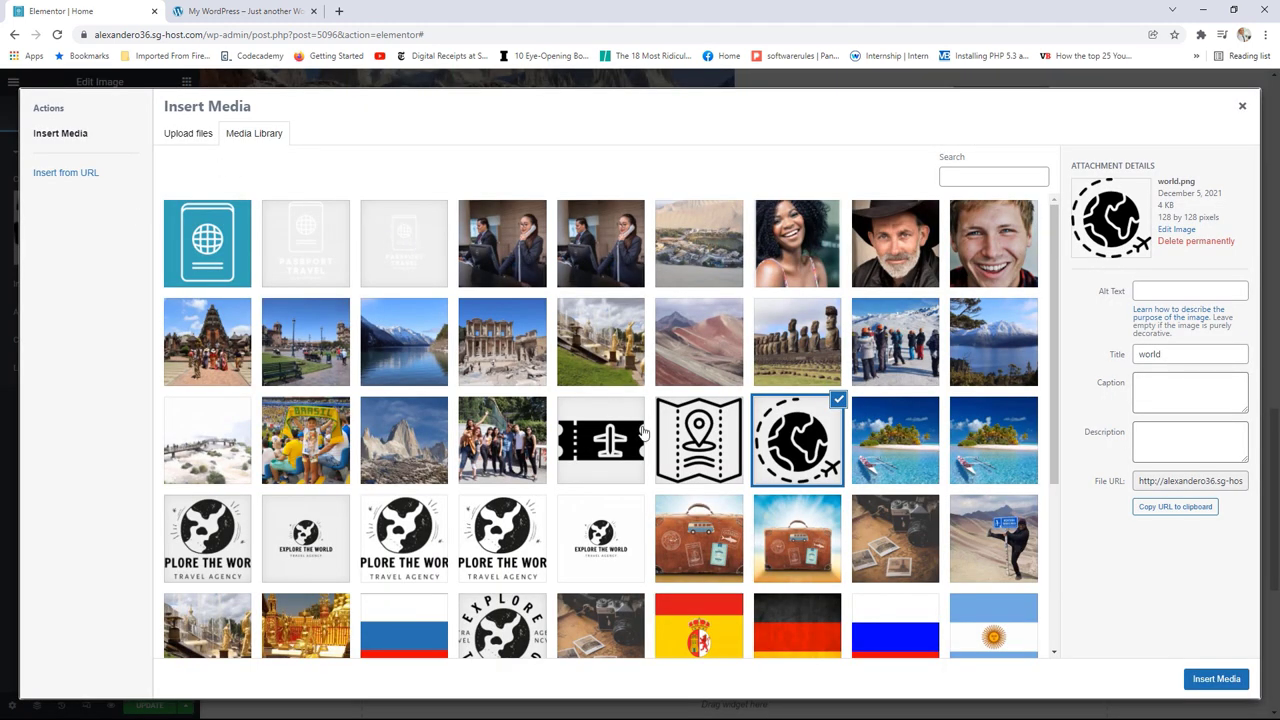
pyautogui.click(602, 452)
pyautogui.click(1207, 681)
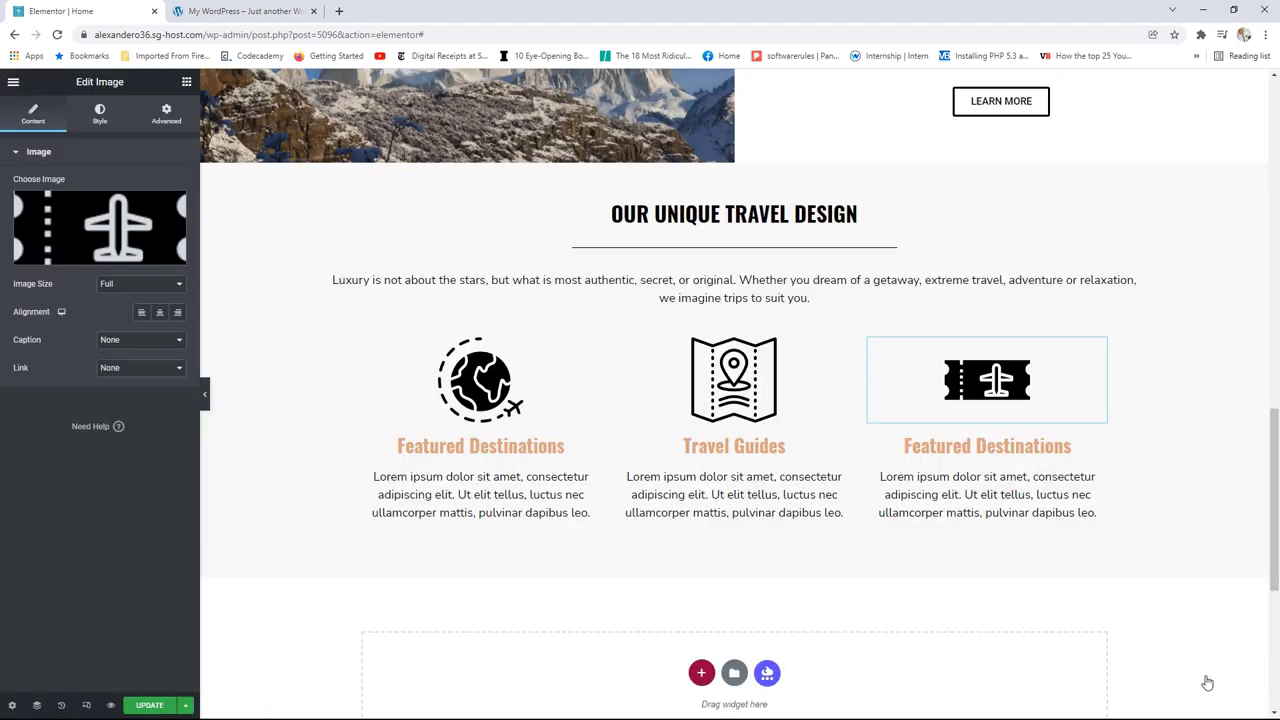
# Step: Retitle the third column's heading 'Affordable Tickets' and update the page
pyautogui.click(1100, 445)
pyautogui.moveTo(178, 200); pyautogui.dragTo(17, 198)
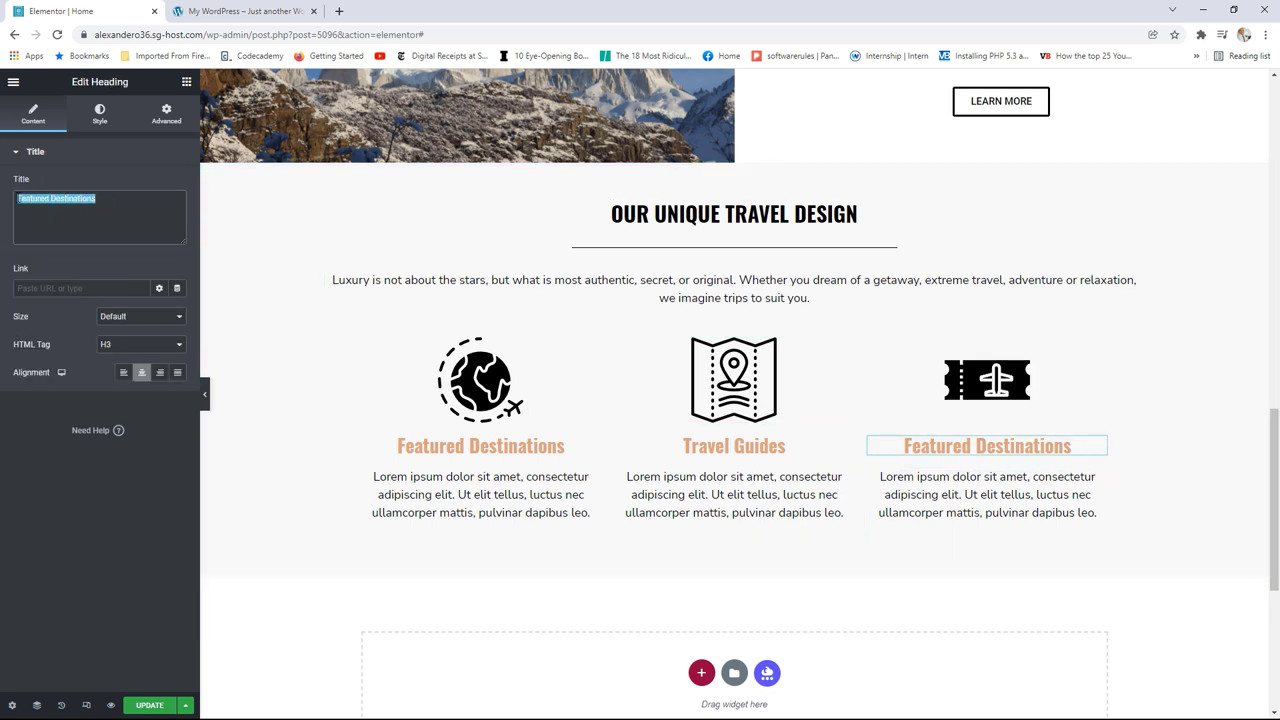
pyautogui.write('AQ')
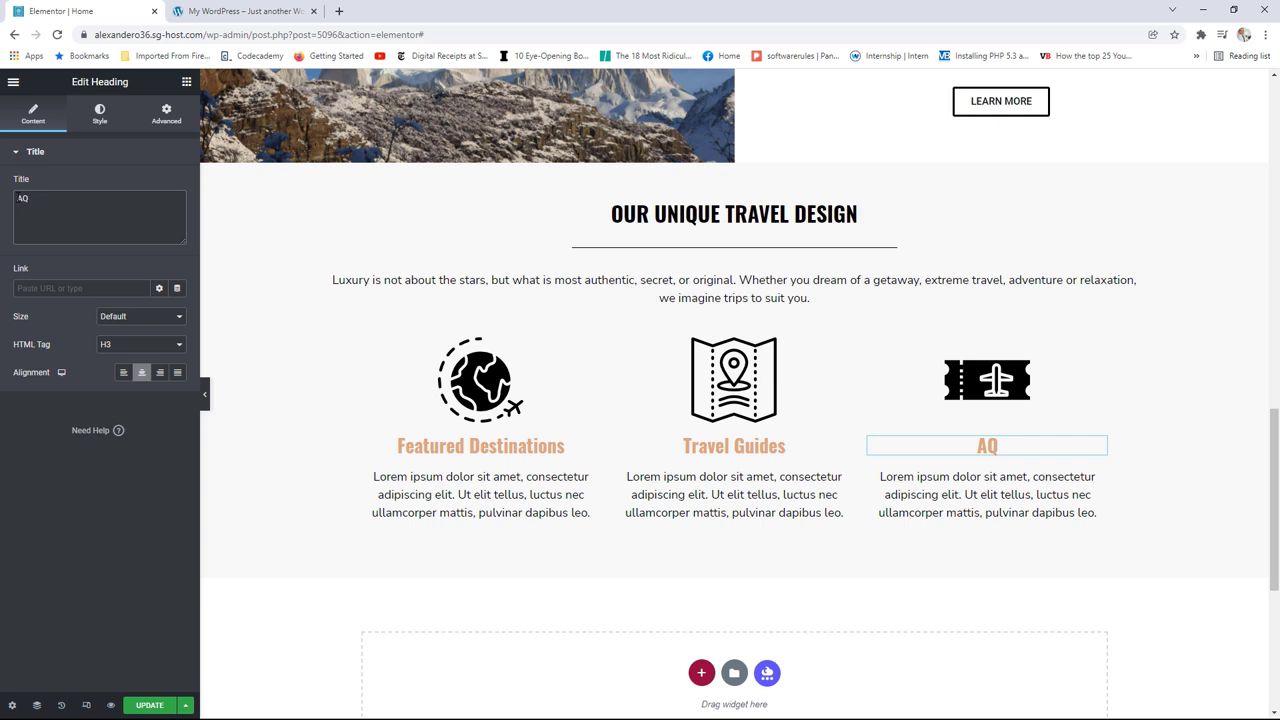
pyautogui.press('BackSpace')
pyautogui.write('ffordable ')
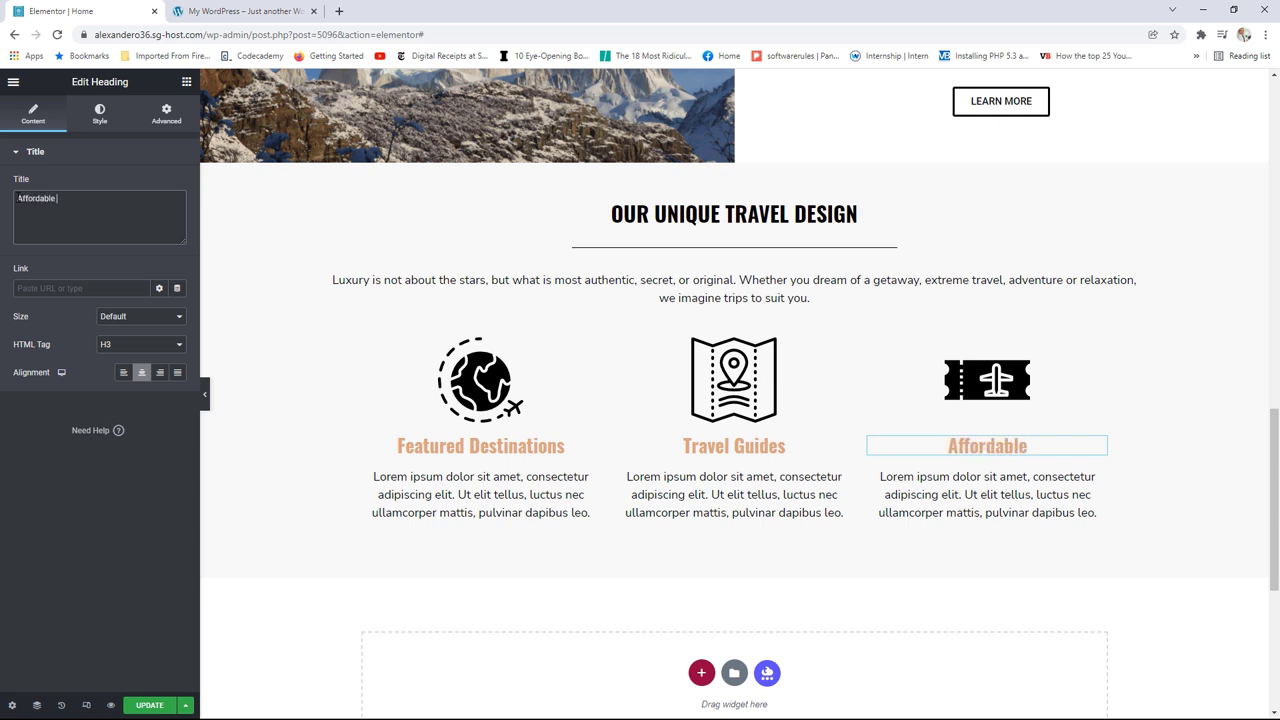
pyautogui.write('Tickets')
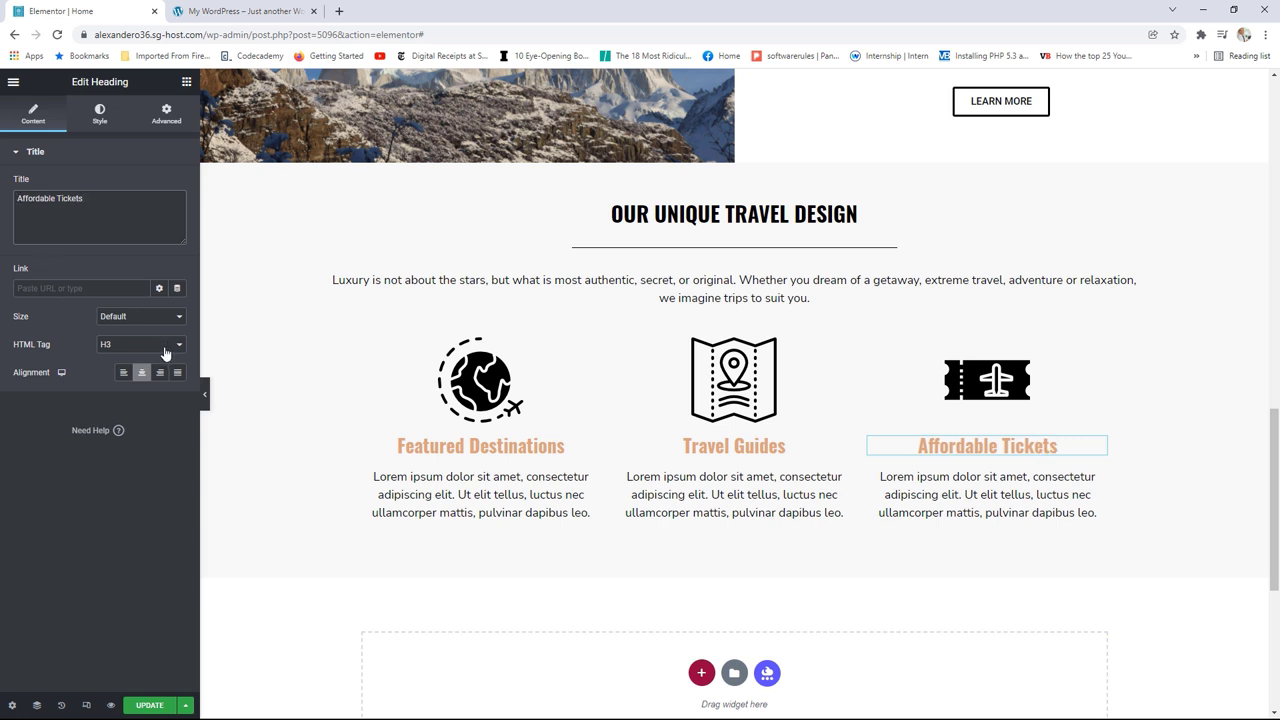
pyautogui.click(149, 706)
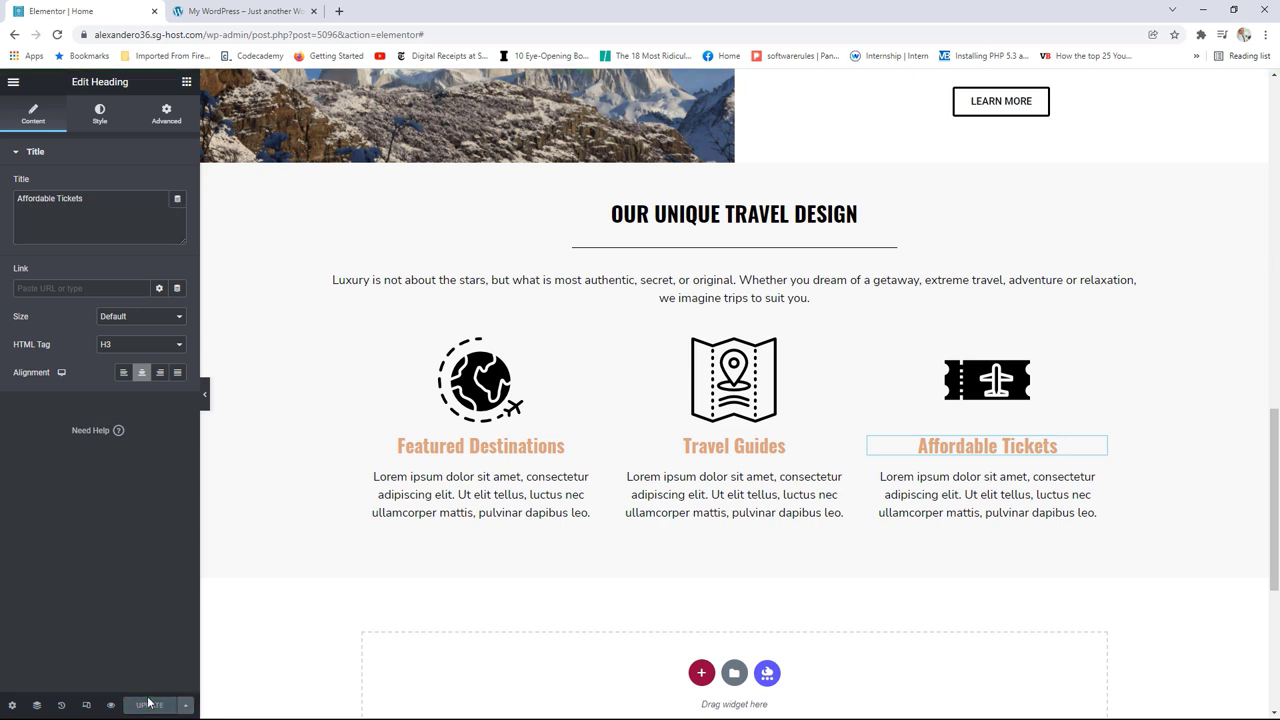
# Step: View the live Passport Travel page and scroll through the new three-column feature section
pyautogui.click(13, 82)
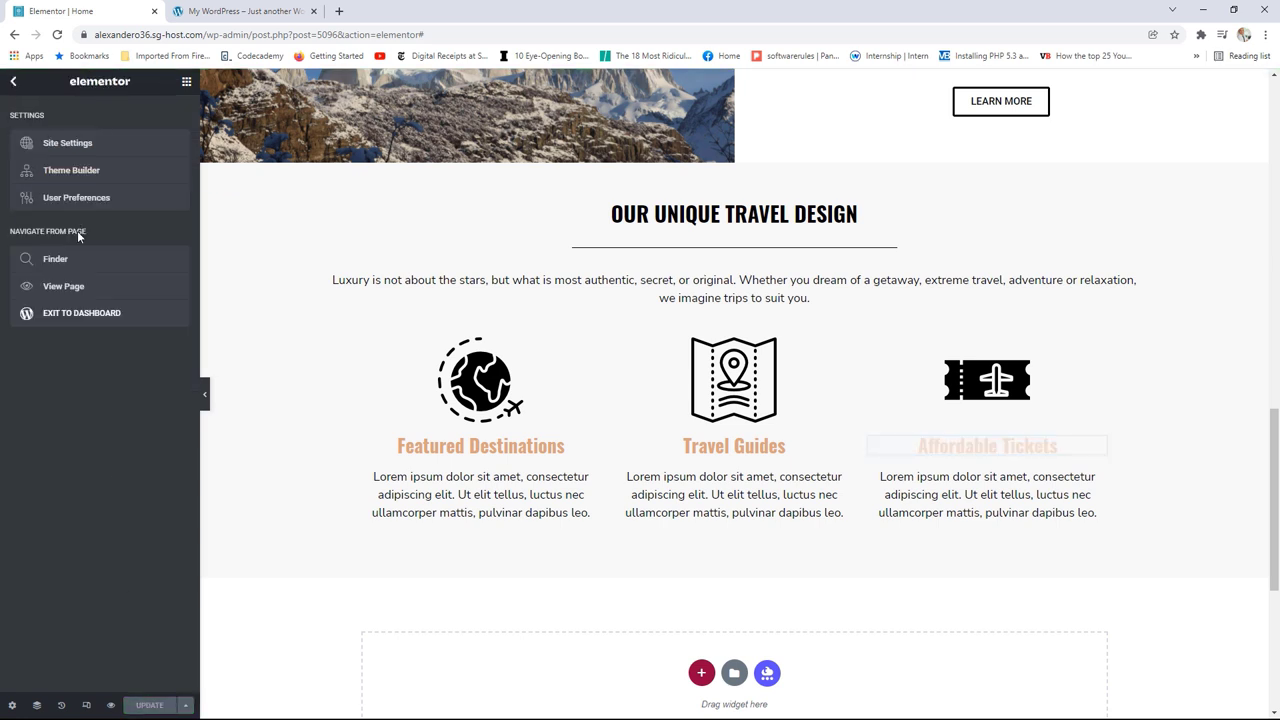
pyautogui.click(65, 287)
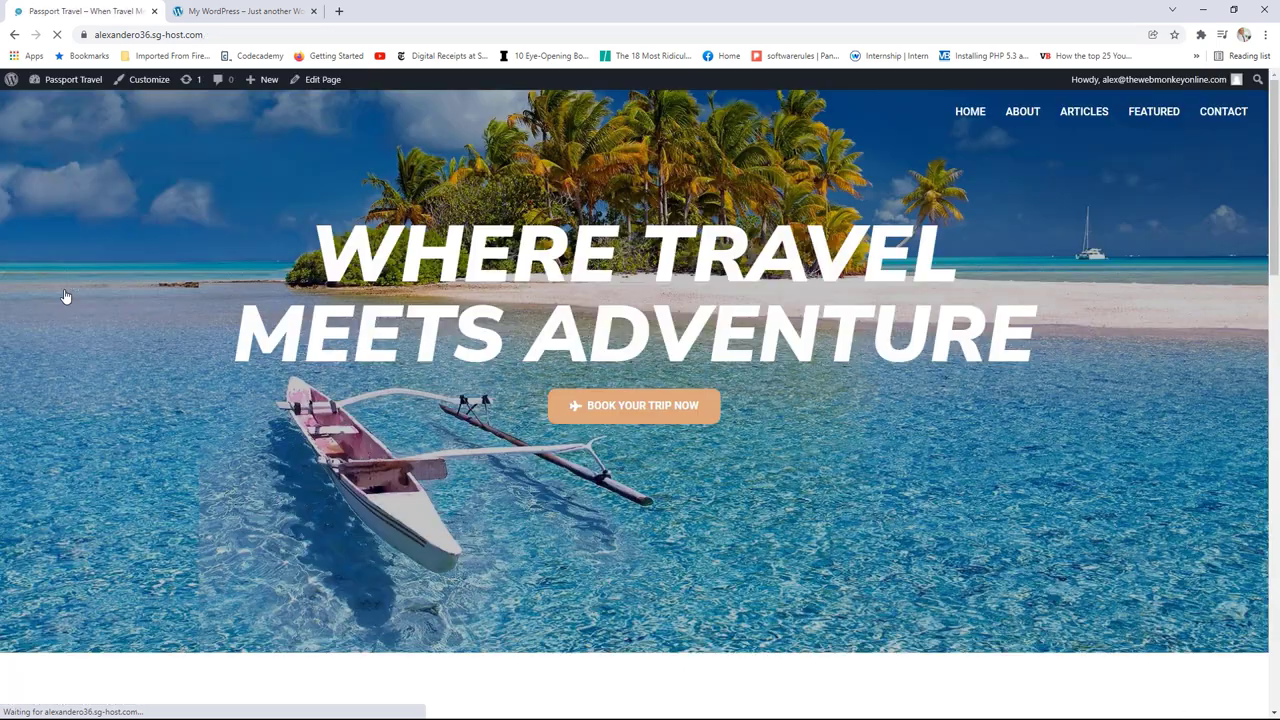
pyautogui.scroll(-12, 845, 297)
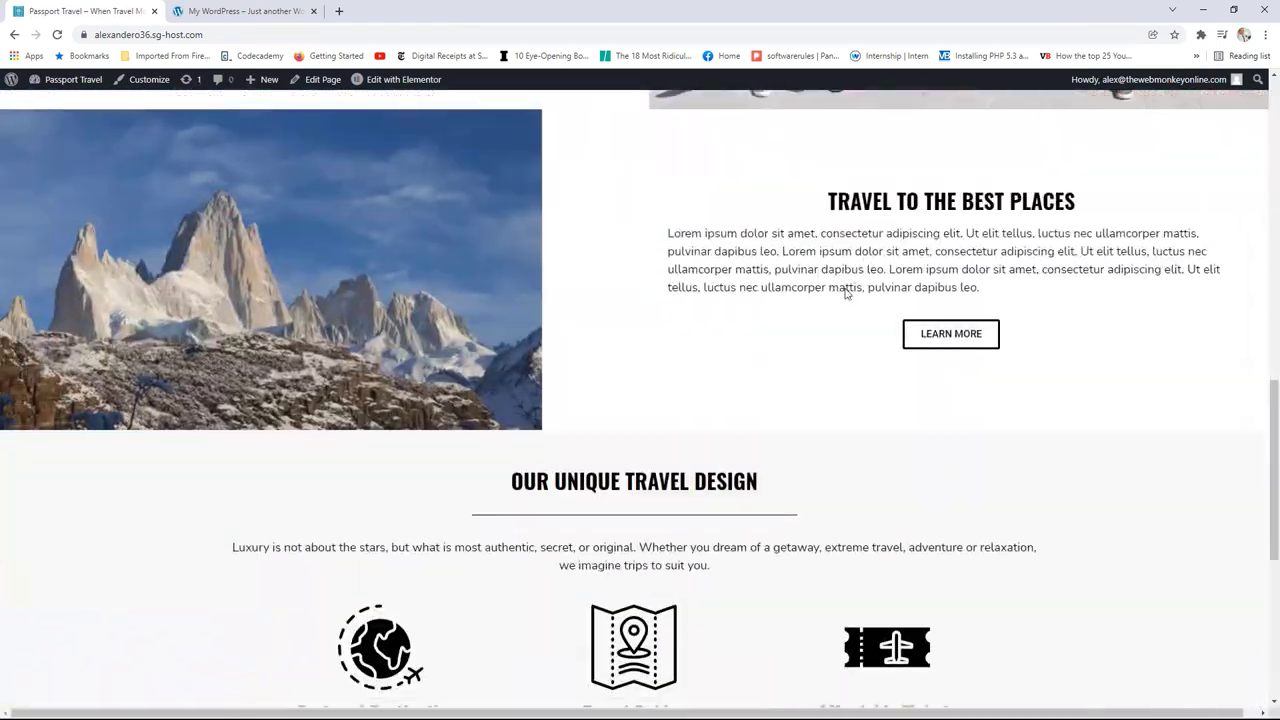
pyautogui.scroll(1, 845, 293)
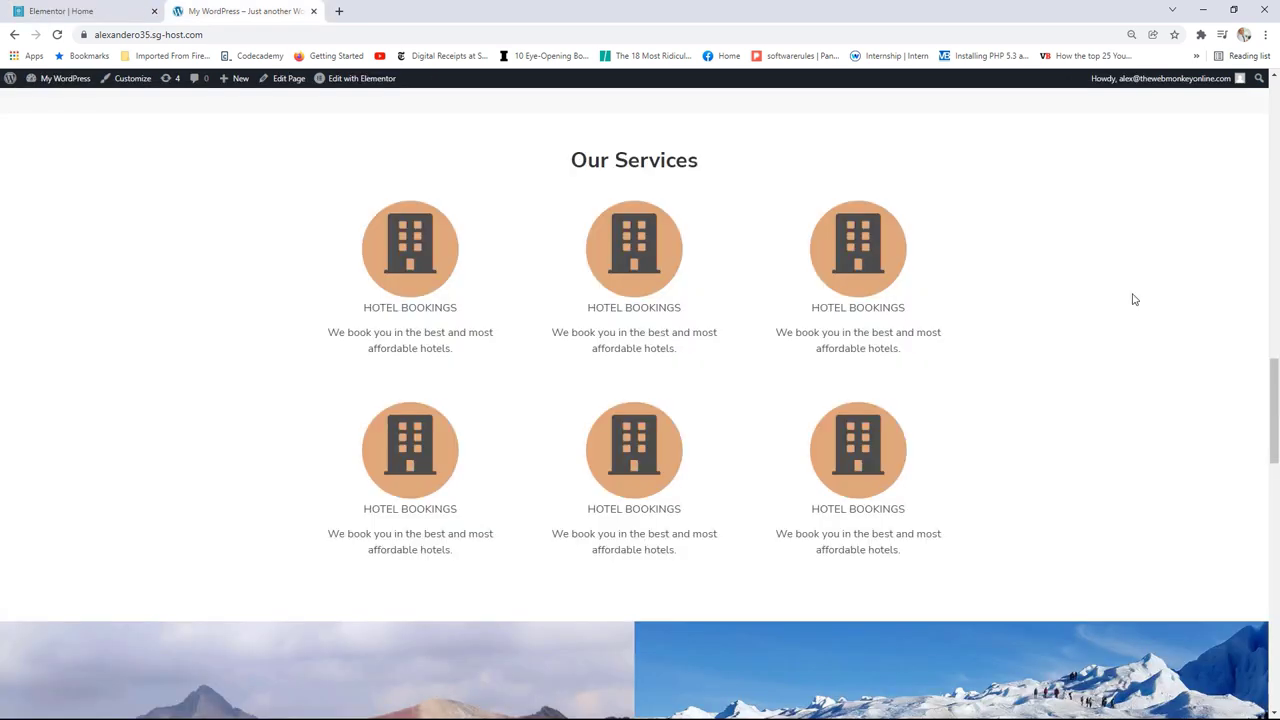
pyautogui.scroll(-5, 1131, 297)
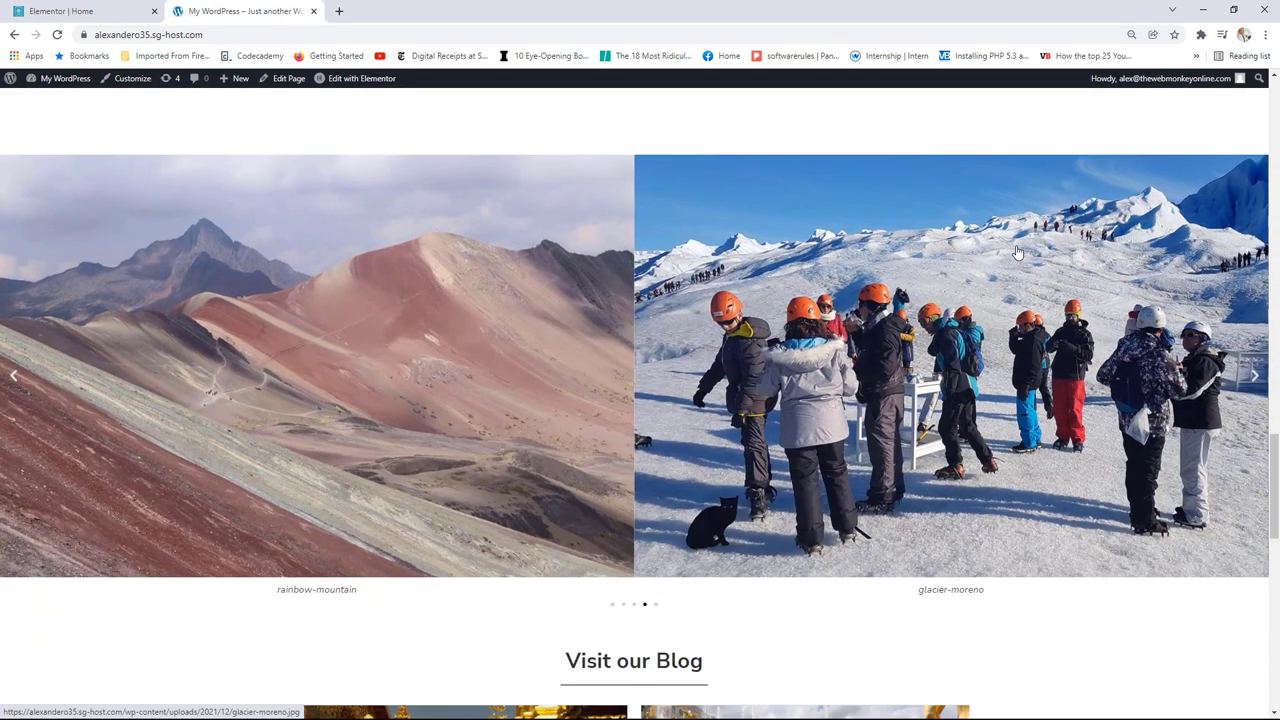
pyautogui.scroll(5, 1017, 252)
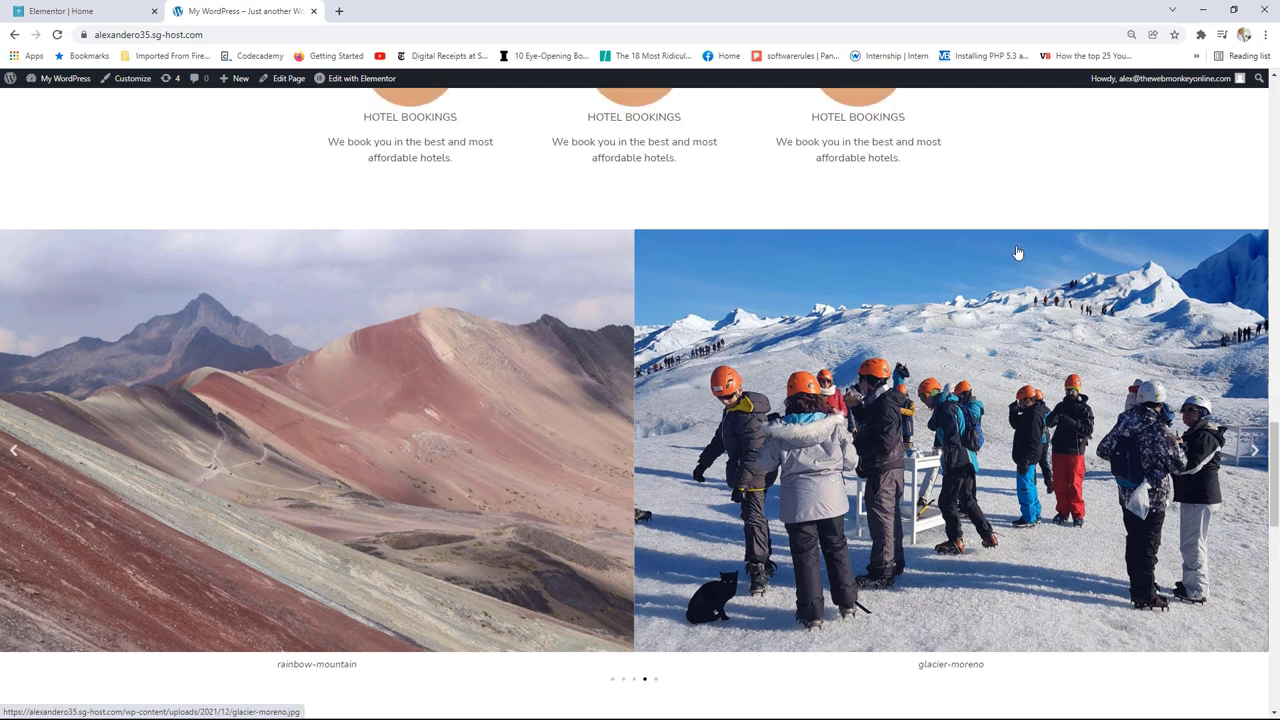
pyautogui.scroll(1, 1017, 252)
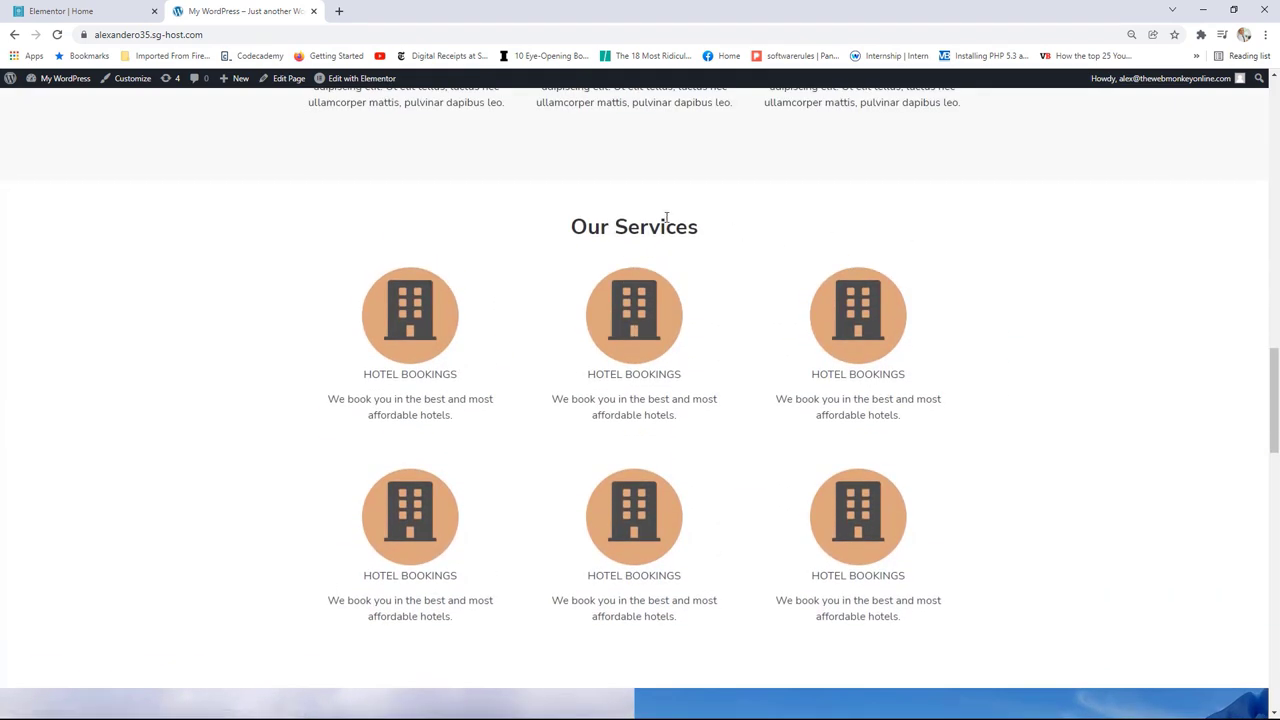
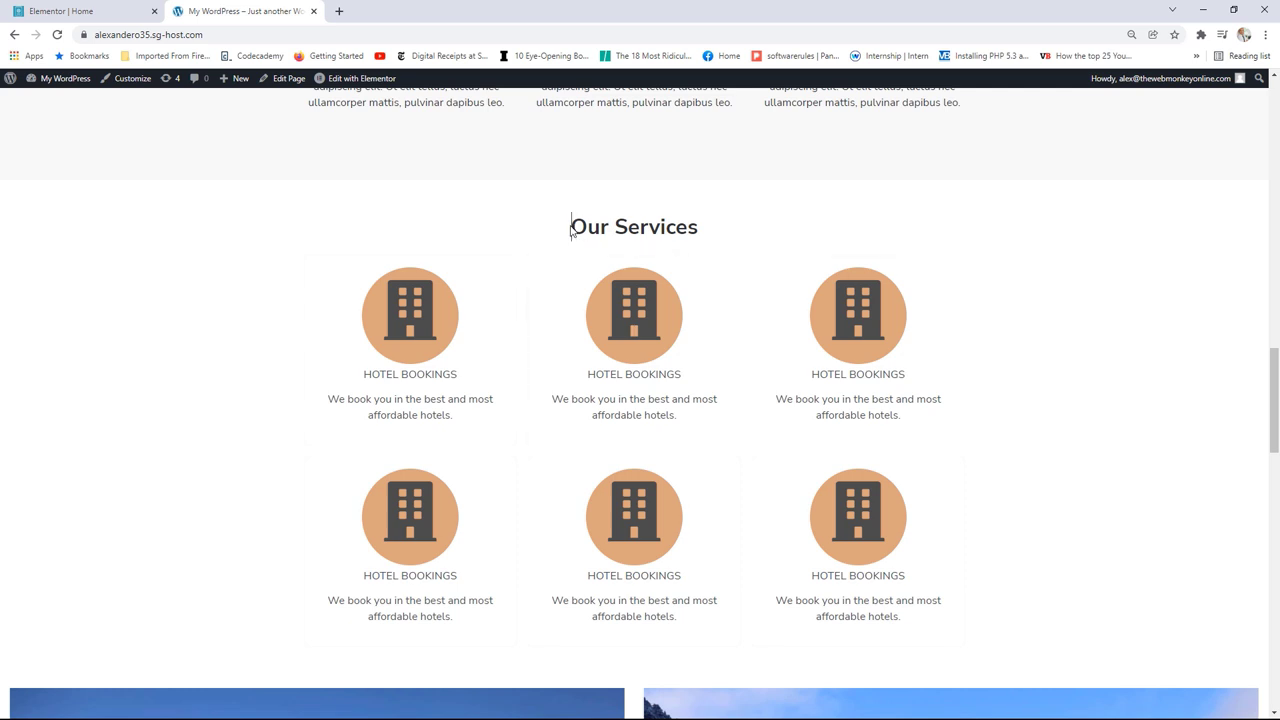
# Step: Try an Info Box widget in the empty homepage section, then delete it again
pyautogui.moveTo(570, 228); pyautogui.dragTo(711, 227)
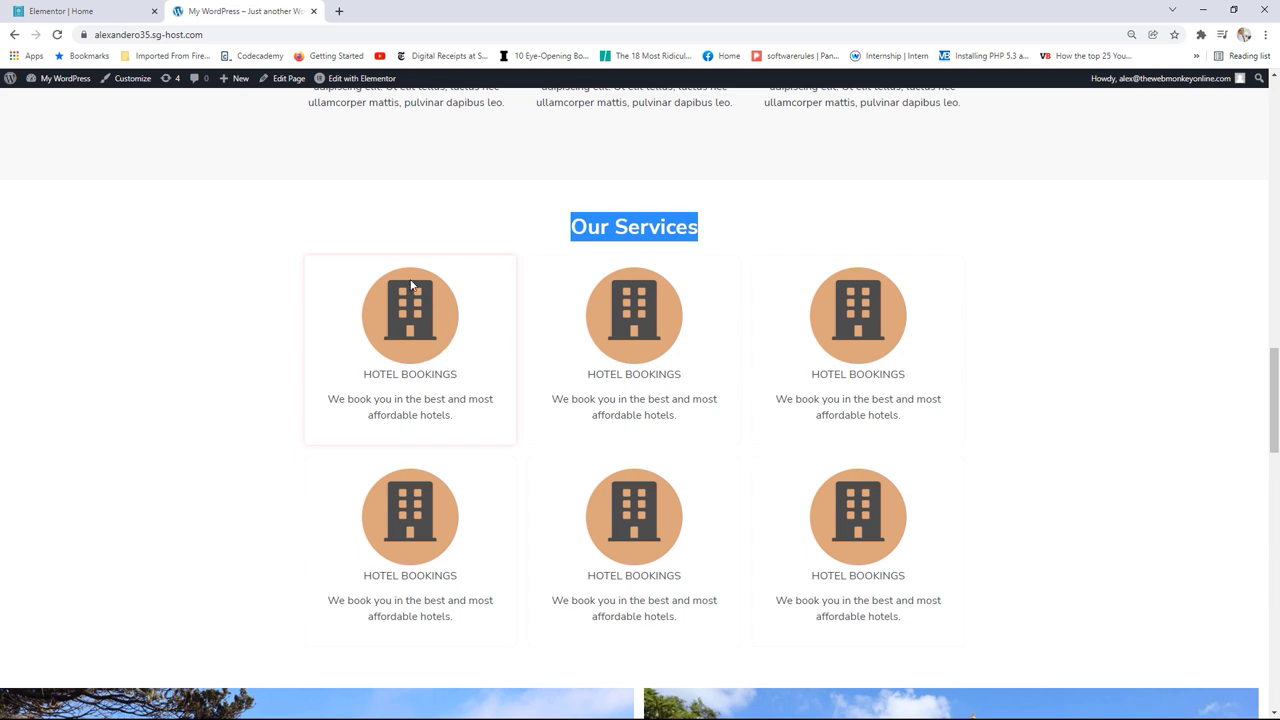
pyautogui.click(84, 12)
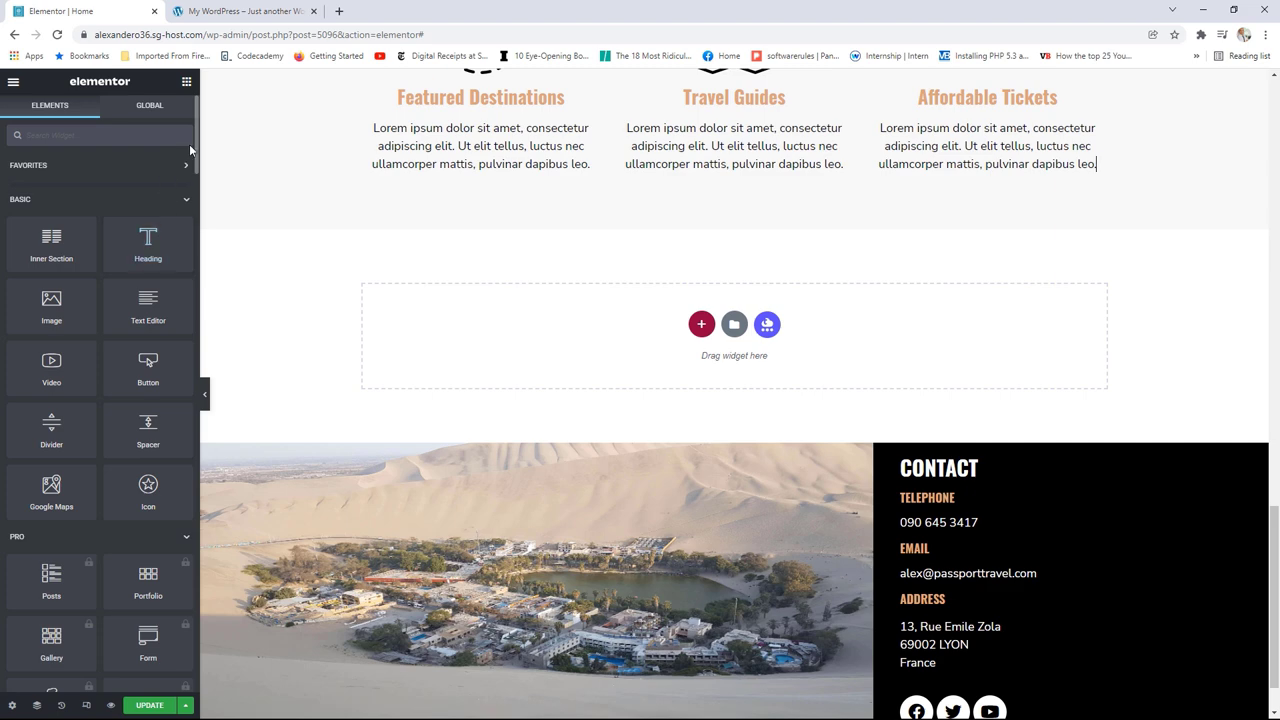
pyautogui.scroll(-20, 186, 271)
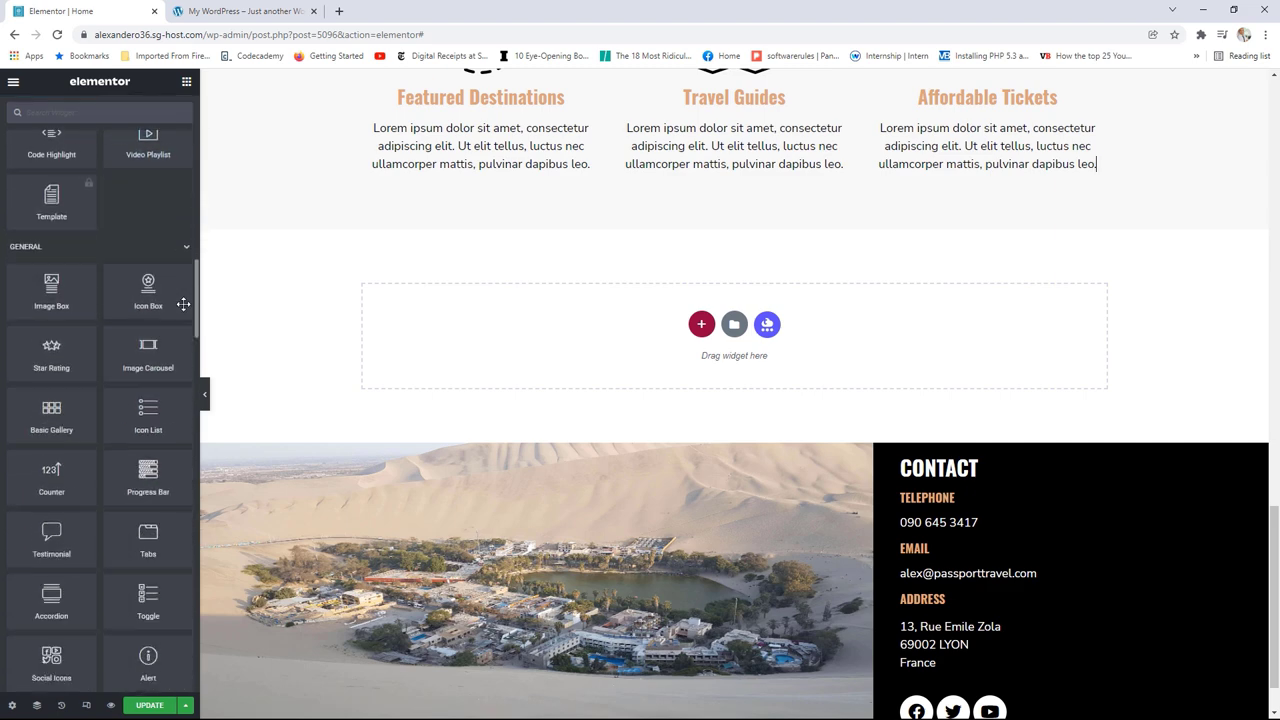
pyautogui.scroll(-4, 171, 400)
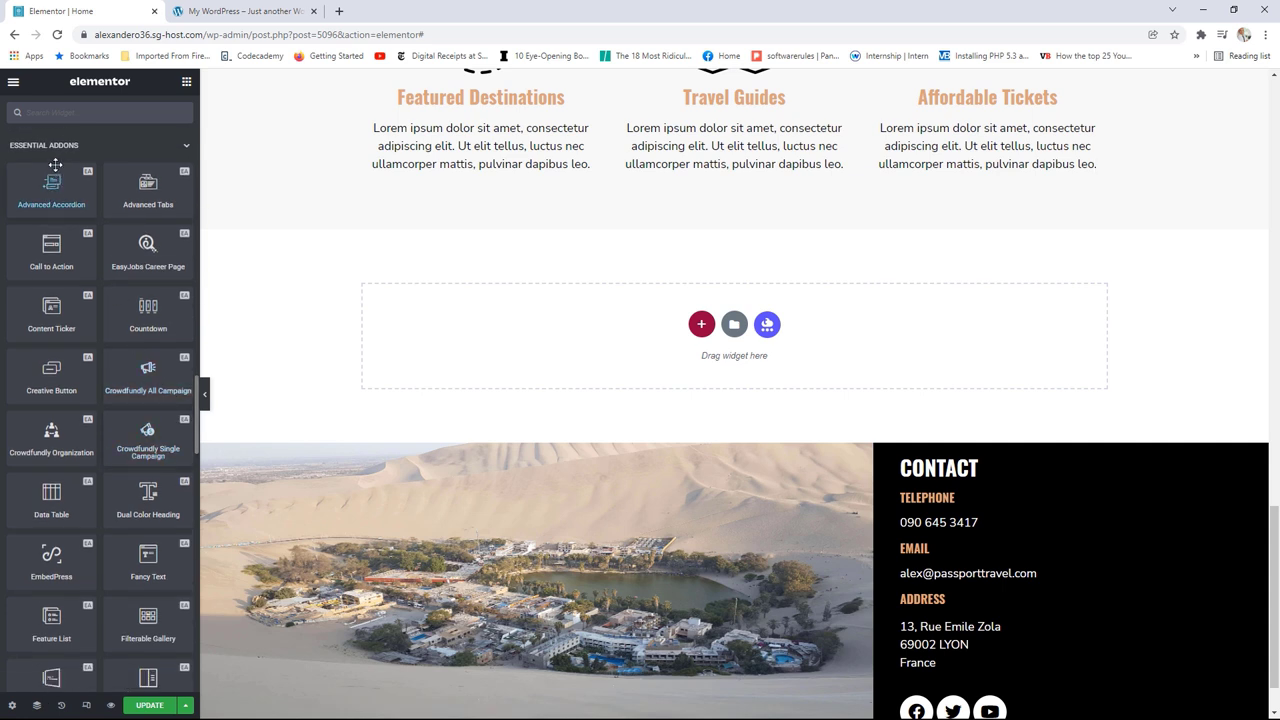
pyautogui.scroll(-2, 133, 425)
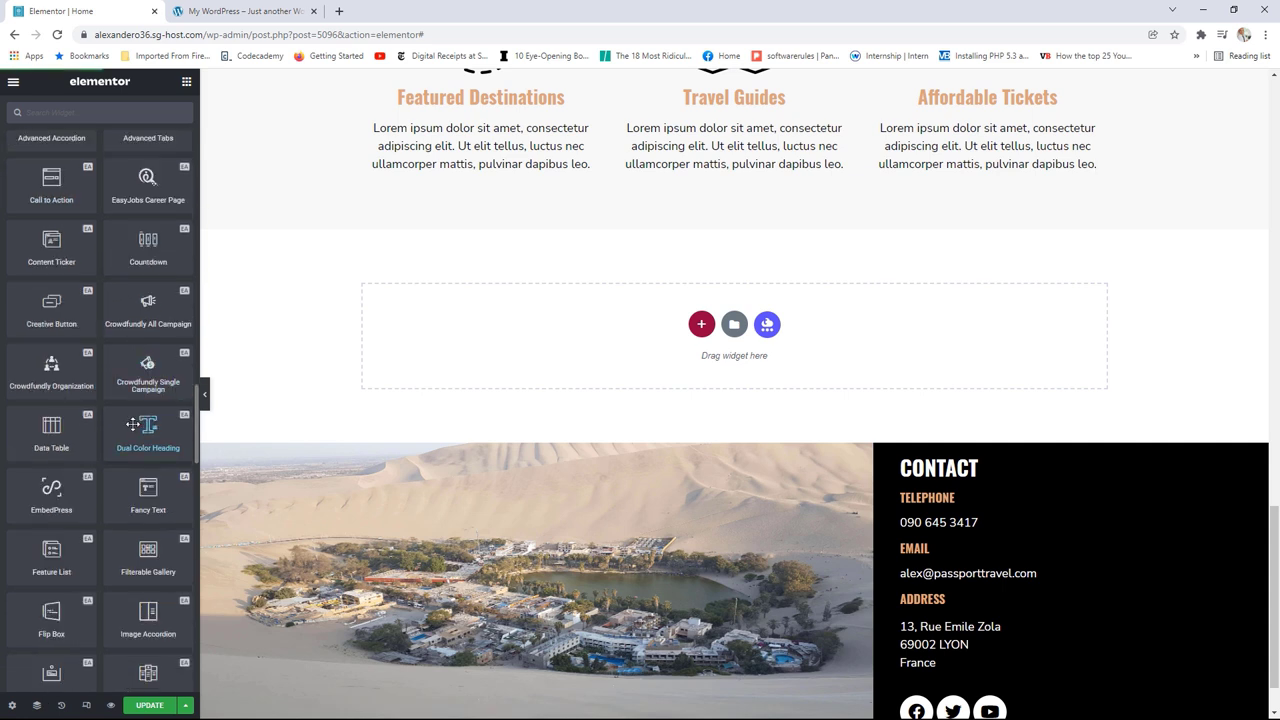
pyautogui.scroll(-1, 133, 425)
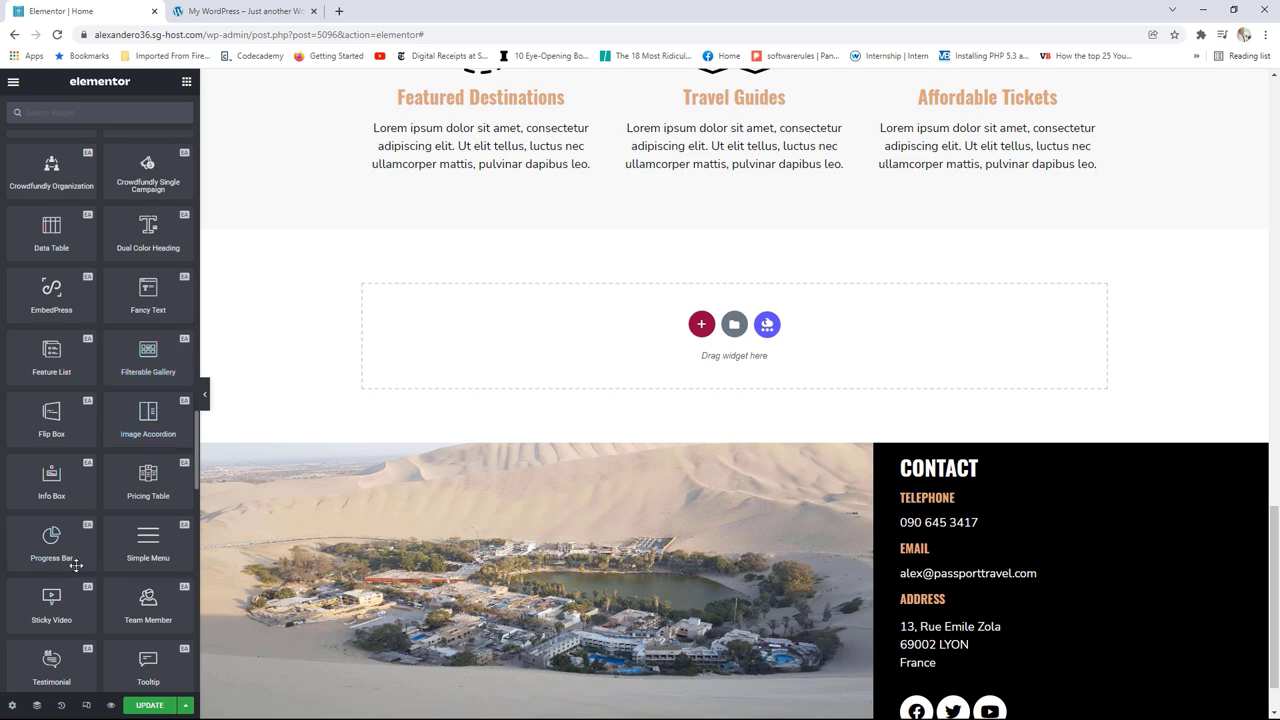
pyautogui.moveTo(51, 485); pyautogui.dragTo(500, 343)
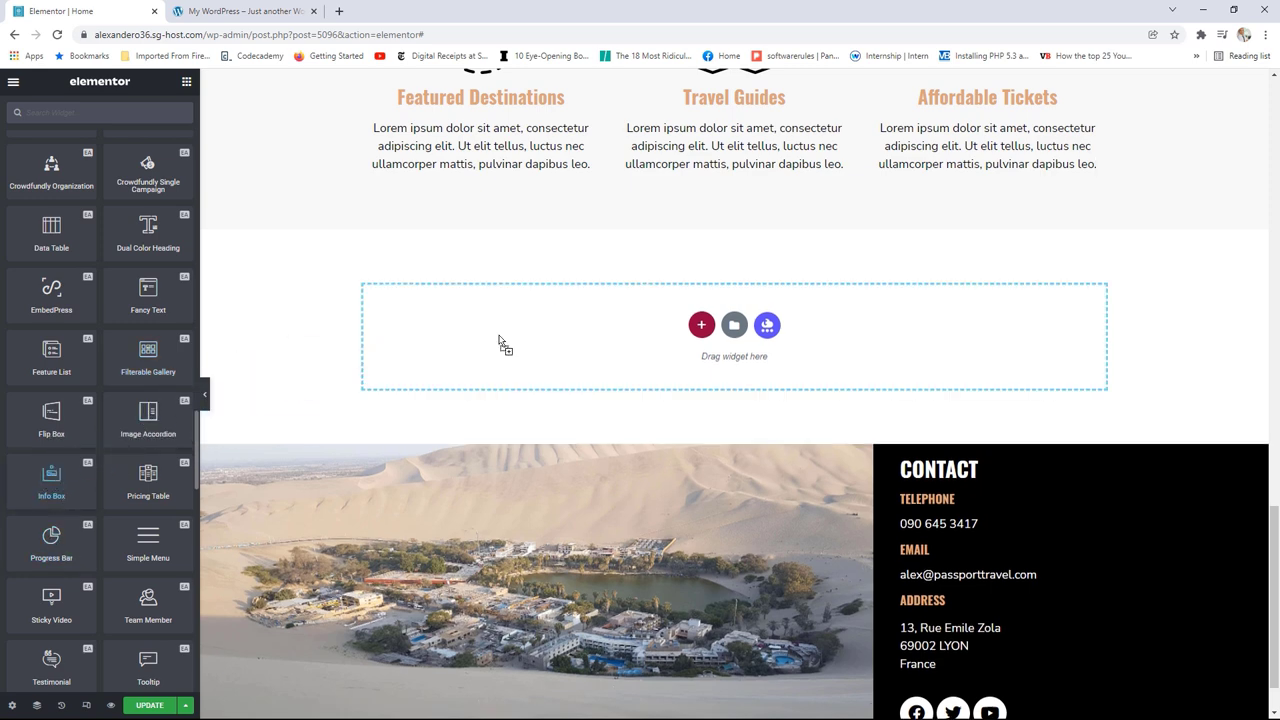
pyautogui.moveTo(122, 312)
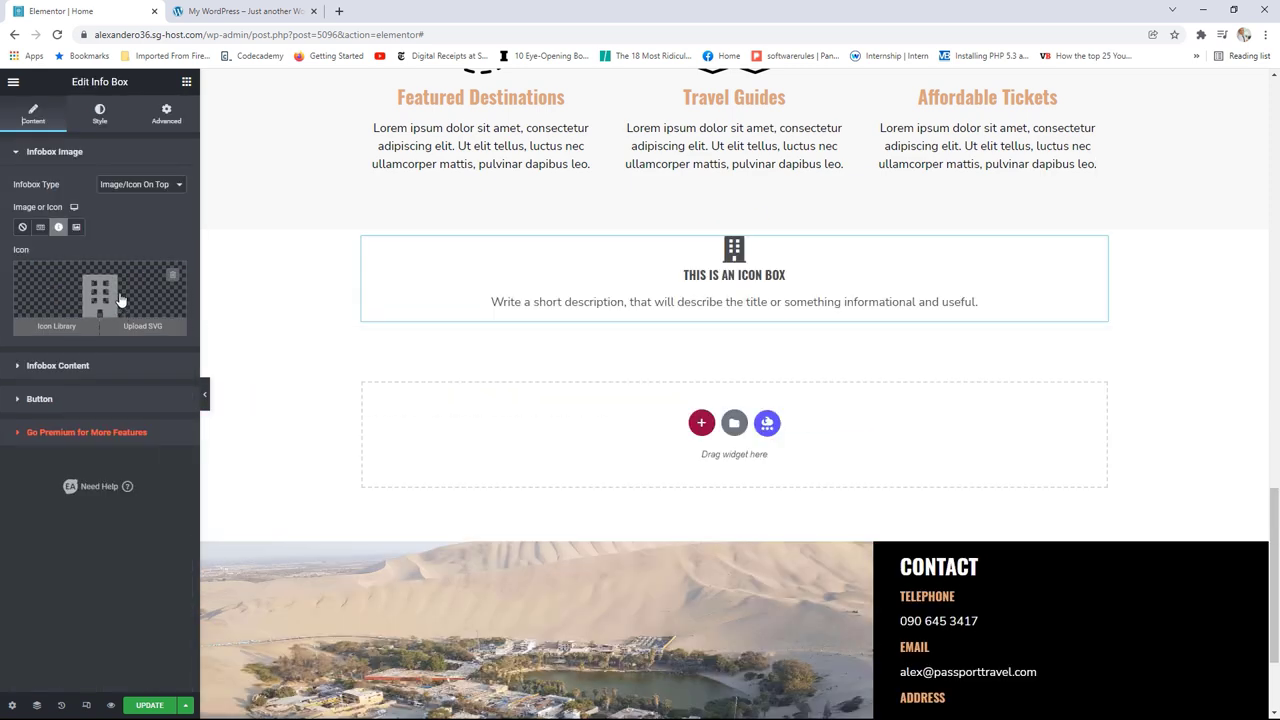
pyautogui.click(83, 366)
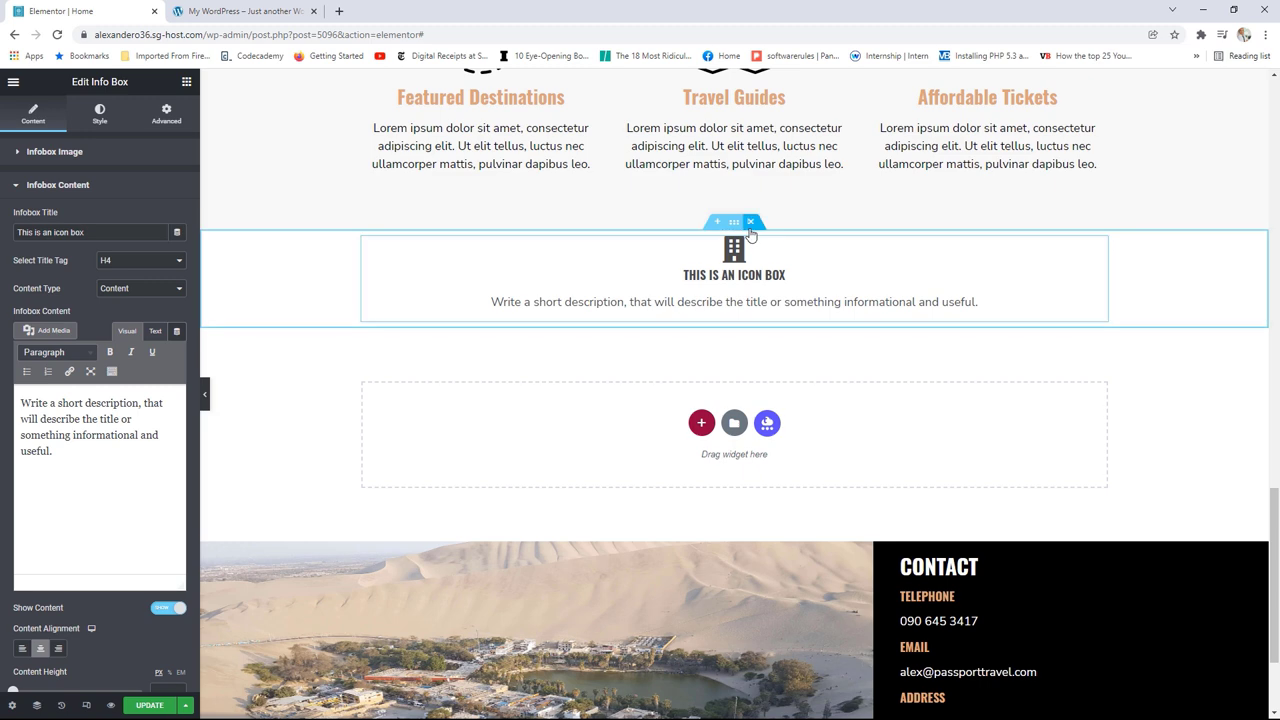
pyautogui.press('Delete')
# Step: Look over the Our Services section on the live site
pyautogui.click(290, 11)
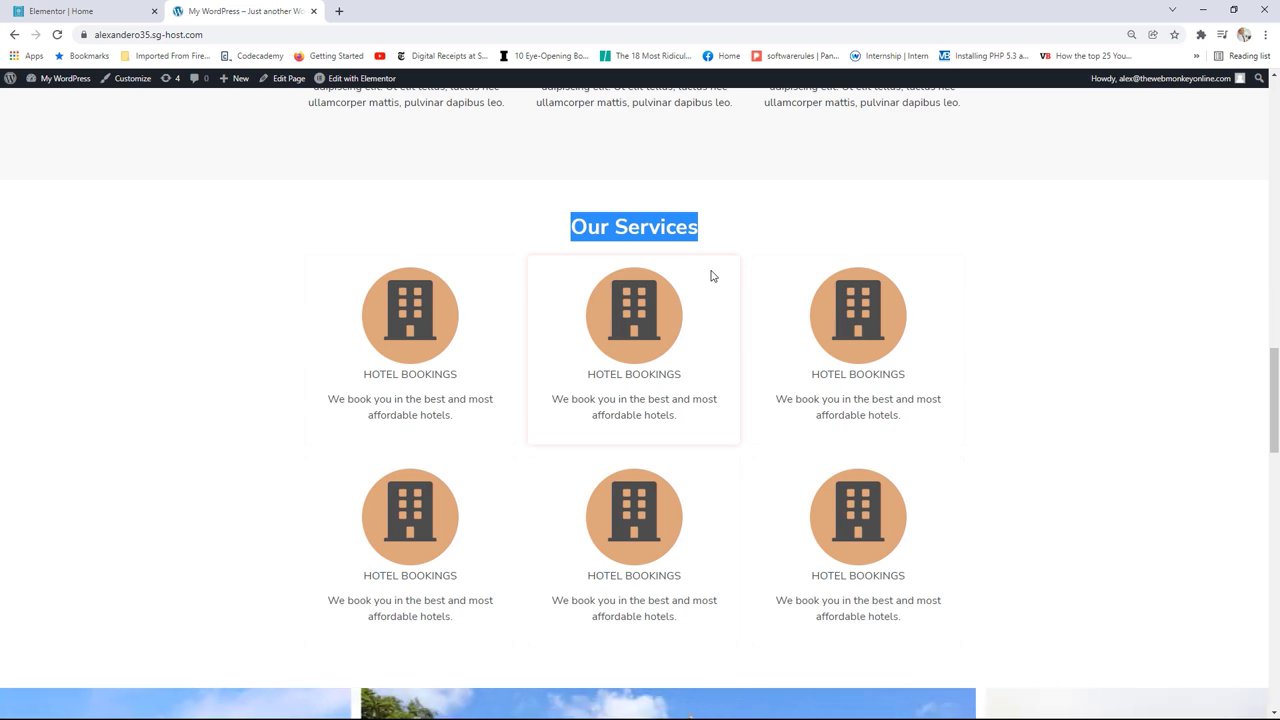
pyautogui.scroll(-3, 1148, 295)
pyautogui.scroll(-1, 1148, 295)
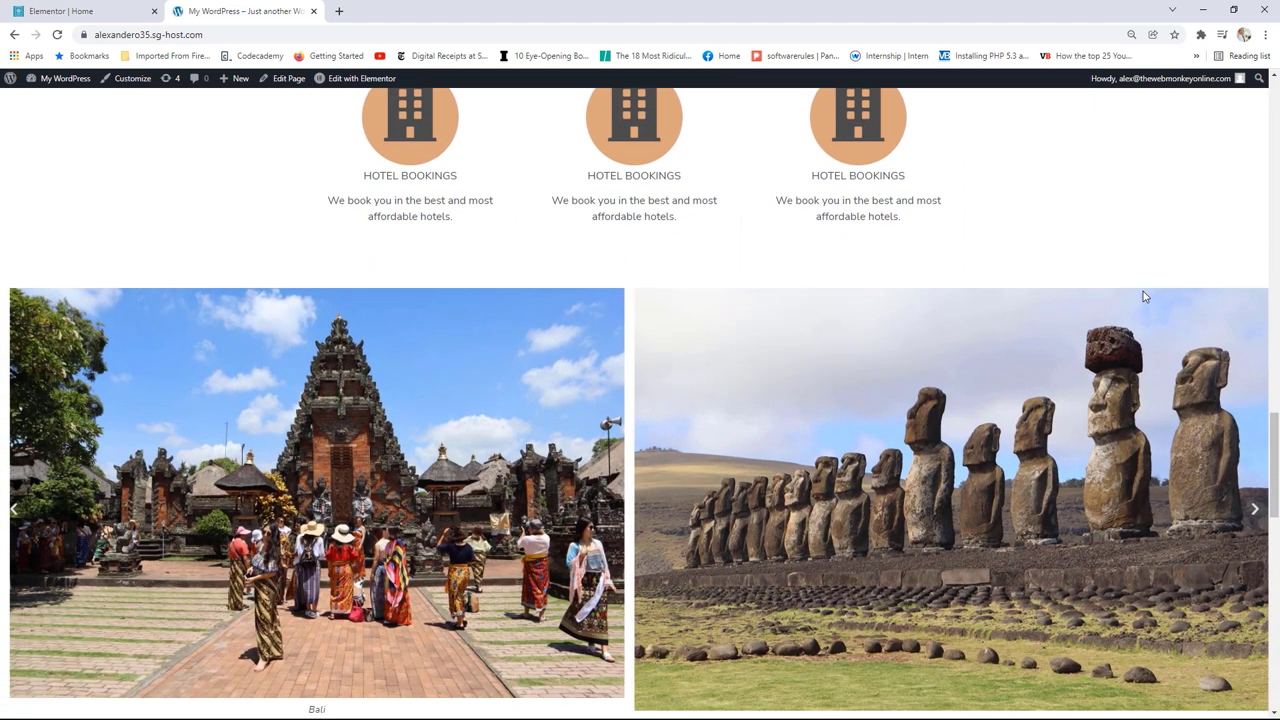
# Step: Drag an Image Carousel widget from the General panel into the empty section
pyautogui.click(127, 8)
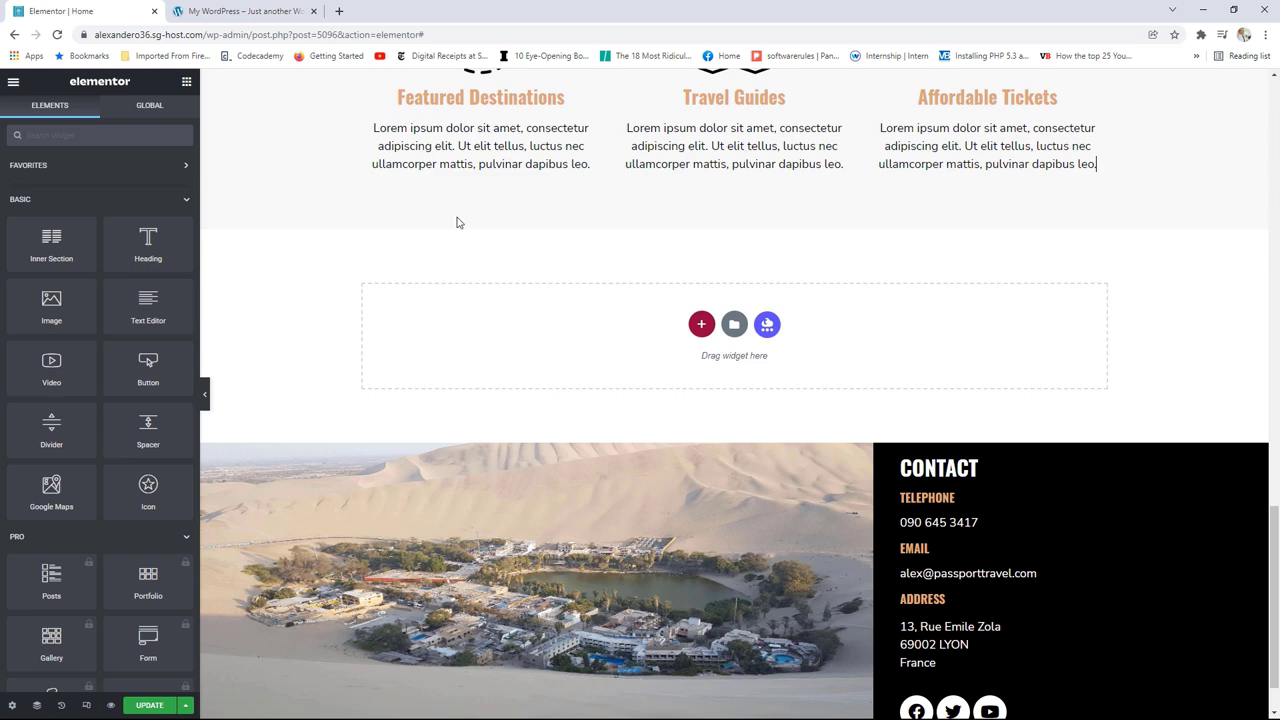
pyautogui.scroll(-8, 143, 259)
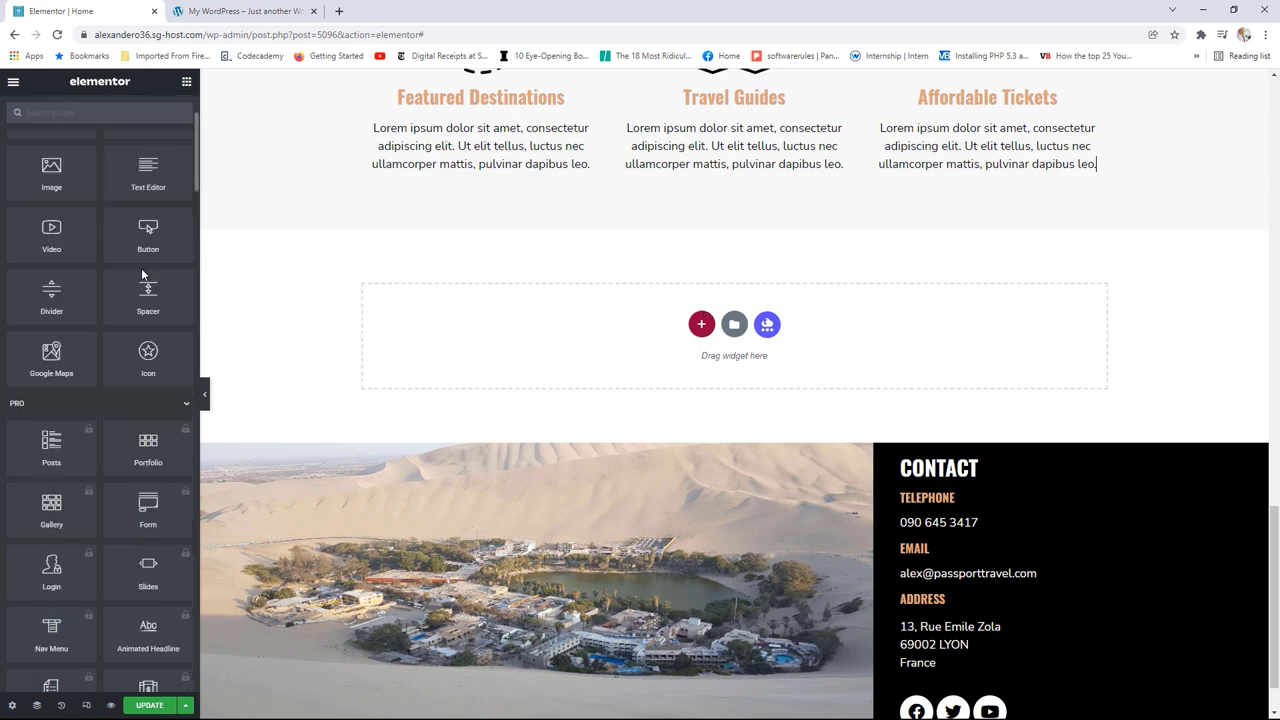
pyautogui.scroll(-1, 143, 275)
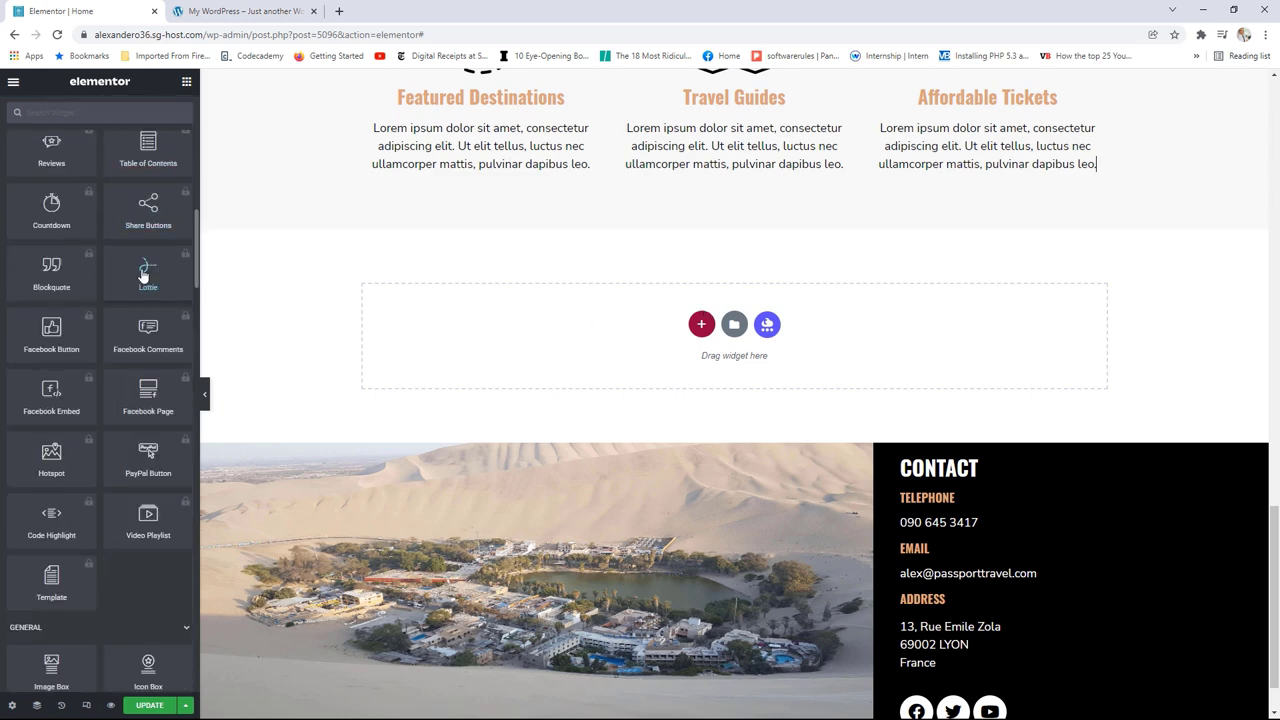
pyautogui.scroll(-4, 143, 275)
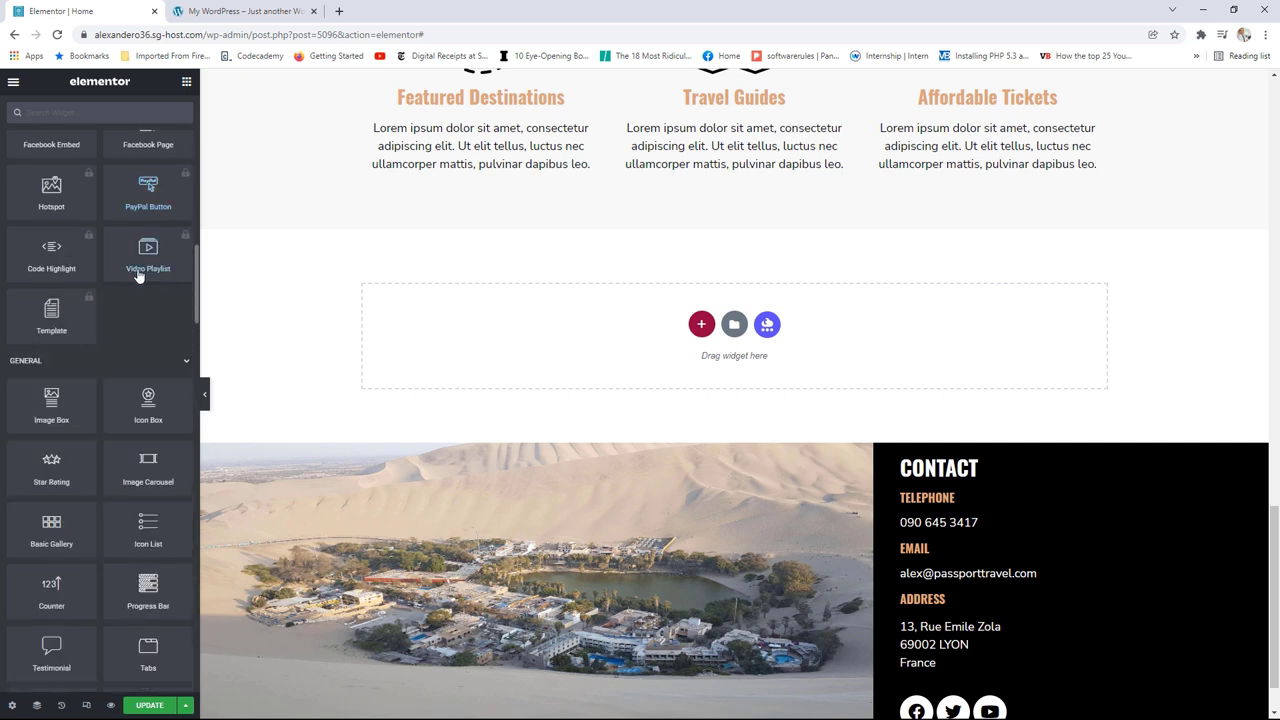
pyautogui.scroll(-1, 148, 365)
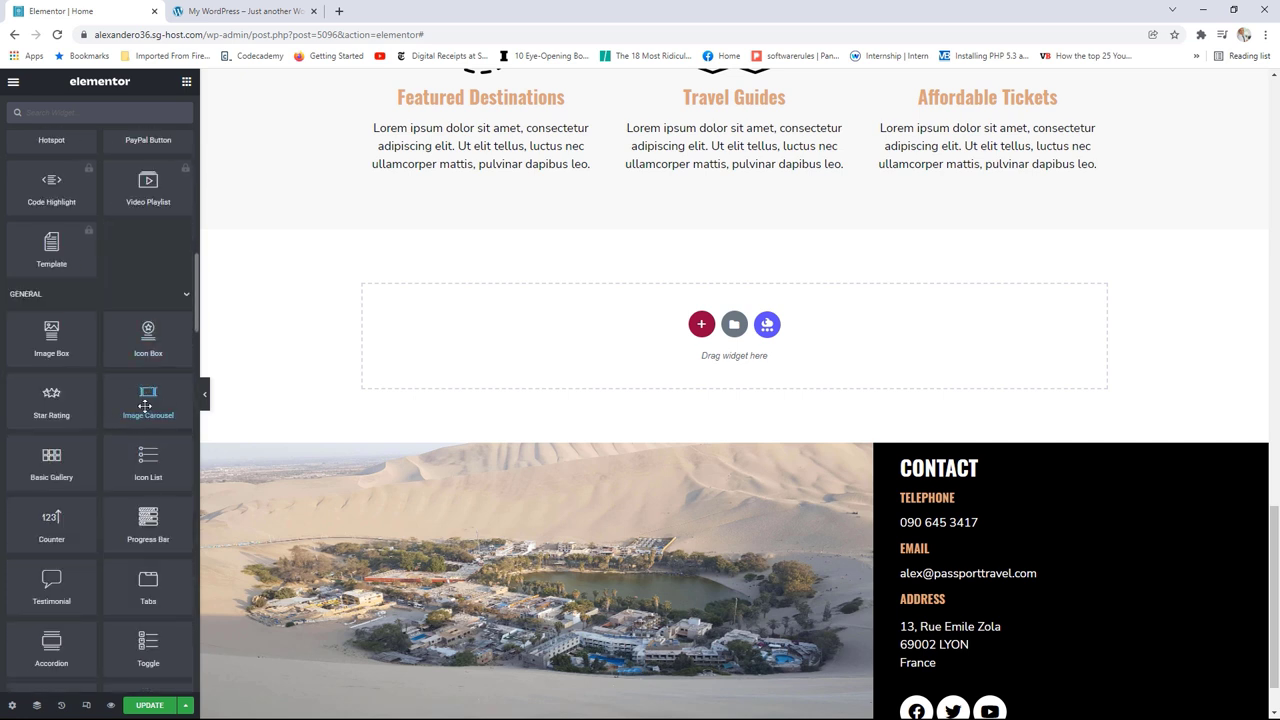
pyautogui.moveTo(144, 404); pyautogui.dragTo(574, 340)
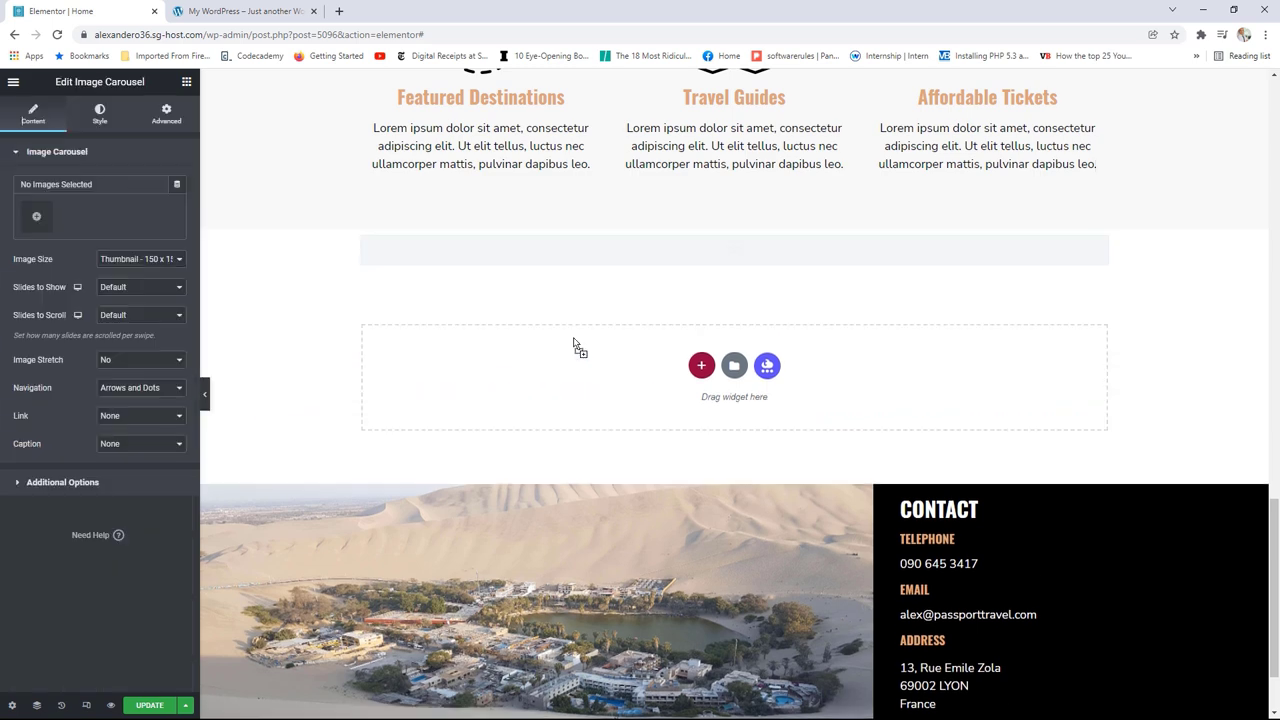
# Step: Select Rapa-Nui, rainbow mountain, St Petersburg, glacier Moreno, Chiang Rai and Bariloche photos into a gallery
pyautogui.click(50, 216)
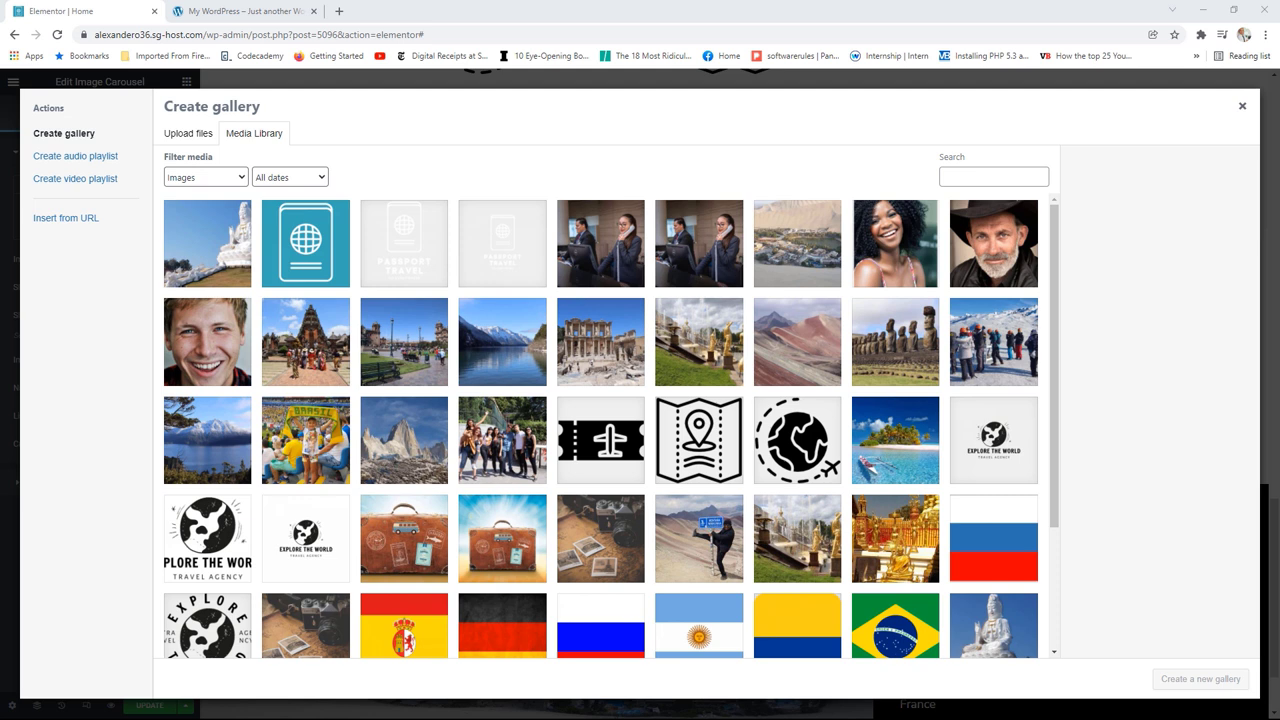
pyautogui.click(928, 345)
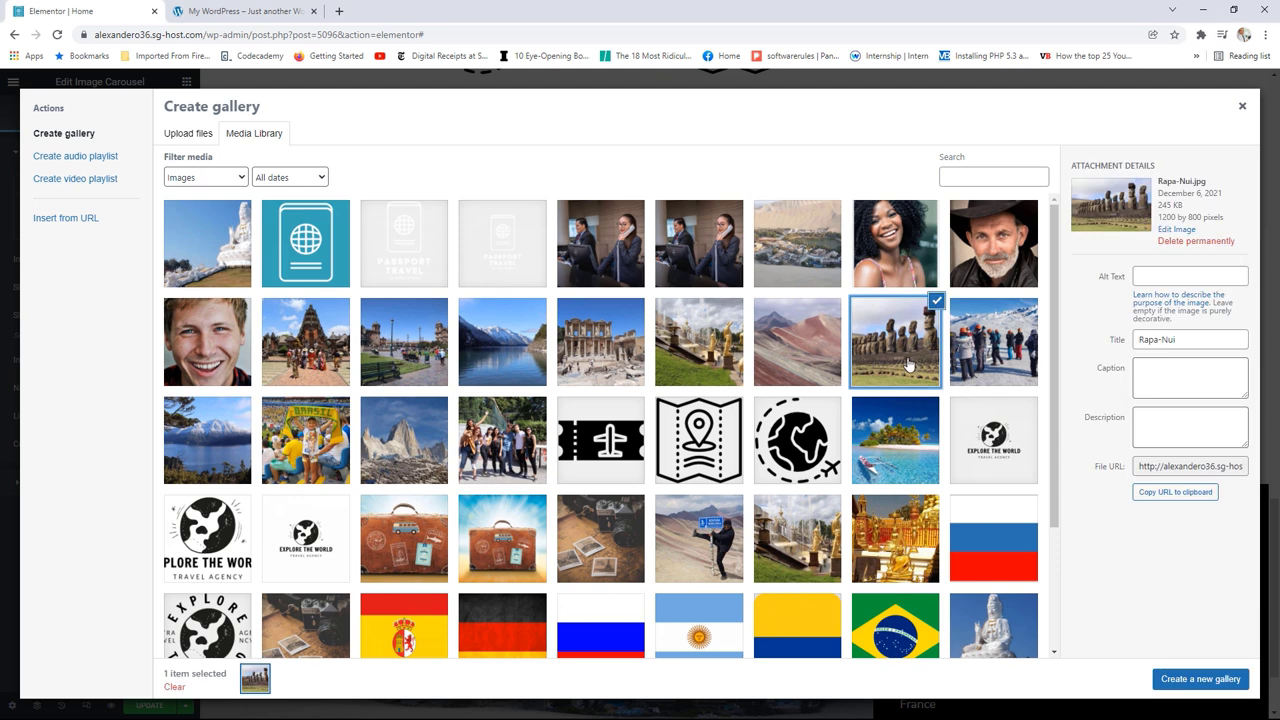
pyautogui.click(806, 366)
pyautogui.click(728, 368)
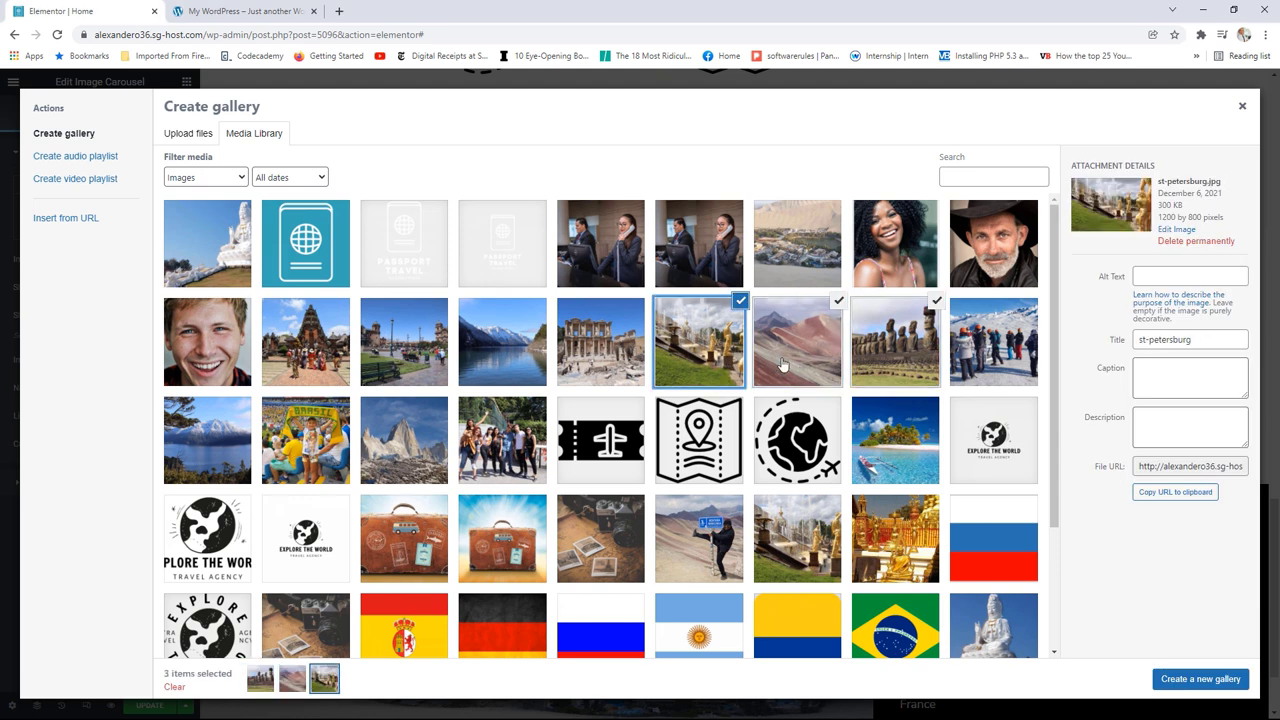
pyautogui.click(979, 363)
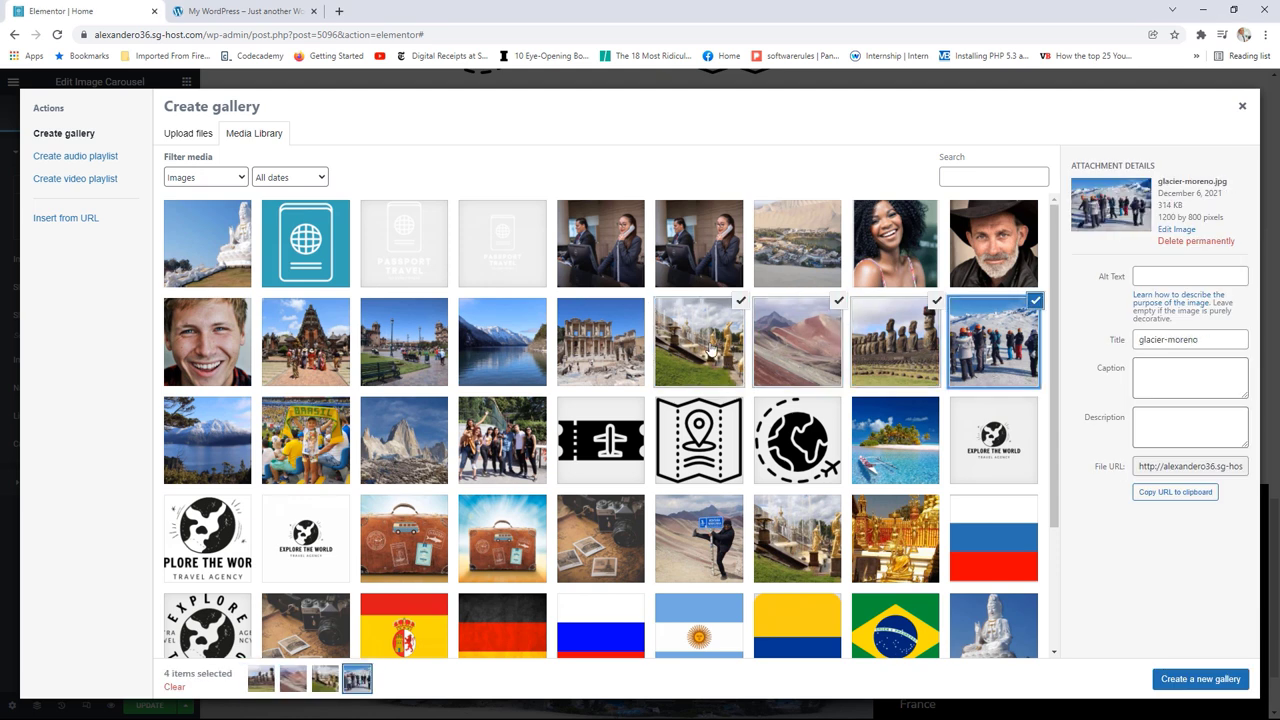
pyautogui.click(212, 263)
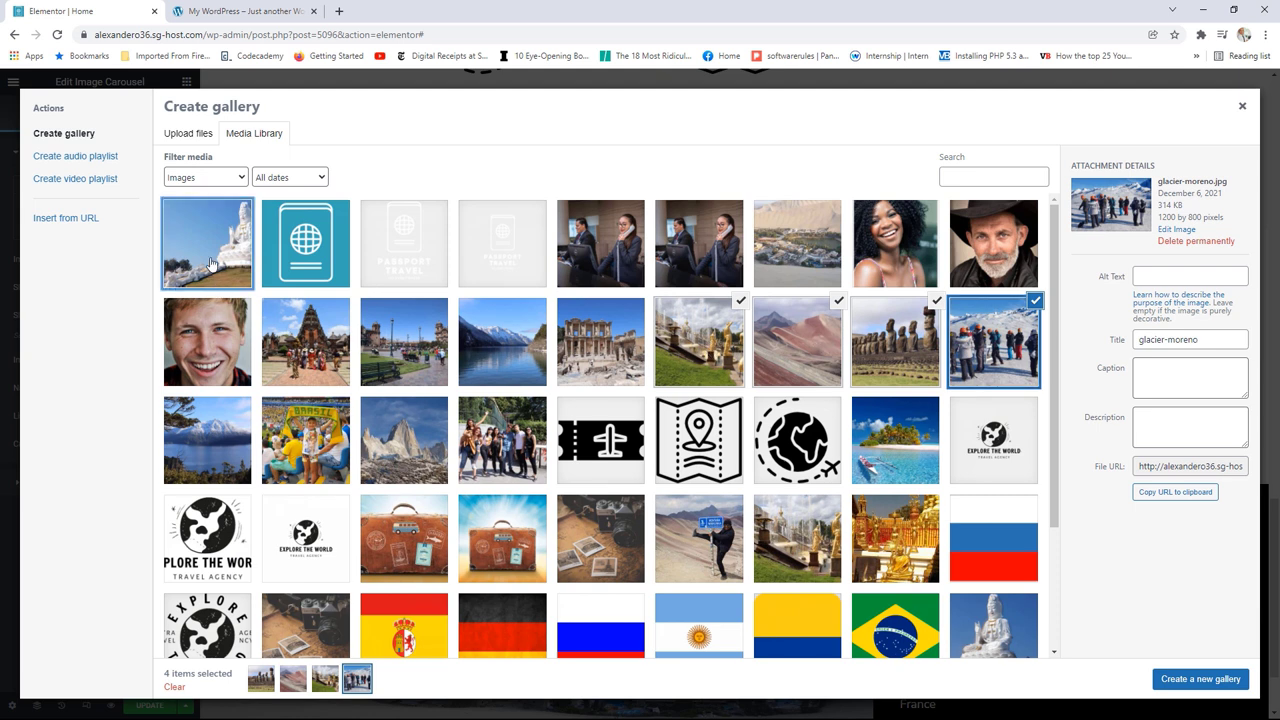
pyautogui.click(224, 456)
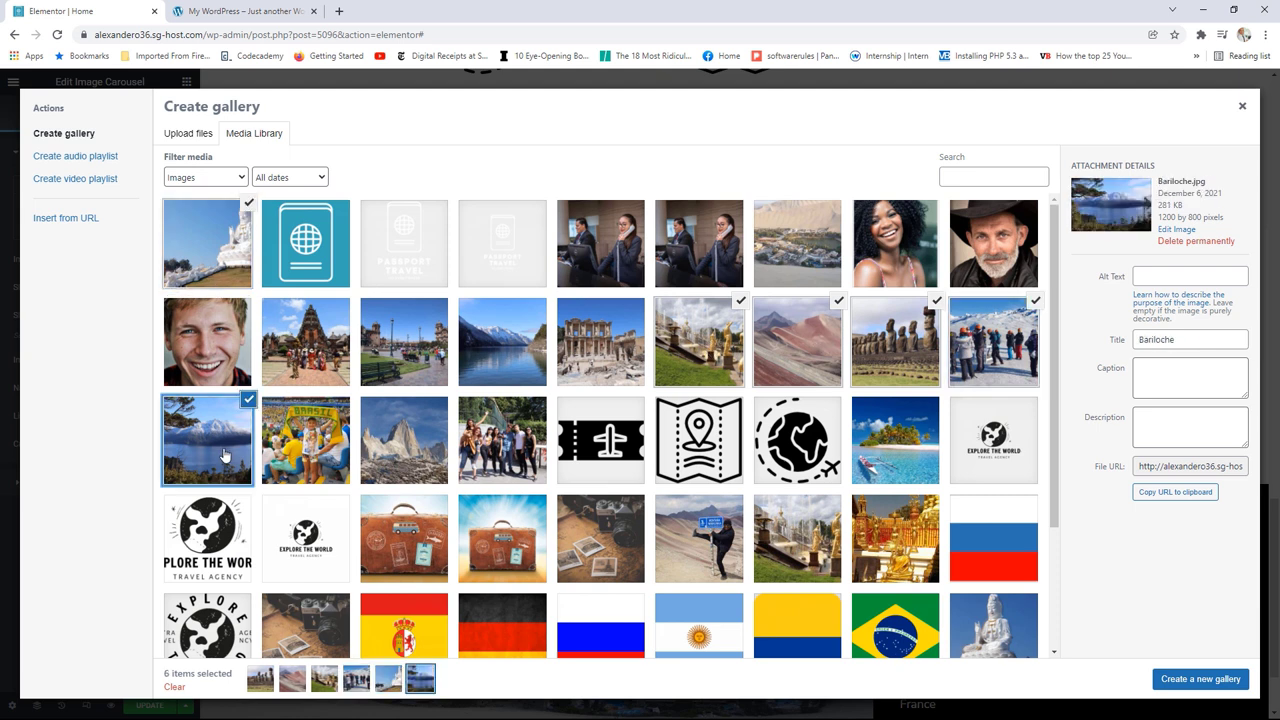
pyautogui.click(1187, 680)
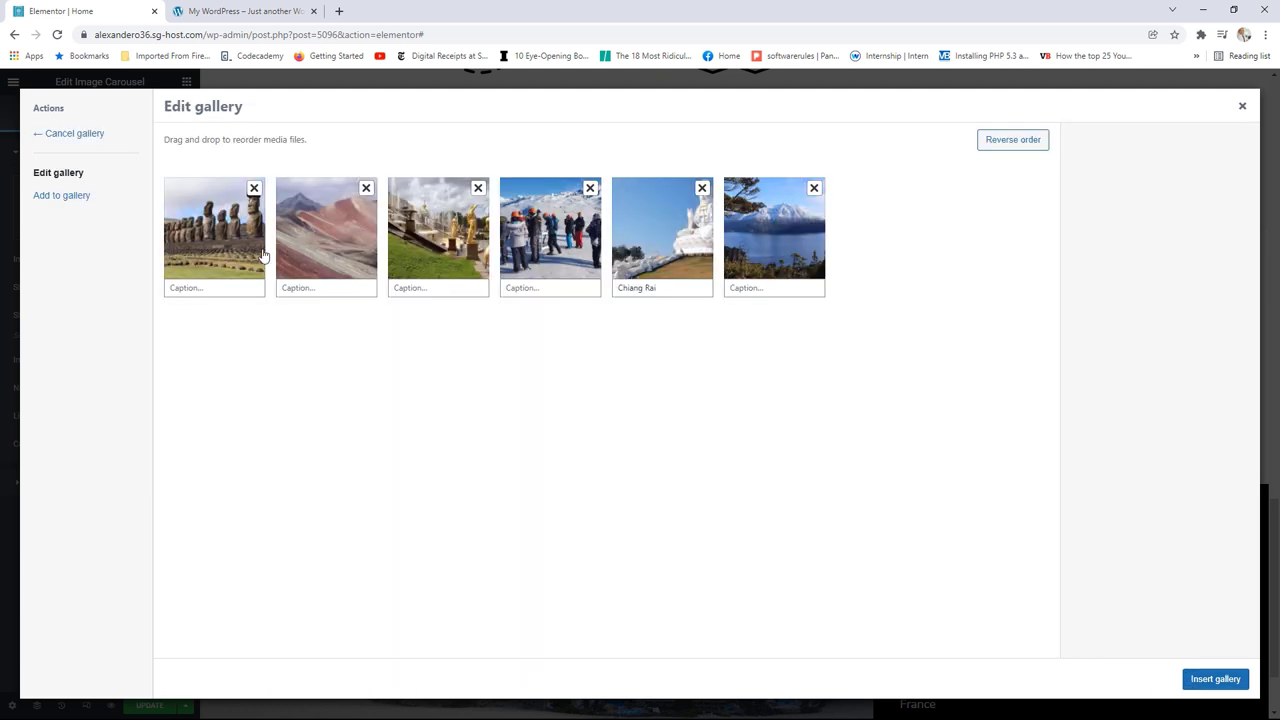
# Step: Review each of the six gallery photos' details, then insert the gallery into the carousel
pyautogui.click(232, 257)
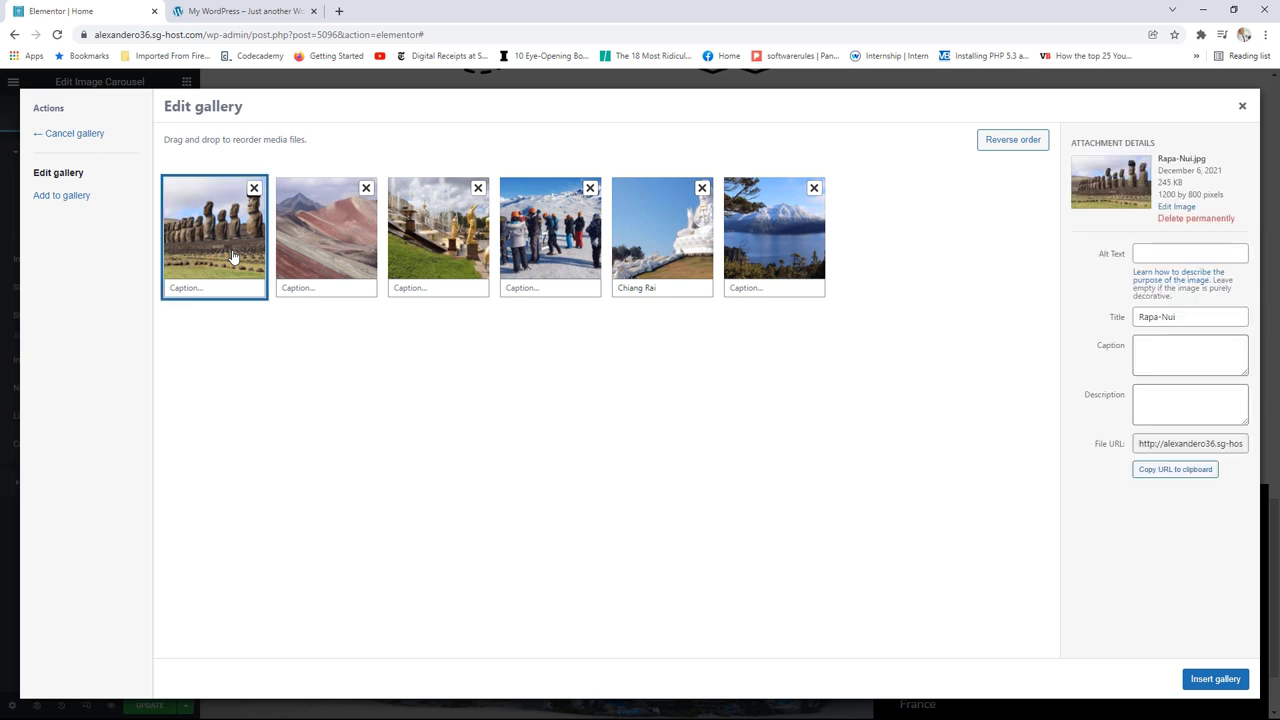
pyautogui.click(321, 261)
pyautogui.click(456, 247)
pyautogui.click(568, 247)
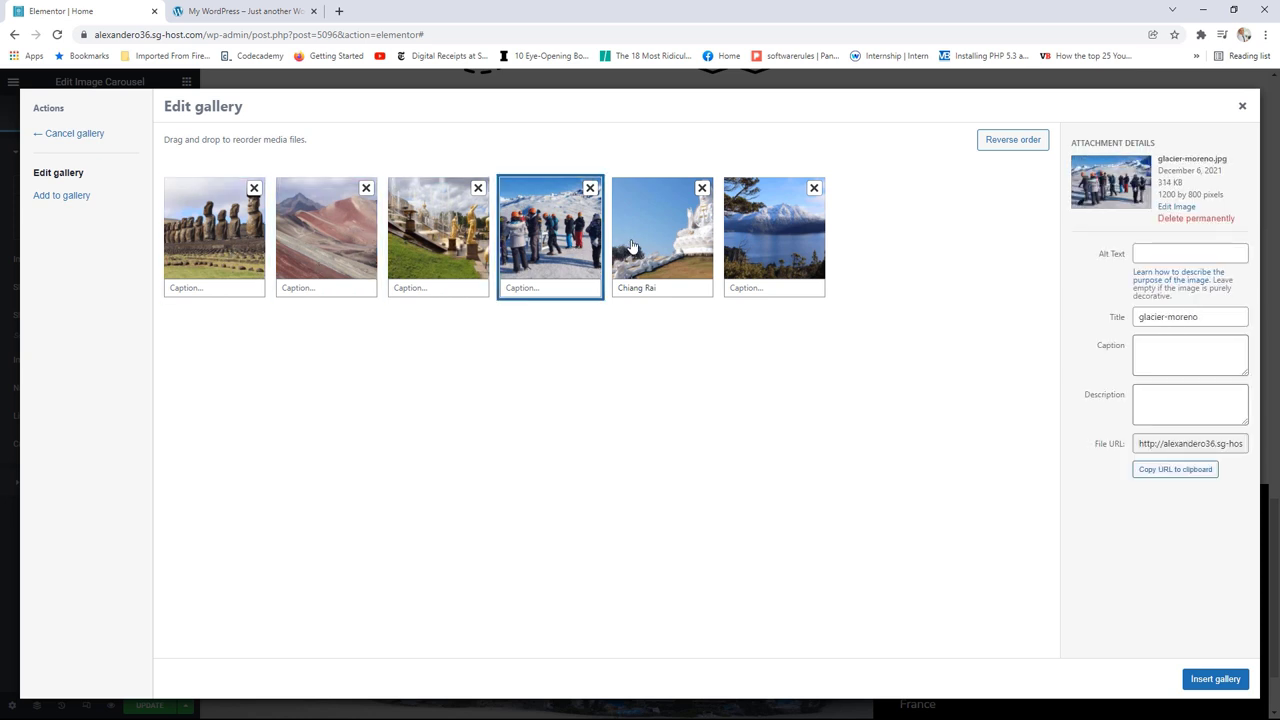
pyautogui.click(660, 249)
pyautogui.click(771, 251)
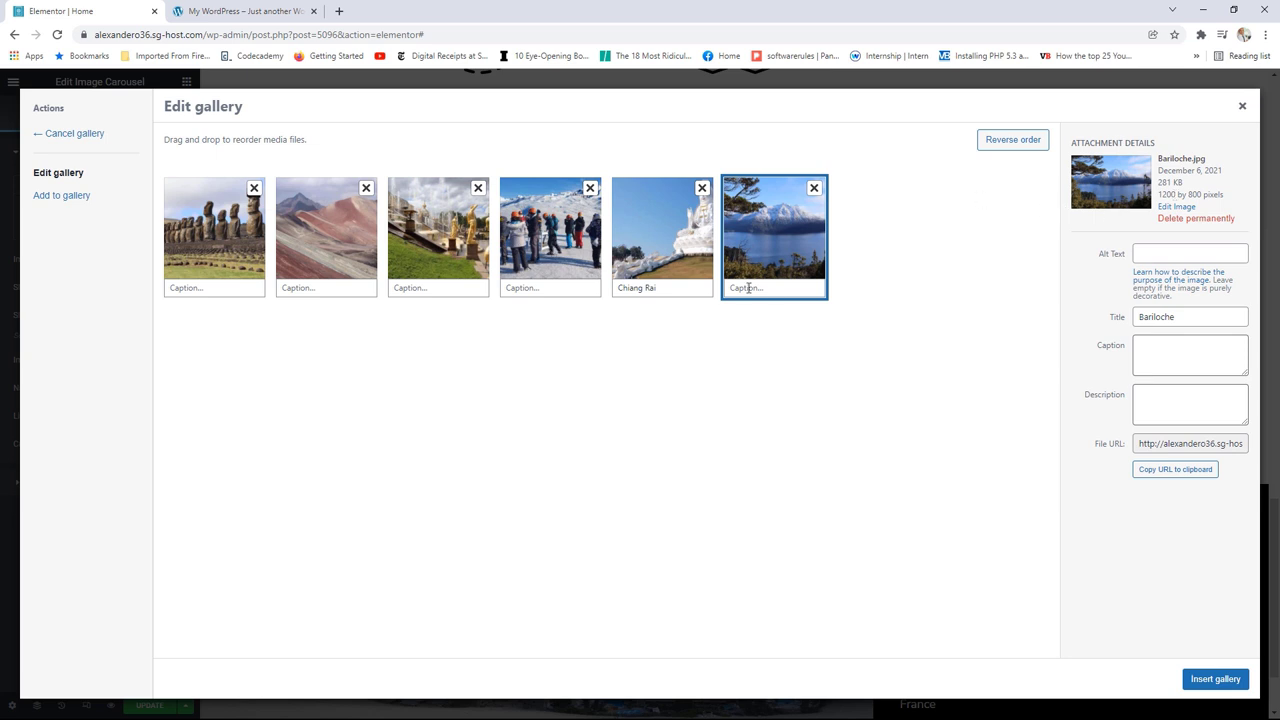
pyautogui.click(1214, 681)
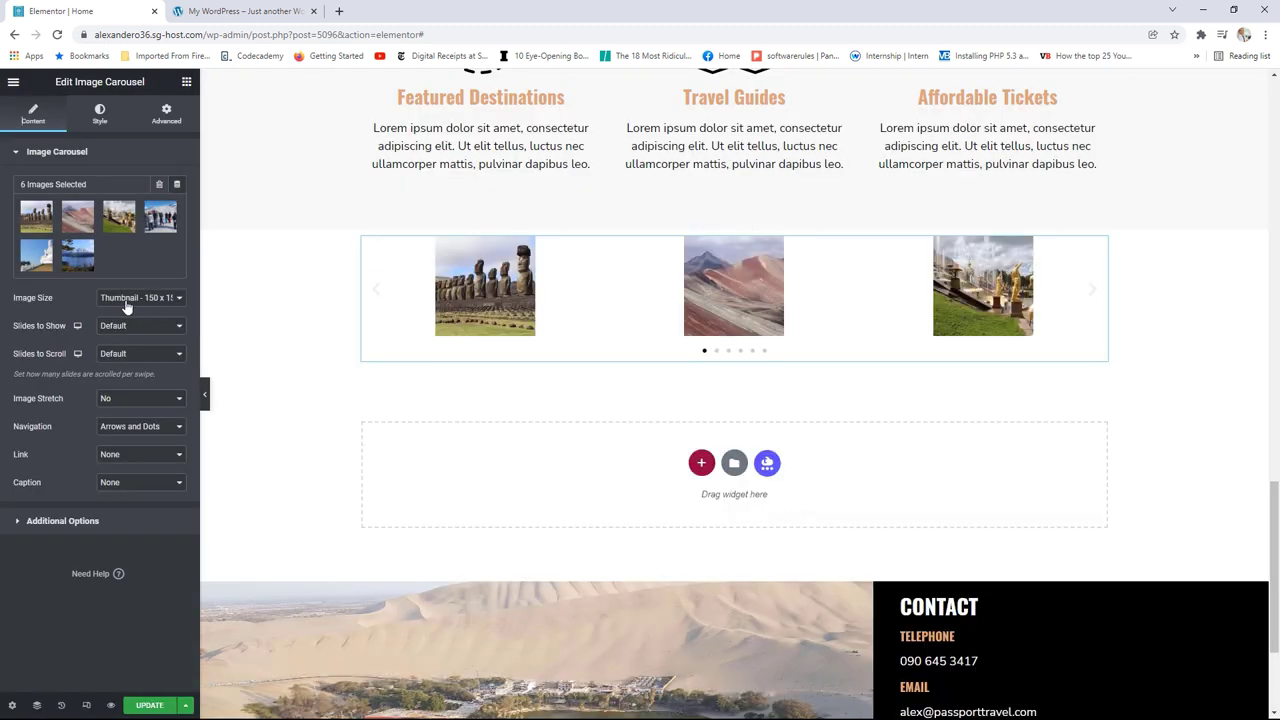
# Step: Set the carousel image size to Full, Slides to Show 2 and Slides to Scroll 2
pyautogui.click(127, 300)
pyautogui.click(124, 377)
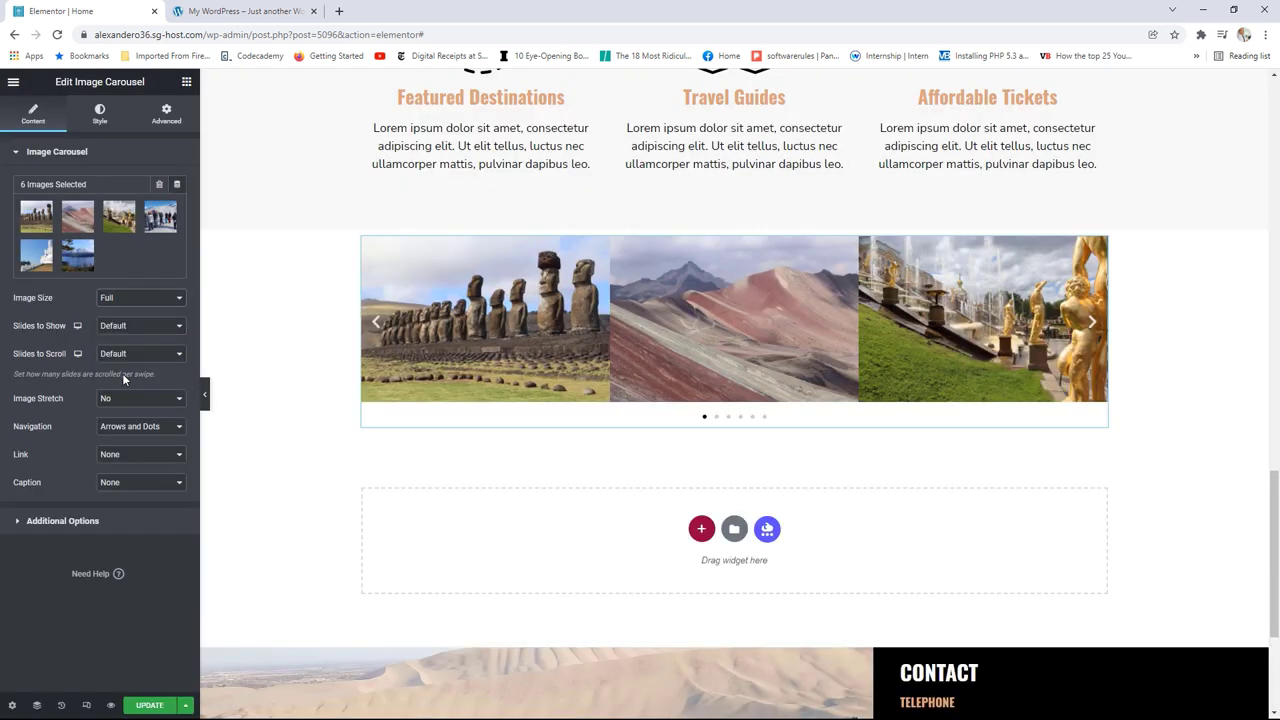
pyautogui.click(106, 327)
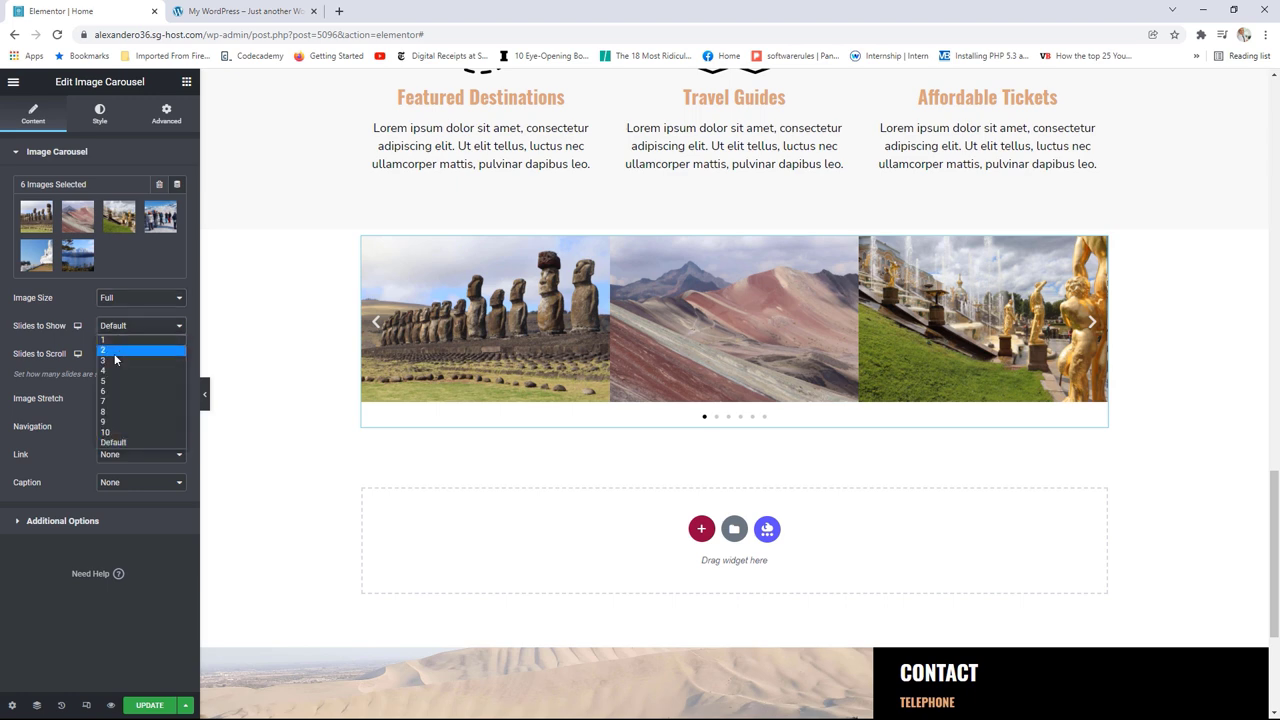
pyautogui.click(115, 352)
pyautogui.click(120, 355)
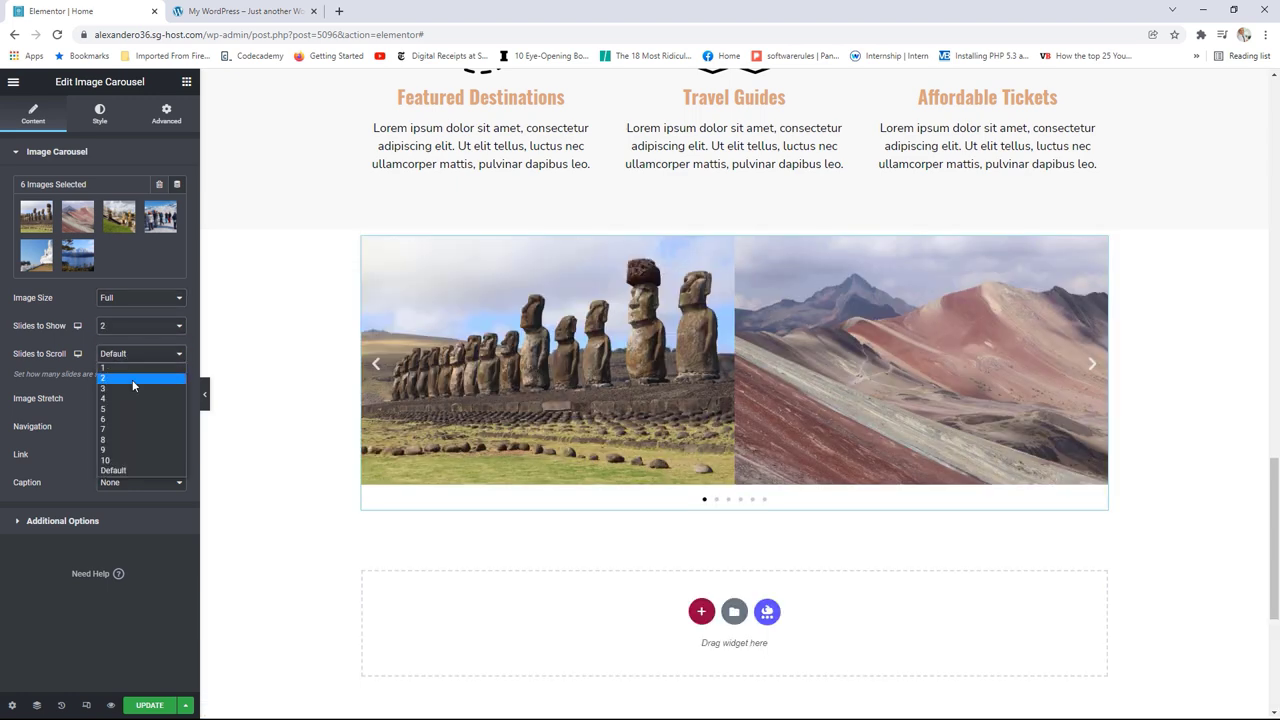
pyautogui.click(127, 379)
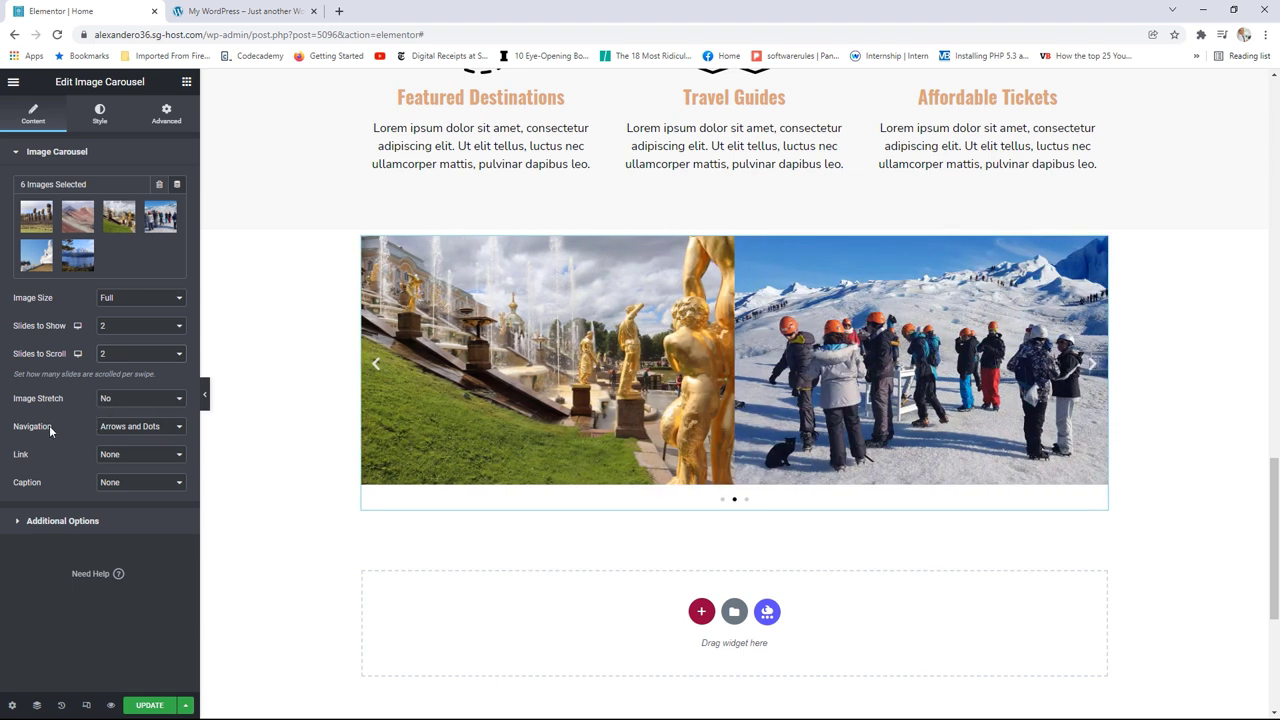
# Step: Set navigation to Dots only, image Link to None, and Caption to Title
pyautogui.click(145, 430)
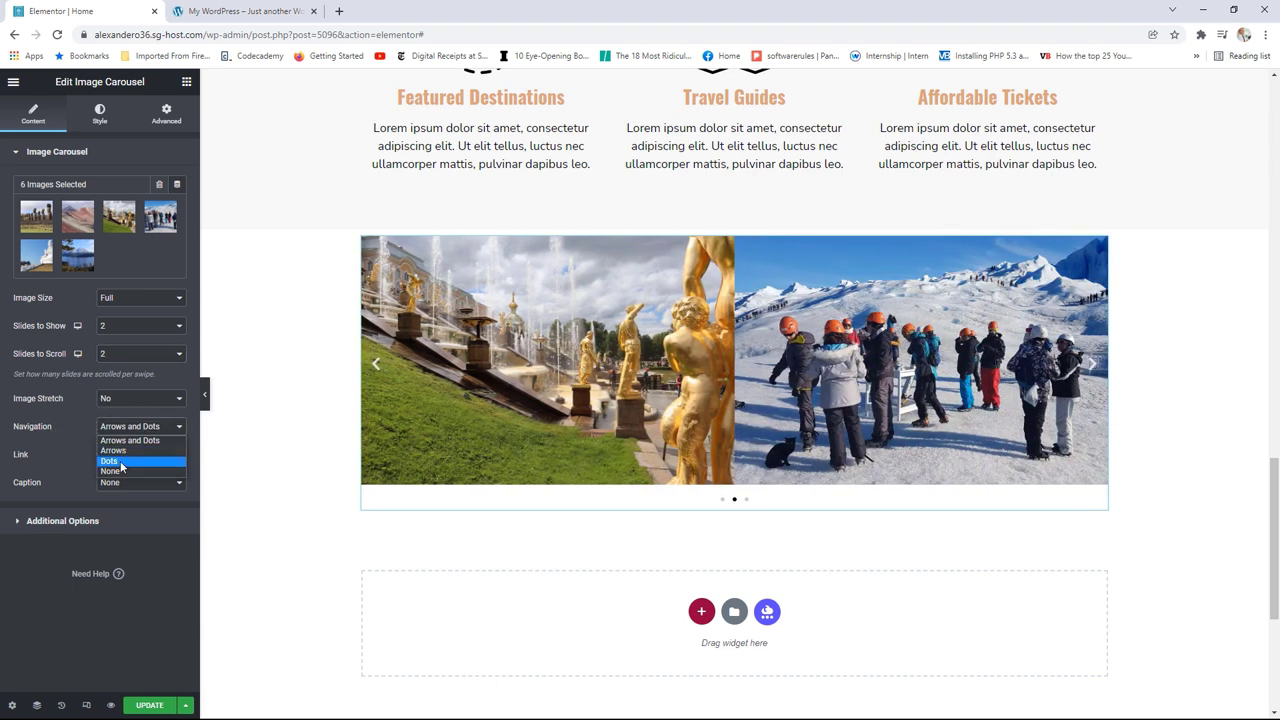
pyautogui.click(120, 461)
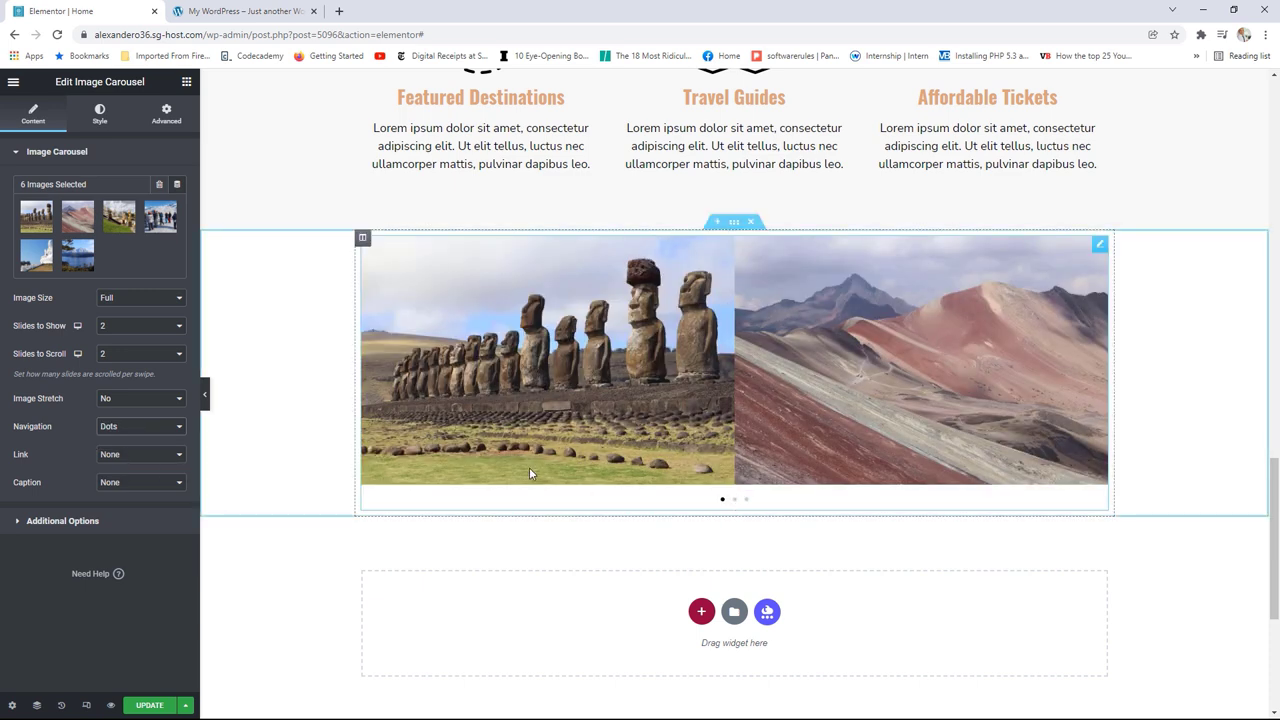
pyautogui.click(129, 457)
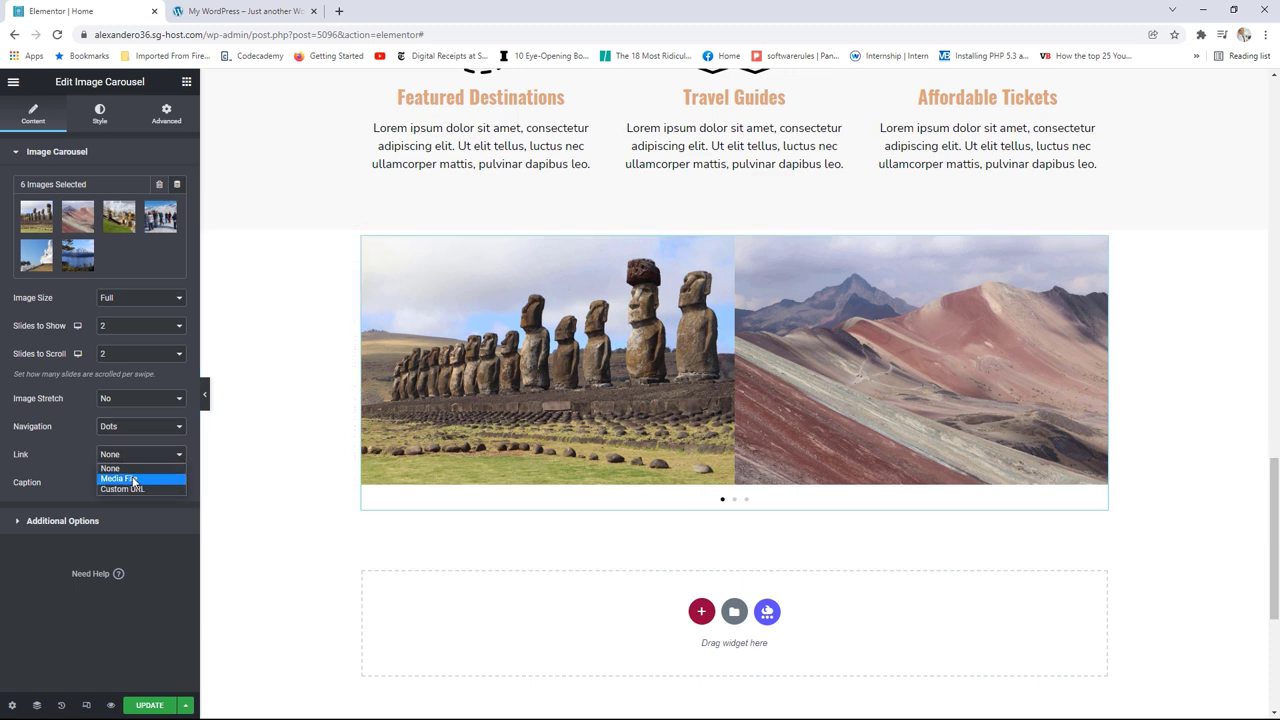
pyautogui.click(133, 479)
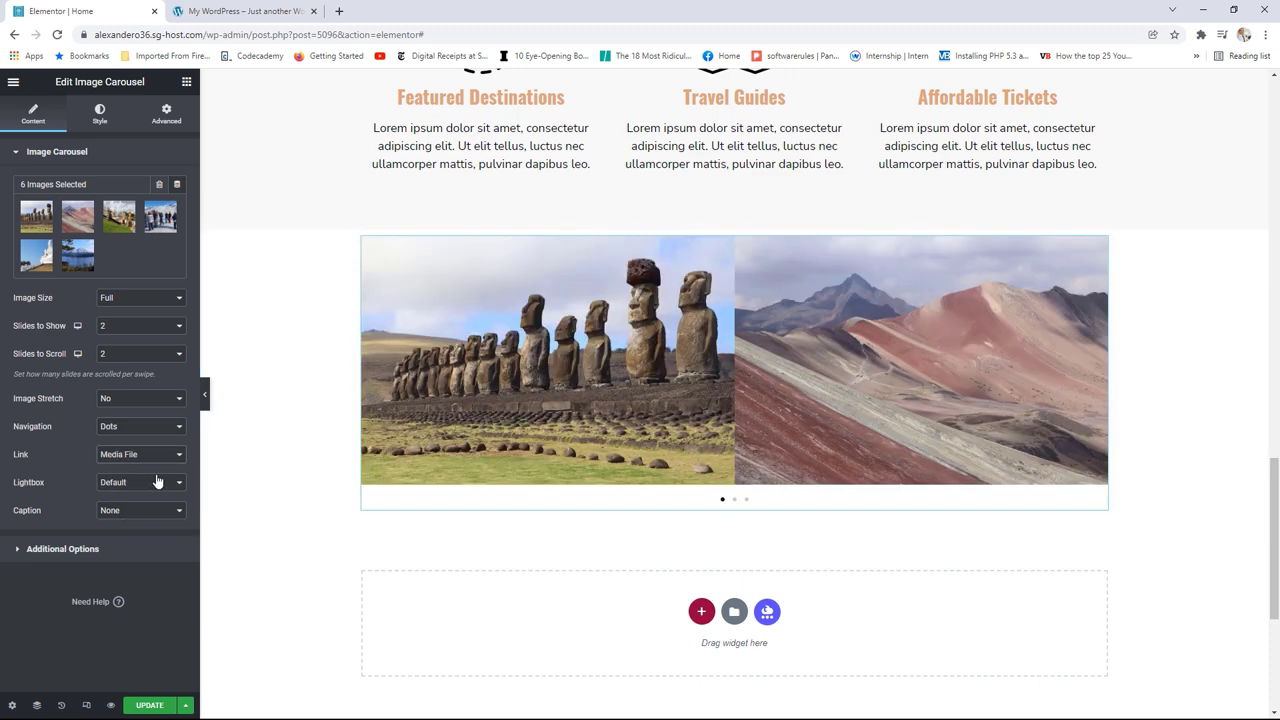
pyautogui.click(137, 457)
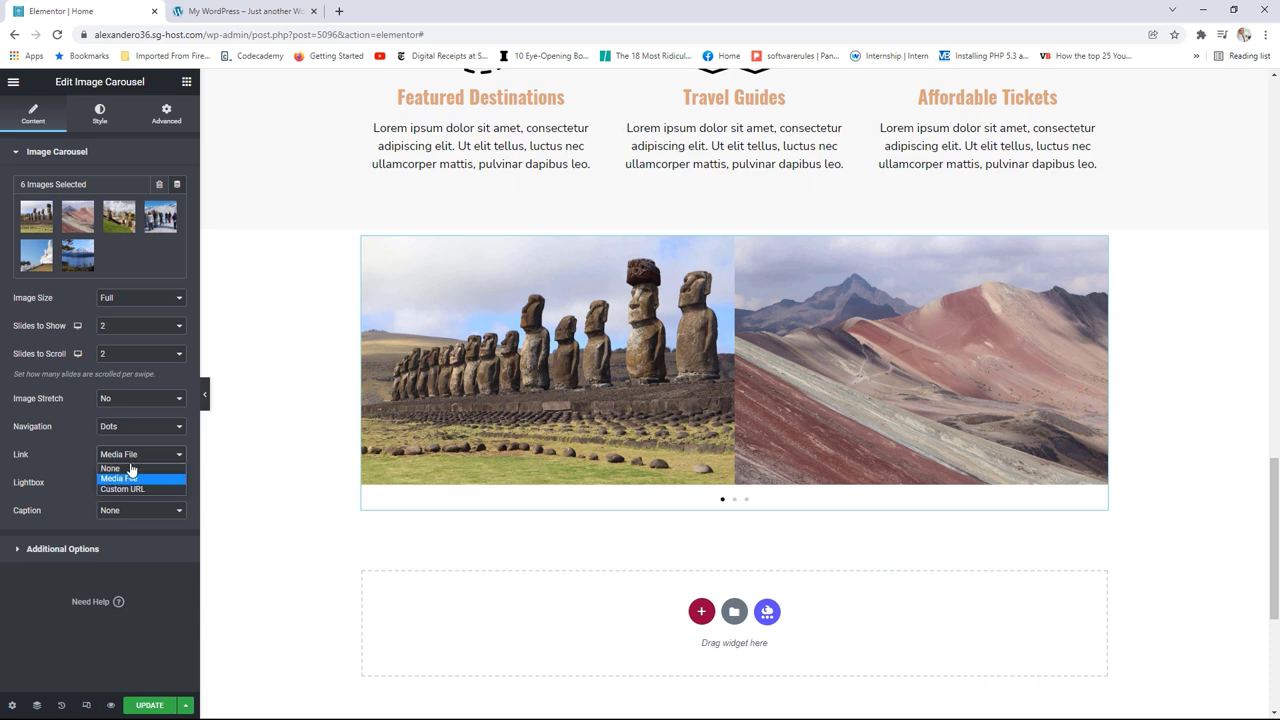
pyautogui.click(127, 468)
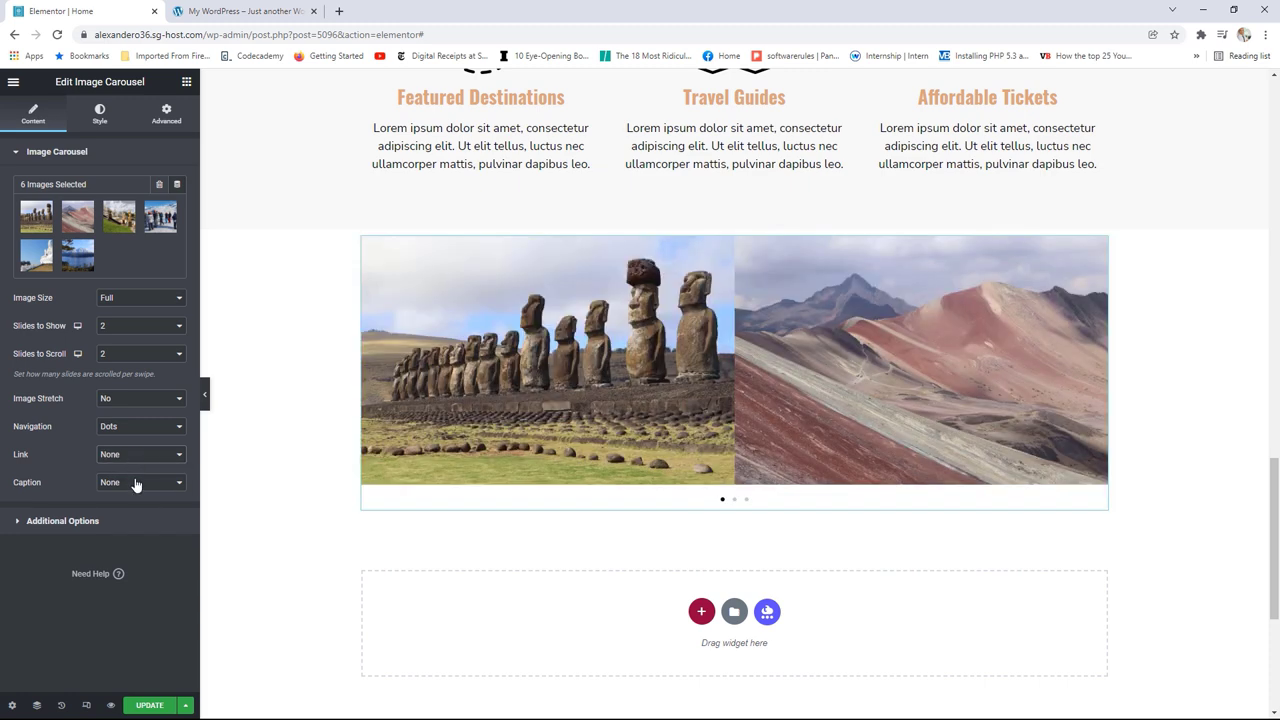
pyautogui.click(128, 490)
pyautogui.click(130, 507)
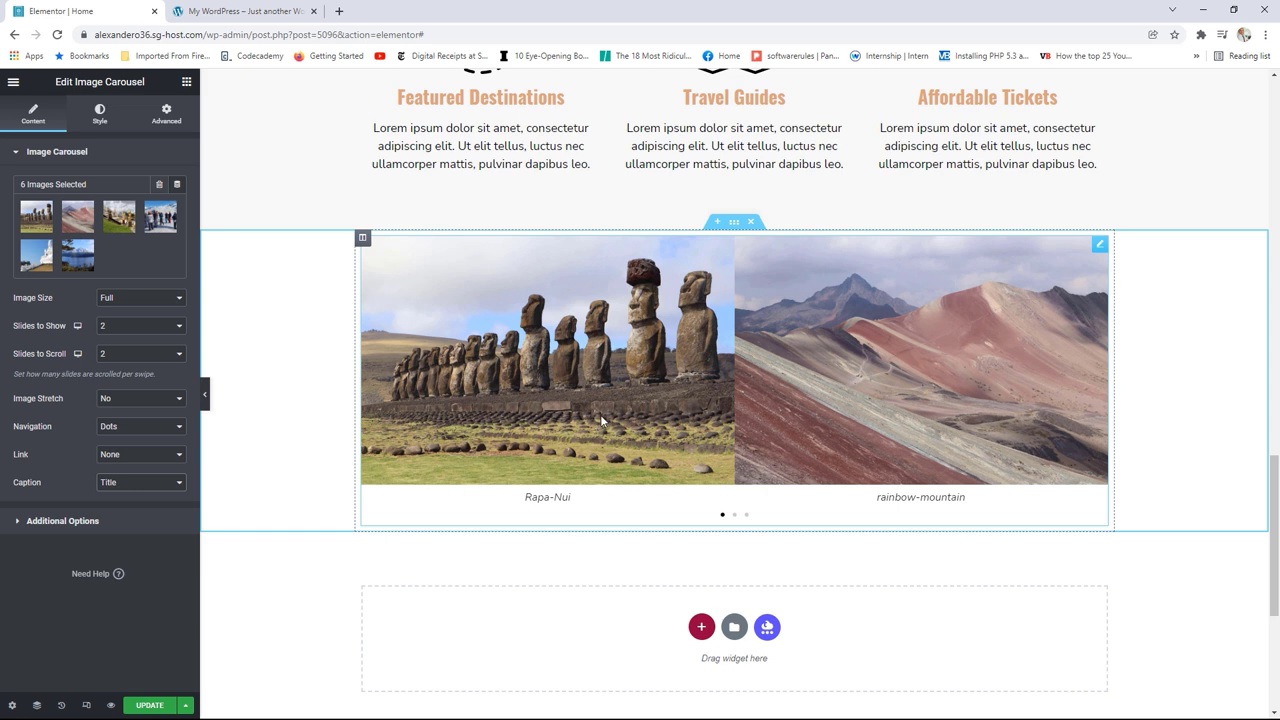
# Step: Give the carousel's section Full Width content and No Gap between columns
pyautogui.click(735, 225)
pyautogui.click(127, 189)
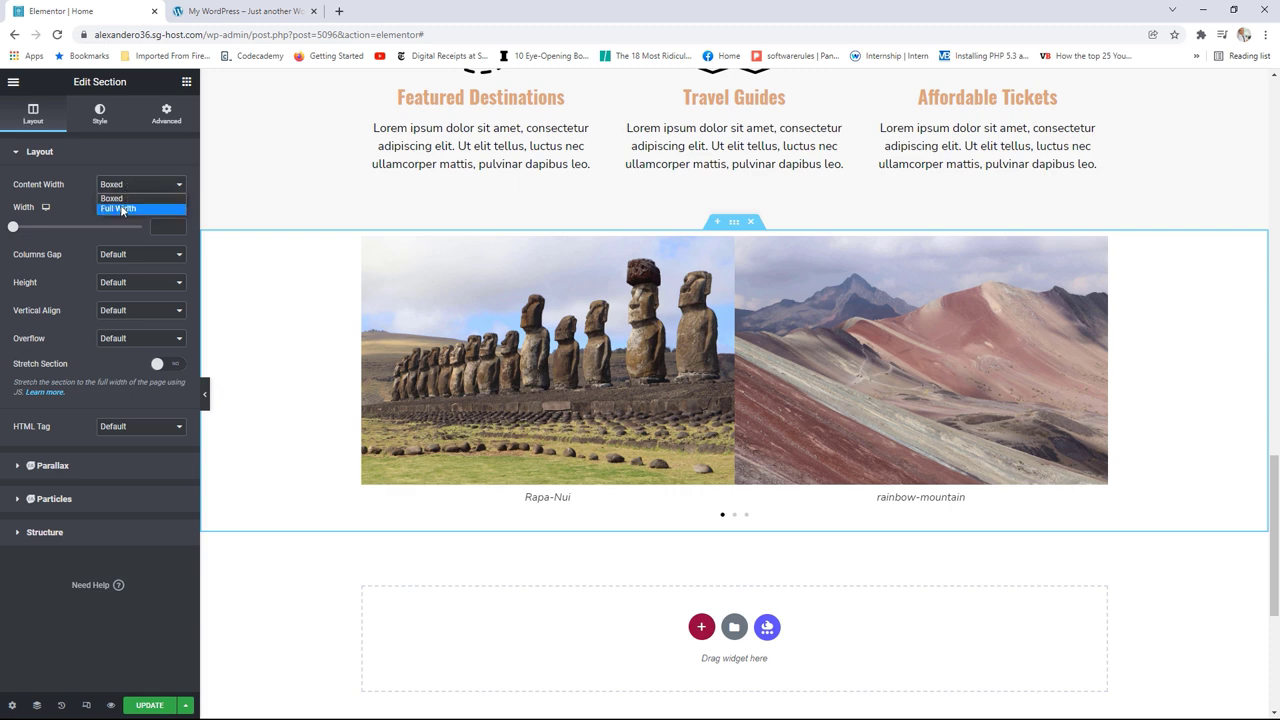
pyautogui.click(120, 210)
pyautogui.click(120, 213)
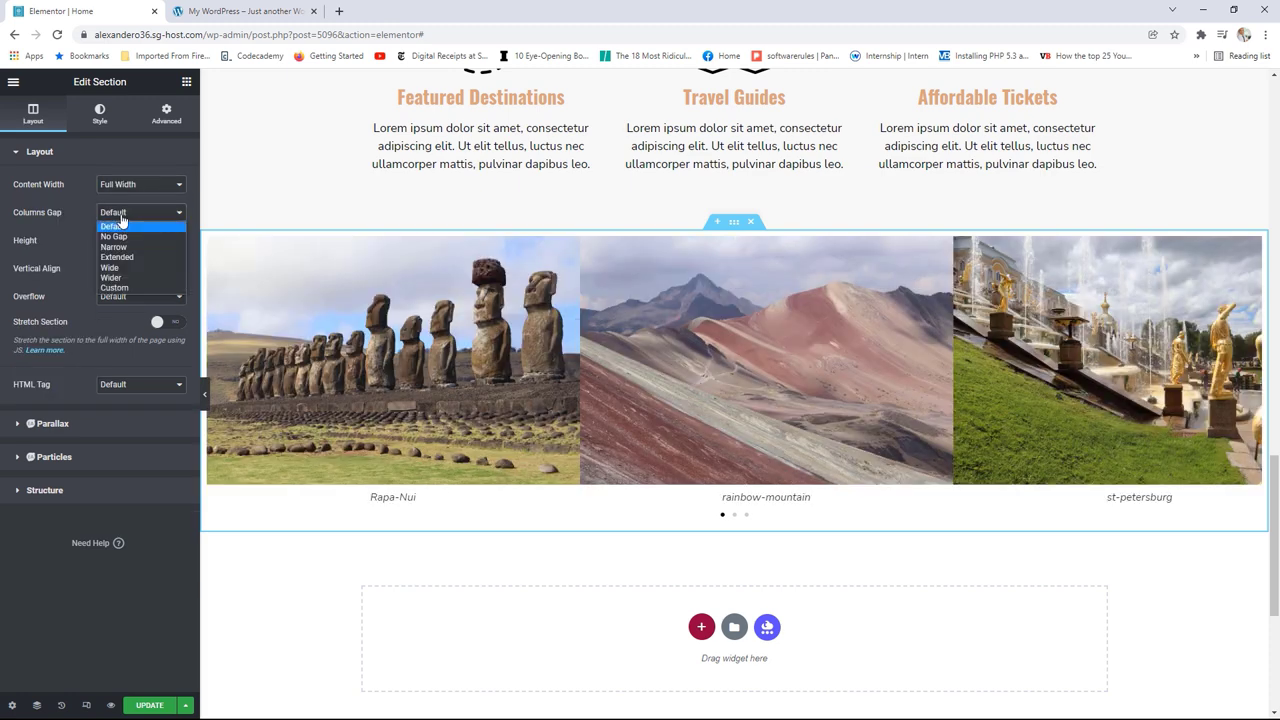
pyautogui.click(130, 239)
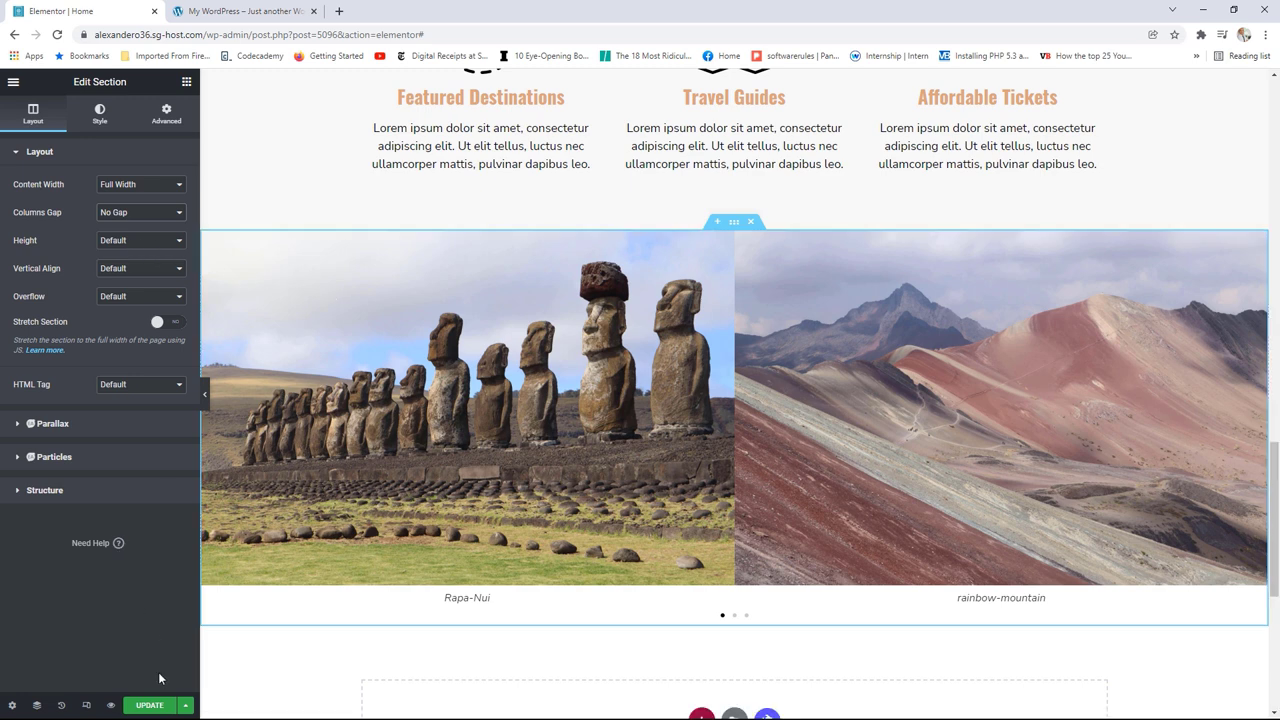
# Step: Update the page and open it in the live view with View Page
pyautogui.click(148, 706)
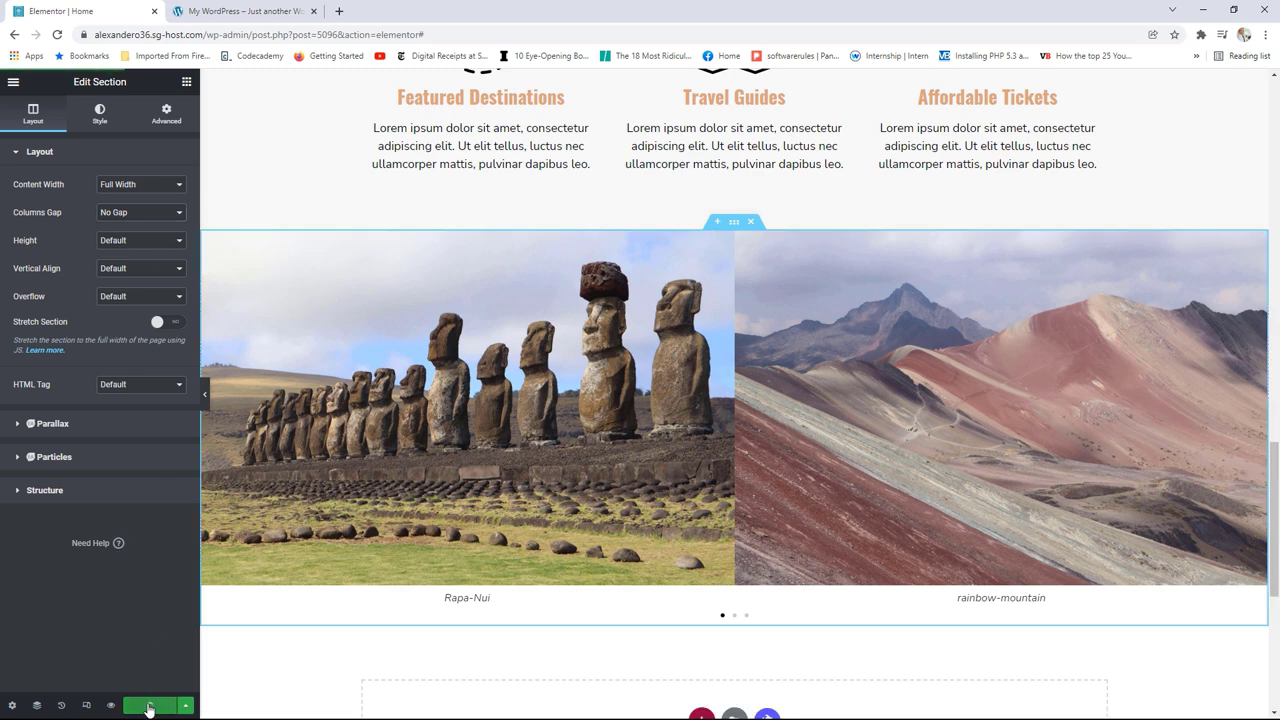
pyautogui.click(13, 83)
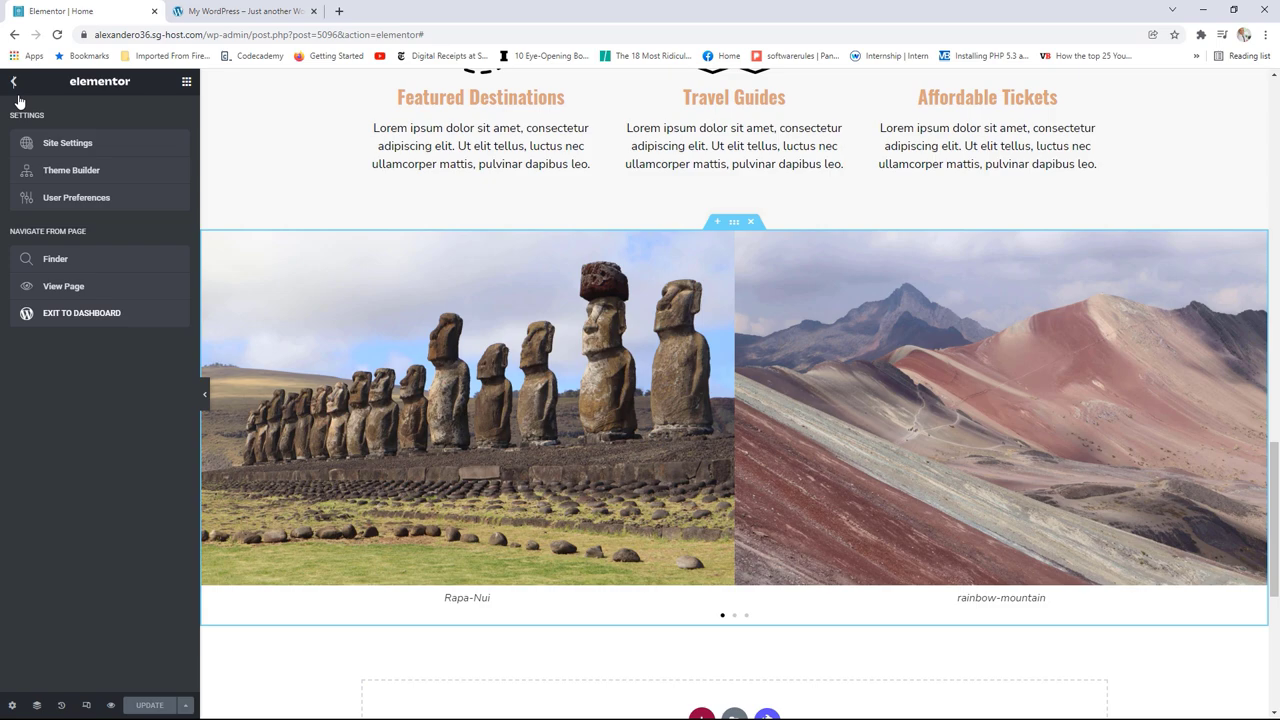
pyautogui.click(60, 286)
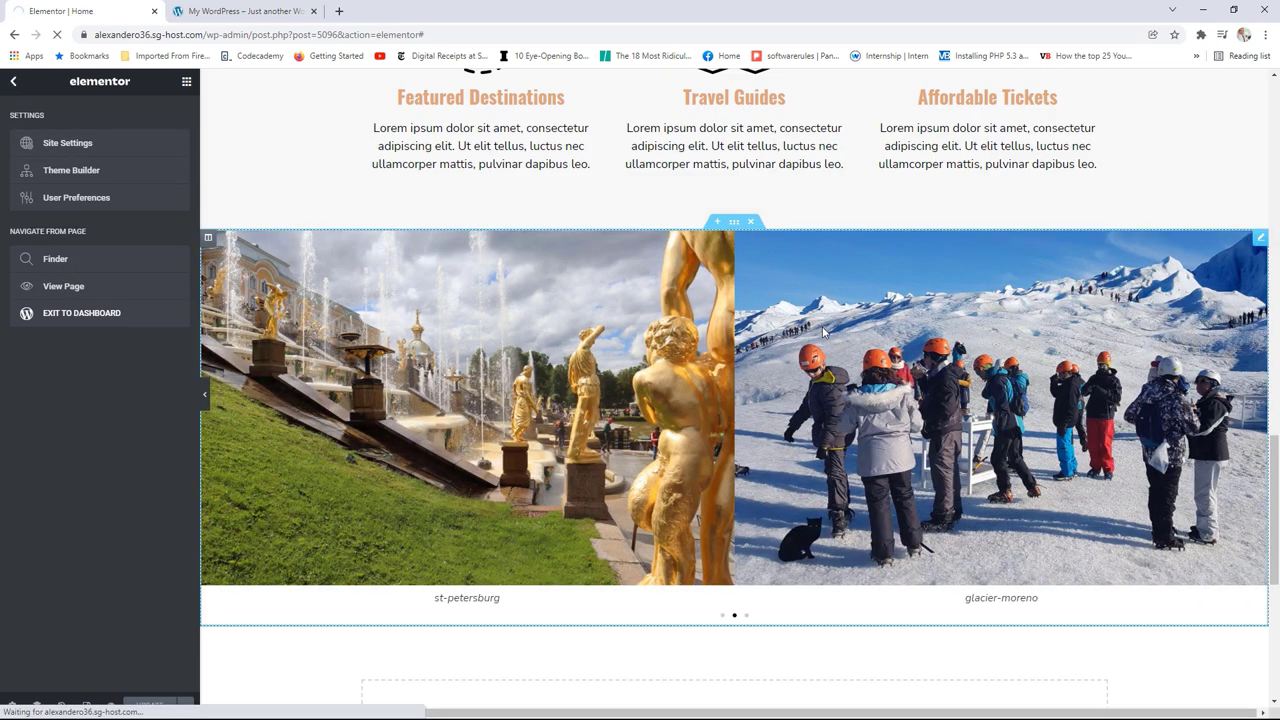
pyautogui.scroll(-5, 996, 363)
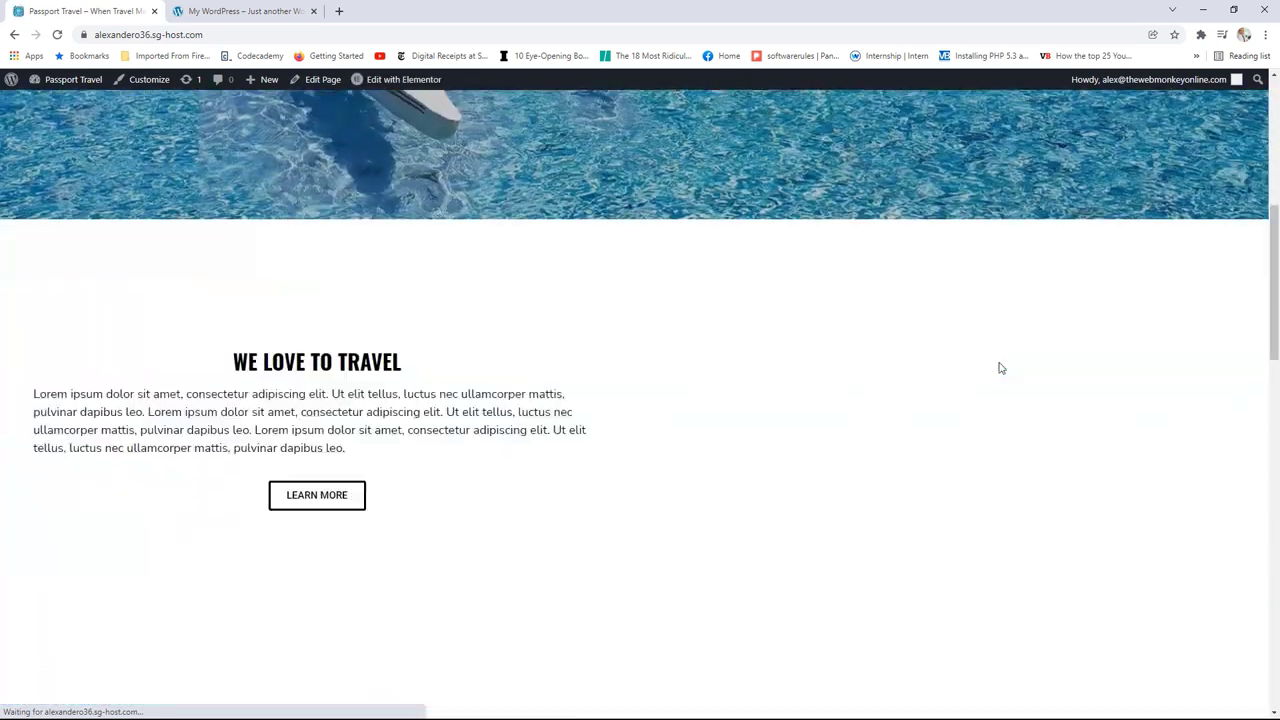
pyautogui.scroll(-10, 998, 368)
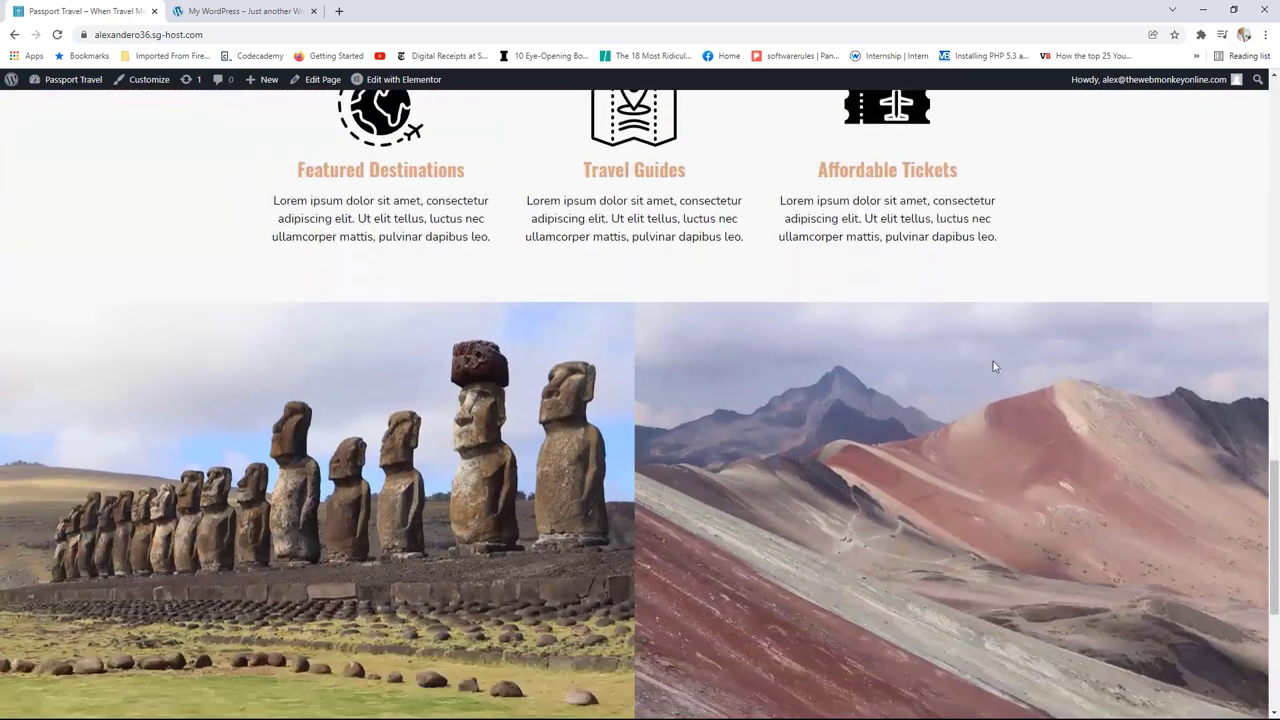
pyautogui.scroll(-2, 993, 366)
pyautogui.scroll(1, 993, 366)
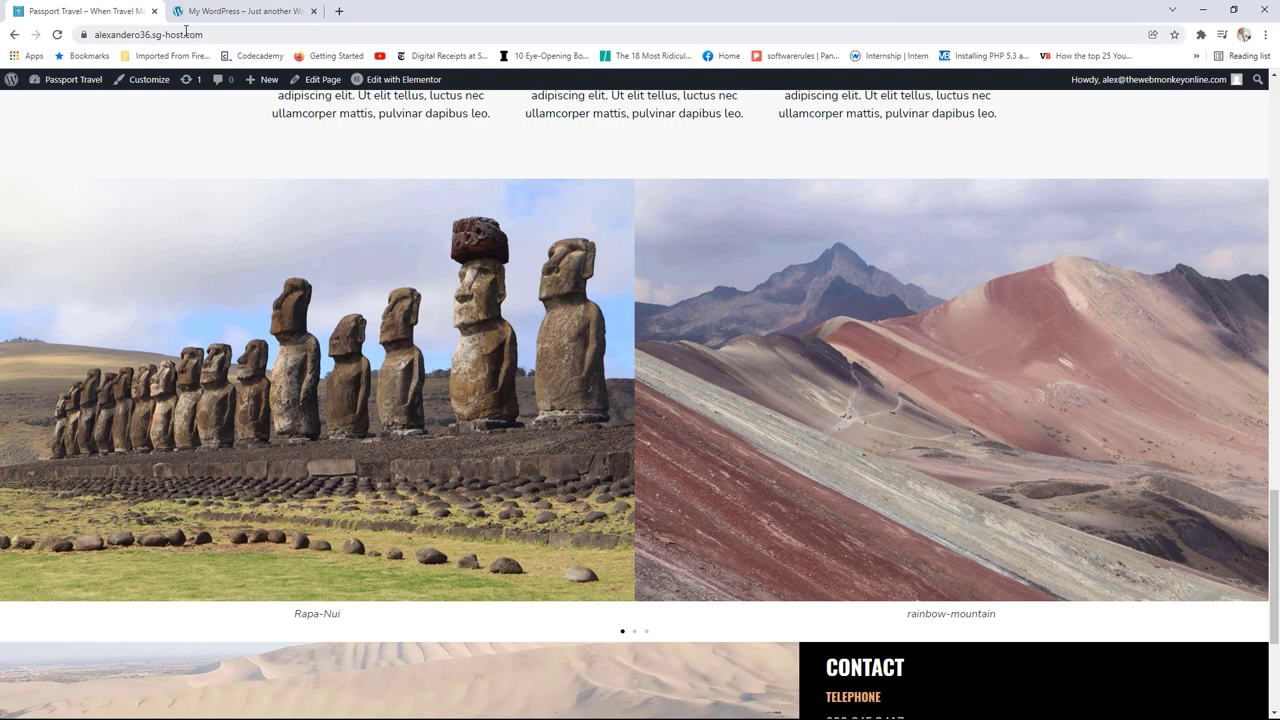
# Step: Reopen the homepage in the Elementor editor and scroll down to the carousel
pyautogui.click(391, 88)
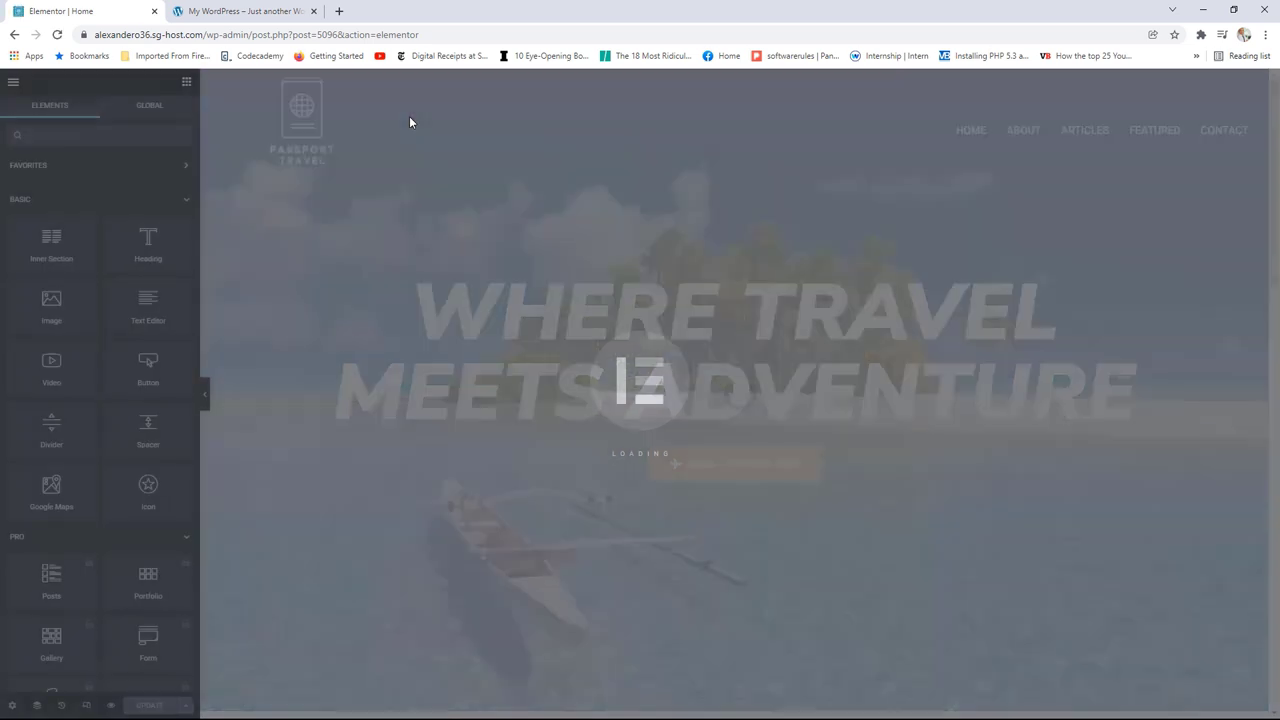
pyautogui.scroll(-15, 724, 309)
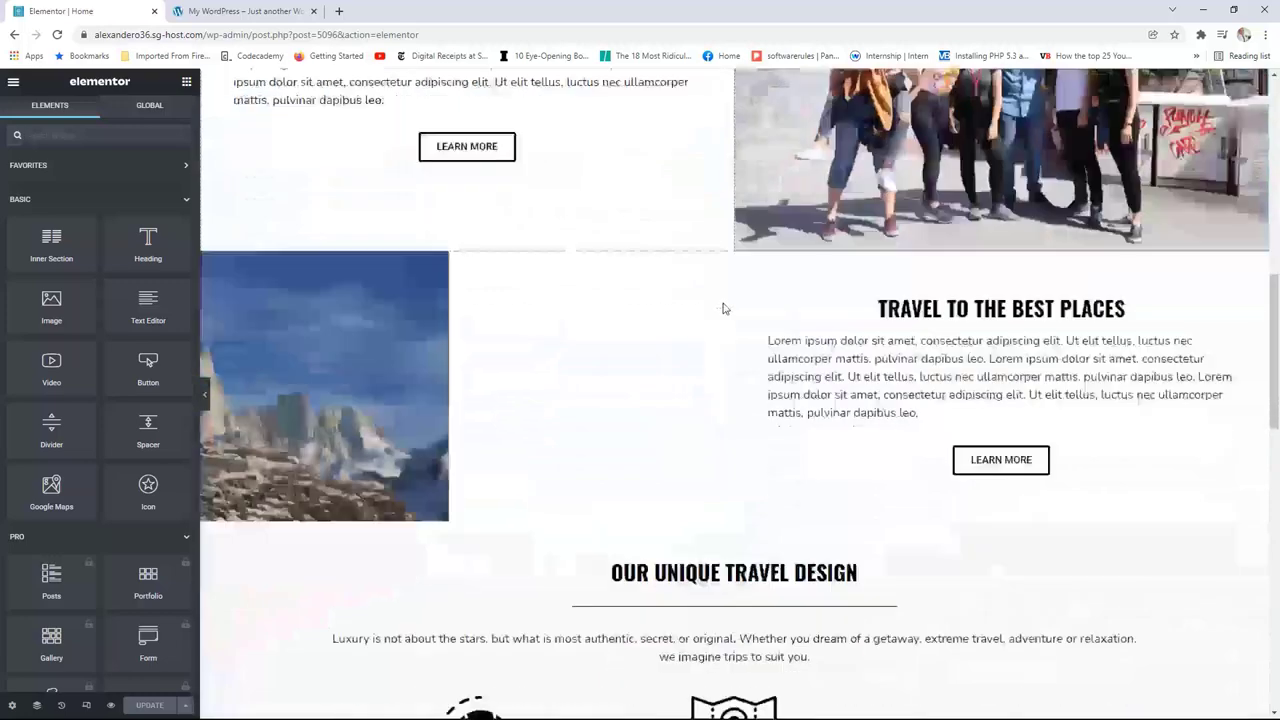
pyautogui.scroll(-2, 724, 309)
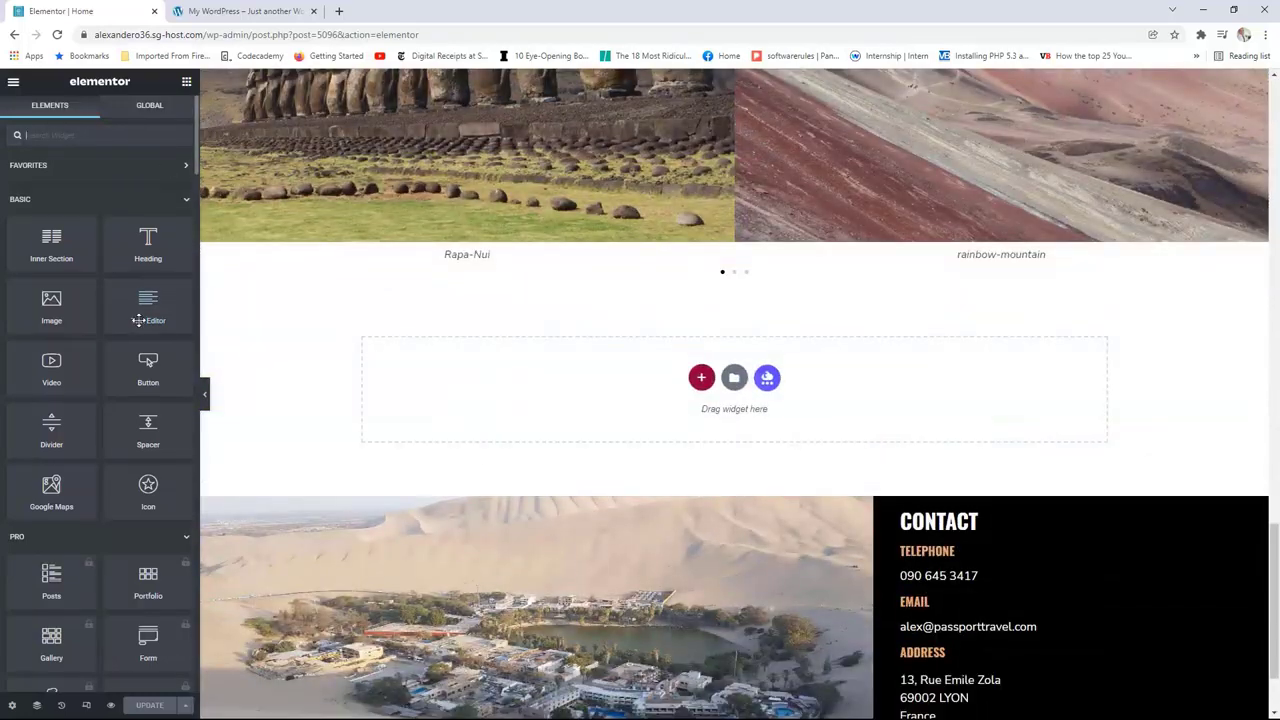
# Step: Add a 'Click here' Button widget below the carousel, then delete it
pyautogui.moveTo(150, 369); pyautogui.dragTo(728, 288)
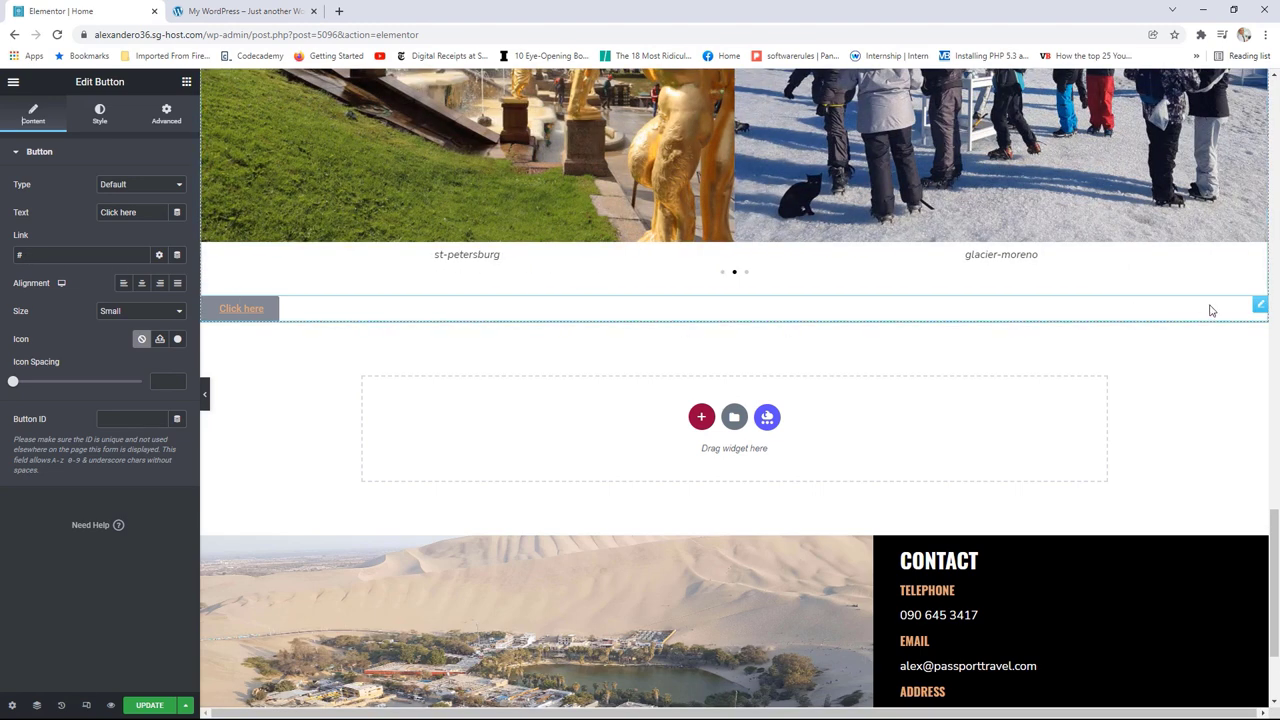
pyautogui.rightClick(1260, 304)
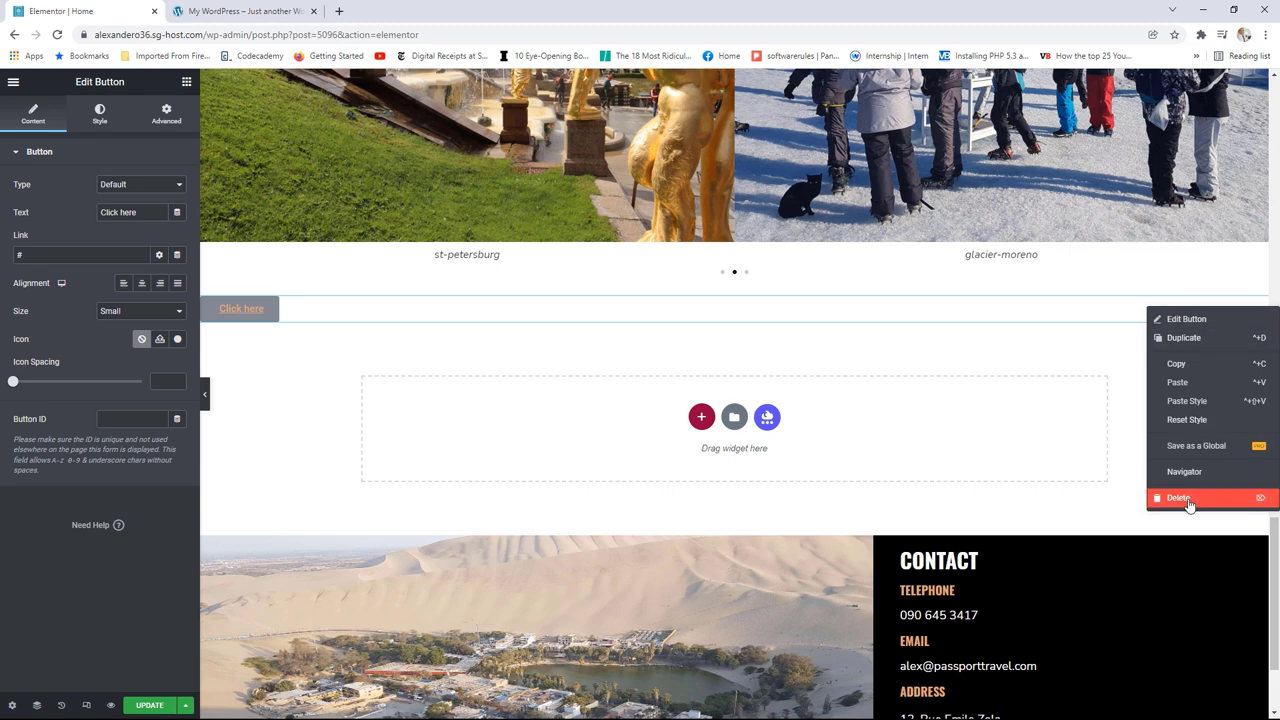
pyautogui.click(1180, 497)
pyautogui.scroll(2, 945, 330)
pyautogui.scroll(1, 945, 326)
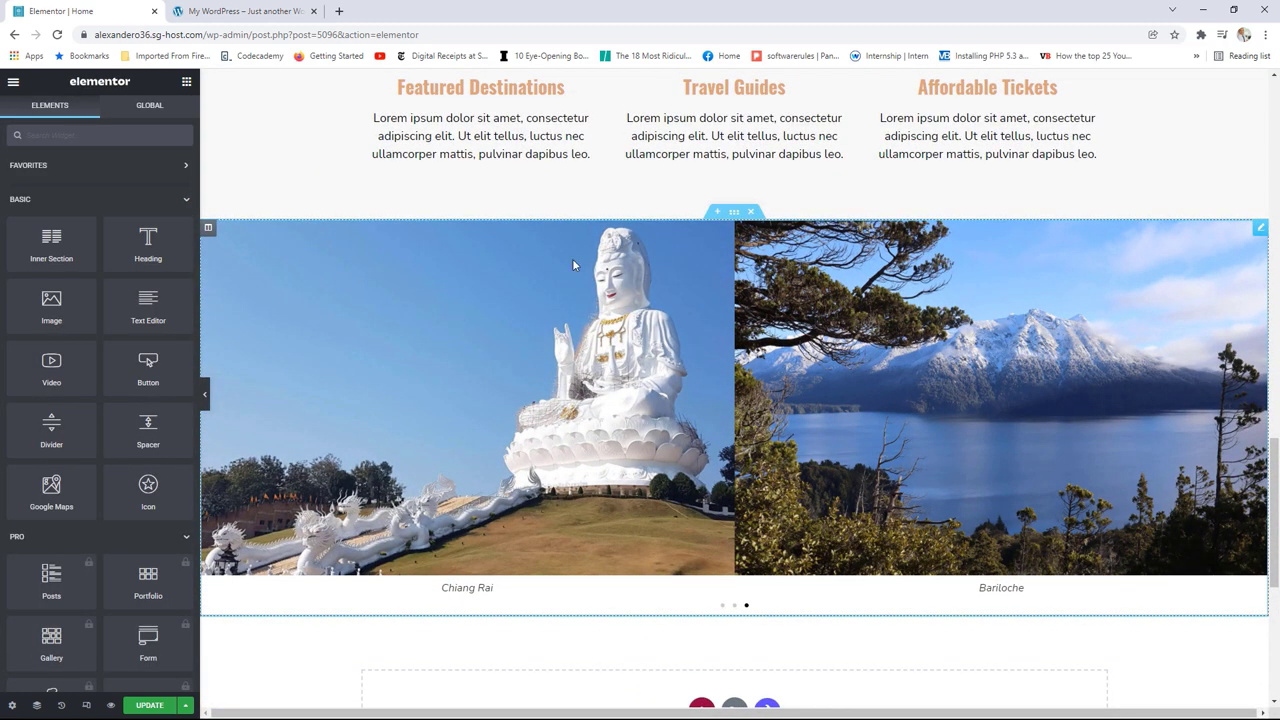
# Step: Open the carousel's Additional Options and turn off Pause on Hover
pyautogui.click(1260, 229)
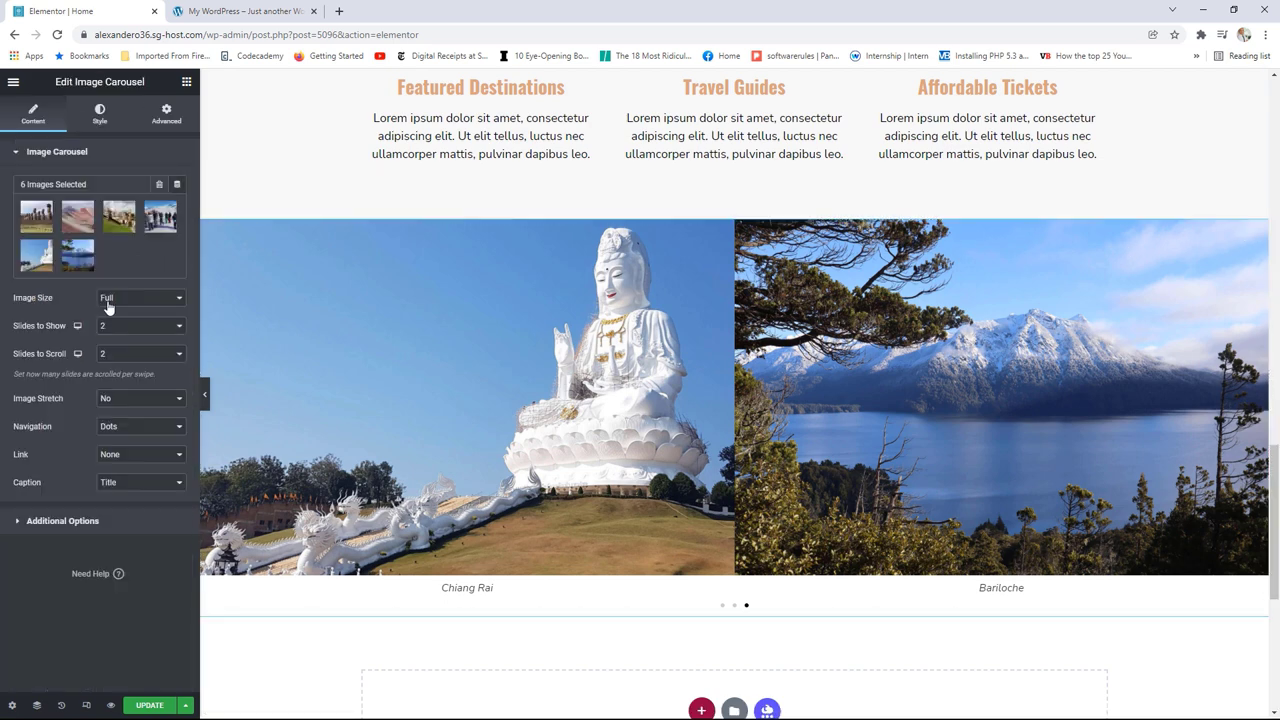
pyautogui.click(98, 521)
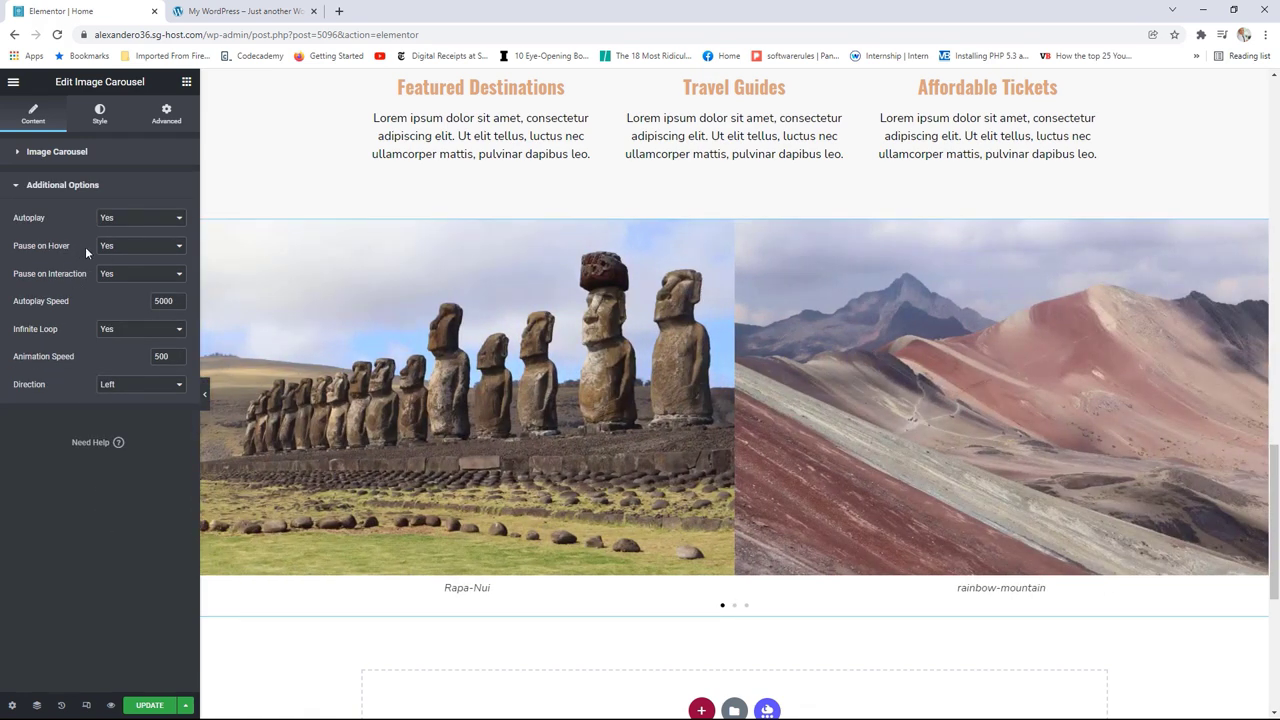
pyautogui.click(142, 254)
pyautogui.click(120, 267)
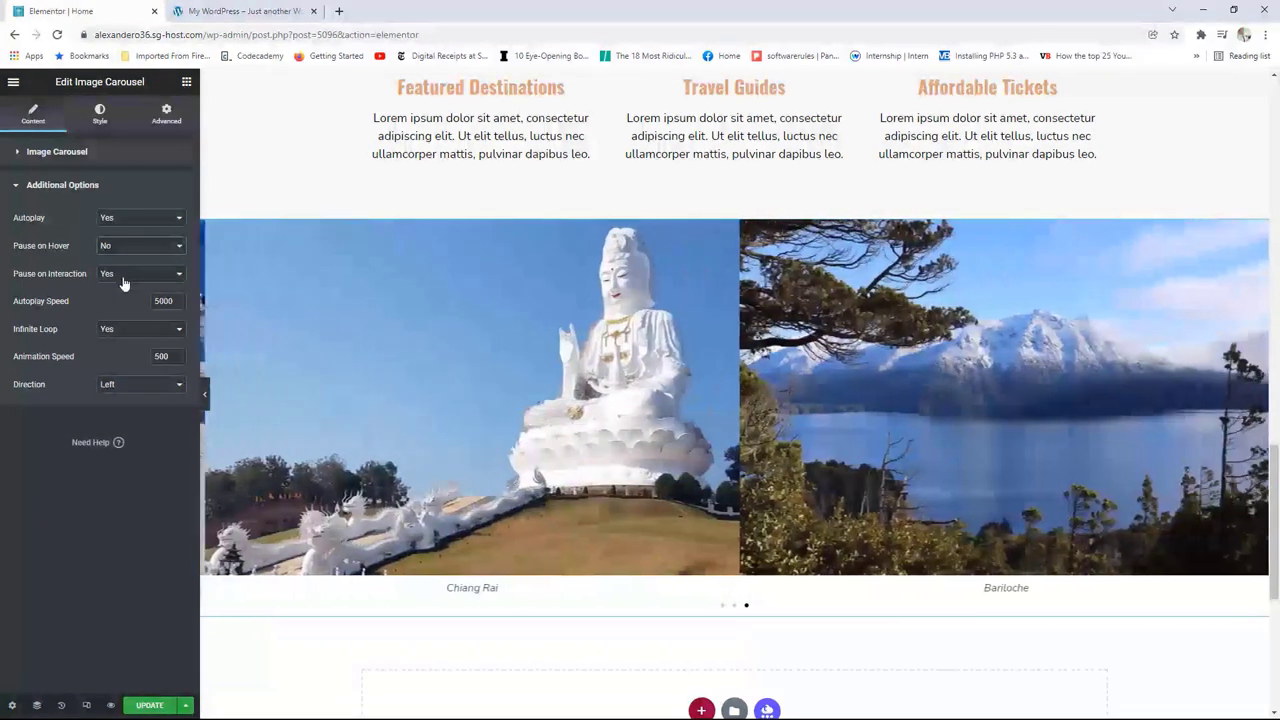
# Step: Set carousel Direction to Right then back to Left, and update the page
pyautogui.click(148, 388)
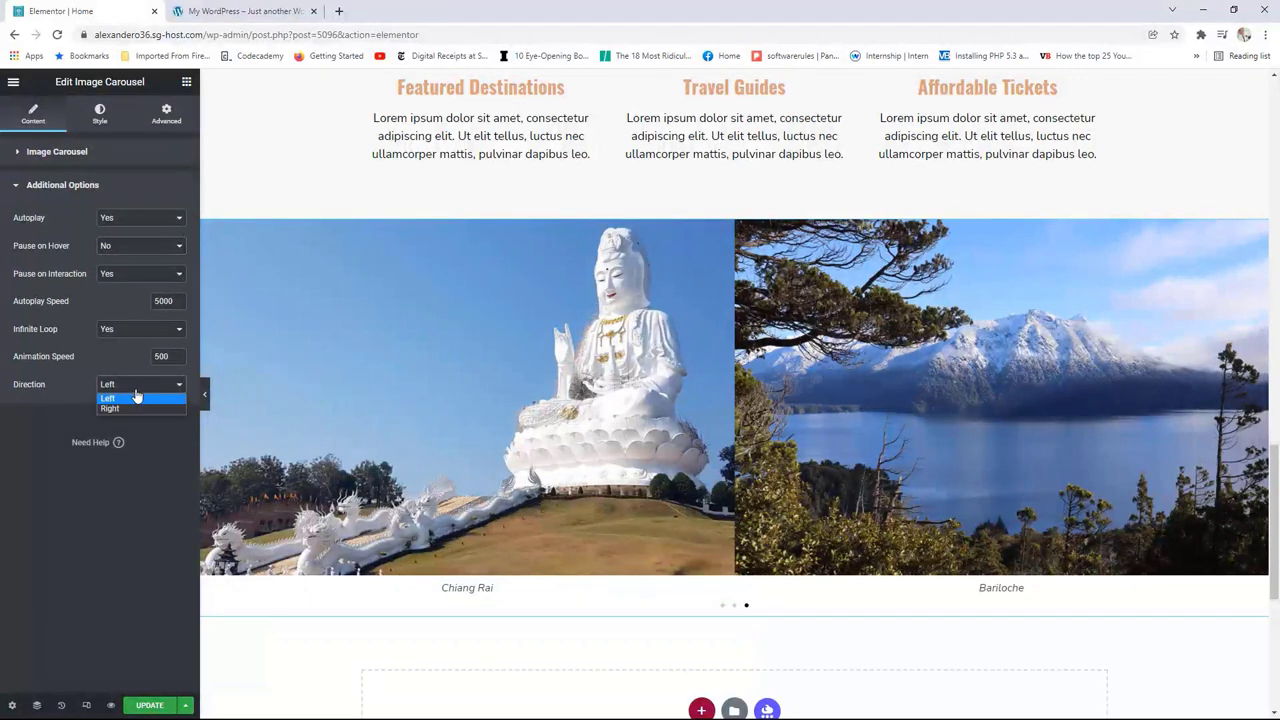
pyautogui.click(130, 409)
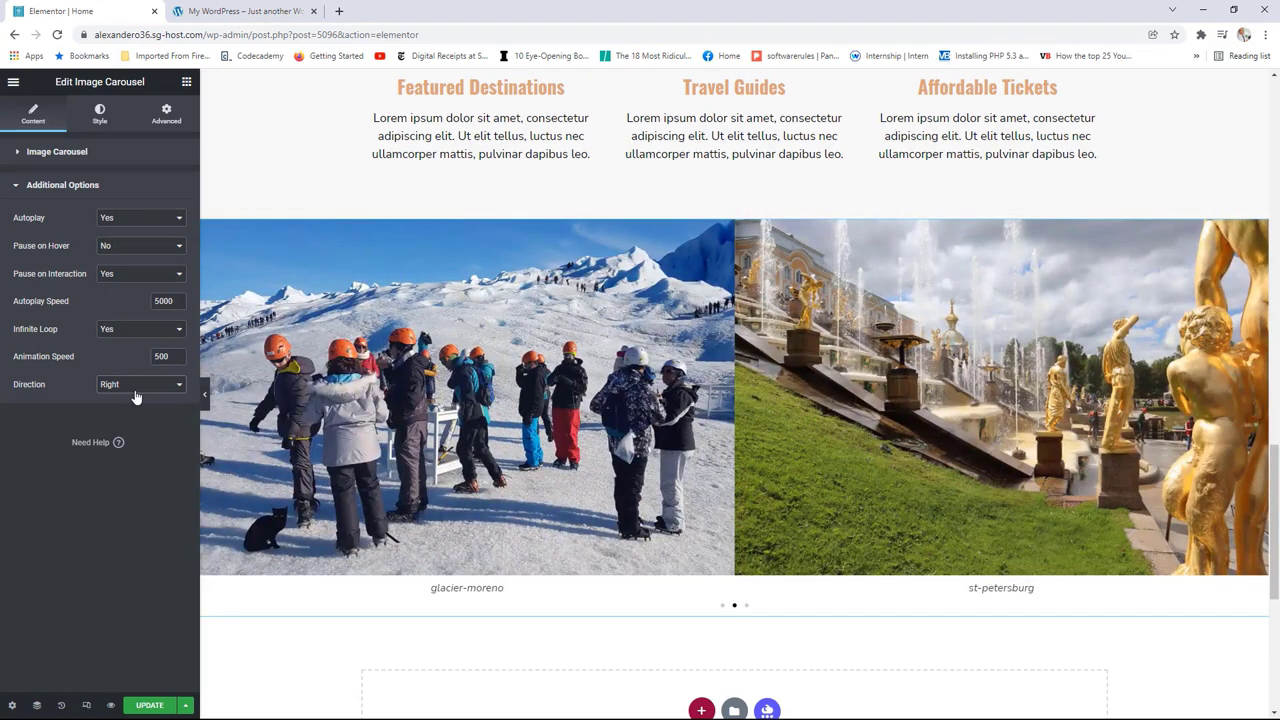
pyautogui.click(137, 394)
pyautogui.click(136, 397)
pyautogui.click(151, 706)
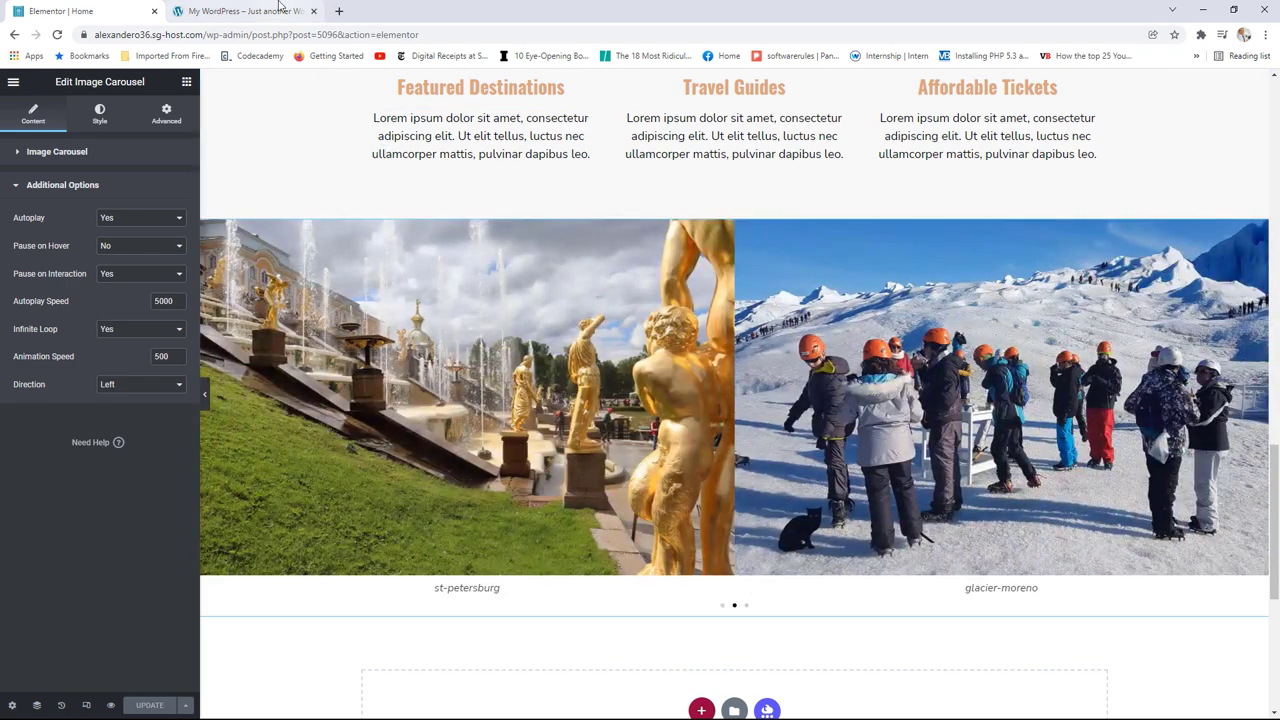
pyautogui.click(240, 11)
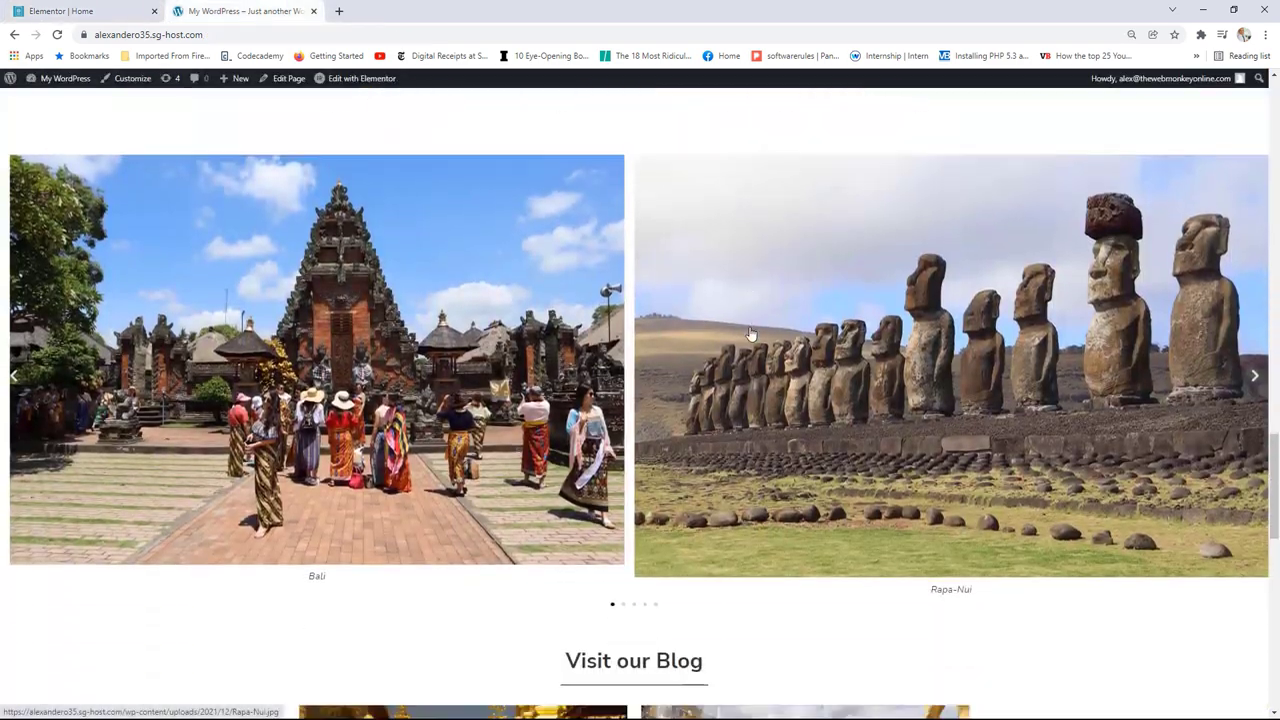
# Step: Scroll to Visit our Blog and pull the reference site's Elementor | Home tab into this window
pyautogui.scroll(-5, 750, 333)
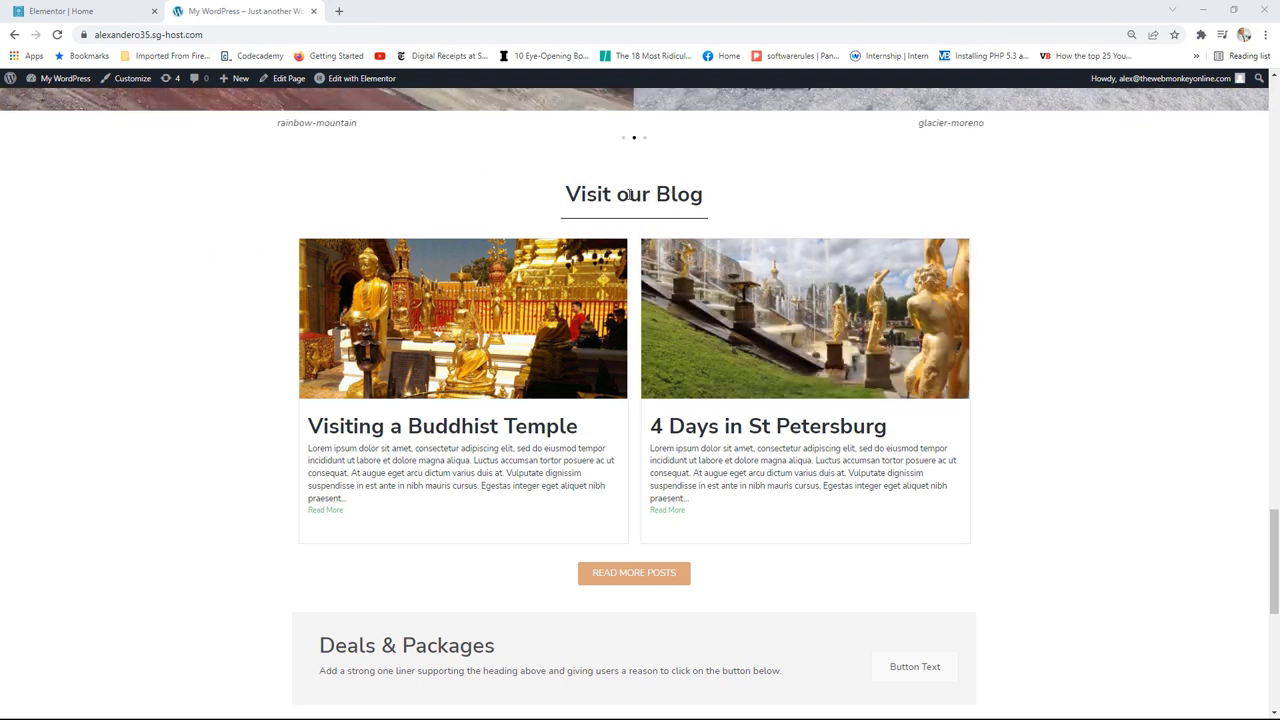
pyautogui.moveTo(581, 192); pyautogui.dragTo(690, 194)
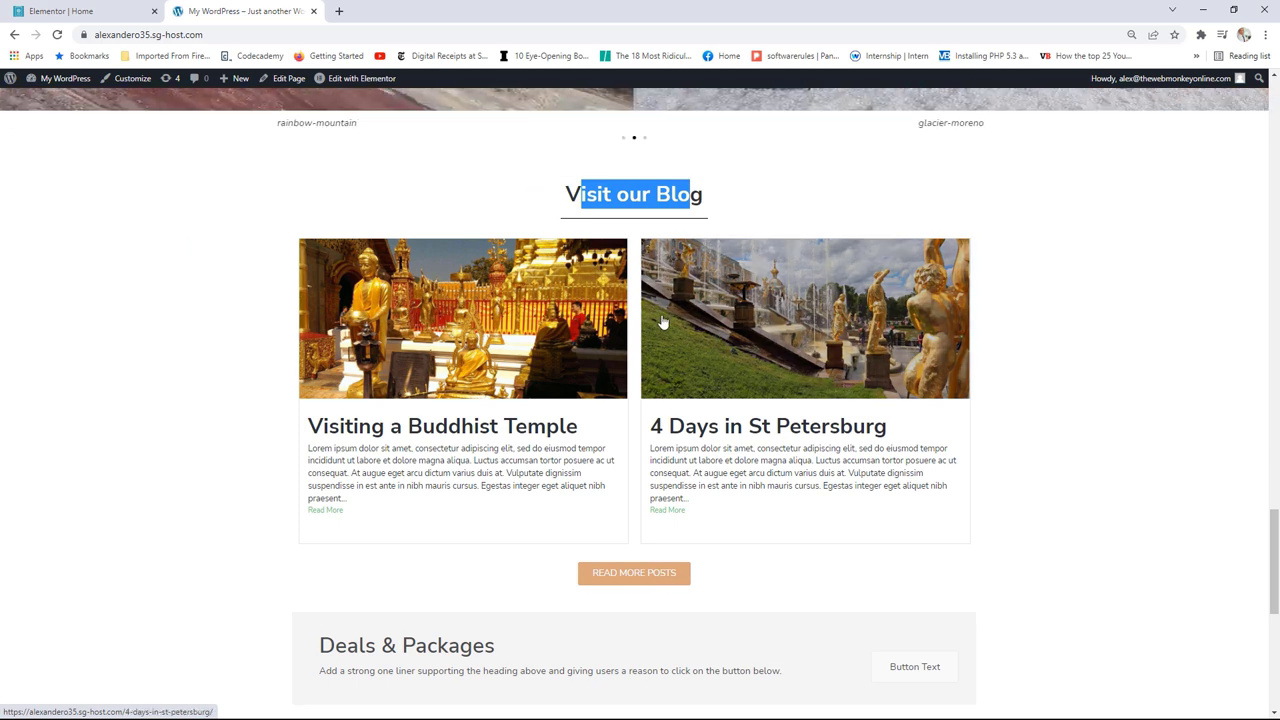
pyautogui.moveTo(1279, 60); pyautogui.dragTo(508, 27)
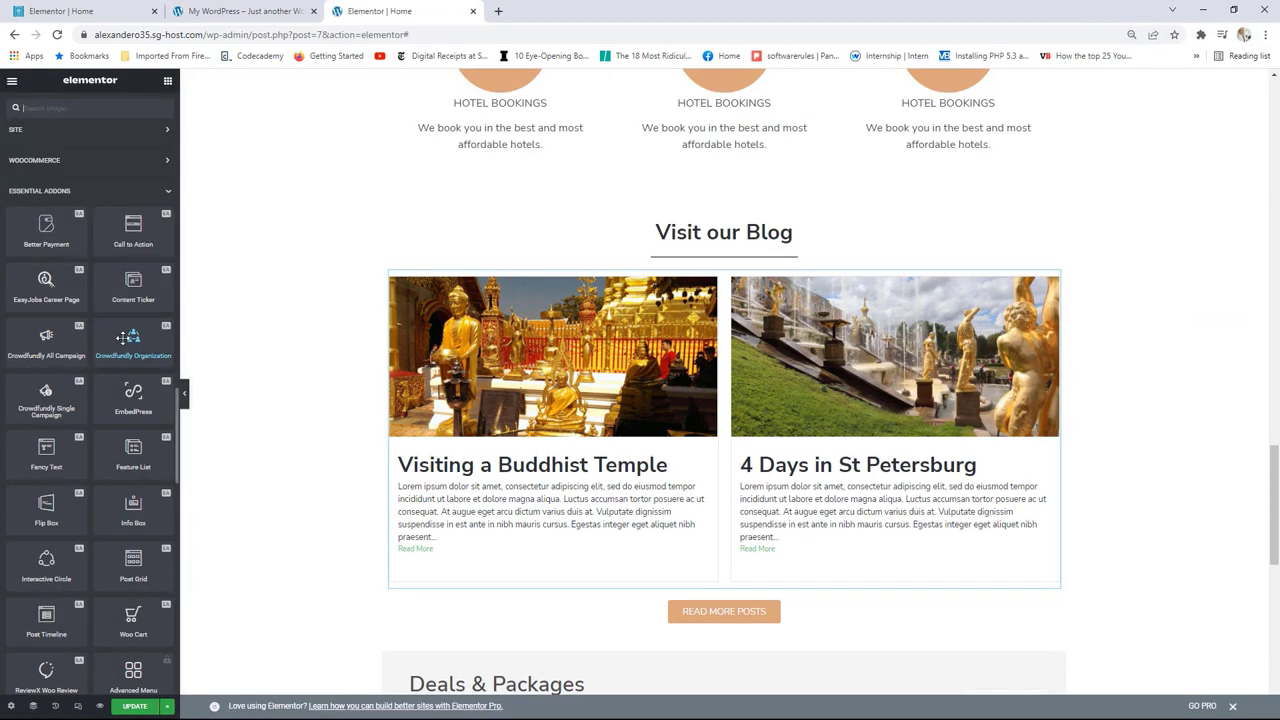
# Step: Scroll through the travel homepage in its Elementor editor
pyautogui.scroll(-1, 123, 340)
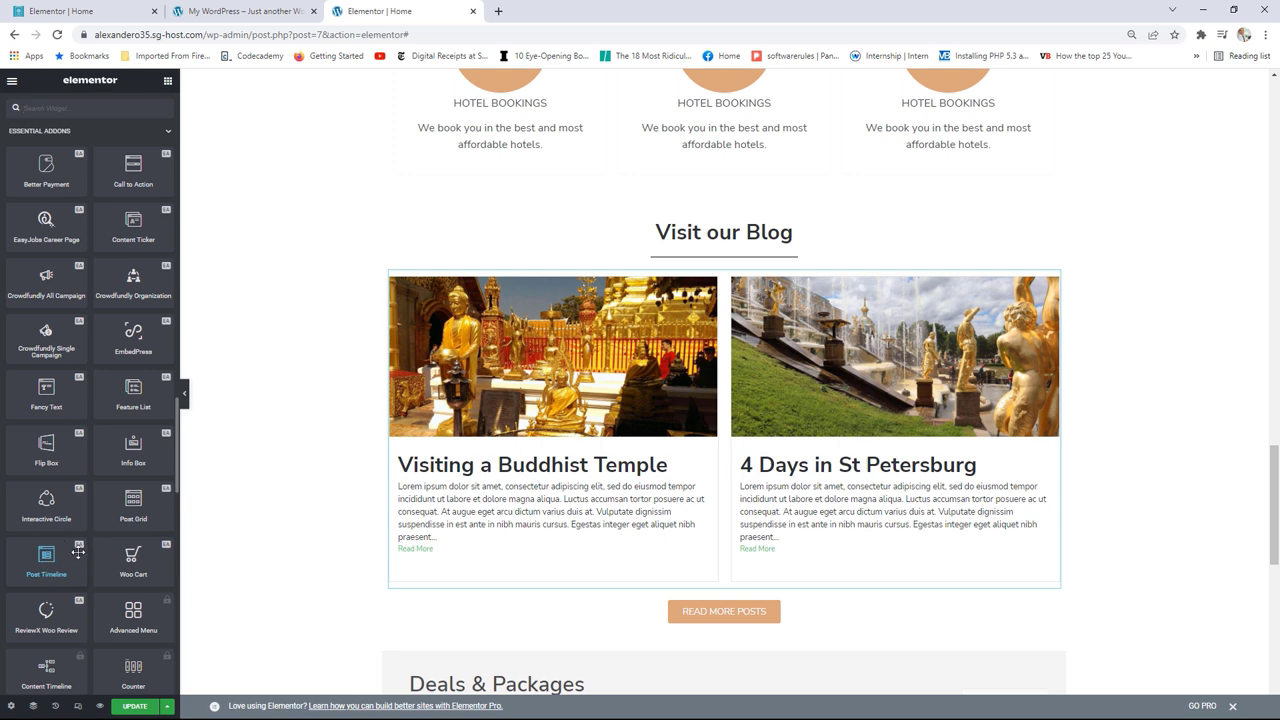
pyautogui.click(95, 12)
pyautogui.scroll(-15, 117, 347)
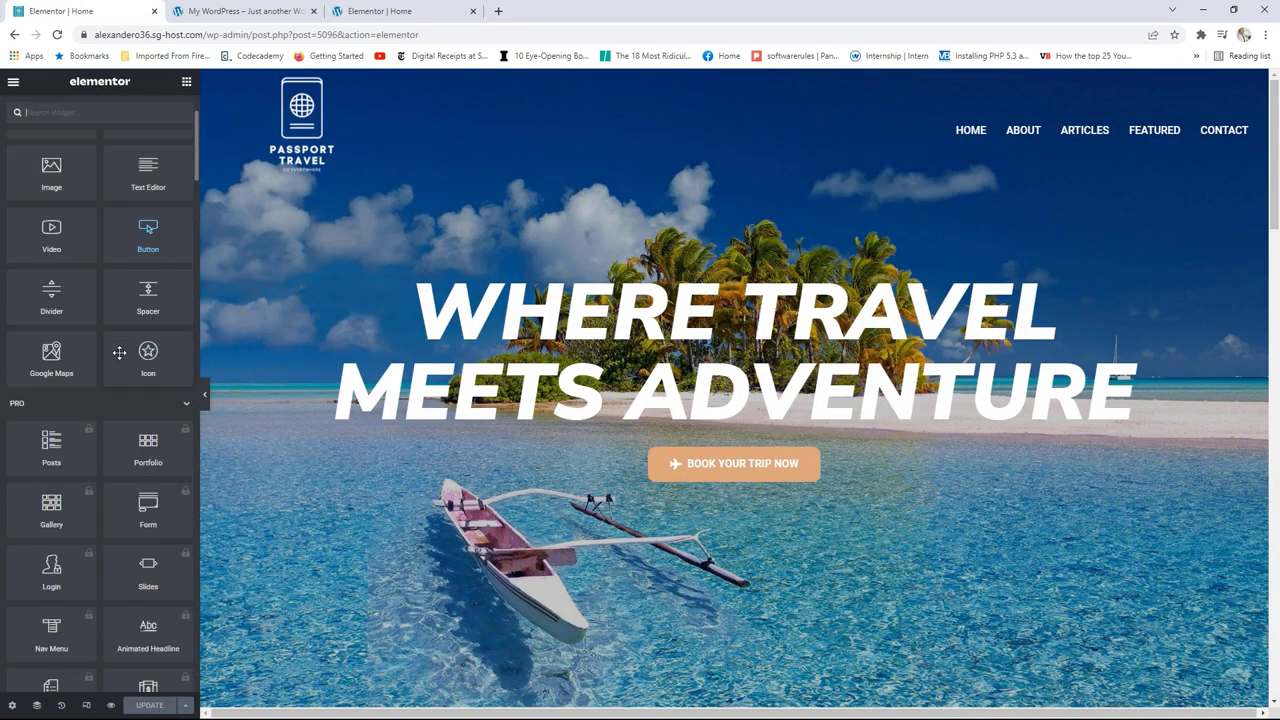
pyautogui.scroll(-10, 121, 352)
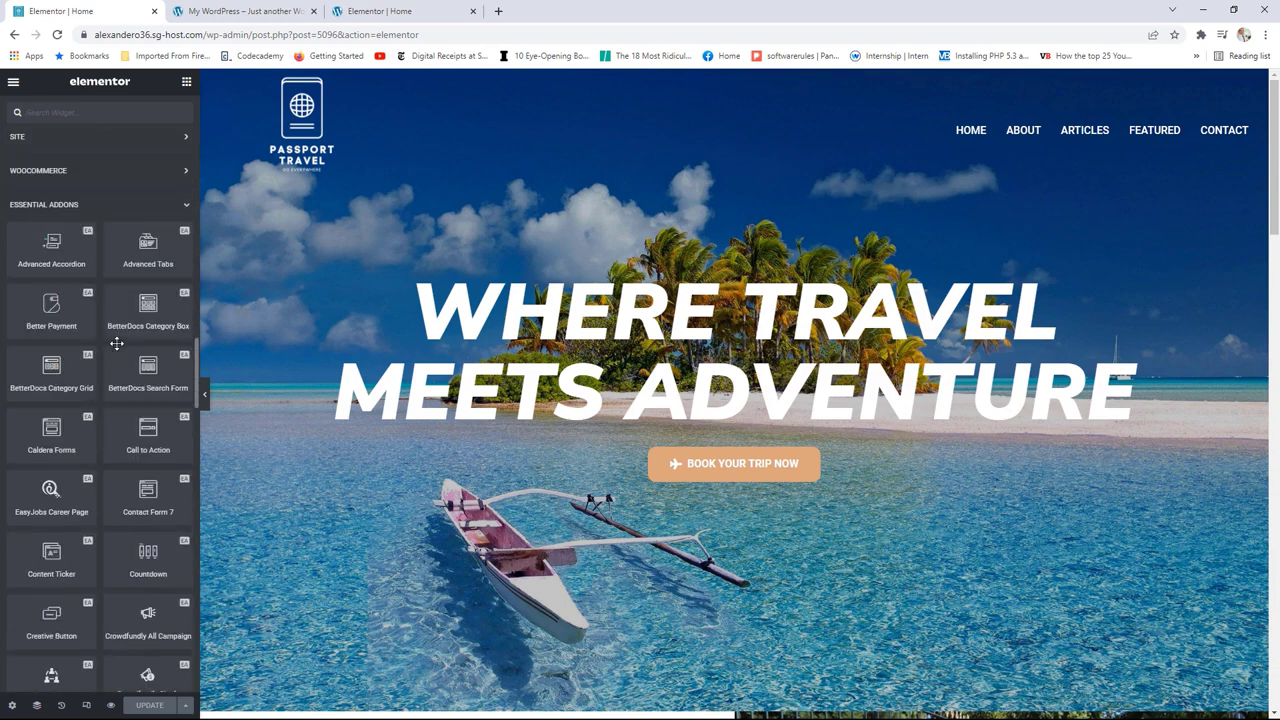
pyautogui.scroll(-2, 121, 327)
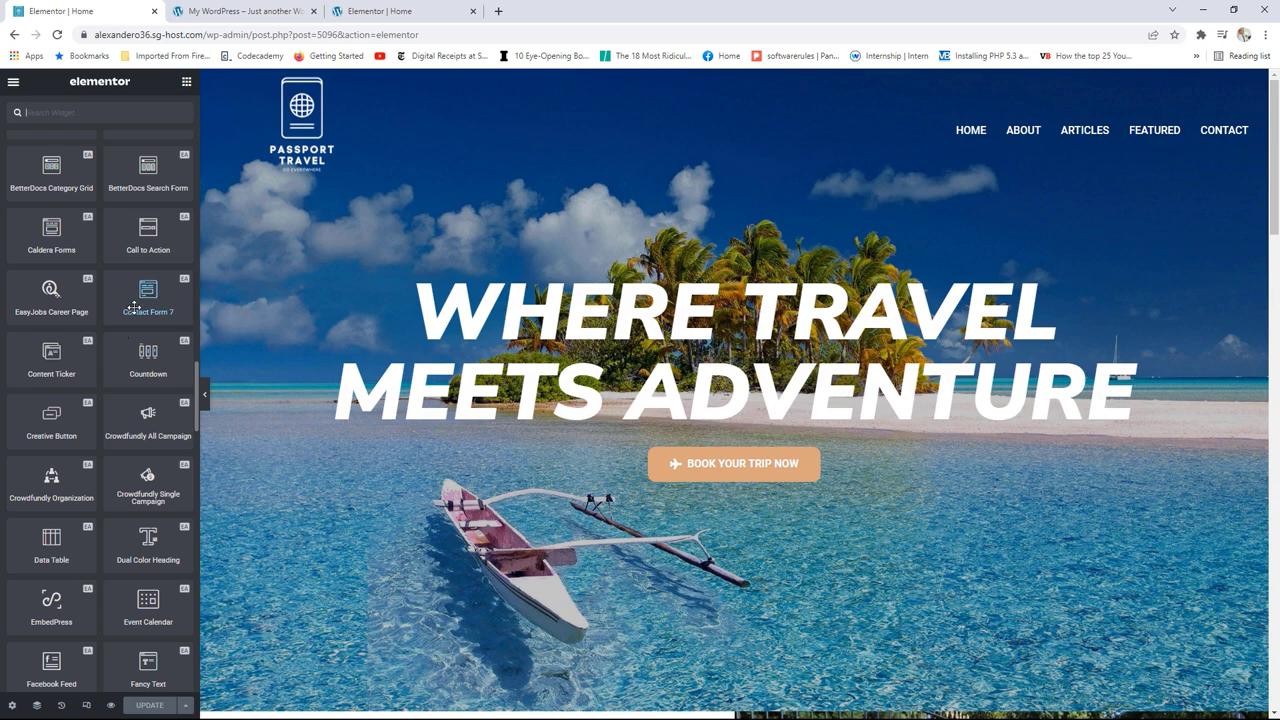
# Step: Detach the reference editor tab into its own window, close it, and open the editor menu
pyautogui.click(257, 11)
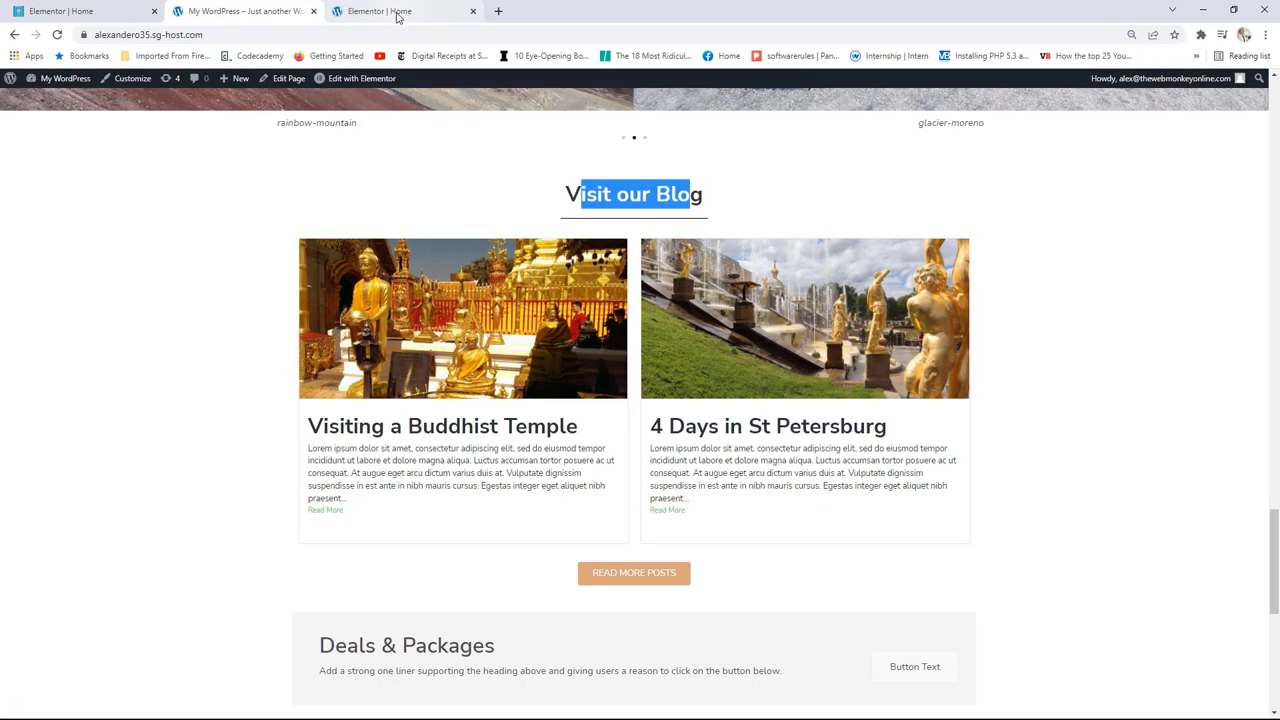
pyautogui.click(378, 11)
pyautogui.moveTo(378, 11); pyautogui.dragTo(1262, 42)
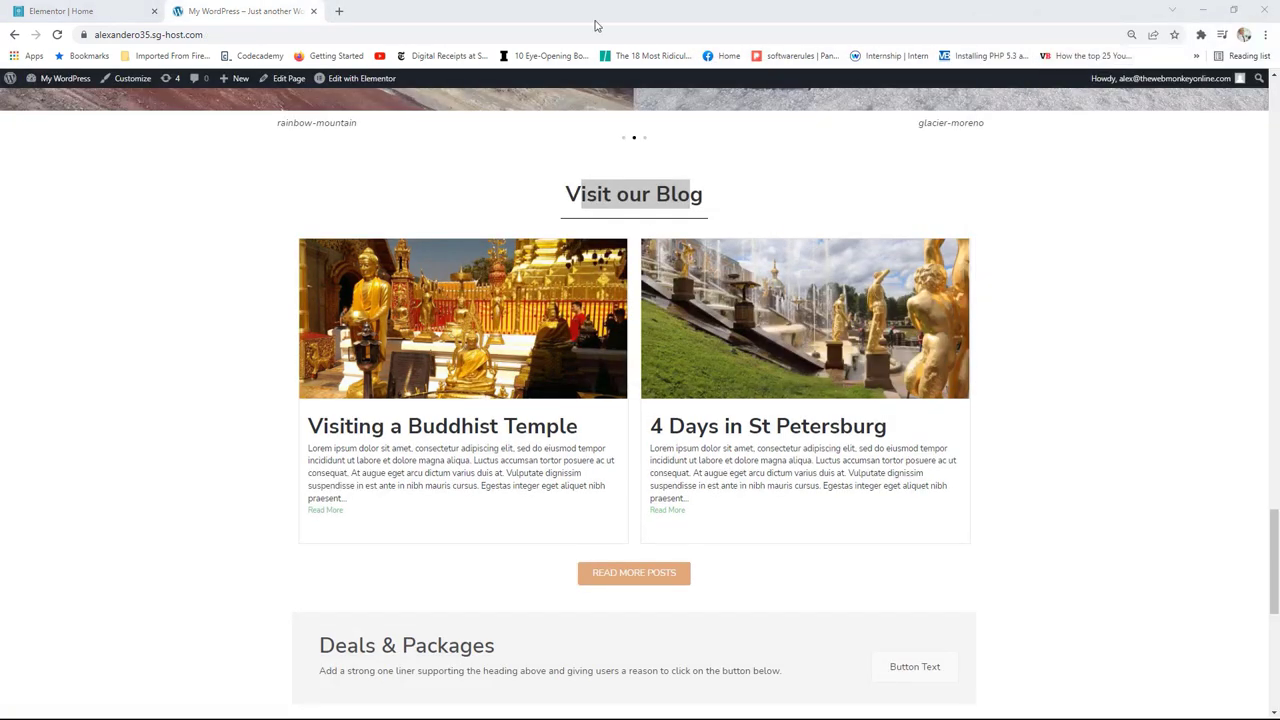
pyautogui.click(88, 11)
pyautogui.click(14, 82)
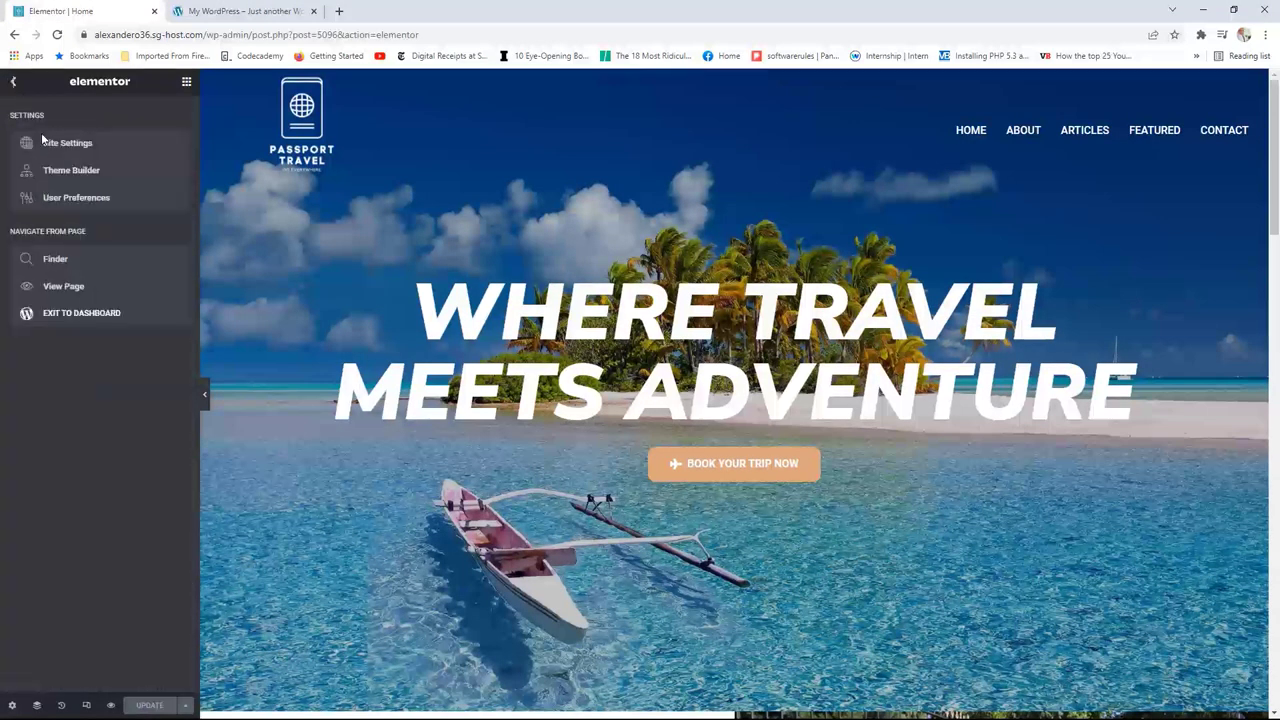
# Step: Exit to the WordPress dashboard and open the Essential Addons Elements settings
pyautogui.click(66, 316)
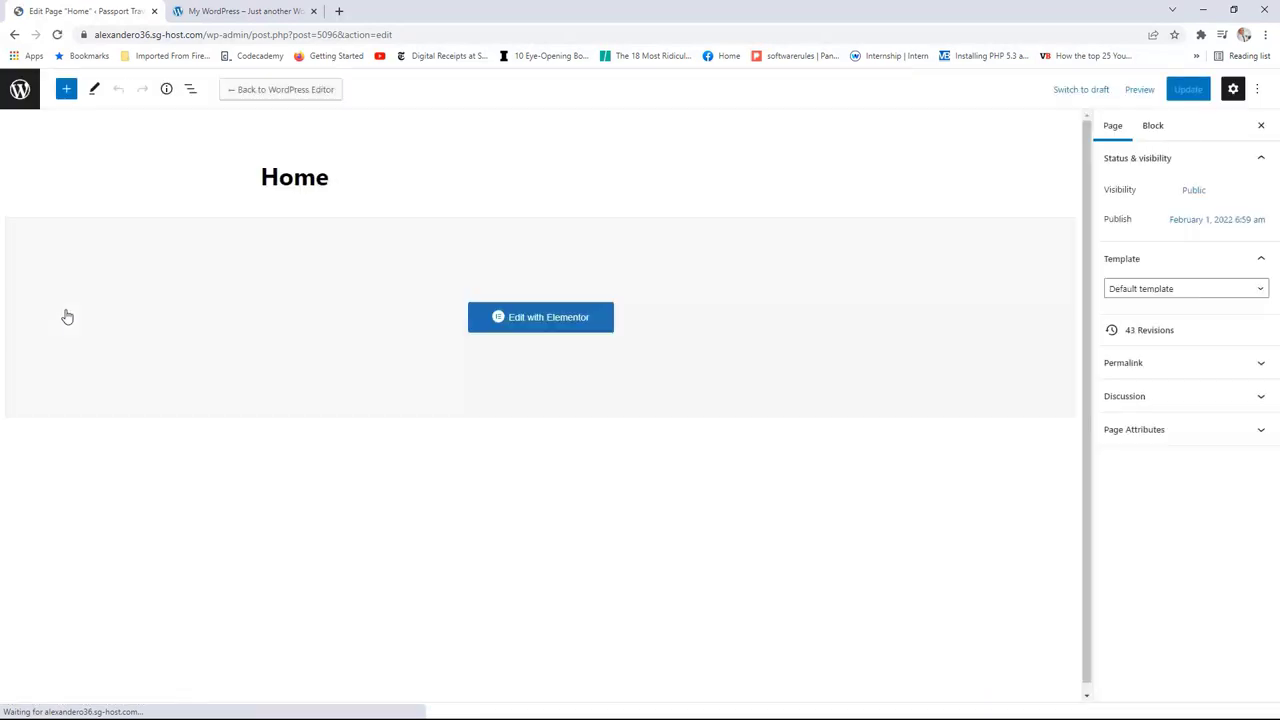
pyautogui.click(20, 90)
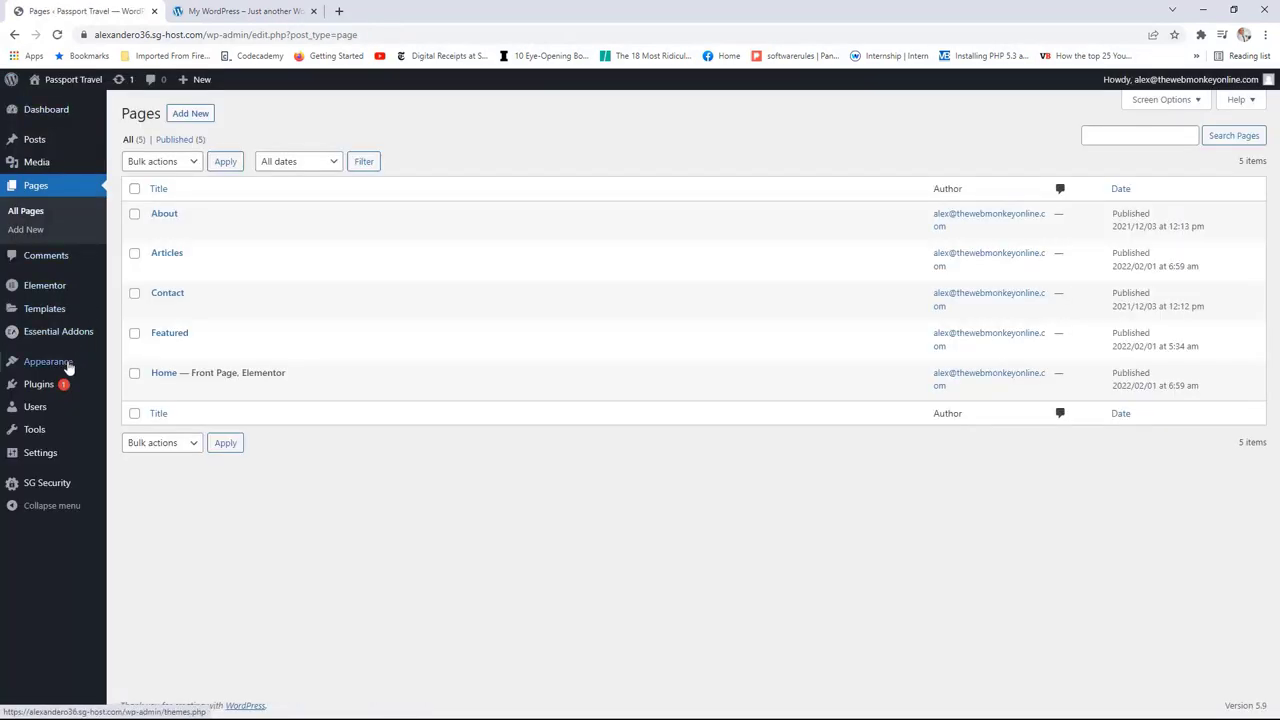
pyautogui.click(86, 336)
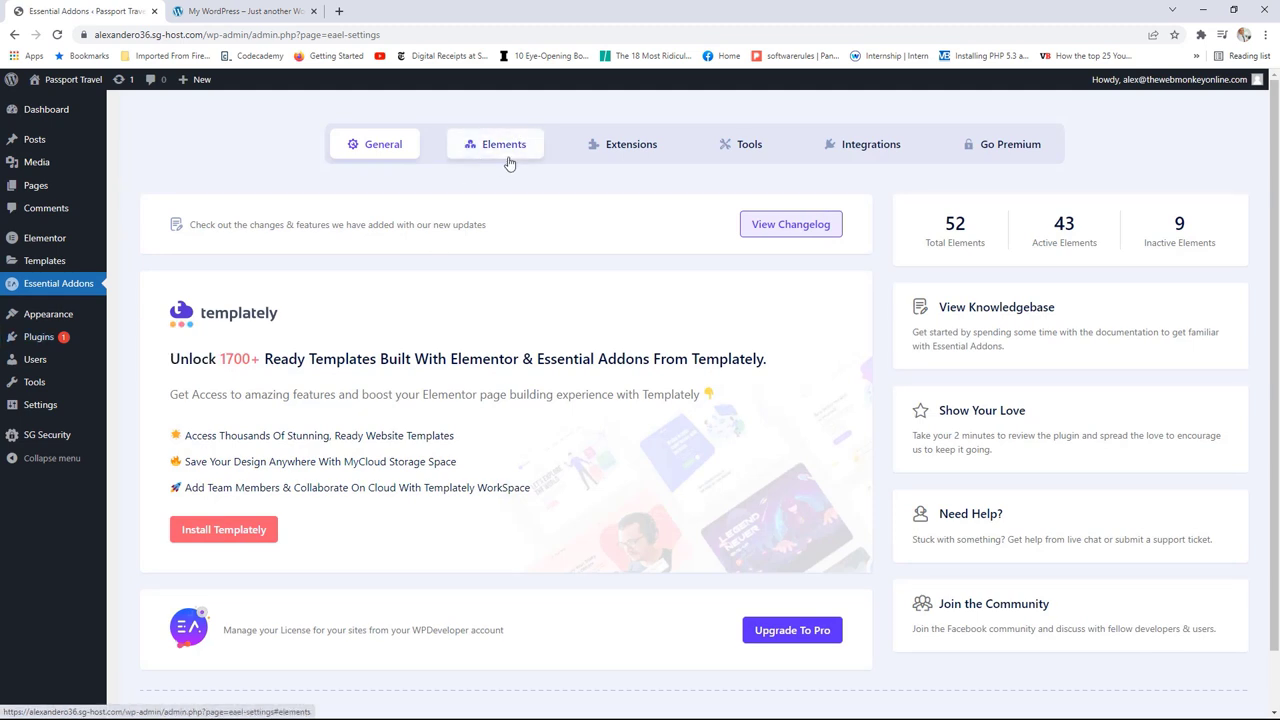
pyautogui.click(524, 149)
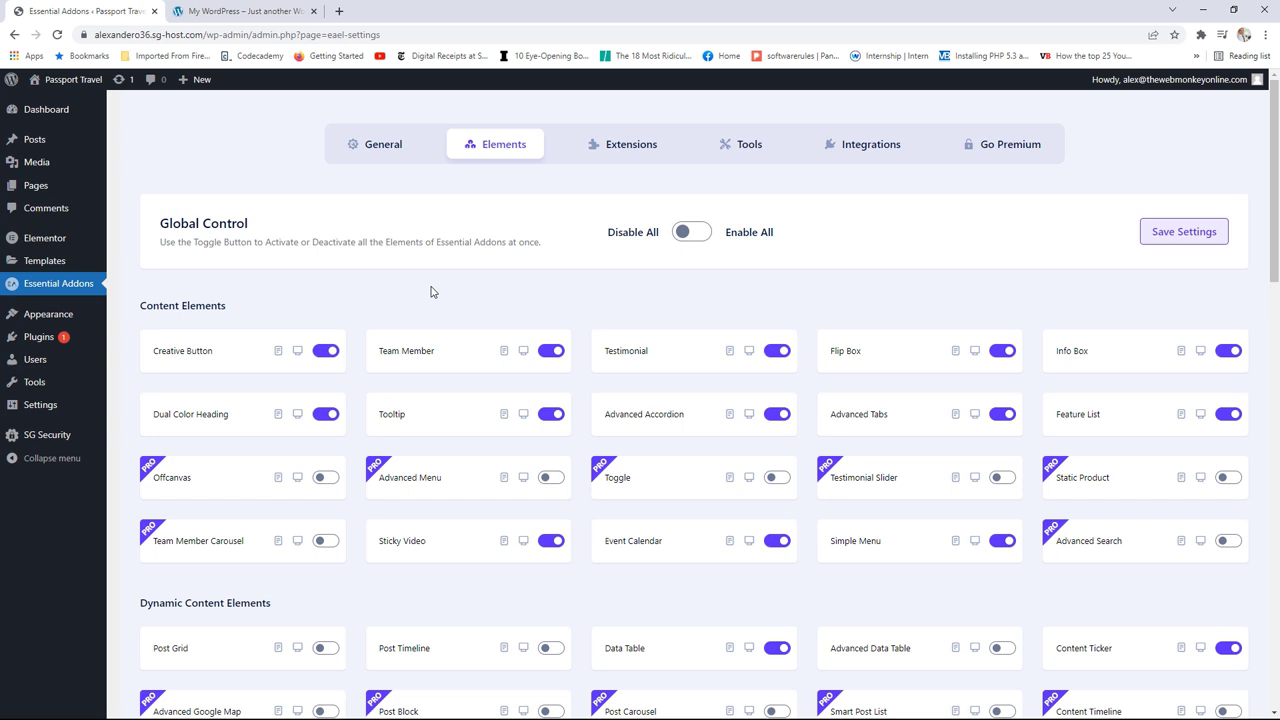
# Step: Disable all elements except Testimonial, Post Grid and Post Timeline, save, and visit the site
pyautogui.click(689, 235)
pyautogui.click(689, 237)
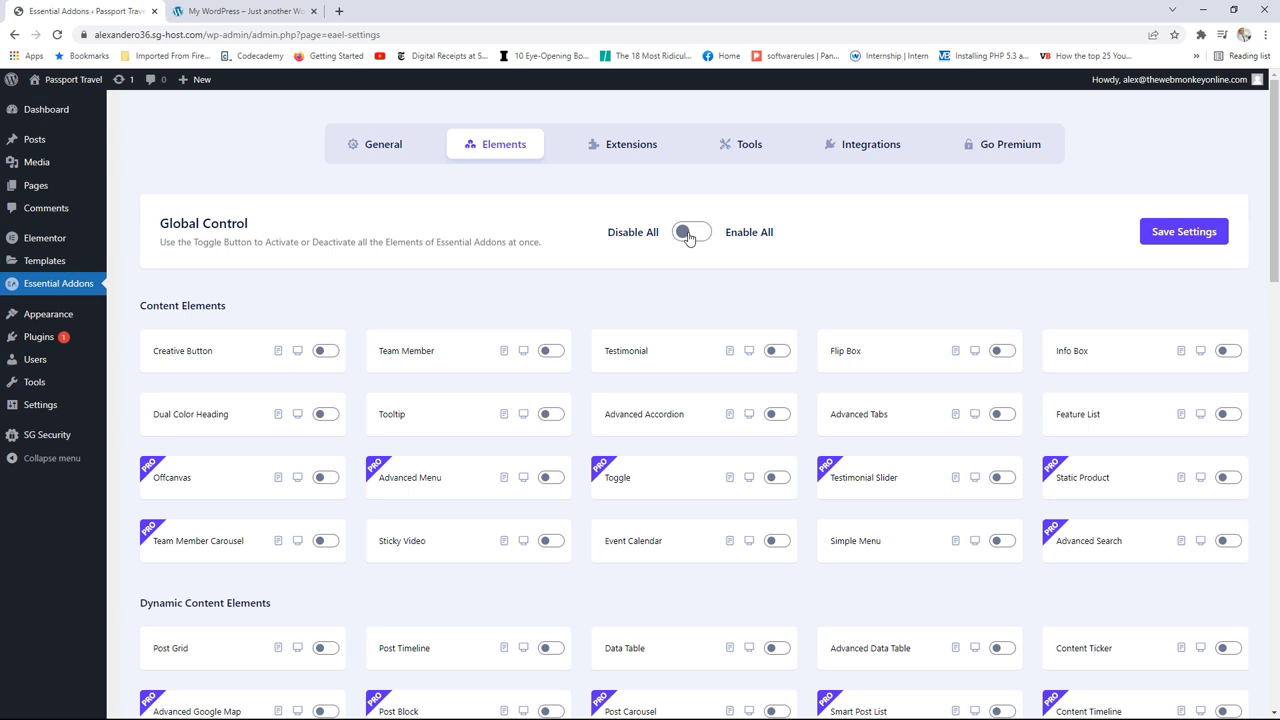
pyautogui.click(772, 351)
pyautogui.scroll(-2, 767, 351)
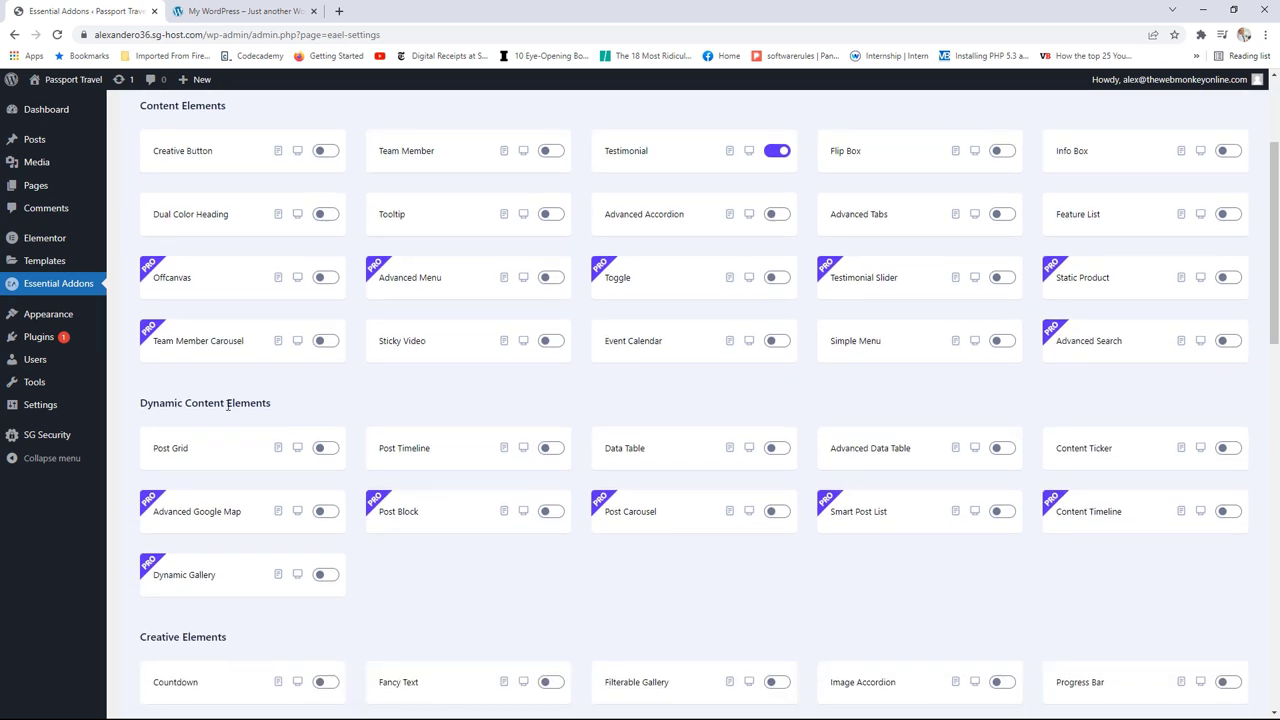
pyautogui.click(328, 449)
pyautogui.click(553, 450)
pyautogui.scroll(2, 580, 449)
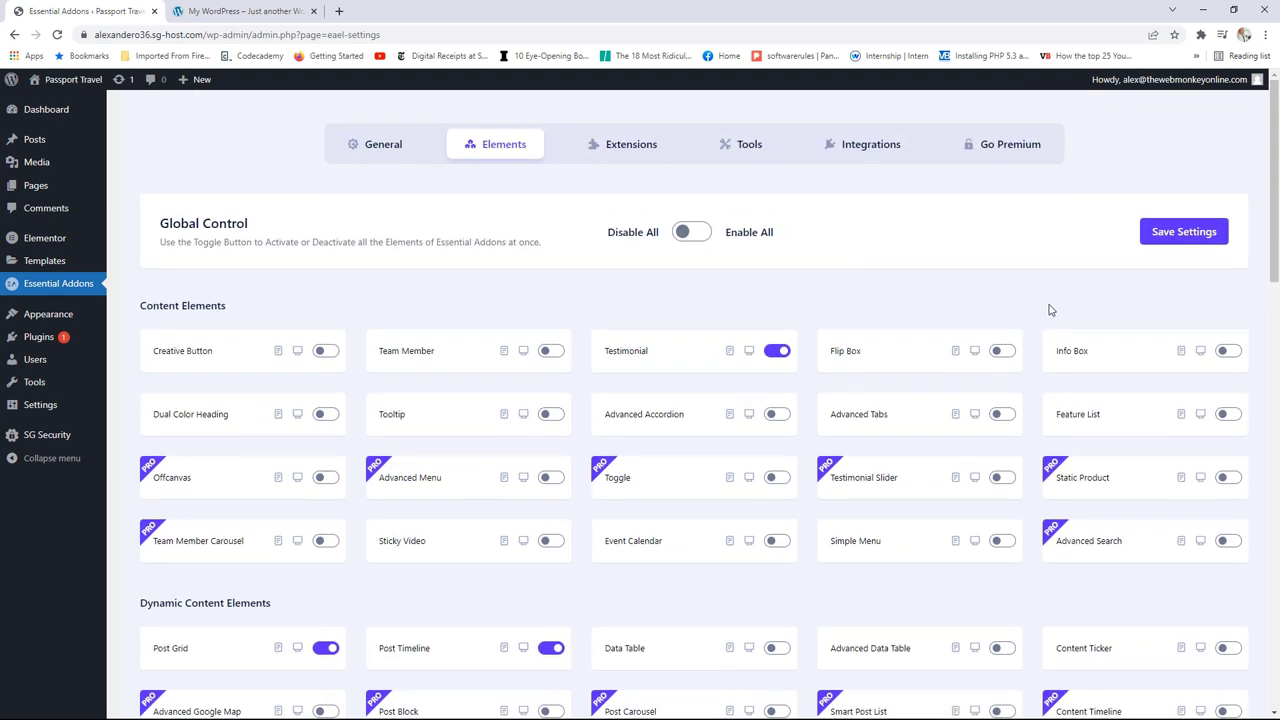
pyautogui.click(1166, 238)
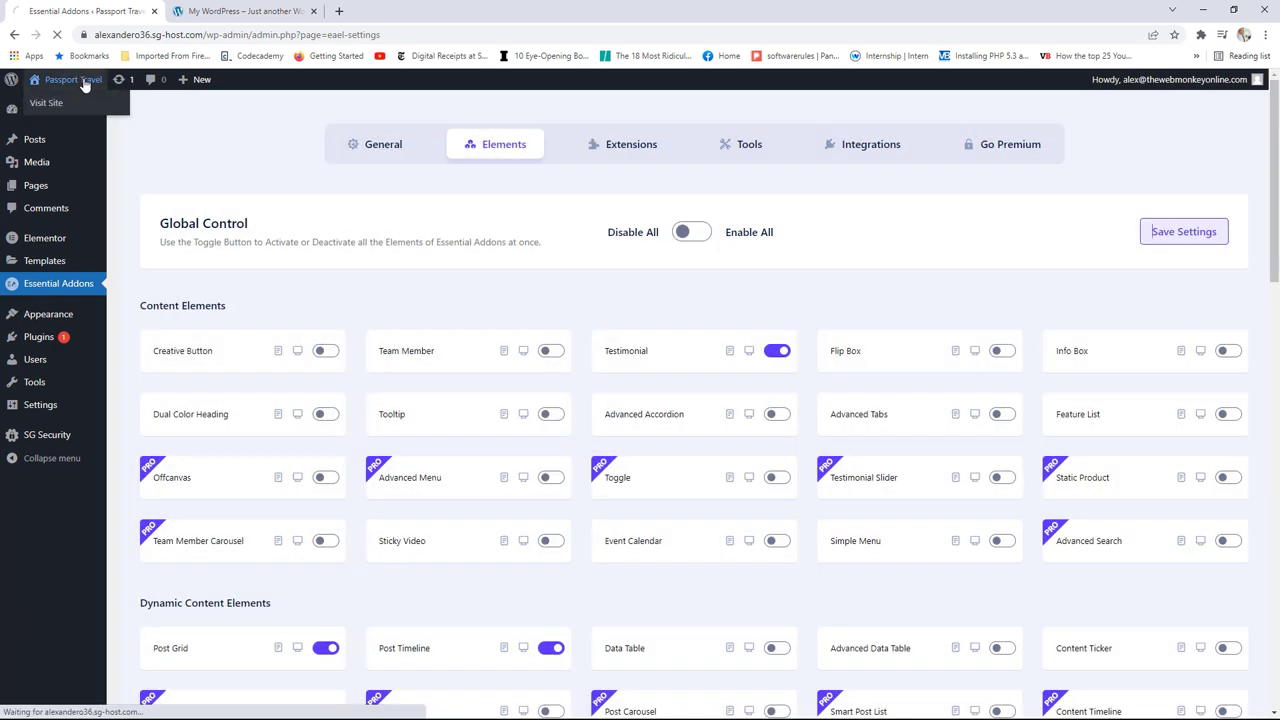
pyautogui.click(85, 82)
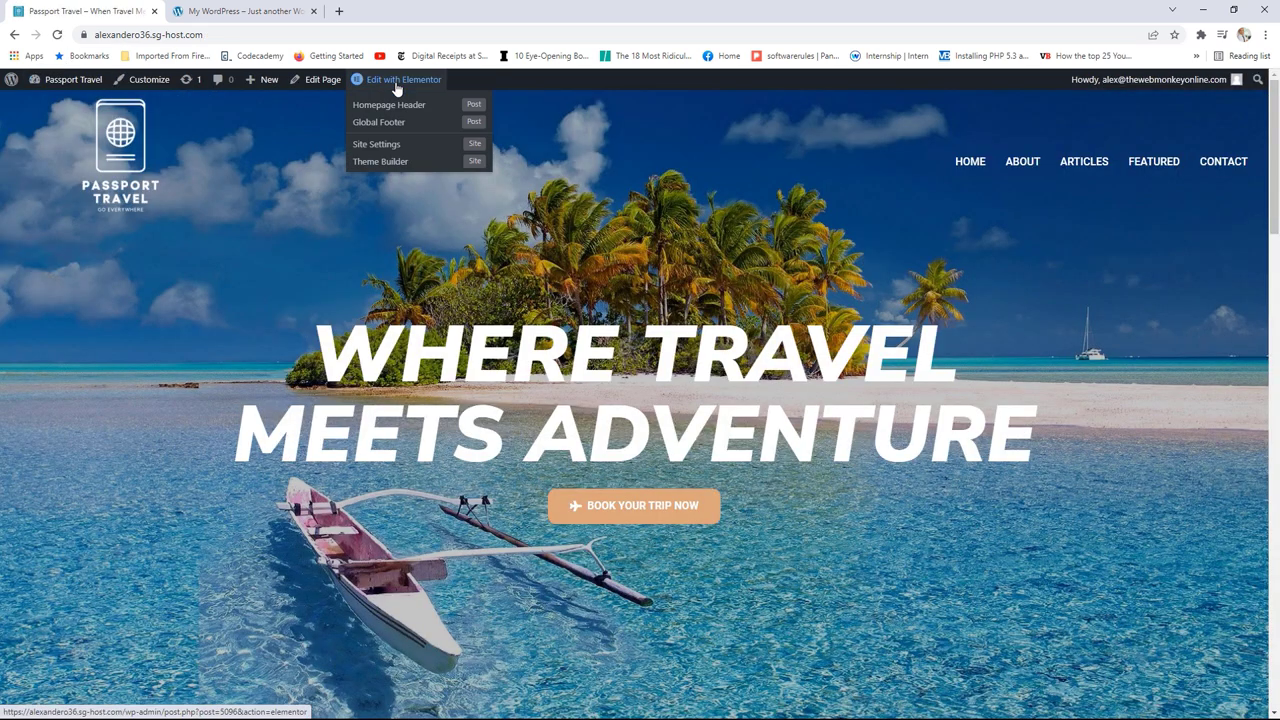
# Step: Reopen the homepage in Elementor, drop a Heading below the carousel, and select its placeholder text
pyautogui.click(396, 84)
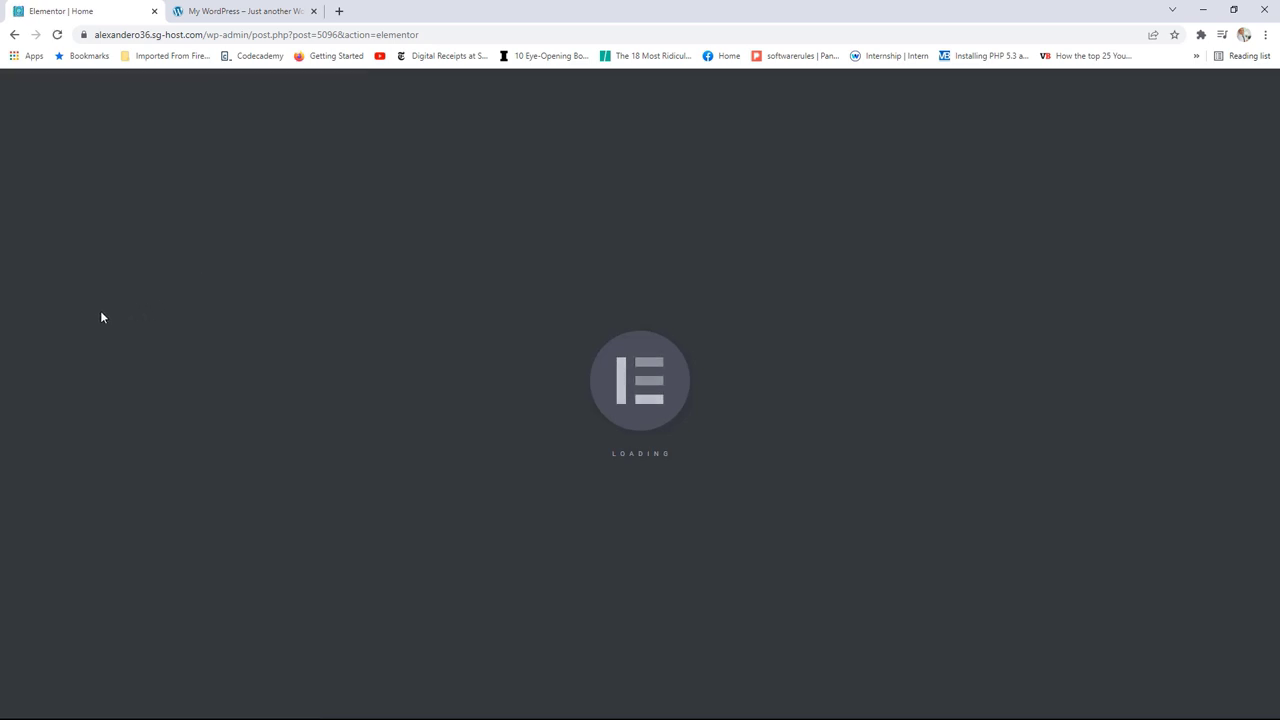
pyautogui.scroll(-15, 100, 306)
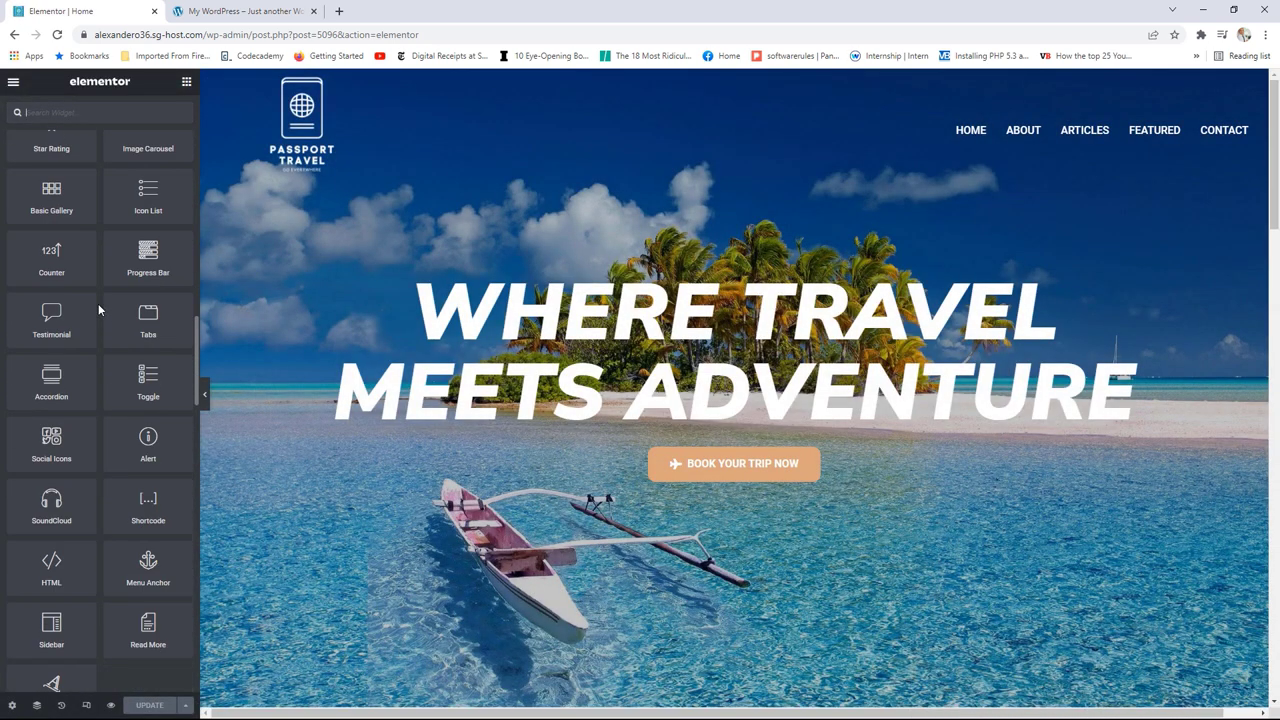
pyautogui.scroll(-10, 98, 310)
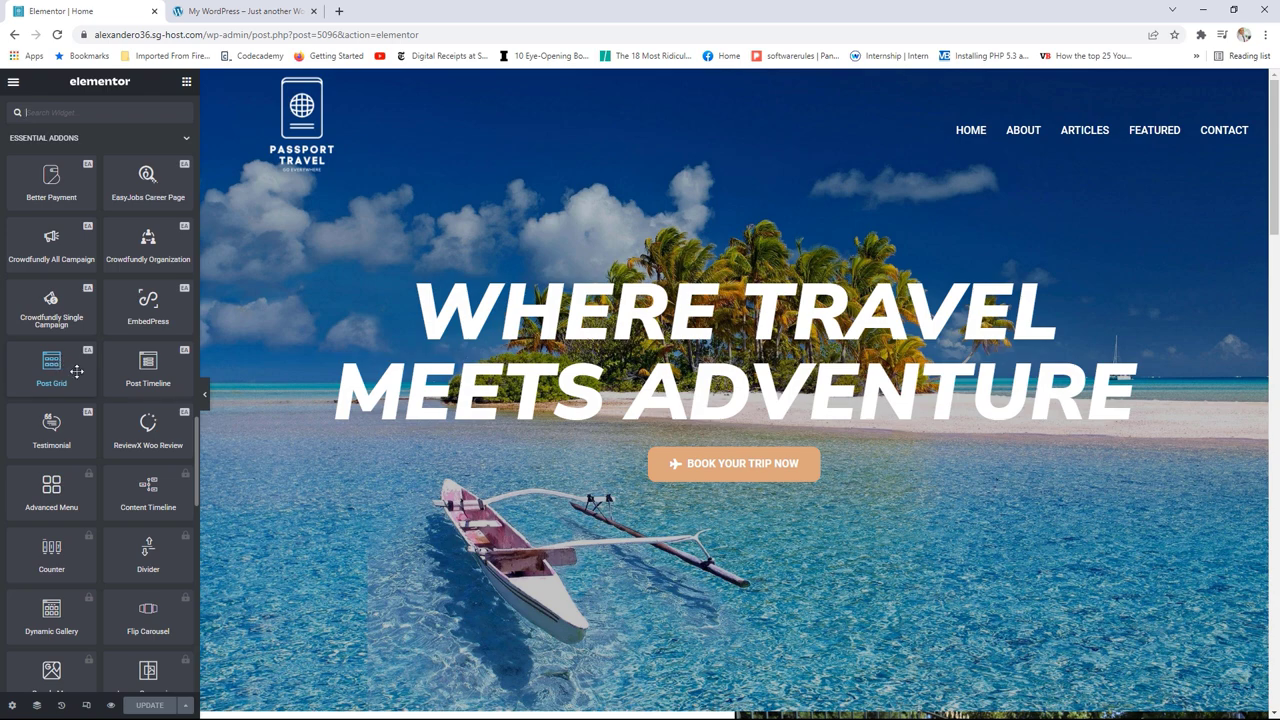
pyautogui.scroll(-15, 828, 358)
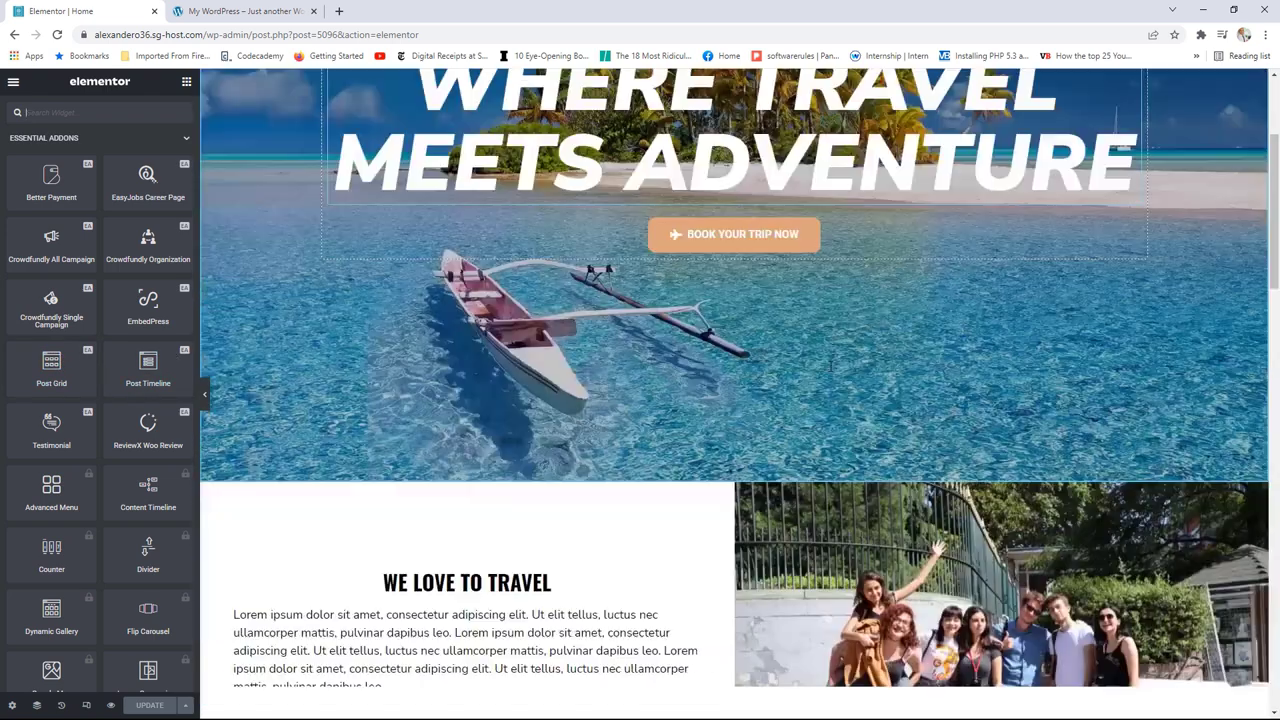
pyautogui.scroll(-1, 770, 353)
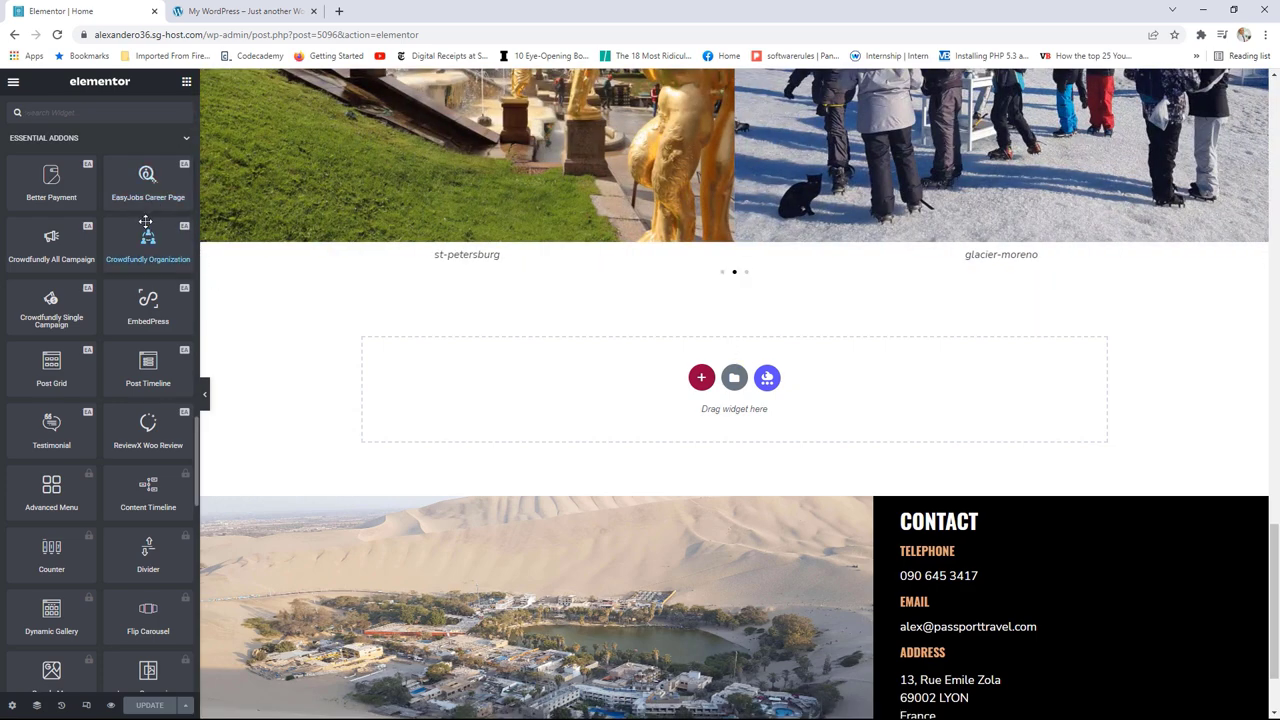
pyautogui.scroll(20, 145, 290)
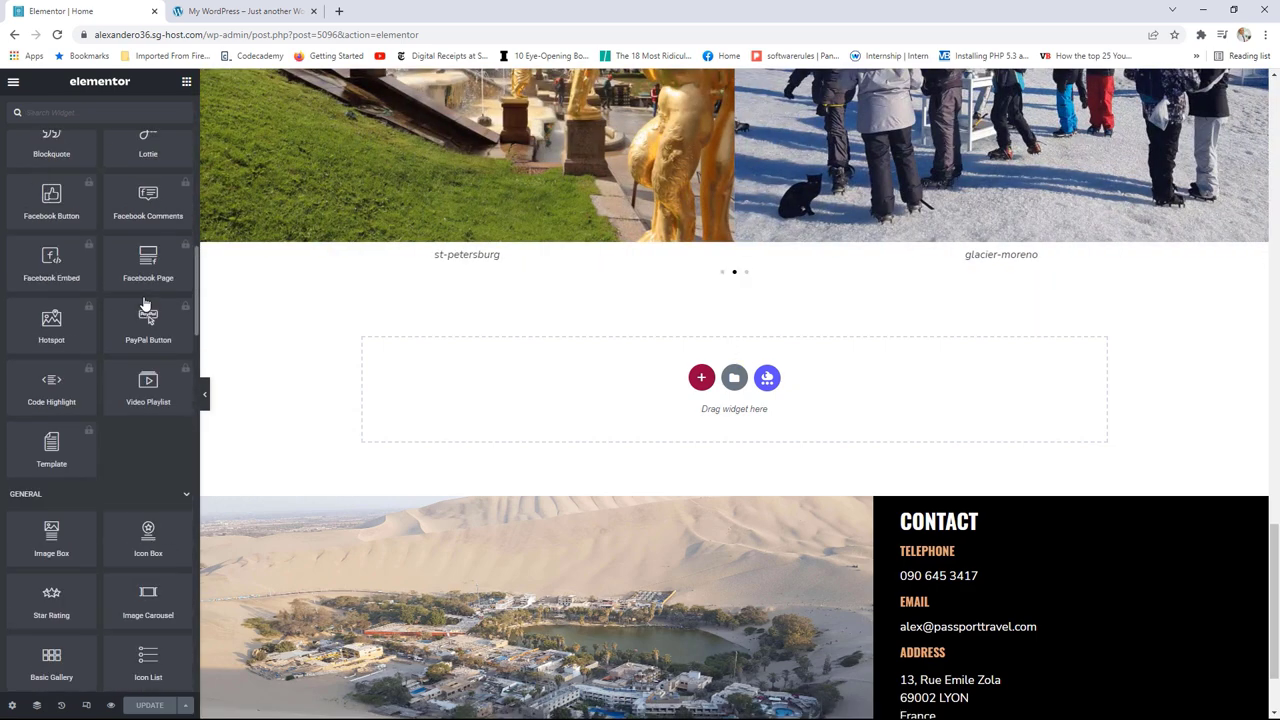
pyautogui.scroll(3, 145, 305)
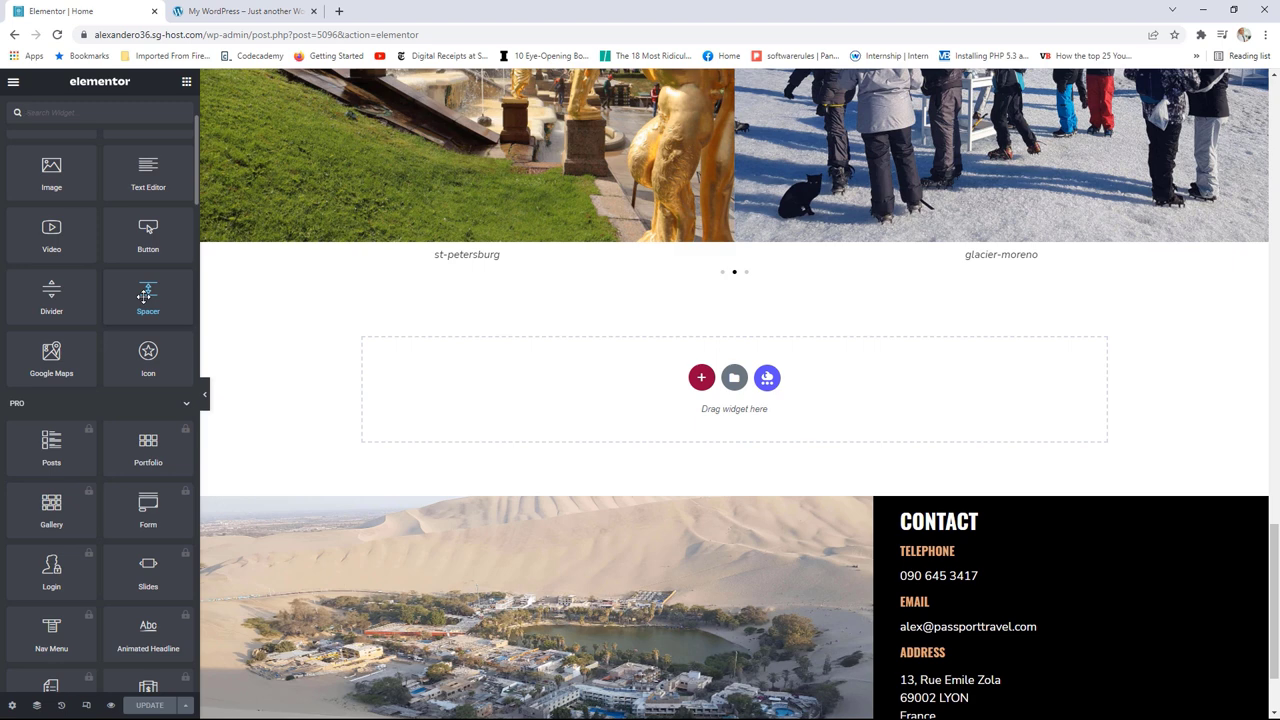
pyautogui.scroll(3, 147, 245)
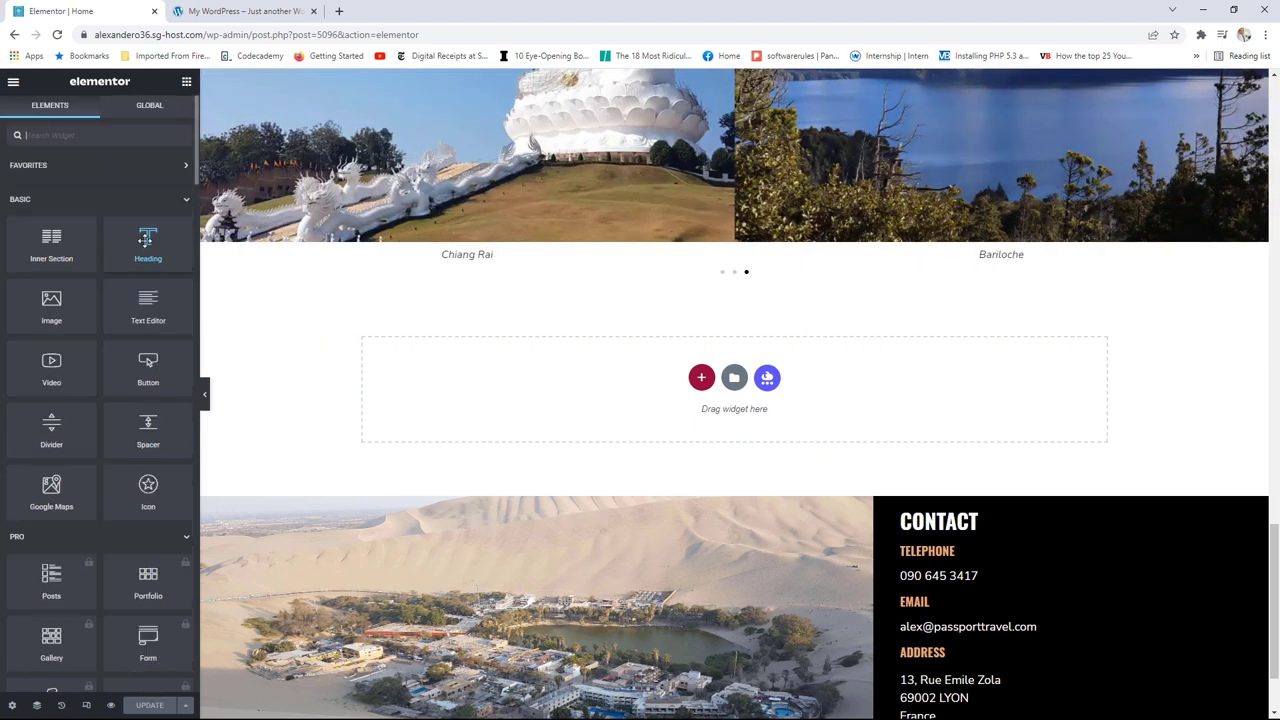
pyautogui.moveTo(140, 242); pyautogui.dragTo(634, 380)
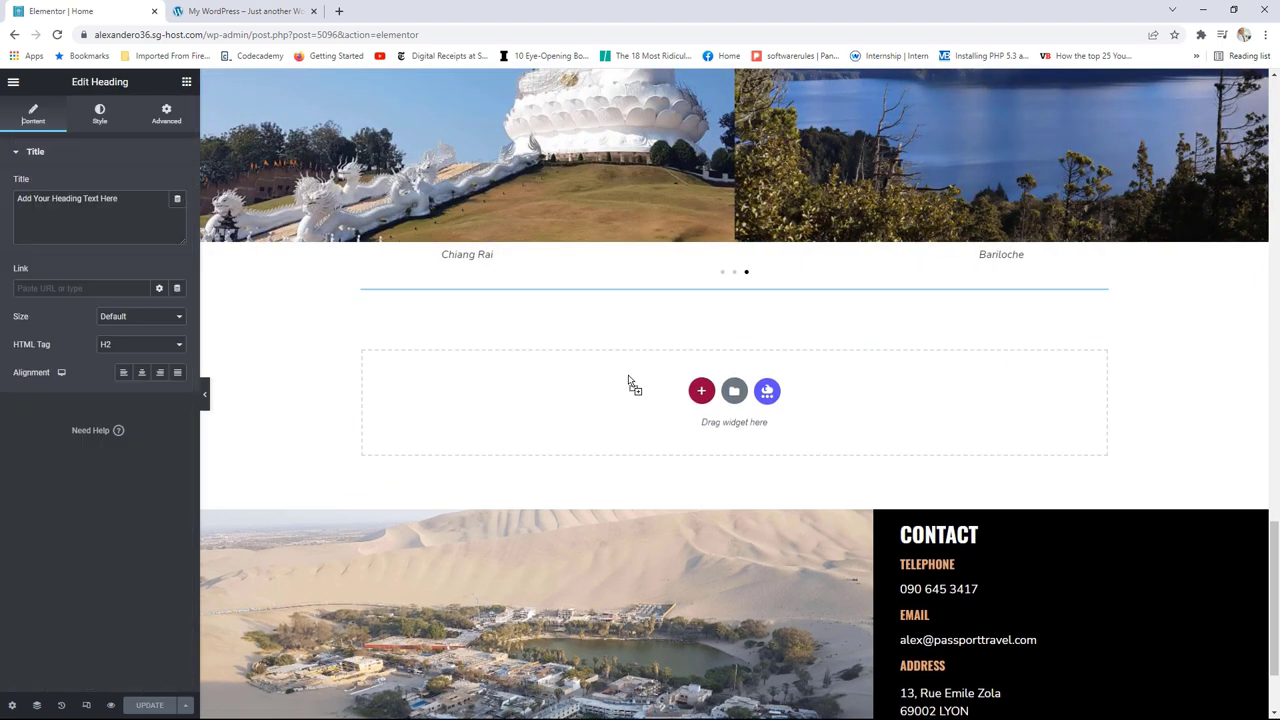
pyautogui.moveTo(165, 200); pyautogui.dragTo(5, 203)
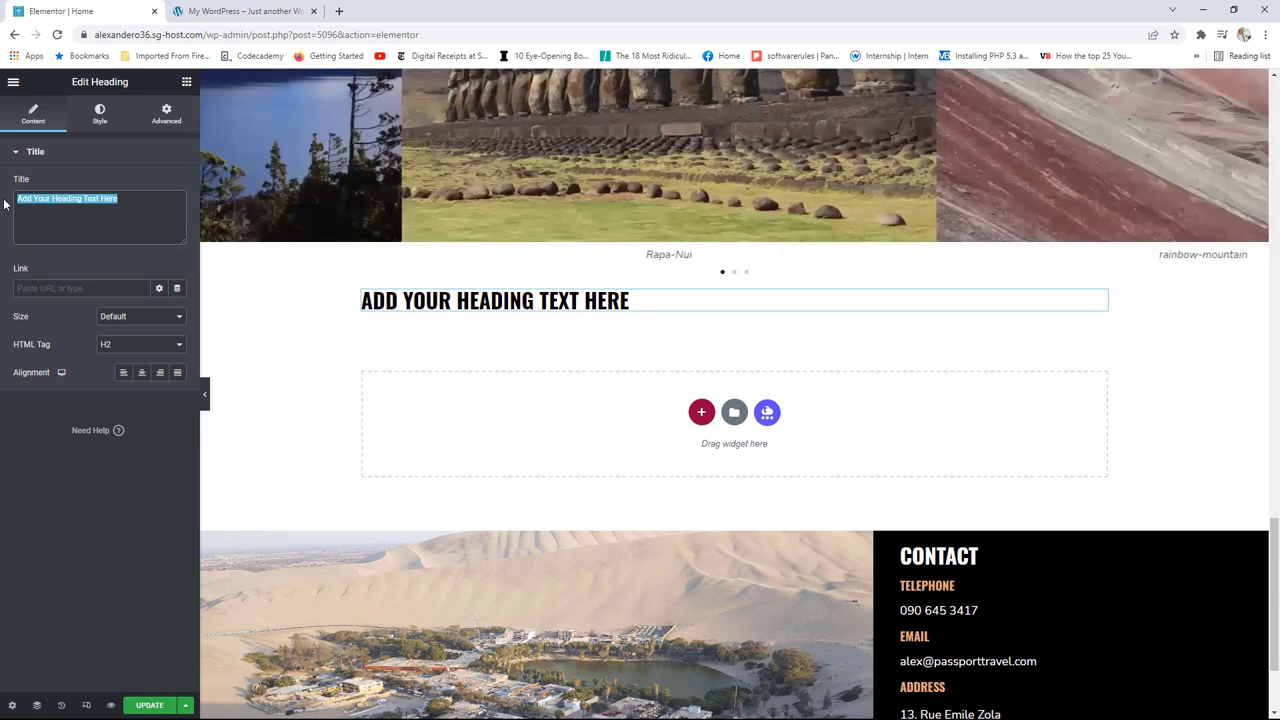
# Step: Title the new heading 'Visit our Blog' and centre-align it
pyautogui.write('Visi')
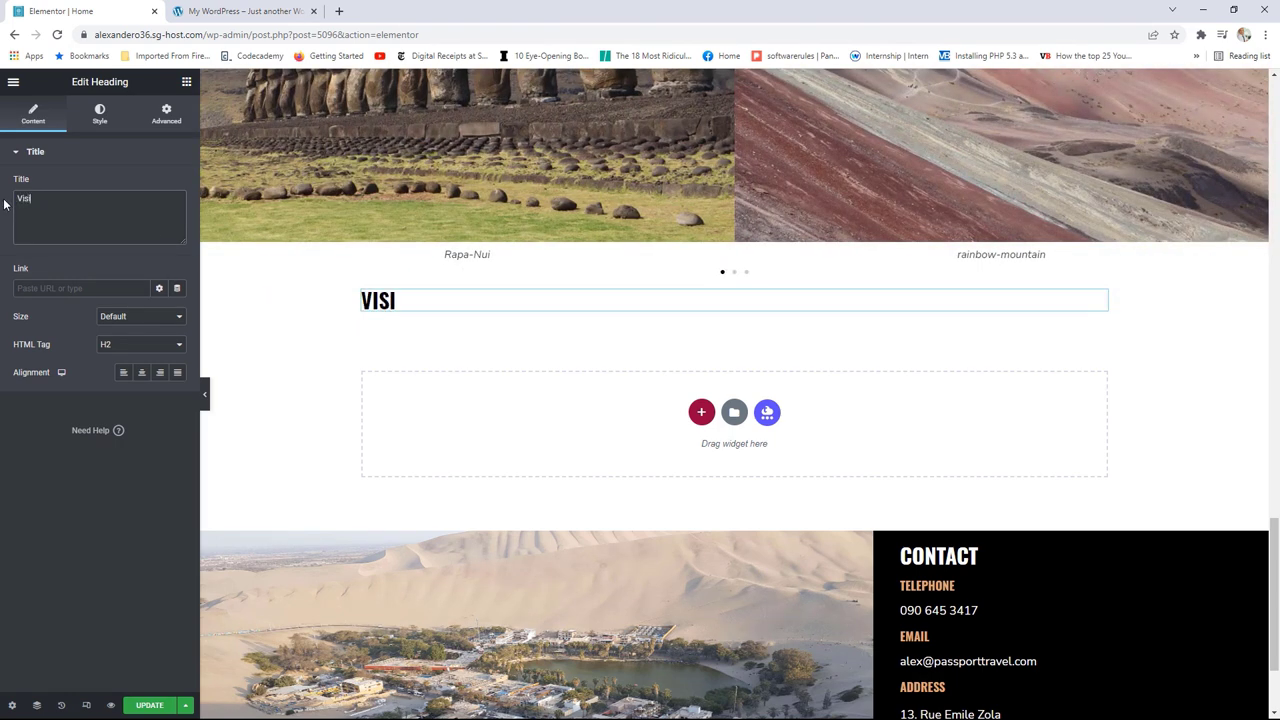
pyautogui.write('t our Blog')
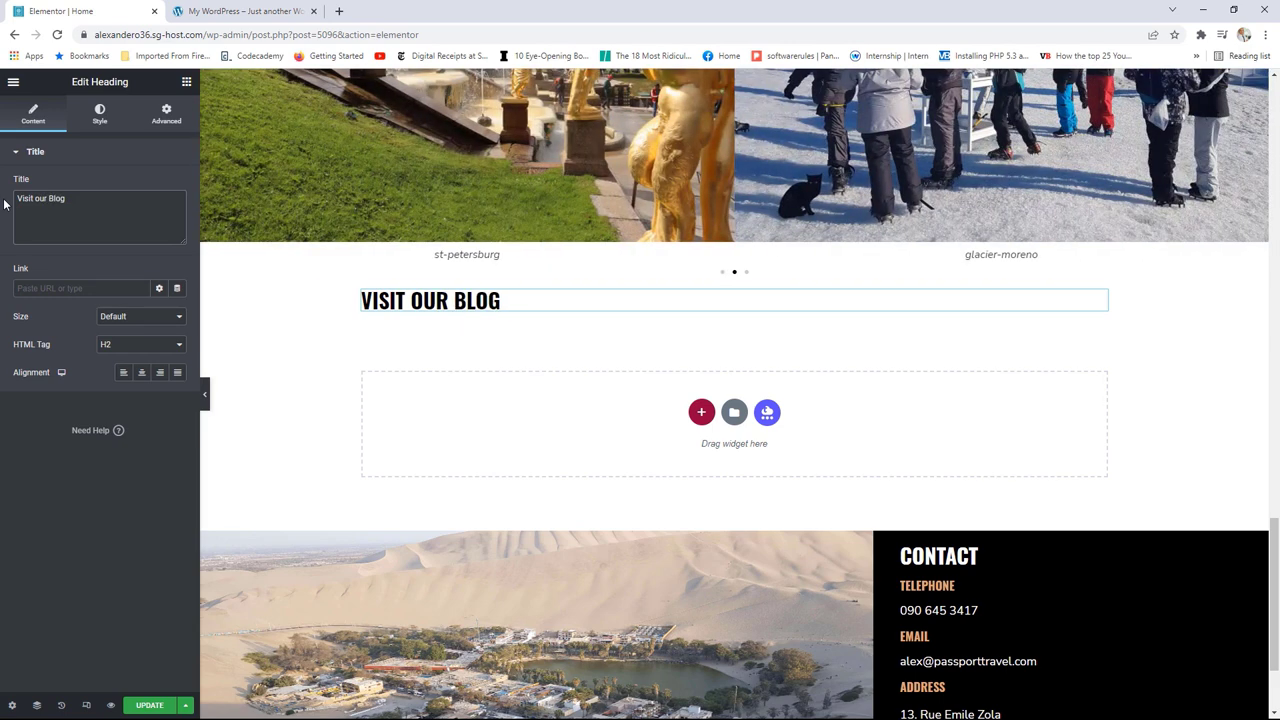
pyautogui.click(142, 373)
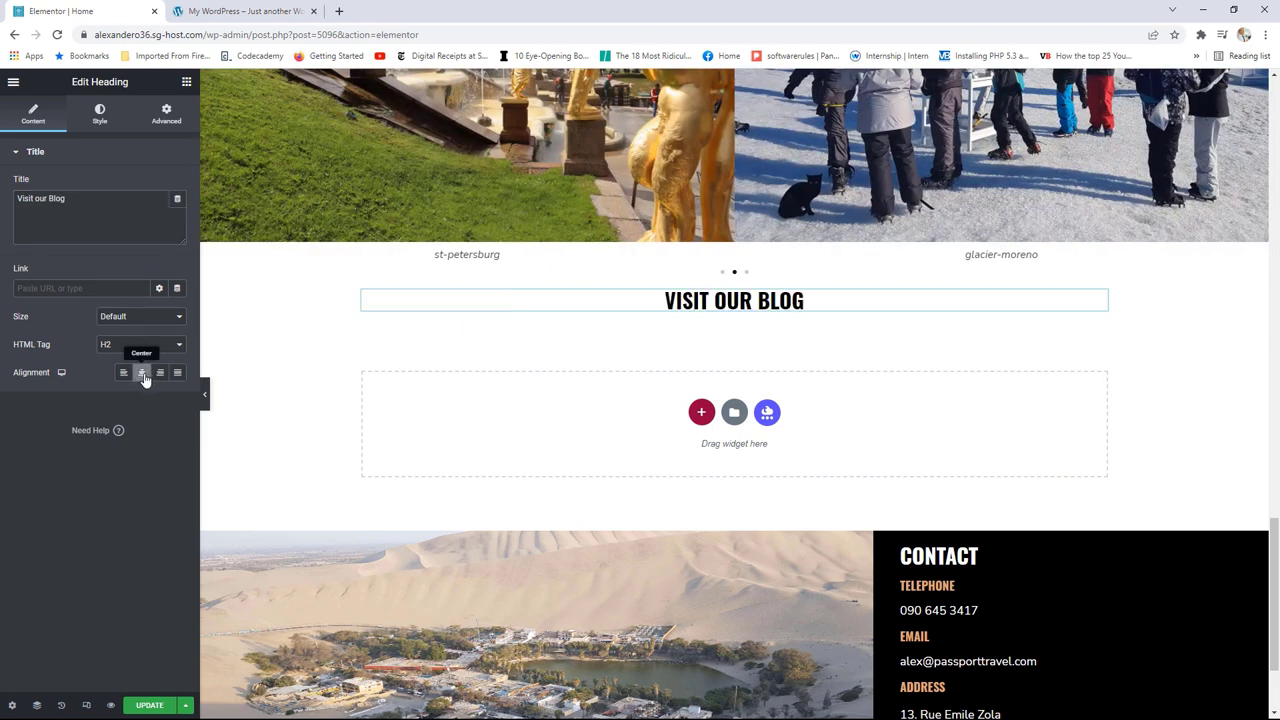
pyautogui.click(186, 81)
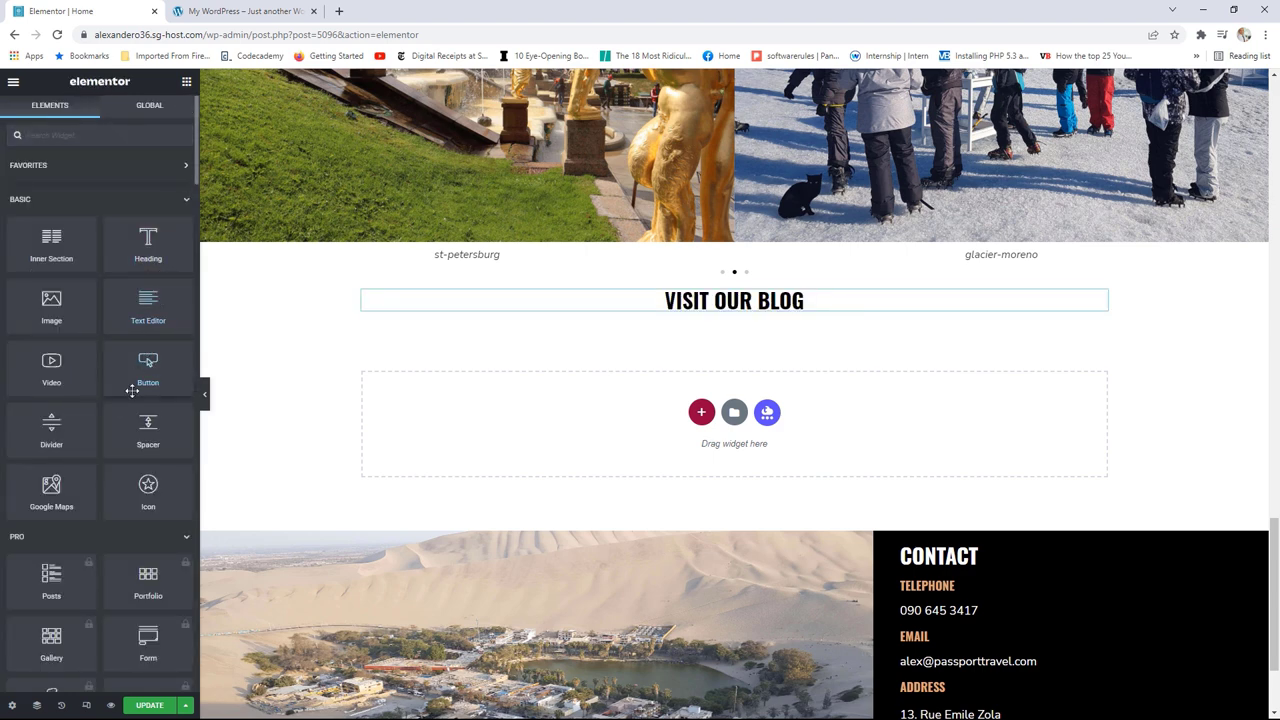
# Step: Add a Divider under the heading, shorten it to 20% width and centre it
pyautogui.moveTo(51, 425); pyautogui.dragTo(700, 312)
pyautogui.moveTo(140, 228); pyautogui.dragTo(40, 229)
pyautogui.click(159, 255)
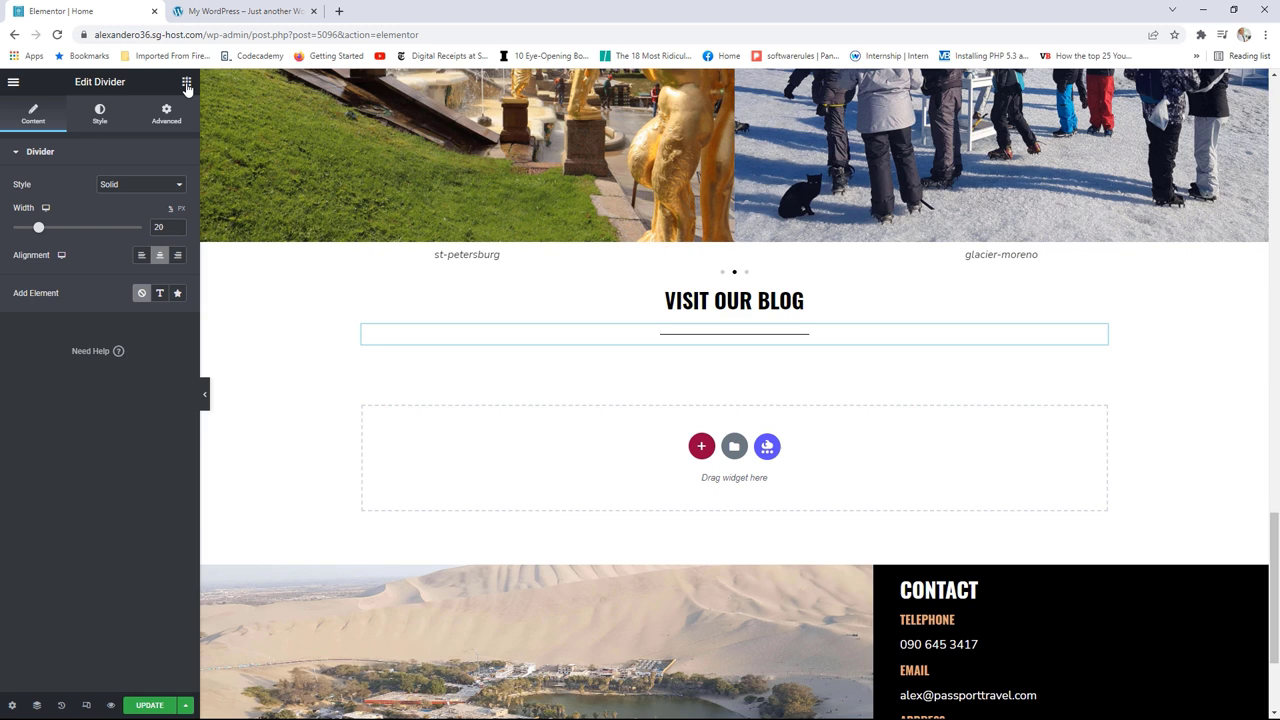
pyautogui.click(186, 83)
pyautogui.scroll(-10, 96, 318)
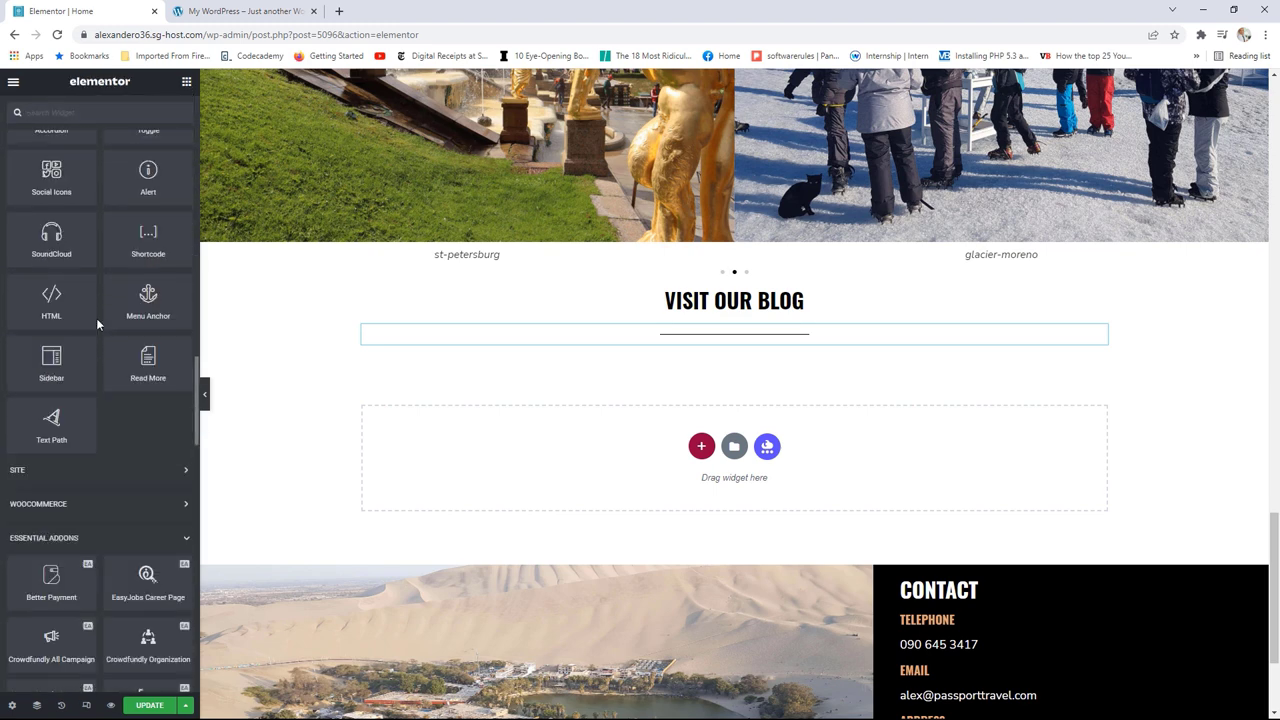
# Step: Place an Essential Addons Post Grid widget below the divider
pyautogui.scroll(-5, 96, 318)
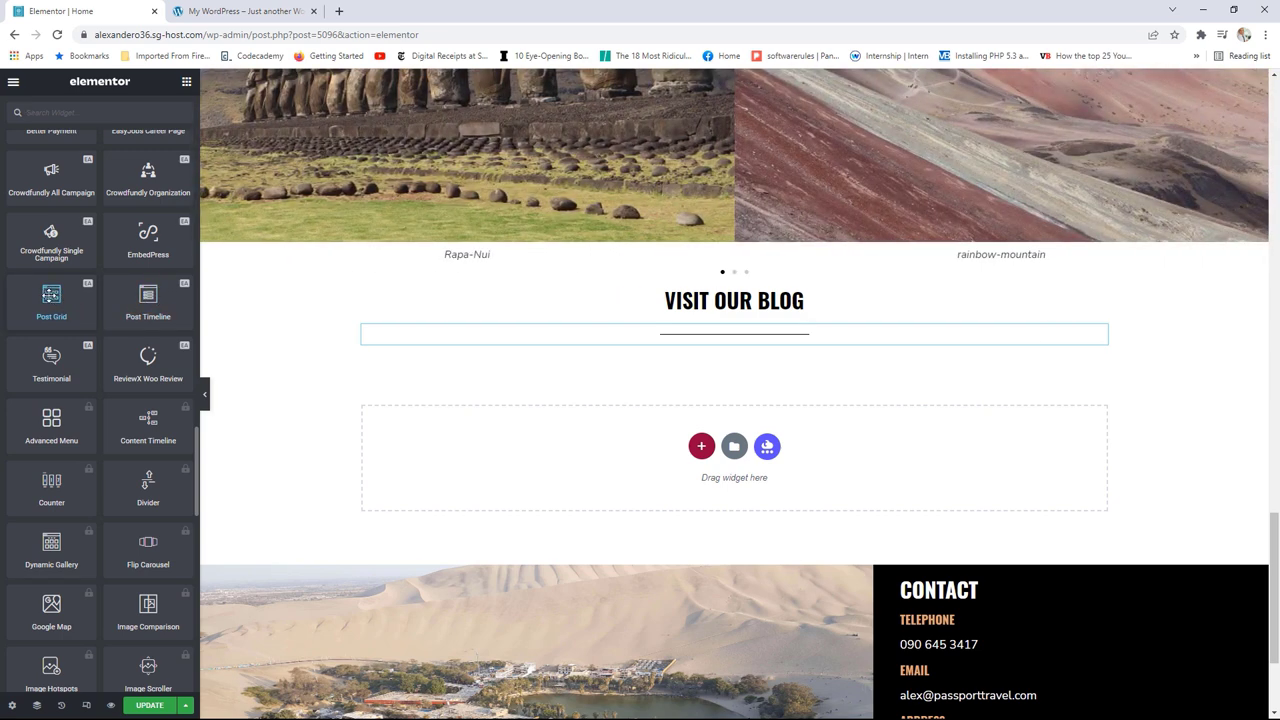
pyautogui.moveTo(51, 295); pyautogui.dragTo(734, 344)
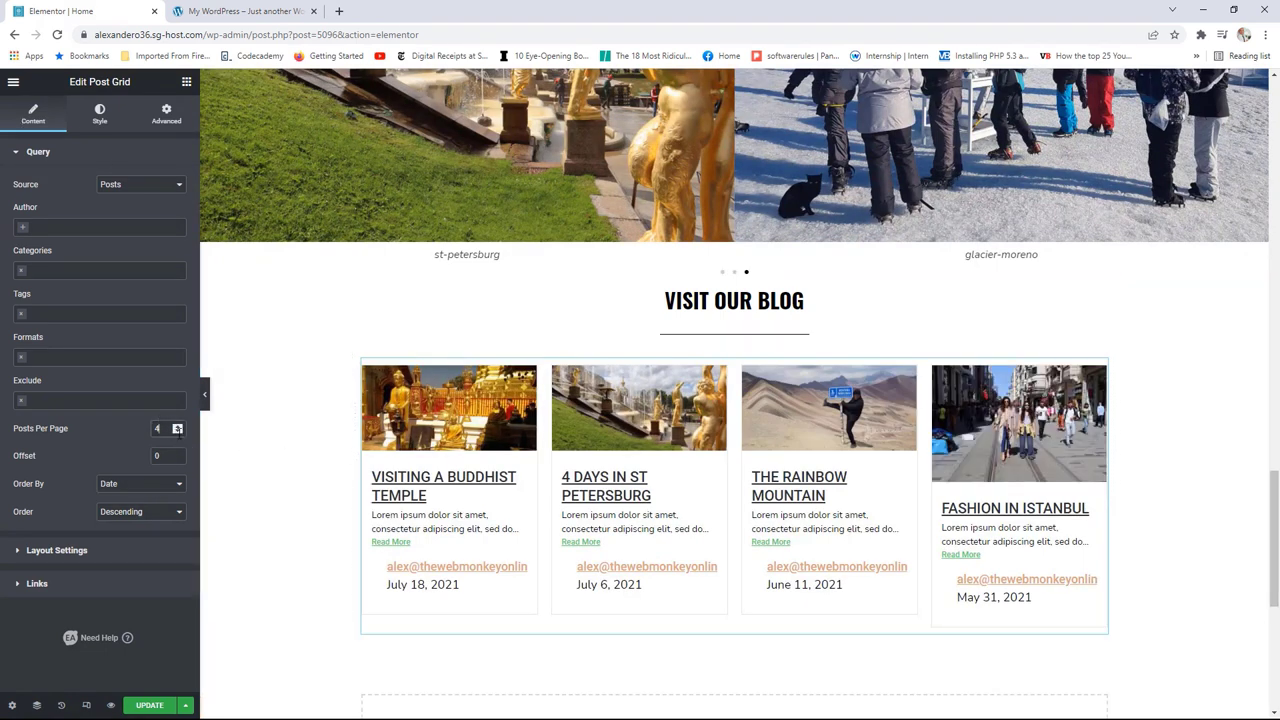
pyautogui.click(178, 432)
# Step: Set the Post Grid query to 2 posts per page, leaving the Categories filter empty
pyautogui.click(178, 432)
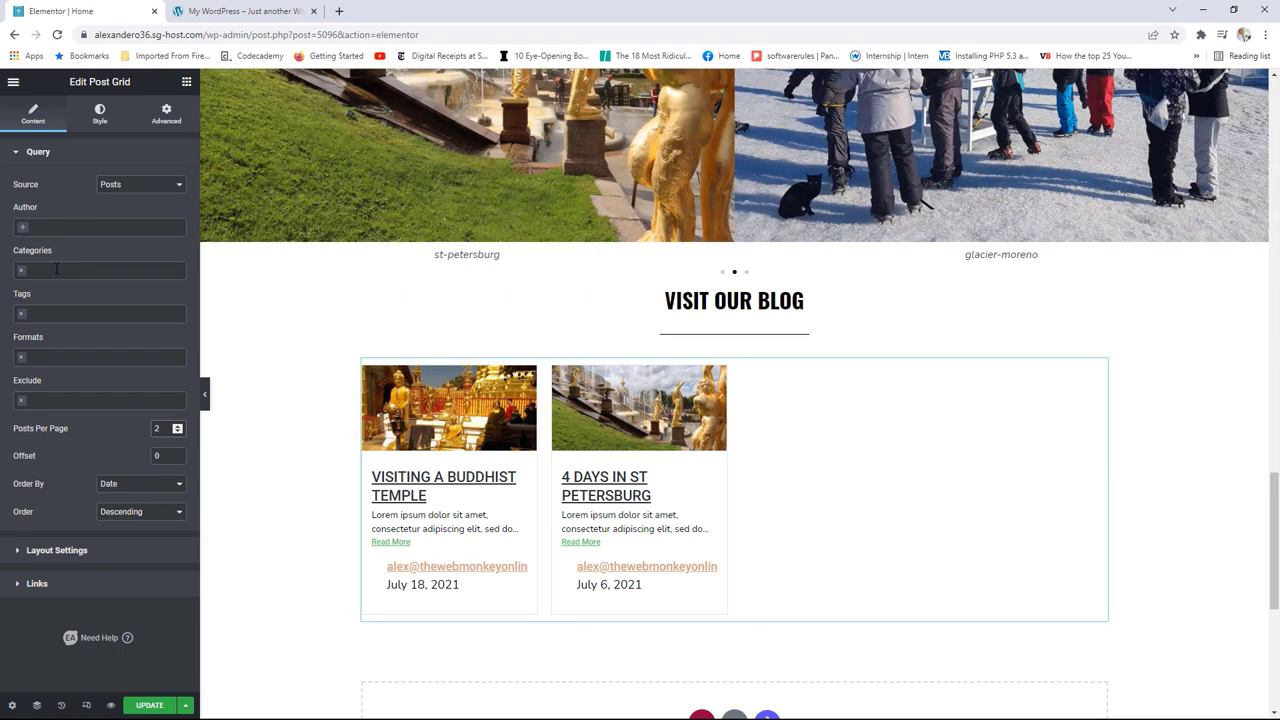
pyautogui.click(52, 269)
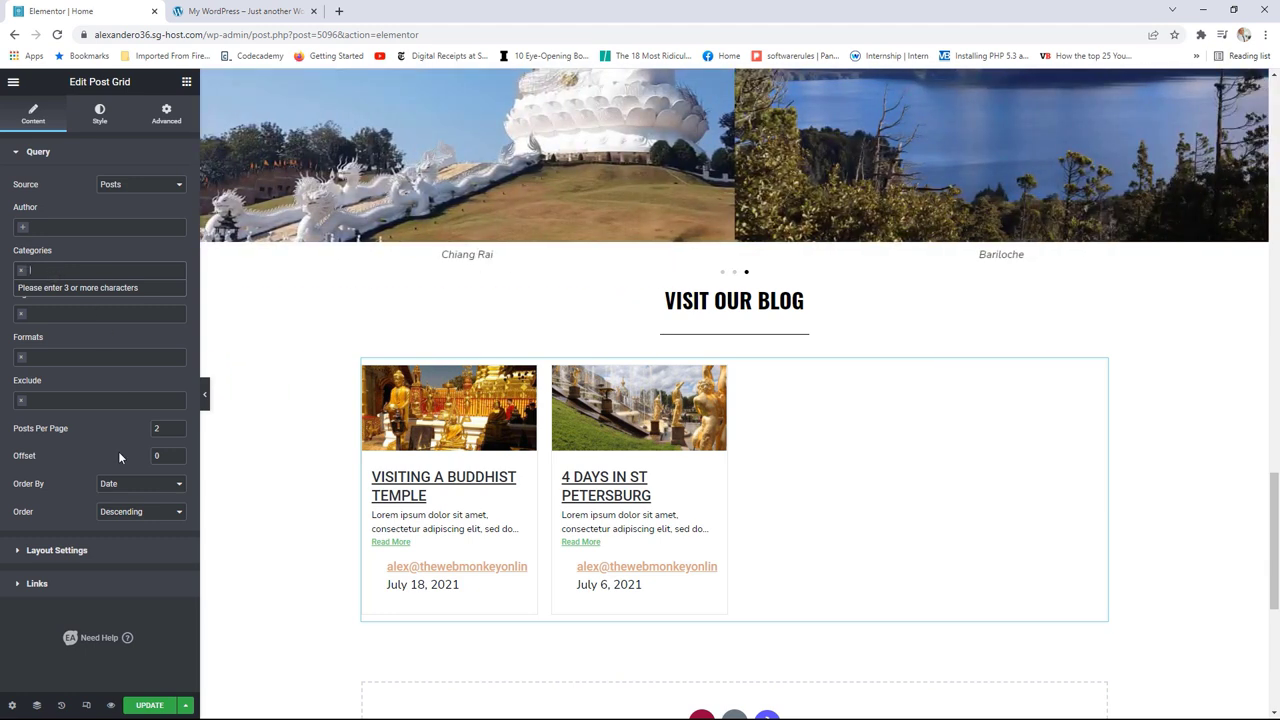
pyautogui.click(118, 451)
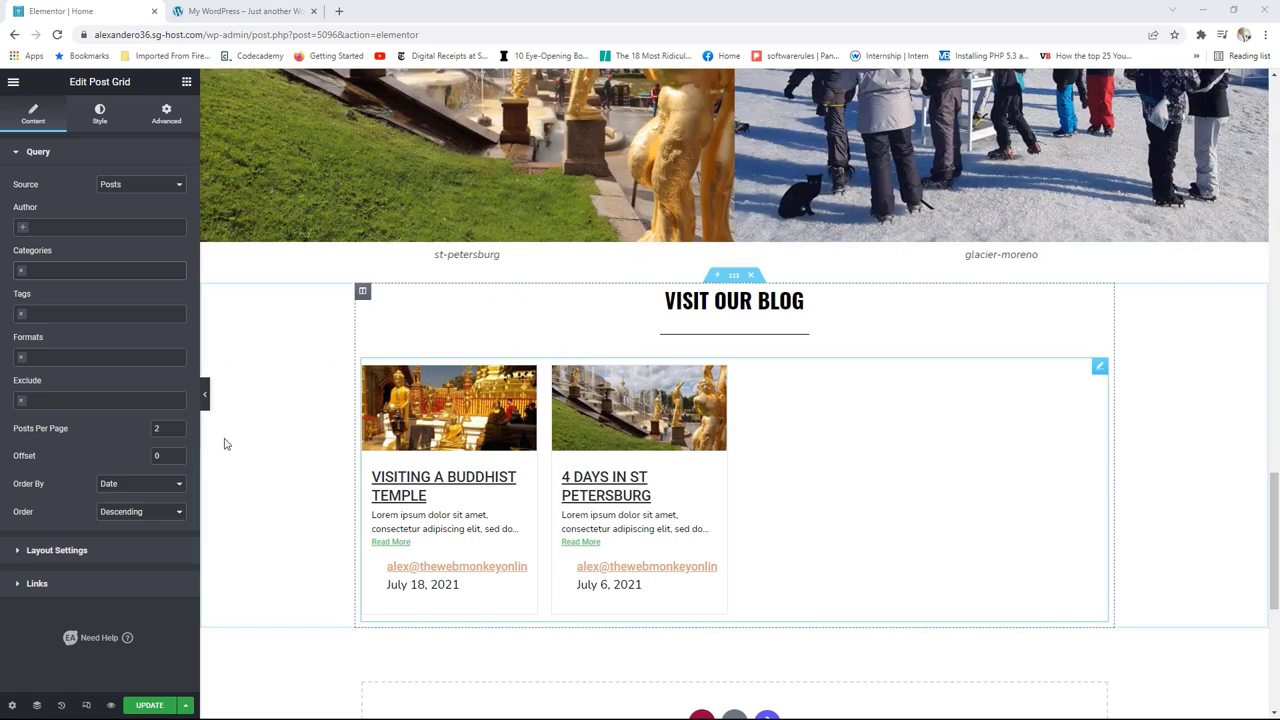
pyautogui.click(79, 552)
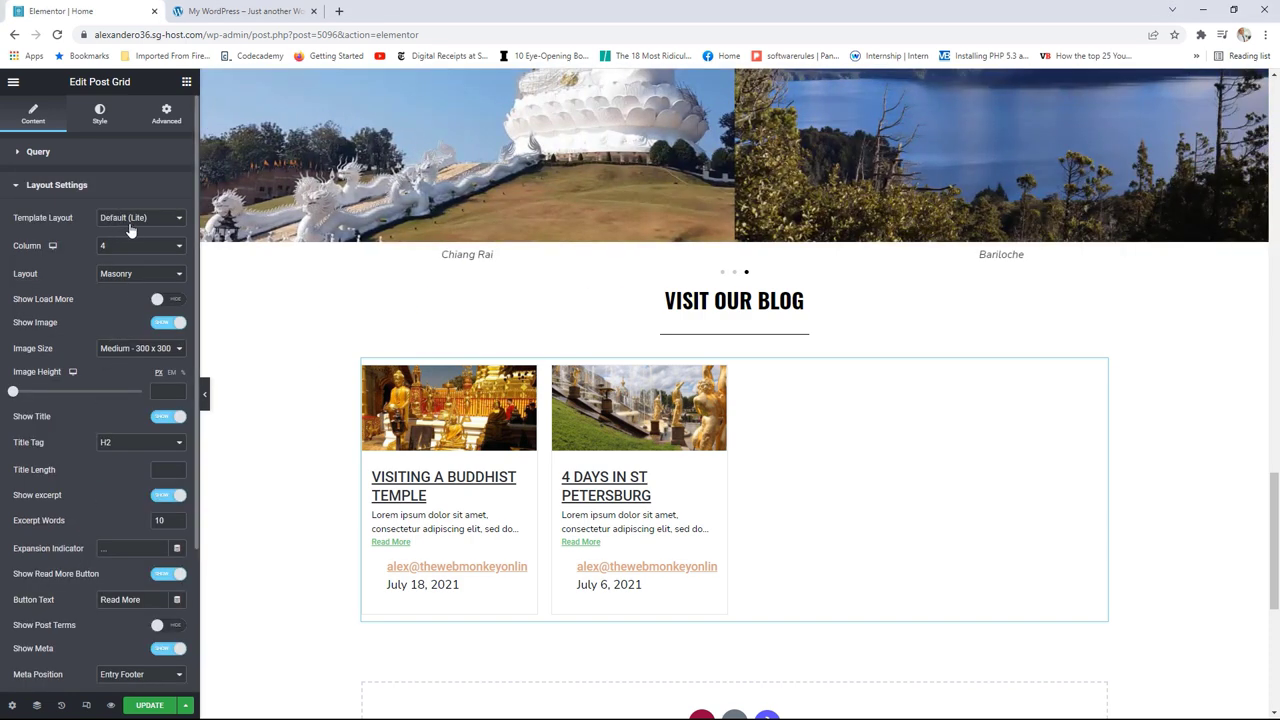
# Step: Keep the Default (Lite) template, with 2 columns and Full image size
pyautogui.click(126, 220)
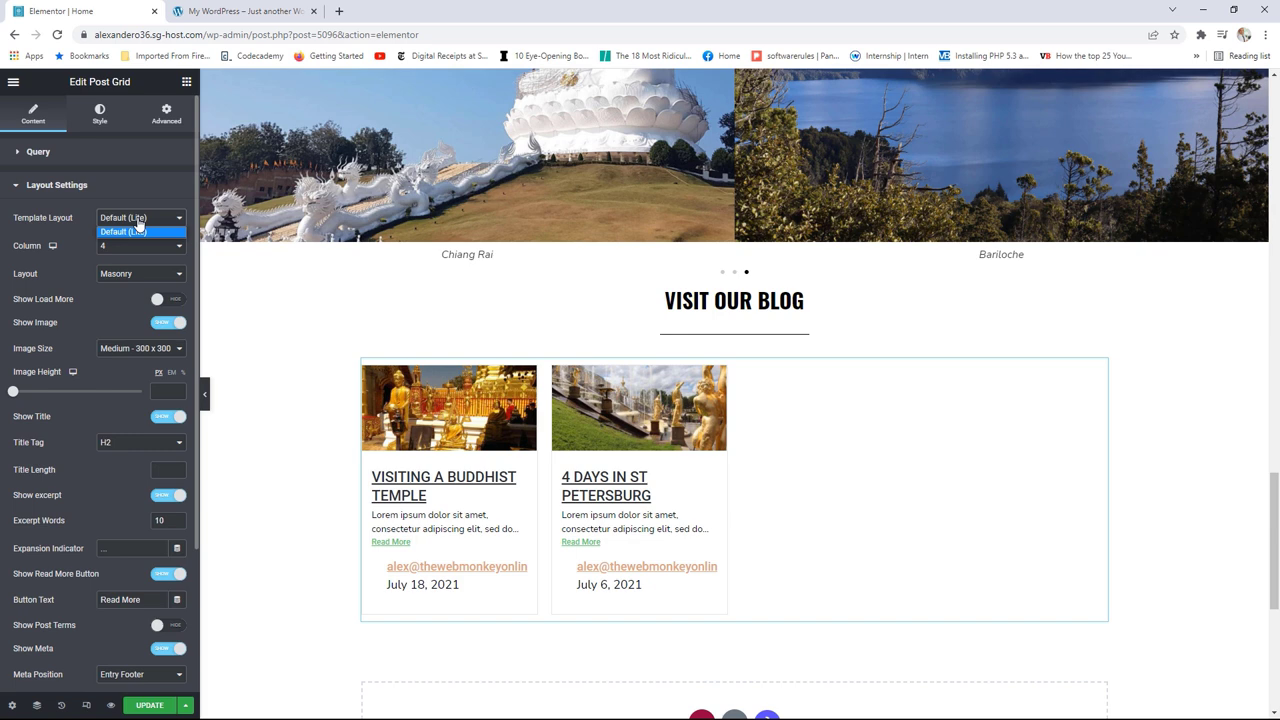
pyautogui.click(138, 222)
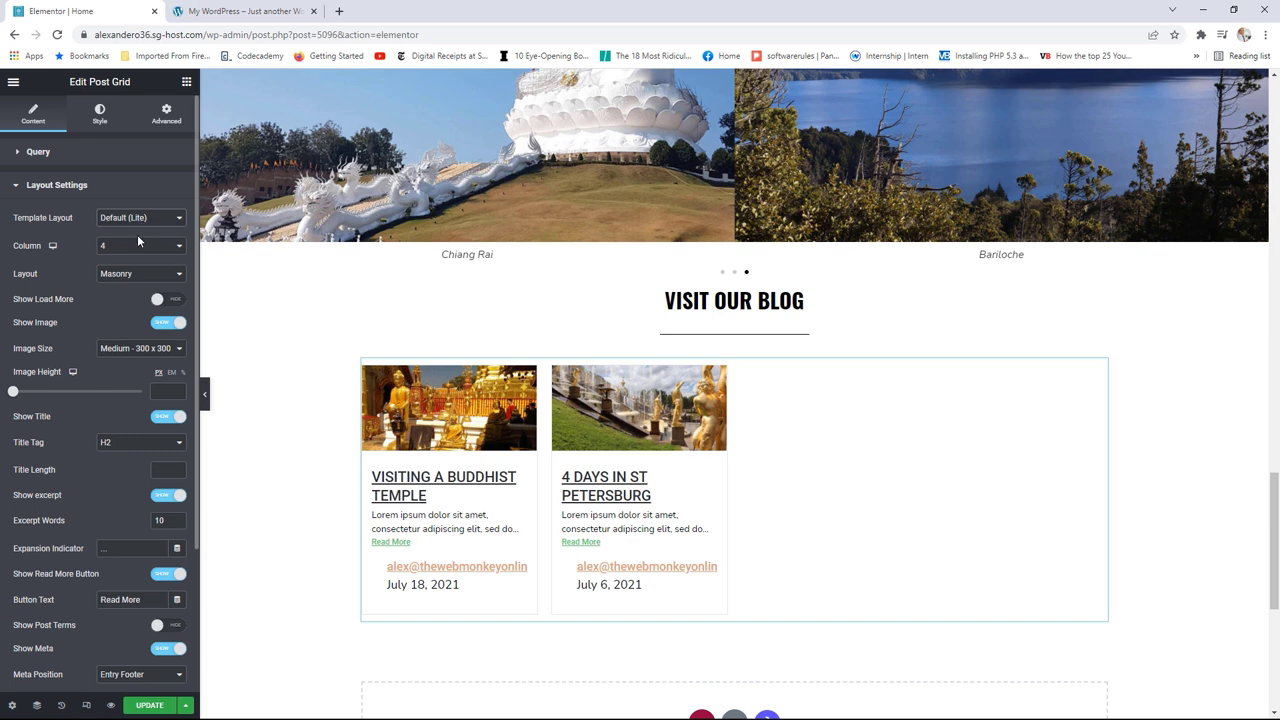
pyautogui.click(136, 245)
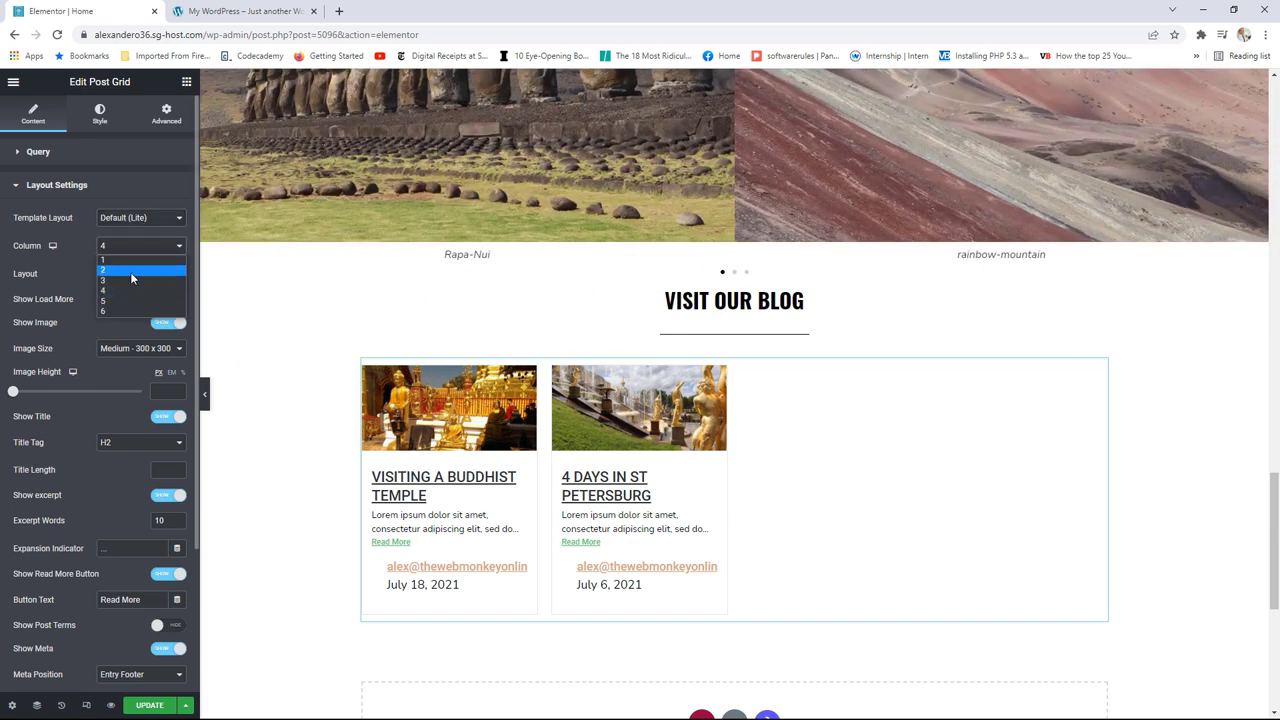
pyautogui.click(131, 272)
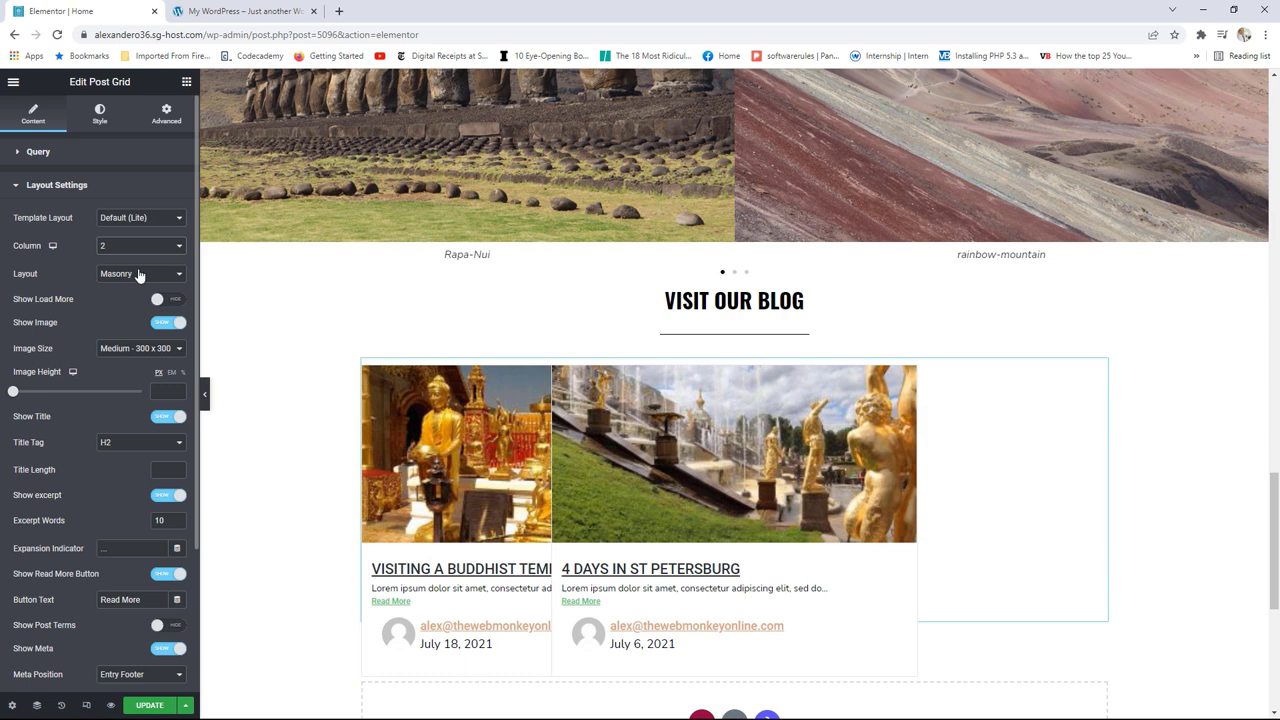
pyautogui.click(135, 352)
pyautogui.click(130, 424)
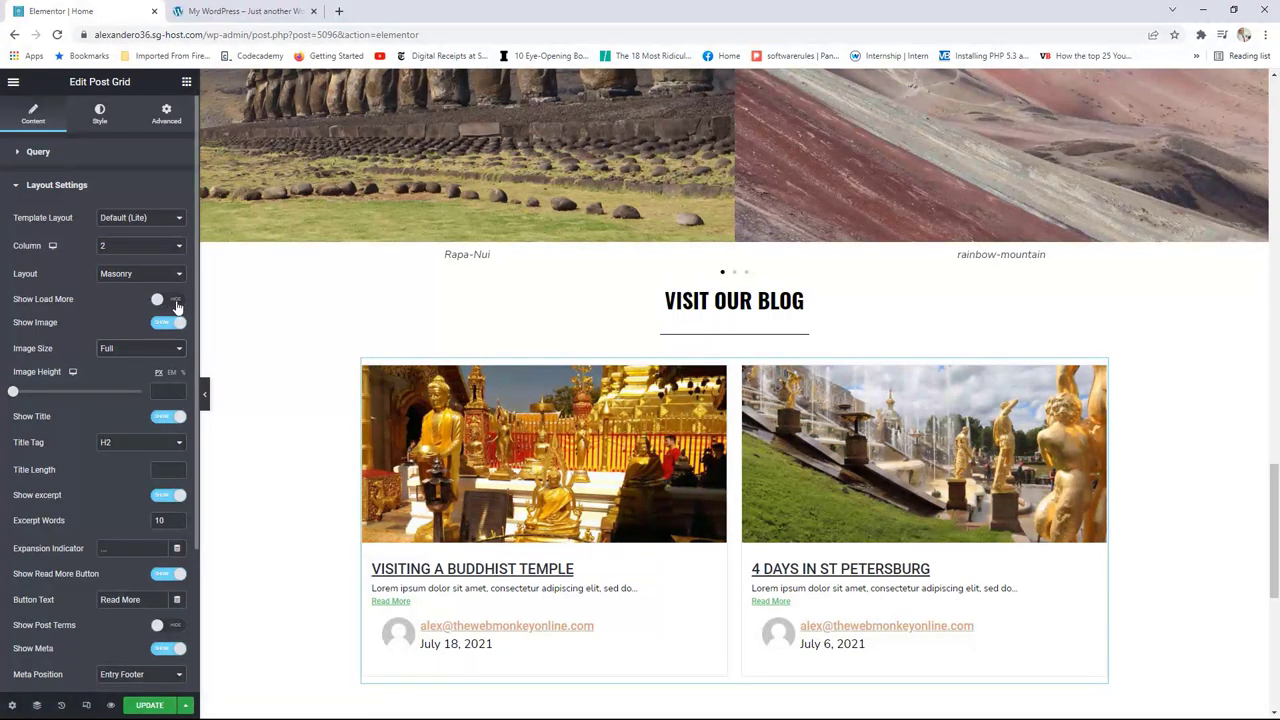
# Step: Try a Load More button and Grid layout, then remove Load More and revert to Masonry
pyautogui.click(172, 299)
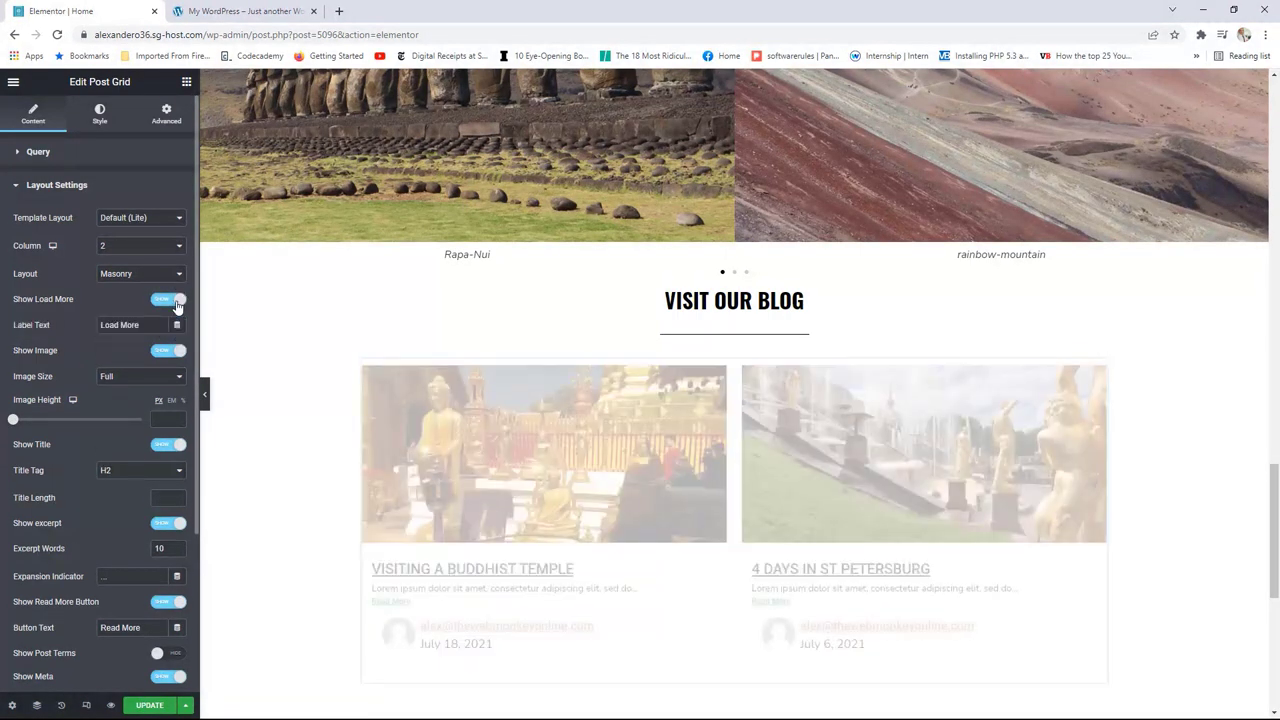
pyautogui.scroll(-1, 735, 530)
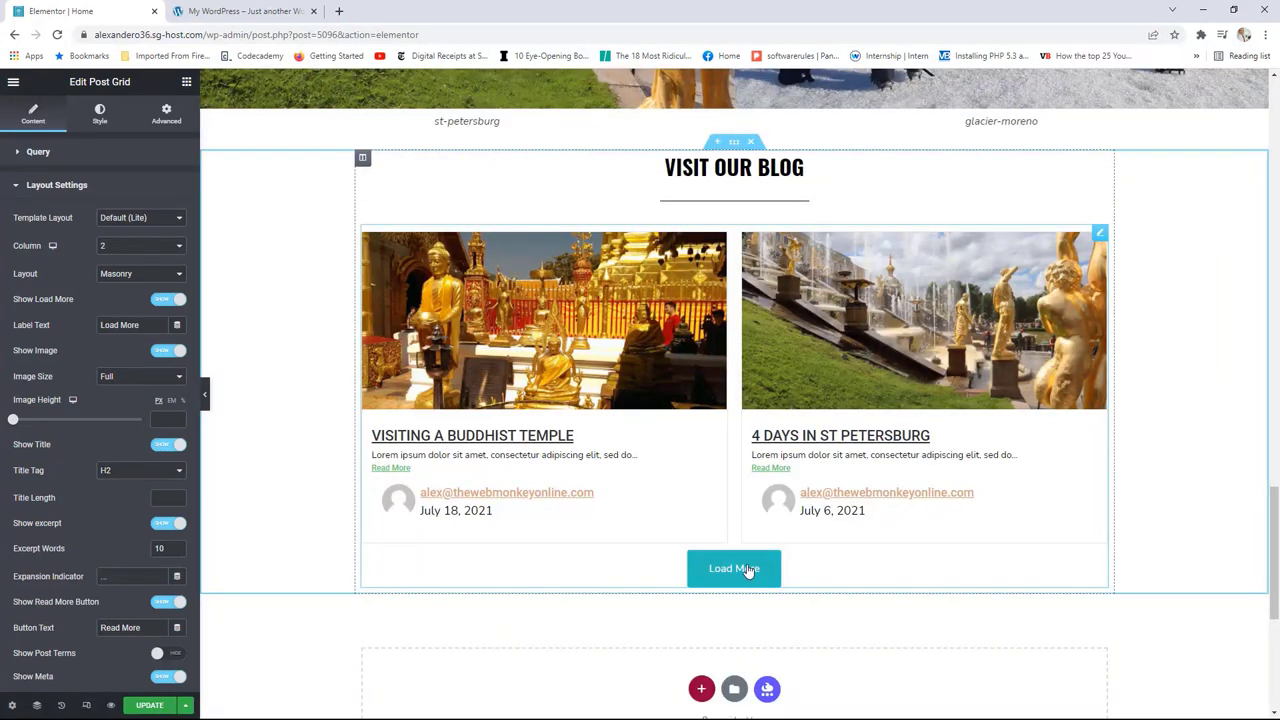
pyautogui.click(160, 300)
pyautogui.click(145, 274)
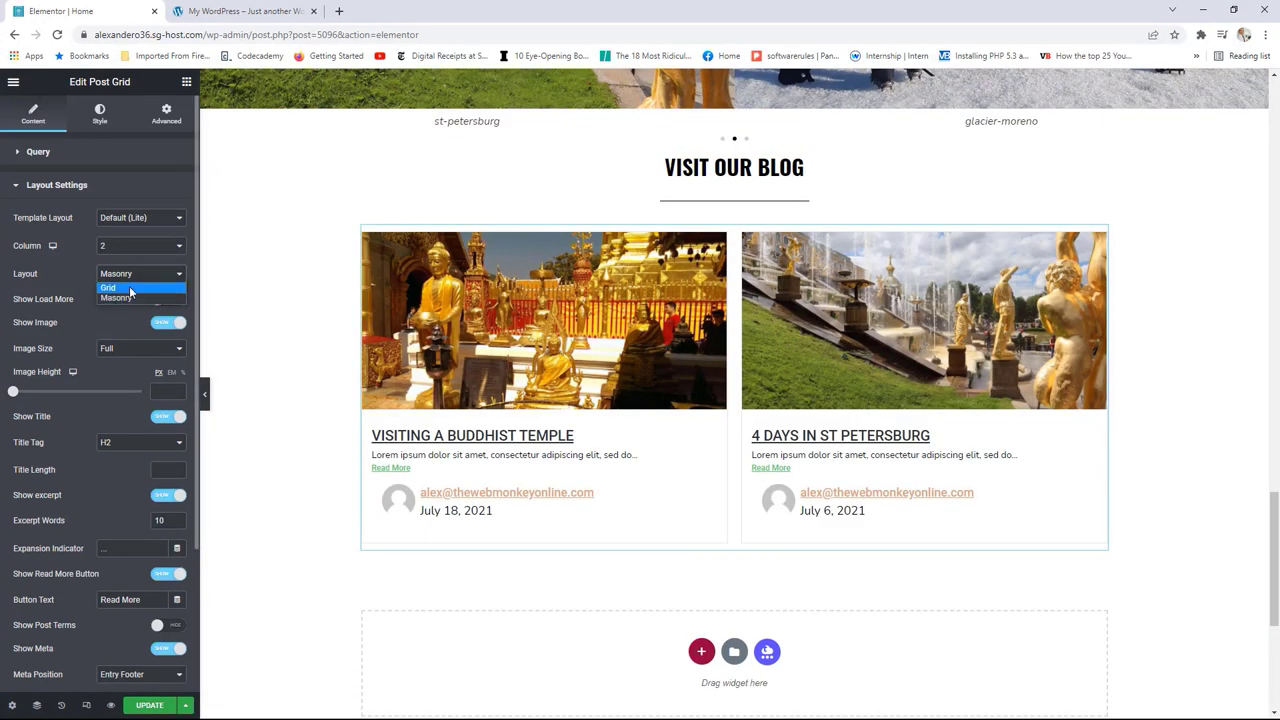
pyautogui.click(129, 287)
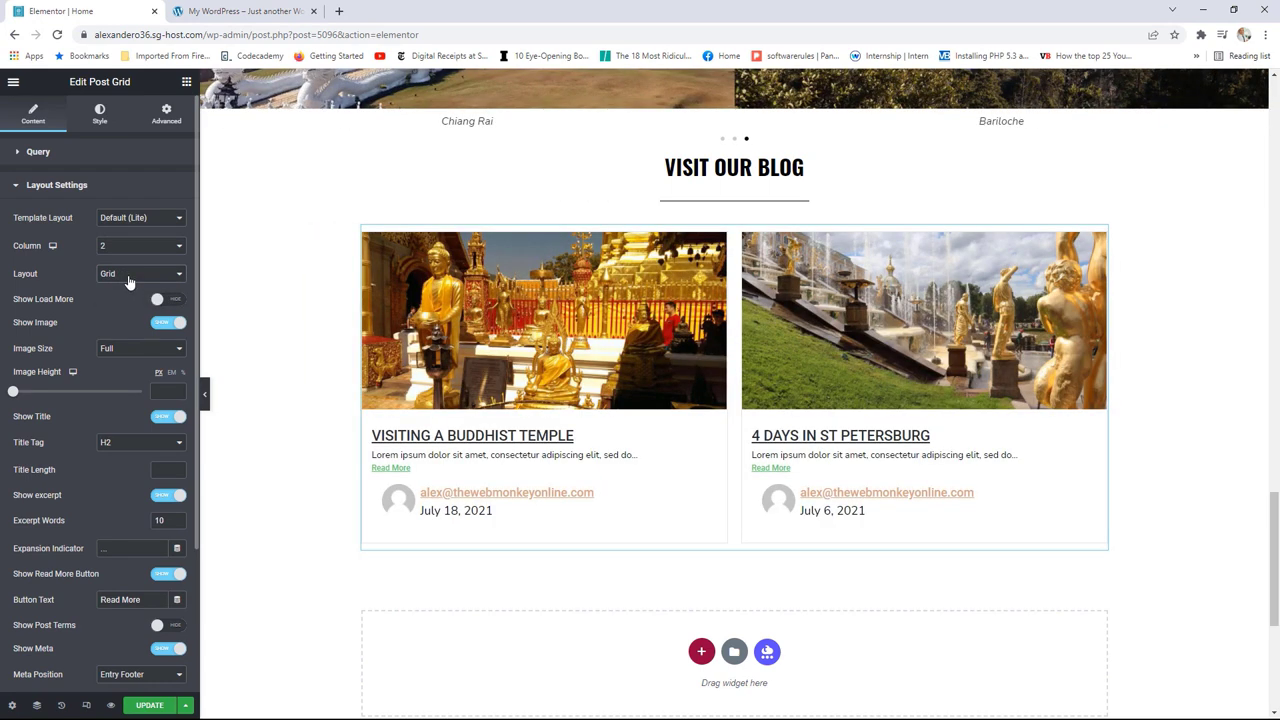
pyautogui.click(145, 278)
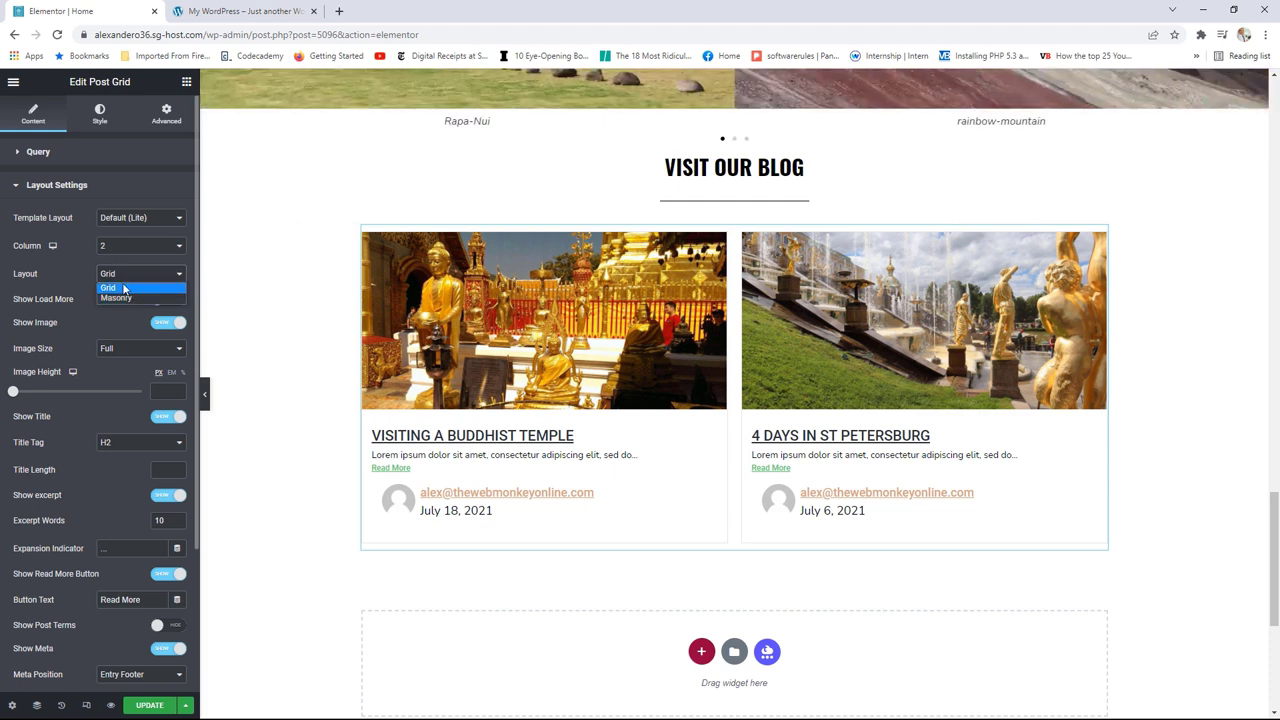
pyautogui.click(119, 297)
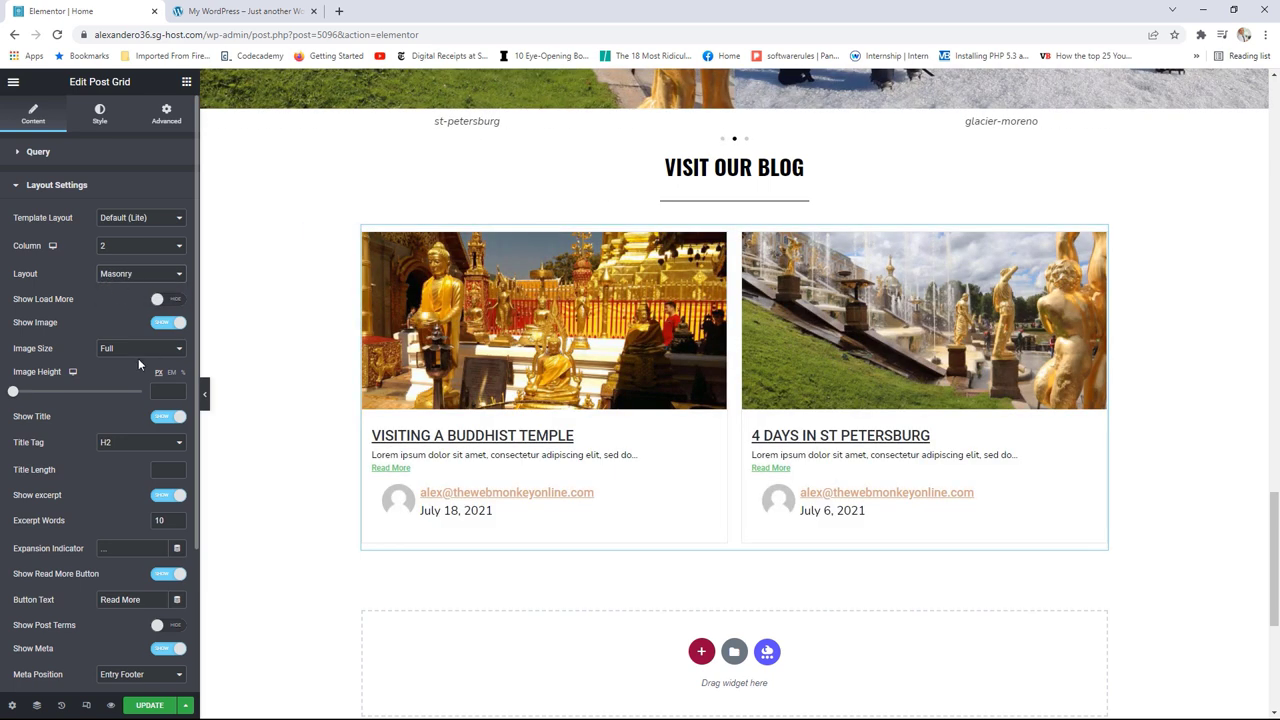
pyautogui.scroll(-1, 138, 365)
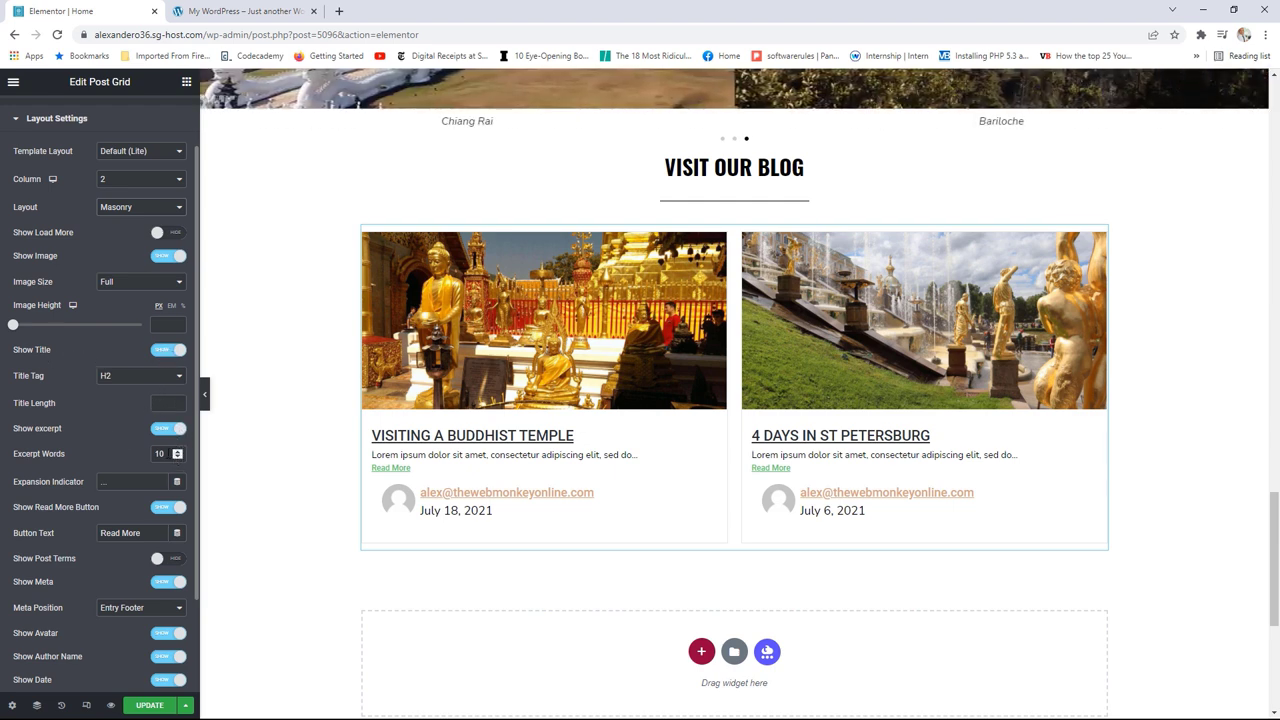
# Step: Set excerpt length to 50 words, keep post terms off, and switch Show Meta off
pyautogui.moveTo(167, 454); pyautogui.dragTo(148, 457)
pyautogui.write('50')
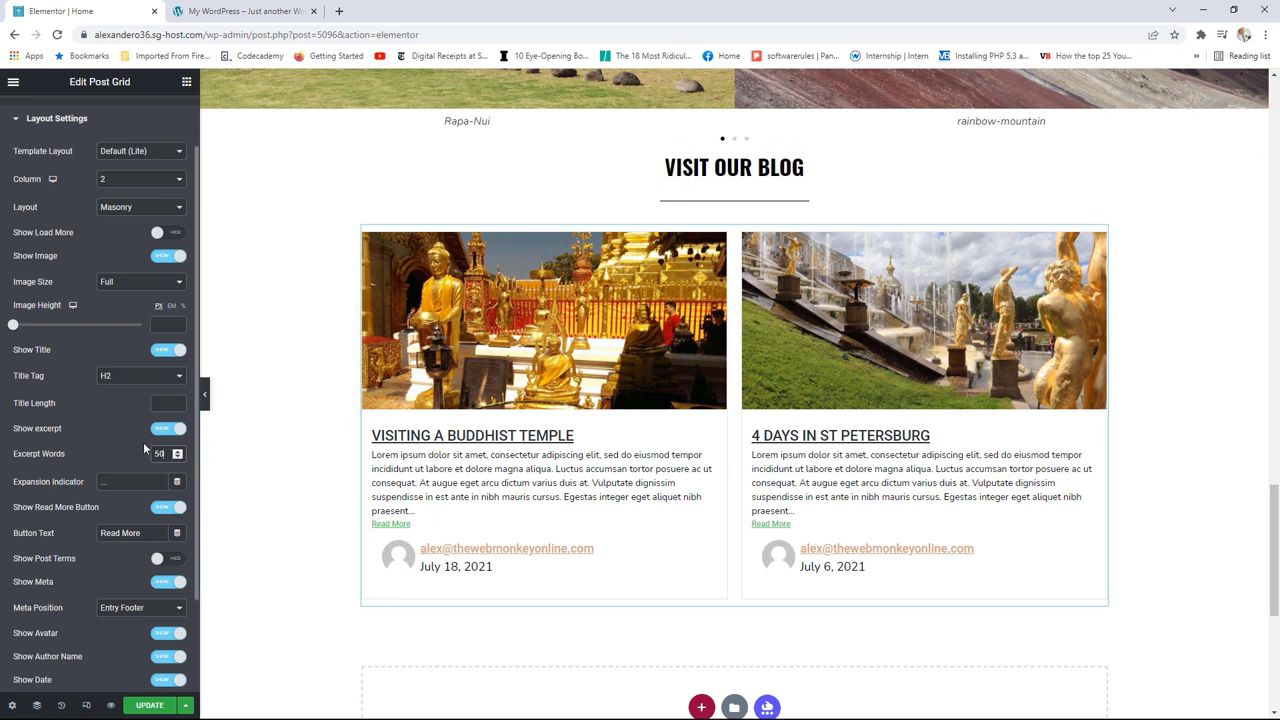
pyautogui.scroll(-2, 143, 436)
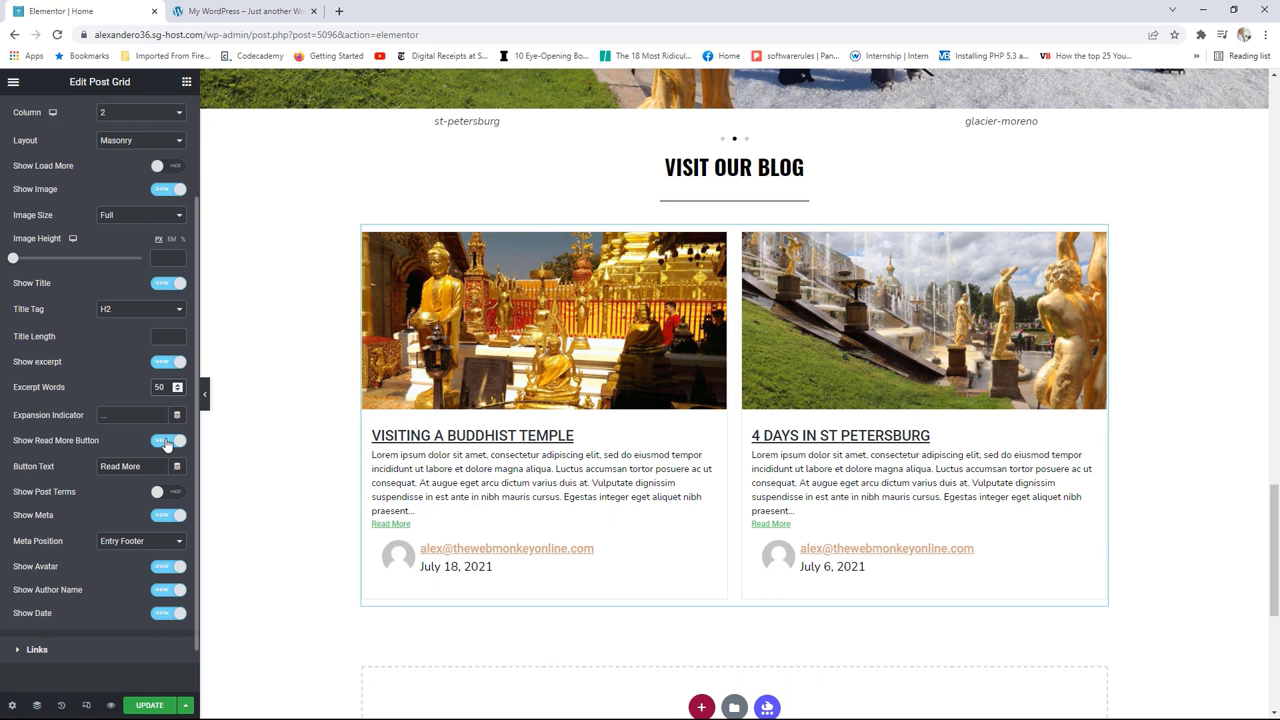
pyautogui.click(172, 492)
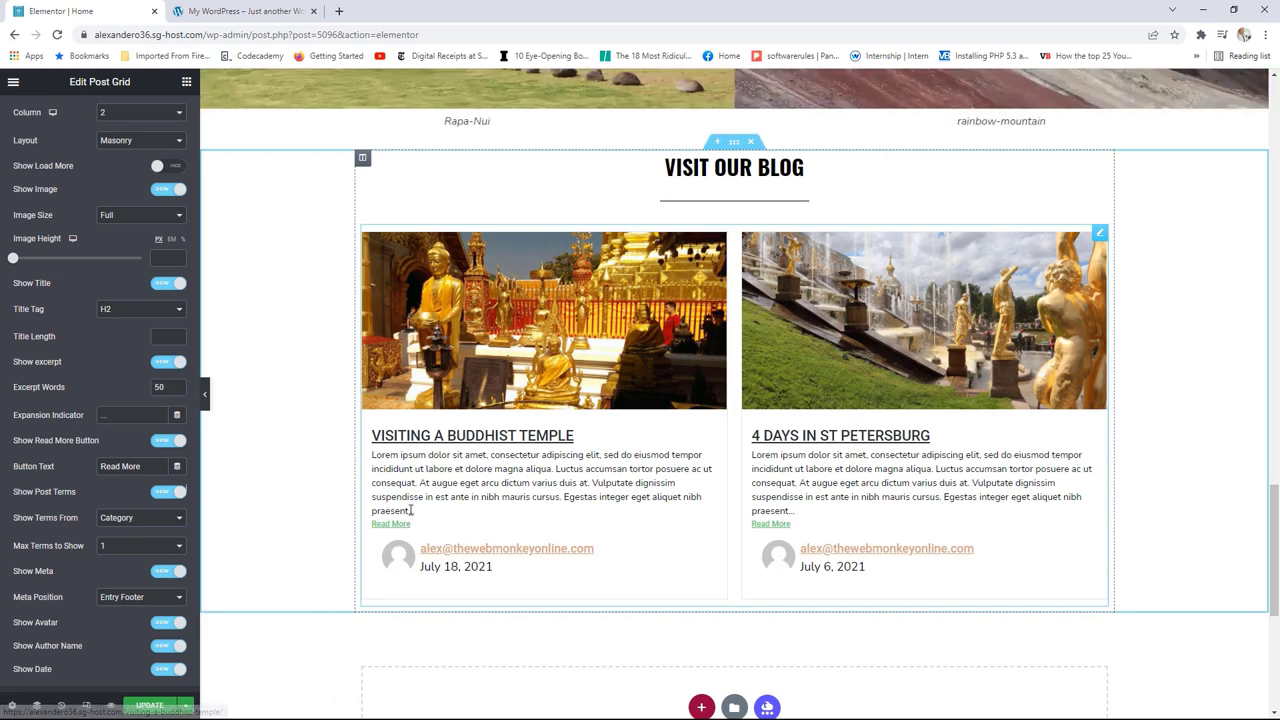
pyautogui.click(163, 495)
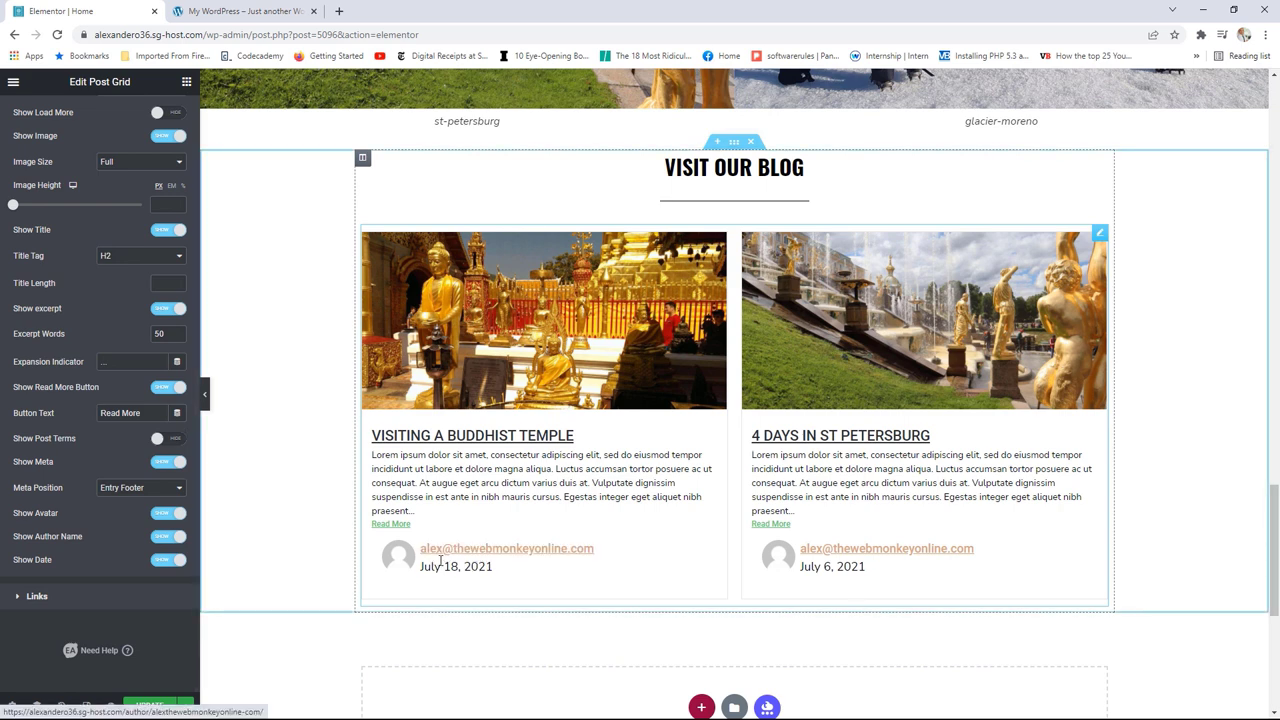
pyautogui.click(160, 464)
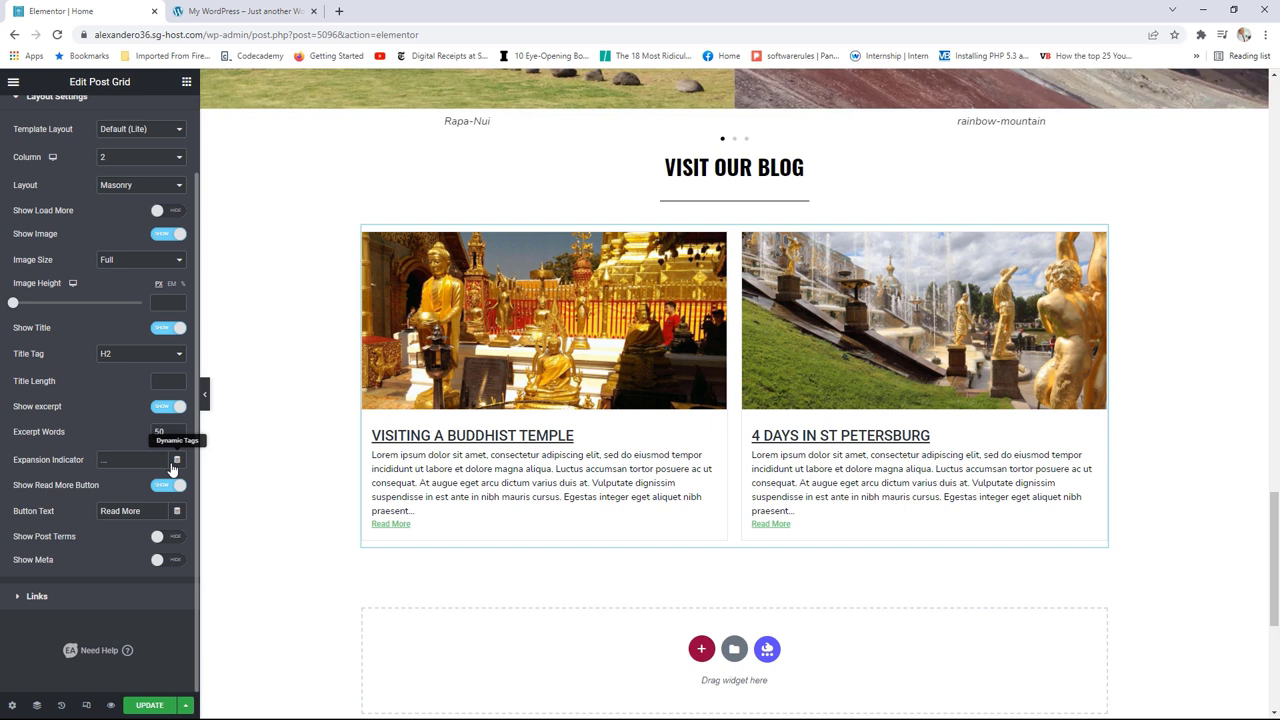
pyautogui.click(74, 609)
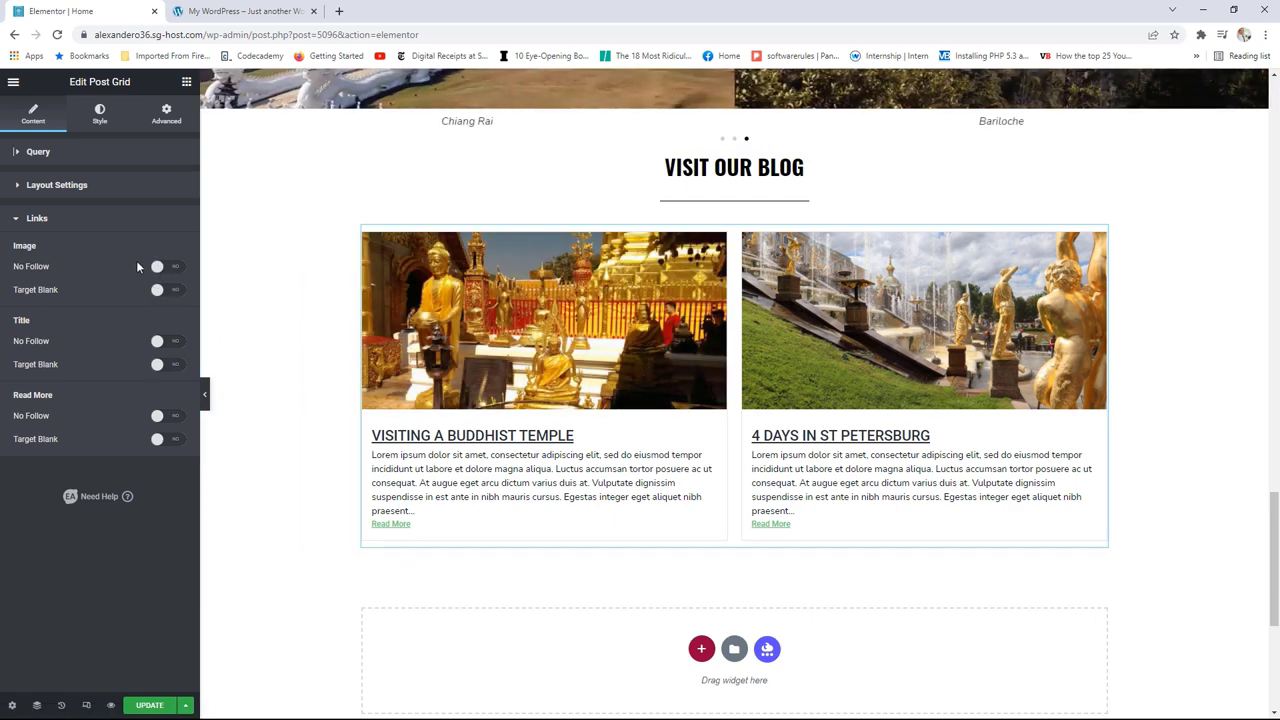
# Step: Preview Style Two and Style Three for the Post Grid, then keep the Default style
pyautogui.click(99, 125)
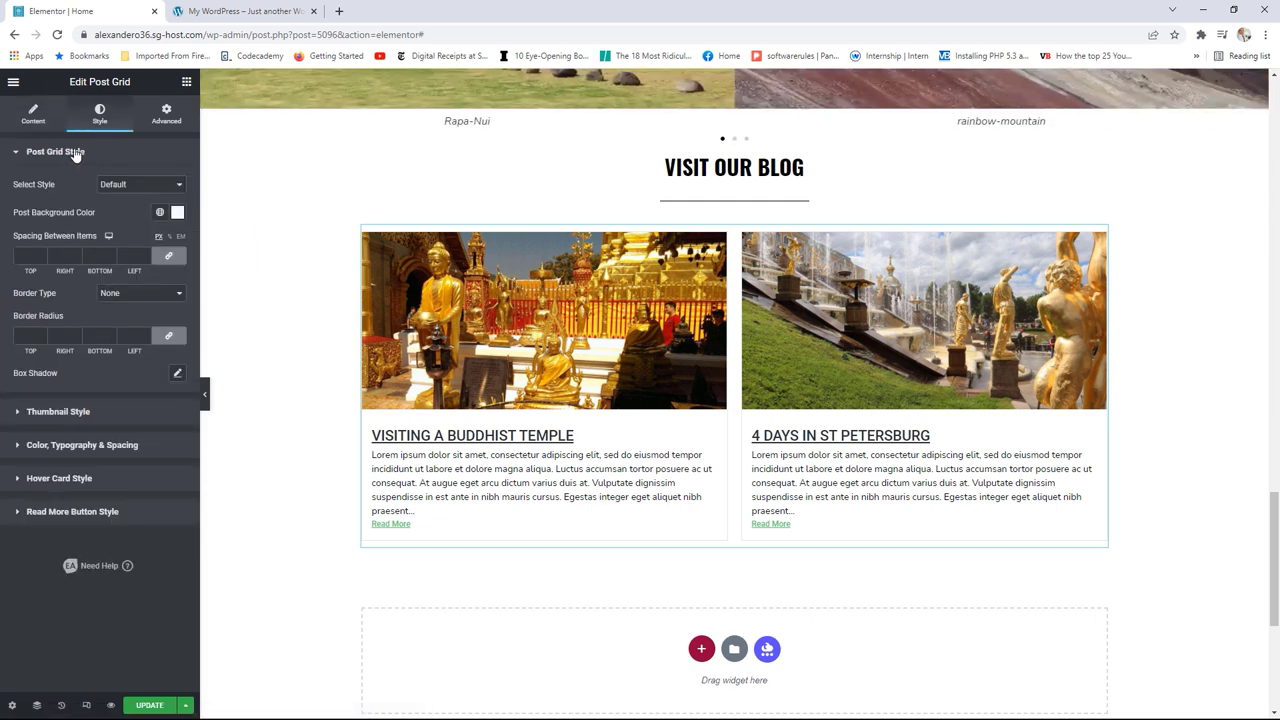
pyautogui.click(120, 186)
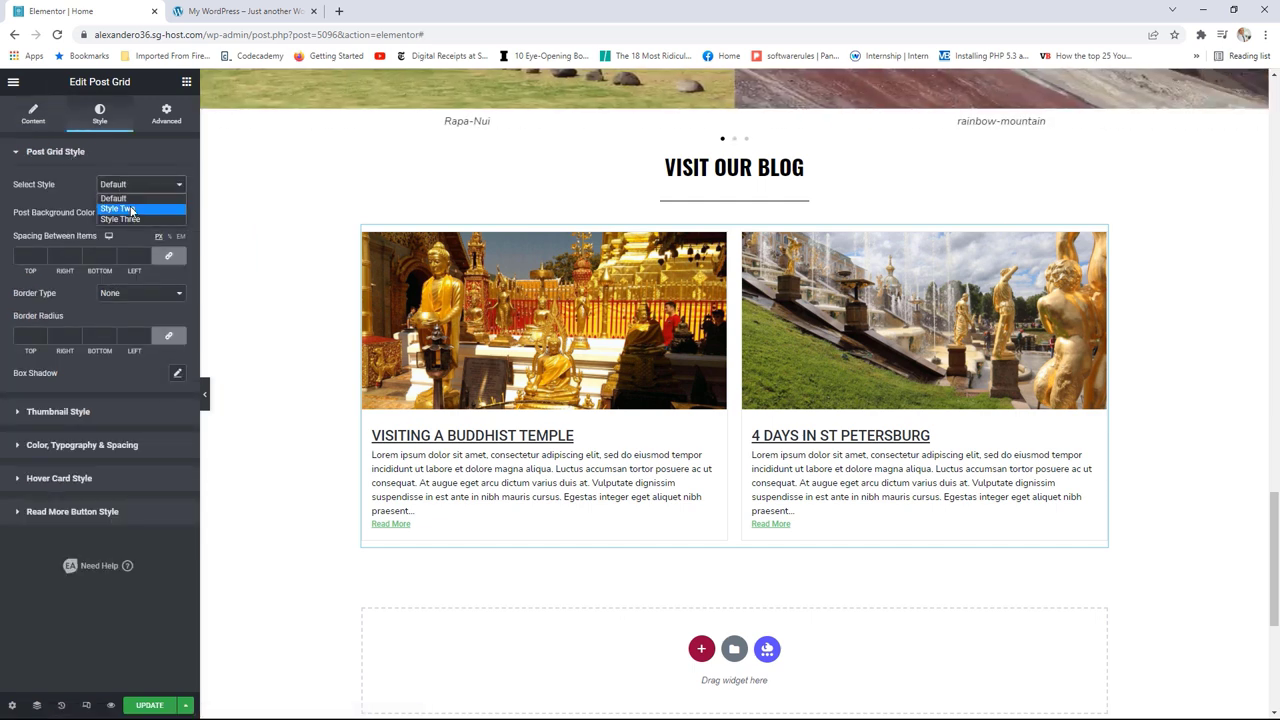
pyautogui.click(131, 209)
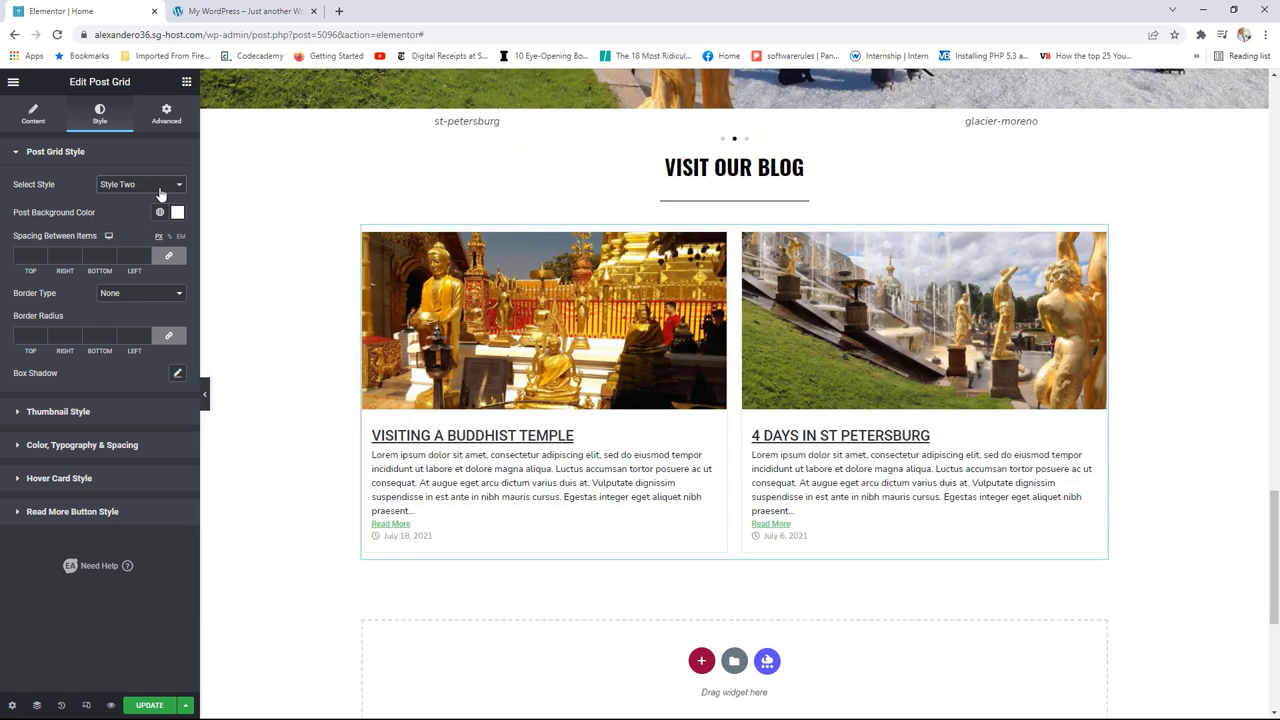
pyautogui.click(158, 186)
pyautogui.click(138, 220)
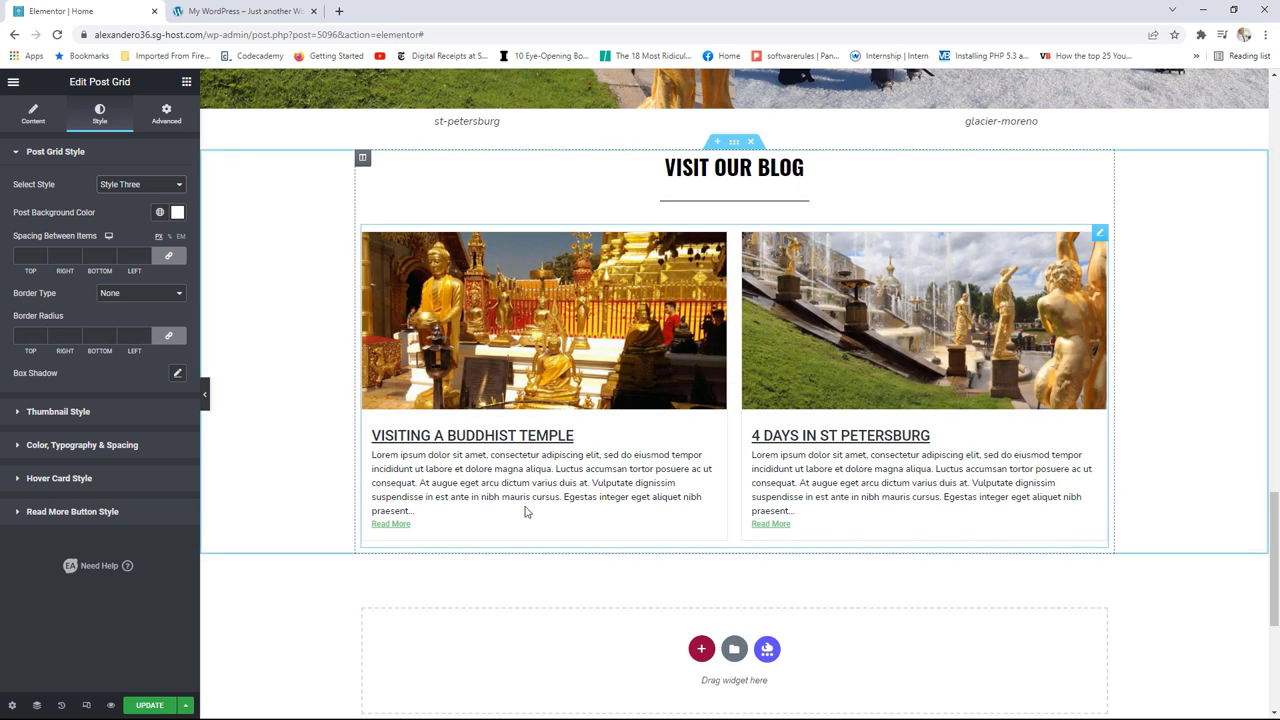
pyautogui.click(175, 185)
pyautogui.click(140, 197)
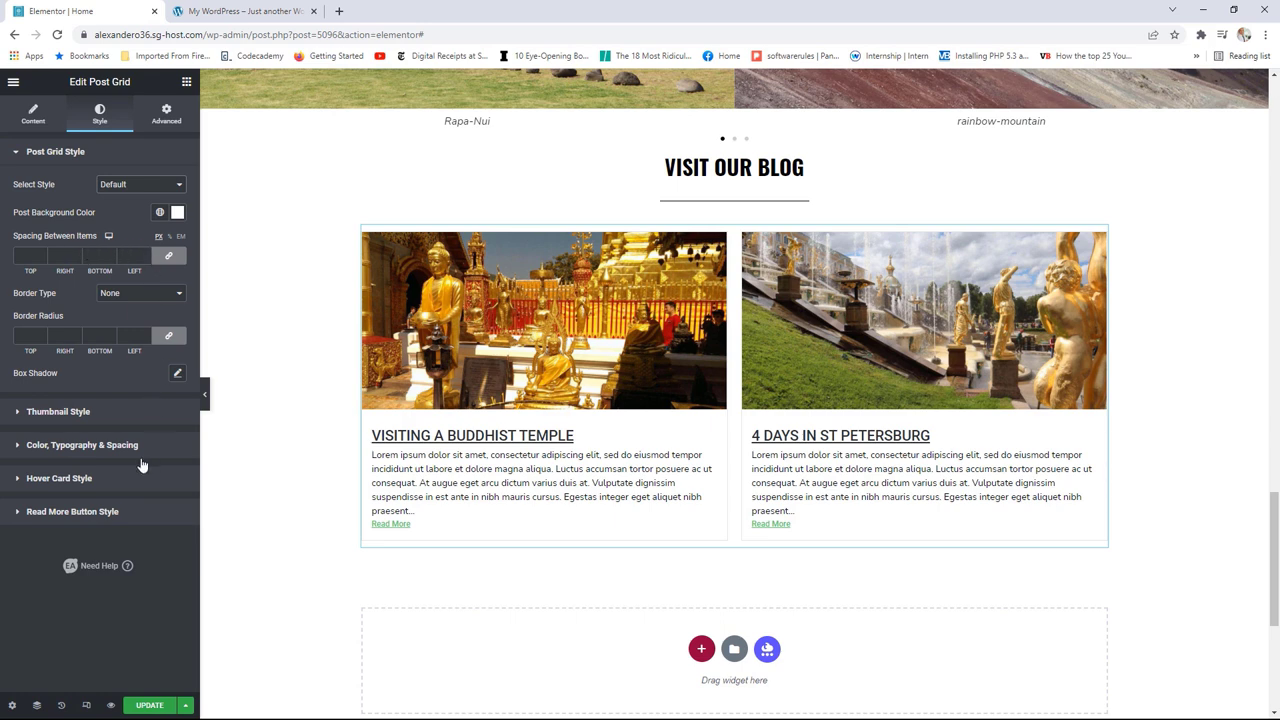
pyautogui.click(97, 448)
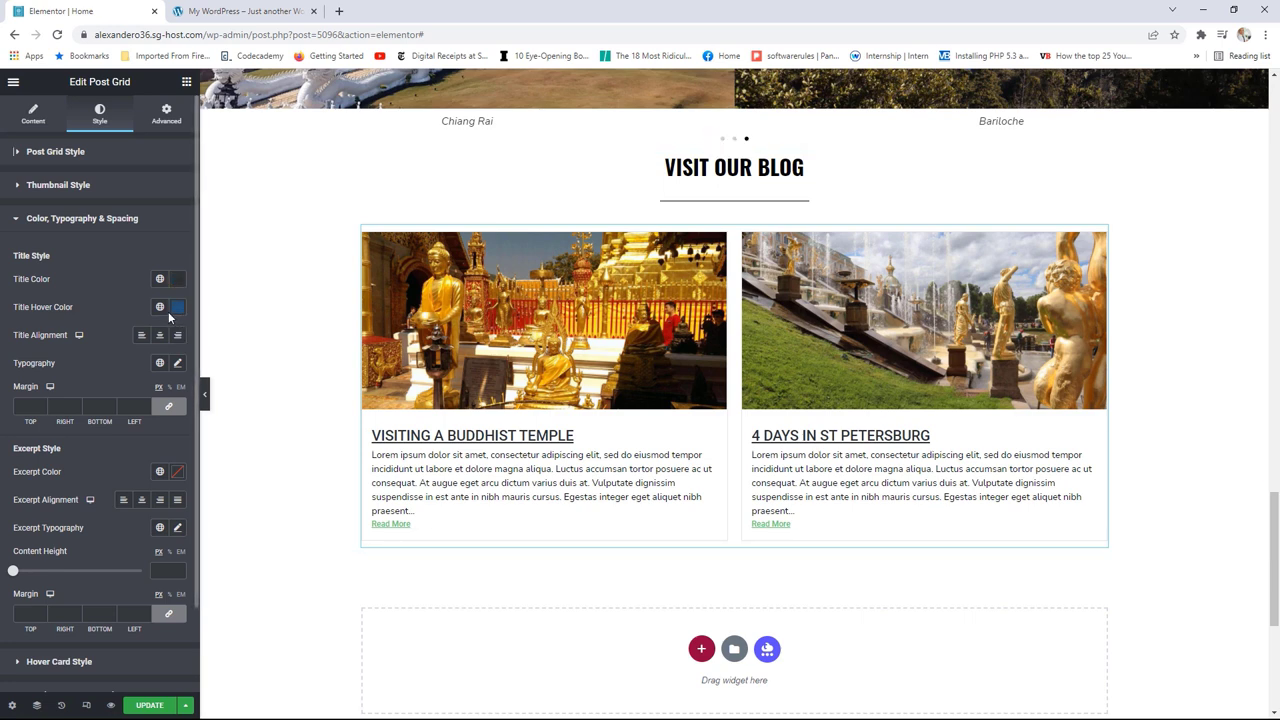
# Step: Set the title hover colour to the global Text colour and title decoration to None
pyautogui.click(160, 308)
pyautogui.click(60, 415)
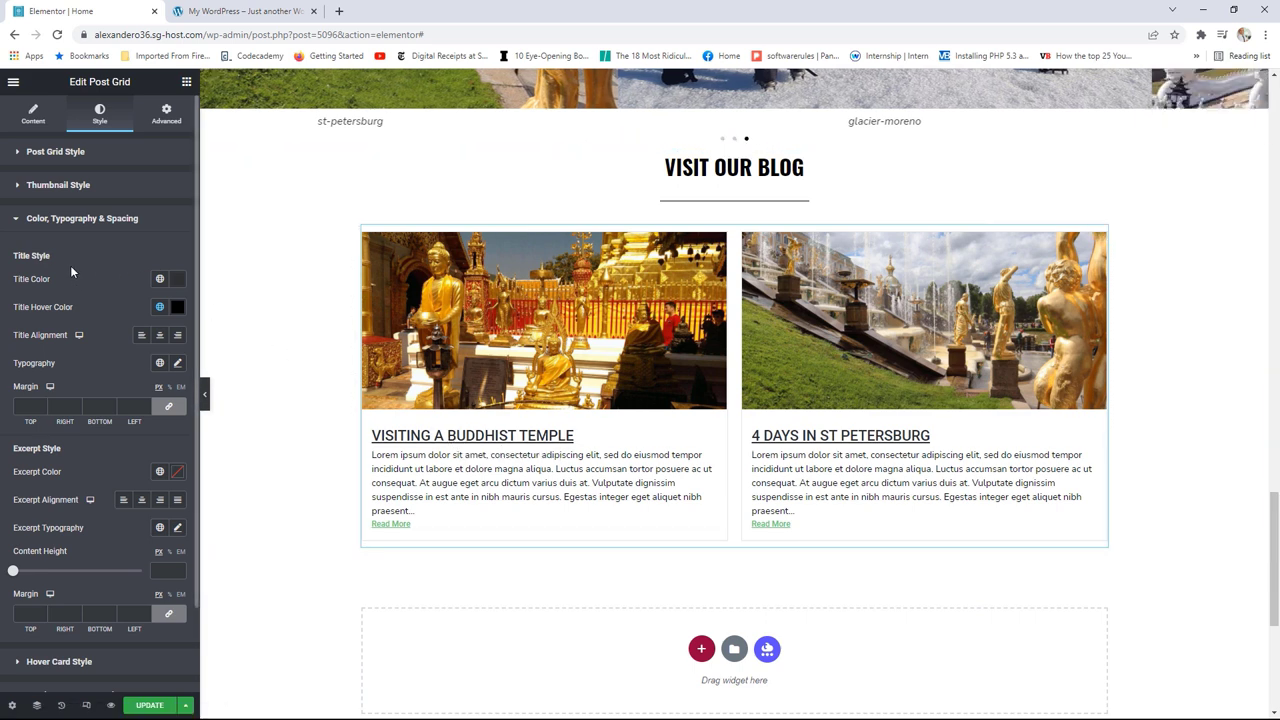
pyautogui.click(177, 364)
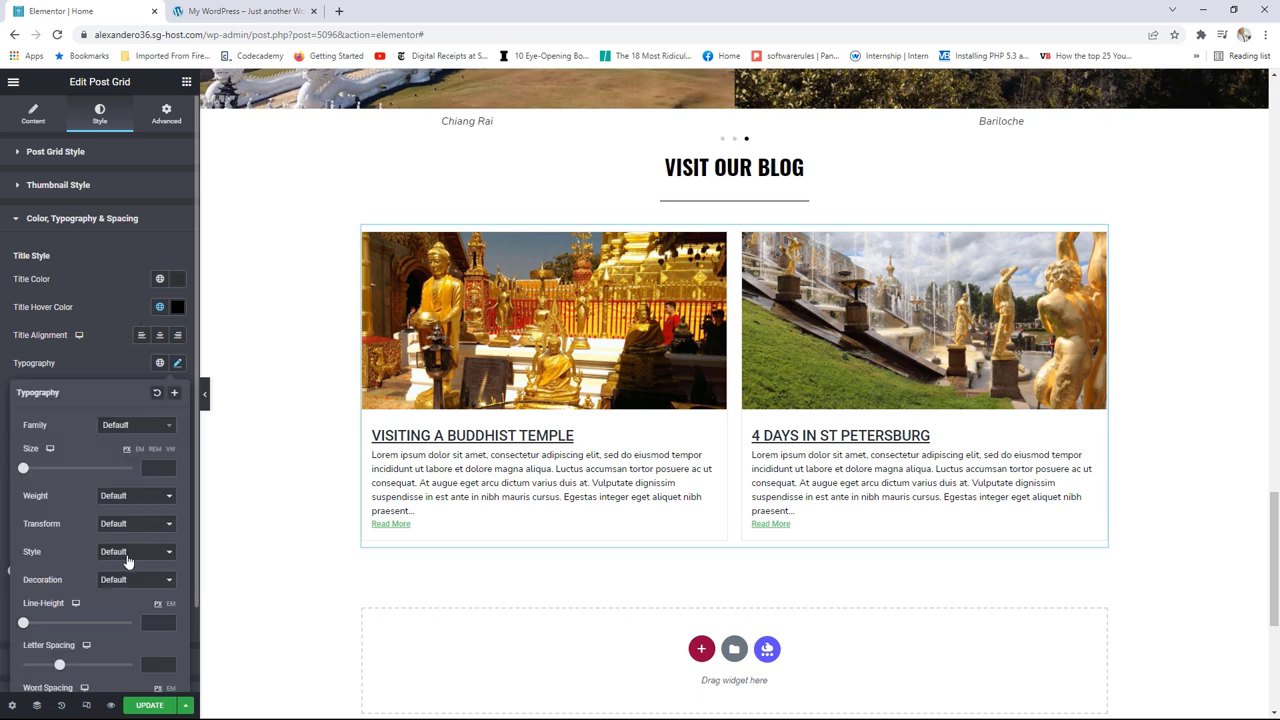
pyautogui.click(128, 580)
pyautogui.click(127, 631)
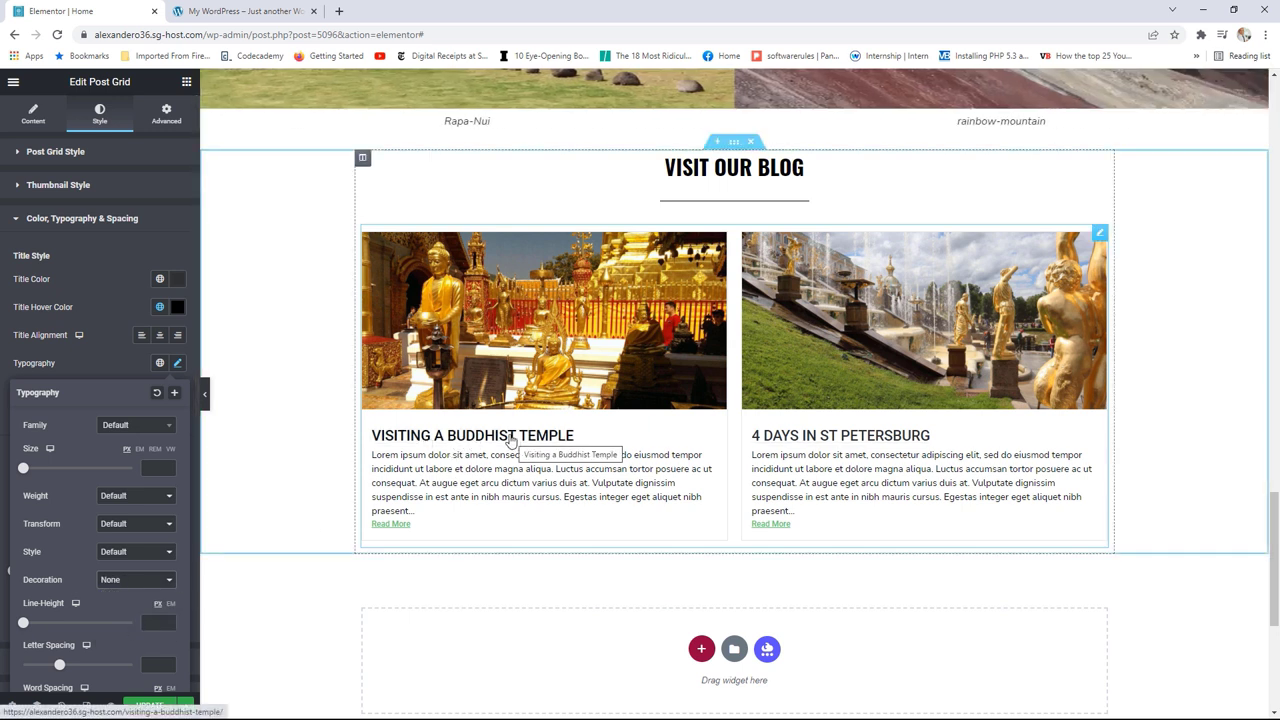
# Step: Try italic post titles, then revert the title font style to Default
pyautogui.click(134, 553)
pyautogui.click(110, 586)
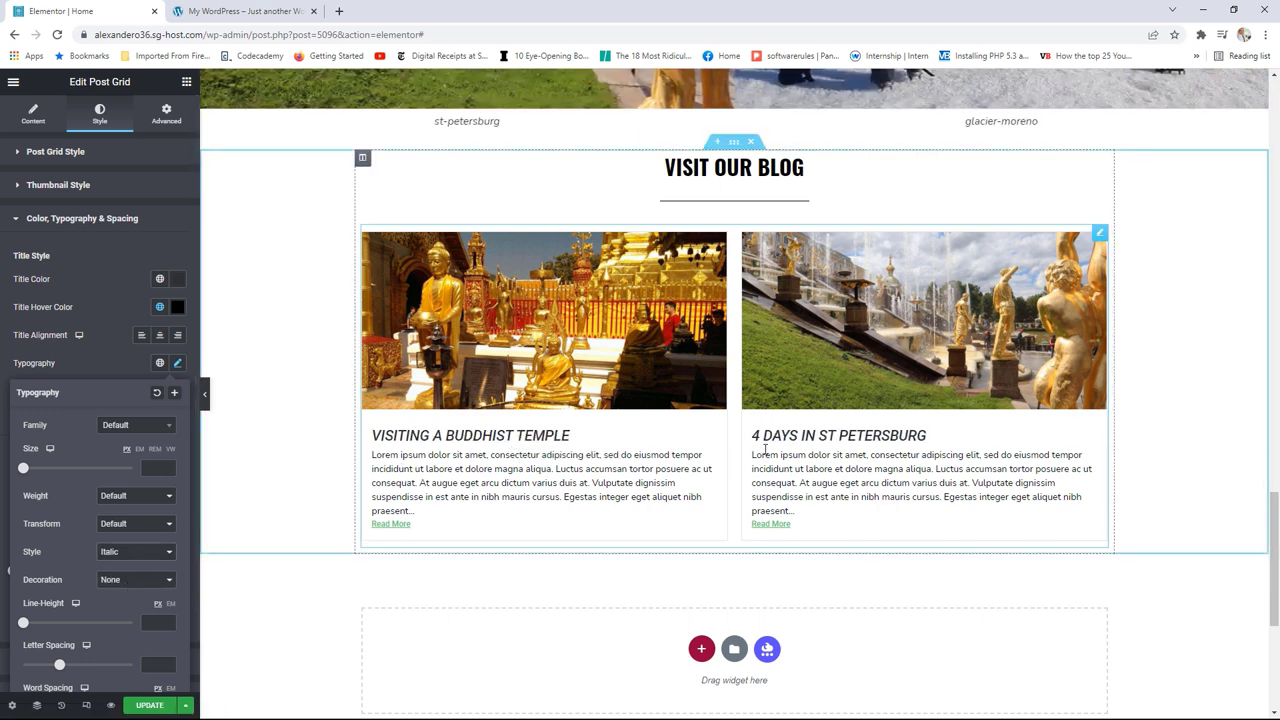
pyautogui.click(120, 553)
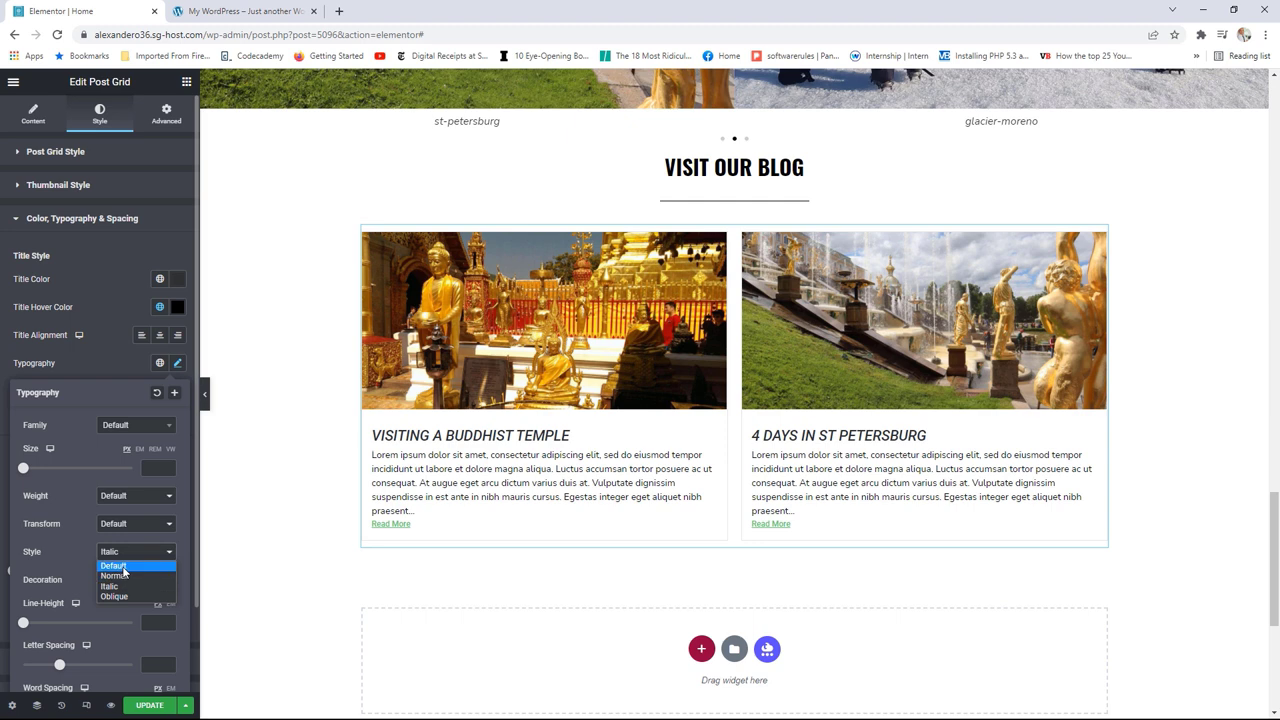
pyautogui.click(122, 566)
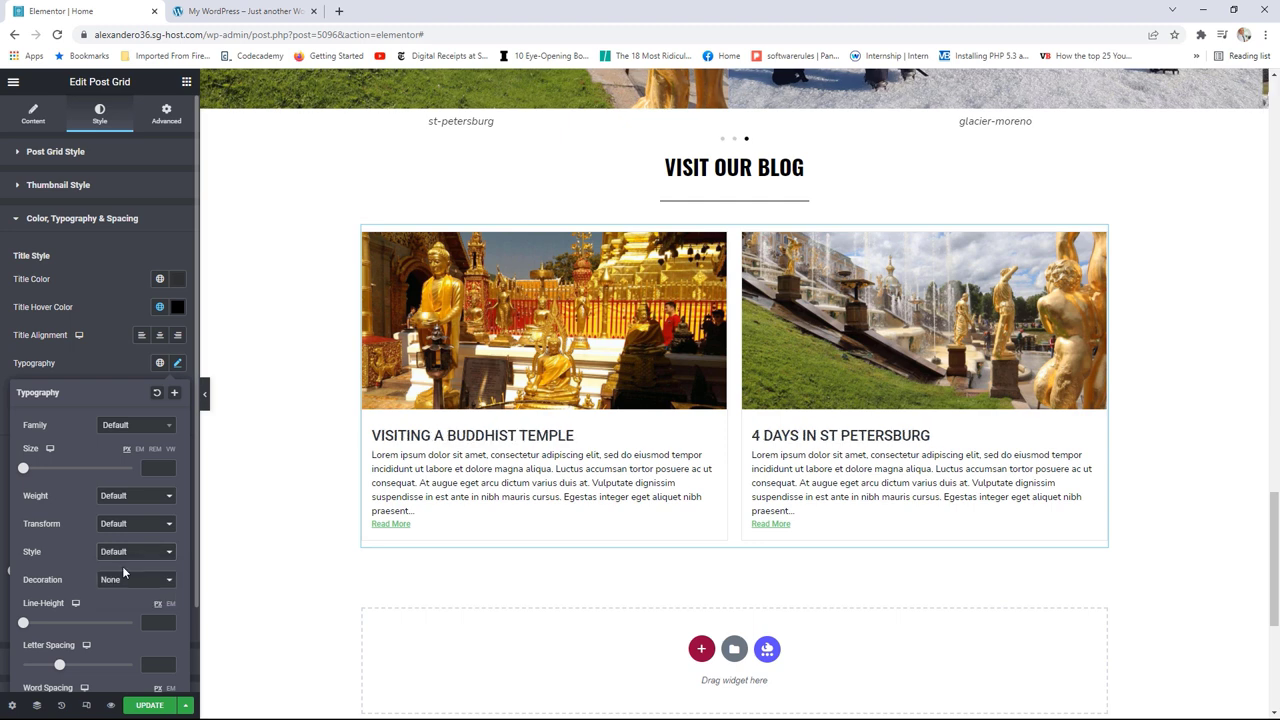
pyautogui.click(177, 364)
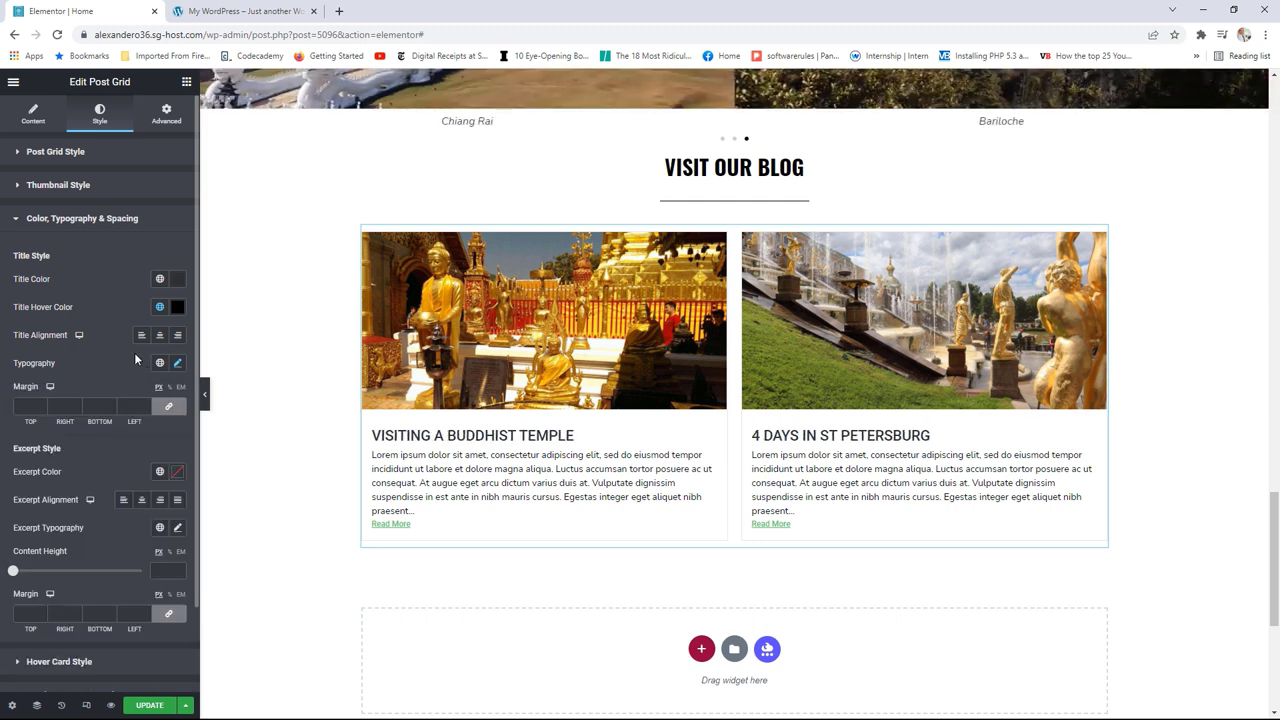
pyautogui.scroll(-2, 112, 453)
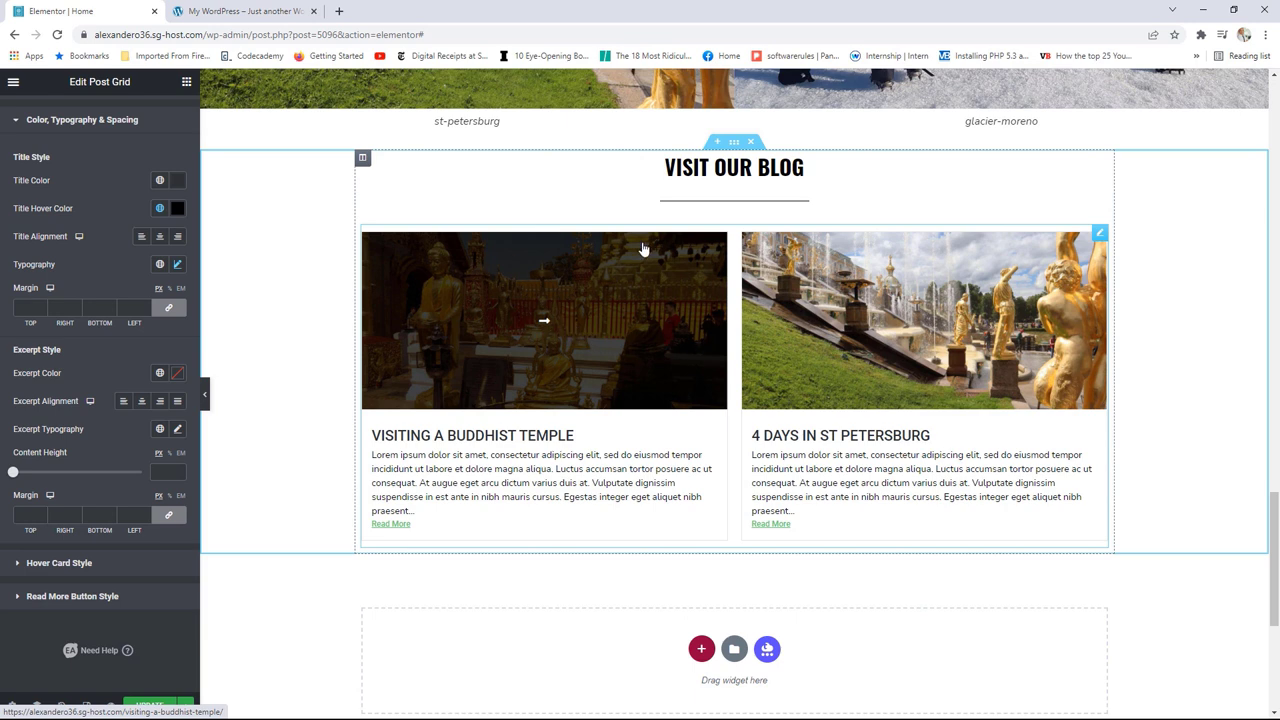
# Step: Set the card hover animation to SlideUp after trying ZoomIn
pyautogui.click(69, 565)
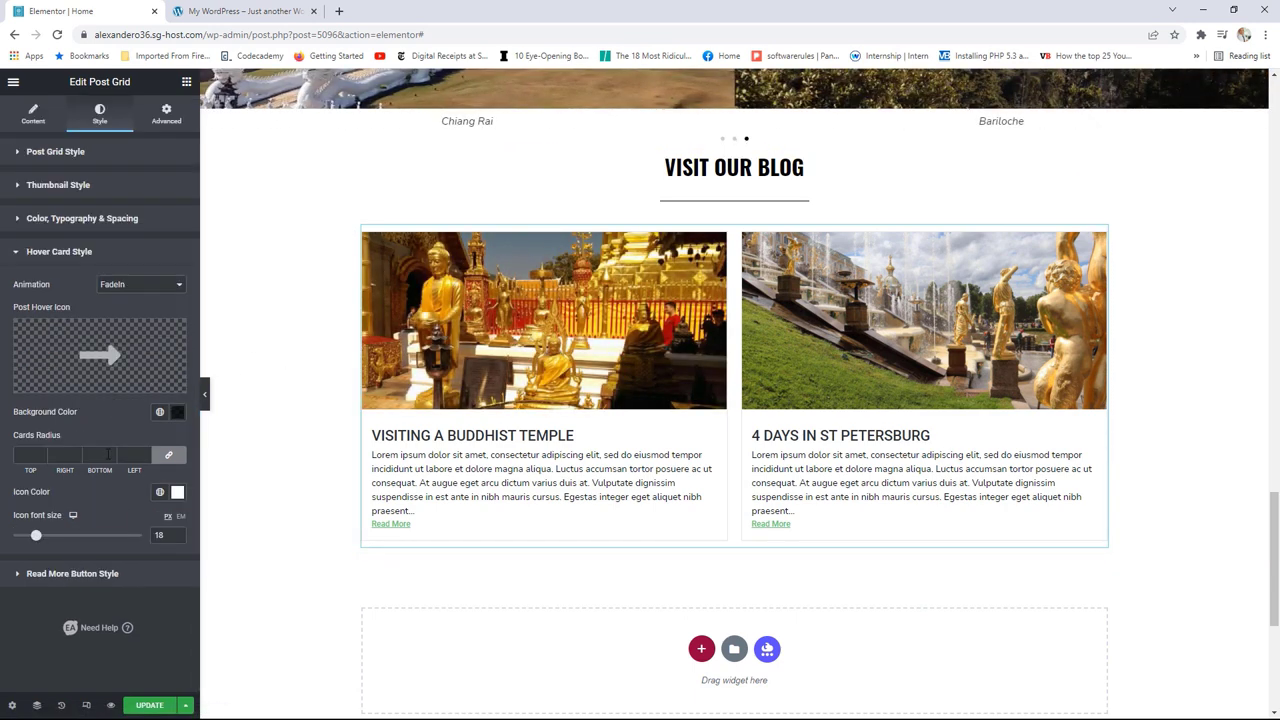
pyautogui.click(126, 286)
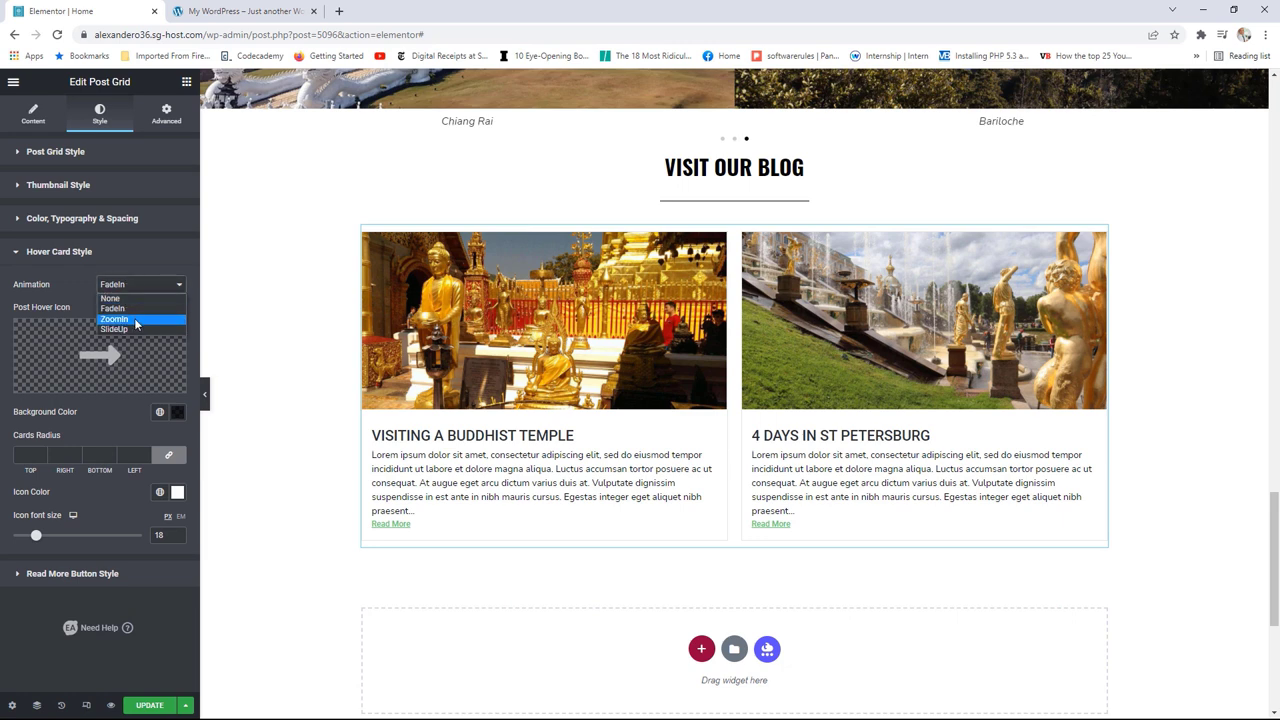
pyautogui.click(134, 319)
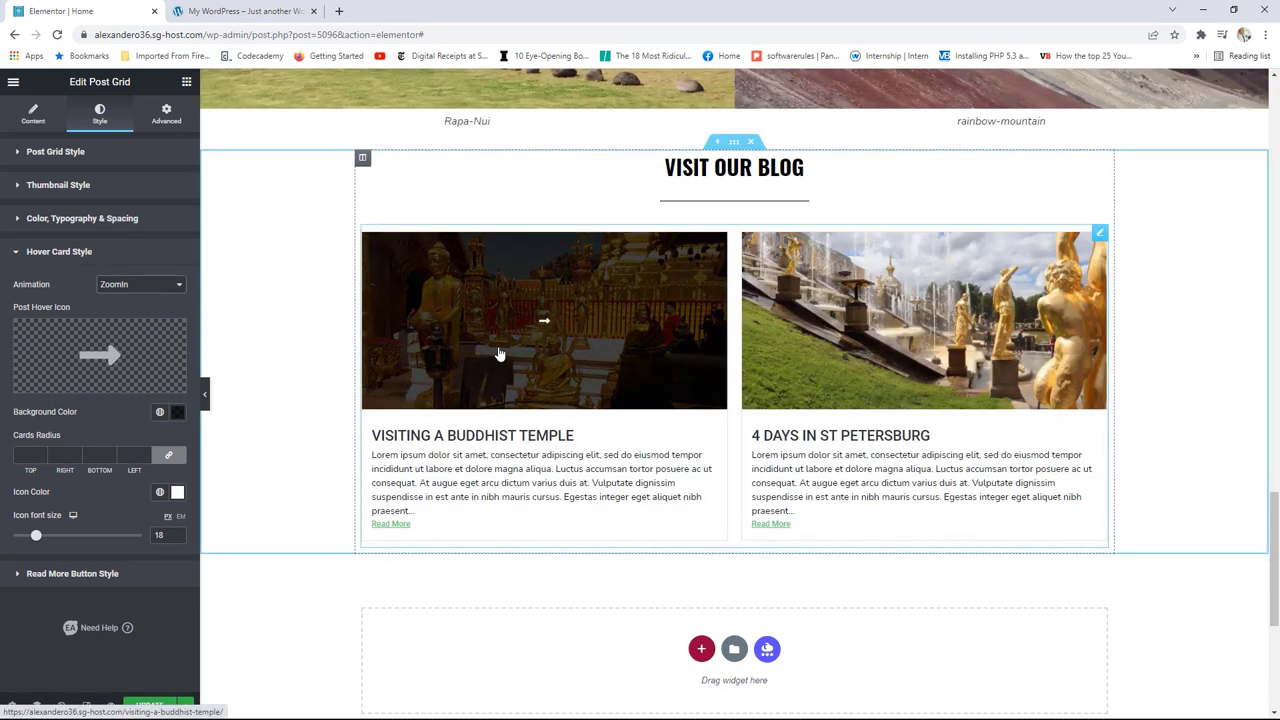
pyautogui.click(145, 286)
pyautogui.click(134, 330)
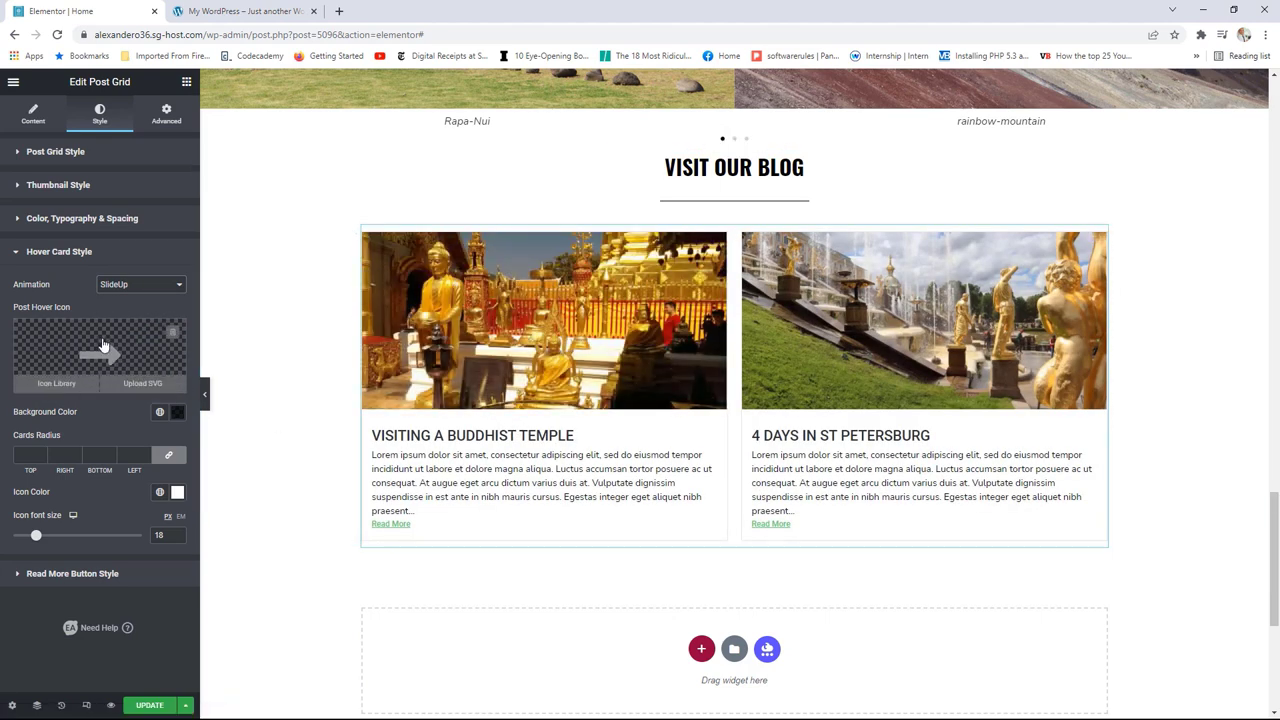
# Step: Give the hover overlay a dark #1A1919BF colour, leaving the hover icon unchanged
pyautogui.click(177, 412)
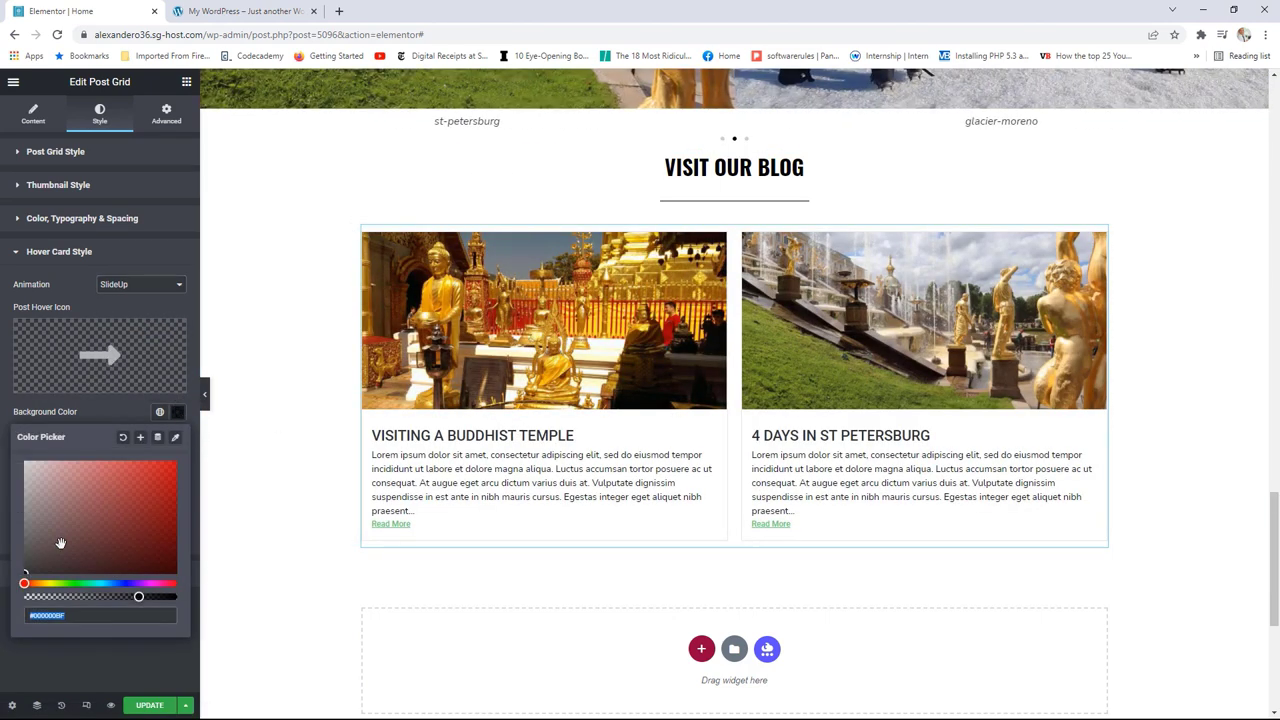
pyautogui.moveTo(25, 578); pyautogui.dragTo(43, 541)
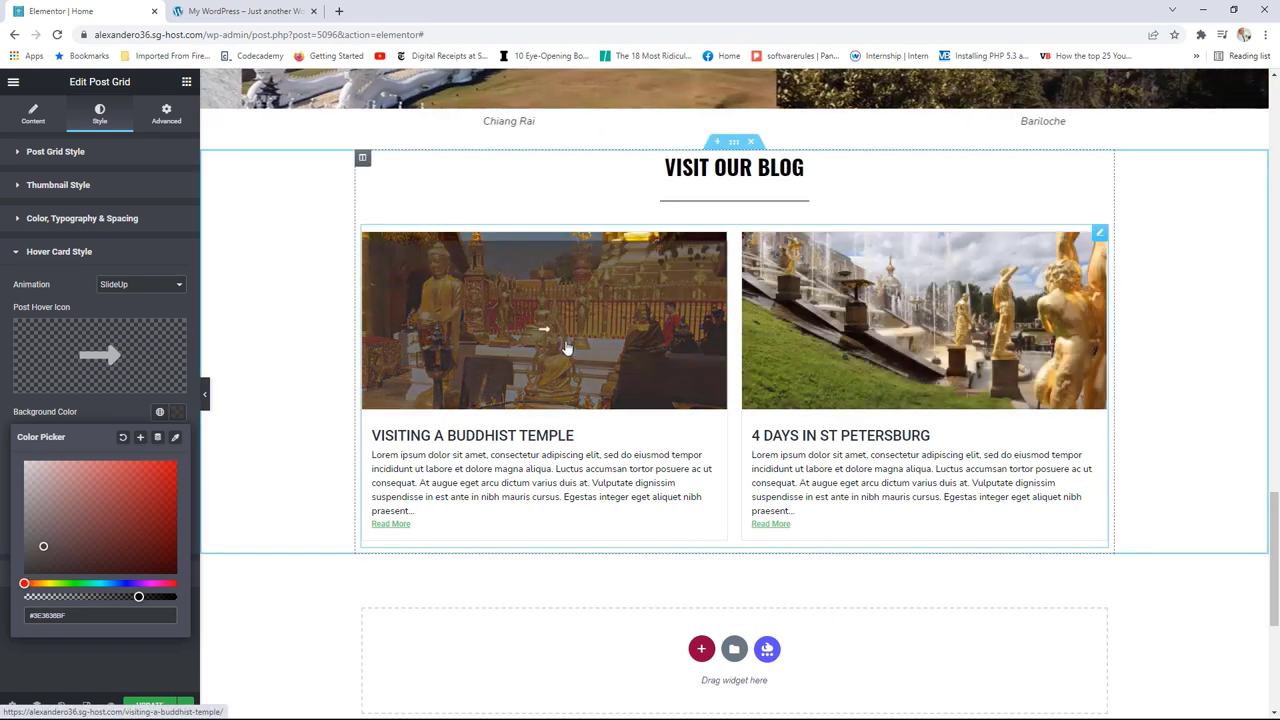
pyautogui.click(93, 355)
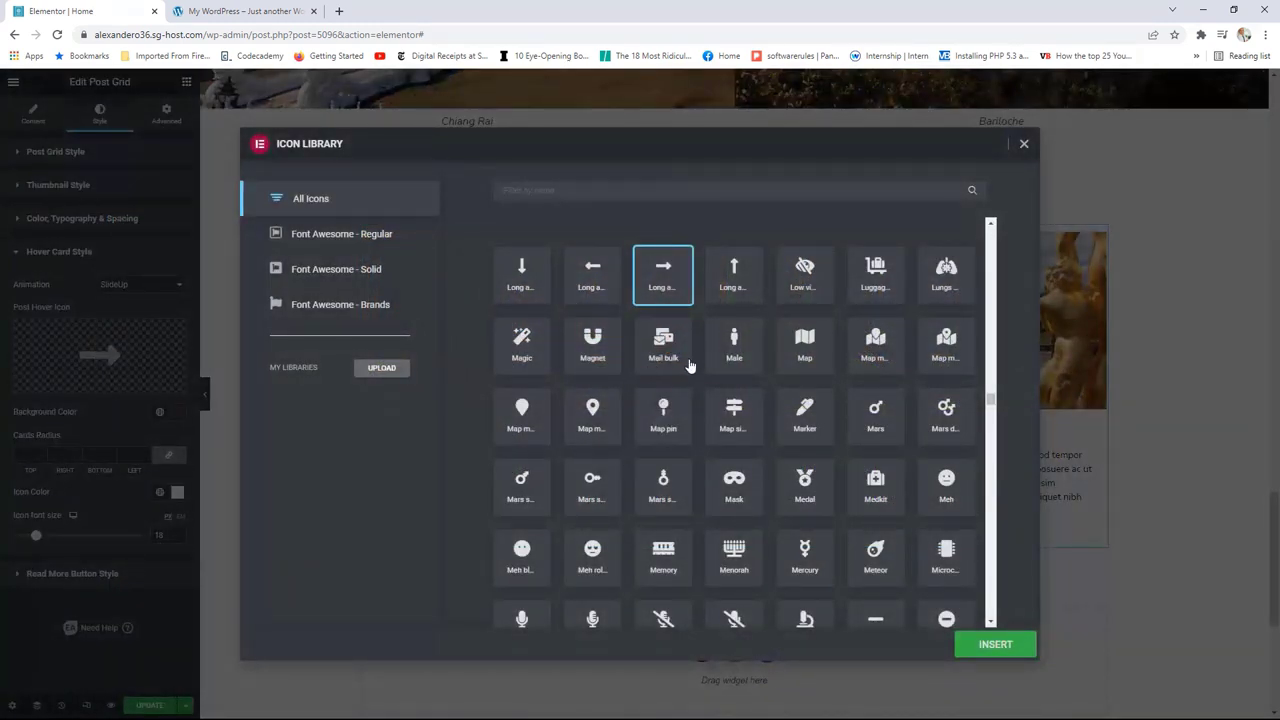
pyautogui.click(1023, 147)
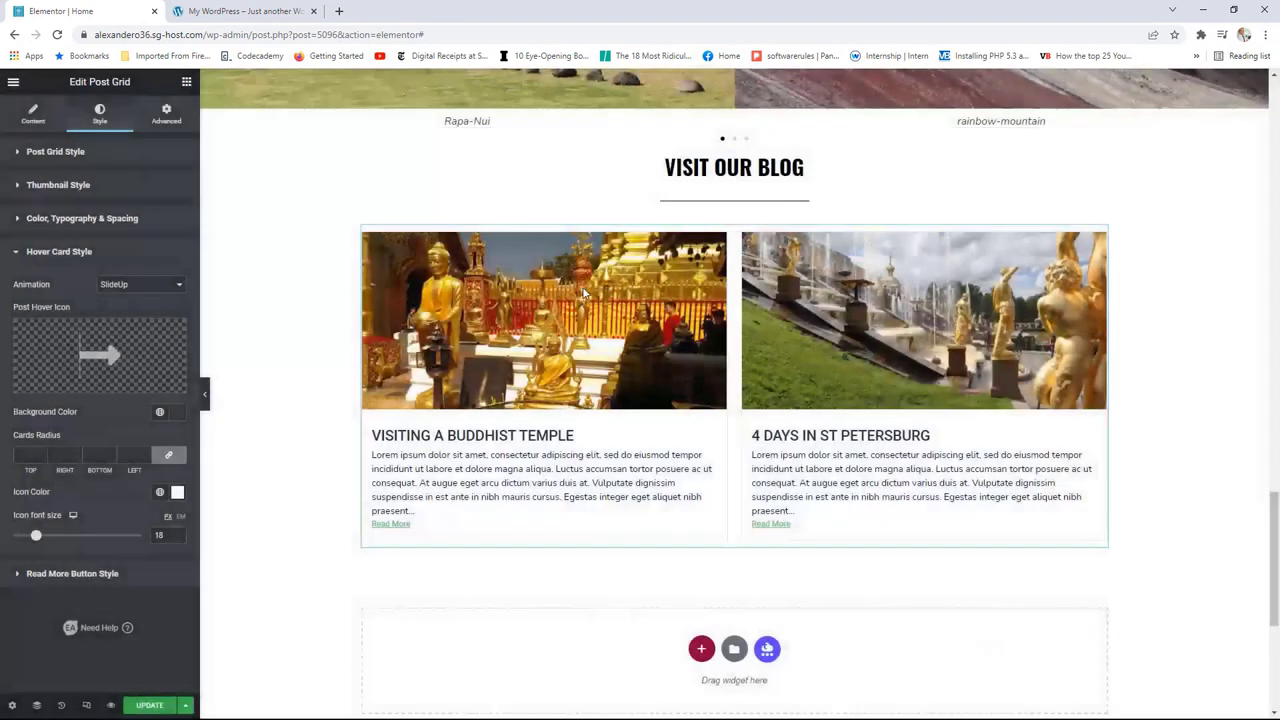
pyautogui.click(175, 413)
pyautogui.moveTo(43, 549); pyautogui.dragTo(33, 562)
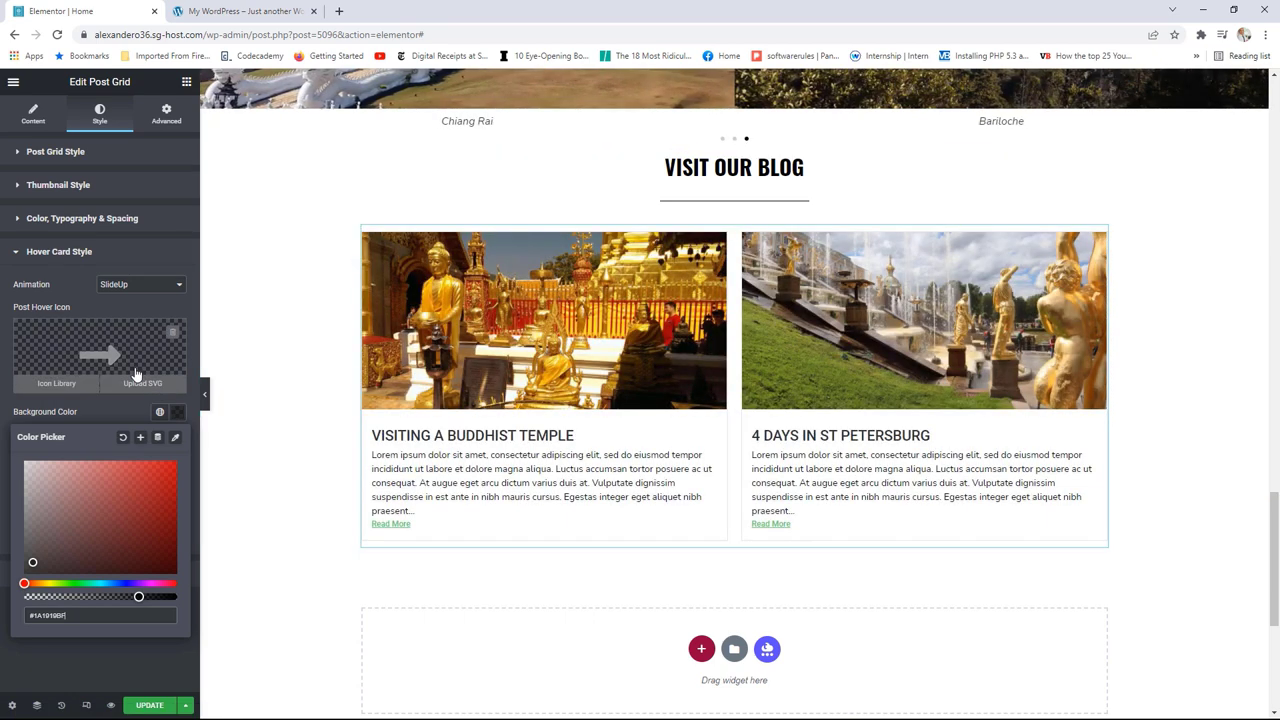
pyautogui.click(187, 82)
pyautogui.click(187, 82)
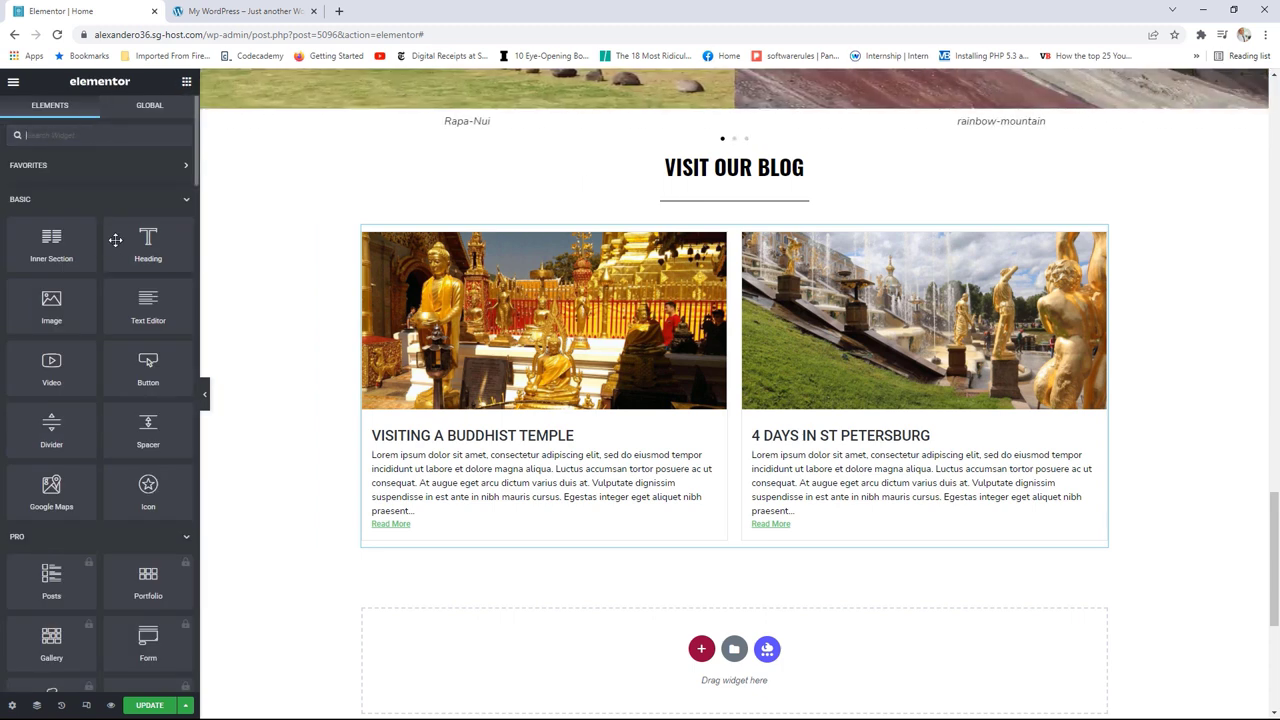
# Step: Add a centred 'Read More' button linking to /blog below the blog posts
pyautogui.moveTo(150, 370); pyautogui.dragTo(731, 557)
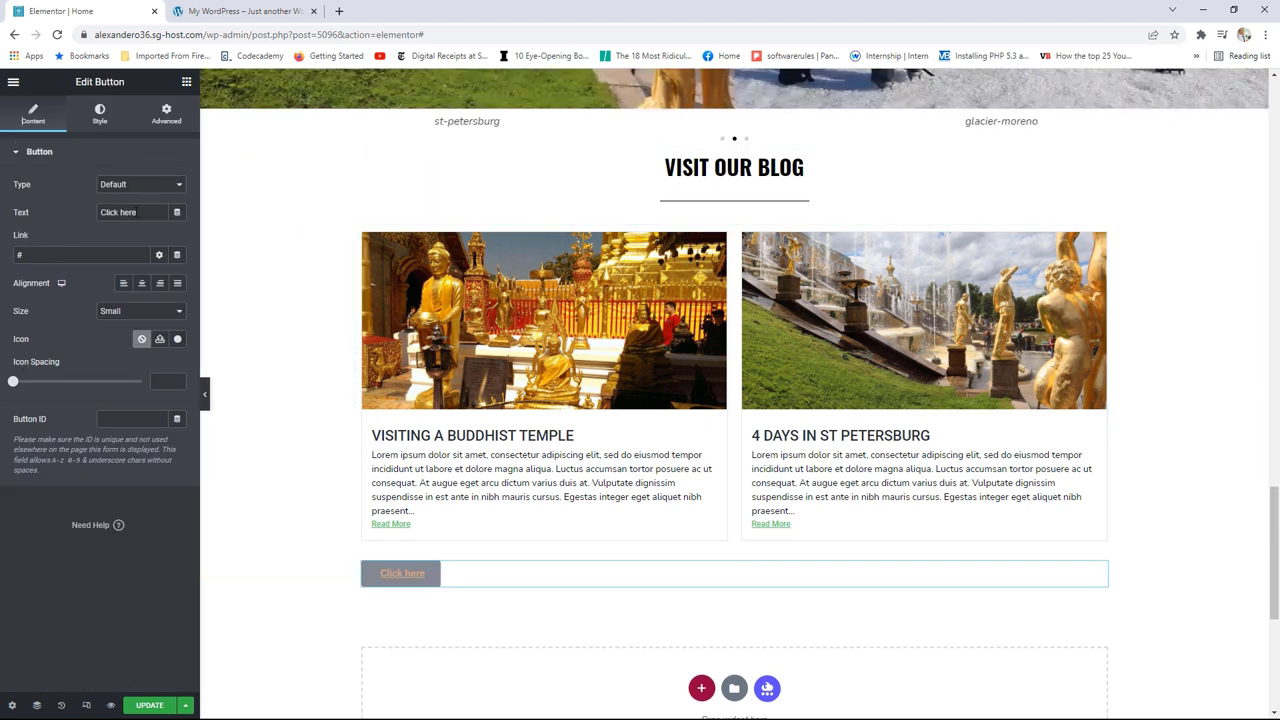
pyautogui.write('R')
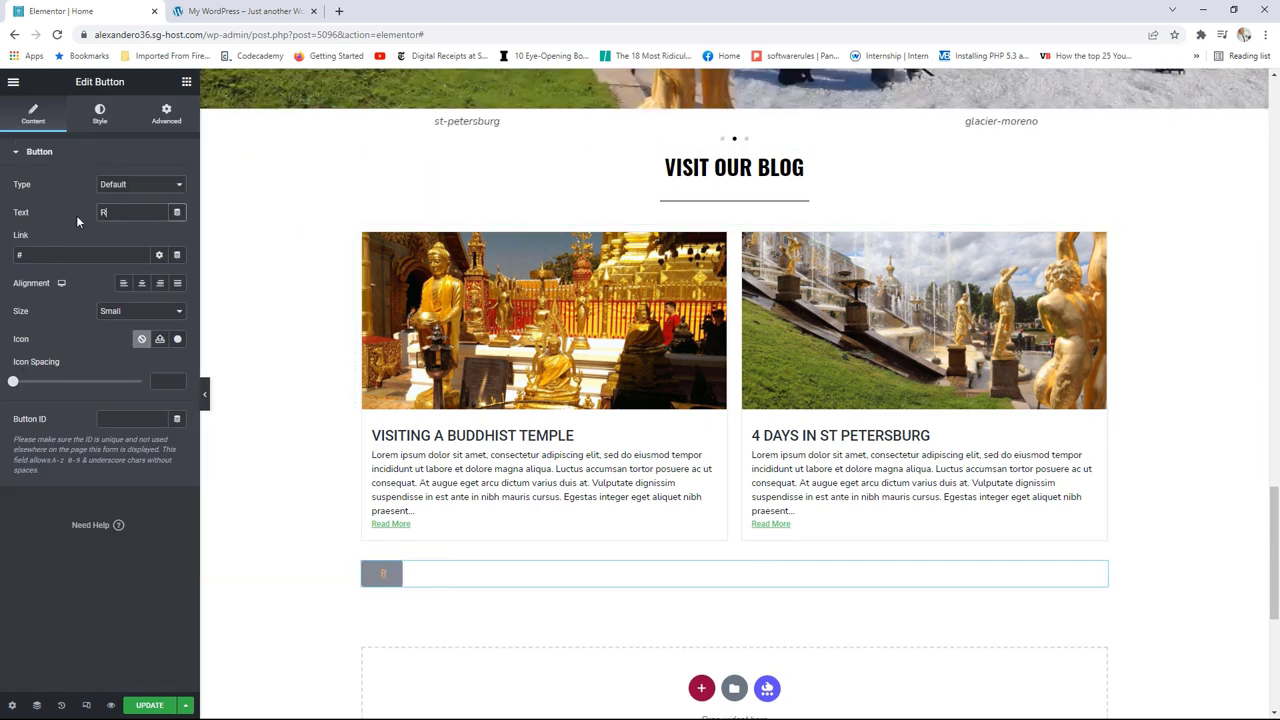
pyautogui.write('ead More')
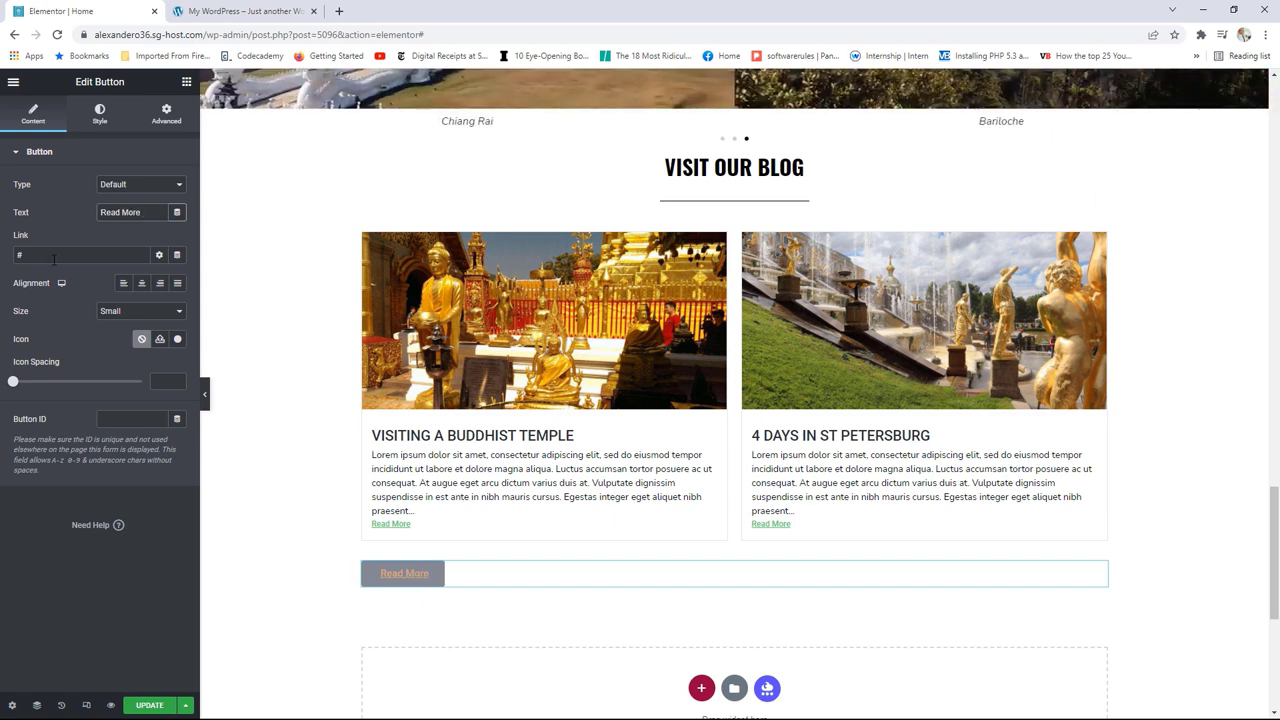
pyautogui.doubleClick(54, 259)
pyautogui.write('/blog')
pyautogui.click(141, 285)
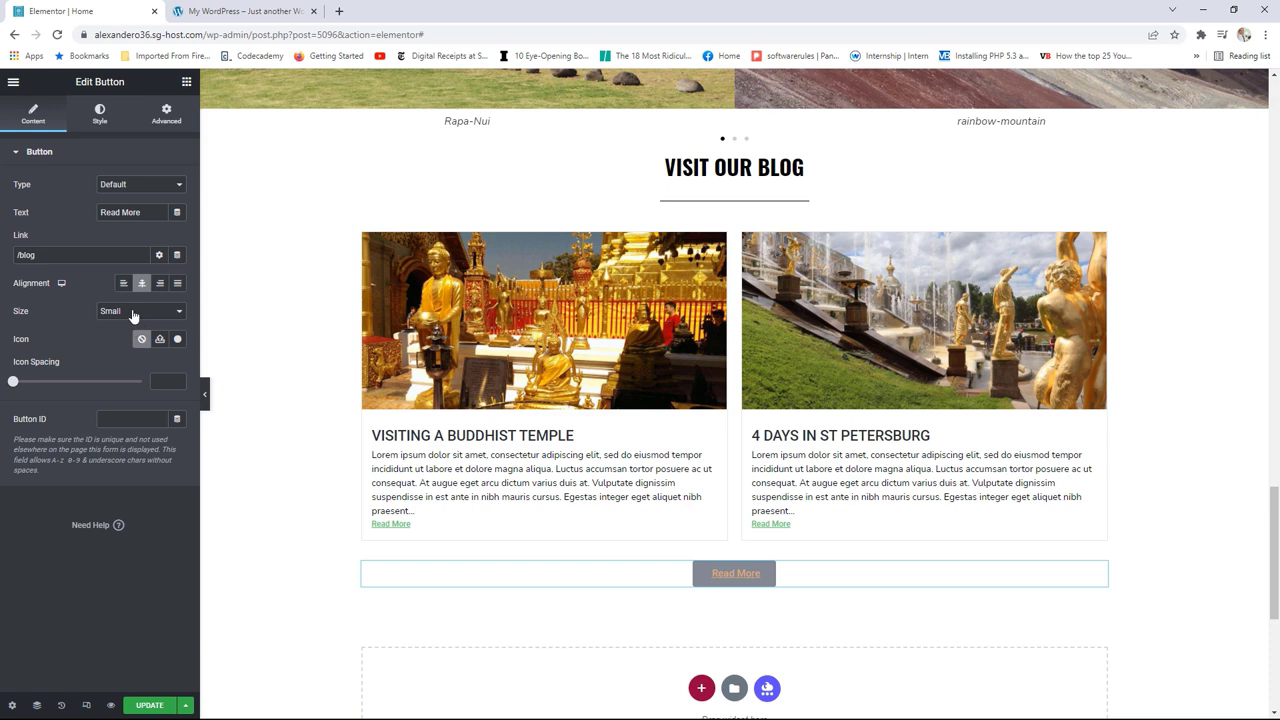
pyautogui.click(100, 113)
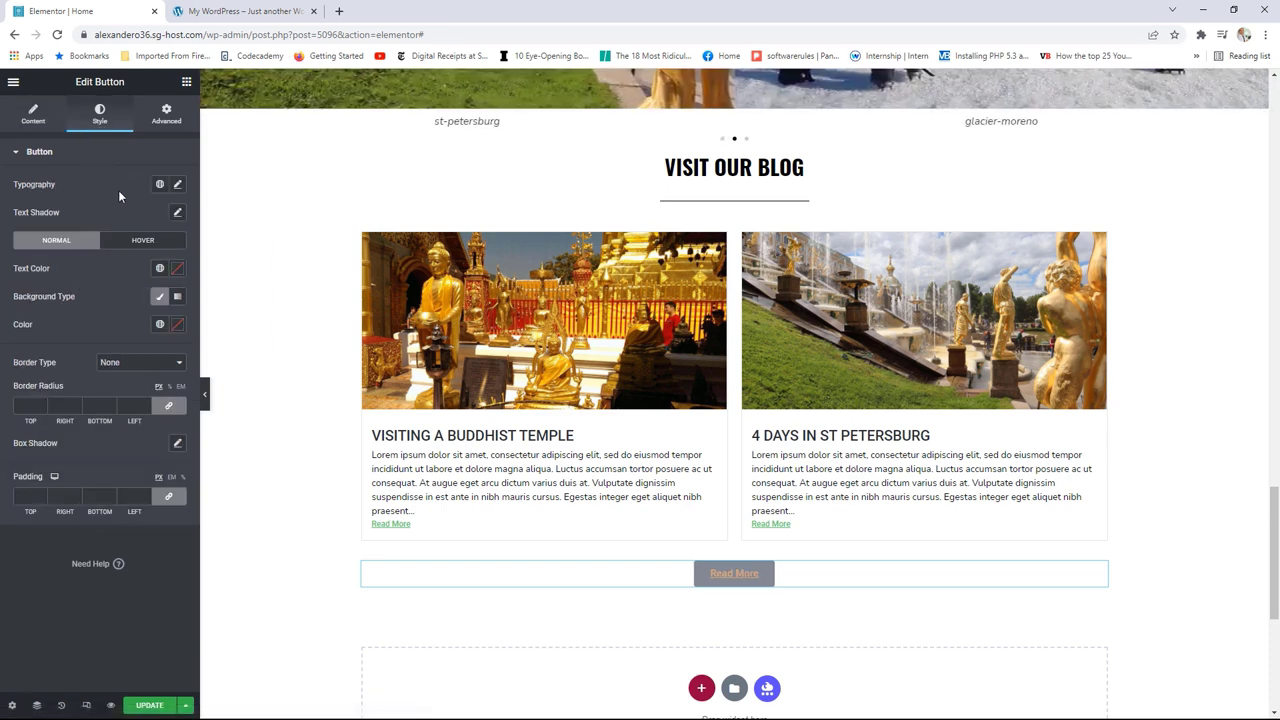
# Step: Give the blog button a solid Accent peach background with white, uppercase text
pyautogui.click(162, 297)
pyautogui.click(162, 297)
pyautogui.click(159, 324)
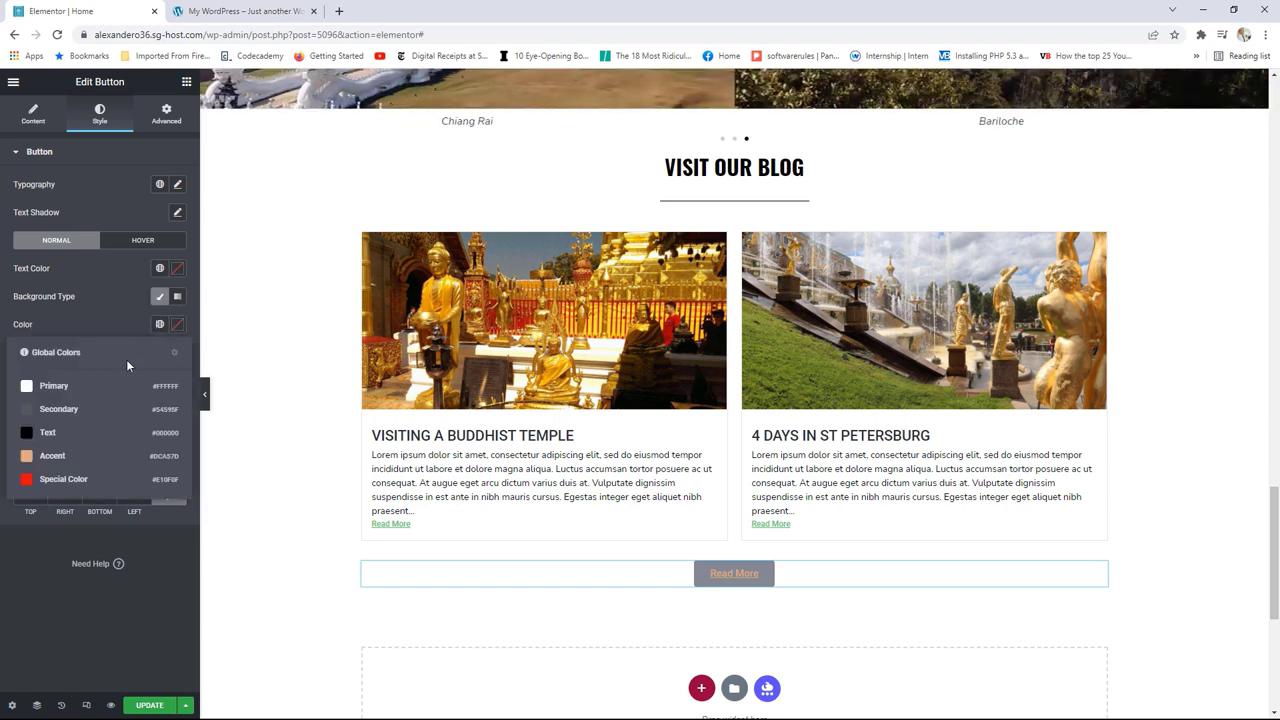
pyautogui.click(56, 456)
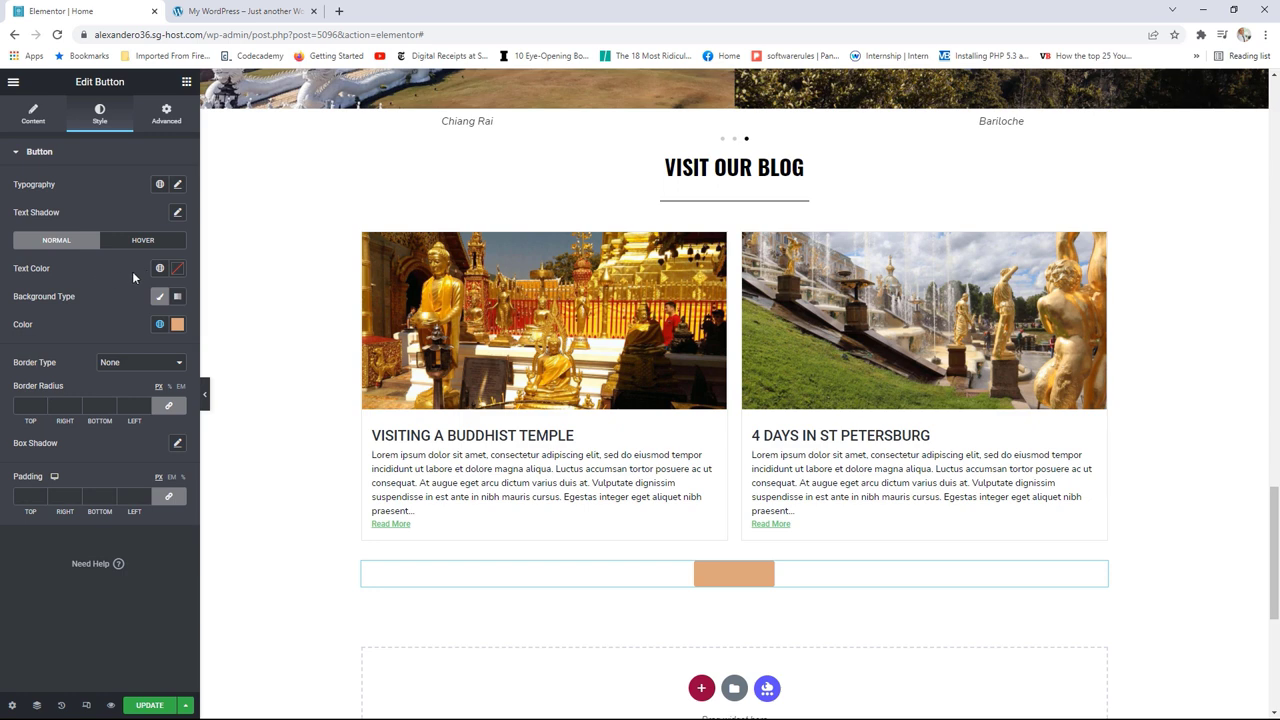
pyautogui.click(159, 268)
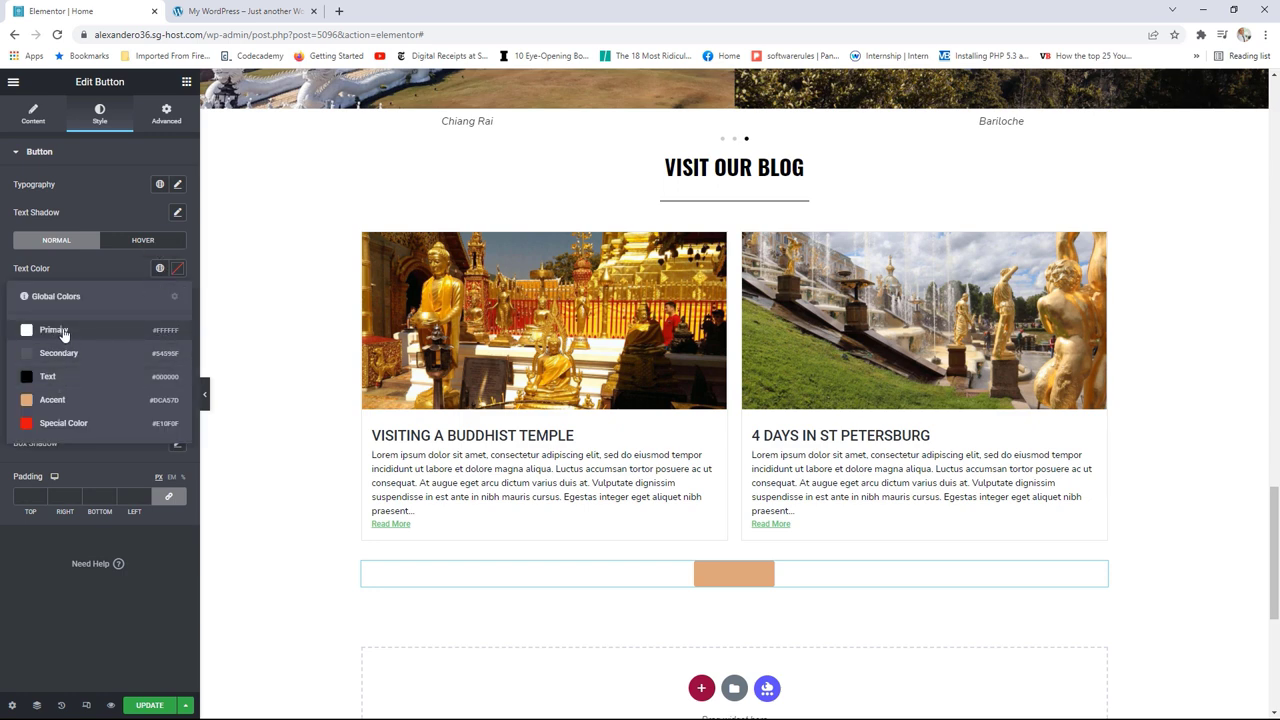
pyautogui.click(62, 333)
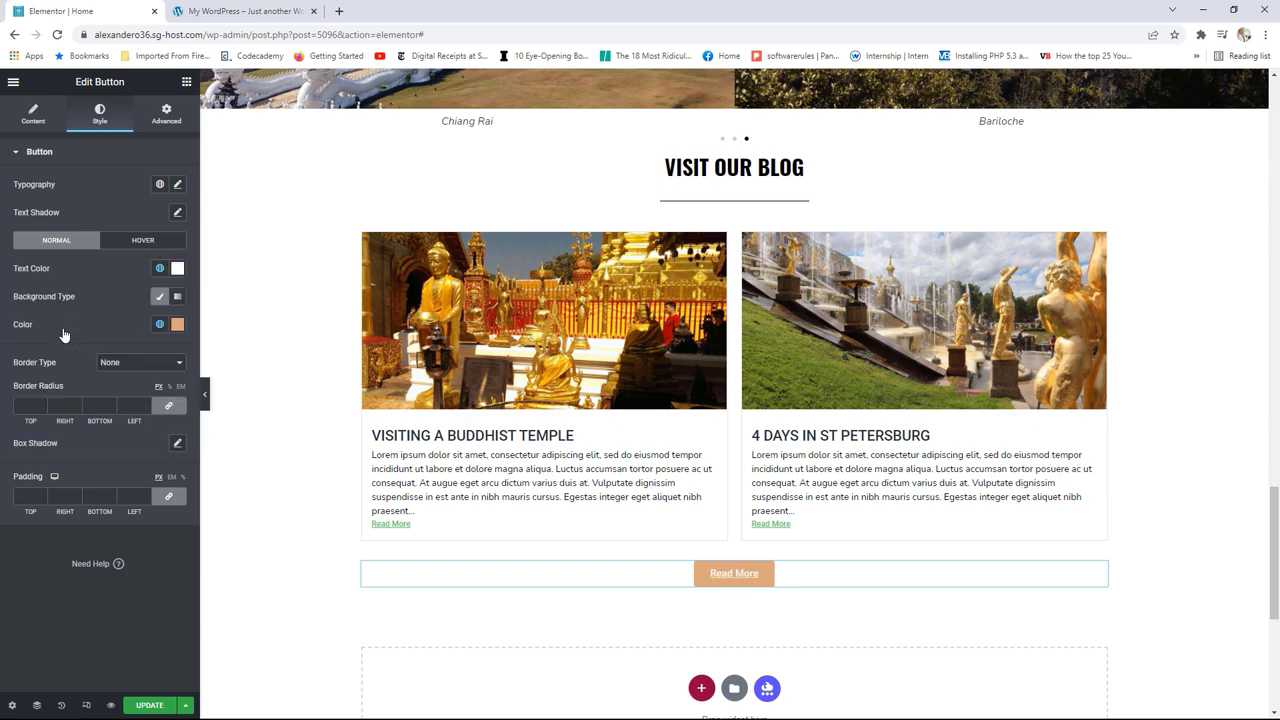
pyautogui.click(178, 186)
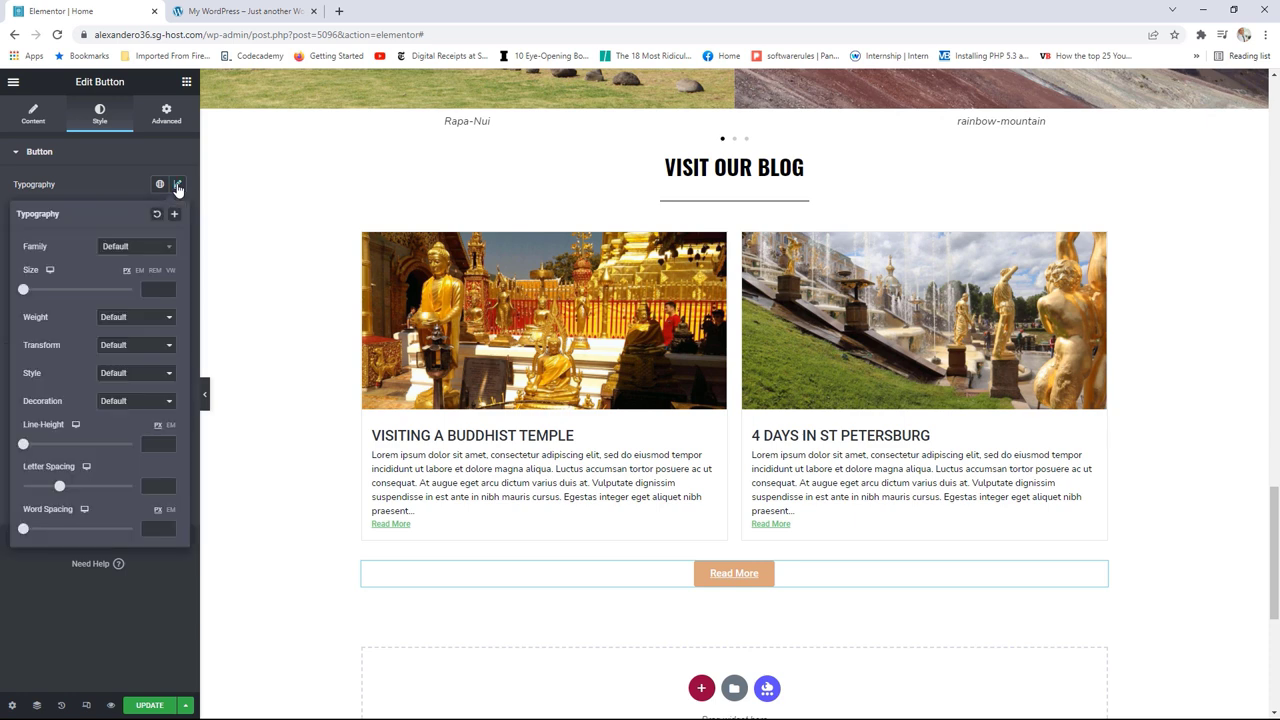
pyautogui.click(118, 345)
pyautogui.click(124, 371)
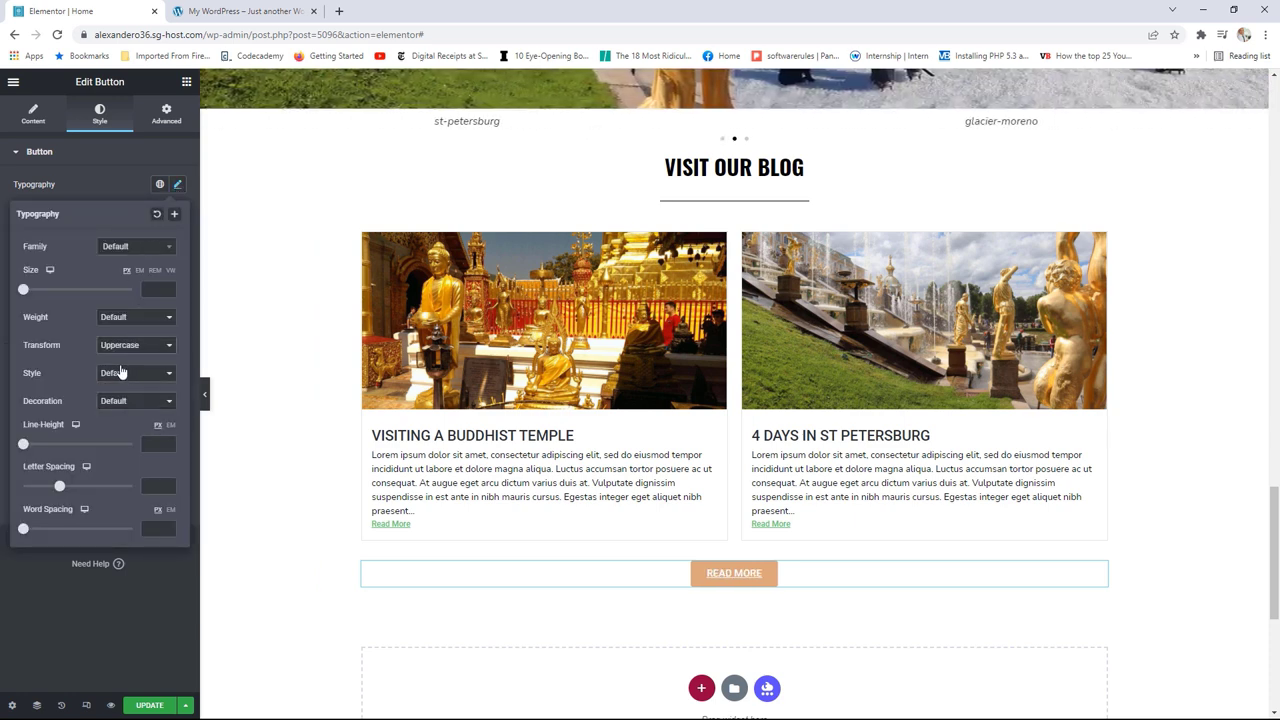
# Step: Change the button label to 'Read More Posts' and check it on the live site
pyautogui.click(37, 117)
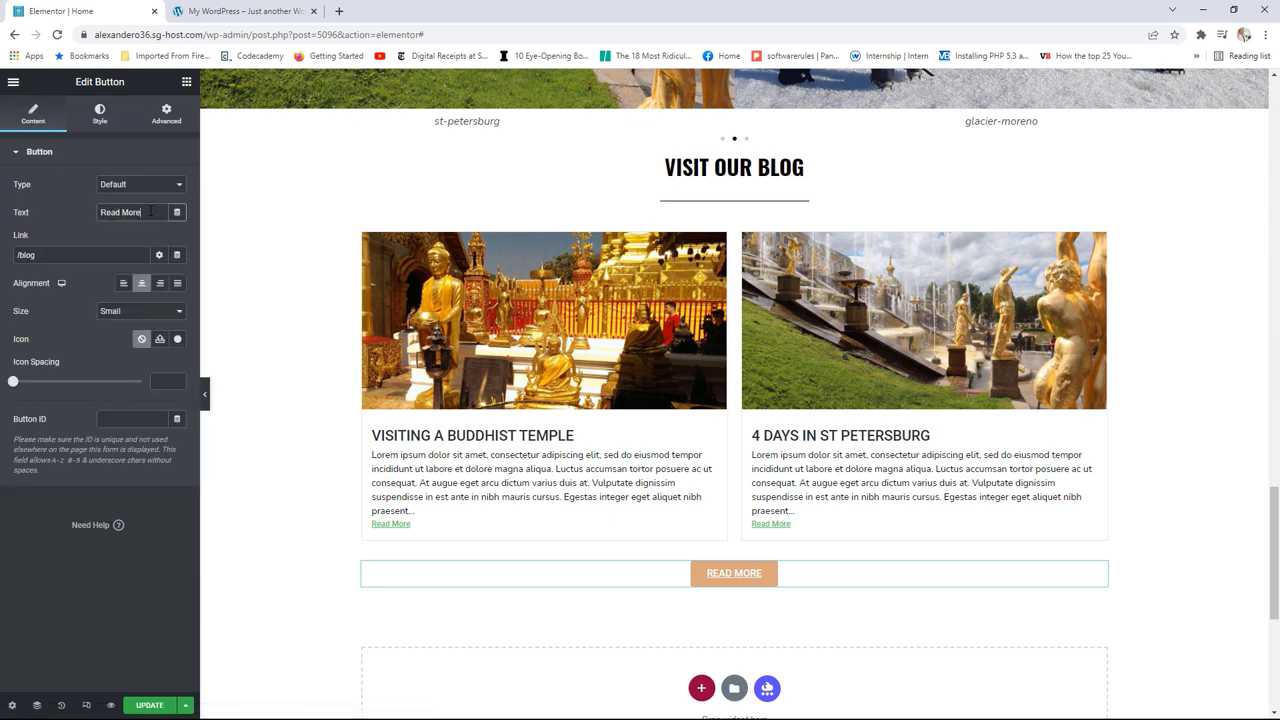
pyautogui.click(150, 211)
pyautogui.write('Posts')
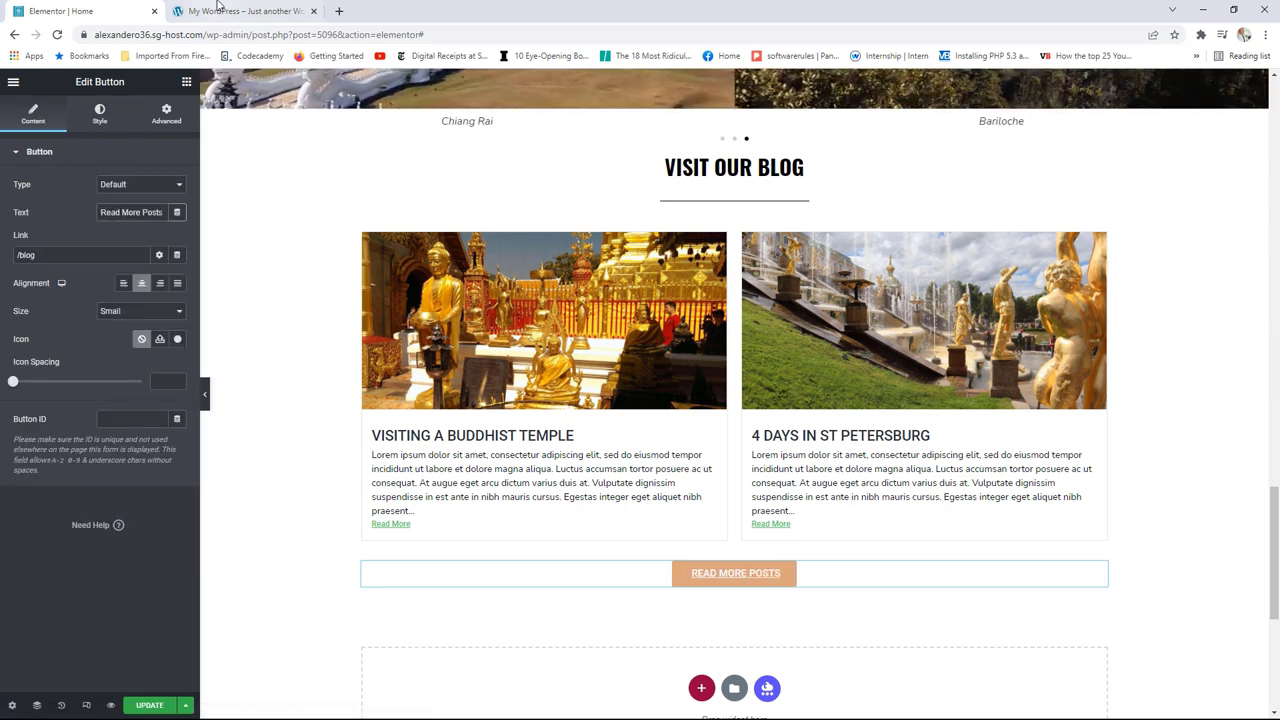
pyautogui.click(230, 11)
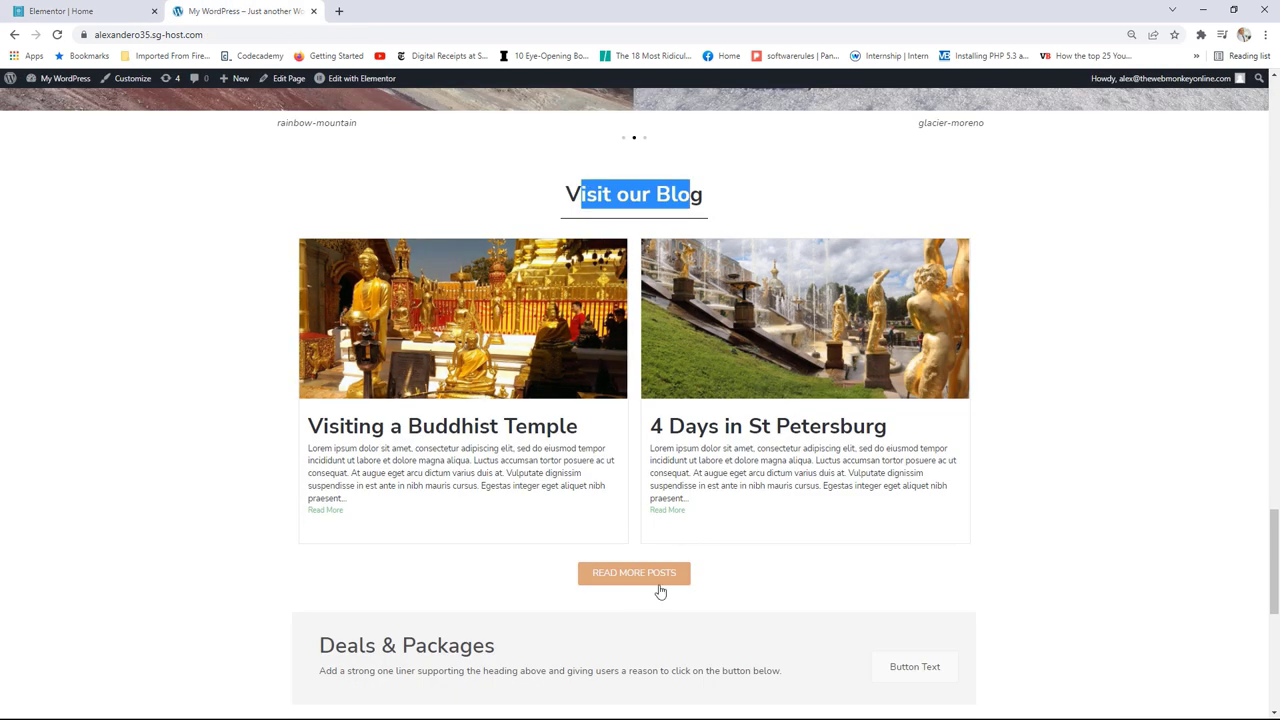
pyautogui.click(60, 11)
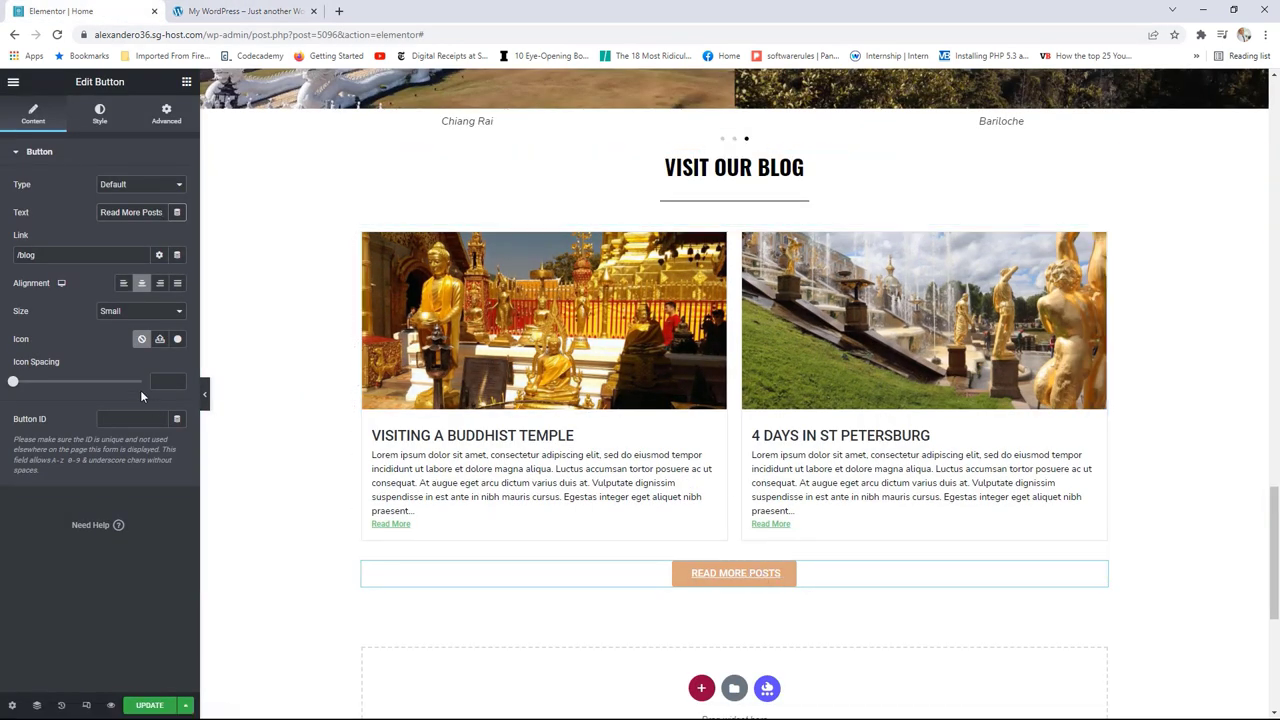
# Step: Set the button text decoration to None and update the page
pyautogui.click(99, 113)
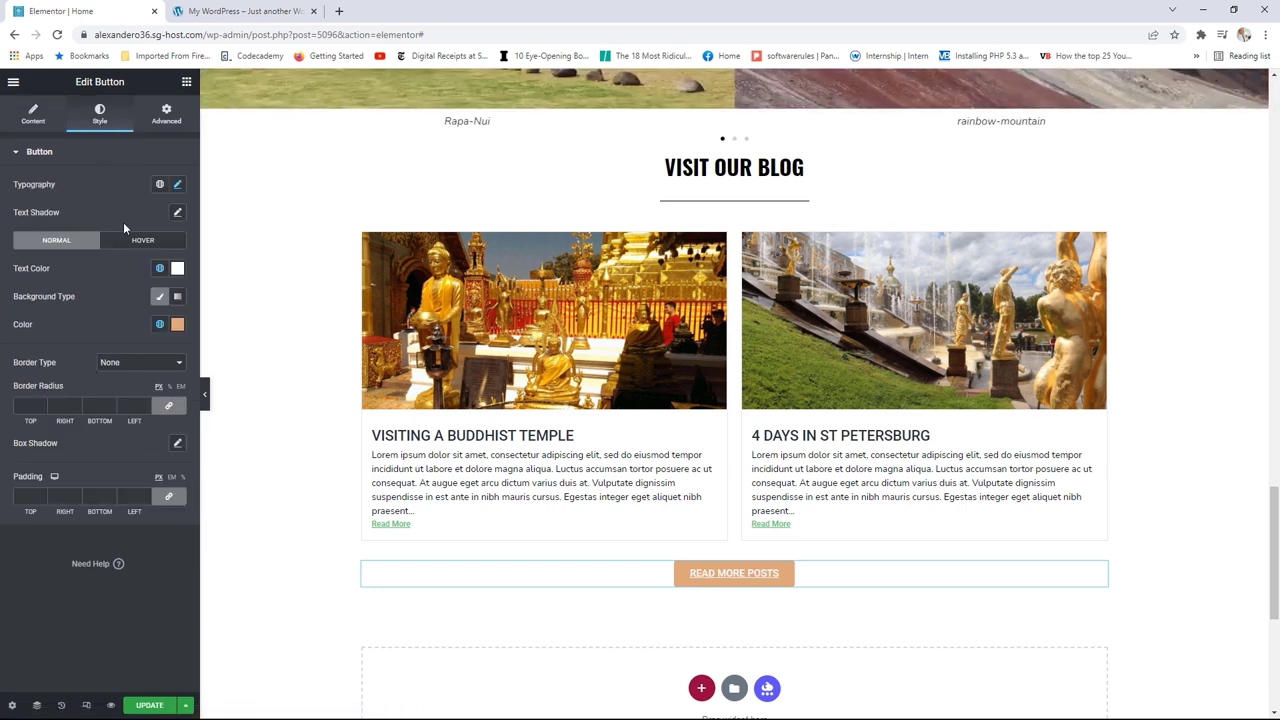
pyautogui.click(178, 186)
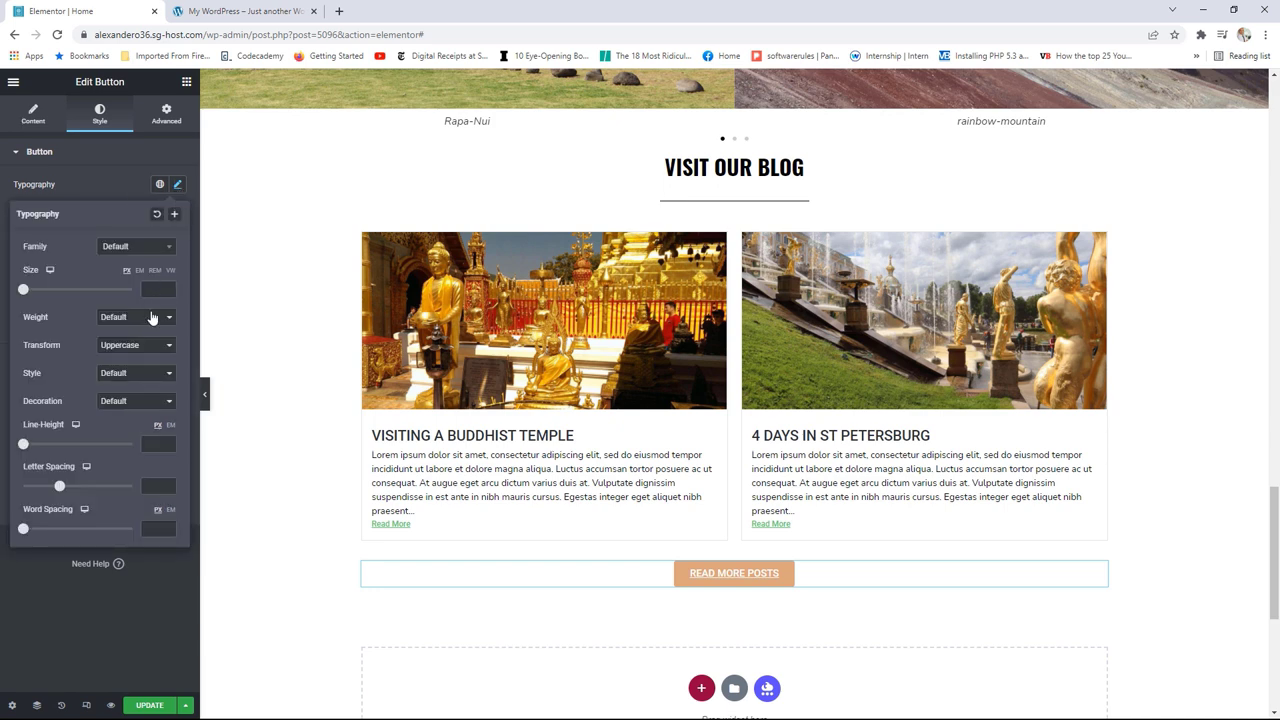
pyautogui.click(120, 377)
pyautogui.click(120, 377)
pyautogui.click(116, 403)
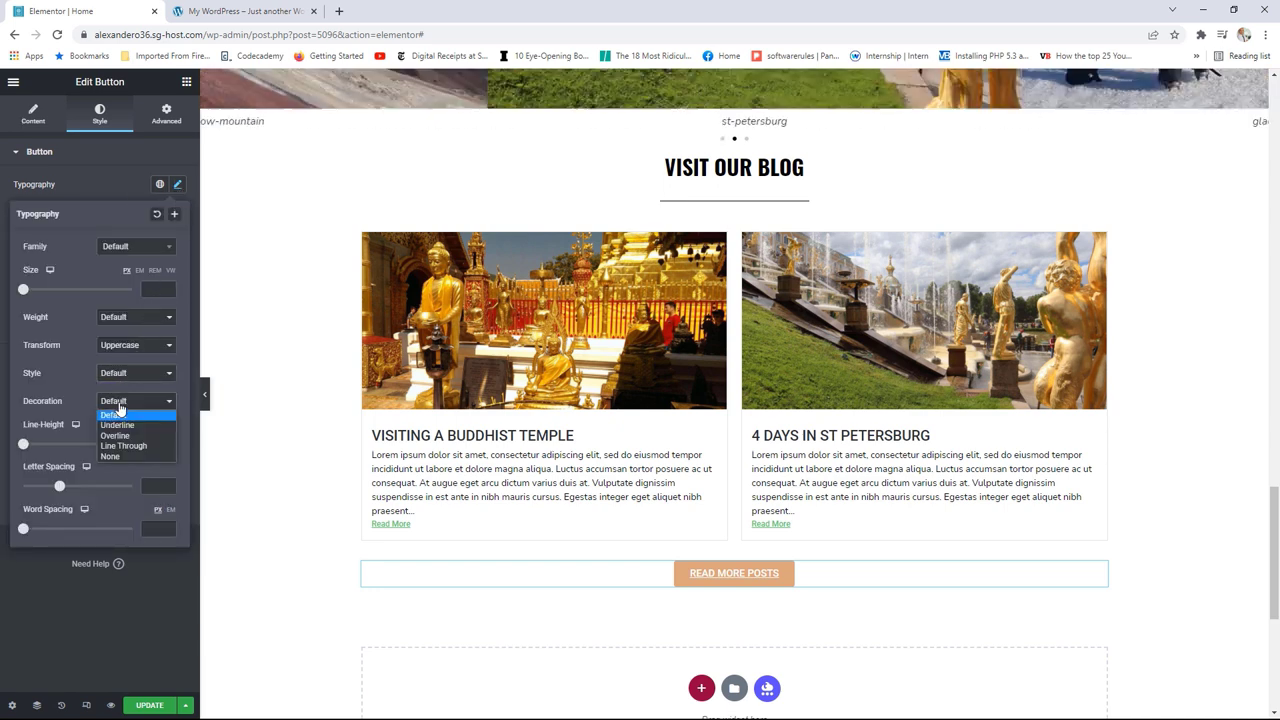
pyautogui.click(127, 455)
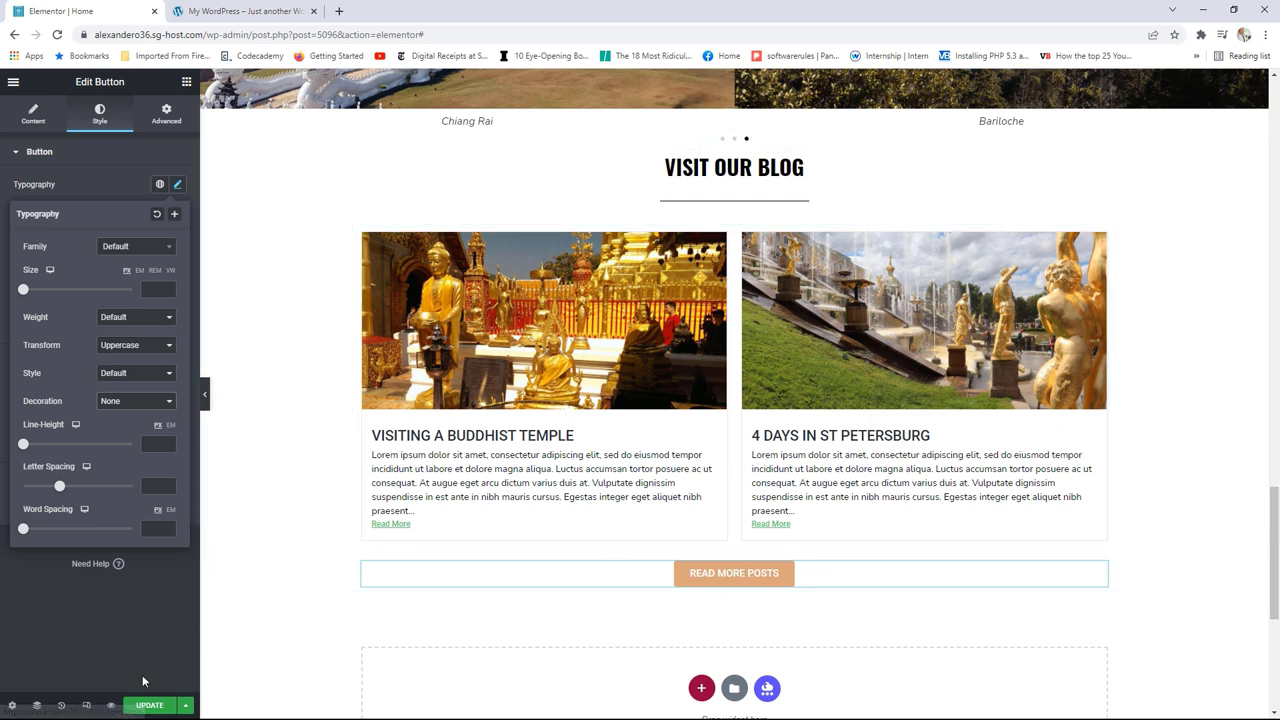
pyautogui.click(148, 706)
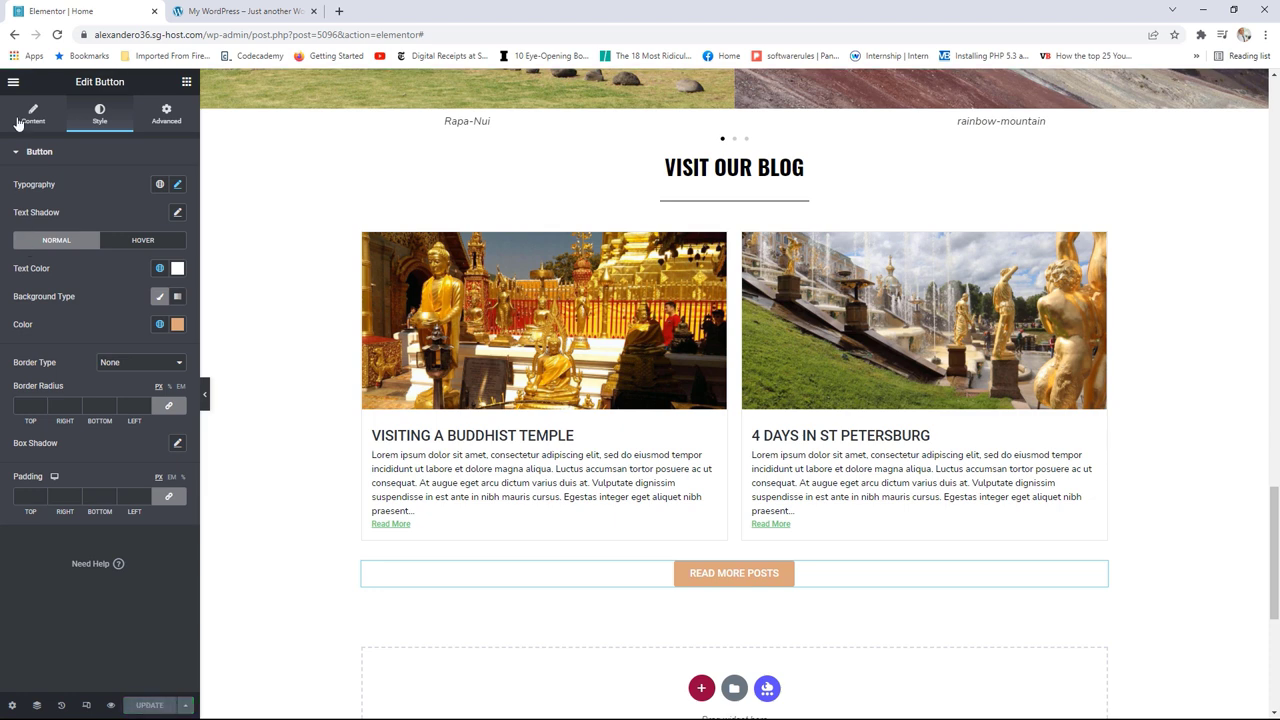
pyautogui.click(13, 82)
# Step: View the live homepage and scroll to the READ MORE POSTS button under Visit Our Blog
pyautogui.click(76, 290)
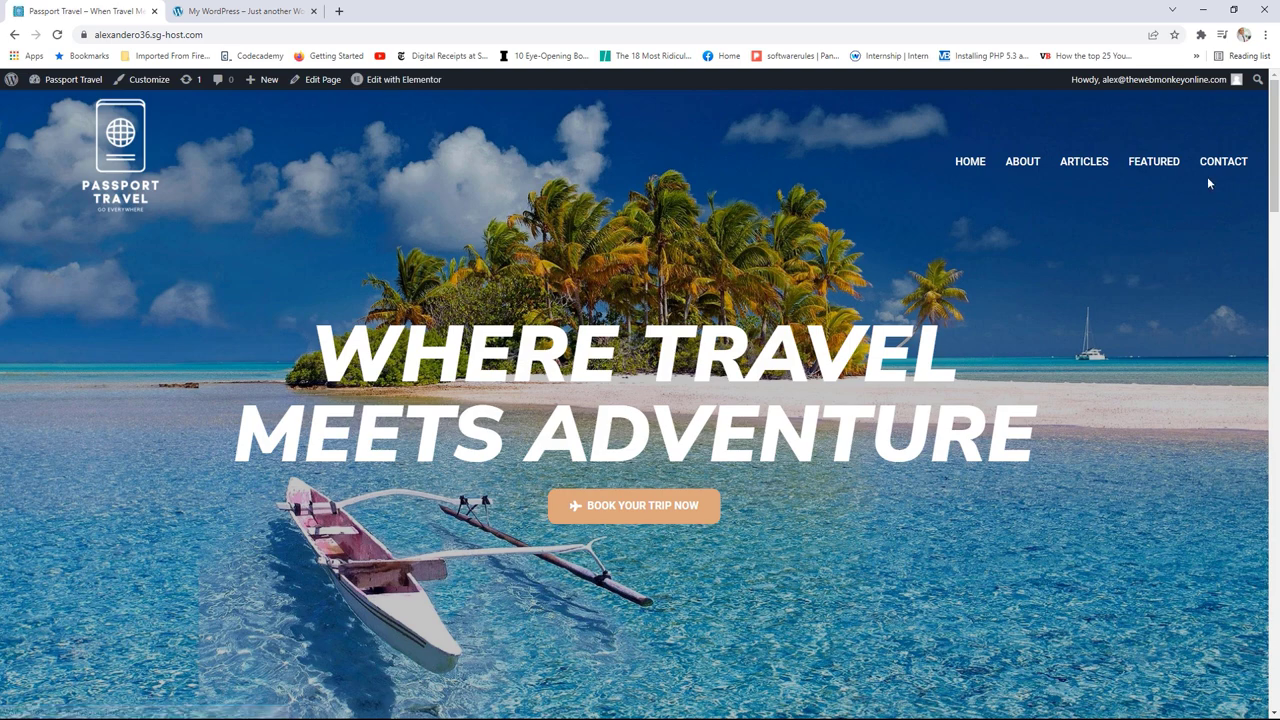
pyautogui.moveTo(1273, 140); pyautogui.dragTo(1265, 574)
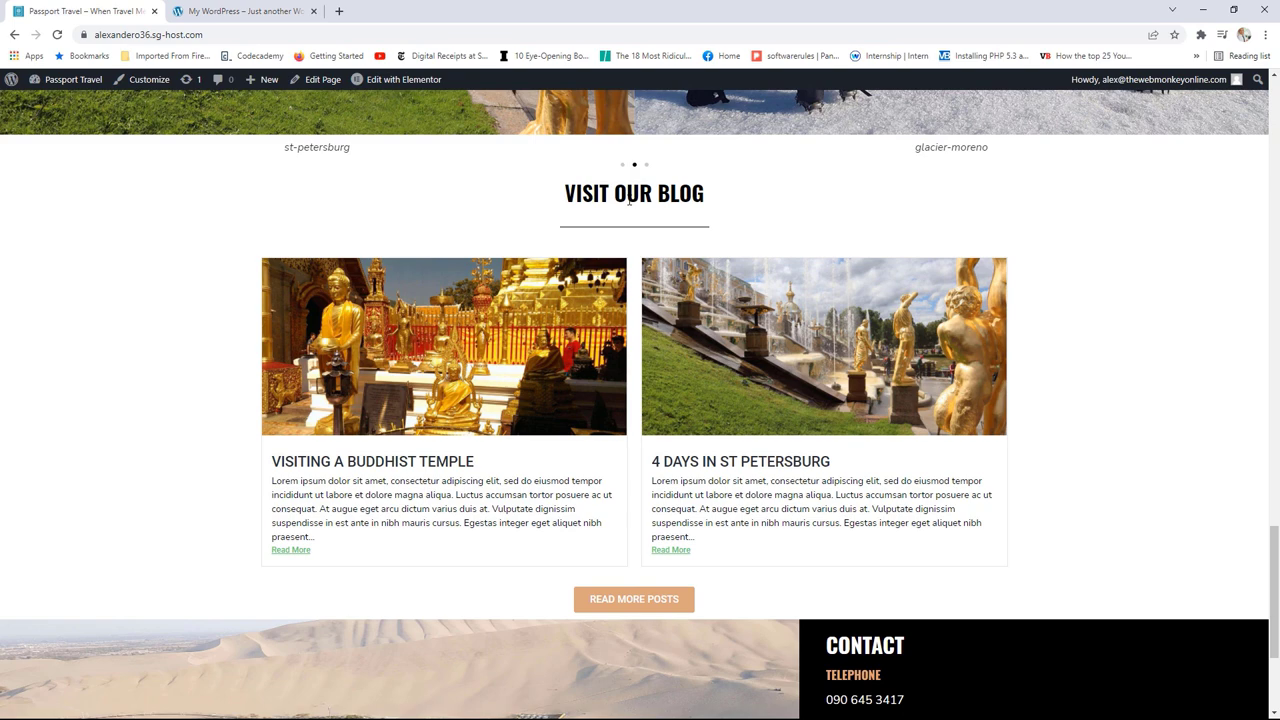
pyautogui.scroll(3, 678, 225)
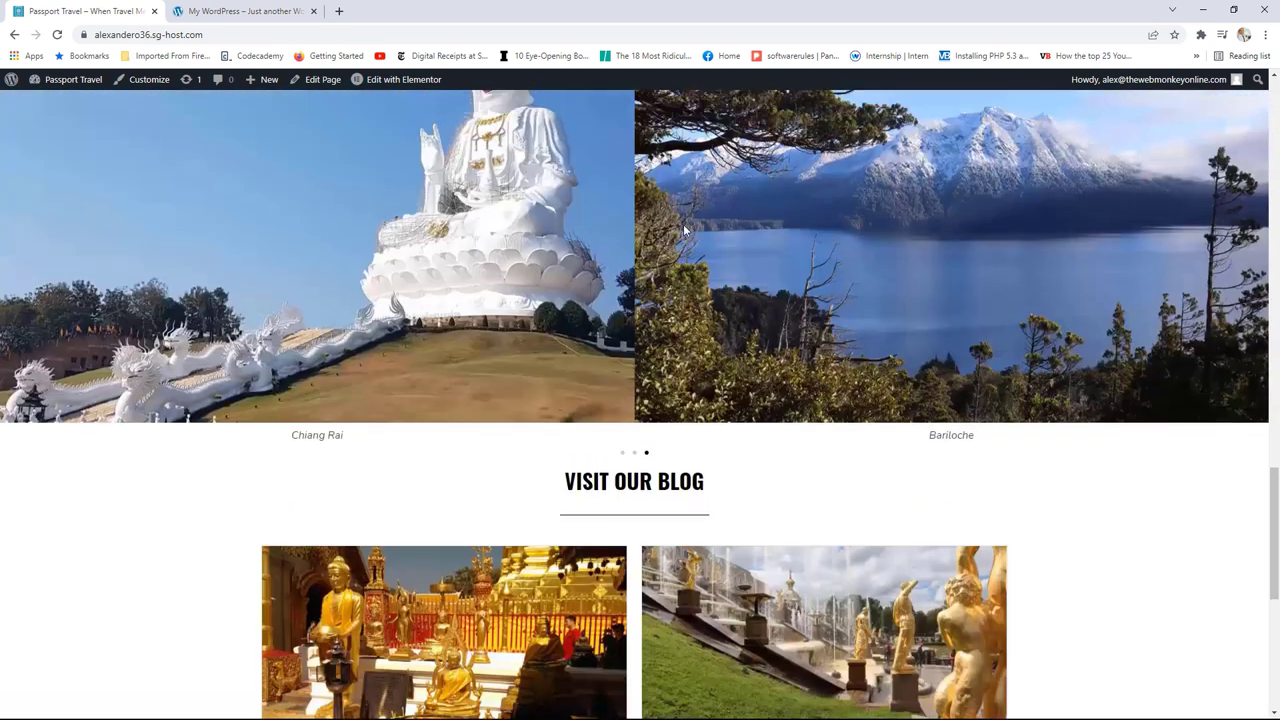
pyautogui.scroll(-4, 727, 314)
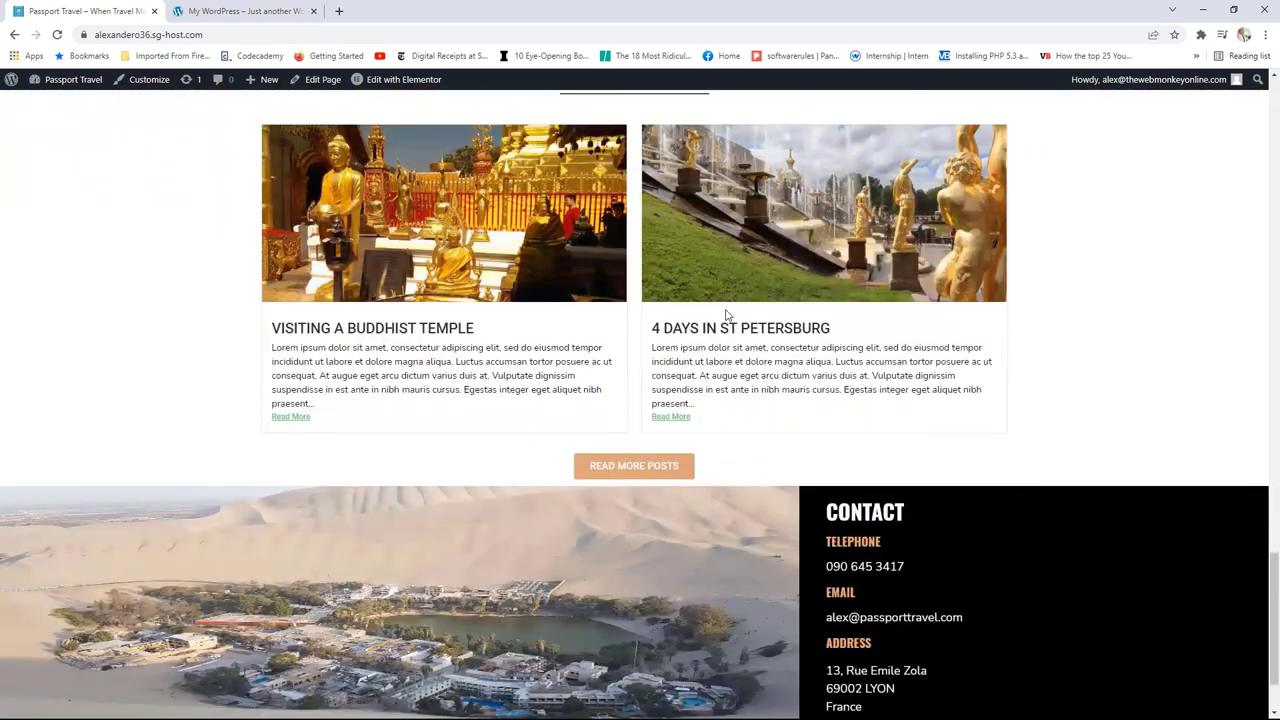
pyautogui.scroll(1, 727, 314)
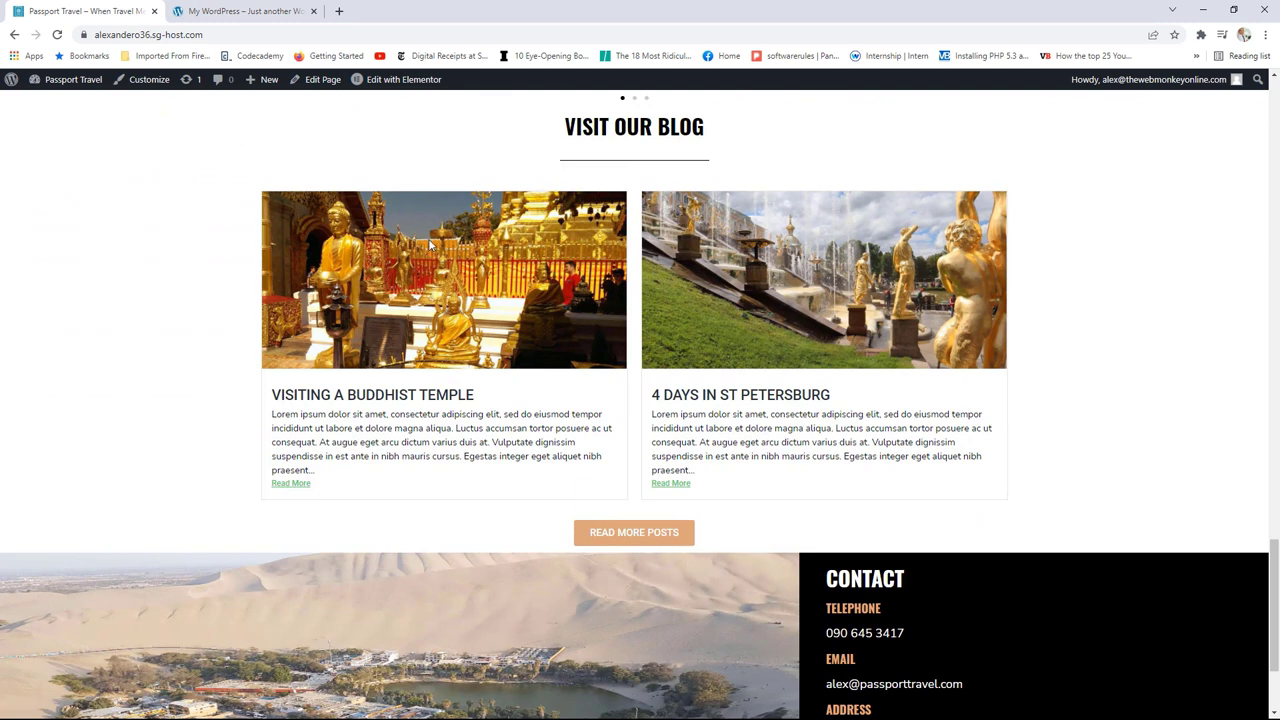
pyautogui.moveTo(392, 87)
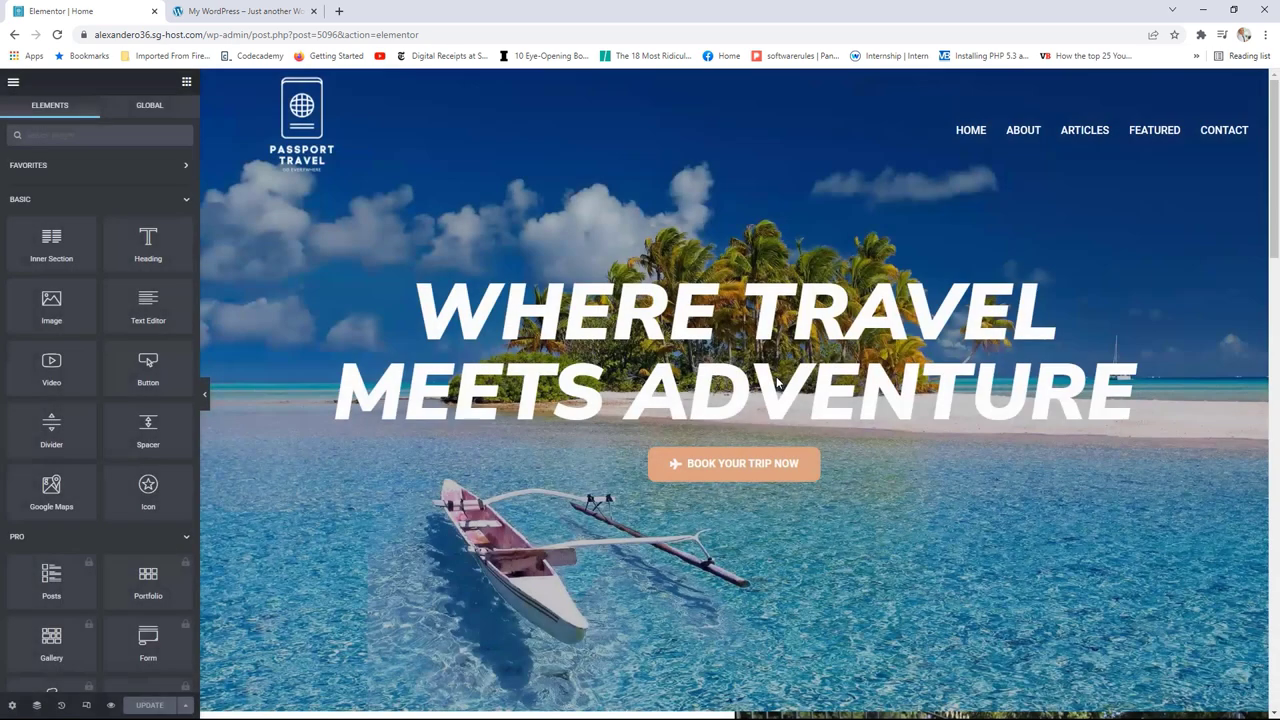
# Step: Unlink the Visit Our Blog section's padding and set Top and Bottom to 50 px
pyautogui.scroll(-10, 776, 376)
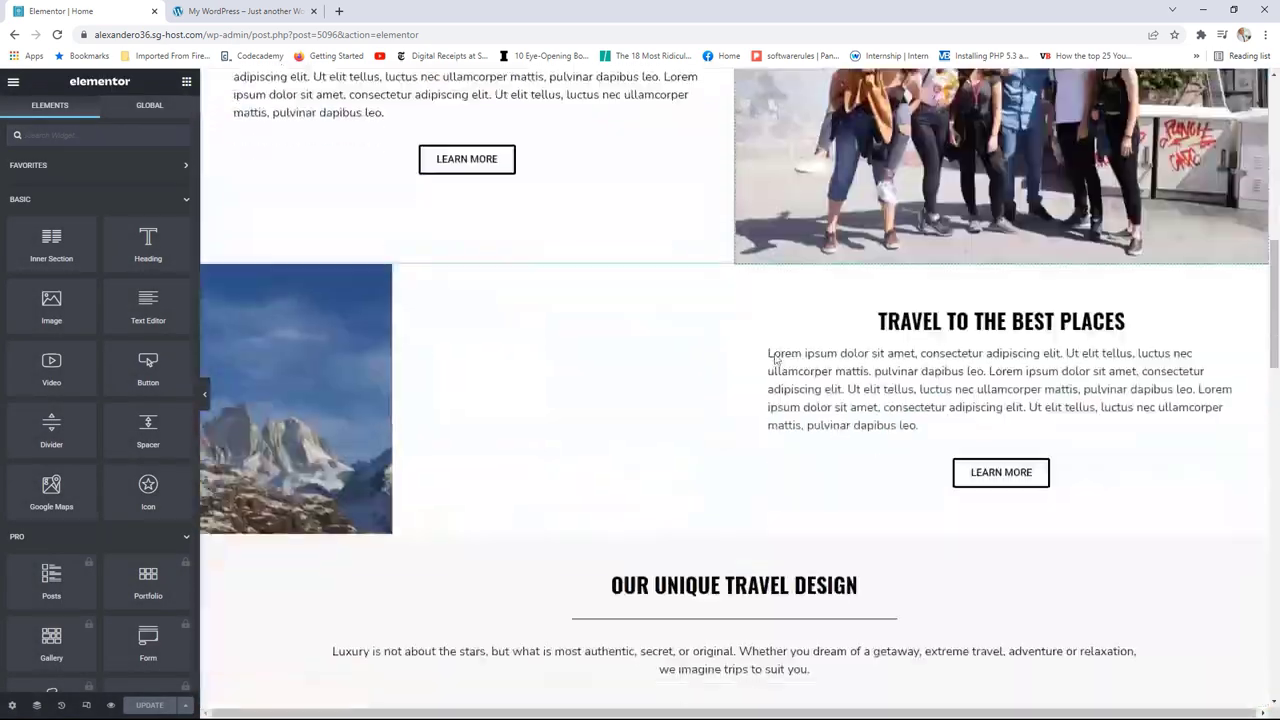
pyautogui.scroll(-15, 776, 358)
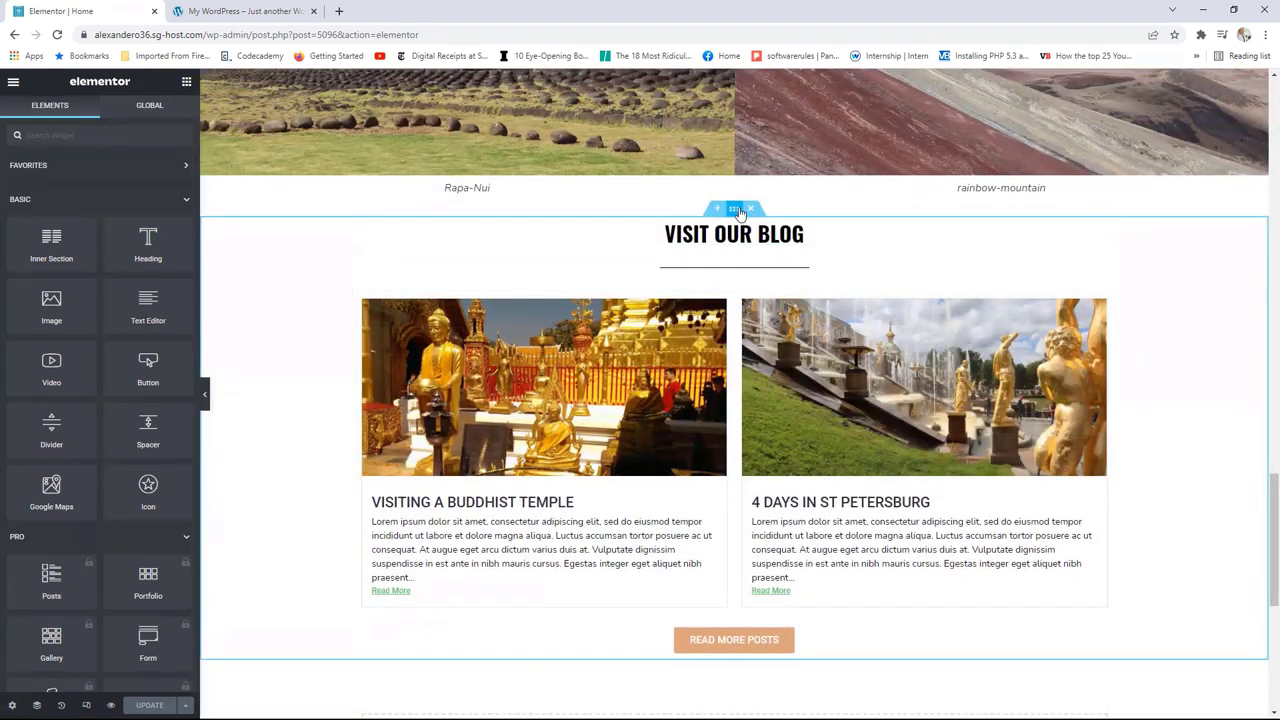
pyautogui.click(736, 209)
pyautogui.click(166, 113)
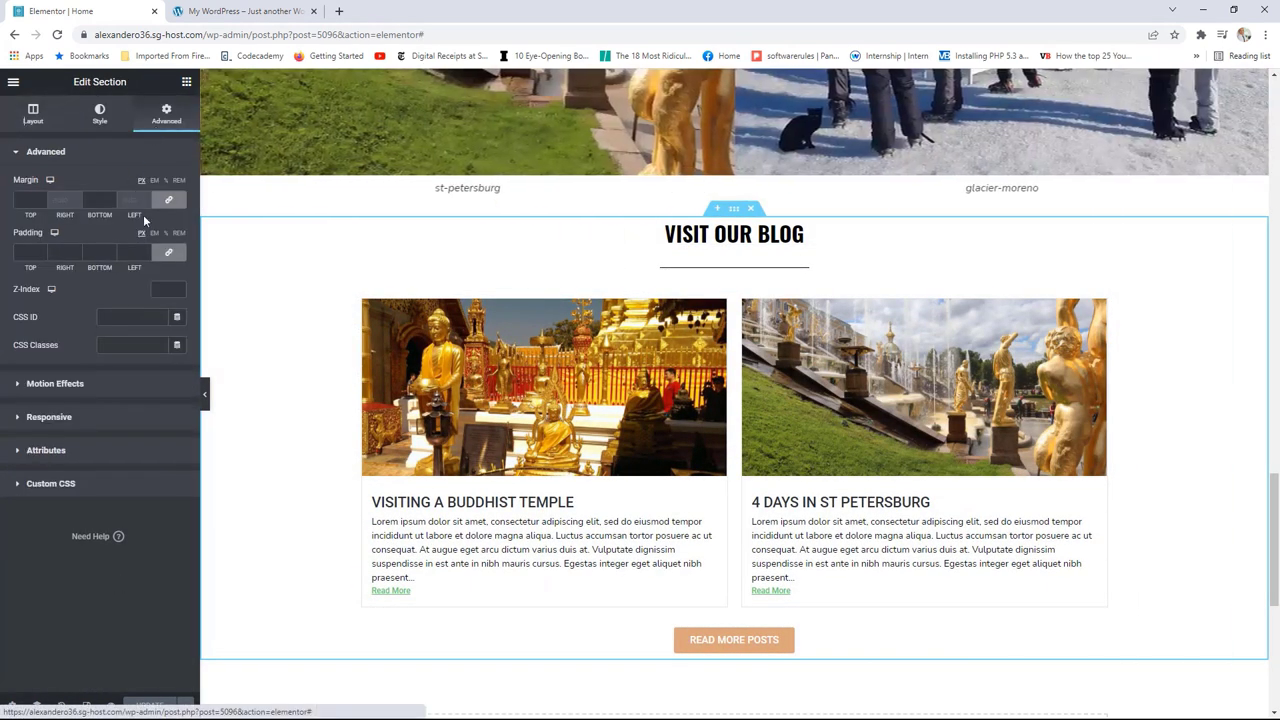
pyautogui.click(168, 252)
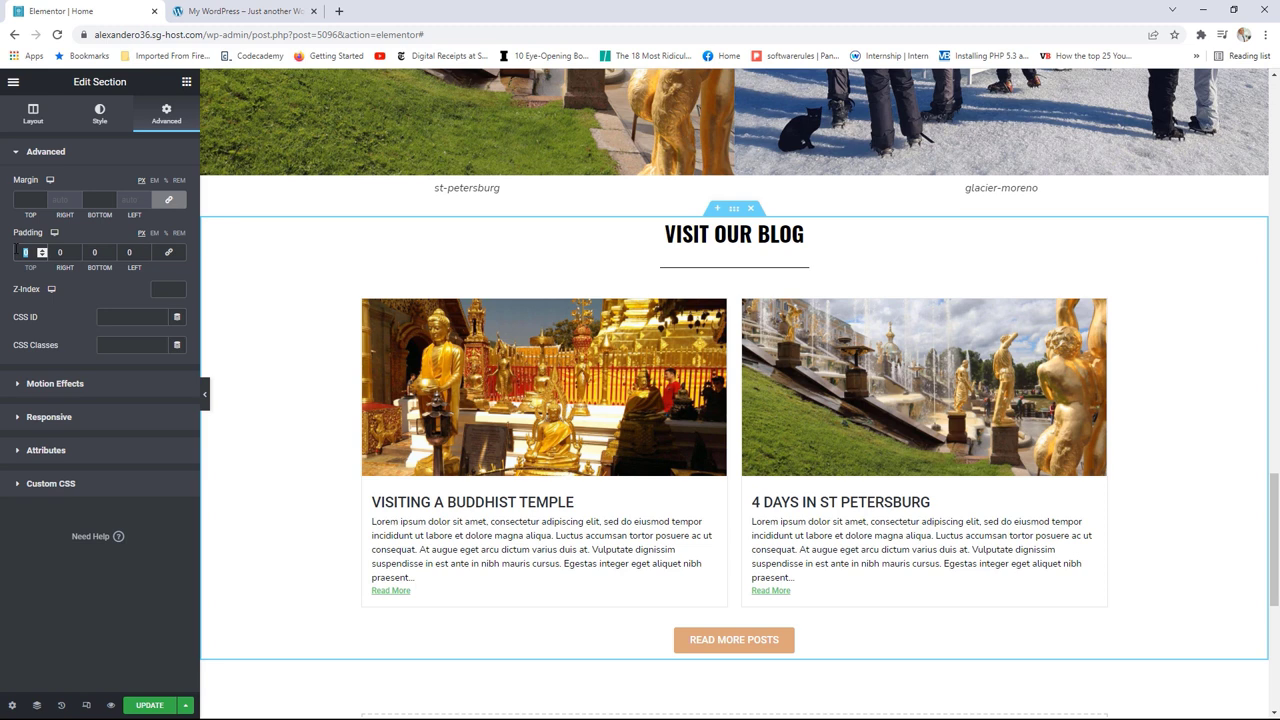
pyautogui.write('50')
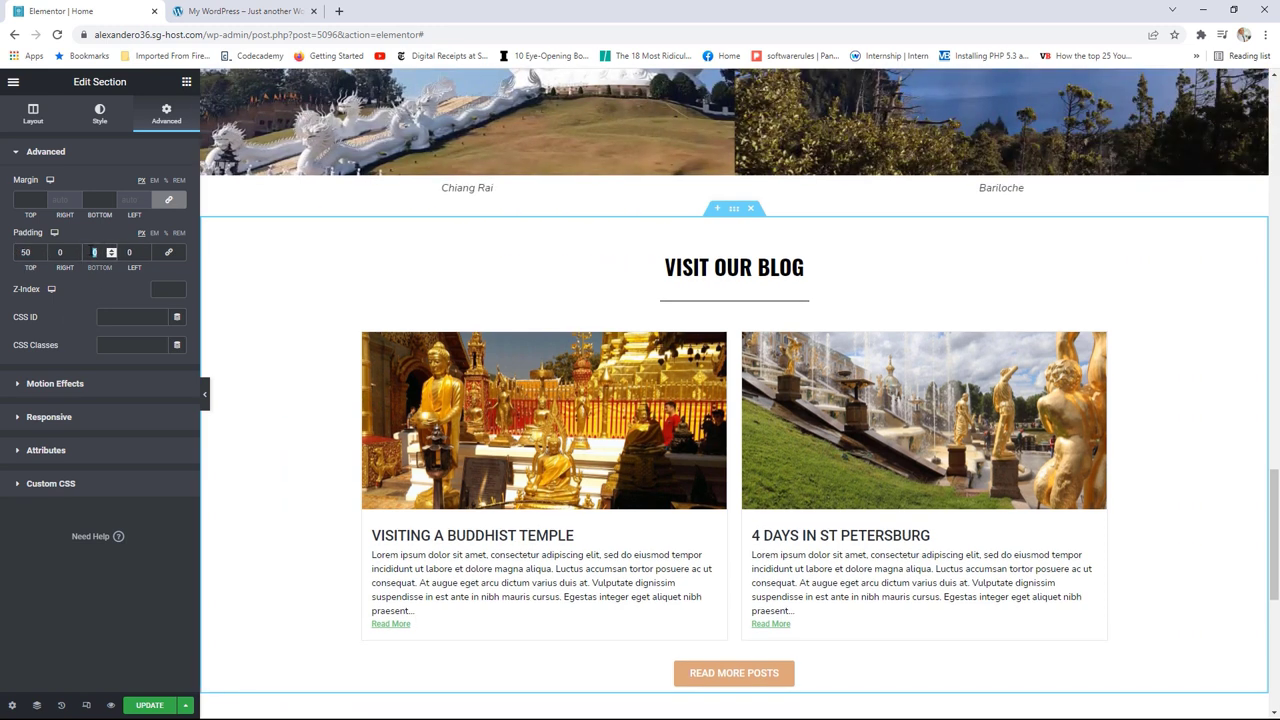
pyautogui.write('50')
pyautogui.scroll(-4, 654, 331)
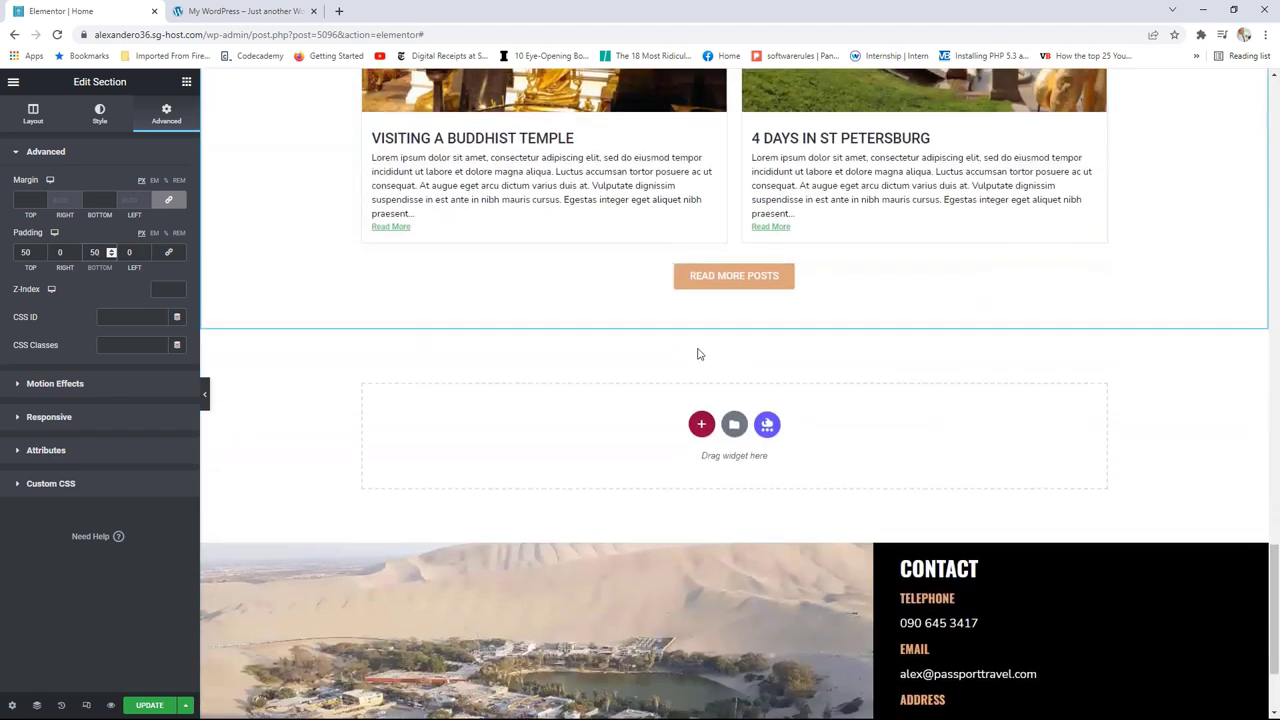
# Step: Update the page and open it with View Page
pyautogui.click(151, 703)
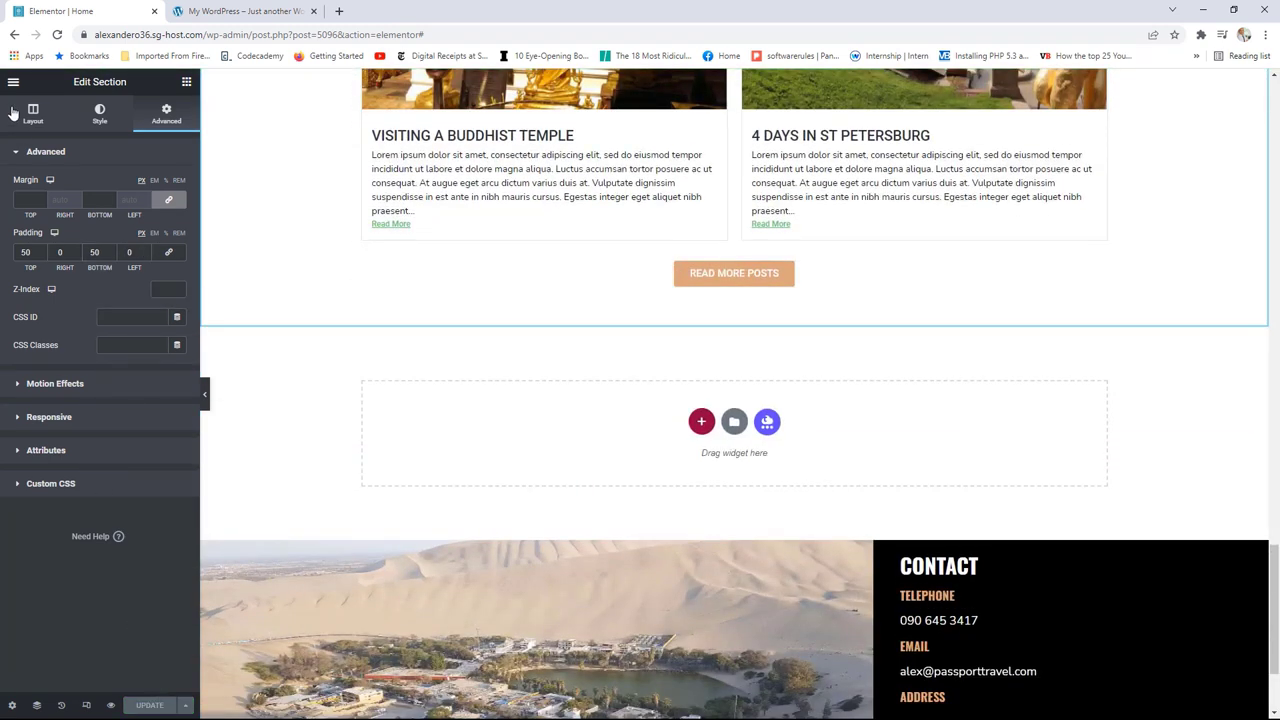
pyautogui.click(13, 82)
pyautogui.click(76, 290)
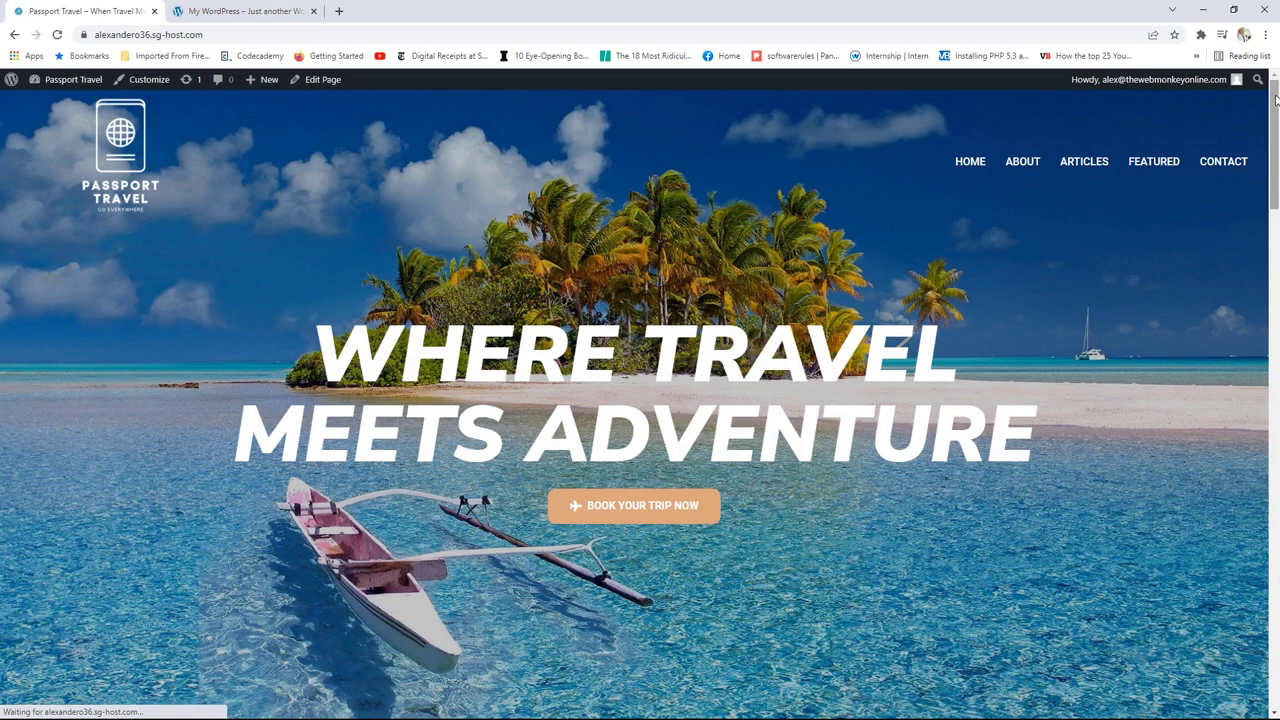
# Step: Scroll the reference site to its grey Deals & Packages call-to-action banner
pyautogui.moveTo(1276, 97); pyautogui.dragTo(1276, 526)
pyautogui.click(268, 8)
pyautogui.scroll(-2, 935, 390)
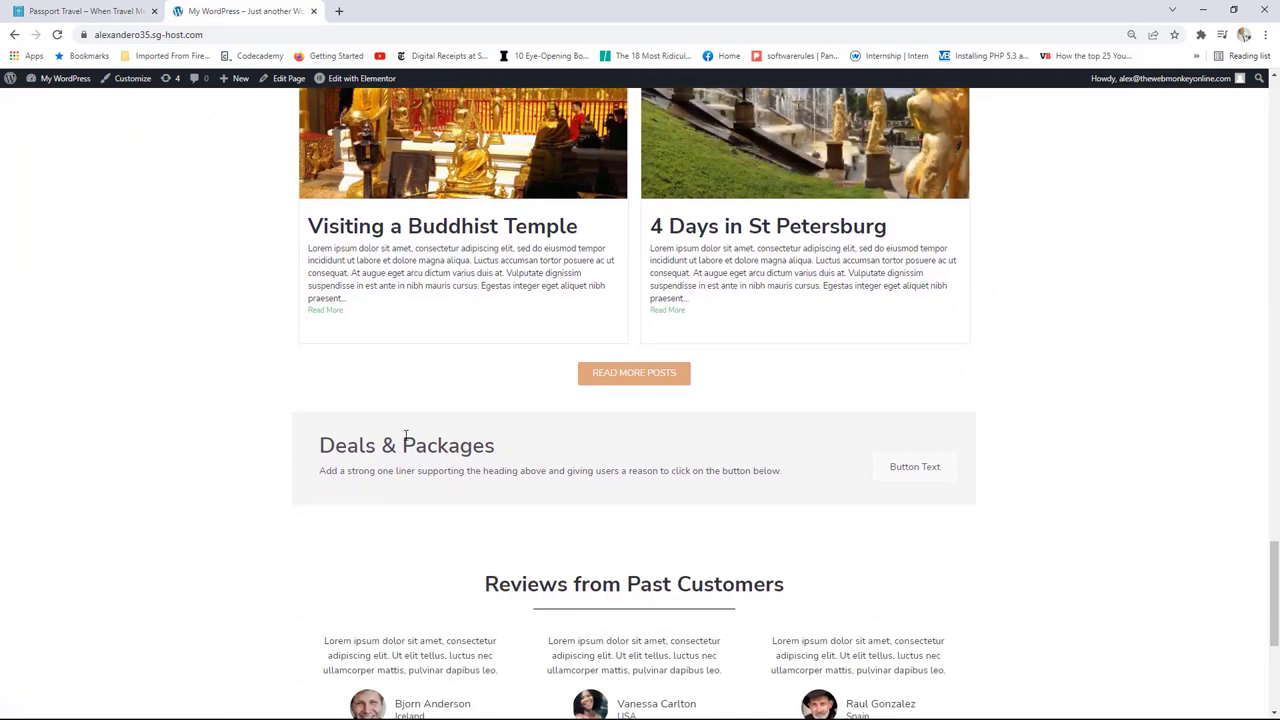
pyautogui.scroll(-1, 1082, 324)
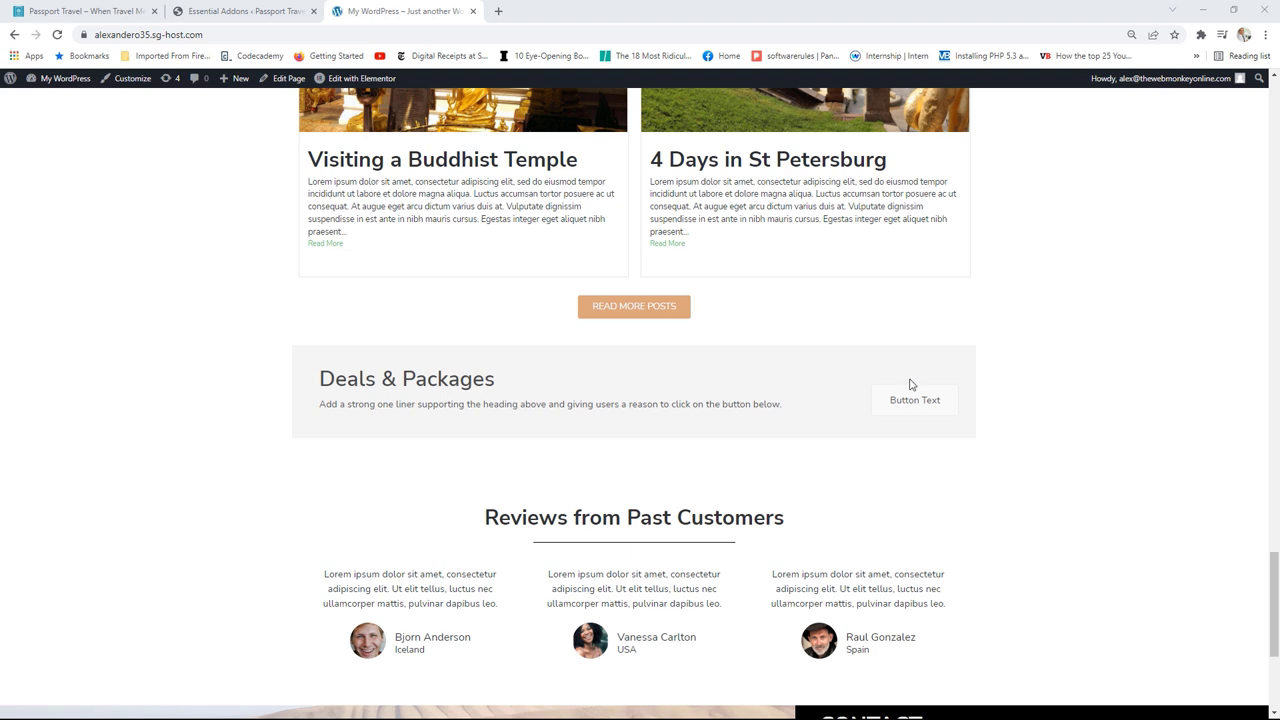
pyautogui.click(240, 11)
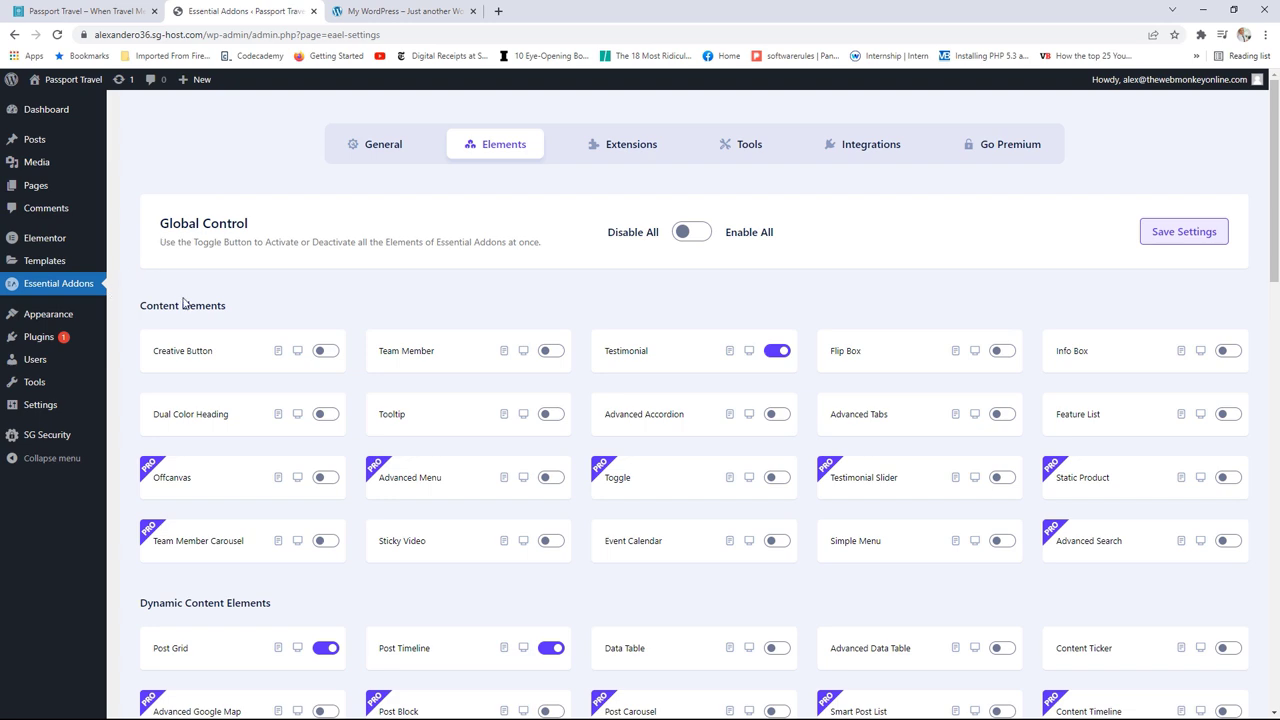
# Step: Switch on Call To Action in Essential Addons Elements, save, and close the settings tab
pyautogui.scroll(-3, 808, 340)
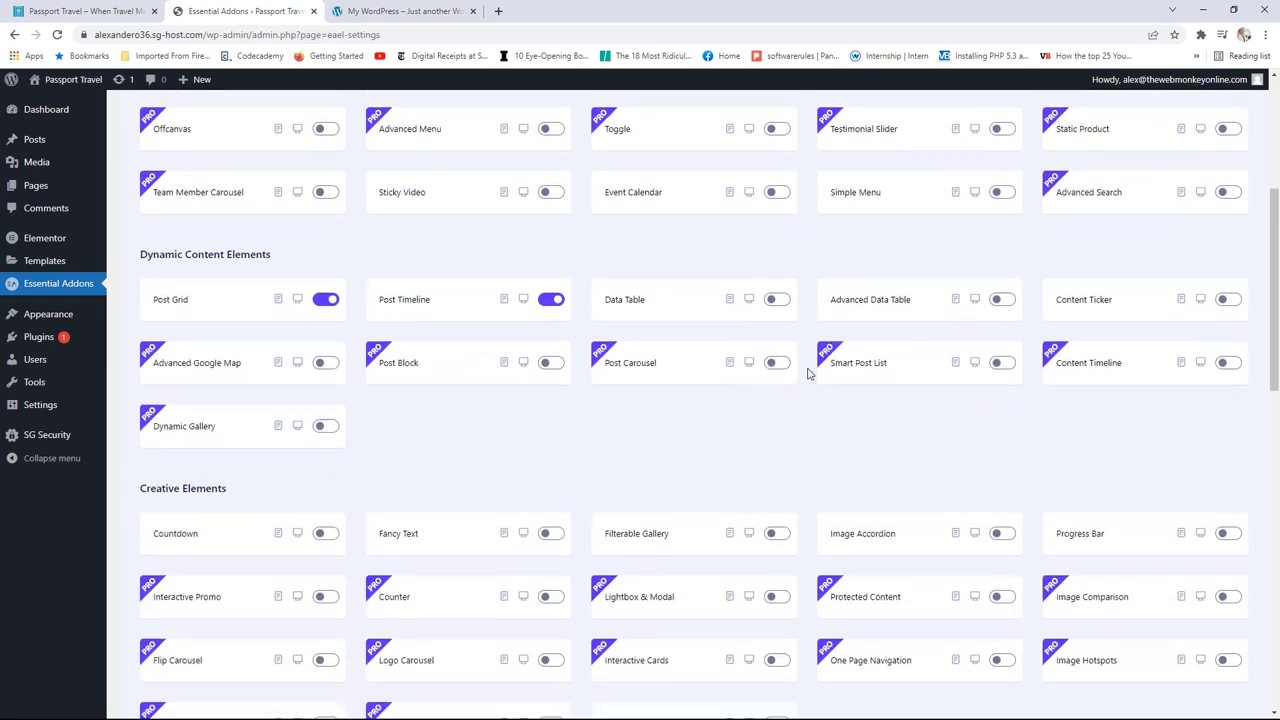
pyautogui.scroll(-4, 806, 365)
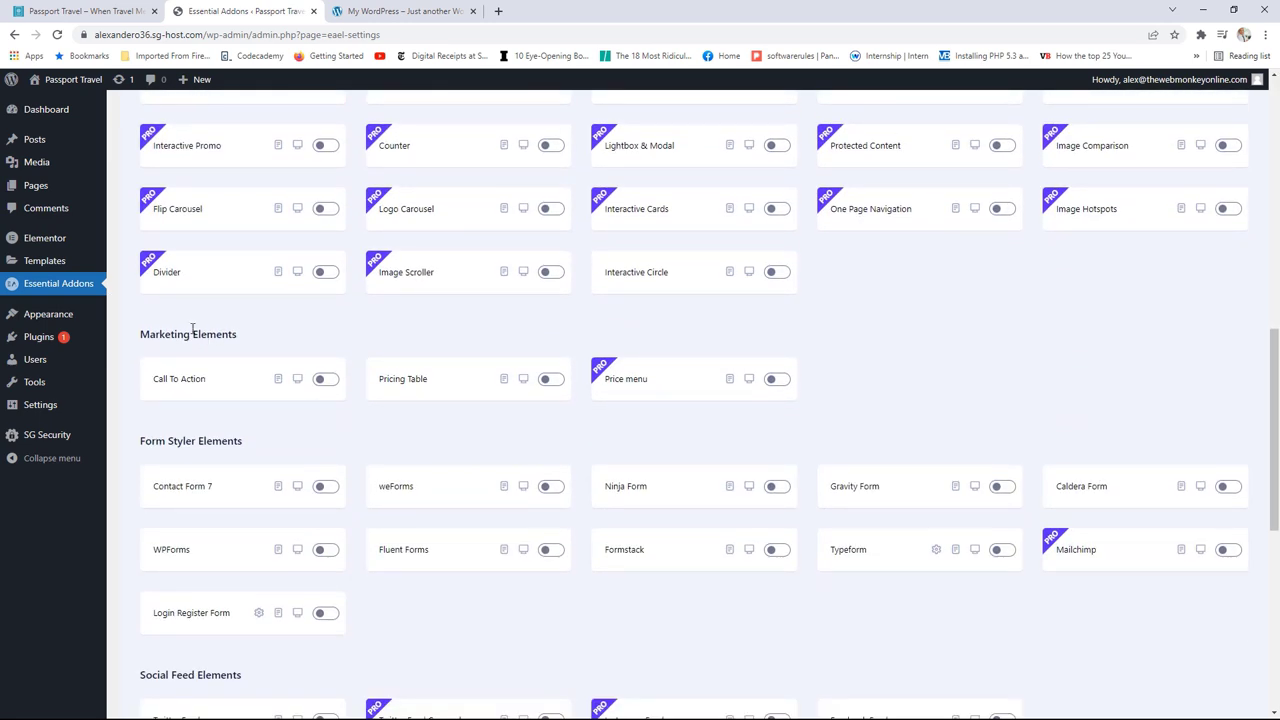
pyautogui.click(327, 383)
pyautogui.scroll(7, 571, 409)
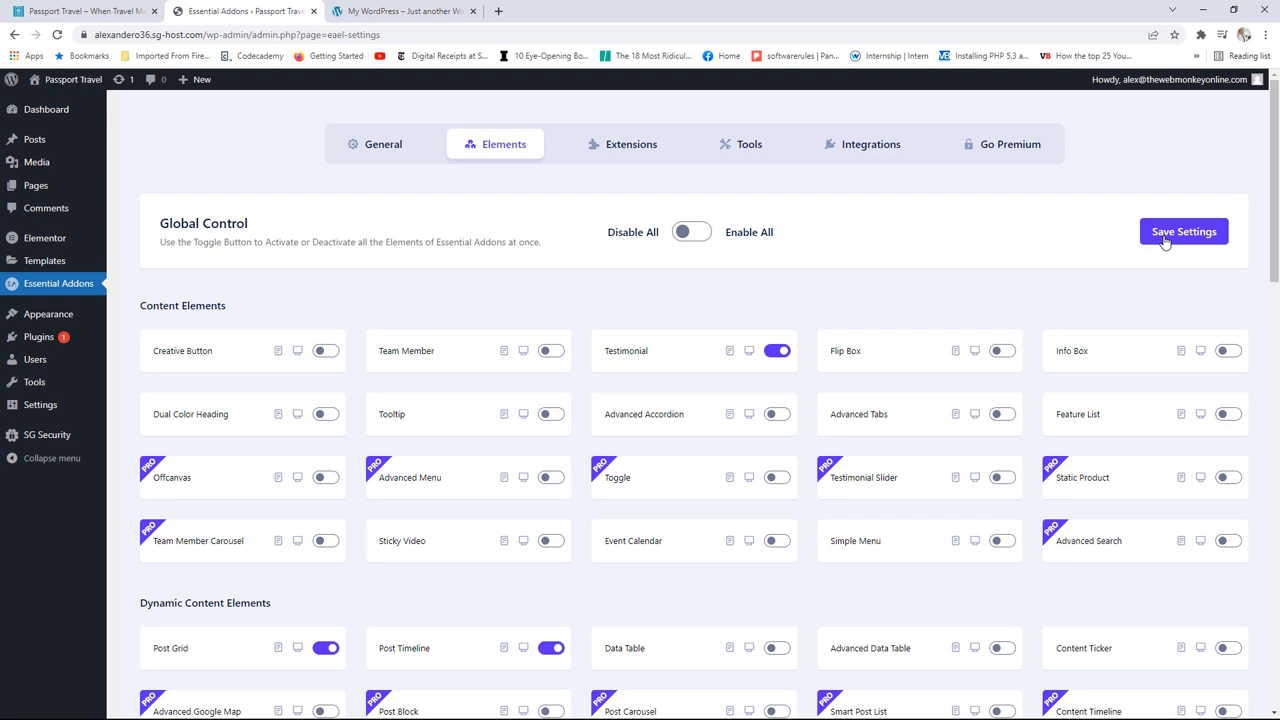
pyautogui.click(1165, 242)
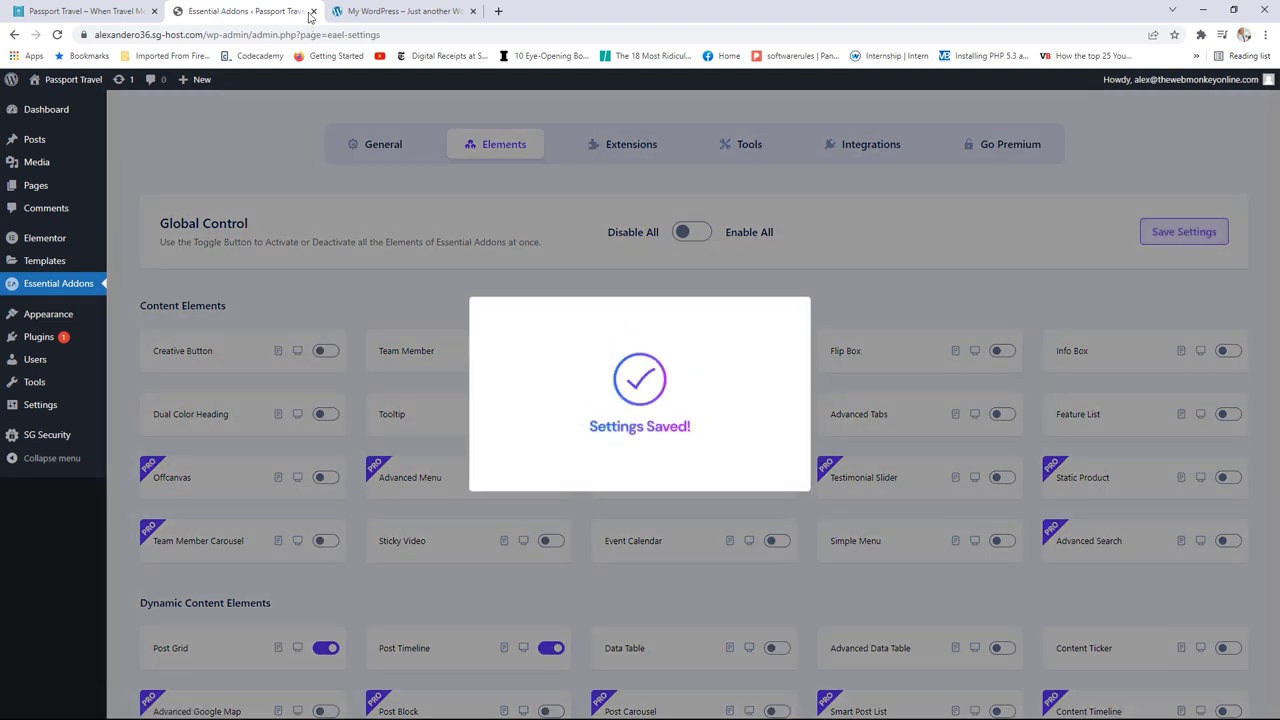
pyautogui.click(313, 11)
pyautogui.click(135, 14)
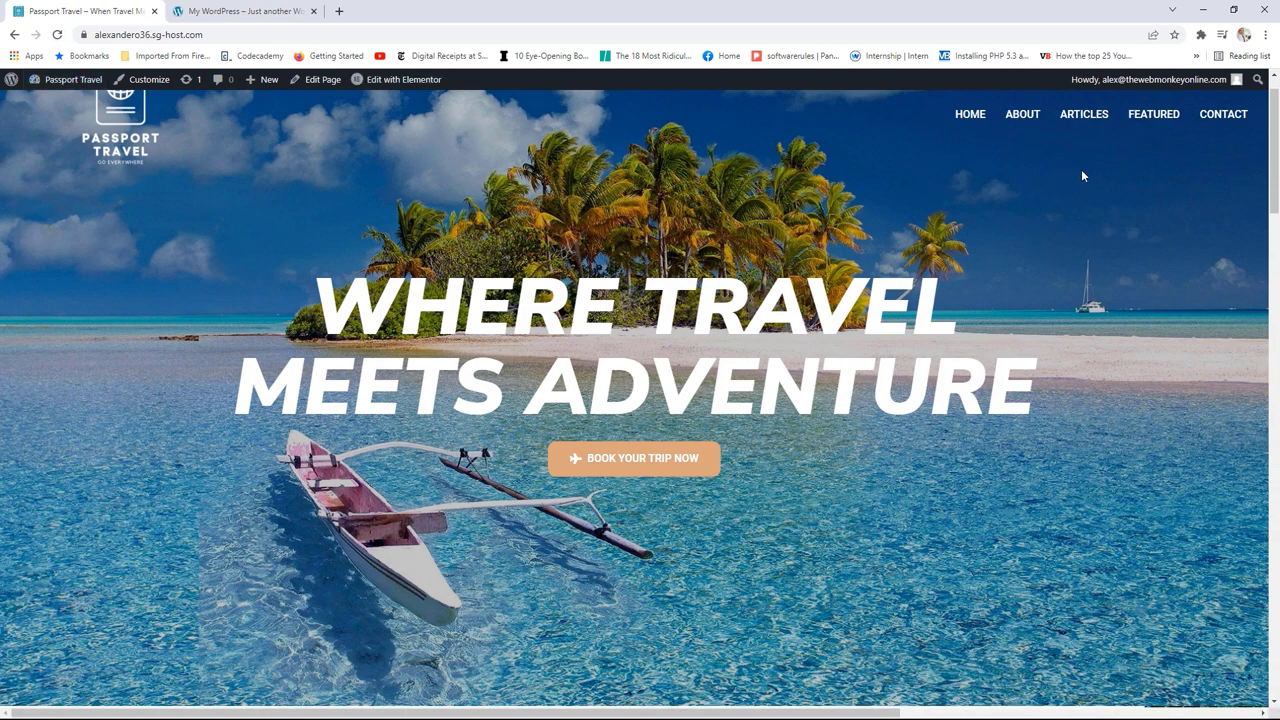
# Step: Edit the homepage with Elementor and drag the Essential Addons Call to Action widget below the blog
pyautogui.moveTo(1274, 151); pyautogui.dragTo(1258, 313)
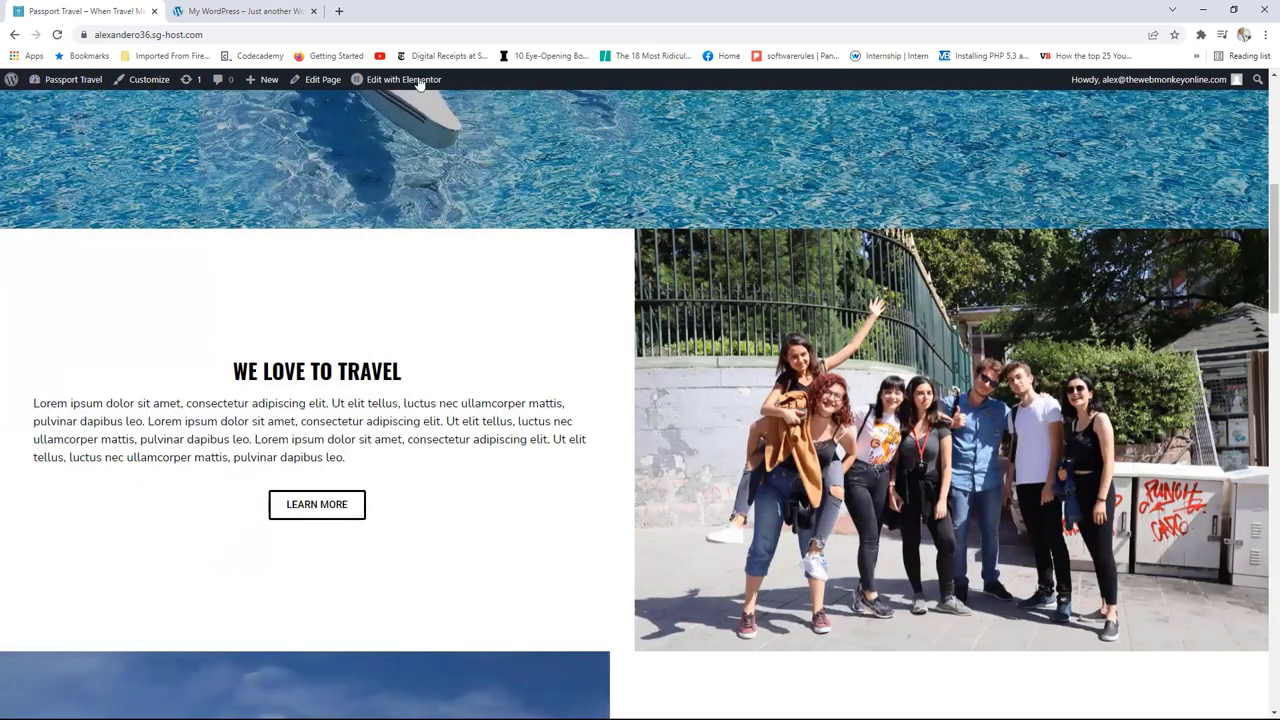
pyautogui.click(415, 80)
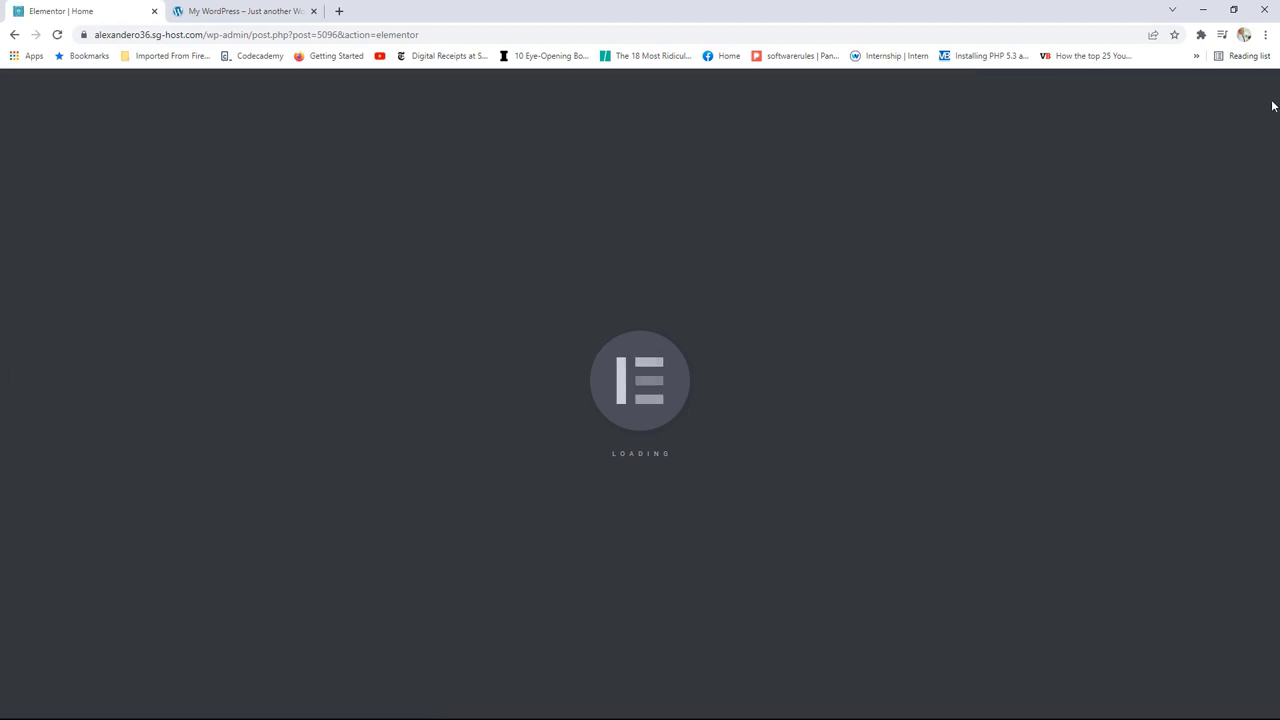
pyautogui.scroll(-20, 1250, 400)
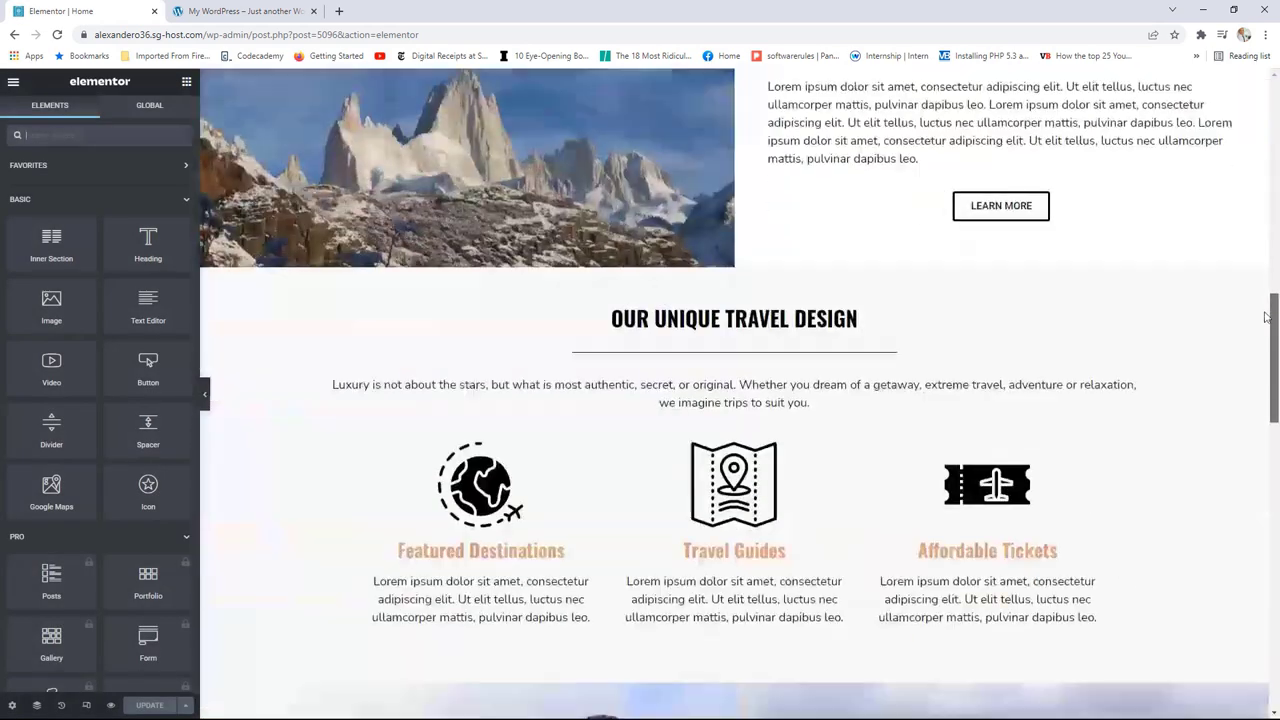
pyautogui.scroll(-1, 1245, 531)
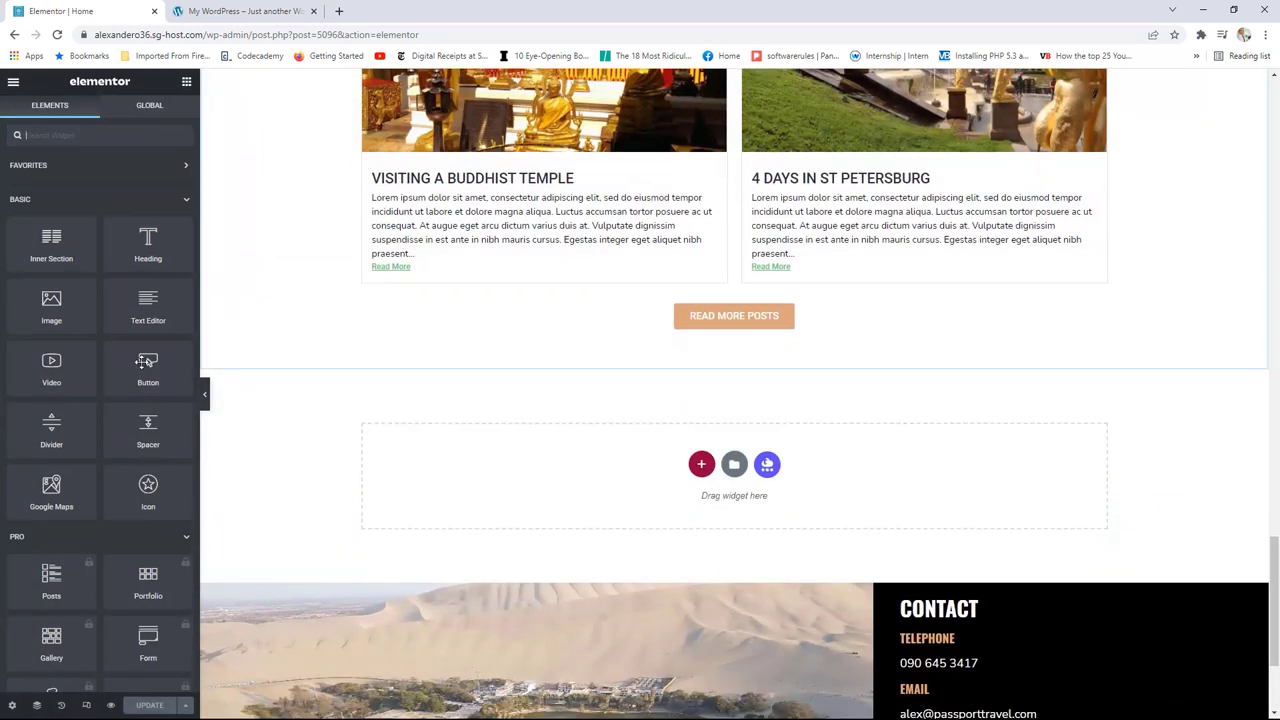
pyautogui.scroll(-10, 121, 357)
pyautogui.scroll(-10, 121, 357)
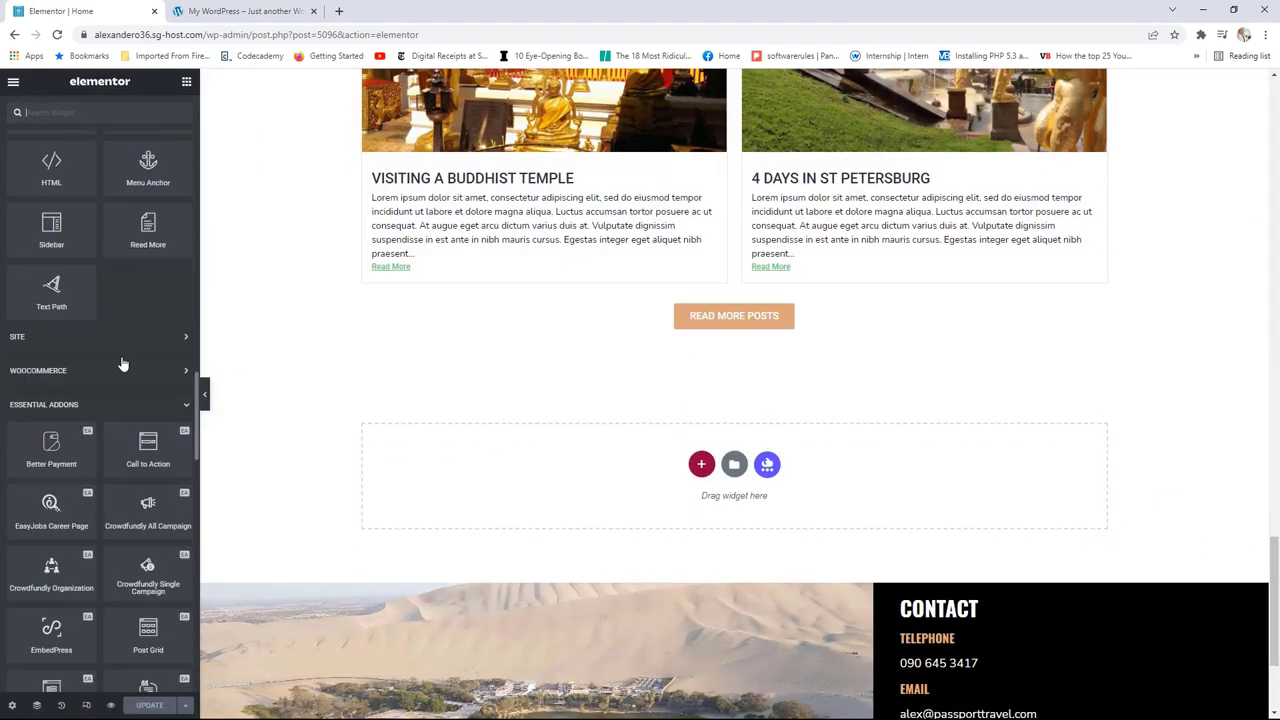
pyautogui.scroll(-1, 121, 357)
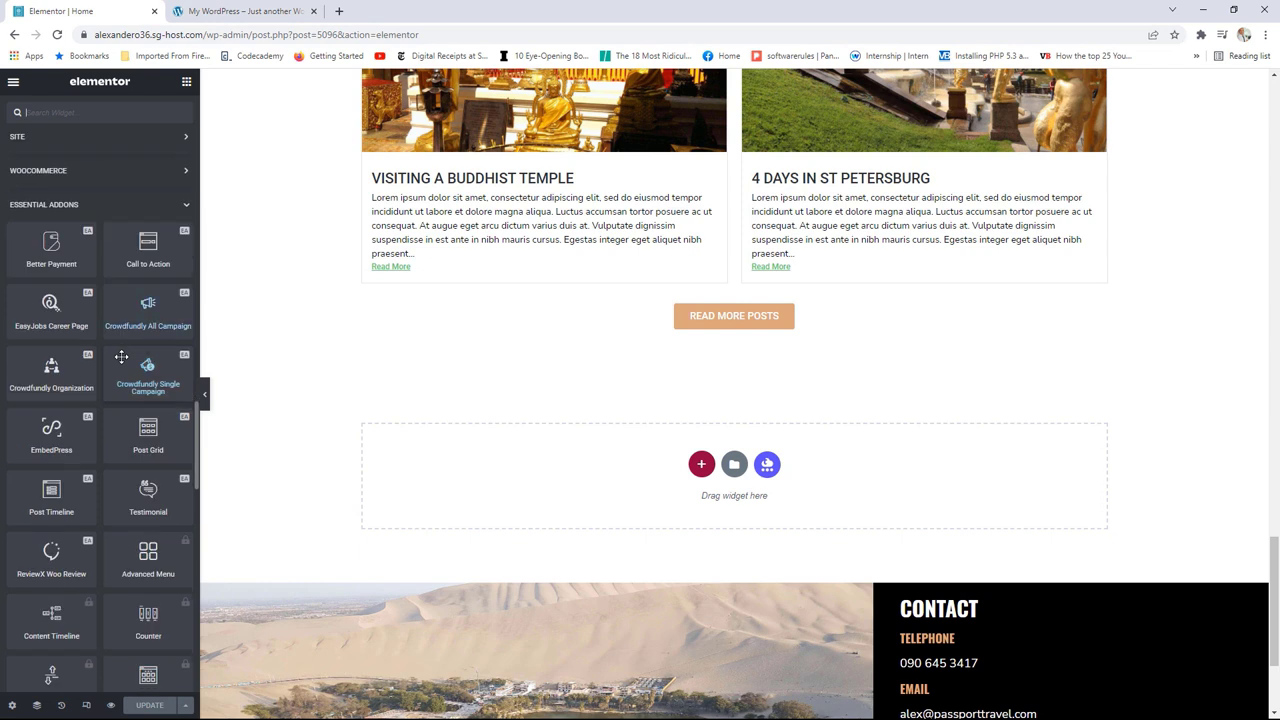
pyautogui.scroll(-1, 121, 357)
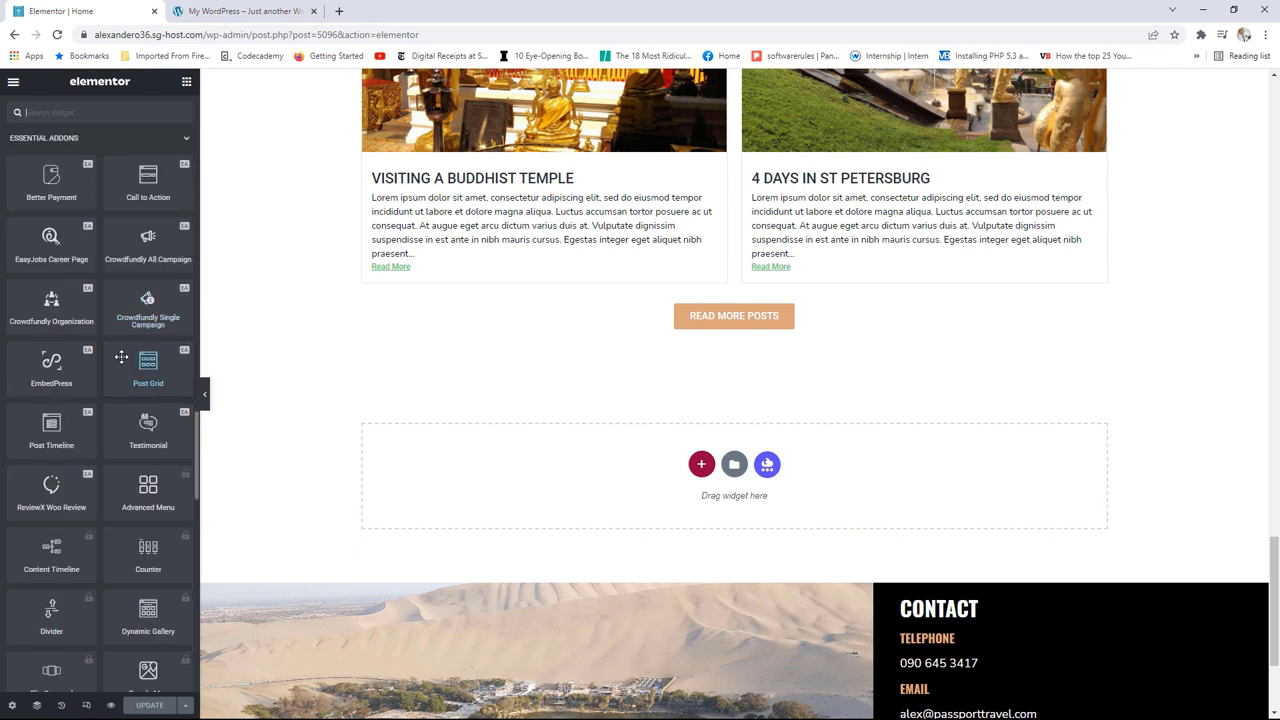
pyautogui.scroll(1, 121, 357)
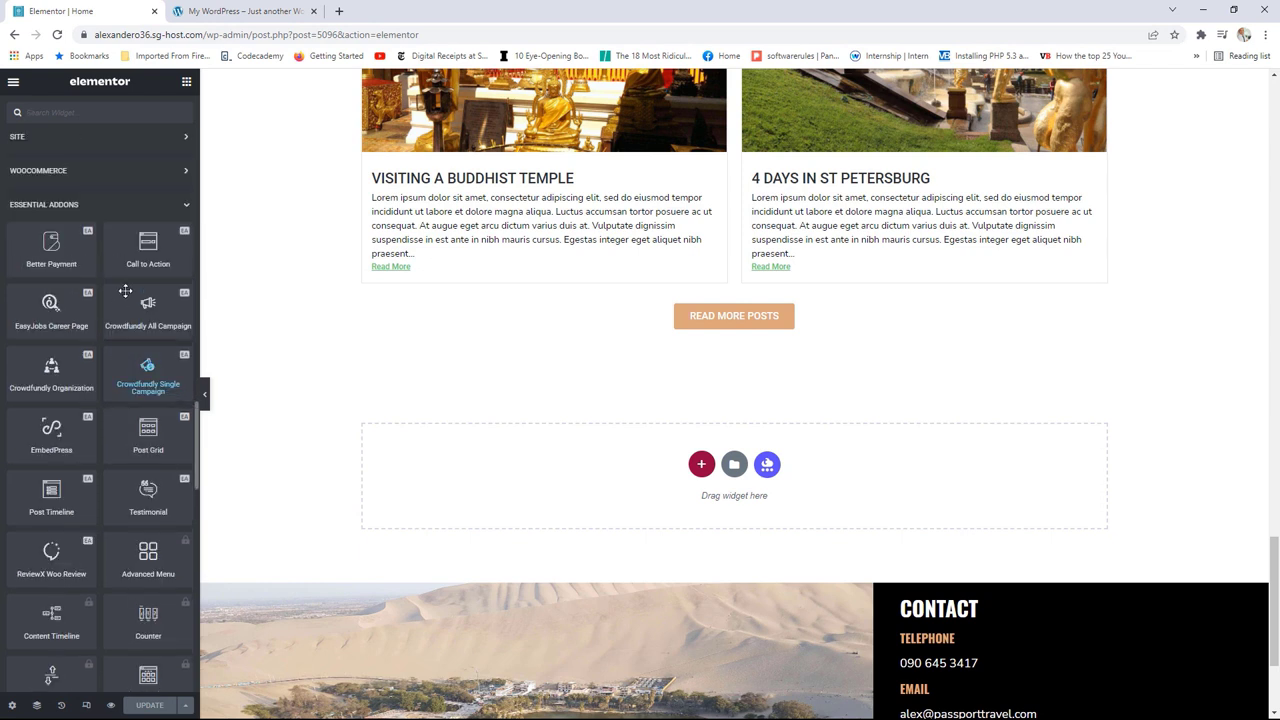
pyautogui.moveTo(158, 236); pyautogui.dragTo(700, 470)
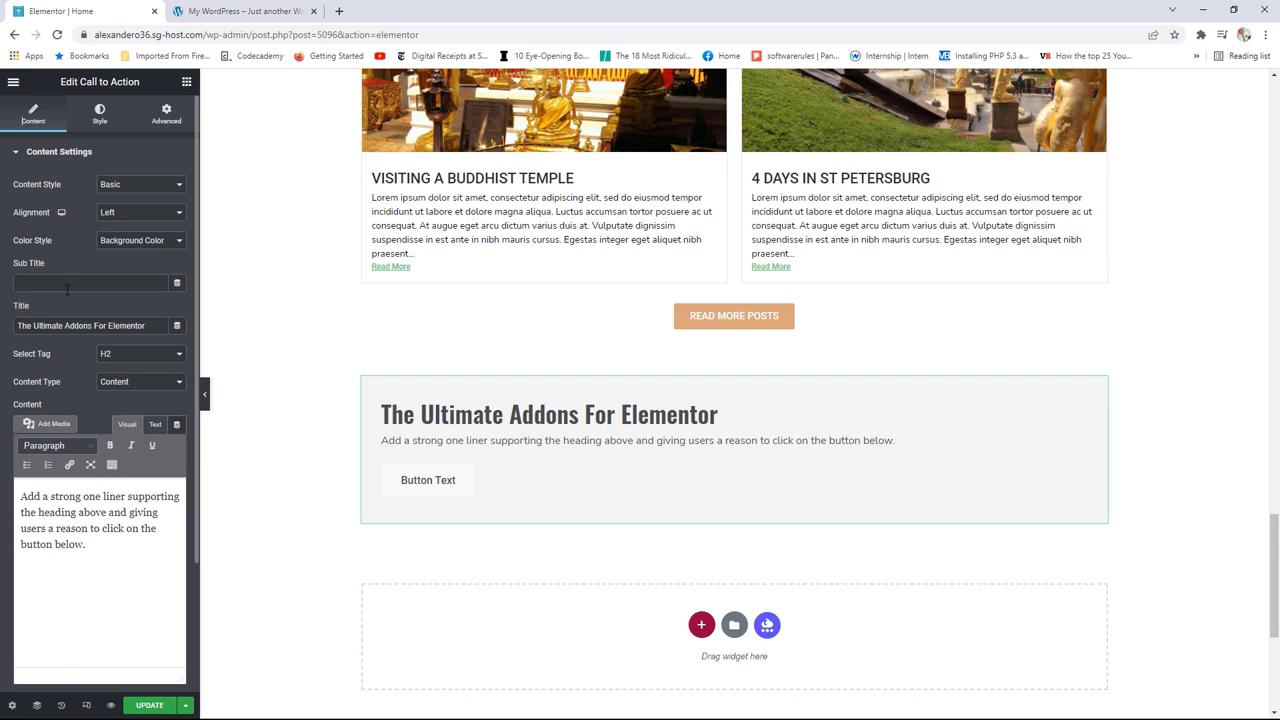
# Step: Use the Flex Grid layout and title the banner 'Deals & Packages' as an H3 heading
pyautogui.click(122, 186)
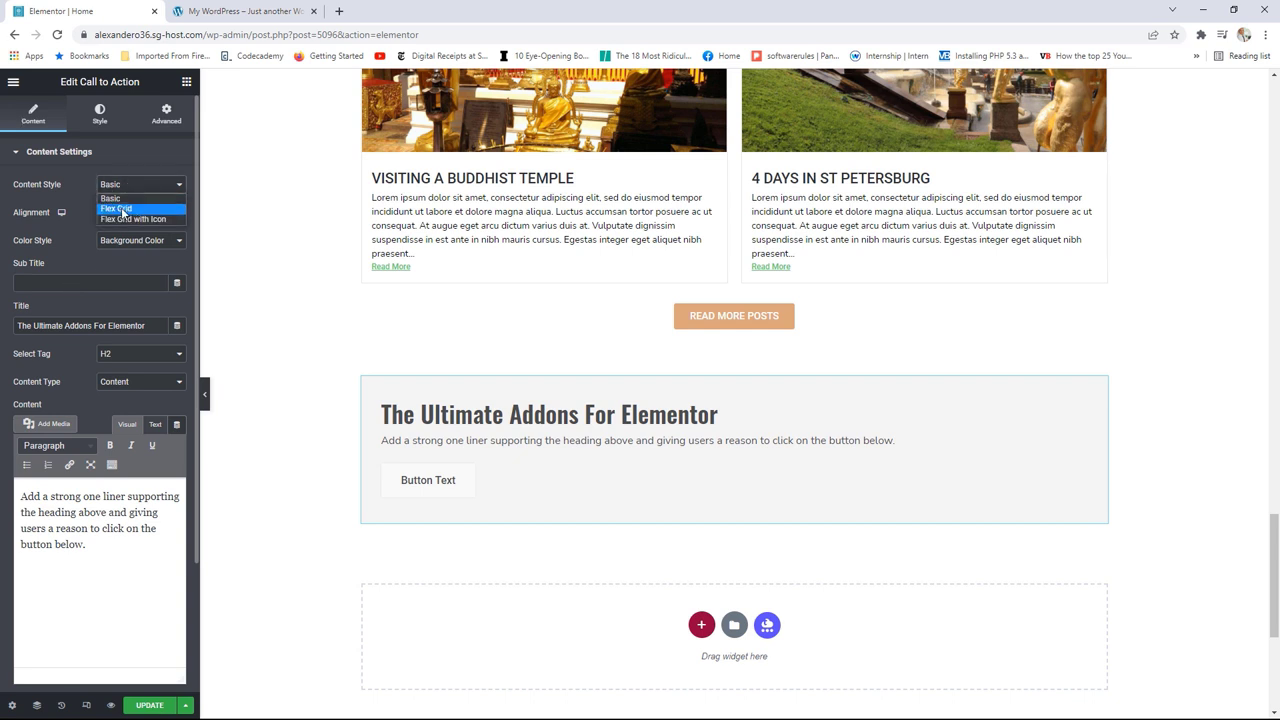
pyautogui.click(115, 208)
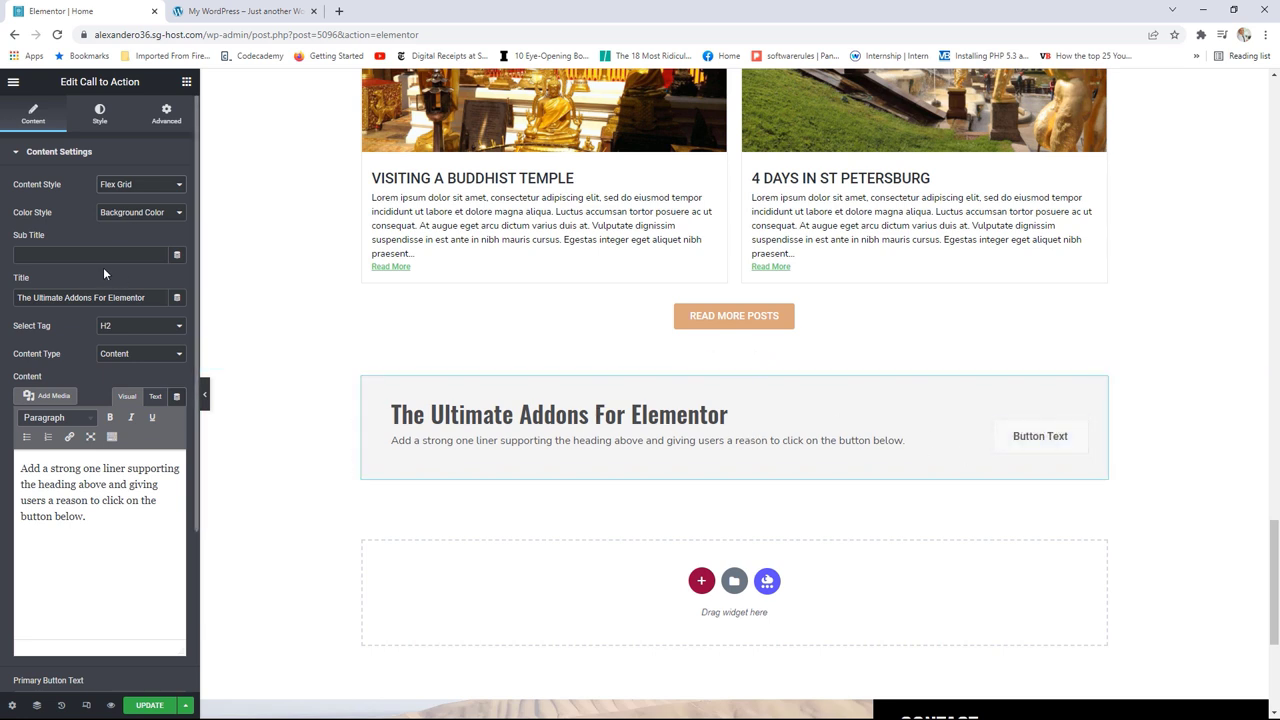
pyautogui.moveTo(144, 297); pyautogui.dragTo(15, 297)
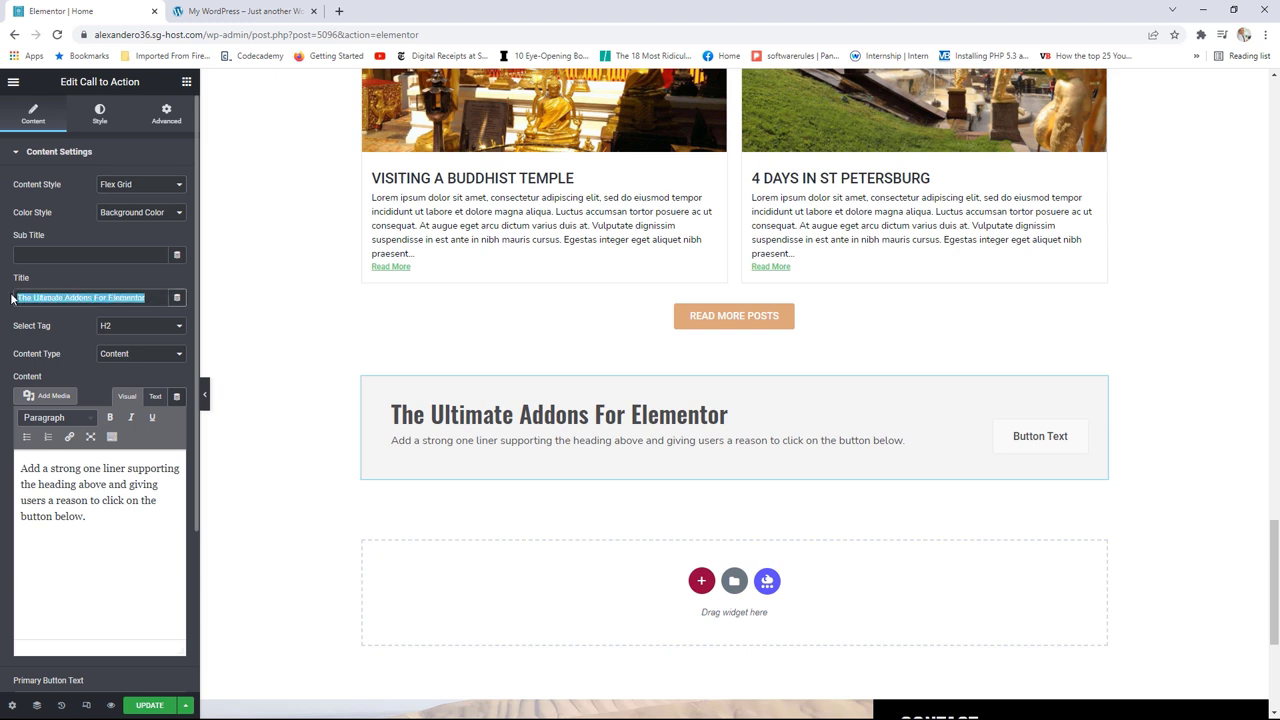
pyautogui.write('Deals')
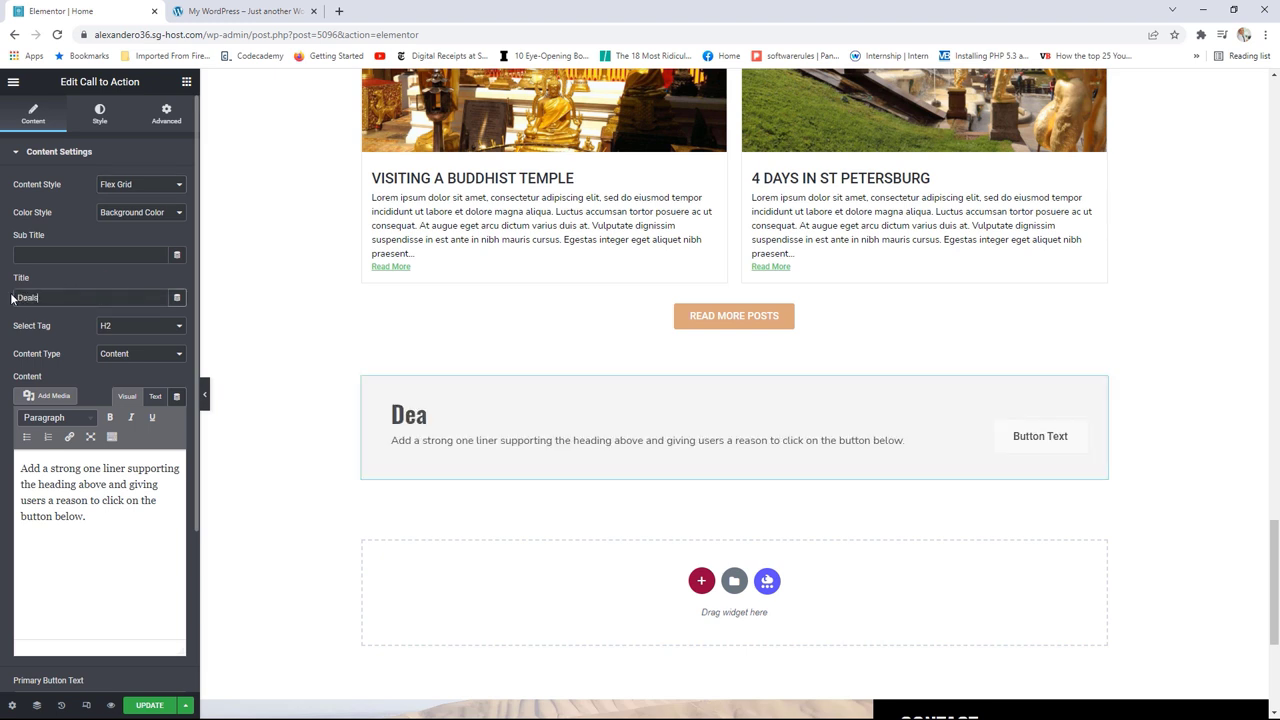
pyautogui.write(' %')
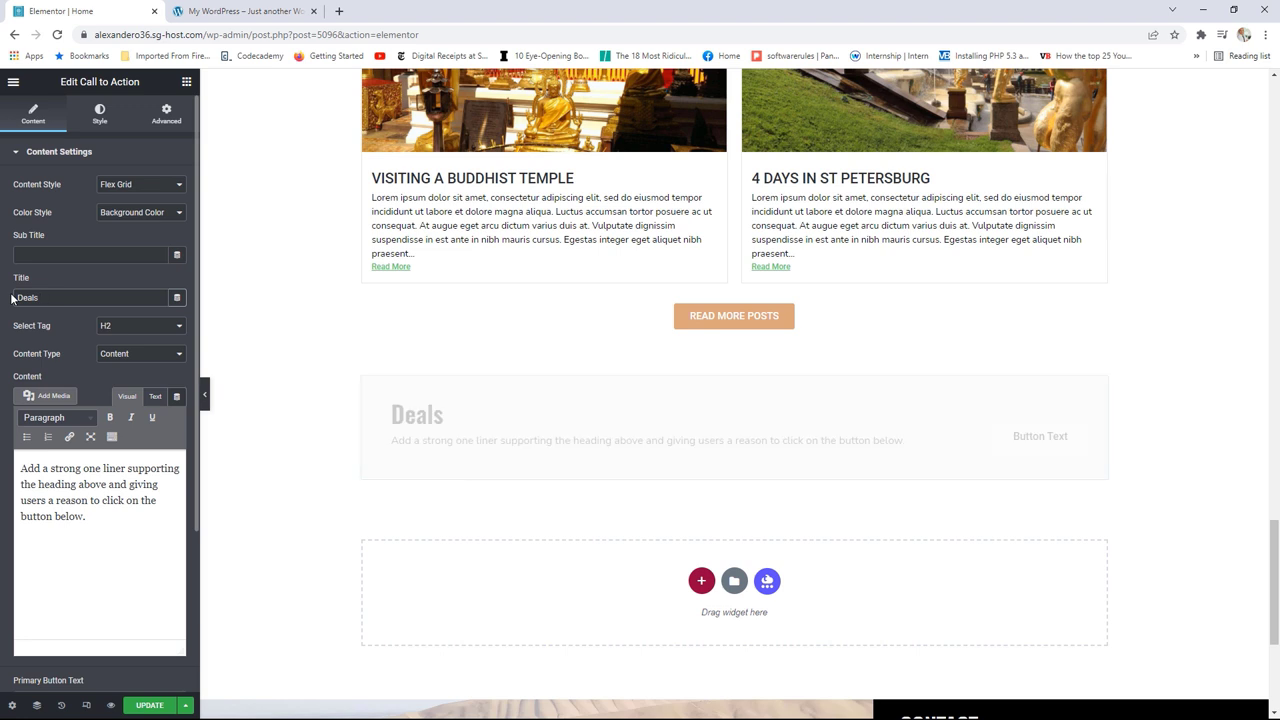
pyautogui.write('& Packages')
pyautogui.click(145, 330)
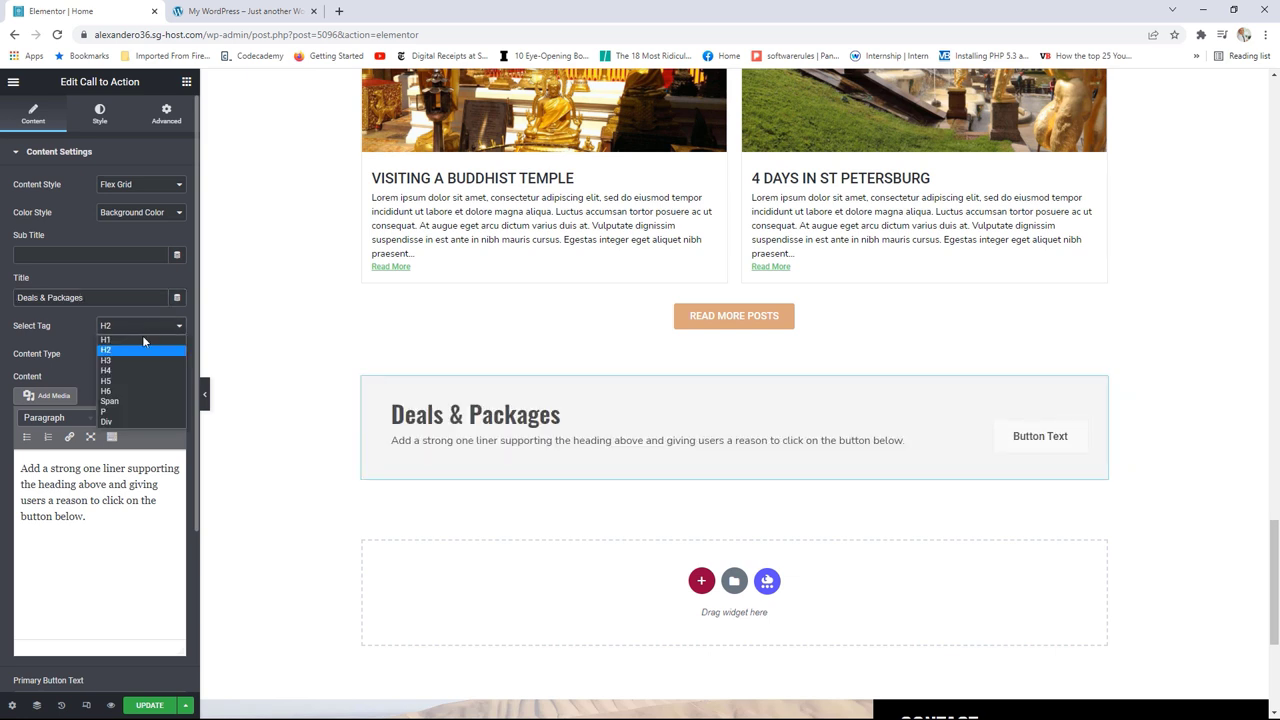
pyautogui.click(129, 357)
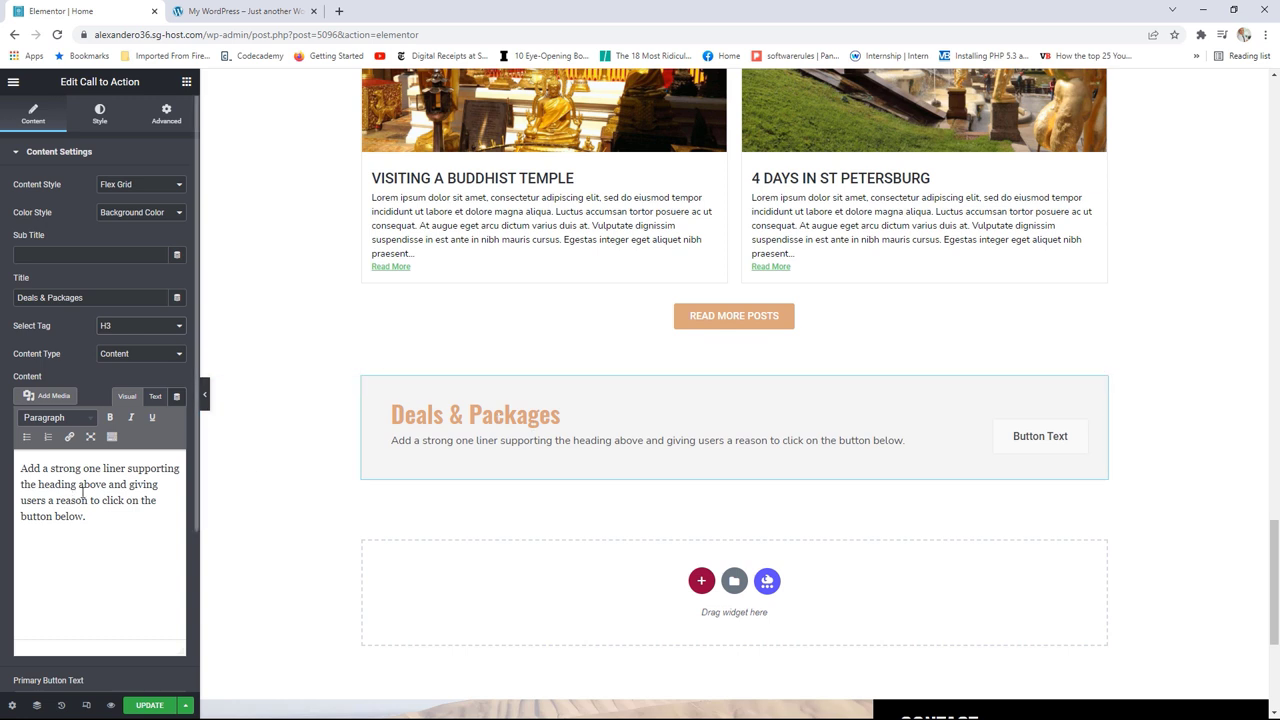
# Step: Replace the primary button text with 'Shop Now'
pyautogui.moveTo(96, 517); pyautogui.dragTo(54, 484)
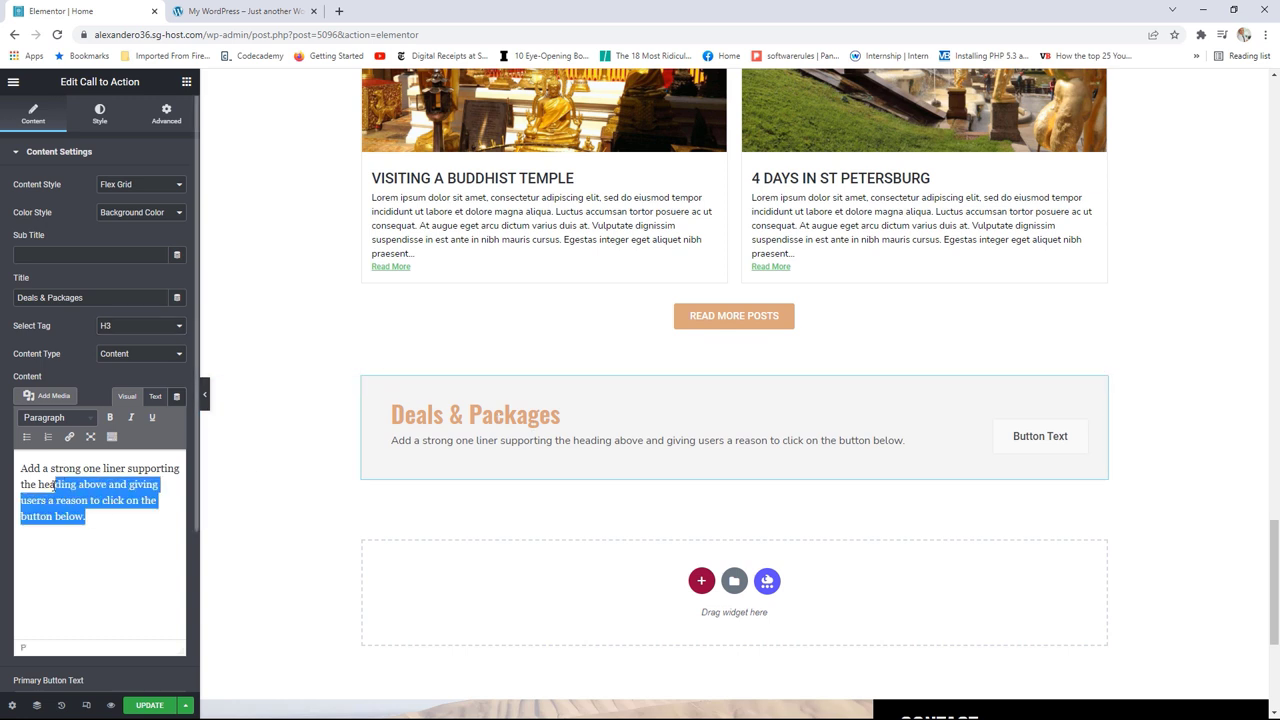
pyautogui.click(103, 501)
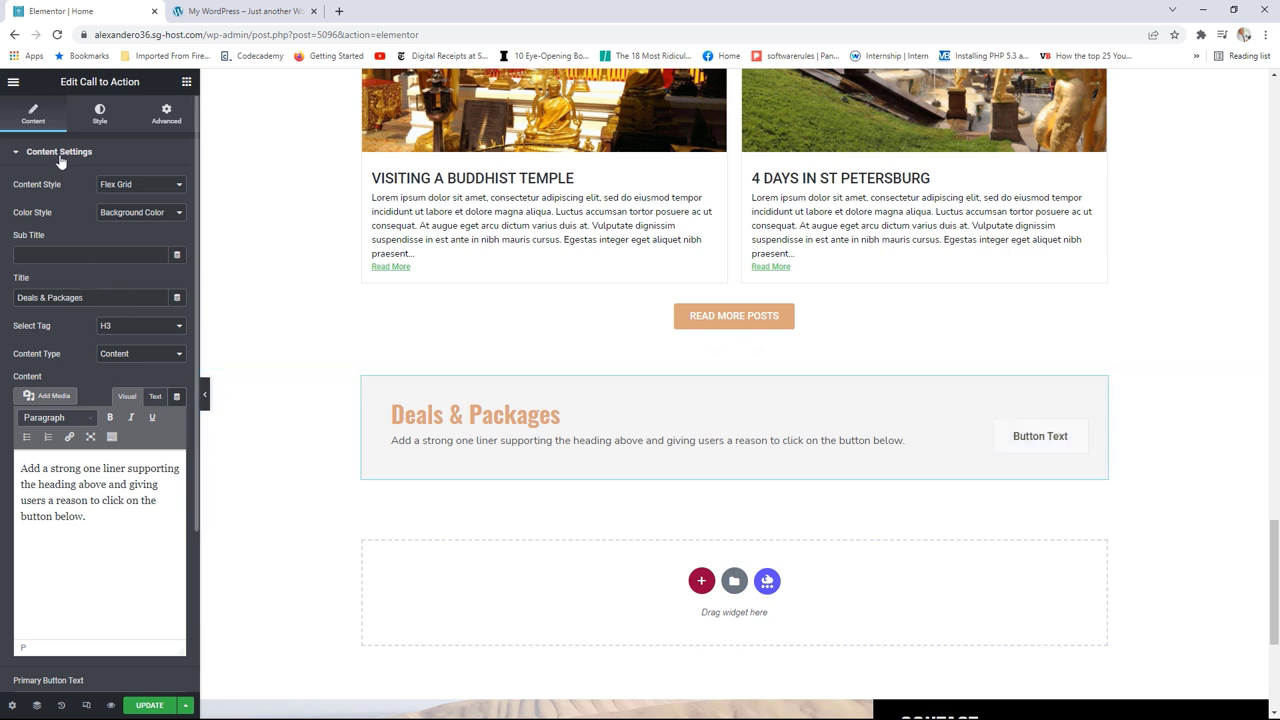
pyautogui.scroll(-1, 70, 450)
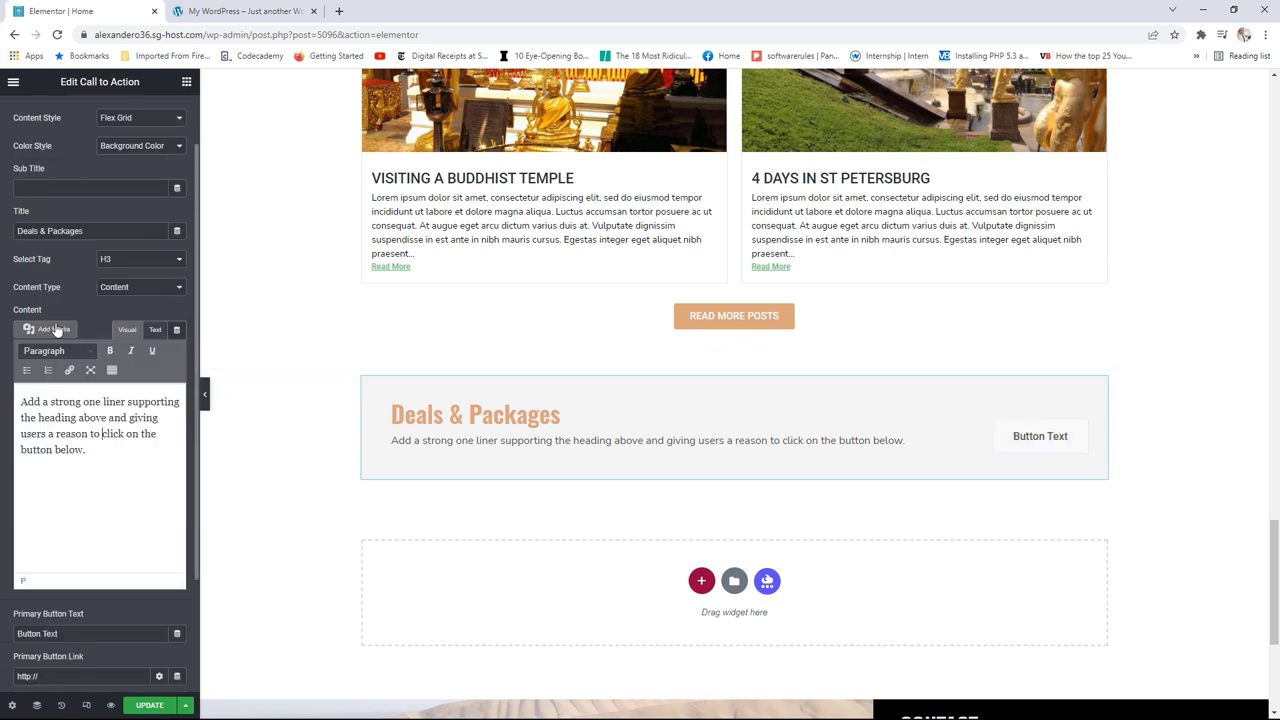
pyautogui.click(72, 634)
pyautogui.doubleClick(55, 634)
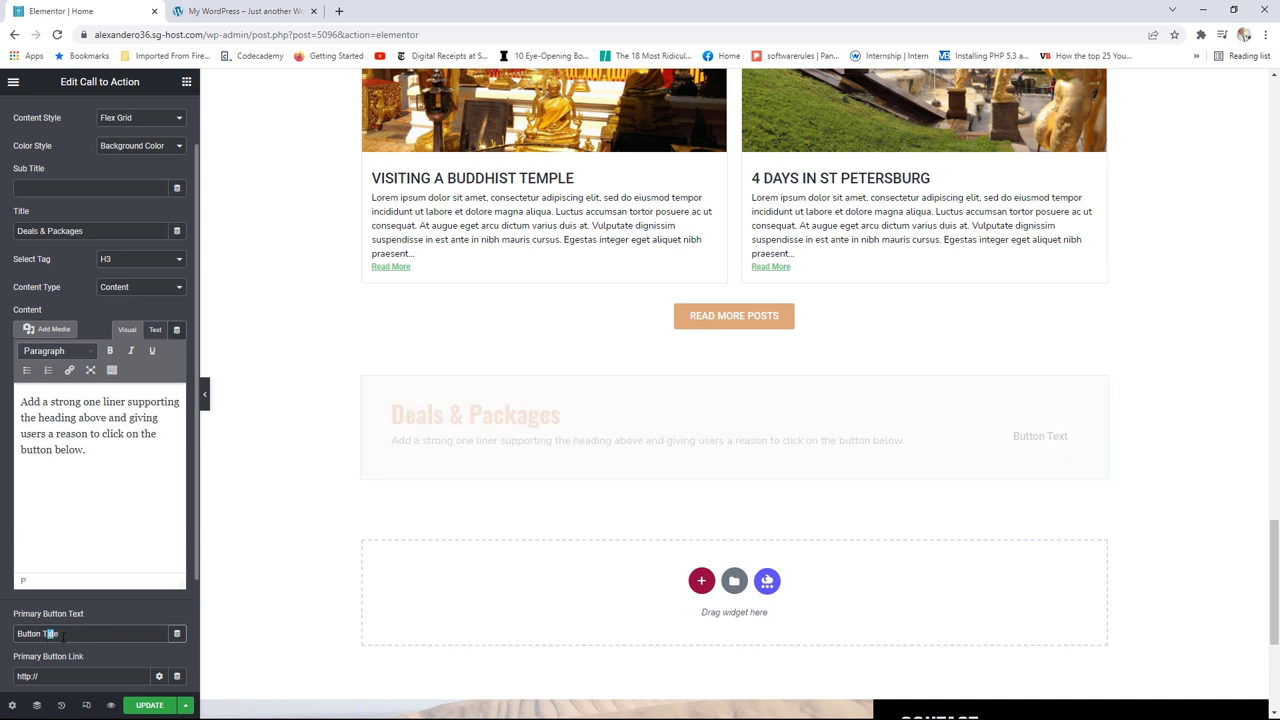
pyautogui.moveTo(60, 634); pyautogui.dragTo(17, 630)
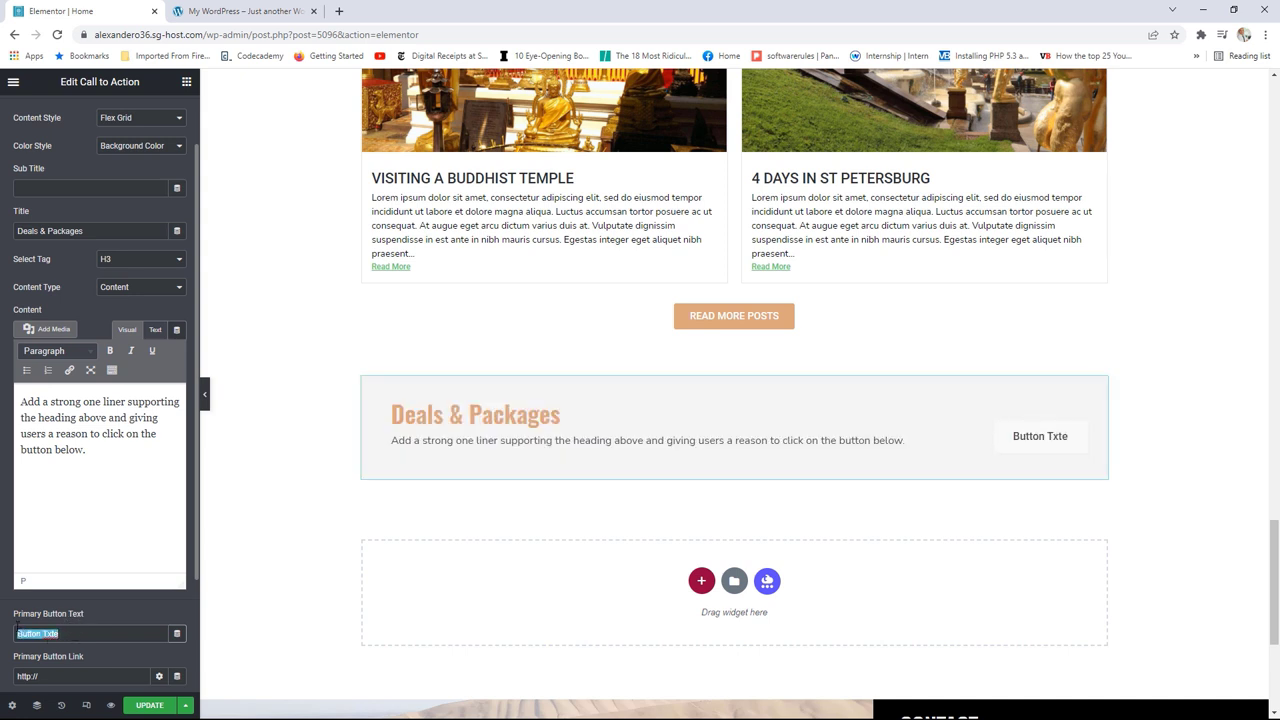
pyautogui.write('Shop Now')
pyautogui.scroll(-1, 45, 622)
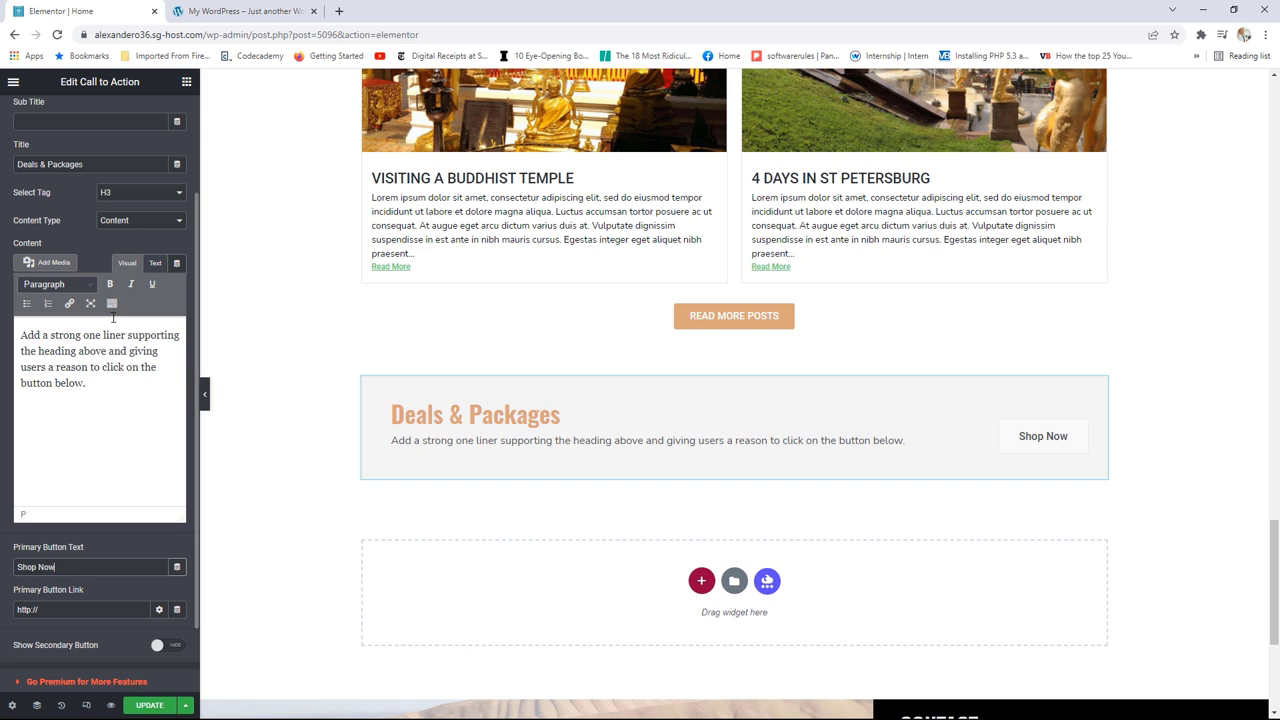
pyautogui.scroll(2, 80, 270)
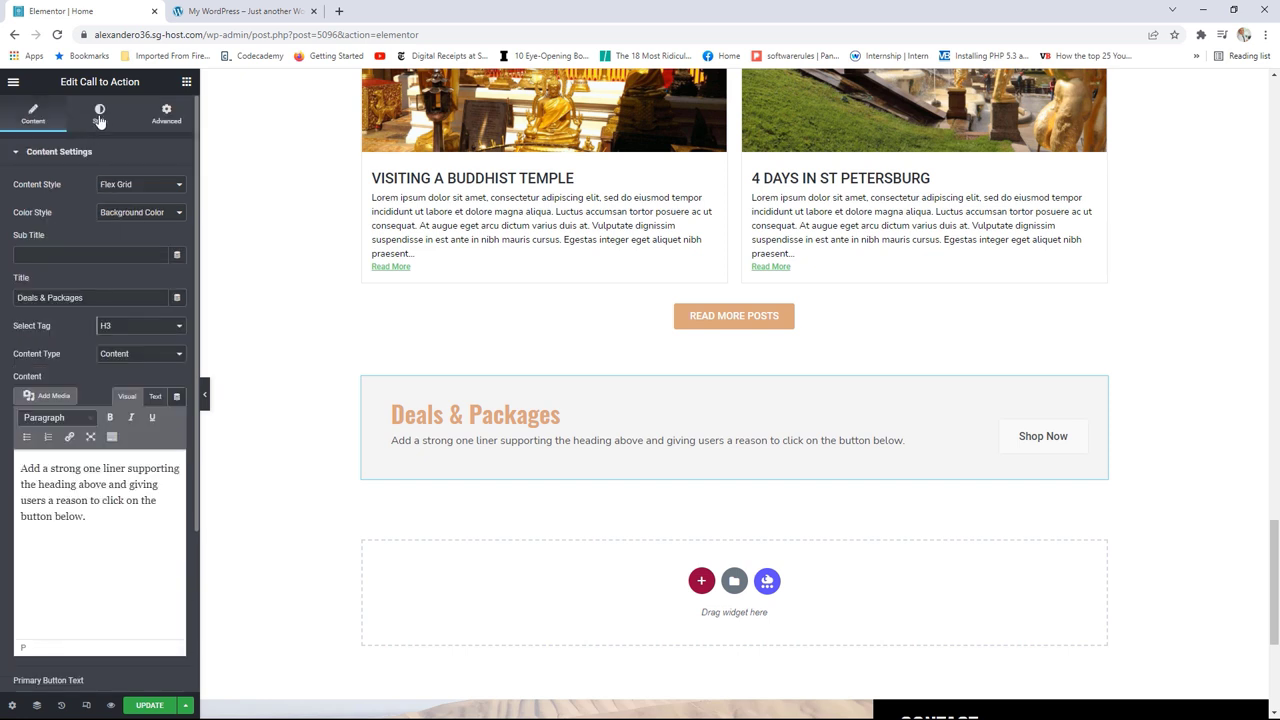
# Step: Set the Primary Button's hover background to the Accent global colour and update the page
pyautogui.click(99, 116)
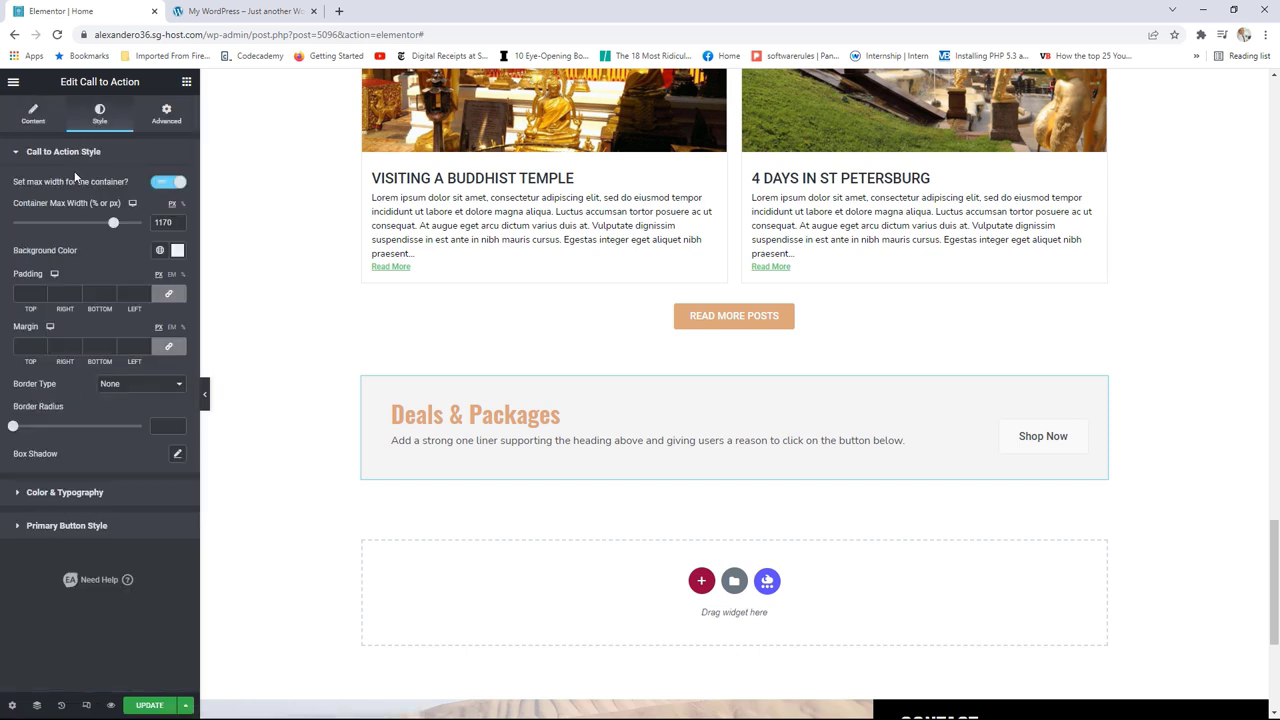
pyautogui.click(88, 522)
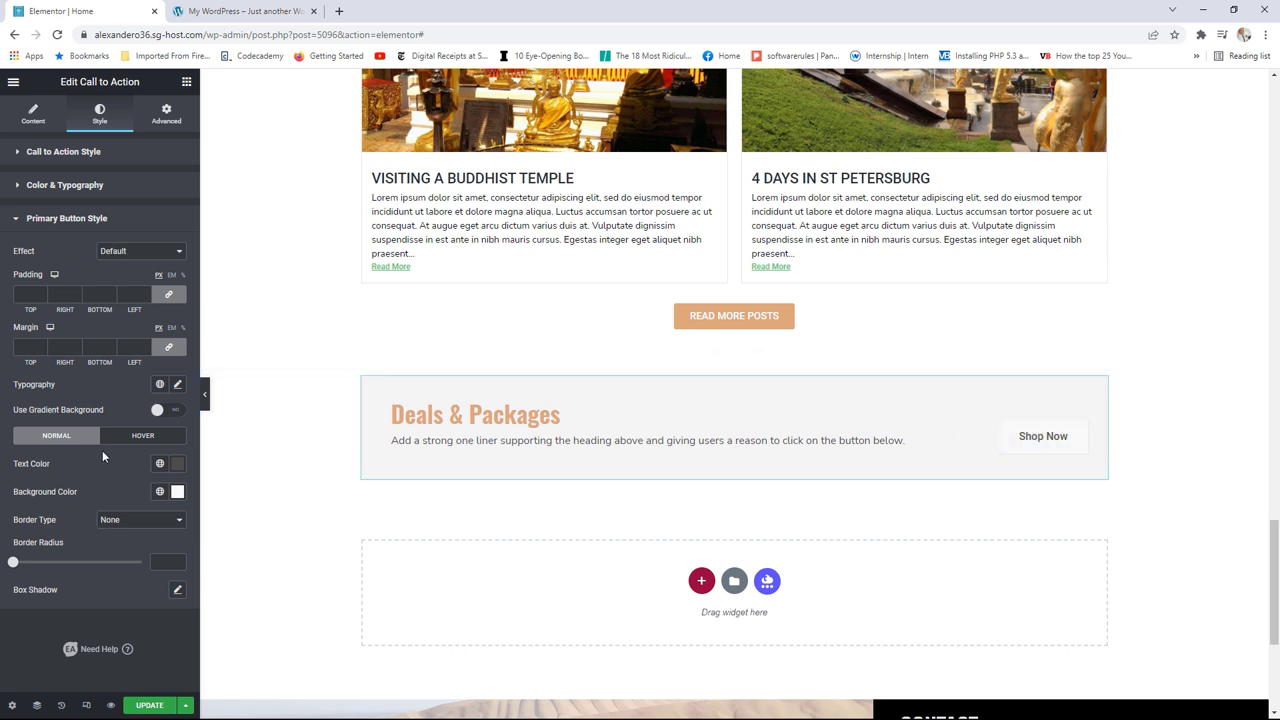
pyautogui.click(142, 440)
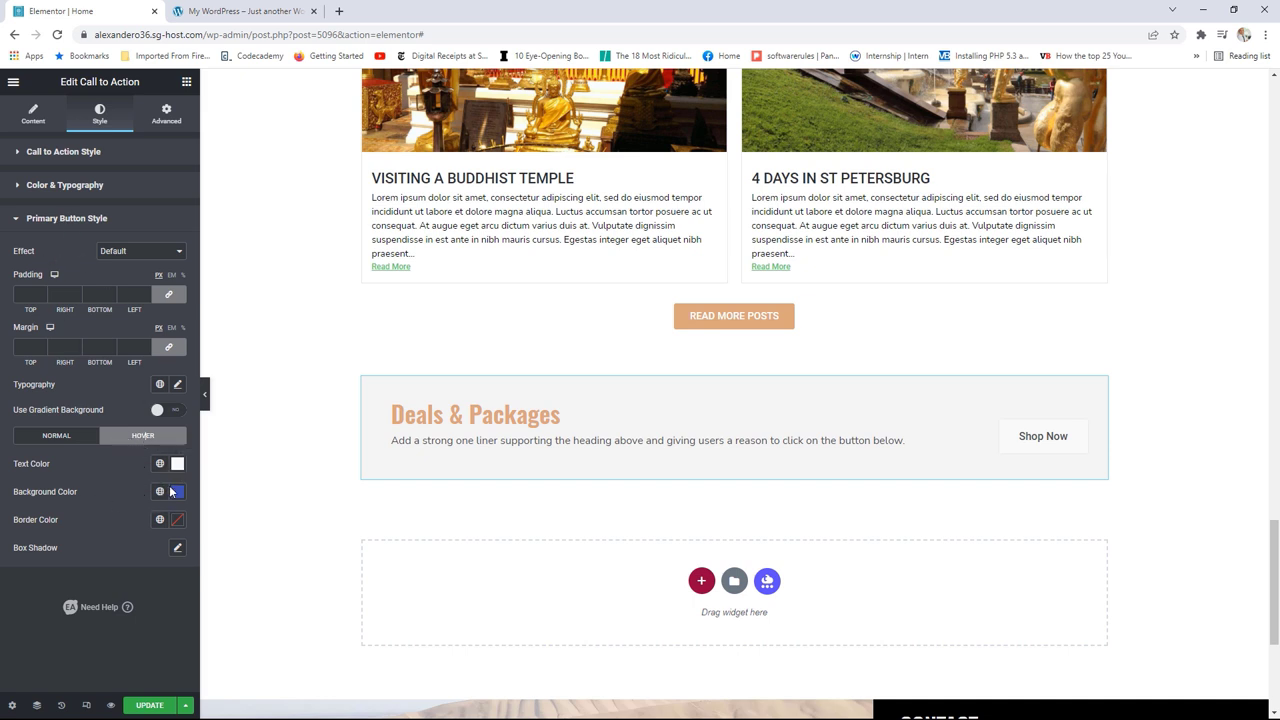
pyautogui.click(160, 492)
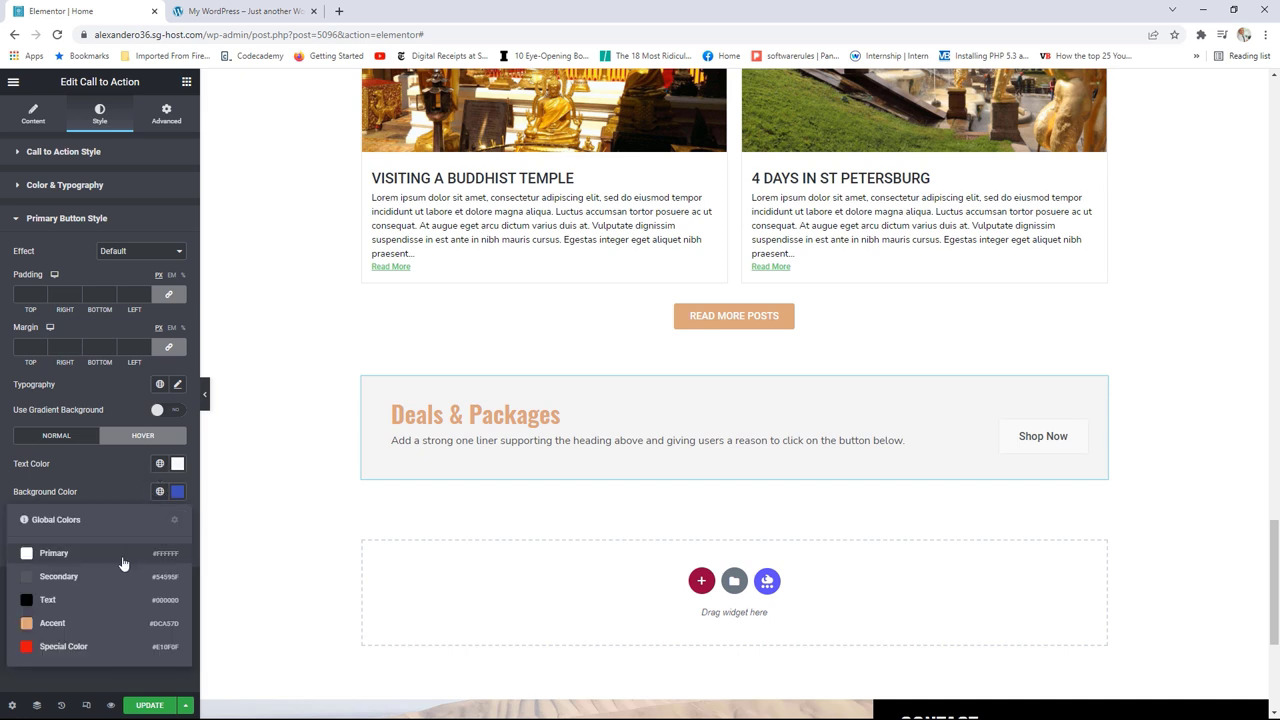
pyautogui.click(52, 623)
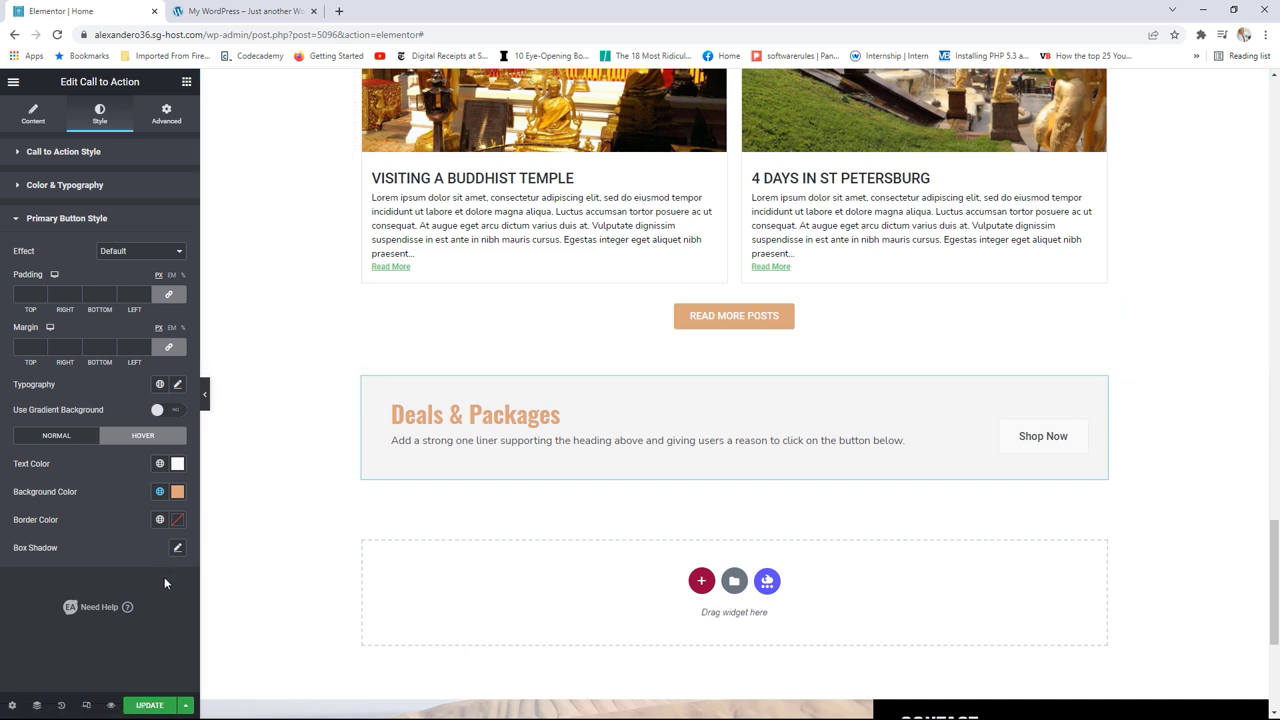
pyautogui.click(150, 706)
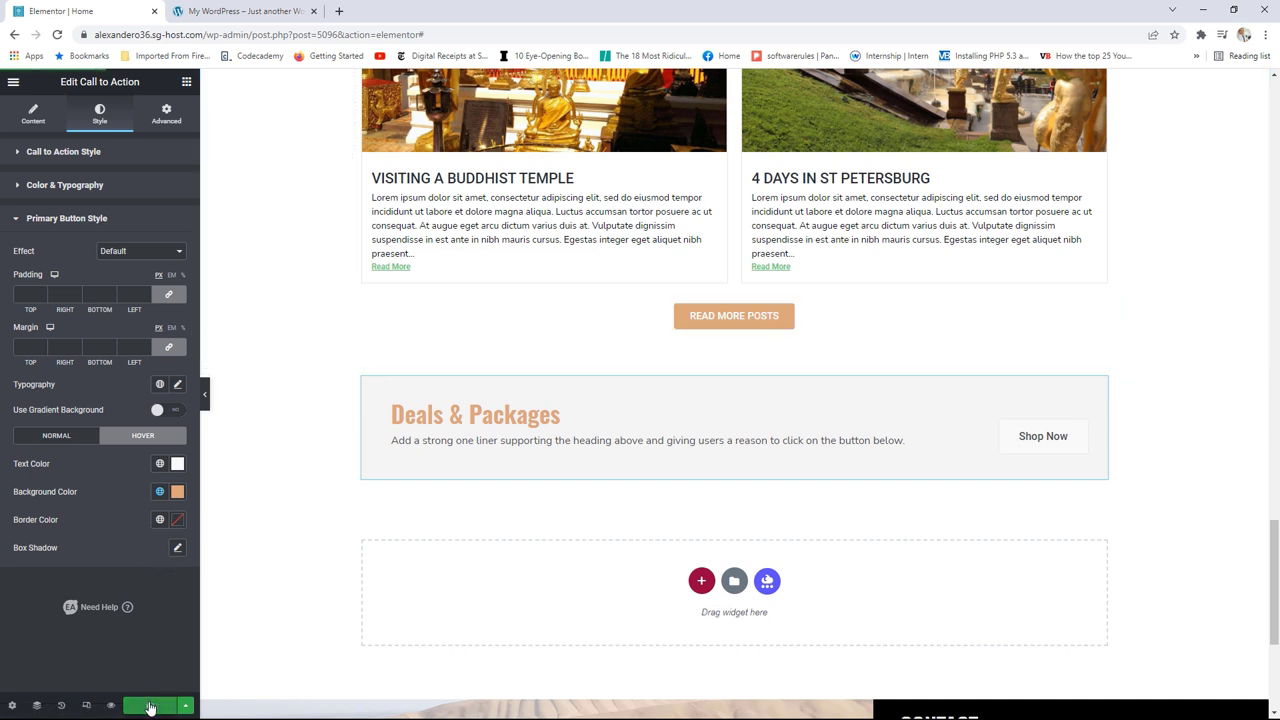
# Step: View the live page and scroll down to the new Deals & Packages banner
pyautogui.click(14, 82)
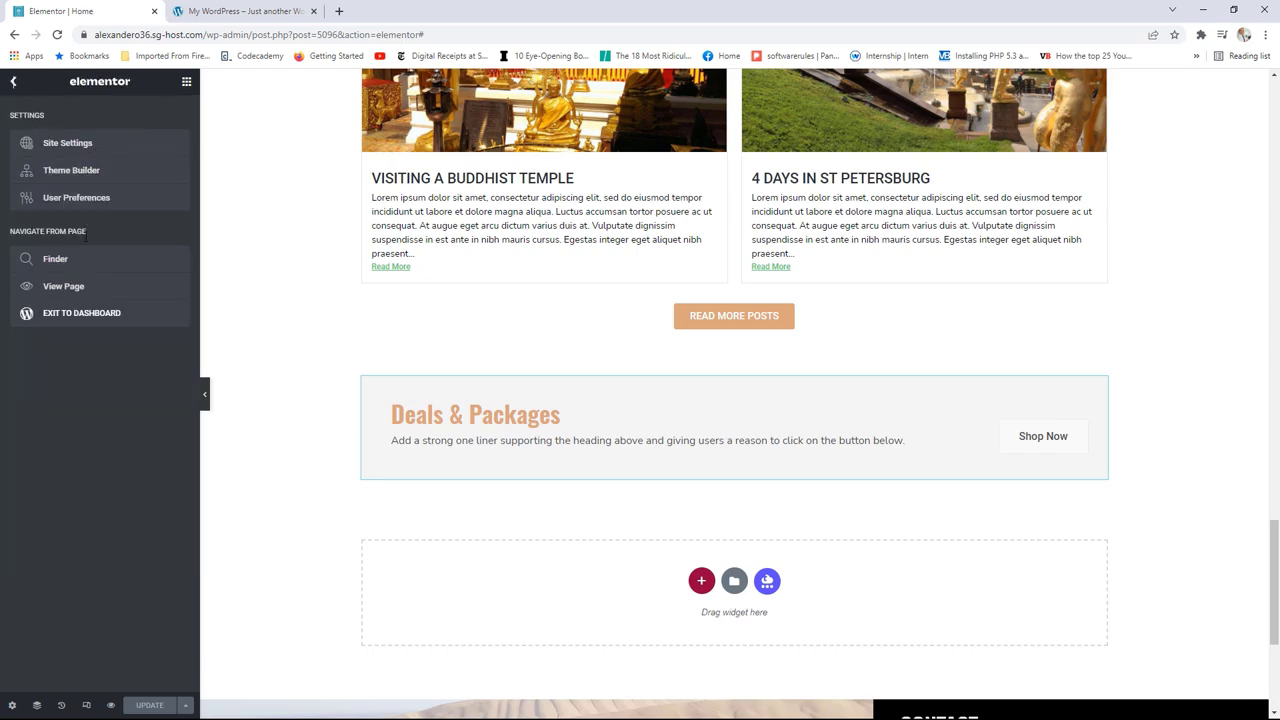
pyautogui.click(80, 286)
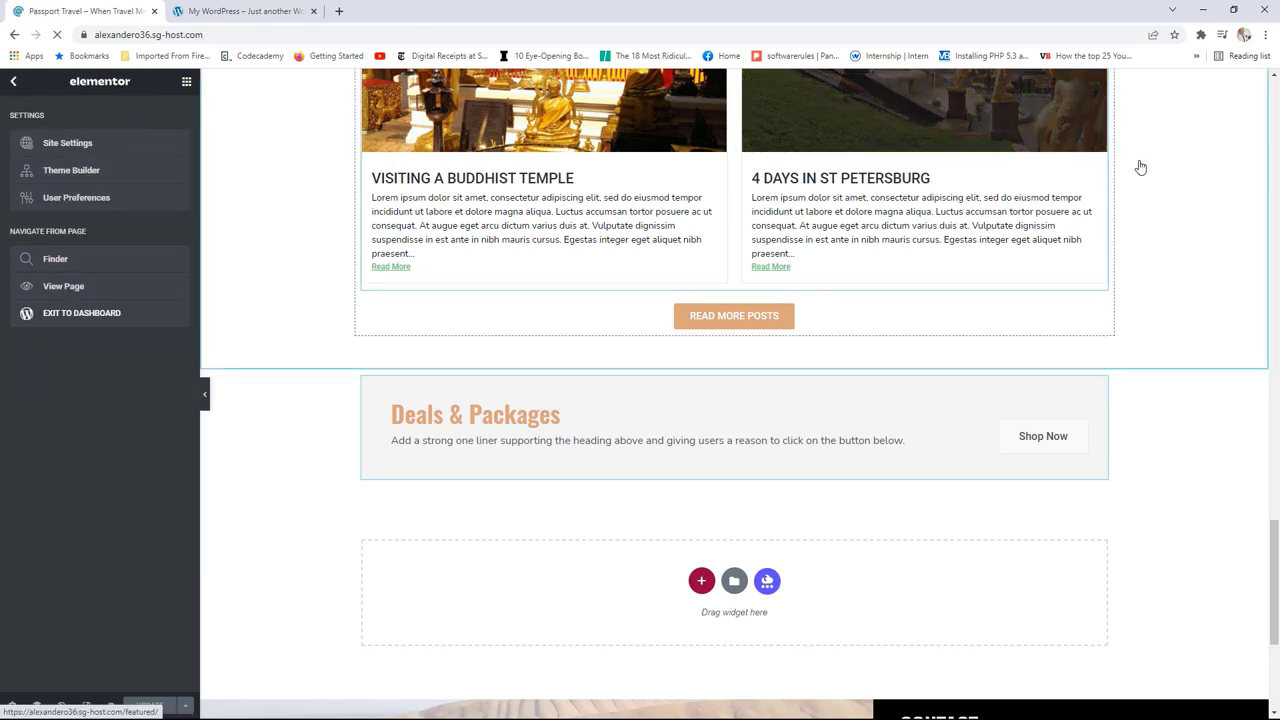
pyautogui.scroll(-15, 1244, 430)
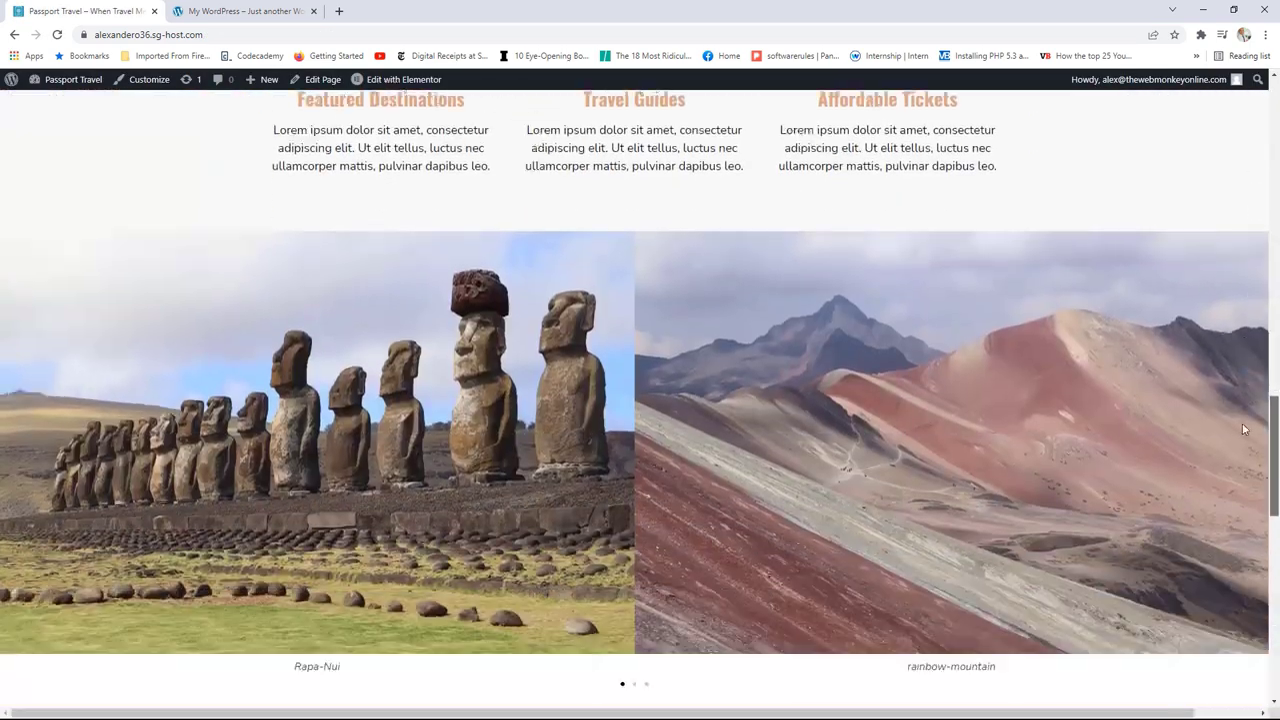
pyautogui.scroll(-8, 1244, 430)
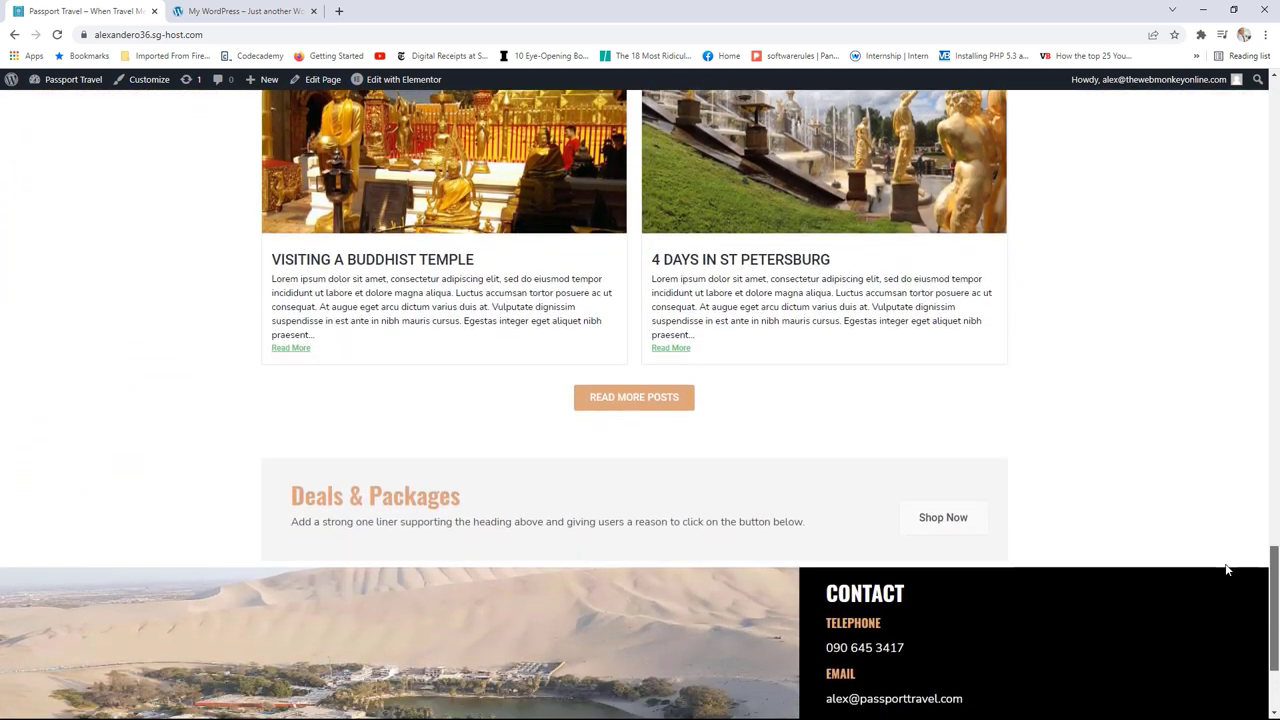
pyautogui.scroll(-1, 1025, 480)
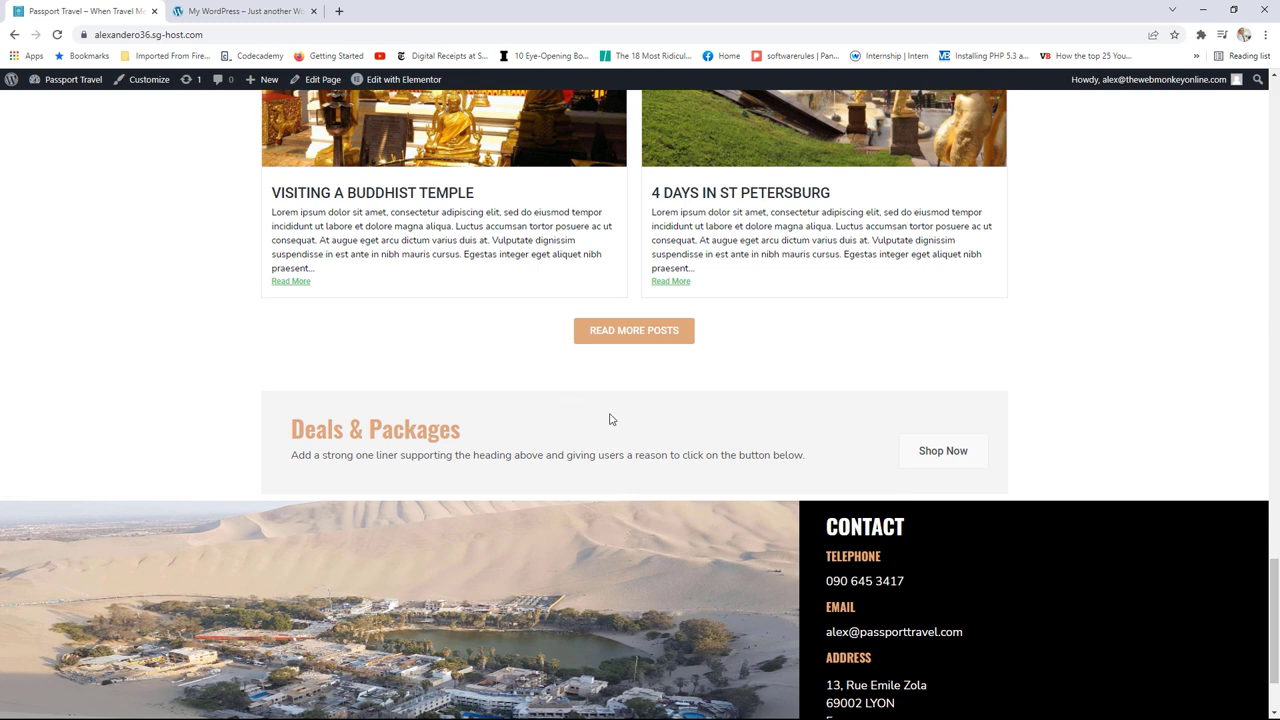
# Step: Compare the banner with the reference site's version in the other browser tab
pyautogui.hotkey('ctrl', 'Tab')
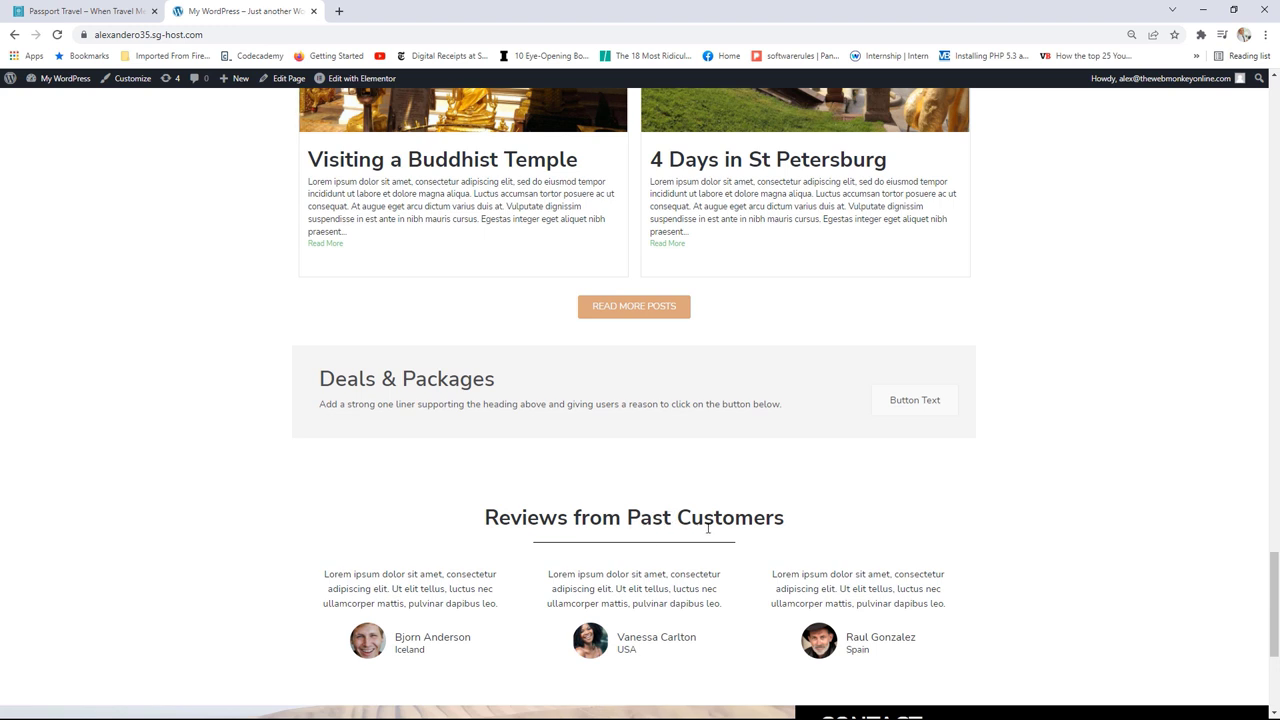
pyautogui.click(85, 11)
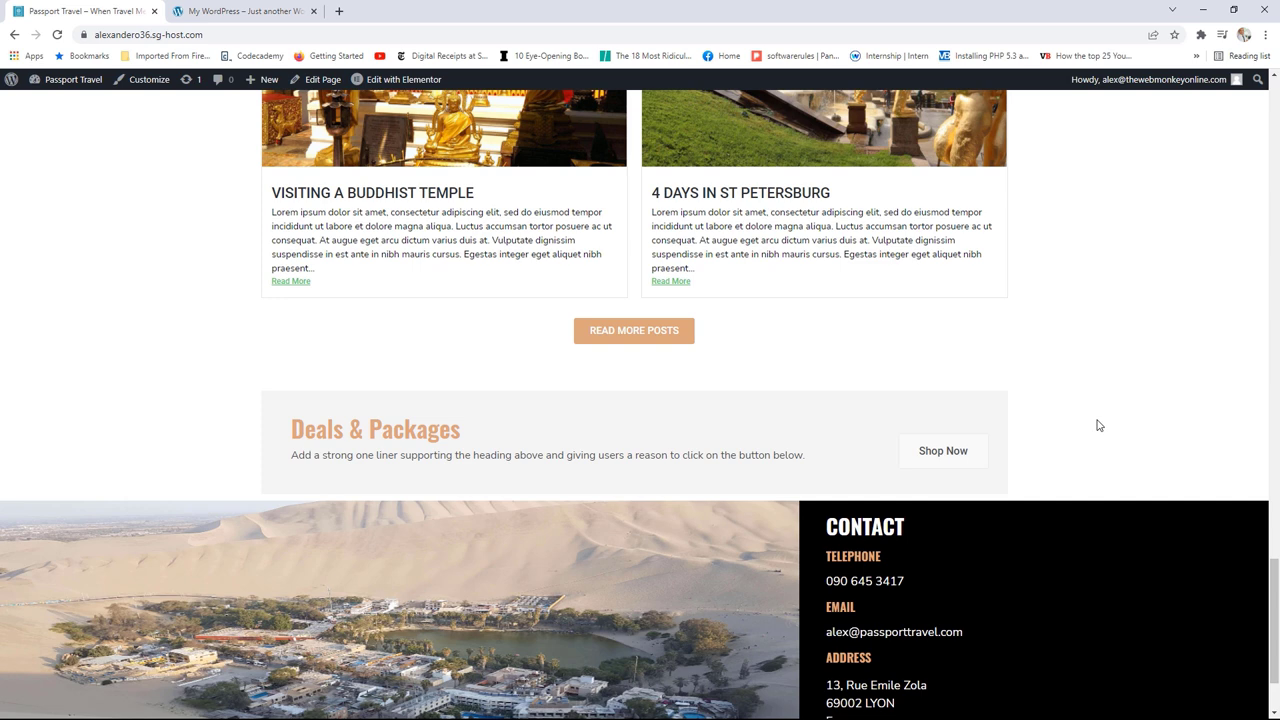
pyautogui.hotkey('ctrl', 'Tab')
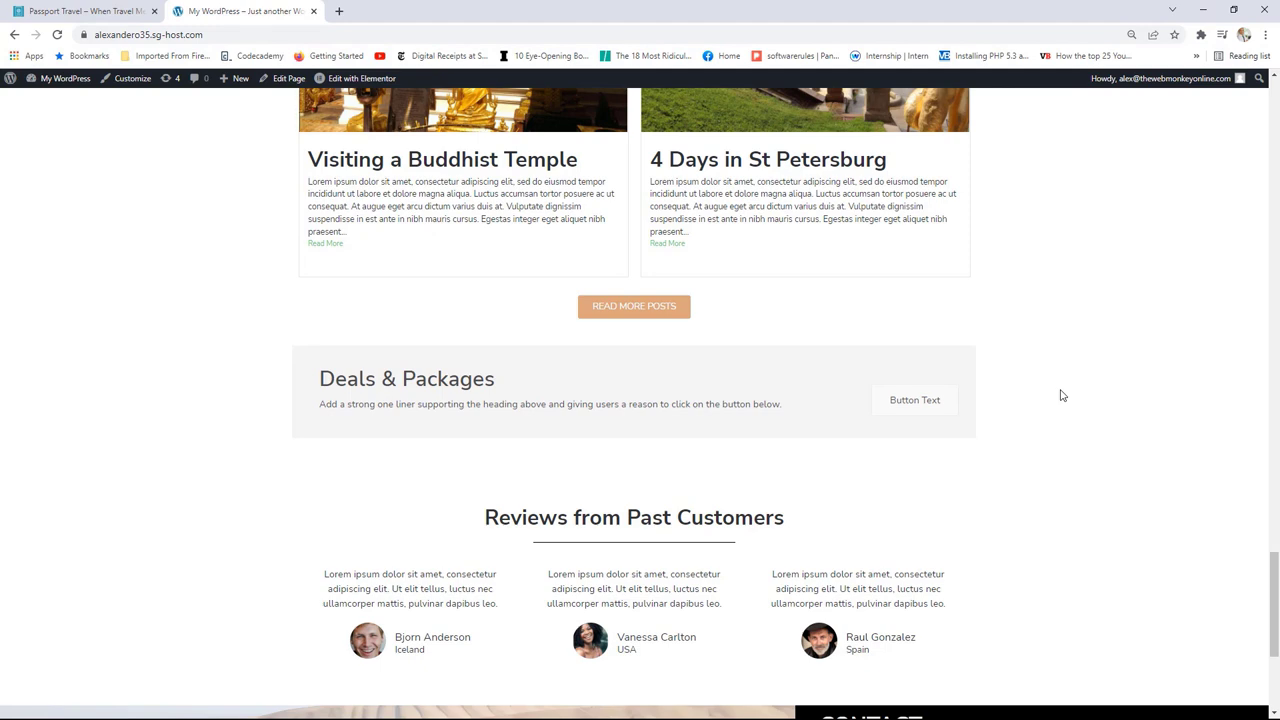
pyautogui.scroll(-2, 1062, 396)
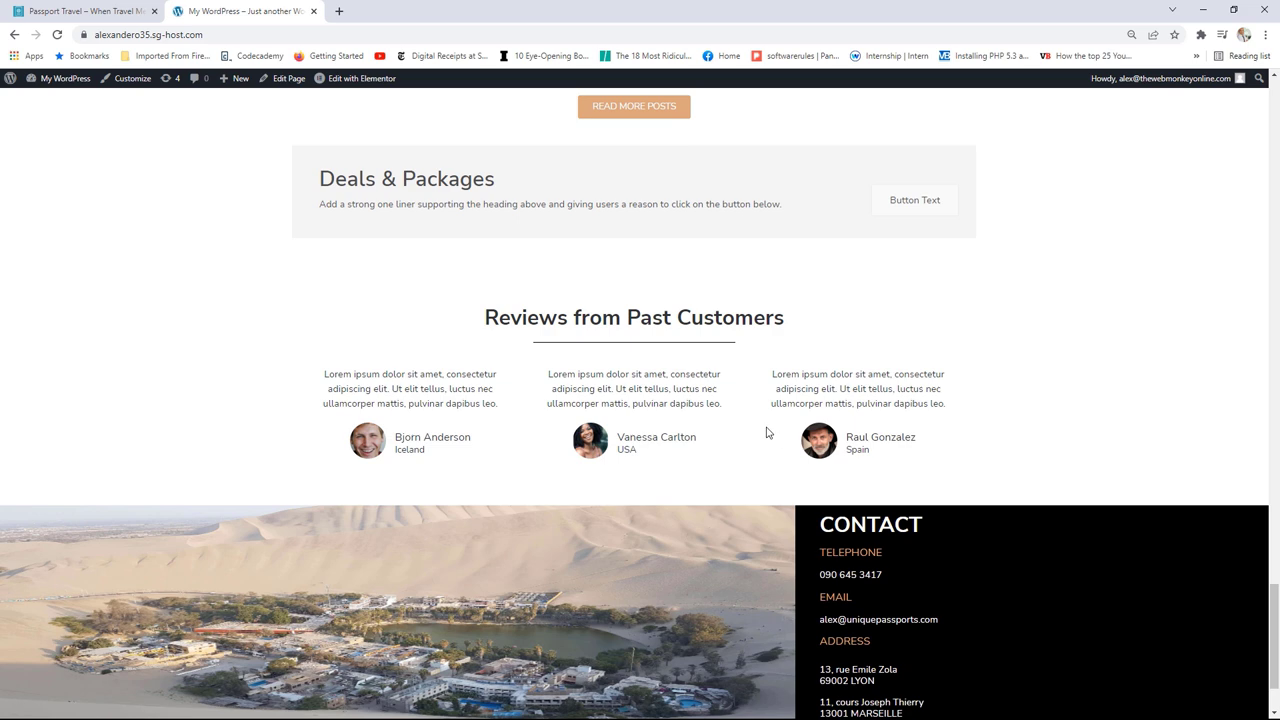
# Step: Open the Passport Travel home page in Elementor and scroll down past the Deals & Packages section
pyautogui.click(57, 10)
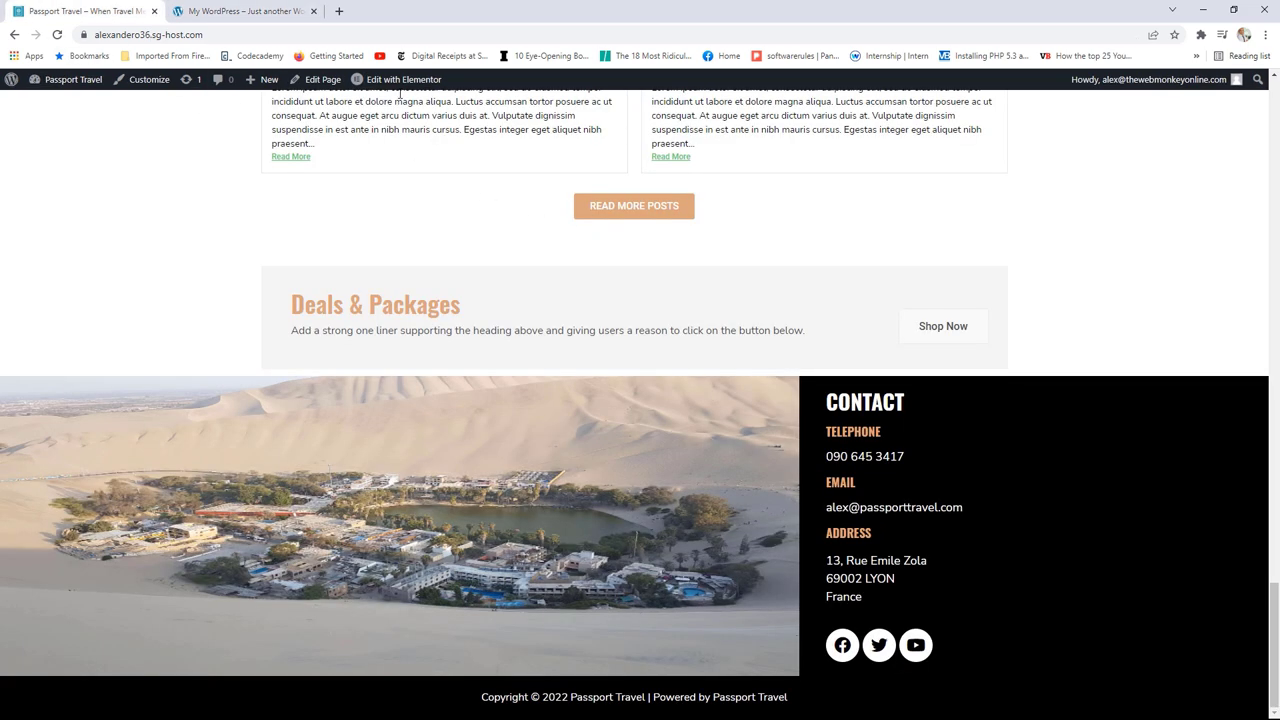
pyautogui.moveTo(365, 95)
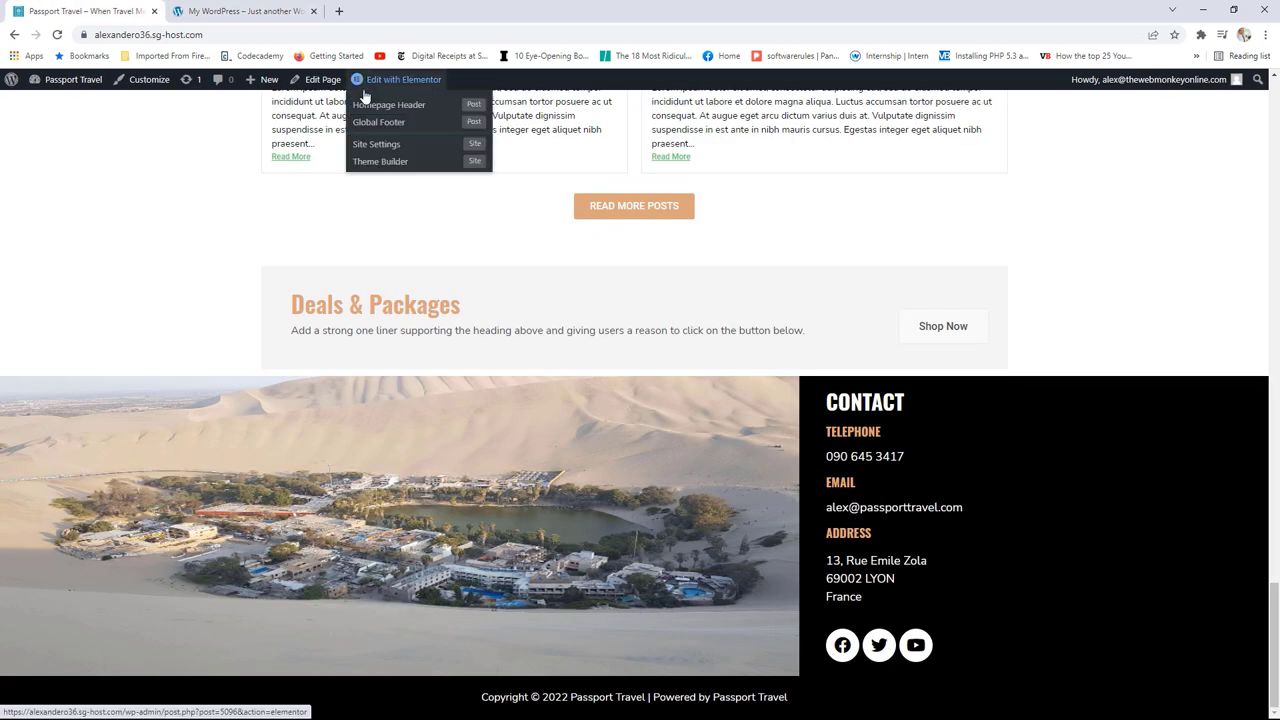
pyautogui.click(400, 84)
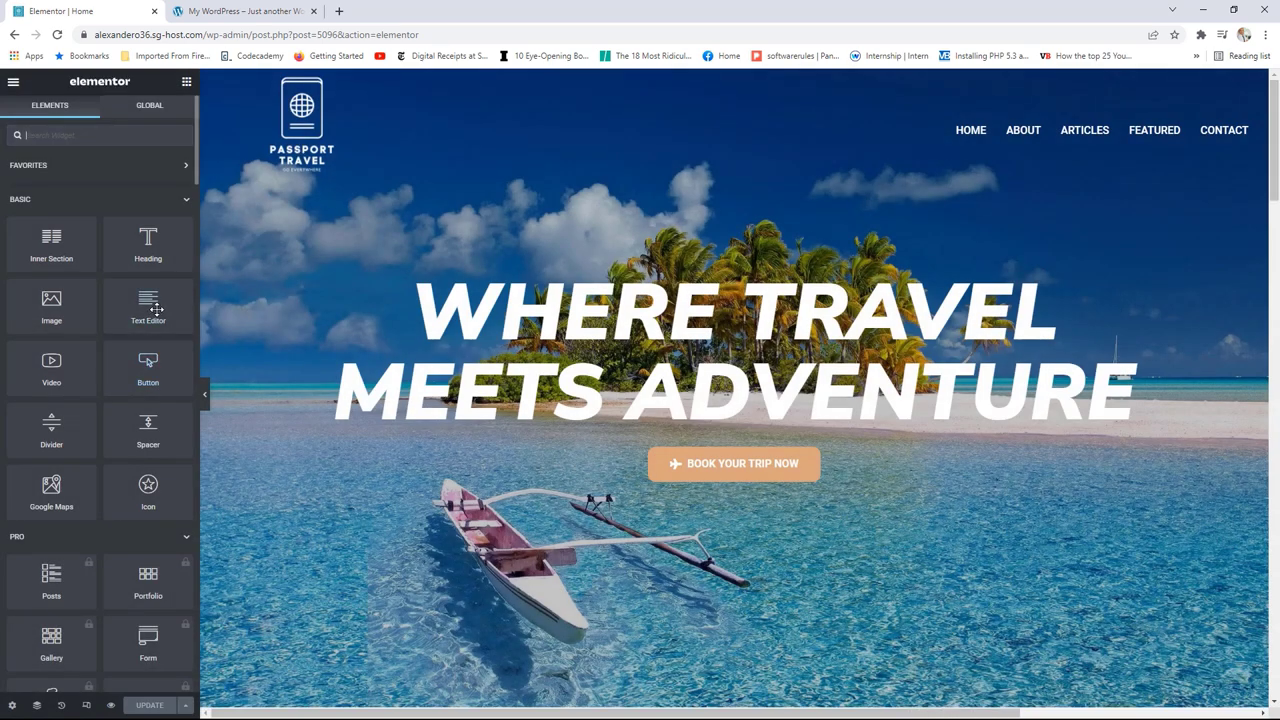
pyautogui.scroll(-12, 160, 297)
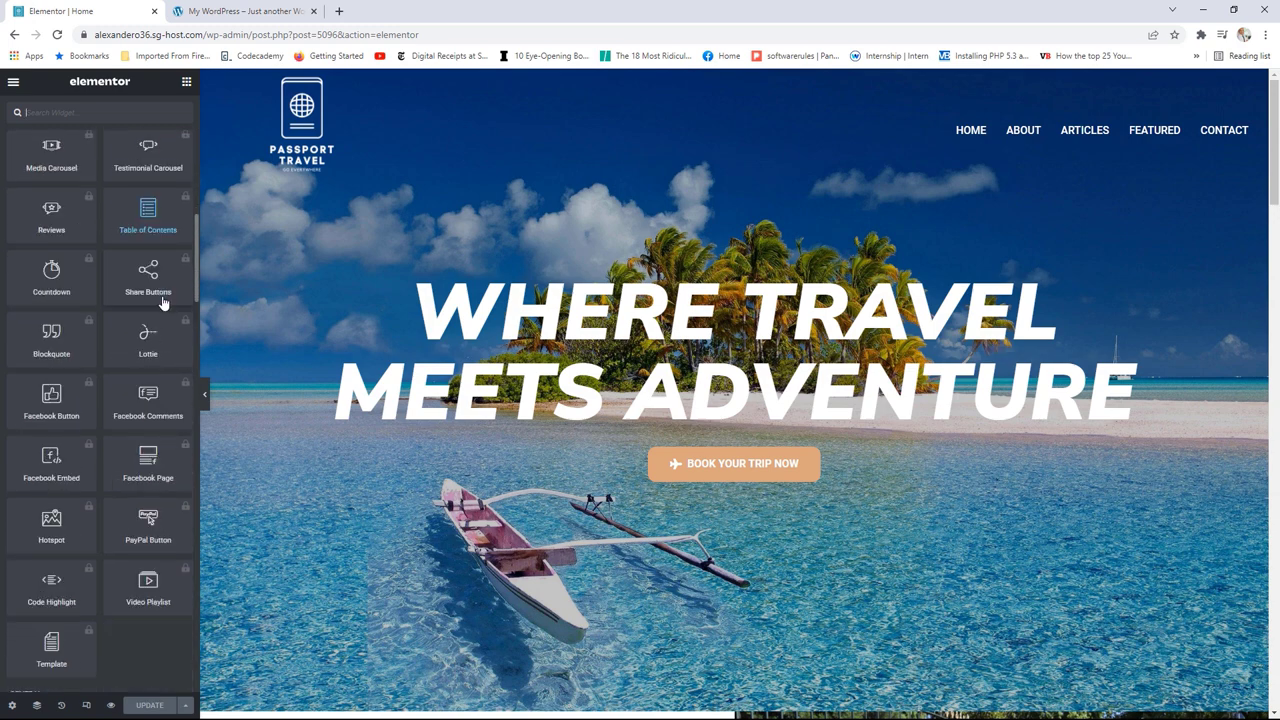
pyautogui.scroll(-5, 162, 298)
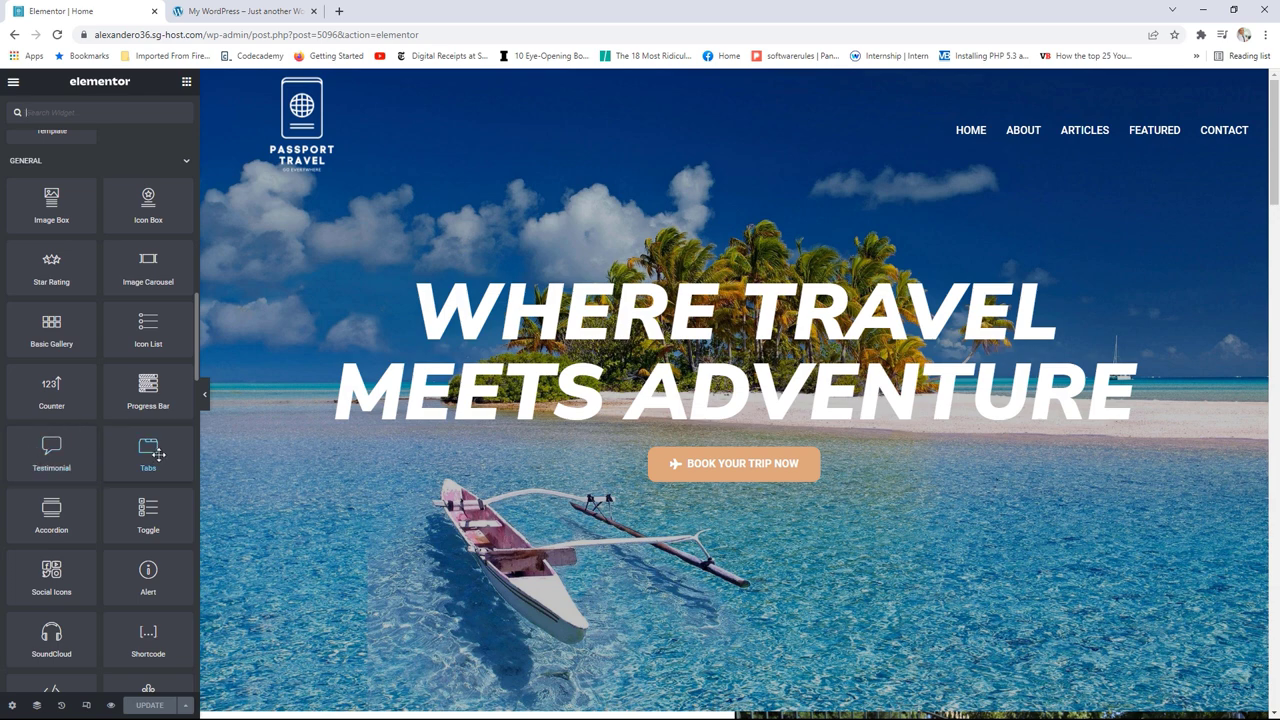
pyautogui.scroll(-10, 170, 418)
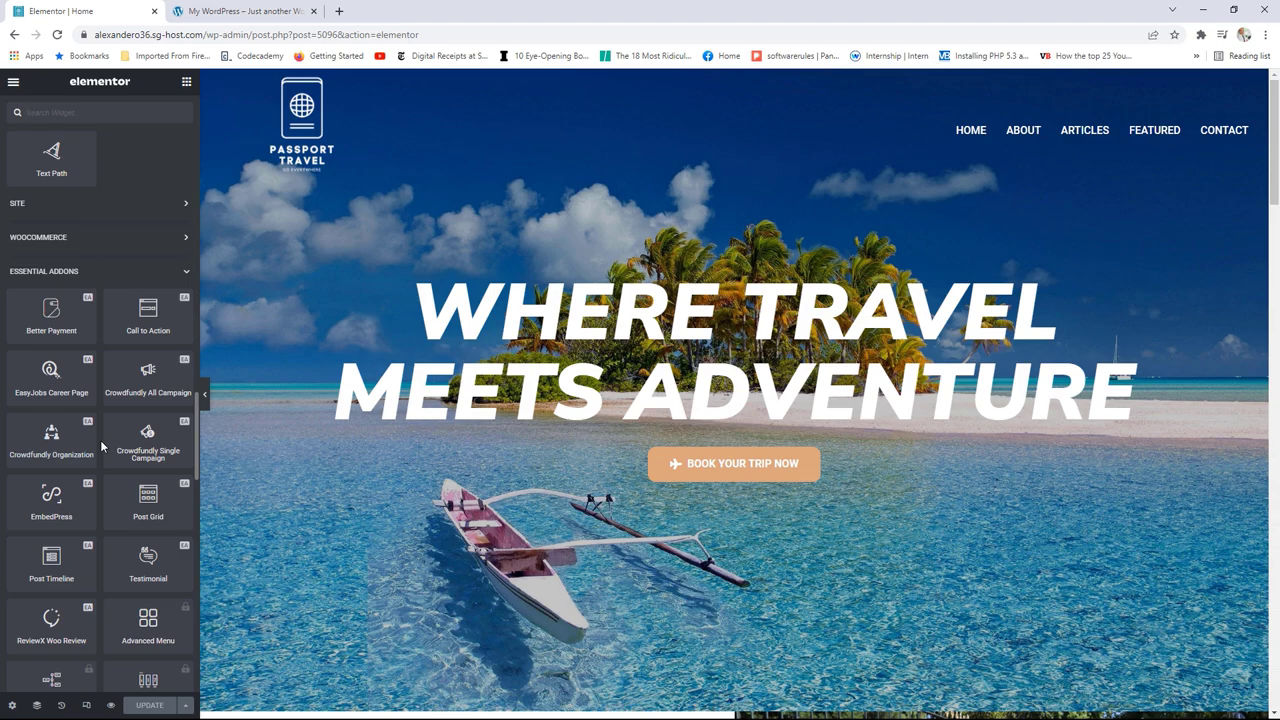
pyautogui.scroll(-1, 100, 446)
pyautogui.scroll(-5, 677, 447)
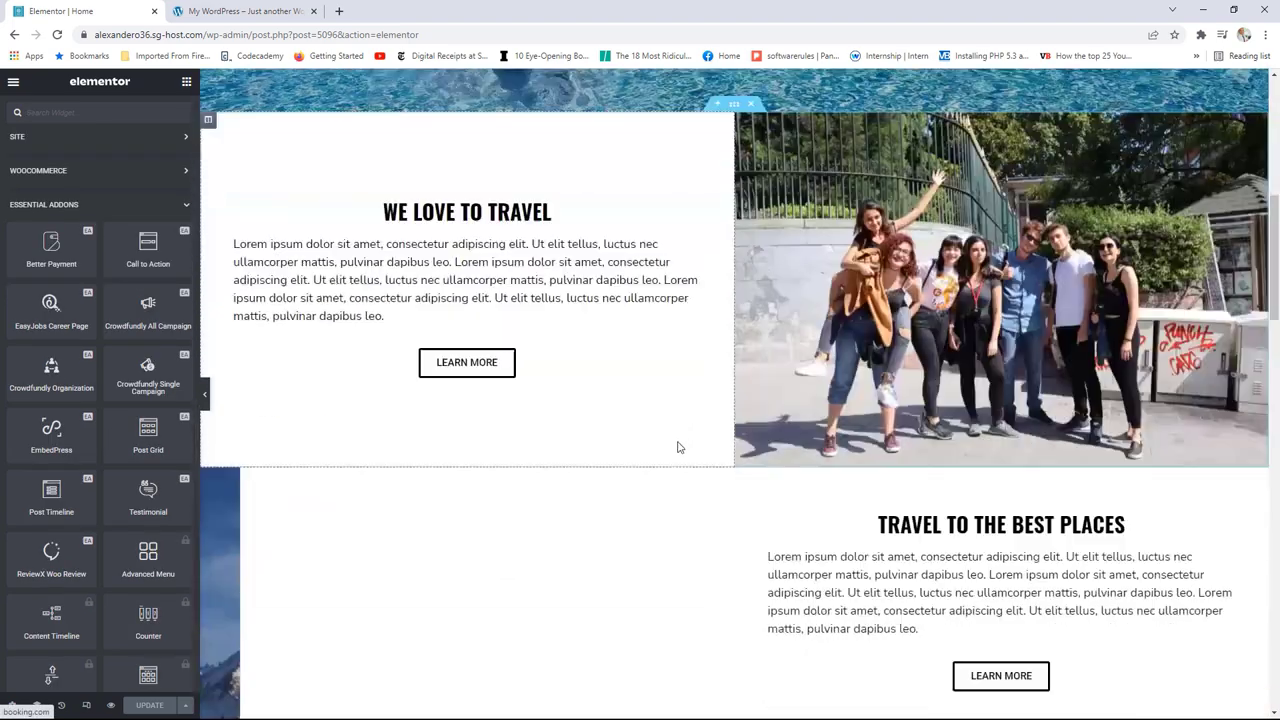
pyautogui.scroll(-20, 677, 447)
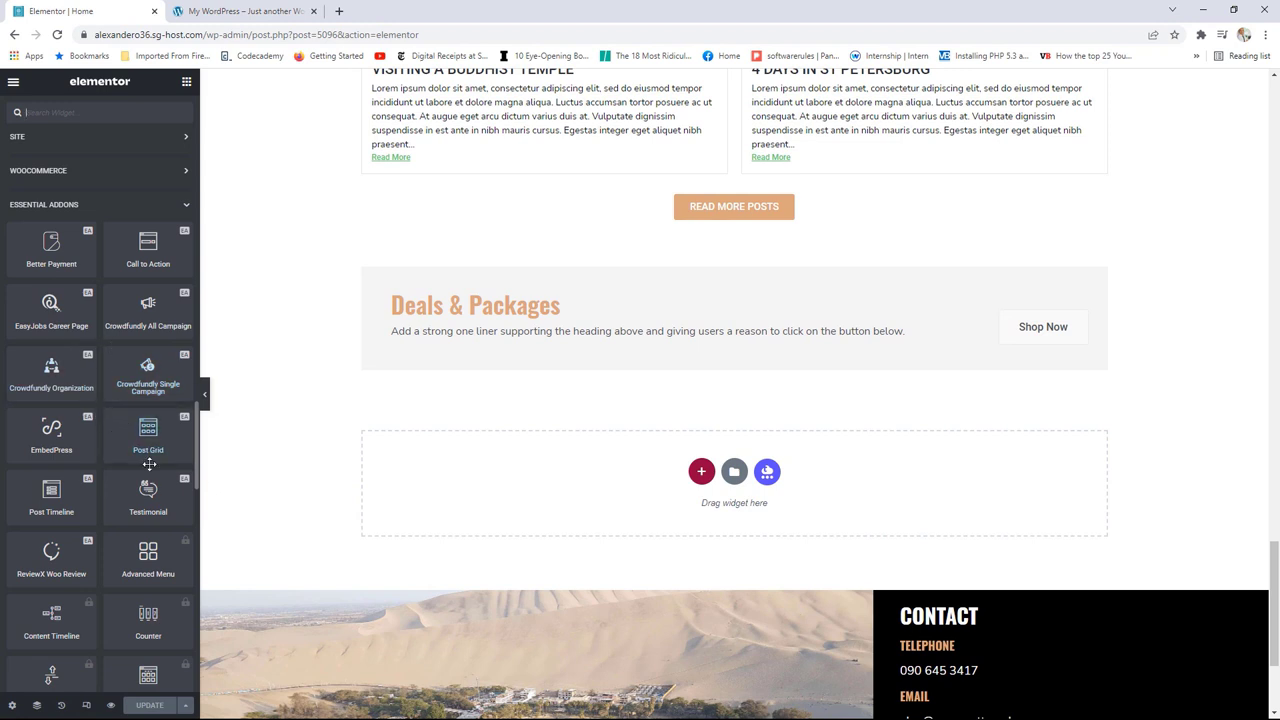
# Step: Place a Testimonial widget in the empty section and check the reference site's reviews
pyautogui.moveTo(148, 490); pyautogui.dragTo(503, 486)
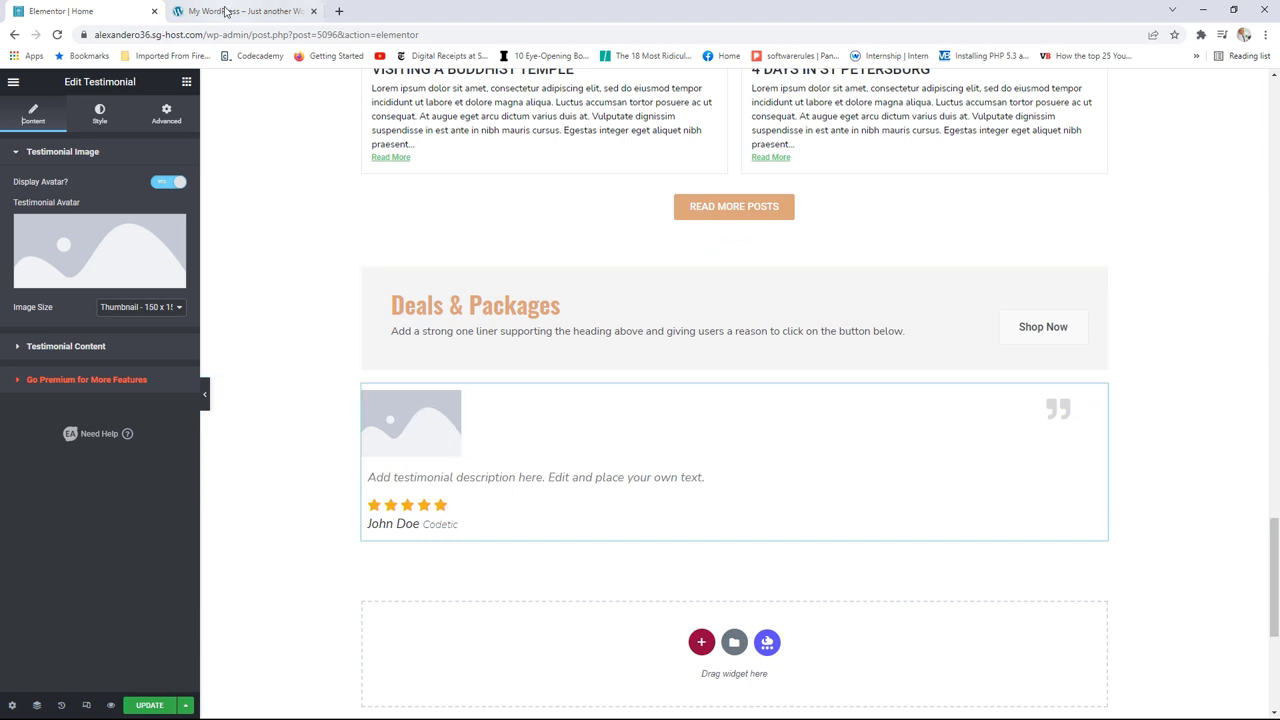
pyautogui.click(226, 12)
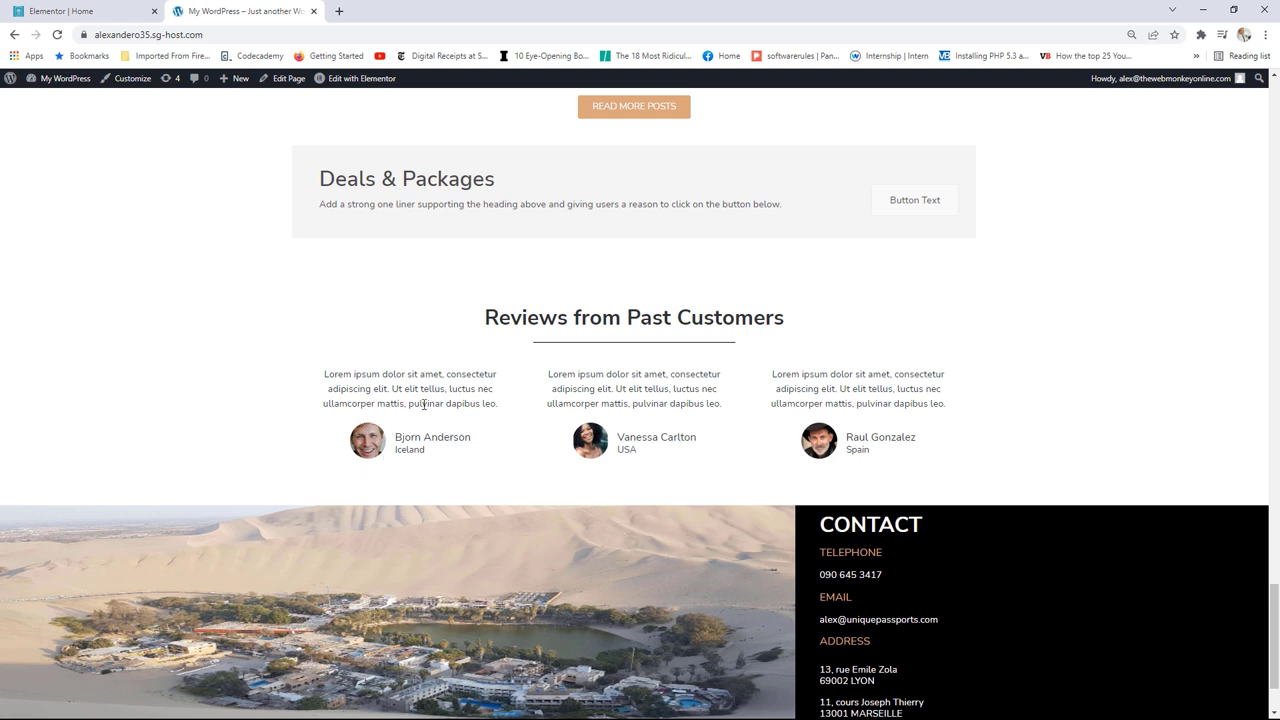
pyautogui.moveTo(362, 374); pyautogui.dragTo(466, 403)
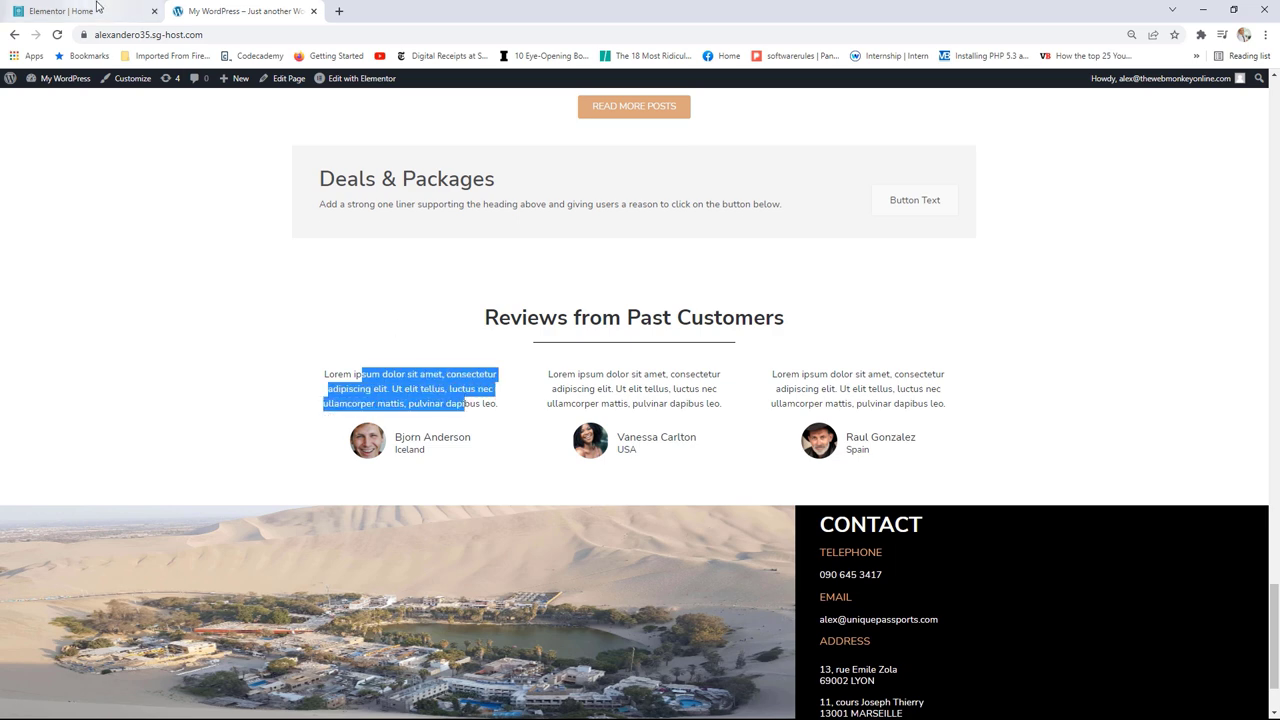
pyautogui.hotkey('ctrl', 'shift', 'Tab')
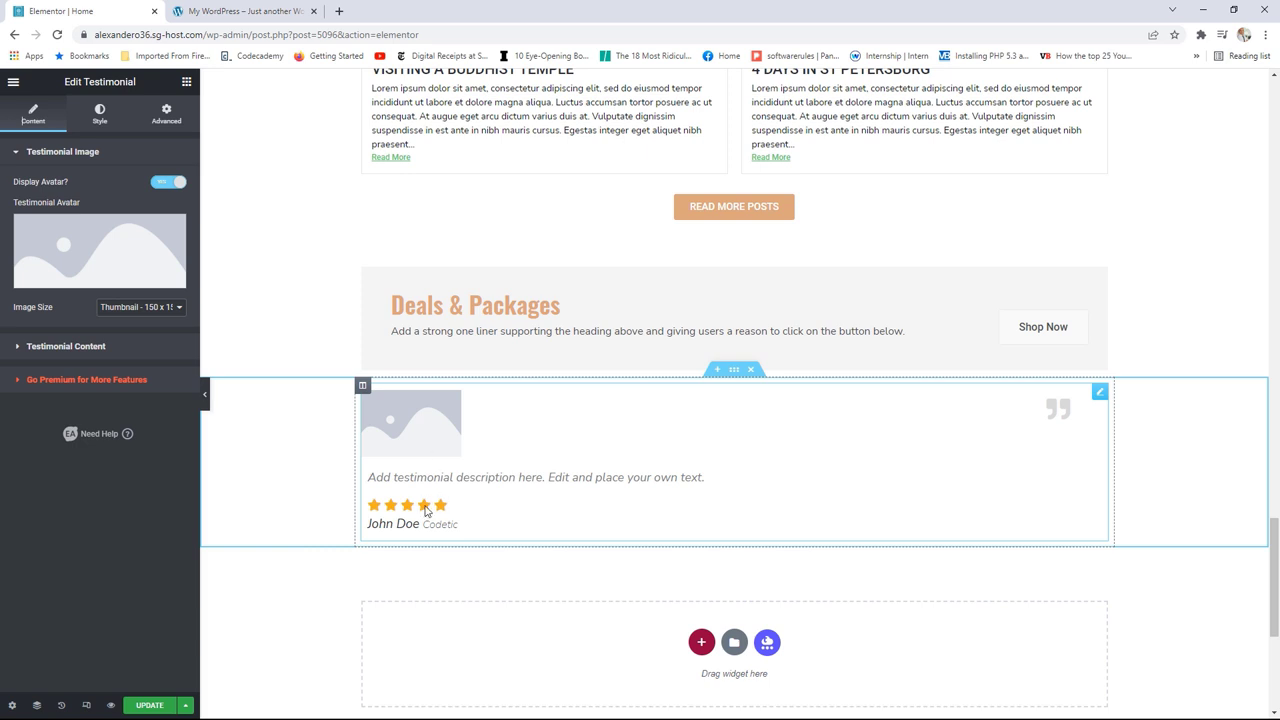
# Step: Set the testimonial's Select Style to Content | Icon/Image, comparing with the reference reviews
pyautogui.click(101, 115)
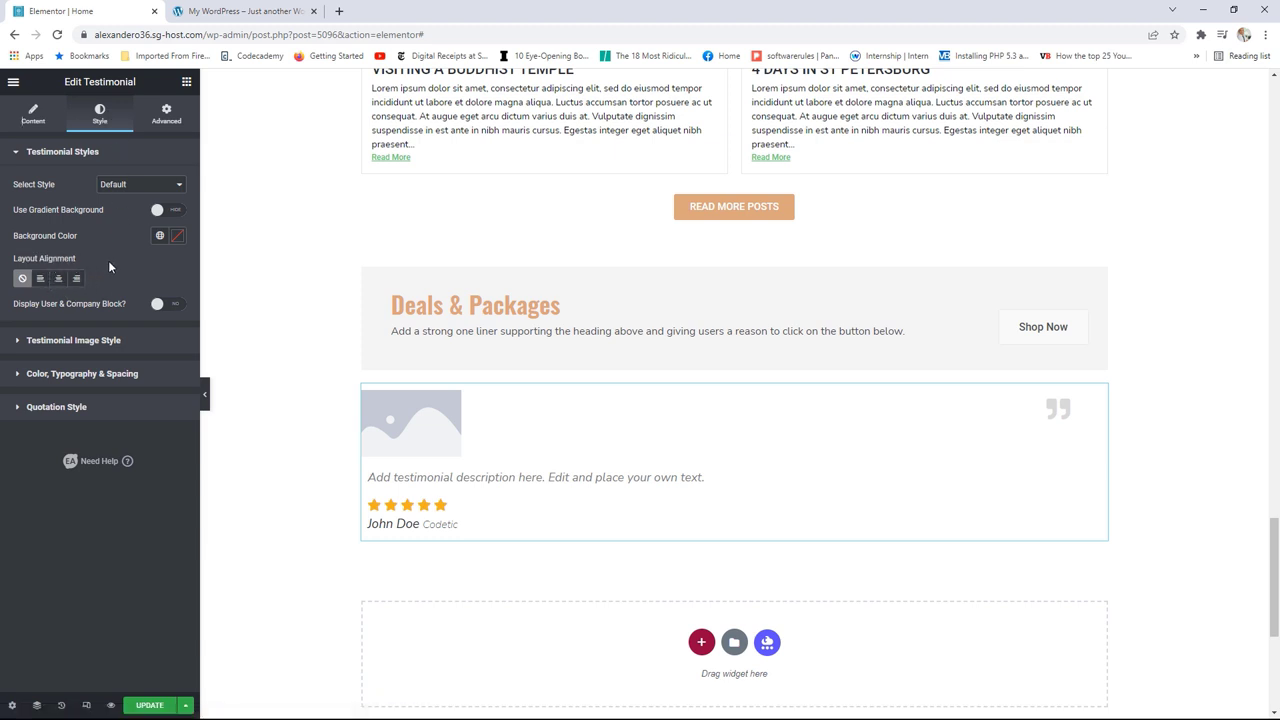
pyautogui.click(135, 186)
pyautogui.click(140, 219)
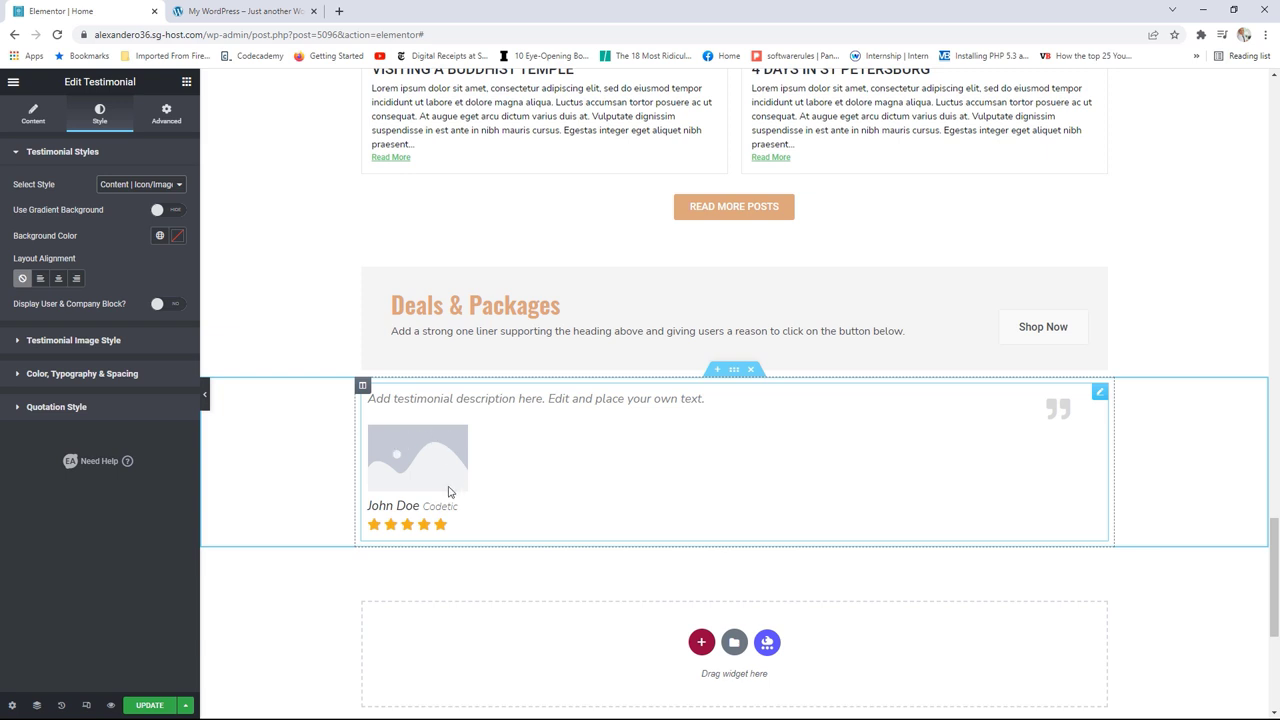
pyautogui.click(152, 186)
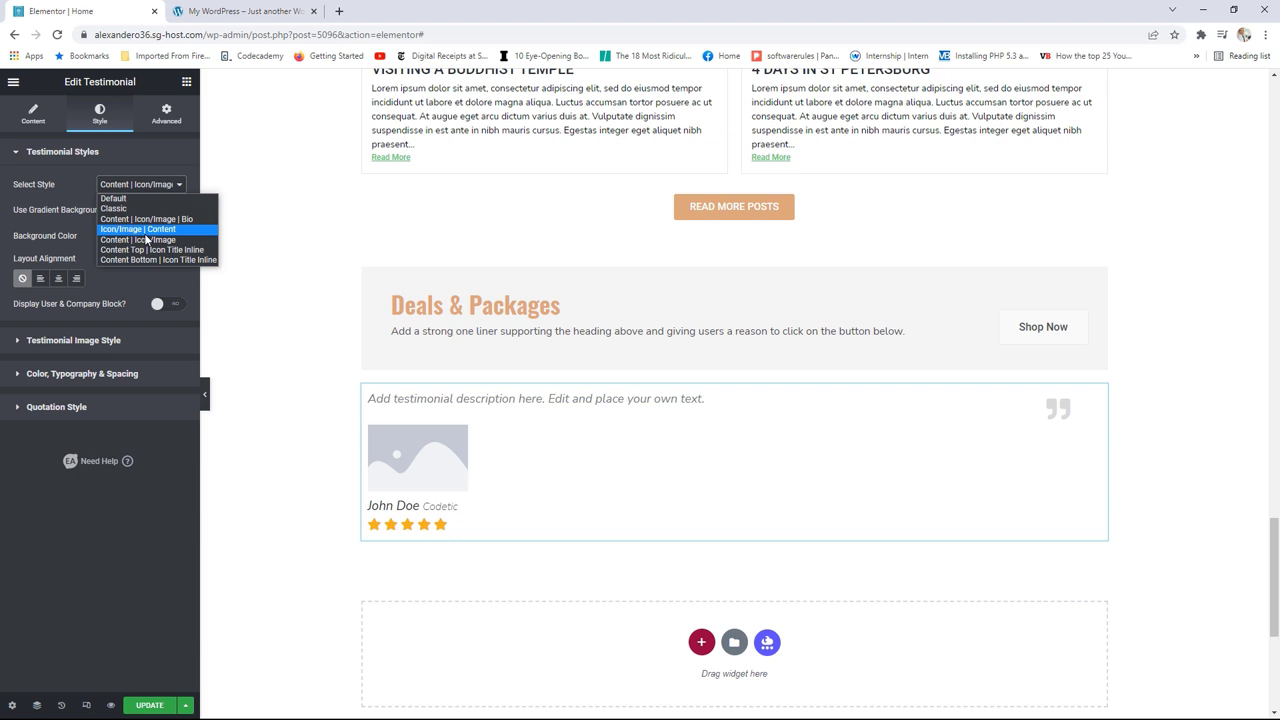
pyautogui.click(240, 11)
pyautogui.click(408, 322)
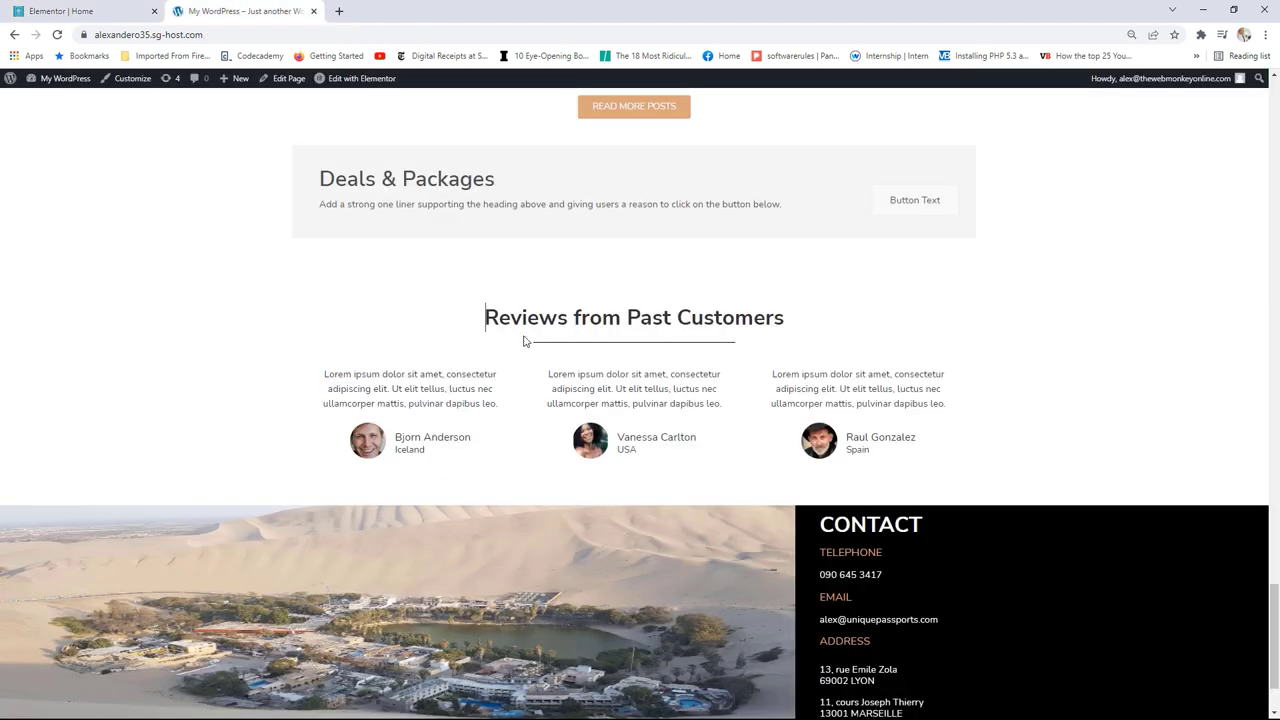
pyautogui.click(91, 6)
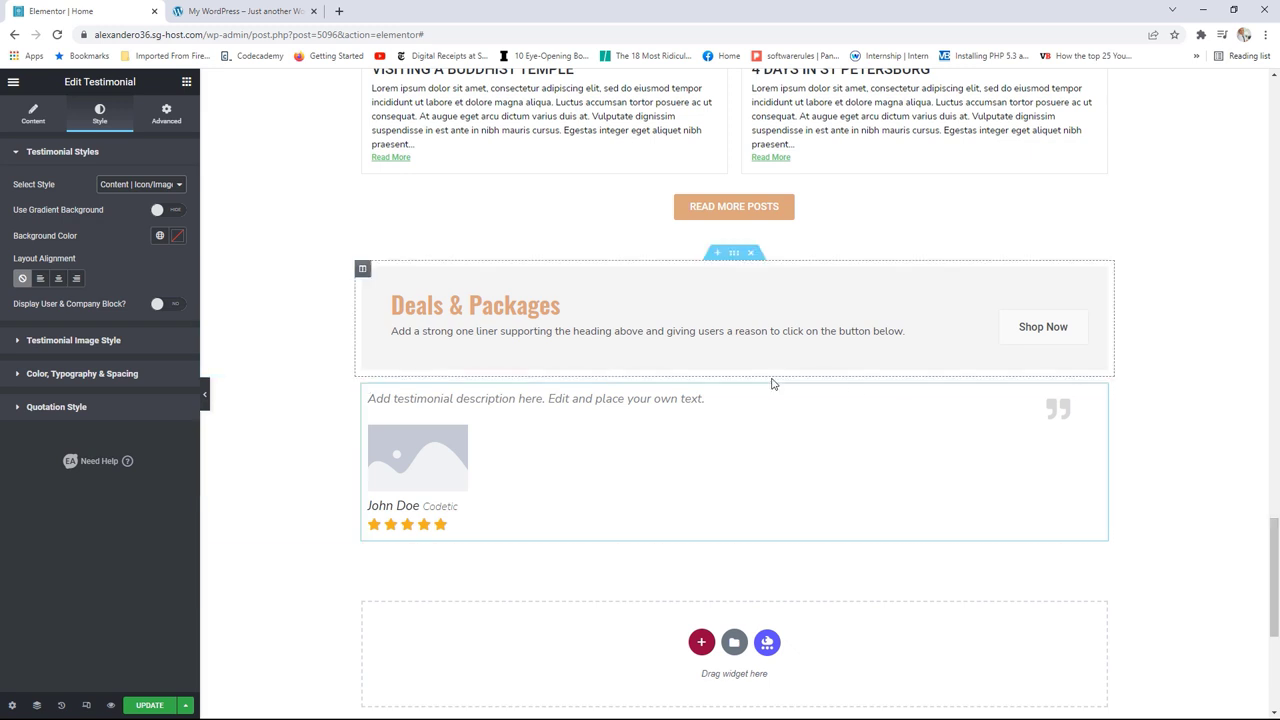
# Step: Delete the testimonial and place a Heading widget below Deals & Packages
pyautogui.rightClick(1103, 395)
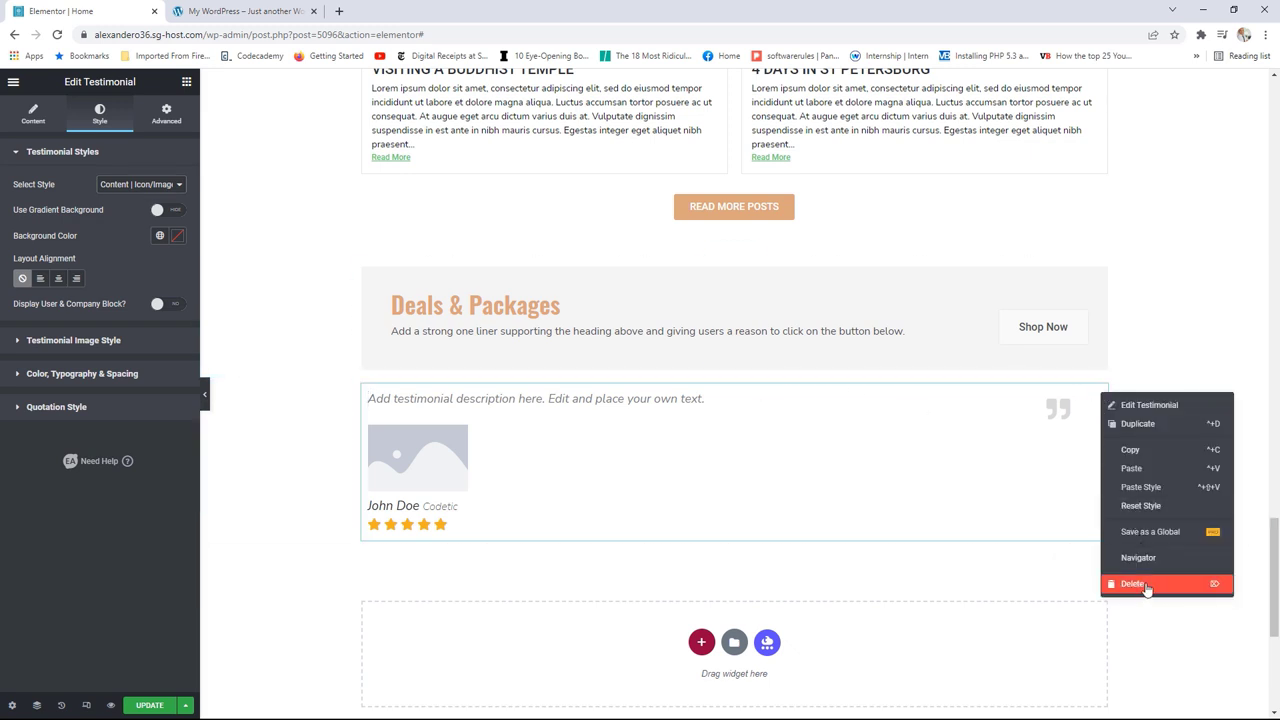
pyautogui.click(1146, 586)
pyautogui.moveTo(148, 240); pyautogui.dragTo(729, 388)
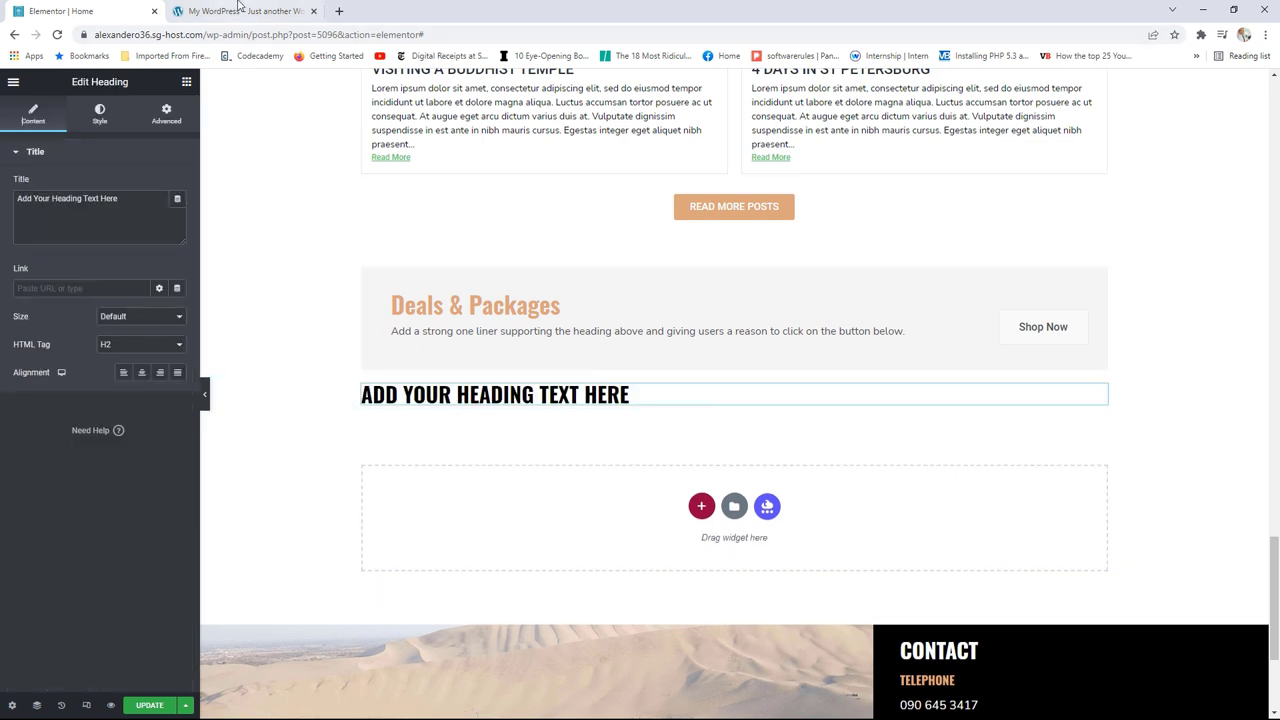
pyautogui.click(240, 10)
pyautogui.click(60, 11)
# Step: Title the heading 'Reviews from Past Customers' and center-align it
pyautogui.moveTo(113, 200); pyautogui.dragTo(4, 203)
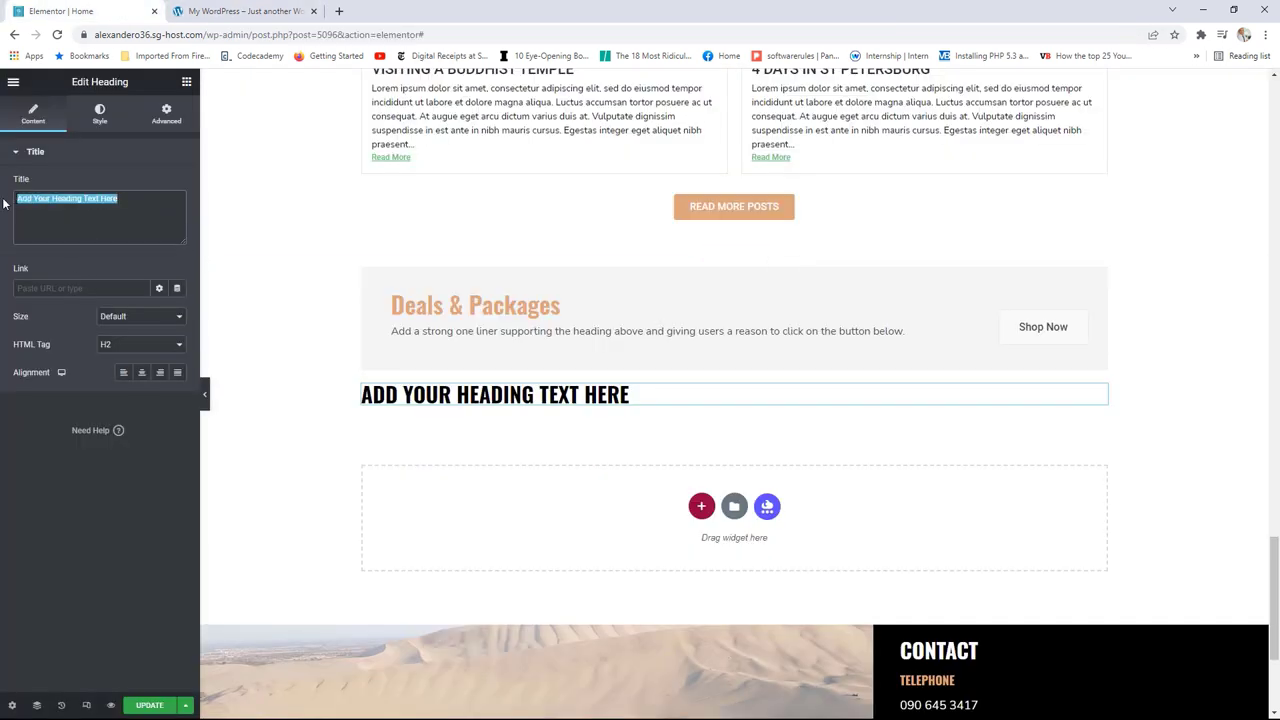
pyautogui.write('R')
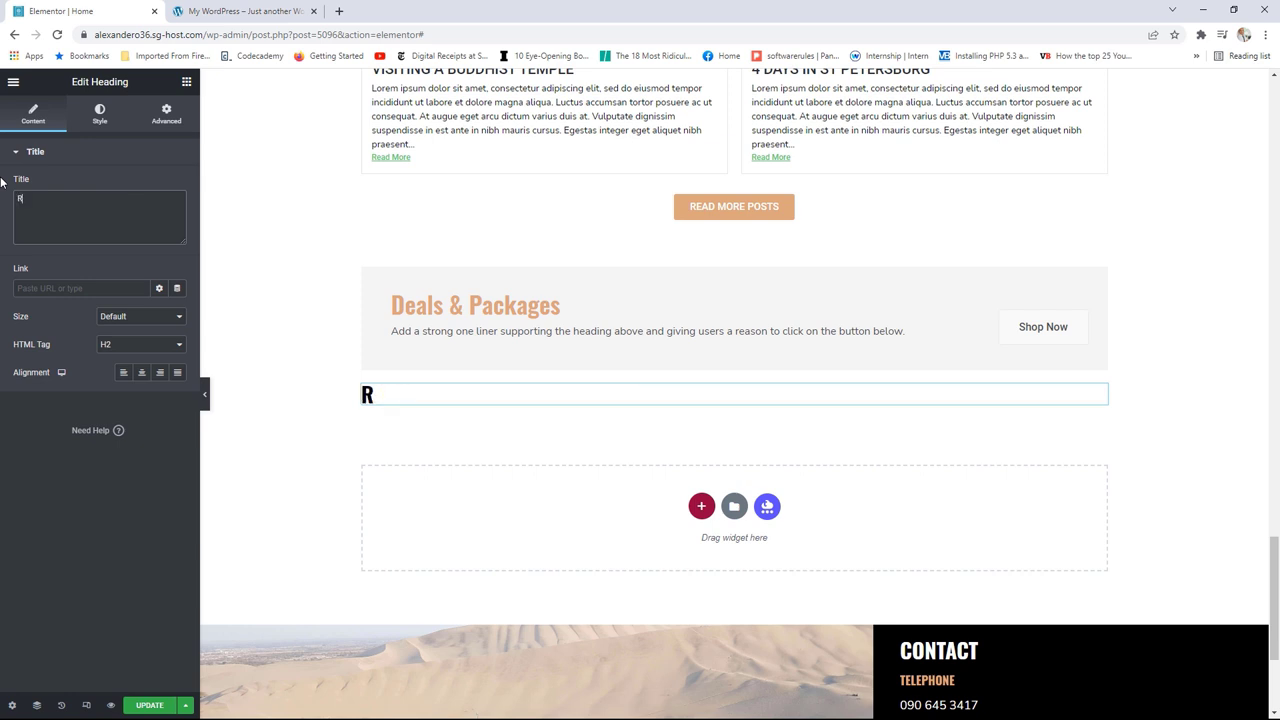
pyautogui.write('eviedws')
pyautogui.press('BackSpace')
pyautogui.press('BackSpace')
pyautogui.press('BackSpace')
pyautogui.write('s Fws fro')
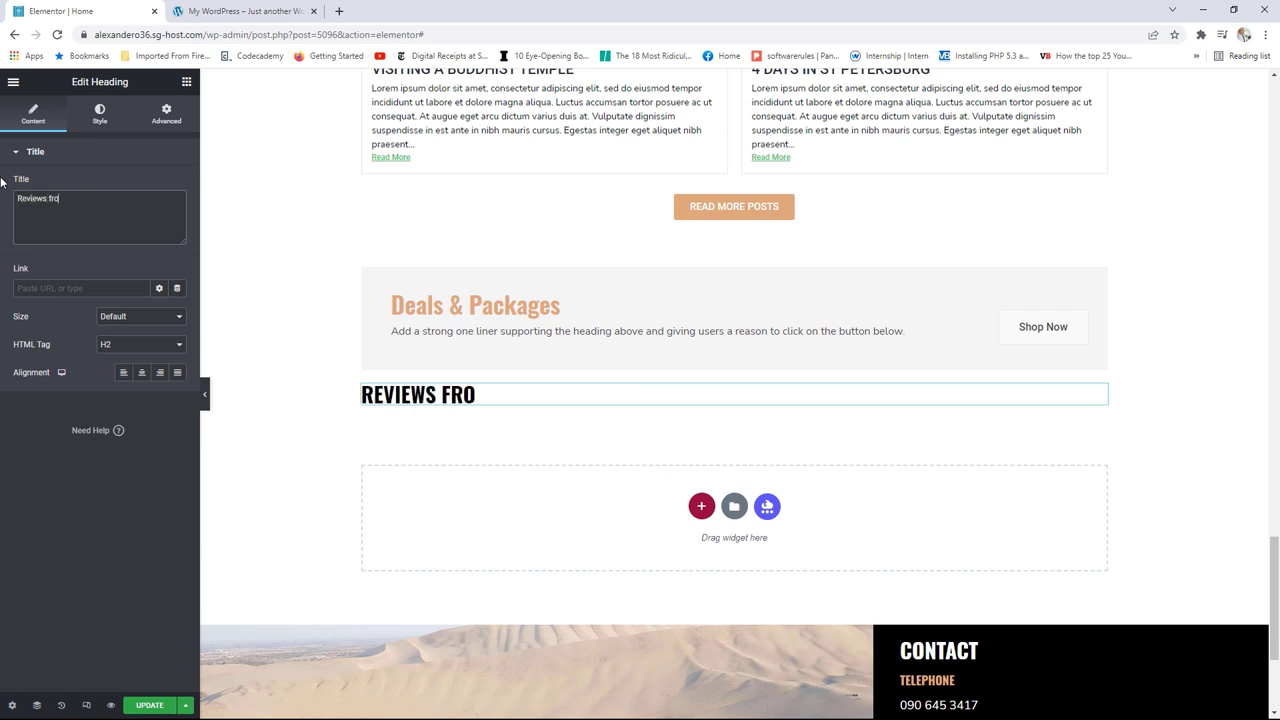
pyautogui.write('m Psat')
pyautogui.press('BackSpace')
pyautogui.press('BackSpace')
pyautogui.write('ast Customers')
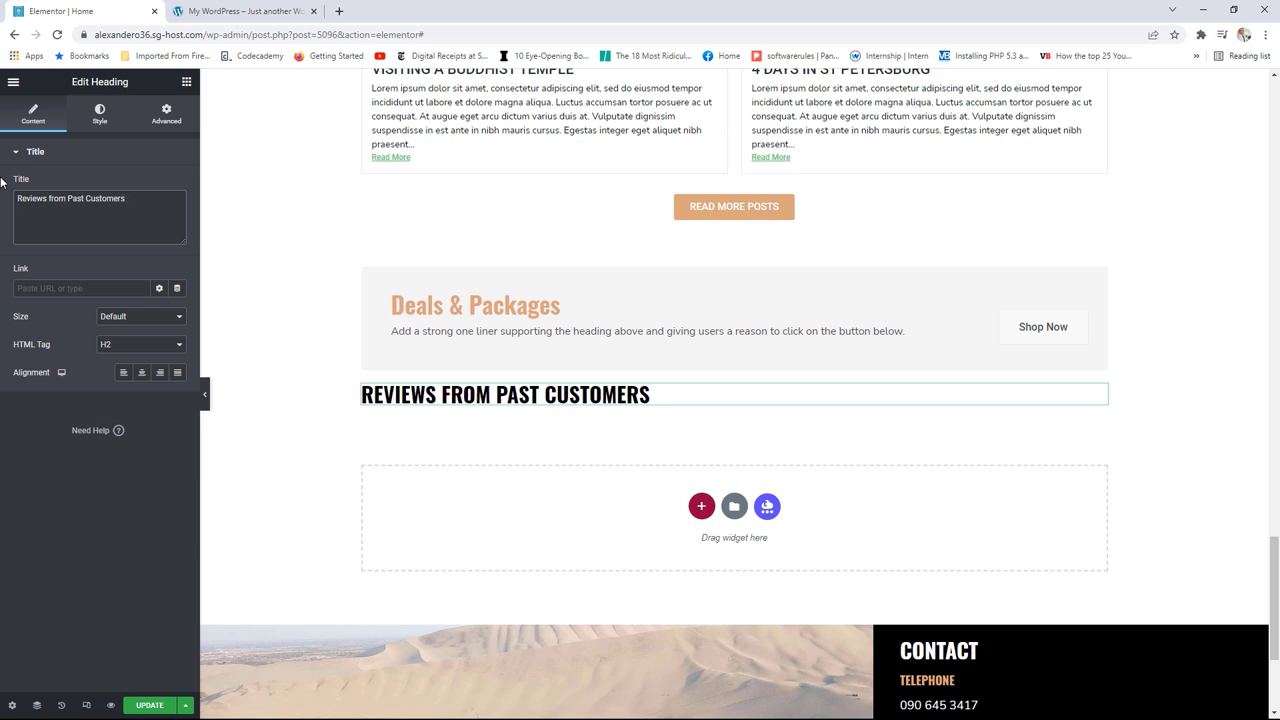
pyautogui.click(142, 372)
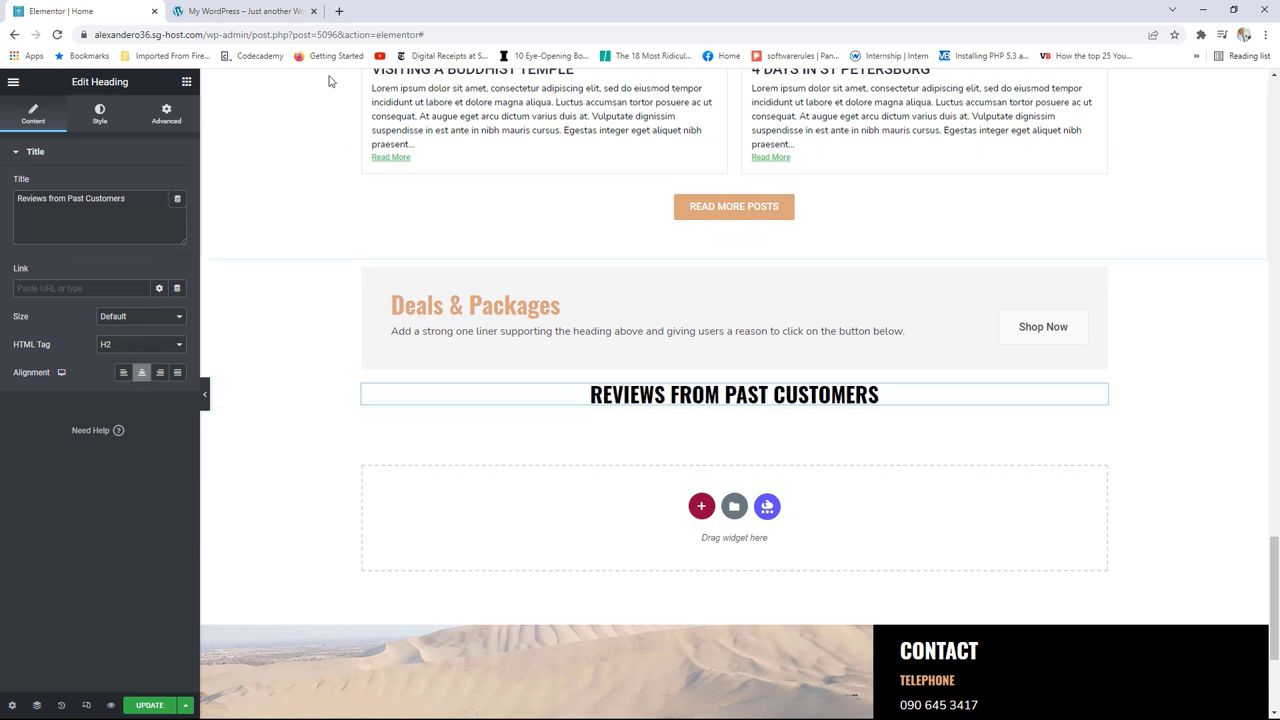
pyautogui.click(253, 12)
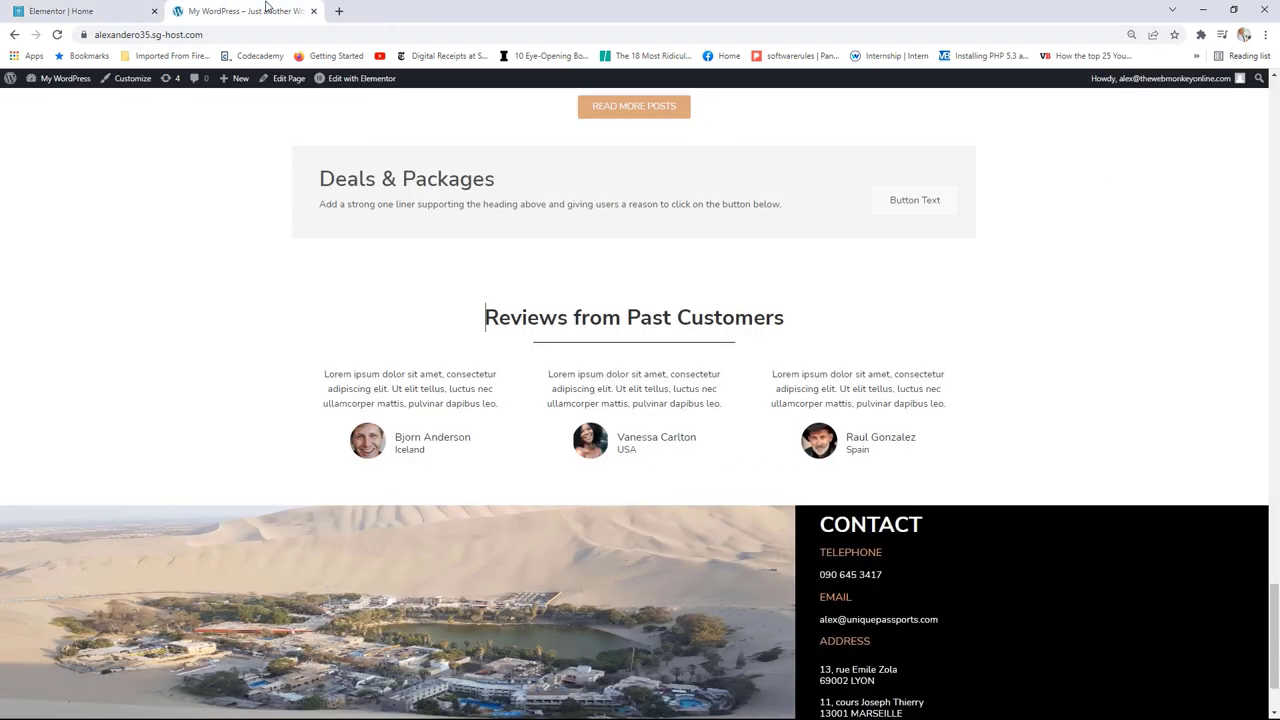
pyautogui.click(100, 11)
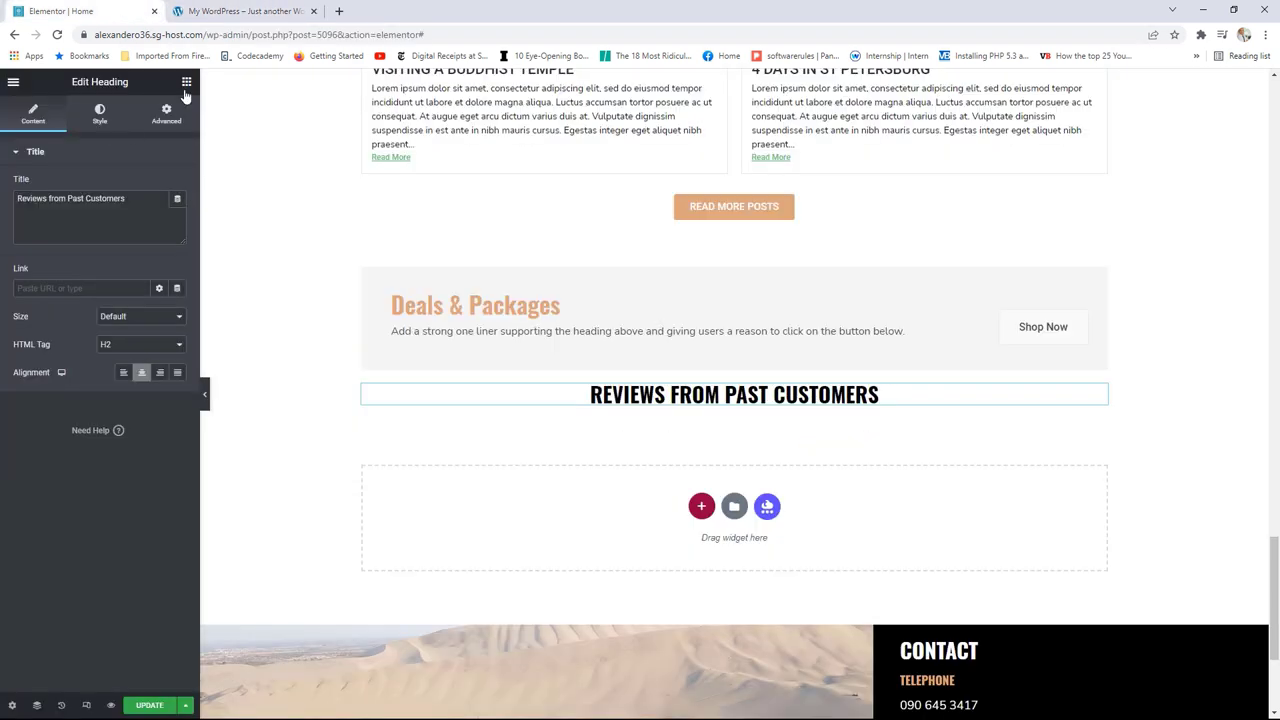
pyautogui.click(186, 81)
# Step: Add a divider under the reviews heading, shortened to about half width and centred
pyautogui.moveTo(51, 425); pyautogui.dragTo(676, 408)
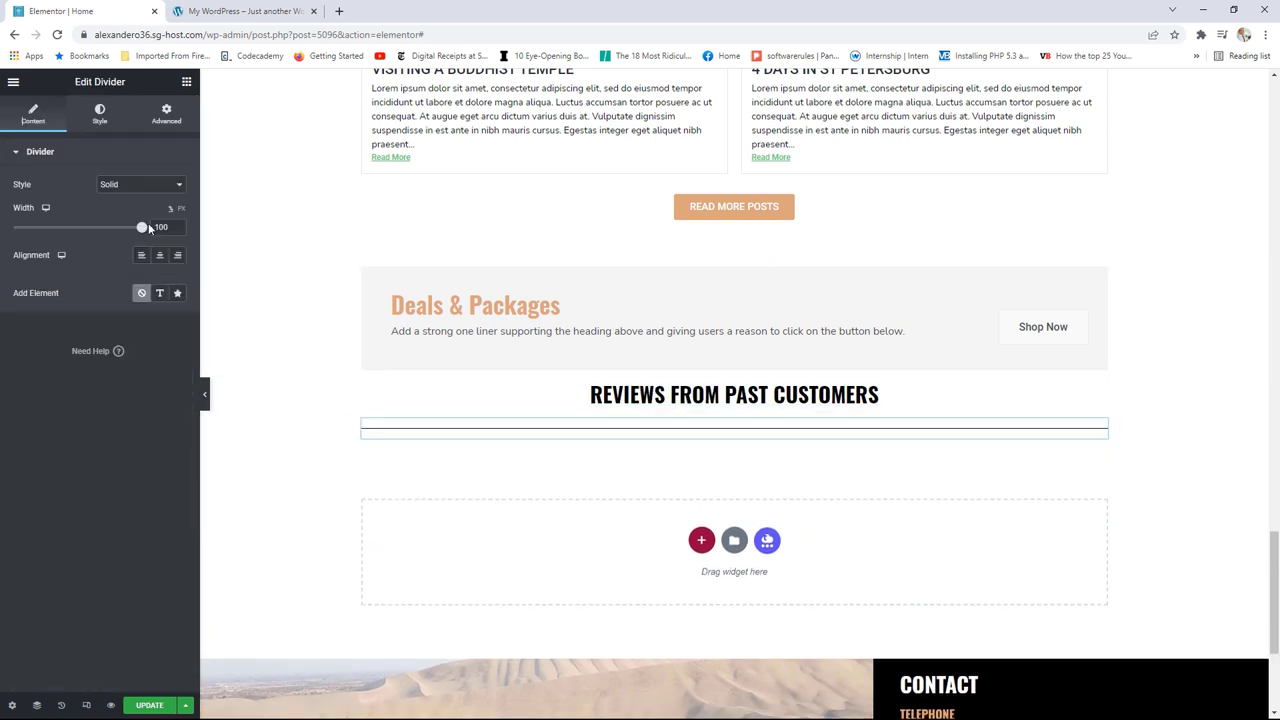
pyautogui.moveTo(141, 227); pyautogui.dragTo(73, 227)
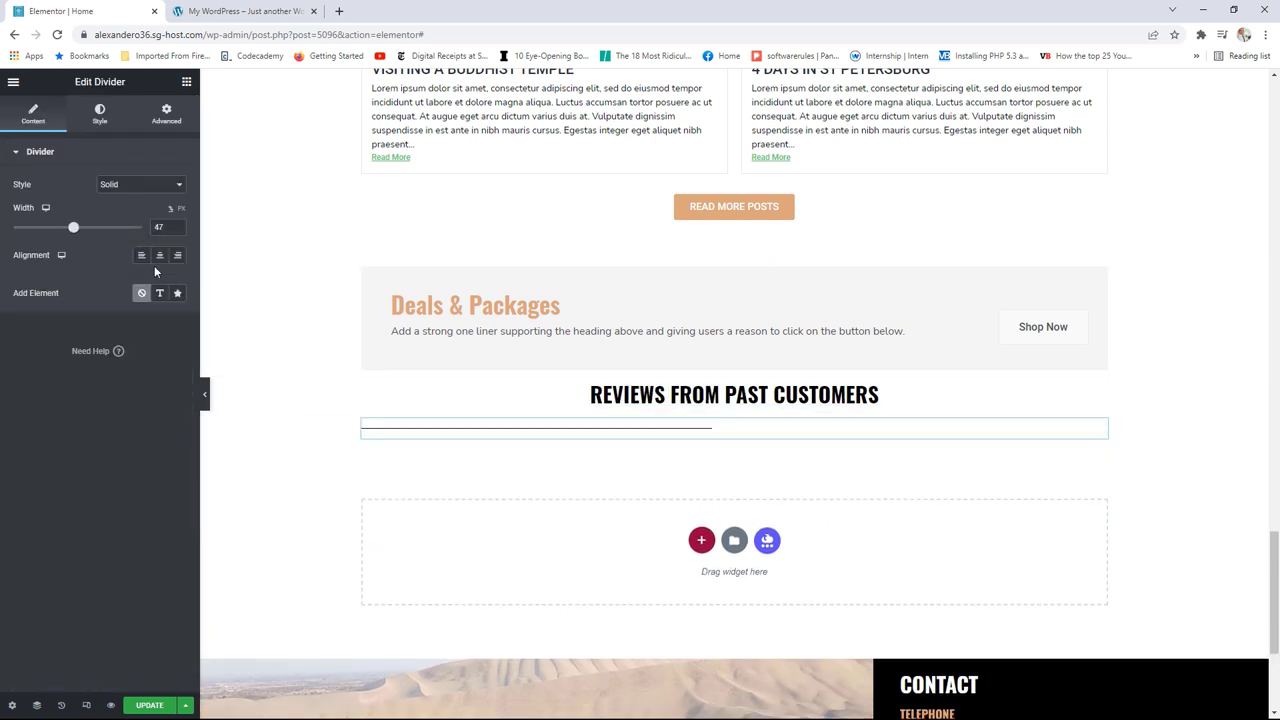
pyautogui.click(159, 256)
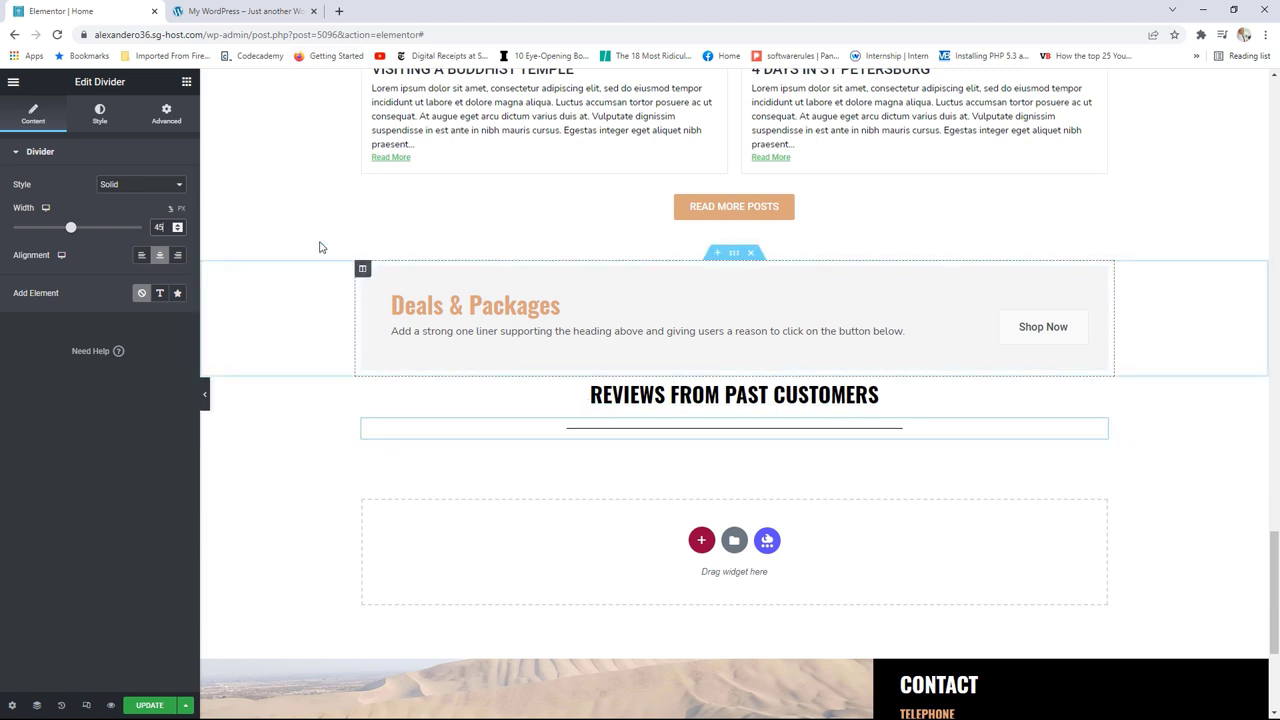
# Step: Add a two-column Inner Section beneath the divider and compare with the live page
pyautogui.click(186, 84)
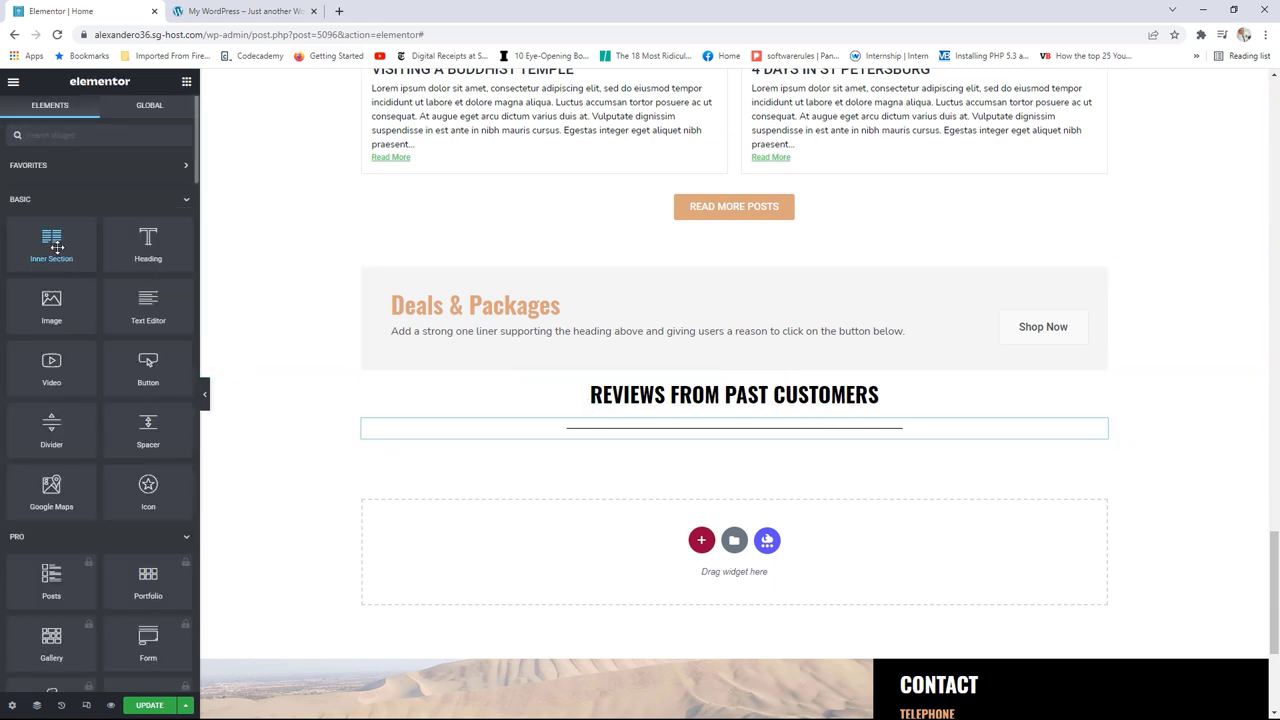
pyautogui.moveTo(51, 240); pyautogui.dragTo(686, 443)
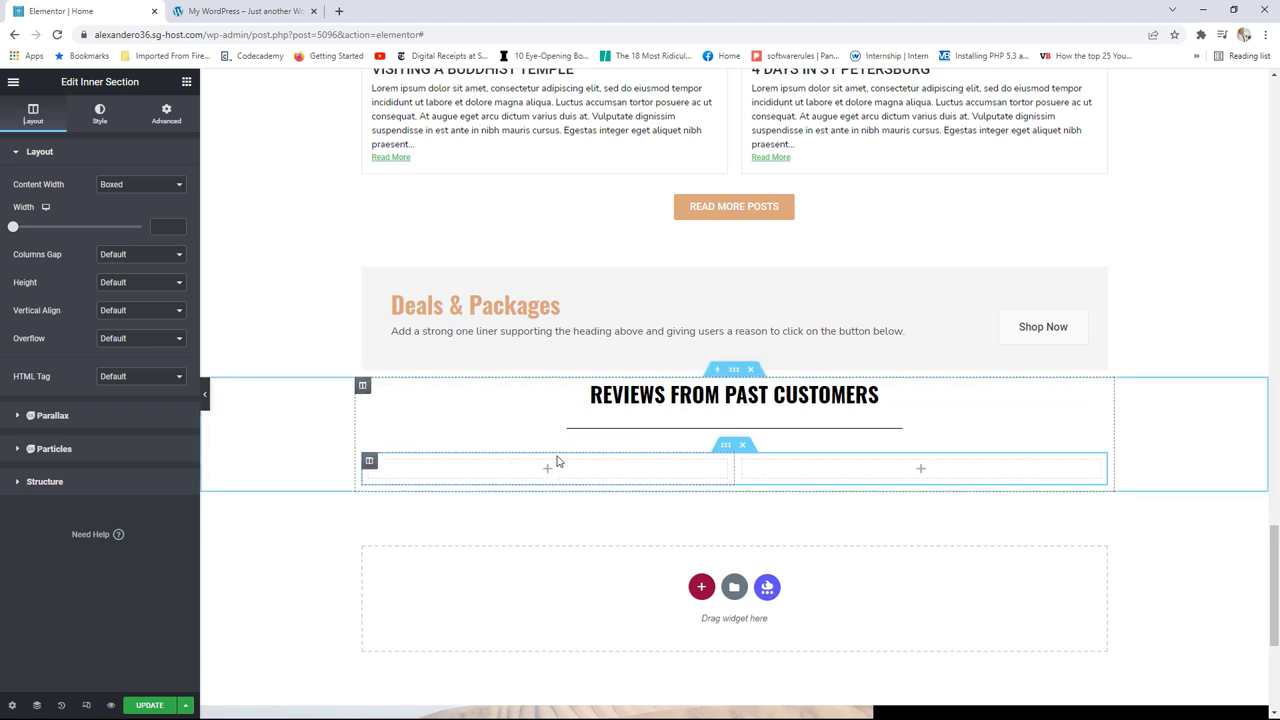
pyautogui.hotkey('ctrl', 'Tab')
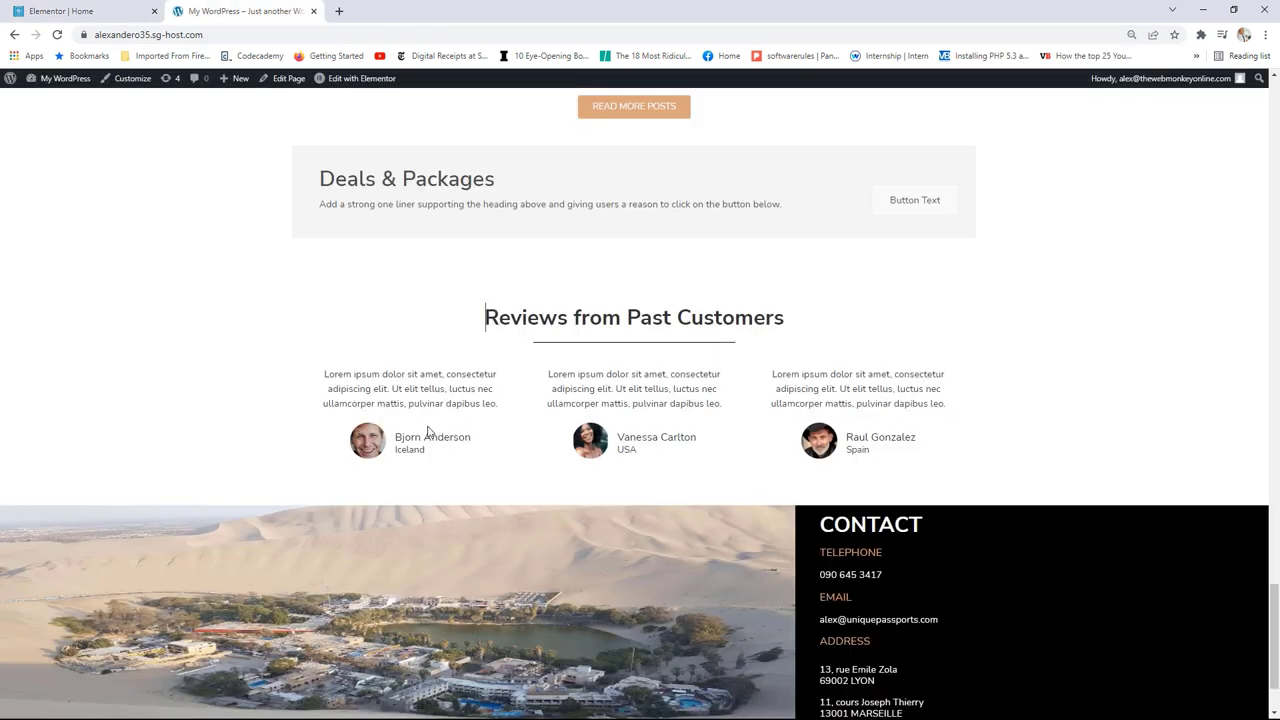
pyautogui.hotkey('ctrl', 'Tab')
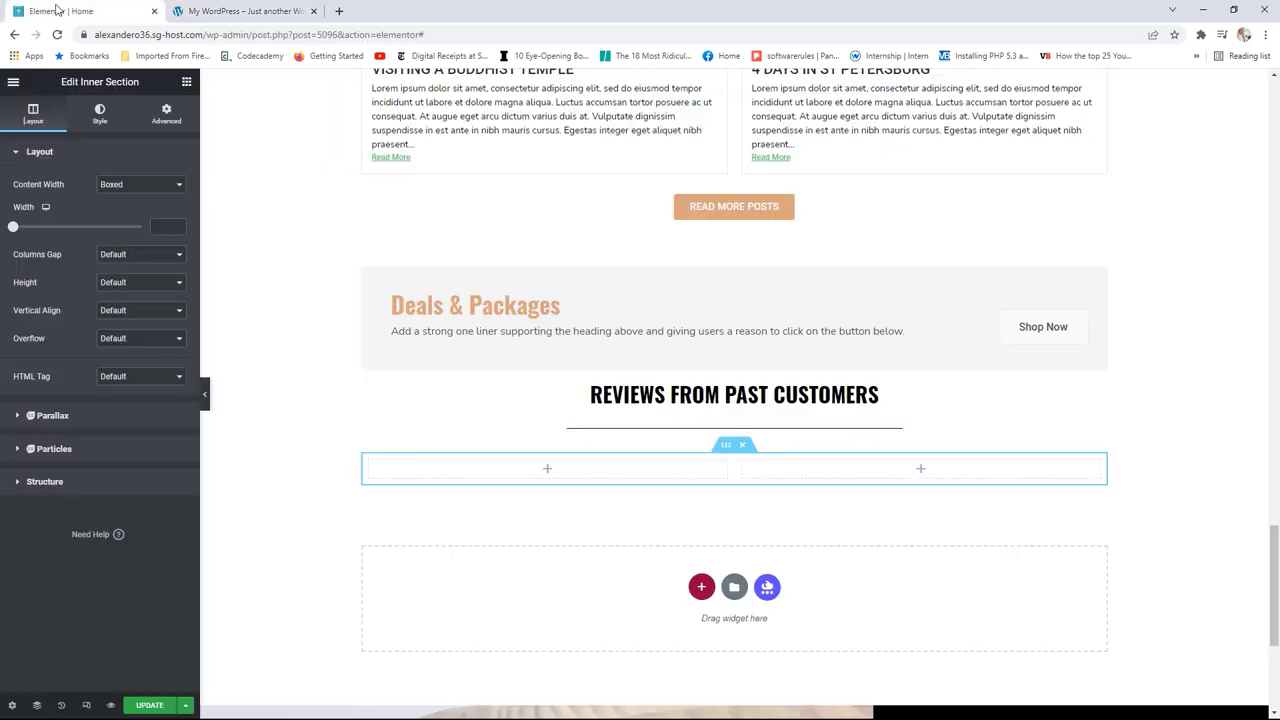
pyautogui.hotkey('ctrl', 'Tab')
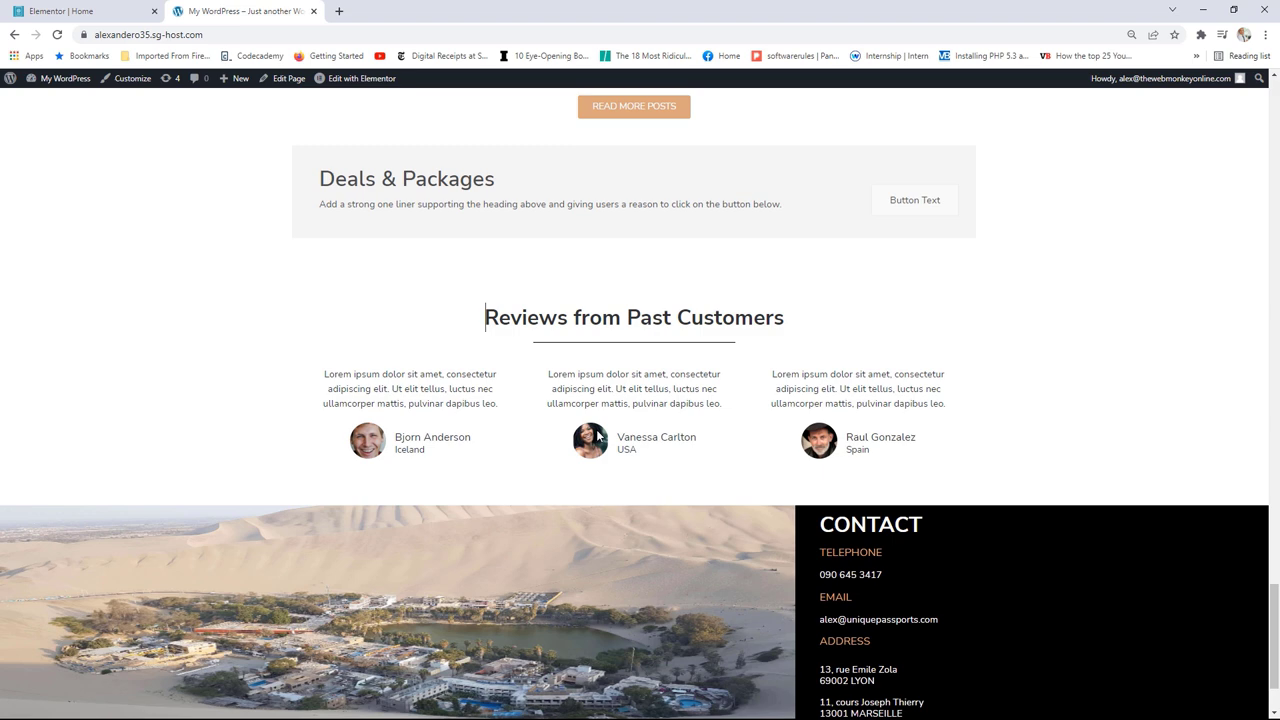
pyautogui.click(85, 11)
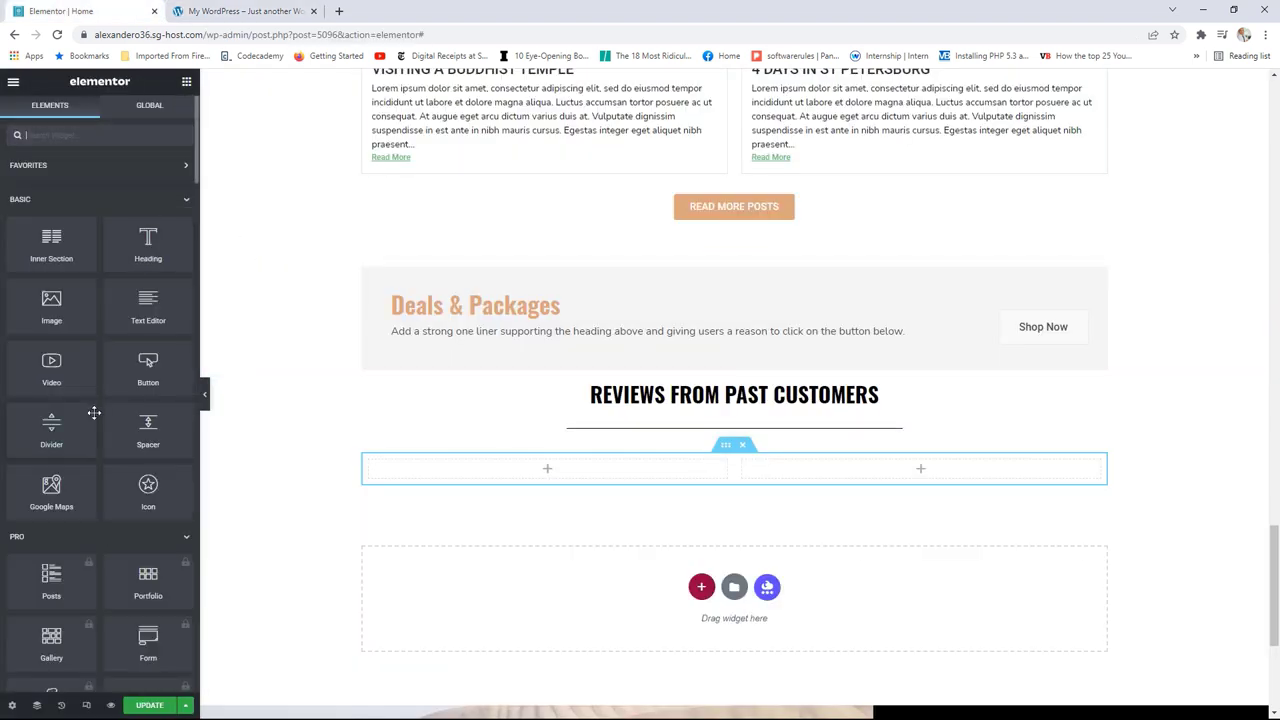
# Step: Drop a Testimonial widget into the left column and enter the reviewer's name
pyautogui.scroll(-12, 100, 415)
pyautogui.scroll(-3, 106, 431)
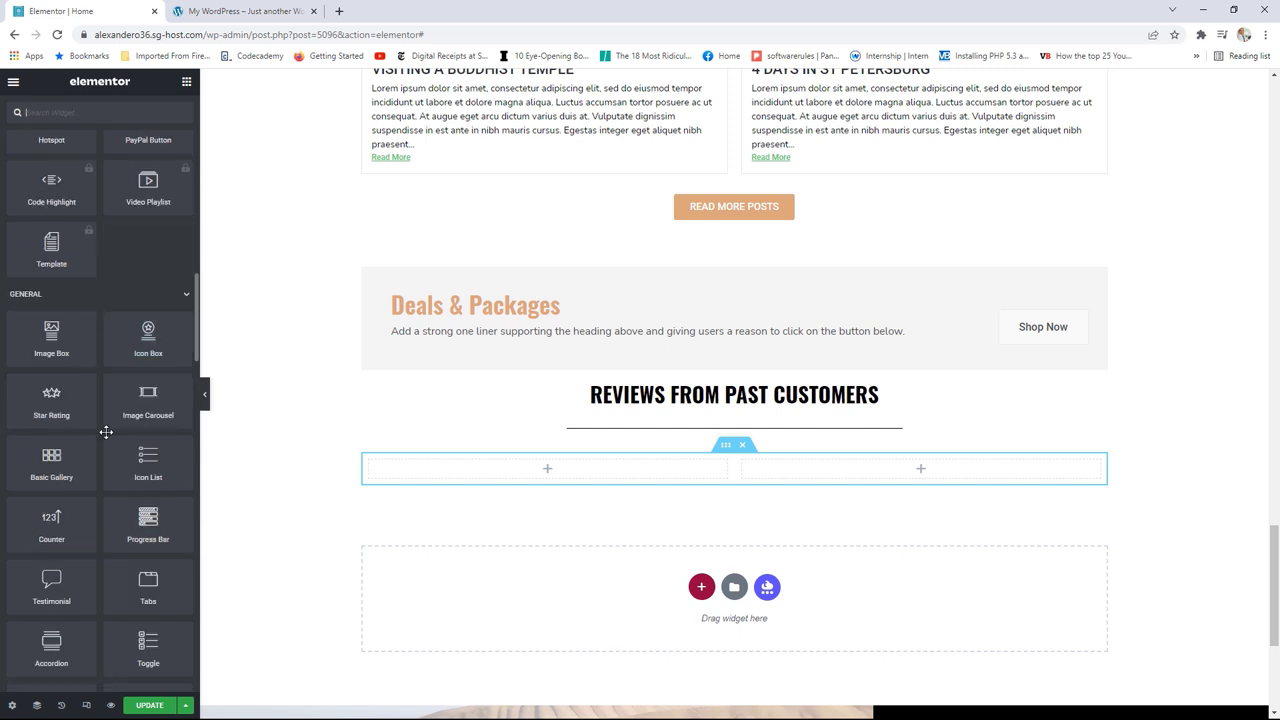
pyautogui.moveTo(95, 451); pyautogui.dragTo(515, 470)
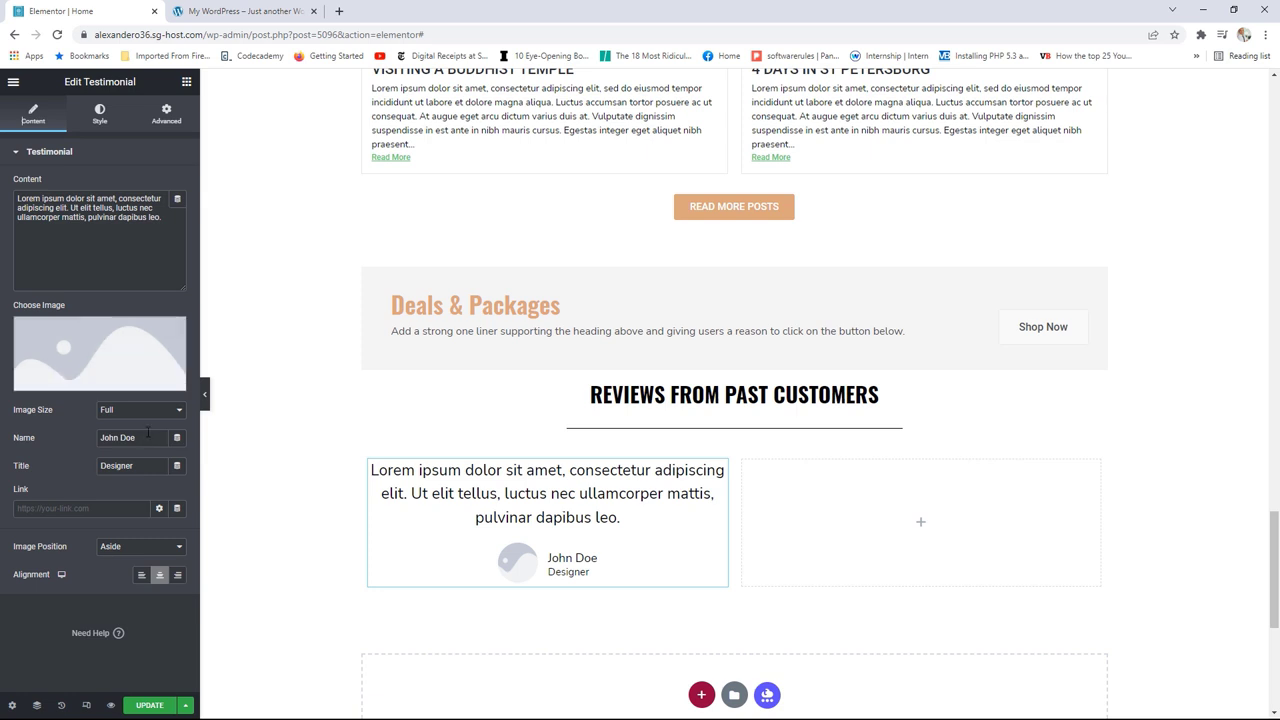
pyautogui.moveTo(144, 437); pyautogui.dragTo(92, 439)
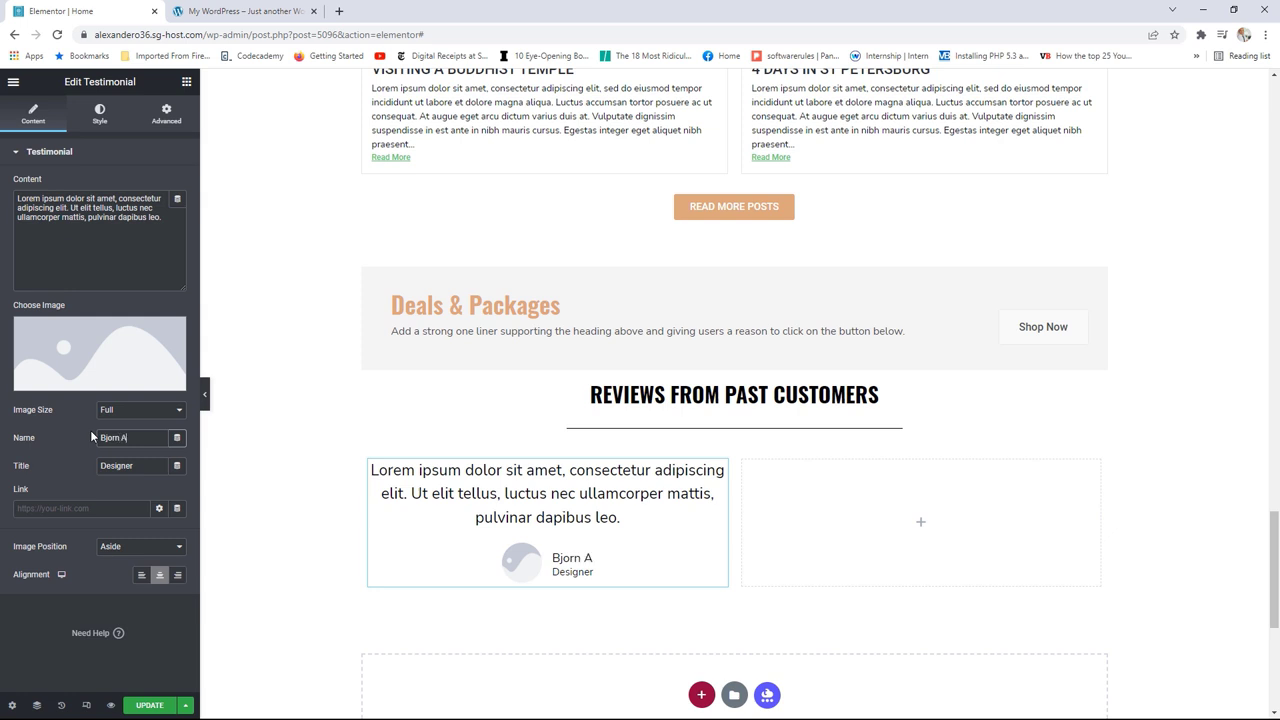
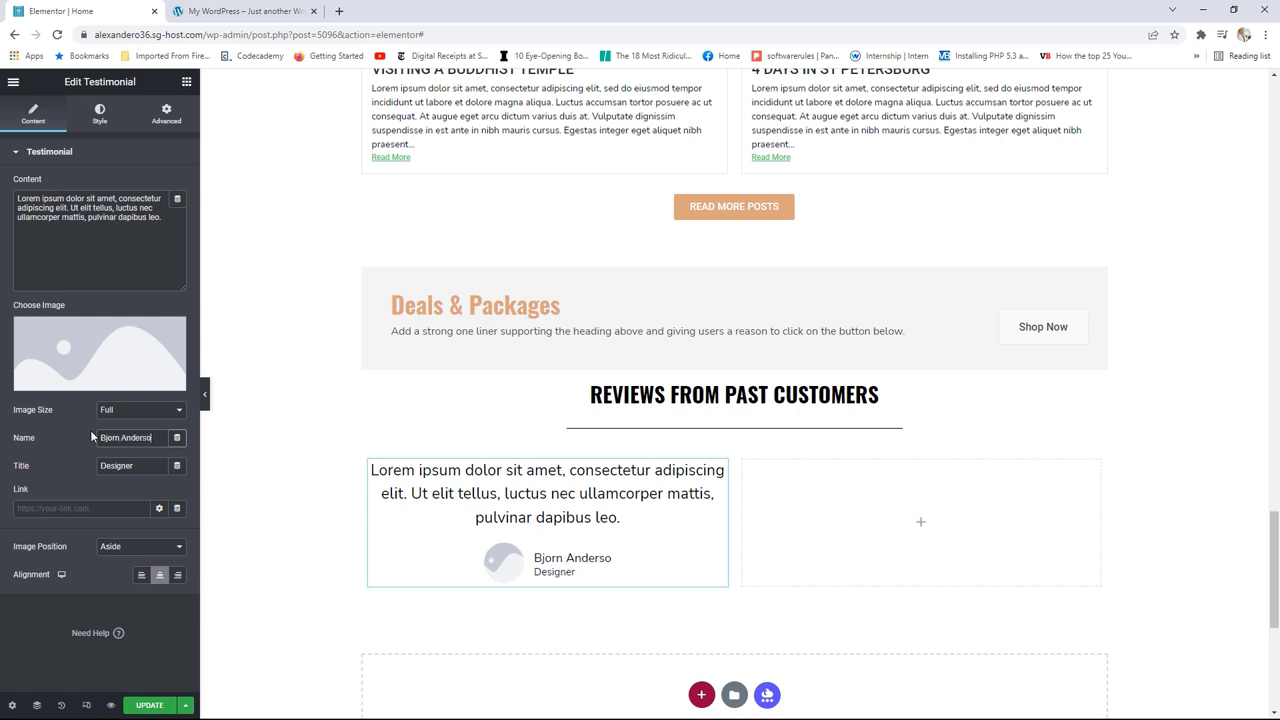
pyautogui.click(227, 11)
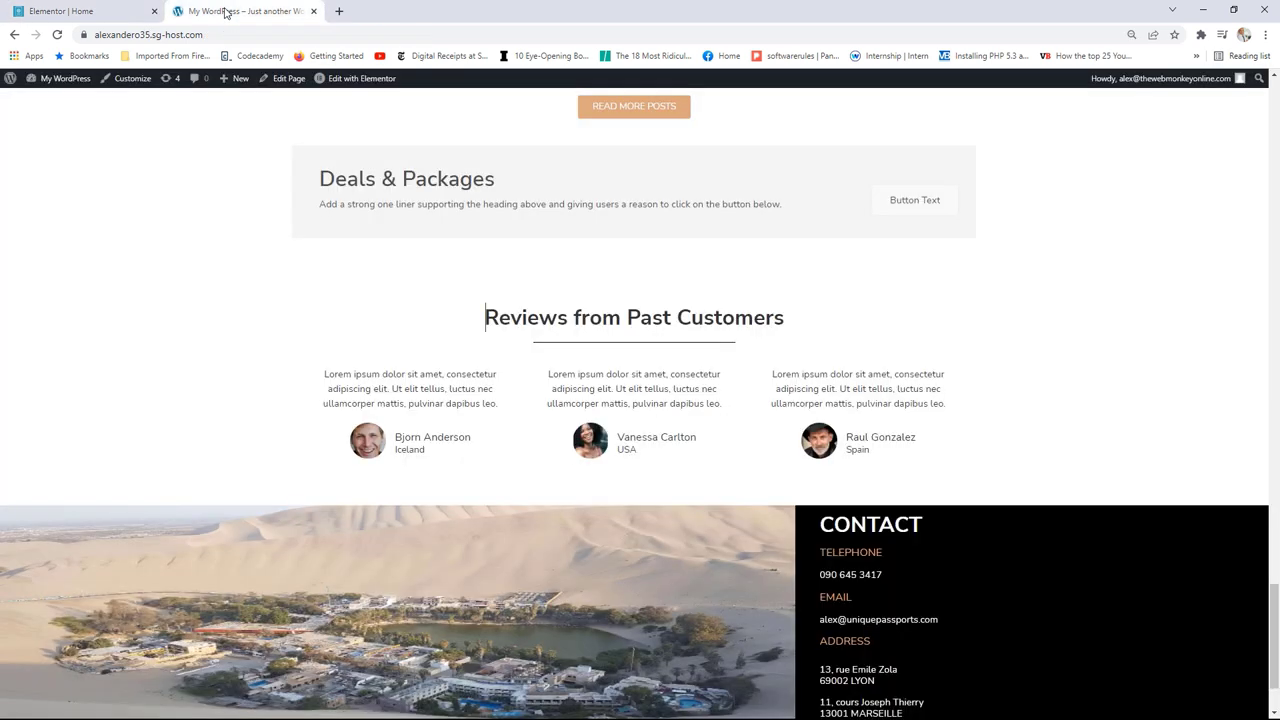
pyautogui.click(63, 8)
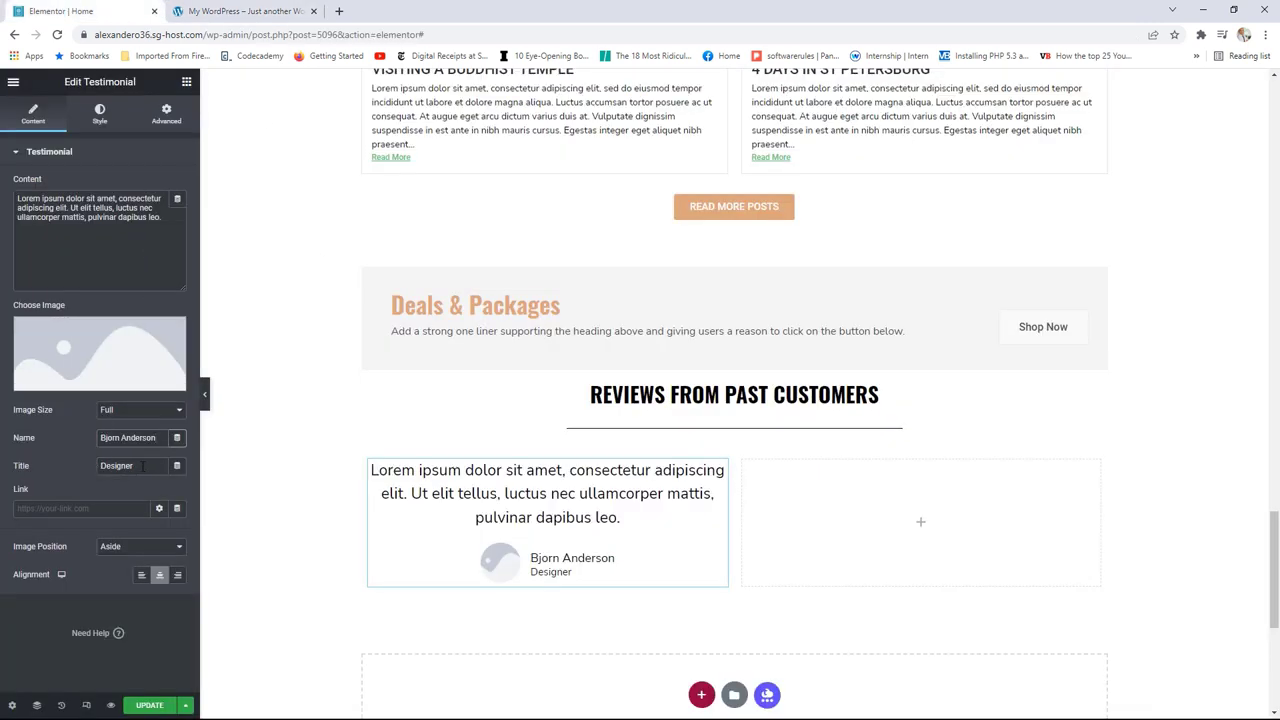
# Step: Set the testimonial title to Iceland and insert the smiling man's portrait
pyautogui.moveTo(149, 466); pyautogui.dragTo(101, 466)
pyautogui.write('Iceland')
pyautogui.click(96, 342)
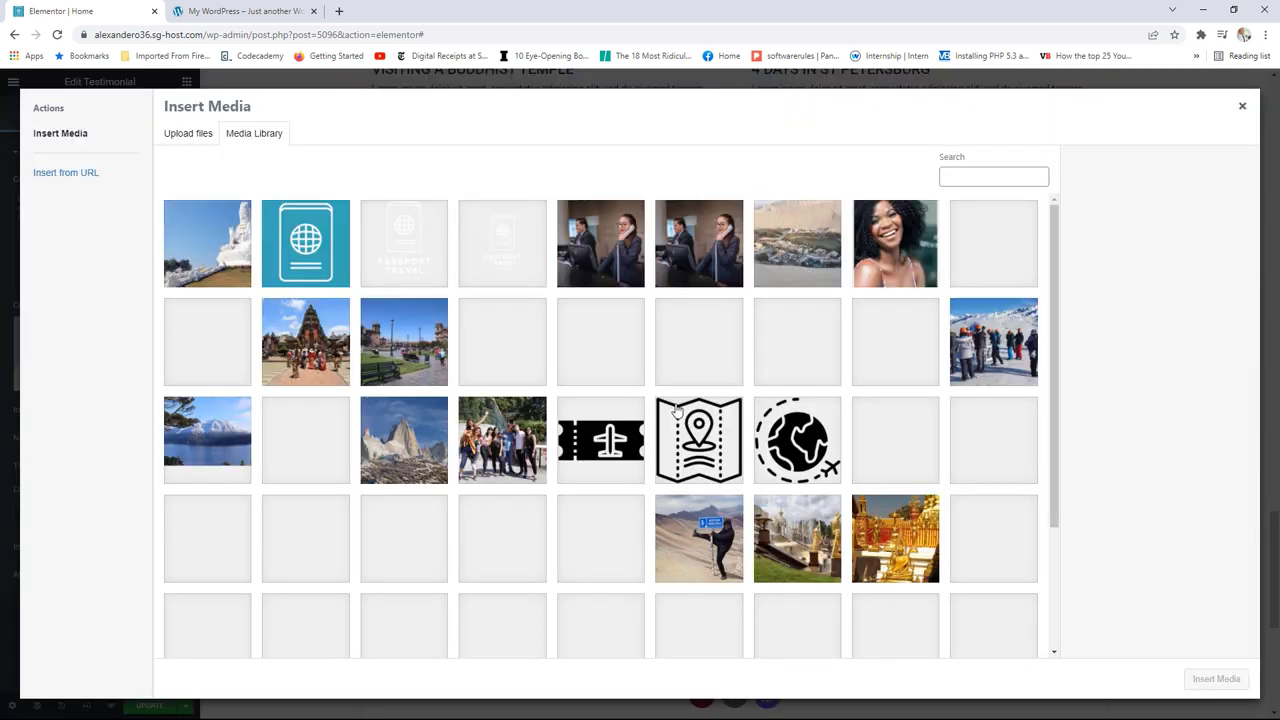
pyautogui.click(234, 344)
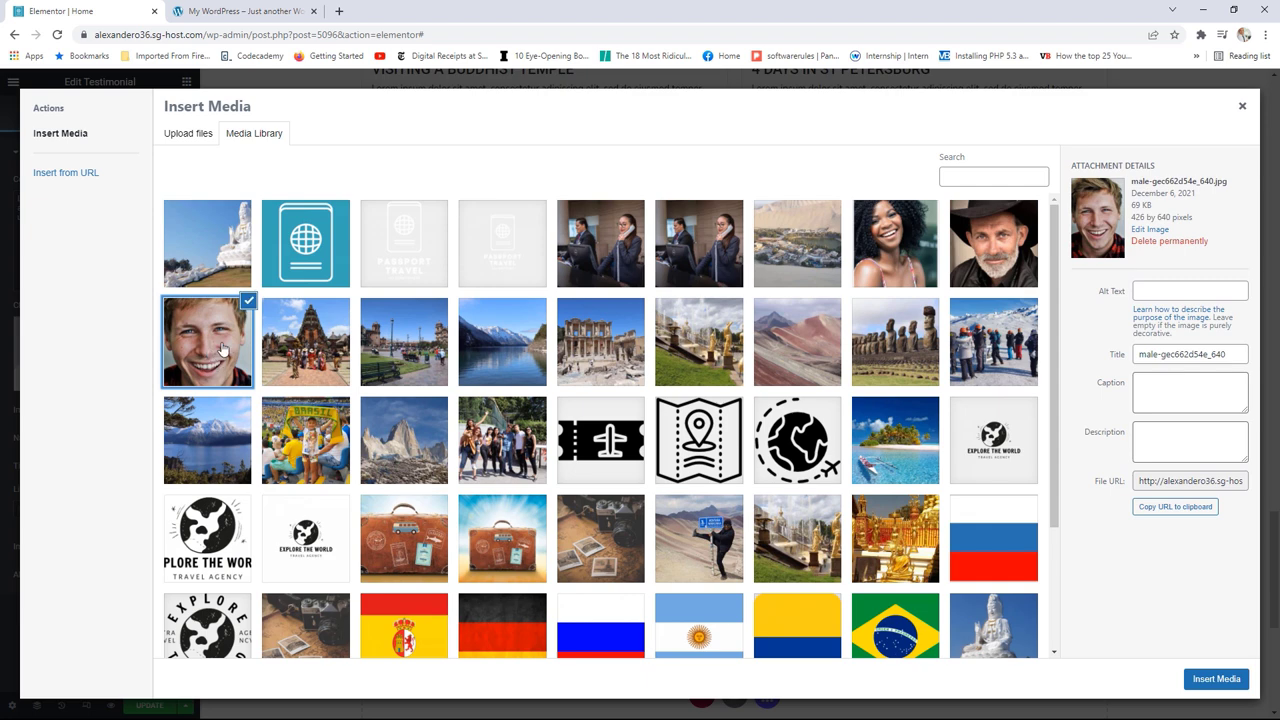
pyautogui.click(1216, 679)
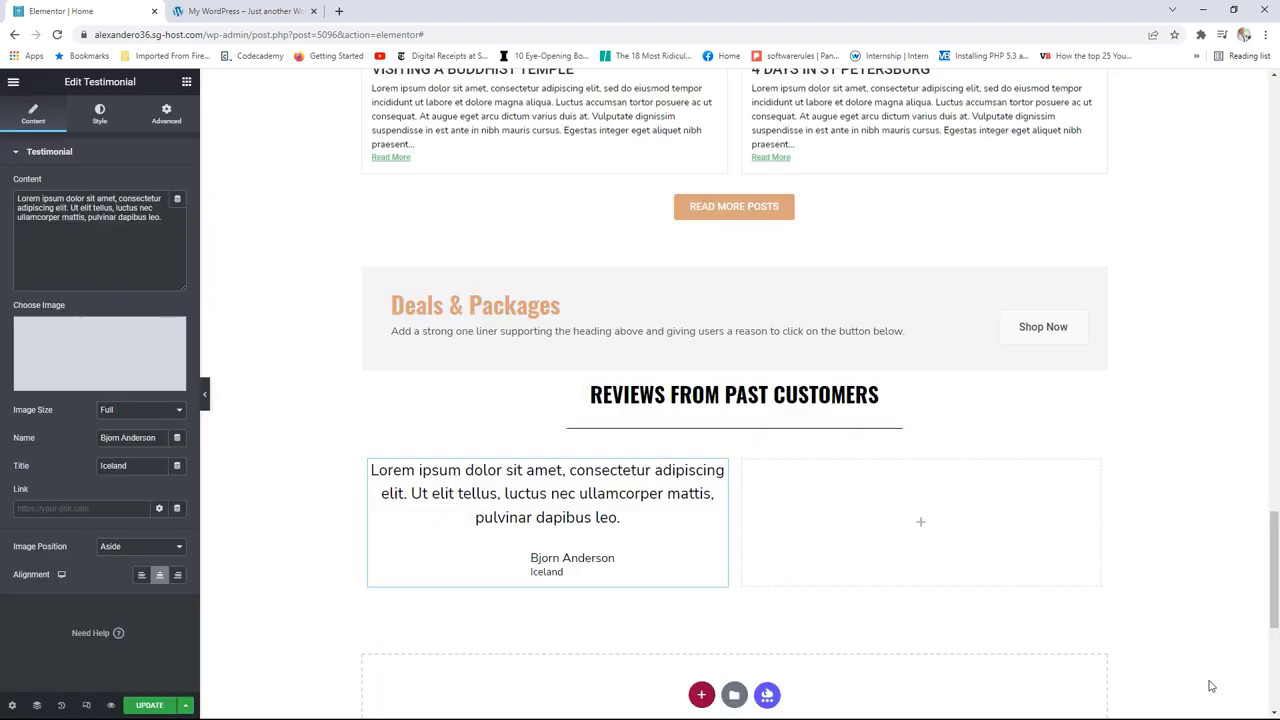
# Step: Set the testimonial's Content Typography size to 18 in the Style tab
pyautogui.click(250, 12)
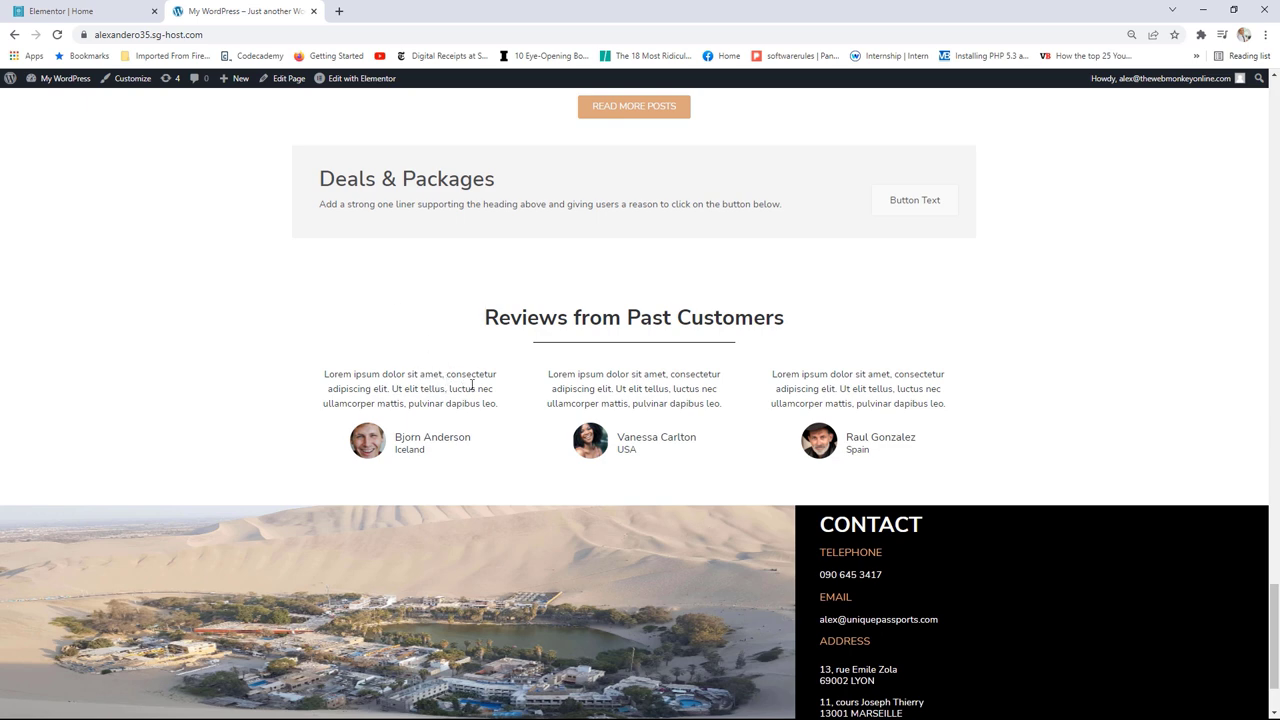
pyautogui.click(90, 12)
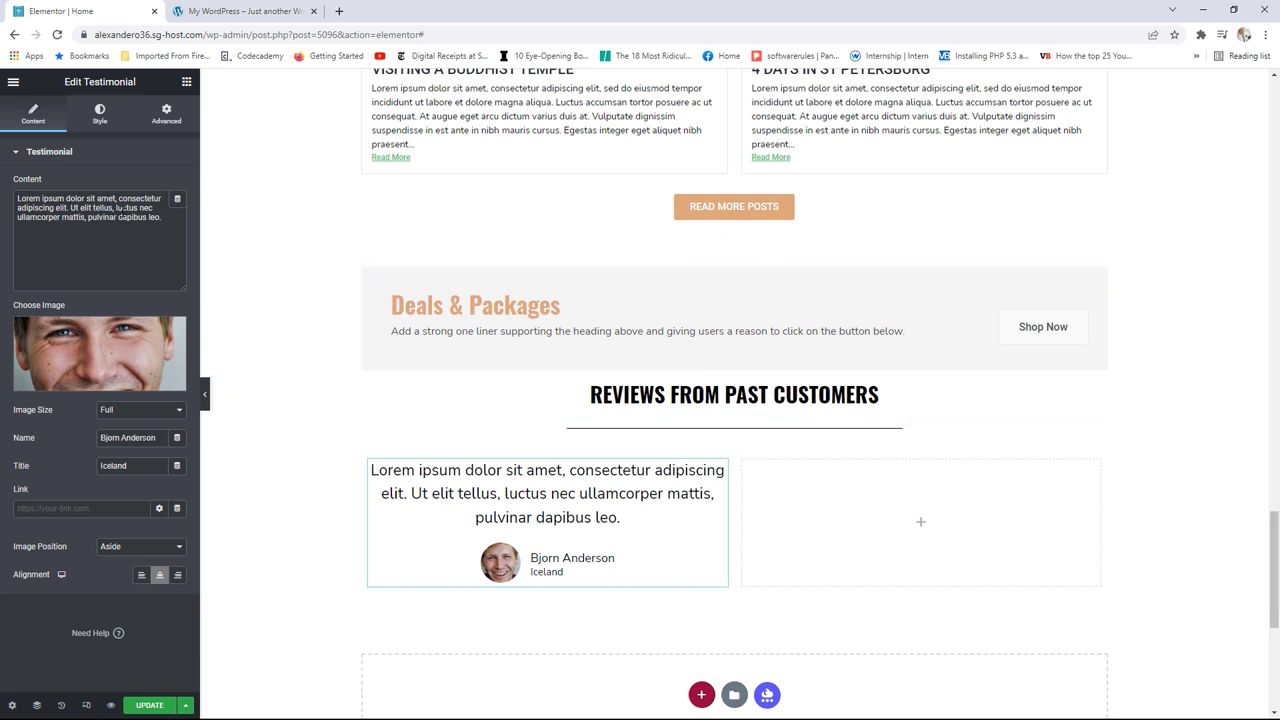
pyautogui.click(100, 115)
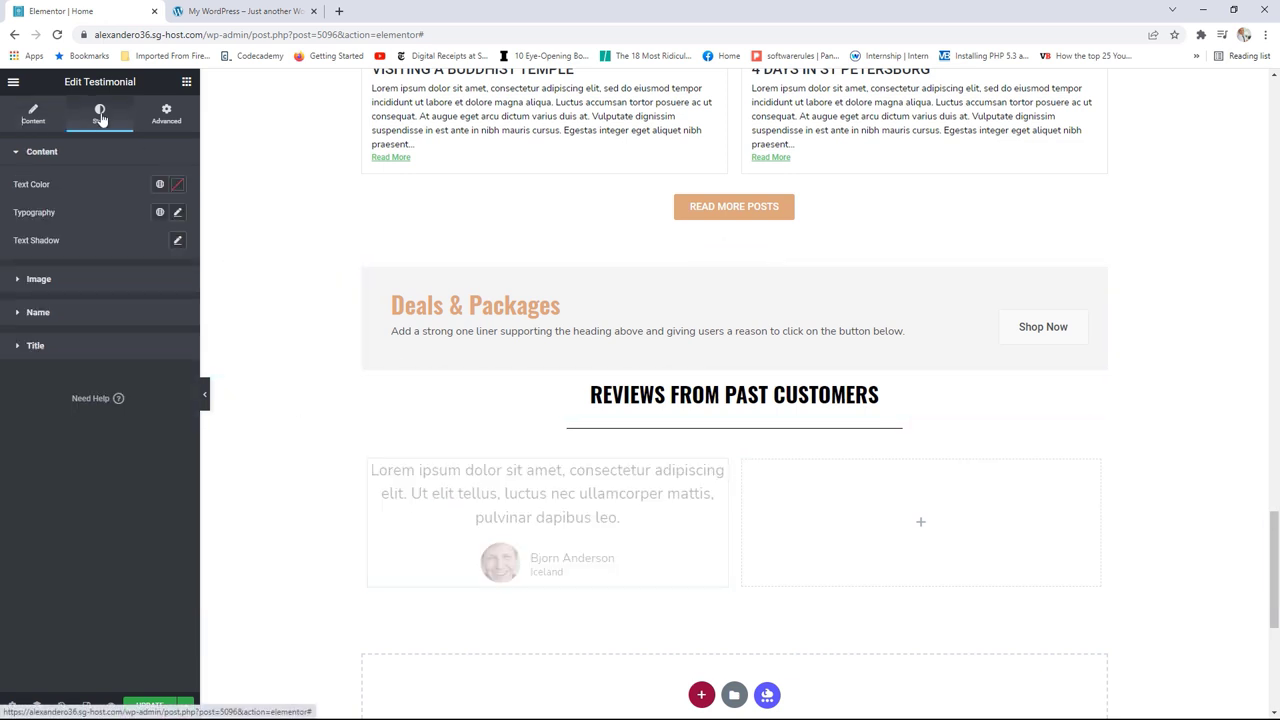
pyautogui.click(159, 214)
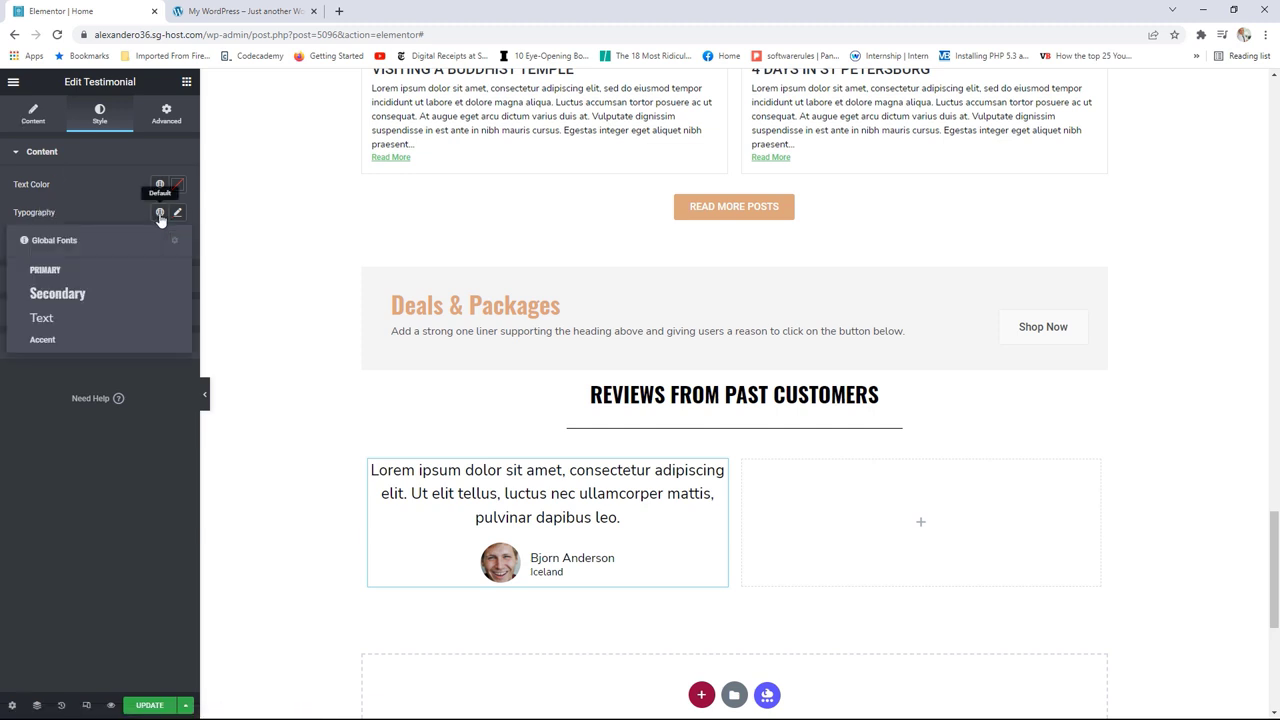
pyautogui.click(176, 213)
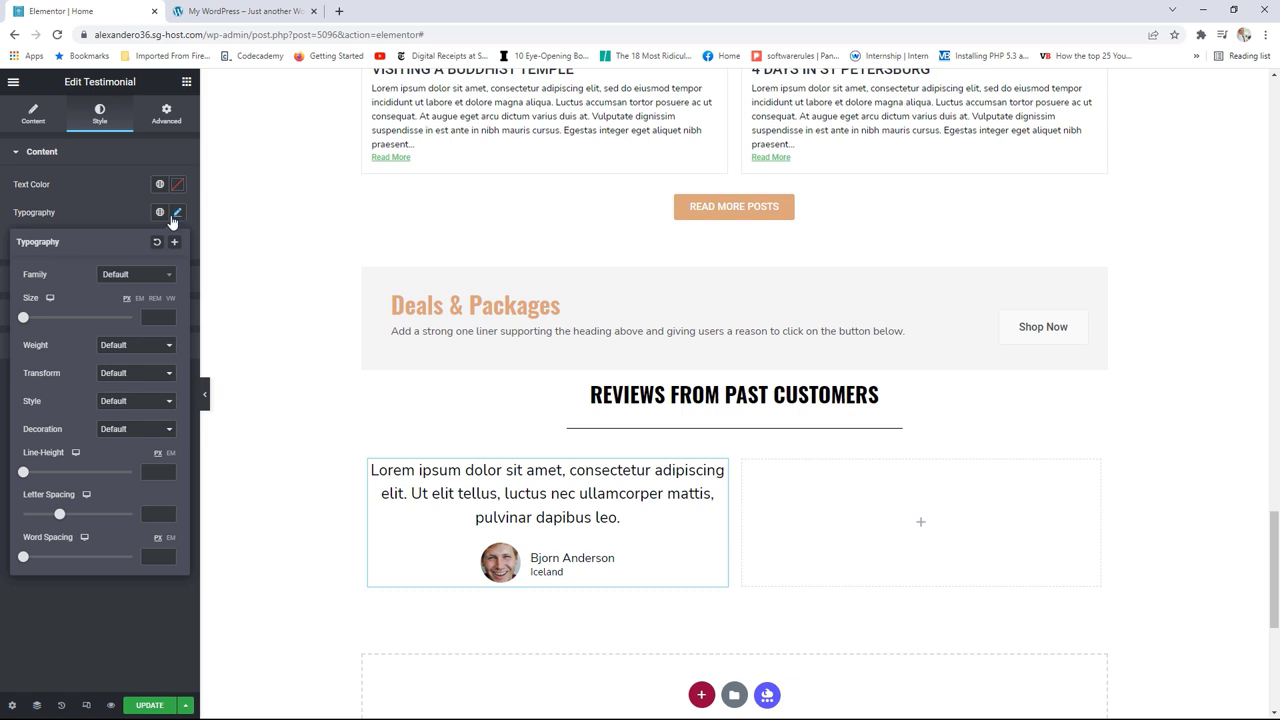
pyautogui.click(31, 318)
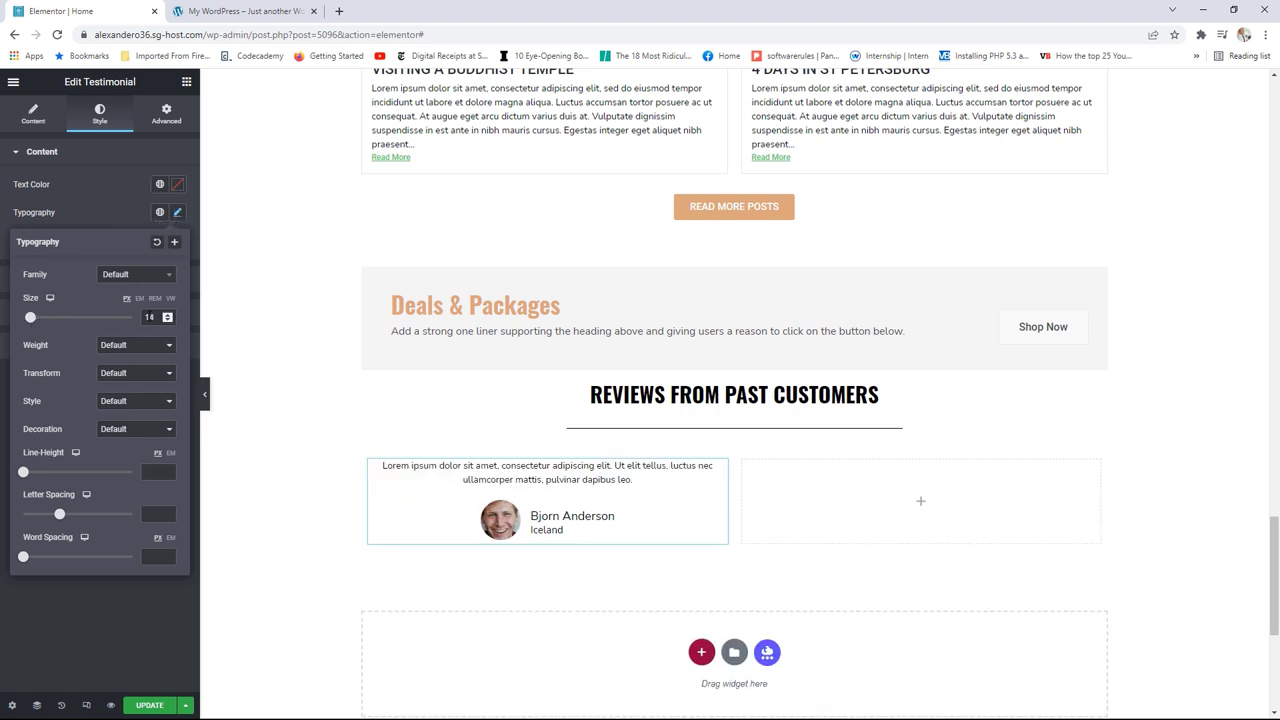
pyautogui.click(168, 316)
pyautogui.click(168, 316)
pyautogui.click(168, 316)
pyautogui.click(168, 316)
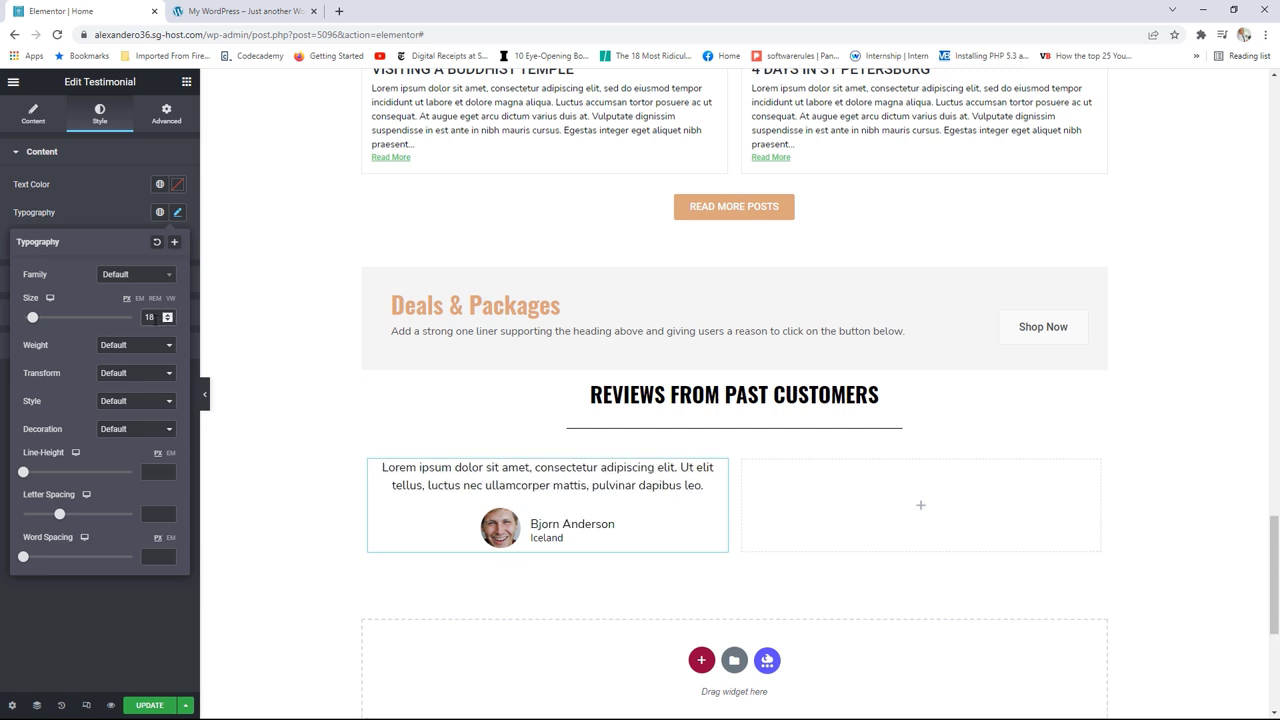
pyautogui.click(240, 11)
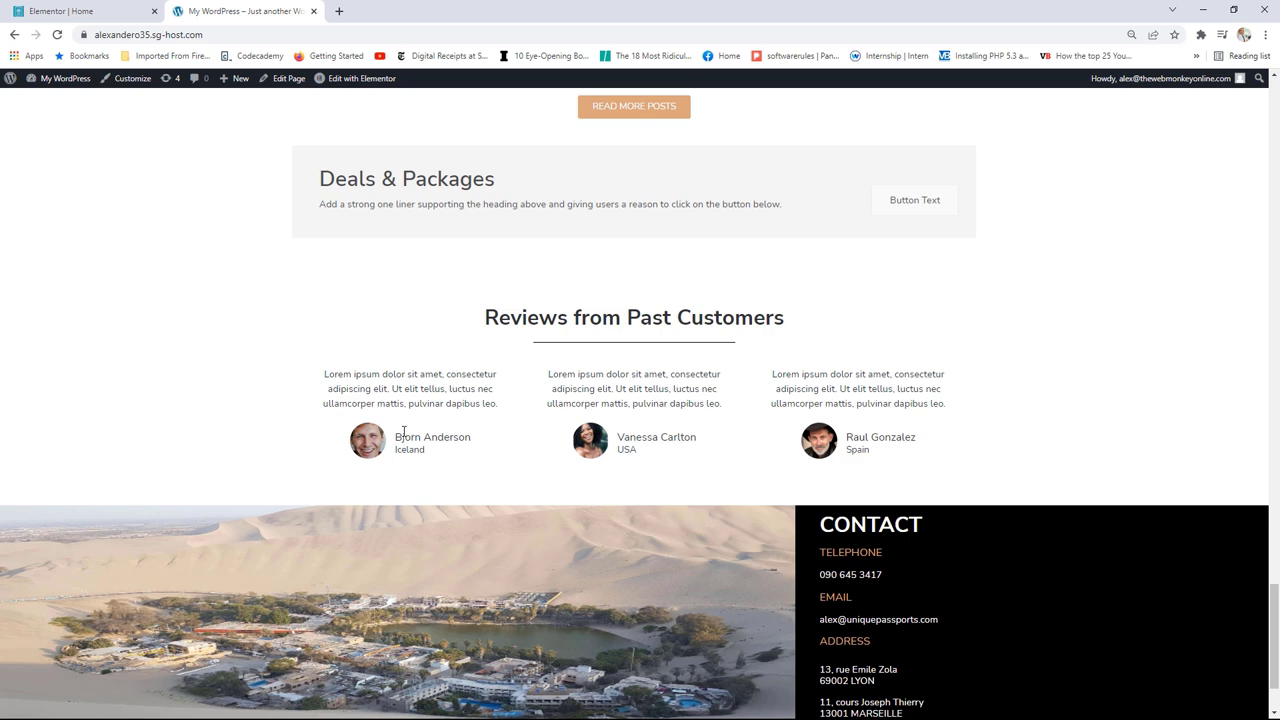
pyautogui.hotkey('ctrl', 'shift', 'Tab')
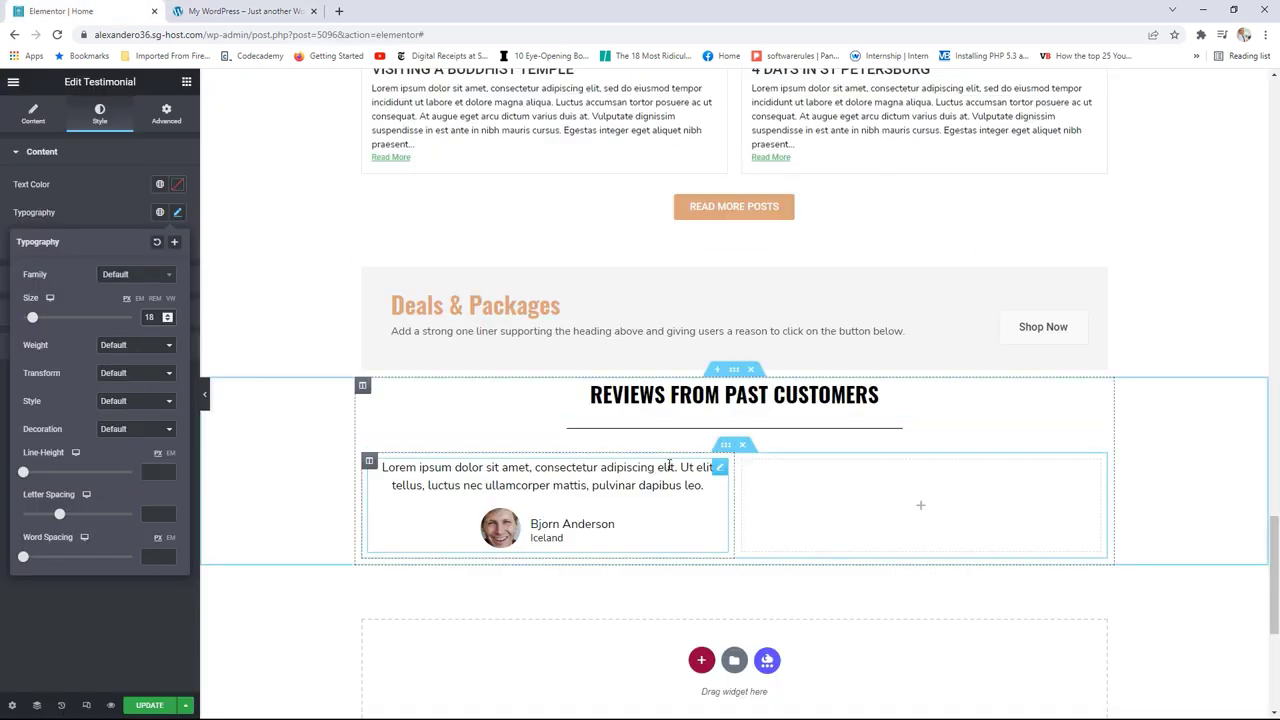
# Step: Duplicate the testimonial column twice and delete the empty fourth column
pyautogui.rightClick(369, 465)
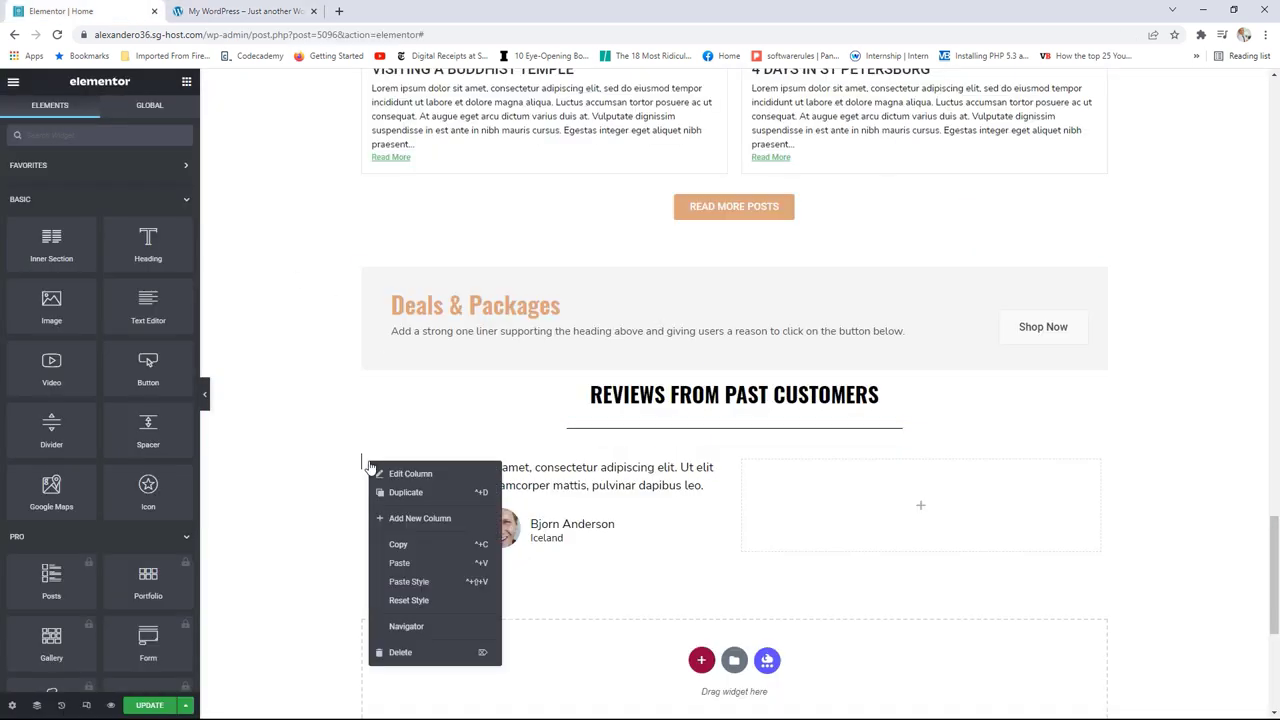
pyautogui.click(405, 491)
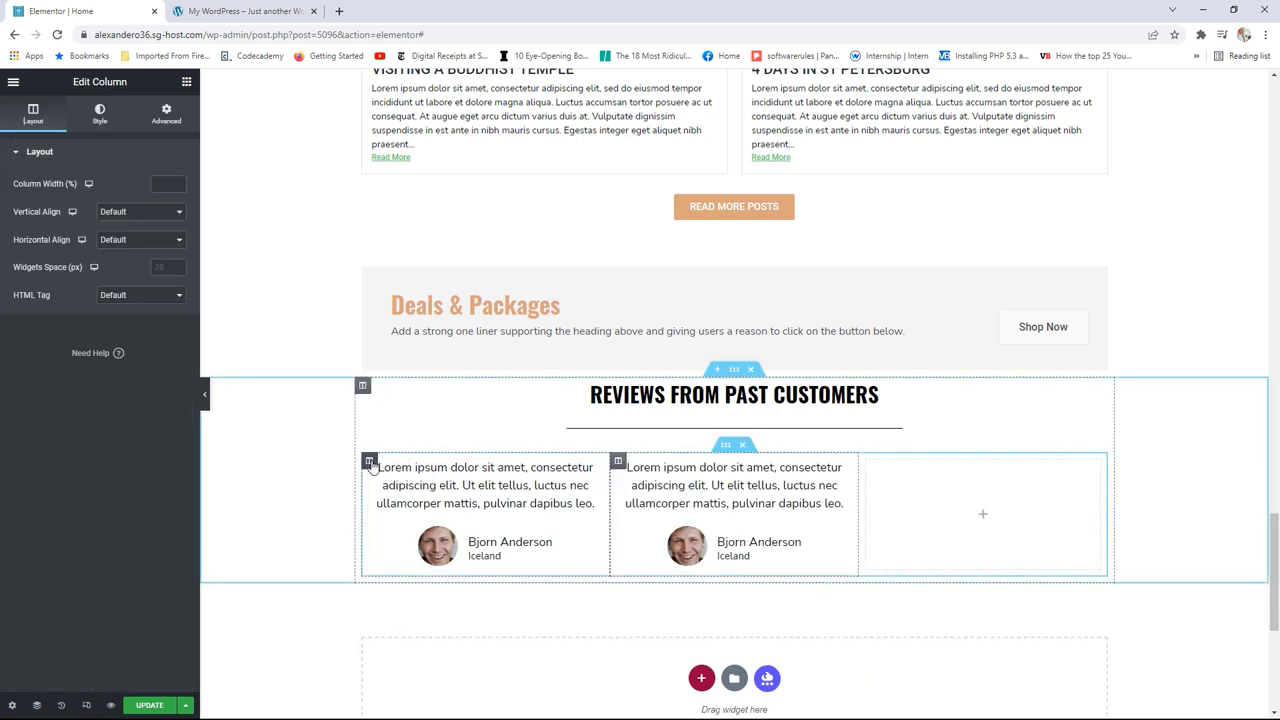
pyautogui.rightClick(377, 468)
pyautogui.click(408, 491)
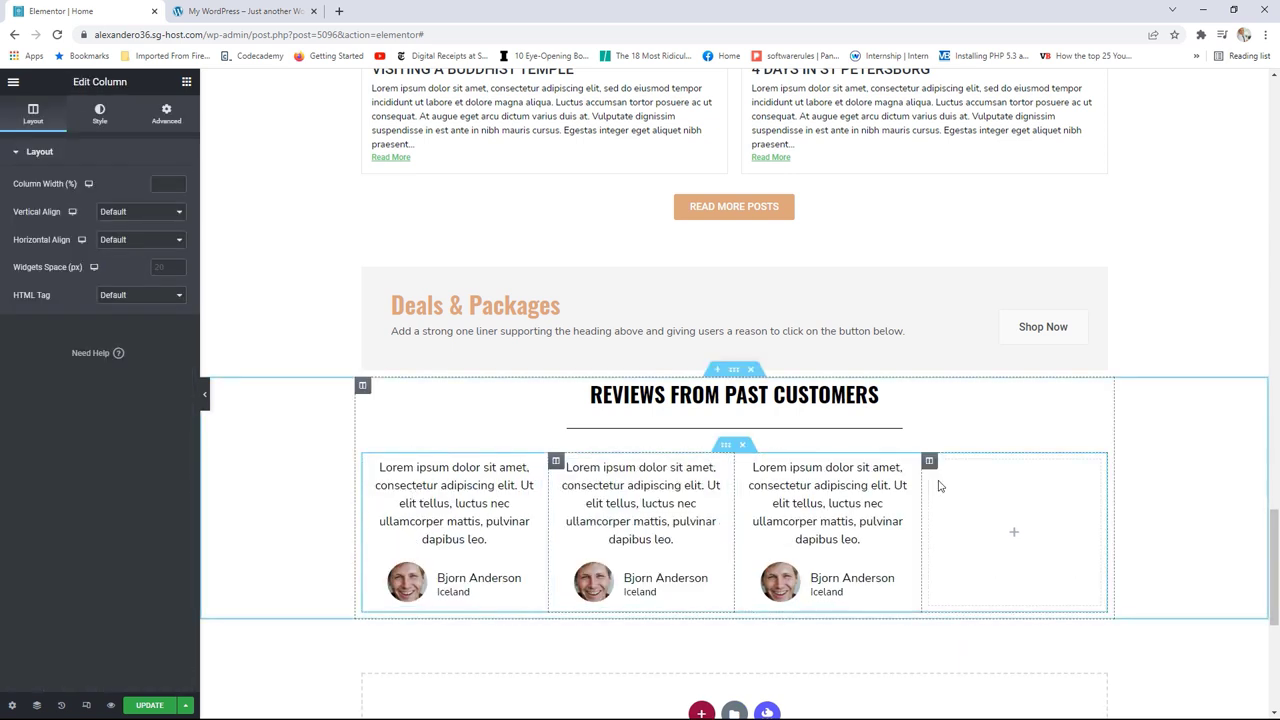
pyautogui.rightClick(929, 462)
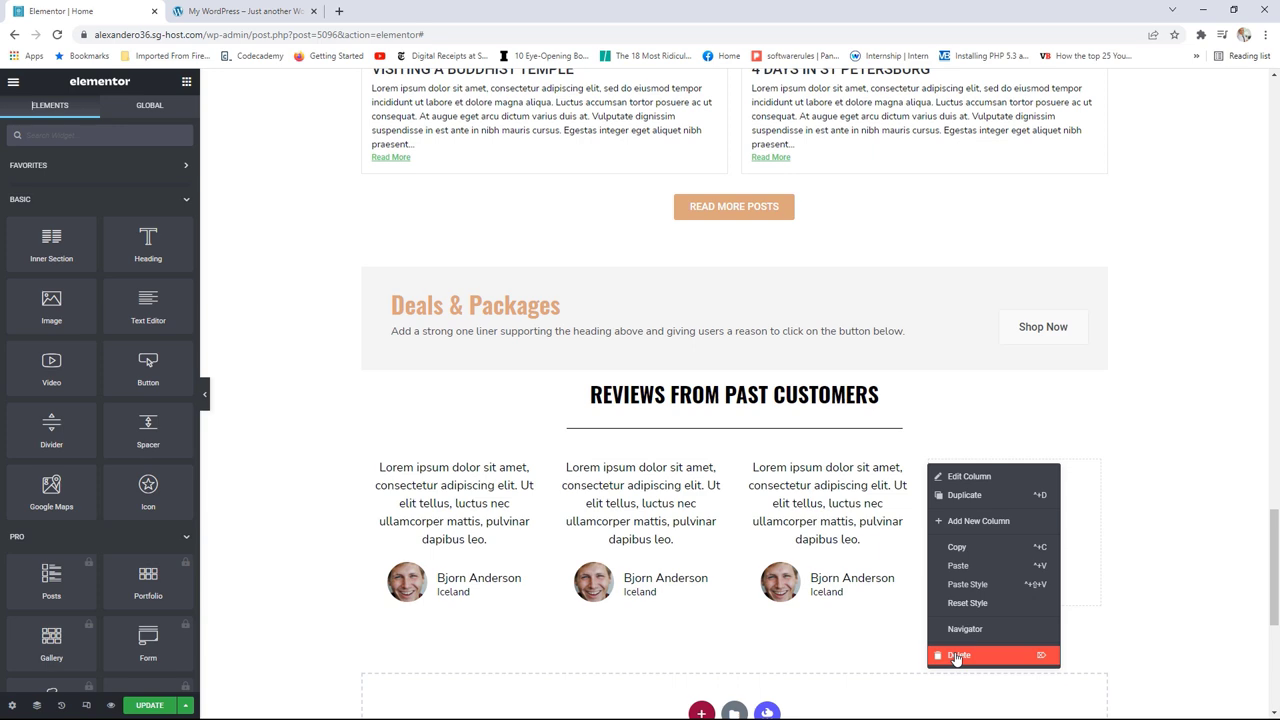
pyautogui.click(948, 697)
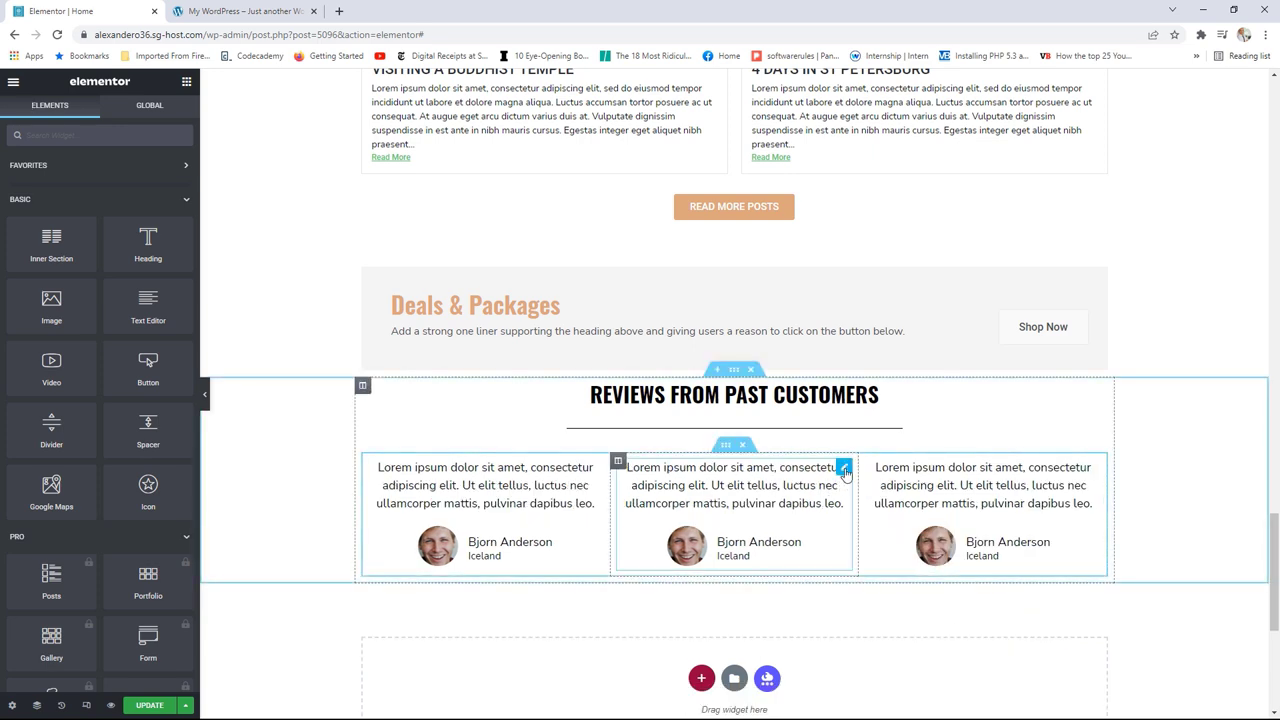
# Step: Give the middle testimonial the smiling woman's portrait, a new reviewer name and title USA
pyautogui.click(844, 467)
pyautogui.click(97, 337)
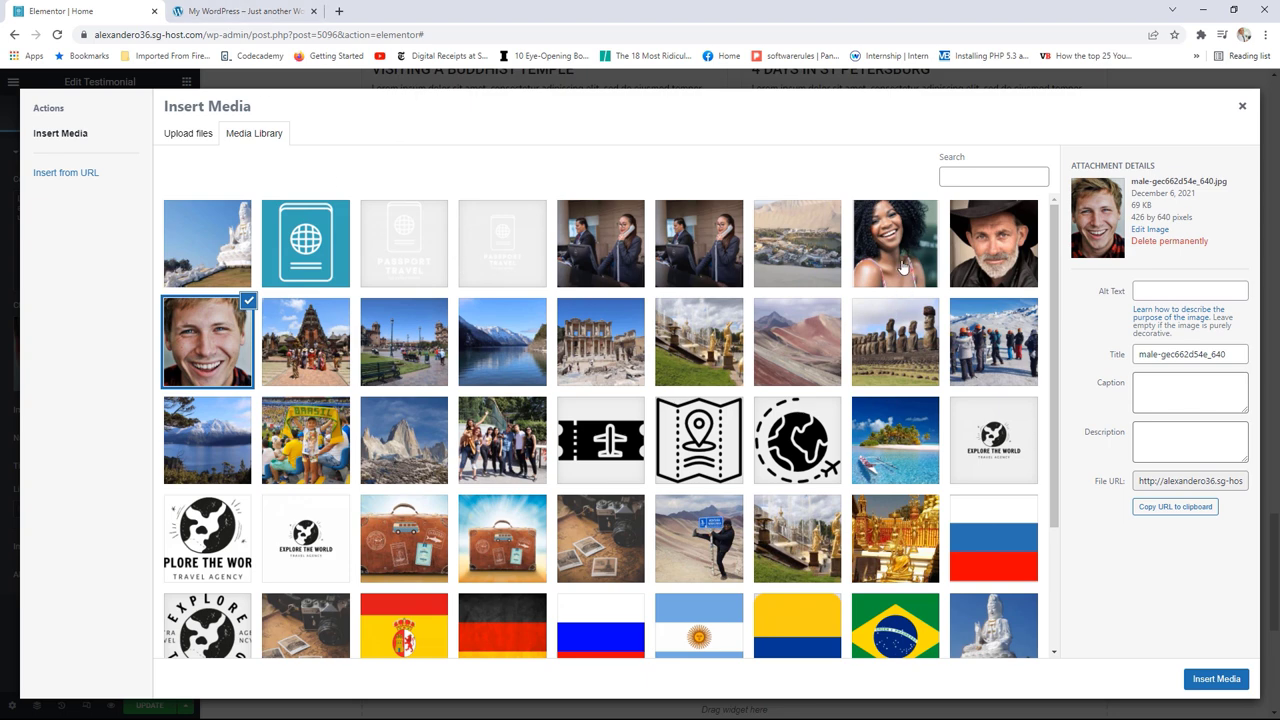
pyautogui.click(898, 258)
pyautogui.click(1216, 679)
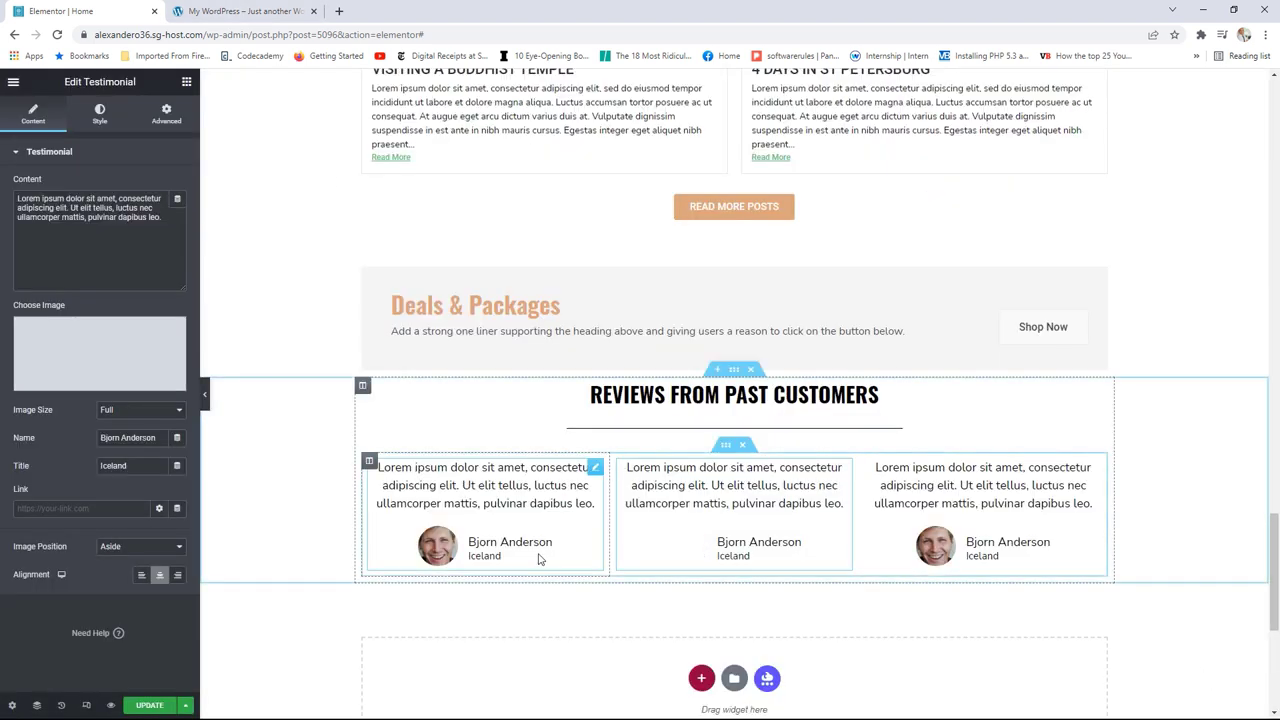
pyautogui.moveTo(155, 437); pyautogui.dragTo(86, 436)
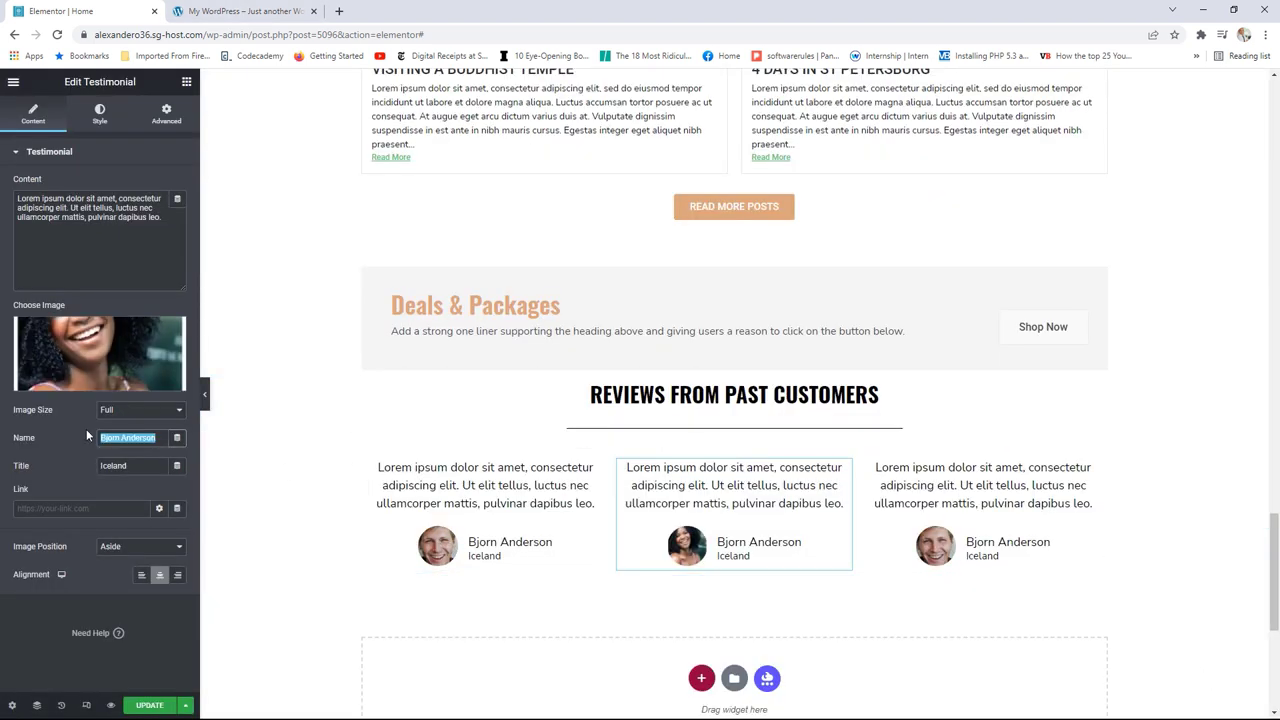
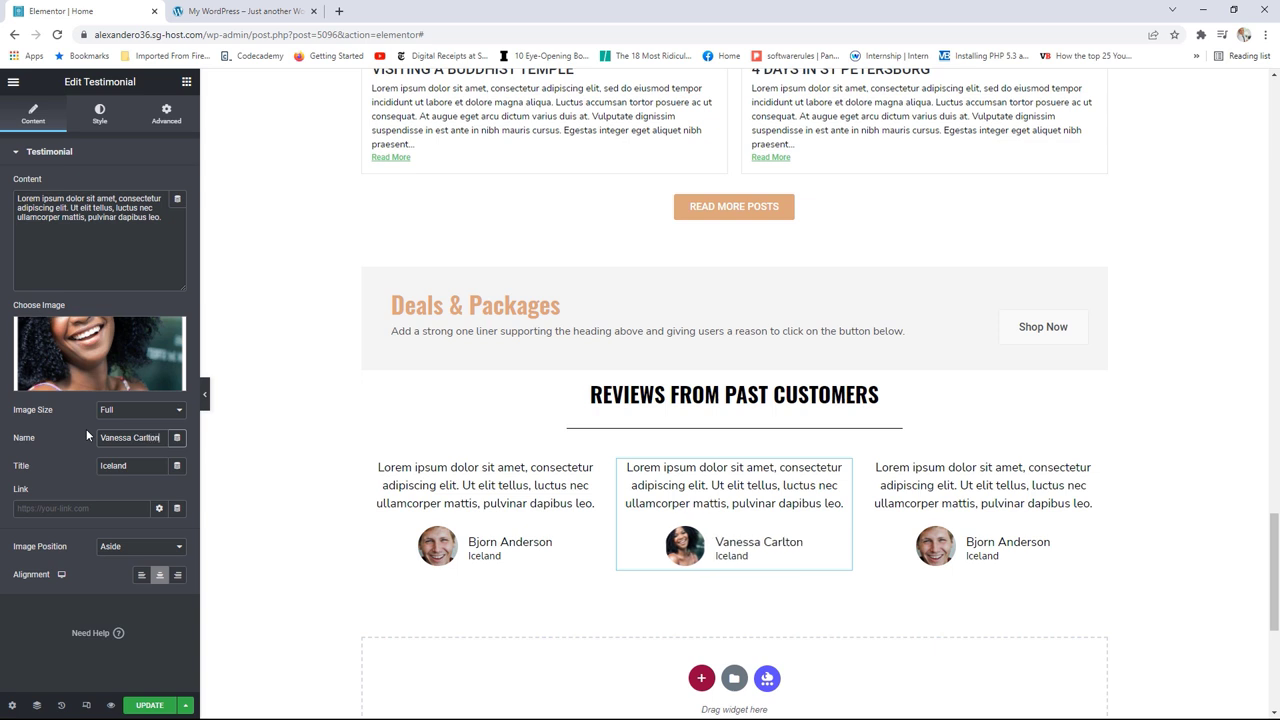
pyautogui.press('Tab')
pyautogui.write('USA')
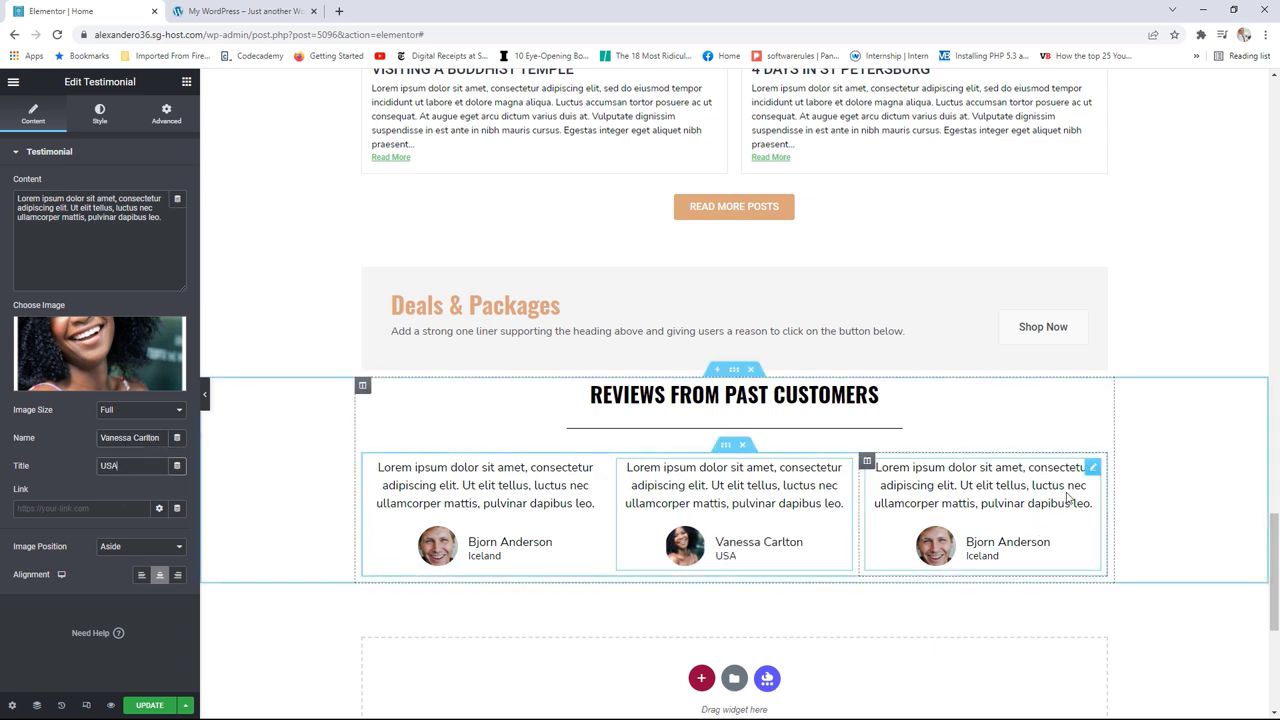
# Step: Insert the cowboy-hat man's portrait into the third testimonial
pyautogui.click(1072, 498)
pyautogui.click(111, 333)
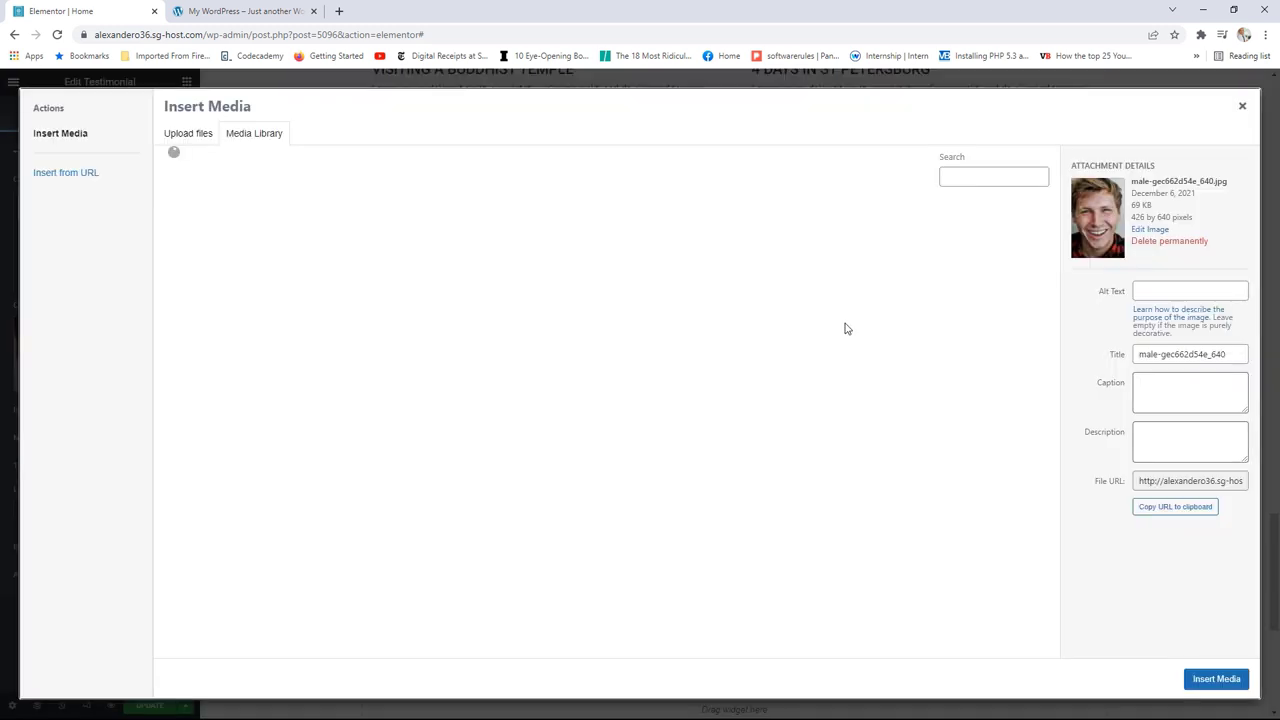
pyautogui.click(997, 265)
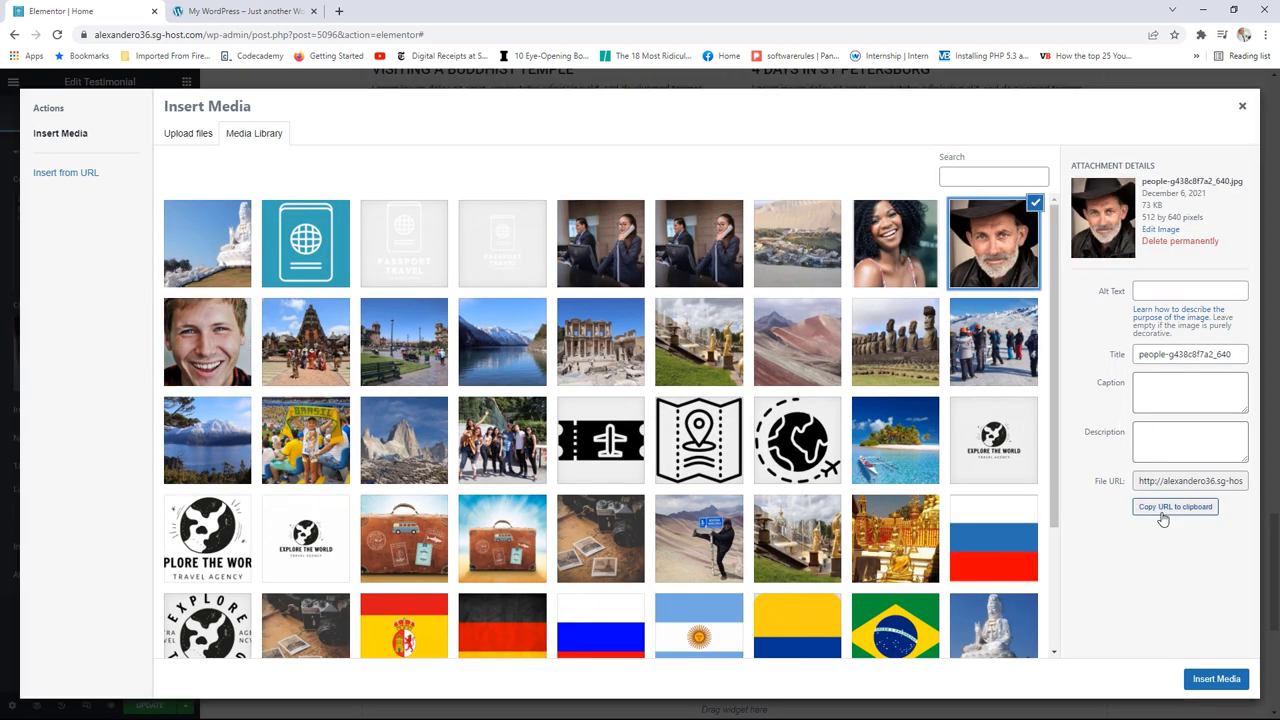
pyautogui.click(1214, 679)
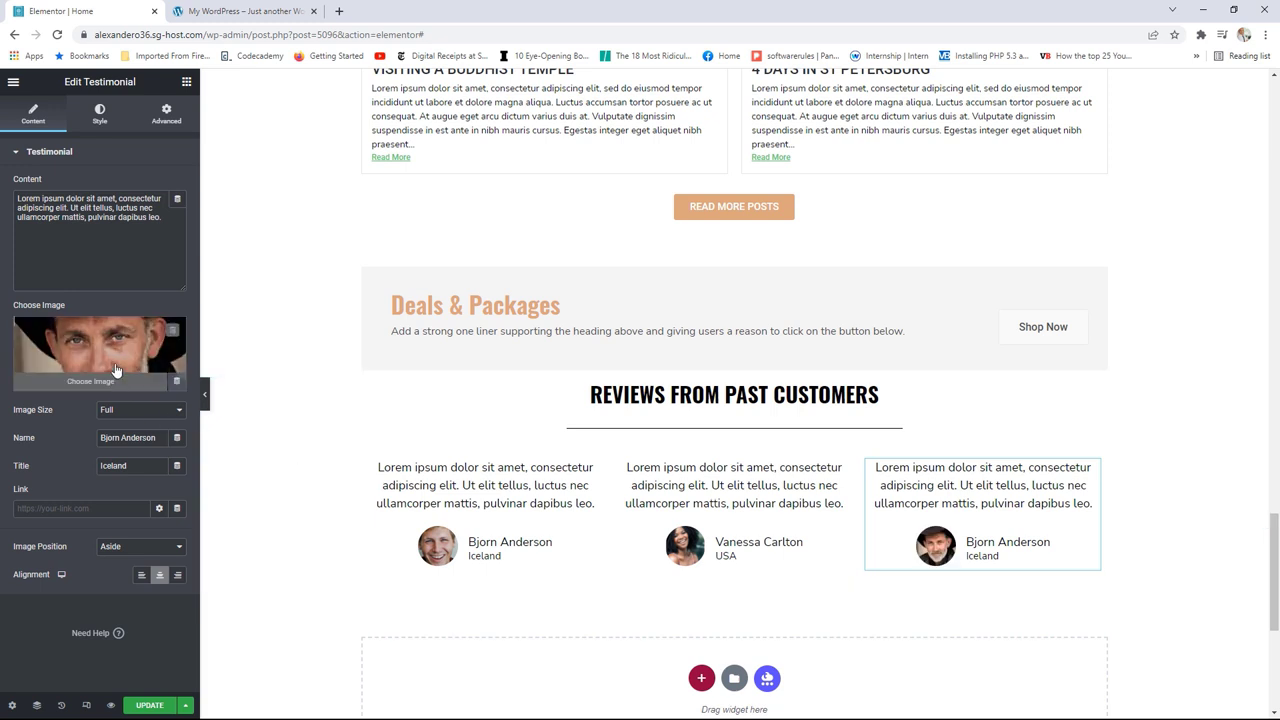
# Step: Replace the third reviewer's name and set the title to Spain
pyautogui.moveTo(166, 443); pyautogui.dragTo(96, 437)
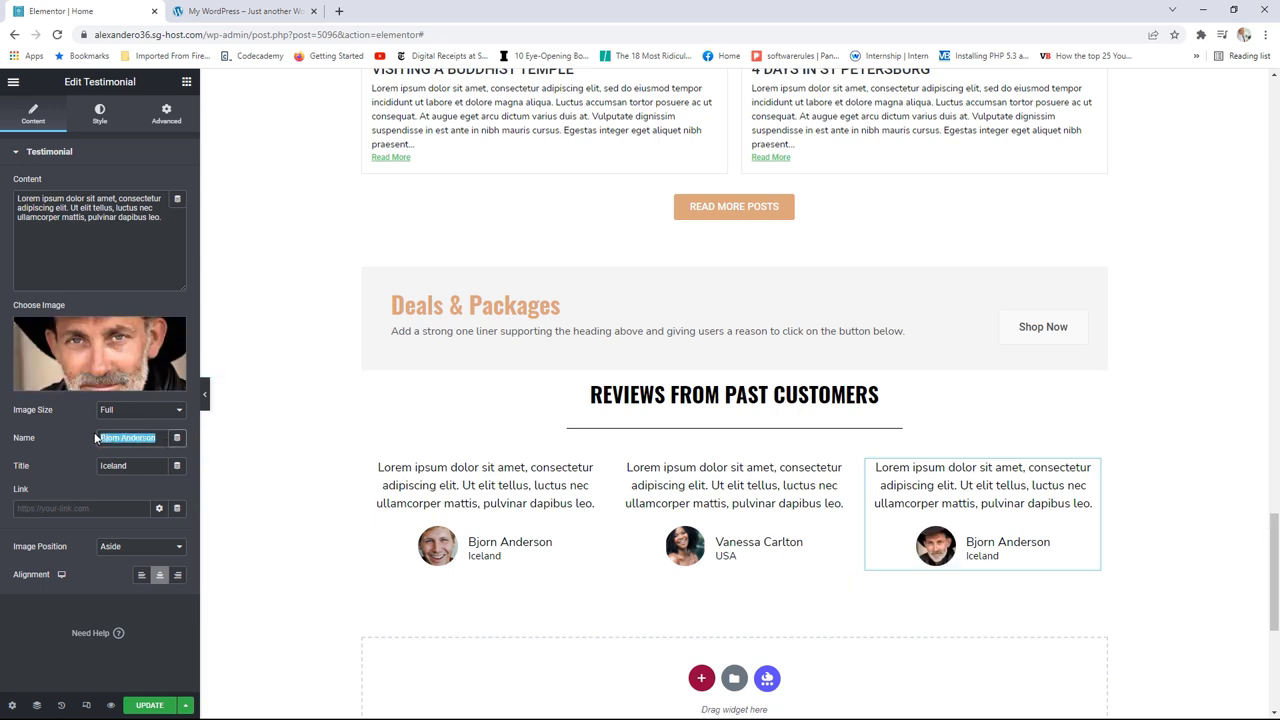
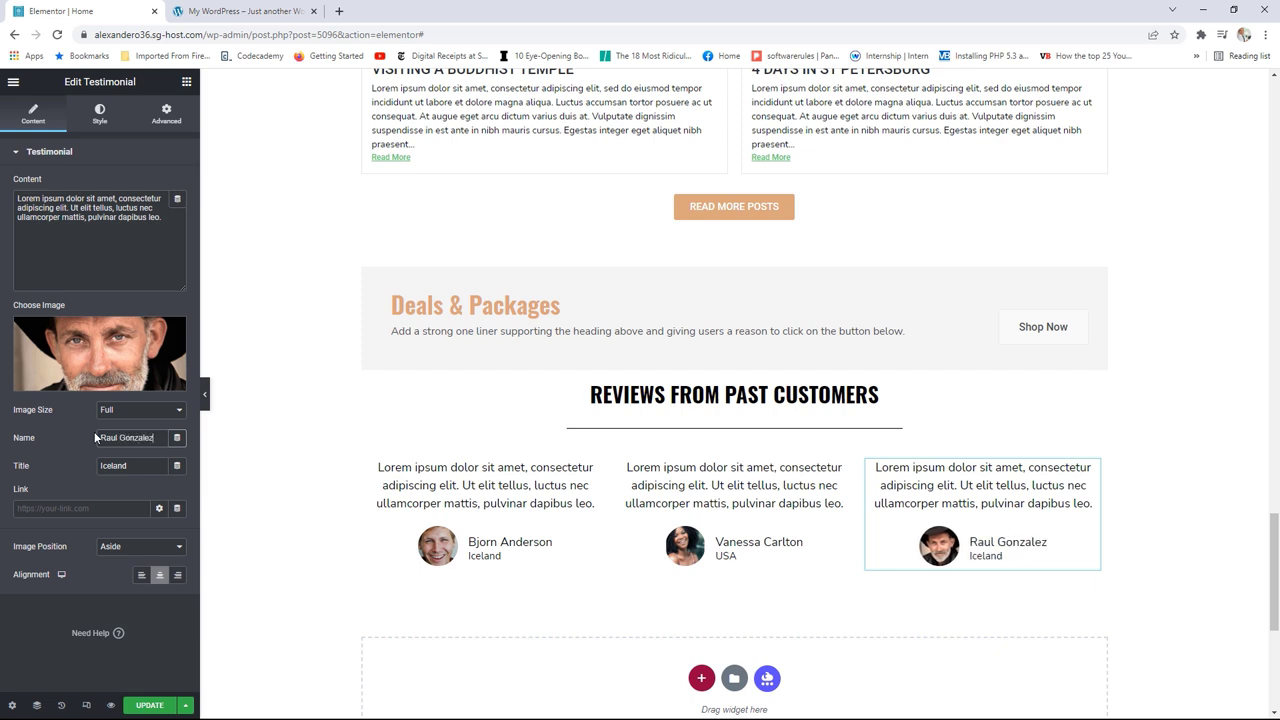
pyautogui.click(126, 466)
pyautogui.write('Sap')
pyautogui.write('n')
pyautogui.click(240, 11)
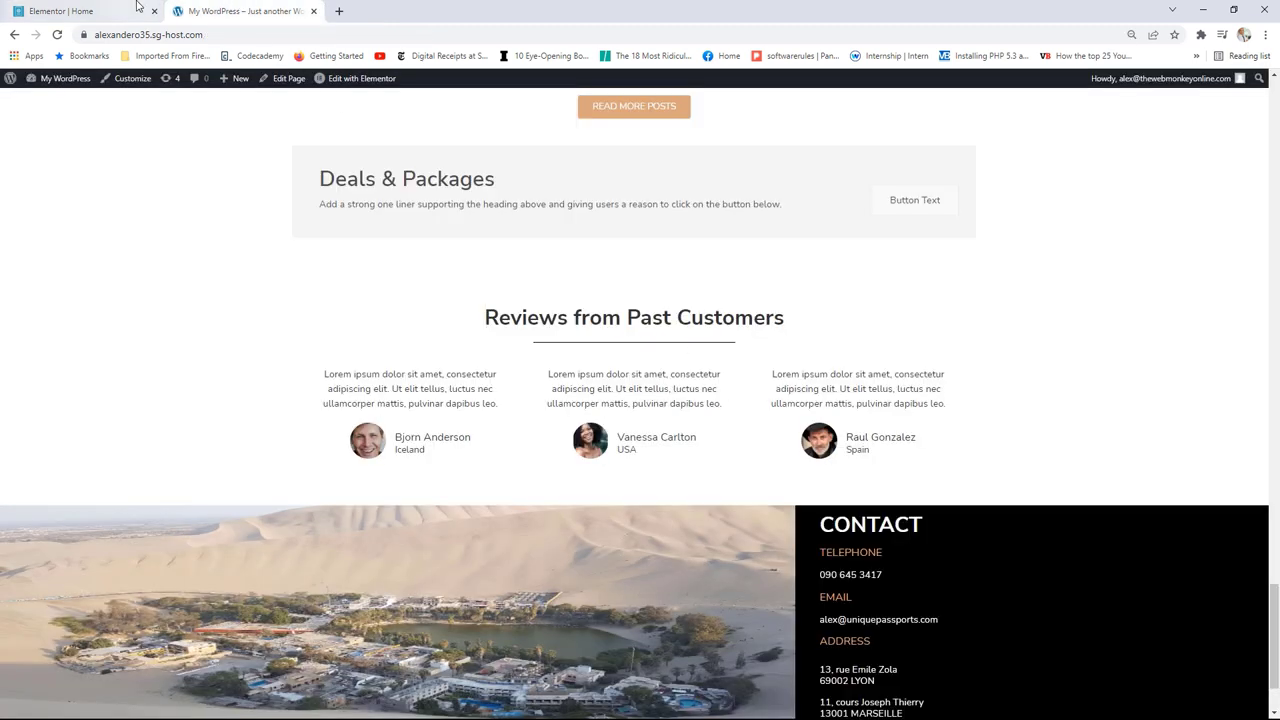
pyautogui.click(137, 6)
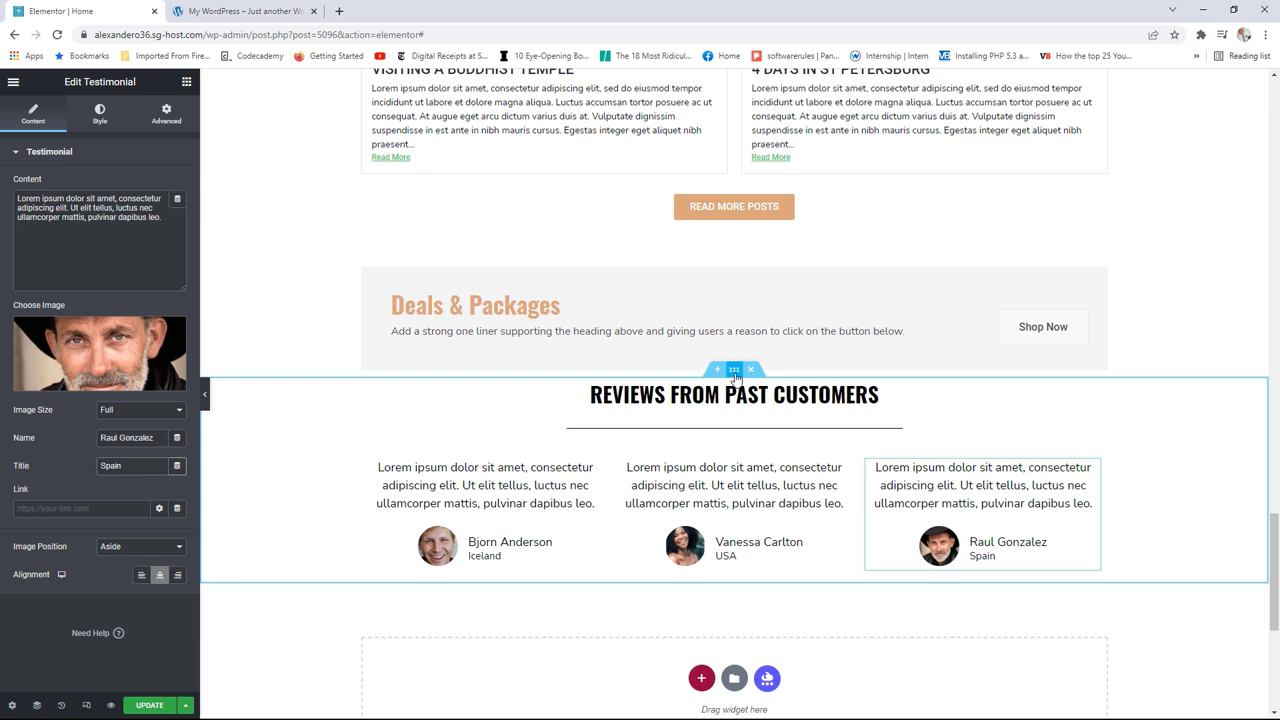
pyautogui.click(735, 372)
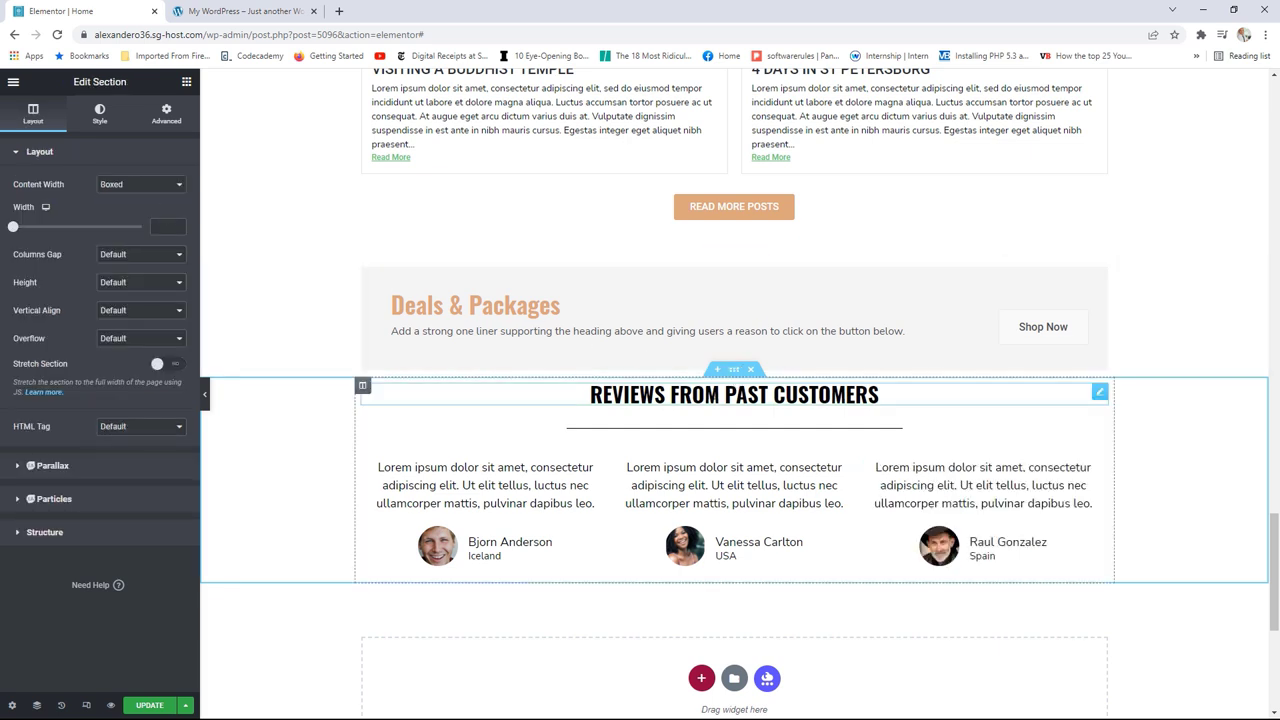
# Step: Unlink the section padding and set top and bottom padding to 50
pyautogui.click(170, 119)
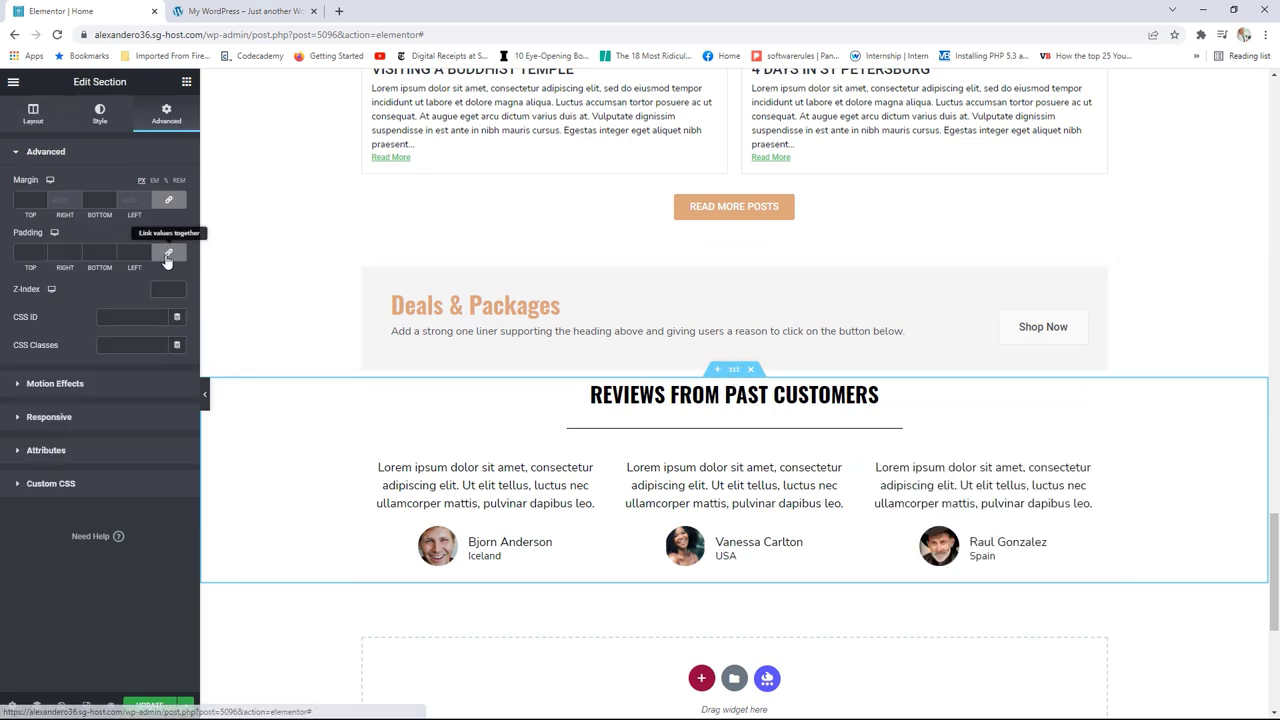
pyautogui.click(169, 252)
pyautogui.click(25, 252)
pyautogui.write('50')
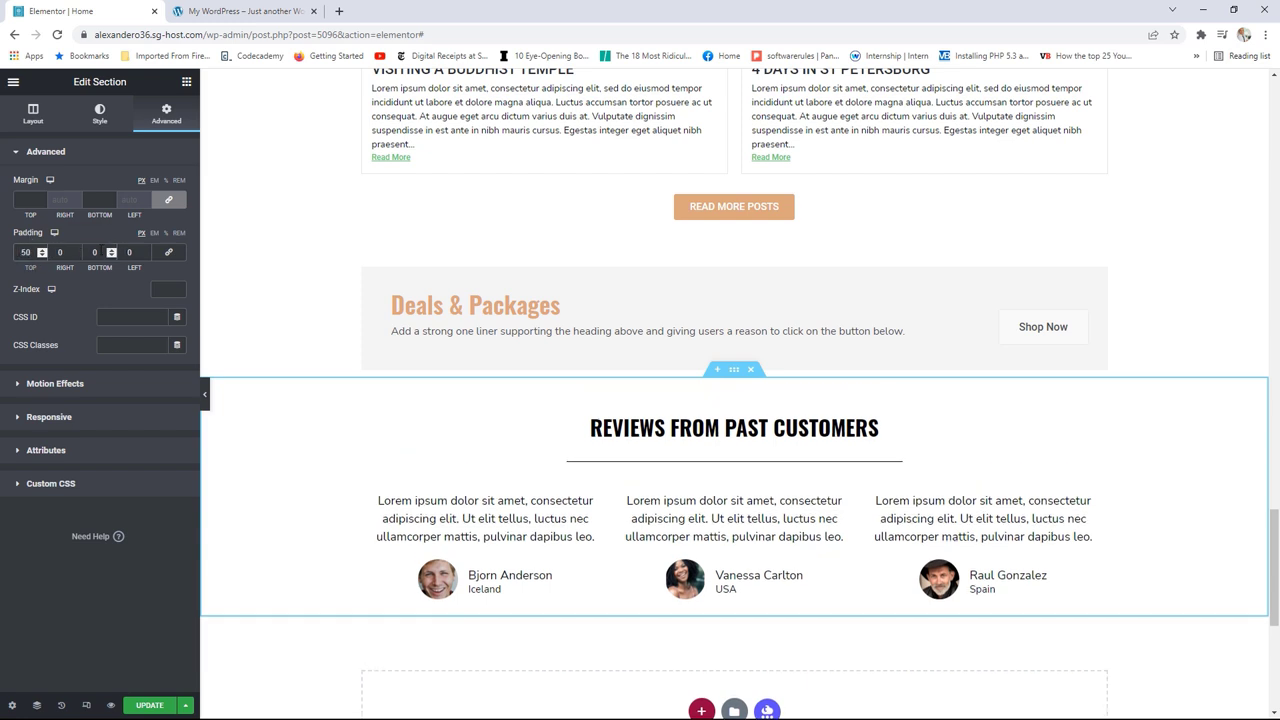
pyautogui.click(94, 252)
pyautogui.write('50')
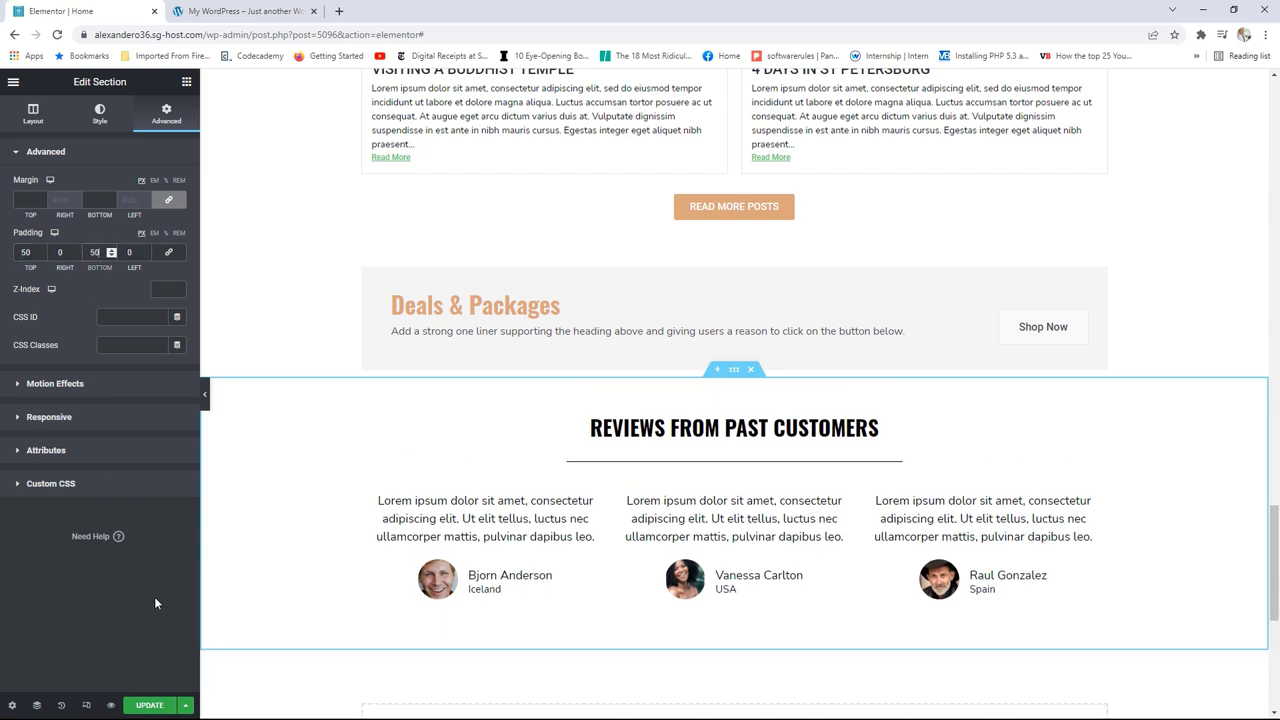
# Step: Save the page with Update and view the published page
pyautogui.click(148, 705)
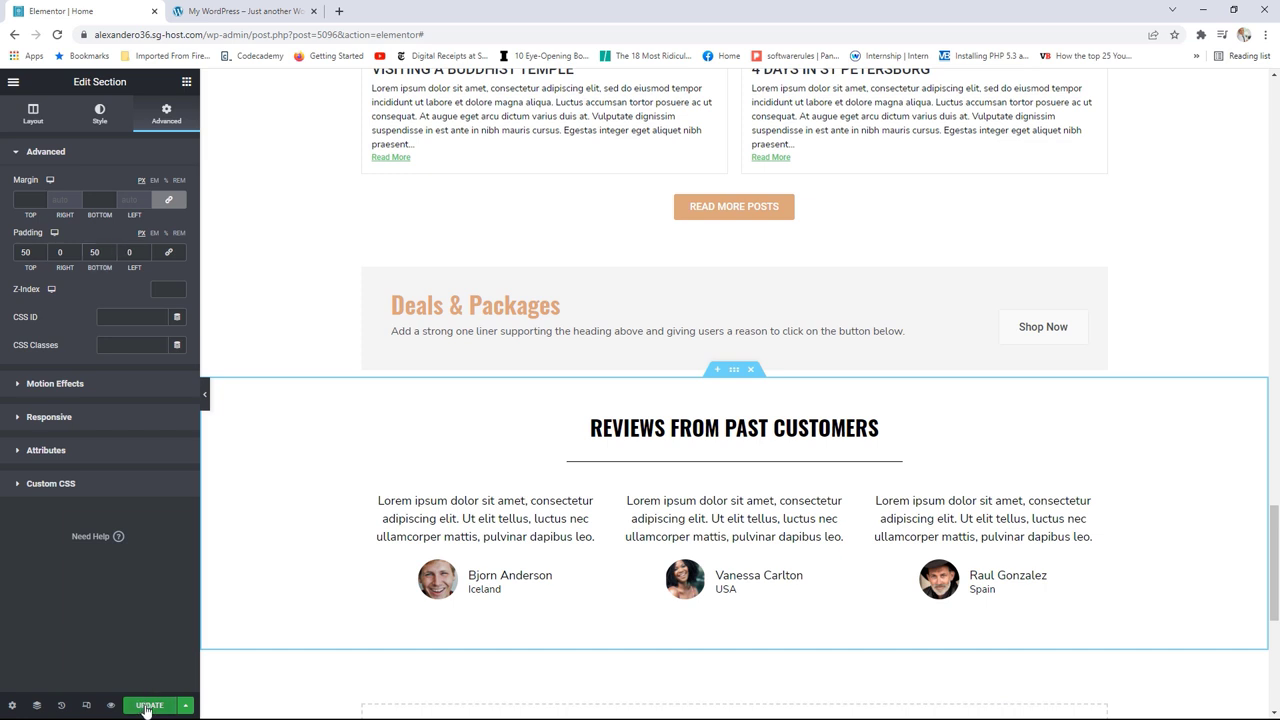
pyautogui.click(13, 82)
pyautogui.click(87, 290)
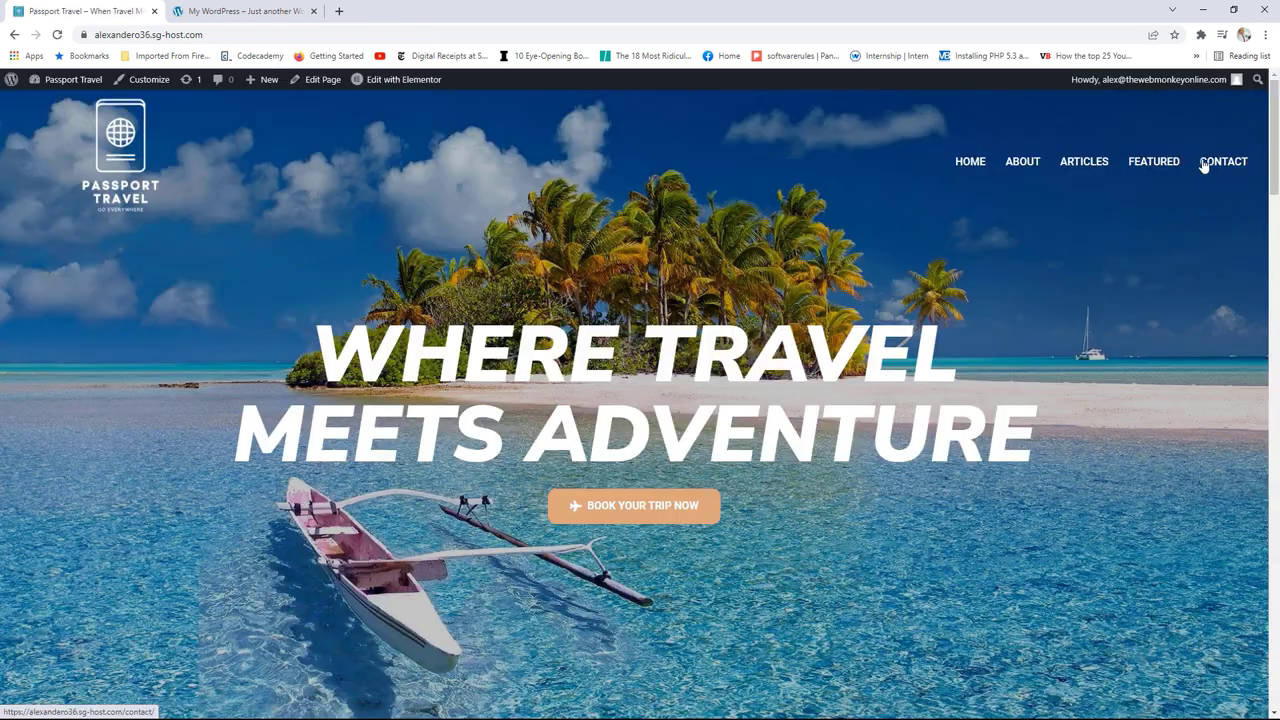
# Step: Navigate the live site to the empty Articles page
pyautogui.moveTo(1273, 103); pyautogui.dragTo(1251, 178)
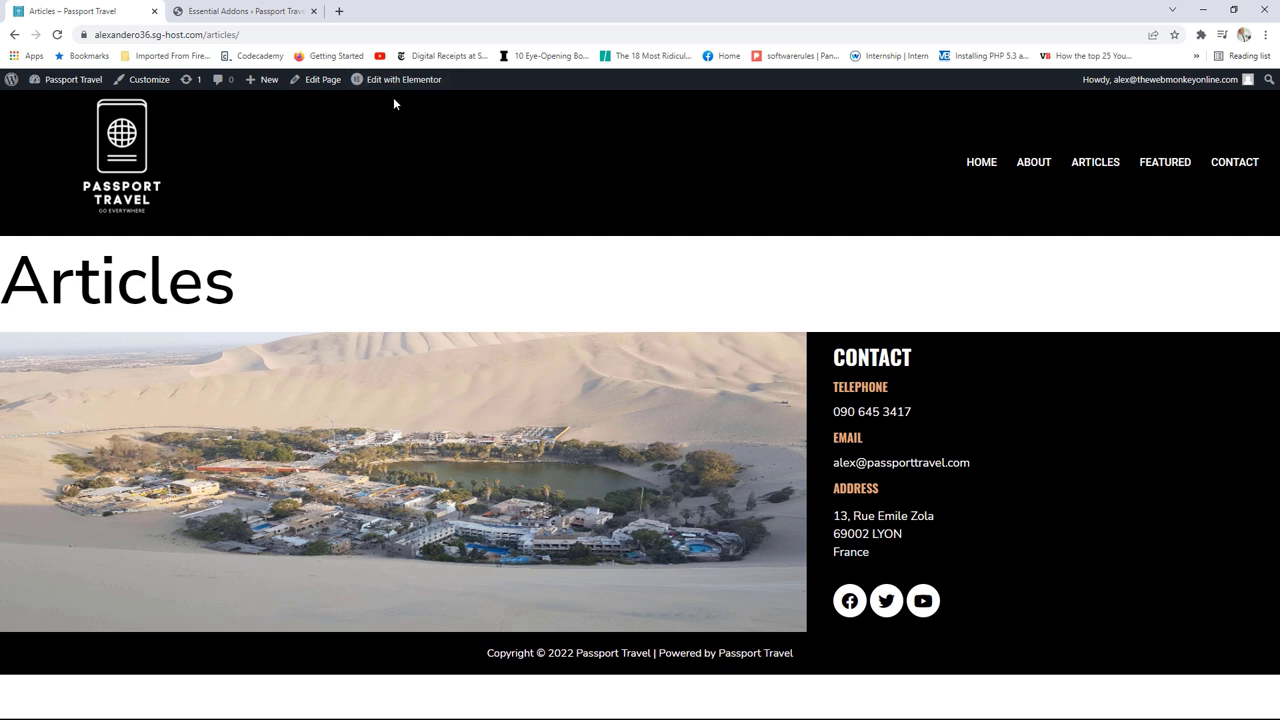
# Step: Go from Edit Page in the admin bar to Edit with Elementor for the Articles page
pyautogui.click(318, 84)
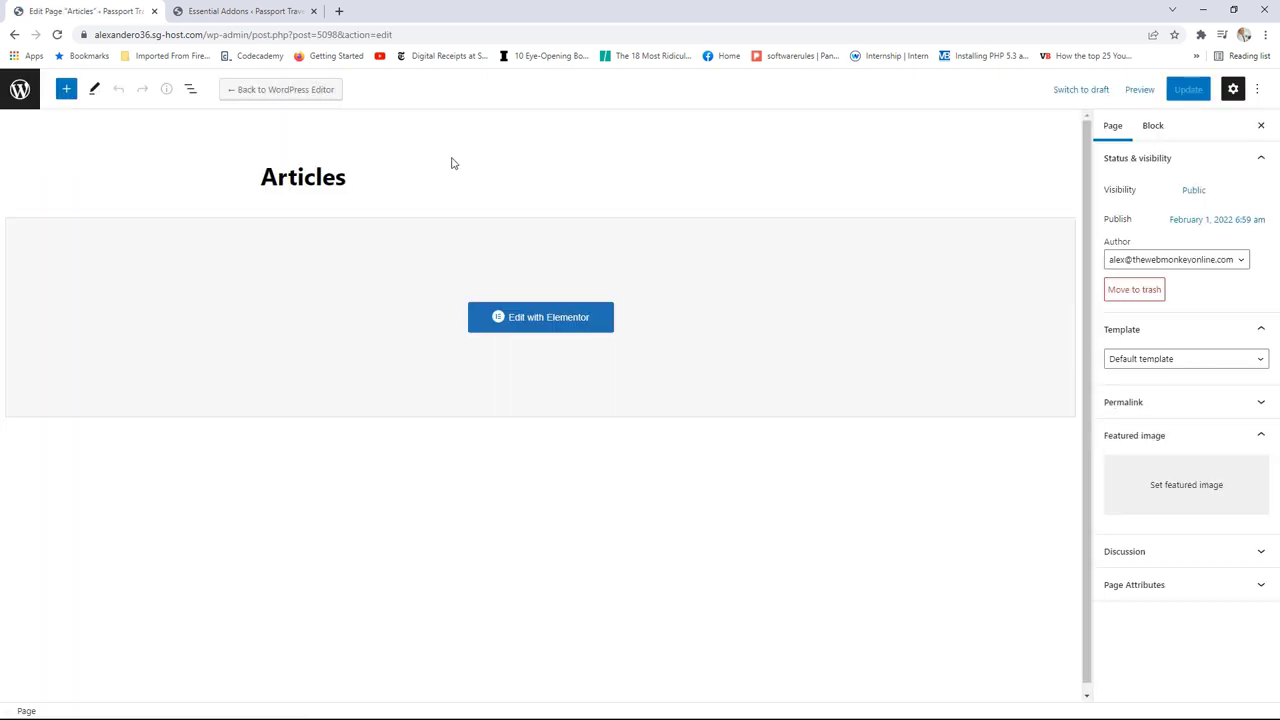
pyautogui.click(543, 318)
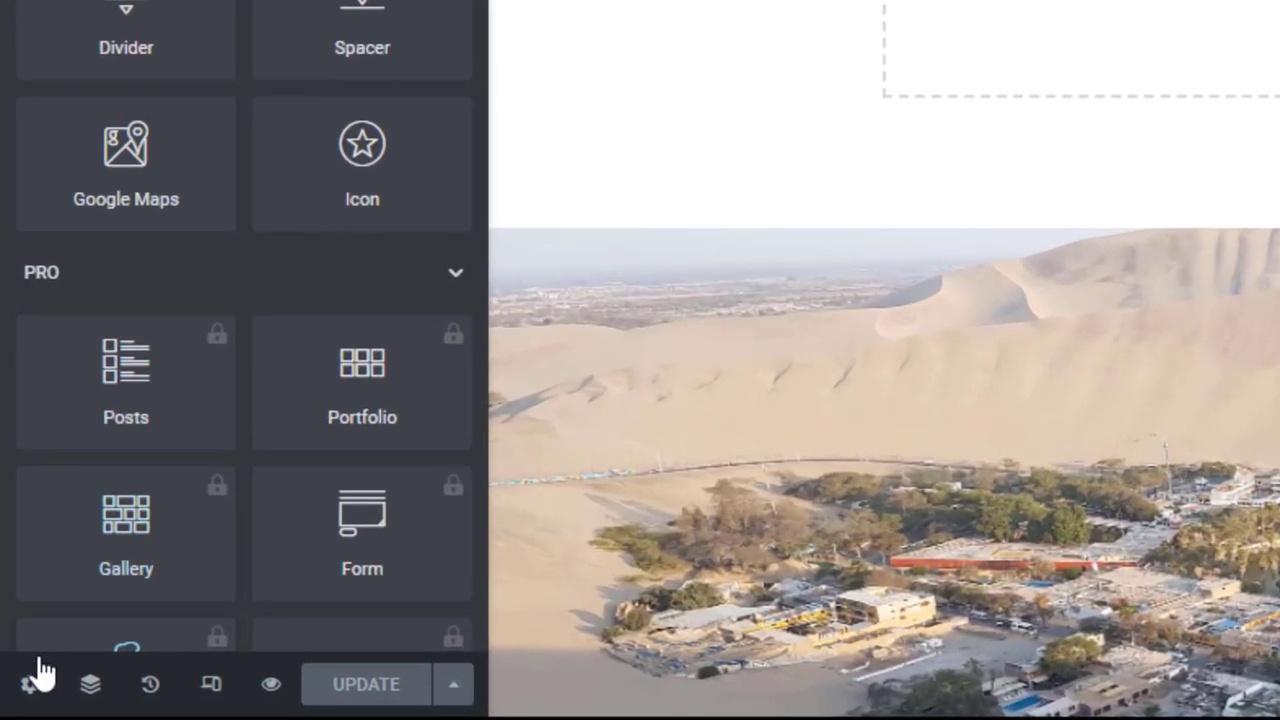
# Step: Hide the page's Articles title and add an H1 heading reading 'blog' at the top
pyautogui.click(16, 700)
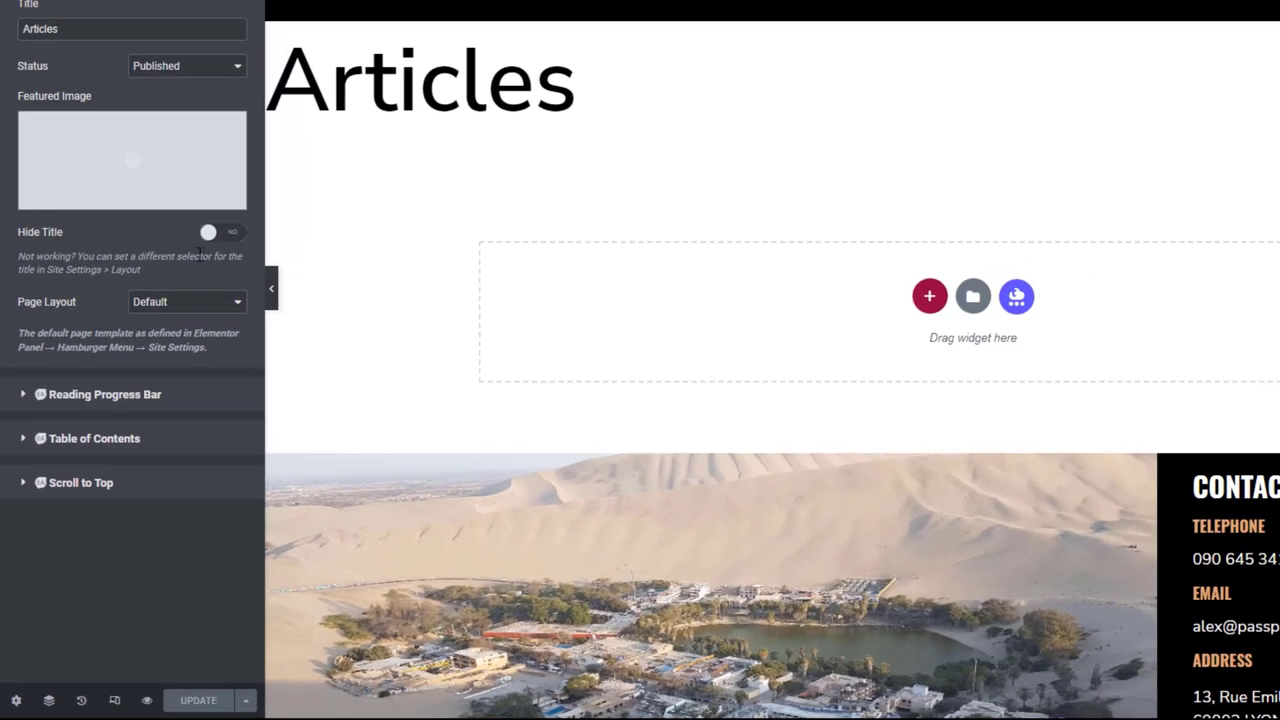
pyautogui.click(222, 232)
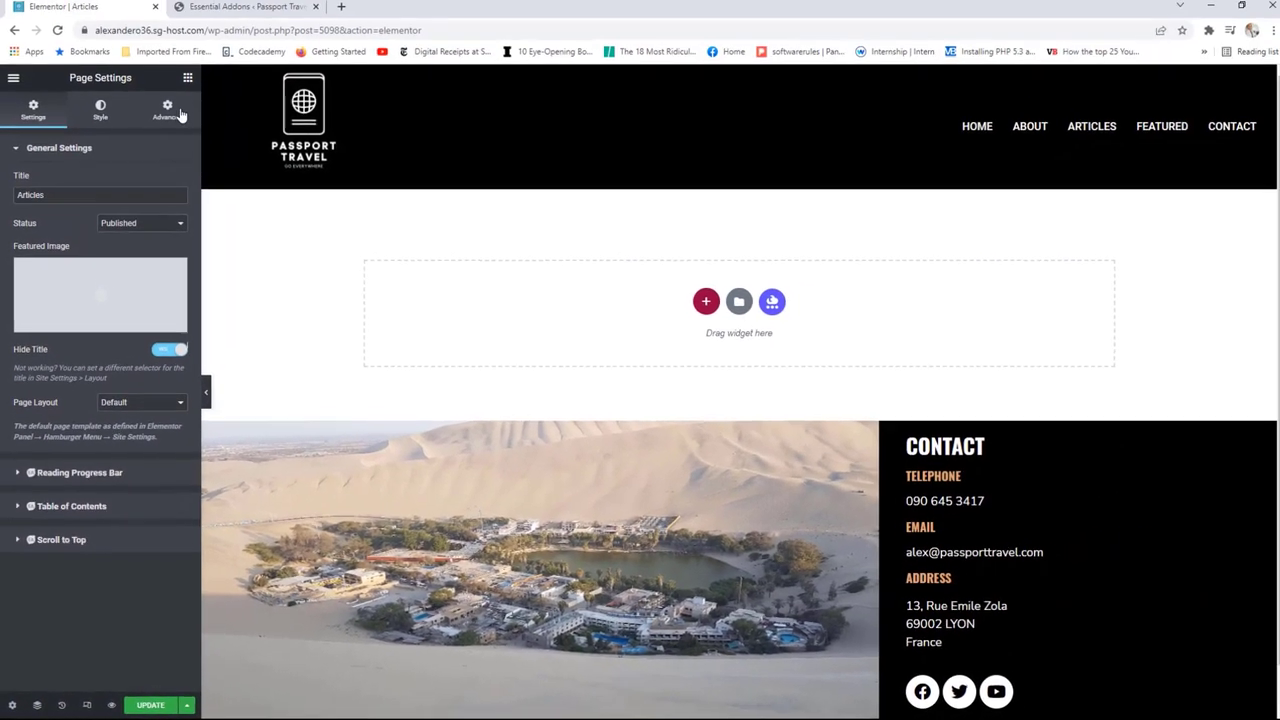
pyautogui.click(186, 81)
pyautogui.moveTo(148, 240); pyautogui.dragTo(616, 290)
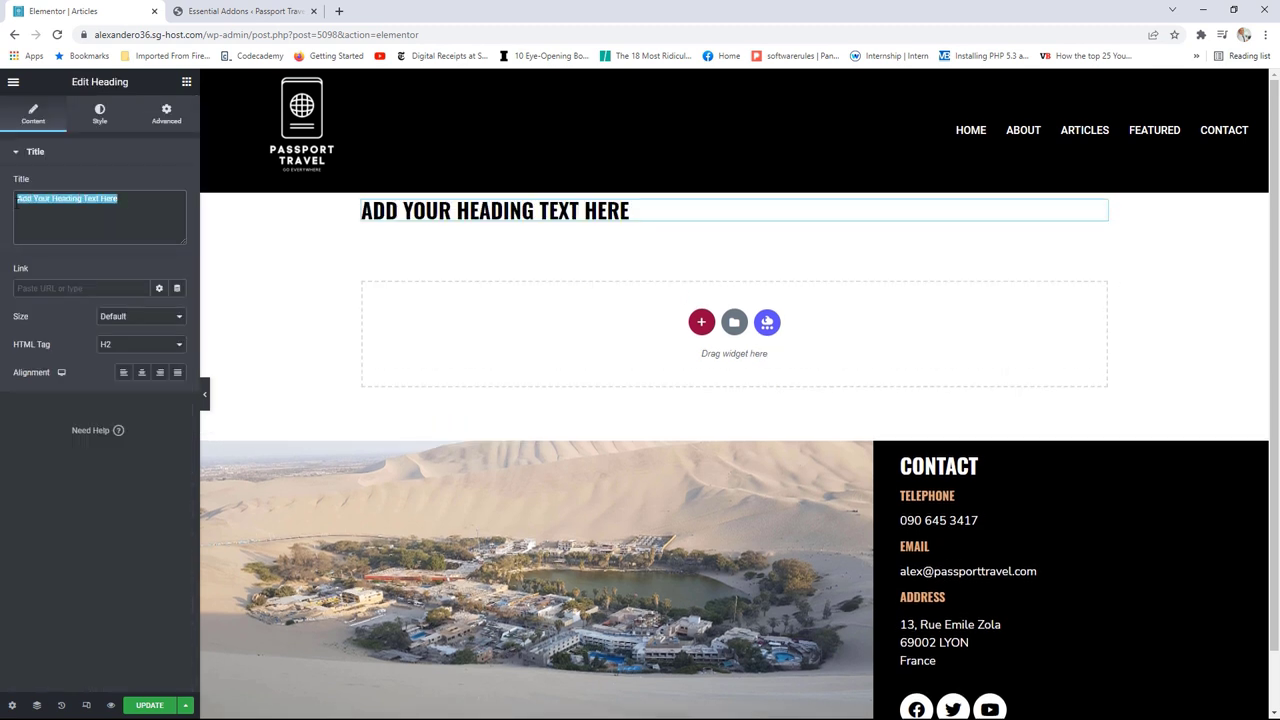
pyautogui.write('blog')
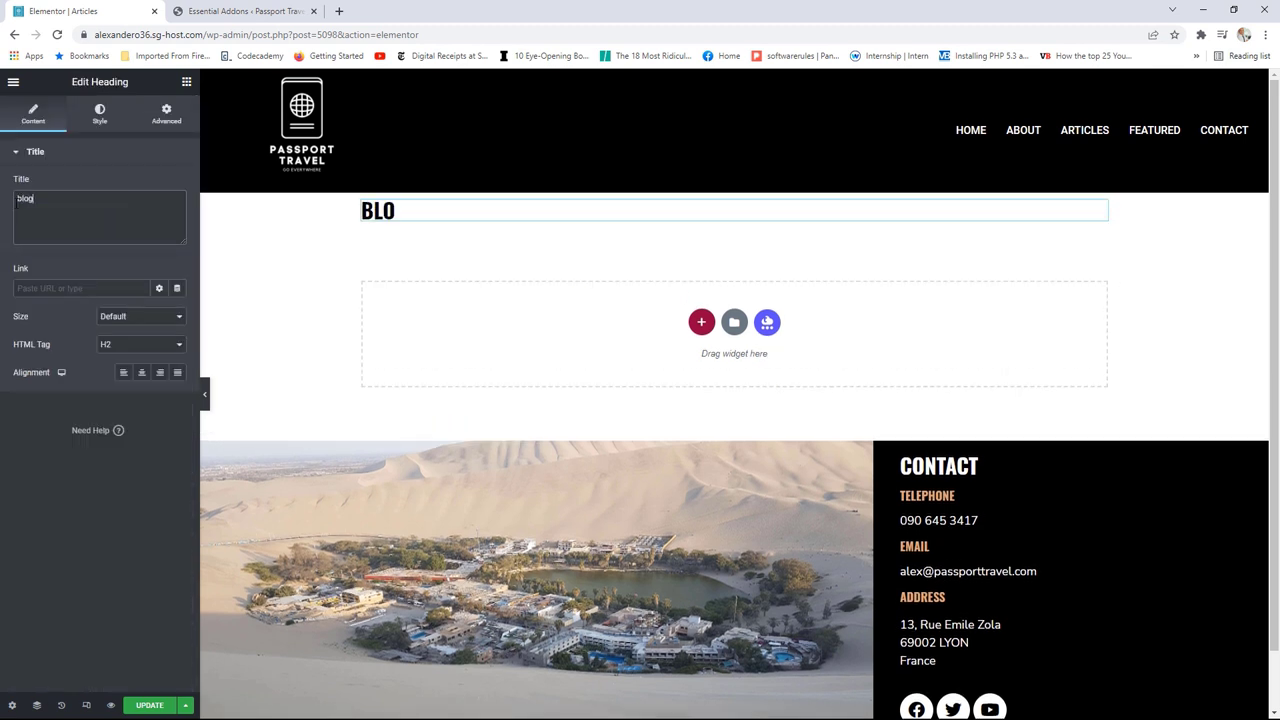
pyautogui.click(110, 344)
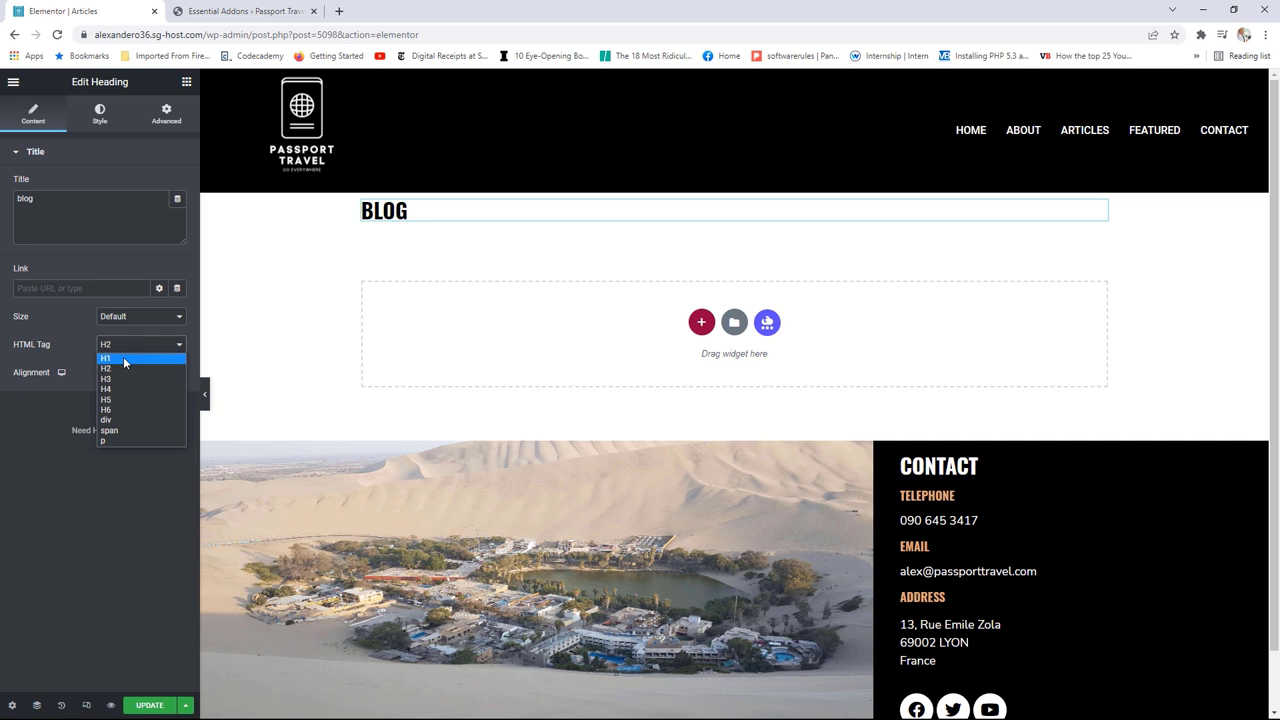
pyautogui.click(140, 357)
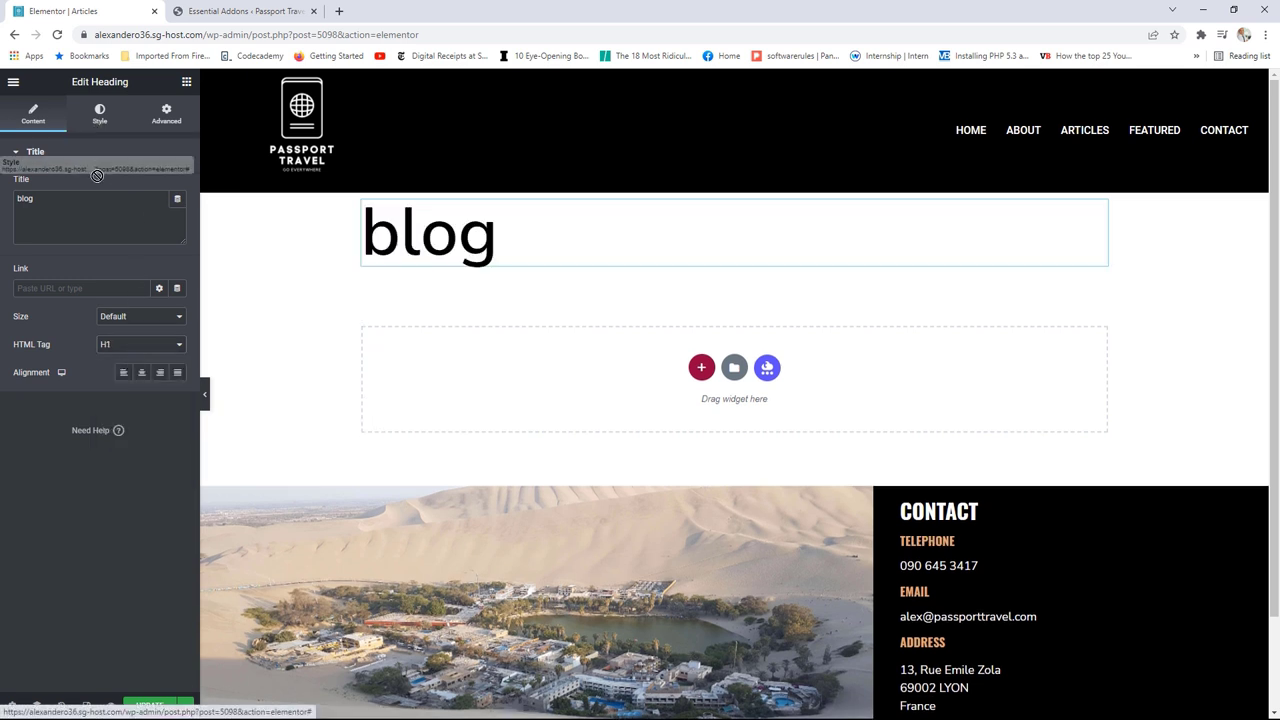
# Step: Center the heading and apply the Secondary global font to it
pyautogui.click(141, 372)
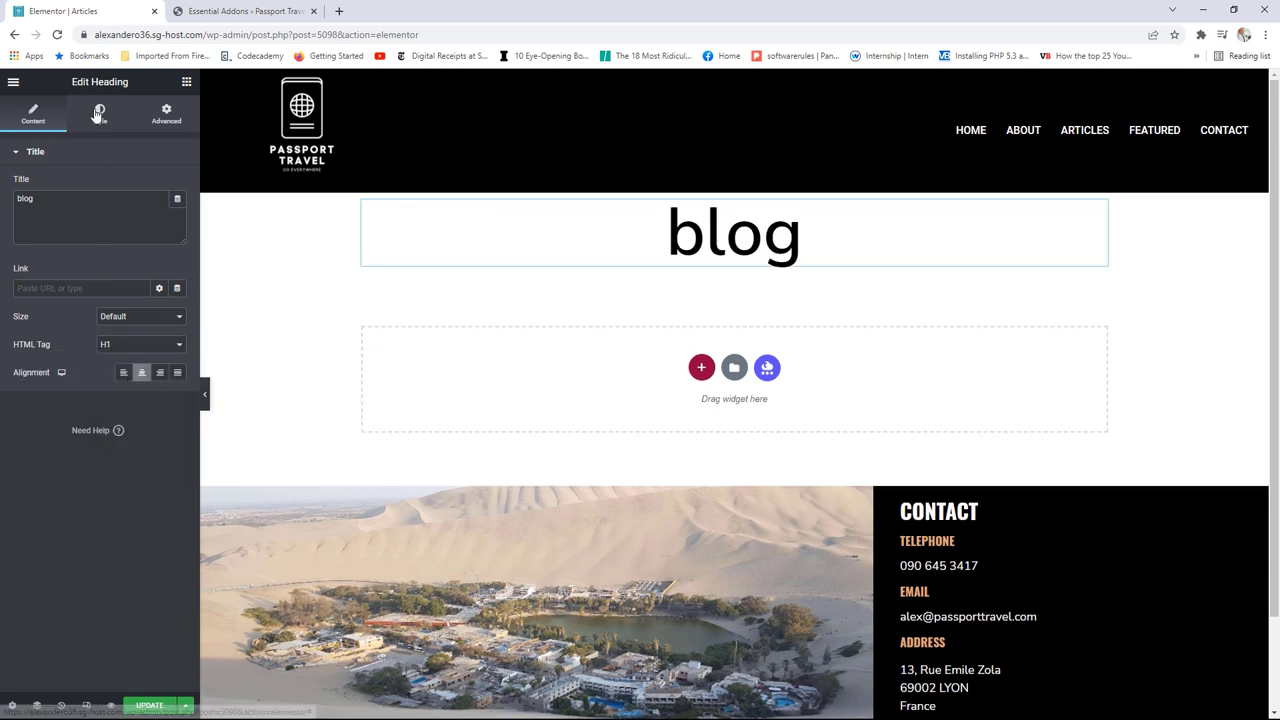
pyautogui.click(100, 113)
pyautogui.click(160, 213)
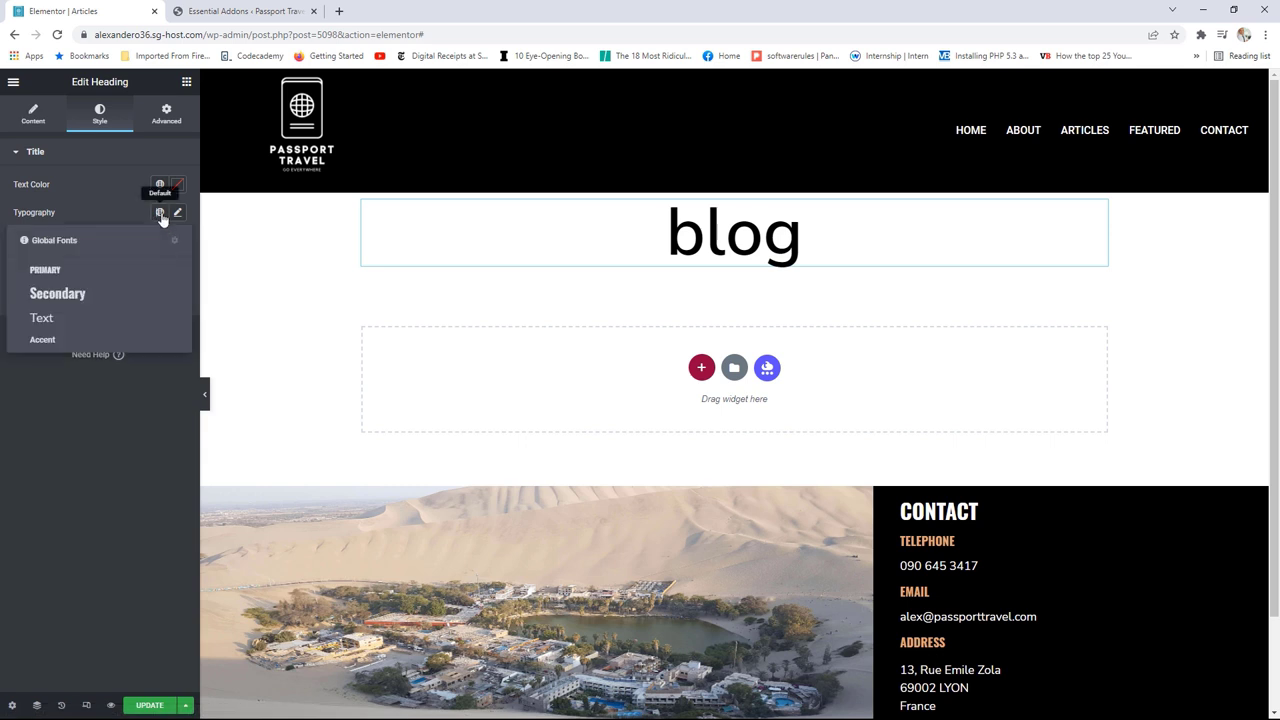
pyautogui.click(83, 280)
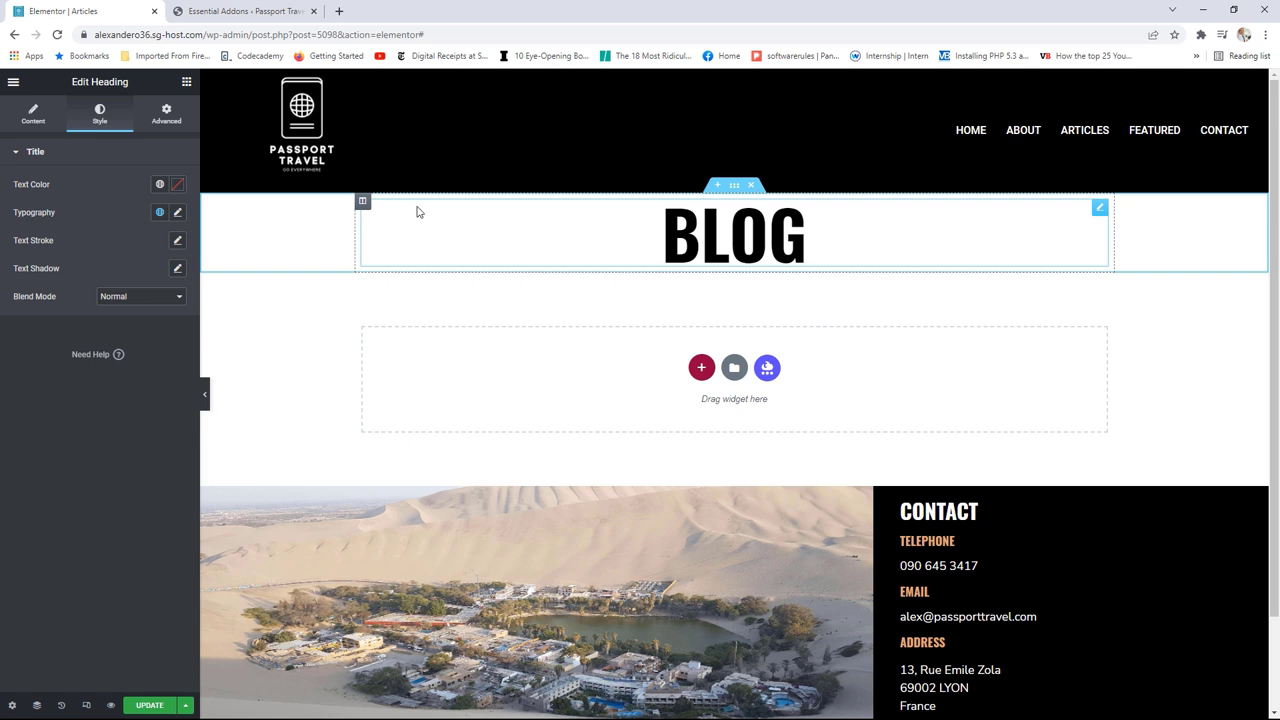
pyautogui.click(186, 81)
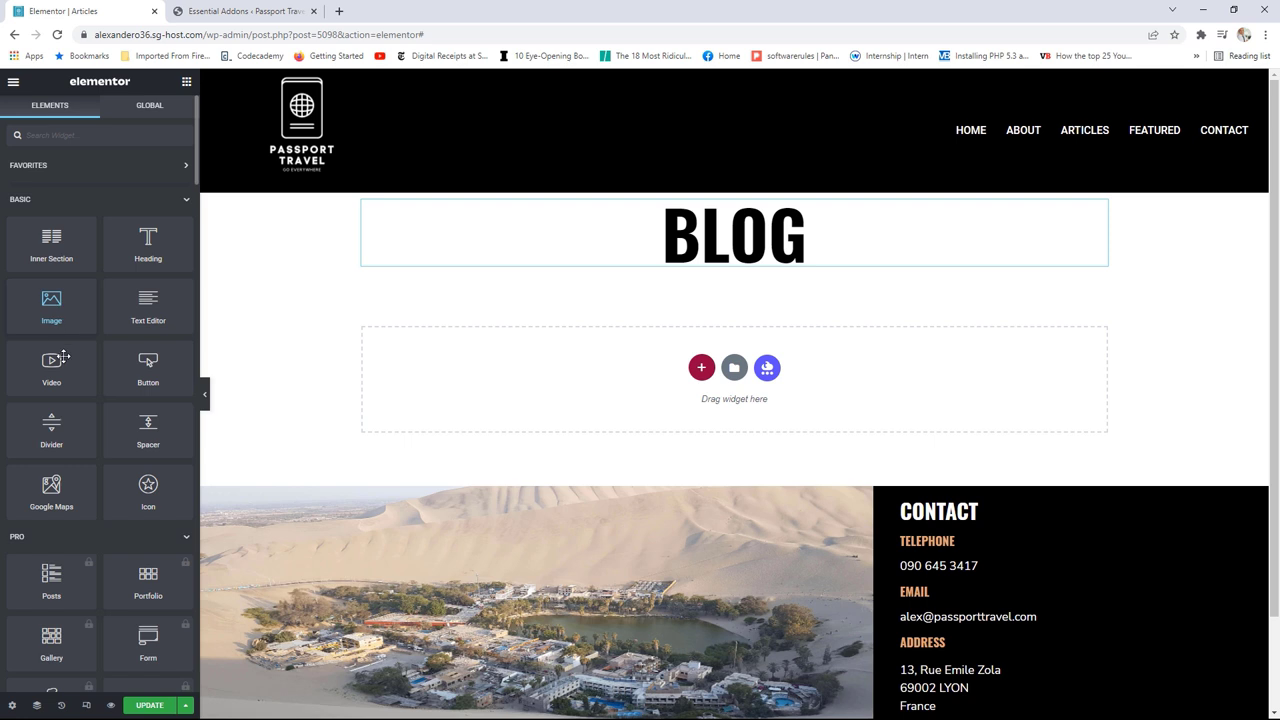
# Step: Add a Divider below the BLOG heading, centred and narrowed to 30% width
pyautogui.moveTo(51, 430); pyautogui.dragTo(737, 278)
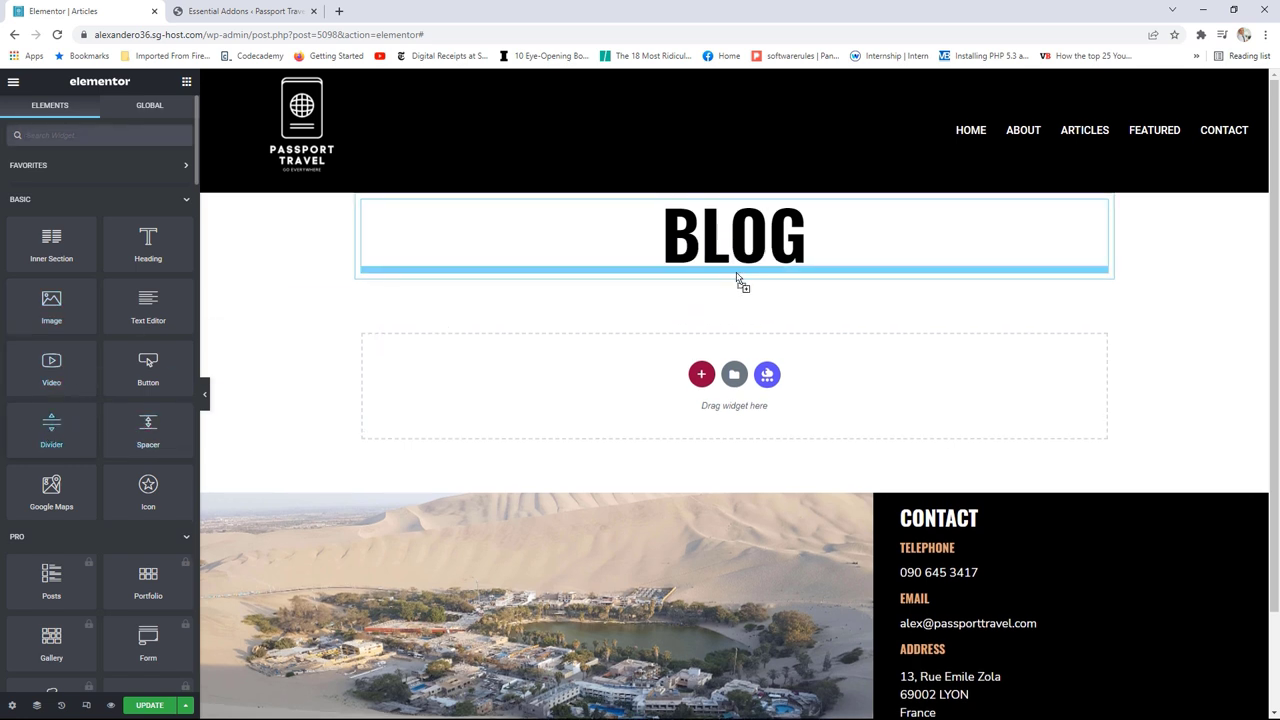
pyautogui.click(159, 257)
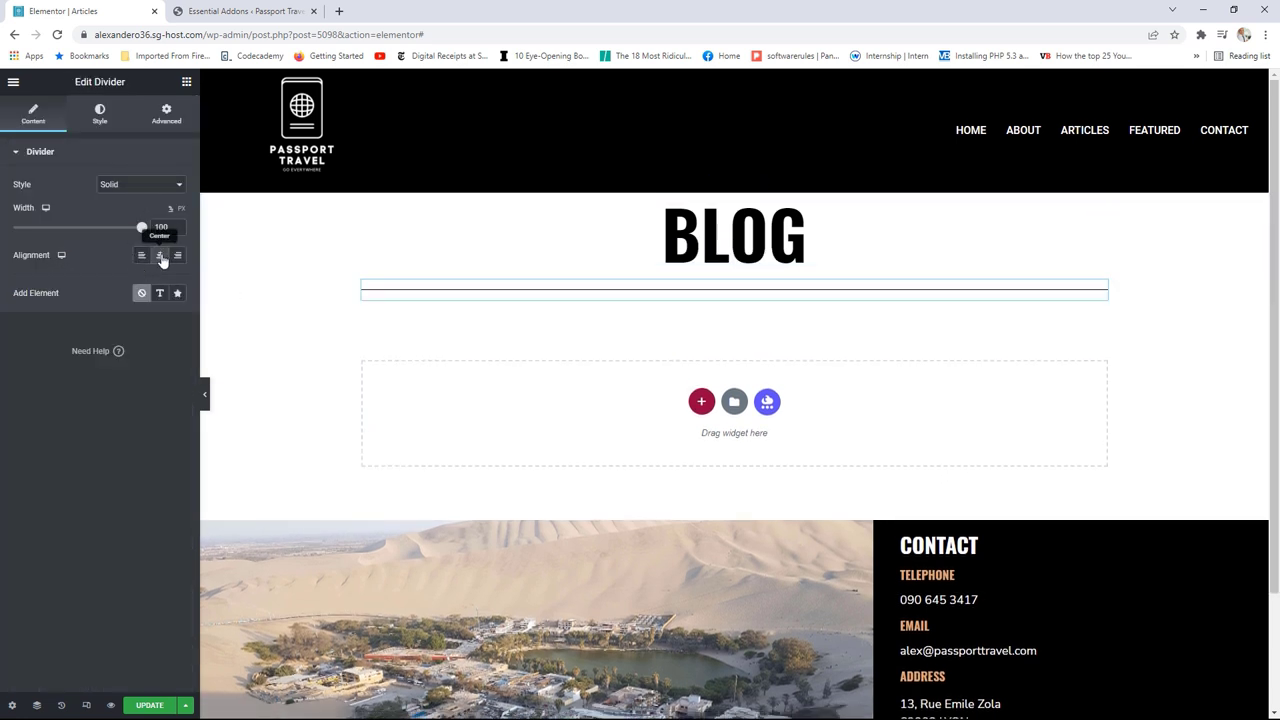
pyautogui.moveTo(141, 228); pyautogui.dragTo(55, 232)
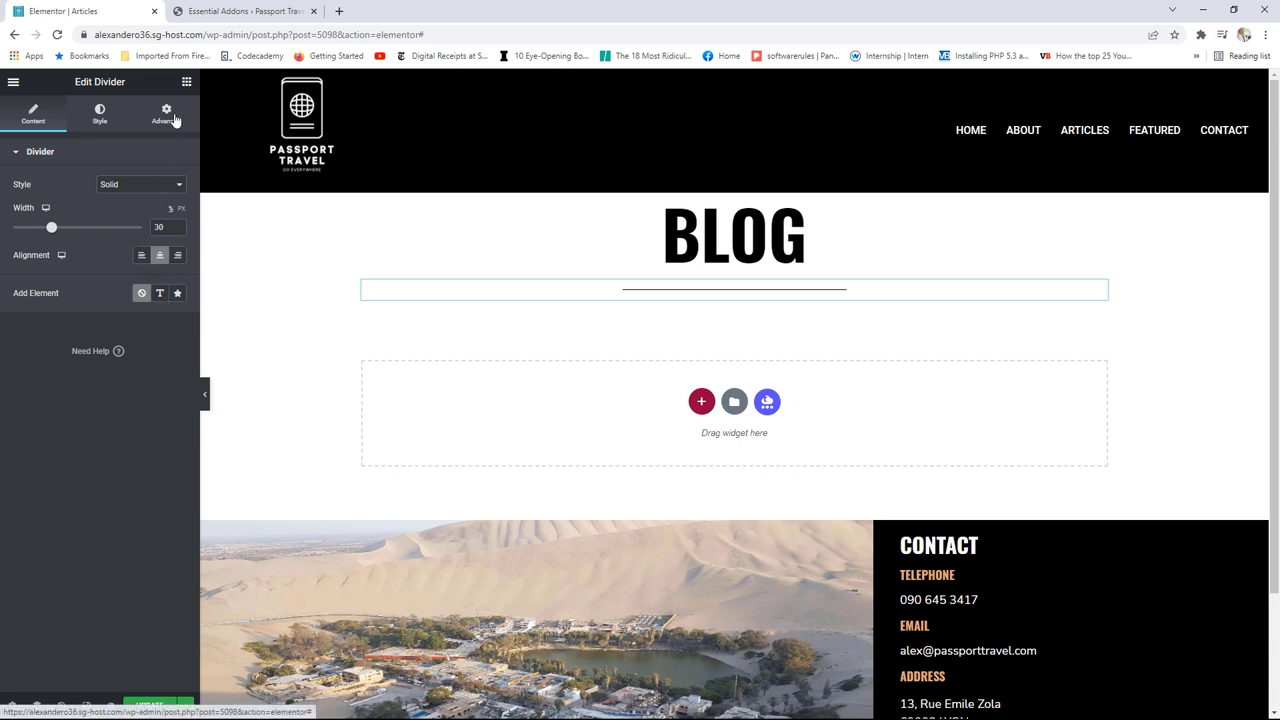
# Step: Place a Post Timeline widget in the empty section below the divider
pyautogui.click(186, 81)
pyautogui.scroll(-15, 127, 360)
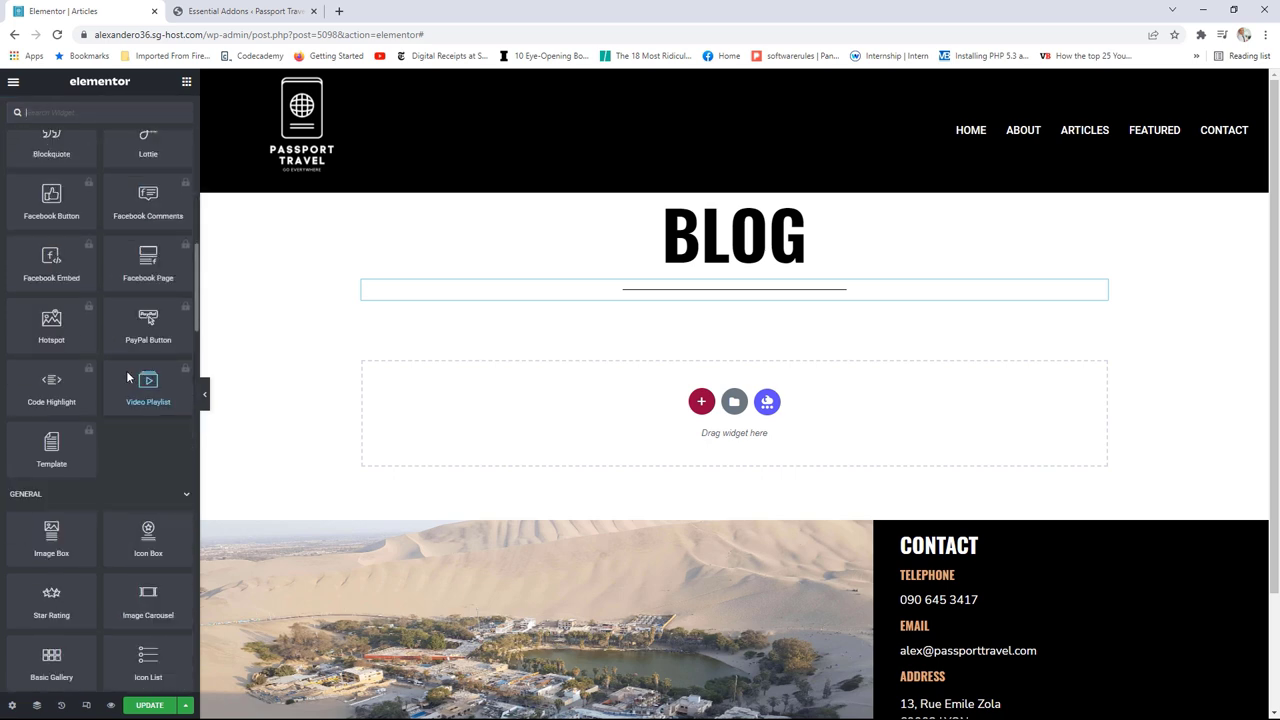
pyautogui.scroll(-3, 127, 377)
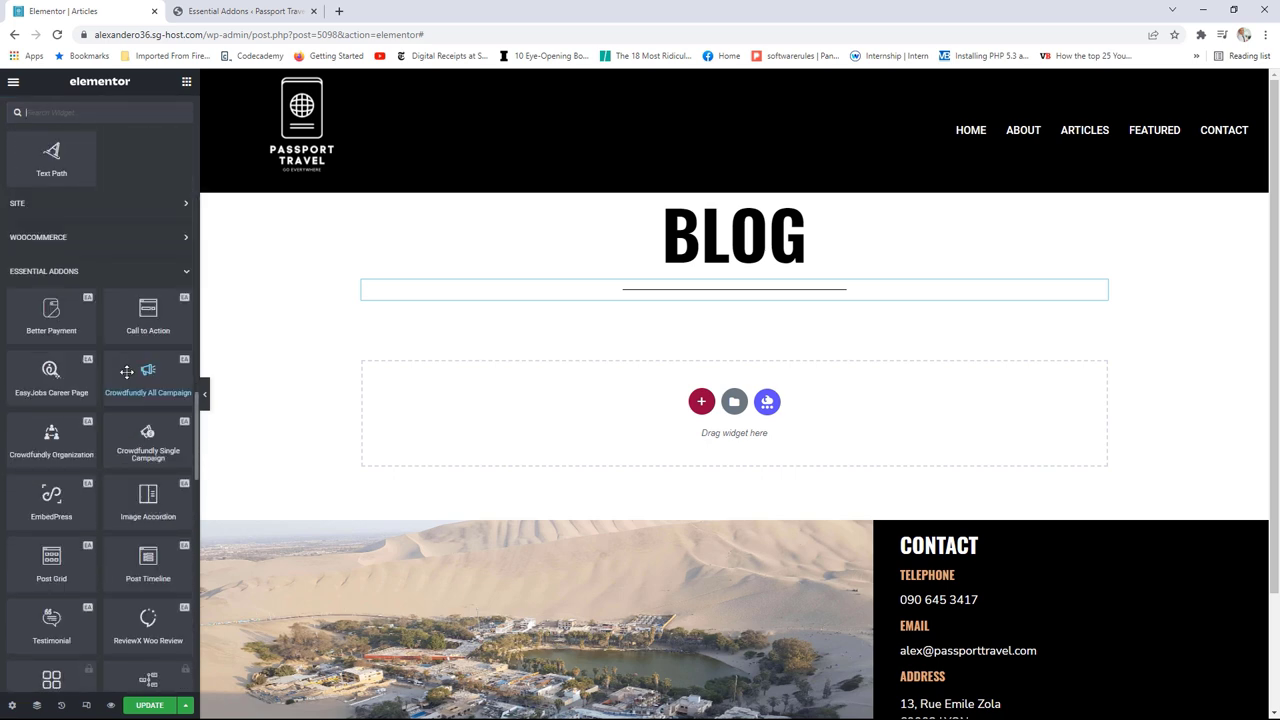
pyautogui.scroll(-1, 127, 372)
pyautogui.scroll(-1, 127, 372)
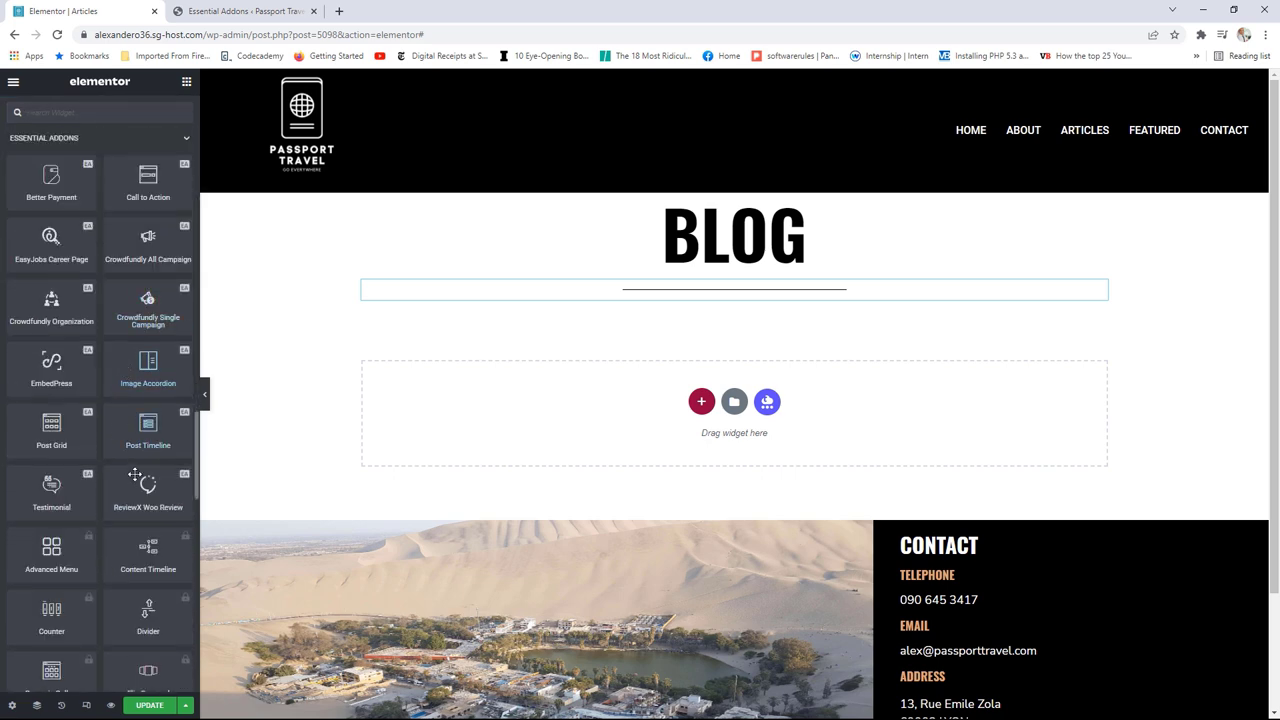
pyautogui.moveTo(148, 427); pyautogui.dragTo(552, 402)
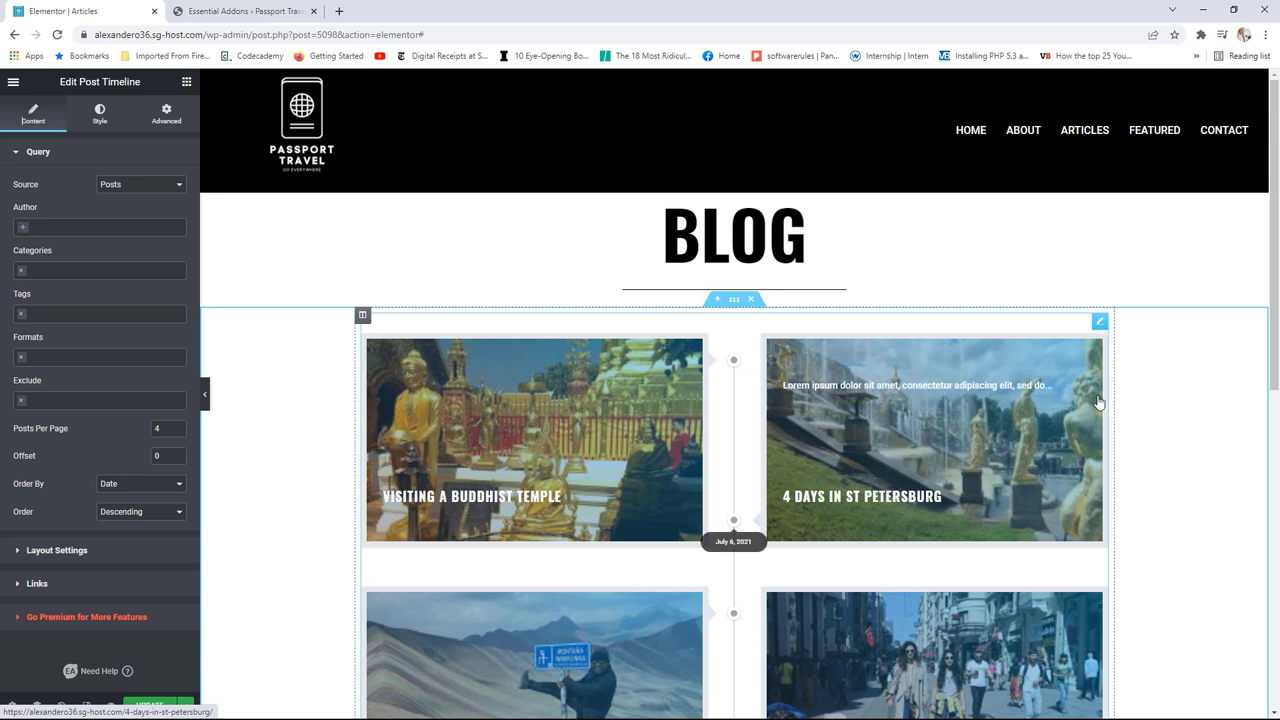
# Step: Delete the post timeline and scroll the widget panel to Essential Addons
pyautogui.scroll(-2, 748, 283)
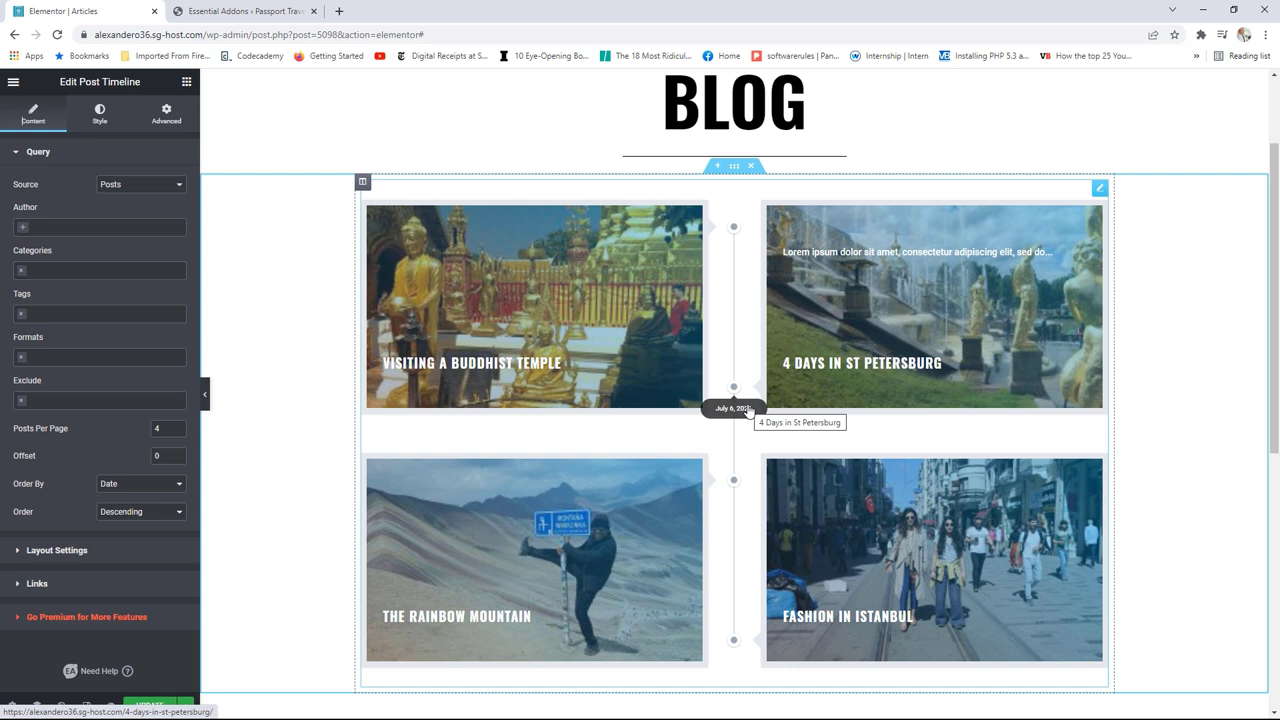
pyautogui.click(751, 166)
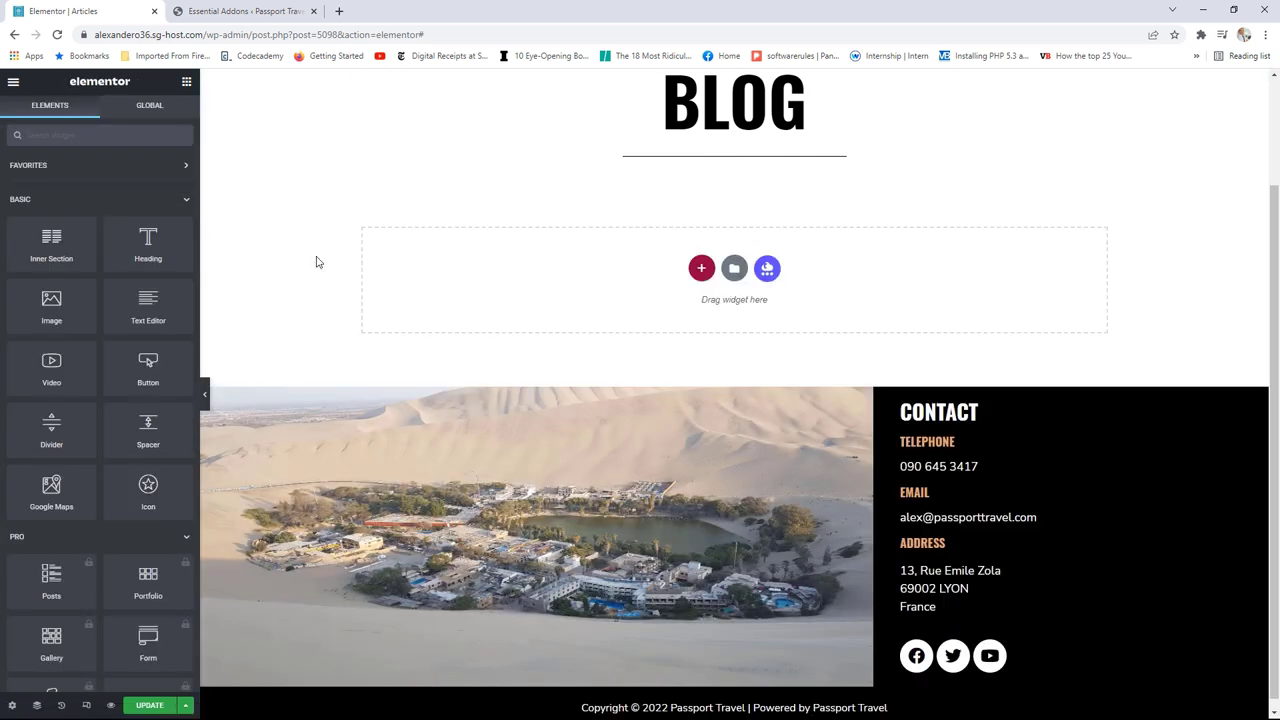
pyautogui.scroll(-8, 140, 425)
pyautogui.scroll(-2, 128, 434)
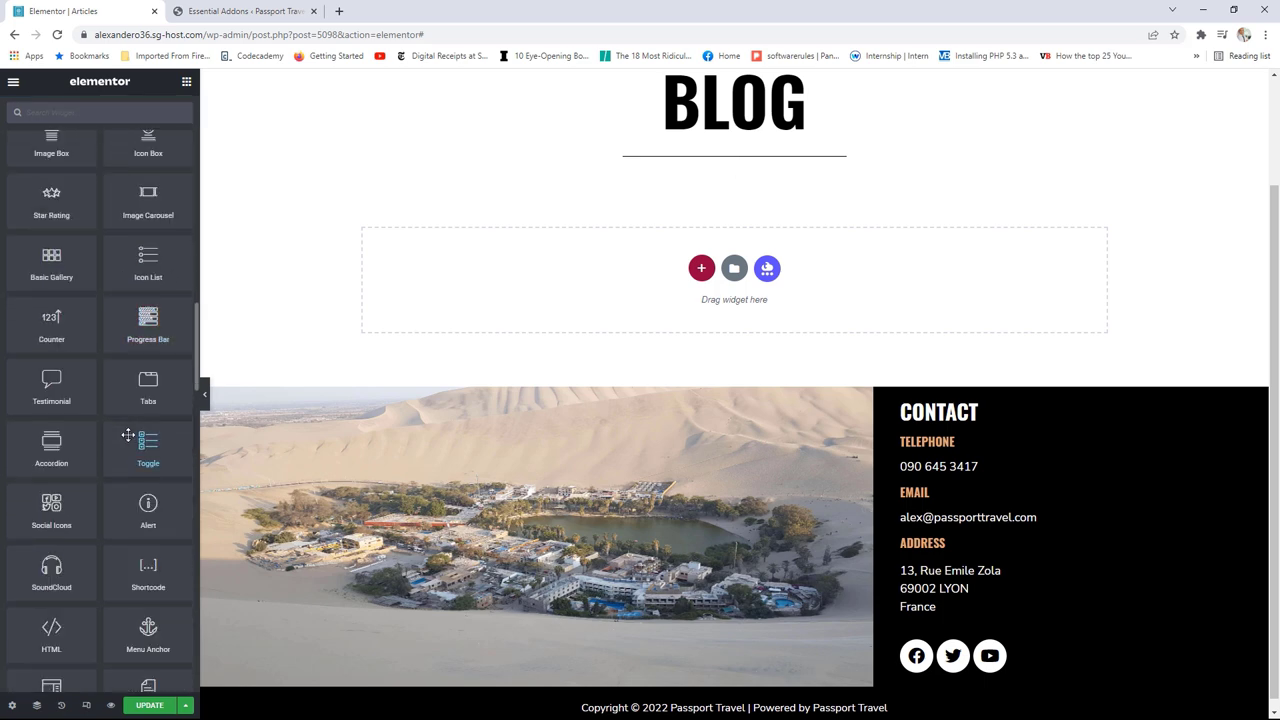
pyautogui.scroll(-2, 128, 434)
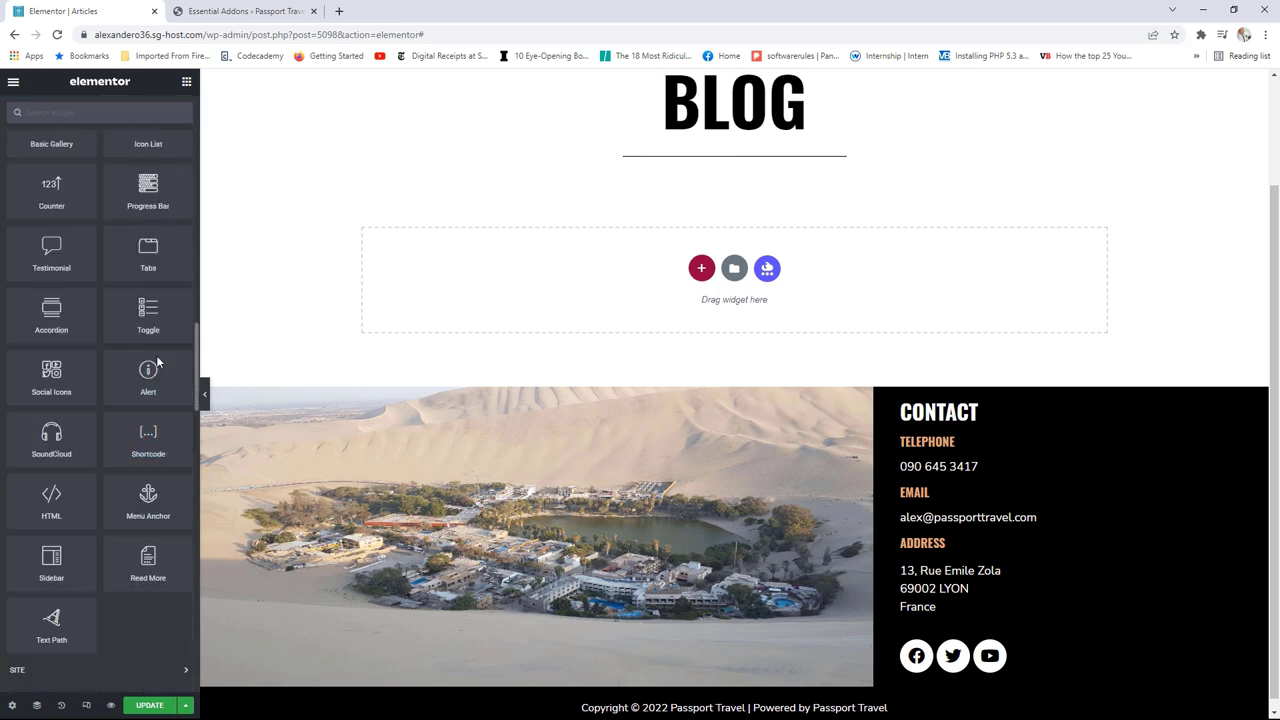
pyautogui.scroll(-7, 148, 417)
pyautogui.scroll(-1, 148, 417)
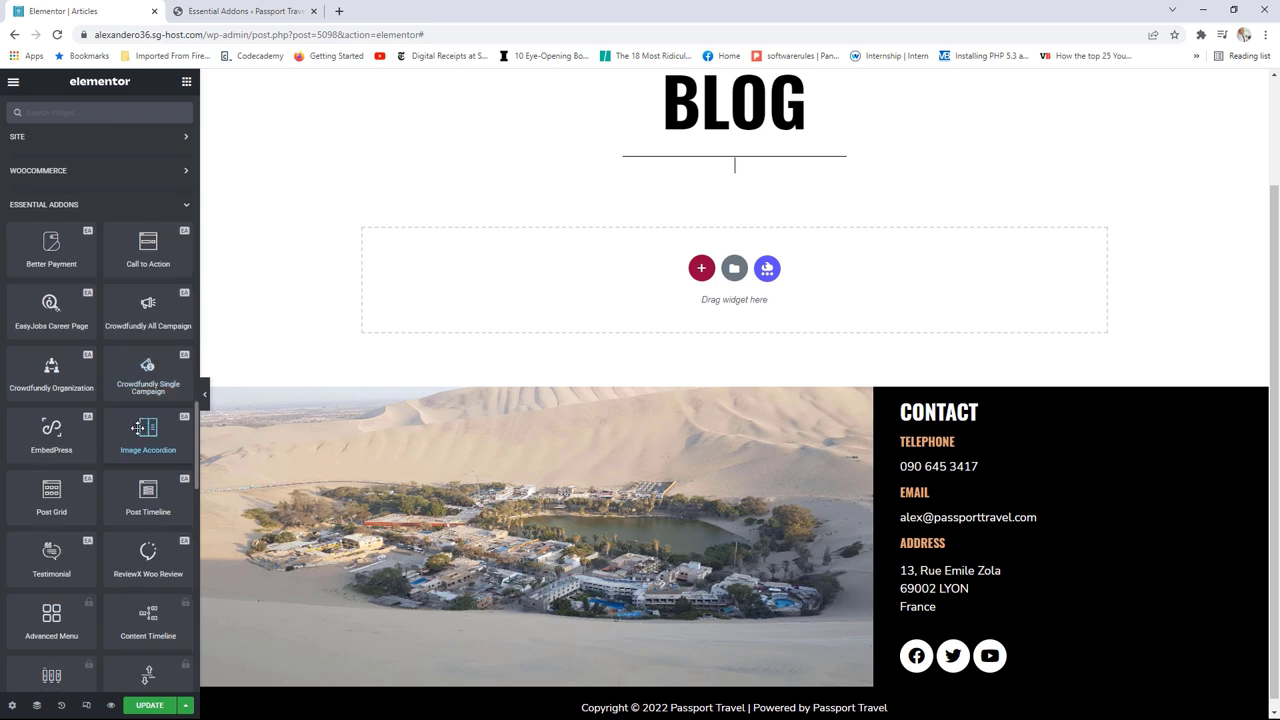
# Step: Add a Post Grid under the divider filtered to the Europe category, showing 3 posts
pyautogui.moveTo(51, 493); pyautogui.dragTo(708, 175)
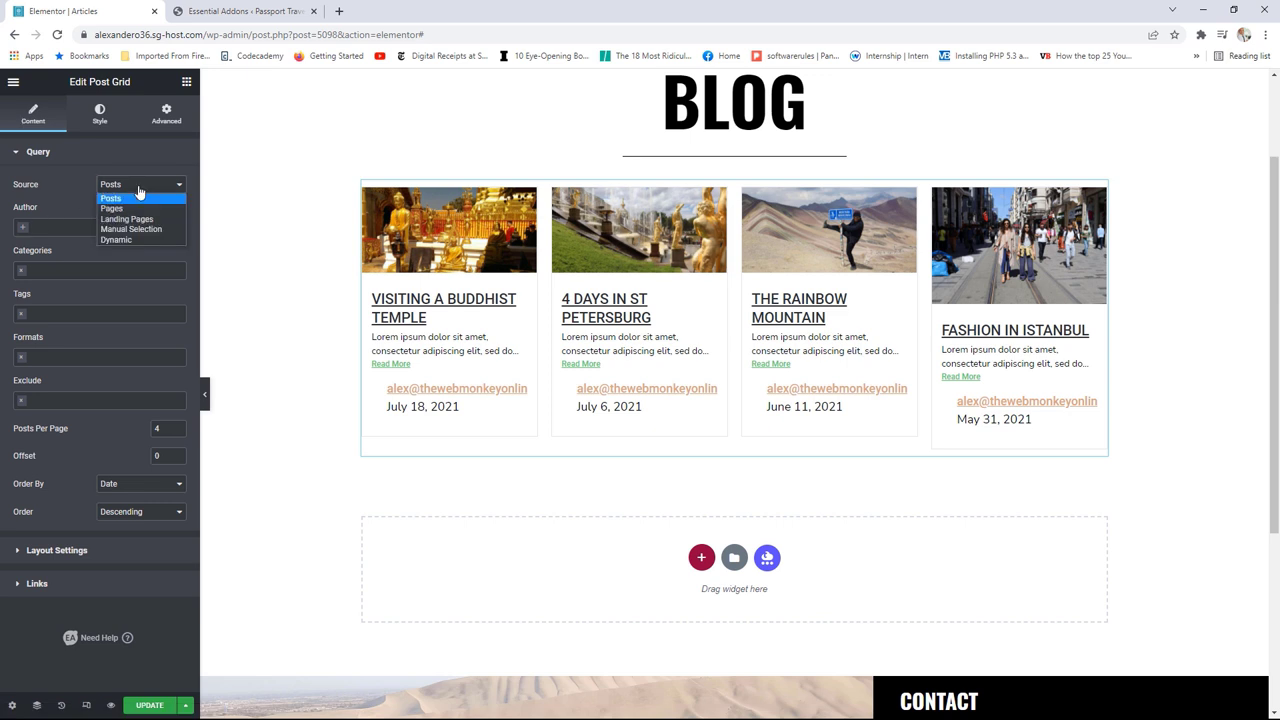
pyautogui.click(123, 199)
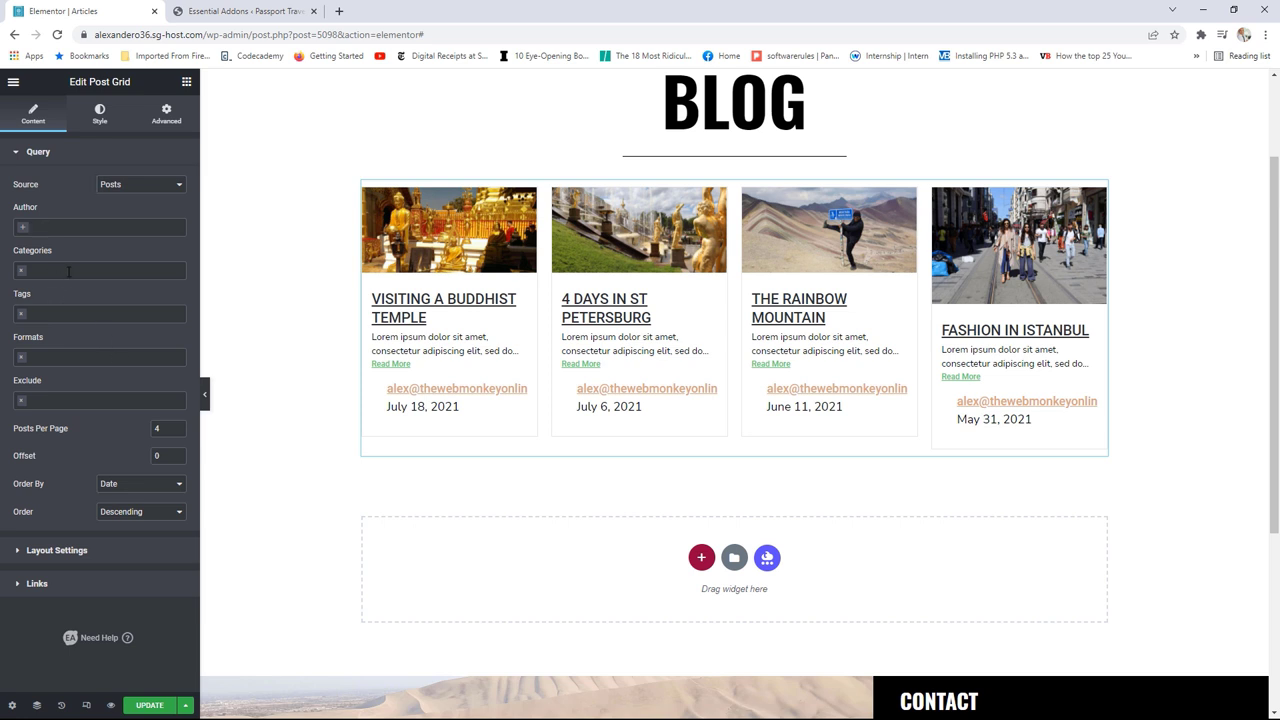
pyautogui.click(68, 271)
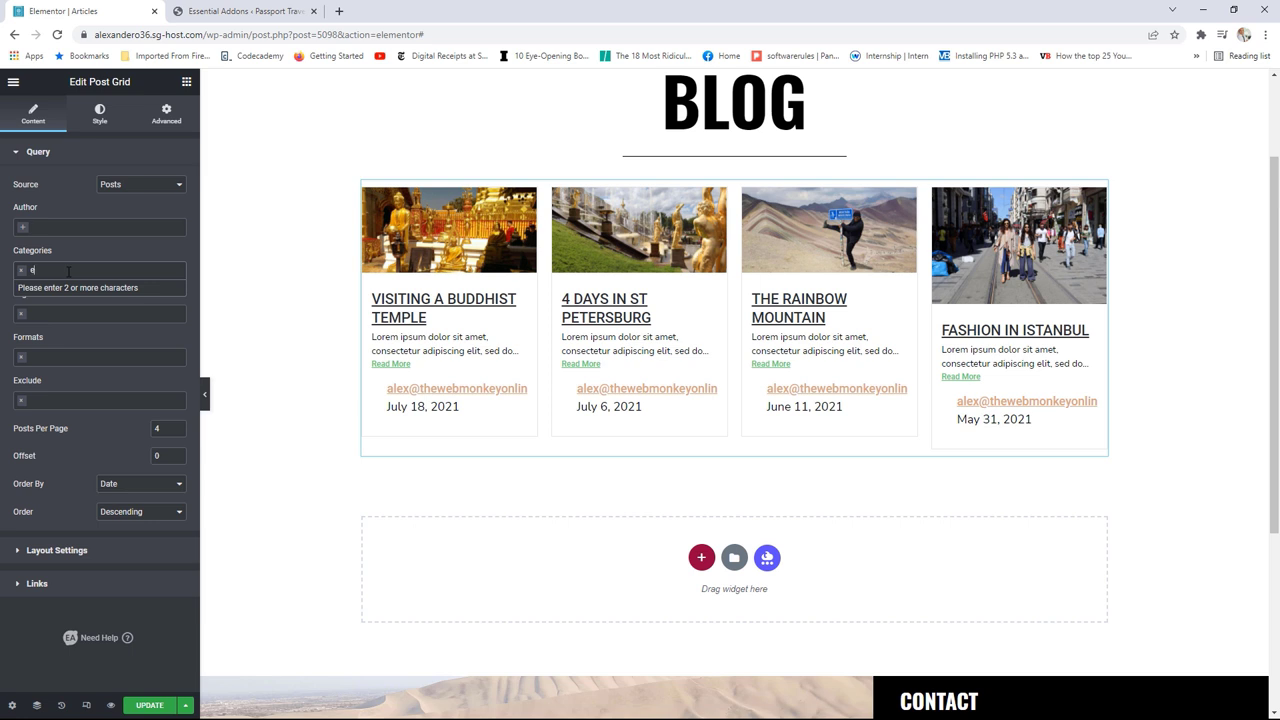
pyautogui.write('euro')
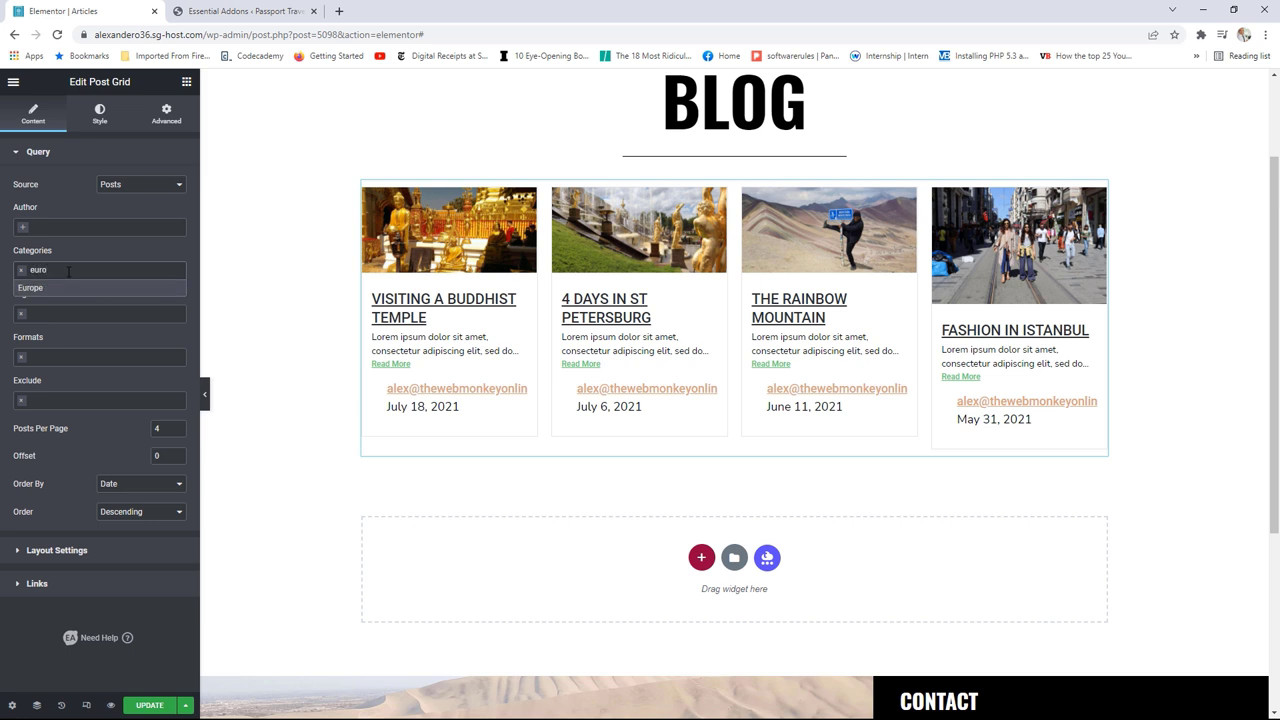
pyautogui.click(60, 288)
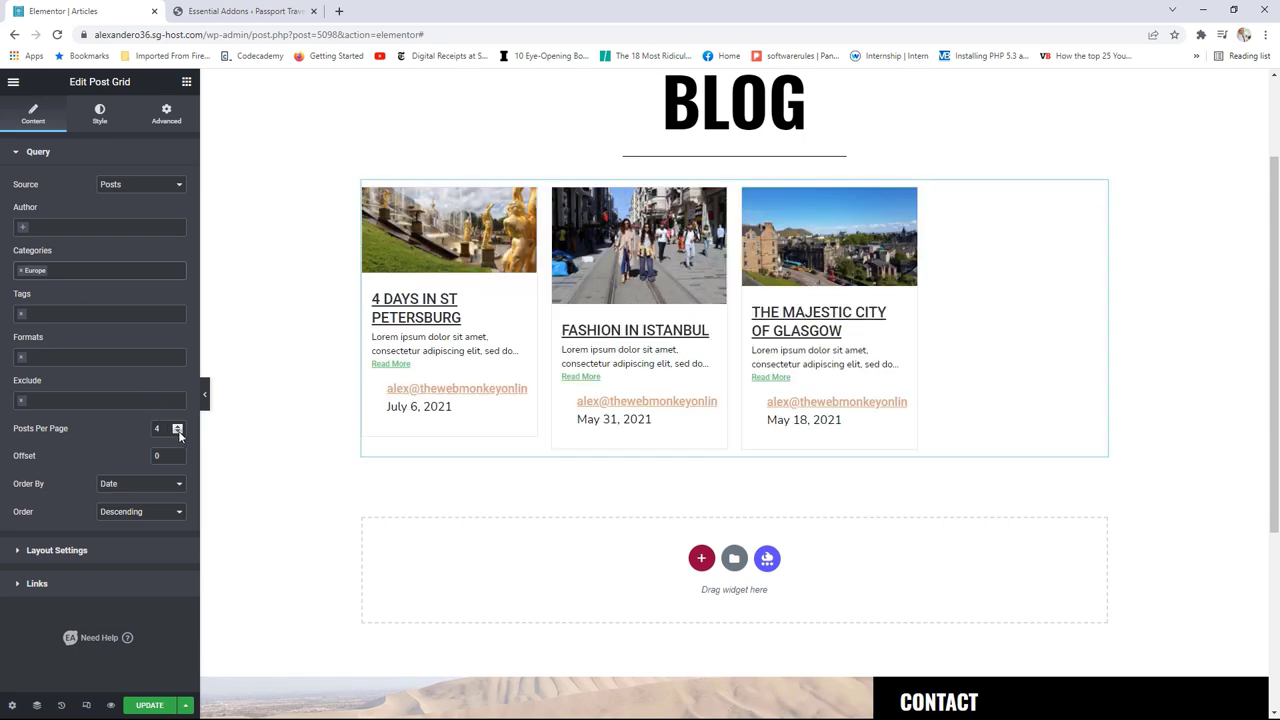
pyautogui.click(178, 433)
# Step: Set the post grid's layout to 3 columns with Full image size
pyautogui.click(98, 551)
pyautogui.click(139, 245)
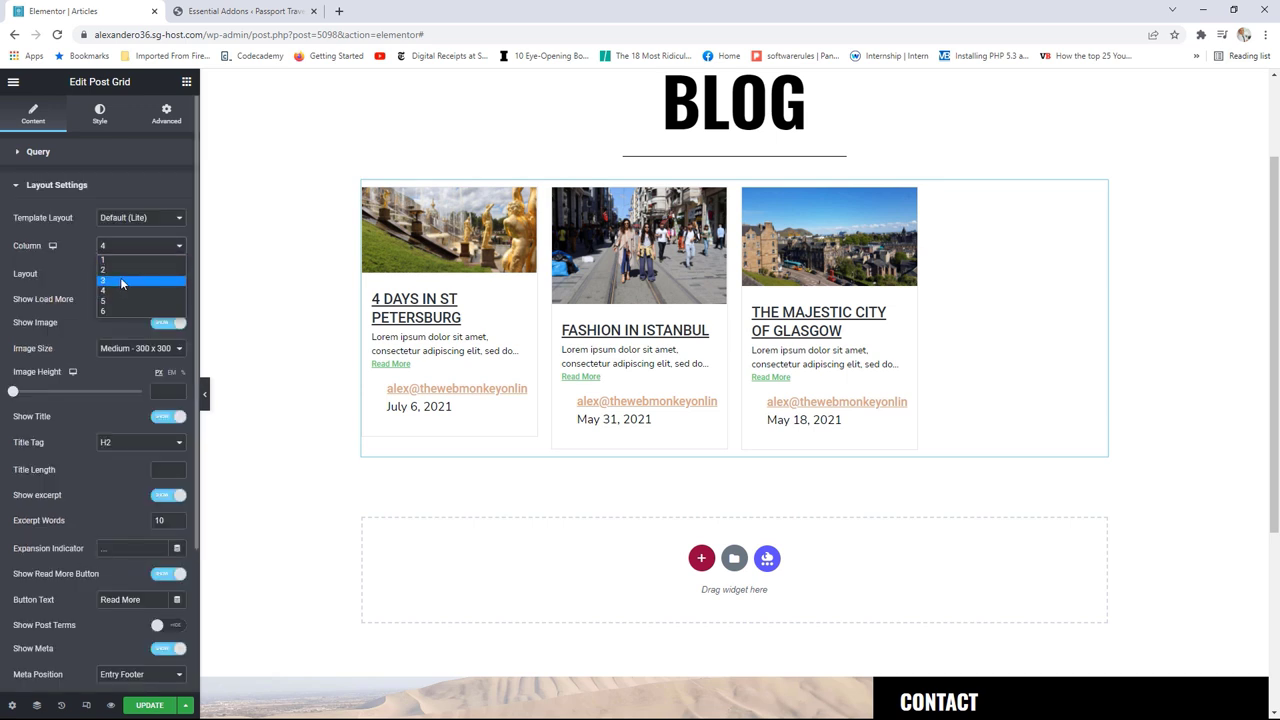
pyautogui.click(120, 277)
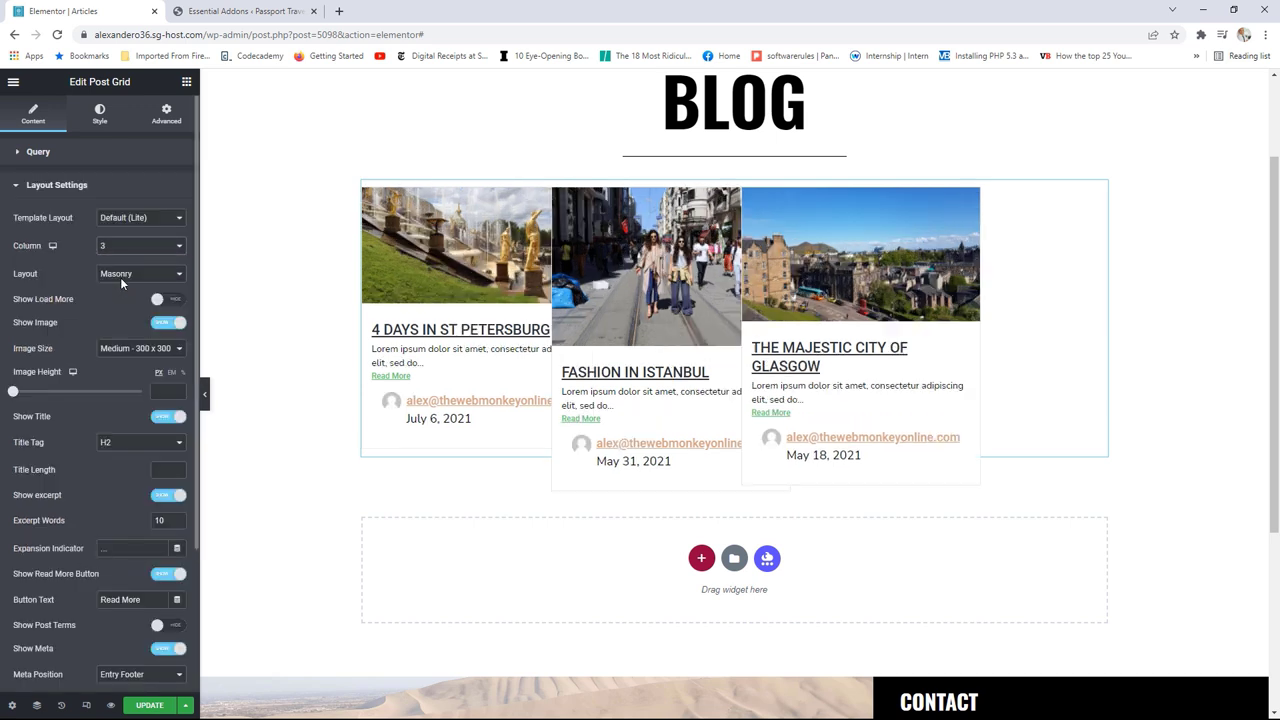
pyautogui.click(107, 352)
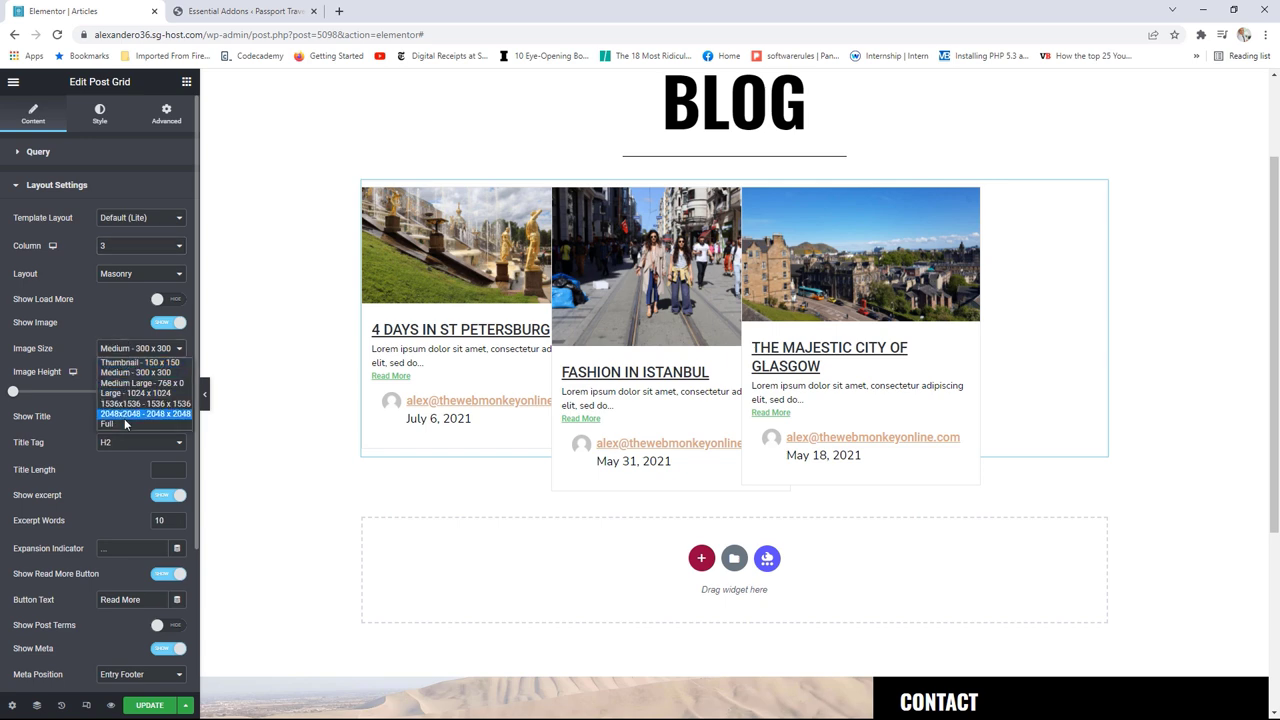
pyautogui.click(124, 427)
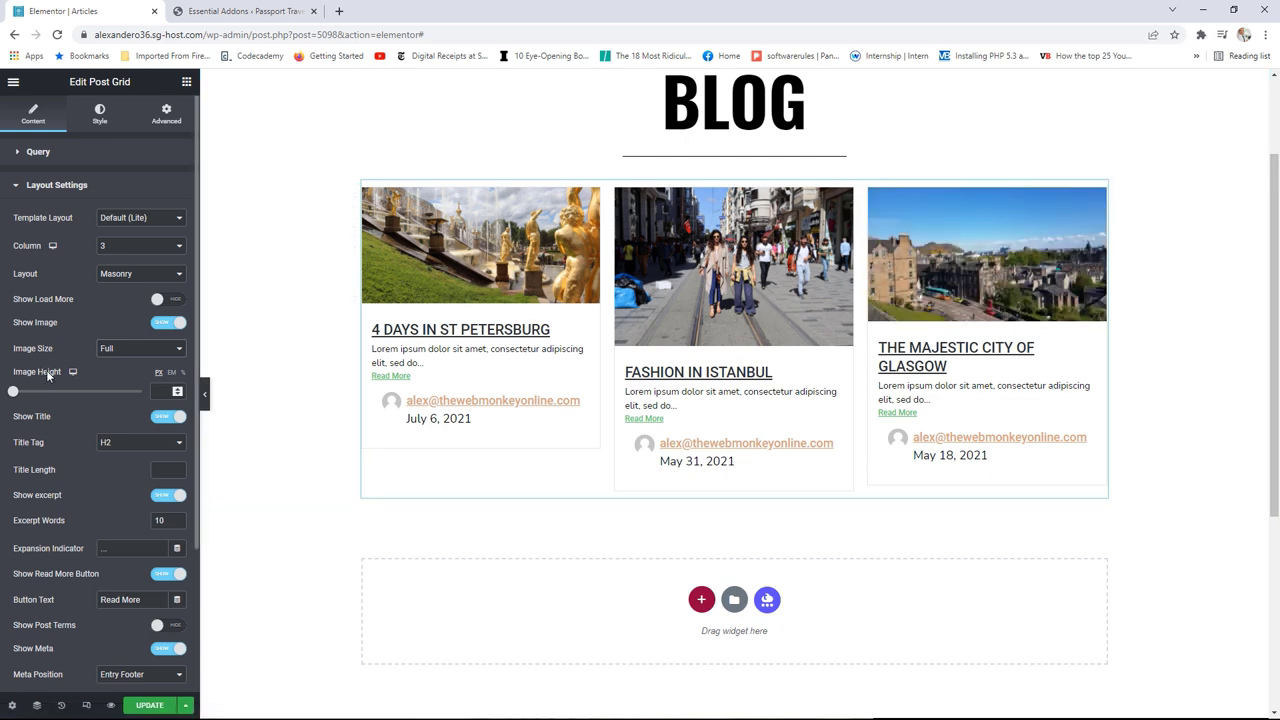
# Step: Adjust the post images' height to 250 px
pyautogui.moveTo(16, 398); pyautogui.dragTo(70, 399)
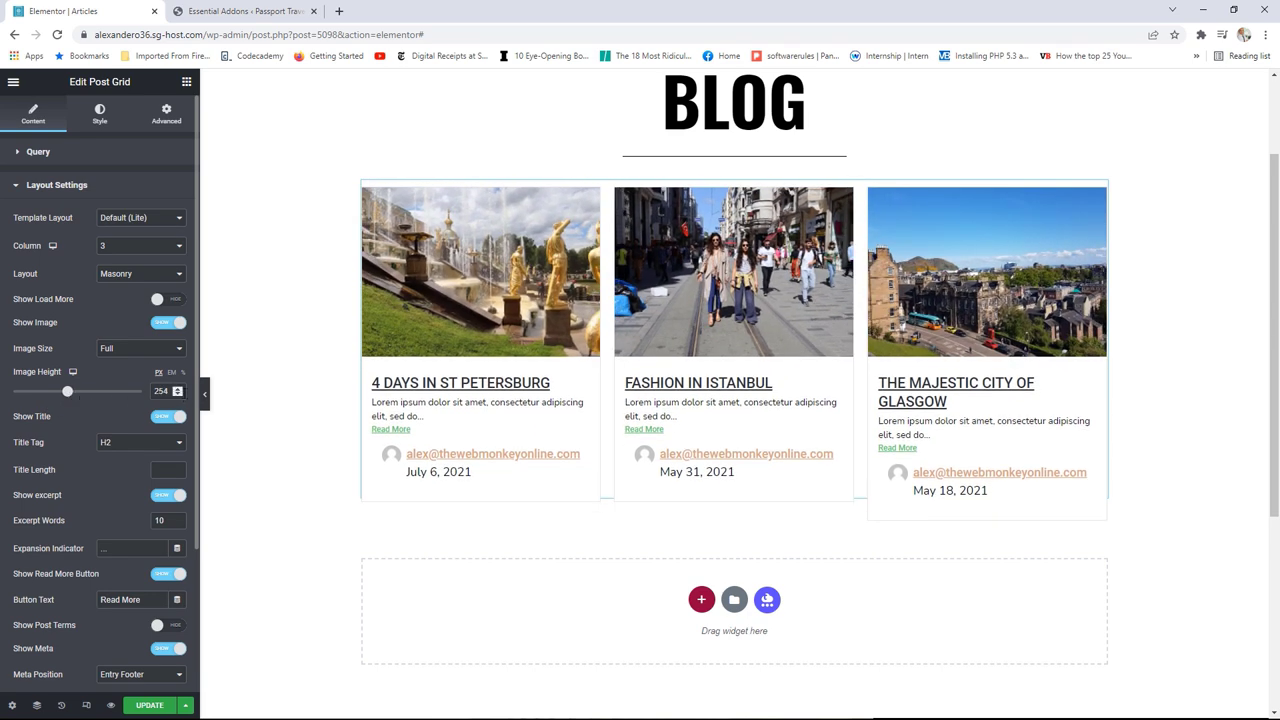
pyautogui.click(179, 395)
pyautogui.click(180, 396)
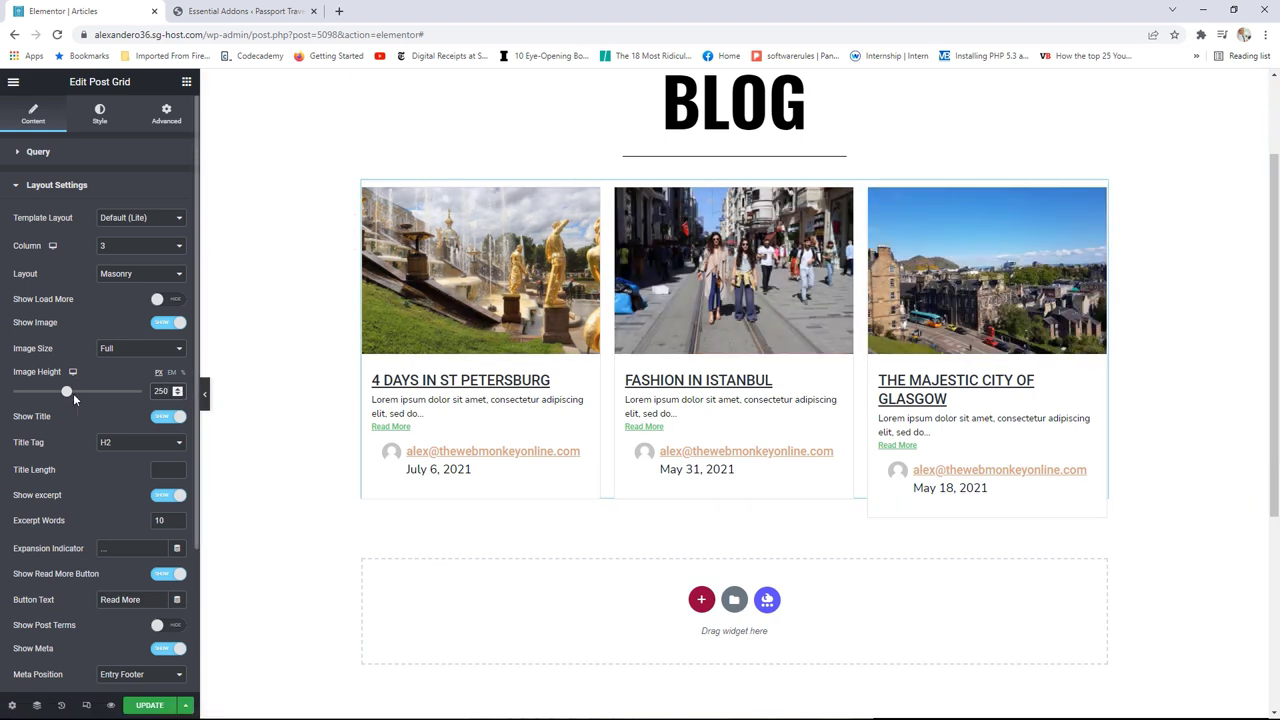
pyautogui.moveTo(66, 392); pyautogui.dragTo(98, 395)
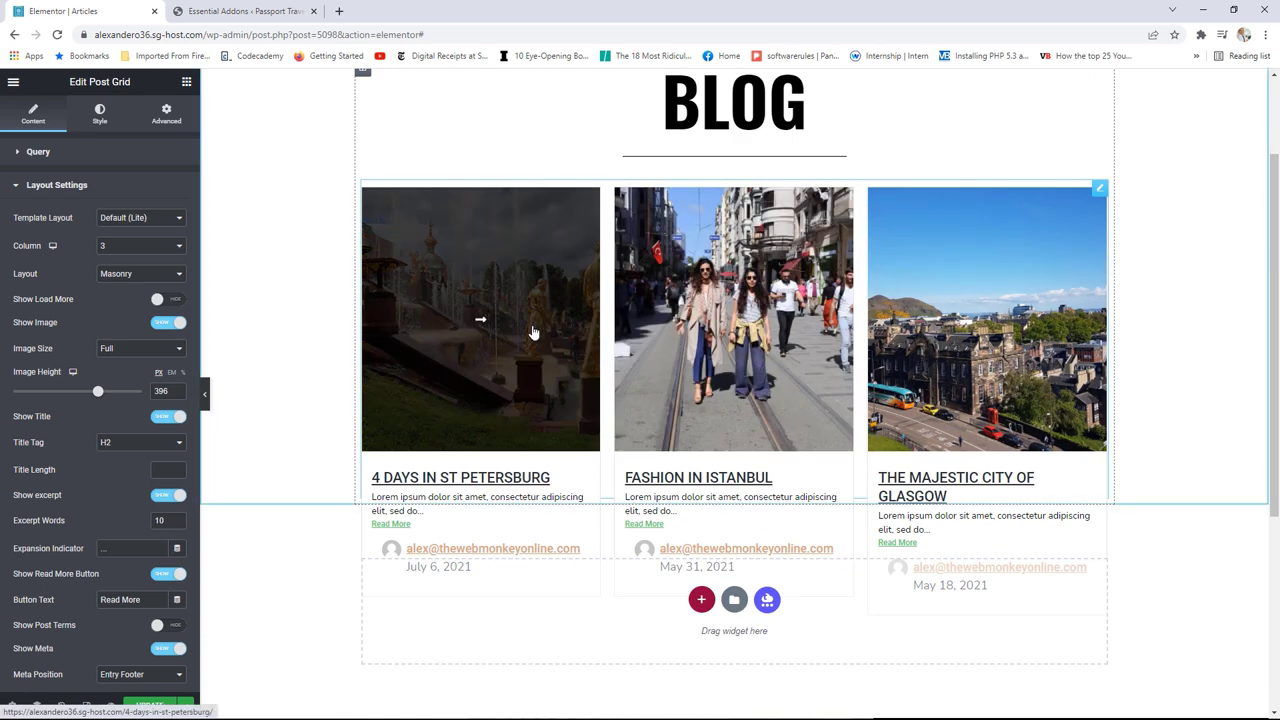
pyautogui.moveTo(100, 396); pyautogui.dragTo(66, 407)
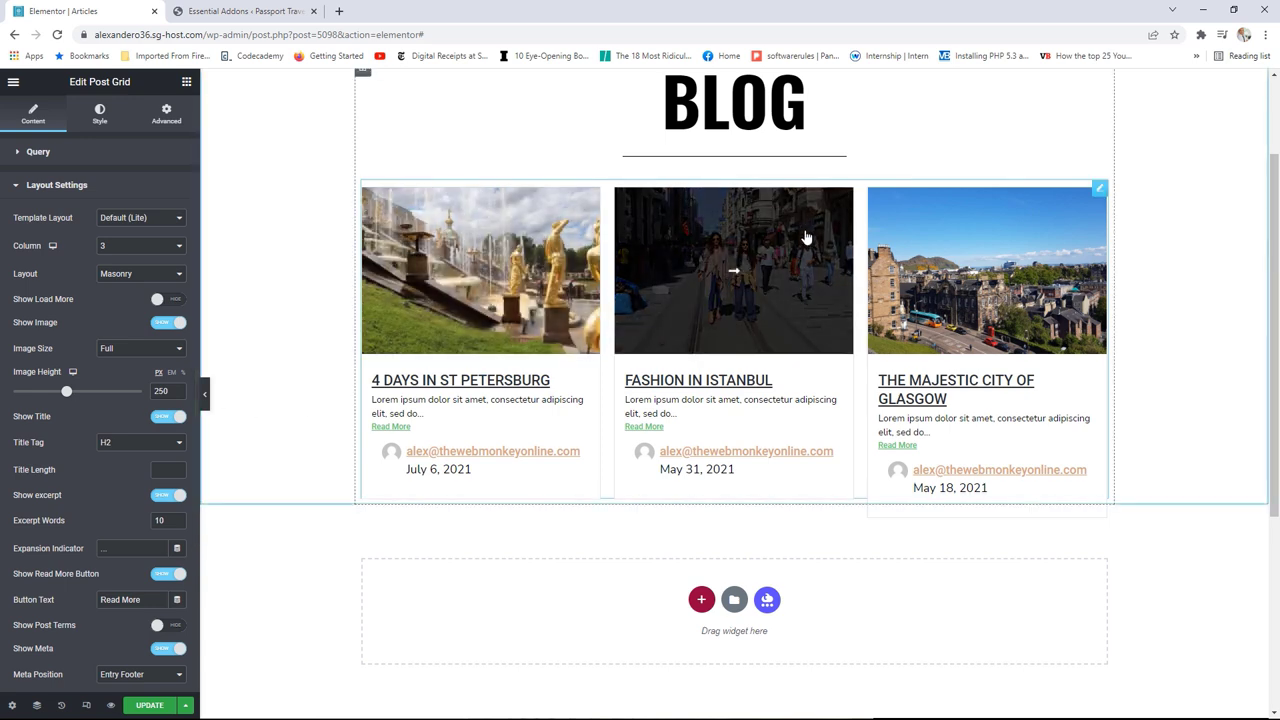
# Step: Place a heading above the post grid reading 'europe', then reselect the post grid
pyautogui.click(186, 81)
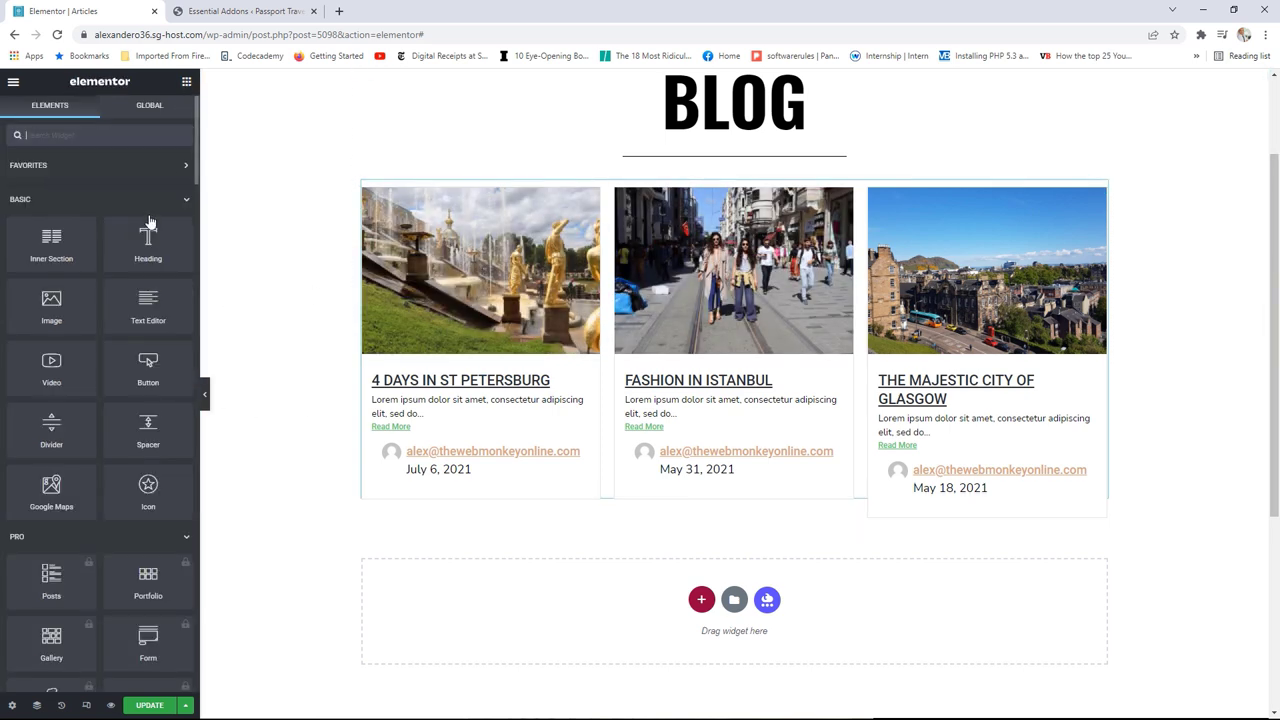
pyautogui.moveTo(144, 245); pyautogui.dragTo(415, 207)
pyautogui.moveTo(124, 198); pyautogui.dragTo(9, 202)
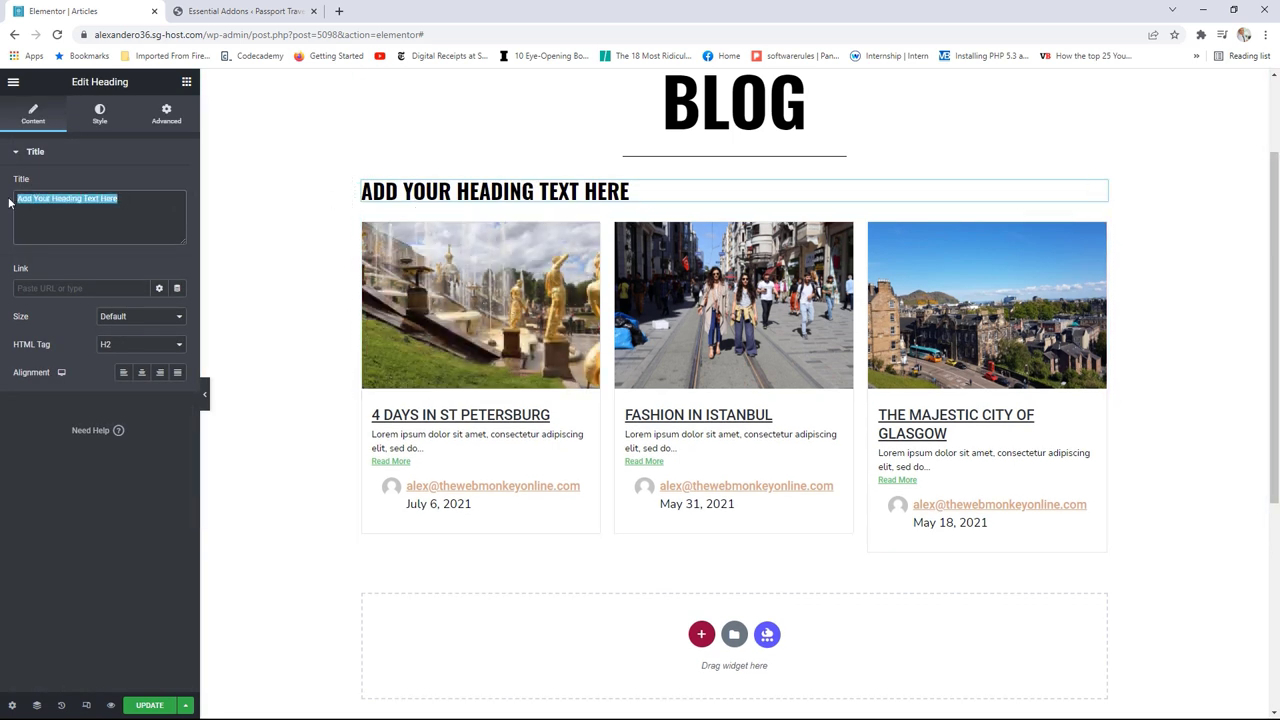
pyautogui.write('europe')
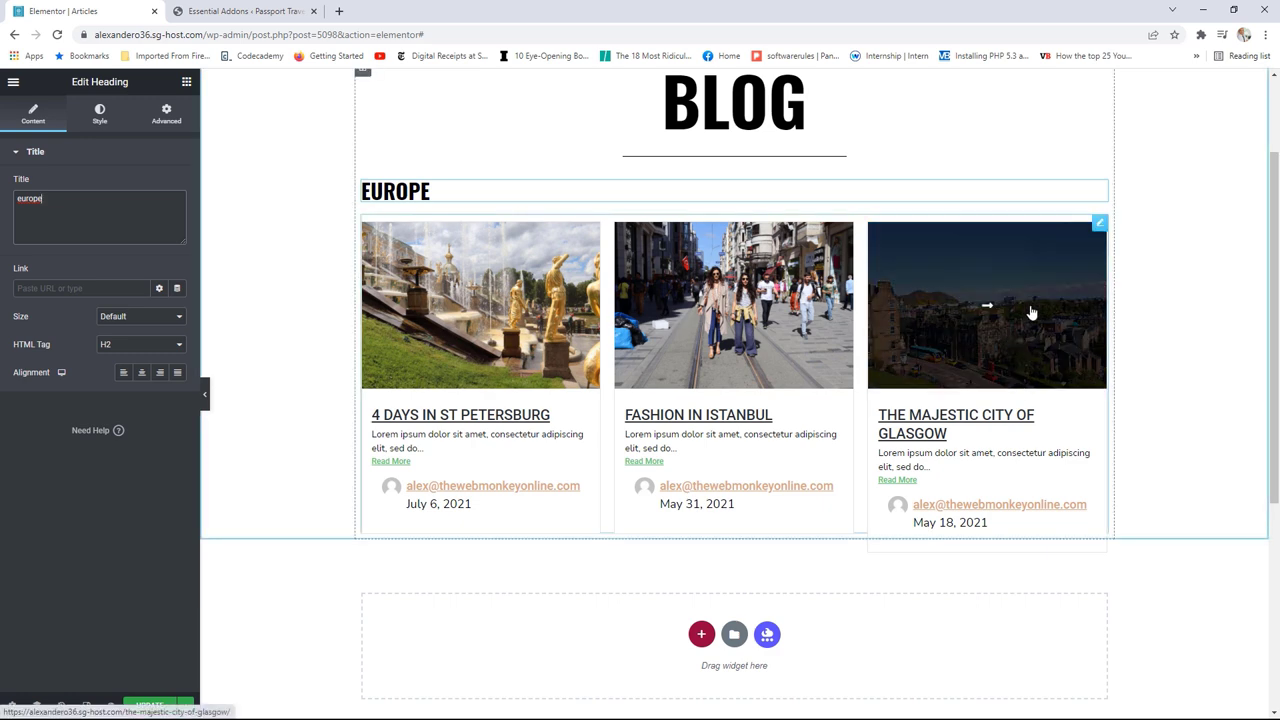
pyautogui.click(1102, 226)
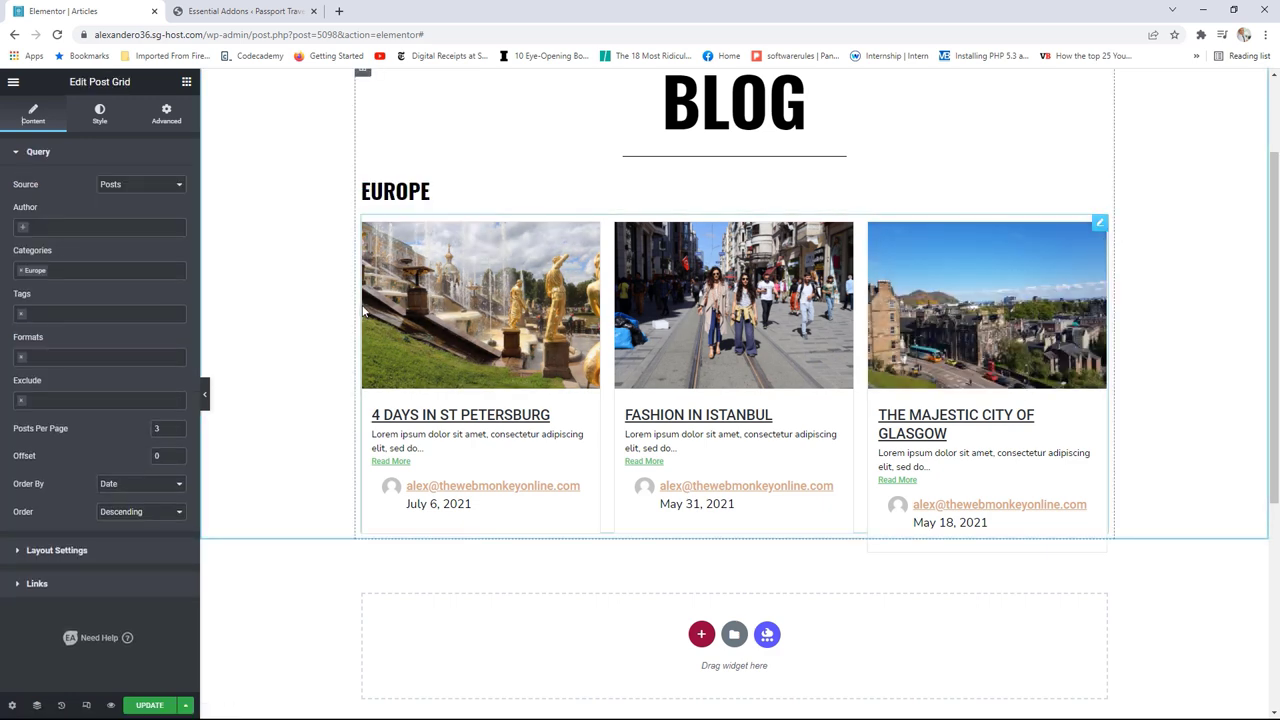
# Step: Change the post grid's Excerpt Words from 10 to 50
pyautogui.click(90, 550)
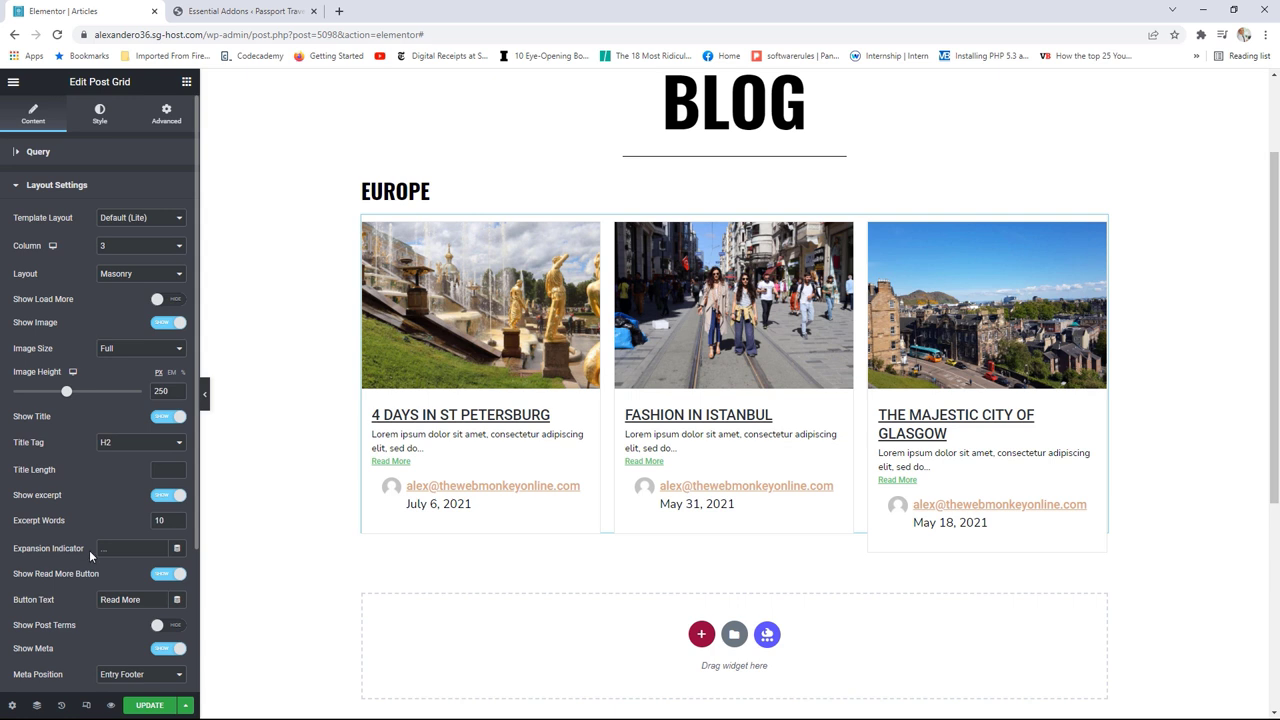
pyautogui.scroll(-1, 102, 381)
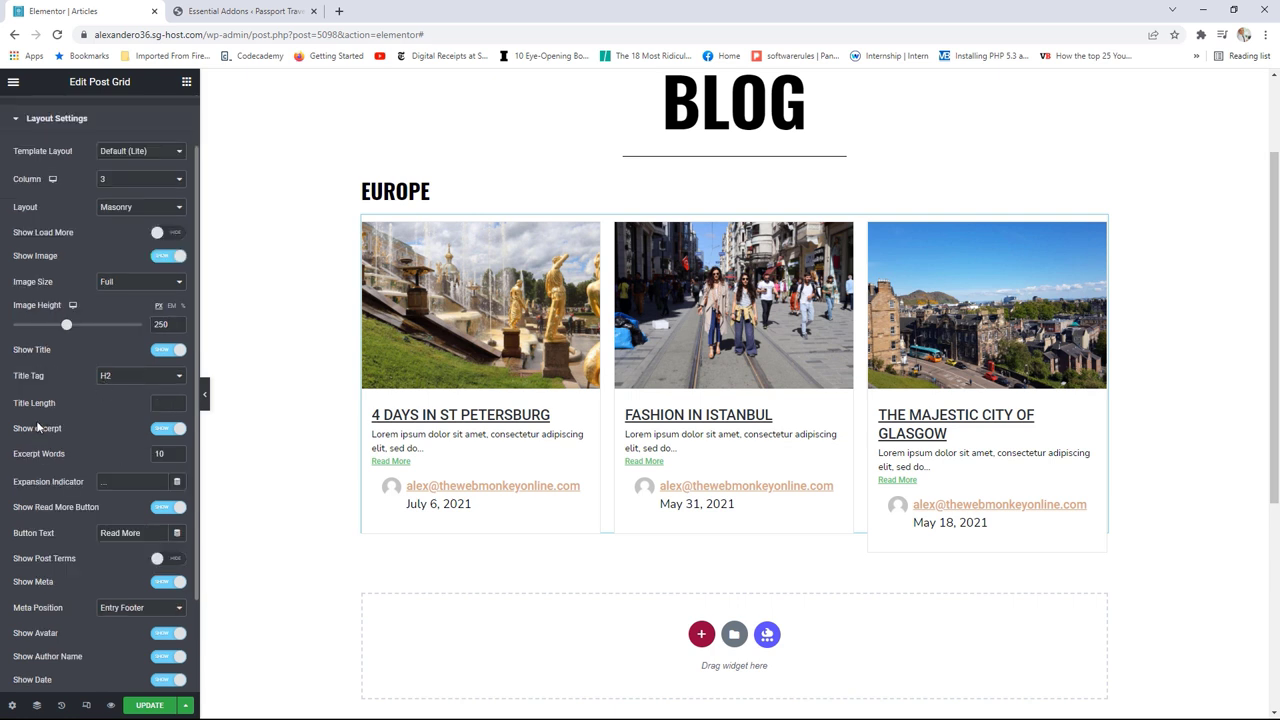
pyautogui.doubleClick(158, 453)
pyautogui.write('50')
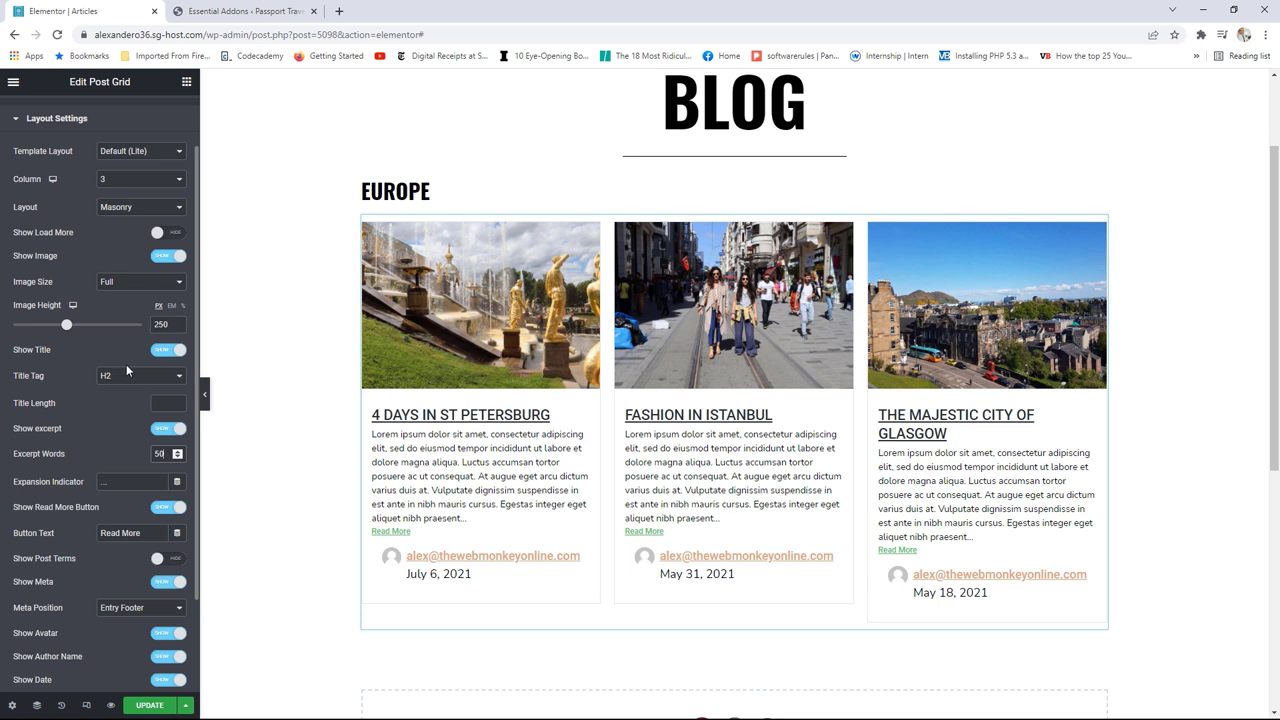
pyautogui.scroll(2, 126, 364)
# Step: Switch the post grid to Style Two and set the title hover colour to Accent peach
pyautogui.click(100, 115)
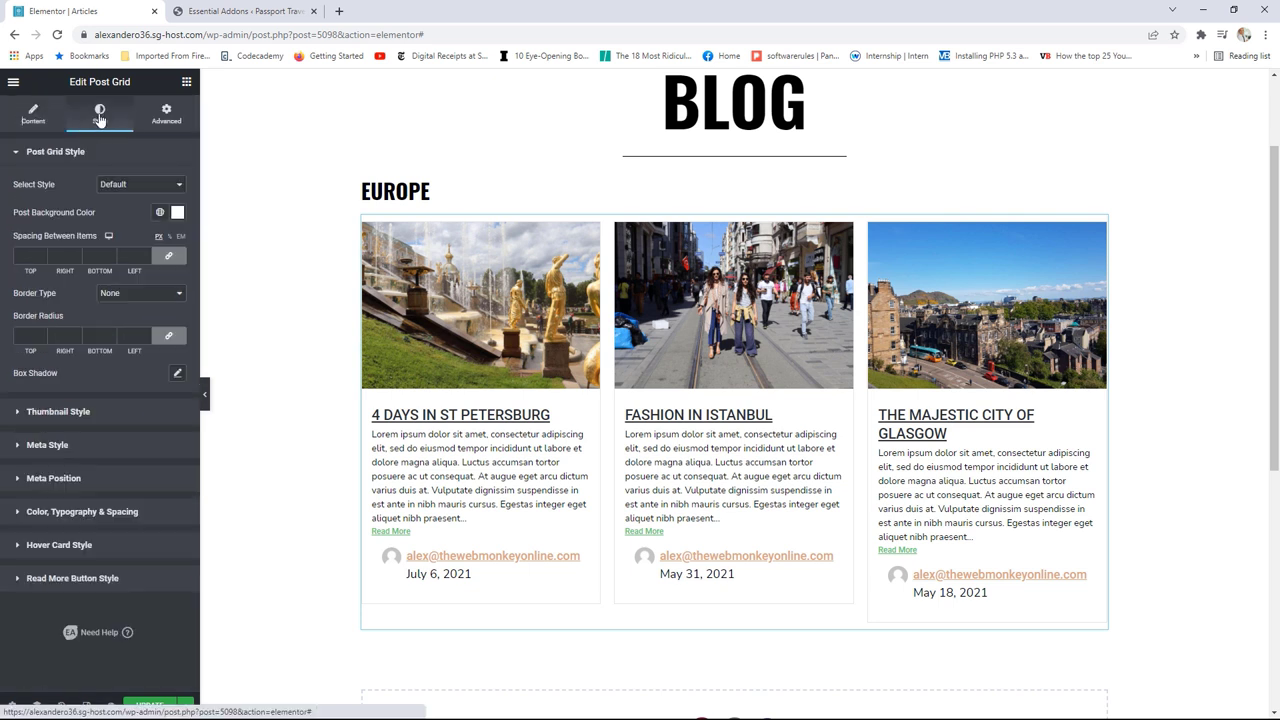
pyautogui.click(116, 188)
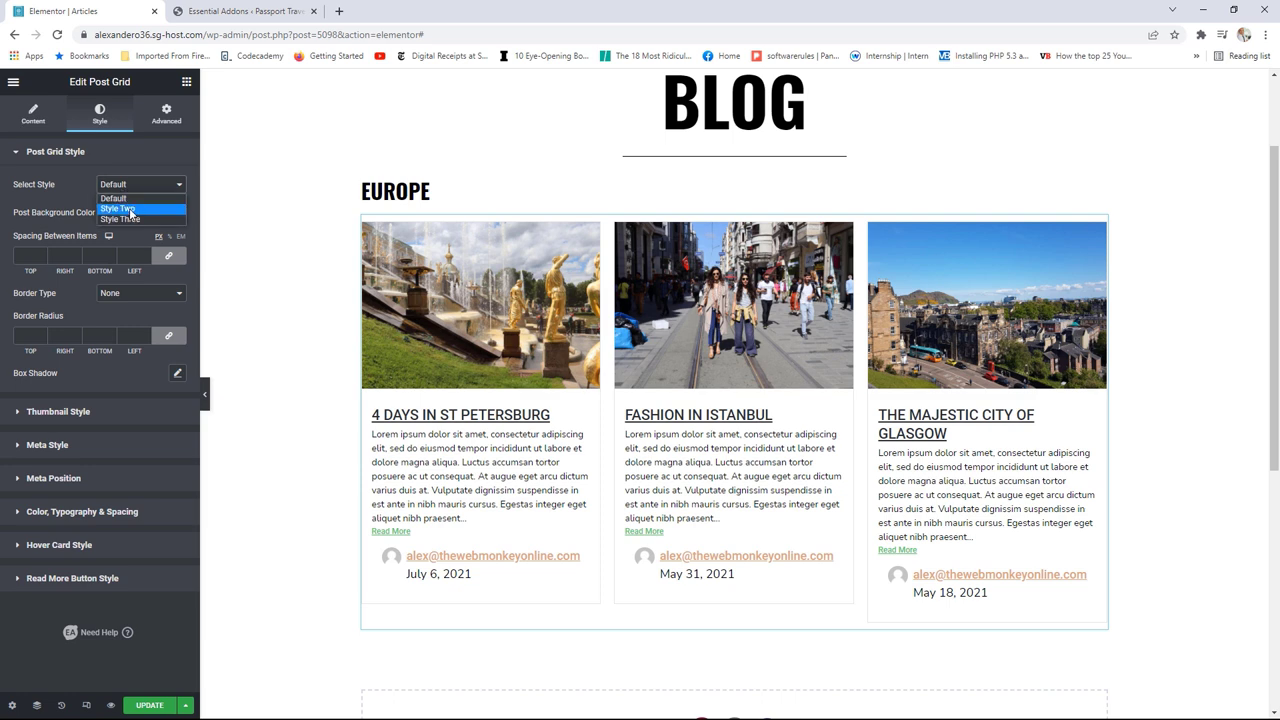
pyautogui.click(130, 209)
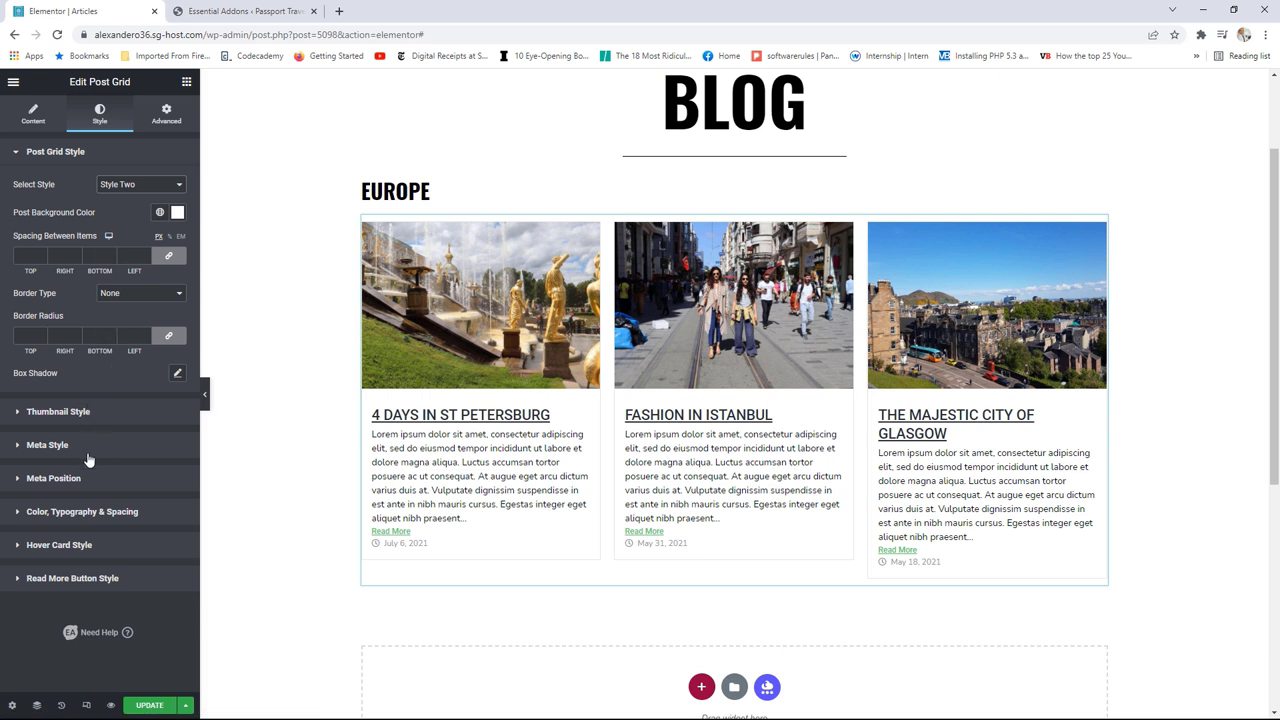
pyautogui.click(113, 513)
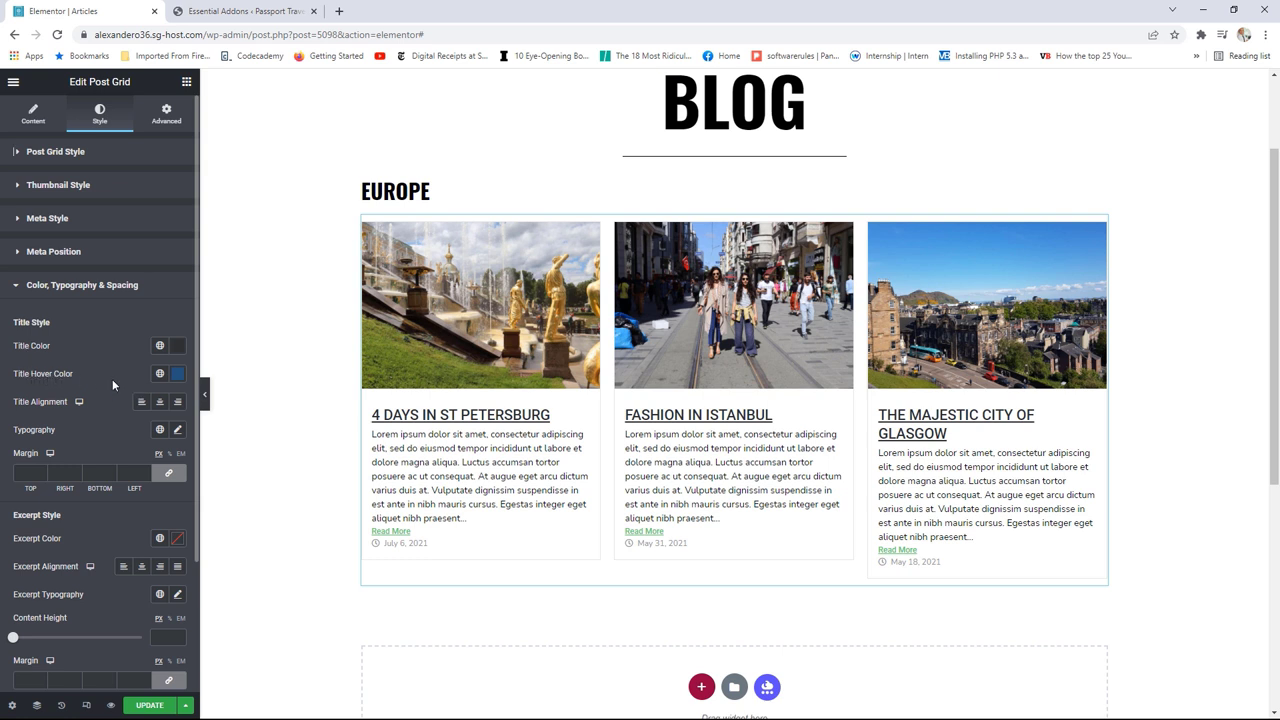
pyautogui.click(159, 373)
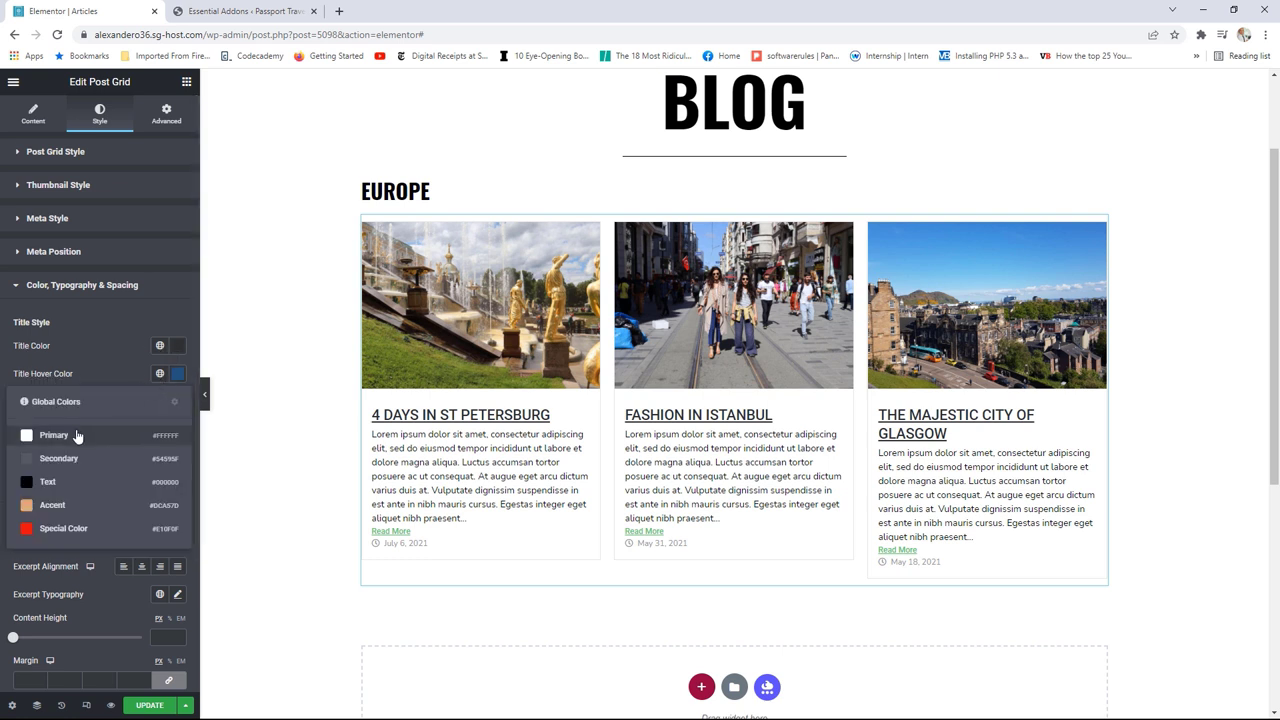
pyautogui.click(60, 506)
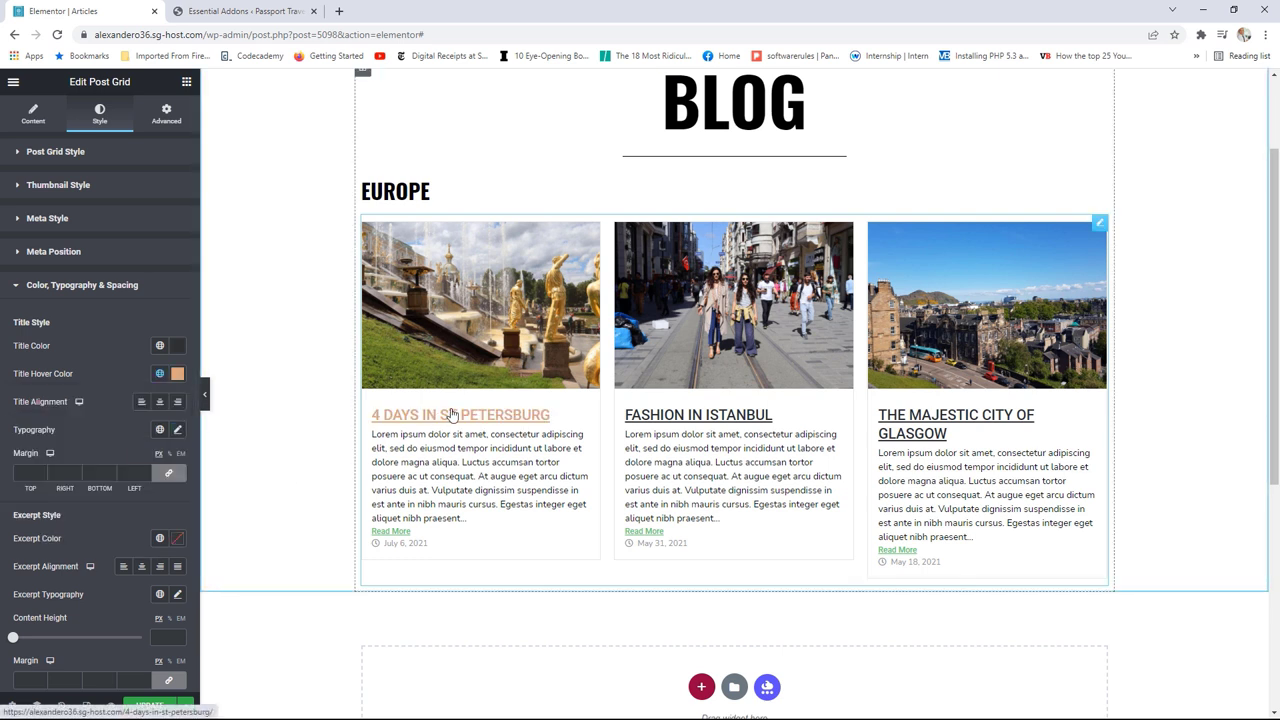
# Step: Make the post titles size 20, italic, with Decoration set to None
pyautogui.click(179, 433)
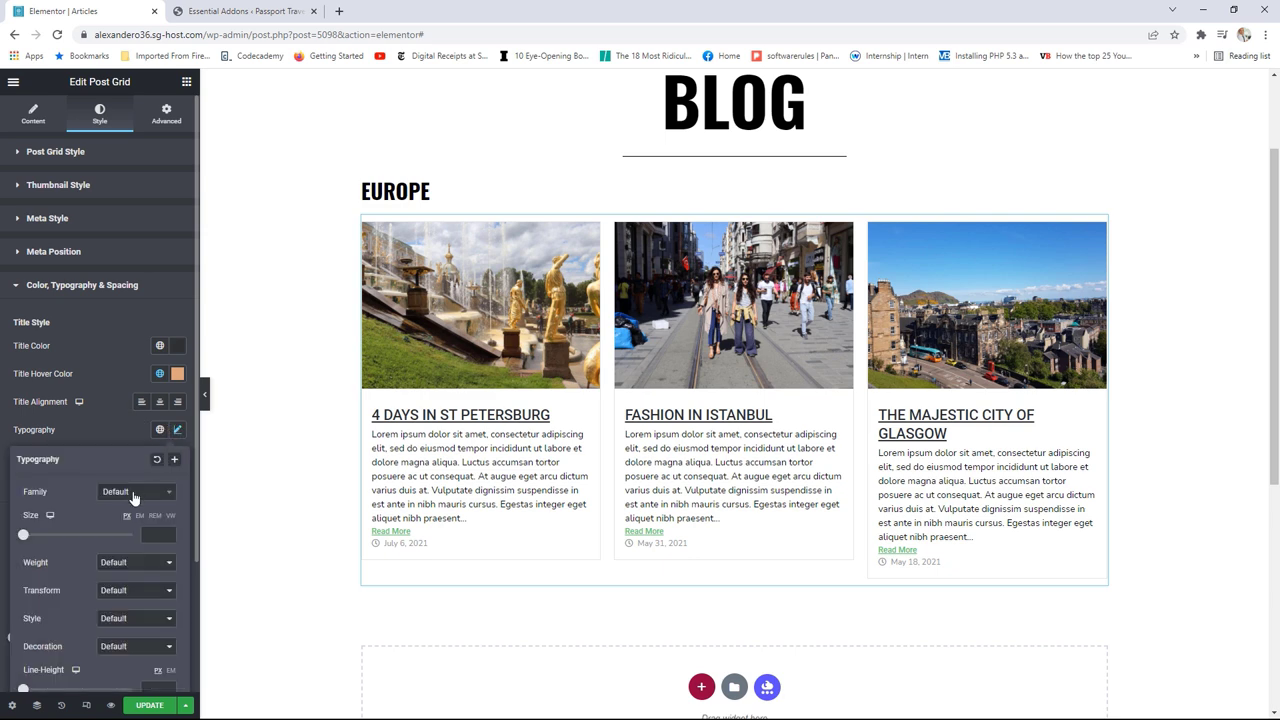
pyautogui.scroll(-1, 110, 495)
pyautogui.moveTo(23, 471); pyautogui.dragTo(33, 468)
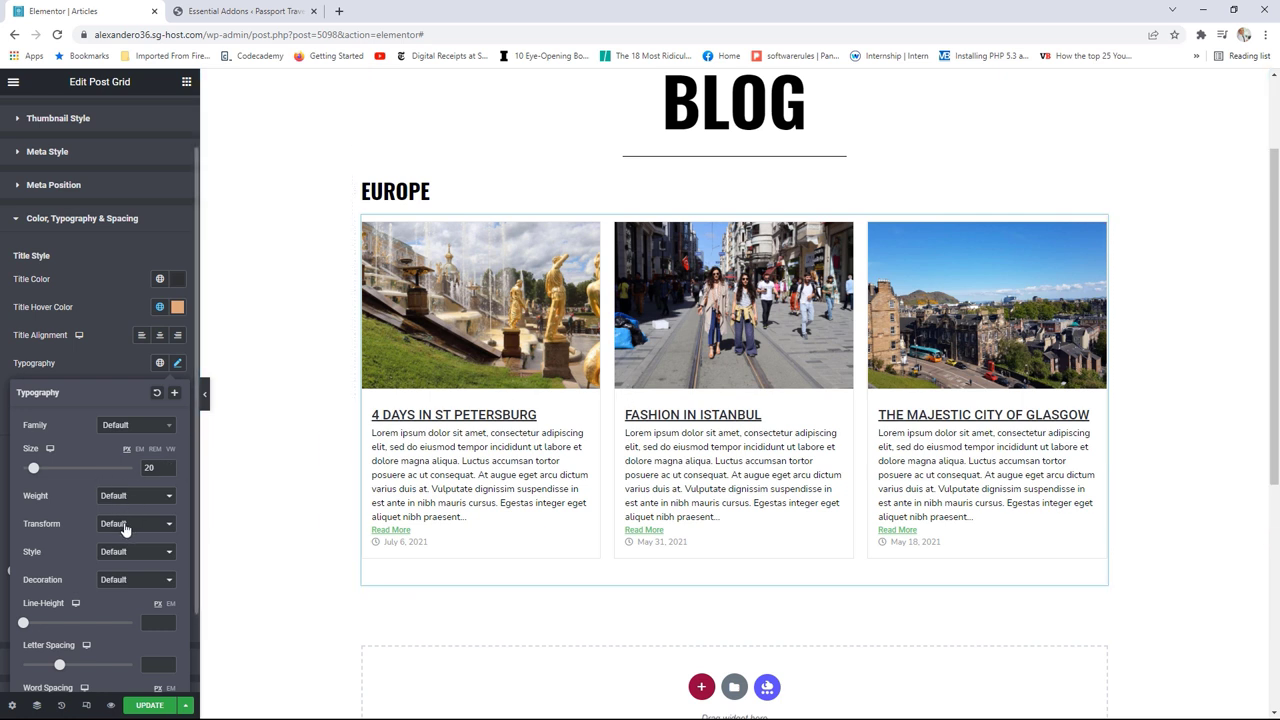
pyautogui.click(121, 556)
pyautogui.click(120, 590)
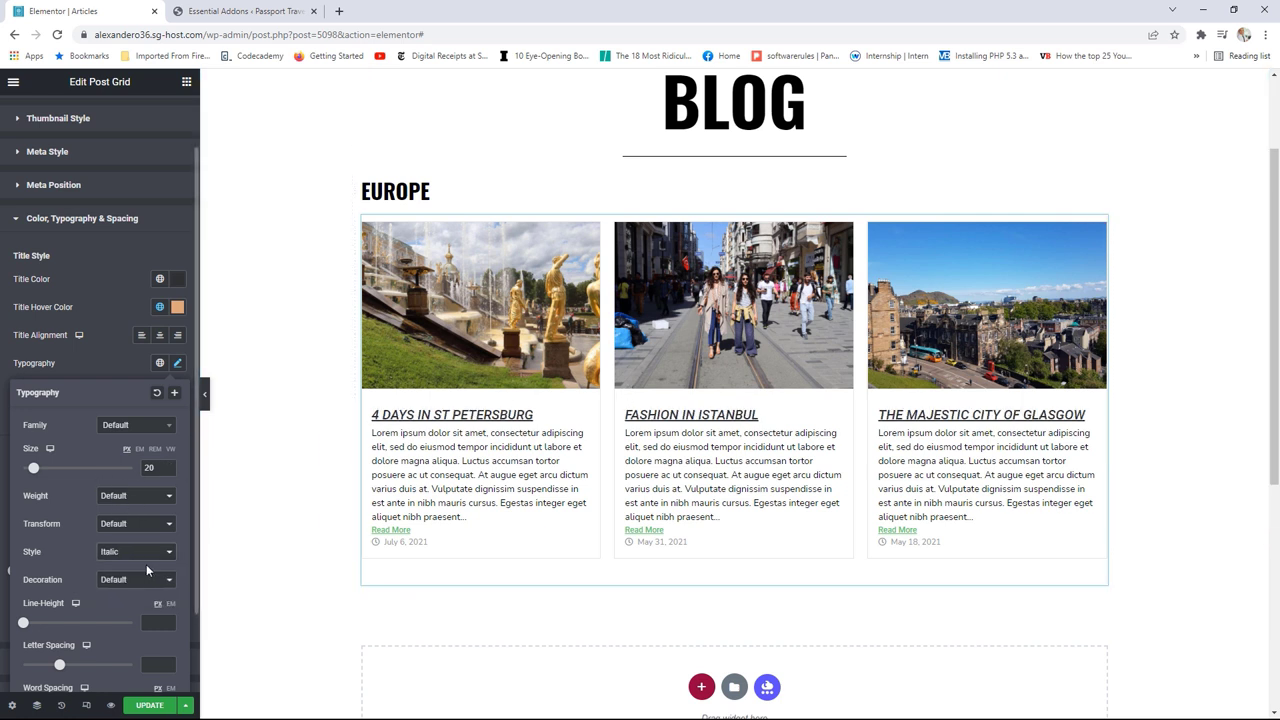
pyautogui.click(121, 582)
pyautogui.click(121, 635)
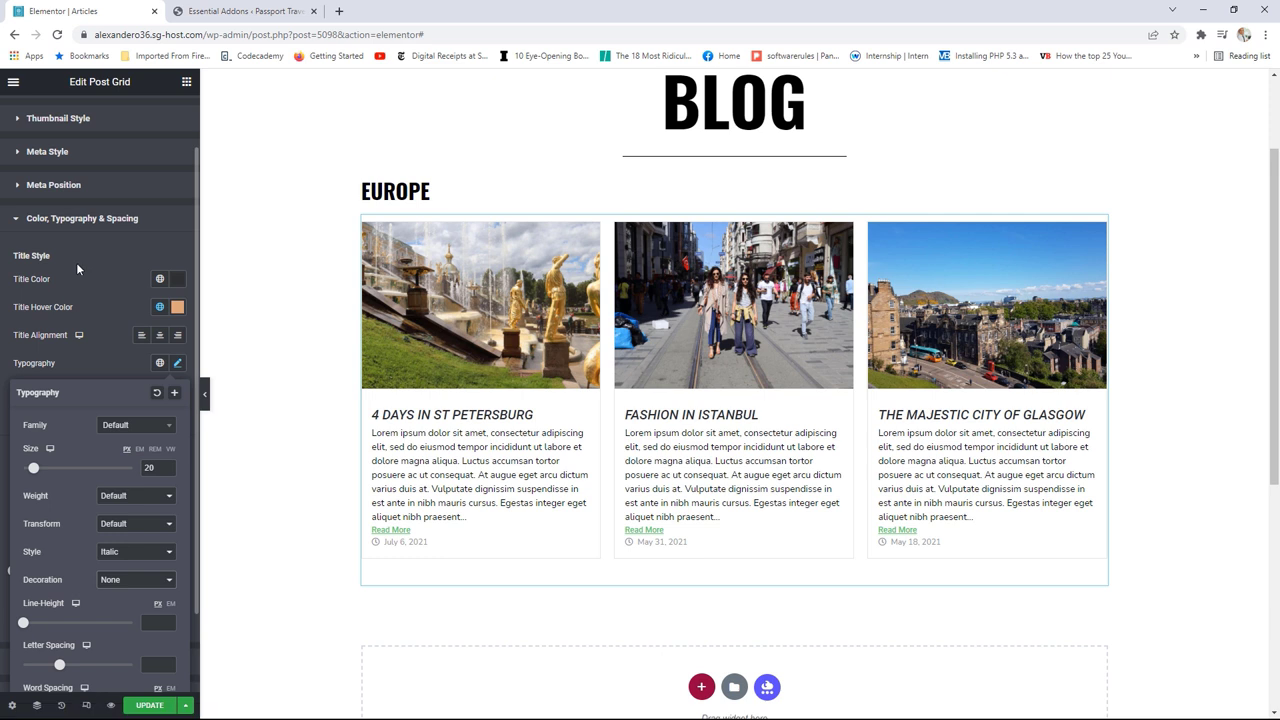
pyautogui.scroll(-1, 76, 260)
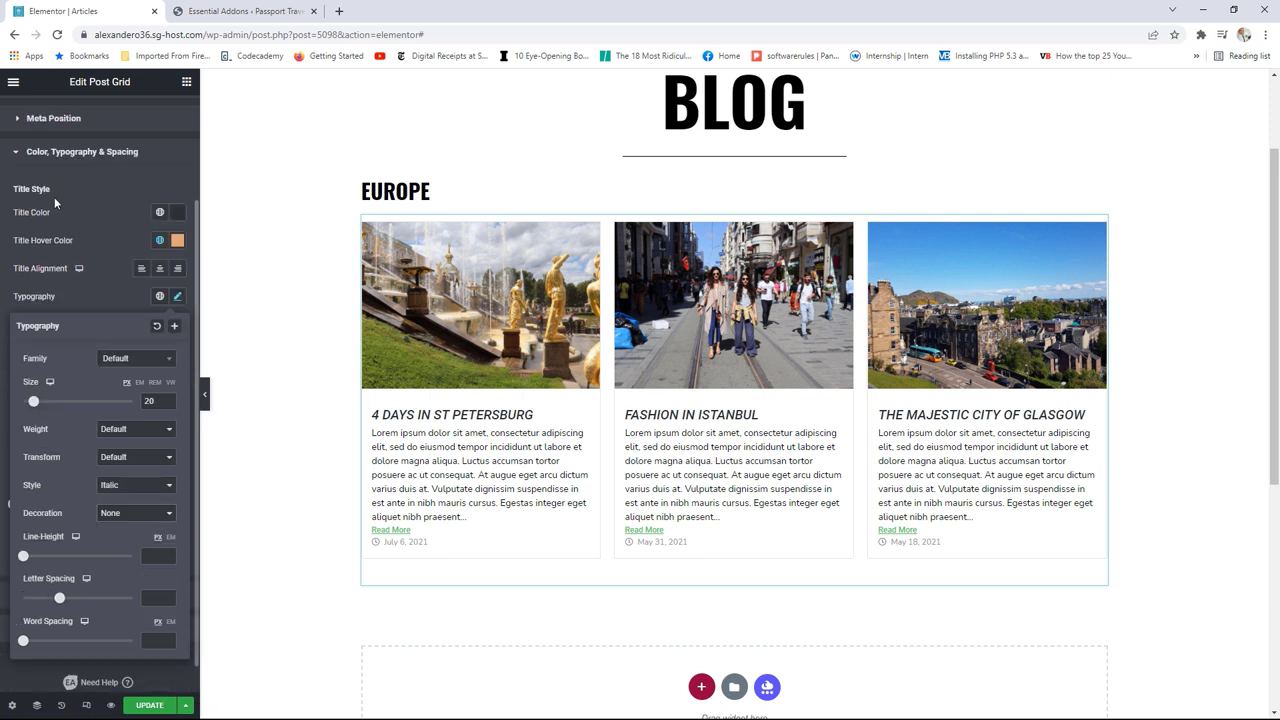
pyautogui.click(61, 156)
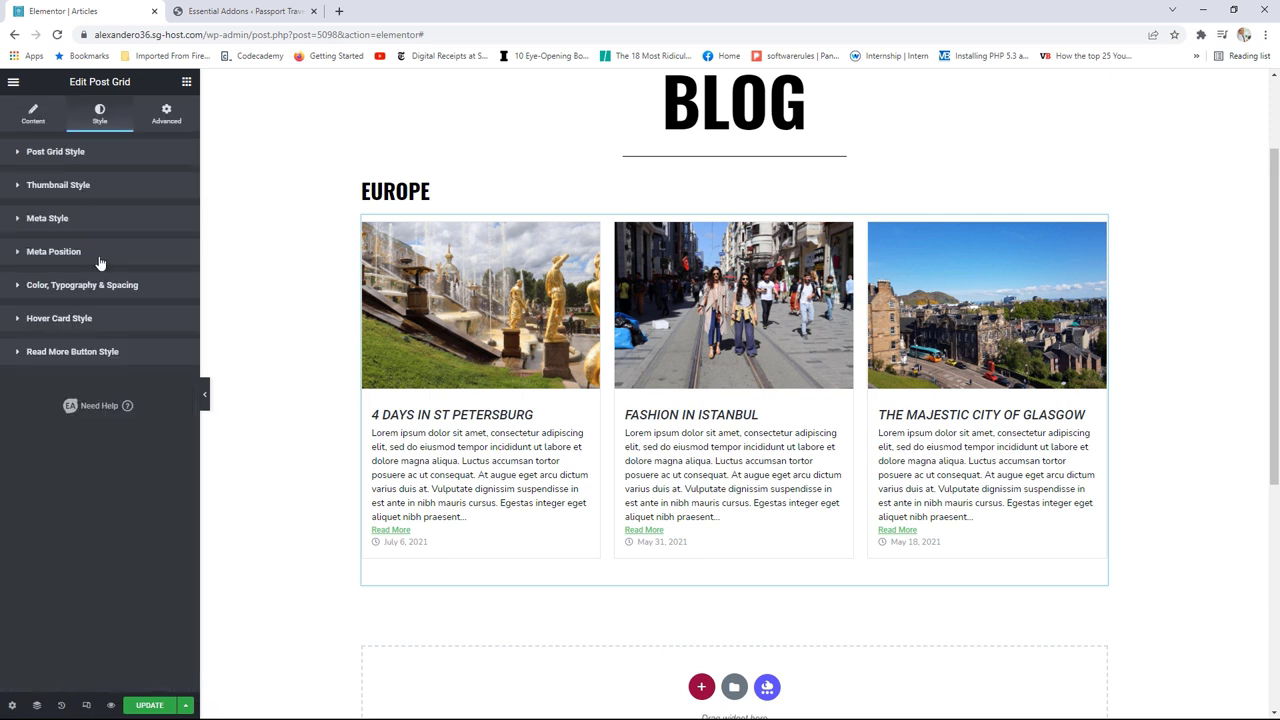
# Step: Give the Read More links the Accent global text colour and Decoration None
pyautogui.click(95, 355)
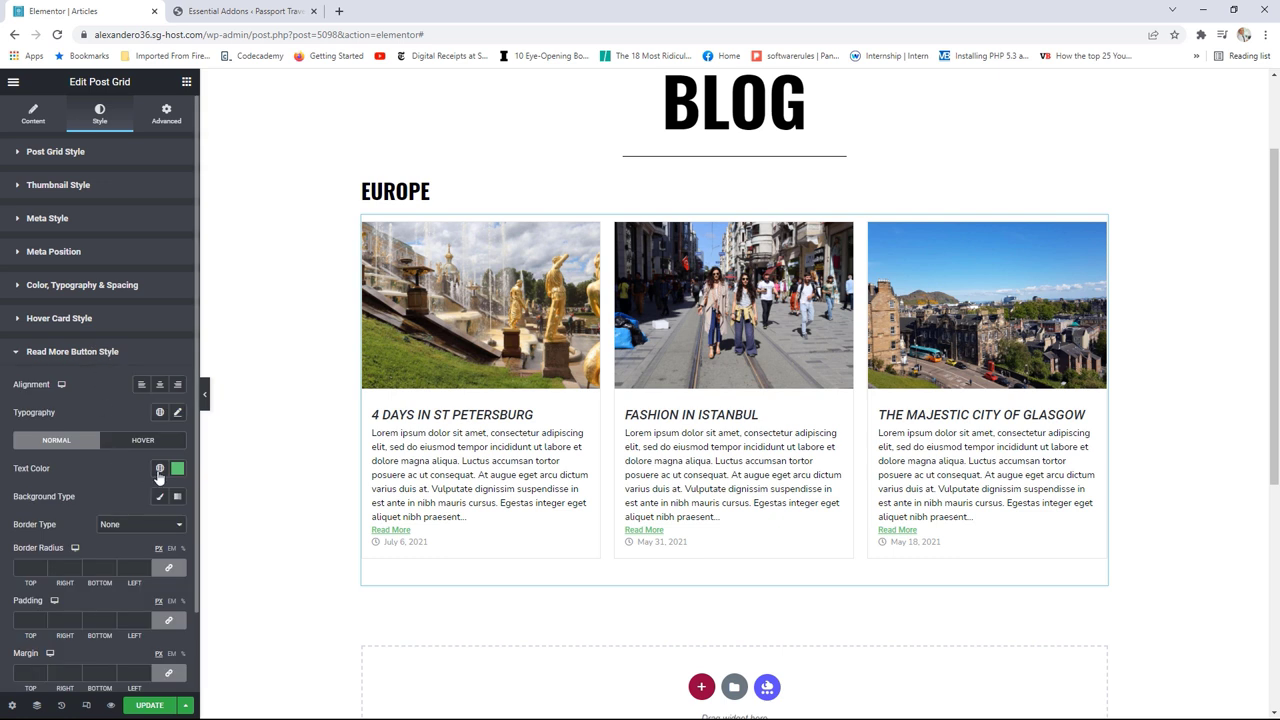
pyautogui.click(161, 469)
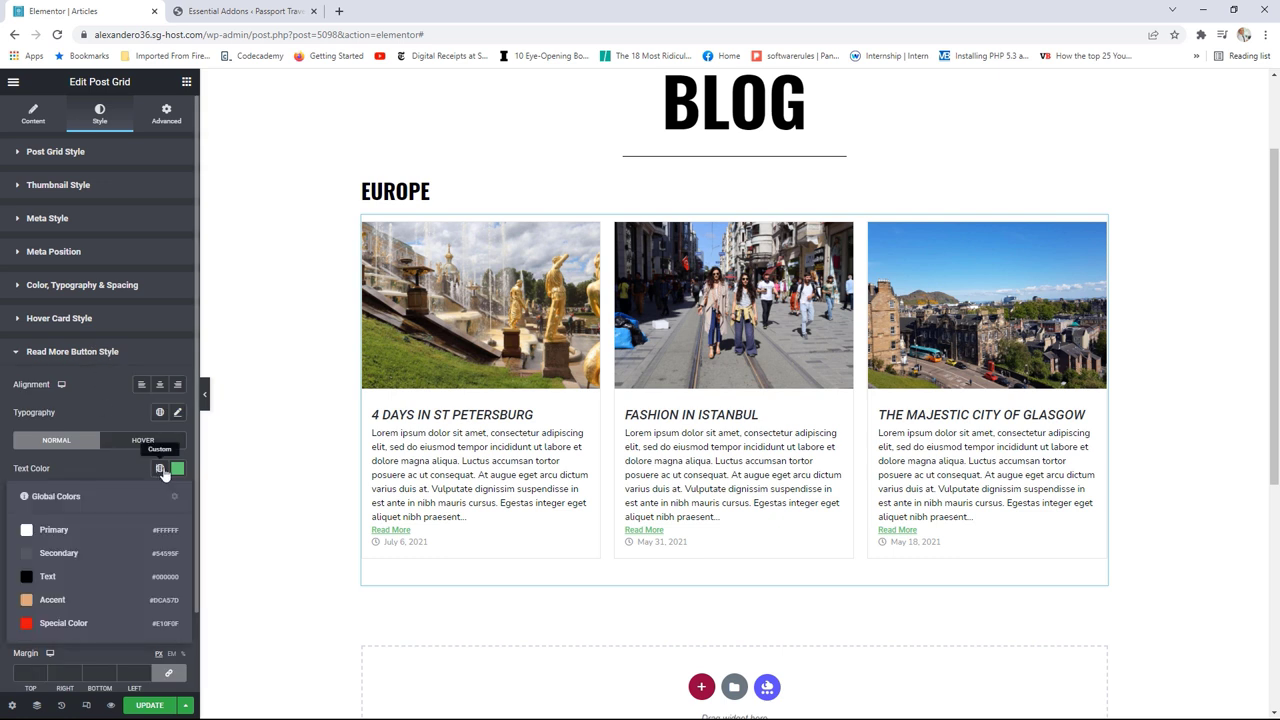
pyautogui.click(48, 600)
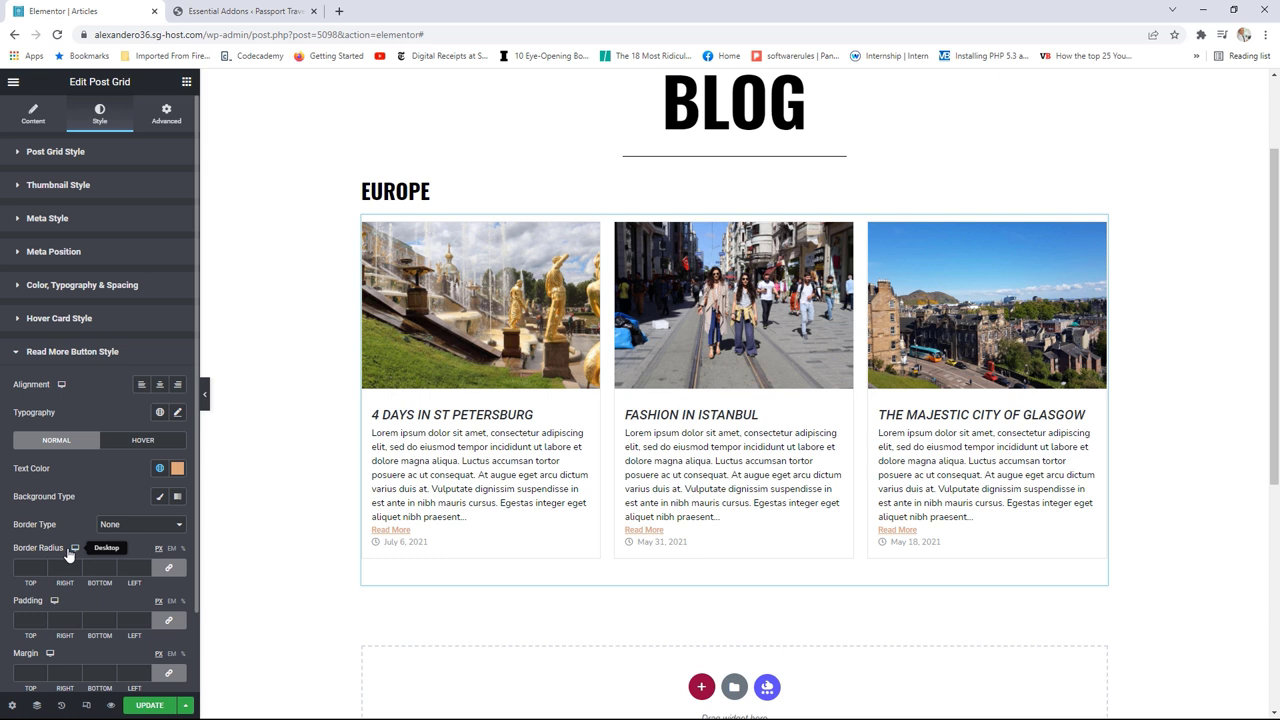
pyautogui.scroll(-1, 118, 505)
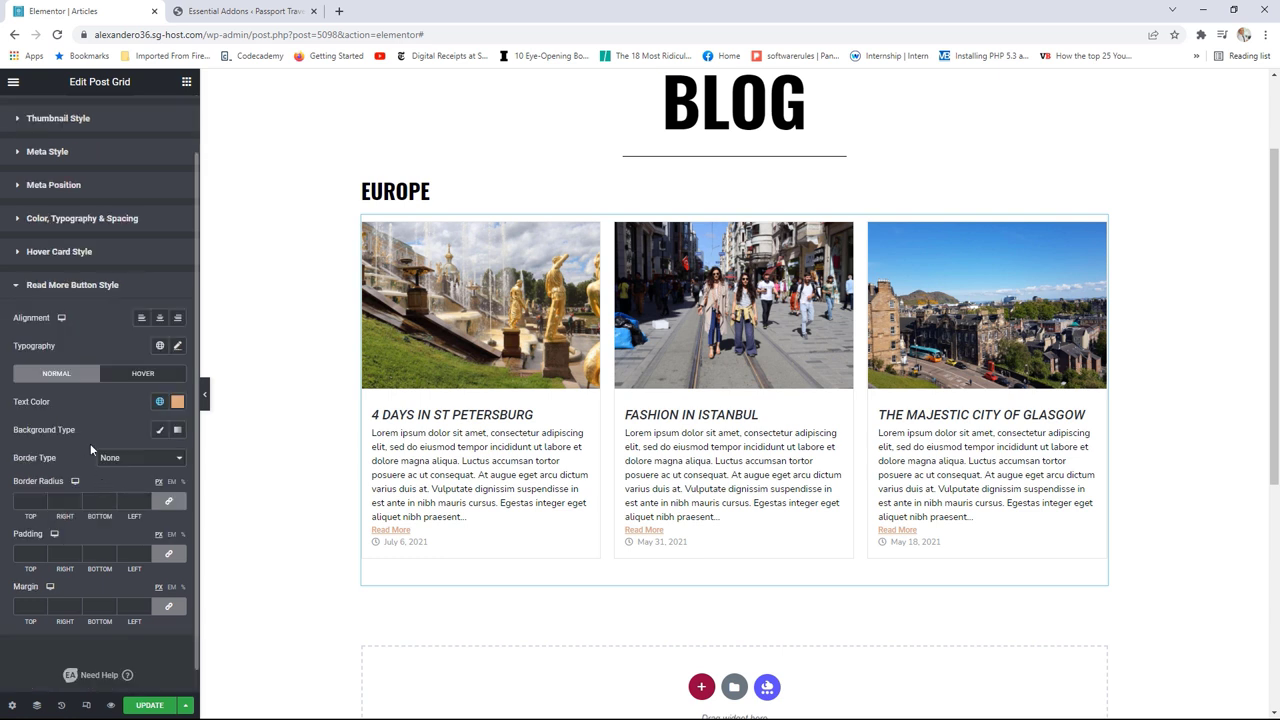
pyautogui.click(177, 345)
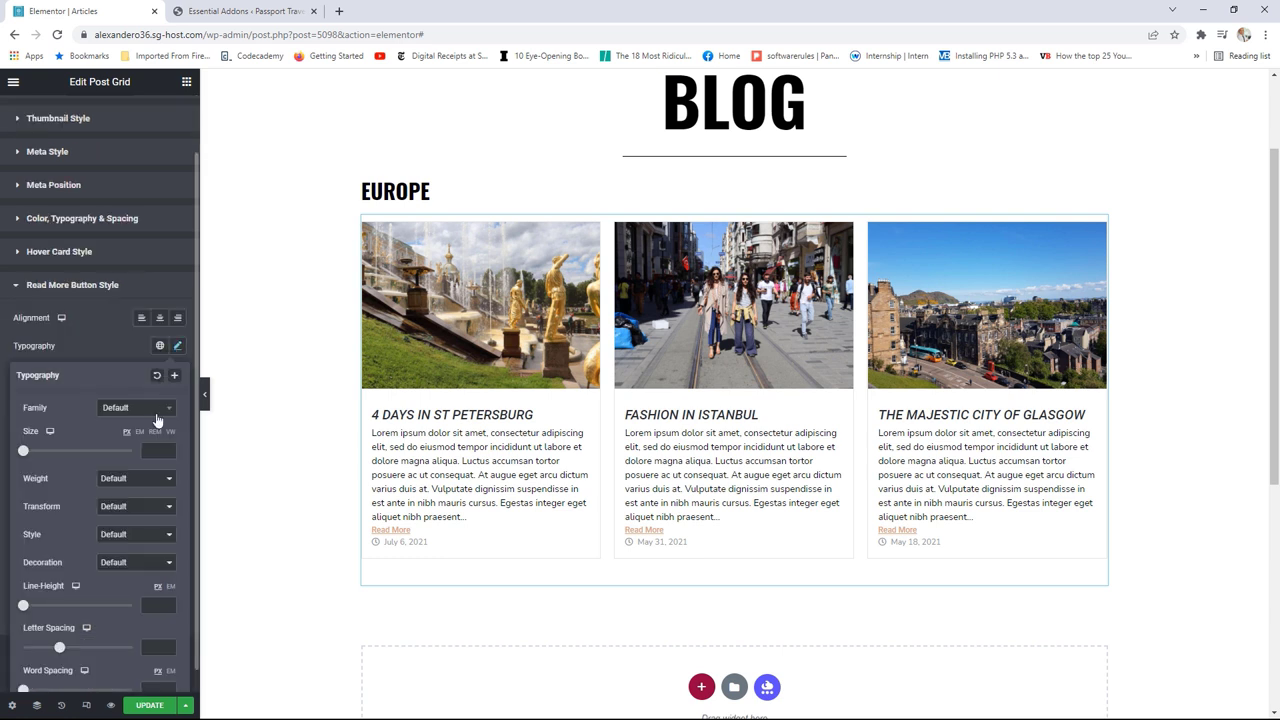
pyautogui.click(122, 563)
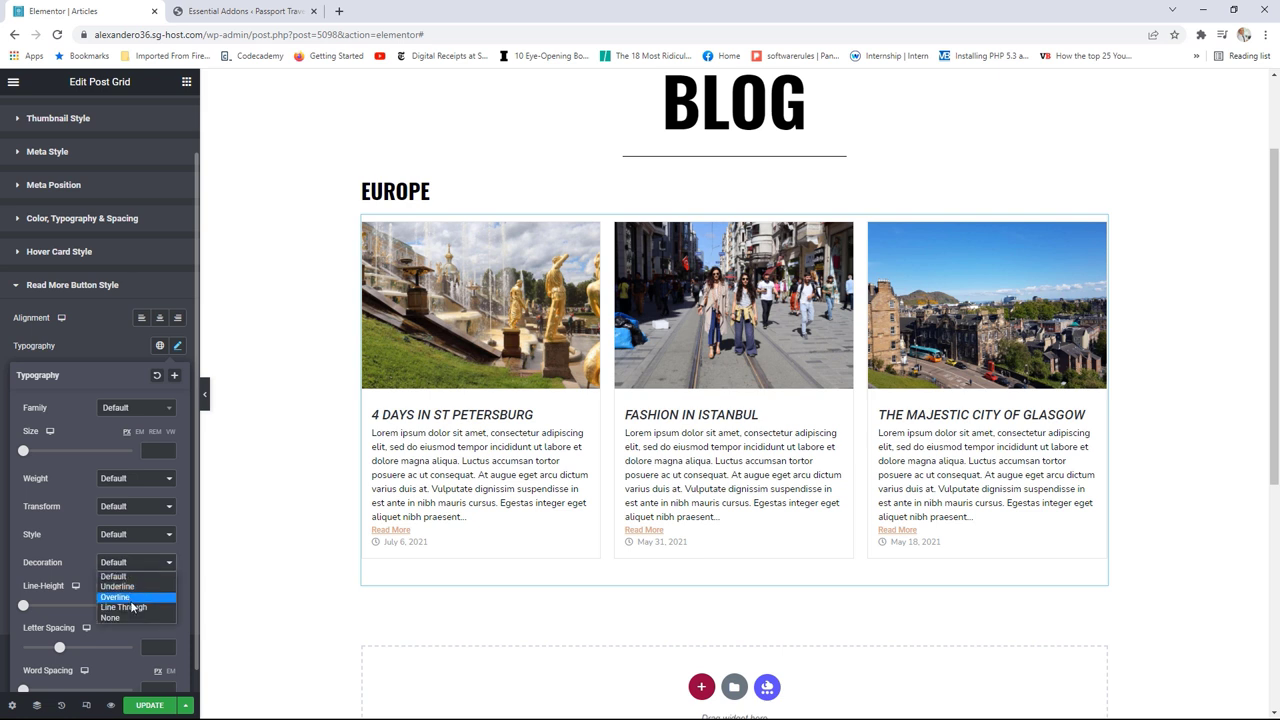
pyautogui.click(121, 617)
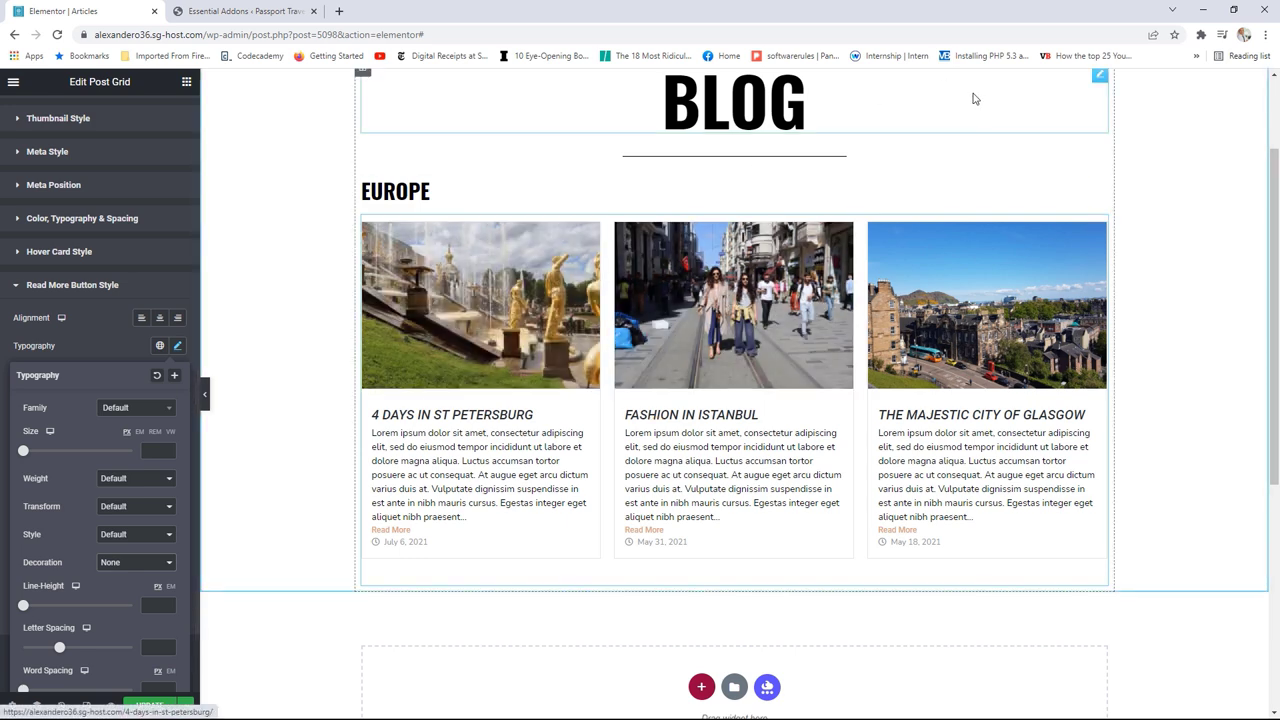
# Step: Duplicate the EUROPE heading and post grid, placing the heading copy above the second grid and retitling it ASIA
pyautogui.rightClick(1099, 194)
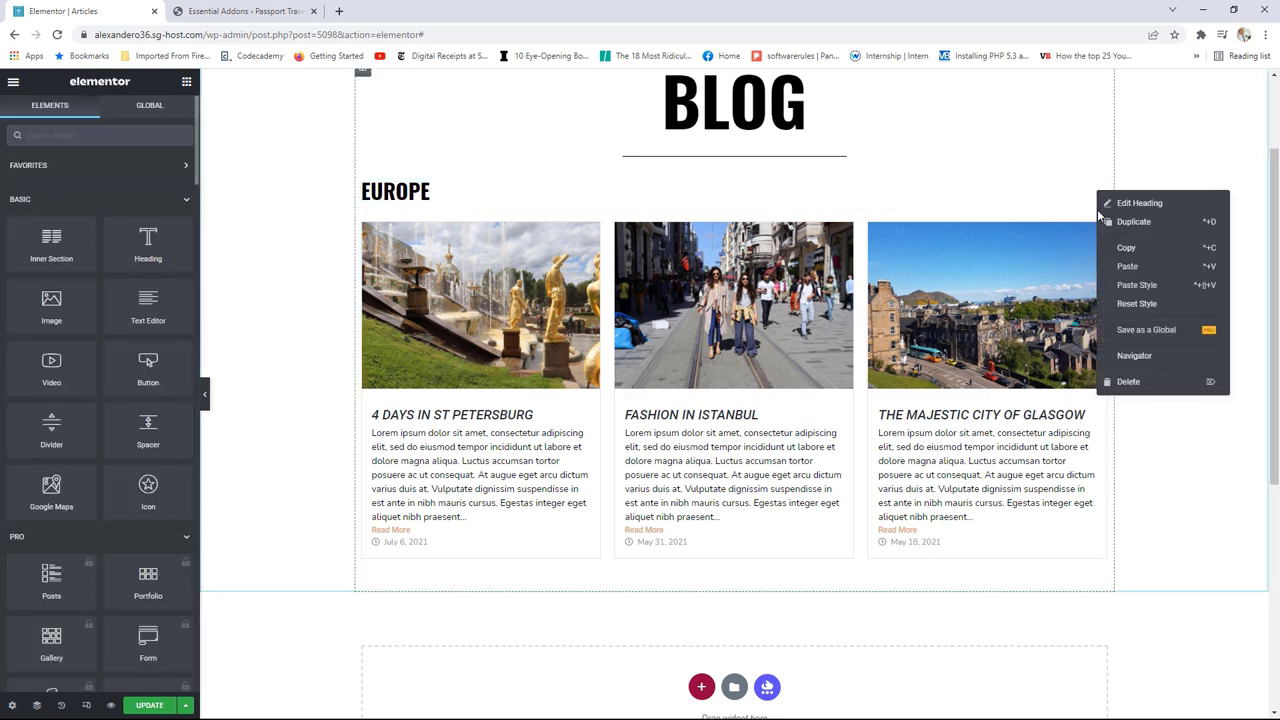
pyautogui.click(1120, 221)
pyautogui.rightClick(1104, 265)
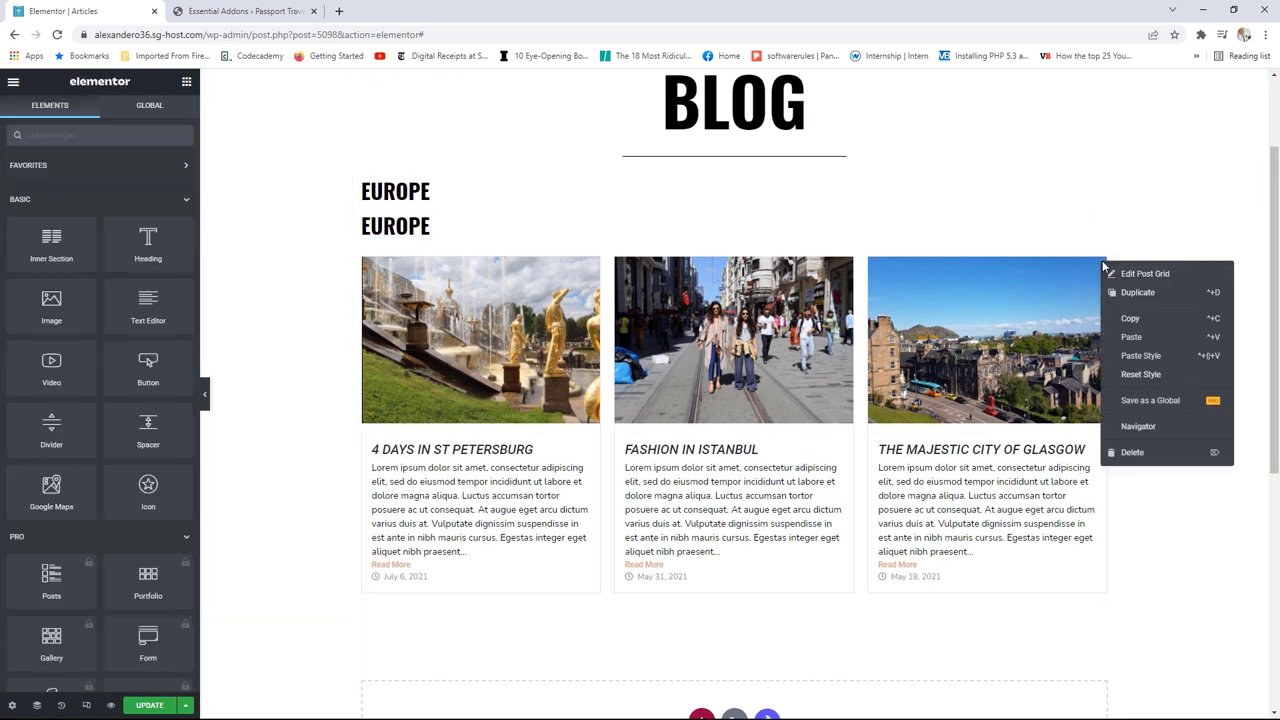
pyautogui.click(1124, 294)
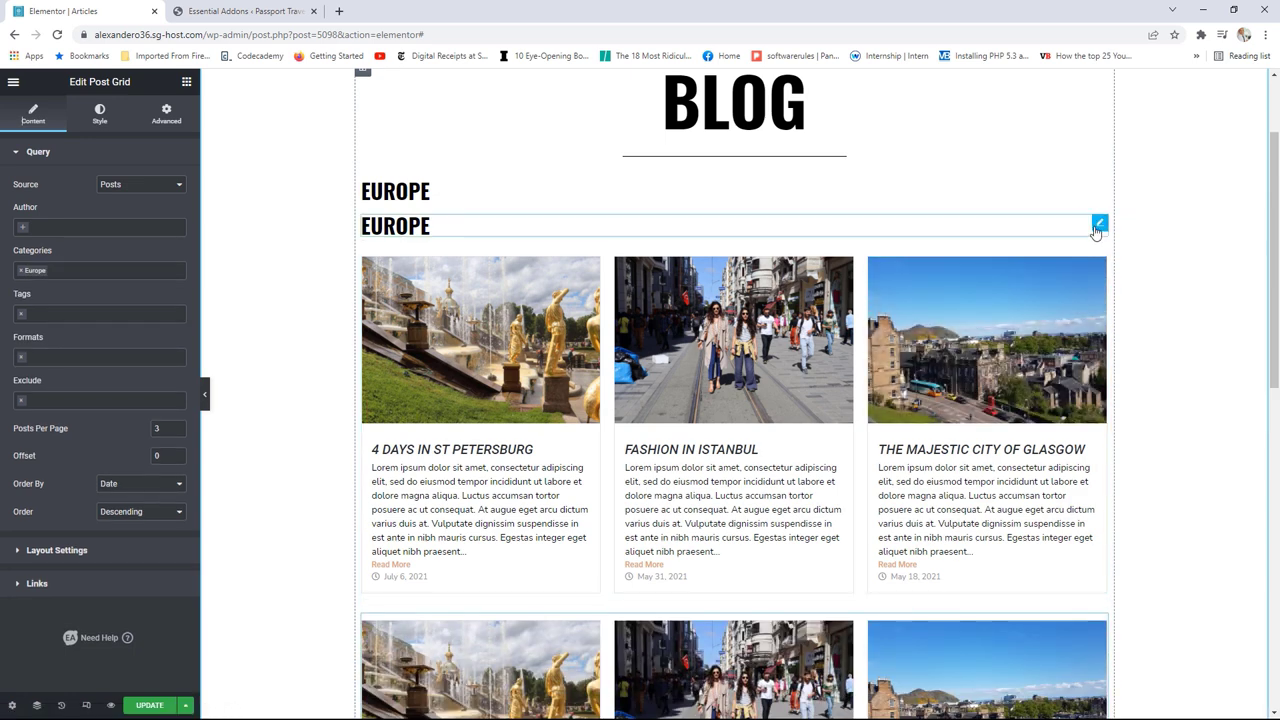
pyautogui.moveTo(1096, 230); pyautogui.dragTo(905, 574)
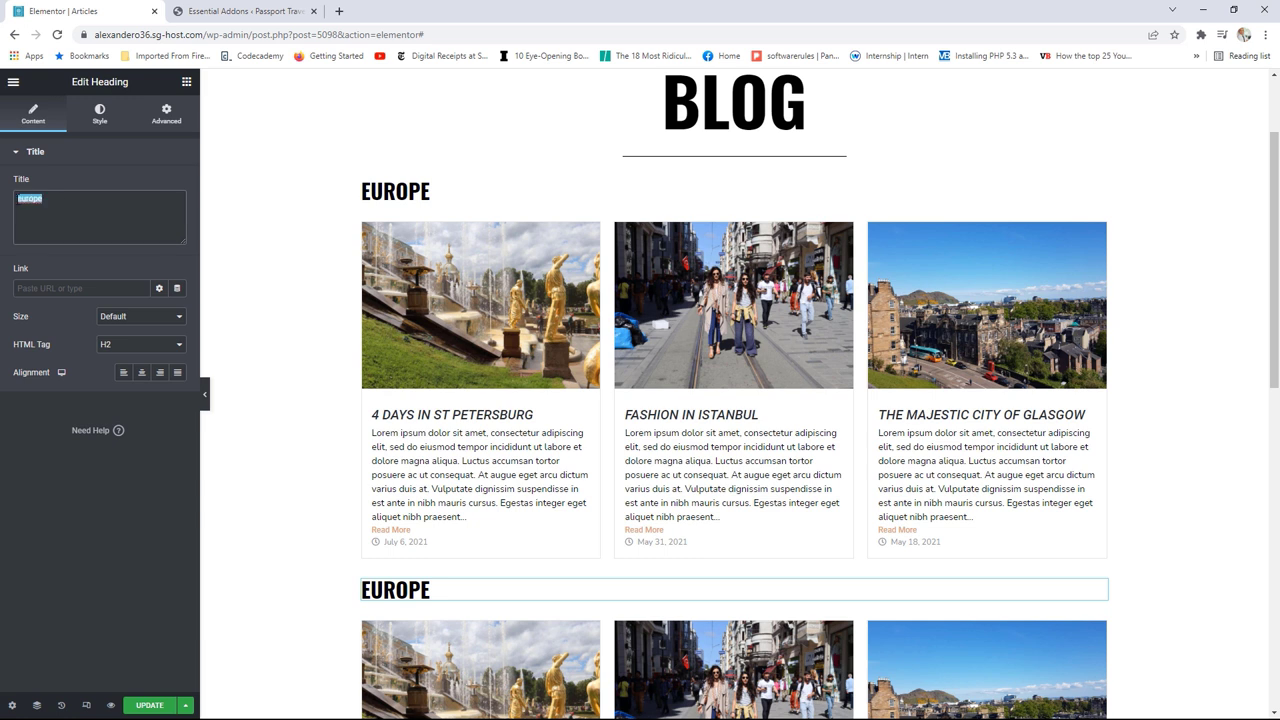
pyautogui.write('Asia')
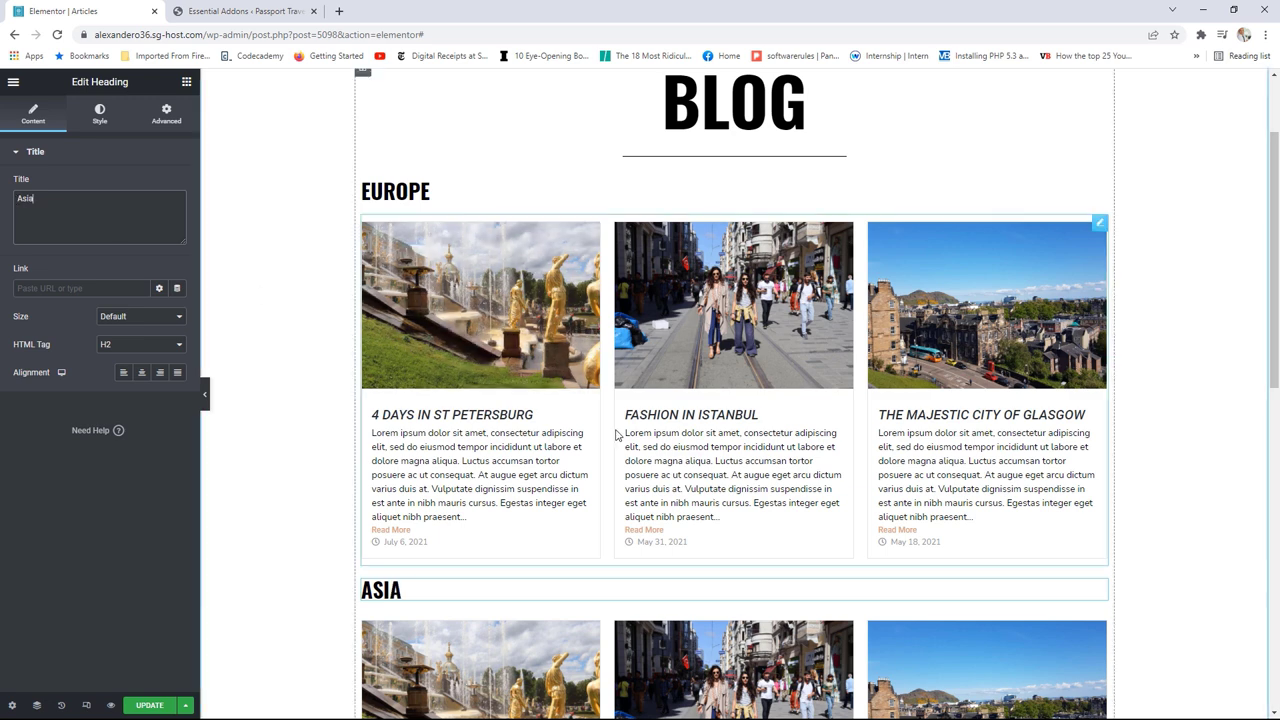
# Step: Switch the copied grid's Query Categories from Europe to Asia
pyautogui.scroll(-4, 1000, 400)
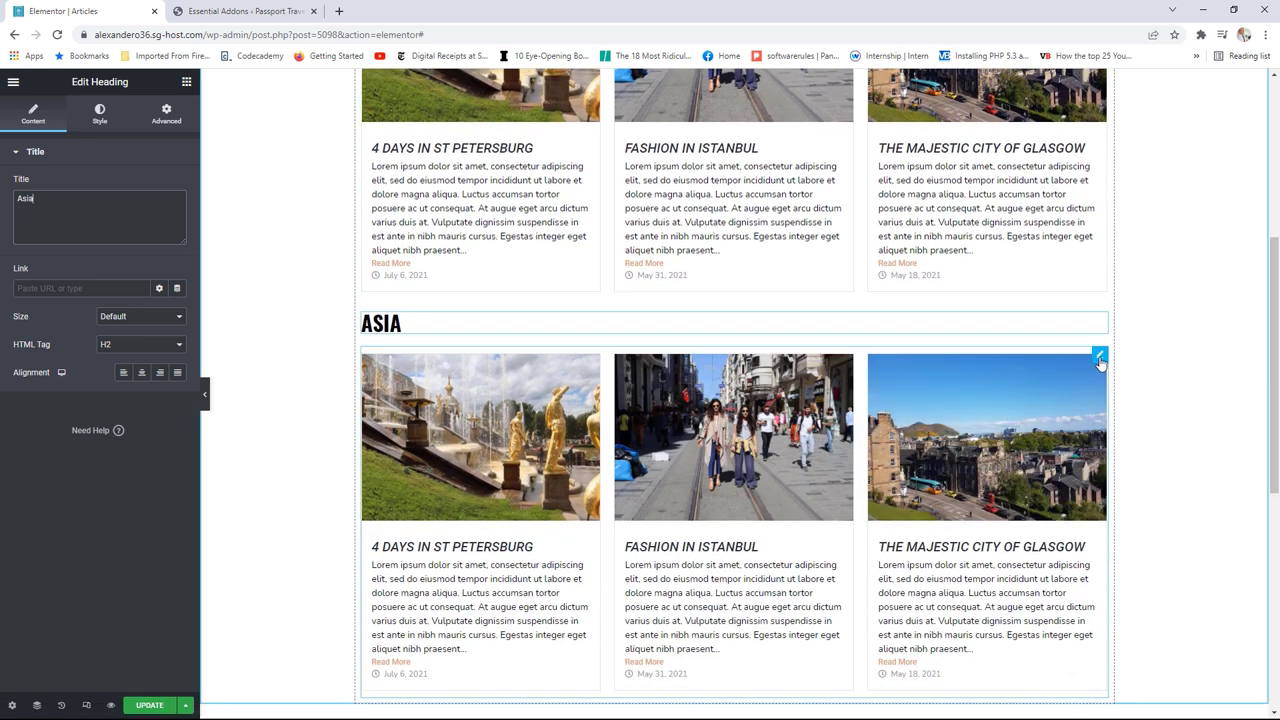
pyautogui.click(1097, 358)
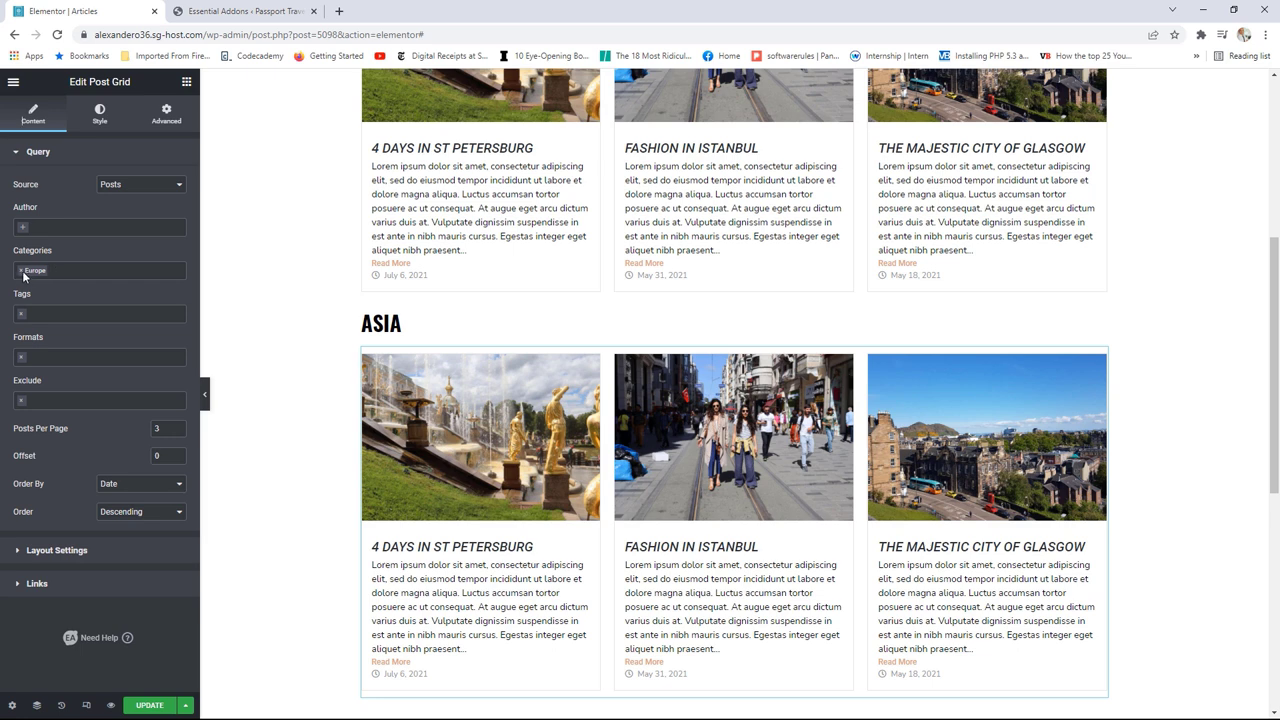
pyautogui.click(21, 271)
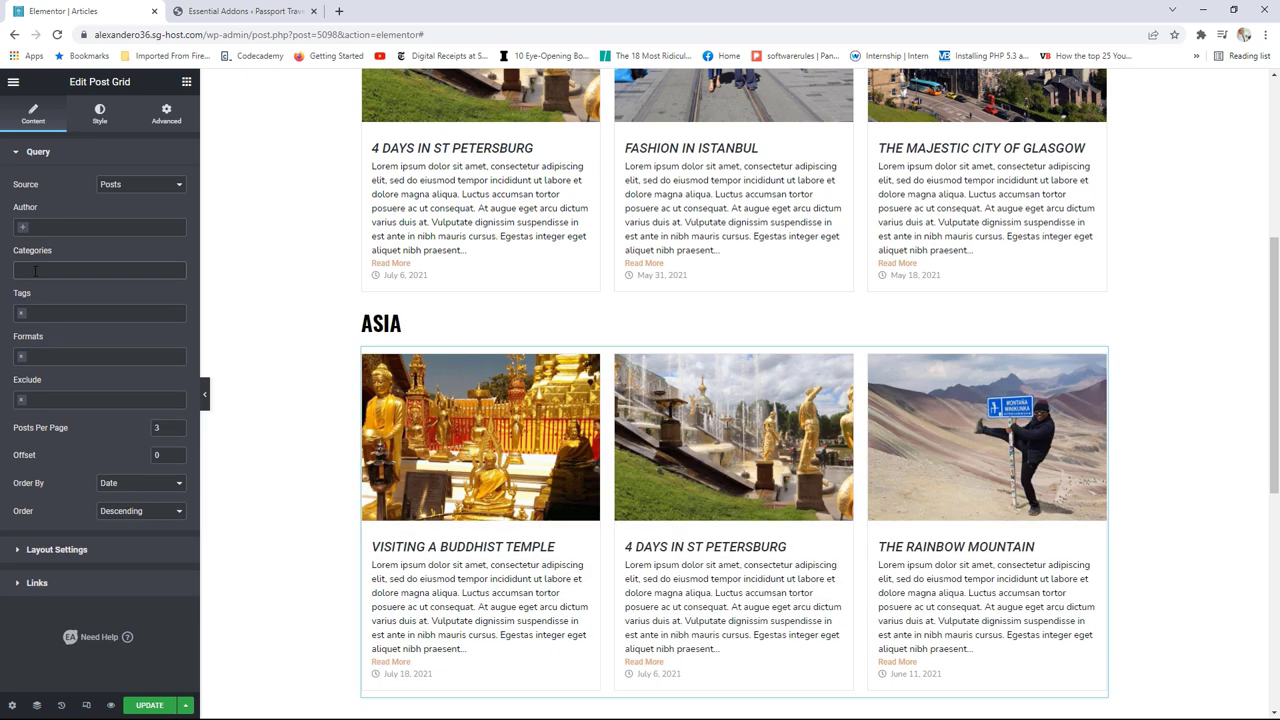
pyautogui.click(35, 271)
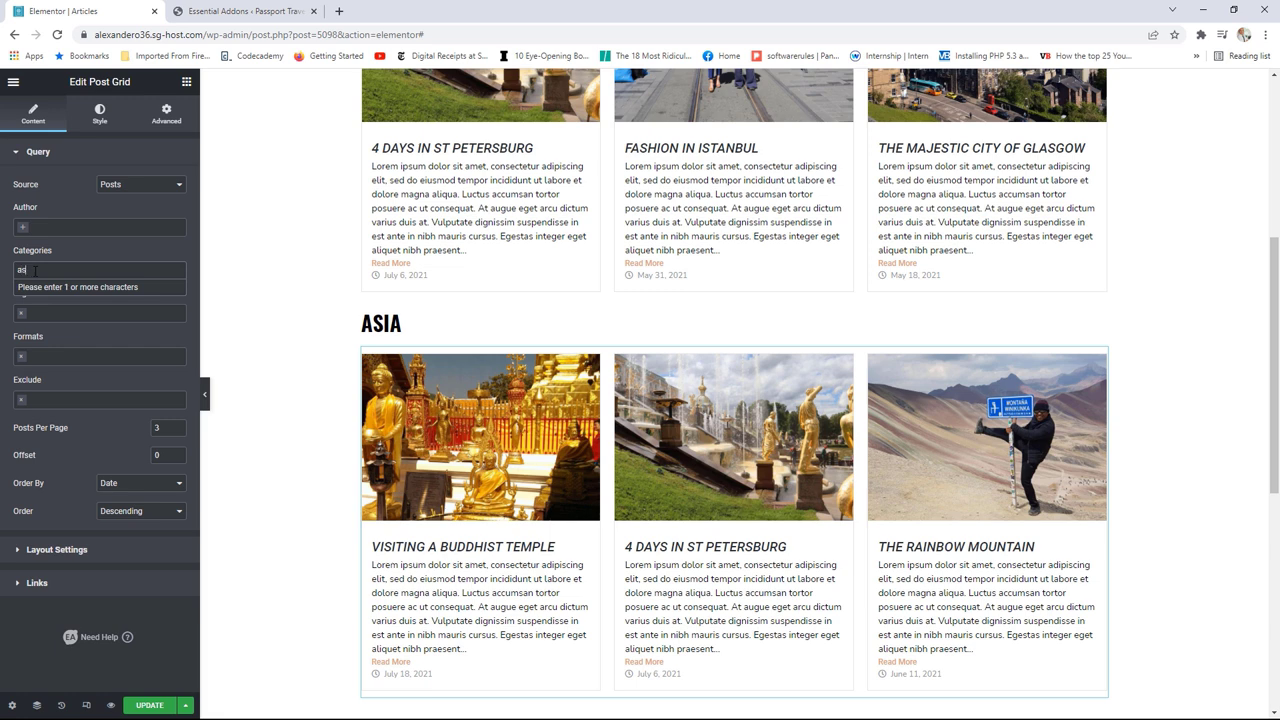
pyautogui.write('asi')
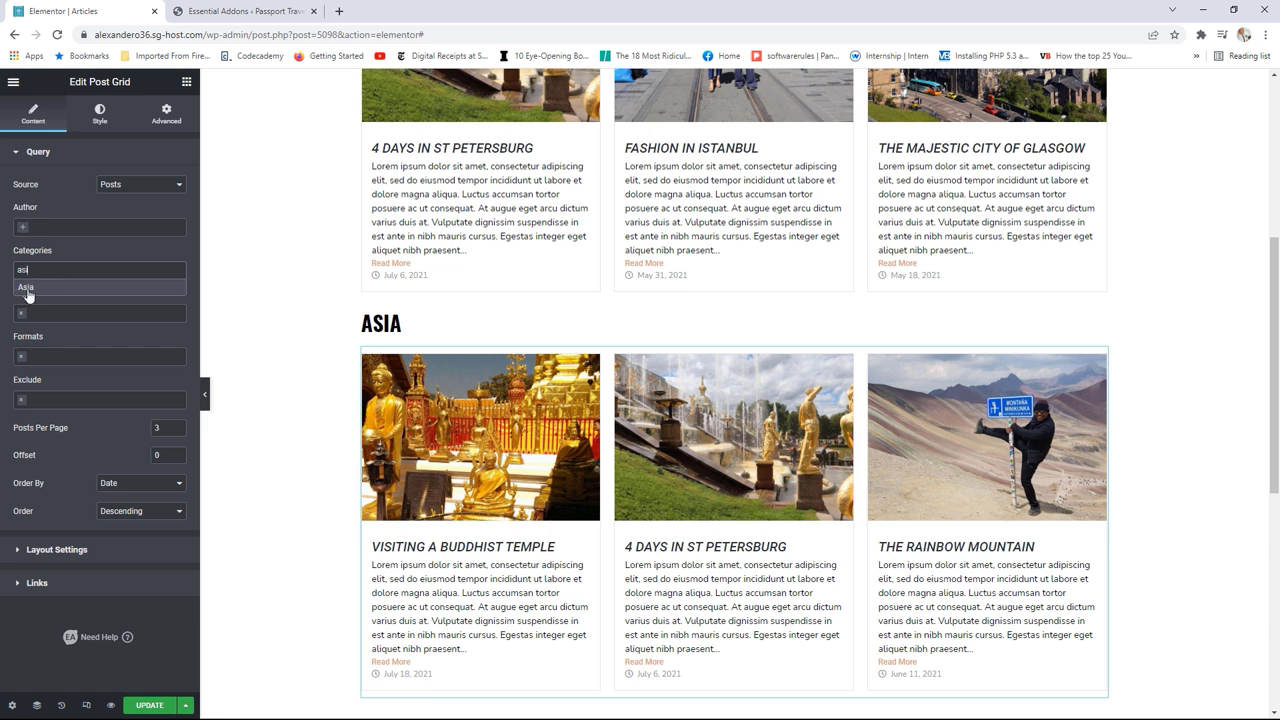
pyautogui.click(26, 288)
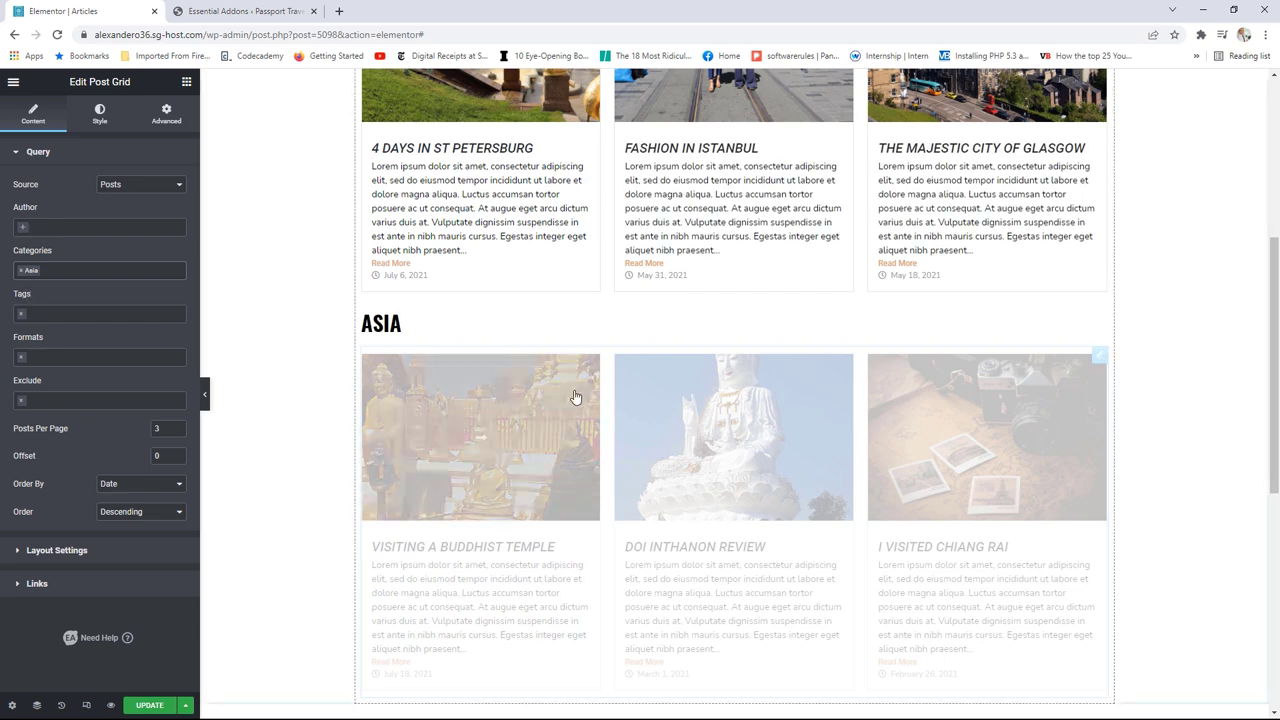
pyautogui.scroll(-1, 1096, 410)
pyautogui.scroll(-2, 1096, 410)
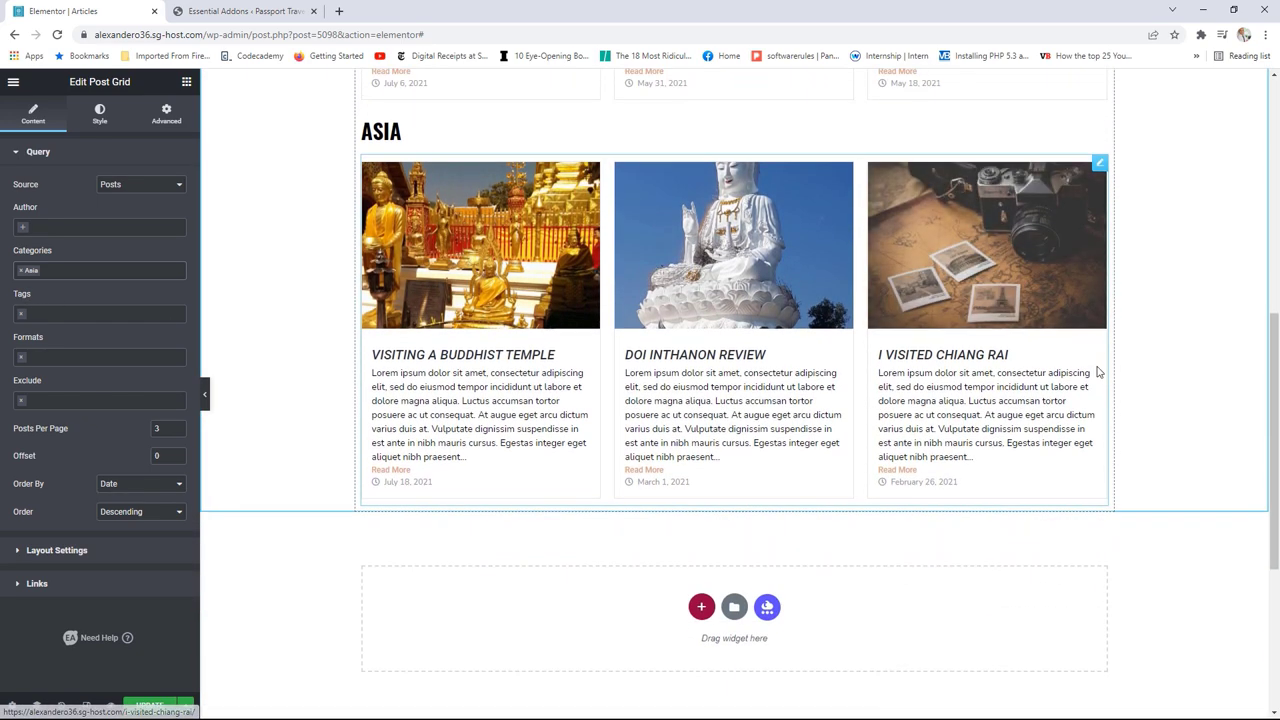
pyautogui.scroll(3, 1096, 390)
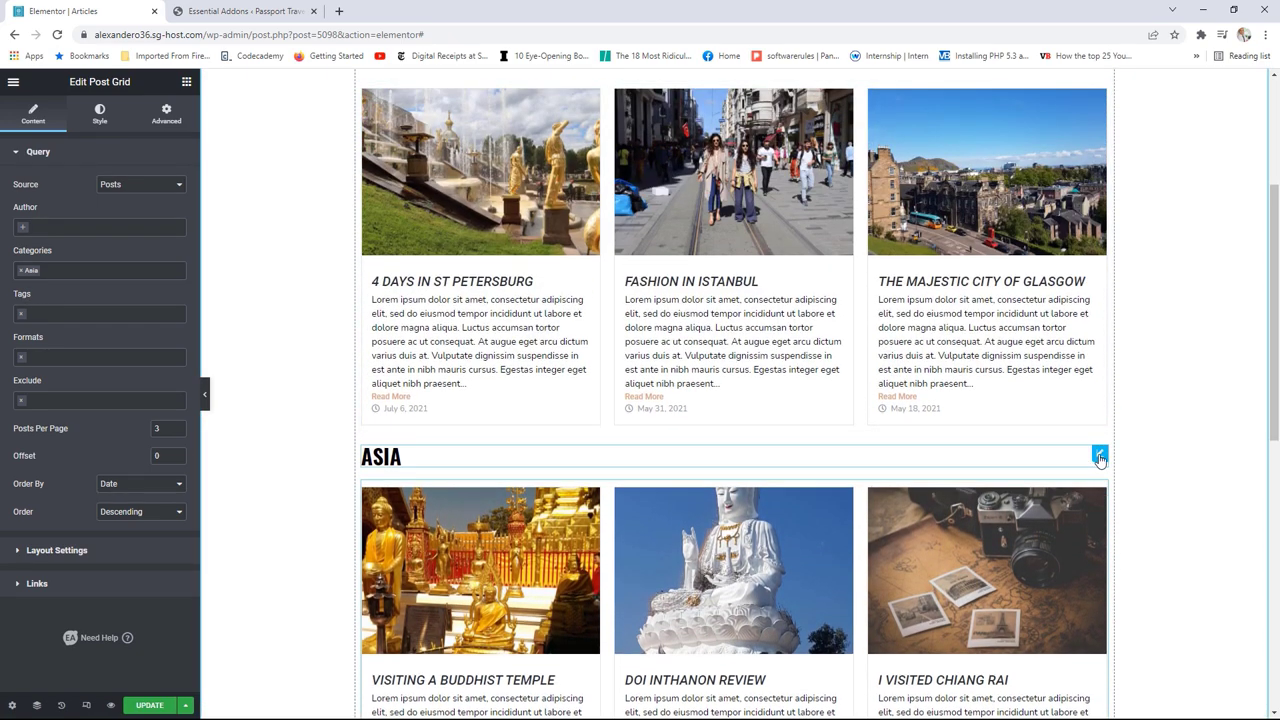
# Step: Duplicate the ASIA heading and post grid, placing the heading copy above the new grid as 'south america'
pyautogui.rightClick(1100, 458)
pyautogui.click(1130, 486)
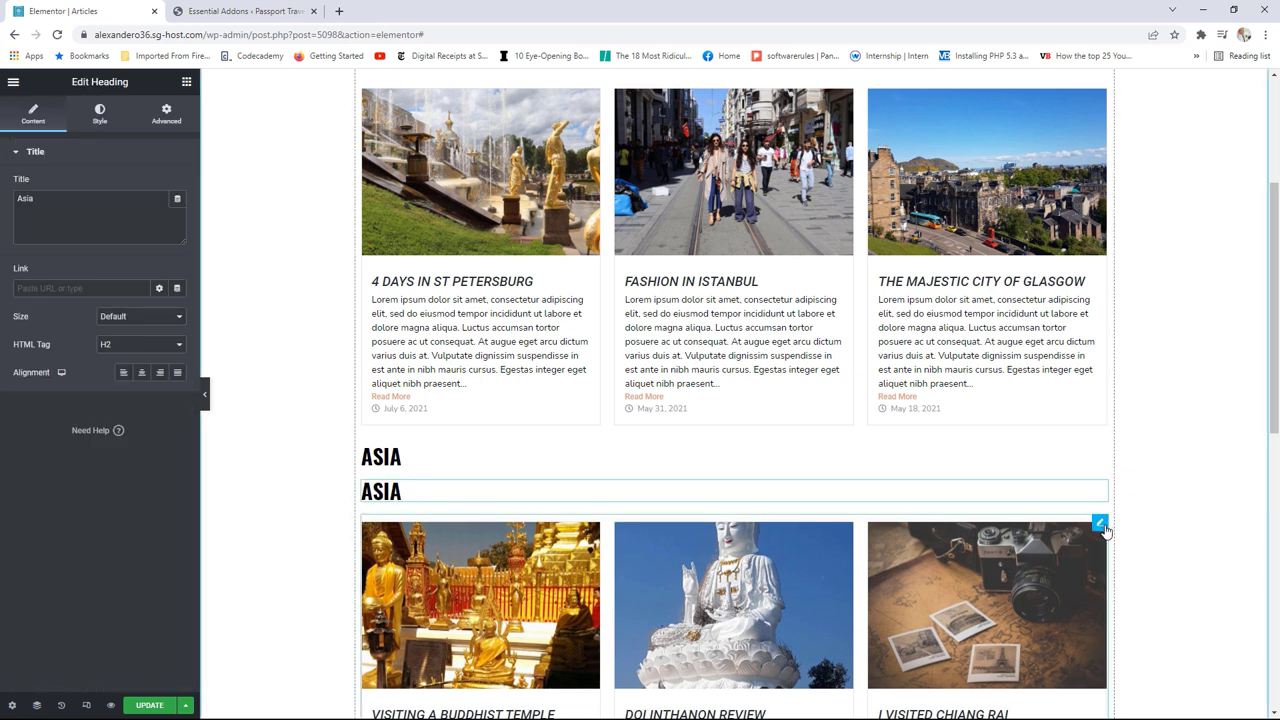
pyautogui.rightClick(1101, 525)
pyautogui.click(1122, 540)
pyautogui.scroll(-2, 1068, 543)
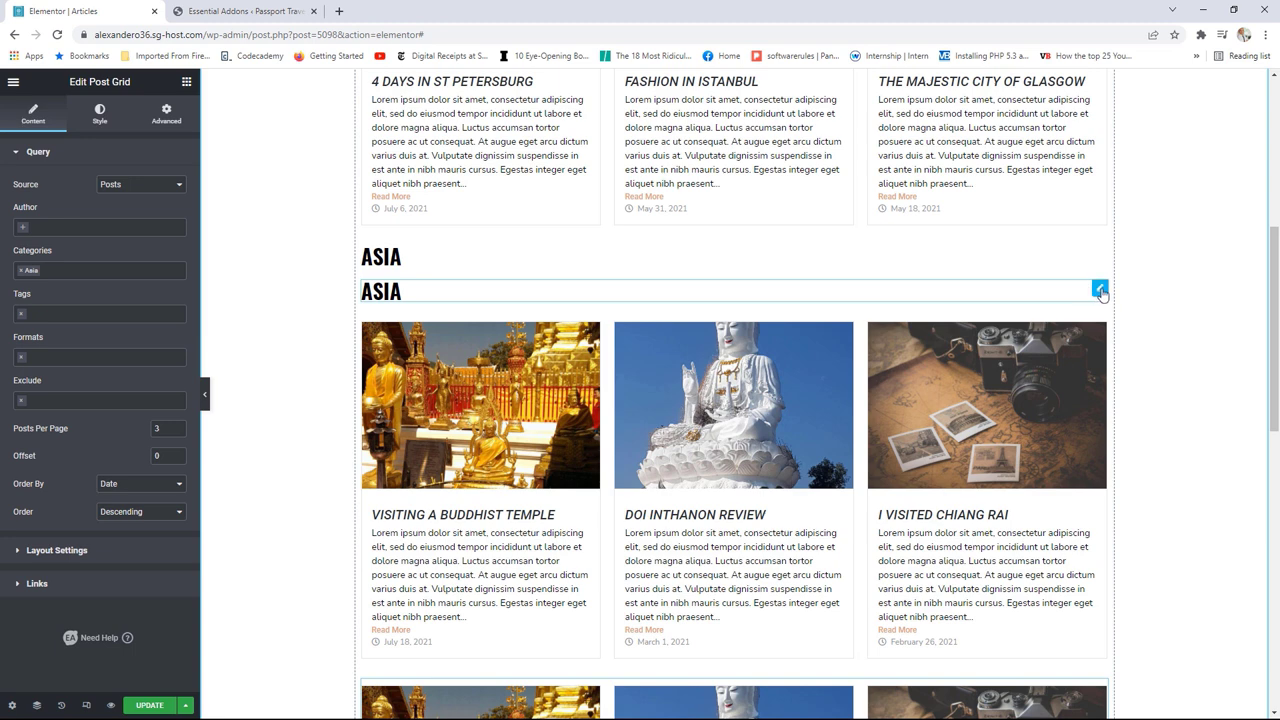
pyautogui.moveTo(1090, 296); pyautogui.dragTo(980, 634)
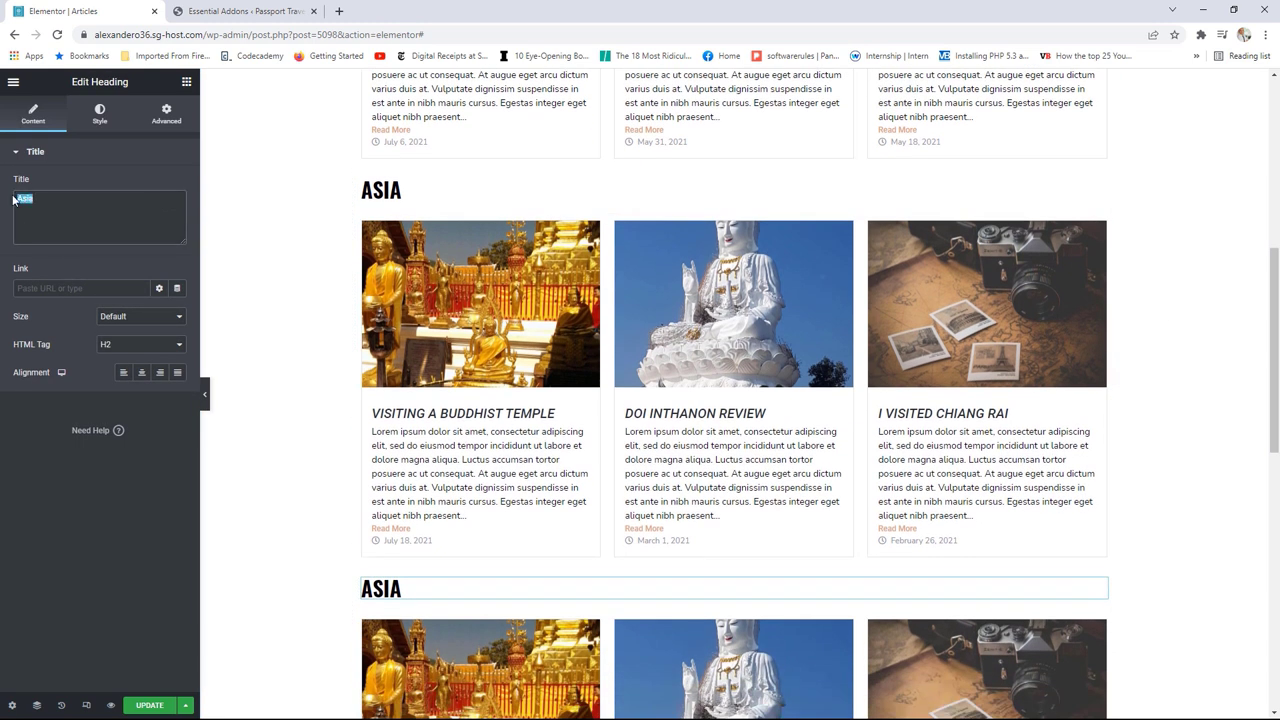
pyautogui.write('south america')
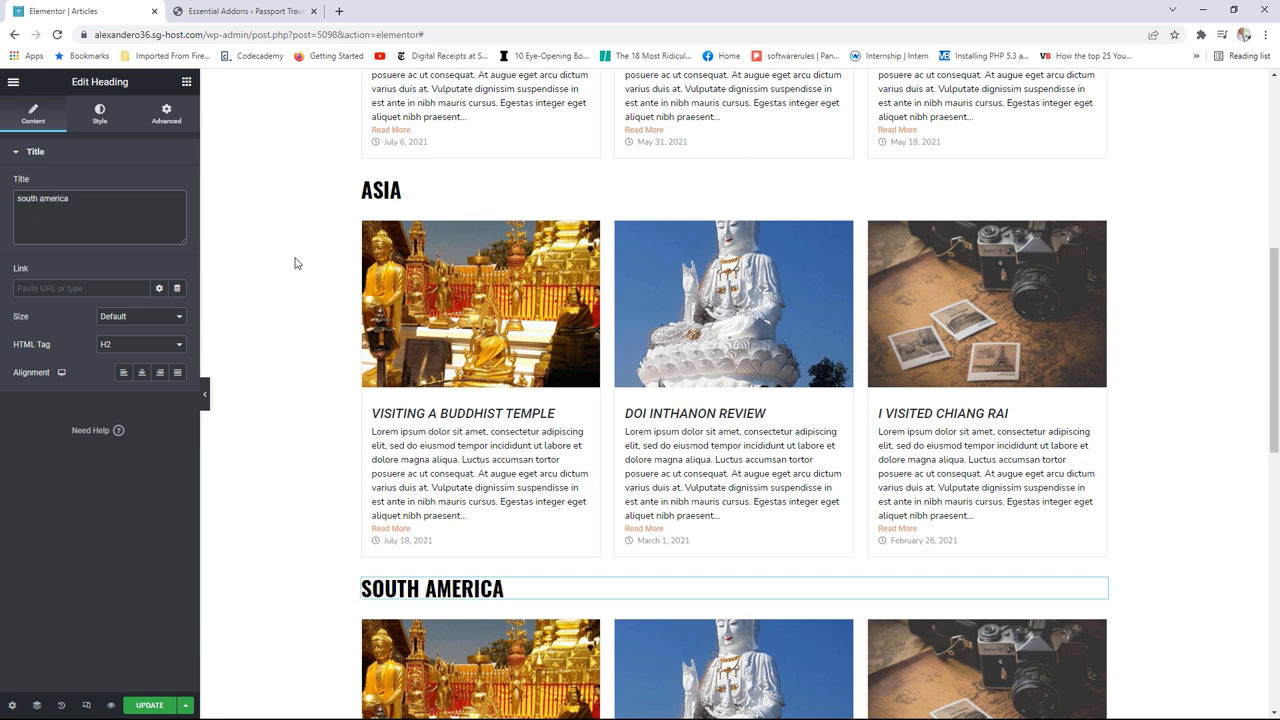
# Step: Change the new grid's Categories from Asia to South America
pyautogui.scroll(-2, 786, 423)
pyautogui.click(1099, 420)
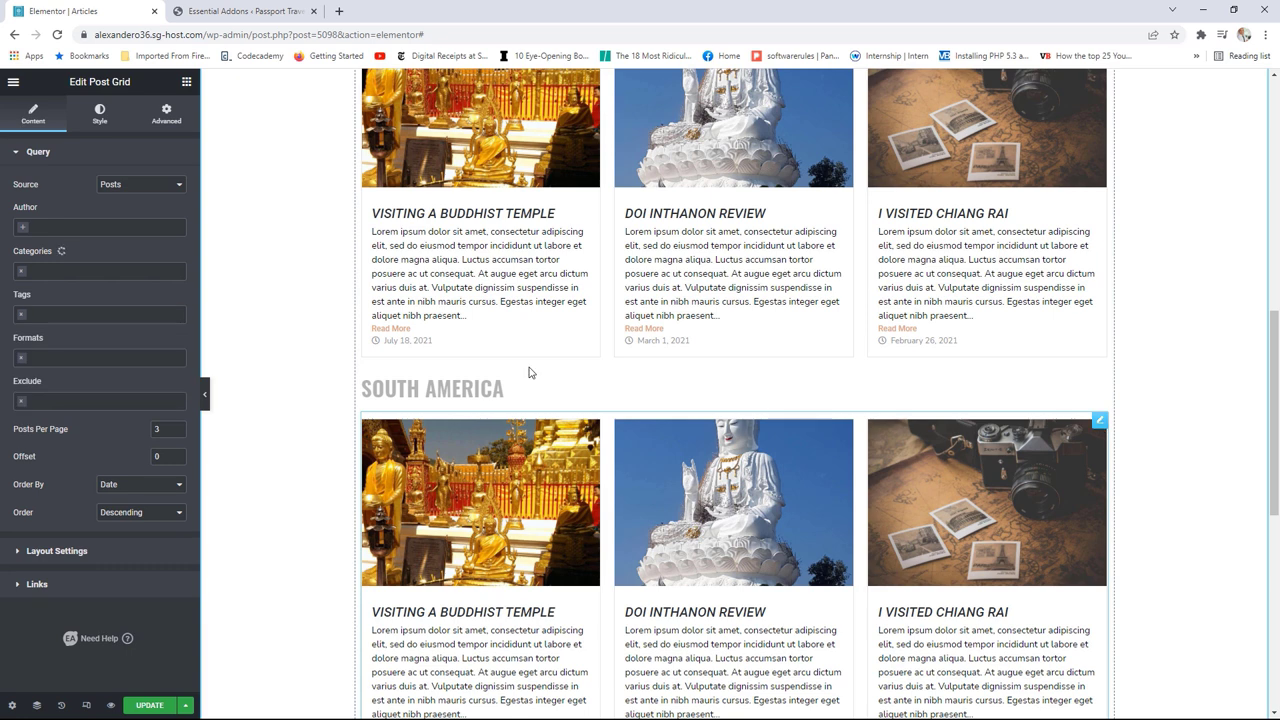
pyautogui.click(21, 270)
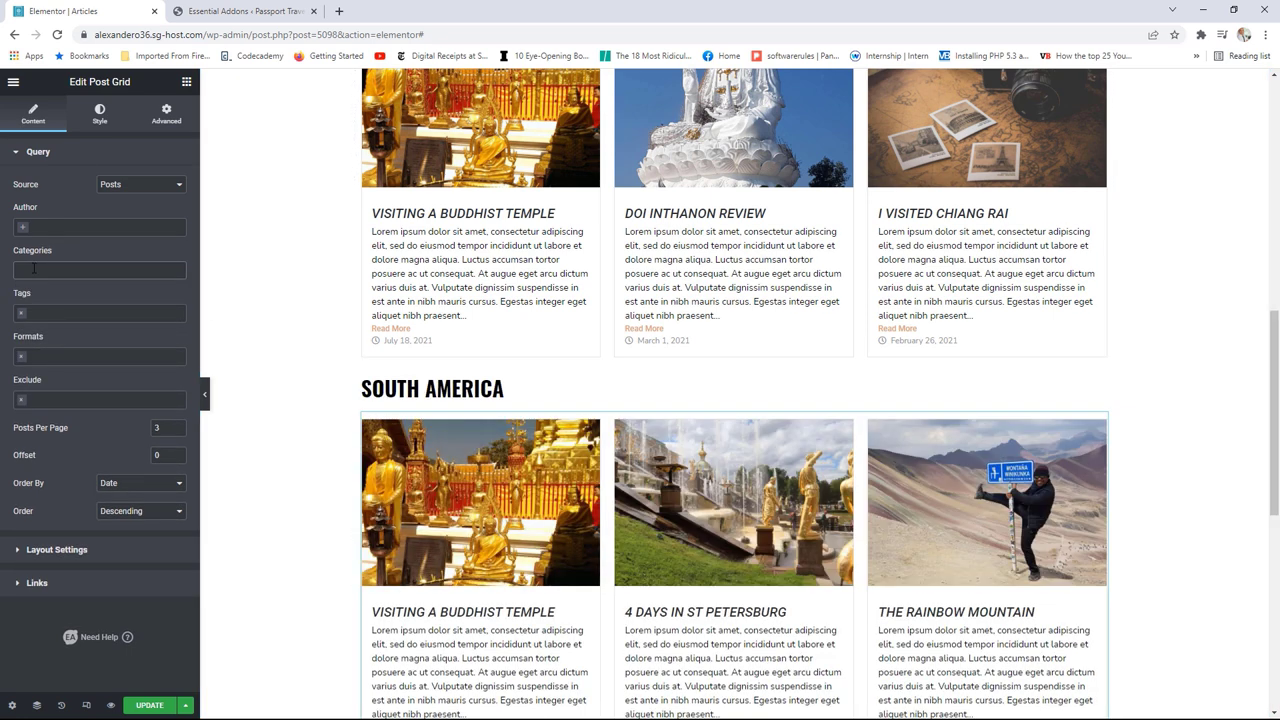
pyautogui.click(36, 270)
pyautogui.write('a')
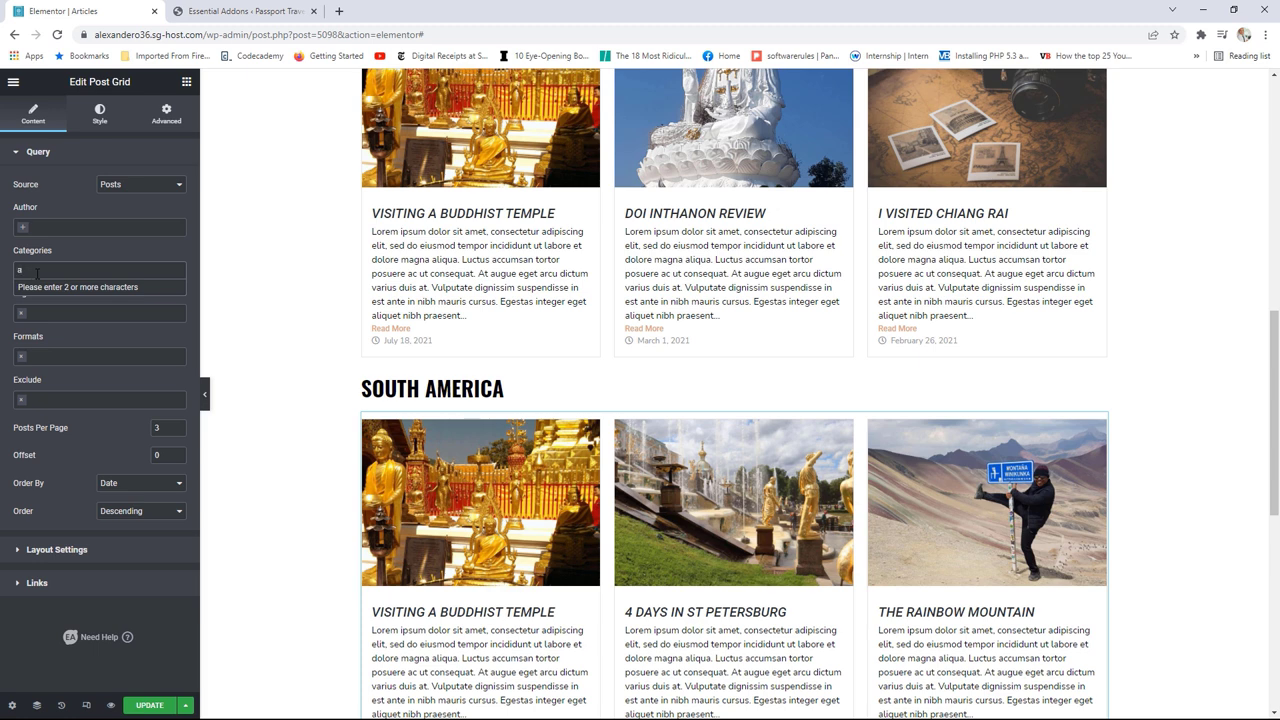
pyautogui.write('meri')
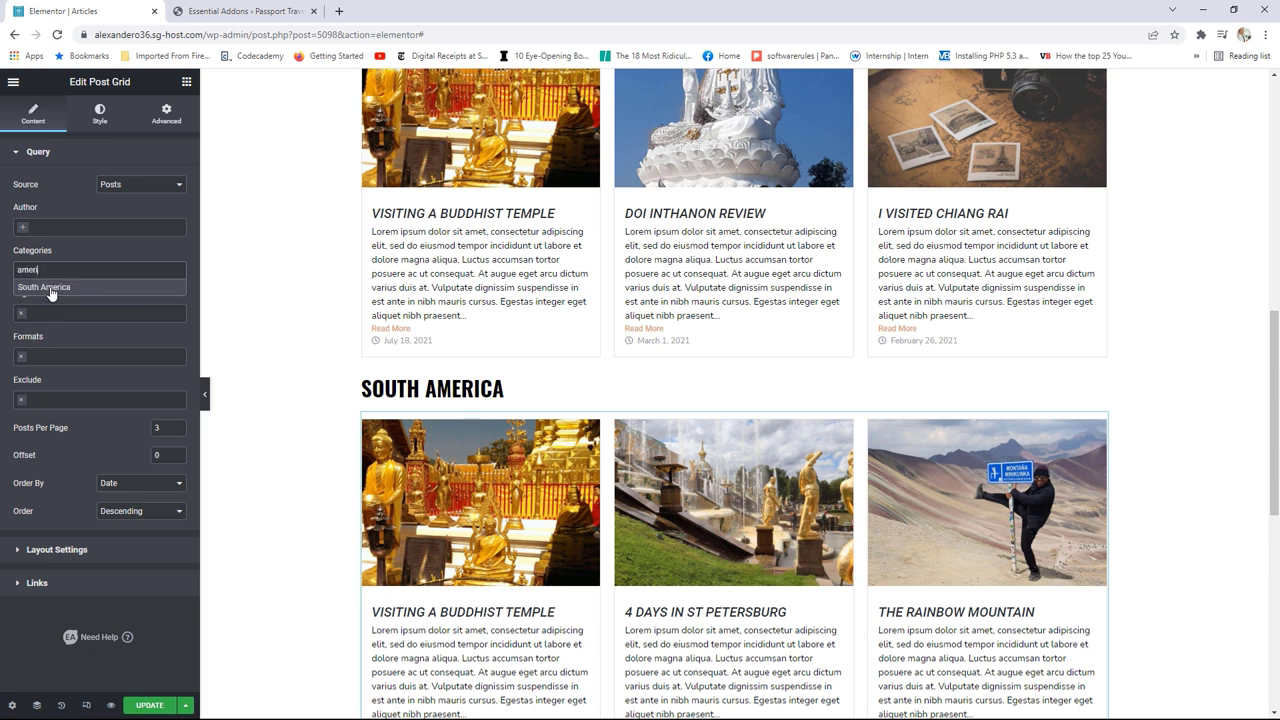
pyautogui.click(50, 288)
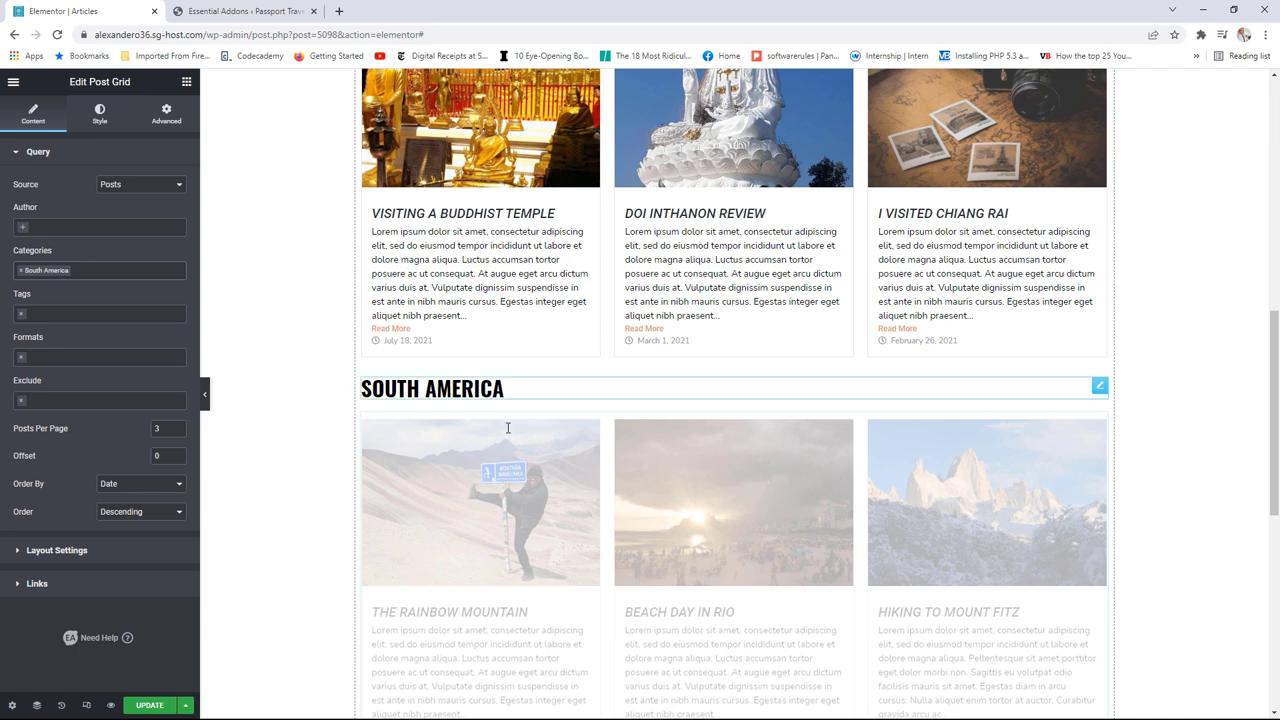
pyautogui.scroll(-1, 1082, 437)
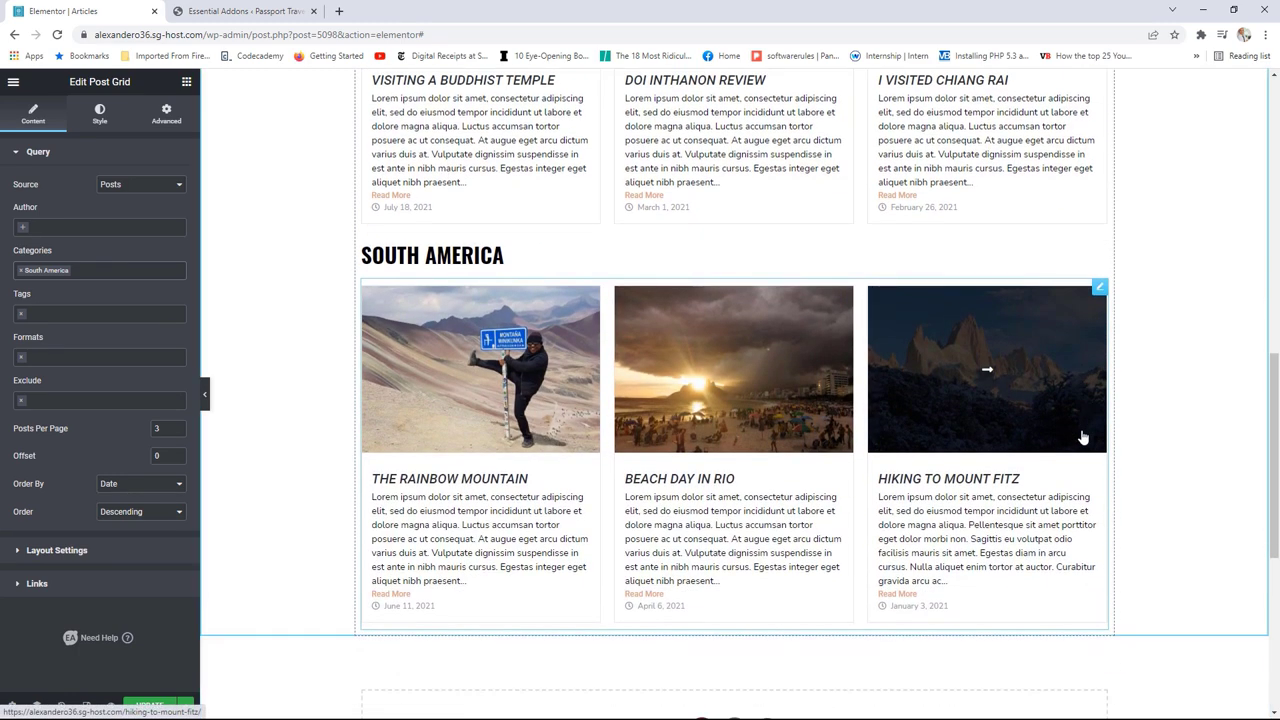
pyautogui.scroll(7, 1082, 437)
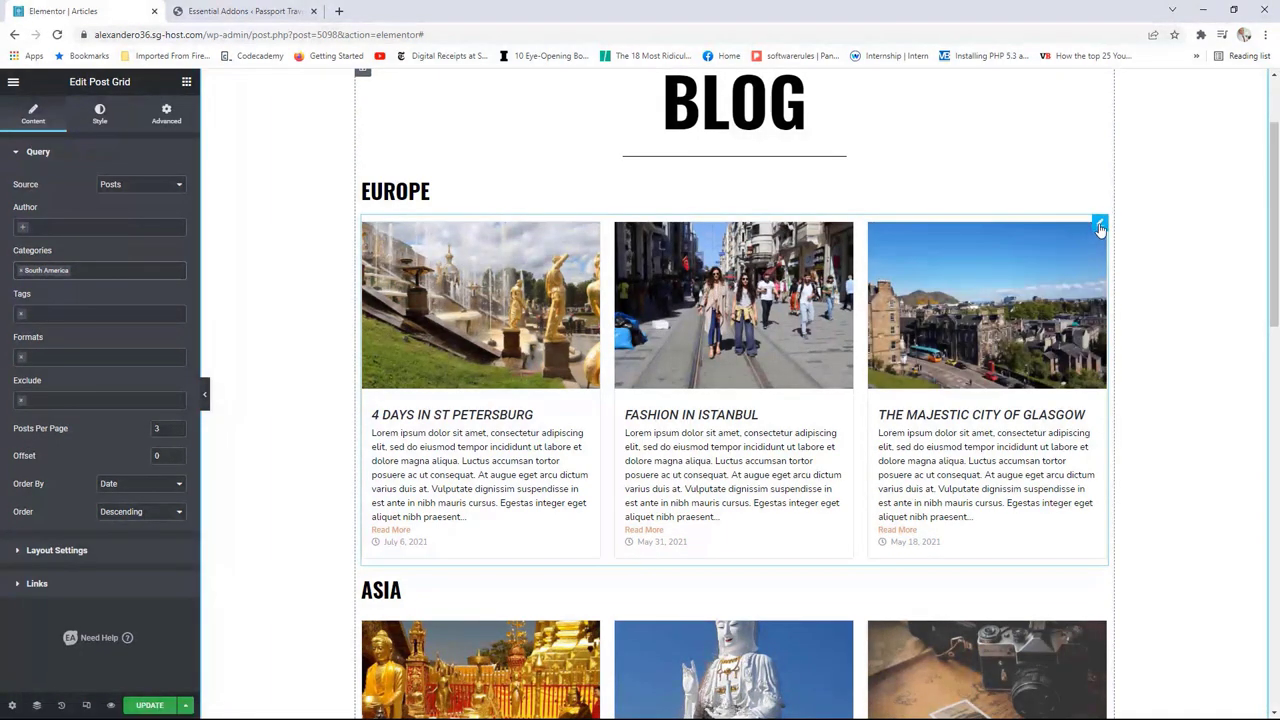
# Step: Edit the Europe post grid's Advanced bottom padding, entering 5
pyautogui.click(99, 113)
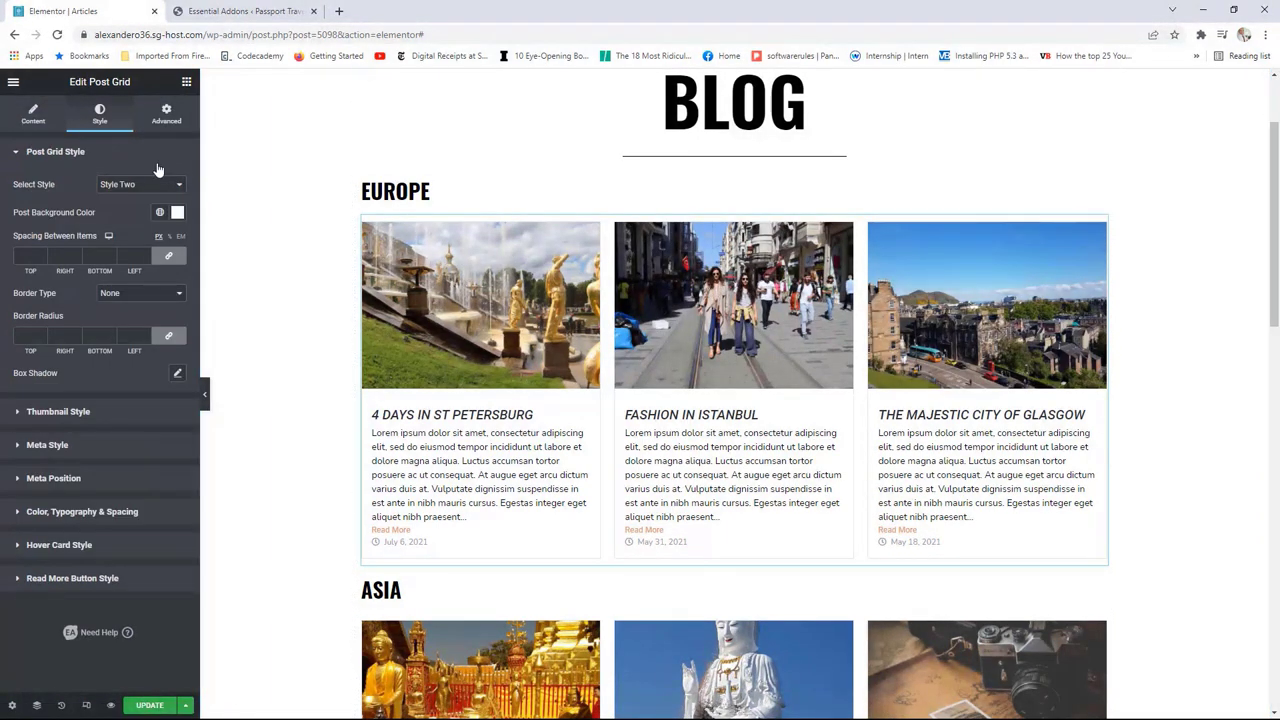
pyautogui.click(175, 121)
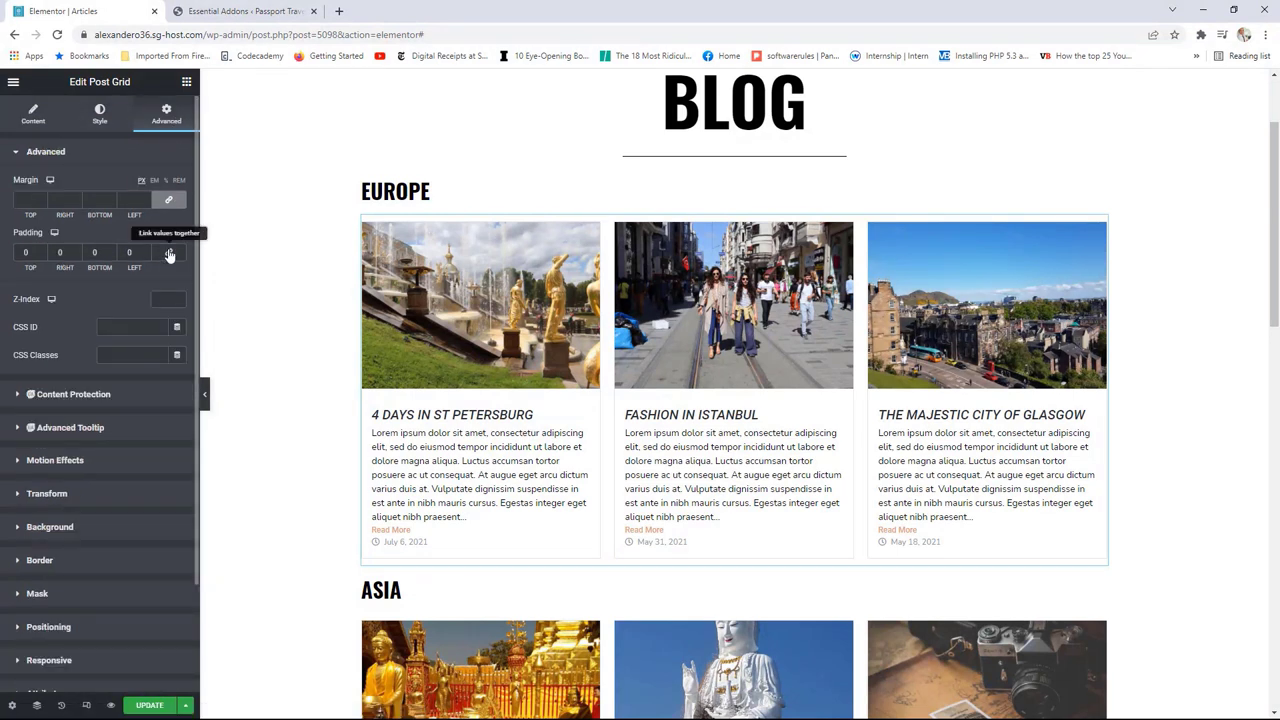
pyautogui.click(111, 253)
pyautogui.write('5')
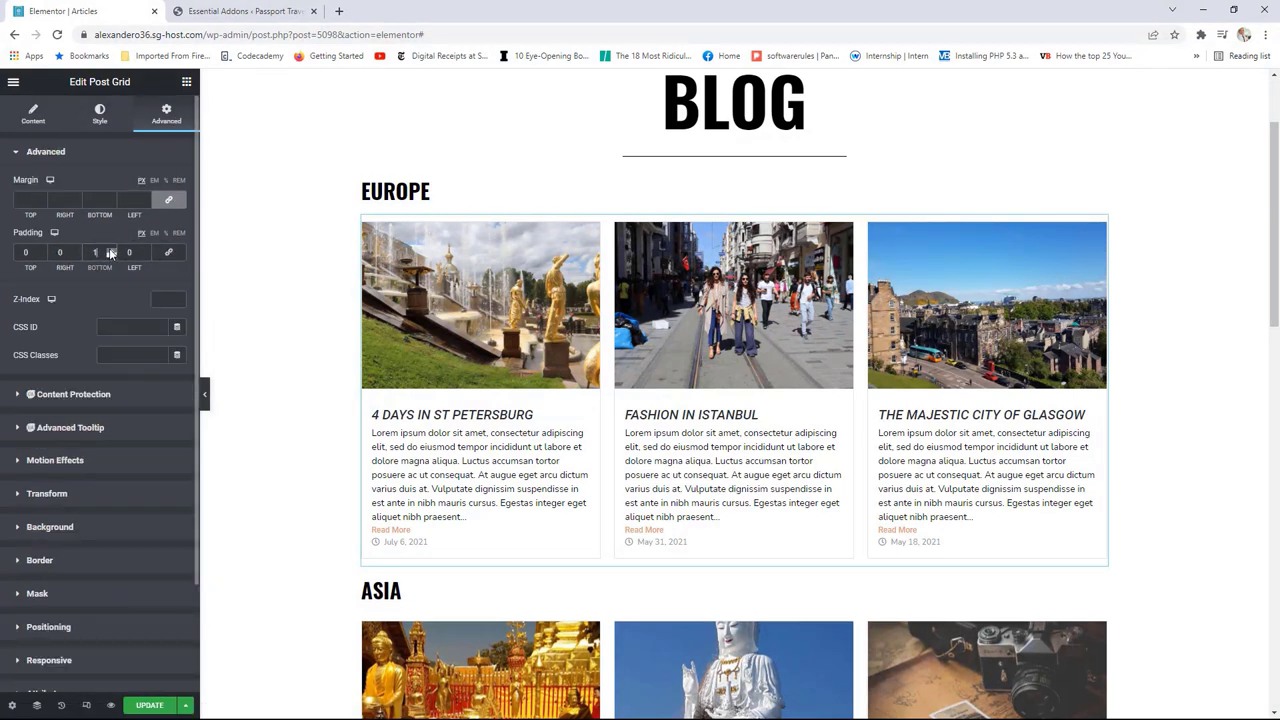
pyautogui.scroll(13, 111, 253)
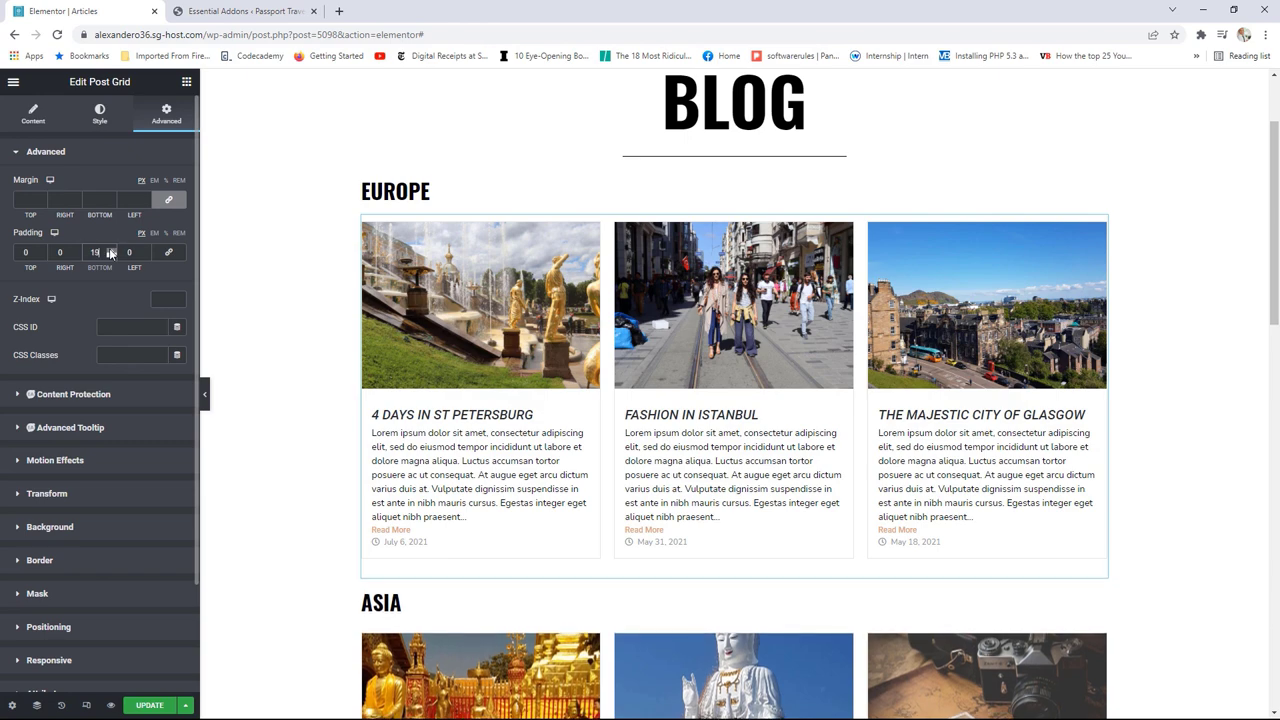
pyautogui.scroll(4, 111, 253)
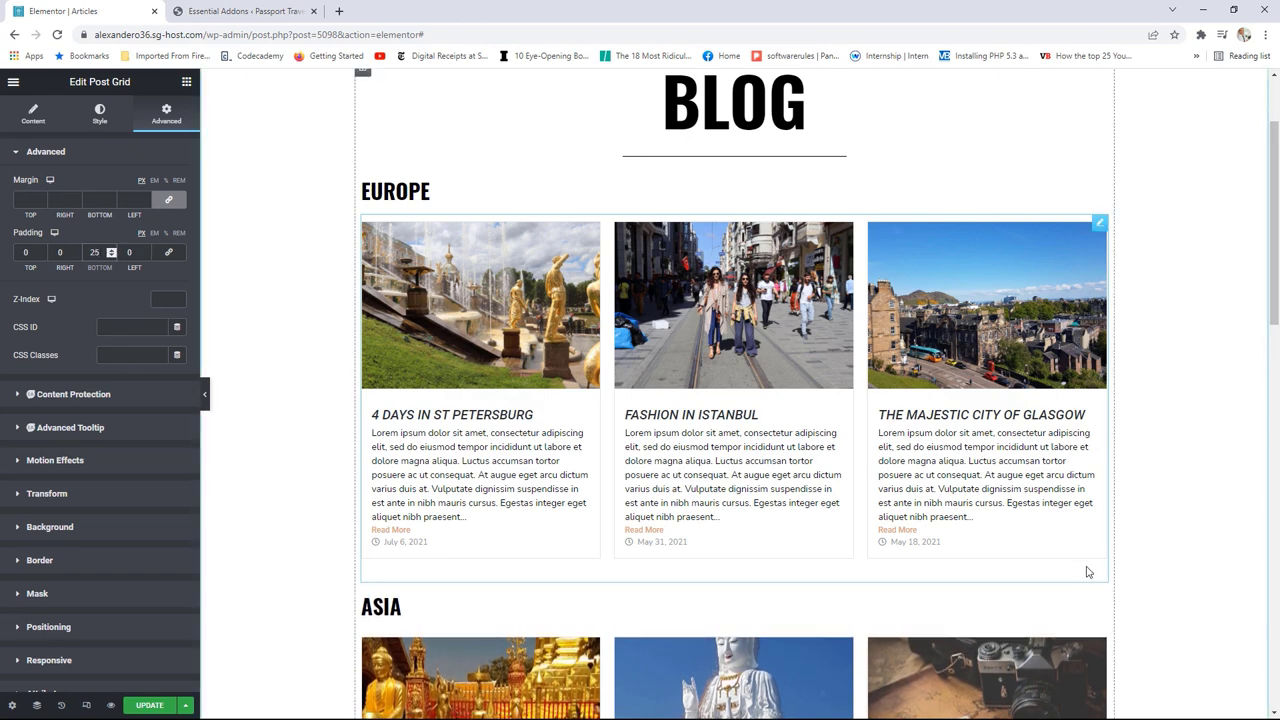
pyautogui.scroll(-1, 1060, 550)
pyautogui.scroll(-5, 1060, 550)
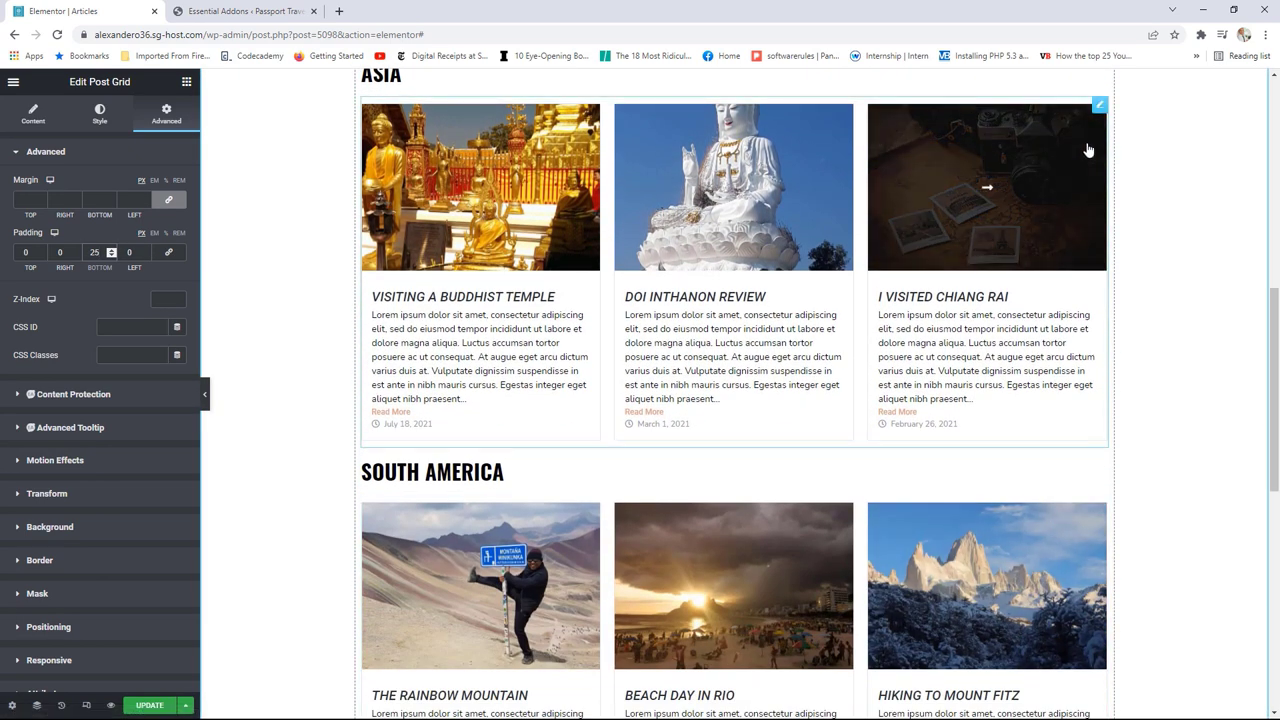
# Step: Check the Asia post grid's Advanced spacing settings
pyautogui.click(1100, 106)
pyautogui.click(165, 114)
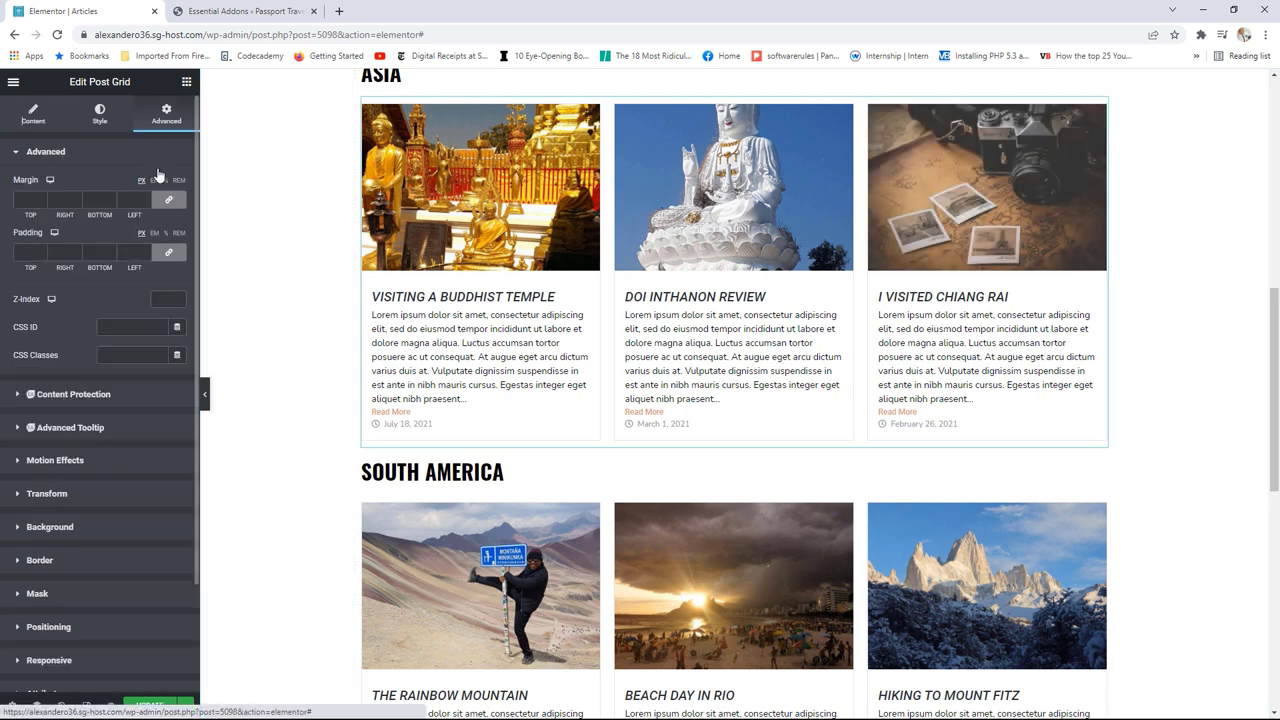
pyautogui.scroll(-1, 111, 253)
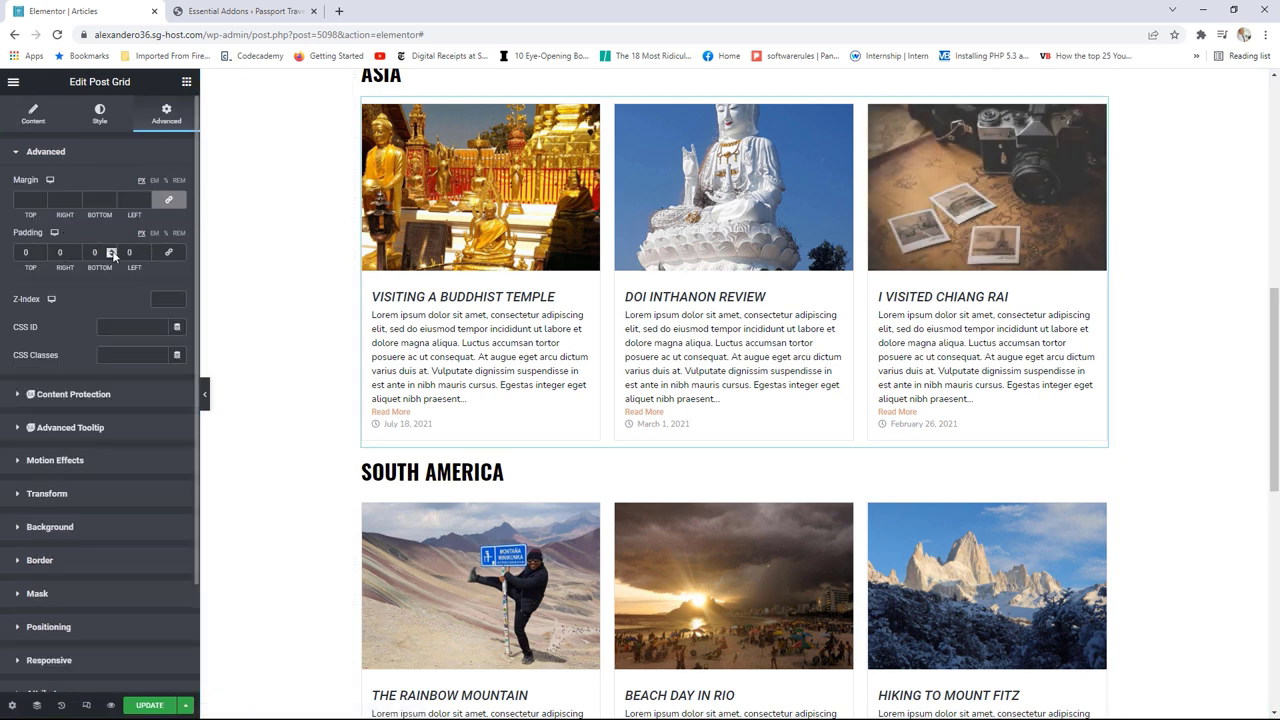
pyautogui.scroll(10, 111, 253)
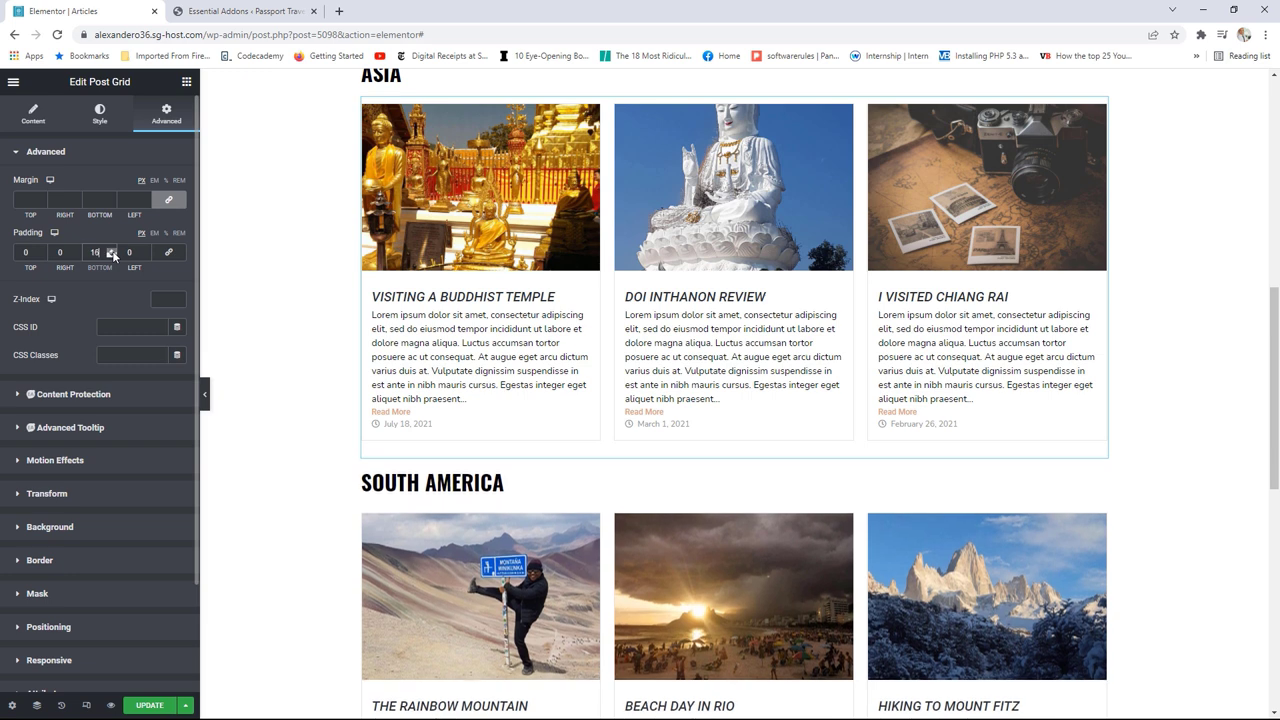
pyautogui.scroll(15, 111, 253)
pyautogui.scroll(-2, 993, 433)
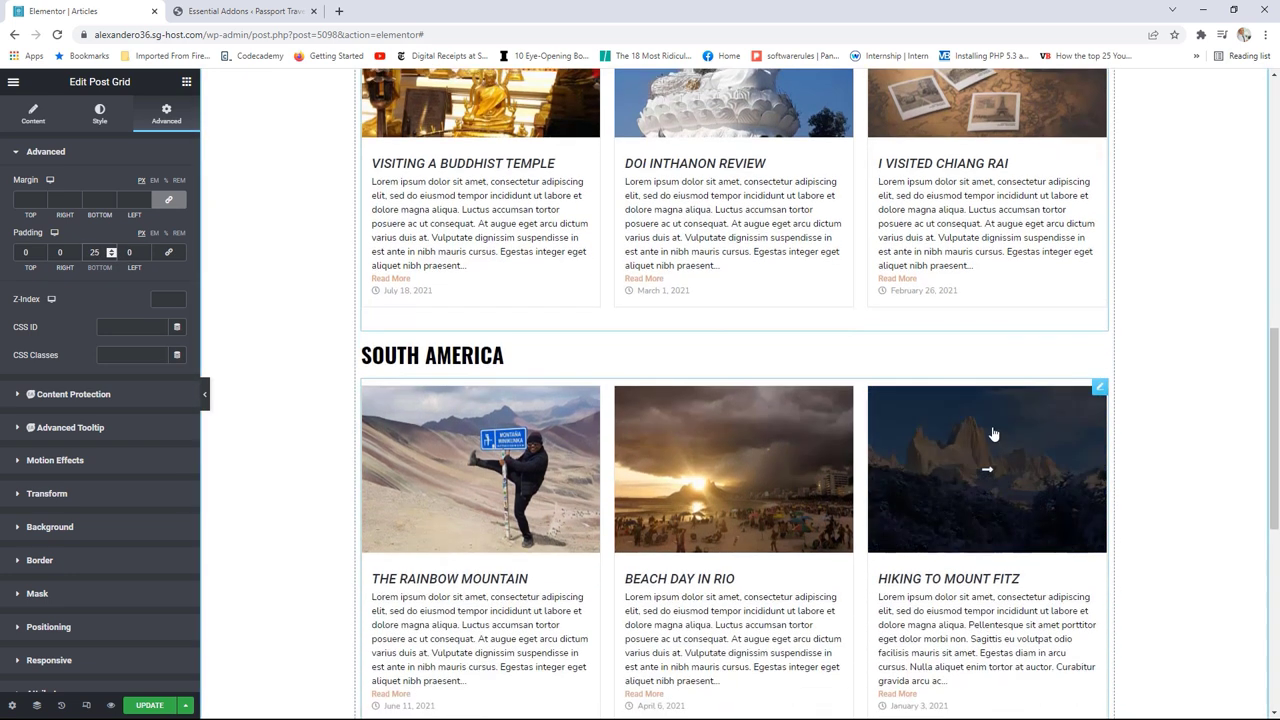
# Step: Review the South America grid's spacing settings and save the page
pyautogui.click(731, 419)
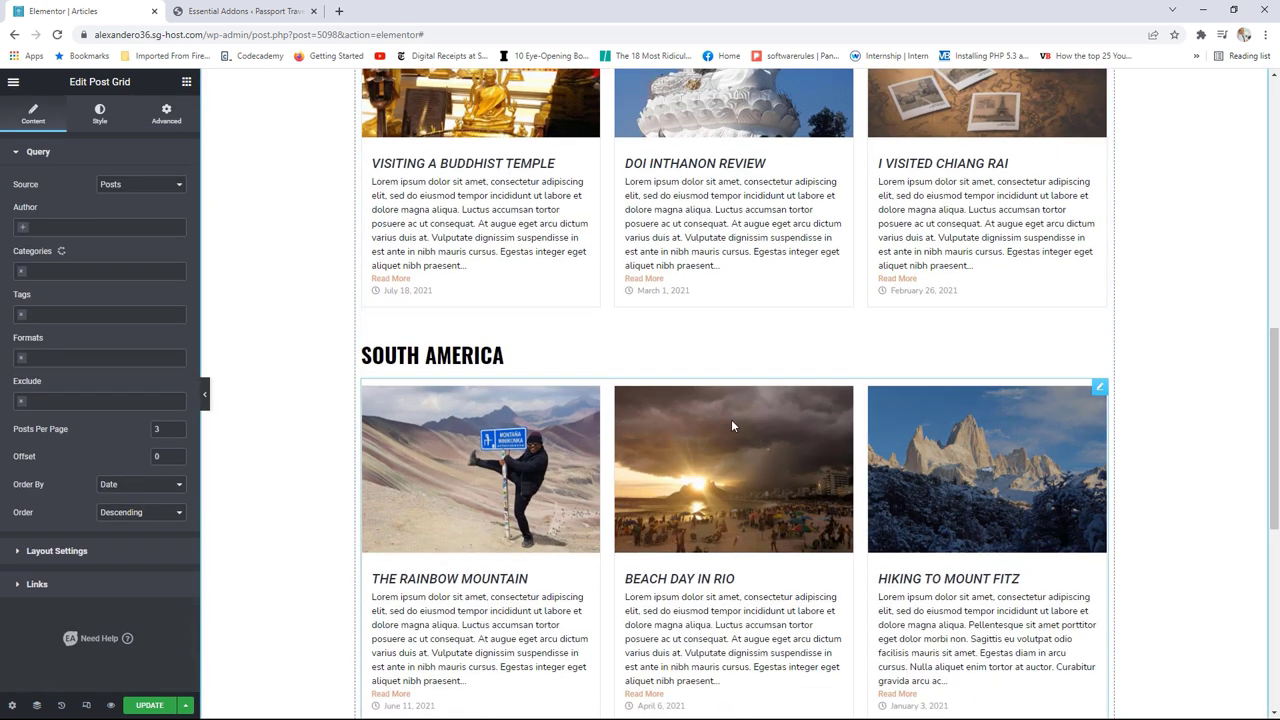
pyautogui.click(167, 113)
pyautogui.scroll(2, 110, 254)
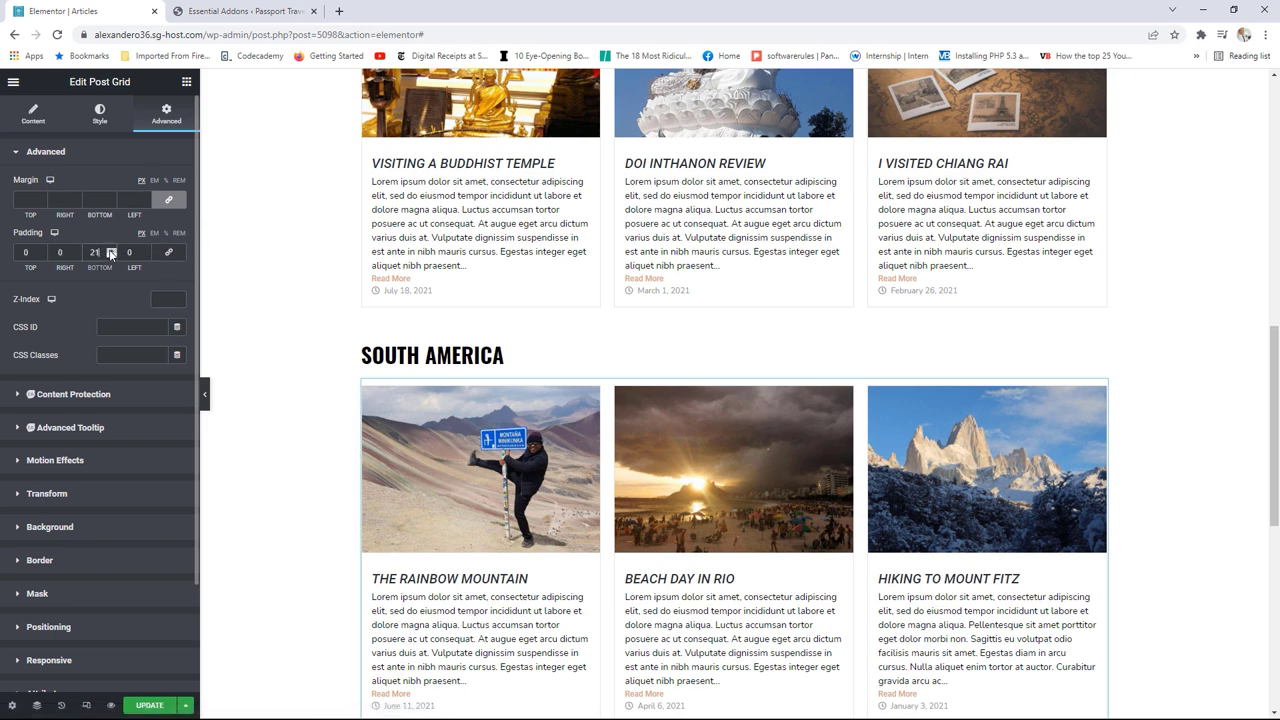
pyautogui.scroll(1, 111, 253)
pyautogui.click(146, 706)
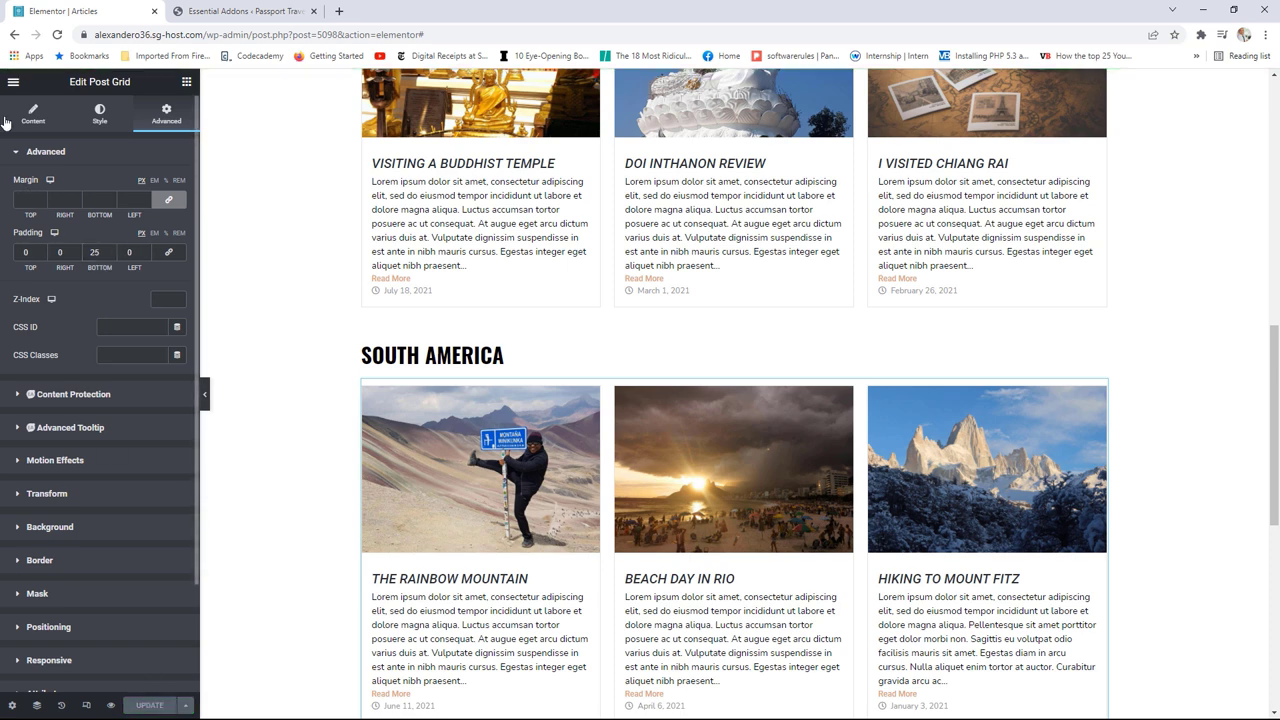
pyautogui.click(13, 82)
pyautogui.click(84, 288)
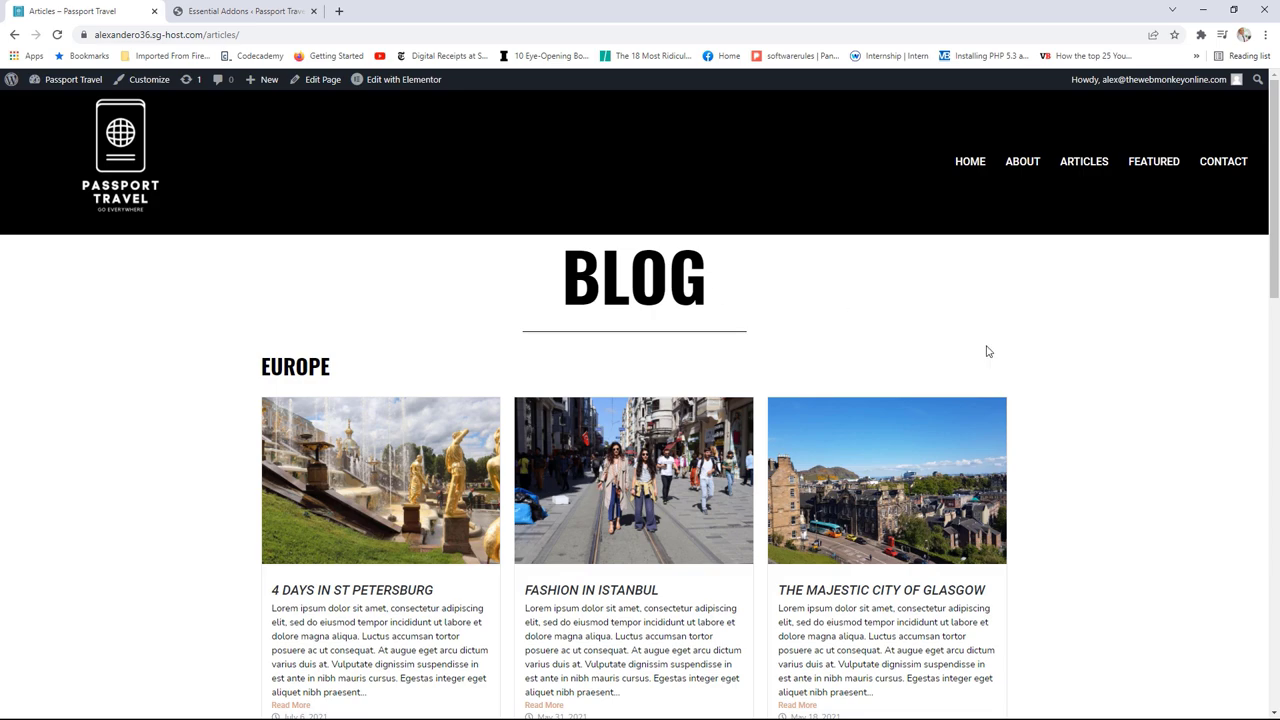
pyautogui.scroll(-8, 1076, 370)
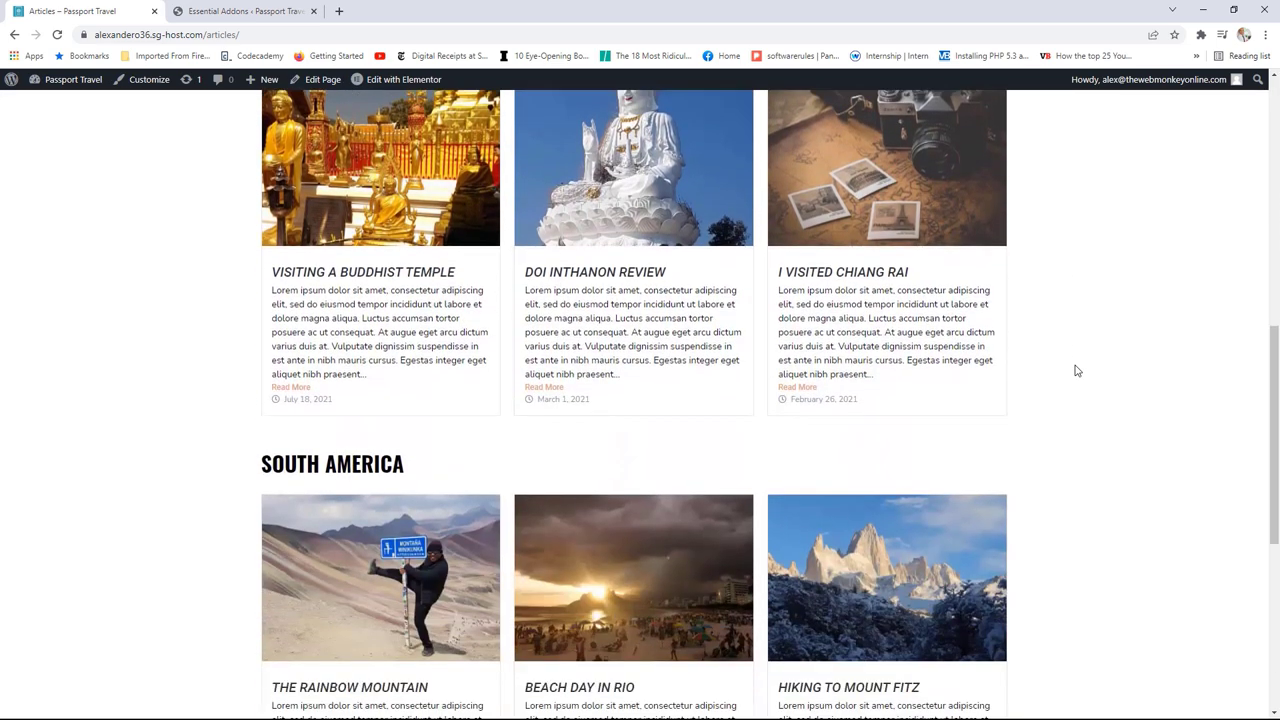
pyautogui.scroll(-3, 1076, 370)
pyautogui.scroll(6, 1076, 370)
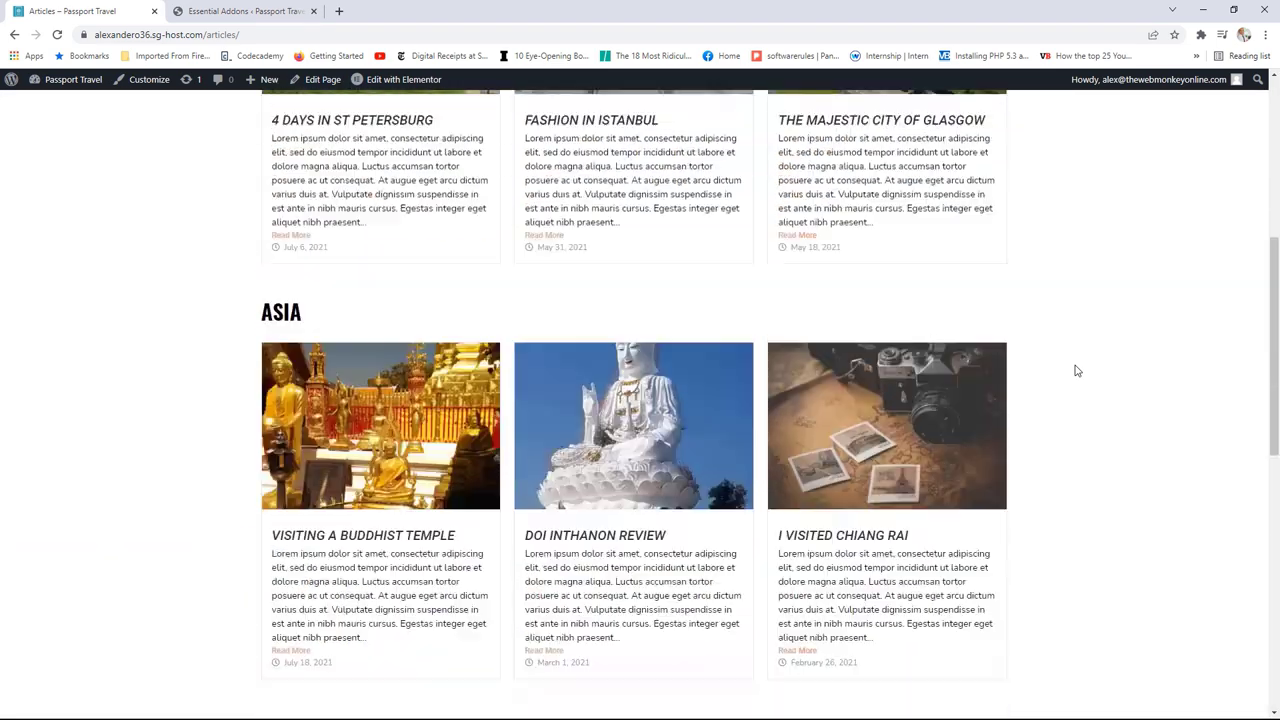
pyautogui.scroll(5, 1076, 370)
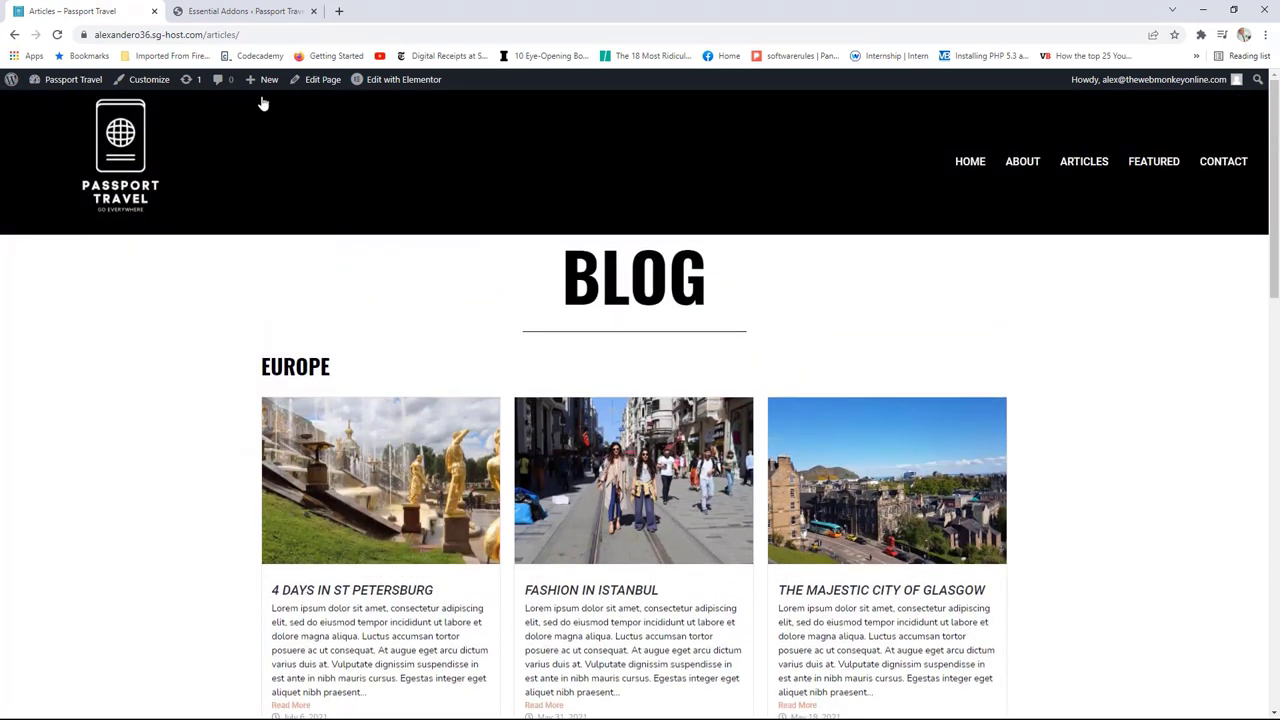
pyautogui.click(400, 79)
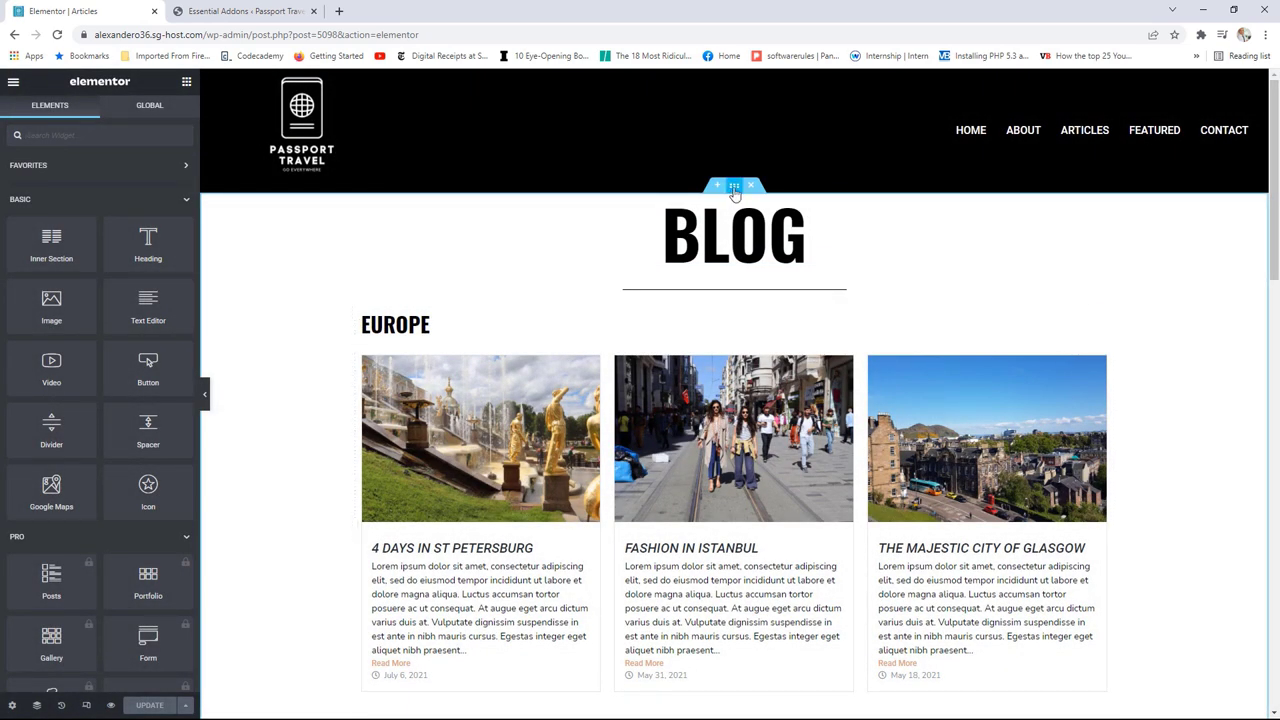
# Step: Set the BLOG heading section's top and bottom padding to 50 and save the page
pyautogui.click(735, 186)
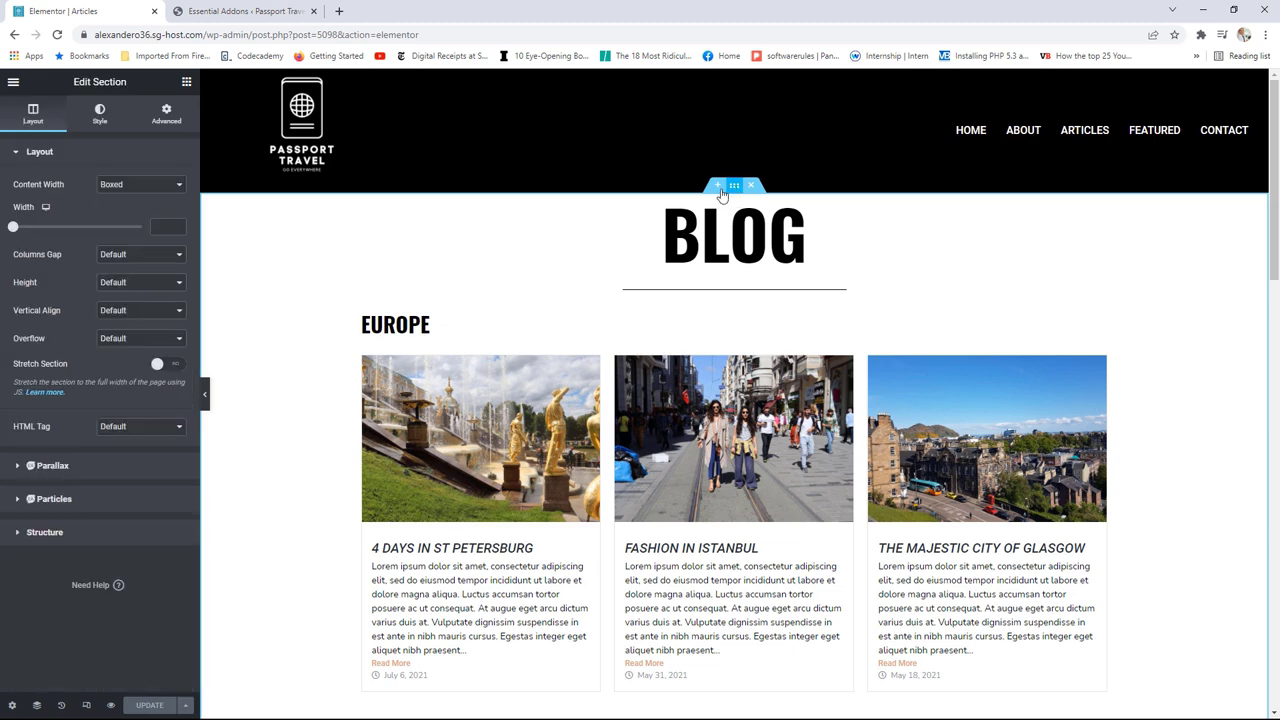
pyautogui.click(167, 116)
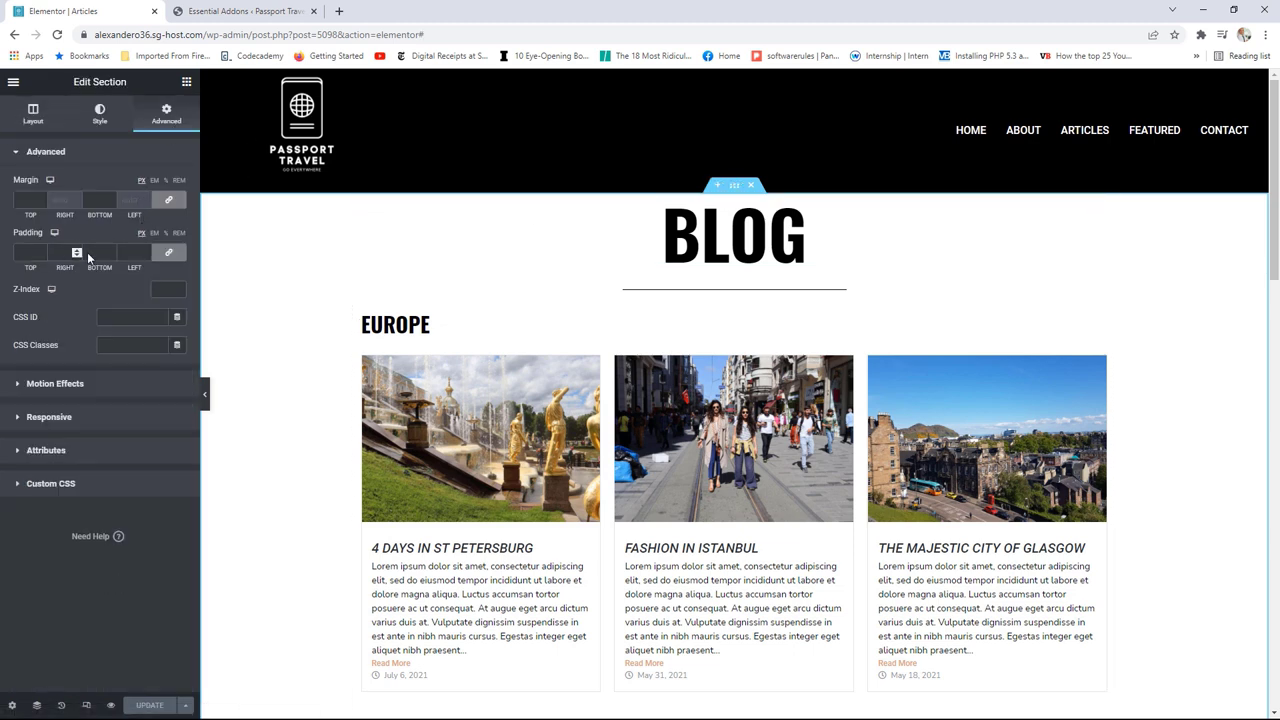
pyautogui.click(38, 253)
pyautogui.write('1')
pyautogui.moveTo(40, 252); pyautogui.dragTo(40, 252)
pyautogui.click(111, 250)
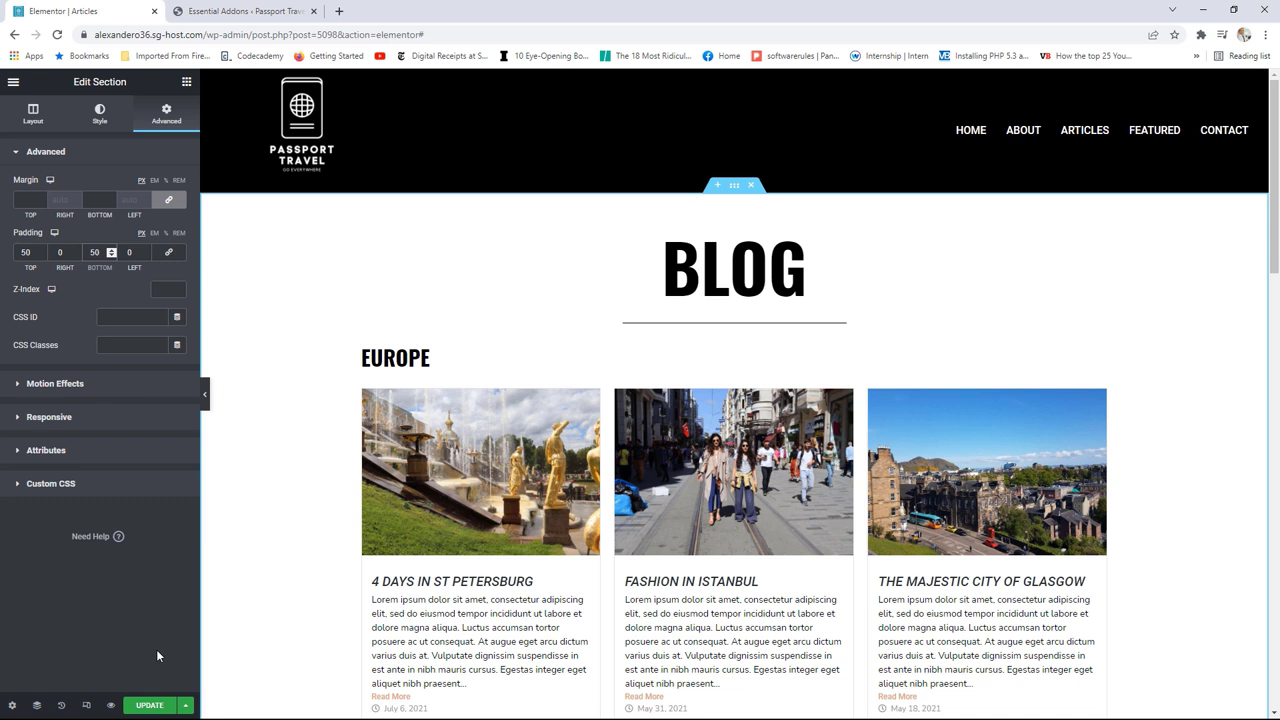
pyautogui.click(151, 706)
pyautogui.click(153, 704)
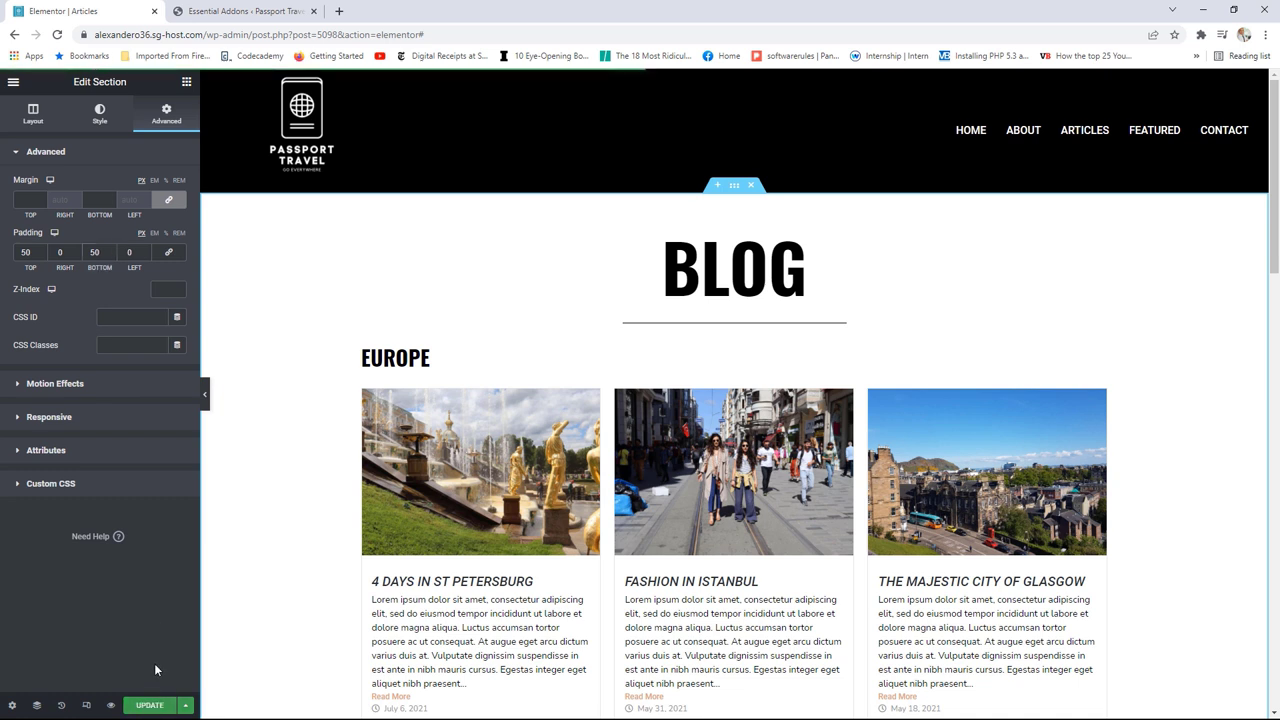
pyautogui.click(13, 81)
# Step: View the live Articles page, then switch to the Essential Addons element settings
pyautogui.click(64, 298)
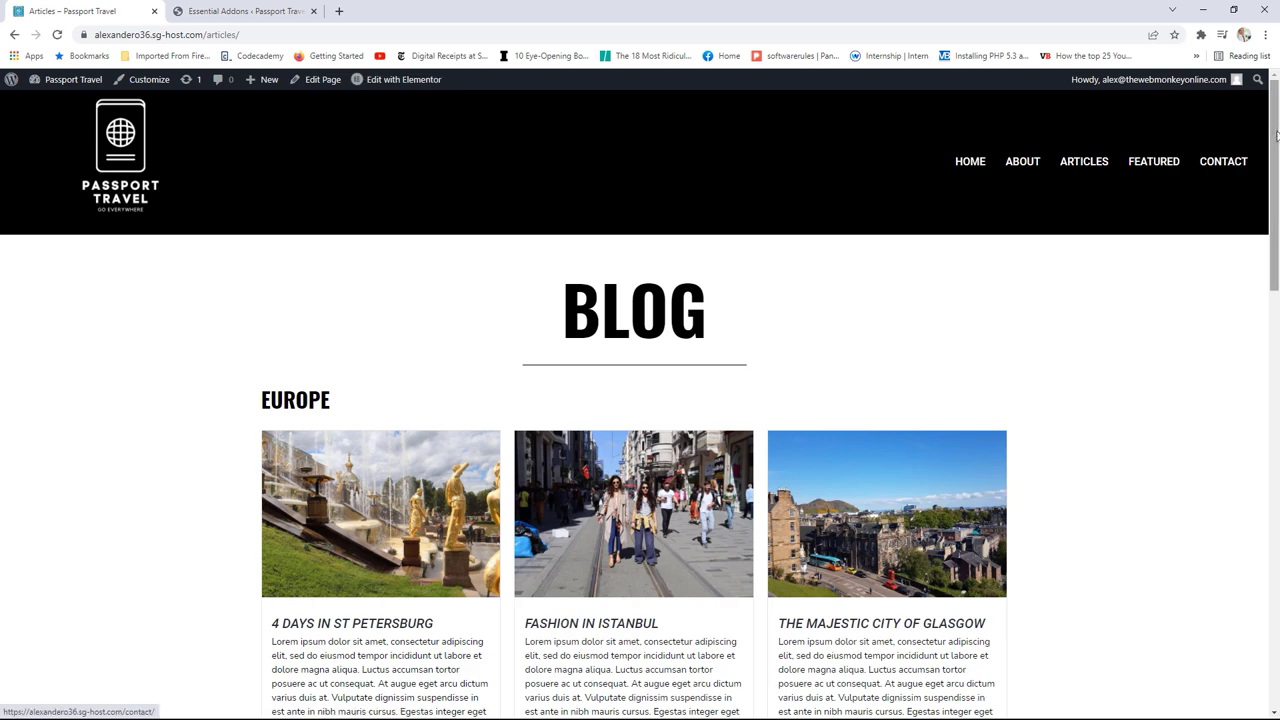
pyautogui.moveTo(1277, 135); pyautogui.dragTo(1267, 145)
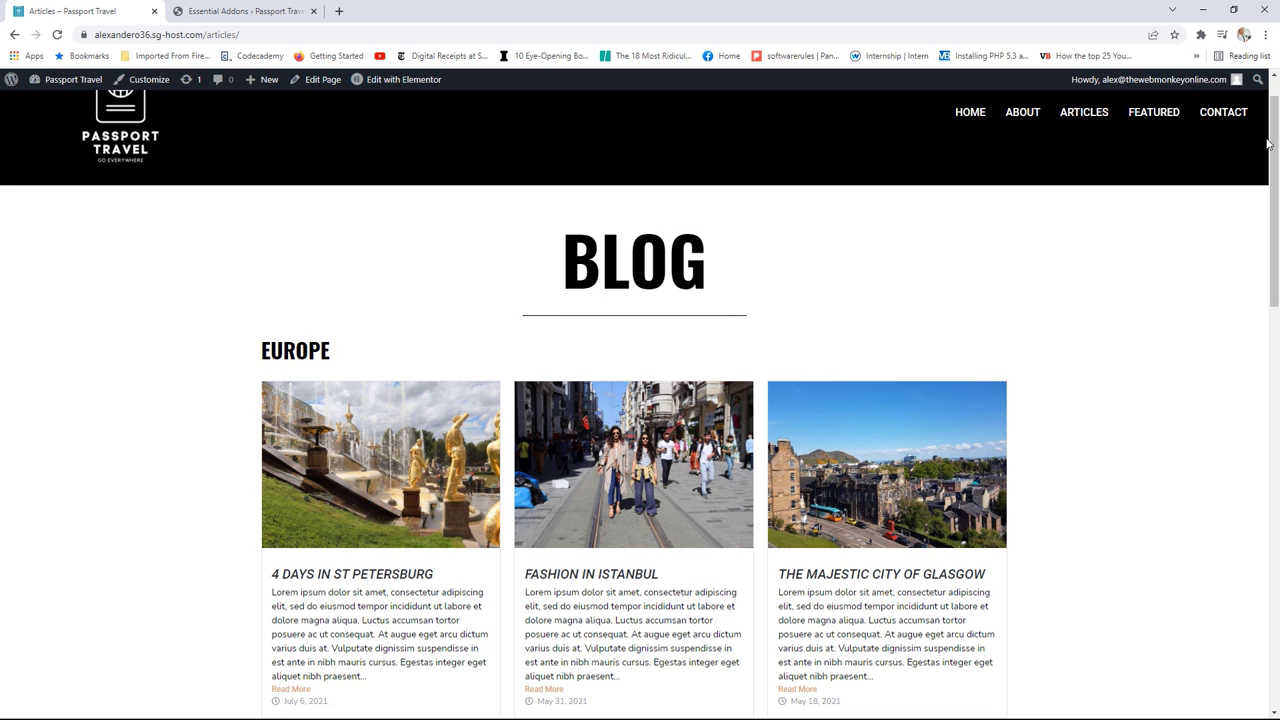
pyautogui.click(203, 10)
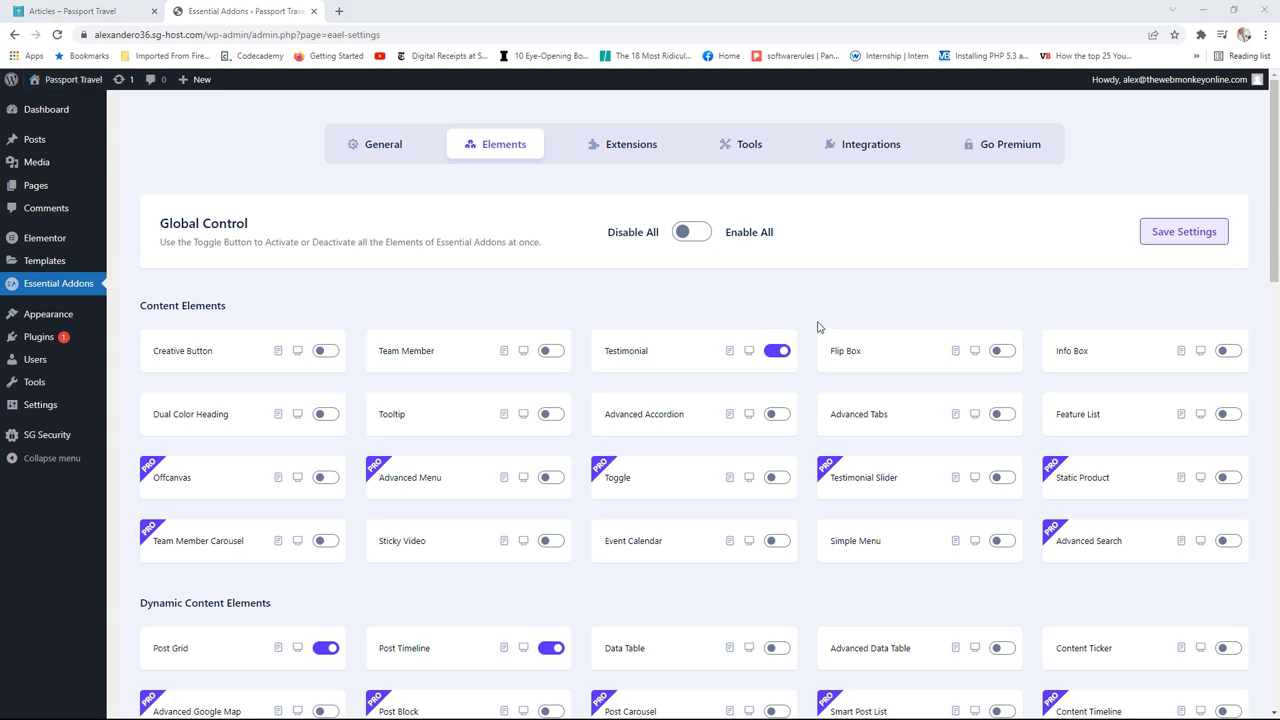
# Step: Confirm Image Accordion is enabled under Creative Elements, then return to the live Articles page
pyautogui.scroll(-5, 810, 323)
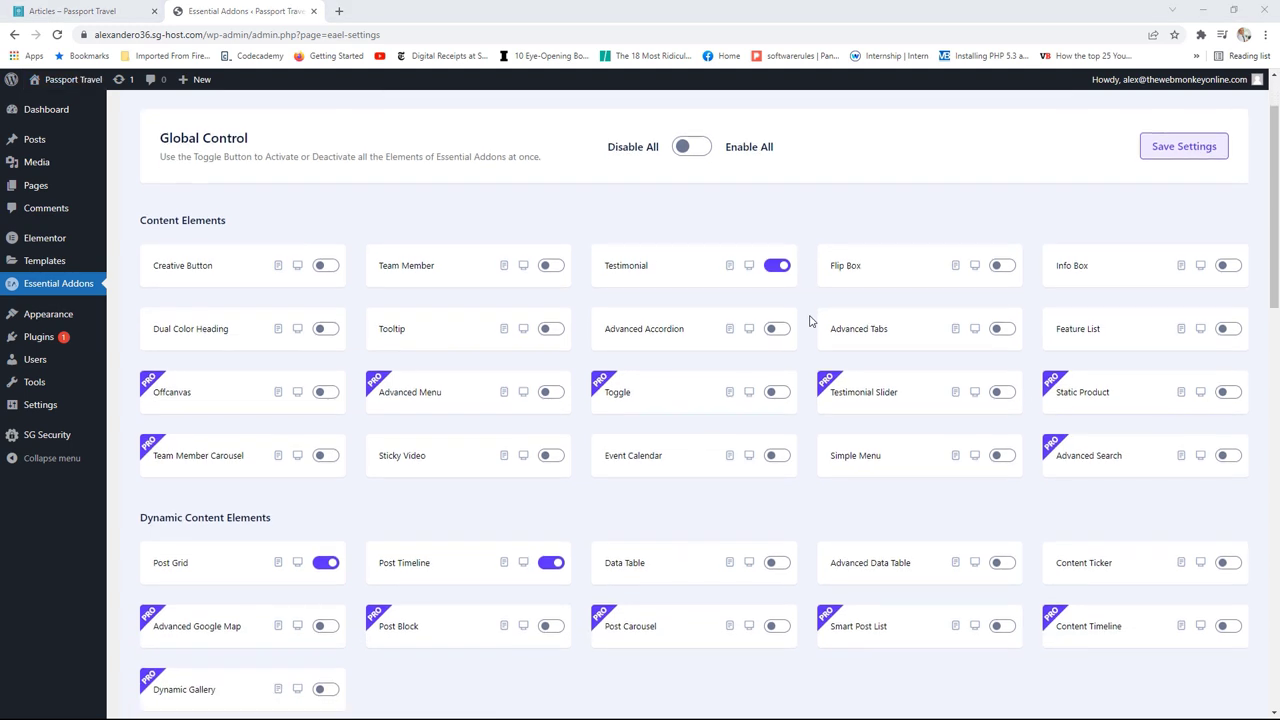
pyautogui.click(172, 383)
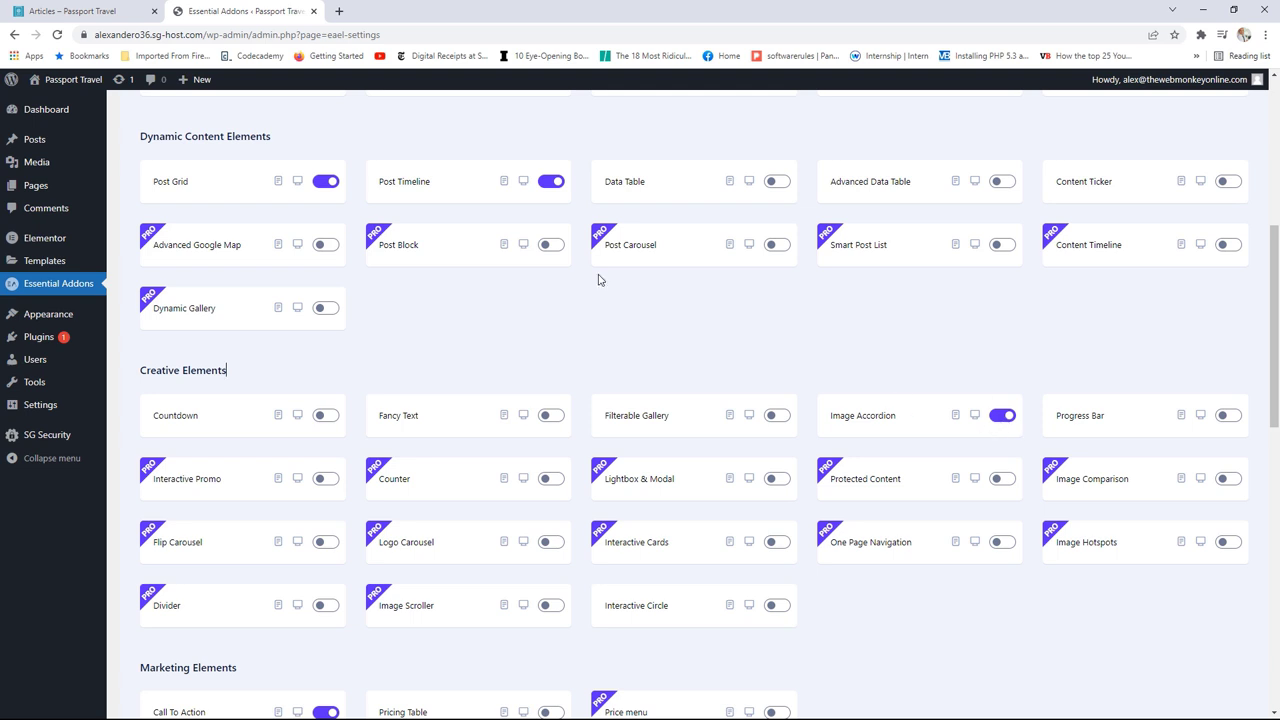
pyautogui.click(82, 8)
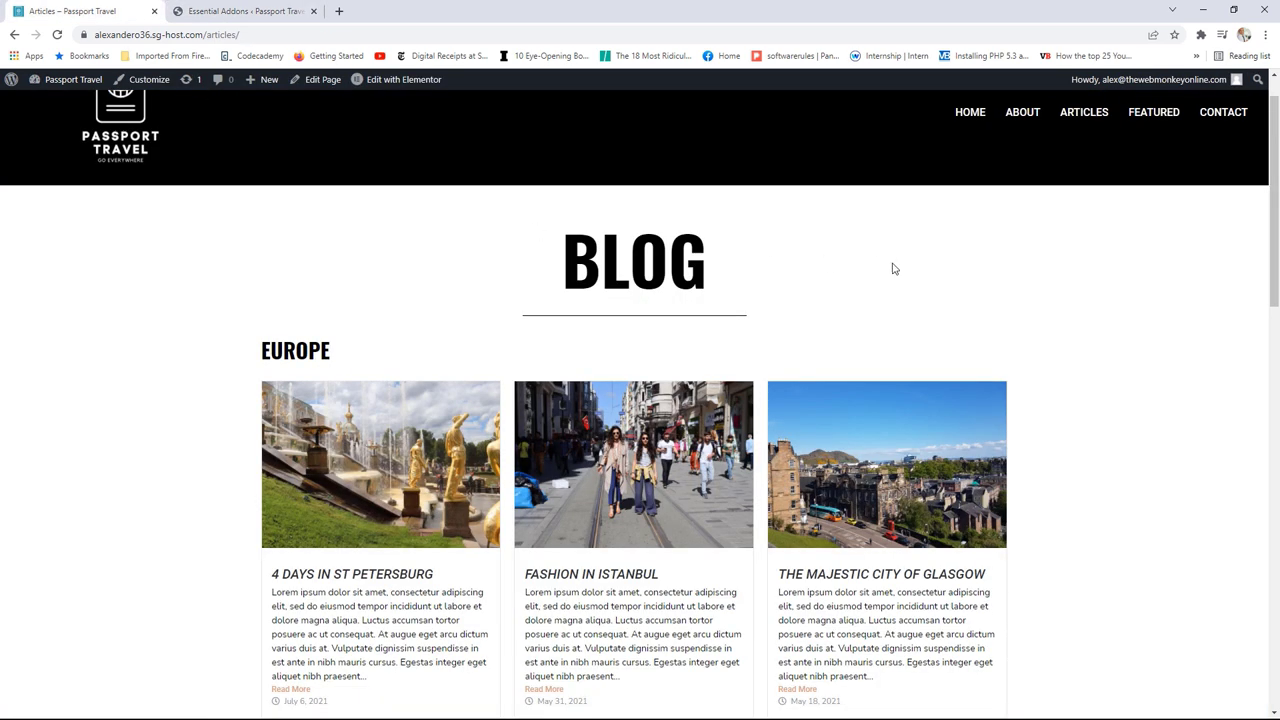
pyautogui.click(397, 82)
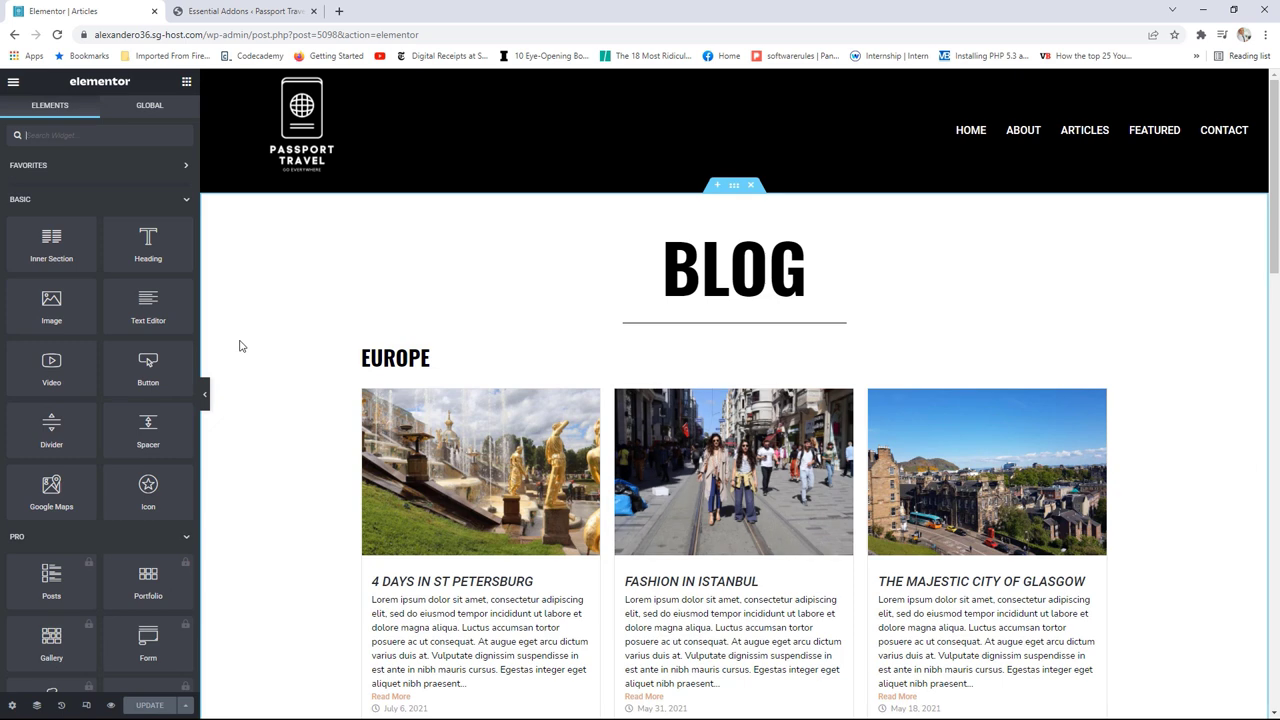
# Step: Place an Essential Addons Image Accordion widget above the EUROPE heading
pyautogui.scroll(-2, 243, 340)
pyautogui.scroll(-10, 100, 366)
pyautogui.scroll(-10, 96, 370)
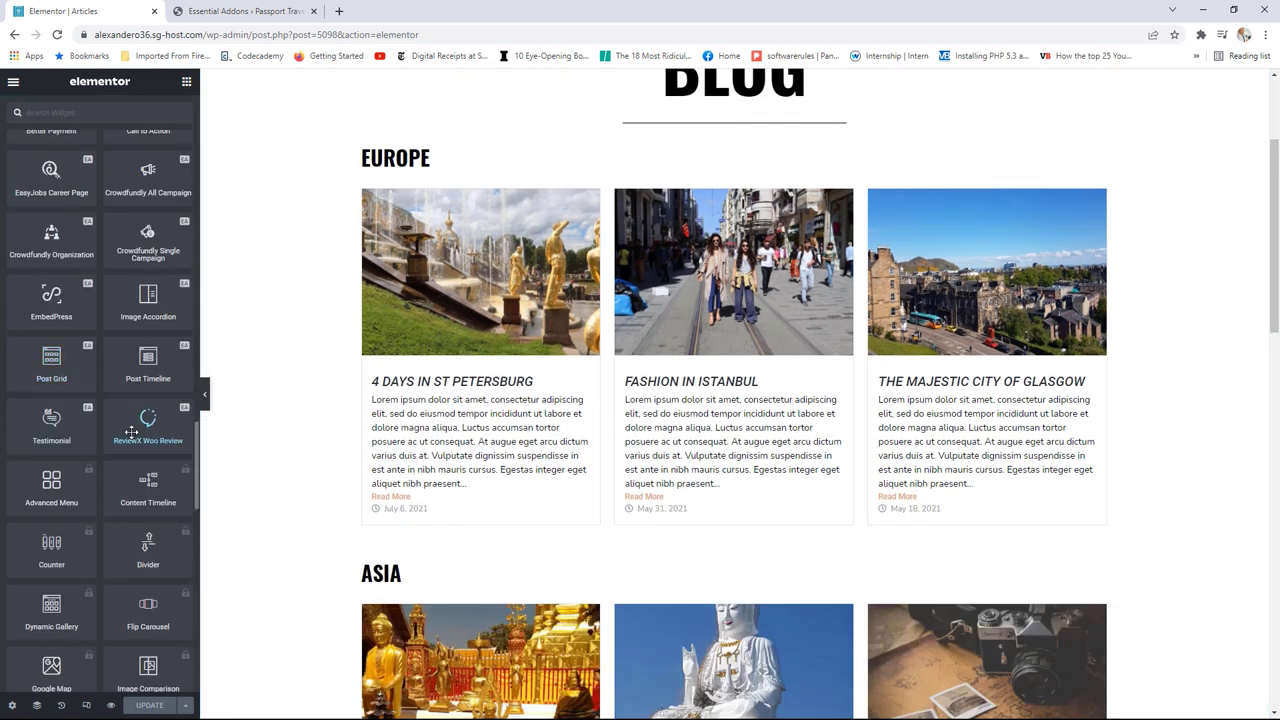
pyautogui.scroll(2, 148, 414)
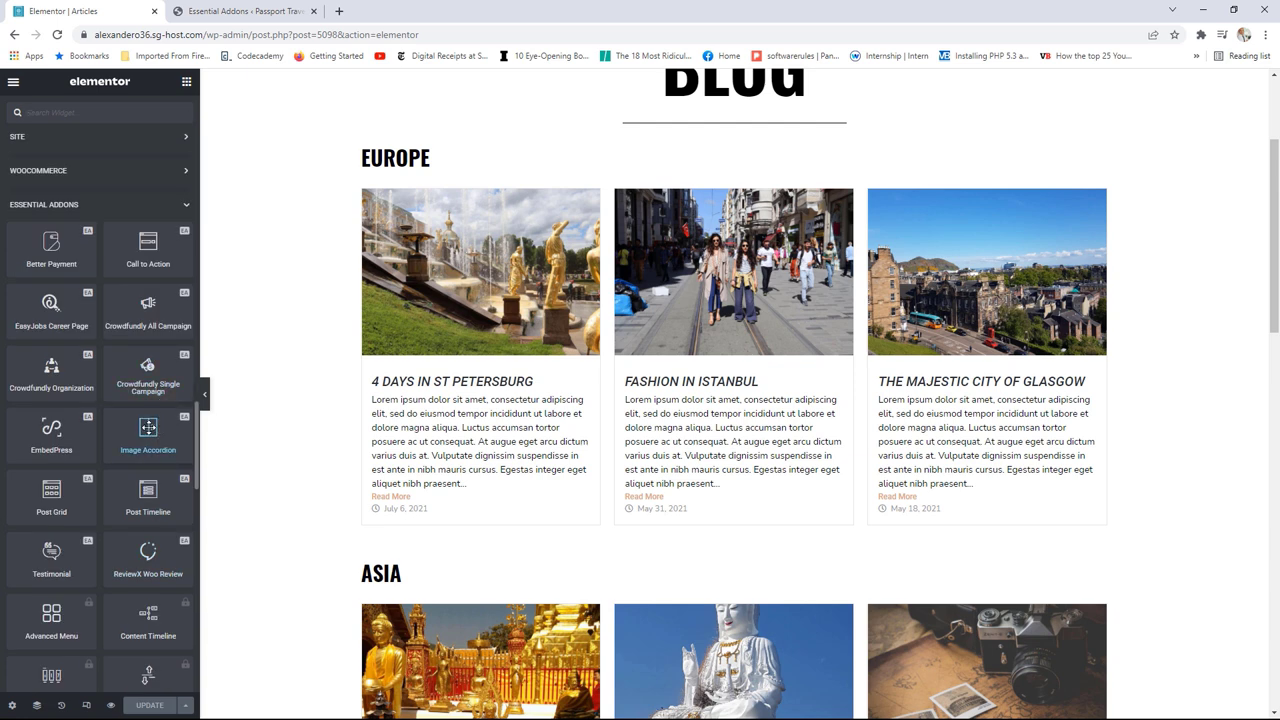
pyautogui.moveTo(146, 428); pyautogui.dragTo(431, 157)
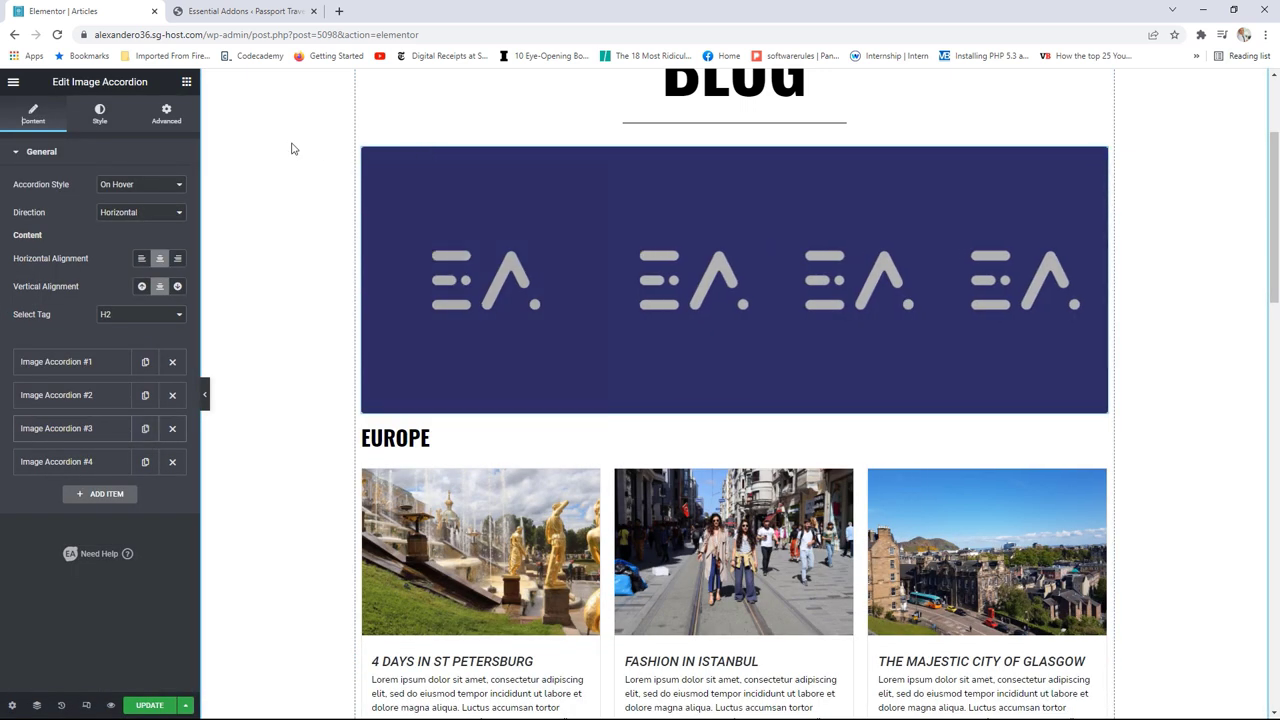
# Step: Add a Heading widget above the accordion titled 'latest posts'
pyautogui.click(186, 82)
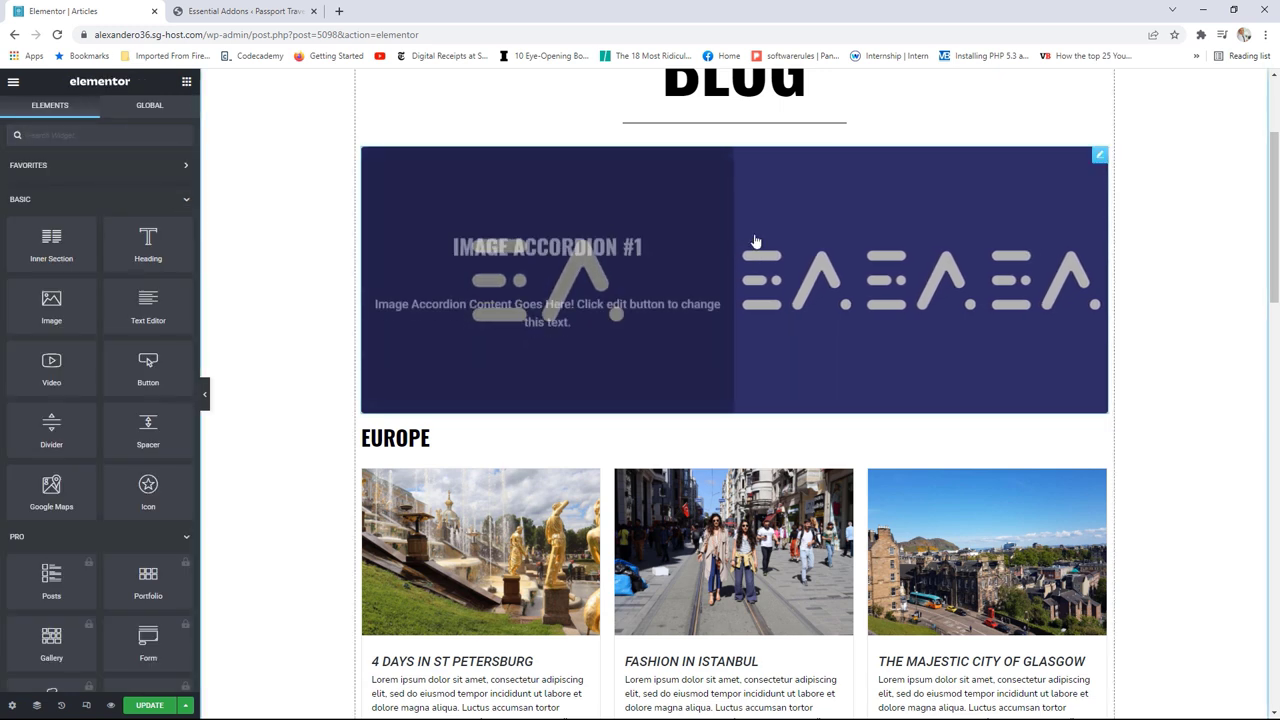
pyautogui.moveTo(160, 240); pyautogui.dragTo(400, 162)
pyautogui.moveTo(177, 198); pyautogui.dragTo(2, 199)
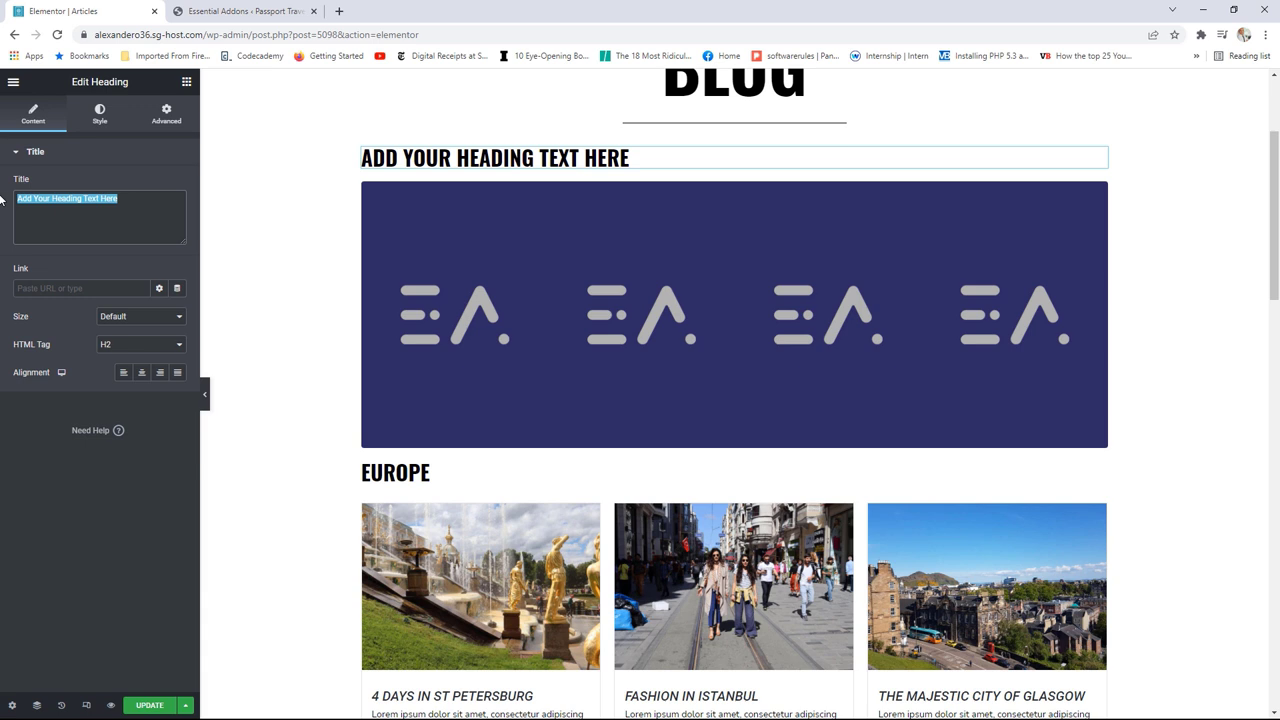
pyautogui.write('laate')
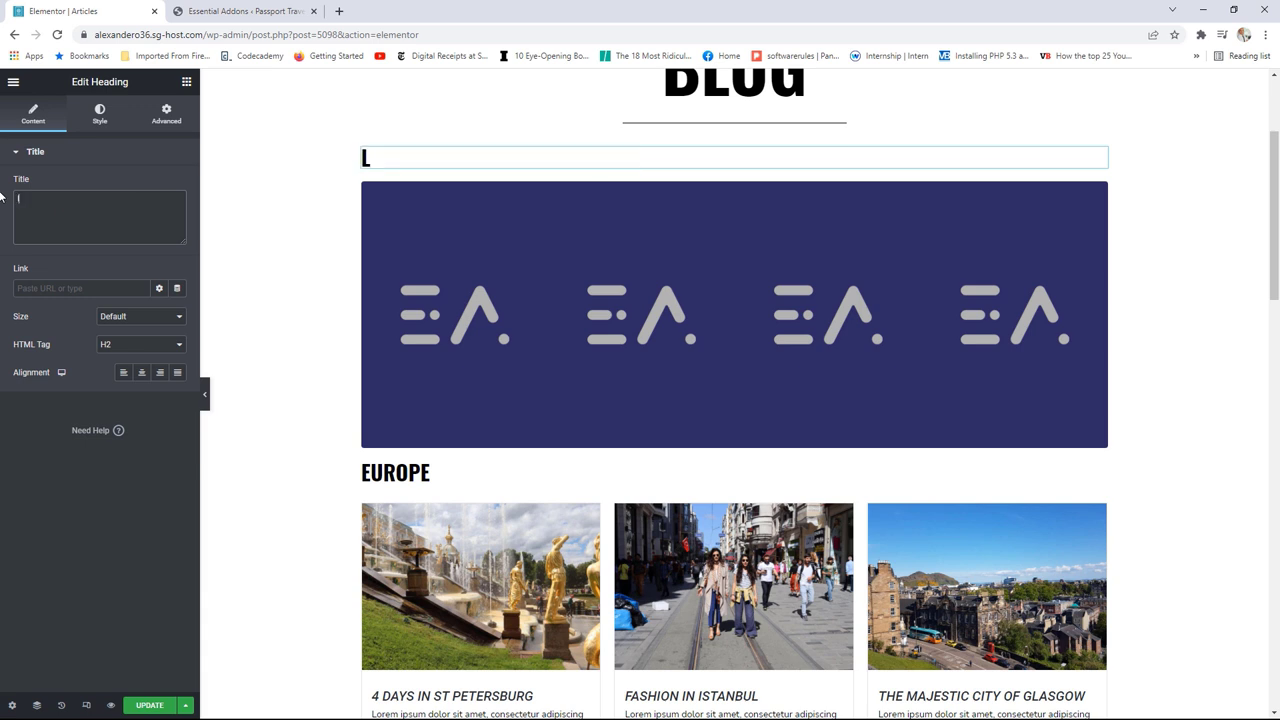
pyautogui.press('BackSpace')
pyautogui.press('BackSpace')
pyautogui.press('BackSpace')
pyautogui.press('BackSpace')
pyautogui.write('atest posts')
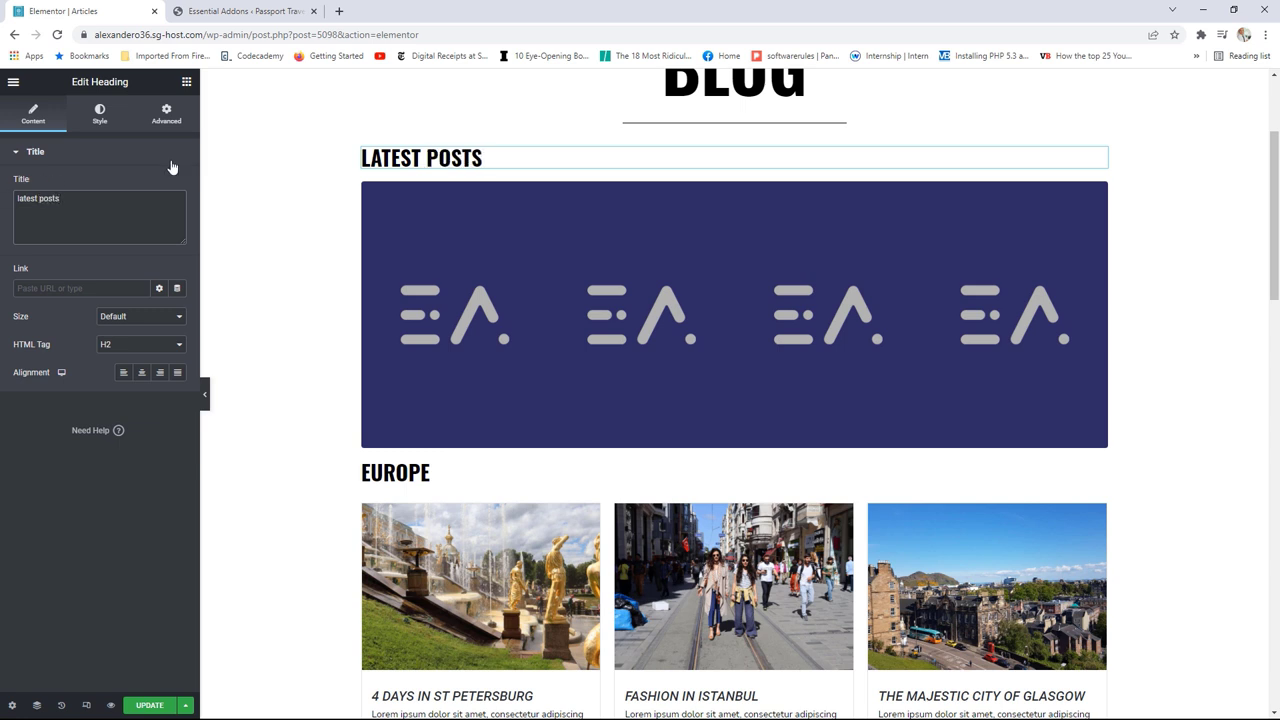
# Step: Give the LATEST POSTS heading a top padding of 25
pyautogui.click(168, 115)
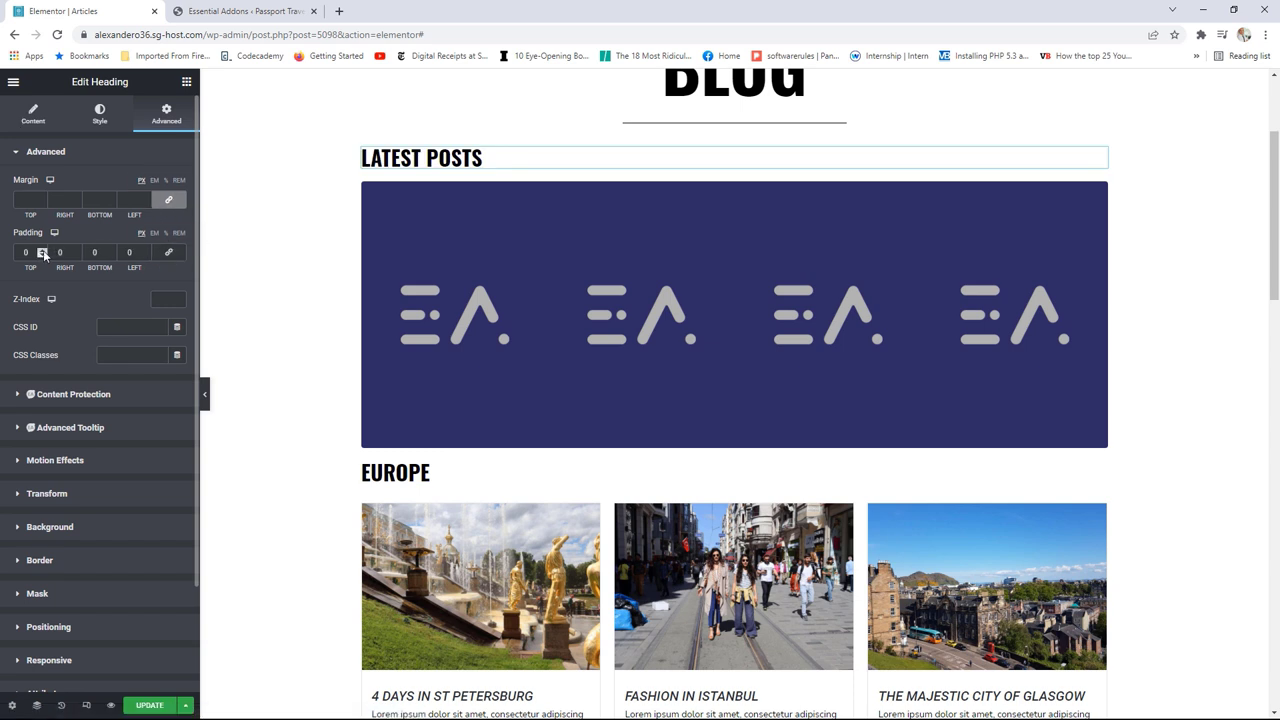
pyautogui.click(44, 250)
pyautogui.click(42, 250)
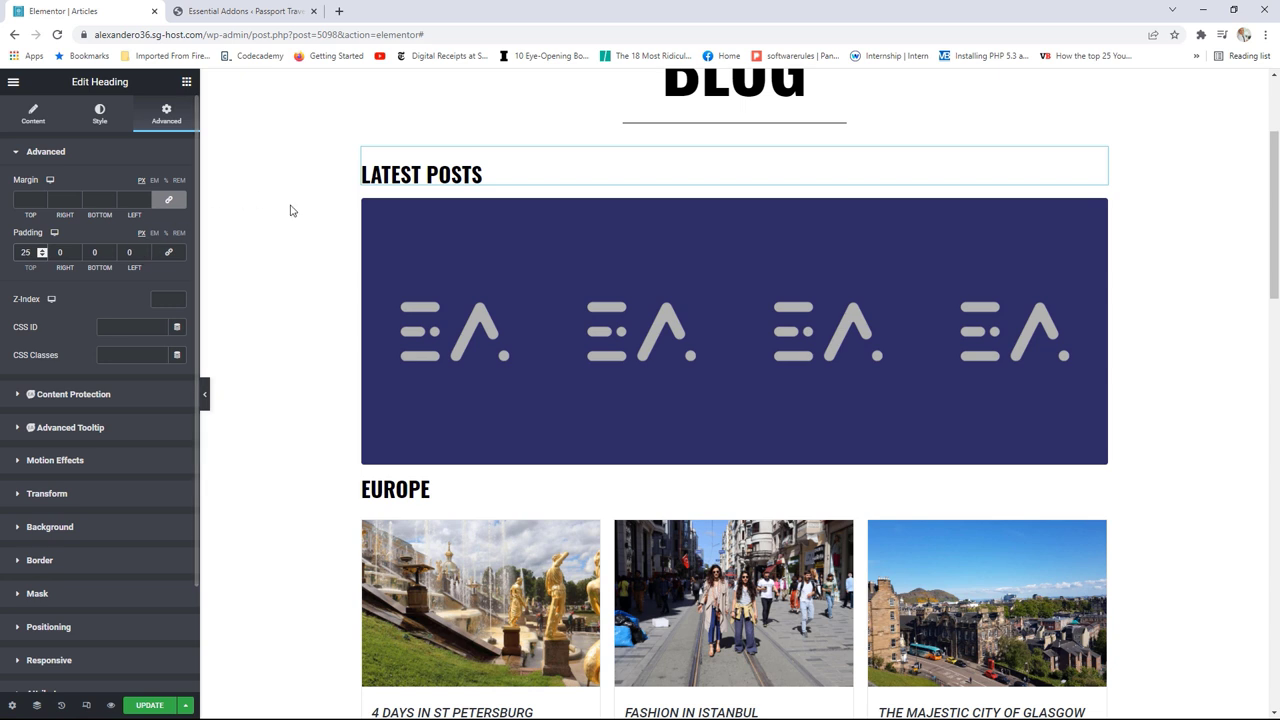
pyautogui.scroll(1, 815, 217)
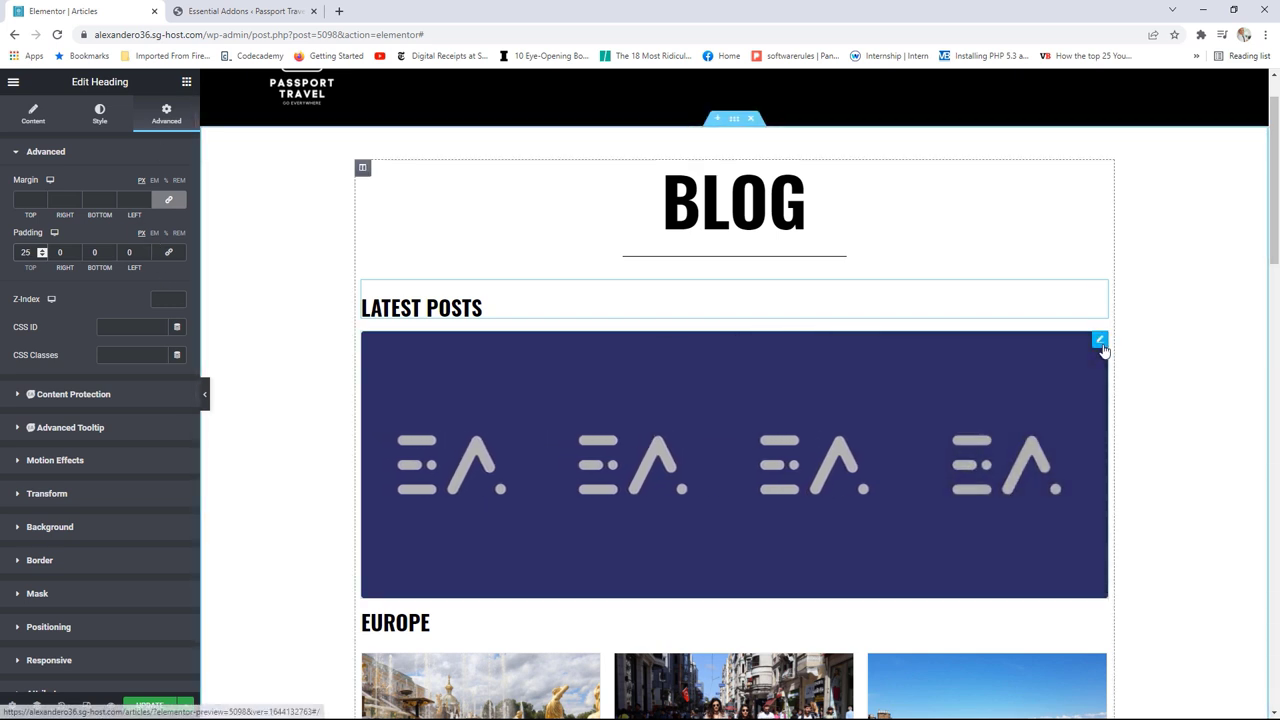
# Step: Use the St Petersburg fountain photo for Image Accordion #1 and switch on 'Make it active?'
pyautogui.click(1101, 343)
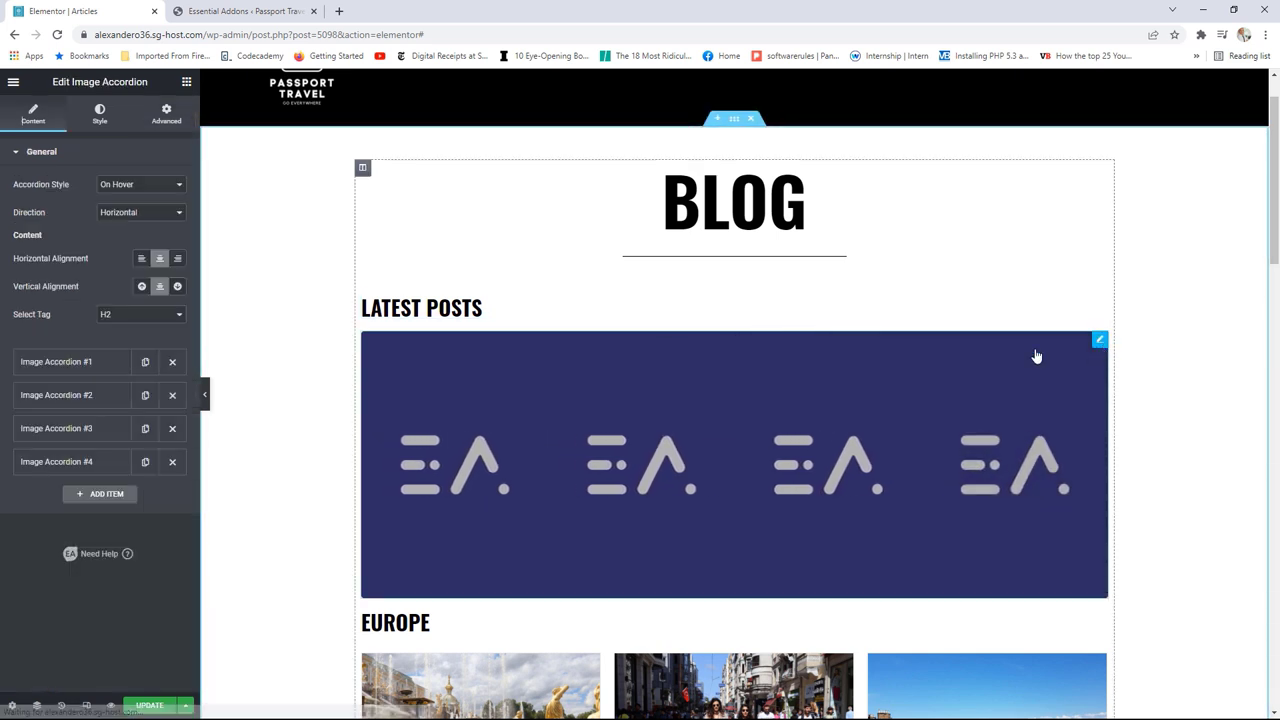
pyautogui.click(65, 365)
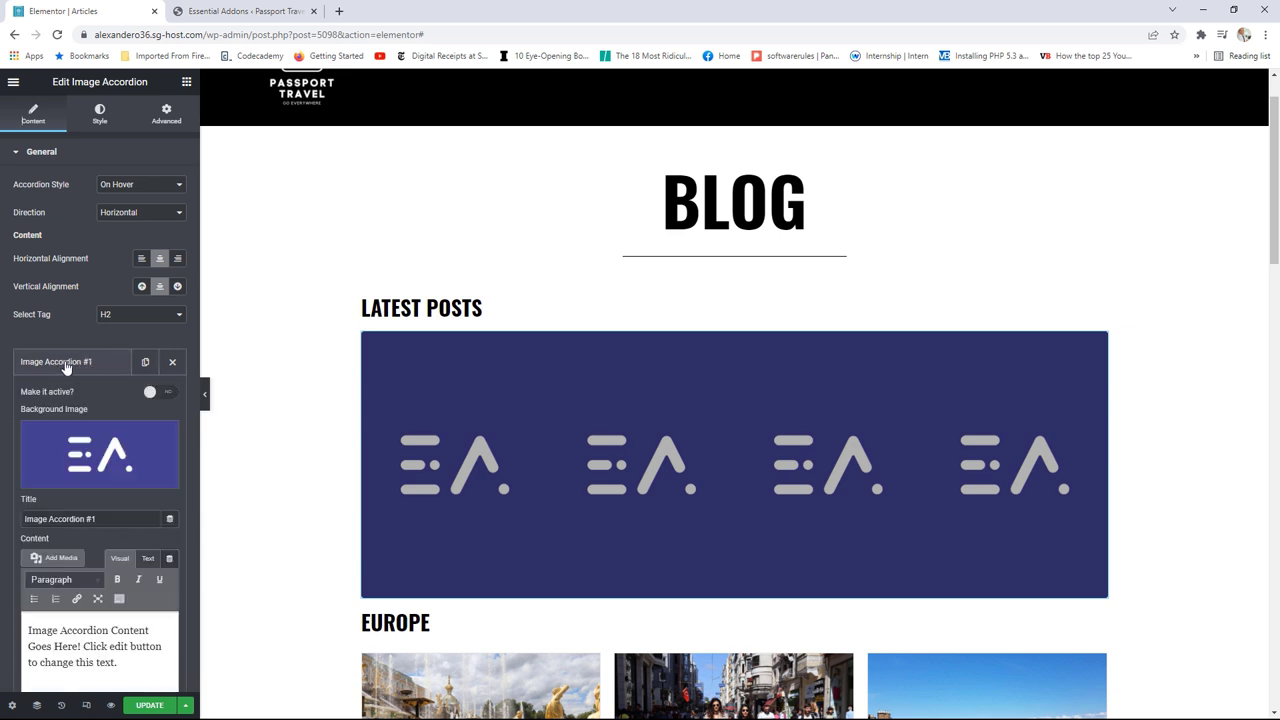
pyautogui.click(103, 447)
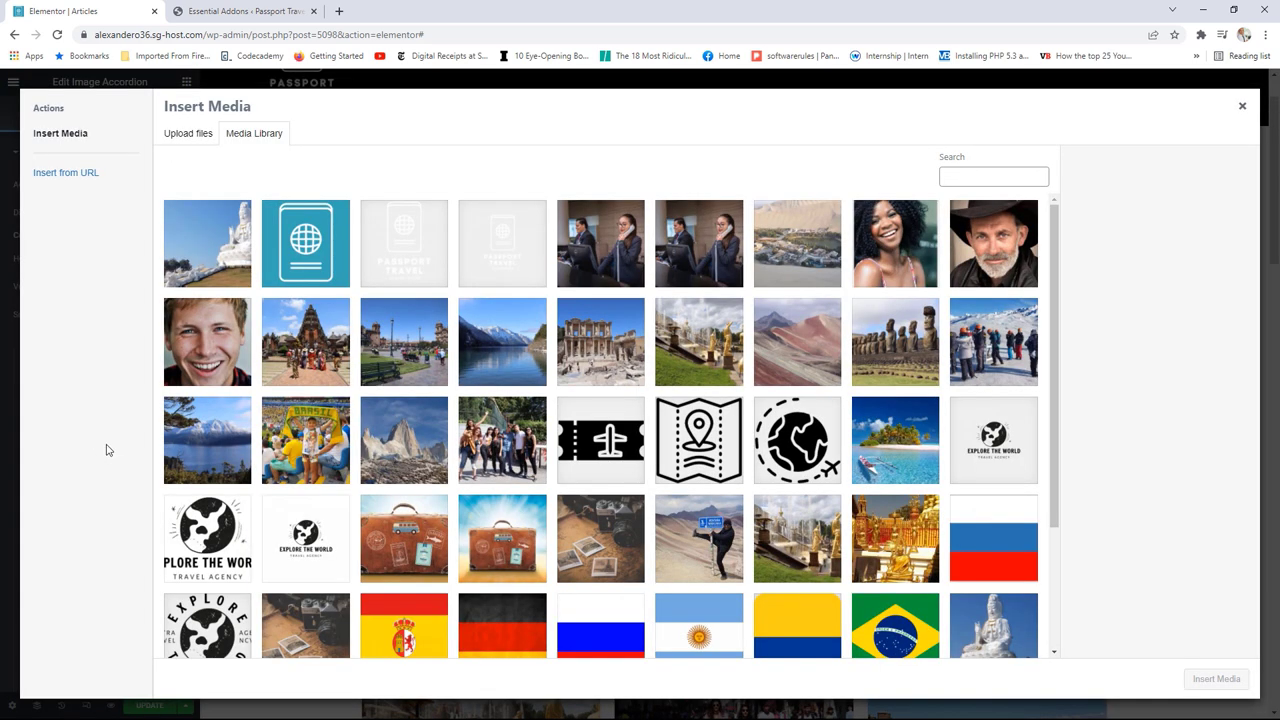
pyautogui.click(690, 358)
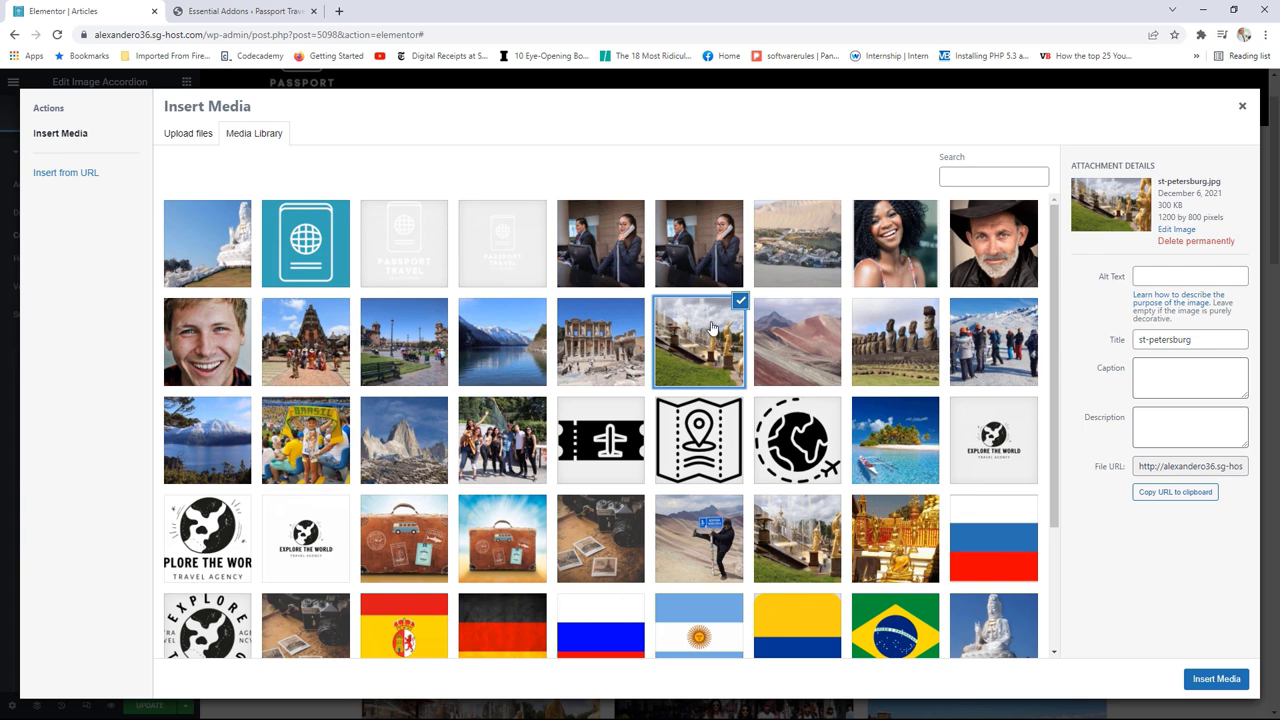
pyautogui.click(1215, 679)
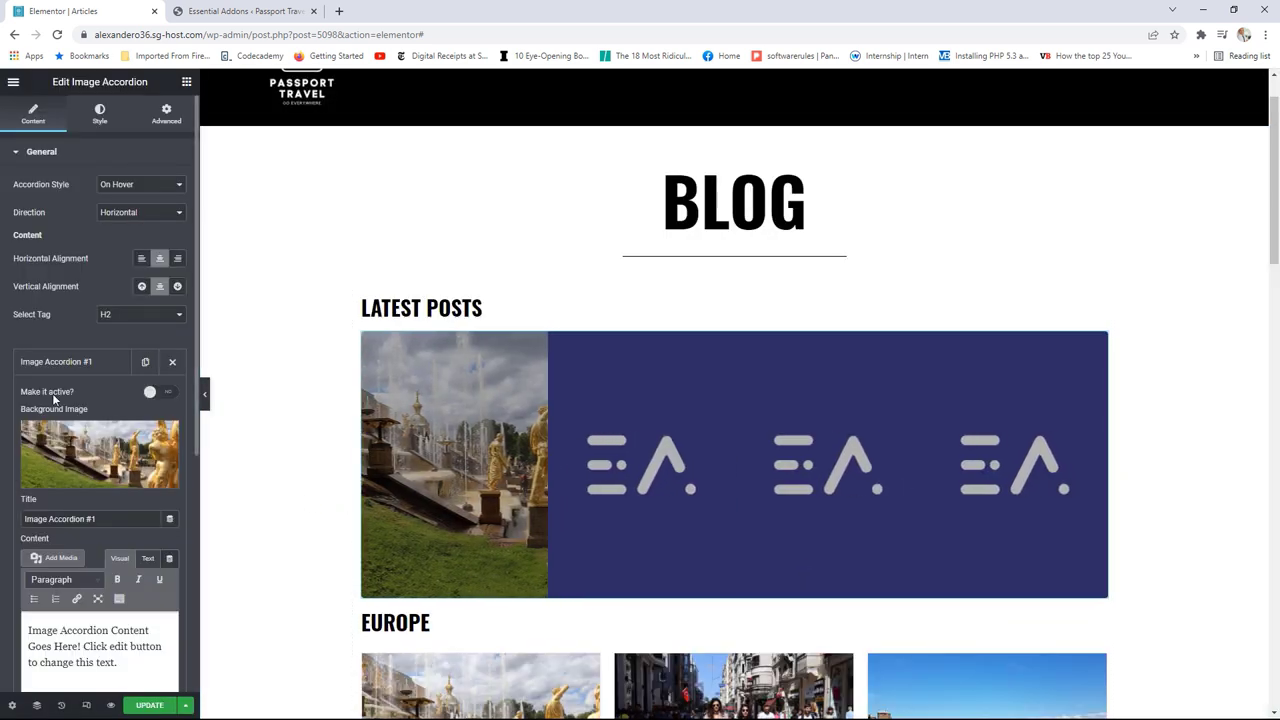
pyautogui.click(158, 393)
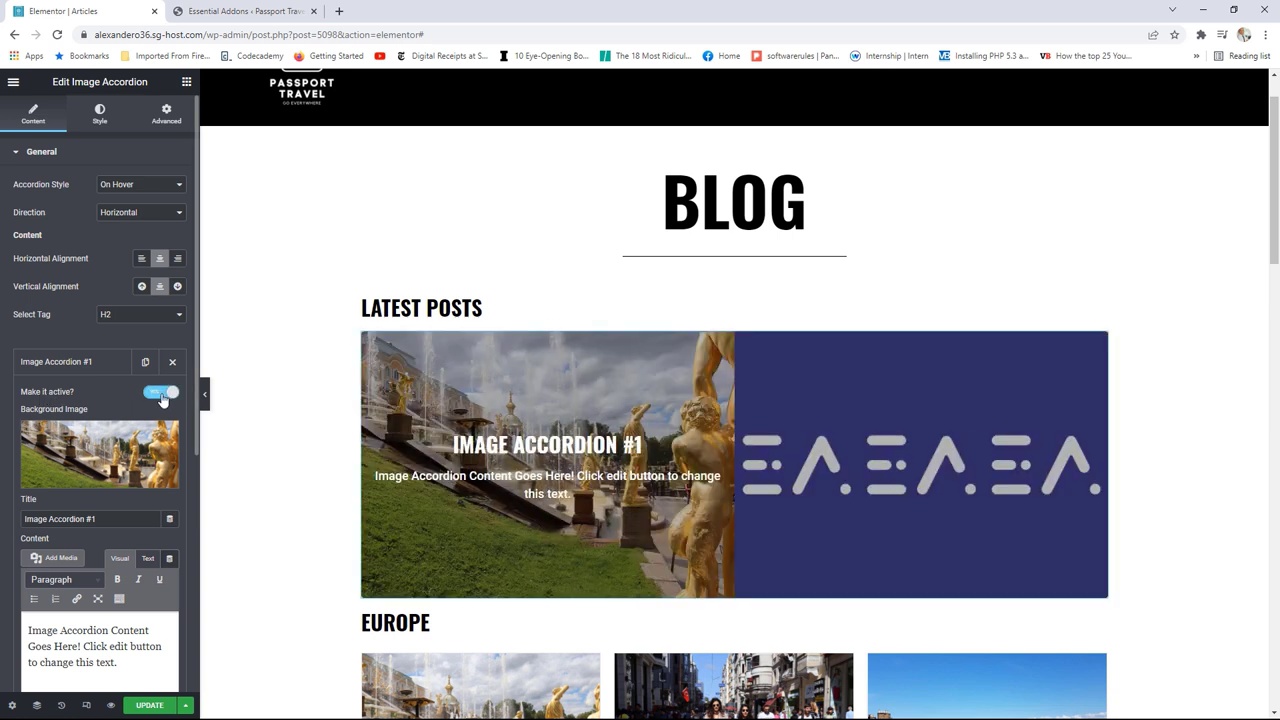
# Step: Replace Image Accordion #1's placeholder title with 'Visiting ST Petersburg'
pyautogui.scroll(-1, 133, 417)
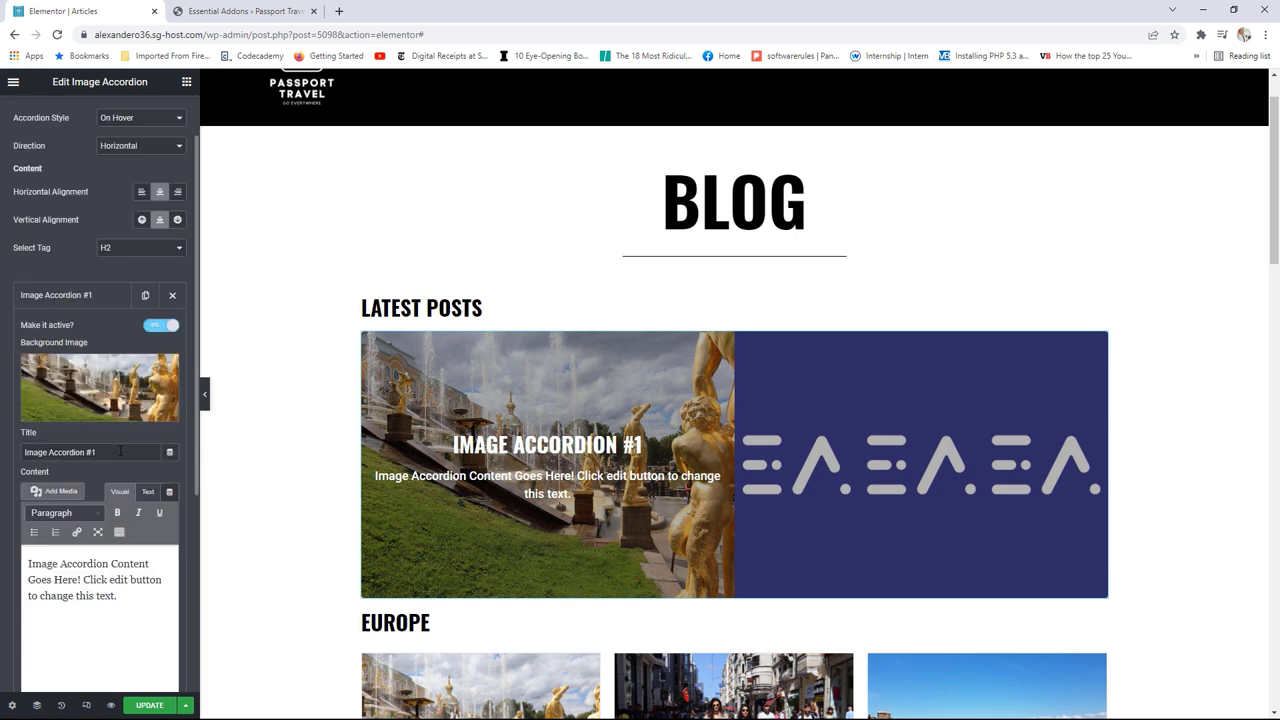
pyautogui.moveTo(120, 452); pyautogui.dragTo(14, 450)
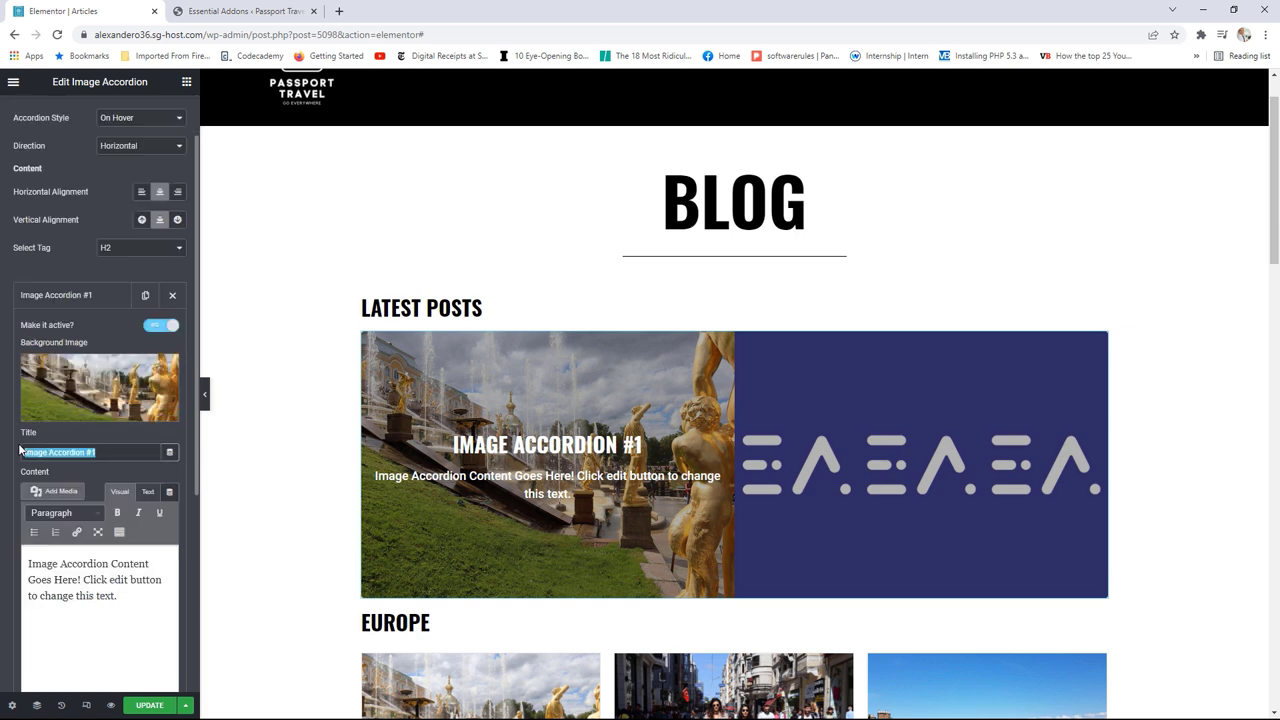
pyautogui.write('Visitin')
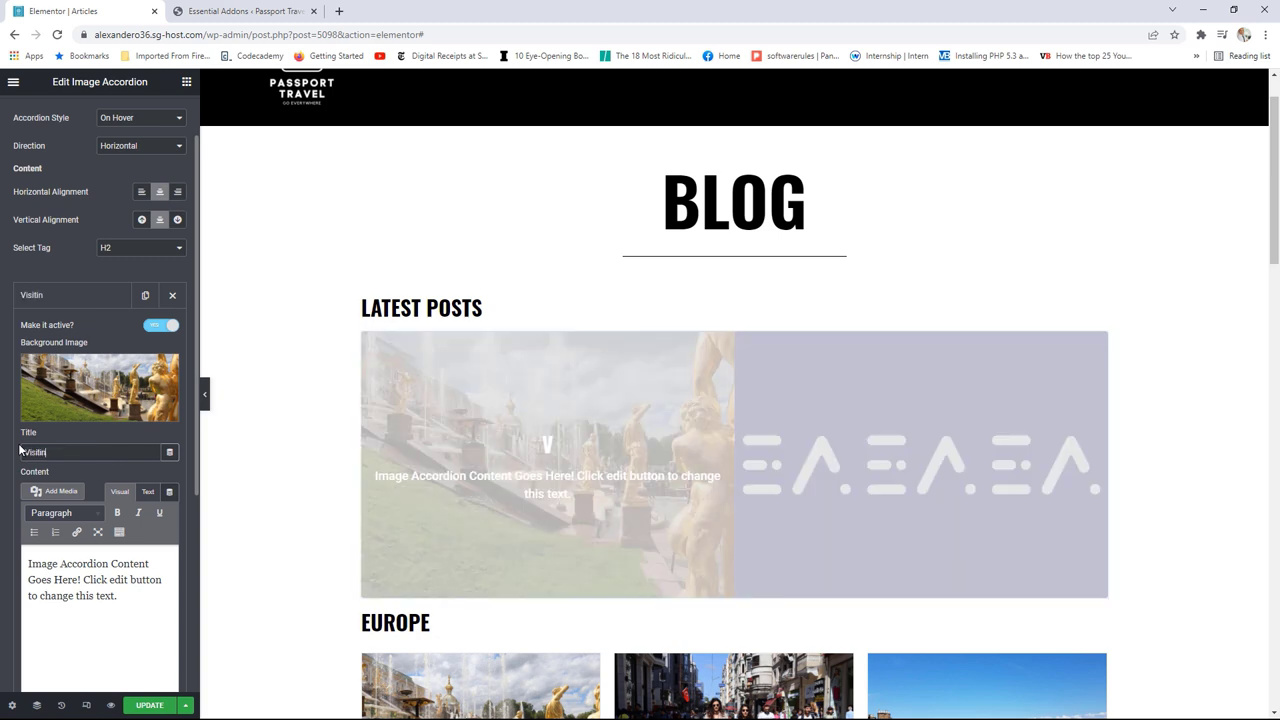
pyautogui.write('g ST Pe')
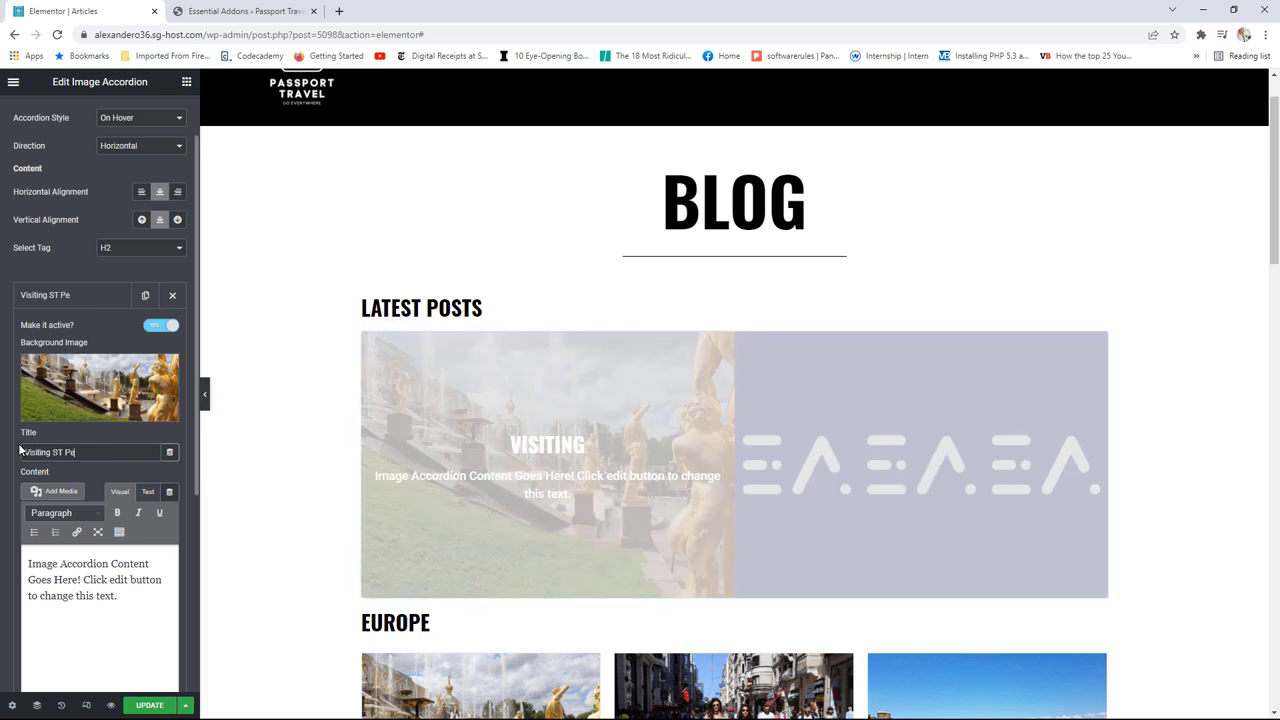
pyautogui.write('tersburg')
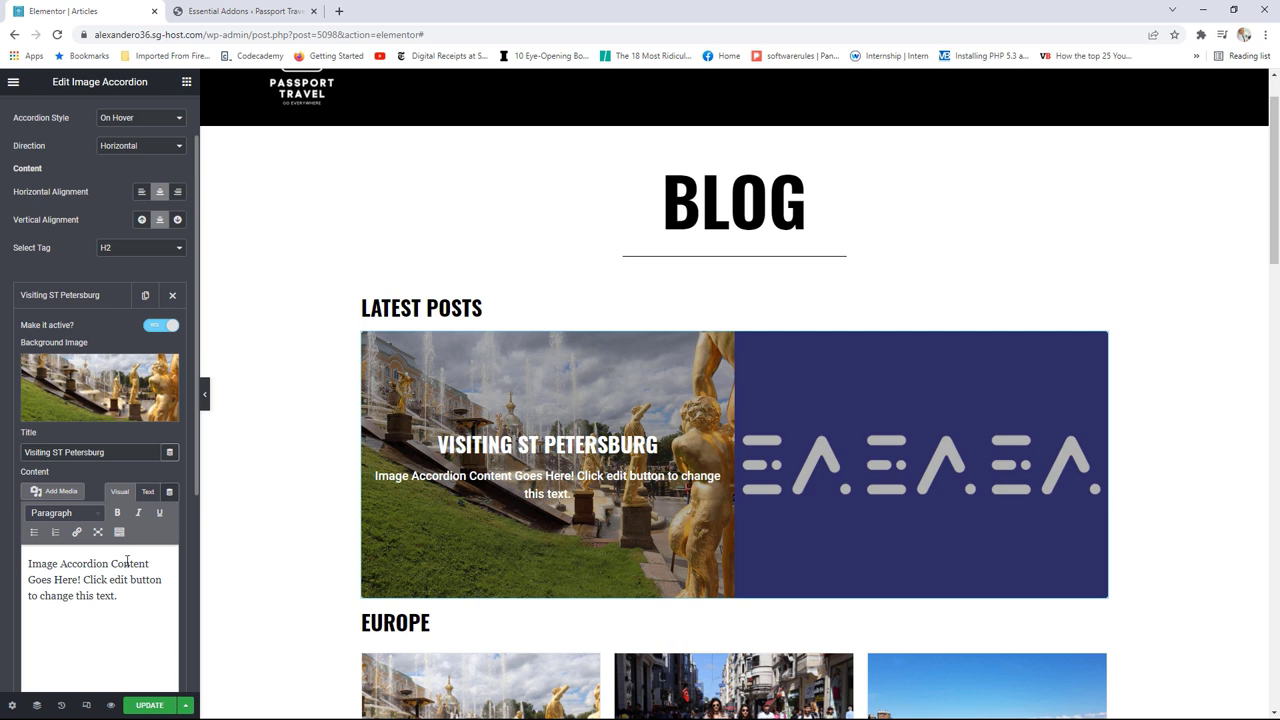
pyautogui.scroll(-1, 129, 549)
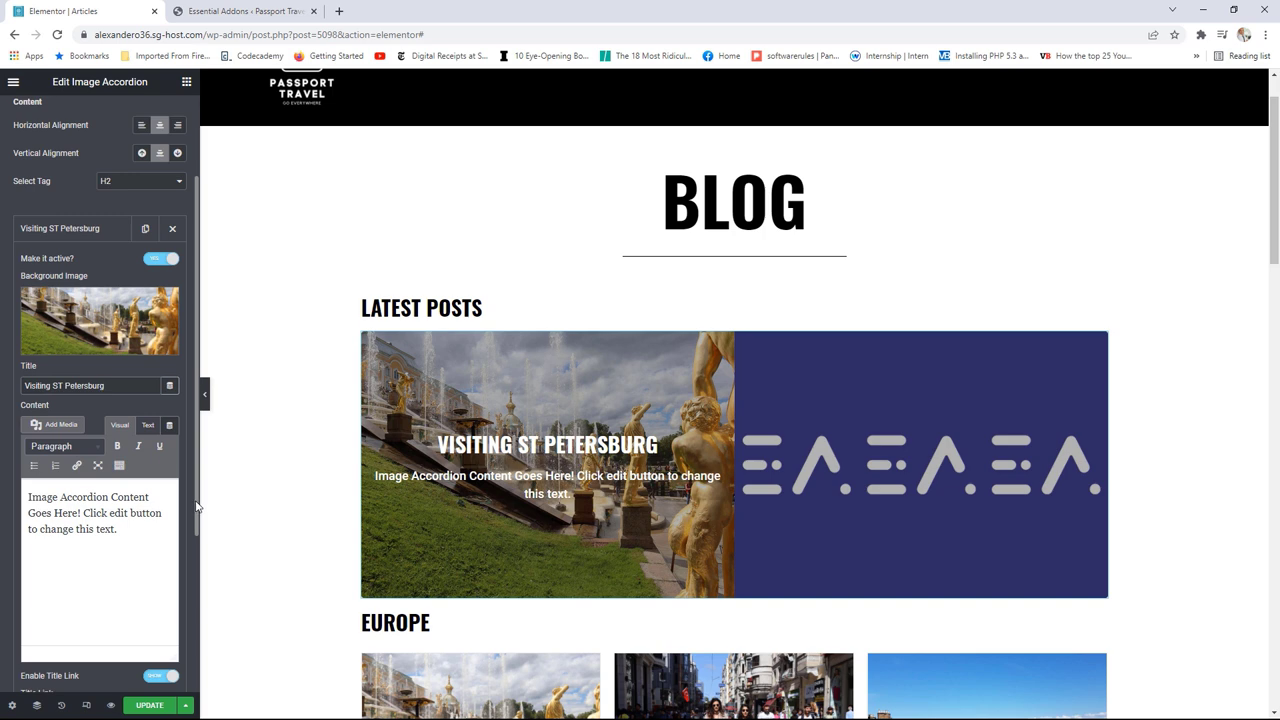
pyautogui.moveTo(193, 511); pyautogui.dragTo(193, 602)
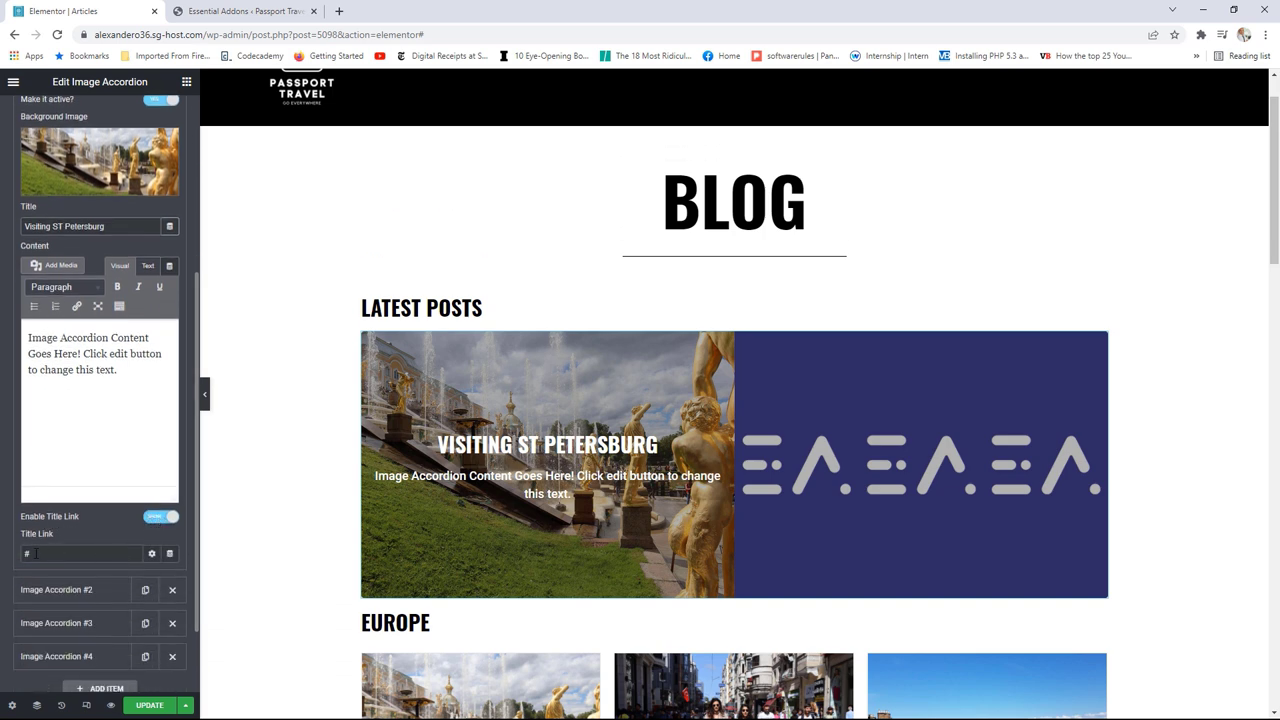
# Step: Open the live Articles page in a new browser tab from the editor menu's View Page link
pyautogui.click(28, 553)
pyautogui.click(14, 83)
pyautogui.rightClick(63, 288)
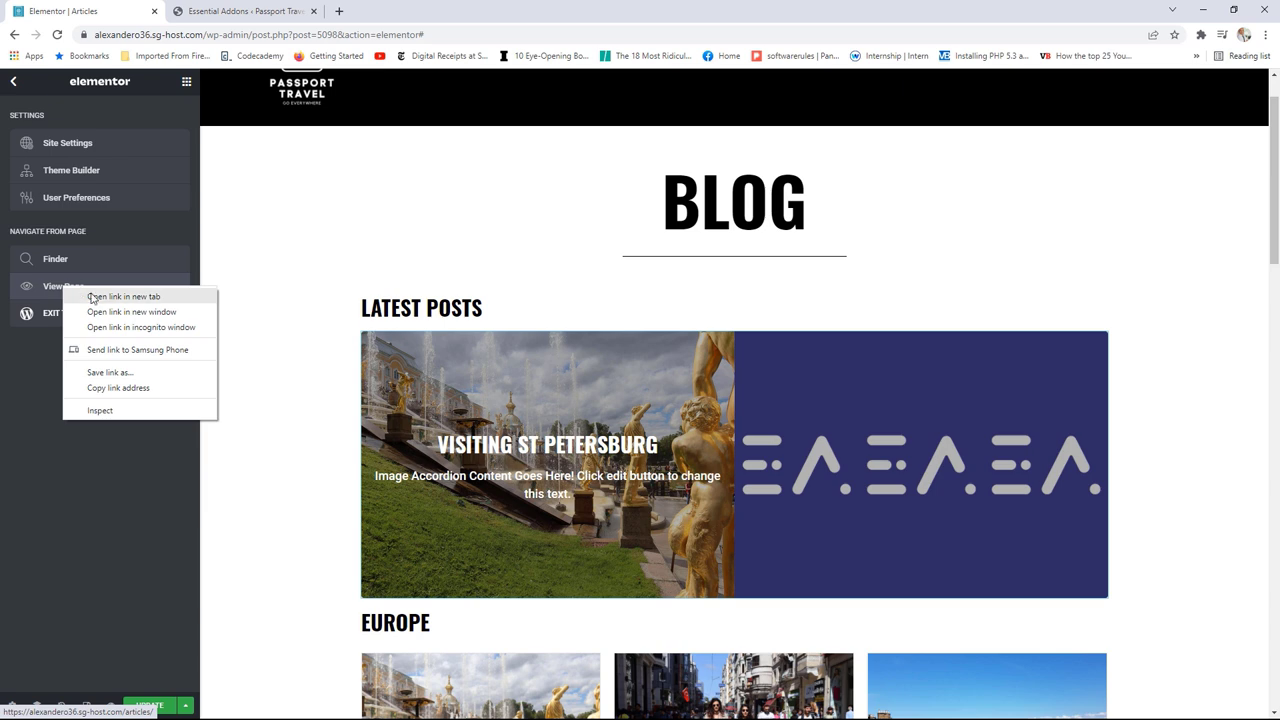
pyautogui.click(93, 297)
pyautogui.click(230, 11)
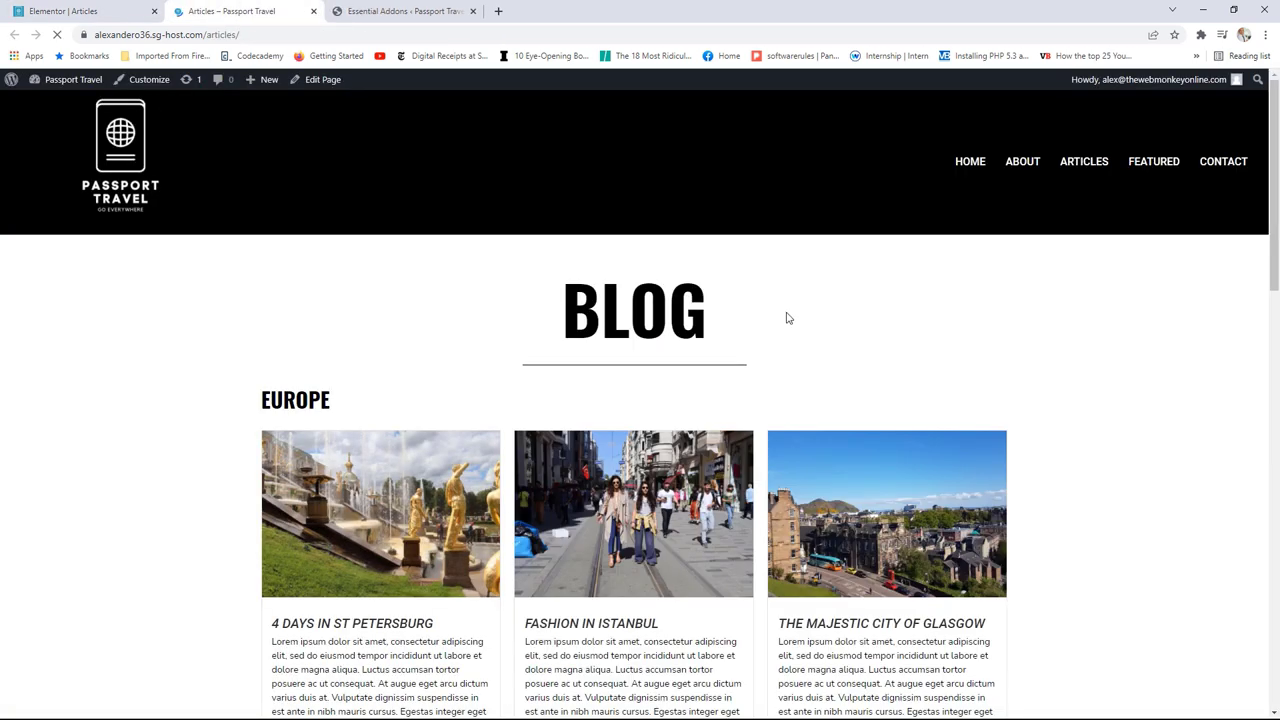
# Step: Open the 4 Days in St Petersburg post, copy its address path, and return to Elementor
pyautogui.scroll(-2, 786, 318)
pyautogui.click(343, 431)
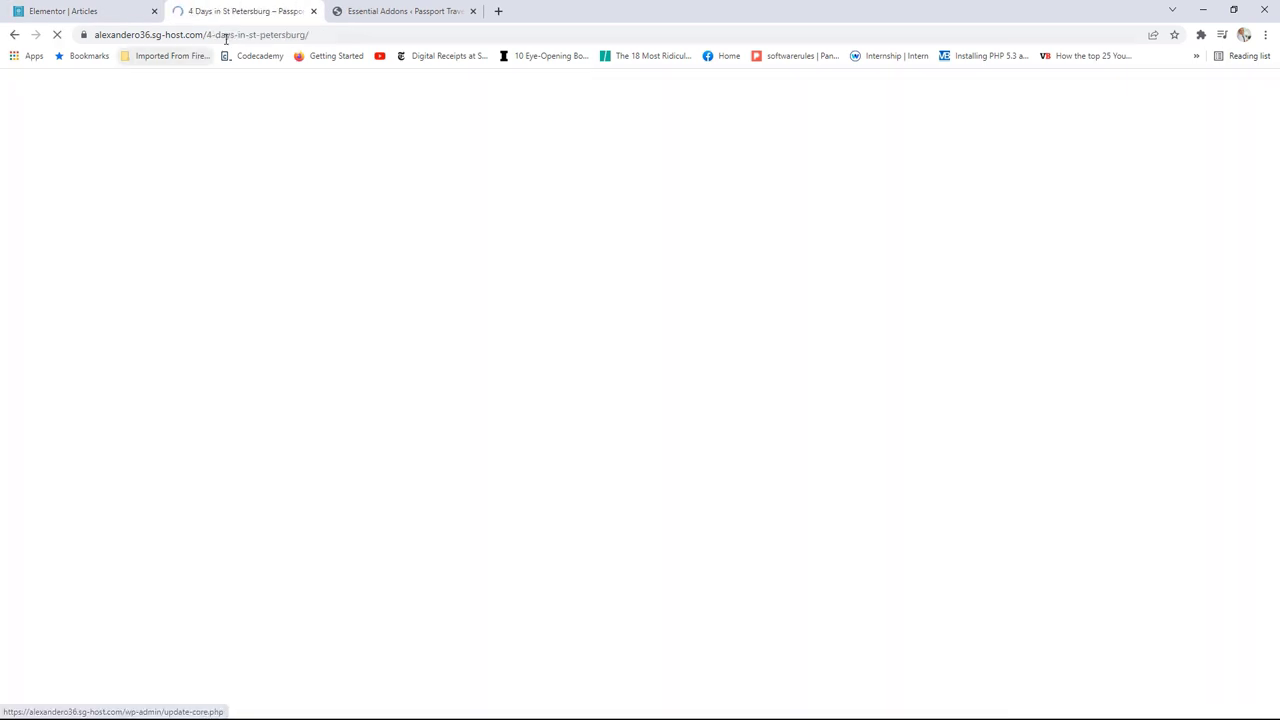
pyautogui.moveTo(309, 35); pyautogui.dragTo(207, 35)
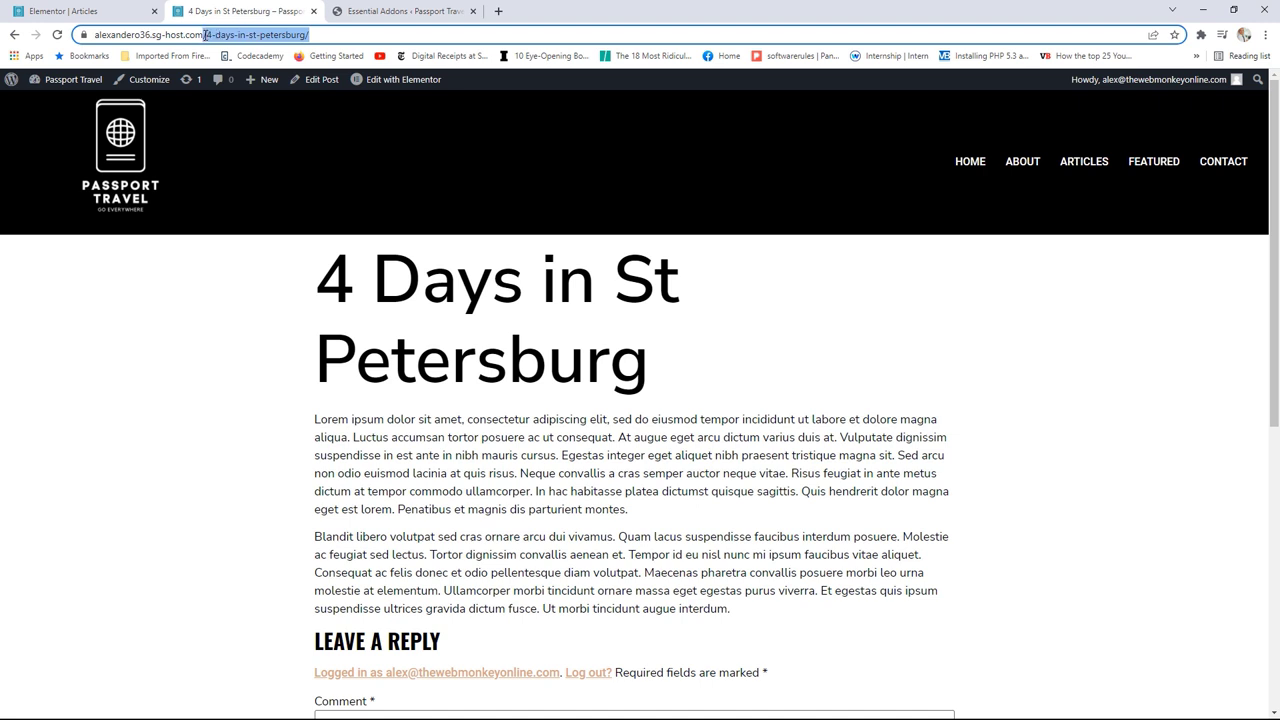
pyautogui.rightClick(262, 38)
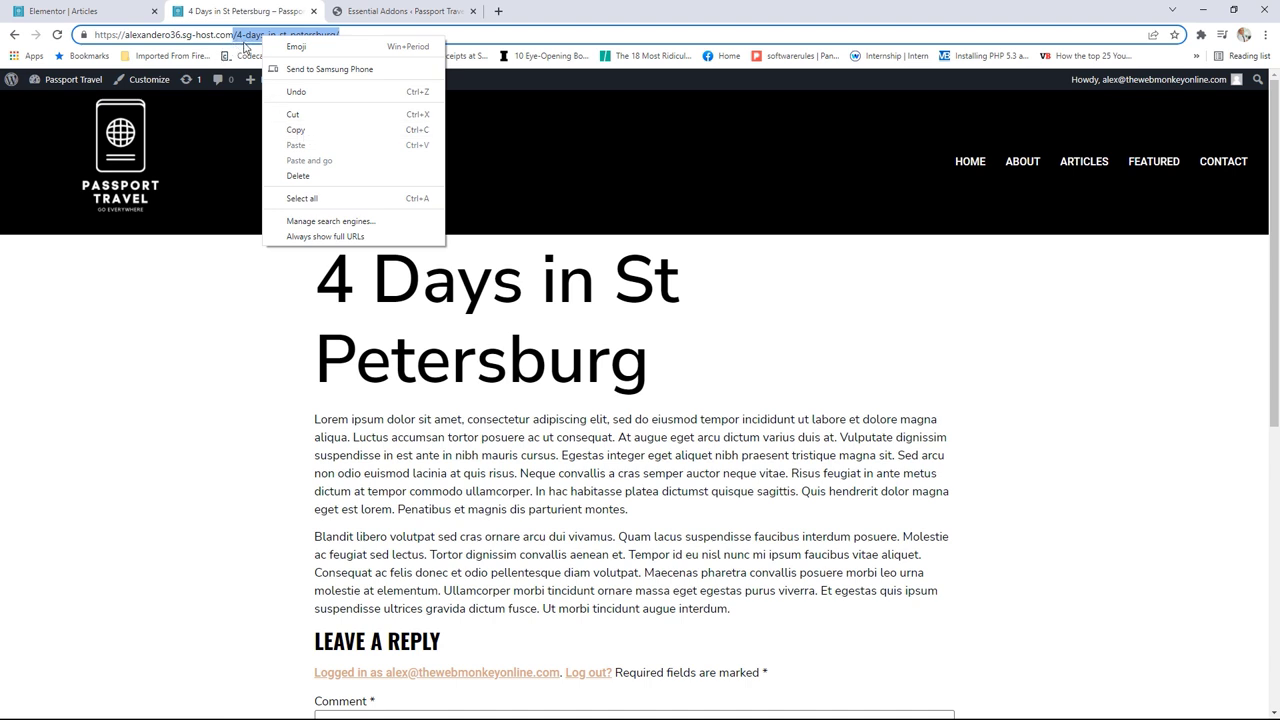
pyautogui.click(303, 131)
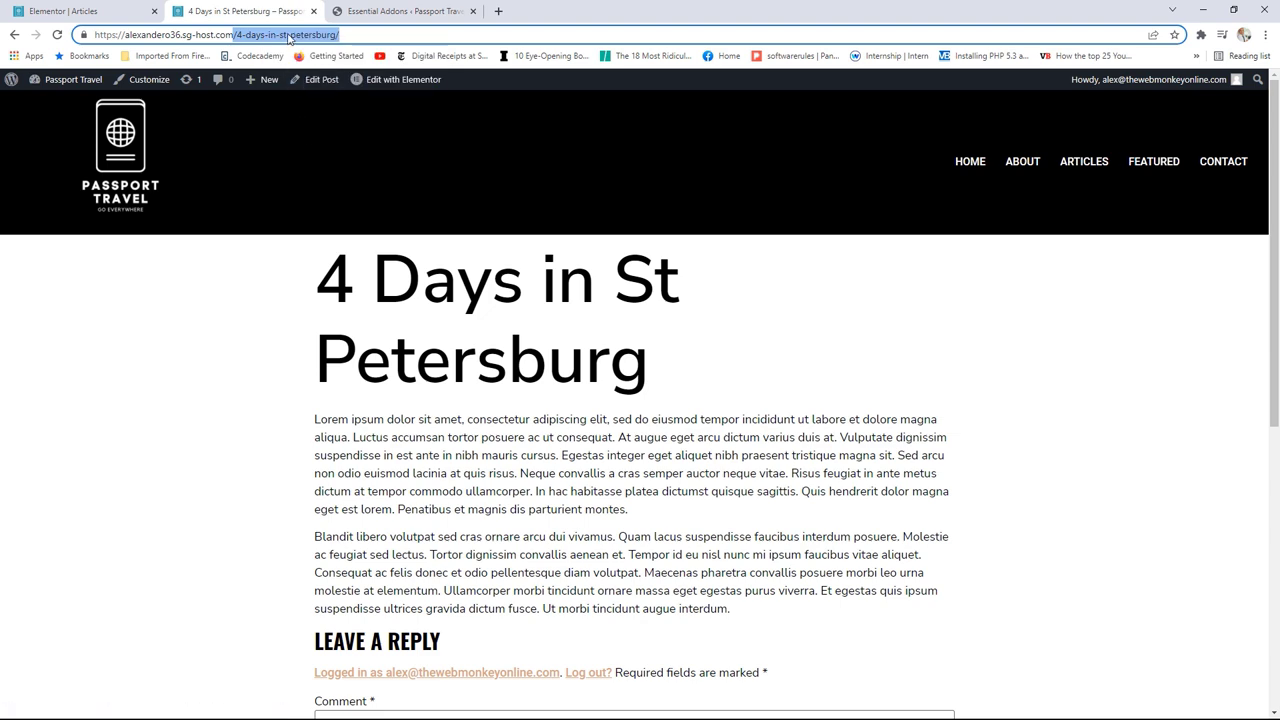
pyautogui.click(95, 11)
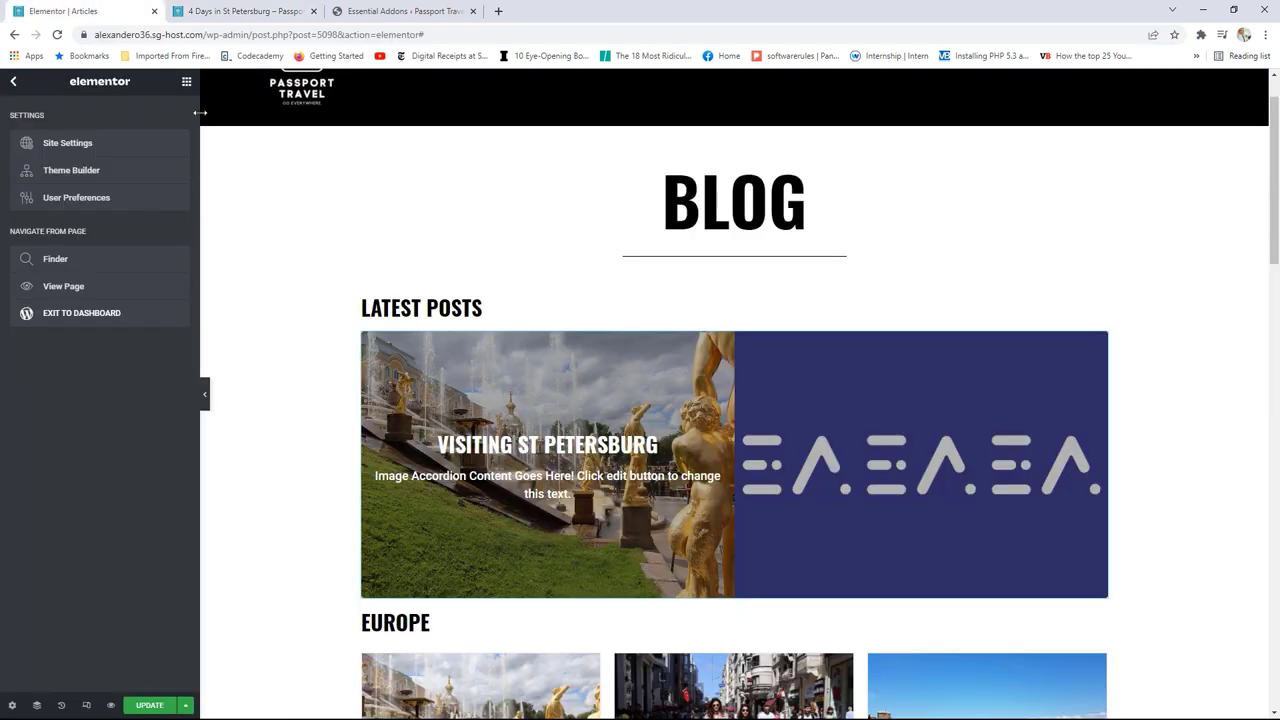
# Step: Replace the Visiting ST Petersburg panel's '#' title link with the pasted /4-days-in-st-petersburg/ path
pyautogui.click(1099, 339)
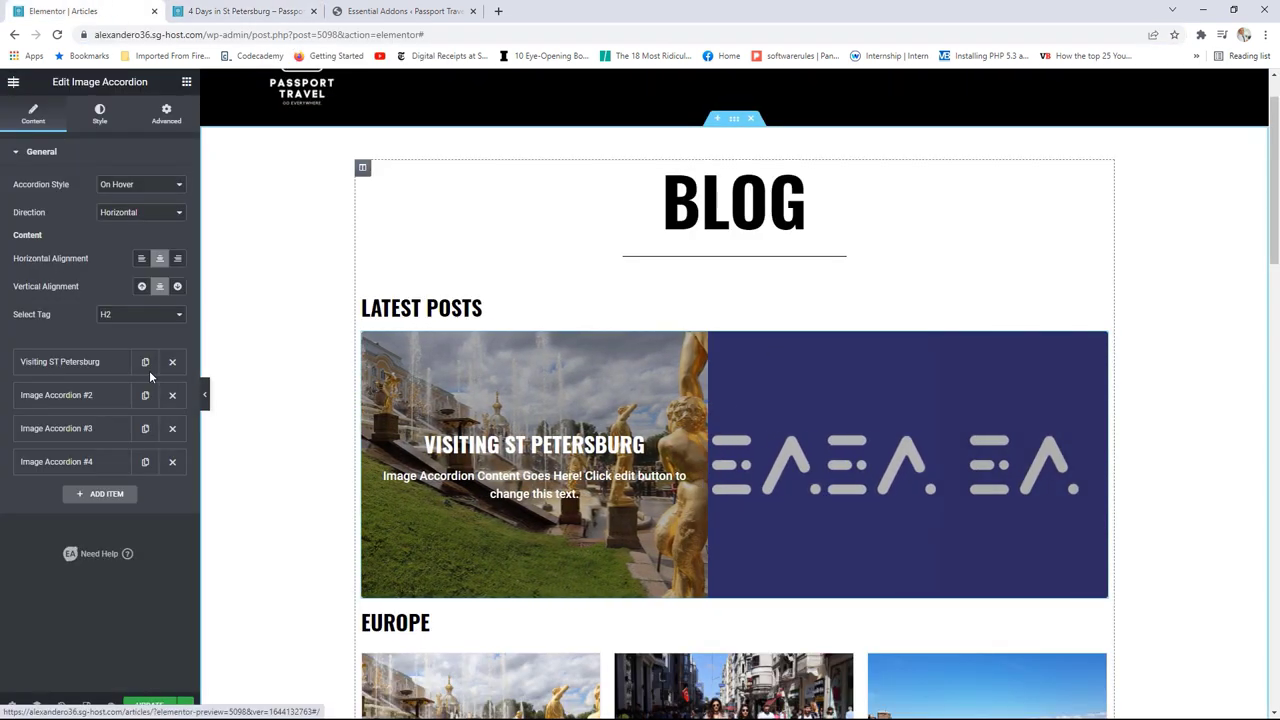
pyautogui.click(58, 365)
pyautogui.scroll(-2, 92, 485)
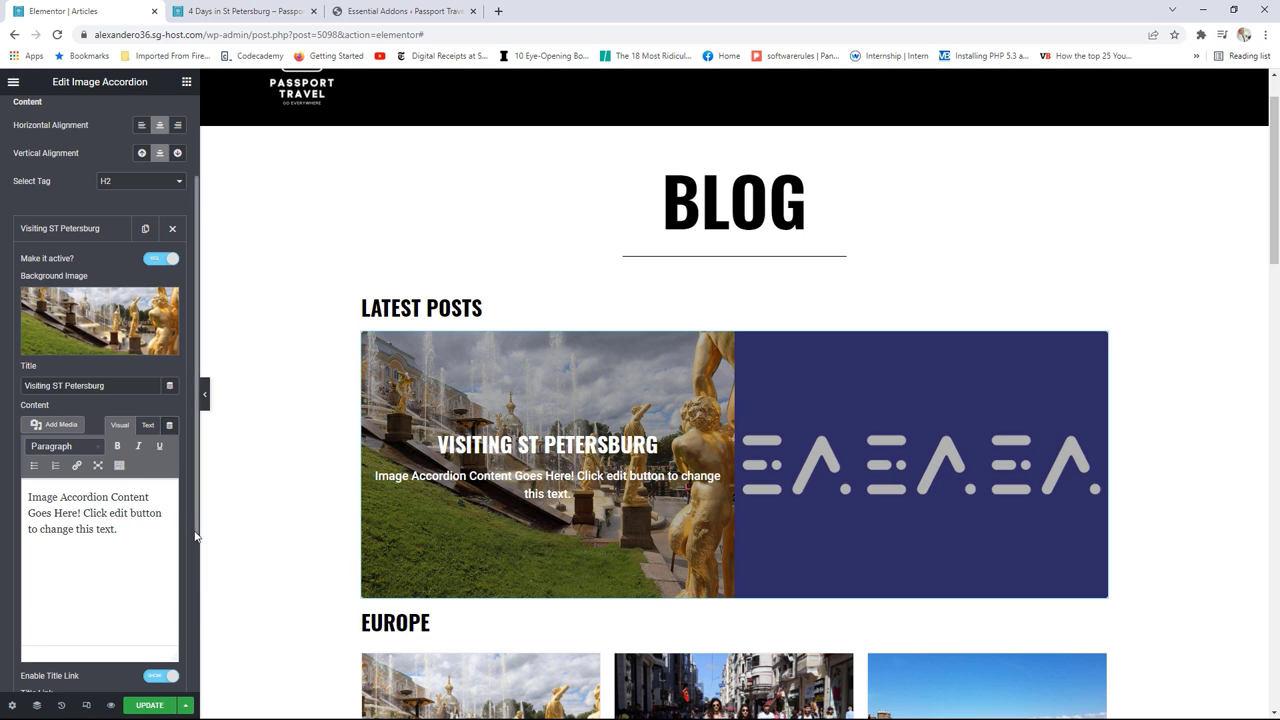
pyautogui.scroll(-3, 65, 549)
pyautogui.doubleClick(27, 532)
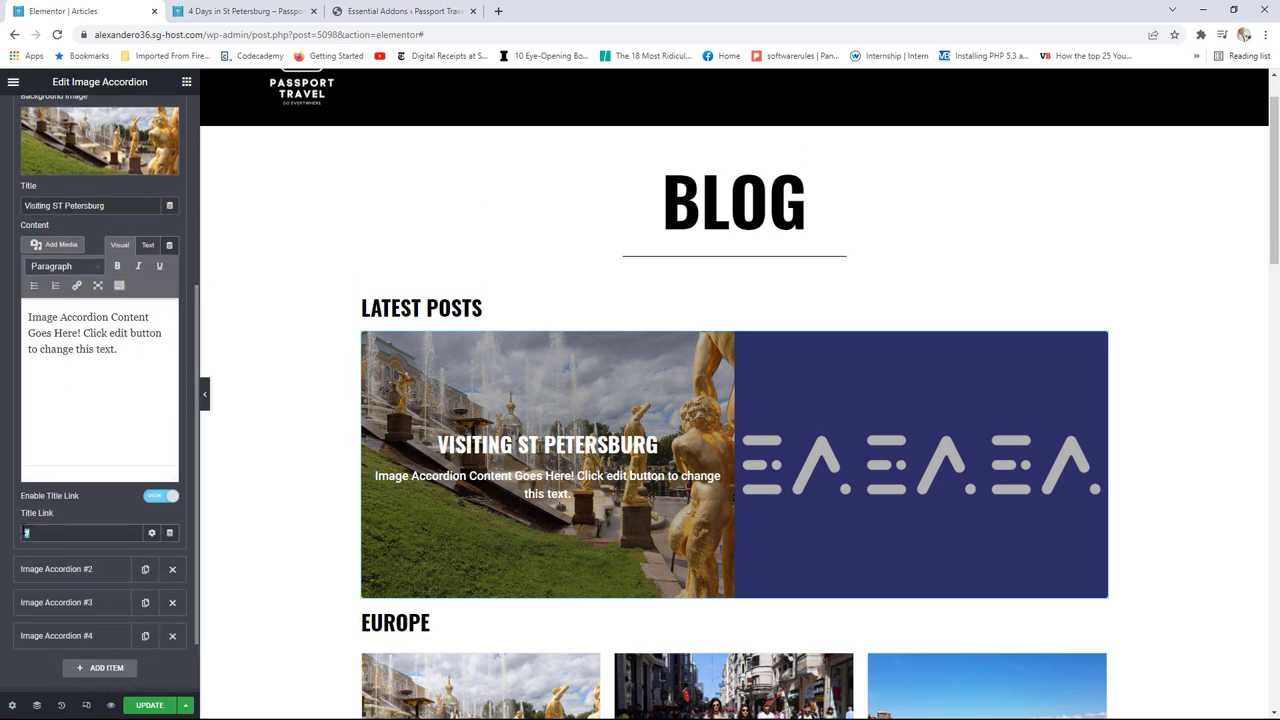
pyautogui.hotkey('ctrl', 'v')
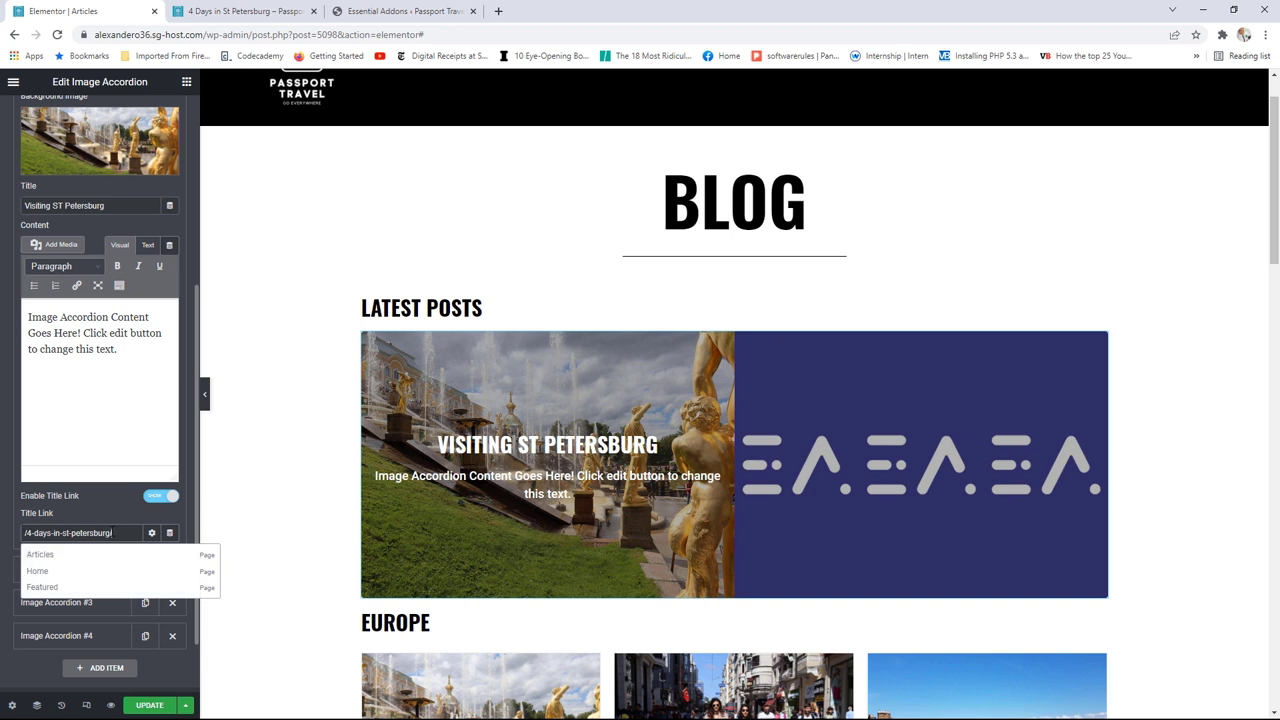
pyautogui.click(122, 502)
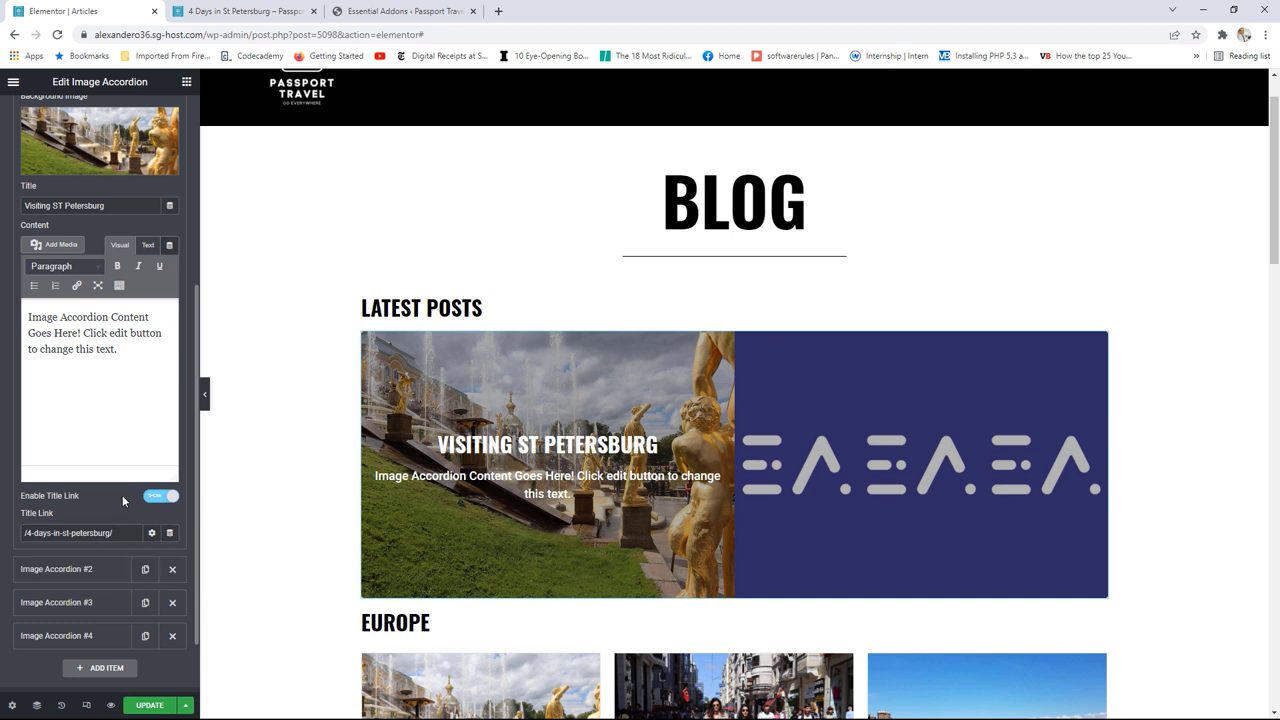
pyautogui.click(80, 570)
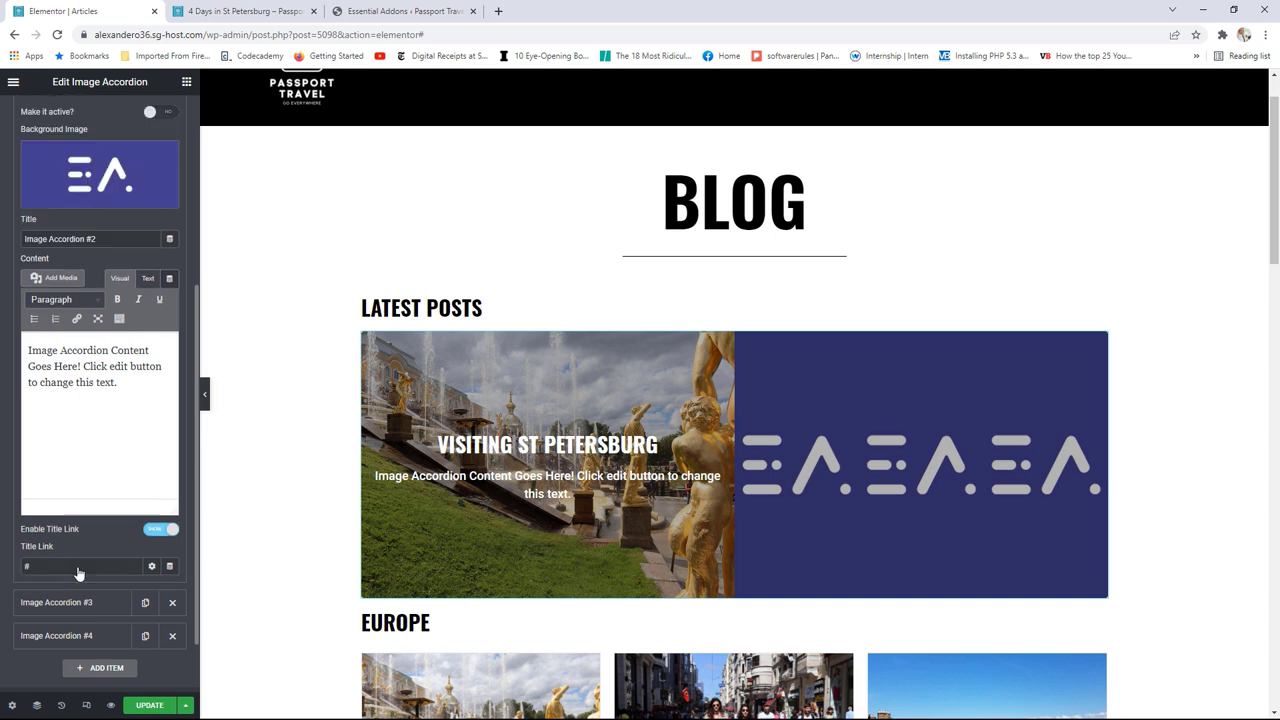
# Step: Give the second accordion panel the rainbow mountain photo and the title 'The Rainbow Mountain'
pyautogui.click(112, 178)
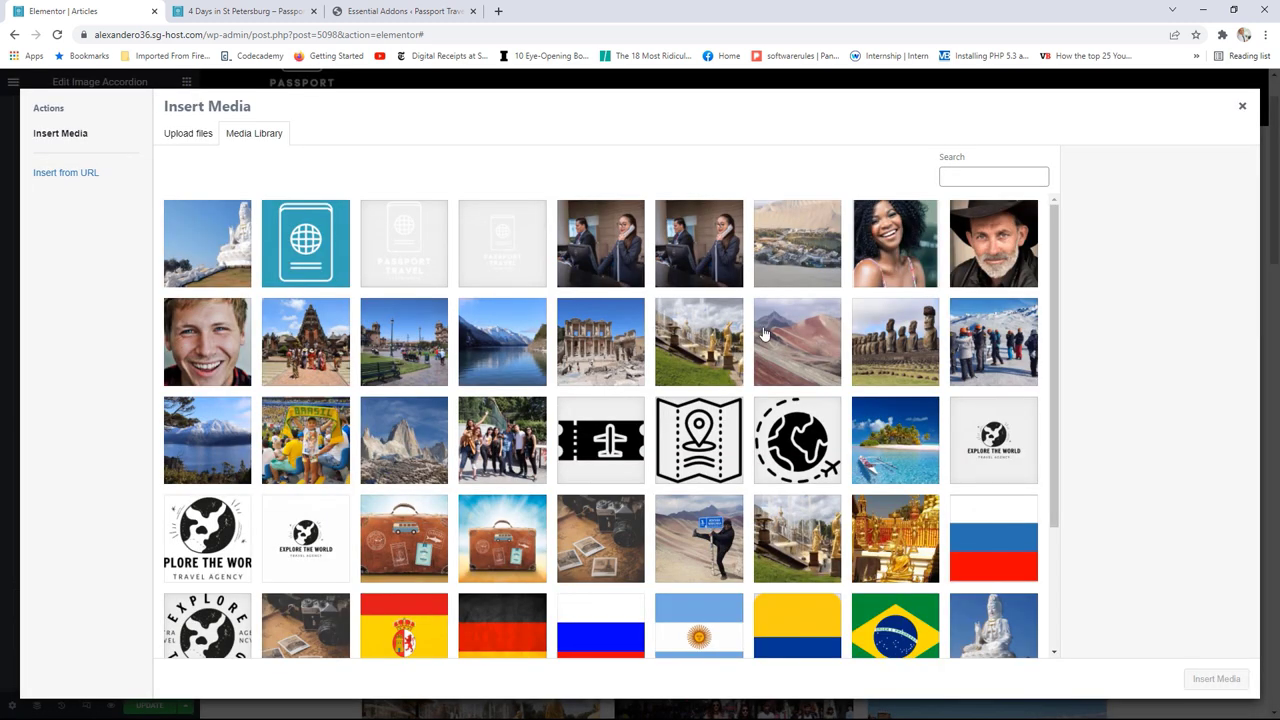
pyautogui.click(765, 335)
pyautogui.click(1212, 681)
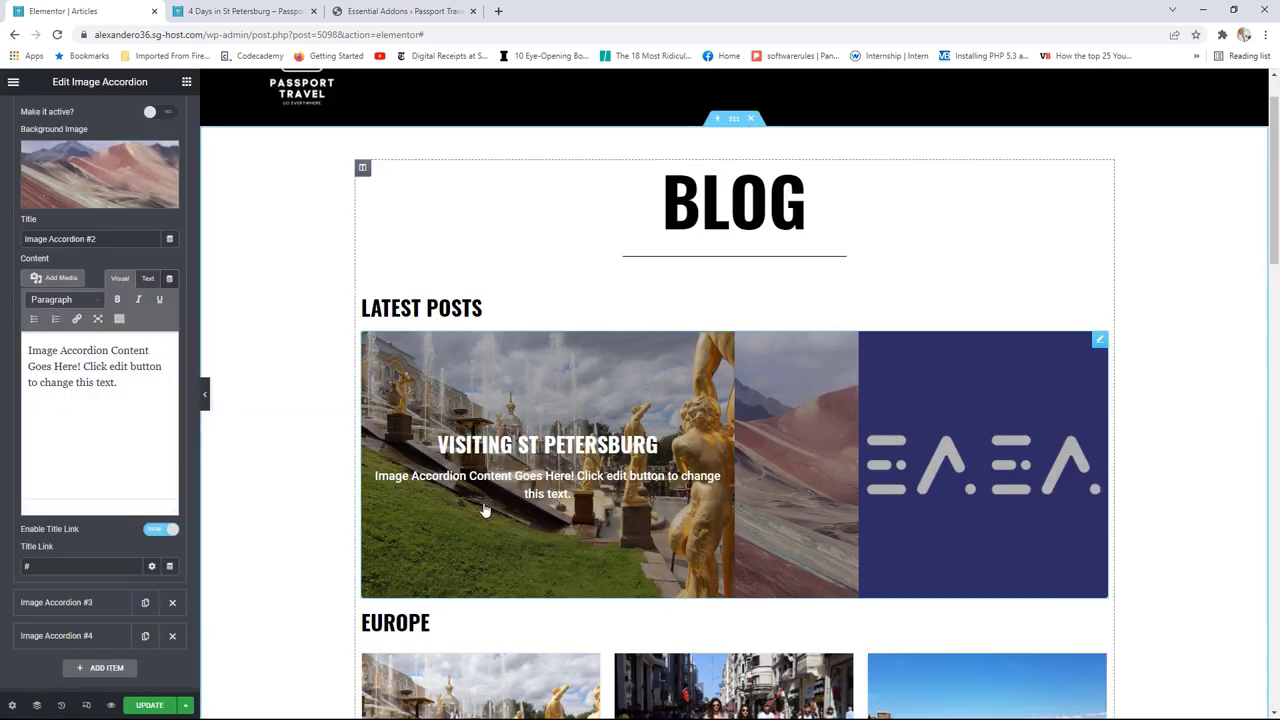
pyautogui.moveTo(109, 240); pyautogui.dragTo(24, 240)
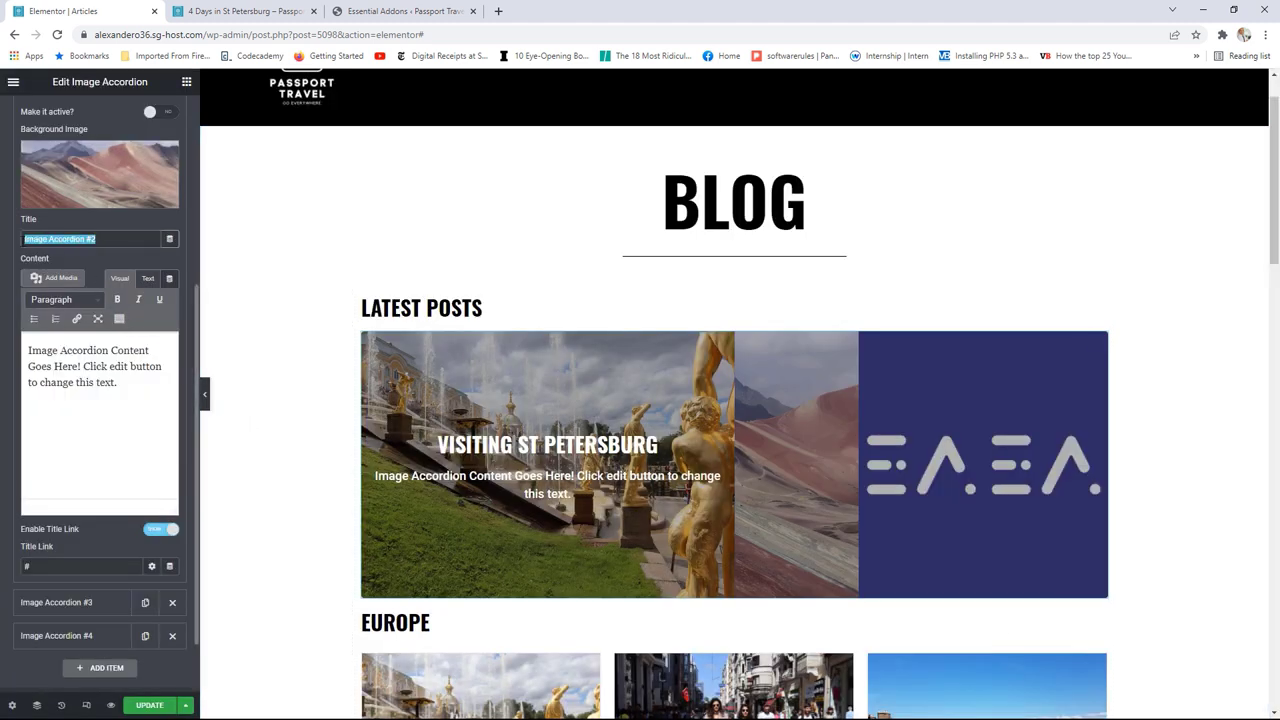
pyautogui.write('The Rainbo')
pyautogui.write('w Mountain')
pyautogui.scroll(2, 90, 300)
pyautogui.click(88, 226)
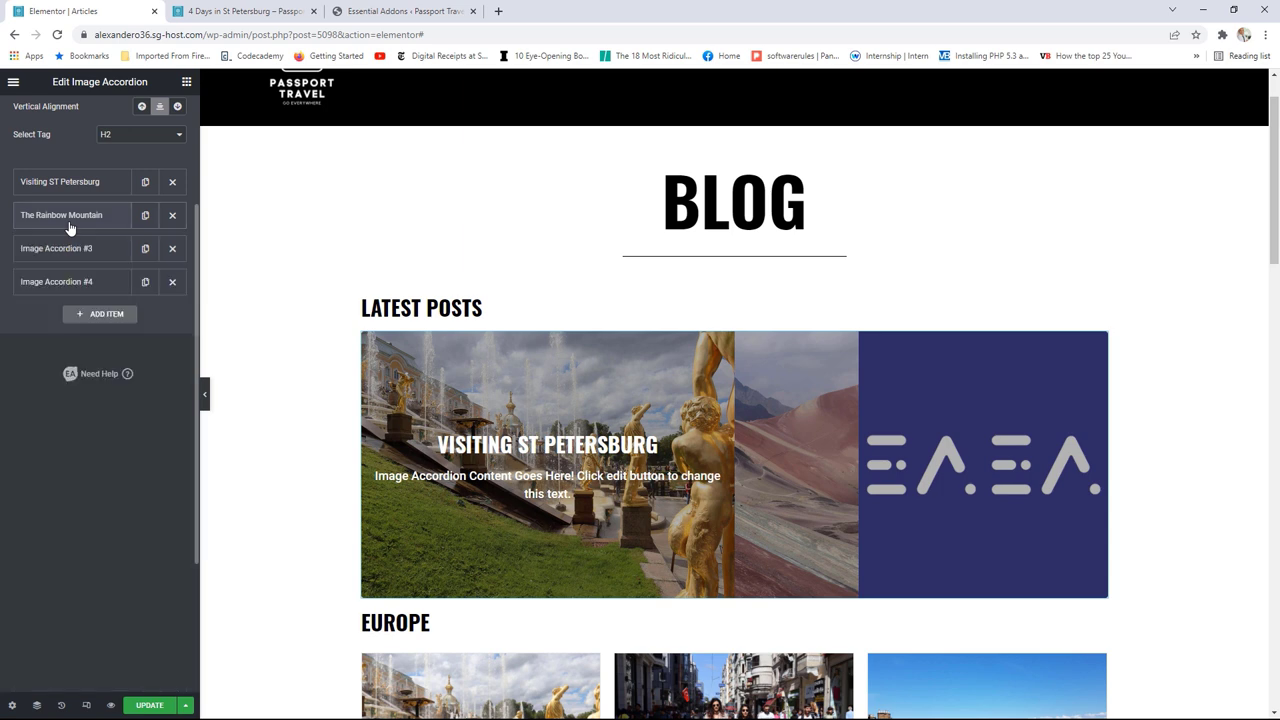
# Step: Set the third accordion panel's background to the Rapa Nui stone statues photo
pyautogui.click(83, 249)
pyautogui.click(83, 328)
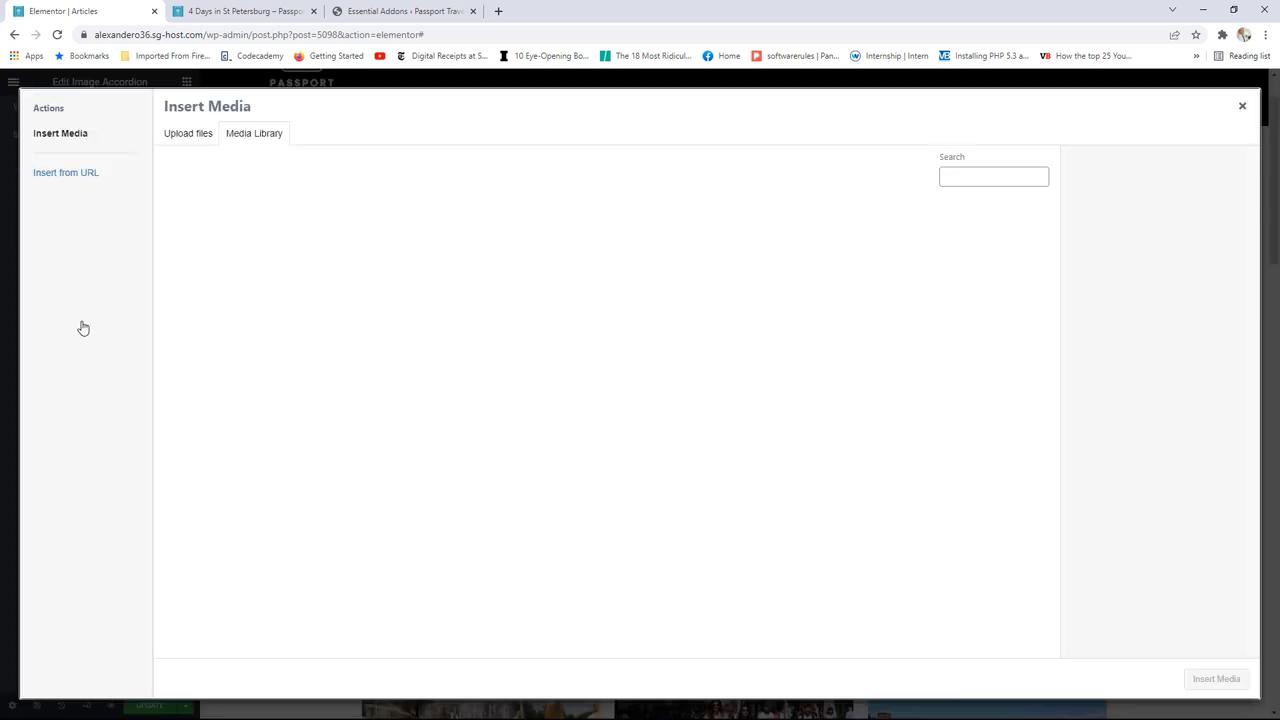
pyautogui.click(905, 370)
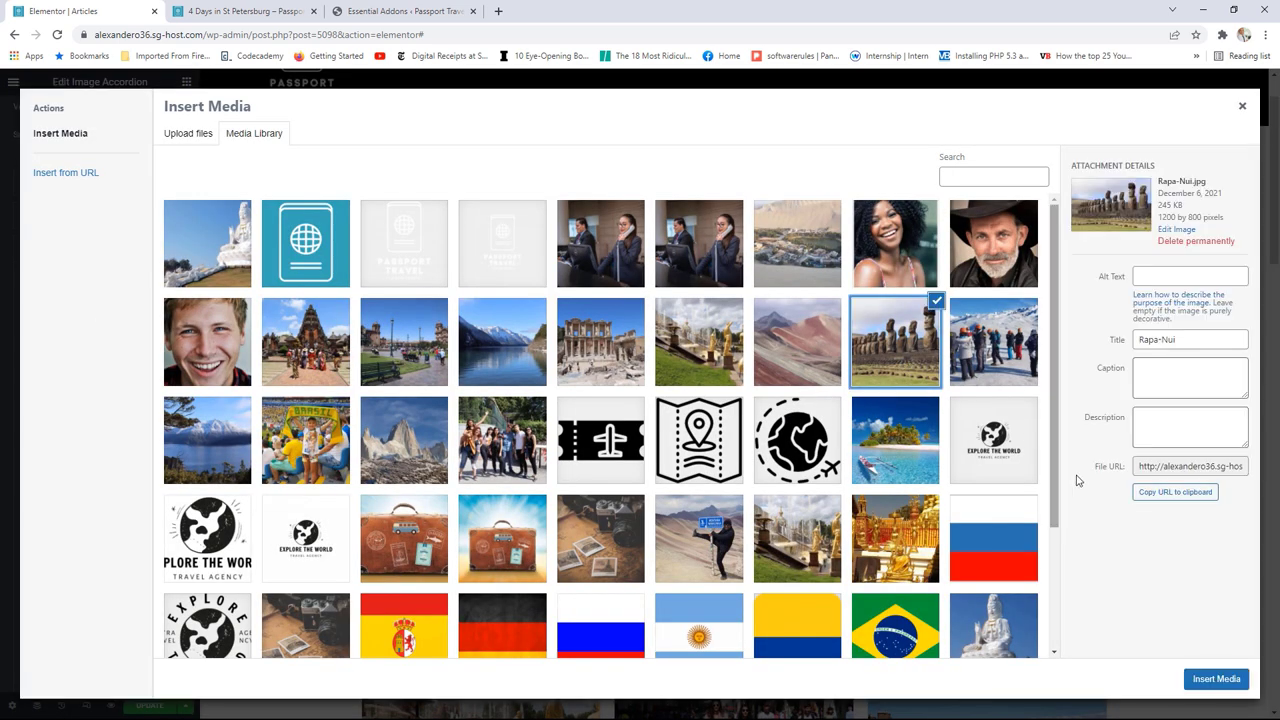
pyautogui.click(1212, 686)
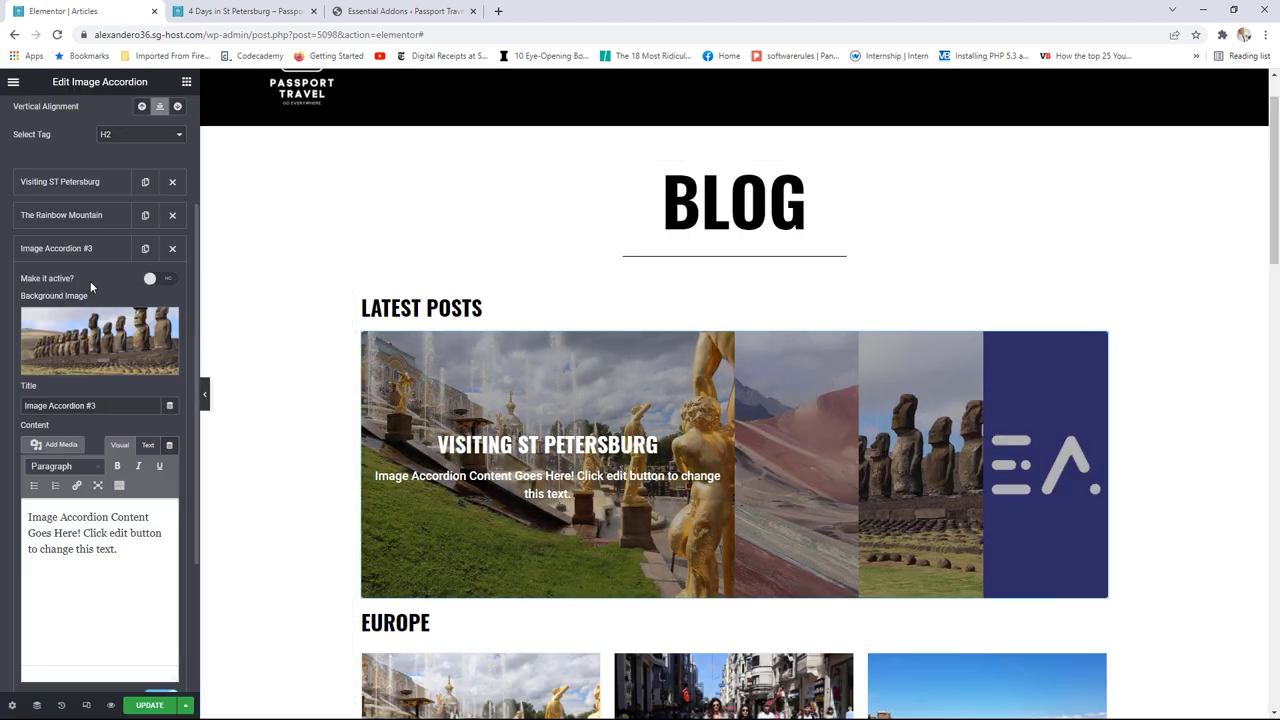
pyautogui.click(70, 250)
# Step: Set the fourth panel's background to the Istanbul street photo and update the page
pyautogui.click(69, 282)
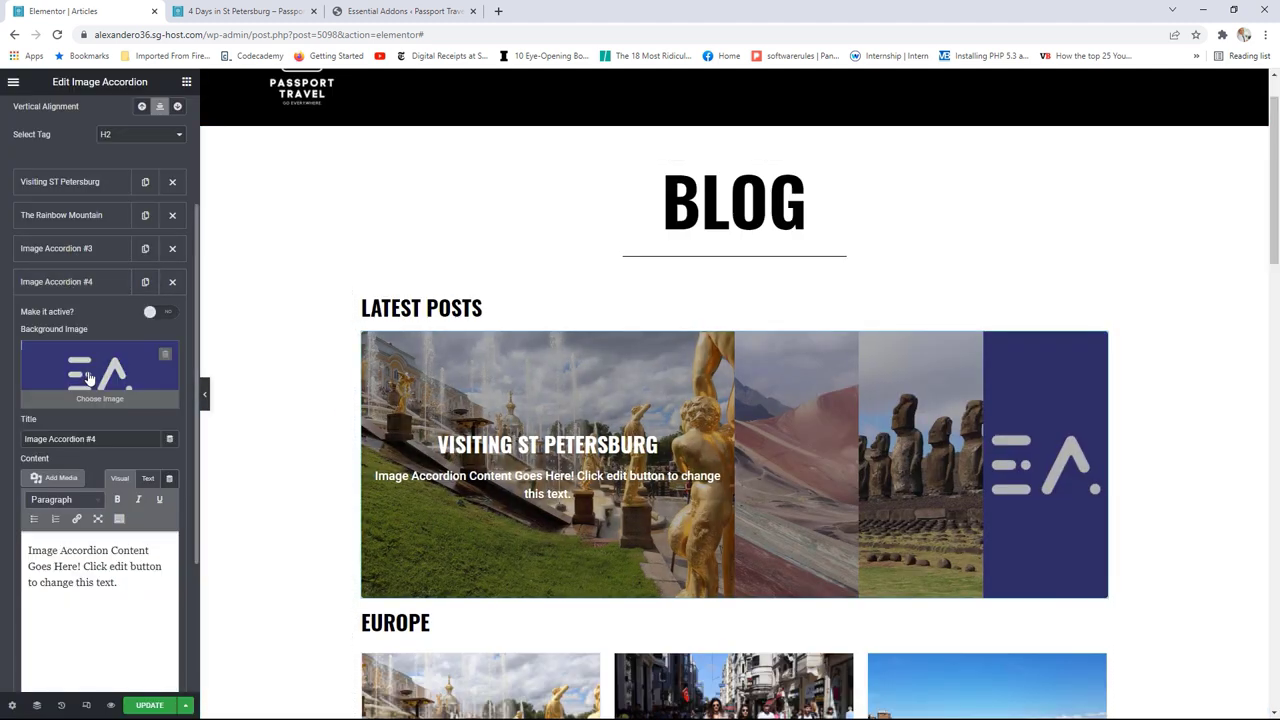
pyautogui.click(99, 378)
pyautogui.scroll(-1, 820, 458)
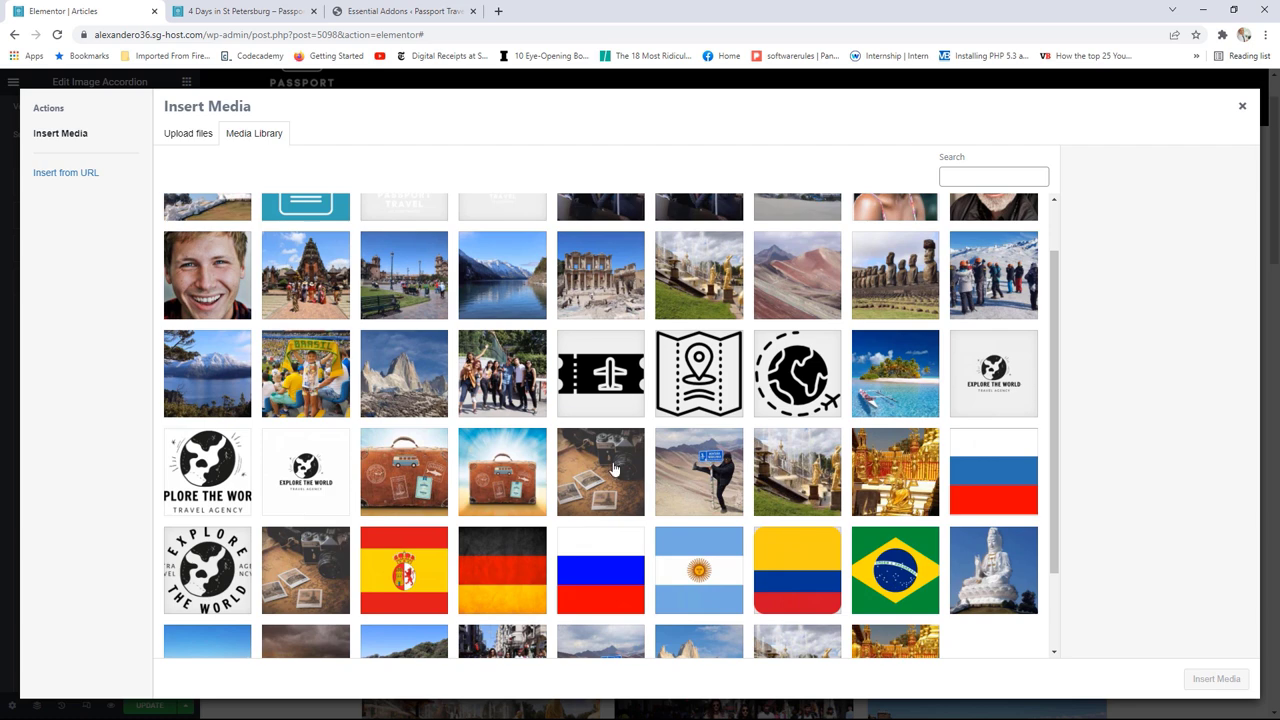
pyautogui.scroll(-2, 897, 445)
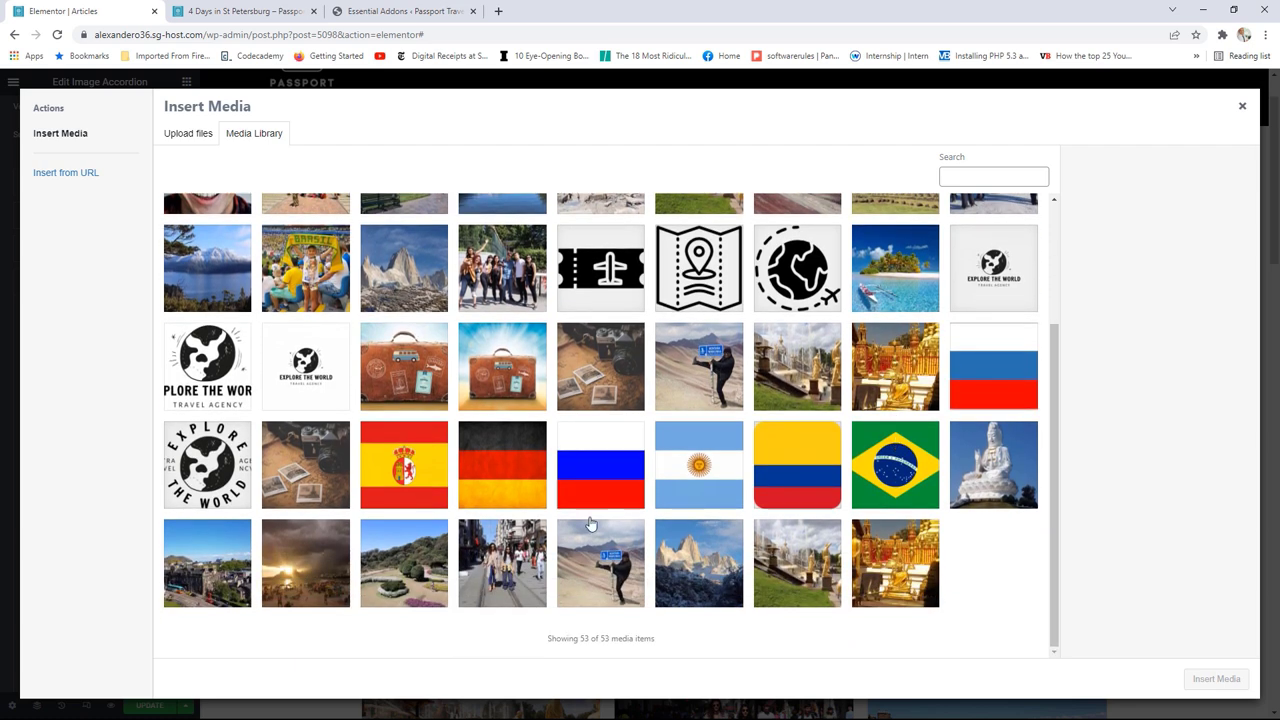
pyautogui.click(512, 556)
pyautogui.click(1228, 683)
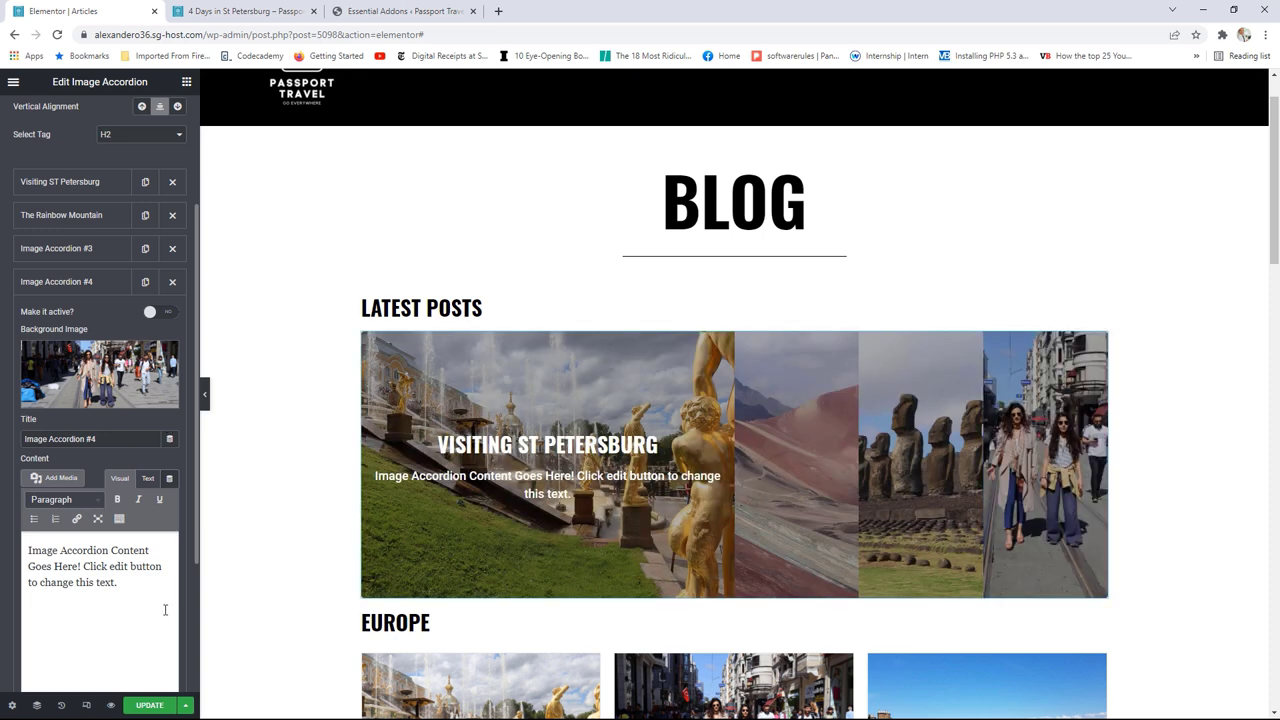
pyautogui.click(151, 707)
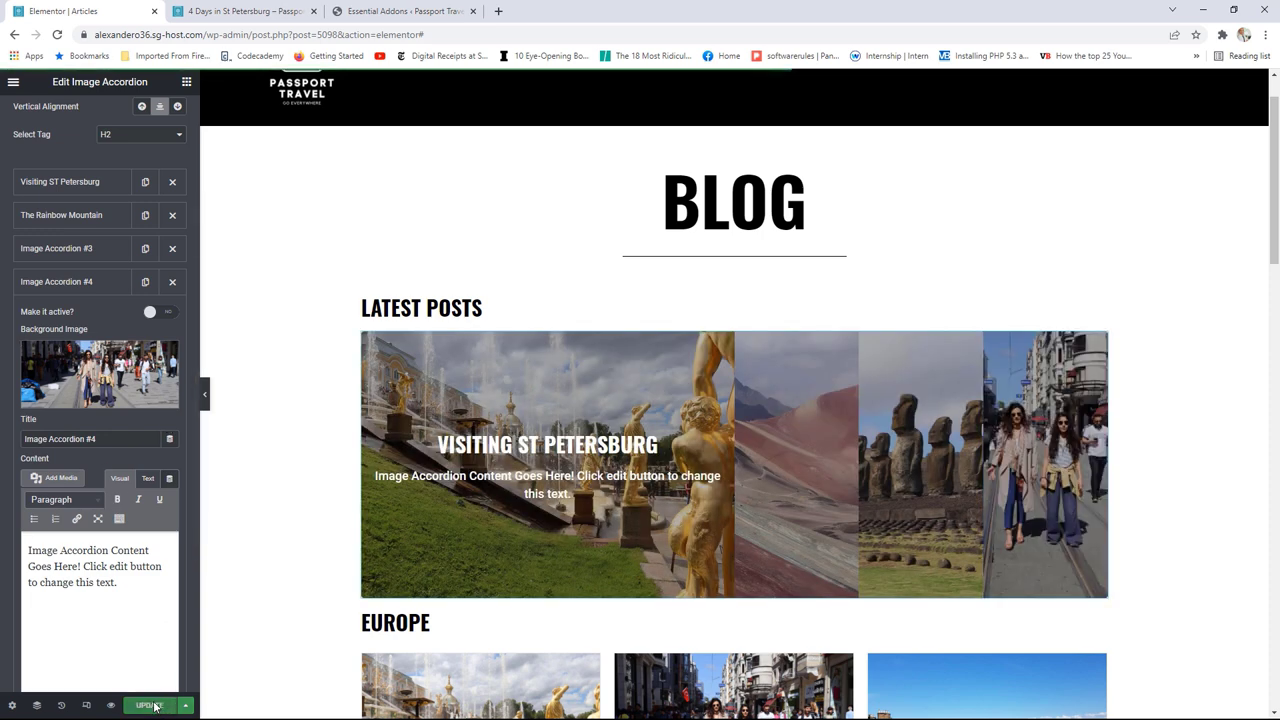
# Step: View the live Articles page and check each LATEST POSTS accordion panel expands to show its title
pyautogui.click(13, 83)
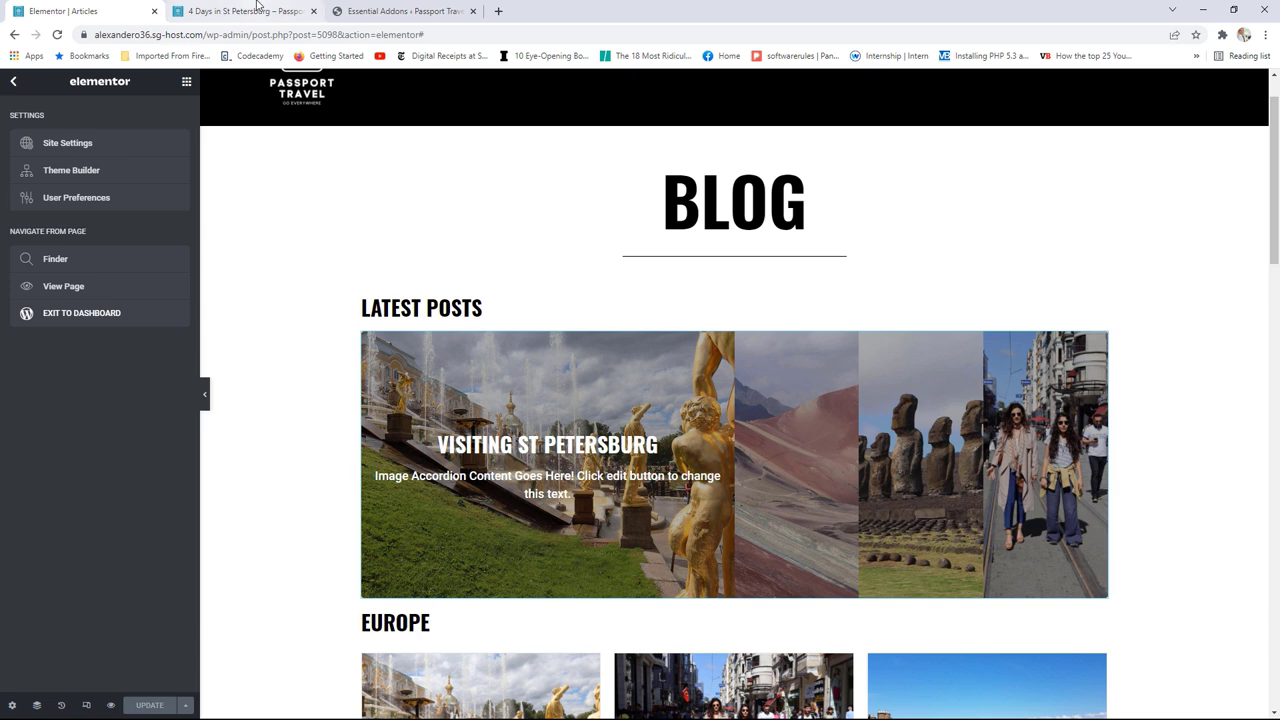
pyautogui.click(85, 288)
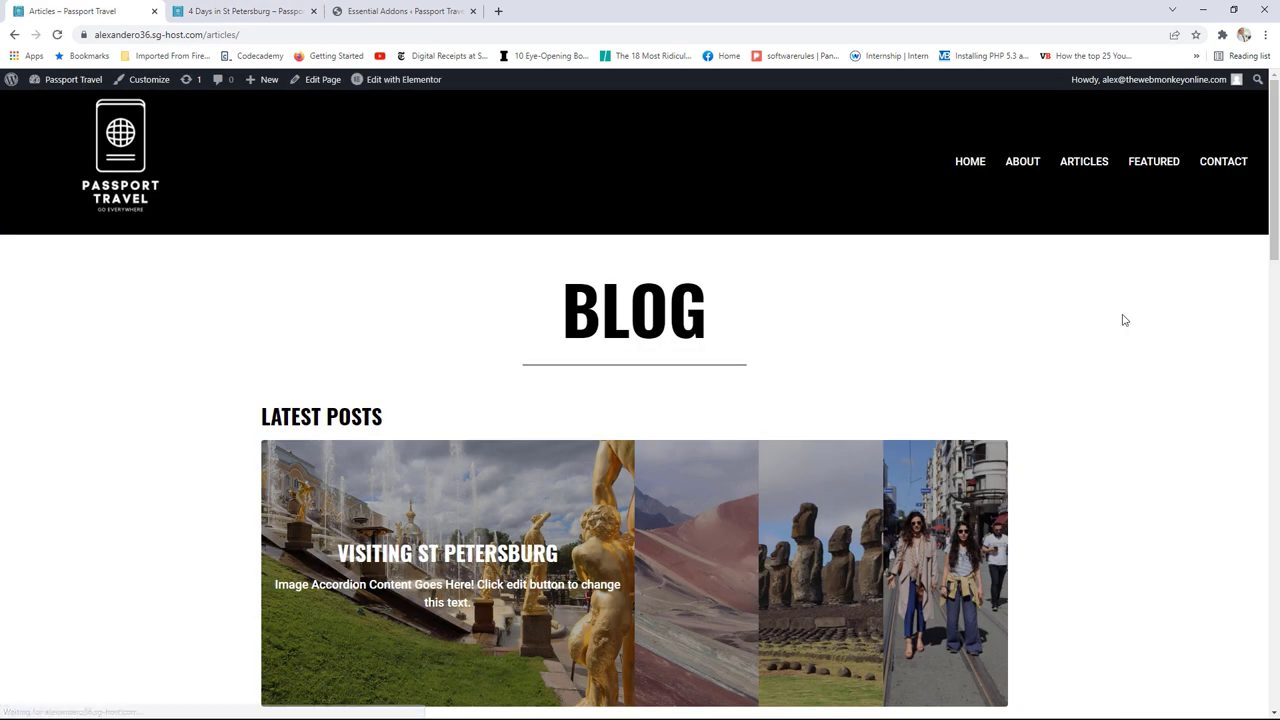
pyautogui.scroll(-1, 740, 187)
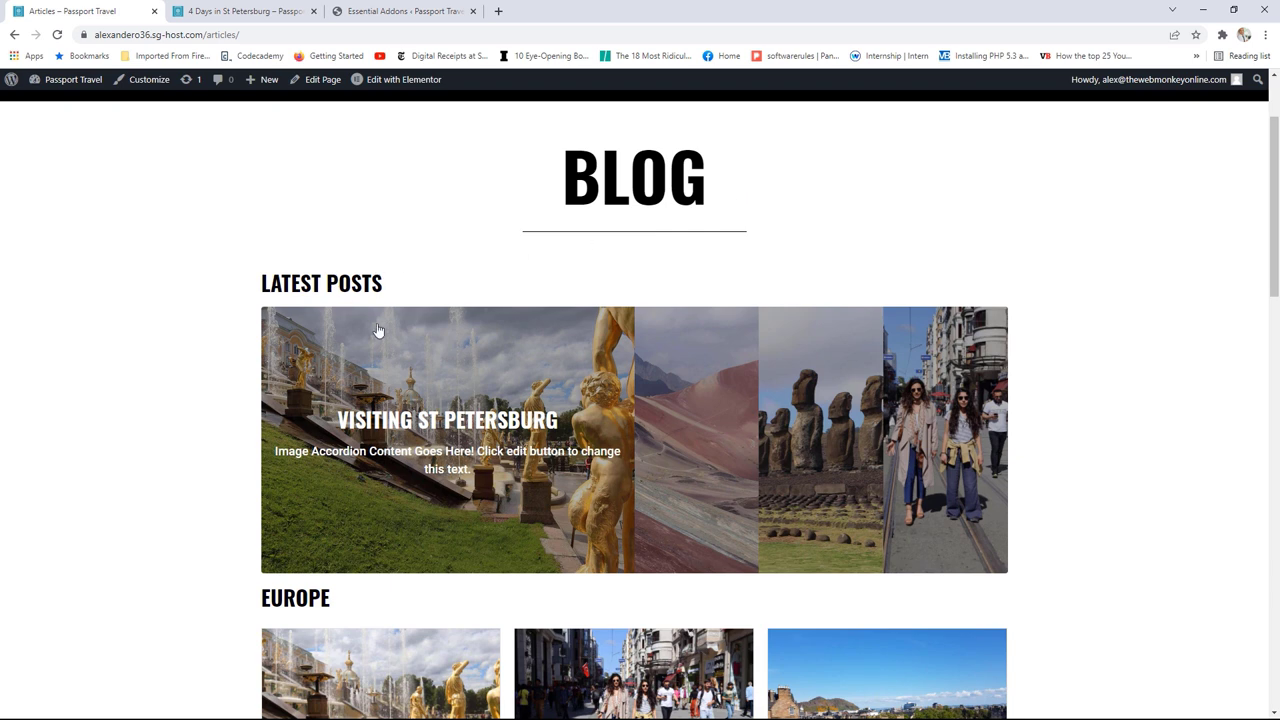
pyautogui.moveTo(735, 455)
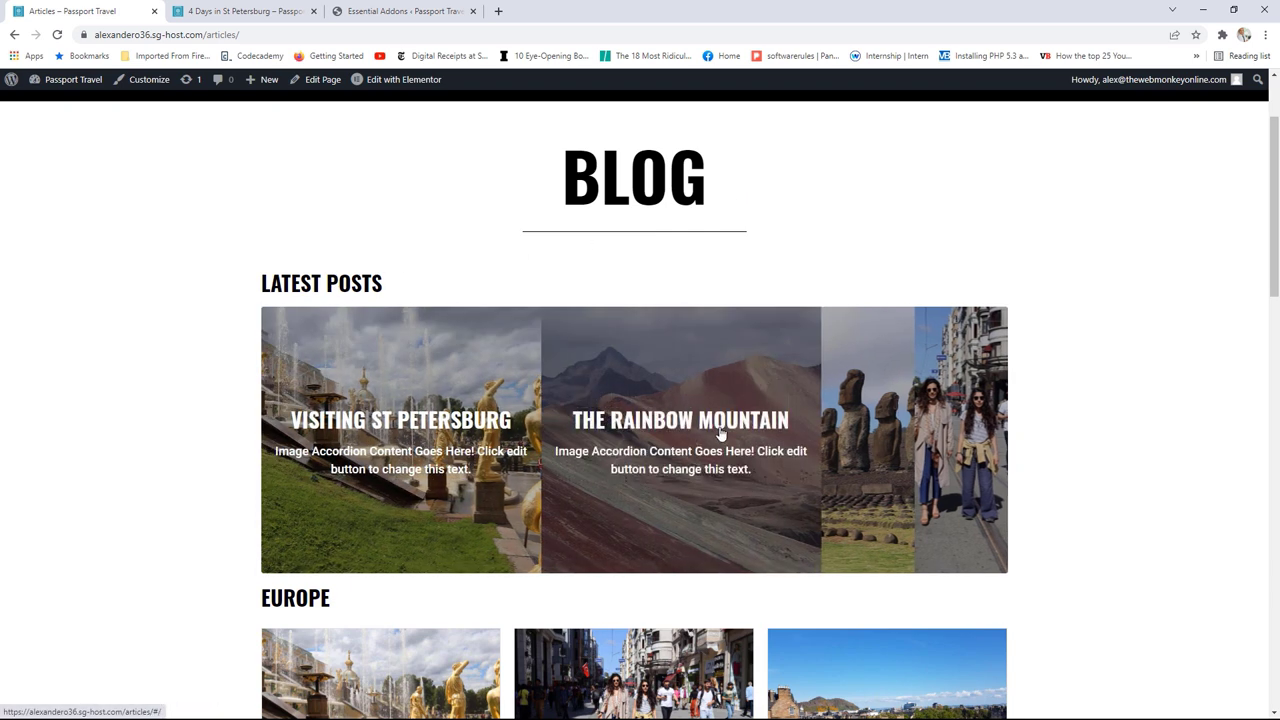
pyautogui.moveTo(840, 425)
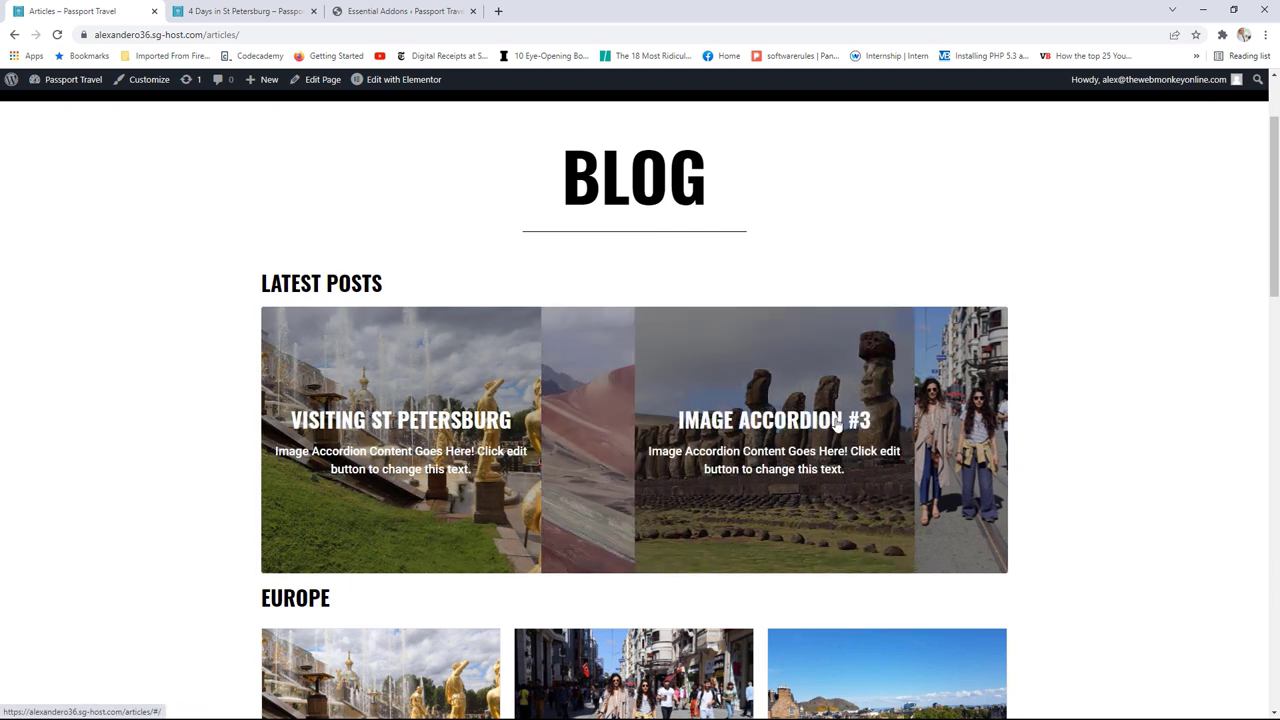
pyautogui.moveTo(905, 400)
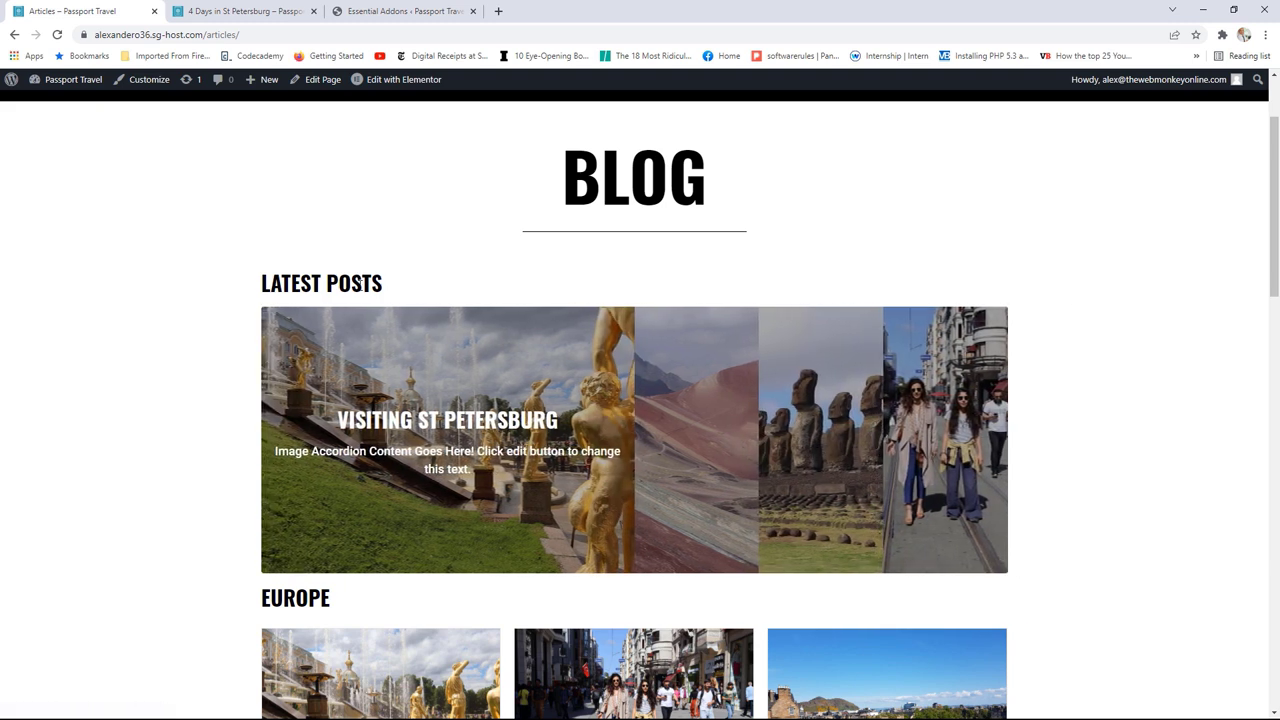
# Step: Scroll through the live Articles page sections, then follow the CONTACT navigation link
pyautogui.moveTo(1272, 182); pyautogui.dragTo(1193, 213)
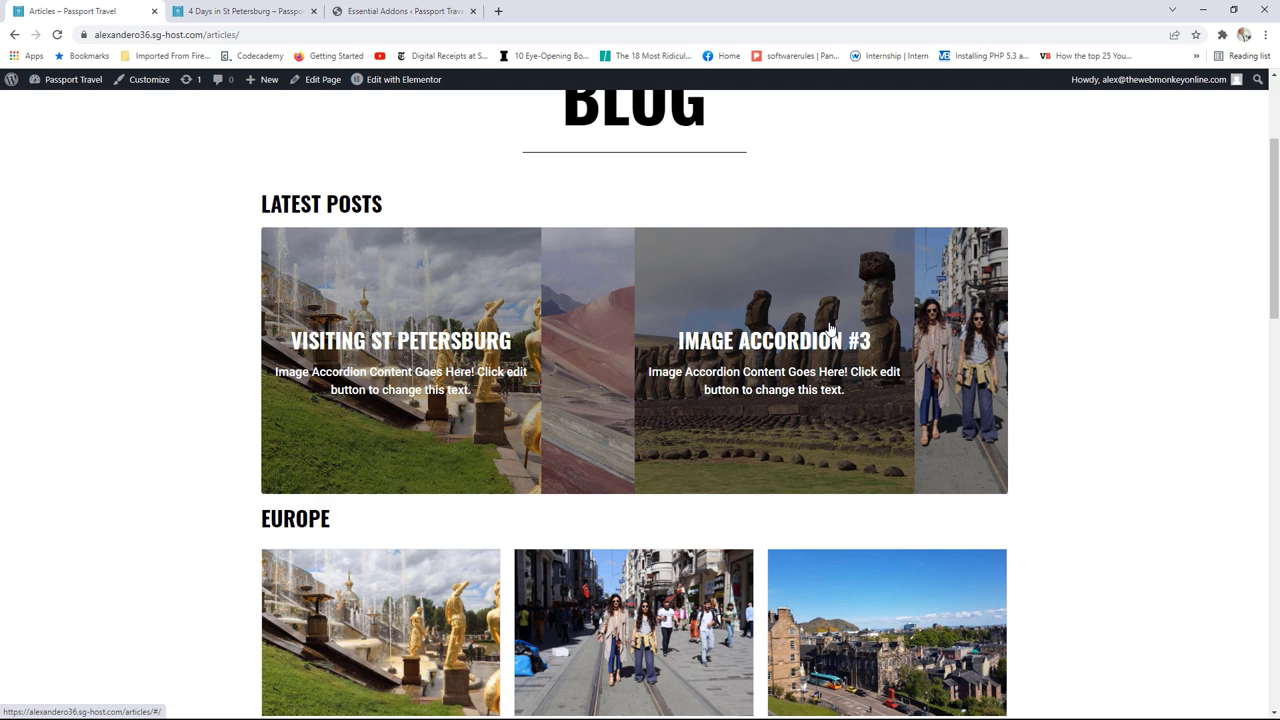
pyautogui.scroll(-2, 295, 390)
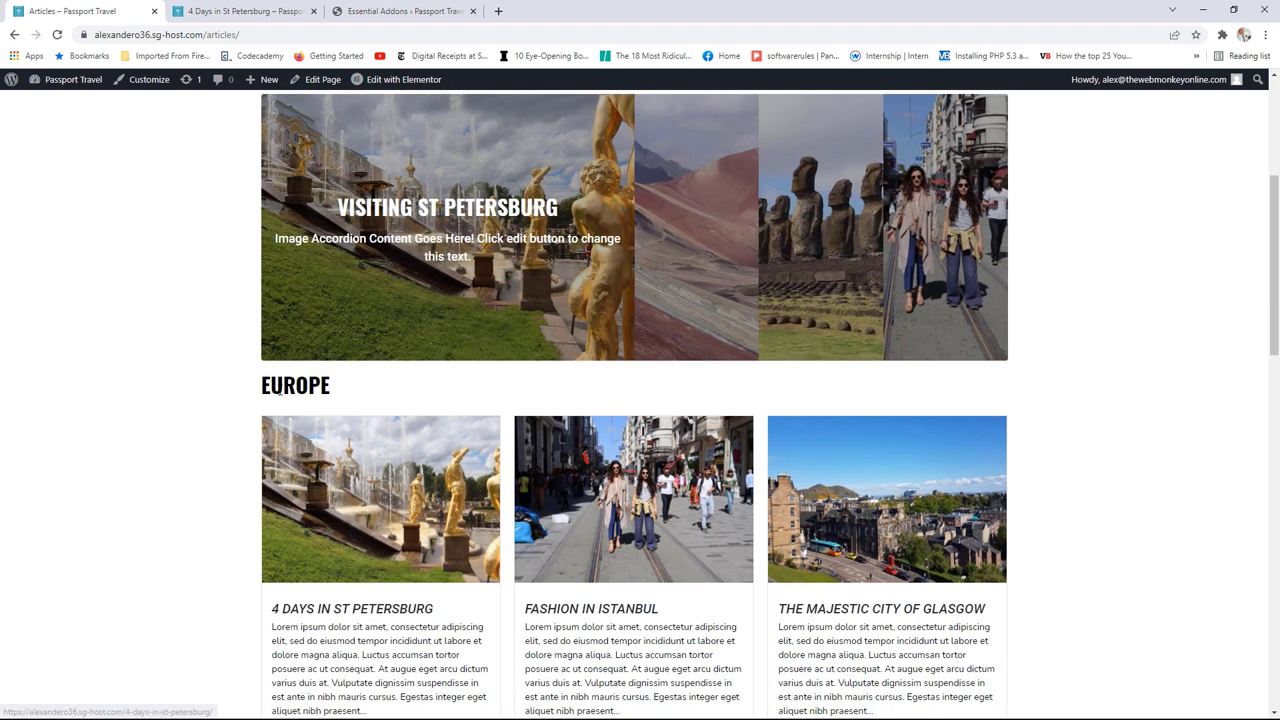
pyautogui.scroll(-4, 677, 381)
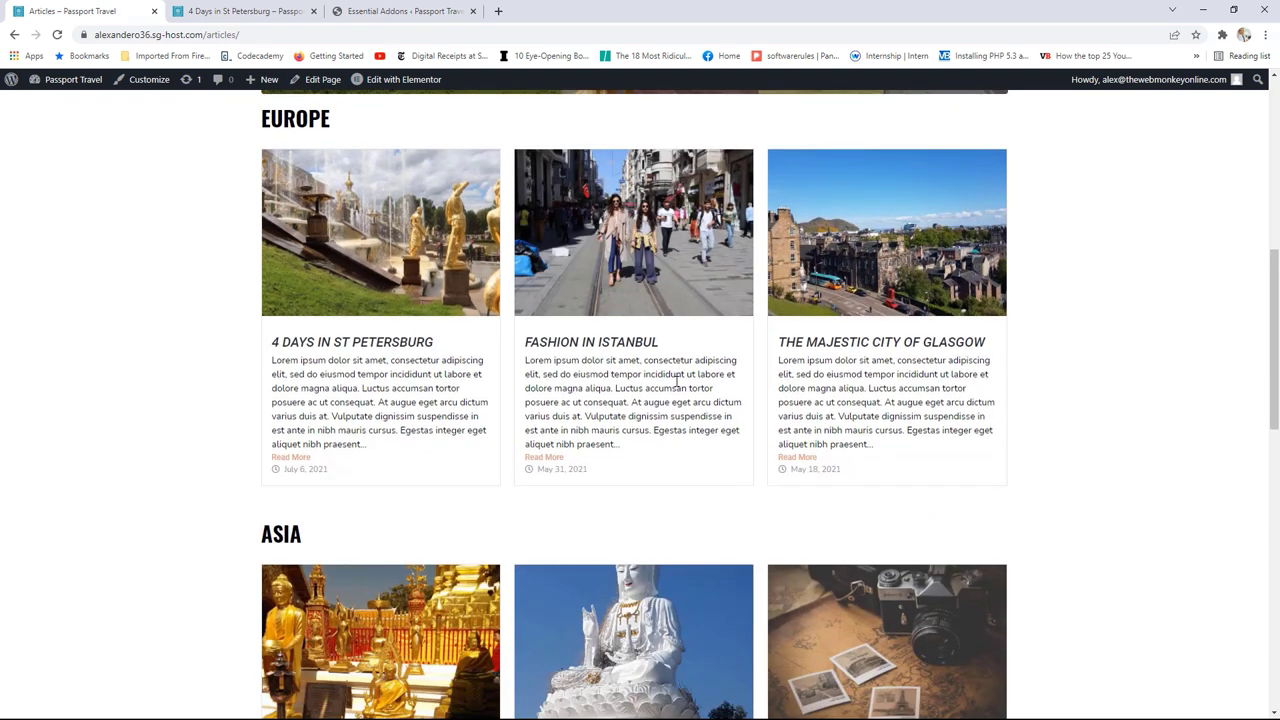
pyautogui.scroll(6, 677, 408)
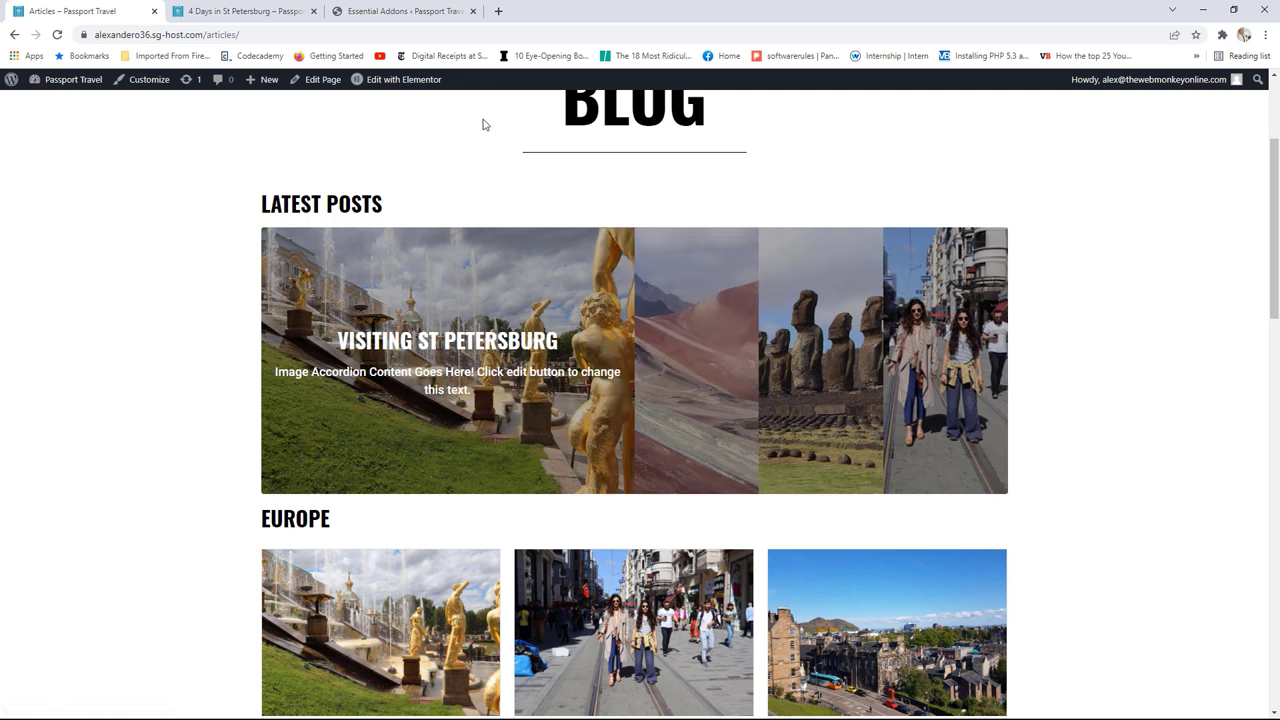
pyautogui.scroll(2, 1123, 363)
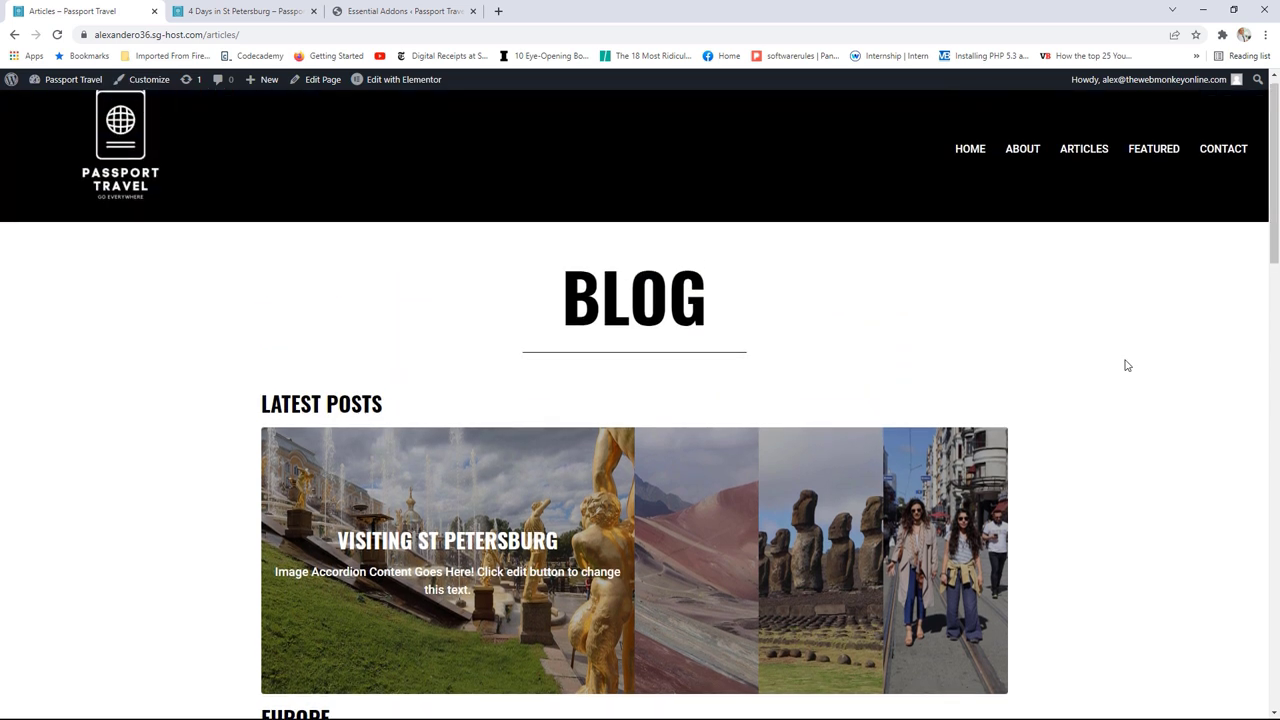
pyautogui.scroll(-2, 1141, 350)
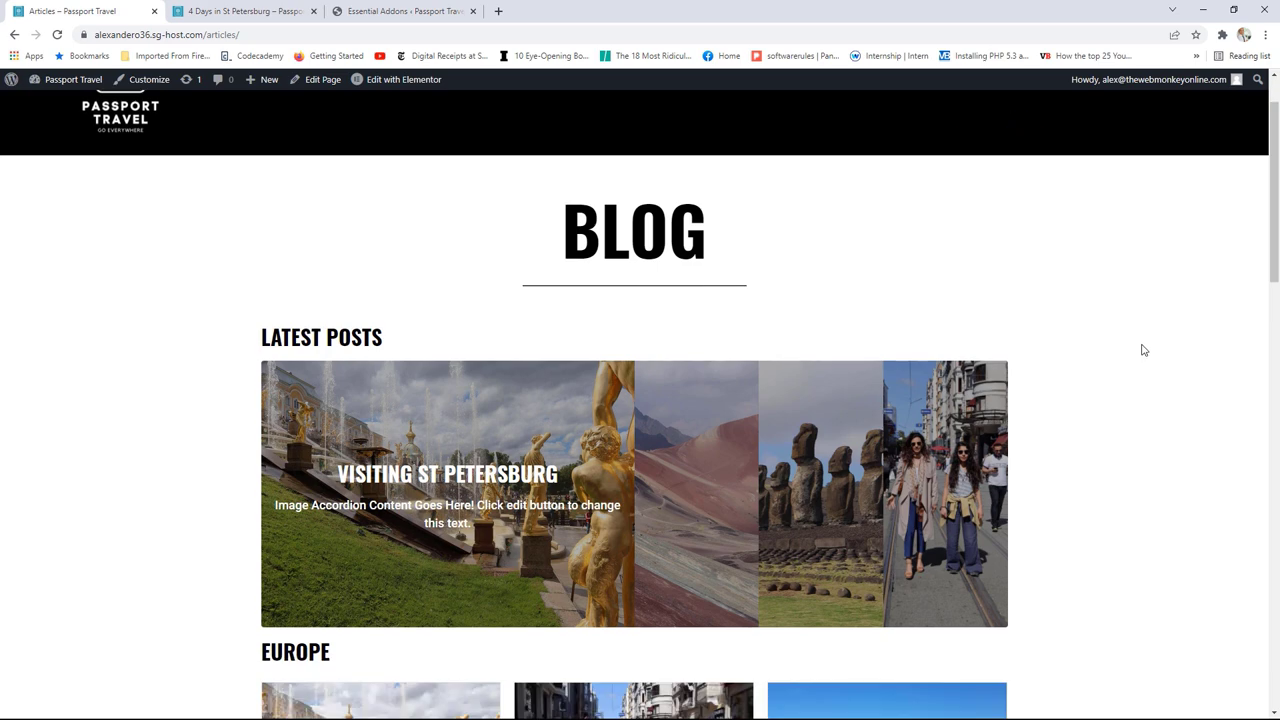
pyautogui.scroll(2, 1110, 388)
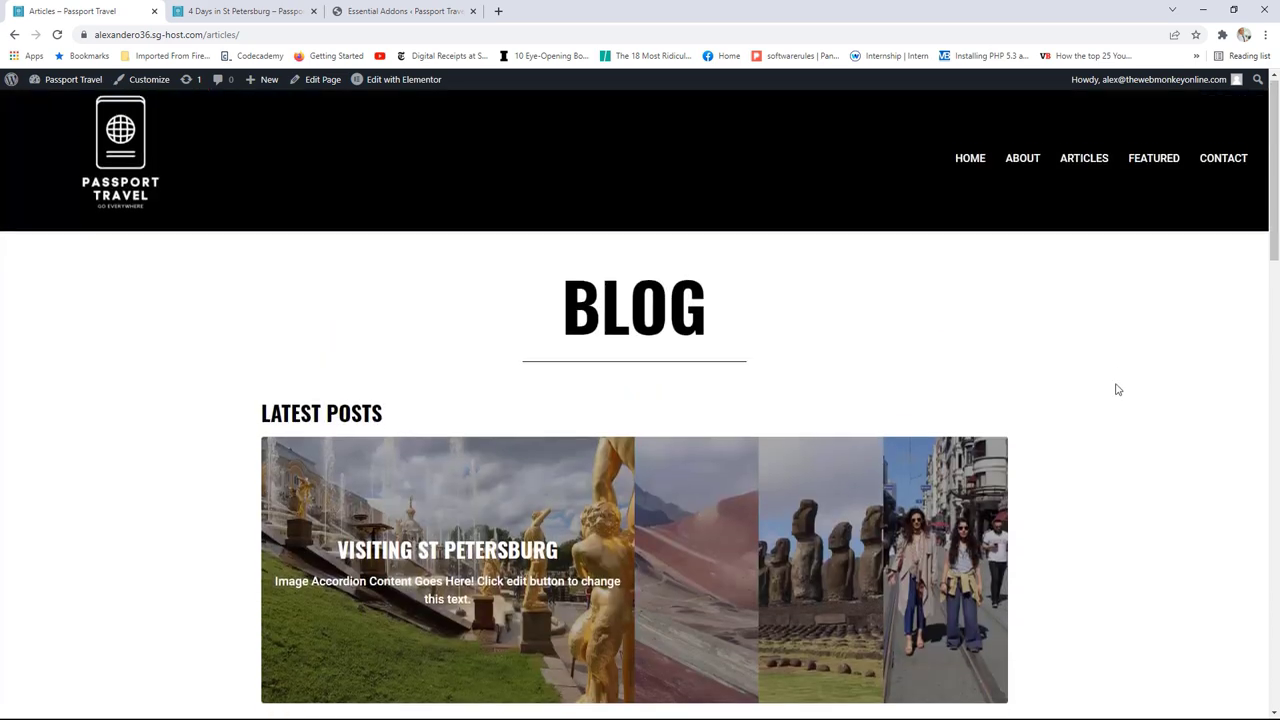
pyautogui.scroll(-4, 1114, 380)
pyautogui.scroll(4, 1120, 376)
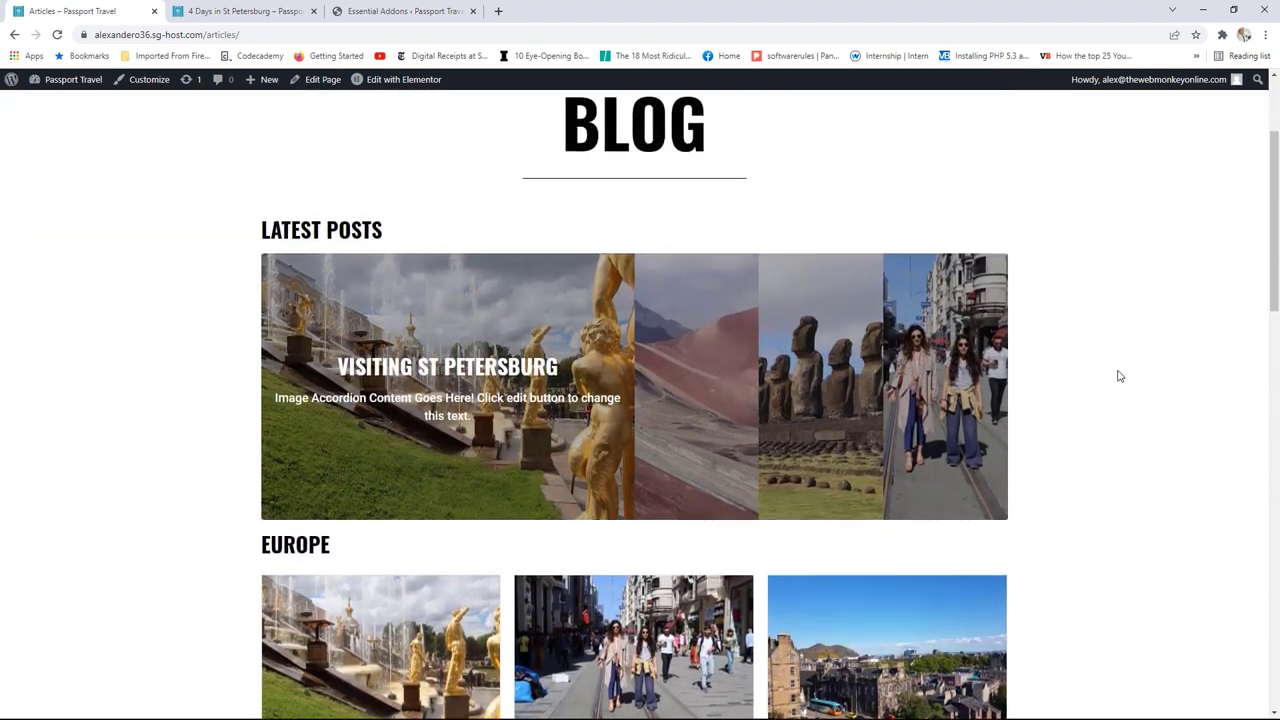
pyautogui.scroll(-2, 1119, 376)
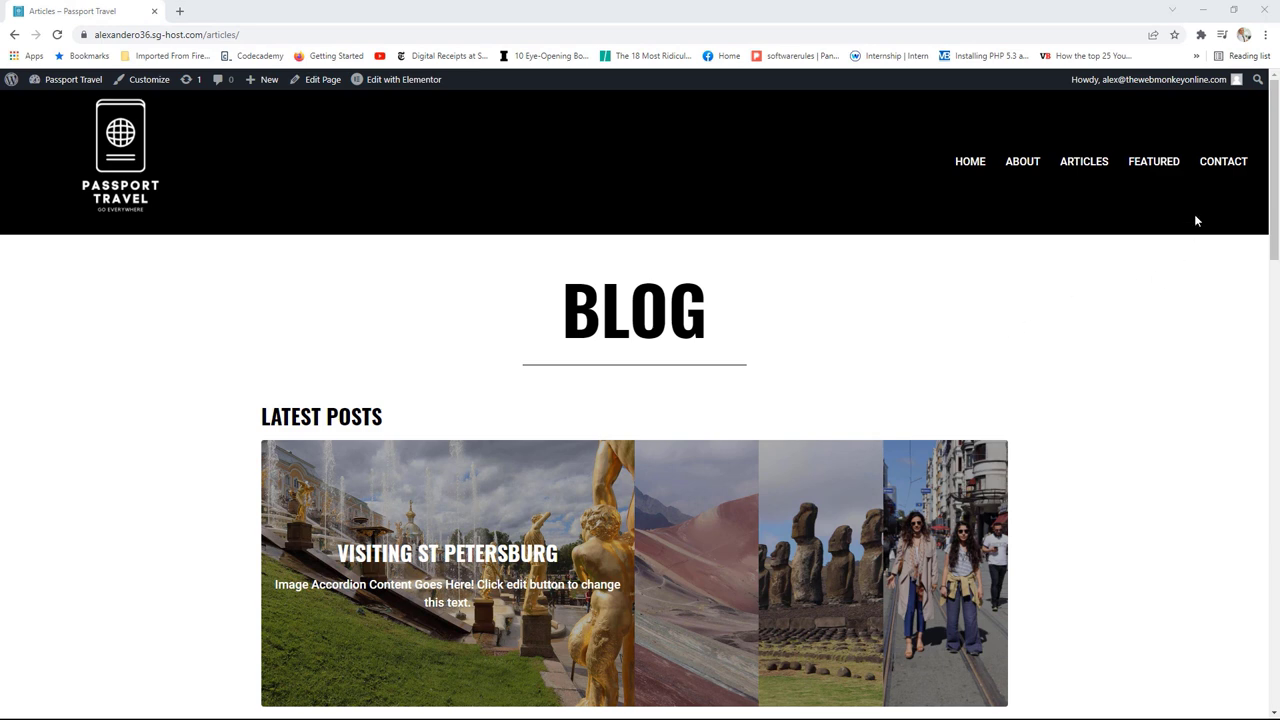
pyautogui.click(1222, 164)
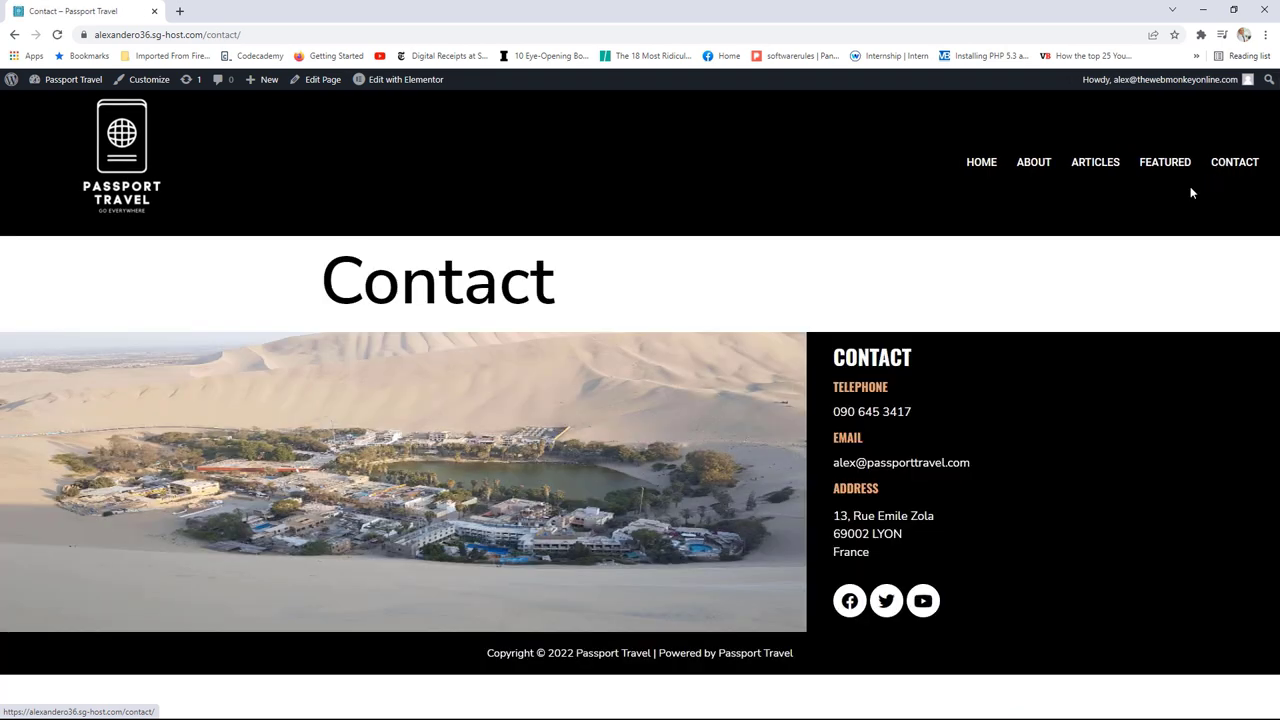
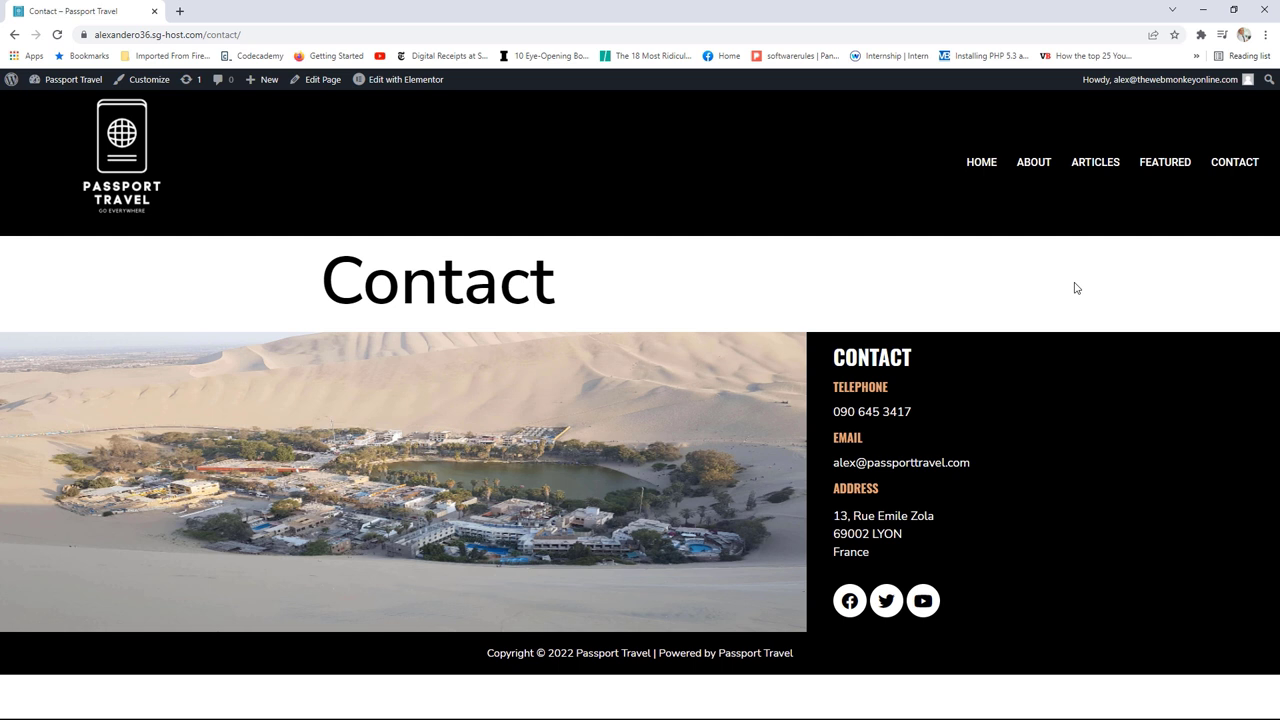
# Step: Search the plugin directory for 'wp forms' under Plugins > Add New
pyautogui.click(87, 81)
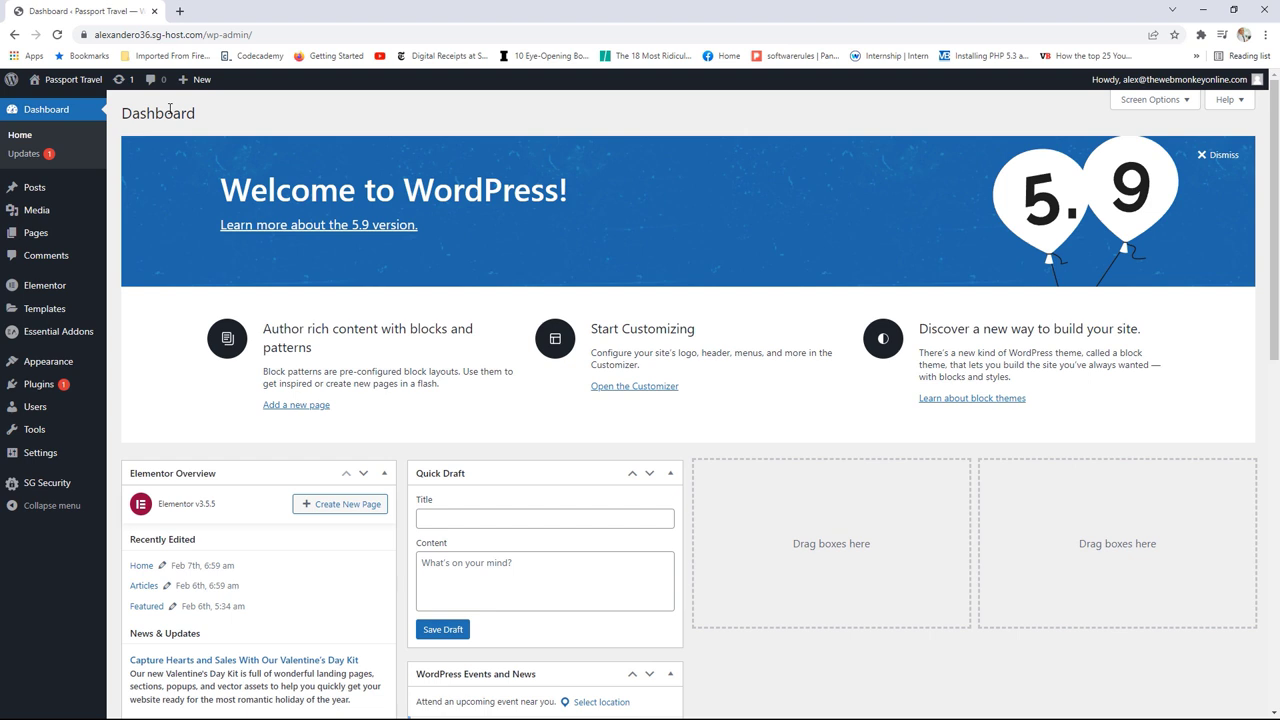
pyautogui.moveTo(60, 386)
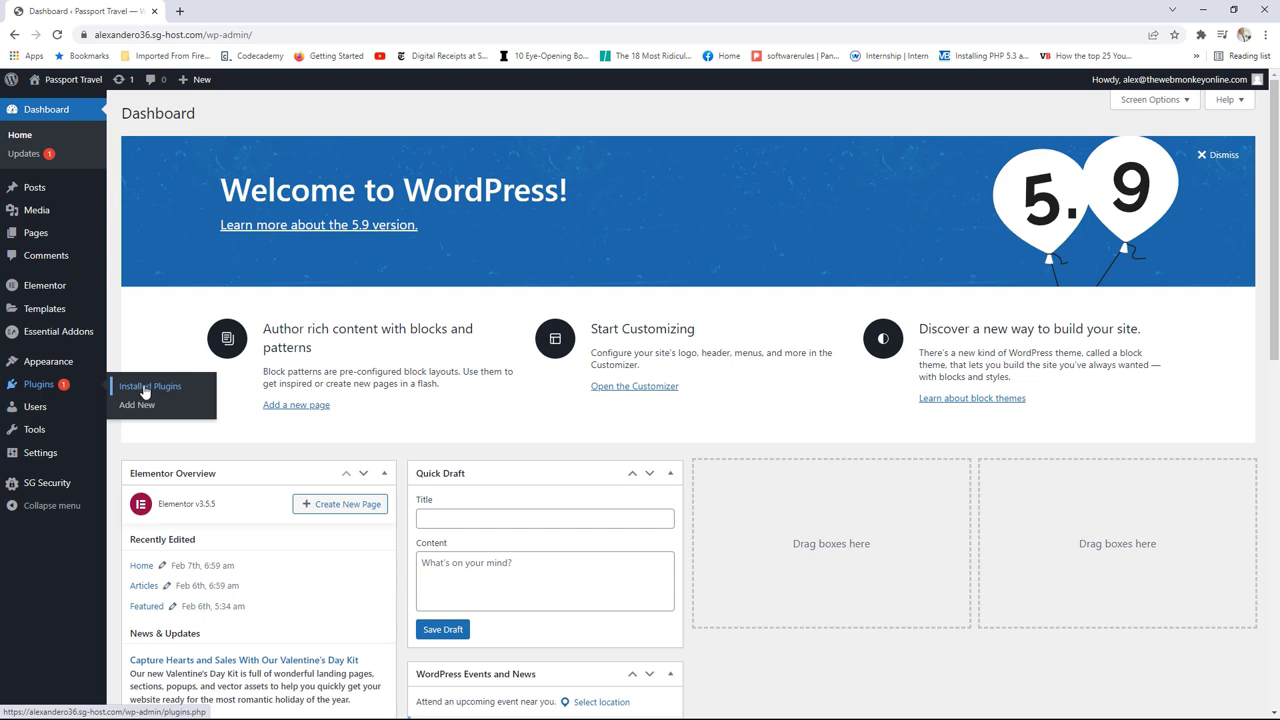
pyautogui.click(147, 405)
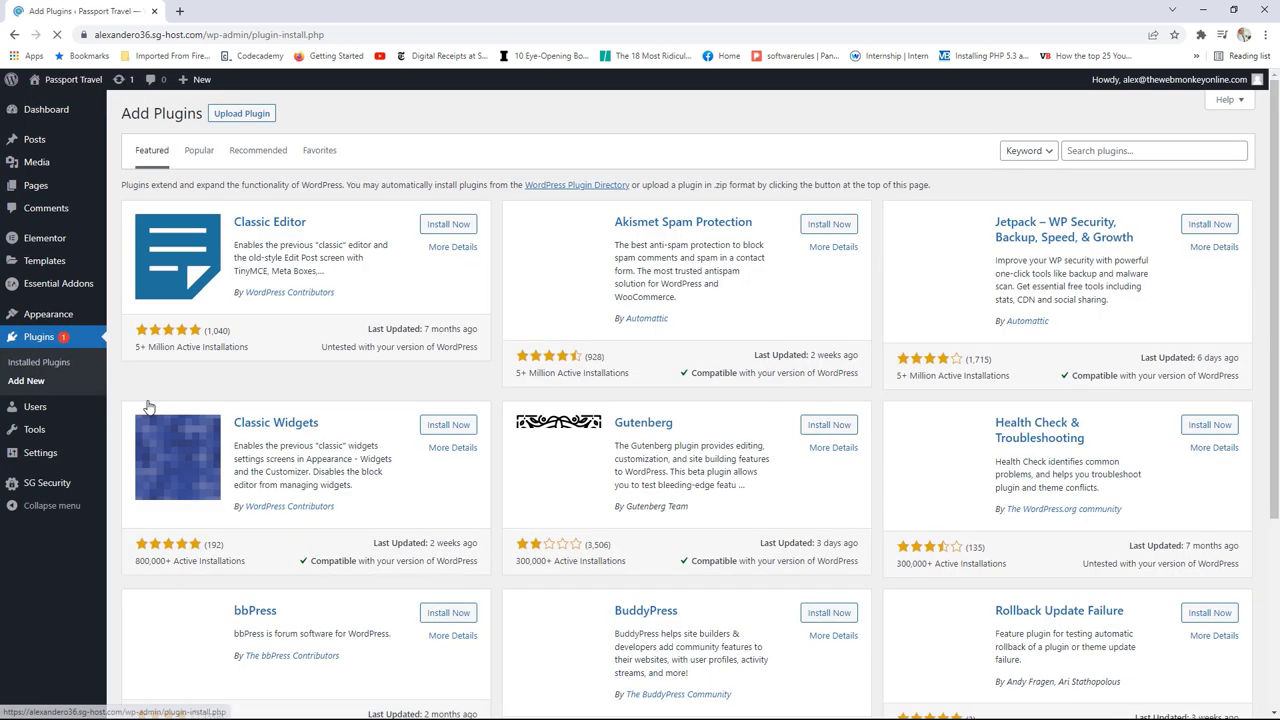
pyautogui.click(1096, 148)
pyautogui.write('w')
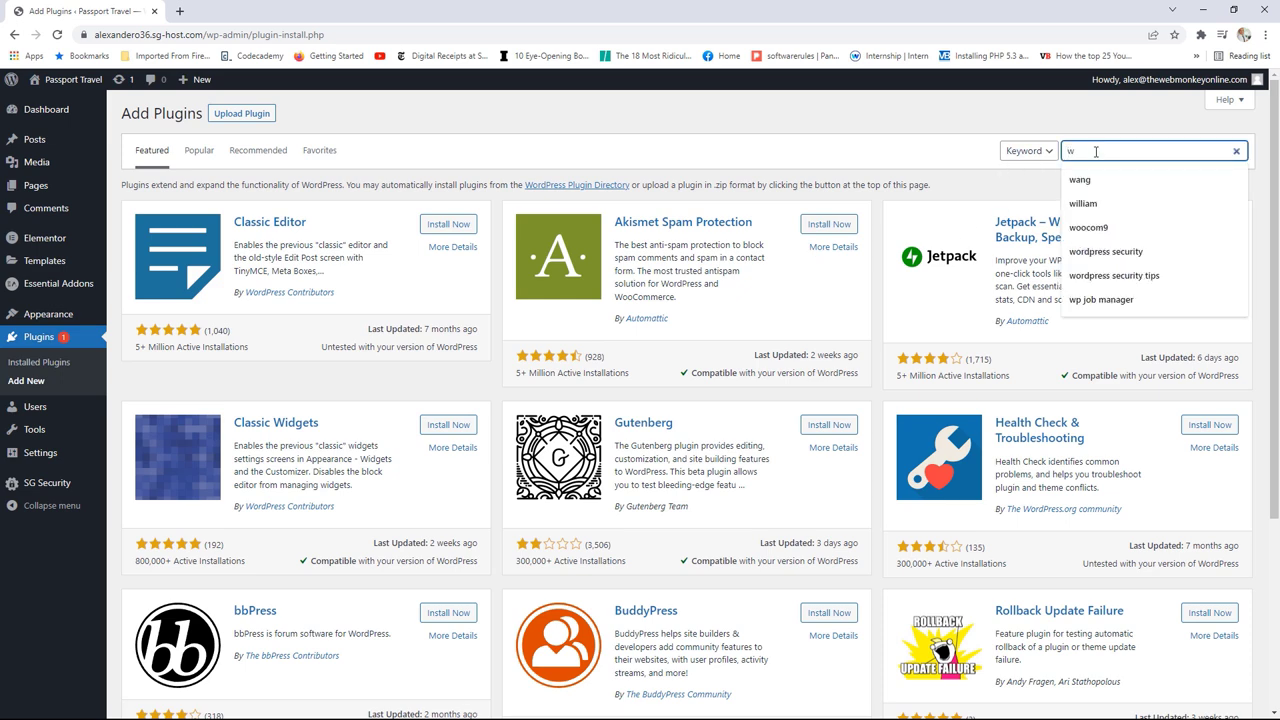
pyautogui.write('p')
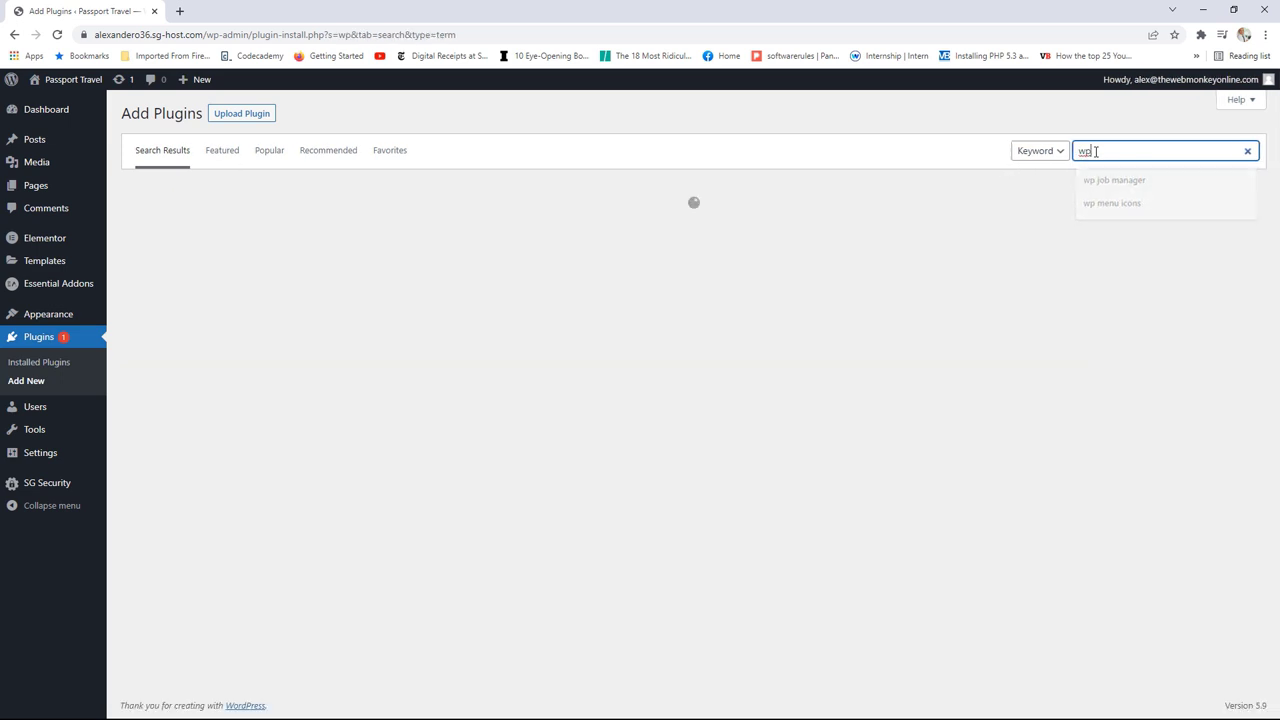
pyautogui.write(' fo')
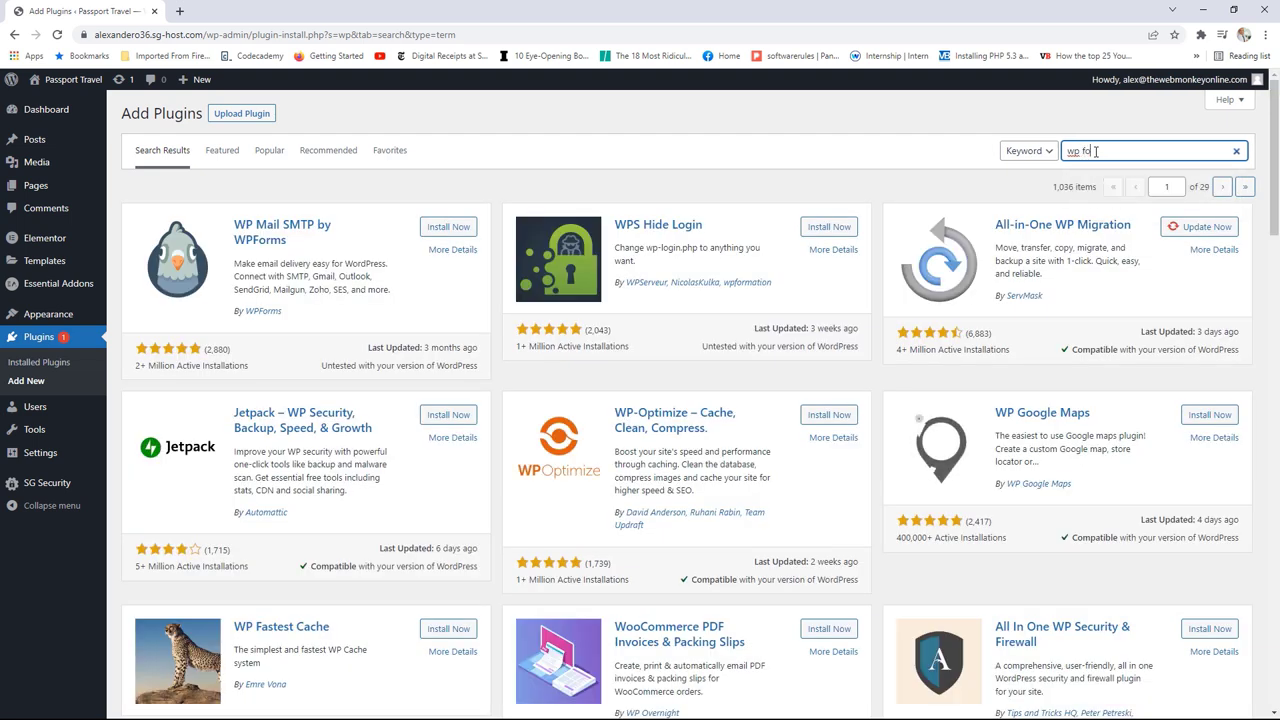
pyautogui.write('rms')
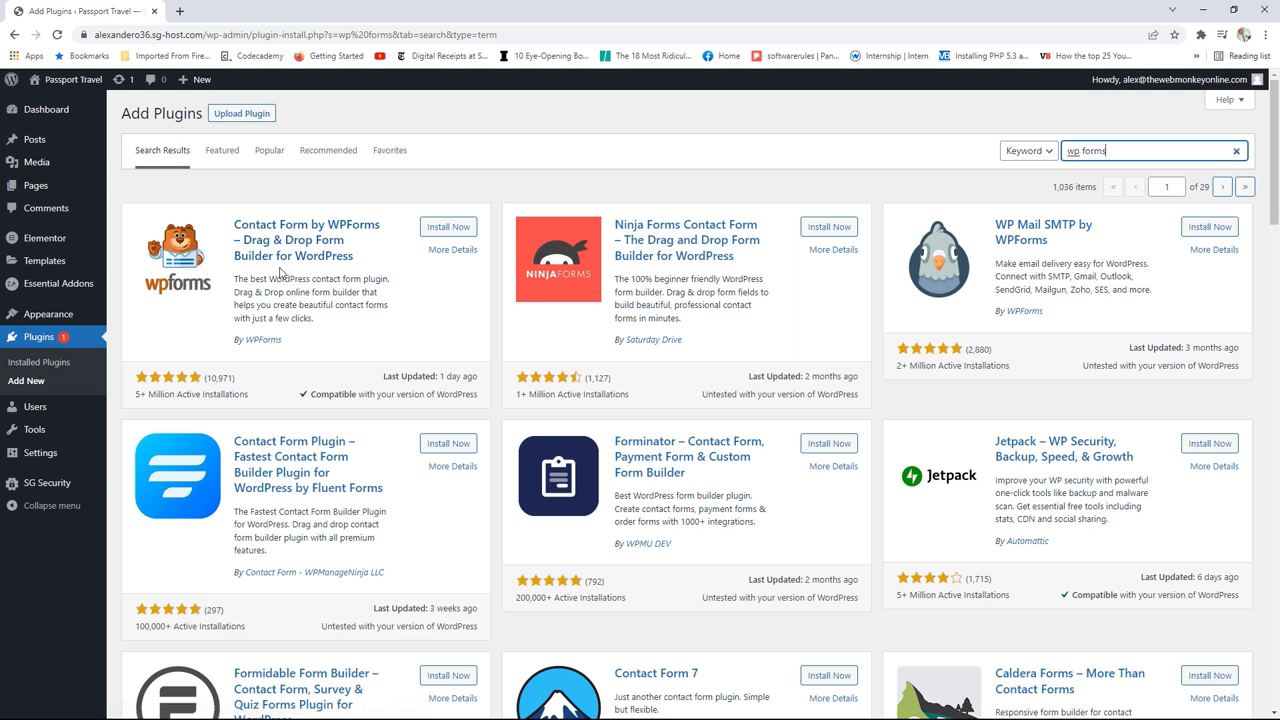
# Step: Install and activate WPForms, then start creating the first form
pyautogui.click(457, 230)
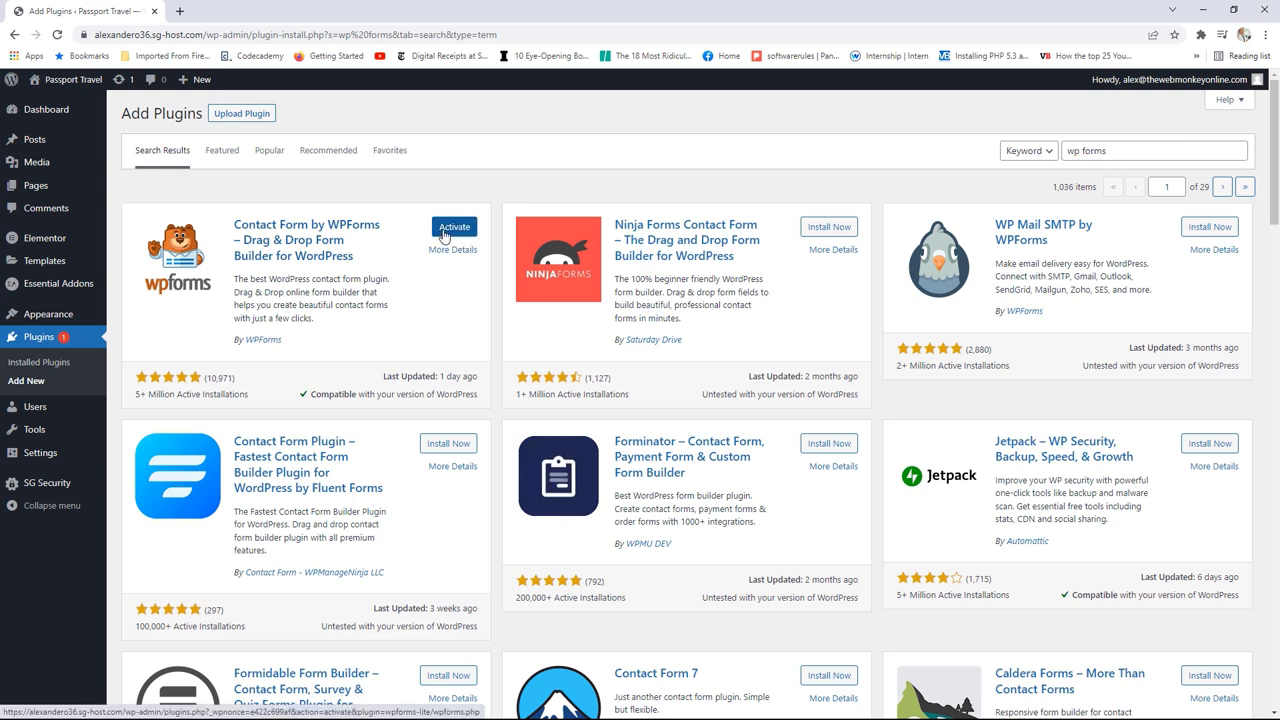
pyautogui.click(444, 232)
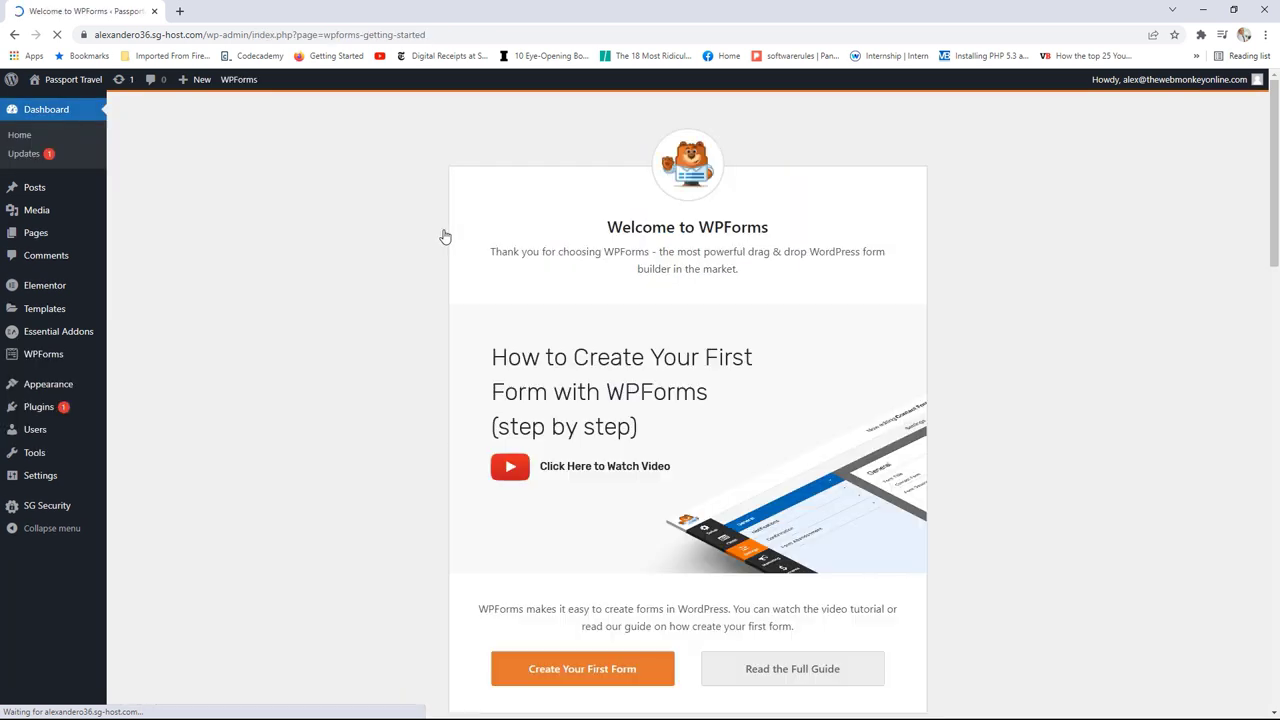
pyautogui.scroll(-1, 794, 300)
pyautogui.scroll(-2, 794, 302)
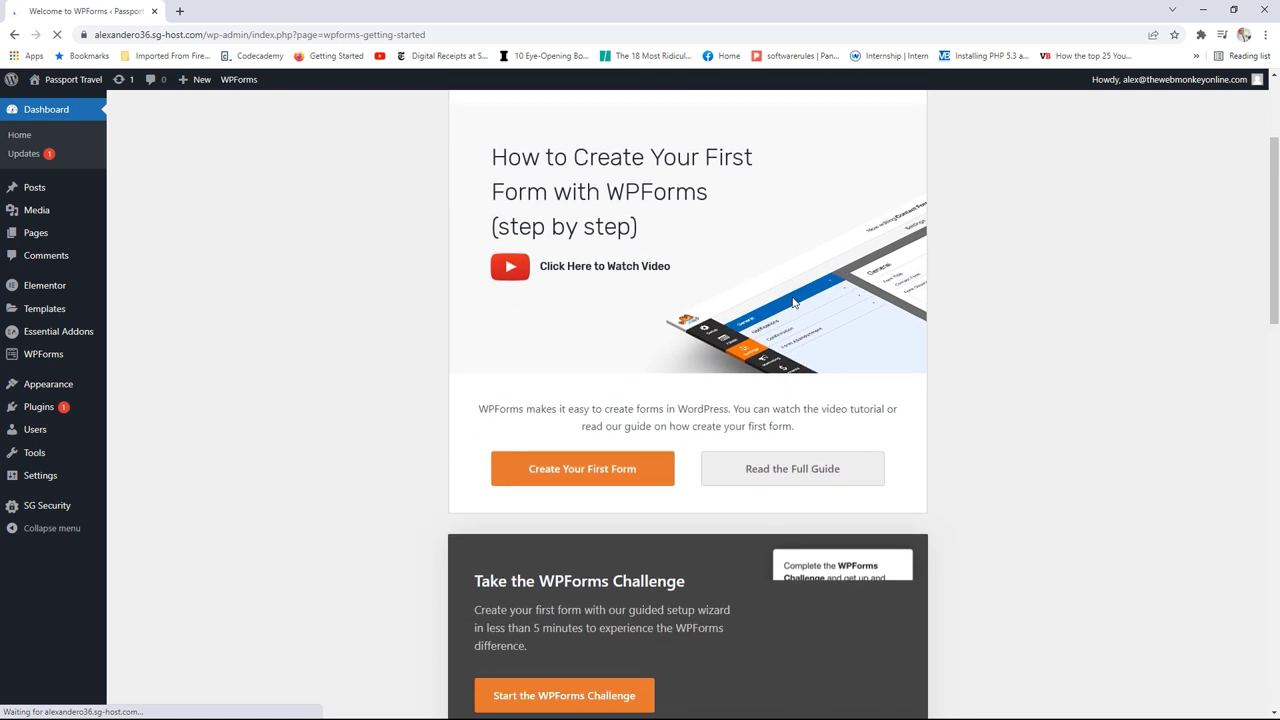
pyautogui.click(603, 472)
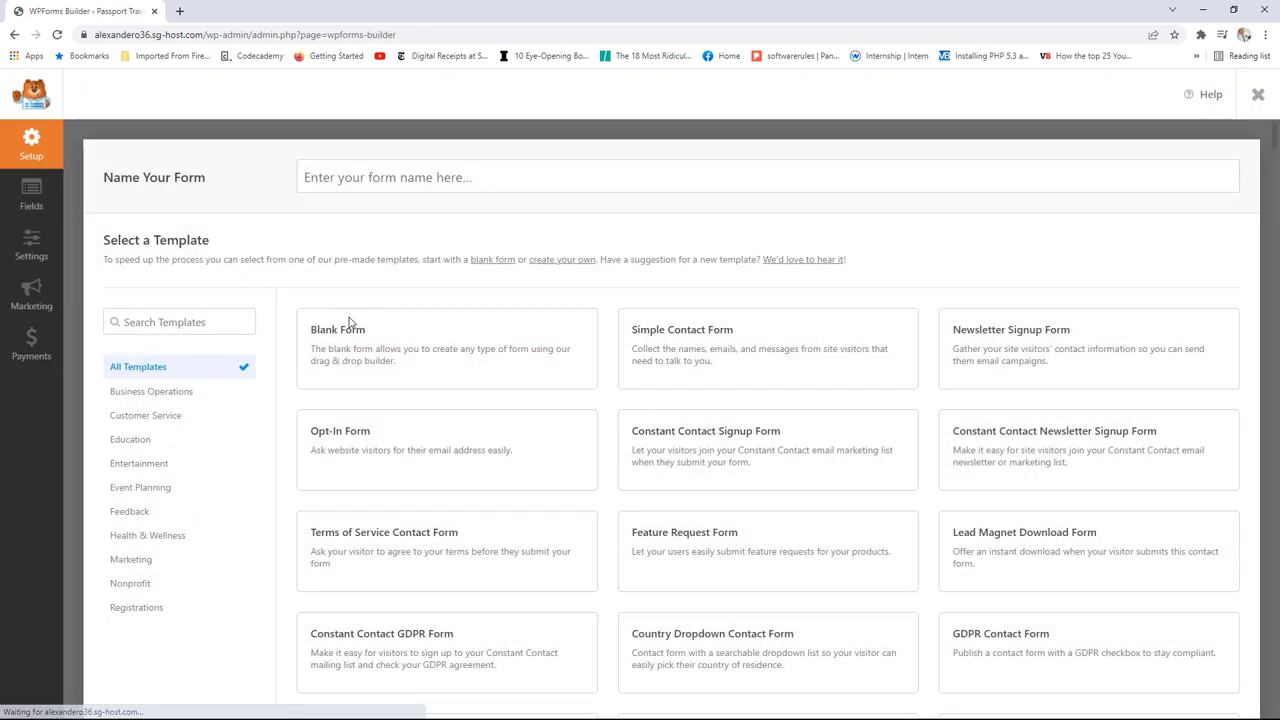
# Step: Name the new form 'Contact Form'
pyautogui.click(405, 170)
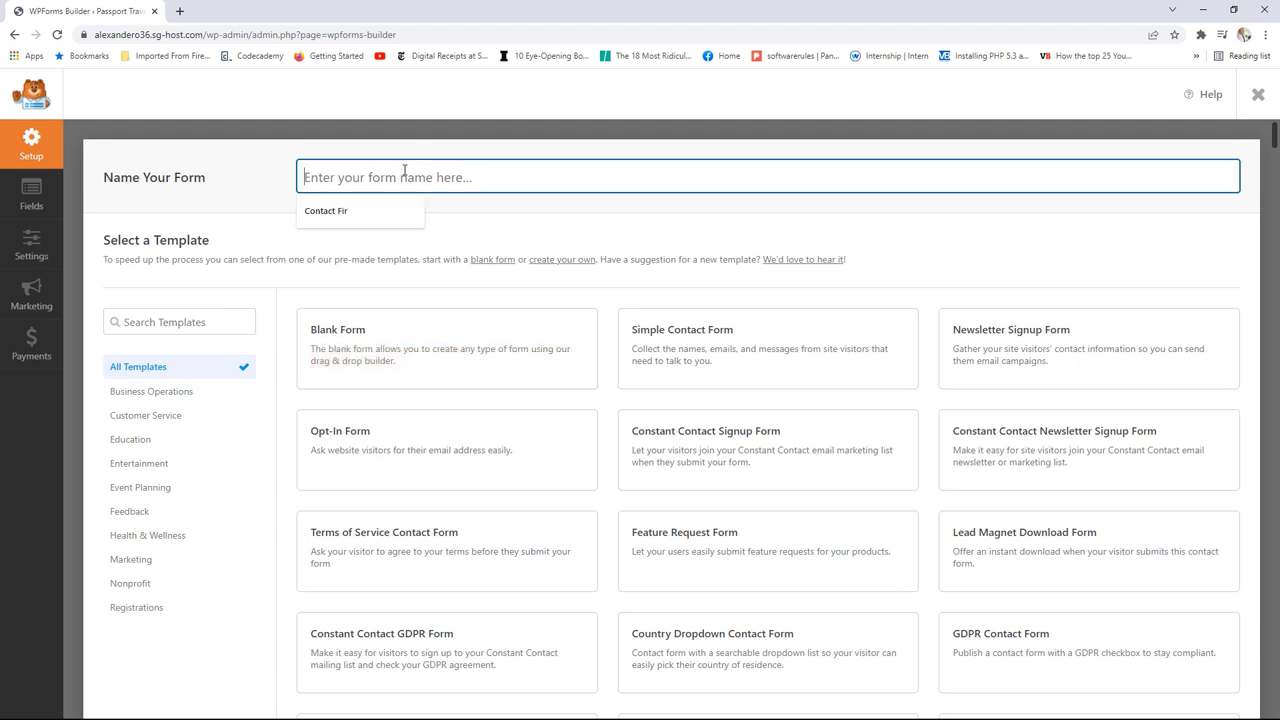
pyautogui.write('Contact')
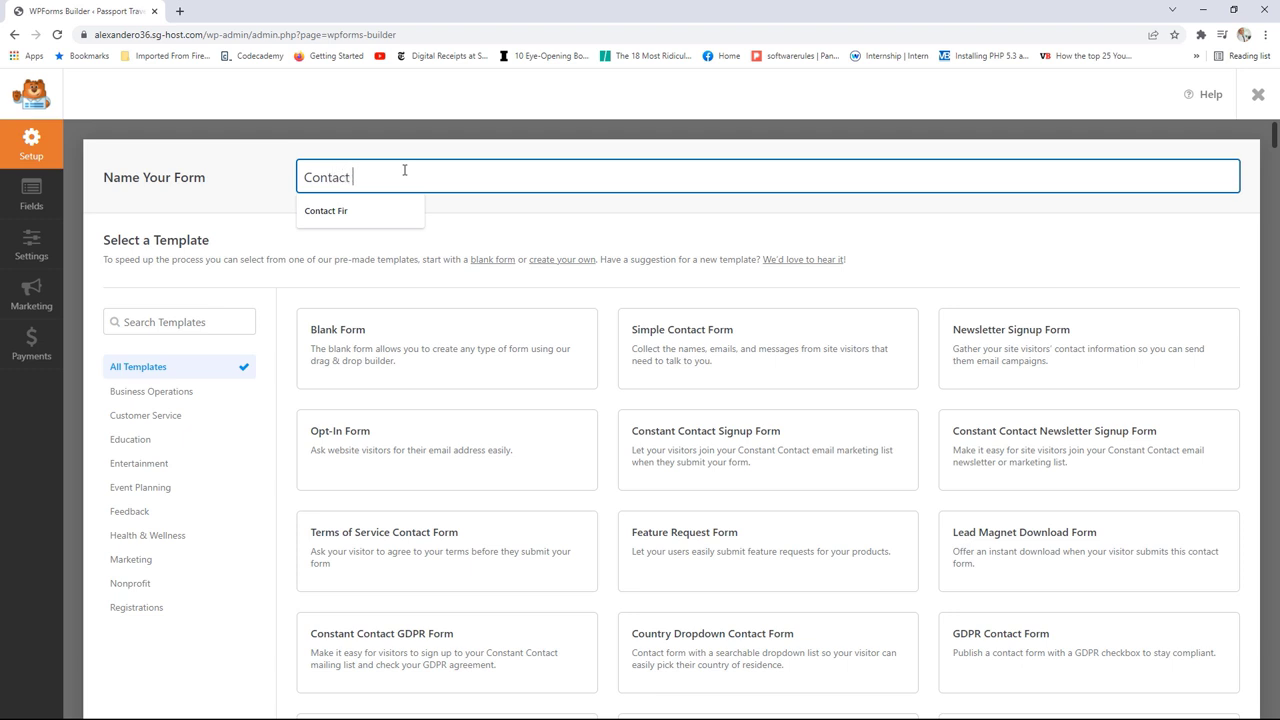
pyautogui.write(' Form')
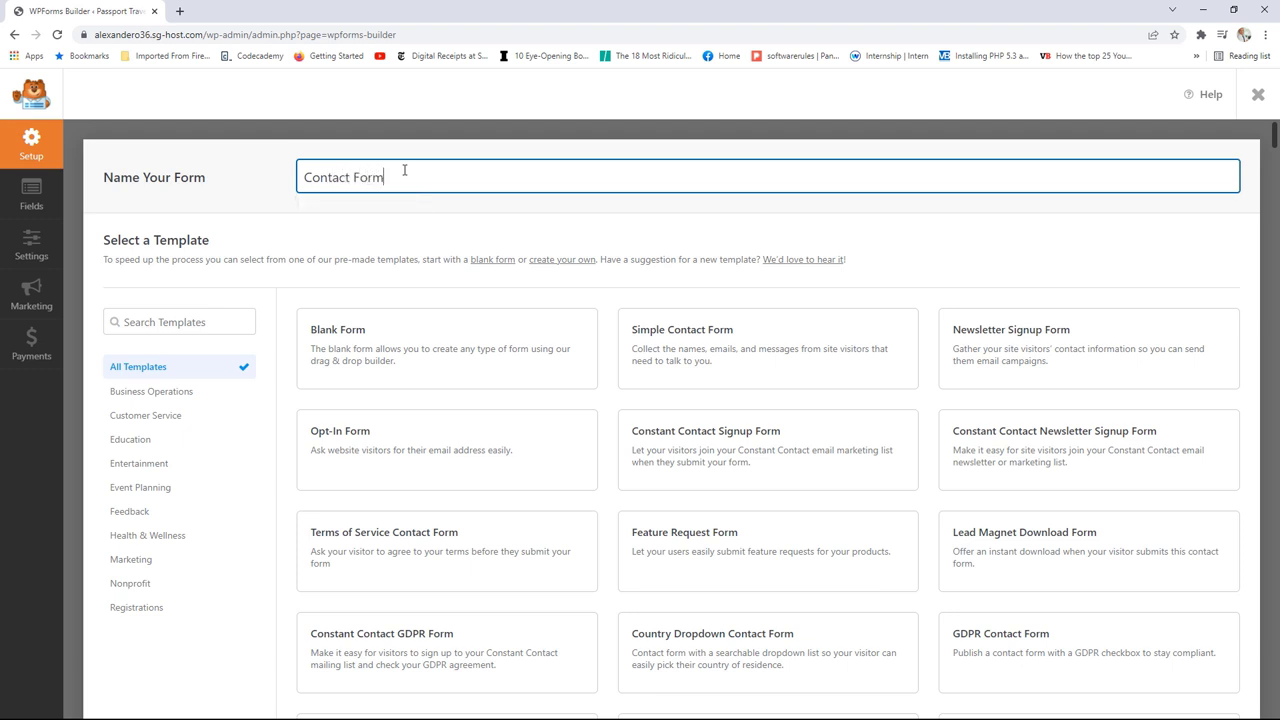
pyautogui.click(416, 213)
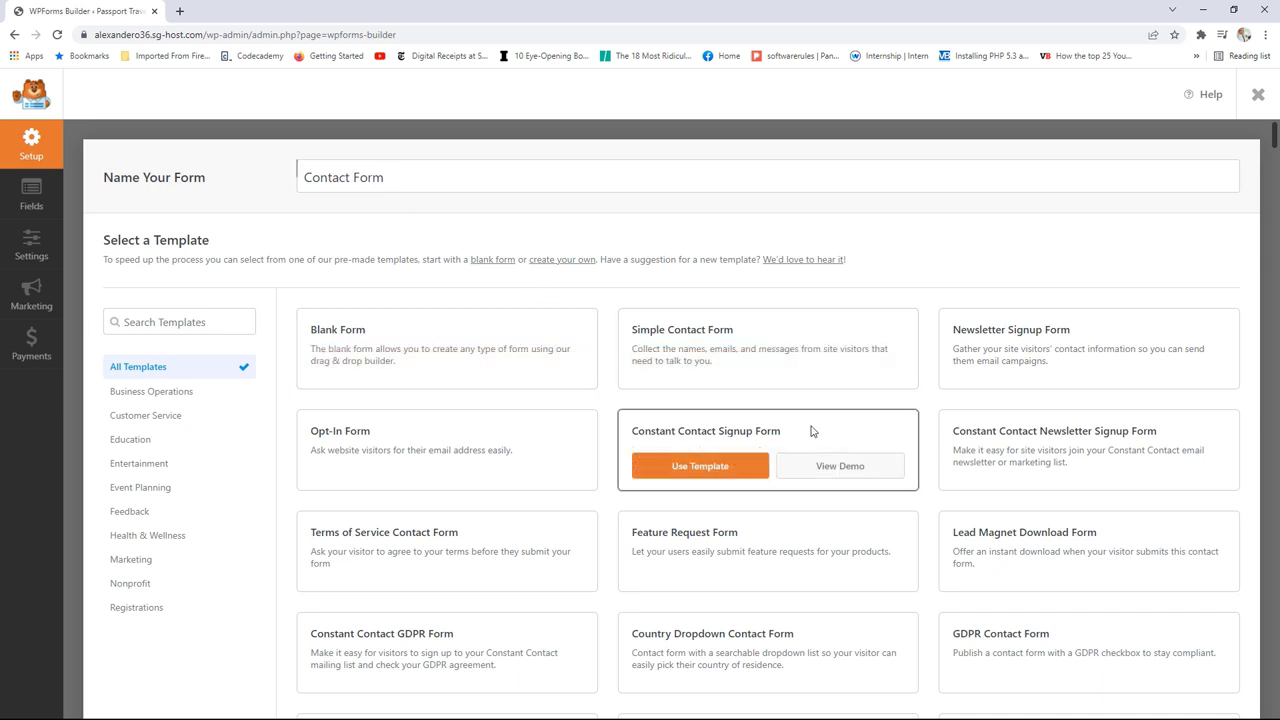
# Step: Preview the Simple Contact Form demo, then build the form from that template
pyautogui.moveTo(672, 338)
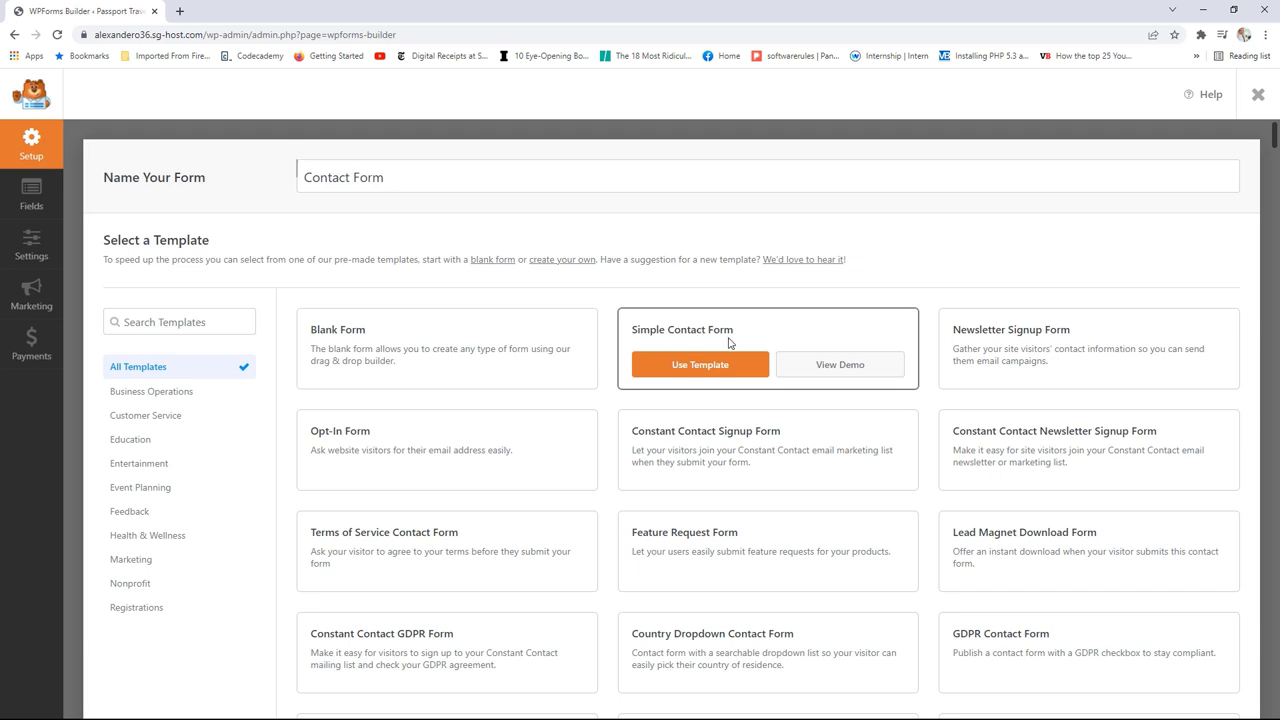
pyautogui.click(832, 368)
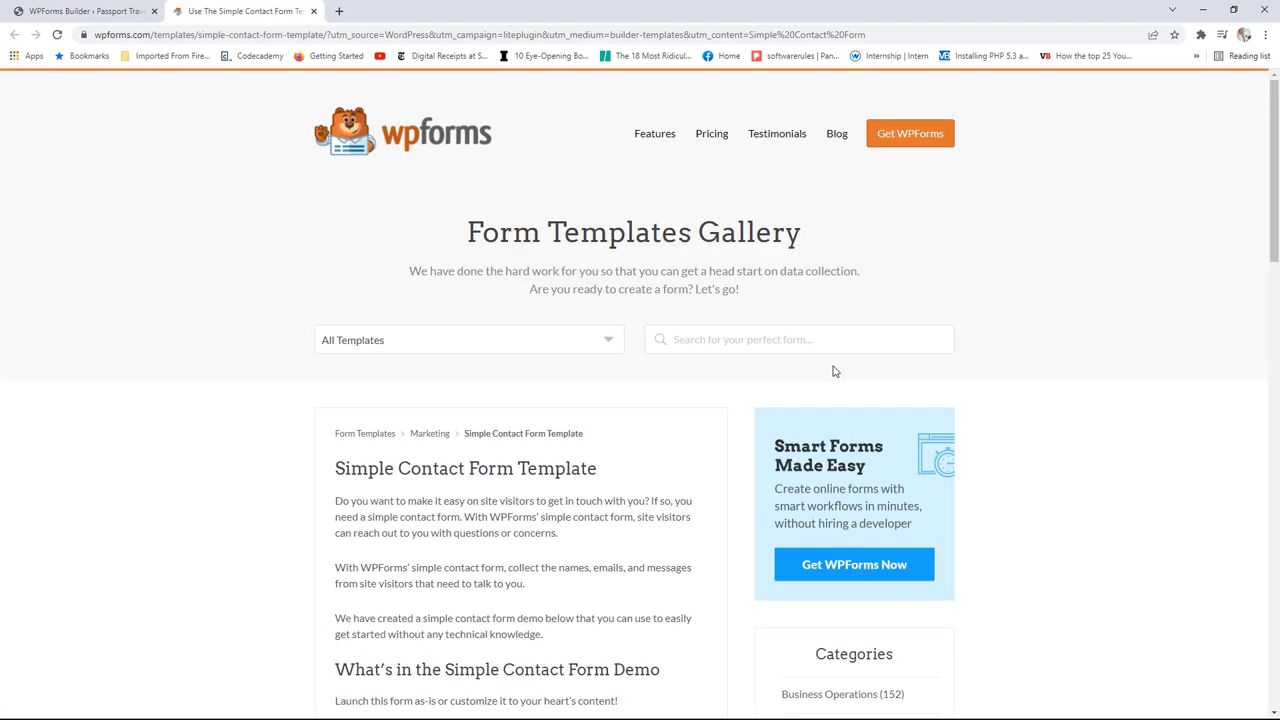
pyautogui.scroll(-5, 838, 404)
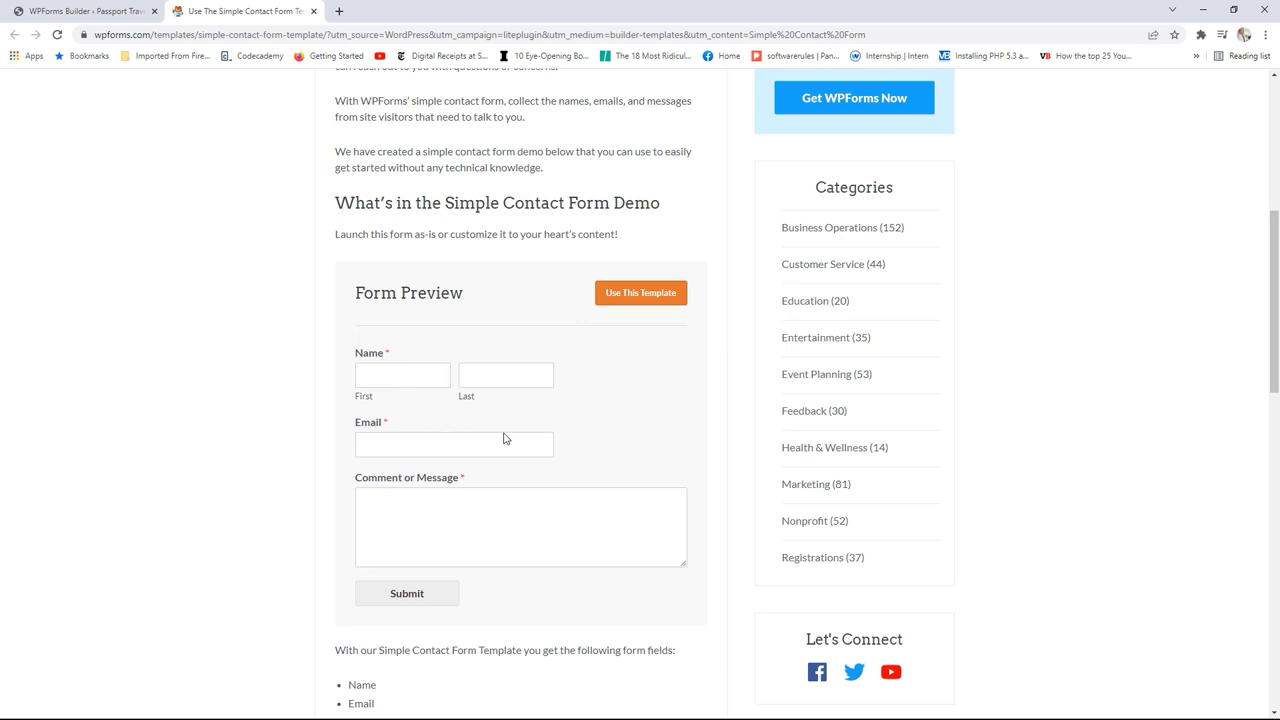
pyautogui.click(314, 11)
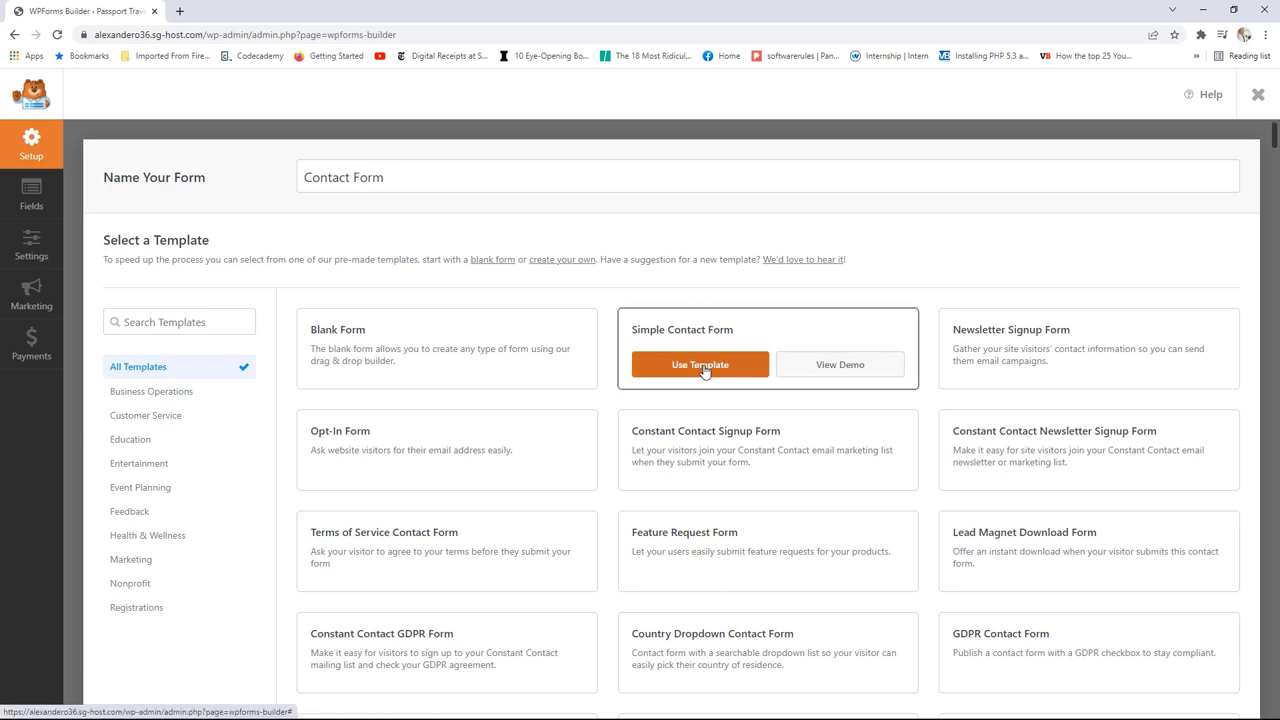
pyautogui.click(705, 368)
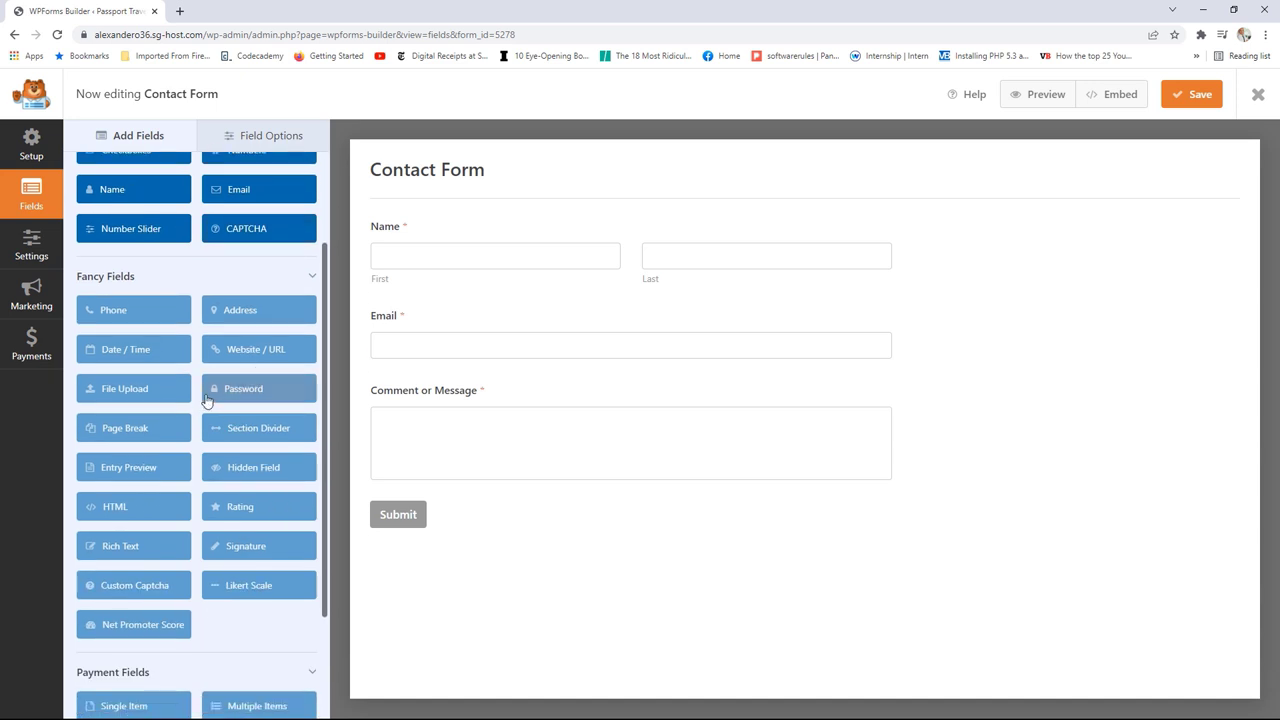
# Step: Try the Name field's formats, leaving it as a single input
pyautogui.scroll(-1, 206, 396)
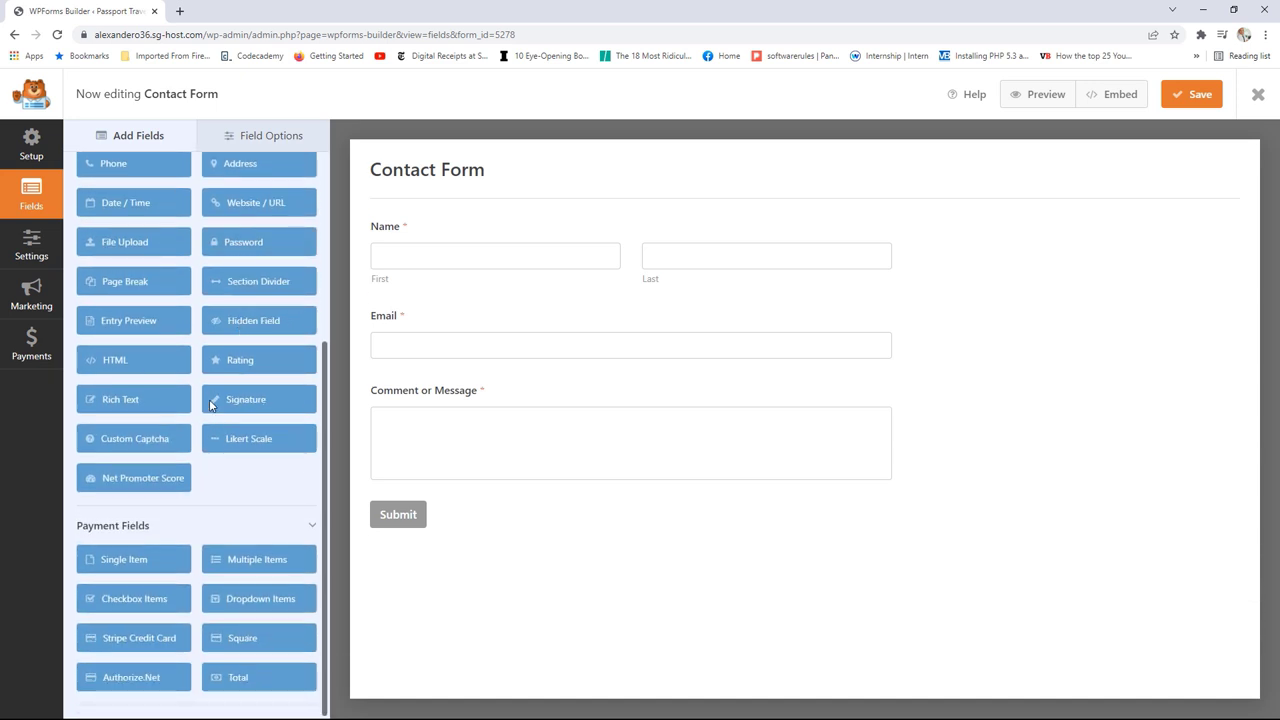
pyautogui.scroll(3, 218, 432)
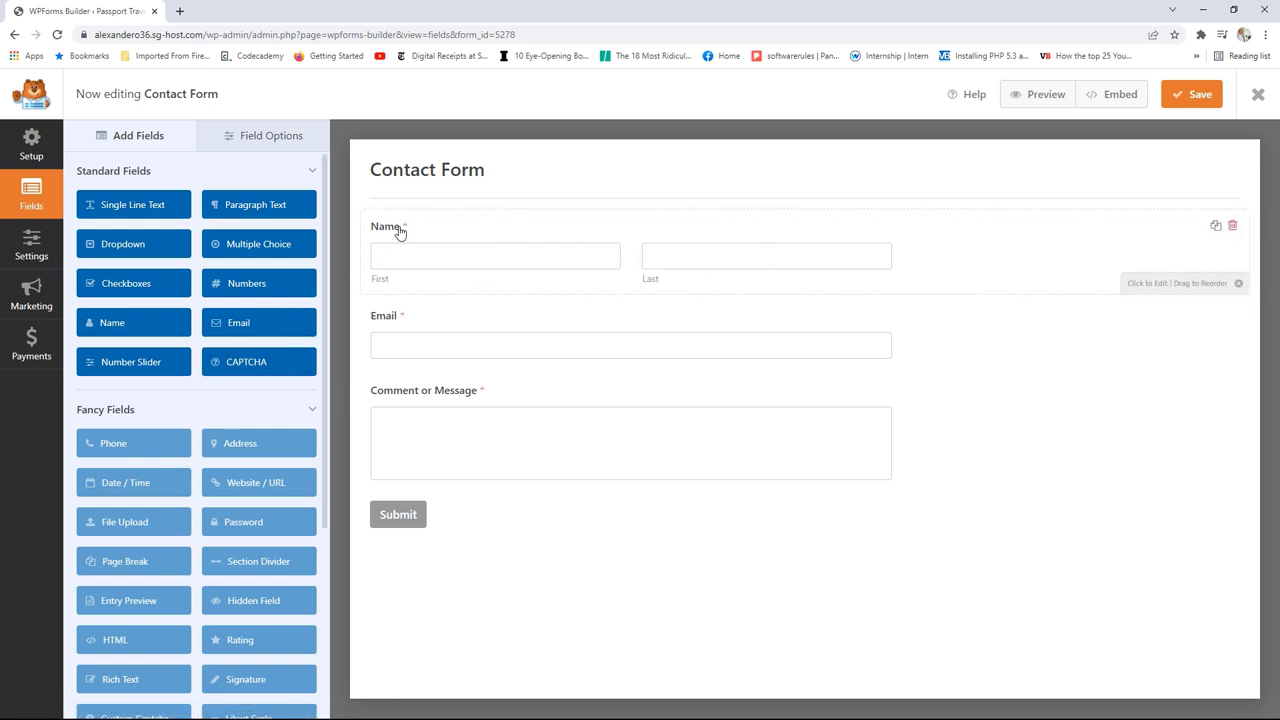
pyautogui.click(1001, 253)
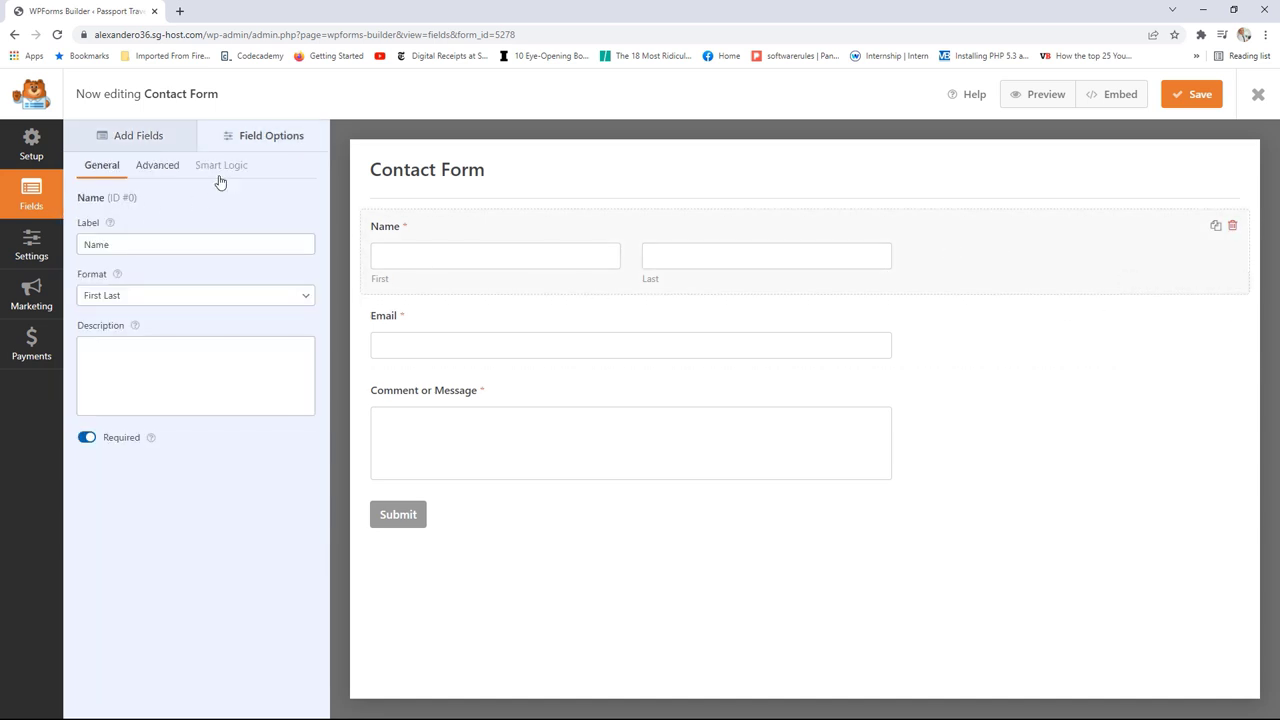
pyautogui.click(200, 297)
pyautogui.click(164, 314)
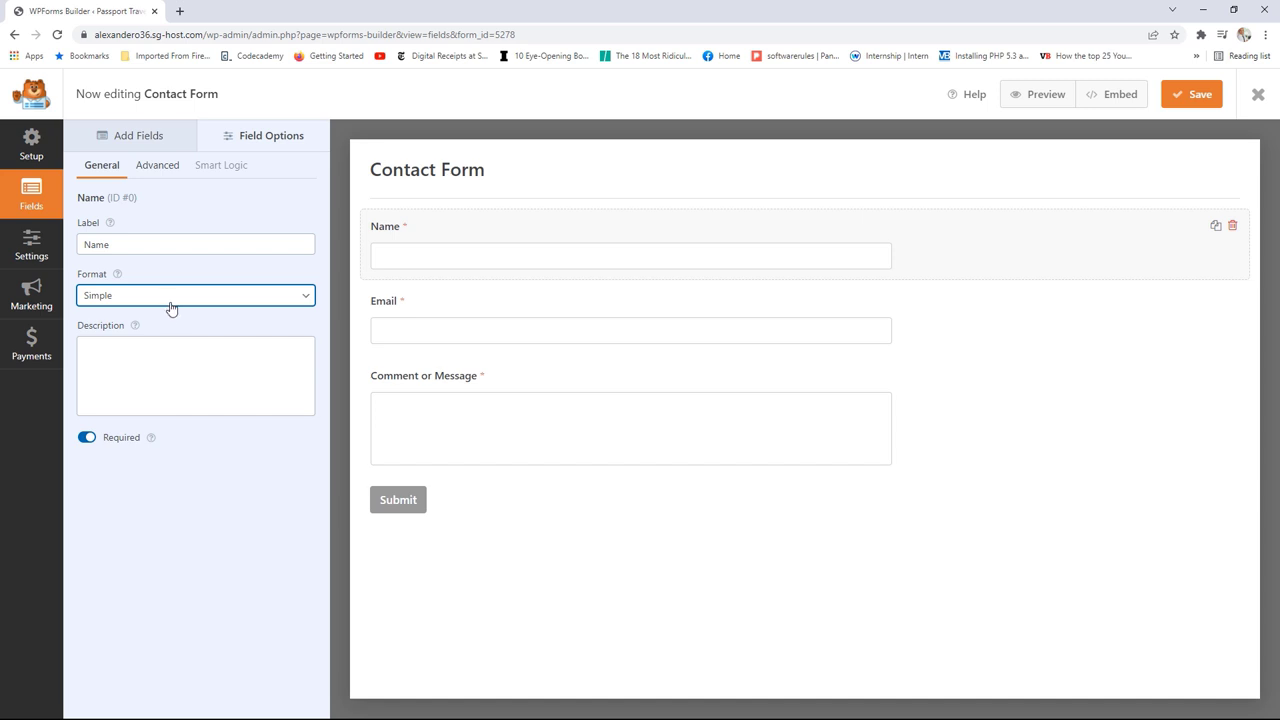
pyautogui.click(170, 302)
pyautogui.click(143, 340)
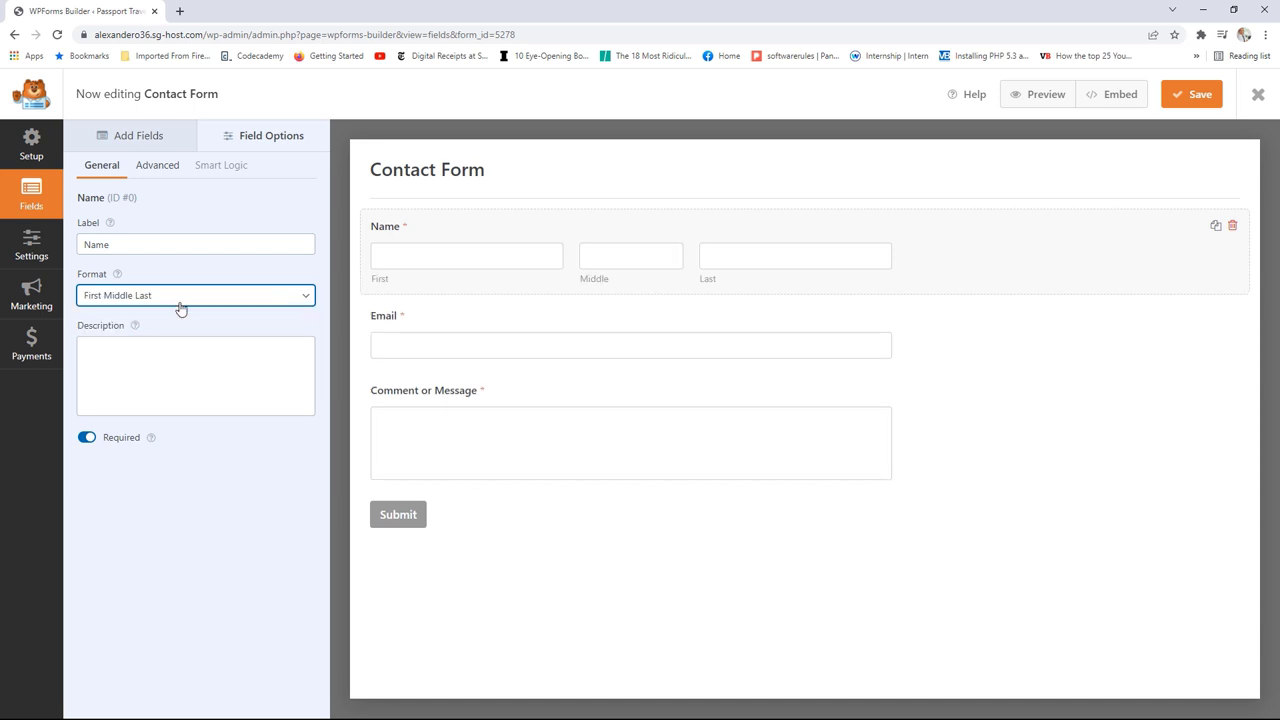
pyautogui.click(180, 304)
pyautogui.click(148, 314)
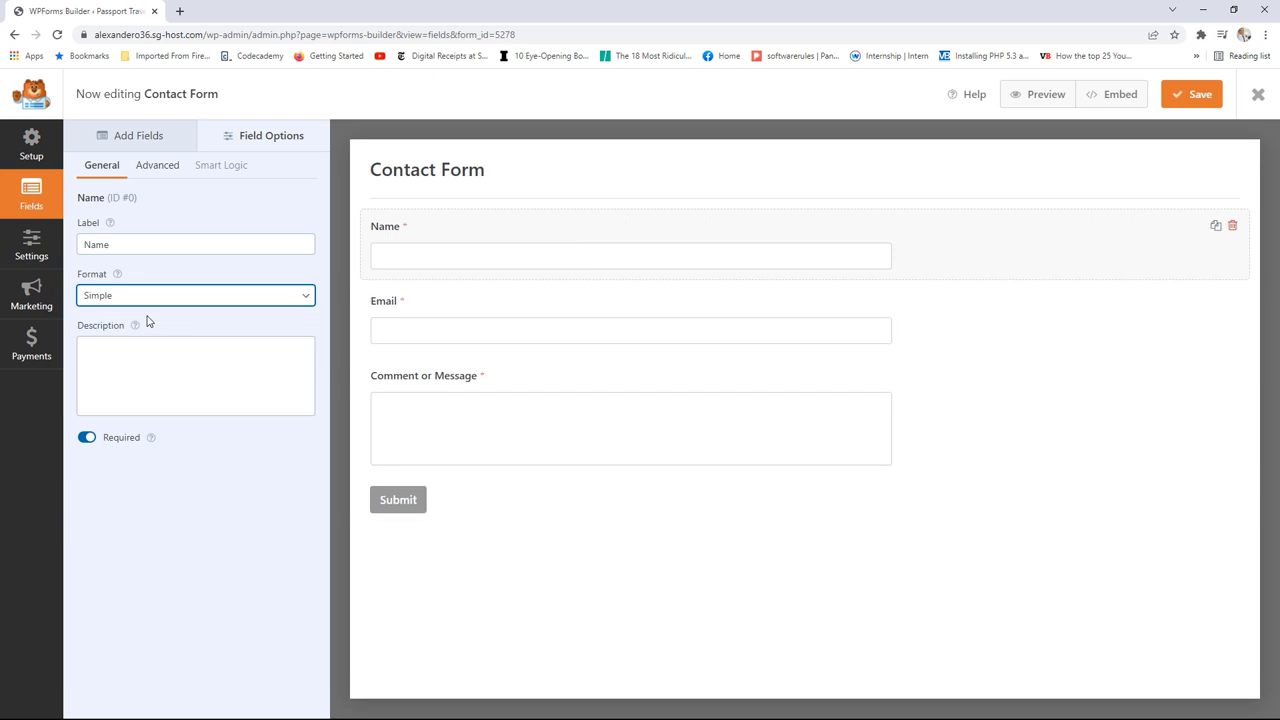
# Step: Try the Name field's sizes in its advanced settings, settling on medium
pyautogui.click(162, 168)
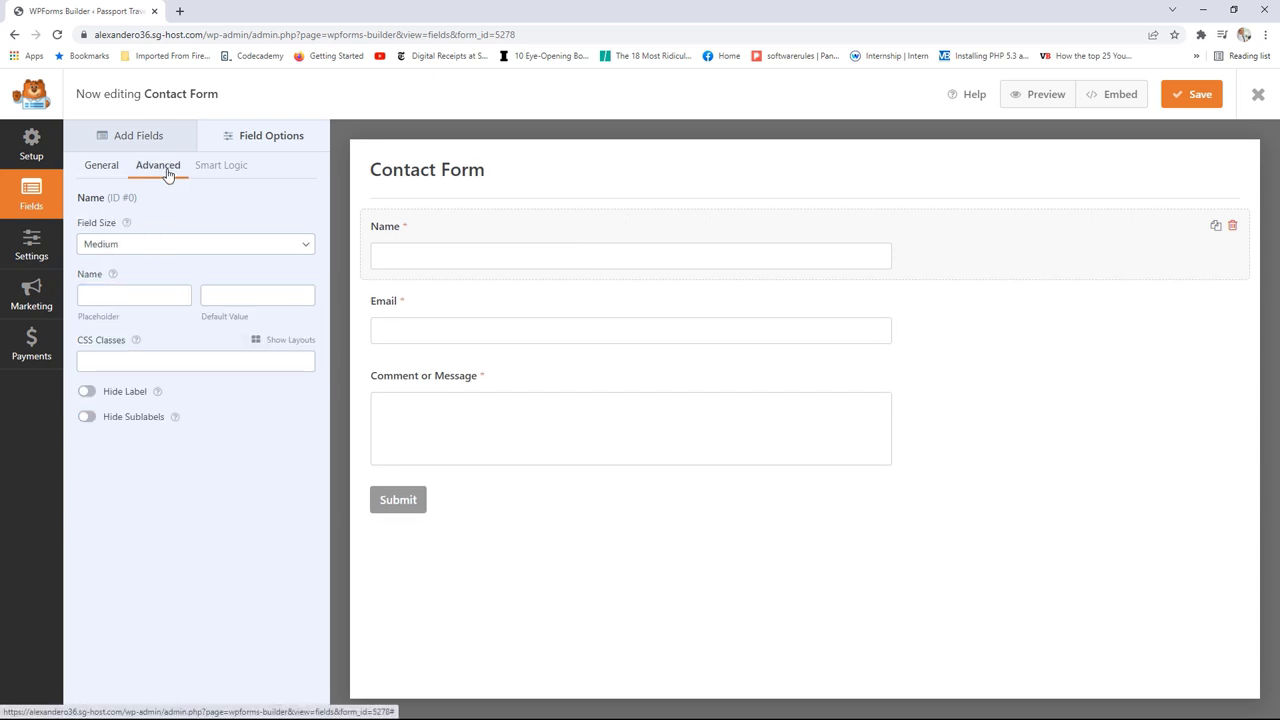
pyautogui.click(181, 254)
pyautogui.click(163, 286)
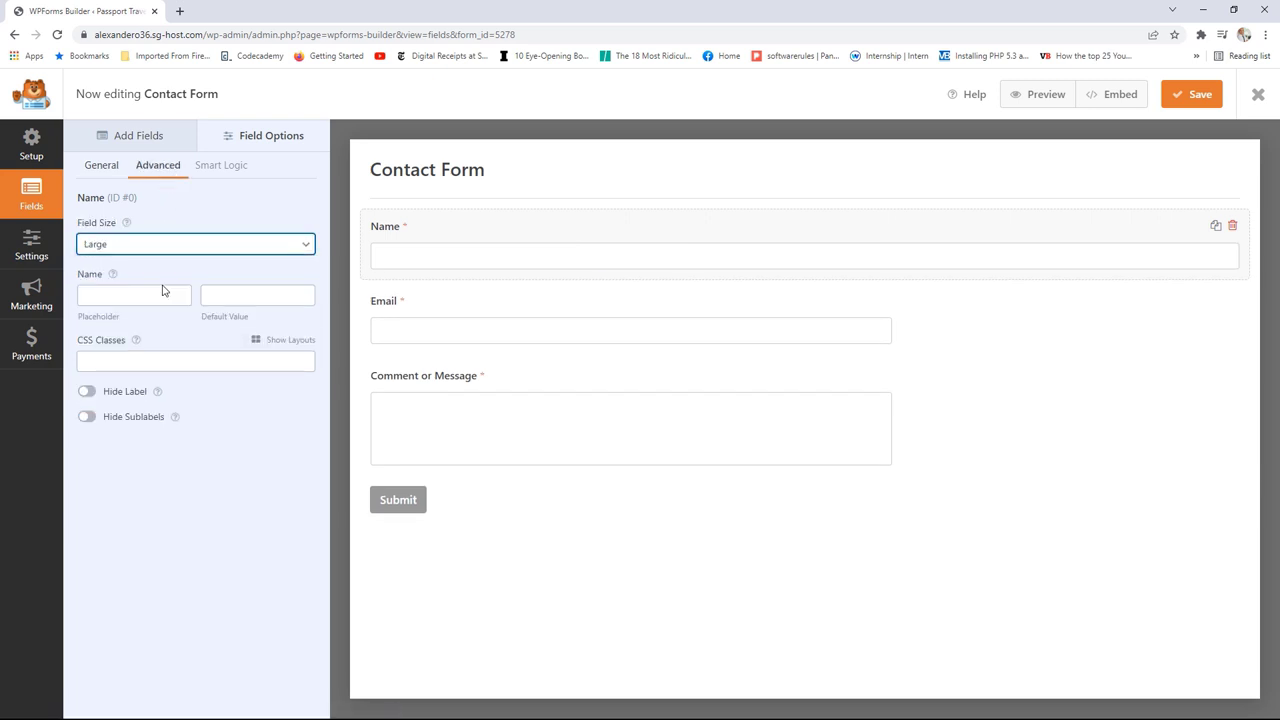
pyautogui.click(177, 250)
pyautogui.click(166, 258)
pyautogui.click(171, 248)
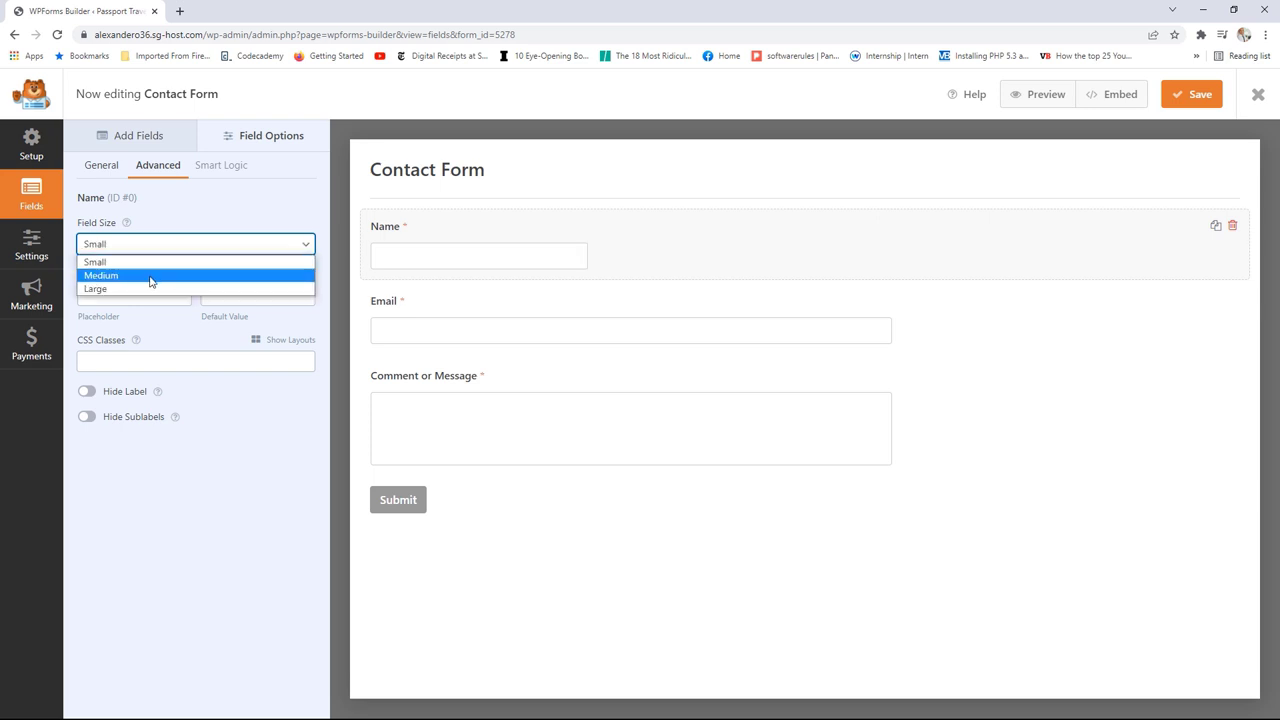
pyautogui.click(155, 272)
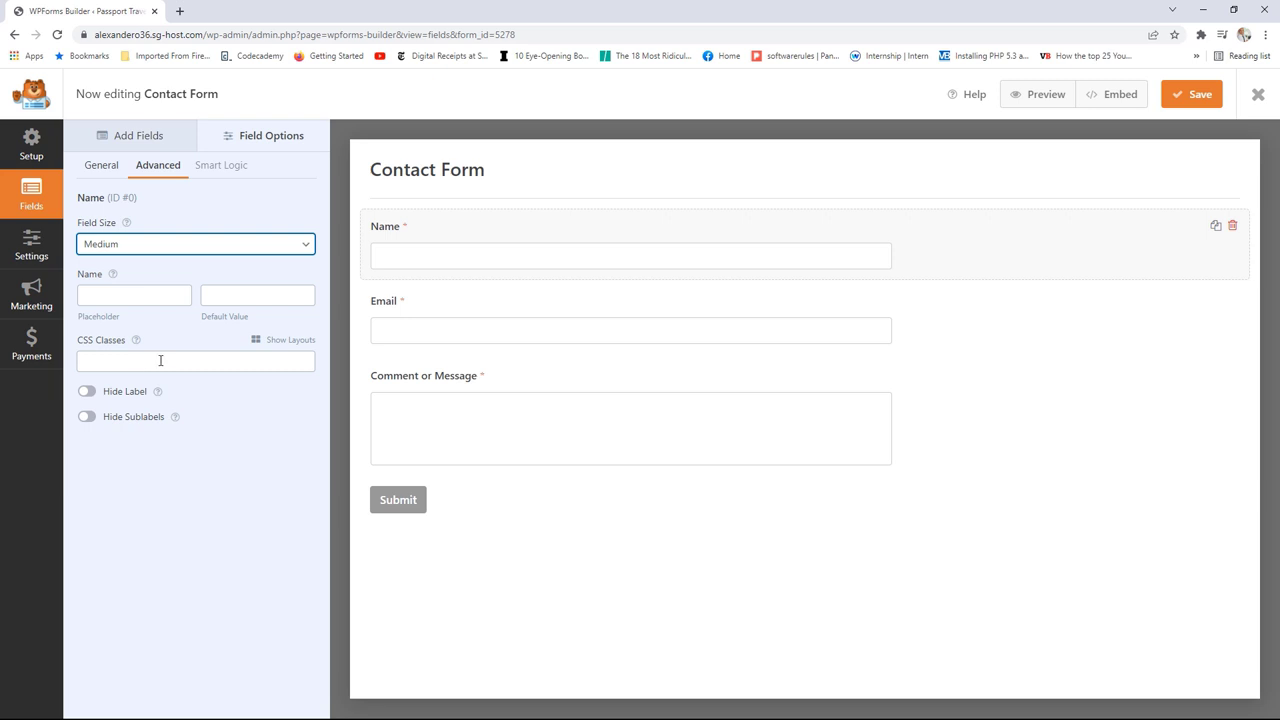
# Step: Dismiss the Smart Conditional Logic upgrade notice and show the Add Fields list
pyautogui.click(221, 166)
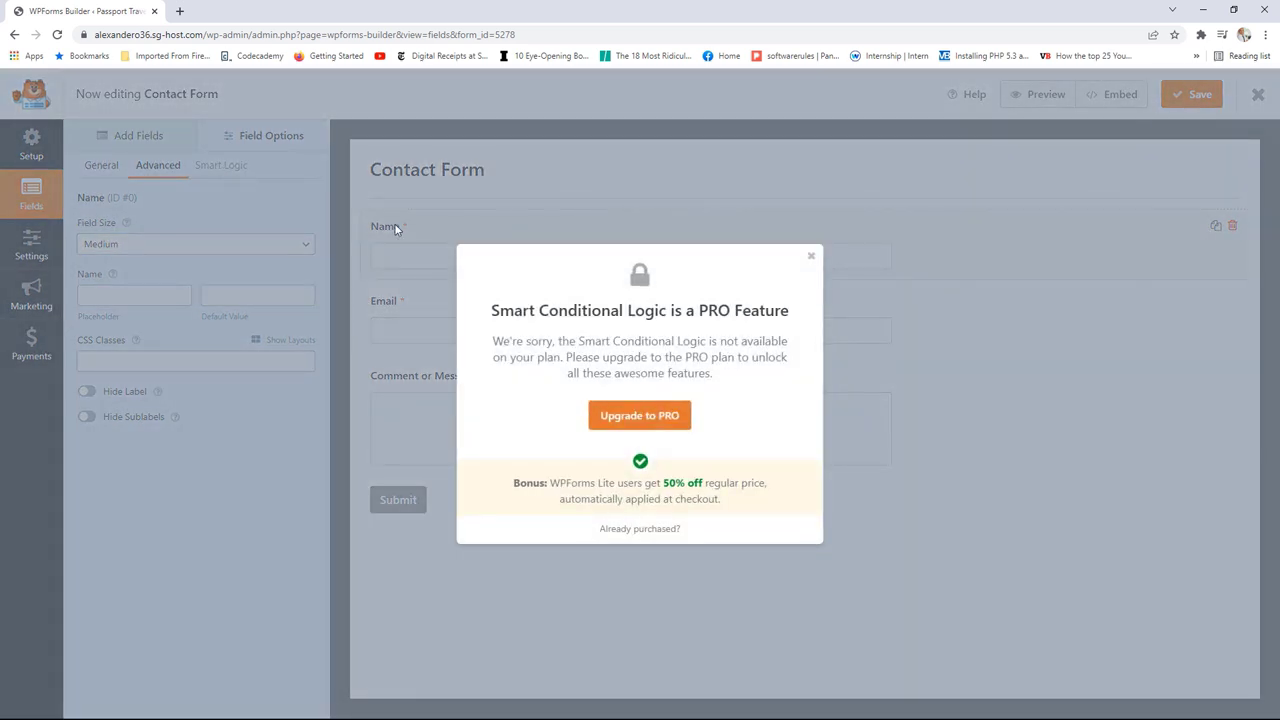
pyautogui.click(811, 260)
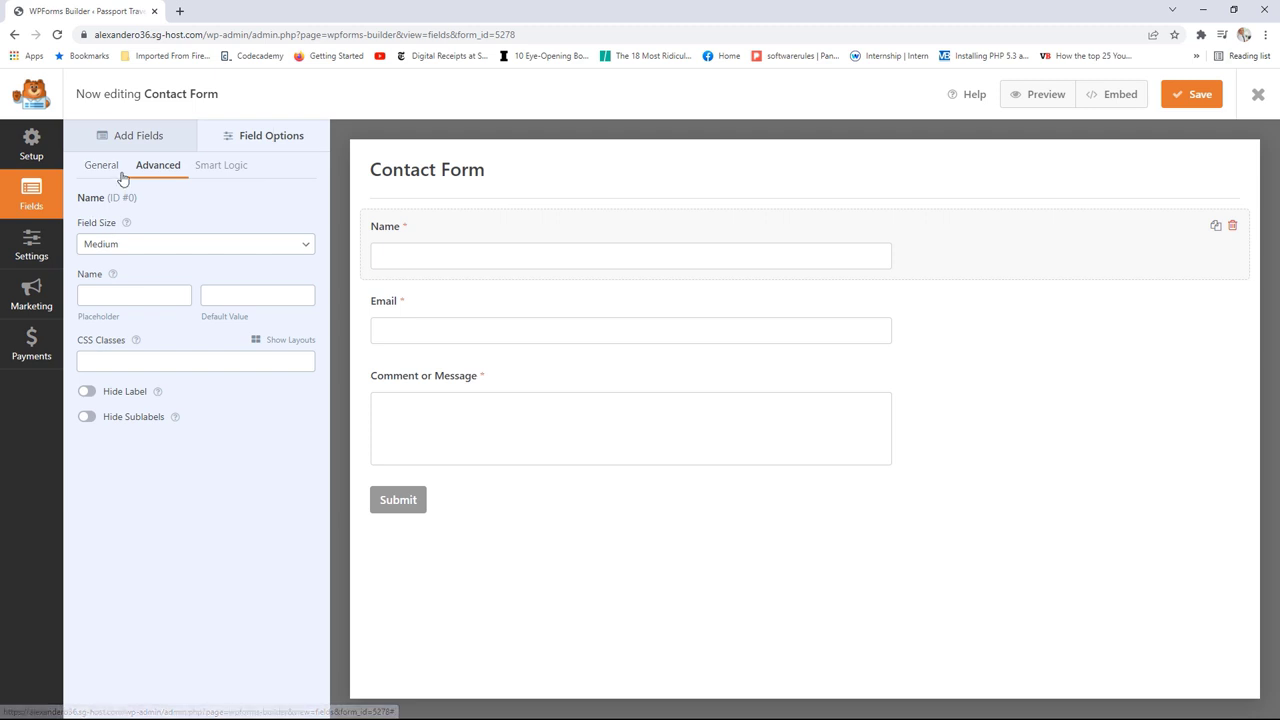
pyautogui.click(148, 140)
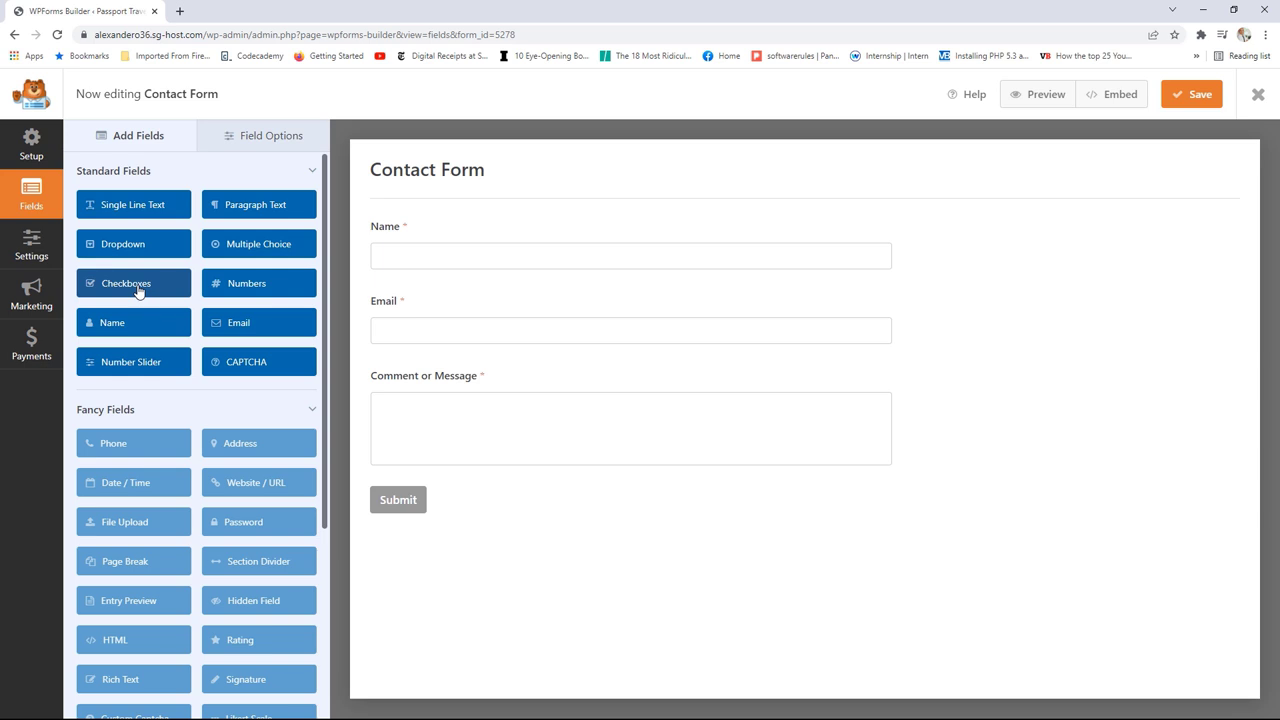
# Step: Go from Setup to the form's Settings and open the Notifications section
pyautogui.click(31, 150)
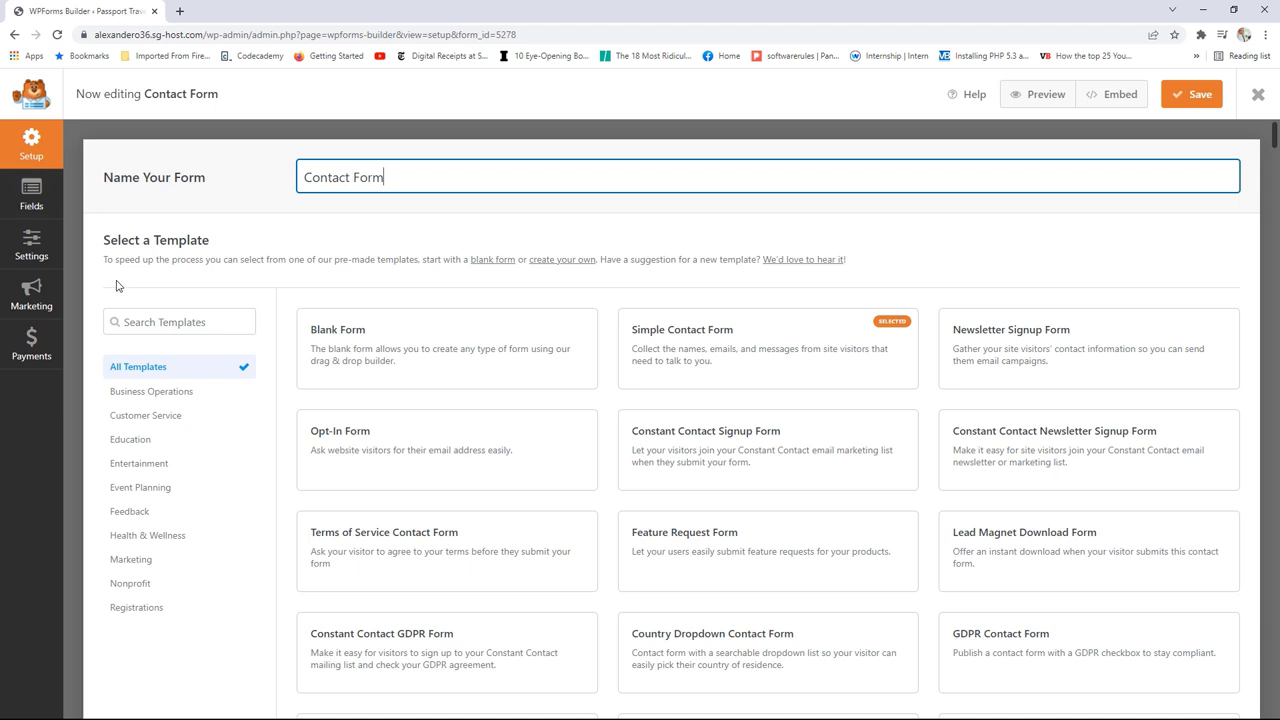
pyautogui.click(48, 248)
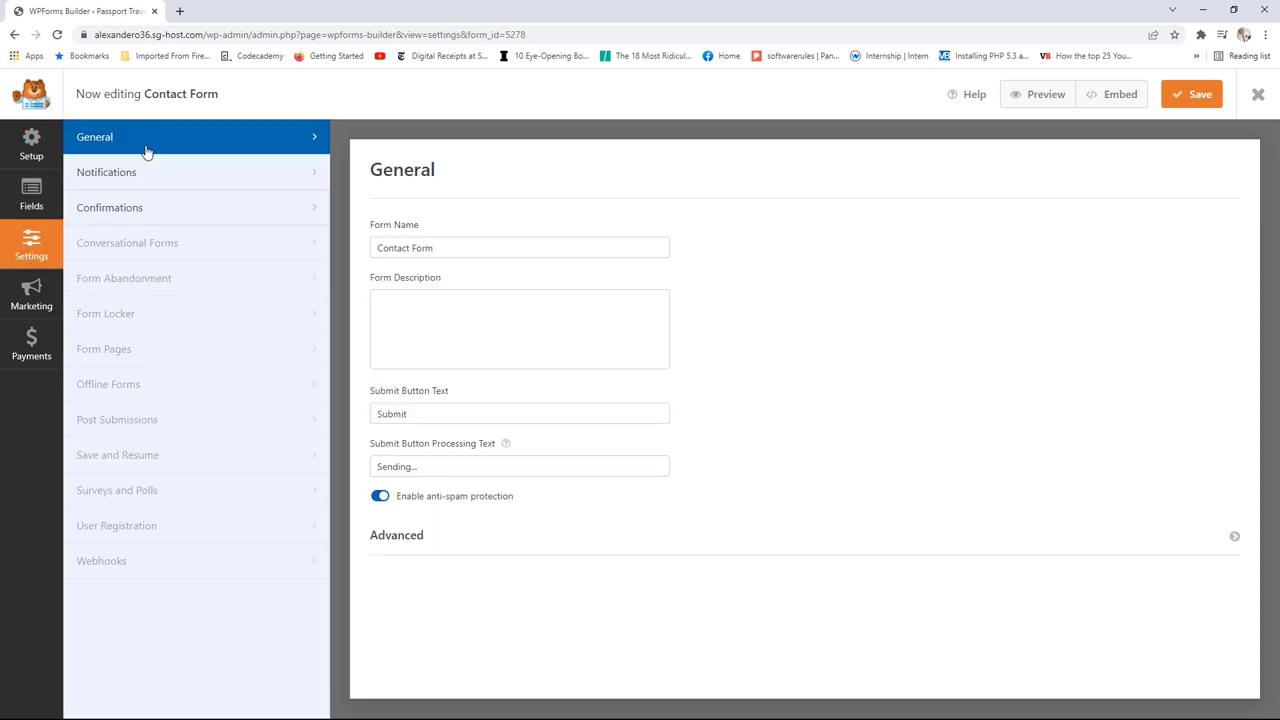
pyautogui.click(452, 248)
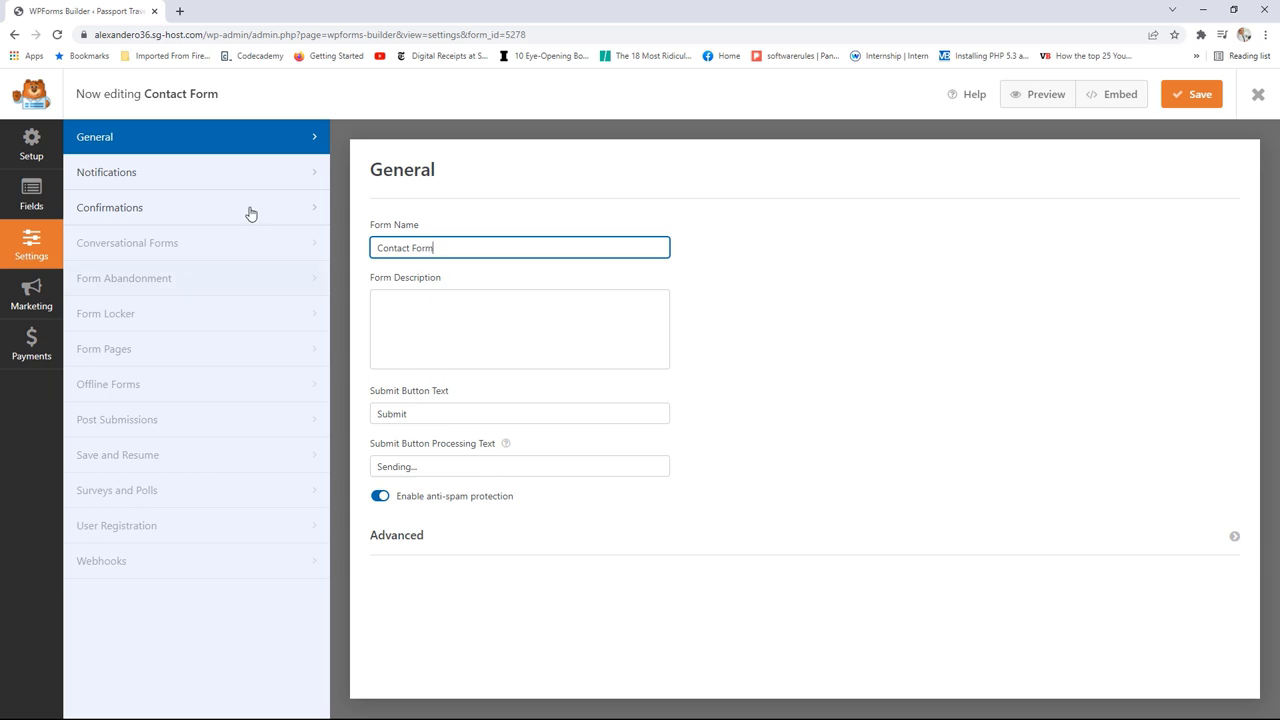
pyautogui.click(150, 180)
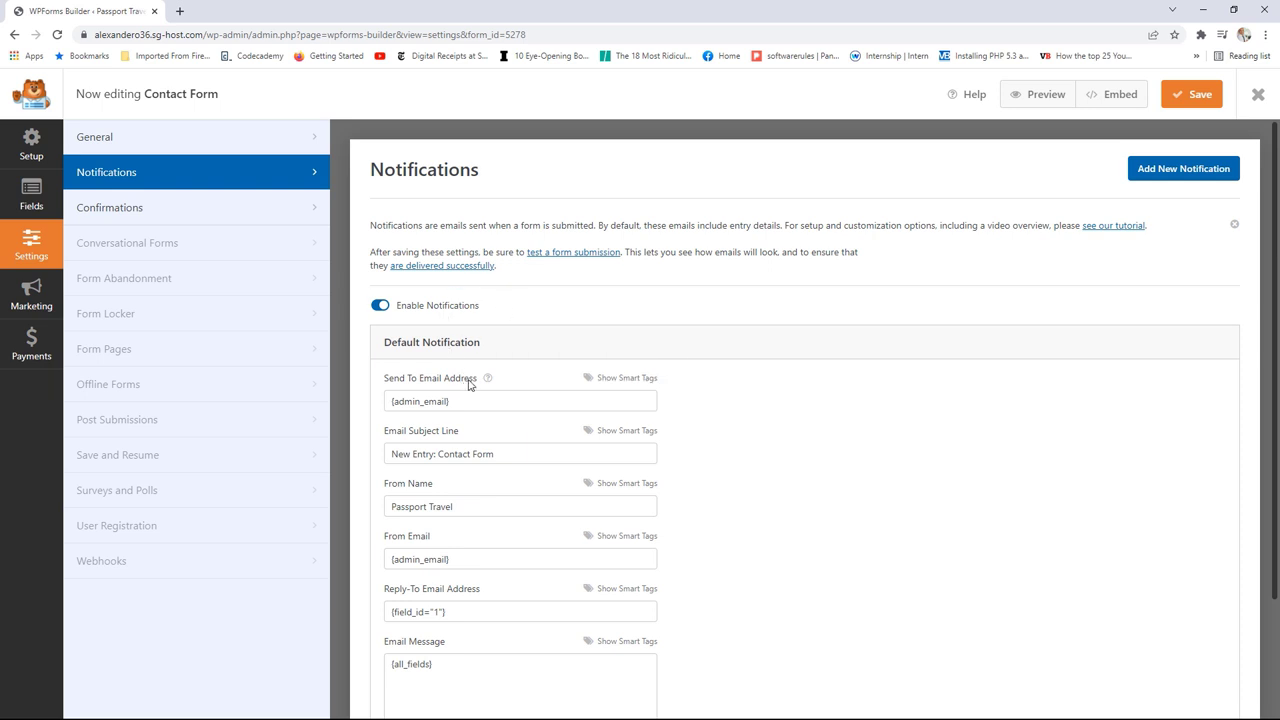
# Step: Select text in the notification's recipient address and sender name fields
pyautogui.moveTo(462, 402); pyautogui.dragTo(394, 404)
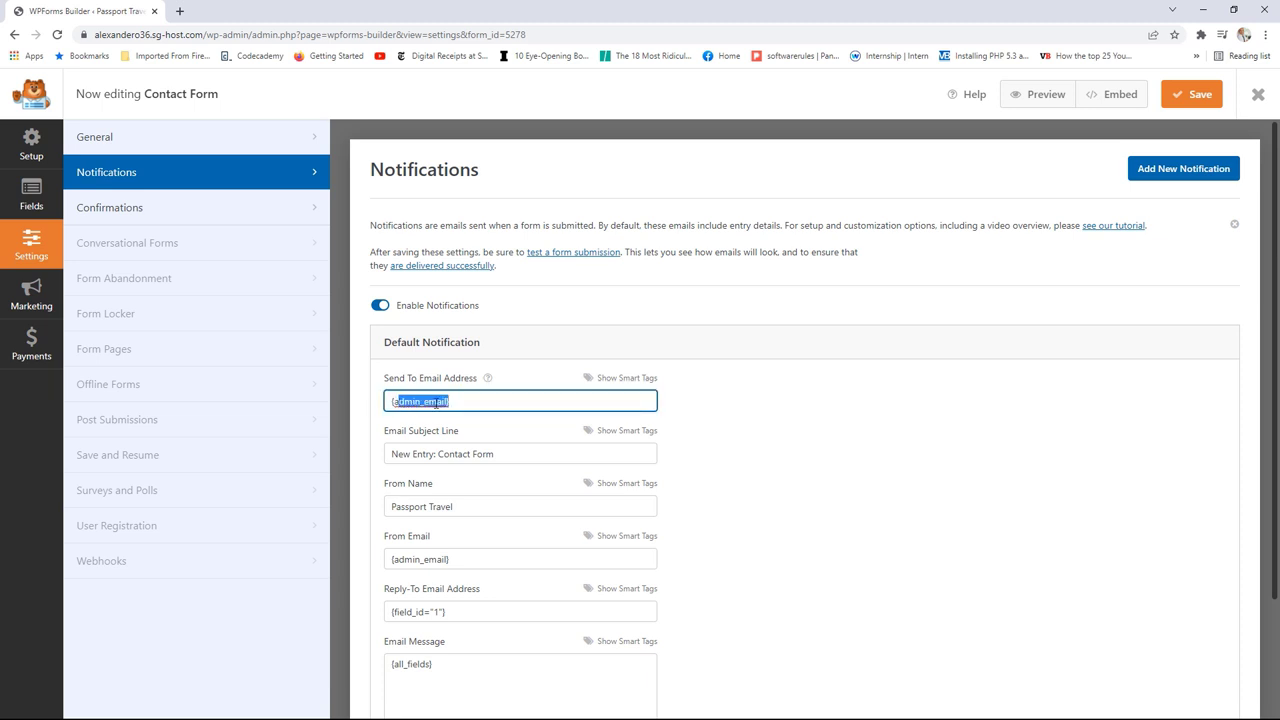
pyautogui.click(435, 402)
pyautogui.moveTo(458, 400); pyautogui.dragTo(405, 401)
pyautogui.scroll(-2, 712, 487)
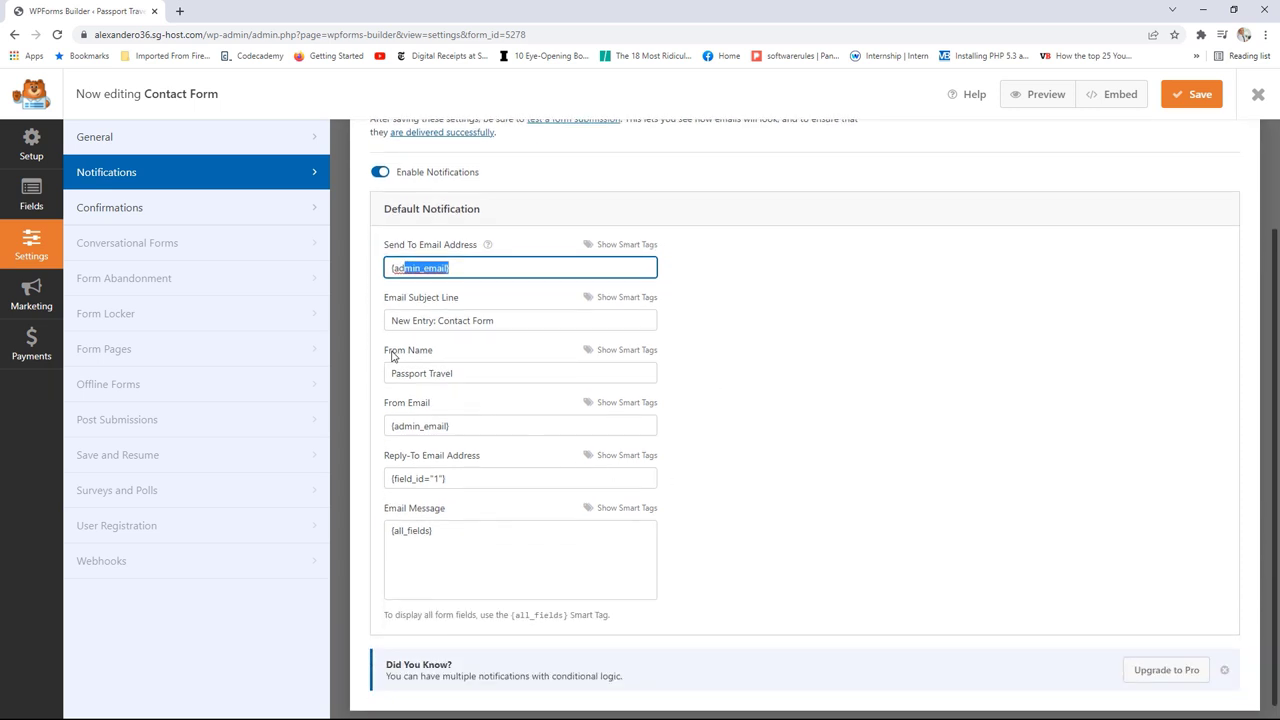
pyautogui.moveTo(393, 358); pyautogui.dragTo(431, 356)
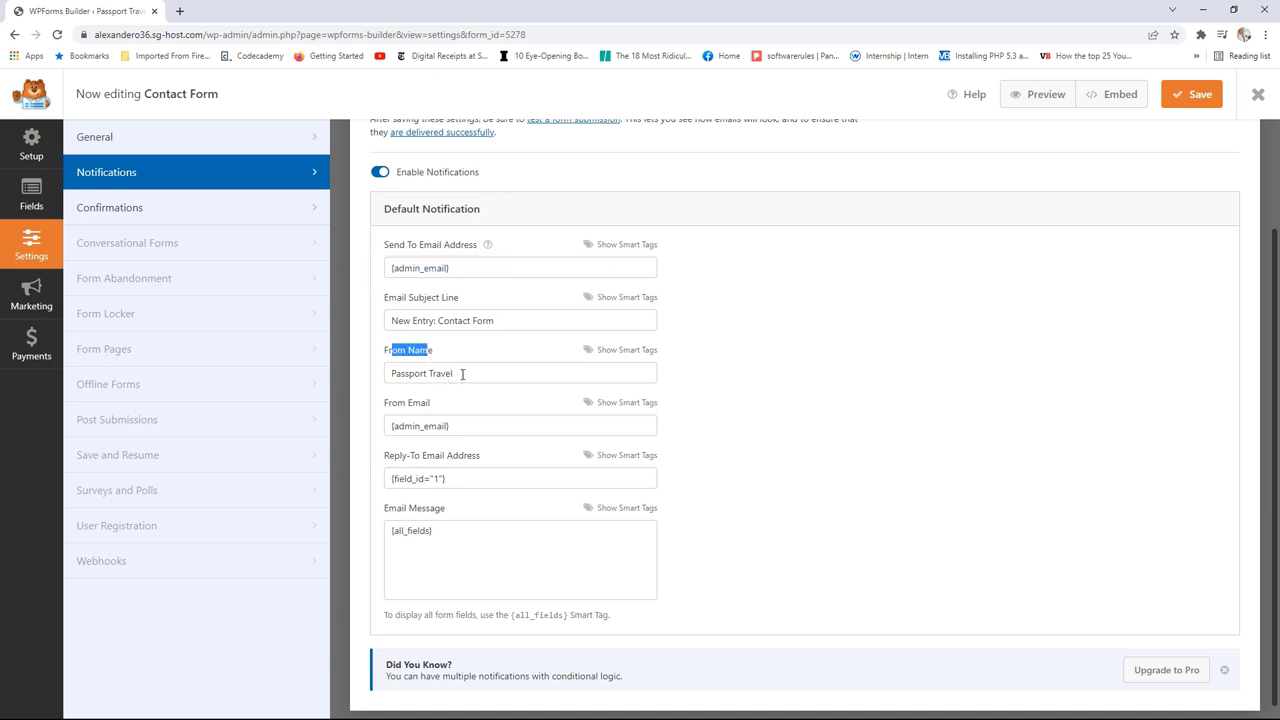
pyautogui.moveTo(462, 374); pyautogui.dragTo(415, 375)
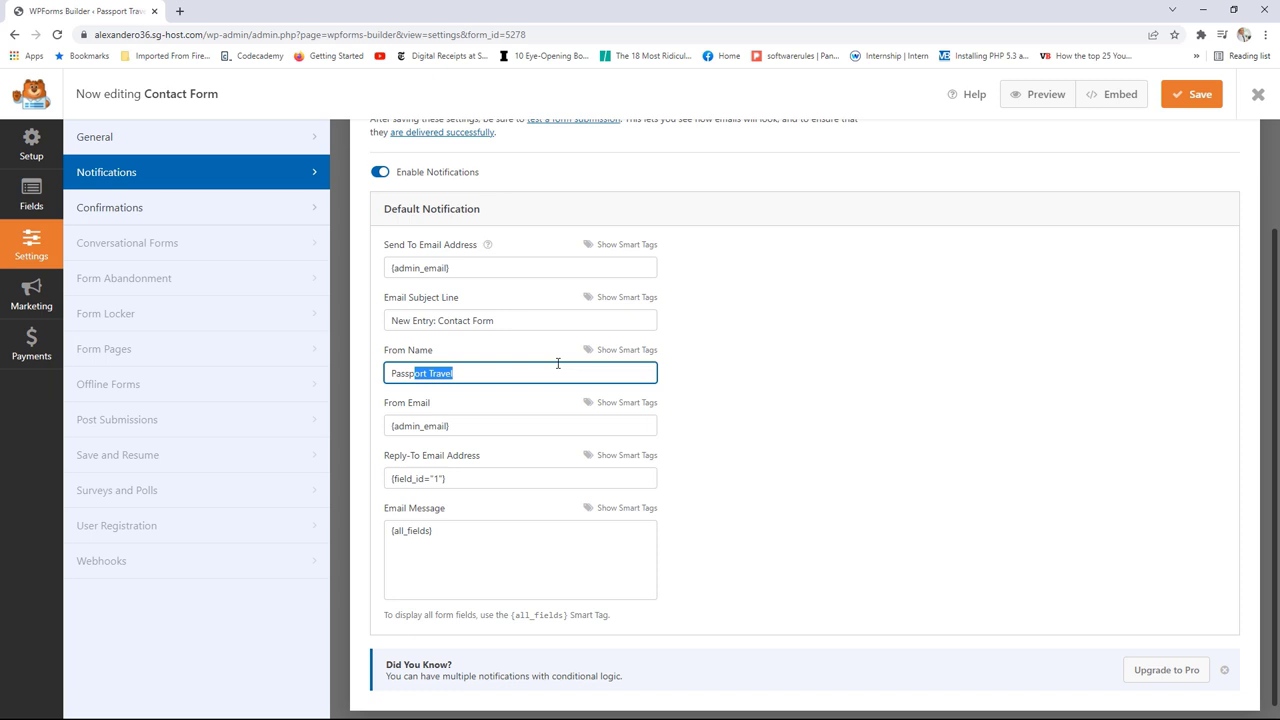
# Step: Insert the Name and Email smart tags into From Name and From Email, and save
pyautogui.click(612, 351)
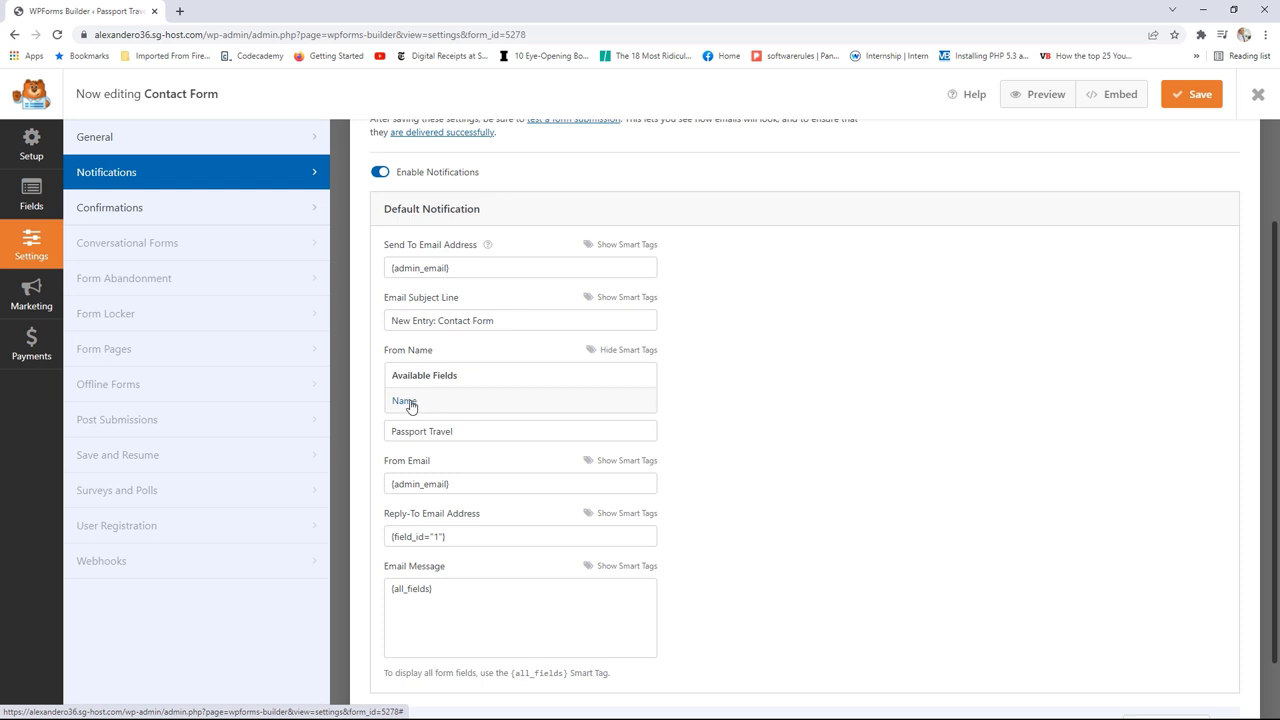
pyautogui.click(405, 401)
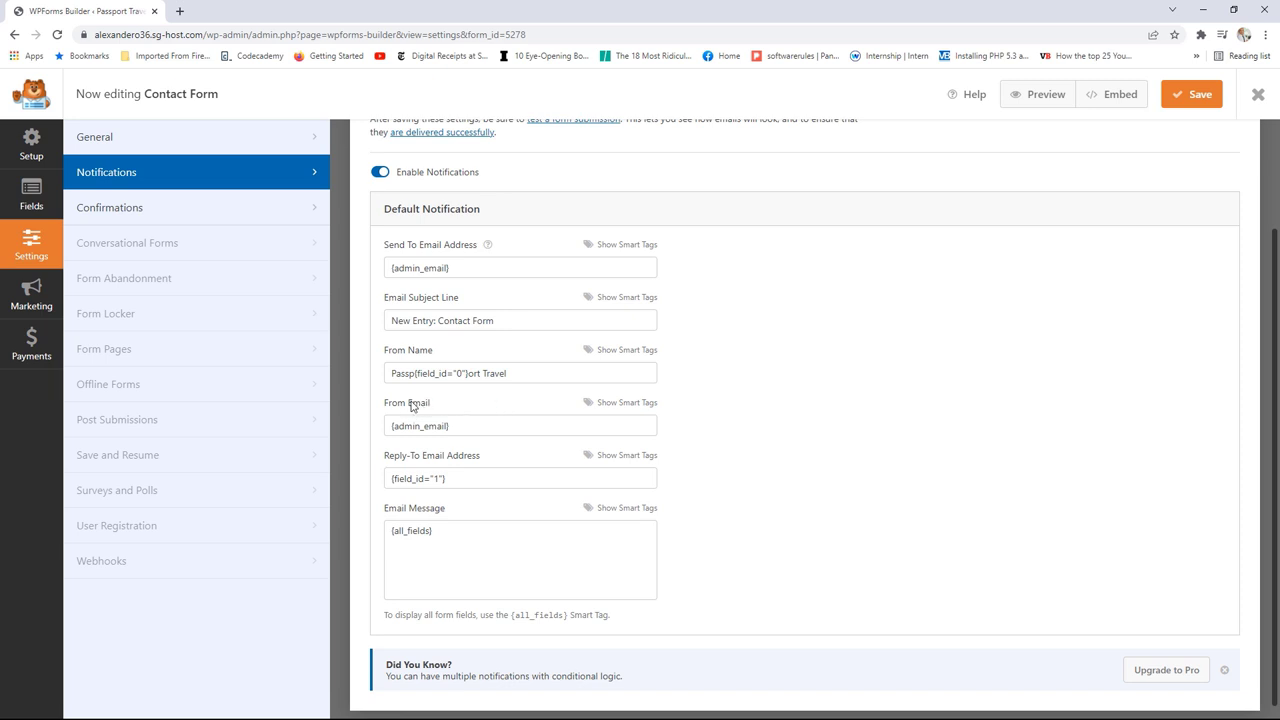
pyautogui.click(609, 403)
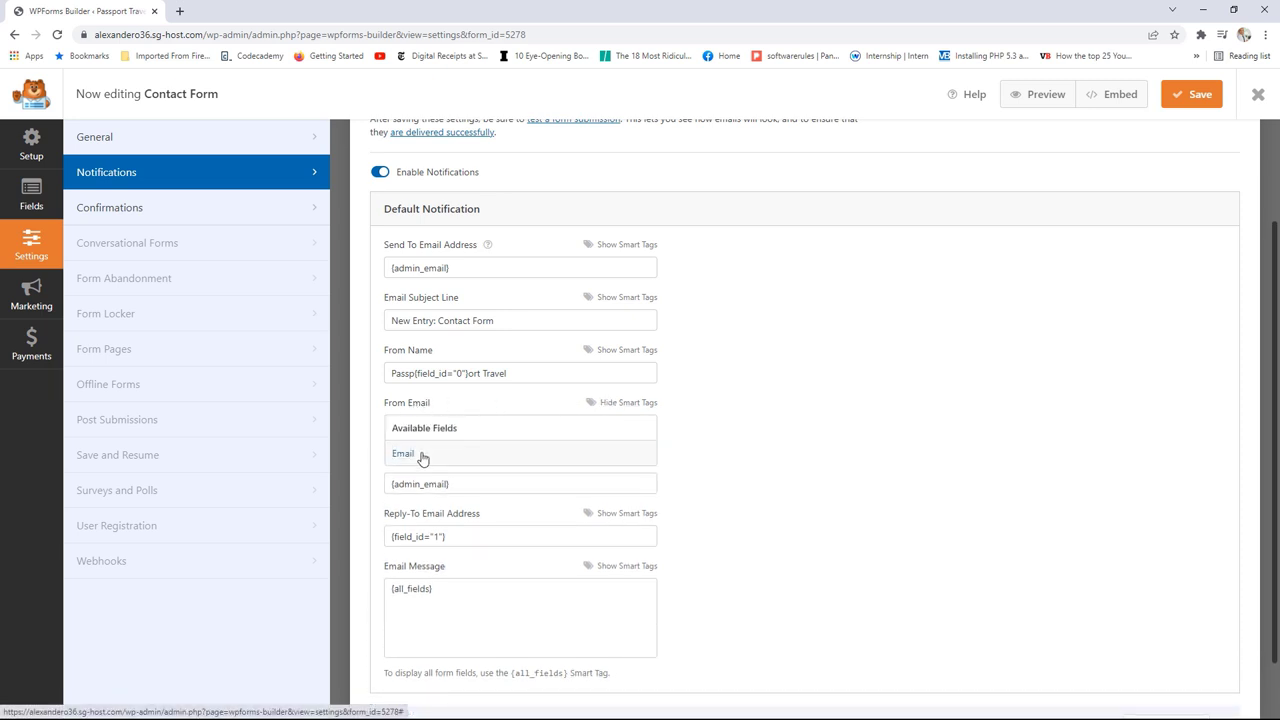
pyautogui.click(404, 454)
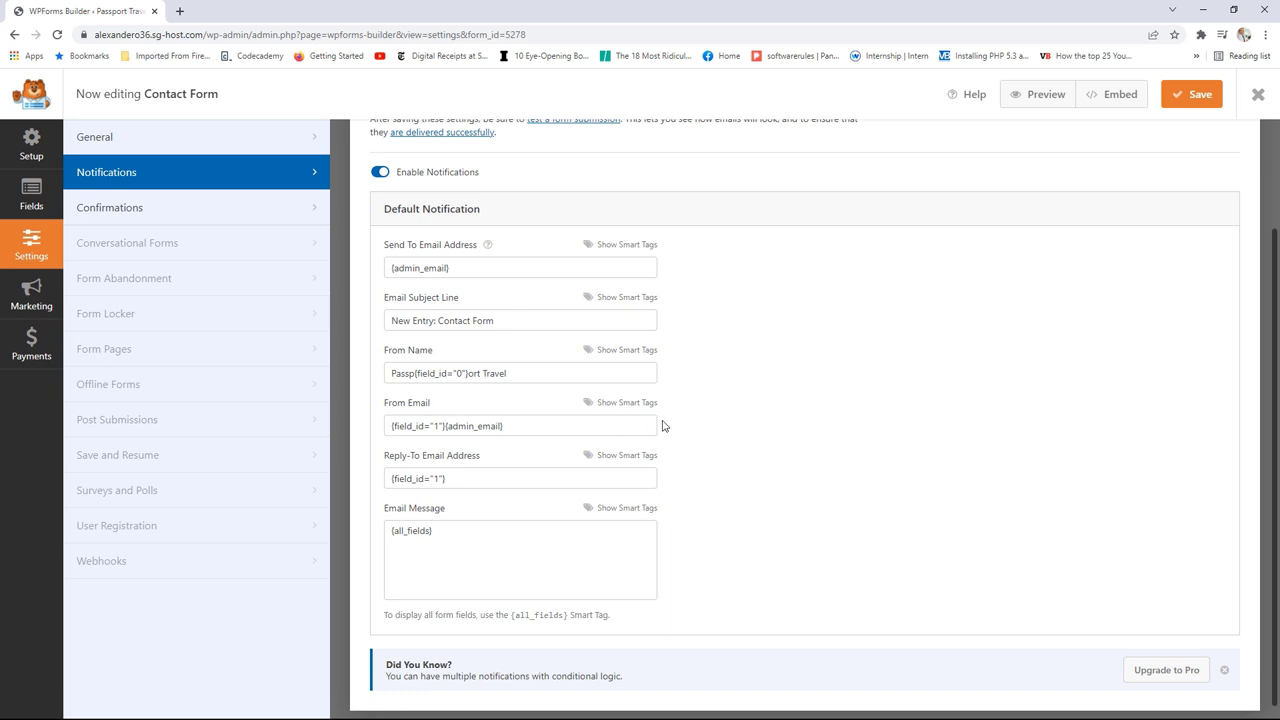
pyautogui.click(1187, 101)
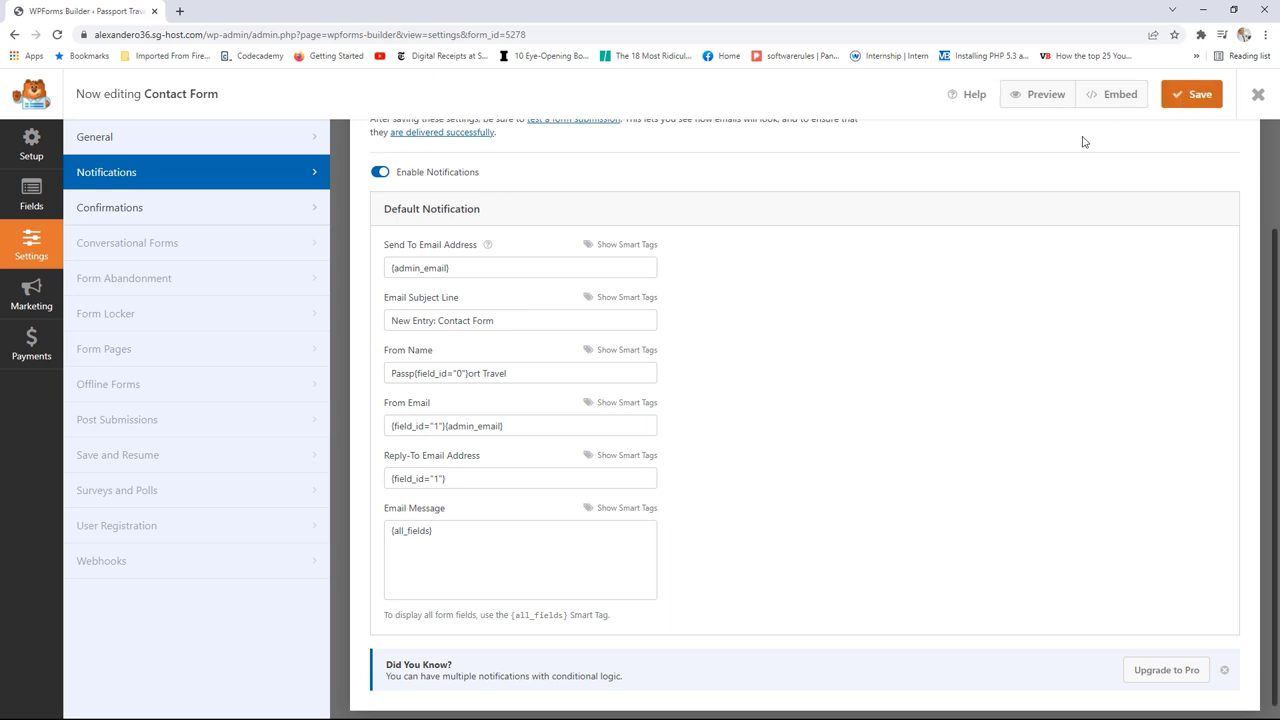
pyautogui.click(124, 213)
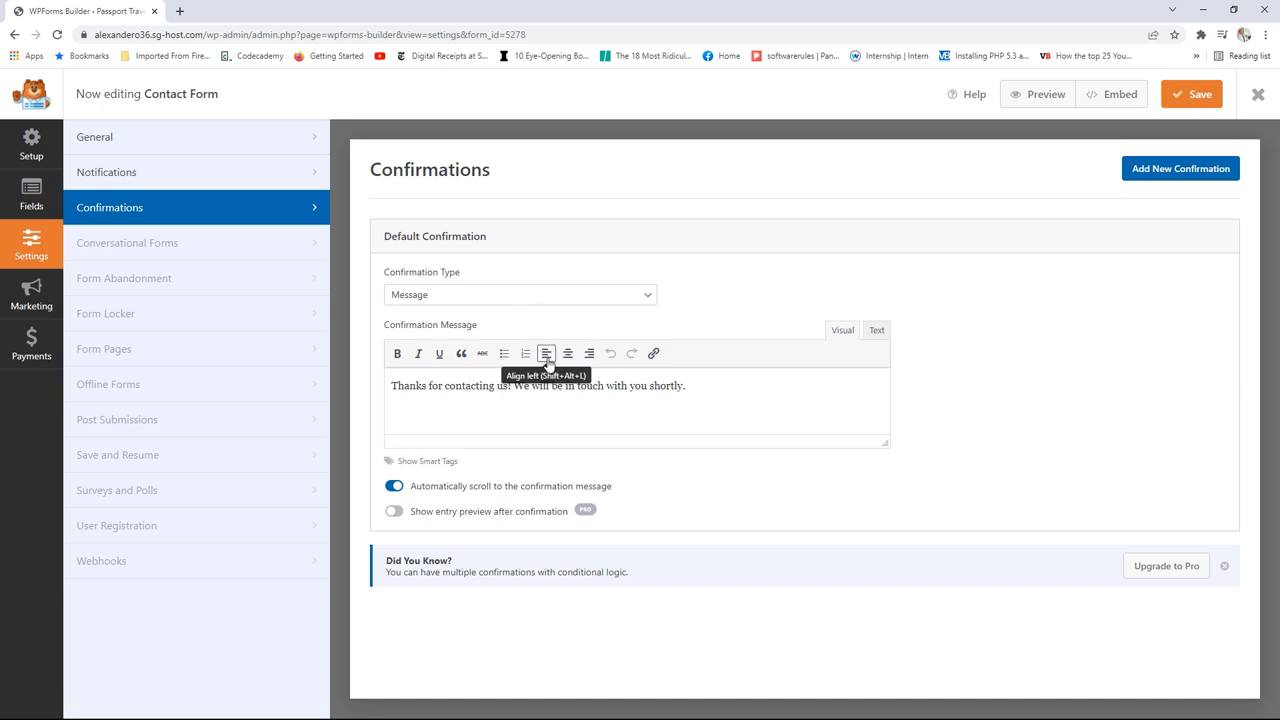
# Step: Try the Show Page confirmation type, revert to Message, save, and close the builder
pyautogui.moveTo(686, 386); pyautogui.dragTo(476, 386)
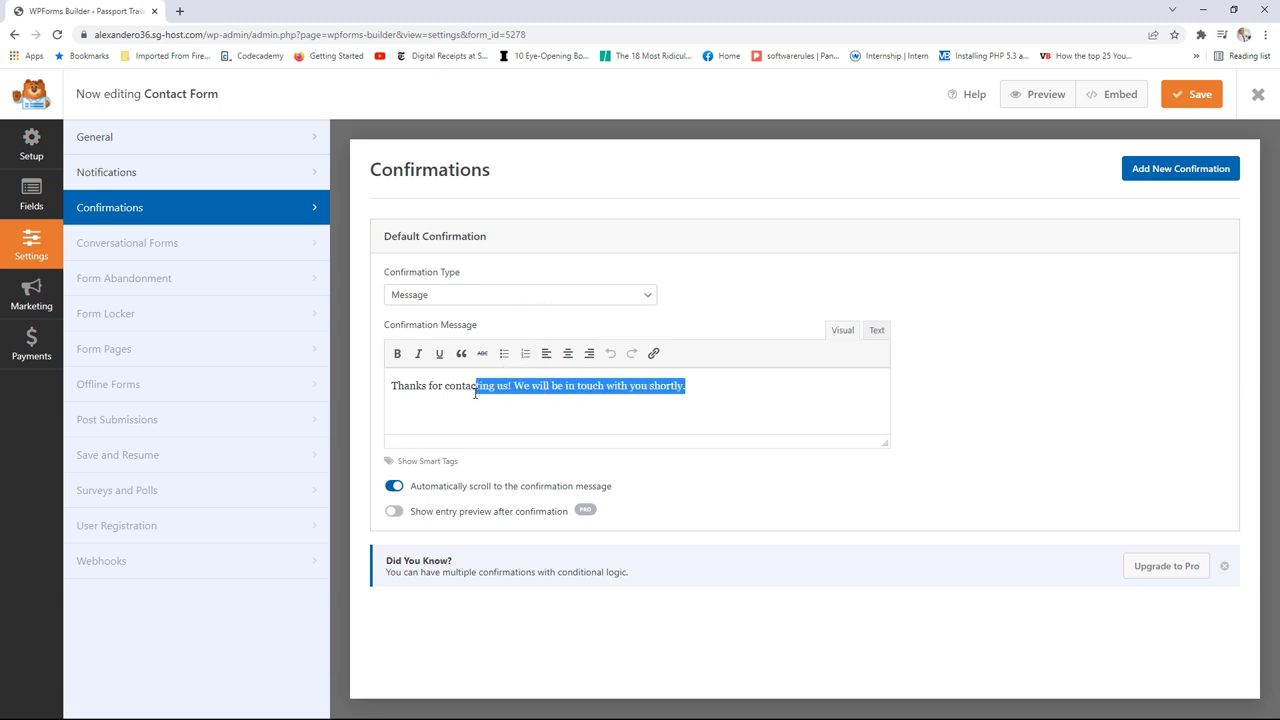
pyautogui.click(500, 296)
pyautogui.click(432, 327)
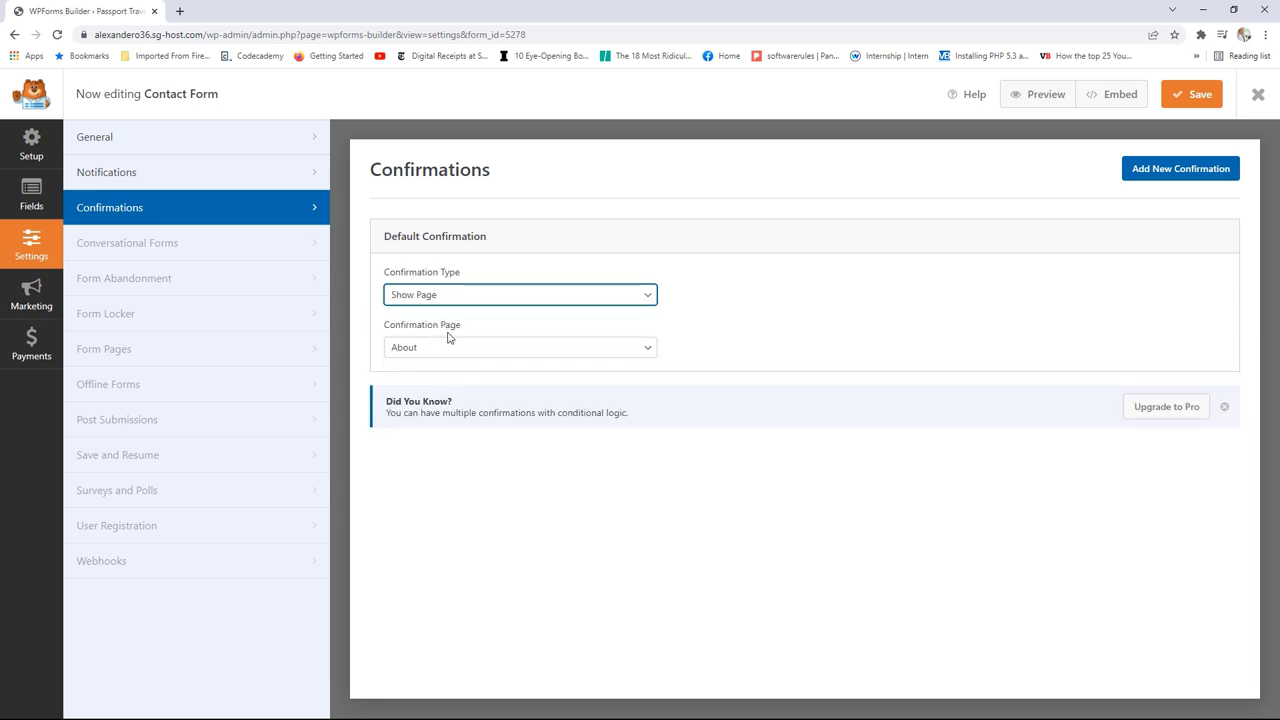
pyautogui.click(478, 297)
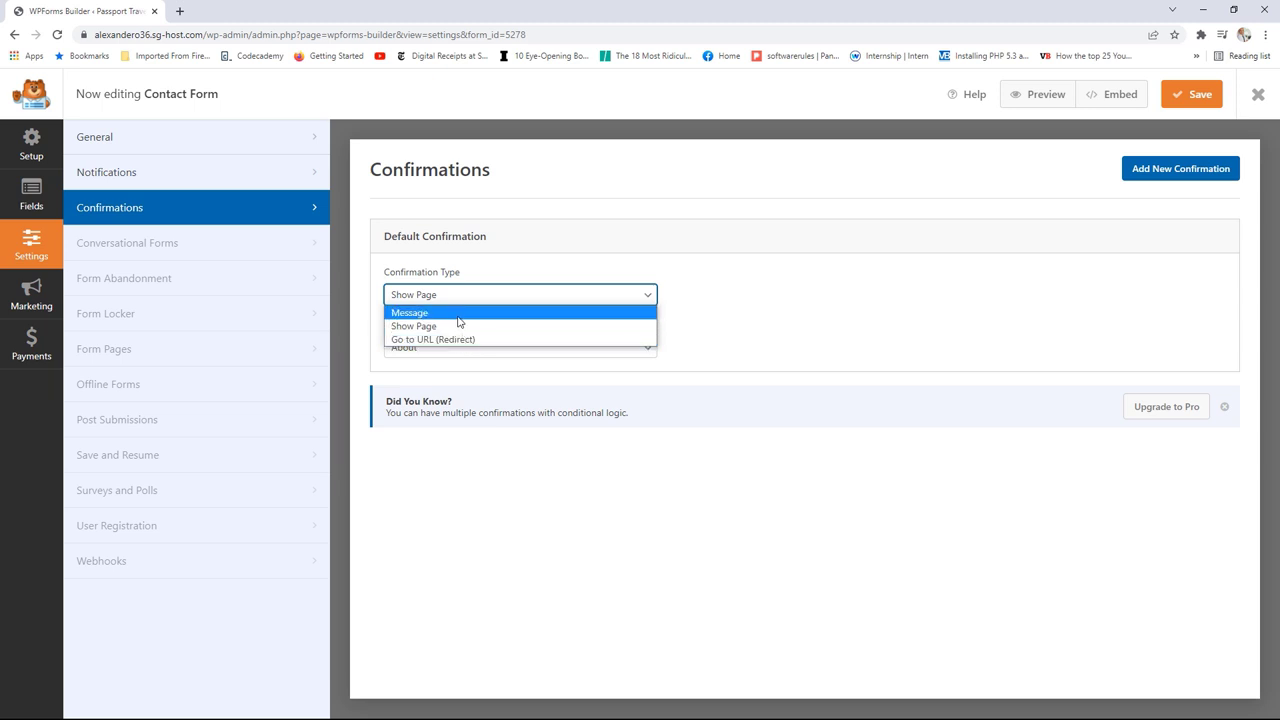
pyautogui.click(460, 314)
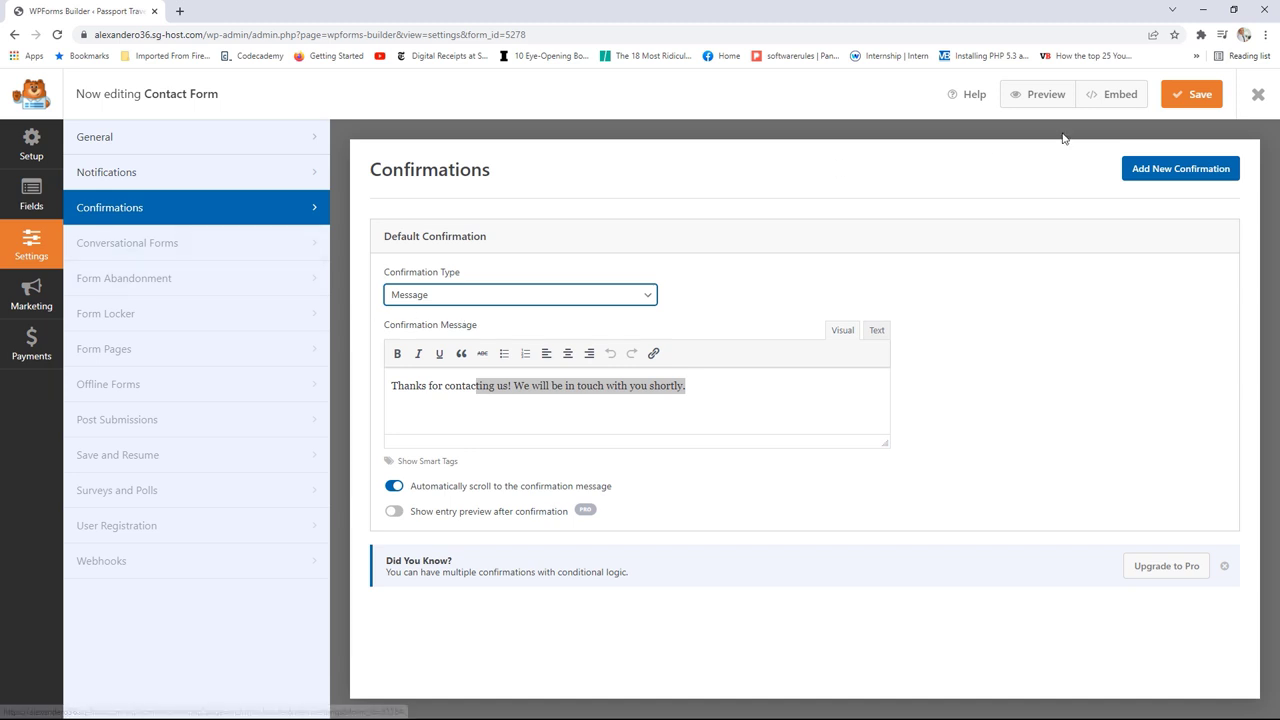
pyautogui.click(1208, 101)
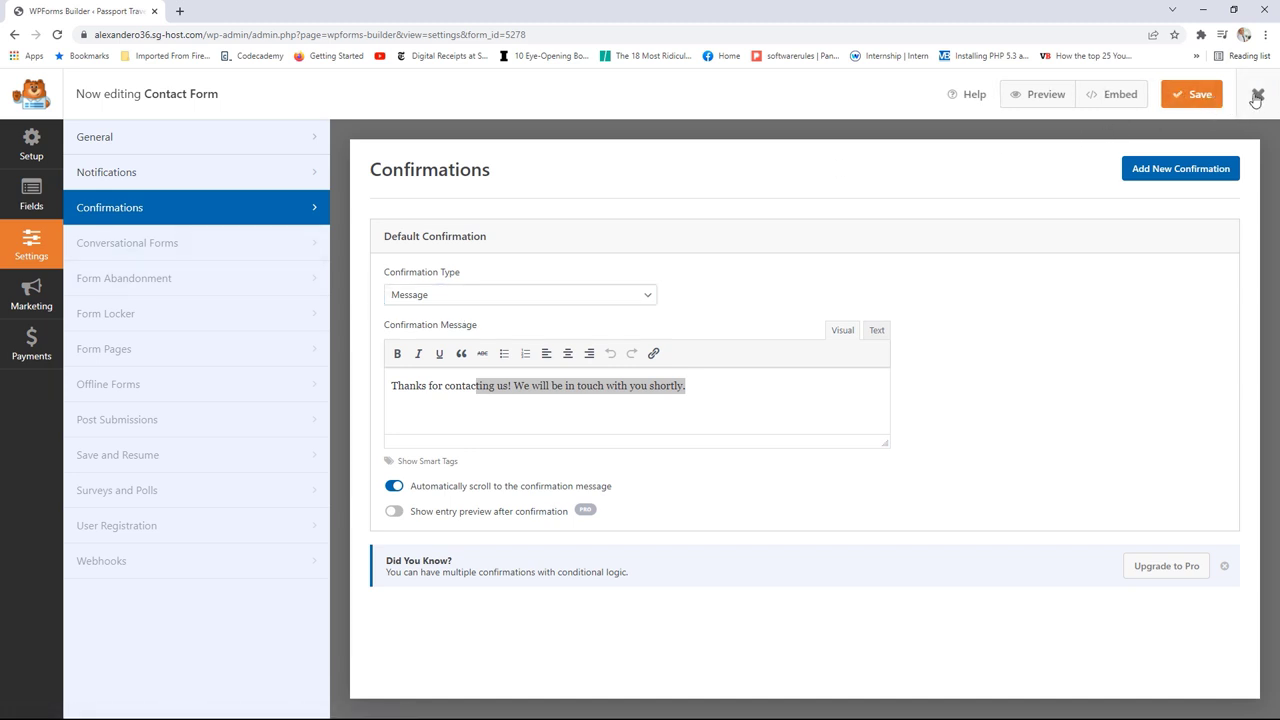
pyautogui.click(1259, 97)
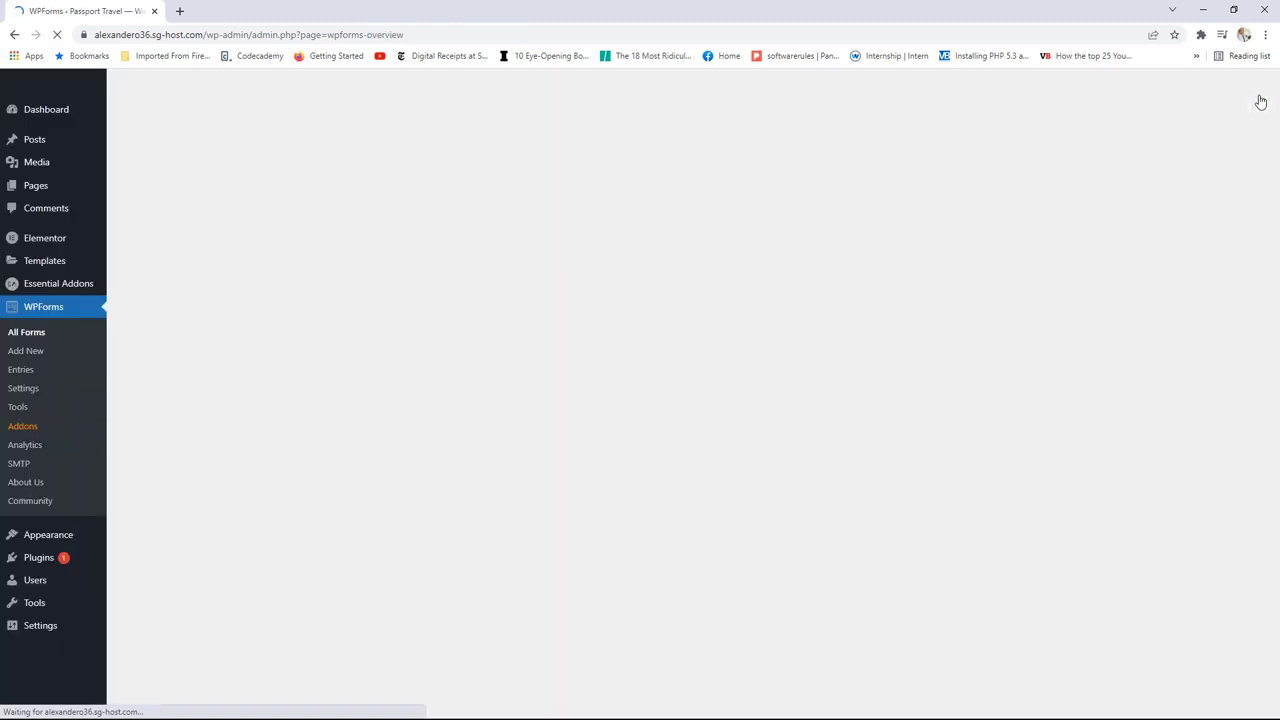
# Step: Open the site's Contact page in the Elementor editor
pyautogui.click(84, 88)
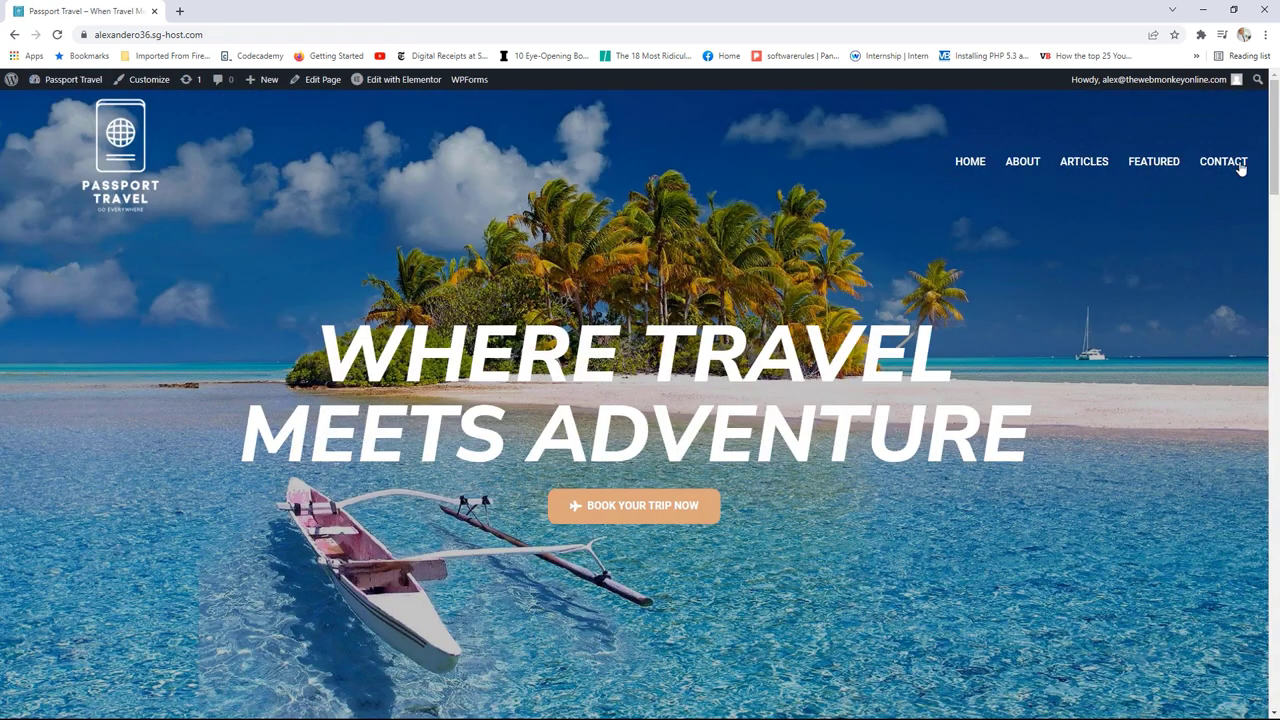
pyautogui.click(1226, 164)
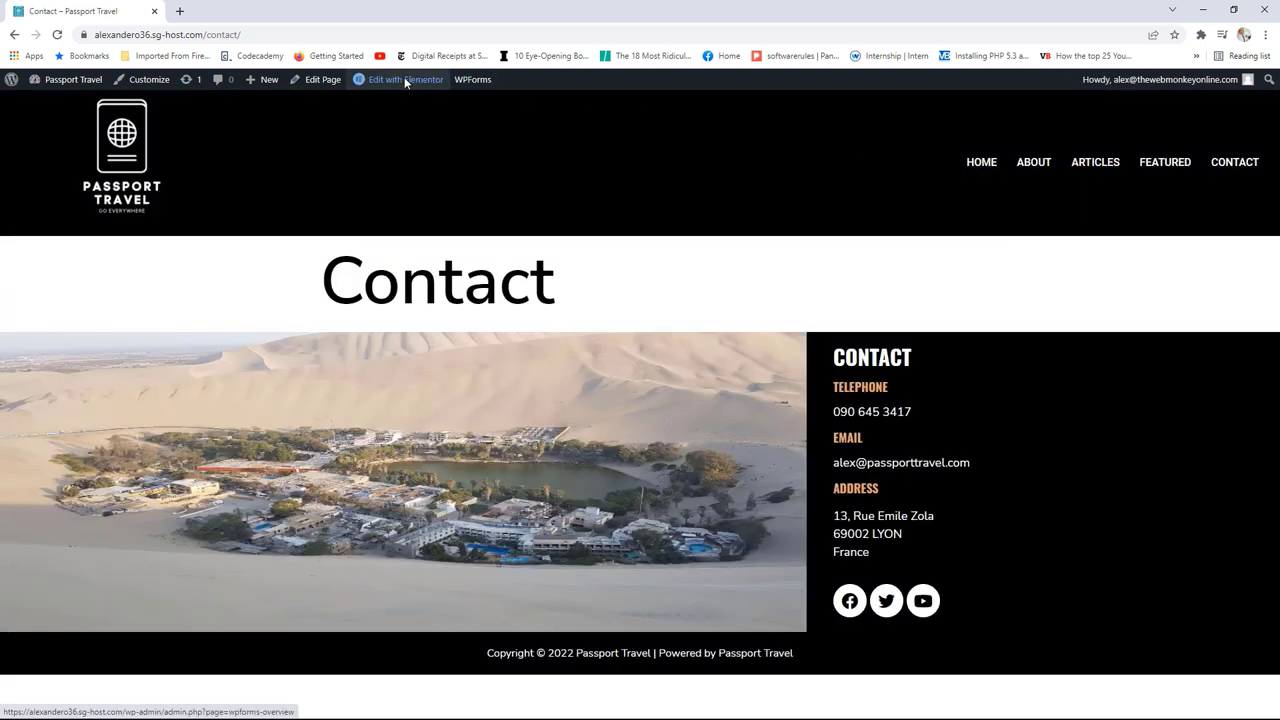
pyautogui.click(322, 88)
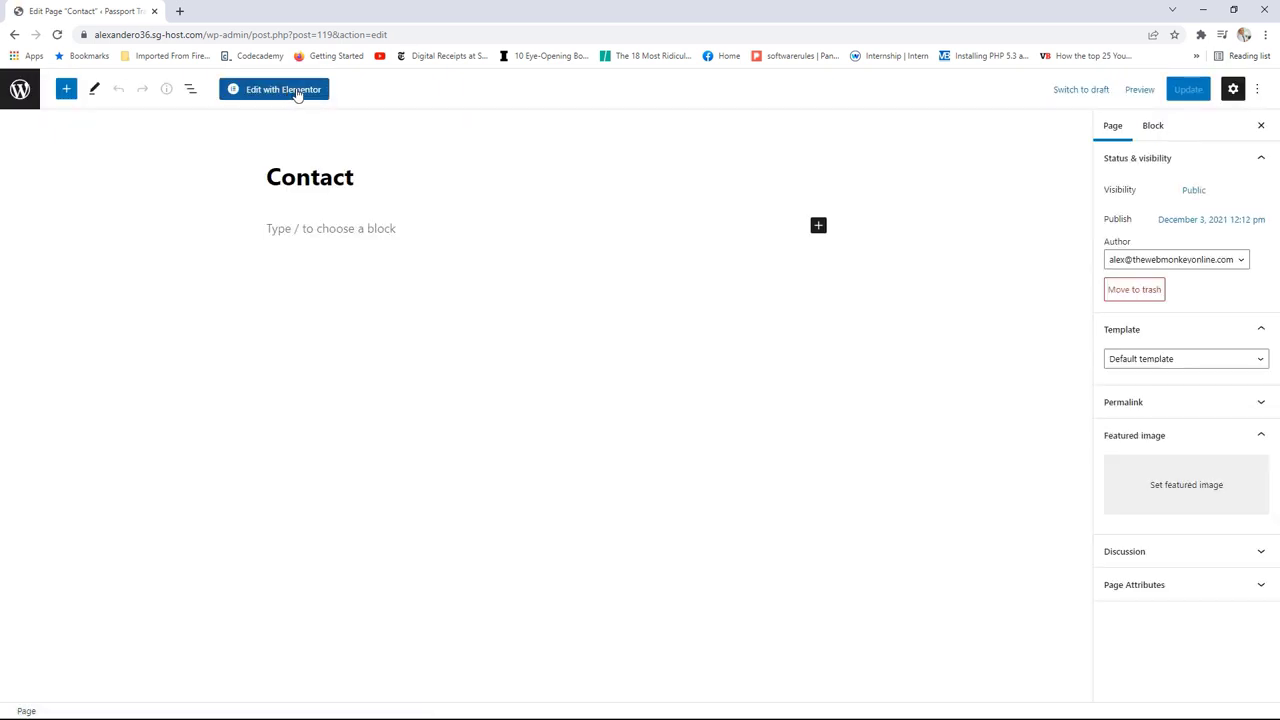
pyautogui.click(291, 92)
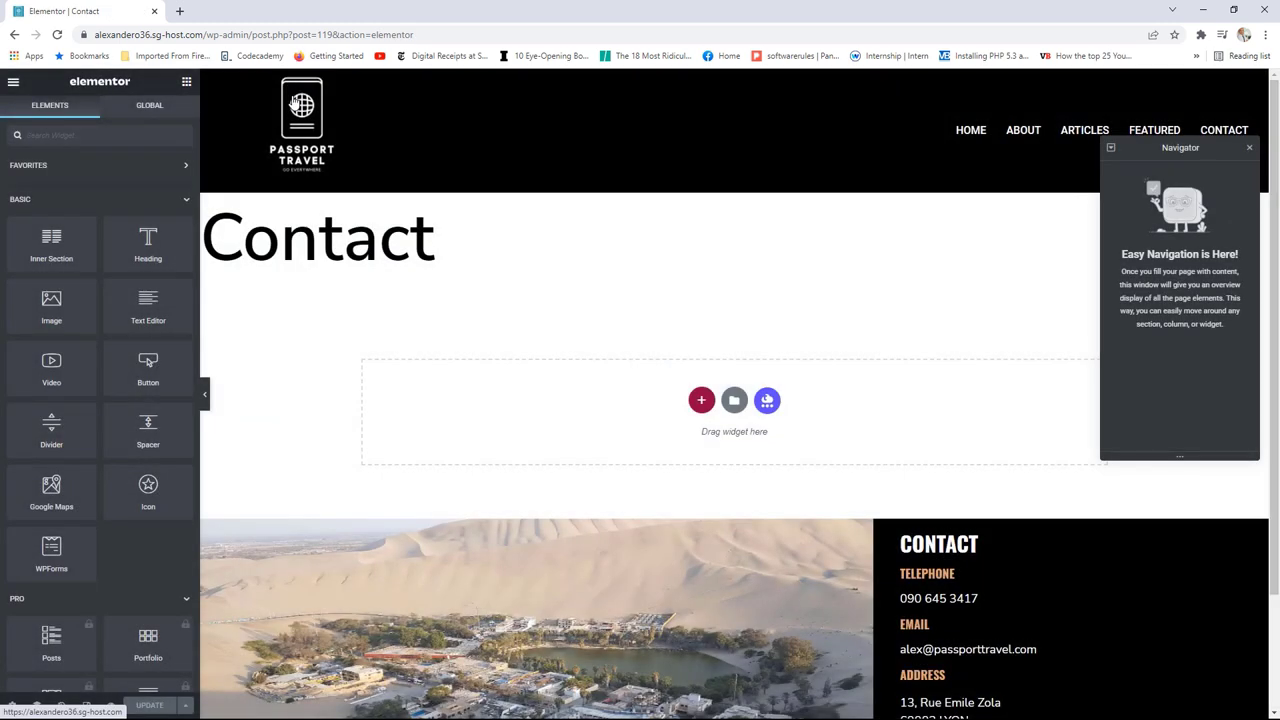
# Step: Close the Navigator and view the live Contact page in a new tab
pyautogui.click(1249, 150)
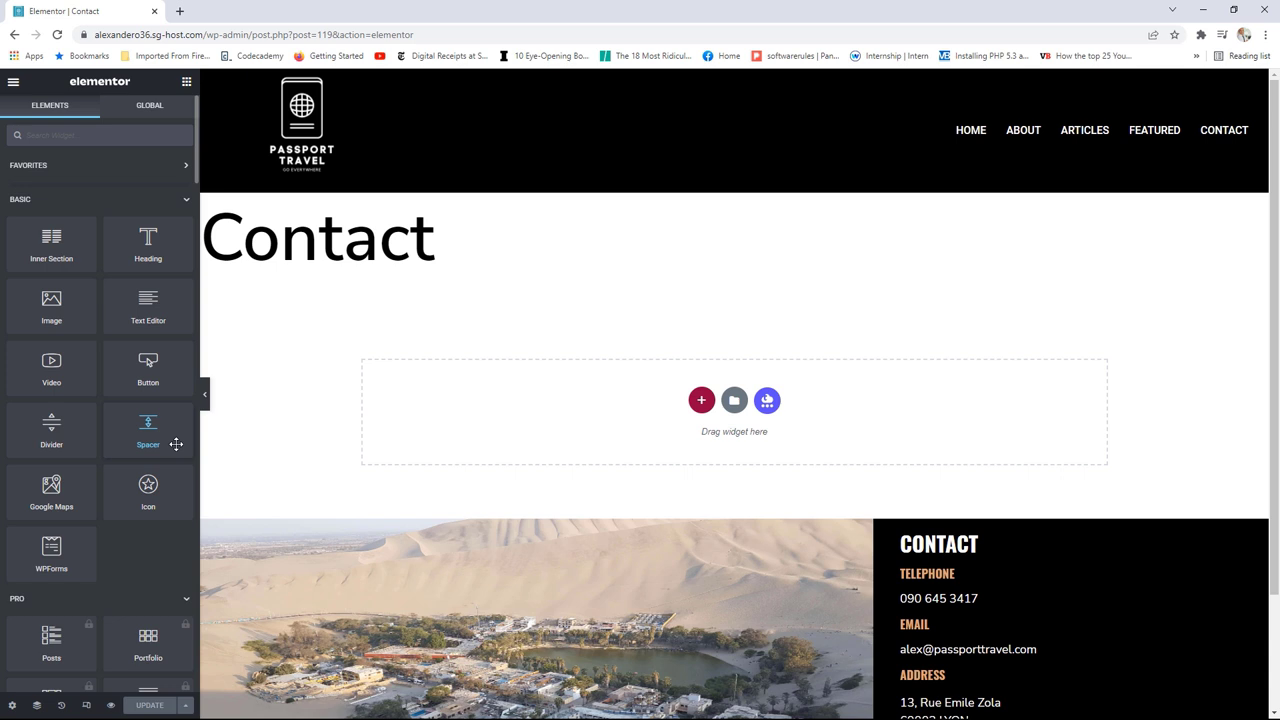
pyautogui.click(13, 81)
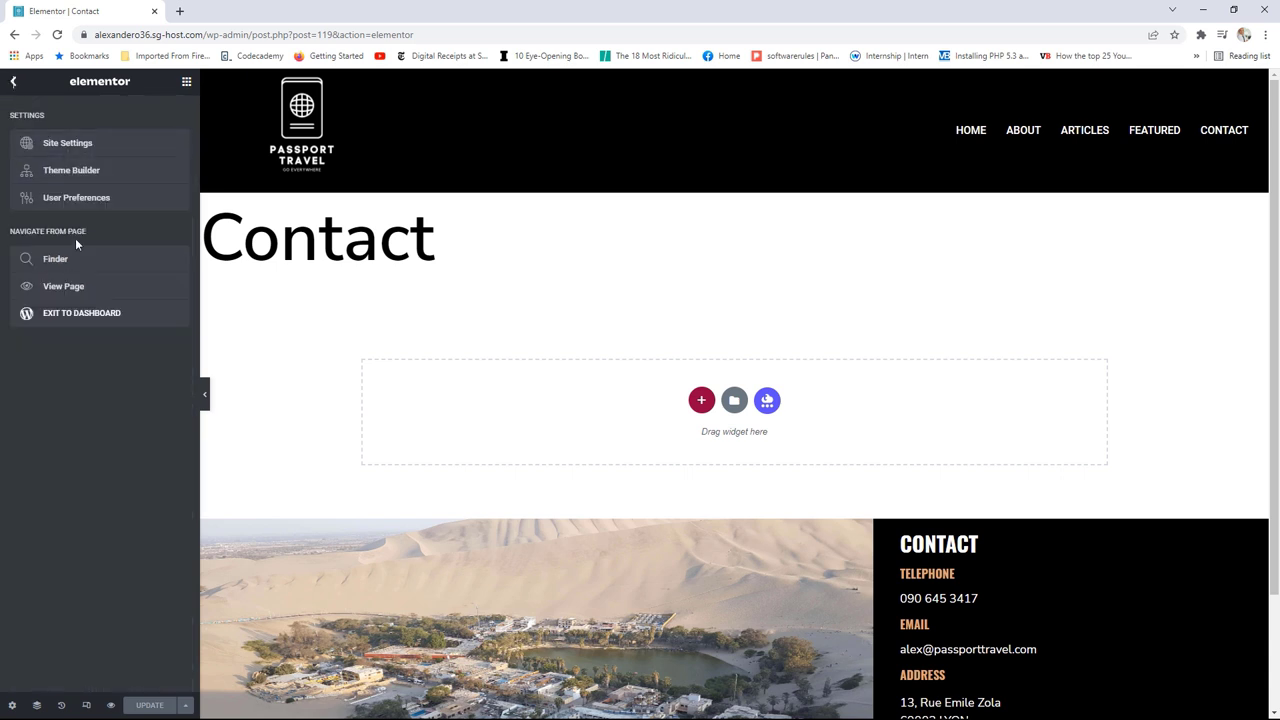
pyautogui.rightClick(72, 292)
pyautogui.click(112, 300)
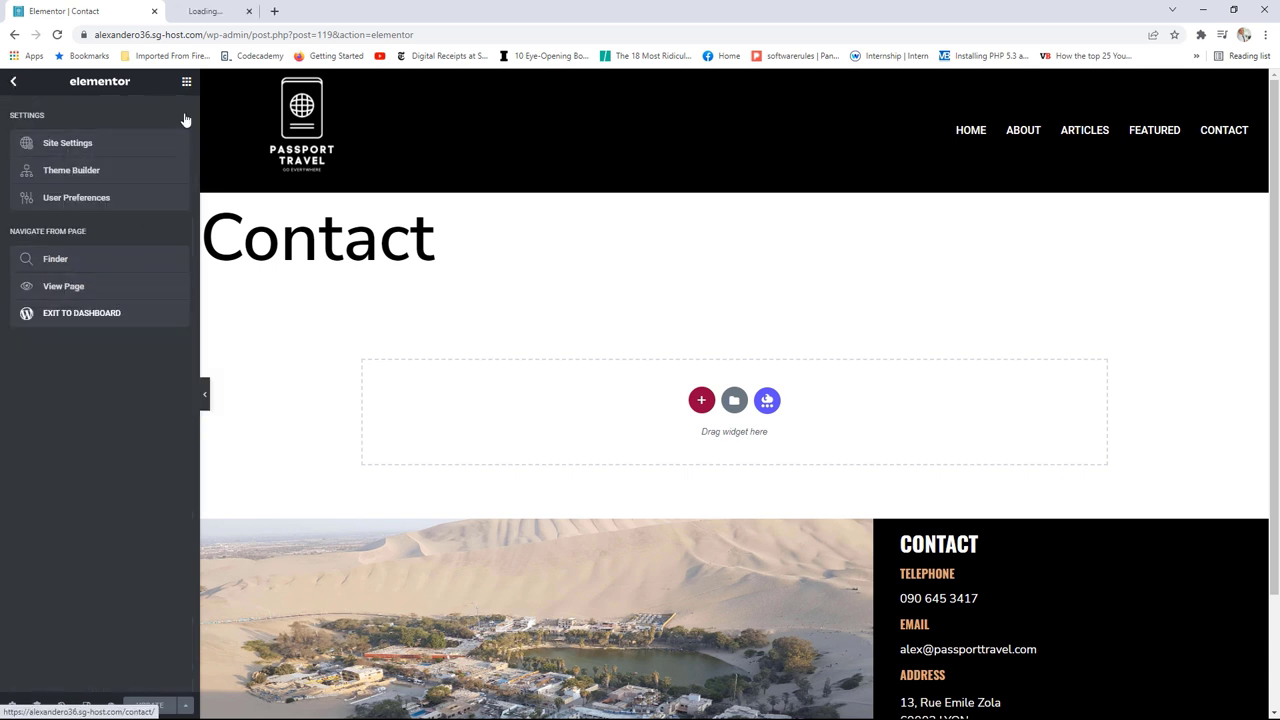
pyautogui.click(228, 10)
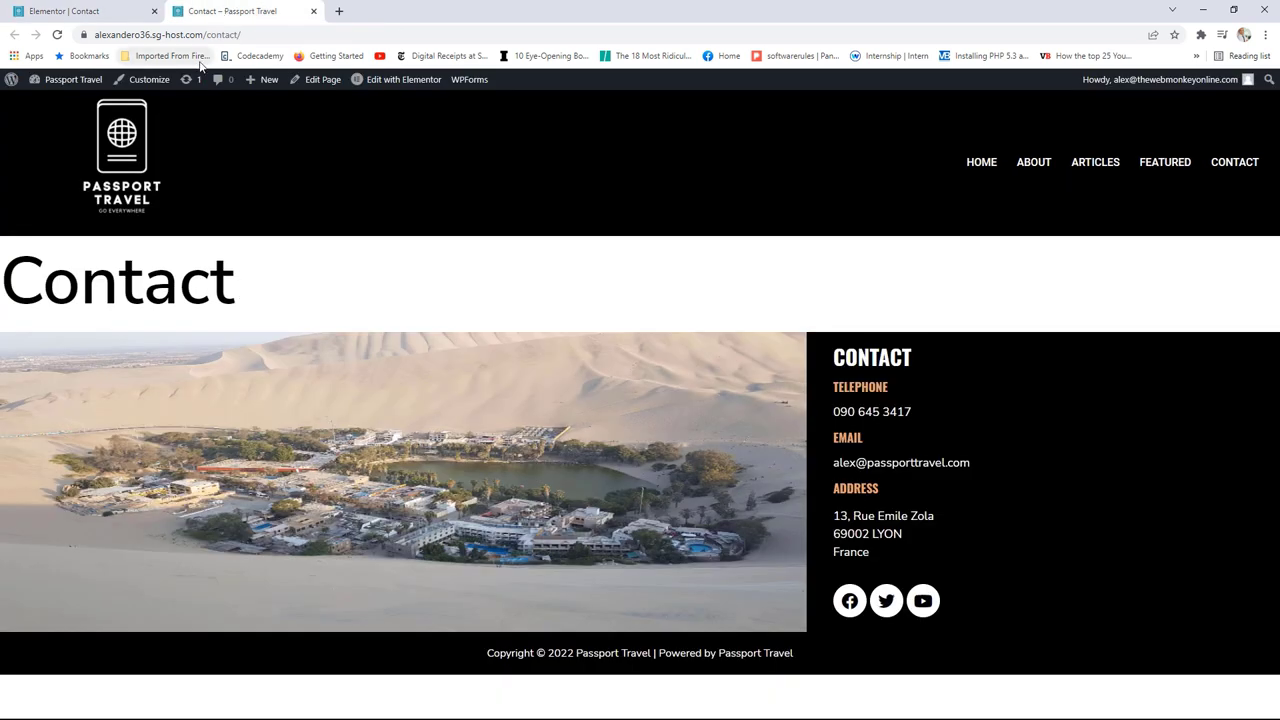
# Step: Go to the Essential Addons Elements list from the dashboard
pyautogui.click(88, 80)
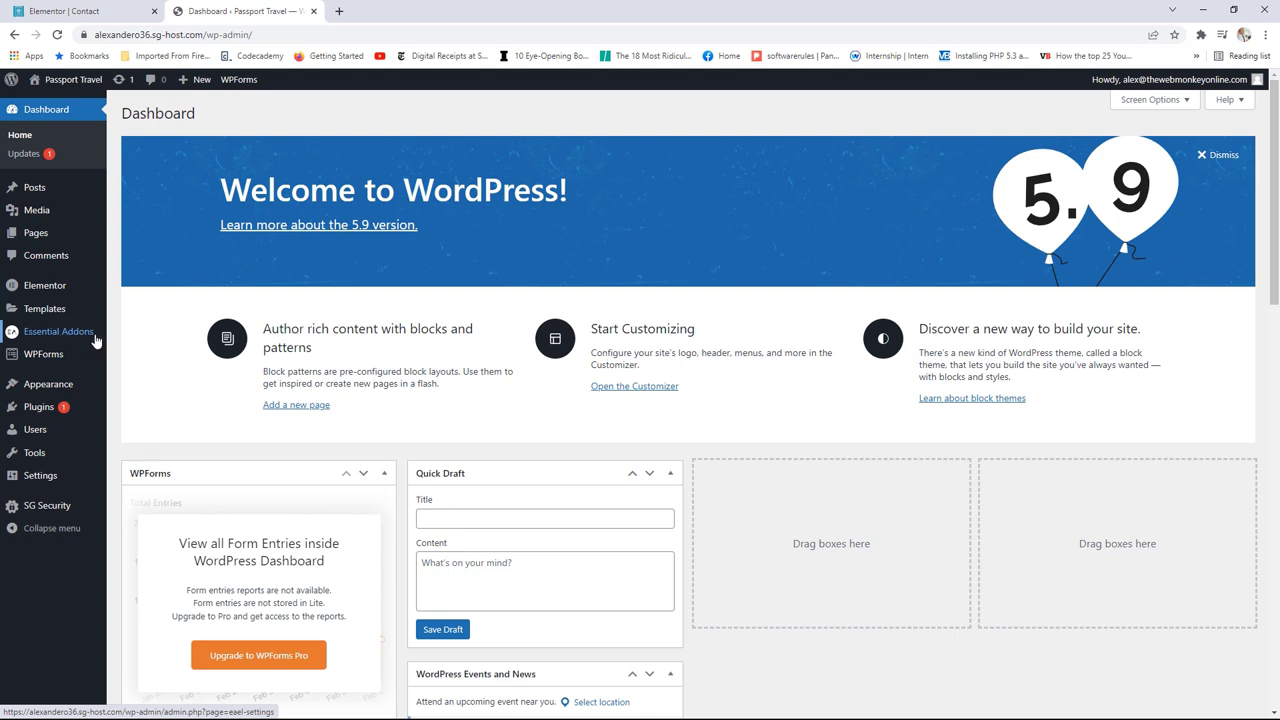
pyautogui.click(95, 341)
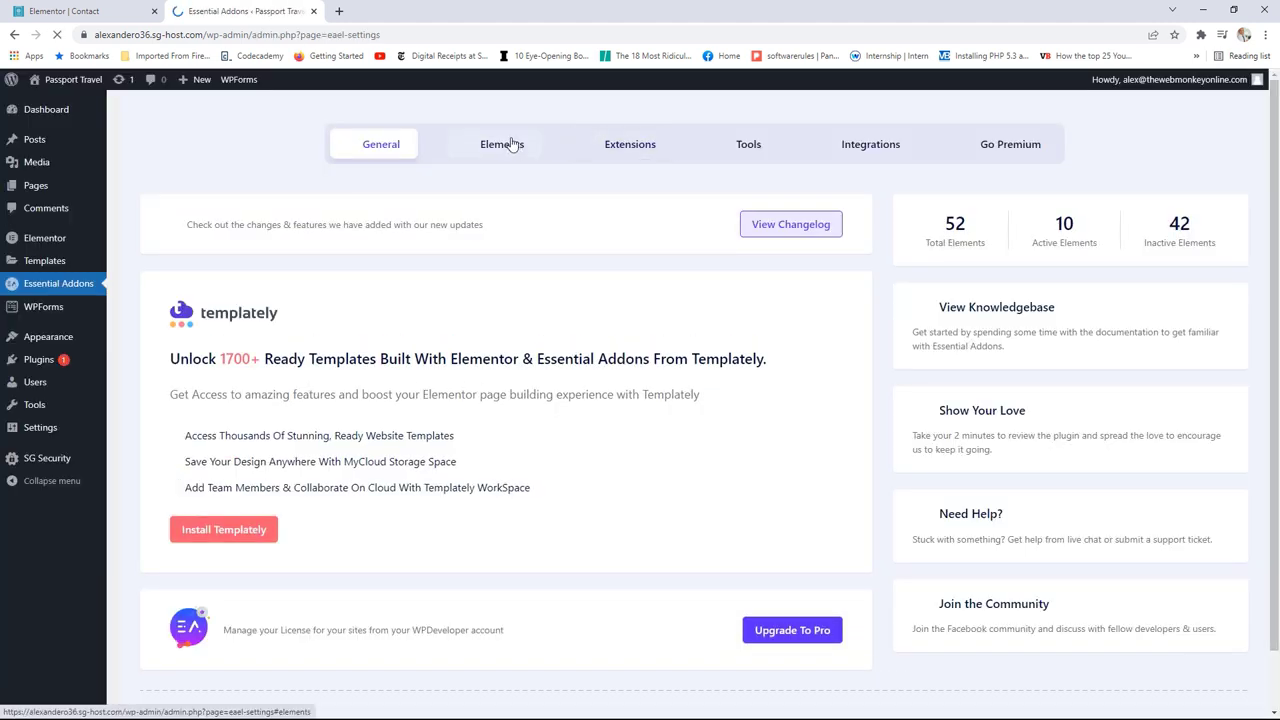
pyautogui.click(500, 140)
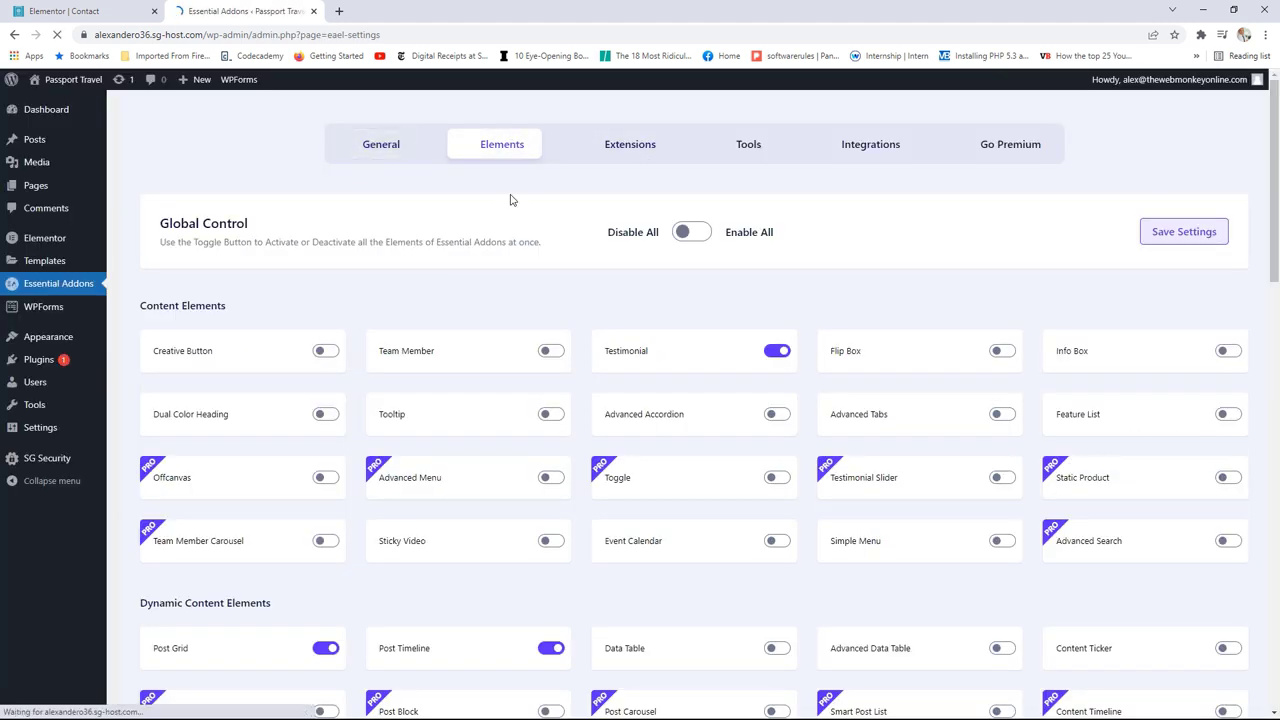
pyautogui.scroll(-5, 545, 400)
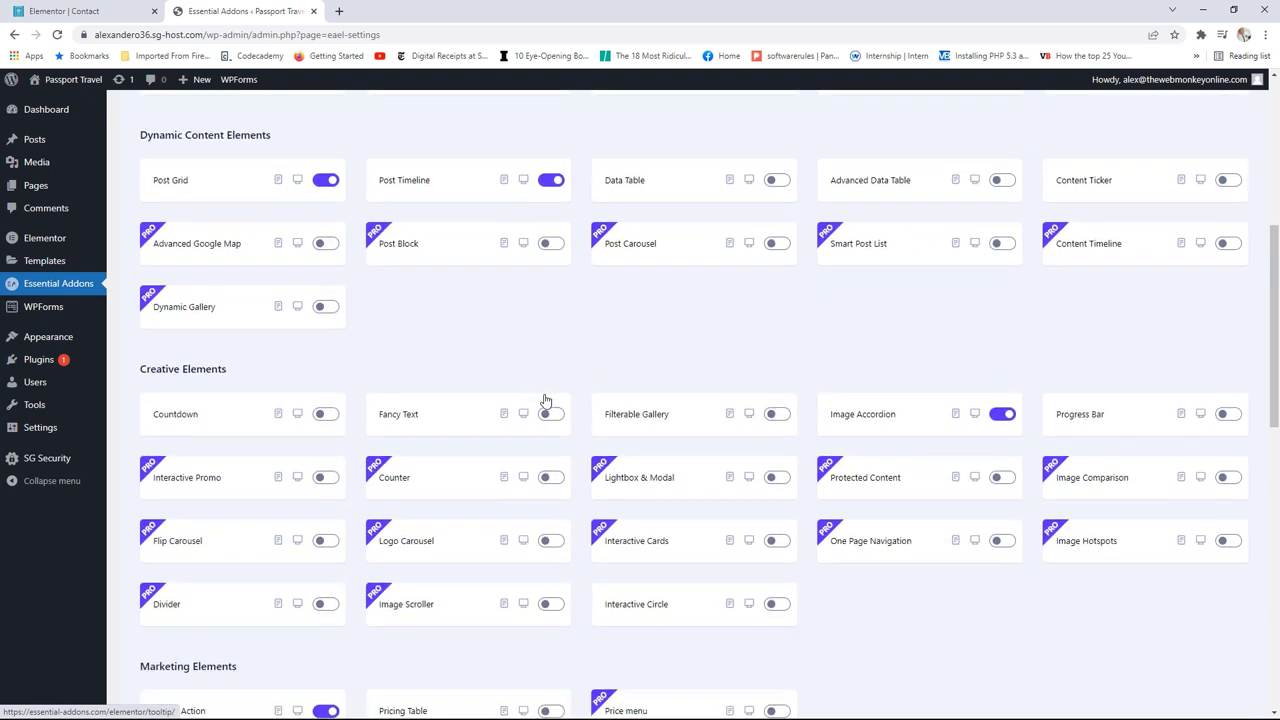
pyautogui.scroll(-5, 545, 400)
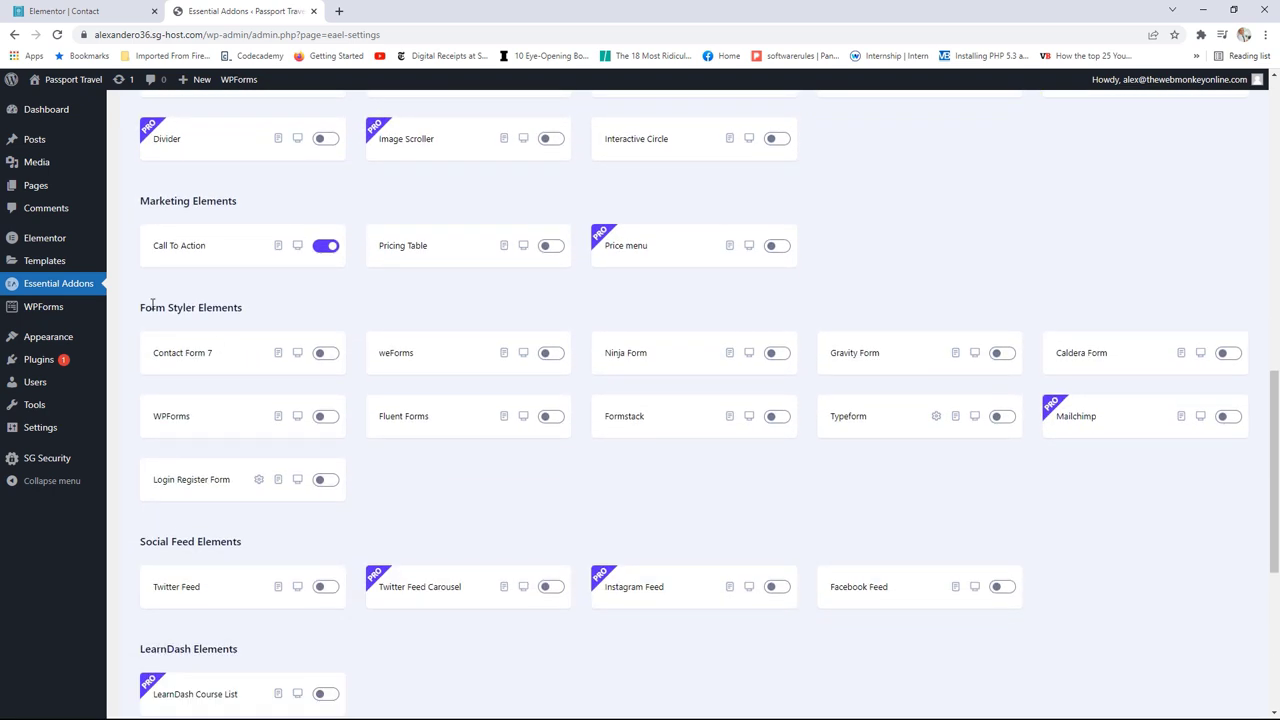
# Step: Enable the WPForms form styler element, save the settings, and close the tab
pyautogui.click(326, 416)
pyautogui.scroll(4, 921, 400)
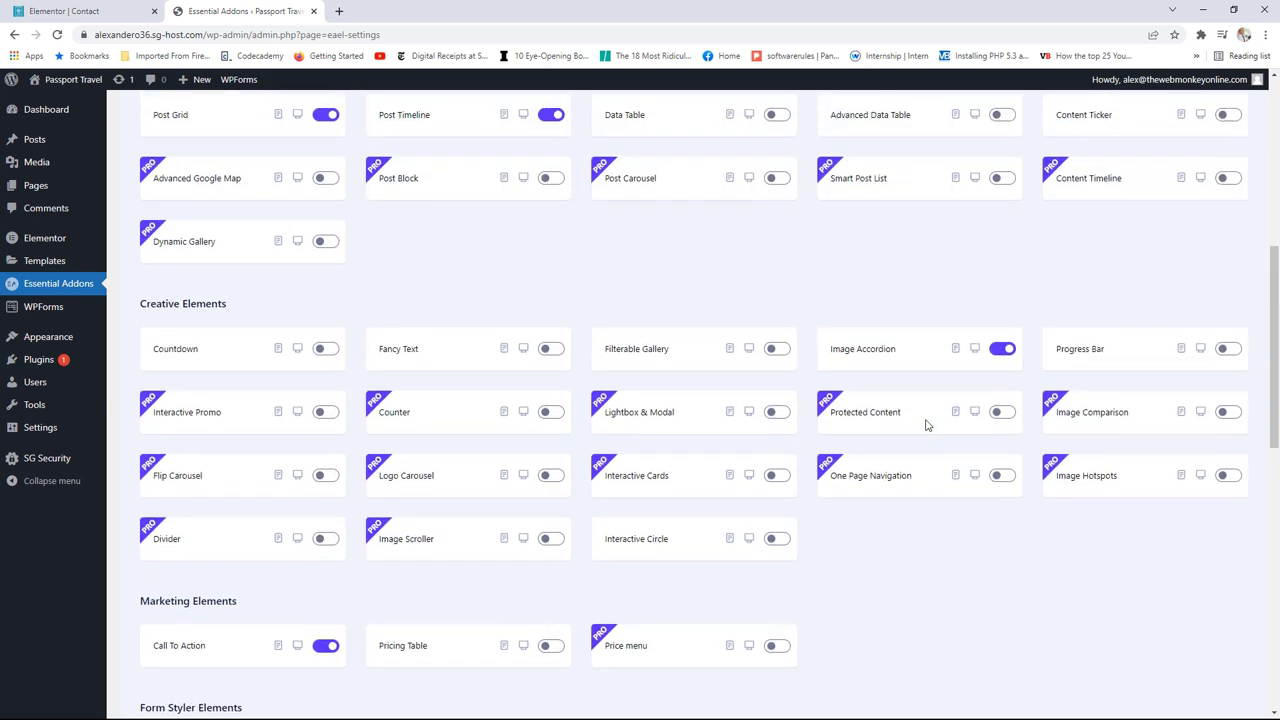
pyautogui.scroll(-4, 466, 454)
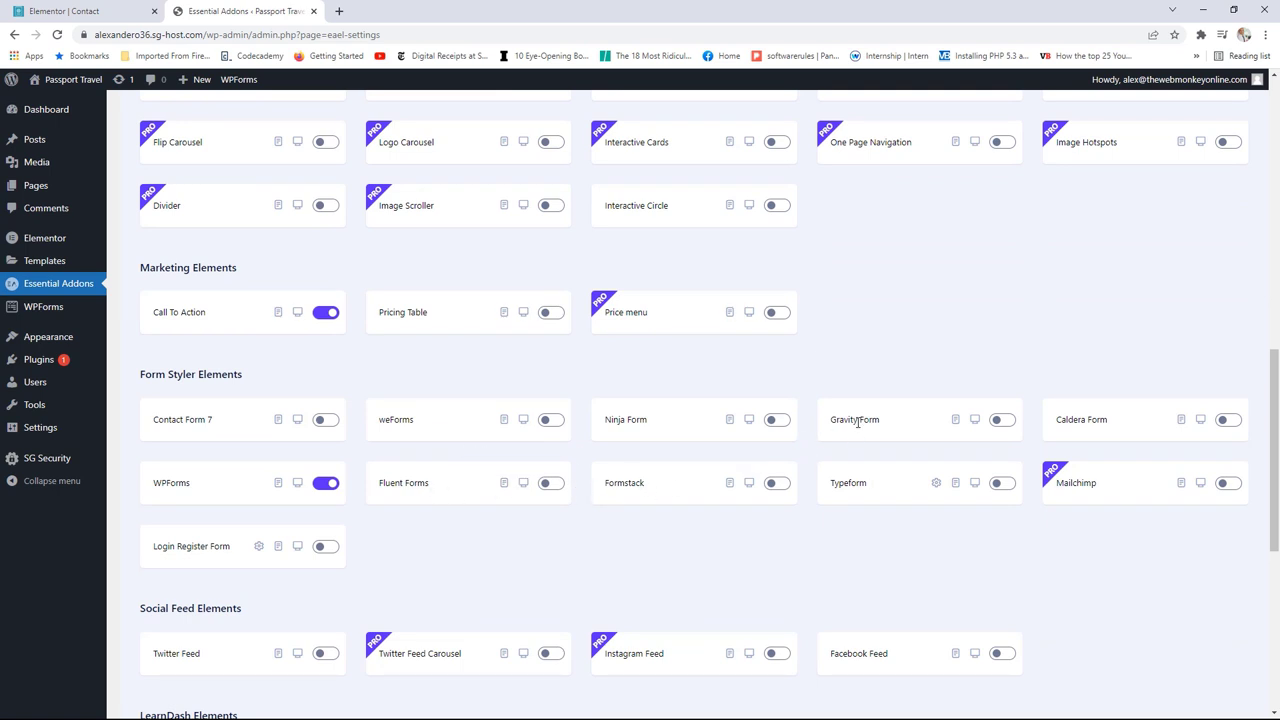
pyautogui.scroll(10, 730, 433)
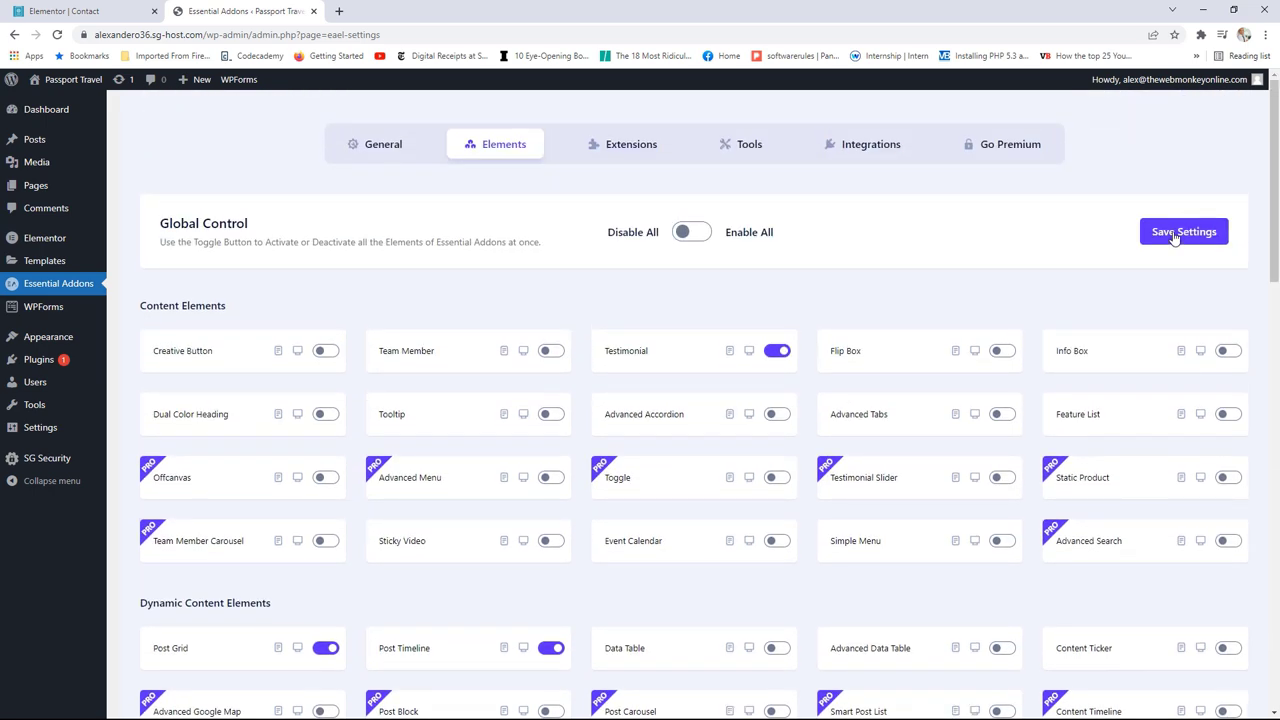
pyautogui.click(1174, 236)
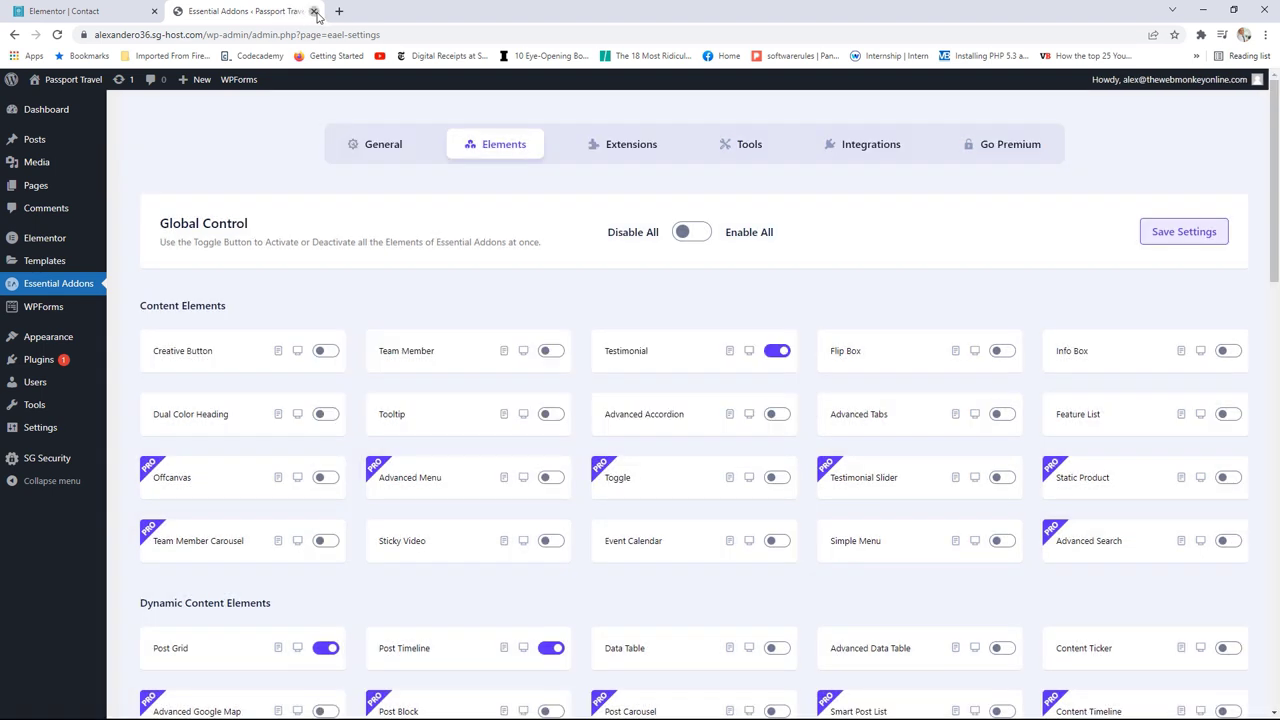
pyautogui.click(313, 11)
# Step: Place a WPForms widget below the Contact heading
pyautogui.click(58, 35)
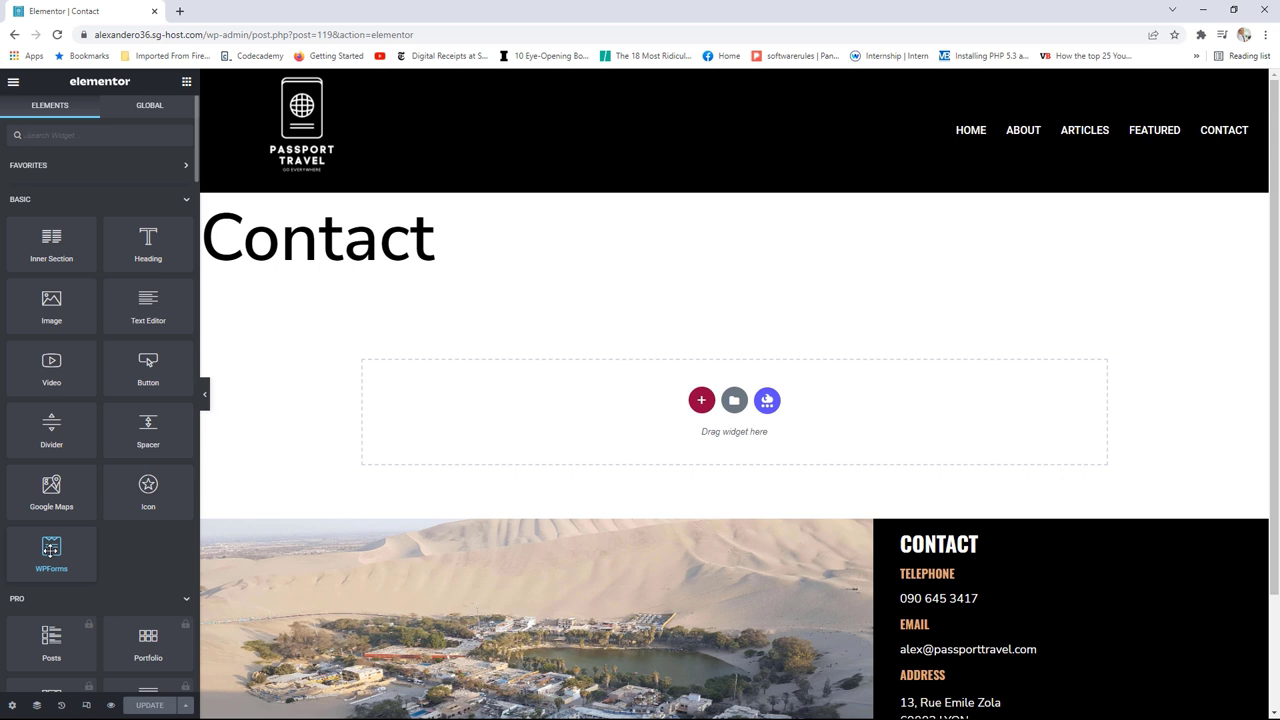
pyautogui.moveTo(51, 548); pyautogui.dragTo(594, 420)
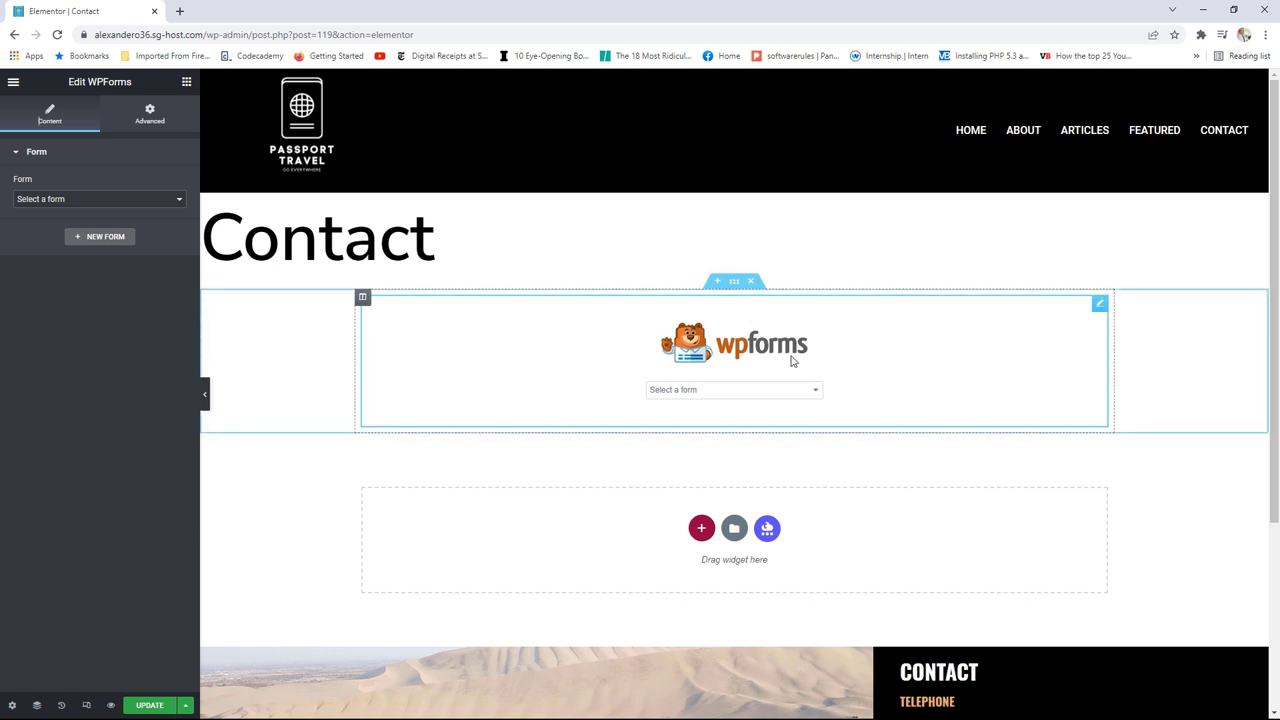
pyautogui.click(186, 82)
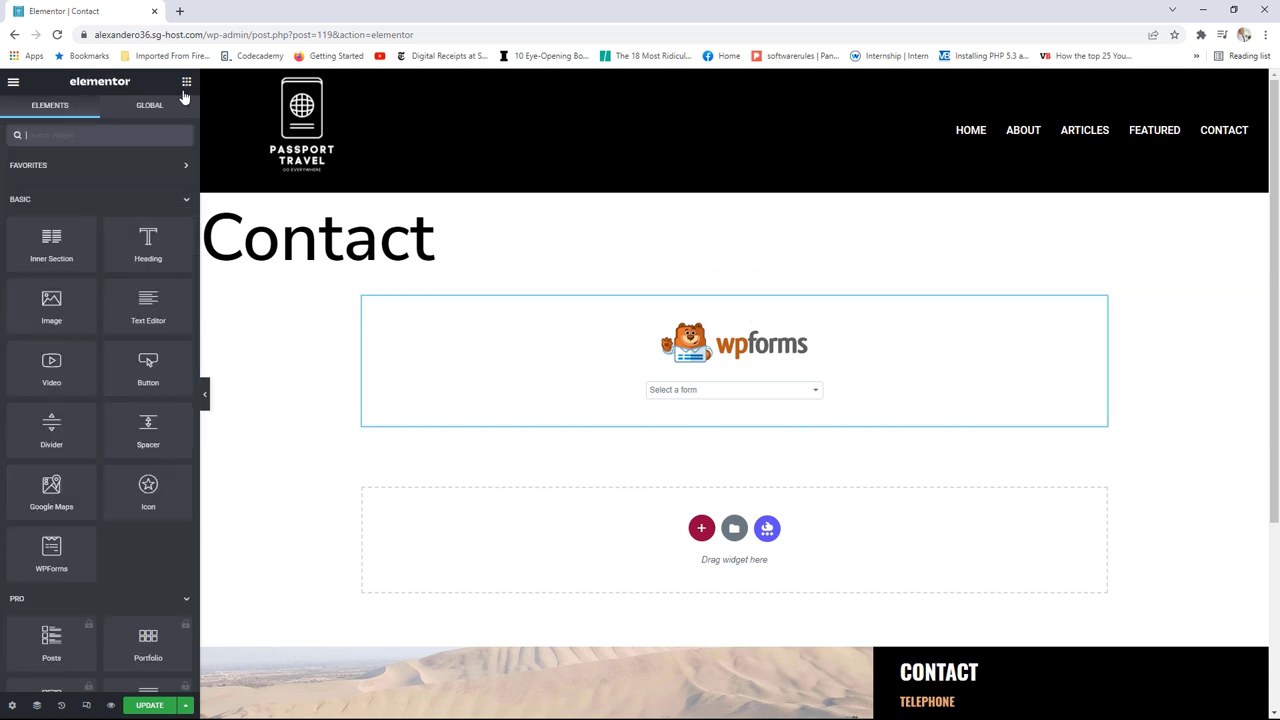
pyautogui.scroll(-20, 112, 433)
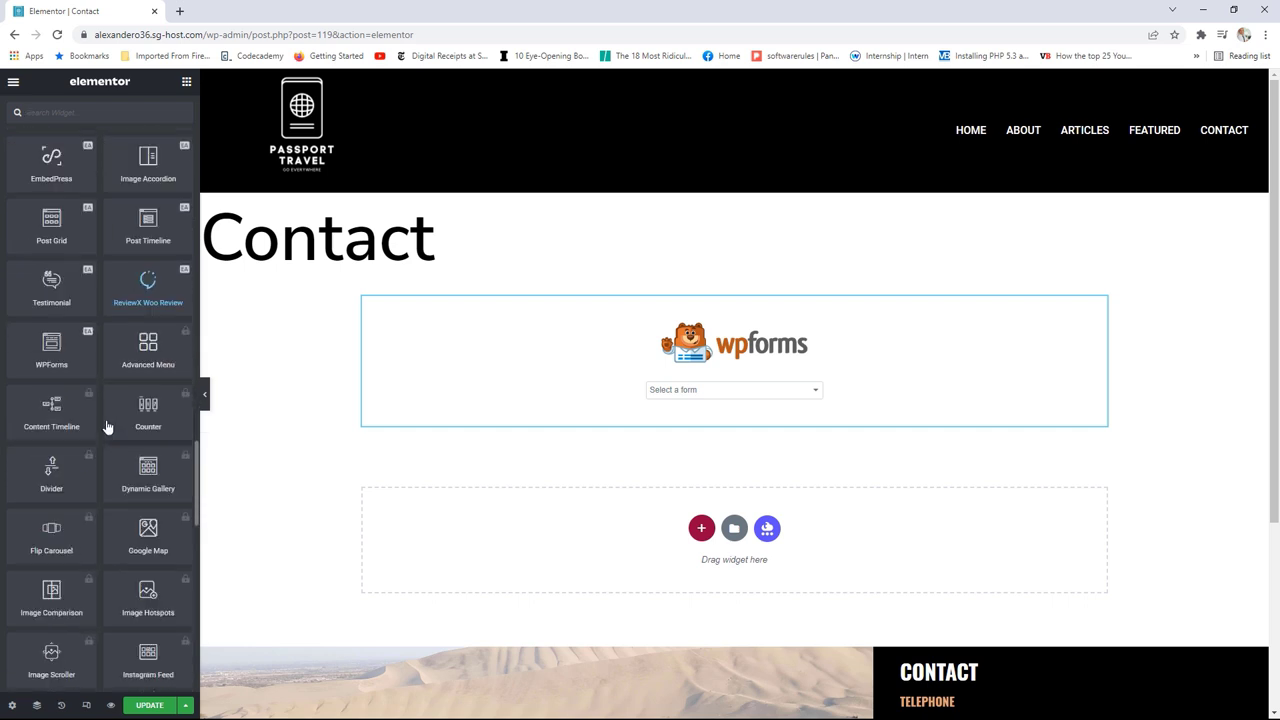
pyautogui.scroll(1, 108, 427)
# Step: Add an EA WPForms widget below it showing Contact Form
pyautogui.moveTo(52, 345); pyautogui.dragTo(556, 521)
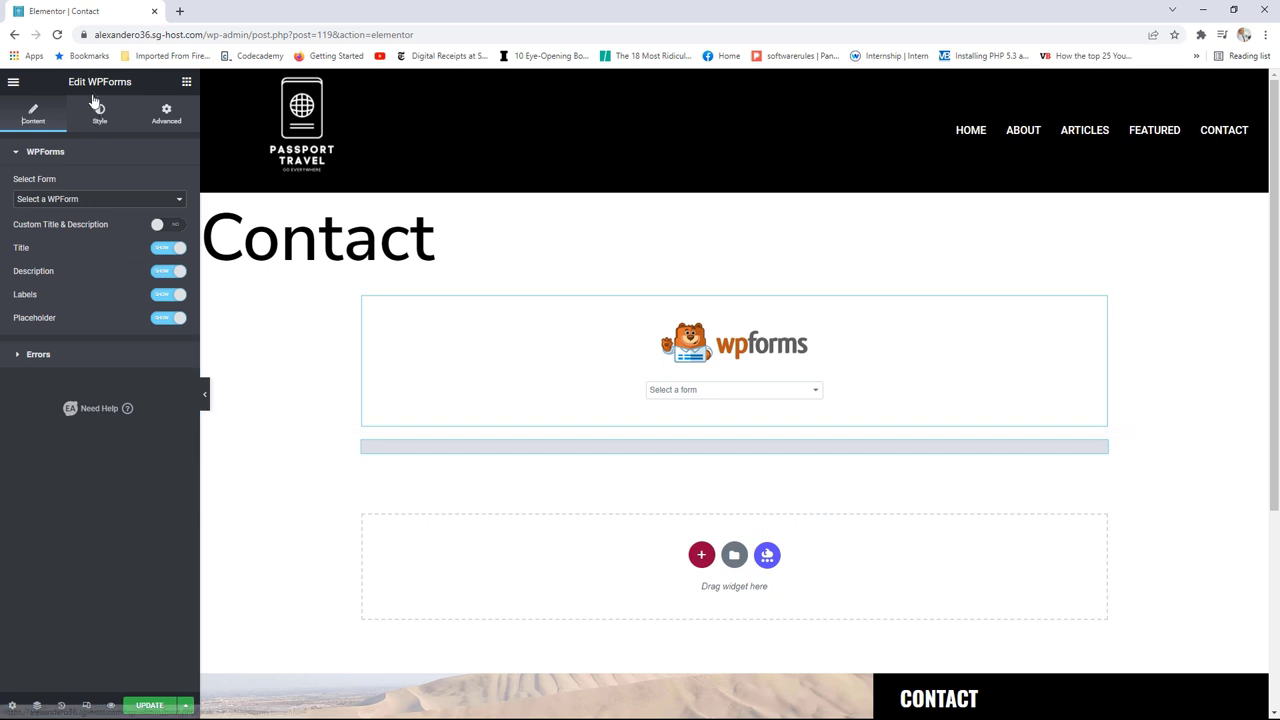
pyautogui.click(68, 203)
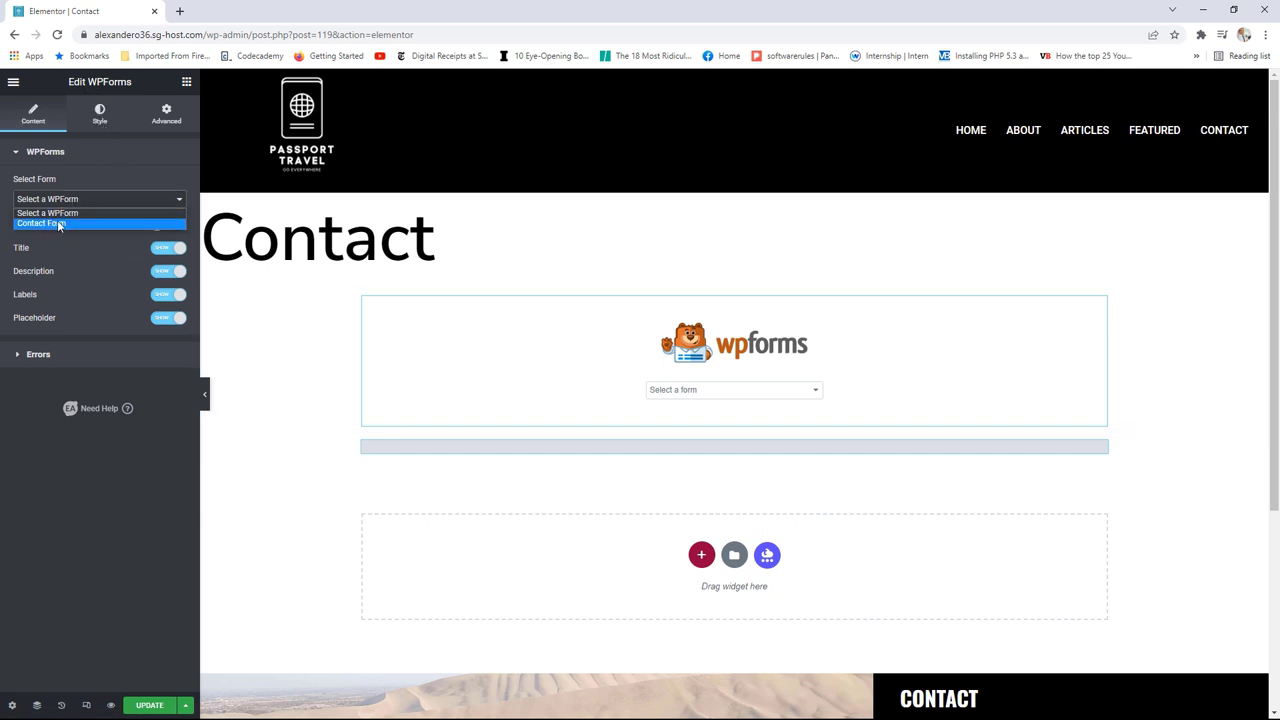
pyautogui.click(58, 224)
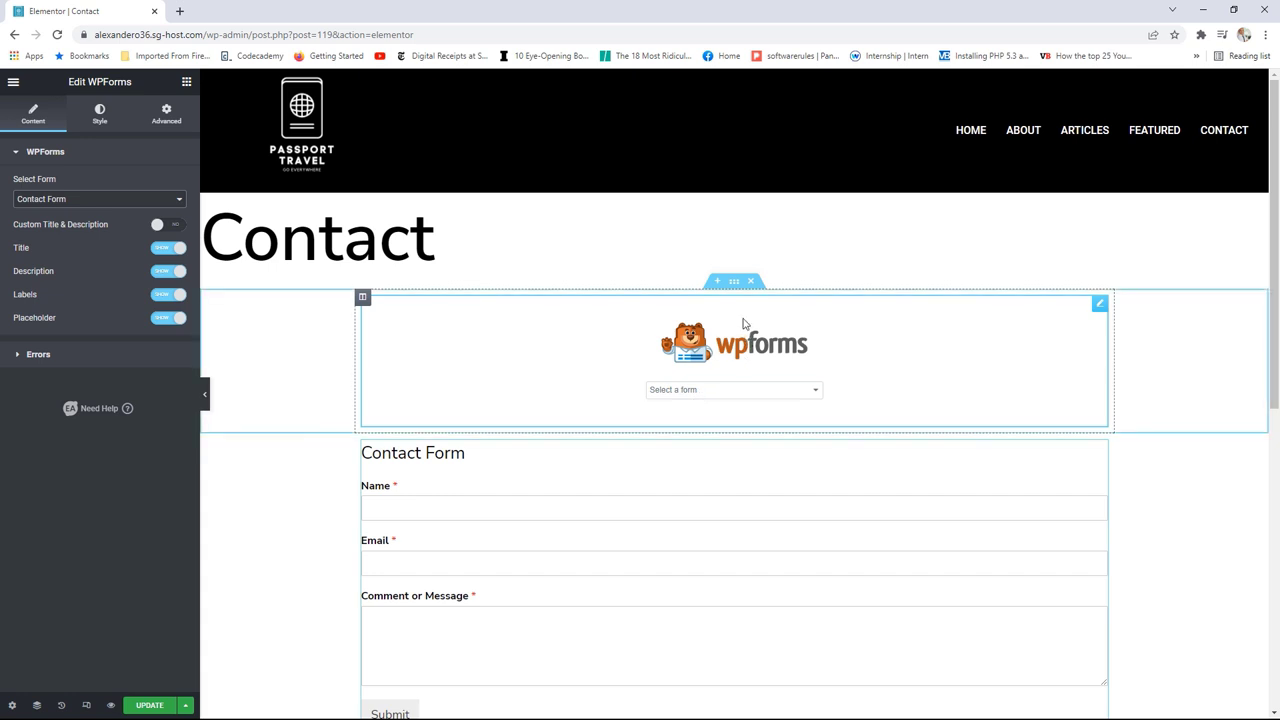
# Step: Set the upper WPForms widget to Contact Form and review its display and advanced settings
pyautogui.click(1100, 305)
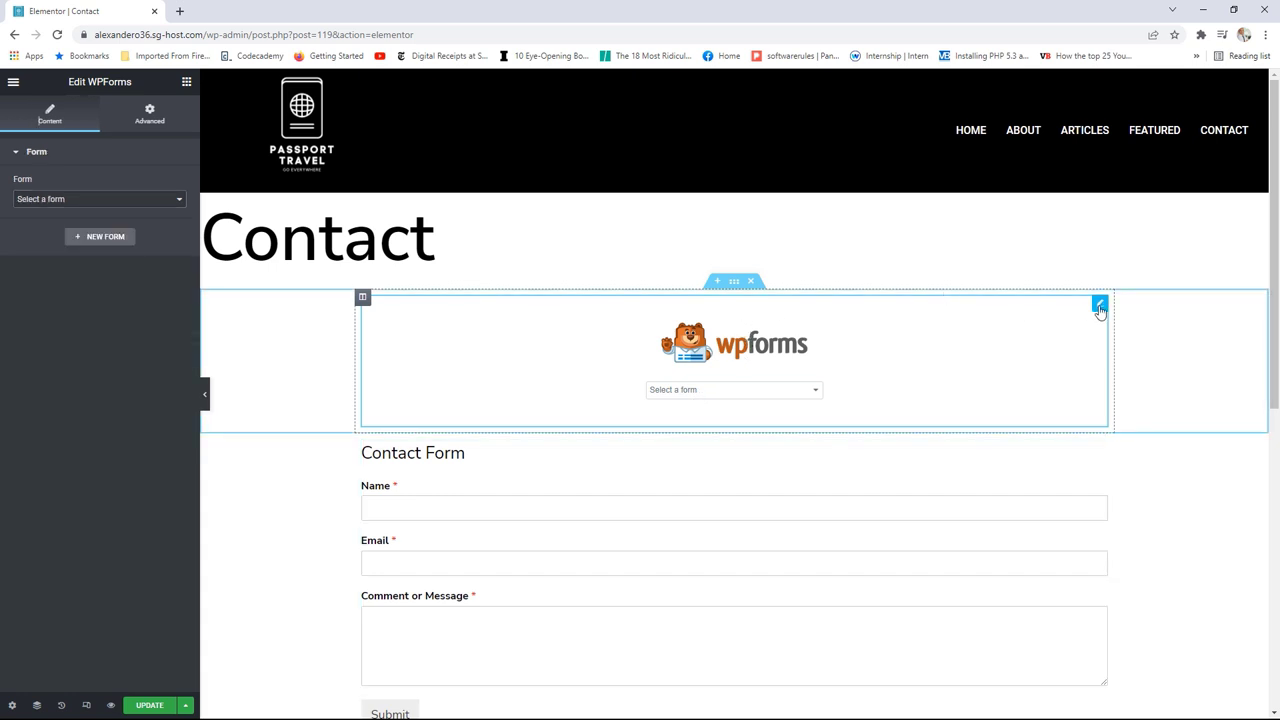
pyautogui.click(160, 200)
pyautogui.click(79, 221)
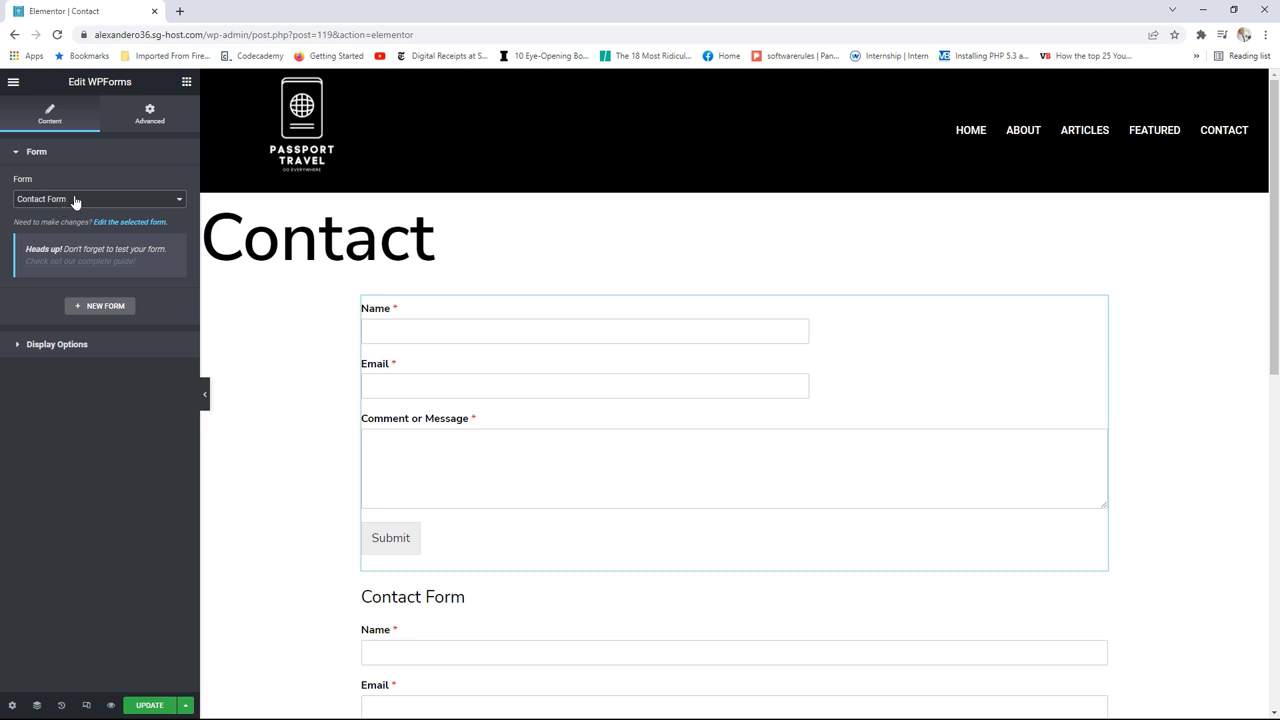
pyautogui.click(85, 352)
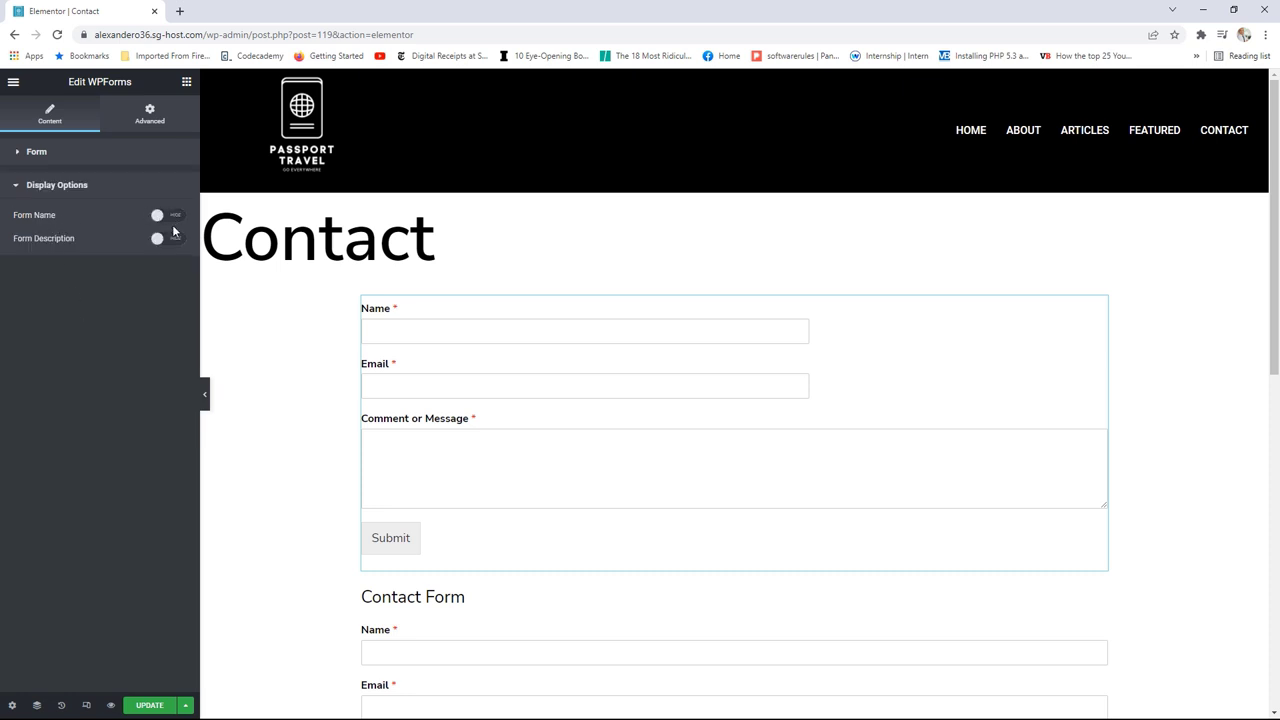
pyautogui.click(150, 115)
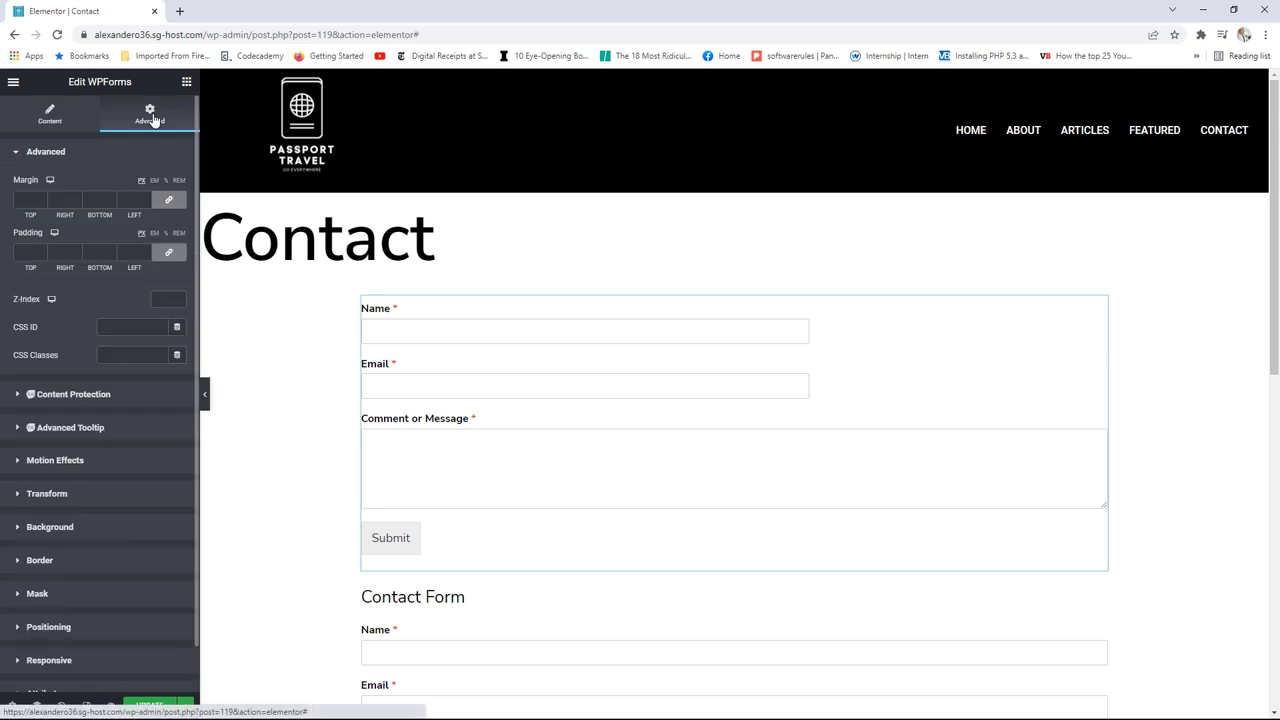
pyautogui.click(50, 115)
pyautogui.scroll(-1, 650, 400)
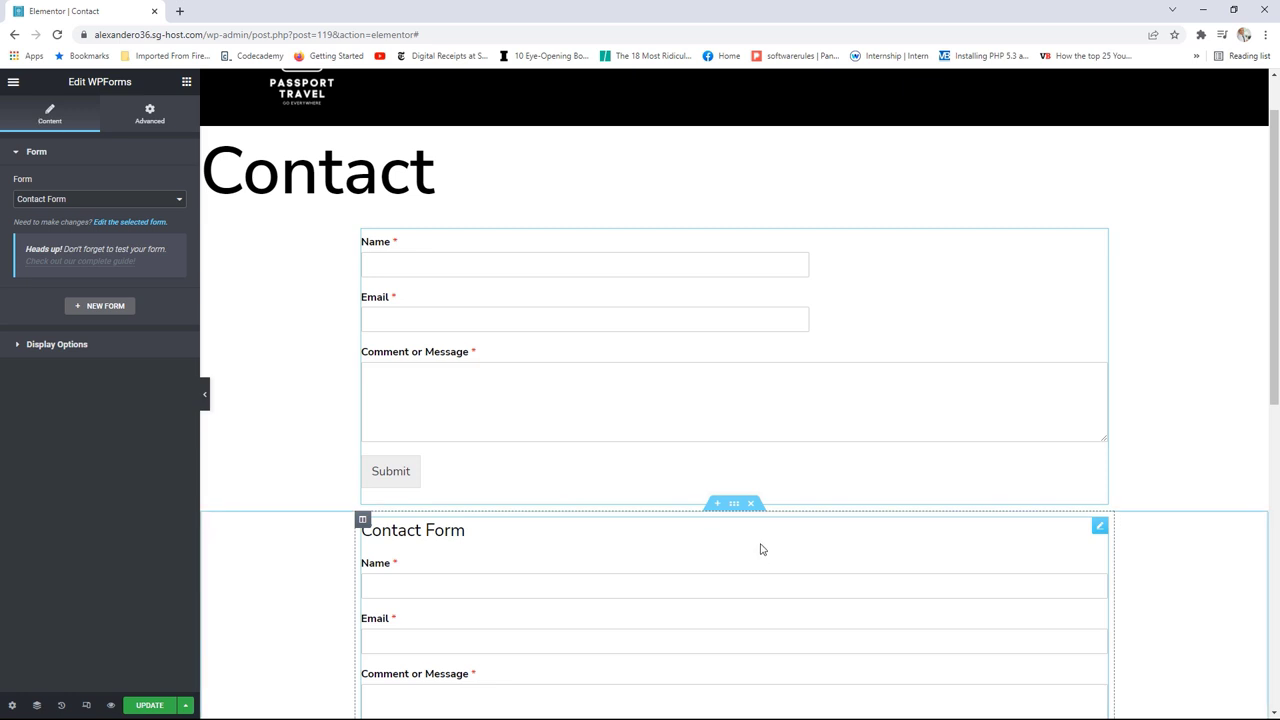
# Step: Review the lower widget's error message options and title and description styling
pyautogui.click(1100, 528)
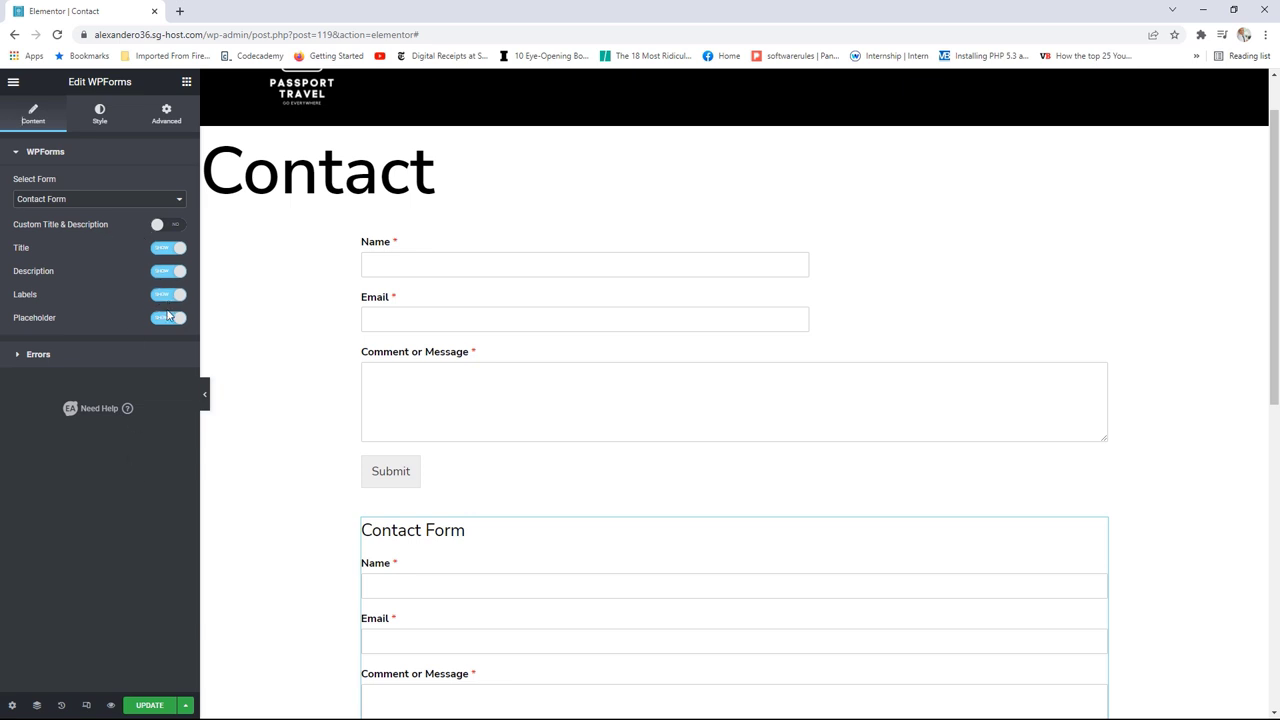
pyautogui.click(75, 361)
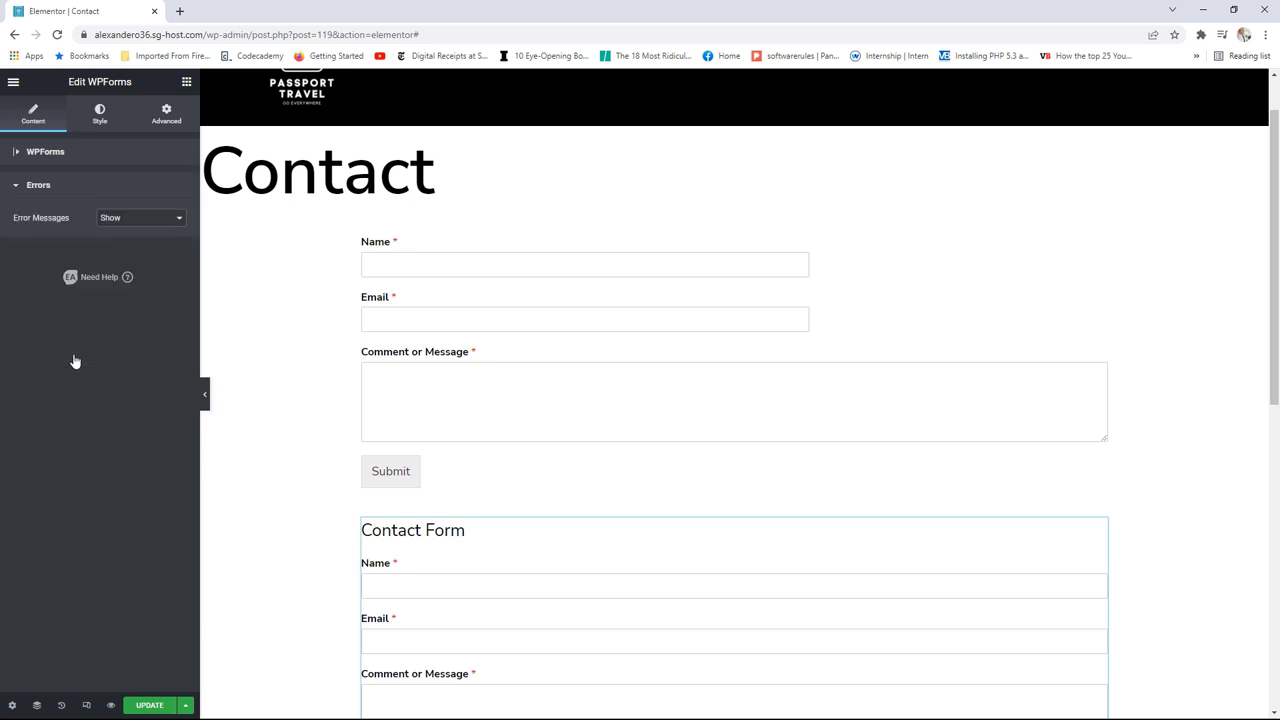
pyautogui.click(125, 221)
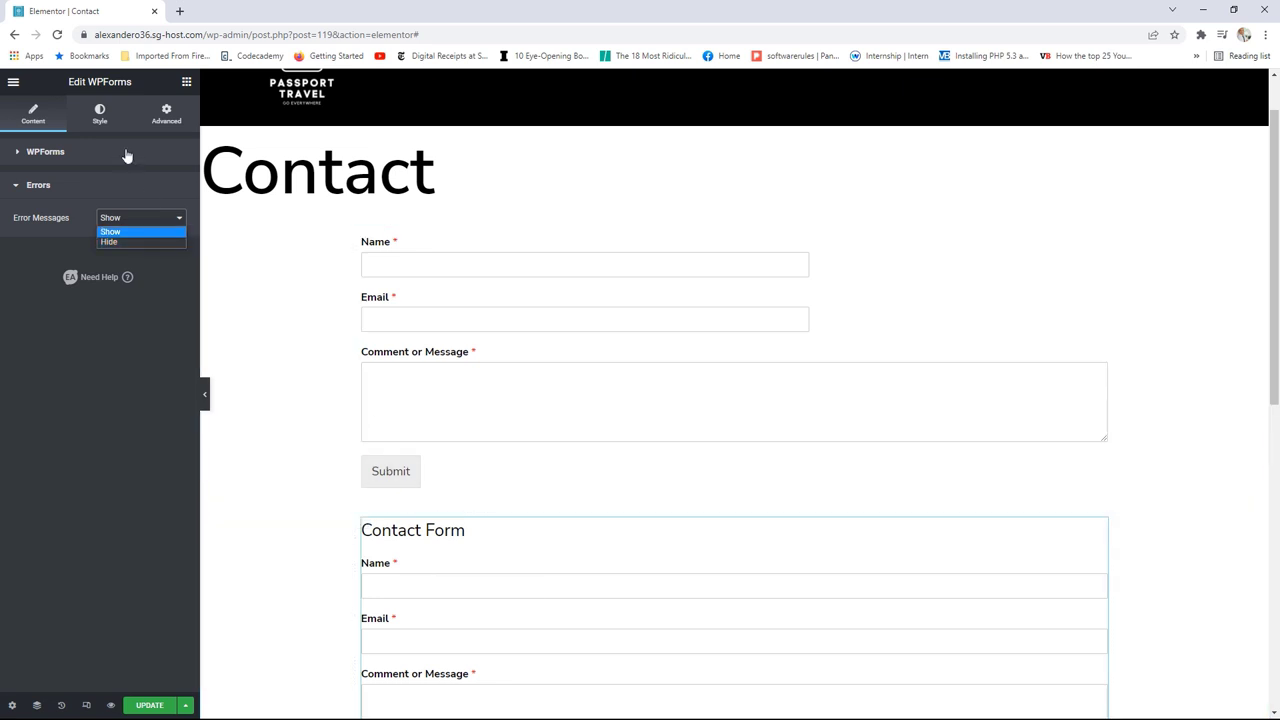
pyautogui.click(101, 117)
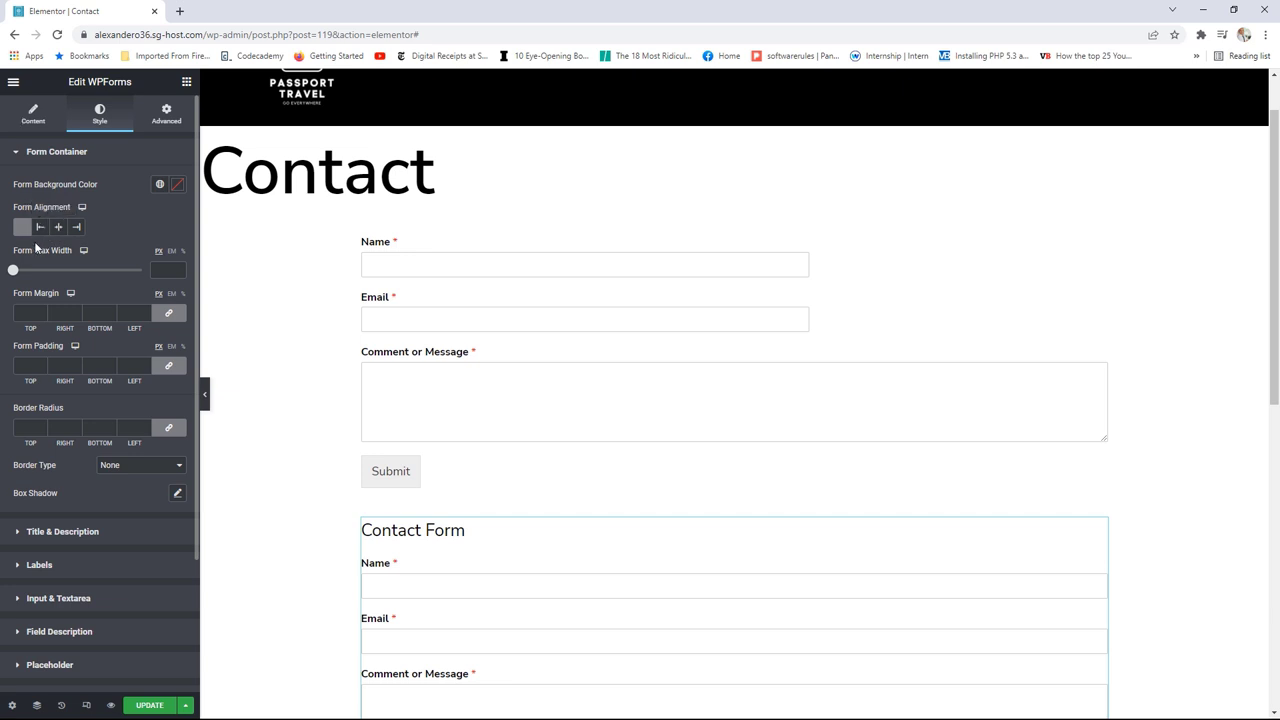
pyautogui.scroll(-2, 110, 350)
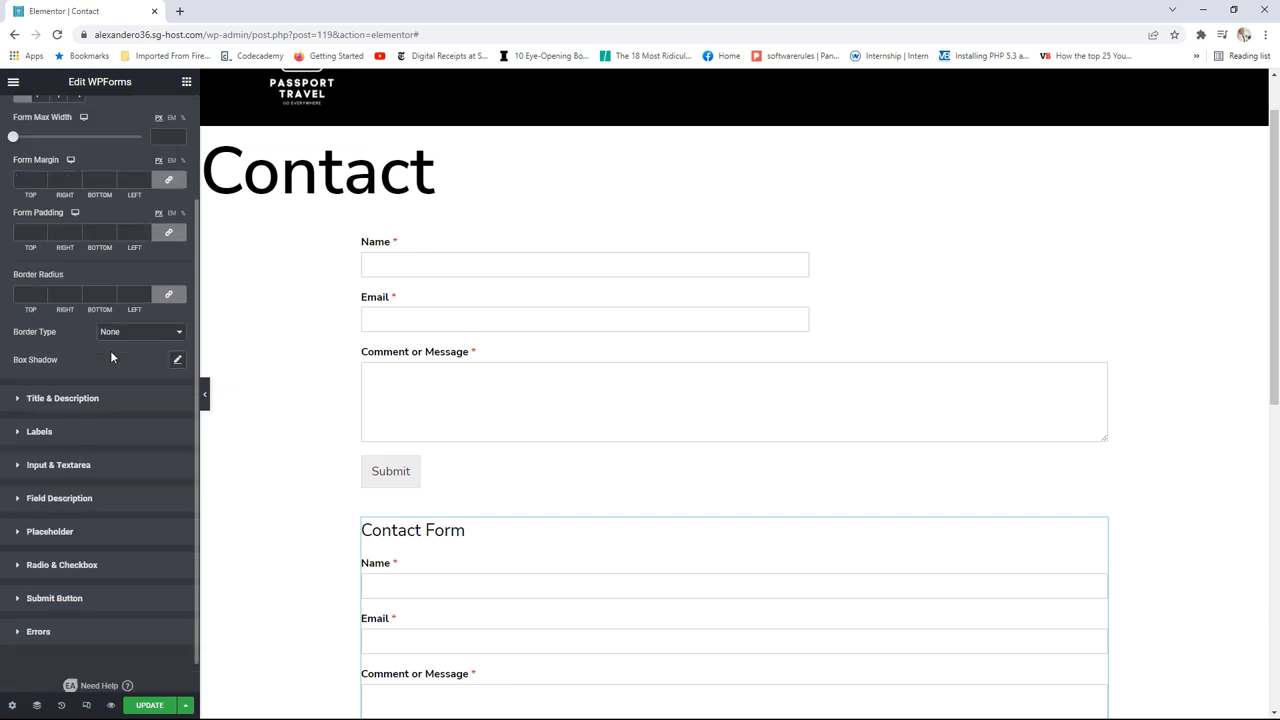
pyautogui.click(56, 400)
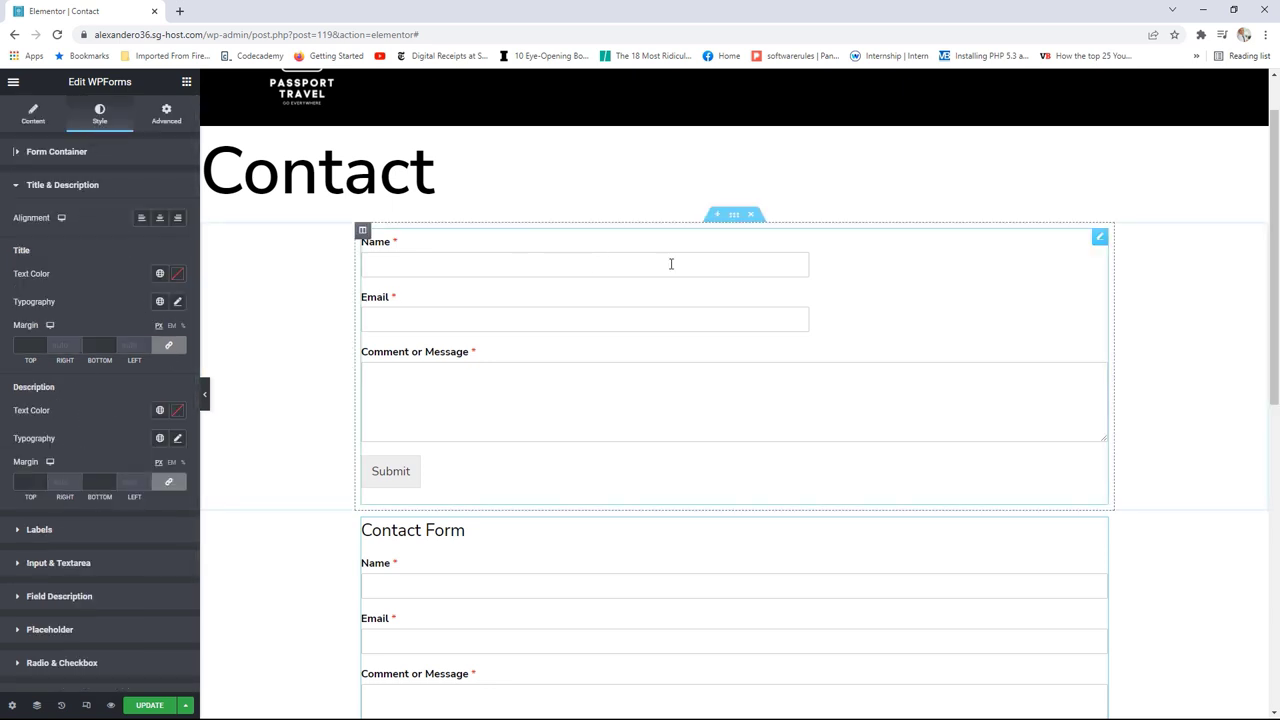
pyautogui.click(1100, 239)
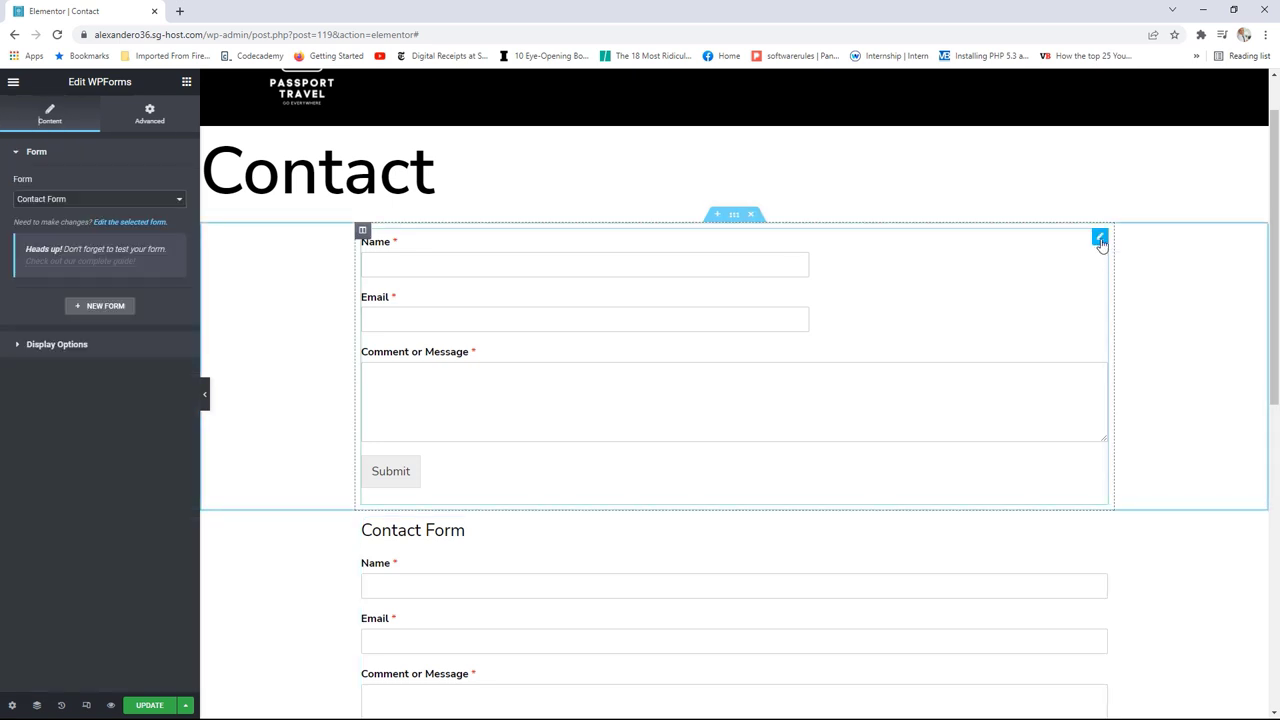
# Step: Delete the upper contact-form section and hide the title of the remaining EA WPForms Contact Form
pyautogui.click(754, 220)
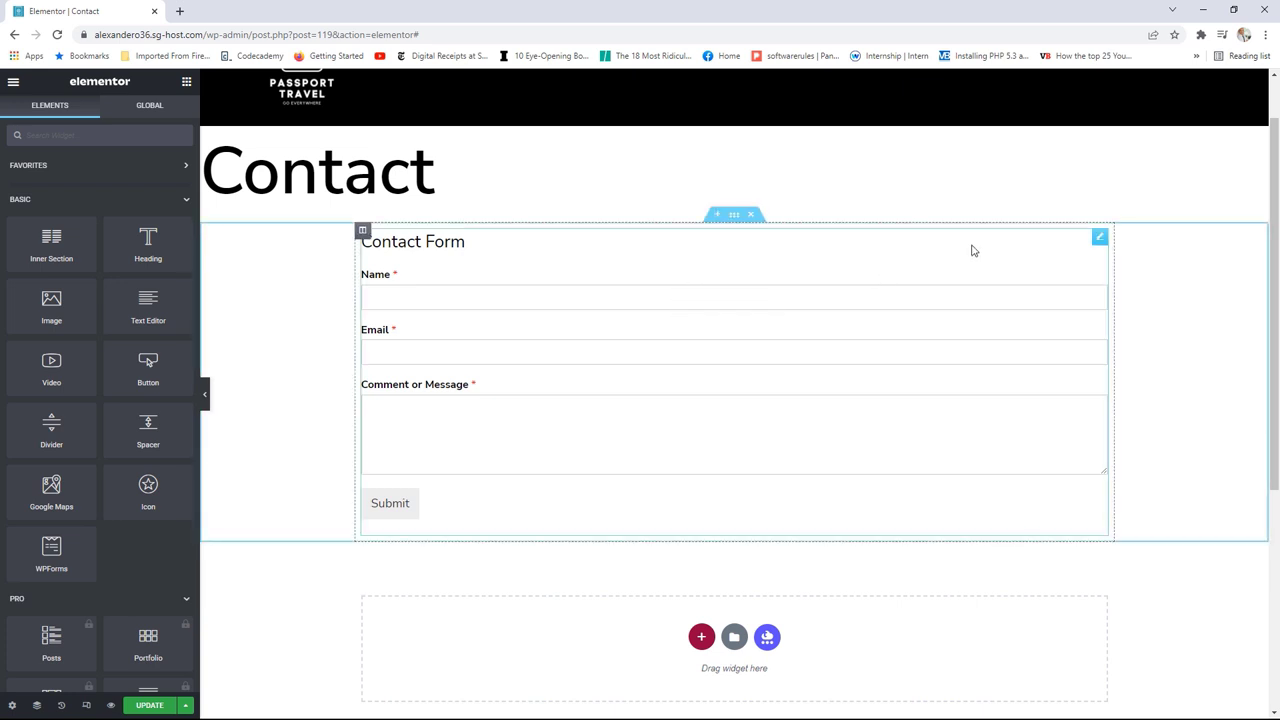
pyautogui.click(1099, 238)
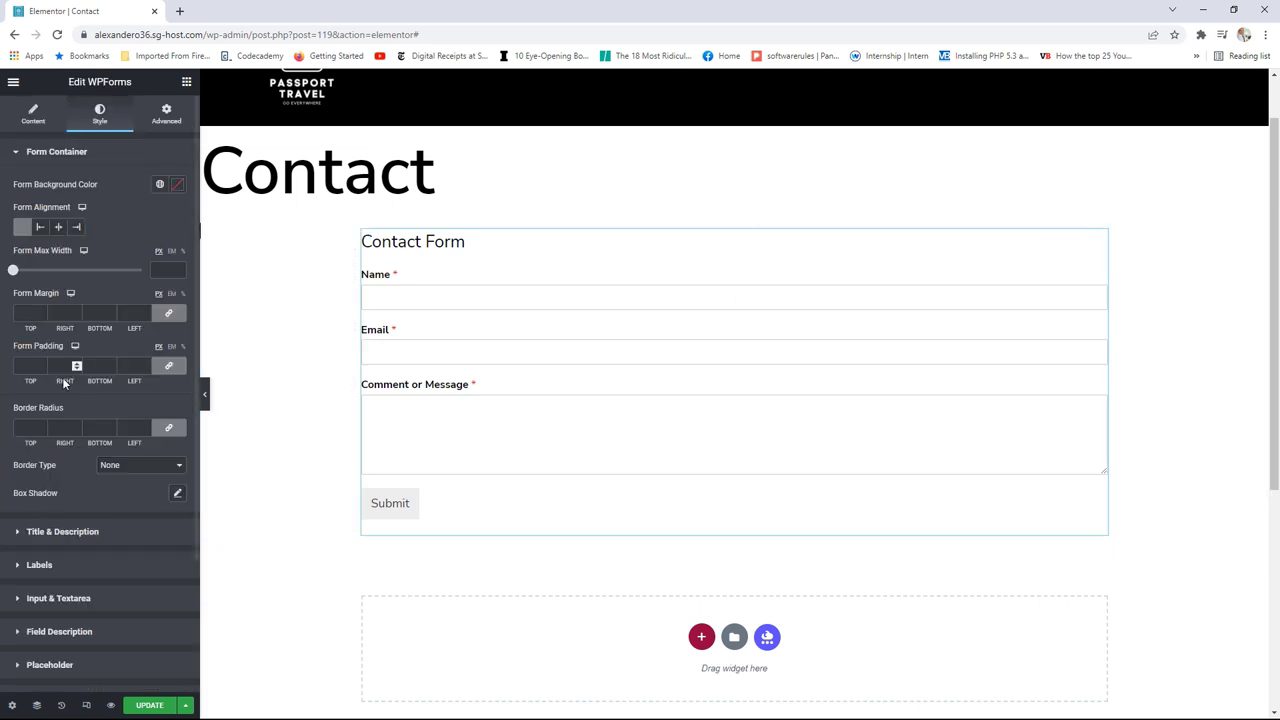
pyautogui.click(32, 120)
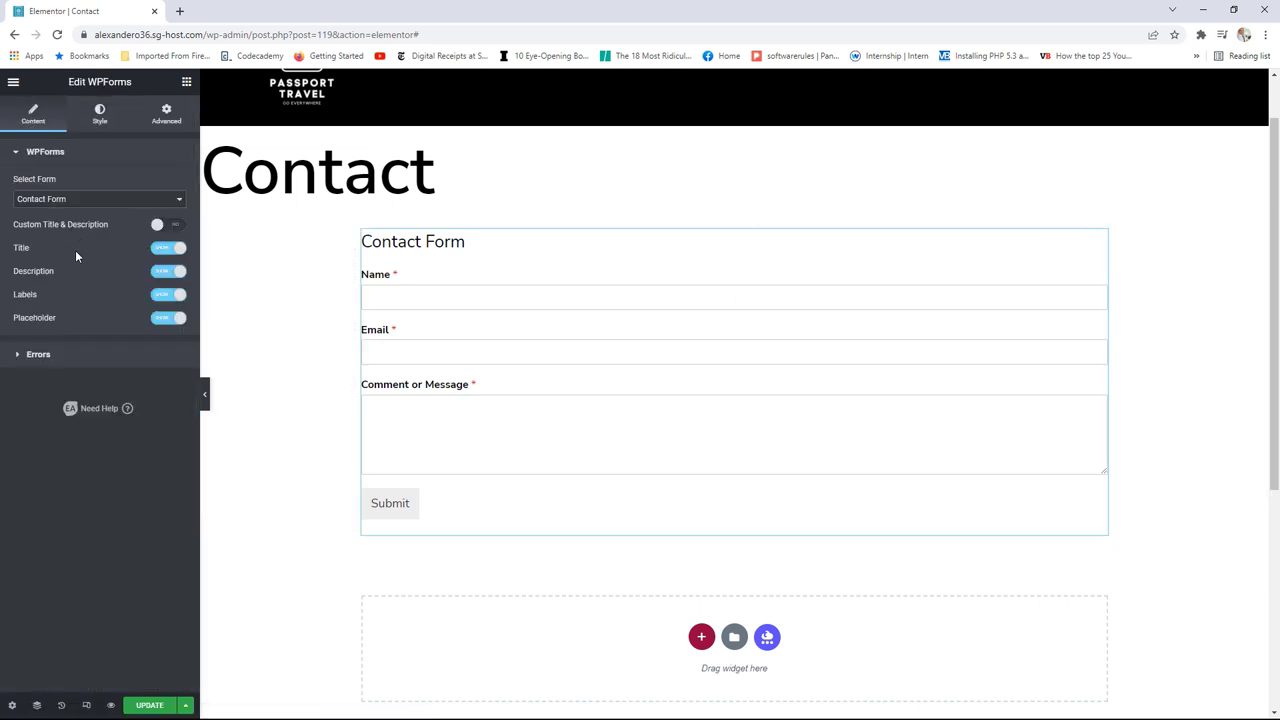
pyautogui.click(164, 251)
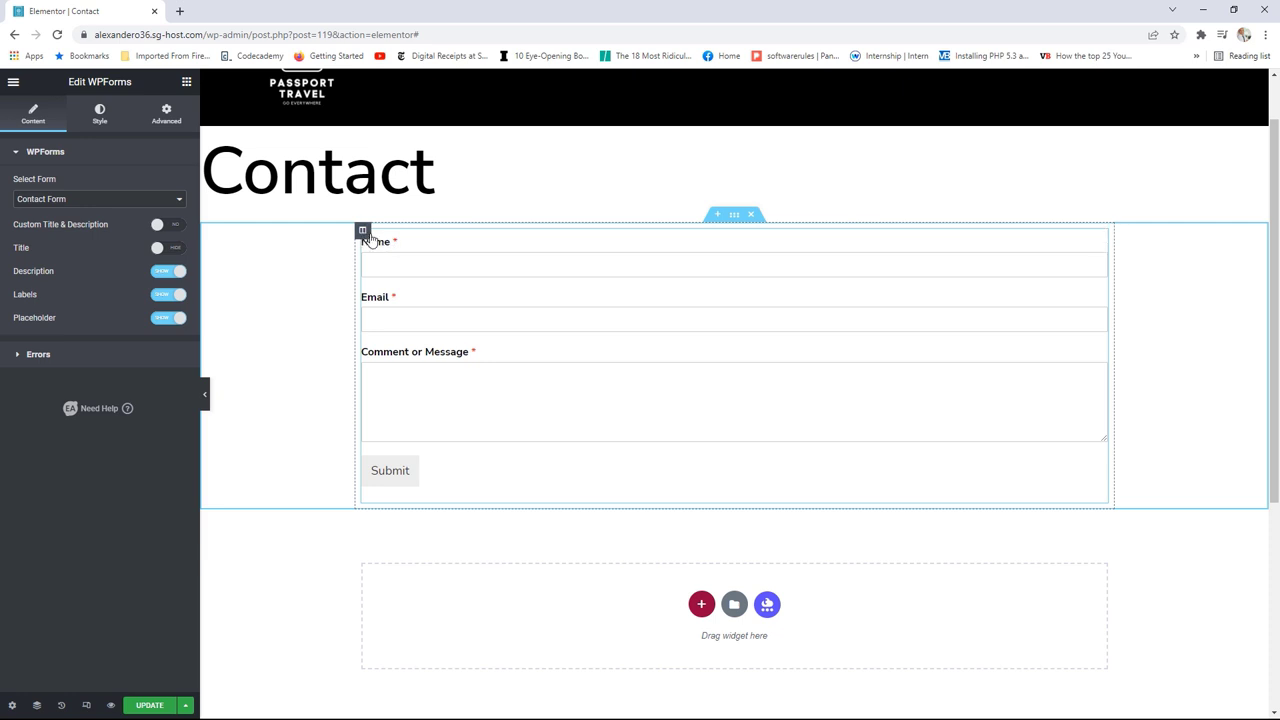
pyautogui.click(12, 705)
# Step: Hide the page's Contact title and add an H1 Heading widget above the form
pyautogui.click(170, 353)
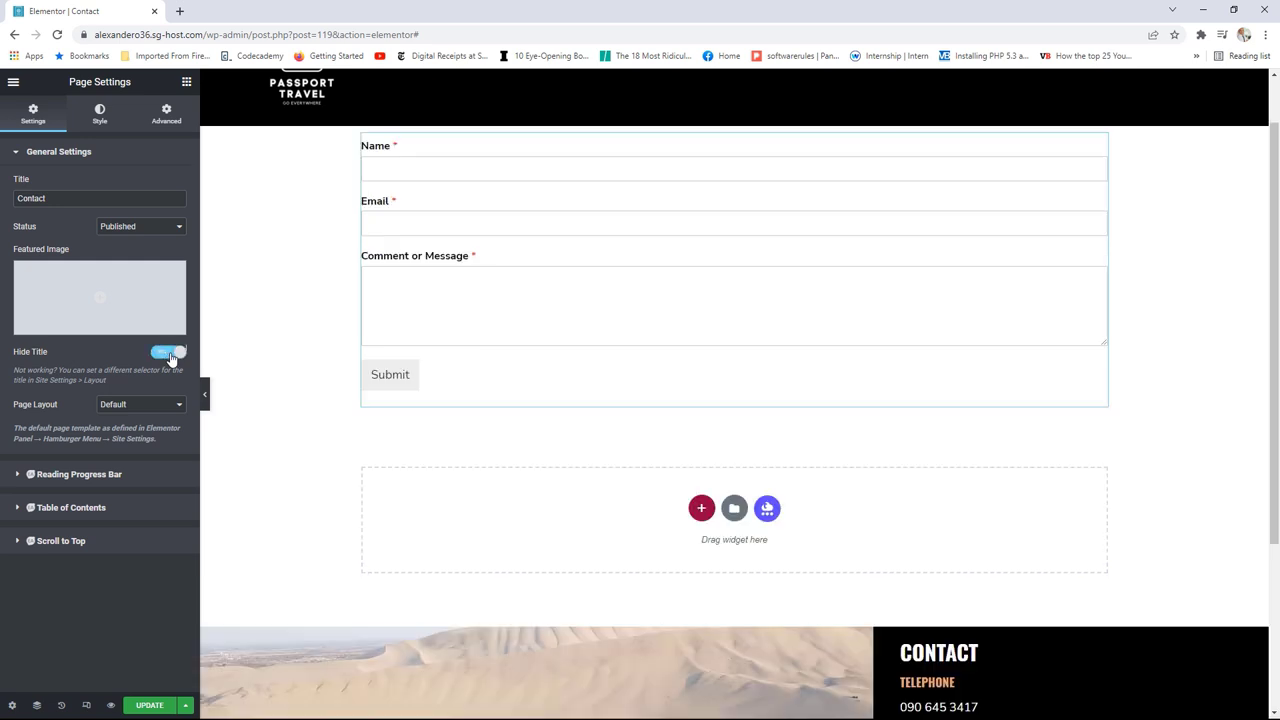
pyautogui.click(186, 81)
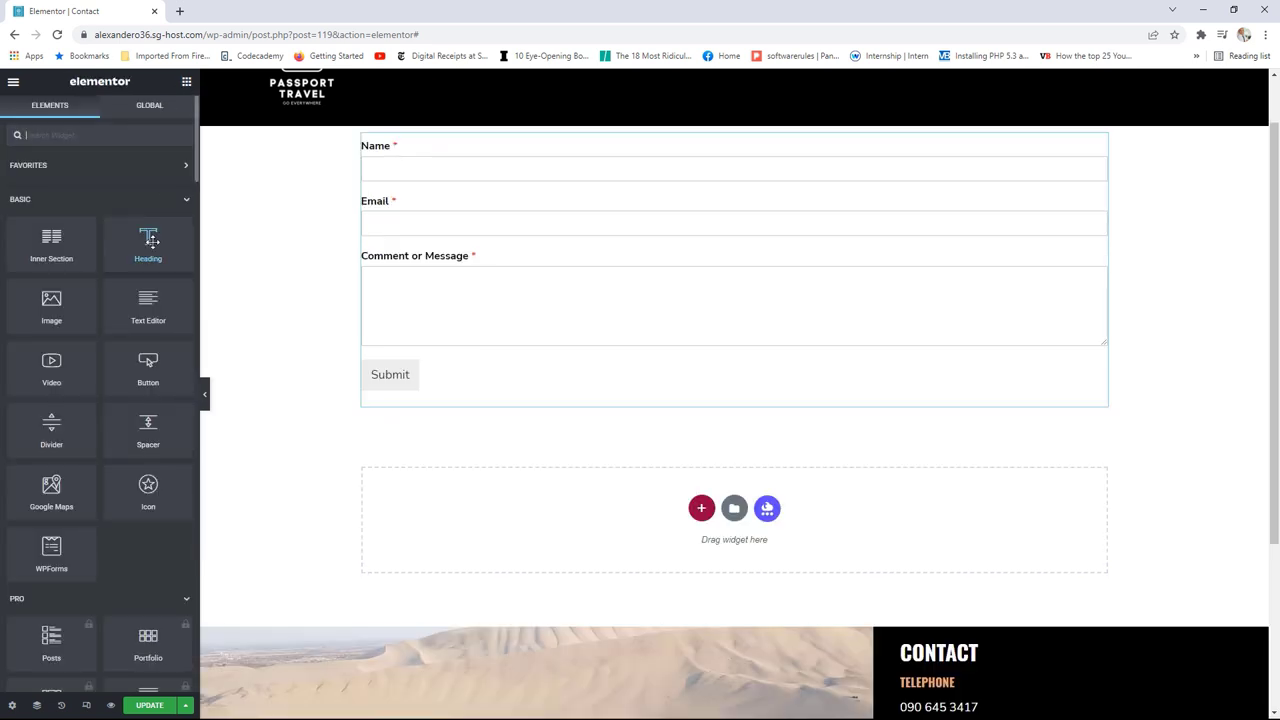
pyautogui.moveTo(148, 242); pyautogui.dragTo(425, 134)
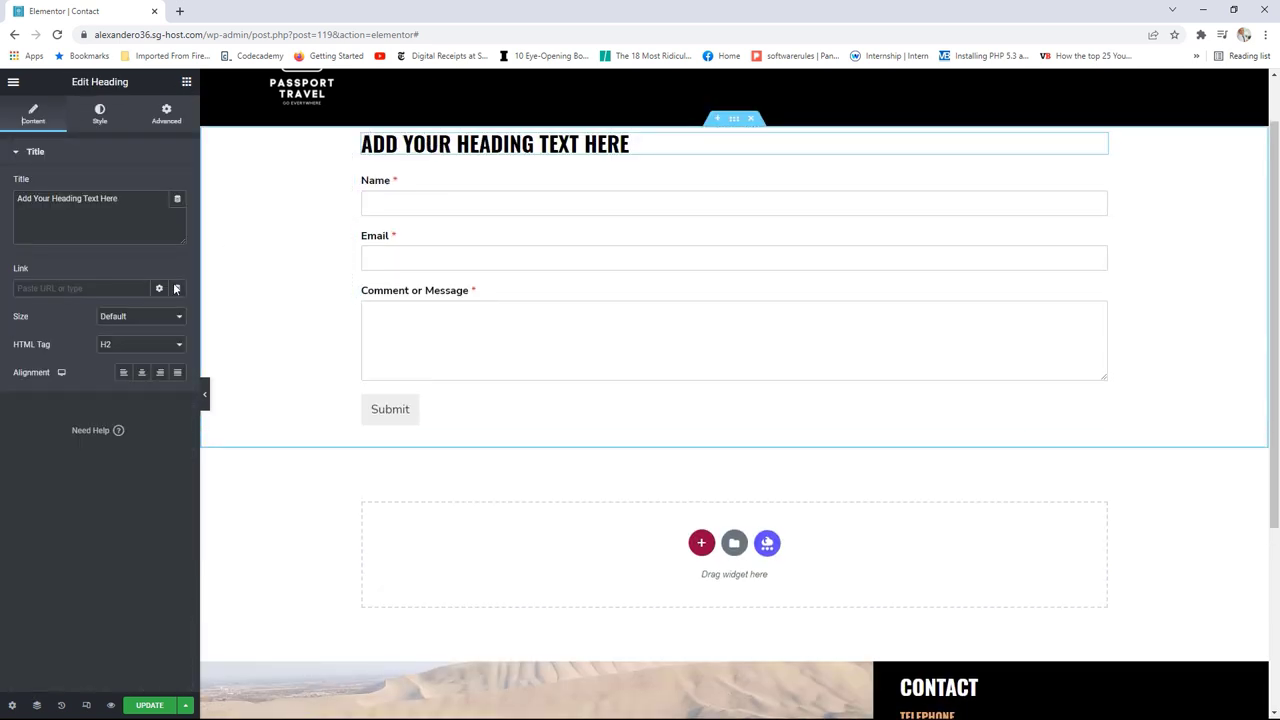
pyautogui.click(136, 349)
pyautogui.click(131, 359)
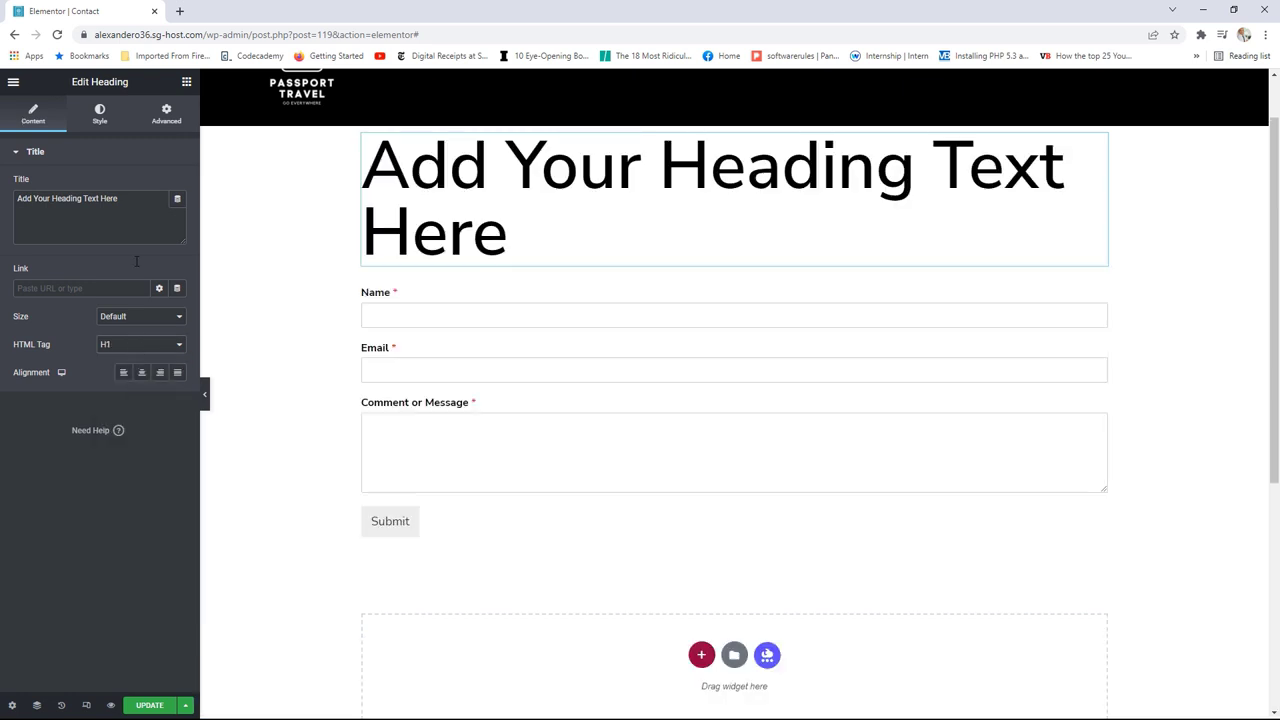
# Step: Give the heading the Secondary global font and change its text to 'CONTACT US'
pyautogui.click(99, 114)
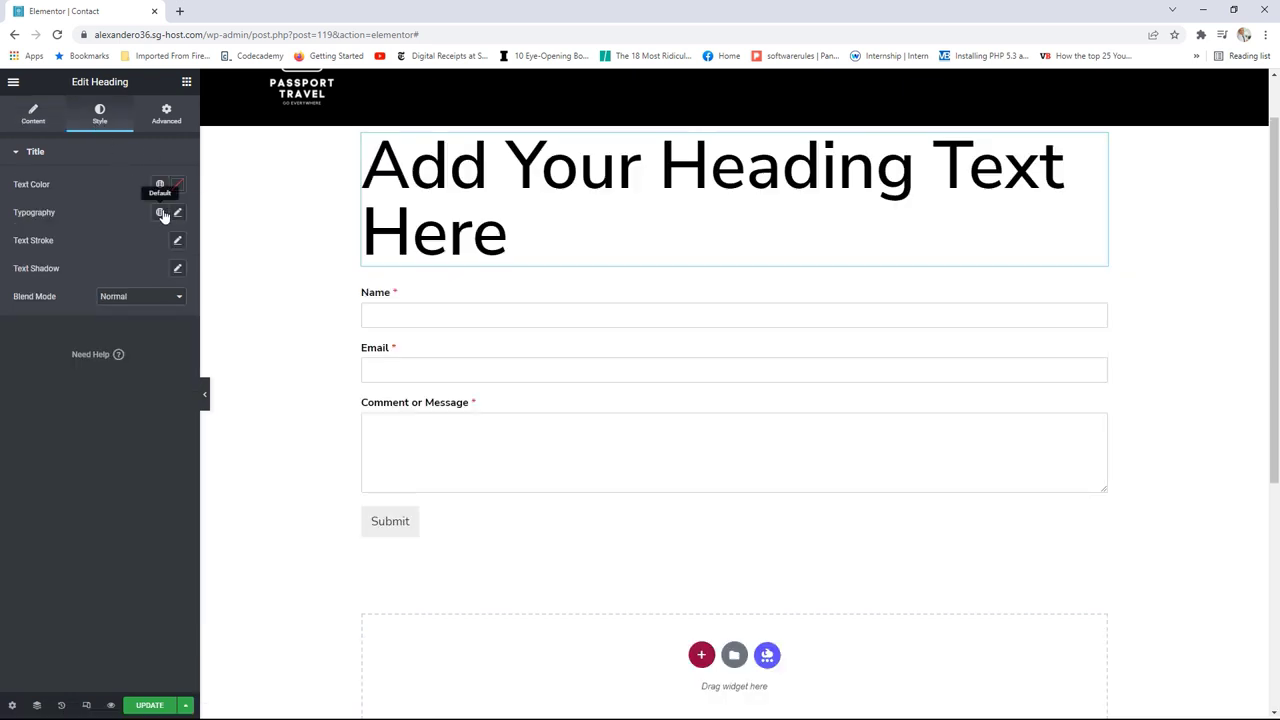
pyautogui.click(160, 213)
pyautogui.click(80, 280)
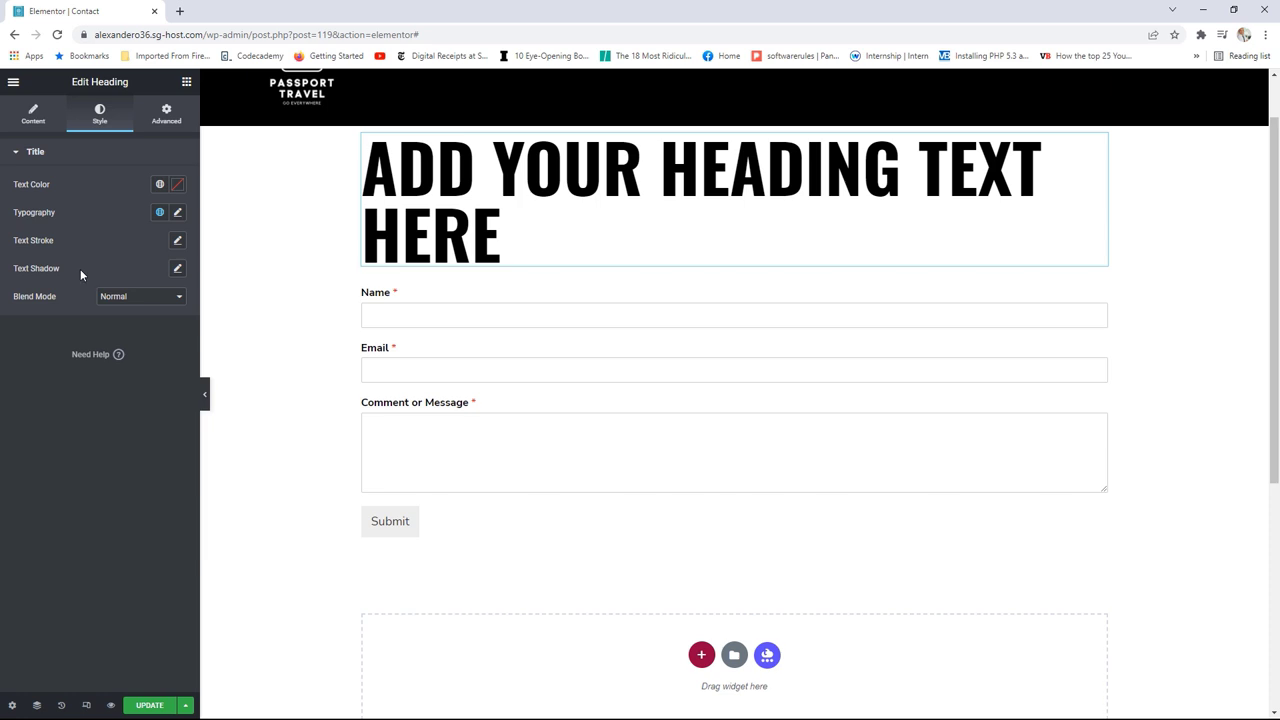
pyautogui.click(33, 114)
pyautogui.moveTo(129, 202); pyautogui.dragTo(2, 203)
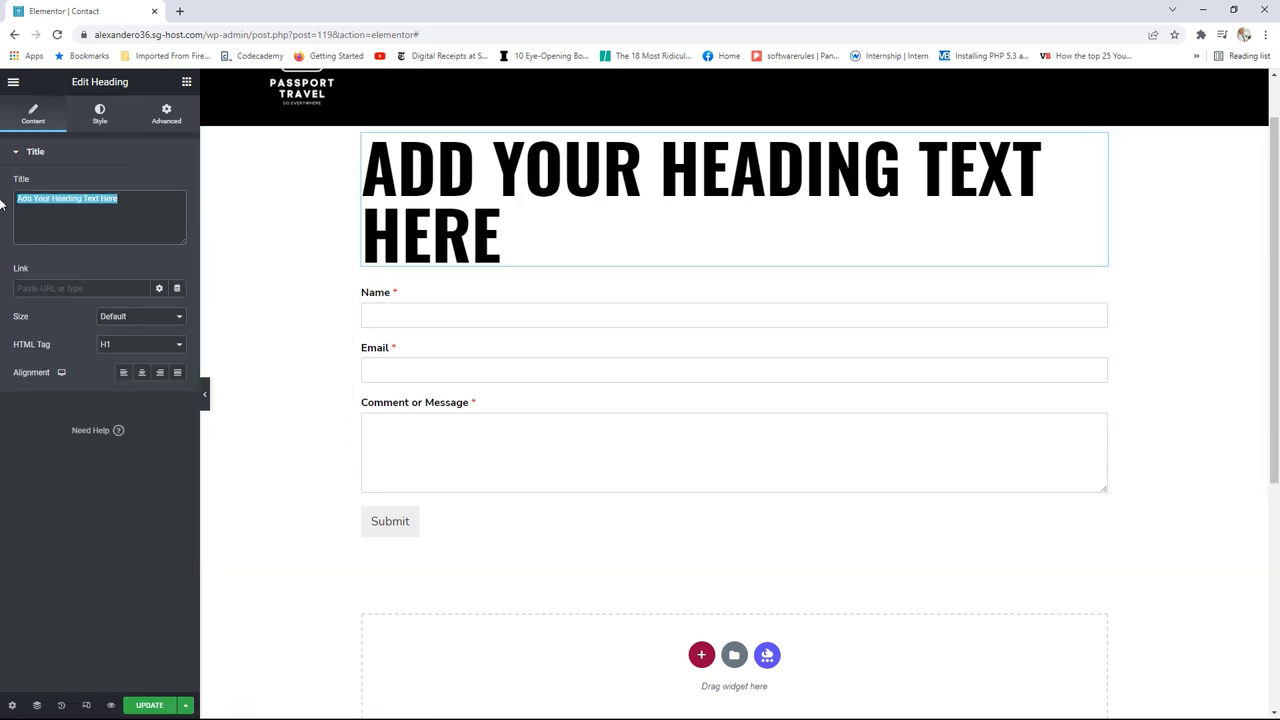
pyautogui.write('CONTACT')
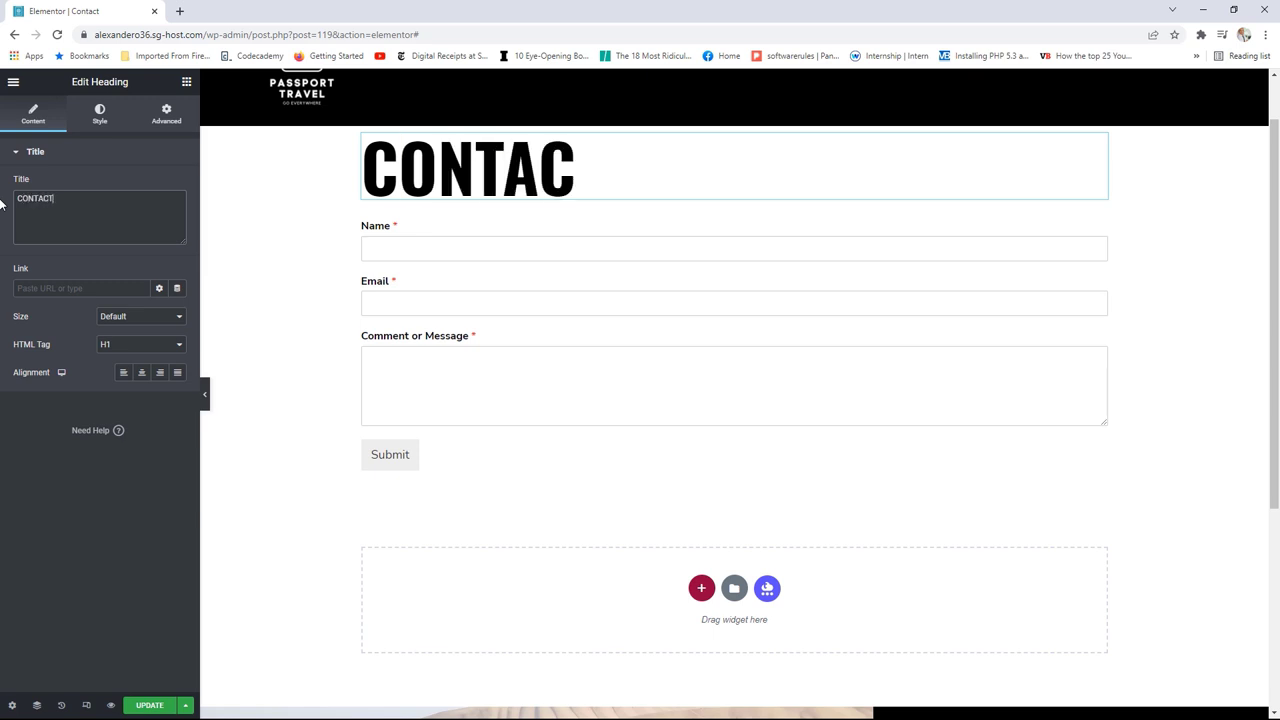
pyautogui.write(' US')
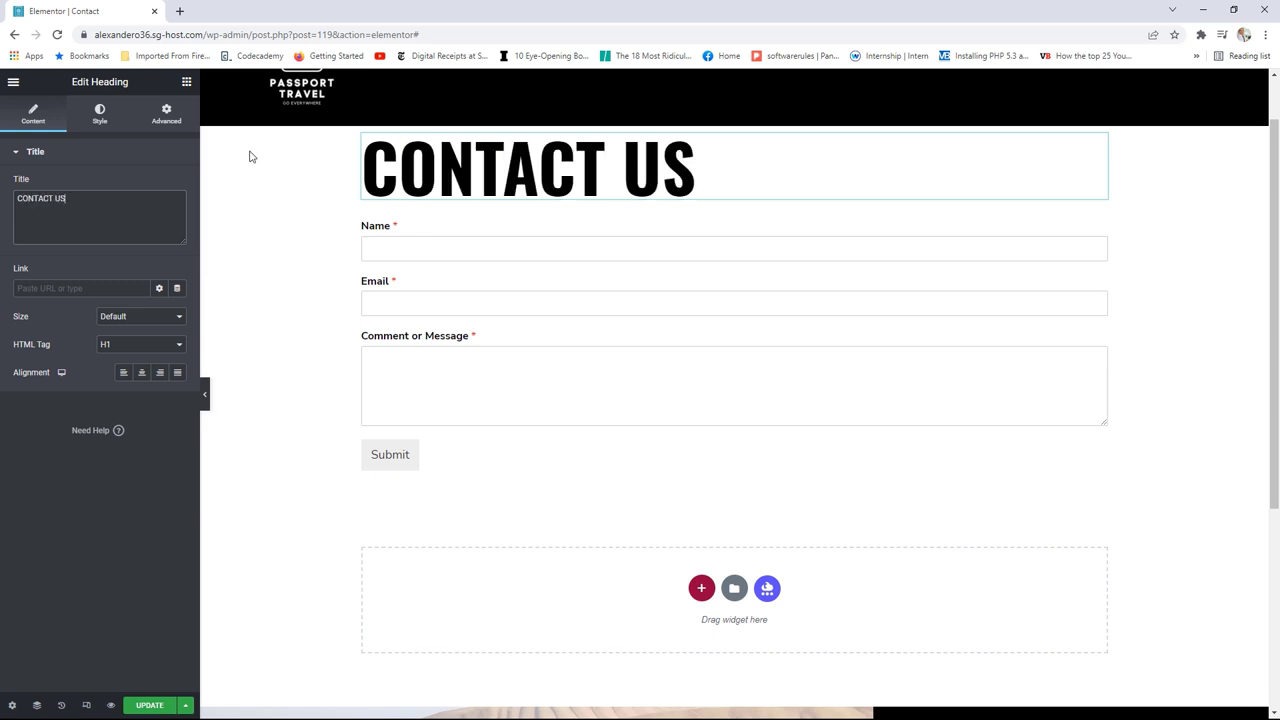
pyautogui.click(734, 122)
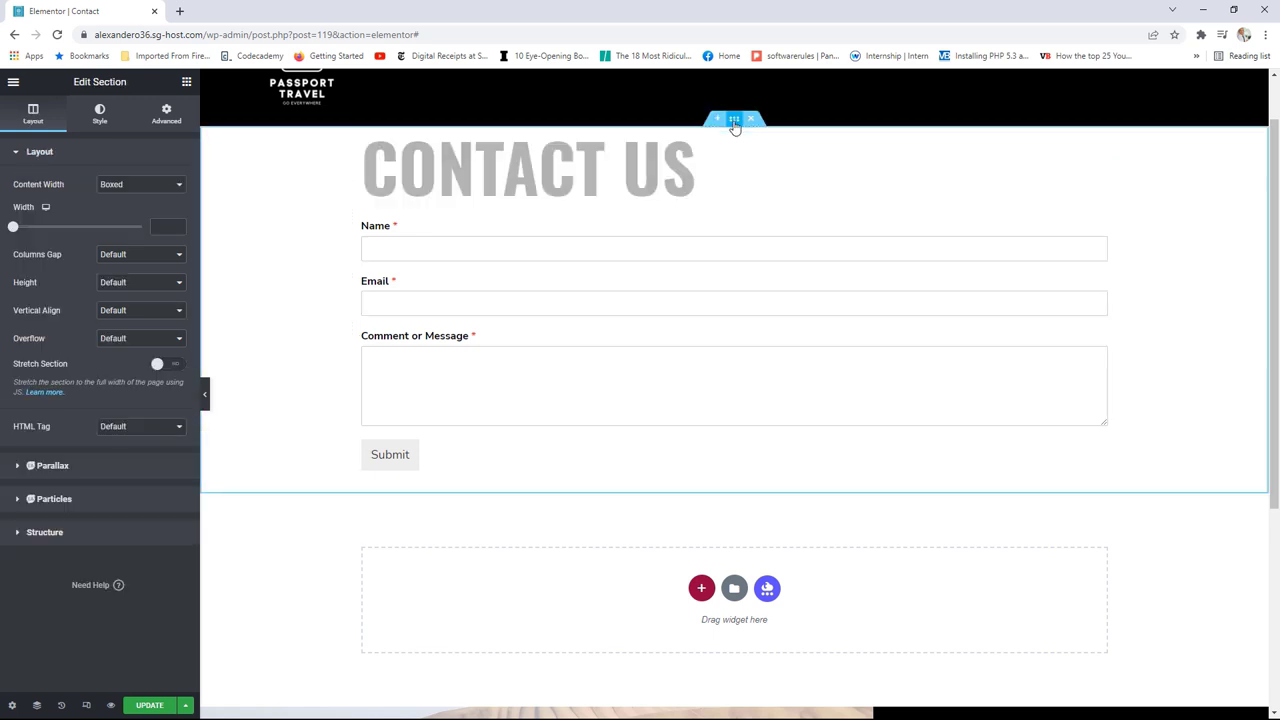
# Step: Set the contact section's top and bottom padding to 50 px
pyautogui.click(175, 120)
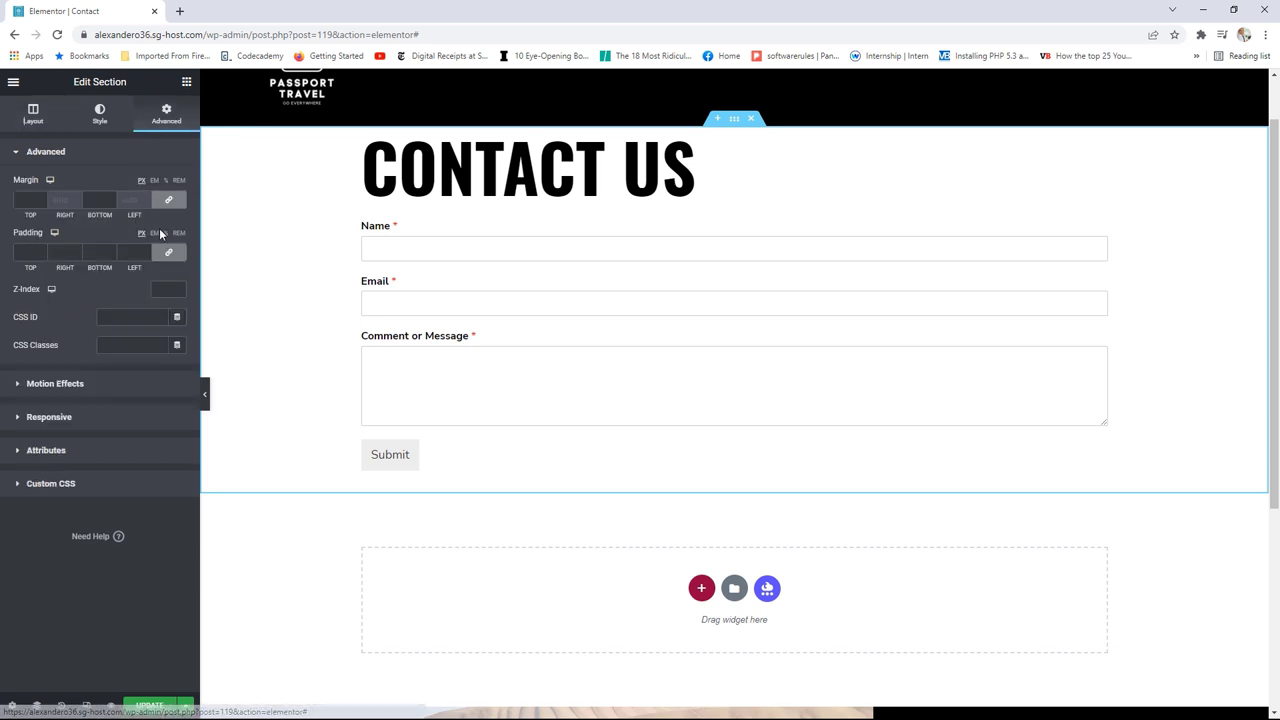
pyautogui.doubleClick(25, 252)
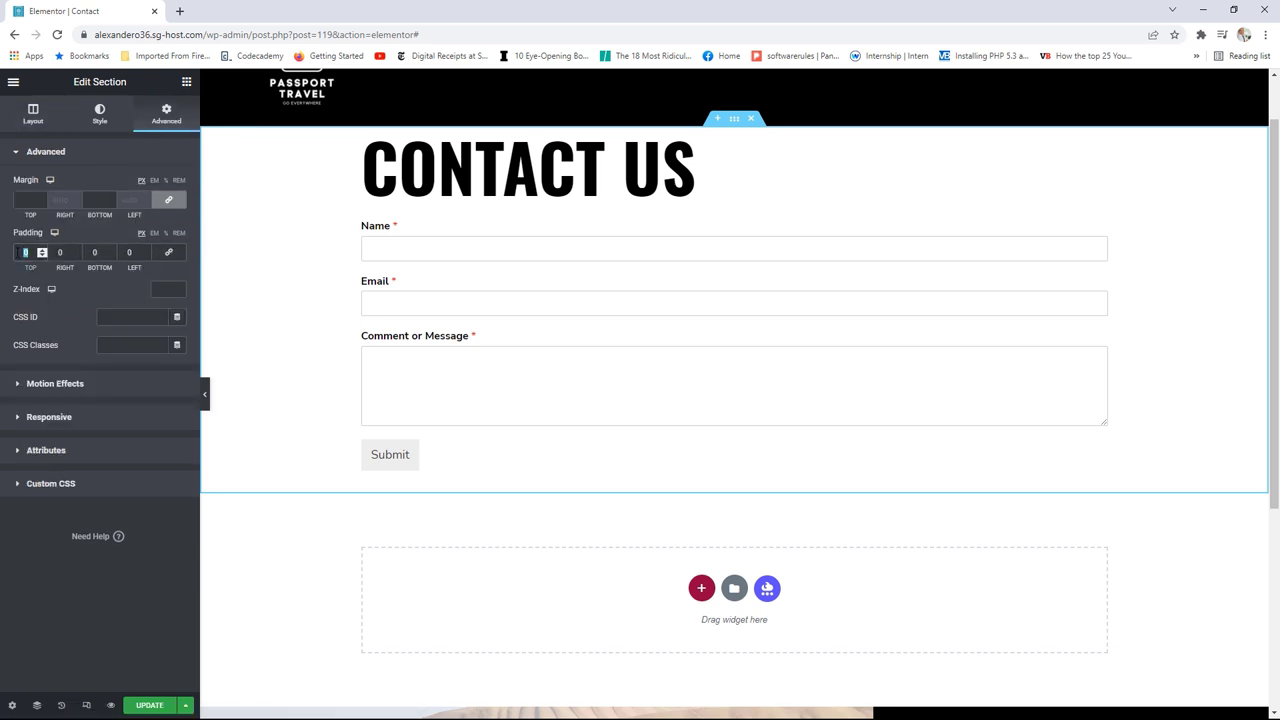
pyautogui.write('50')
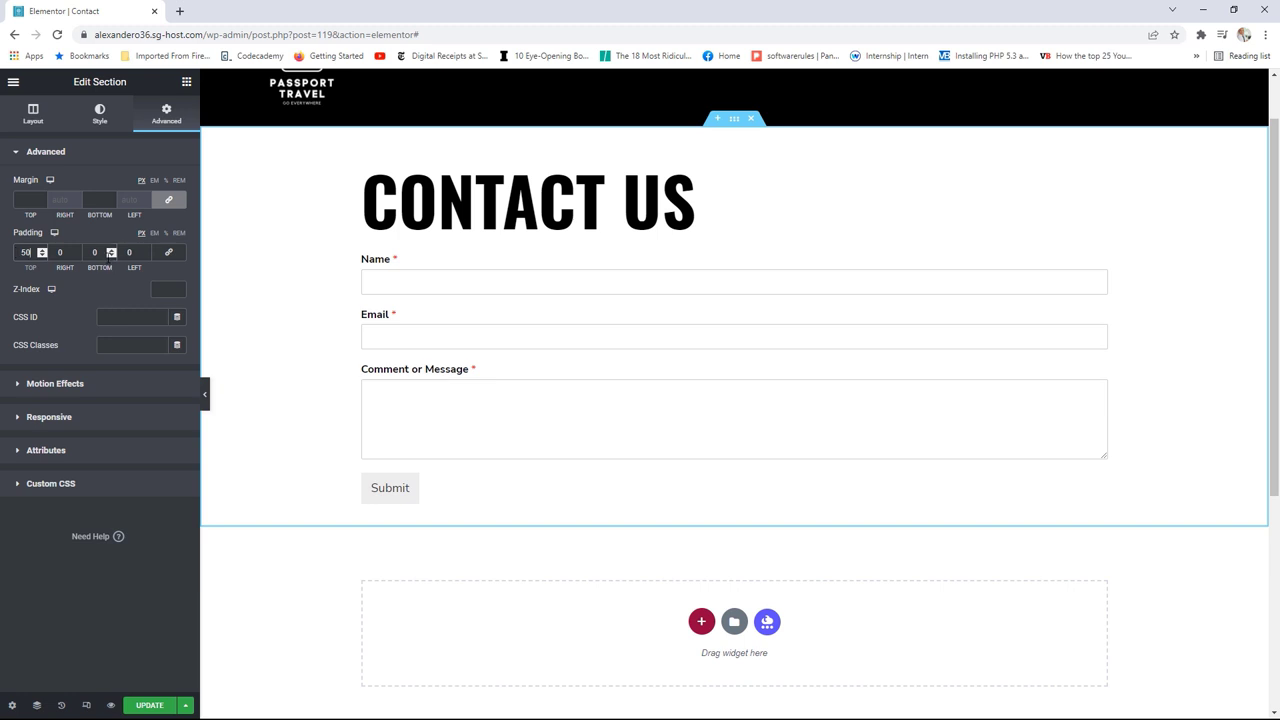
pyautogui.click(96, 252)
pyautogui.write('50')
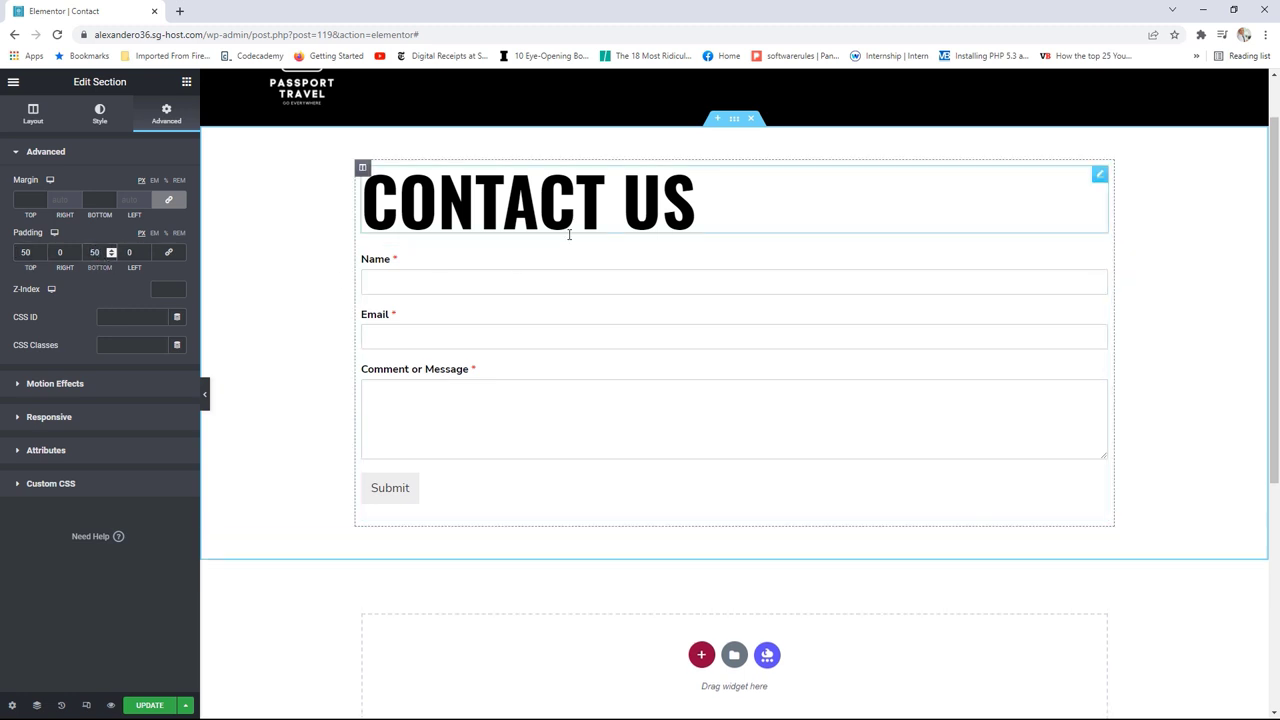
# Step: Centre the CONTACT US heading, give the form 25 px top padding, and save
pyautogui.click(1099, 174)
pyautogui.click(141, 372)
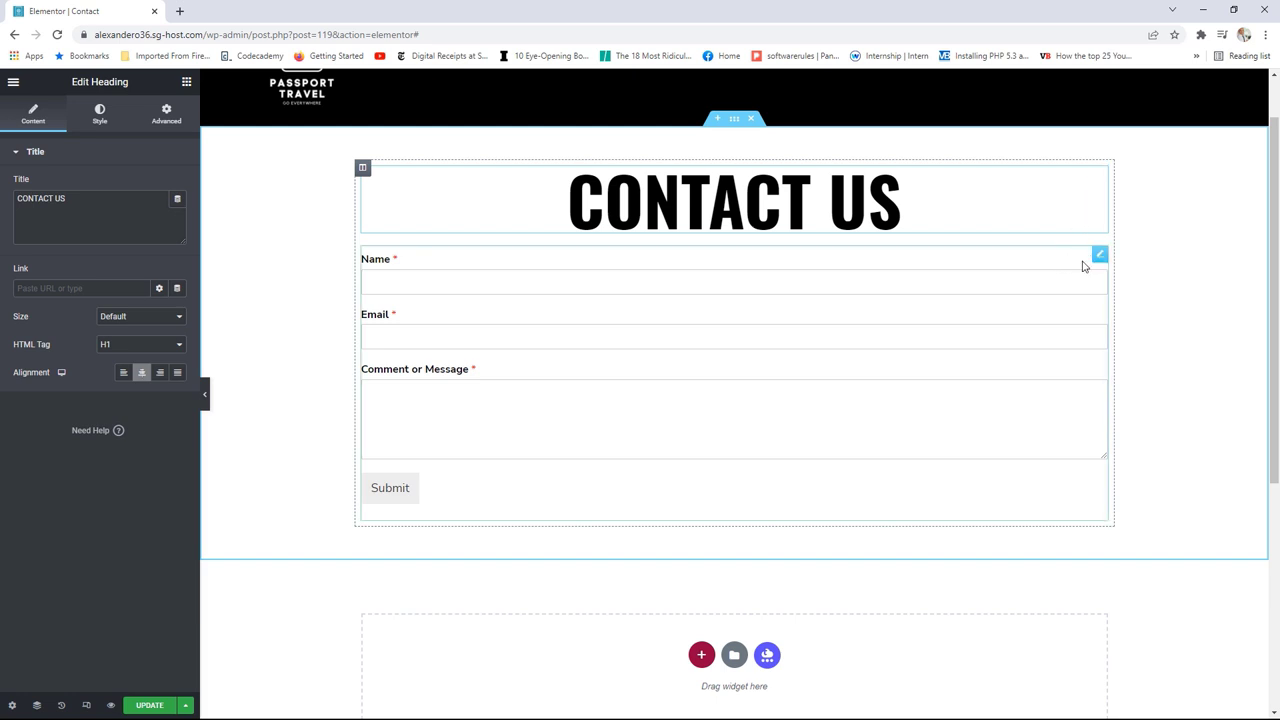
pyautogui.click(1099, 254)
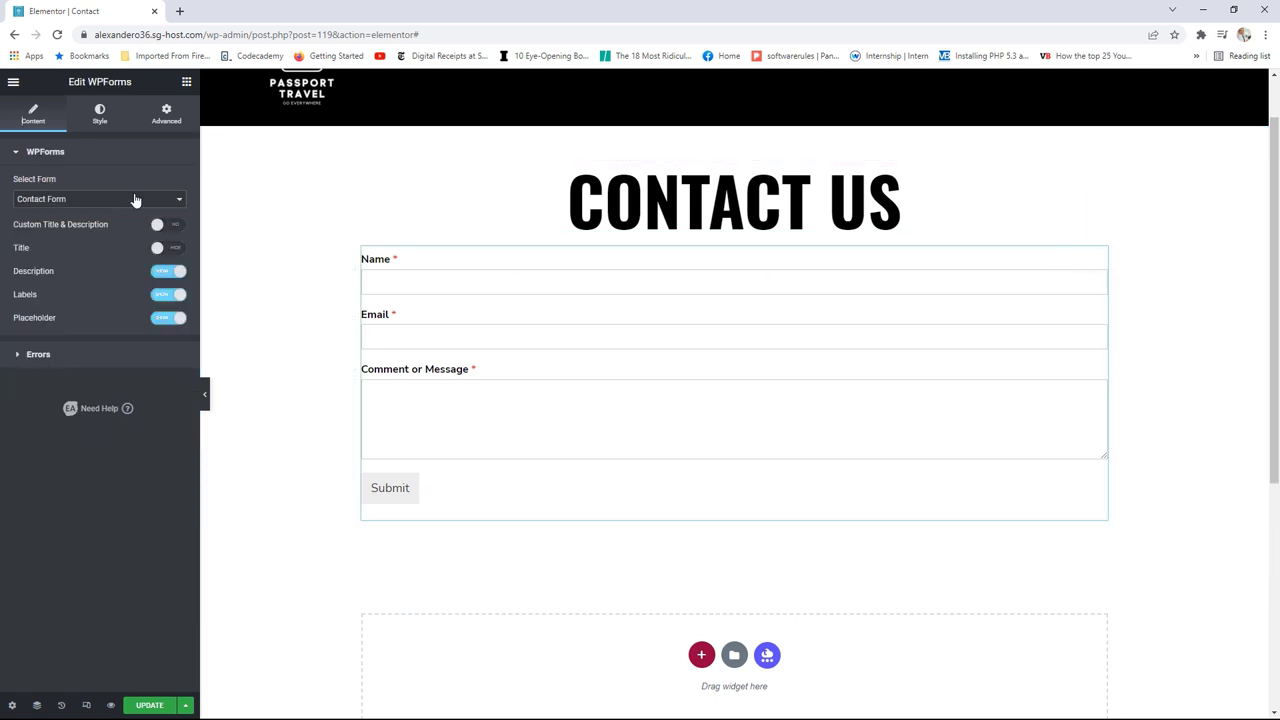
pyautogui.click(168, 115)
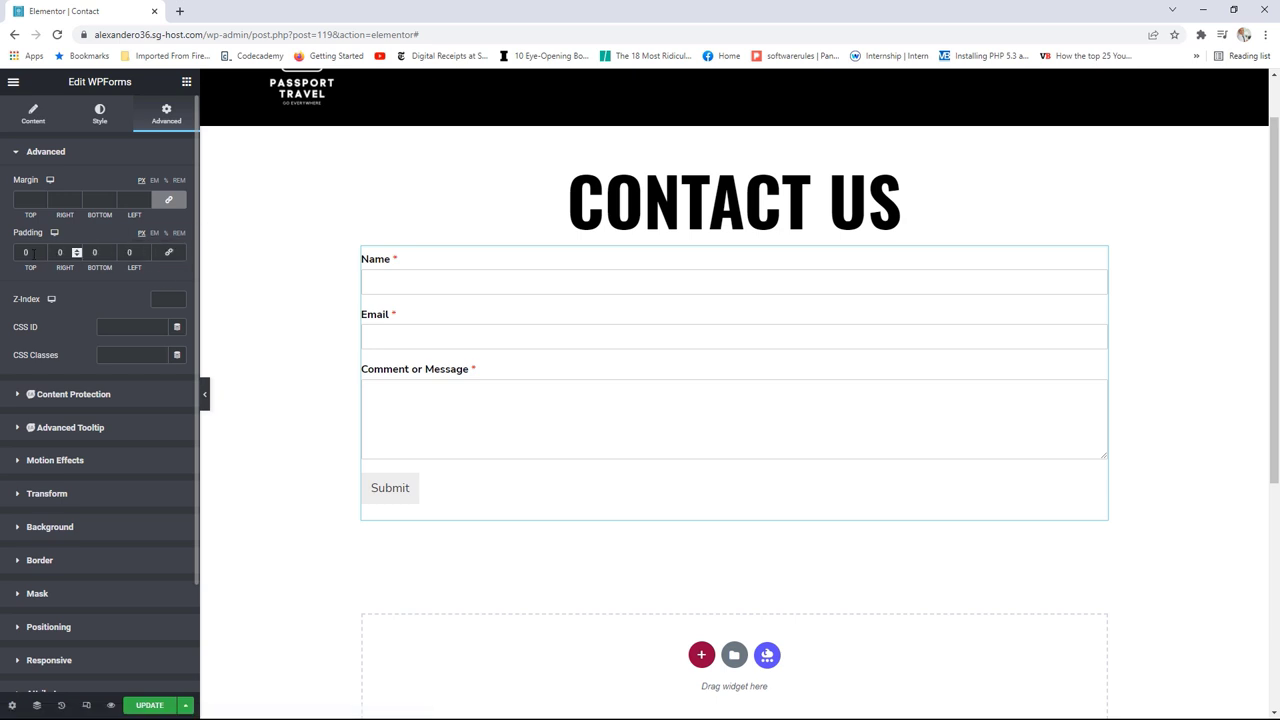
pyautogui.write('25')
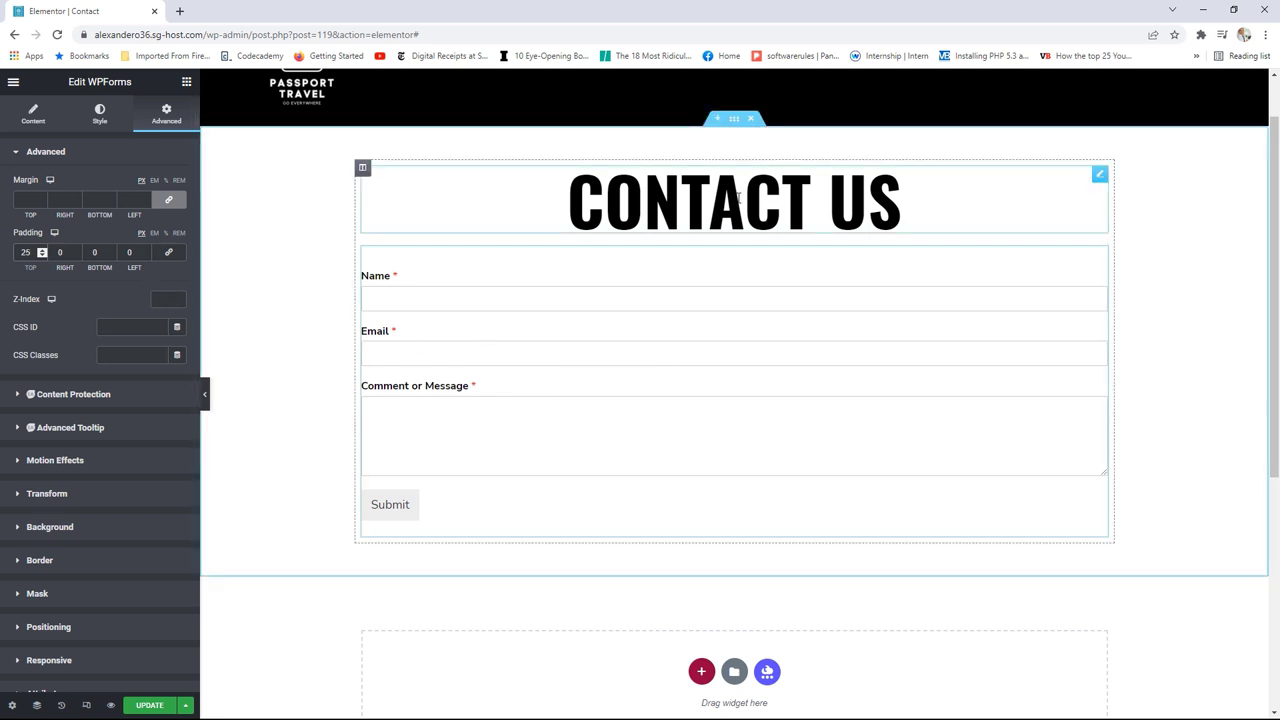
pyautogui.click(148, 705)
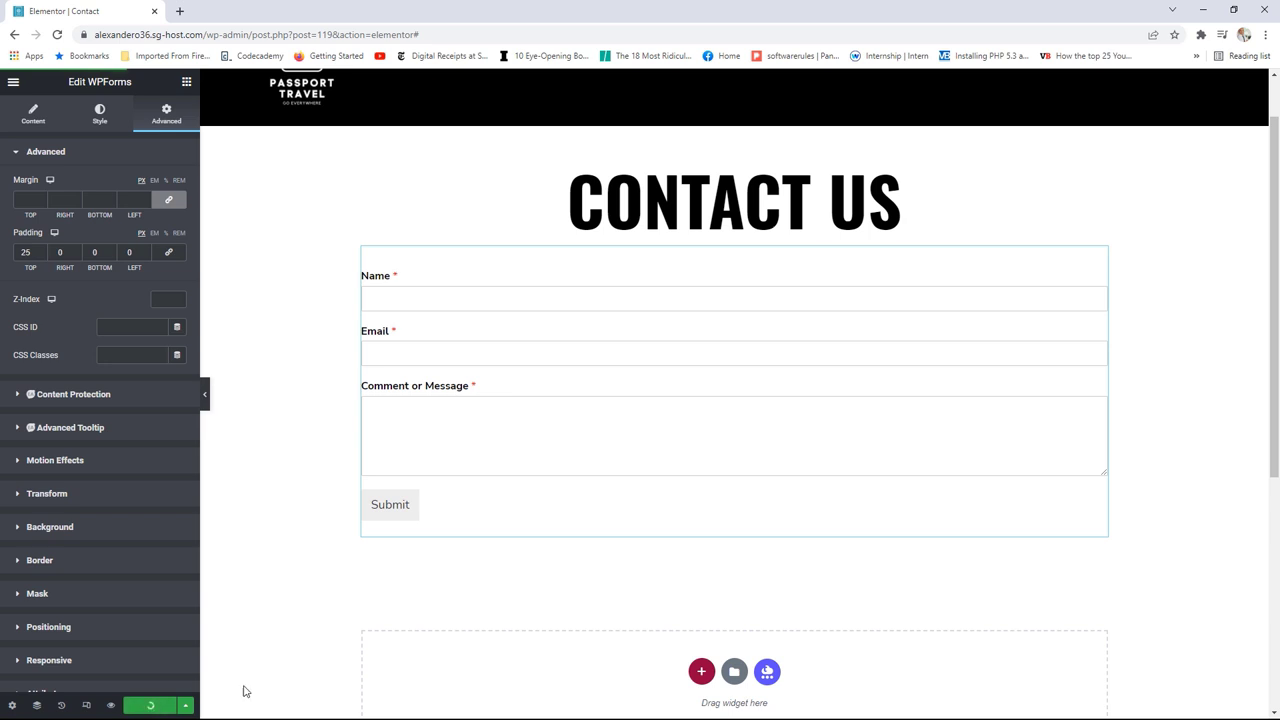
# Step: View the live Contact page and scroll through the centred heading and form
pyautogui.click(13, 82)
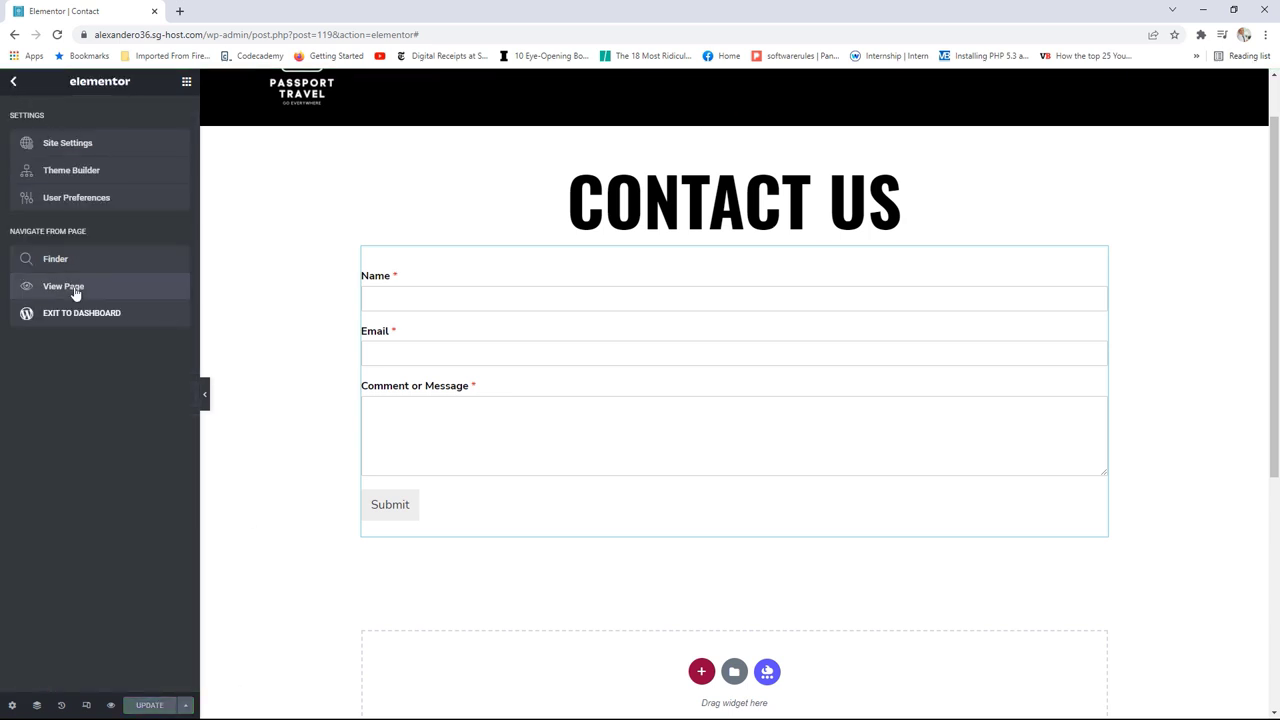
pyautogui.click(63, 287)
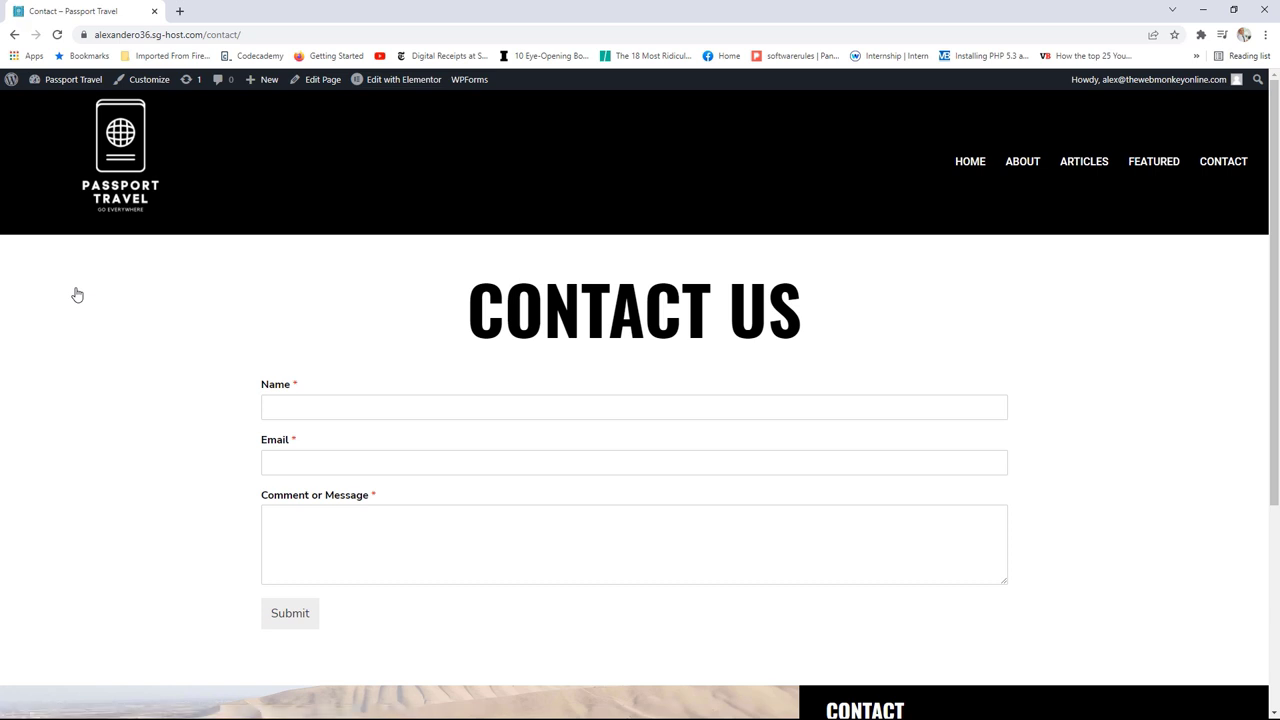
pyautogui.scroll(-3, 594, 306)
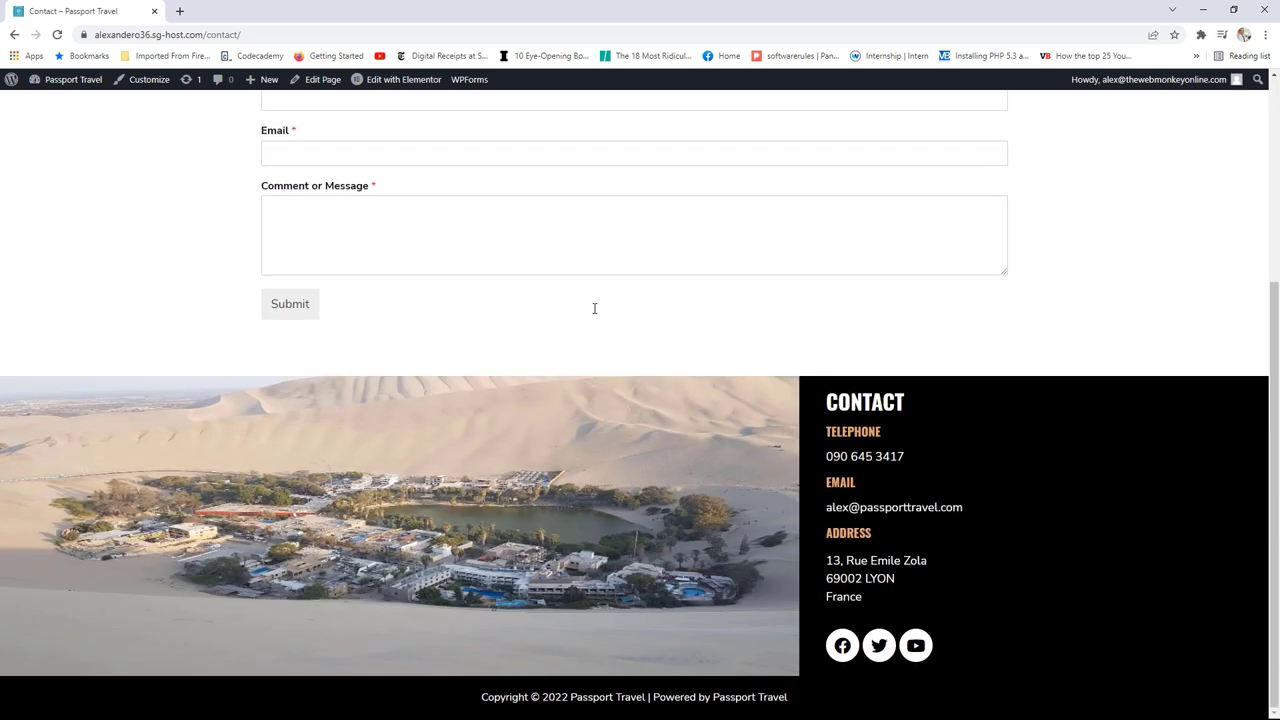
pyautogui.scroll(3, 594, 306)
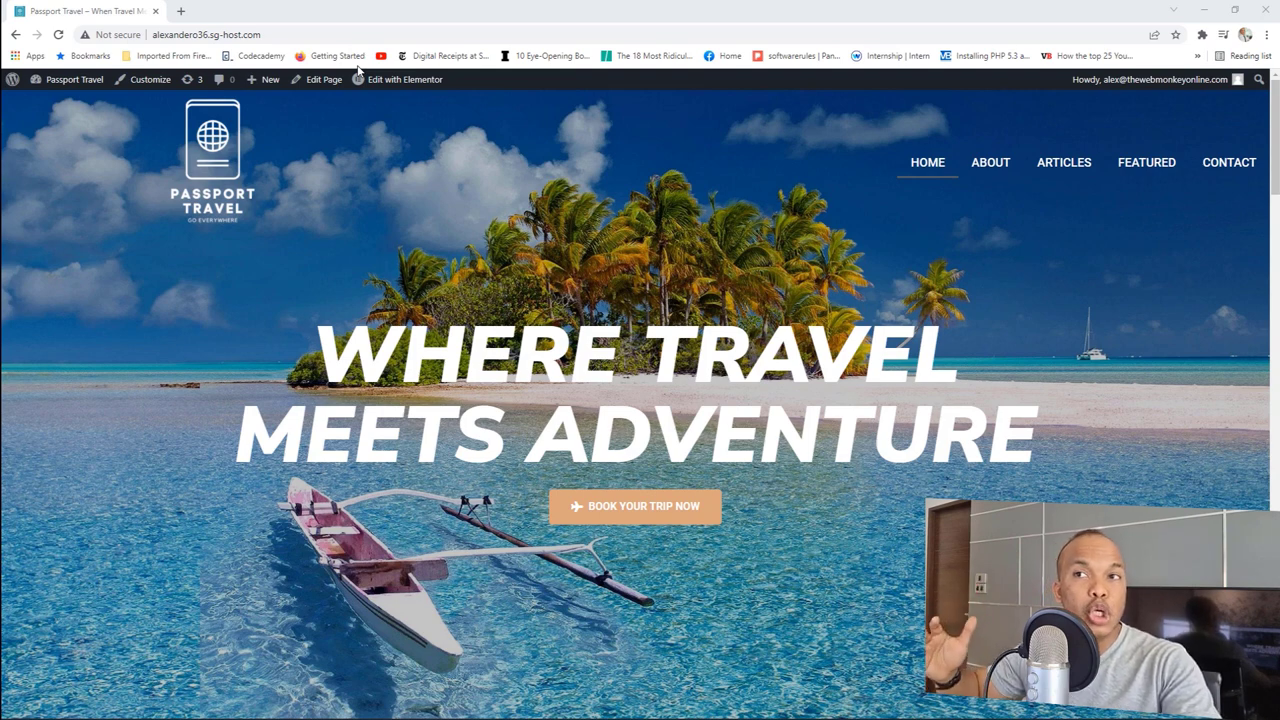
# Step: Restore the browser window and narrow it to phone width
pyautogui.moveTo(460, 6); pyautogui.dragTo(486, 107)
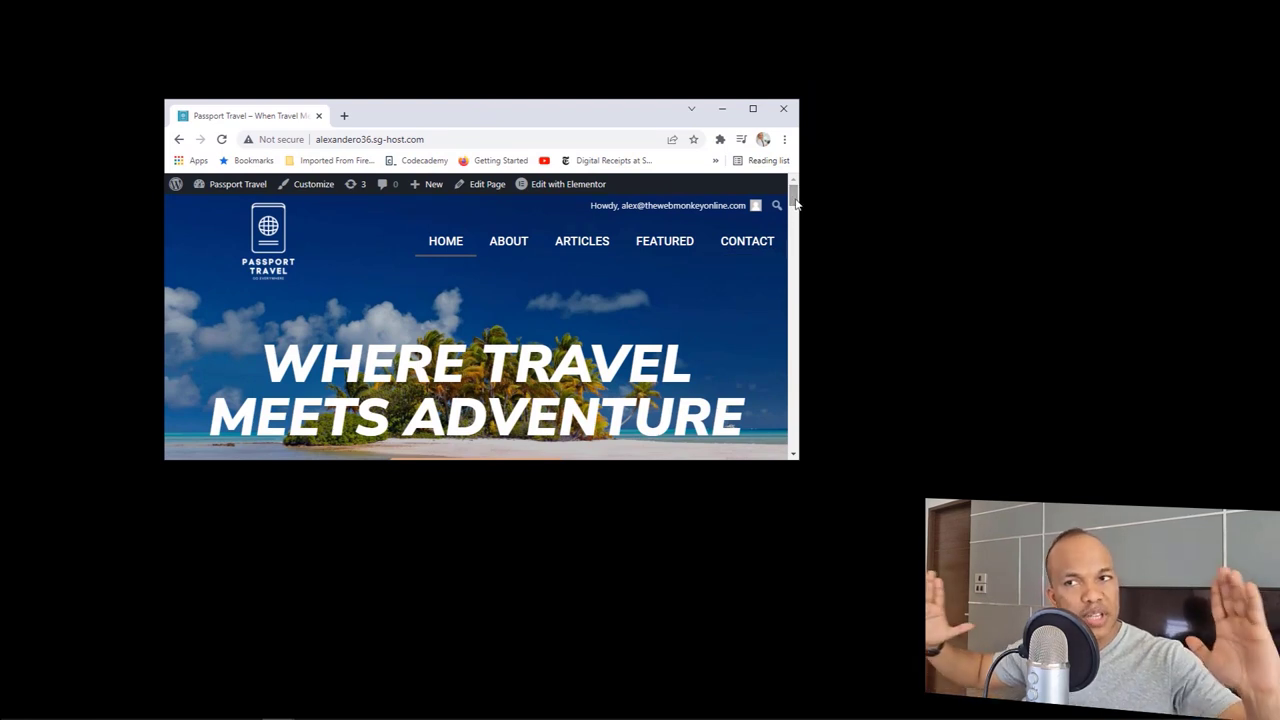
pyautogui.moveTo(796, 204); pyautogui.dragTo(793, 446)
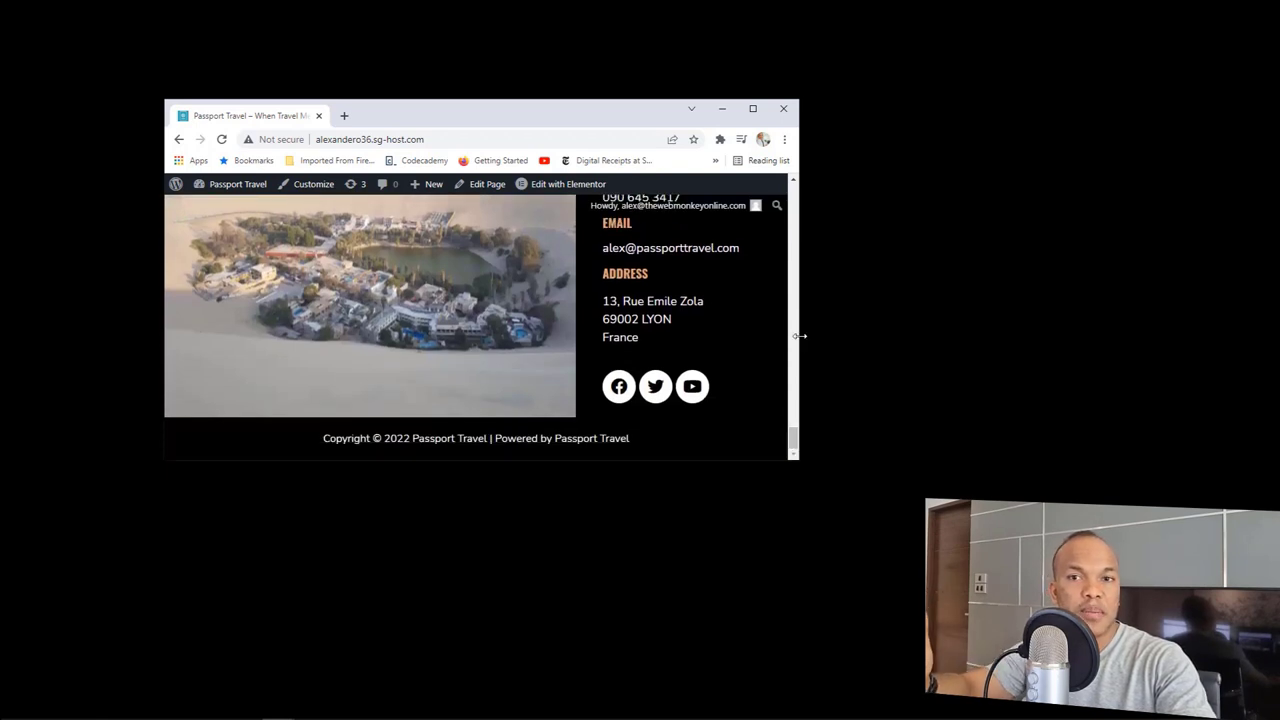
pyautogui.moveTo(800, 337); pyautogui.dragTo(432, 315)
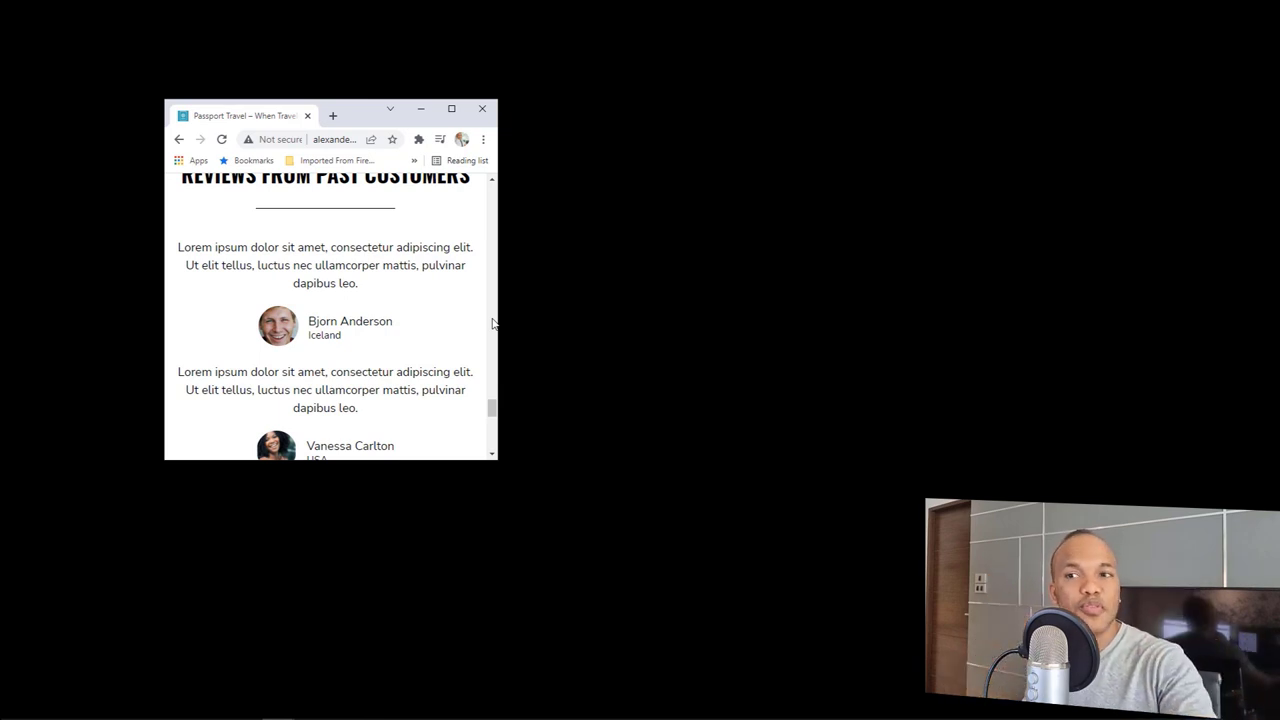
pyautogui.moveTo(491, 408); pyautogui.dragTo(497, 189)
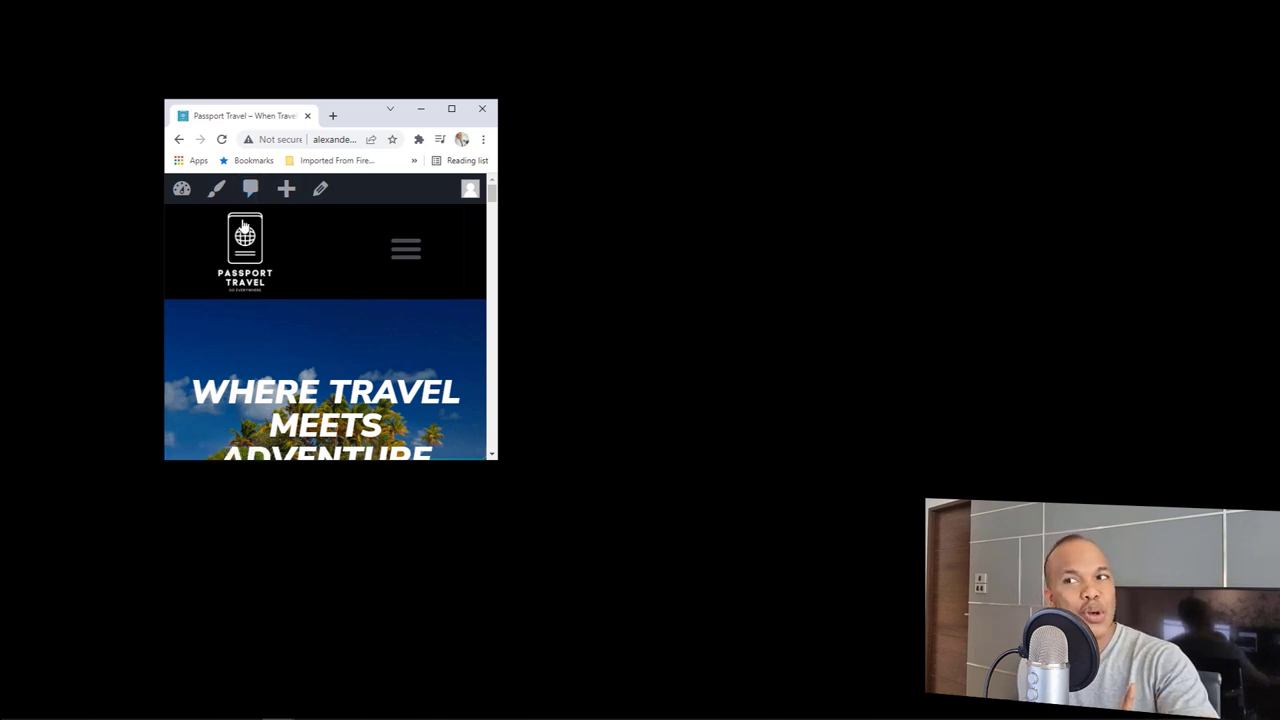
# Step: Open and close the collapsed mobile menu listing Home, About, Articles, Featured and Contact
pyautogui.click(408, 251)
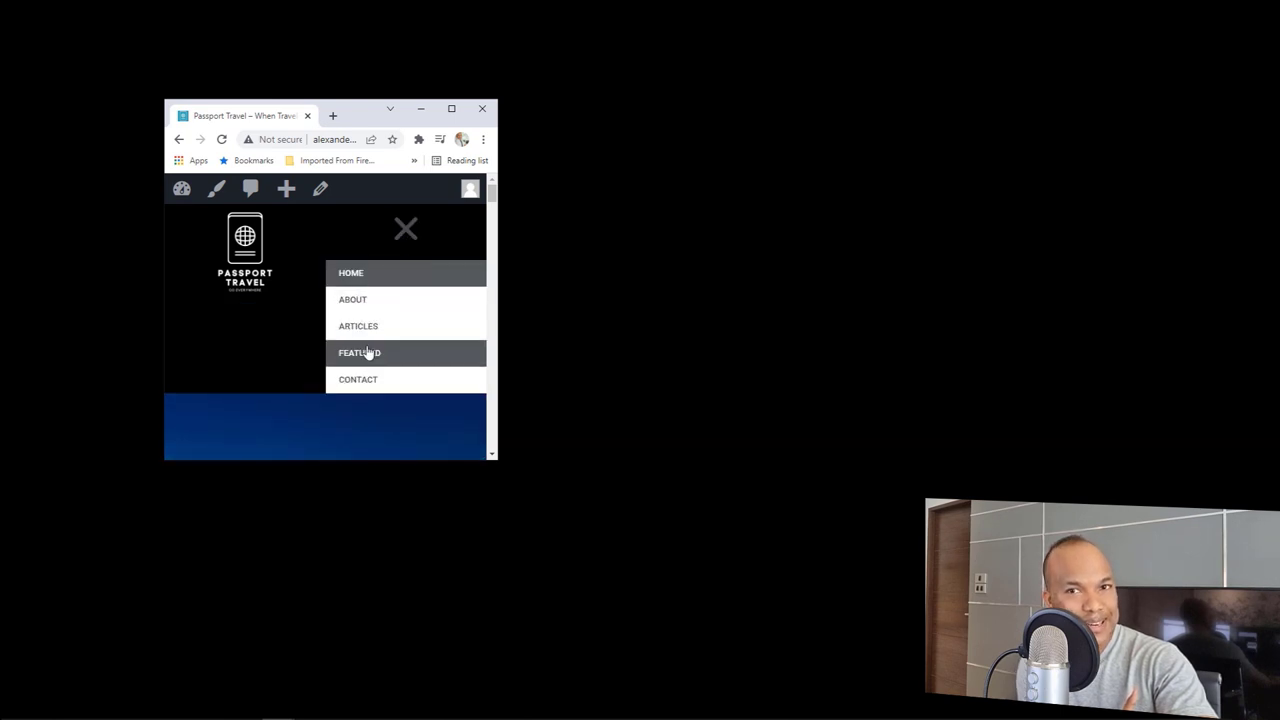
pyautogui.click(406, 232)
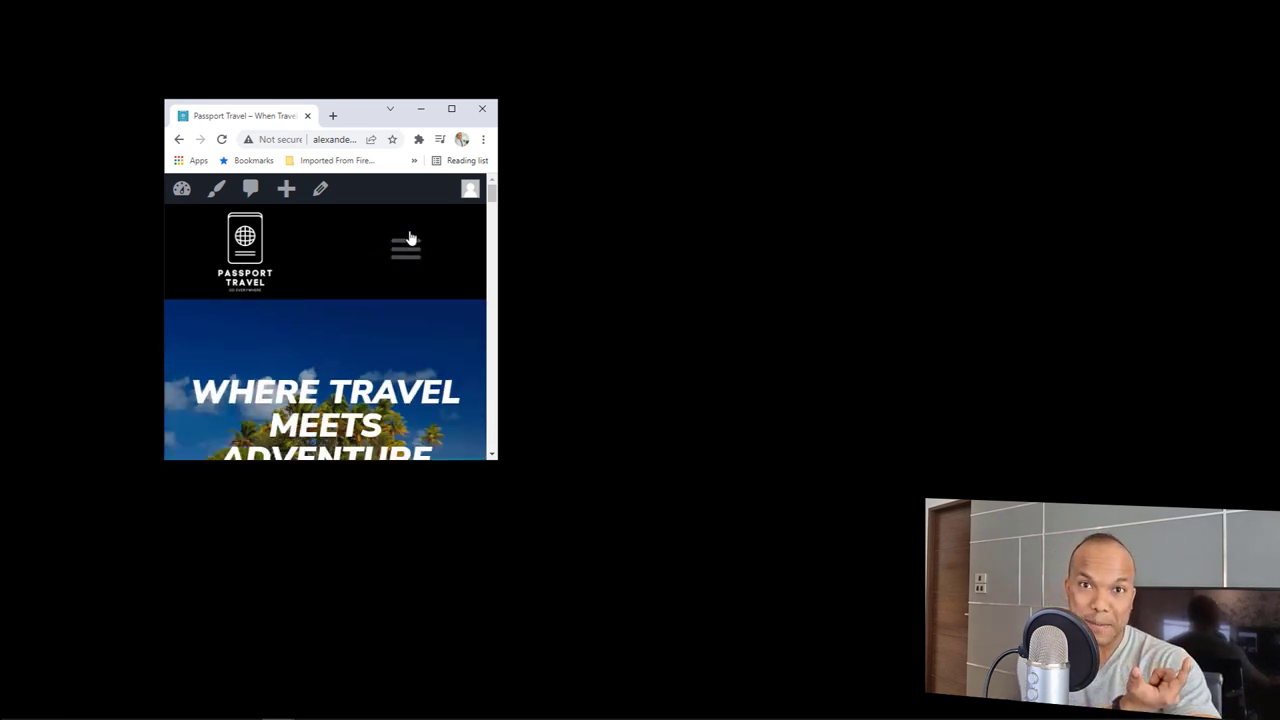
pyautogui.scroll(-2, 492, 205)
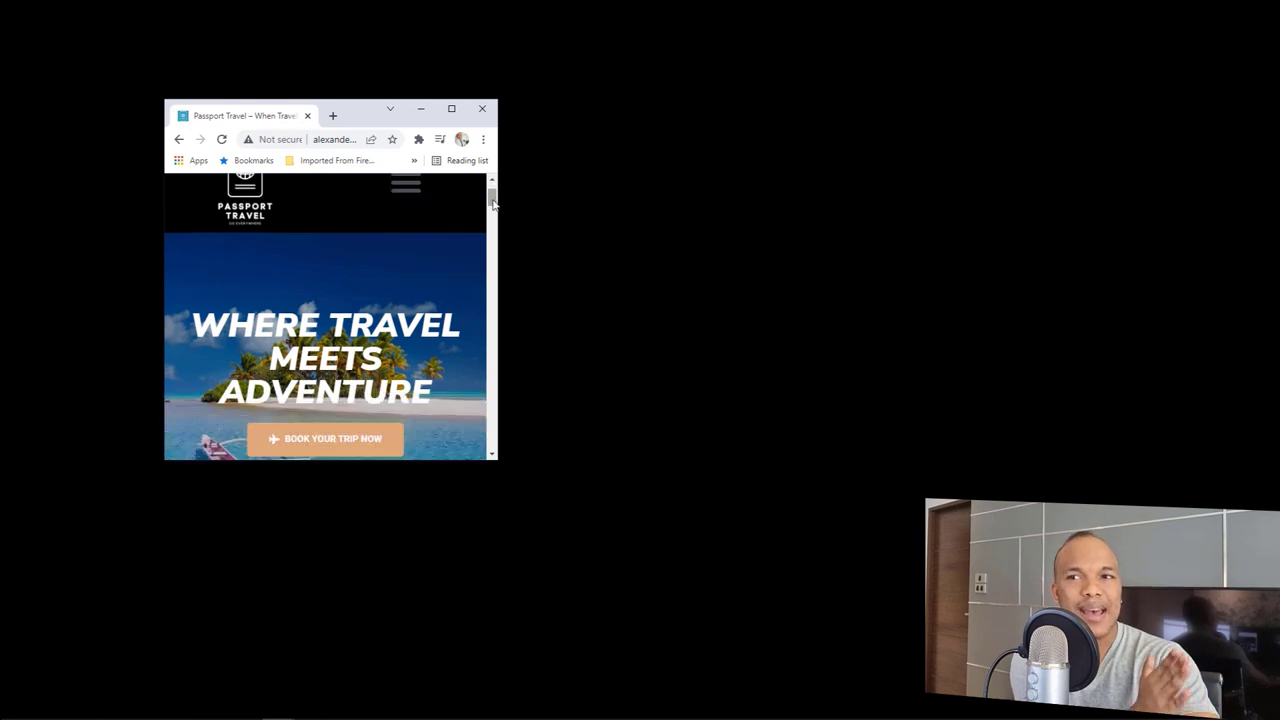
pyautogui.moveTo(492, 205); pyautogui.dragTo(506, 180)
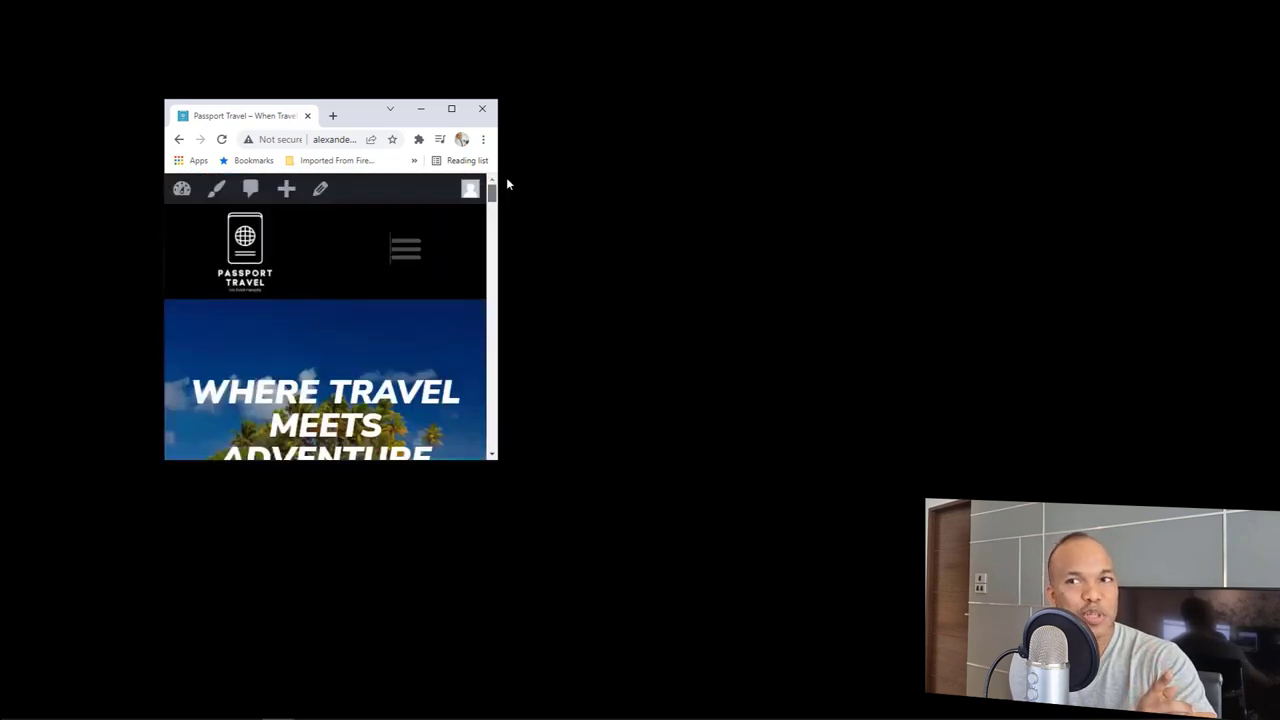
# Step: Maximize the browser so the home page shows its full-width desktop header
pyautogui.click(453, 110)
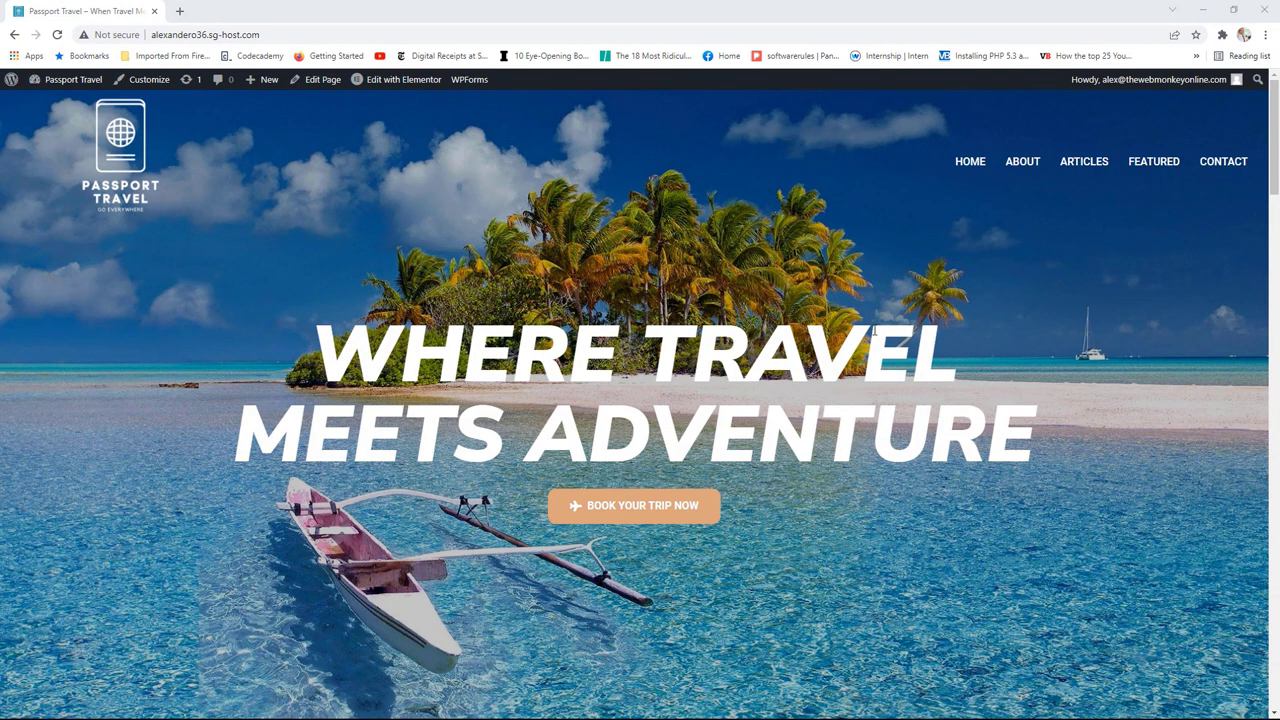
pyautogui.moveTo(612, 12); pyautogui.dragTo(582, 170)
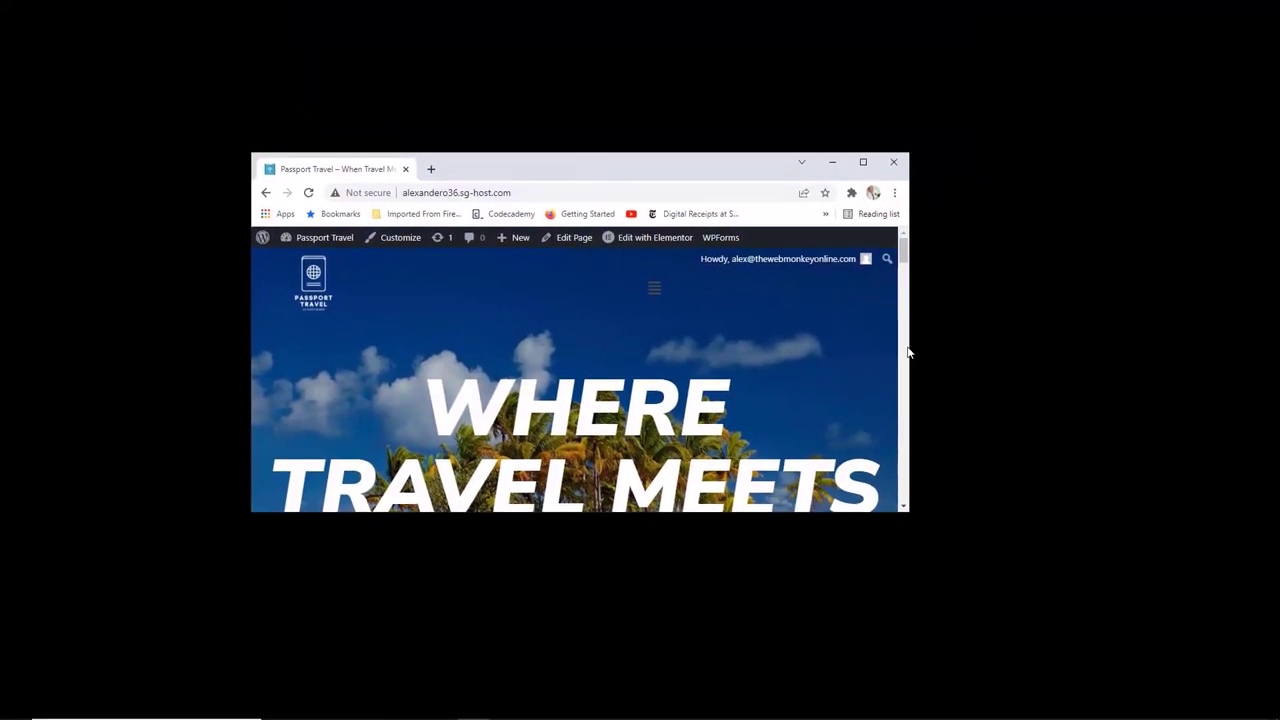
pyautogui.scroll(-10, 908, 352)
pyautogui.scroll(10, 905, 325)
pyautogui.moveTo(911, 289); pyautogui.dragTo(906, 287)
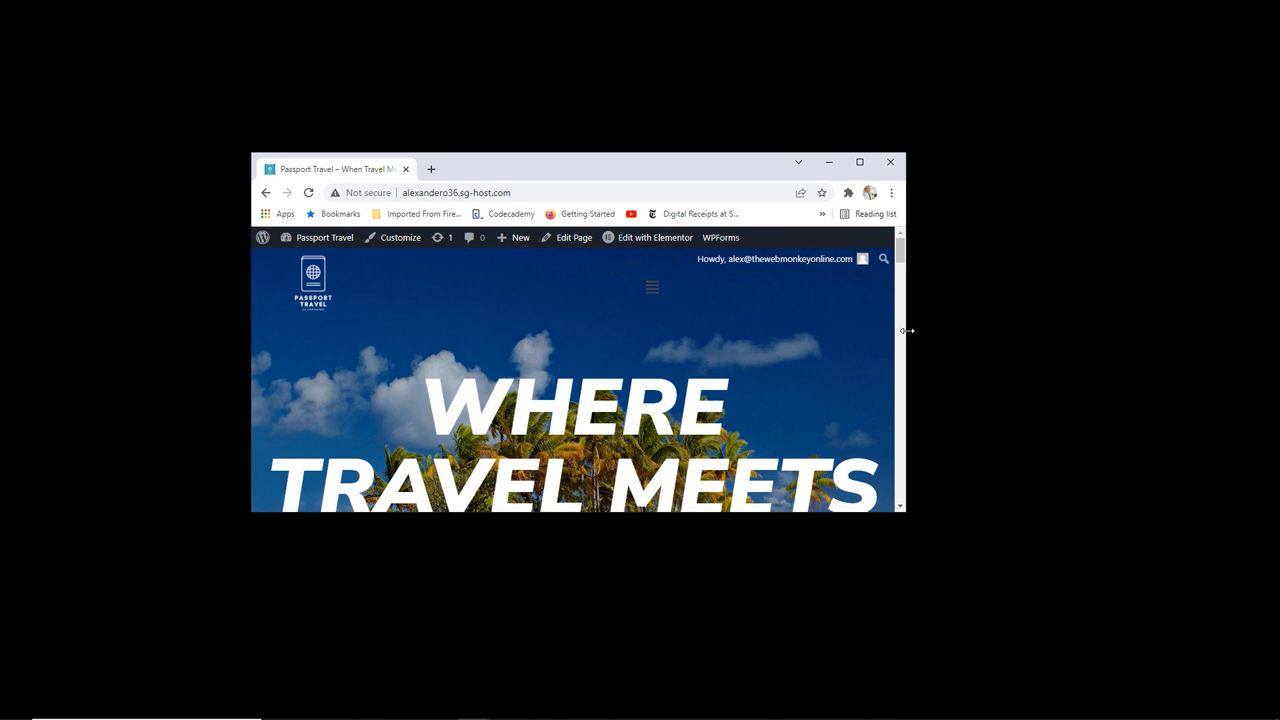
pyautogui.moveTo(906, 330); pyautogui.dragTo(724, 326)
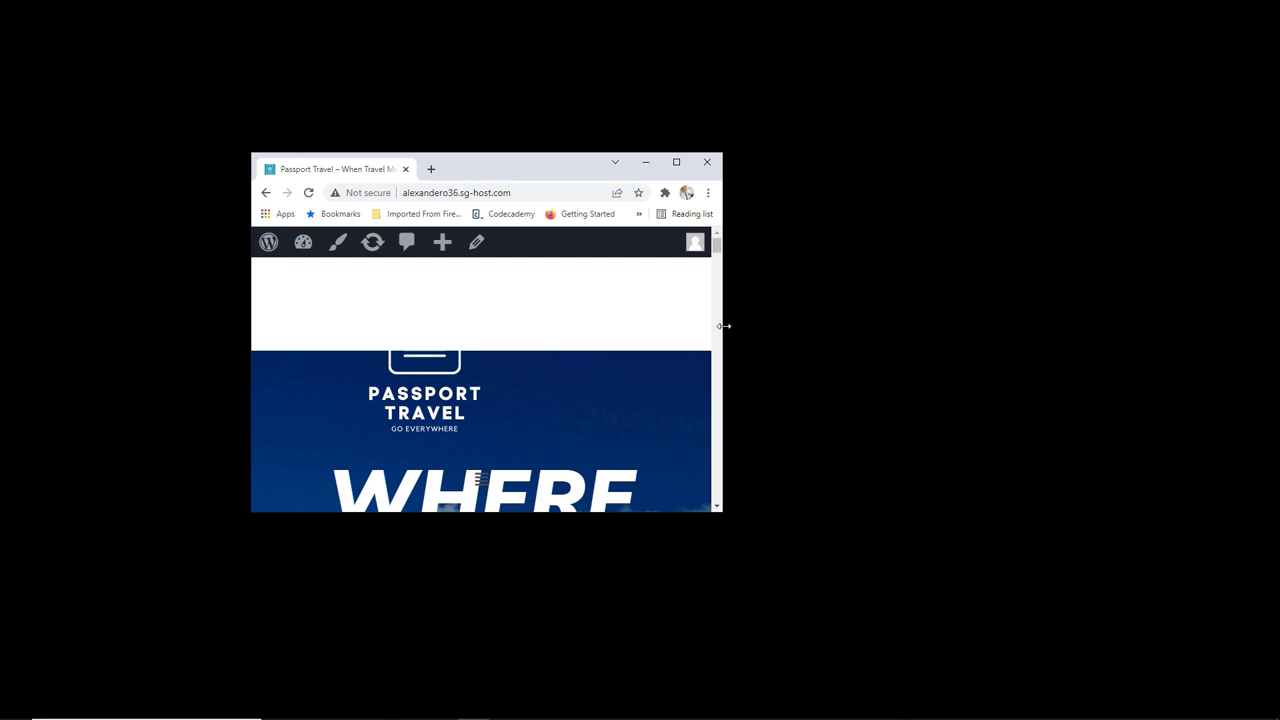
pyautogui.moveTo(723, 316); pyautogui.dragTo(1118, 340)
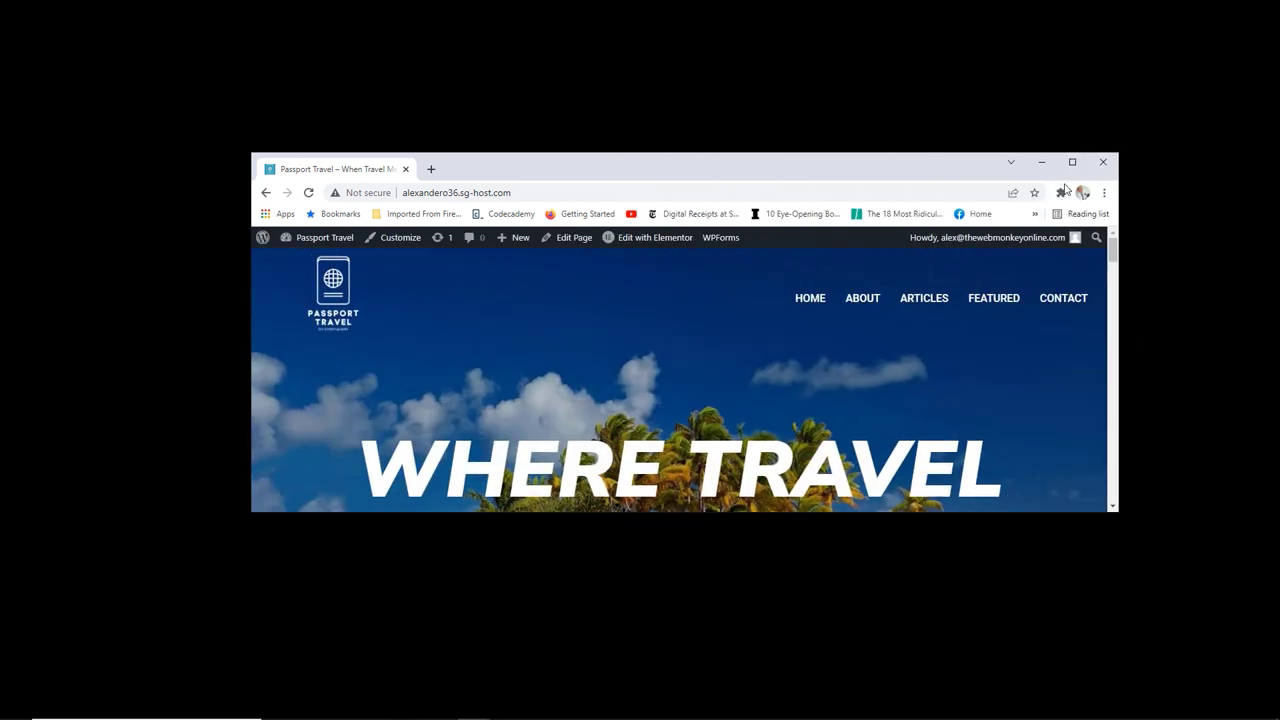
pyautogui.click(1072, 162)
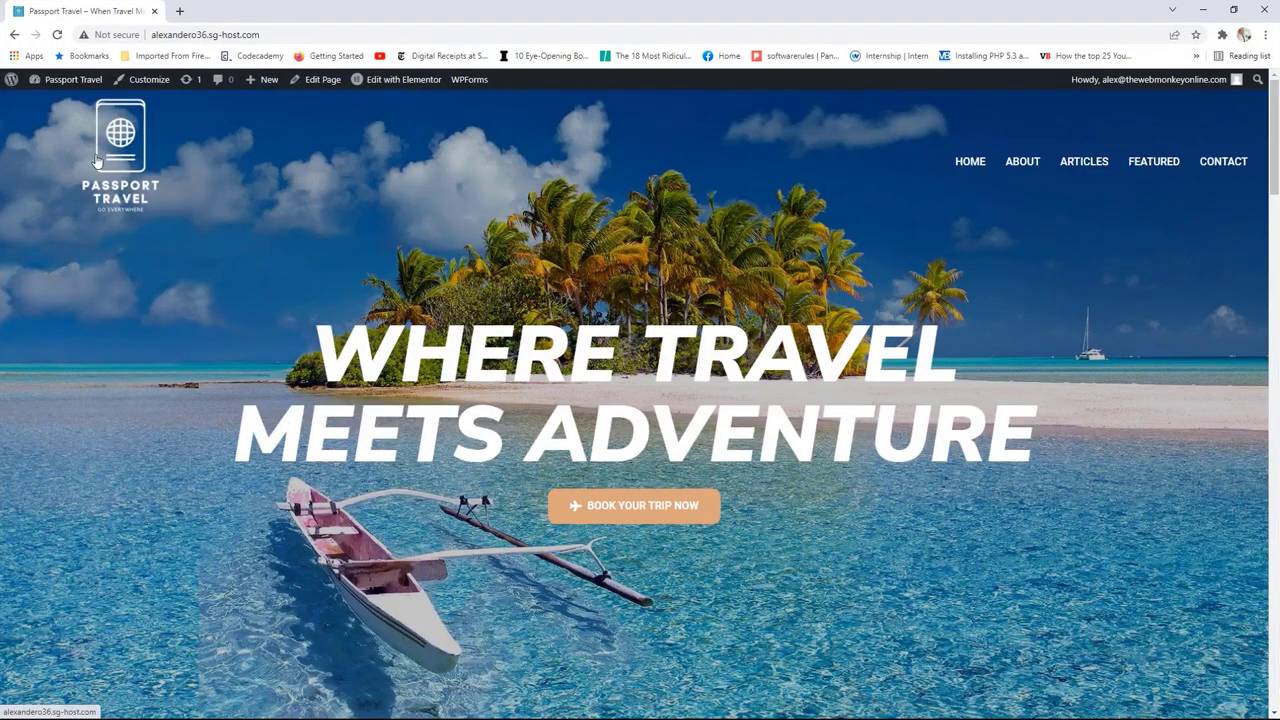
pyautogui.click(1212, 164)
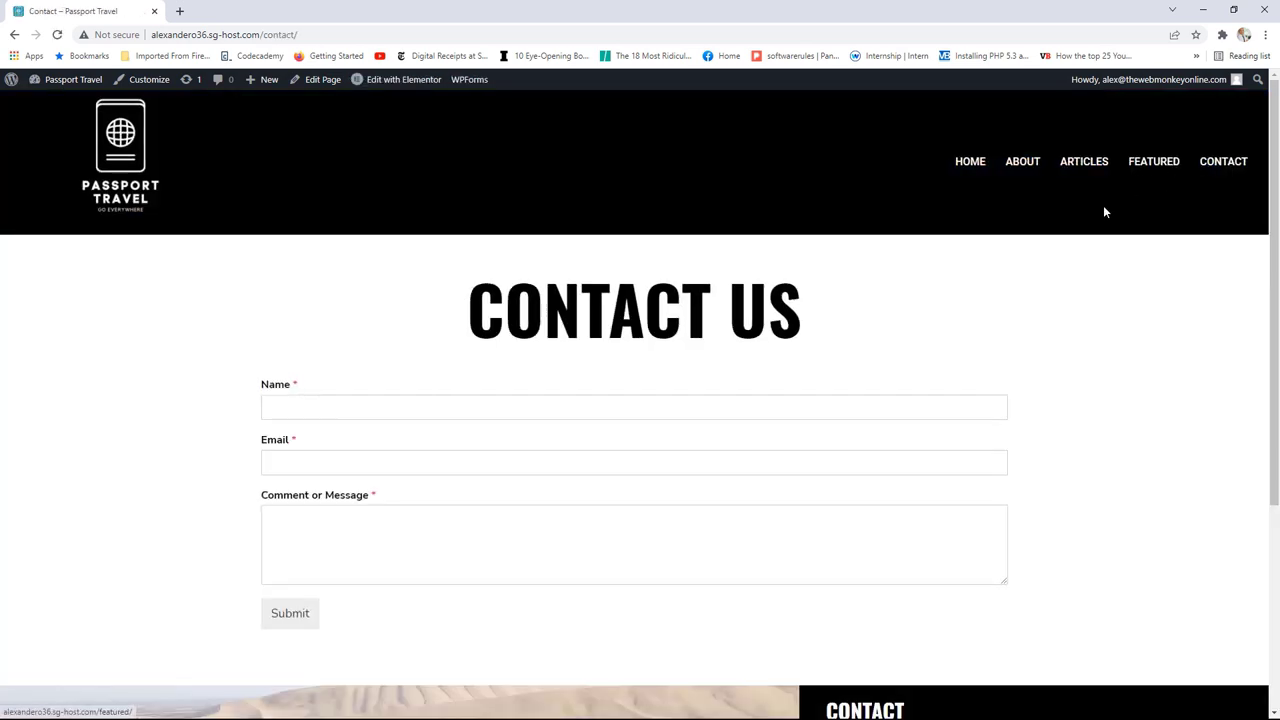
pyautogui.click(1234, 16)
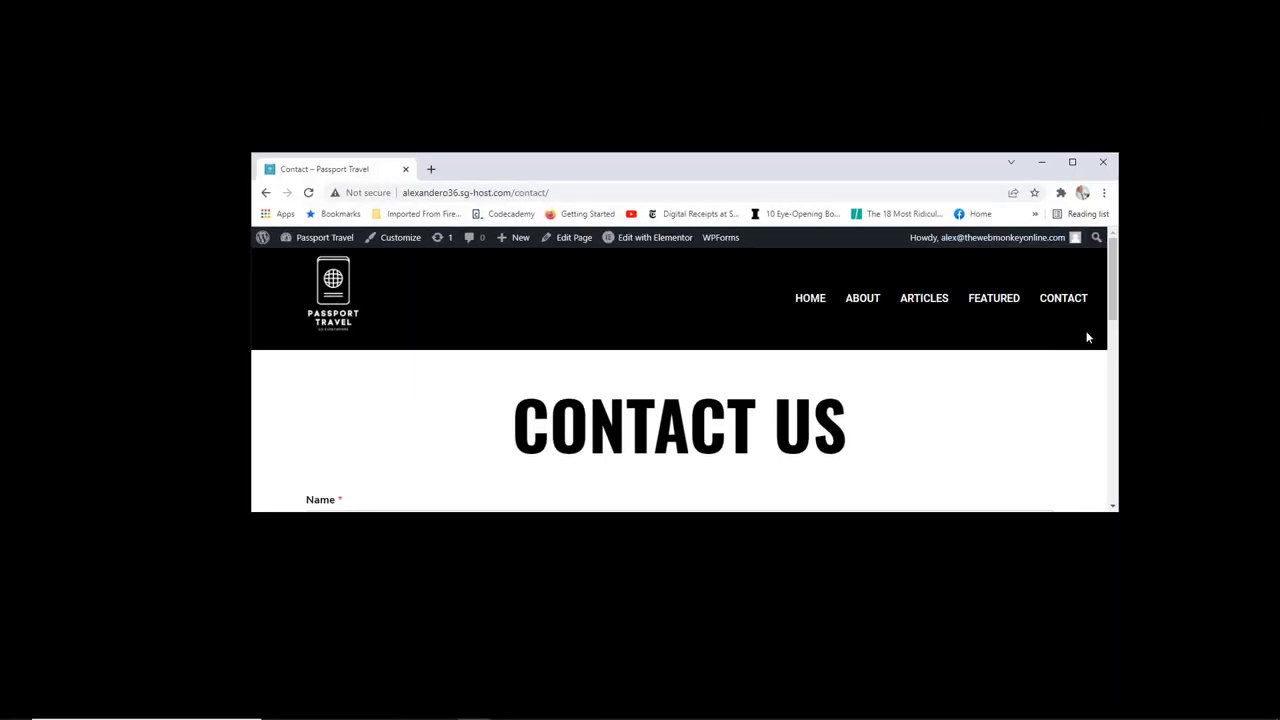
pyautogui.moveTo(1118, 338); pyautogui.dragTo(606, 336)
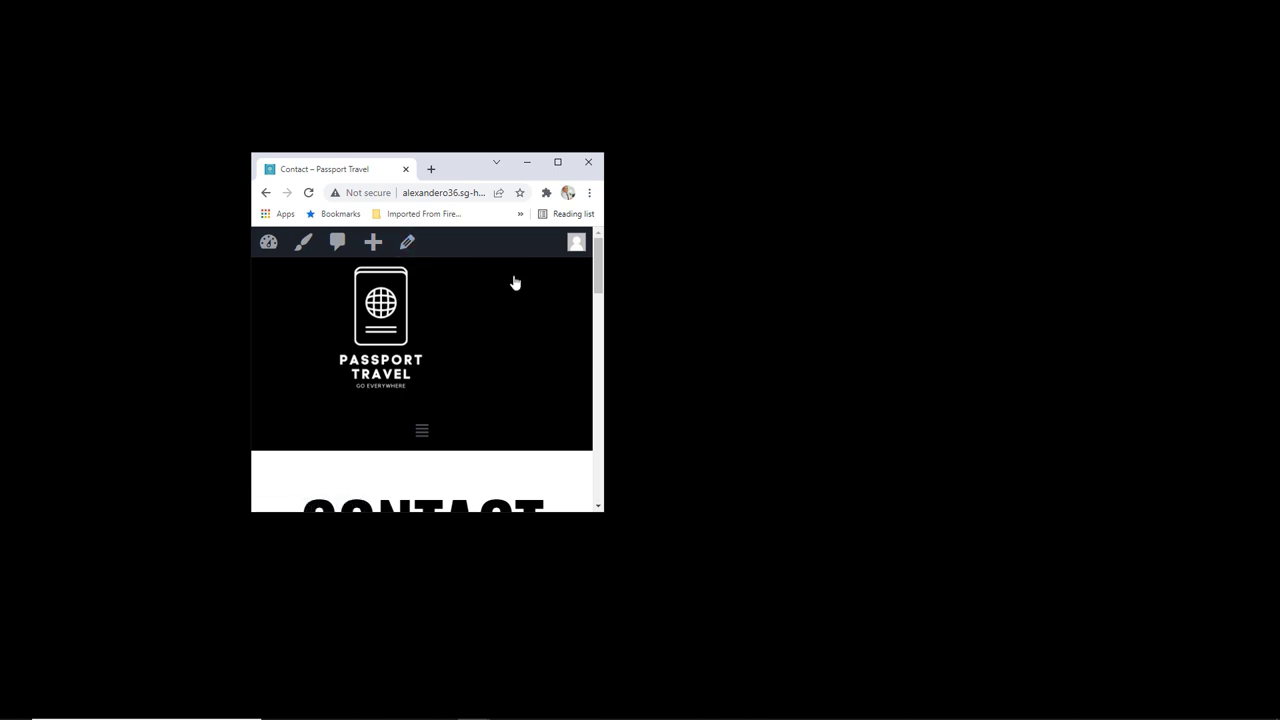
pyautogui.click(557, 162)
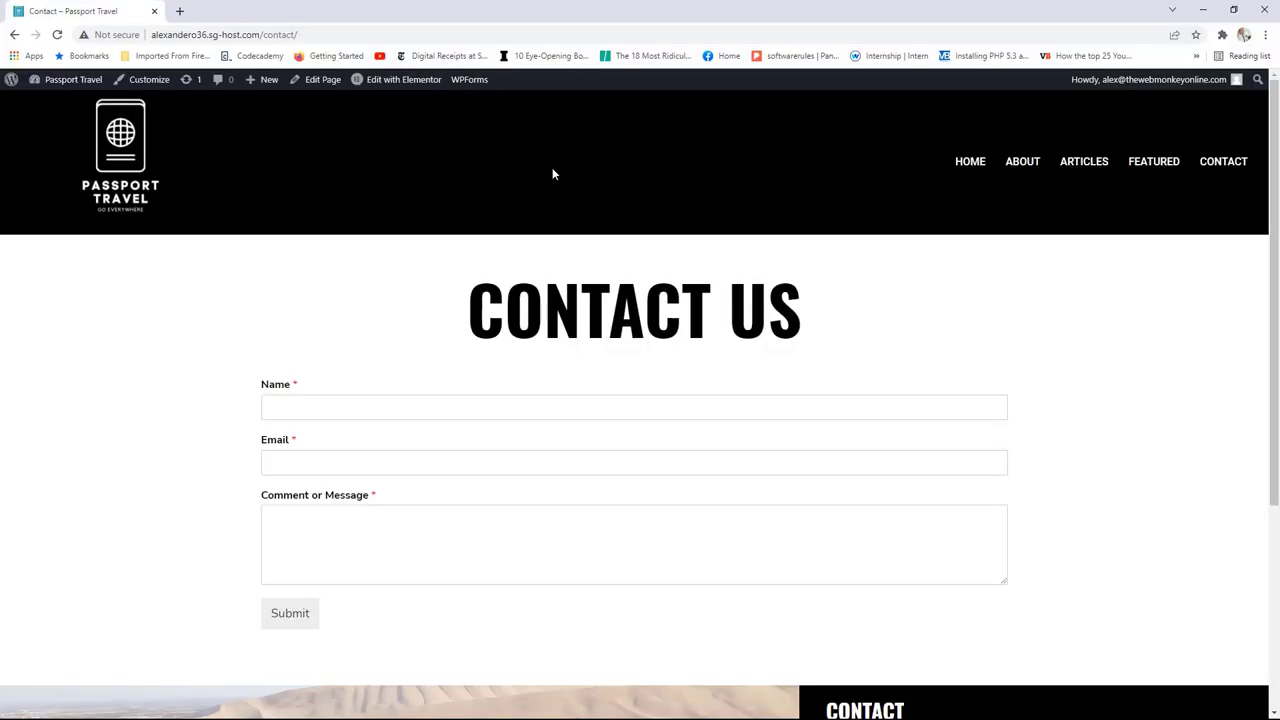
pyautogui.click(128, 110)
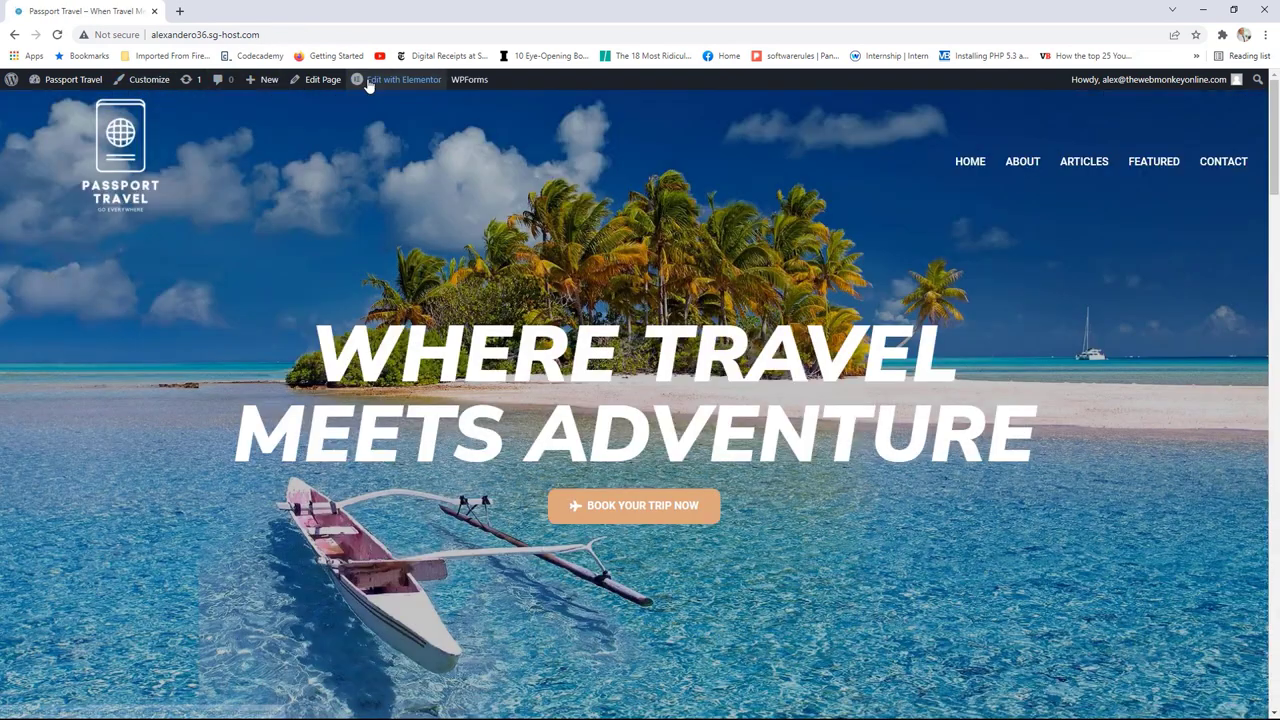
# Step: Open the Homepage Header in Elementor and preview it at tablet width
pyautogui.moveTo(395, 80)
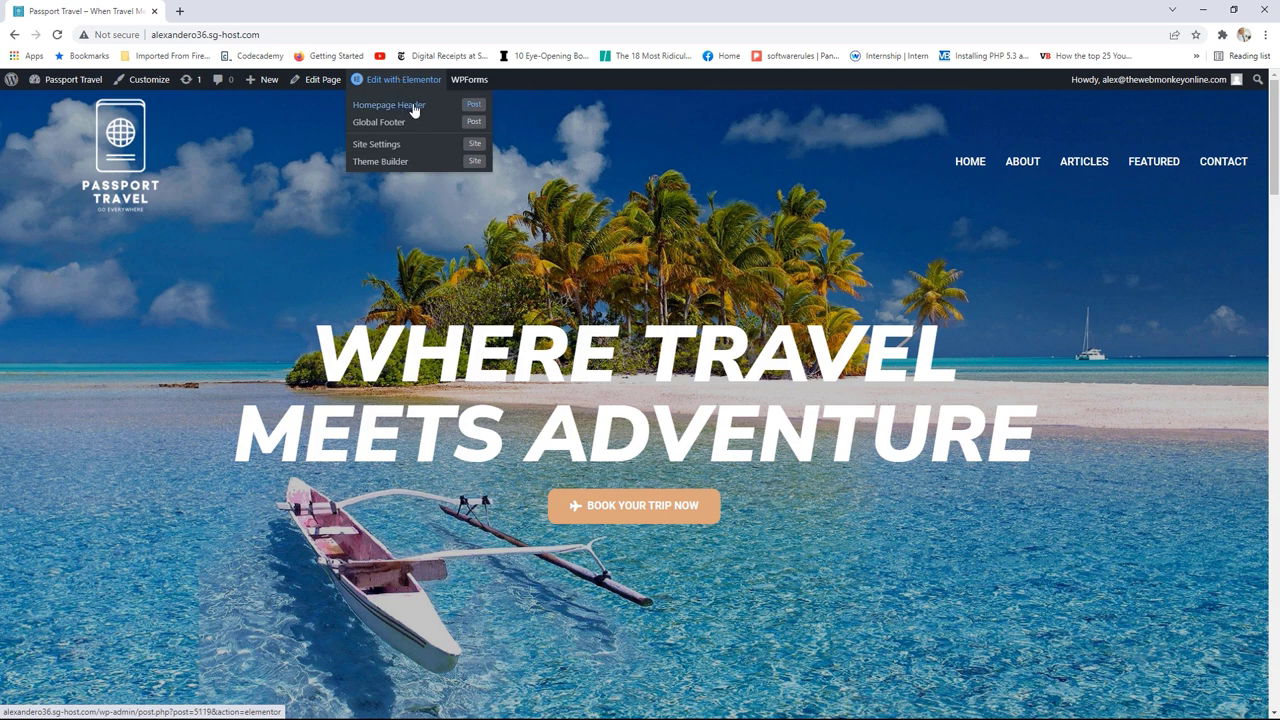
pyautogui.click(414, 107)
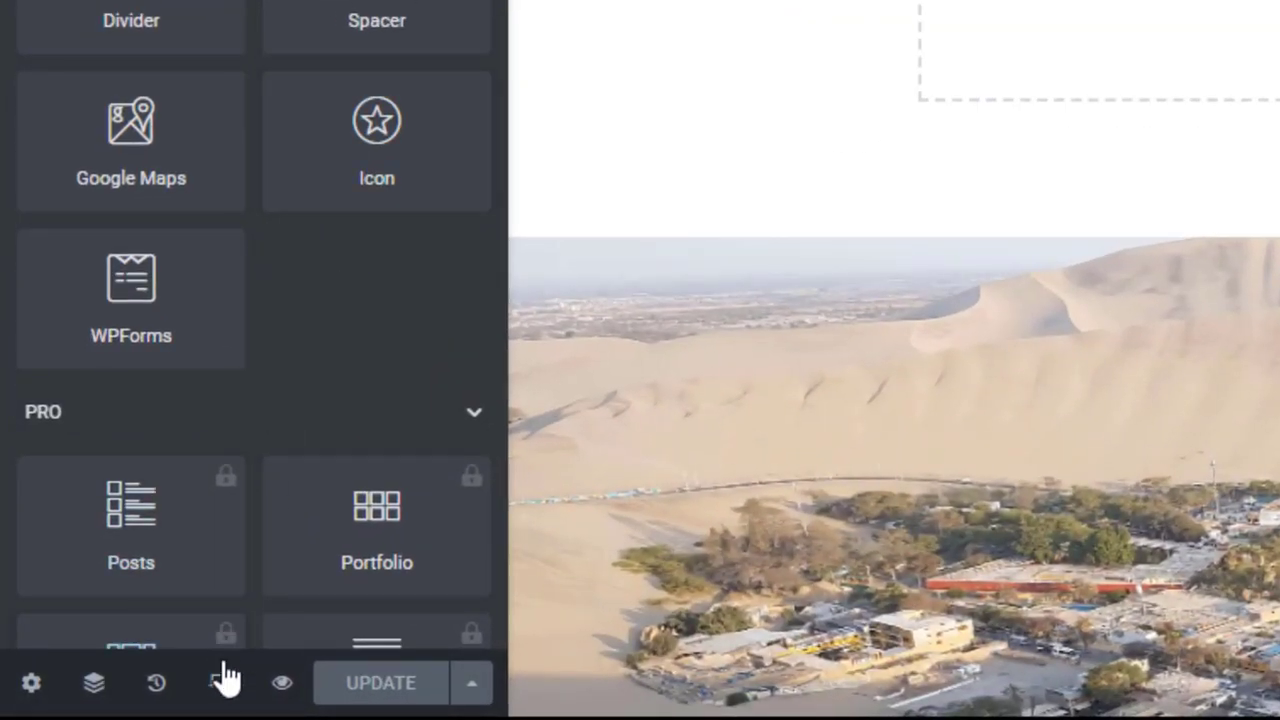
pyautogui.click(217, 683)
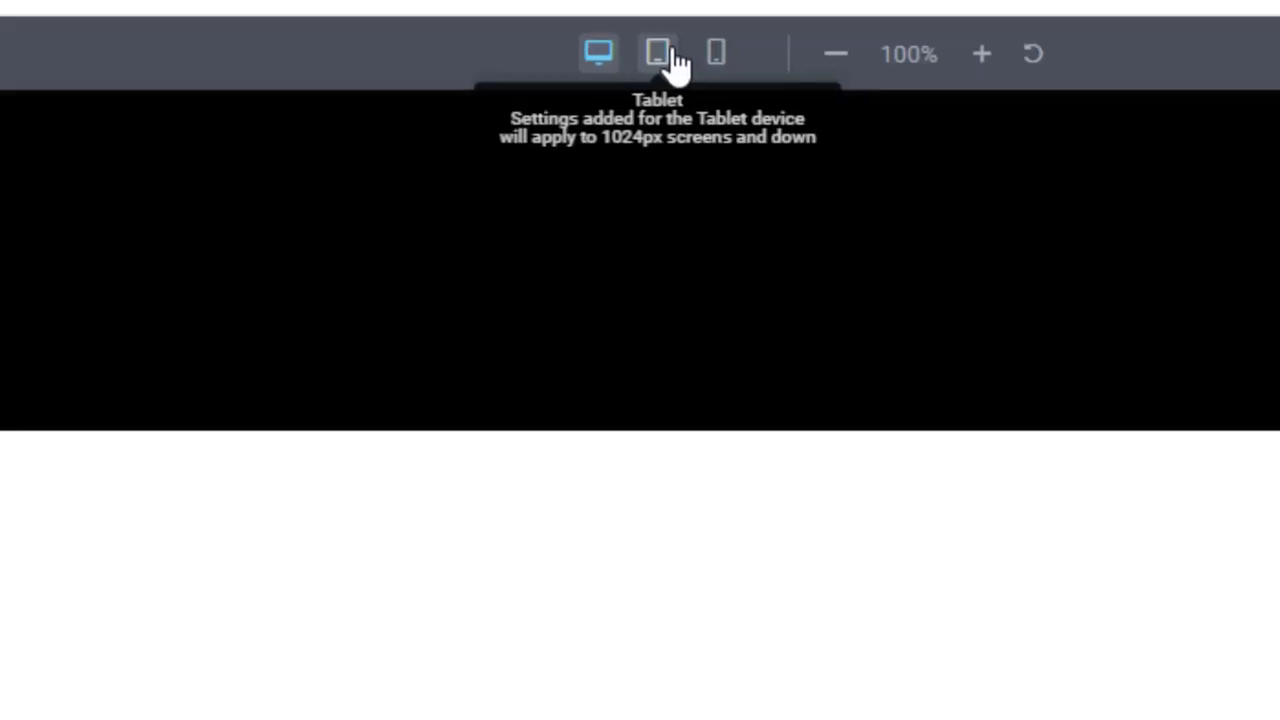
pyautogui.click(668, 55)
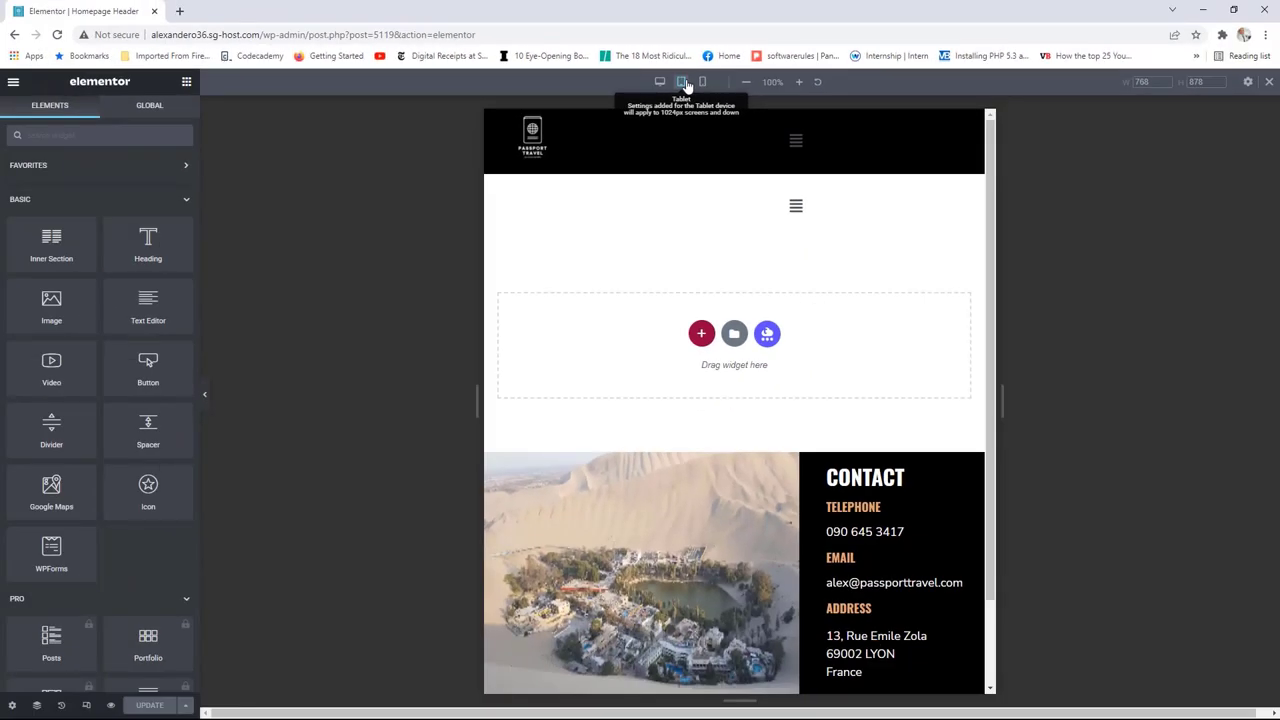
pyautogui.click(660, 84)
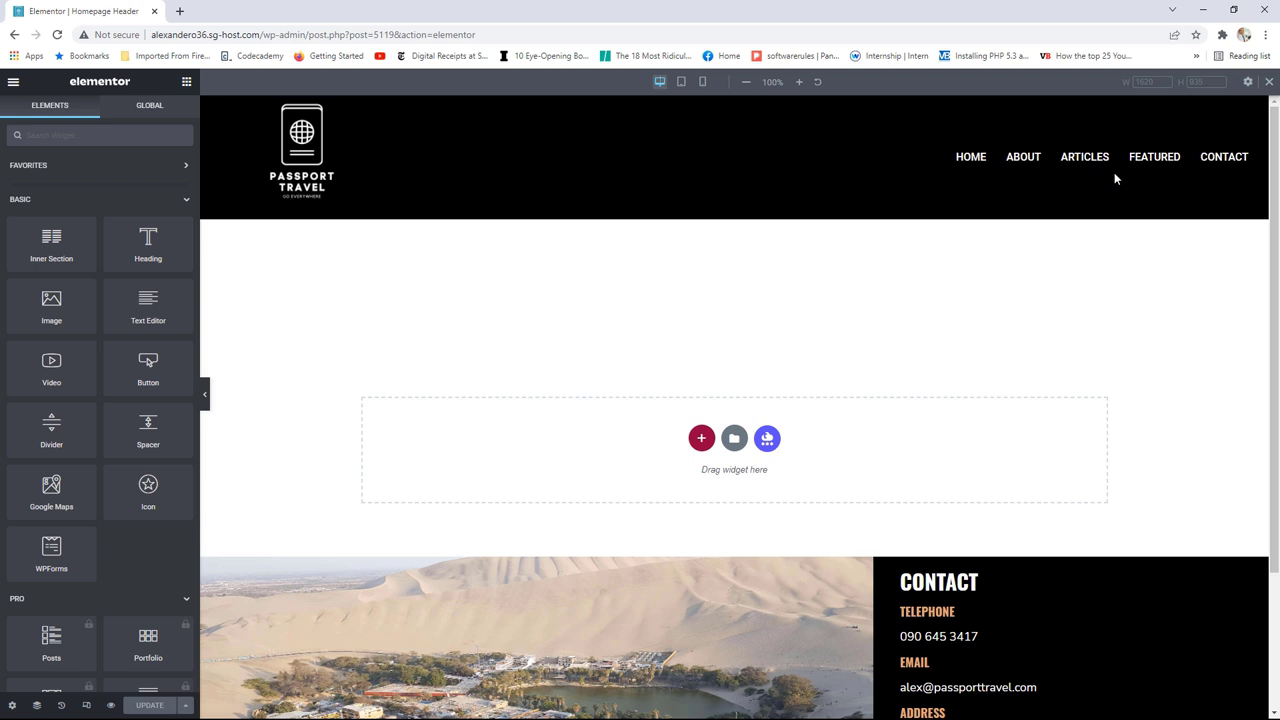
pyautogui.click(681, 82)
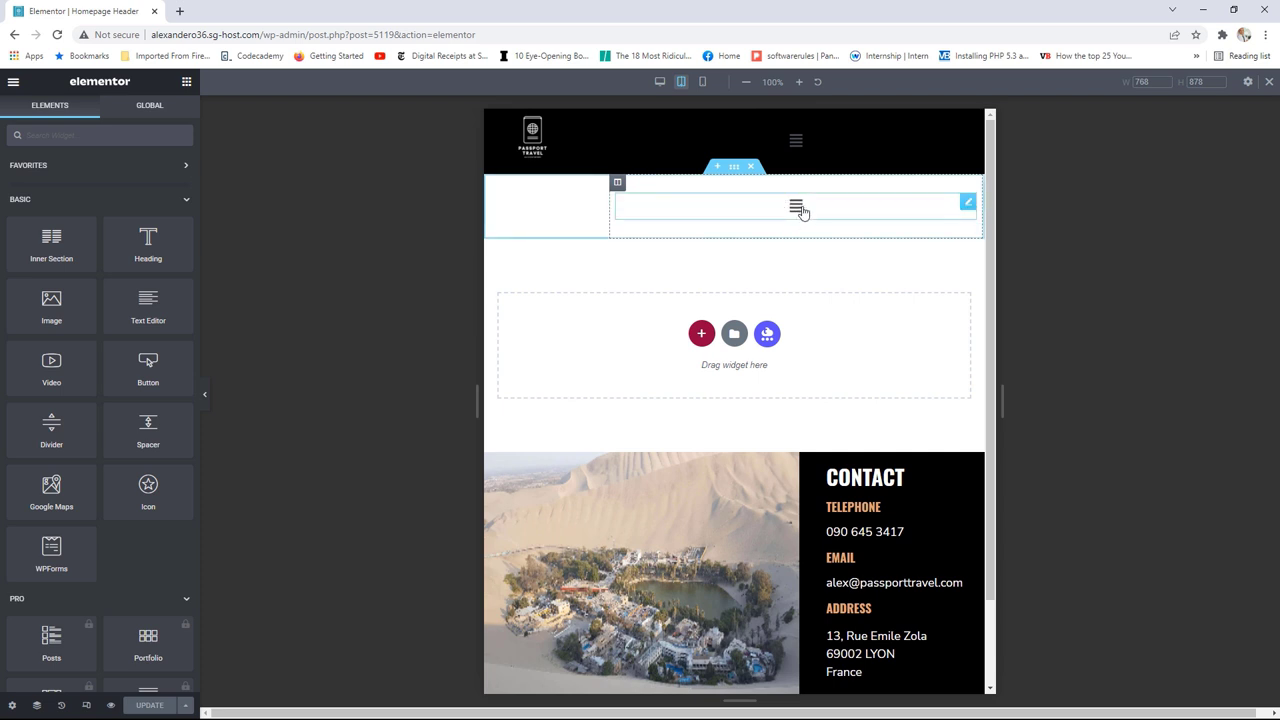
# Step: Set the Nav Menu's layout breakpoint to Mobile, save, and view the live header page
pyautogui.click(968, 207)
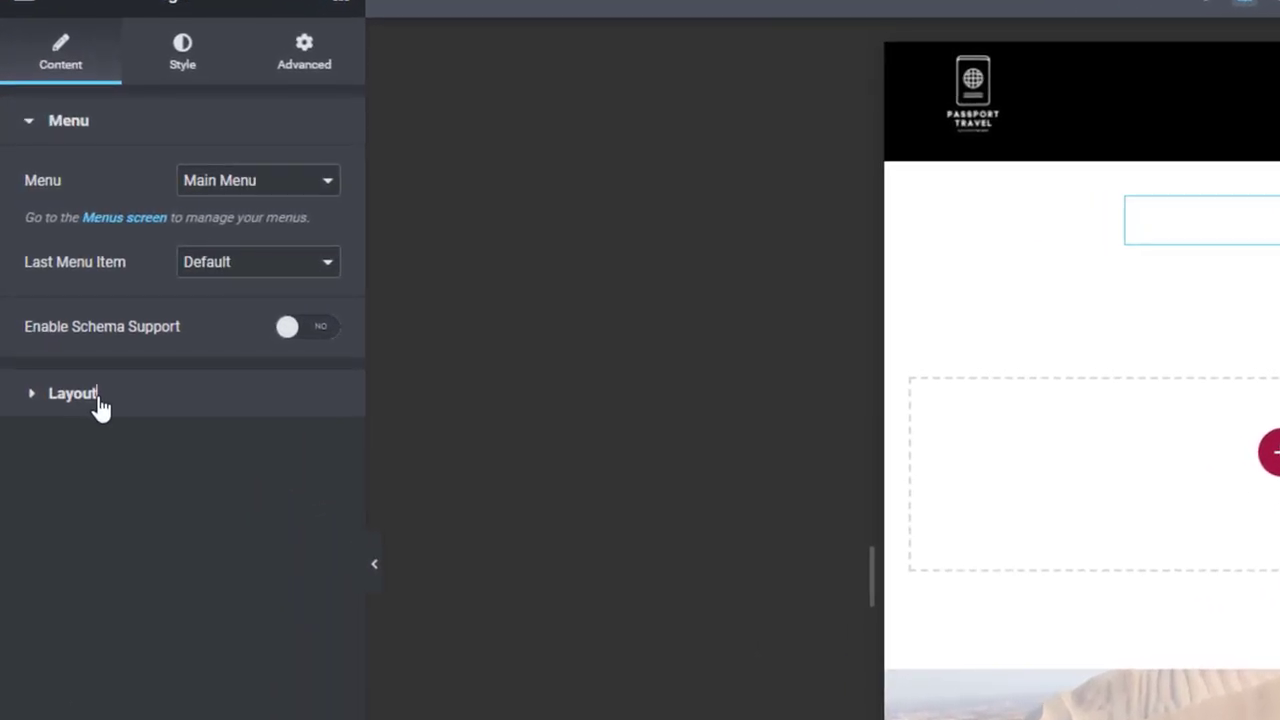
pyautogui.click(98, 400)
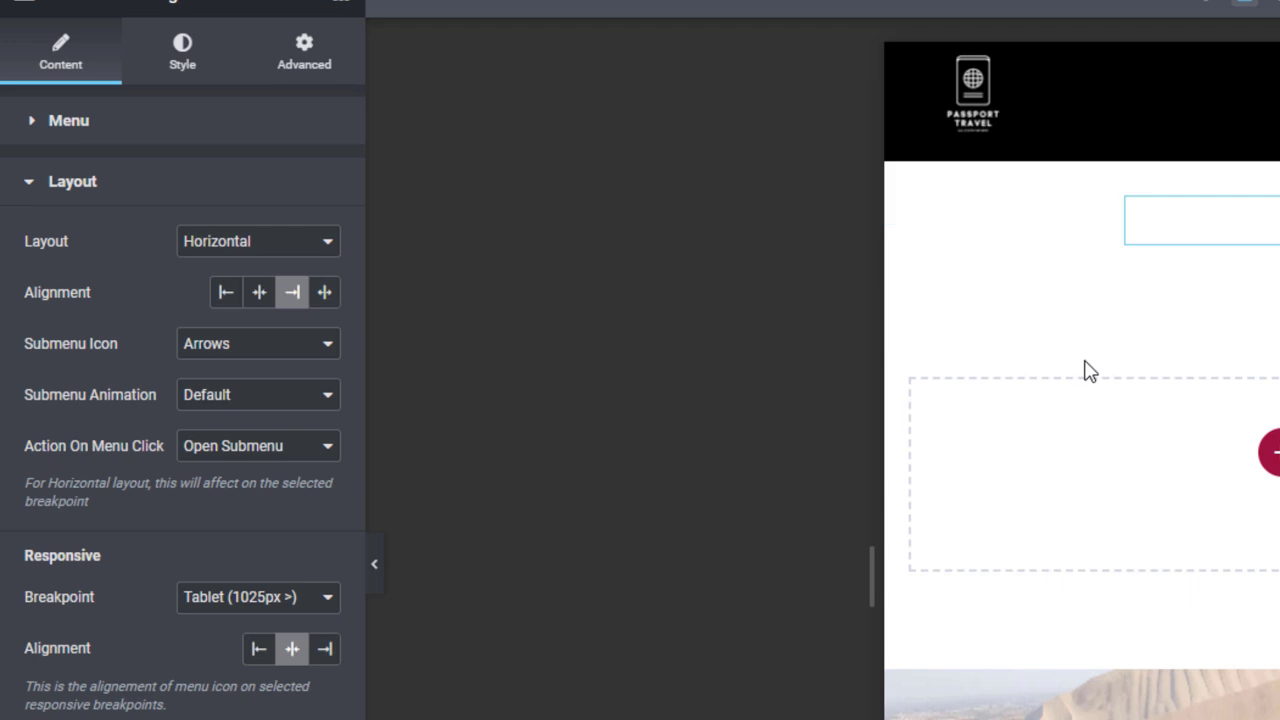
pyautogui.click(281, 612)
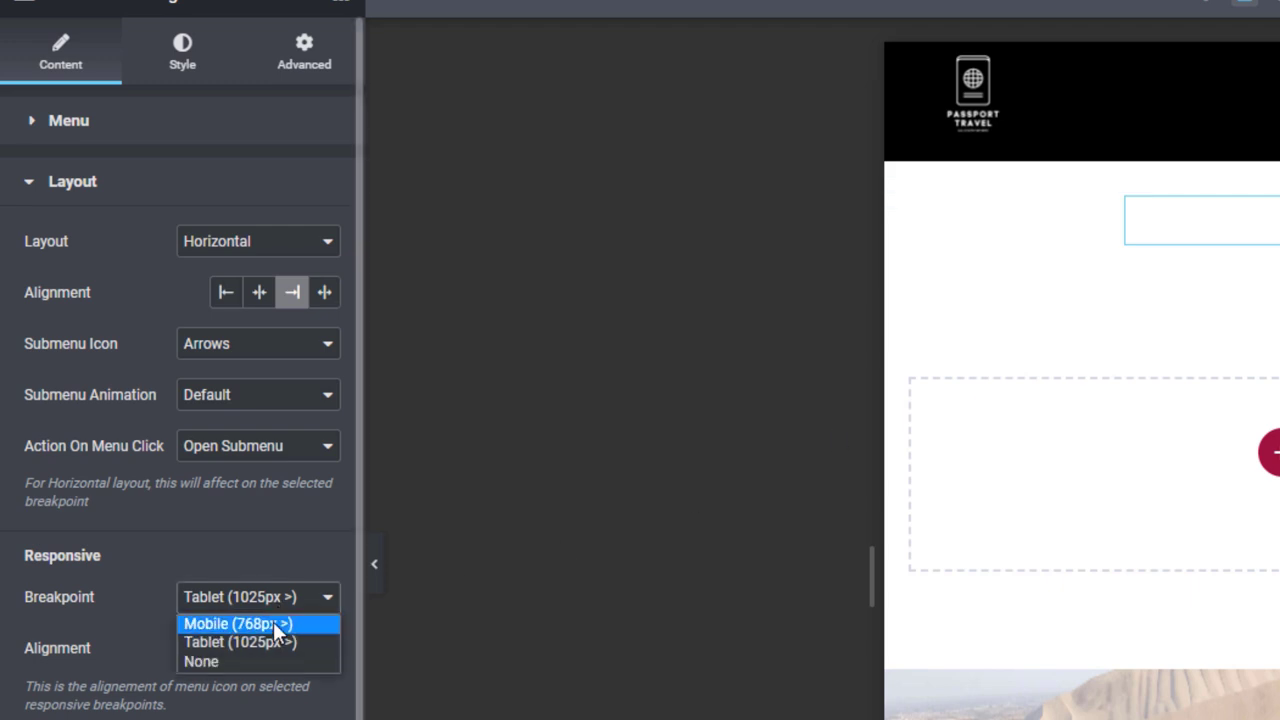
pyautogui.click(273, 621)
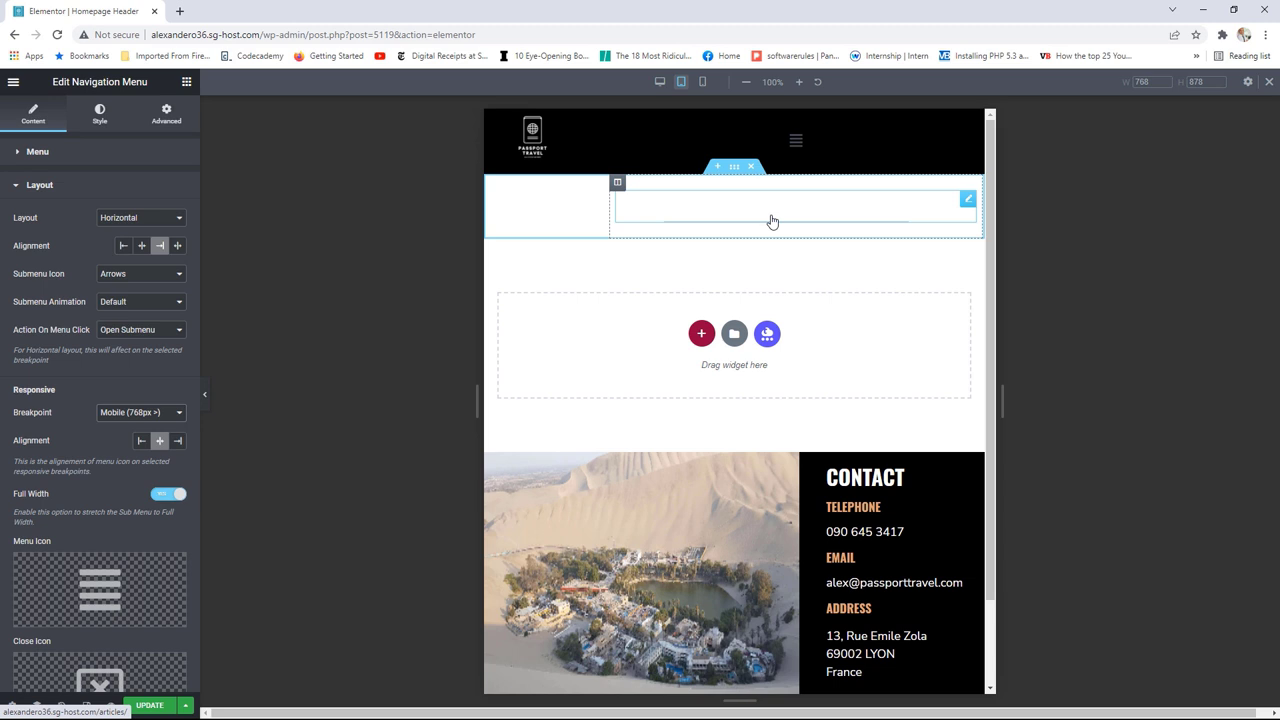
pyautogui.click(151, 706)
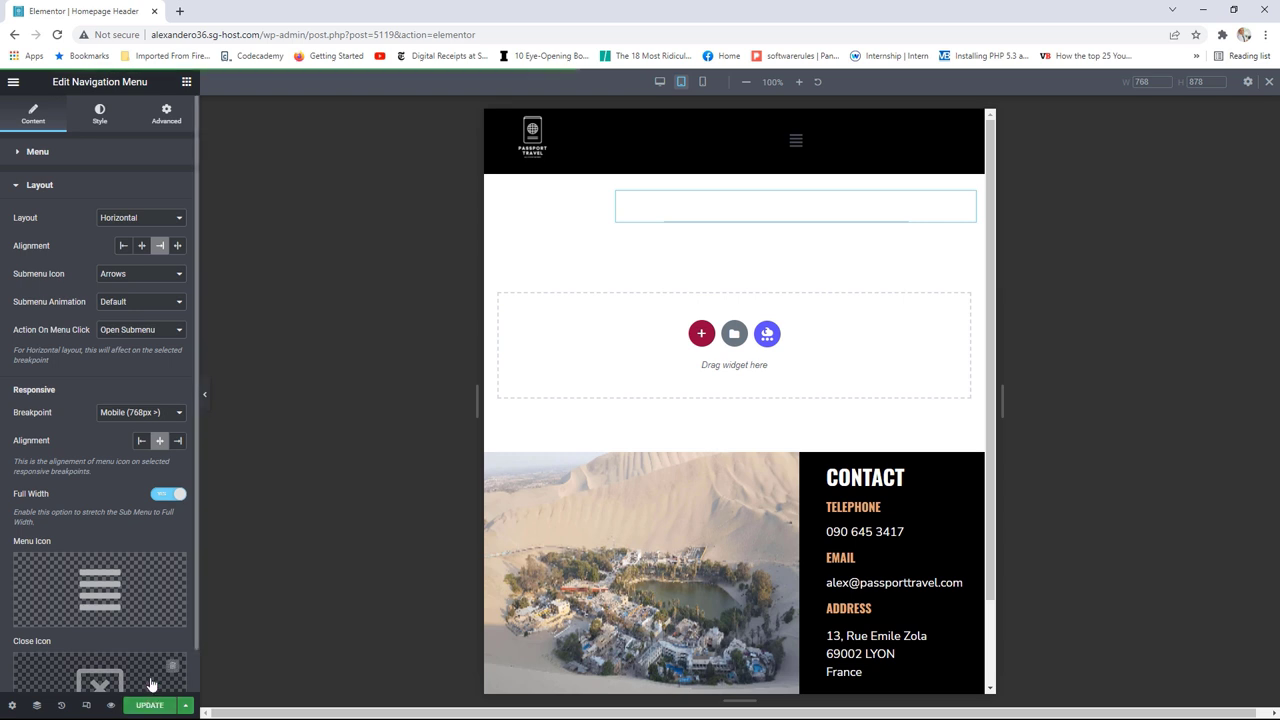
pyautogui.click(14, 81)
pyautogui.click(86, 287)
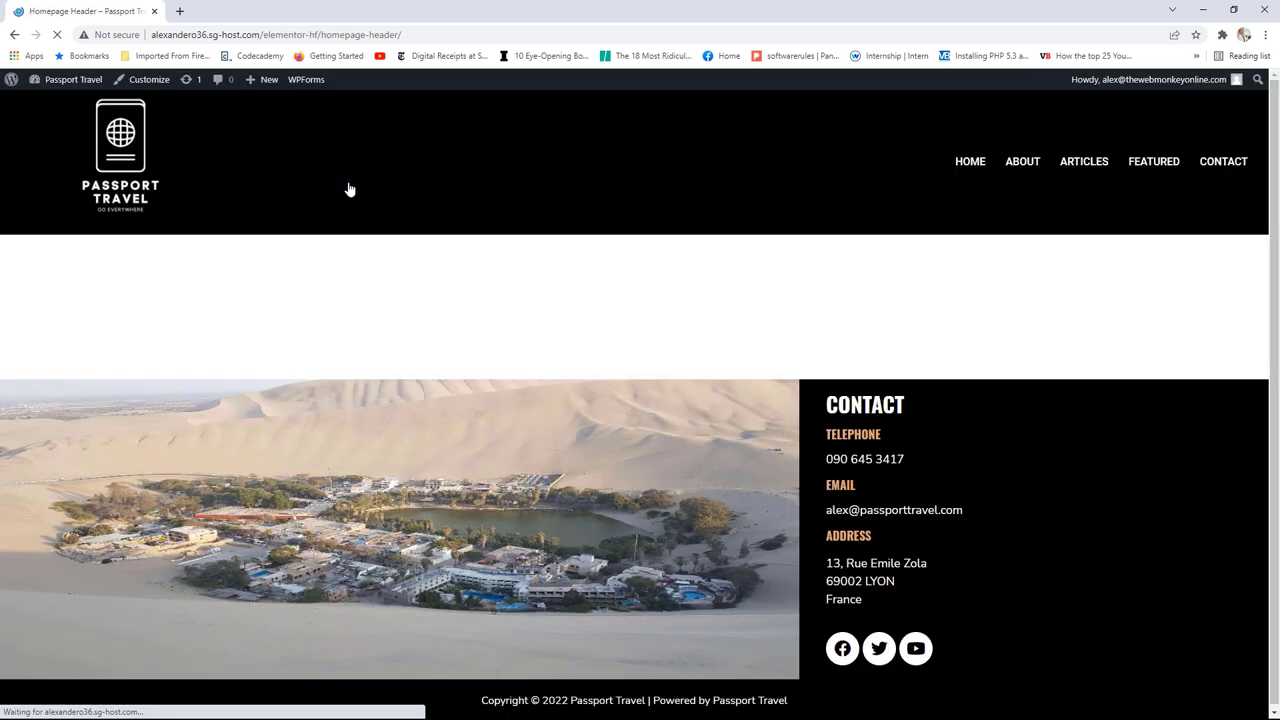
# Step: Load the home page and resize the browser window to about tablet width
pyautogui.click(104, 144)
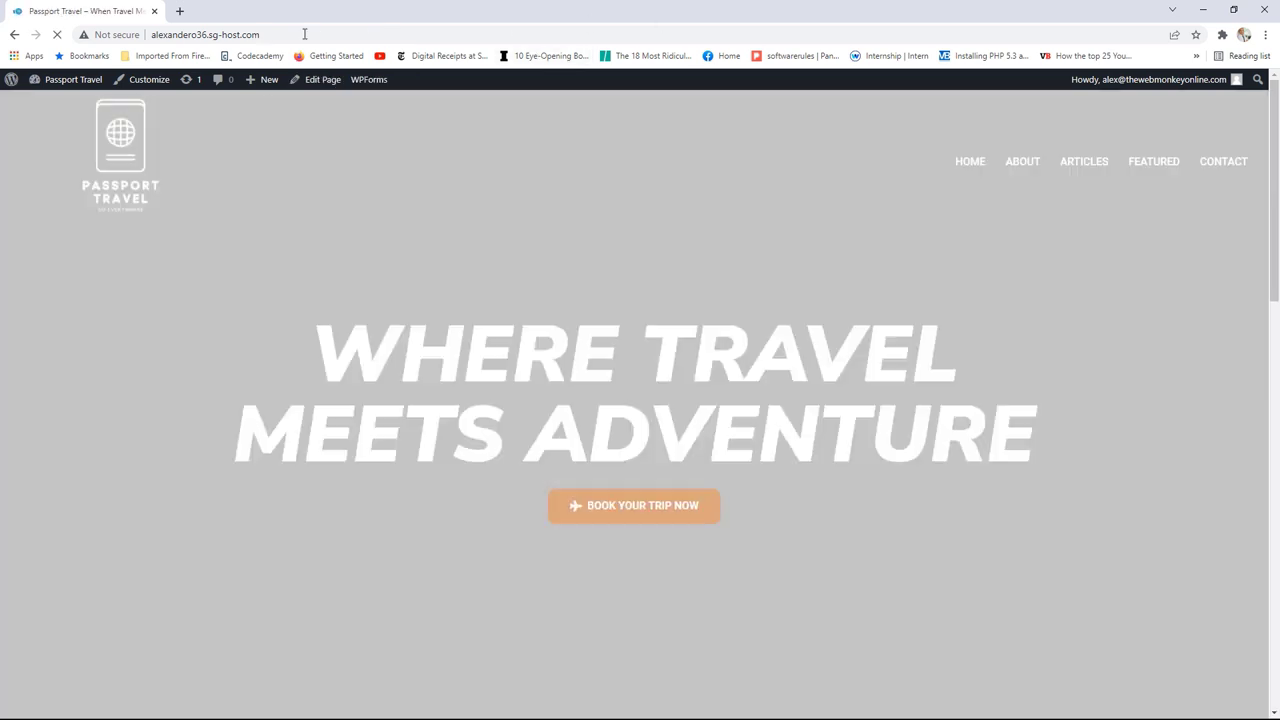
pyautogui.press('super+Down')
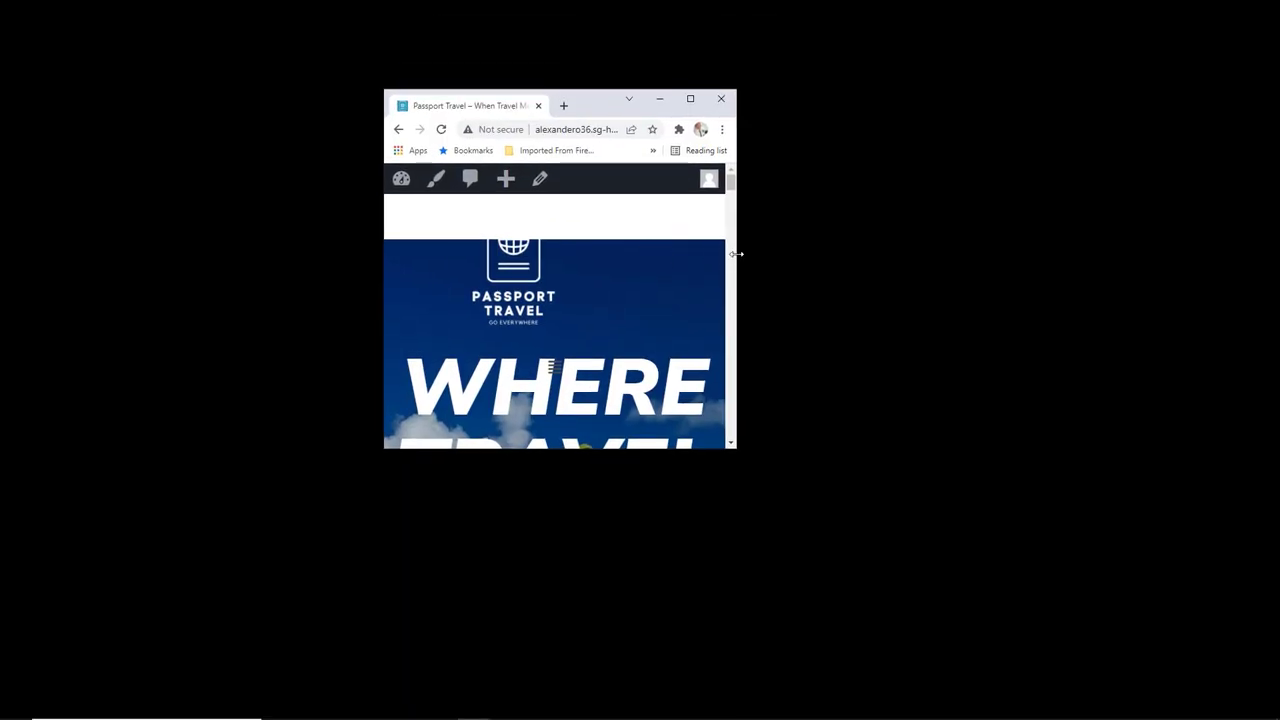
pyautogui.moveTo(736, 254); pyautogui.dragTo(962, 265)
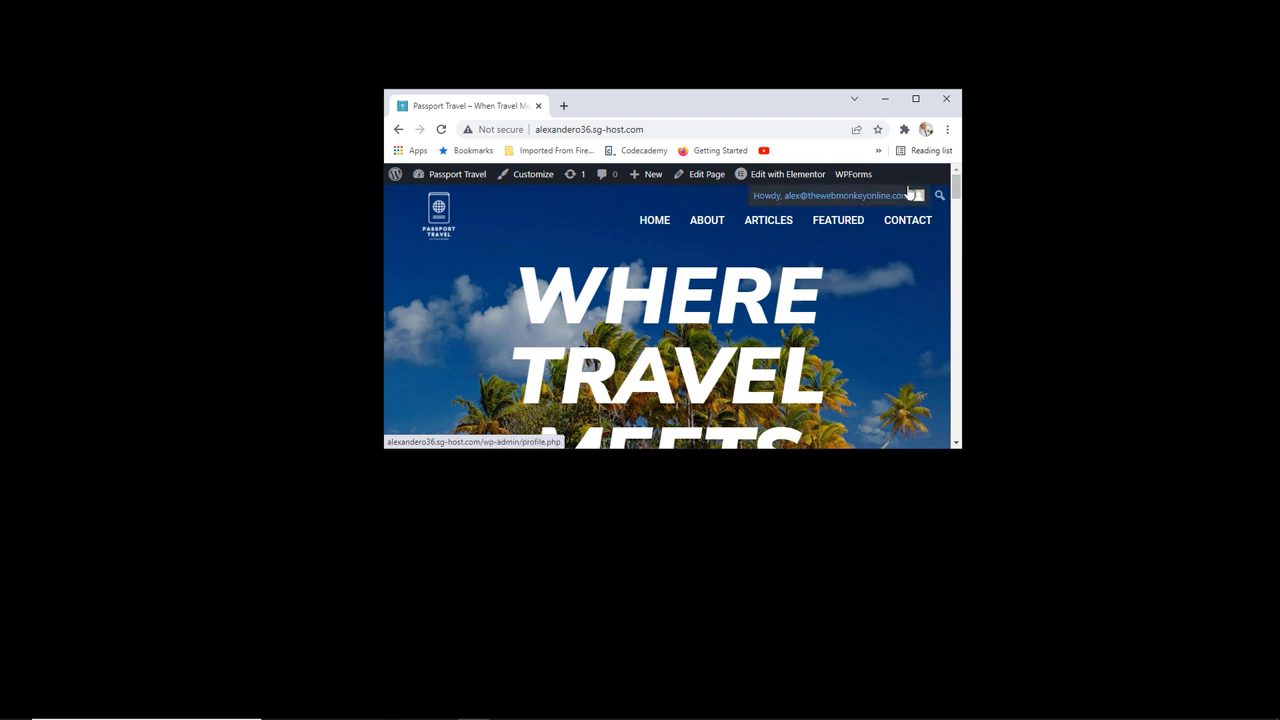
# Step: Reopen the Homepage Header in tablet preview and raise the logo's maximum width to 87%
pyautogui.click(915, 98)
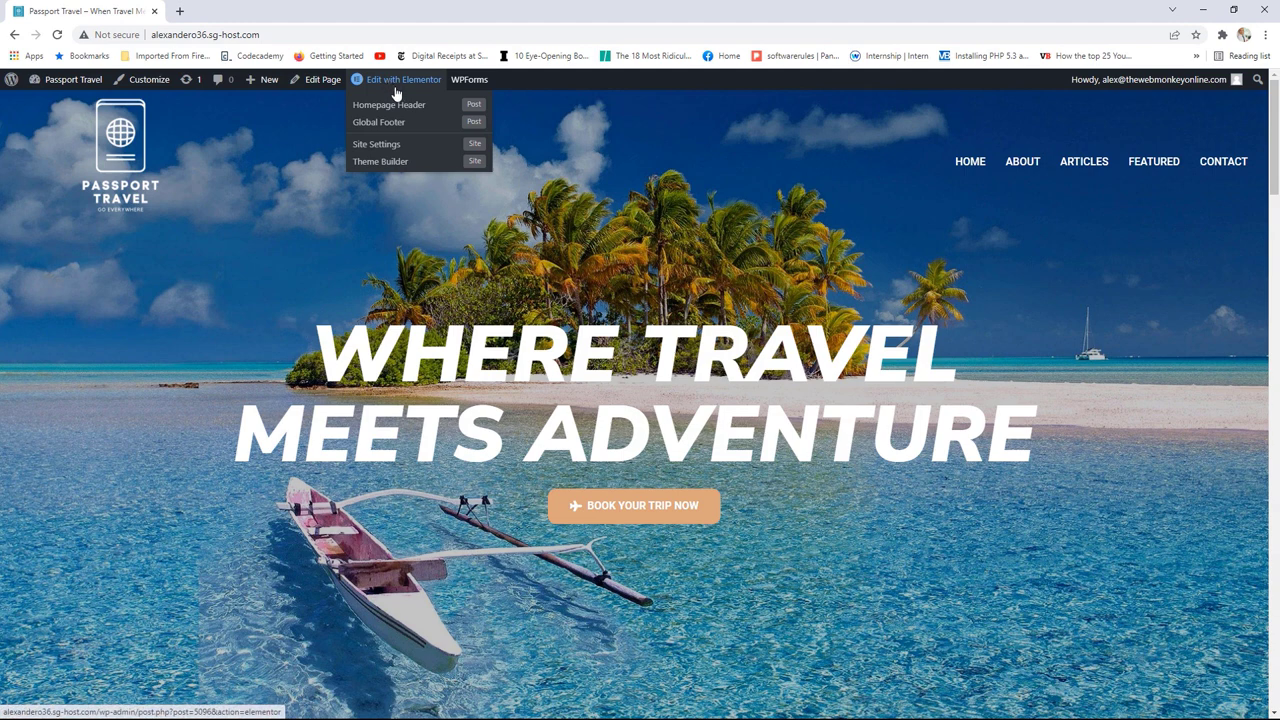
pyautogui.click(403, 106)
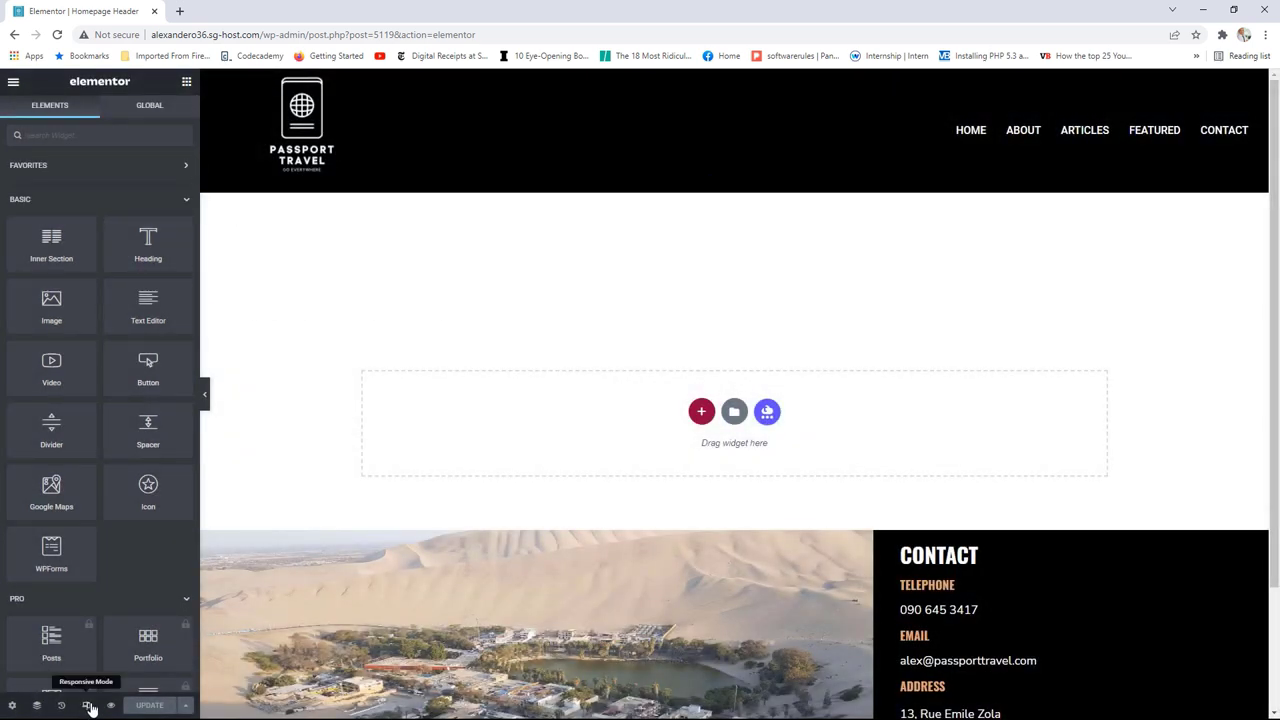
pyautogui.click(86, 705)
pyautogui.click(681, 82)
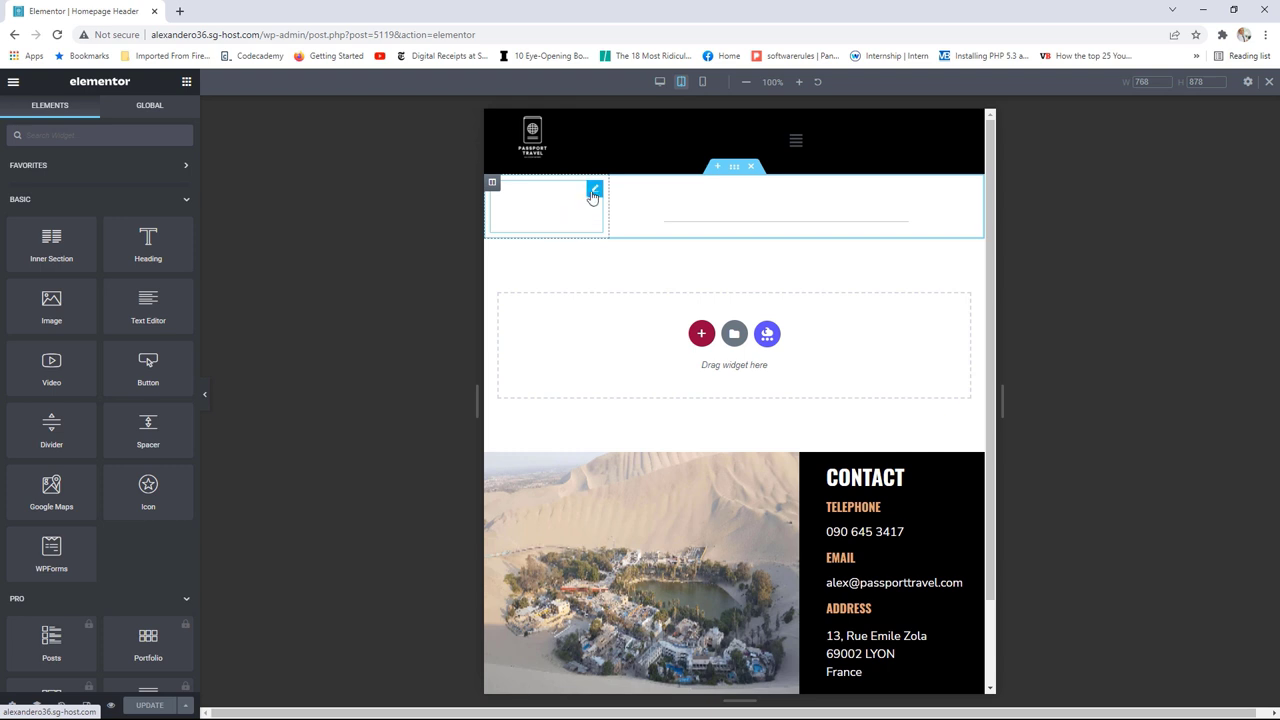
pyautogui.click(594, 188)
pyautogui.click(100, 116)
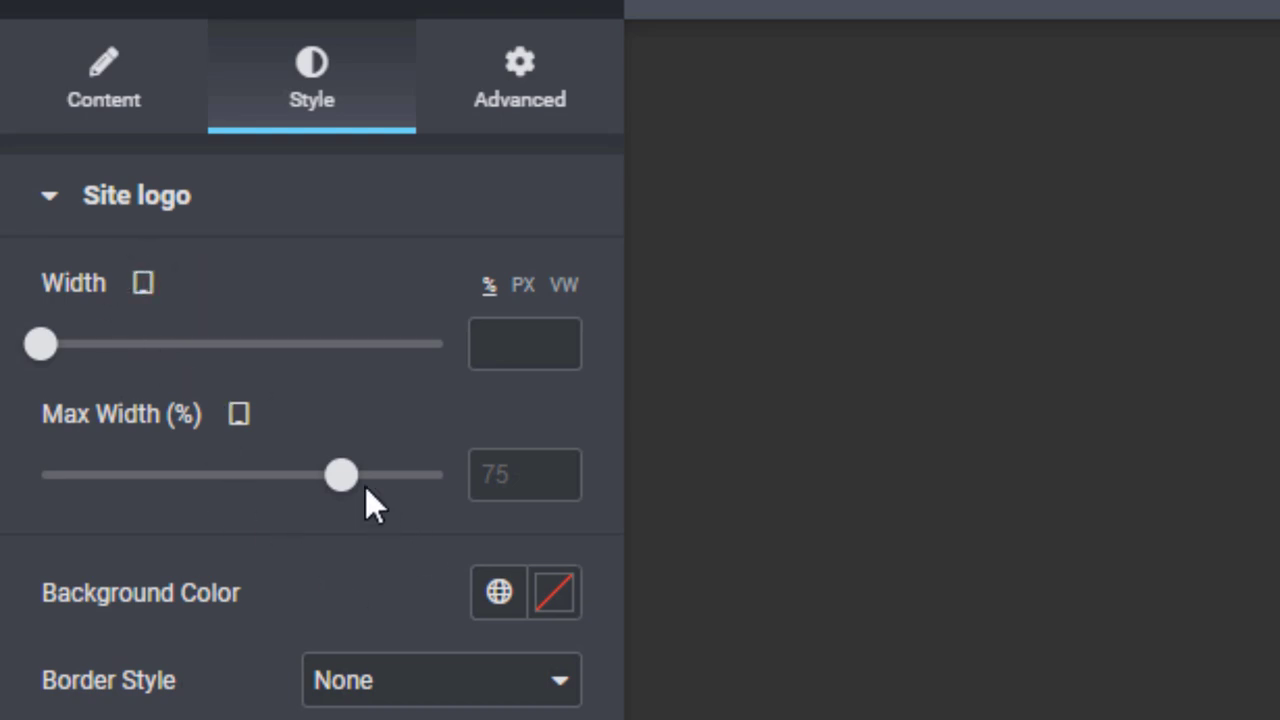
pyautogui.moveTo(343, 474); pyautogui.dragTo(441, 476)
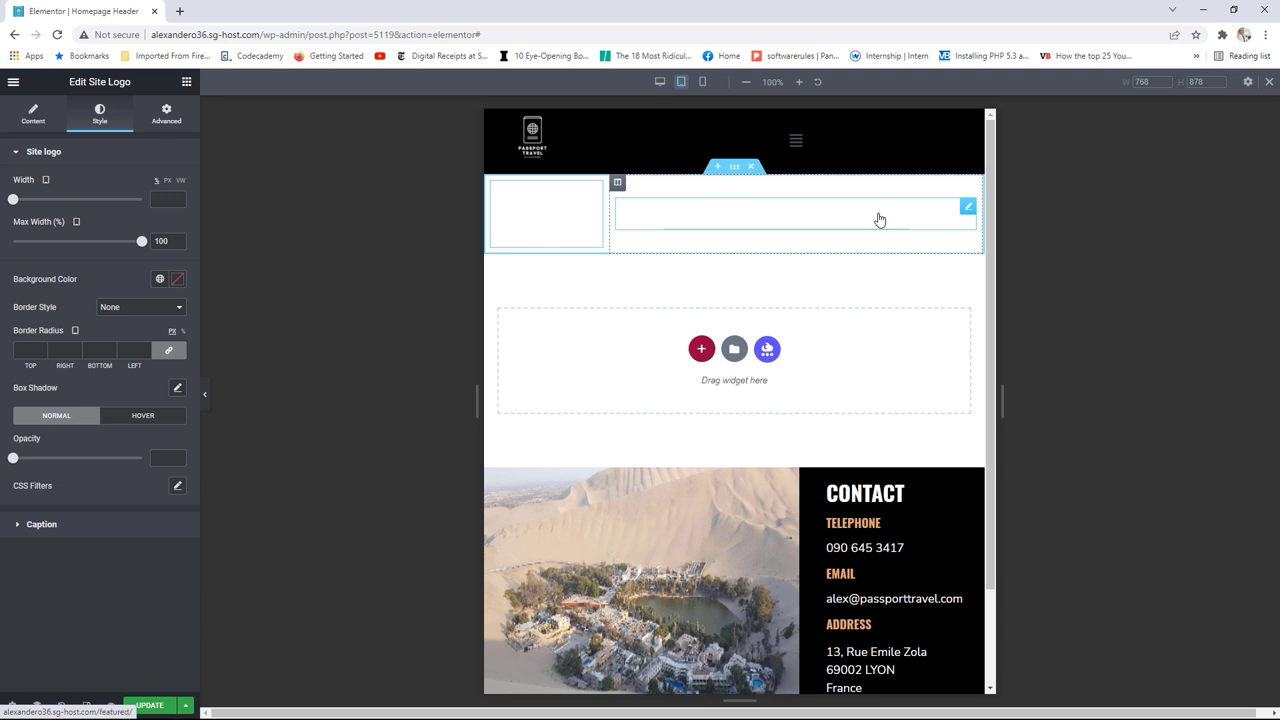
# Step: Set the navigation menu text size to 14 px, save, and view the header page
pyautogui.click(969, 209)
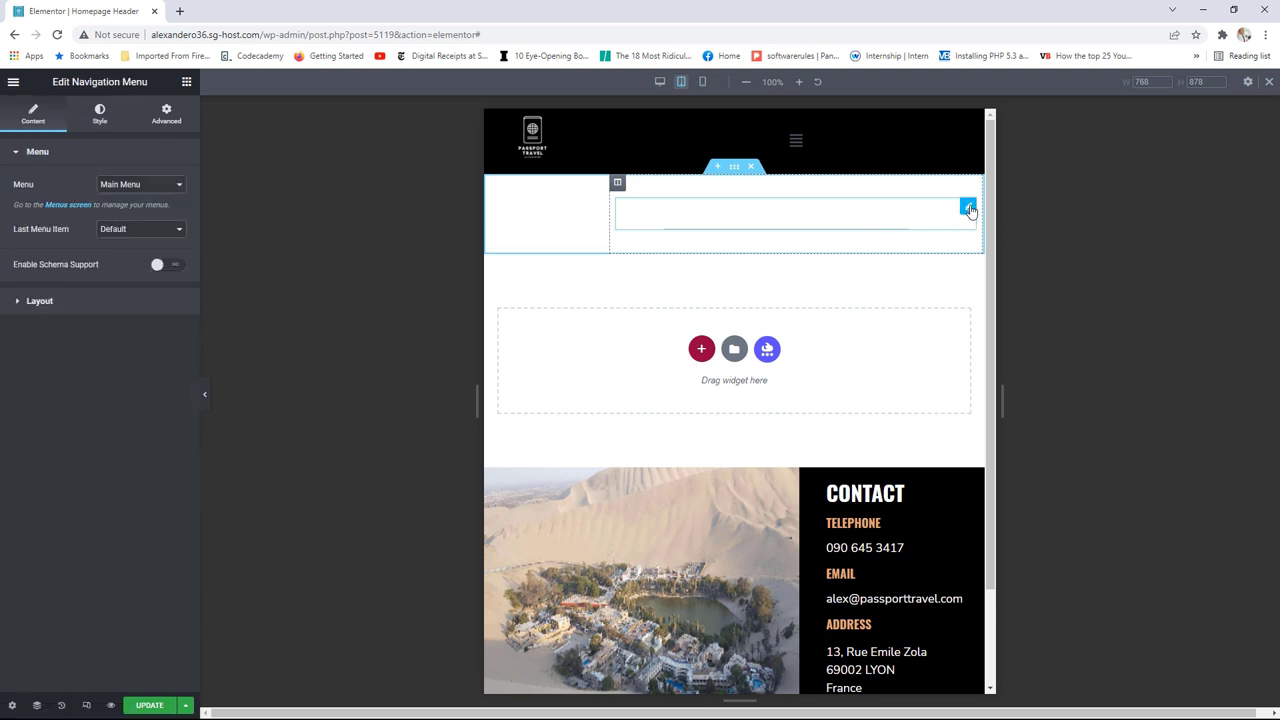
pyautogui.click(100, 114)
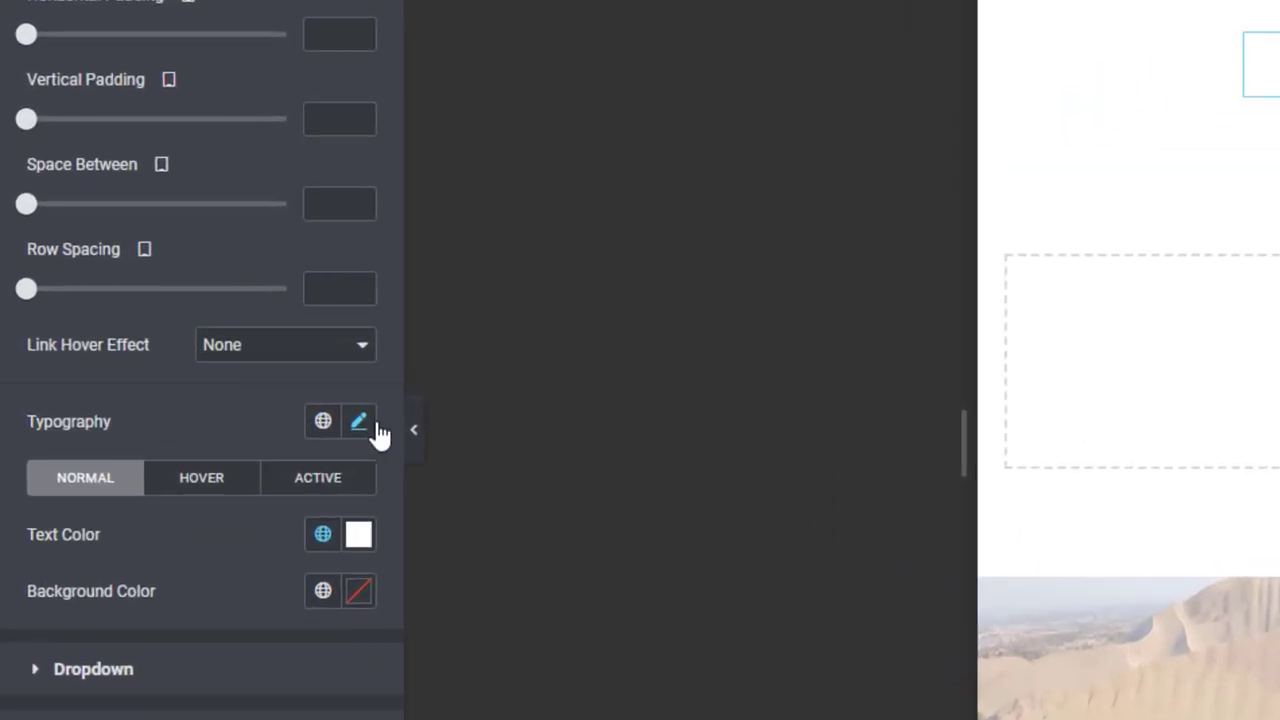
pyautogui.click(360, 428)
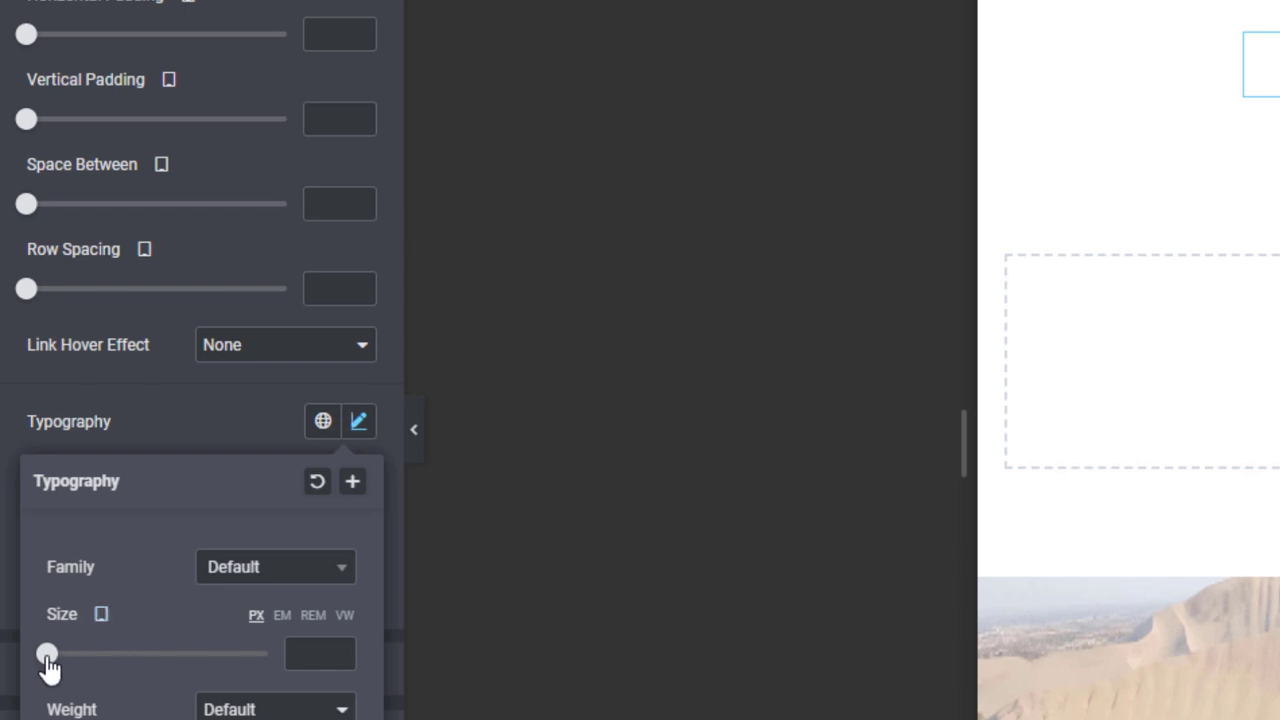
pyautogui.moveTo(48, 668); pyautogui.dragTo(63, 668)
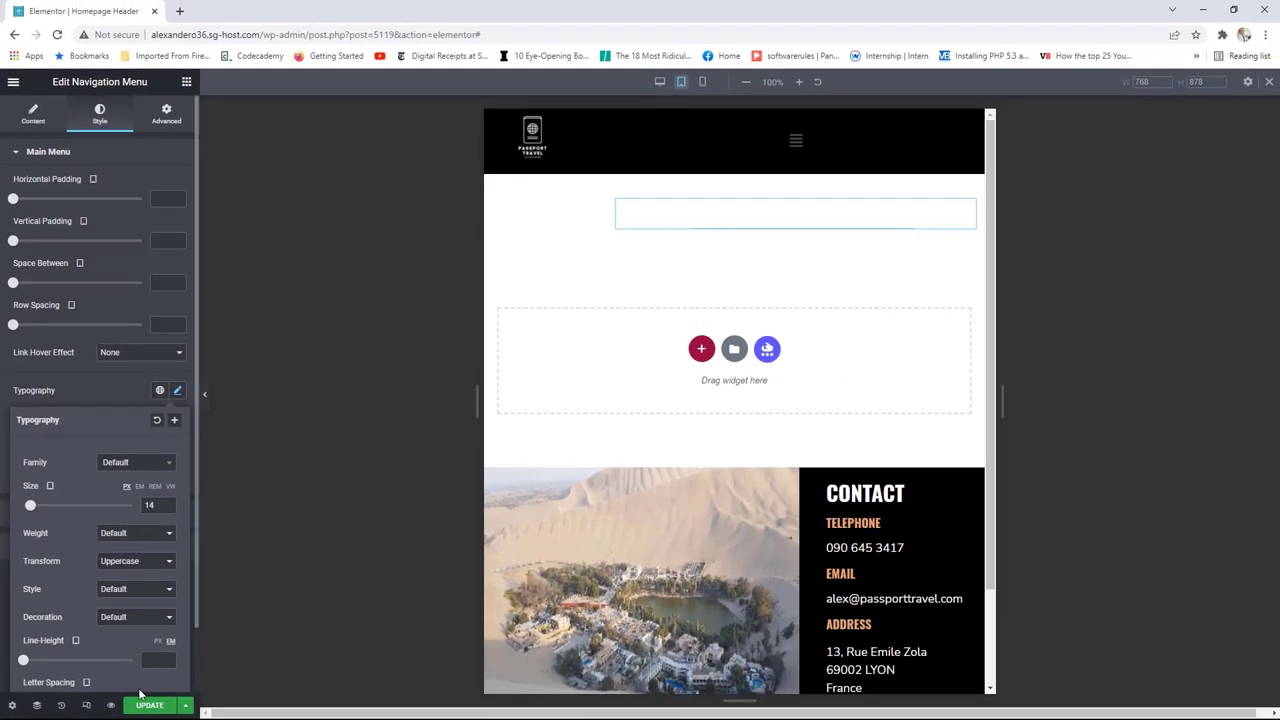
pyautogui.click(147, 706)
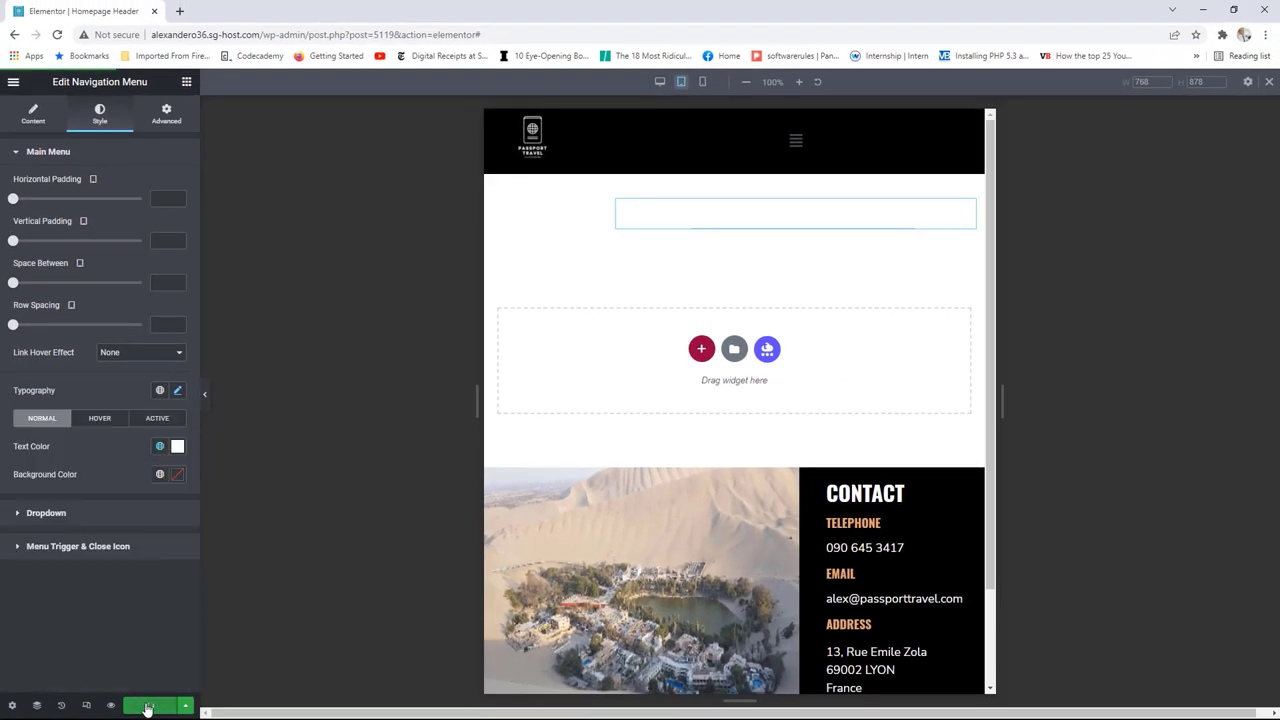
pyautogui.click(13, 81)
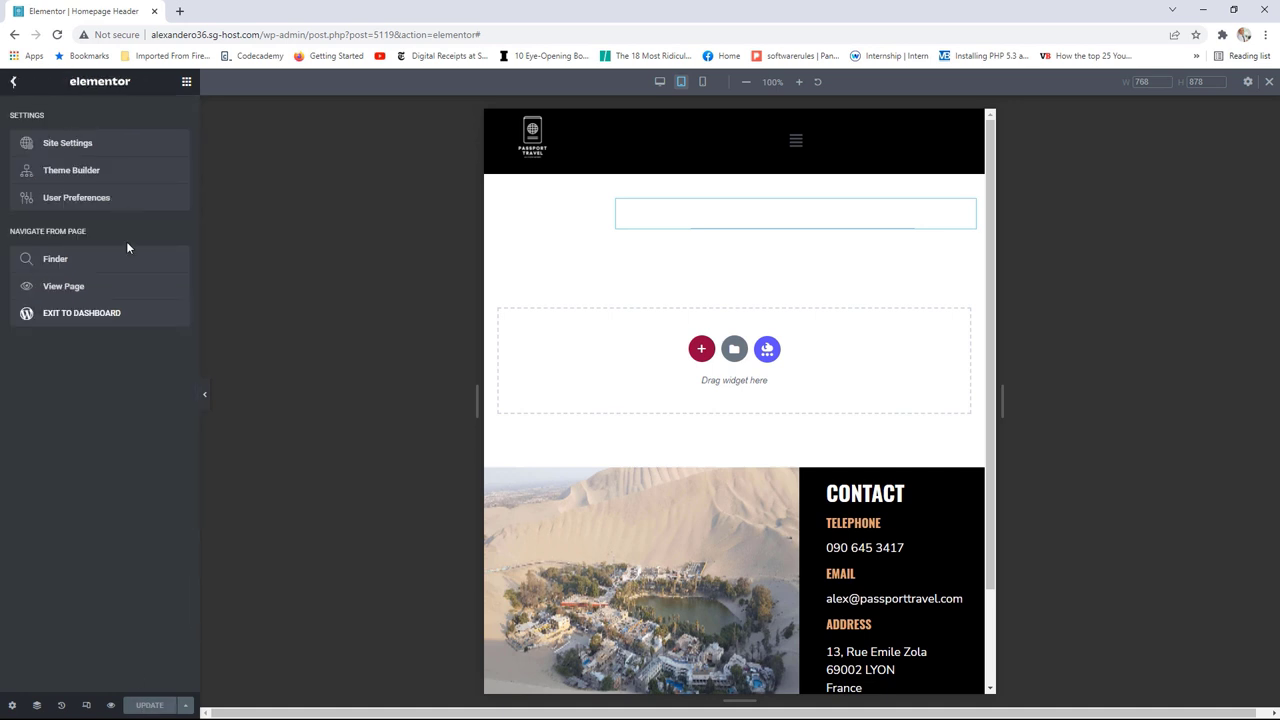
pyautogui.click(96, 290)
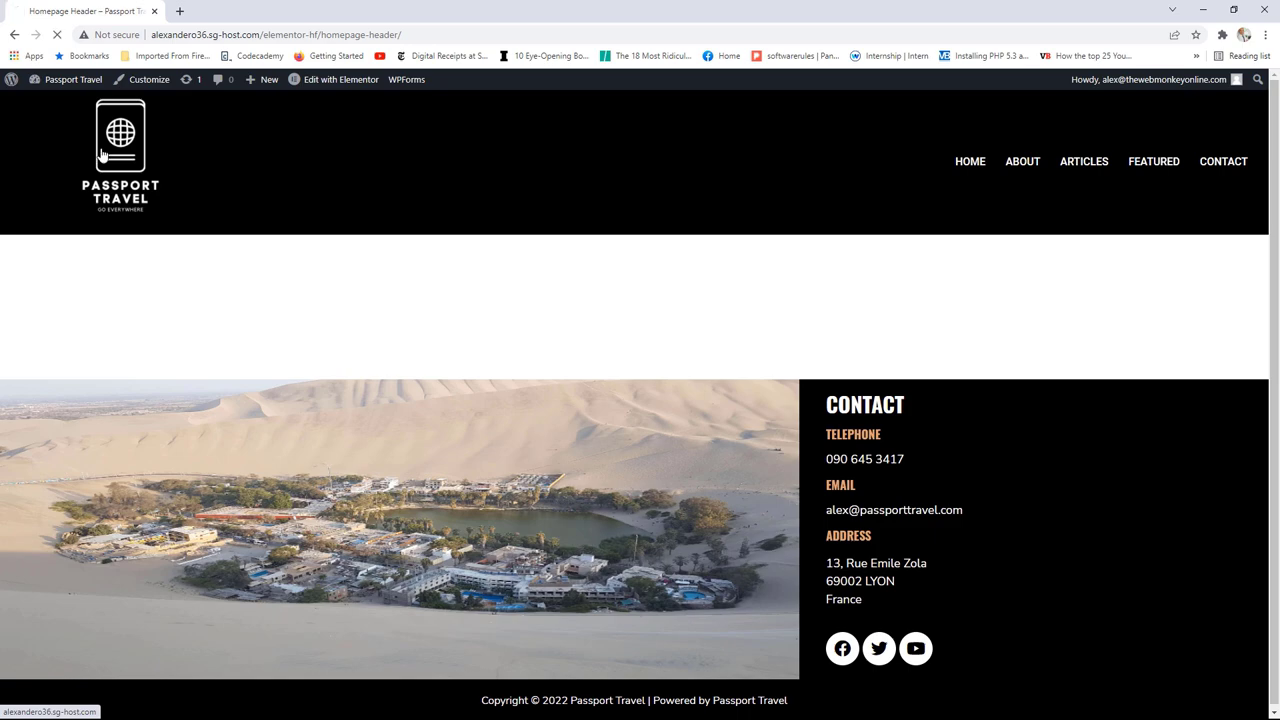
# Step: Open the home page and resize the browser narrower and wider to test the responsive header
pyautogui.click(101, 153)
pyautogui.click(1233, 9)
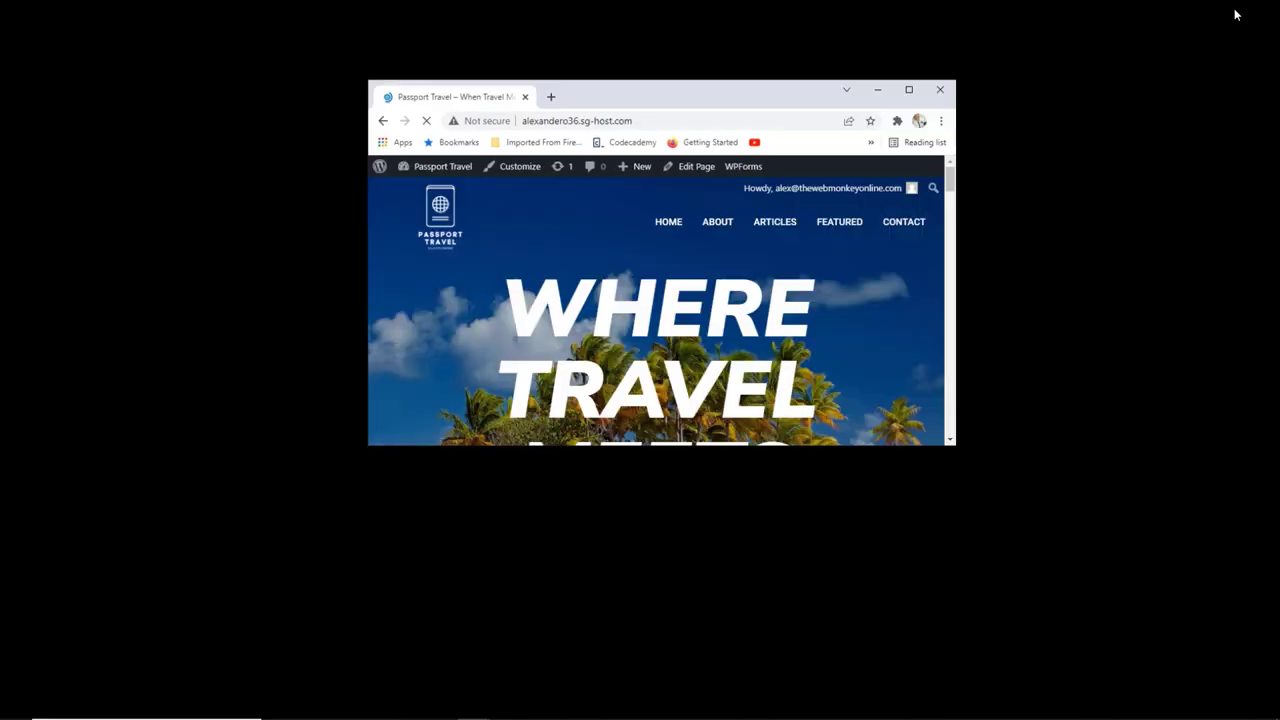
pyautogui.moveTo(962, 253); pyautogui.dragTo(915, 255)
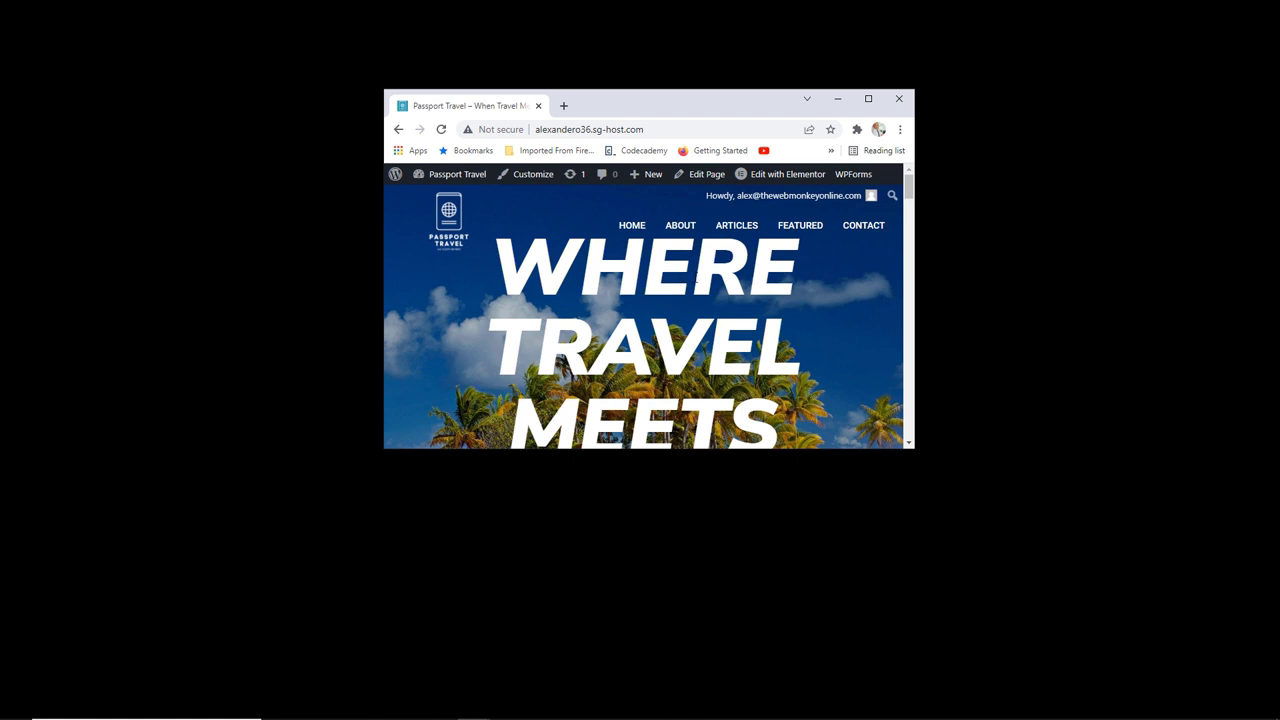
pyautogui.scroll(-1, 754, 286)
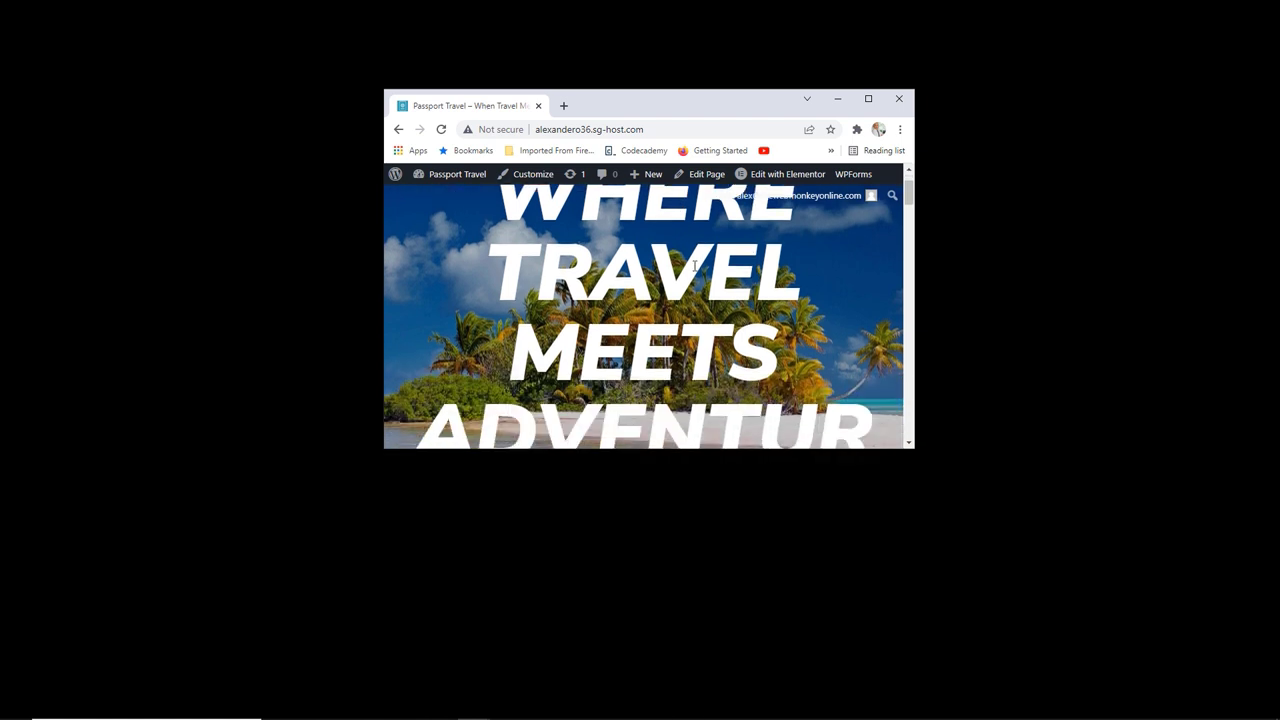
pyautogui.scroll(-1, 695, 268)
pyautogui.scroll(1, 695, 268)
pyautogui.scroll(1, 694, 266)
pyautogui.scroll(-3, 688, 290)
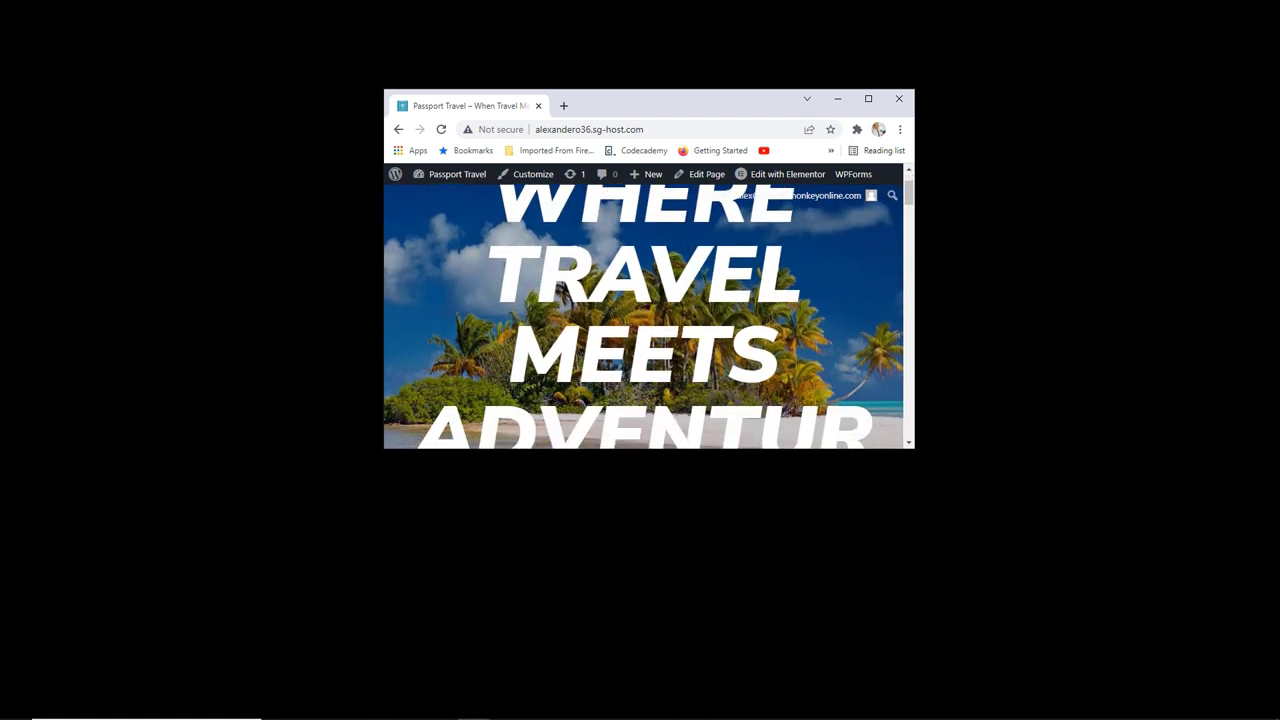
pyautogui.scroll(3, 683, 310)
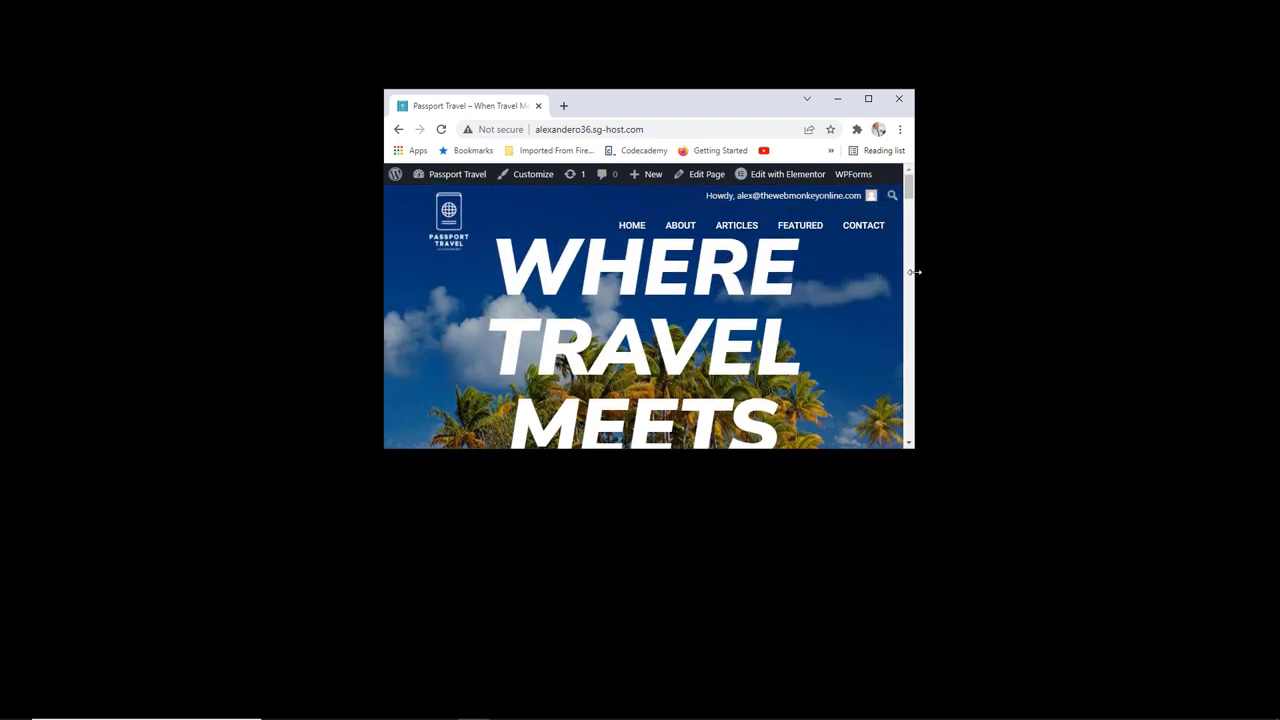
pyautogui.moveTo(914, 272); pyautogui.dragTo(870, 272)
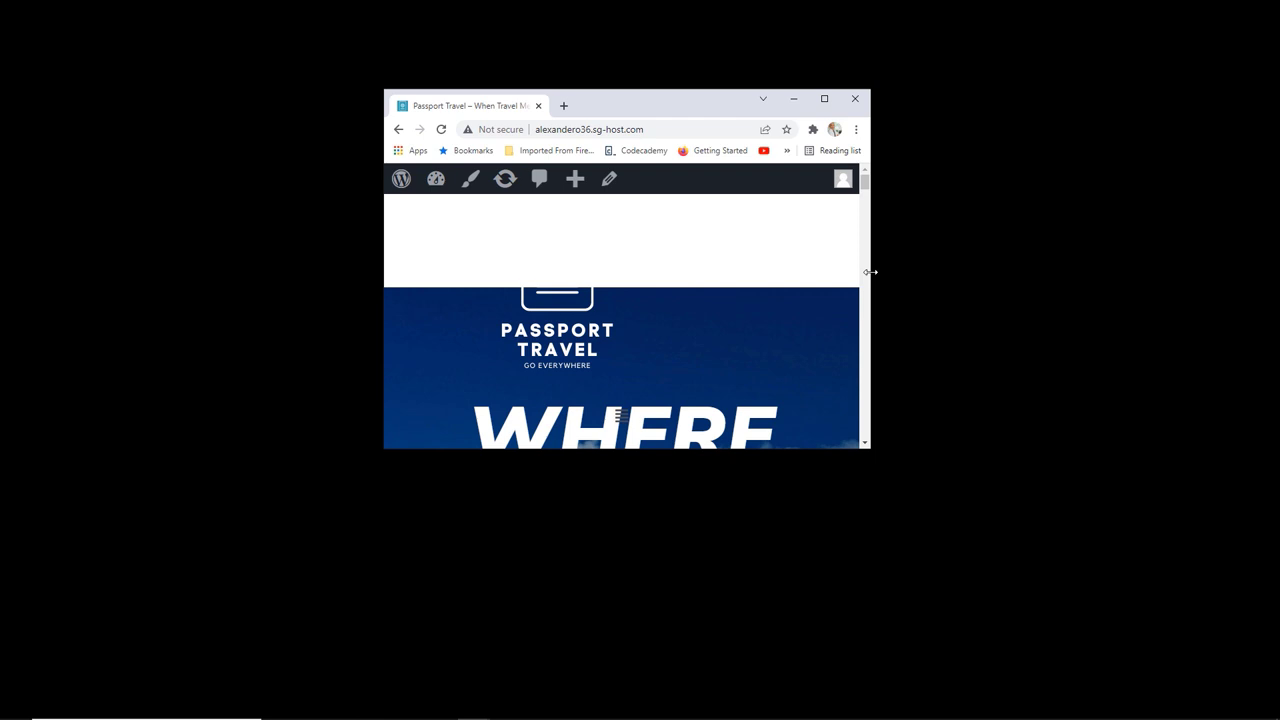
pyautogui.moveTo(870, 272); pyautogui.dragTo(786, 284)
pyautogui.click(738, 98)
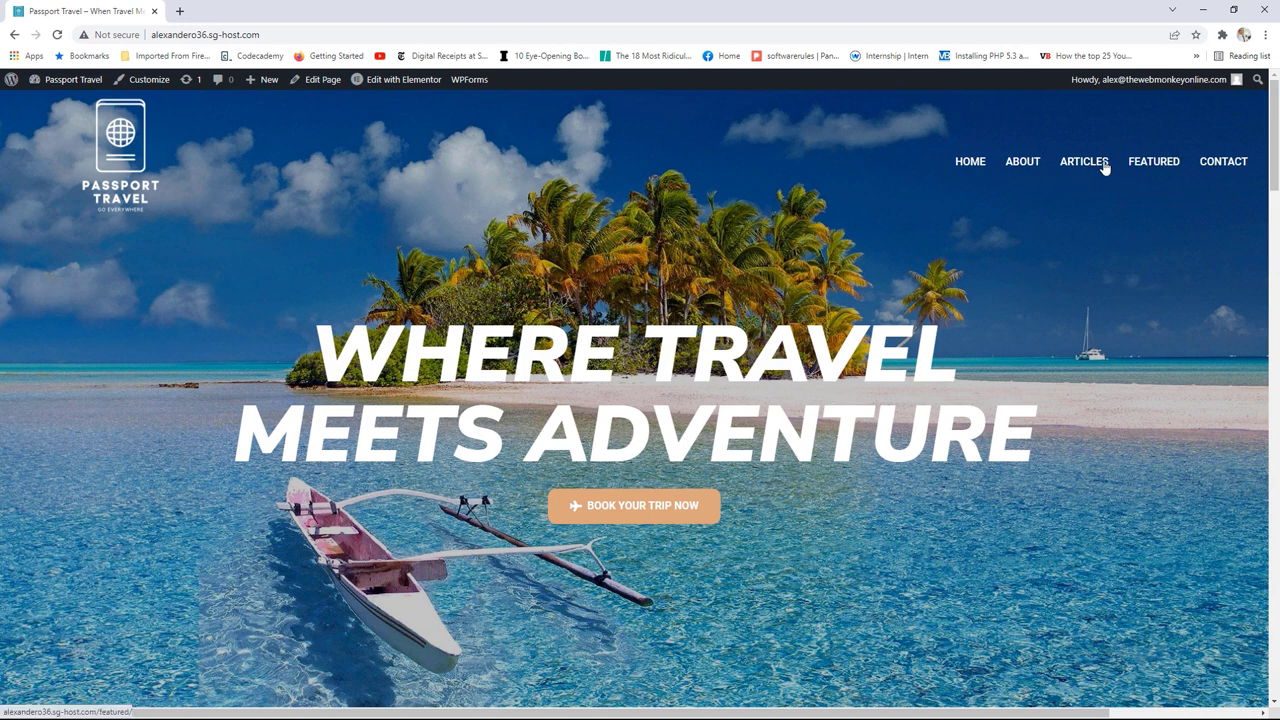
# Step: Open the Articles page, then open the Global Header in Elementor
pyautogui.click(1100, 167)
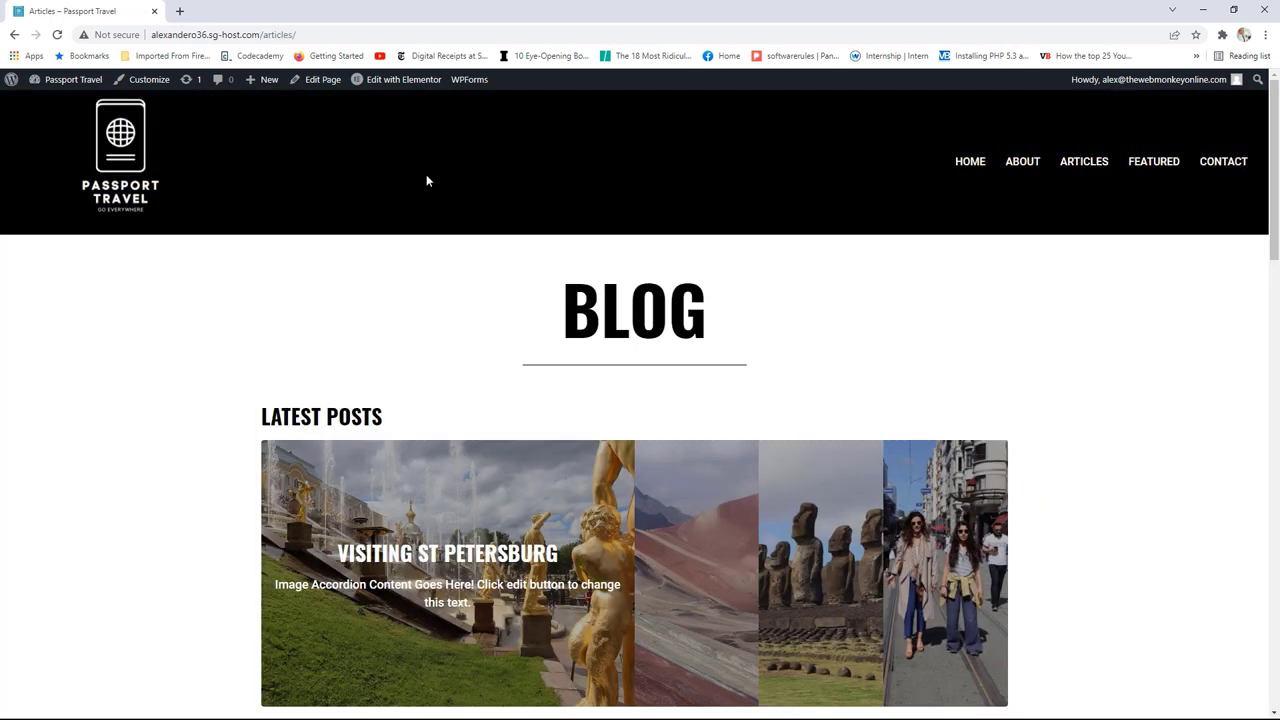
pyautogui.moveTo(392, 84)
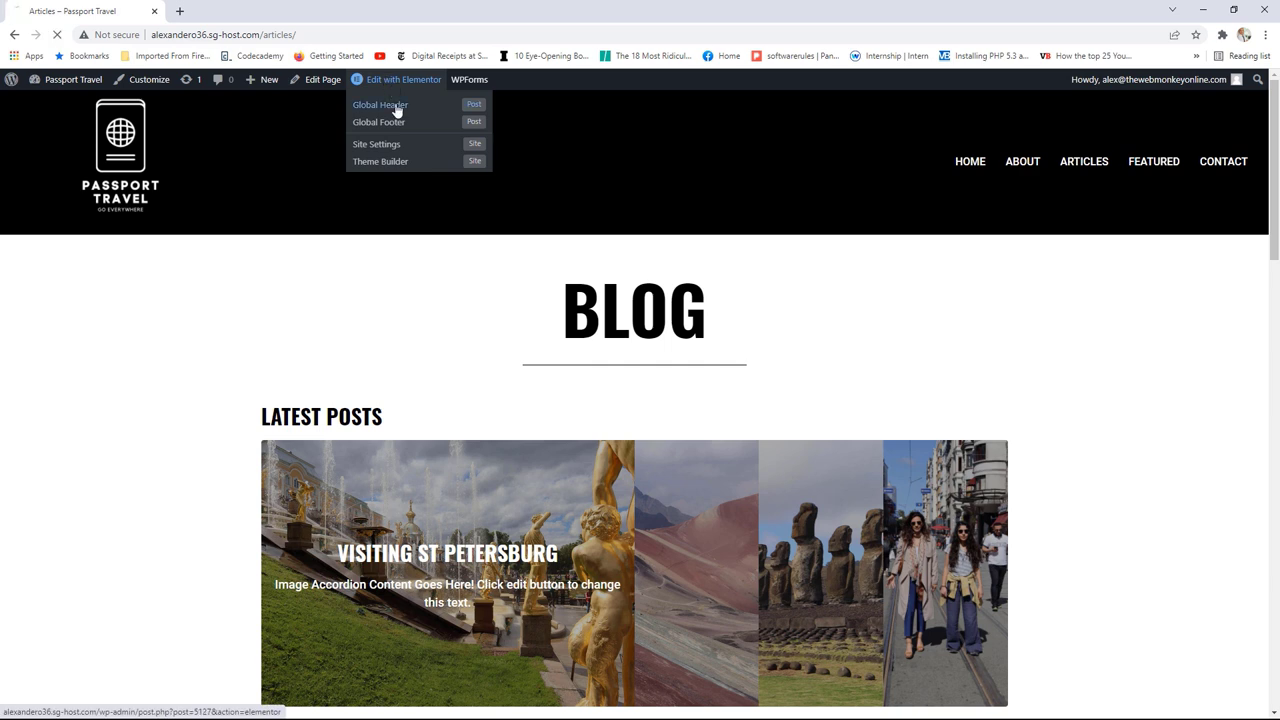
pyautogui.click(396, 109)
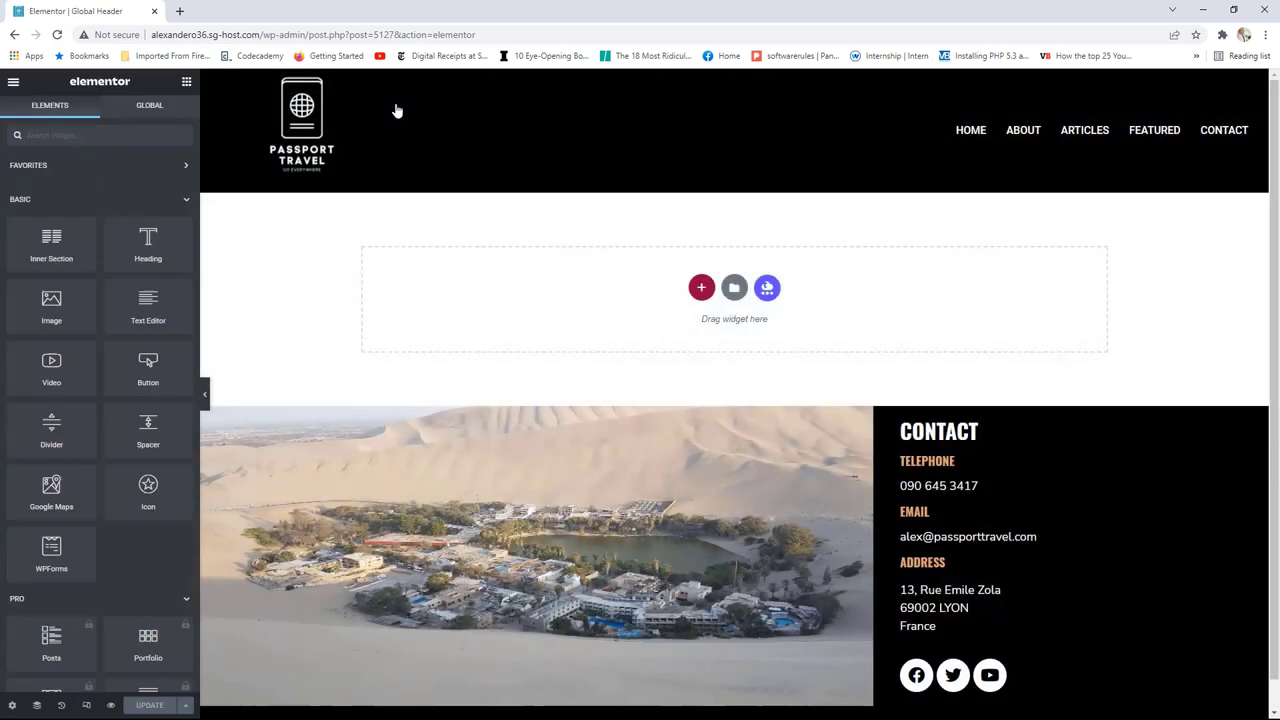
# Step: In tablet preview, set the Nav Menu breakpoint to Mobile and its alignment to Right
pyautogui.click(87, 705)
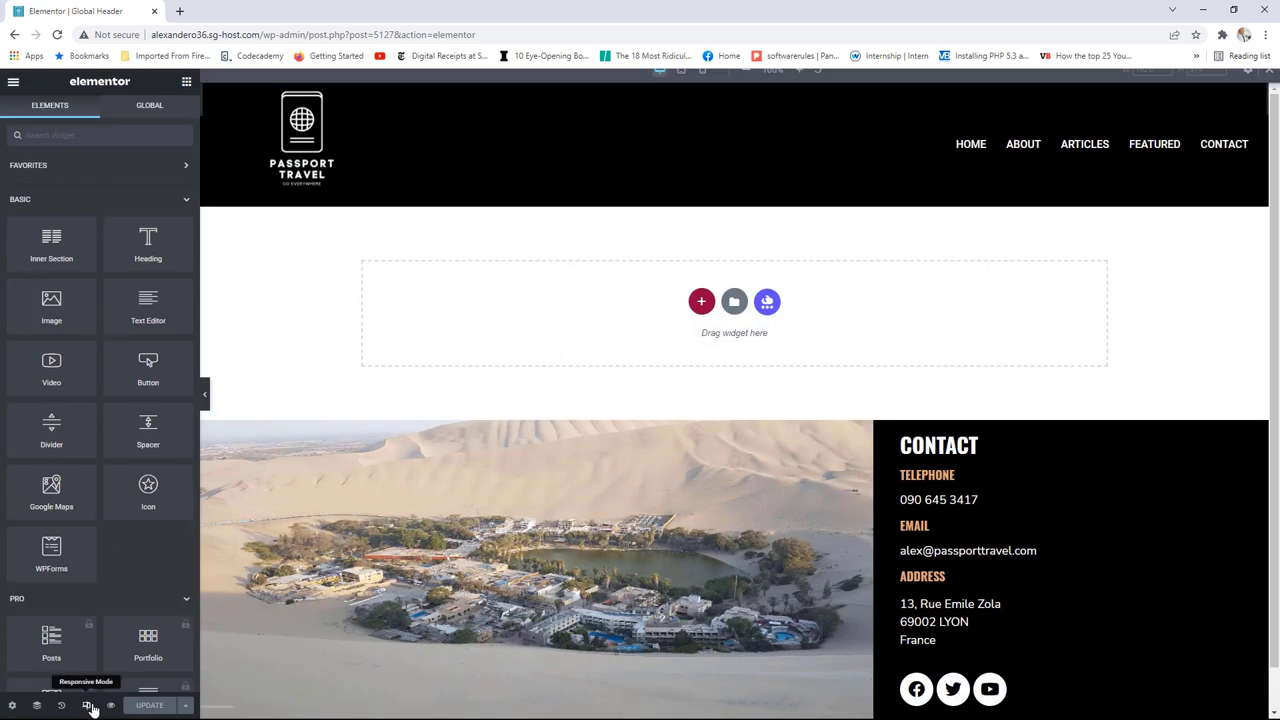
pyautogui.click(681, 81)
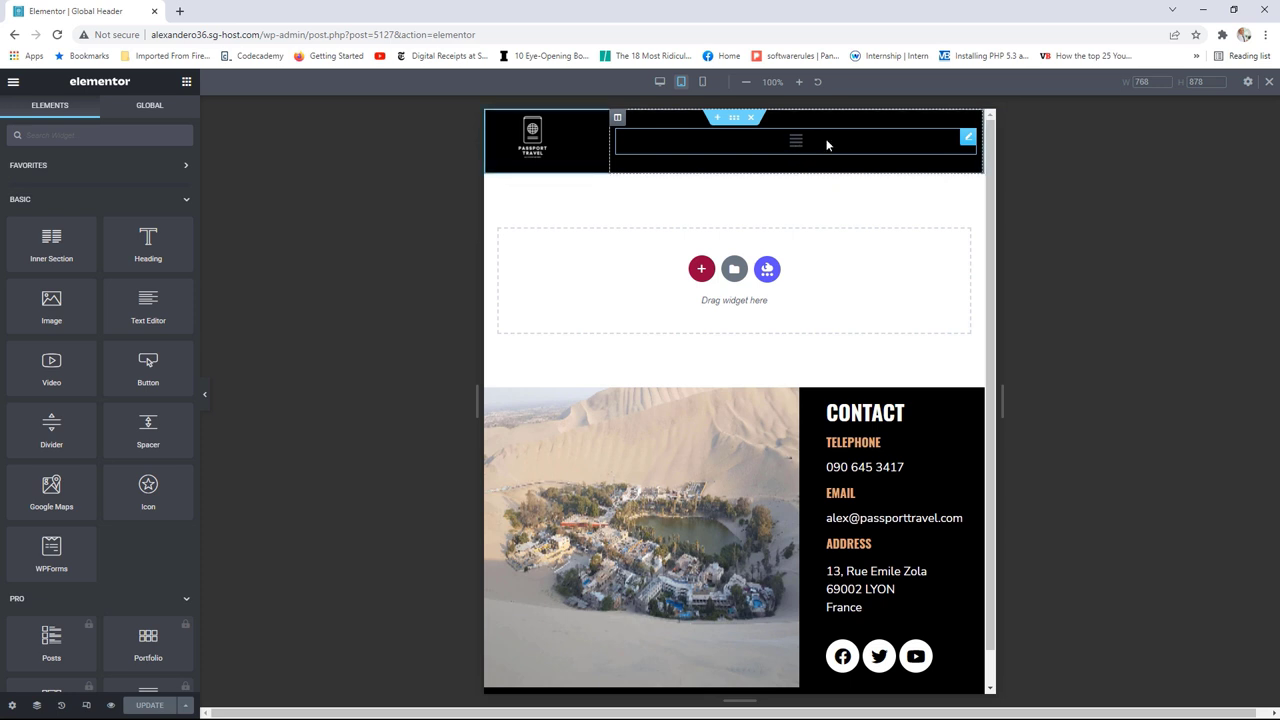
pyautogui.click(967, 137)
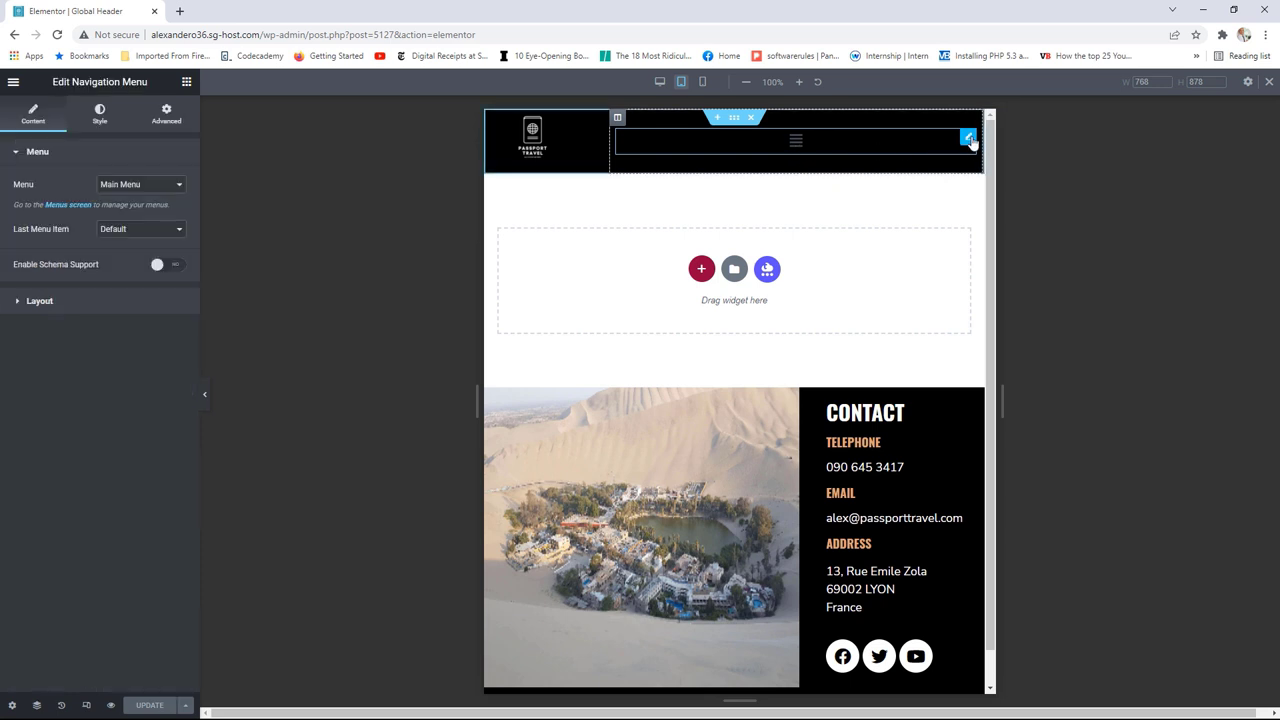
pyautogui.click(115, 308)
pyautogui.click(150, 413)
pyautogui.click(137, 435)
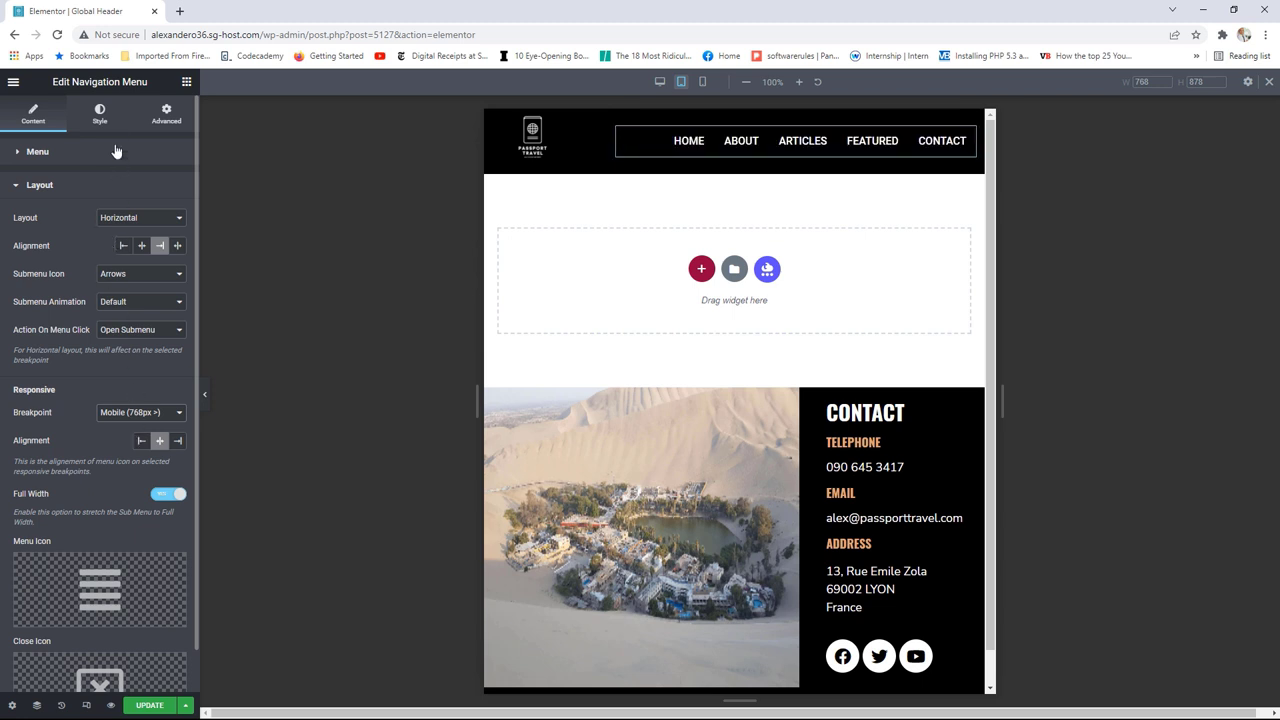
pyautogui.click(178, 443)
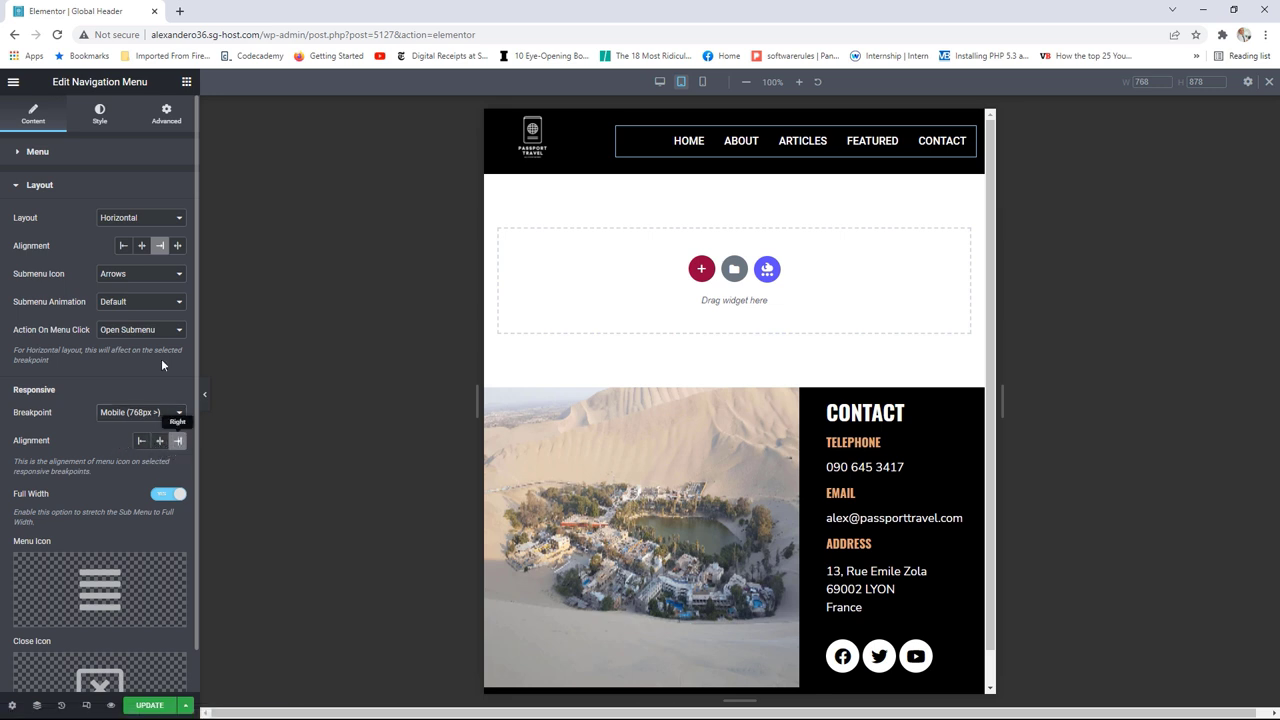
pyautogui.click(99, 114)
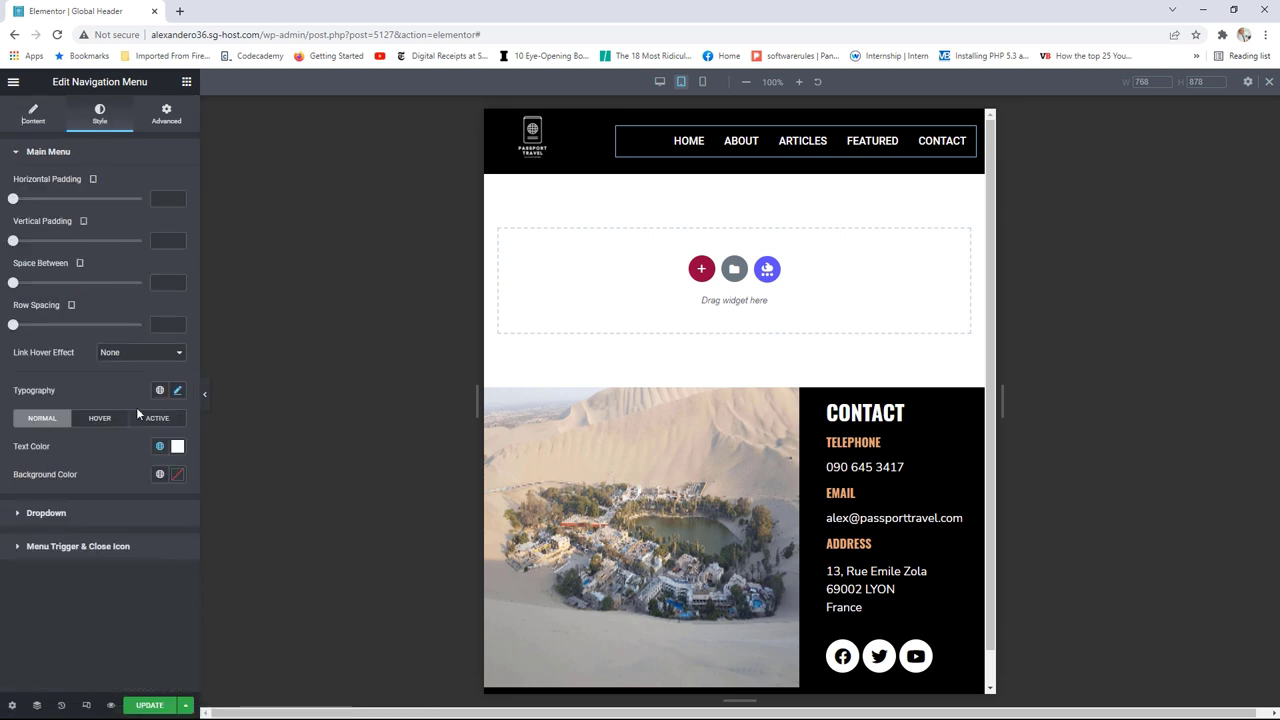
# Step: Set the menu typography size to 14 px and the Site Logo's Max Width to 100%
pyautogui.click(178, 391)
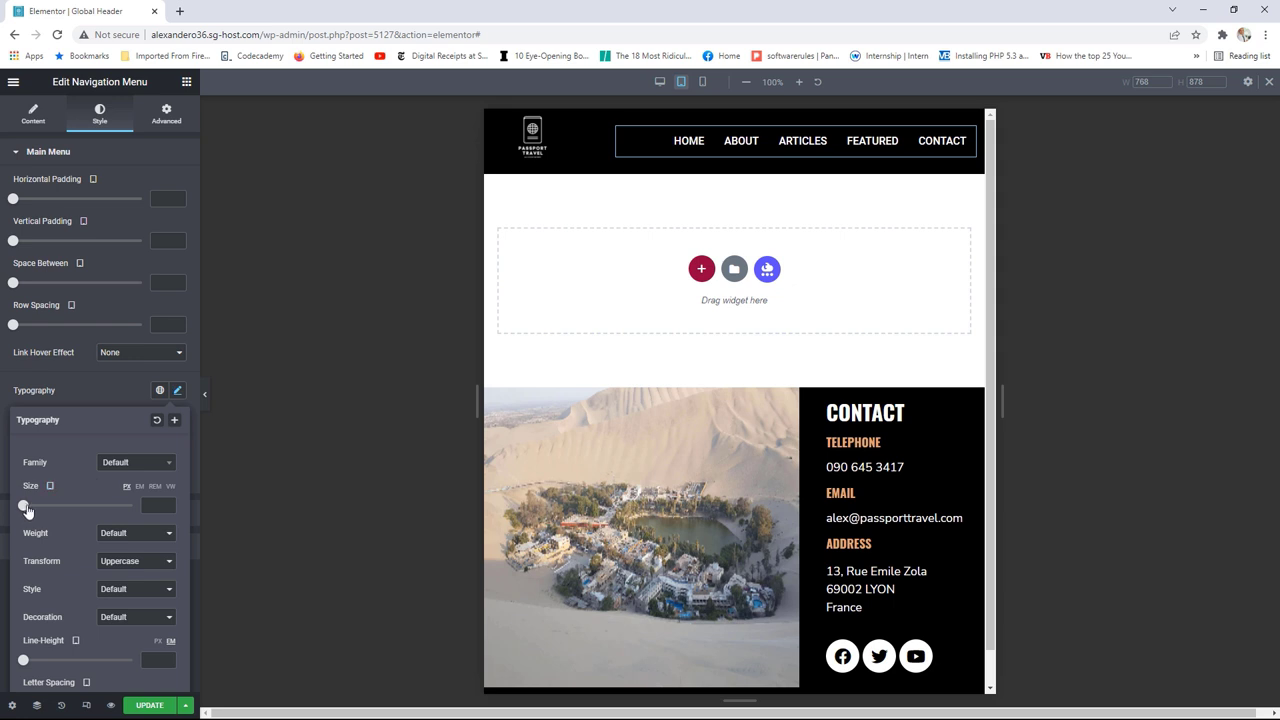
pyautogui.moveTo(24, 505); pyautogui.dragTo(34, 509)
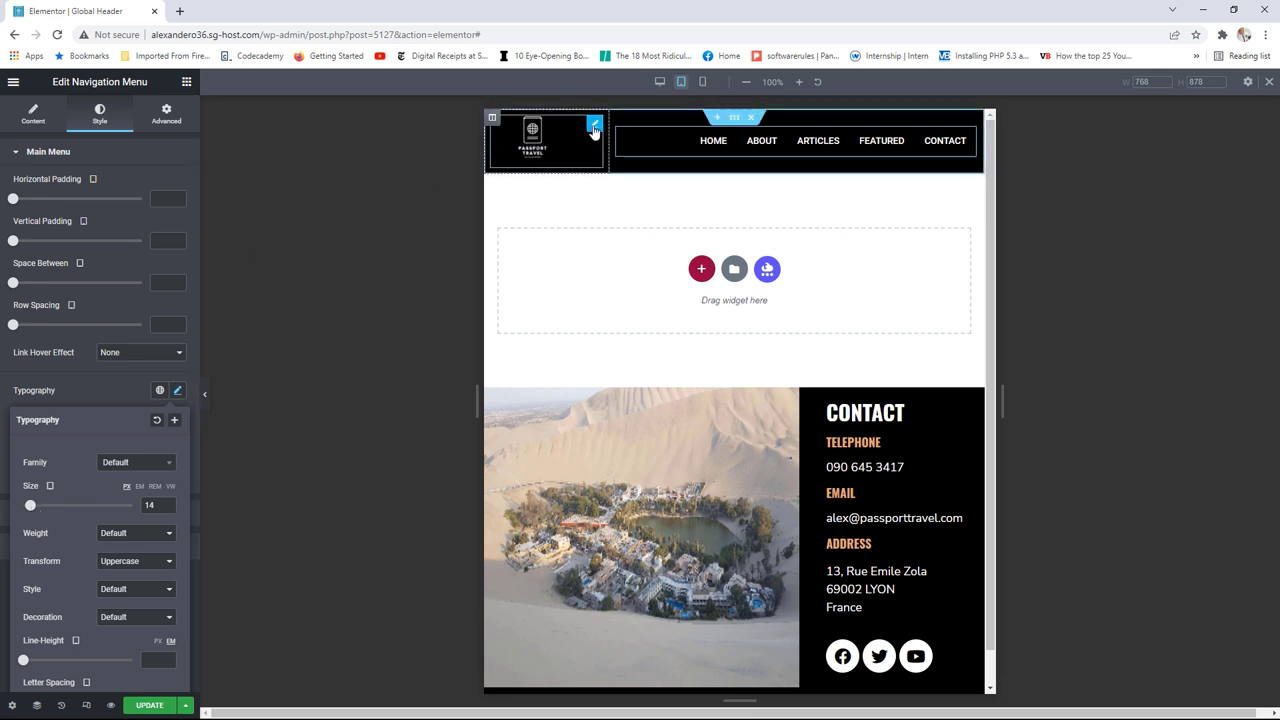
pyautogui.click(592, 125)
pyautogui.click(100, 115)
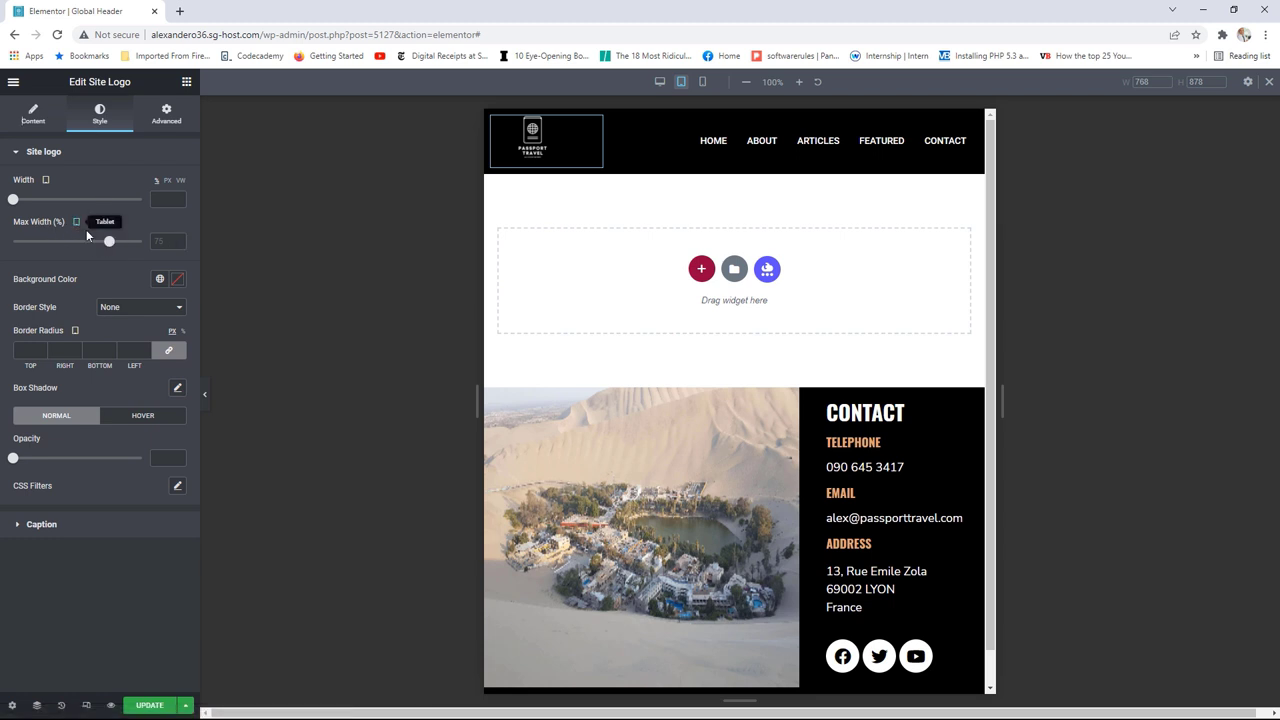
pyautogui.moveTo(110, 245); pyautogui.dragTo(143, 242)
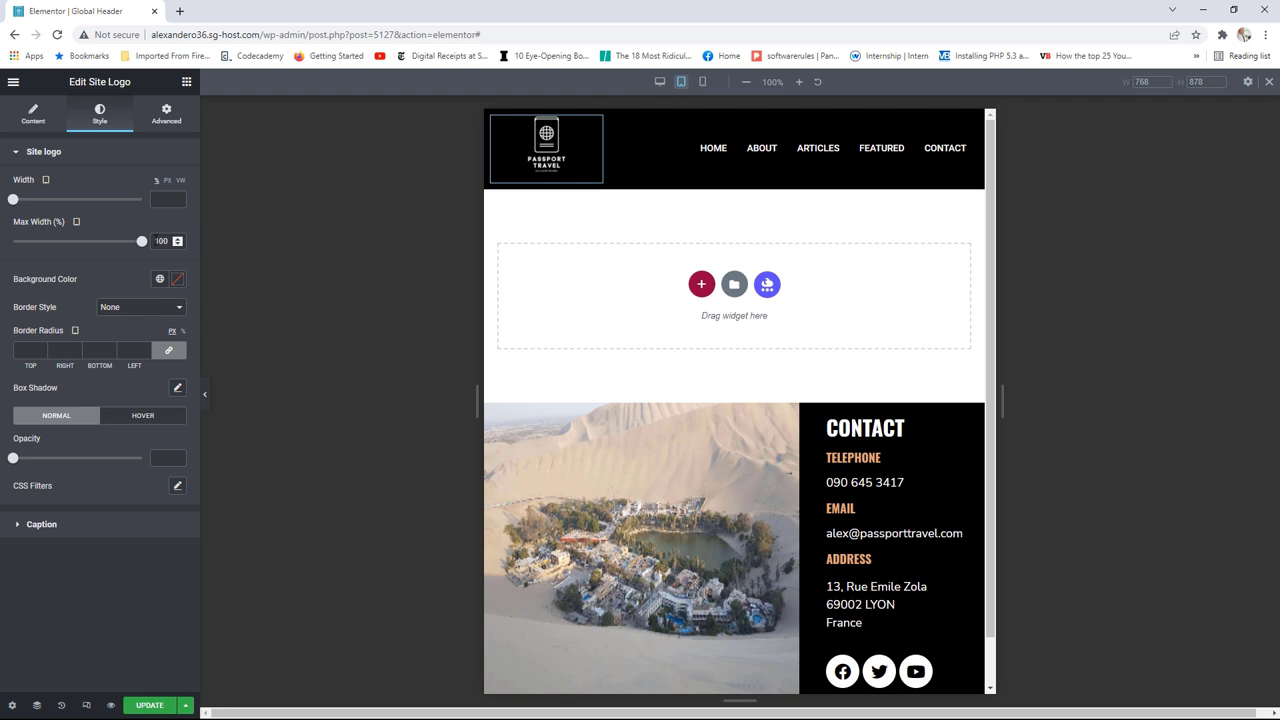
# Step: In mobile preview, set the Navigation Menu's responsive alignment to Center
pyautogui.click(703, 84)
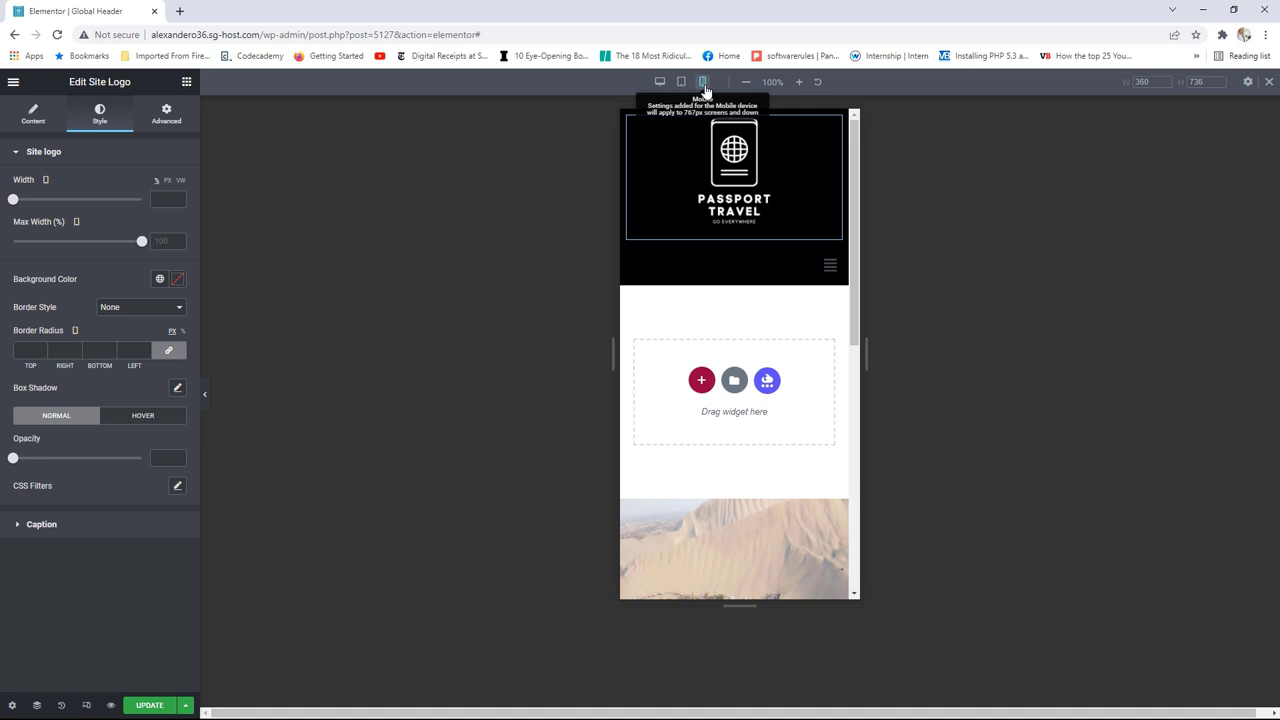
pyautogui.moveTo(834, 264)
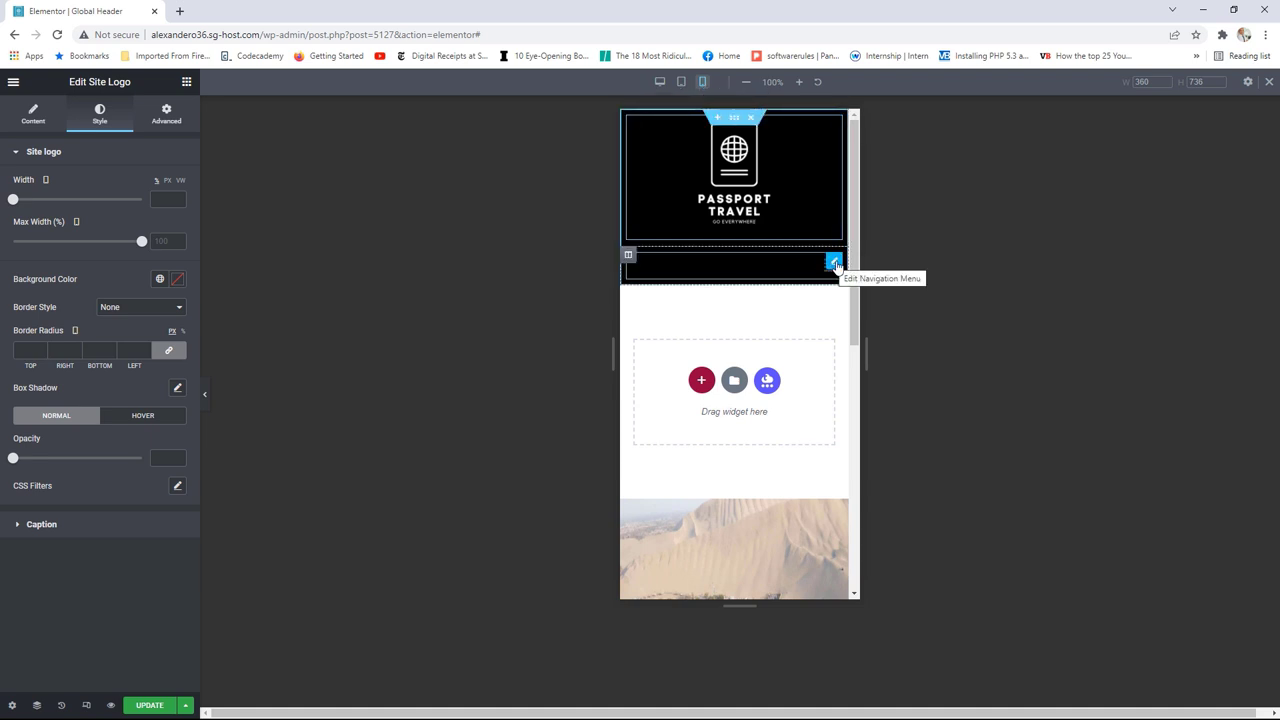
pyautogui.click(834, 264)
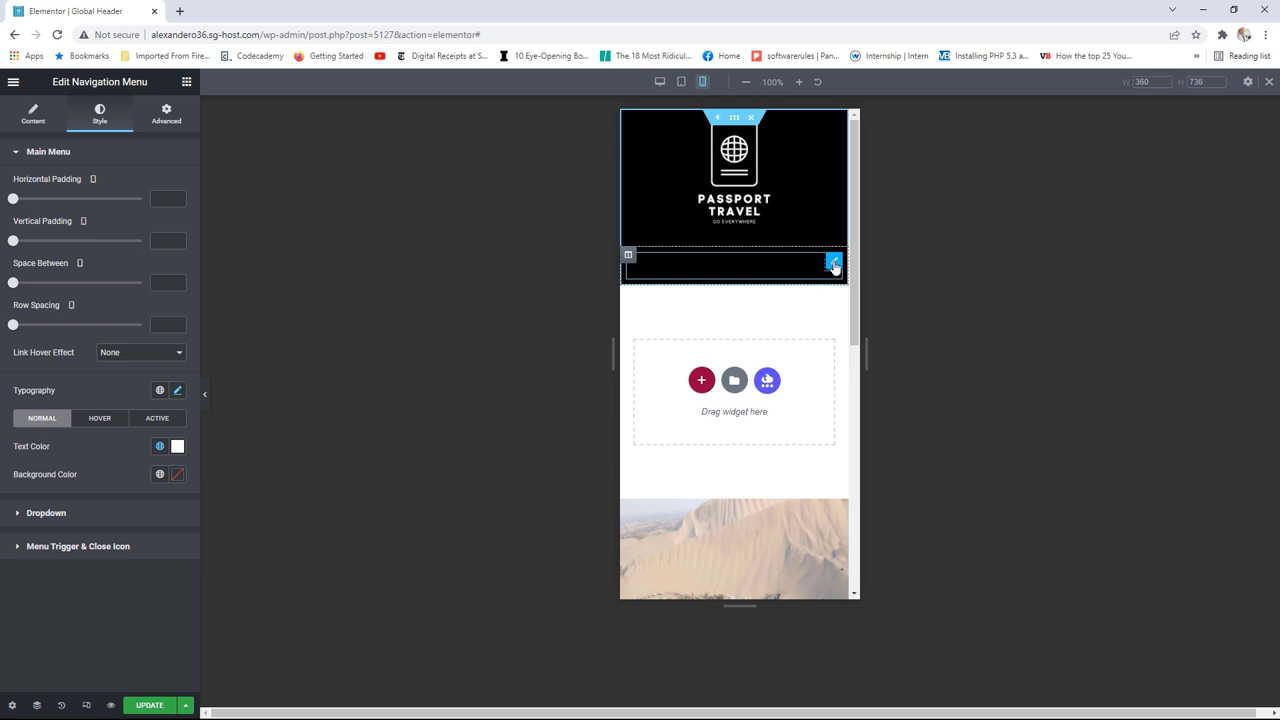
pyautogui.click(32, 114)
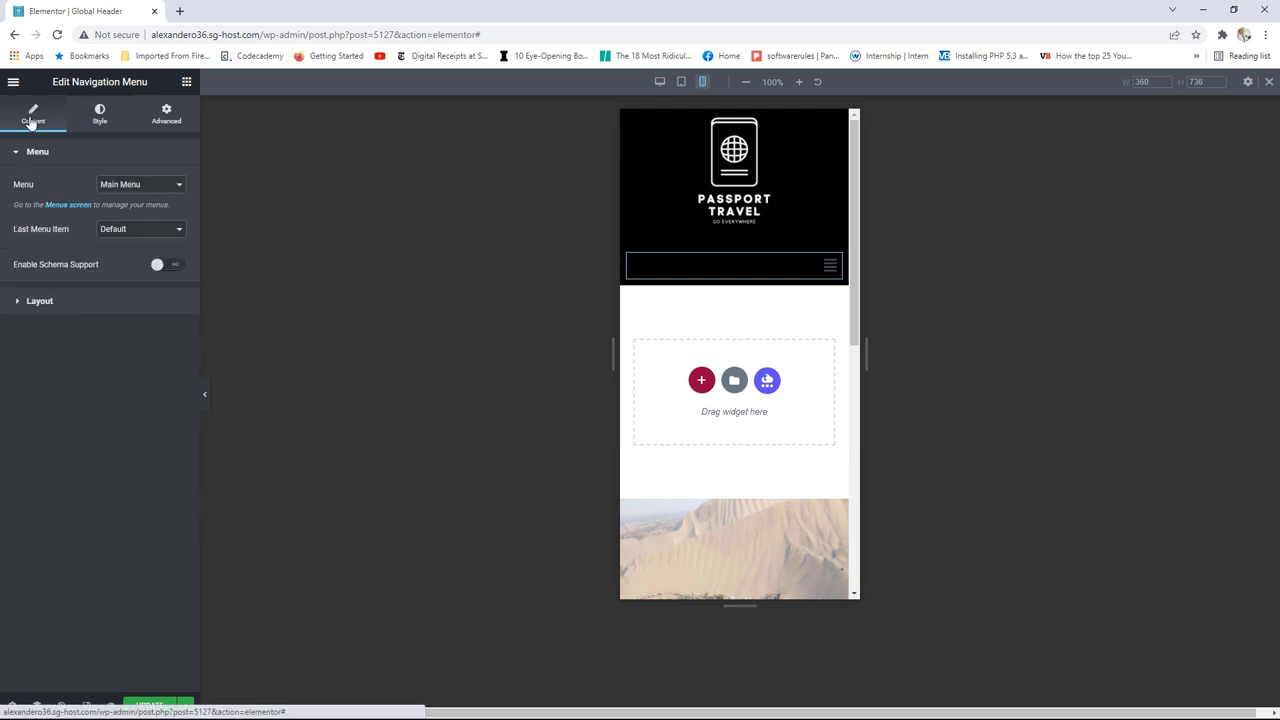
pyautogui.click(86, 299)
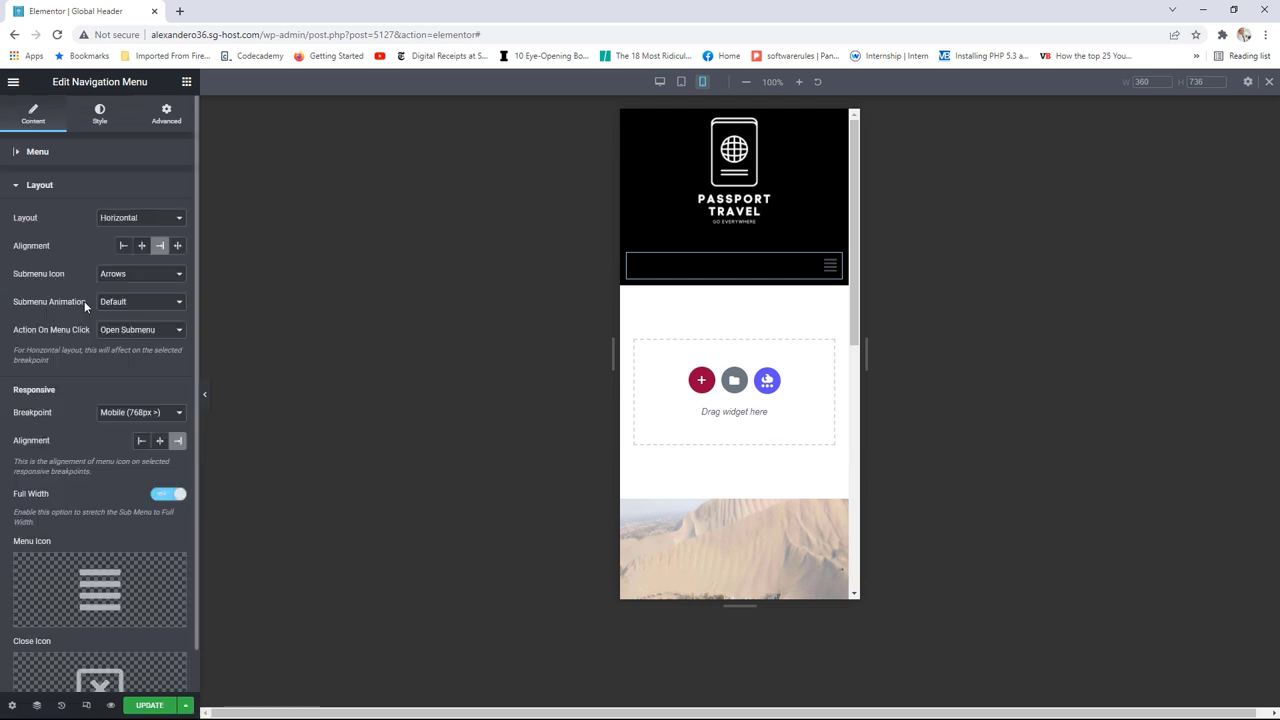
pyautogui.click(160, 443)
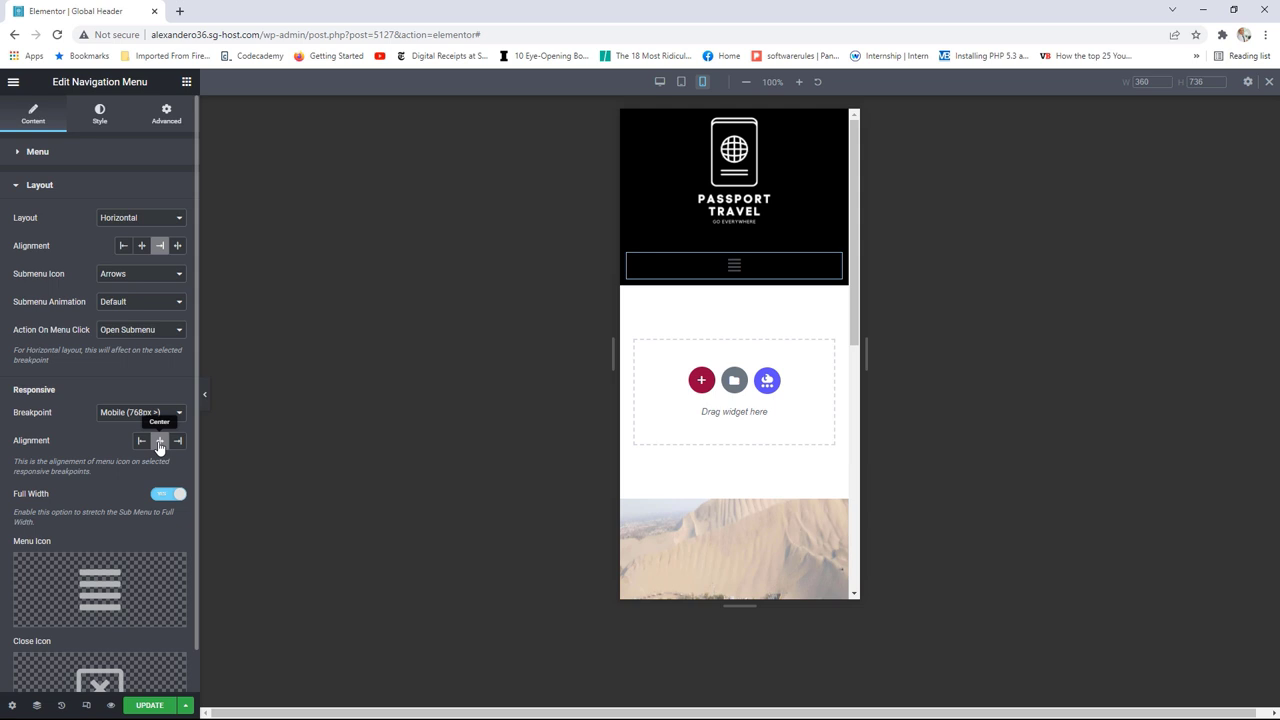
# Step: Save the Global Header with UPDATE and view the live page
pyautogui.click(149, 706)
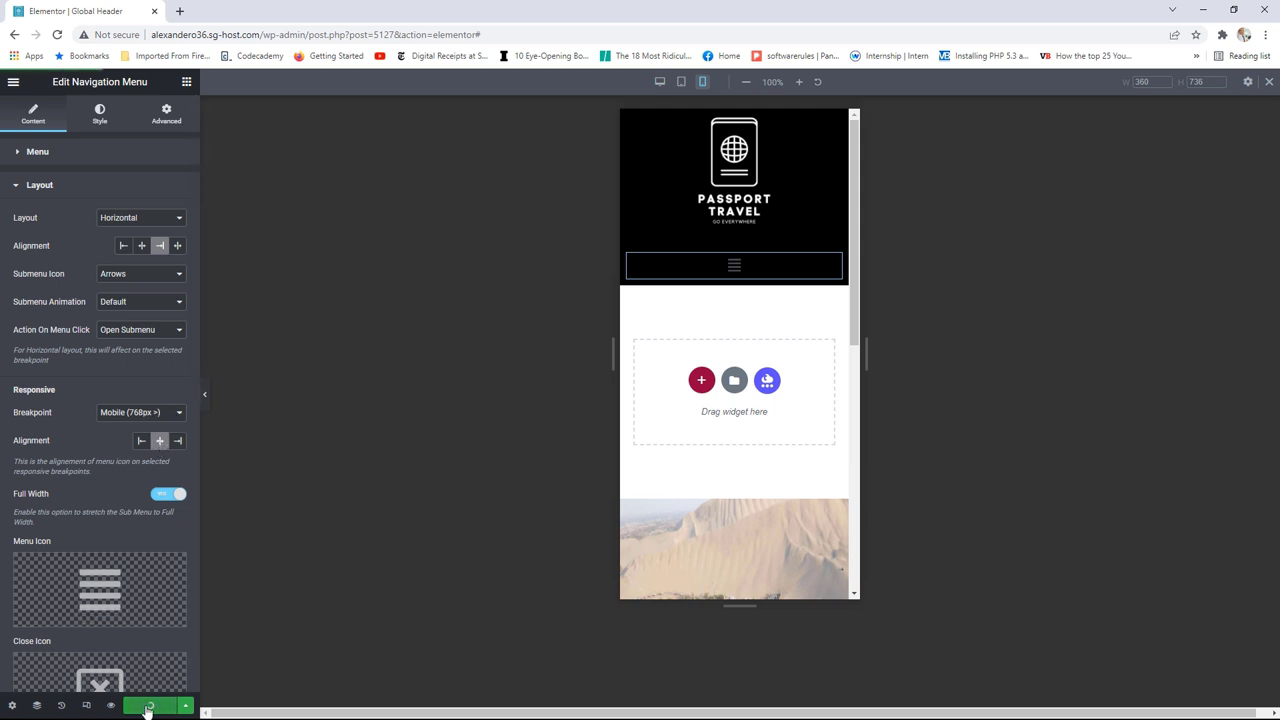
pyautogui.click(13, 82)
pyautogui.click(95, 290)
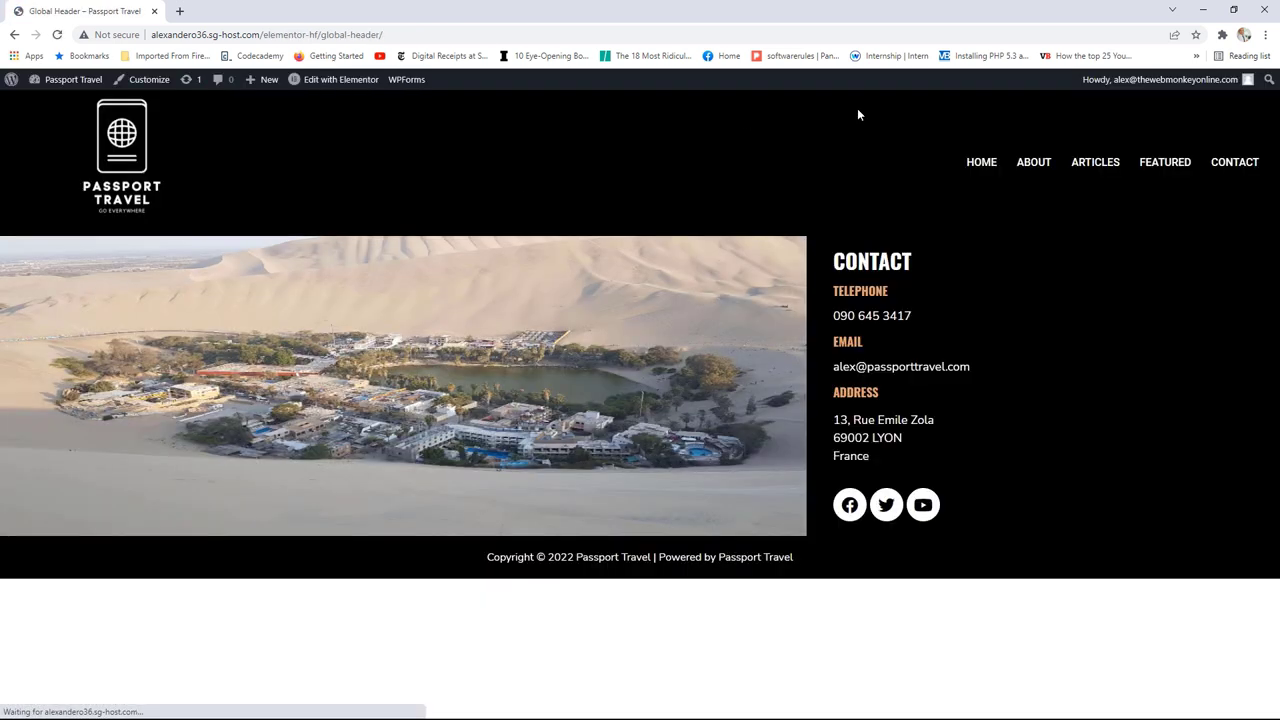
# Step: Open the Articles page, narrow the browser window to test the header, then maximize it again
pyautogui.click(1088, 166)
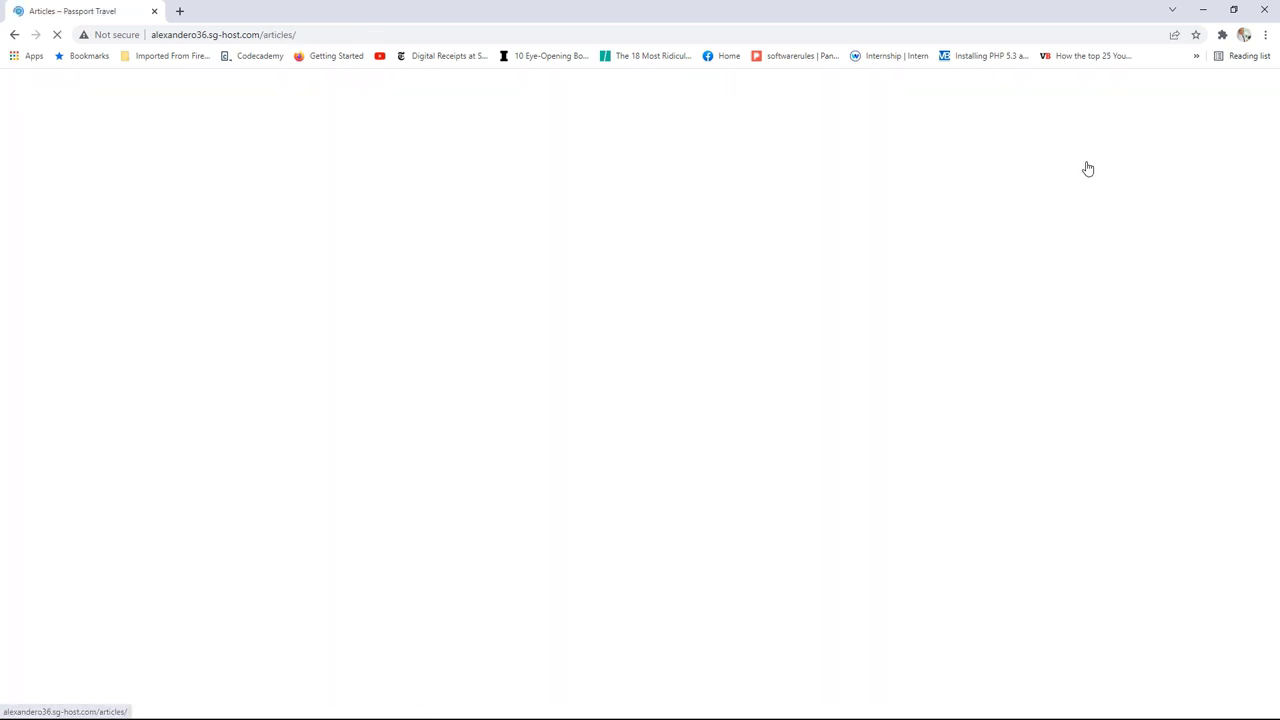
pyautogui.click(1233, 9)
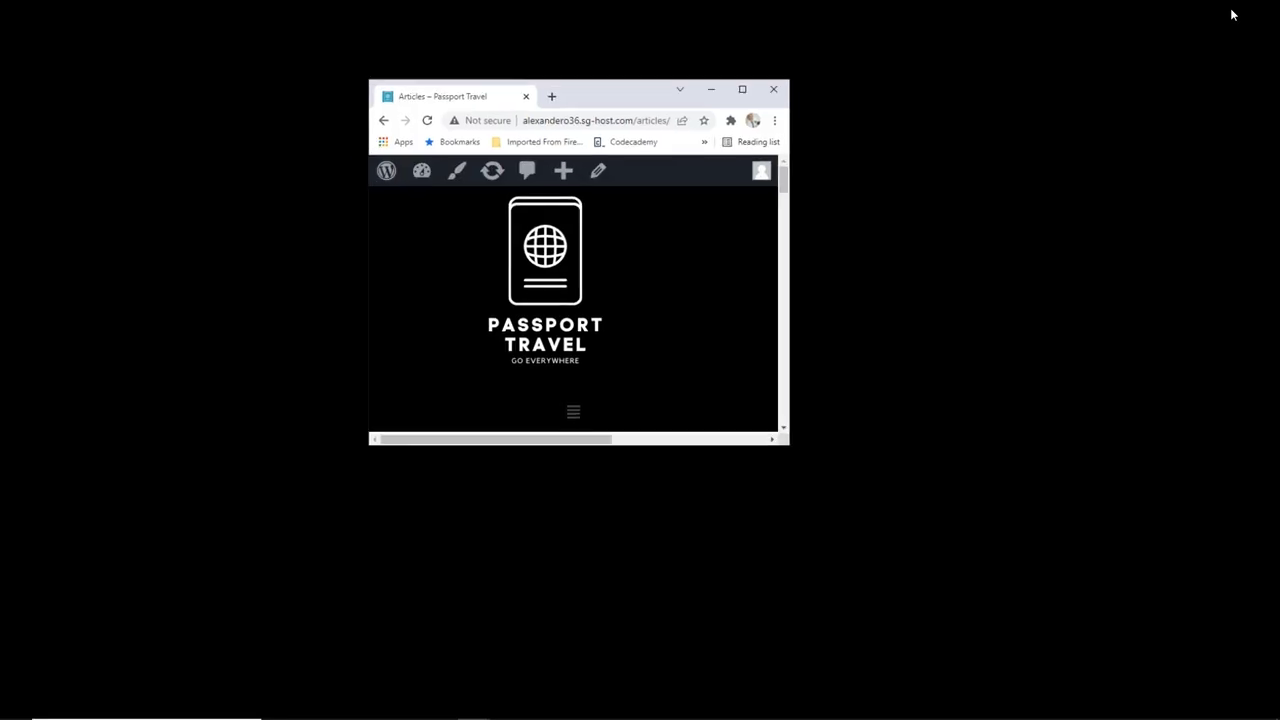
pyautogui.moveTo(800, 228); pyautogui.dragTo(867, 225)
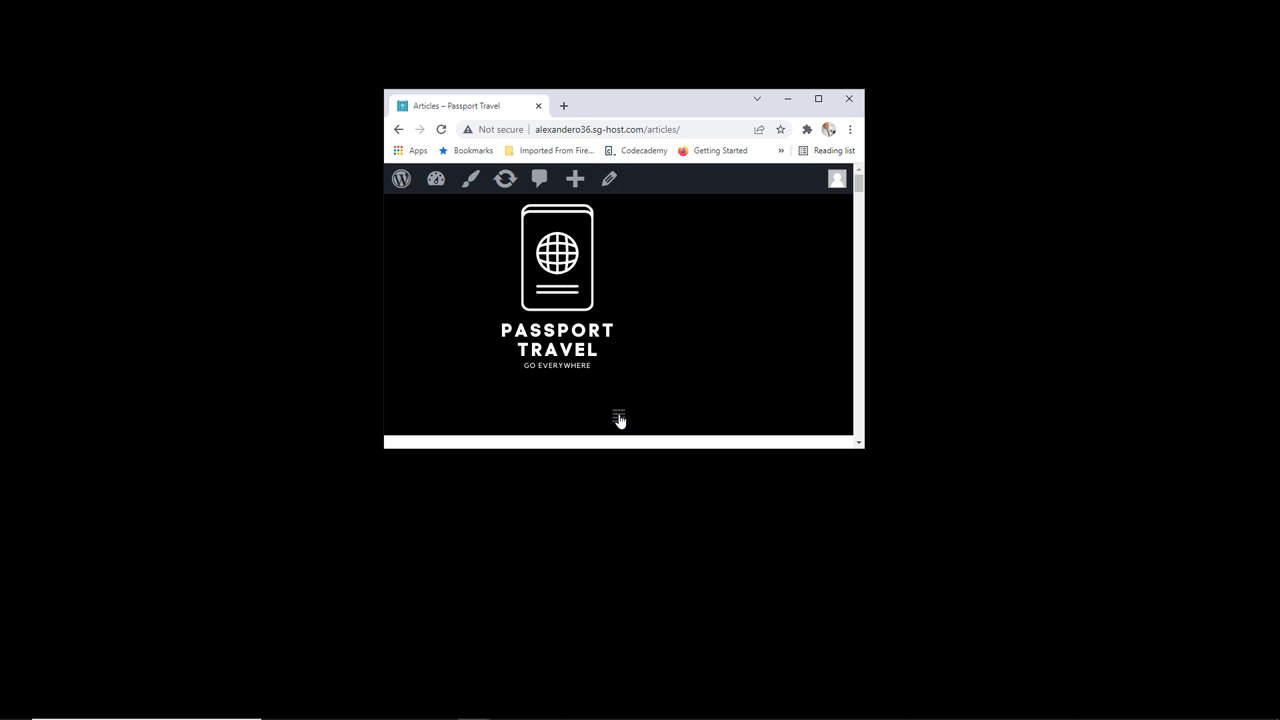
pyautogui.click(818, 98)
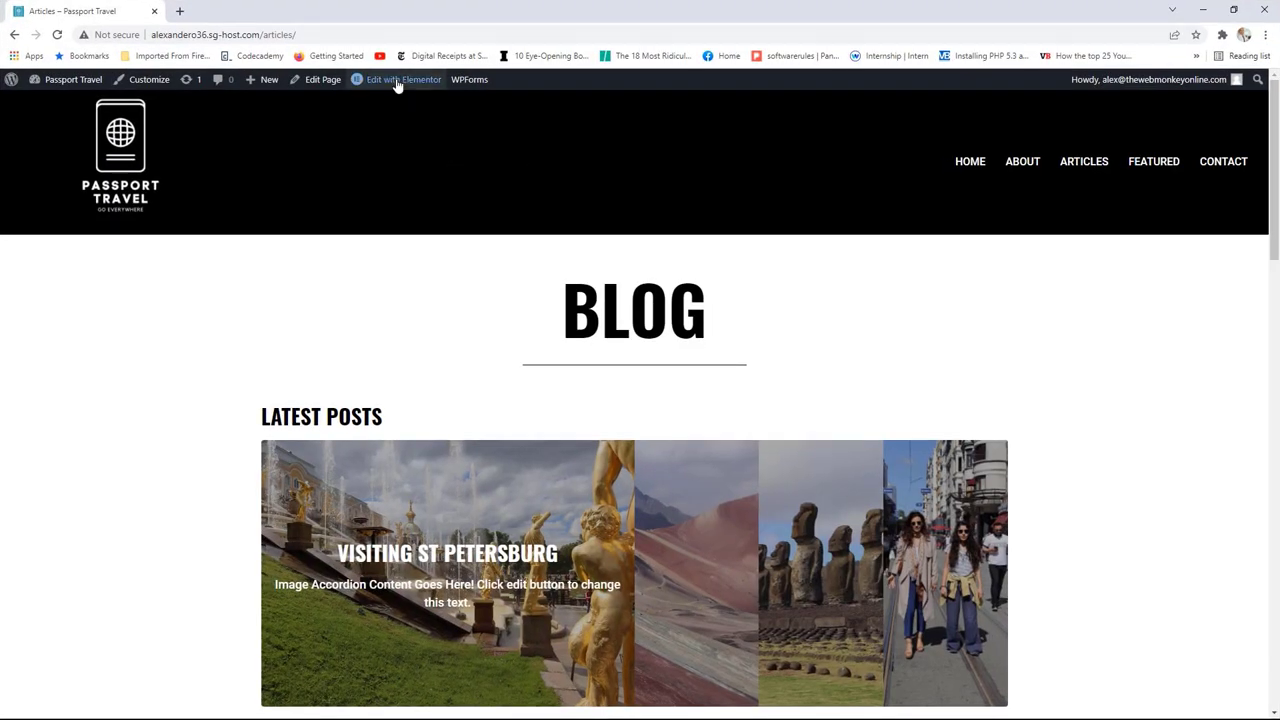
# Step: Open the Global Header in mobile preview and centre the Site Logo
pyautogui.moveTo(397, 85)
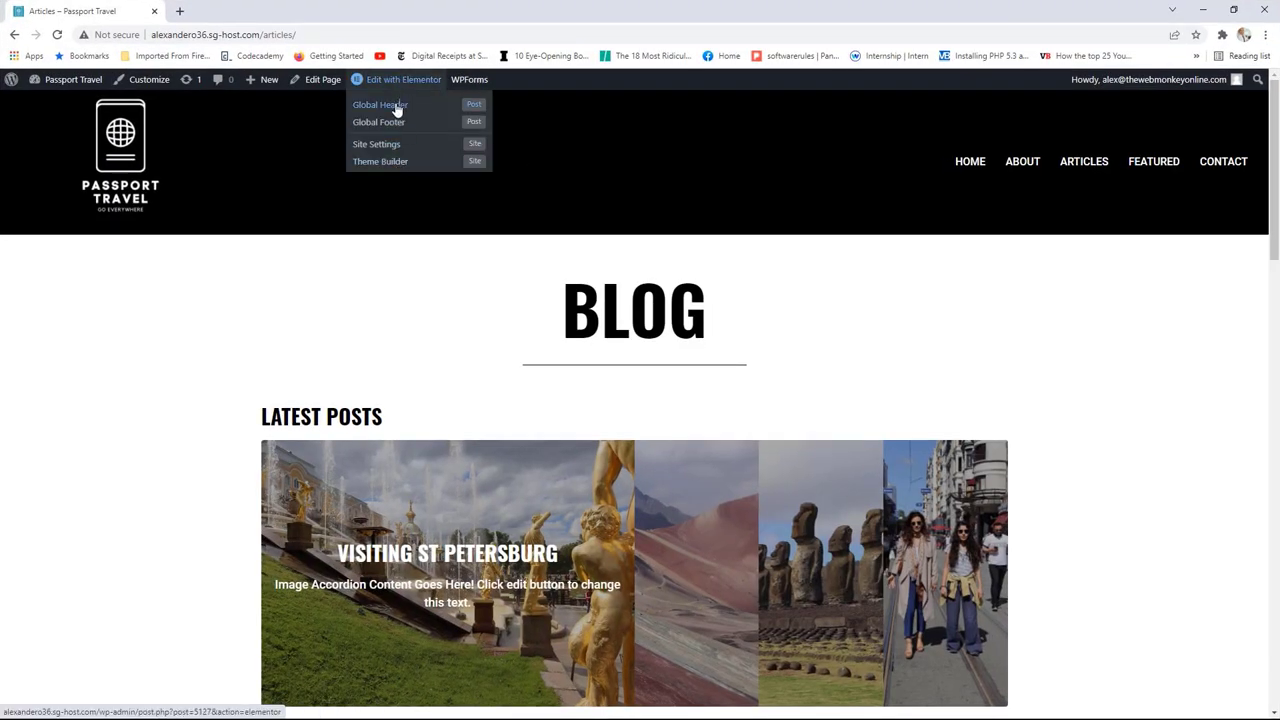
pyautogui.click(421, 106)
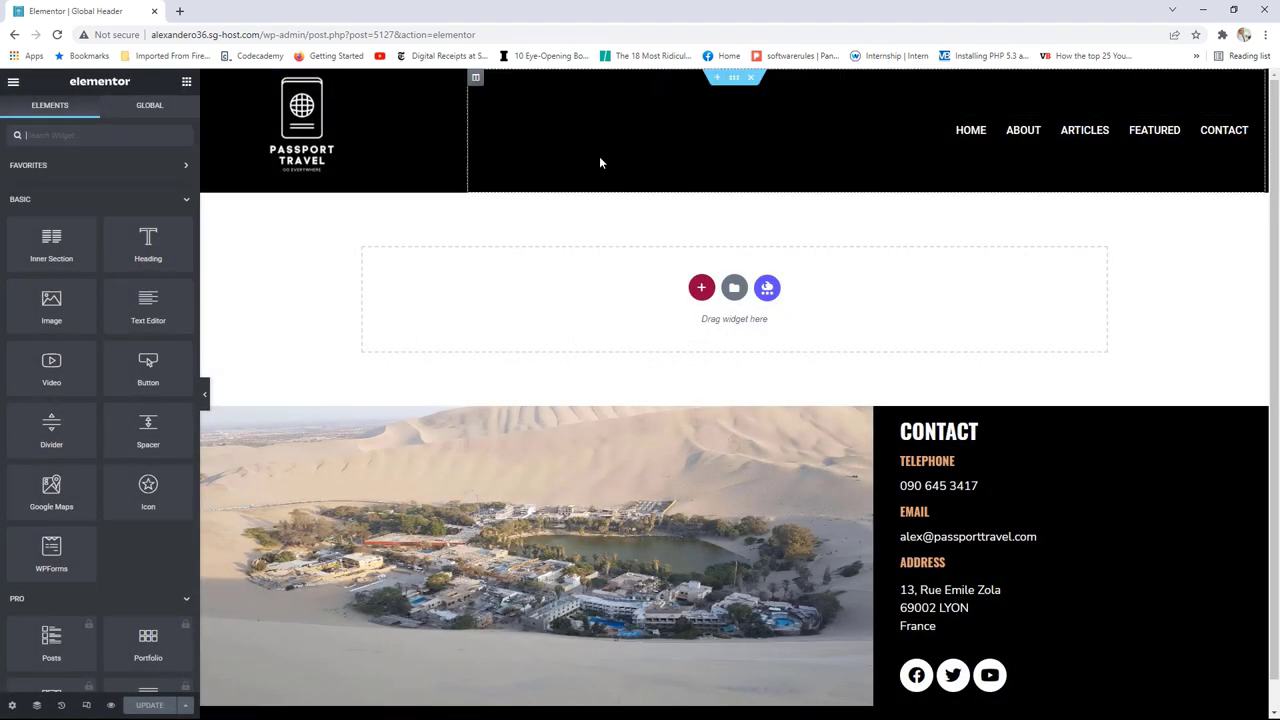
pyautogui.click(86, 705)
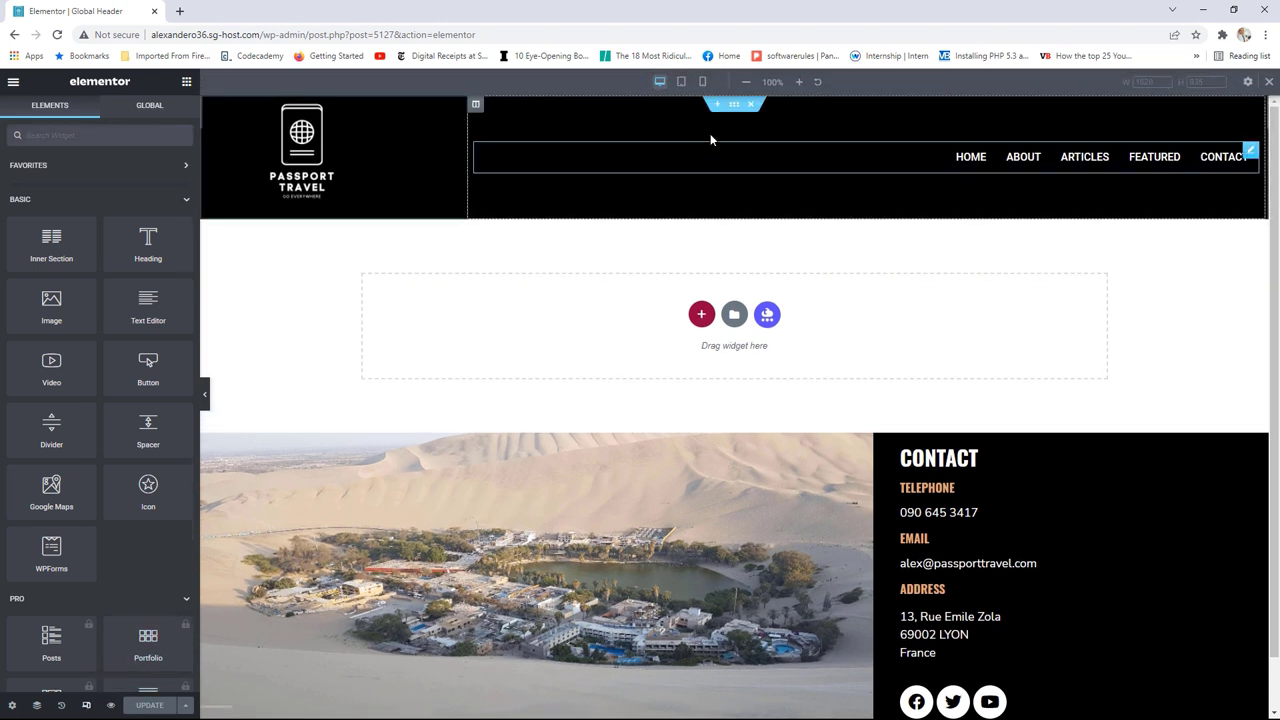
pyautogui.click(702, 81)
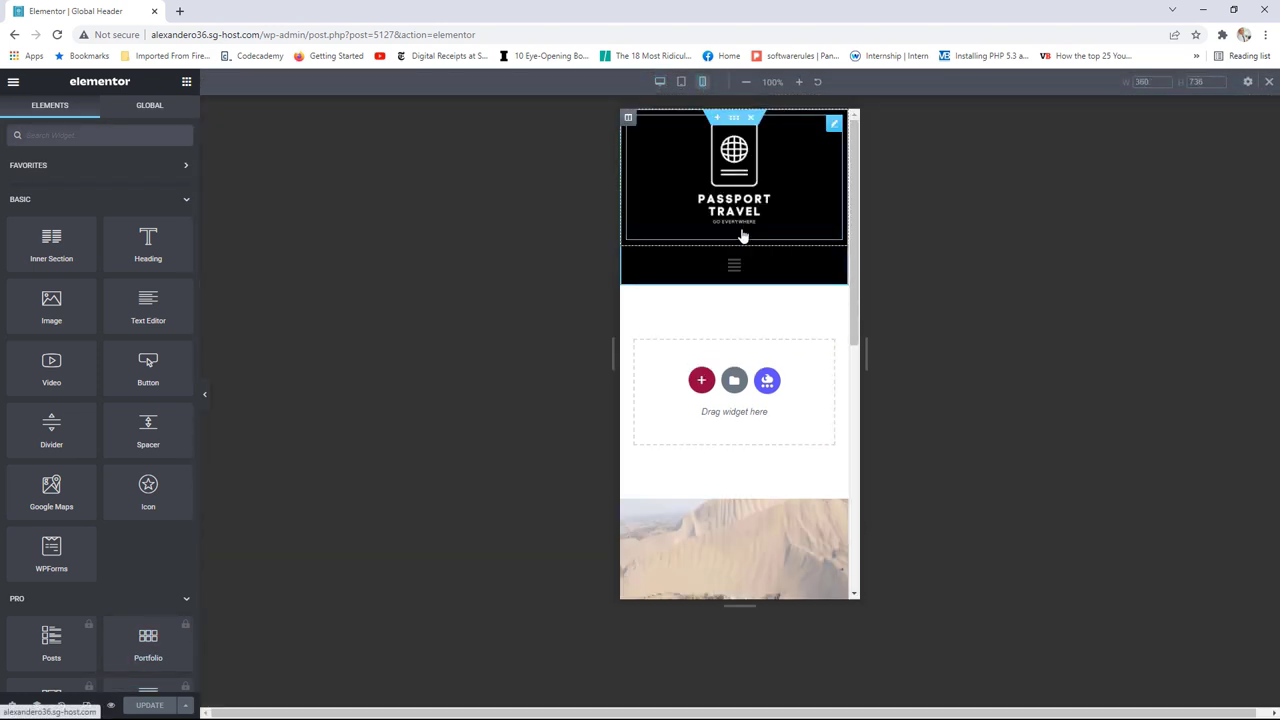
pyautogui.click(834, 123)
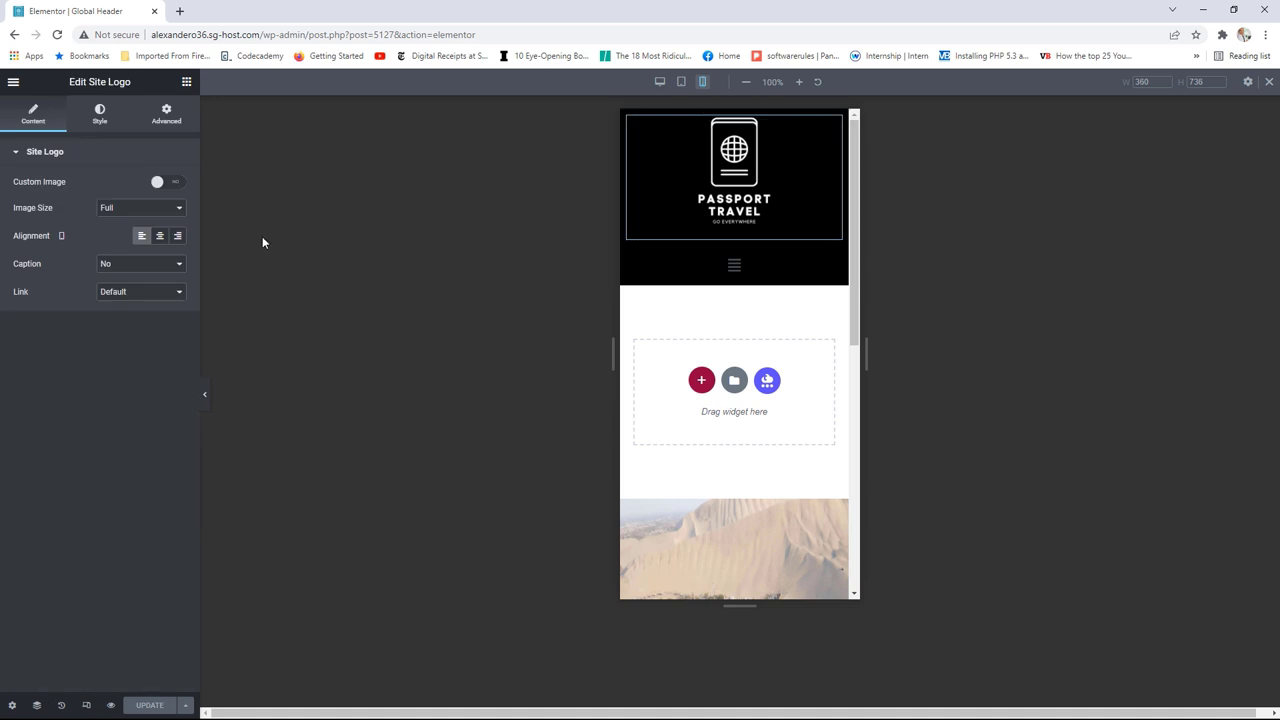
pyautogui.click(160, 244)
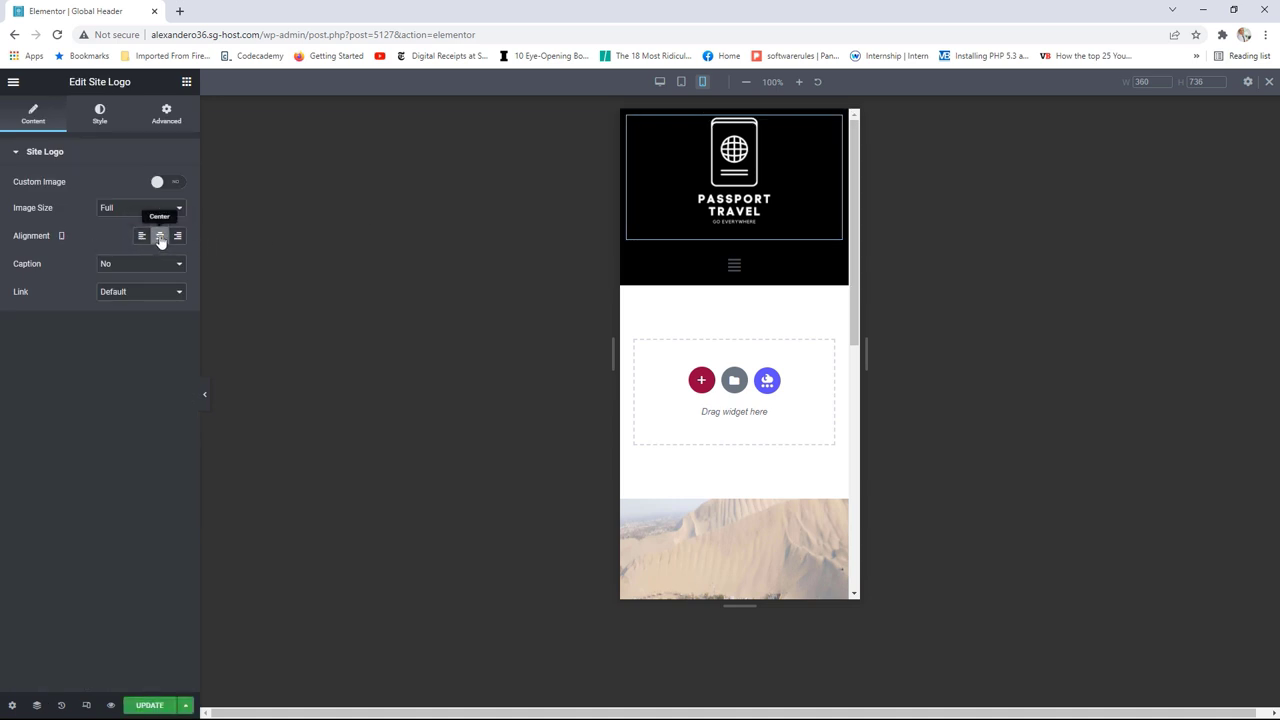
# Step: Reduce the logo's Max Width to 75% and save the header
pyautogui.click(100, 116)
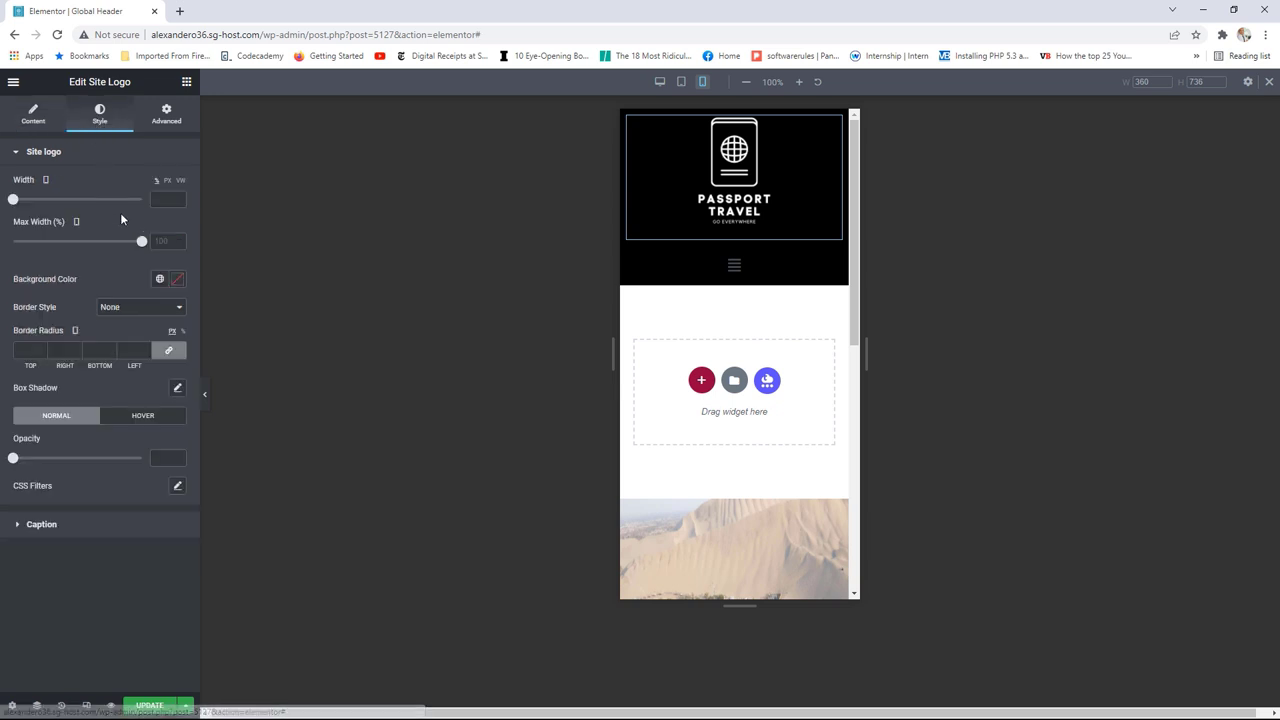
pyautogui.moveTo(141, 242); pyautogui.dragTo(109, 248)
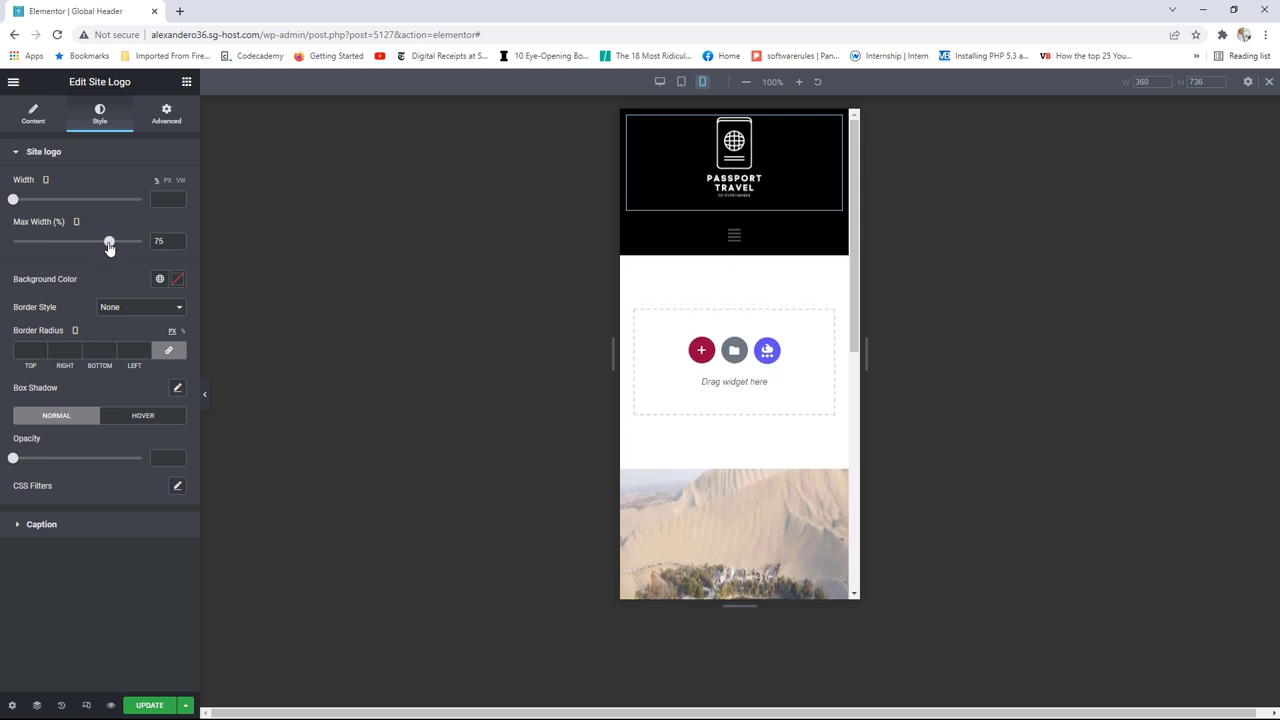
pyautogui.click(153, 703)
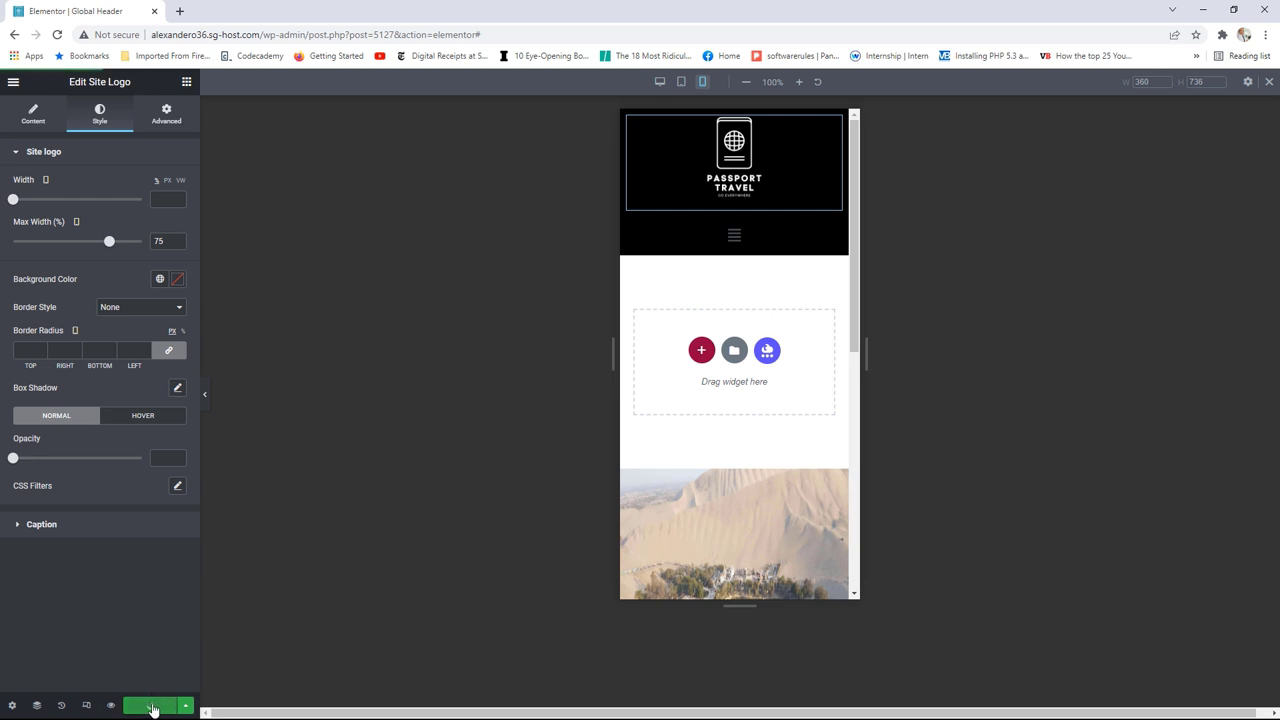
# Step: View the live Articles page and narrow the browser to mobile width
pyautogui.click(13, 82)
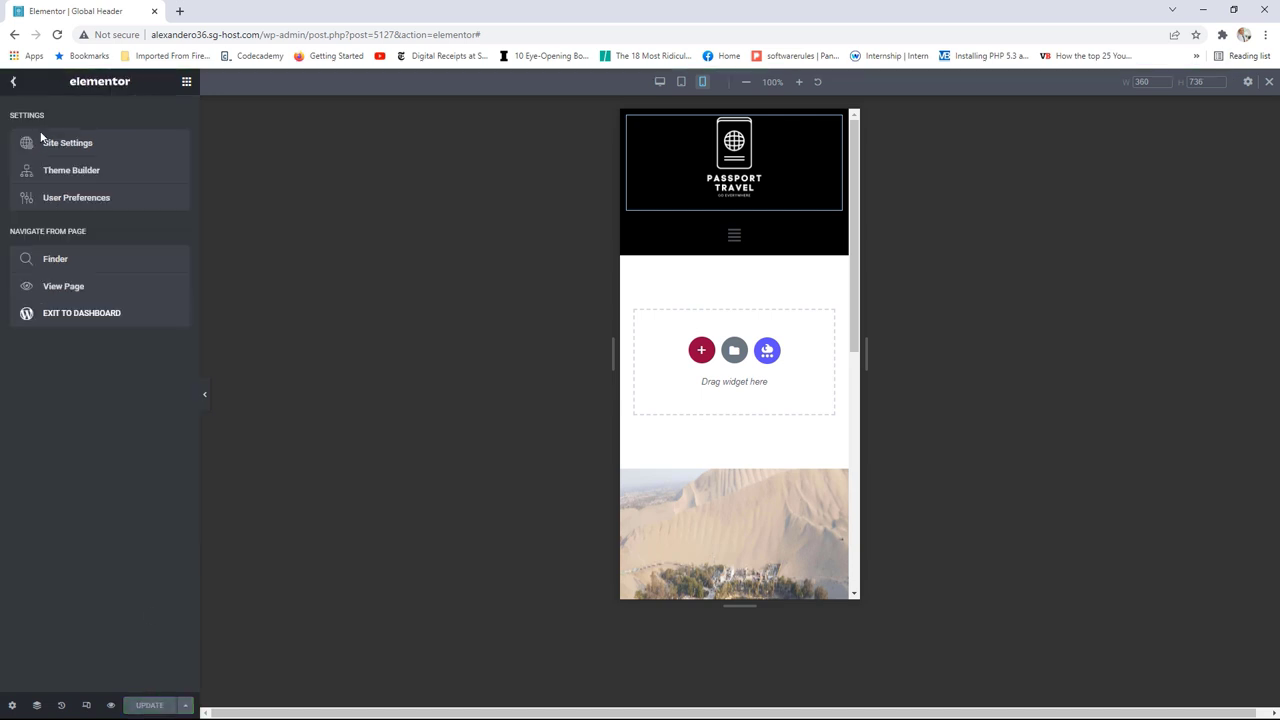
pyautogui.click(74, 288)
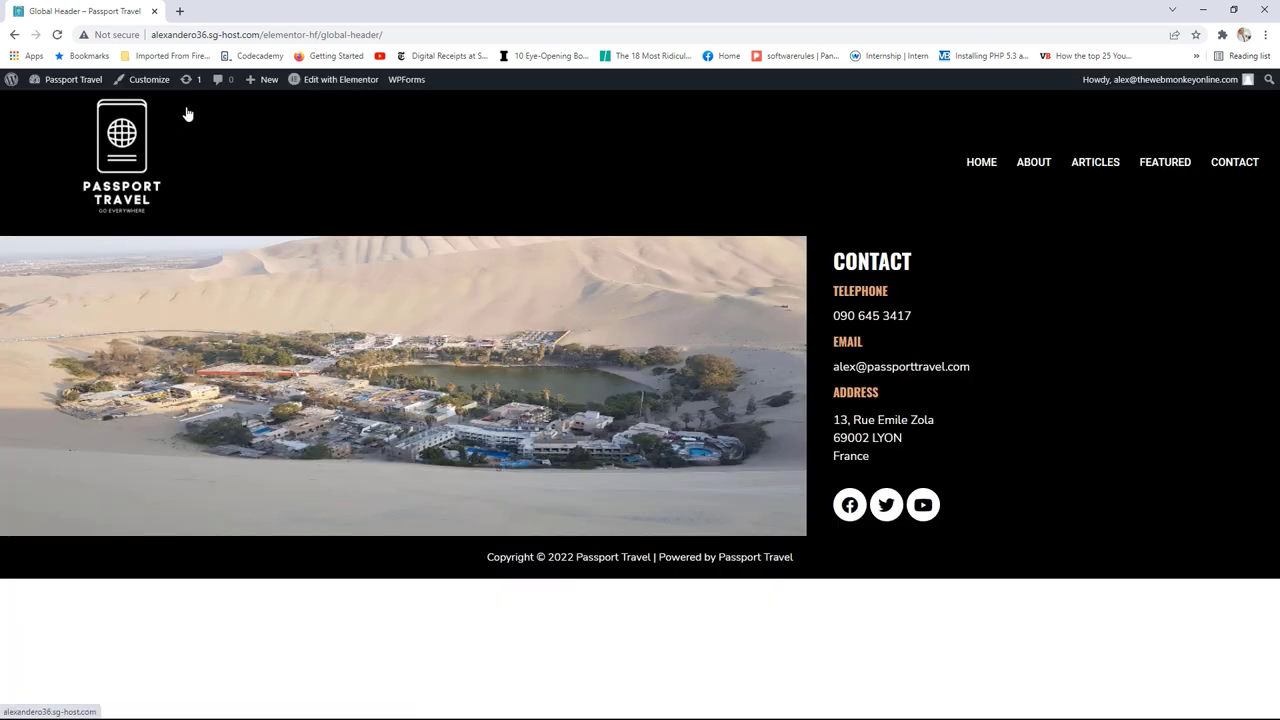
pyautogui.click(1100, 164)
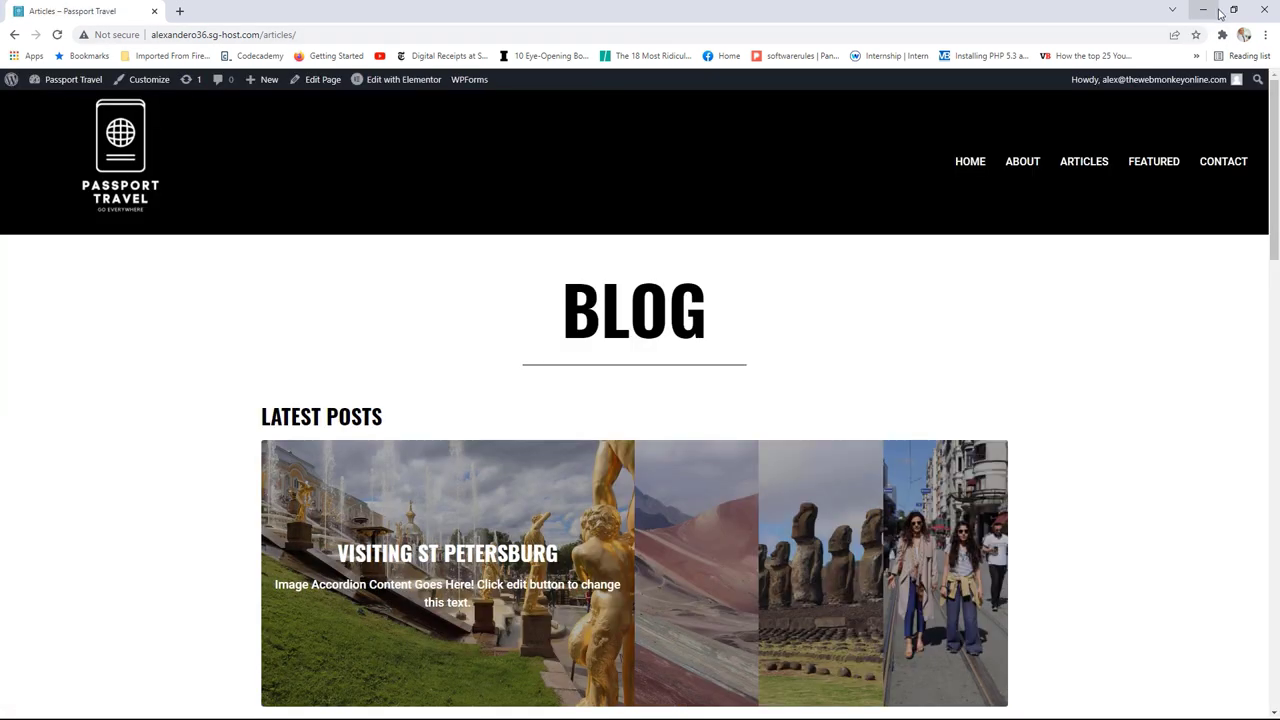
pyautogui.click(1233, 10)
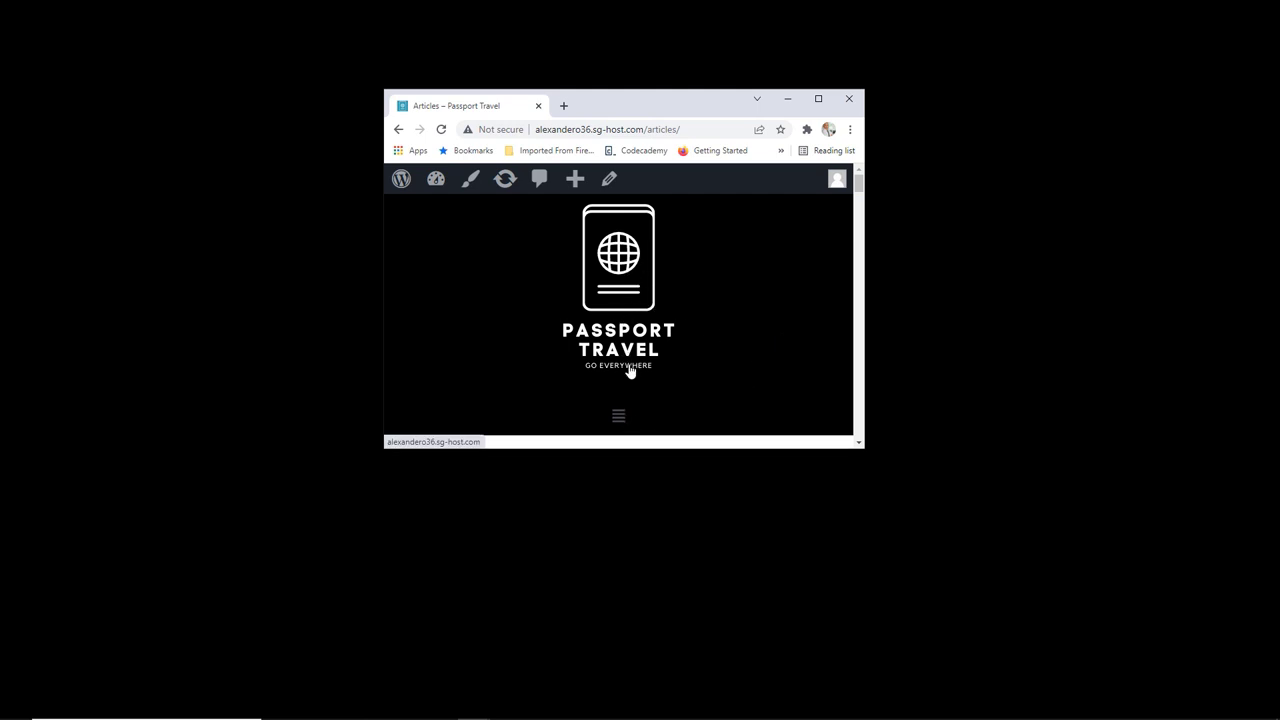
pyautogui.moveTo(864, 324); pyautogui.dragTo(1020, 345)
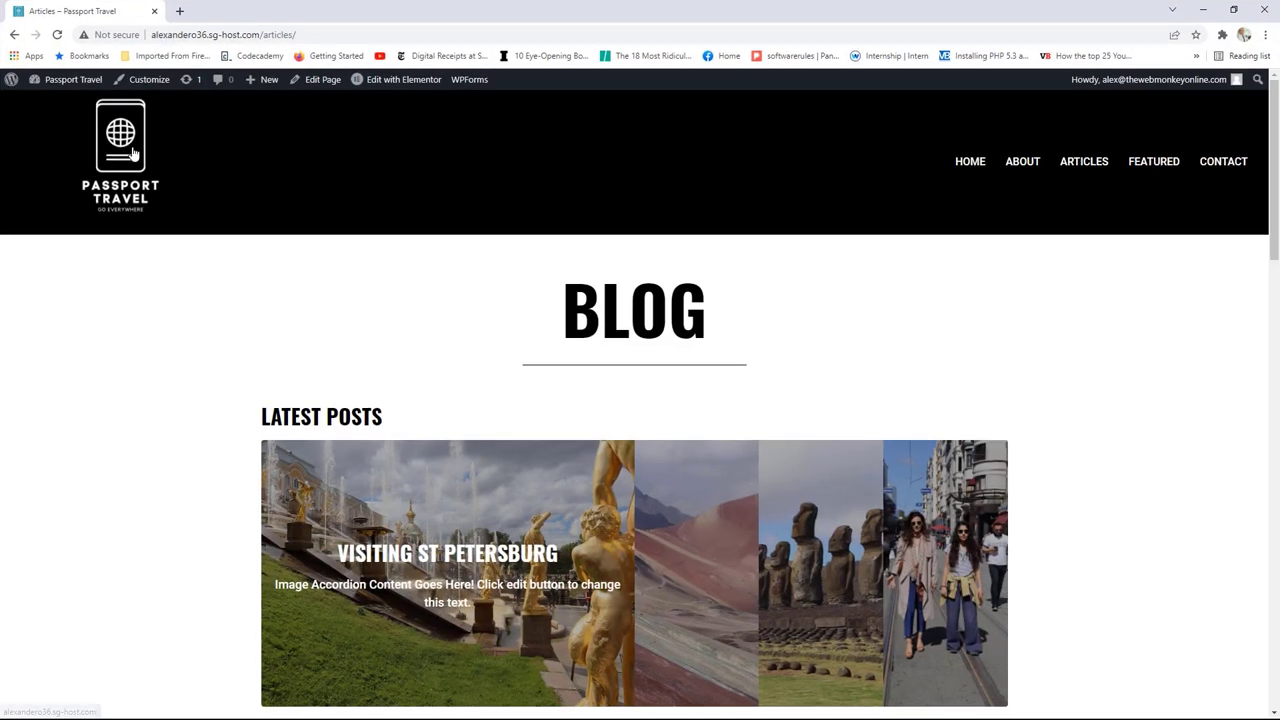
# Step: Go to the home page and narrow the window to check its header
pyautogui.click(121, 158)
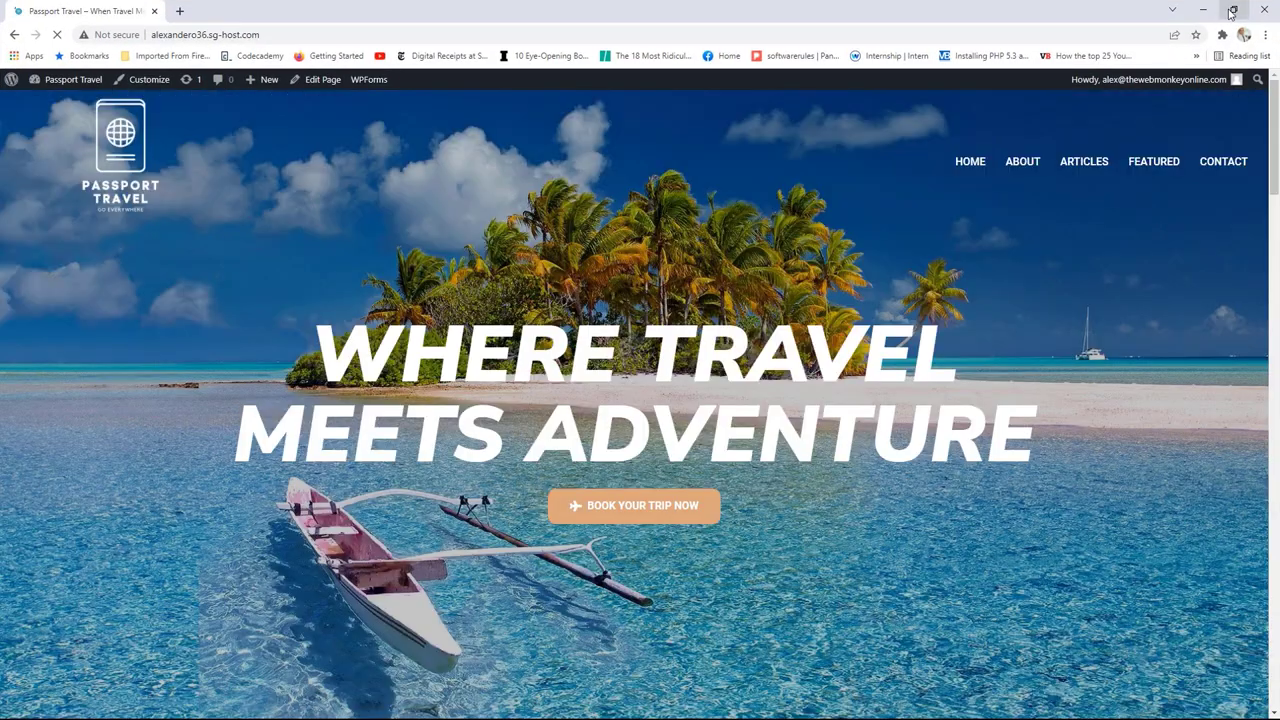
pyautogui.click(1233, 9)
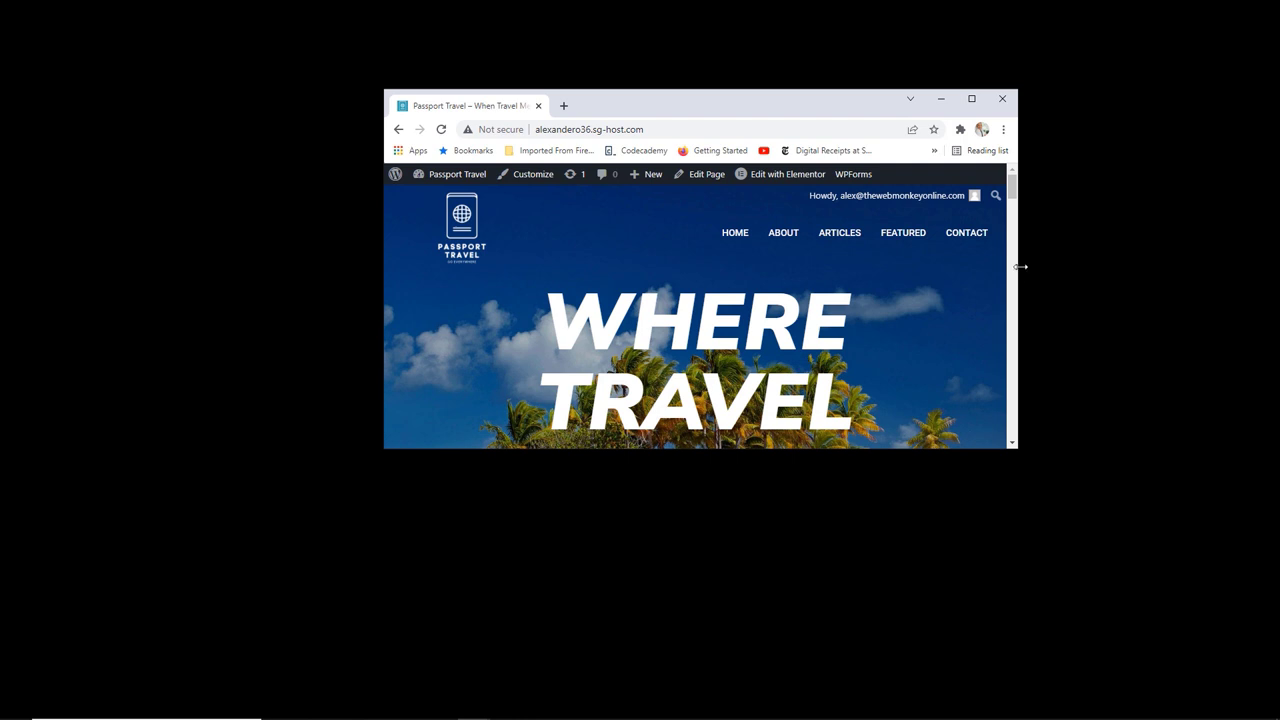
pyautogui.moveTo(1020, 266); pyautogui.dragTo(880, 297)
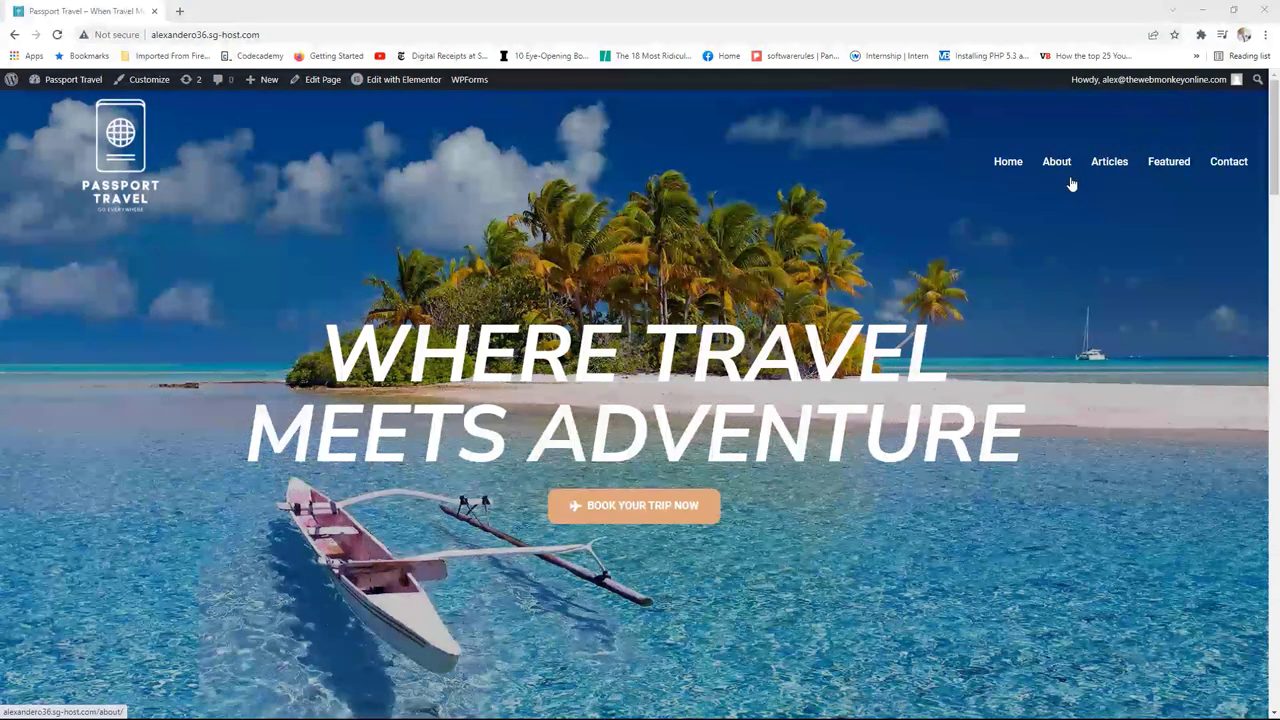
# Step: Open the Homepage Header and set the navigation menu typography to uppercase
pyautogui.moveTo(400, 79)
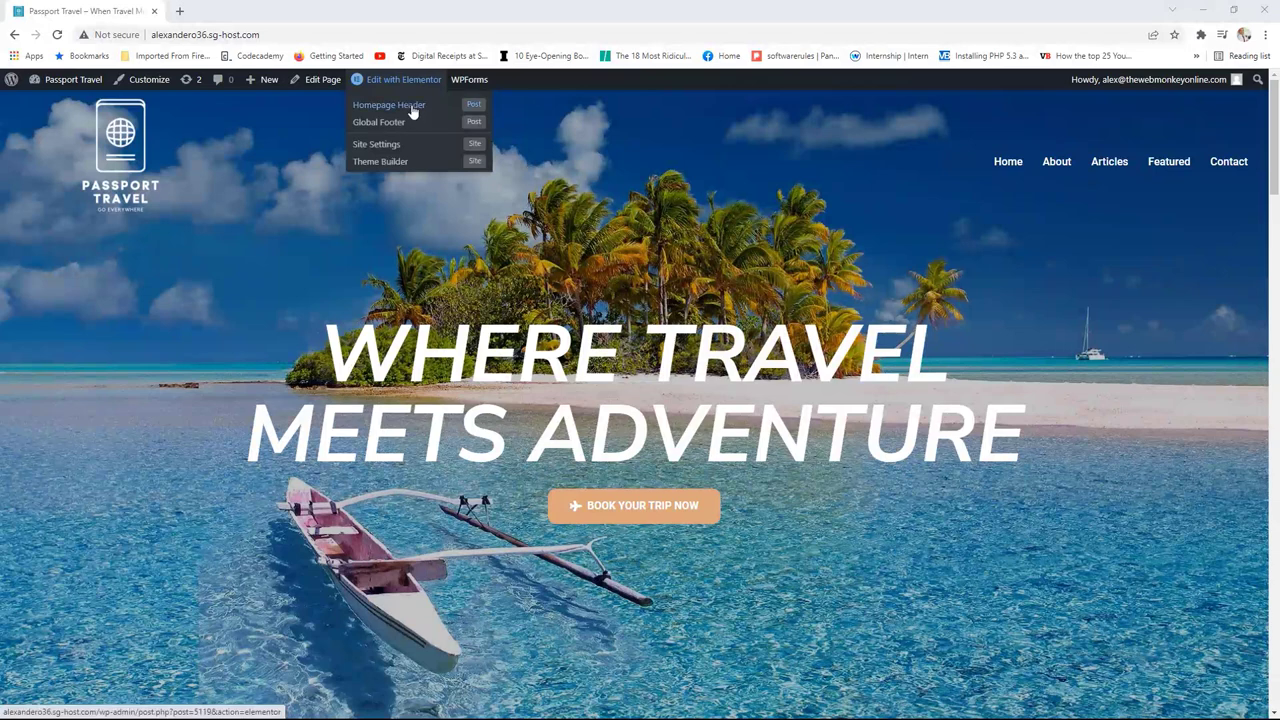
pyautogui.click(420, 106)
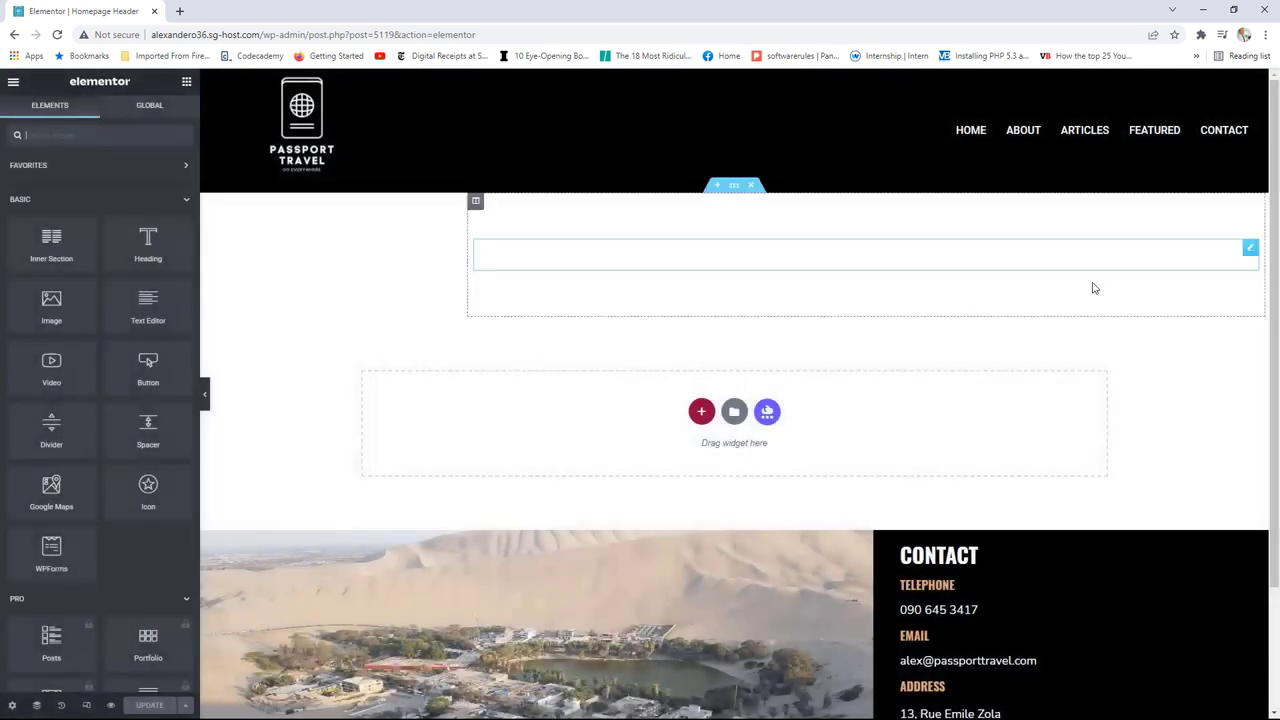
pyautogui.click(1250, 248)
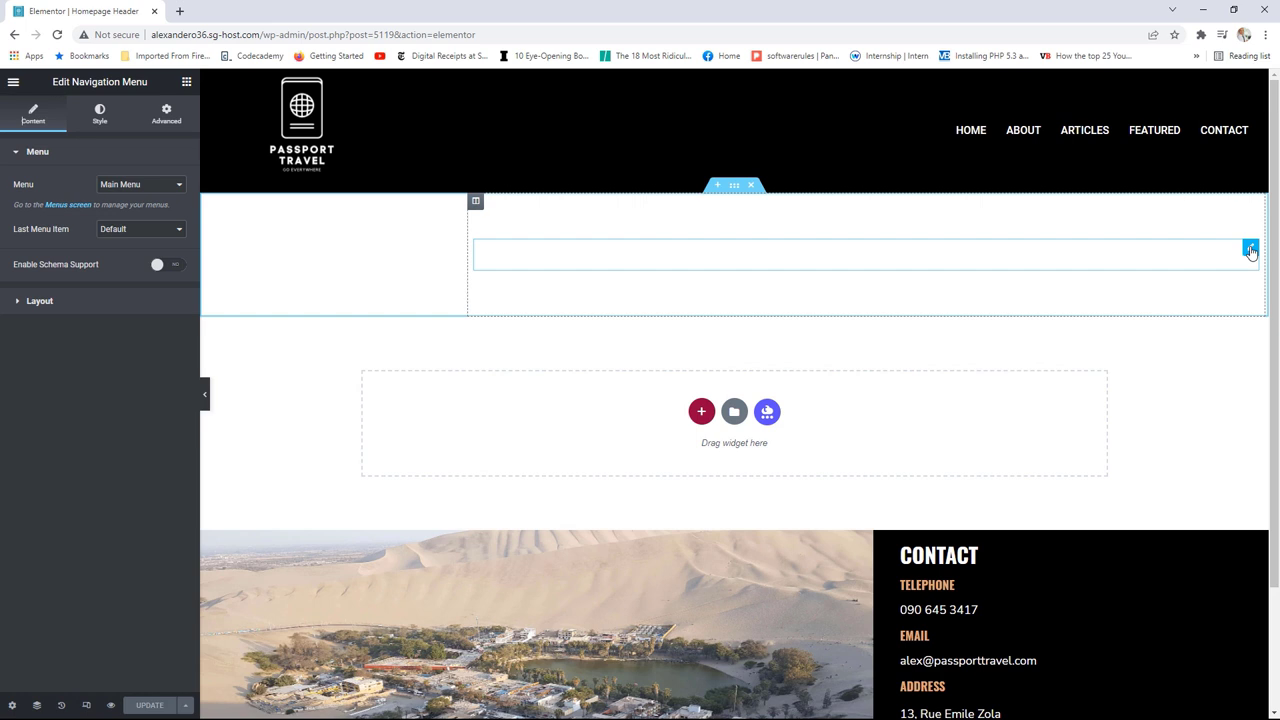
pyautogui.click(99, 114)
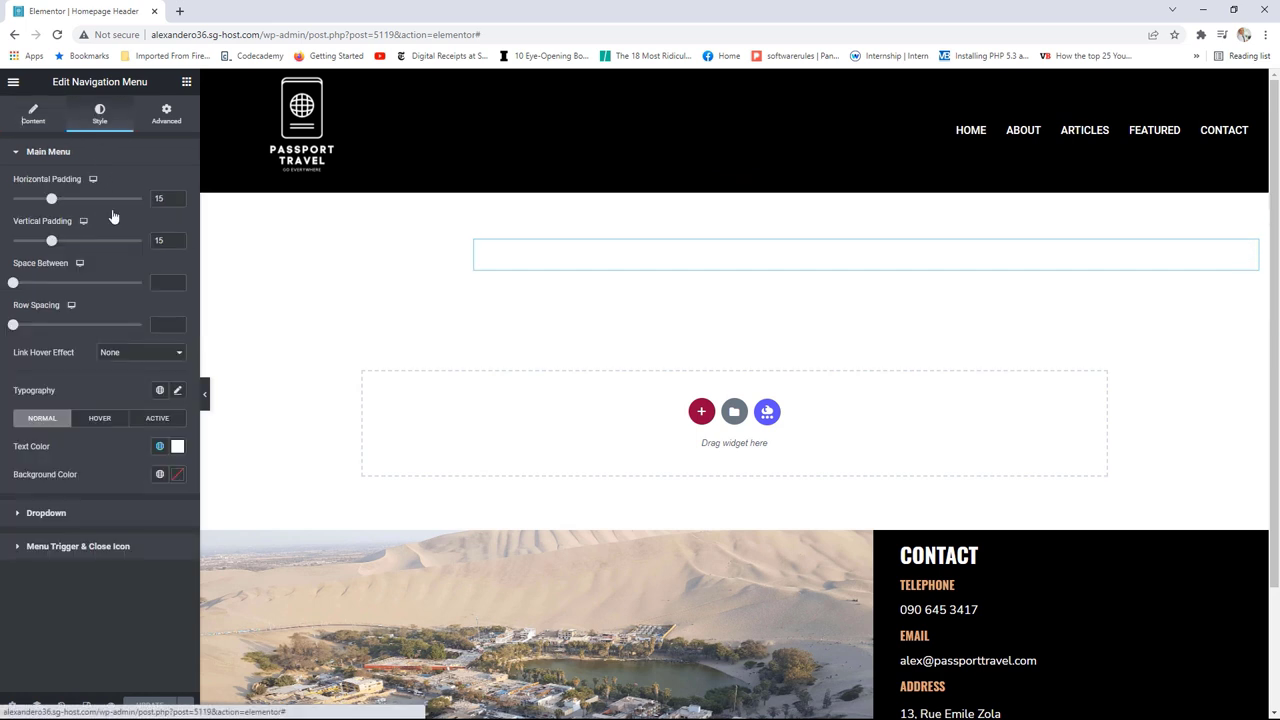
pyautogui.click(177, 391)
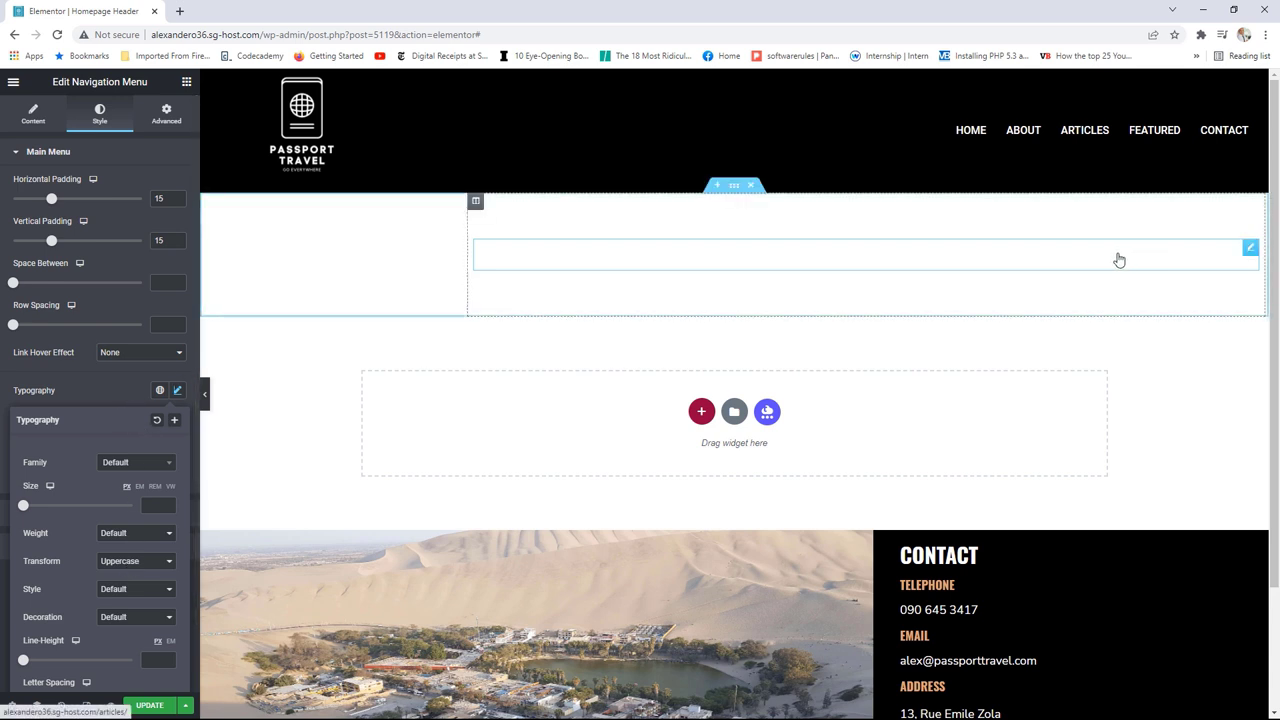
# Step: Save the Homepage Header and view its live template page
pyautogui.click(148, 706)
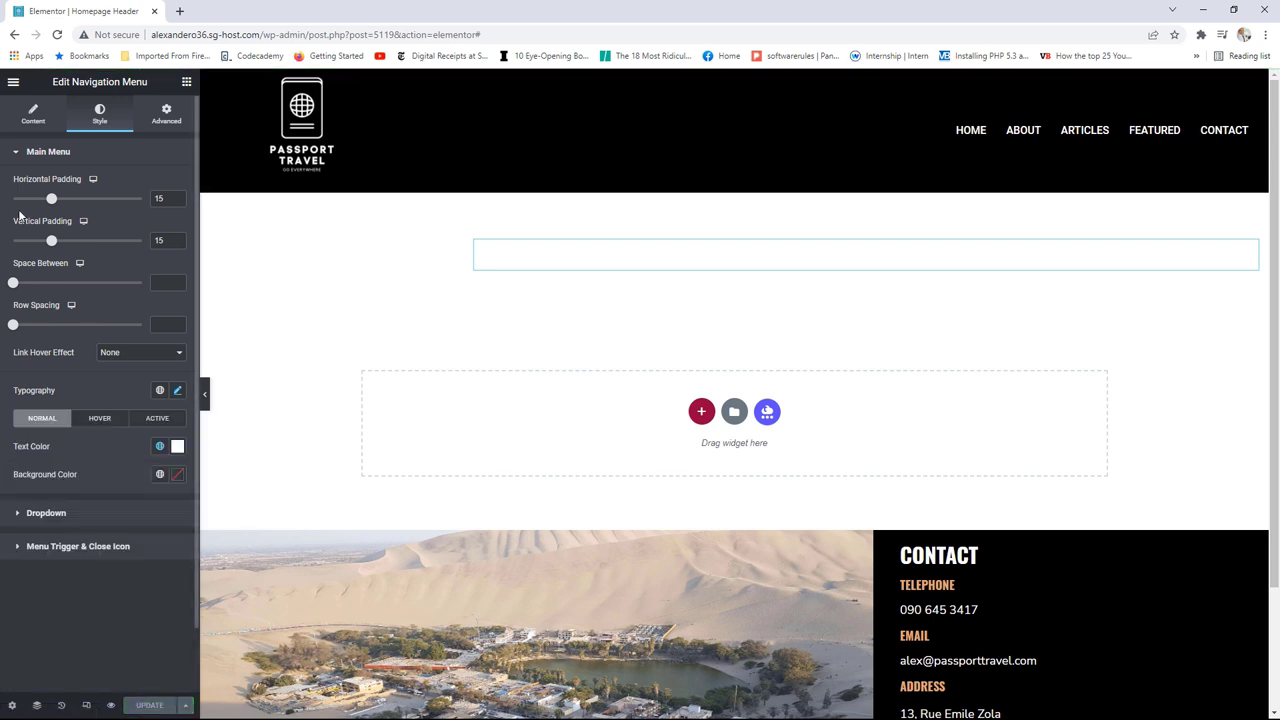
pyautogui.click(13, 81)
pyautogui.click(82, 287)
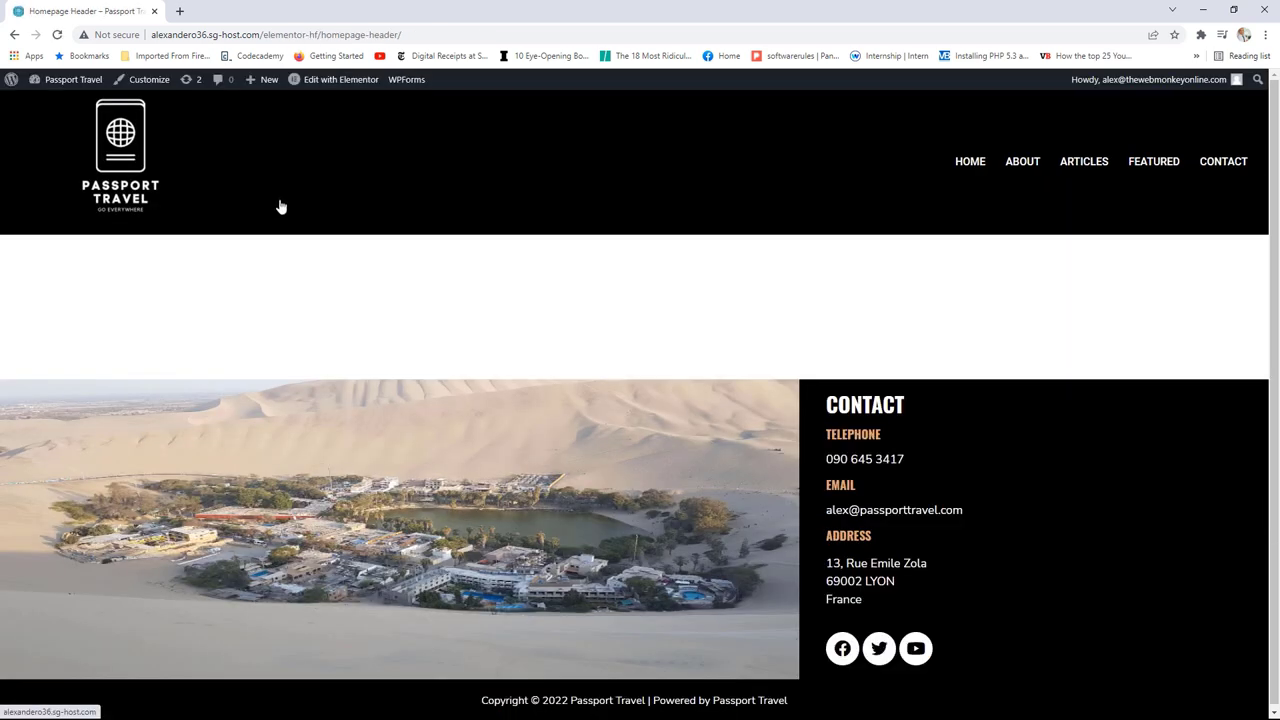
# Step: Return to the Passport Travel home page using the site logo
pyautogui.click(115, 150)
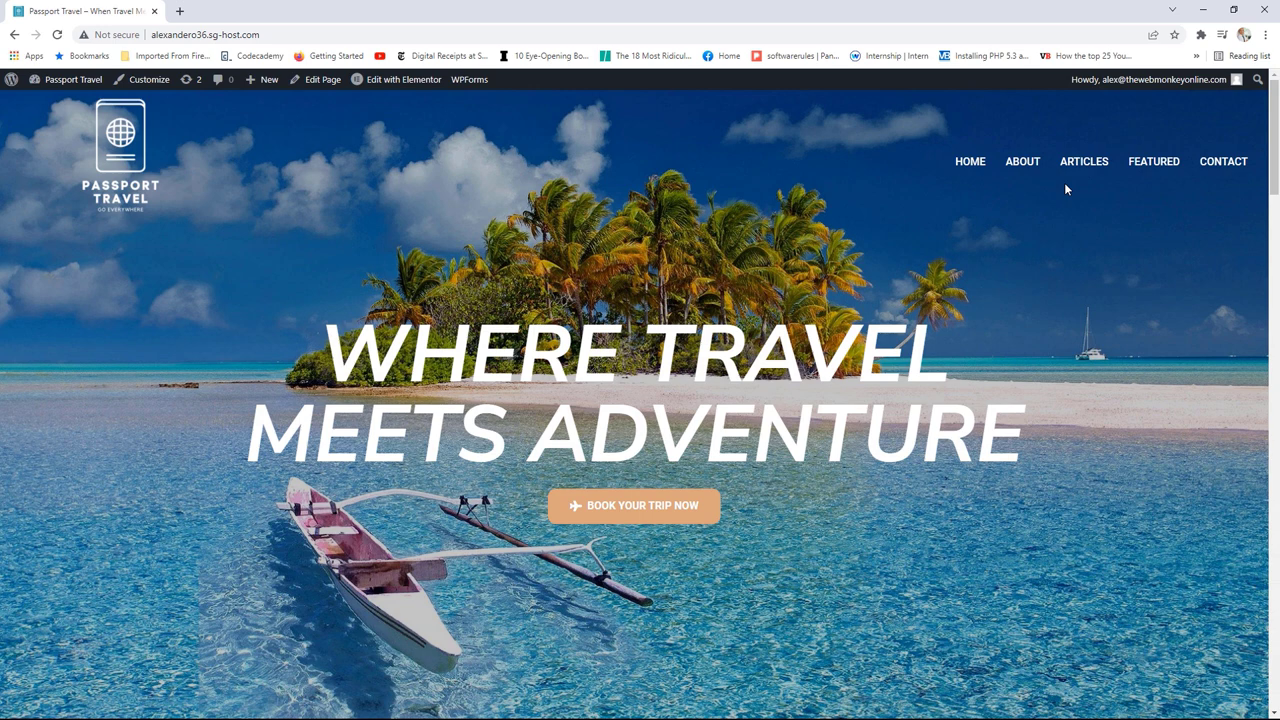
pyautogui.moveTo(814, 14); pyautogui.dragTo(641, 188)
pyautogui.moveTo(915, 352); pyautogui.dragTo(821, 345)
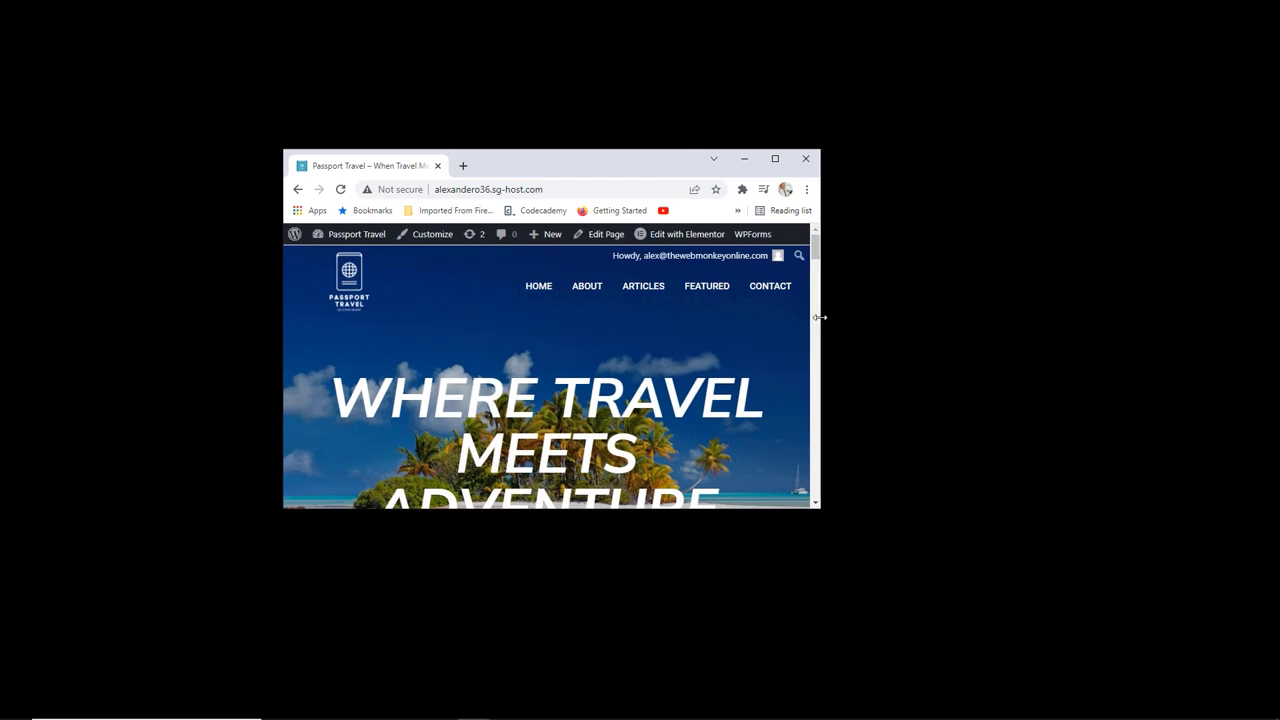
pyautogui.moveTo(822, 316); pyautogui.dragTo(772, 319)
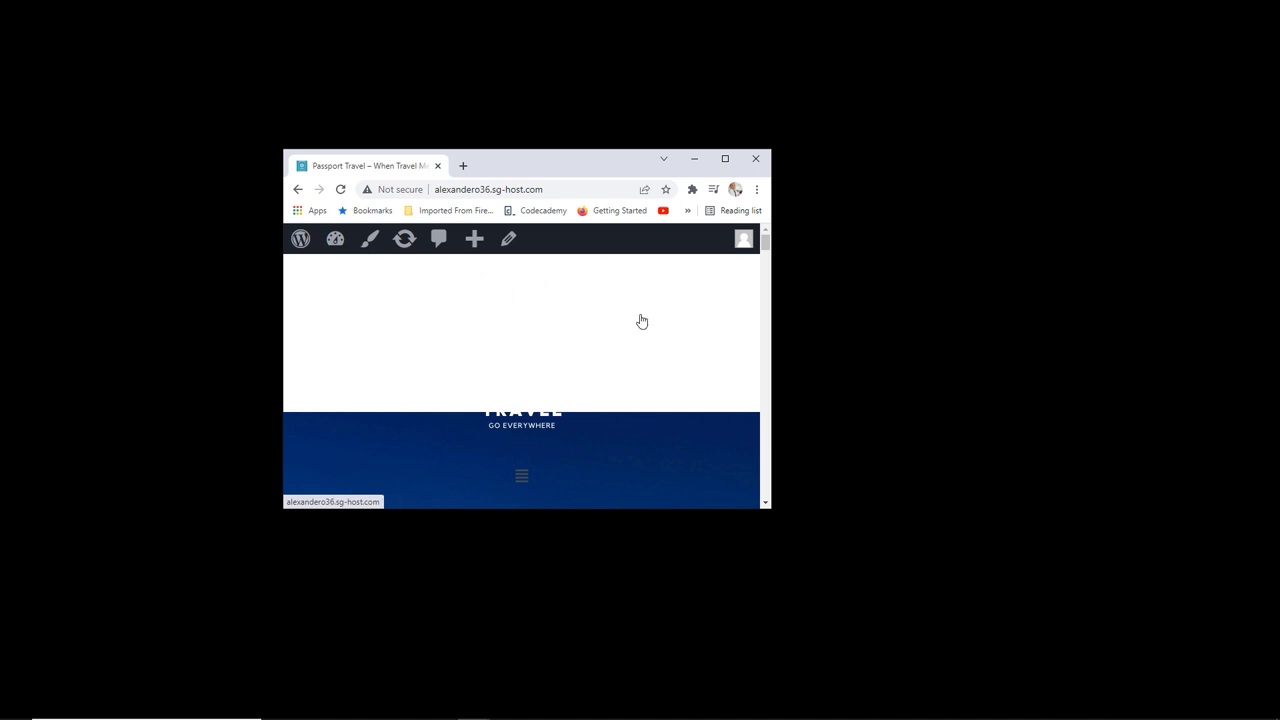
pyautogui.scroll(-1, 642, 321)
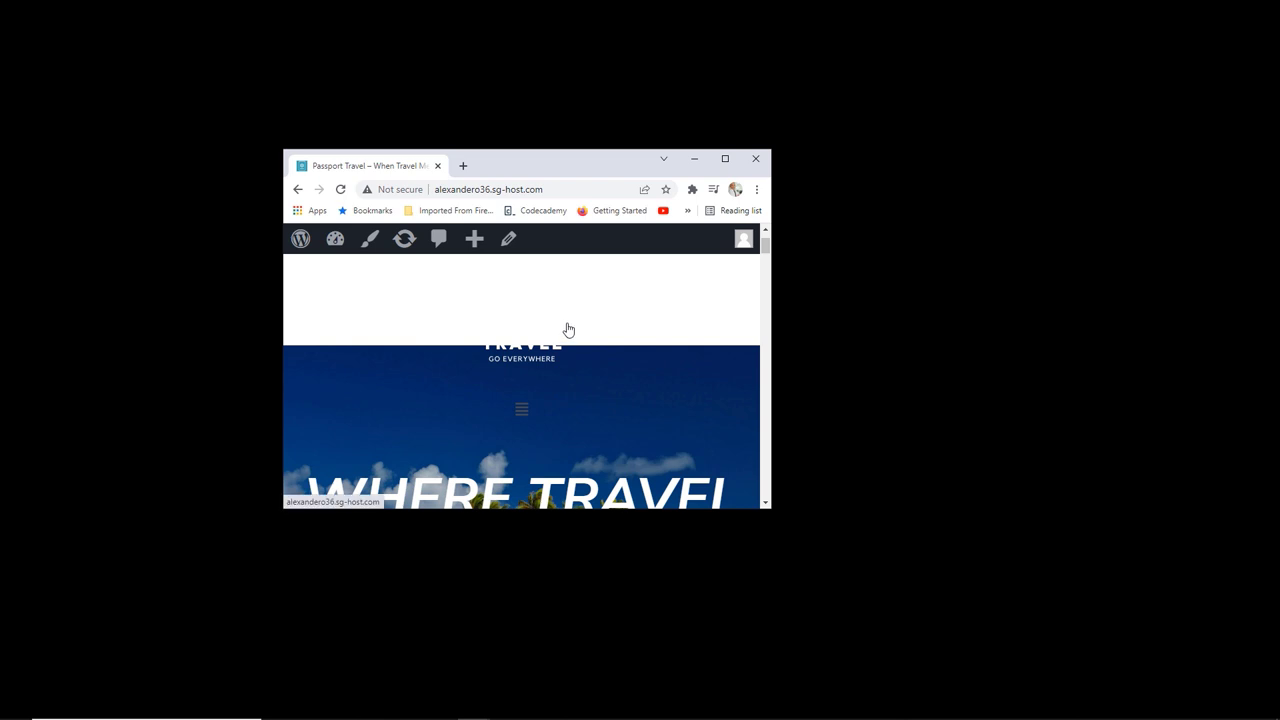
pyautogui.click(725, 162)
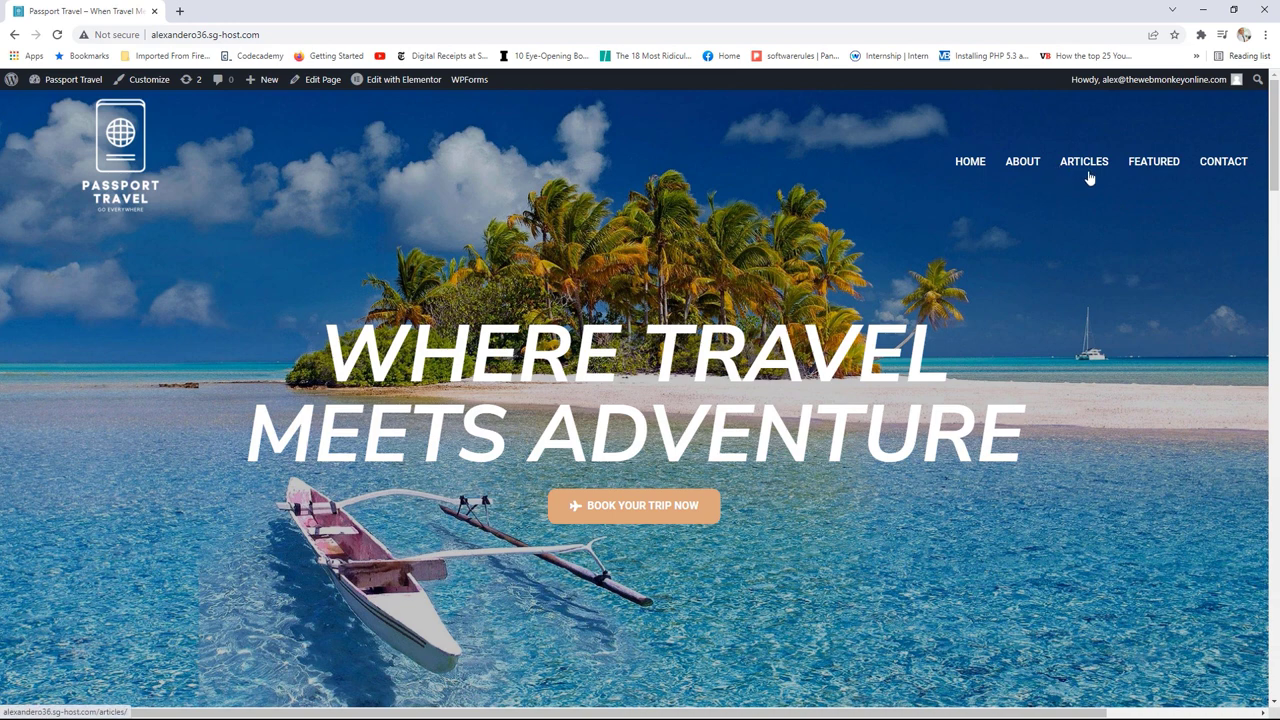
pyautogui.click(1224, 164)
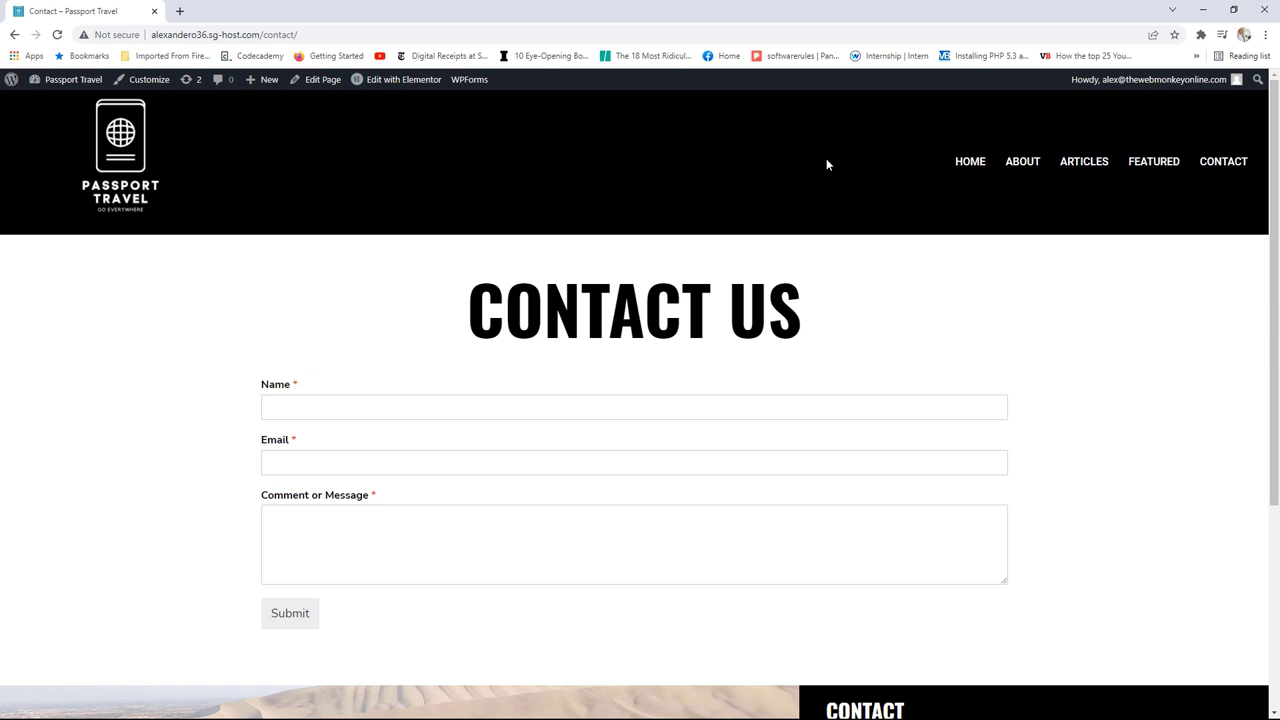
pyautogui.click(121, 152)
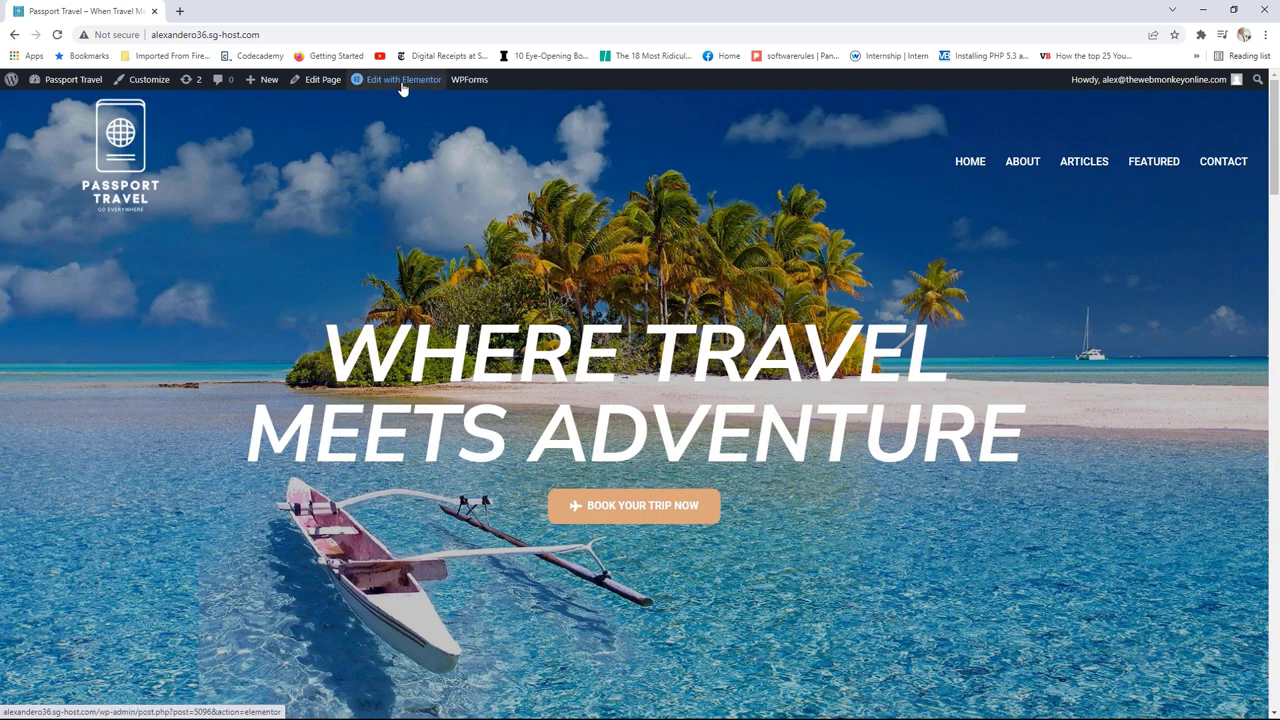
# Step: Open the Homepage Header template and duplicate its header section from the section's context menu
pyautogui.moveTo(403, 89)
pyautogui.click(405, 112)
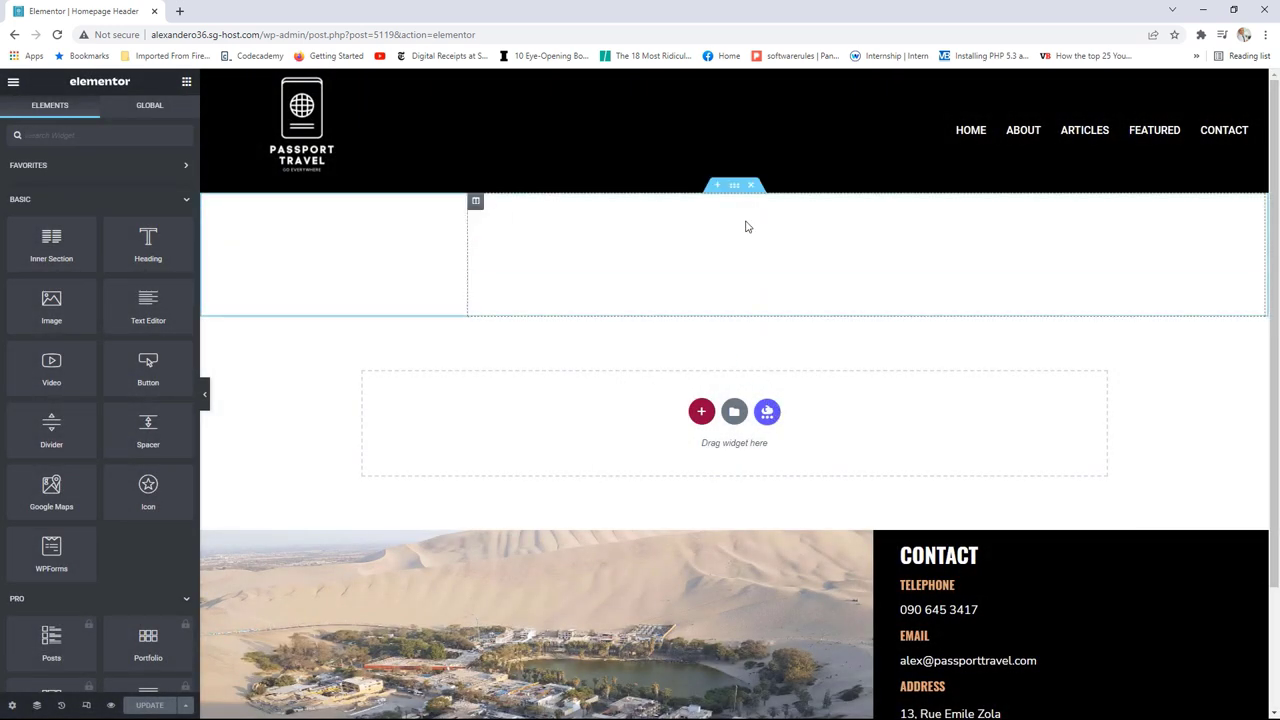
pyautogui.rightClick(736, 189)
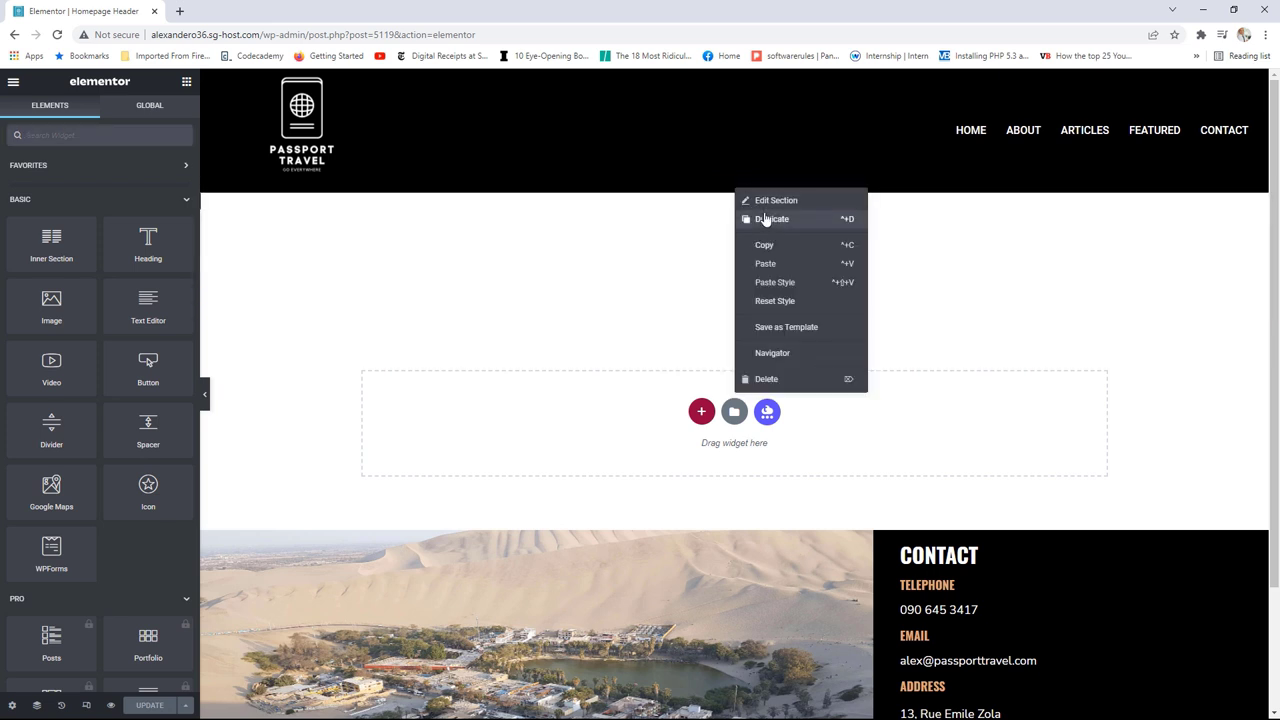
pyautogui.click(767, 219)
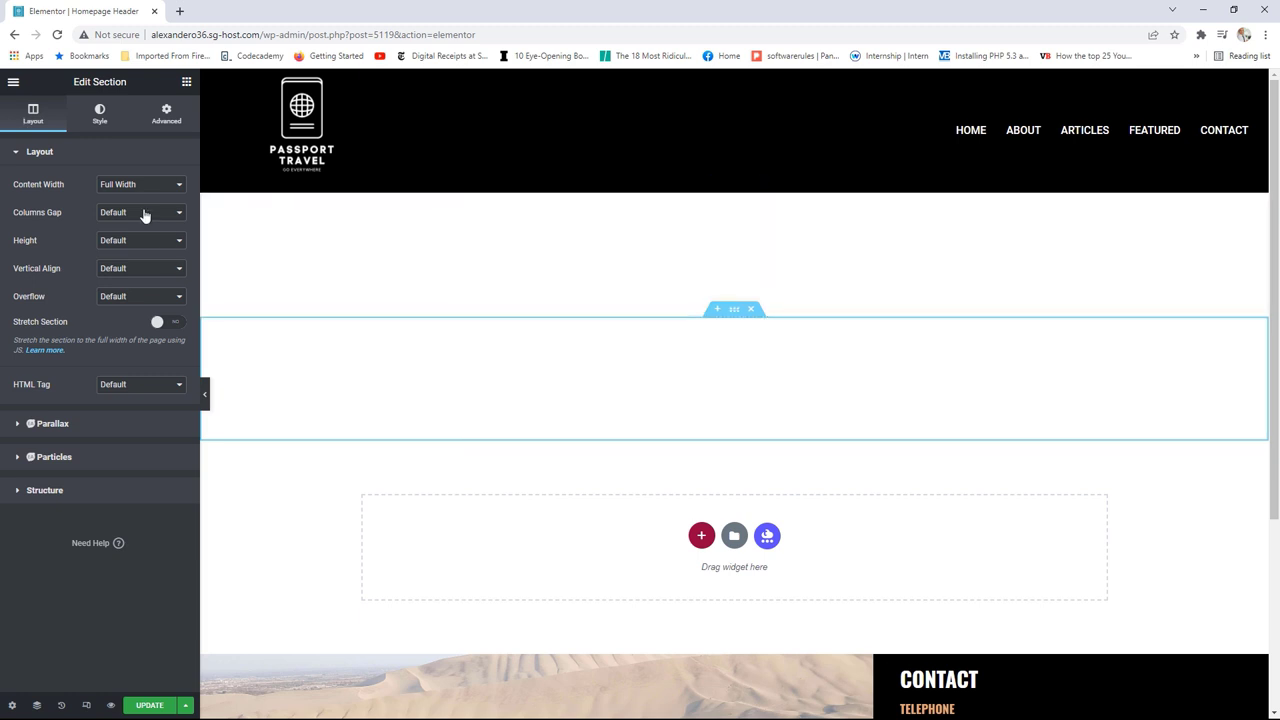
# Step: Give the copied section a classic black (#000000) background and enable Hide On Desktop and Hide On Tablet
pyautogui.click(100, 118)
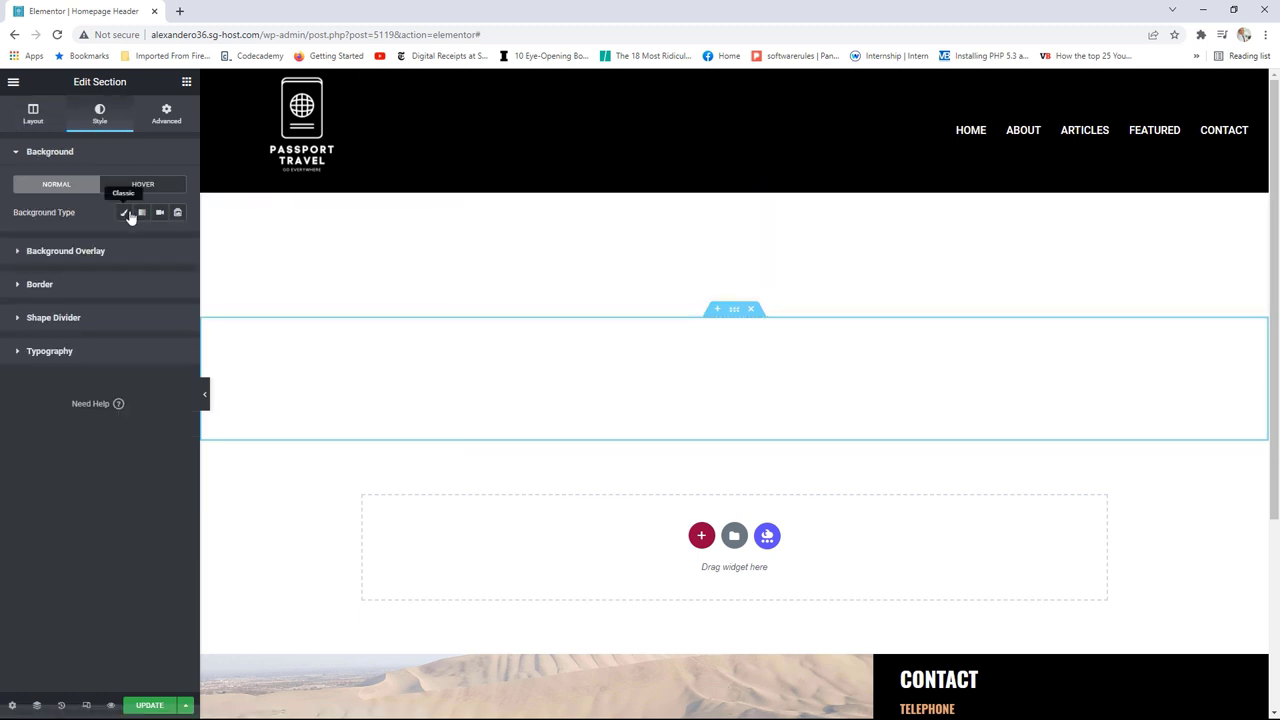
pyautogui.click(124, 212)
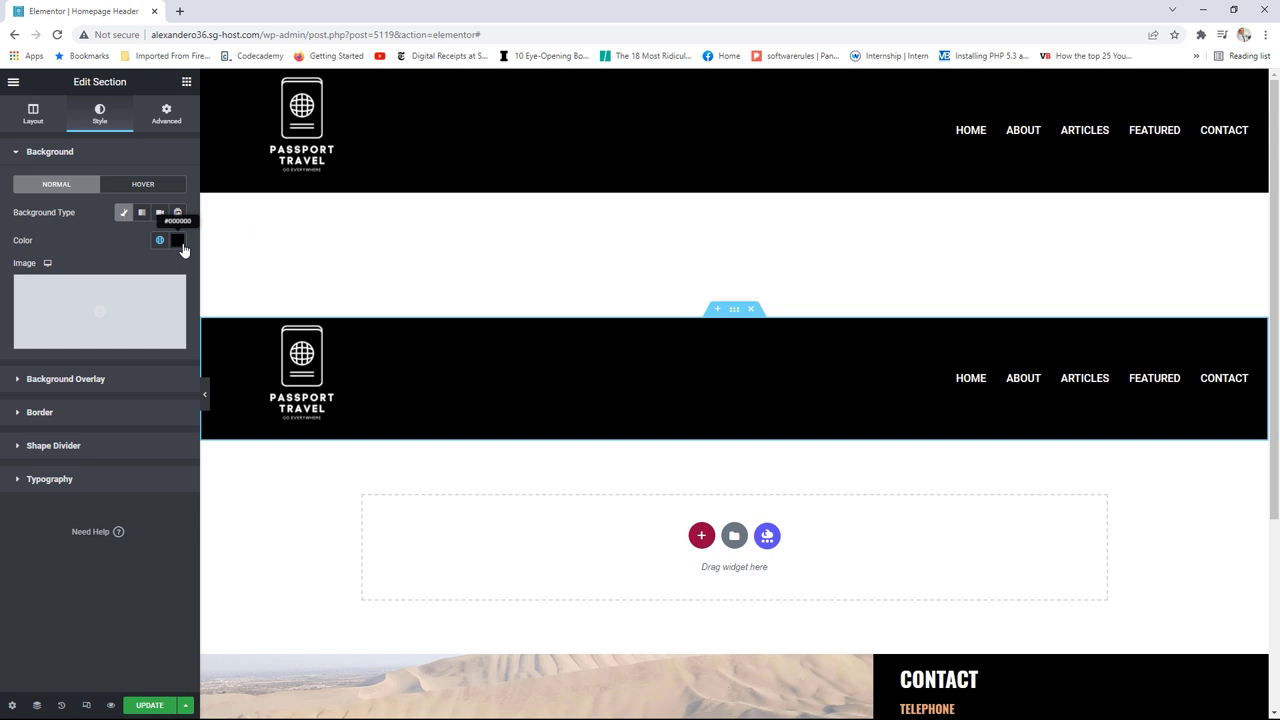
pyautogui.click(165, 117)
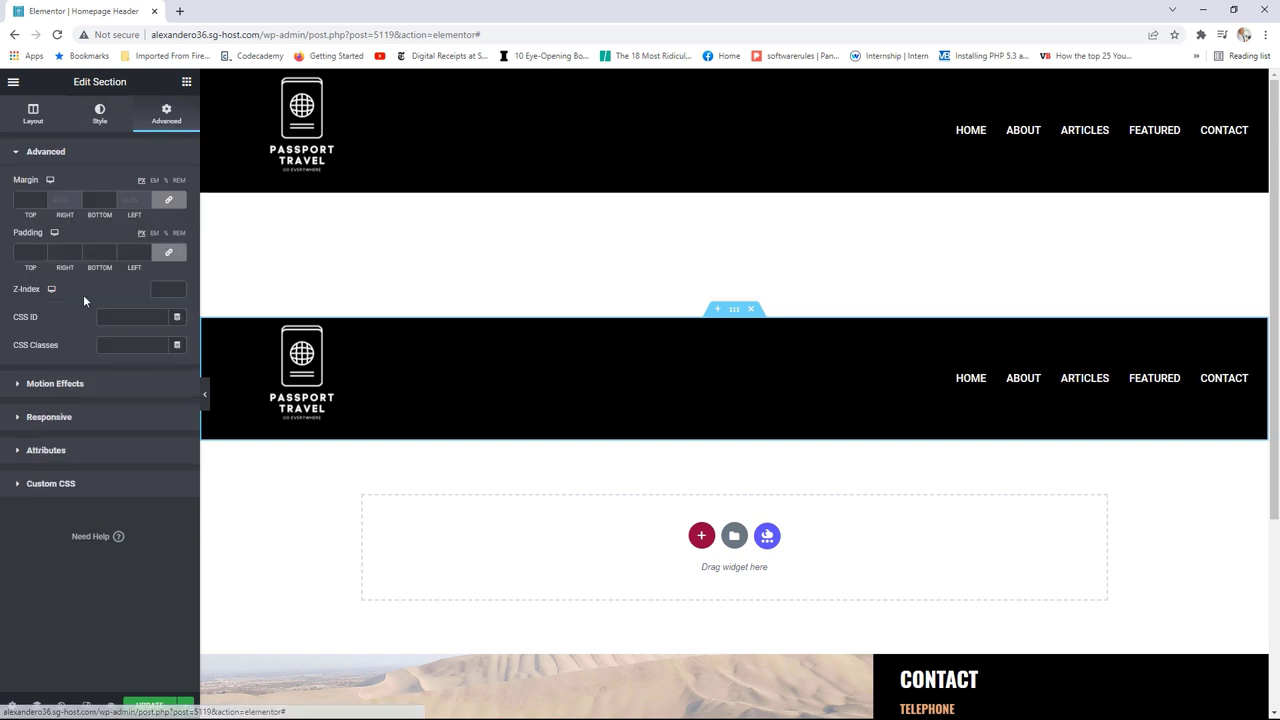
pyautogui.click(49, 417)
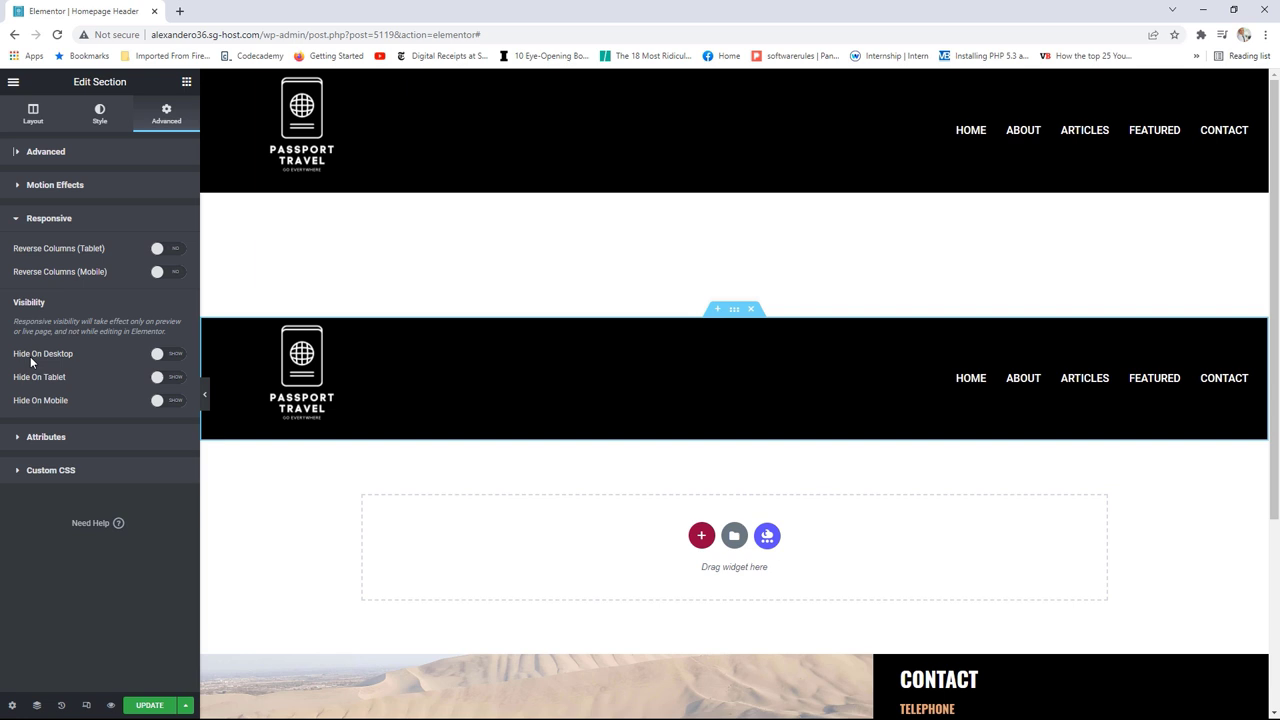
pyautogui.click(179, 362)
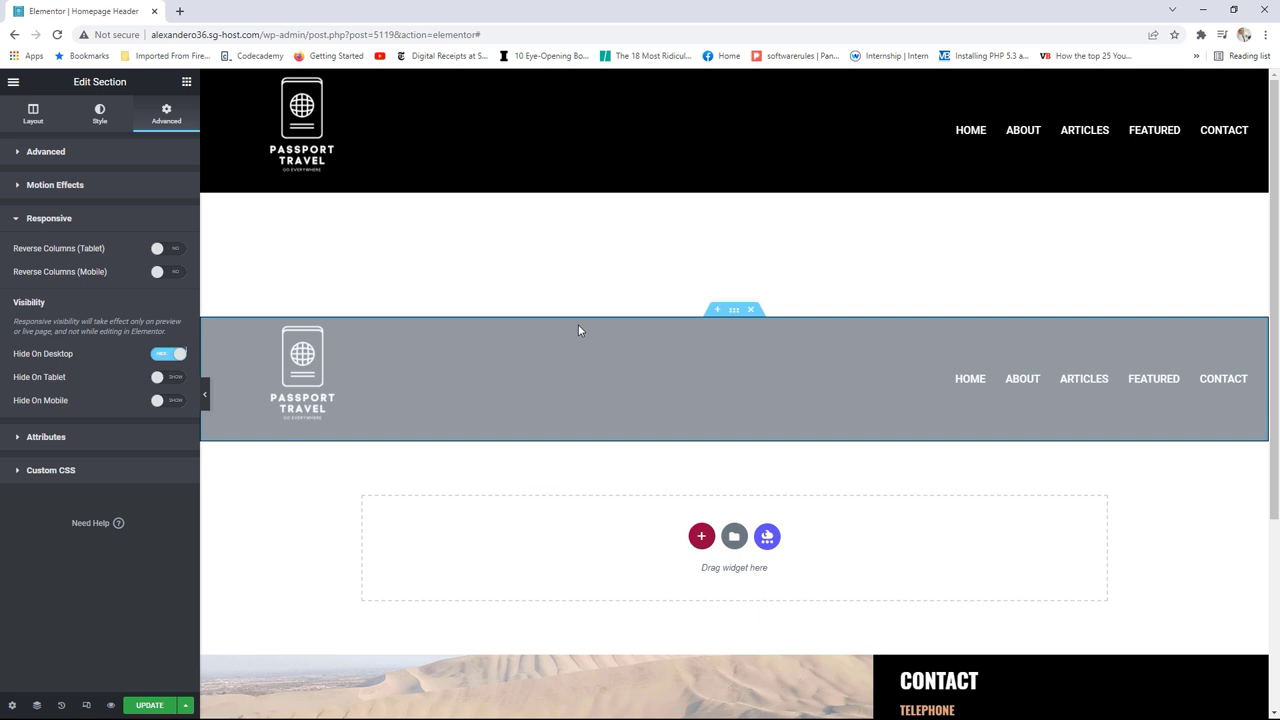
pyautogui.click(172, 378)
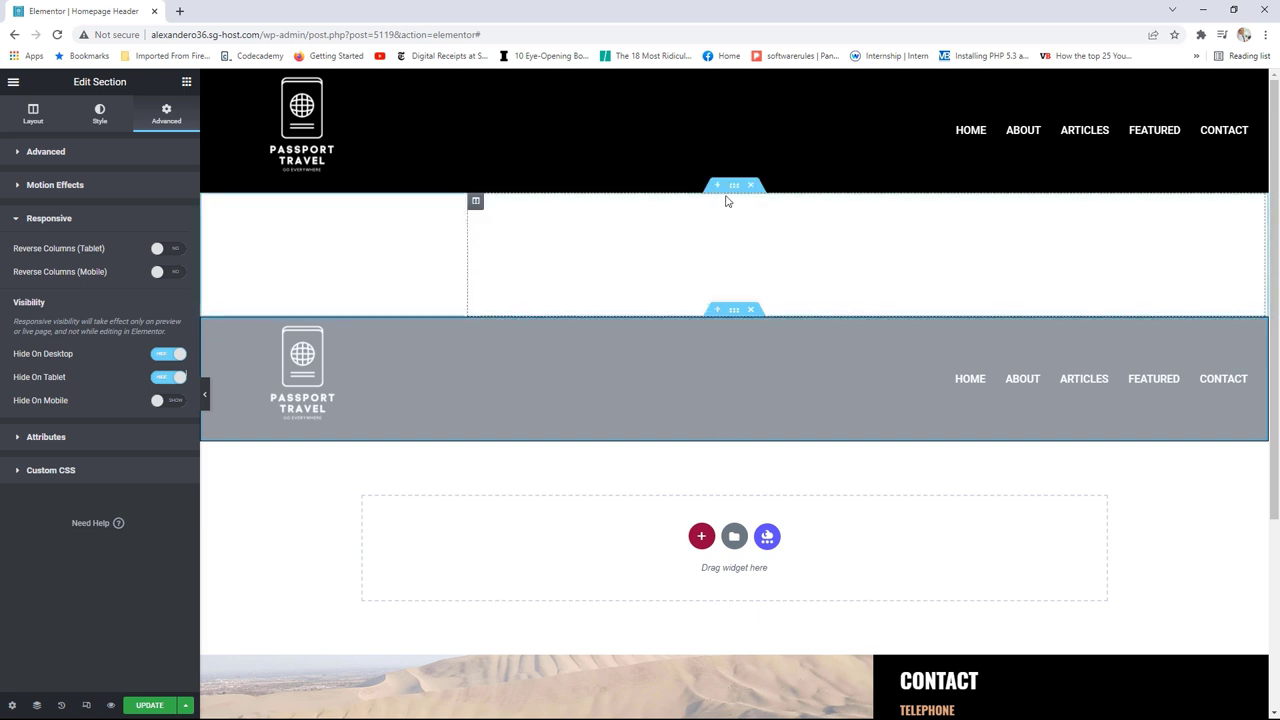
# Step: Set the original header section's responsive visibility to Hide On Mobile
pyautogui.click(733, 188)
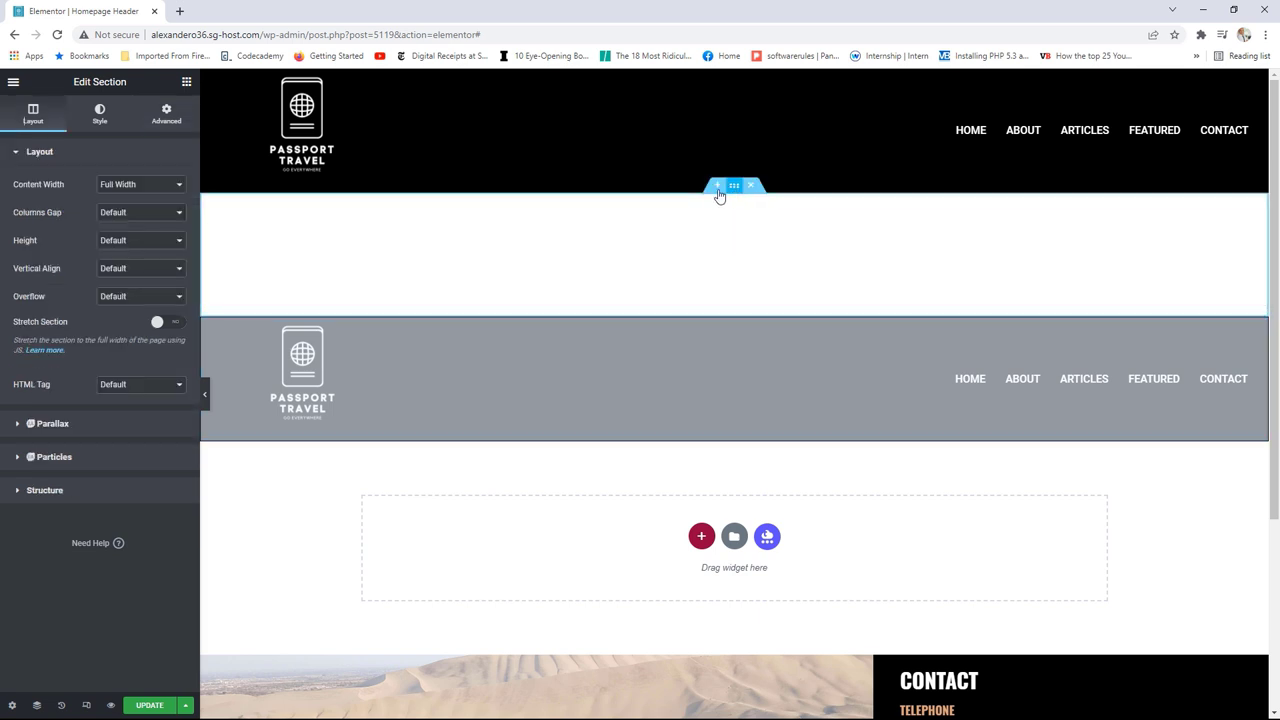
pyautogui.click(166, 118)
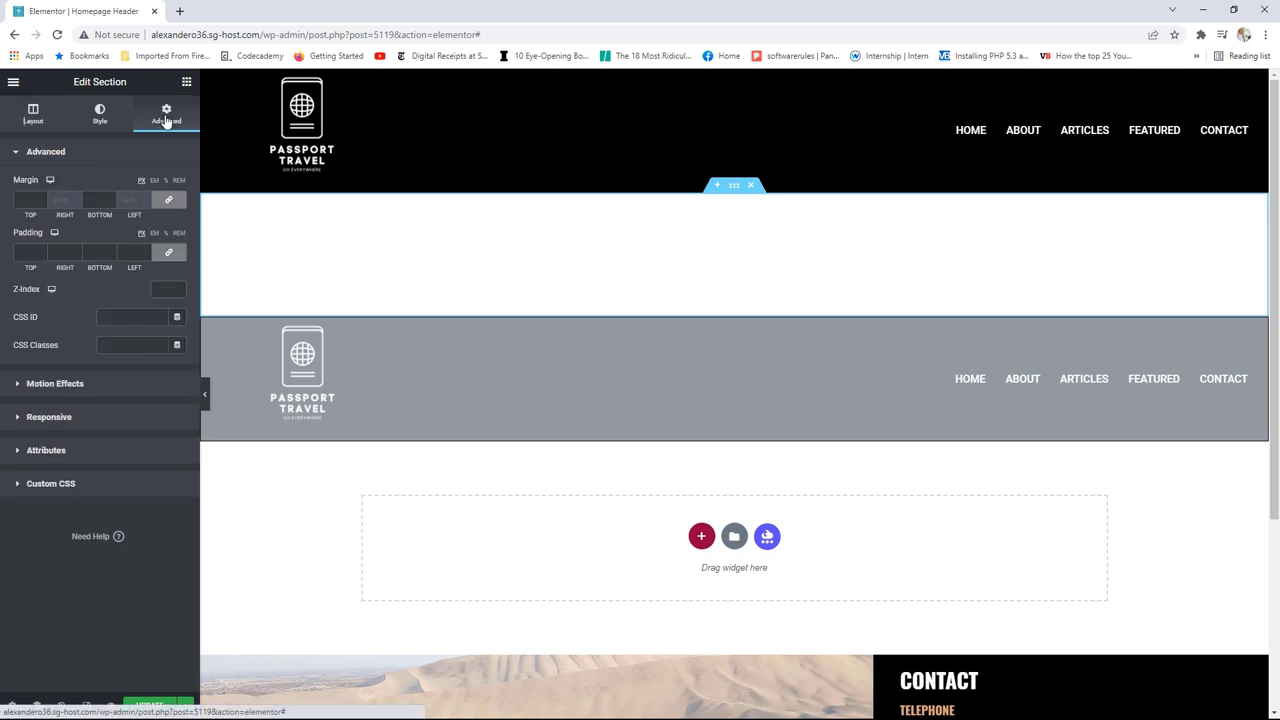
pyautogui.click(85, 417)
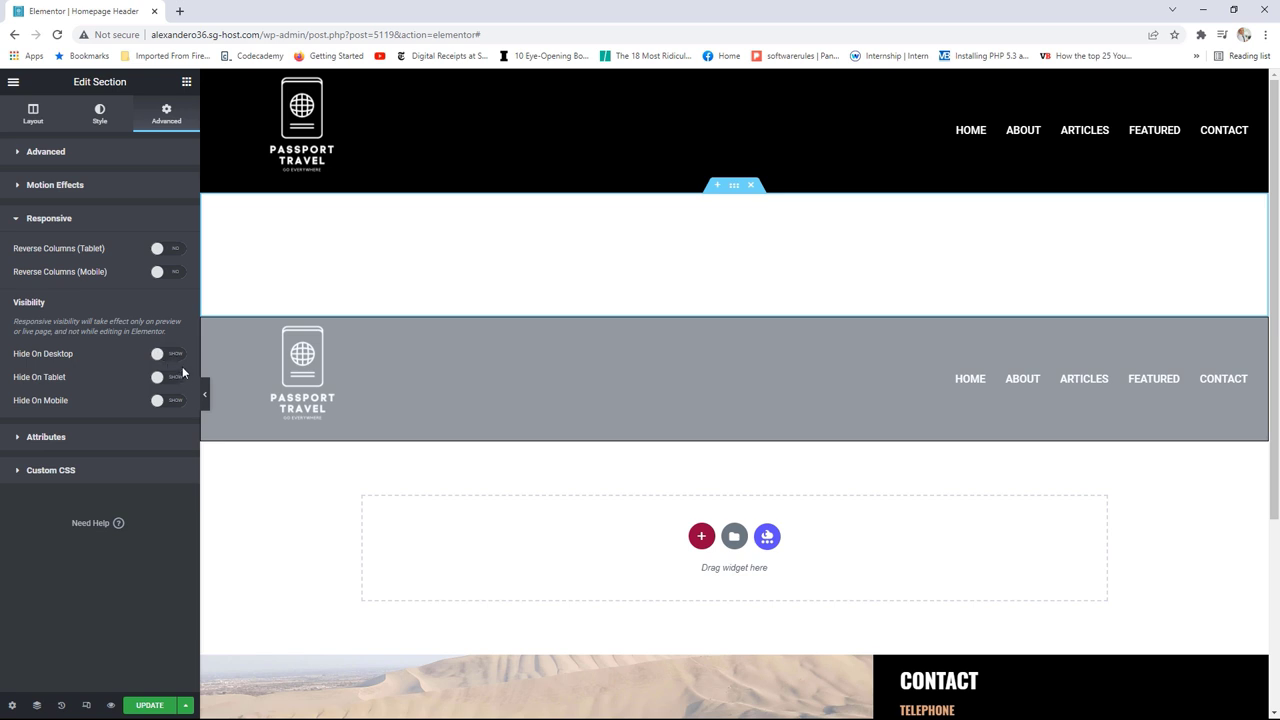
pyautogui.click(162, 402)
# Step: Save the Homepage Header template changes and view the live page
pyautogui.click(150, 706)
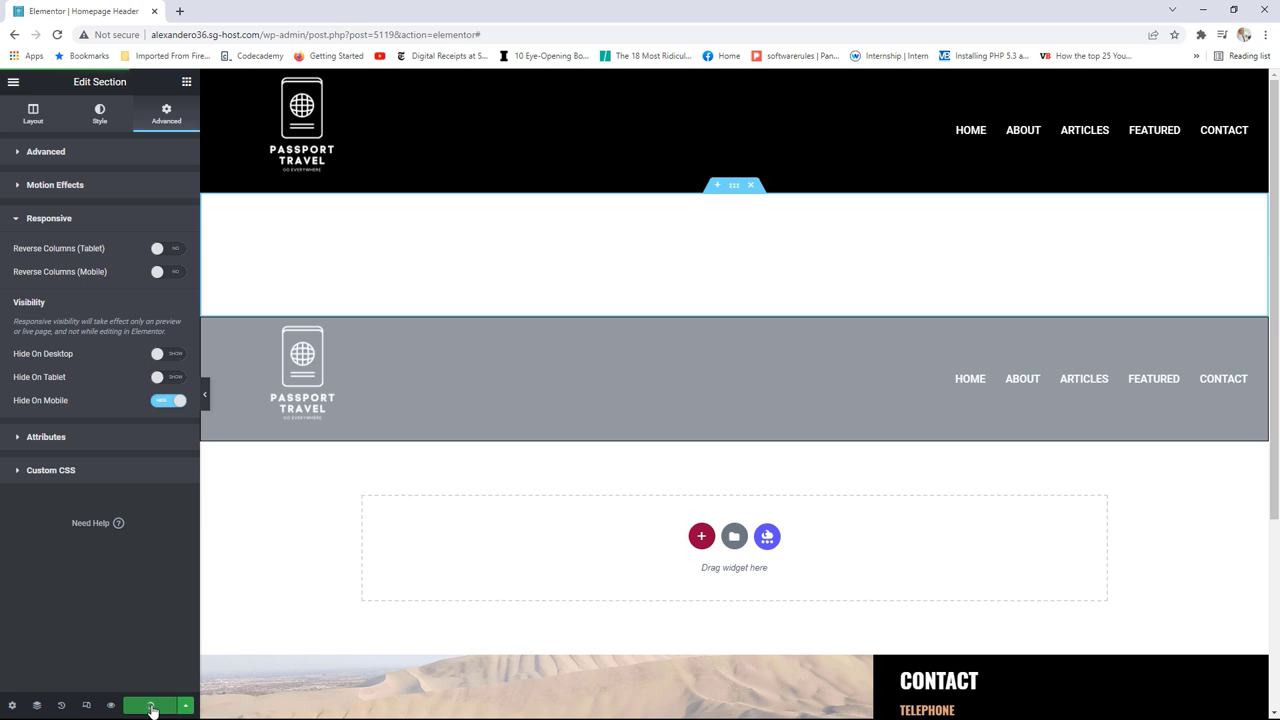
pyautogui.click(13, 82)
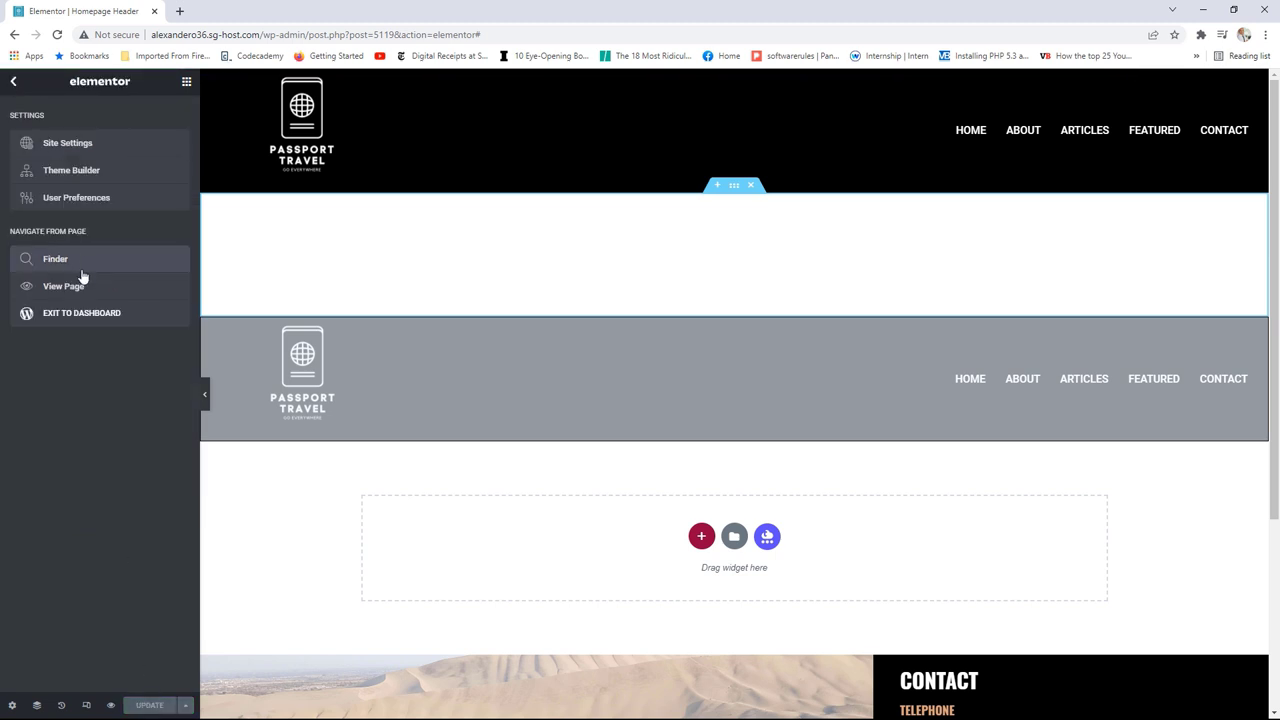
pyautogui.click(79, 287)
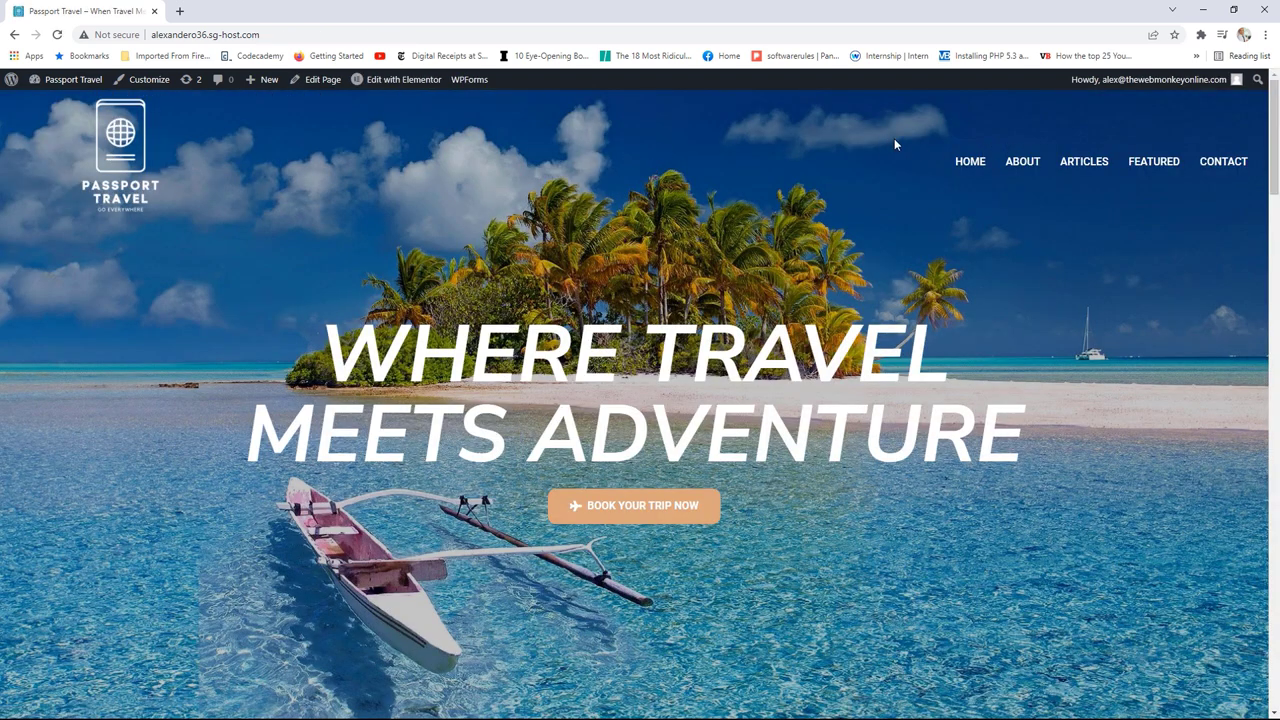
pyautogui.click(1233, 9)
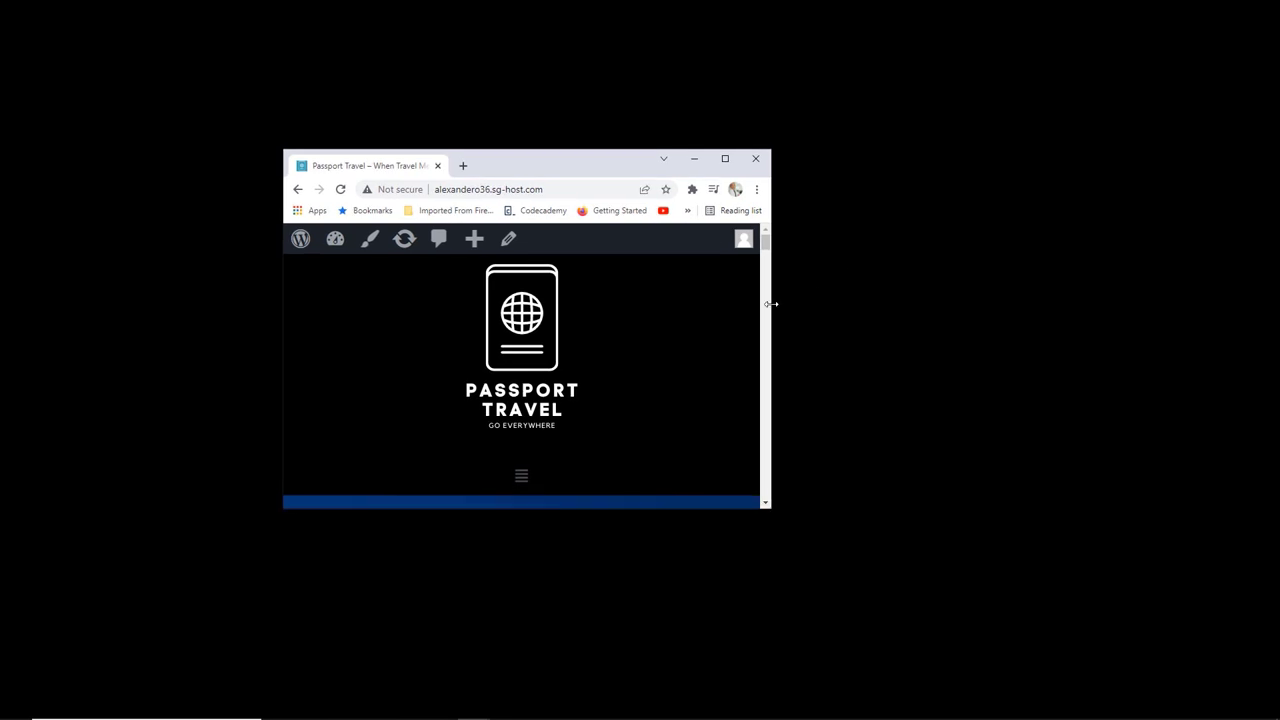
pyautogui.moveTo(771, 300); pyautogui.dragTo(785, 288)
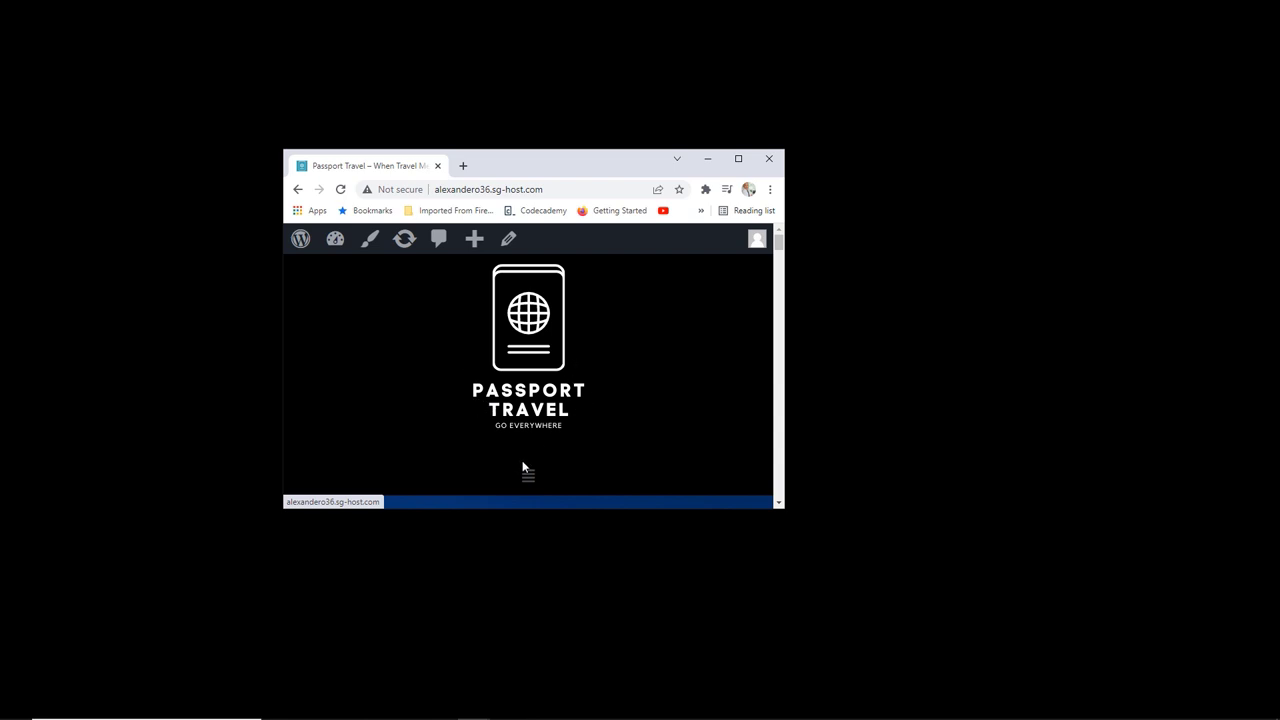
pyautogui.scroll(-1, 597, 420)
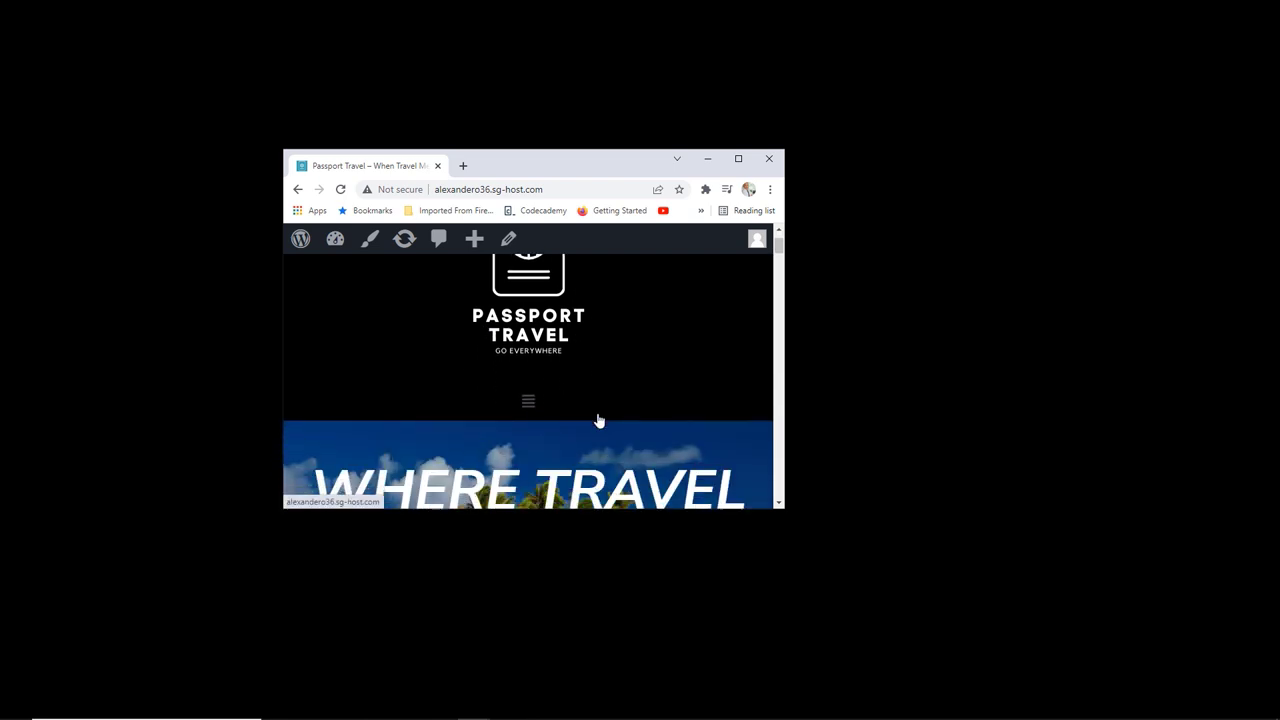
pyautogui.scroll(-2, 597, 420)
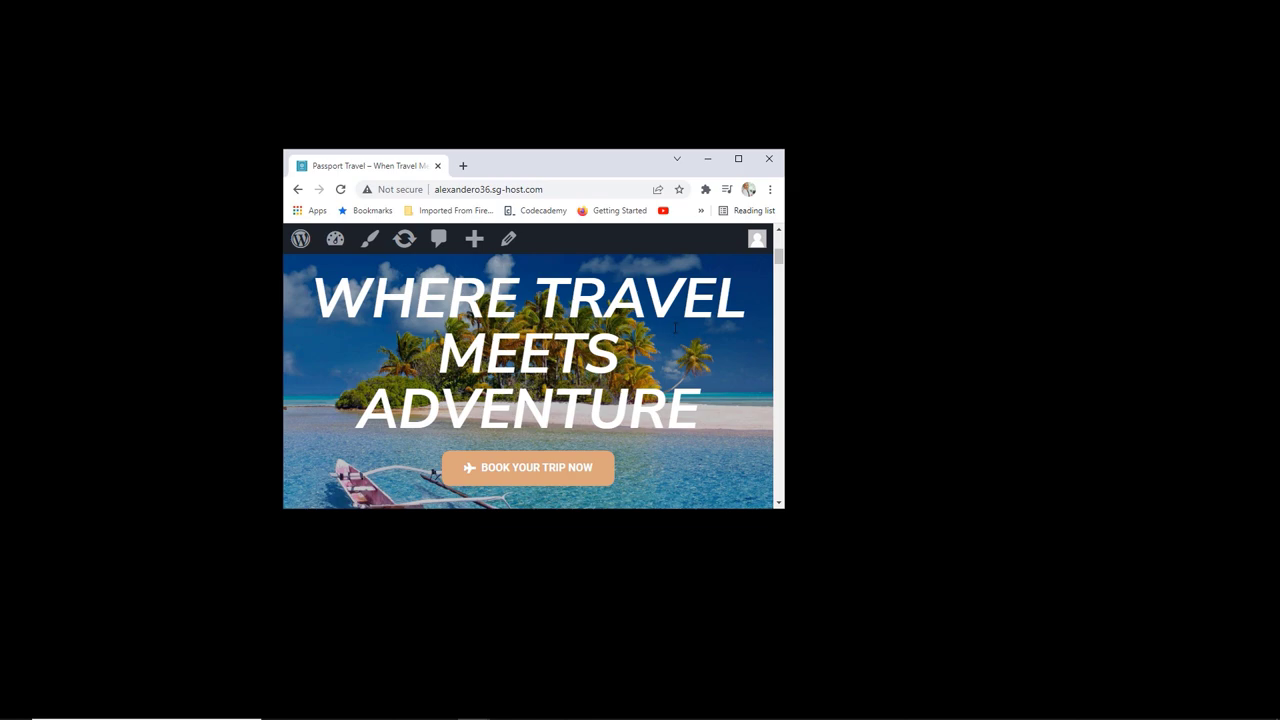
pyautogui.click(738, 158)
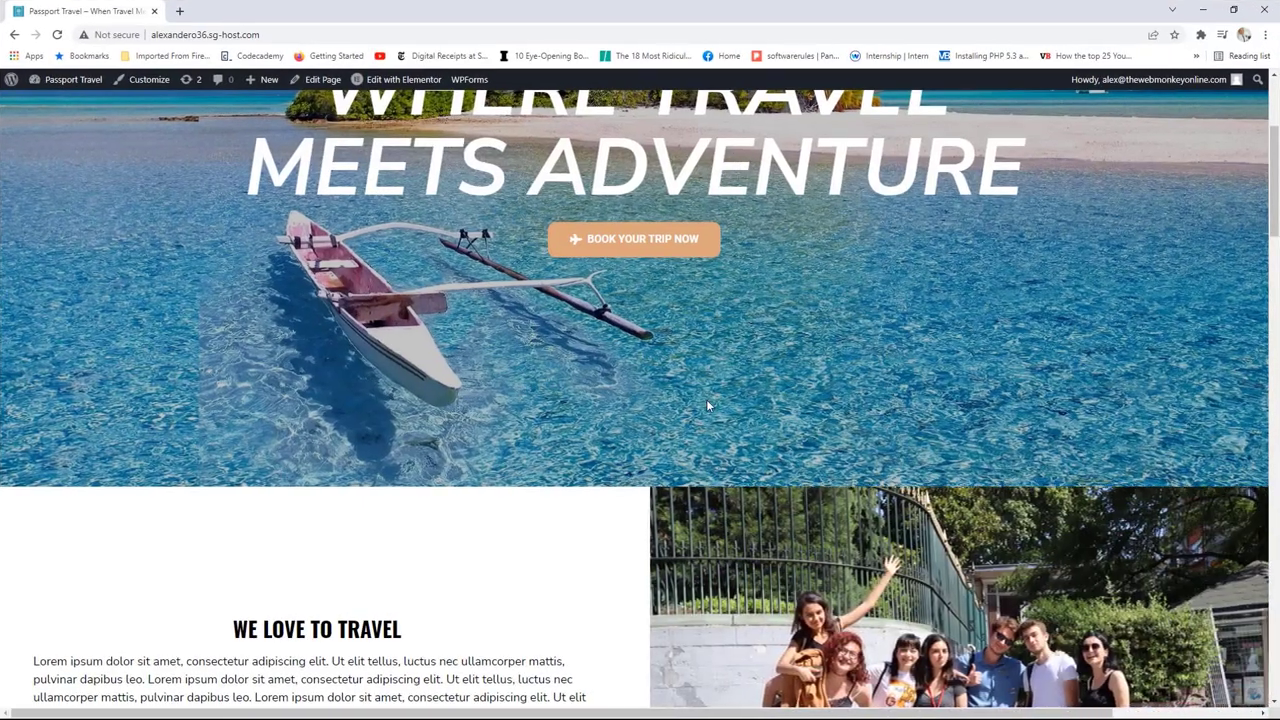
# Step: Go to the Contact page from the top navigation menu to check its header
pyautogui.scroll(3, 706, 399)
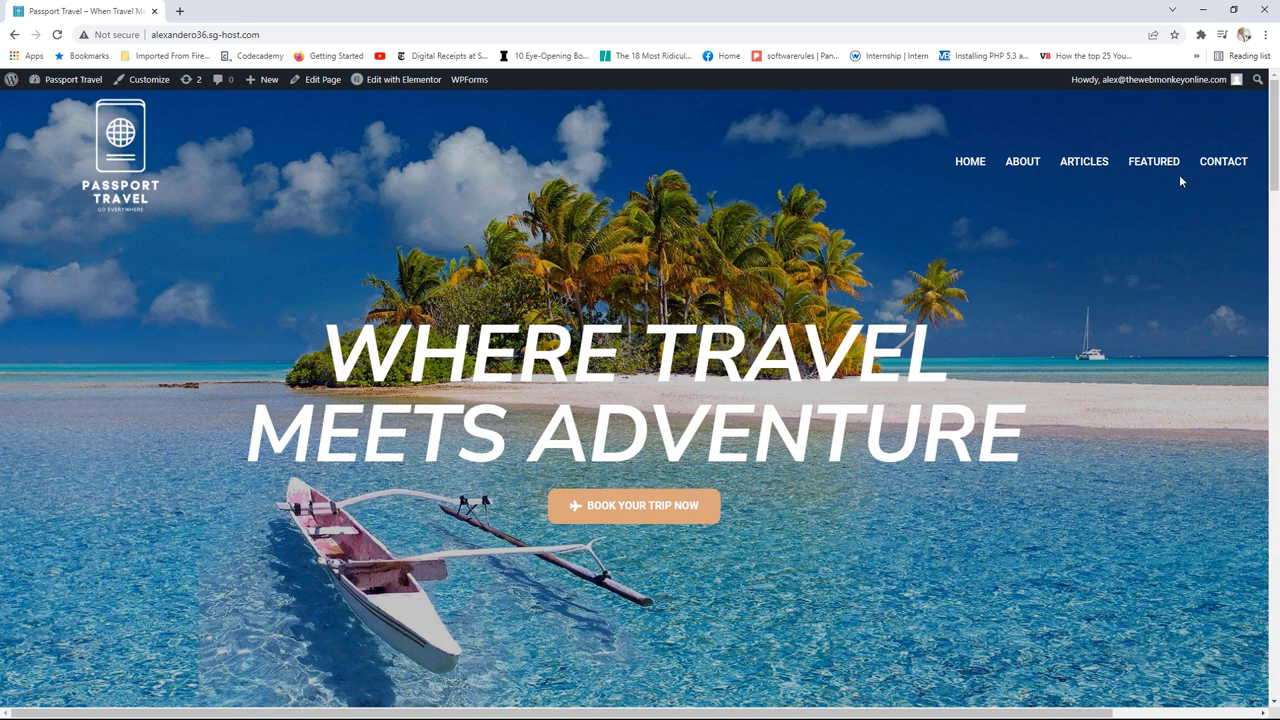
pyautogui.click(1210, 167)
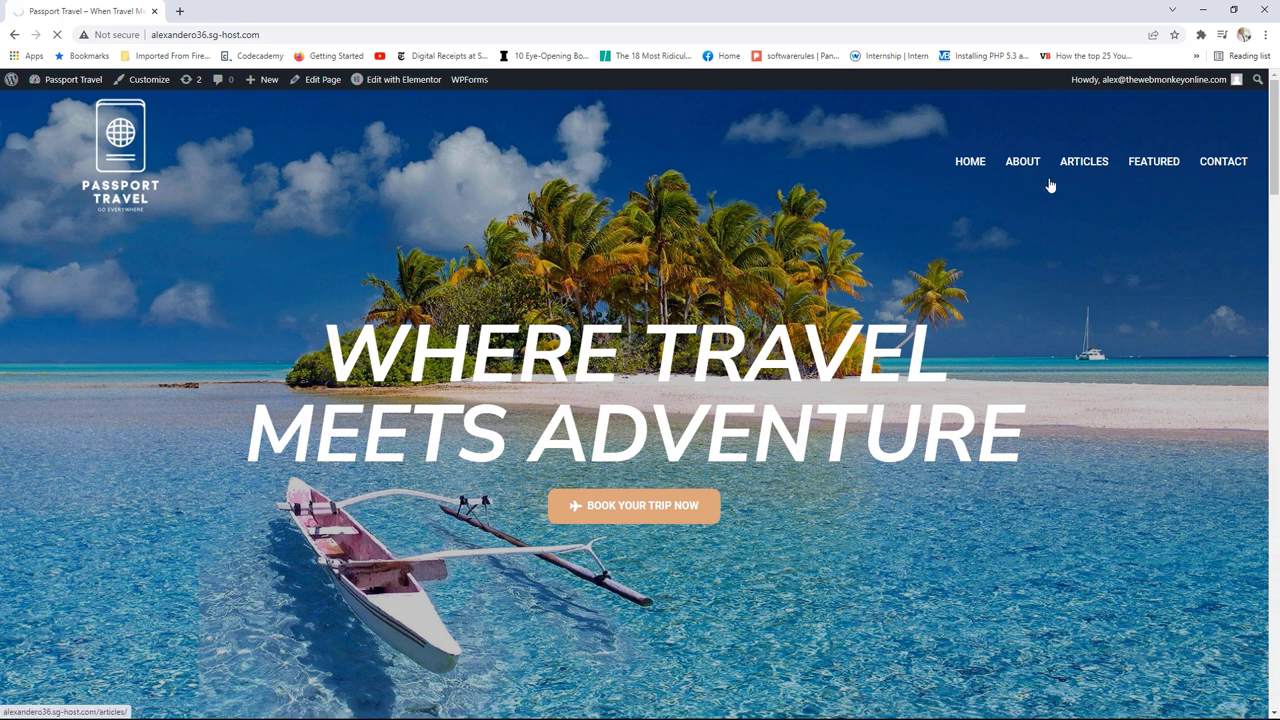
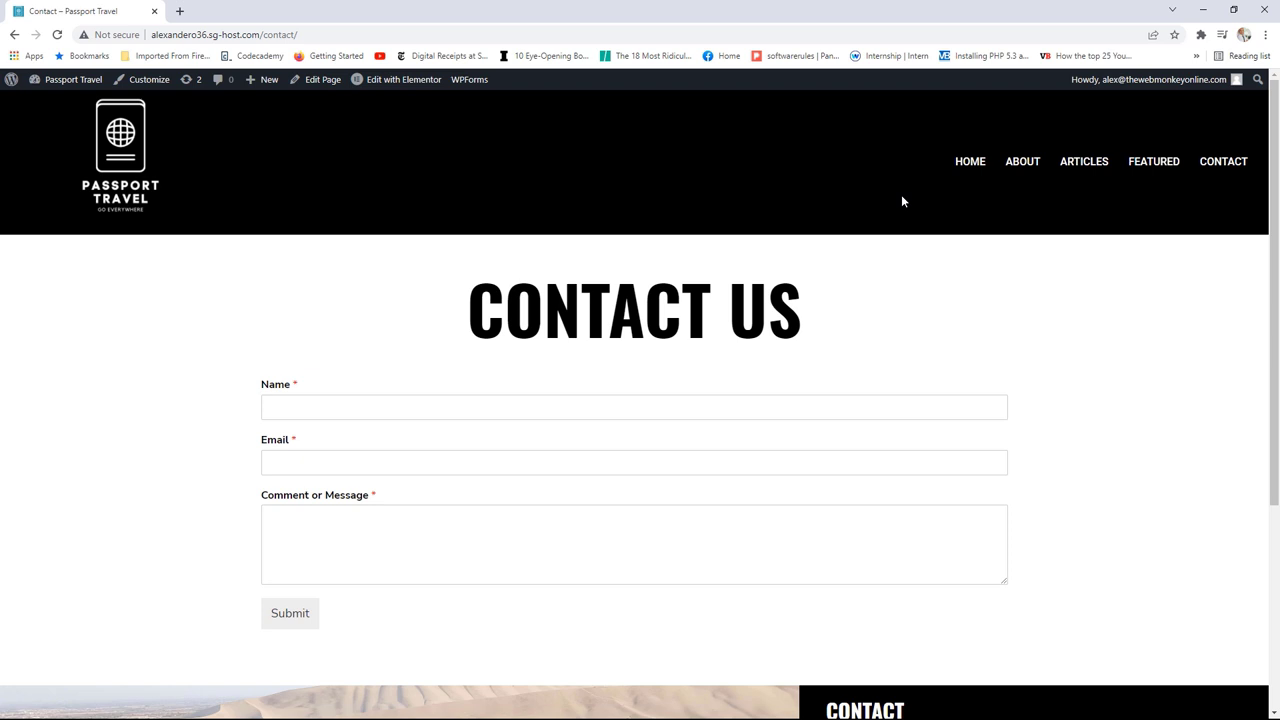
# Step: Go from the Contact page to the Passport Travel home page and maximize the browser window
pyautogui.click(120, 150)
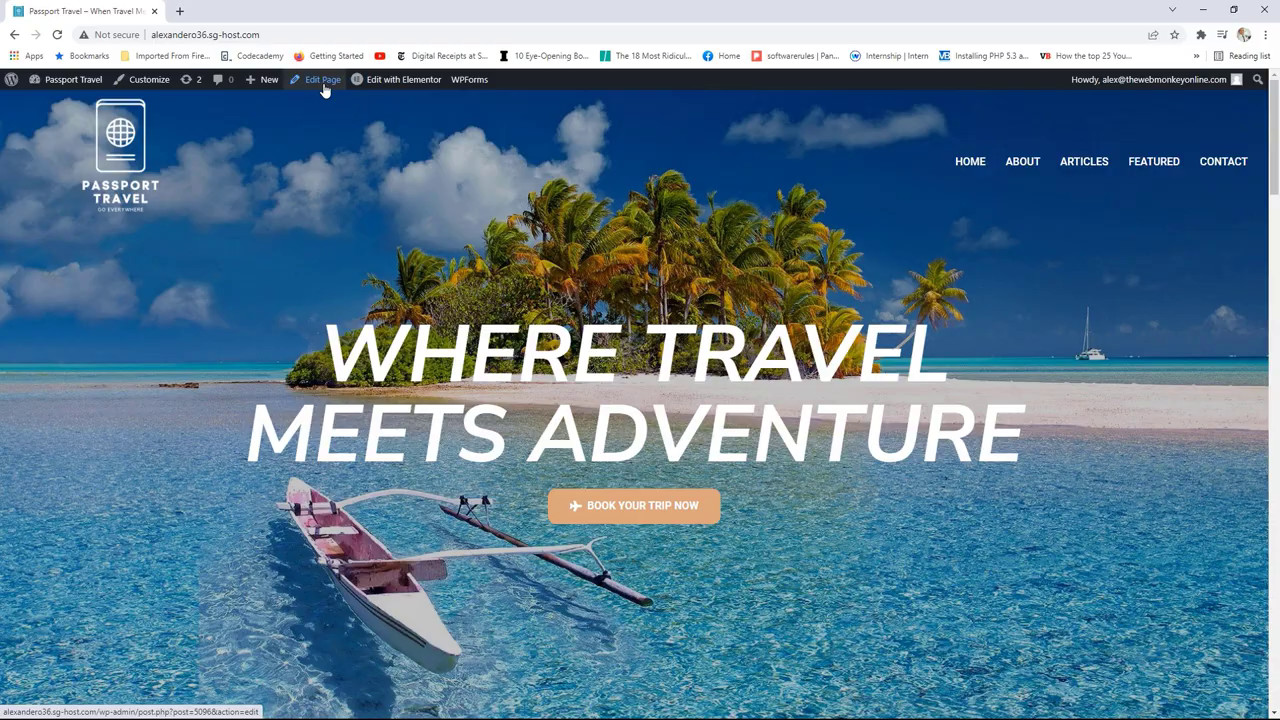
pyautogui.click(1233, 9)
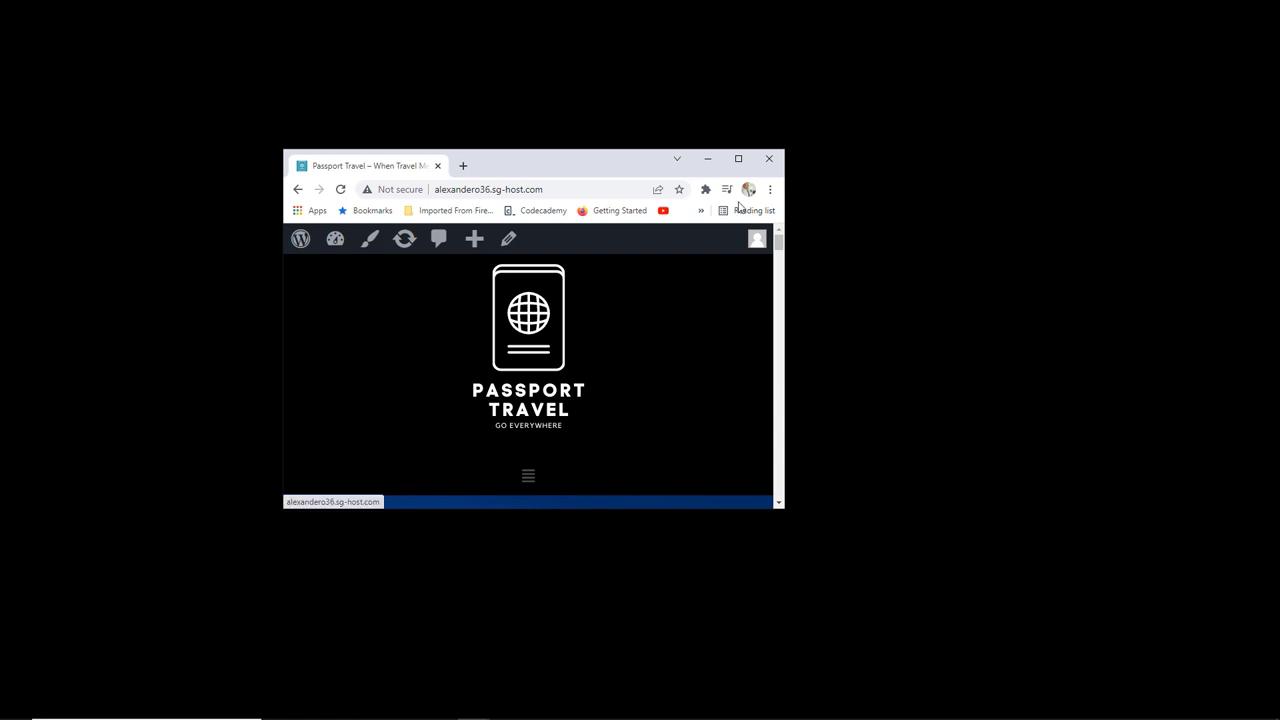
pyautogui.click(739, 161)
# Step: Open the Homepage Header template in Elementor and preview it at mobile width
pyautogui.moveTo(400, 80)
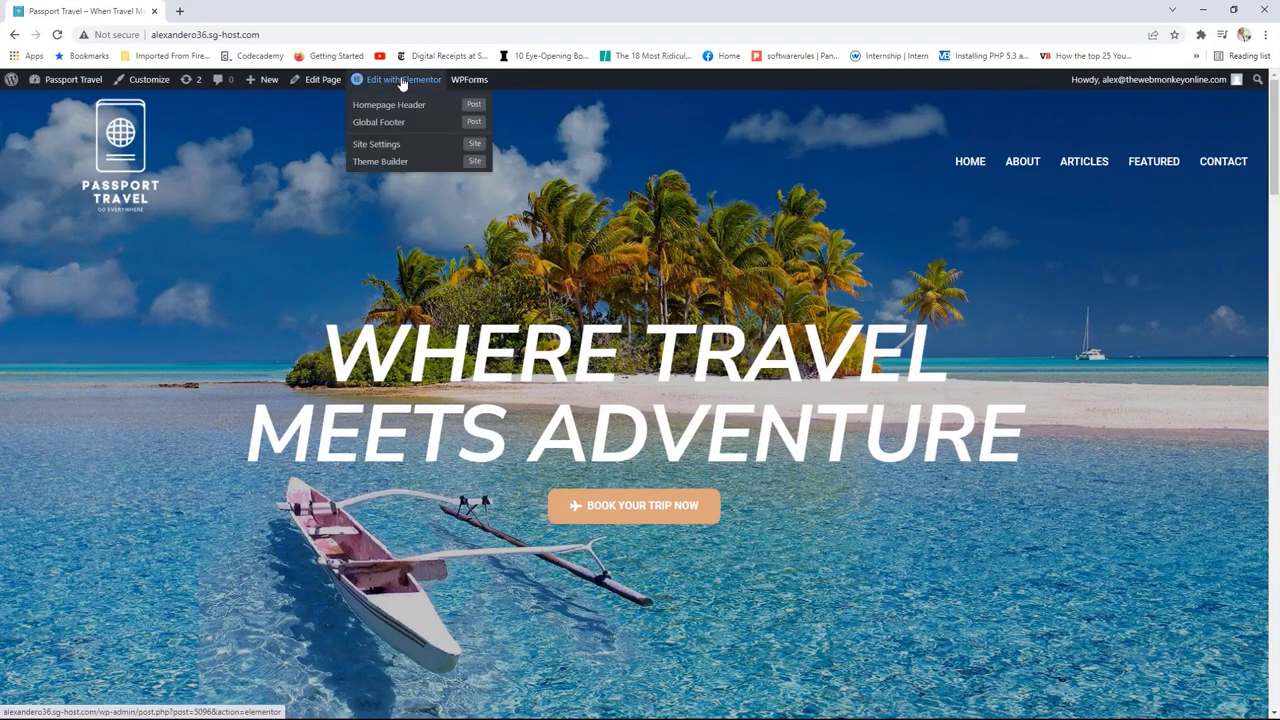
pyautogui.click(399, 106)
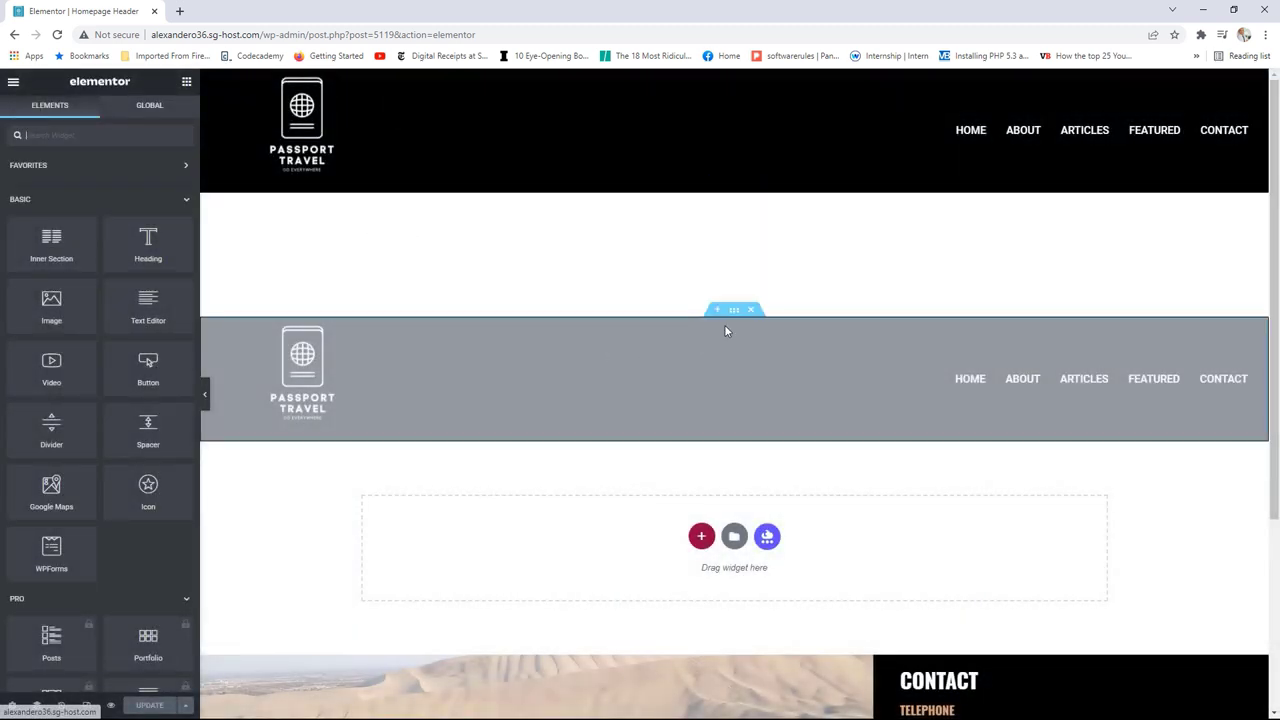
pyautogui.click(734, 312)
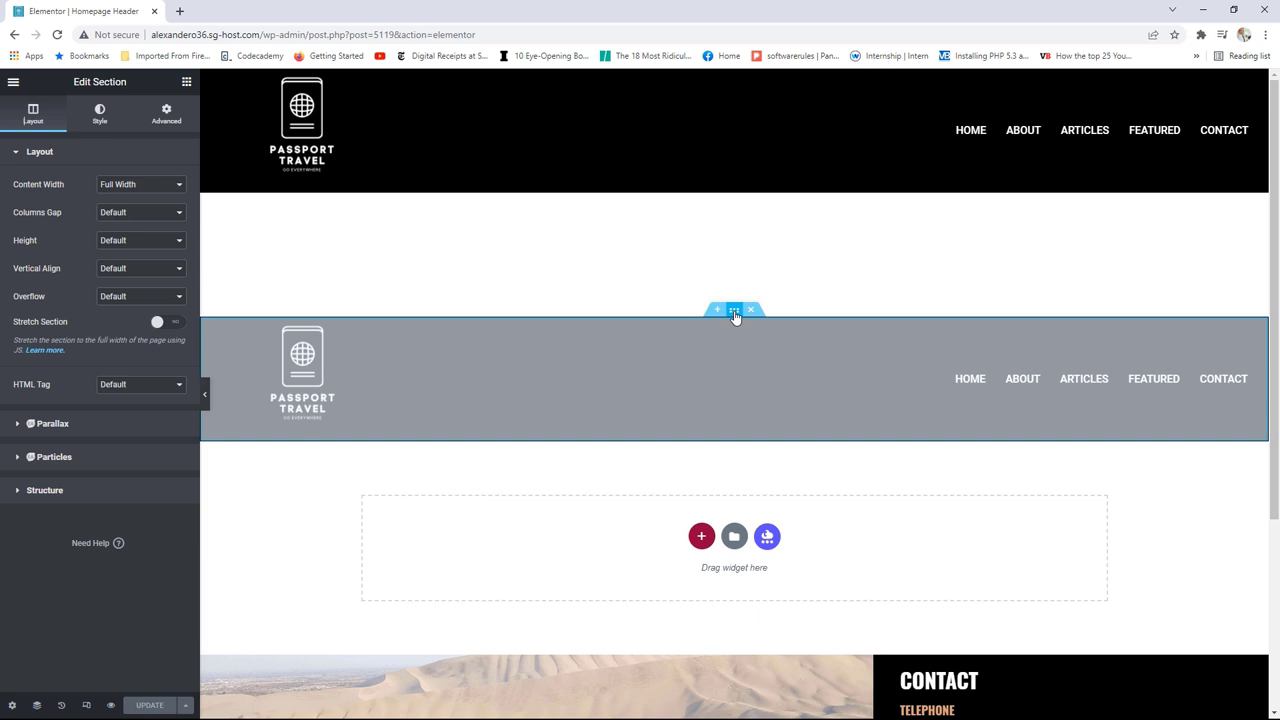
pyautogui.click(86, 706)
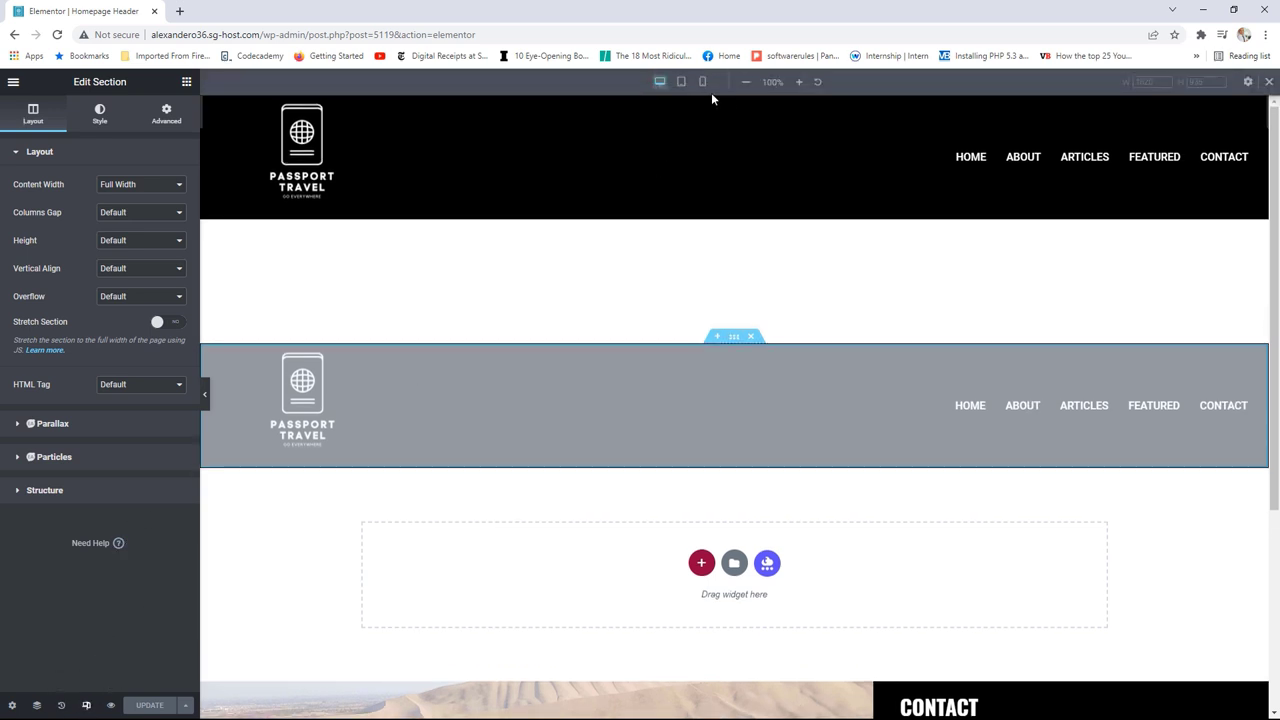
pyautogui.click(704, 82)
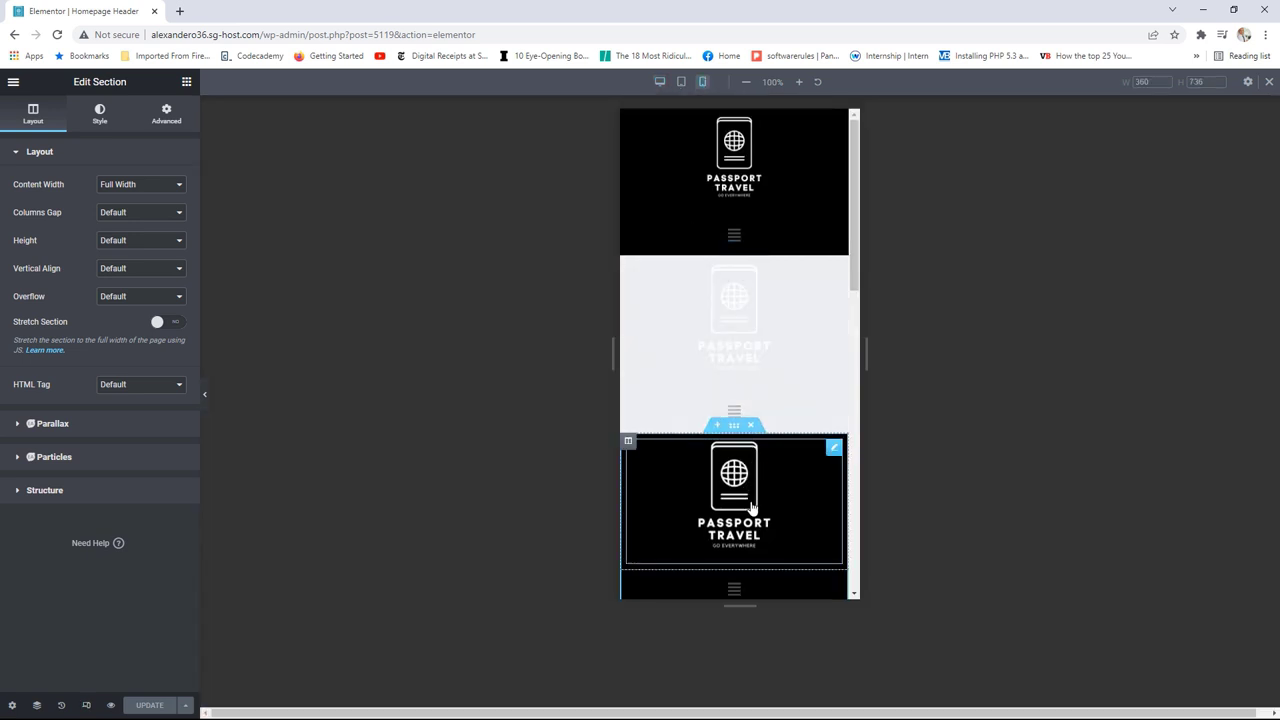
pyautogui.scroll(-3, 821, 435)
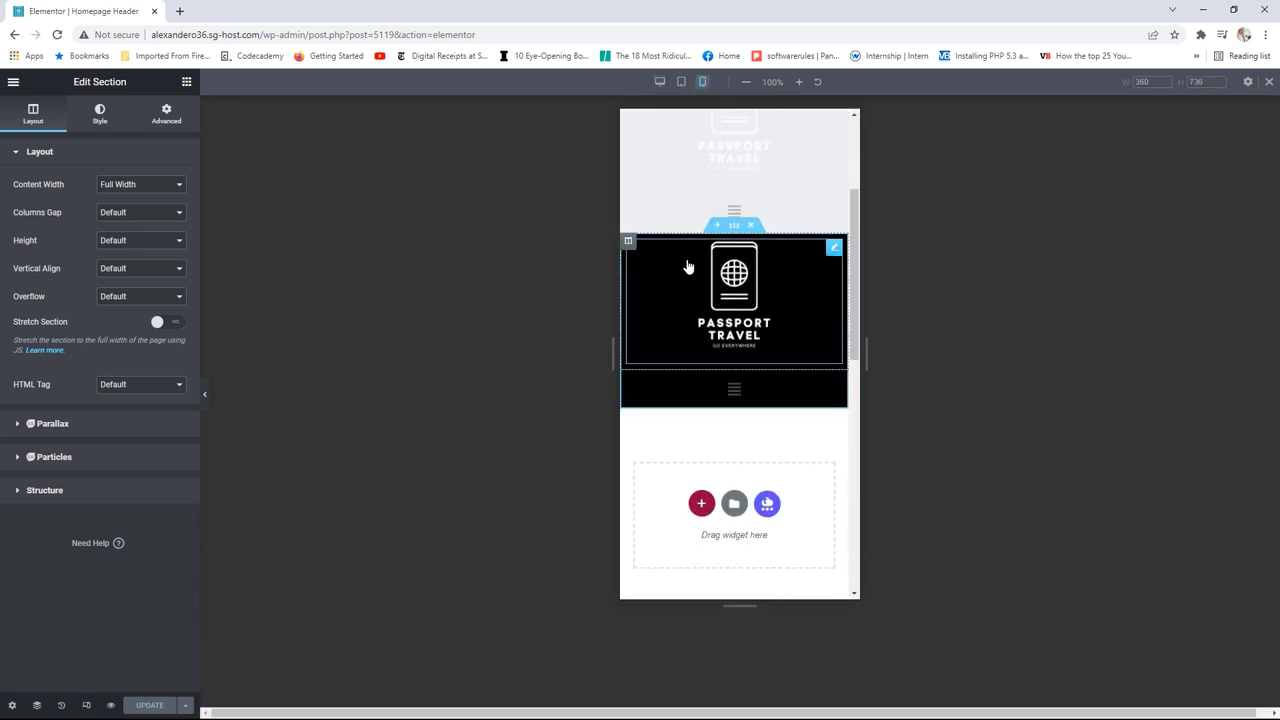
# Step: Set both the logo column and the navigation column to 50% width
pyautogui.click(628, 244)
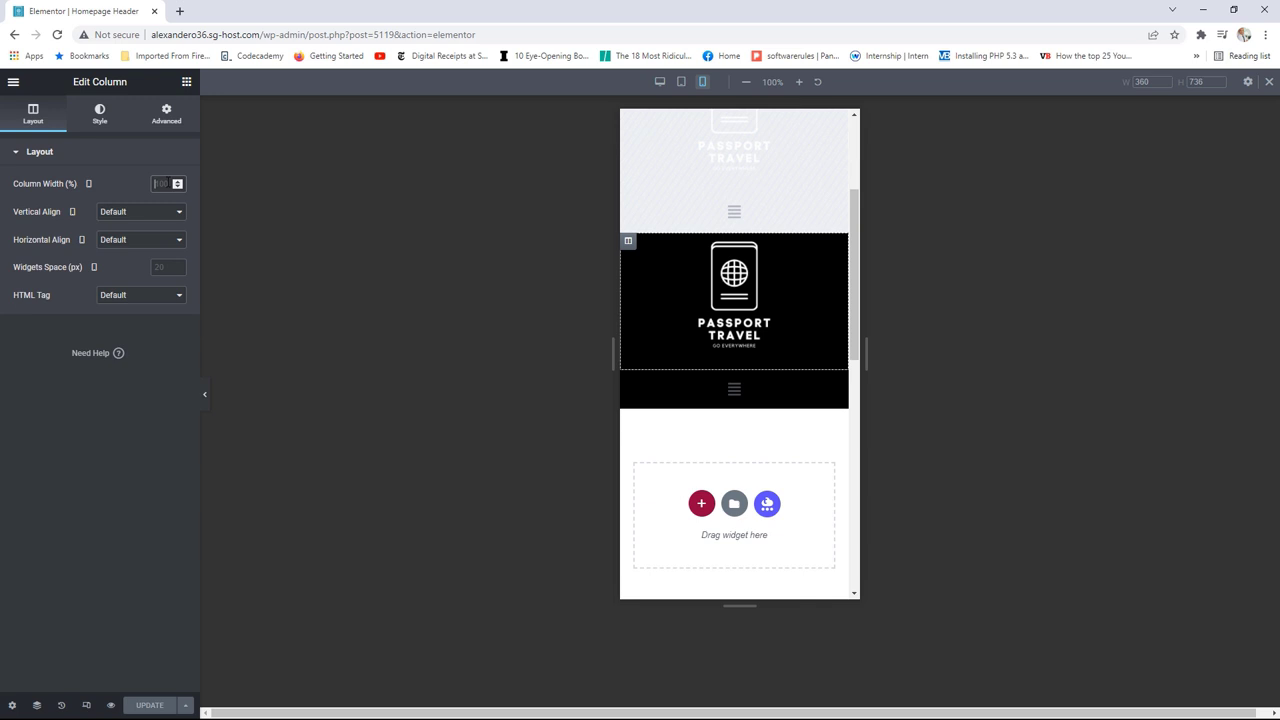
pyautogui.write('50')
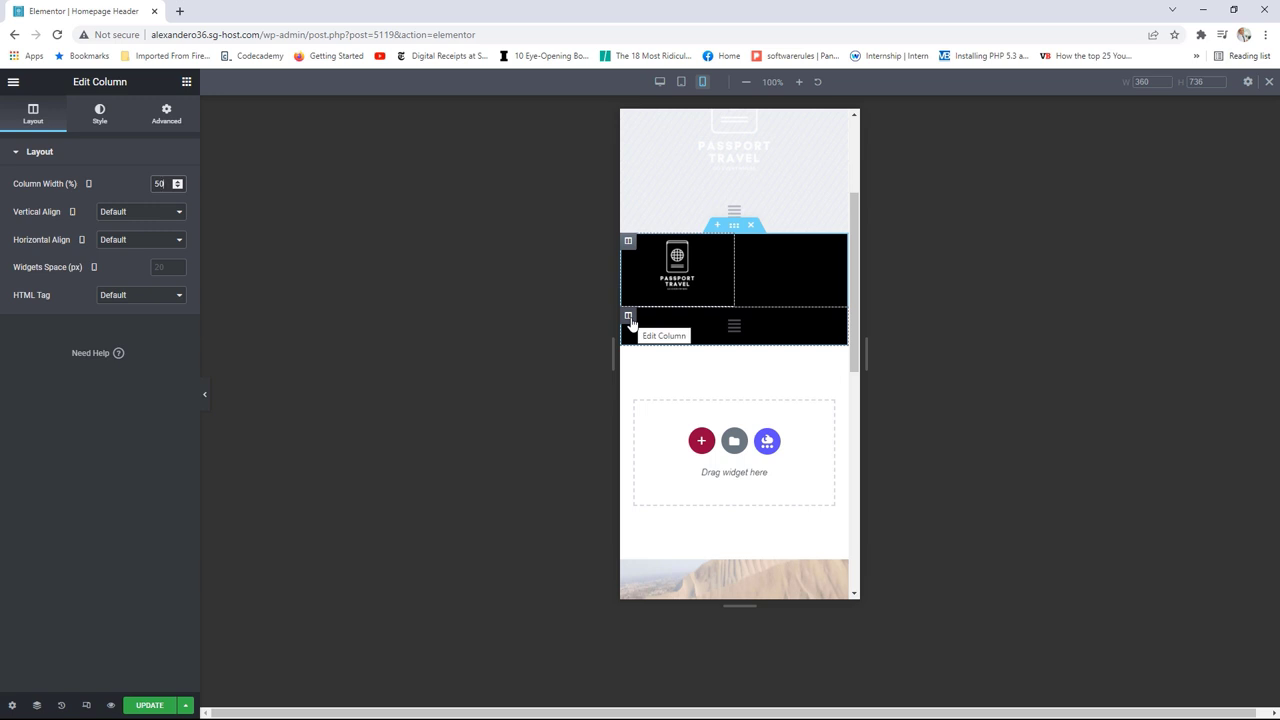
pyautogui.click(629, 318)
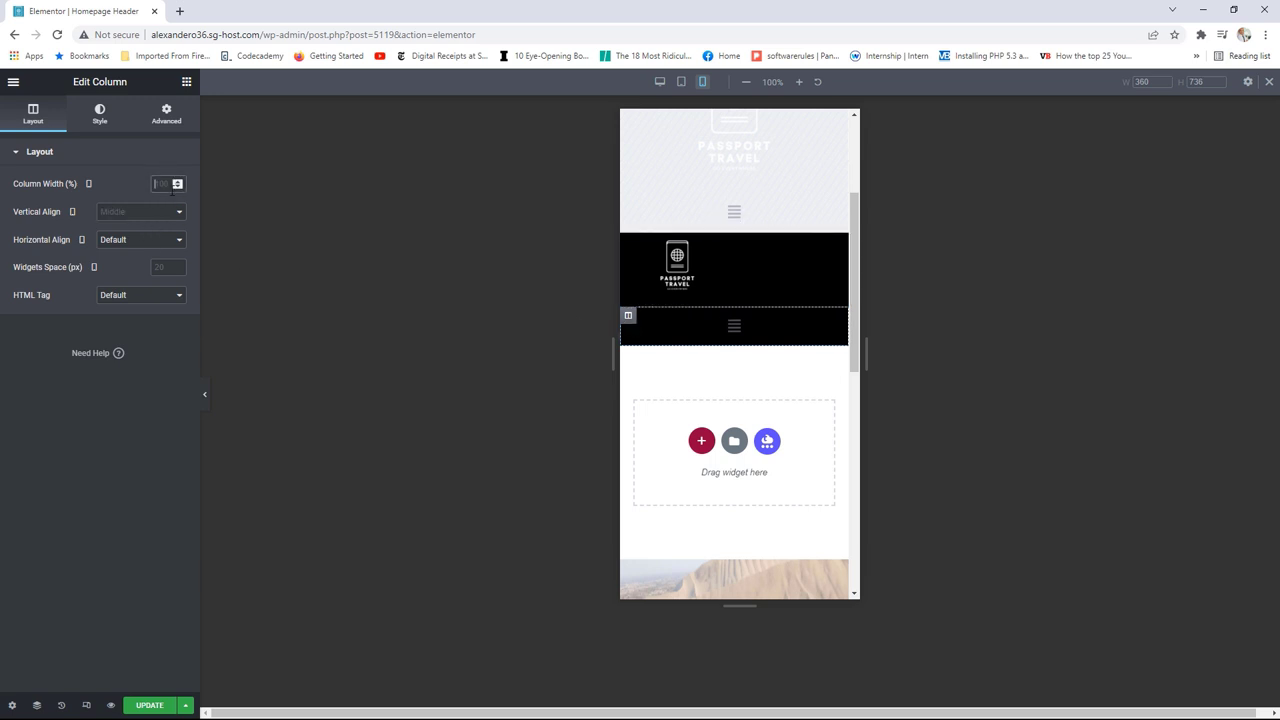
pyautogui.write('50')
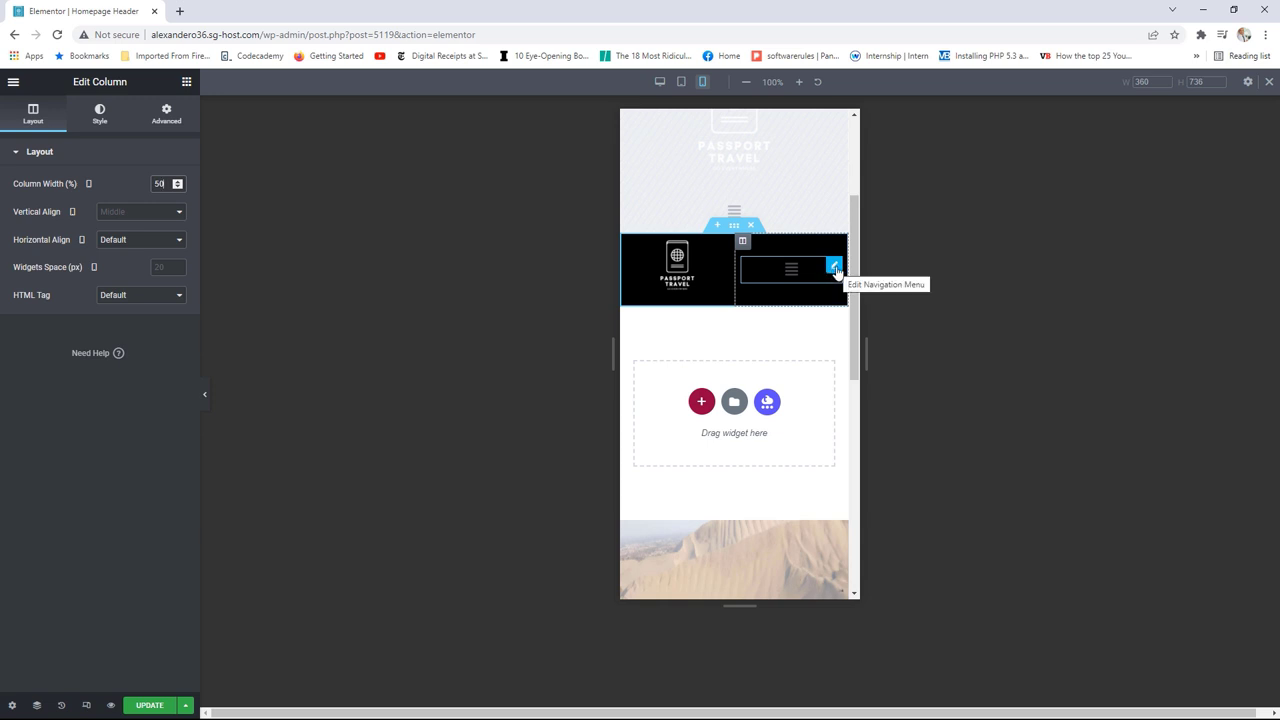
# Step: Right-align the Nav Menu's hamburger icon on mobile and enlarge the icon size
pyautogui.click(835, 267)
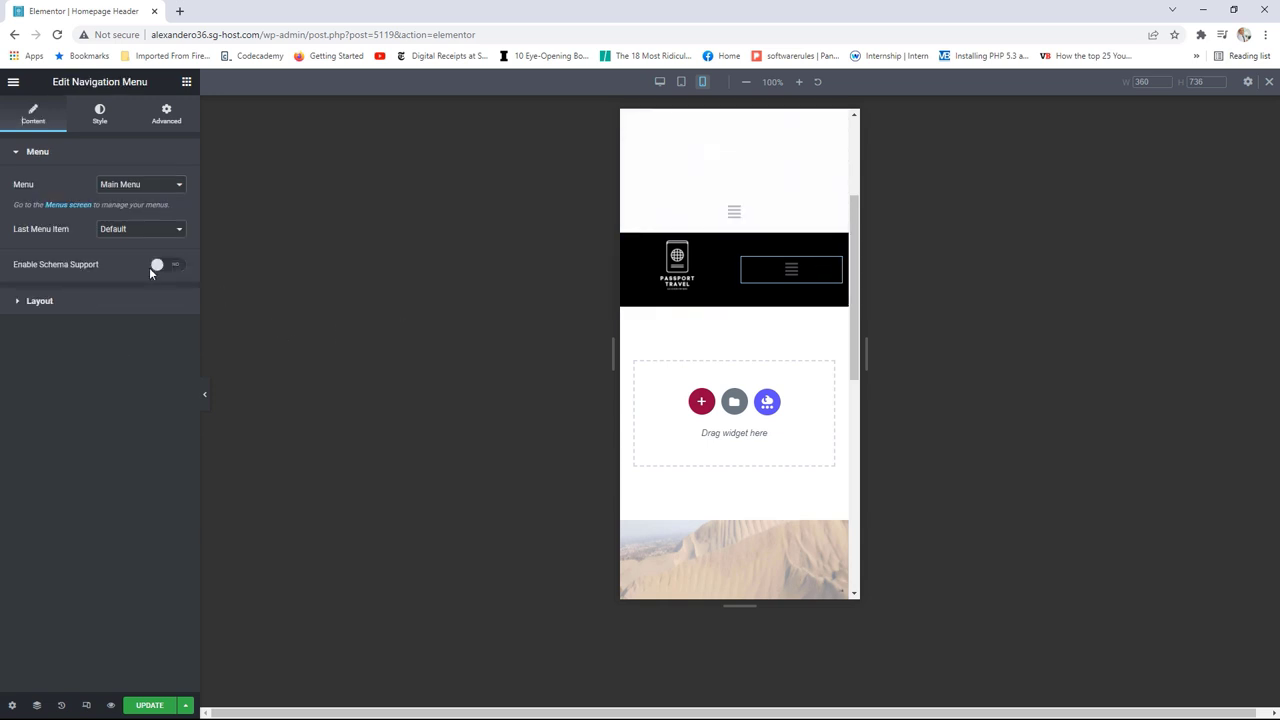
pyautogui.click(129, 303)
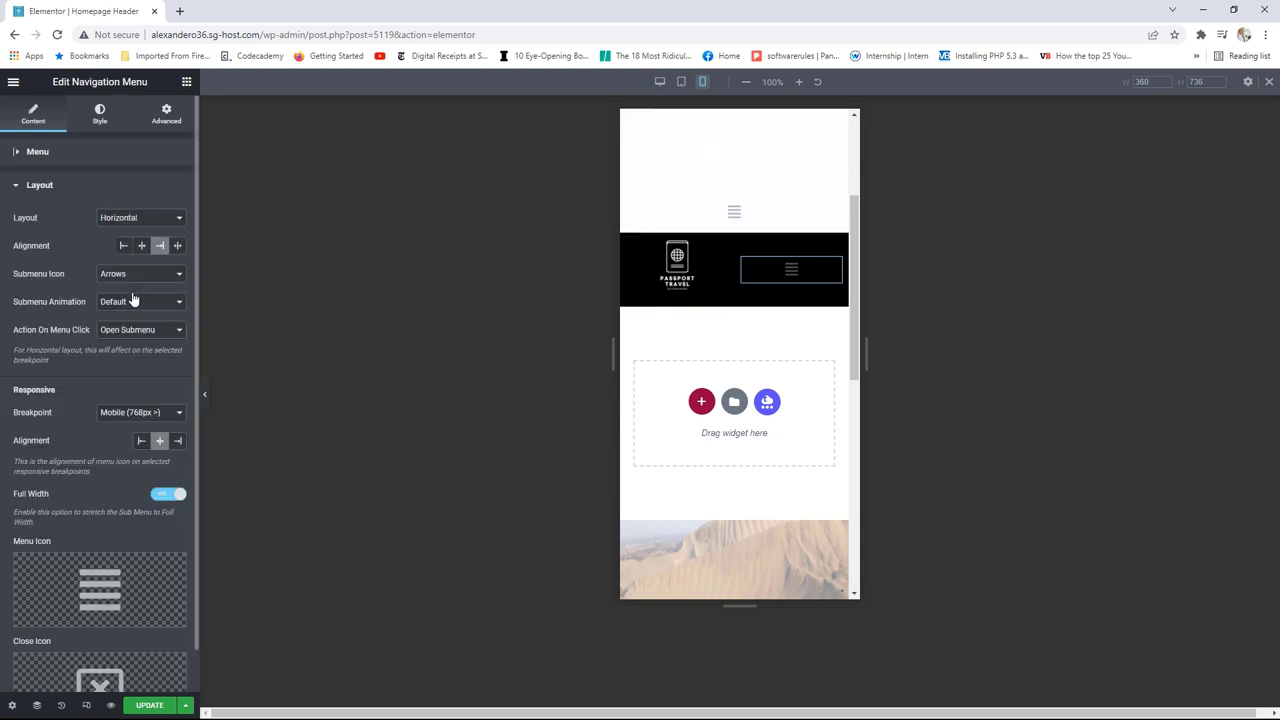
pyautogui.click(178, 441)
pyautogui.scroll(-1, 144, 395)
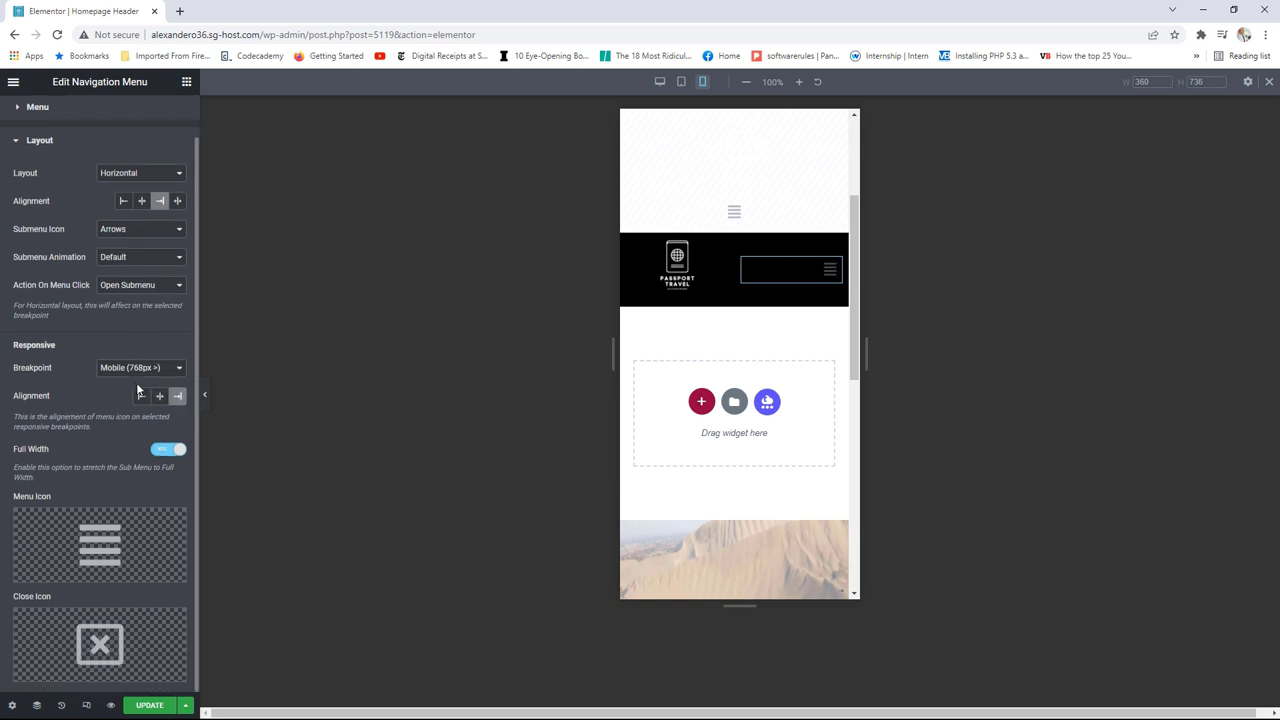
pyautogui.scroll(1, 108, 157)
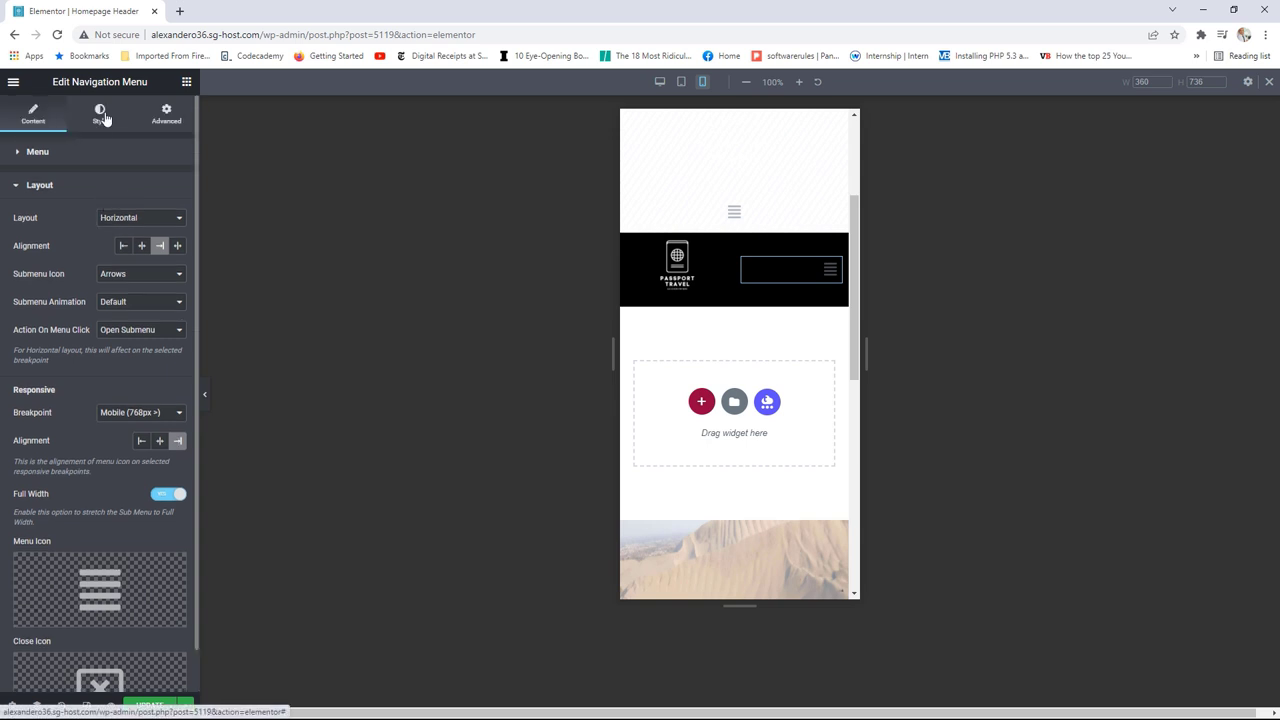
pyautogui.click(100, 117)
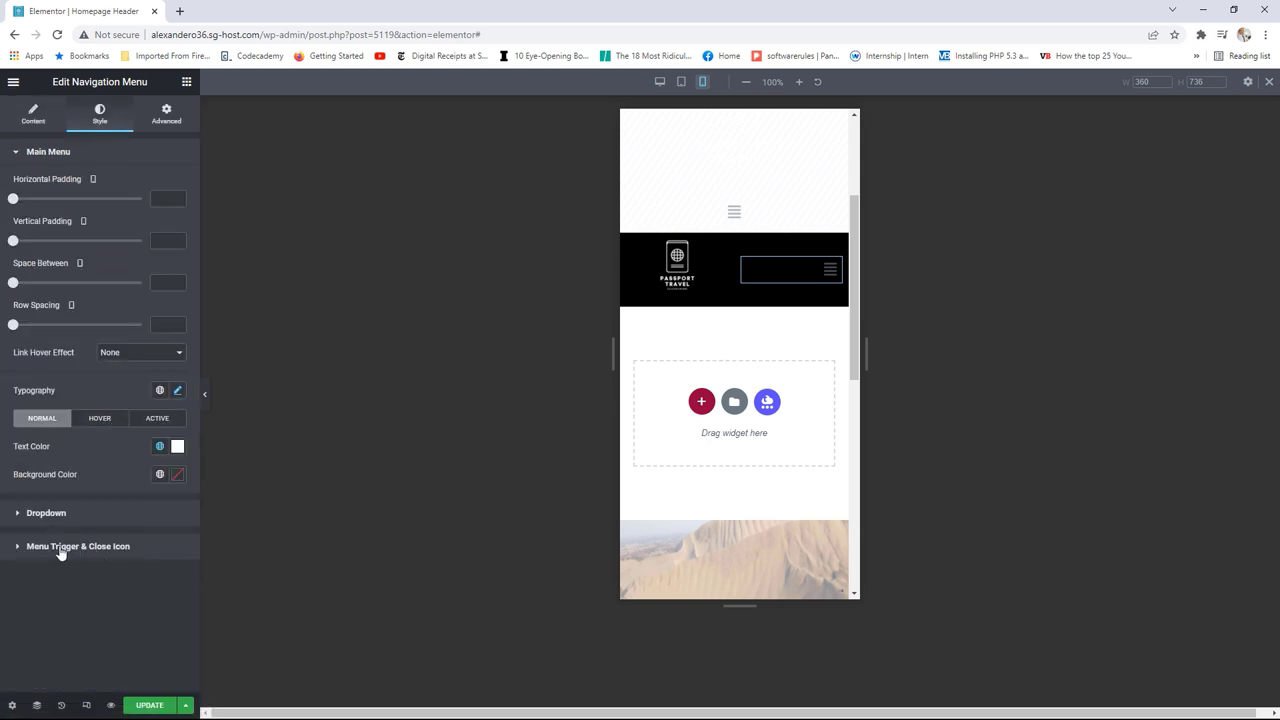
pyautogui.click(119, 550)
pyautogui.moveTo(13, 359); pyautogui.dragTo(52, 366)
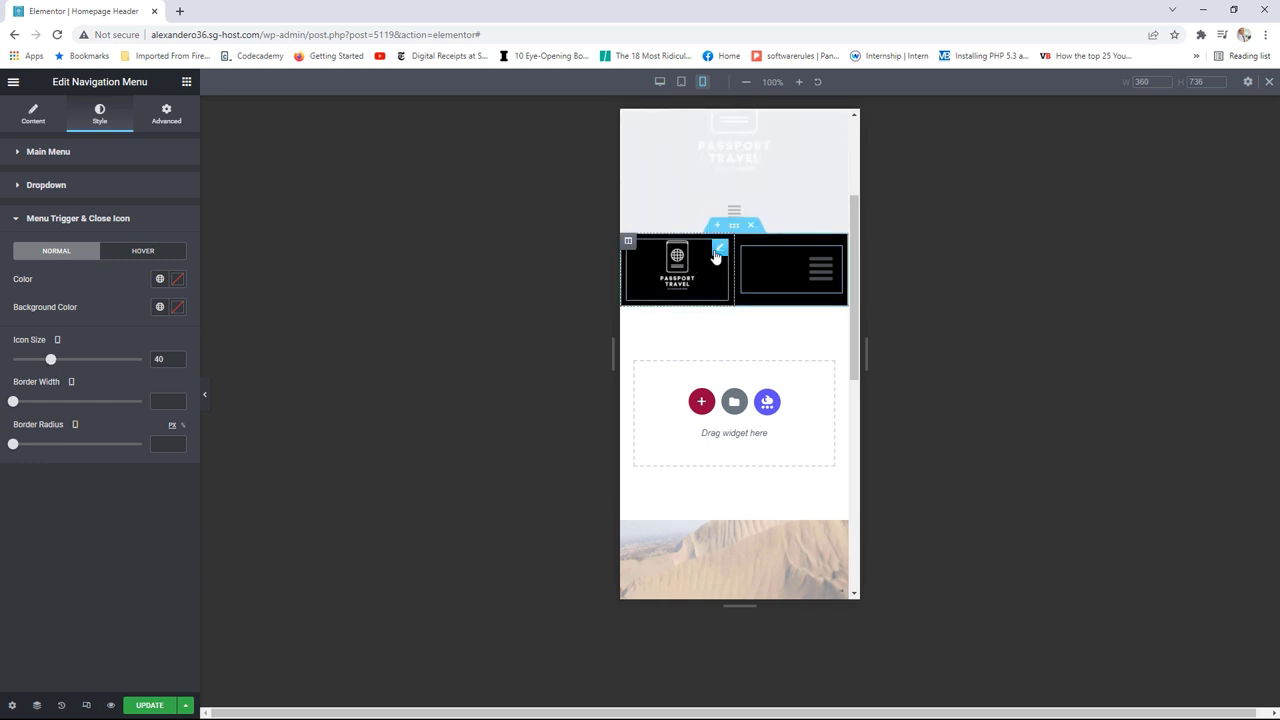
# Step: Left-align the Site Logo and save the header
pyautogui.click(719, 250)
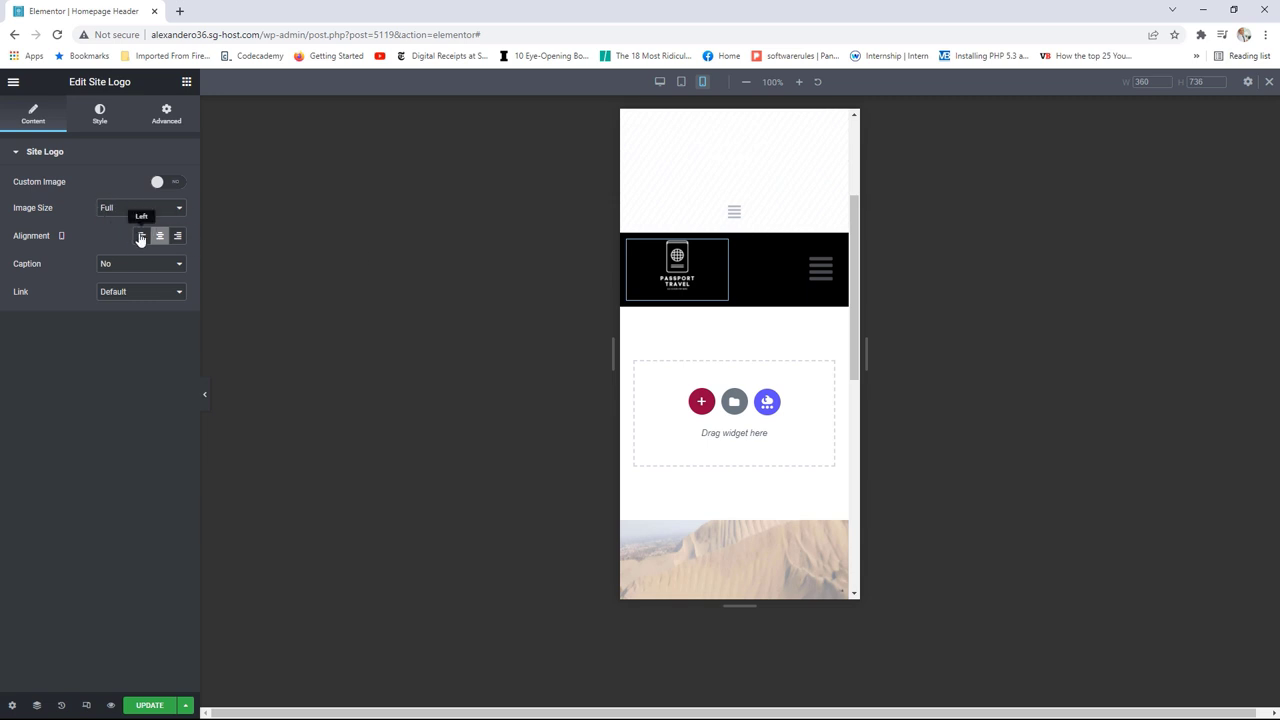
pyautogui.click(140, 236)
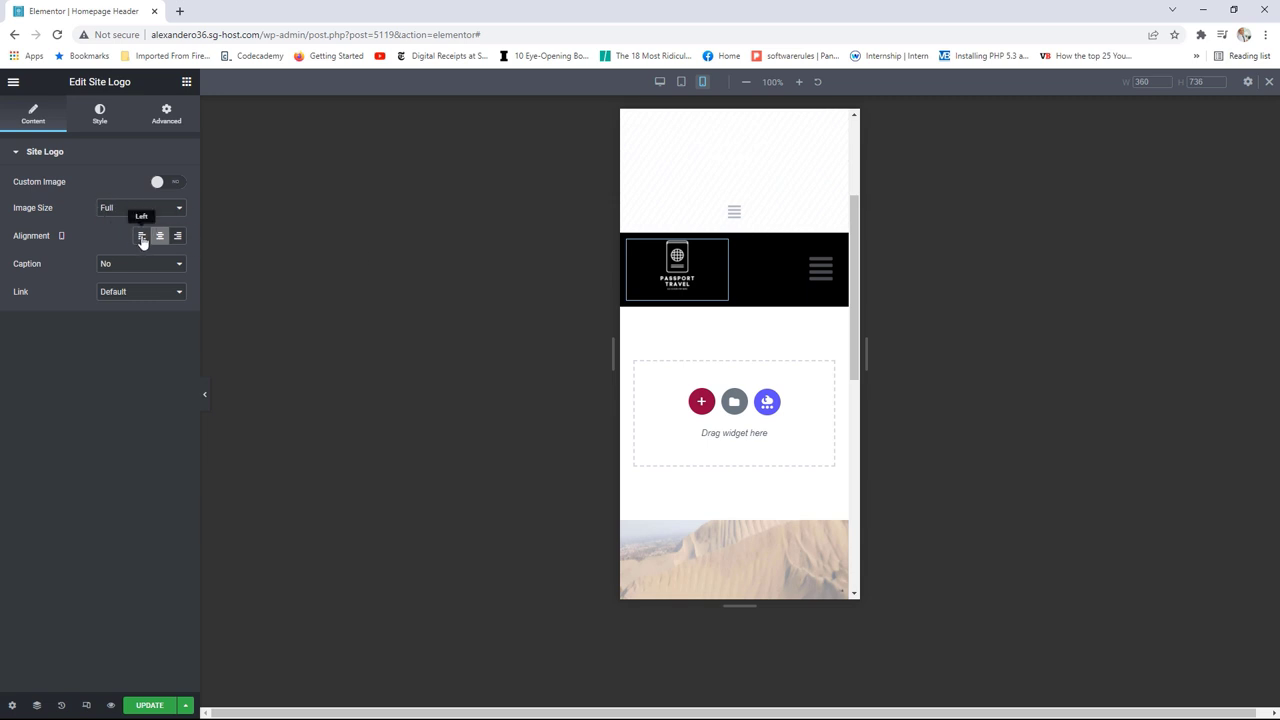
pyautogui.click(100, 117)
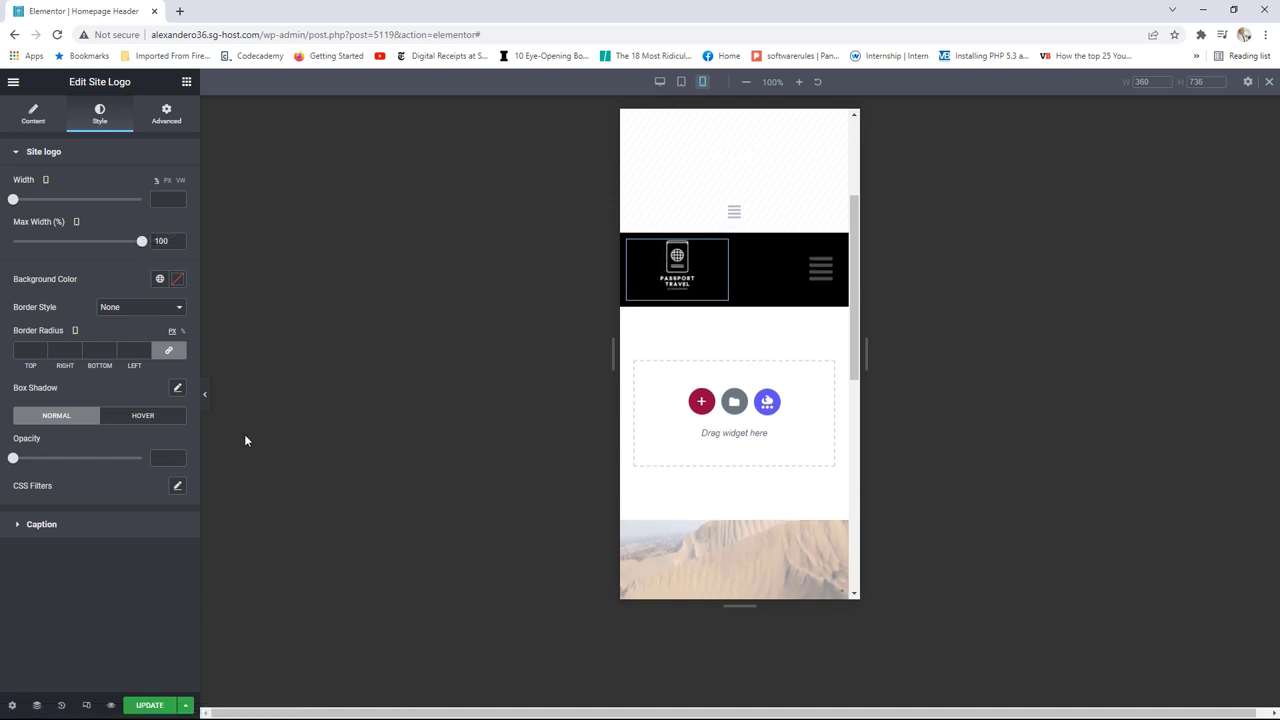
pyautogui.click(150, 706)
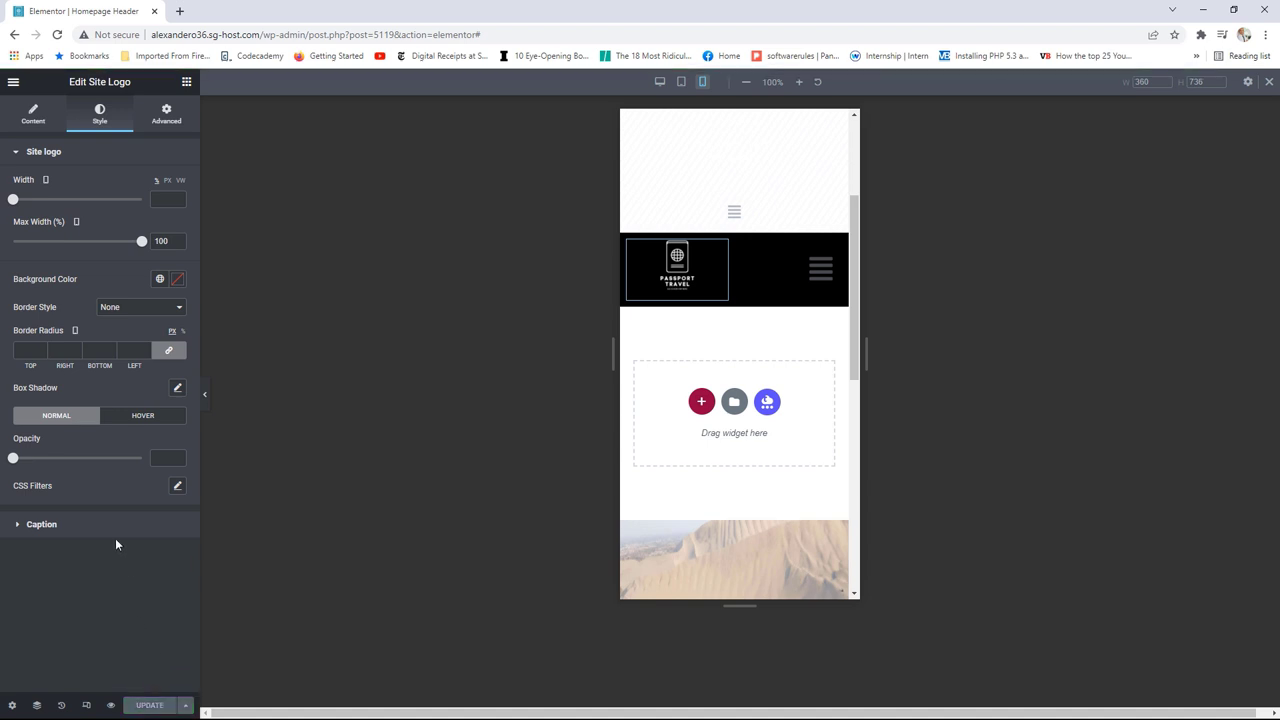
# Step: Give the dropdown a black Text-colour background and white Primary-colour text, save, and view the page
pyautogui.click(819, 278)
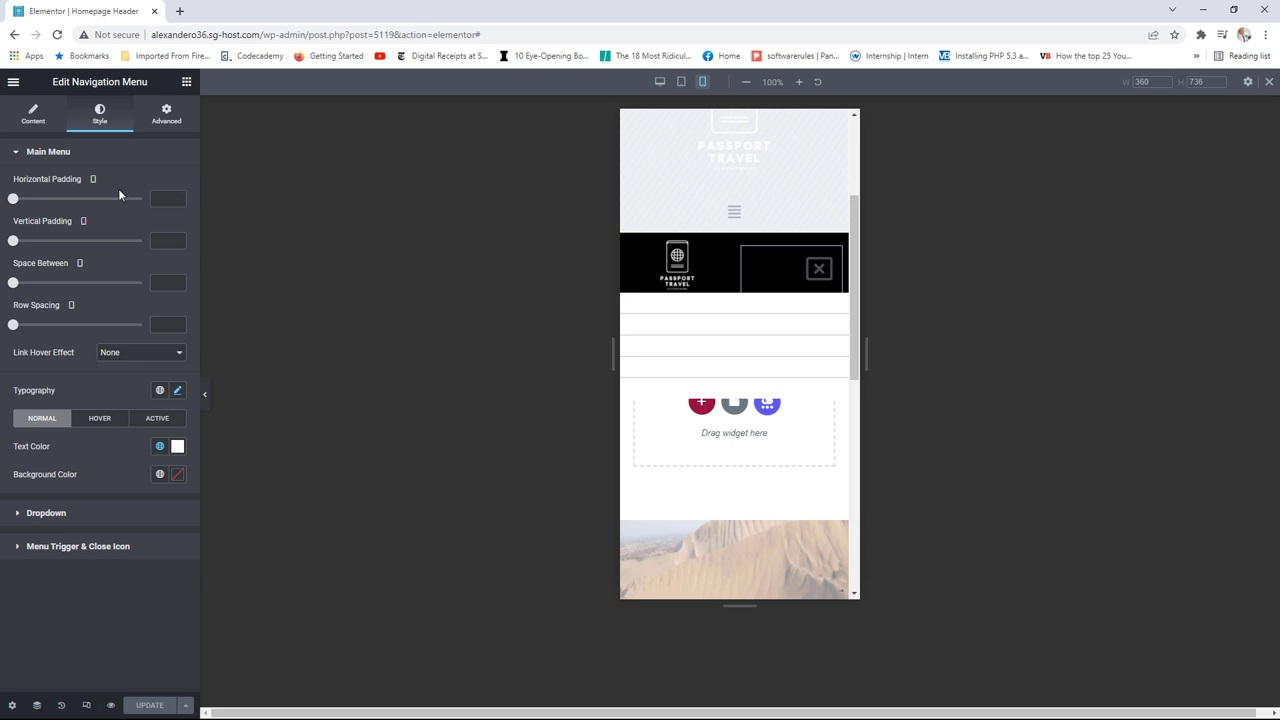
pyautogui.click(46, 513)
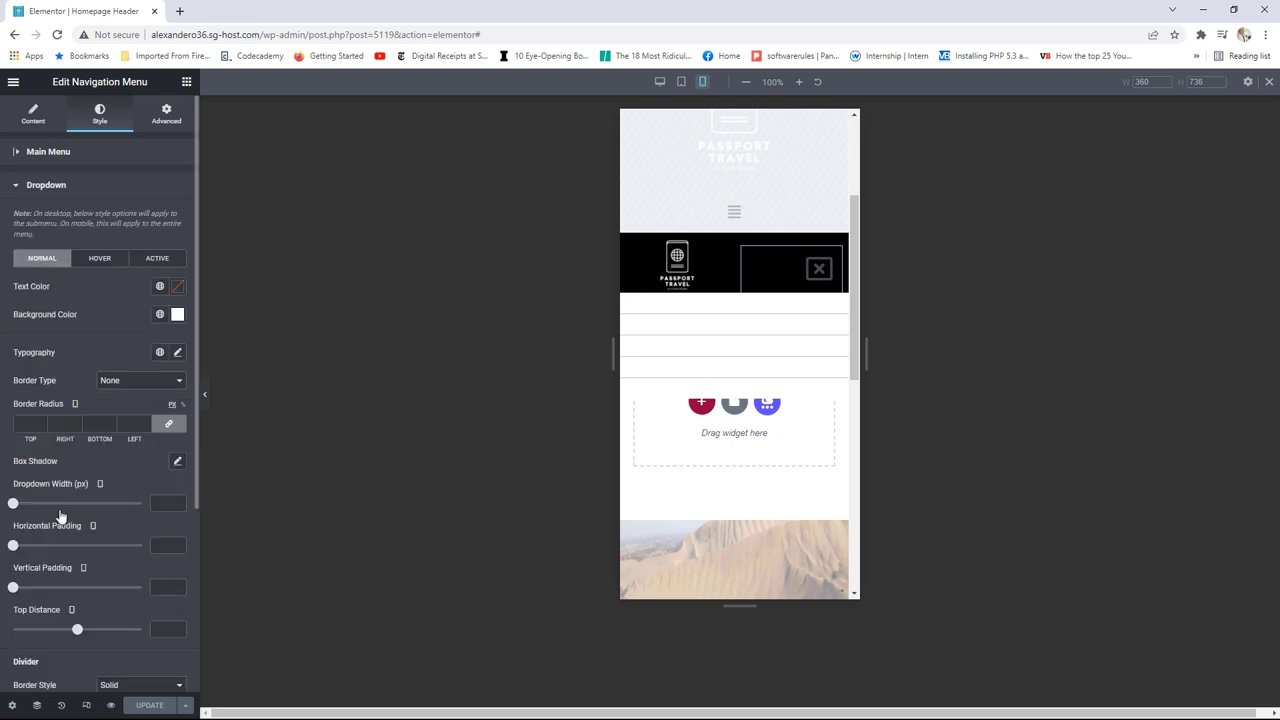
pyautogui.click(159, 315)
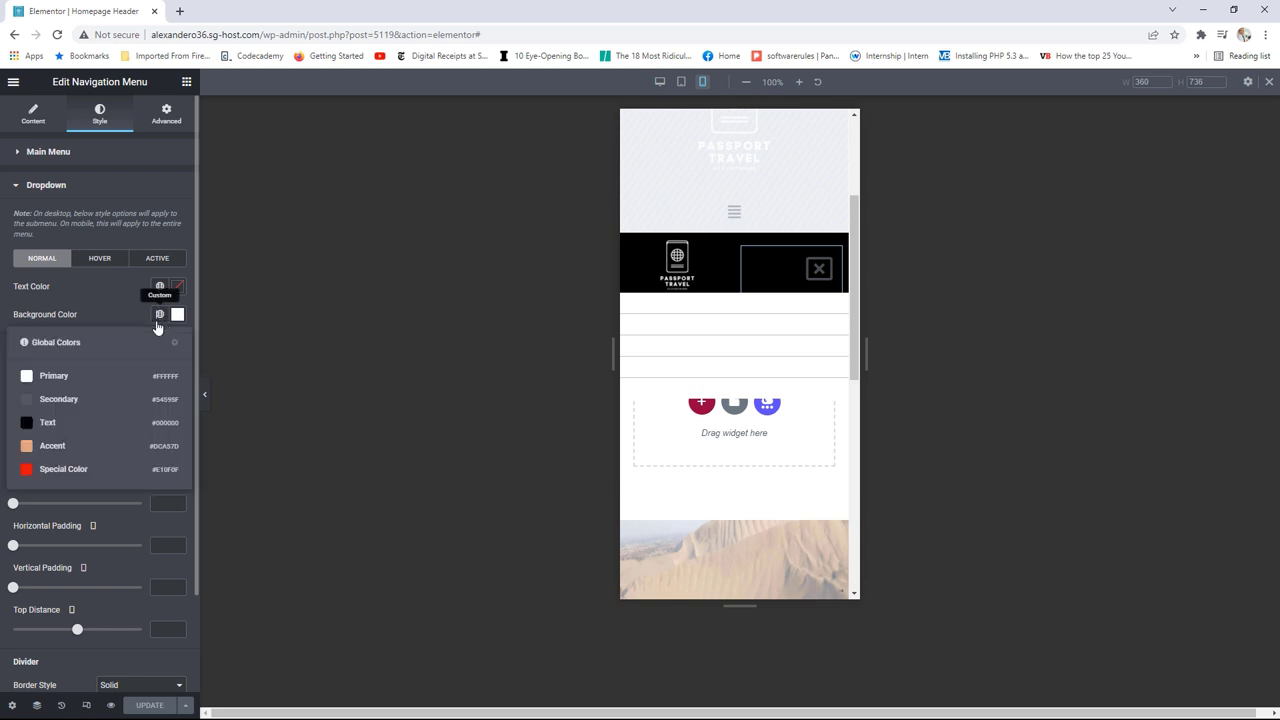
pyautogui.click(48, 423)
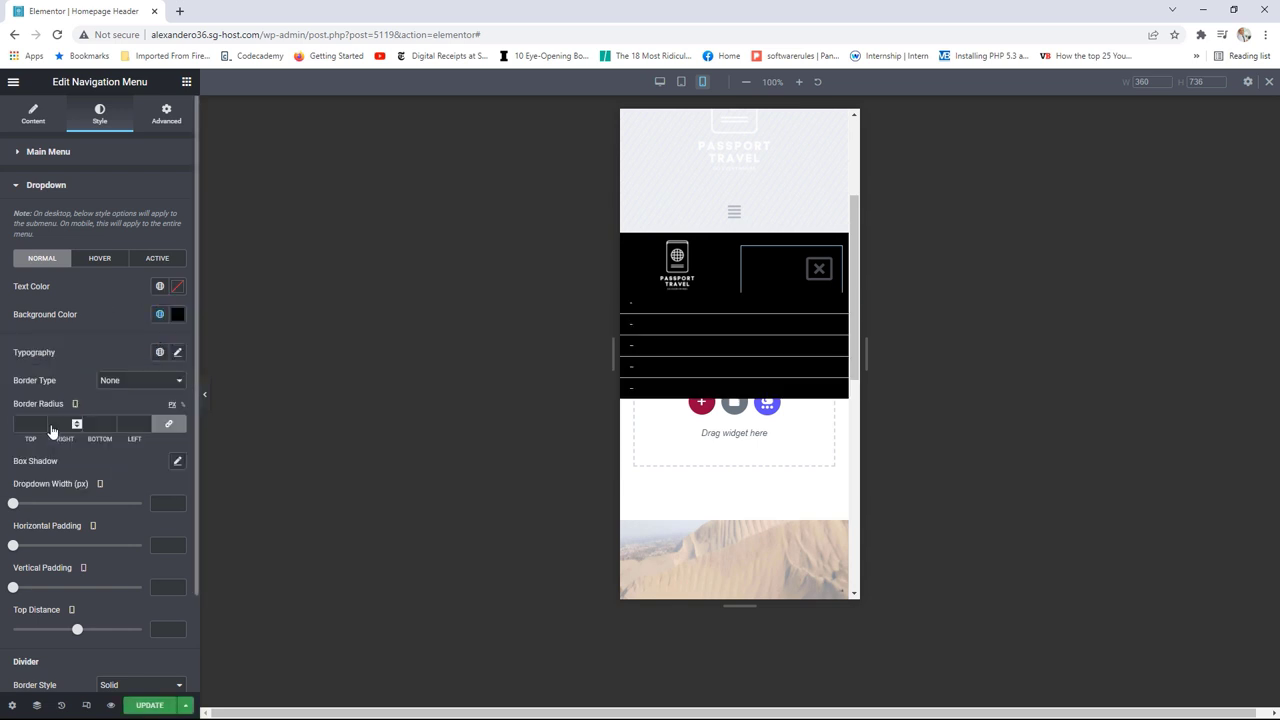
pyautogui.click(159, 286)
pyautogui.click(66, 350)
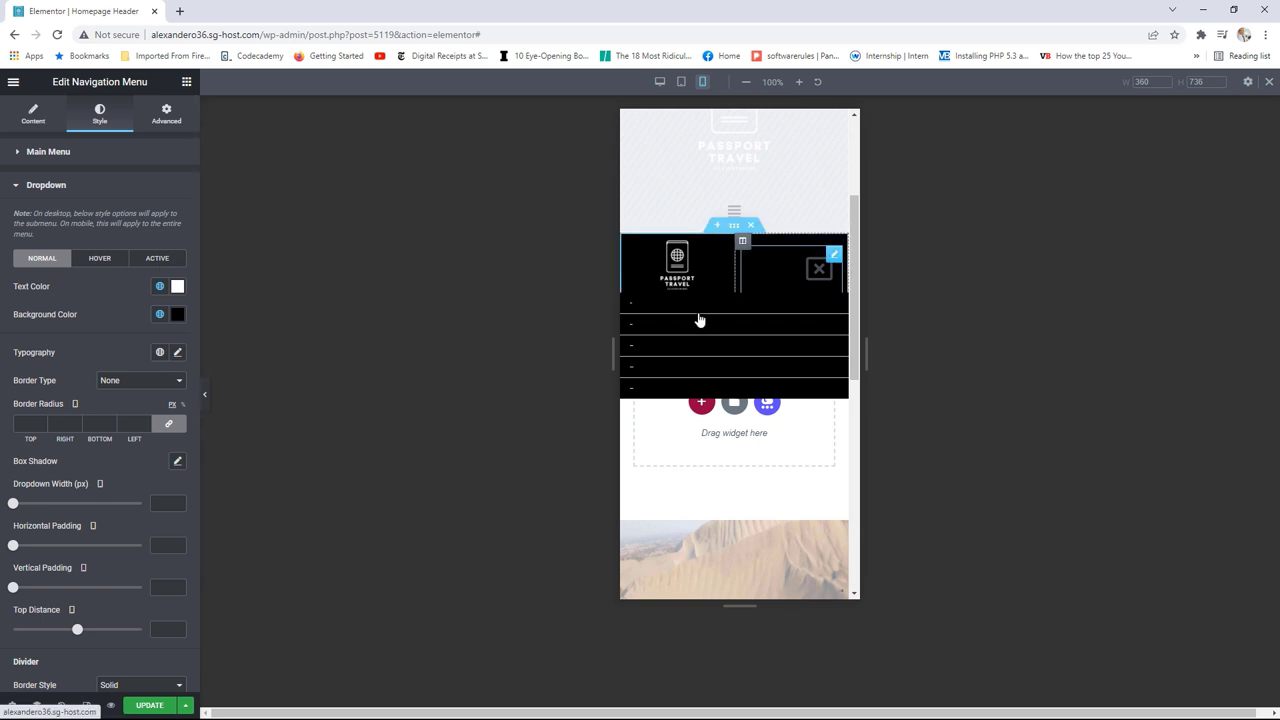
pyautogui.click(145, 706)
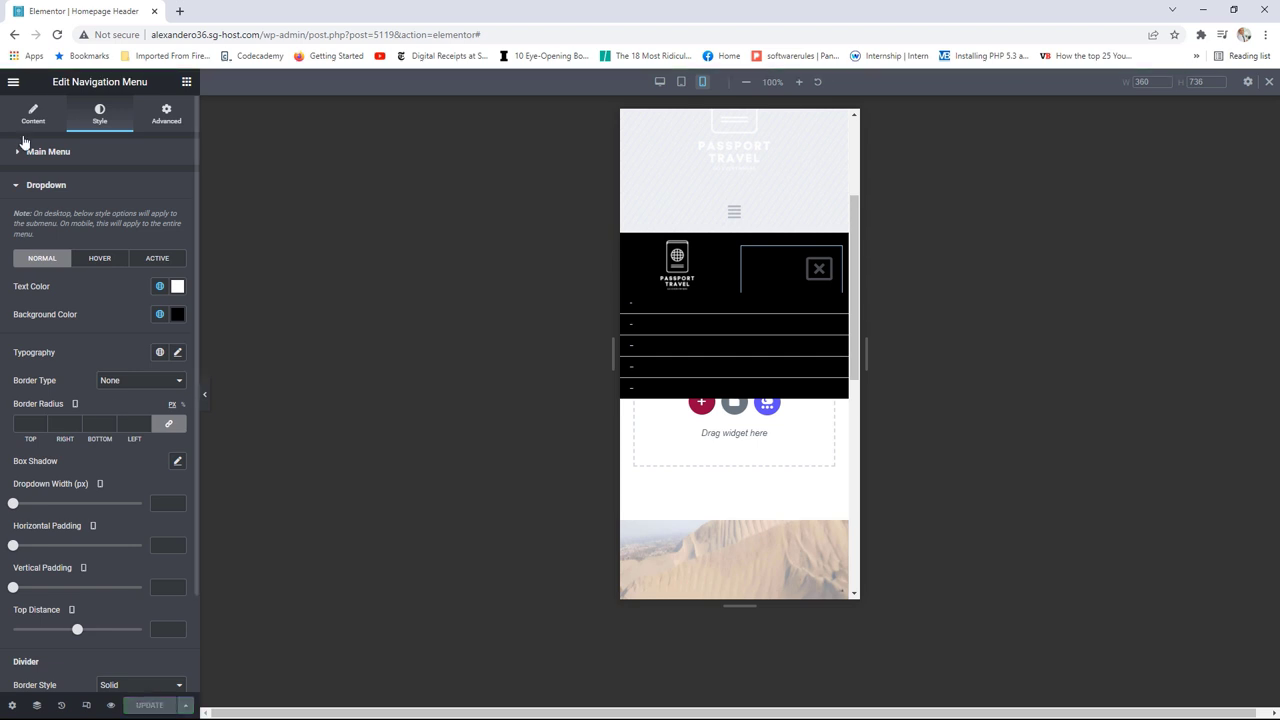
pyautogui.click(13, 81)
pyautogui.click(85, 287)
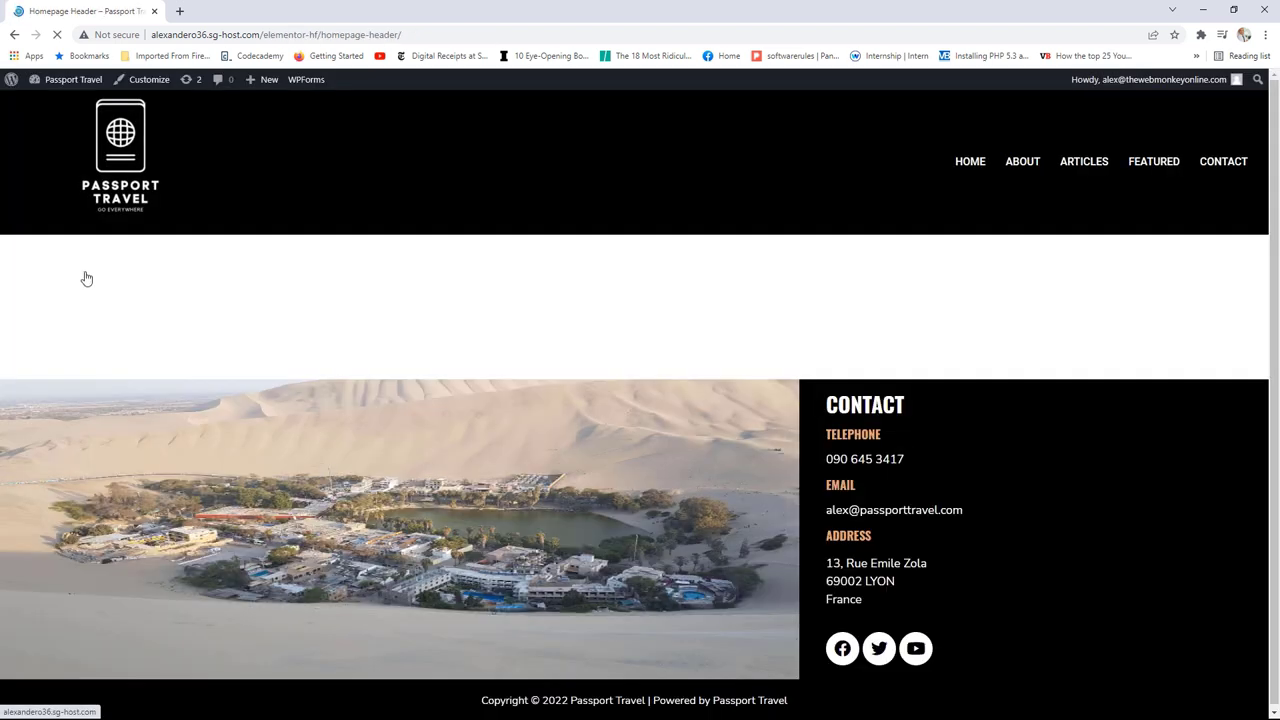
# Step: Check the homepage's mobile hamburger menu at narrow width, then reopen the Homepage Header in Elementor
pyautogui.click(125, 150)
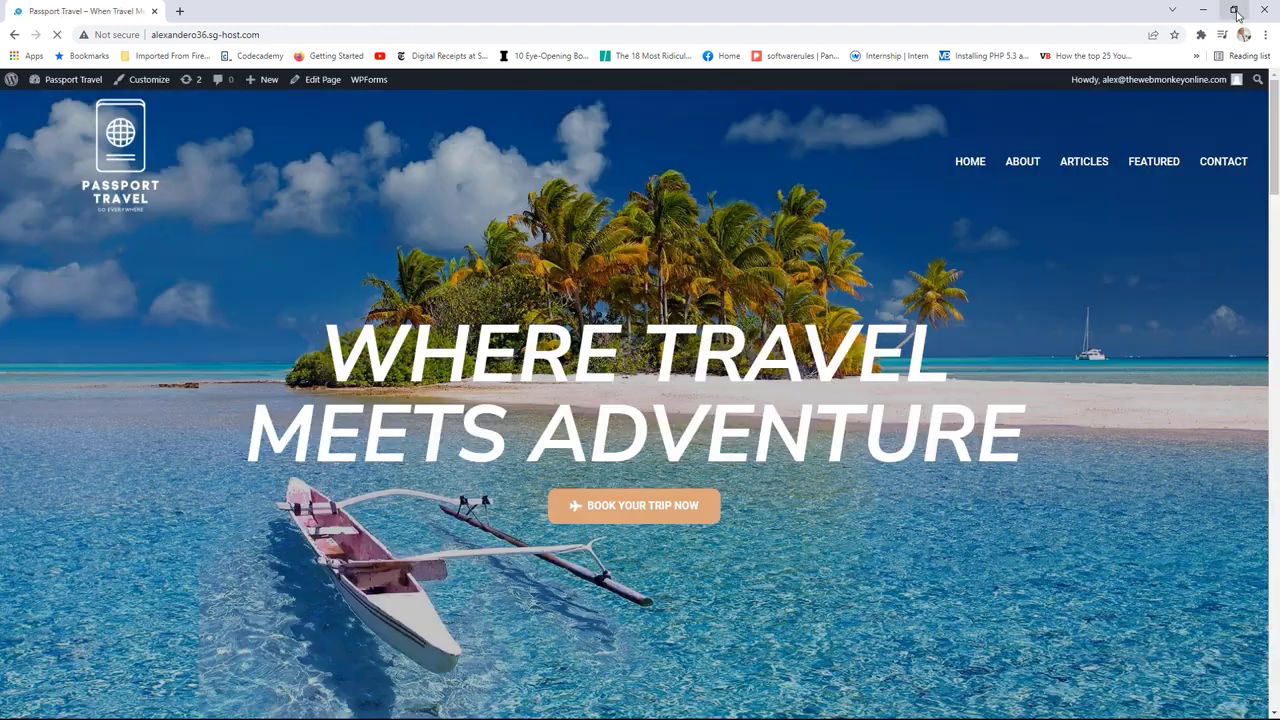
pyautogui.click(1234, 12)
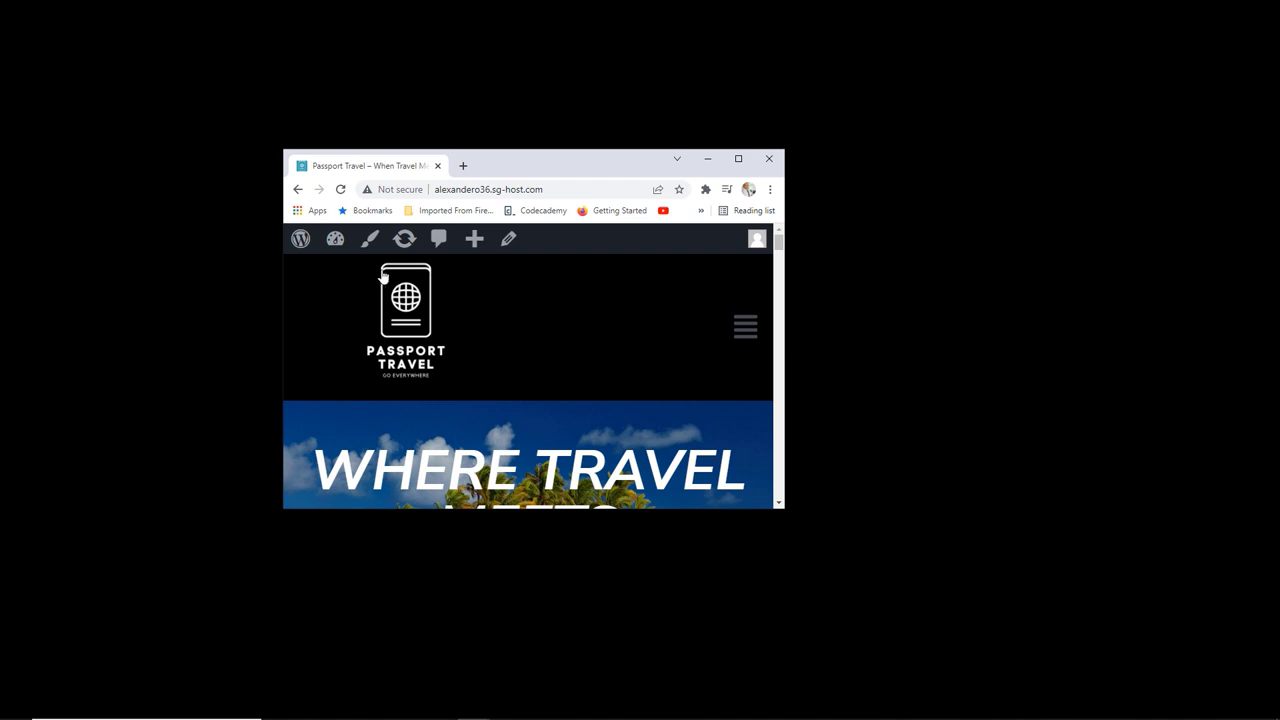
pyautogui.click(745, 330)
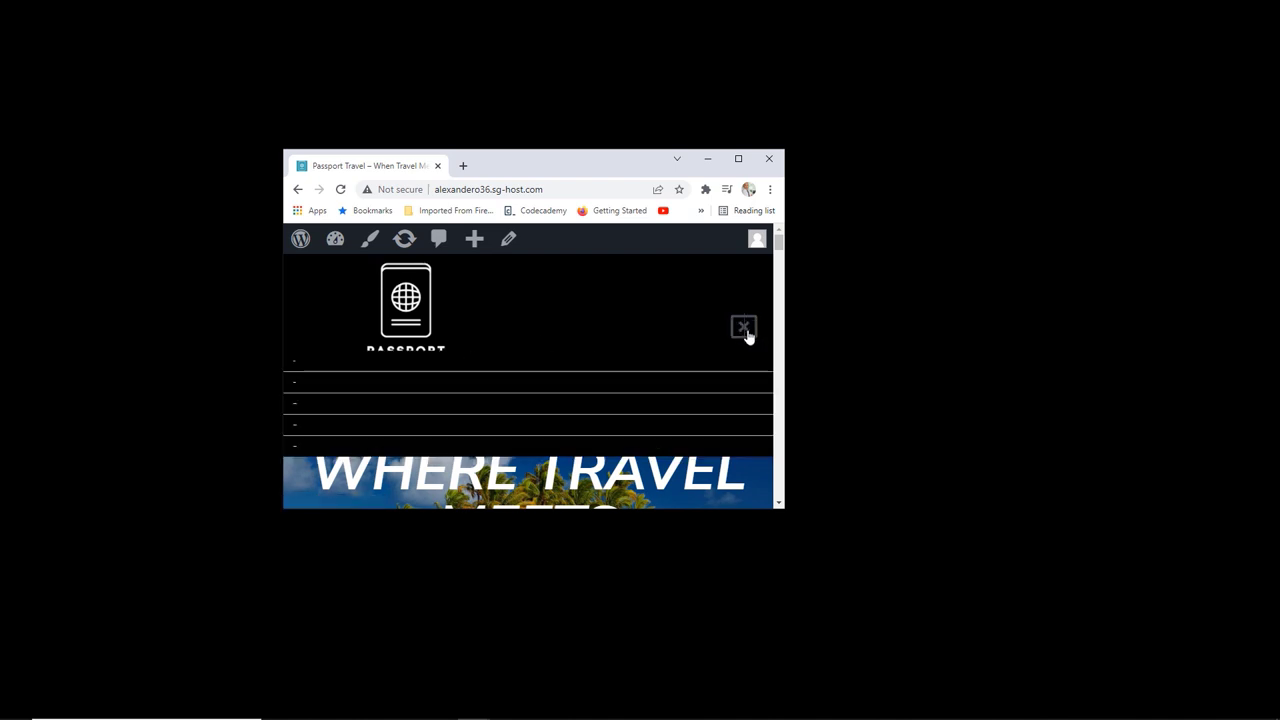
pyautogui.scroll(-1, 740, 336)
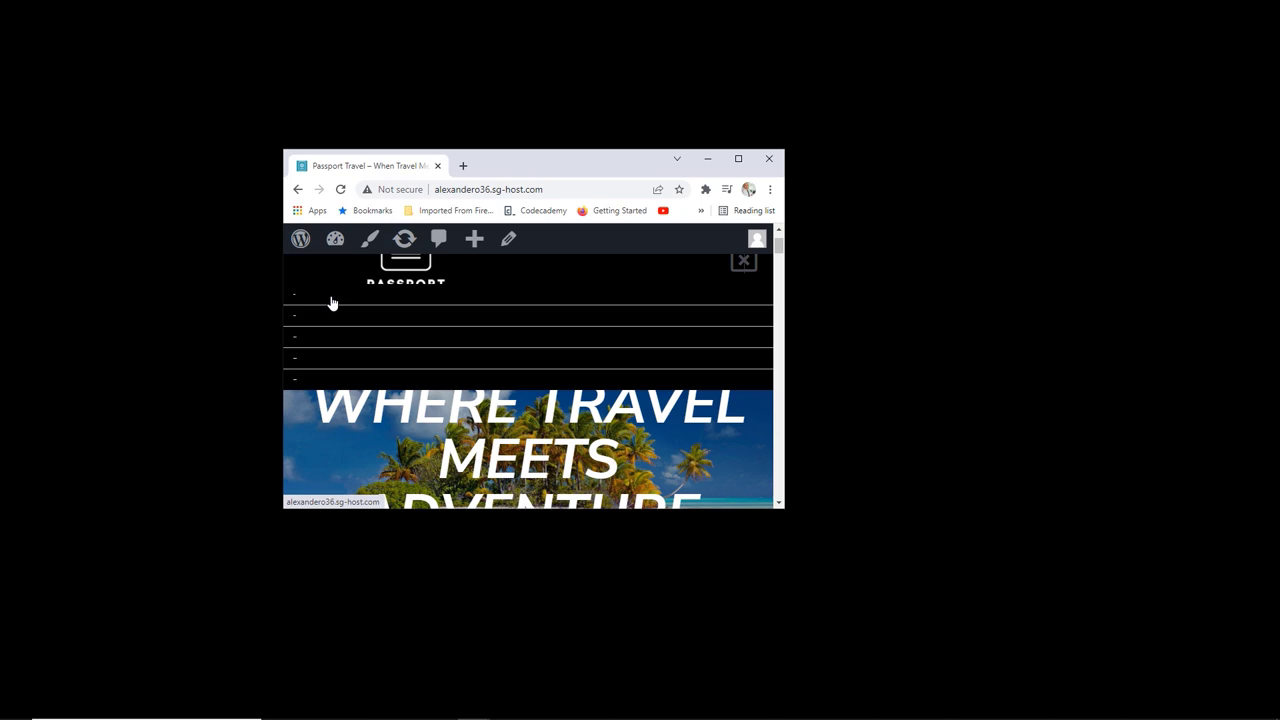
pyautogui.click(738, 158)
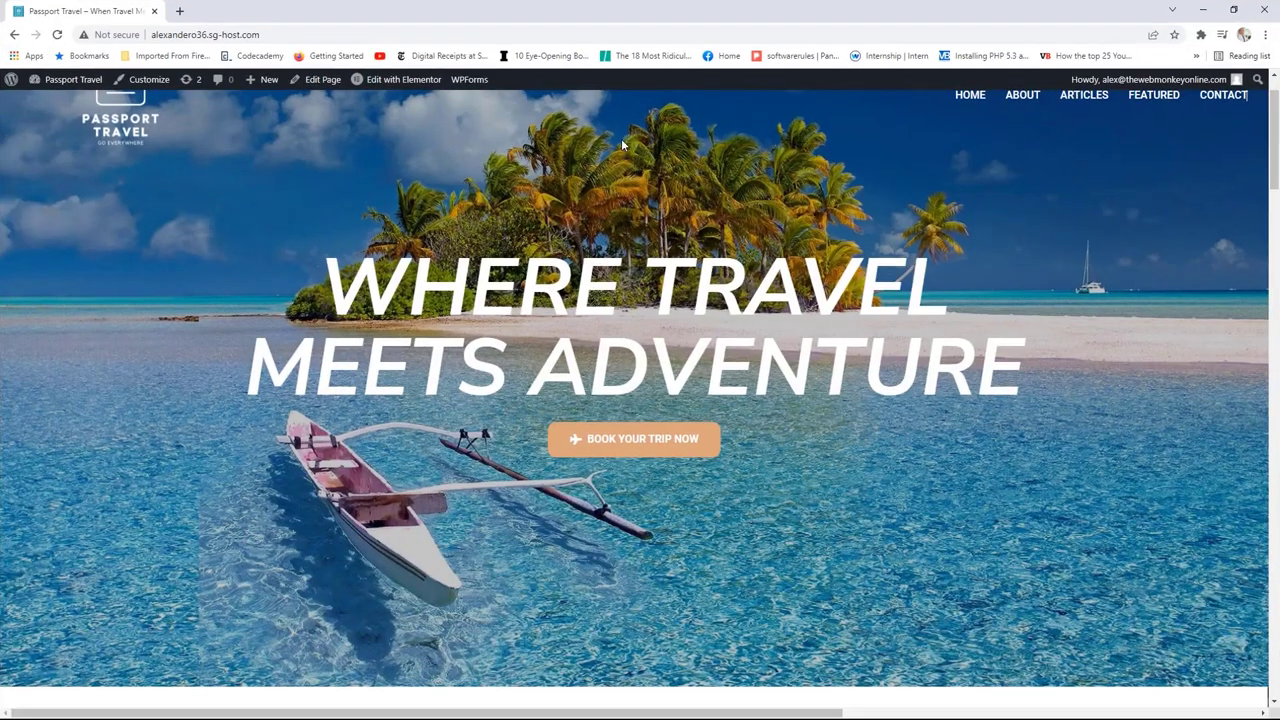
pyautogui.click(415, 105)
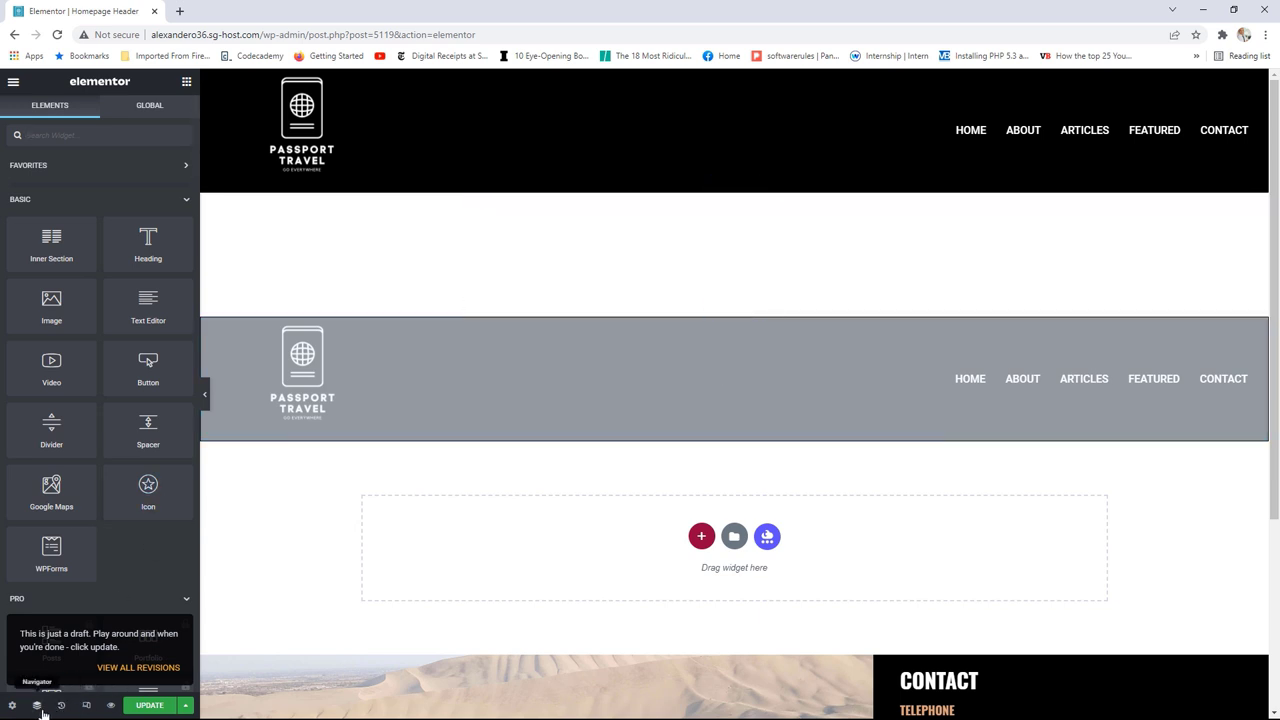
# Step: Switch Elementor to mobile preview and open the Nav Menu's dropdown
pyautogui.click(86, 705)
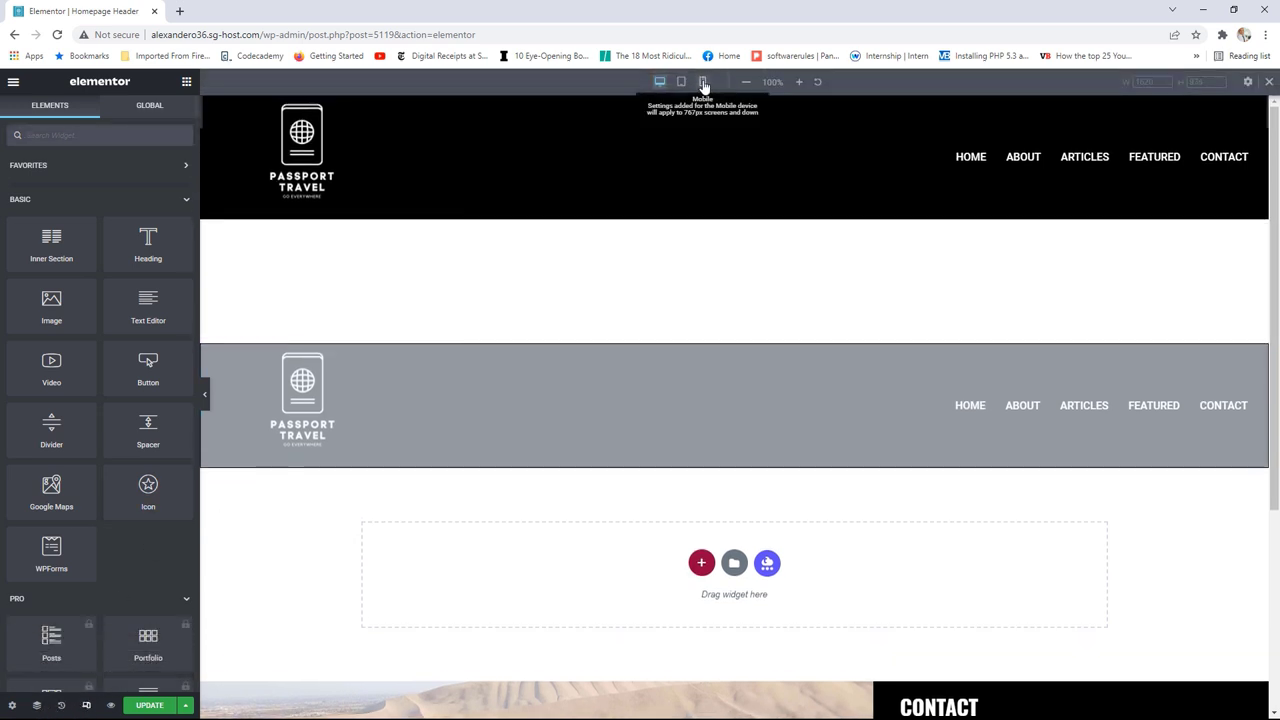
pyautogui.click(703, 84)
pyautogui.click(834, 460)
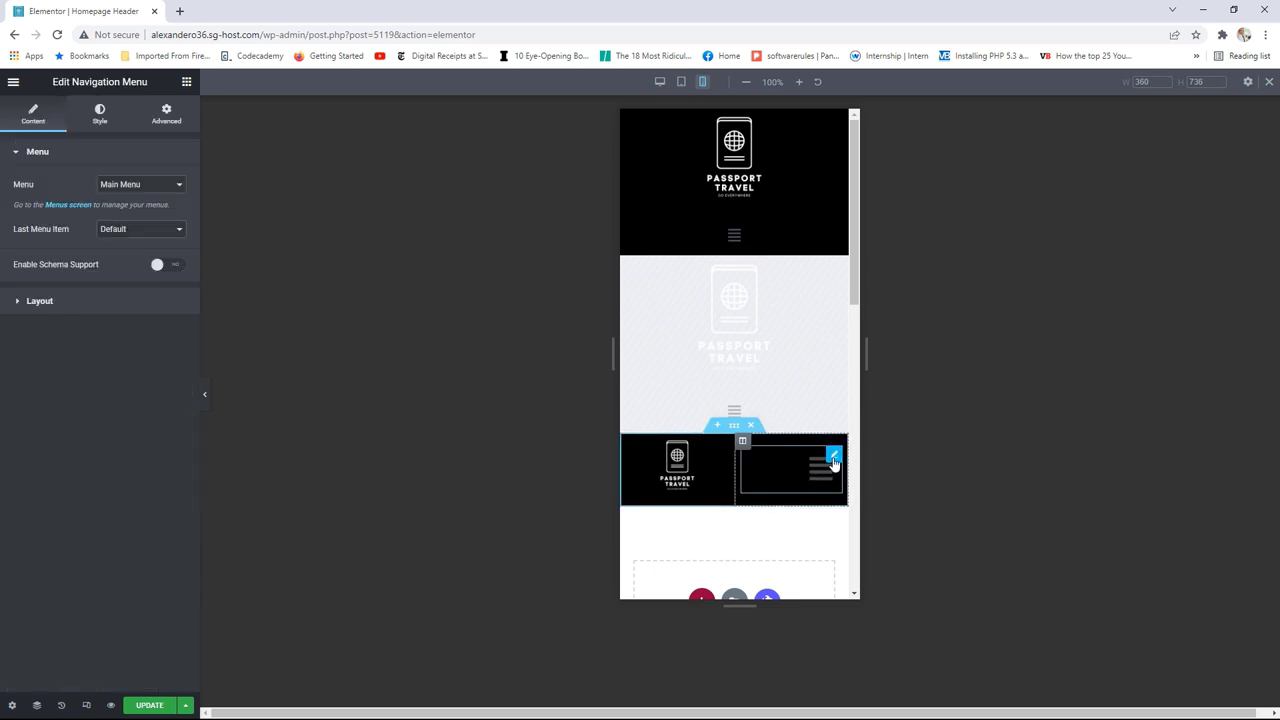
pyautogui.click(820, 472)
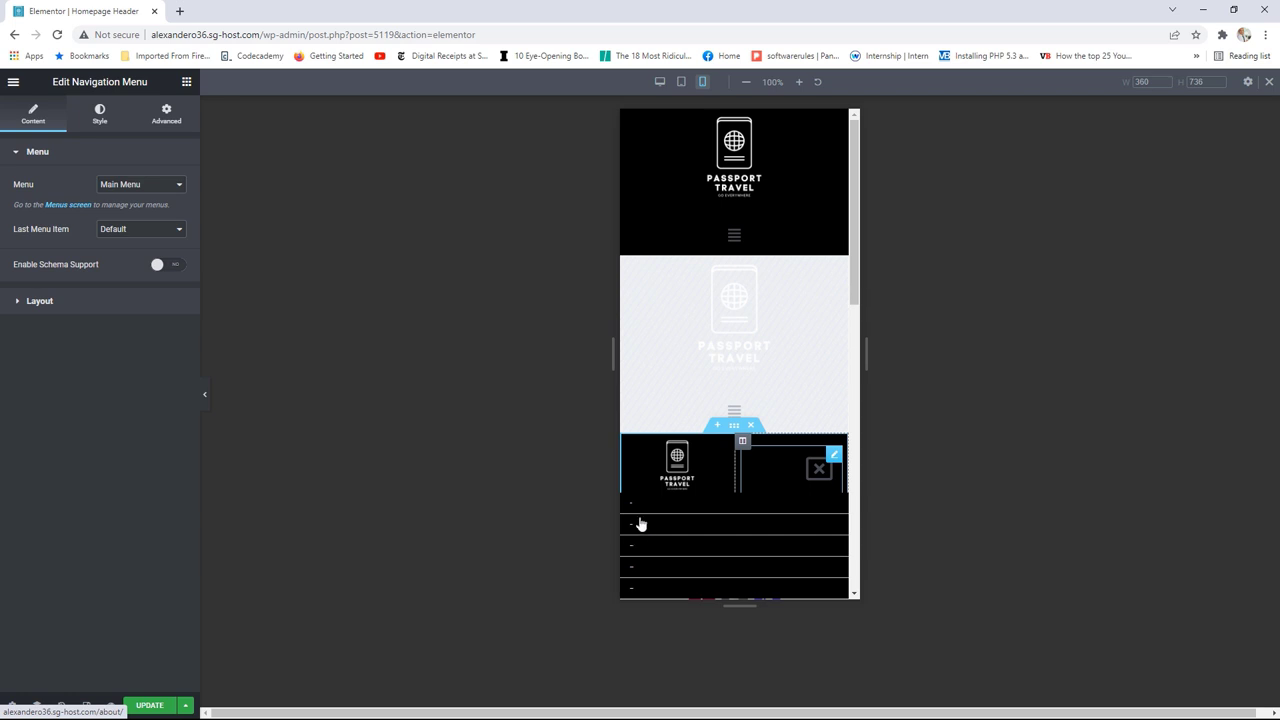
# Step: Raise the Nav Menu typography size to 14 and update the header
pyautogui.click(99, 112)
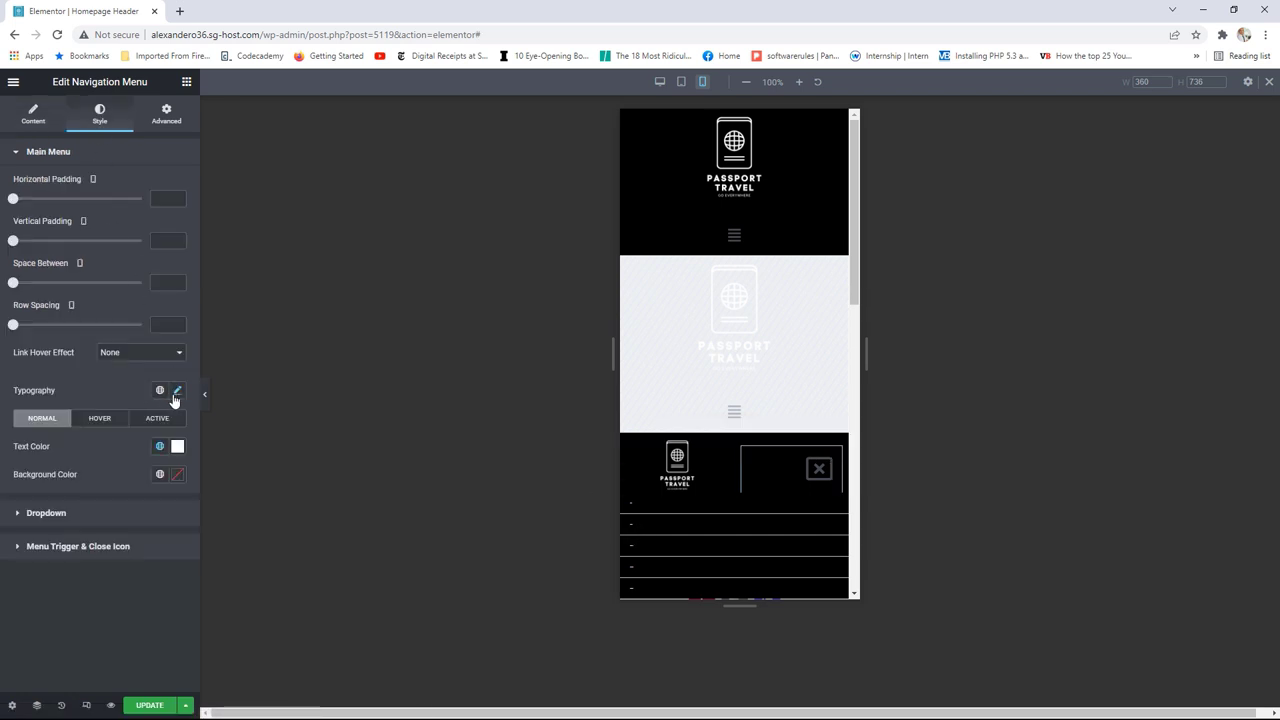
pyautogui.click(178, 392)
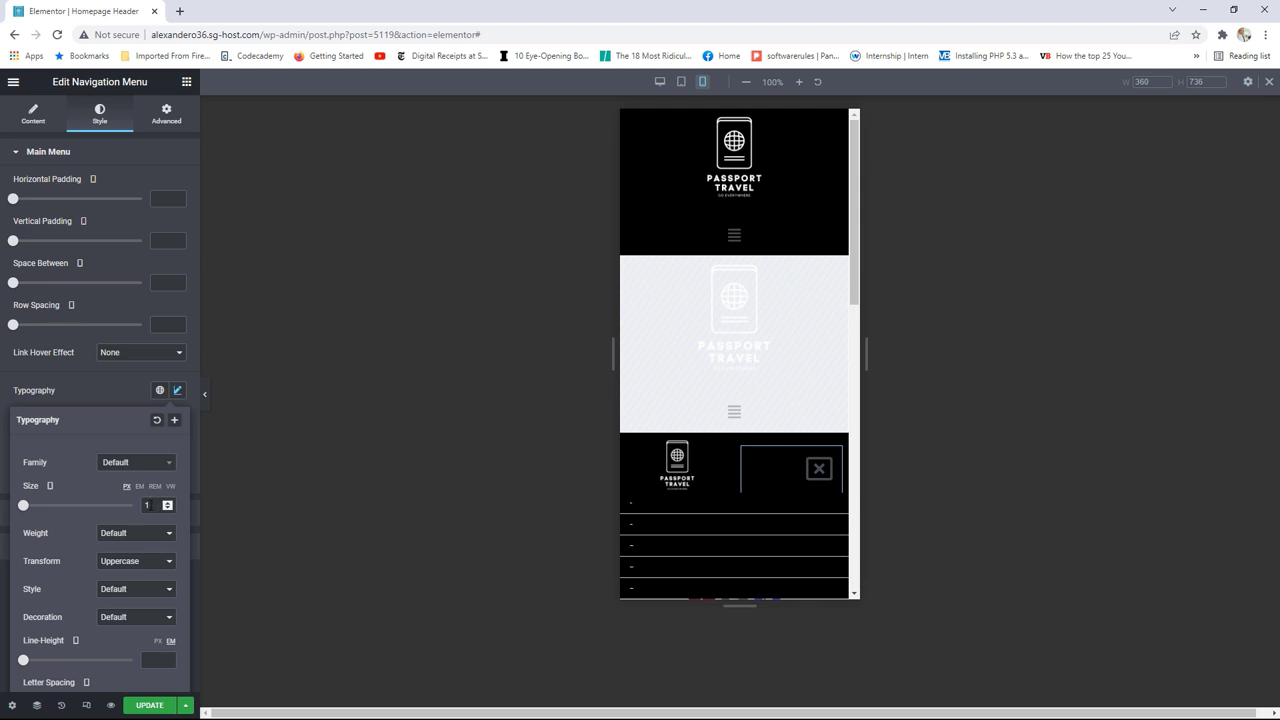
pyautogui.moveTo(168, 504); pyautogui.dragTo(168, 504)
pyautogui.click(168, 504)
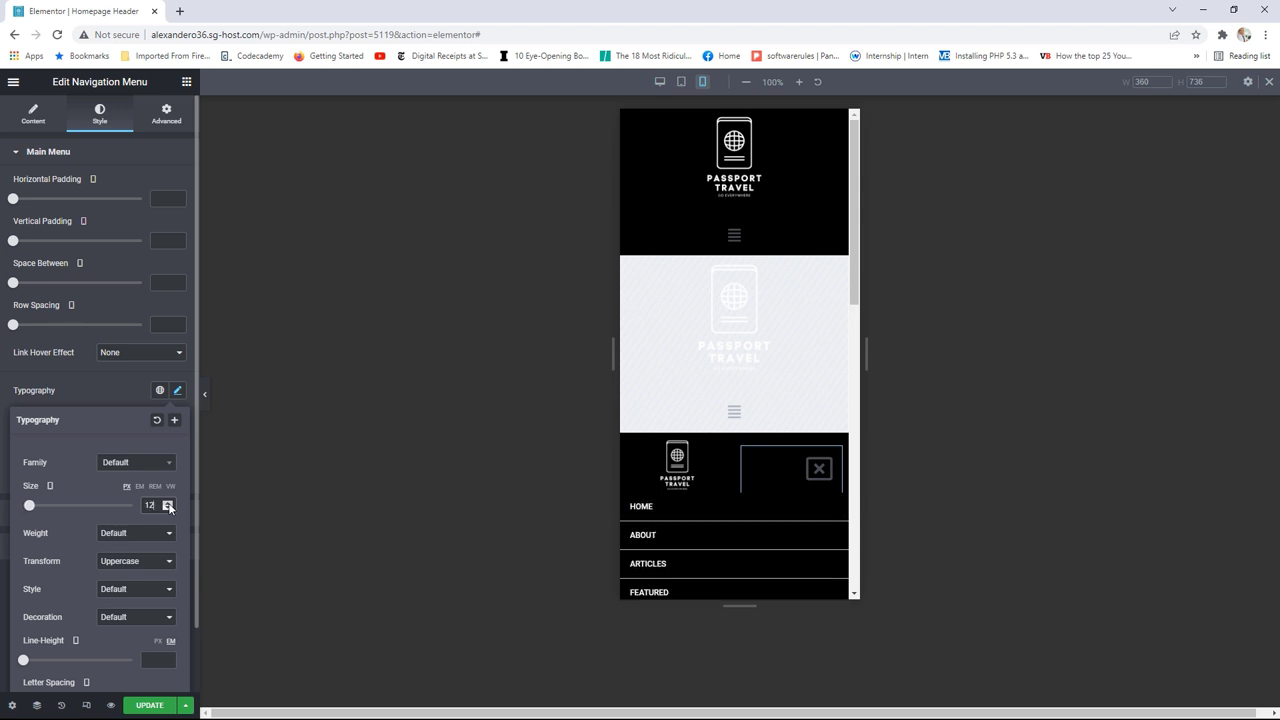
pyautogui.click(168, 504)
pyautogui.click(168, 504)
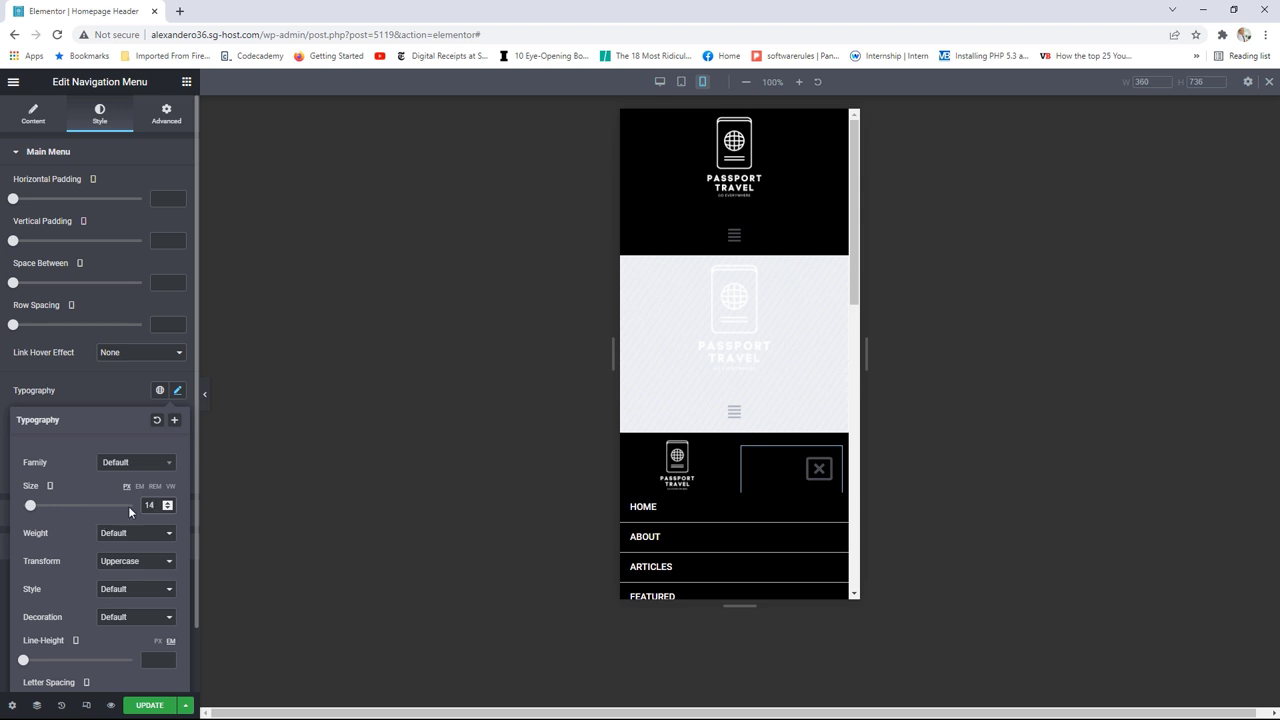
pyautogui.scroll(-1, 130, 515)
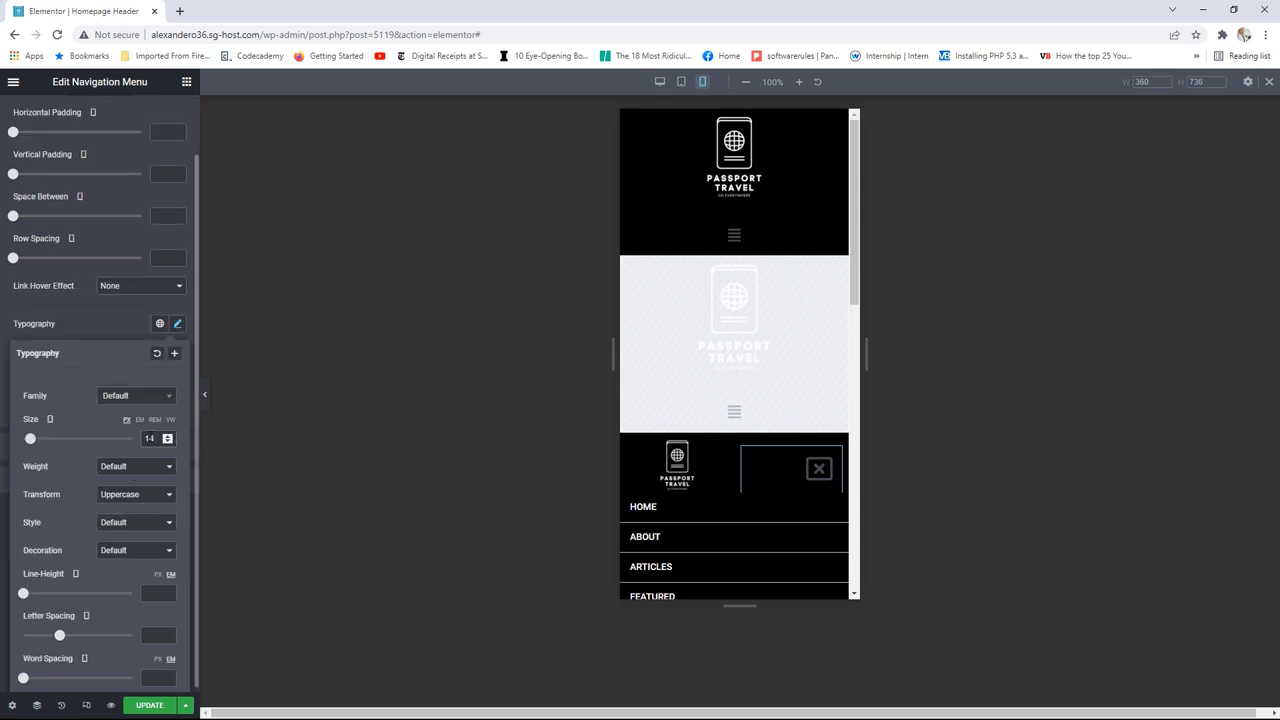
pyautogui.scroll(-3, 855, 280)
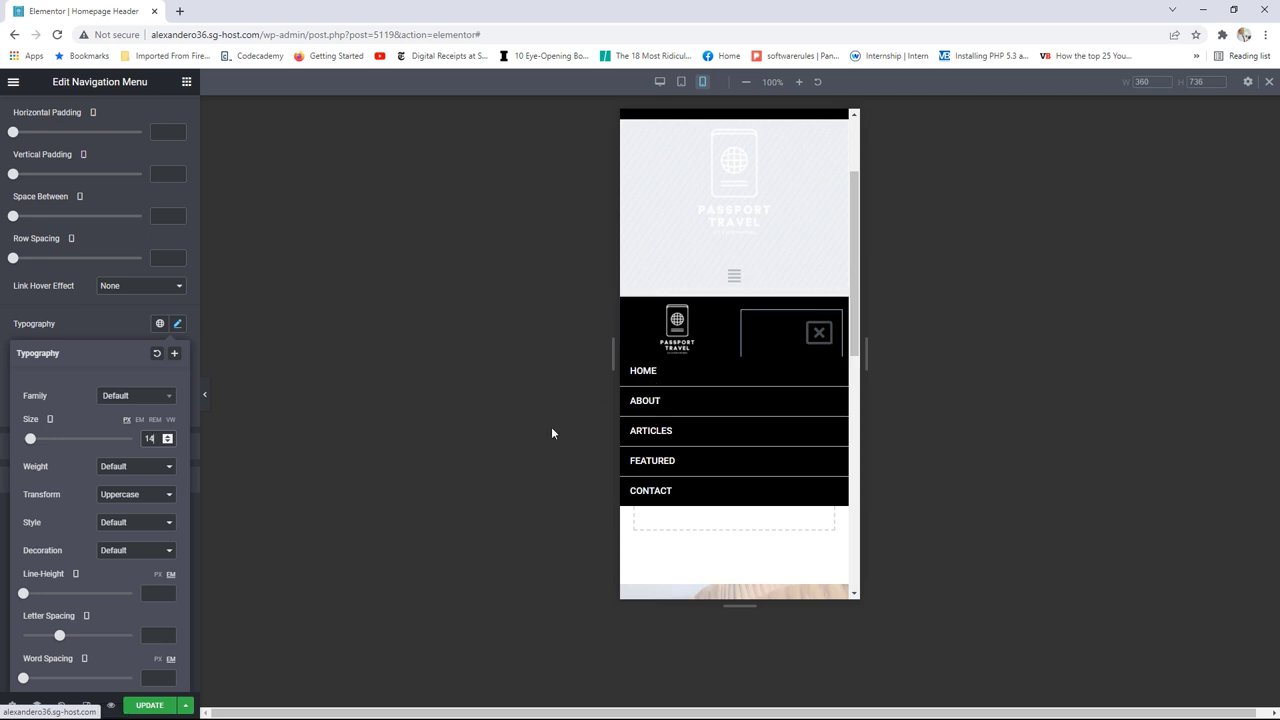
pyautogui.click(149, 706)
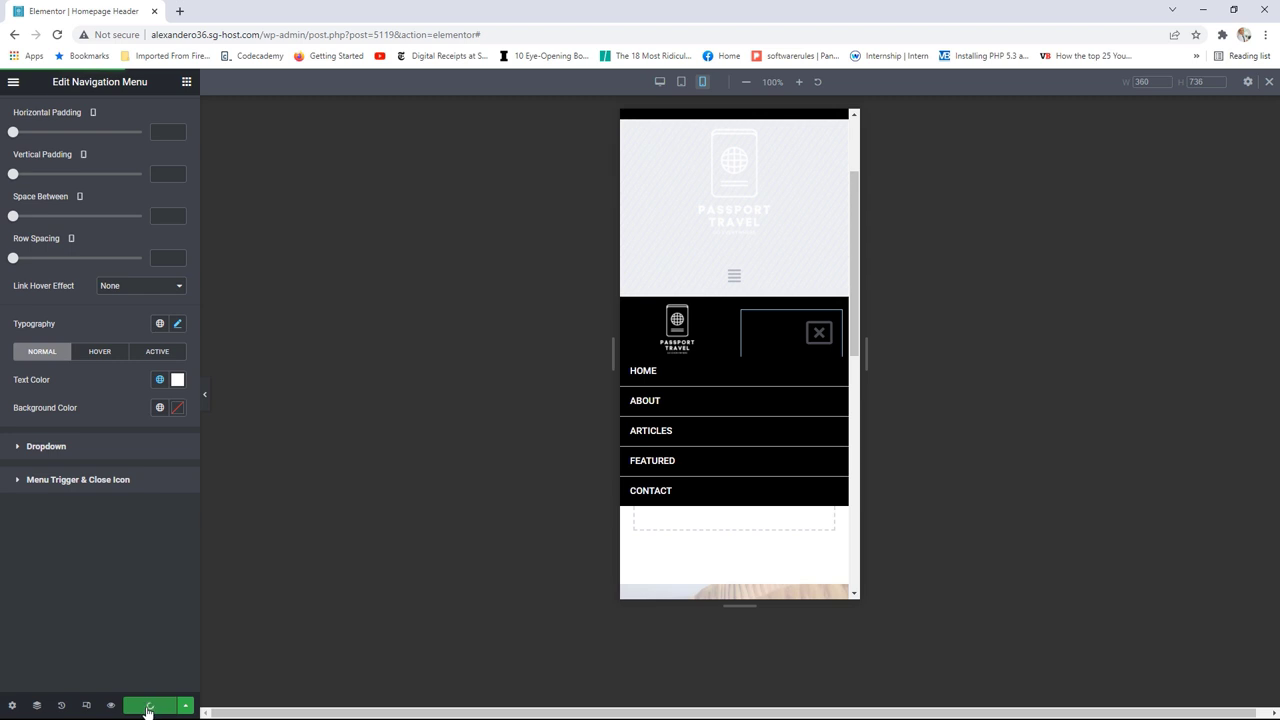
pyautogui.click(13, 82)
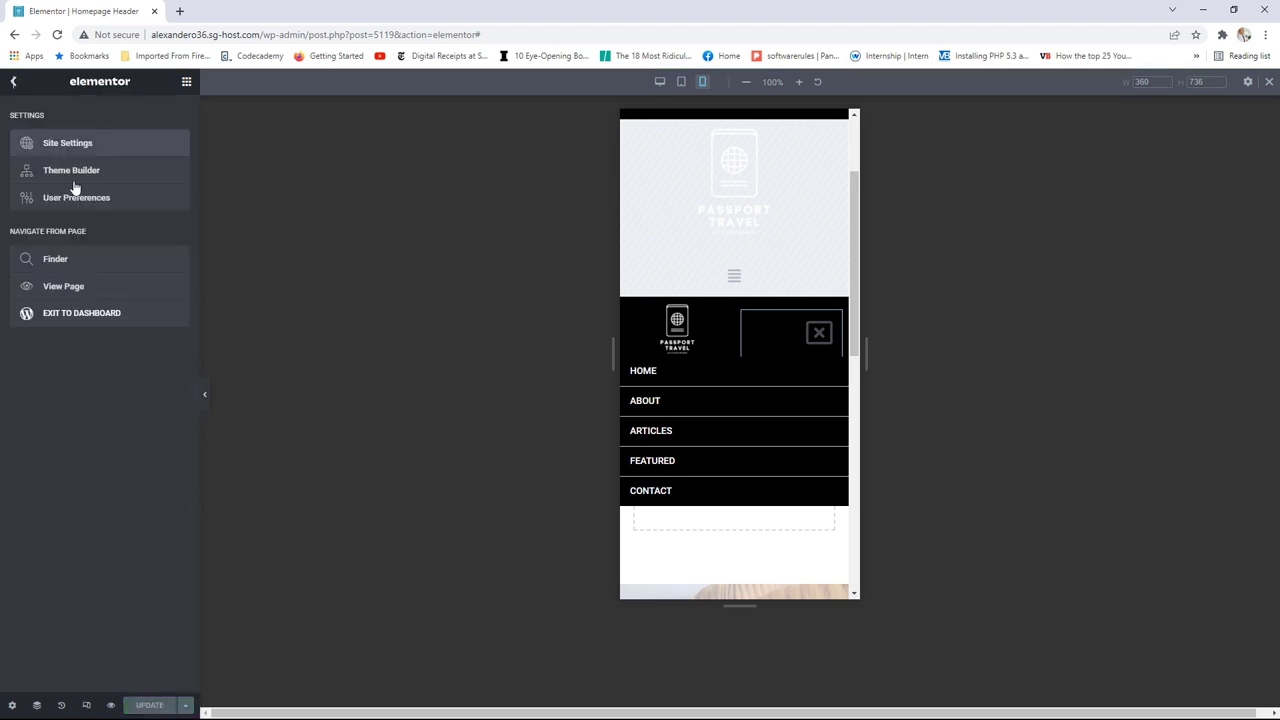
# Step: View the live homepage at mobile width and confirm the hamburger menu items are readable
pyautogui.click(85, 293)
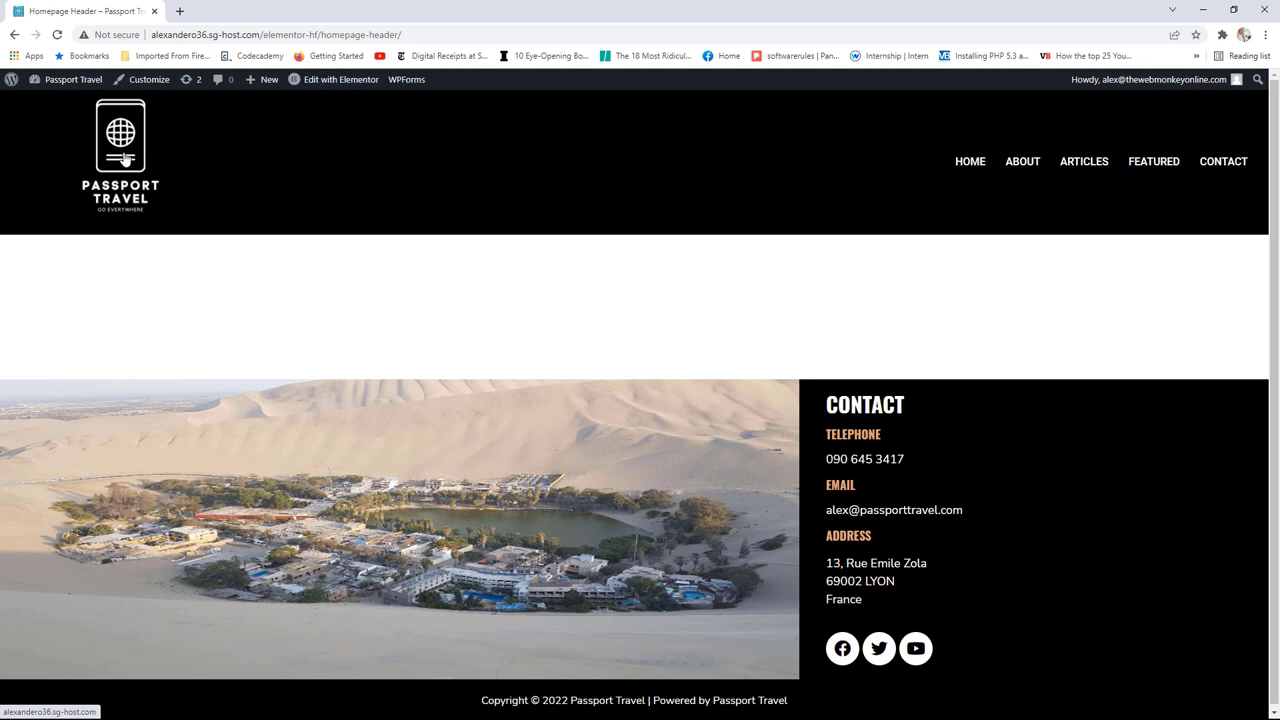
pyautogui.click(124, 160)
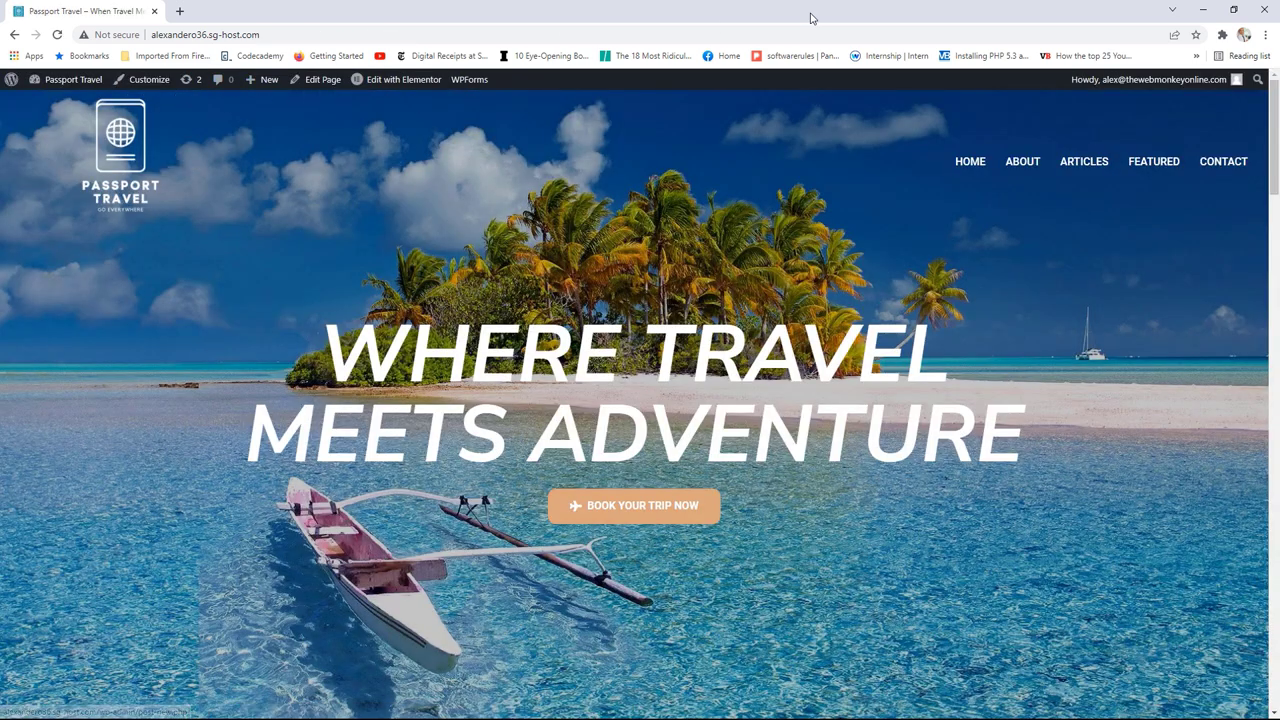
pyautogui.moveTo(810, 18); pyautogui.dragTo(566, 124)
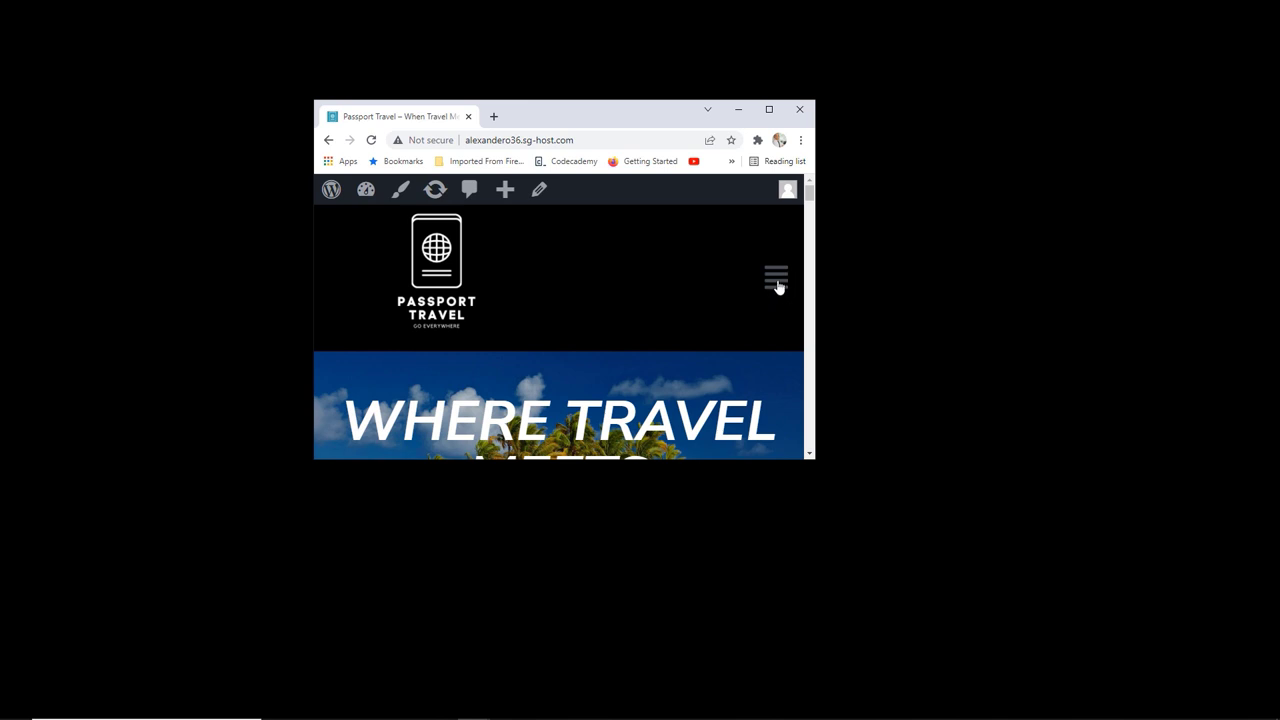
pyautogui.click(777, 280)
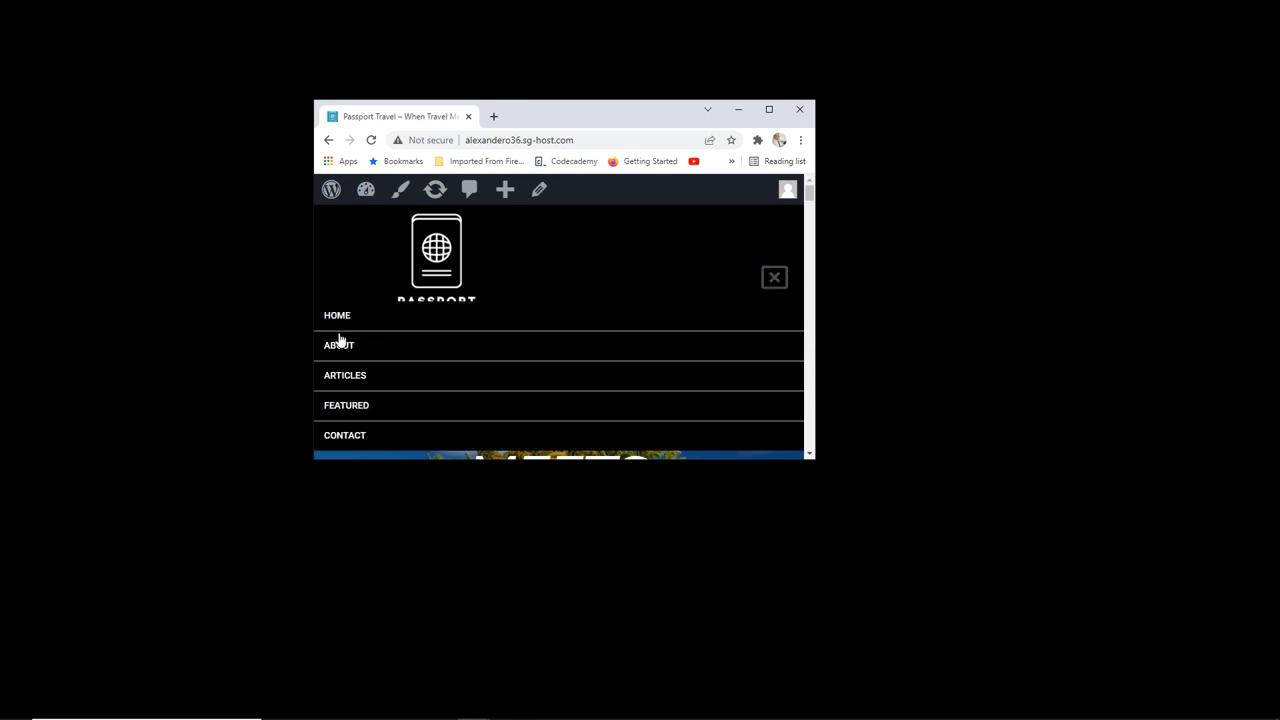
pyautogui.click(775, 279)
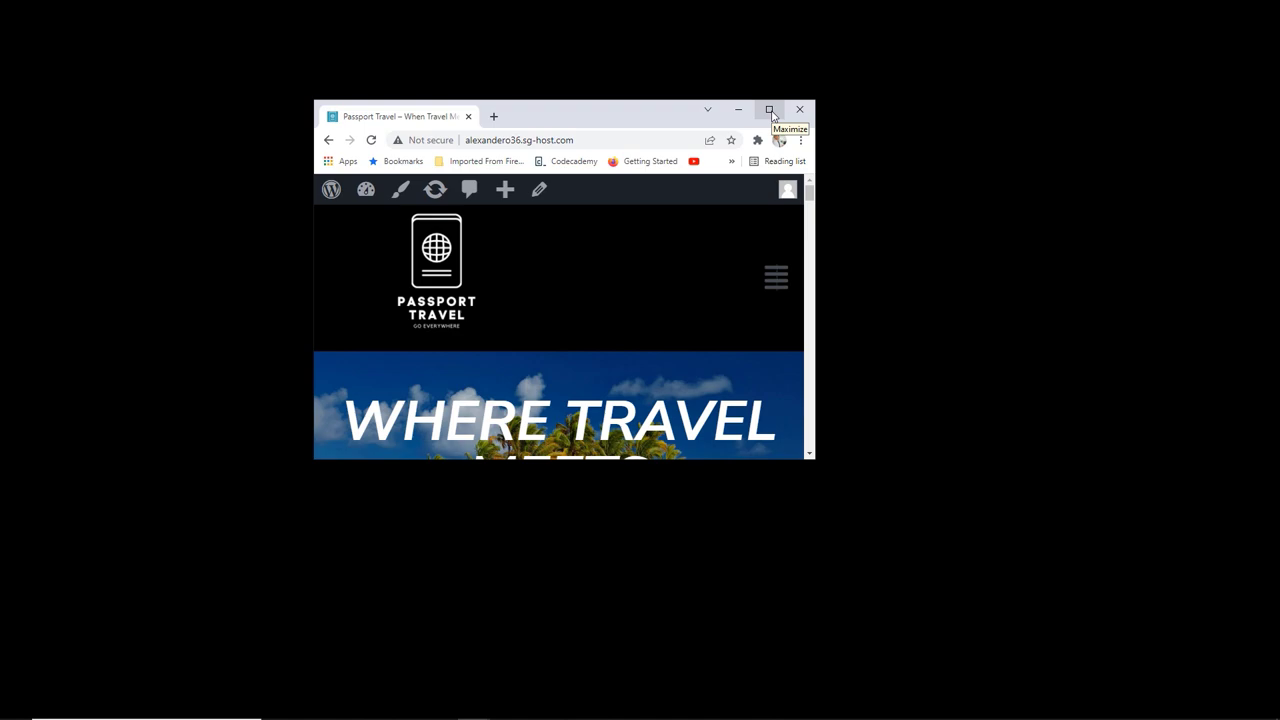
pyautogui.click(769, 111)
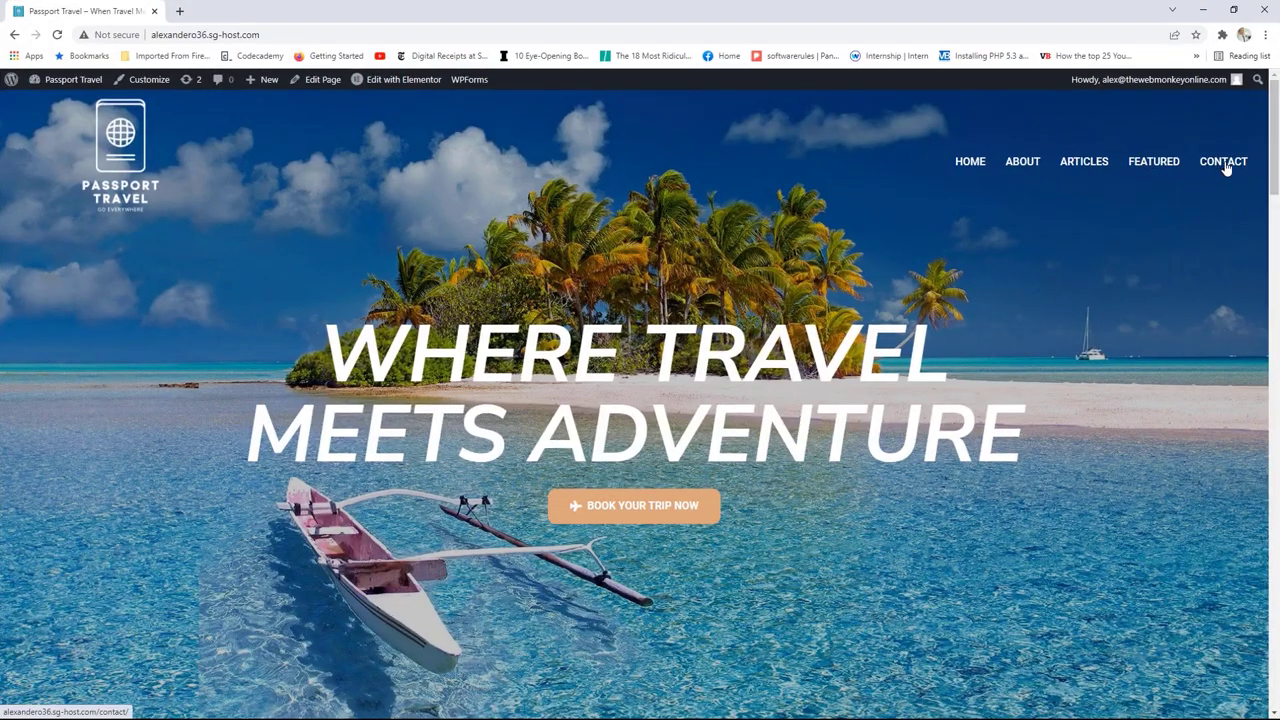
# Step: Check the Contact page at mobile width, then return to the homepage at full width
pyautogui.click(1226, 166)
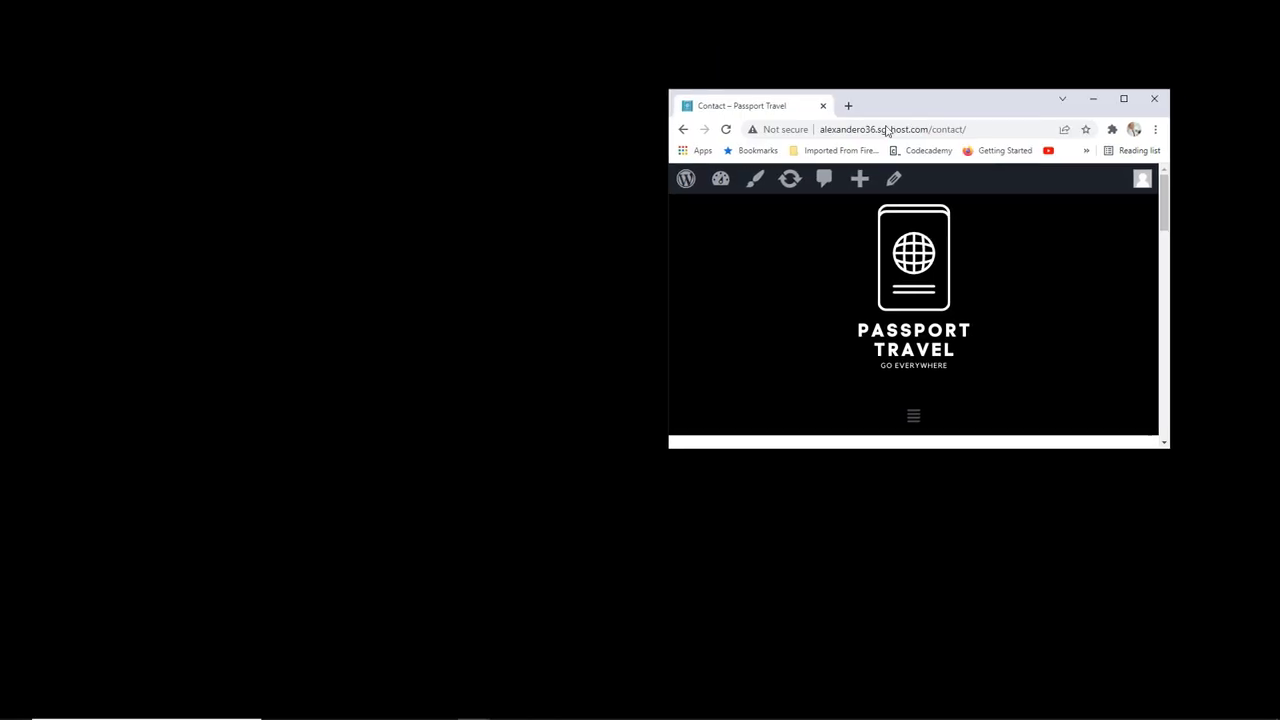
pyautogui.moveTo(920, 103); pyautogui.dragTo(586, 190)
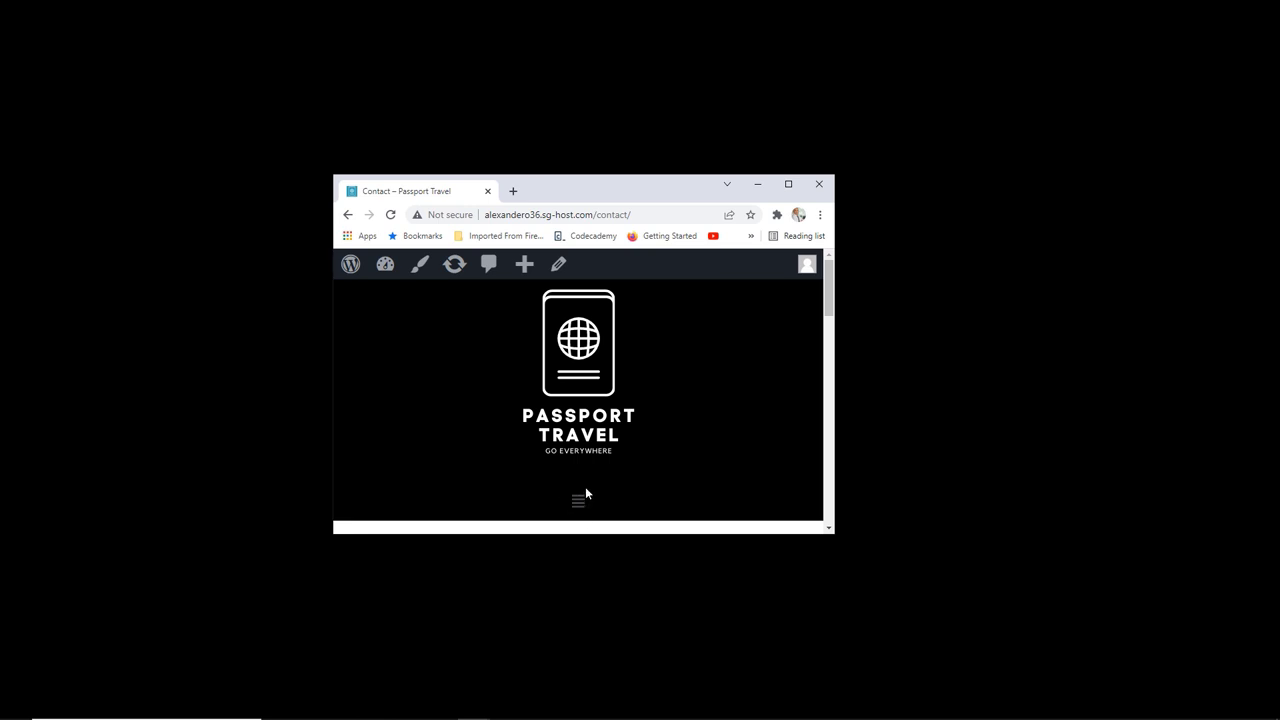
pyautogui.click(790, 188)
pyautogui.click(122, 185)
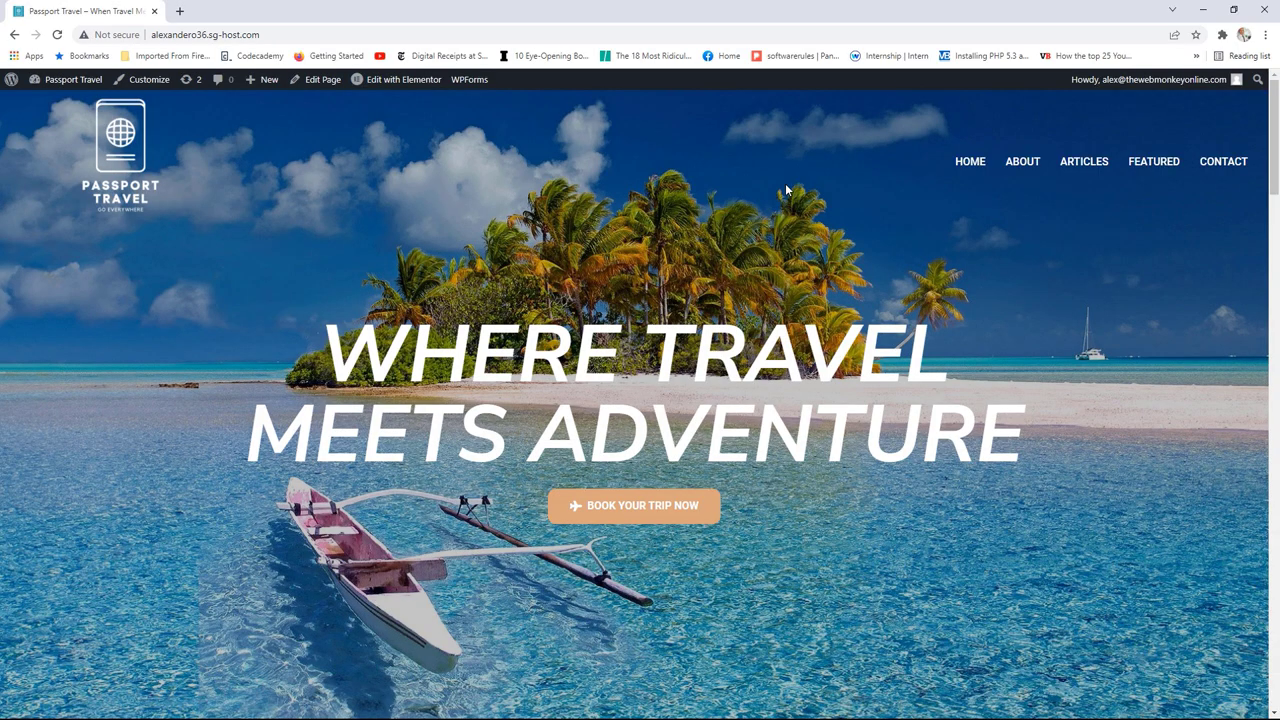
# Step: Shrink the window to a small size, scroll the page, then maximize it again
pyautogui.doubleClick(795, 17)
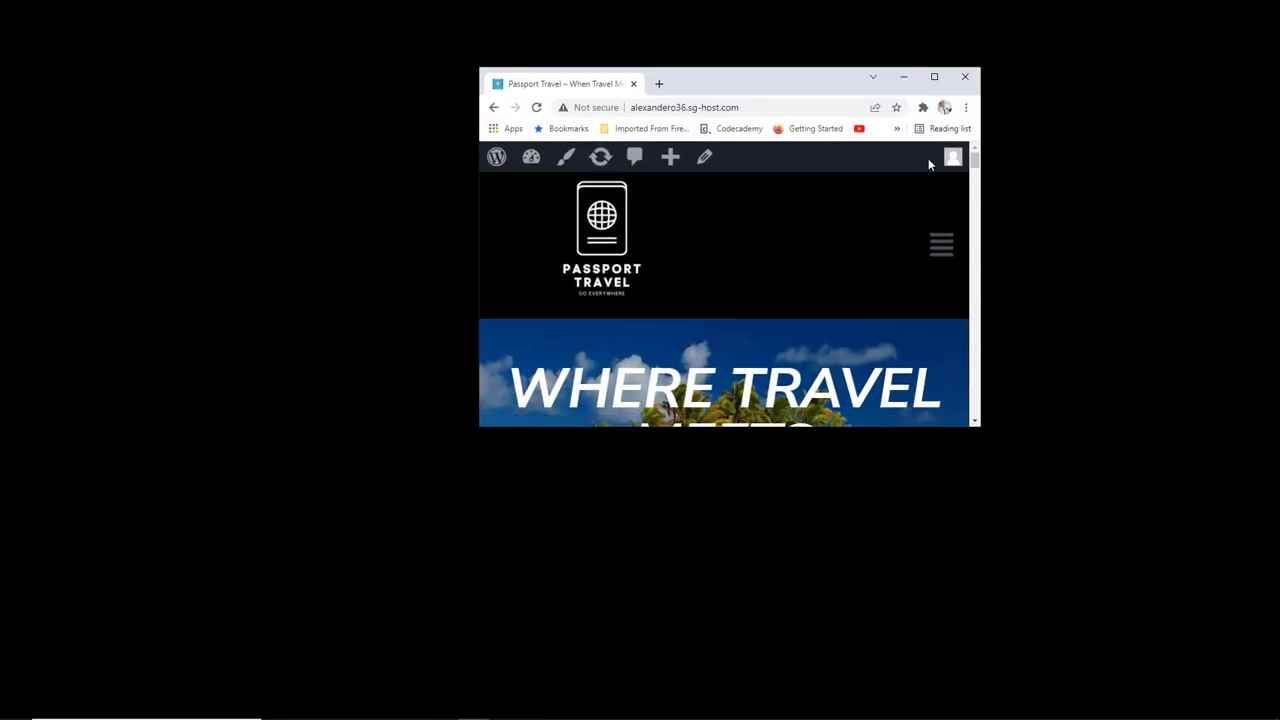
pyautogui.moveTo(974, 163); pyautogui.dragTo(970, 397)
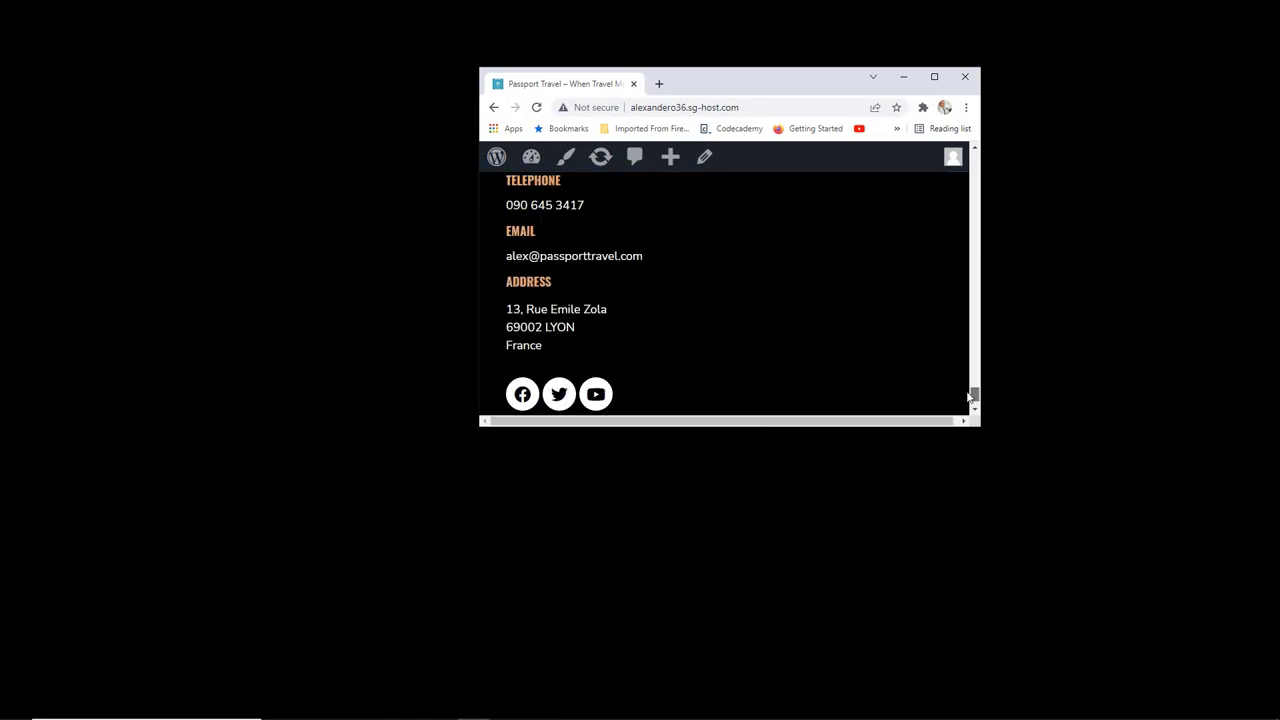
pyautogui.scroll(3, 970, 397)
pyautogui.scroll(-2, 741, 228)
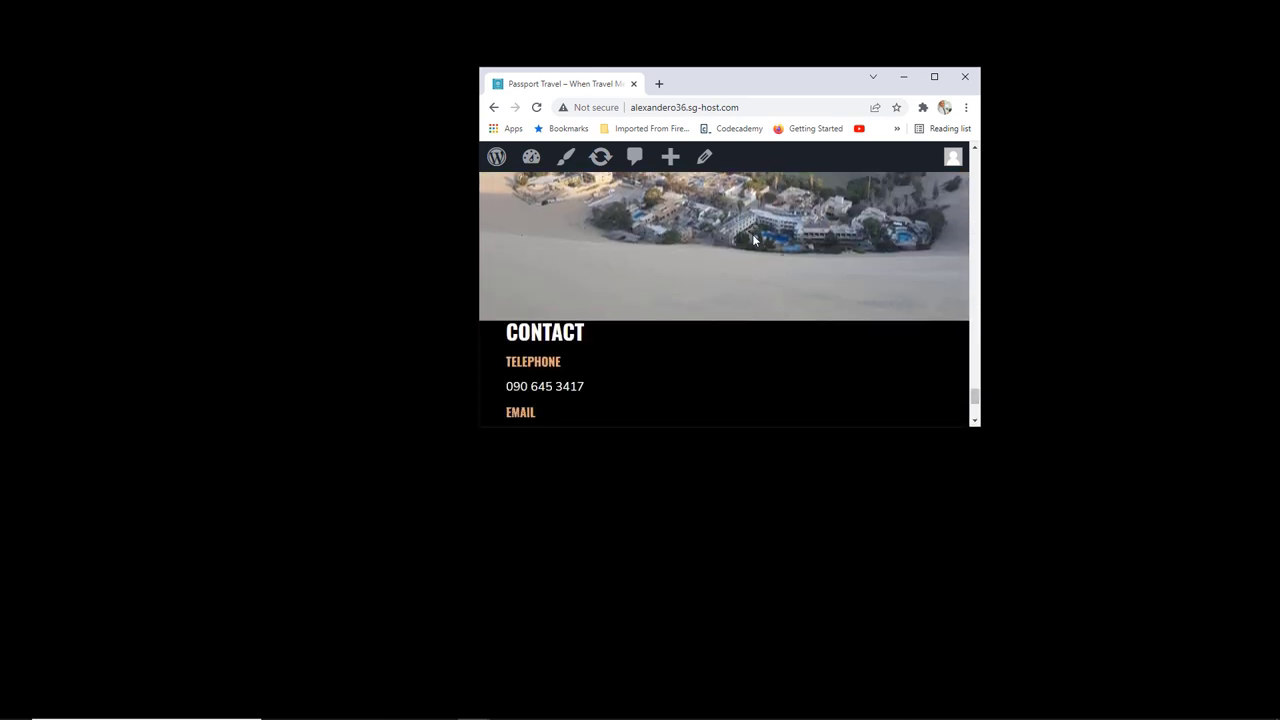
pyautogui.press('super+Up')
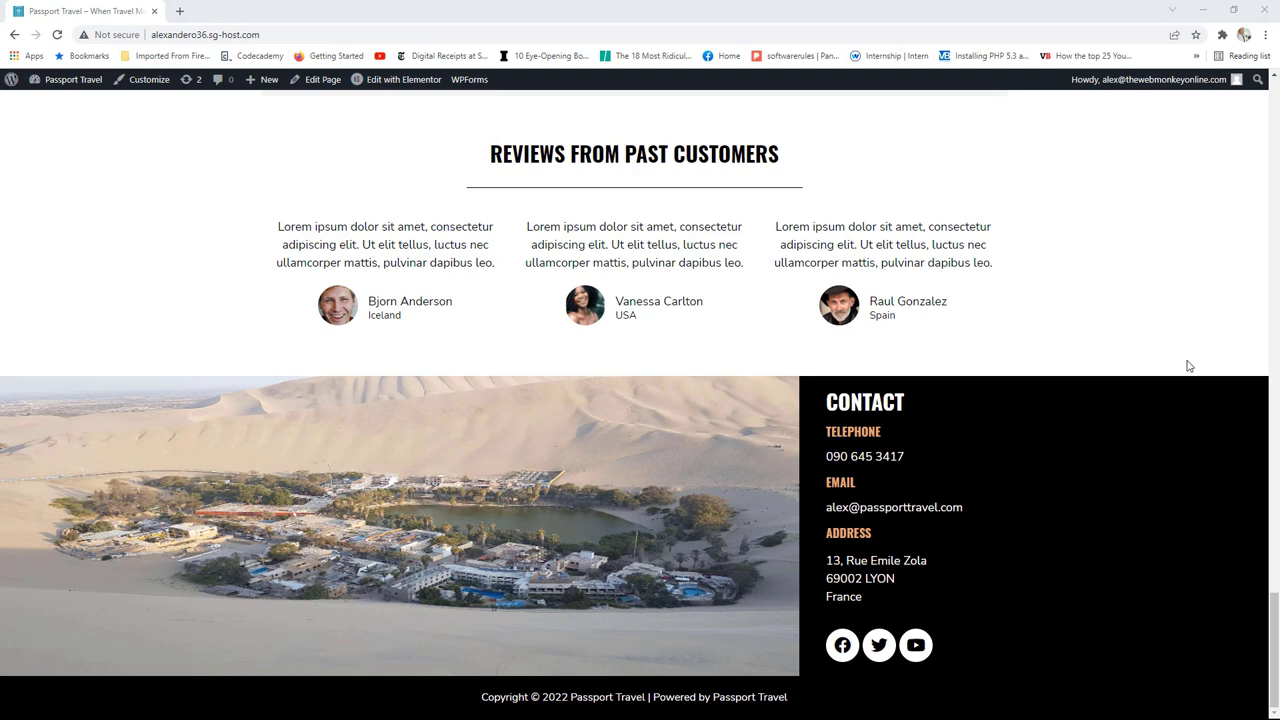
# Step: Resize the window wider and narrower to compare how the homepage reflows
pyautogui.doubleClick(913, 15)
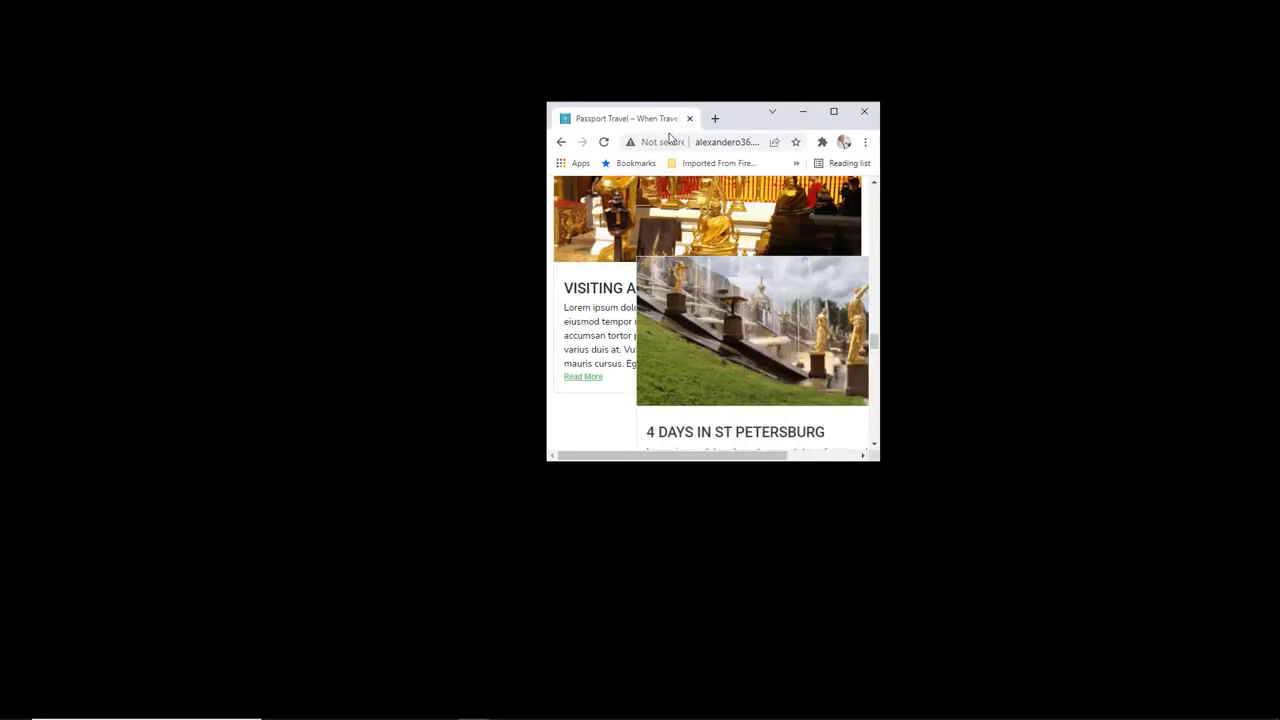
pyautogui.moveTo(781, 292); pyautogui.dragTo(1160, 320)
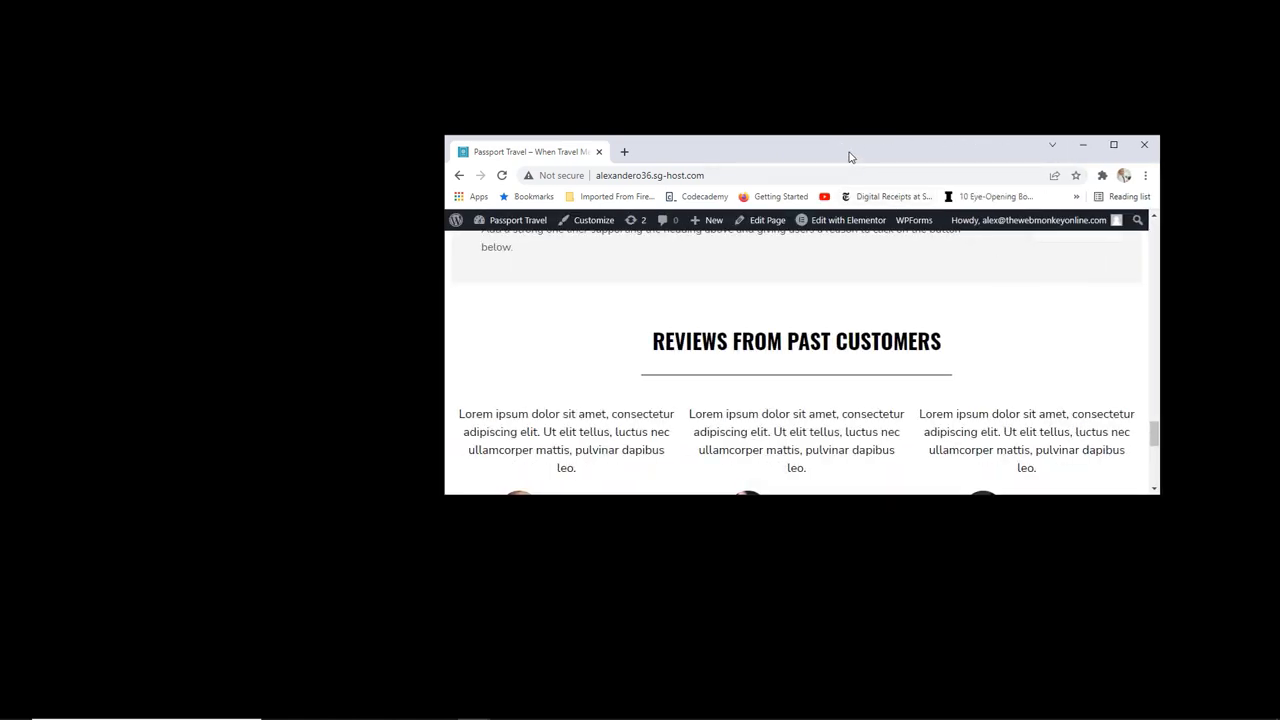
pyautogui.moveTo(849, 154); pyautogui.dragTo(708, 130)
pyautogui.scroll(-10, 809, 280)
pyautogui.scroll(2, 809, 288)
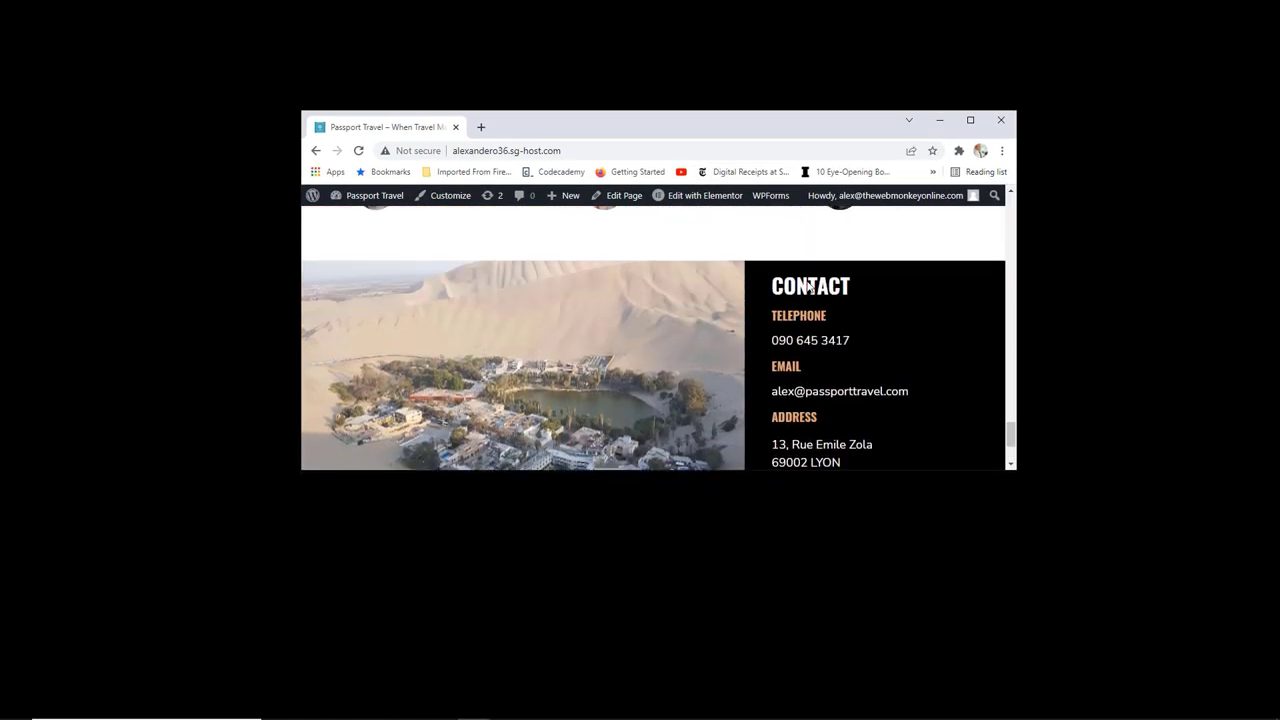
pyautogui.scroll(-3, 906, 314)
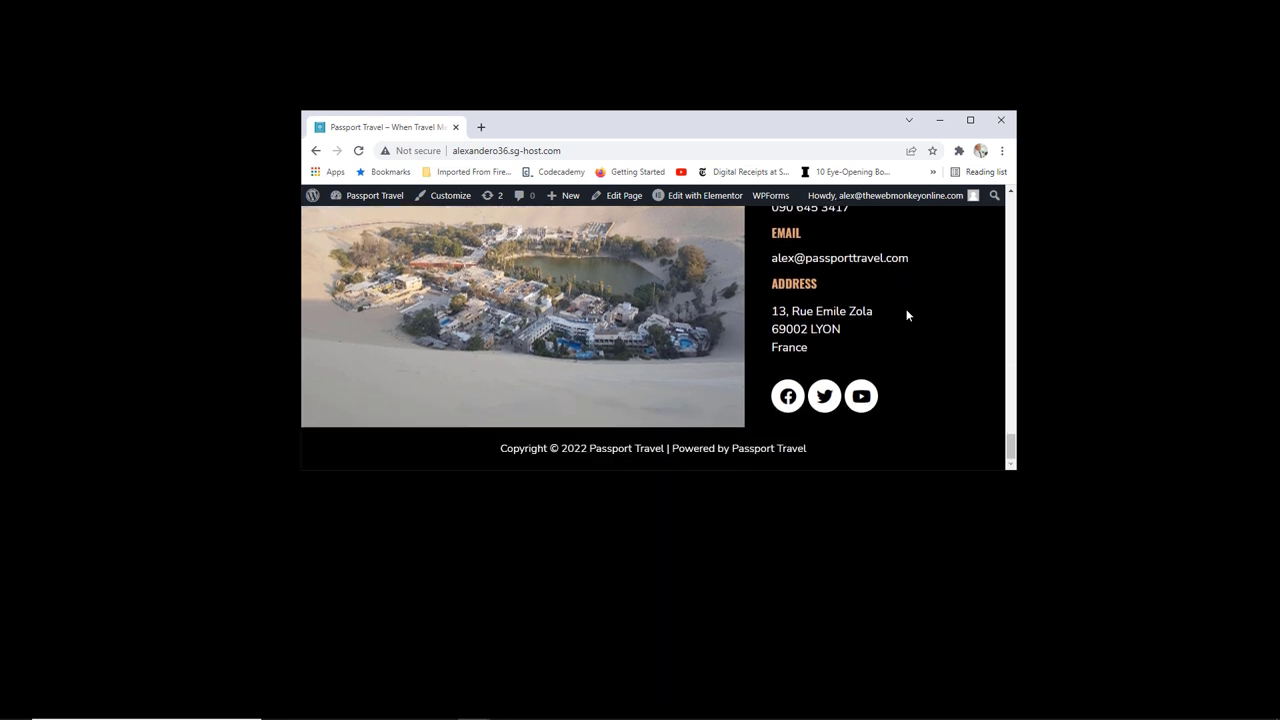
pyautogui.scroll(2, 939, 332)
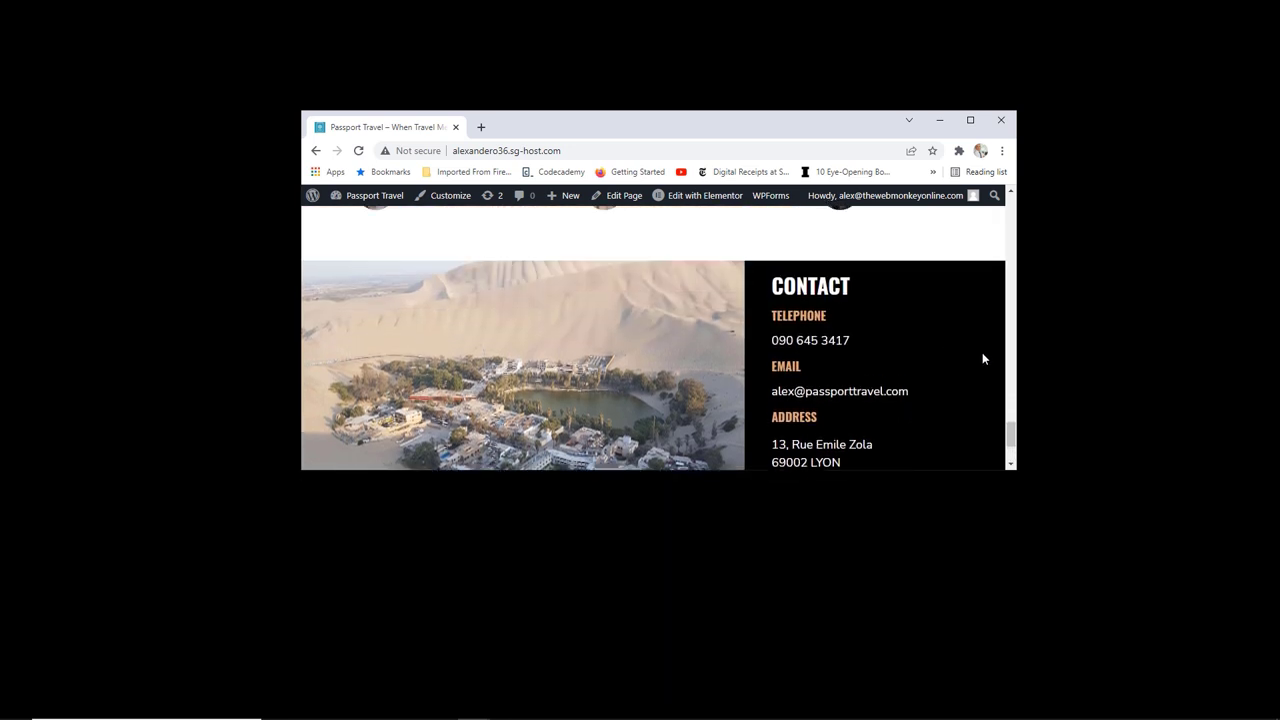
pyautogui.moveTo(1018, 359); pyautogui.dragTo(800, 351)
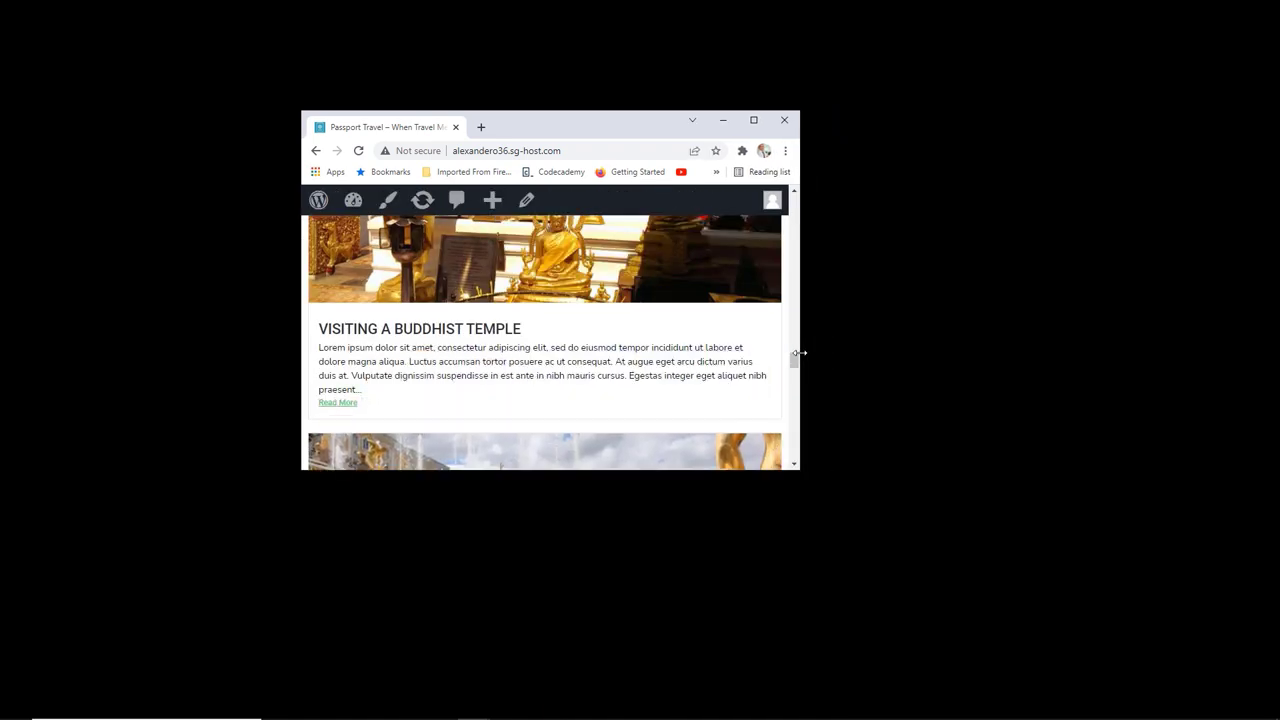
pyautogui.scroll(-20, 727, 343)
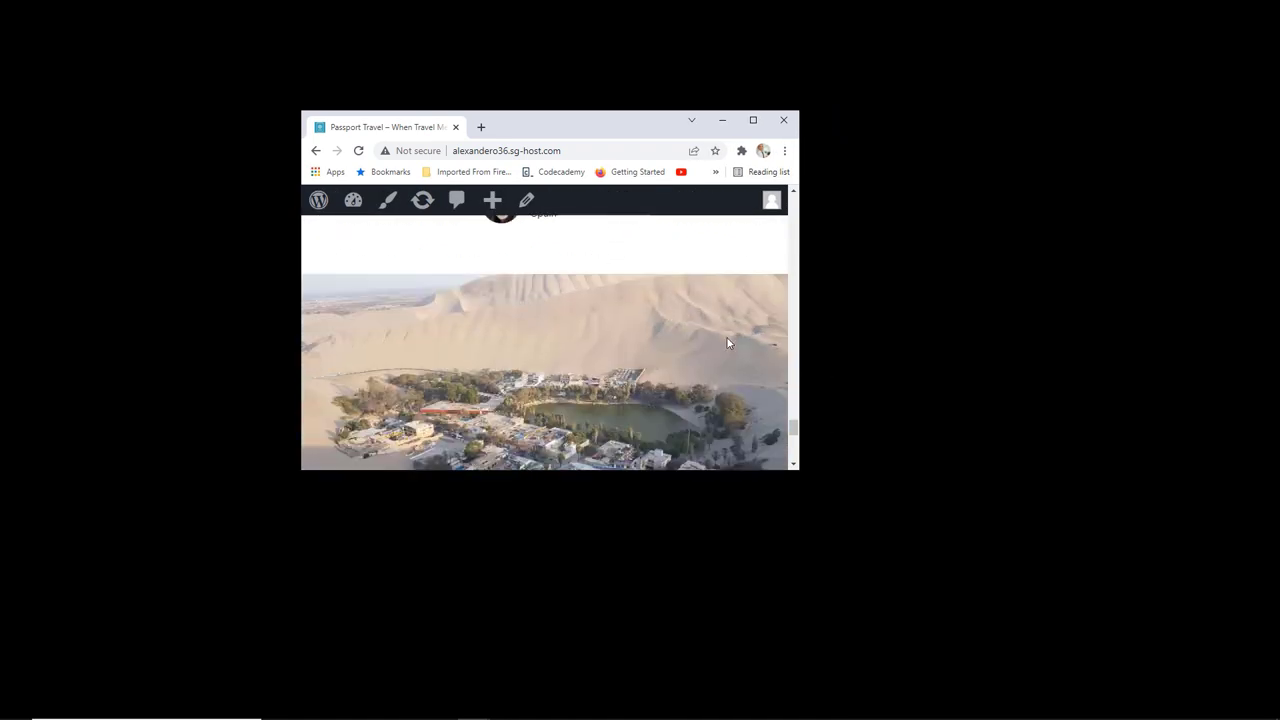
pyautogui.scroll(-5, 727, 343)
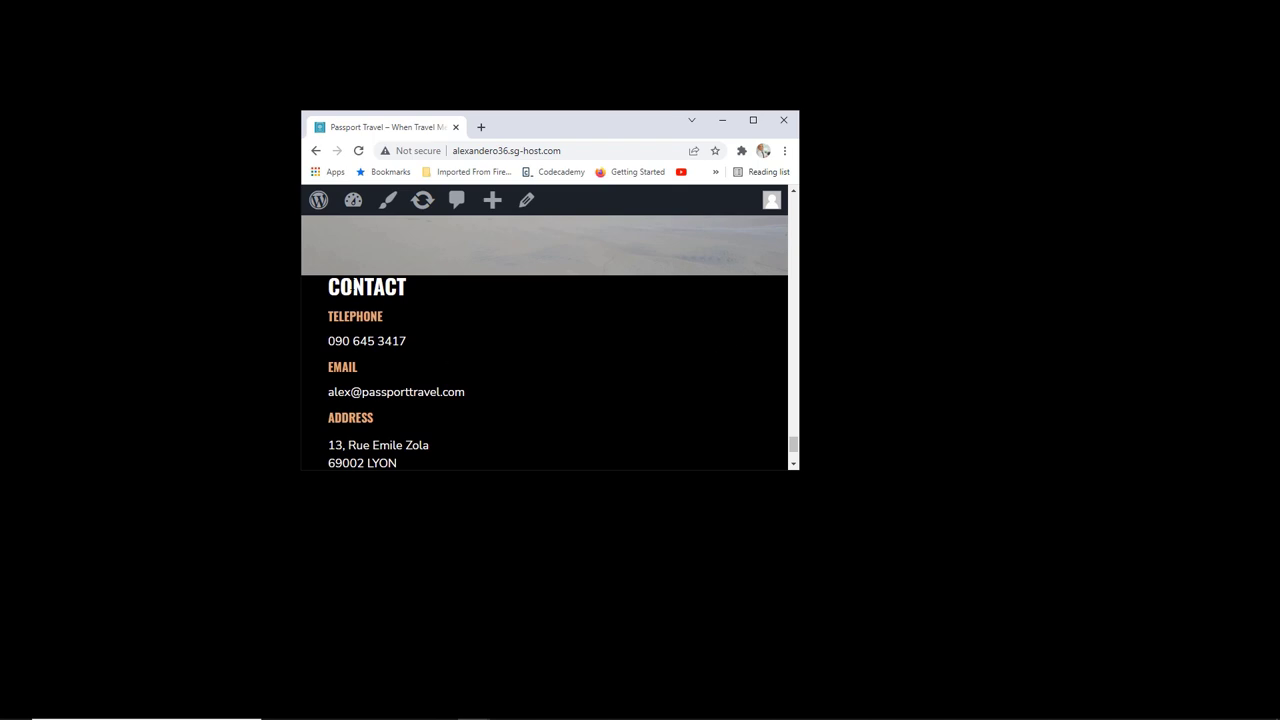
pyautogui.scroll(3, 429, 317)
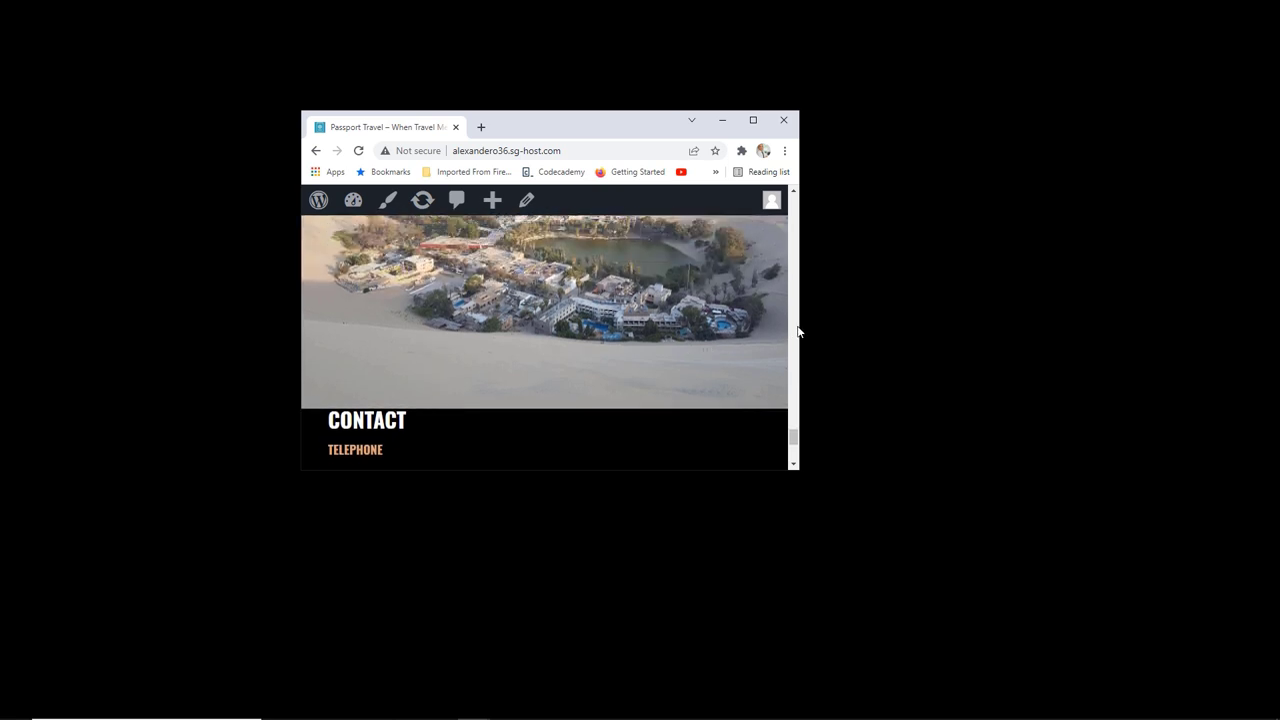
# Step: Narrow the window toward phone width to check the layout, then maximize it
pyautogui.moveTo(799, 323); pyautogui.dragTo(574, 316)
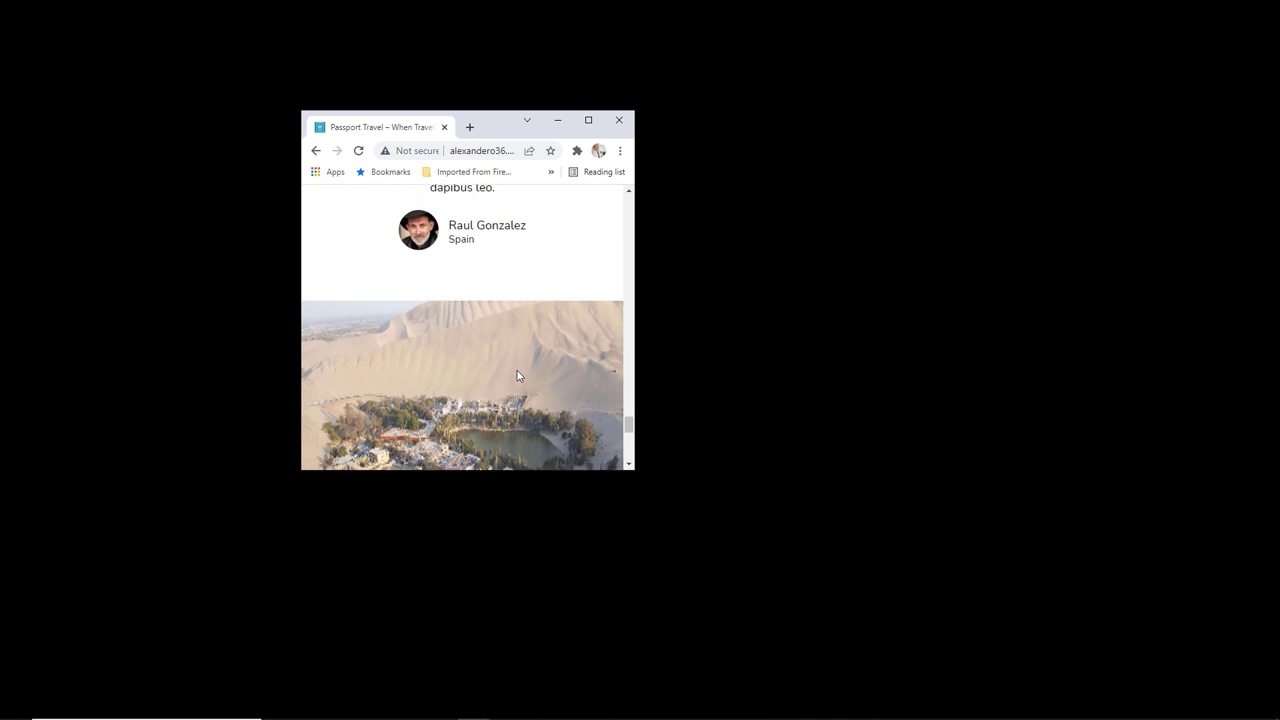
pyautogui.scroll(1, 516, 370)
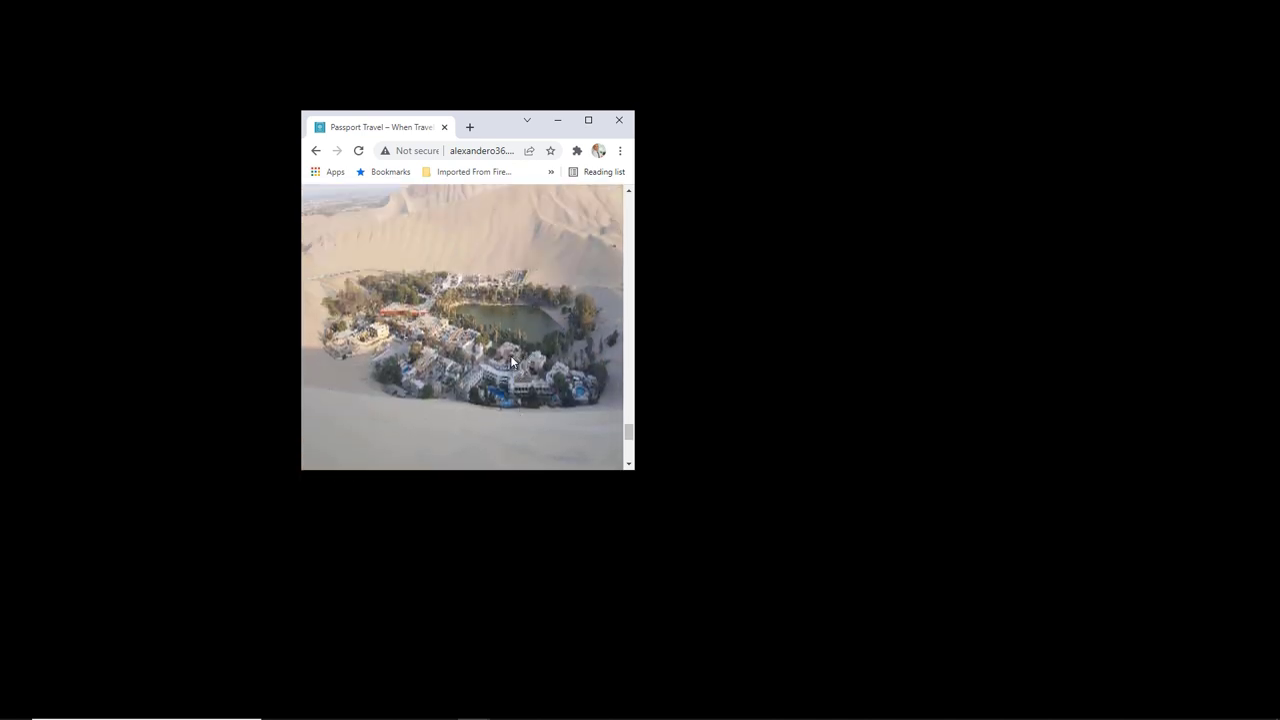
pyautogui.scroll(1, 511, 361)
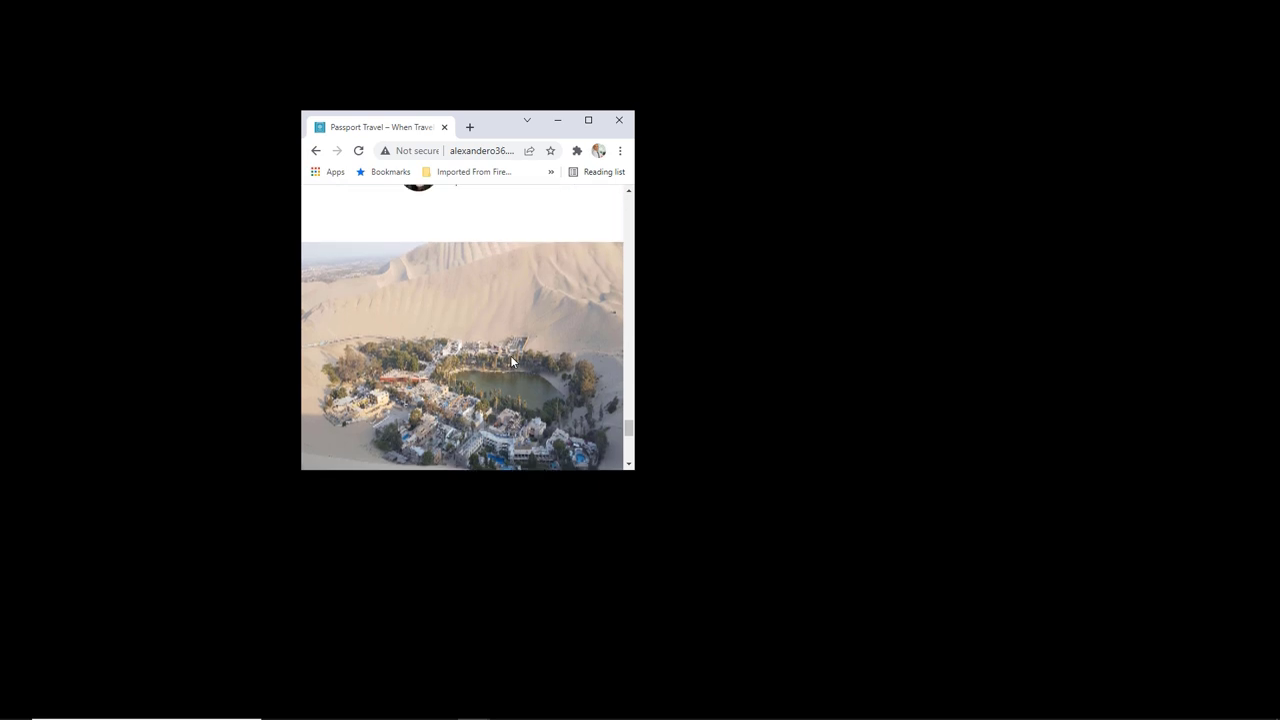
pyautogui.scroll(-1, 510, 361)
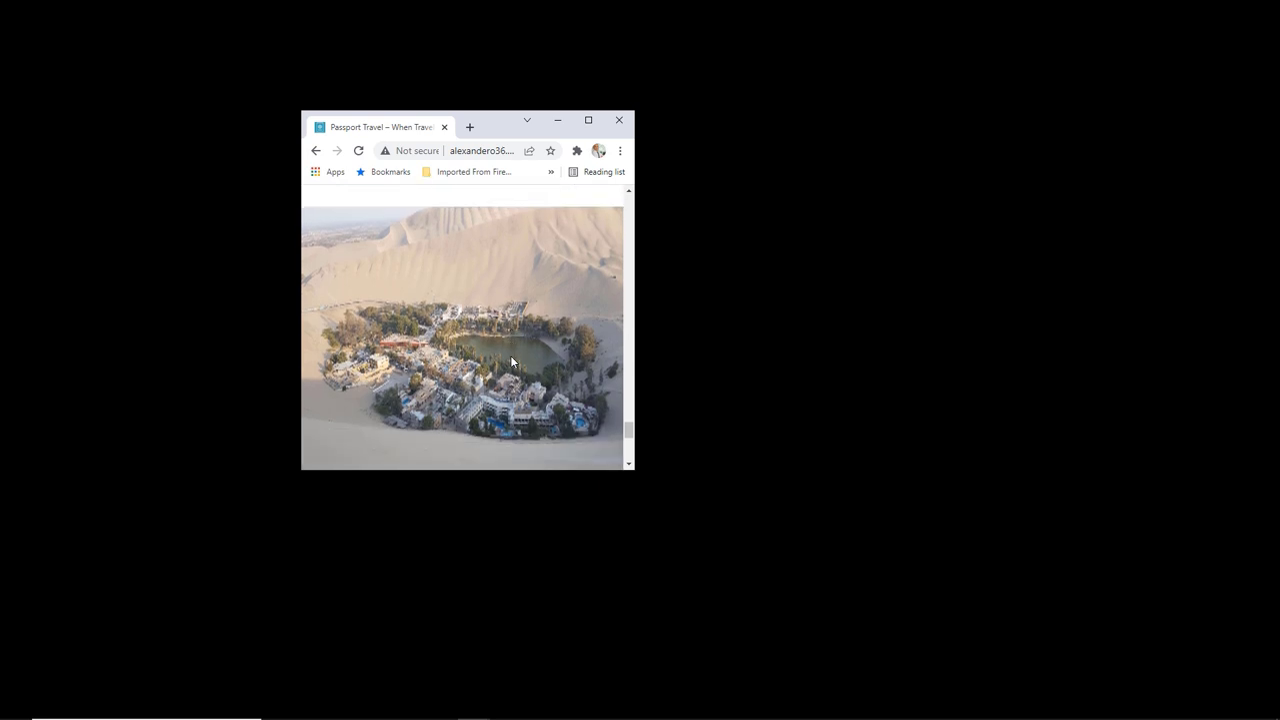
pyautogui.scroll(2, 465, 245)
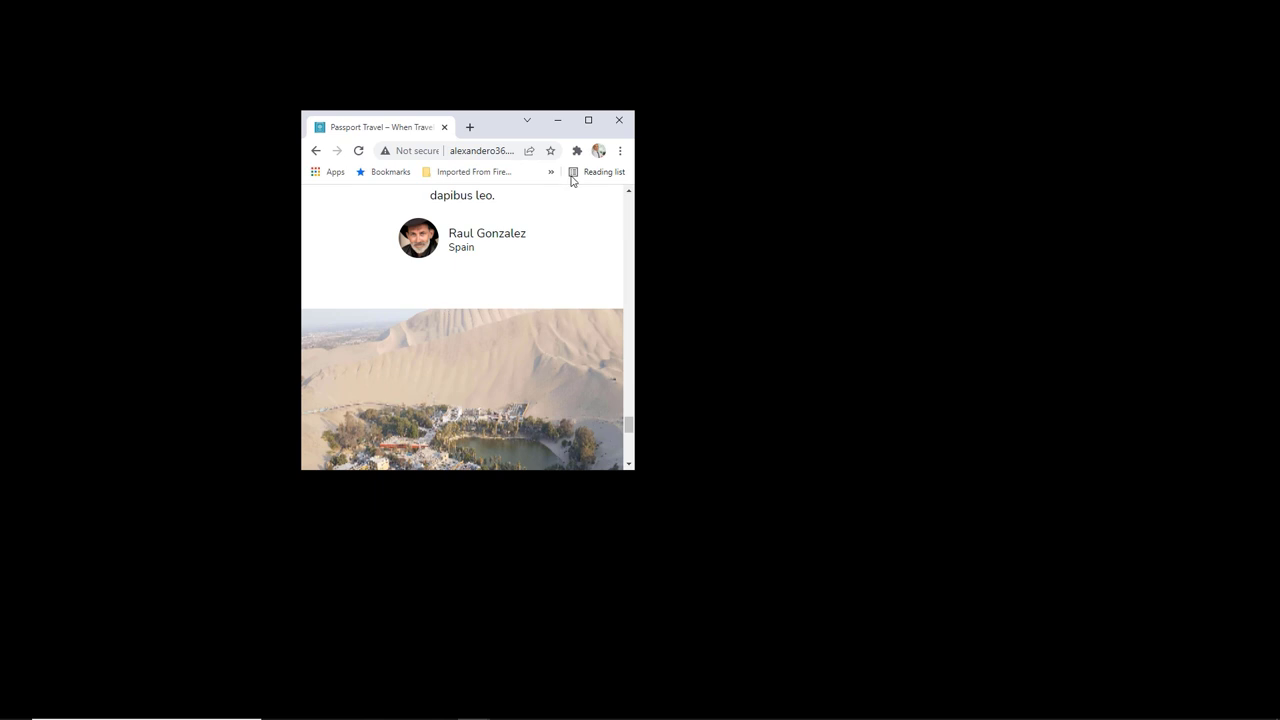
pyautogui.click(588, 120)
pyautogui.moveTo(380, 82)
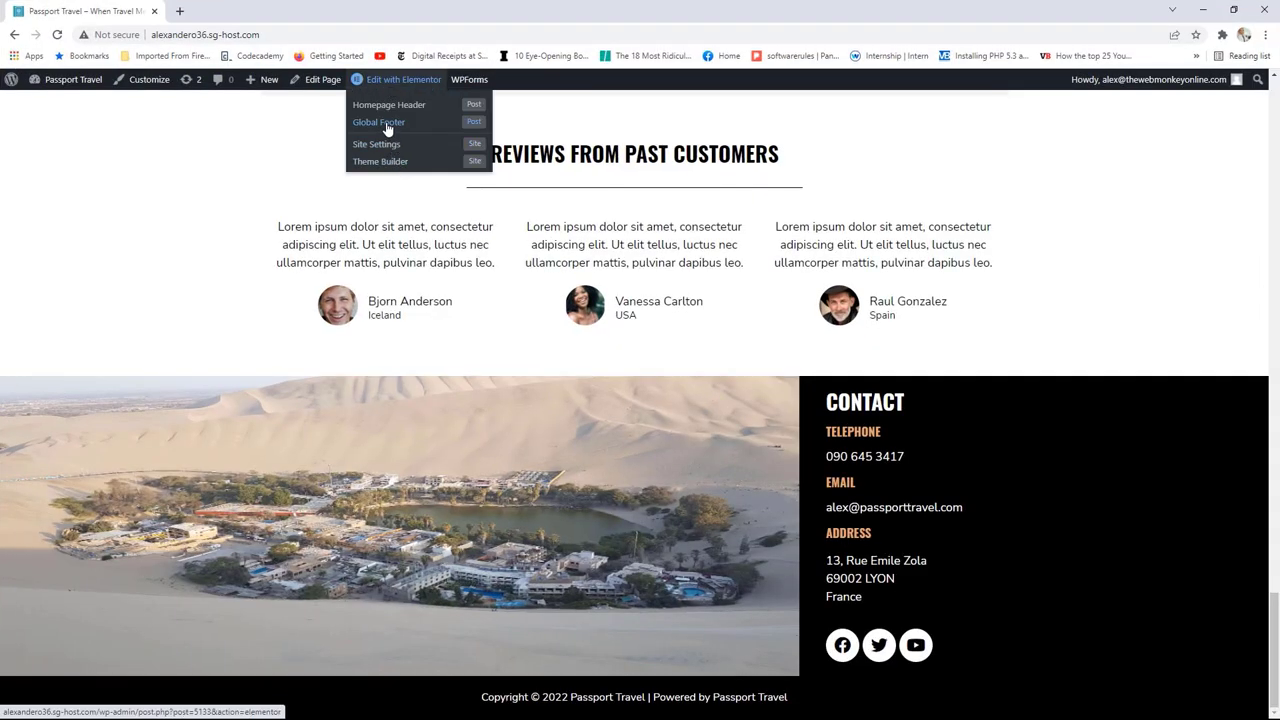
# Step: Open the Global Footer template in Elementor and switch to the tablet preview
pyautogui.click(380, 122)
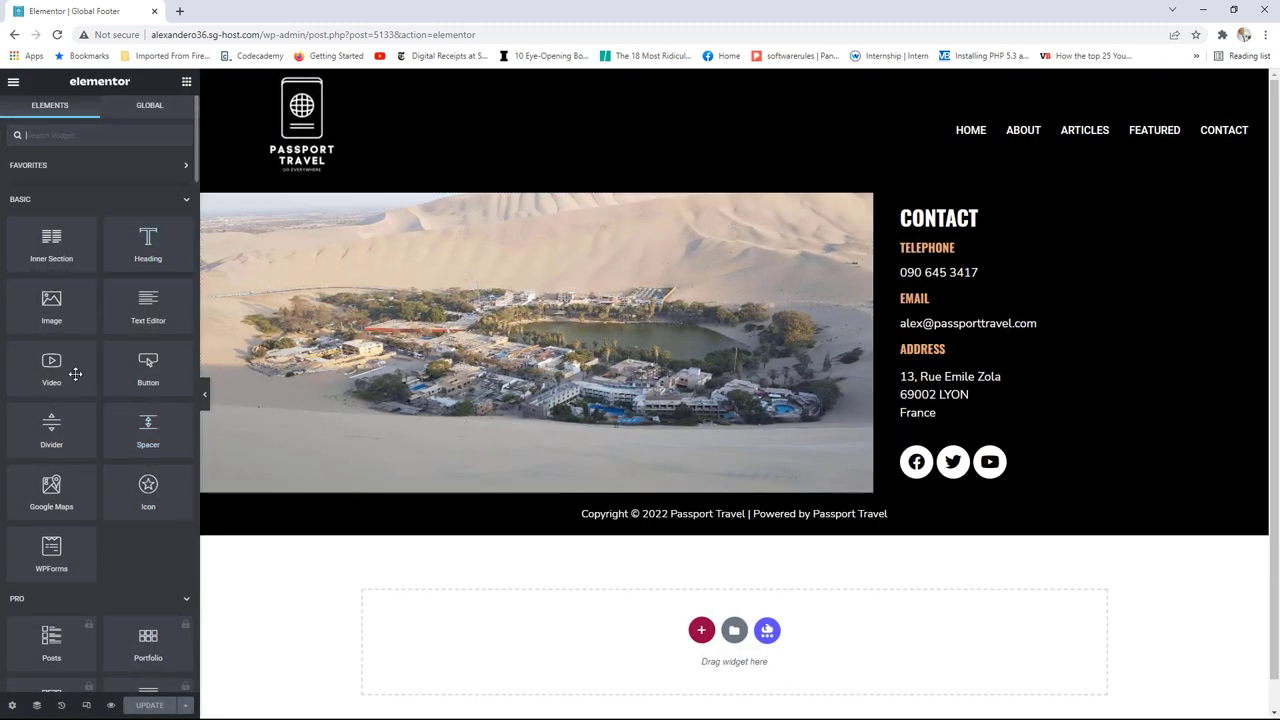
pyautogui.click(86, 703)
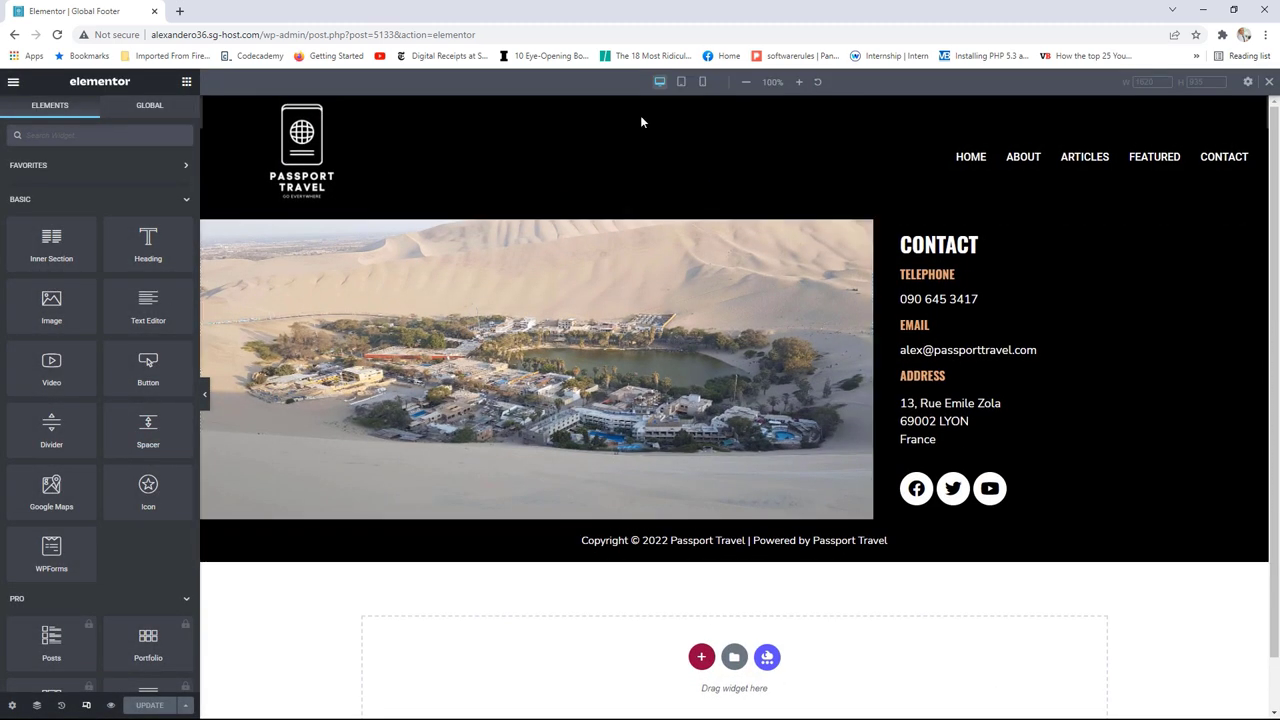
pyautogui.click(680, 83)
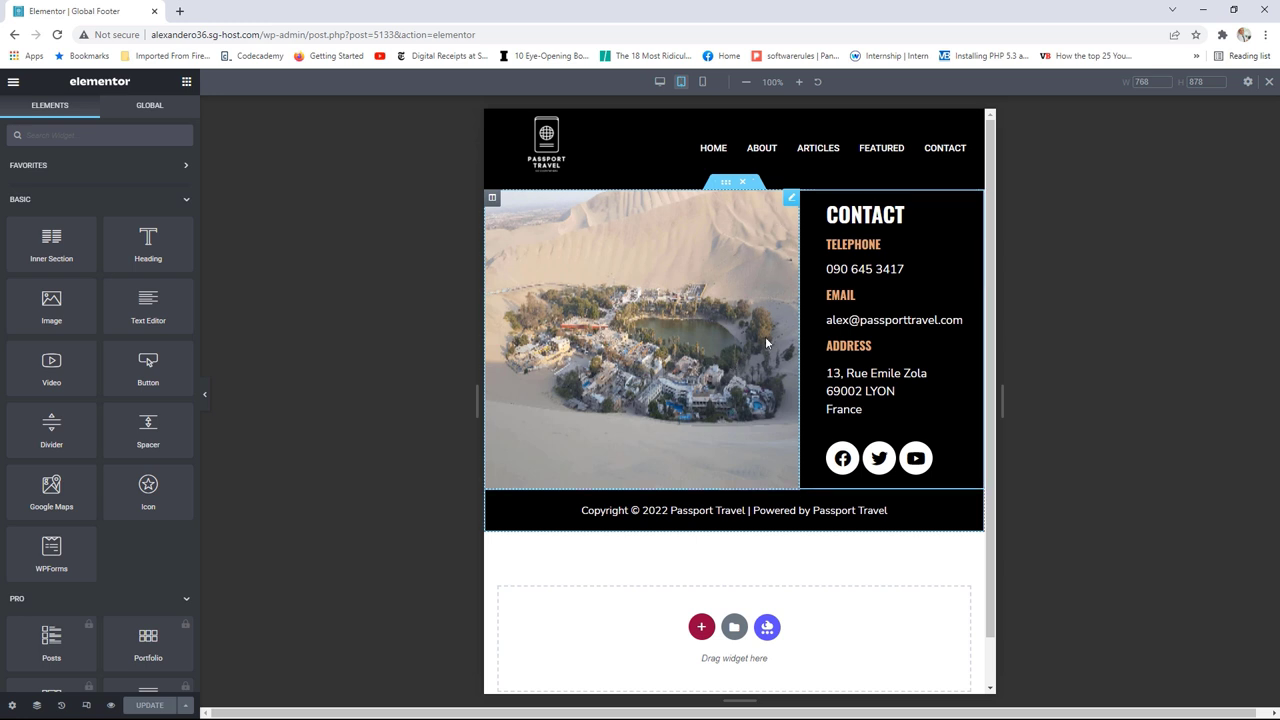
# Step: Set both footer columns to 50%, then widen the image column to 66% on tablet
pyautogui.click(492, 199)
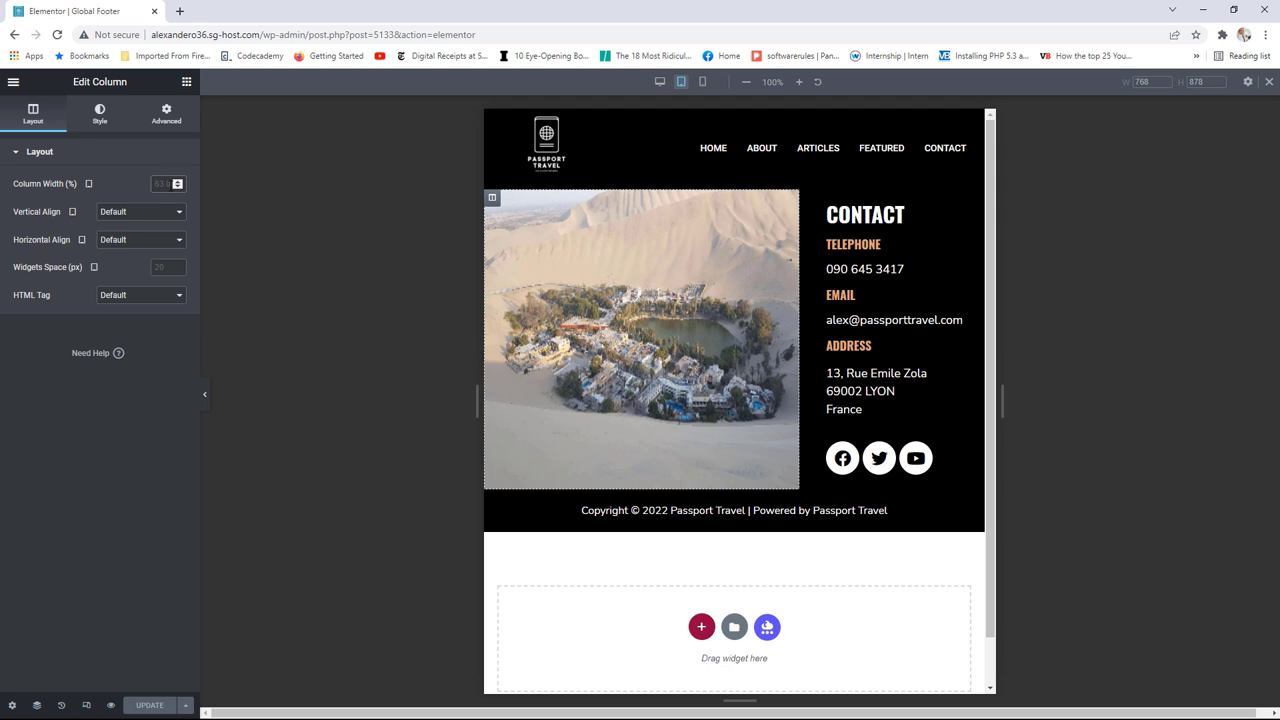
pyautogui.write('50')
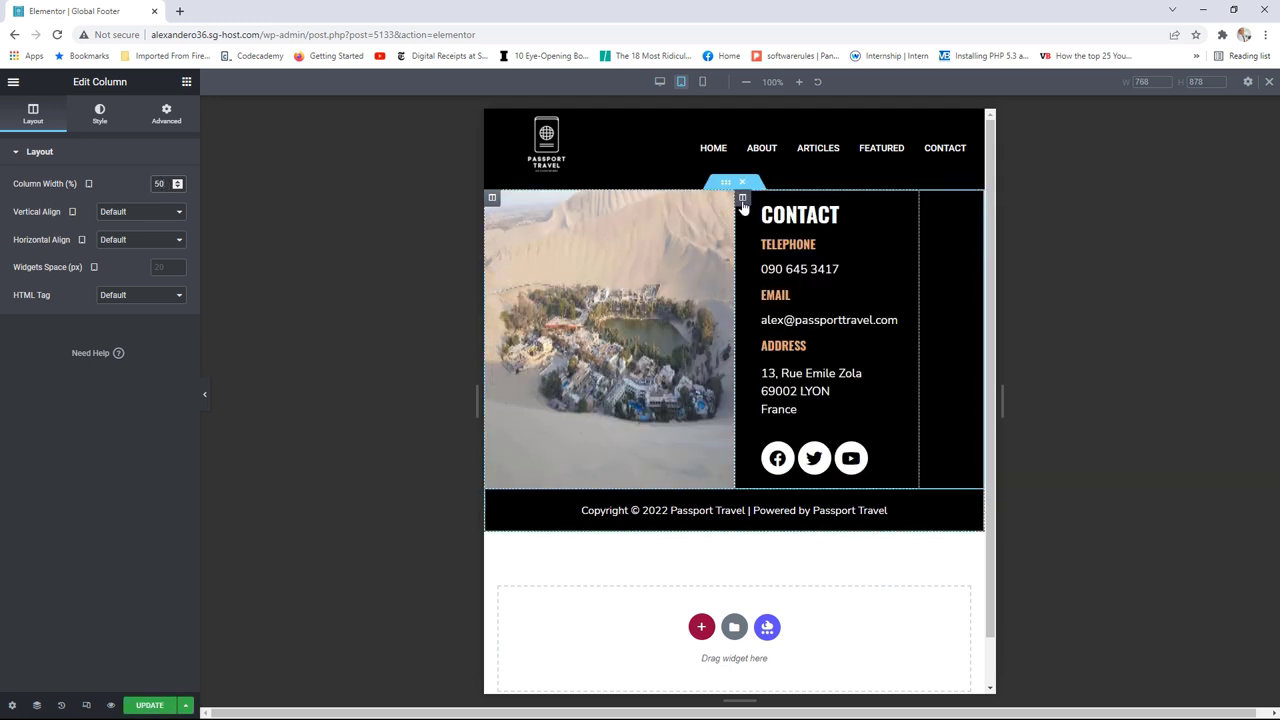
pyautogui.click(742, 200)
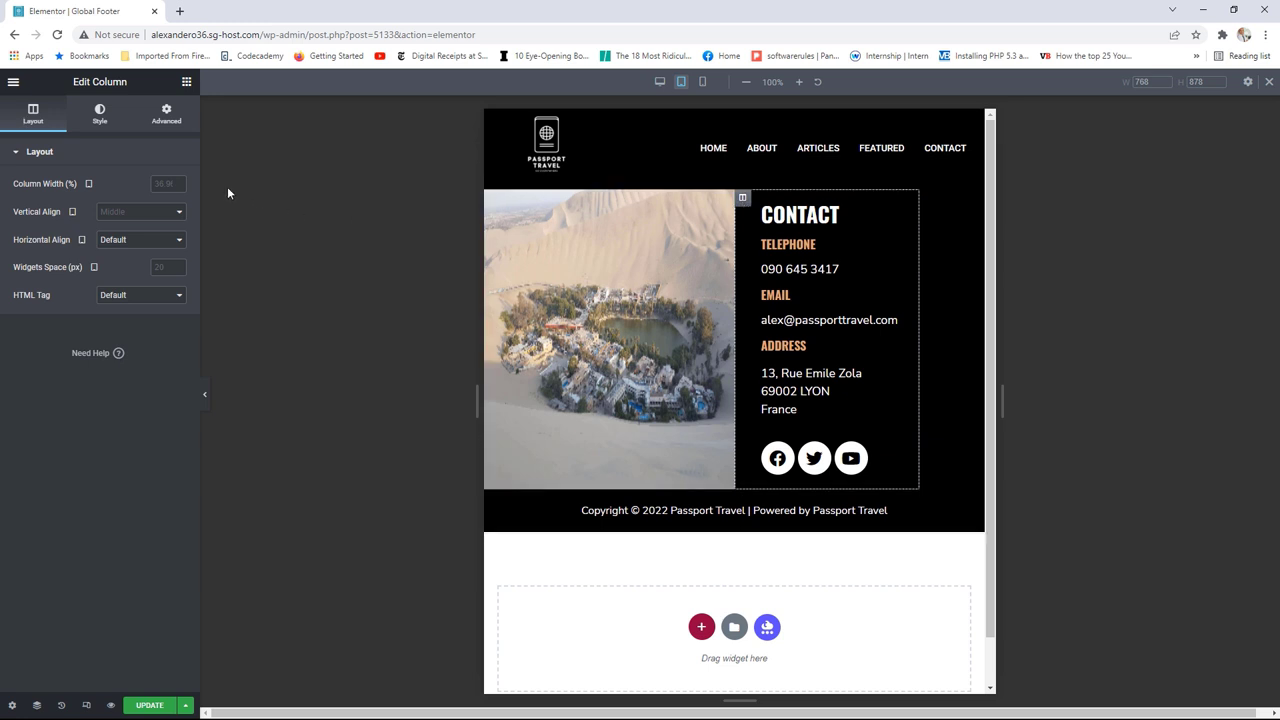
pyautogui.write('50')
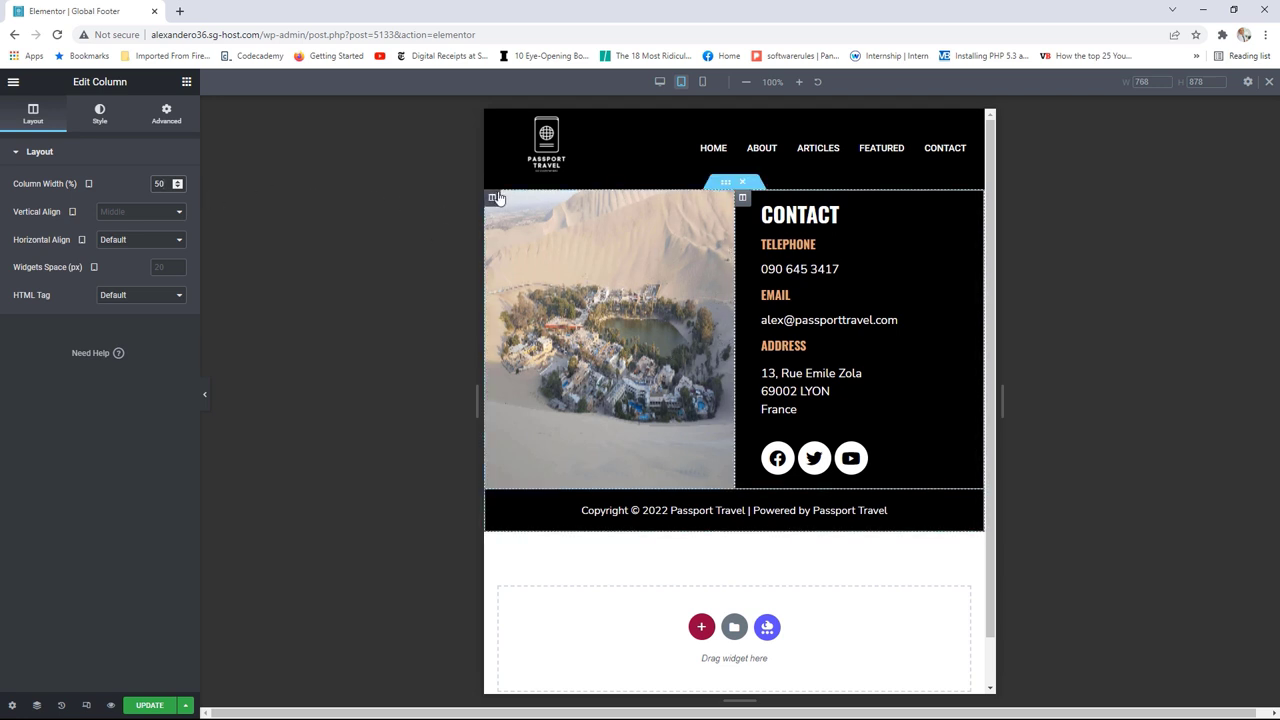
pyautogui.click(324, 210)
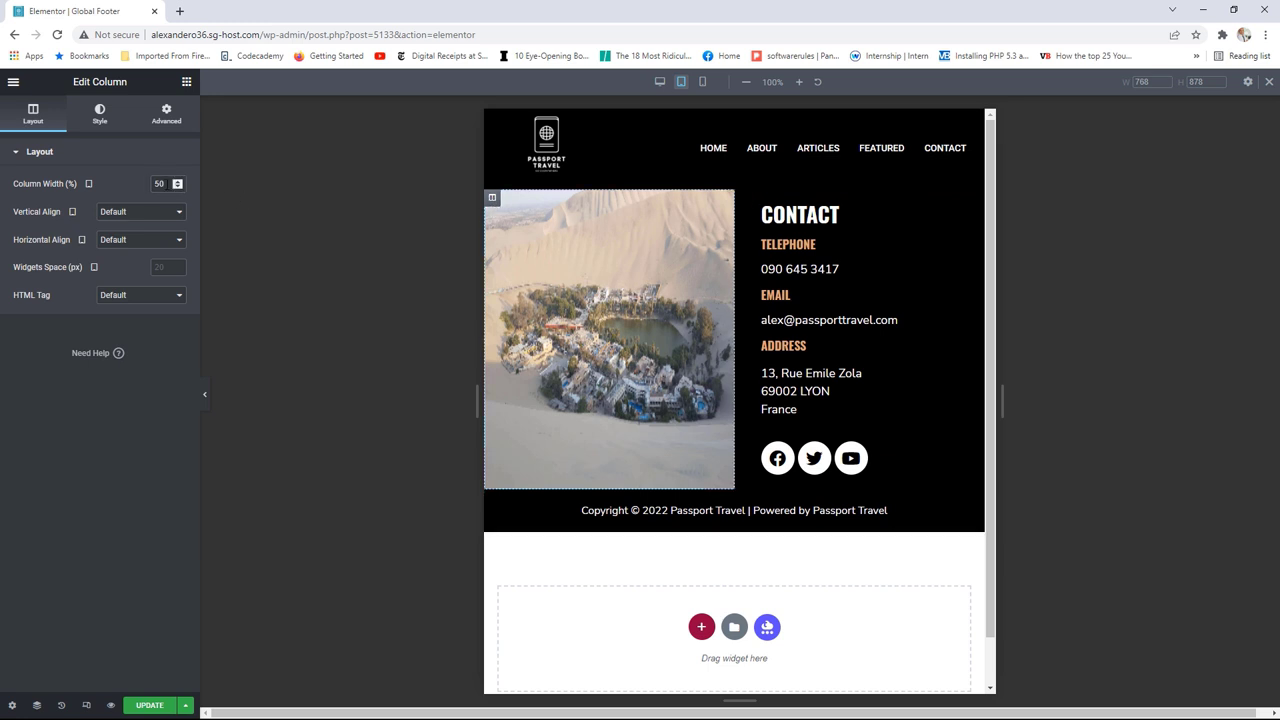
pyautogui.click(179, 181)
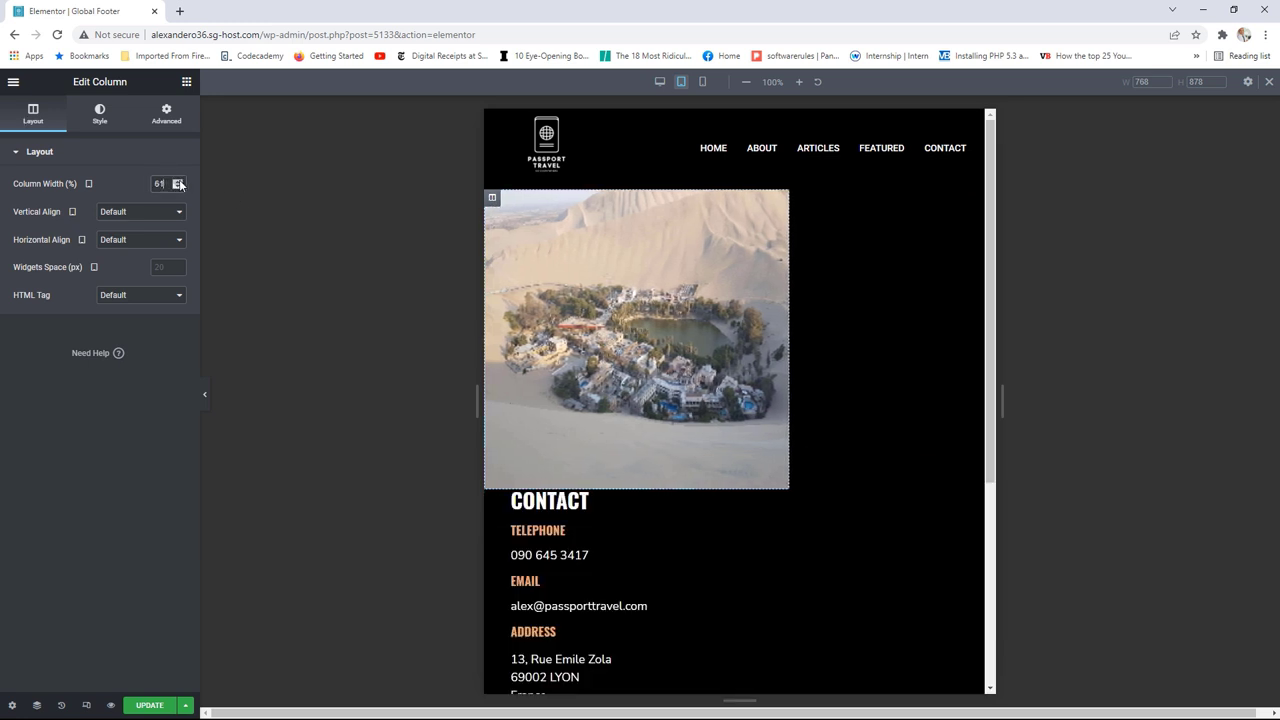
pyautogui.click(179, 181)
pyautogui.click(179, 181)
pyautogui.click(179, 181)
pyautogui.click(179, 181)
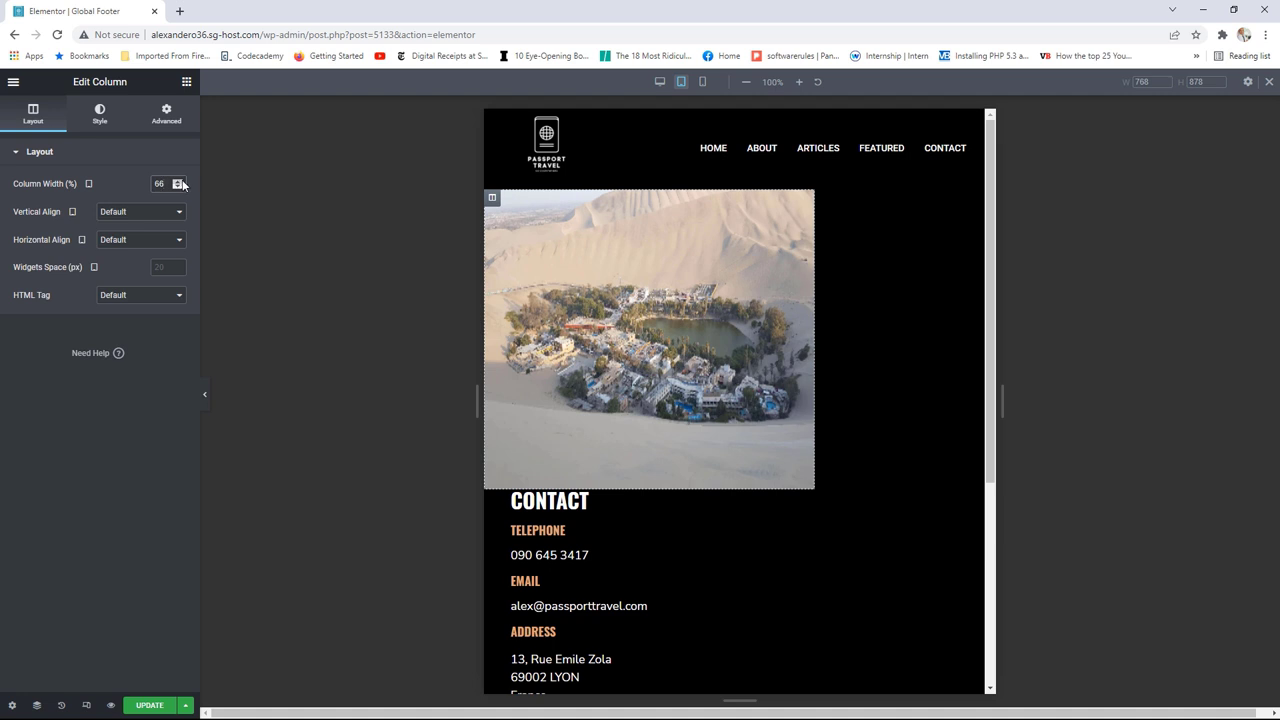
# Step: Narrow the contact column to 33% so the email fits, then preview at mobile width
pyautogui.click(492, 498)
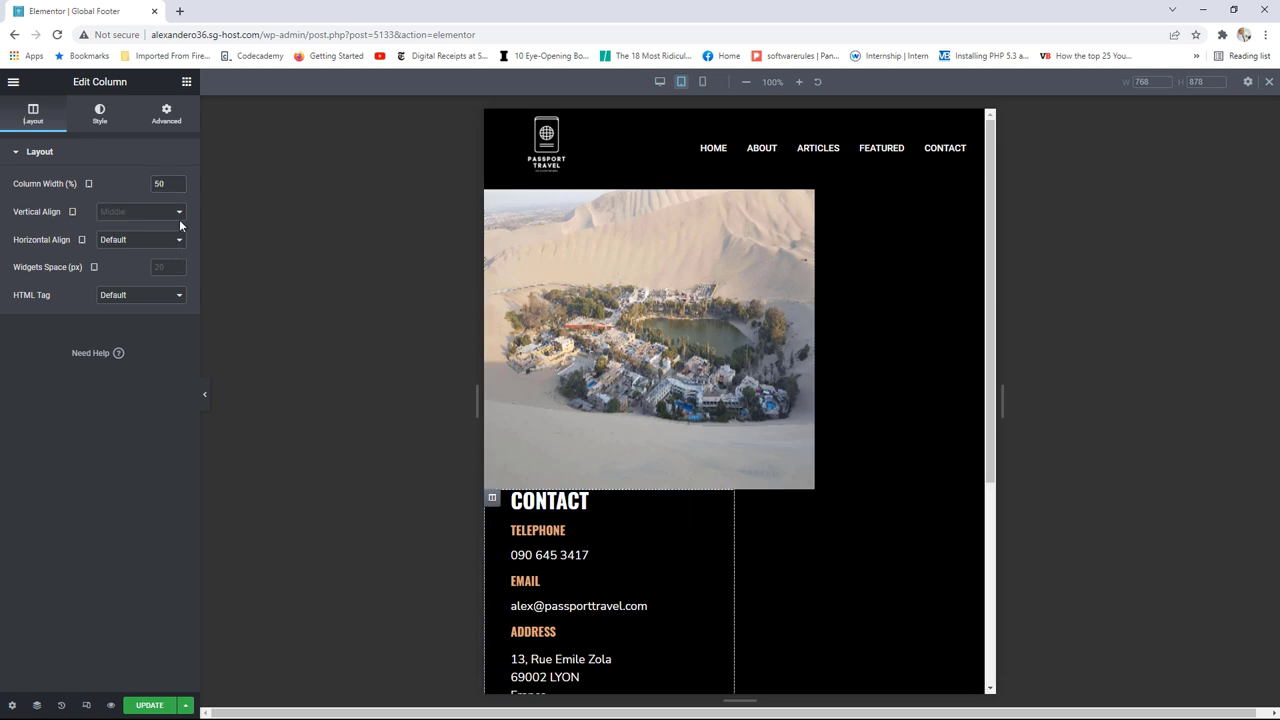
pyautogui.click(179, 187)
pyautogui.click(179, 187)
pyautogui.click(179, 187)
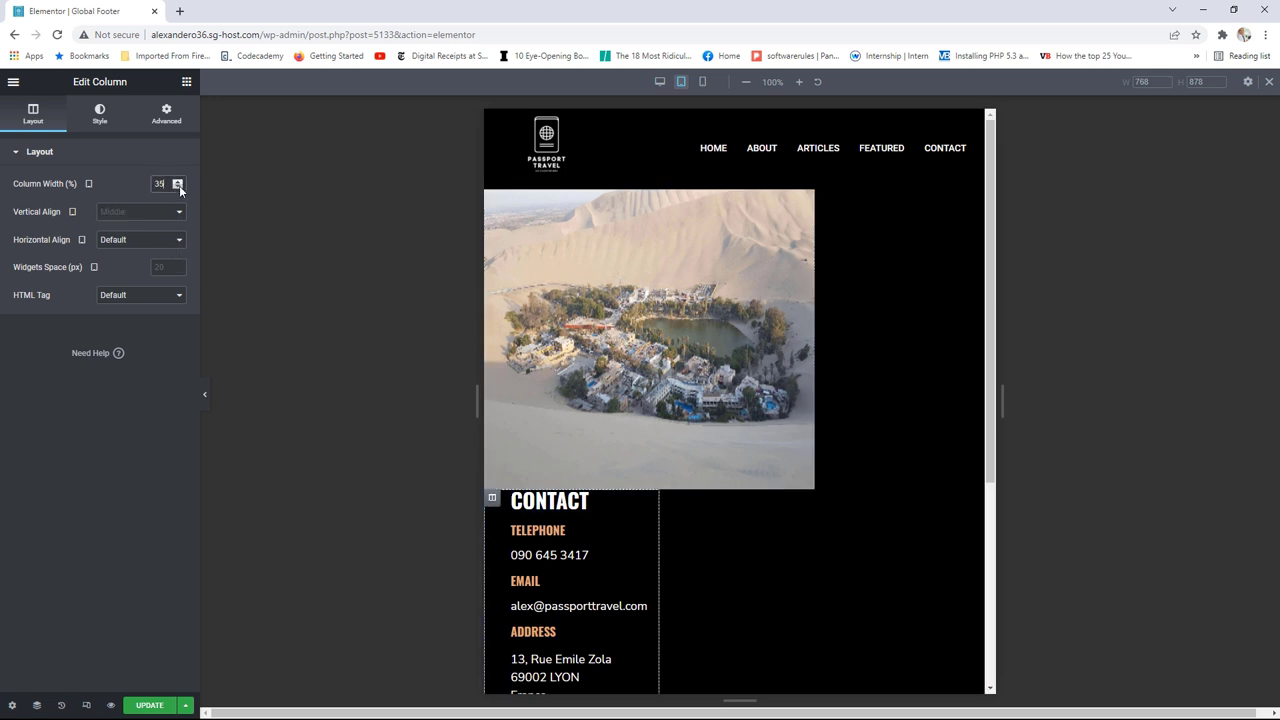
pyautogui.click(179, 187)
pyautogui.click(180, 182)
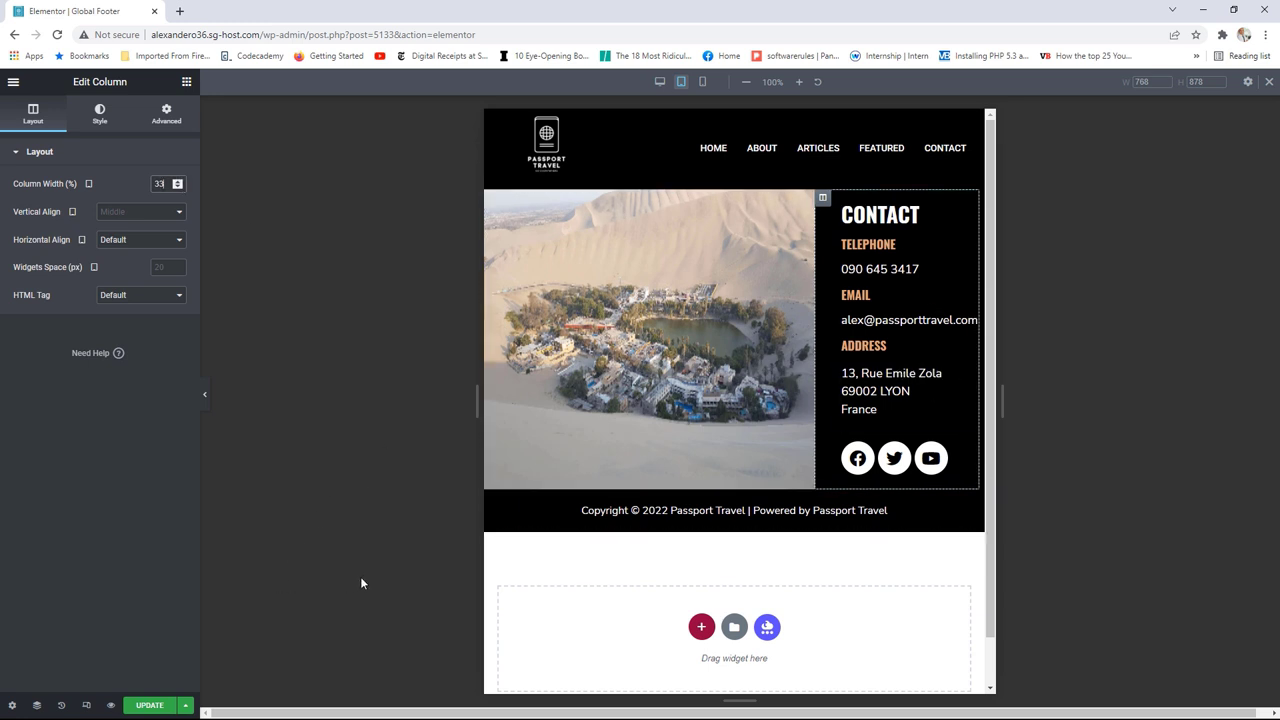
pyautogui.click(703, 82)
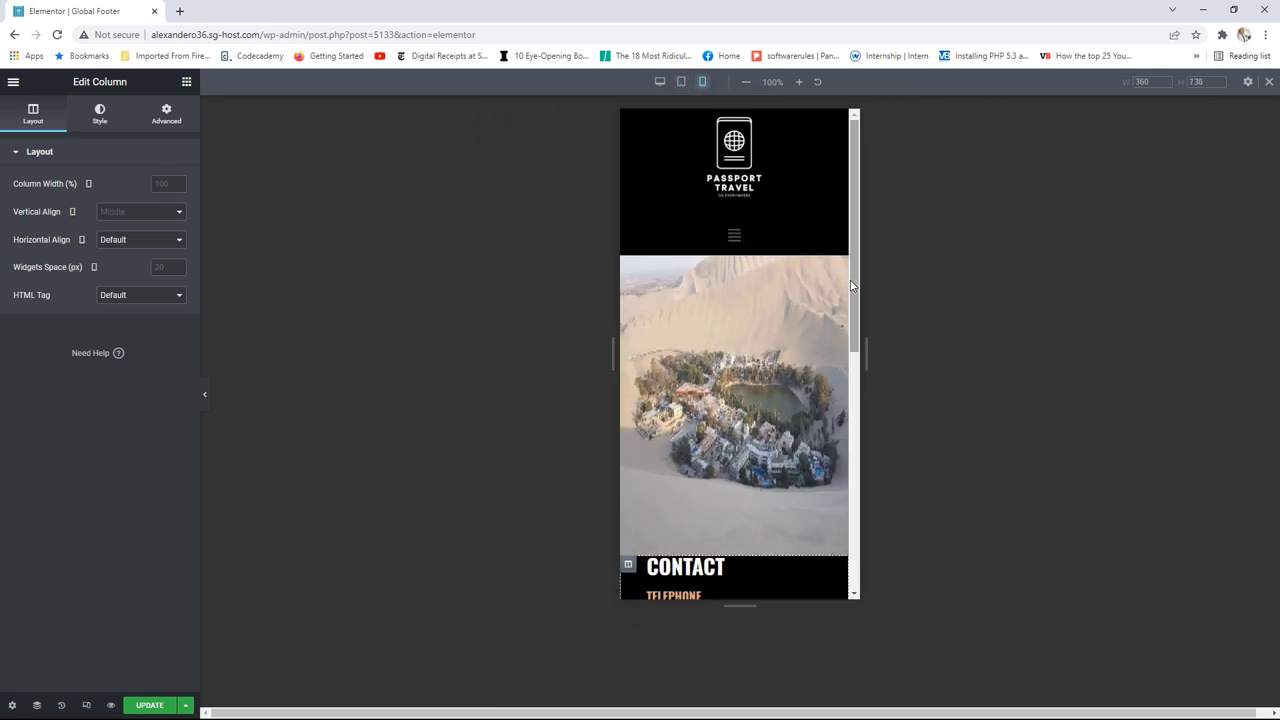
# Step: Turn on Hide On Mobile for the desert-photo column and update the Global Footer
pyautogui.moveTo(851, 284); pyautogui.dragTo(847, 338)
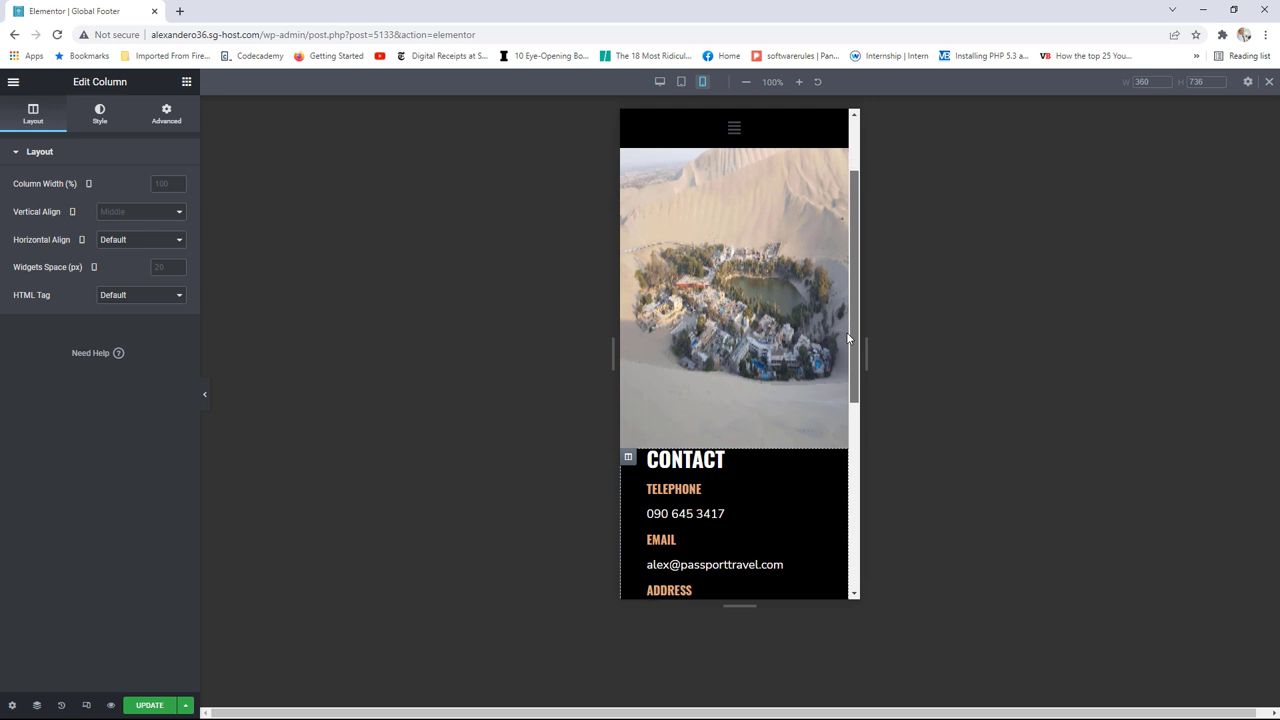
pyautogui.scroll(1, 704, 225)
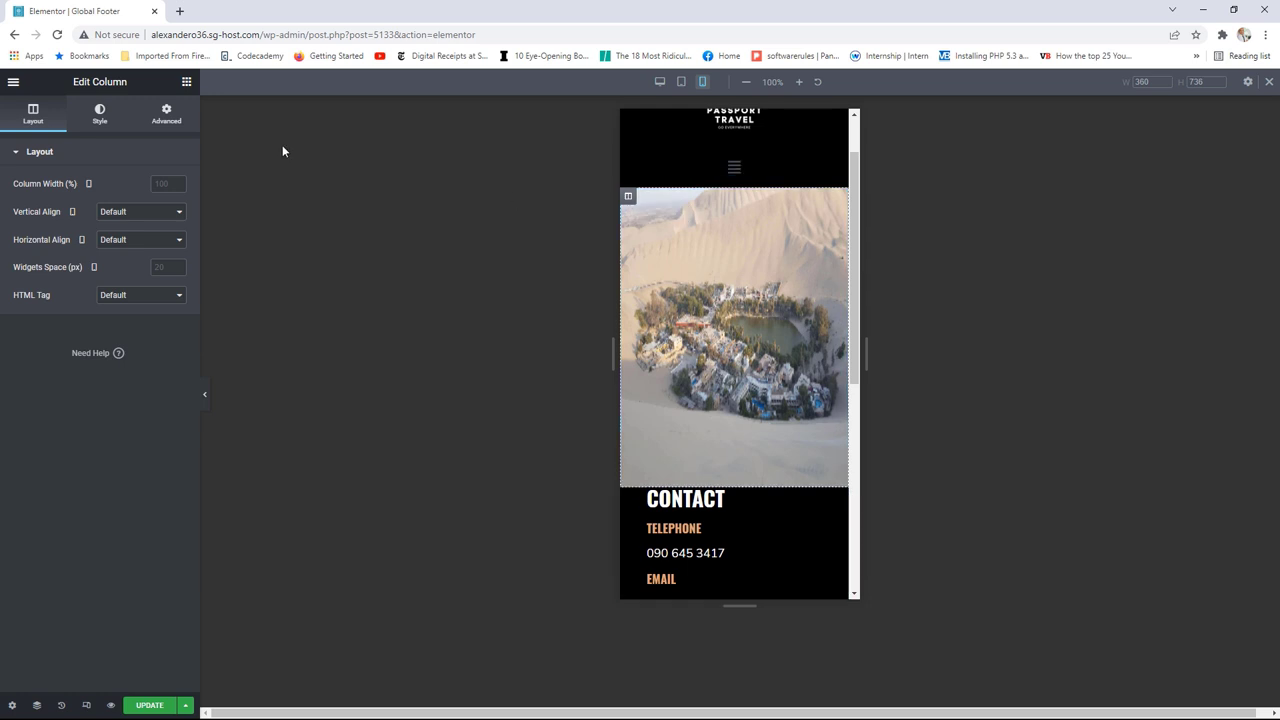
pyautogui.click(168, 120)
pyautogui.click(84, 427)
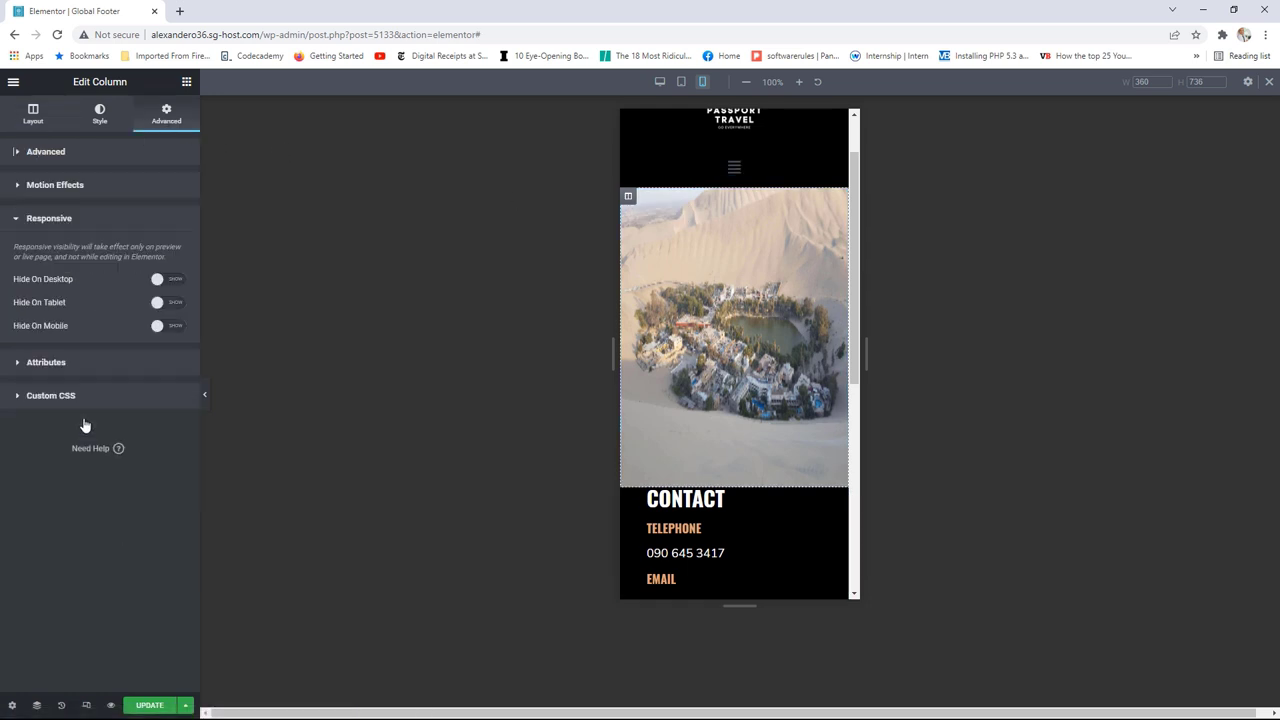
pyautogui.click(170, 326)
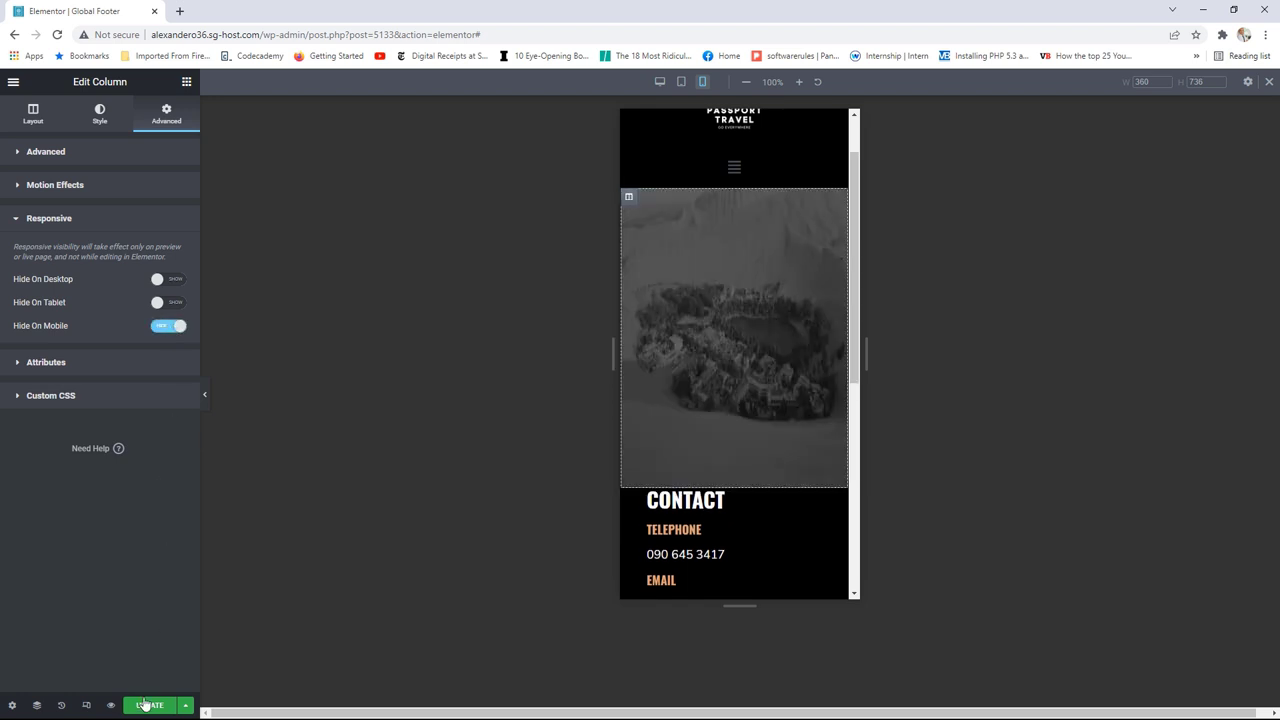
pyautogui.click(145, 705)
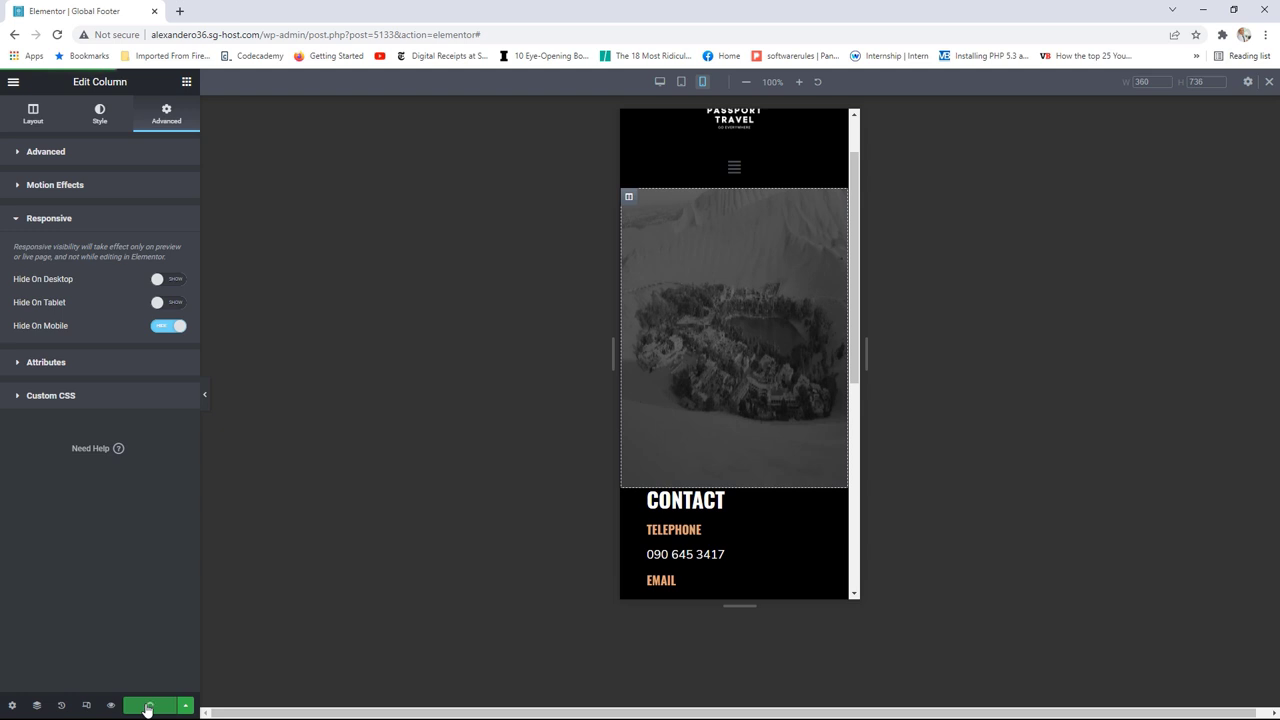
pyautogui.click(14, 82)
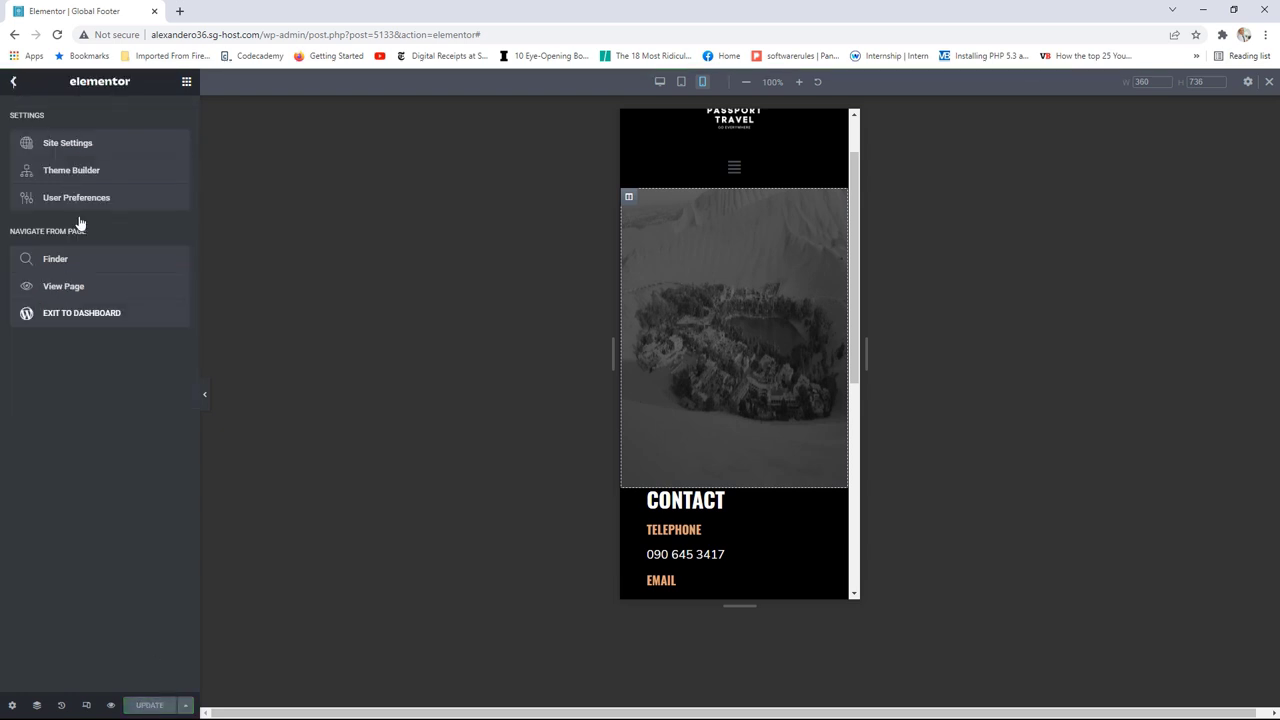
# Step: Open the live Passport Travel home page and shrink the browser window to phone width
pyautogui.click(84, 290)
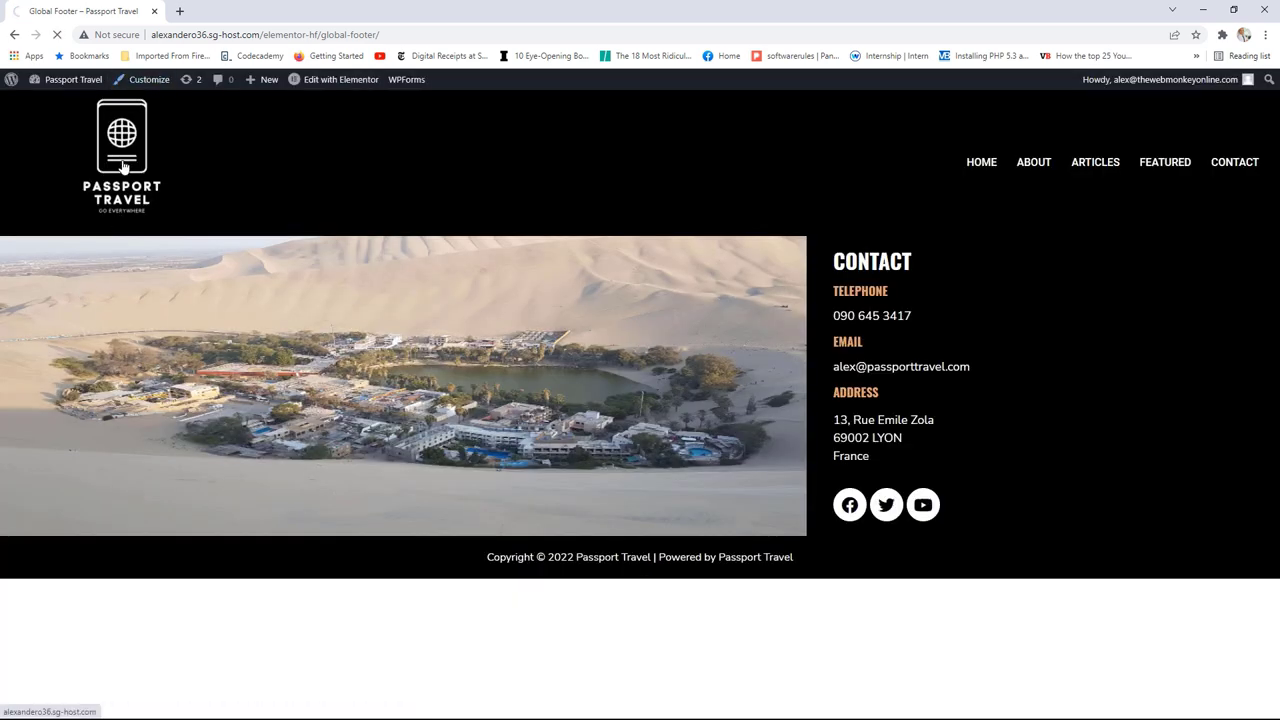
pyautogui.click(123, 167)
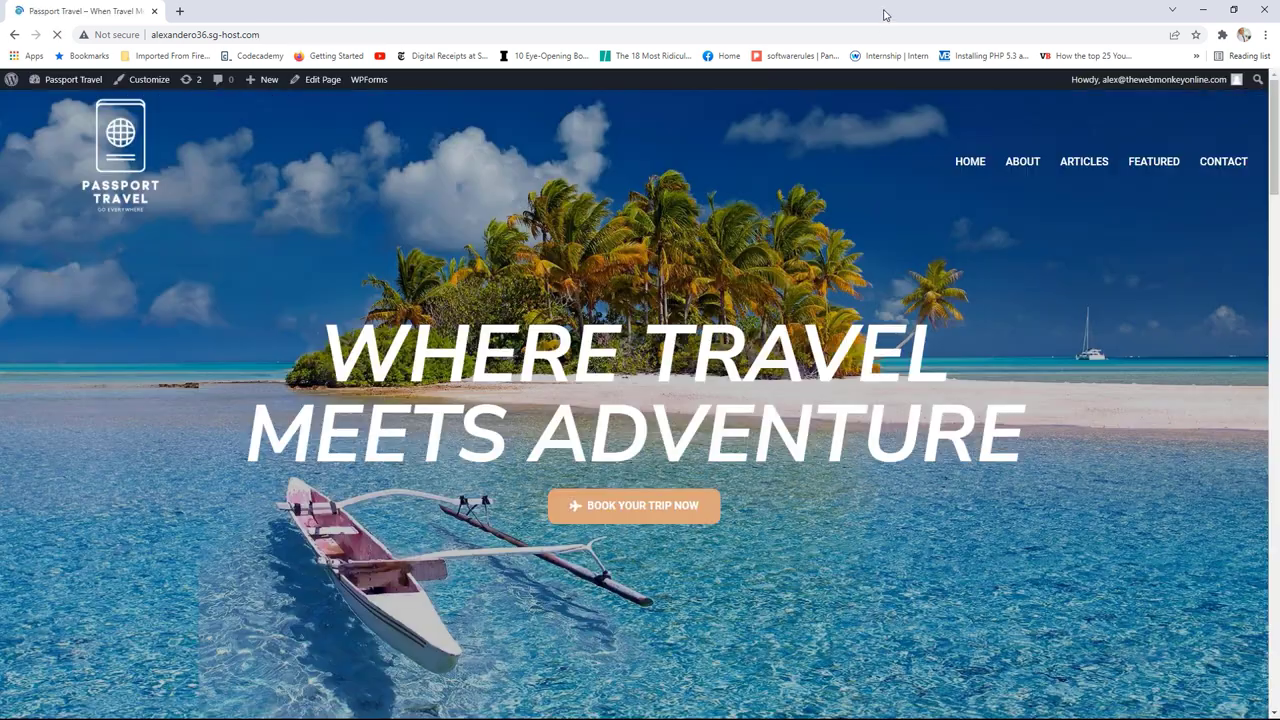
pyautogui.moveTo(886, 14); pyautogui.dragTo(491, 168)
pyautogui.moveTo(721, 252); pyautogui.dragTo(719, 494)
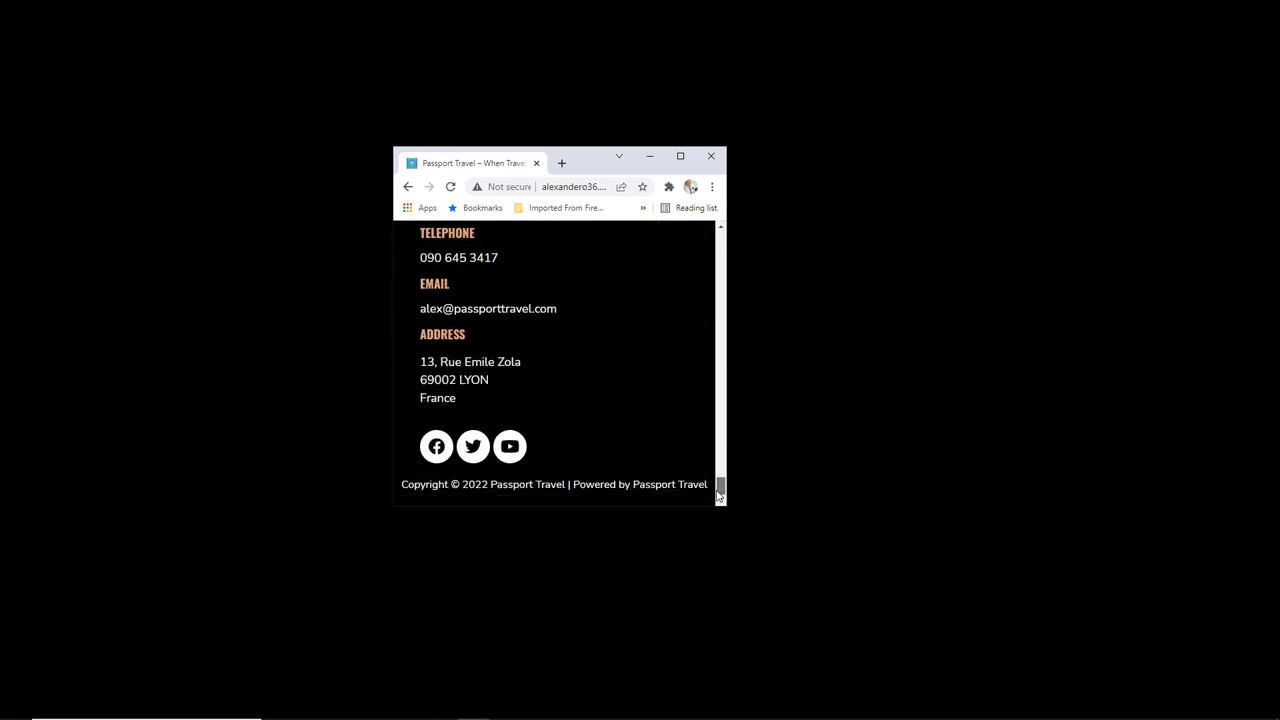
pyautogui.scroll(1, 517, 336)
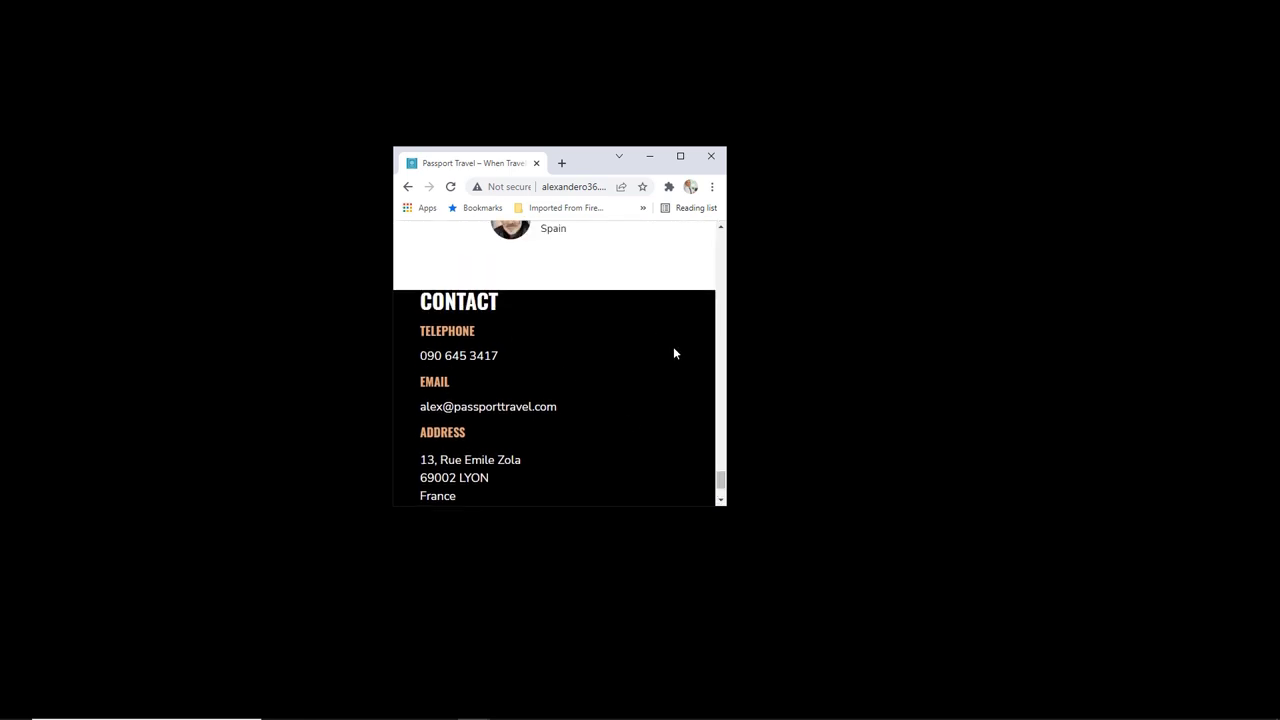
# Step: Widen and narrow the window to compare the footer layouts, then maximize it
pyautogui.moveTo(728, 342); pyautogui.dragTo(885, 346)
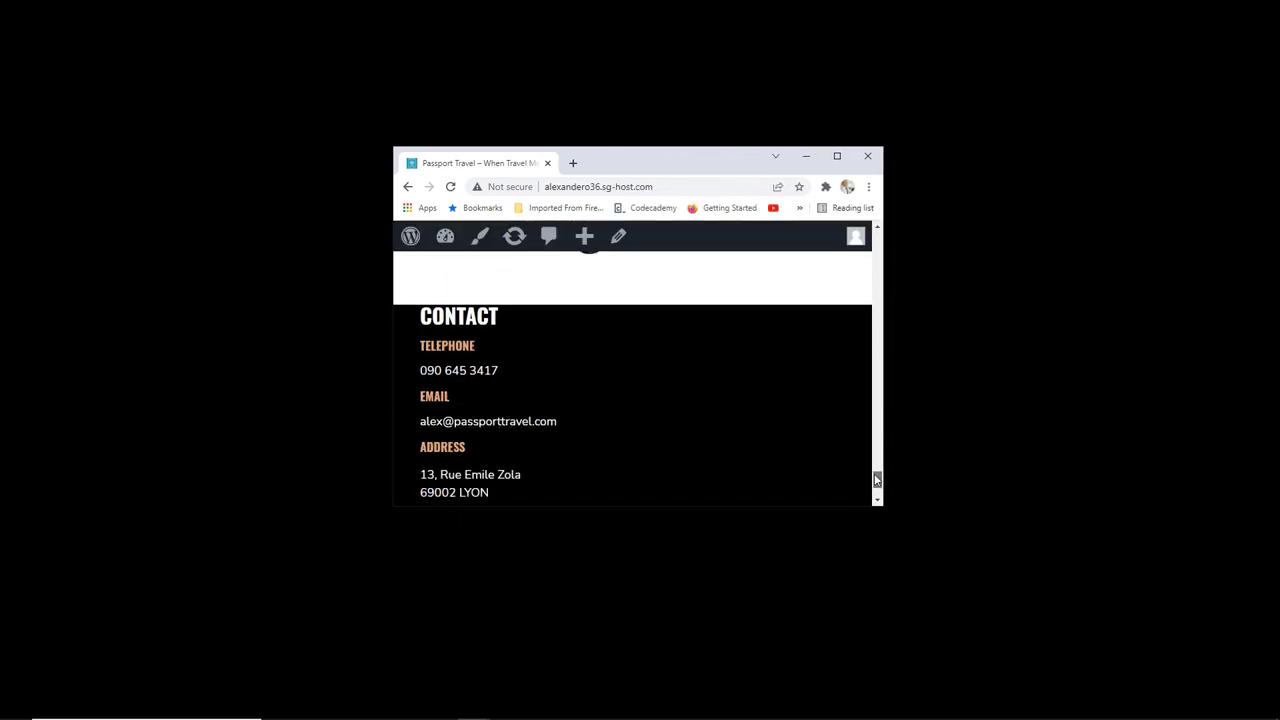
pyautogui.moveTo(884, 368); pyautogui.dragTo(934, 364)
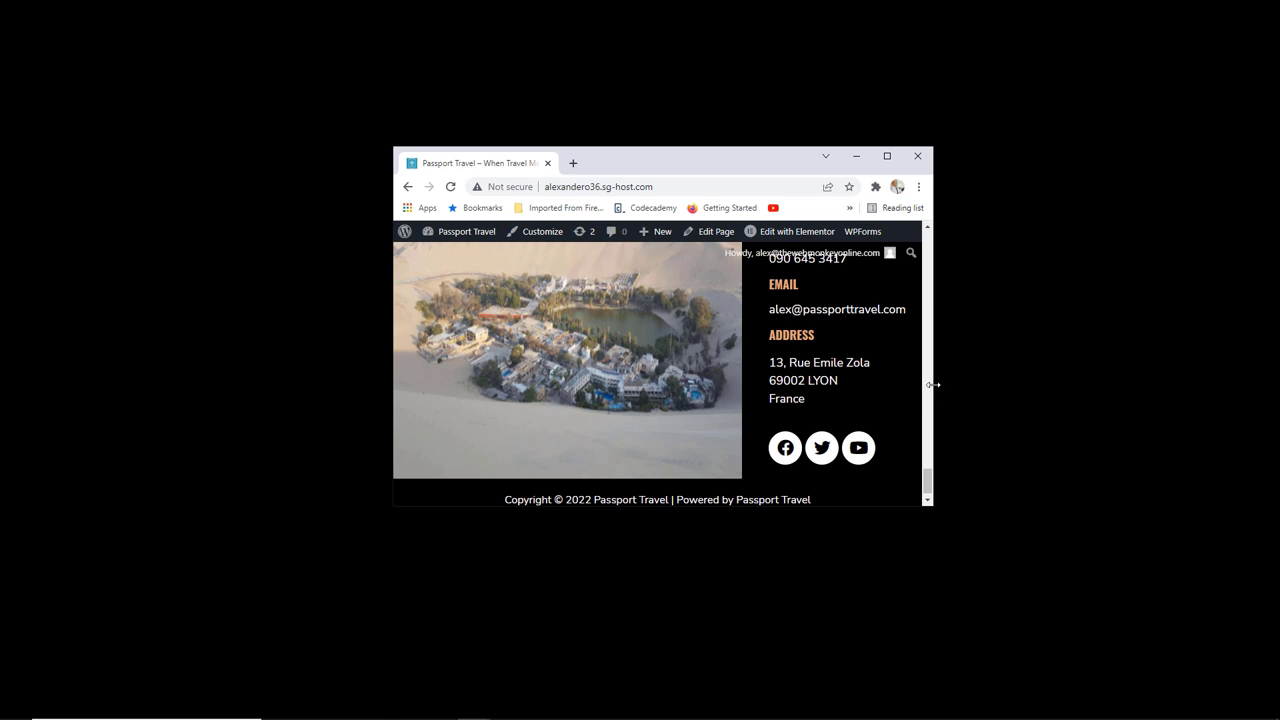
pyautogui.moveTo(932, 384); pyautogui.dragTo(809, 392)
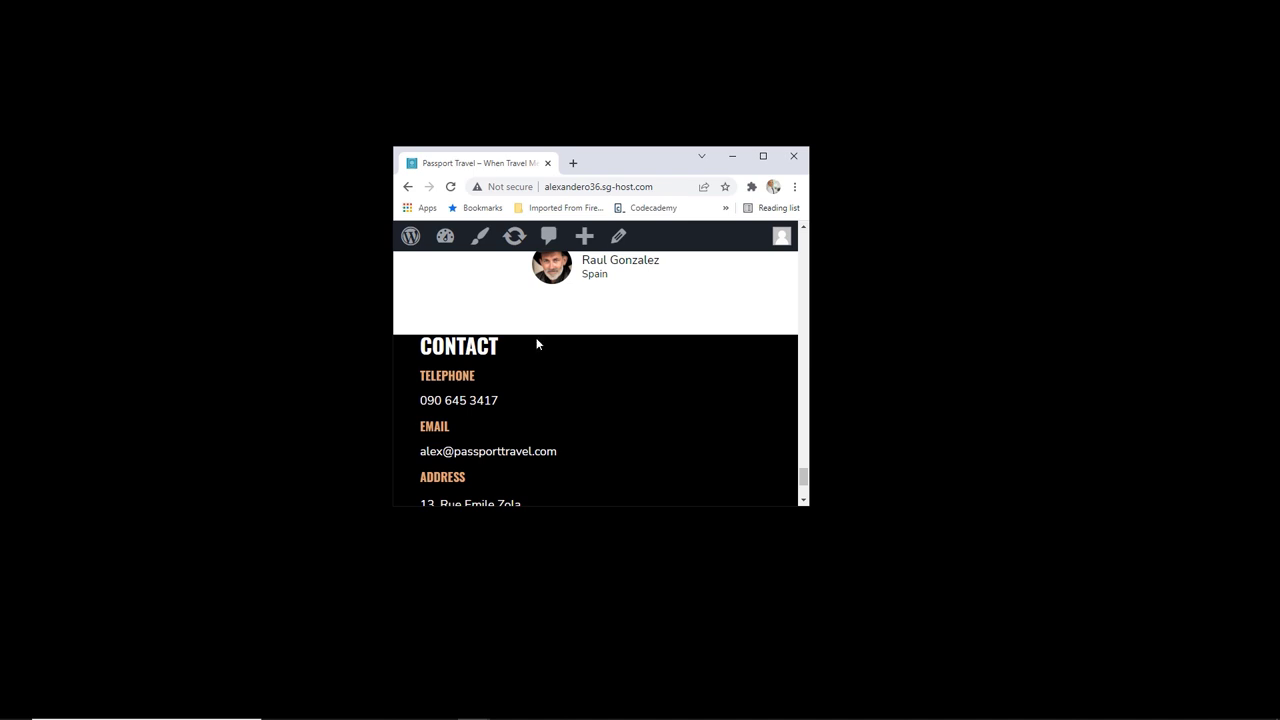
pyautogui.click(763, 156)
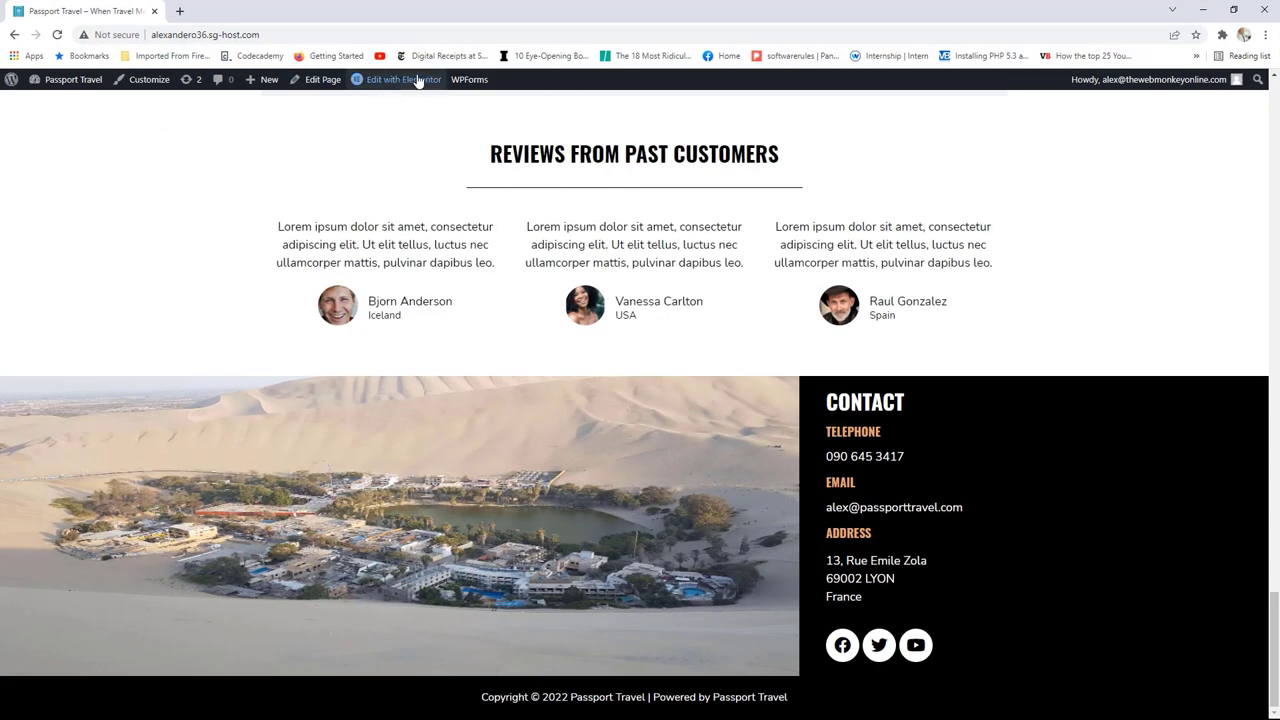
# Step: Open the Global Footer in Elementor and switch the preview to mobile
pyautogui.moveTo(398, 79)
pyautogui.click(402, 123)
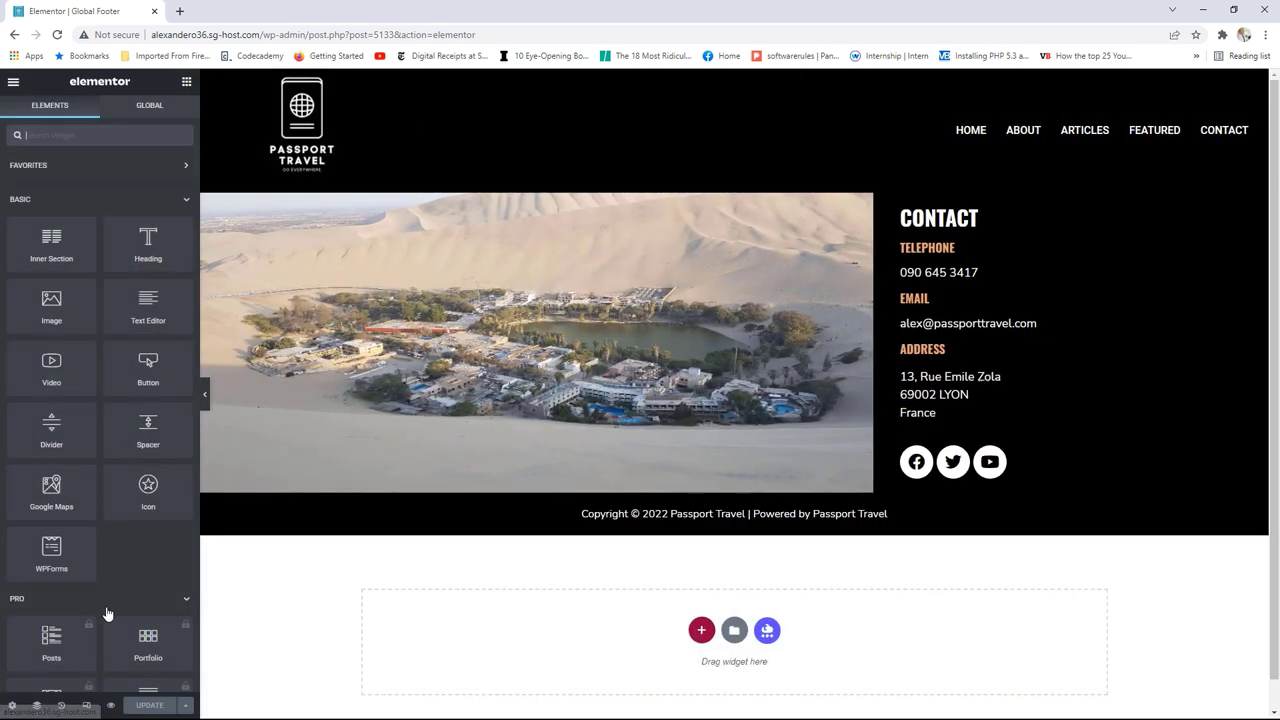
pyautogui.click(87, 706)
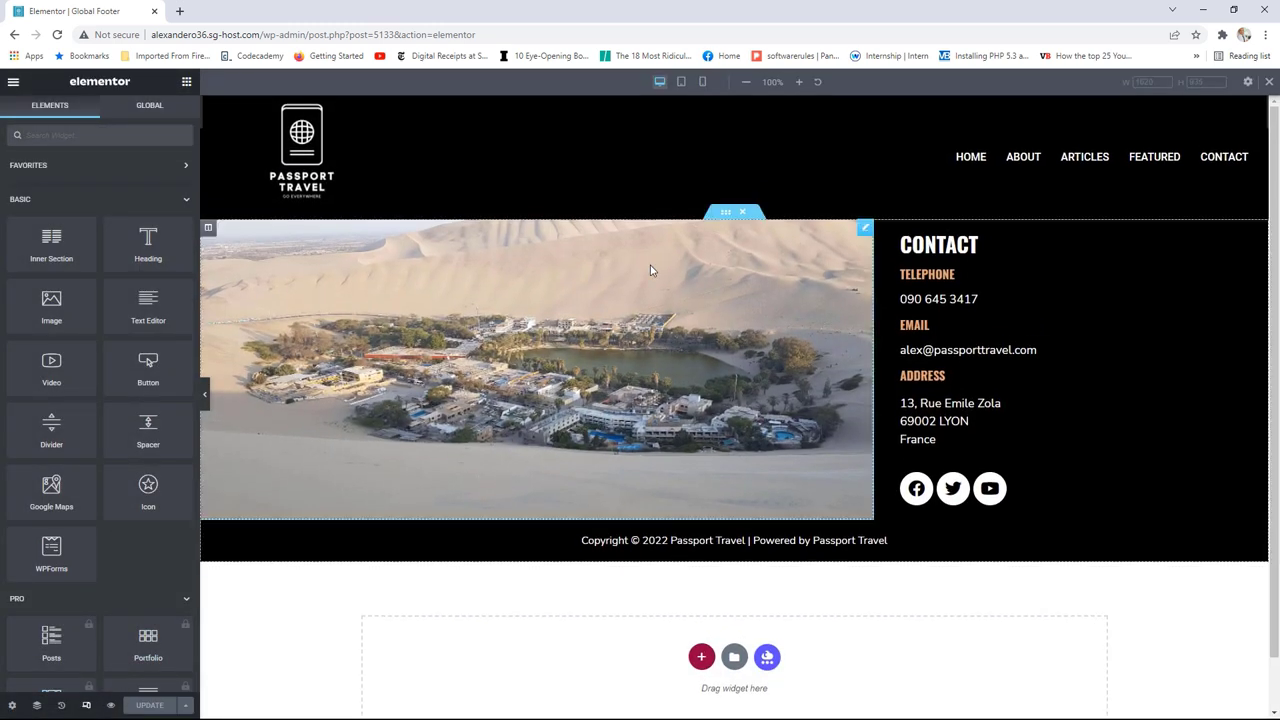
pyautogui.click(702, 81)
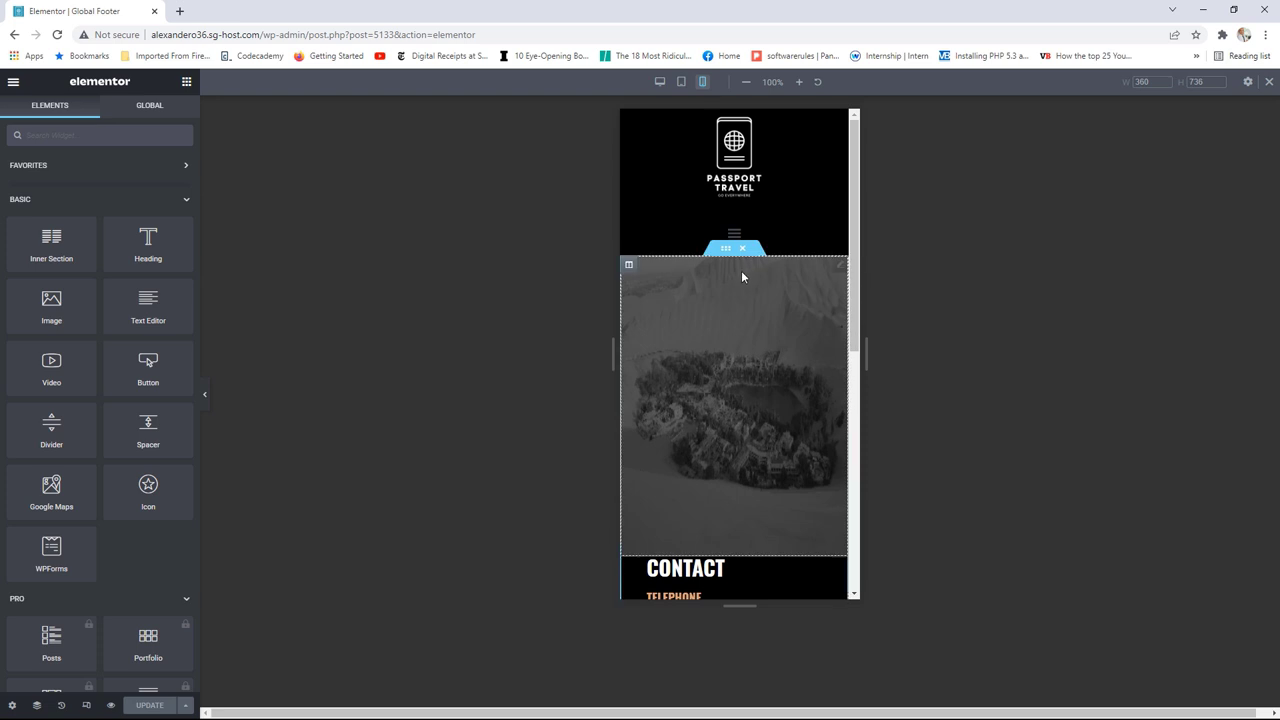
# Step: Unlink the footer inner section's padding and set its mobile top padding to 25
pyautogui.click(727, 250)
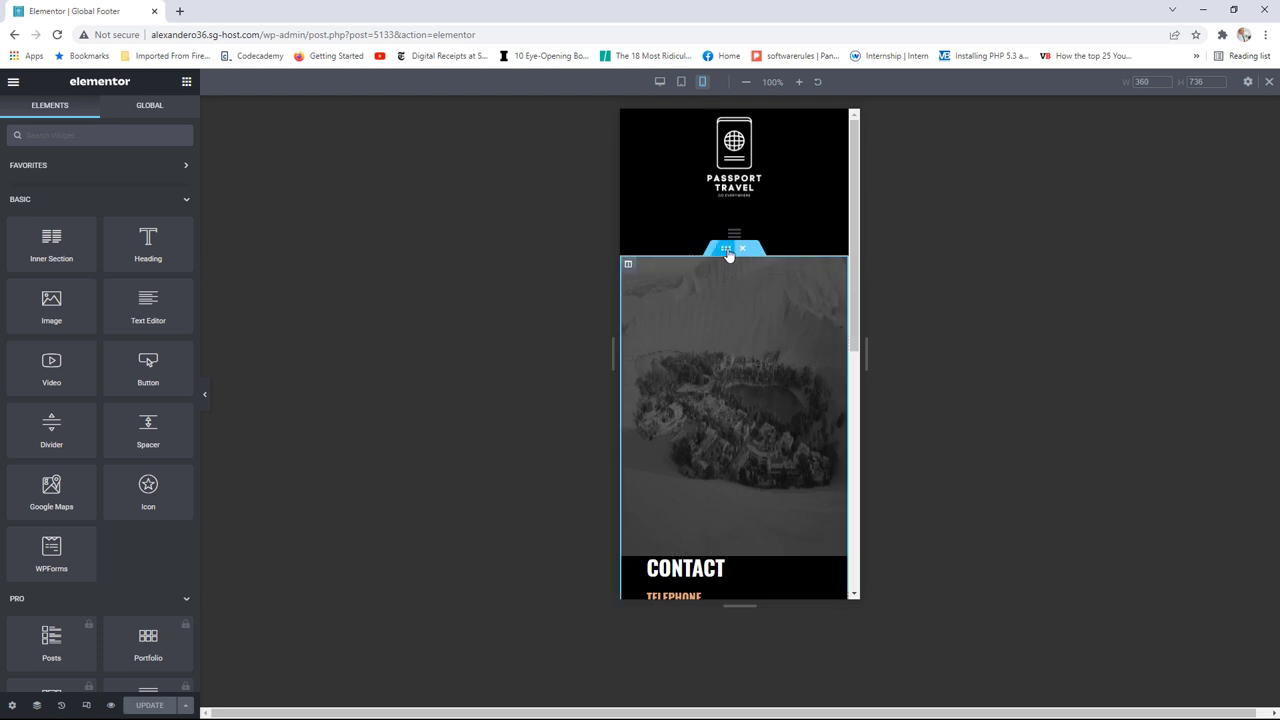
pyautogui.click(177, 120)
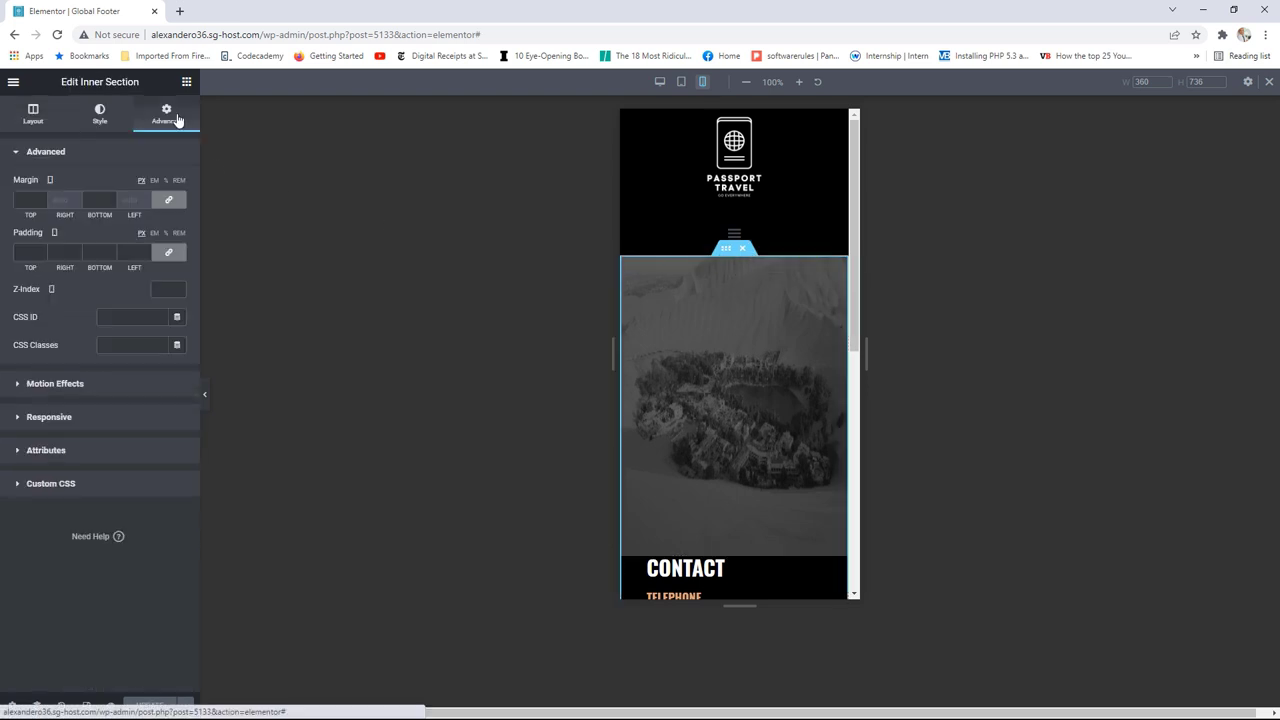
pyautogui.click(168, 252)
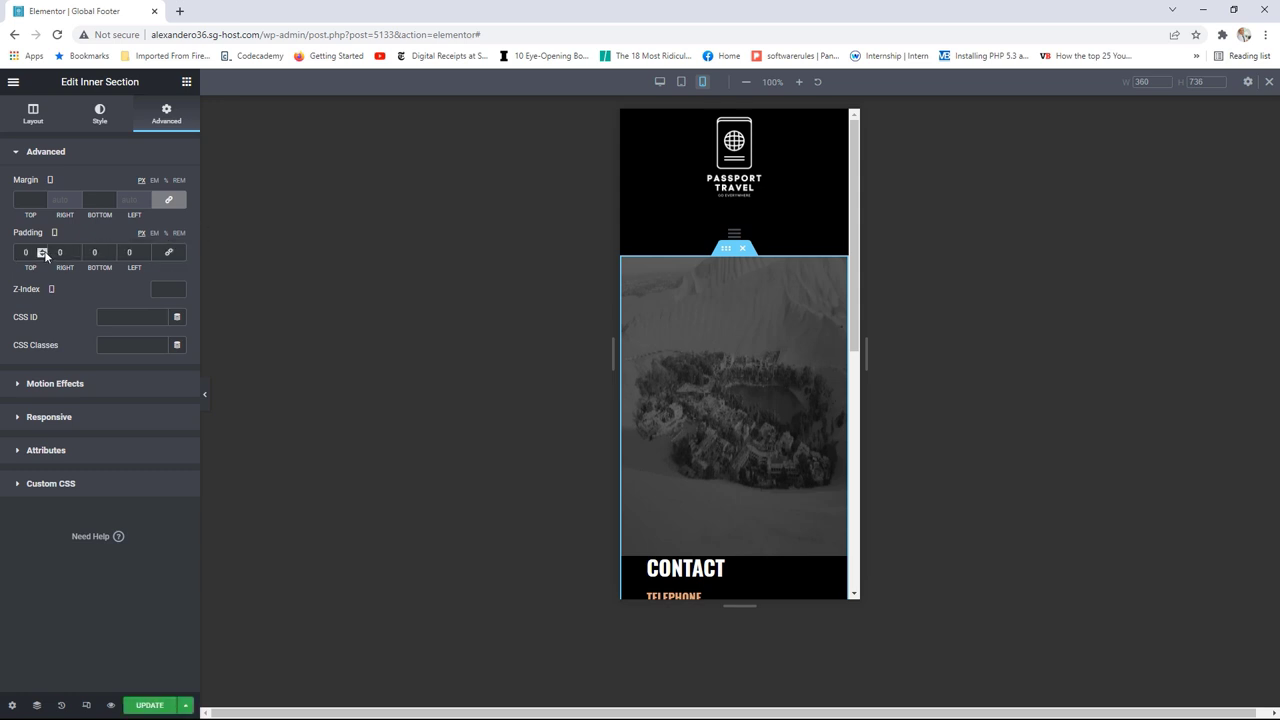
pyautogui.click(43, 252)
pyautogui.write('1')
pyautogui.click(43, 250)
pyautogui.click(43, 250)
pyautogui.click(43, 250)
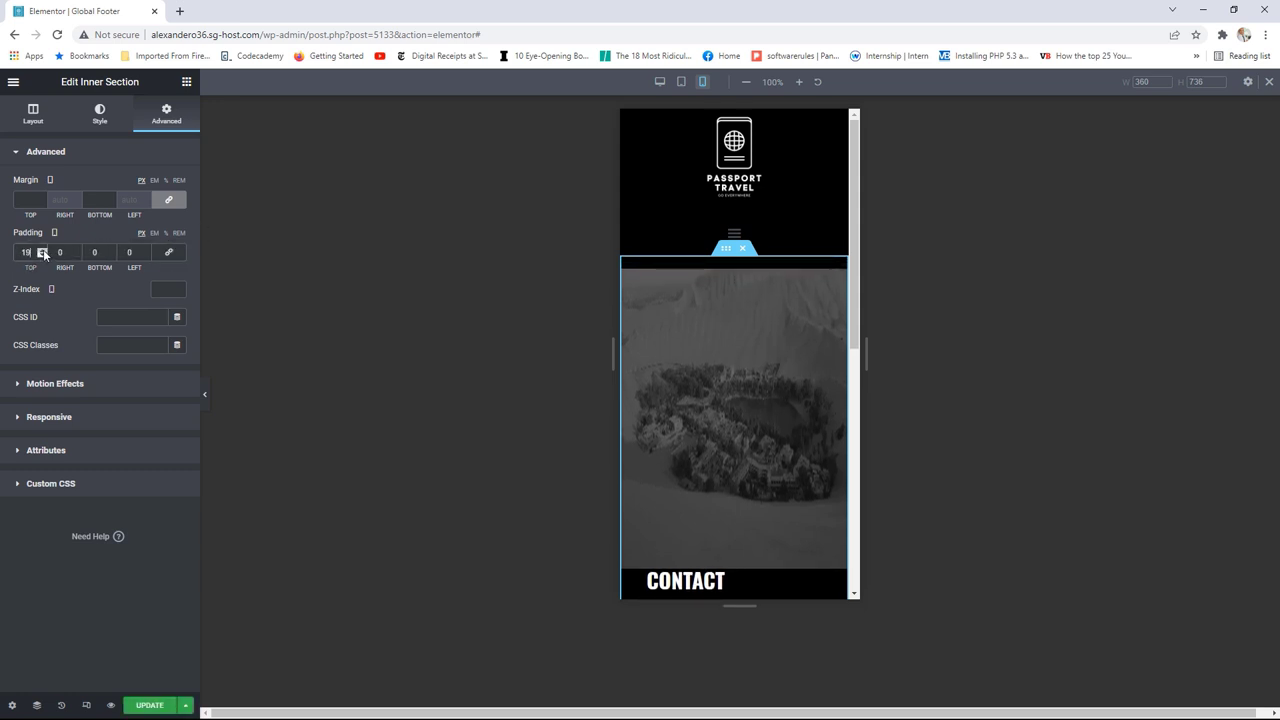
pyautogui.click(43, 250)
pyautogui.click(43, 250)
pyautogui.click(43, 250)
pyautogui.click(43, 250)
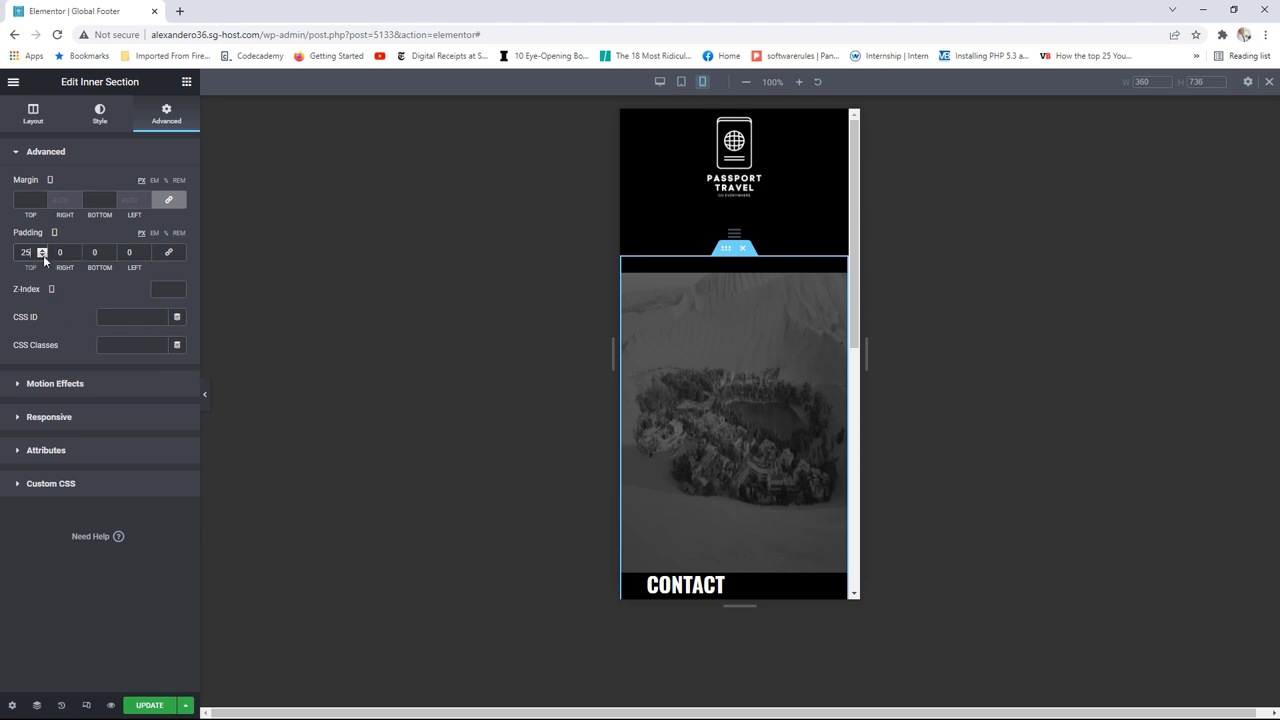
# Step: Update the Global Footer and view the live page
pyautogui.click(147, 706)
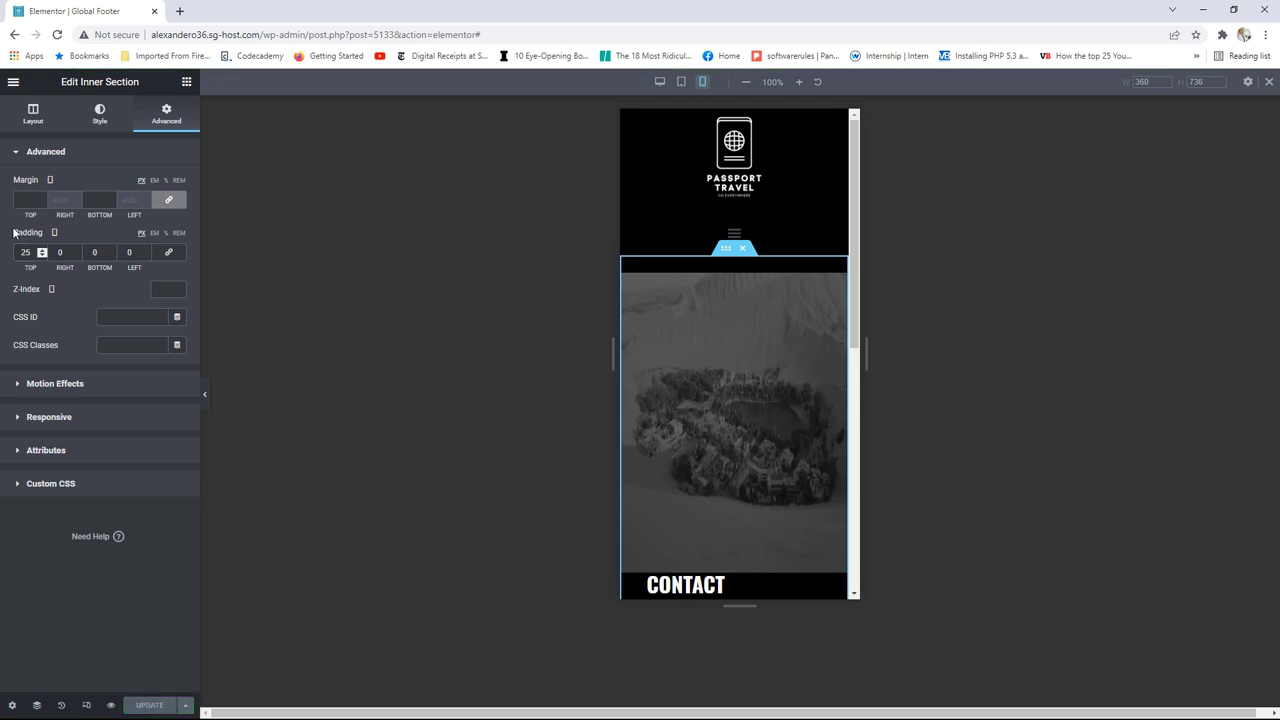
pyautogui.click(13, 82)
pyautogui.click(65, 292)
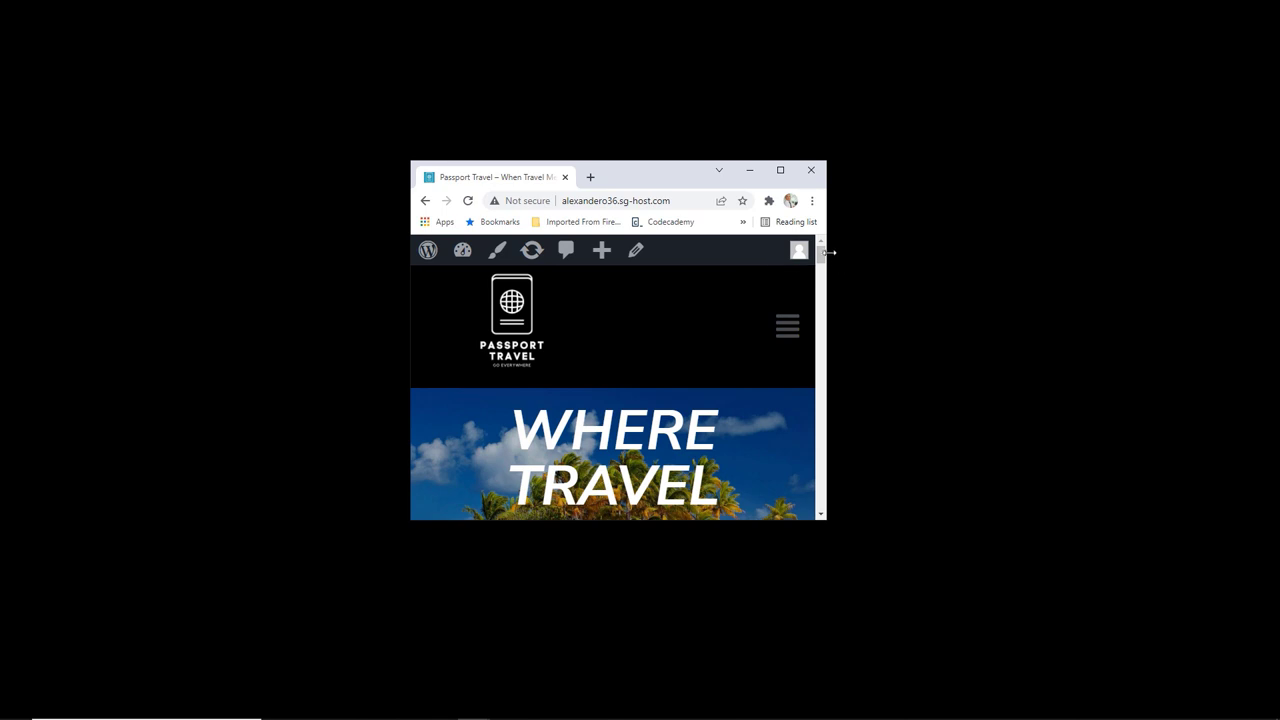
pyautogui.moveTo(829, 253); pyautogui.dragTo(824, 259)
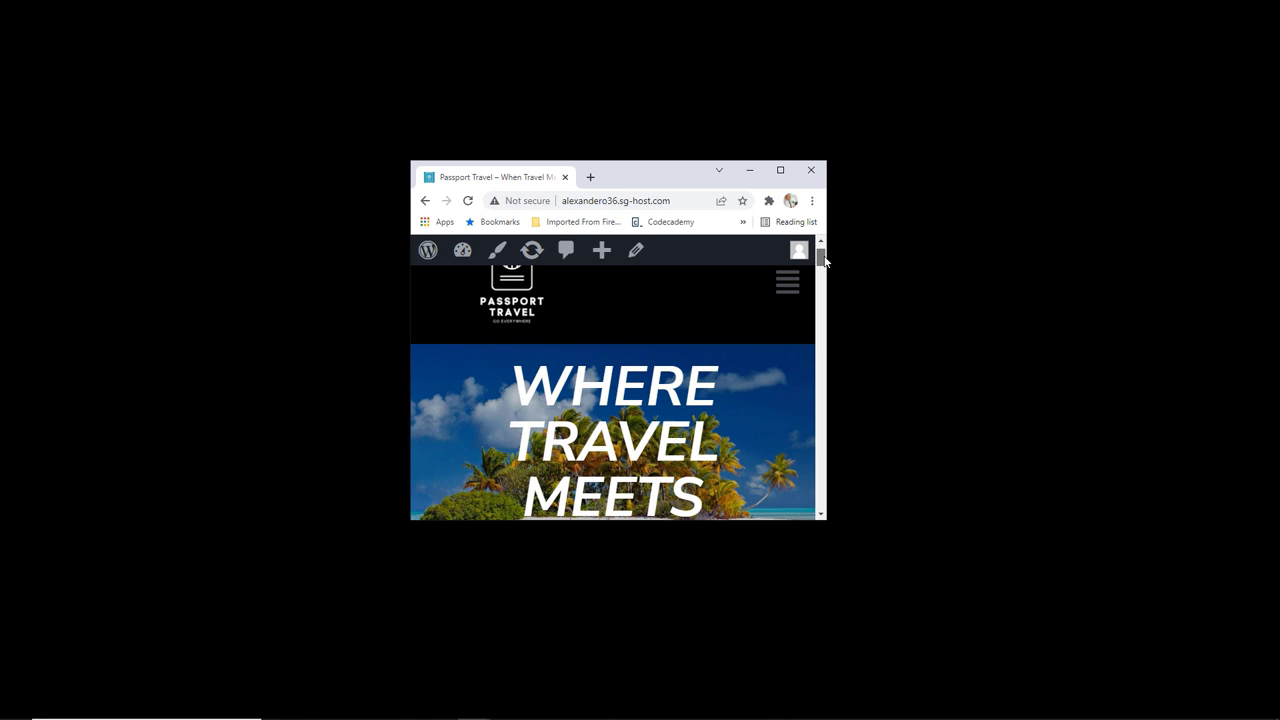
pyautogui.moveTo(825, 261); pyautogui.dragTo(820, 265)
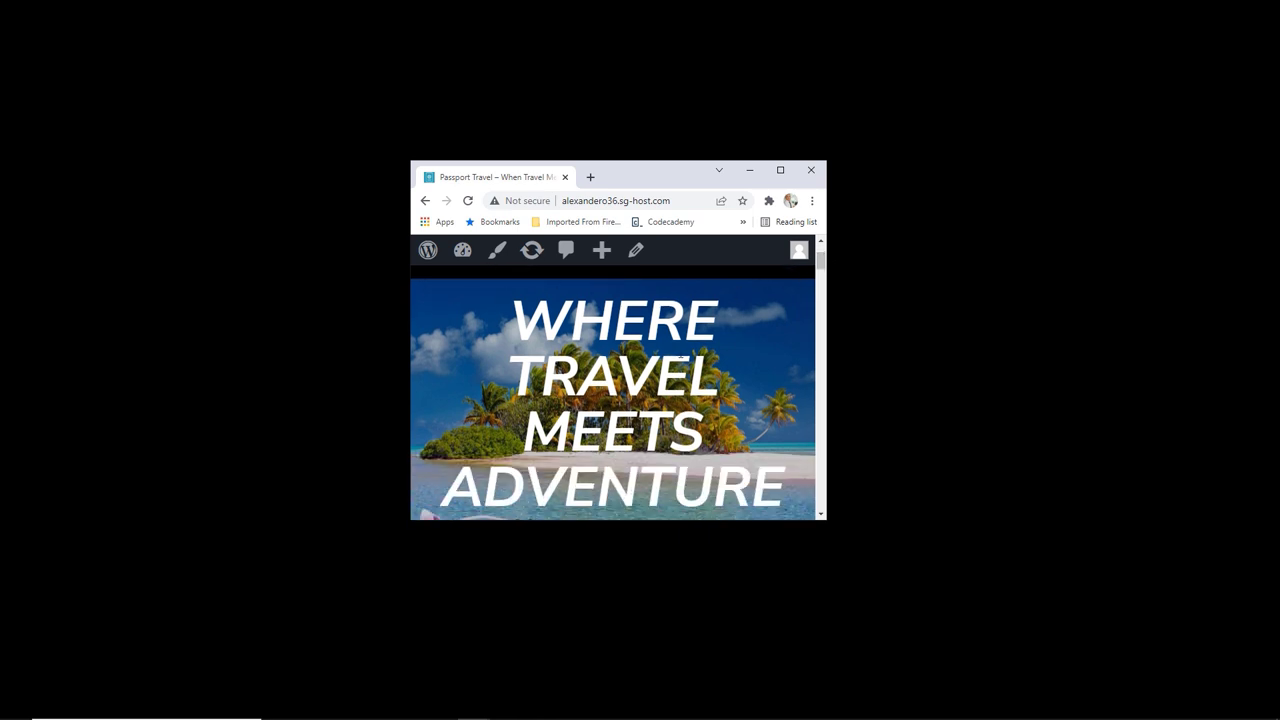
pyautogui.press('super+Up')
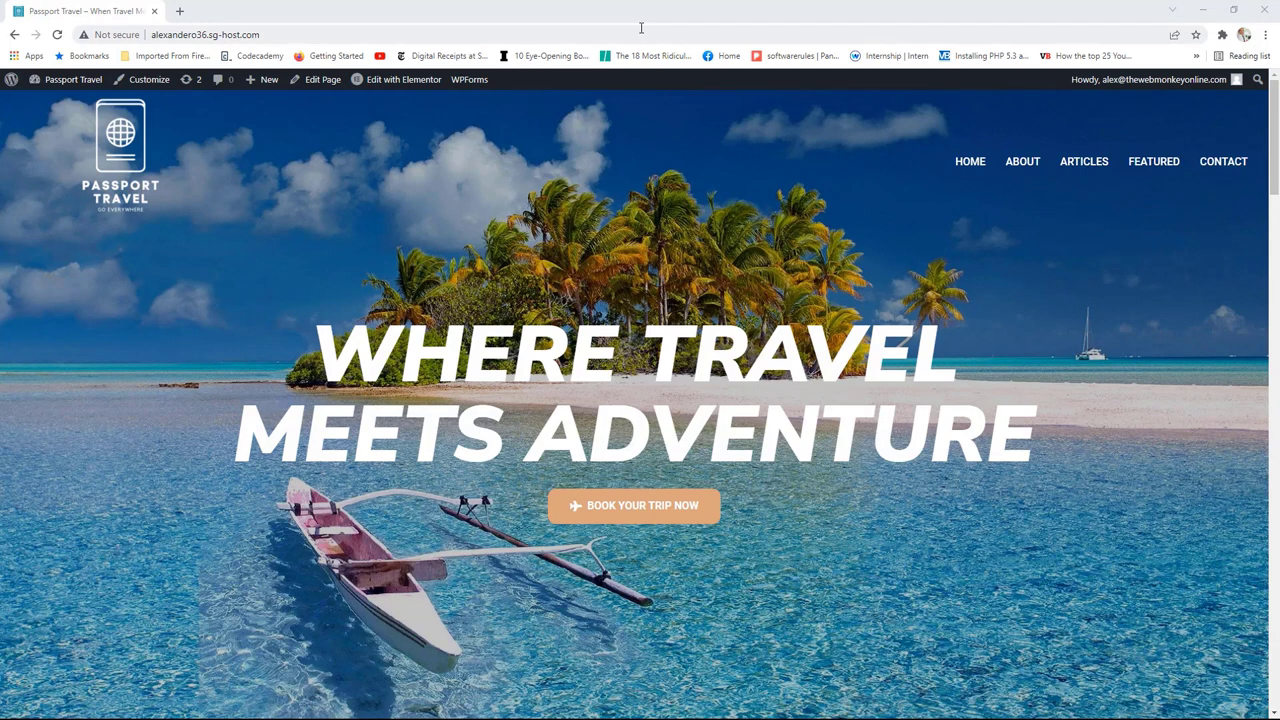
# Step: Narrow the browser window until the homepage switches to its mobile layout
pyautogui.moveTo(657, 14); pyautogui.dragTo(548, 135)
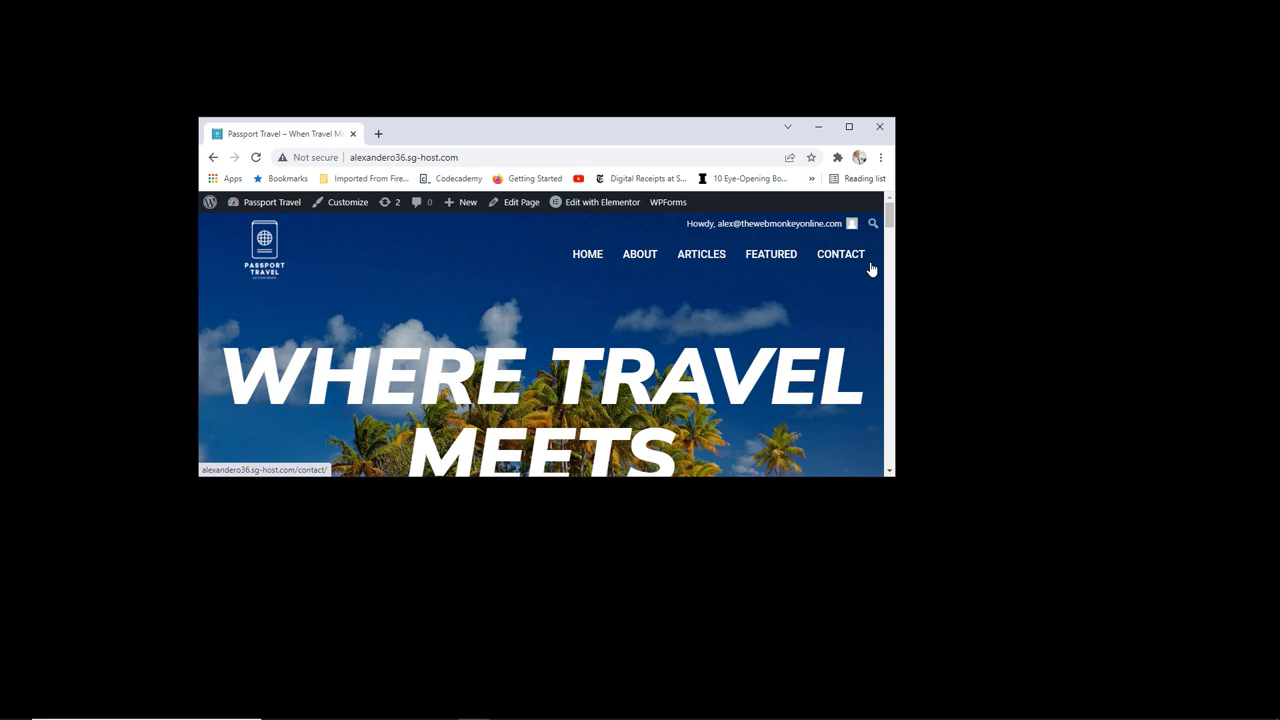
pyautogui.scroll(-1, 855, 262)
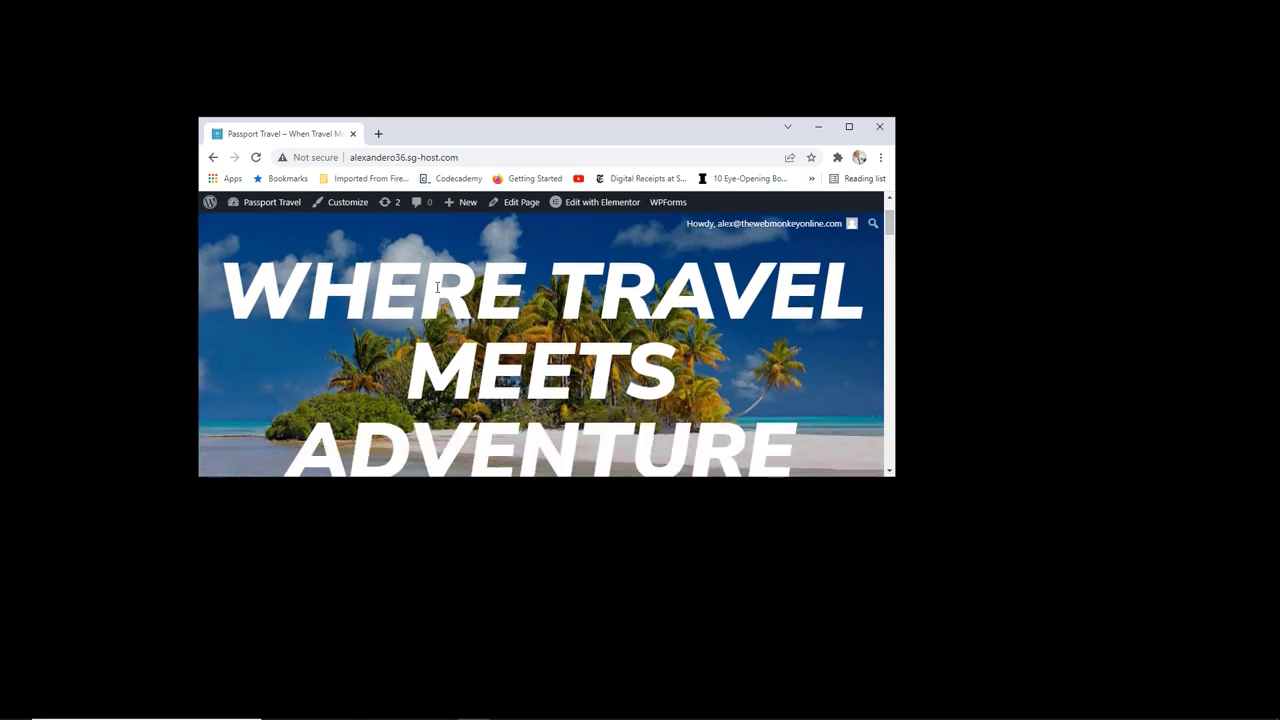
pyautogui.moveTo(888, 229); pyautogui.dragTo(887, 222)
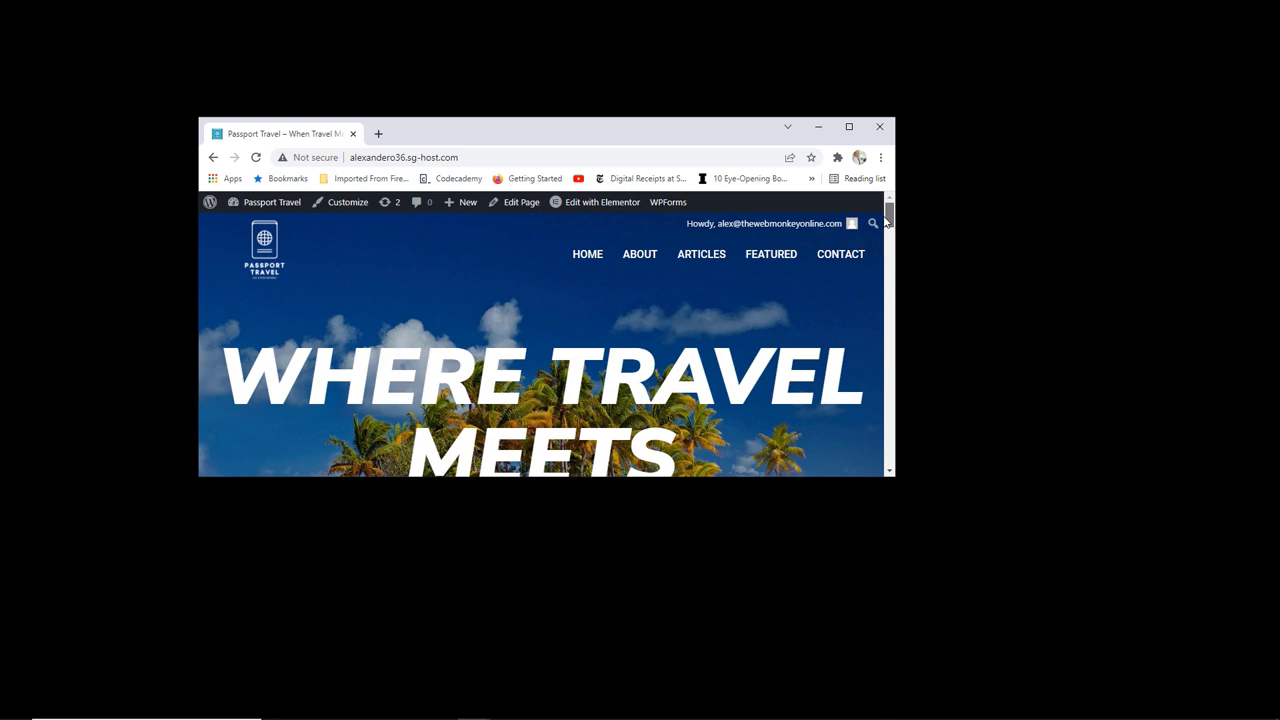
pyautogui.moveTo(887, 222); pyautogui.dragTo(881, 272)
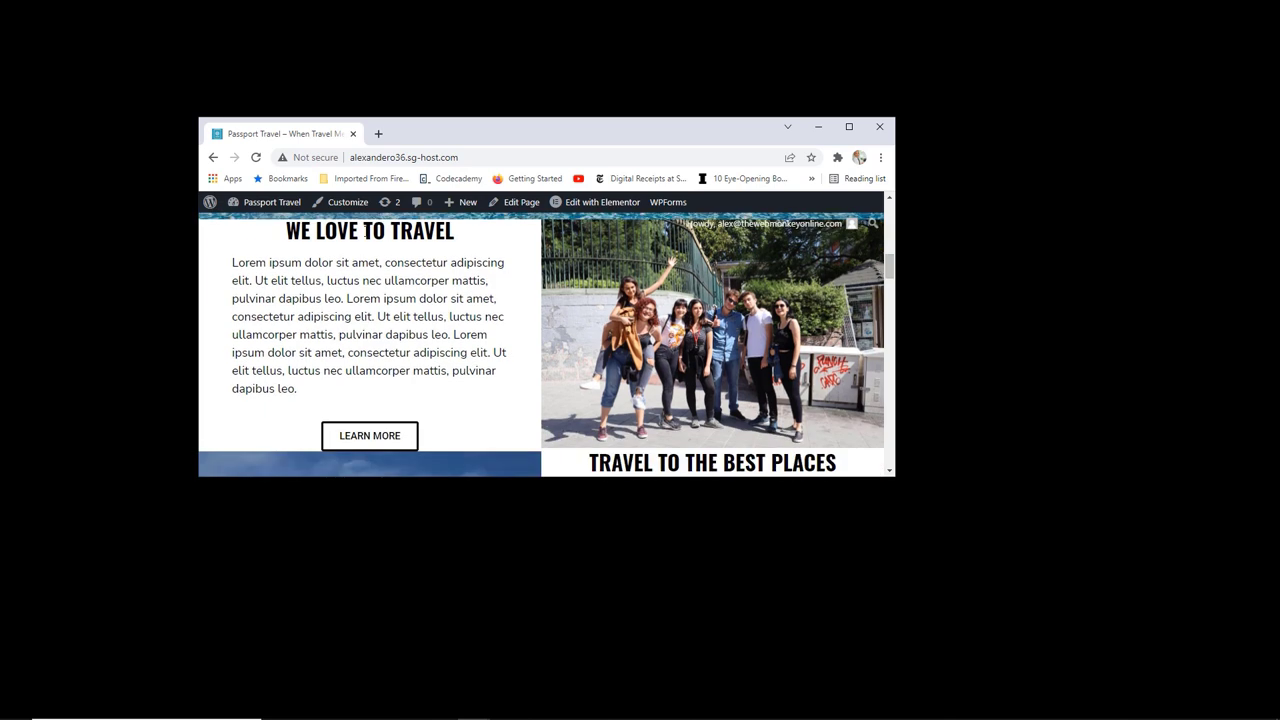
pyautogui.scroll(-3, 743, 278)
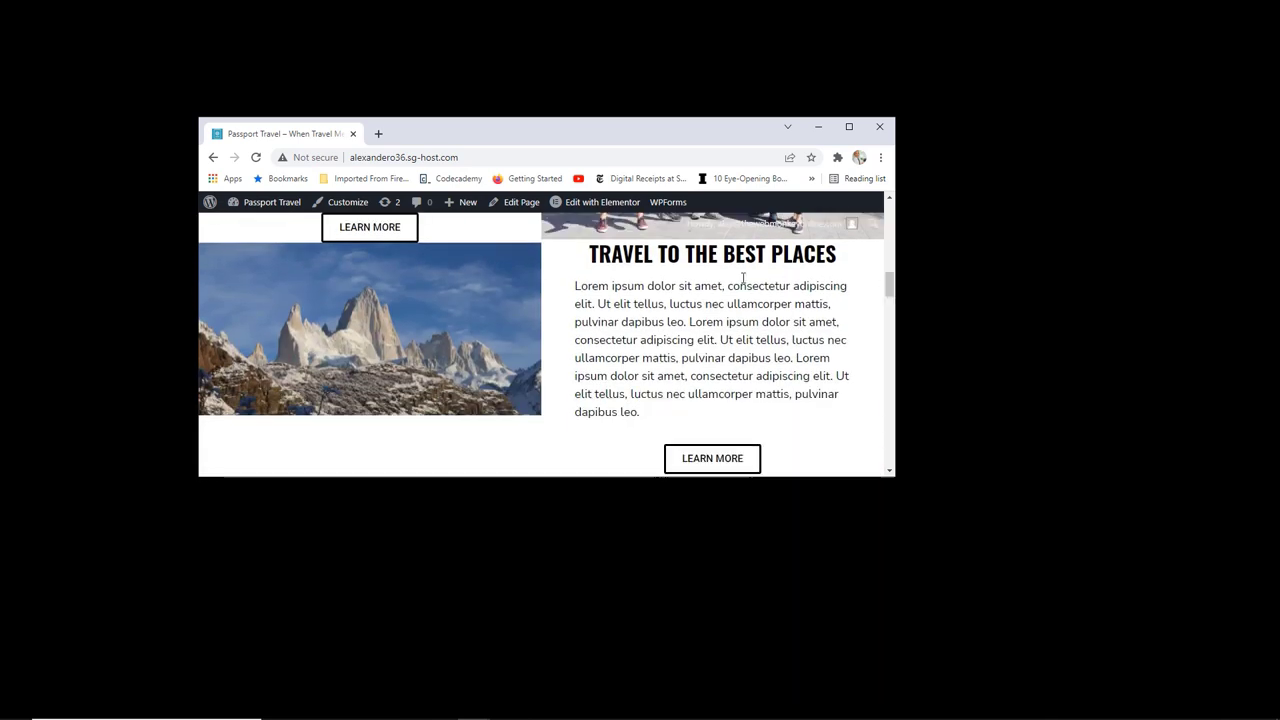
pyautogui.moveTo(885, 294); pyautogui.dragTo(737, 206)
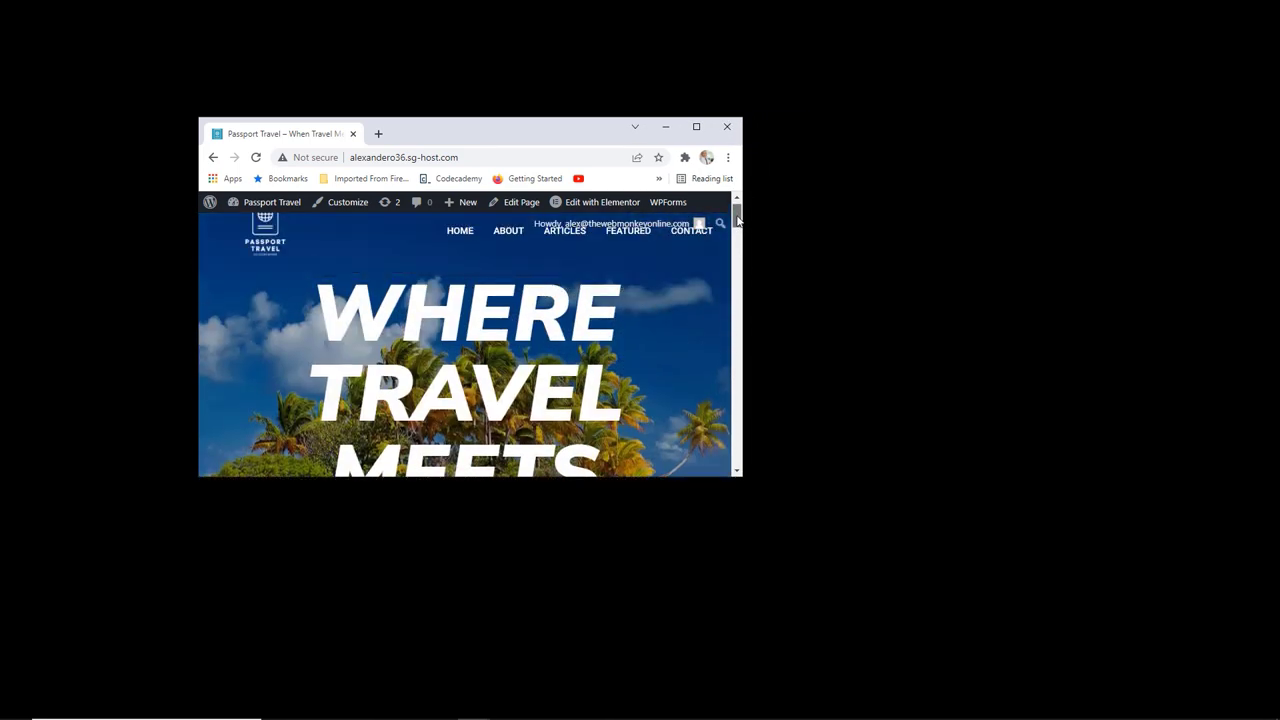
pyautogui.moveTo(743, 258); pyautogui.dragTo(712, 260)
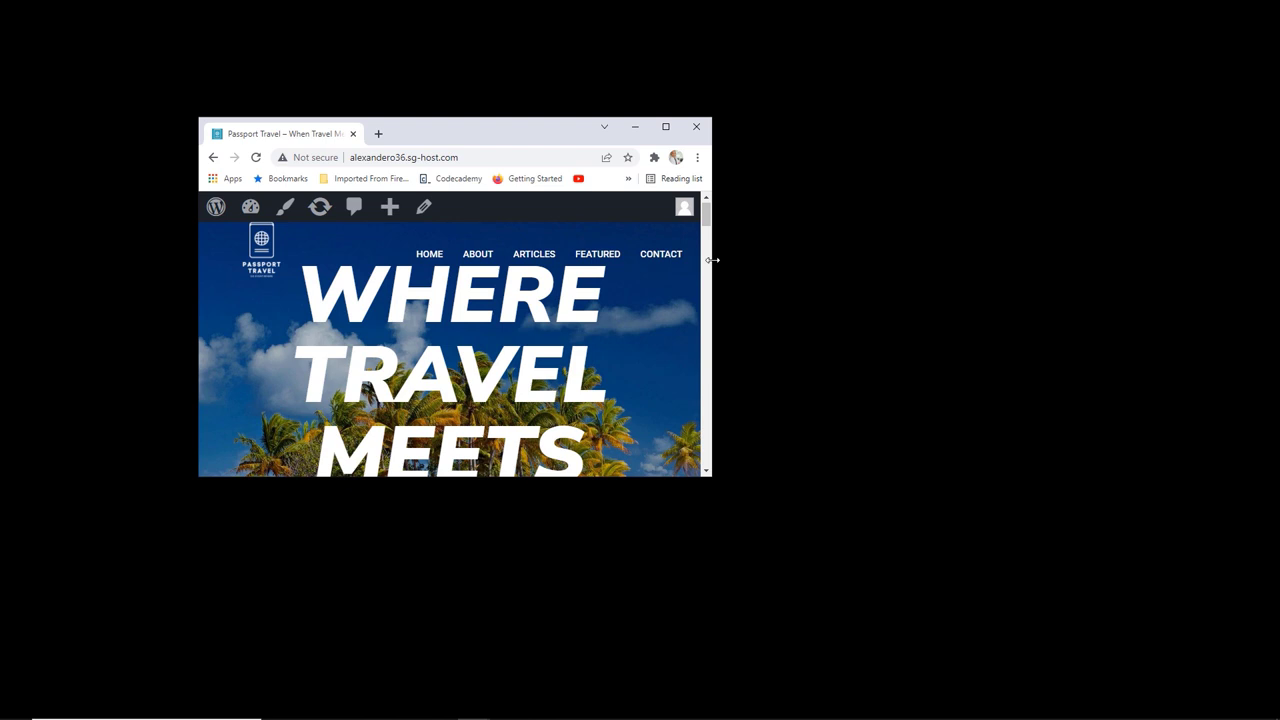
pyautogui.moveTo(712, 260); pyautogui.dragTo(665, 256)
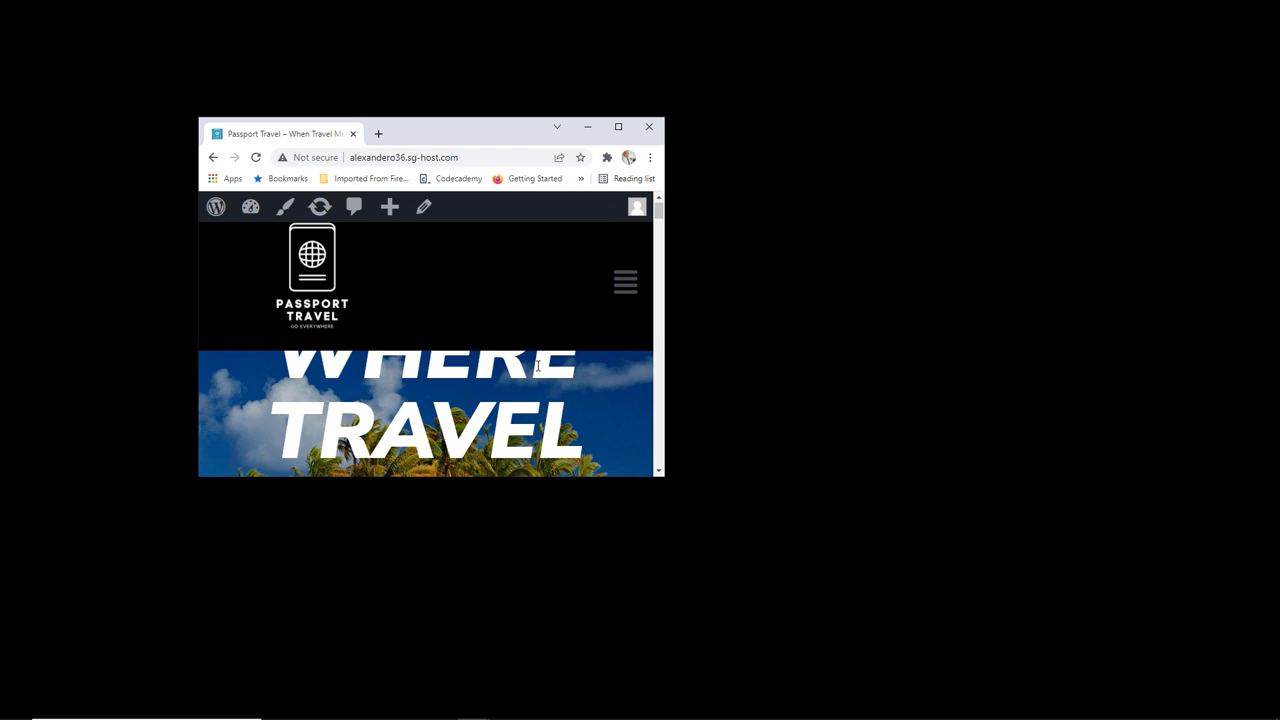
pyautogui.moveTo(657, 208); pyautogui.dragTo(594, 284)
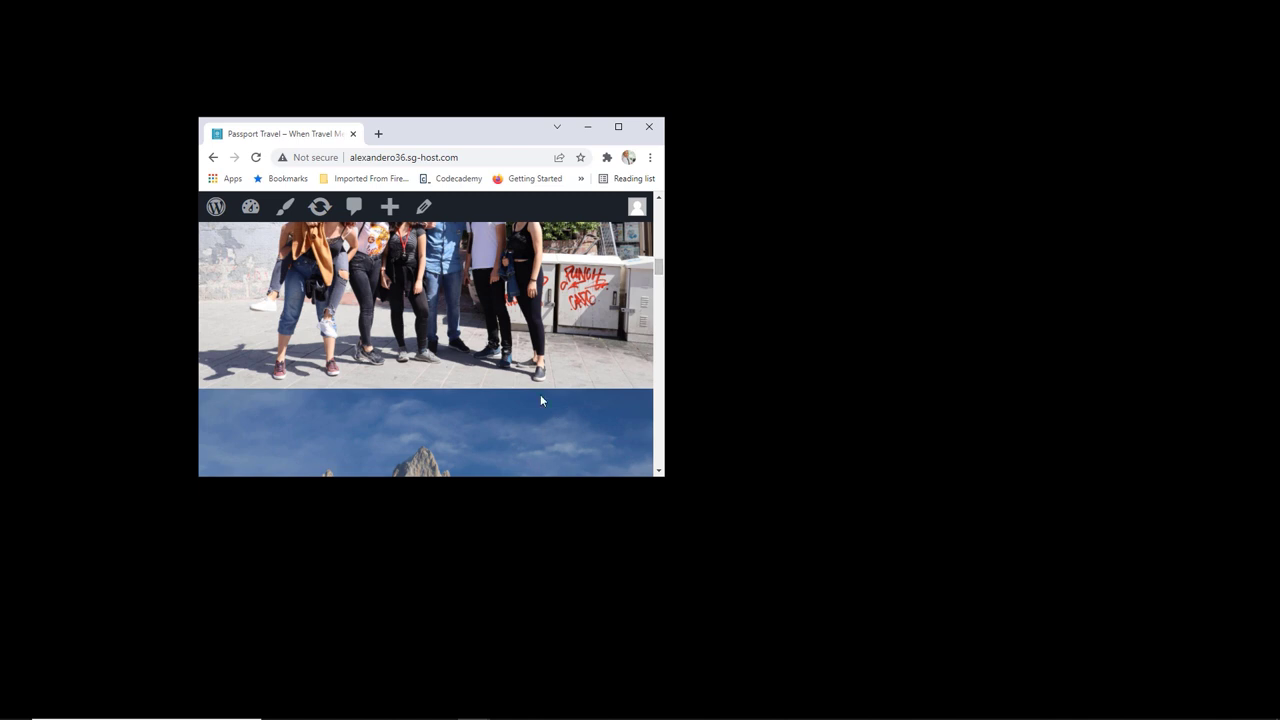
pyautogui.moveTo(655, 279); pyautogui.dragTo(657, 276)
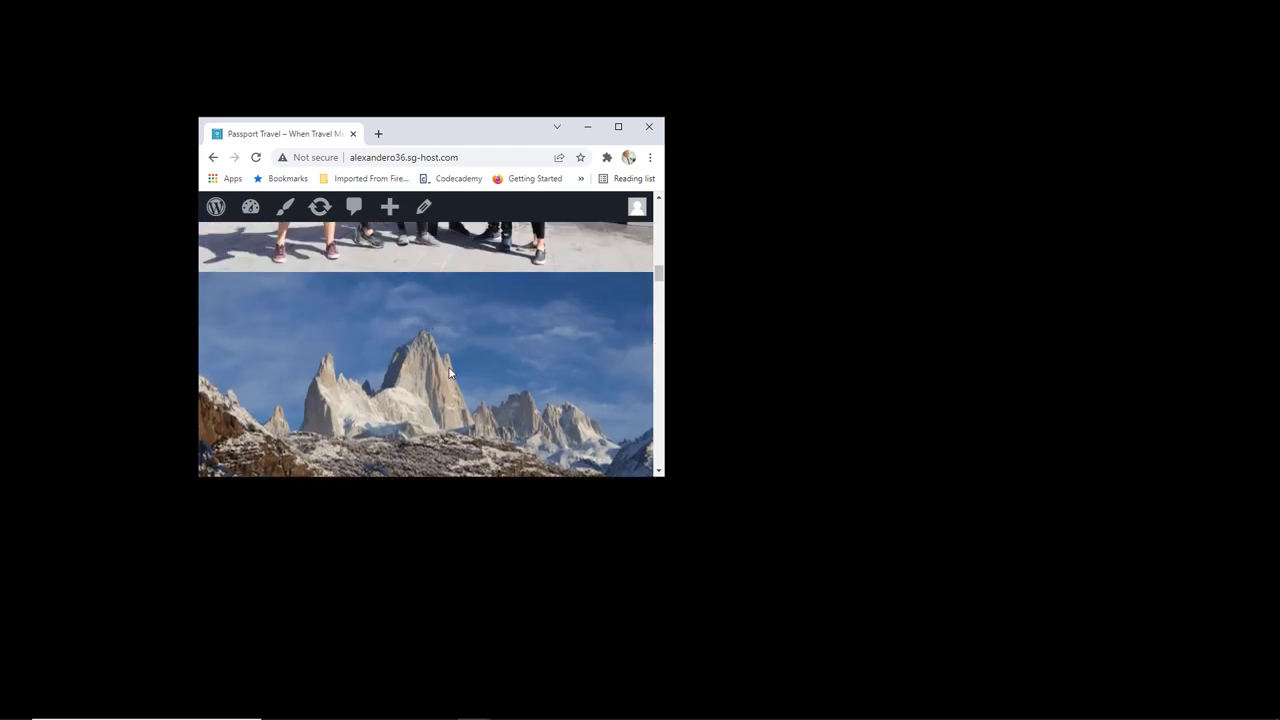
# Step: Scroll through every homepage section down to the footer, then maximize the window
pyautogui.scroll(-10, 493, 366)
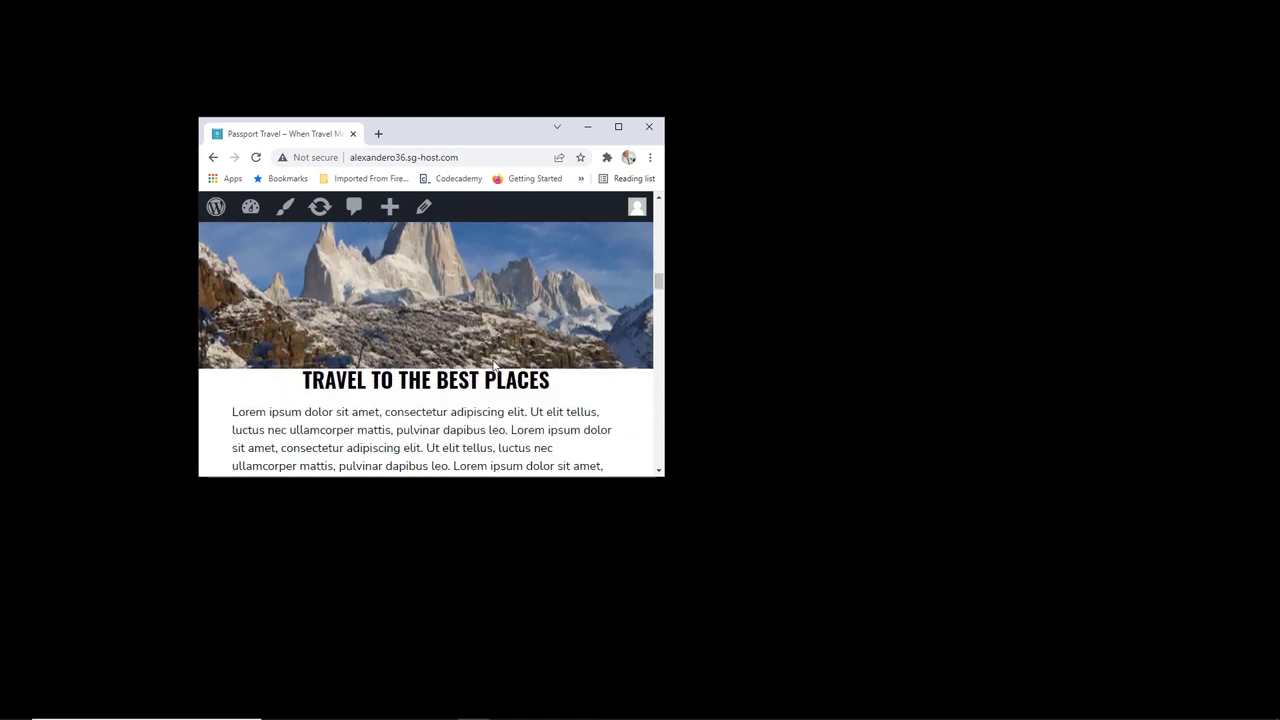
pyautogui.scroll(-10, 493, 366)
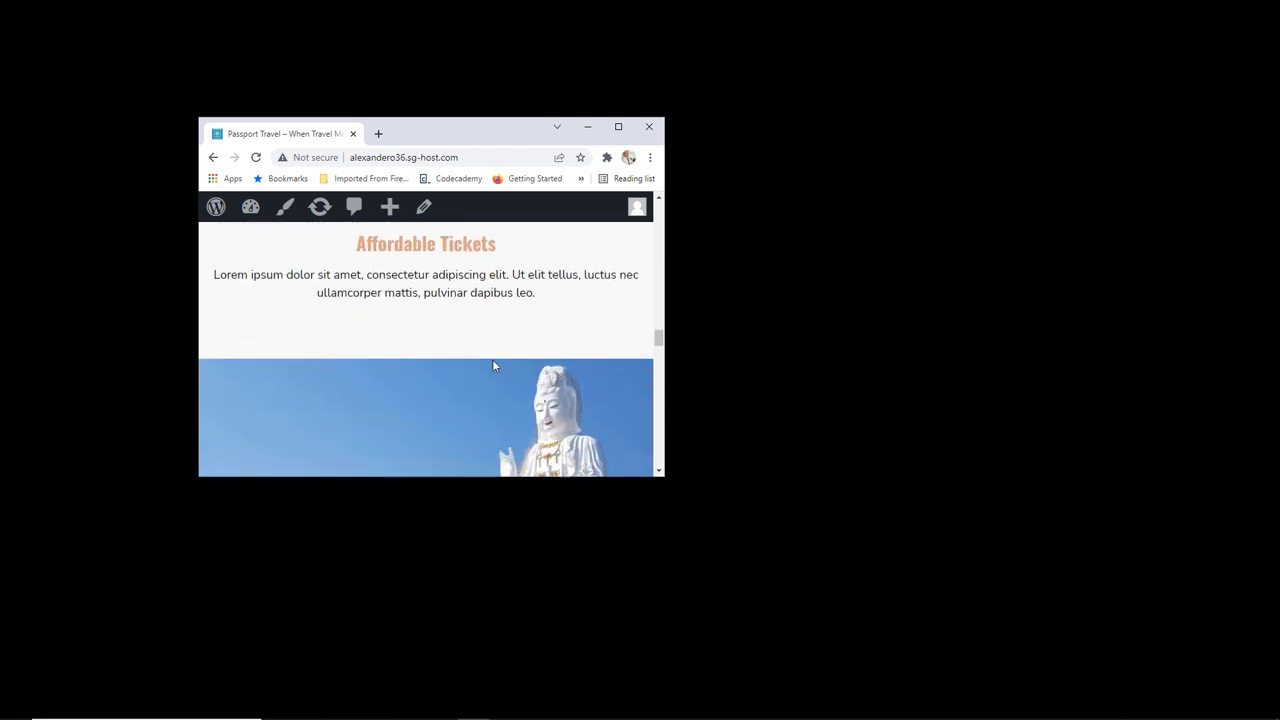
pyautogui.scroll(5, 493, 366)
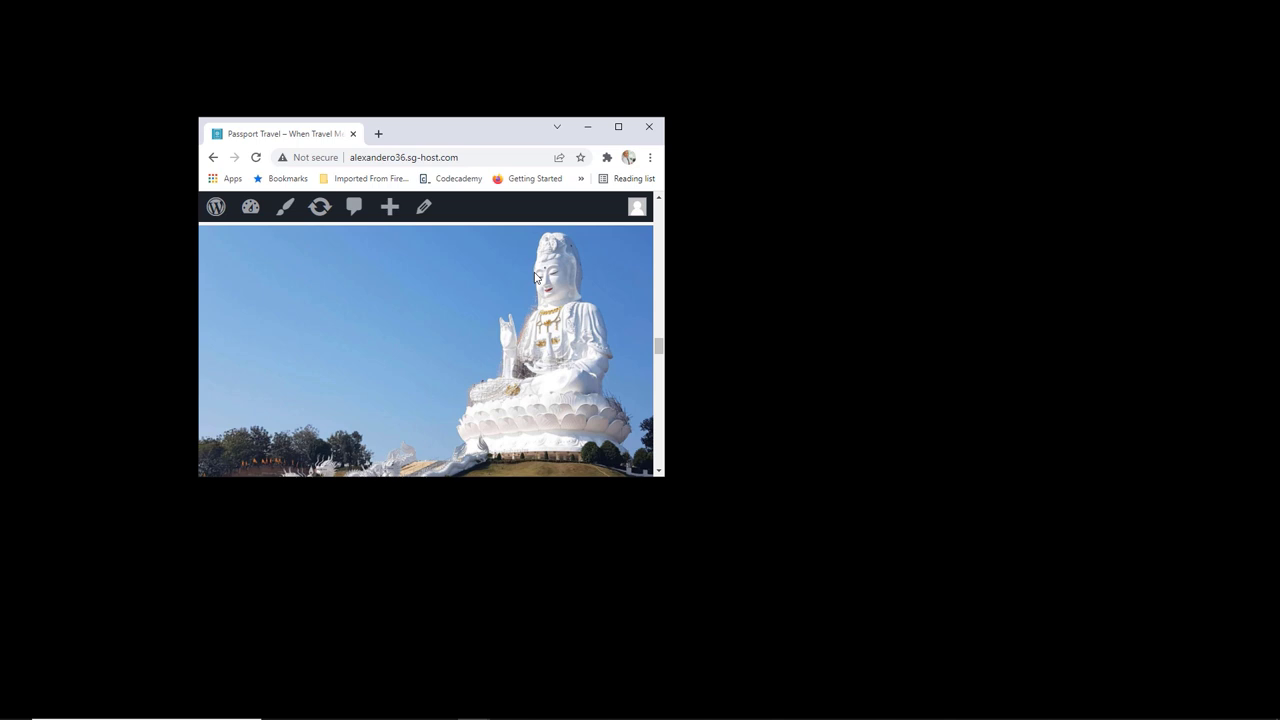
pyautogui.scroll(-1, 500, 314)
pyautogui.scroll(-3, 595, 338)
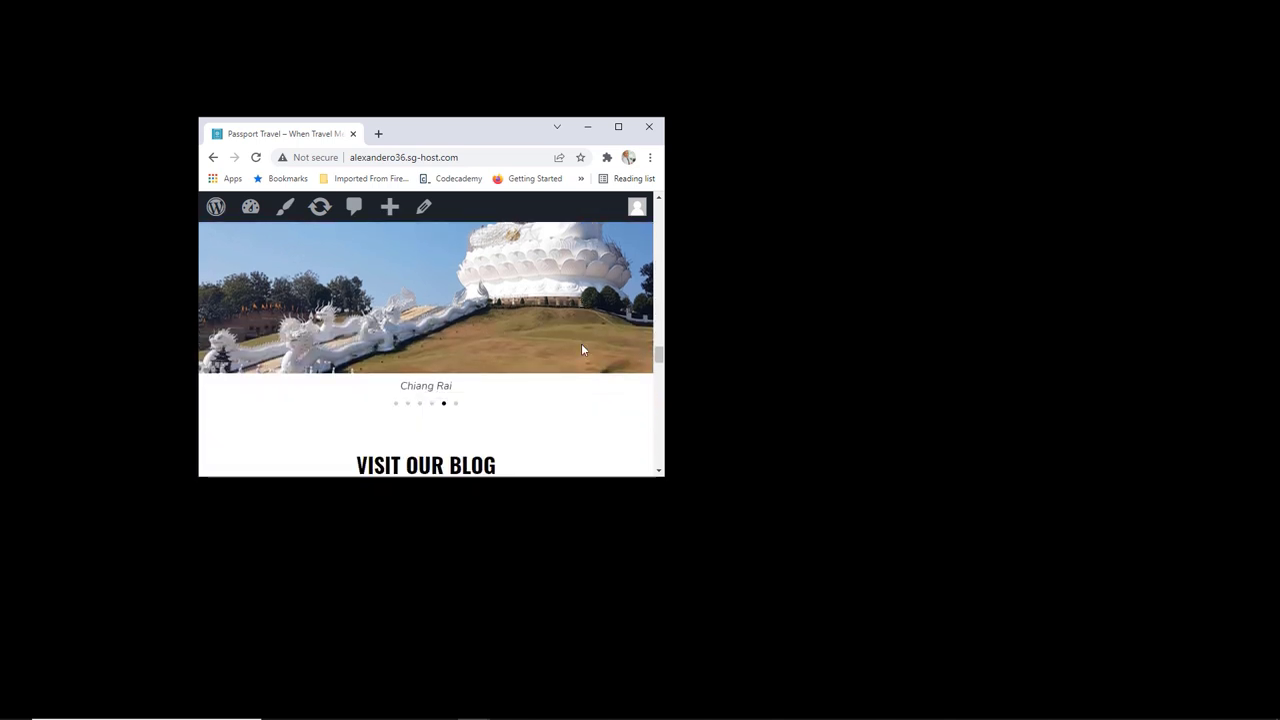
pyautogui.scroll(-4, 550, 328)
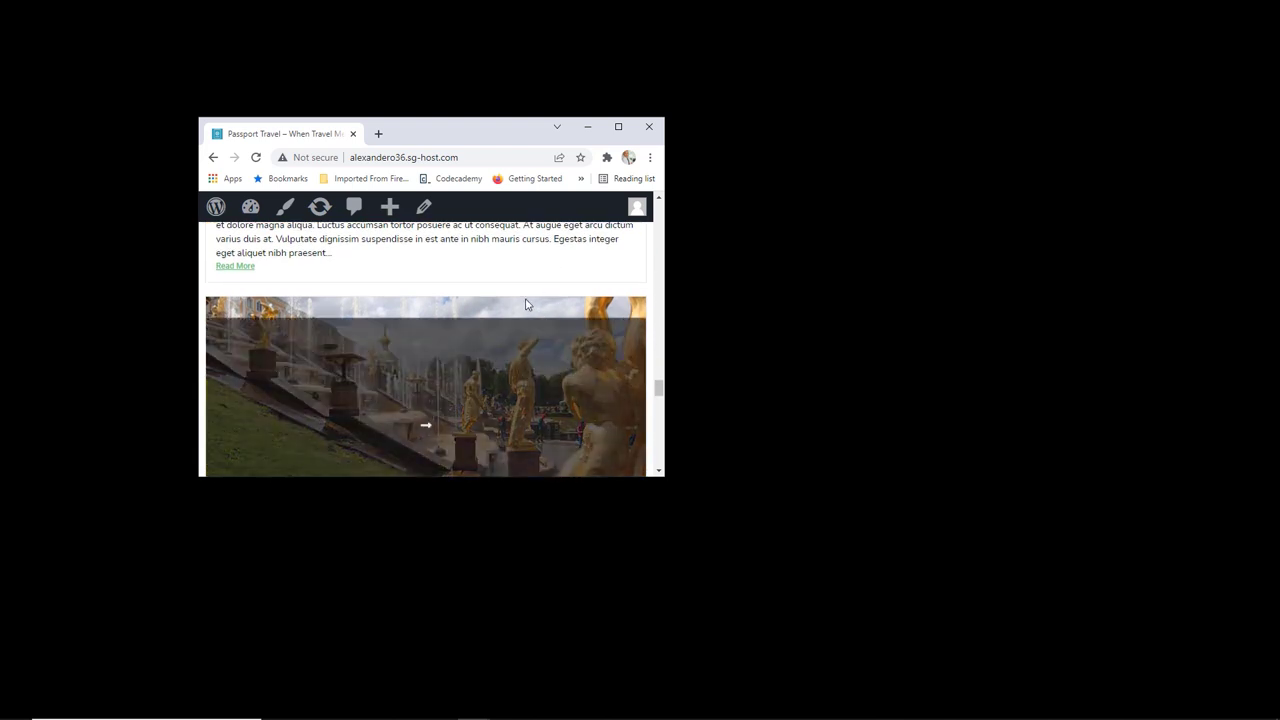
pyautogui.scroll(-2, 527, 305)
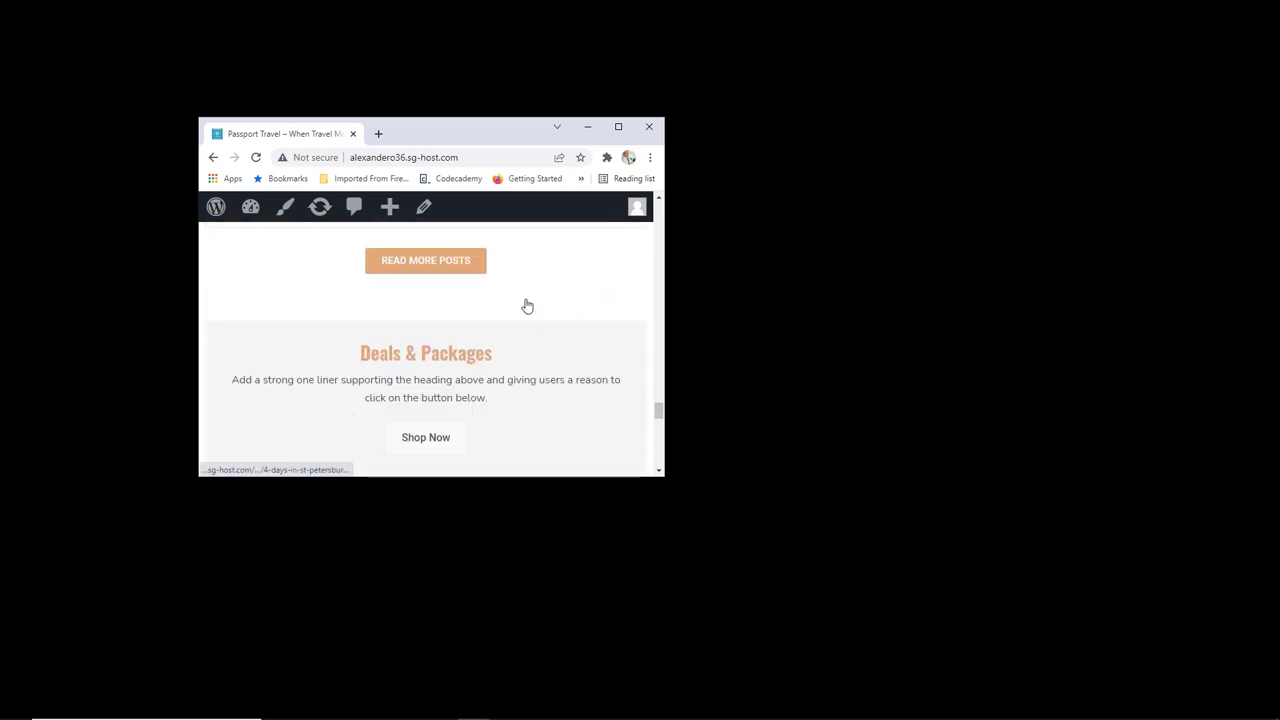
pyautogui.scroll(1, 527, 305)
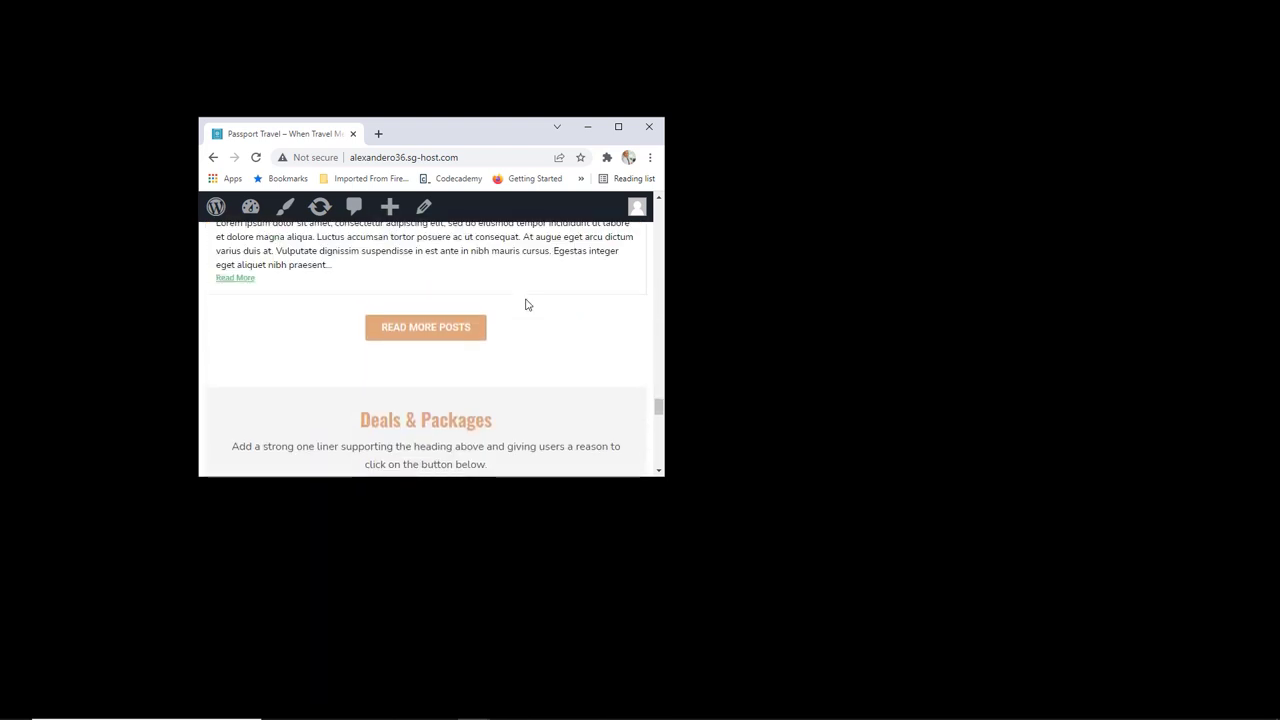
pyautogui.scroll(-5, 527, 305)
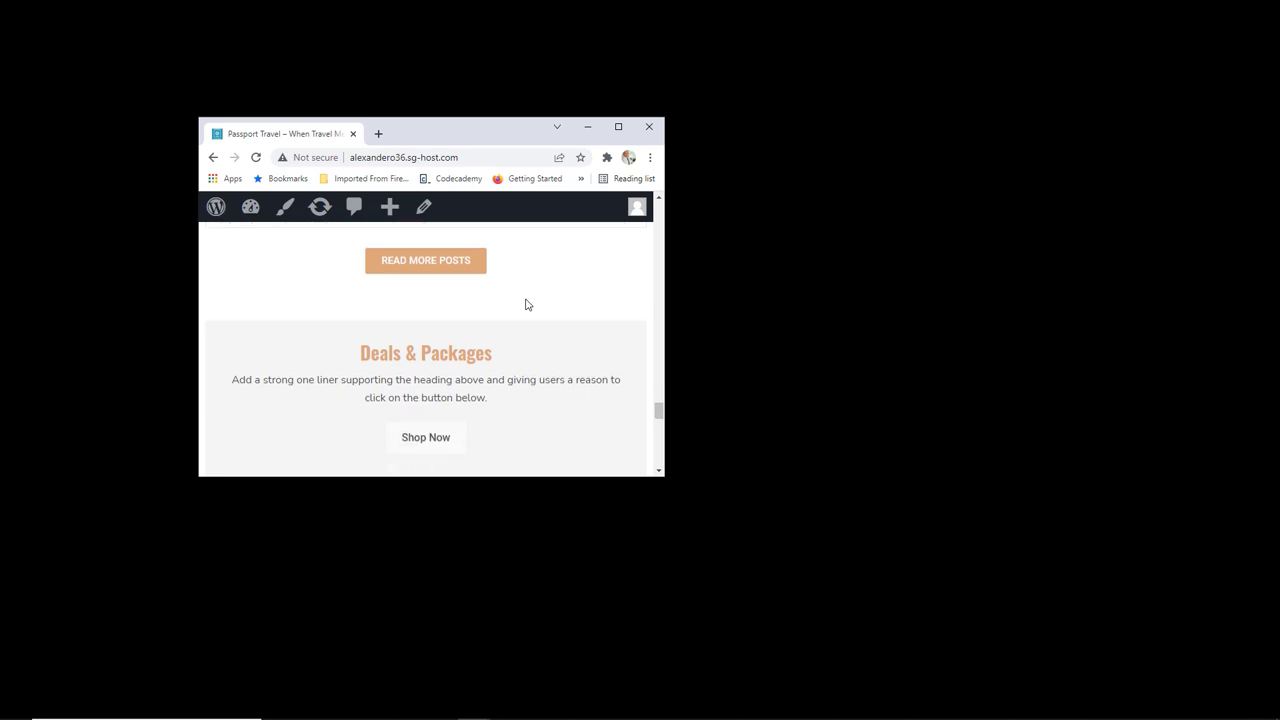
pyautogui.scroll(-1, 527, 305)
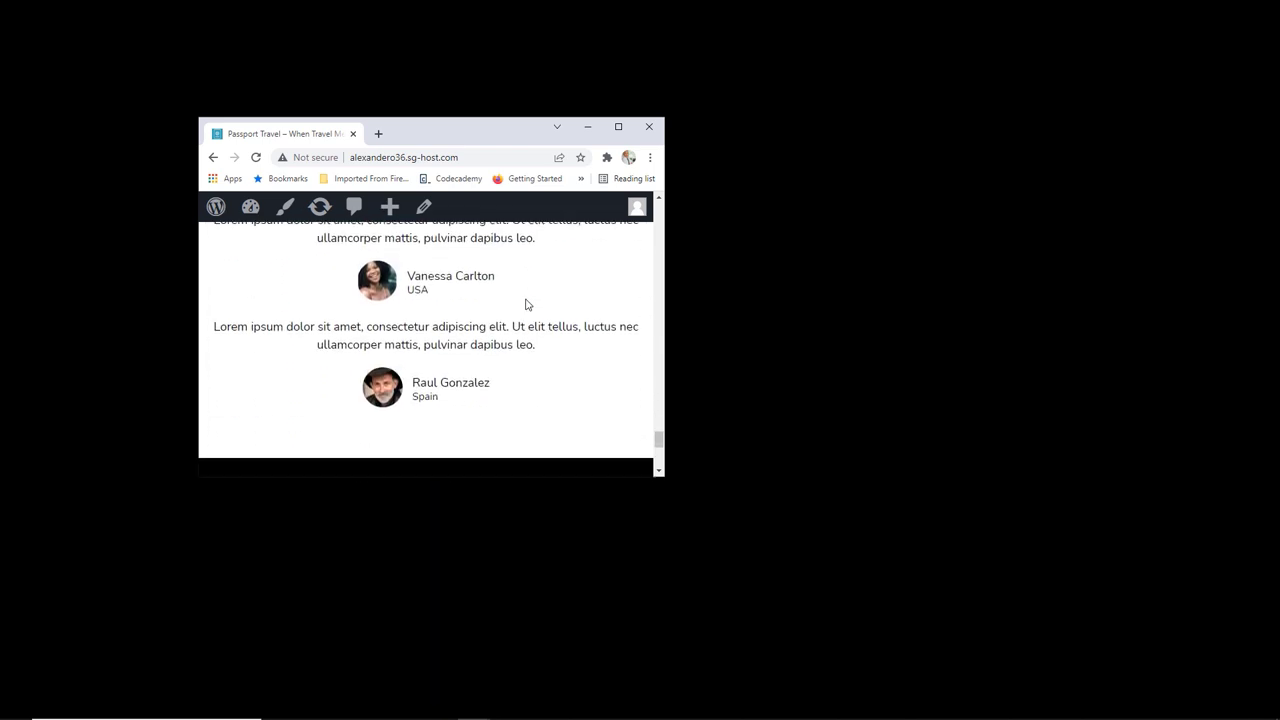
pyautogui.scroll(2, 526, 303)
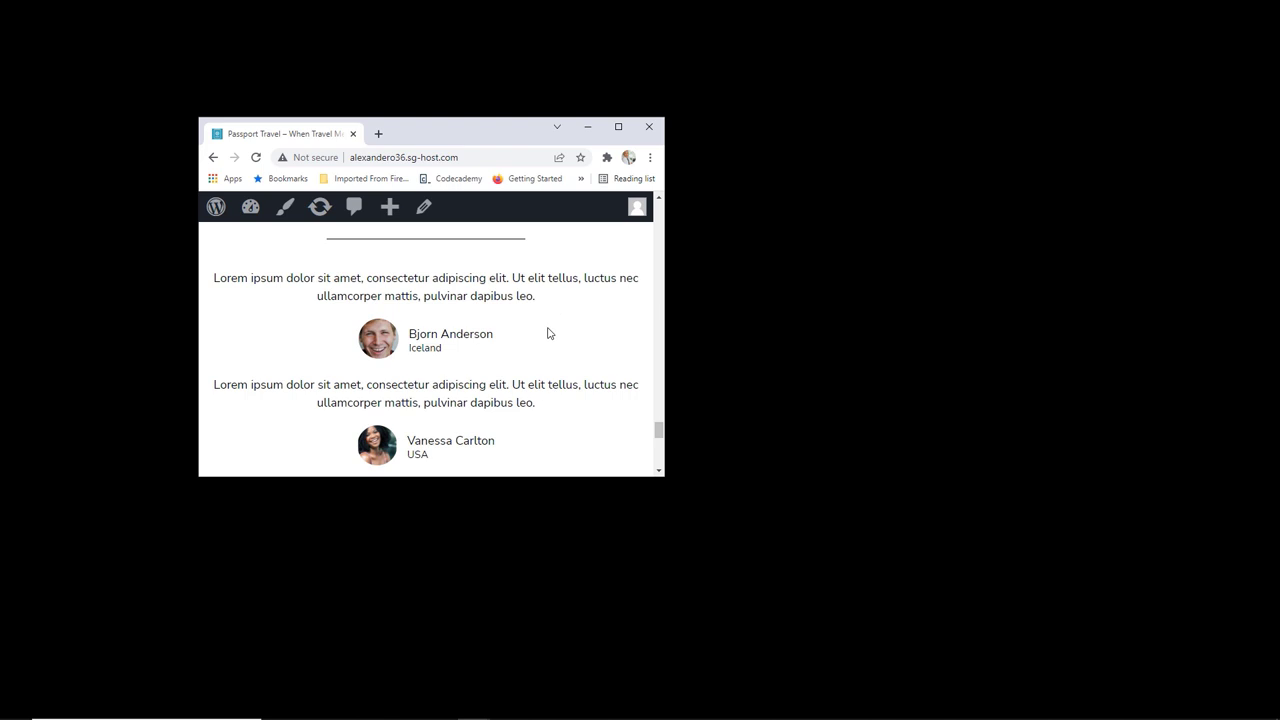
pyautogui.scroll(-5, 548, 334)
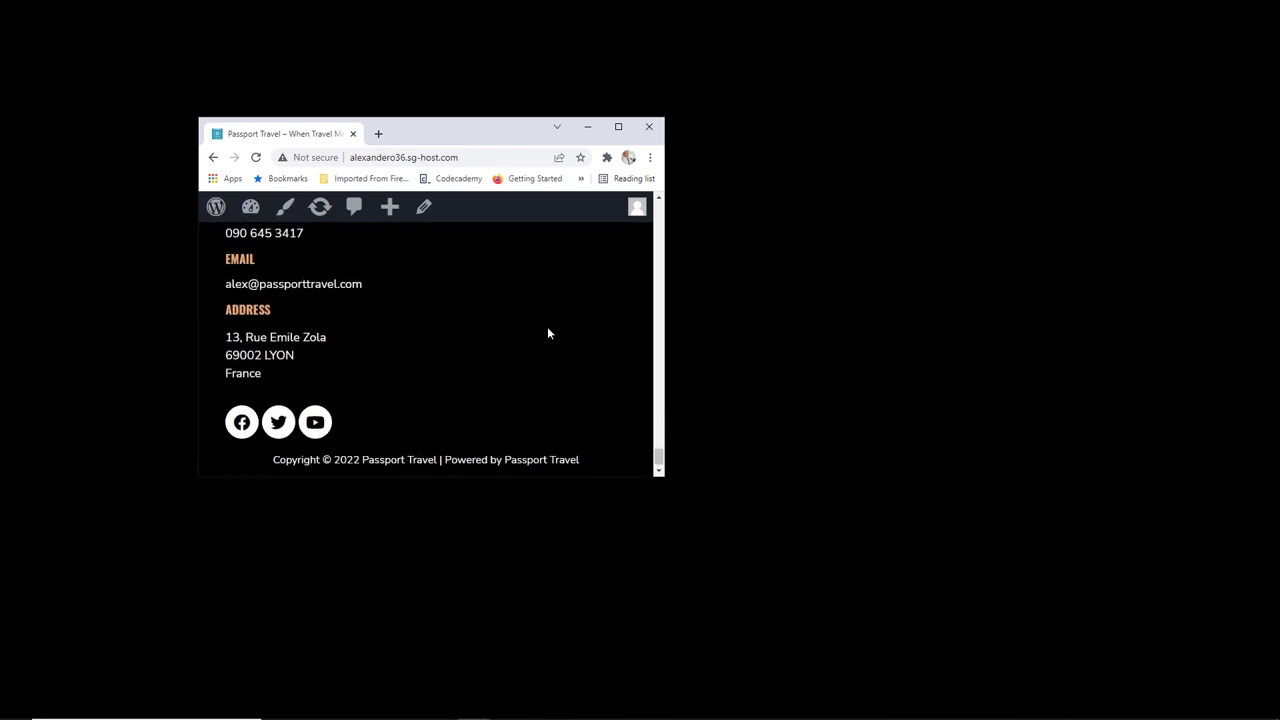
pyautogui.scroll(8, 548, 334)
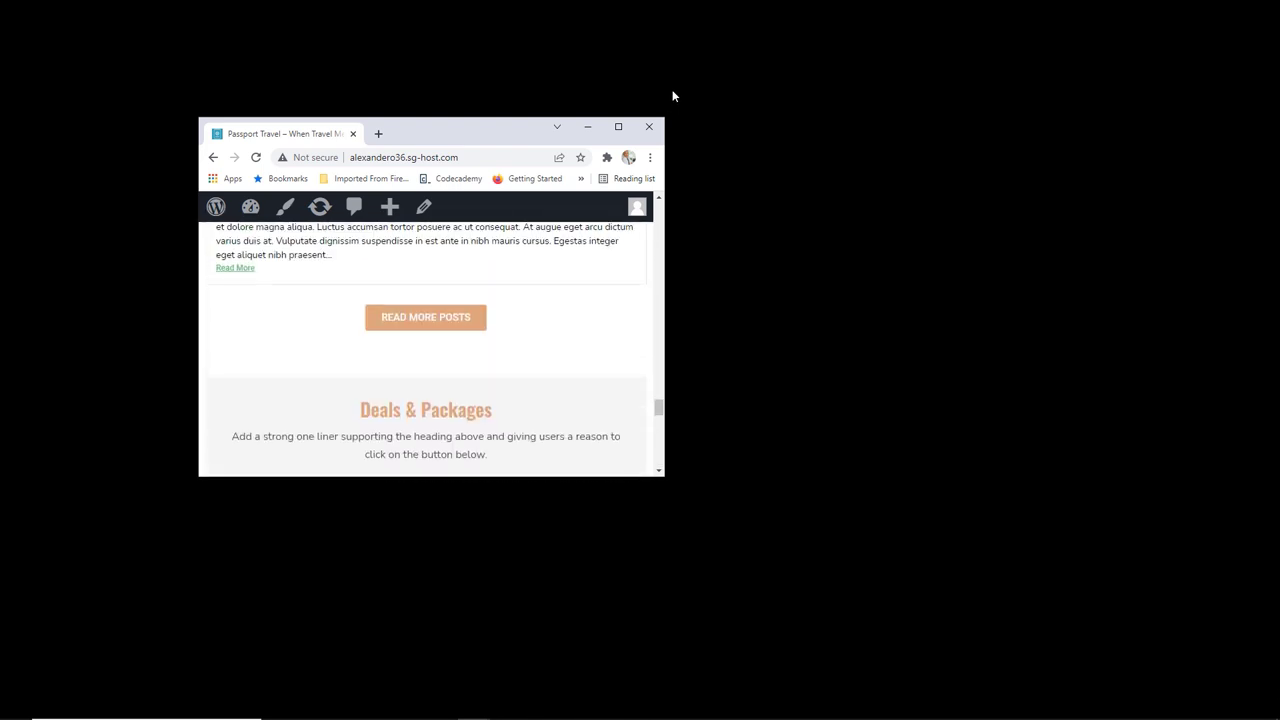
pyautogui.click(618, 126)
# Step: Open the homepage in Elementor with the Tablet responsive preview
pyautogui.click(419, 84)
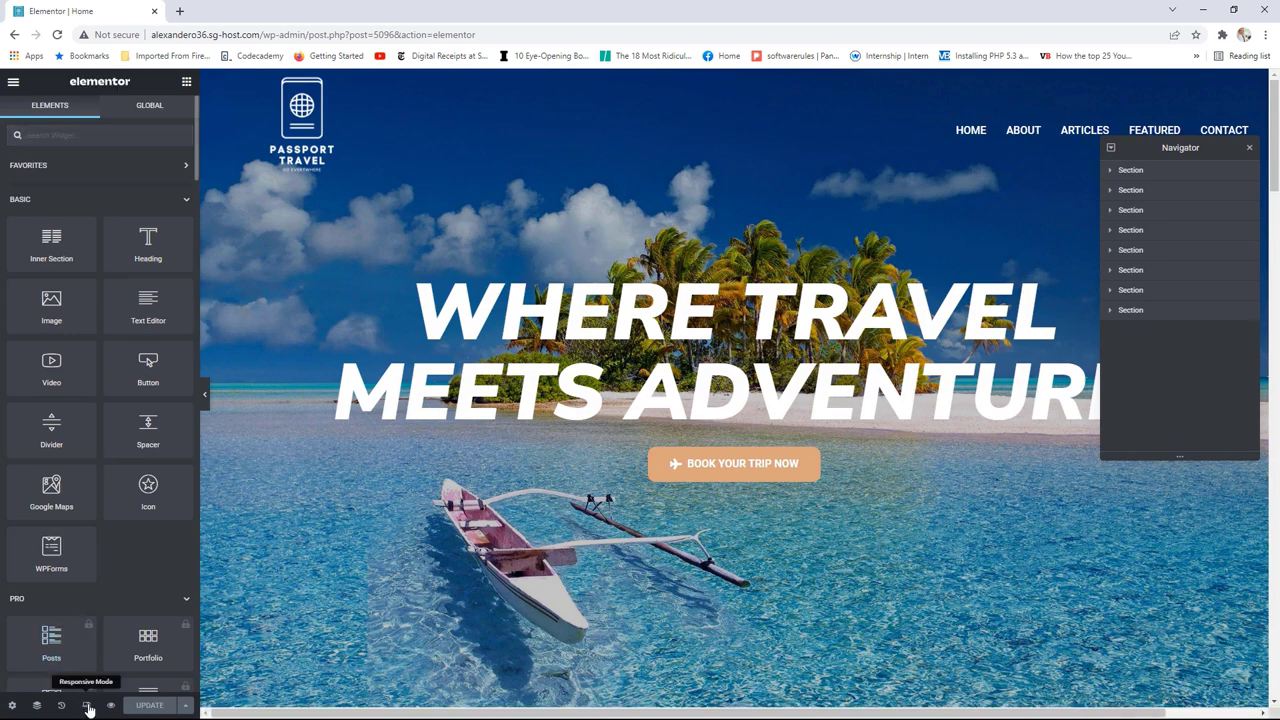
pyautogui.click(86, 705)
pyautogui.click(680, 82)
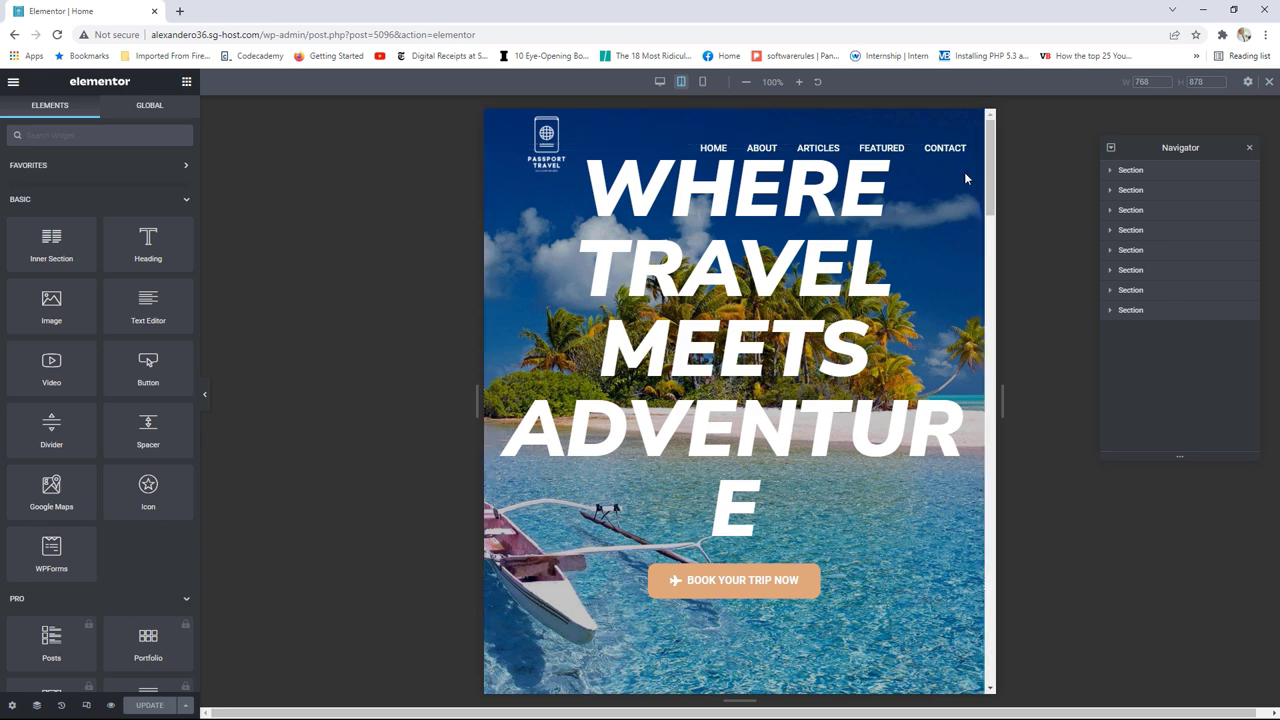
# Step: Drag the hero heading's tablet Typography size down to 88
pyautogui.click(823, 210)
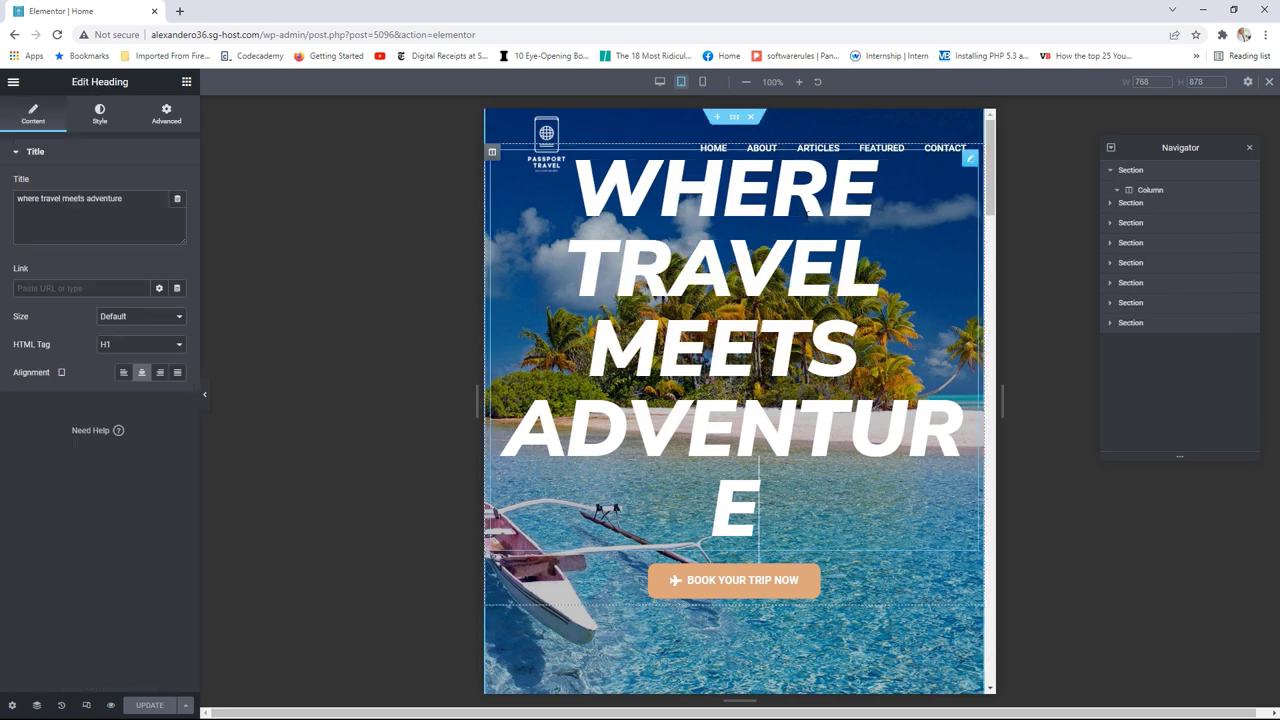
pyautogui.click(100, 115)
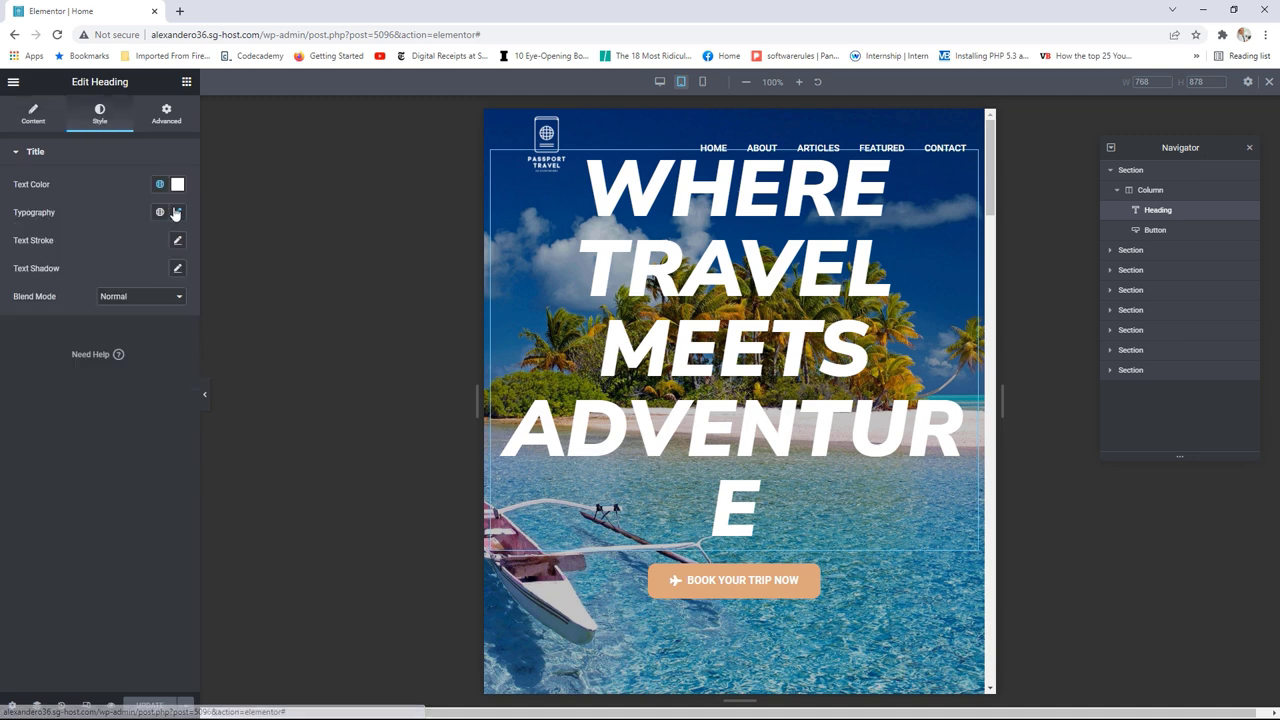
pyautogui.click(177, 212)
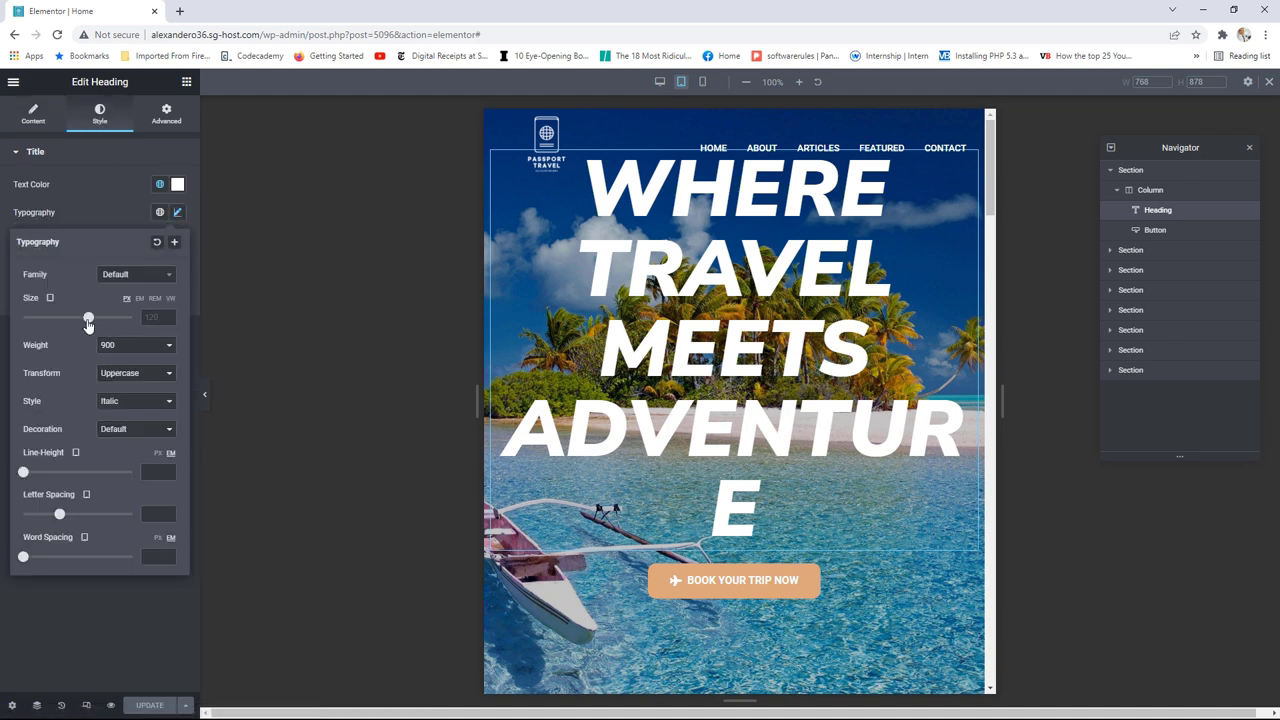
pyautogui.moveTo(88, 320); pyautogui.dragTo(71, 320)
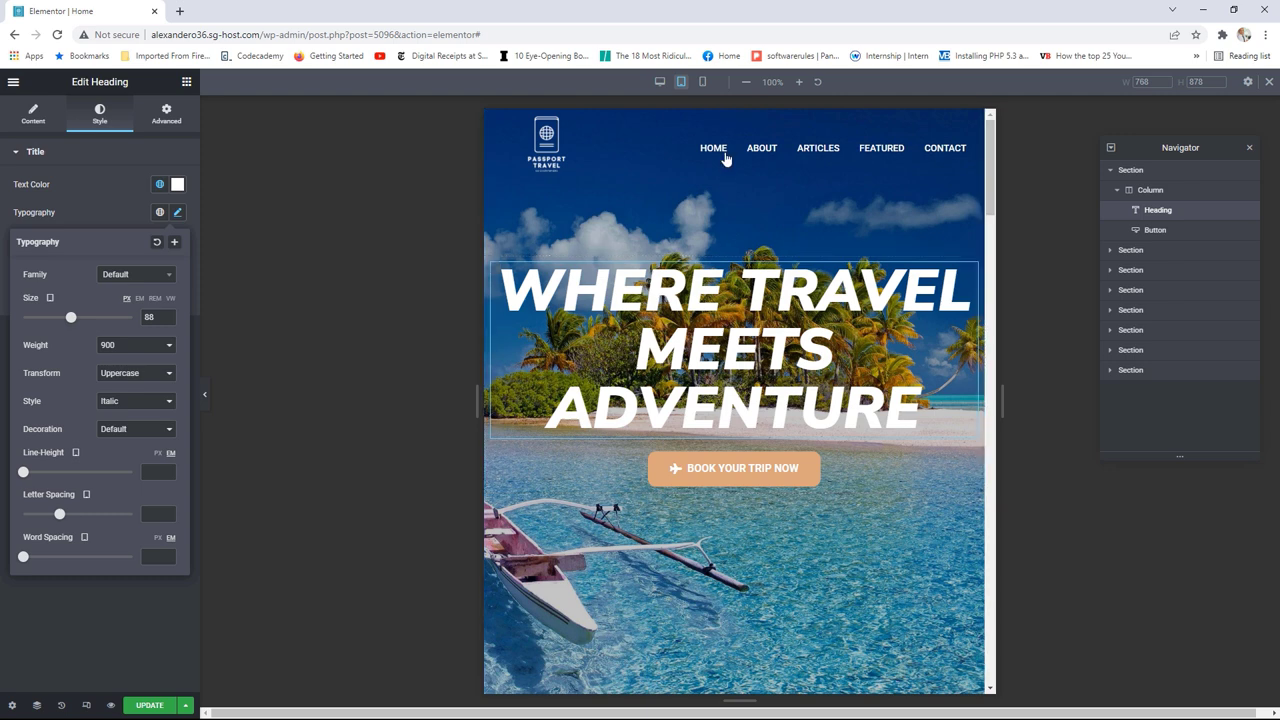
# Step: Select the hero section and bring its tablet Minimum Height to 700 px with slider and arrows
pyautogui.click(1140, 171)
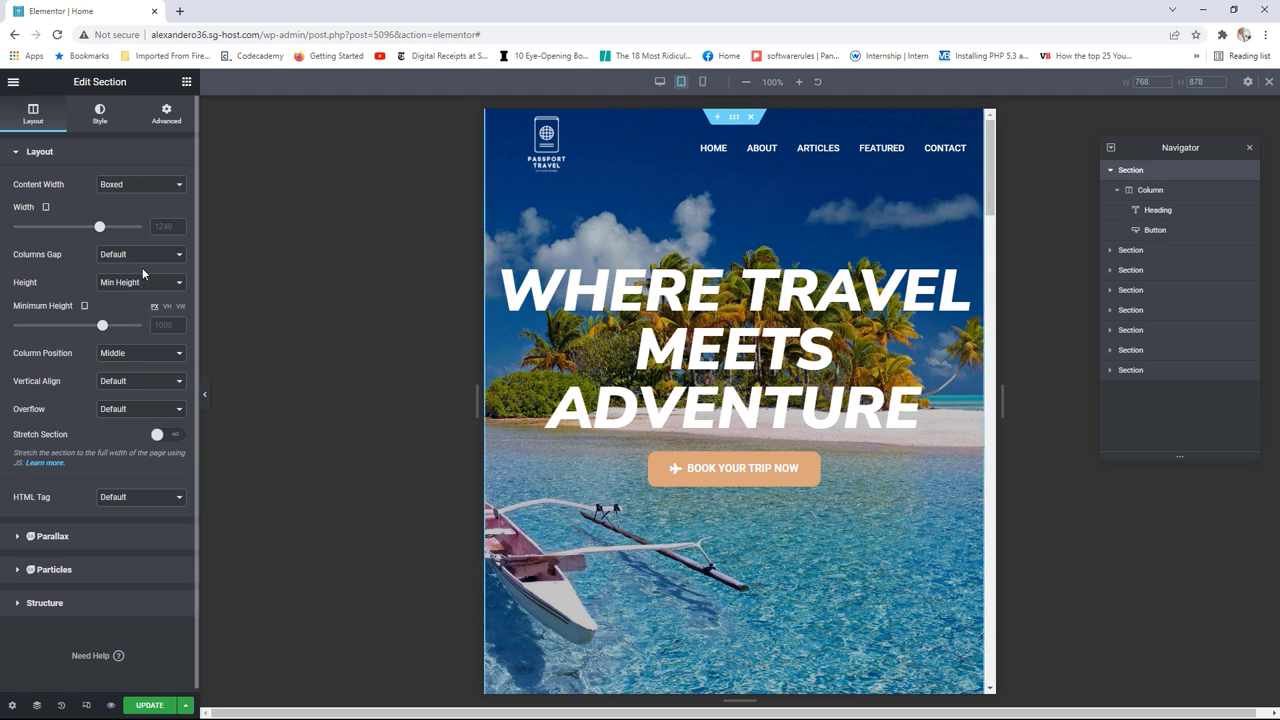
pyautogui.moveTo(102, 328); pyautogui.dragTo(64, 332)
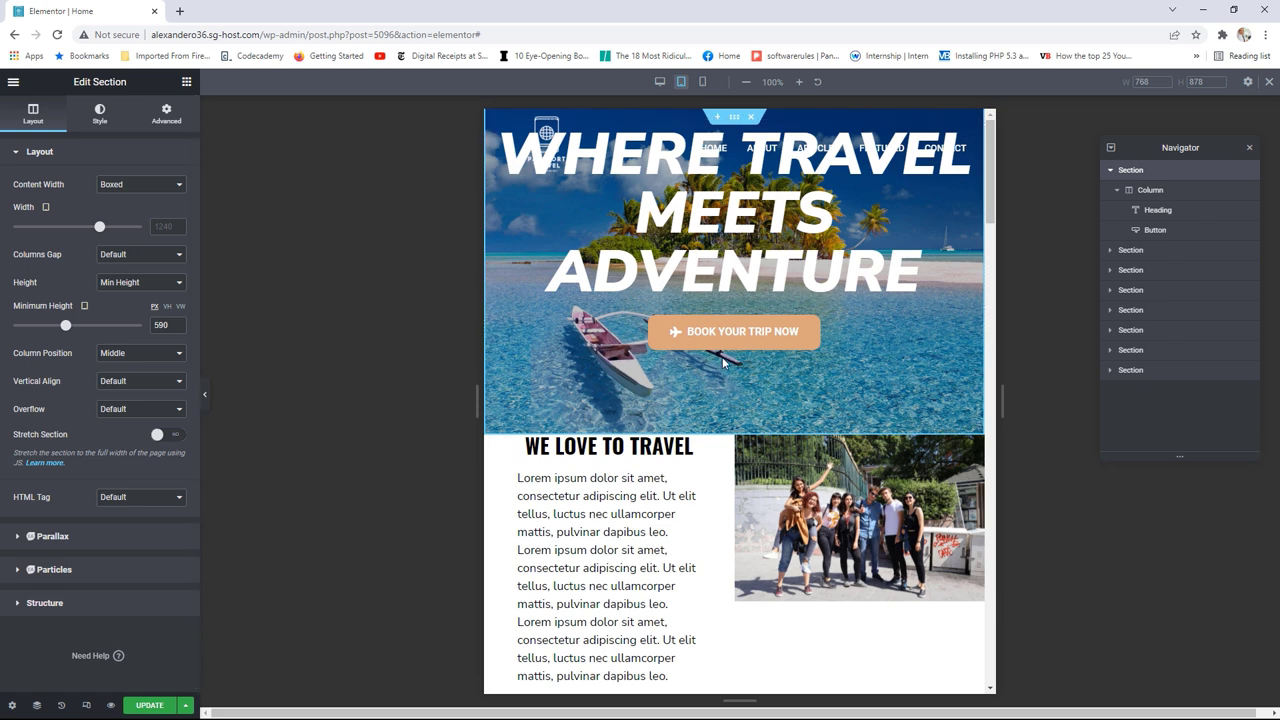
pyautogui.moveTo(66, 326); pyautogui.dragTo(77, 327)
pyautogui.click(178, 329)
pyautogui.click(178, 329)
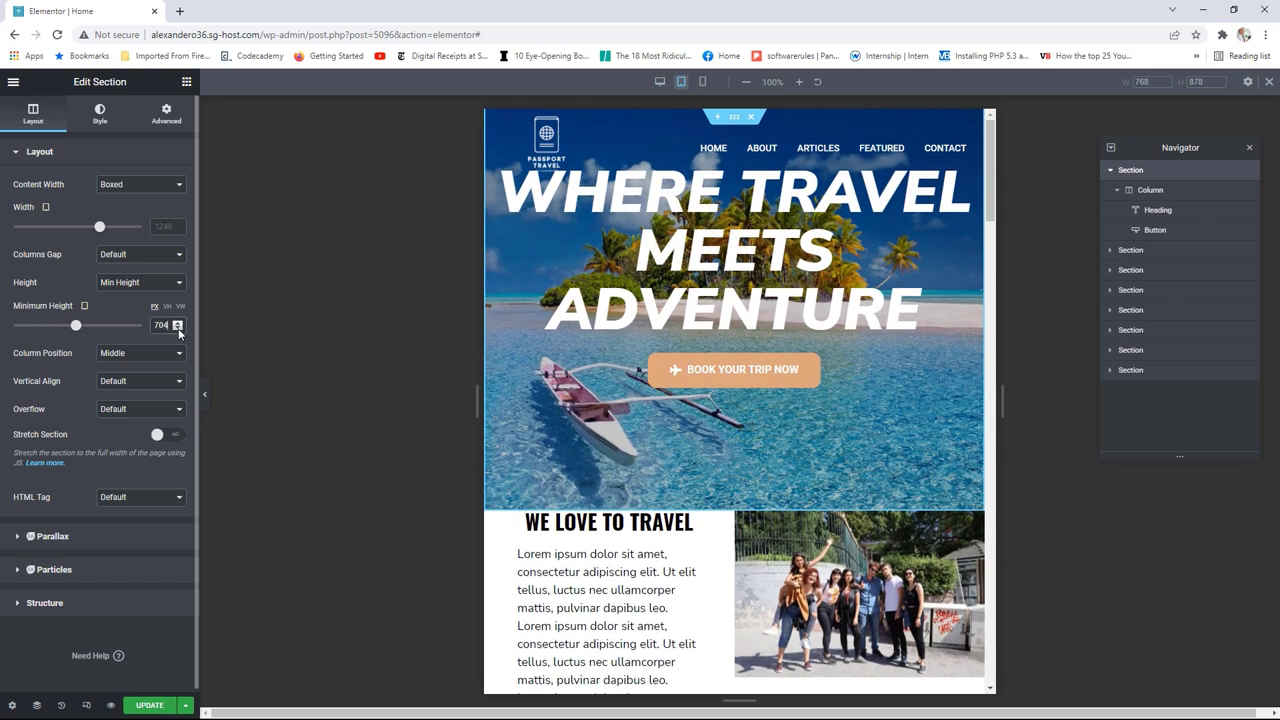
pyautogui.click(178, 329)
pyautogui.click(178, 329)
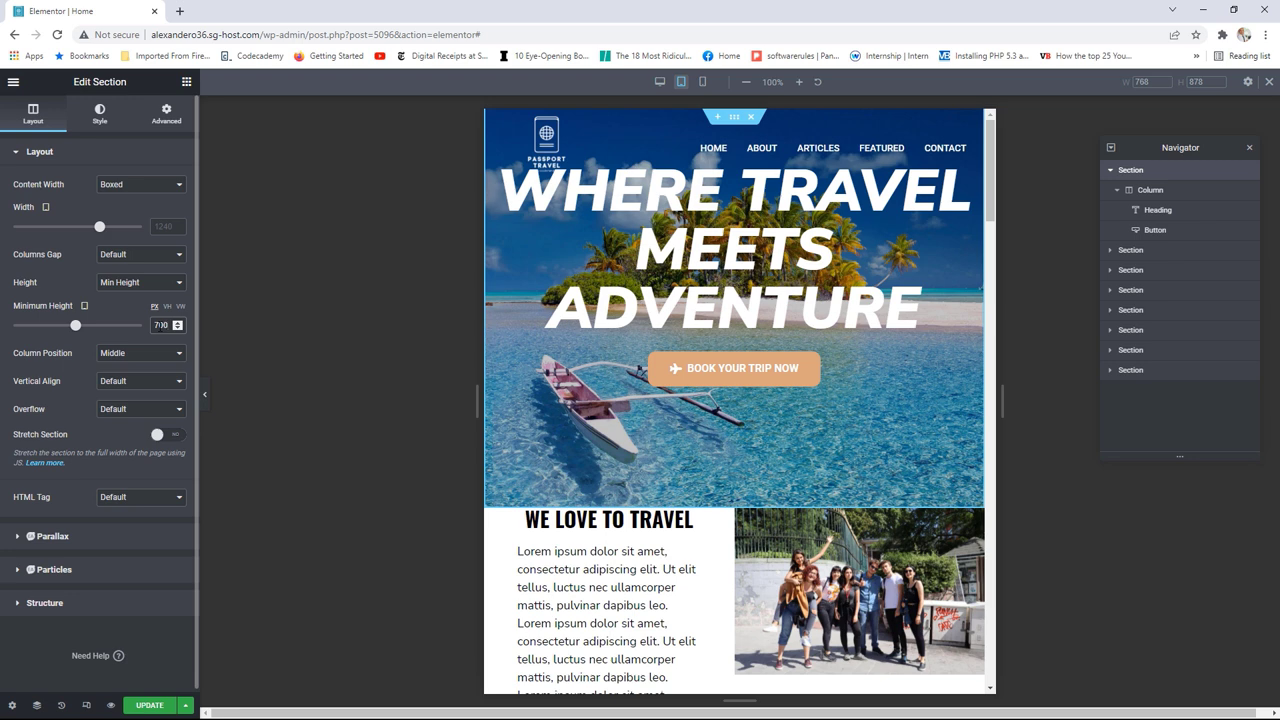
# Step: Unlink the hero section's margin and set its Bottom margin to 0
pyautogui.click(167, 114)
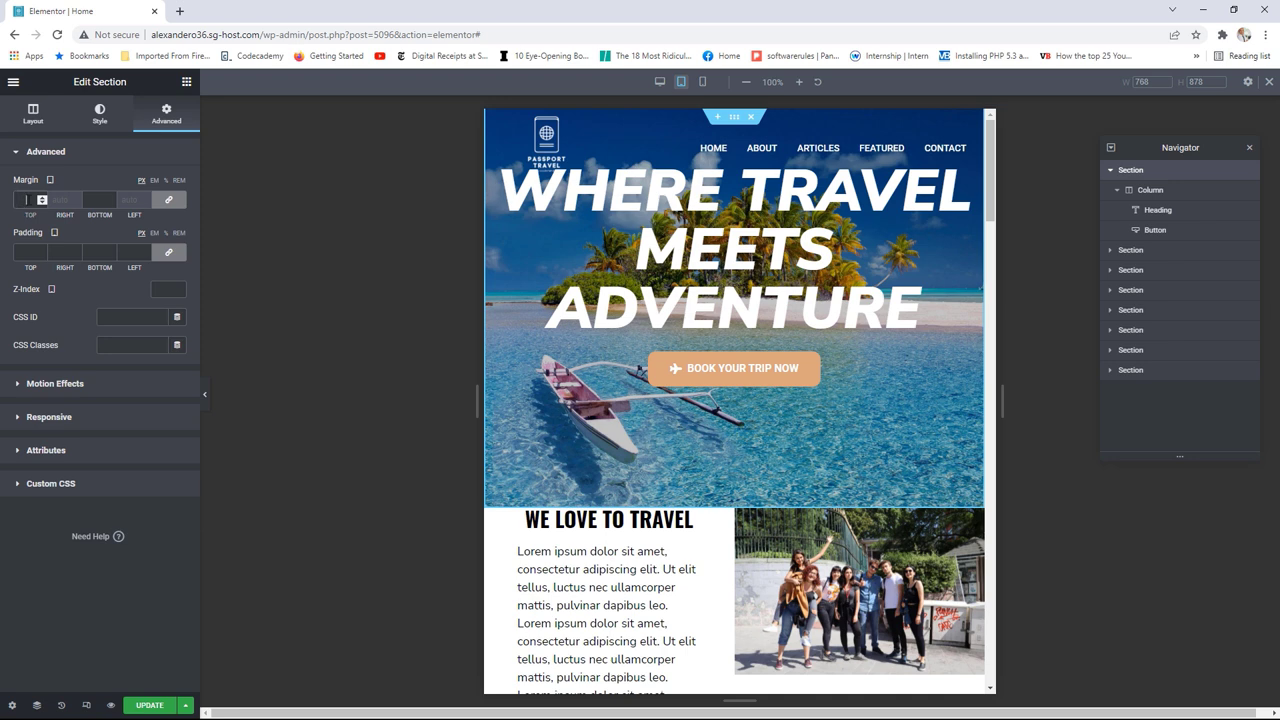
pyautogui.click(42, 198)
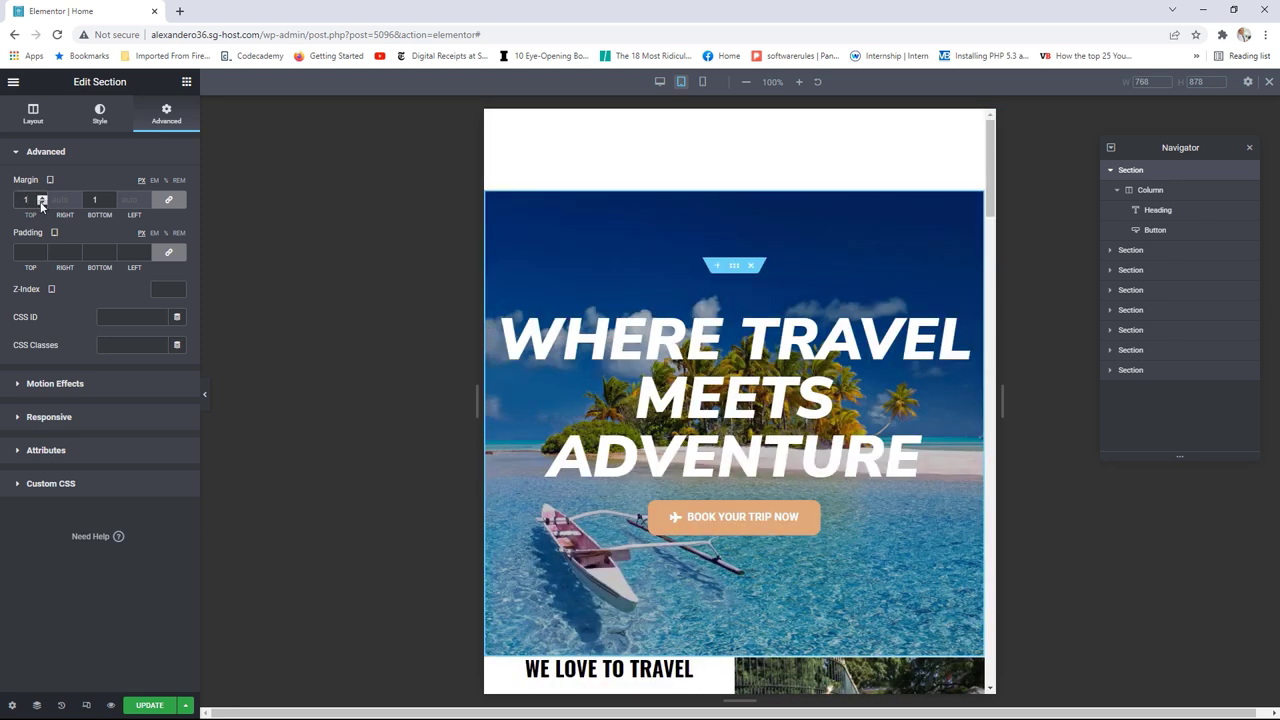
pyautogui.click(42, 204)
pyautogui.click(42, 204)
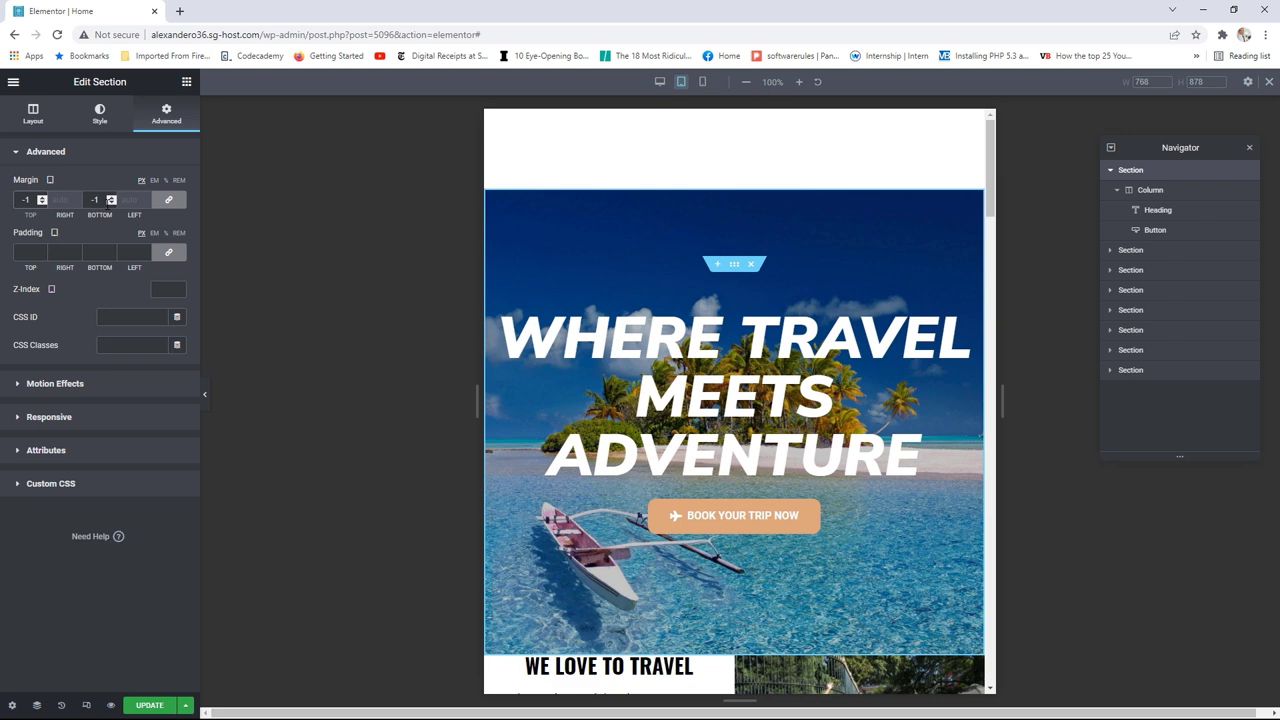
pyautogui.click(168, 199)
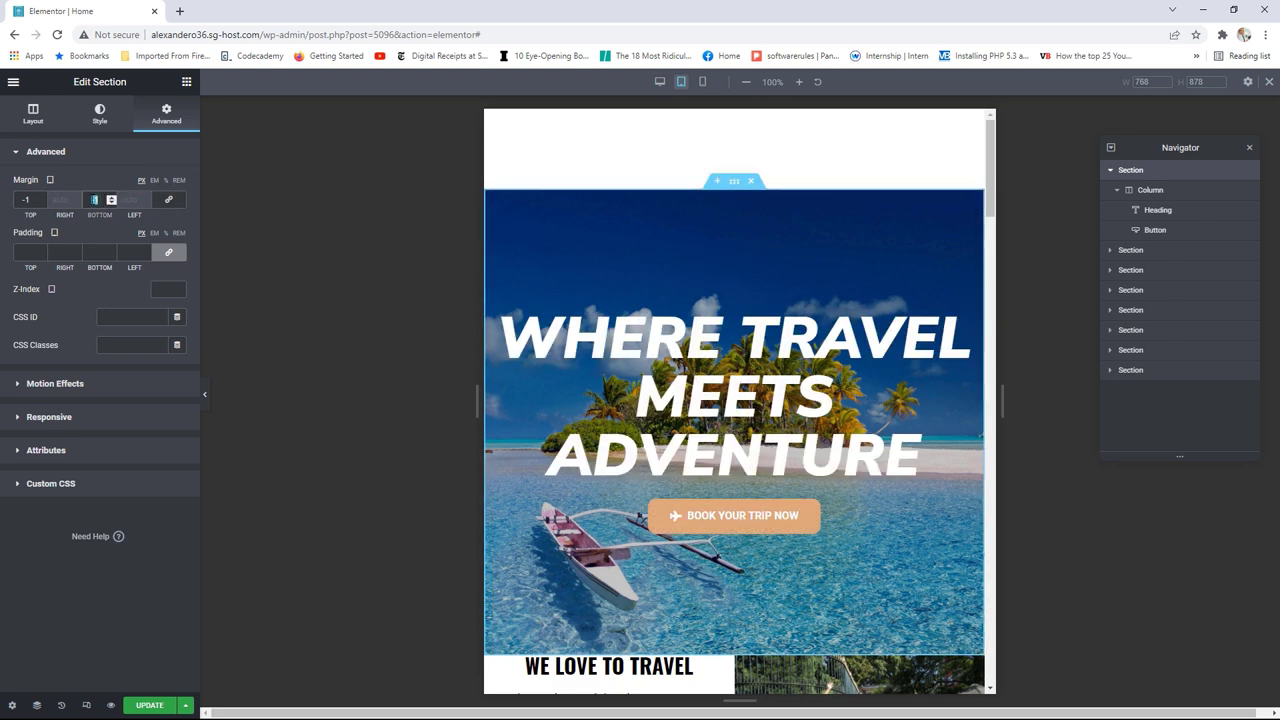
pyautogui.click(111, 196)
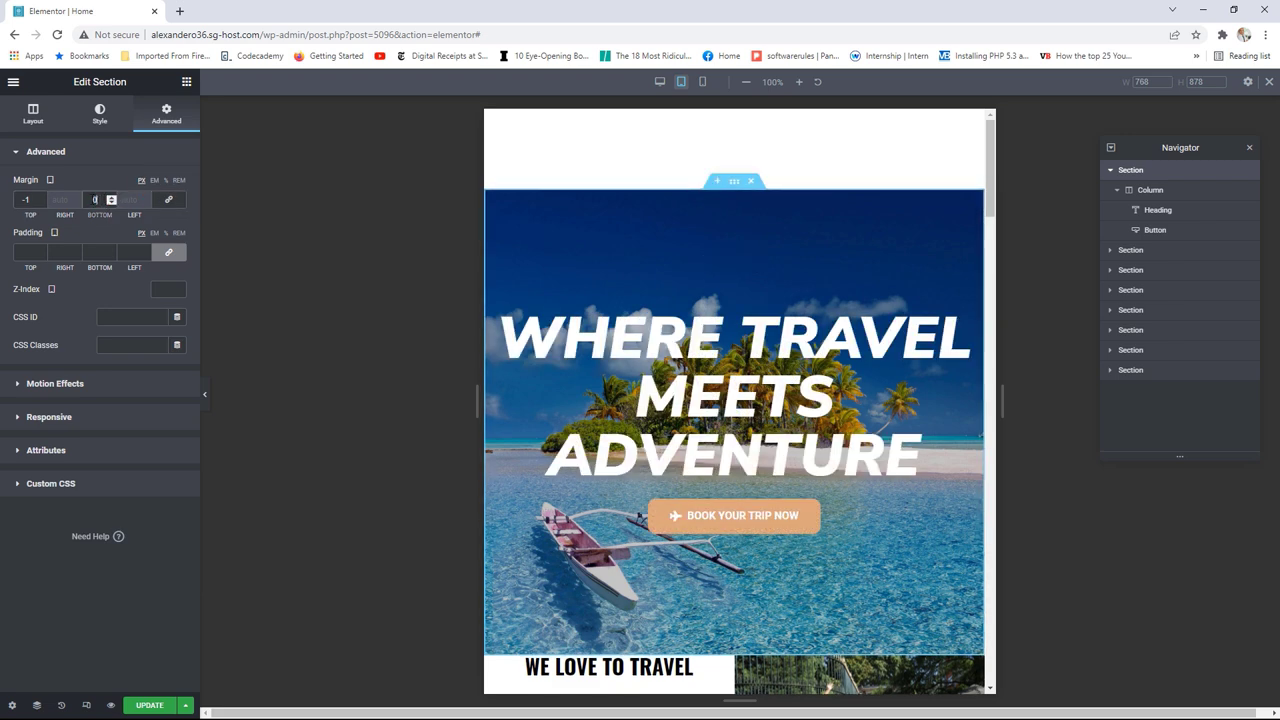
# Step: Set the hero section's tablet top margin to -125 to lift it behind the header
pyautogui.click(42, 205)
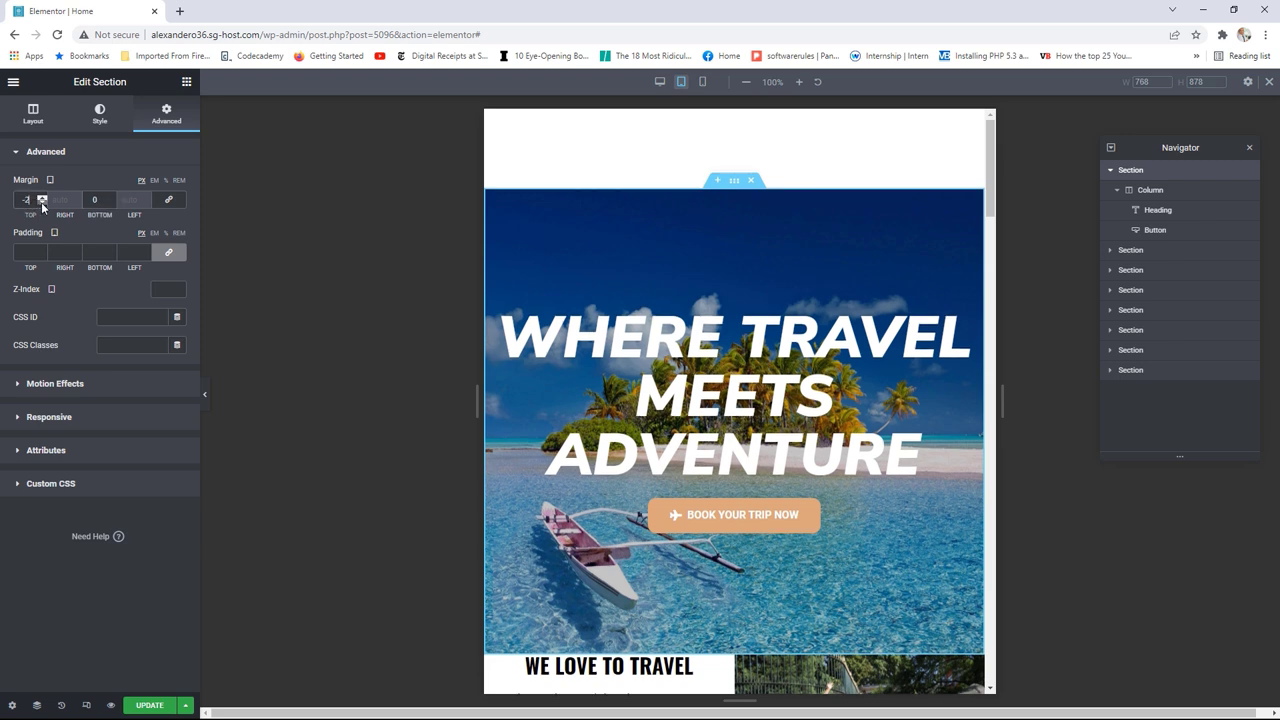
pyautogui.moveTo(42, 205); pyautogui.dragTo(42, 205)
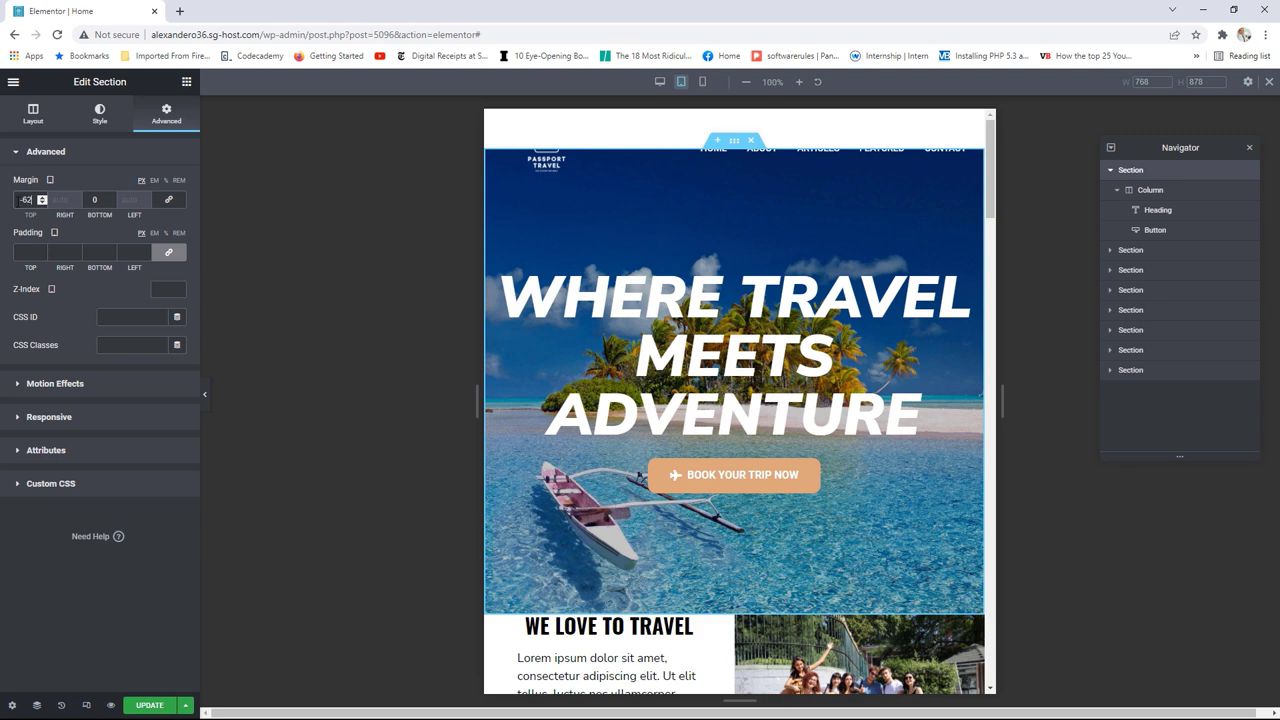
pyautogui.press('BackSpace')
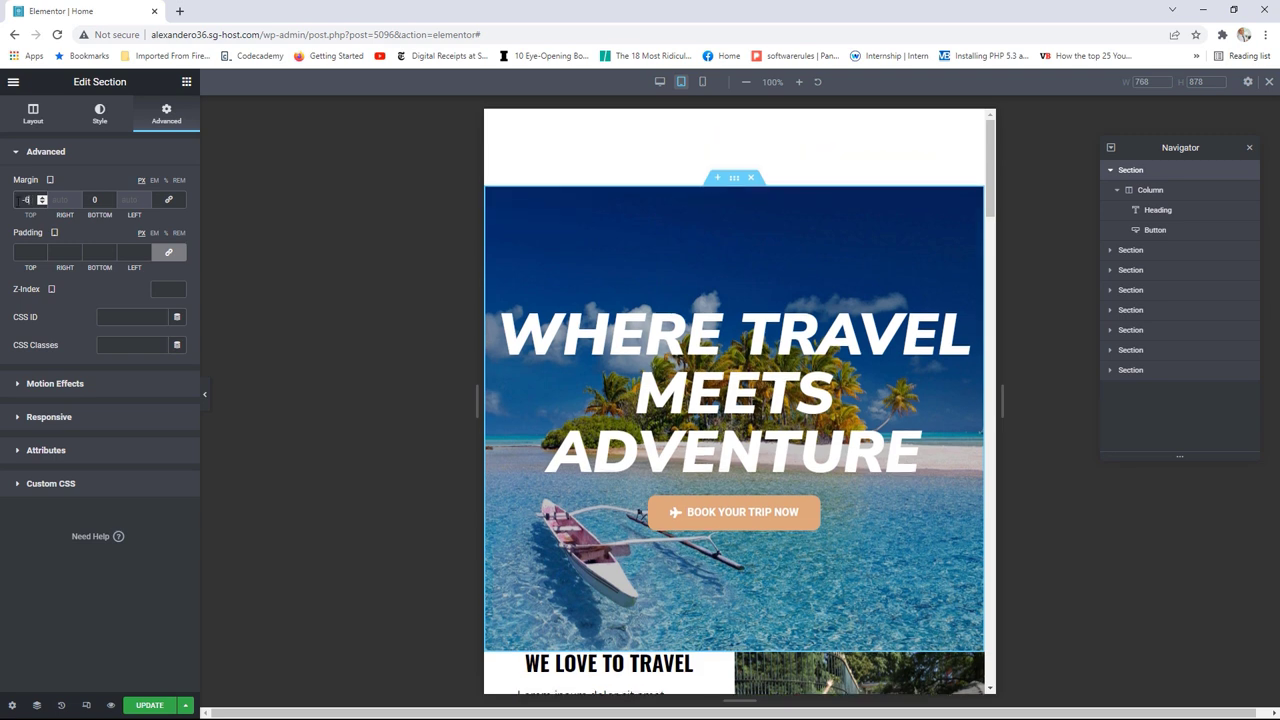
pyautogui.press('BackSpace')
pyautogui.press('BackSpace')
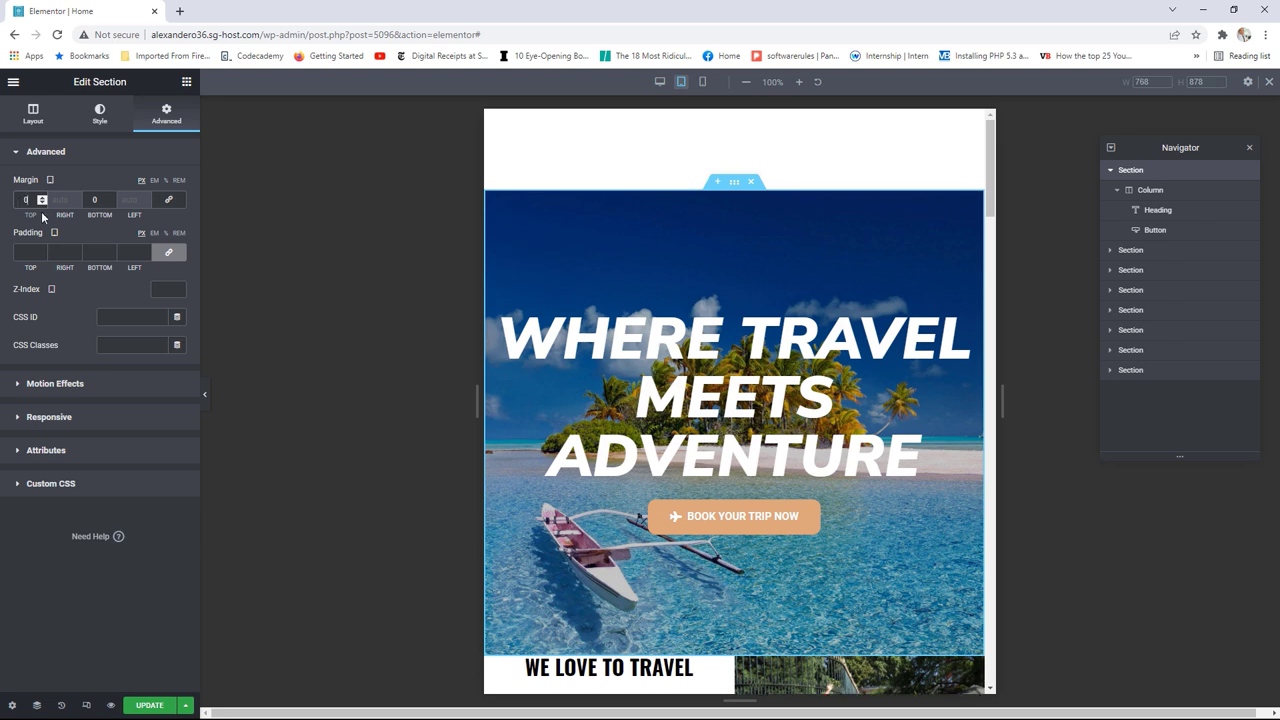
pyautogui.click(42, 202)
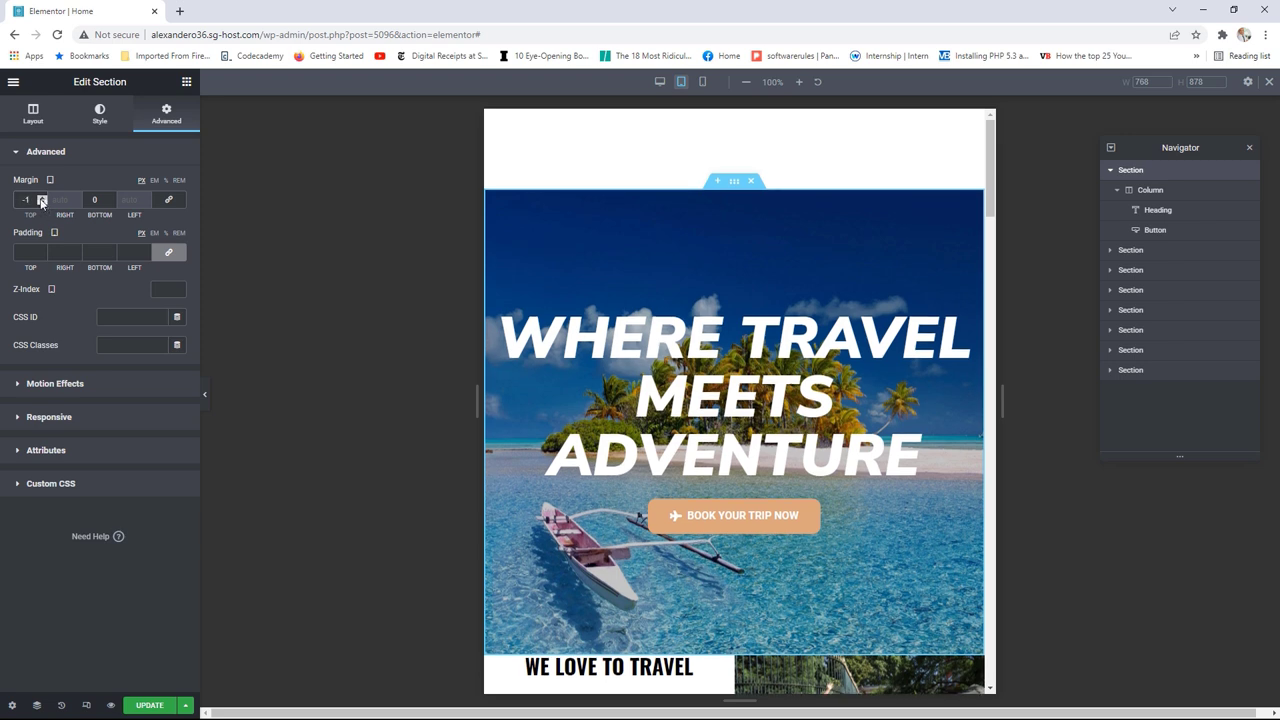
pyautogui.write('50')
pyautogui.click(42, 198)
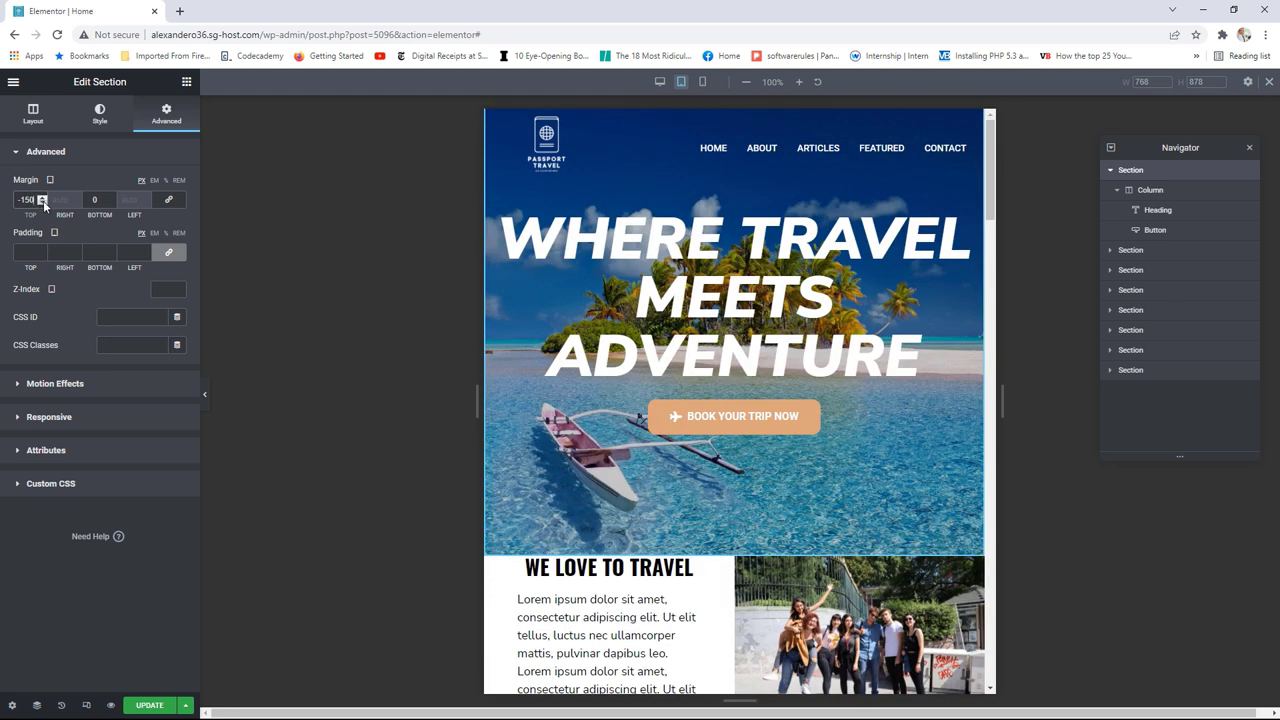
pyautogui.click(42, 198)
pyautogui.click(42, 198)
pyautogui.click(42, 198)
pyautogui.click(42, 198)
pyautogui.click(42, 198)
pyautogui.moveTo(42, 199); pyautogui.dragTo(42, 204)
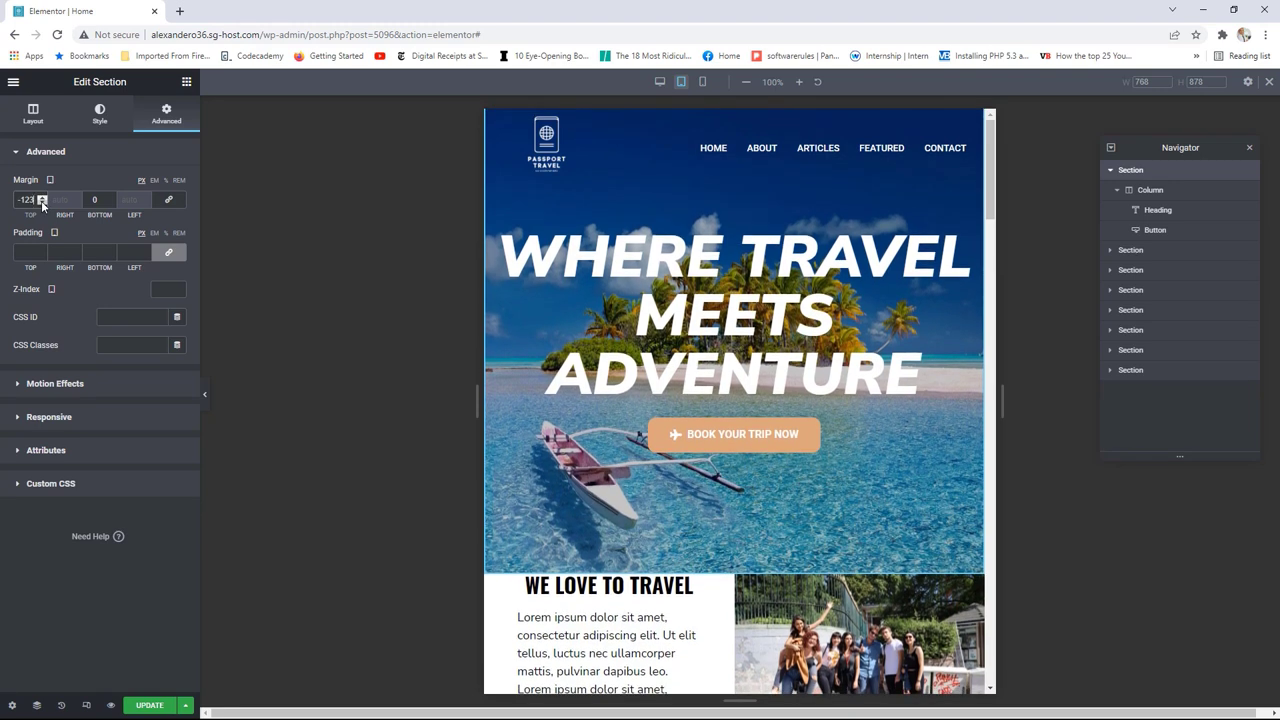
pyautogui.click(42, 204)
pyautogui.click(42, 204)
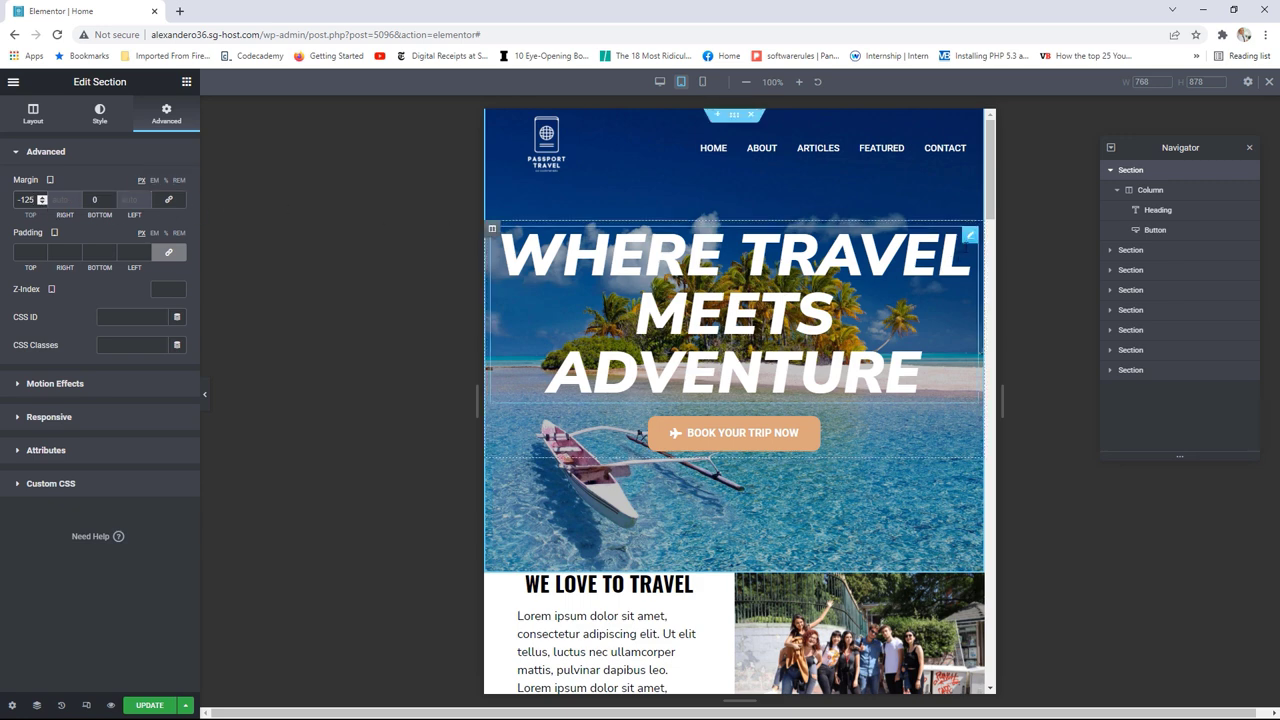
pyautogui.click(966, 236)
# Step: Set the tablet hero heading size to 80 and widen the preview frame to 1024 px
pyautogui.click(177, 213)
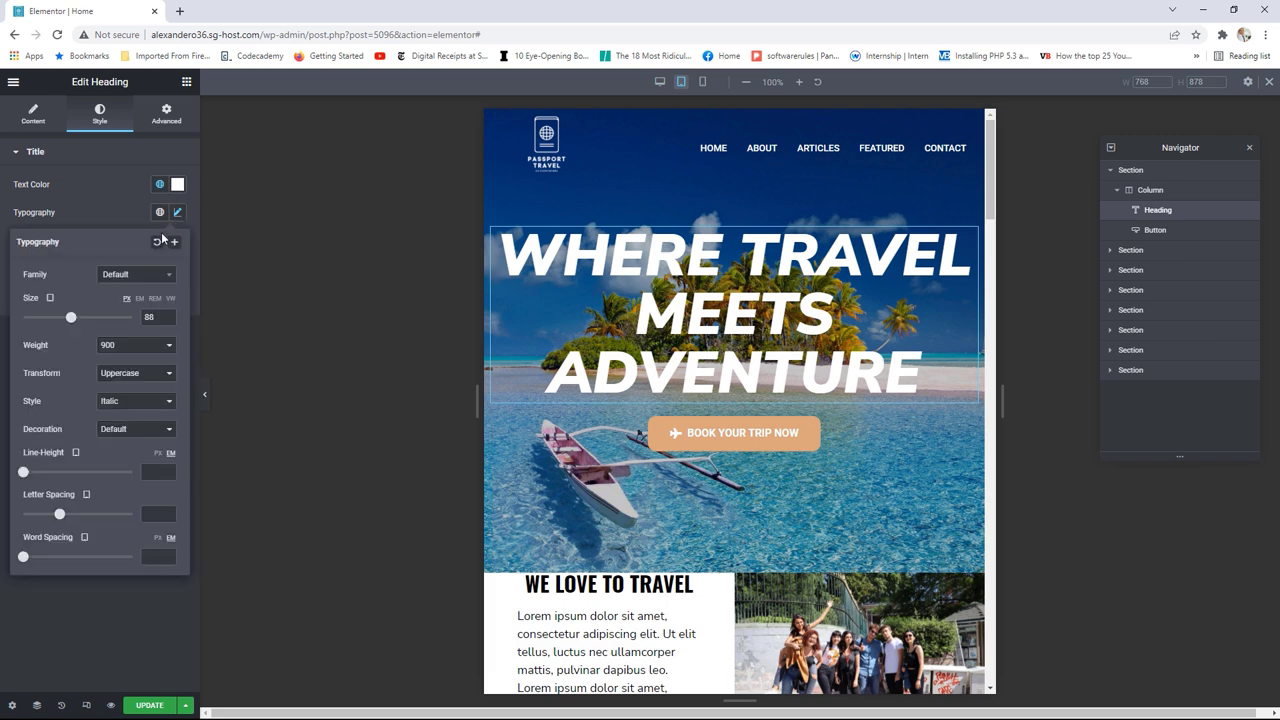
pyautogui.moveTo(71, 319); pyautogui.dragTo(68, 323)
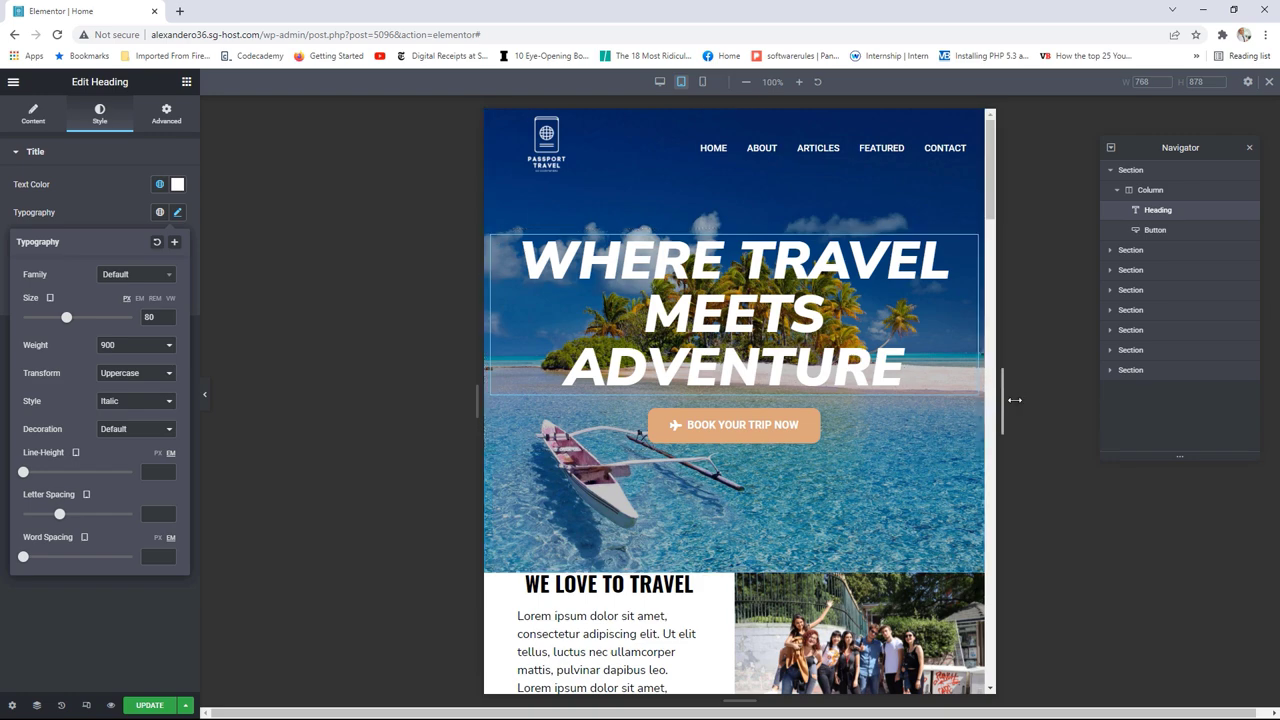
pyautogui.moveTo(1008, 400); pyautogui.dragTo(1184, 399)
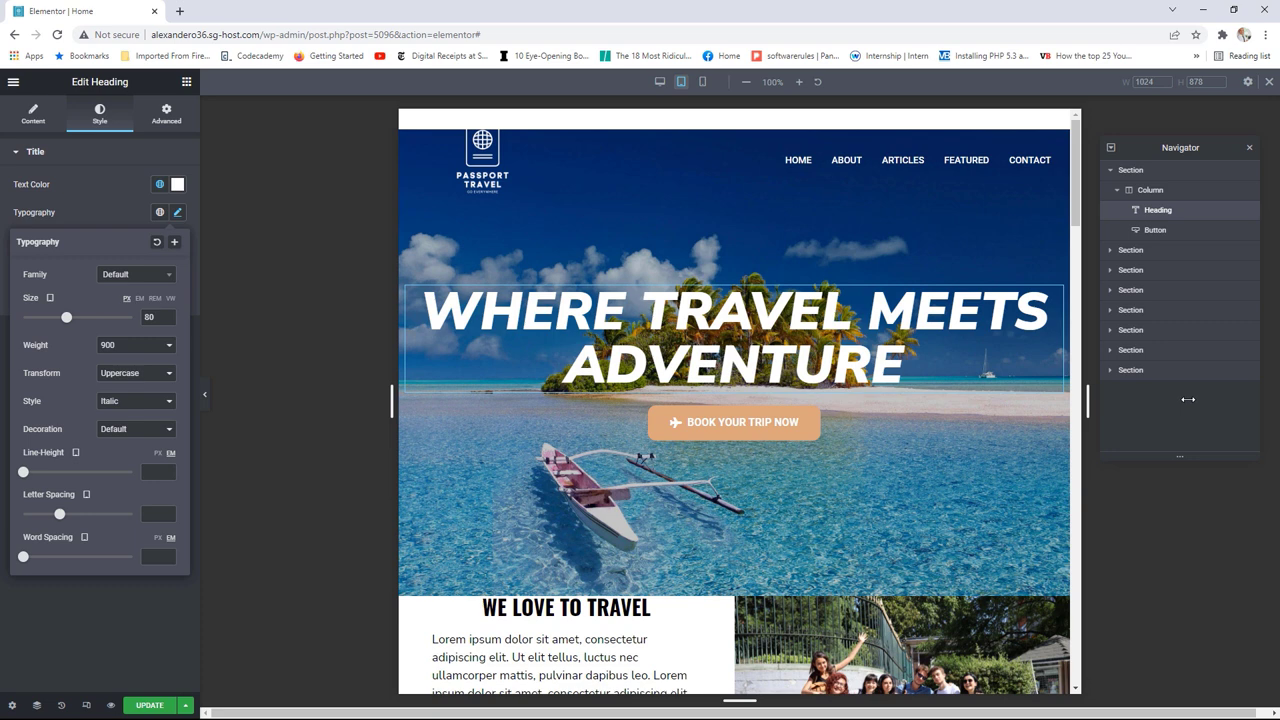
pyautogui.moveTo(1188, 399); pyautogui.dragTo(1188, 399)
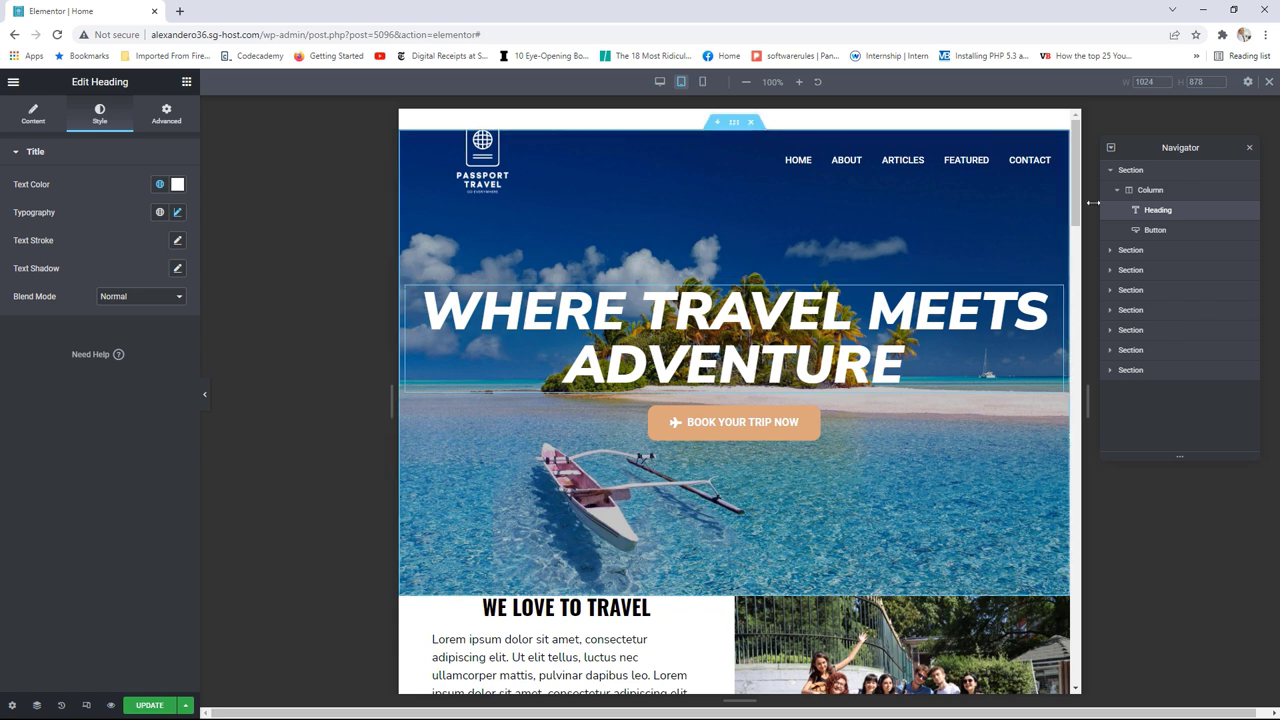
# Step: Step the hero section's top margin down to -158
pyautogui.click(1132, 170)
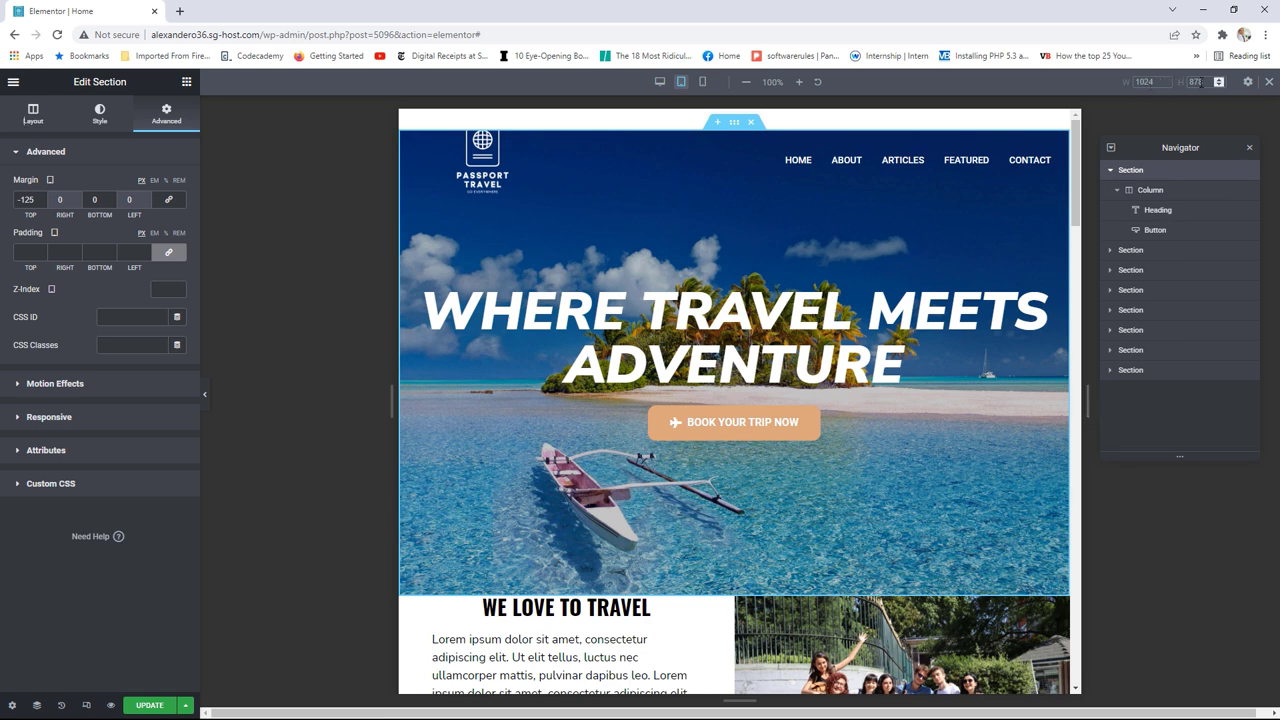
pyautogui.click(42, 198)
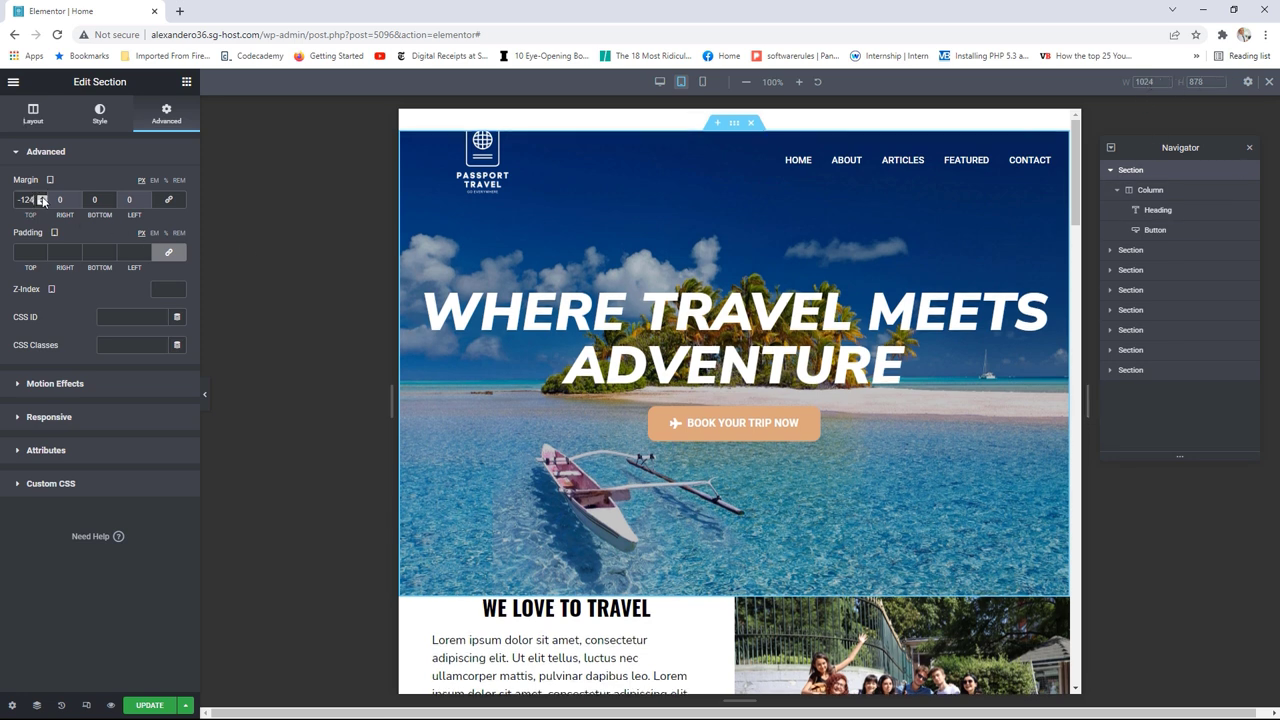
pyautogui.click(42, 203)
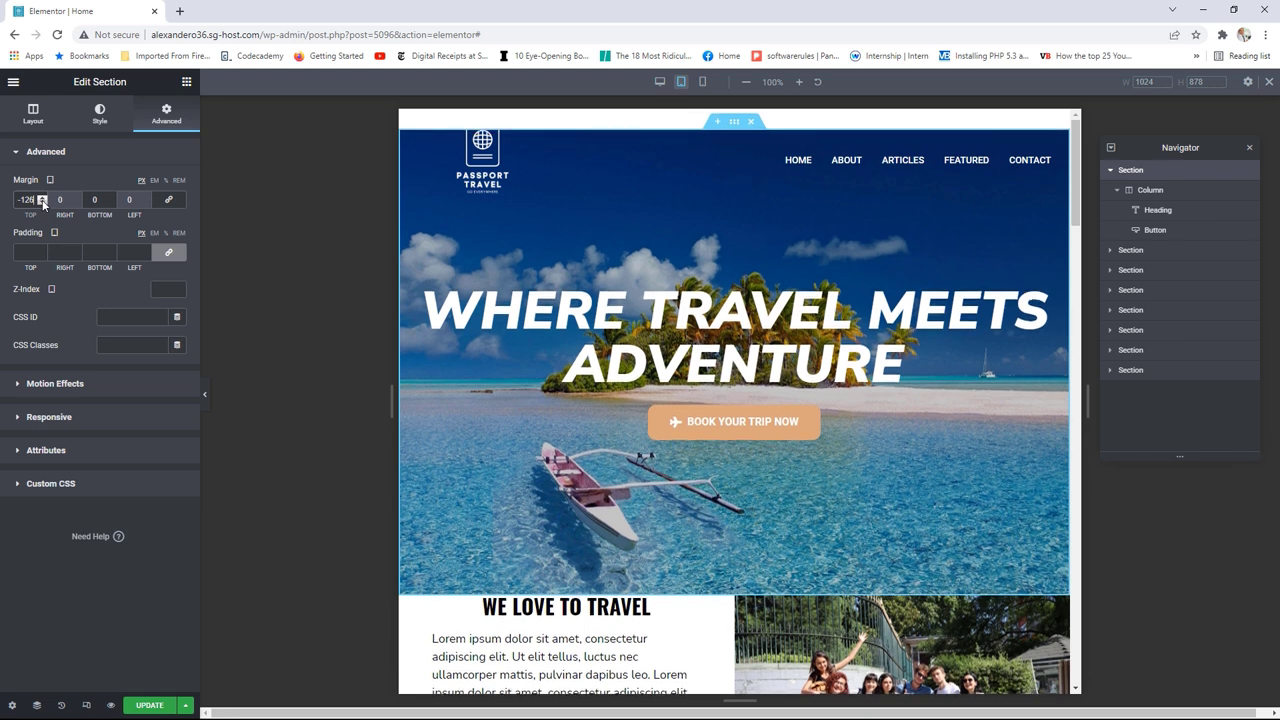
pyautogui.scroll(-17, 42, 203)
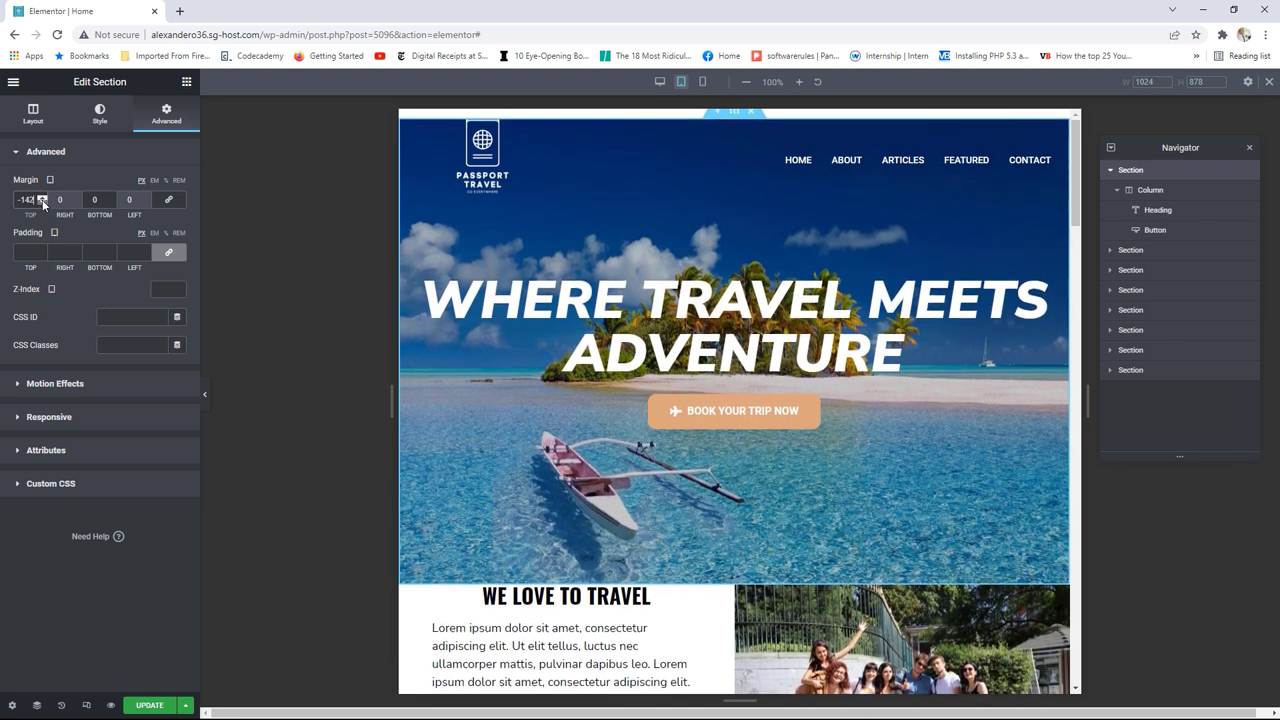
pyautogui.scroll(-6, 42, 203)
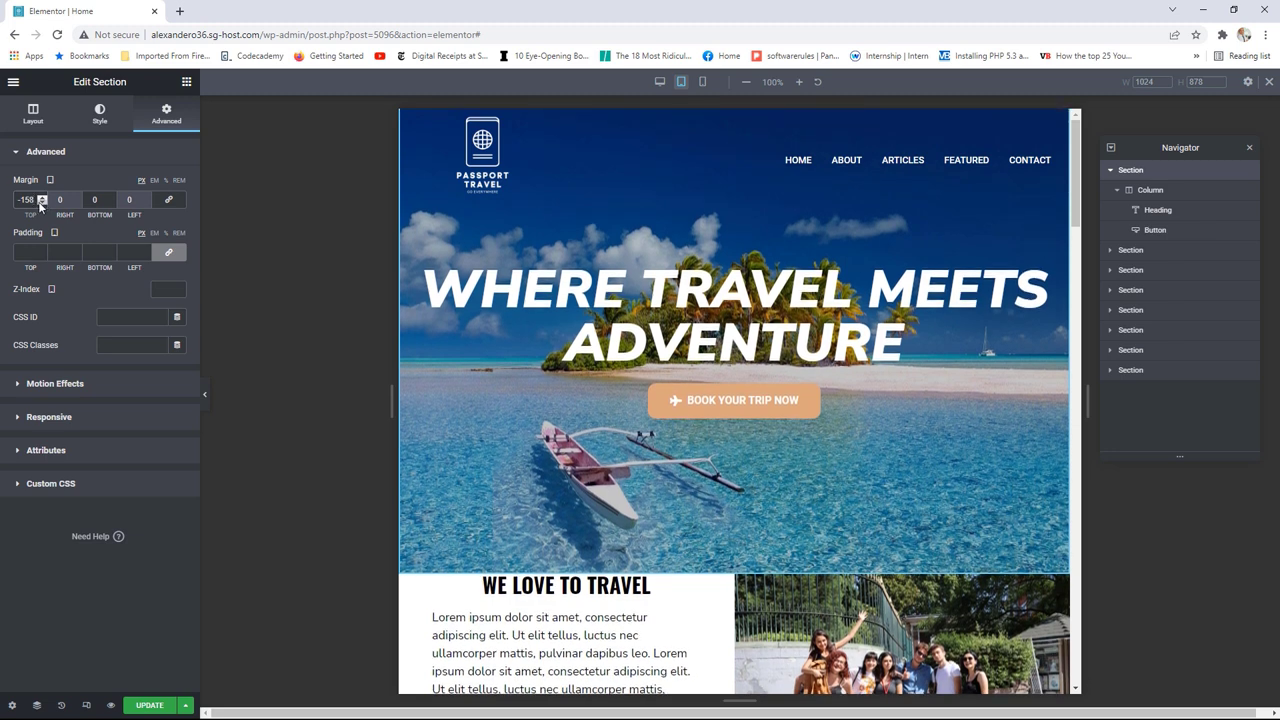
# Step: Resize the preview frame back to 766 px tablet width to recheck the heading wrap
pyautogui.moveTo(1088, 398); pyautogui.dragTo(902, 391)
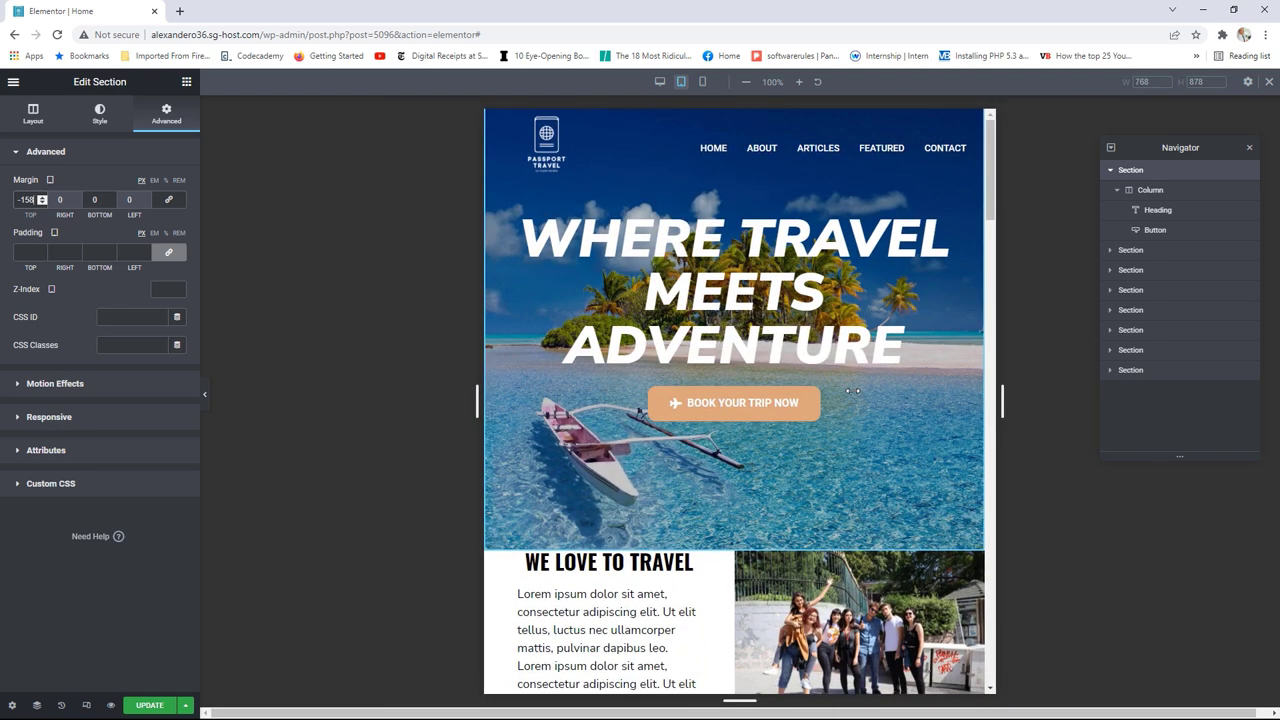
pyautogui.moveTo(853, 391); pyautogui.dragTo(850, 385)
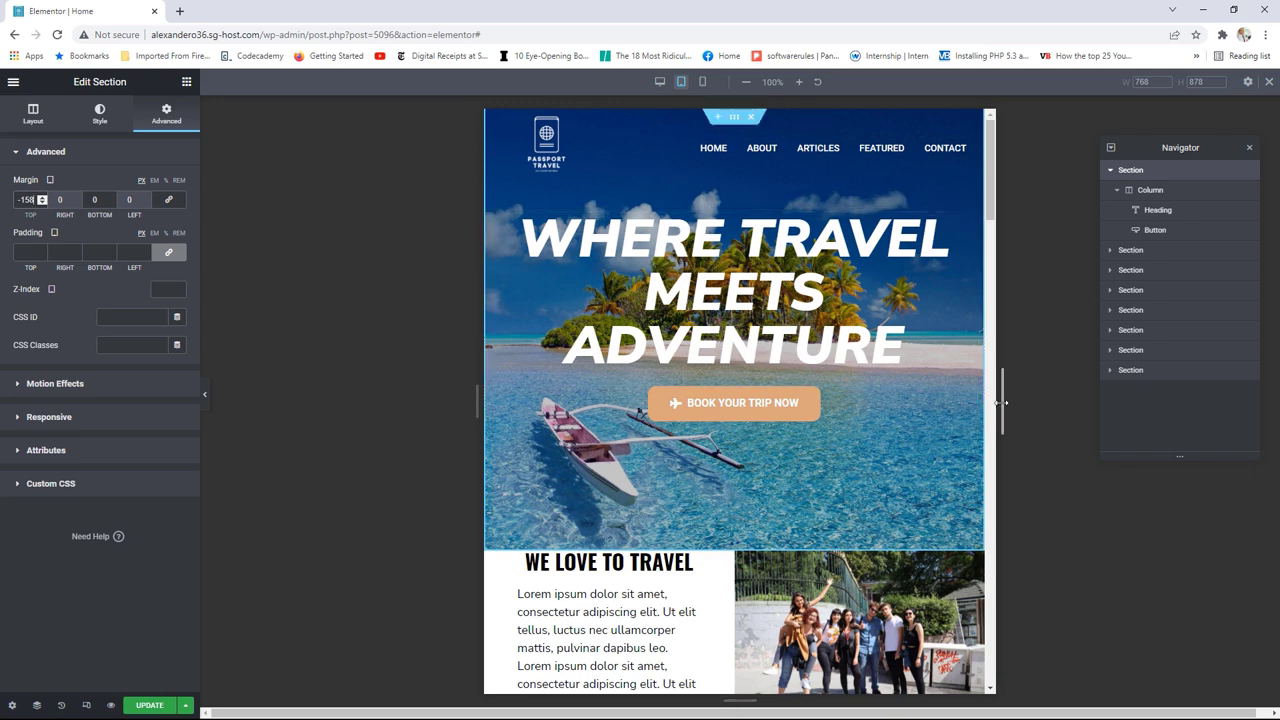
pyautogui.moveTo(1000, 403); pyautogui.dragTo(958, 432)
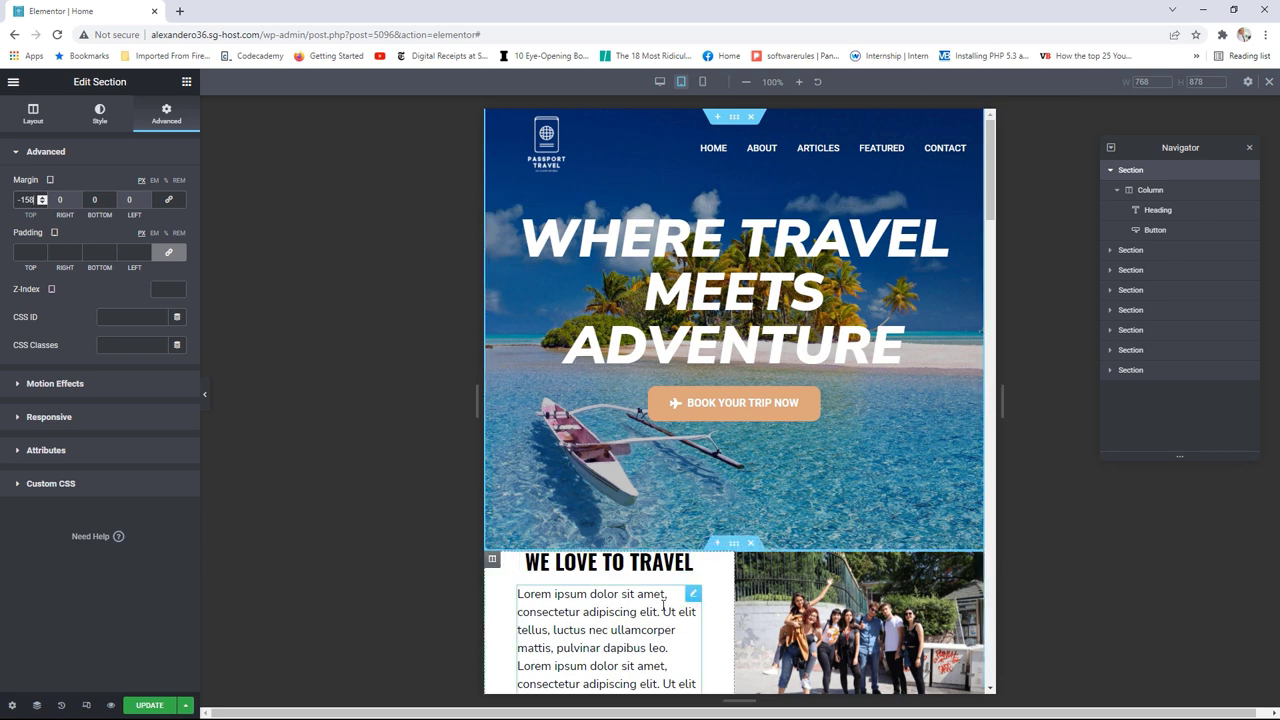
# Step: Scroll down and open the WE LOVE TO TRAVEL section's Advanced settings
pyautogui.scroll(-1, 698, 583)
pyautogui.scroll(-2, 716, 561)
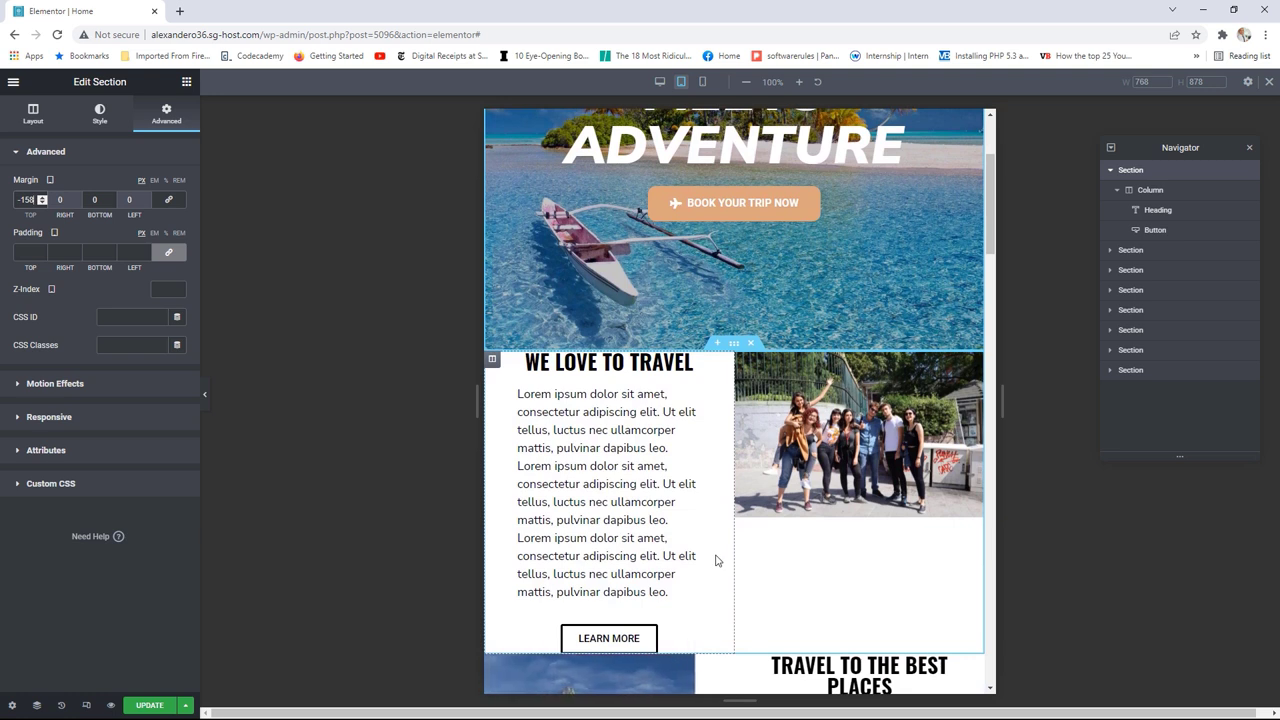
pyautogui.scroll(-1, 715, 561)
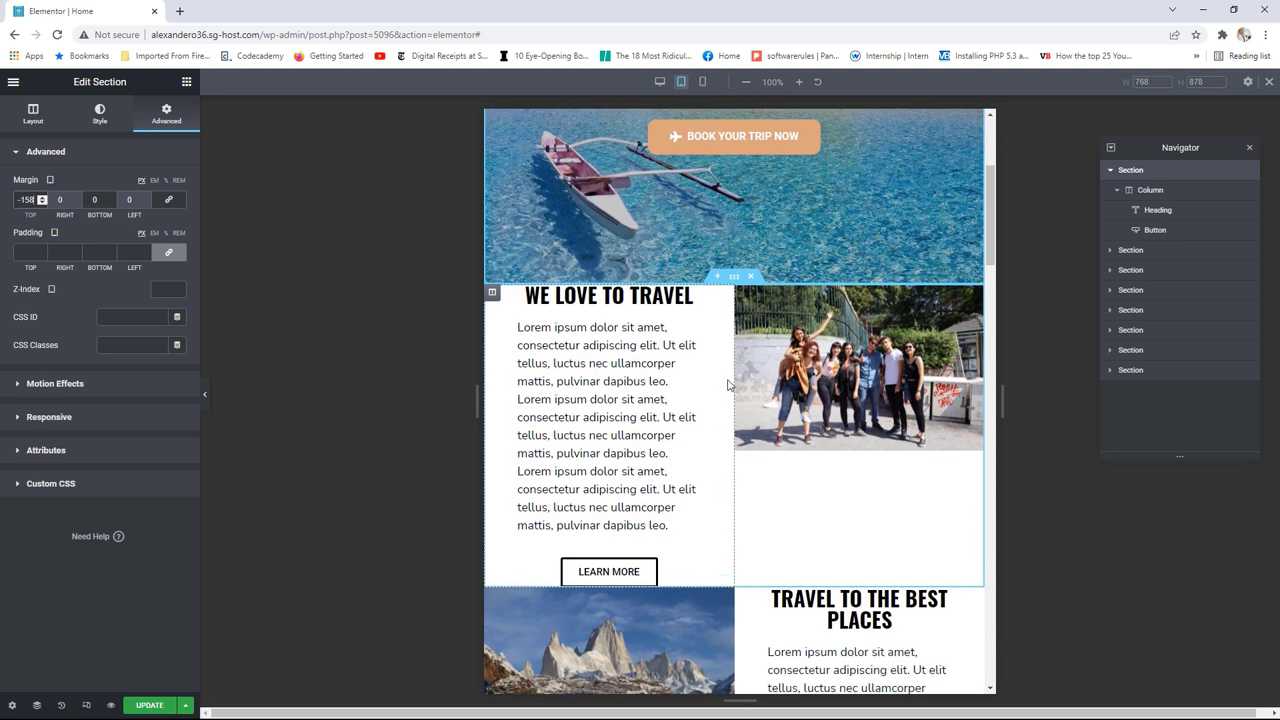
pyautogui.click(734, 283)
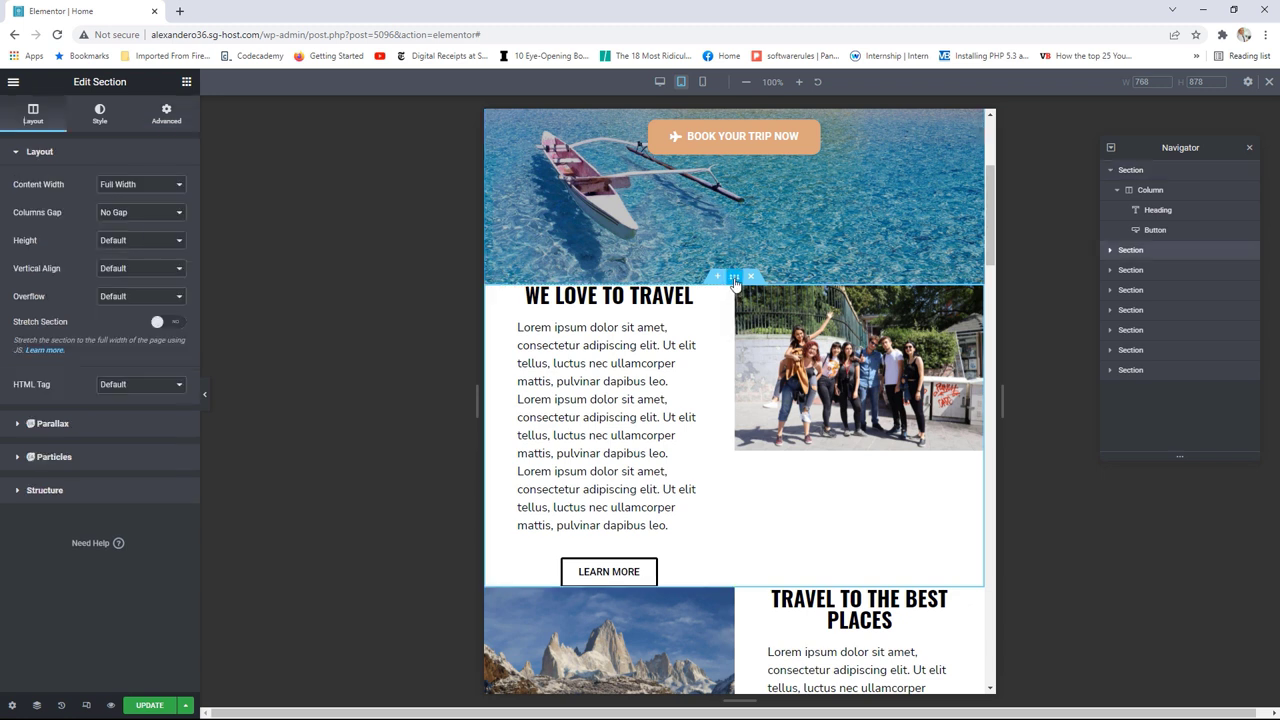
pyautogui.click(176, 122)
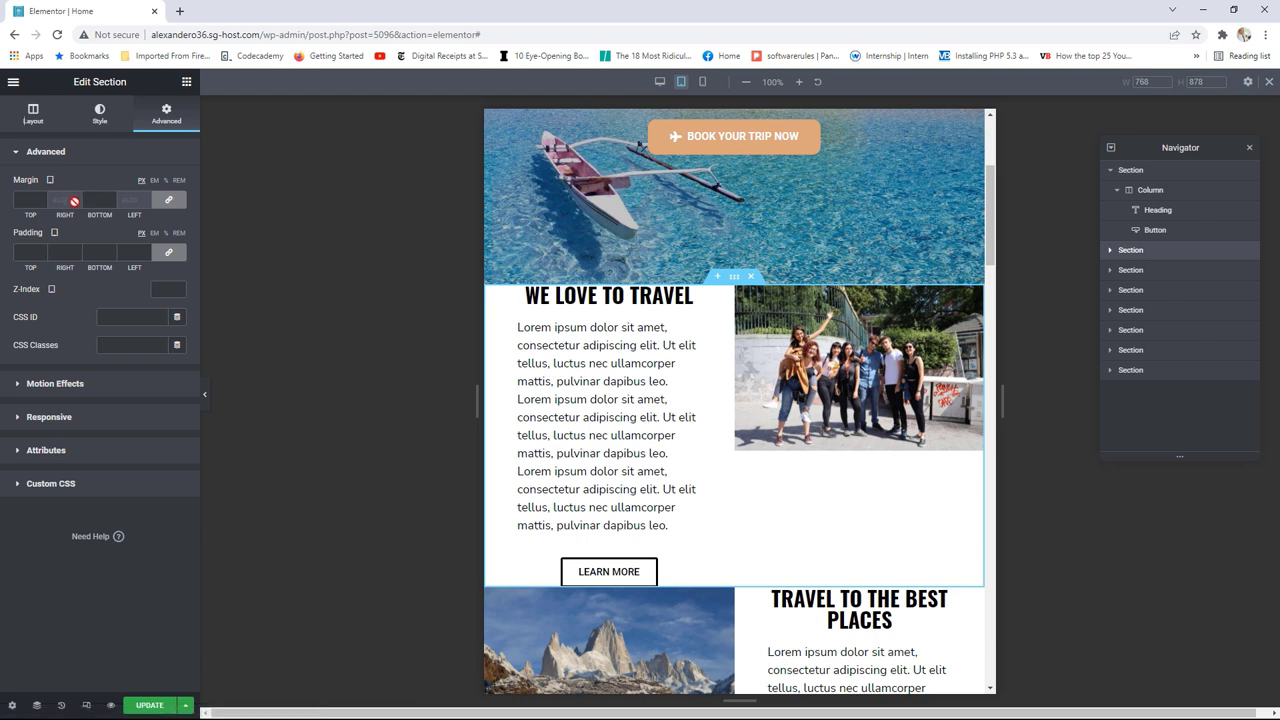
# Step: Unlink its padding and set Top and Bottom to 25 at tablet width
pyautogui.click(161, 256)
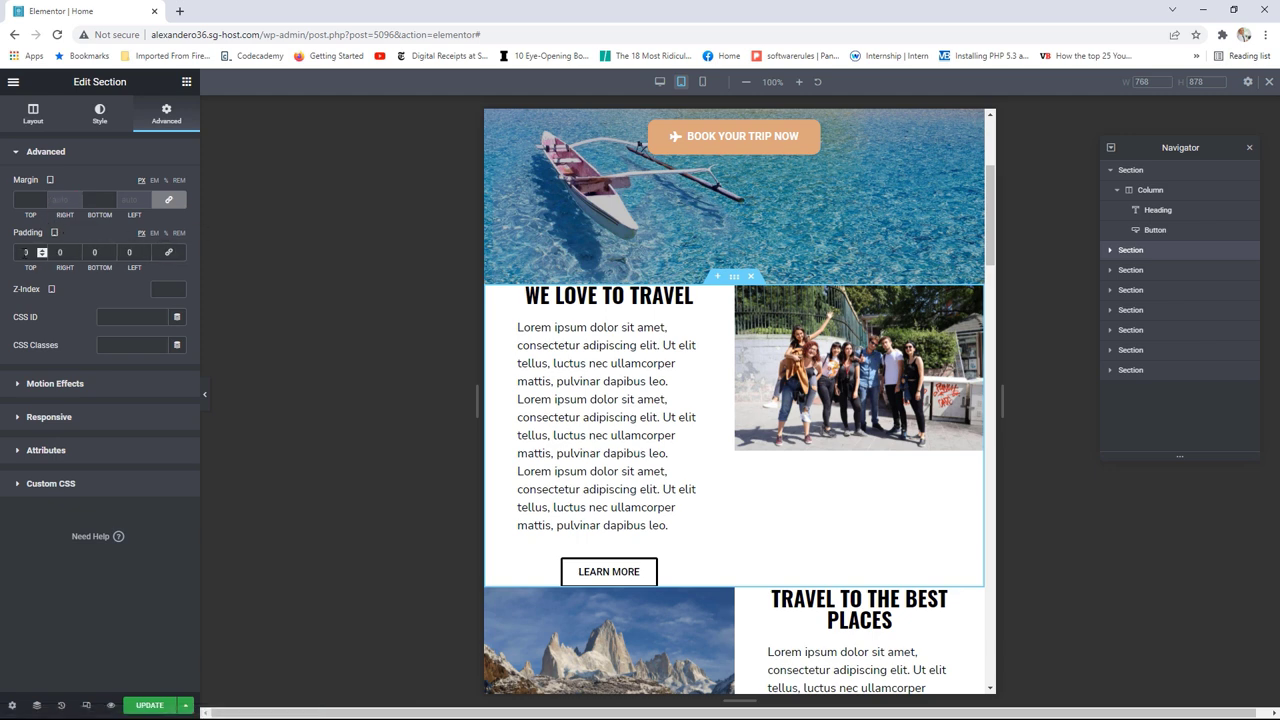
pyautogui.click(41, 250)
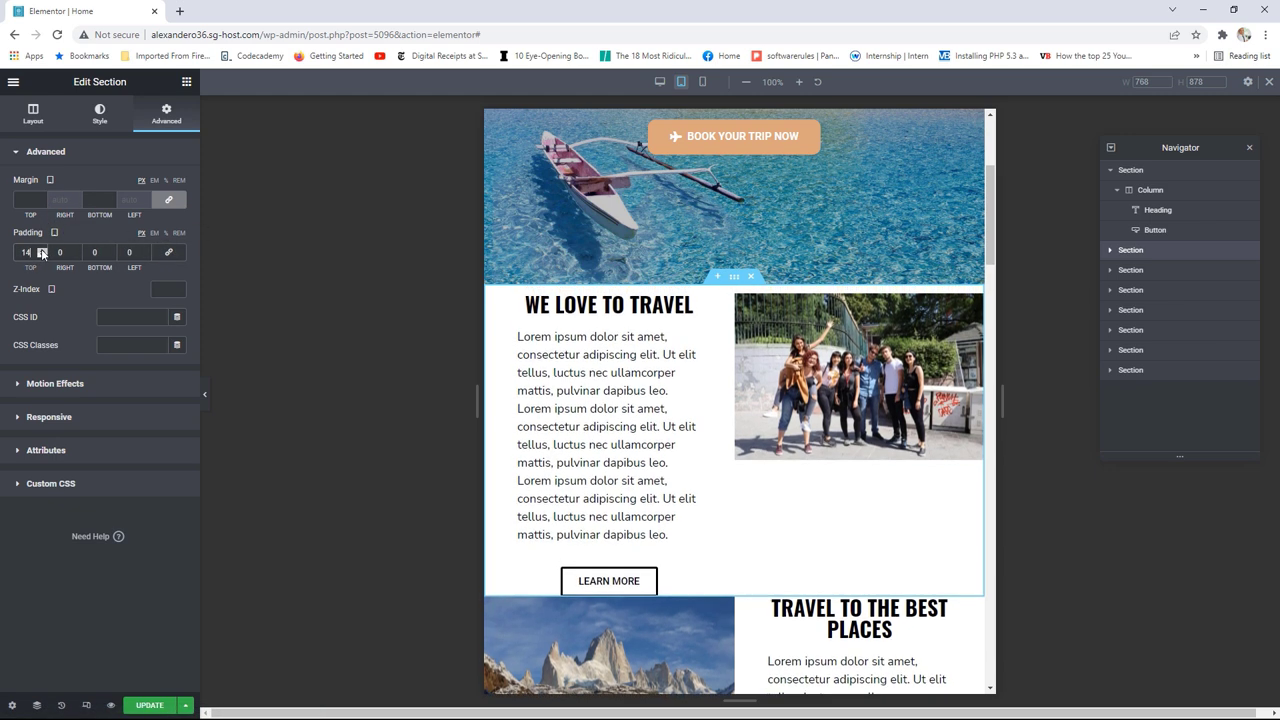
pyautogui.click(41, 250)
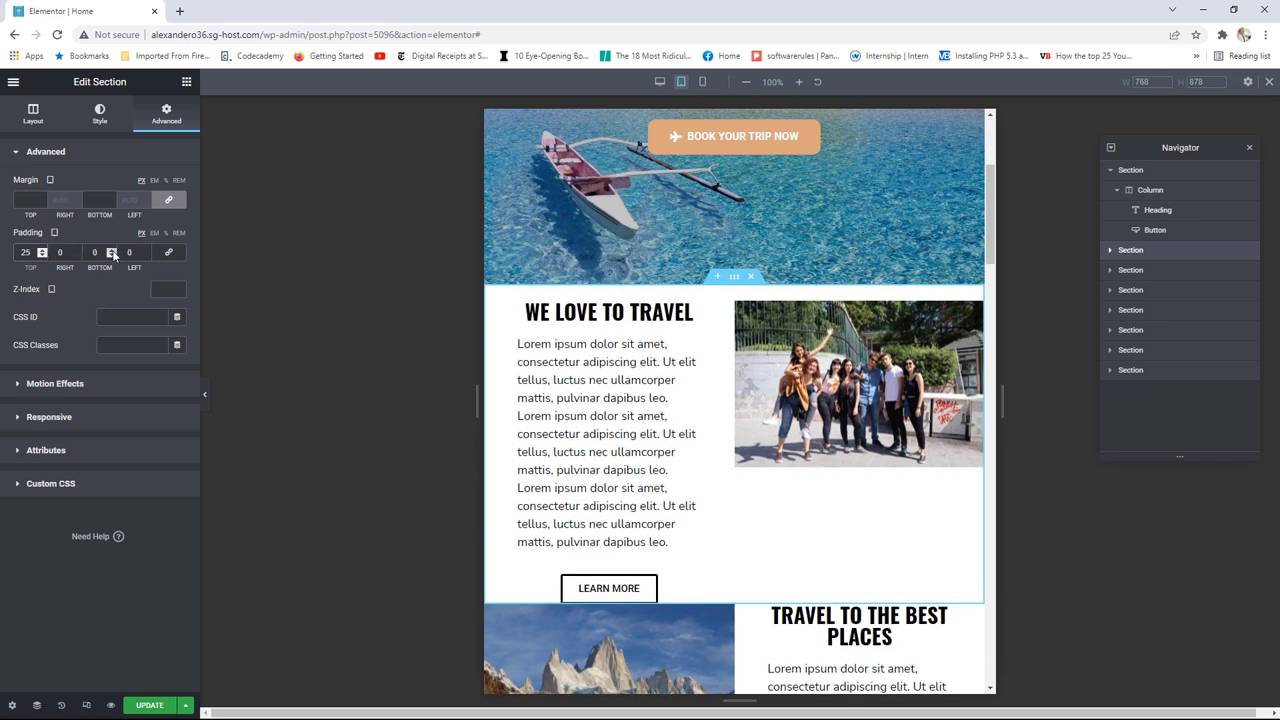
pyautogui.click(113, 253)
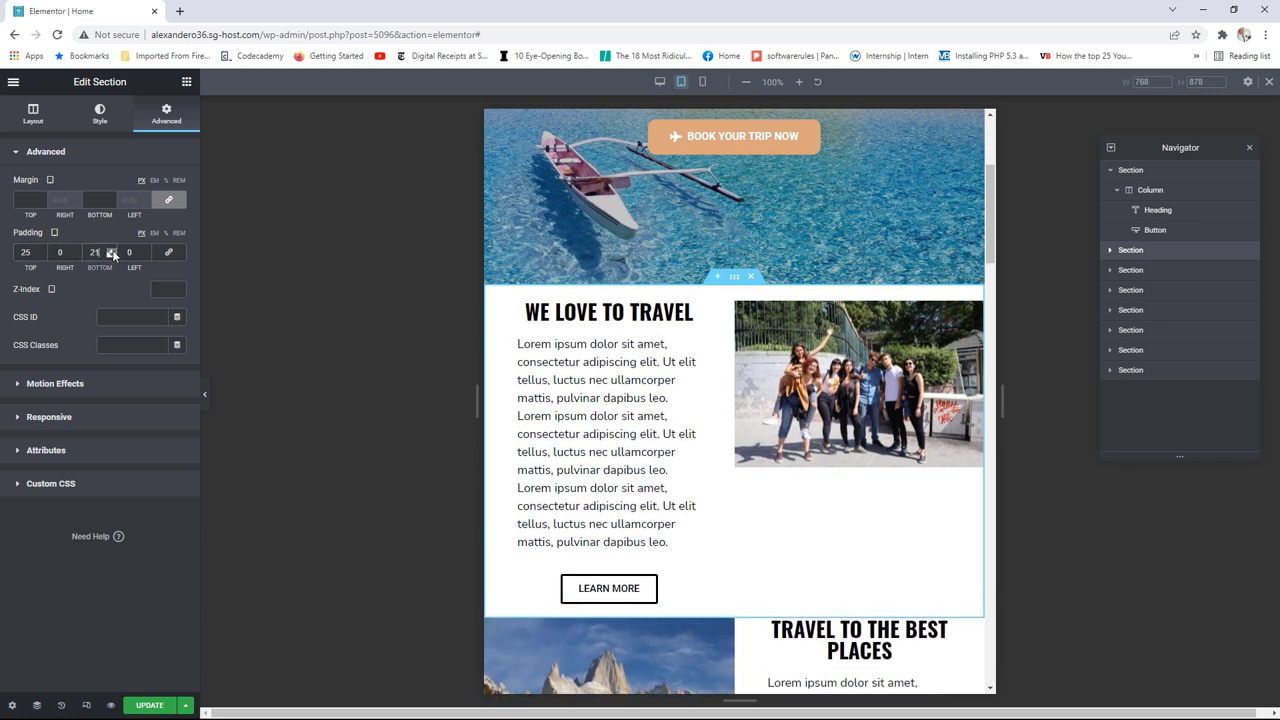
pyautogui.click(113, 253)
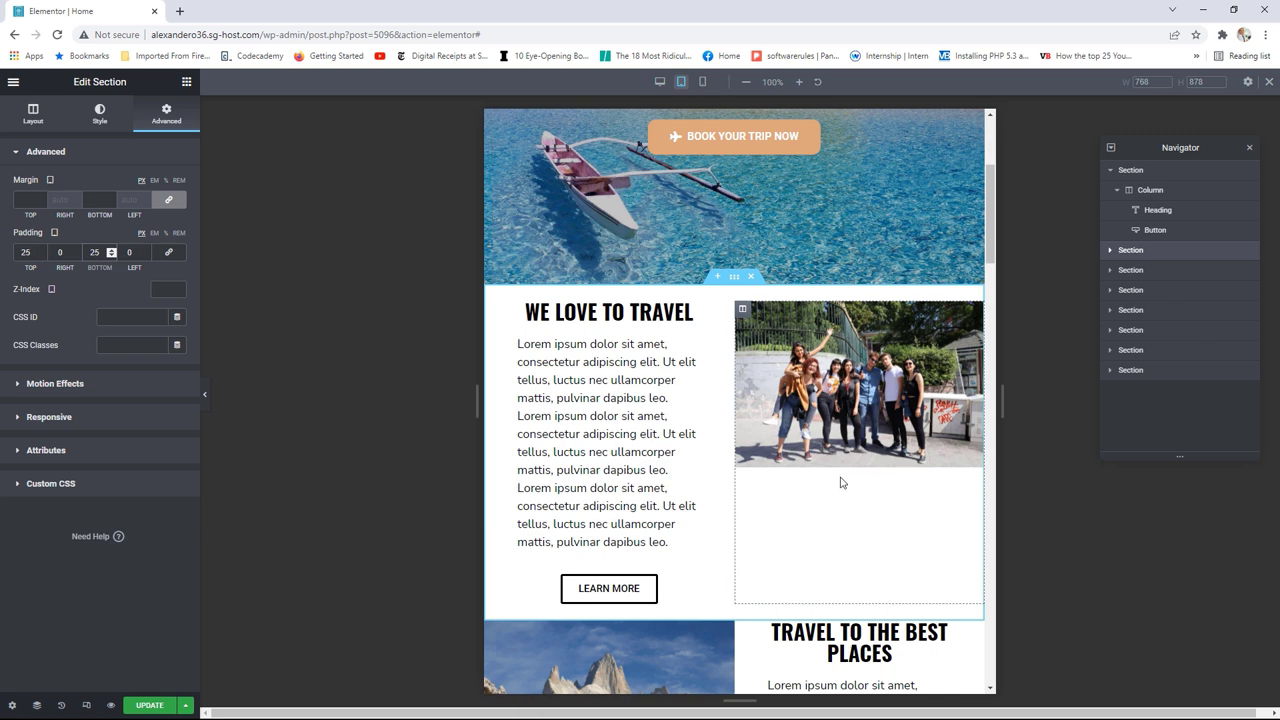
pyautogui.scroll(-5, 840, 482)
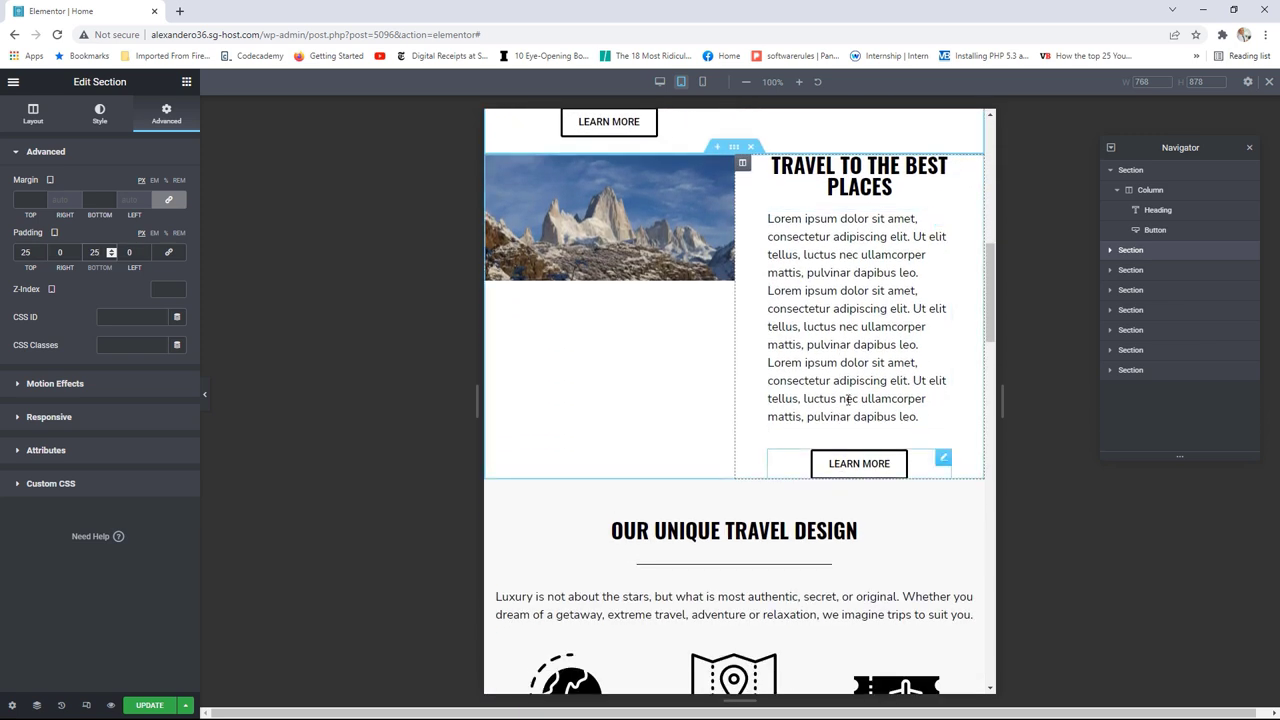
pyautogui.scroll(1, 848, 399)
# Step: Give the TRAVEL TO THE BEST PLACES section Top 25 and Bottom 25 padding, then review it
pyautogui.click(734, 213)
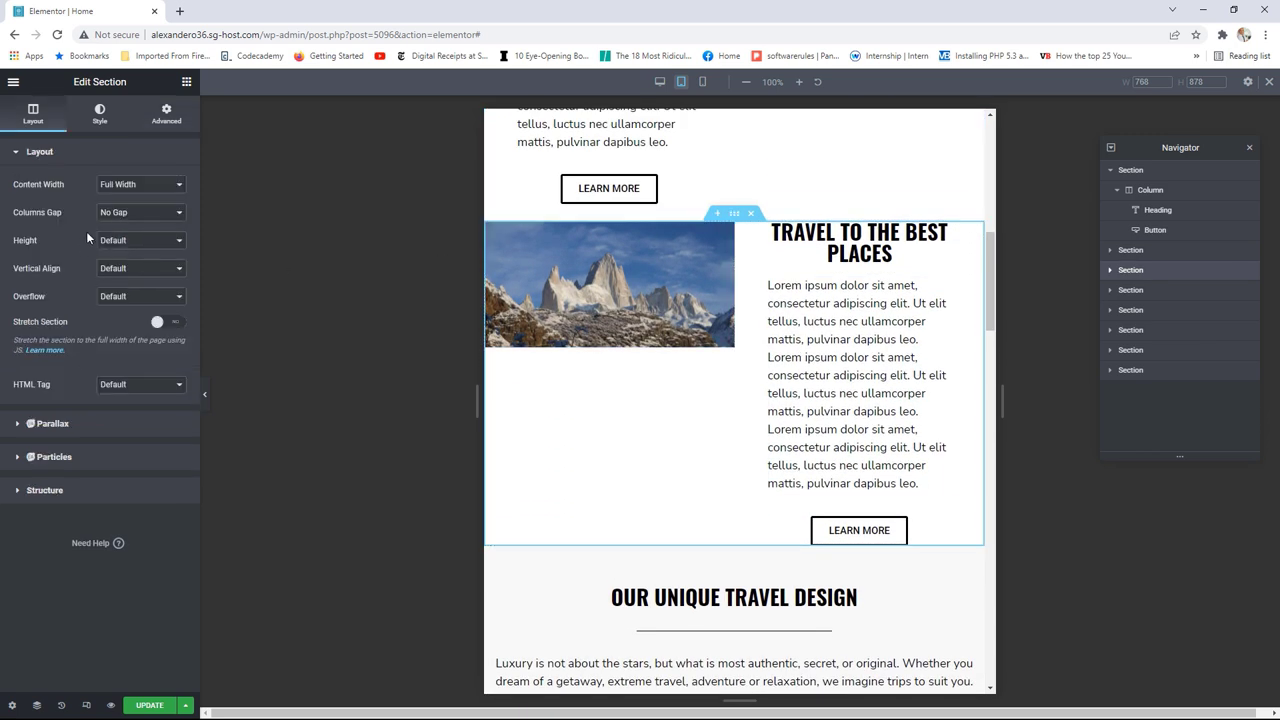
pyautogui.click(166, 114)
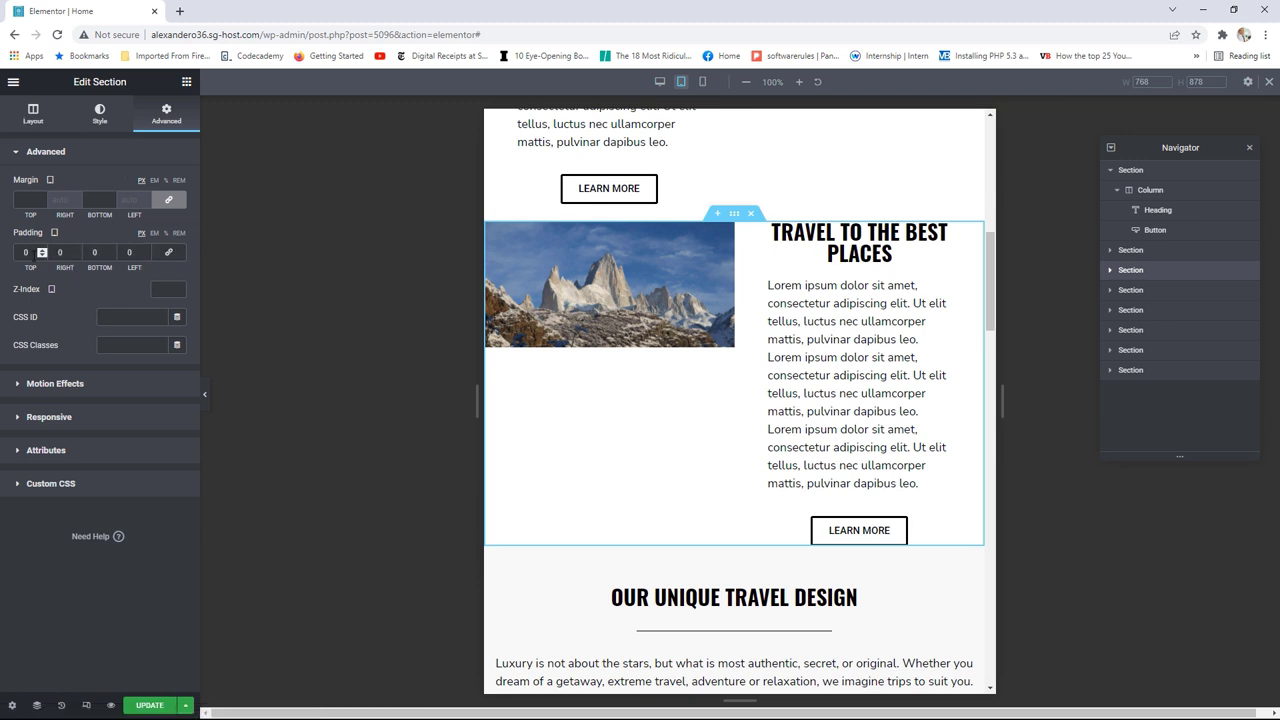
pyautogui.click(43, 251)
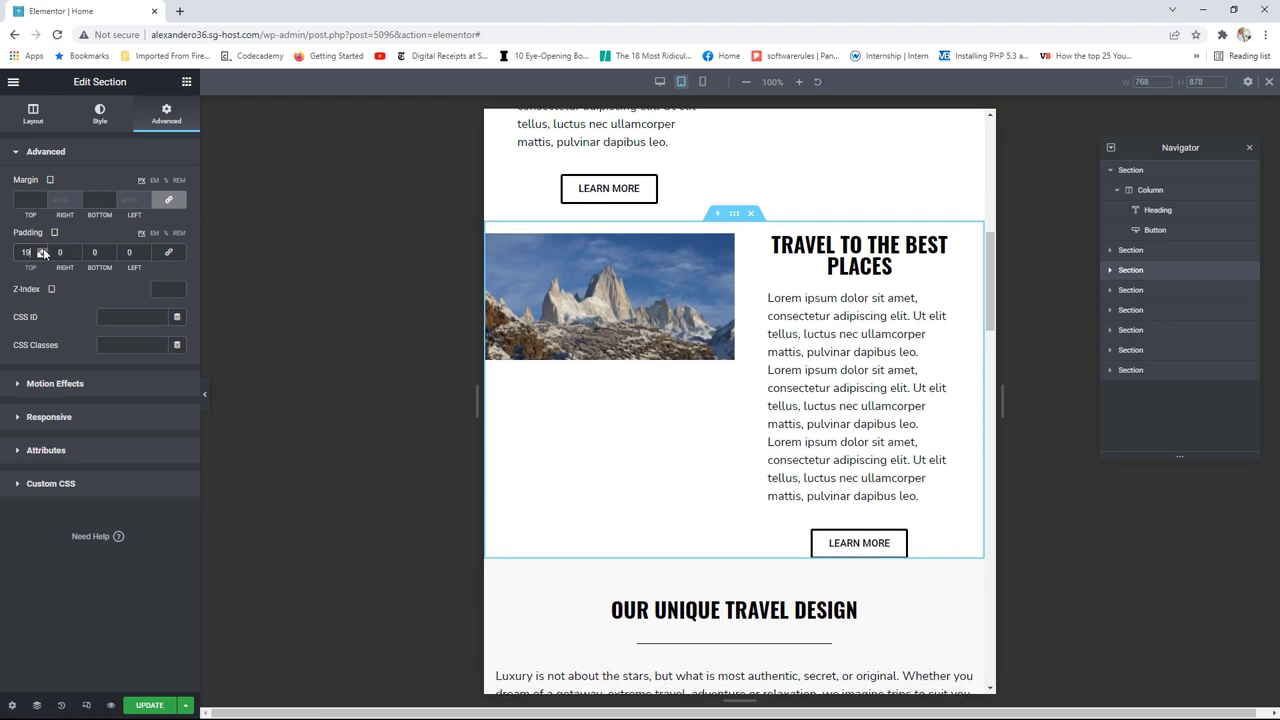
pyautogui.click(43, 252)
pyautogui.click(43, 252)
pyautogui.click(43, 252)
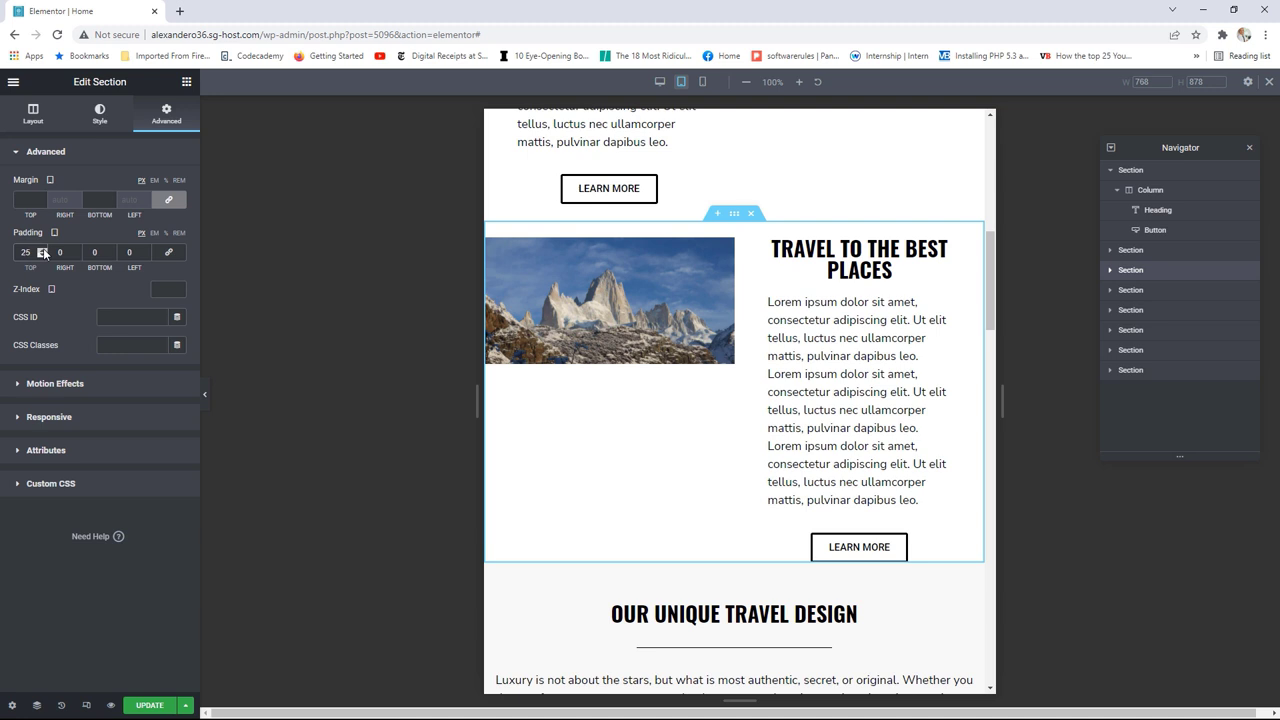
pyautogui.click(111, 251)
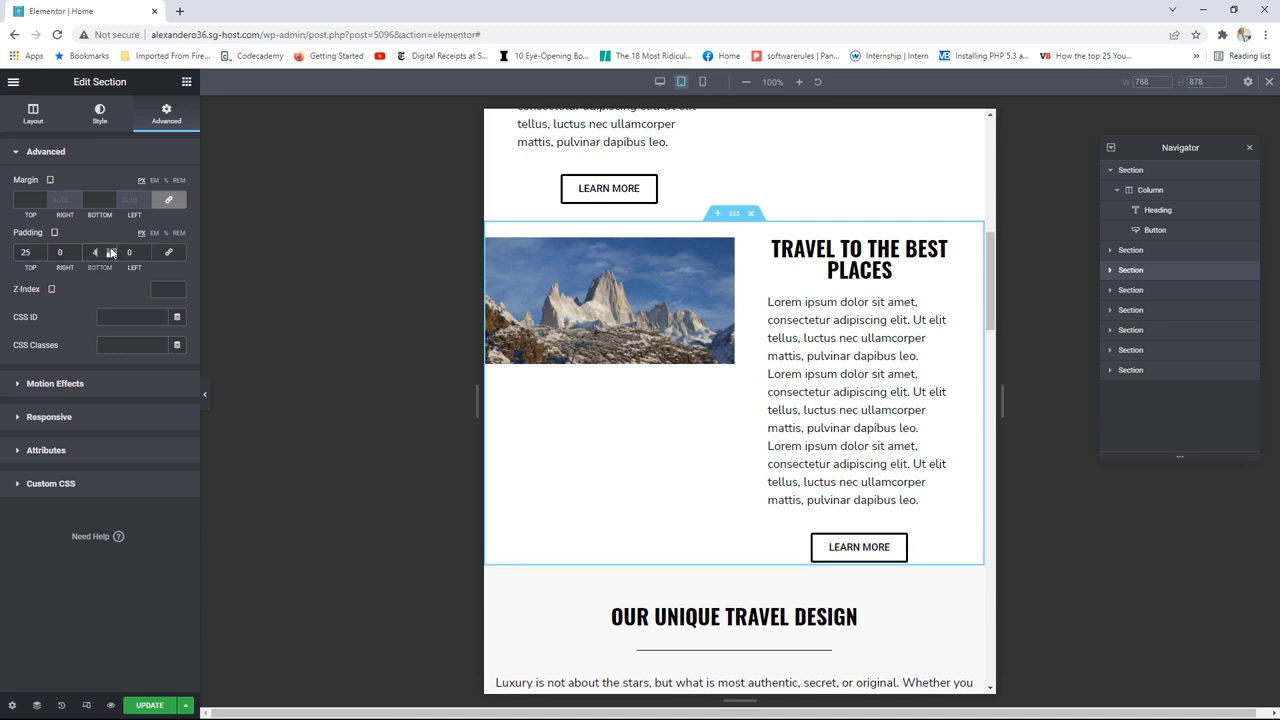
pyautogui.click(111, 250)
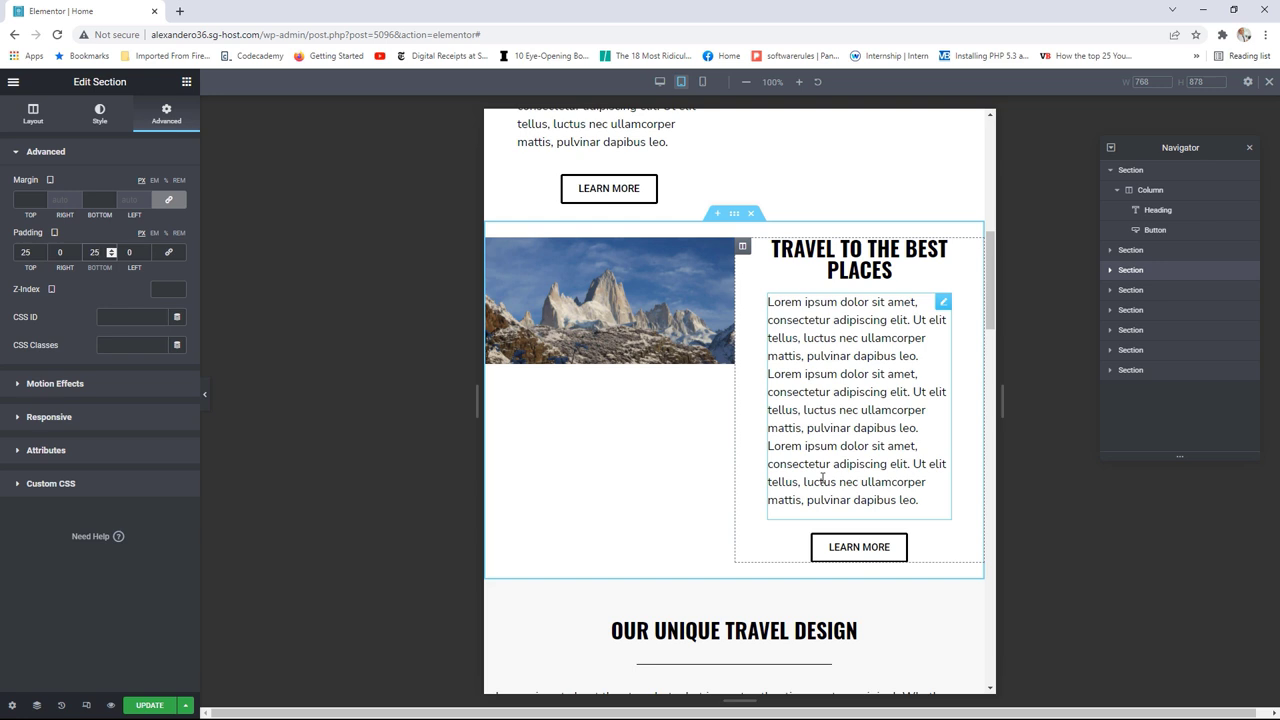
pyautogui.scroll(1, 783, 463)
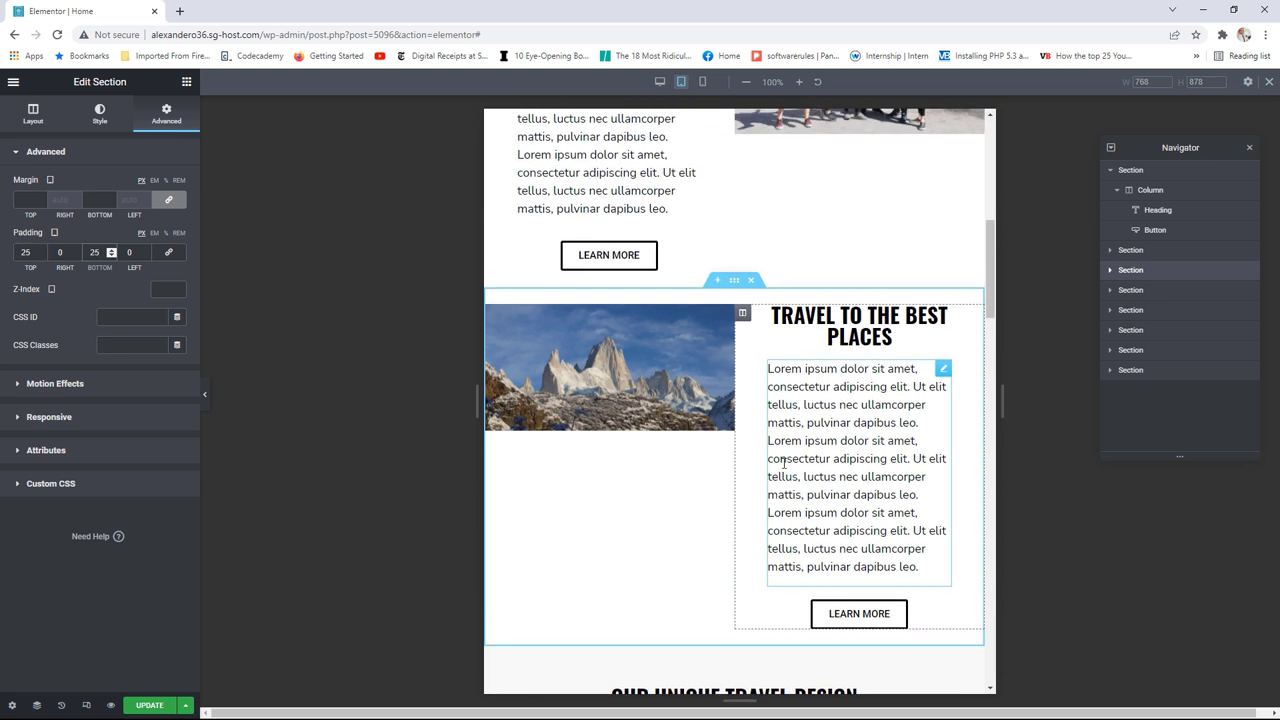
pyautogui.scroll(4, 783, 463)
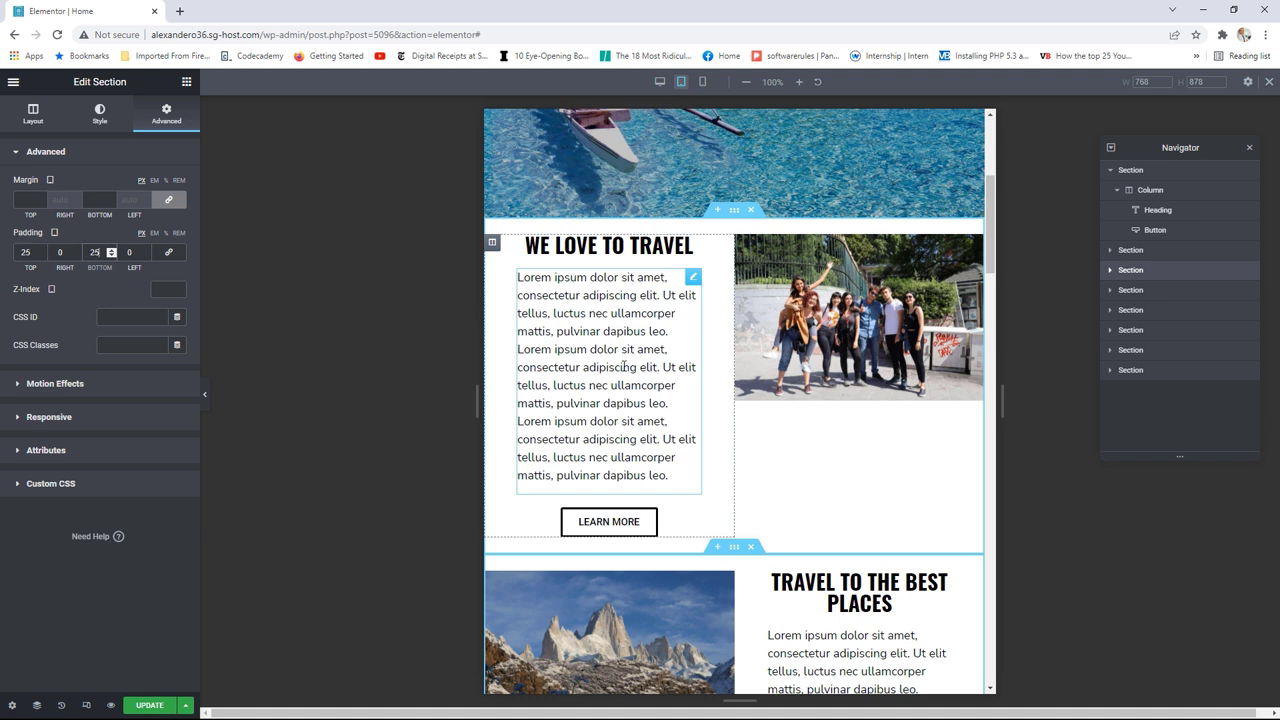
pyautogui.scroll(-4, 714, 397)
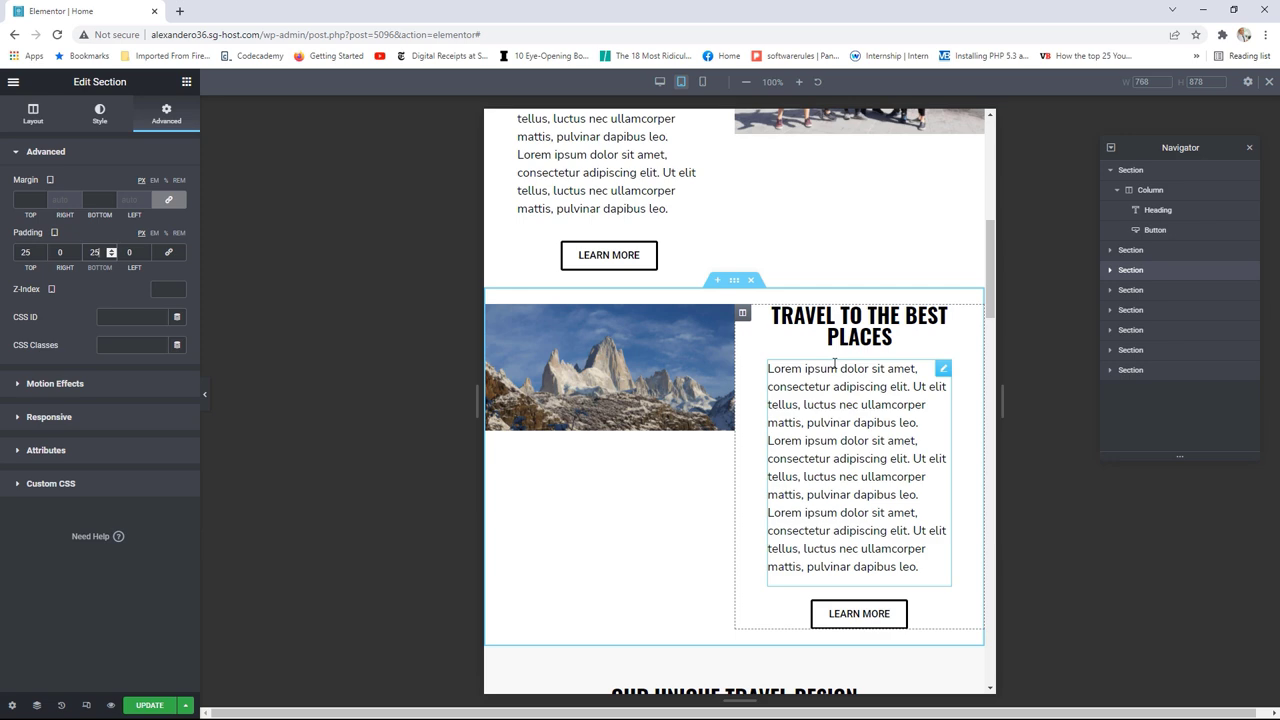
pyautogui.scroll(3, 840, 340)
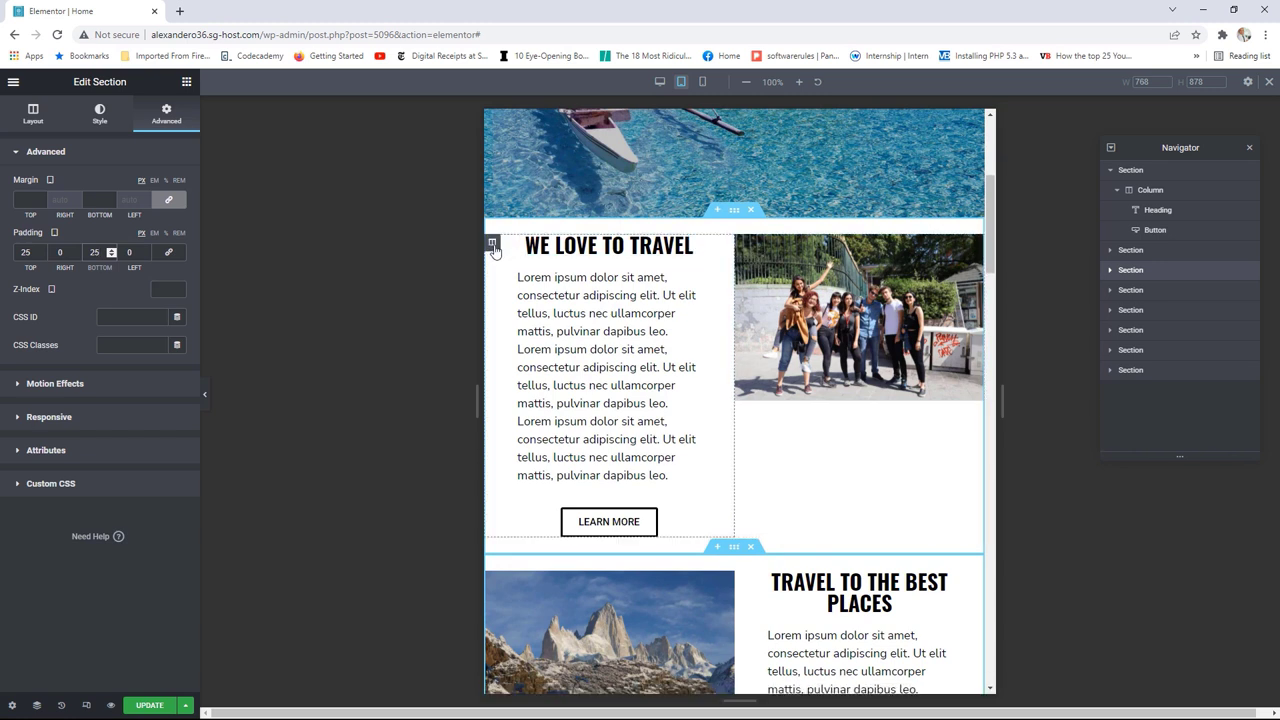
# Step: Set the We Love to Travel text column and photo column each to 100% width
pyautogui.click(492, 242)
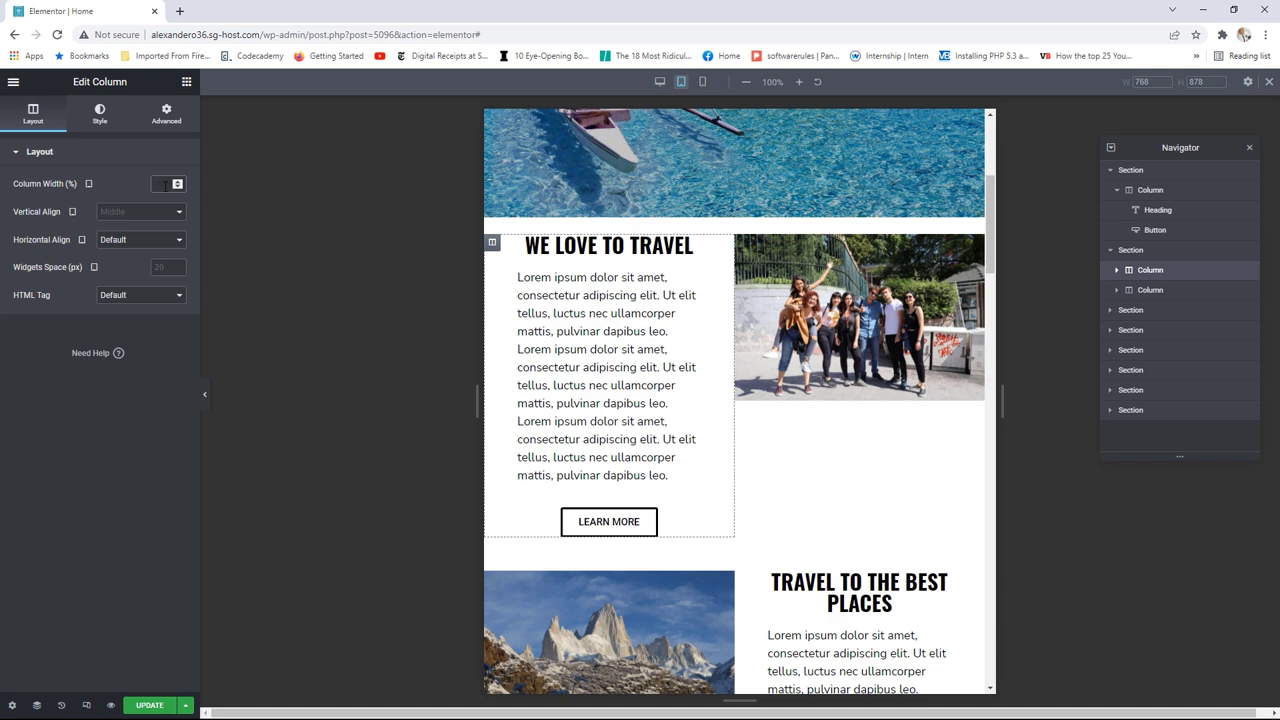
pyautogui.write('100')
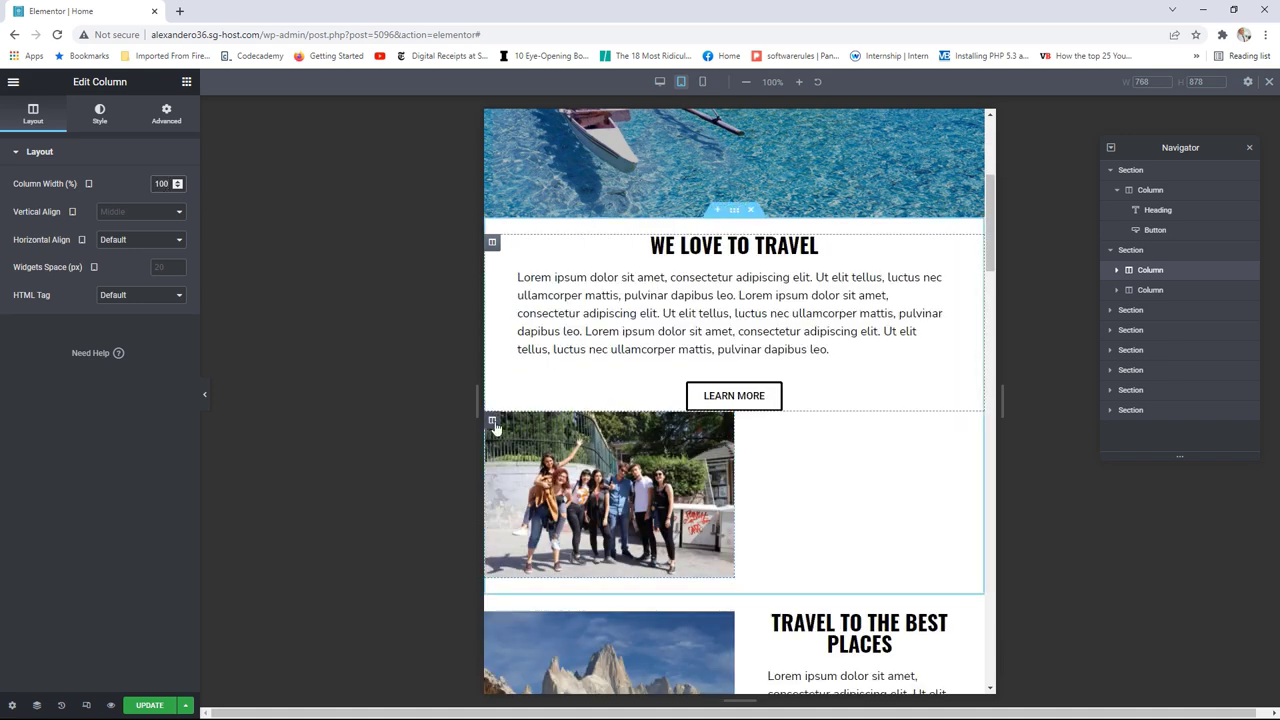
pyautogui.click(492, 420)
pyautogui.click(165, 184)
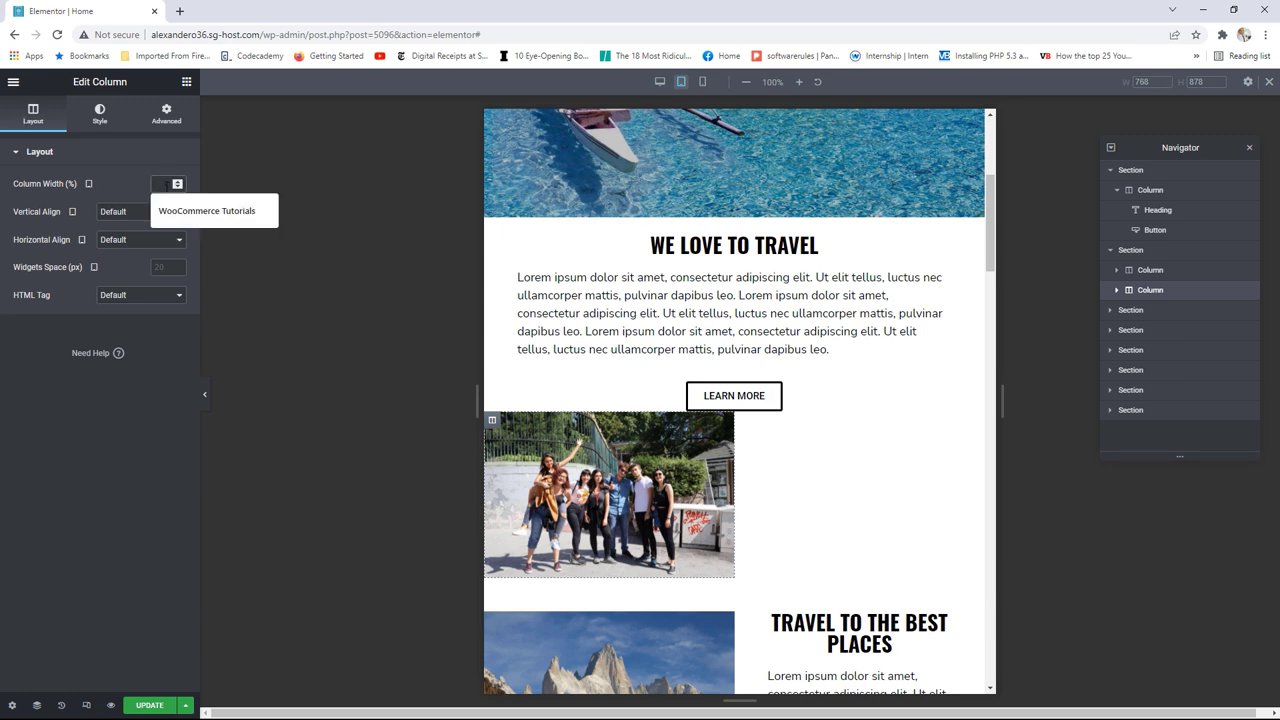
pyautogui.write('100')
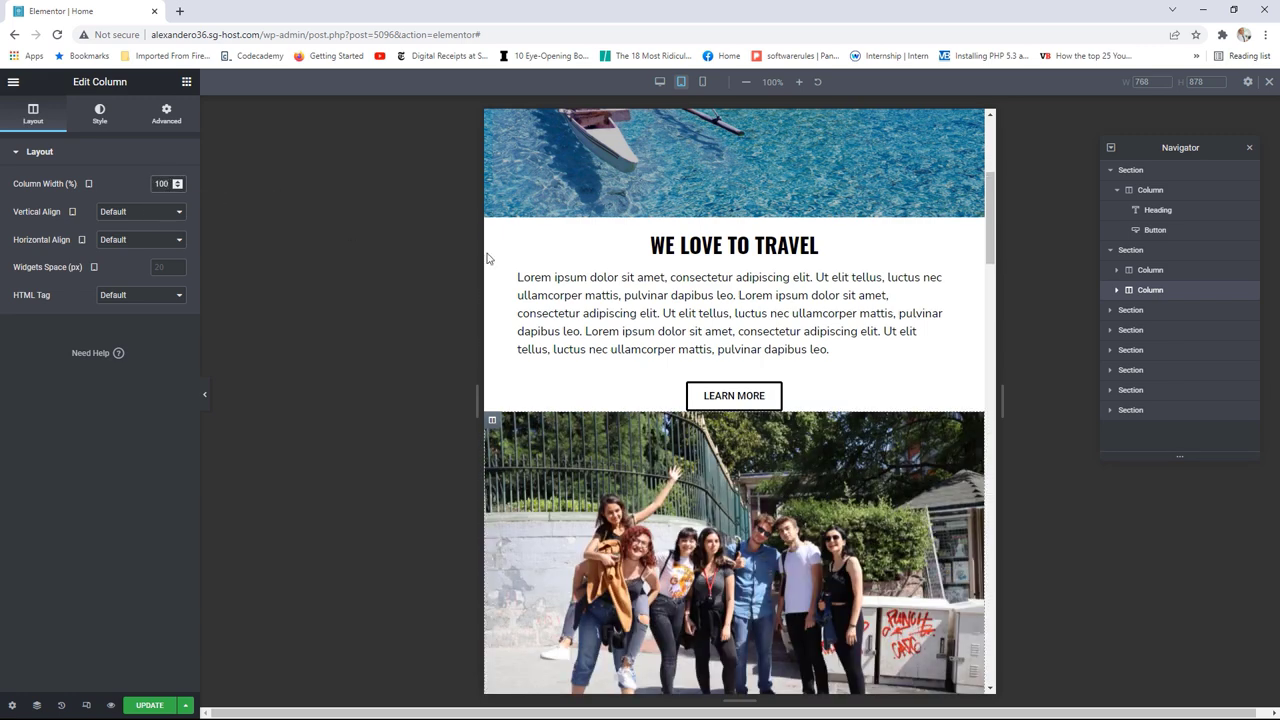
pyautogui.scroll(-2, 777, 351)
pyautogui.moveTo(1003, 385); pyautogui.dragTo(1217, 400)
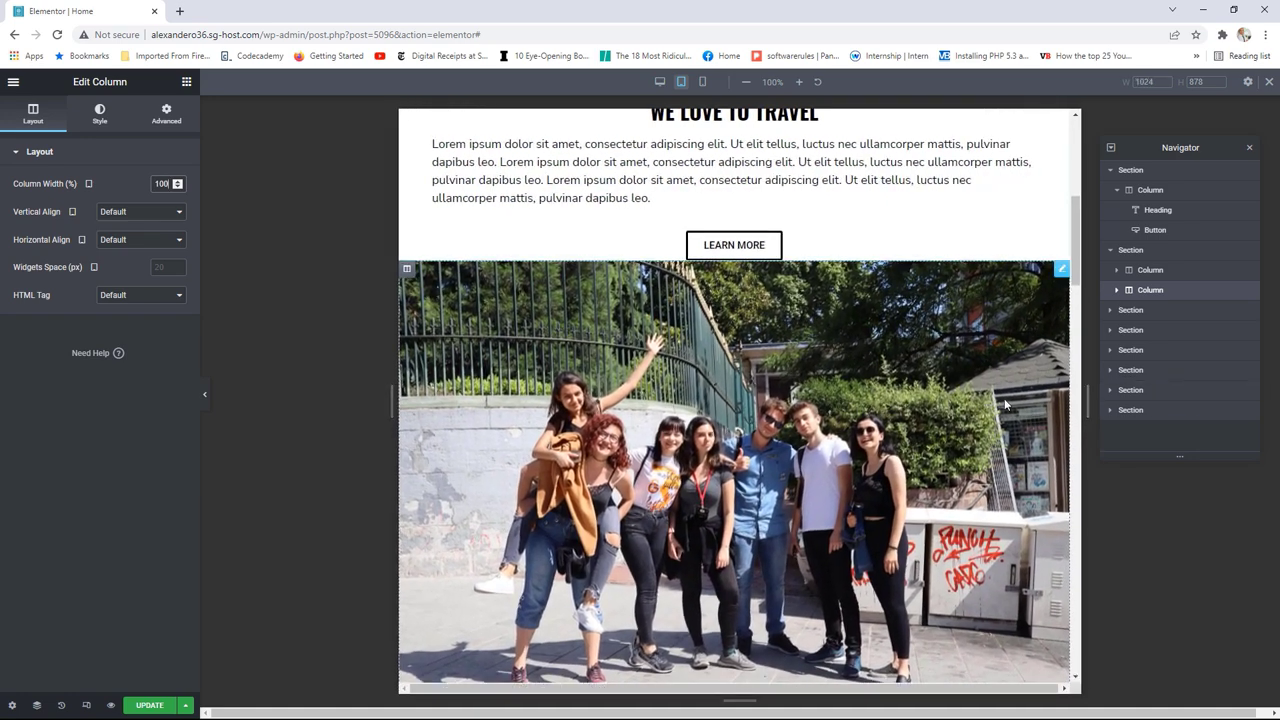
pyautogui.scroll(2, 1008, 410)
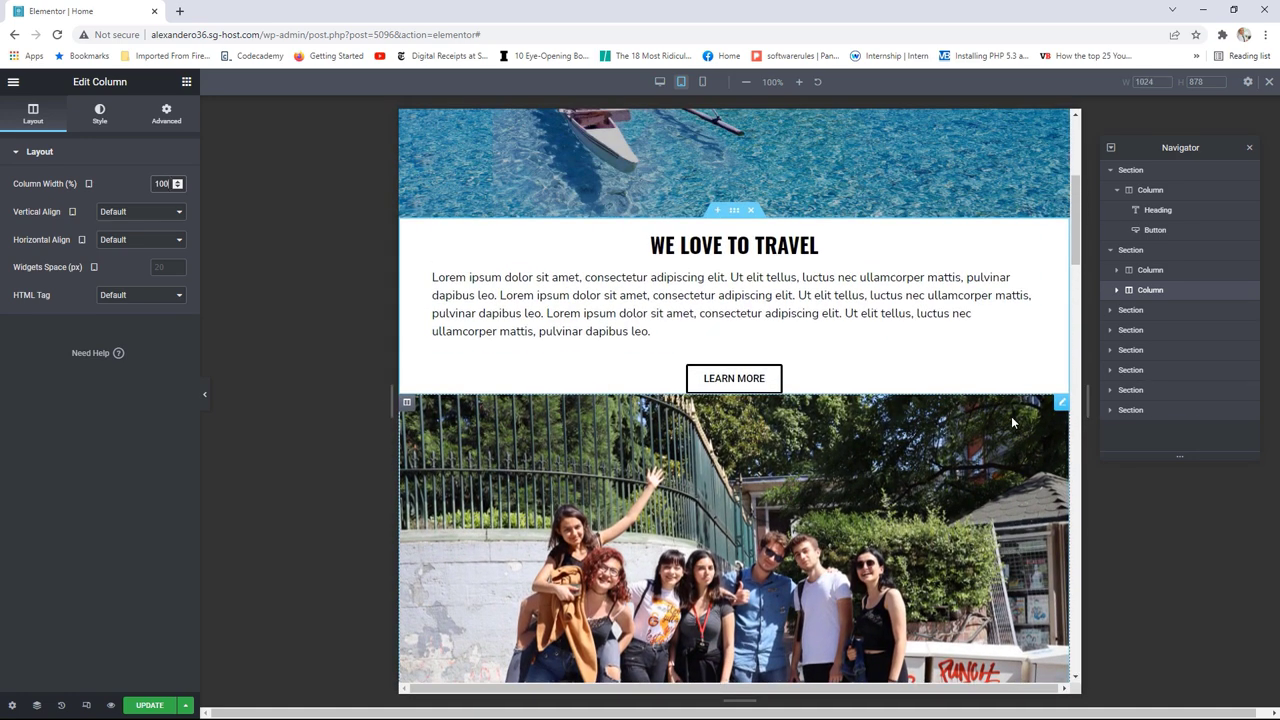
pyautogui.scroll(2, 827, 456)
pyautogui.scroll(-4, 830, 458)
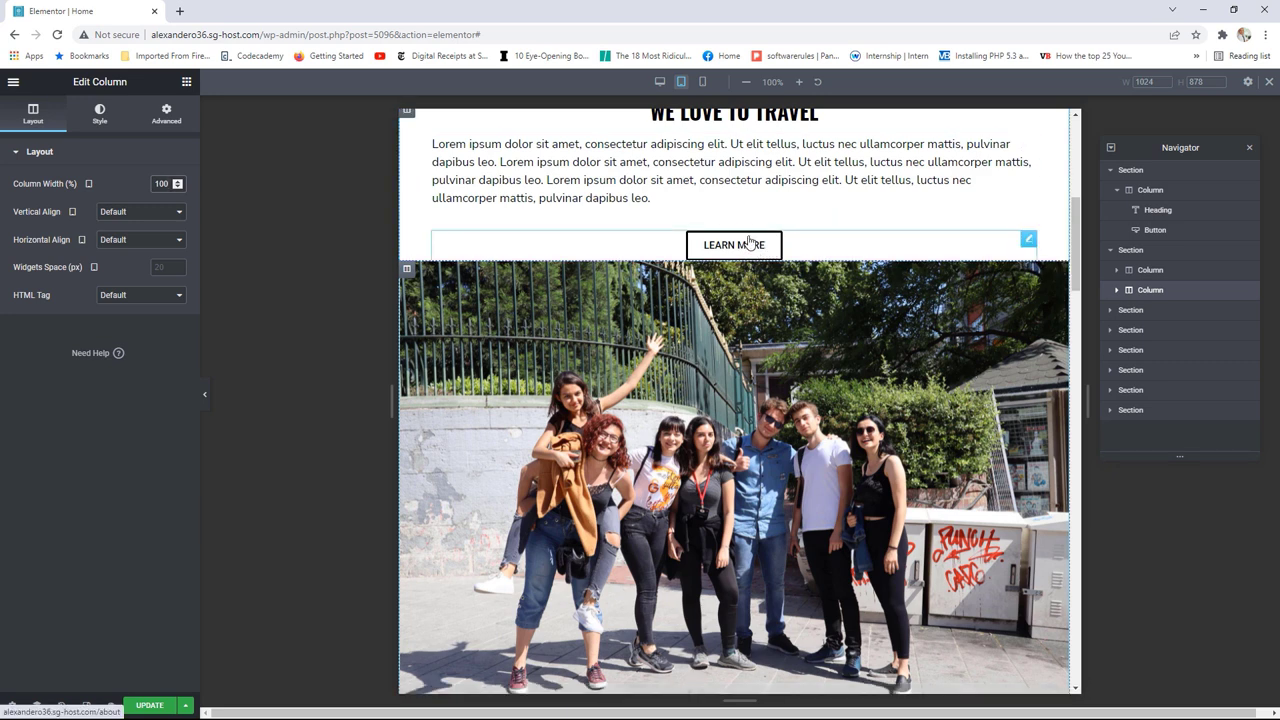
pyautogui.click(1028, 241)
# Step: Unlink the LEARN MORE button's padding and raise its bottom padding to 25
pyautogui.click(166, 112)
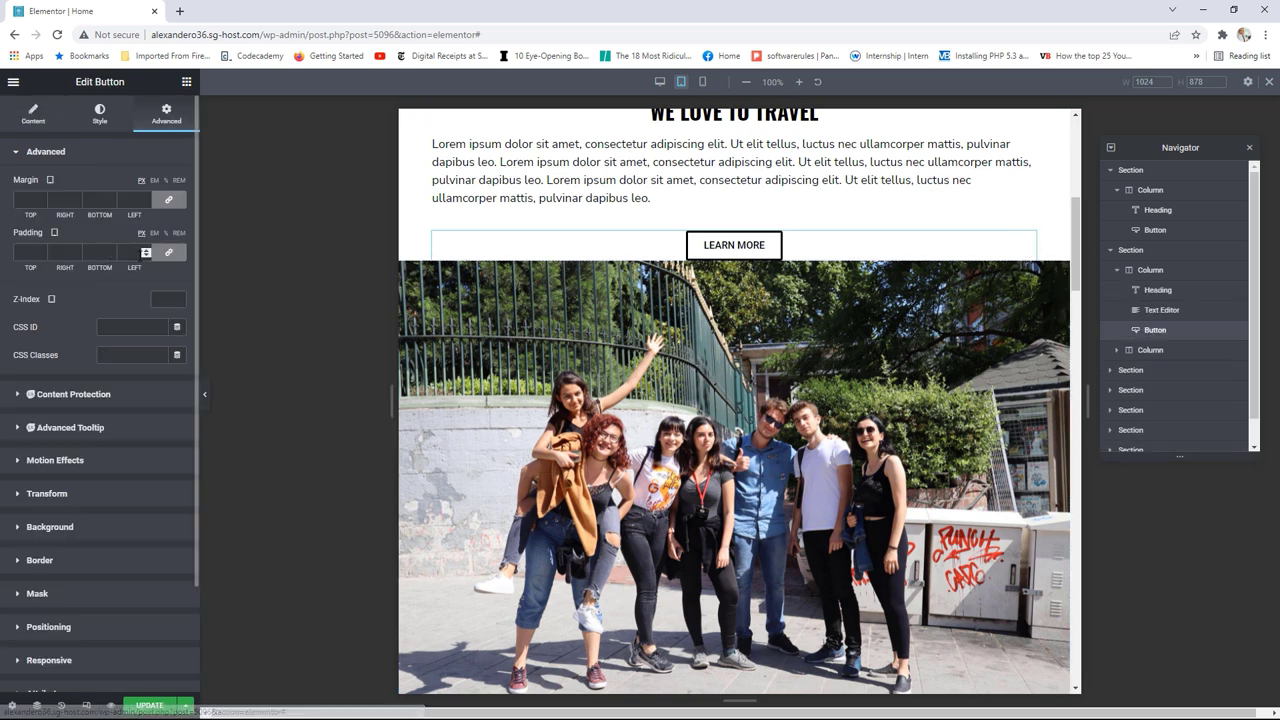
pyautogui.click(169, 252)
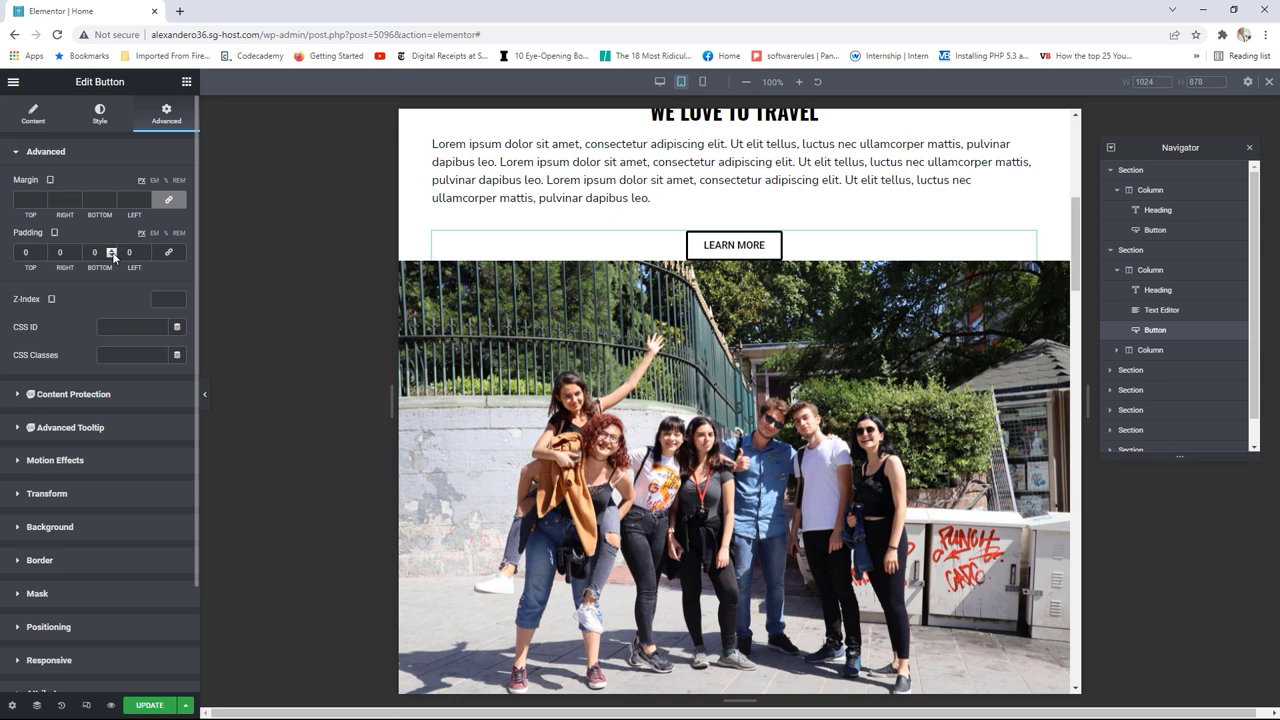
pyautogui.click(114, 257)
pyautogui.click(114, 257)
pyautogui.click(114, 257)
pyautogui.click(113, 249)
pyautogui.click(113, 249)
pyautogui.click(113, 249)
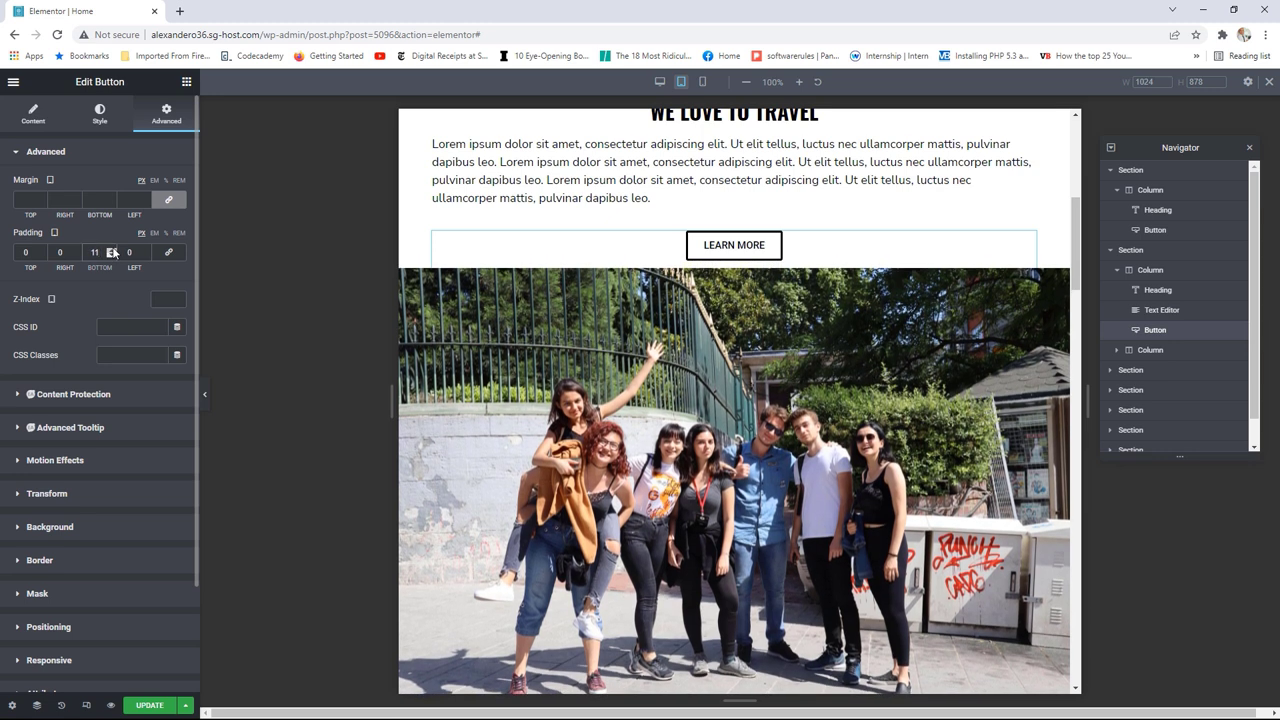
pyautogui.click(113, 250)
pyautogui.click(113, 250)
pyautogui.click(113, 250)
pyautogui.click(113, 250)
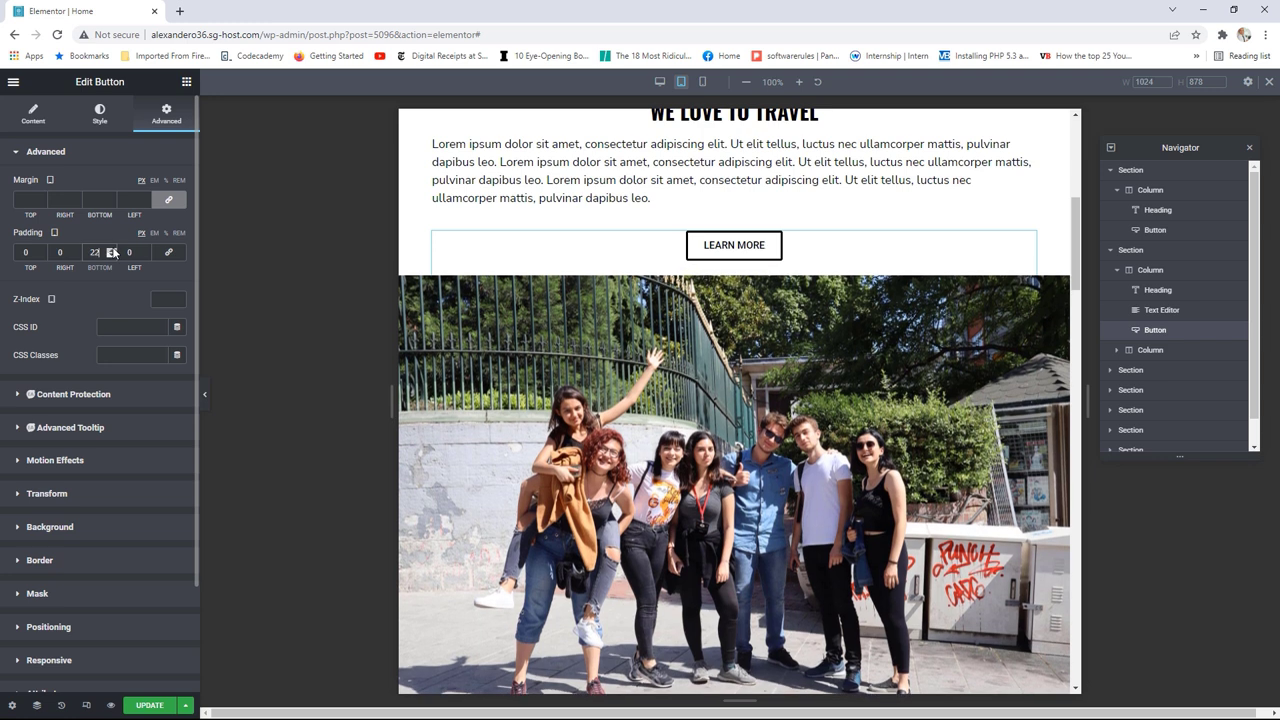
pyautogui.click(113, 250)
pyautogui.click(113, 250)
pyautogui.click(113, 250)
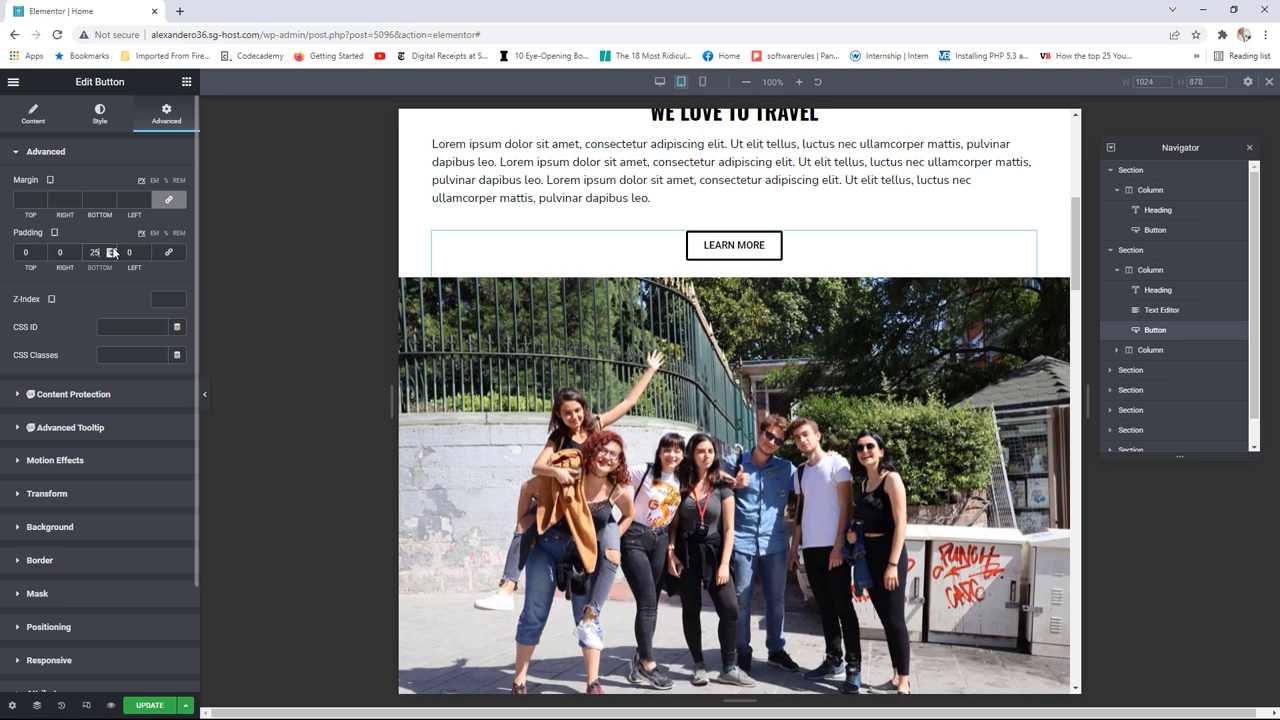
# Step: Lower the button's bottom padding back to 15 and check the spacing above the photo
pyautogui.click(111, 257)
pyautogui.click(111, 257)
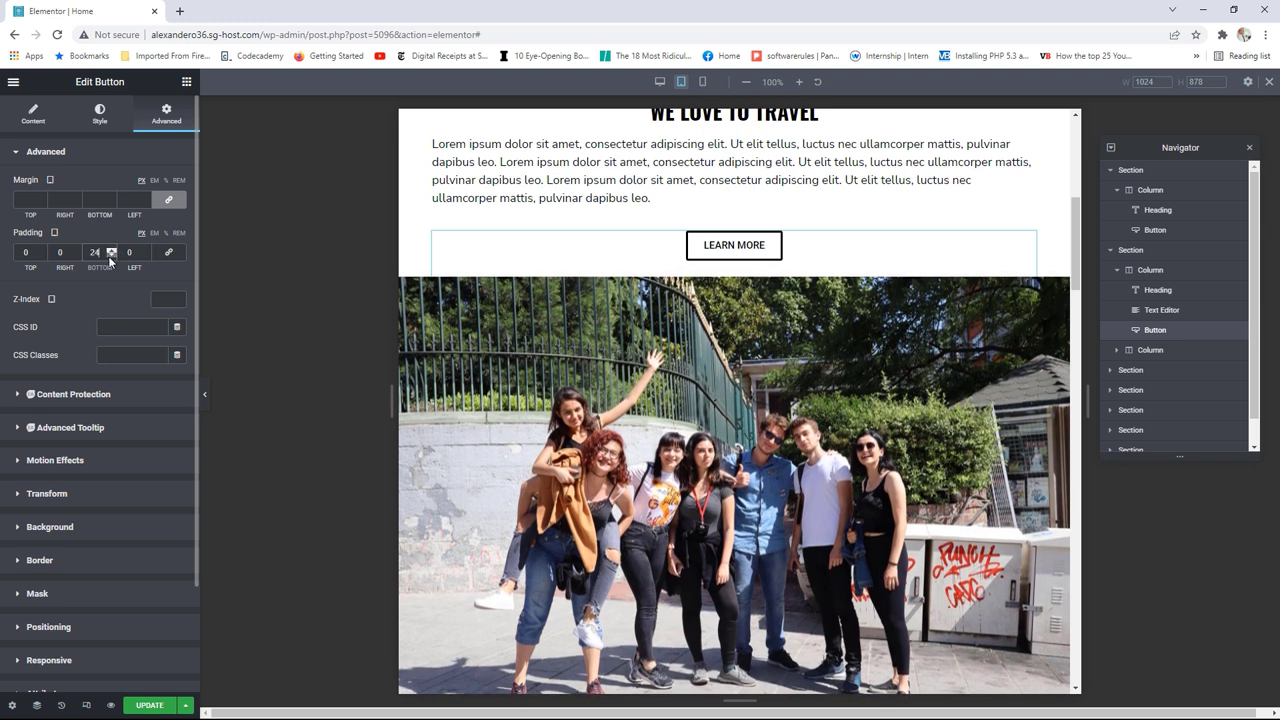
pyautogui.click(111, 257)
pyautogui.click(111, 257)
pyautogui.click(111, 257)
pyautogui.click(111, 257)
pyautogui.click(111, 257)
pyautogui.click(111, 257)
pyautogui.click(111, 257)
pyautogui.click(111, 257)
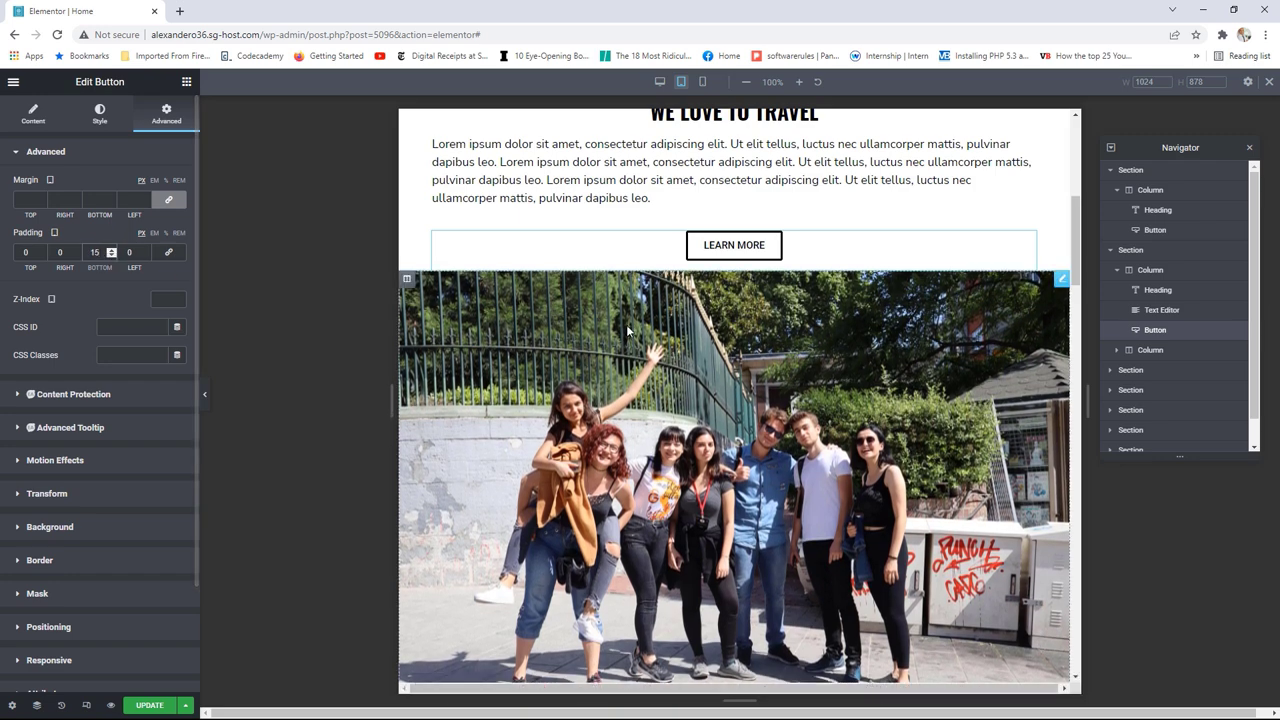
pyautogui.scroll(2, 960, 420)
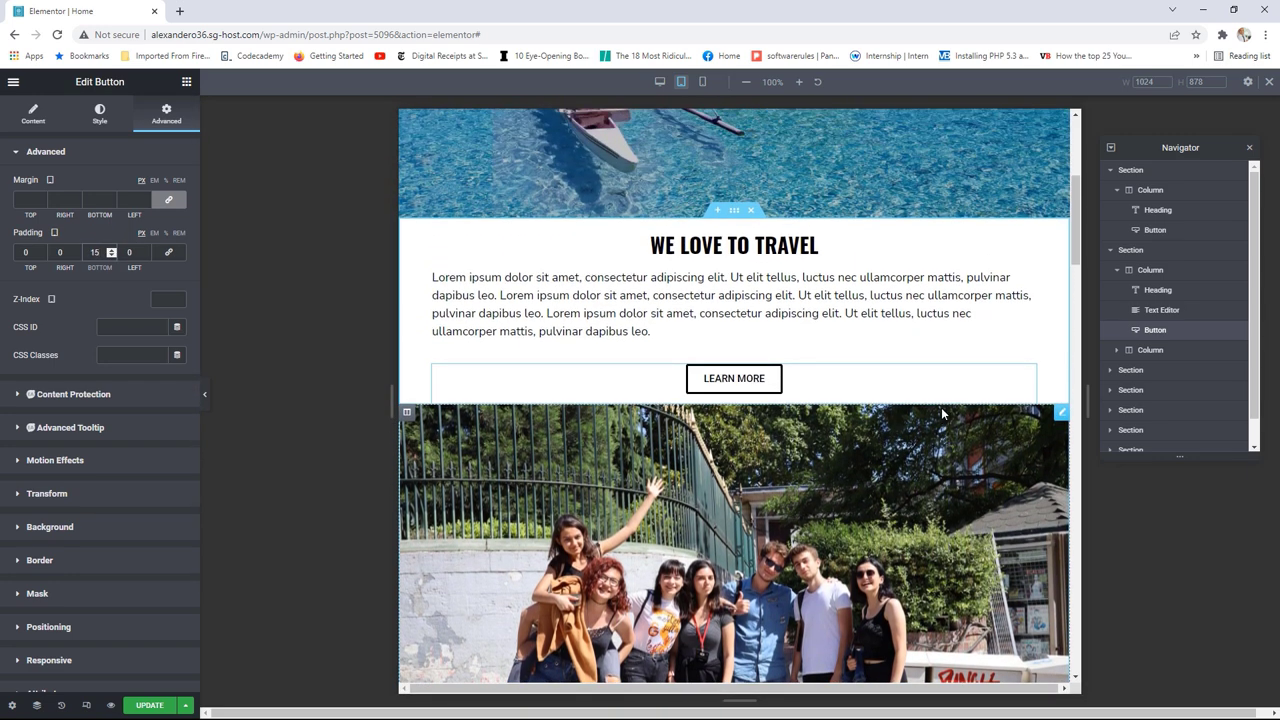
pyautogui.scroll(-3, 941, 407)
pyautogui.scroll(-3, 941, 409)
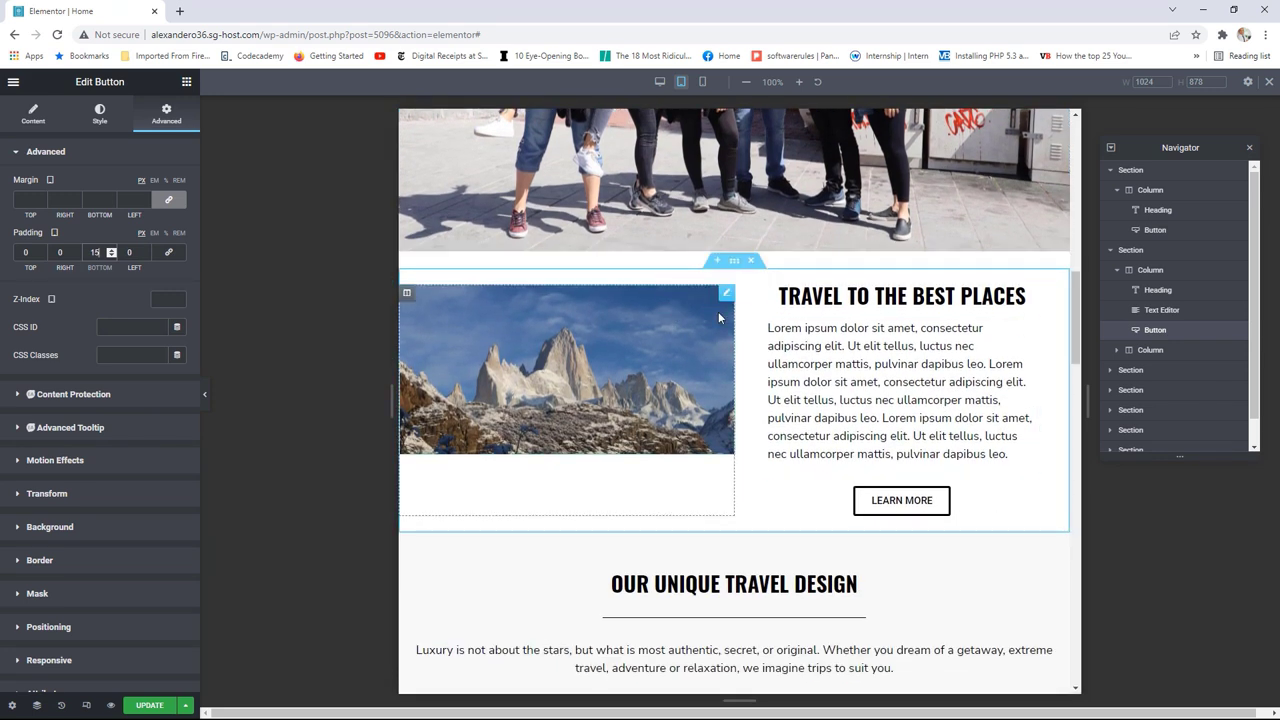
# Step: Set both the mountain photo column and its text column to 100% width on tablet
pyautogui.click(407, 294)
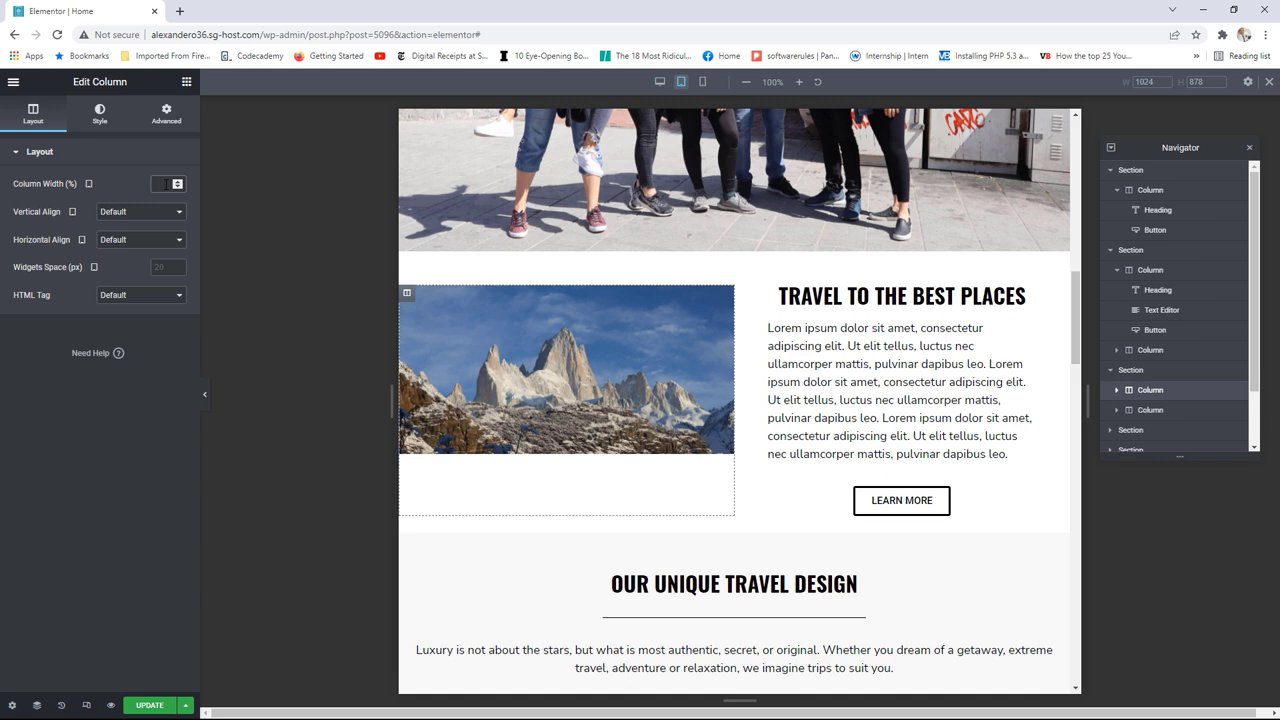
pyautogui.write('100')
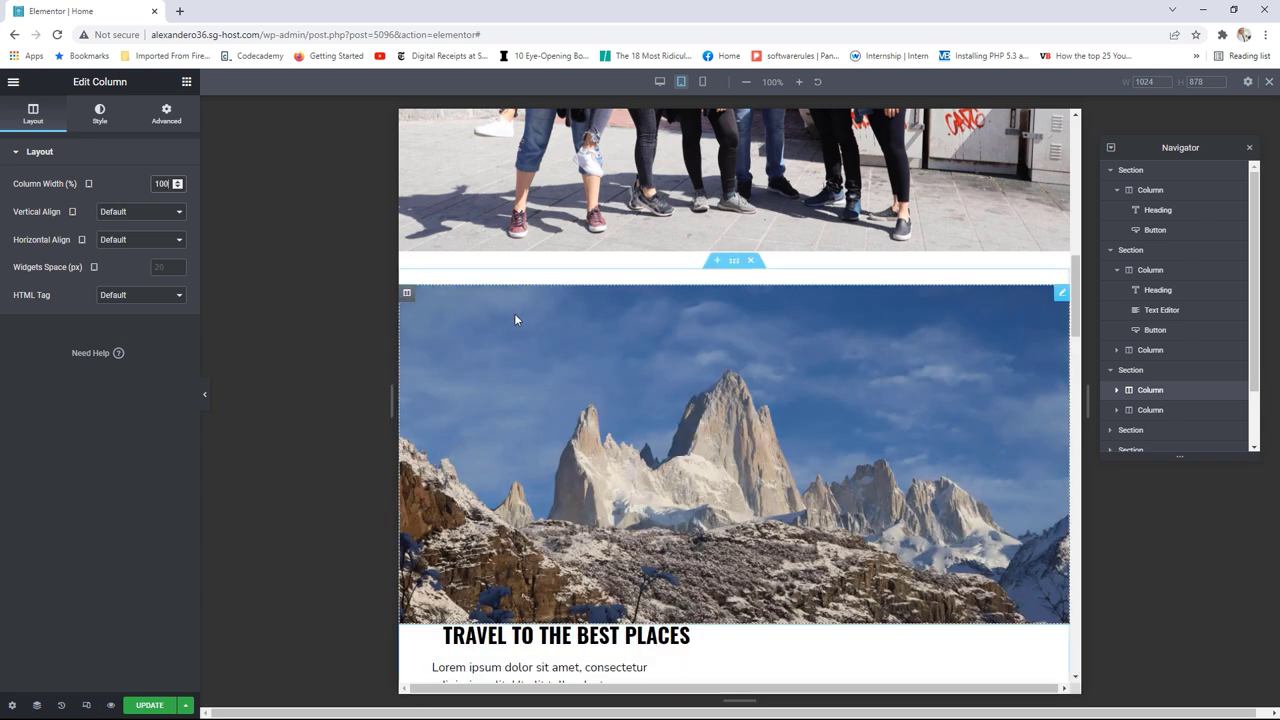
pyautogui.scroll(-2, 514, 313)
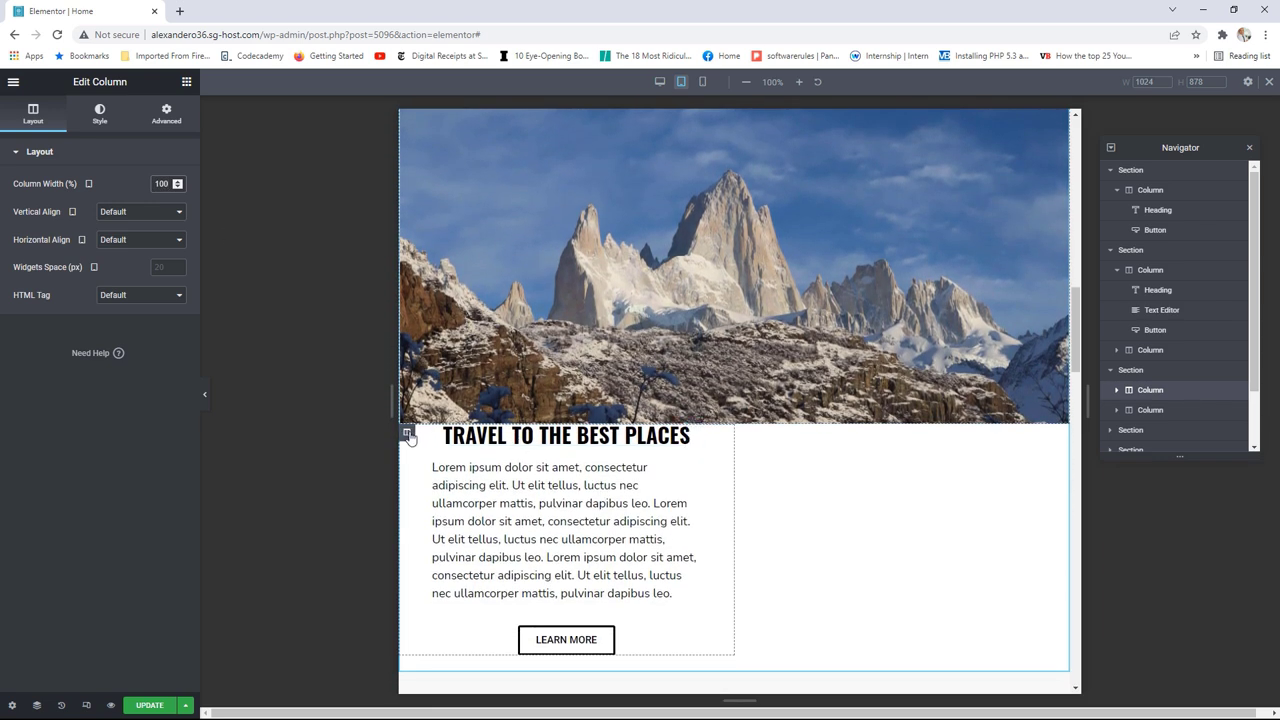
pyautogui.click(407, 432)
pyautogui.write('1')
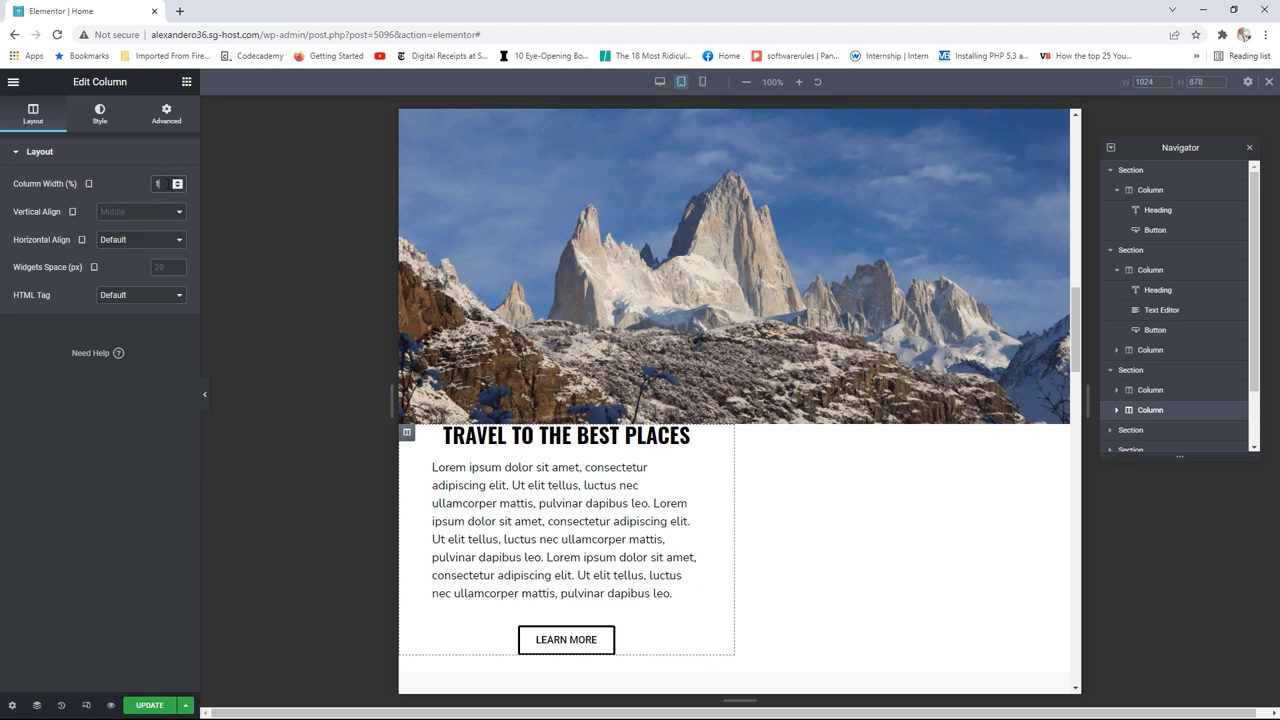
pyautogui.write('00')
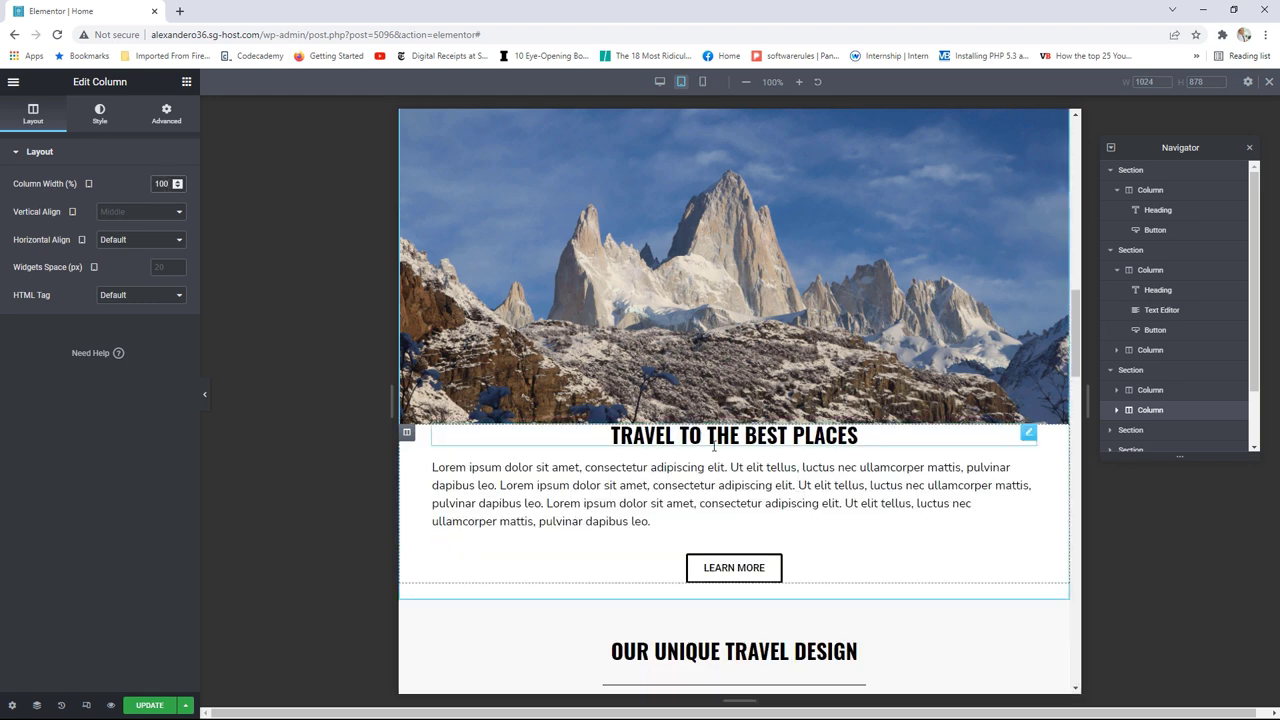
pyautogui.scroll(-1, 744, 478)
pyautogui.scroll(3, 744, 478)
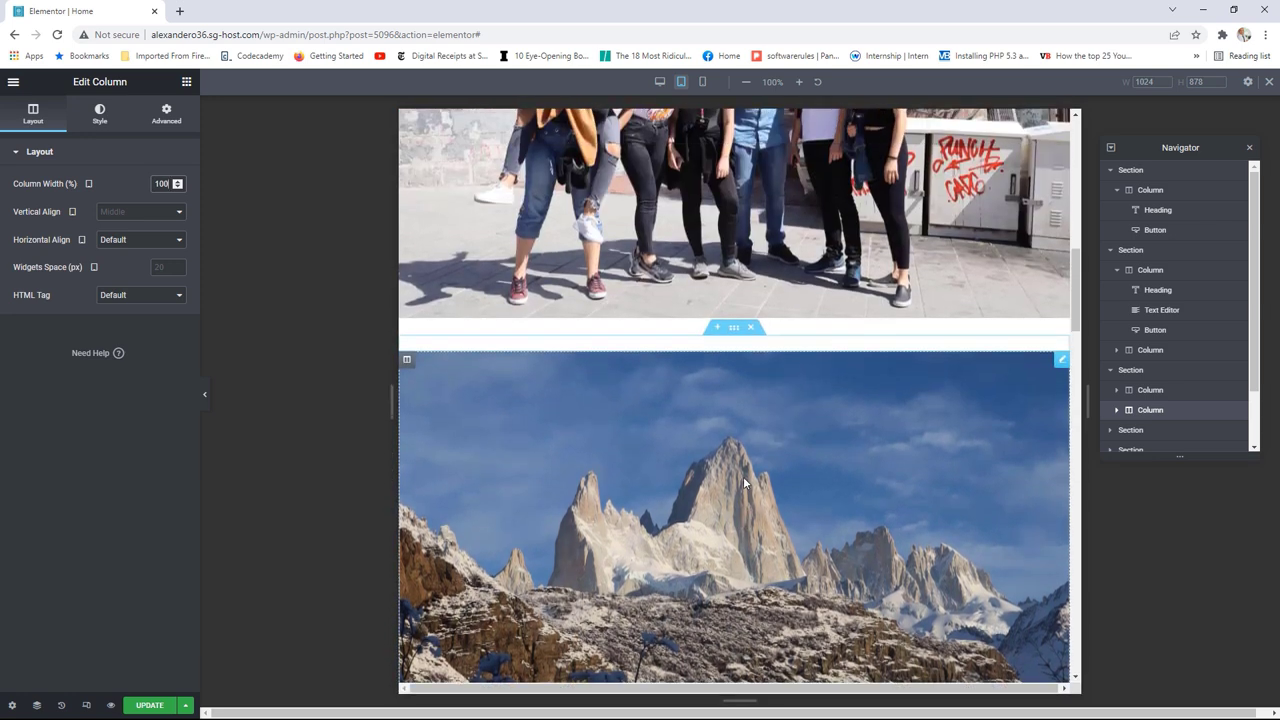
pyautogui.scroll(-1, 743, 482)
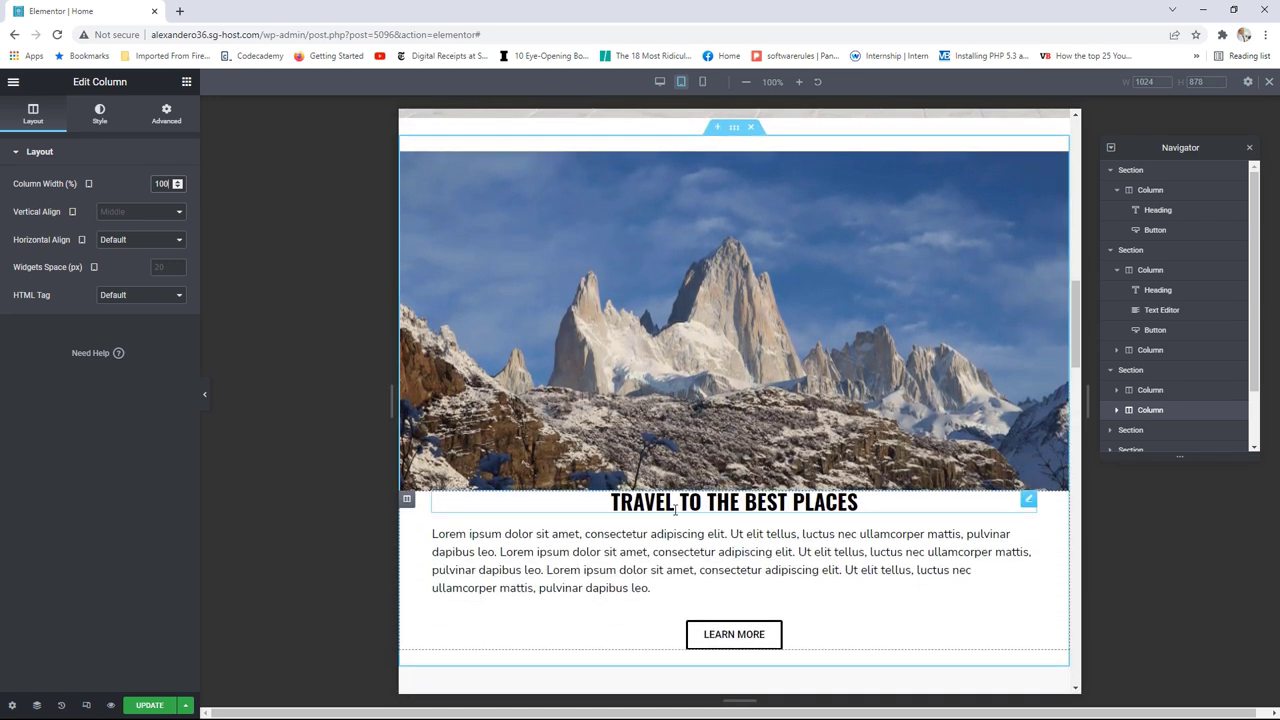
pyautogui.scroll(1, 543, 264)
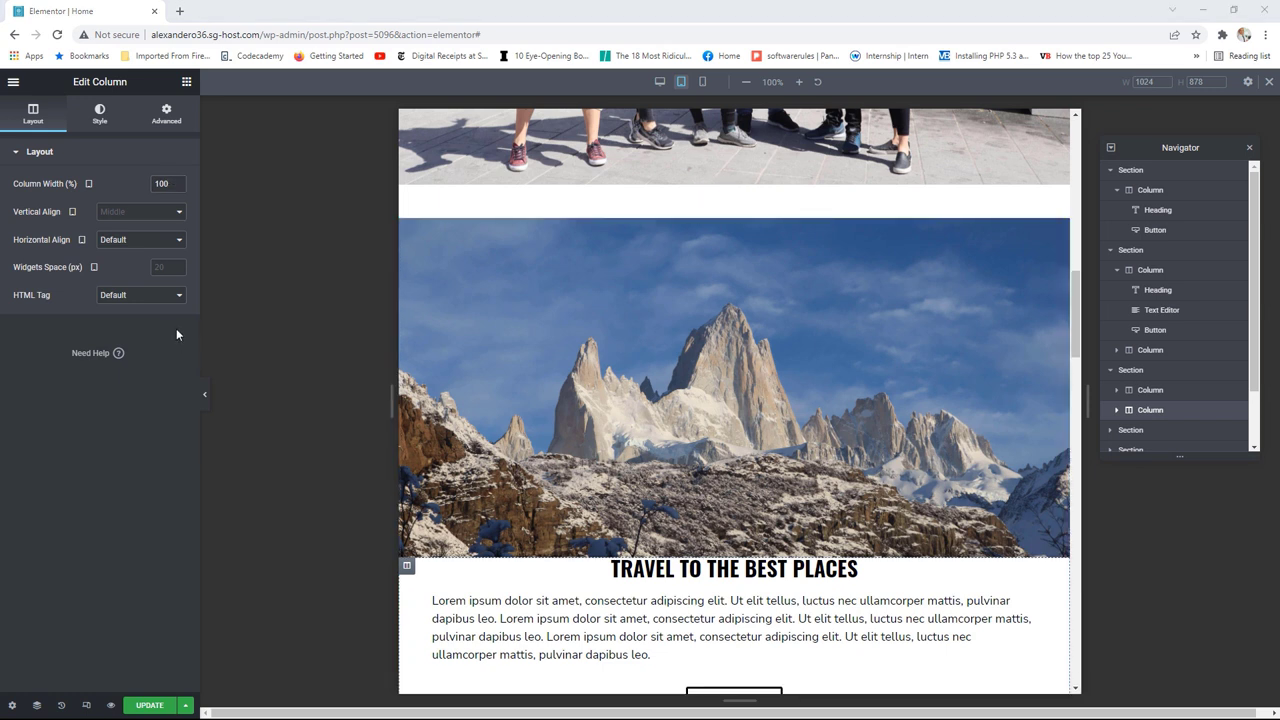
pyautogui.moveTo(691, 269)
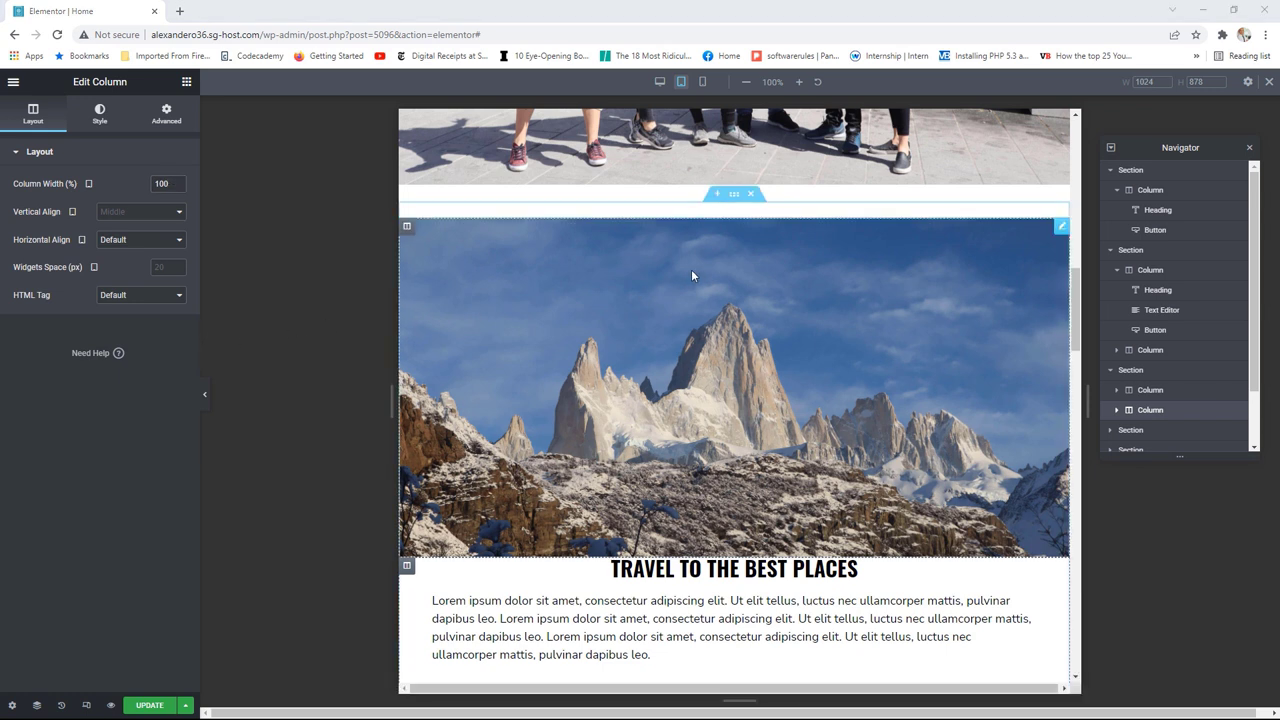
# Step: Turn on Reverse Columns in the mountain section's Responsive options so the text sits above the image
pyautogui.click(736, 199)
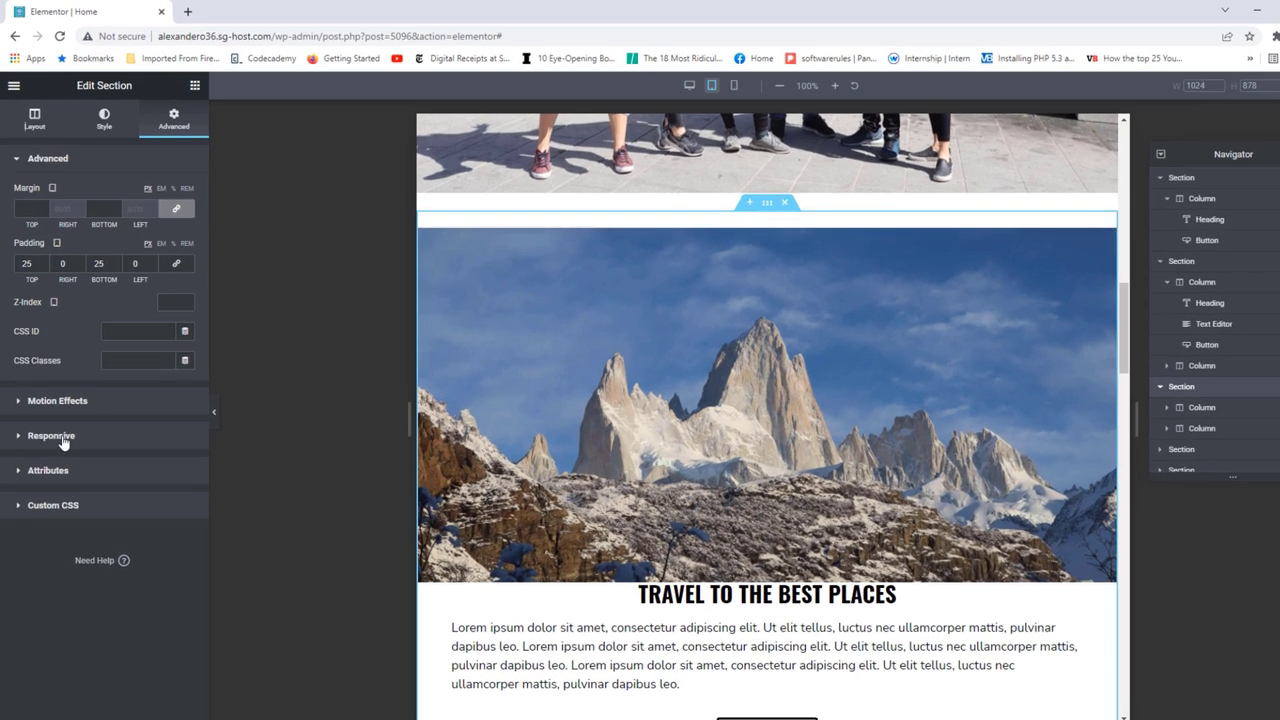
pyautogui.click(62, 426)
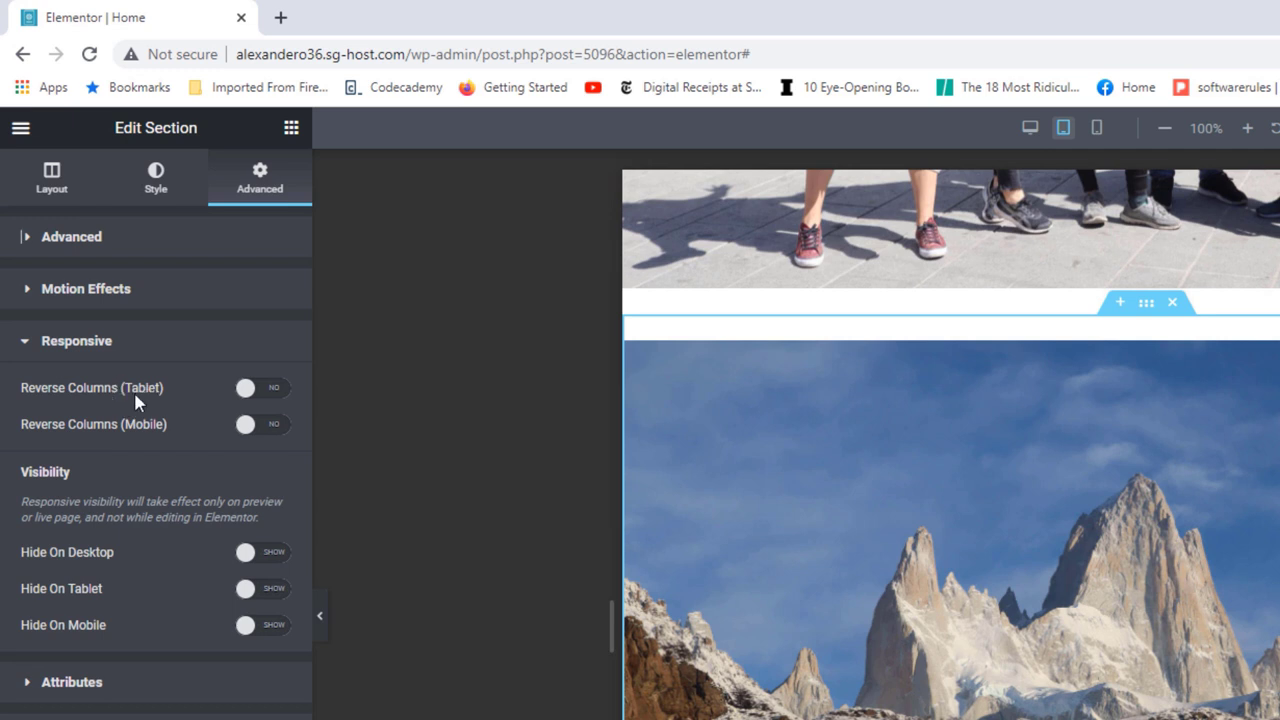
pyautogui.click(265, 396)
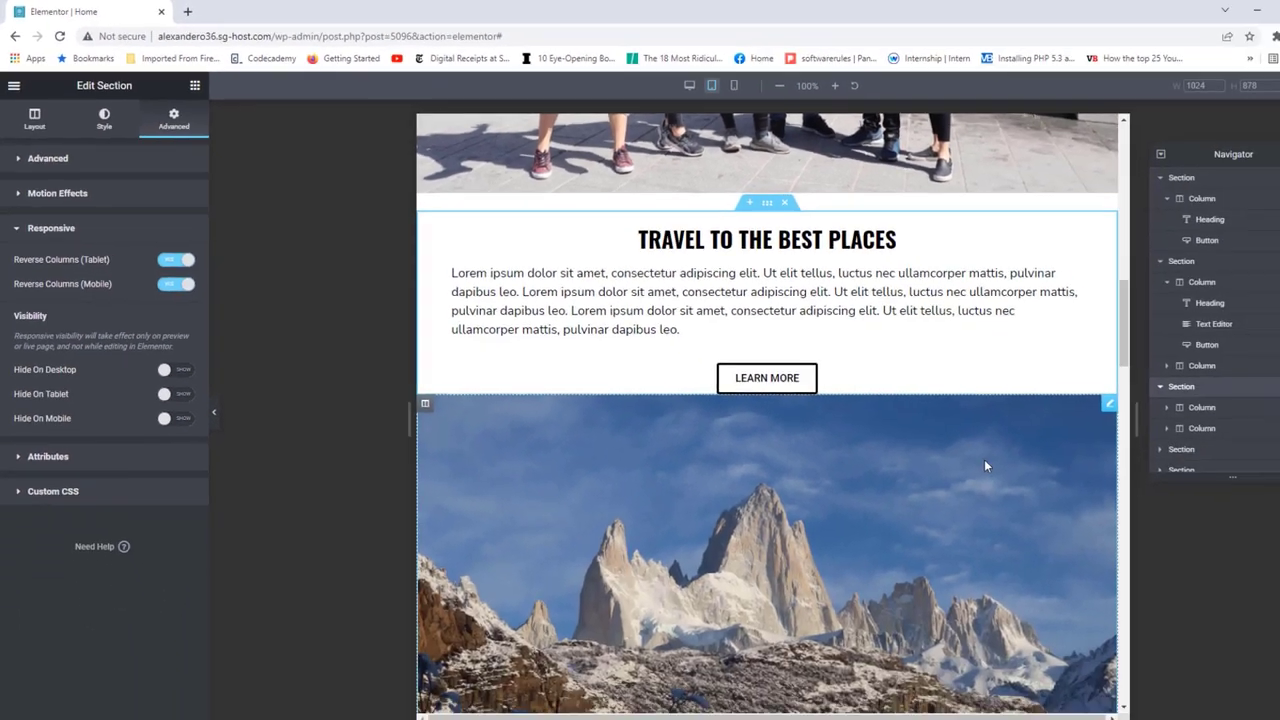
pyautogui.scroll(-3, 942, 439)
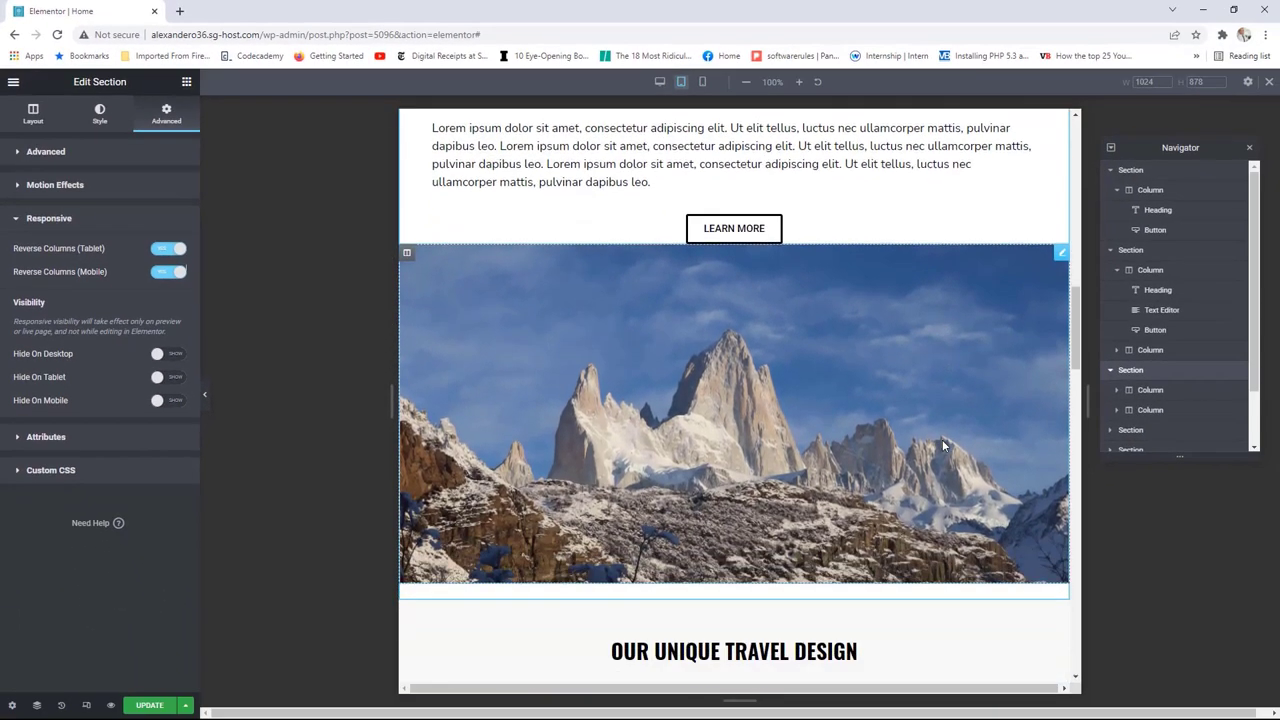
pyautogui.scroll(2, 938, 436)
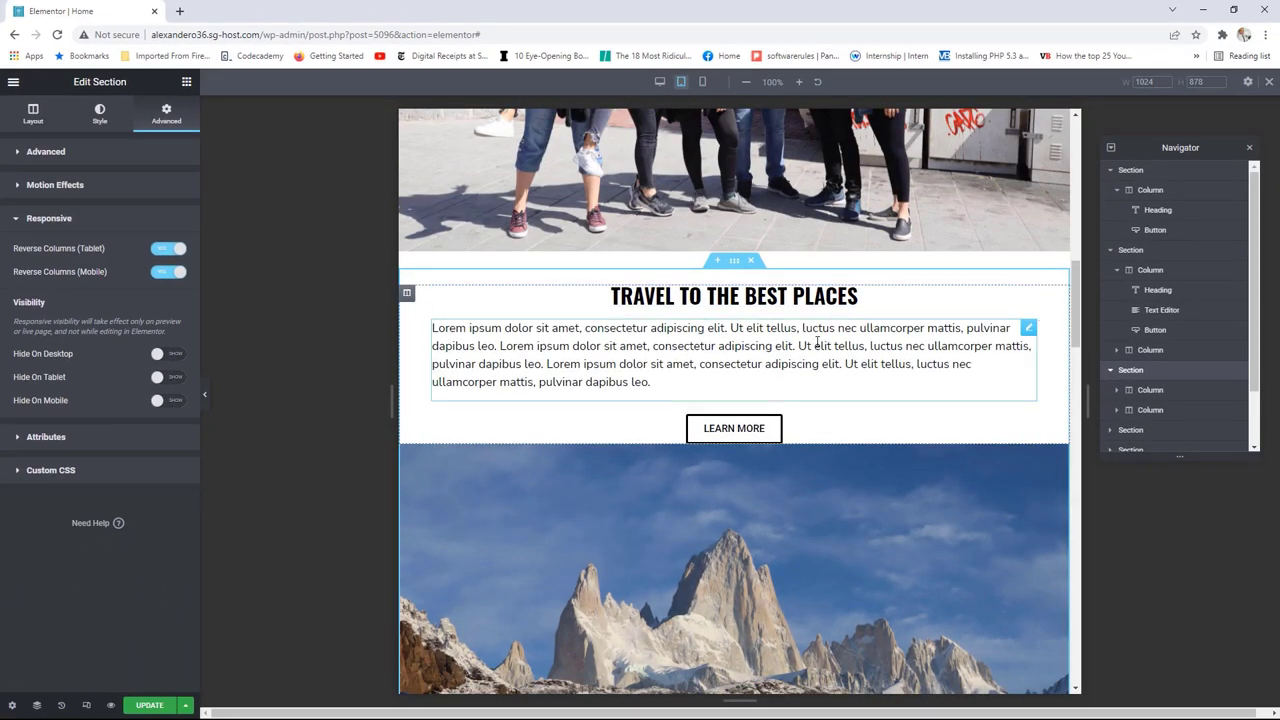
pyautogui.scroll(-1, 815, 381)
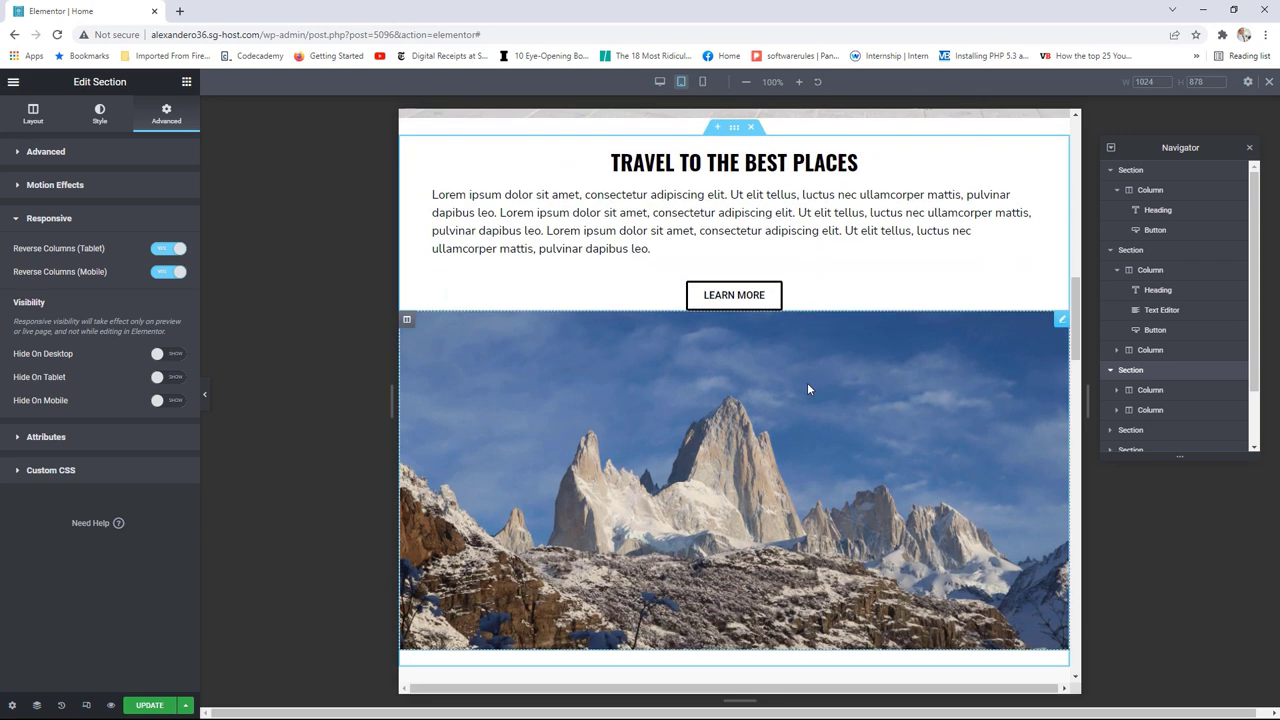
pyautogui.scroll(-1, 841, 404)
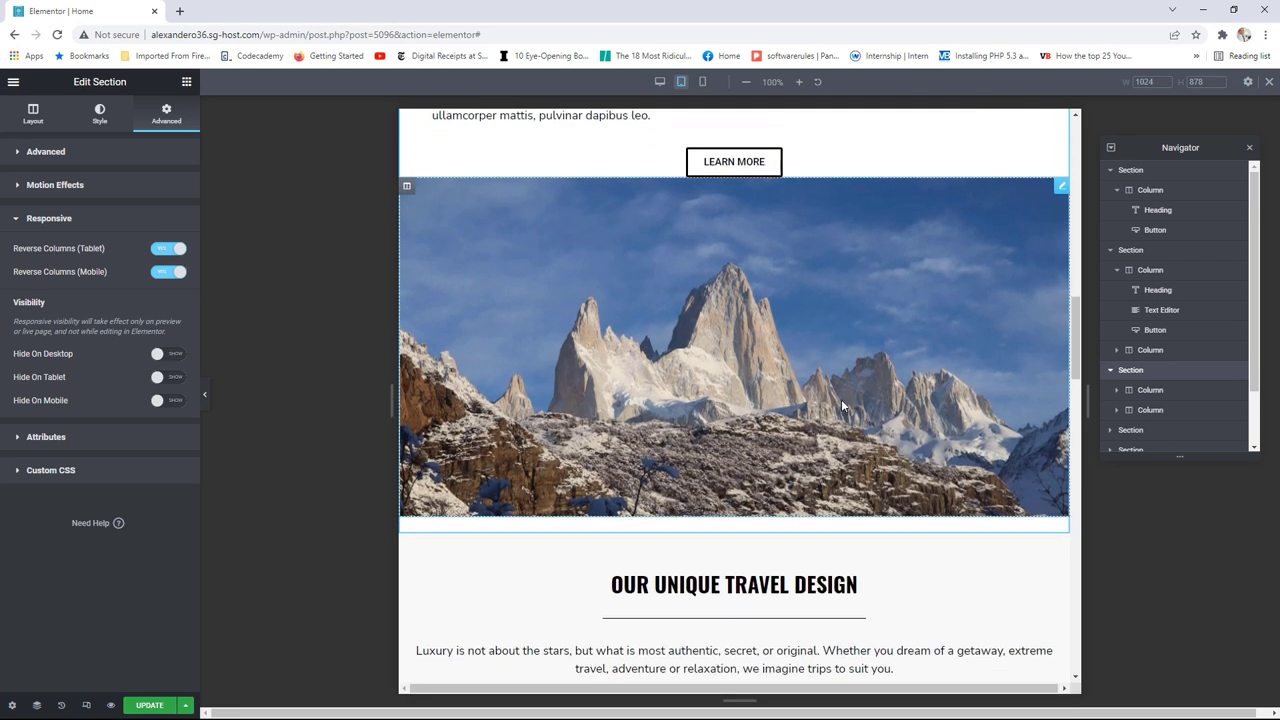
pyautogui.scroll(2, 841, 399)
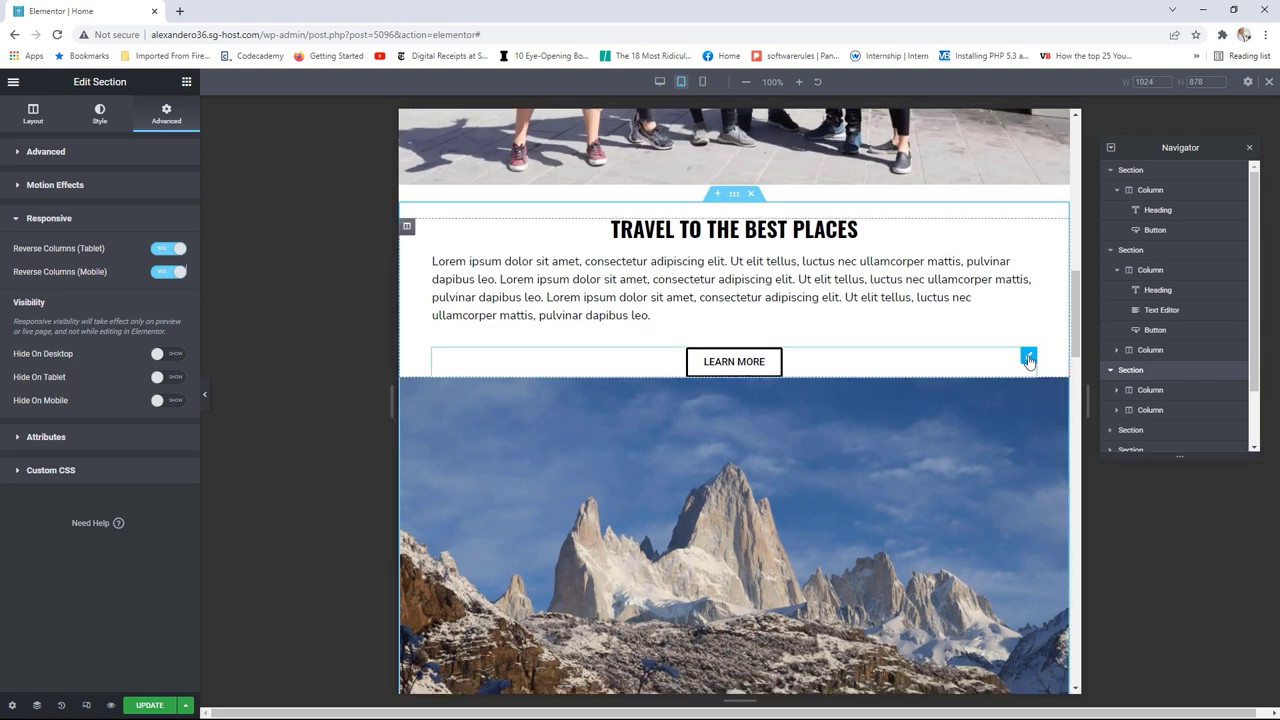
# Step: Unlink the LEARN MORE button's padding and set its bottom padding to 15 px
pyautogui.click(1028, 359)
pyautogui.click(166, 118)
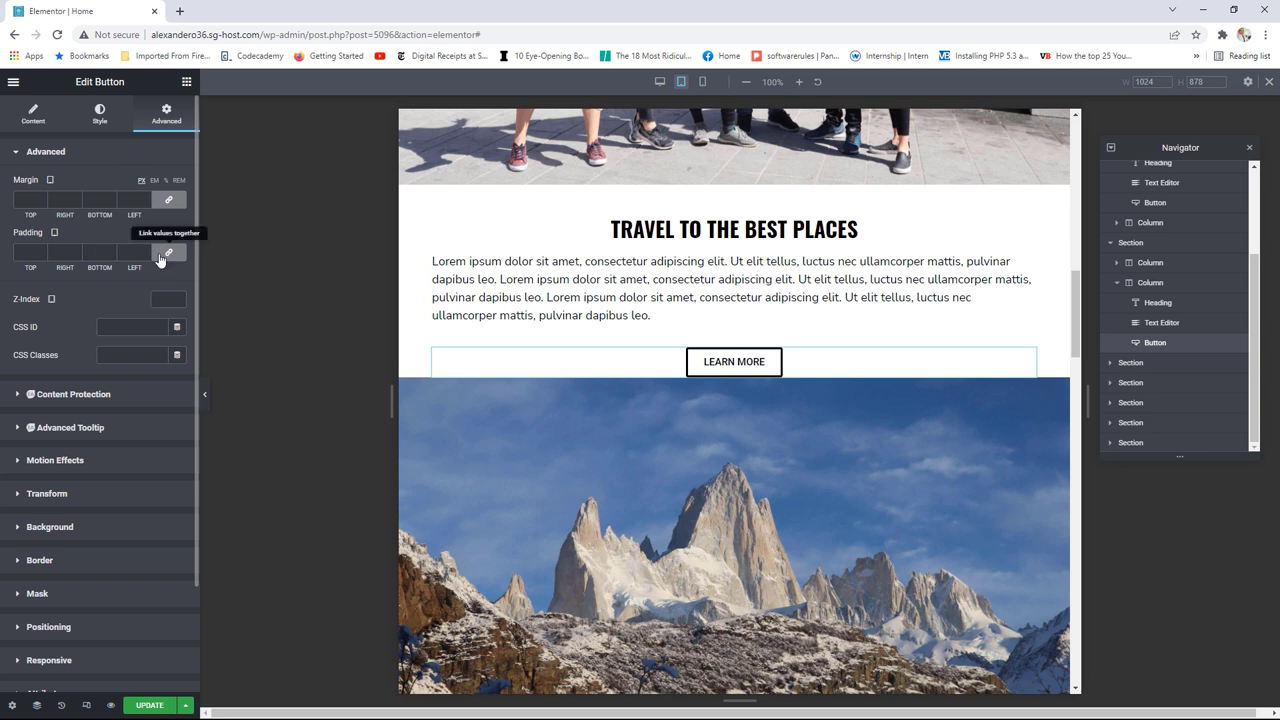
pyautogui.click(162, 259)
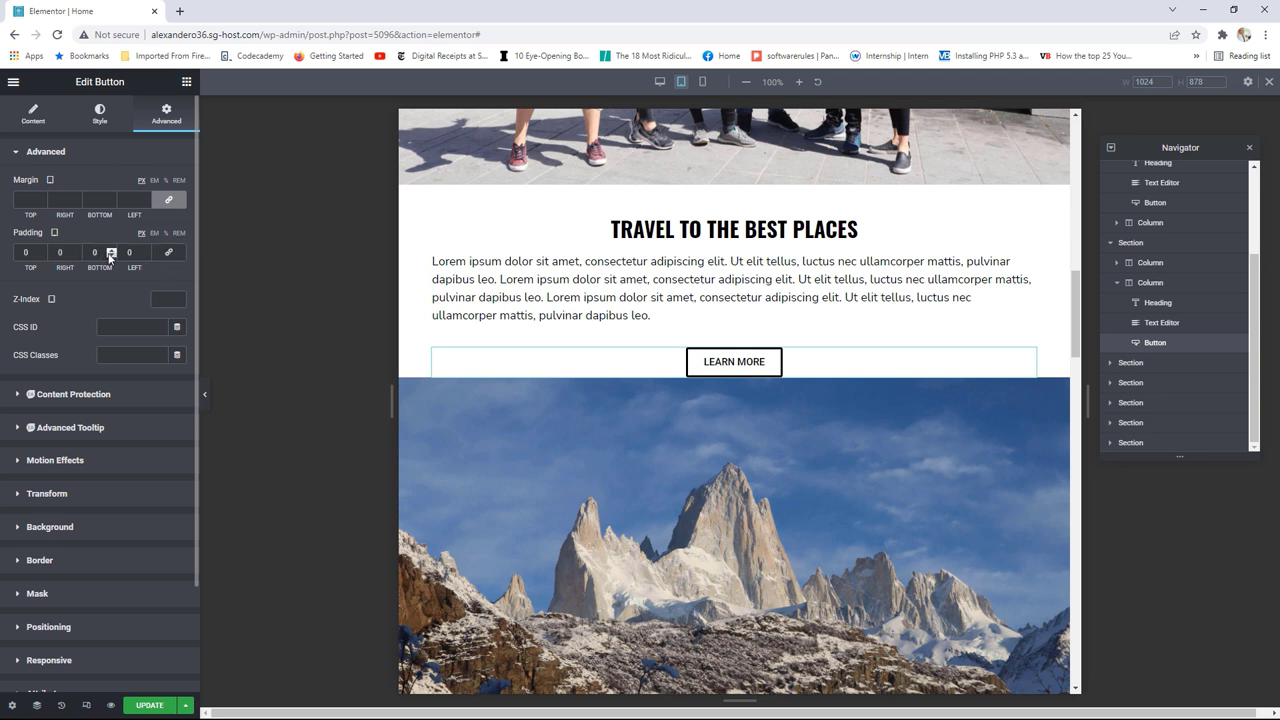
pyautogui.moveTo(110, 256); pyautogui.dragTo(112, 255)
# Step: Resize the preview canvas to check the tablet layout of the mountain section
pyautogui.scroll(2, 800, 420)
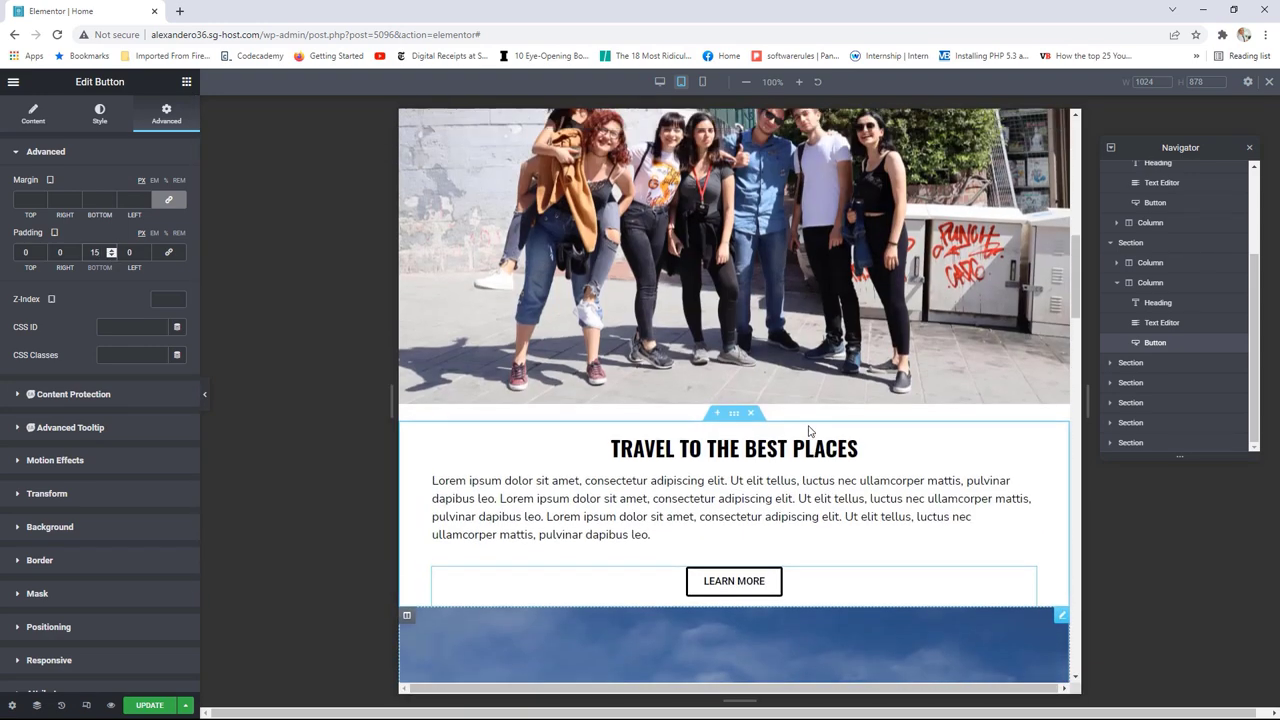
pyautogui.scroll(7, 810, 430)
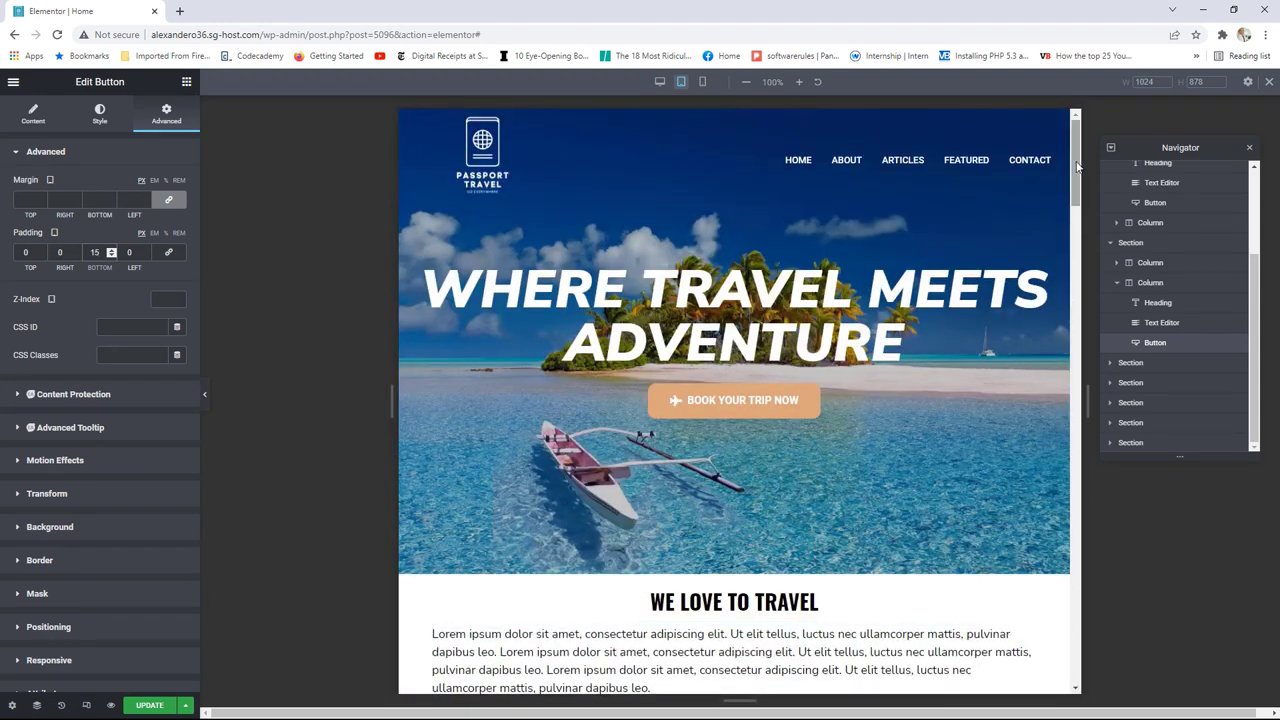
pyautogui.moveTo(1075, 150); pyautogui.dragTo(1071, 277)
pyautogui.moveTo(1090, 387); pyautogui.dragTo(868, 397)
pyautogui.moveTo(993, 325); pyautogui.dragTo(988, 173)
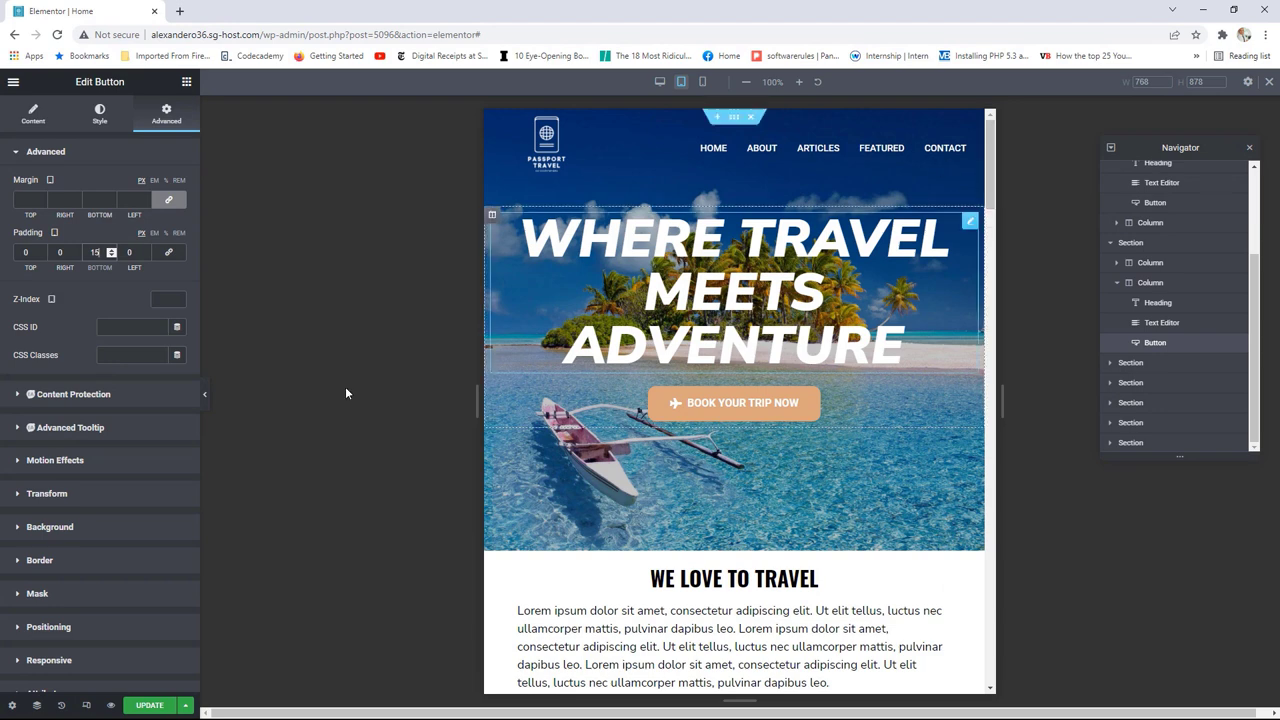
# Step: Switch the preview to 360 px mobile width and select the hero section
pyautogui.click(703, 84)
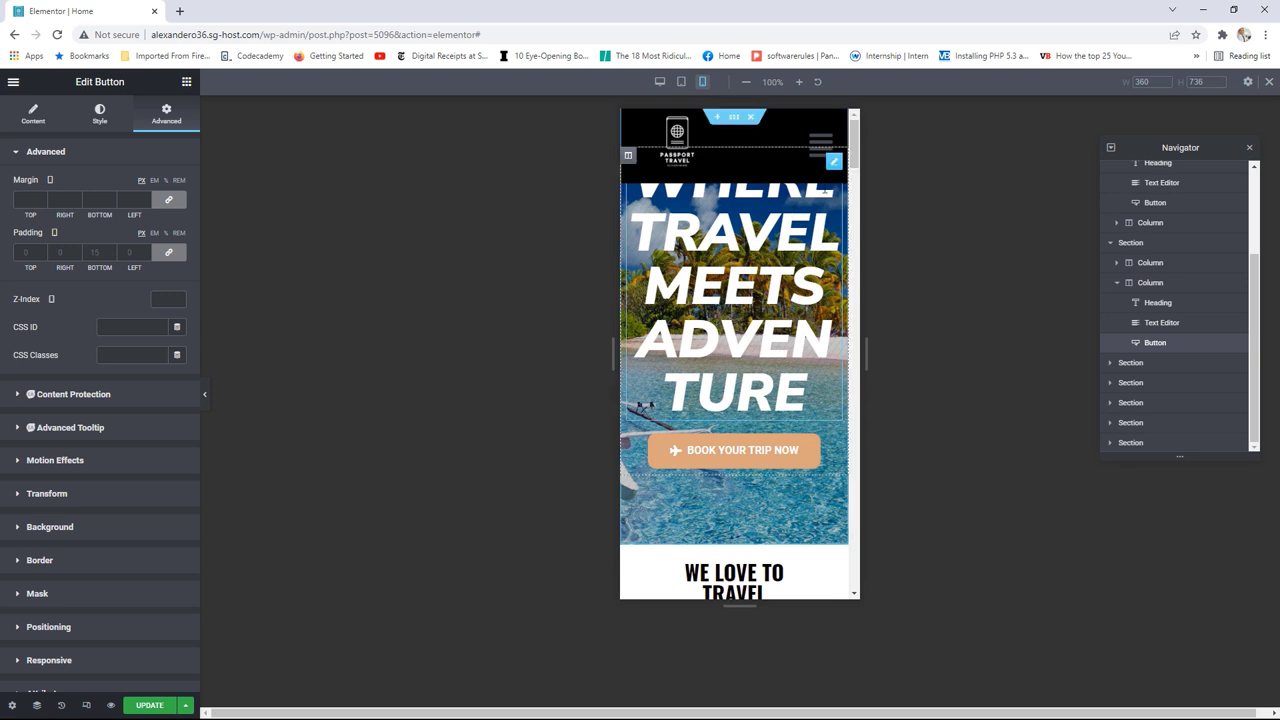
pyautogui.moveTo(851, 152); pyautogui.dragTo(844, 148)
pyautogui.scroll(3, 1183, 303)
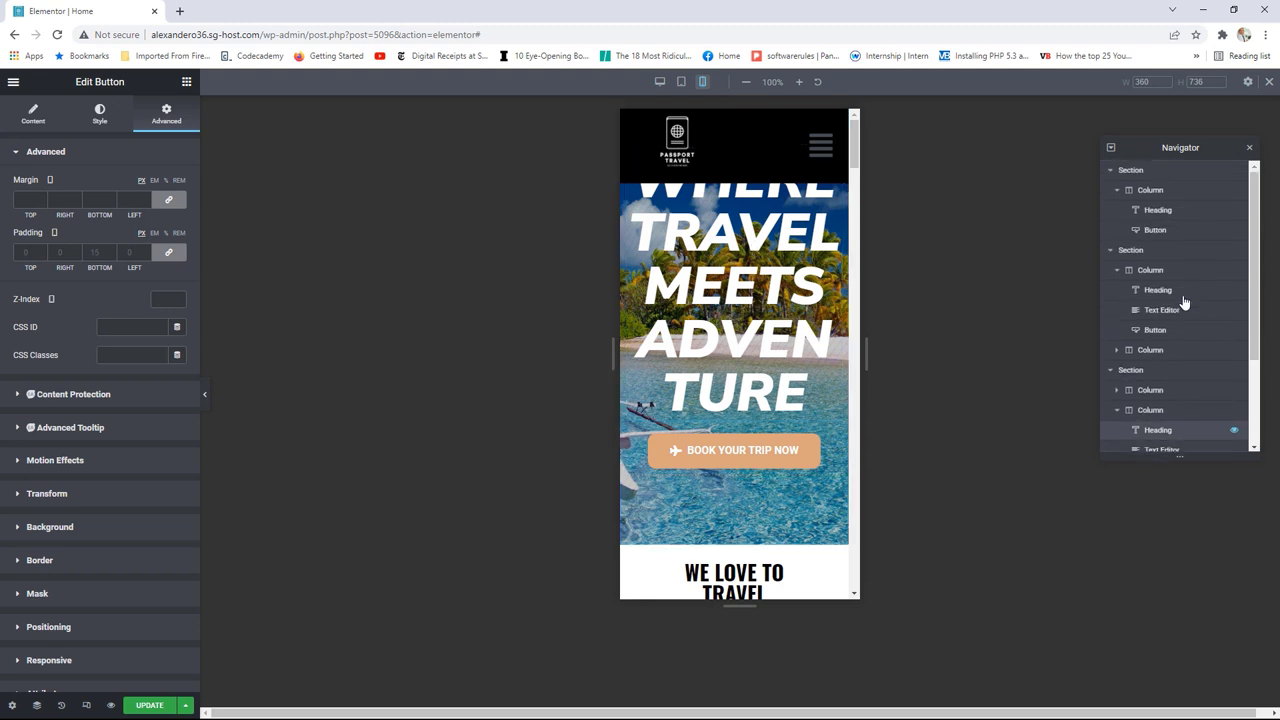
pyautogui.click(1140, 173)
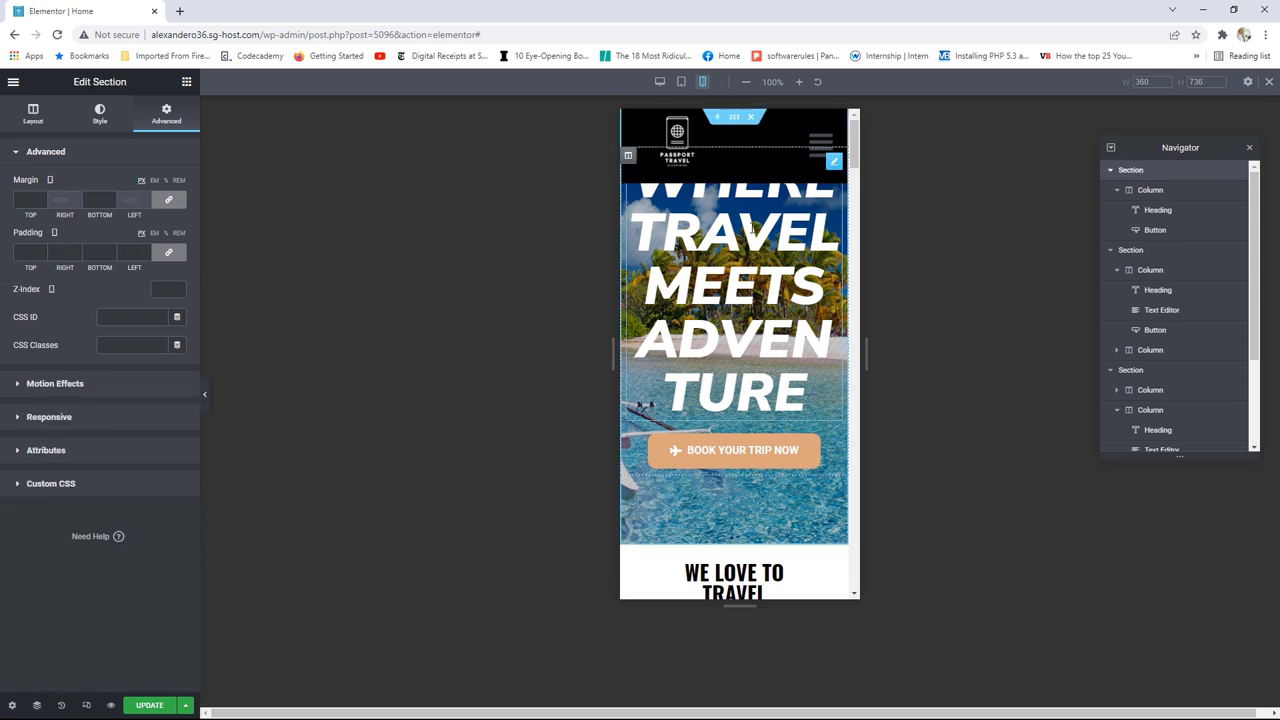
# Step: Set the hero section's mobile minimum height to 870 px, then widen the preview to 767 px
pyautogui.click(34, 122)
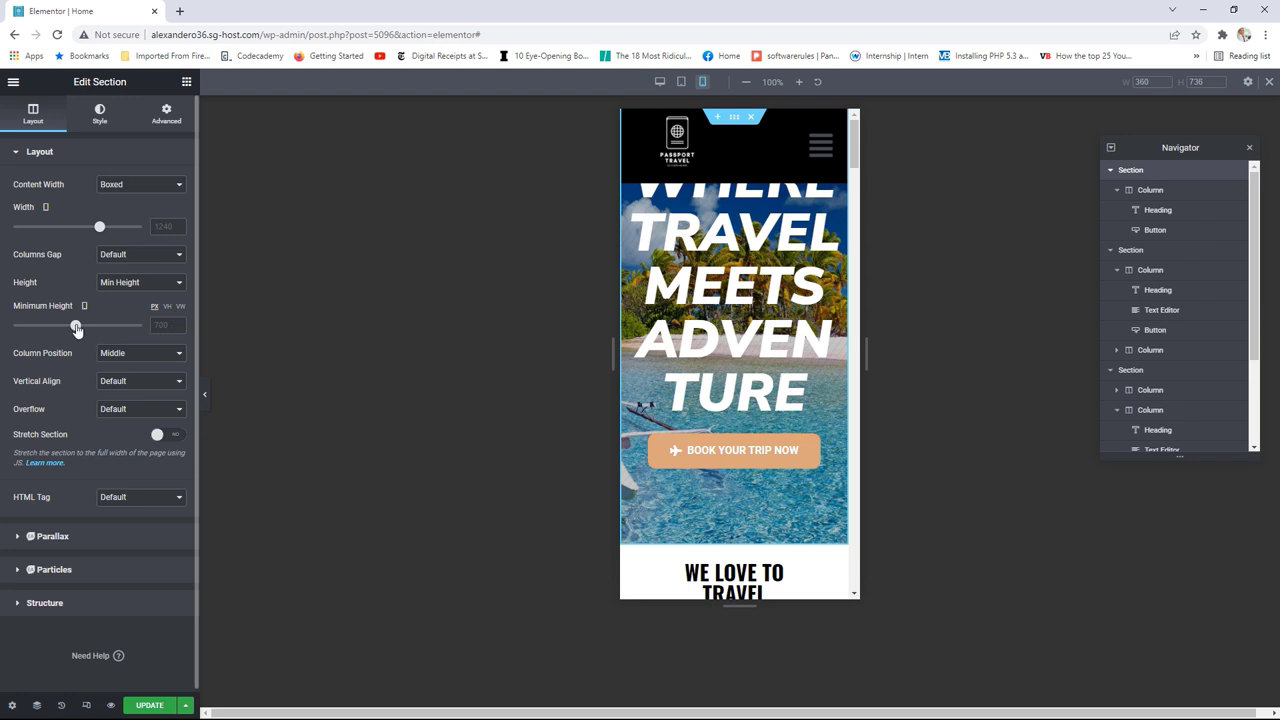
pyautogui.moveTo(77, 330); pyautogui.dragTo(92, 330)
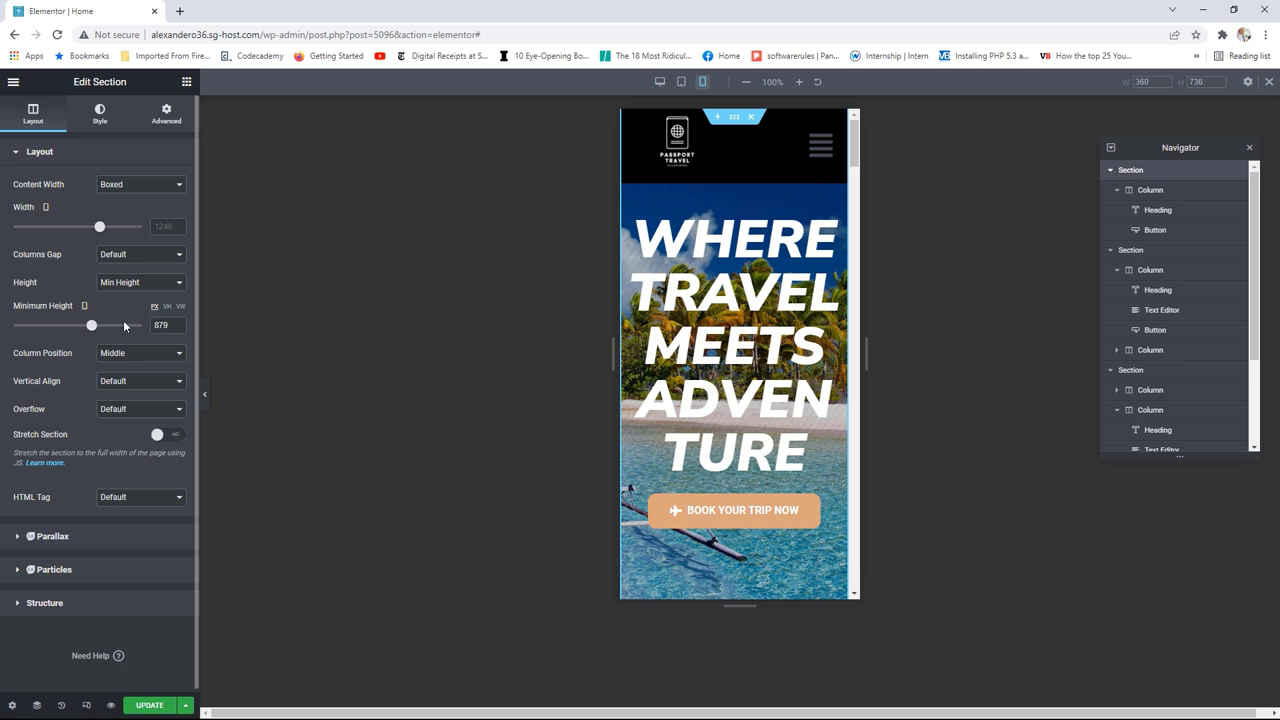
pyautogui.click(176, 328)
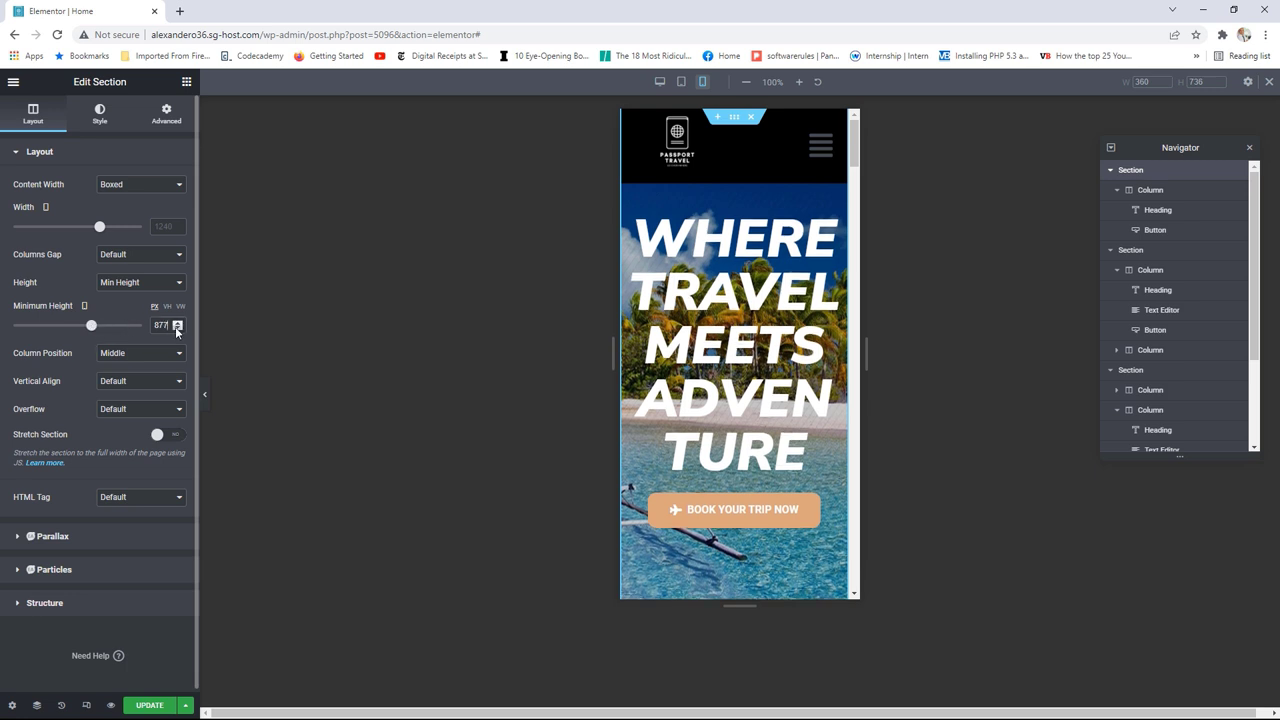
pyautogui.click(177, 328)
pyautogui.click(177, 328)
pyautogui.click(177, 328)
pyautogui.click(177, 328)
pyautogui.click(177, 328)
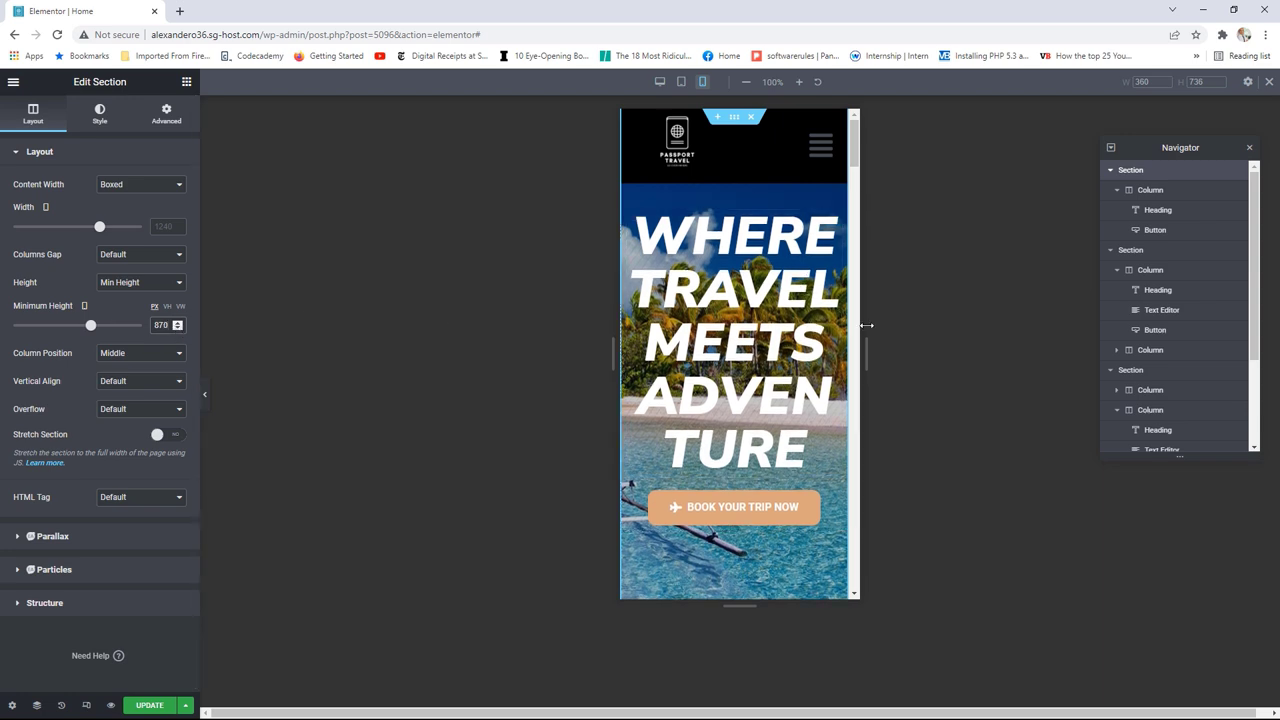
pyautogui.moveTo(871, 343); pyautogui.dragTo(1163, 365)
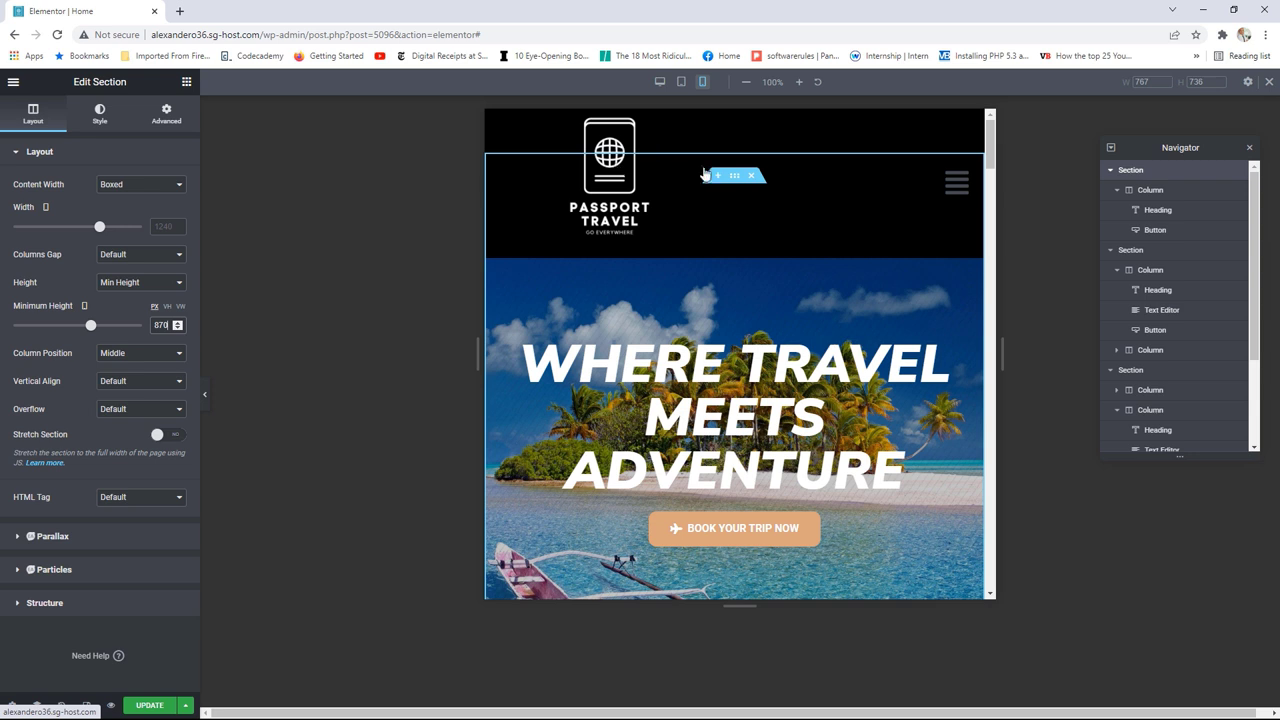
# Step: Unlink the hero section's margins and raise its top margin from -11 to 0
pyautogui.click(167, 120)
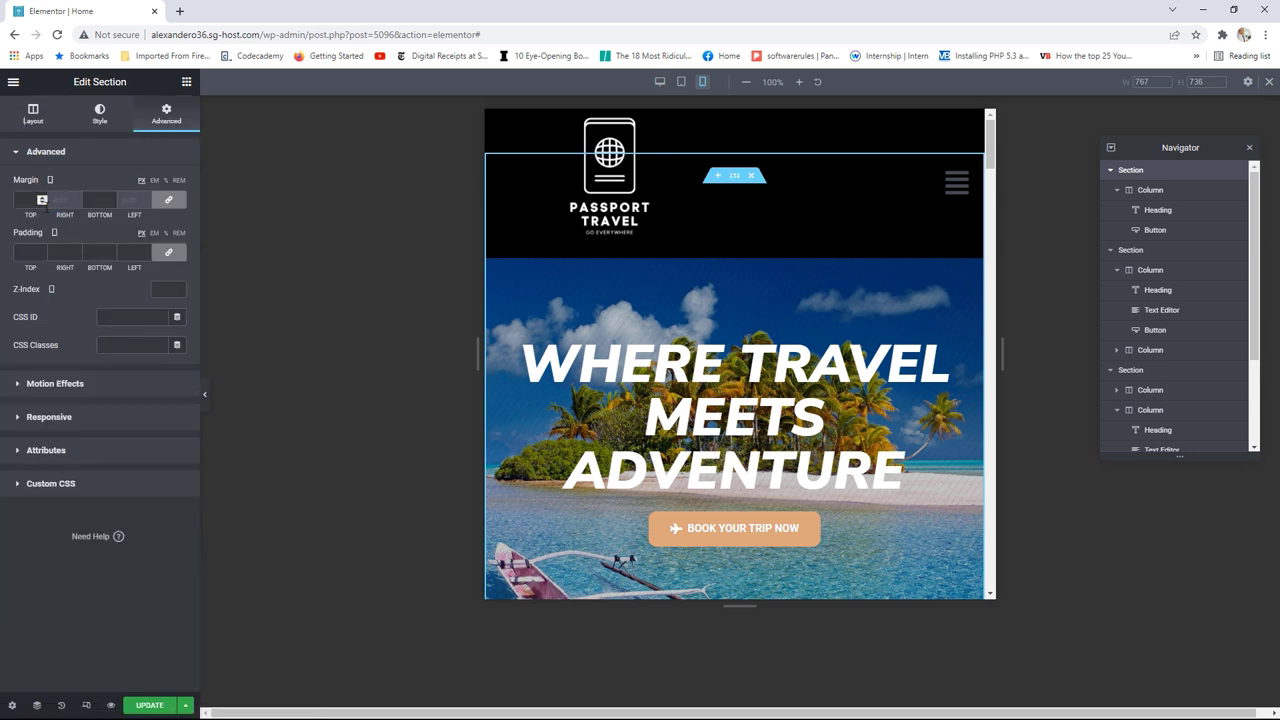
pyautogui.click(168, 199)
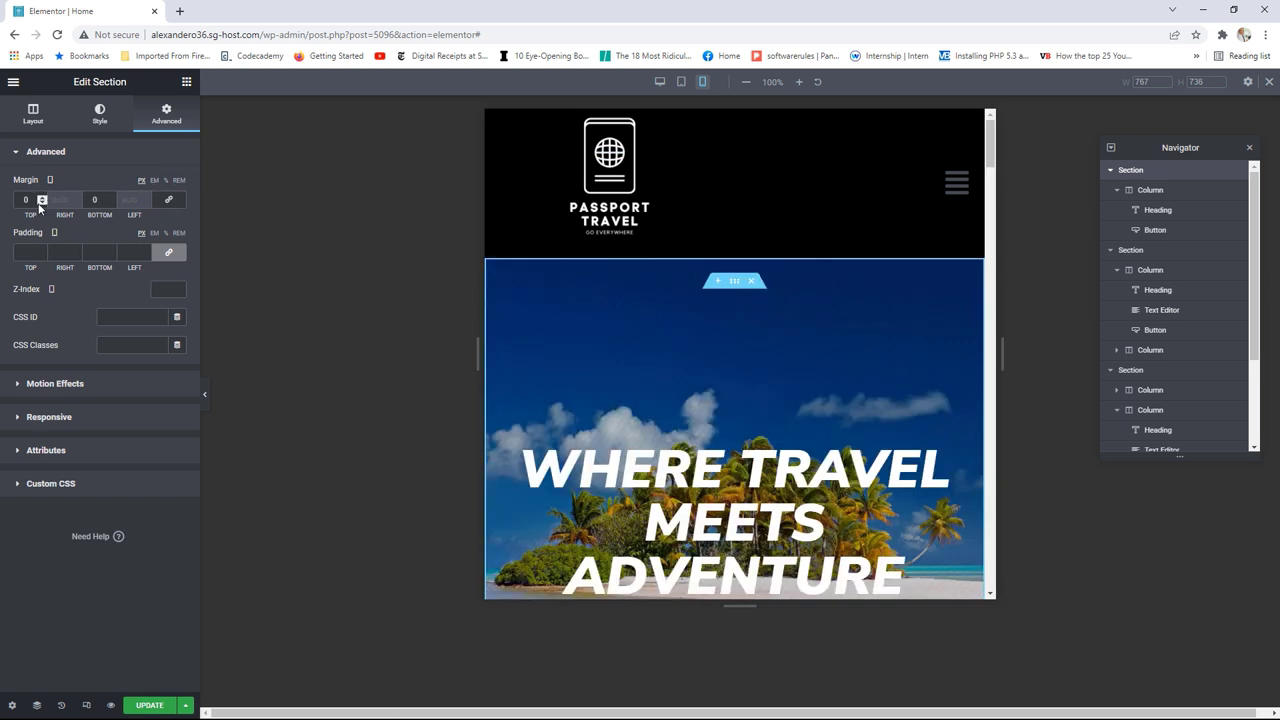
pyautogui.click(41, 203)
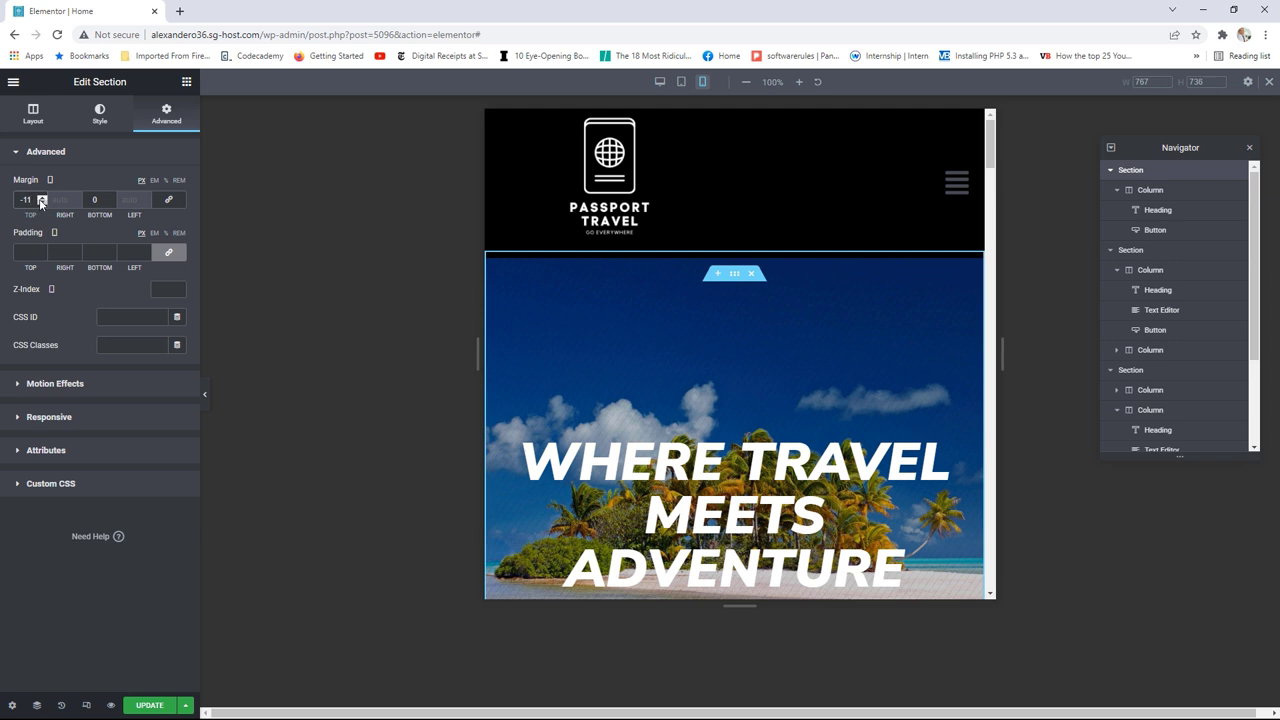
pyautogui.click(41, 197)
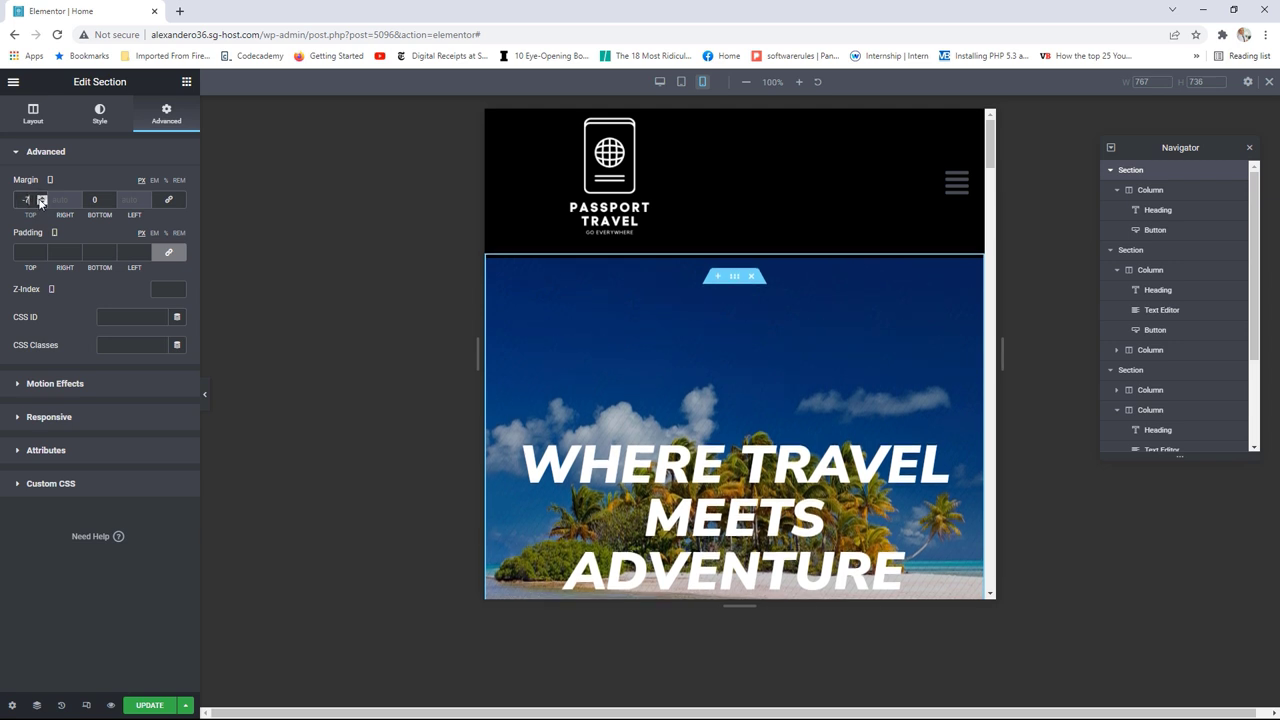
pyautogui.click(41, 200)
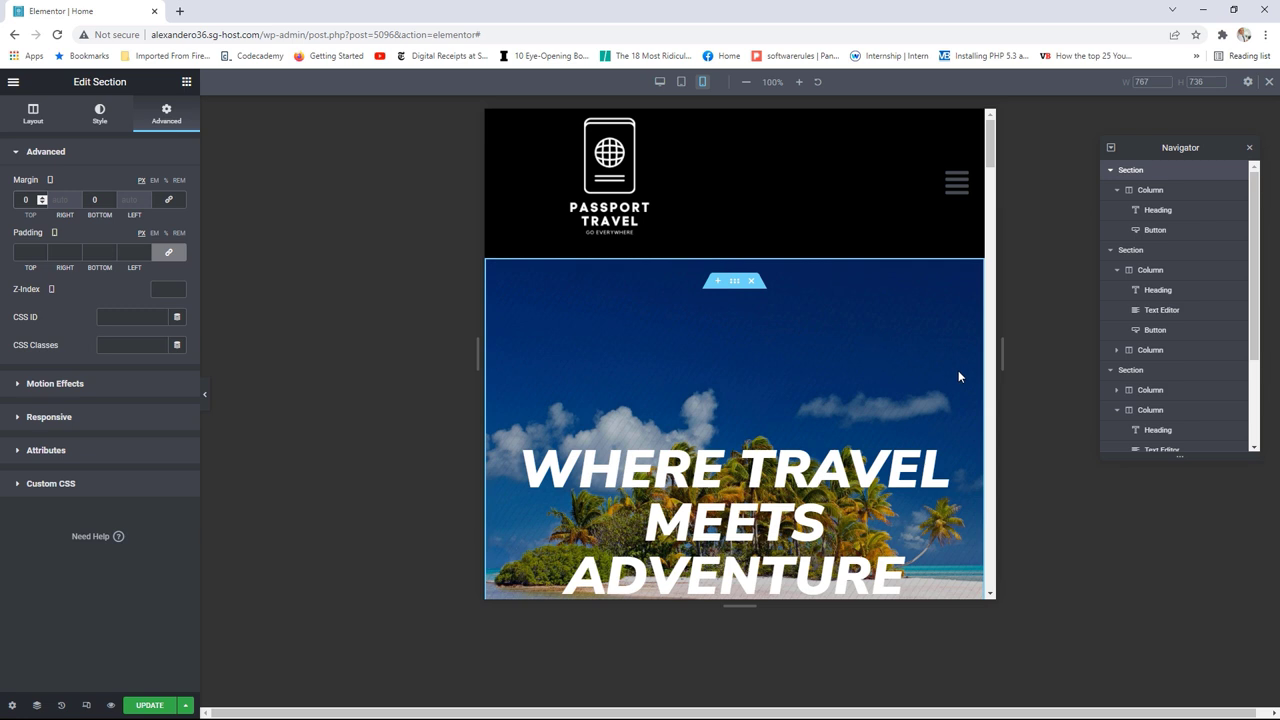
pyautogui.scroll(-2, 948, 381)
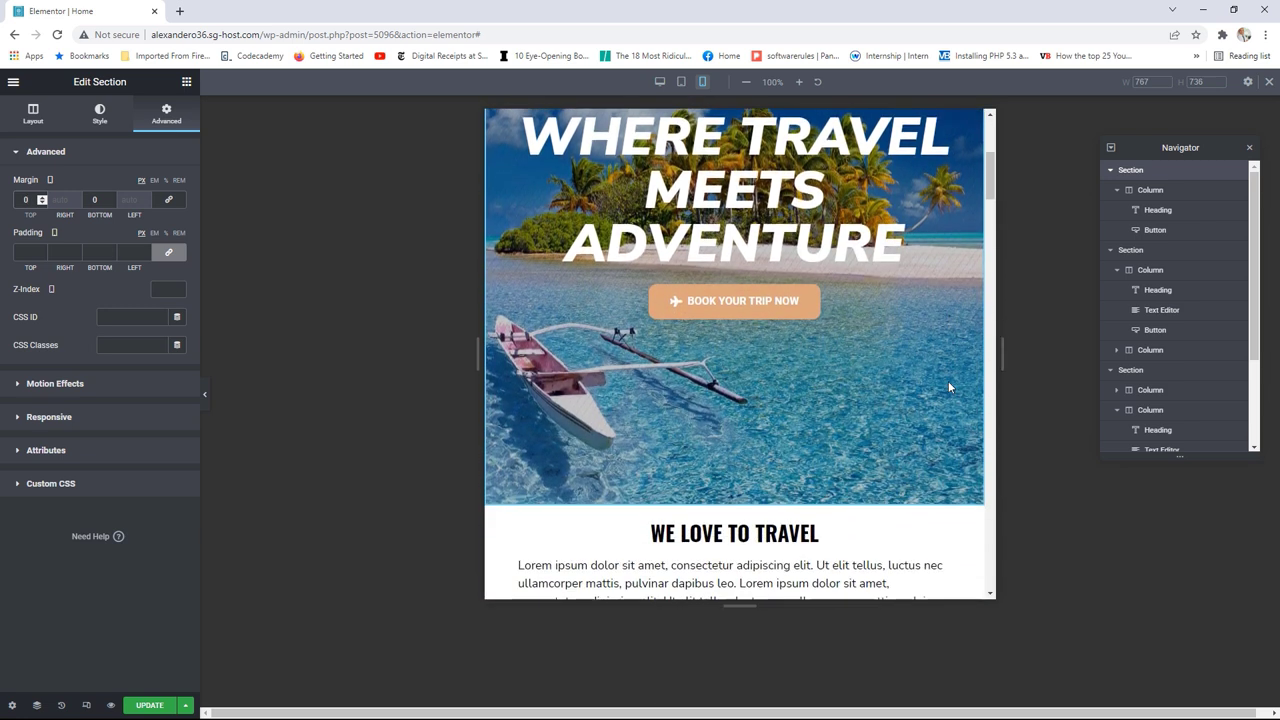
pyautogui.scroll(1, 948, 385)
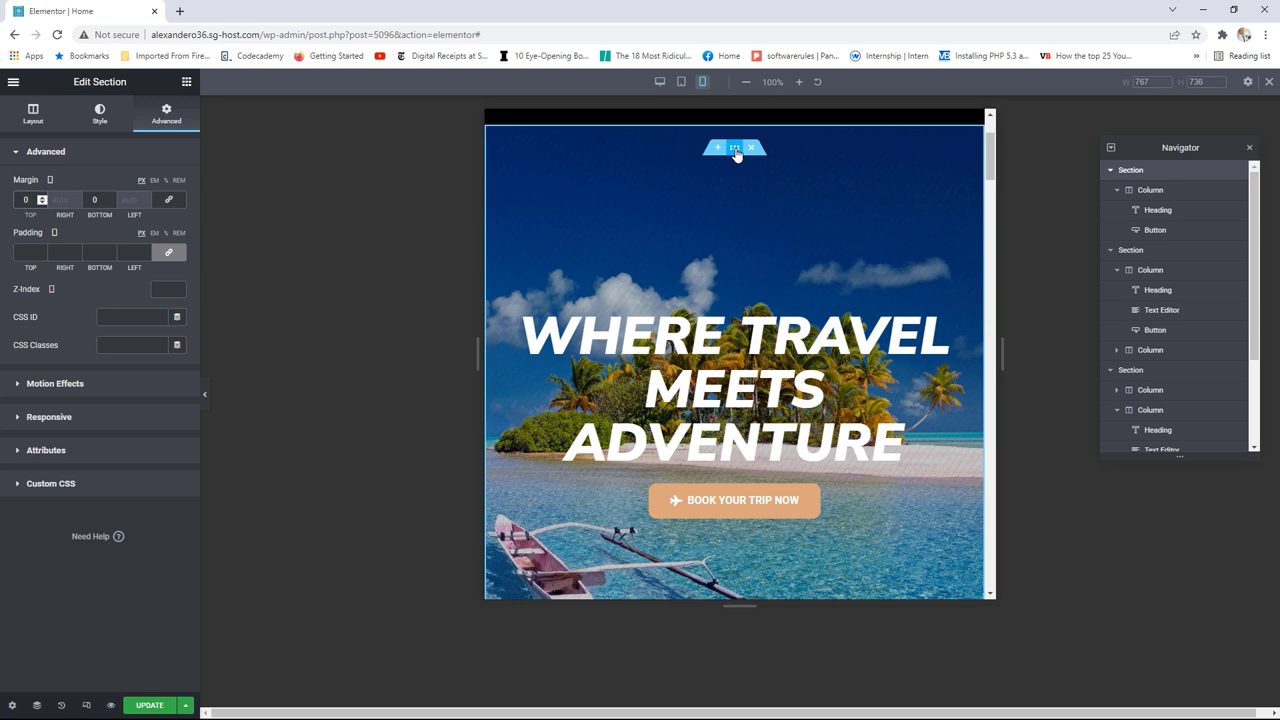
# Step: Reduce the hero section's minimum height to 530 px
pyautogui.click(52, 122)
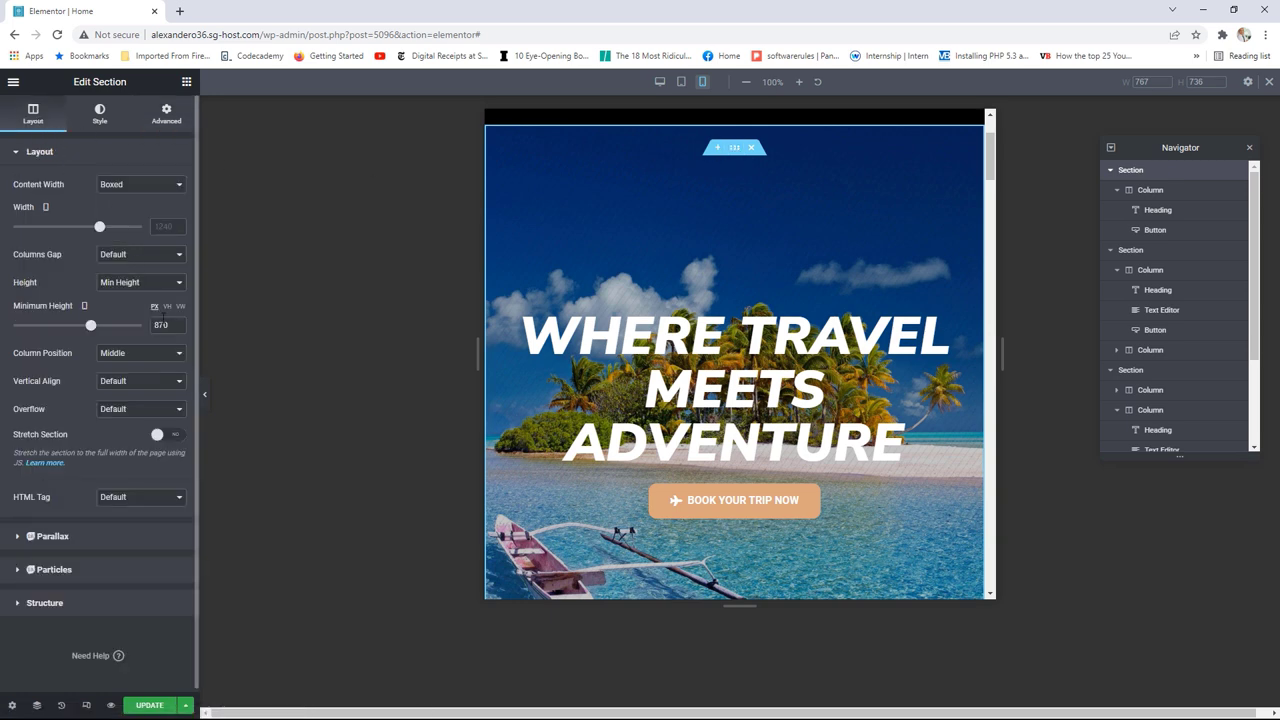
pyautogui.moveTo(93, 331); pyautogui.dragTo(61, 330)
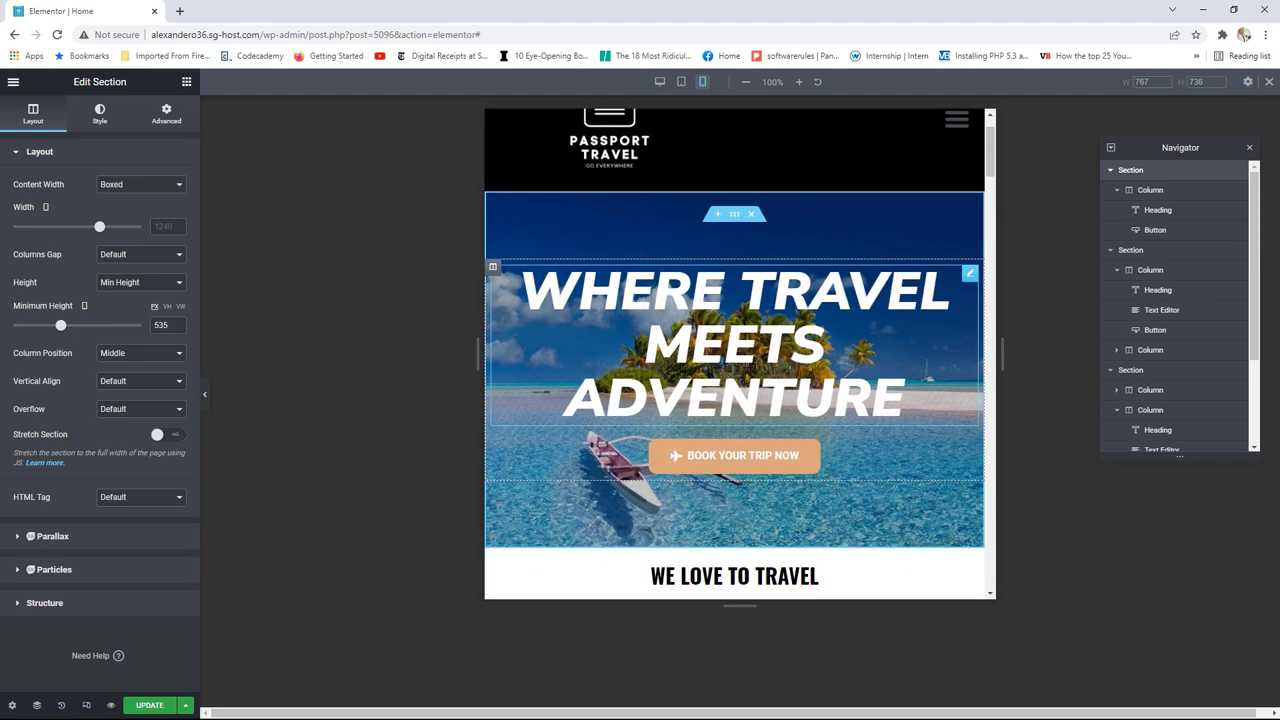
pyautogui.click(177, 330)
pyautogui.click(177, 330)
pyautogui.click(177, 330)
pyautogui.click(177, 330)
pyautogui.click(177, 330)
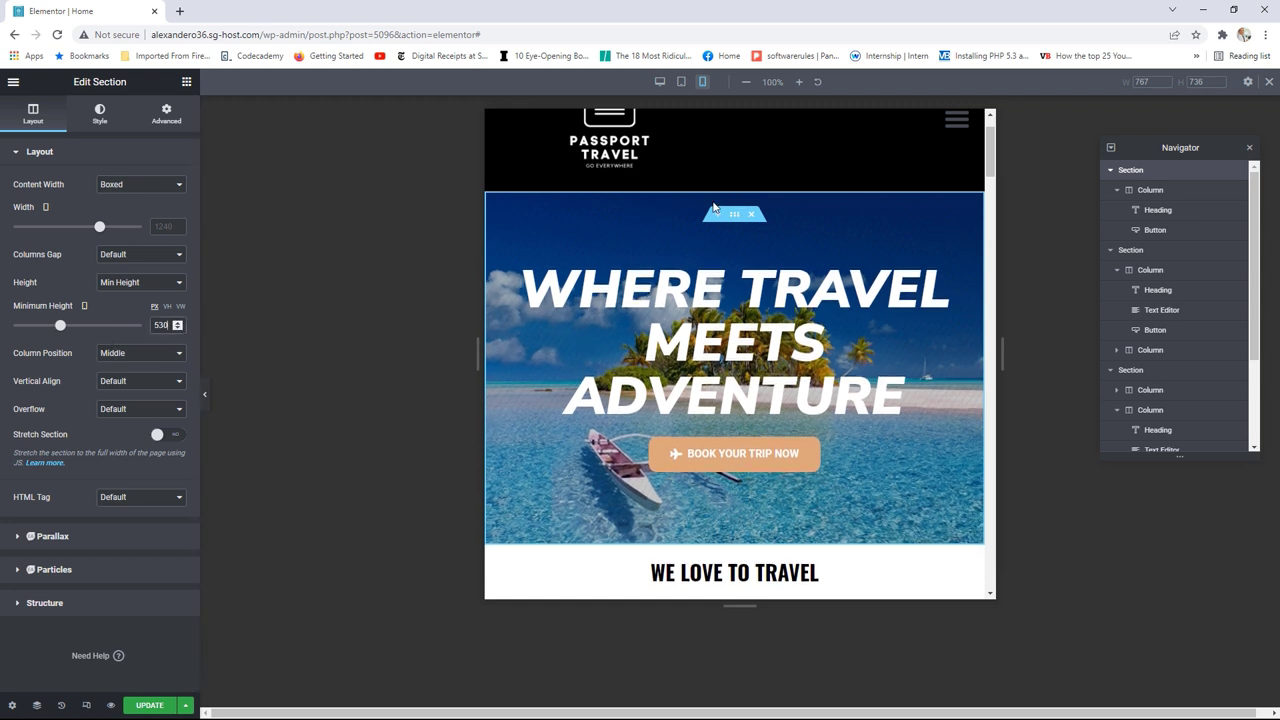
# Step: Narrow the preview to 320 px and select the hero heading
pyautogui.scroll(1, 895, 368)
pyautogui.scroll(2, 895, 368)
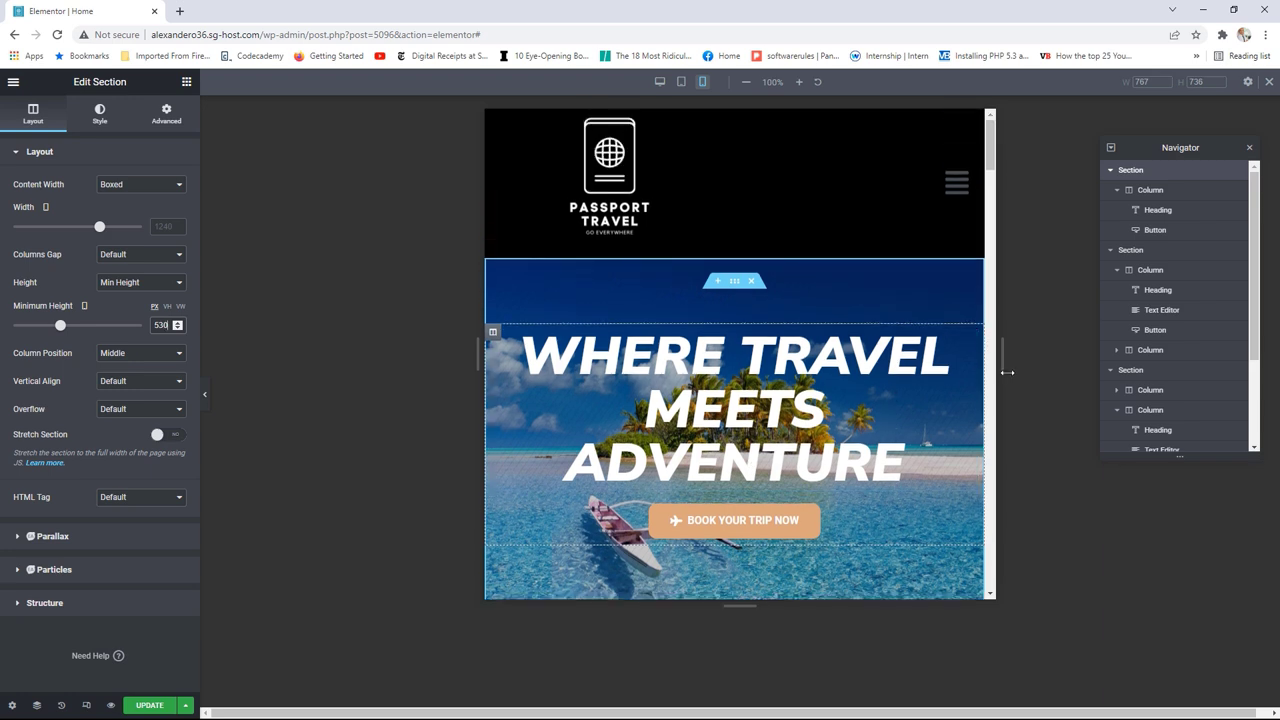
pyautogui.scroll(-5, 872, 378)
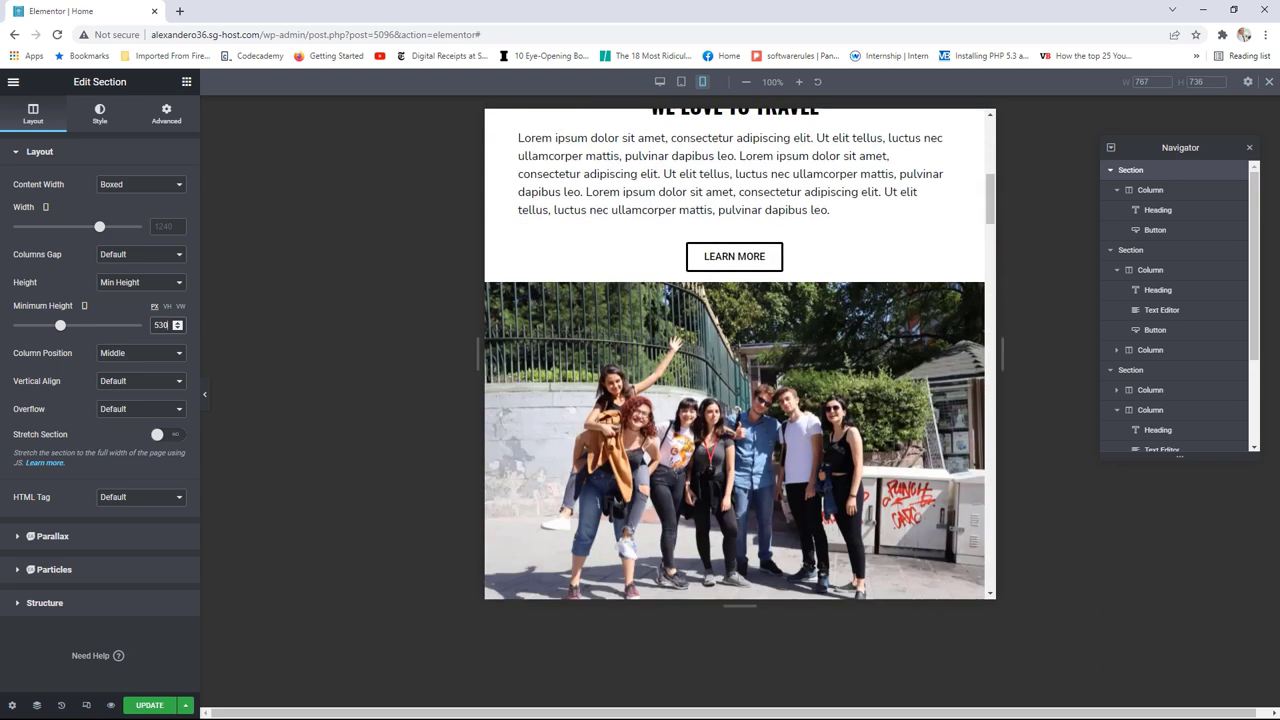
pyautogui.scroll(2, 872, 378)
pyautogui.scroll(5, 872, 378)
pyautogui.scroll(-1, 979, 350)
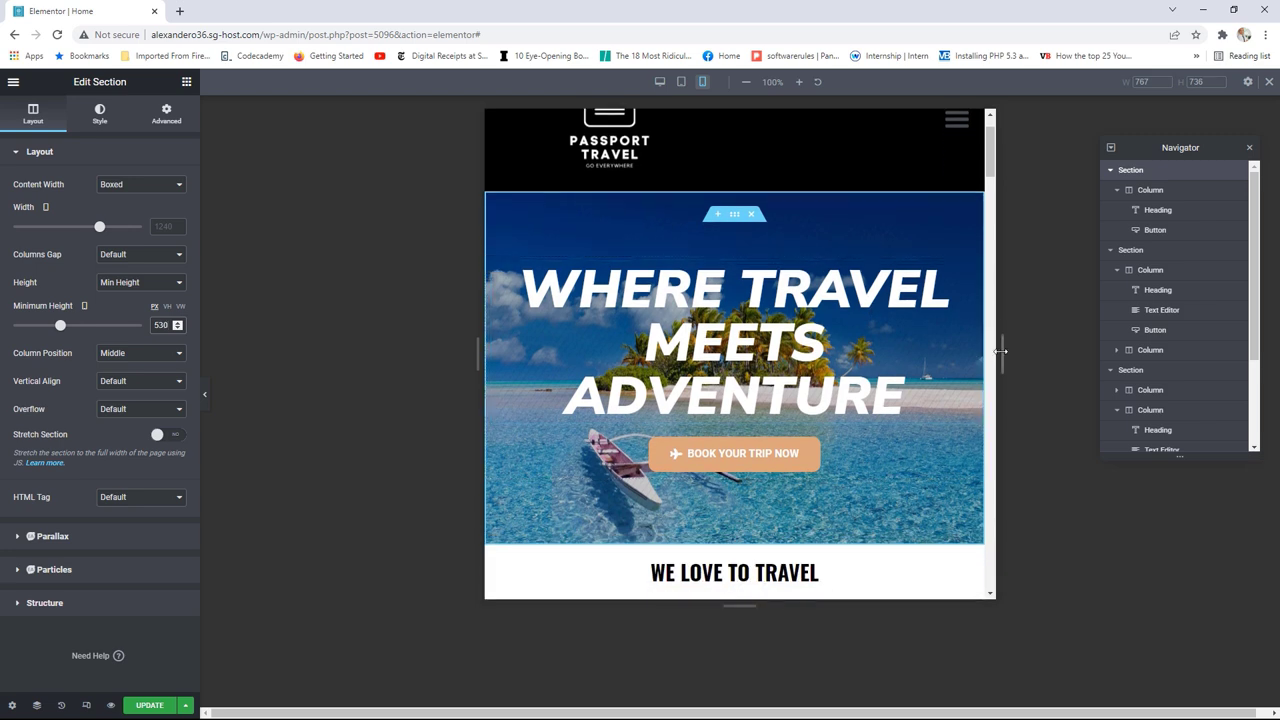
pyautogui.moveTo(1000, 351); pyautogui.dragTo(698, 353)
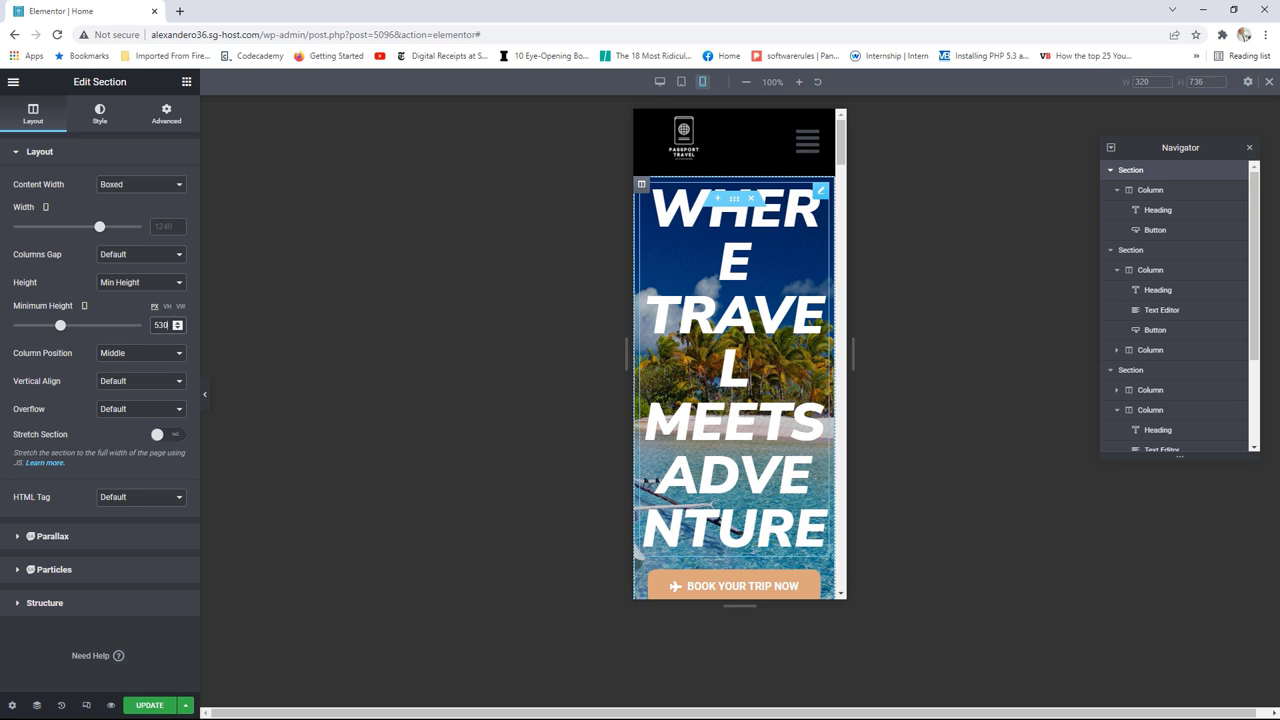
pyautogui.click(820, 192)
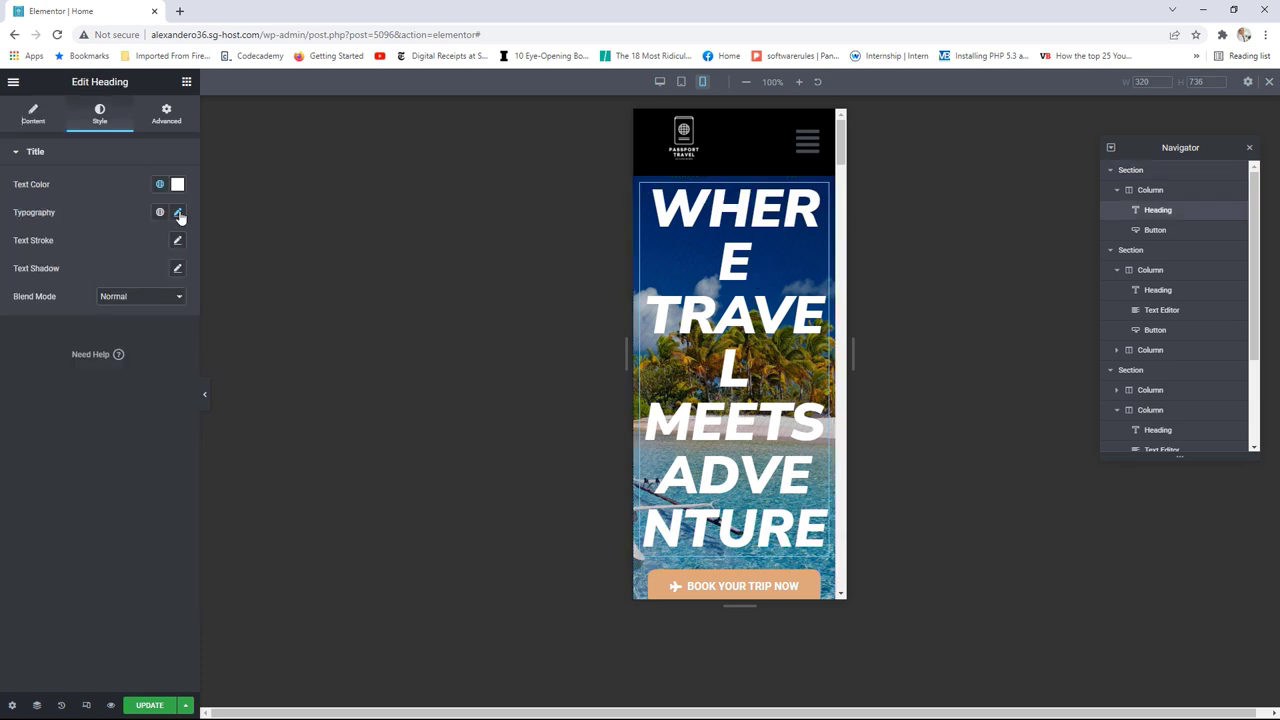
# Step: Shrink the hero heading's font size to 38 and widen the preview to compare
pyautogui.click(178, 213)
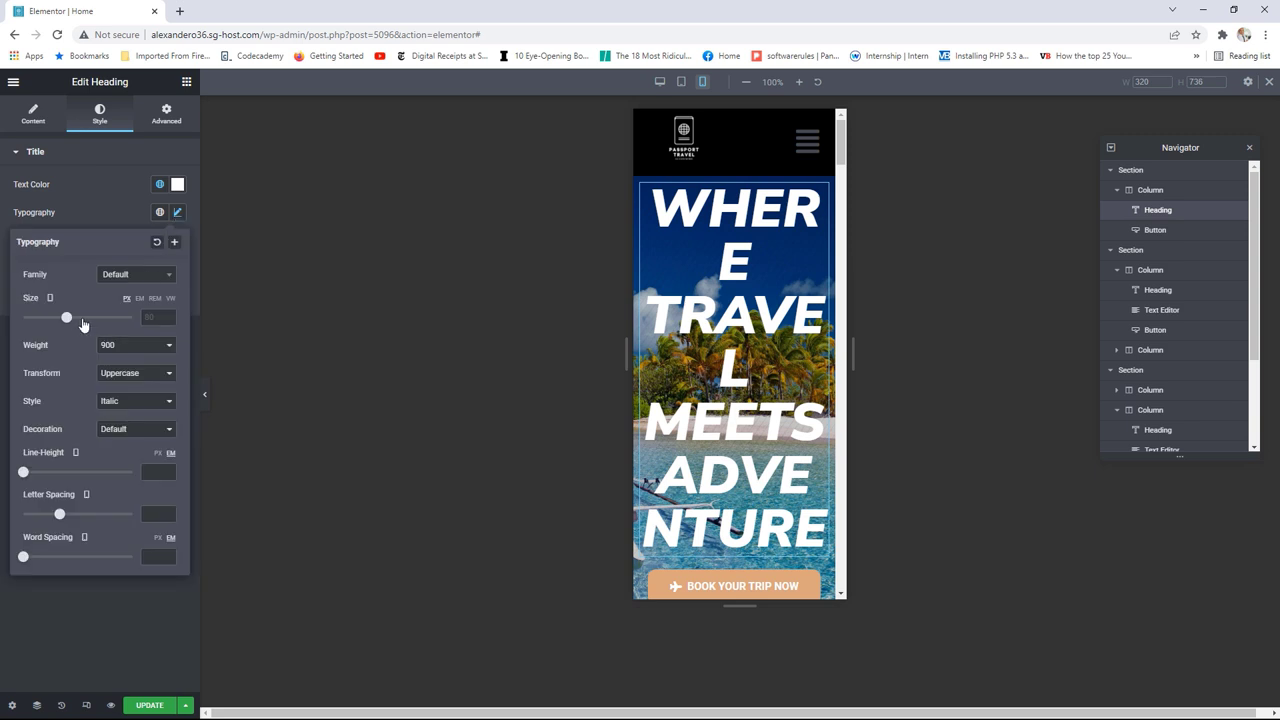
pyautogui.moveTo(67, 318); pyautogui.dragTo(43, 320)
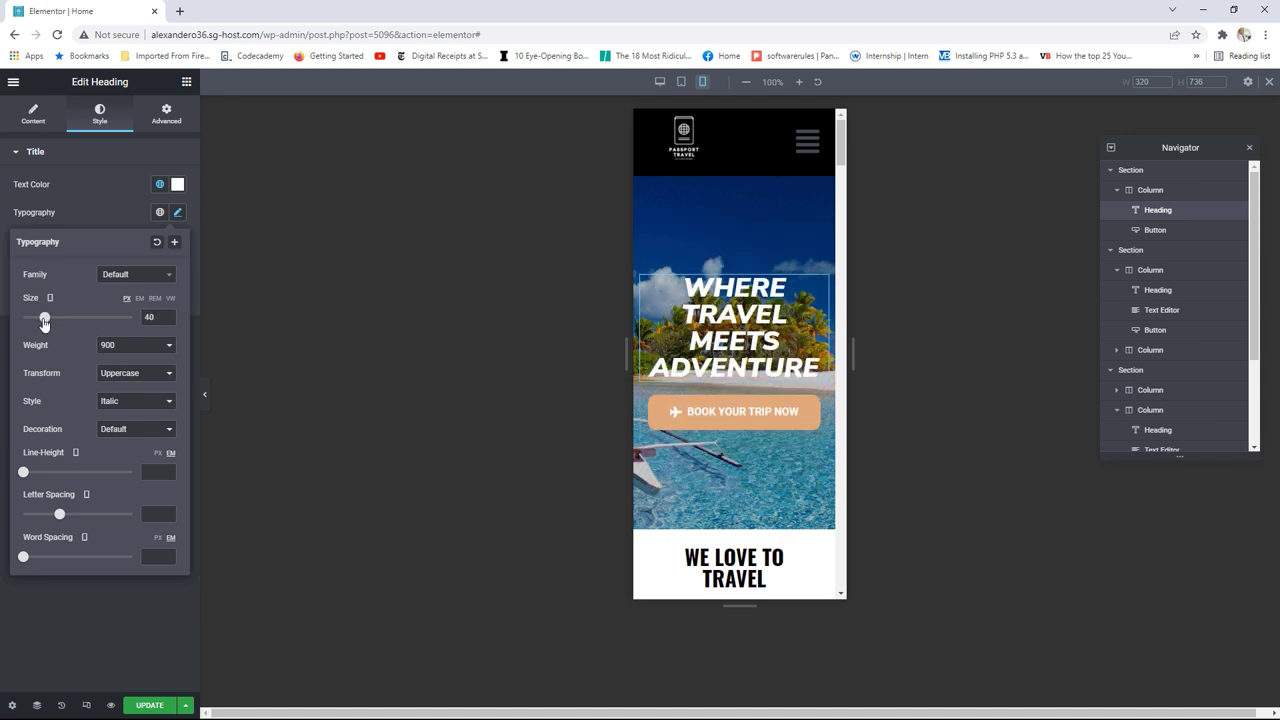
pyautogui.moveTo(855, 350); pyautogui.dragTo(1188, 372)
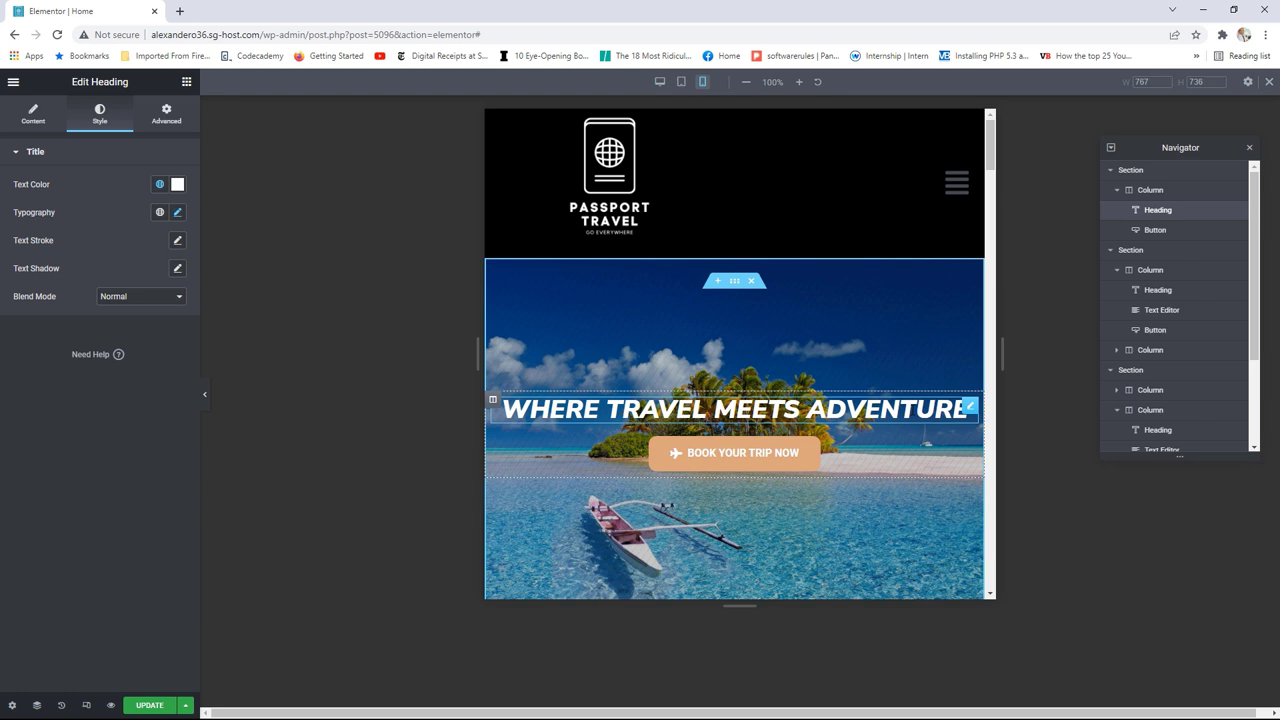
# Step: Enlarge the hero heading to 79 px and narrow the preview to 683 px to check wrapping
pyautogui.click(177, 212)
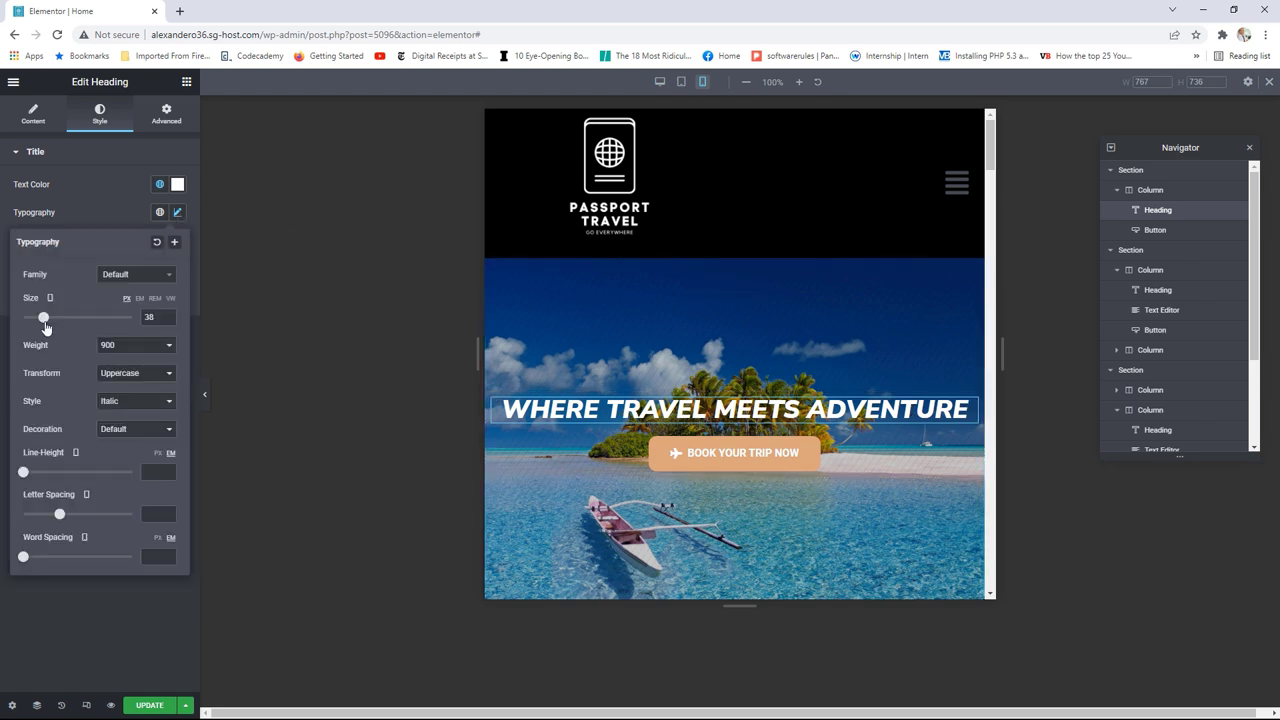
pyautogui.moveTo(44, 325); pyautogui.dragTo(68, 330)
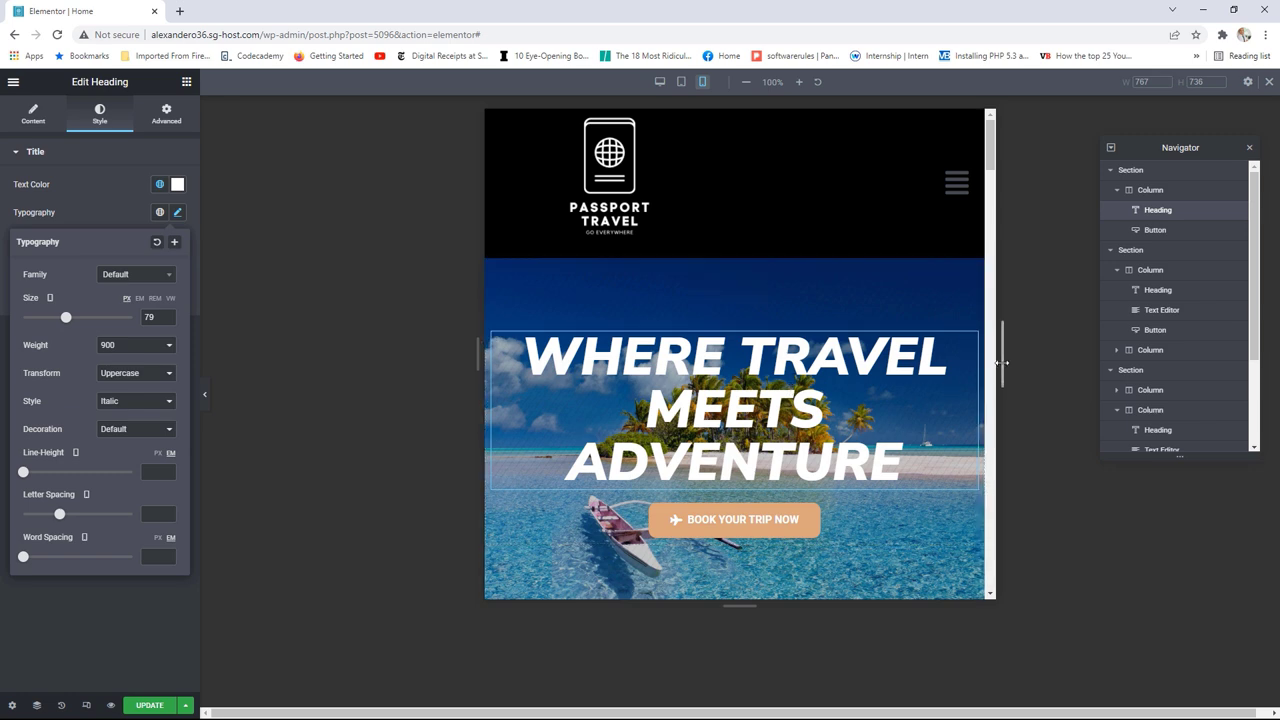
pyautogui.moveTo(1000, 362); pyautogui.dragTo(895, 364)
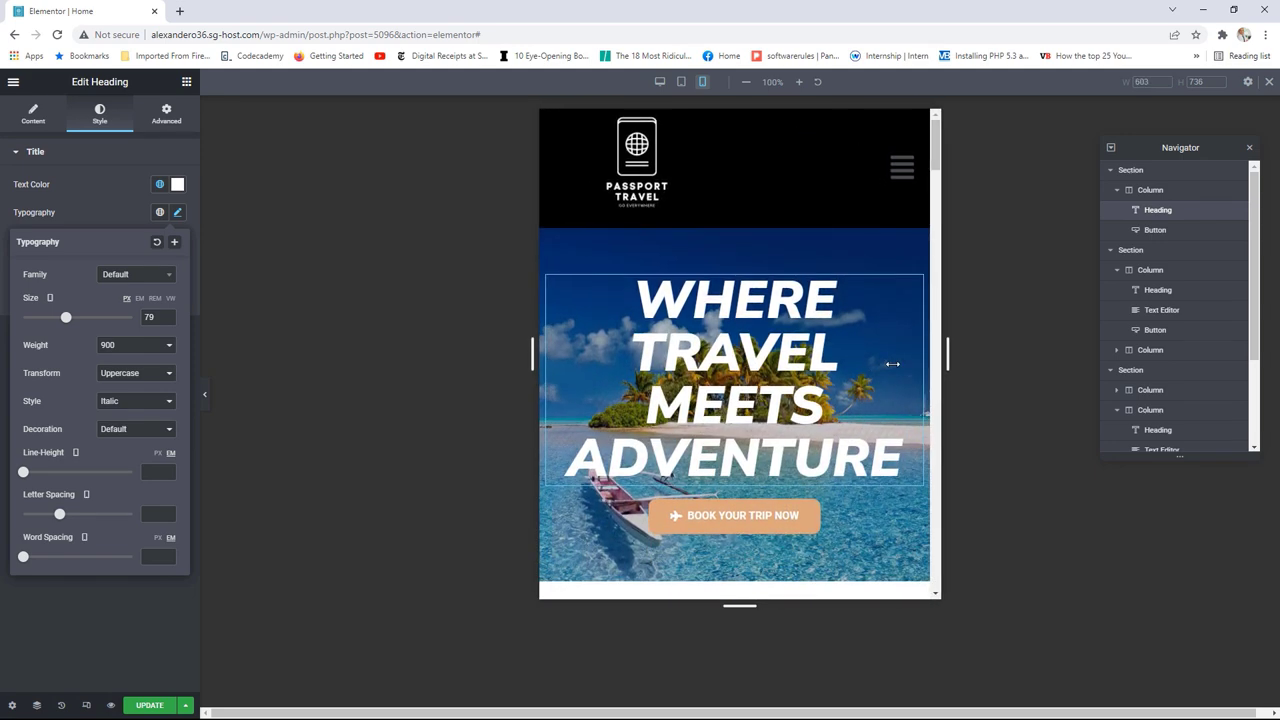
pyautogui.click(875, 364)
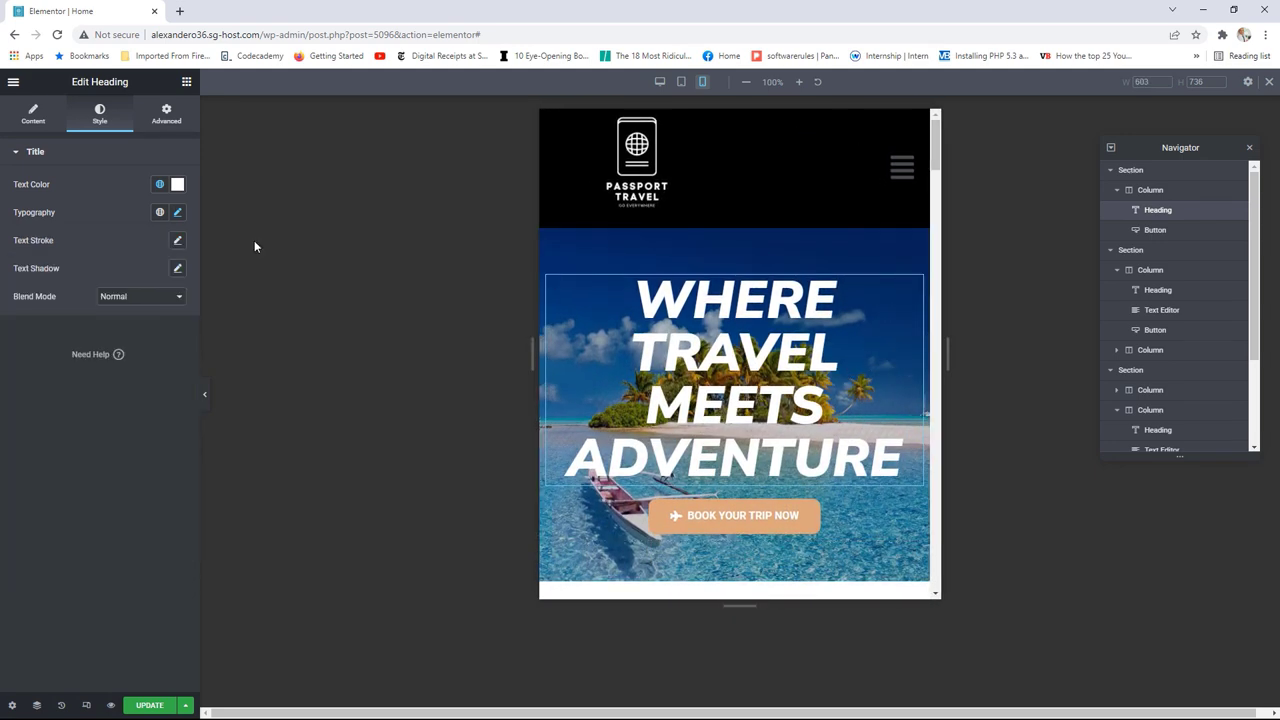
pyautogui.click(177, 212)
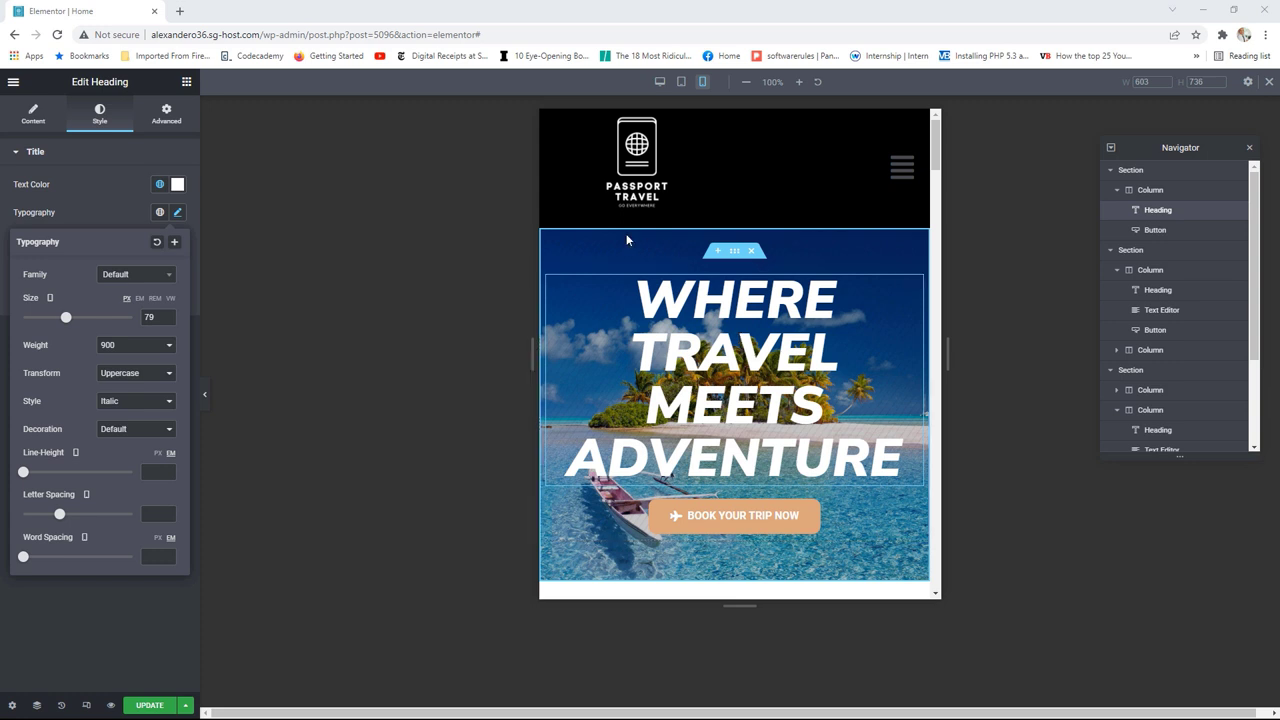
# Step: Set the hero heading font size to 10 vw and check its wrapping at narrow and wide preview widths
pyautogui.click(170, 298)
pyautogui.click(130, 322)
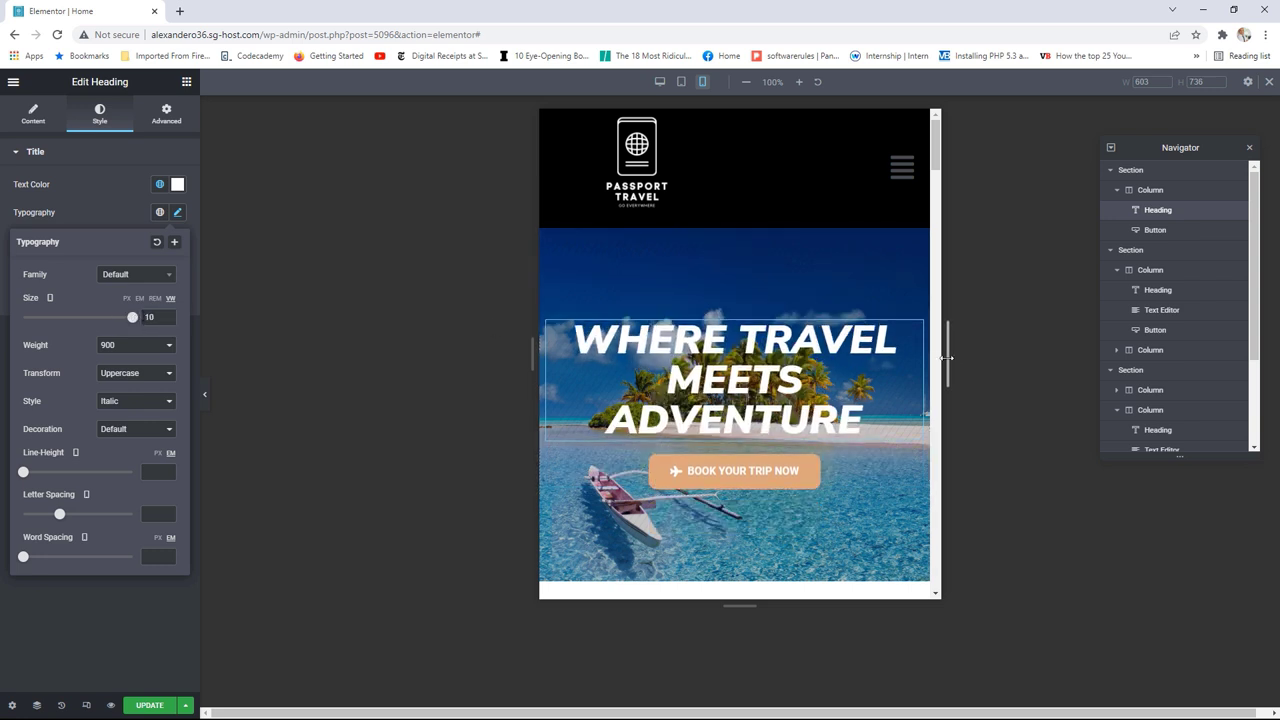
pyautogui.moveTo(947, 357); pyautogui.dragTo(1032, 357)
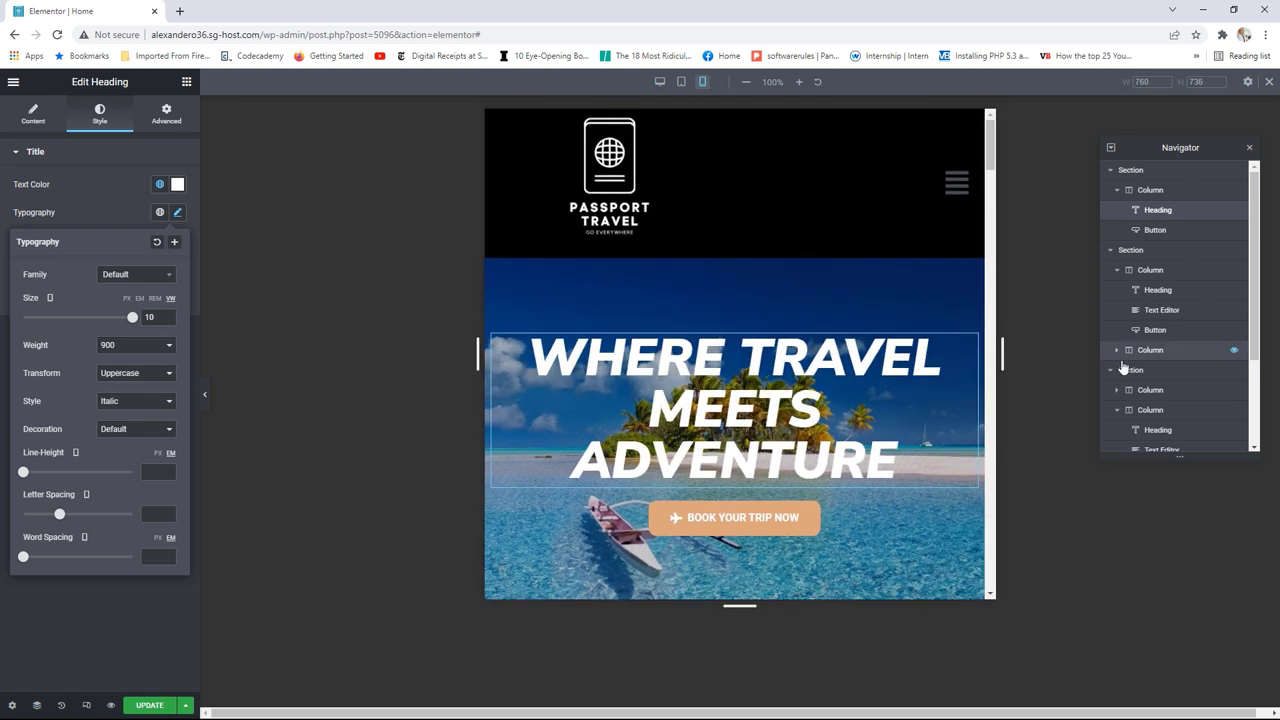
pyautogui.click(1085, 362)
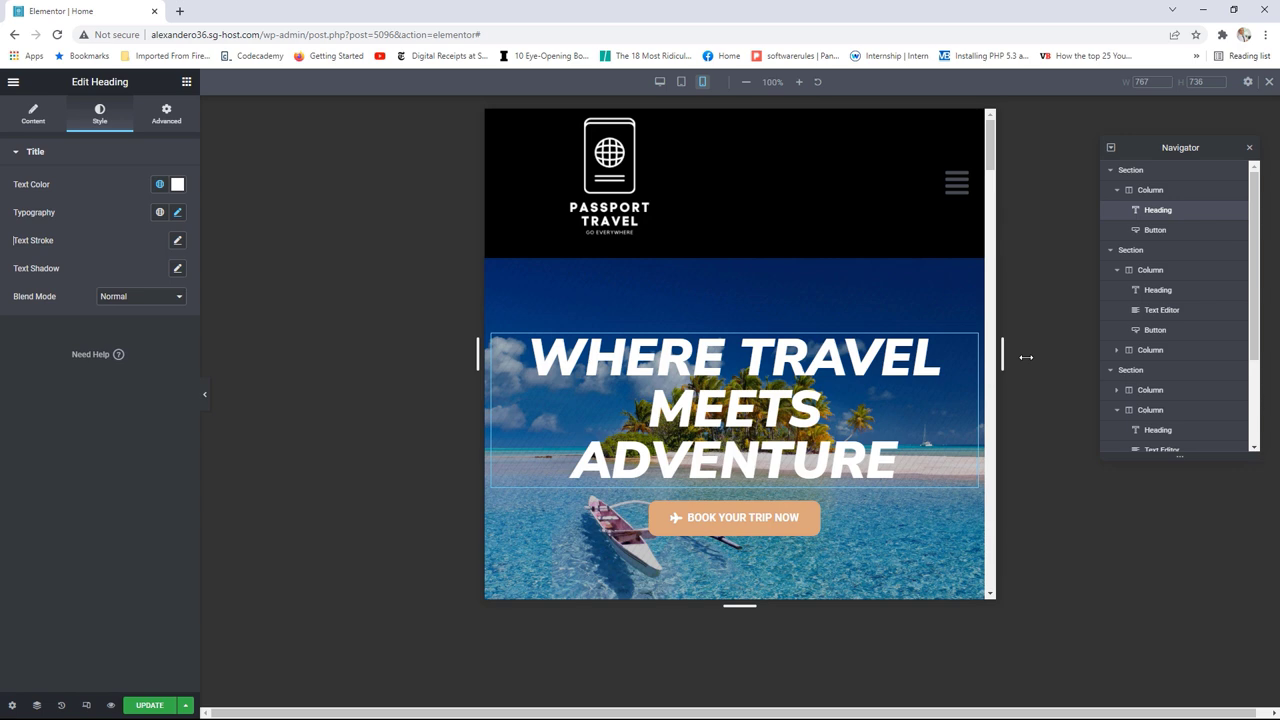
pyautogui.moveTo(1026, 357); pyautogui.dragTo(698, 372)
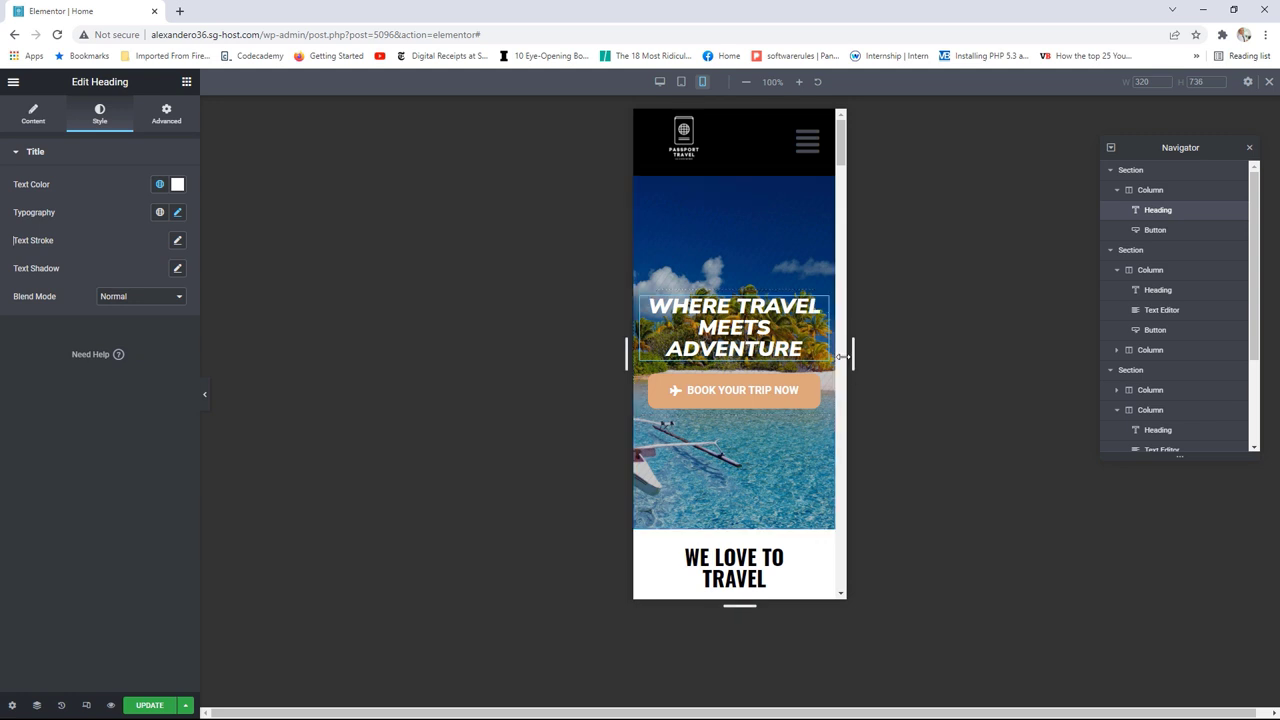
pyautogui.click(177, 212)
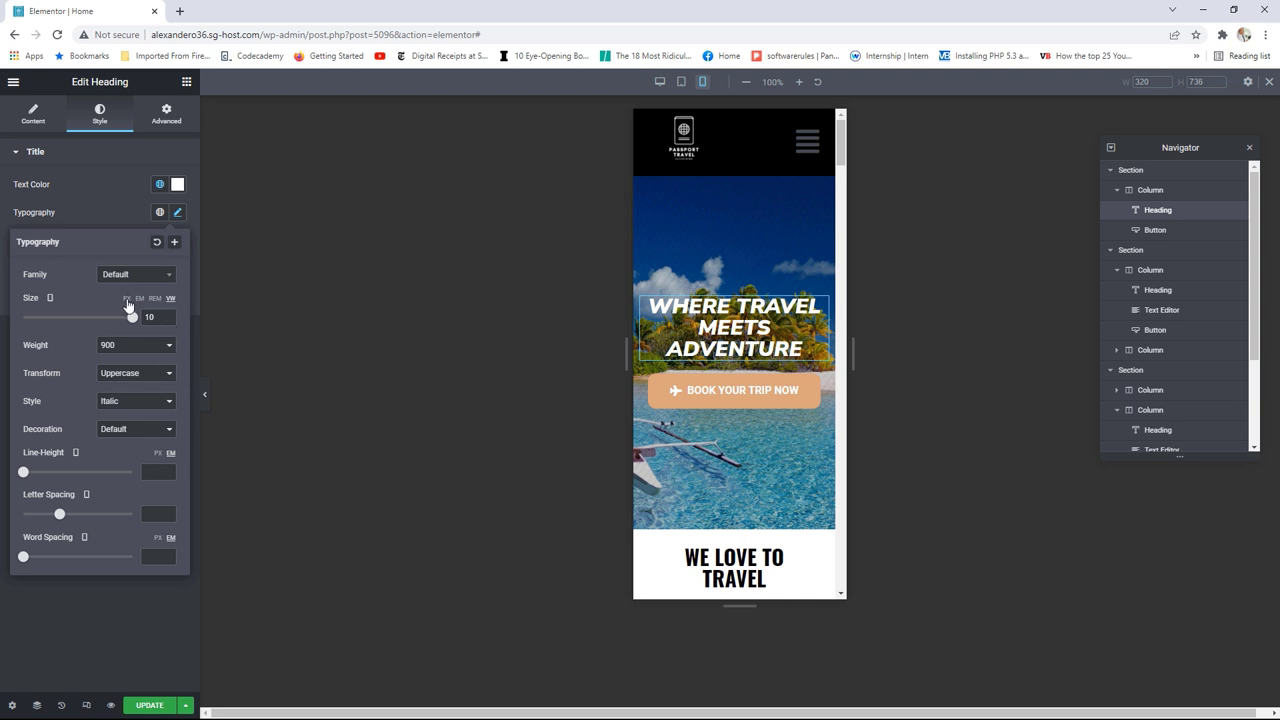
pyautogui.moveTo(853, 352); pyautogui.dragTo(1027, 382)
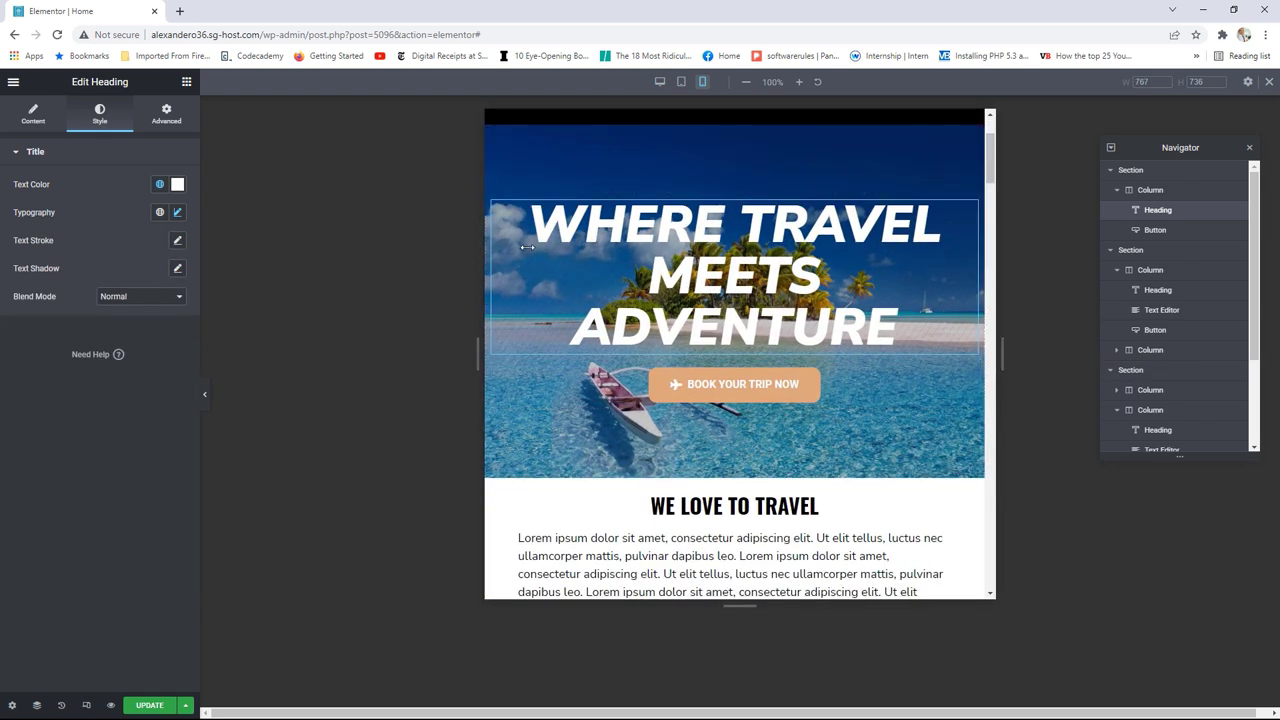
# Step: Set the hero section's minimum height to 450
pyautogui.click(736, 148)
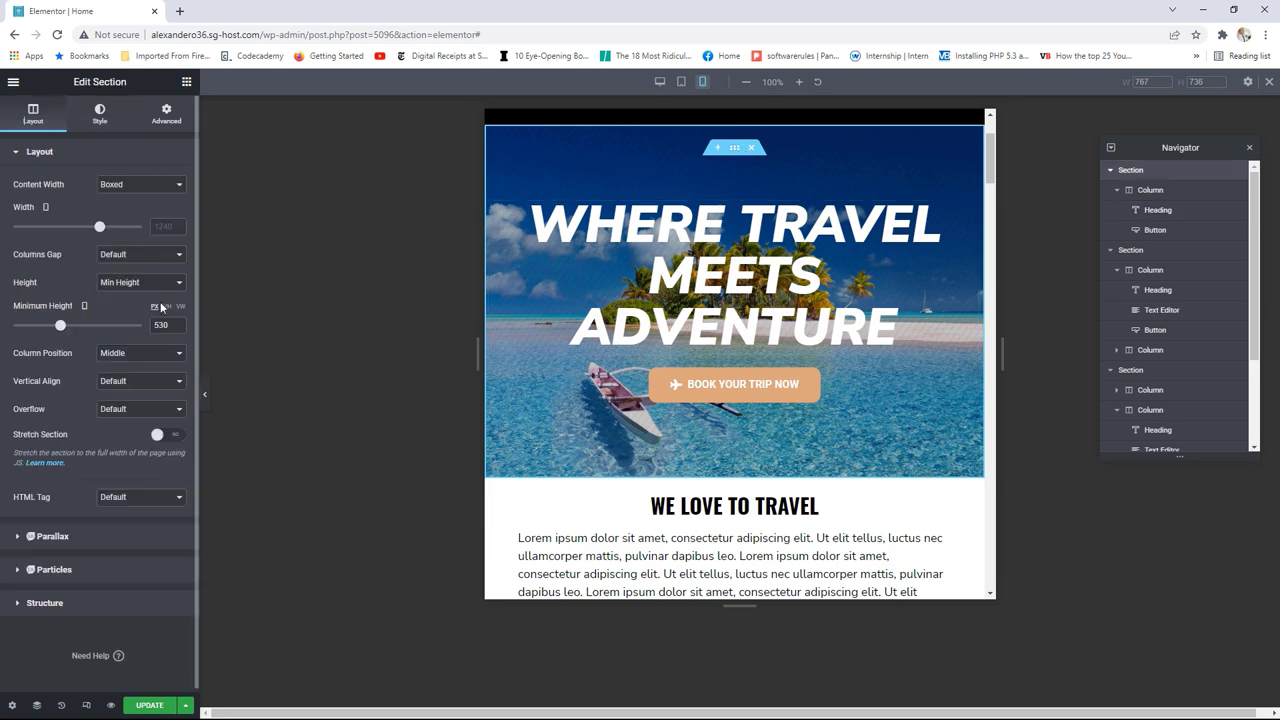
pyautogui.moveTo(62, 330); pyautogui.dragTo(54, 333)
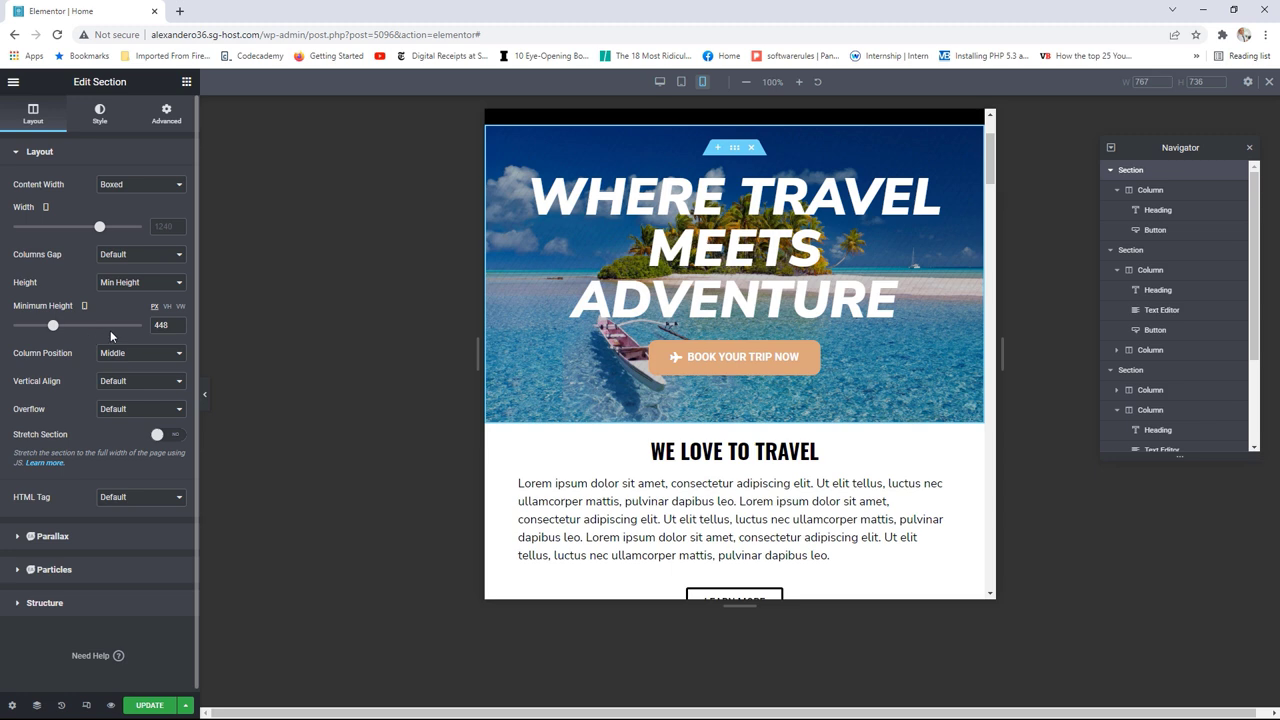
pyautogui.click(178, 322)
pyautogui.click(178, 322)
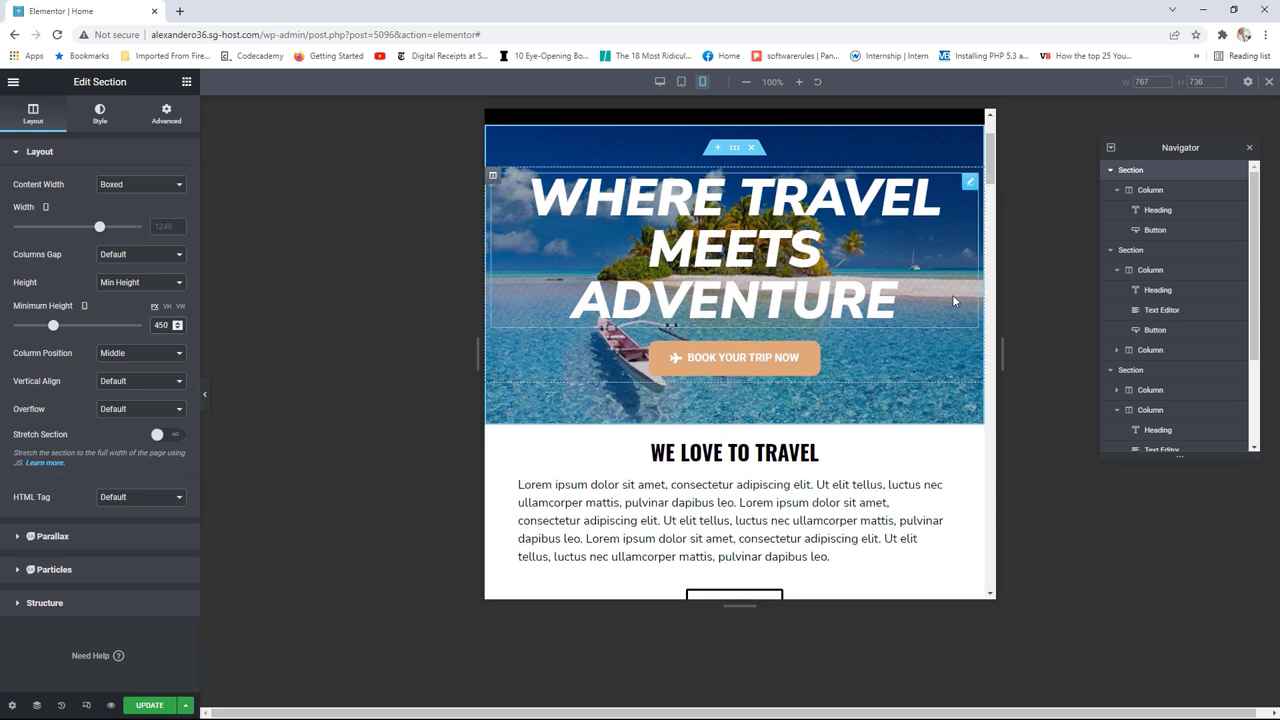
# Step: Review the page at phone and wider preview widths, ending at about 453 px
pyautogui.moveTo(1003, 358); pyautogui.dragTo(688, 364)
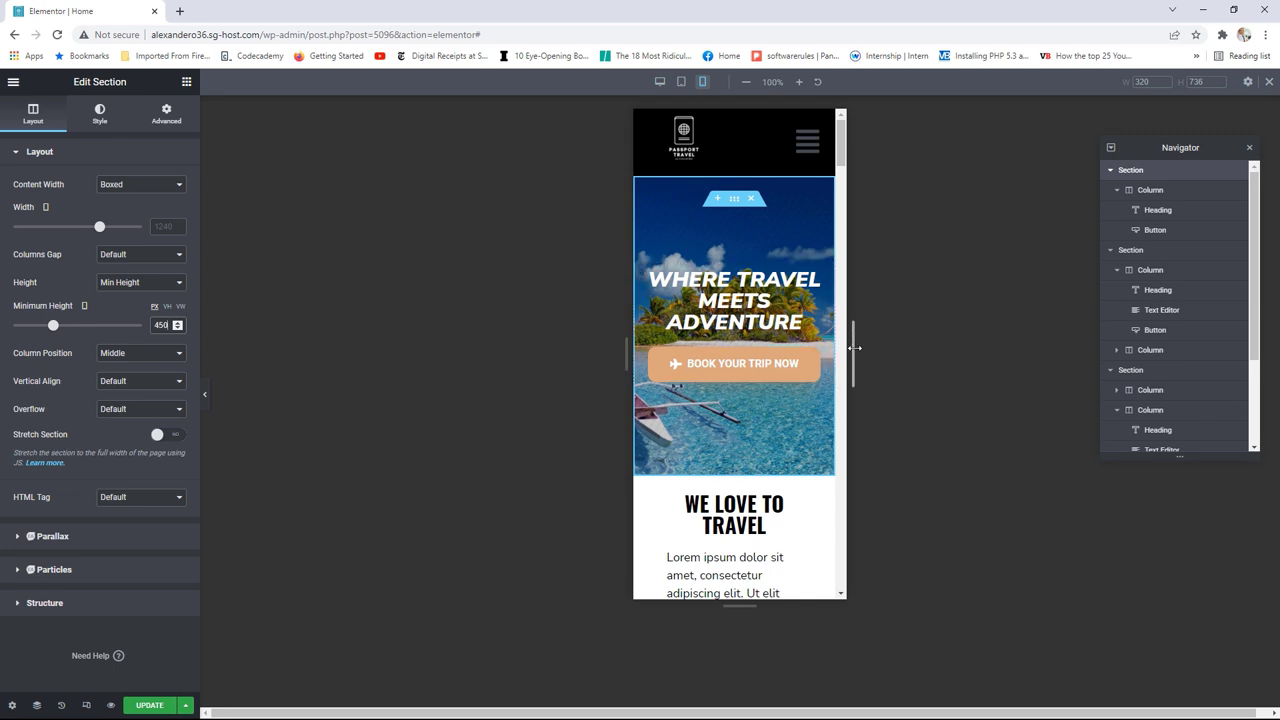
pyautogui.moveTo(855, 347); pyautogui.dragTo(1166, 363)
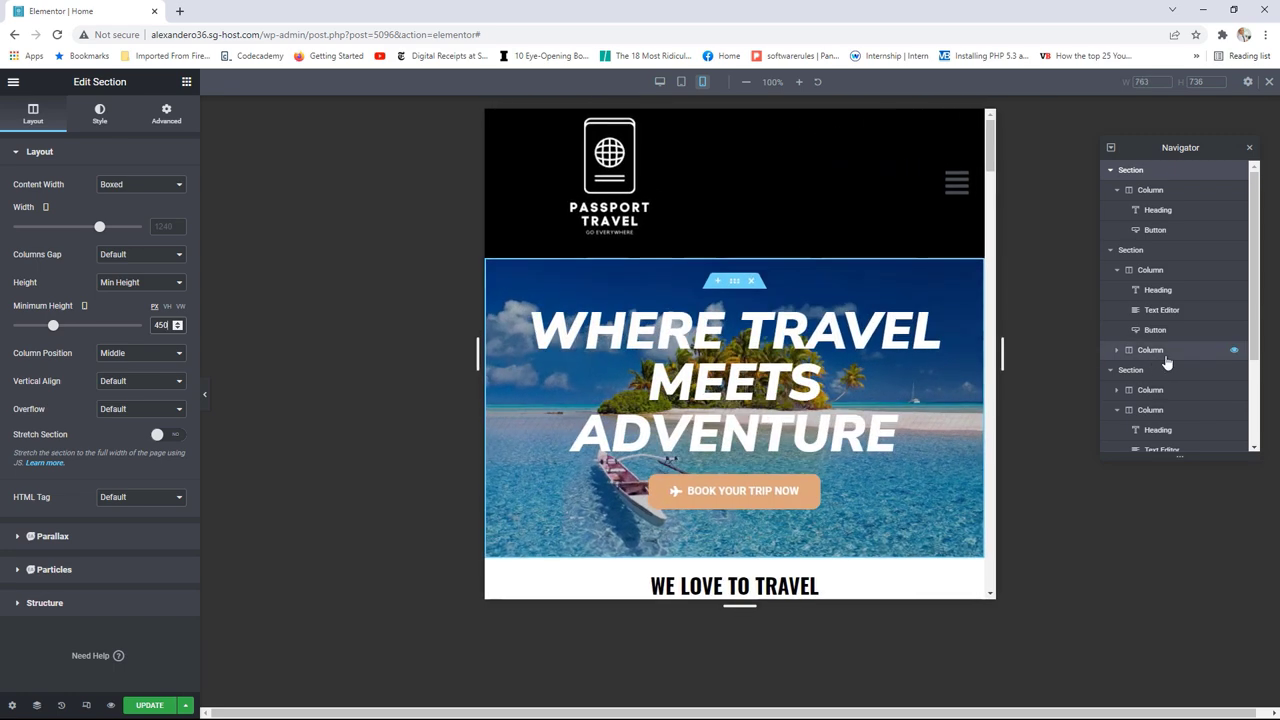
pyautogui.scroll(-9, 893, 328)
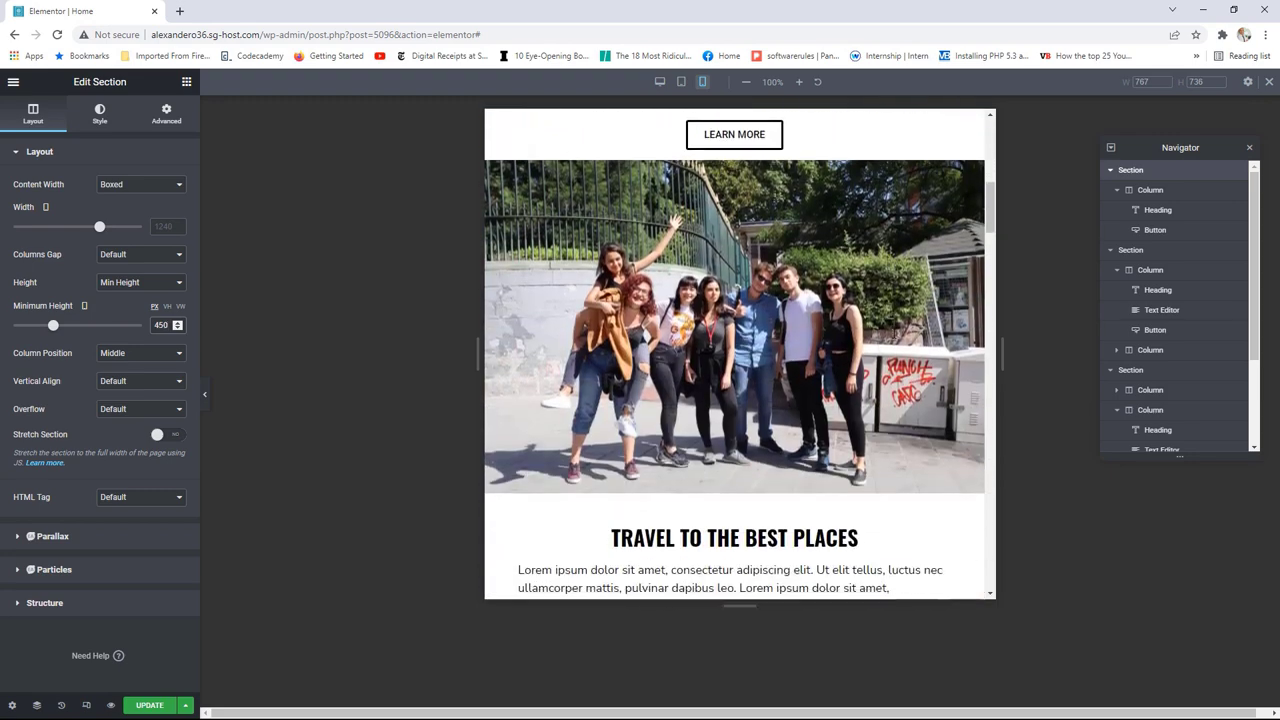
pyautogui.scroll(-10, 893, 333)
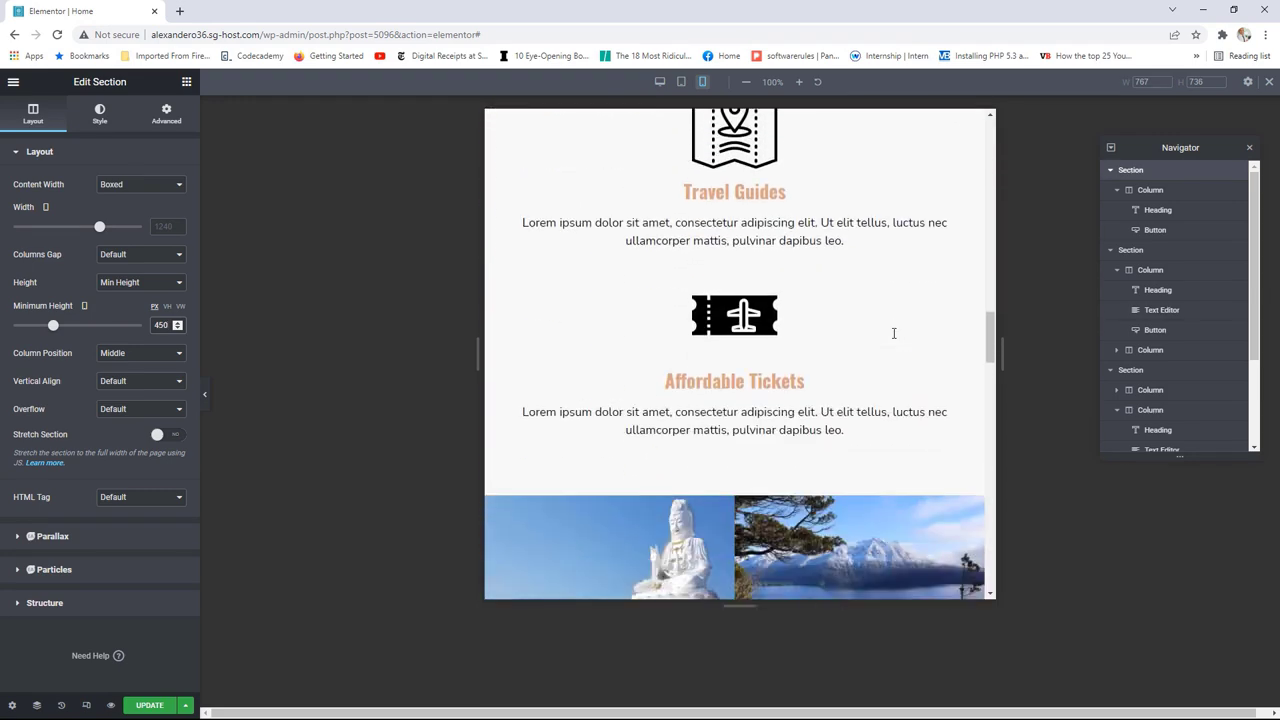
pyautogui.scroll(-2, 893, 333)
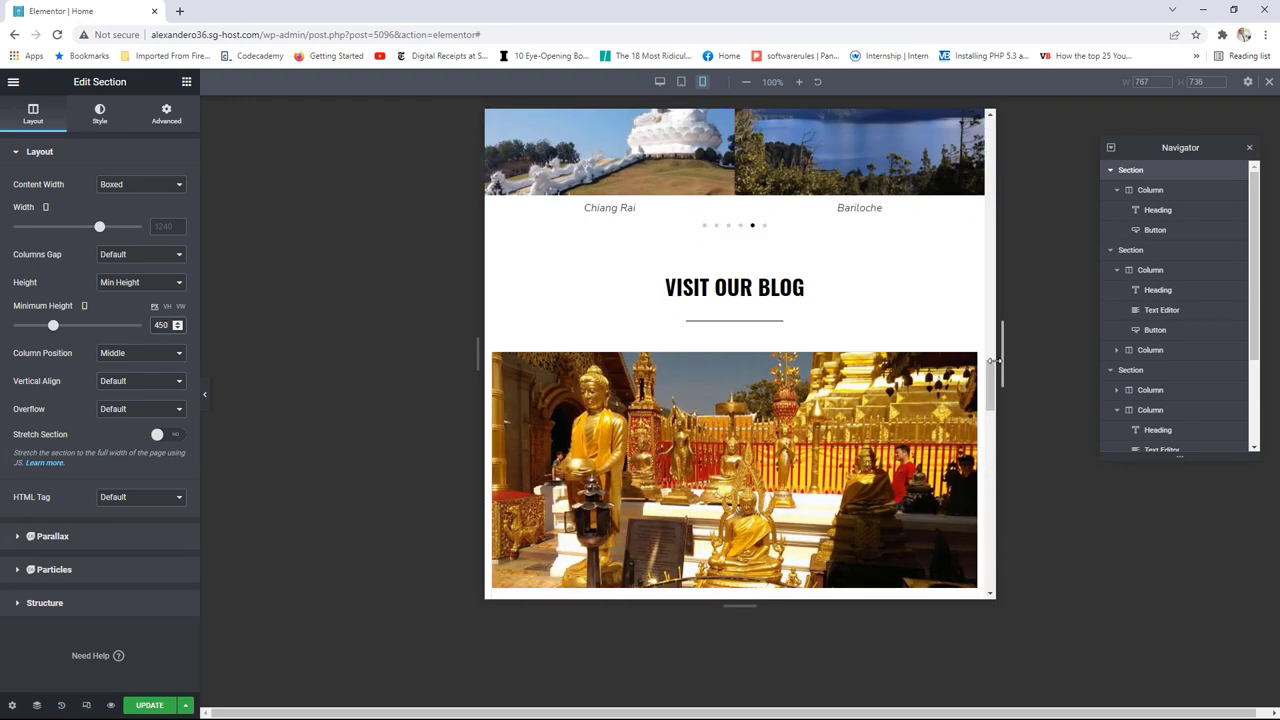
pyautogui.moveTo(1001, 354); pyautogui.dragTo(793, 358)
pyautogui.scroll(-15, 791, 380)
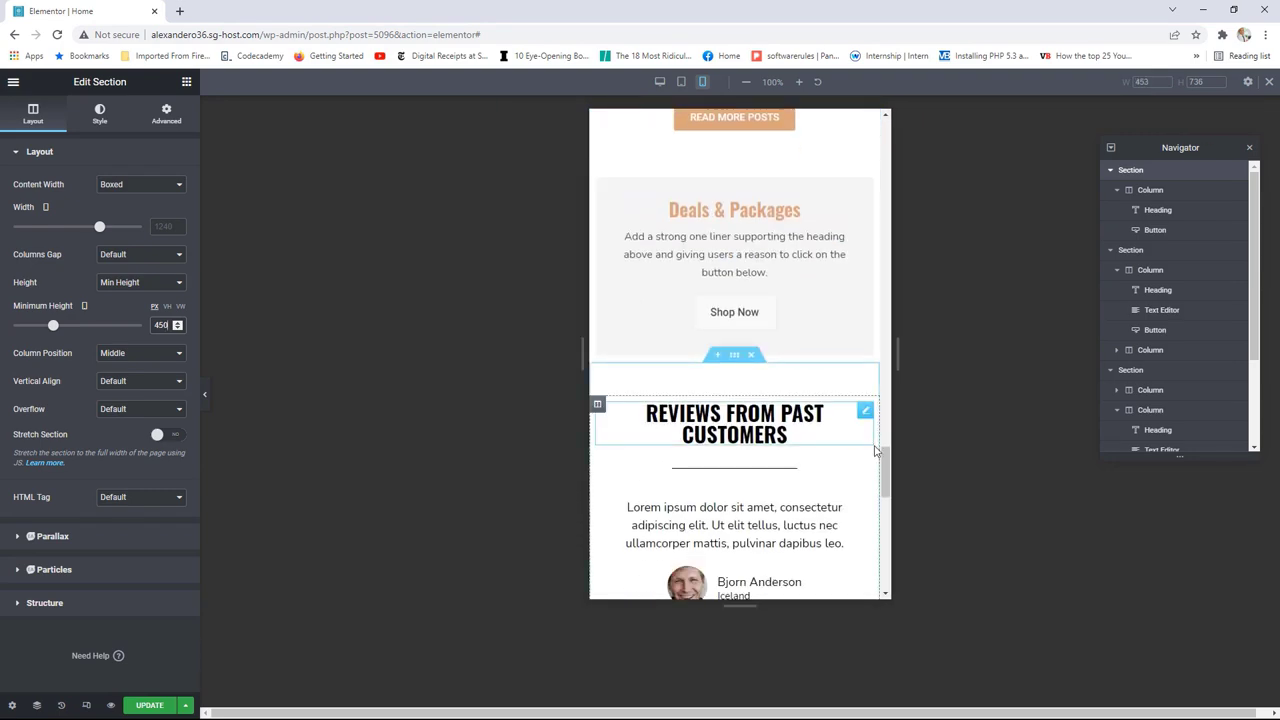
pyautogui.moveTo(886, 497); pyautogui.dragTo(898, 132)
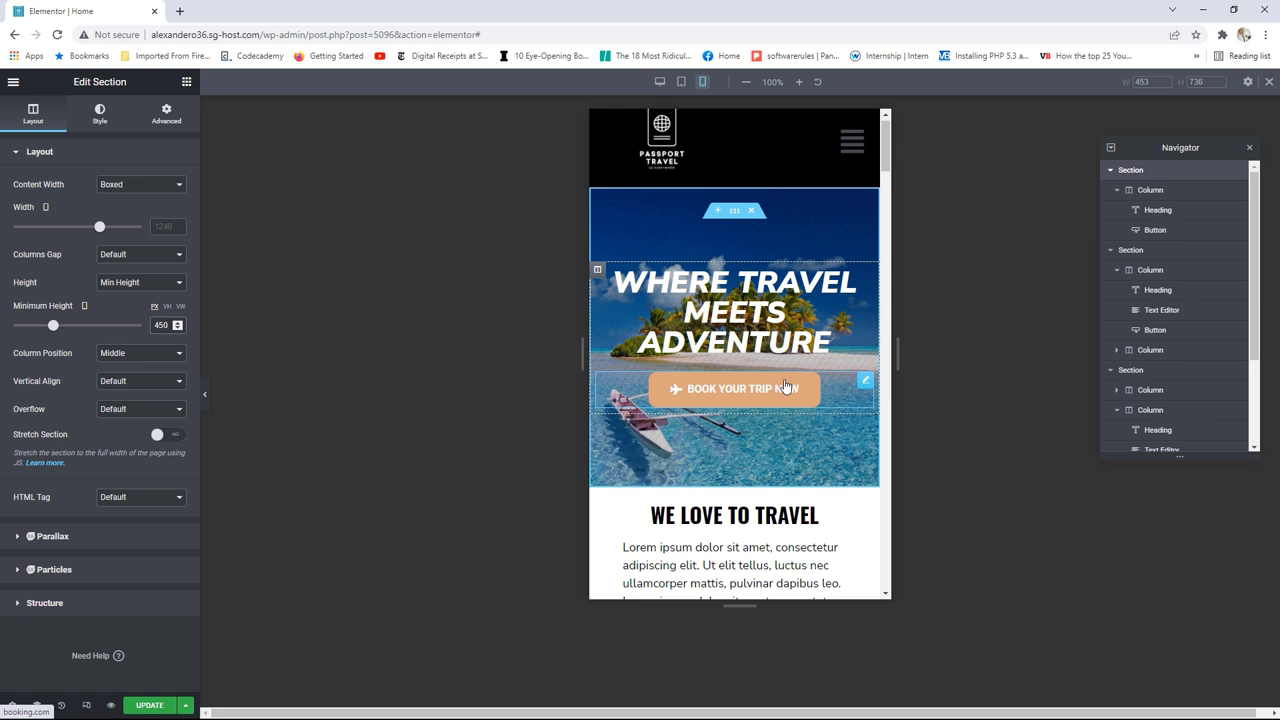
# Step: Set the BOOK YOUR TRIP NOW button's mobile text size to 14 px
pyautogui.click(865, 381)
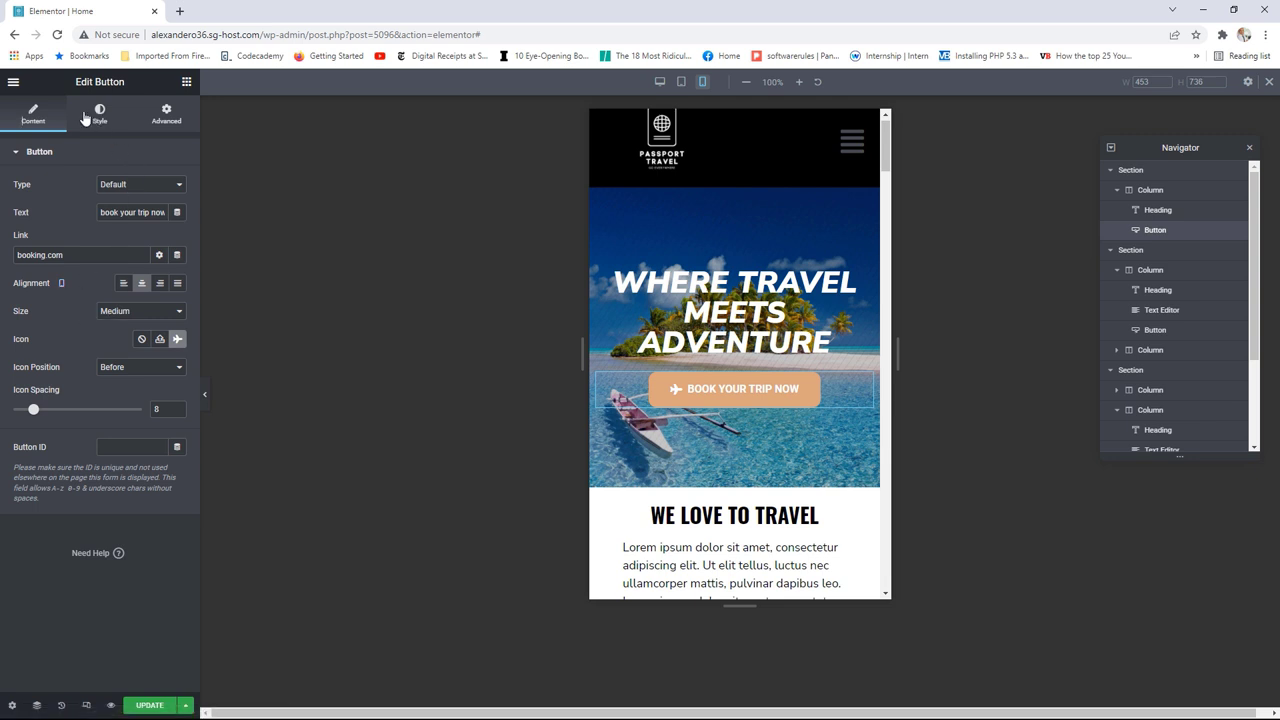
pyautogui.click(101, 115)
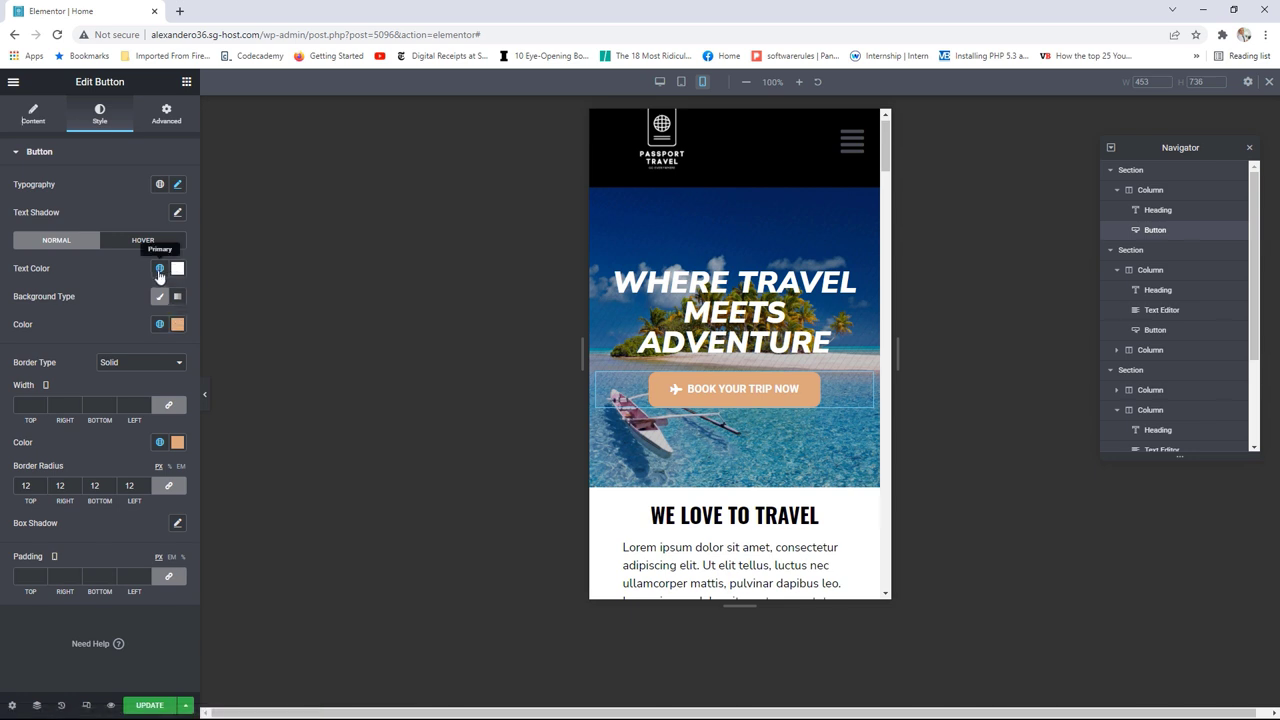
pyautogui.click(177, 187)
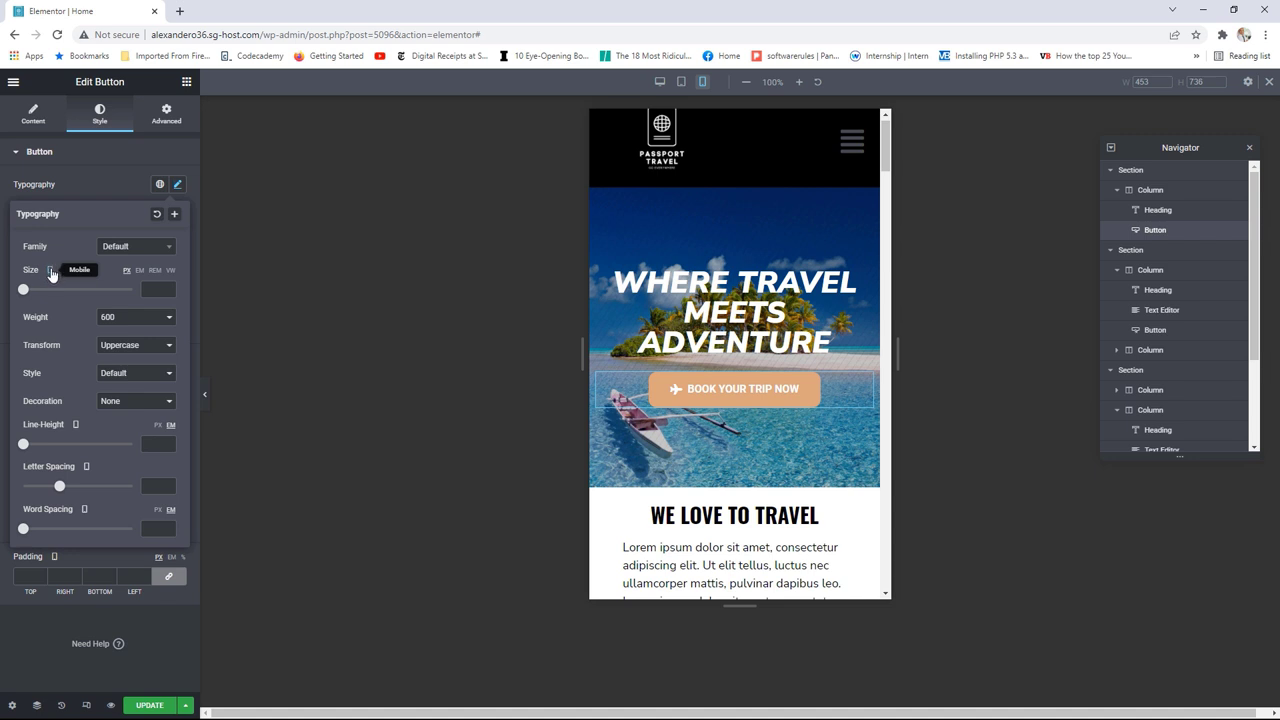
pyautogui.moveTo(26, 290); pyautogui.dragTo(35, 295)
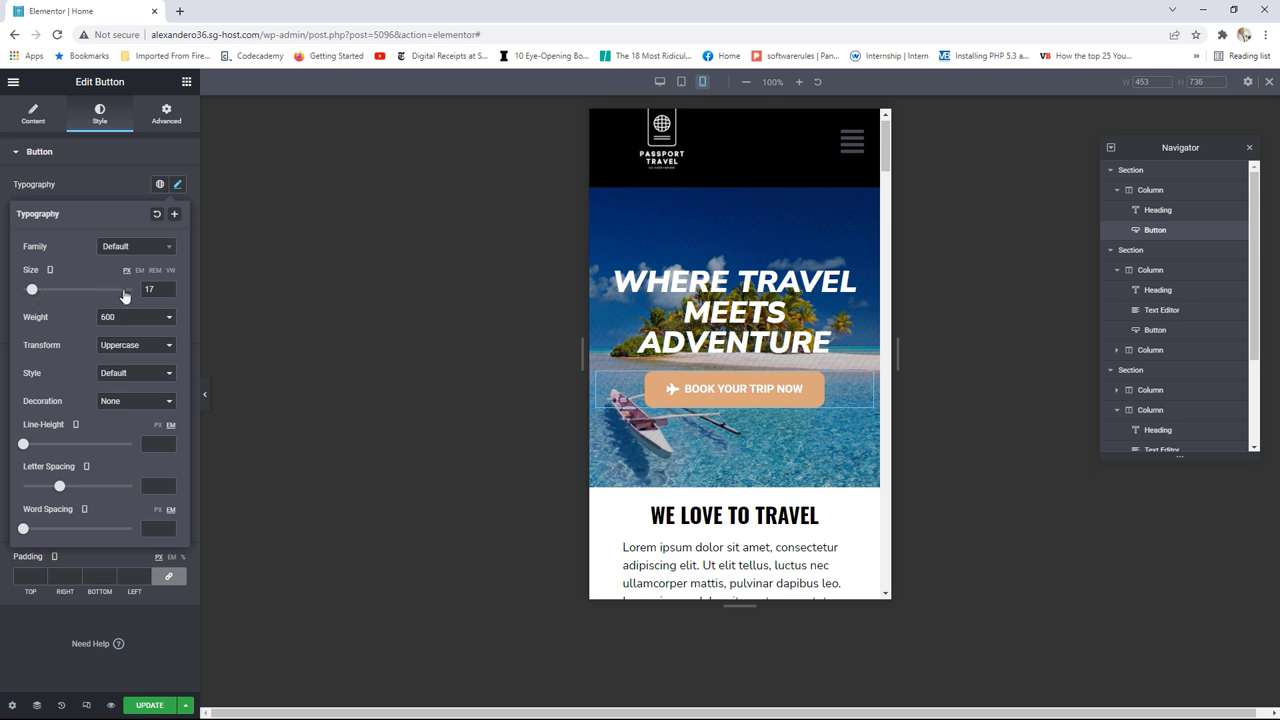
pyautogui.click(169, 293)
pyautogui.click(169, 293)
pyautogui.click(169, 293)
pyautogui.click(169, 293)
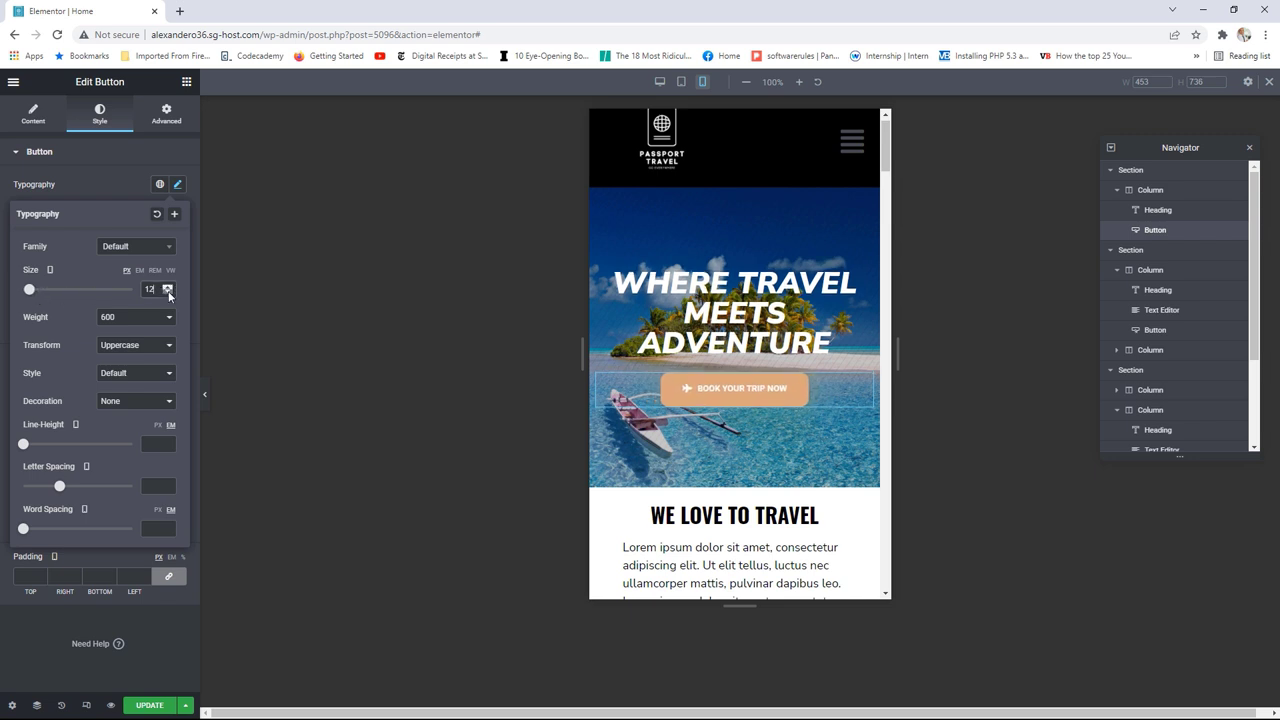
pyautogui.click(169, 293)
pyautogui.click(168, 286)
pyautogui.click(168, 286)
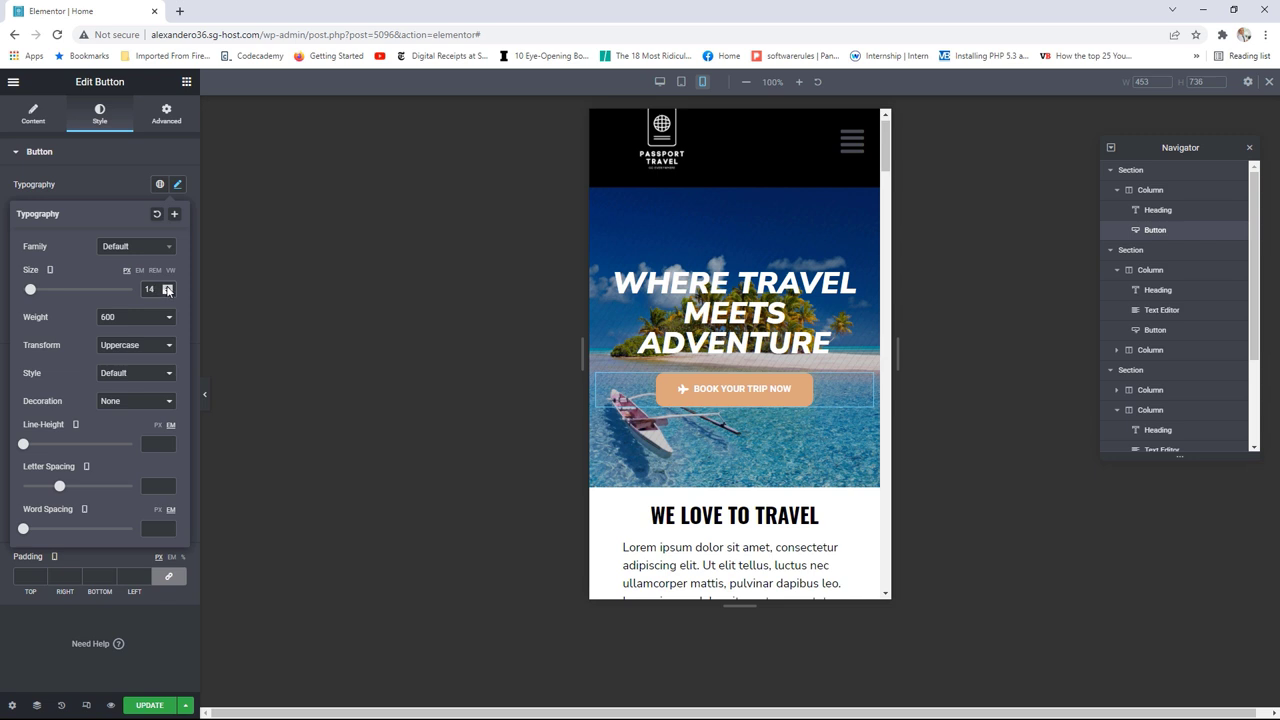
# Step: Lower the button's linked border radius to 5
pyautogui.click(177, 185)
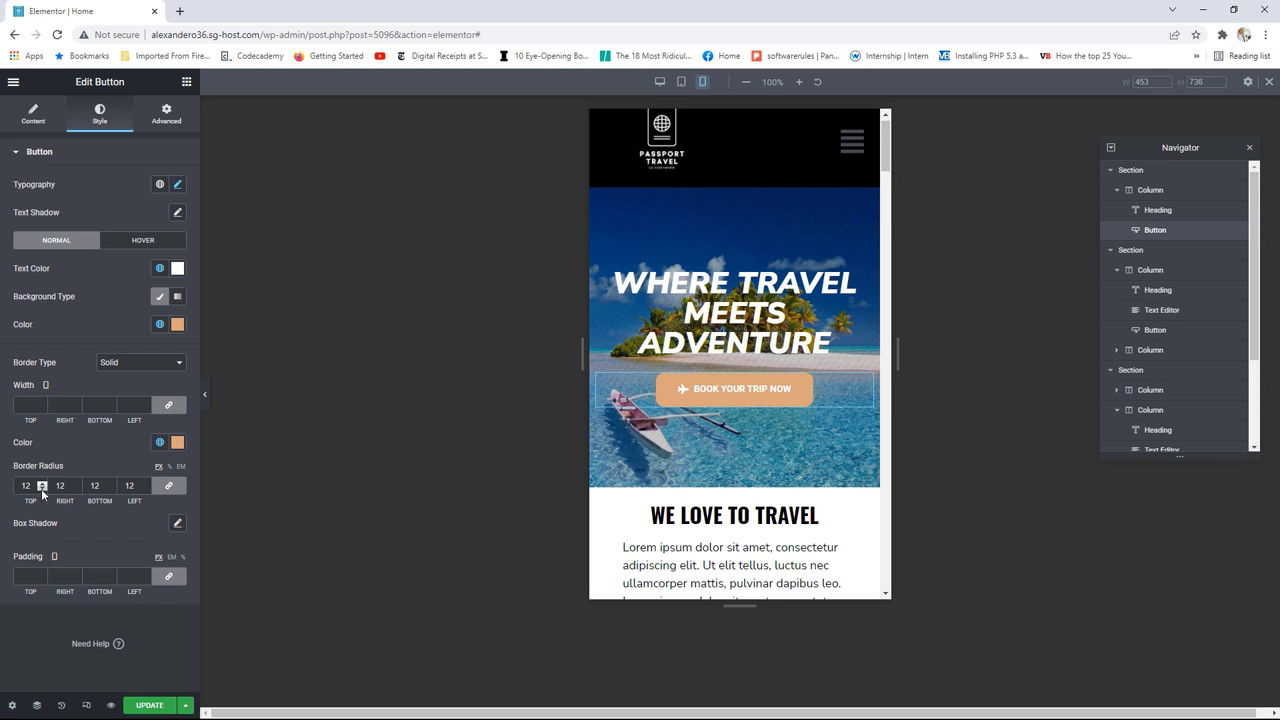
pyautogui.click(42, 489)
pyautogui.click(42, 489)
pyautogui.click(42, 489)
pyautogui.click(42, 489)
pyautogui.click(42, 489)
# Step: Try the booking button at Small size and compare it in tablet and desktop previews
pyautogui.click(36, 124)
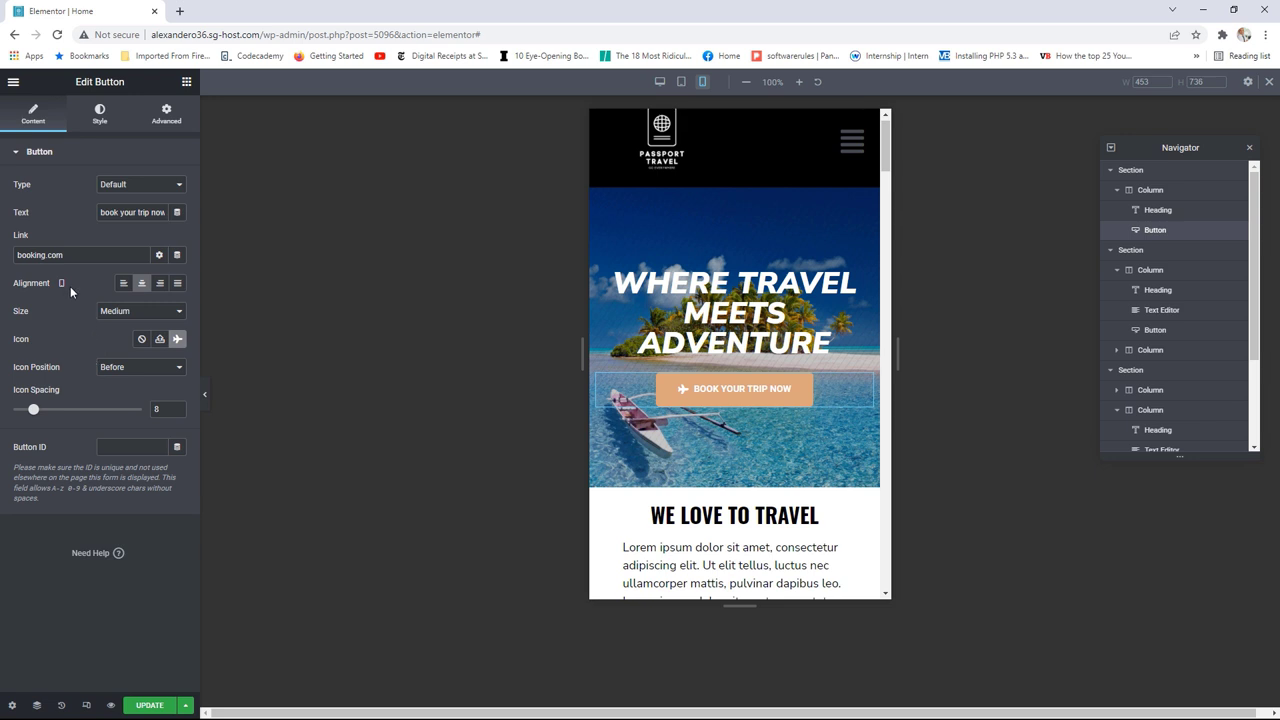
pyautogui.click(125, 316)
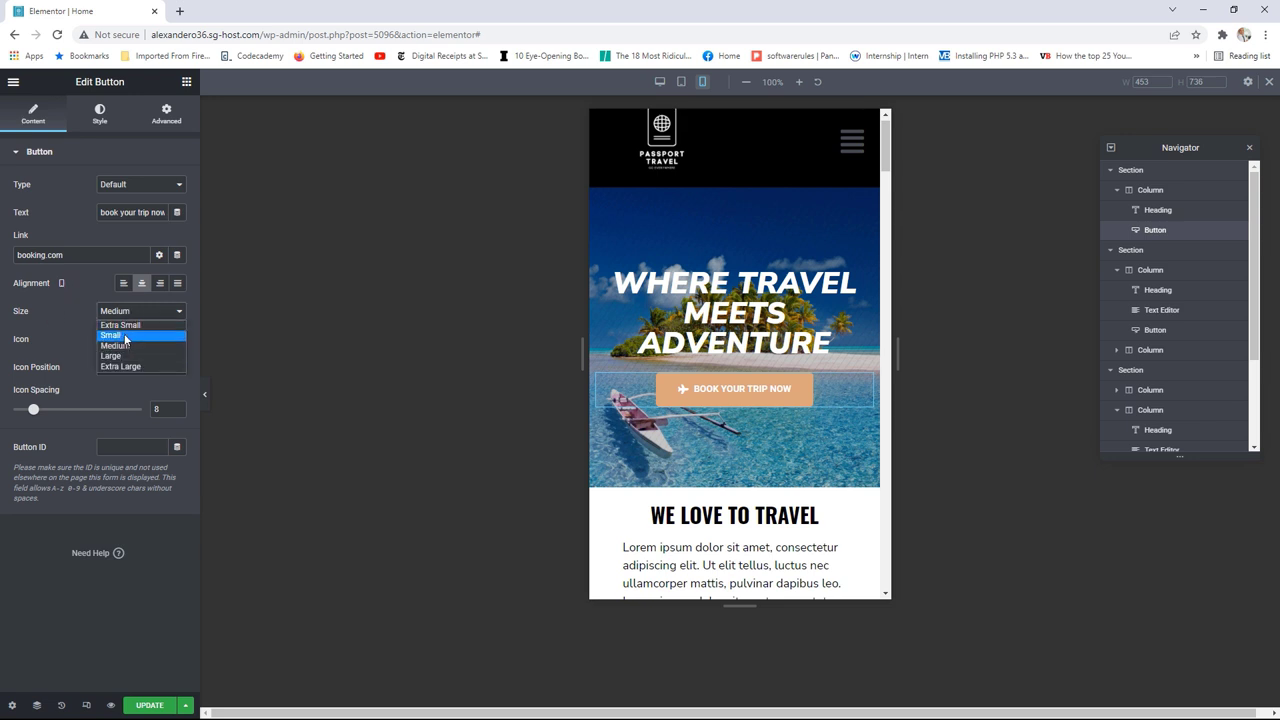
pyautogui.click(125, 340)
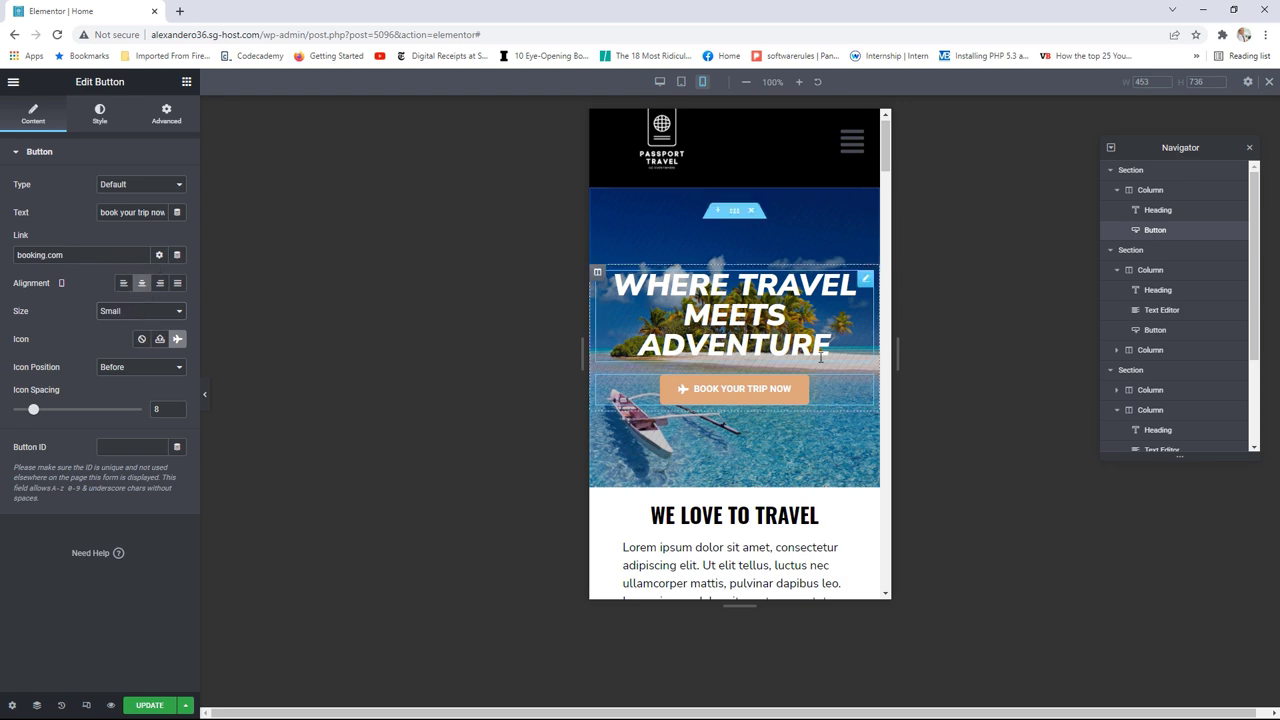
pyautogui.click(682, 82)
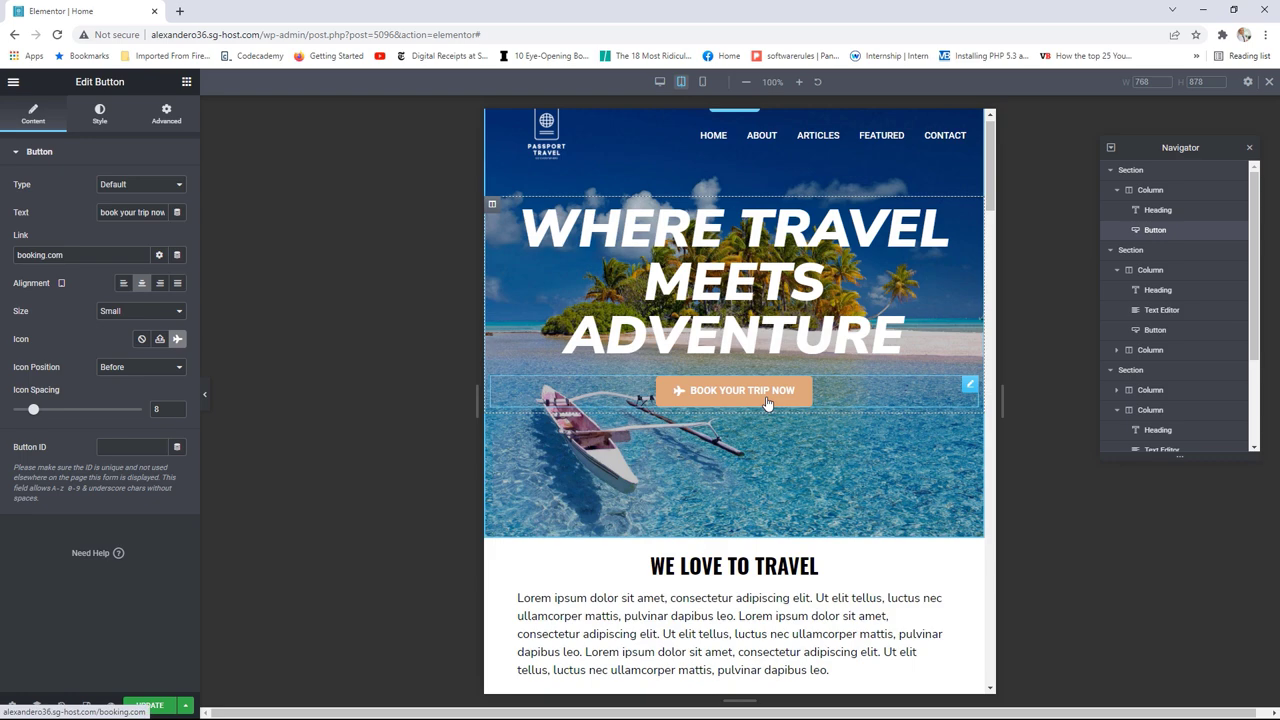
pyautogui.click(660, 82)
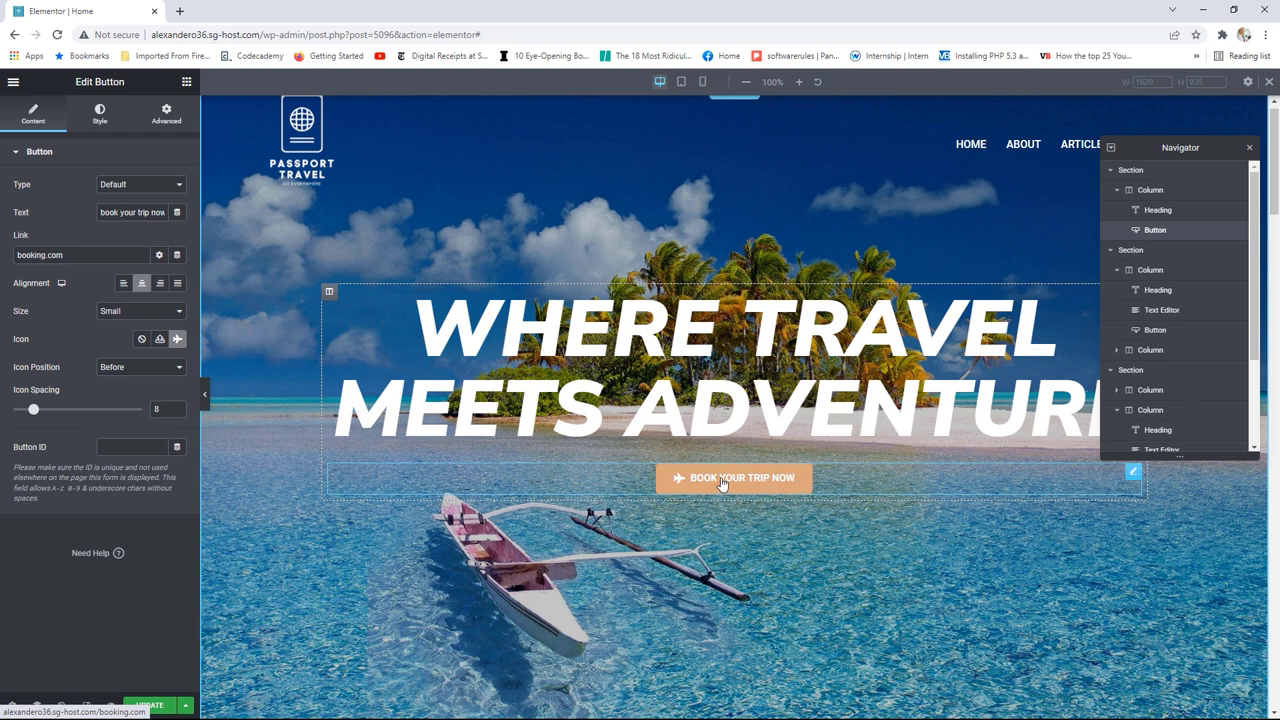
# Step: Set the button back to Medium size in mobile view and save the homepage
pyautogui.click(704, 90)
pyautogui.click(143, 314)
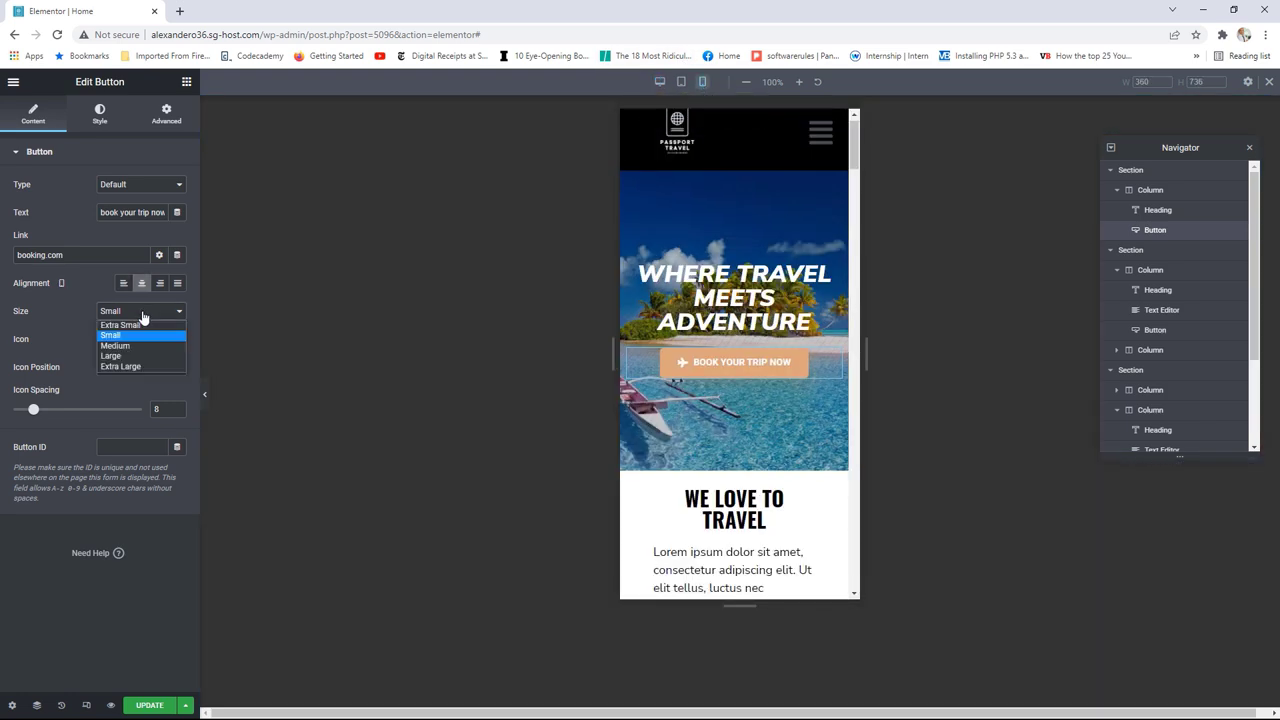
pyautogui.click(131, 346)
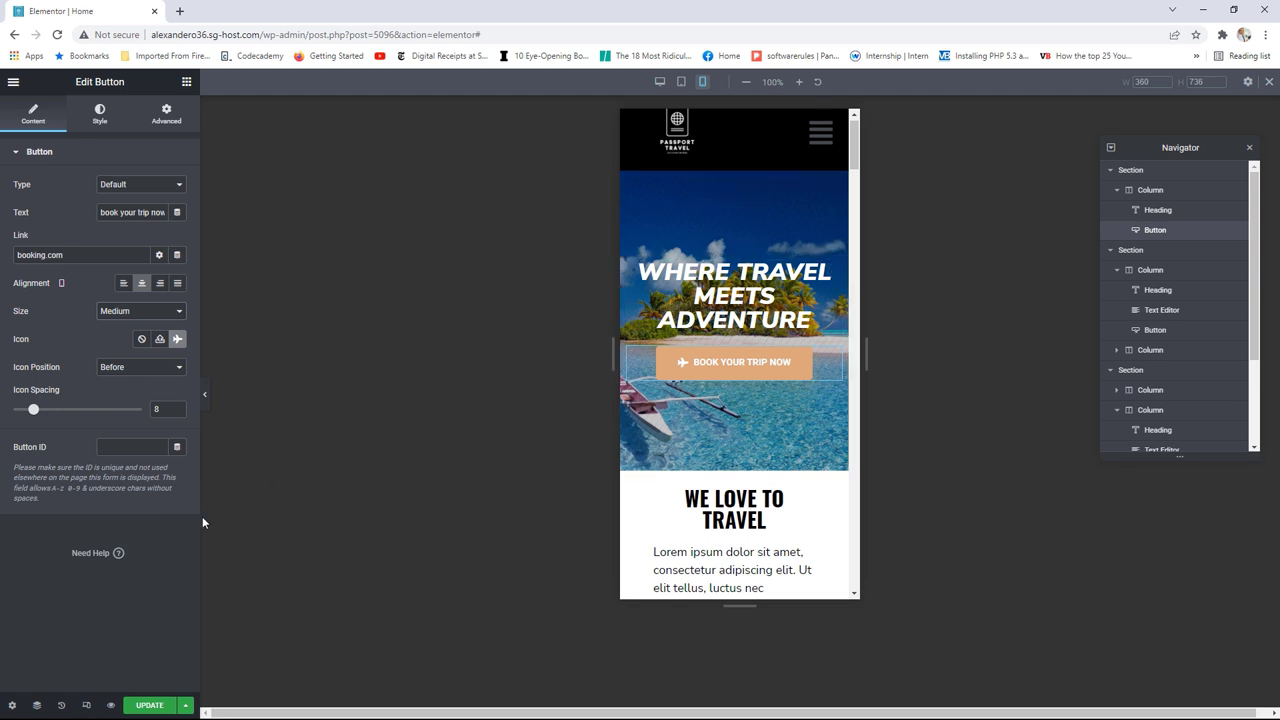
pyautogui.click(152, 707)
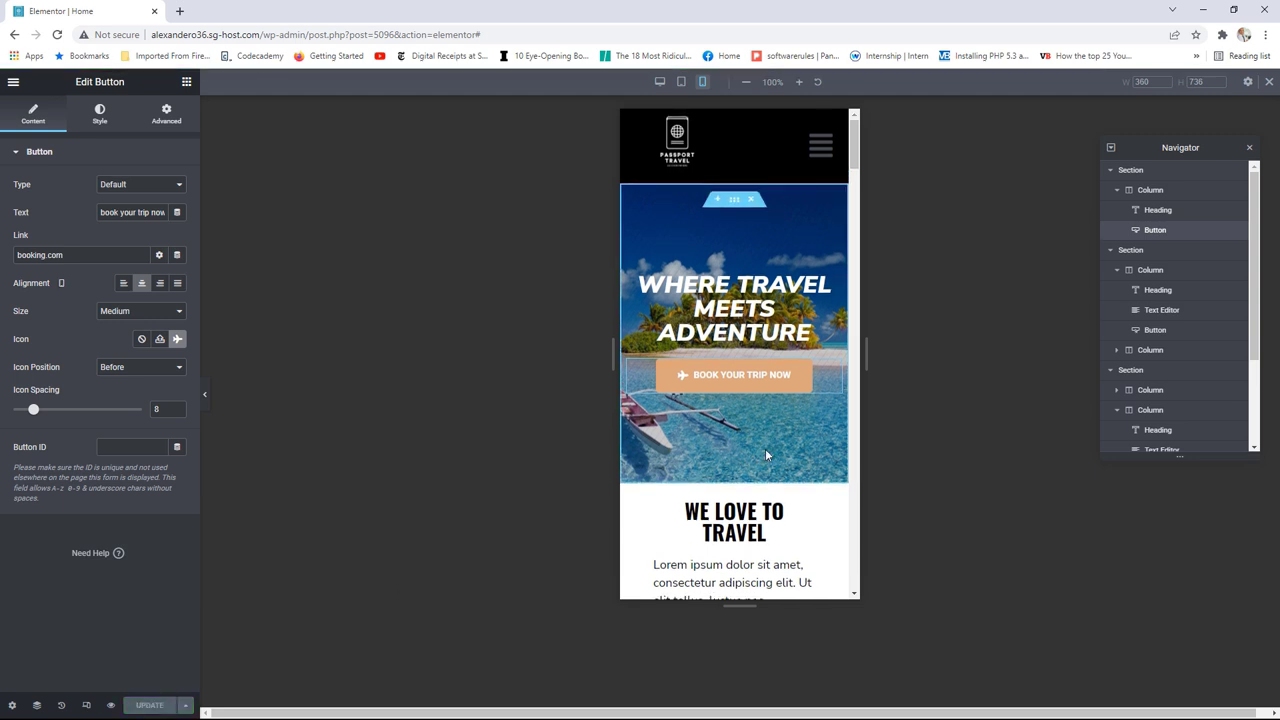
pyautogui.moveTo(853, 143); pyautogui.dragTo(855, 147)
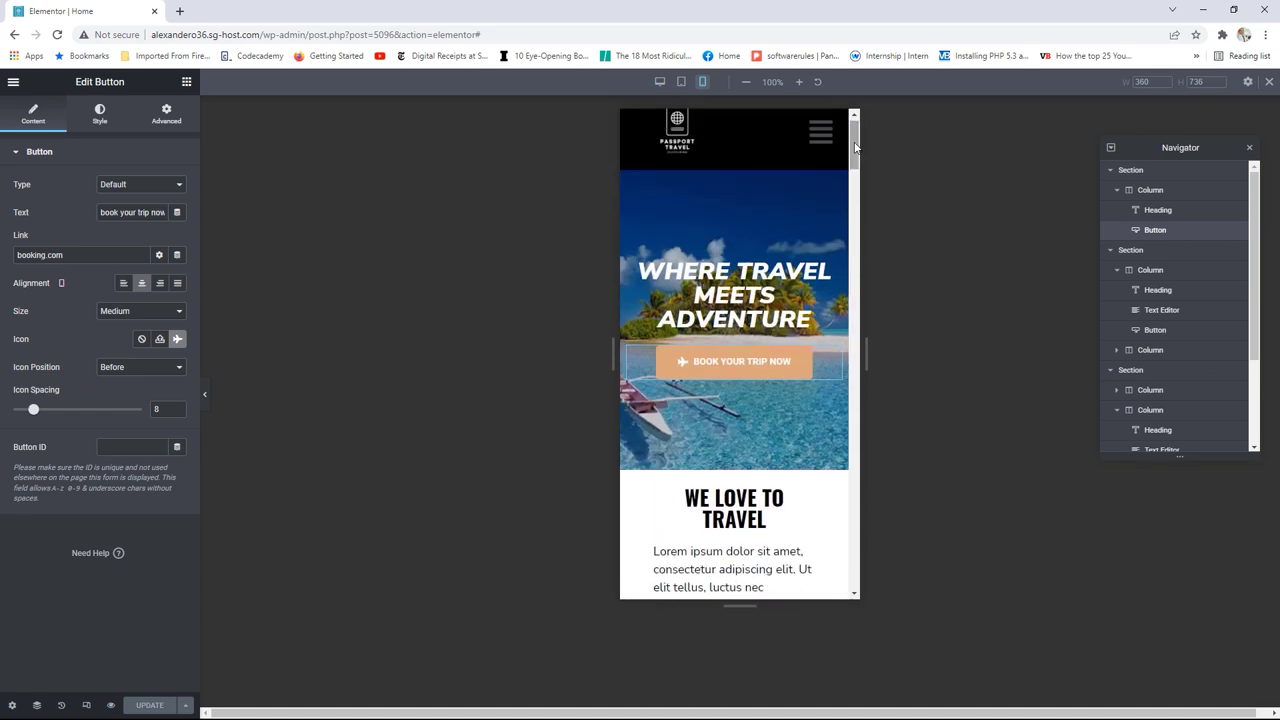
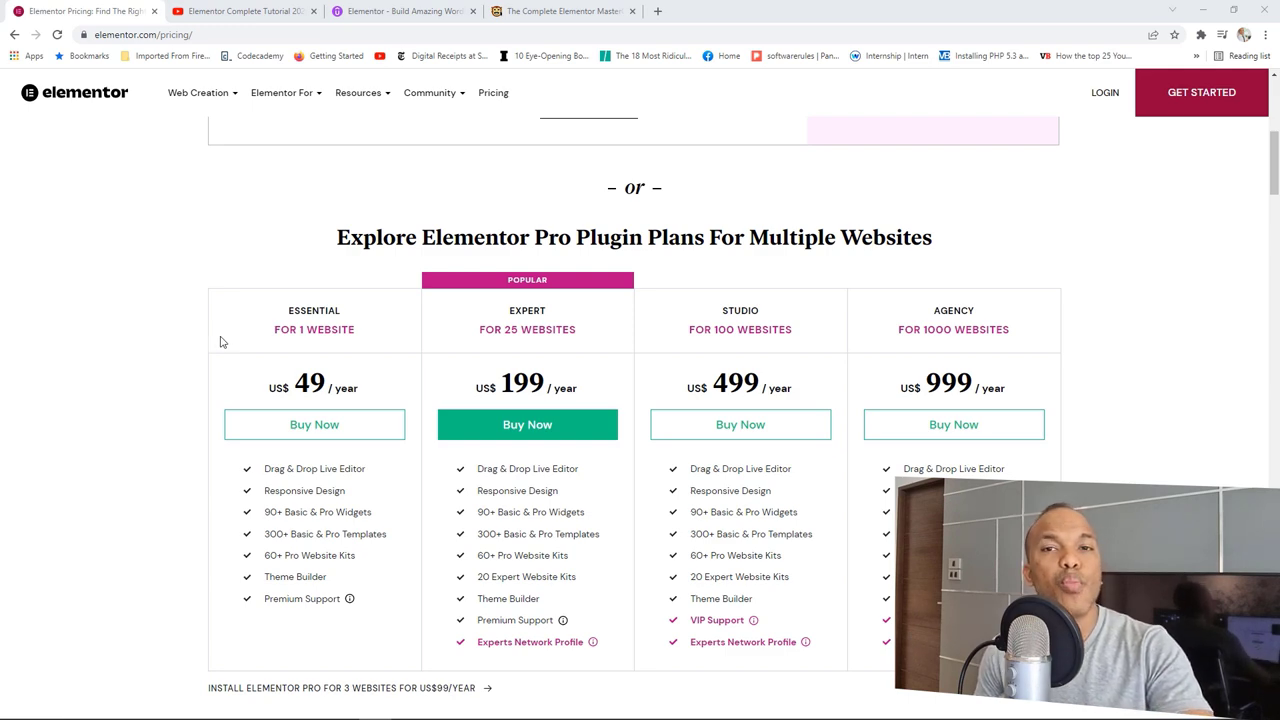
# Step: Move from the Elementor tutorial and Udemy course tabs to the Web Monkey Academy MasterClass page ($19.99)
pyautogui.scroll(-3, 222, 342)
pyautogui.scroll(-7, 222, 342)
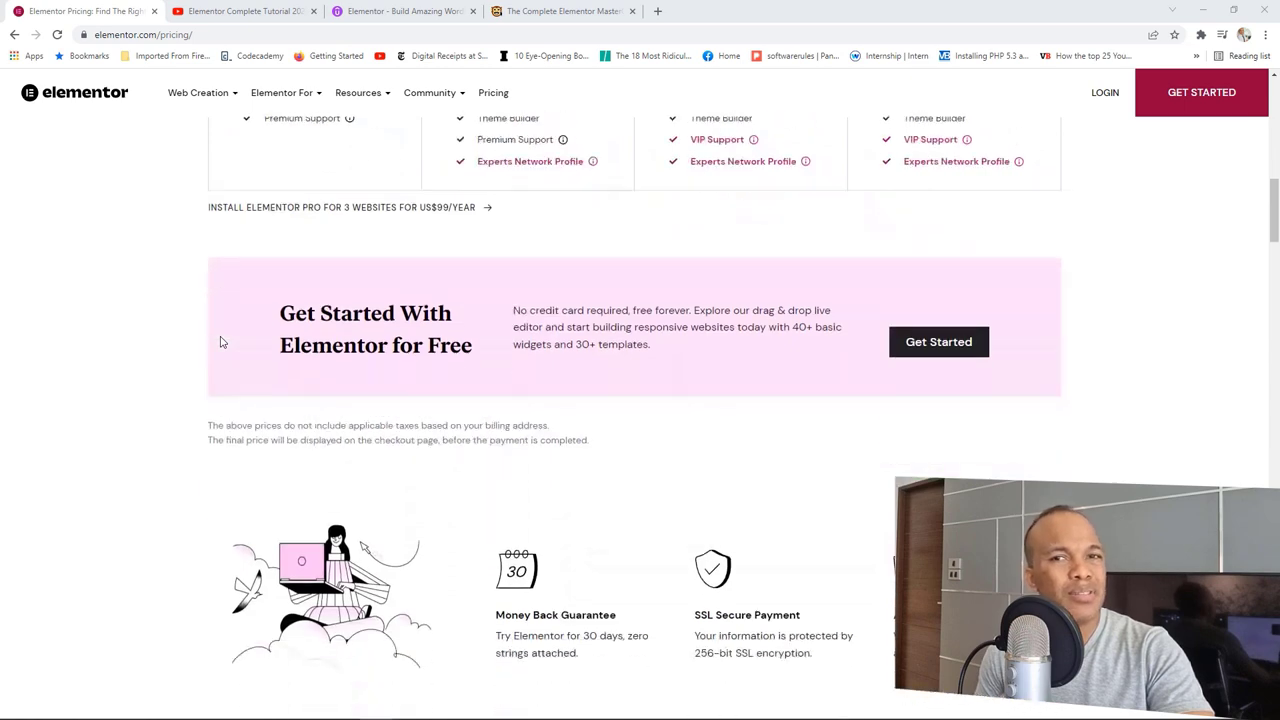
pyautogui.scroll(-1, 222, 342)
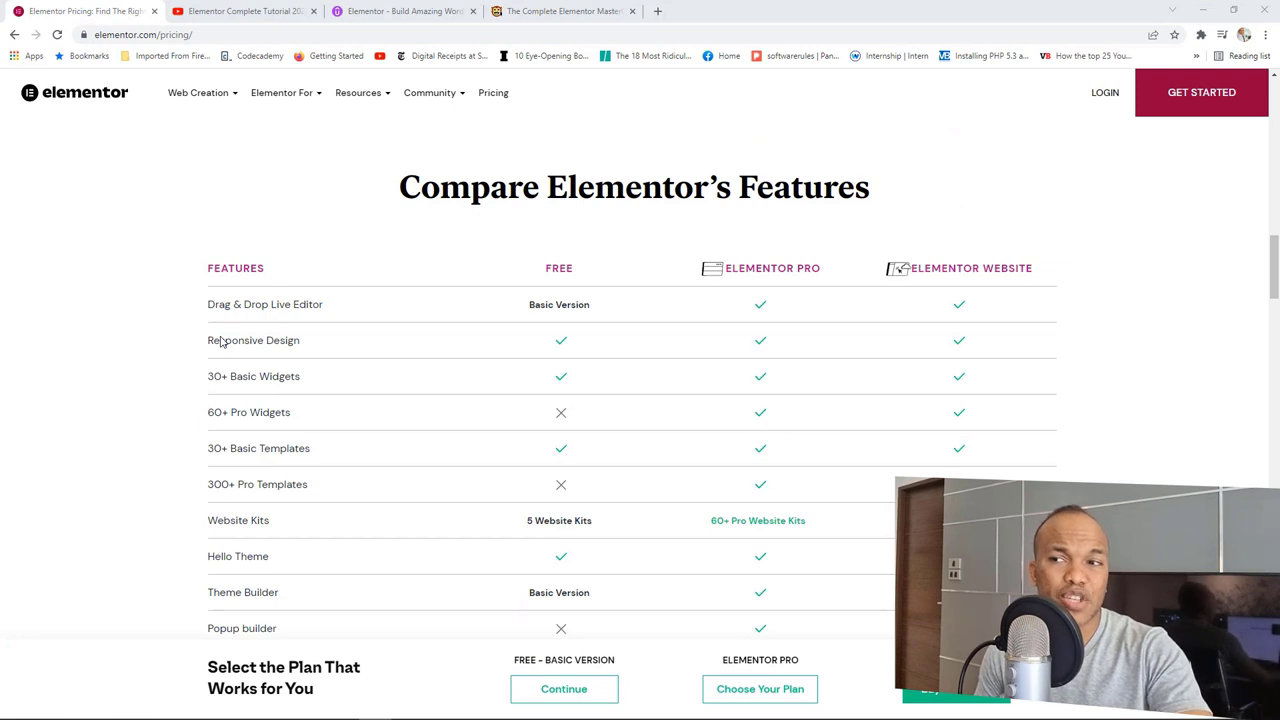
pyautogui.scroll(-2, 222, 342)
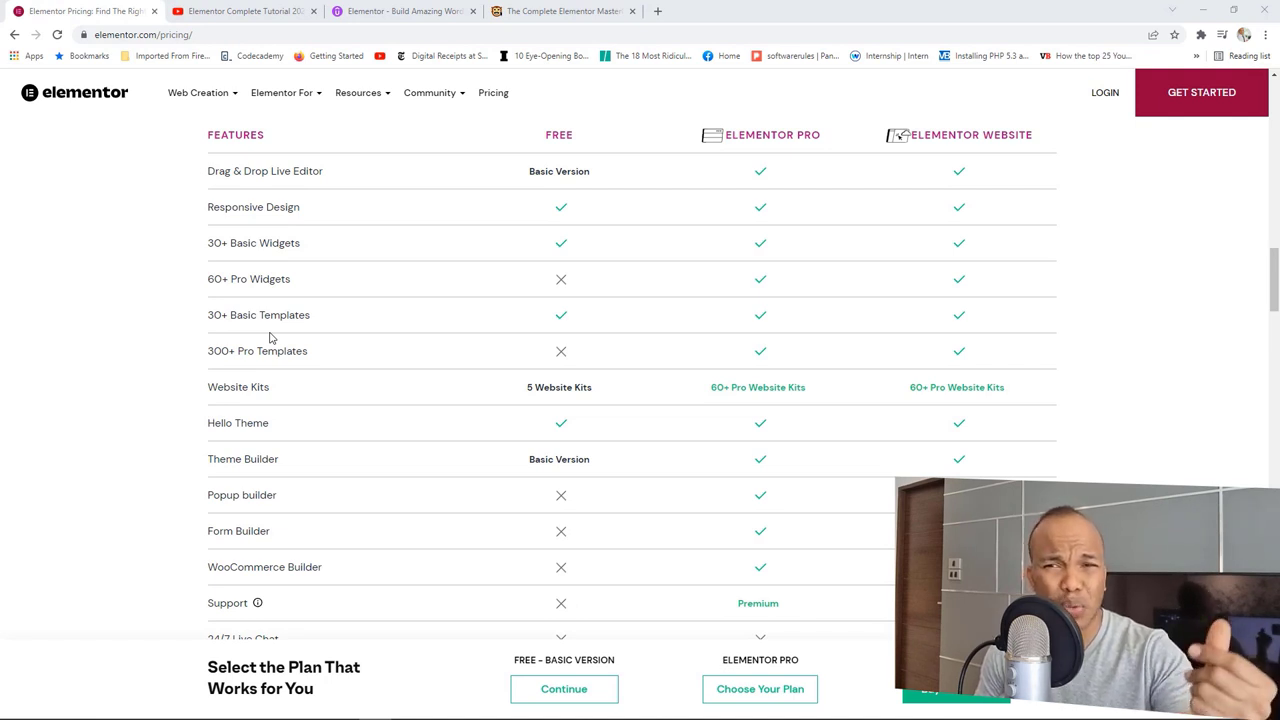
pyautogui.scroll(-2, 269, 338)
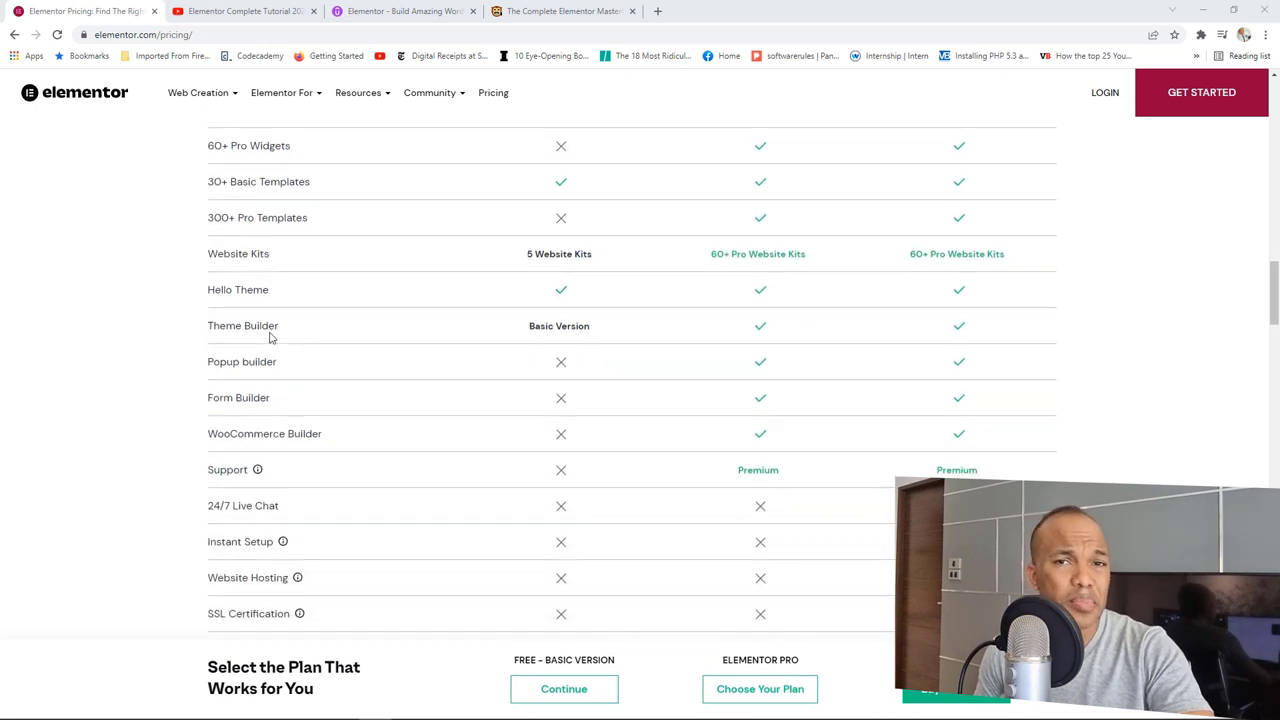
pyautogui.scroll(-1, 269, 338)
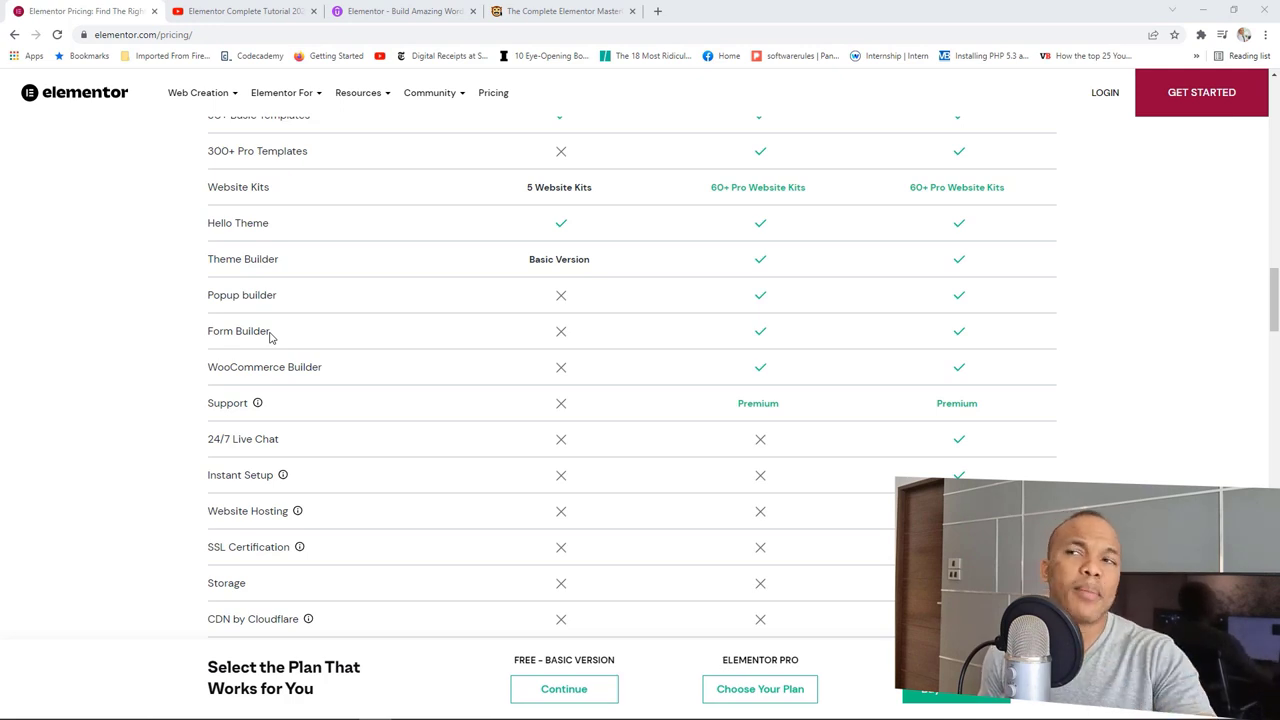
pyautogui.click(276, 11)
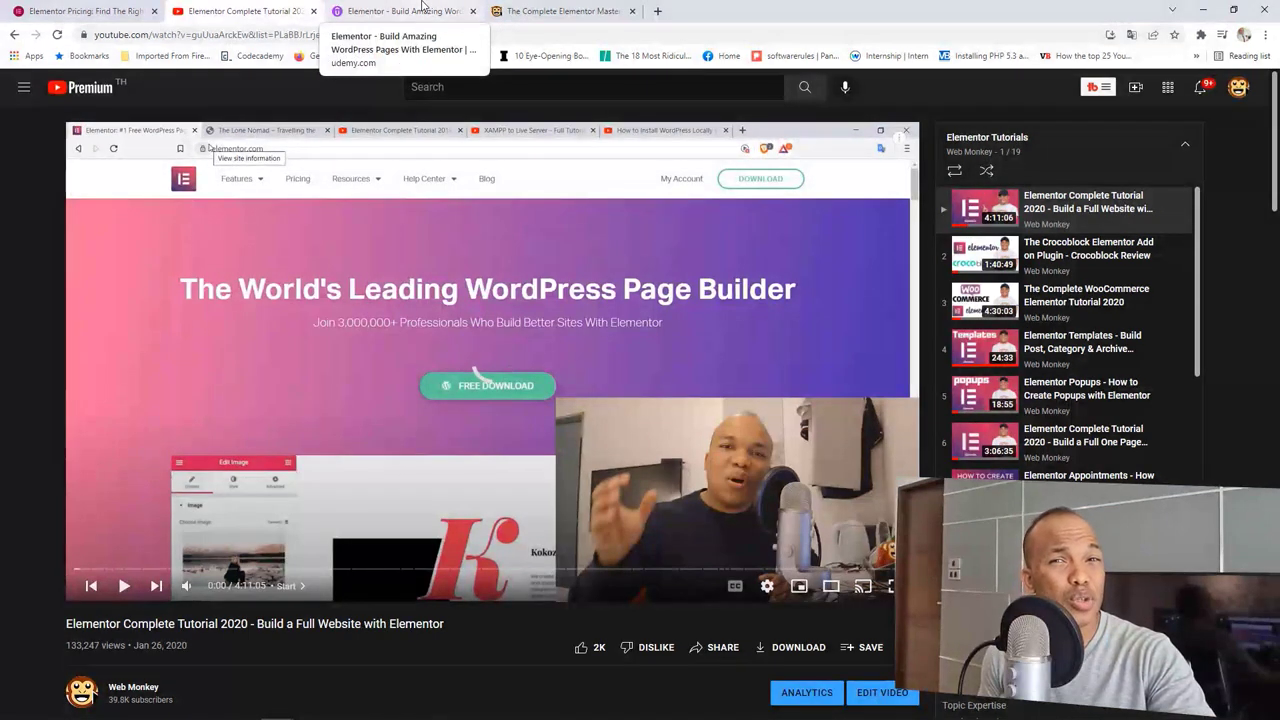
pyautogui.click(422, 8)
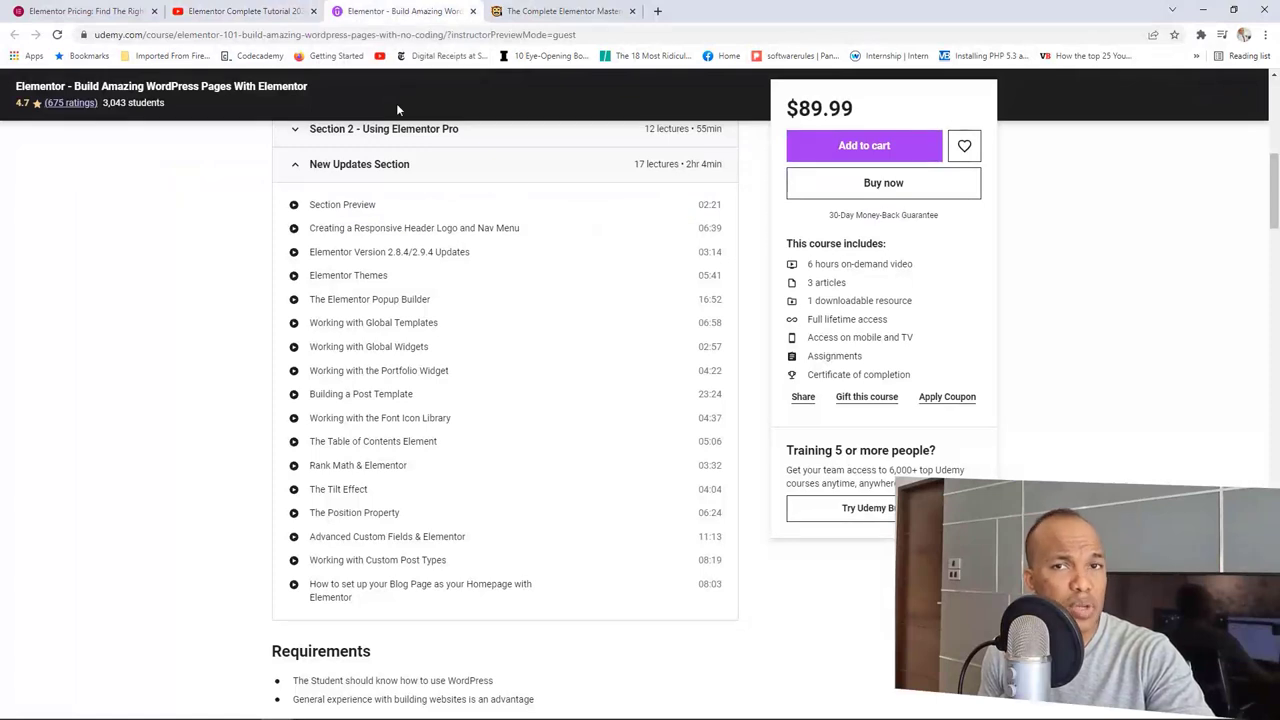
pyautogui.click(545, 8)
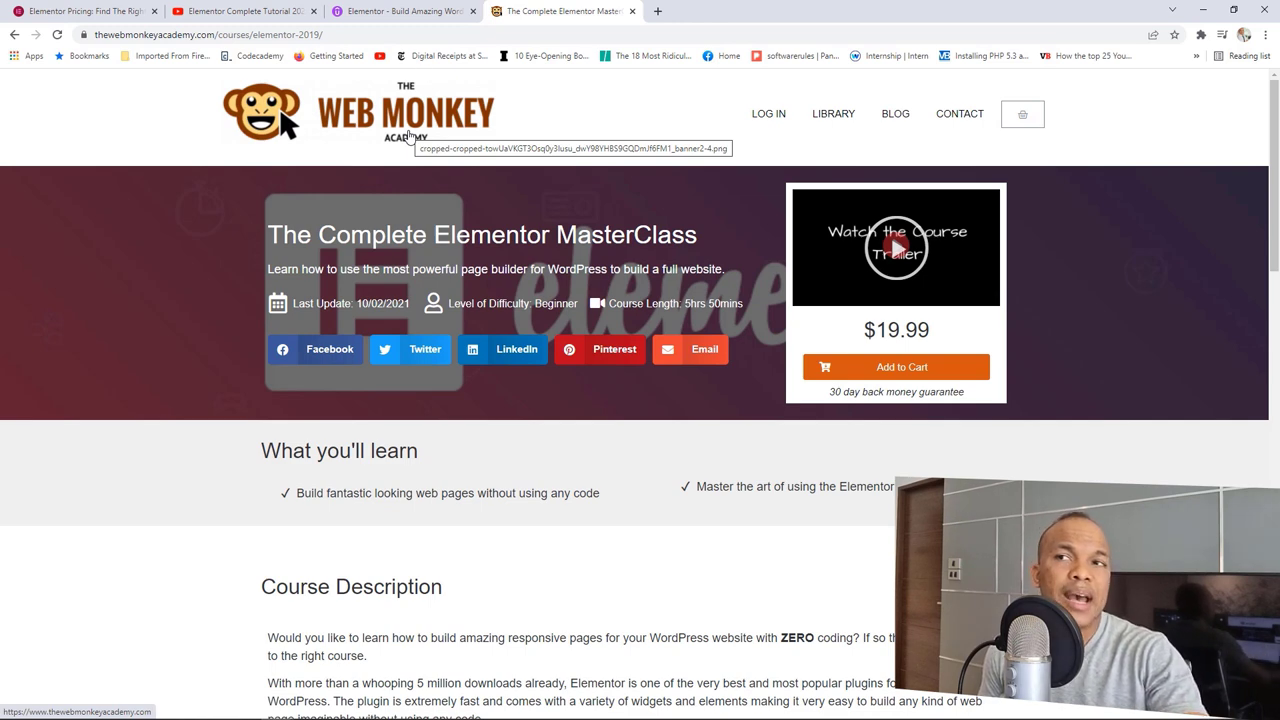
# Step: Switch back to the Udemy Elementor course tab
pyautogui.click(440, 12)
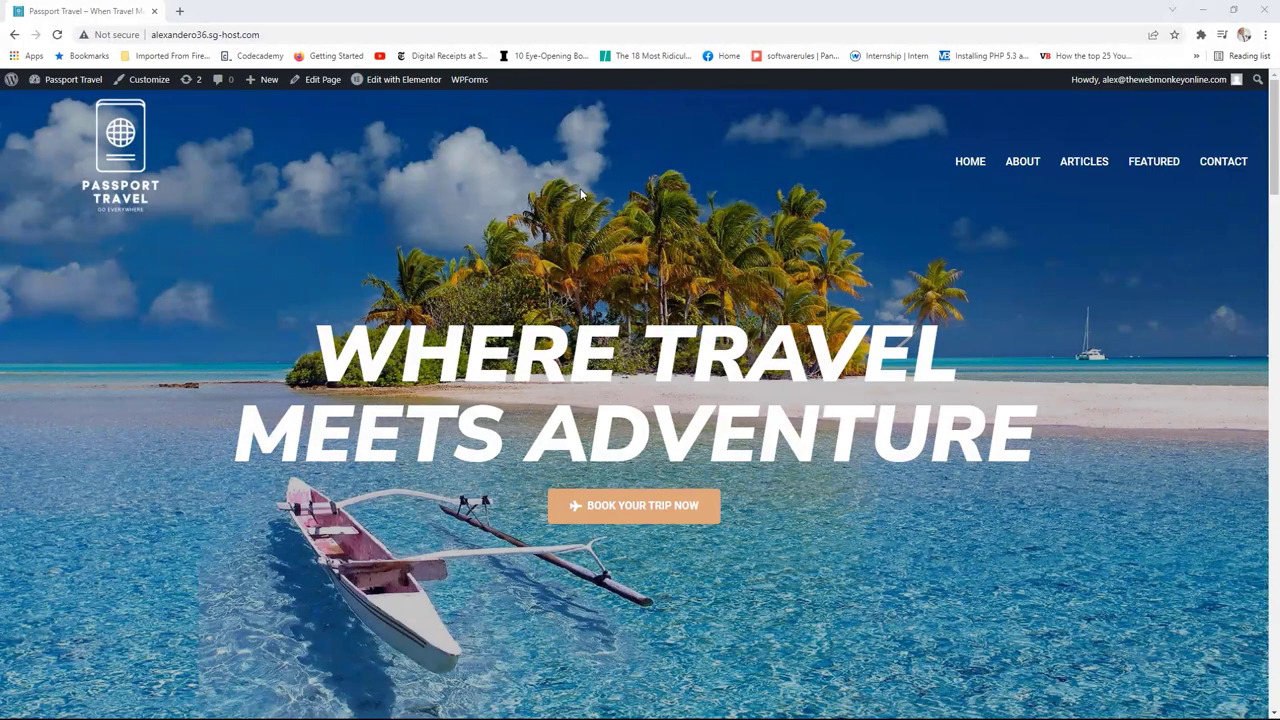
# Step: Deactivate the Elementor Header & Footer Builder plugin from Installed Plugins
pyautogui.click(70, 82)
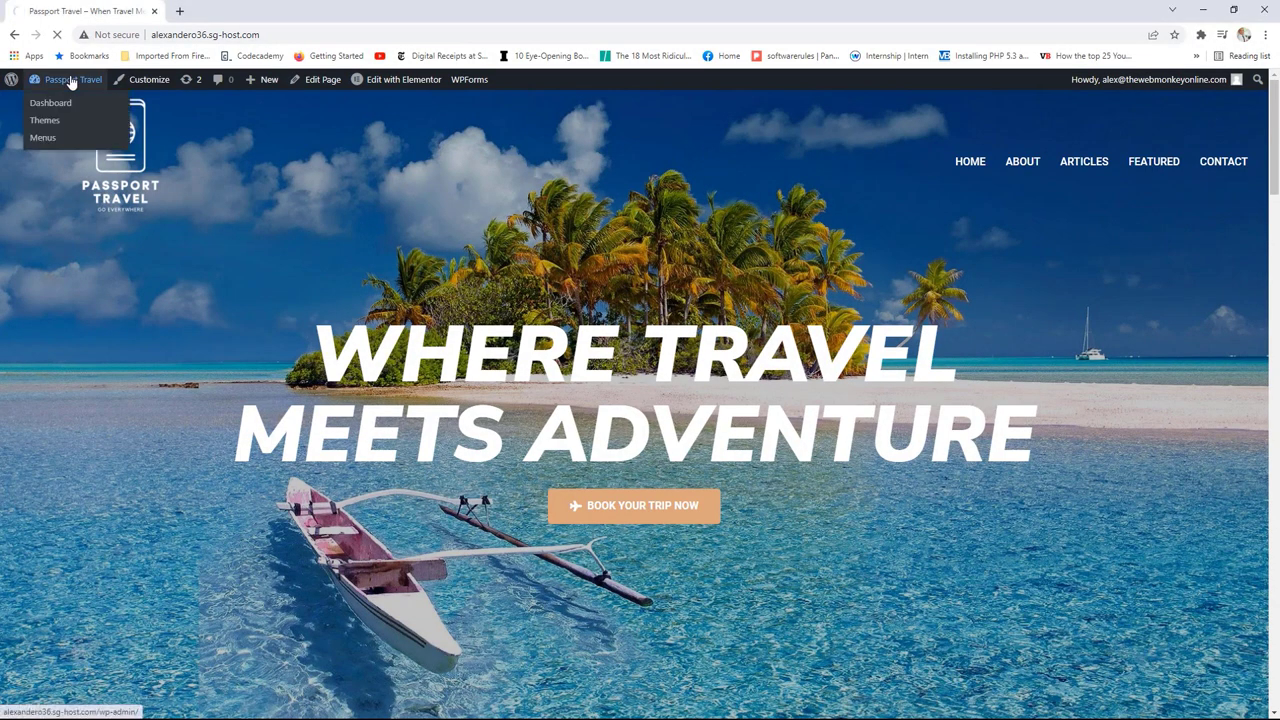
pyautogui.moveTo(77, 410)
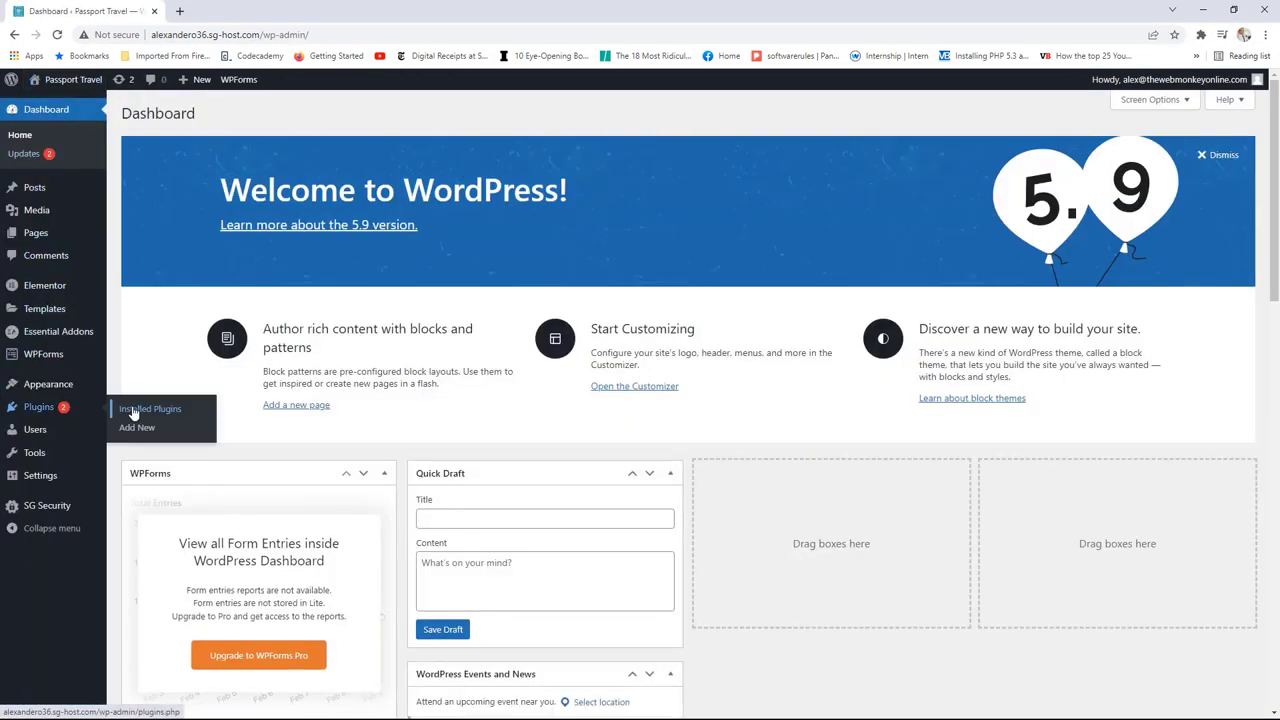
pyautogui.click(133, 410)
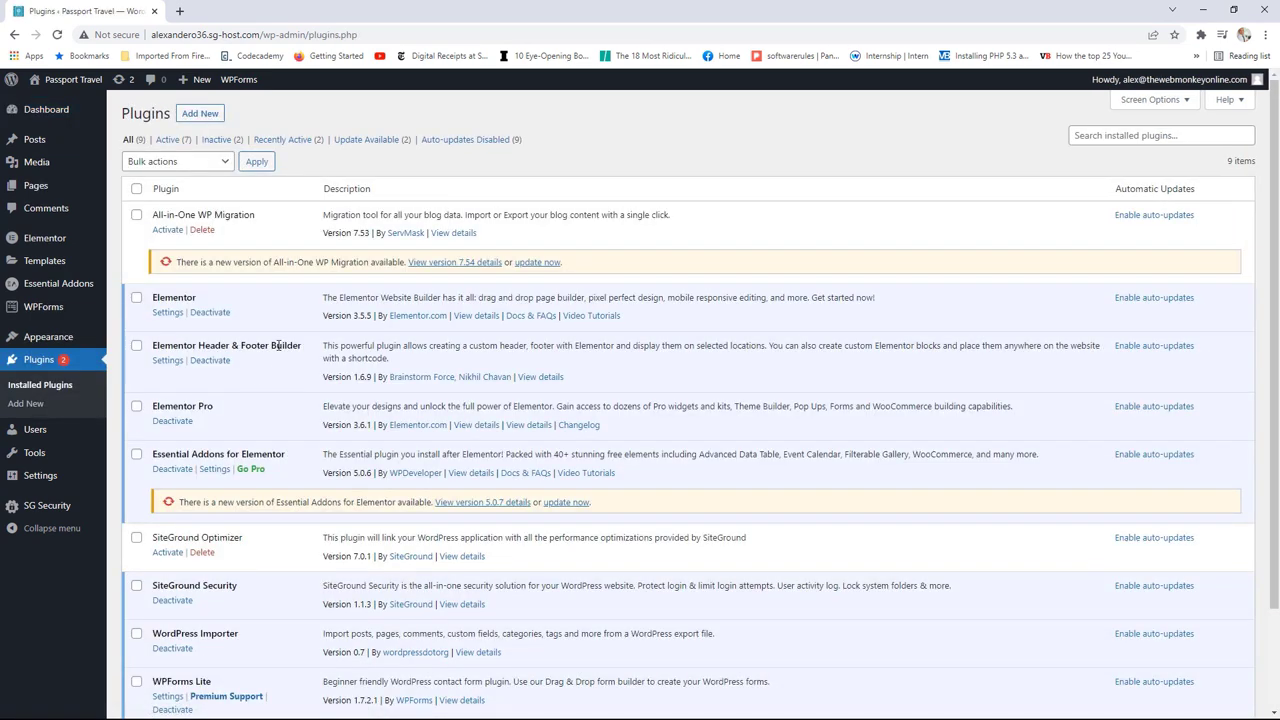
pyautogui.click(208, 362)
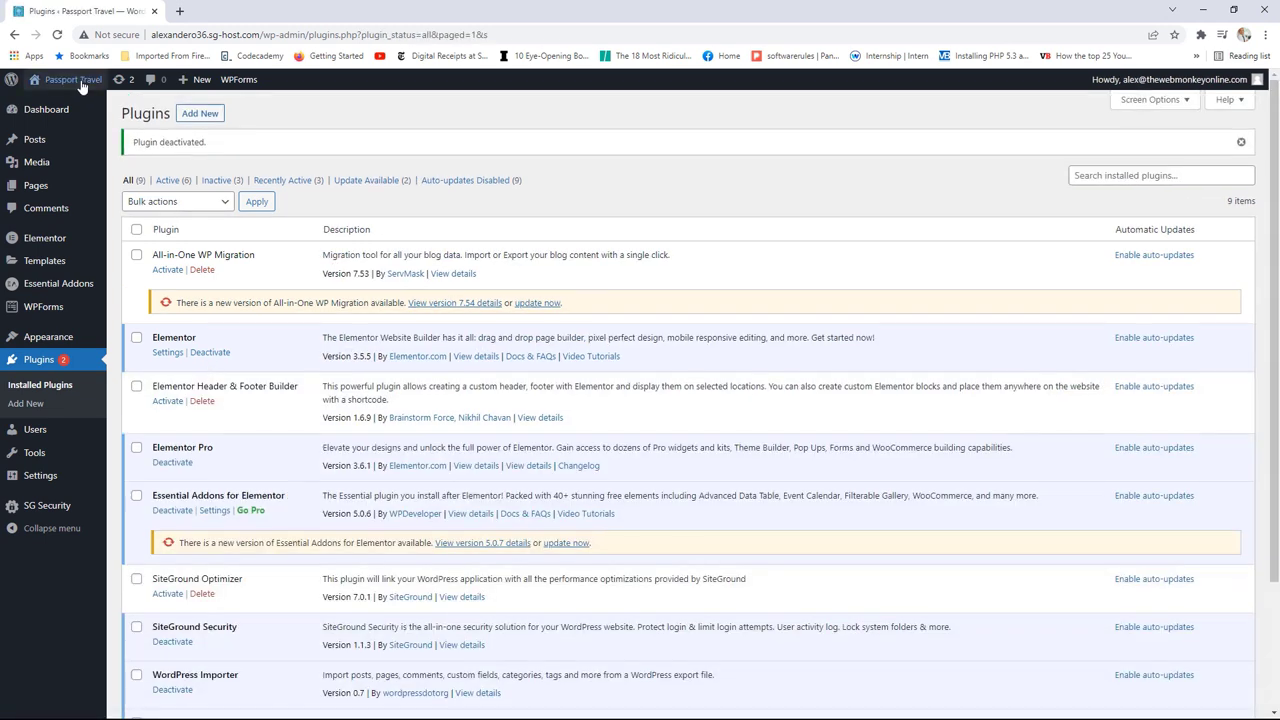
# Step: View the live homepage in a new tab to confirm the custom header and footer are gone
pyautogui.rightClick(82, 81)
pyautogui.click(128, 93)
pyautogui.click(217, 12)
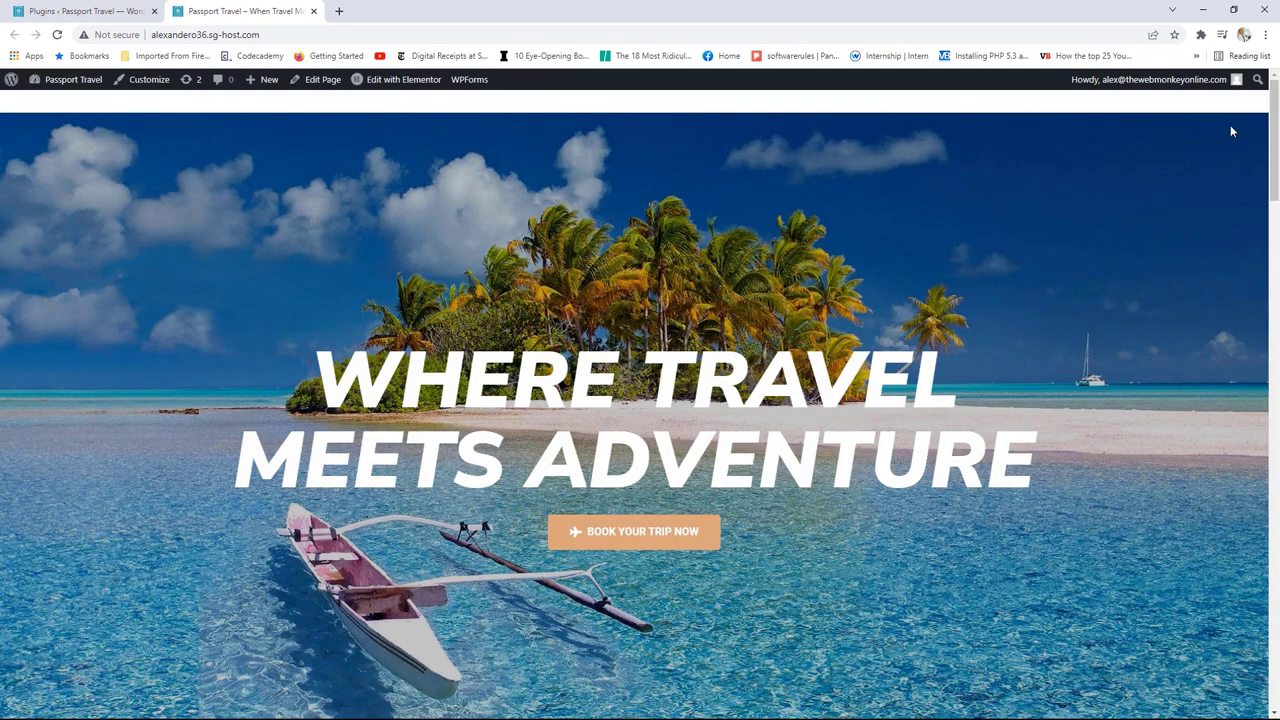
pyautogui.moveTo(1275, 113); pyautogui.dragTo(1249, 643)
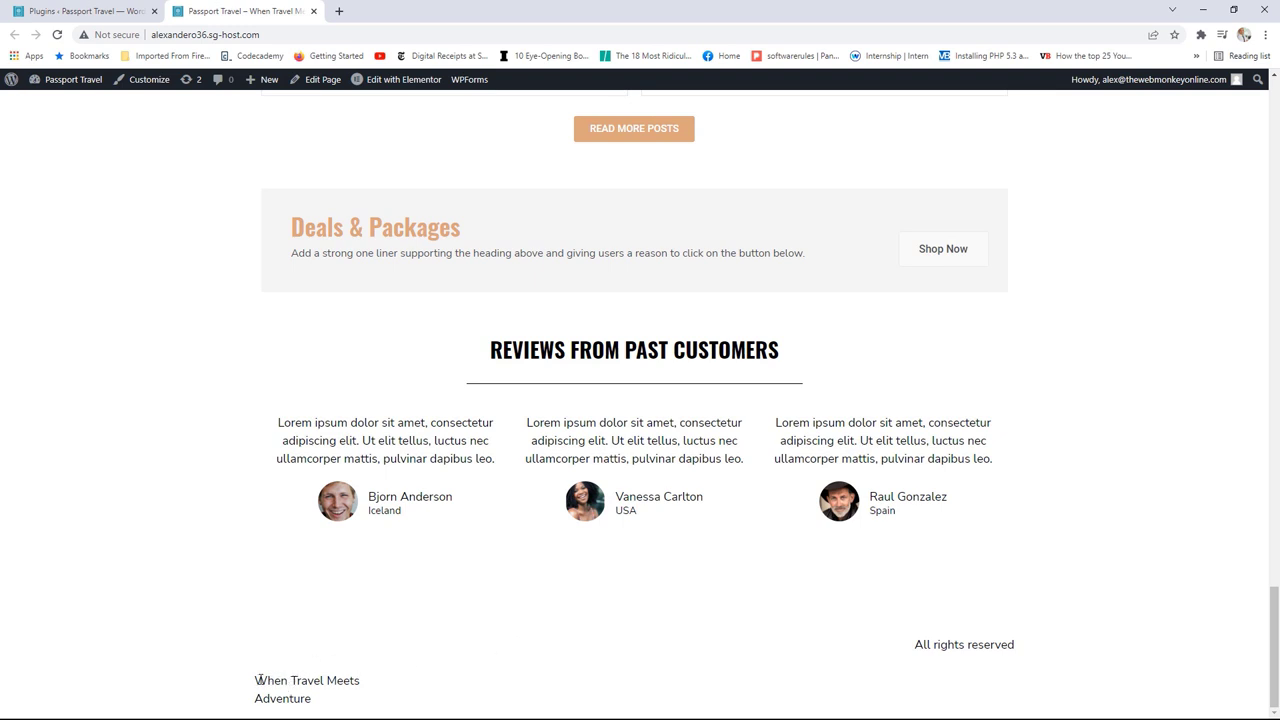
pyautogui.moveTo(256, 680); pyautogui.dragTo(351, 700)
pyautogui.moveTo(910, 643); pyautogui.dragTo(1042, 651)
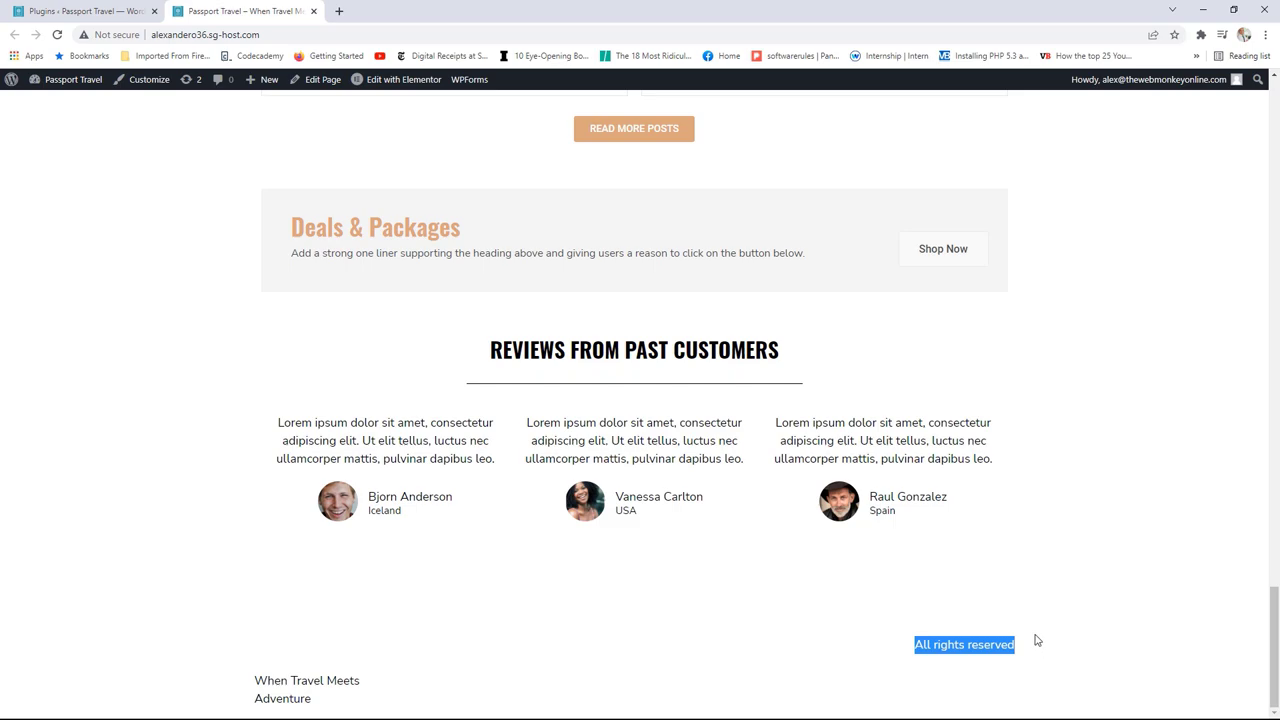
pyautogui.scroll(20, 891, 633)
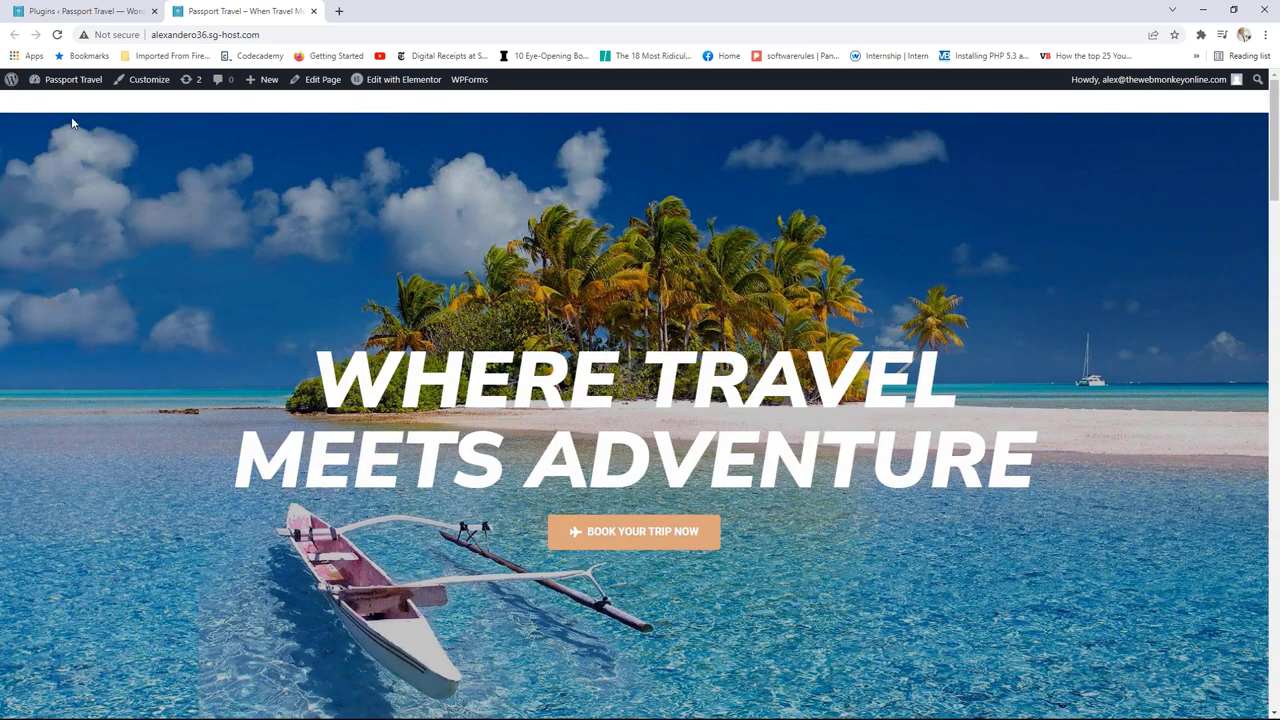
# Step: Back in the WordPress admin, go to Elementor's Theme Builder
pyautogui.click(95, 11)
pyautogui.moveTo(96, 272)
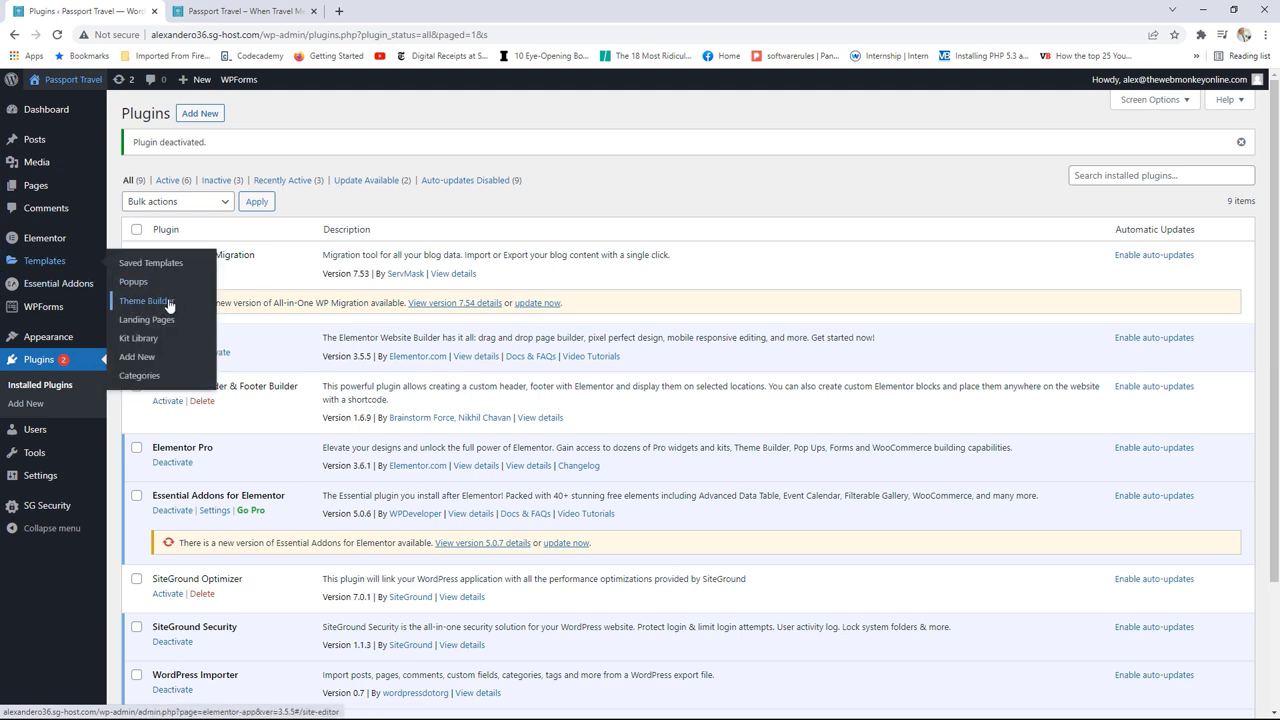
pyautogui.click(166, 303)
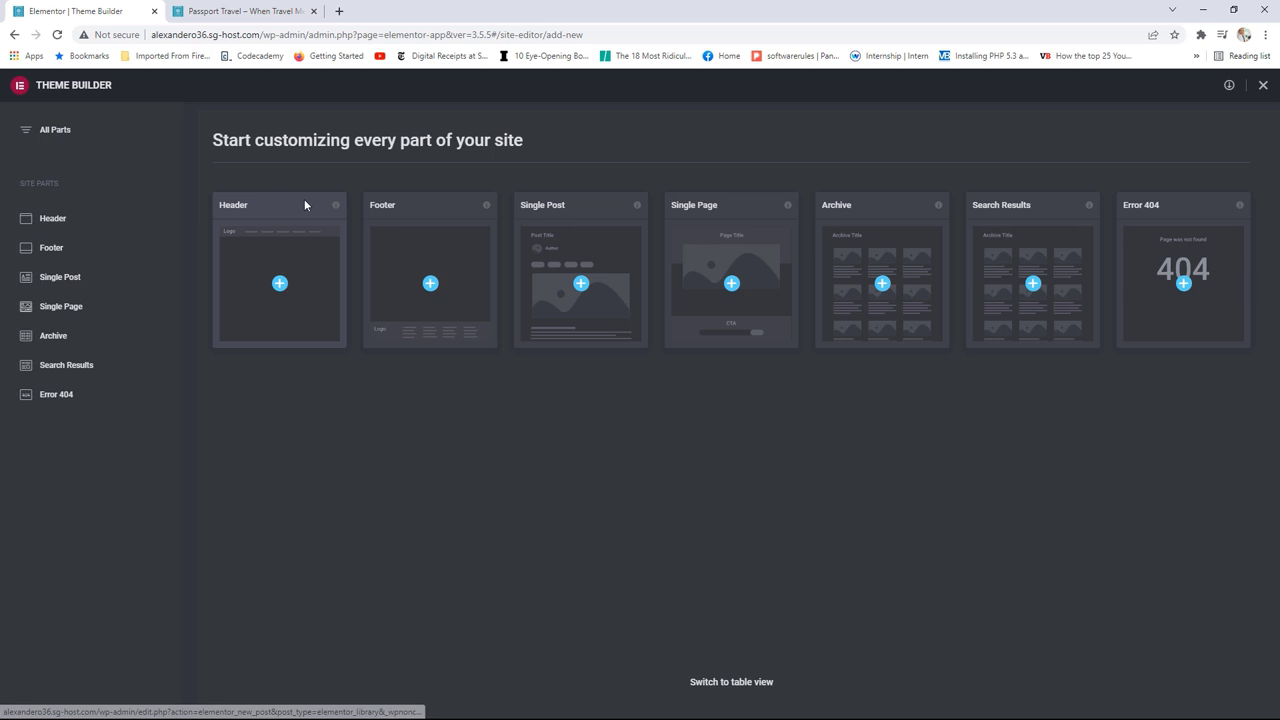
# Step: Create a new Header template, browse the header block designs, then close the library to start blank
pyautogui.click(280, 286)
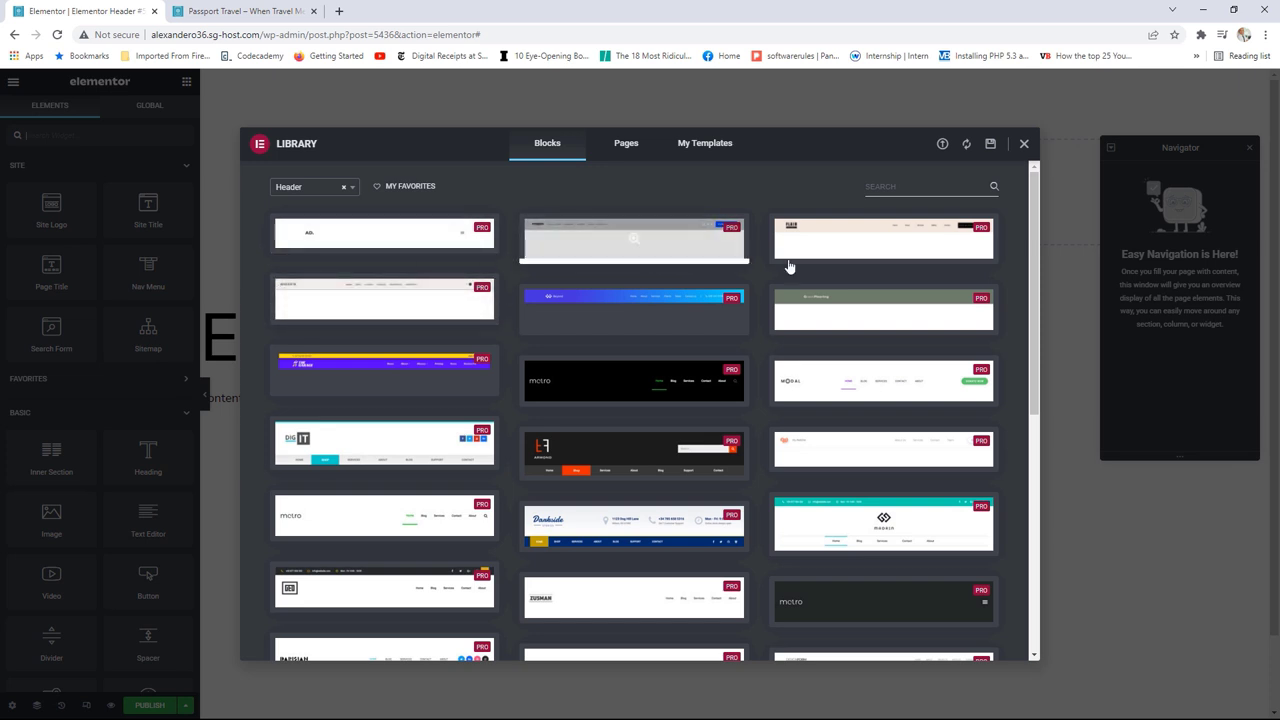
pyautogui.scroll(-1, 810, 289)
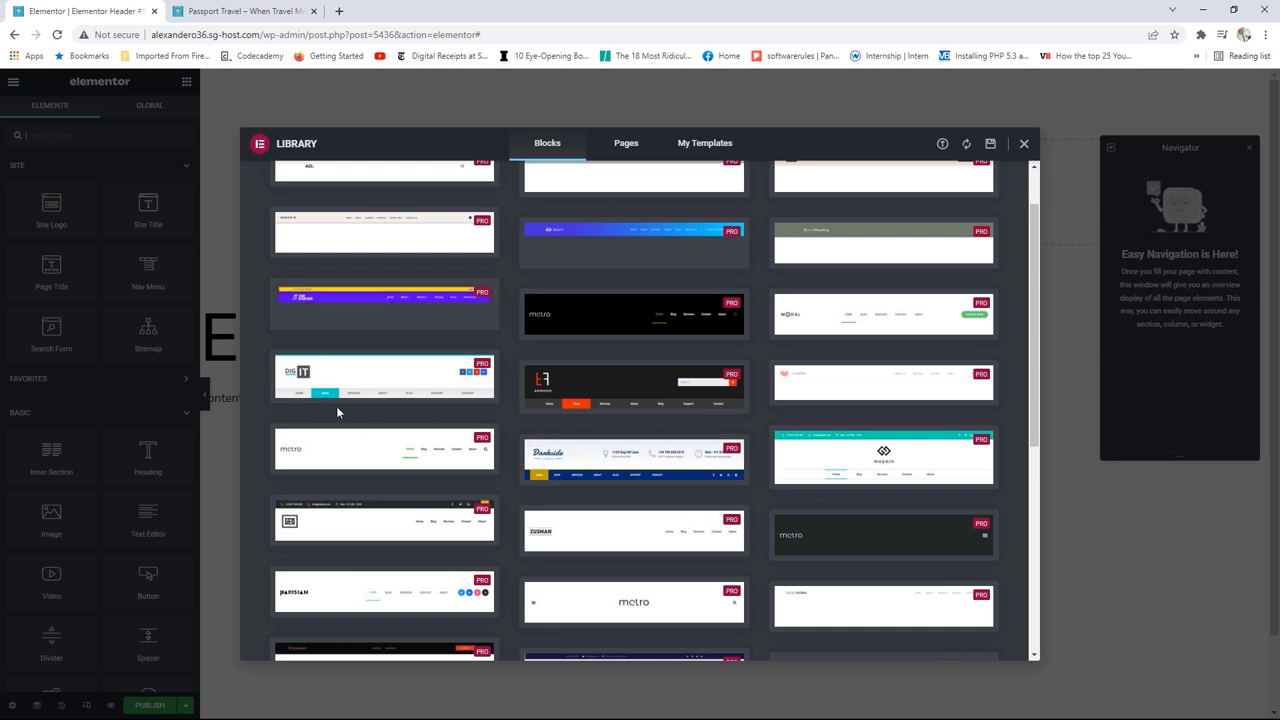
pyautogui.moveTo(372, 388)
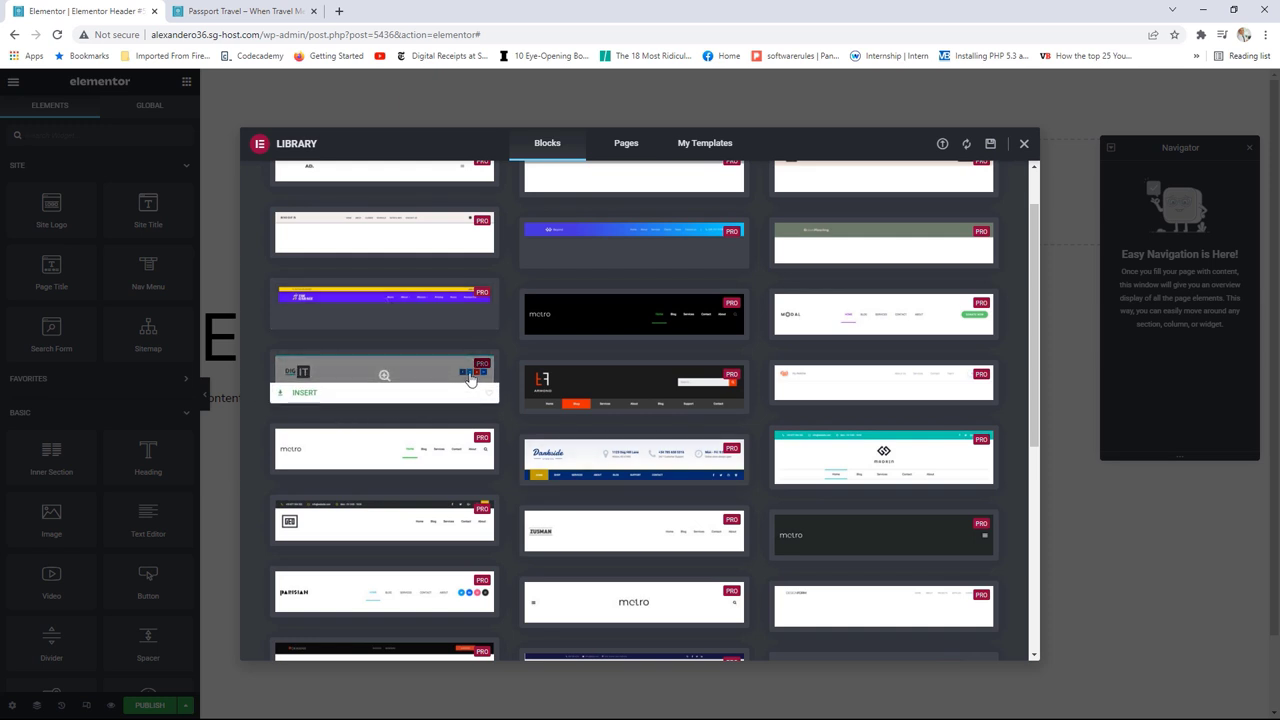
pyautogui.moveTo(698, 322)
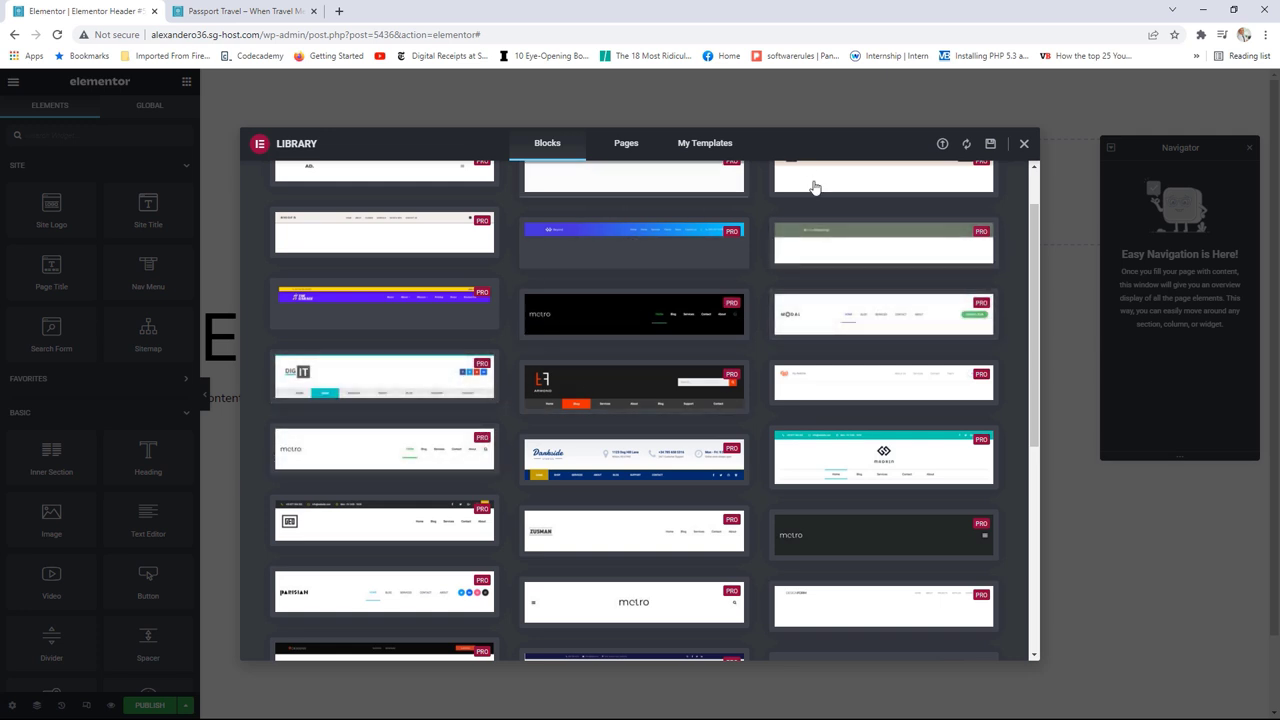
pyautogui.scroll(-1, 820, 300)
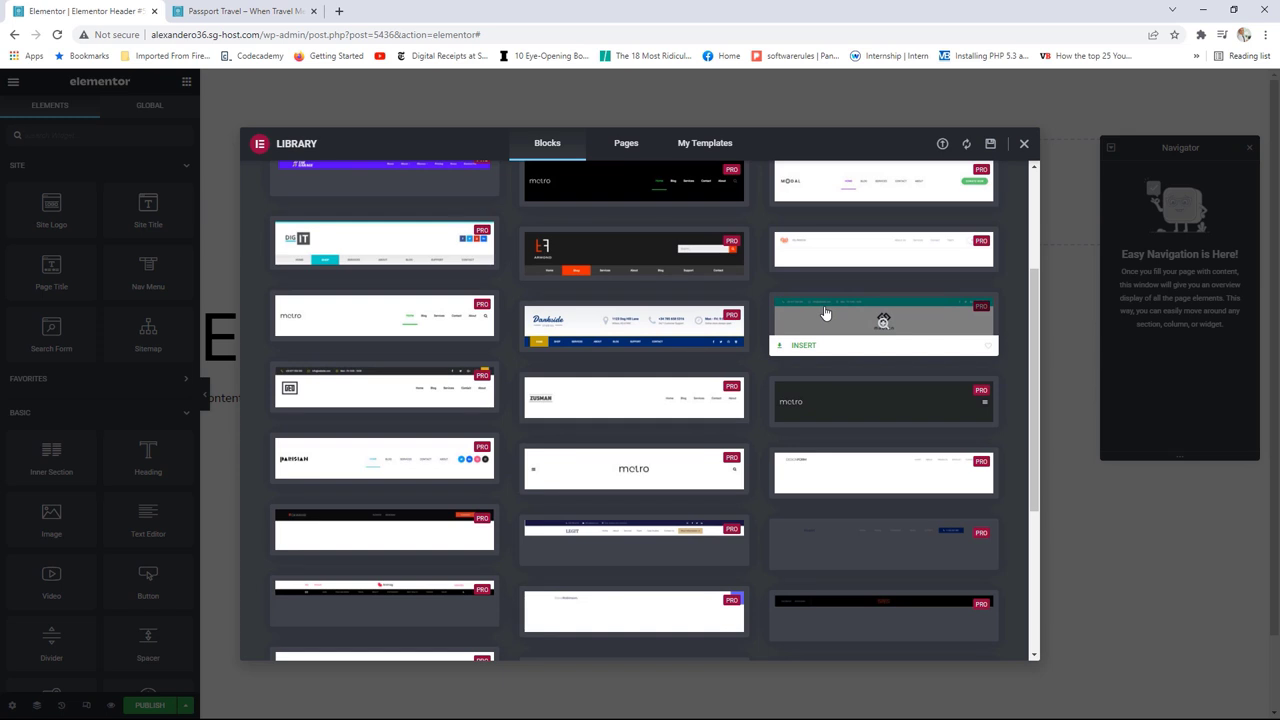
pyautogui.scroll(2, 826, 314)
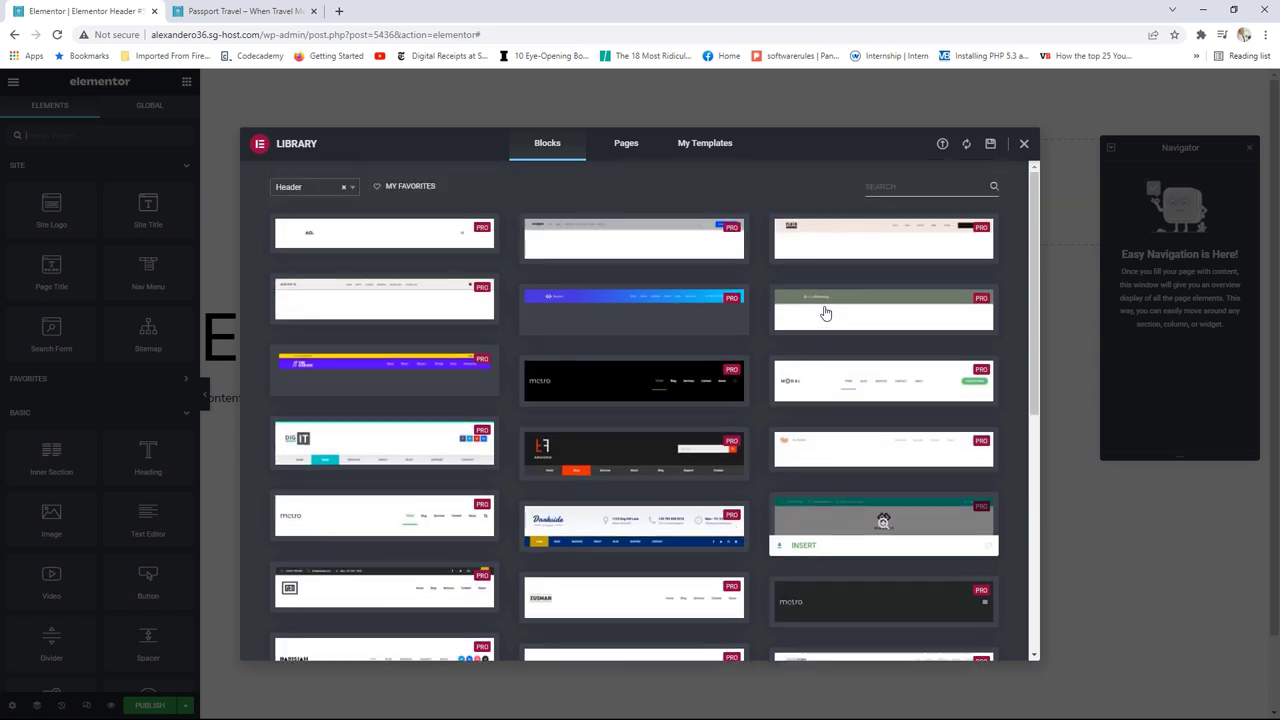
pyautogui.click(1024, 146)
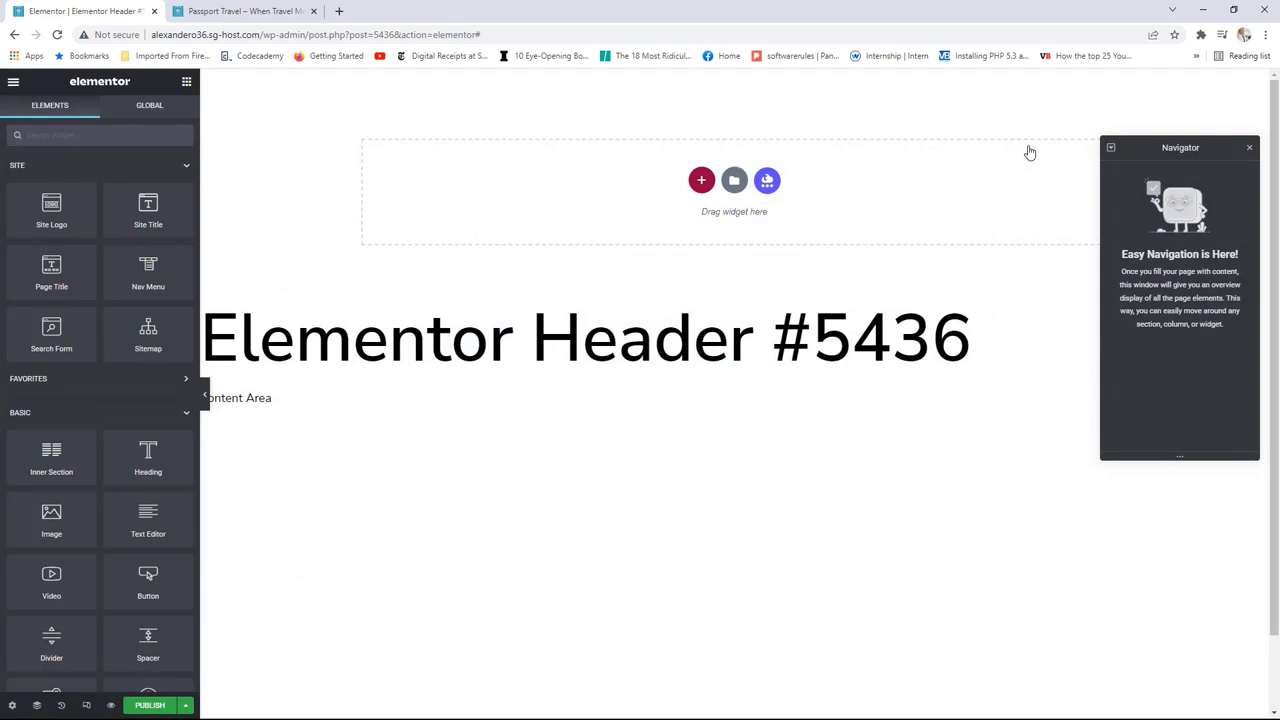
# Step: Add a two-column section to the header and place a Site Logo widget in its left column
pyautogui.click(702, 182)
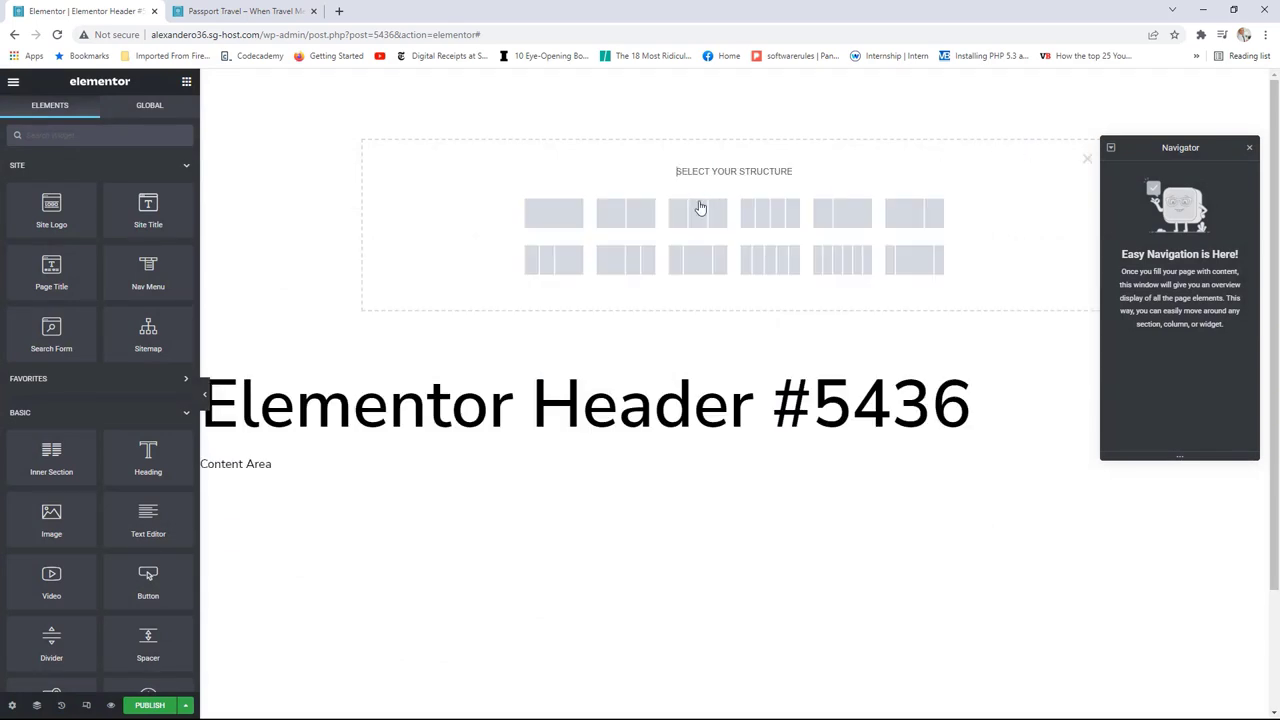
pyautogui.click(842, 214)
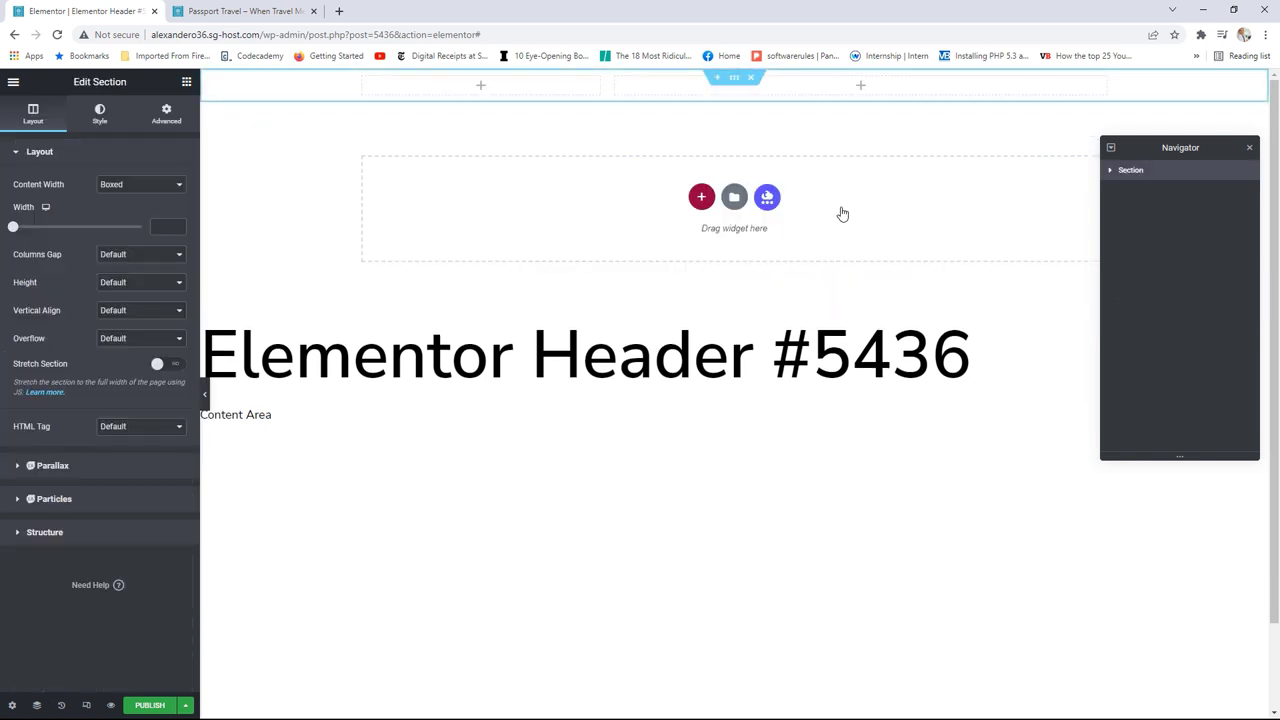
pyautogui.click(183, 85)
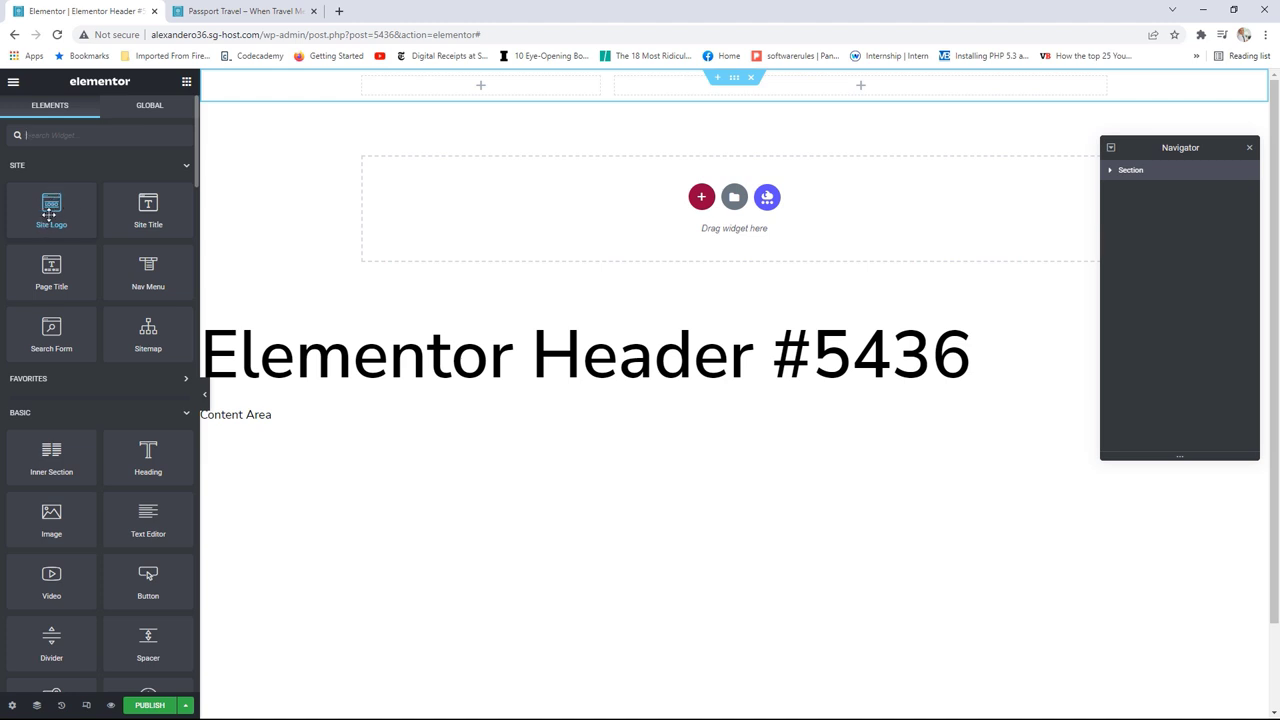
pyautogui.moveTo(51, 205); pyautogui.dragTo(484, 92)
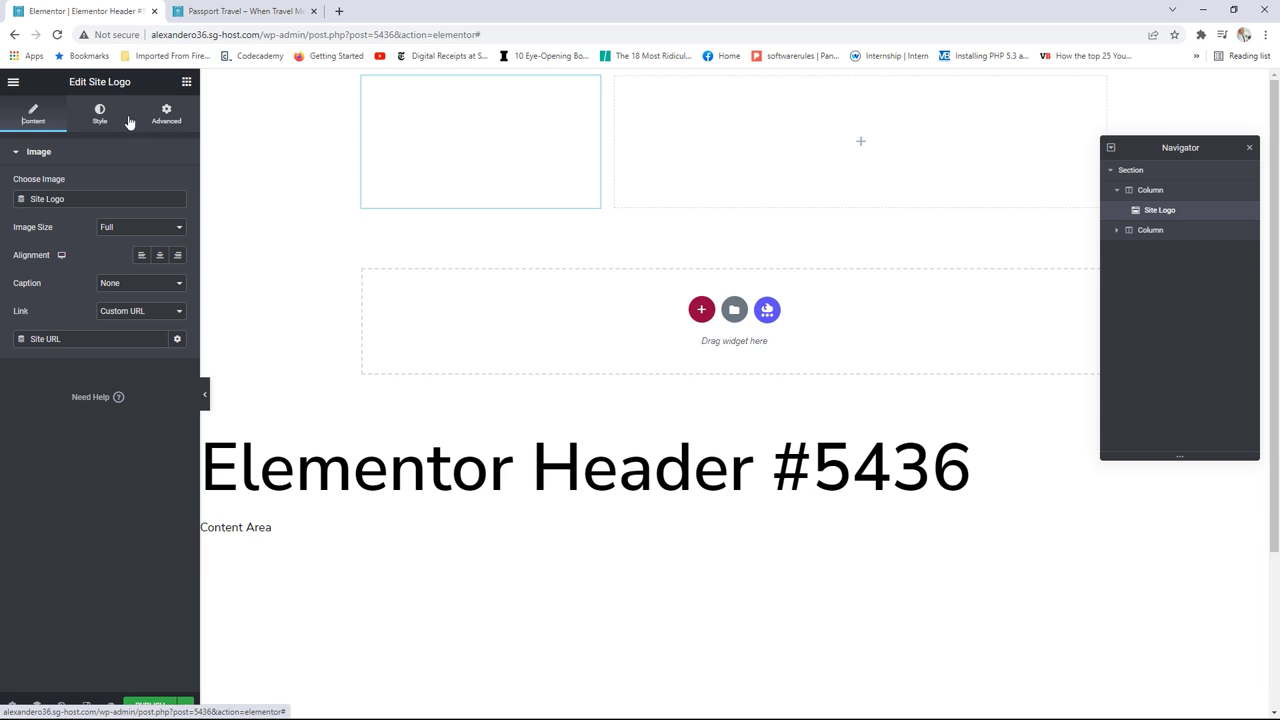
pyautogui.click(100, 116)
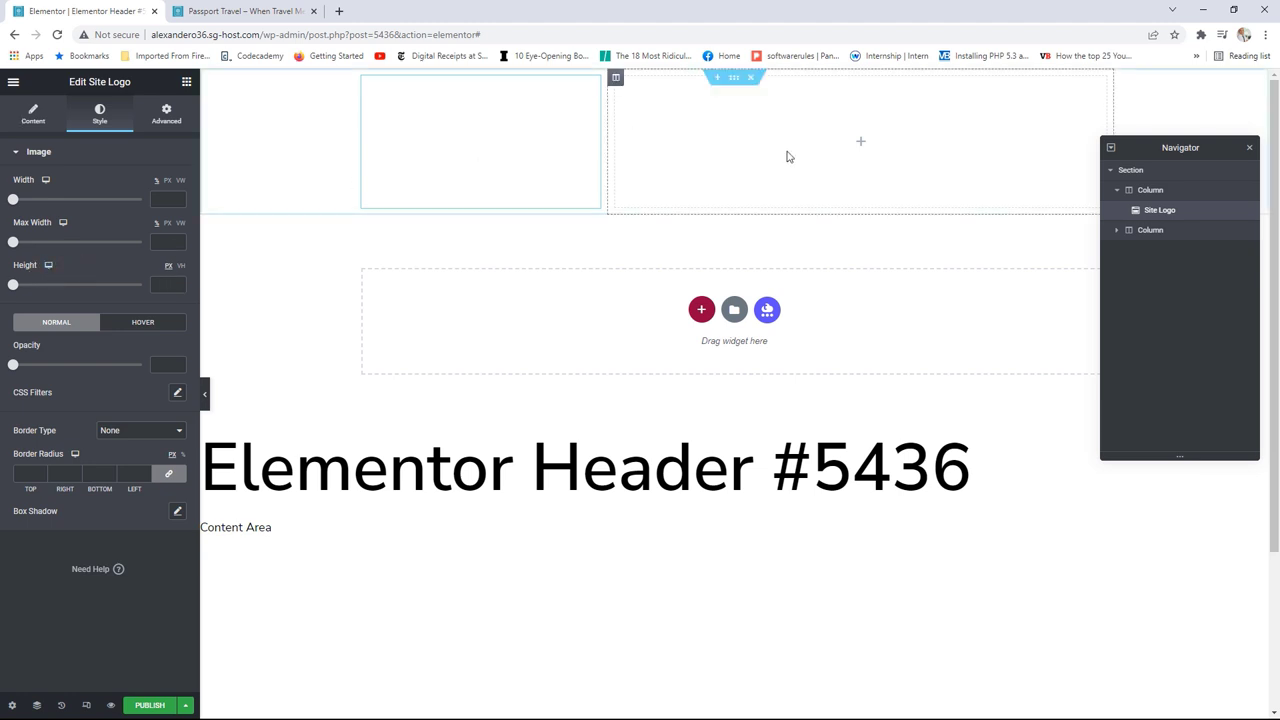
pyautogui.click(186, 82)
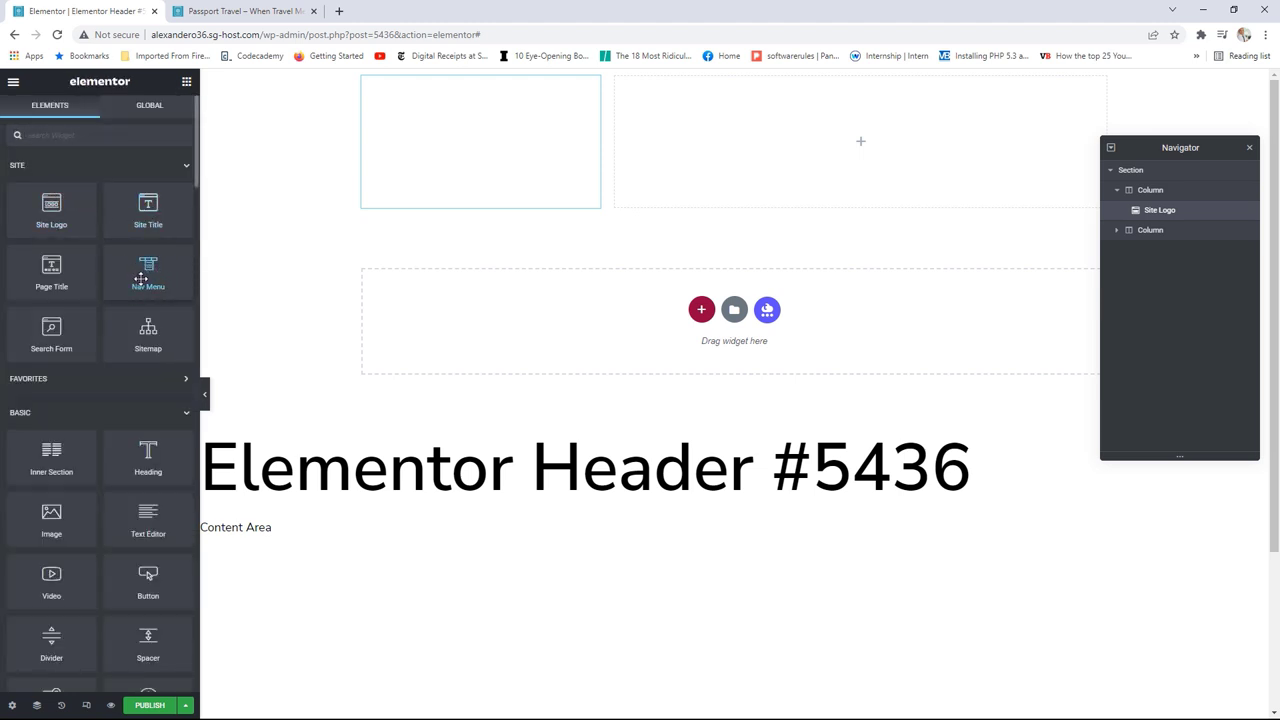
# Step: Add a right-aligned Nav Menu to the right column with Mobile (> 767px) breakpoint and uppercase labels
pyautogui.moveTo(150, 272); pyautogui.dragTo(857, 151)
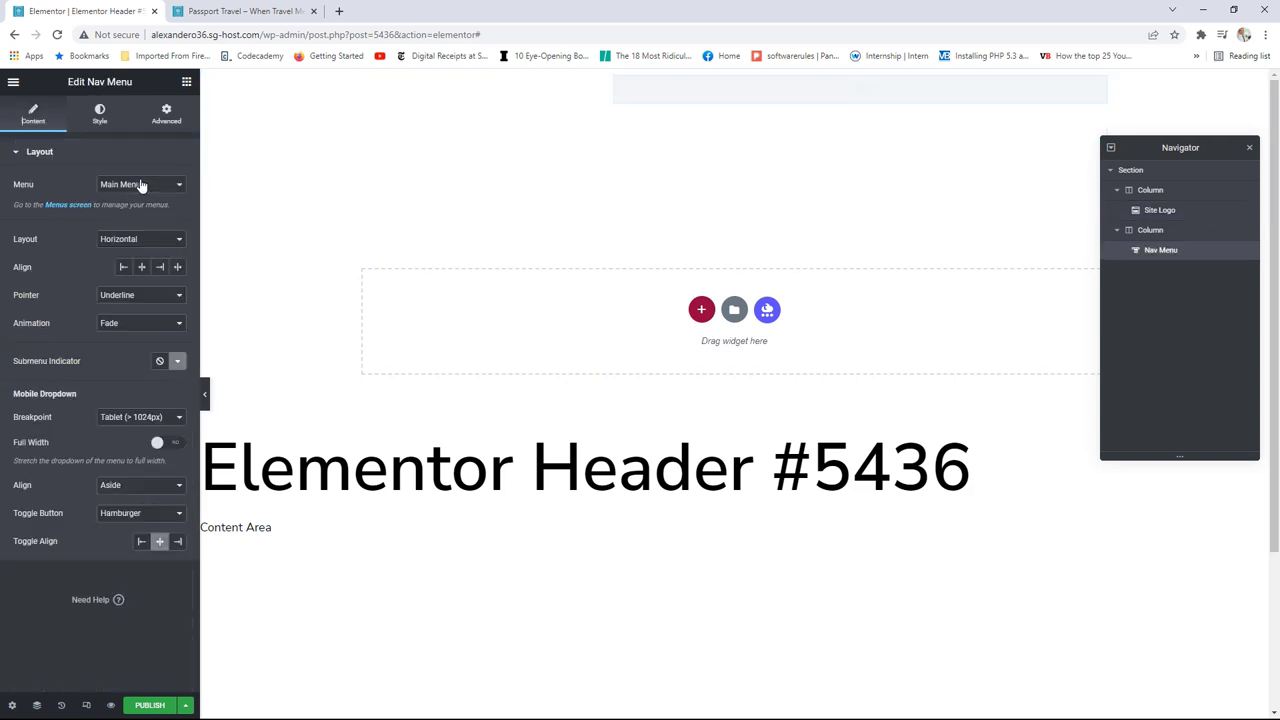
pyautogui.click(160, 268)
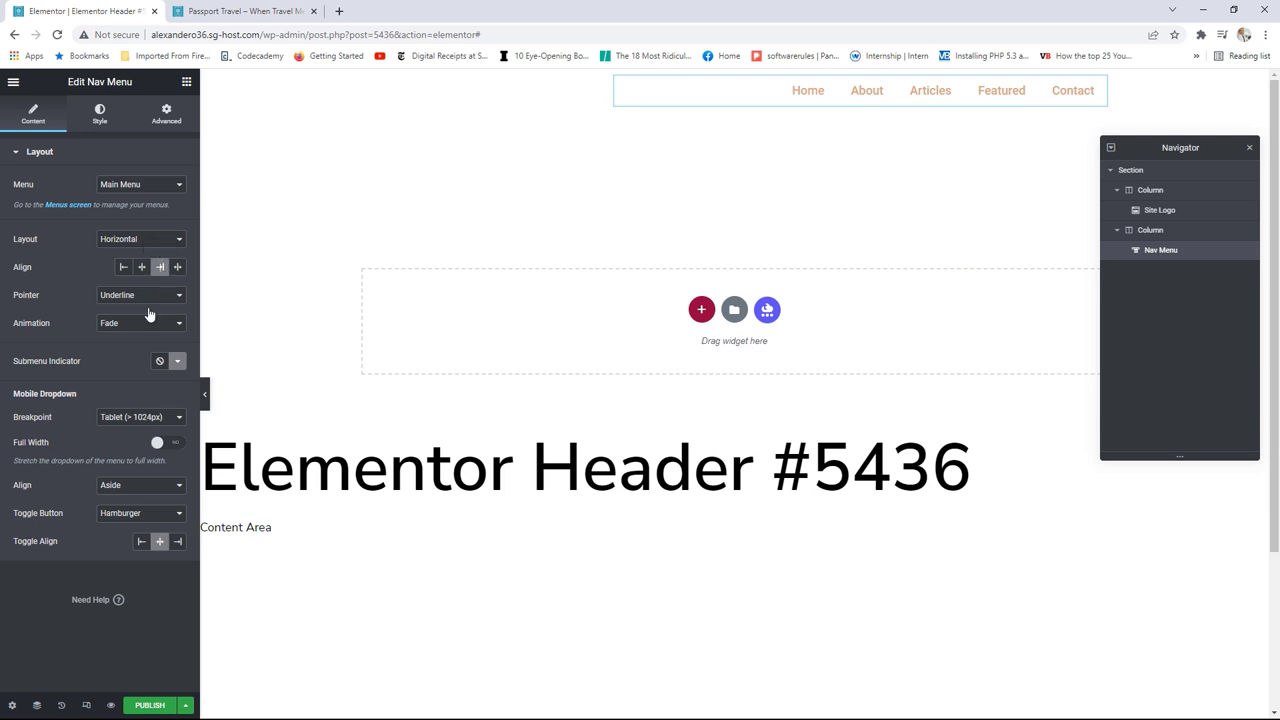
pyautogui.click(123, 425)
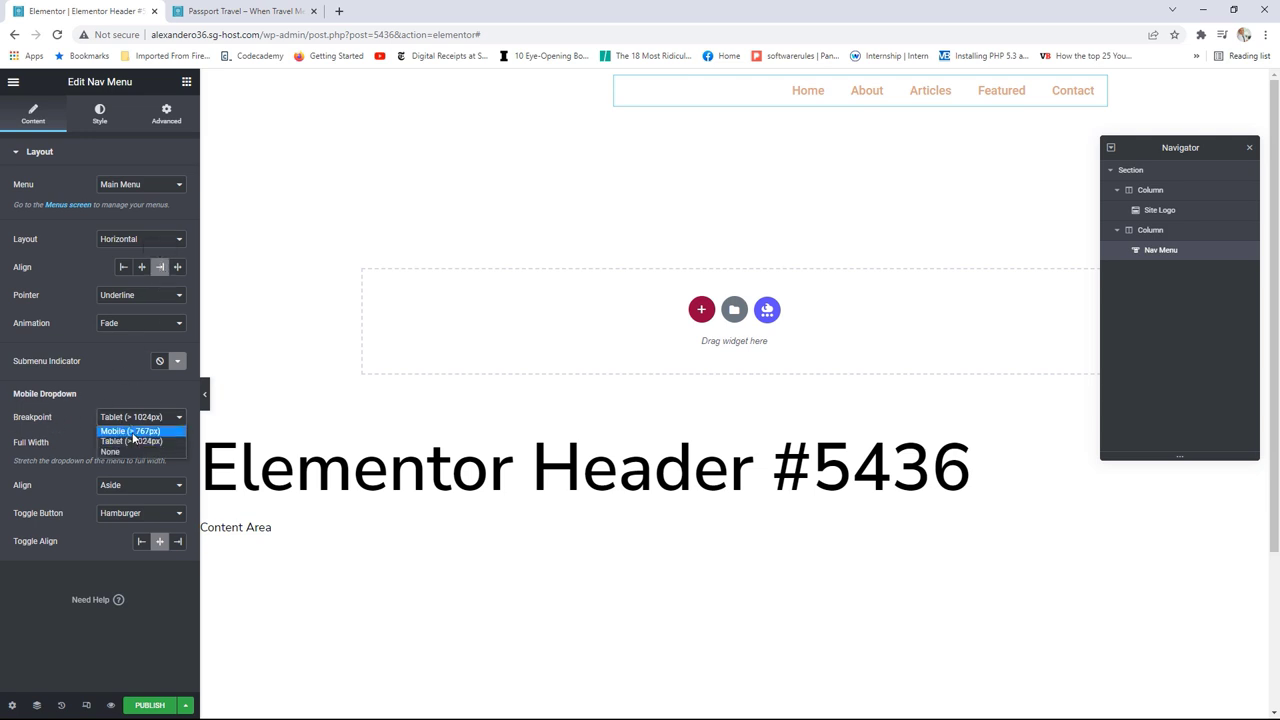
pyautogui.click(128, 431)
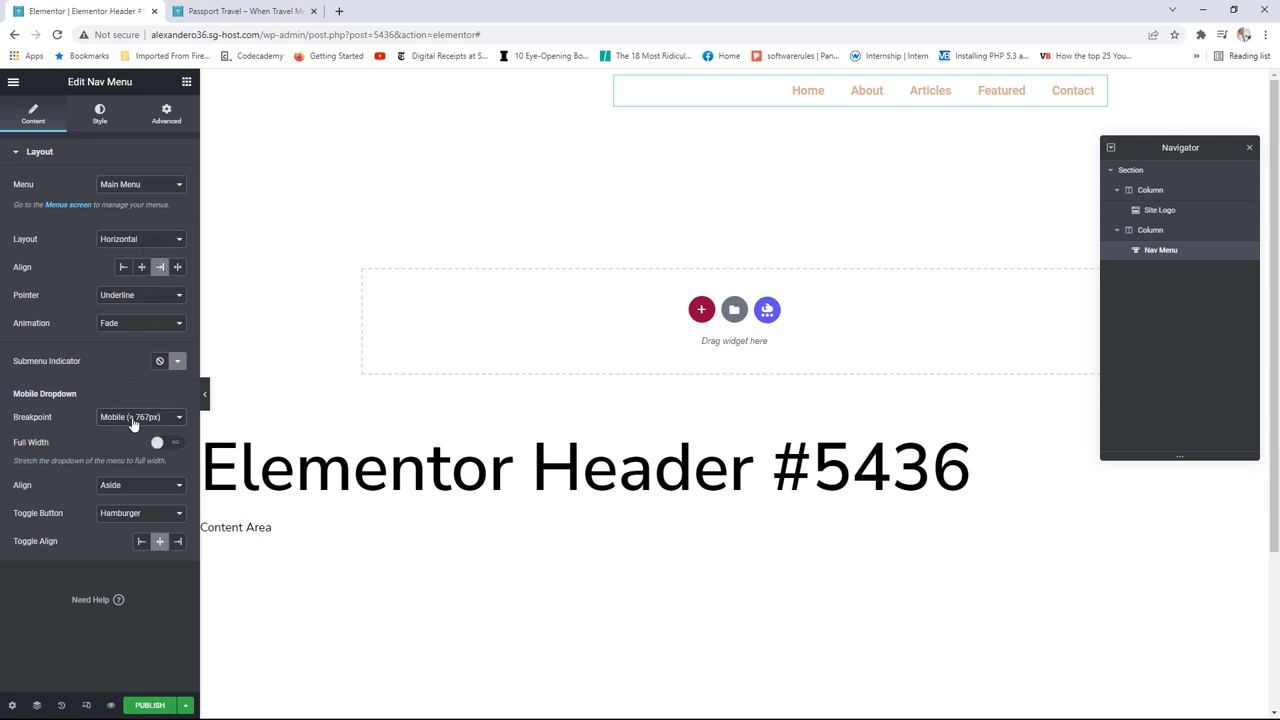
pyautogui.click(100, 114)
pyautogui.click(178, 186)
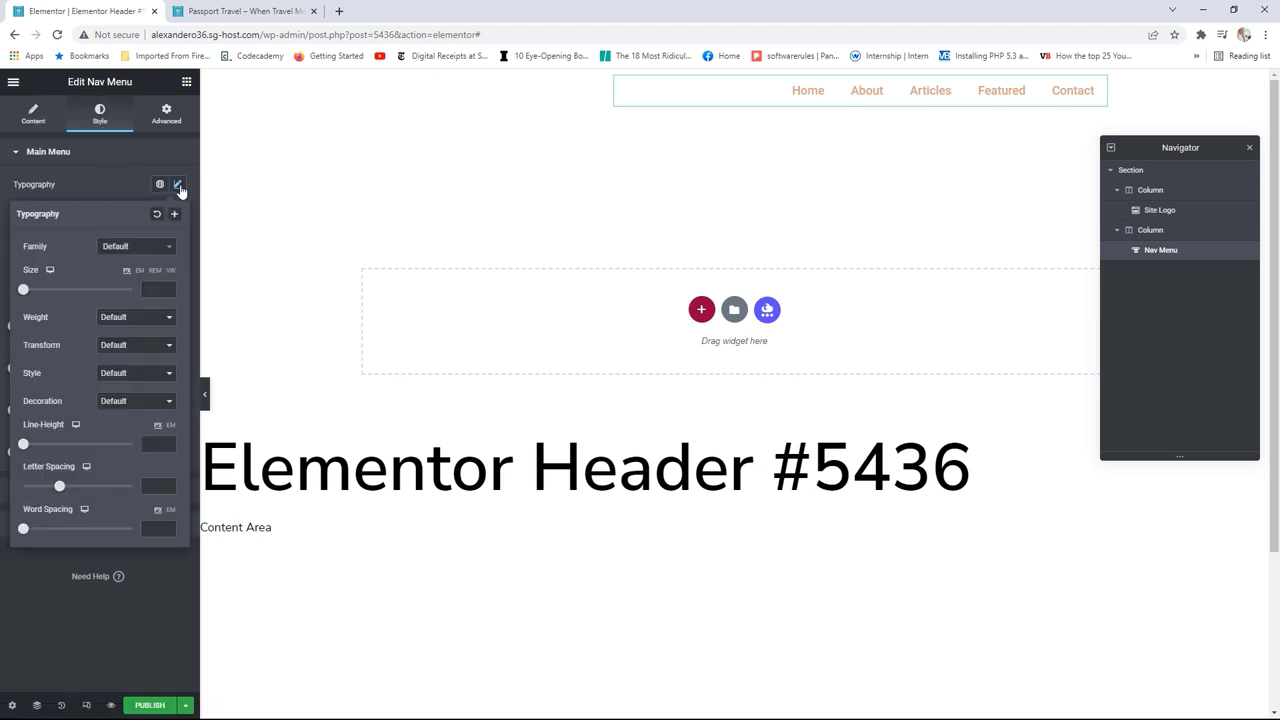
pyautogui.click(123, 350)
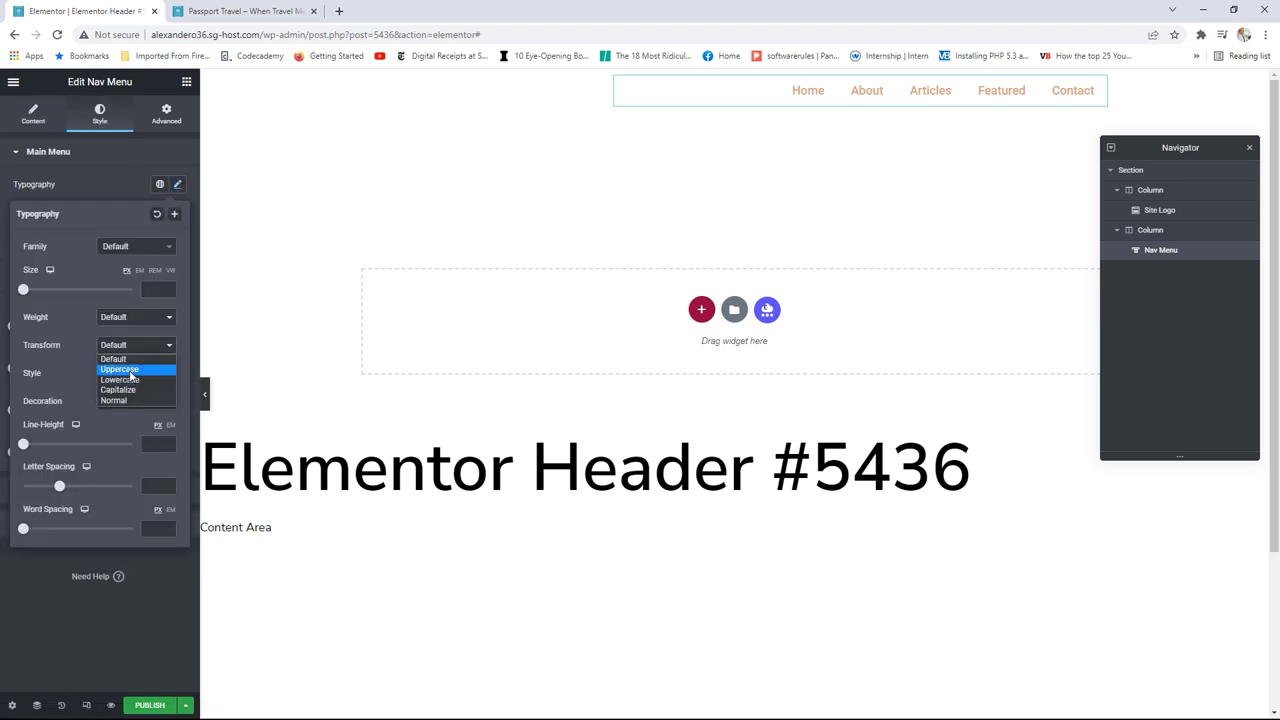
pyautogui.click(125, 369)
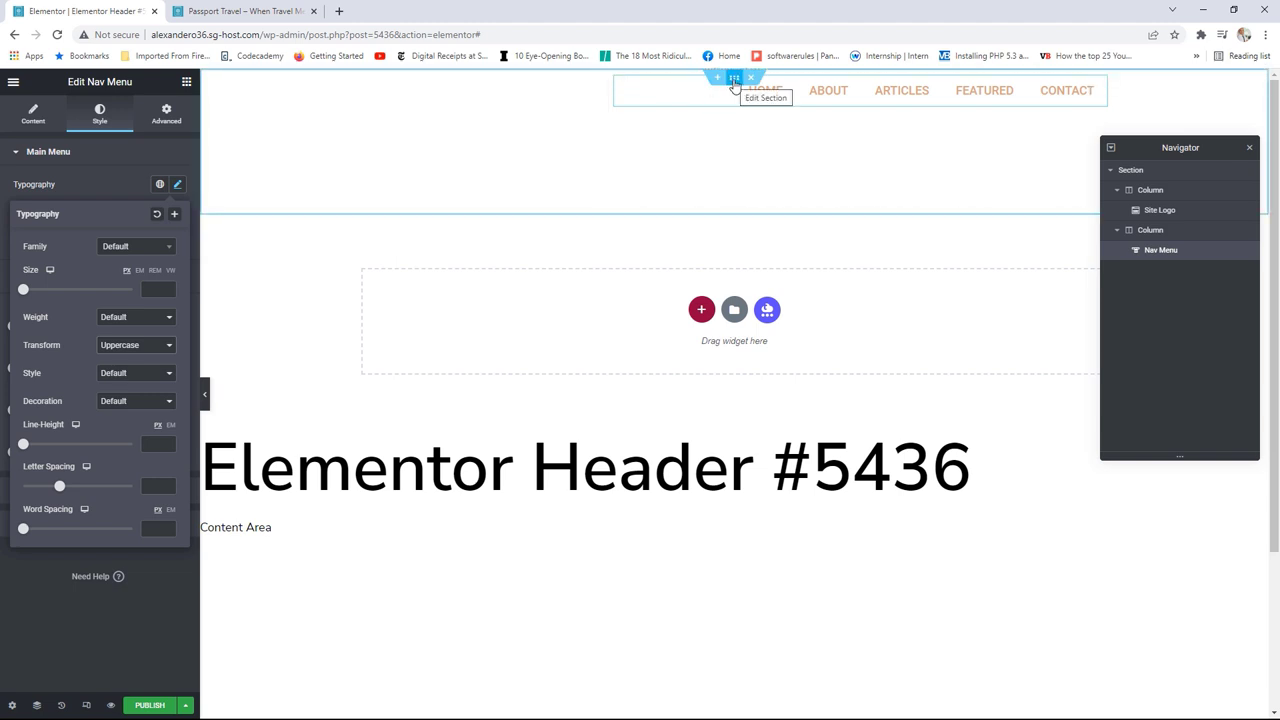
pyautogui.click(734, 80)
# Step: Make the header section full width with a black classic background, and shrink the logo's Max Width to 75%
pyautogui.click(140, 186)
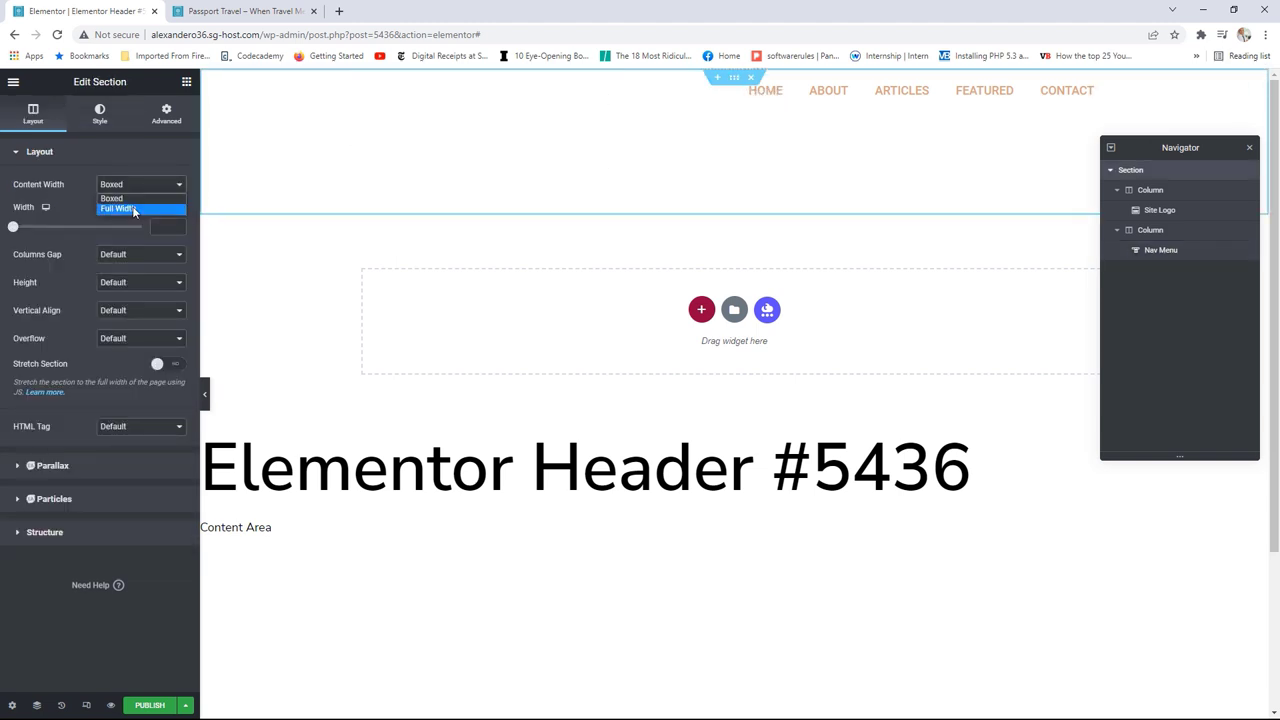
pyautogui.click(133, 209)
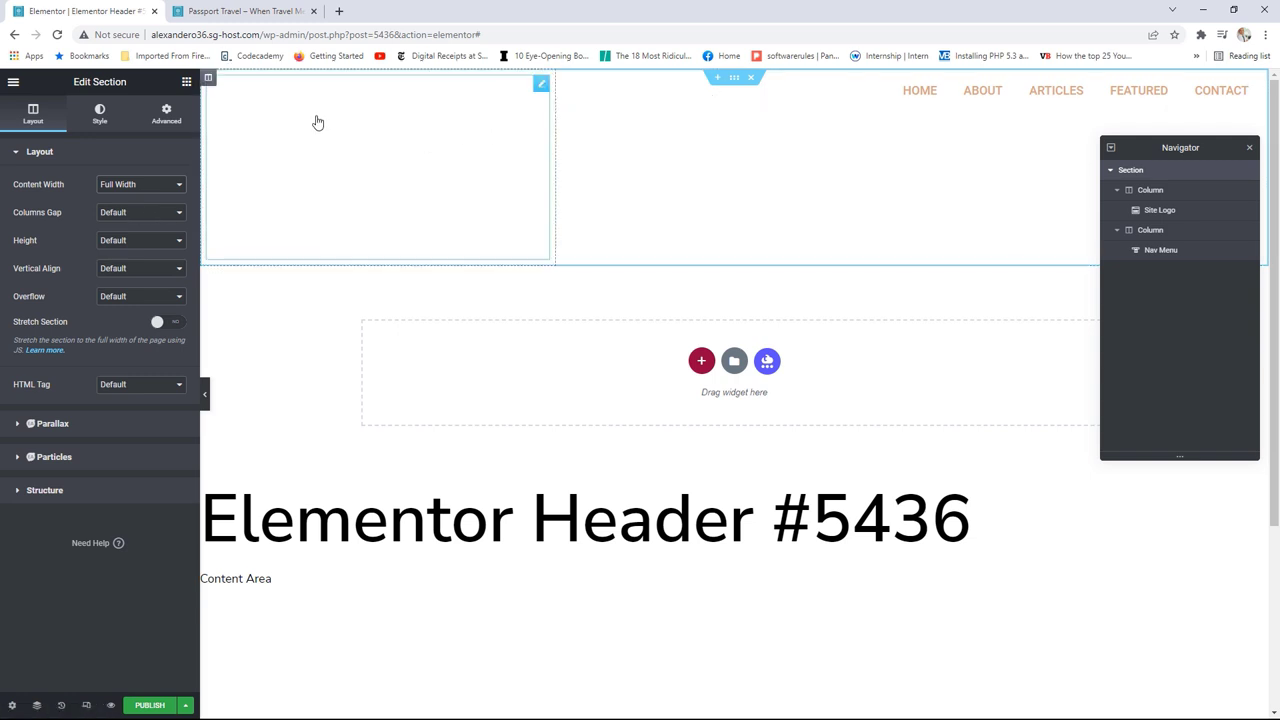
pyautogui.click(99, 112)
pyautogui.click(124, 214)
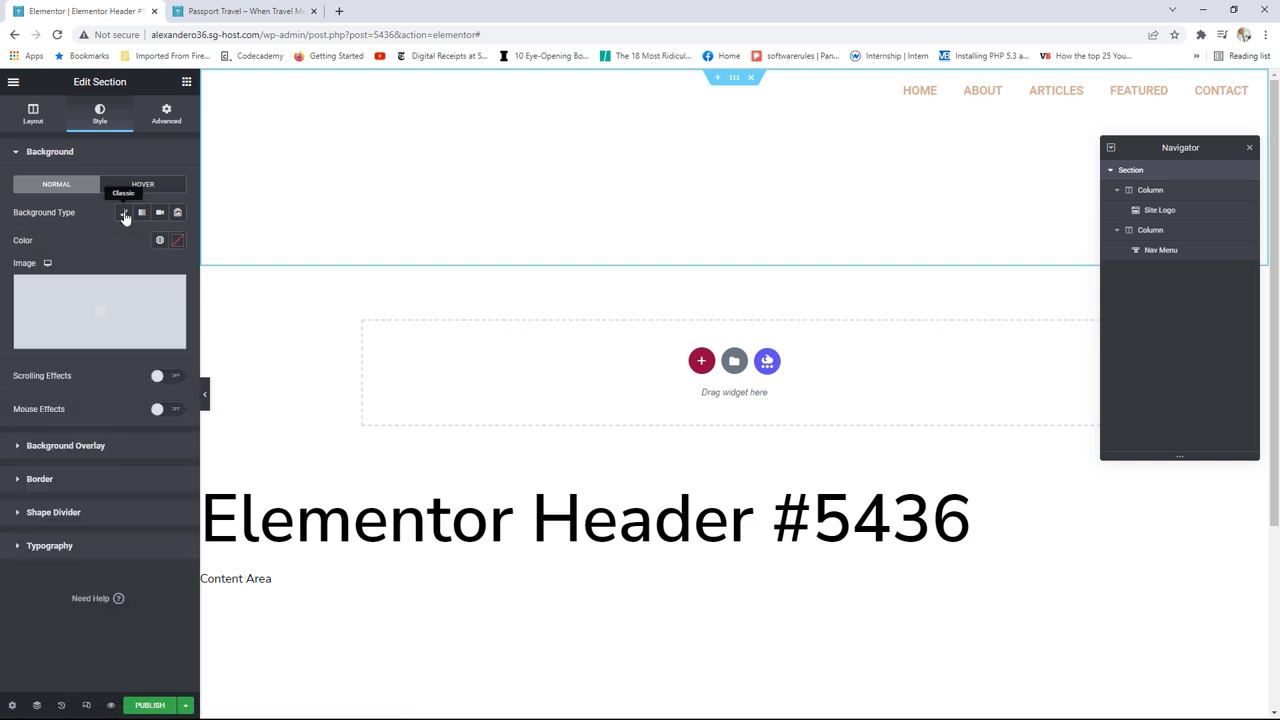
pyautogui.click(159, 241)
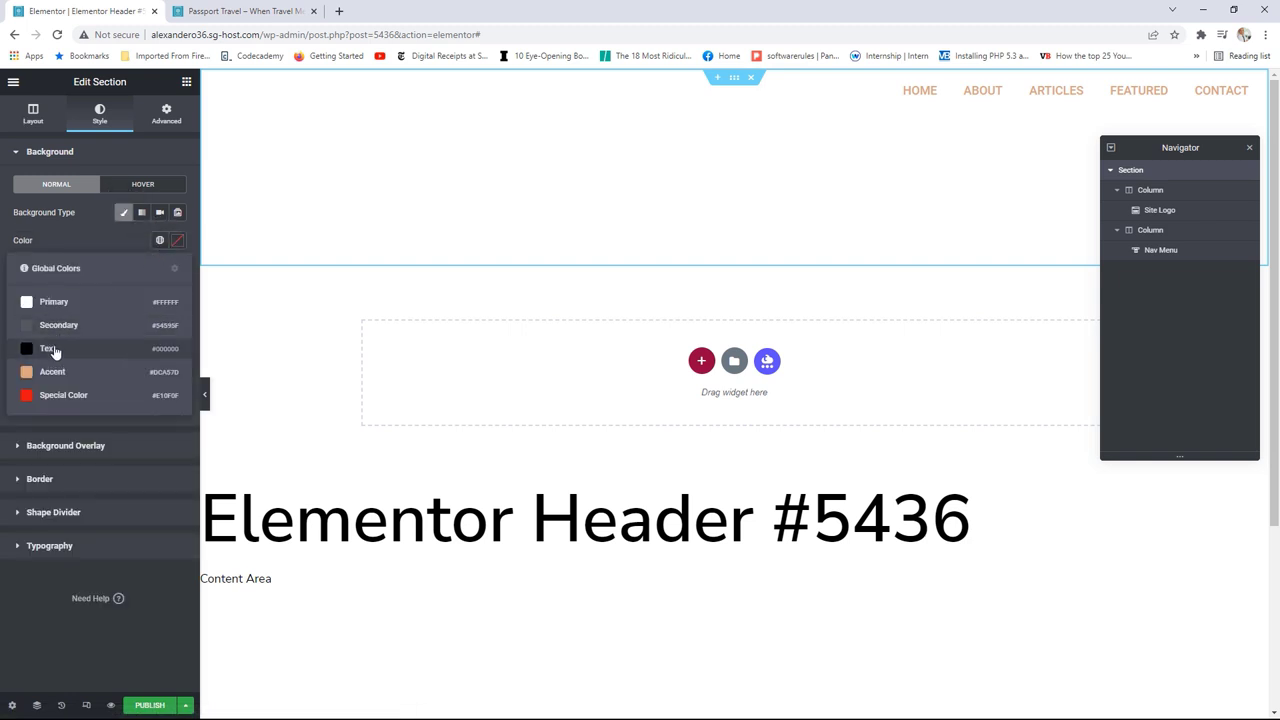
pyautogui.click(48, 349)
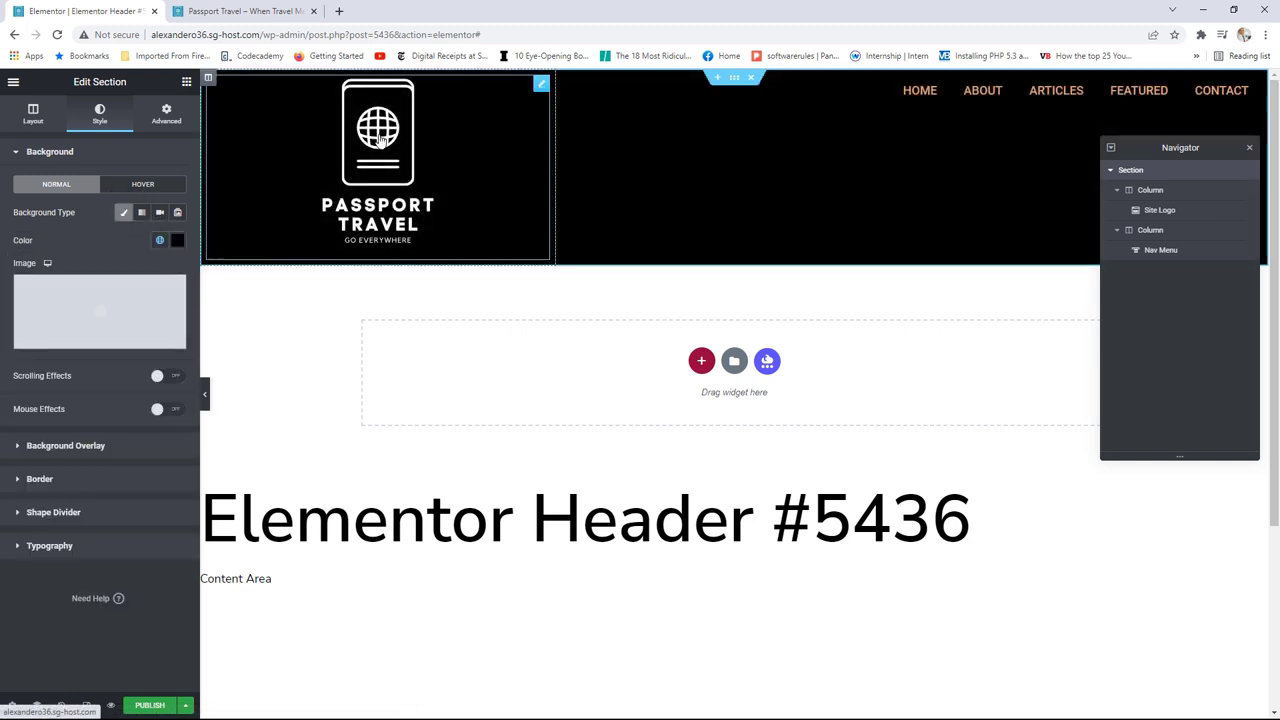
pyautogui.click(541, 84)
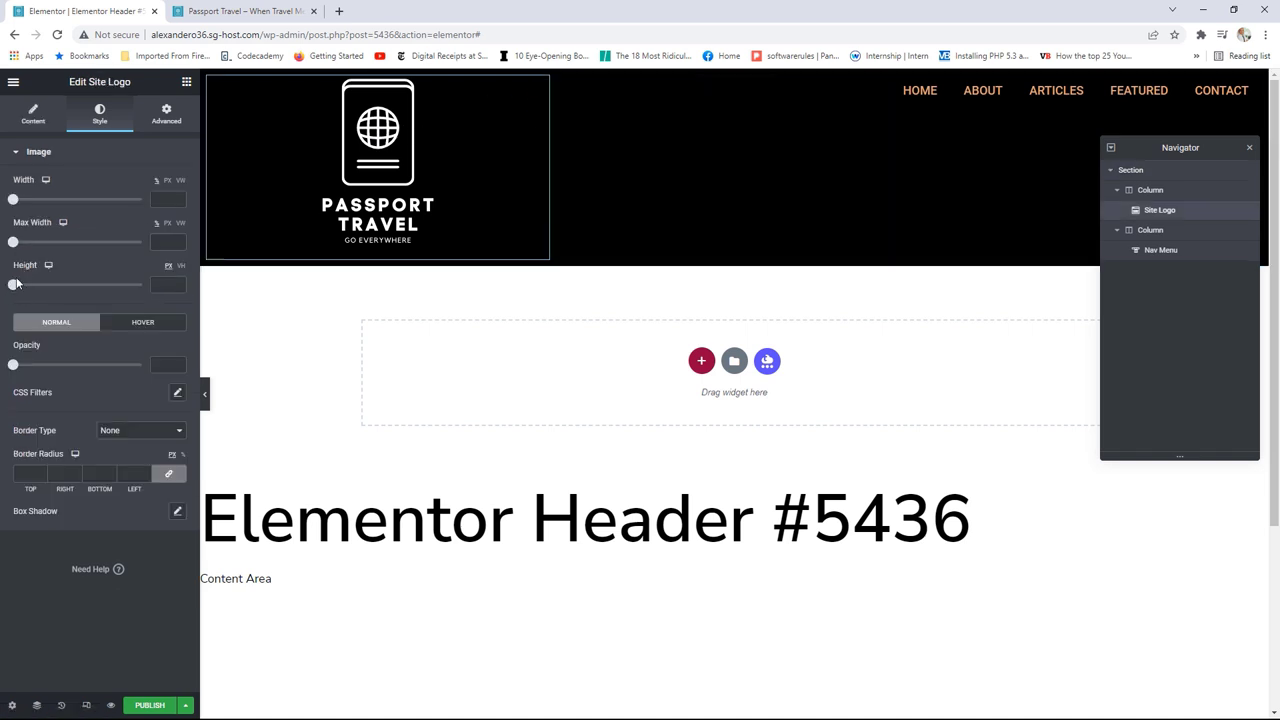
pyautogui.moveTo(18, 250); pyautogui.dragTo(113, 253)
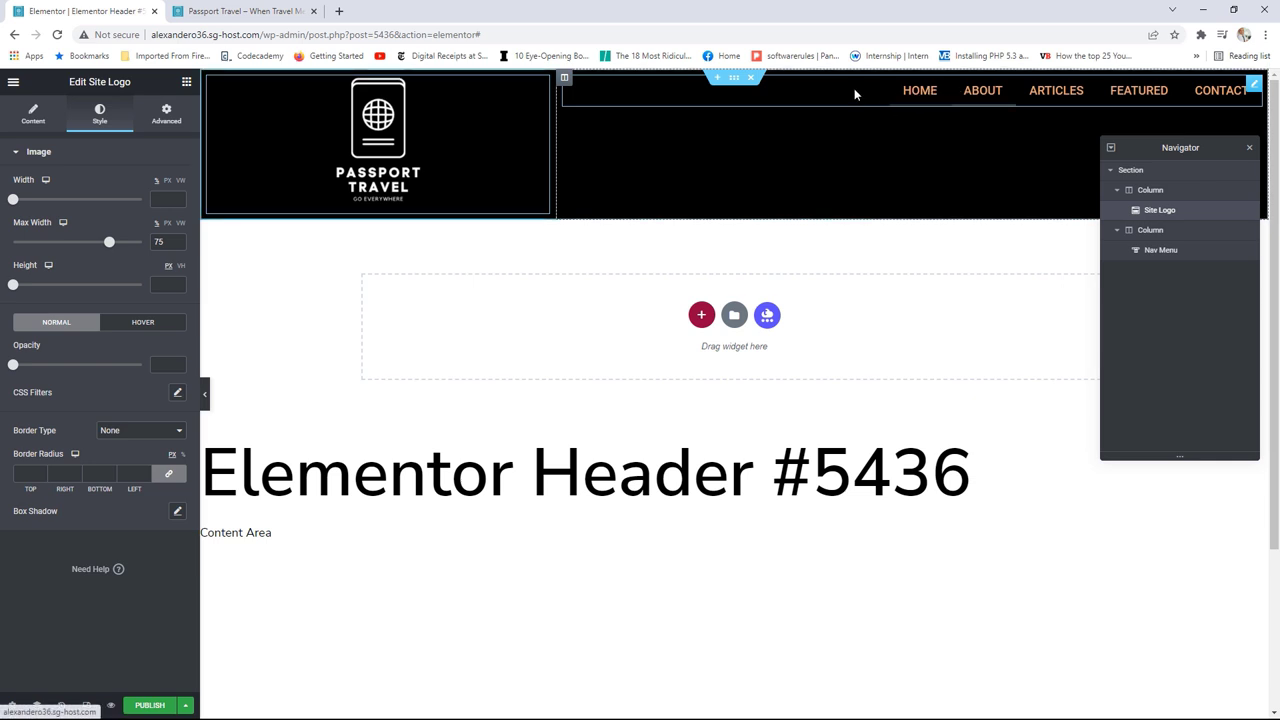
# Step: Vertically centre the menu's column in the header (Vertical Align: Middle)
pyautogui.click(563, 80)
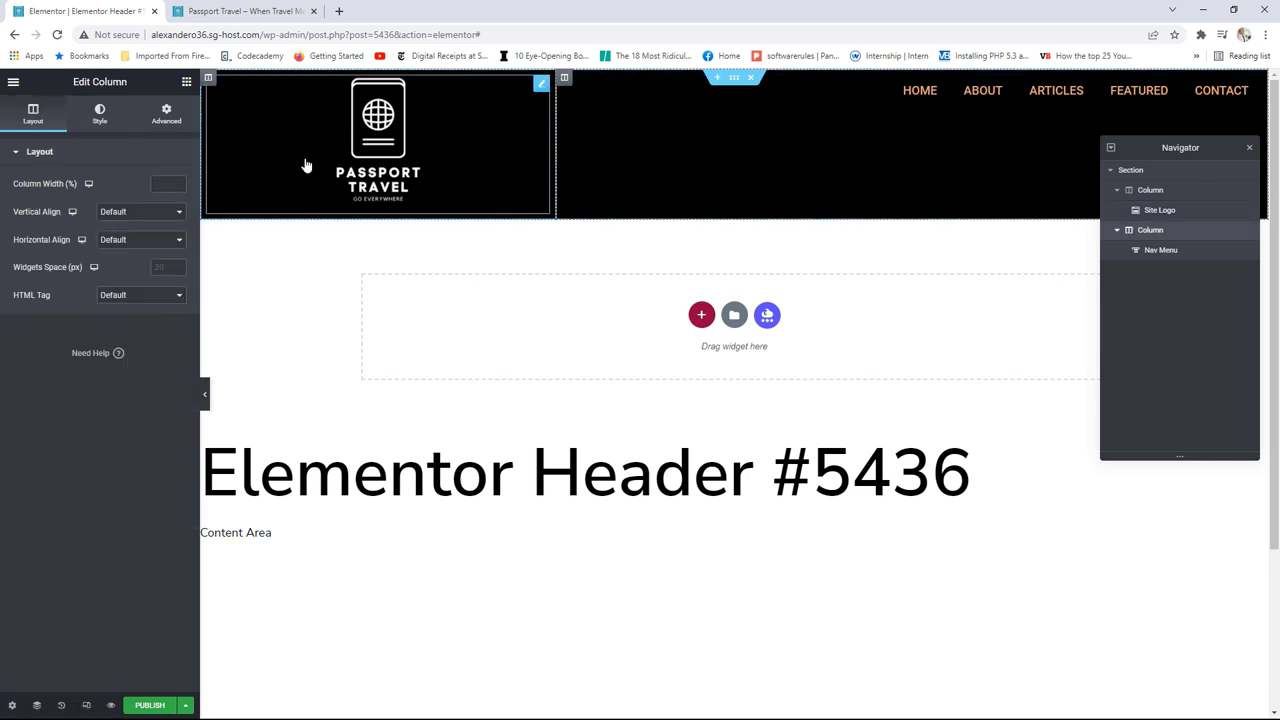
pyautogui.click(144, 220)
pyautogui.click(127, 249)
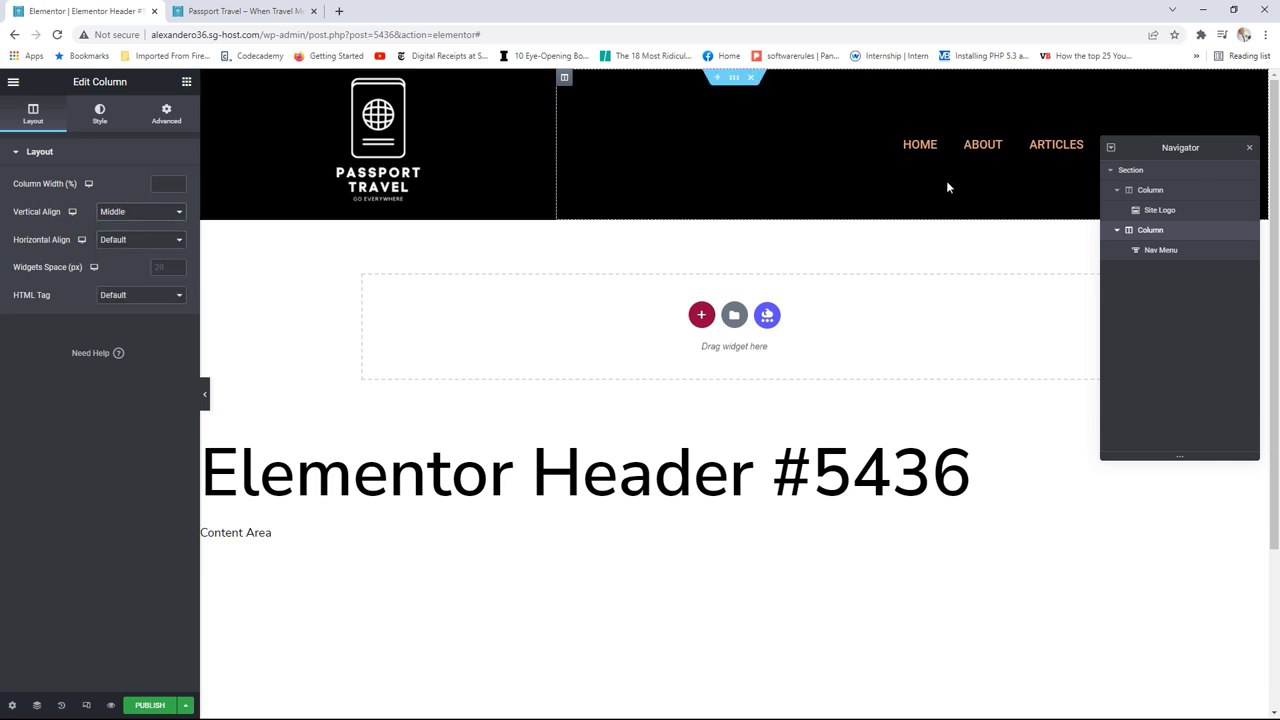
# Step: Set the Nav Menu text to the white global colour and publish, adding a display condition
pyautogui.moveTo(1146, 213); pyautogui.dragTo(1128, 273)
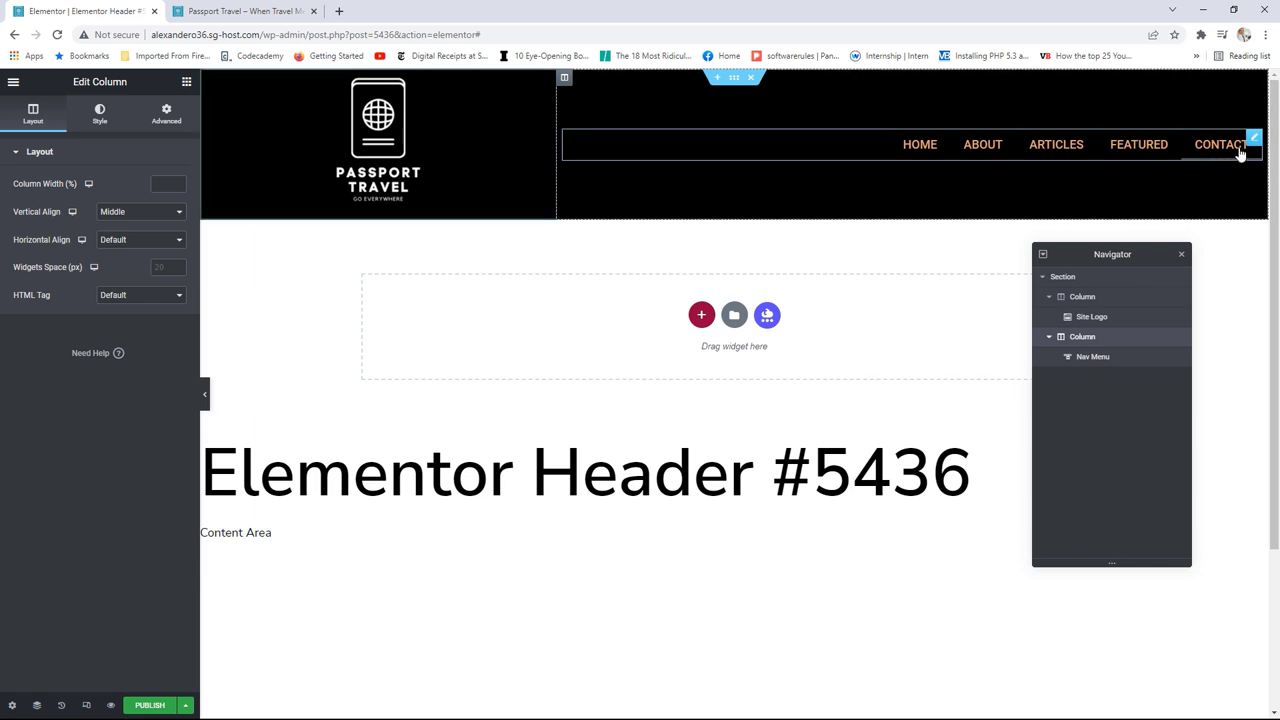
pyautogui.click(1248, 138)
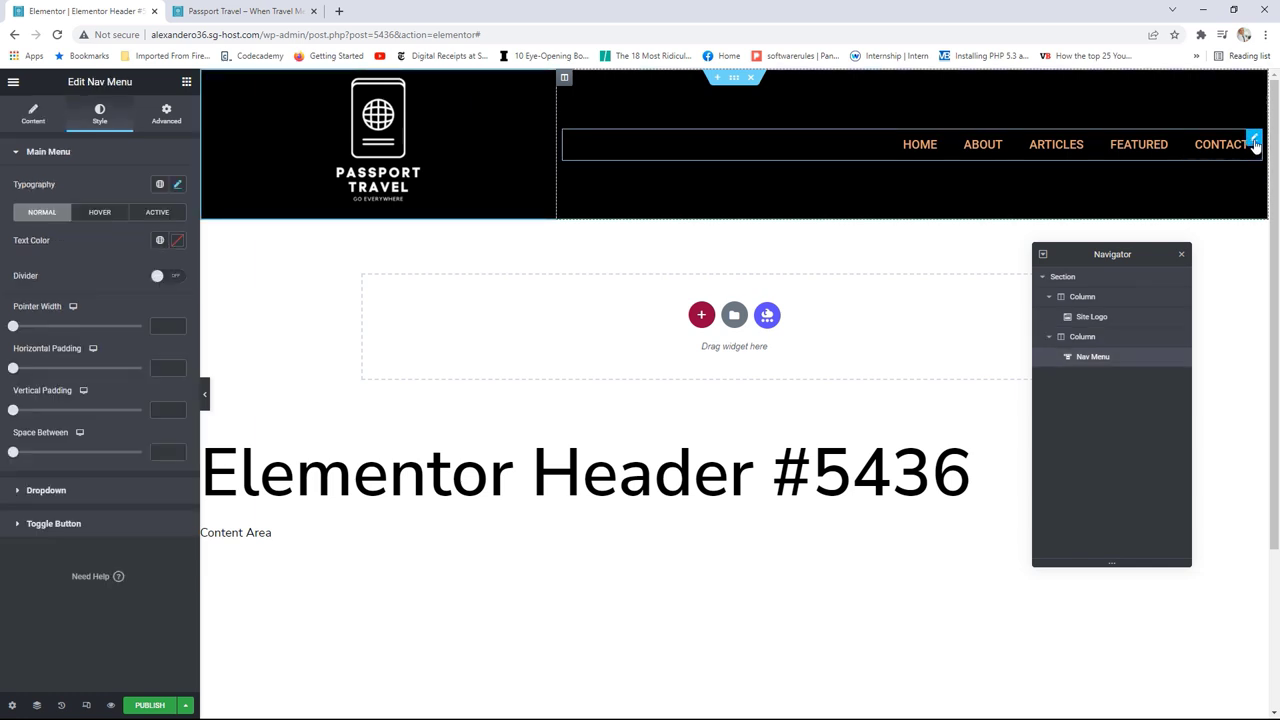
pyautogui.click(159, 240)
pyautogui.click(61, 308)
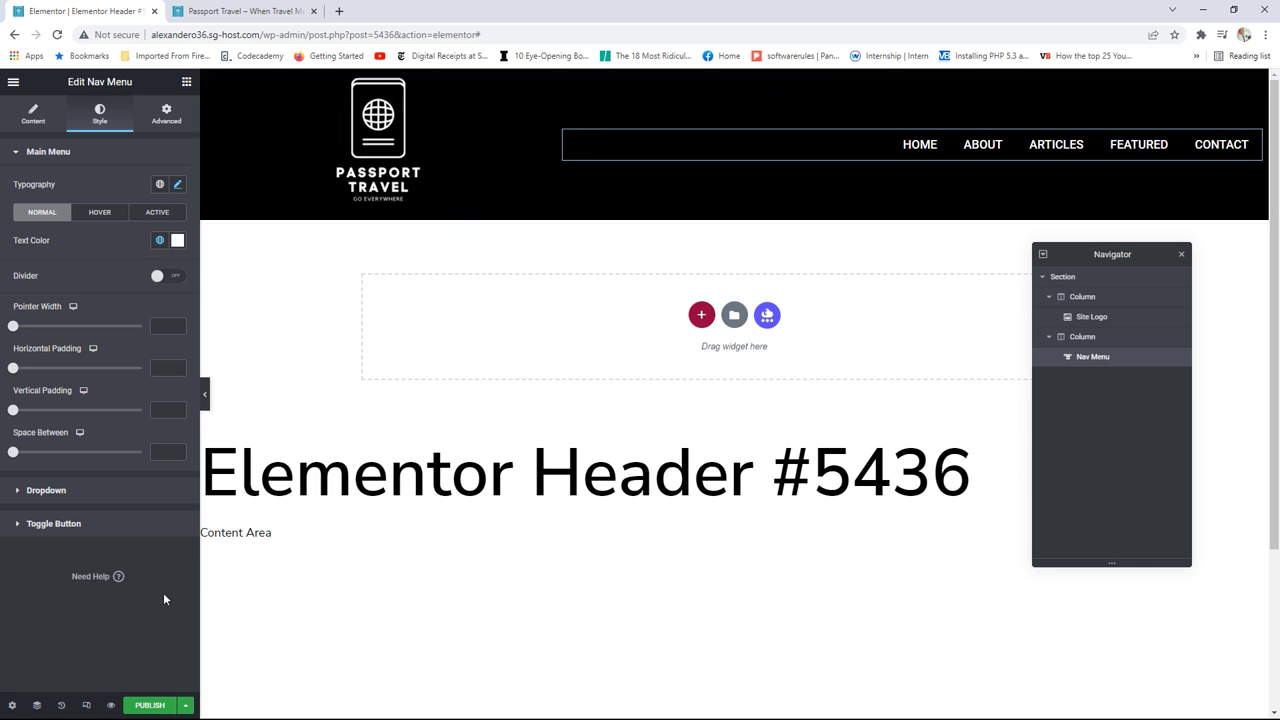
pyautogui.click(148, 706)
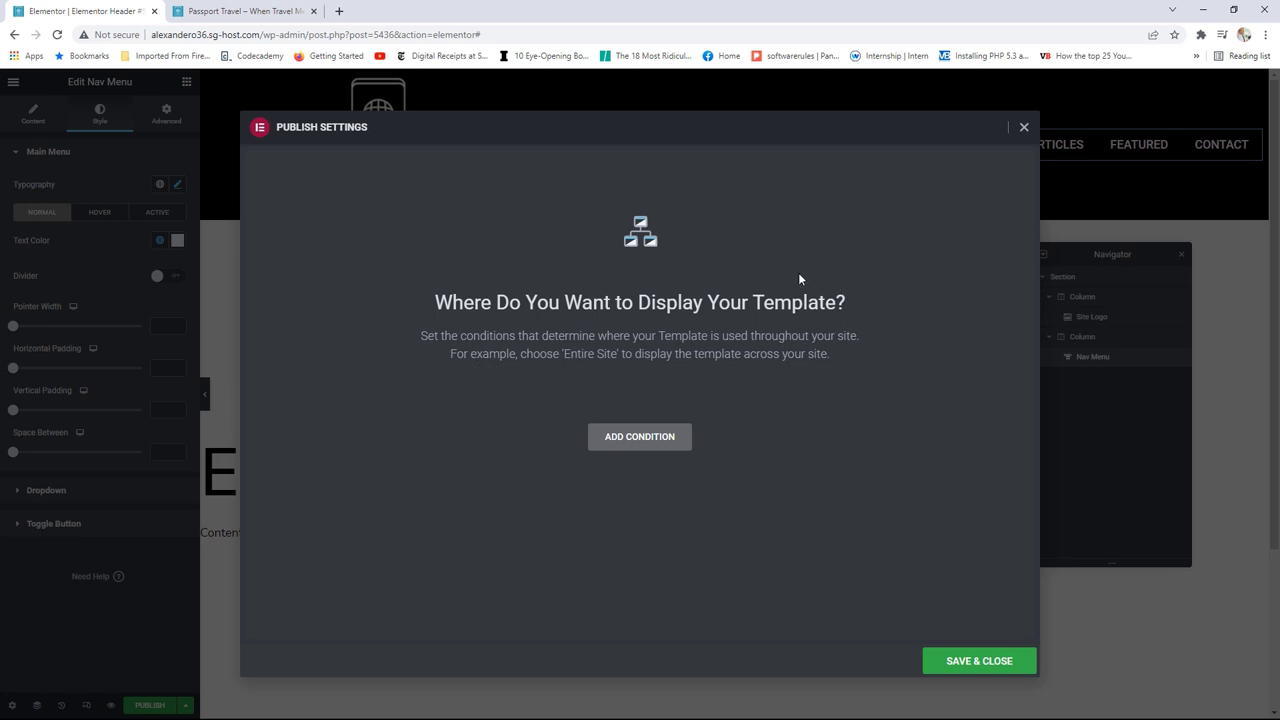
pyautogui.click(664, 437)
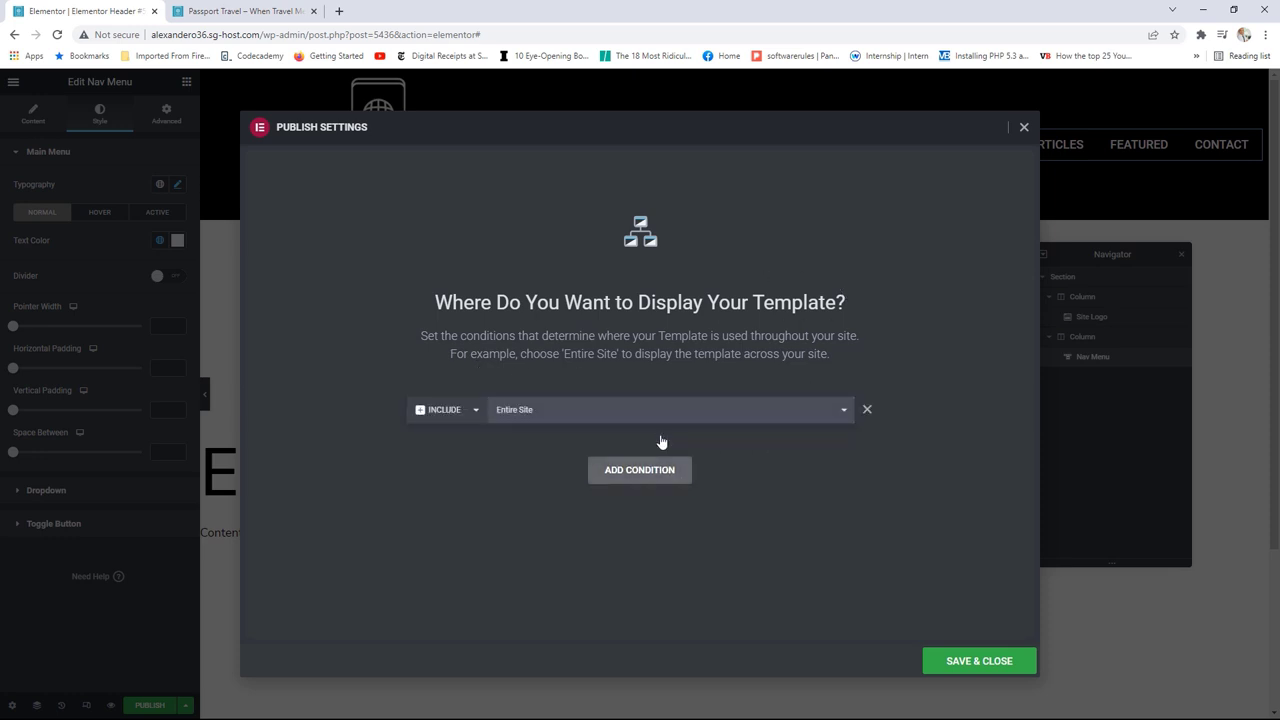
# Step: Set the header's display condition to Include > Singular > Front Page and publish it
pyautogui.click(612, 414)
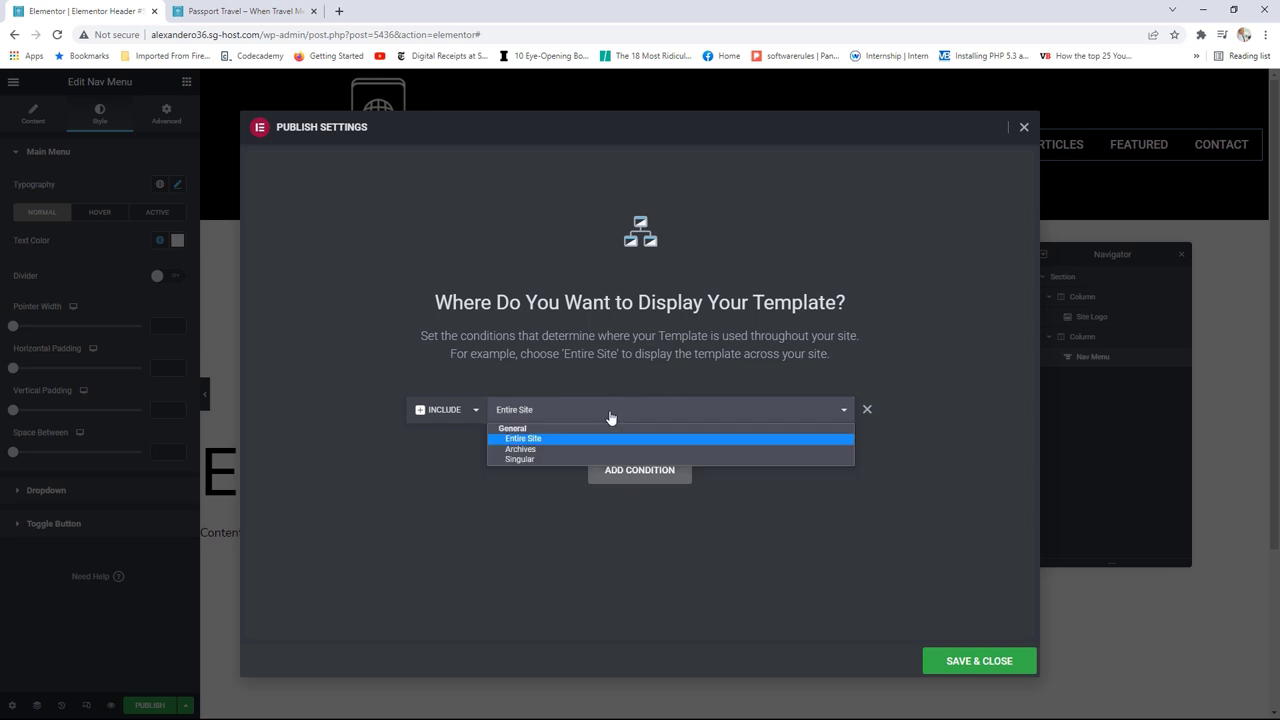
pyautogui.click(521, 459)
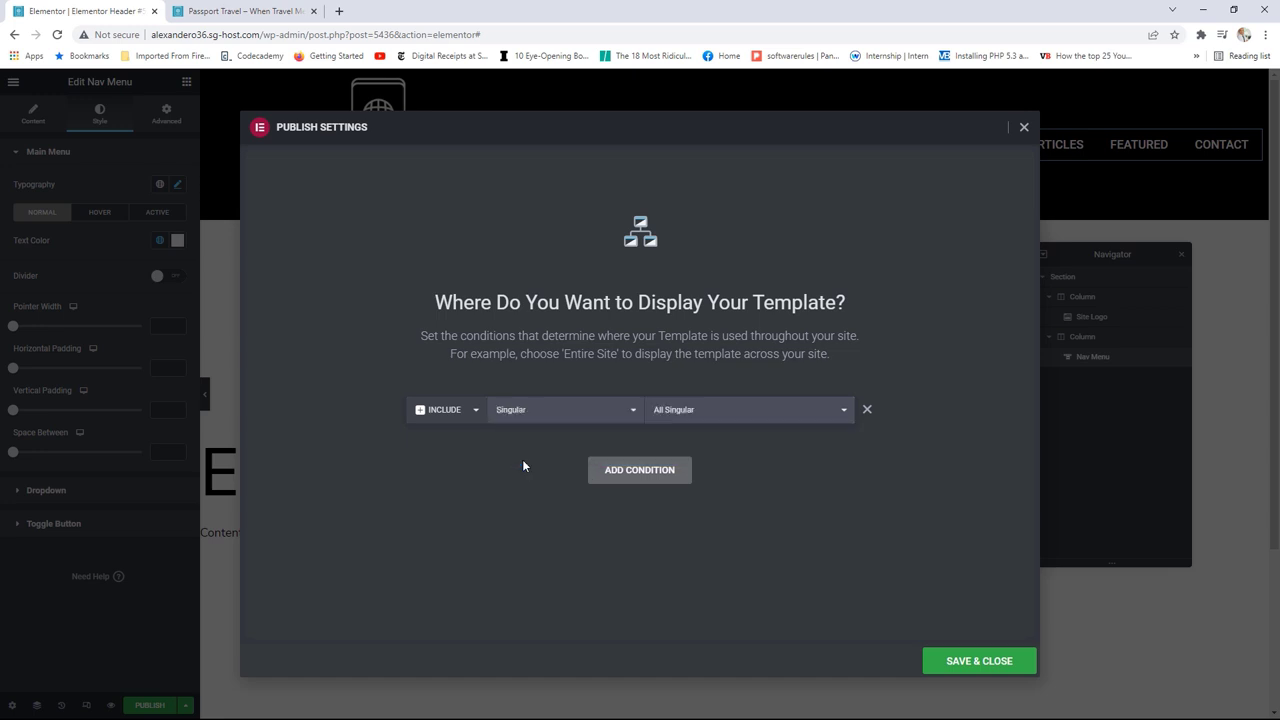
pyautogui.click(717, 414)
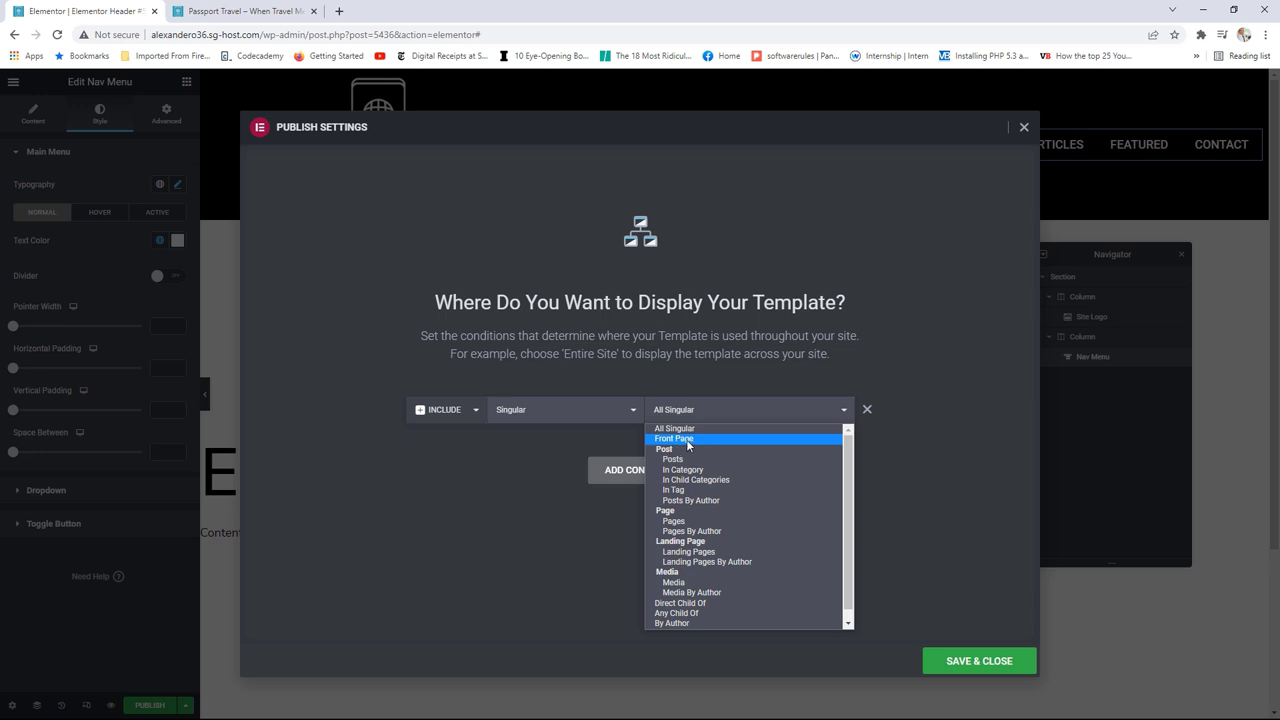
pyautogui.click(687, 440)
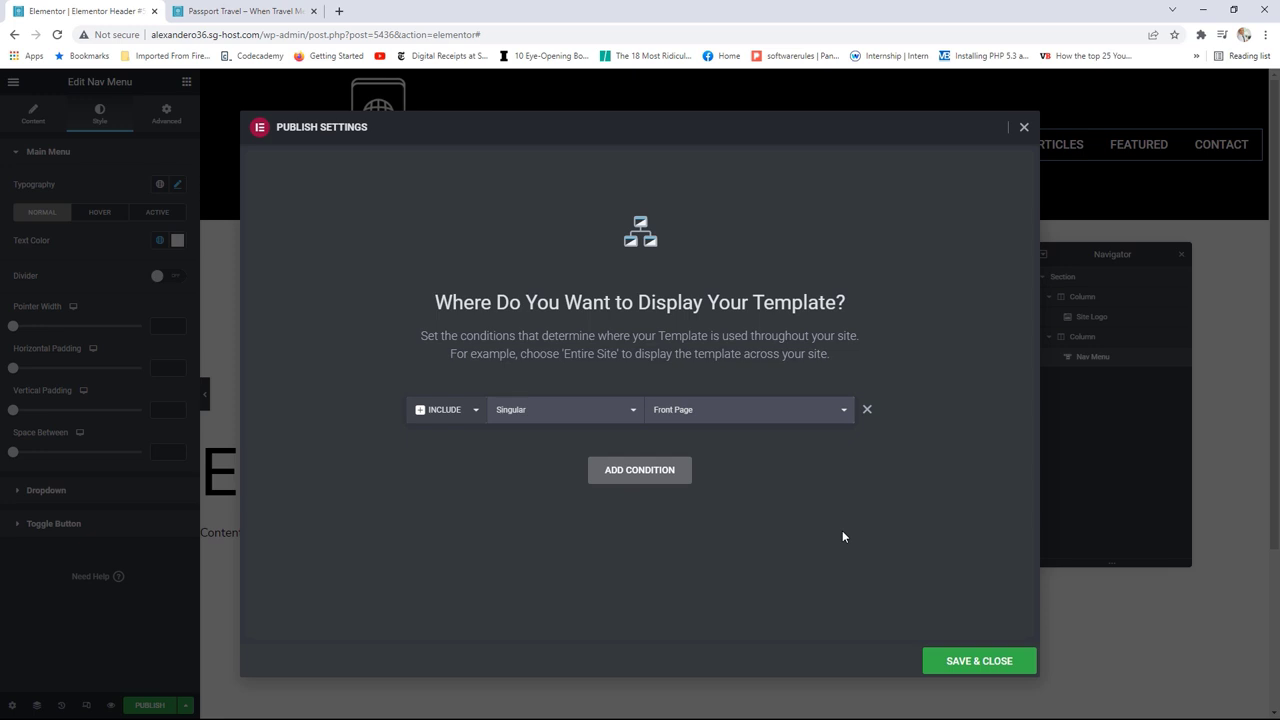
pyautogui.click(960, 664)
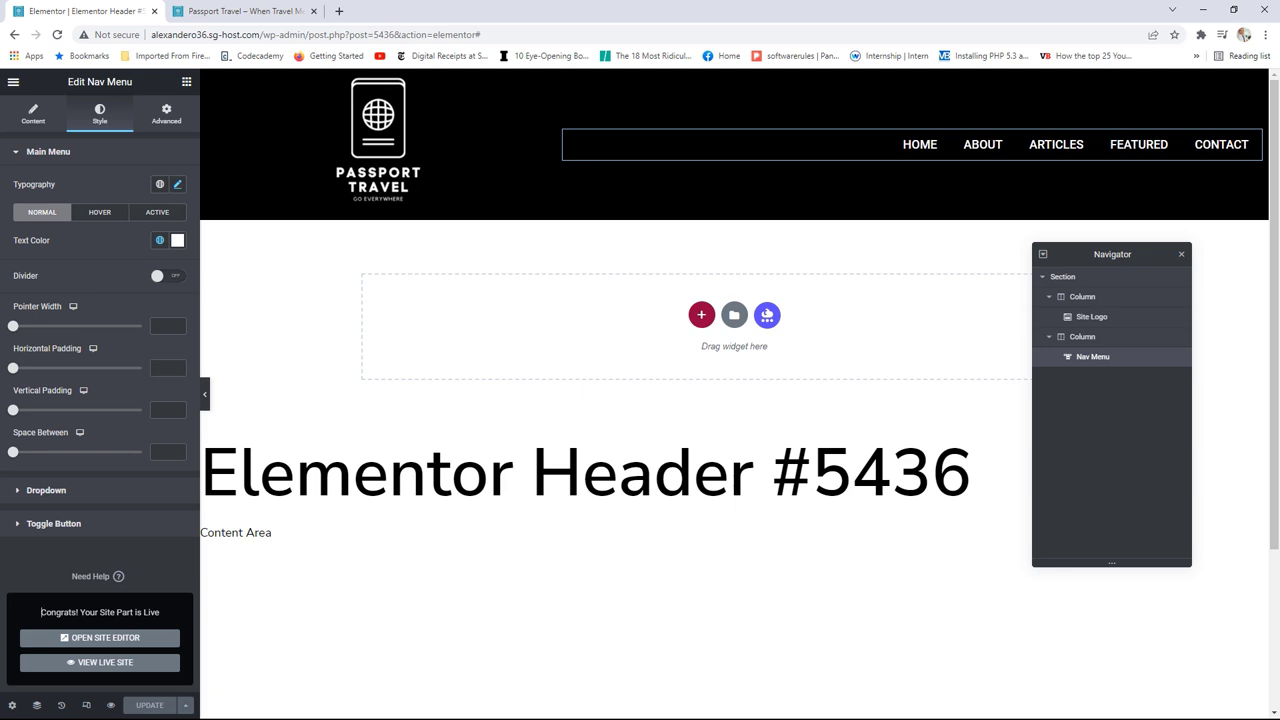
pyautogui.click(262, 12)
pyautogui.click(56, 35)
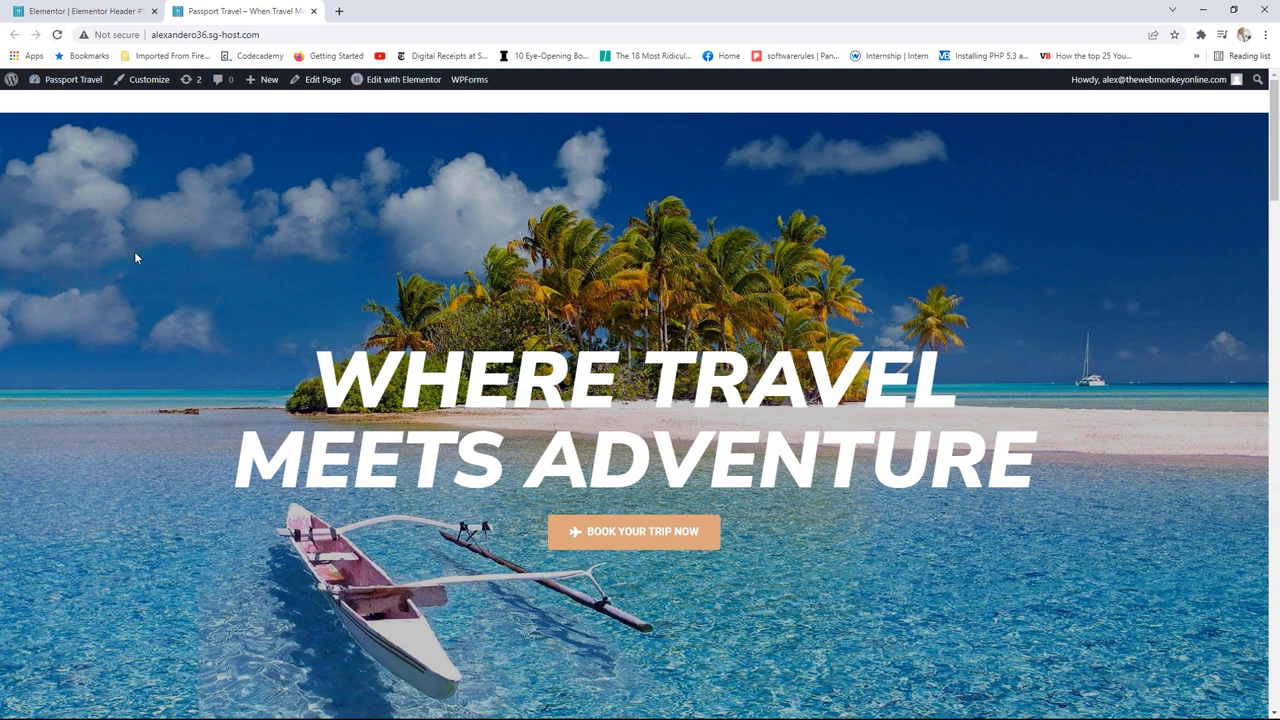
pyautogui.press('F5')
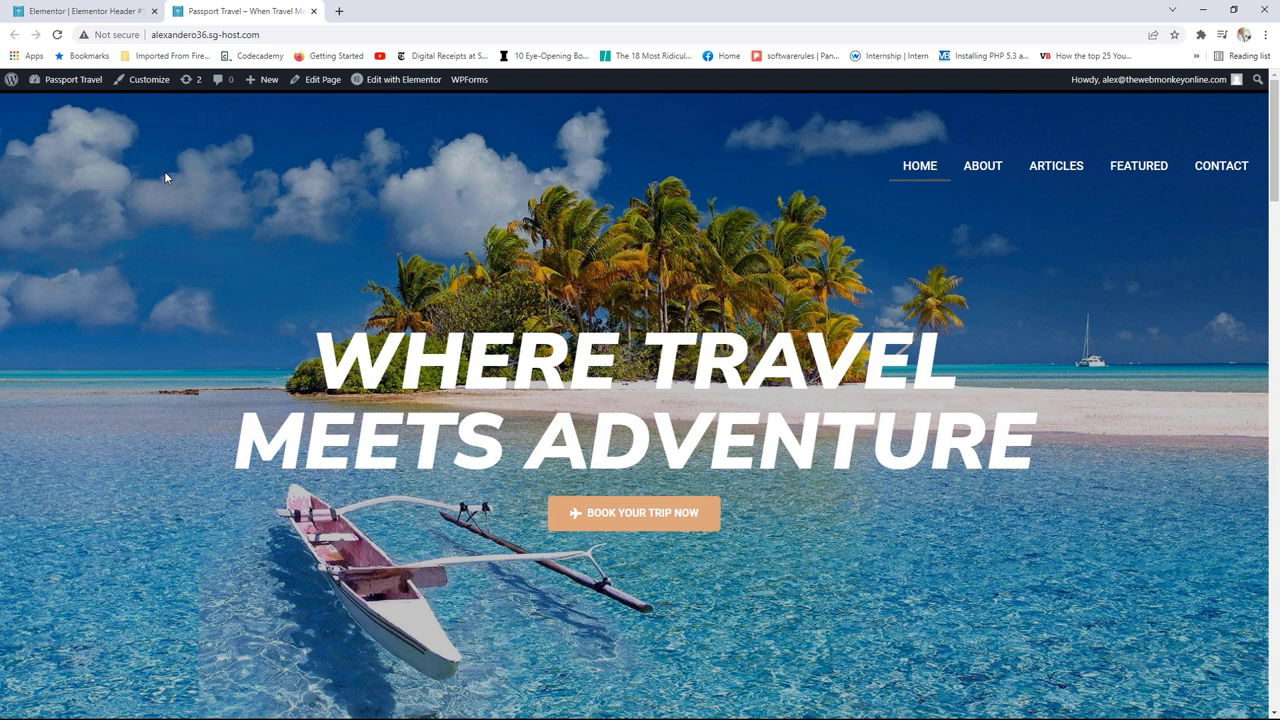
pyautogui.click(65, 8)
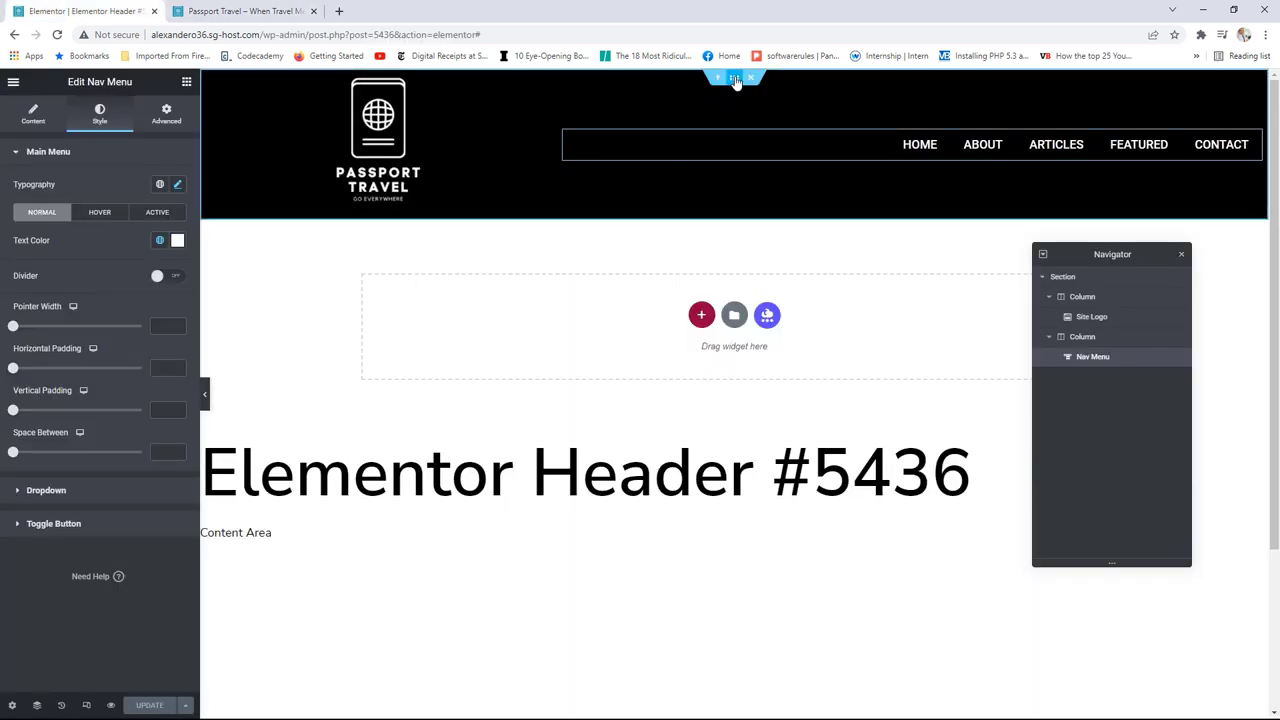
# Step: Remove the header section's background, set its Z-Index to 2, and update the template
pyautogui.click(735, 78)
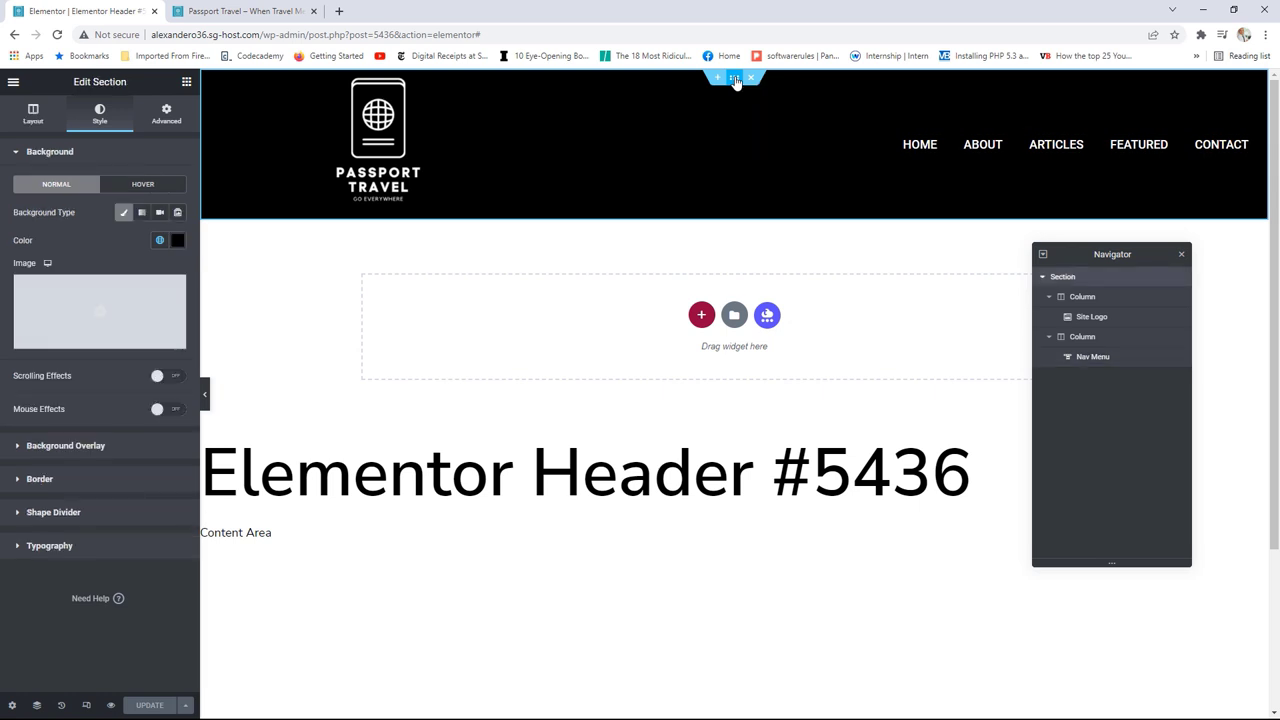
pyautogui.click(124, 214)
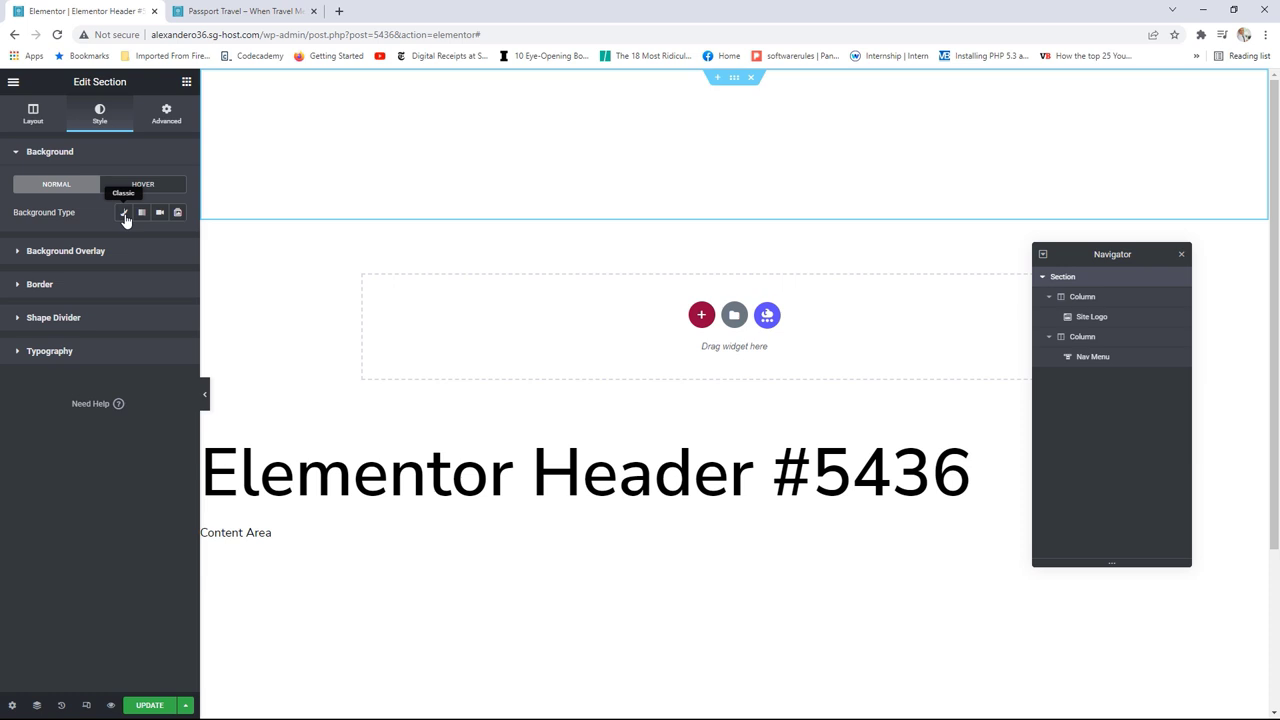
pyautogui.click(160, 124)
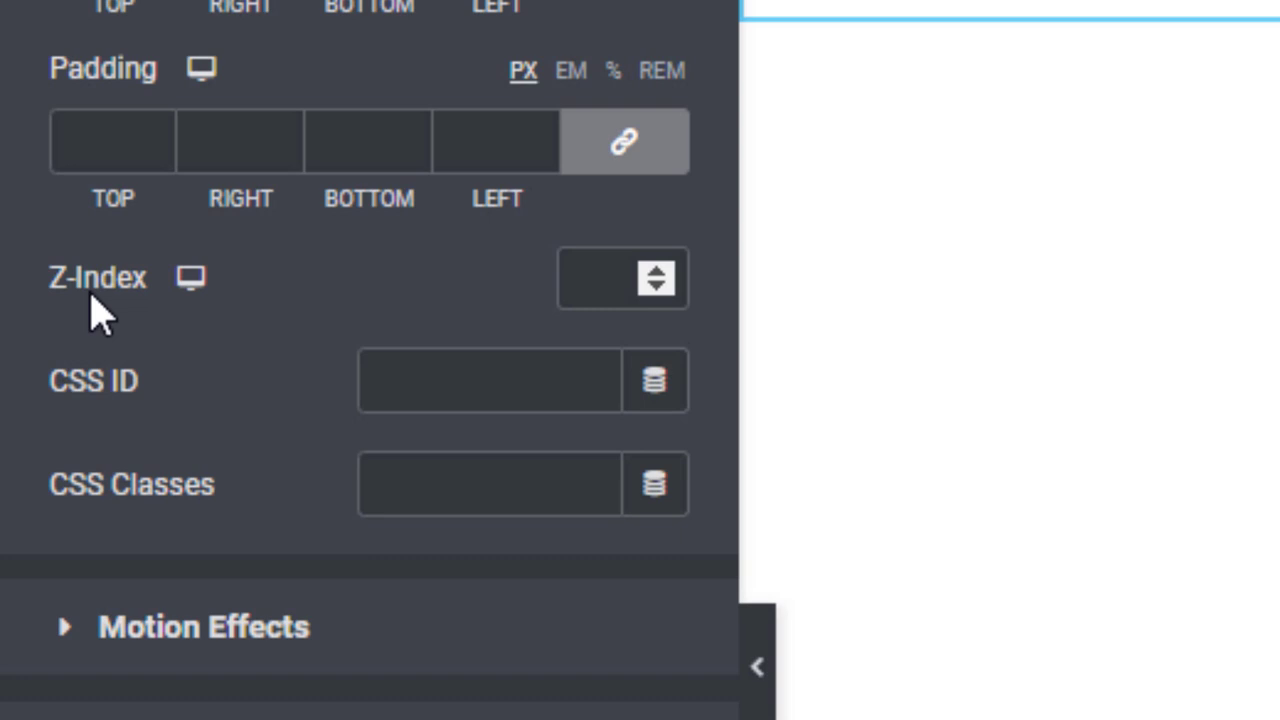
pyautogui.click(609, 286)
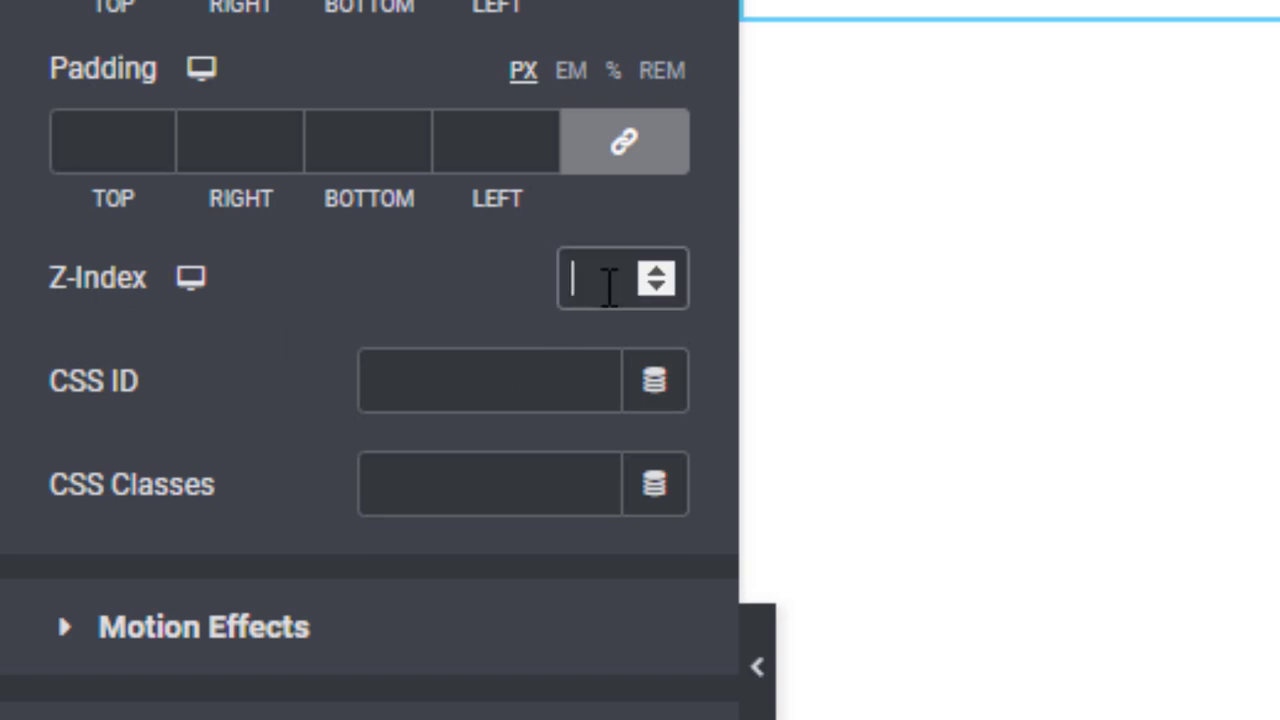
pyautogui.write('2')
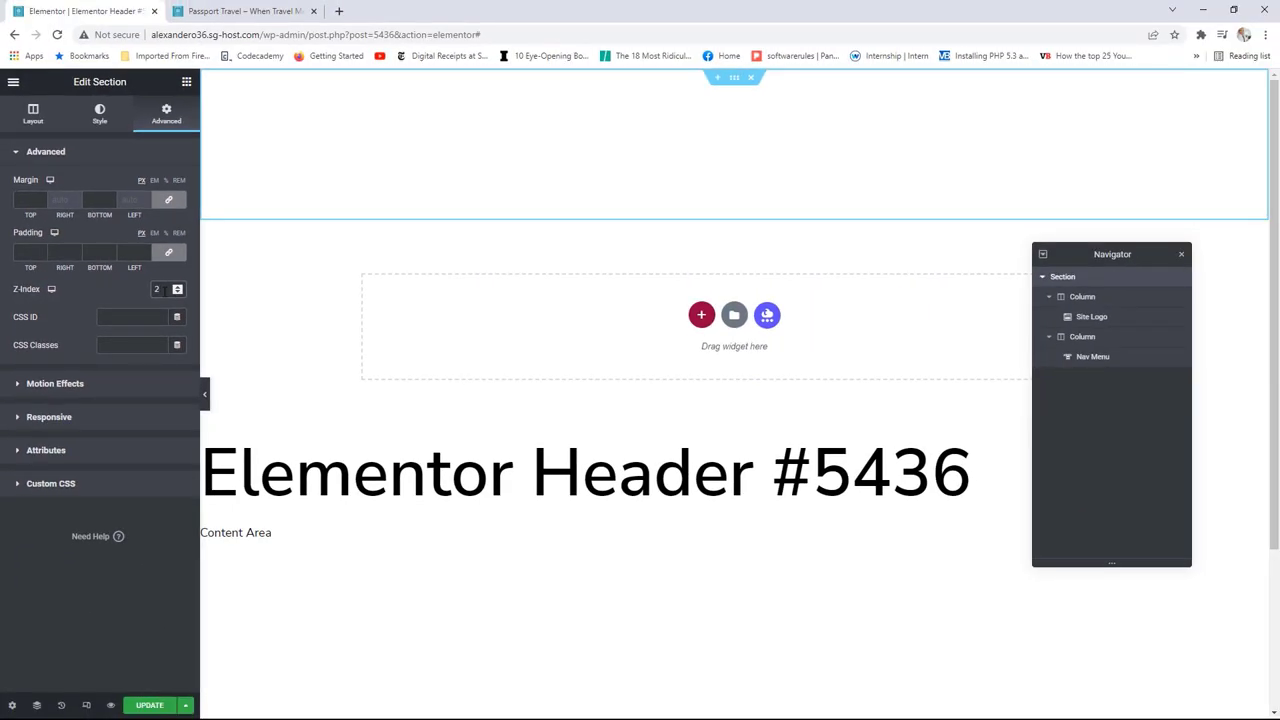
pyautogui.click(150, 705)
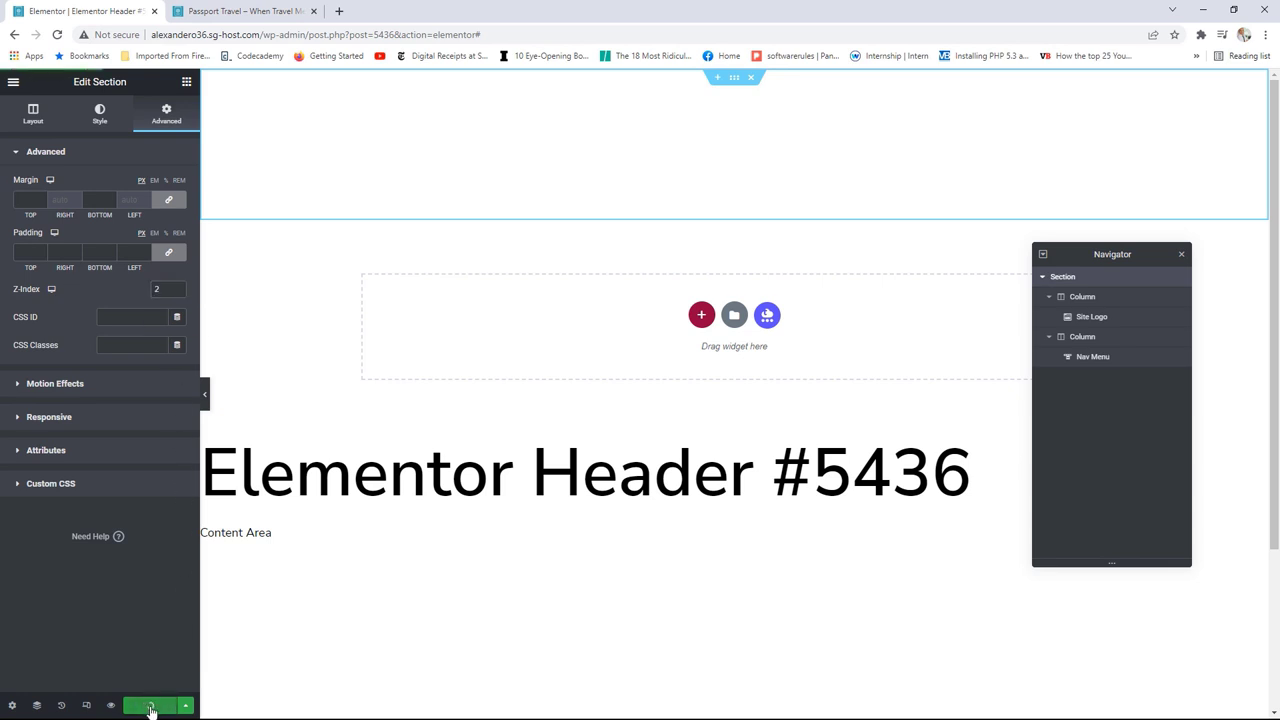
pyautogui.hotkey('ctrl', 'Tab')
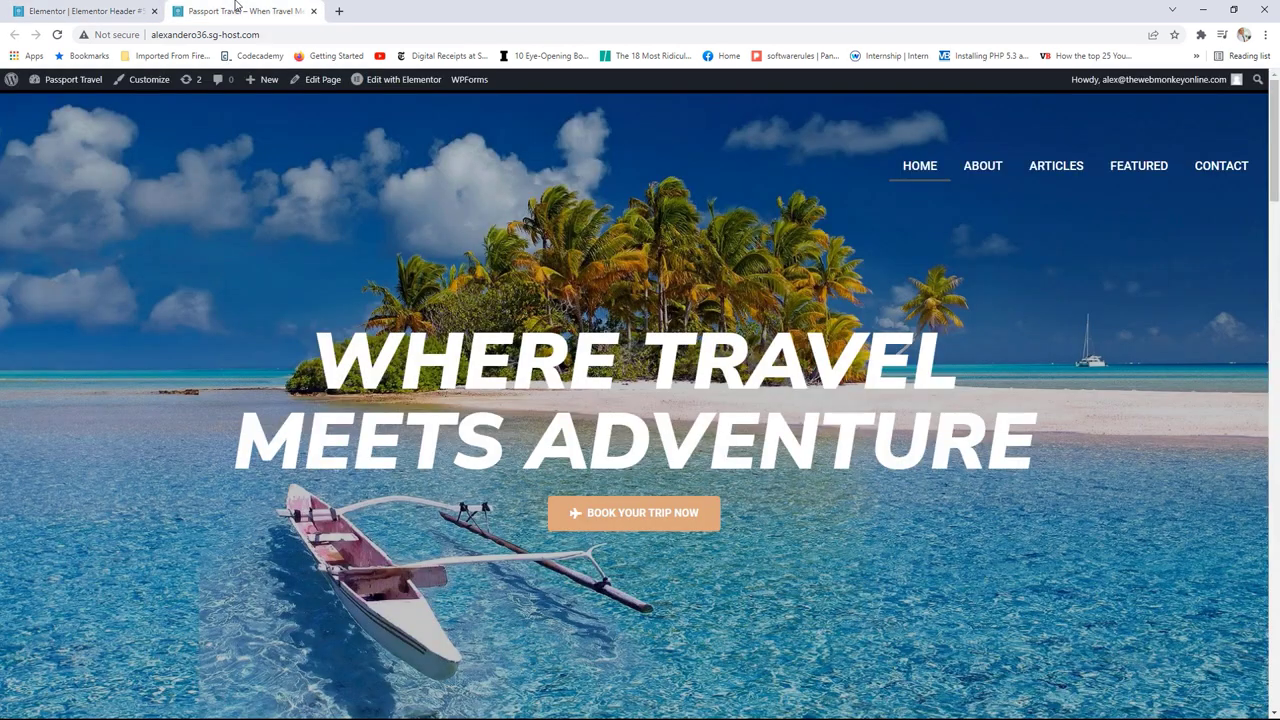
# Step: Reload the live Passport Travel homepage and compare its header against the Header #5436 editor
pyautogui.press('F5')
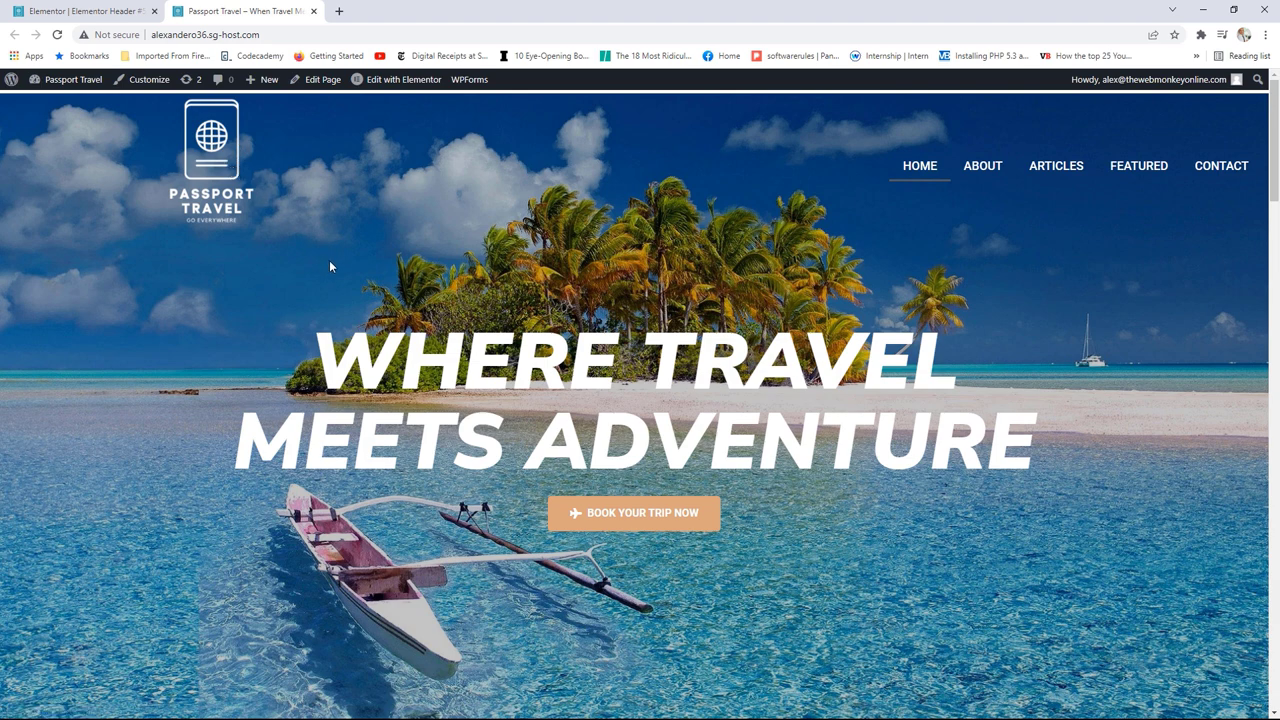
pyautogui.click(100, 11)
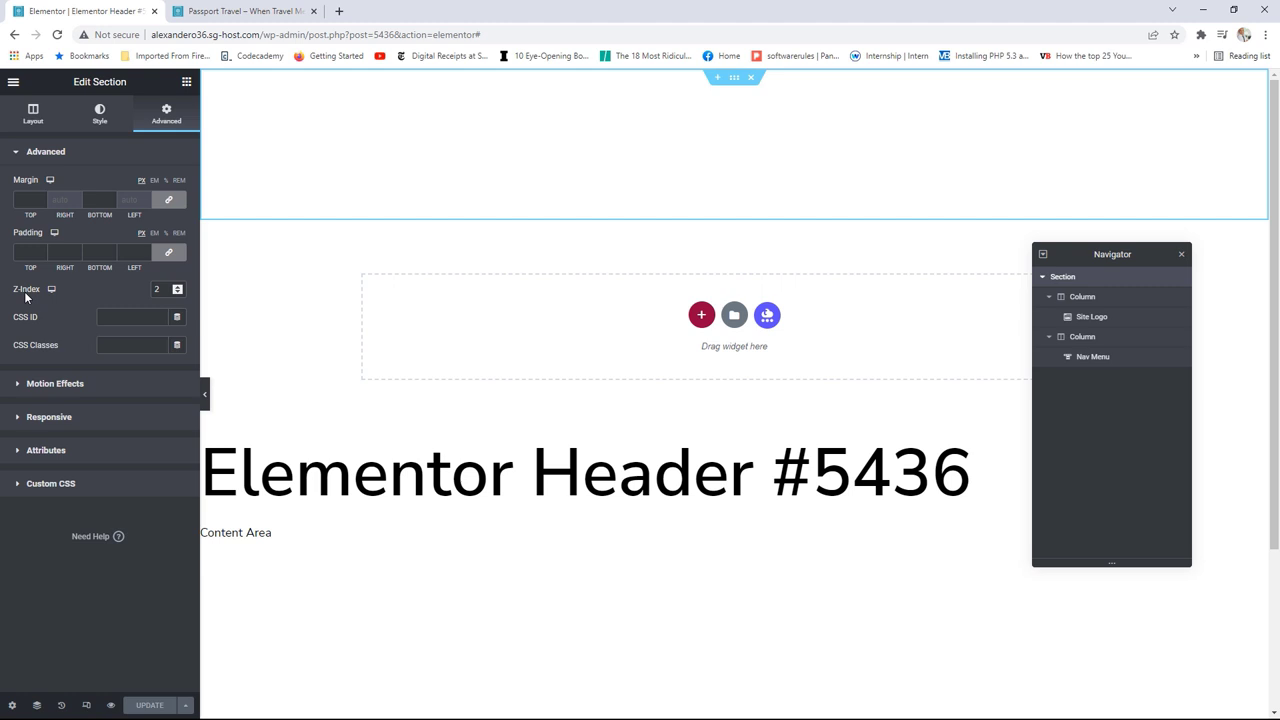
pyautogui.click(284, 12)
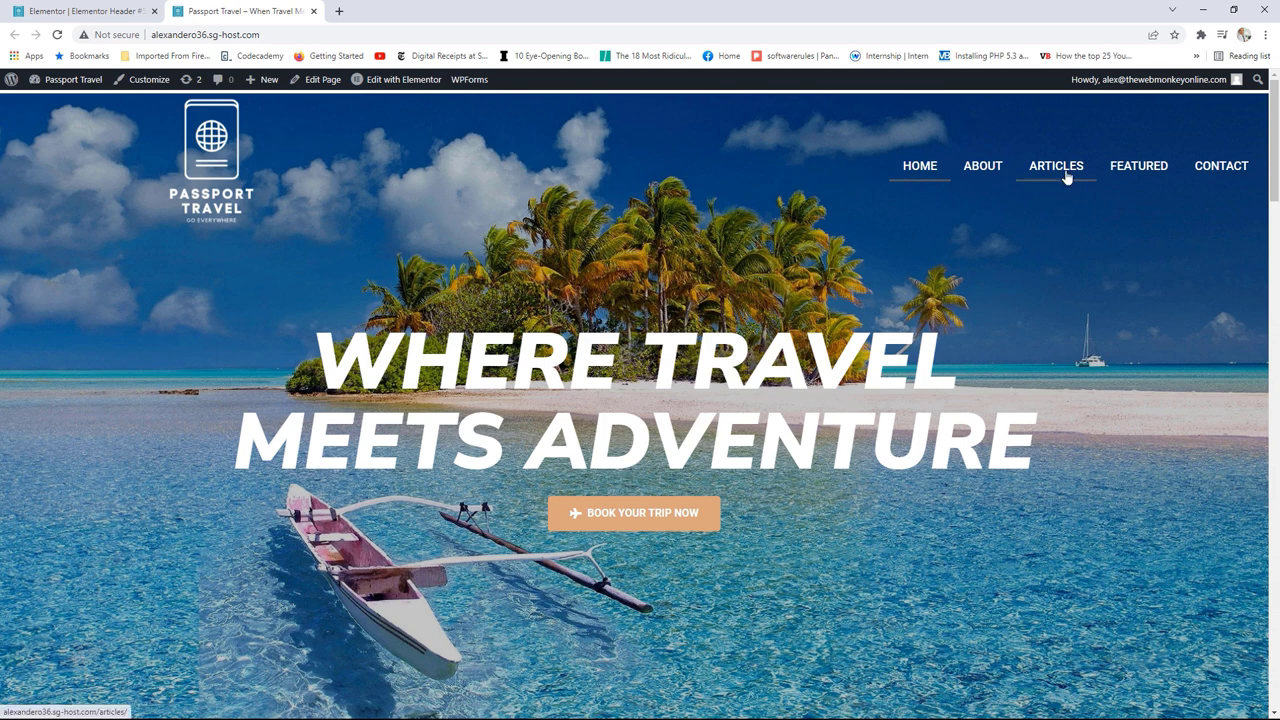
pyautogui.click(106, 10)
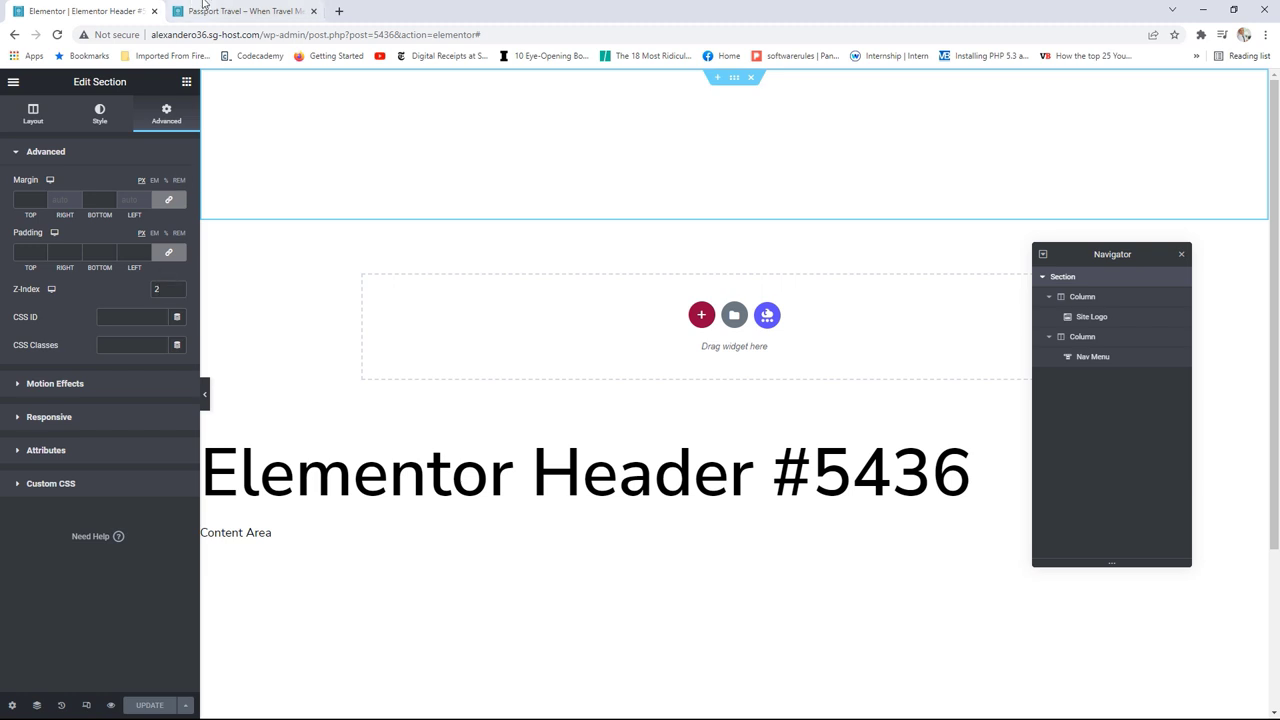
pyautogui.click(236, 11)
# Step: In the homepage editor, give the first hero section a Z-Index of 1 and update
pyautogui.click(391, 84)
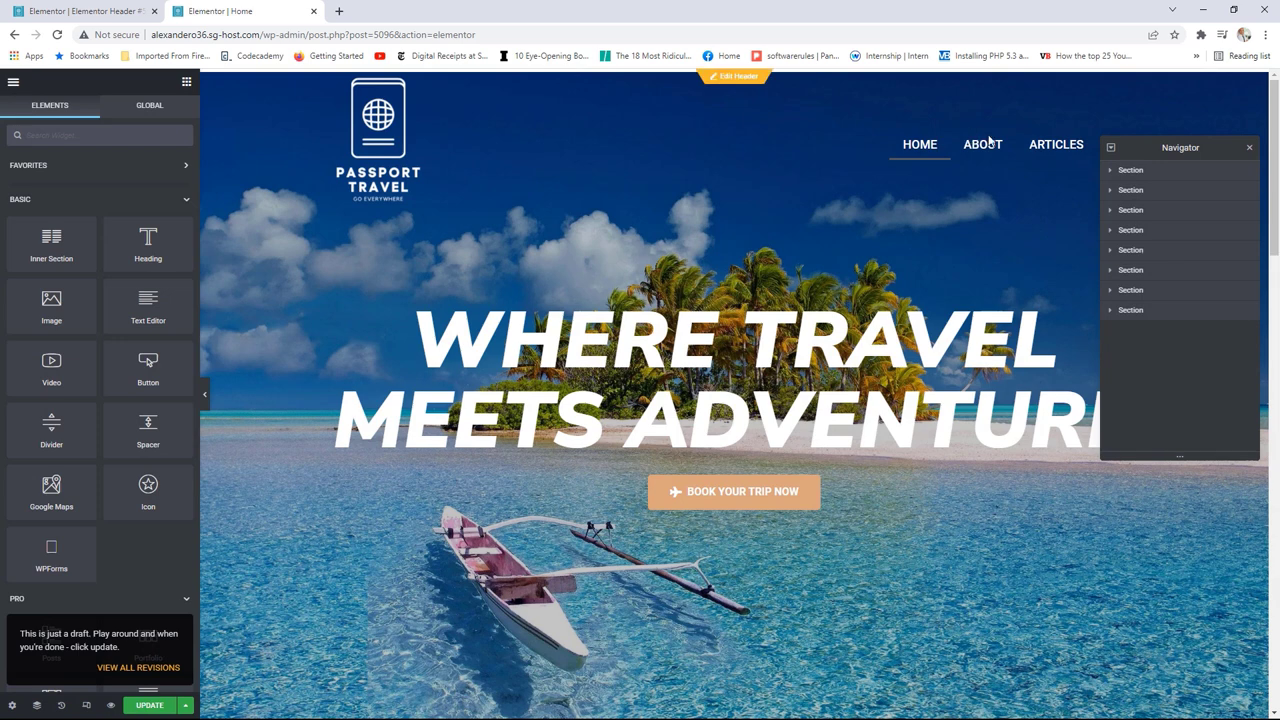
pyautogui.click(1131, 170)
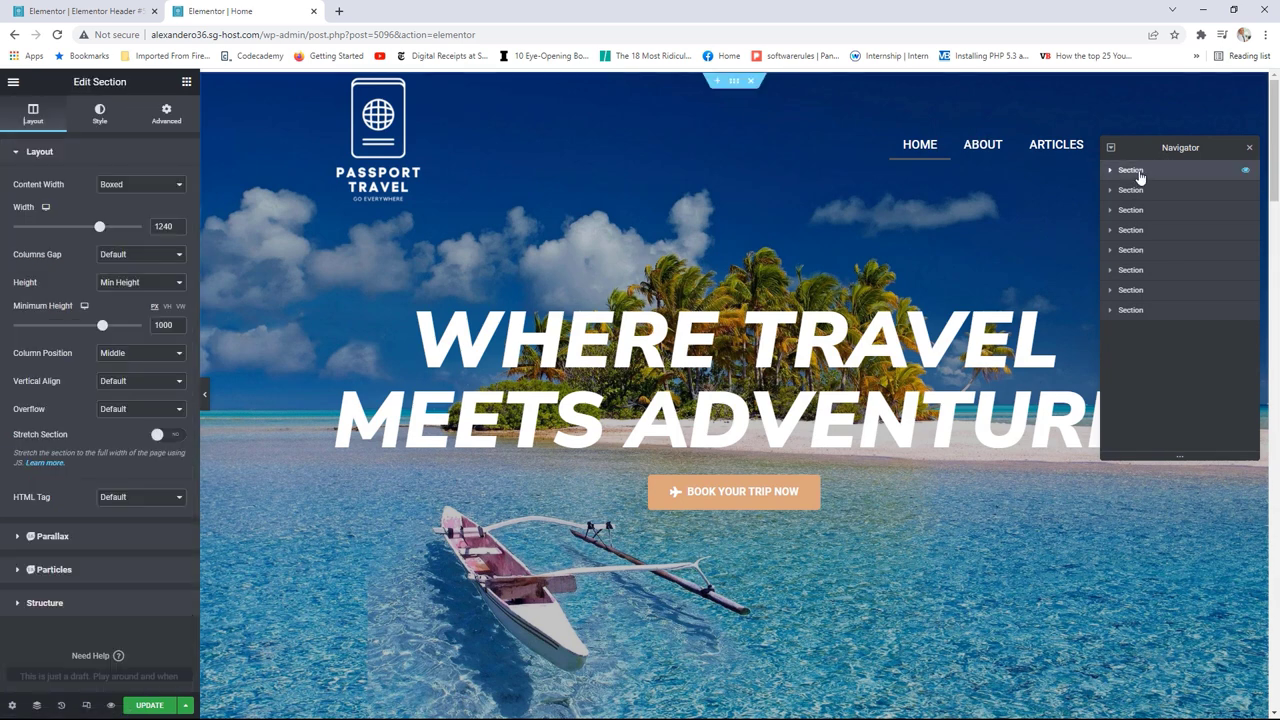
pyautogui.click(166, 114)
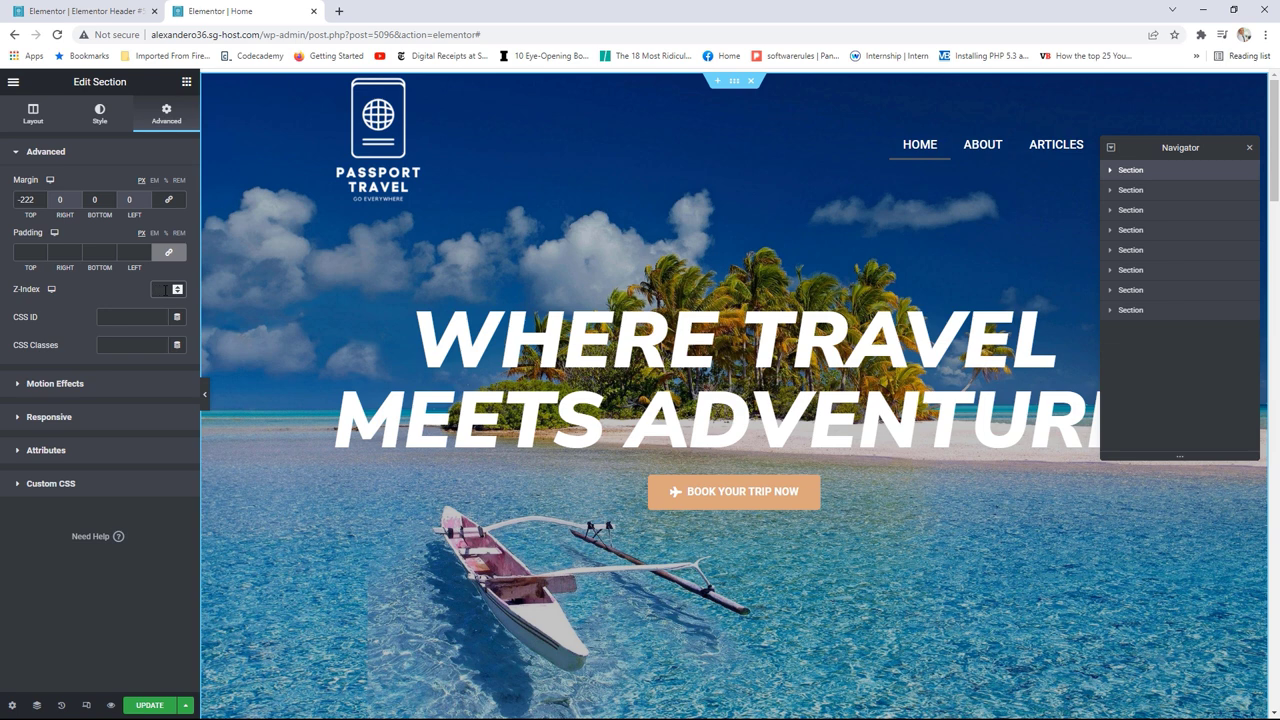
pyautogui.click(165, 290)
pyautogui.write('3')
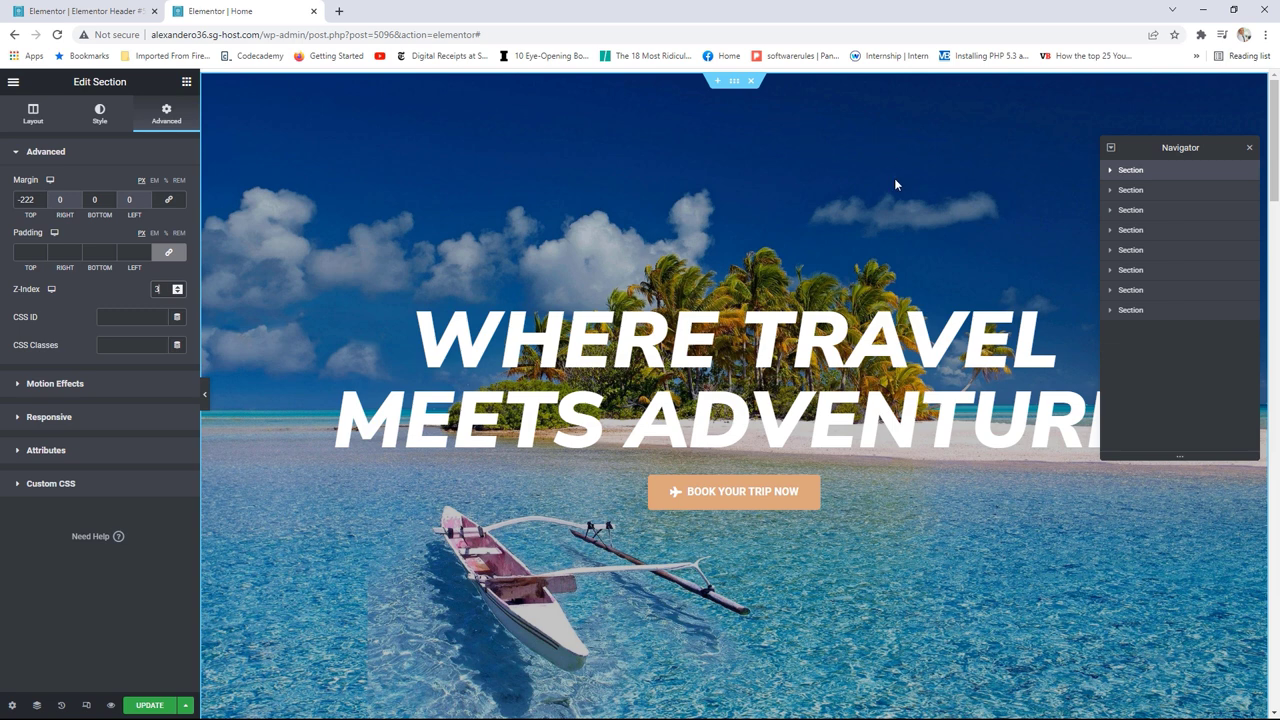
pyautogui.press('BackSpace')
pyautogui.write('1')
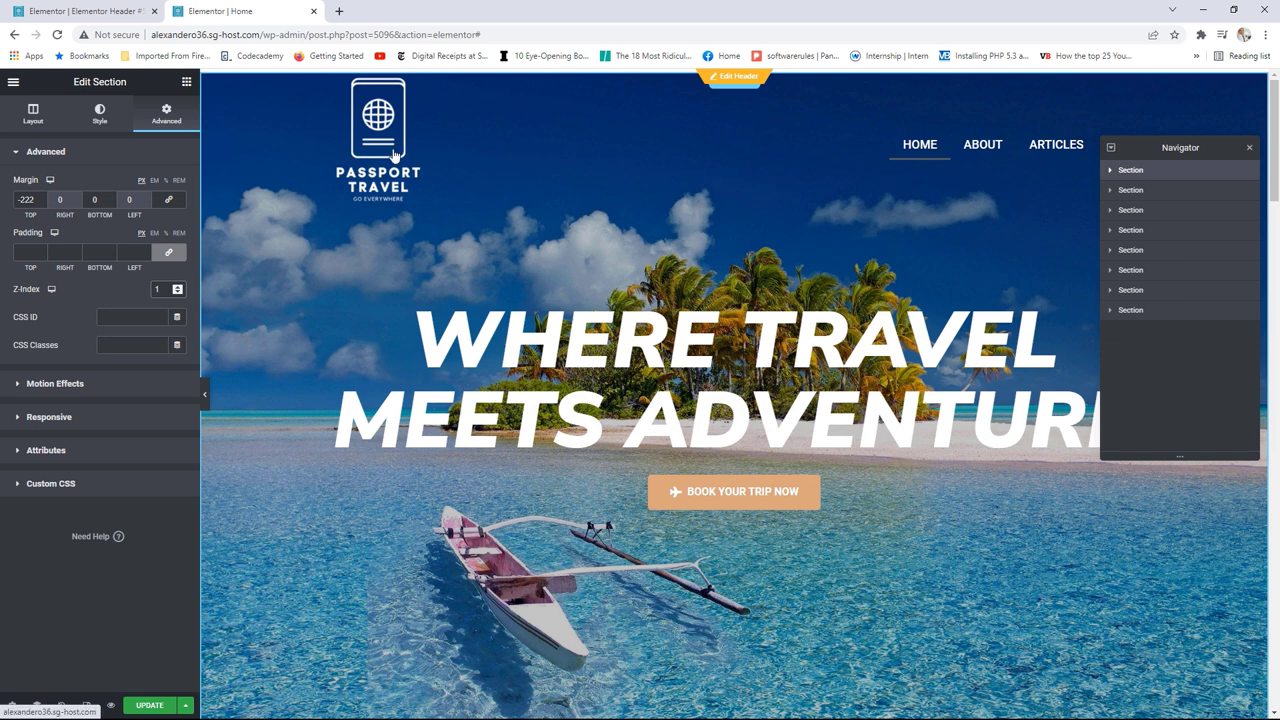
pyautogui.click(150, 706)
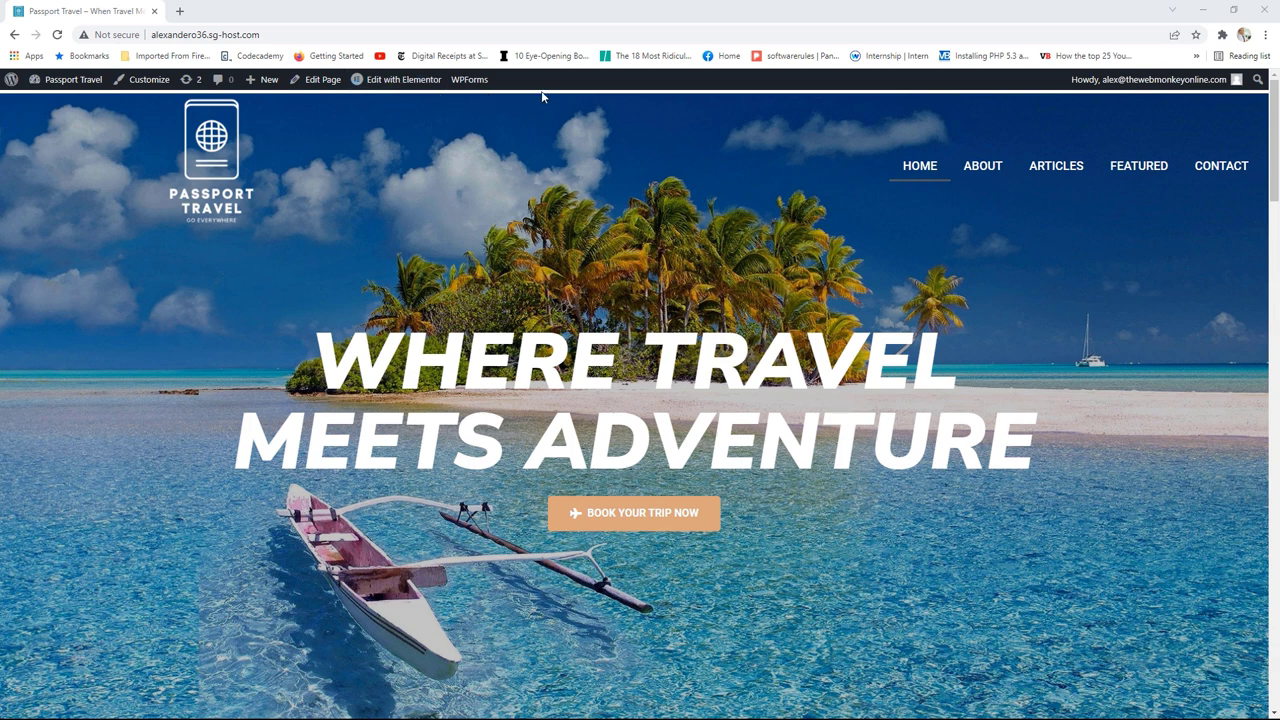
# Step: Open the homepage editor link in a new tab, then close that tab
pyautogui.rightClick(420, 84)
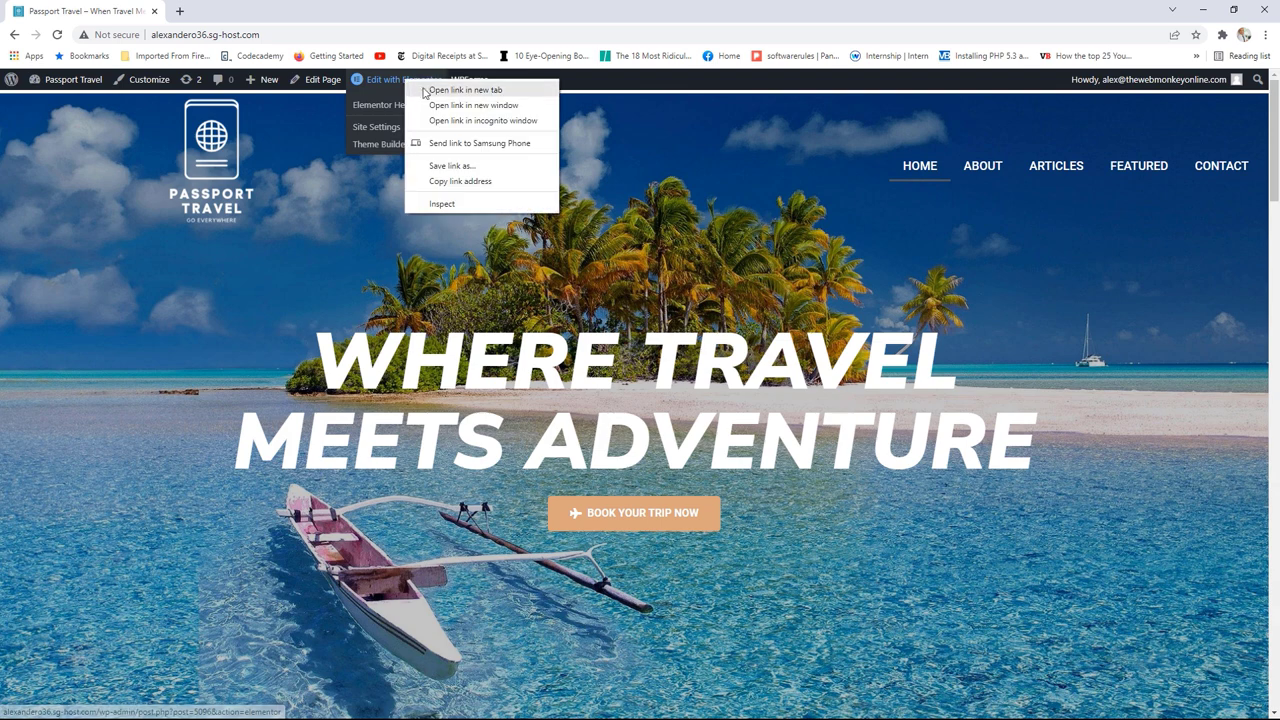
pyautogui.click(430, 95)
pyautogui.click(232, 11)
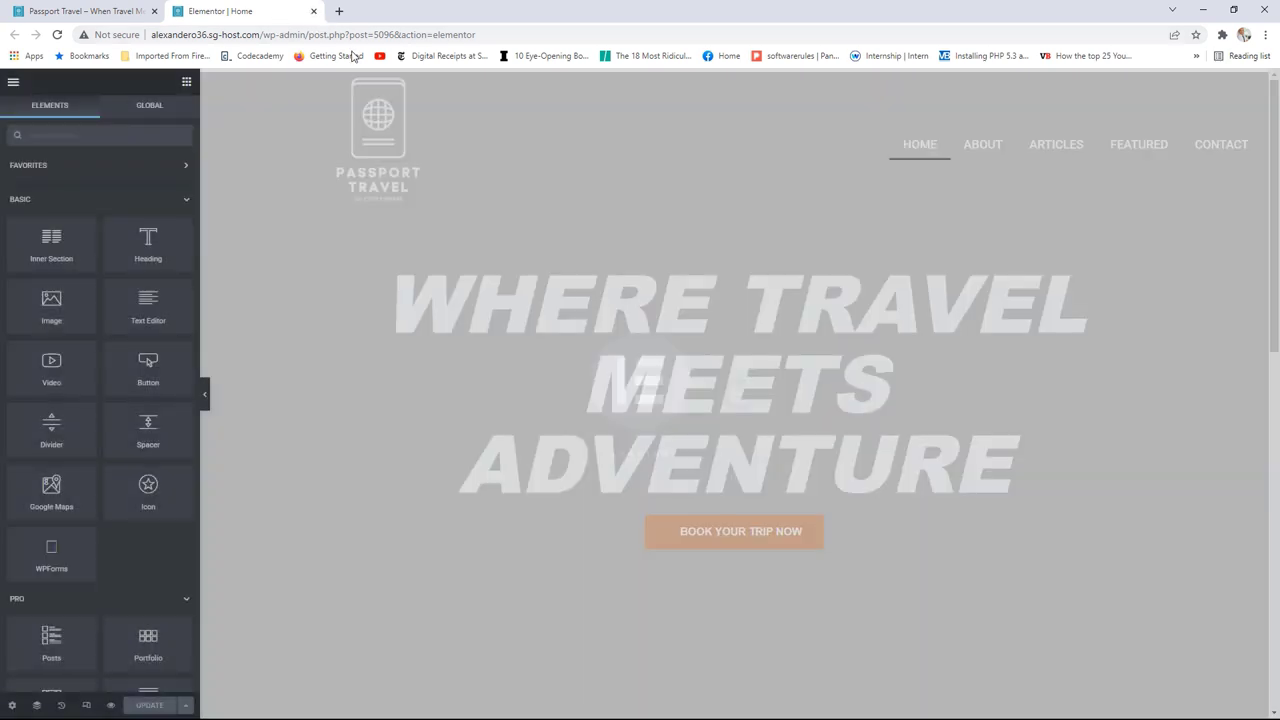
pyautogui.hotkey('ctrl', 'w')
# Step: Open Elementor Header #5436 in a new tab and select its section
pyautogui.moveTo(400, 80)
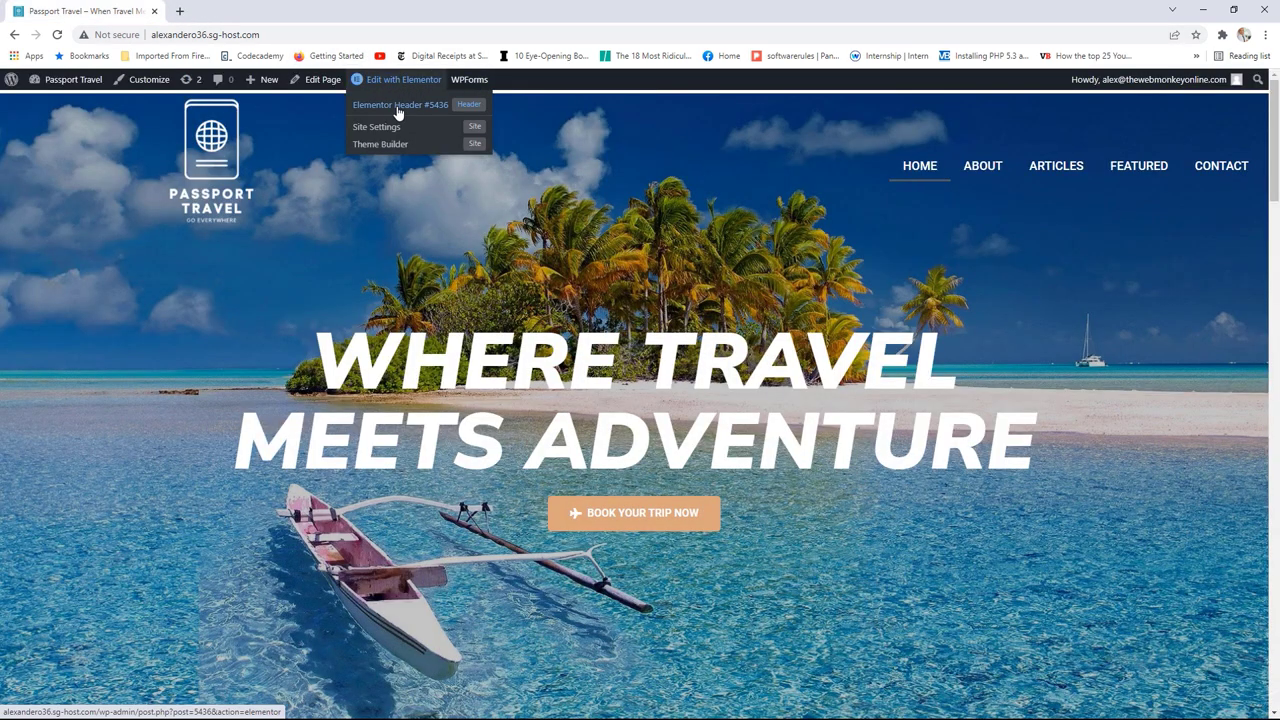
pyautogui.rightClick(400, 108)
pyautogui.click(417, 117)
pyautogui.click(250, 11)
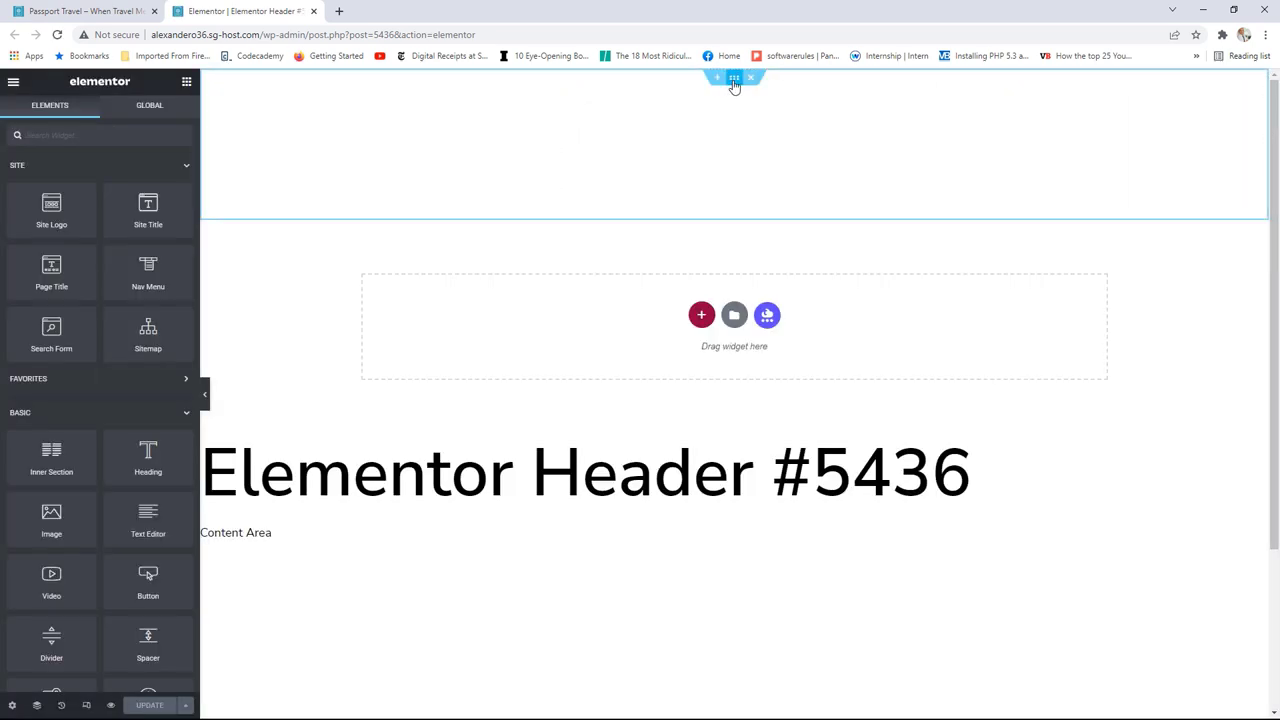
pyautogui.click(734, 77)
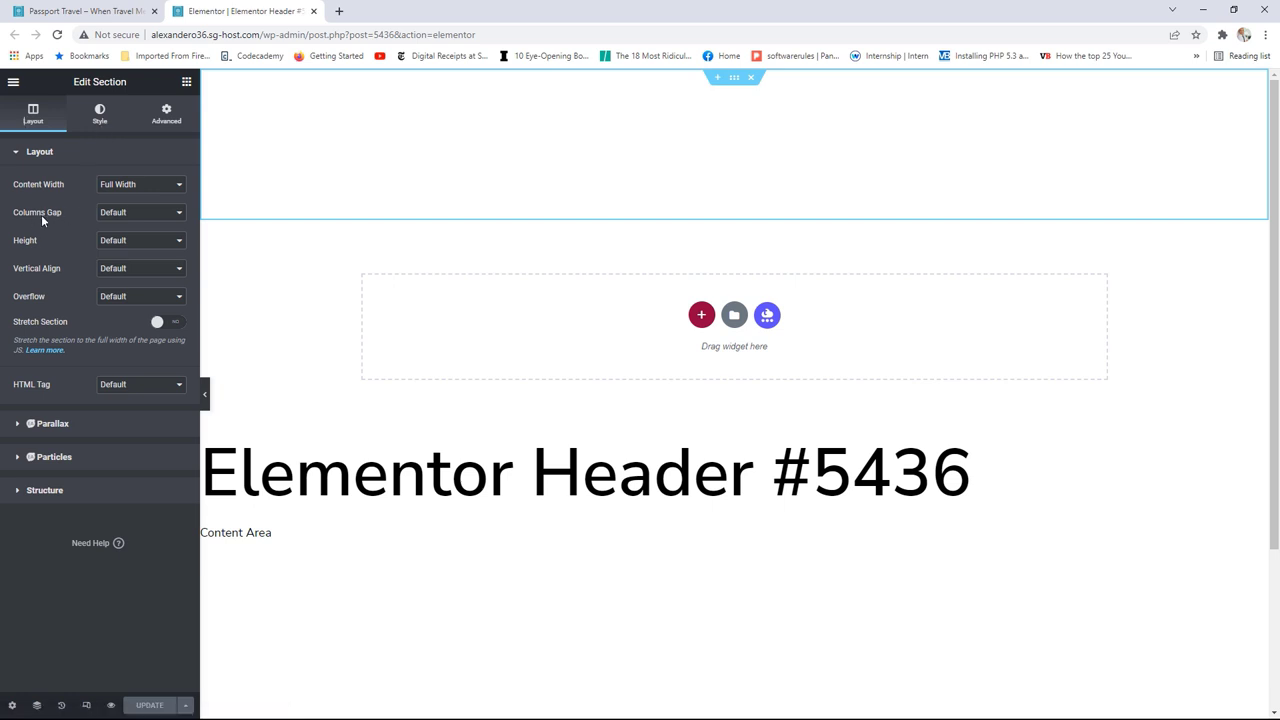
# Step: Set the header section's column gap to No Gap, save, and reload the live site
pyautogui.click(128, 218)
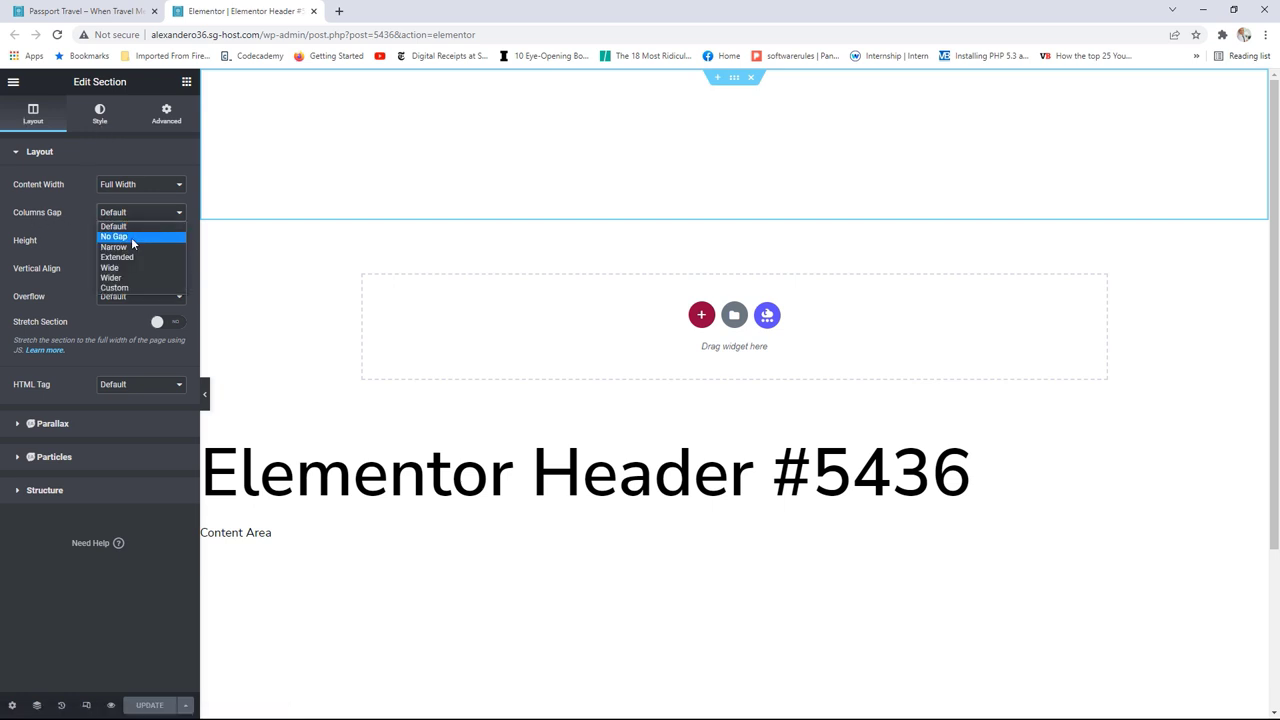
pyautogui.click(131, 237)
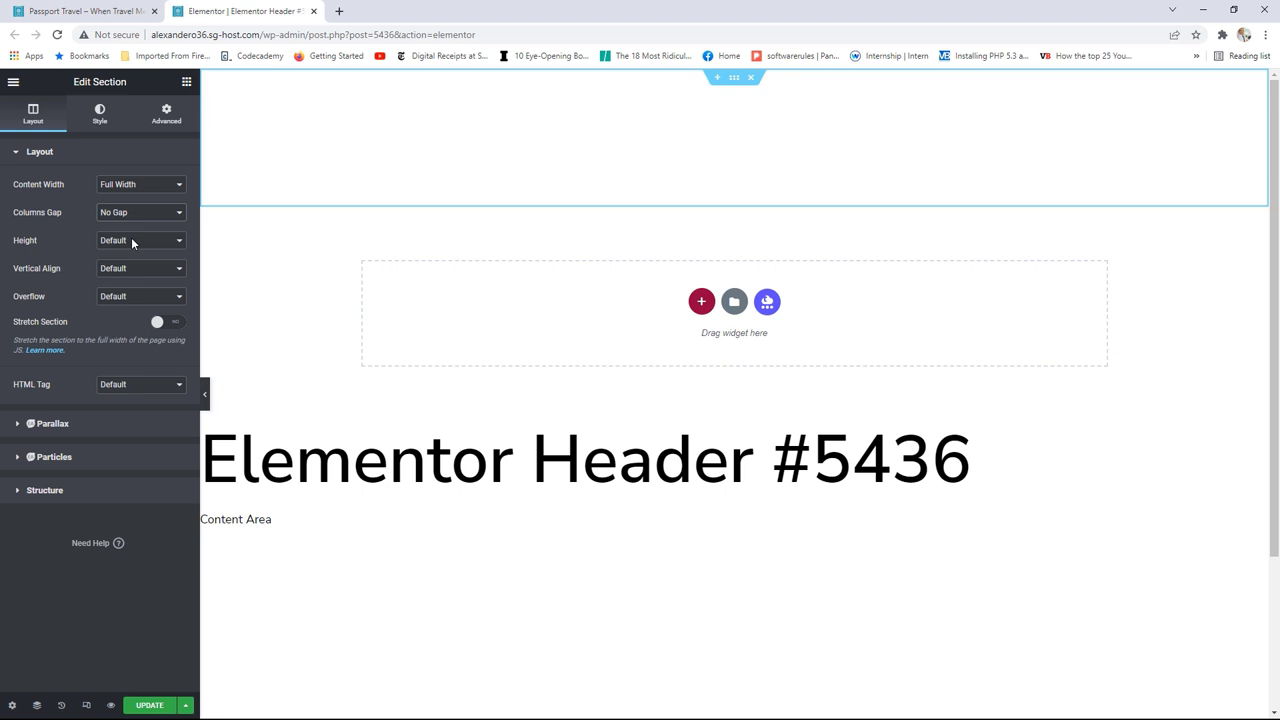
pyautogui.click(150, 707)
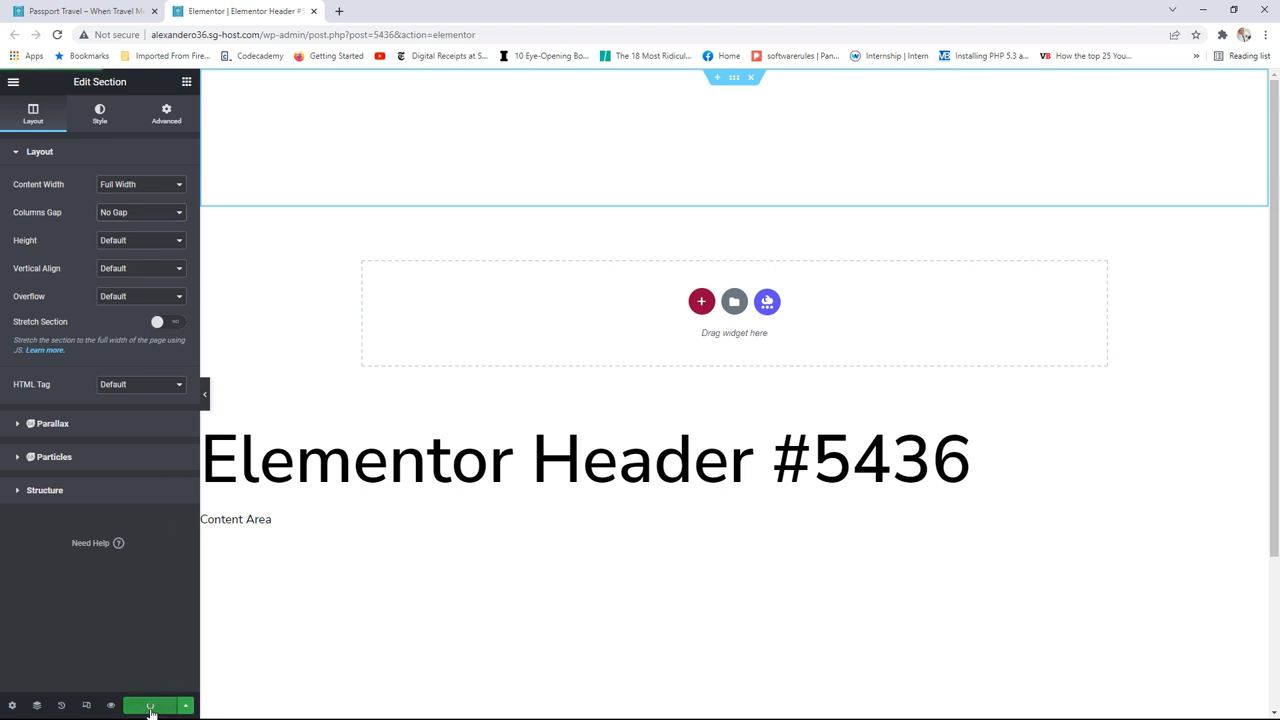
pyautogui.click(129, 8)
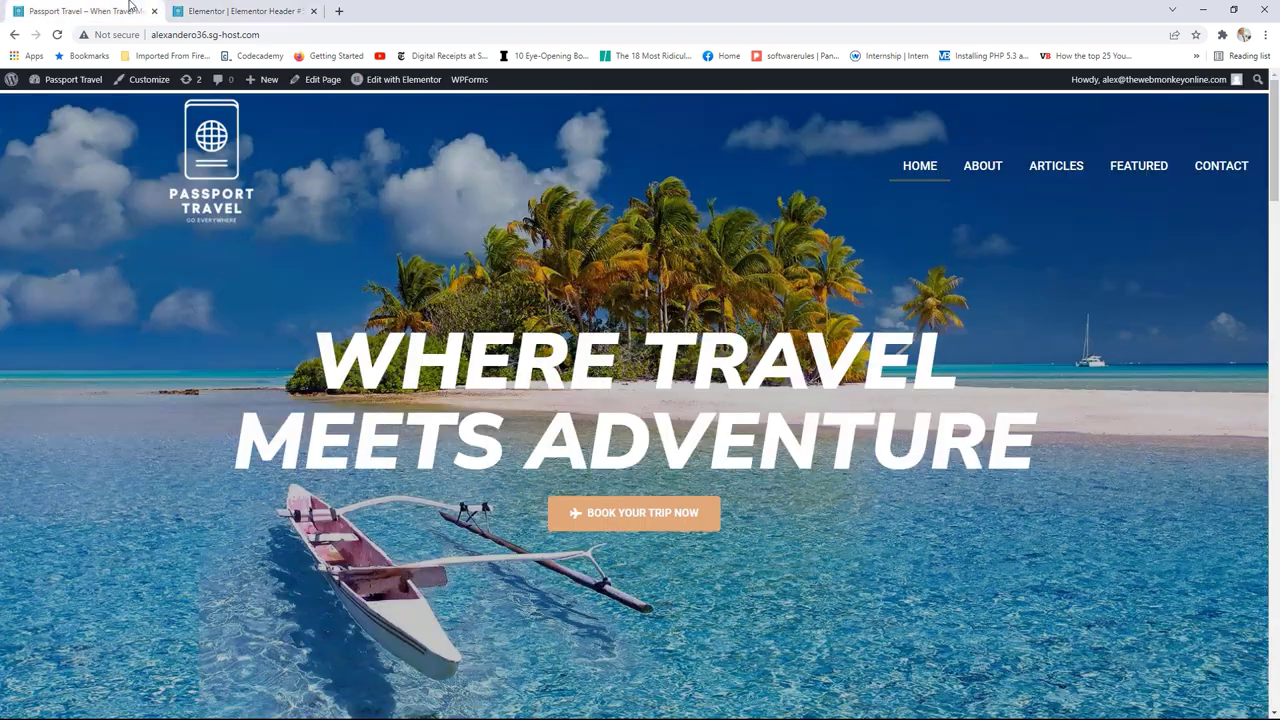
pyautogui.press('F5')
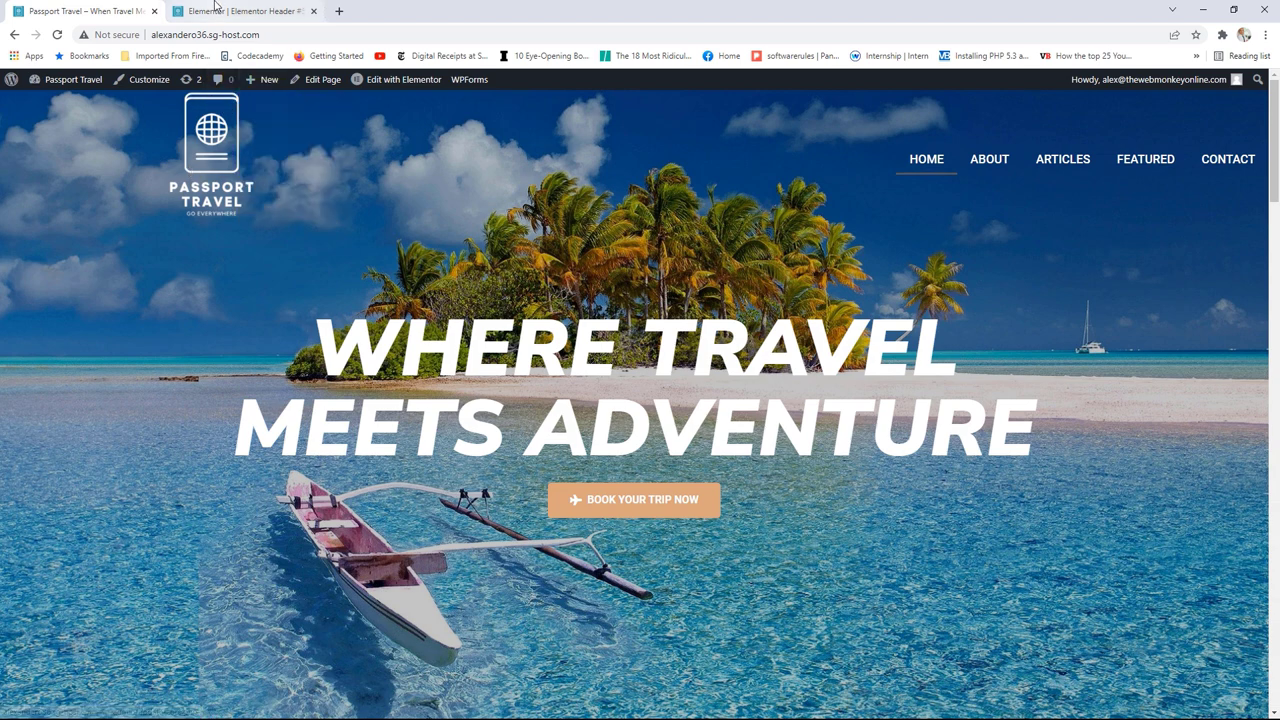
pyautogui.hotkey('ctrl', 'Tab')
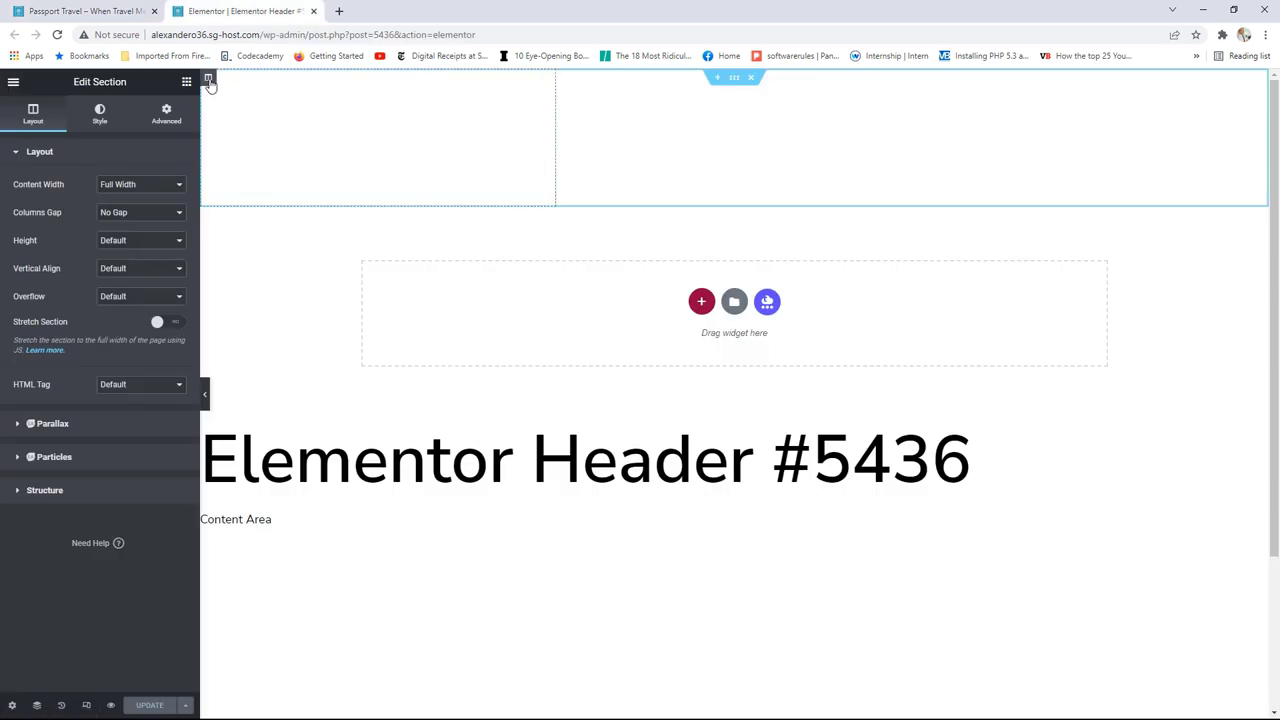
# Step: Unlink the left column's padding, set top padding to 10, save, and recheck the live site
pyautogui.click(208, 79)
pyautogui.click(166, 115)
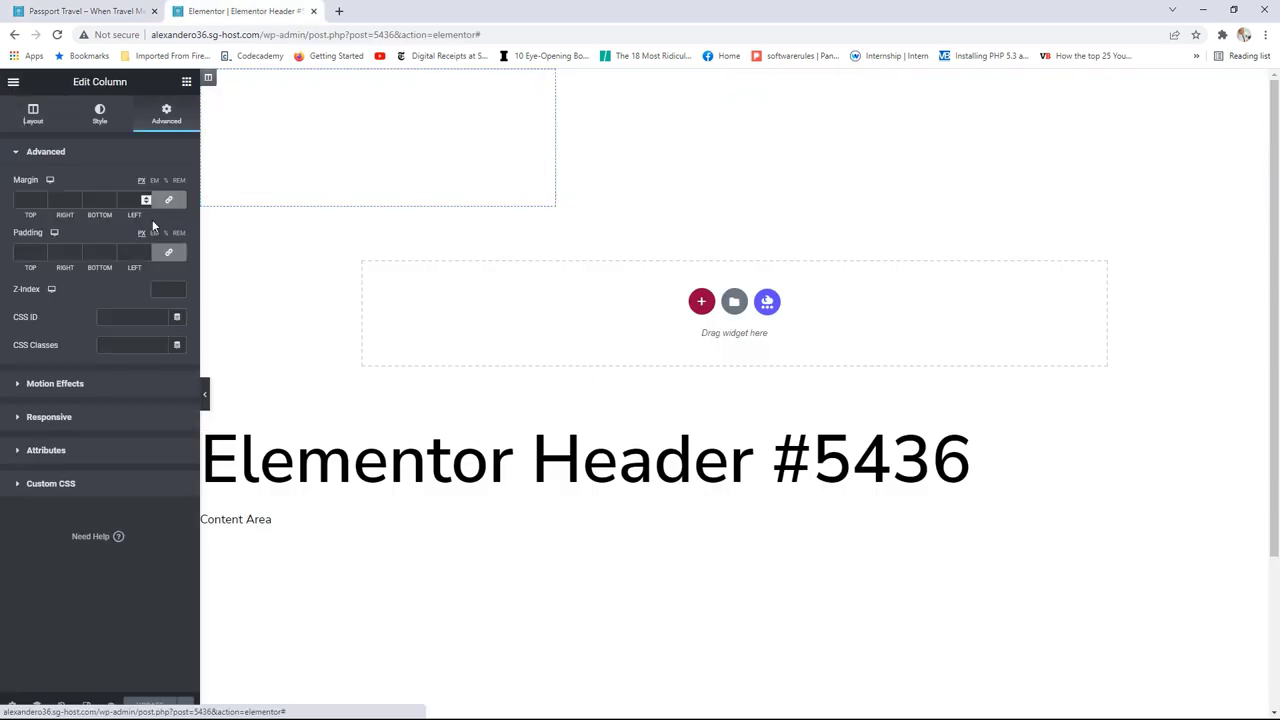
pyautogui.click(168, 252)
pyautogui.click(42, 250)
pyautogui.click(42, 250)
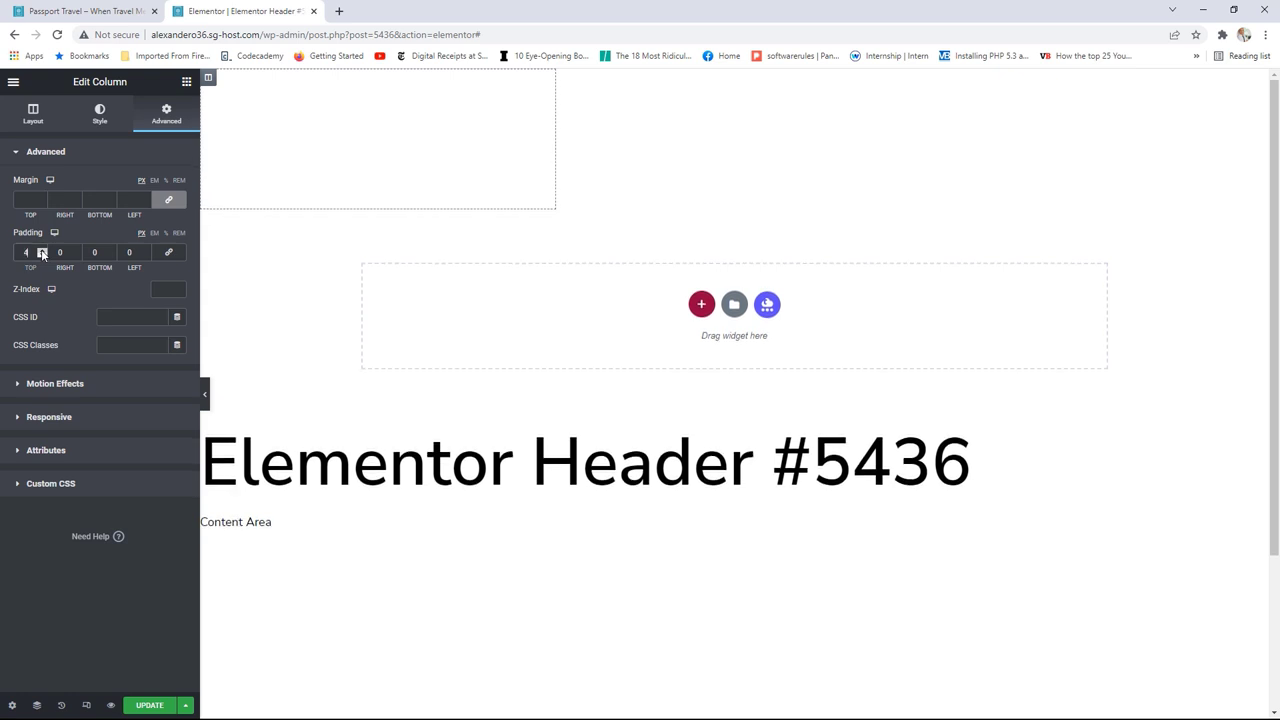
pyautogui.click(42, 250)
pyautogui.click(42, 250)
pyautogui.click(42, 250)
pyautogui.click(42, 250)
pyautogui.click(42, 250)
pyautogui.click(42, 250)
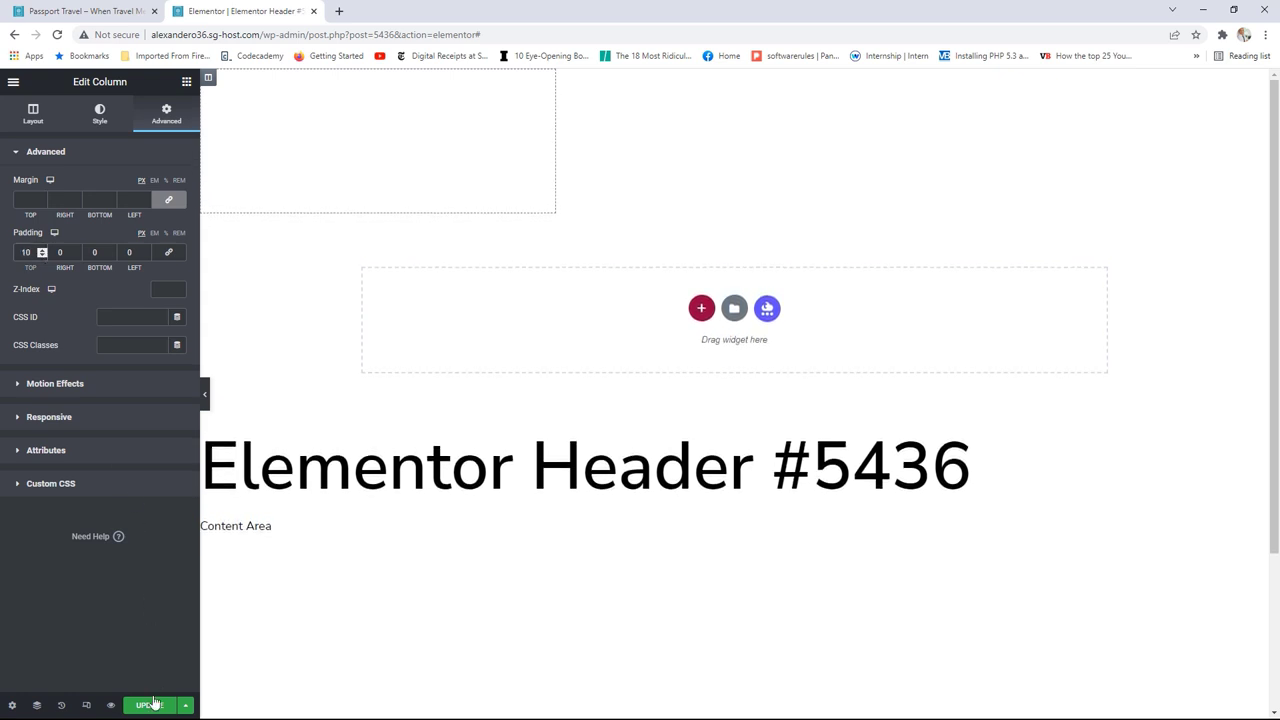
pyautogui.click(150, 705)
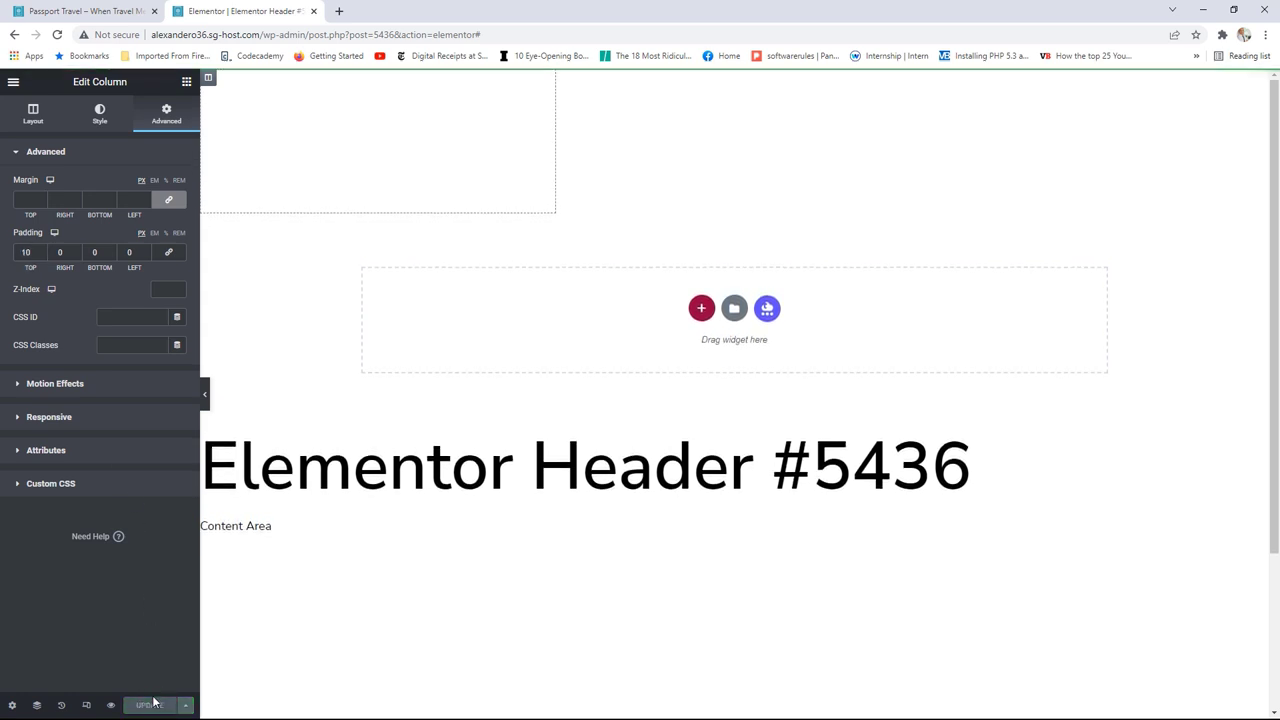
pyautogui.click(100, 11)
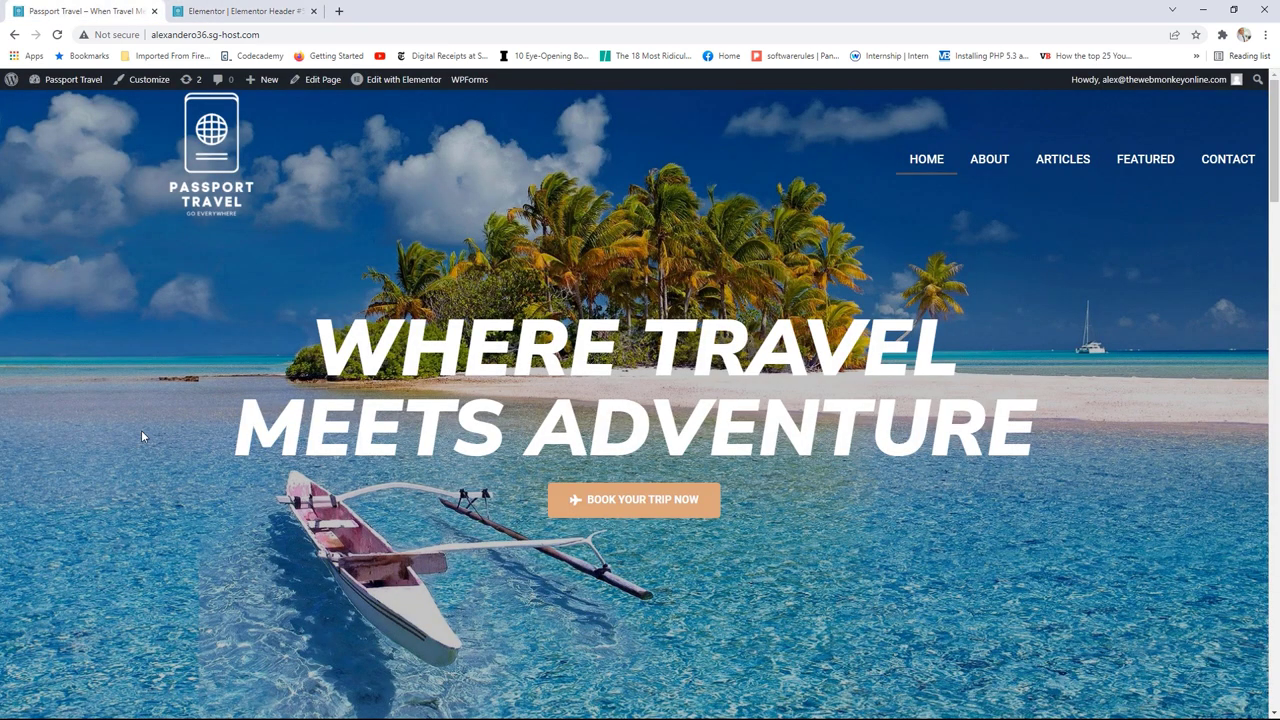
pyautogui.press('F5')
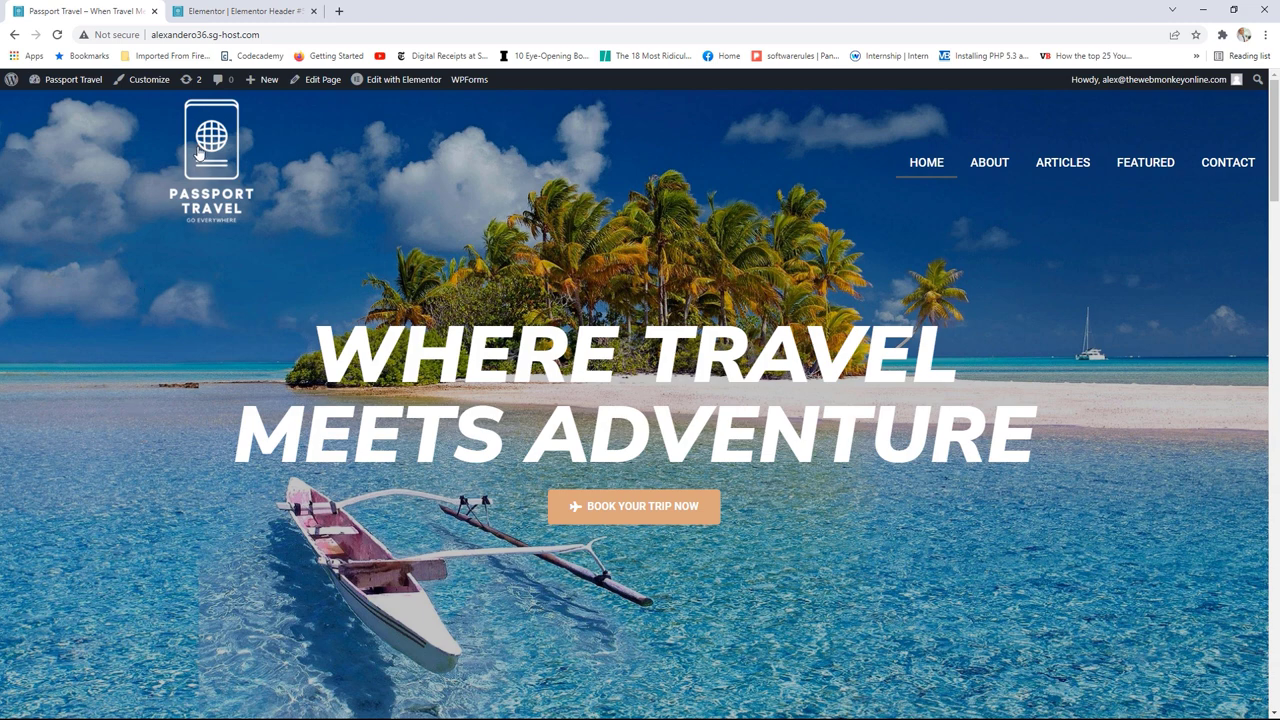
pyautogui.click(231, 8)
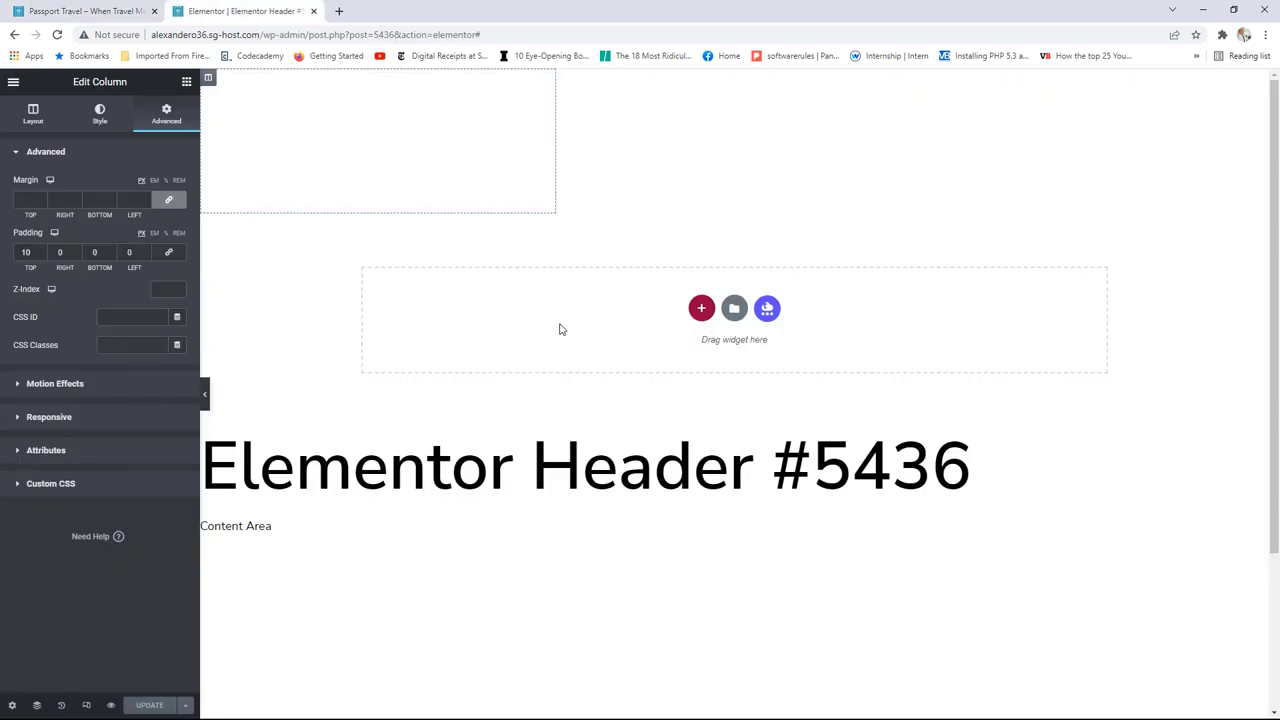
# Step: Duplicate the header section and give the copy a Classic black background
pyautogui.rightClick(735, 80)
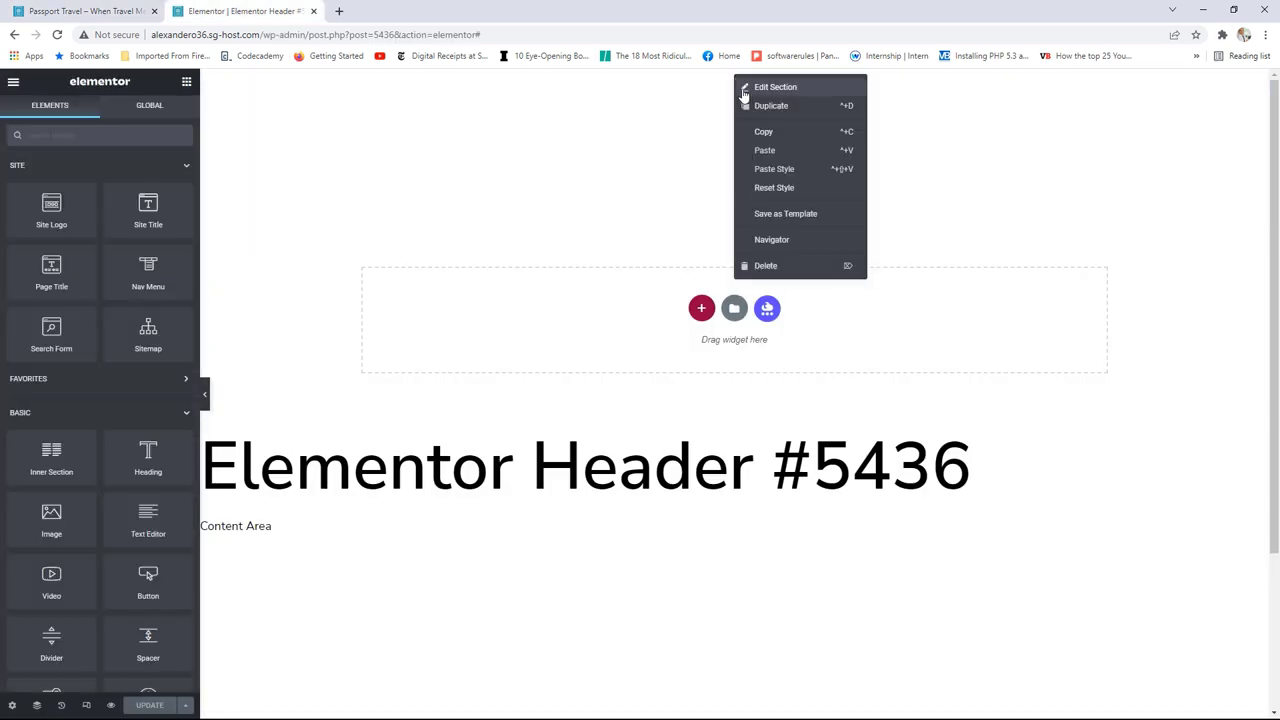
pyautogui.click(770, 106)
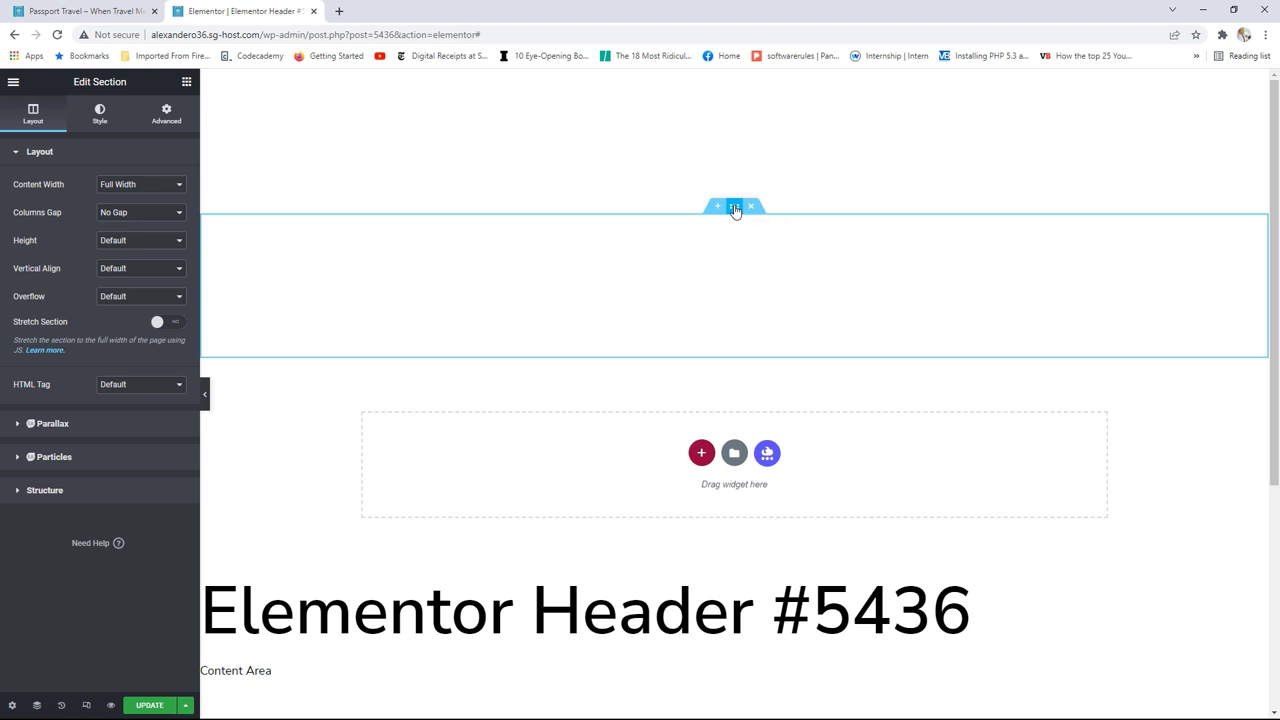
pyautogui.click(99, 113)
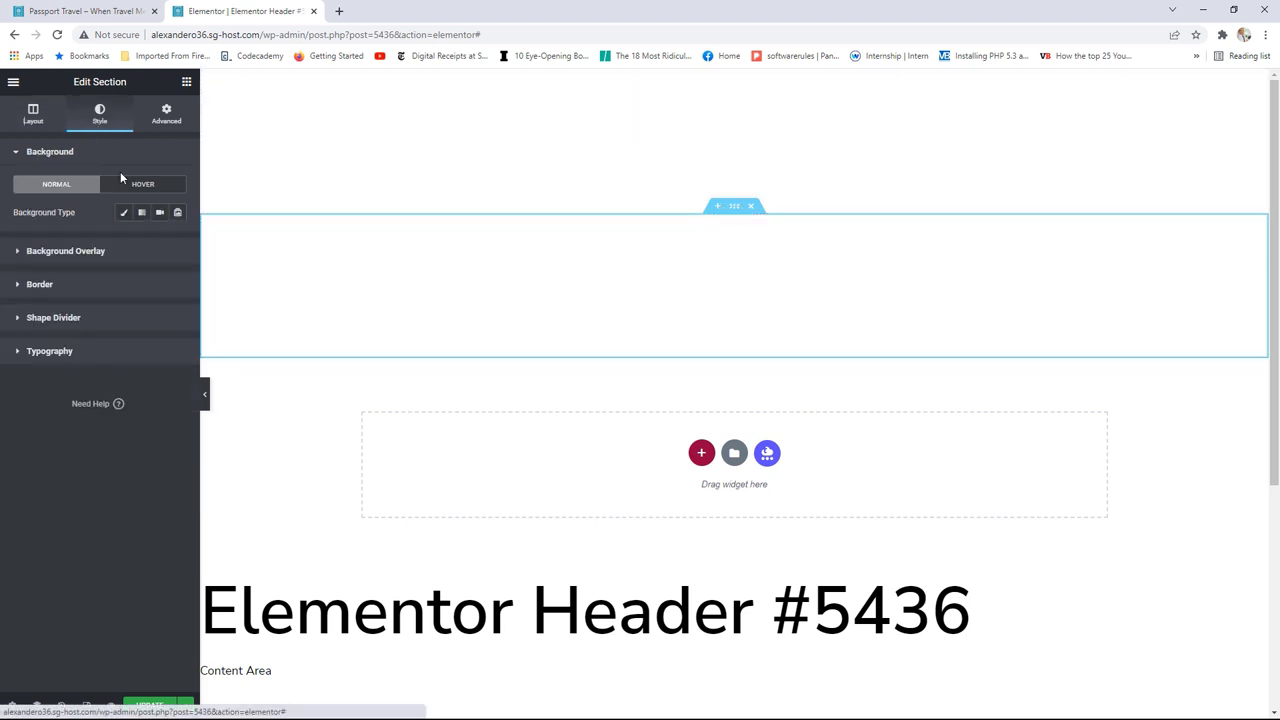
pyautogui.click(124, 212)
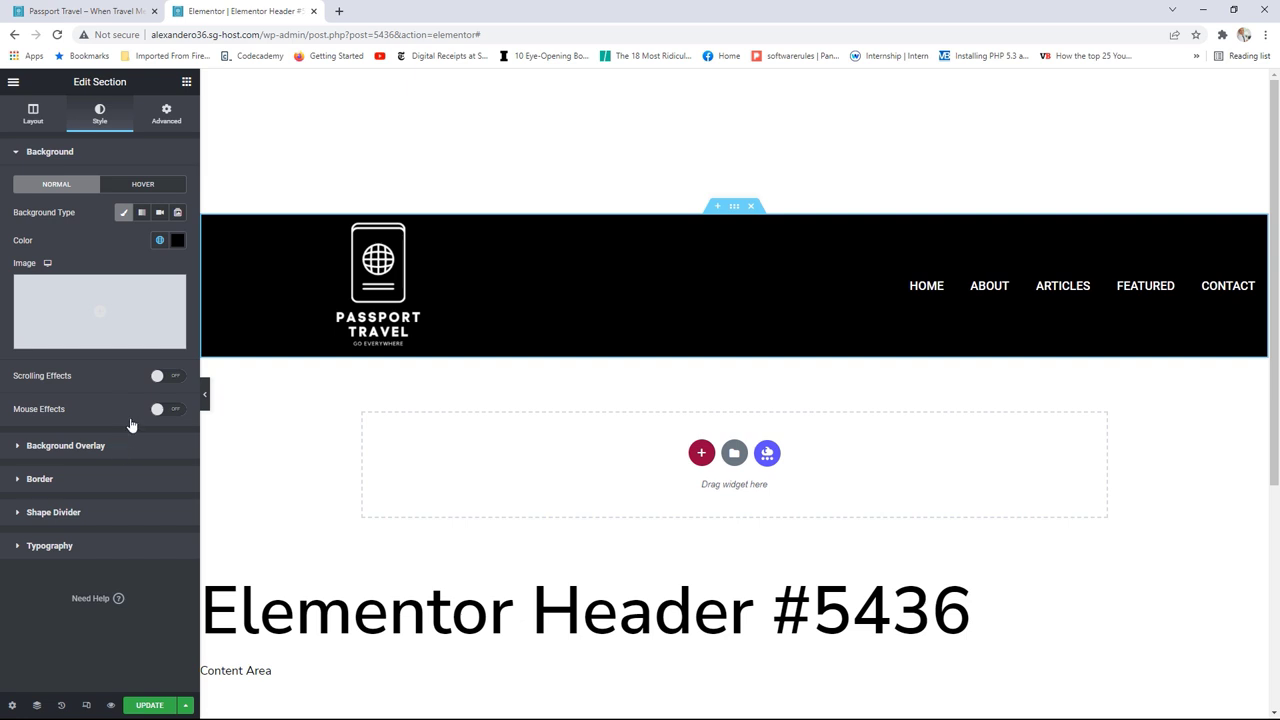
# Step: Switch the preview to Mobile and select the logo column
pyautogui.click(86, 706)
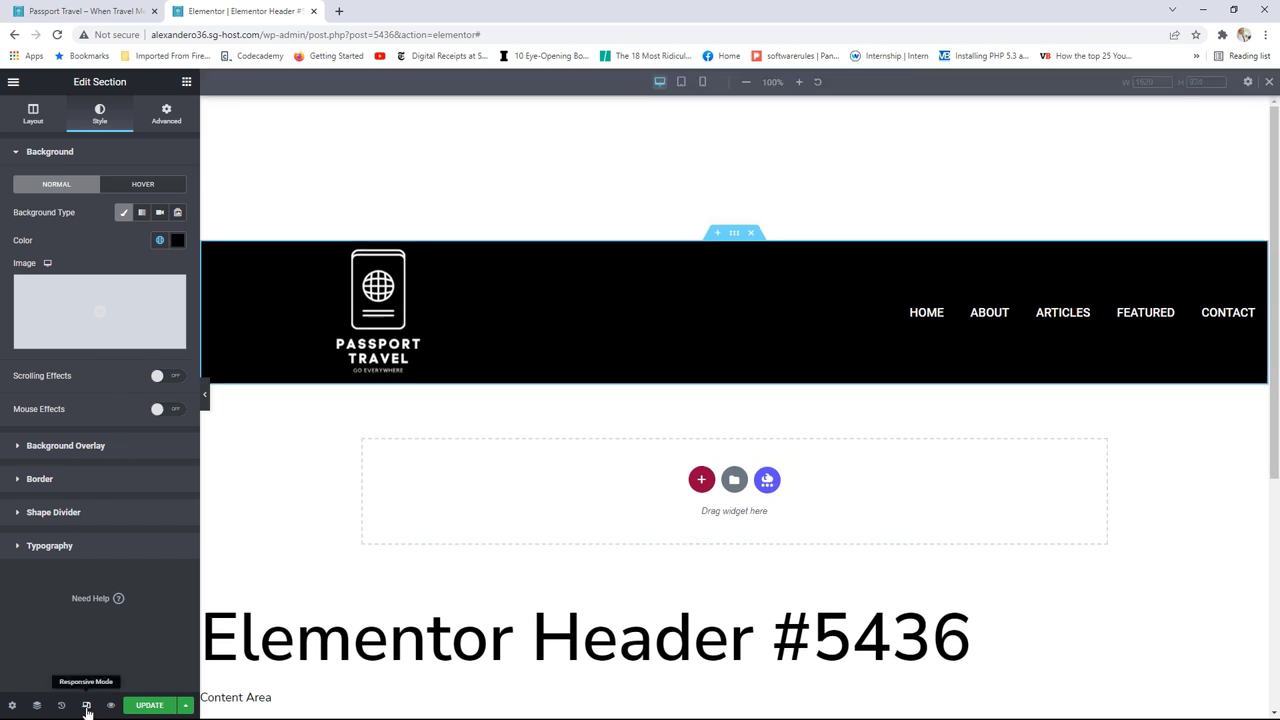
pyautogui.click(703, 82)
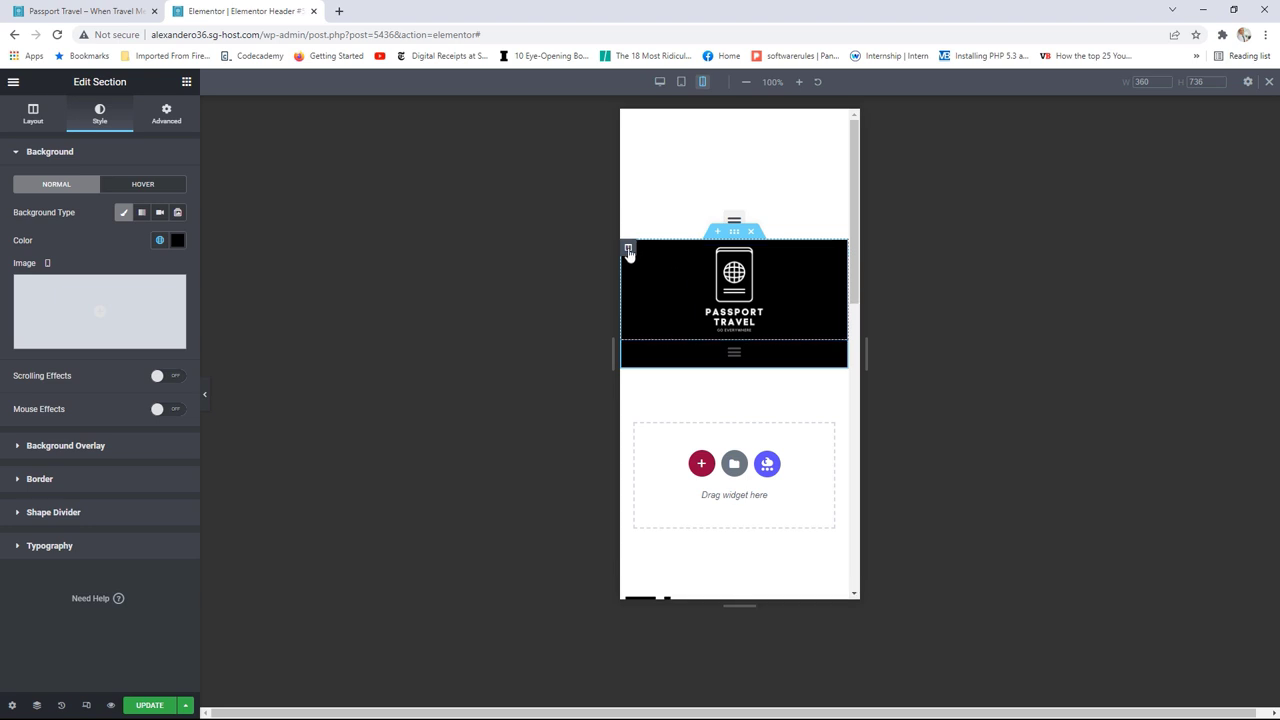
pyautogui.click(627, 248)
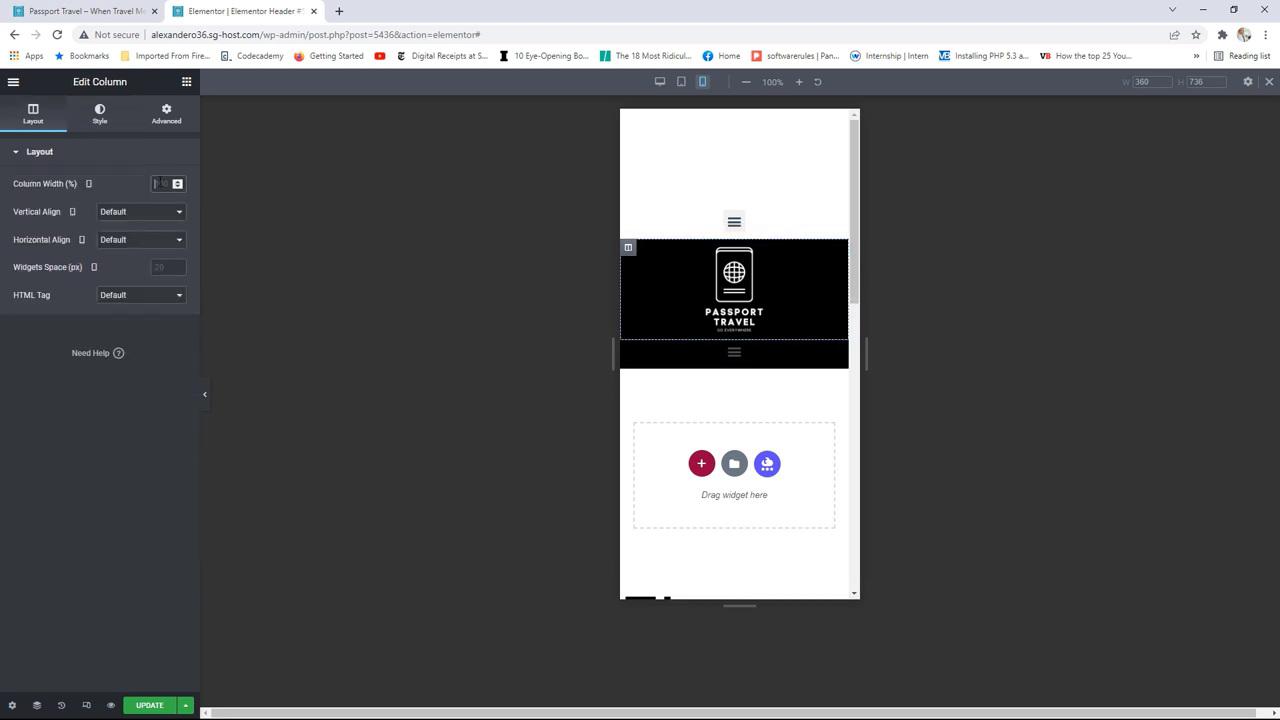
# Step: Set both the logo and menu columns' mobile width to 50%
pyautogui.click(159, 183)
pyautogui.write('51')
pyautogui.press('BackSpace')
pyautogui.write('0')
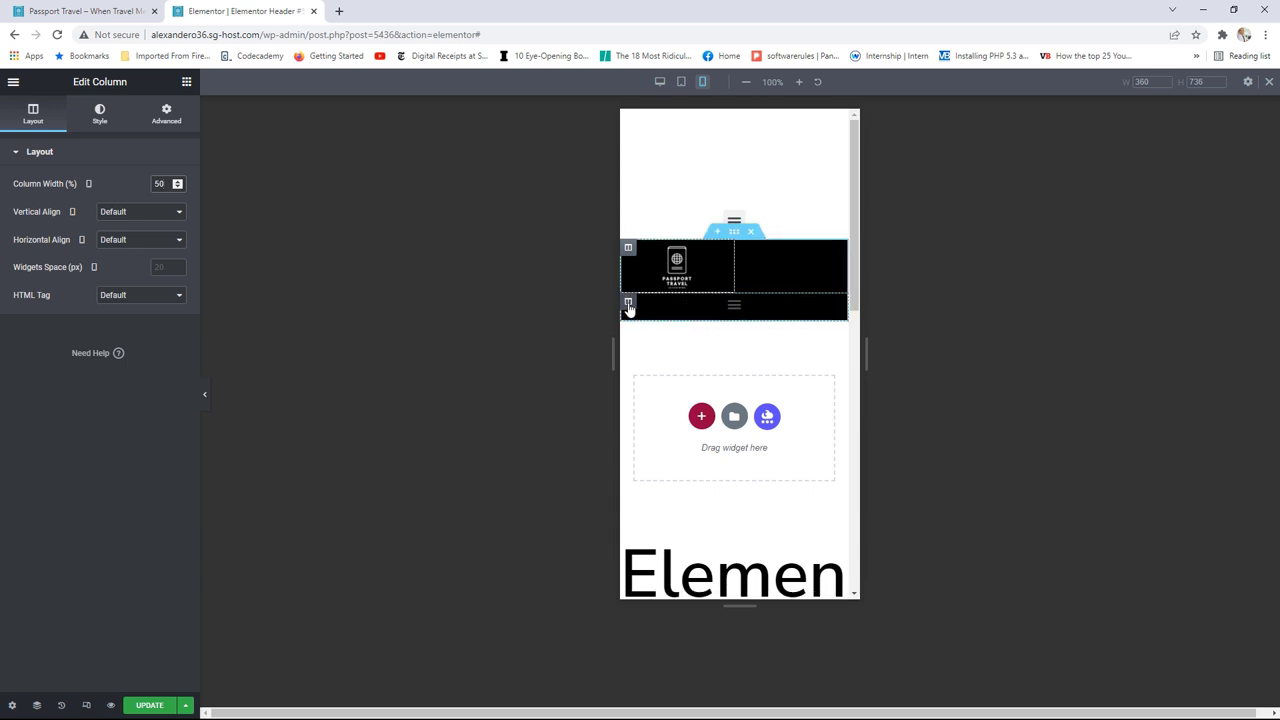
pyautogui.click(627, 303)
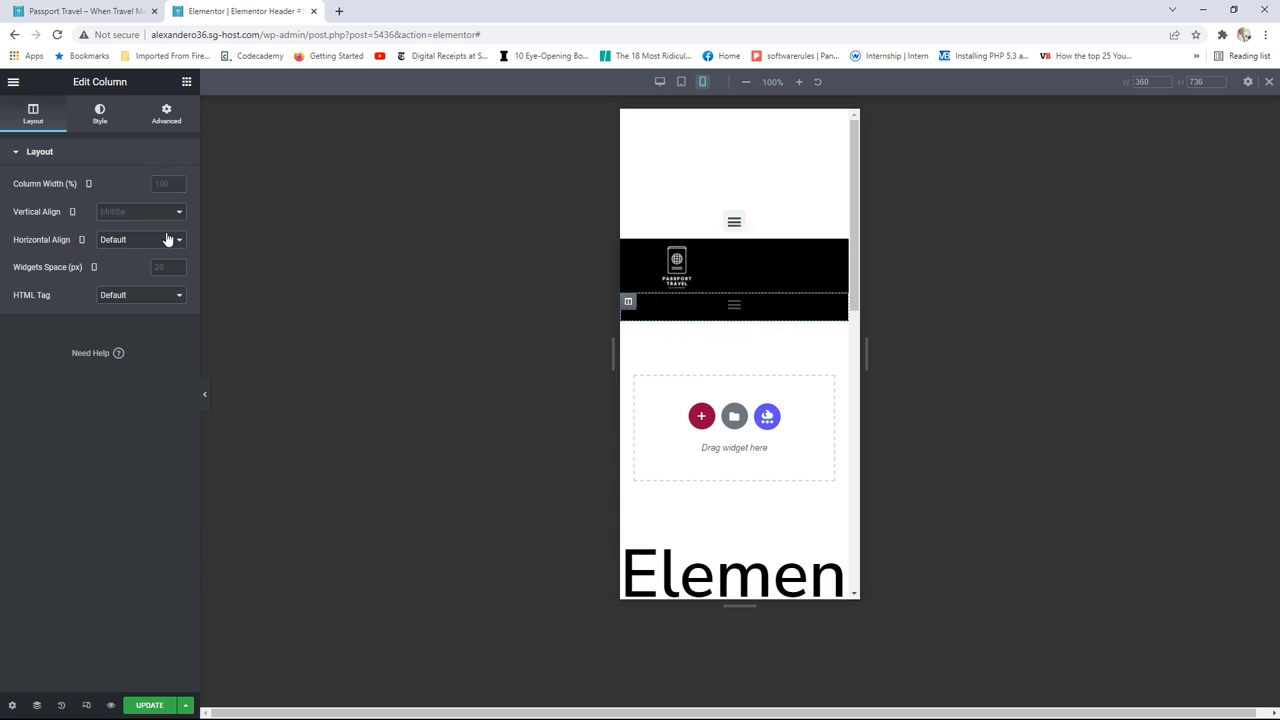
pyautogui.click(160, 183)
pyautogui.write('50')
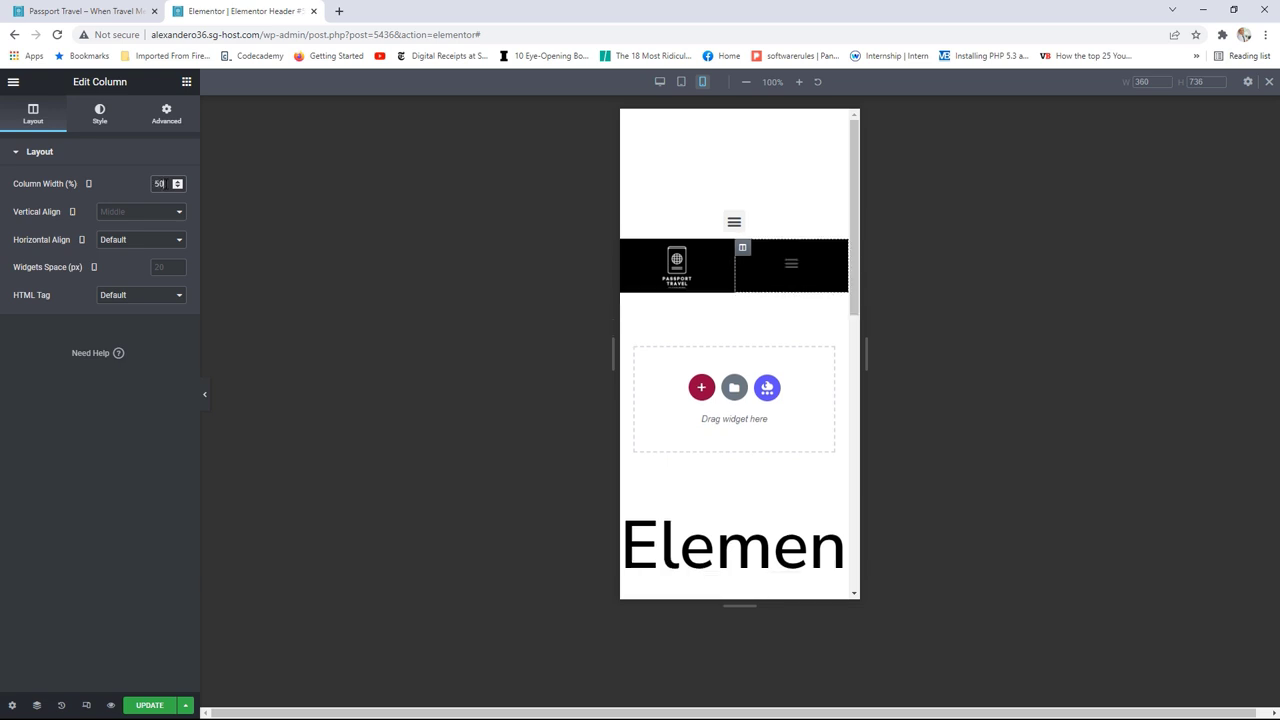
# Step: Enlarge the Nav Menu's toggle button size in its Style settings
pyautogui.click(791, 263)
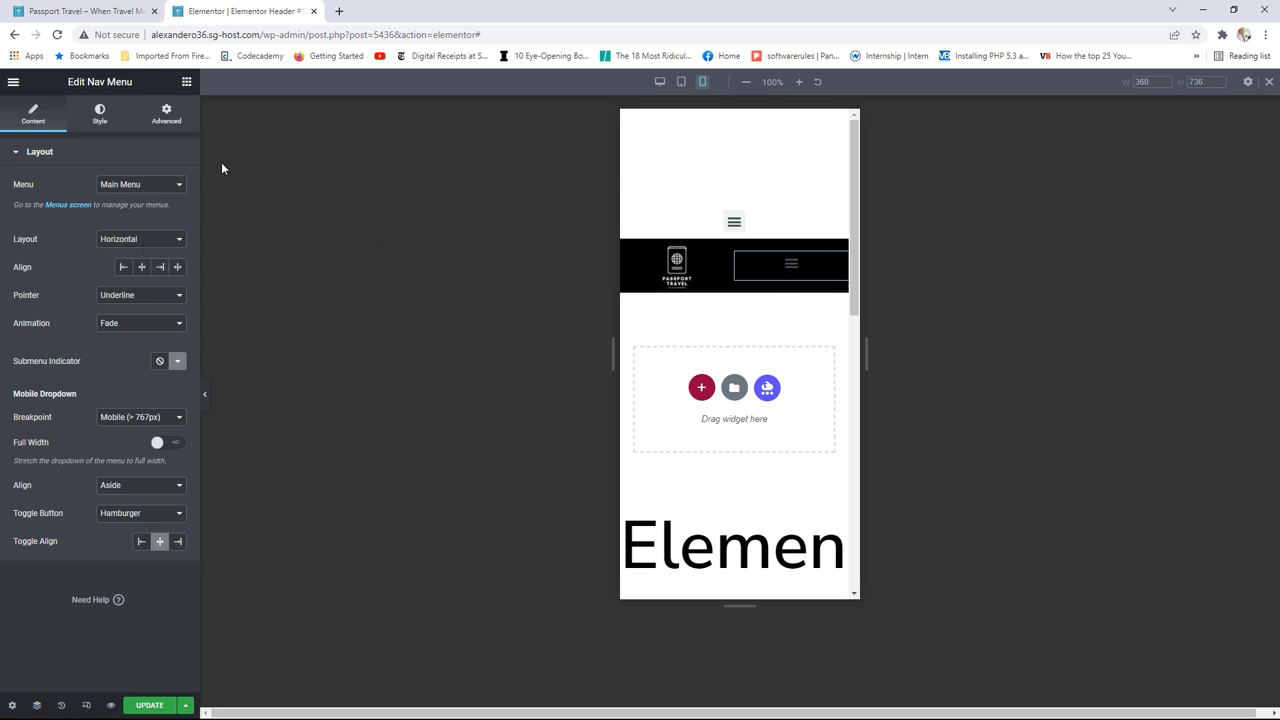
pyautogui.click(99, 122)
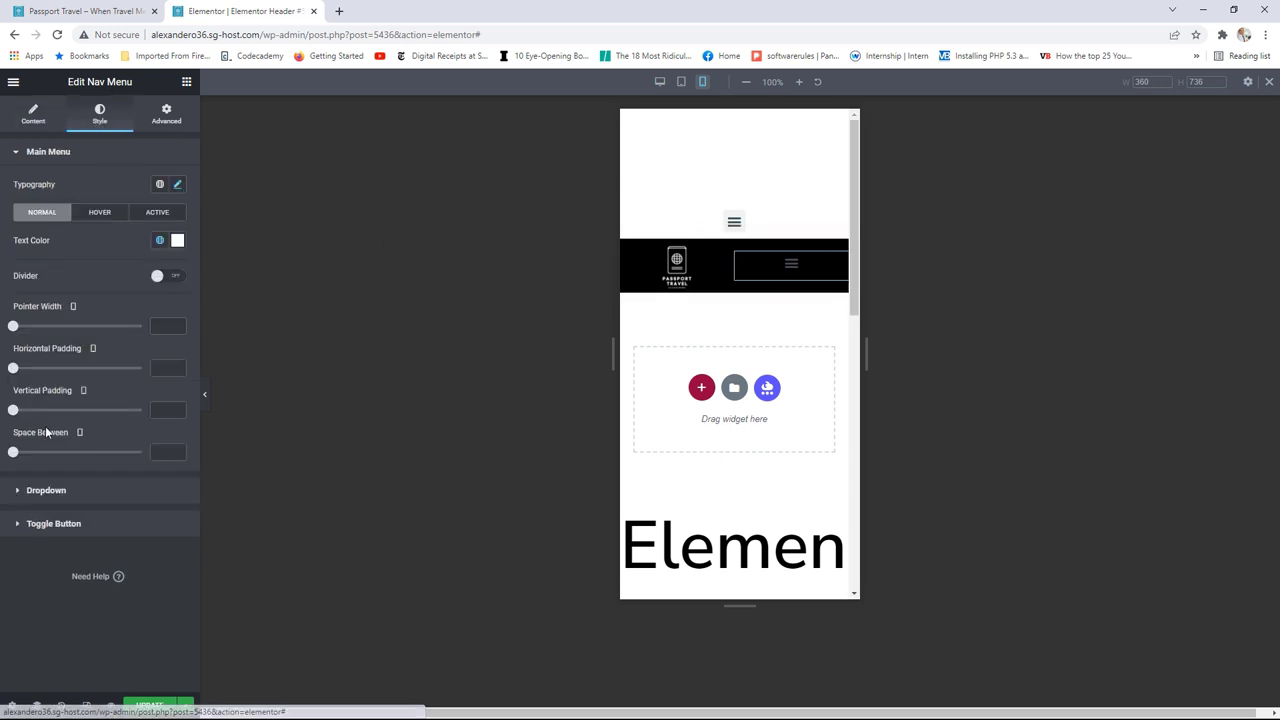
pyautogui.click(60, 523)
pyautogui.moveTo(14, 359); pyautogui.dragTo(64, 360)
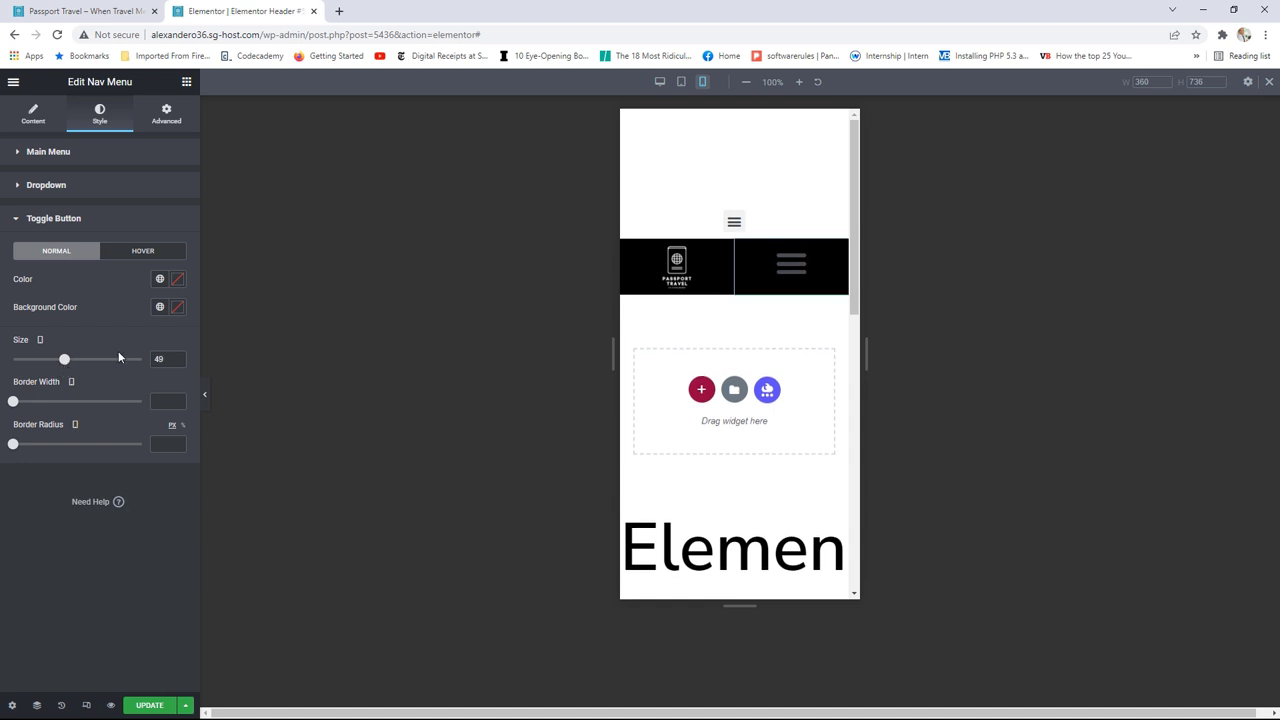
# Step: Reduce the Site Logo's max width to 100, then select the whole header section
pyautogui.click(700, 268)
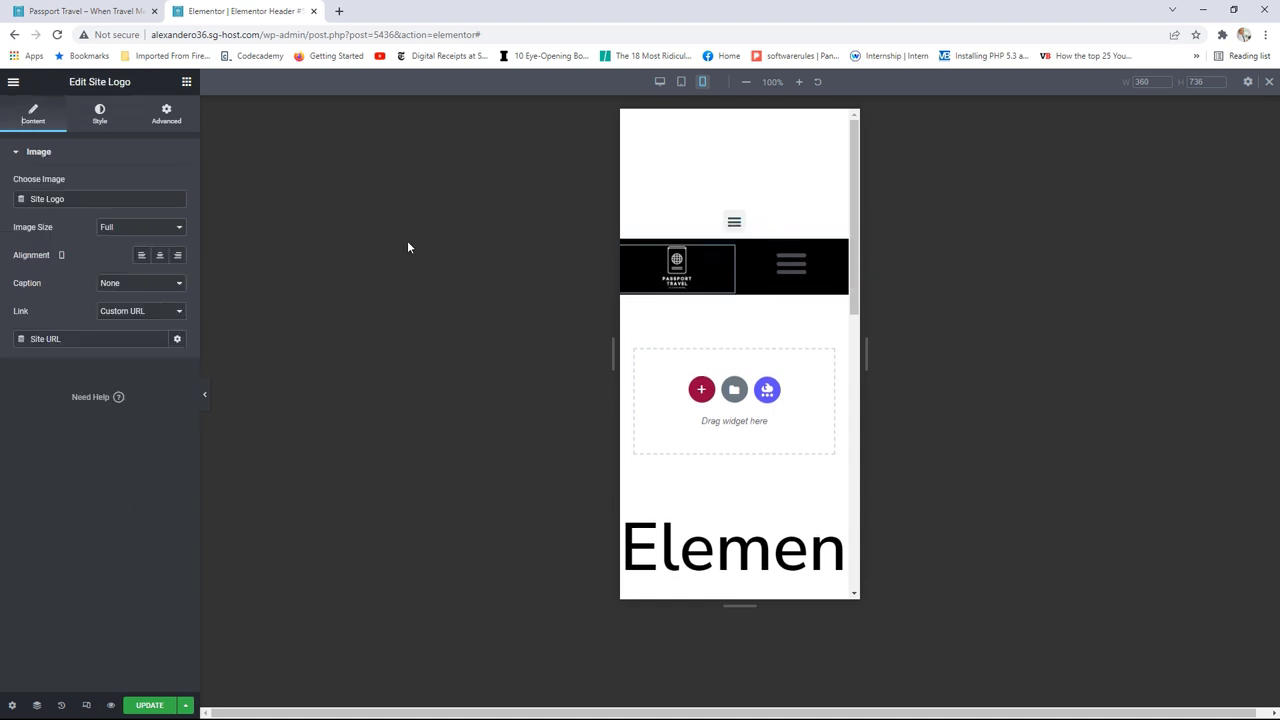
pyautogui.click(100, 115)
pyautogui.moveTo(106, 244); pyautogui.dragTo(142, 244)
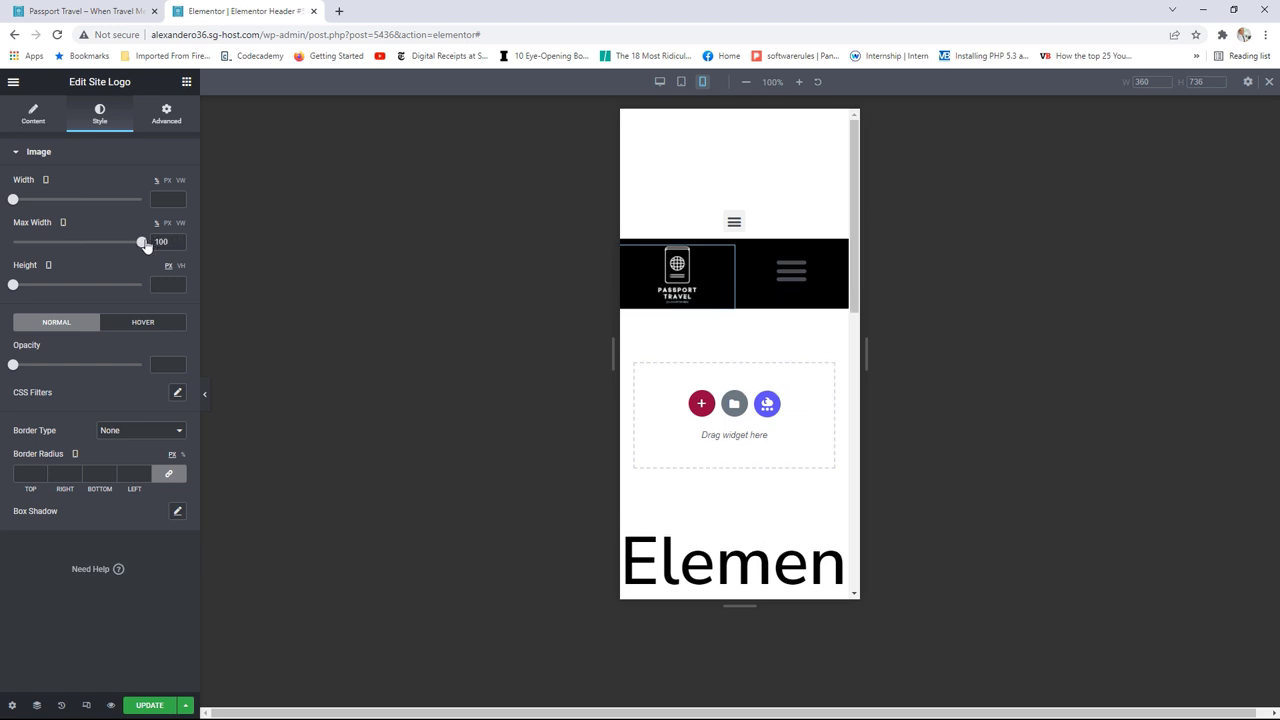
pyautogui.click(166, 125)
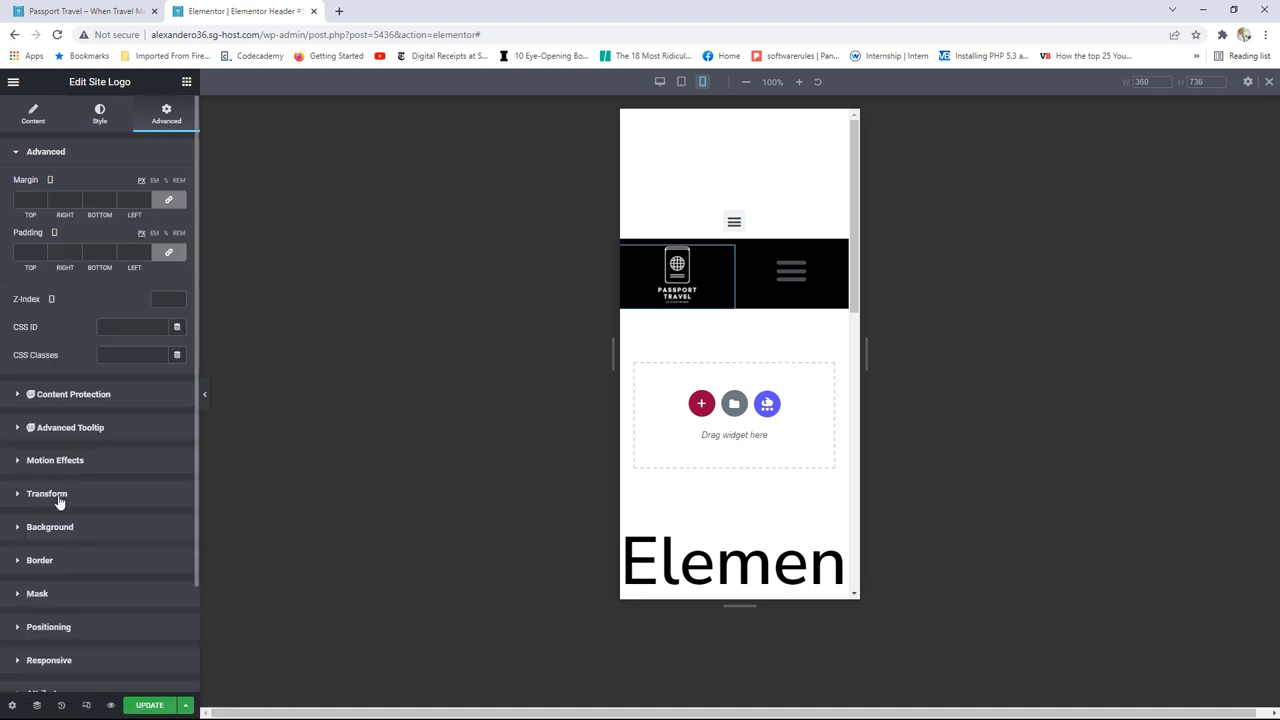
pyautogui.scroll(-2, 106, 523)
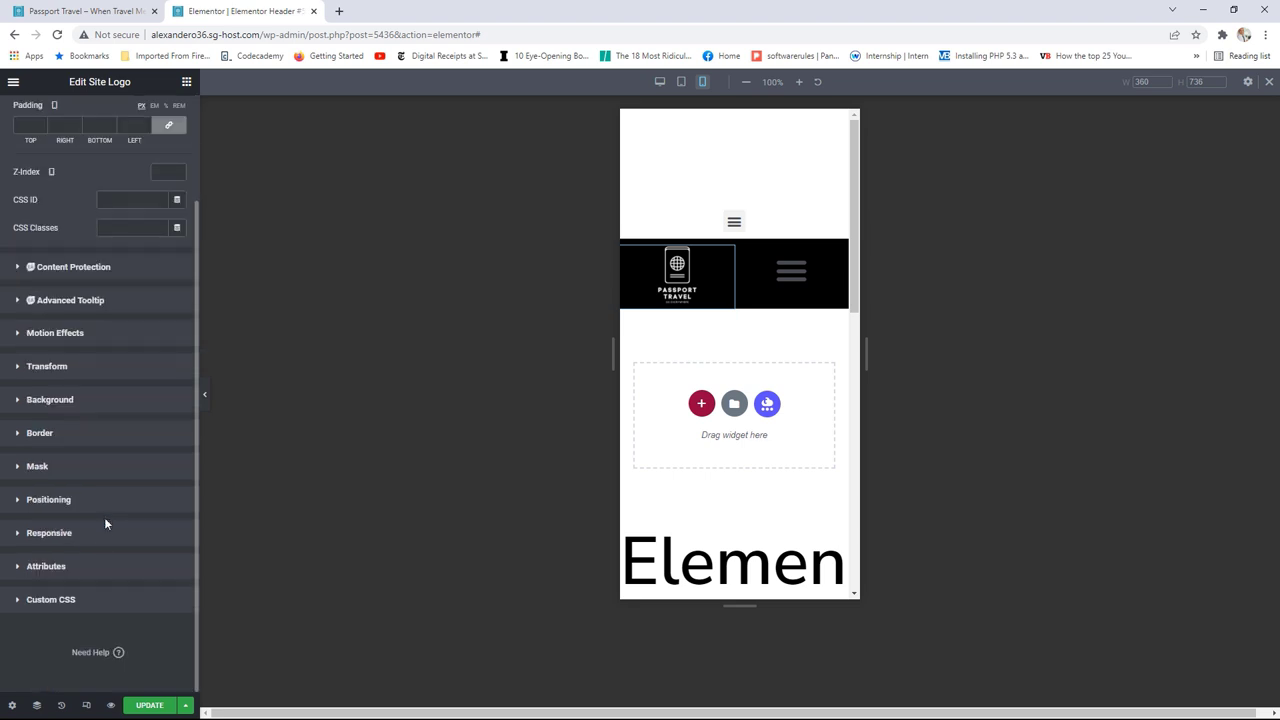
pyautogui.click(736, 232)
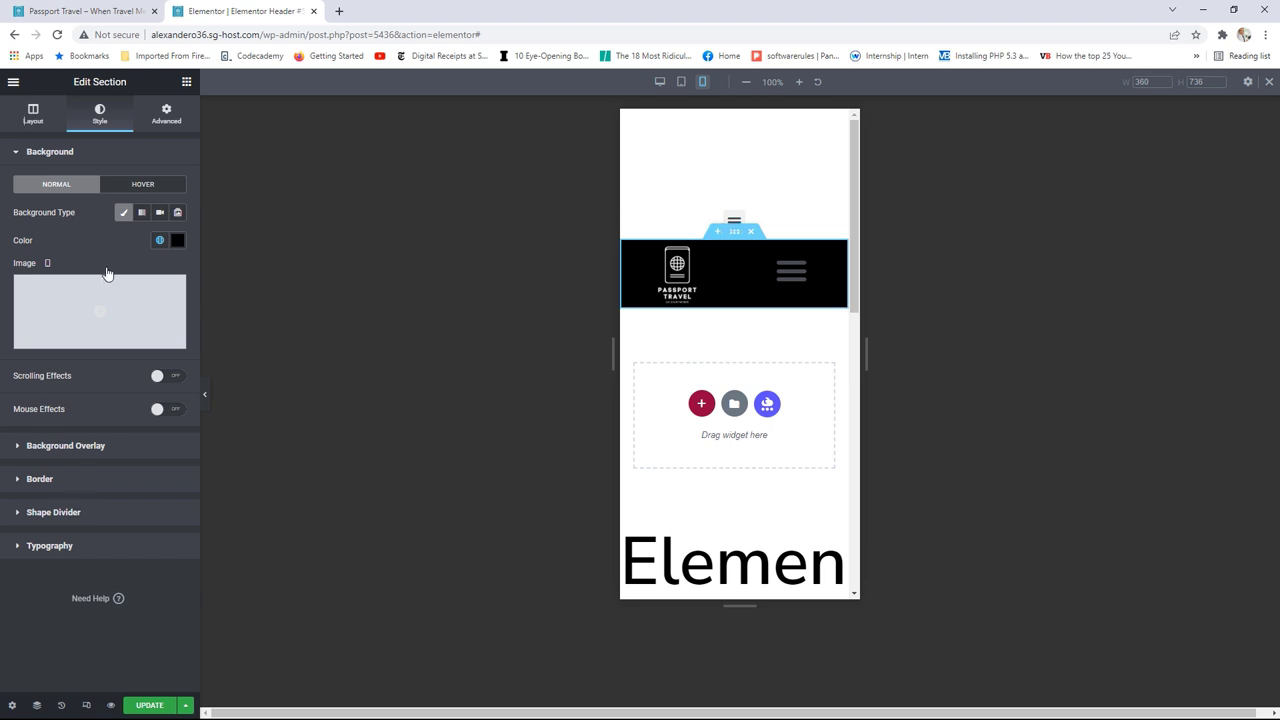
# Step: Hide the black duplicate header section on desktop and tablet
pyautogui.click(167, 116)
pyautogui.click(79, 418)
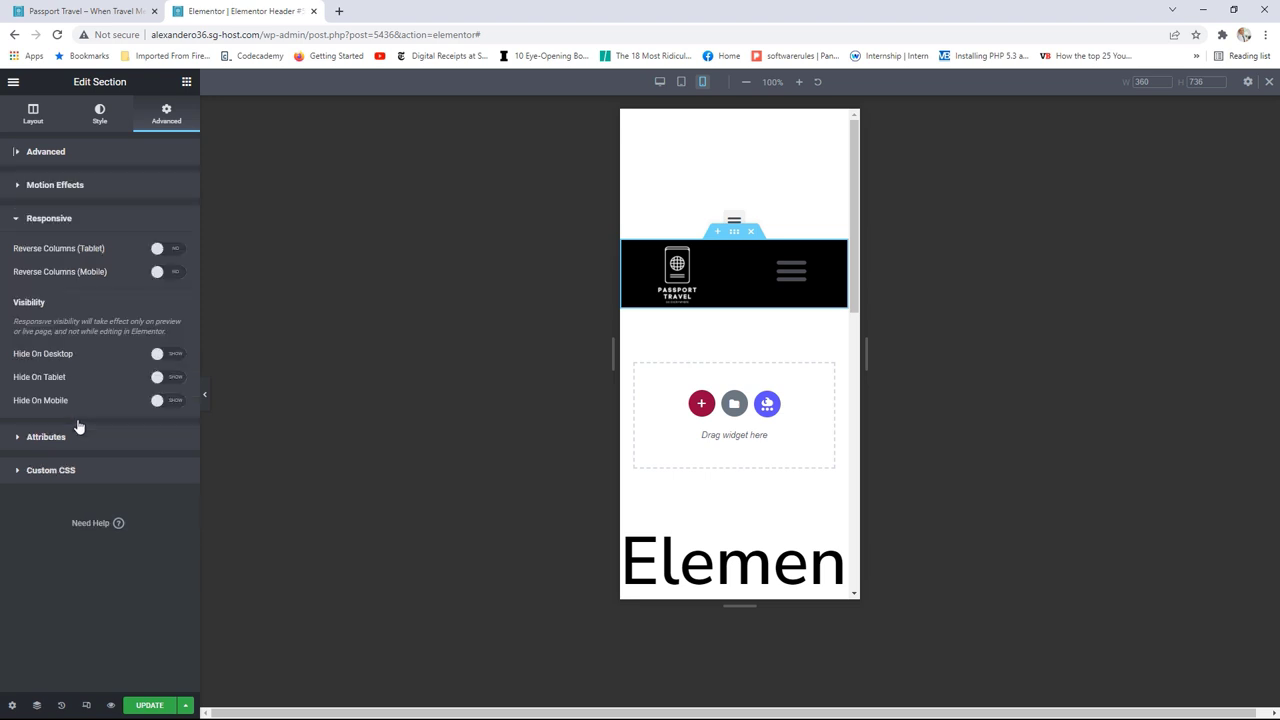
pyautogui.click(175, 360)
pyautogui.click(175, 383)
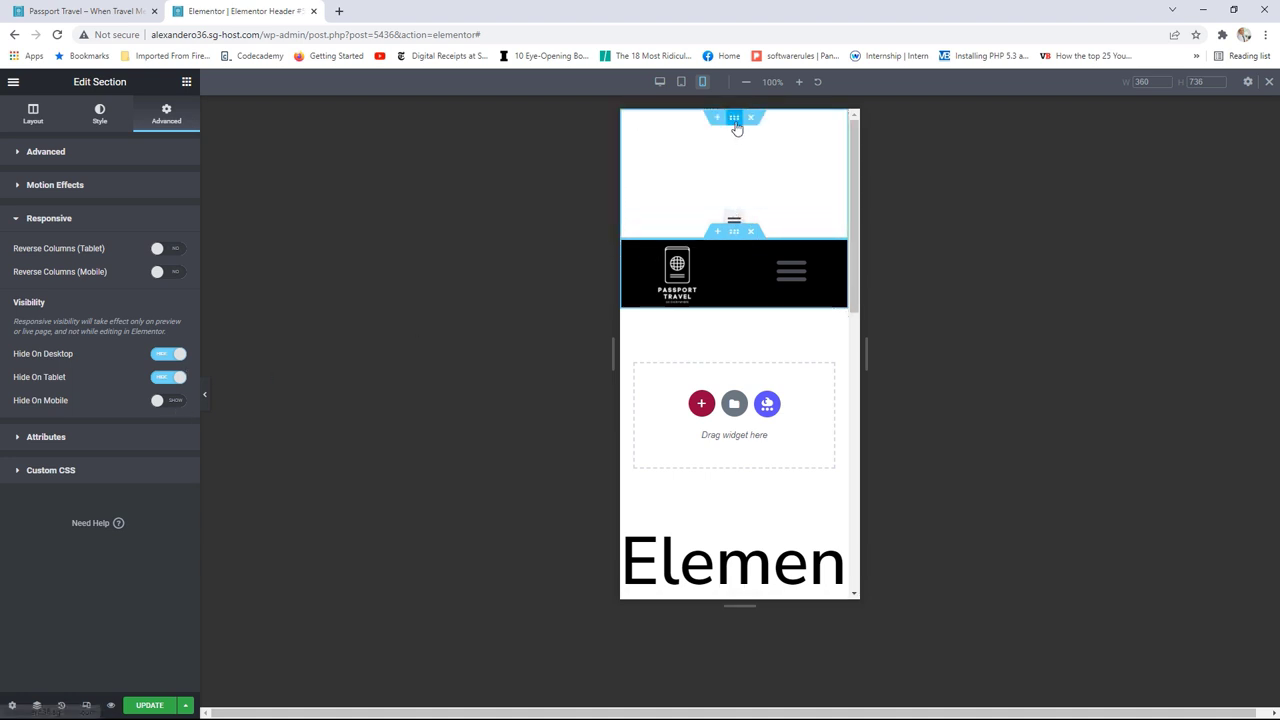
# Step: Hide the top transparent header section on mobile, save the template, and view the live site
pyautogui.click(735, 124)
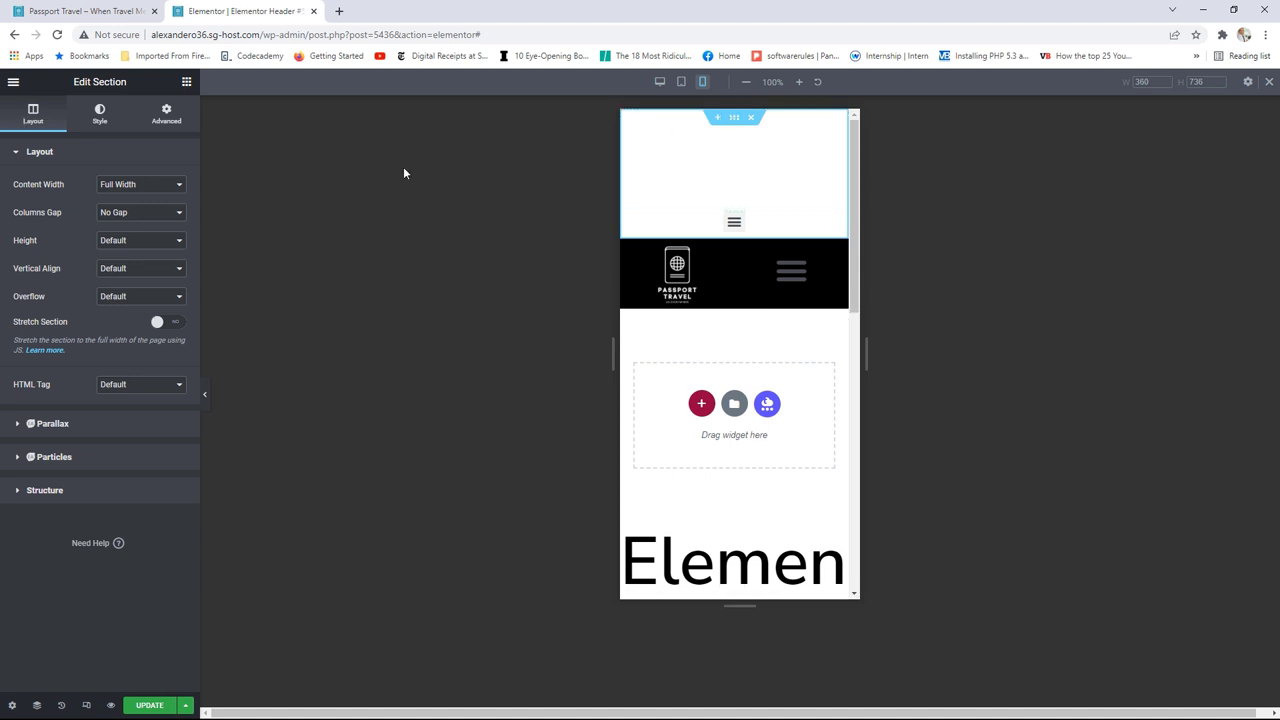
pyautogui.click(166, 118)
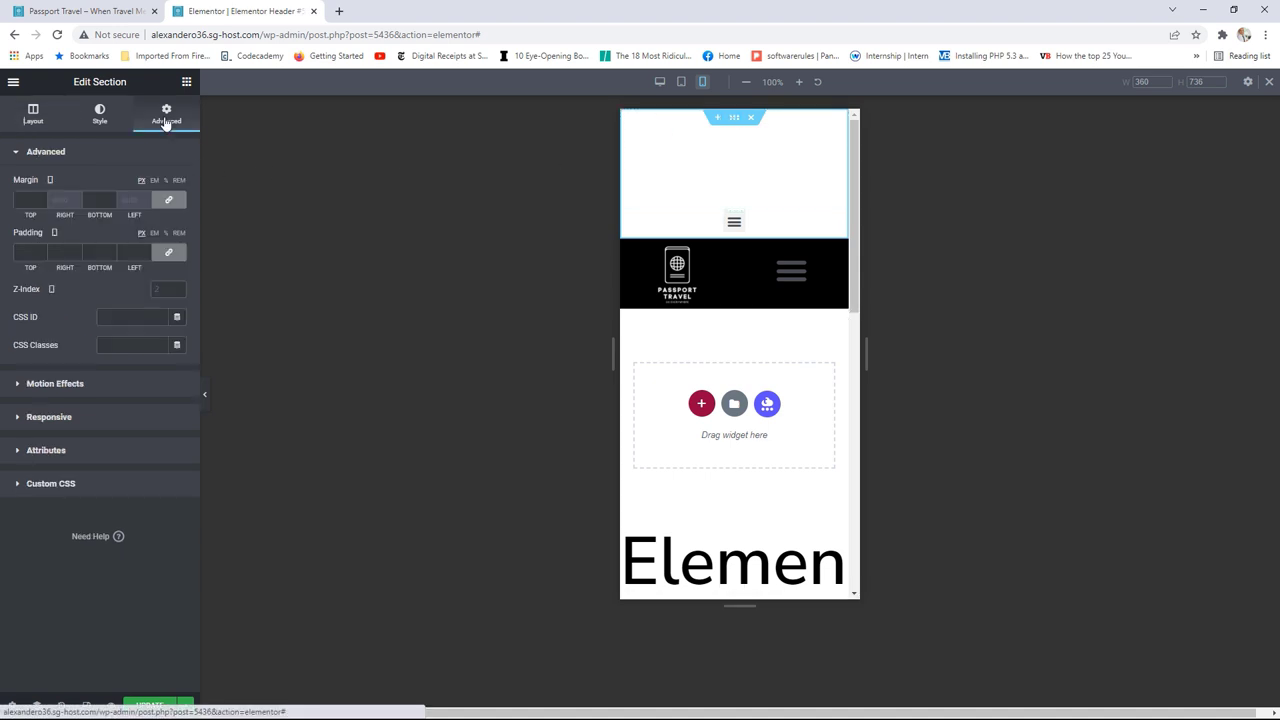
pyautogui.click(77, 418)
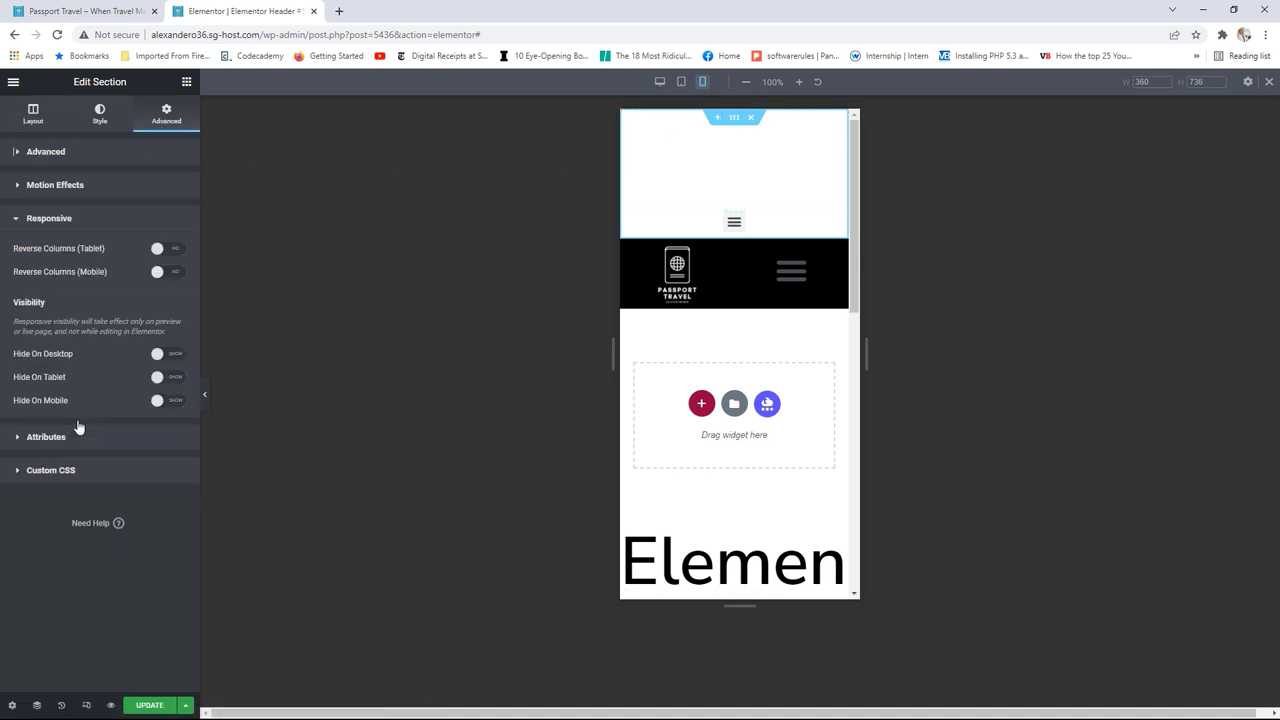
pyautogui.click(165, 401)
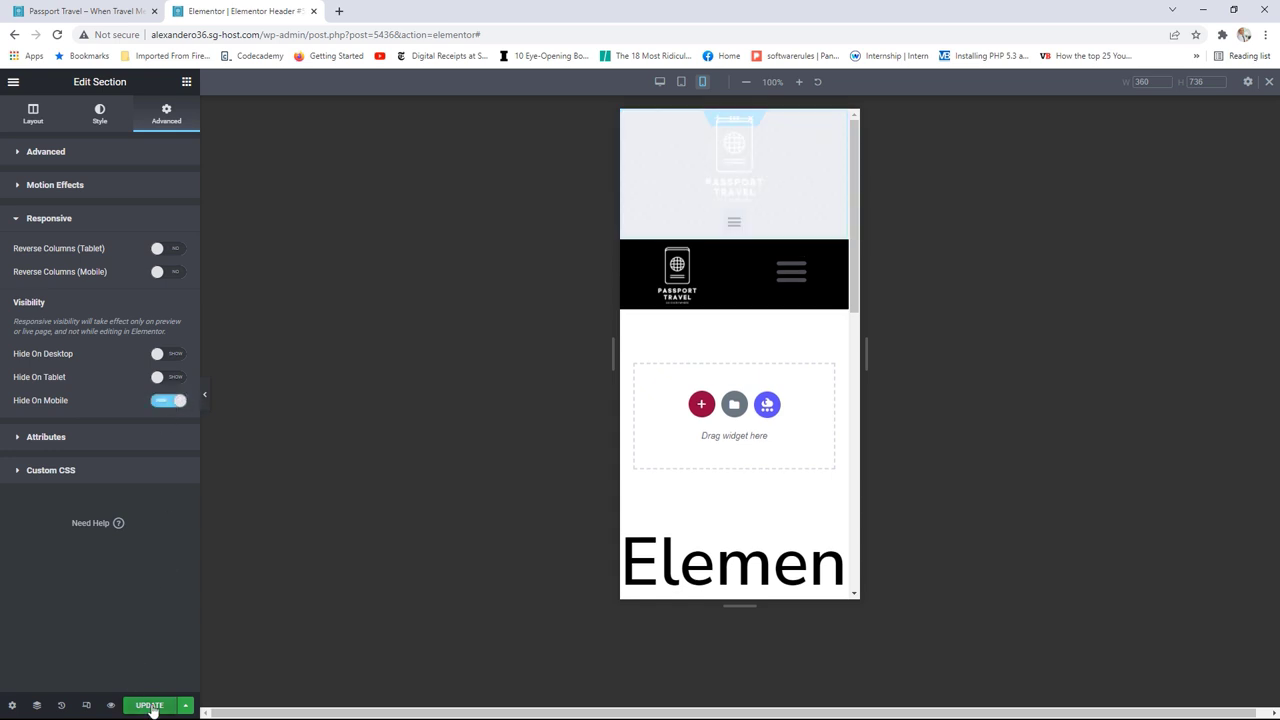
pyautogui.click(150, 706)
pyautogui.click(63, 14)
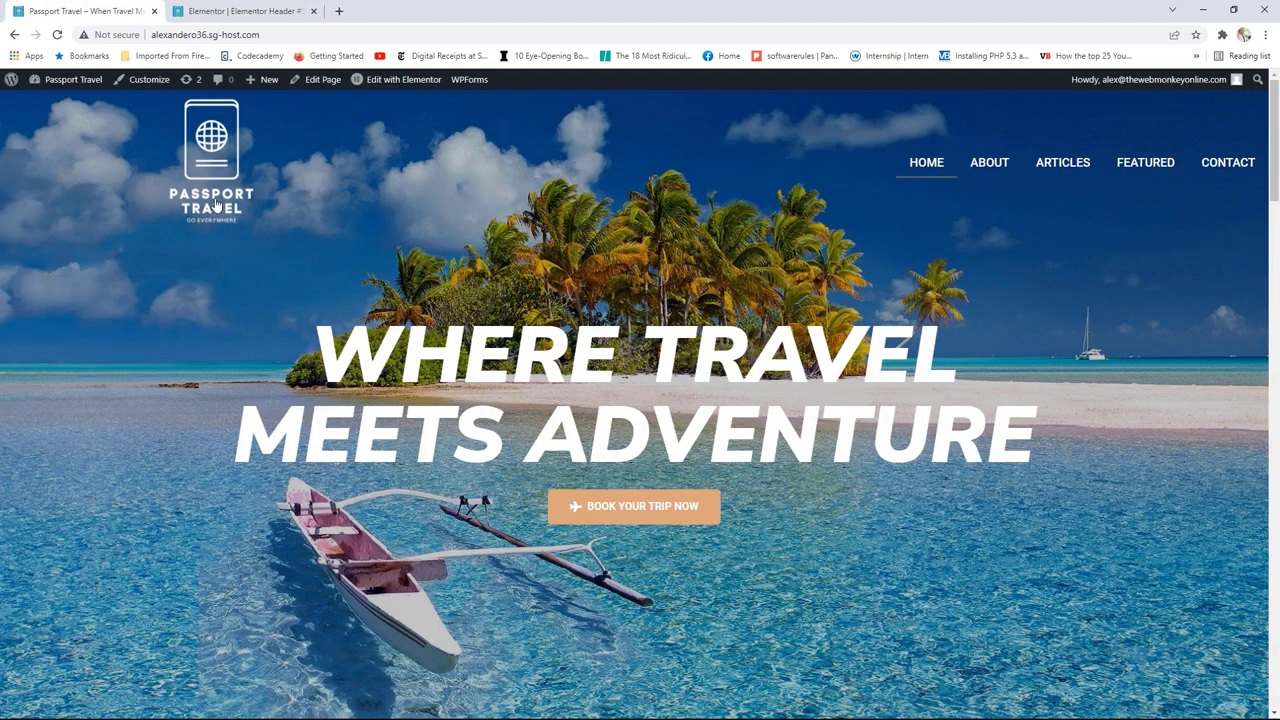
# Step: Reload the homepage, check the header at narrow and maximized window widths, then return to the editor
pyautogui.press('F5')
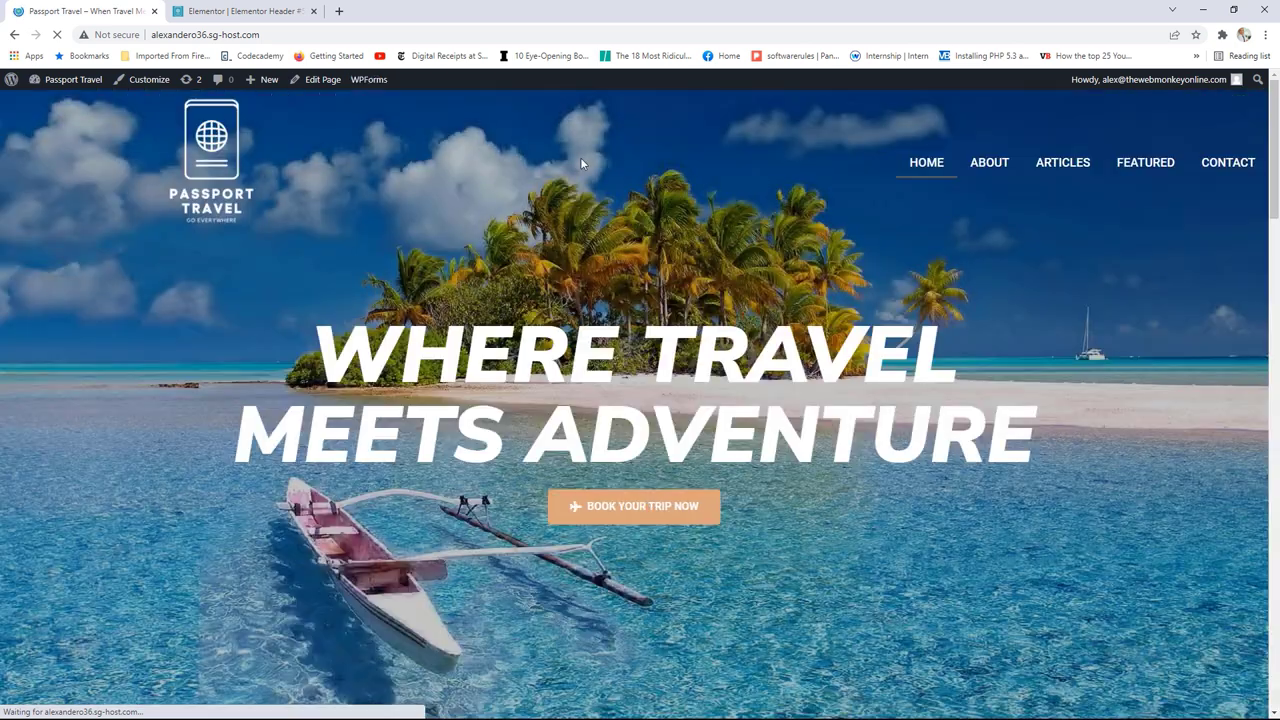
pyautogui.click(1233, 9)
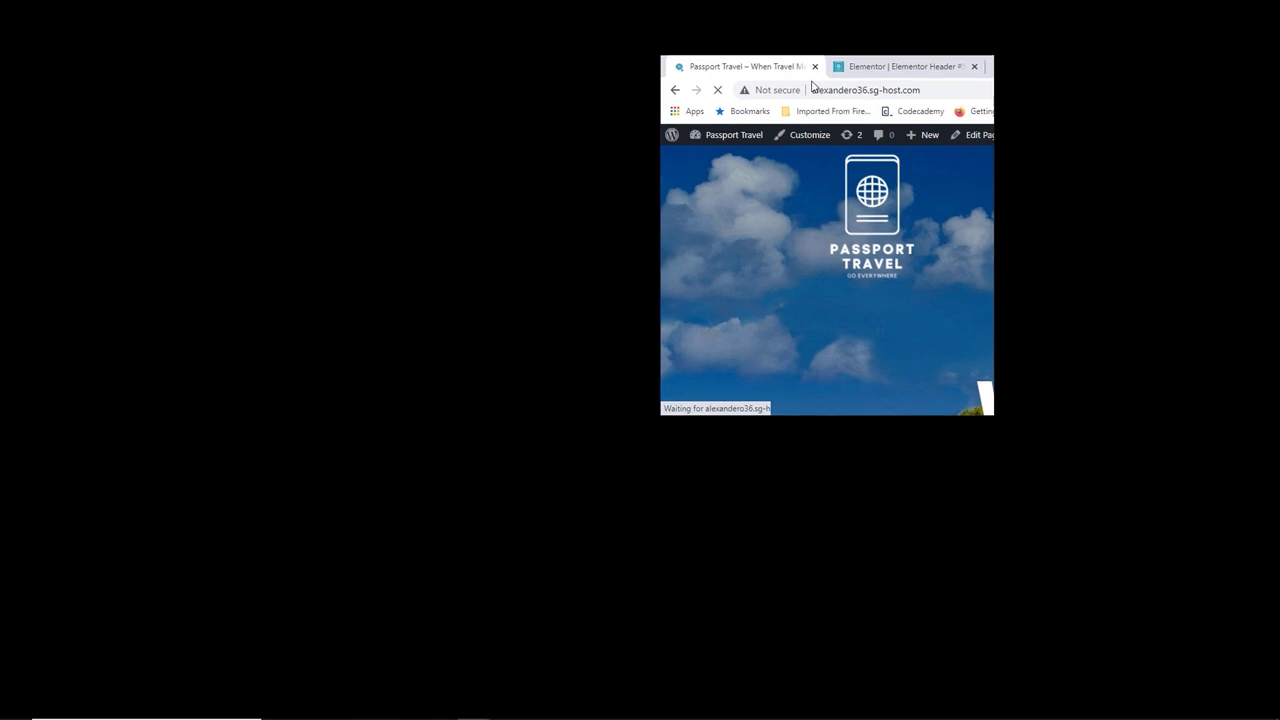
pyautogui.moveTo(855, 256); pyautogui.dragTo(1148, 288)
pyautogui.click(1103, 118)
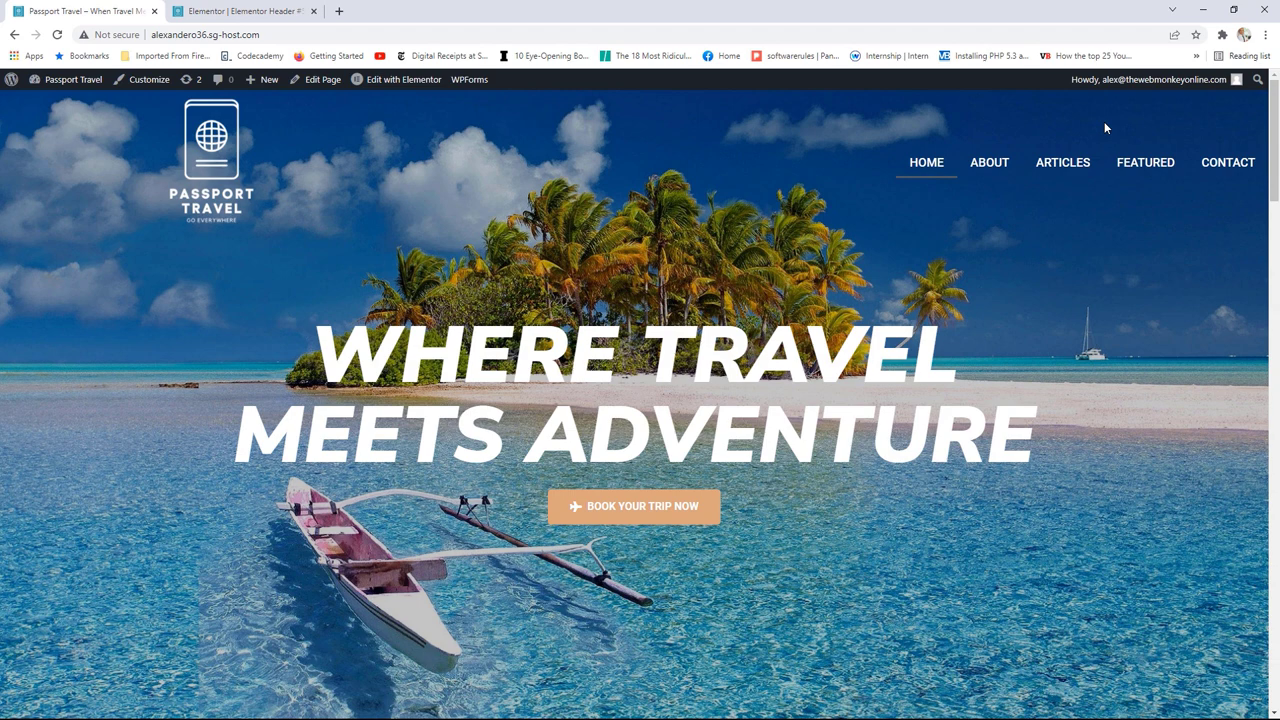
pyautogui.click(244, 7)
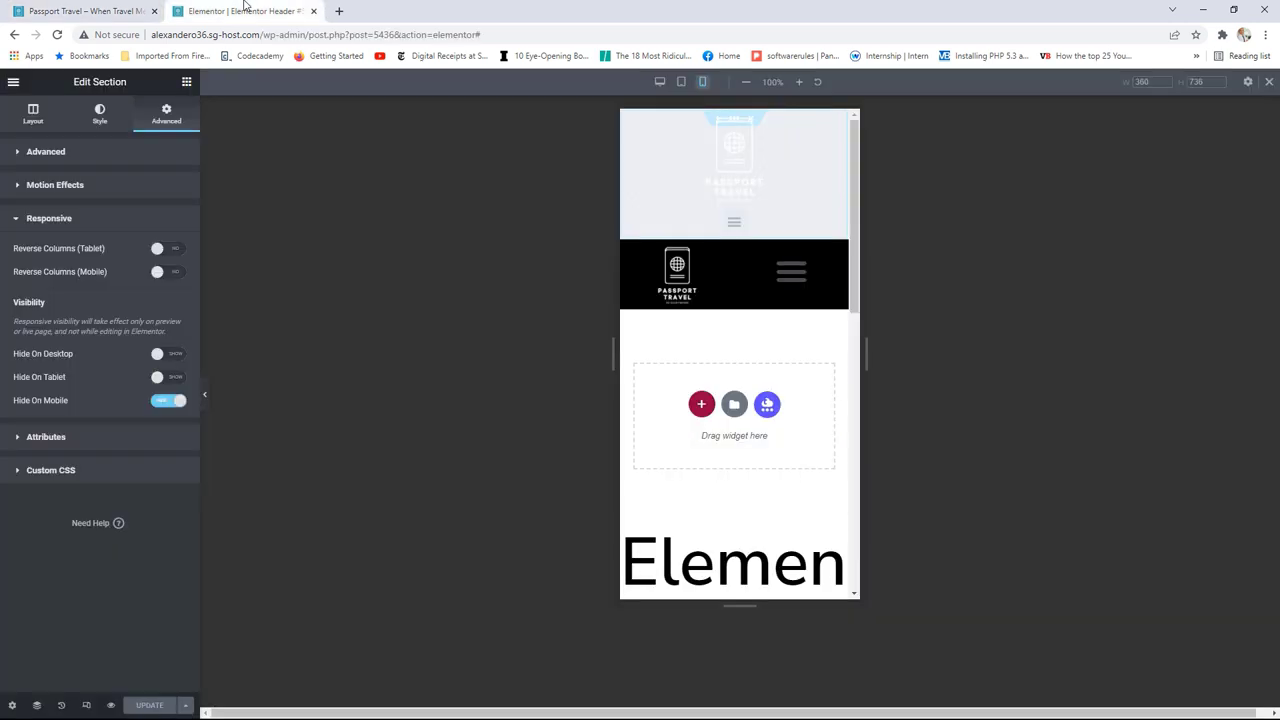
# Step: Exit to the dashboard and reopen Elementor Header #5436 via Templates > Theme Builder > Header
pyautogui.click(13, 82)
pyautogui.click(79, 318)
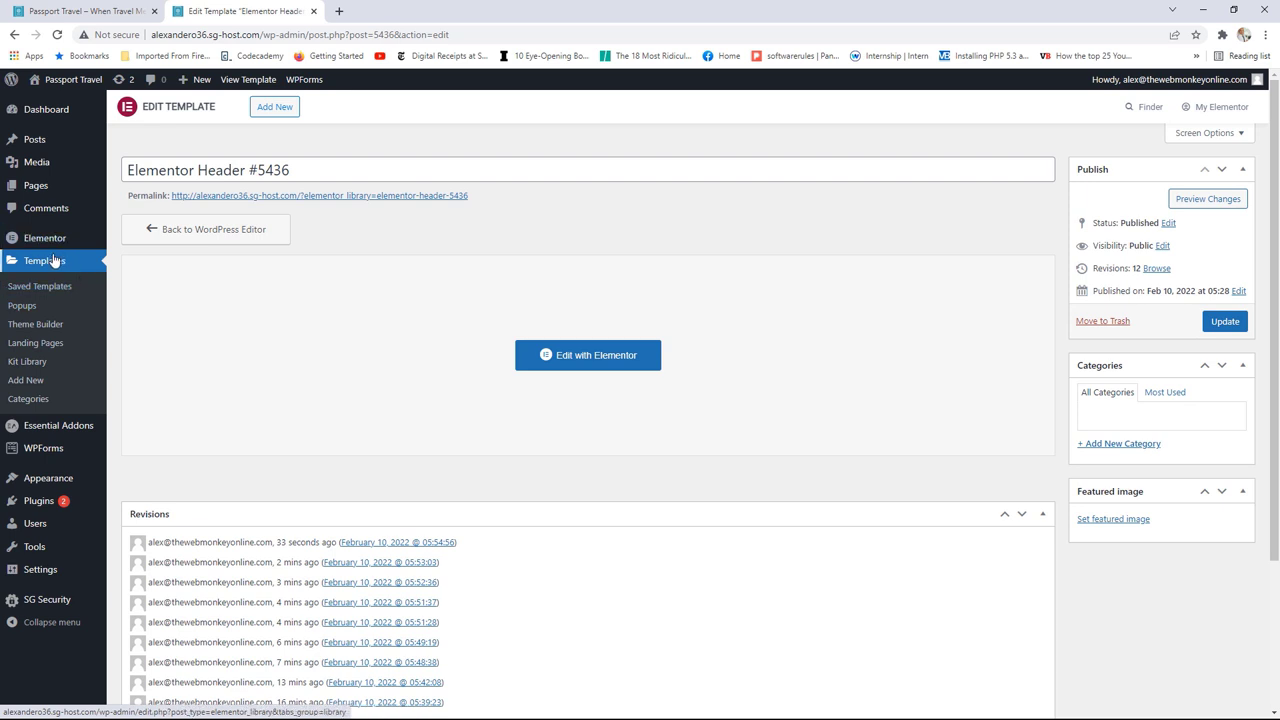
pyautogui.click(45, 262)
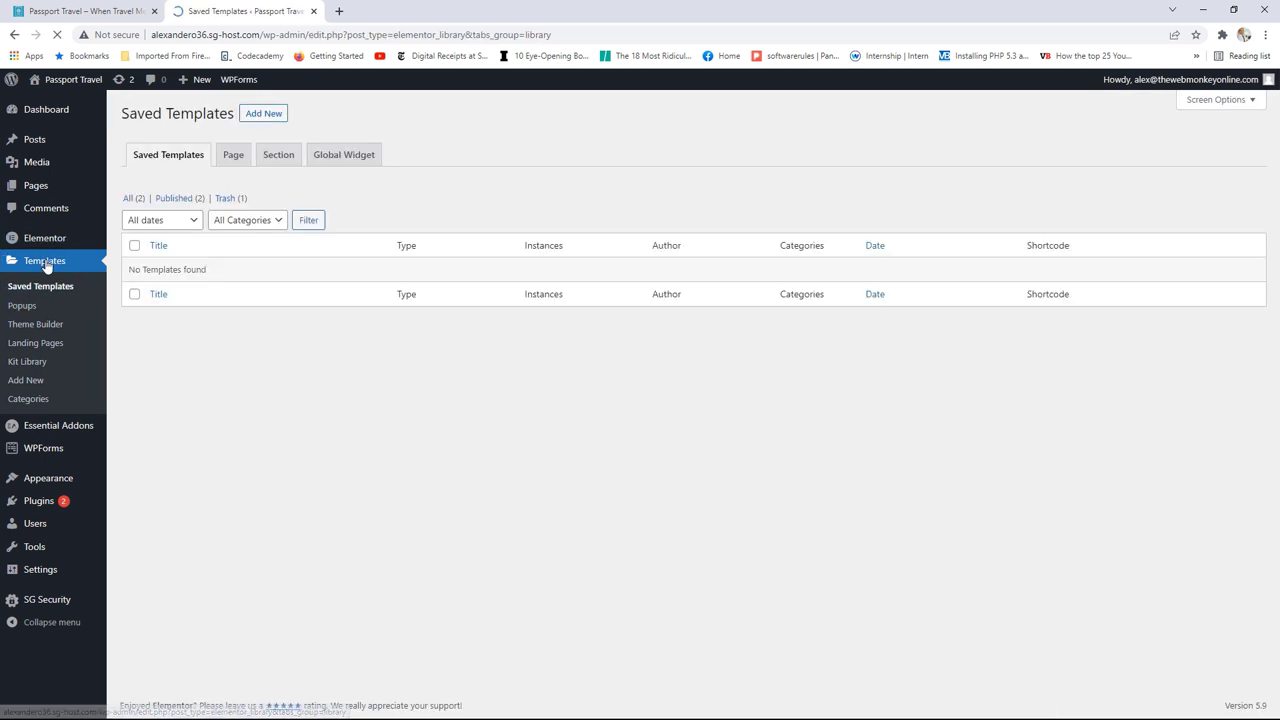
pyautogui.moveTo(58, 244)
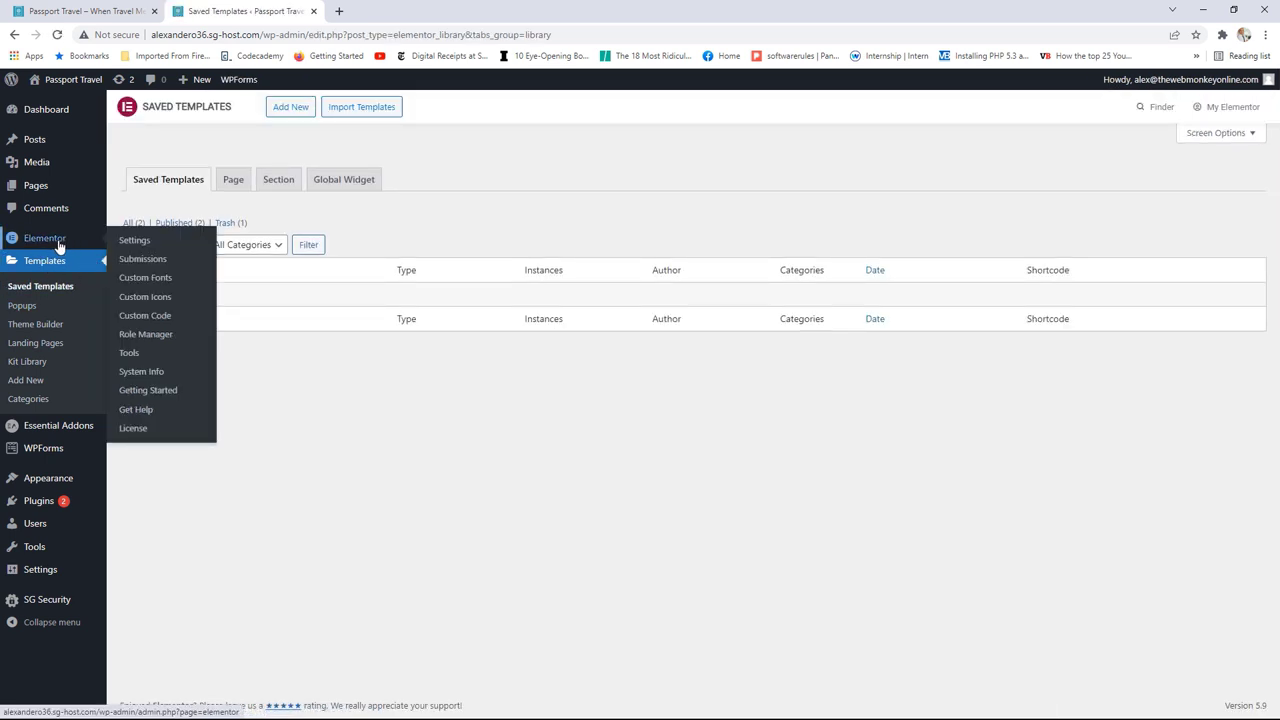
pyautogui.click(46, 331)
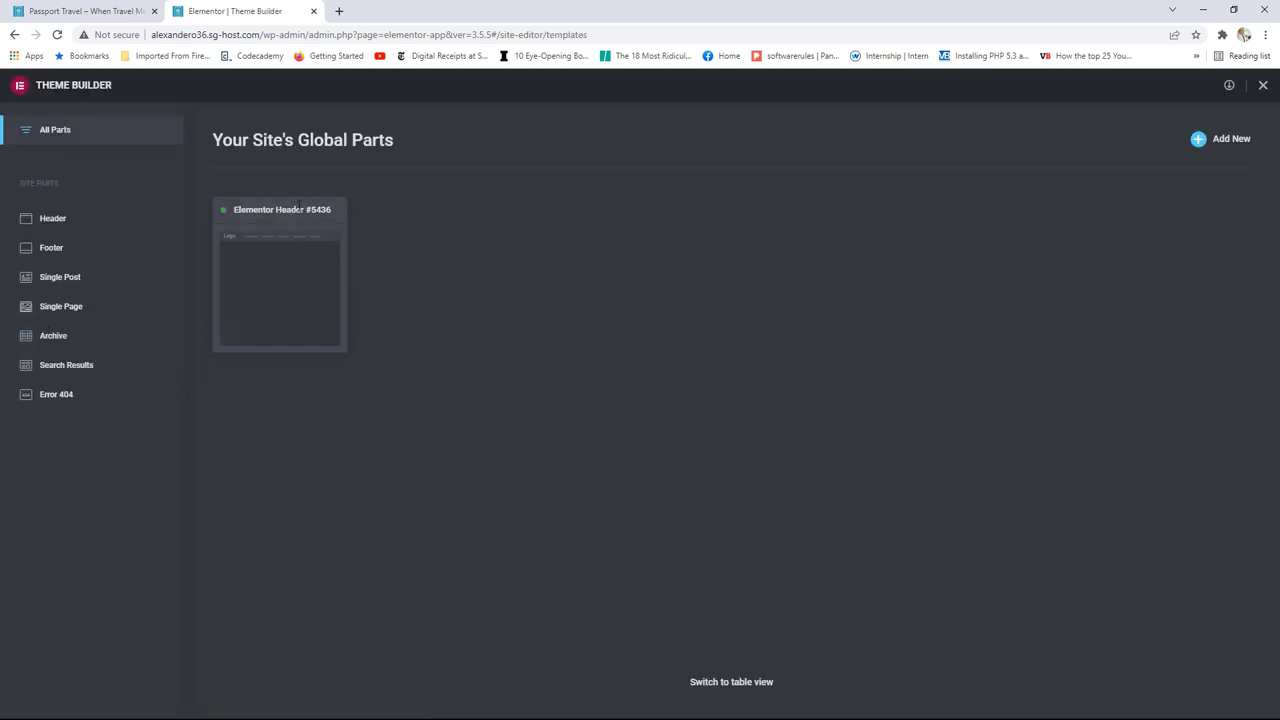
pyautogui.click(280, 274)
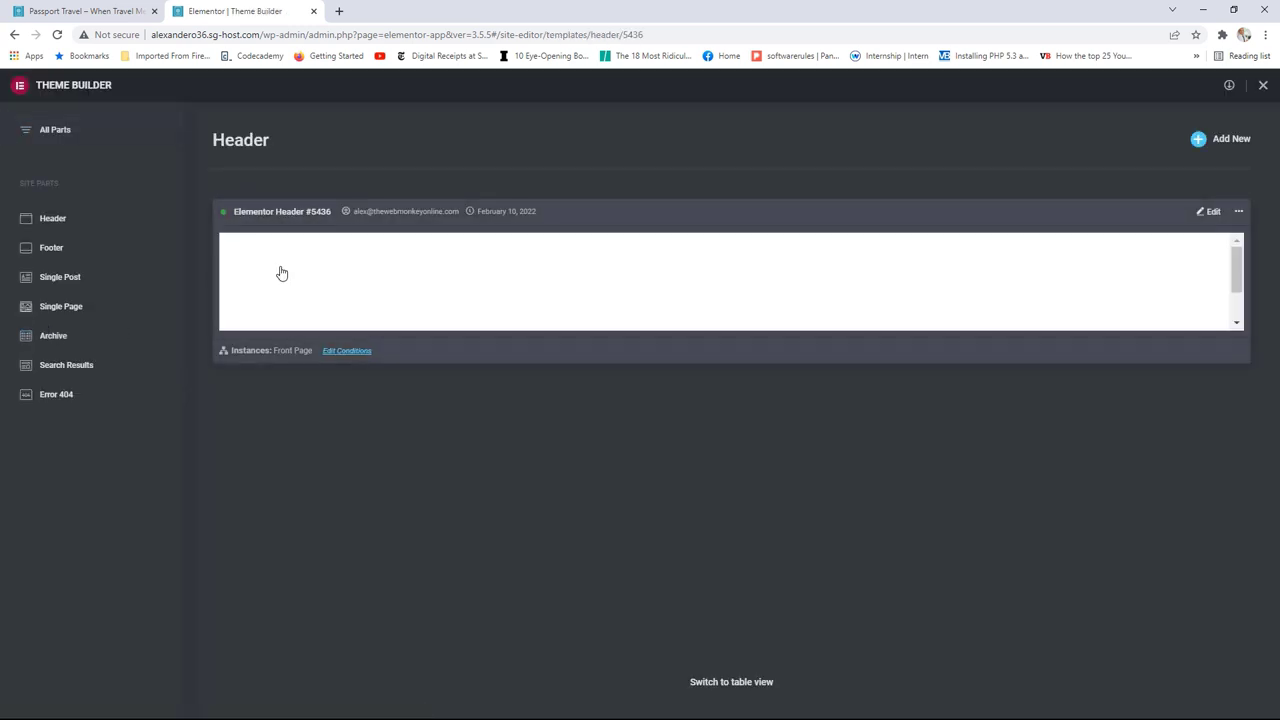
pyautogui.click(1211, 213)
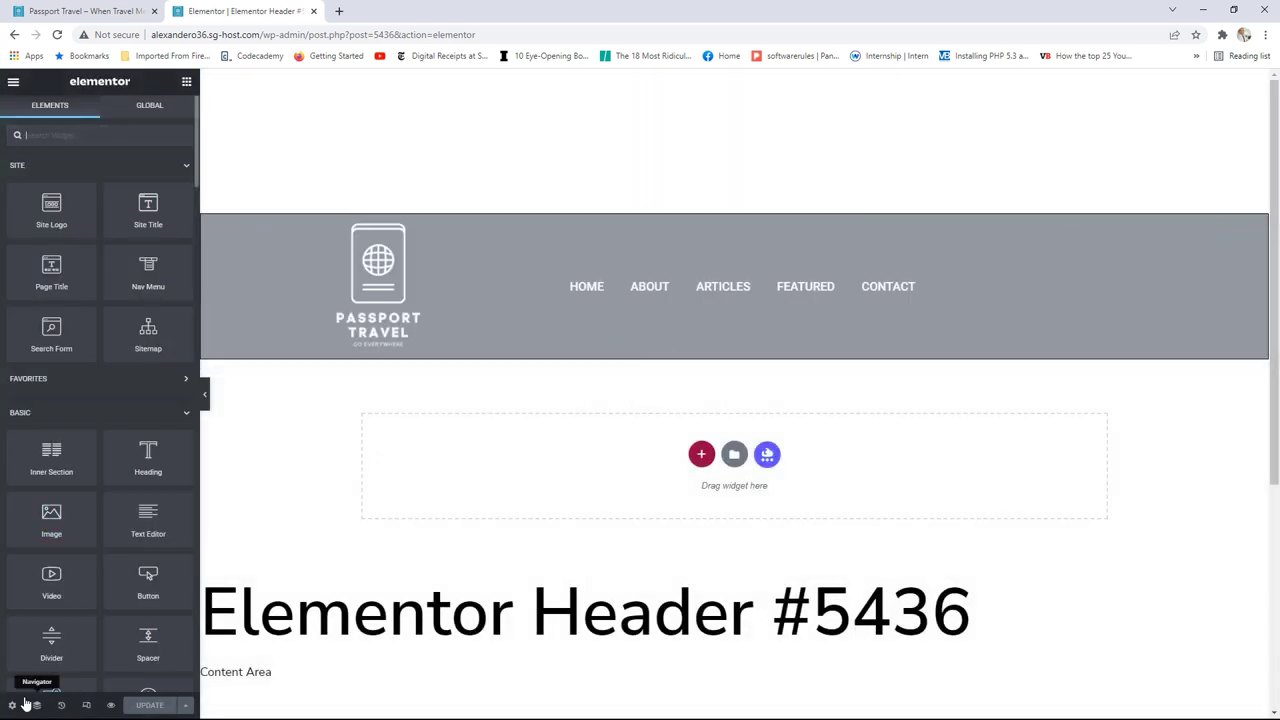
# Step: Retitle the template 'Home Header' and bring up its Display Conditions, including Front Page
pyautogui.click(12, 706)
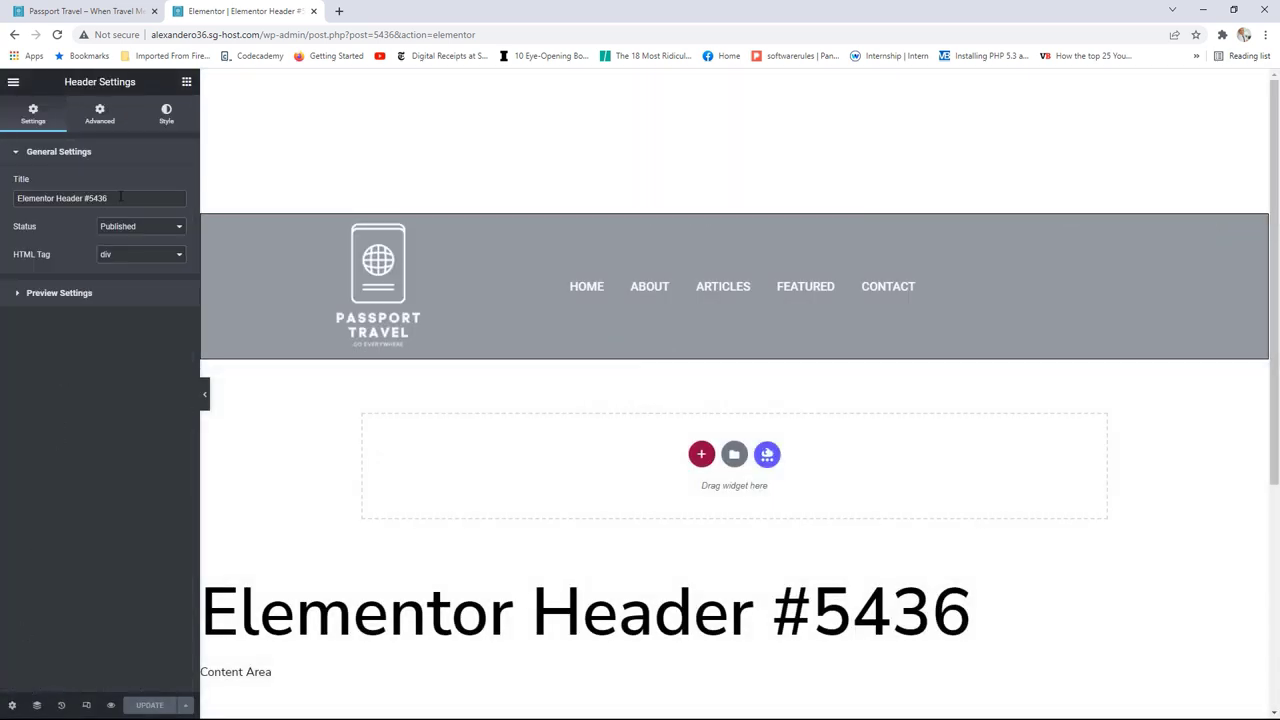
pyautogui.moveTo(120, 197); pyautogui.dragTo(17, 200)
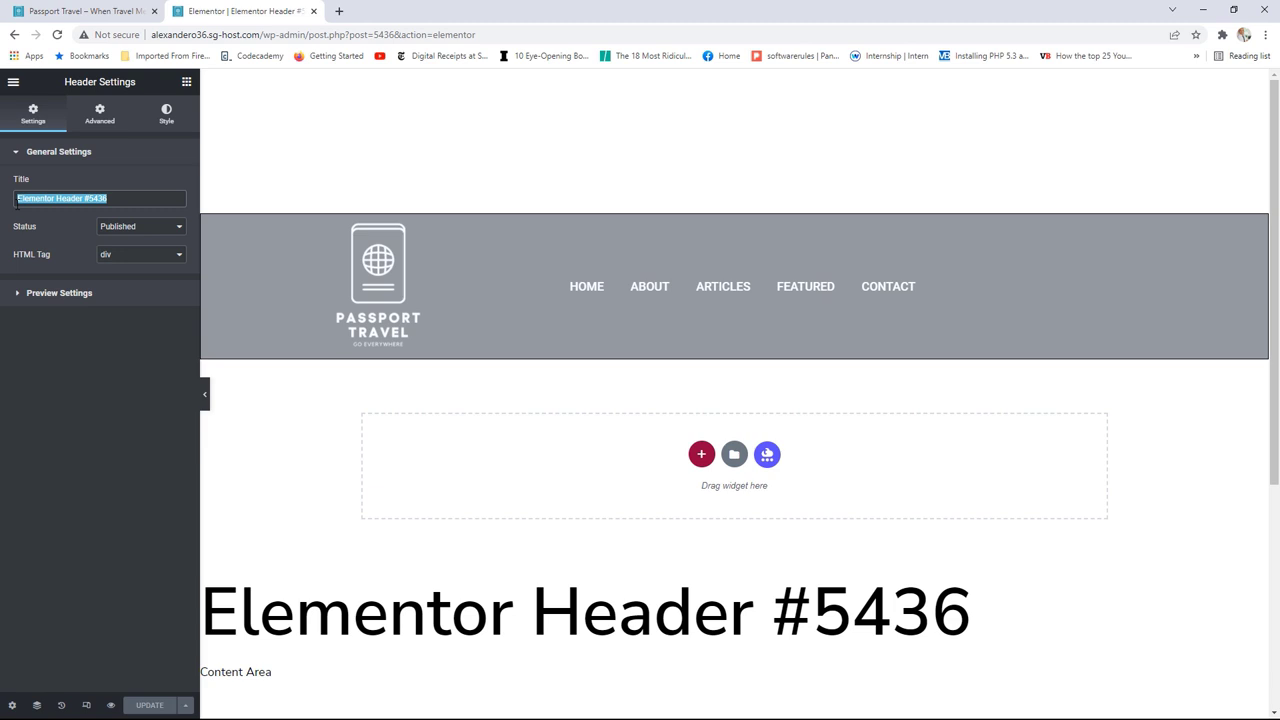
pyautogui.write('Home')
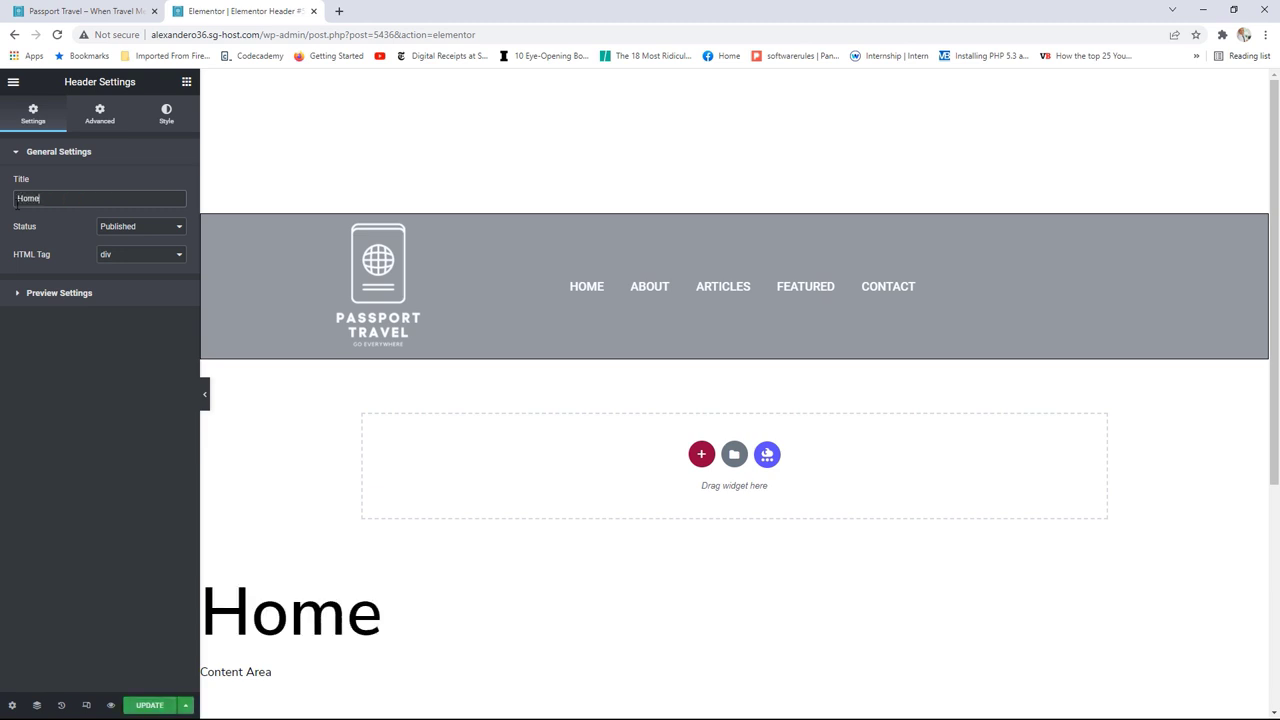
pyautogui.write(' Header D')
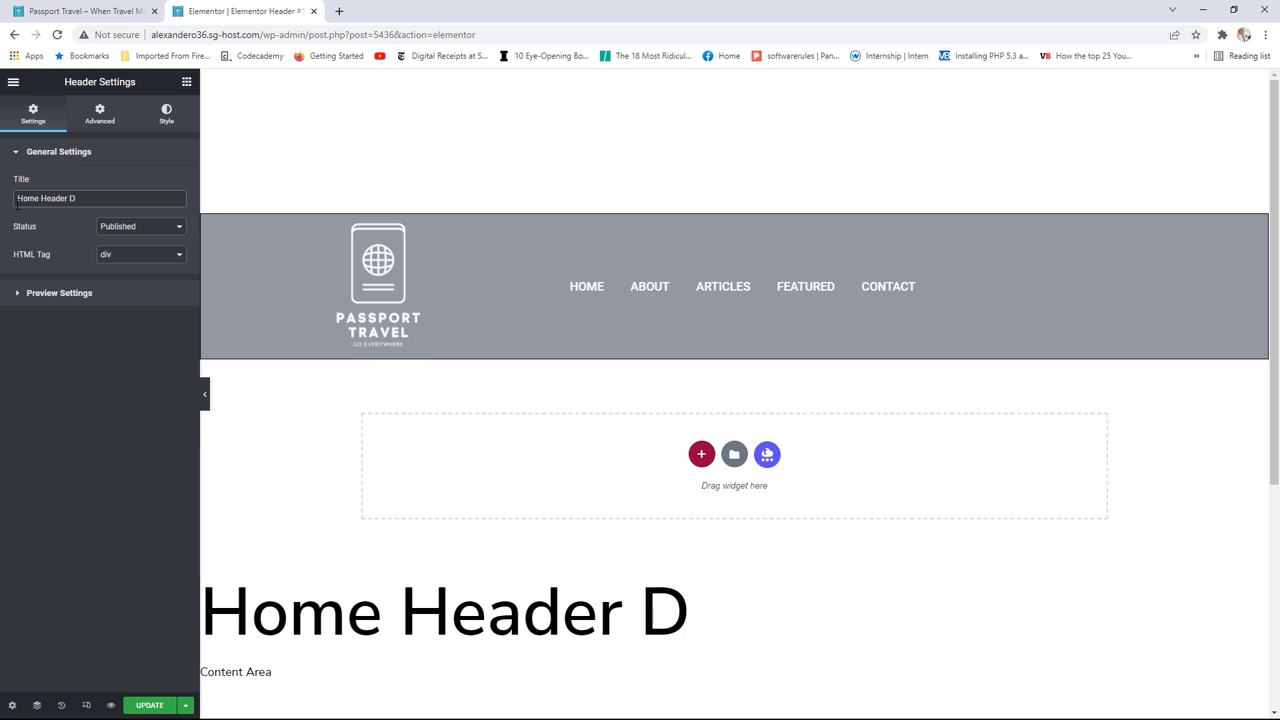
pyautogui.press('BackSpace')
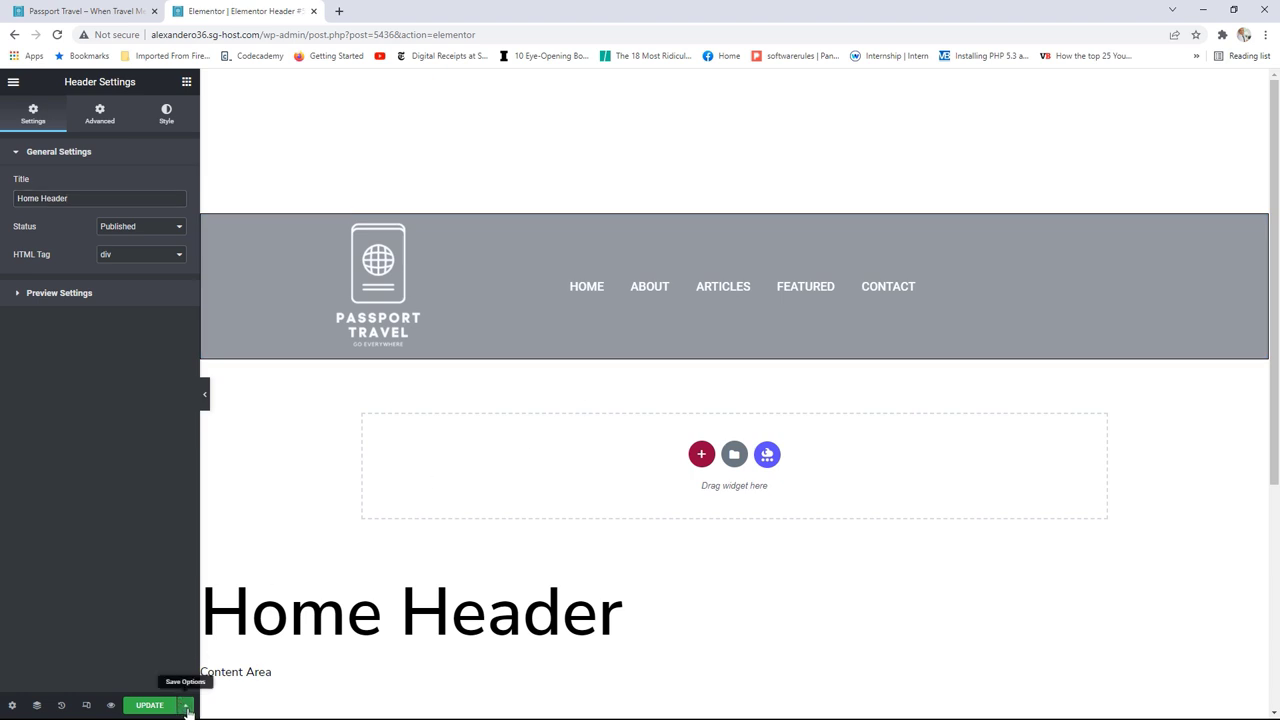
pyautogui.click(186, 706)
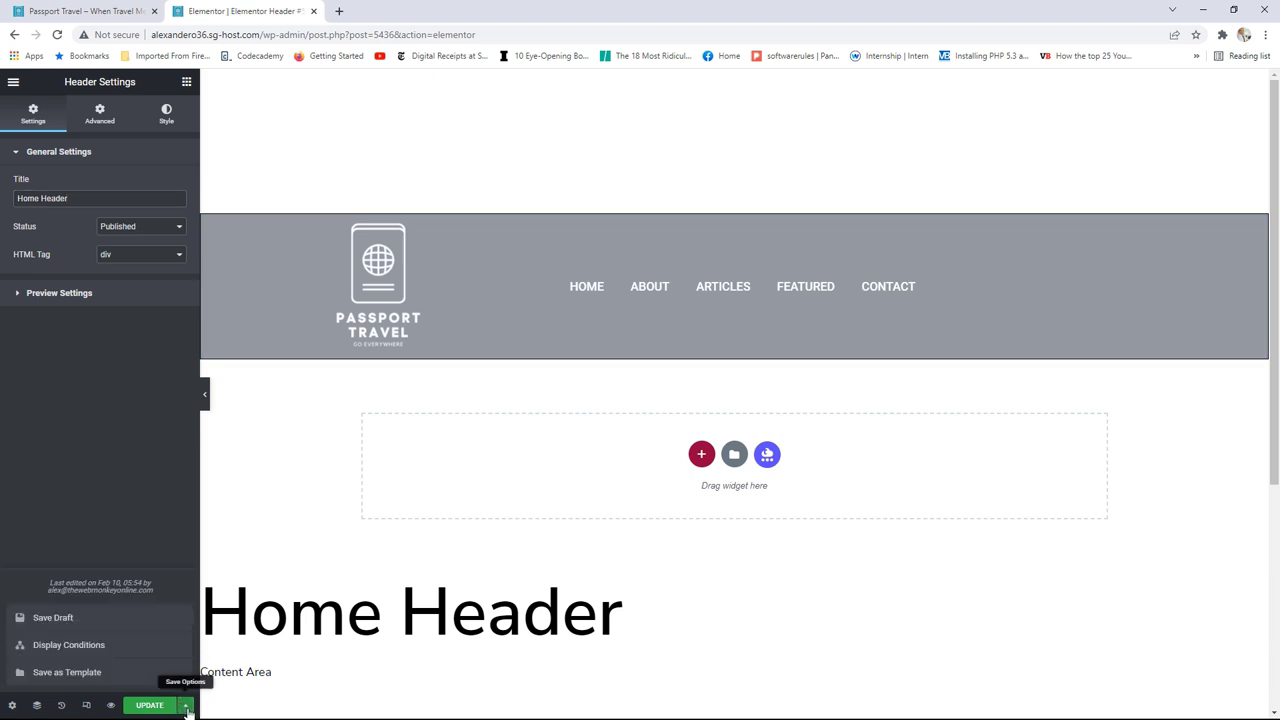
pyautogui.click(86, 651)
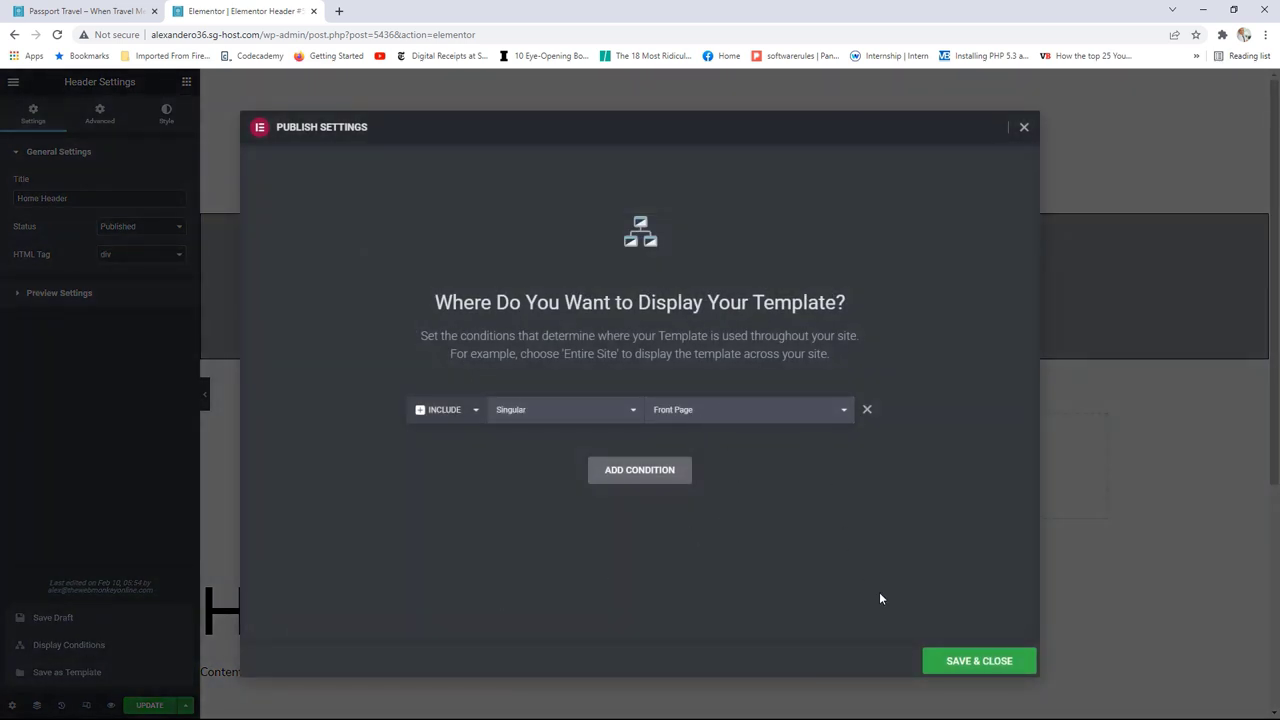
# Step: Save the header's Front Page display condition and close Publish Settings
pyautogui.click(972, 661)
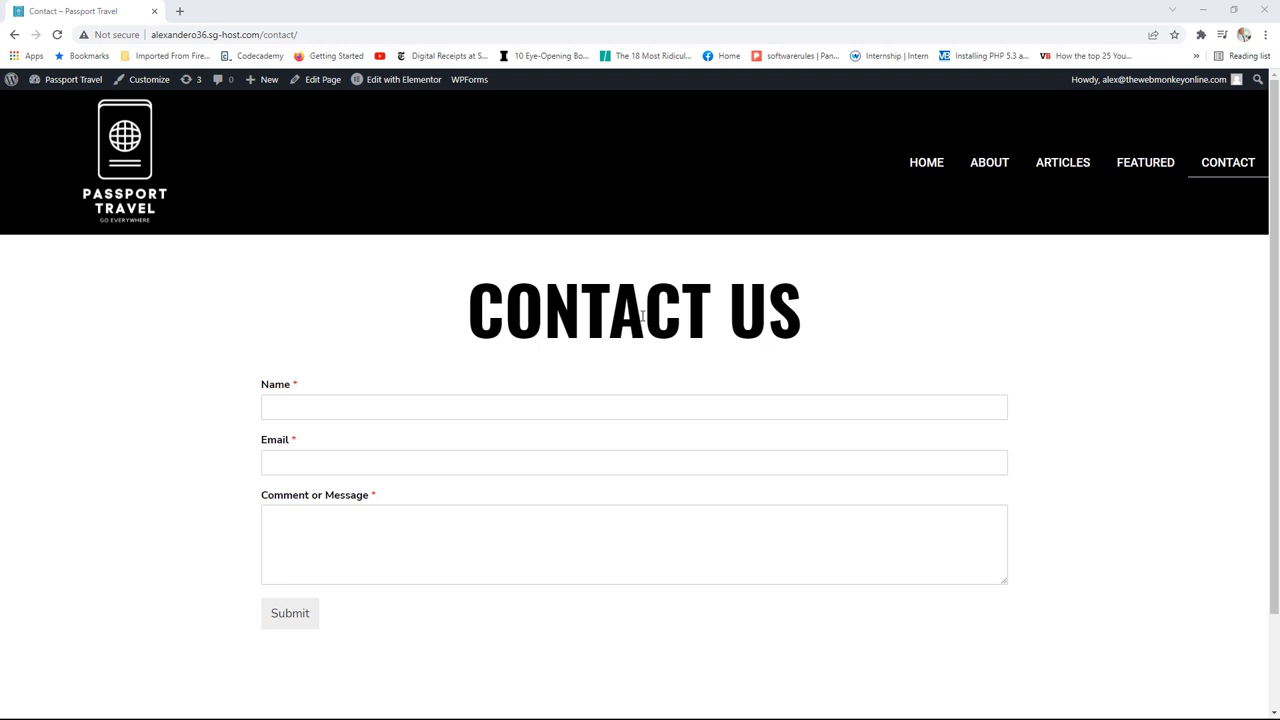
# Step: Deactivate the WPForms Lite plugin, then view the live Contact page on the front end
pyautogui.click(75, 78)
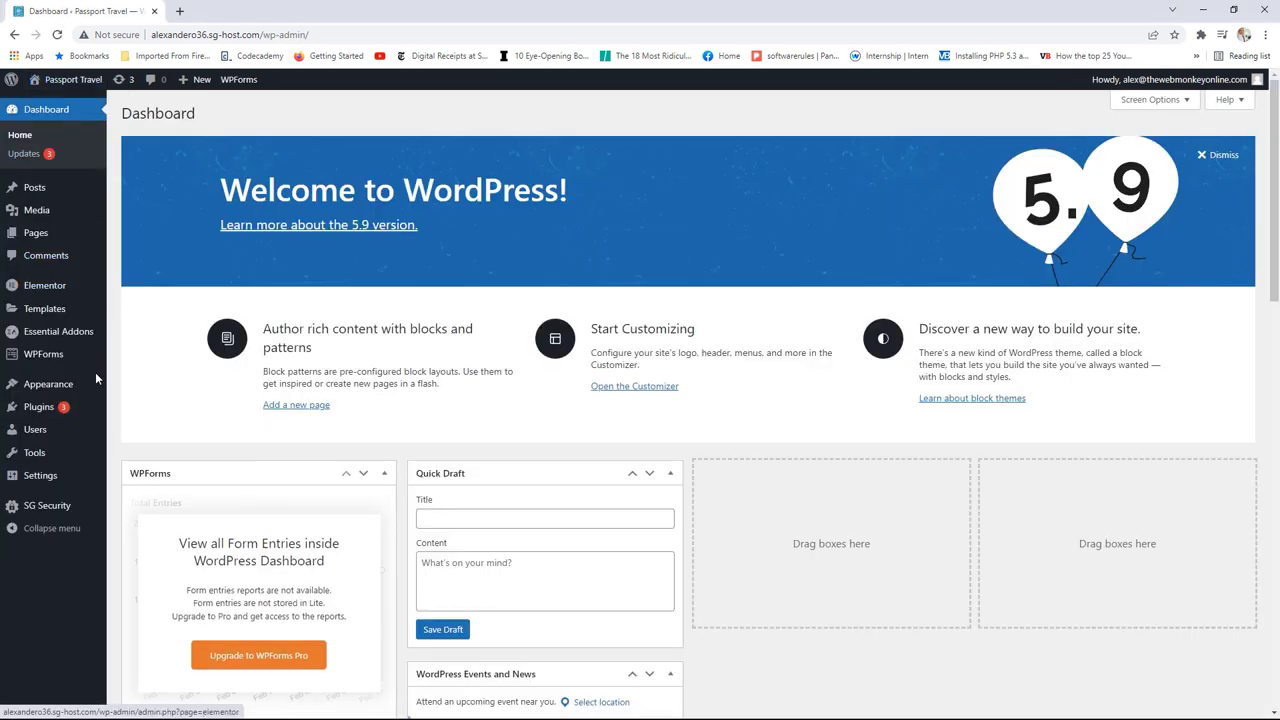
pyautogui.moveTo(82, 412)
pyautogui.click(165, 409)
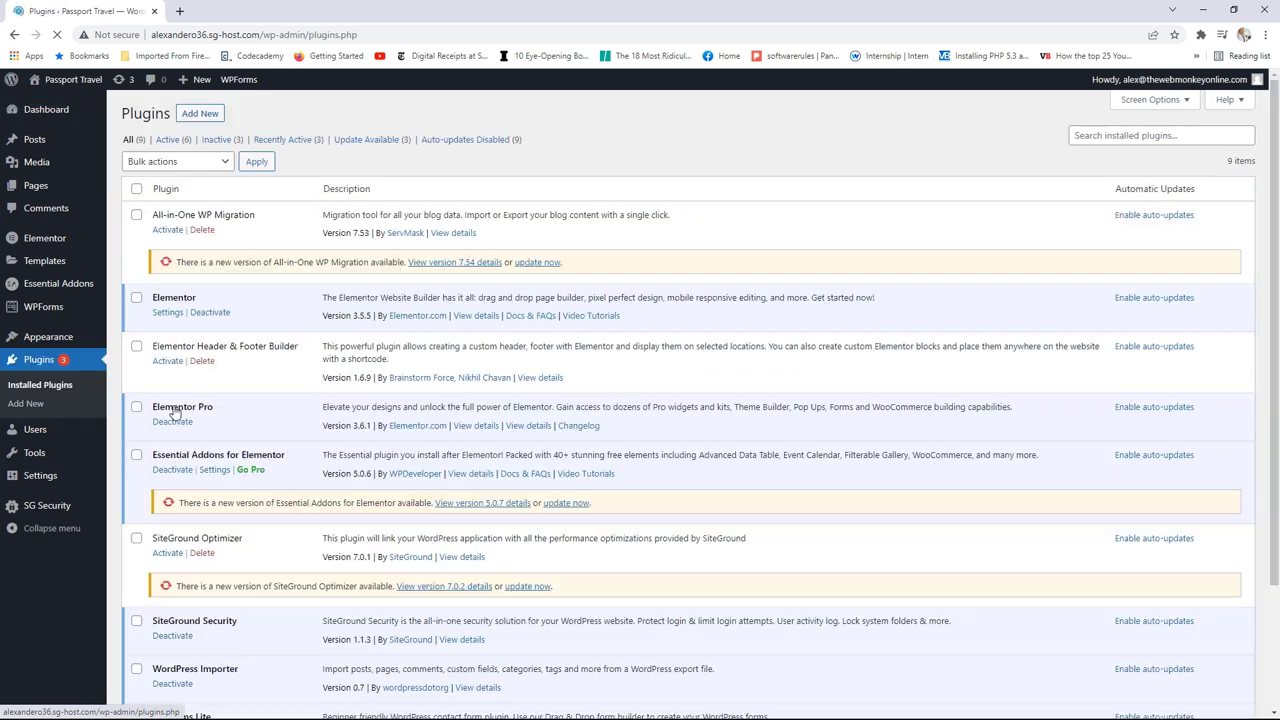
pyautogui.scroll(-3, 276, 393)
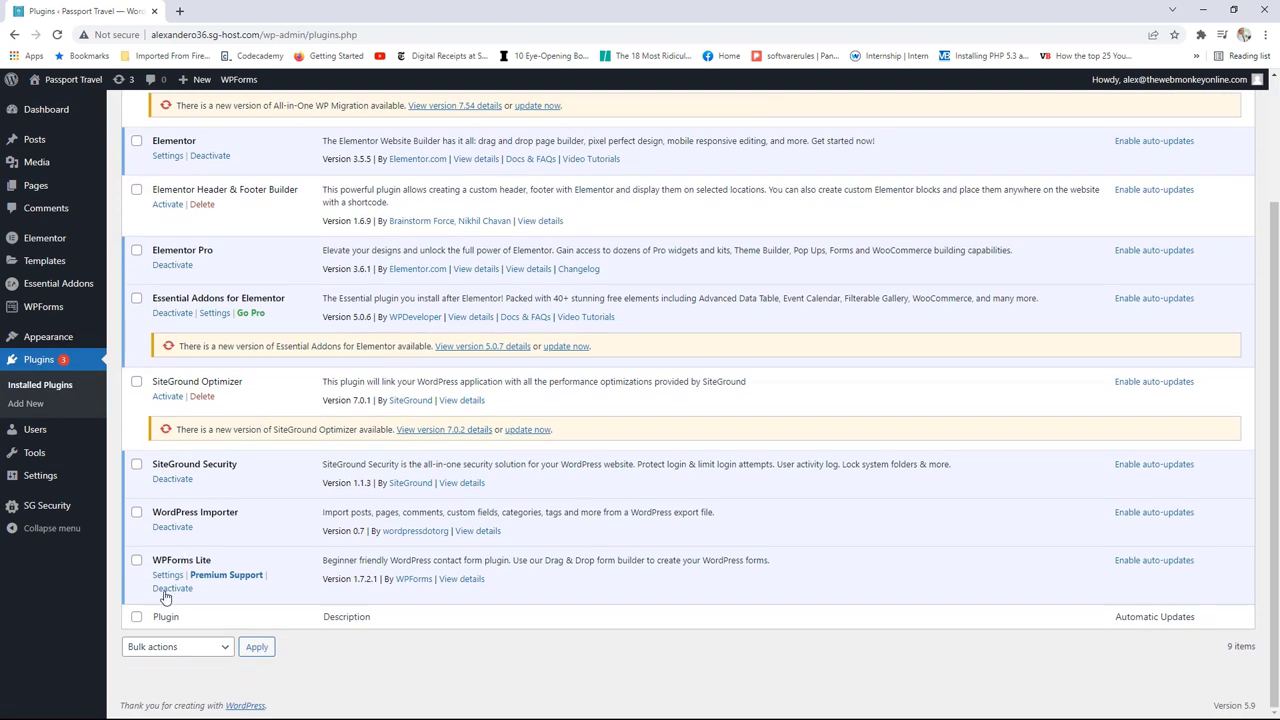
pyautogui.click(172, 590)
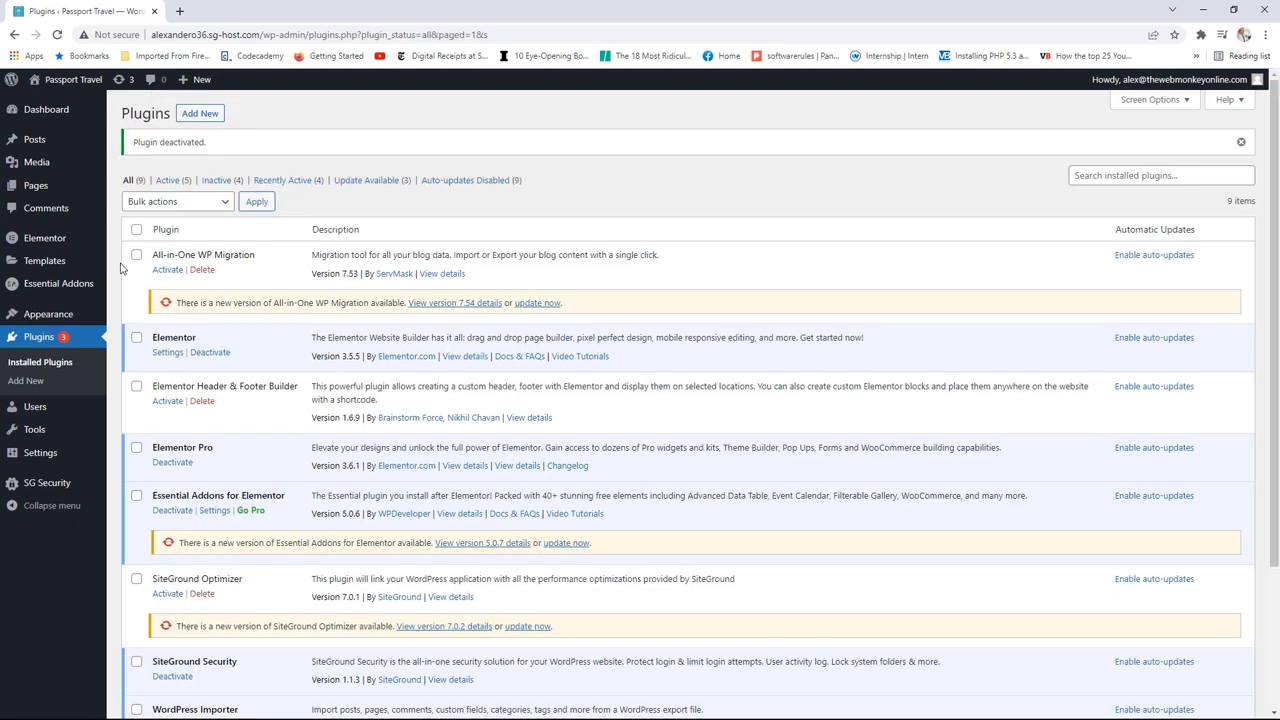
pyautogui.click(72, 79)
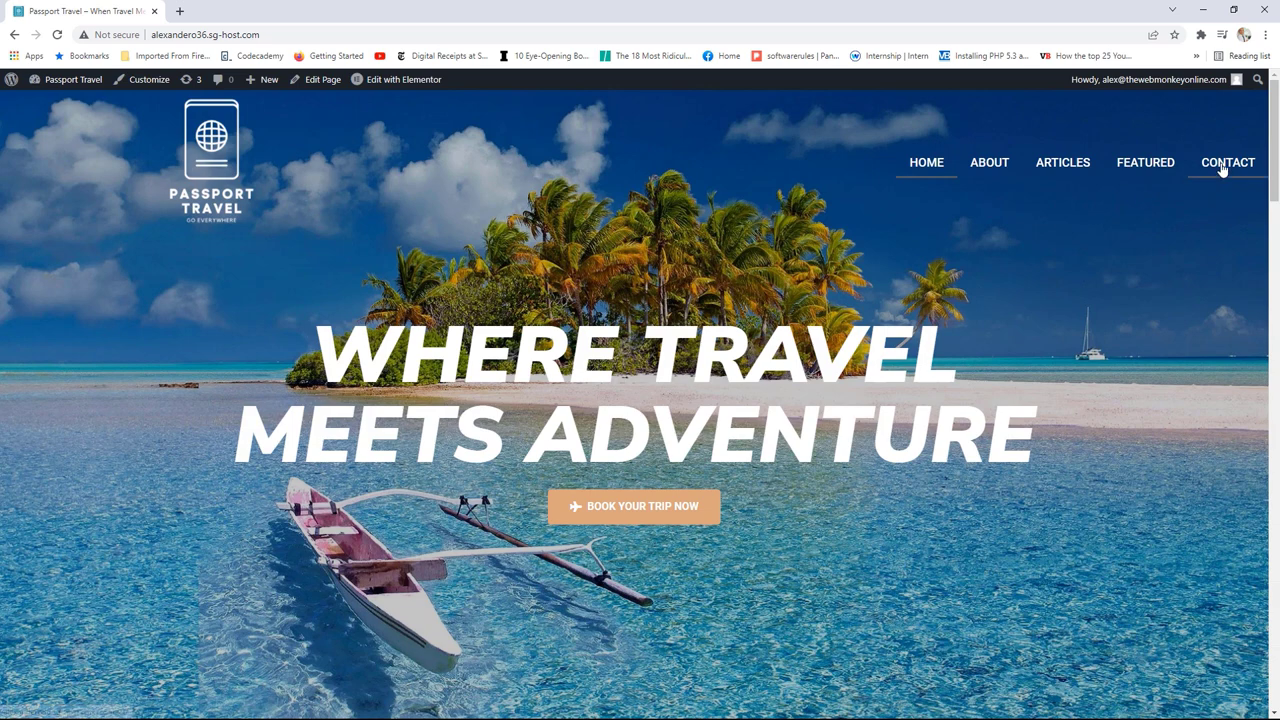
pyautogui.click(1222, 167)
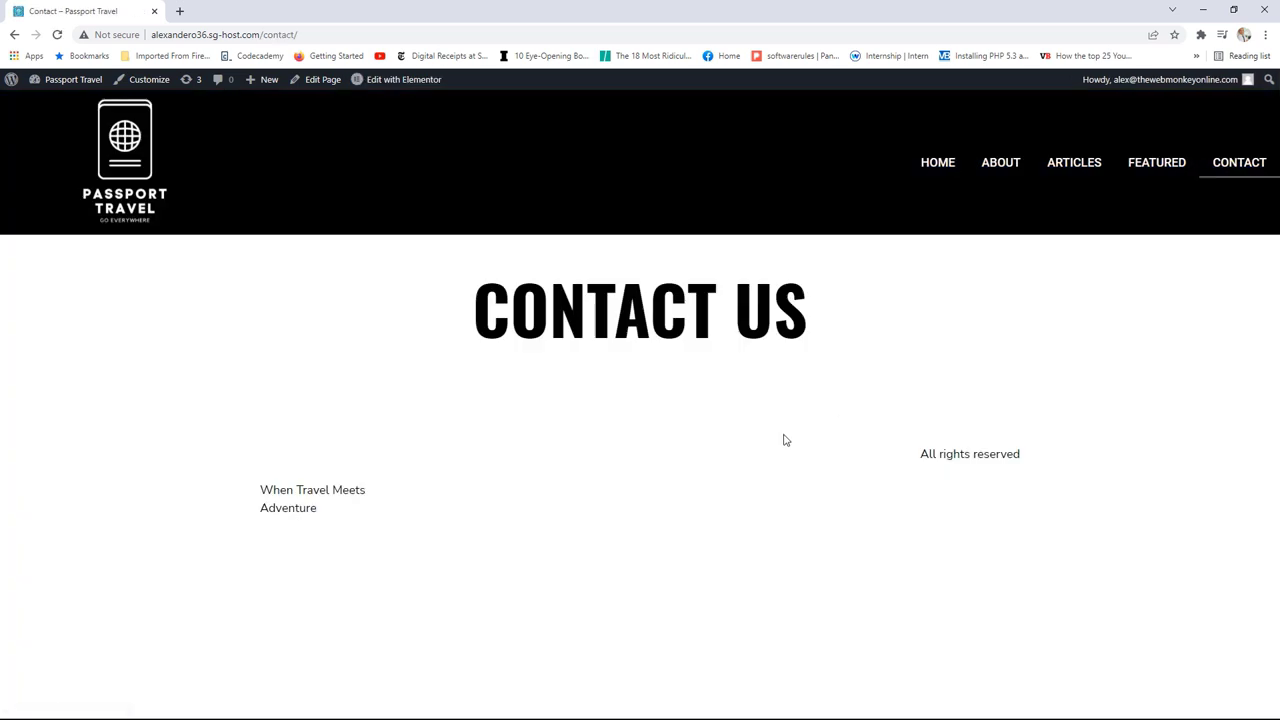
# Step: Open the Contact page in the Elementor editor
pyautogui.moveTo(389, 80)
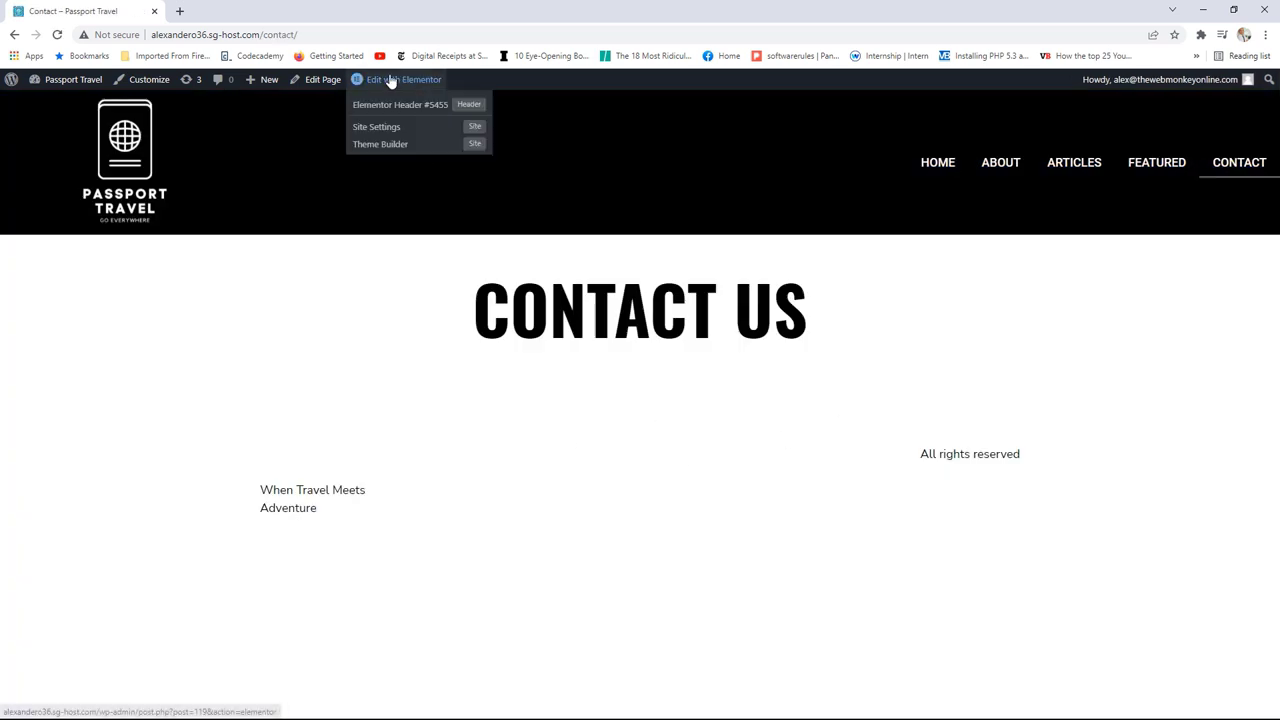
pyautogui.click(403, 82)
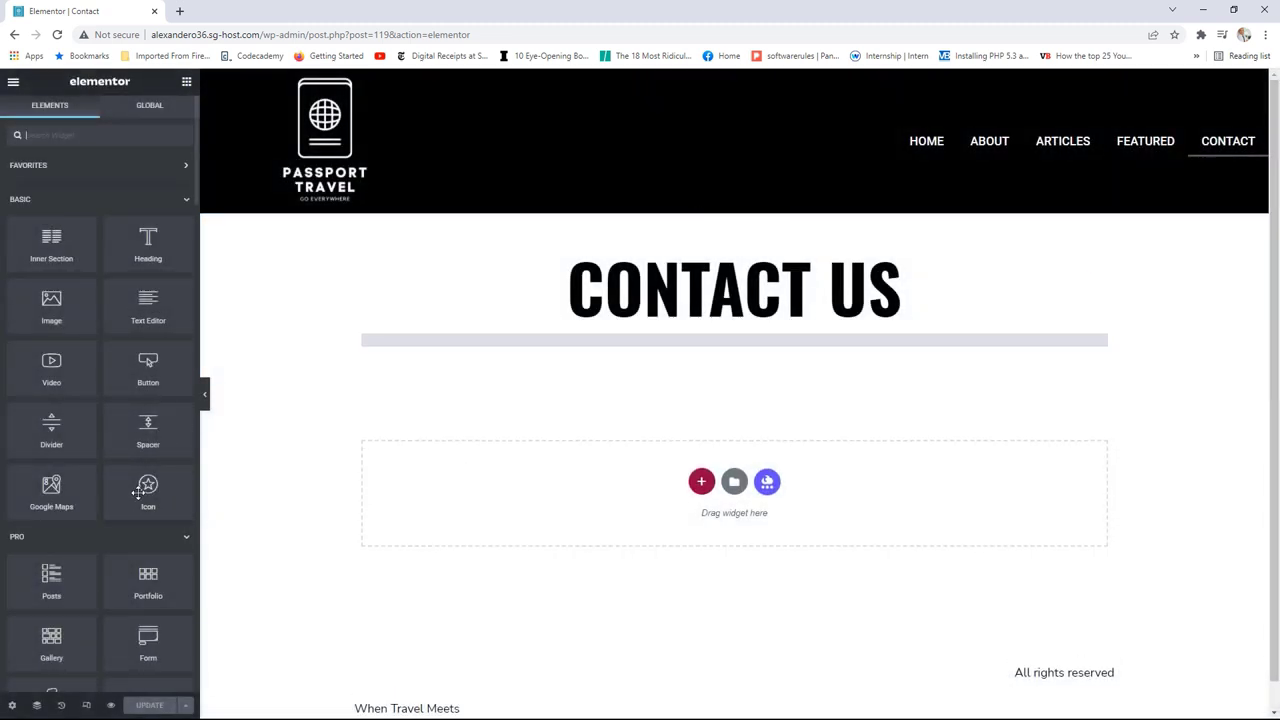
pyautogui.scroll(-2, 10, 423)
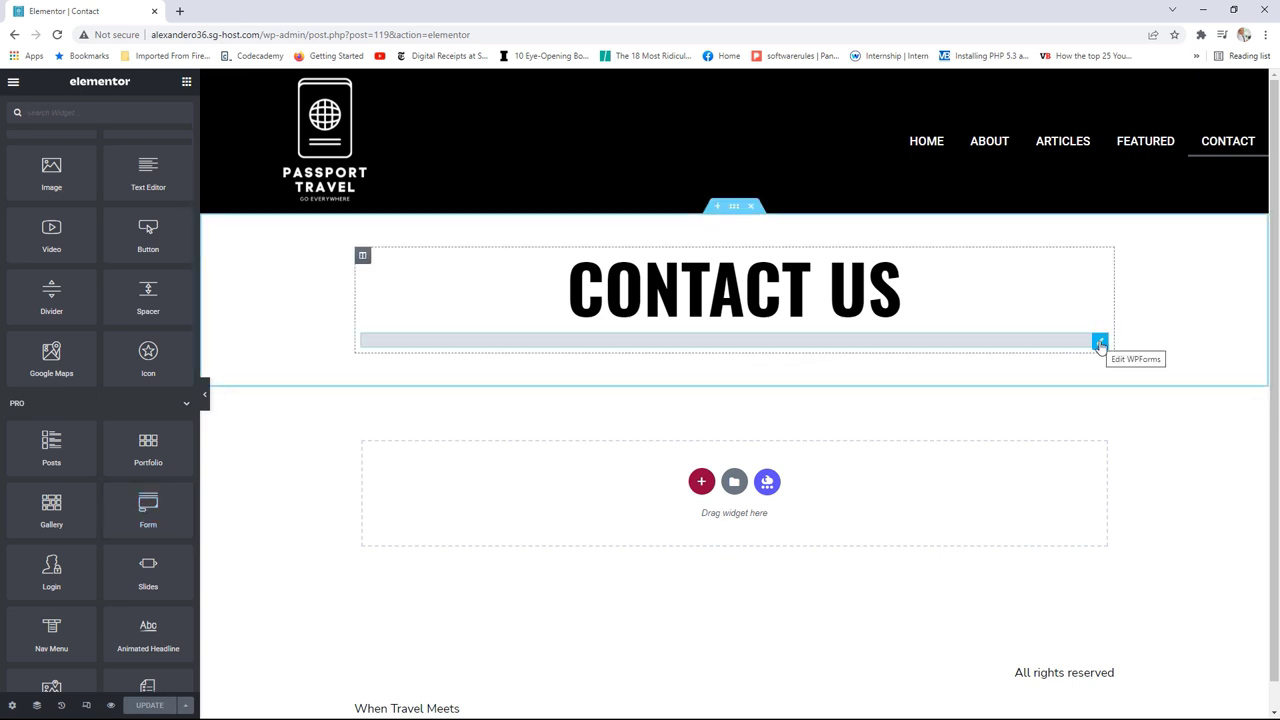
# Step: Delete the WPForms widget and drop an Elementor Form widget into the empty section
pyautogui.click(1100, 344)
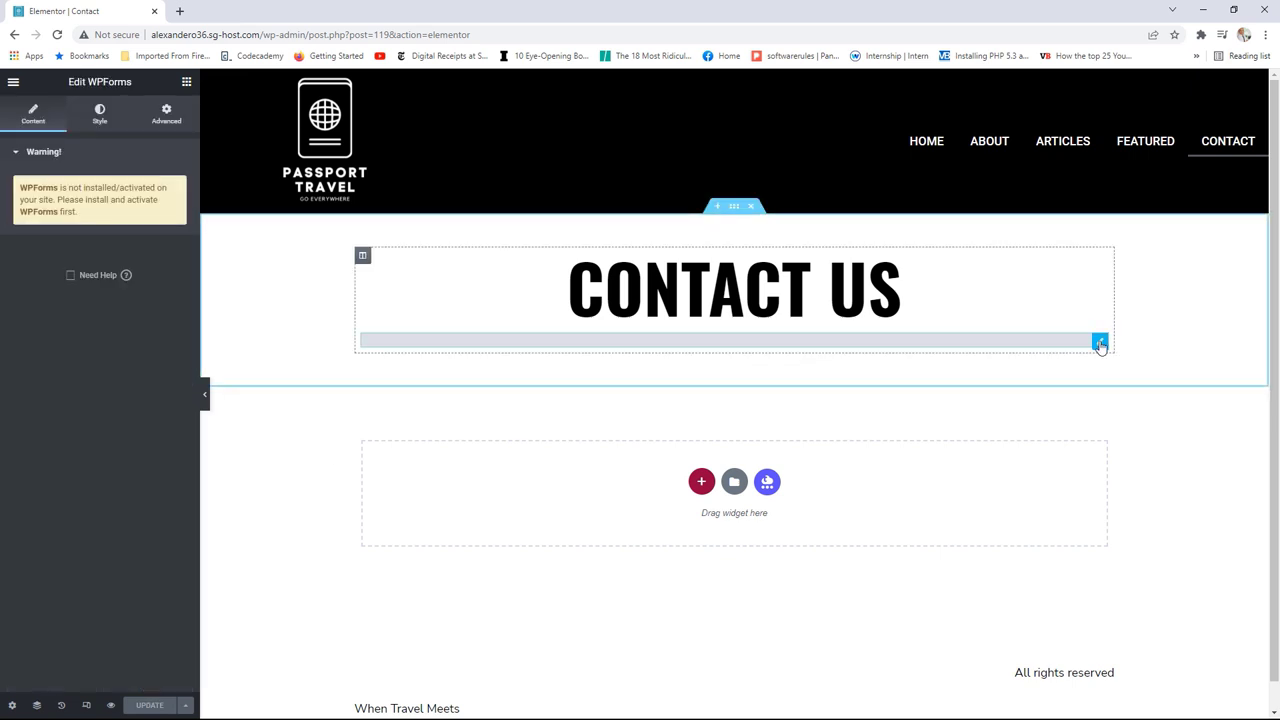
pyautogui.rightClick(1100, 344)
pyautogui.click(1144, 539)
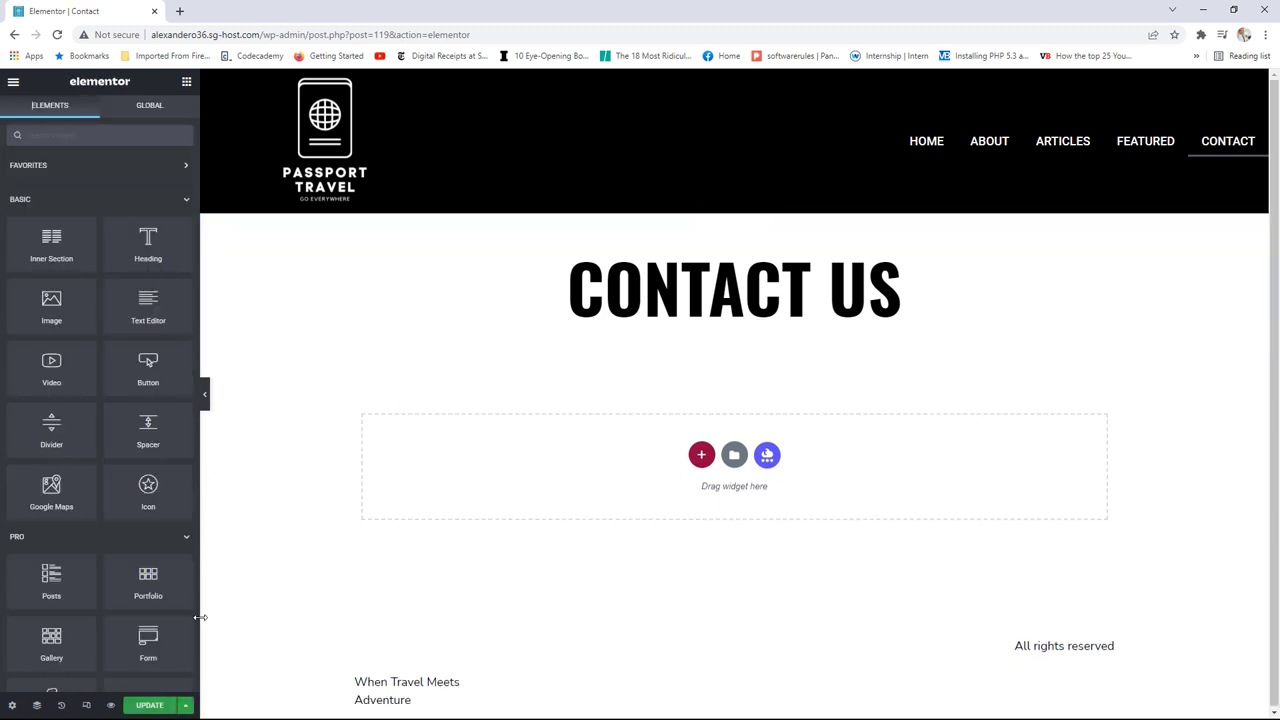
pyautogui.moveTo(148, 645); pyautogui.dragTo(700, 334)
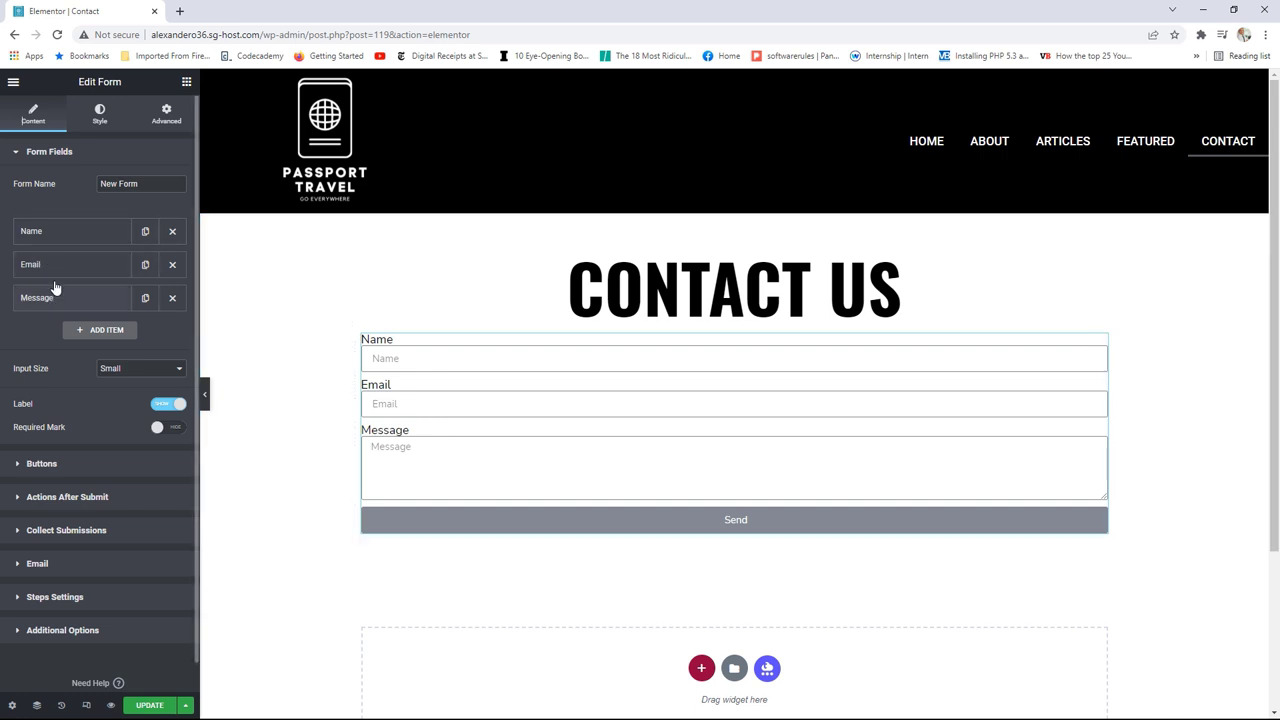
pyautogui.click(106, 331)
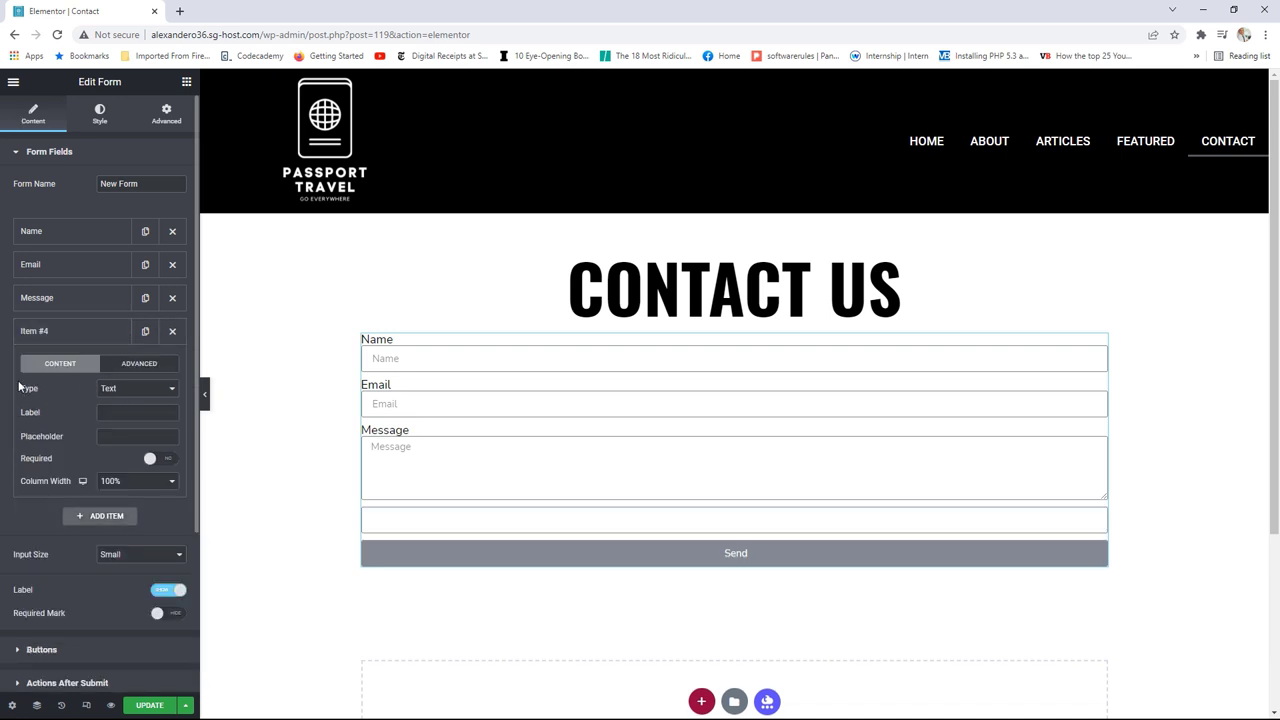
pyautogui.click(125, 389)
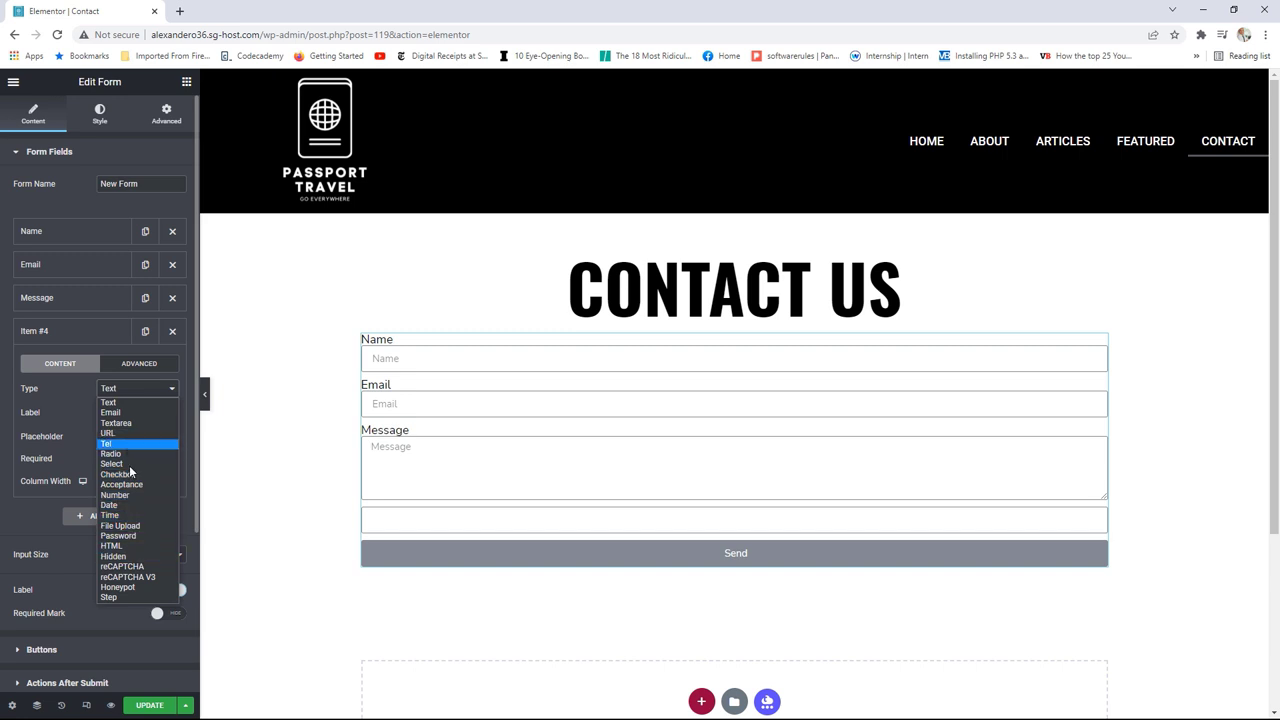
pyautogui.click(128, 525)
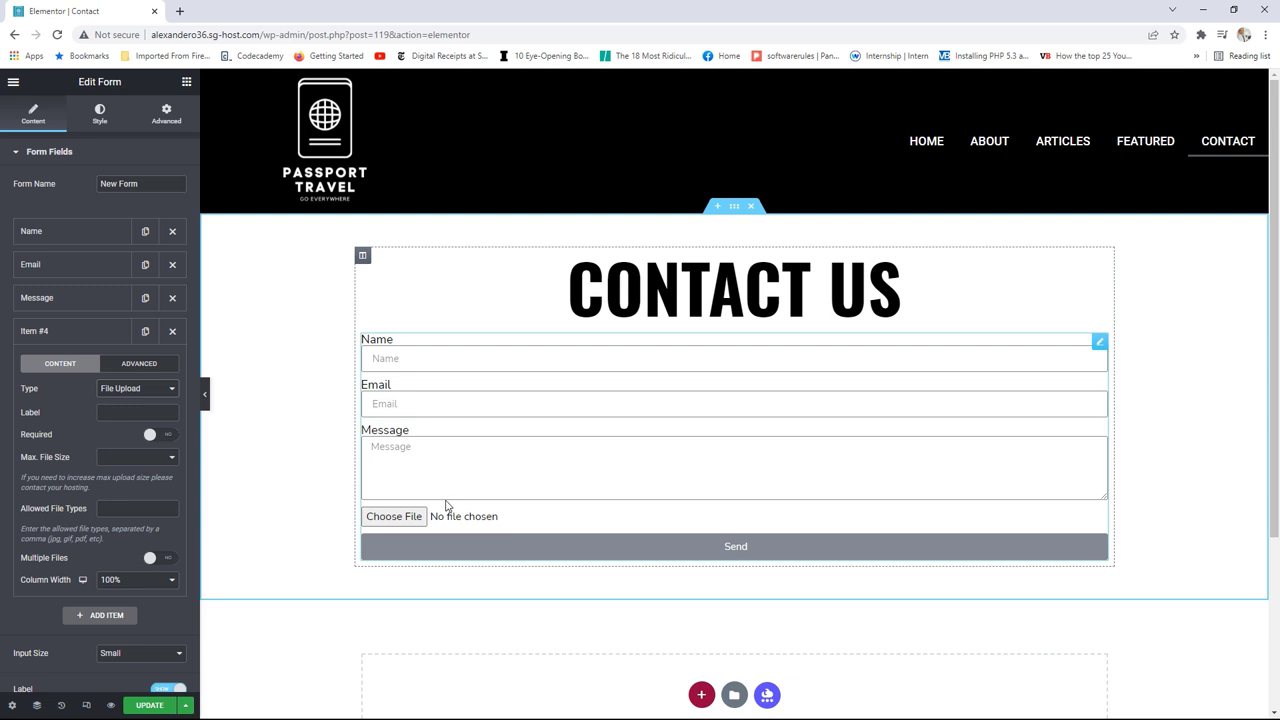
pyautogui.click(150, 392)
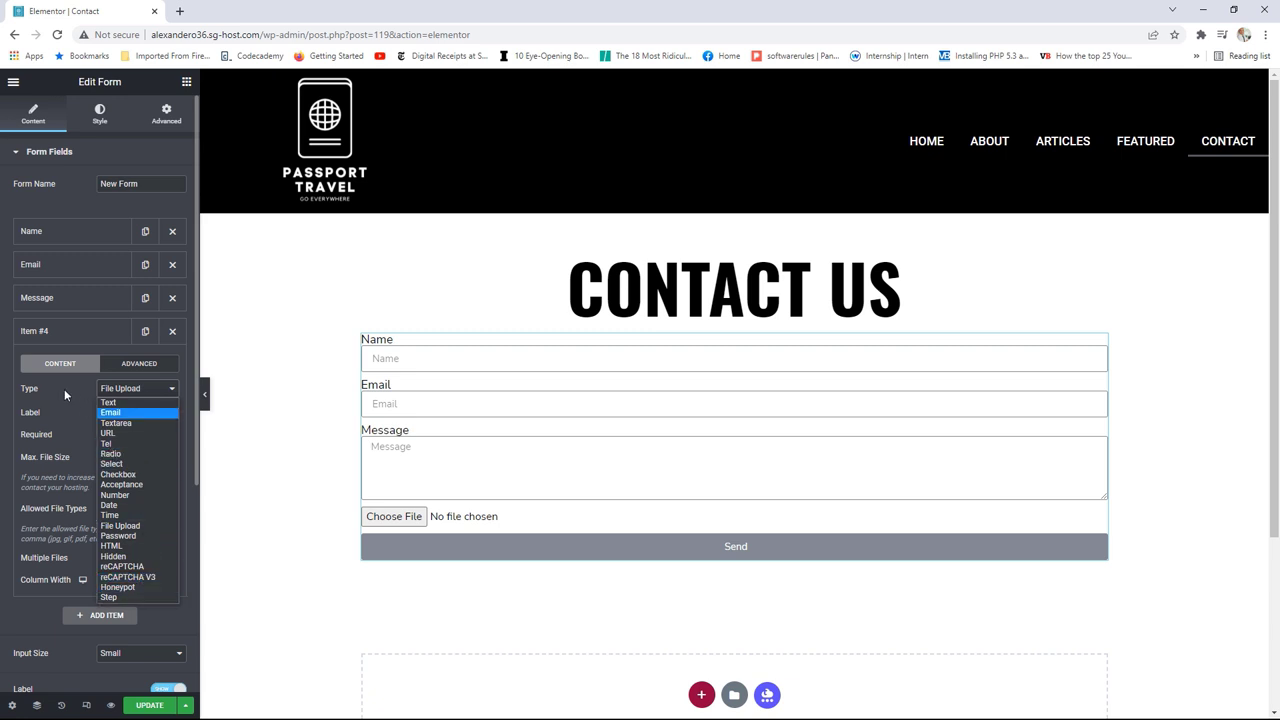
pyautogui.click(172, 338)
pyautogui.click(172, 338)
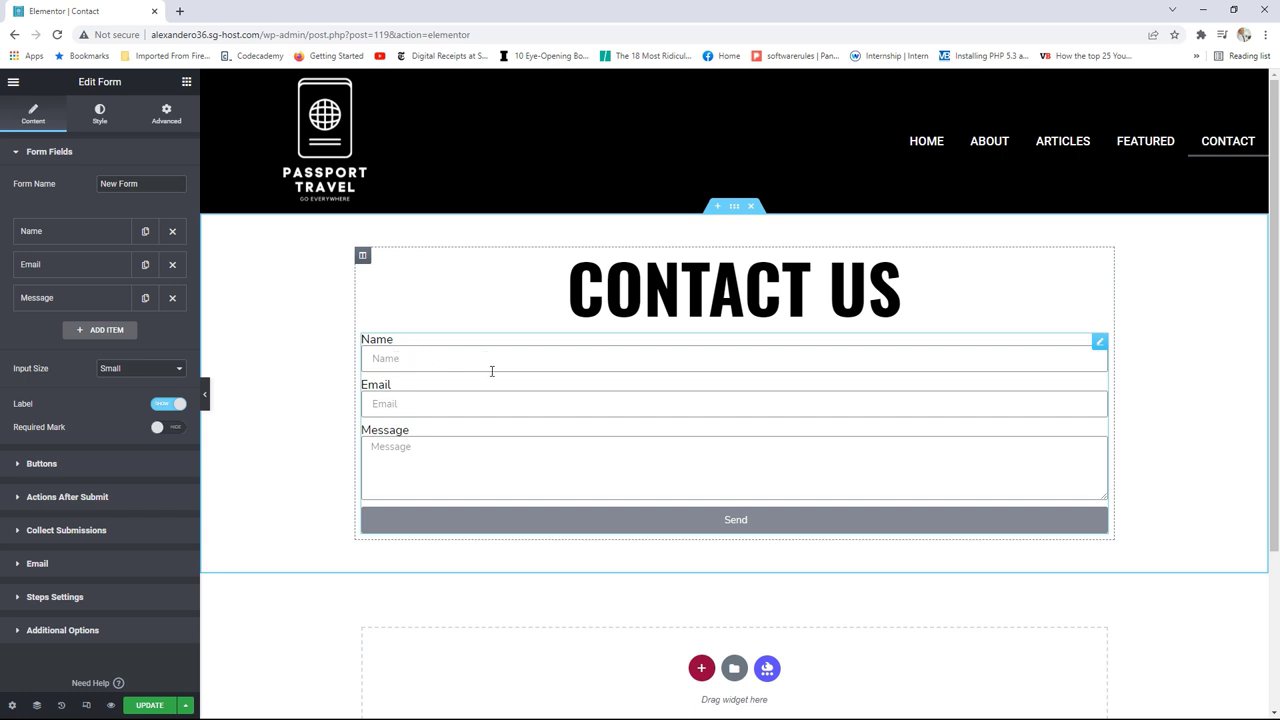
# Step: Hide the form field labels and make the Name field required
pyautogui.click(168, 408)
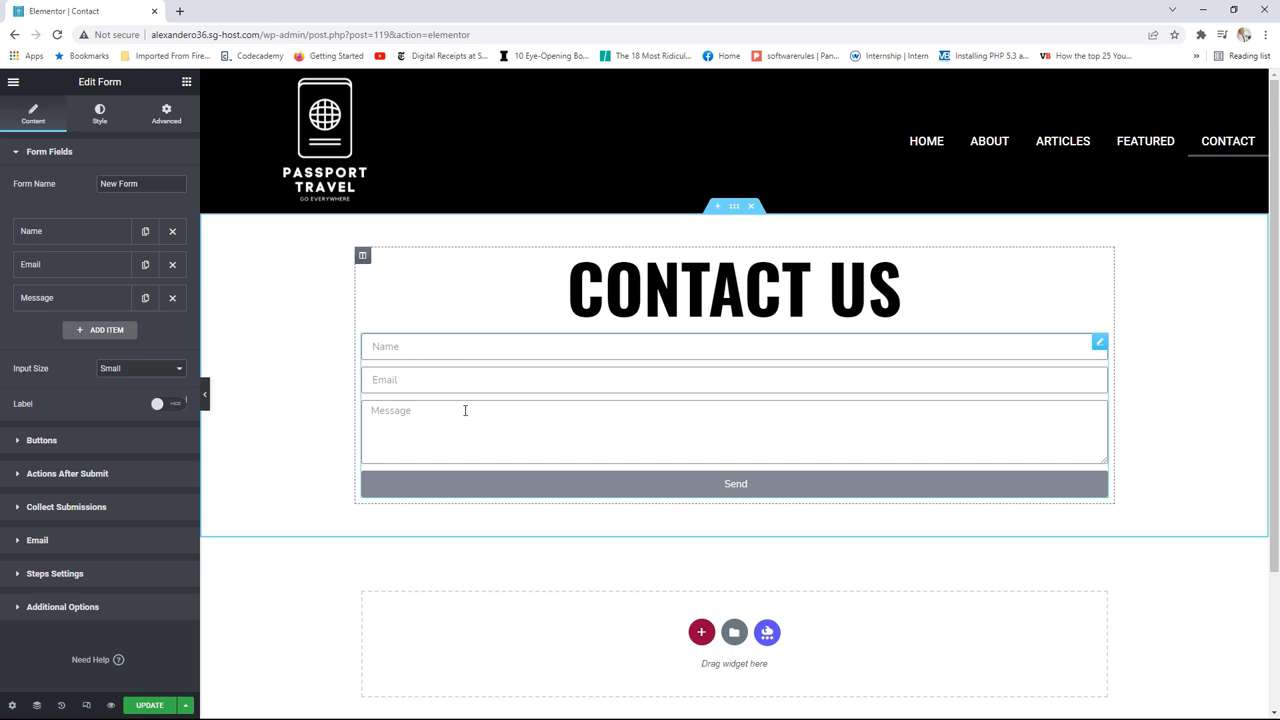
pyautogui.click(58, 238)
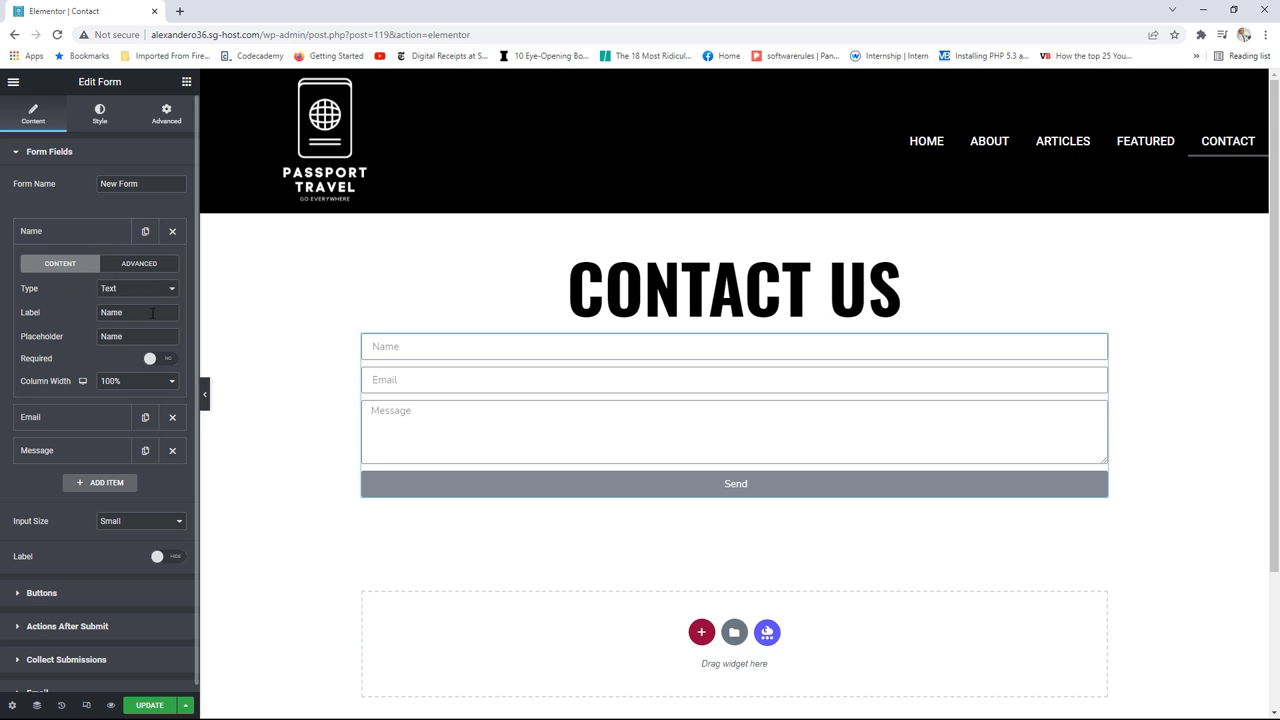
pyautogui.moveTo(152, 313); pyautogui.dragTo(111, 336)
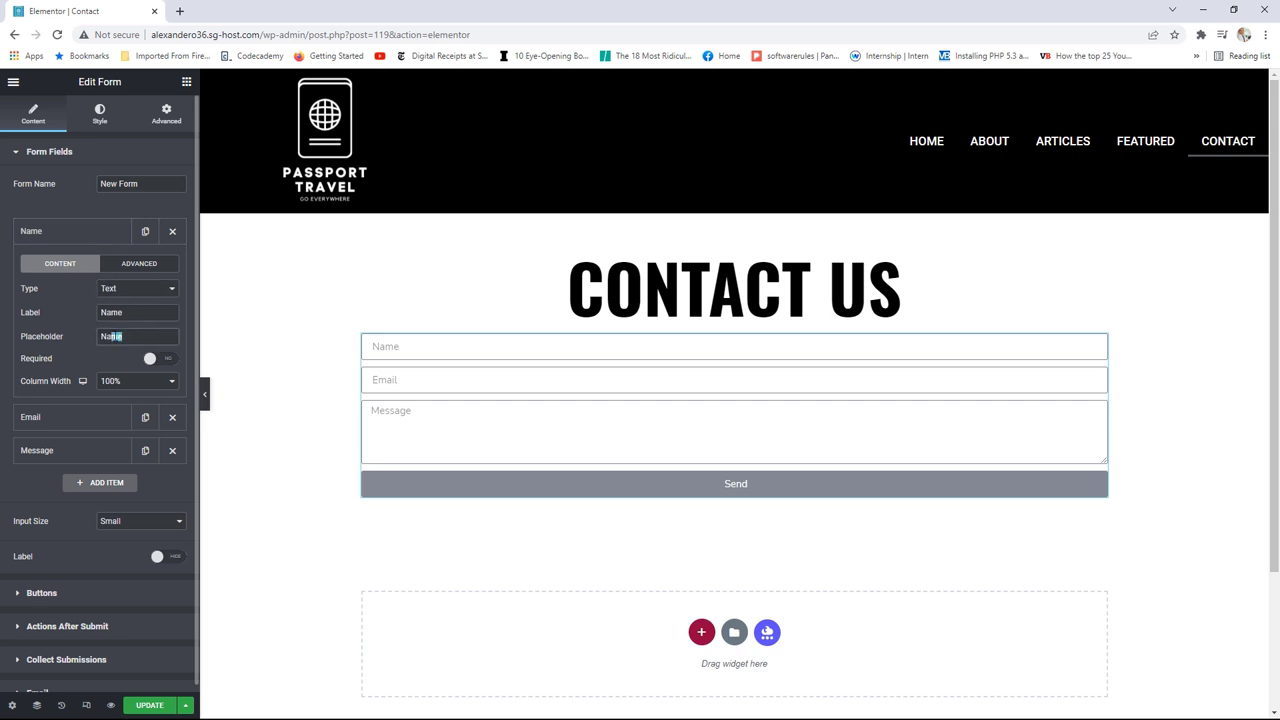
pyautogui.click(166, 360)
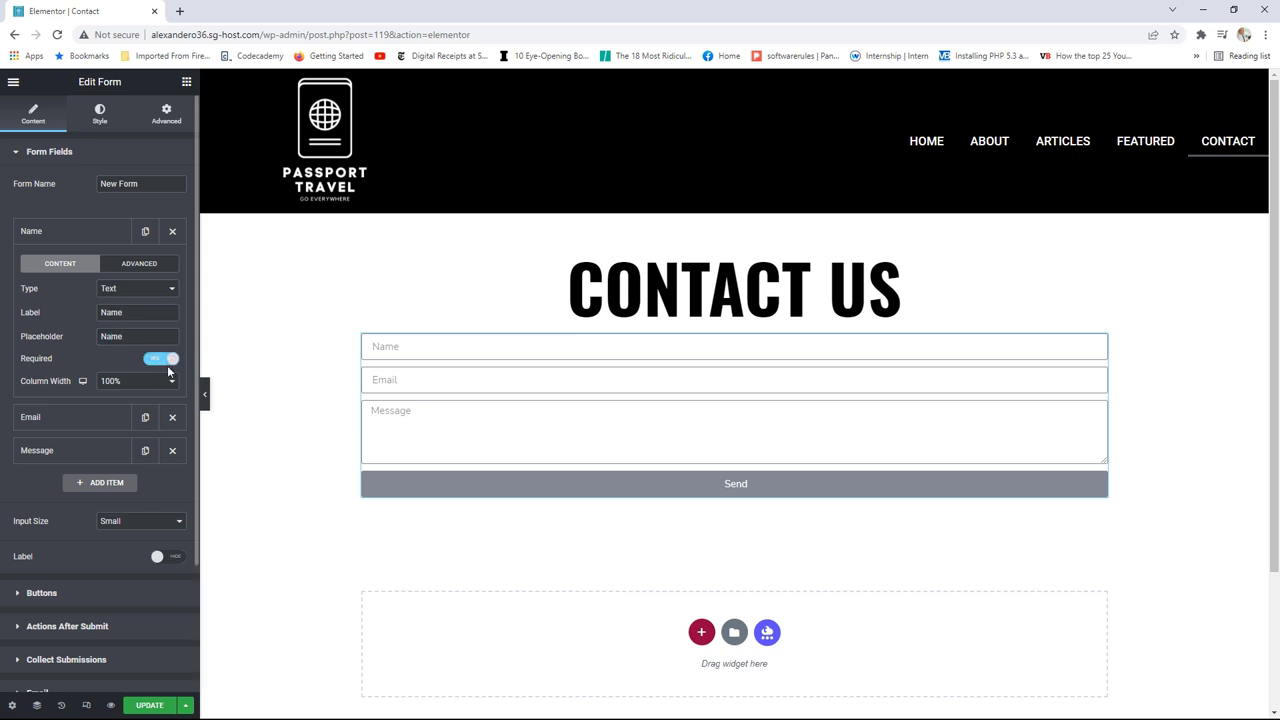
pyautogui.click(137, 265)
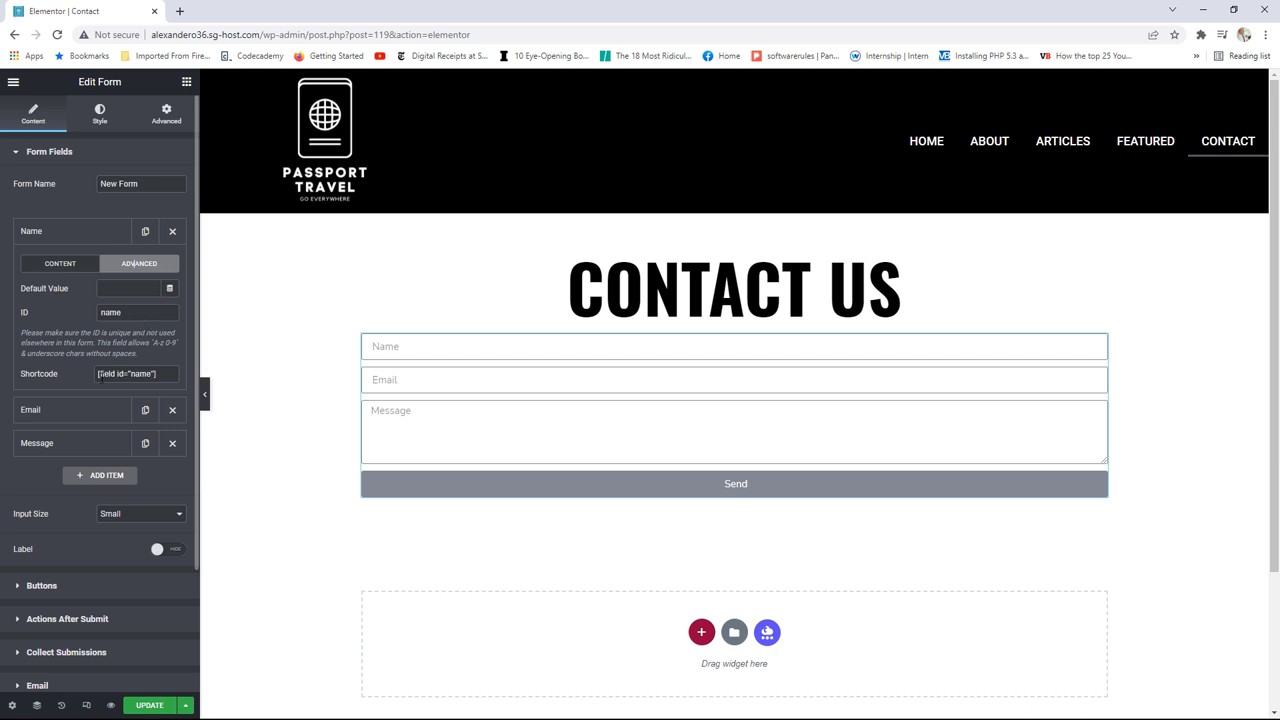
pyautogui.click(72, 236)
# Step: Make the Message field required and set its box to 6 rows
pyautogui.click(80, 266)
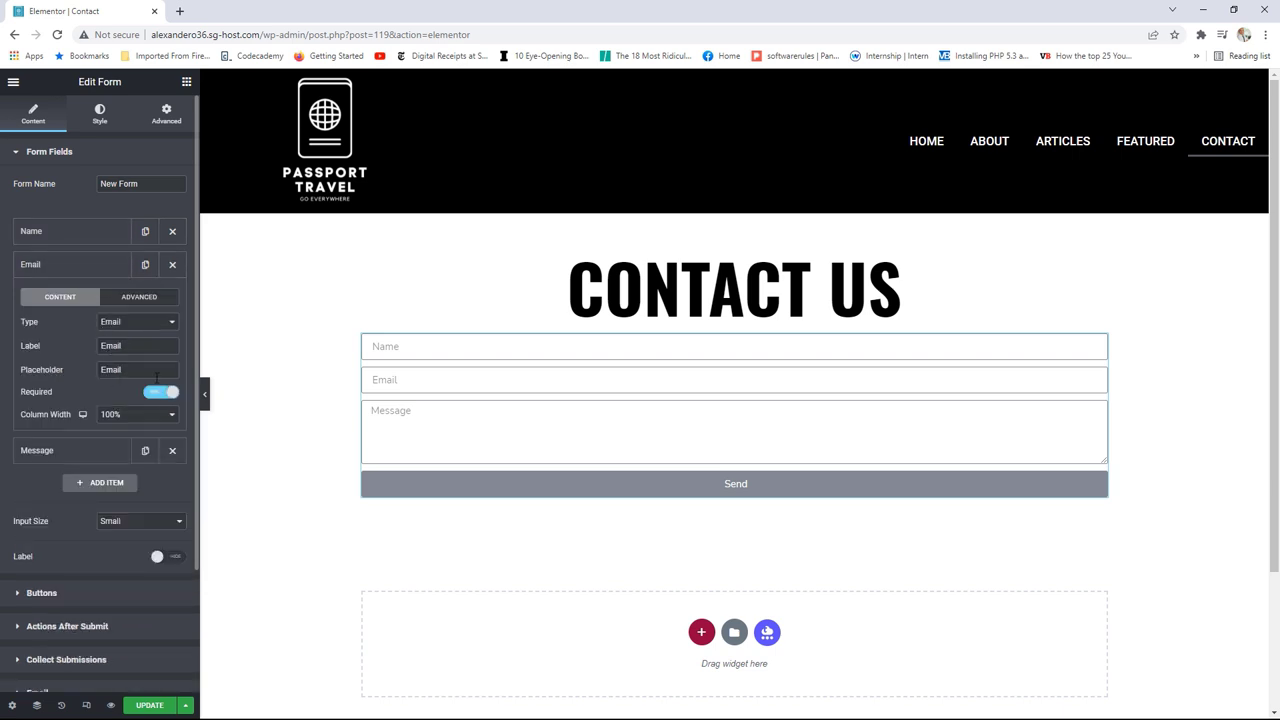
pyautogui.click(63, 266)
pyautogui.click(63, 298)
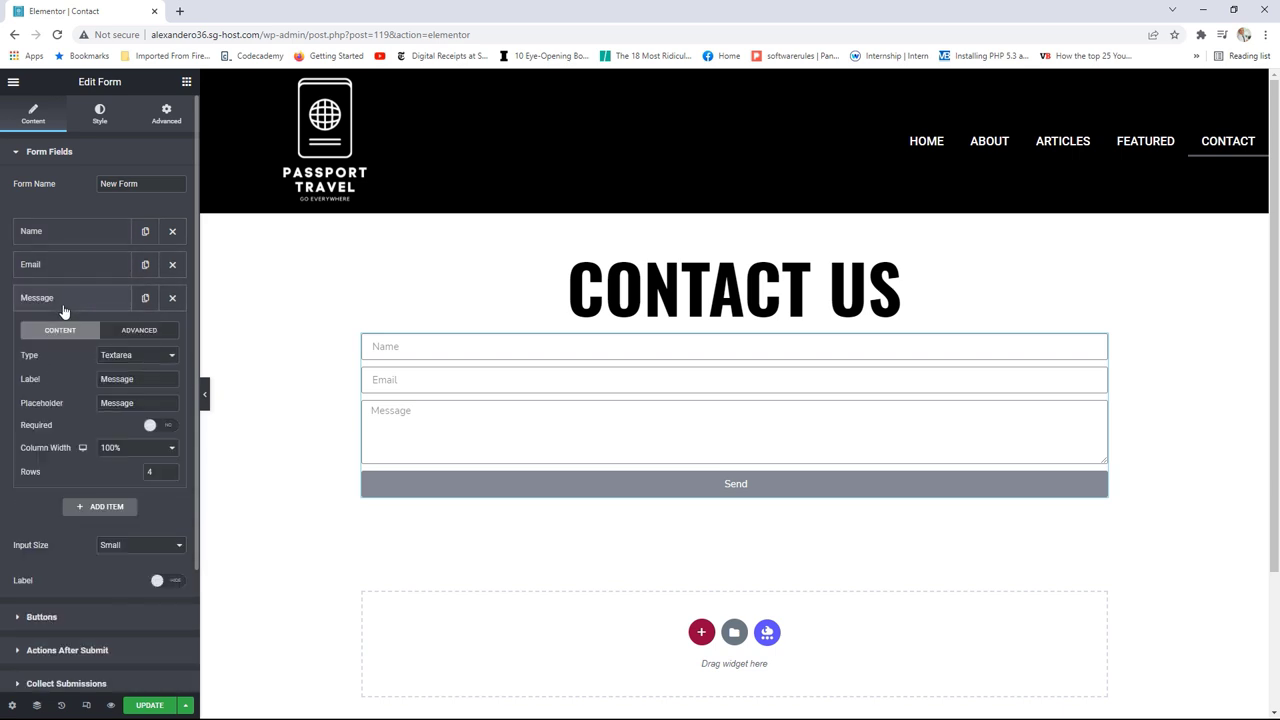
pyautogui.click(167, 426)
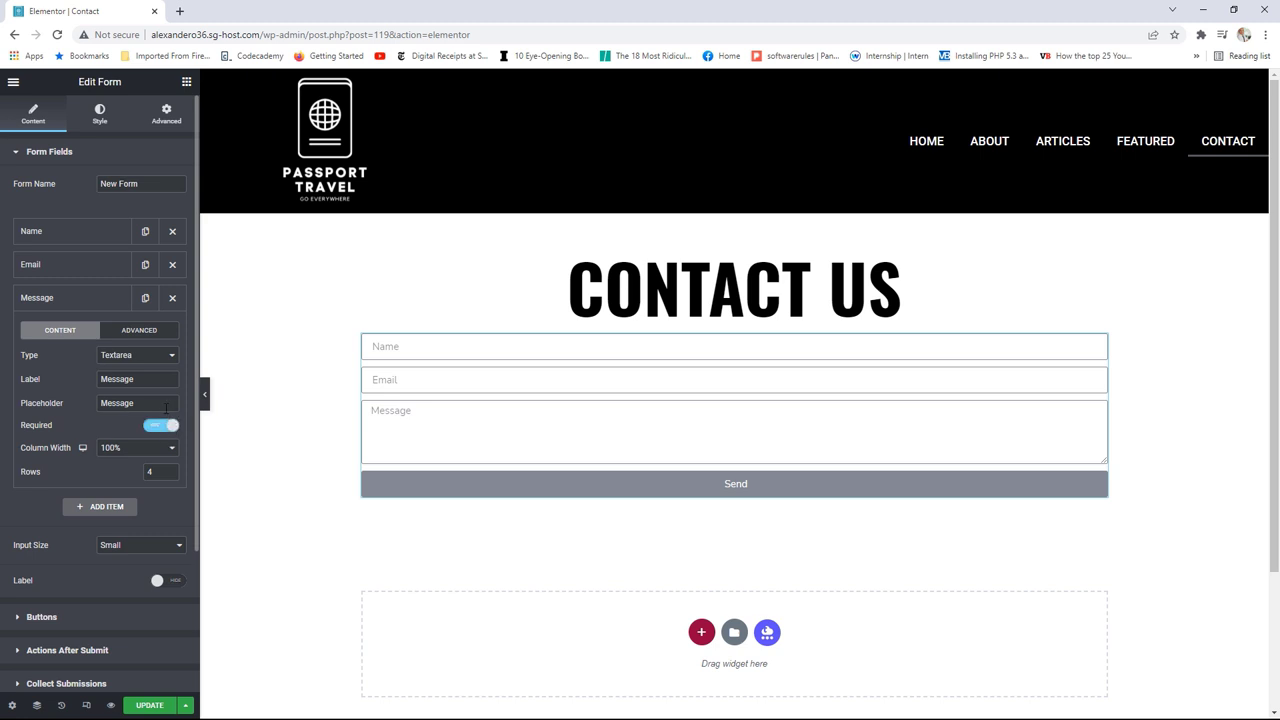
pyautogui.click(170, 476)
pyautogui.click(170, 468)
pyautogui.click(170, 468)
pyautogui.click(170, 468)
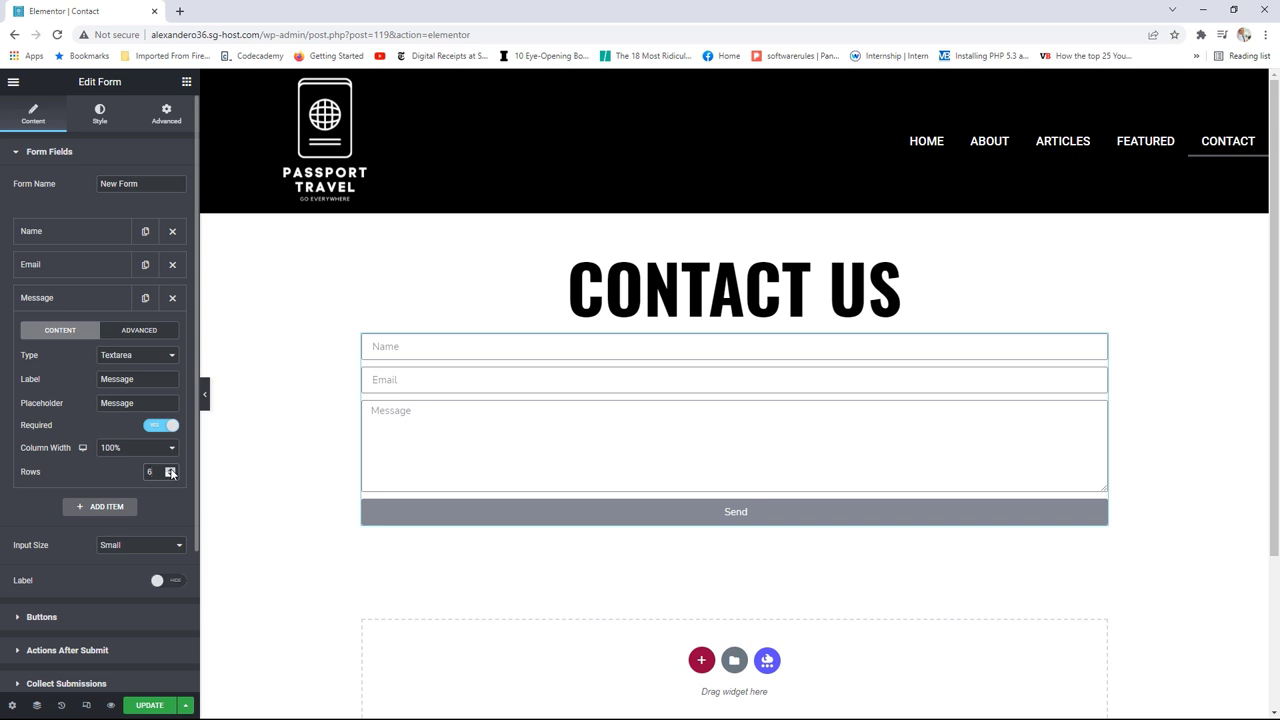
pyautogui.click(81, 304)
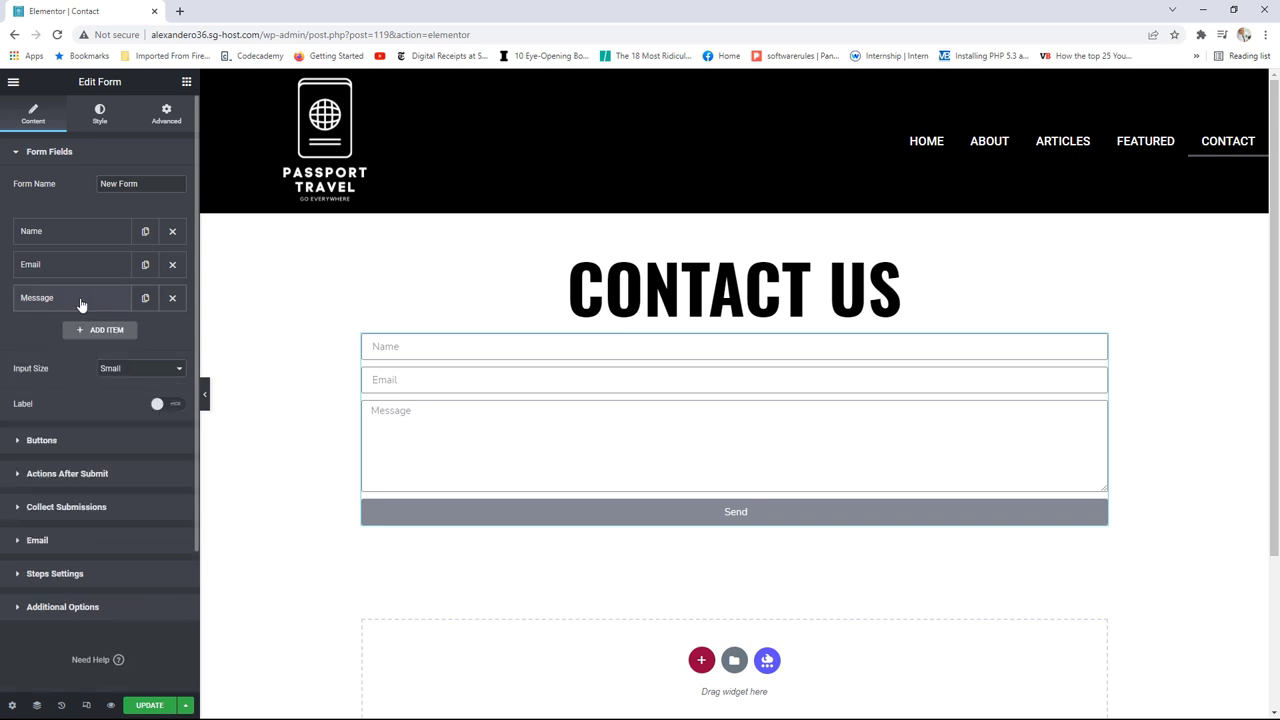
pyautogui.click(132, 370)
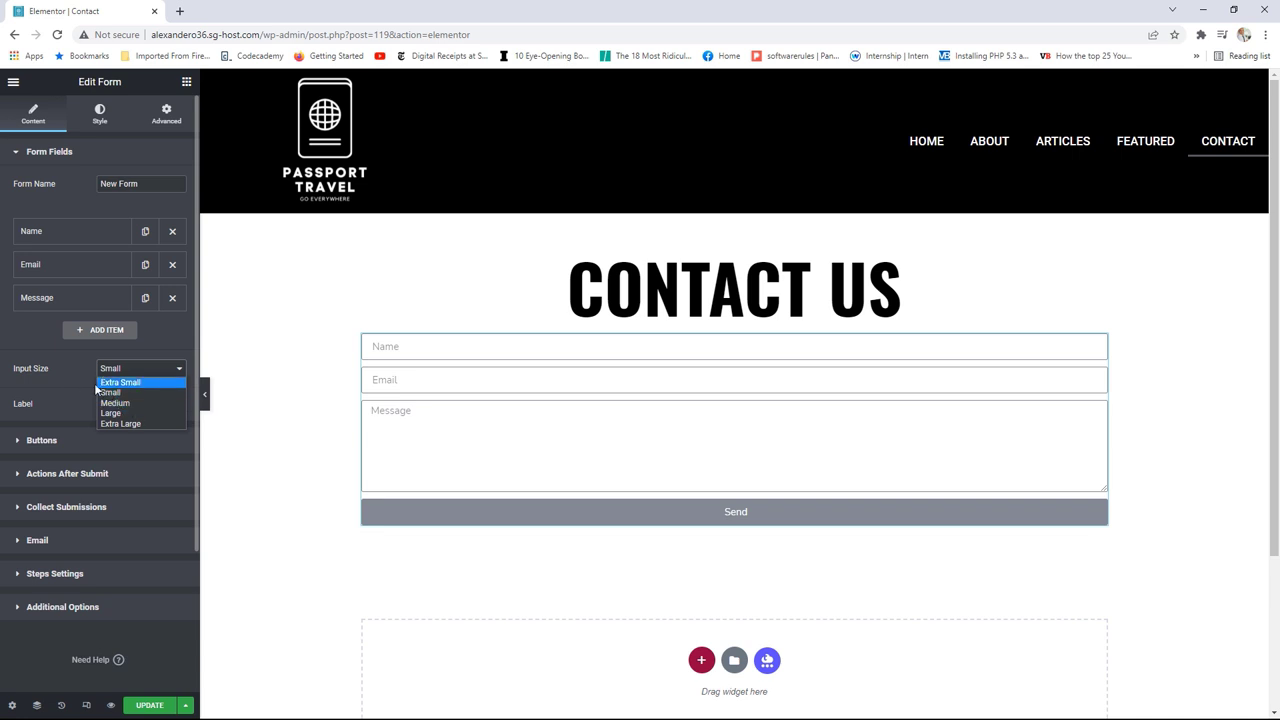
# Step: Keep the Send button at Small size after trying Medium
pyautogui.click(56, 440)
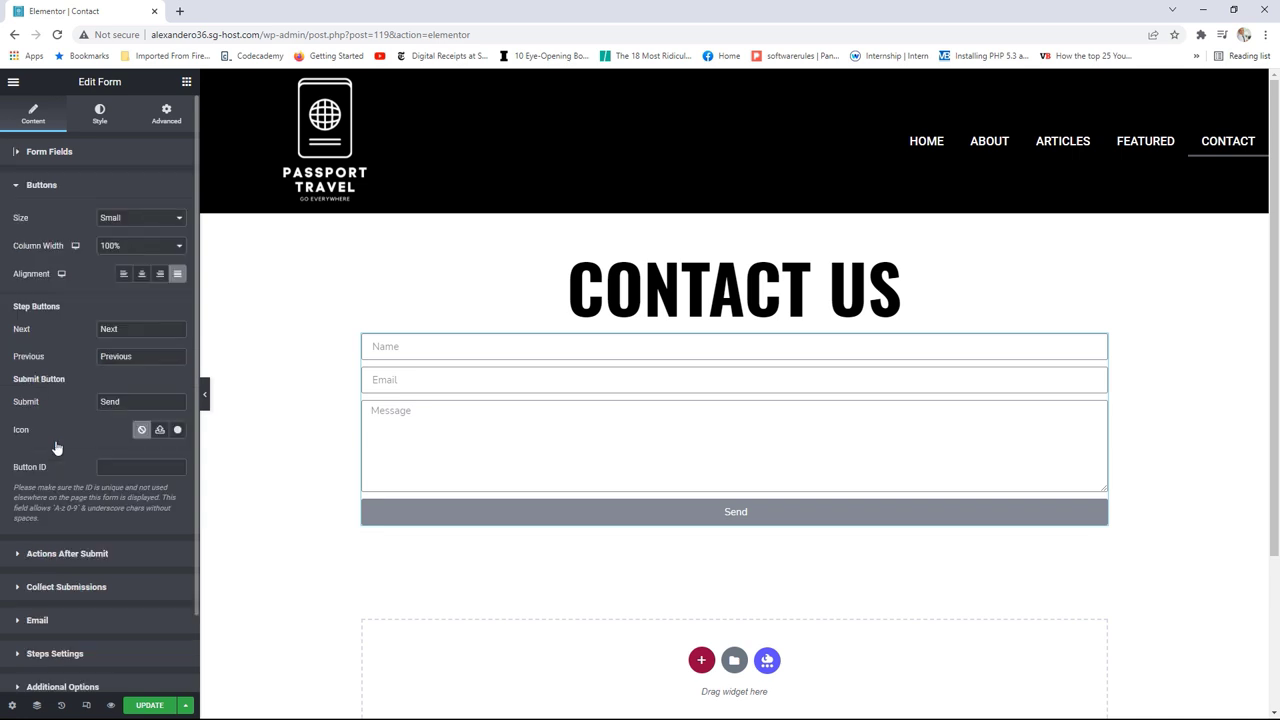
pyautogui.click(131, 227)
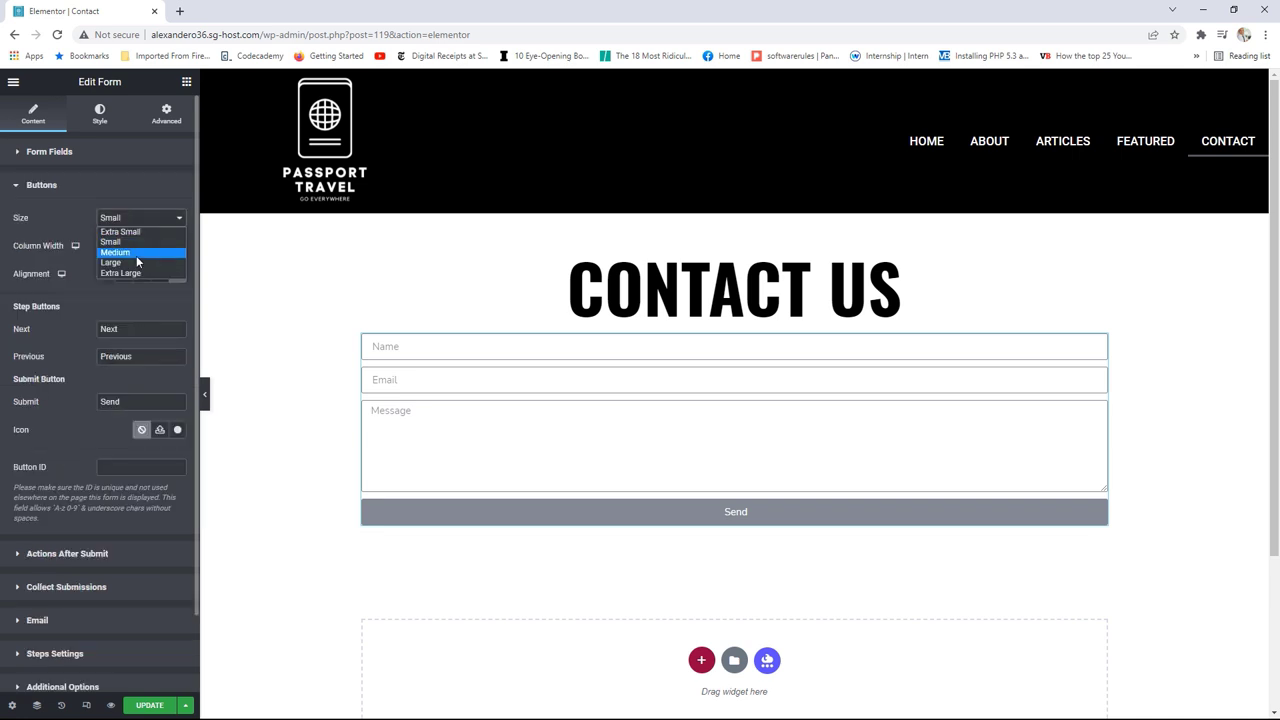
pyautogui.click(134, 253)
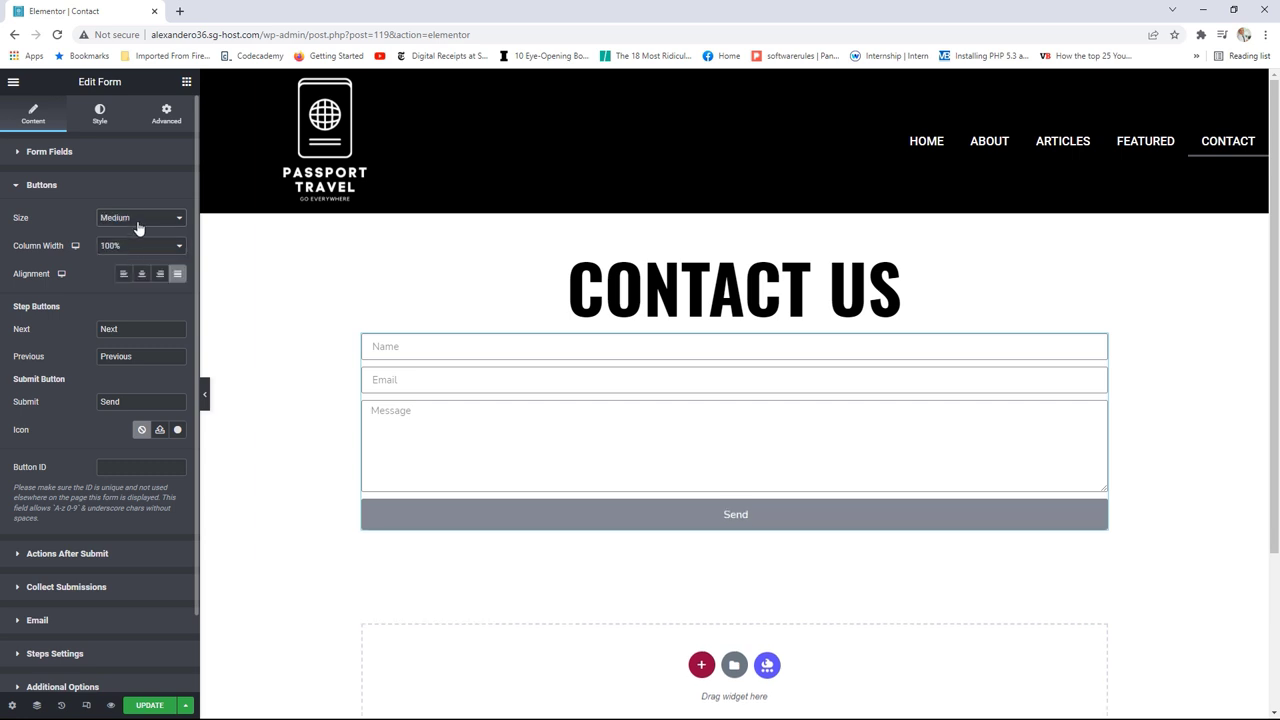
pyautogui.click(136, 227)
pyautogui.click(135, 243)
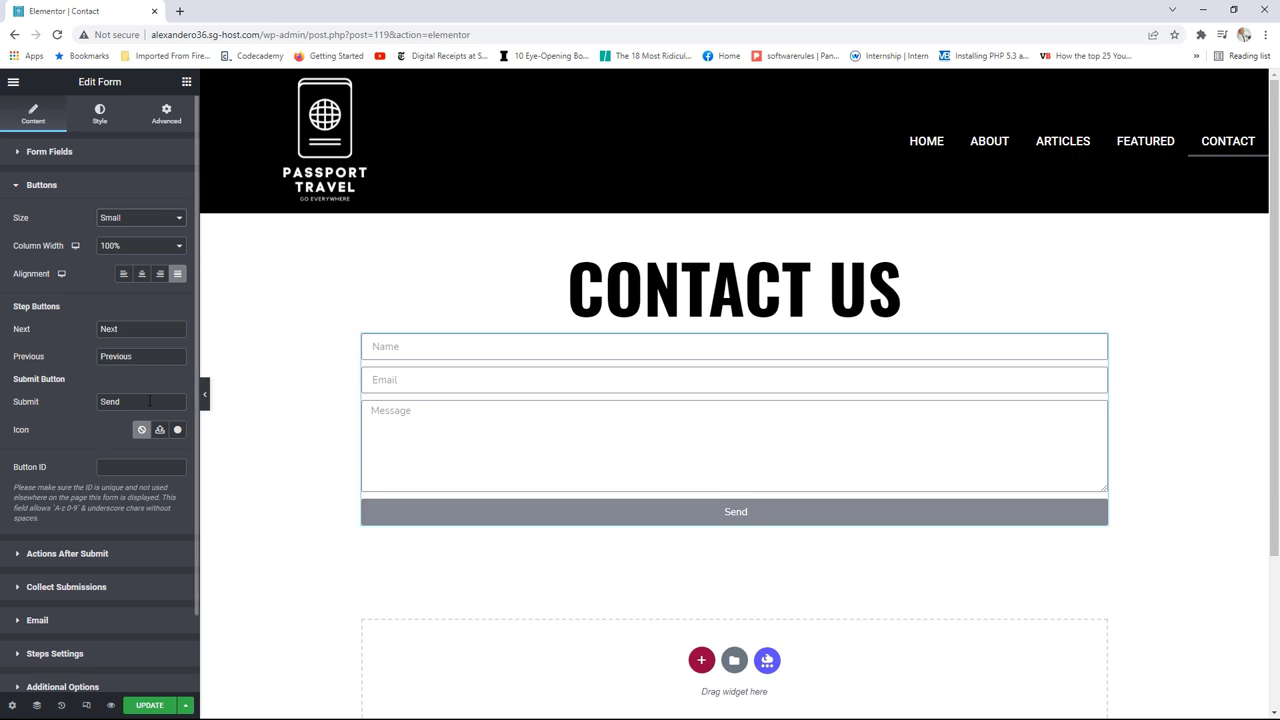
pyautogui.moveTo(138, 400); pyautogui.dragTo(105, 401)
pyautogui.click(77, 194)
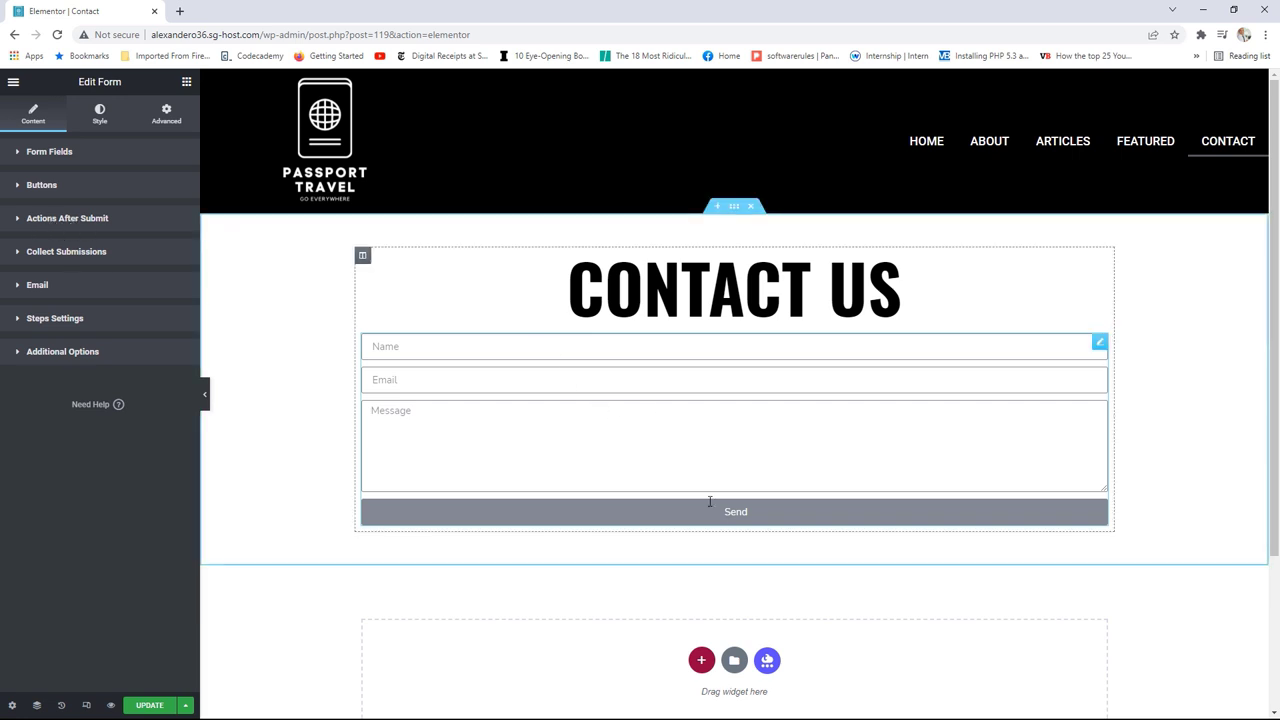
# Step: Review Actions After Submit, then bring up View Page options in the editor menu
pyautogui.click(68, 219)
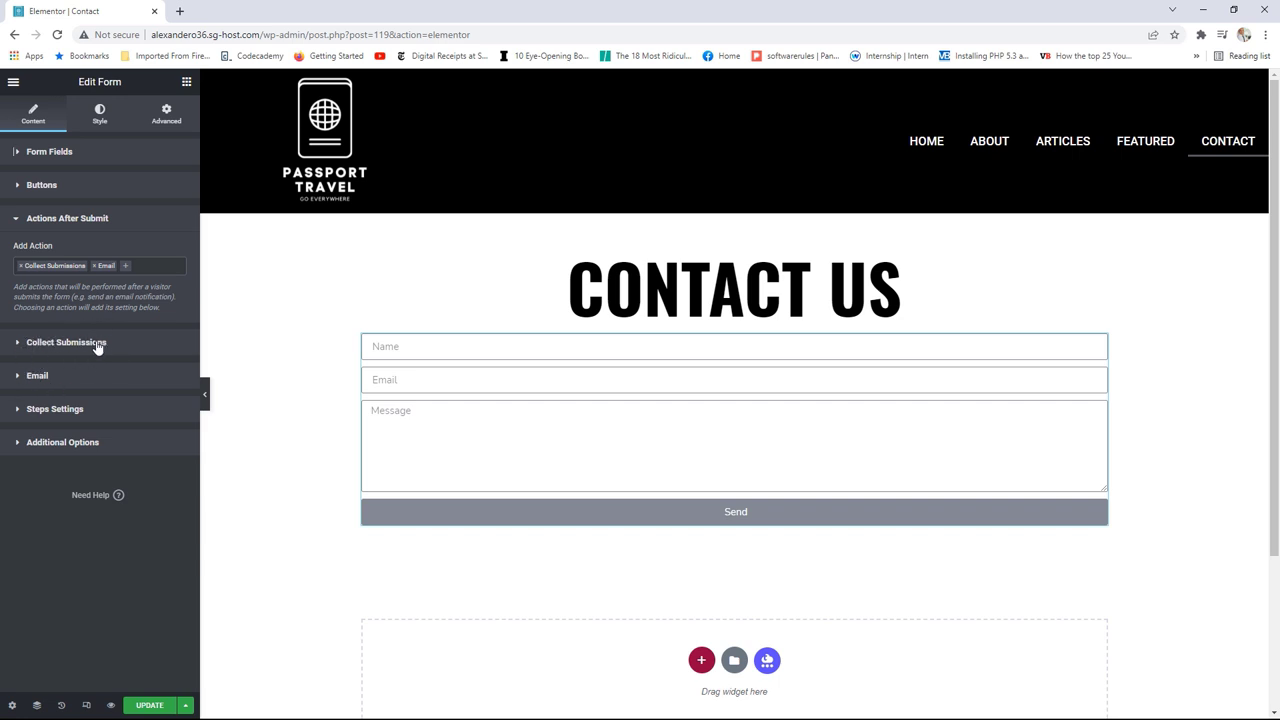
pyautogui.click(13, 82)
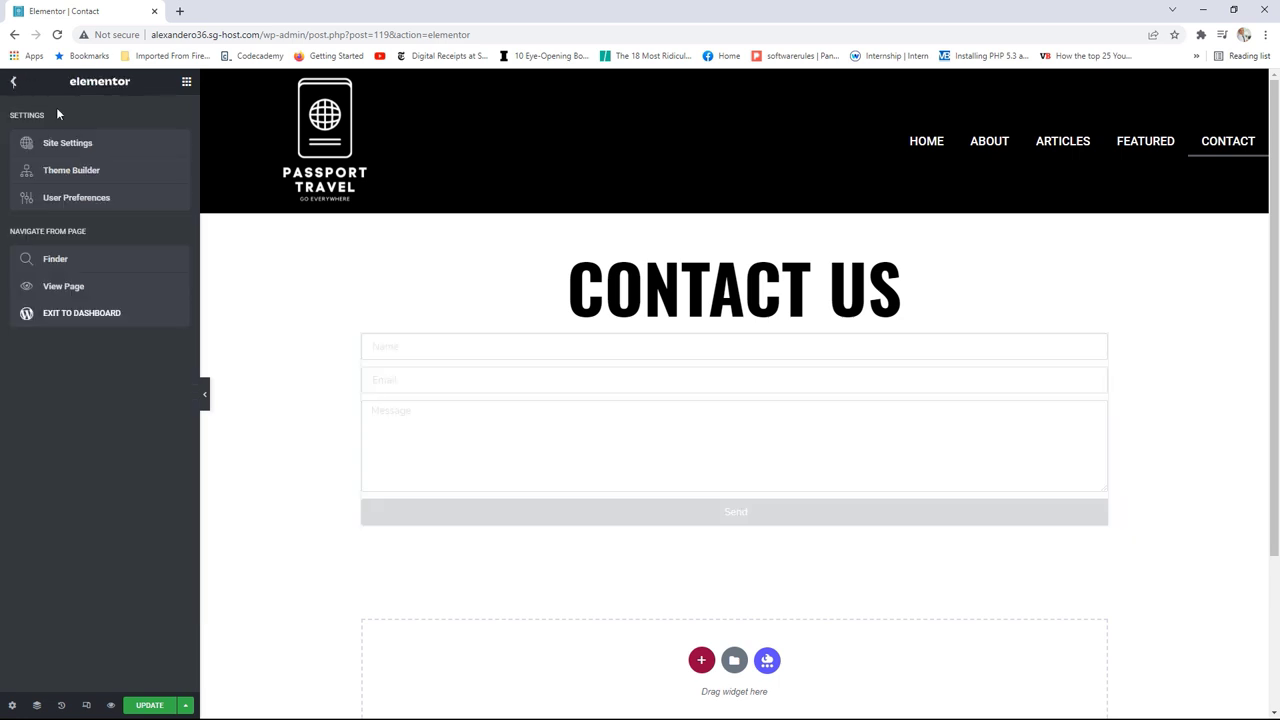
pyautogui.rightClick(75, 286)
# Step: Open the live page in a new tab, check the empty Submissions list, return to the editor
pyautogui.click(115, 292)
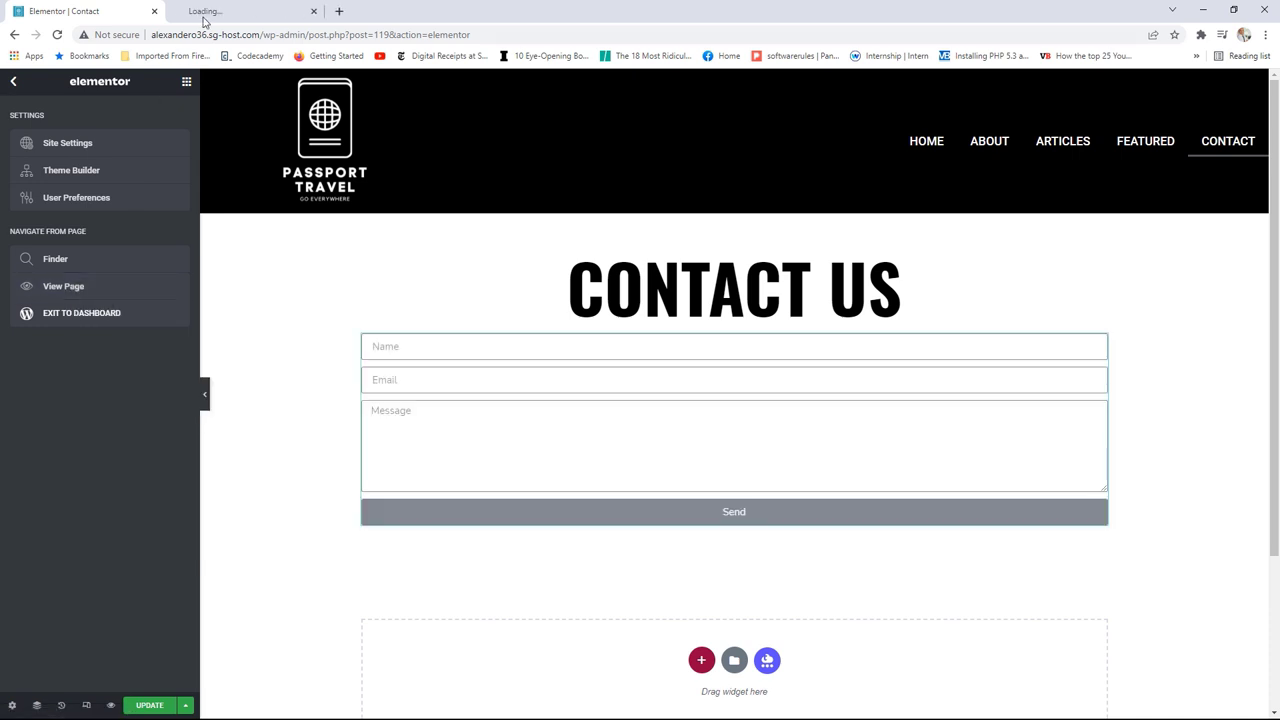
pyautogui.click(237, 8)
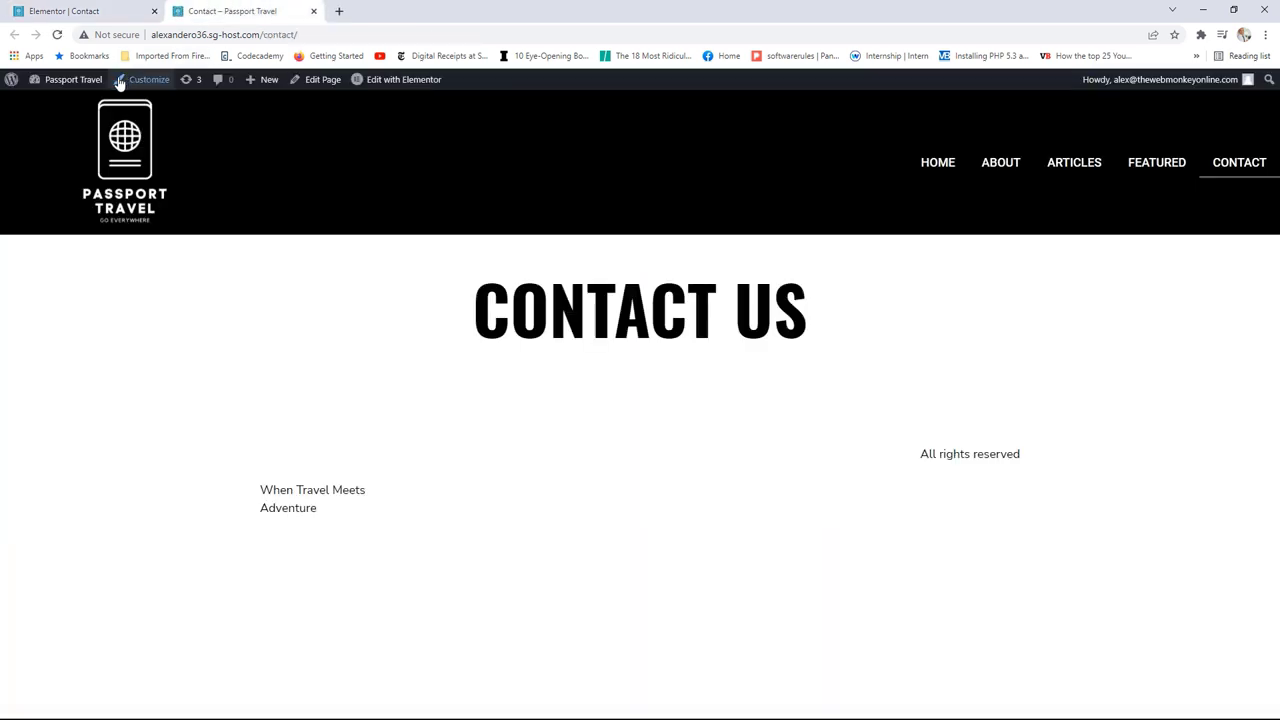
pyautogui.click(88, 84)
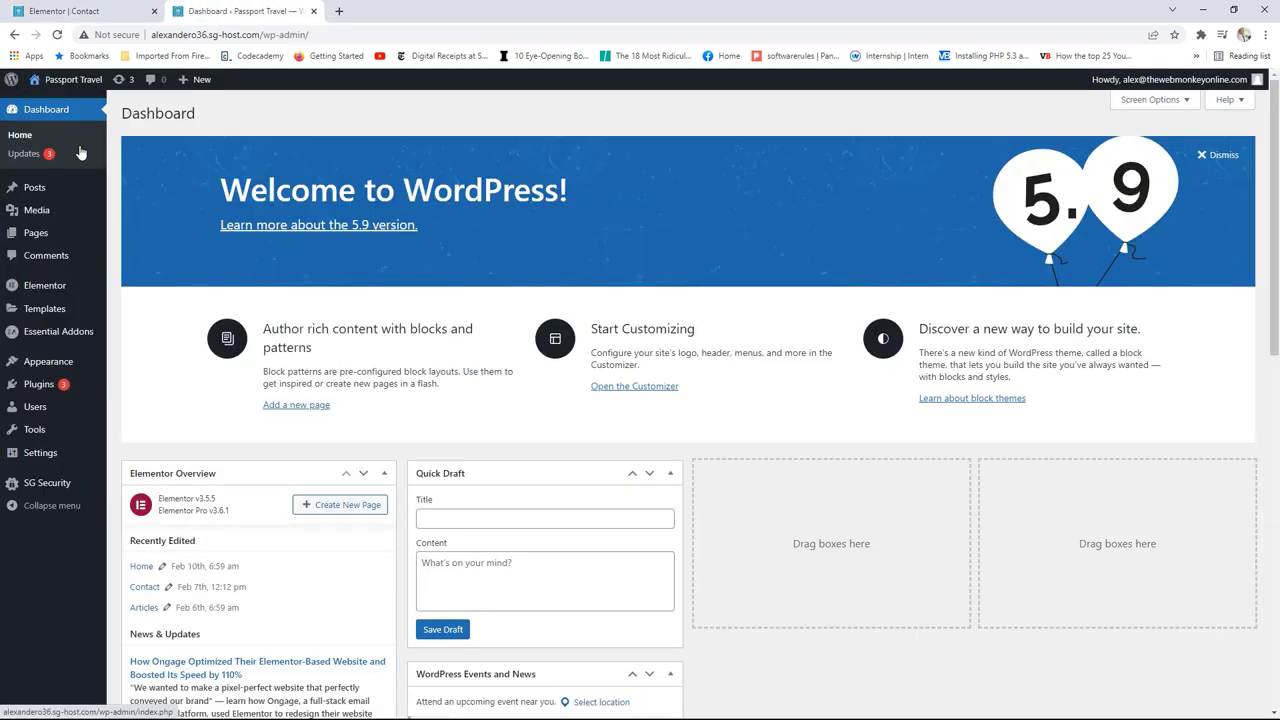
pyautogui.moveTo(80, 292)
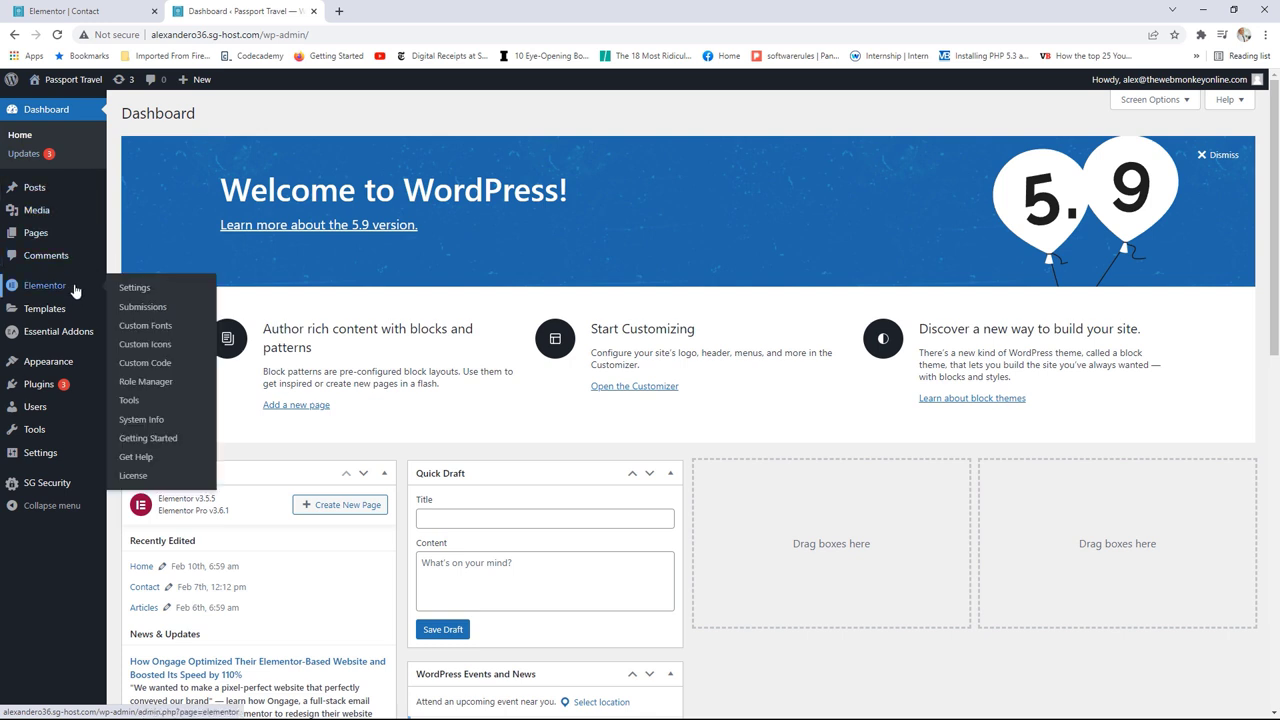
pyautogui.click(145, 314)
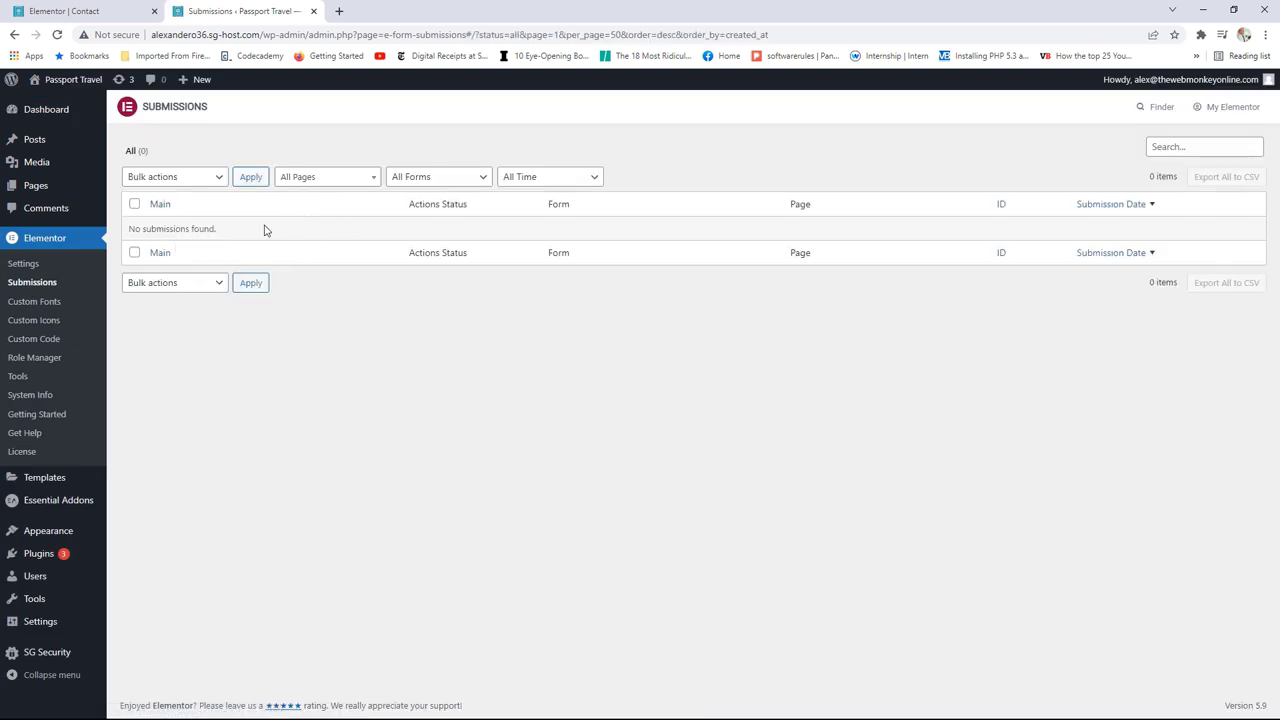
pyautogui.click(95, 10)
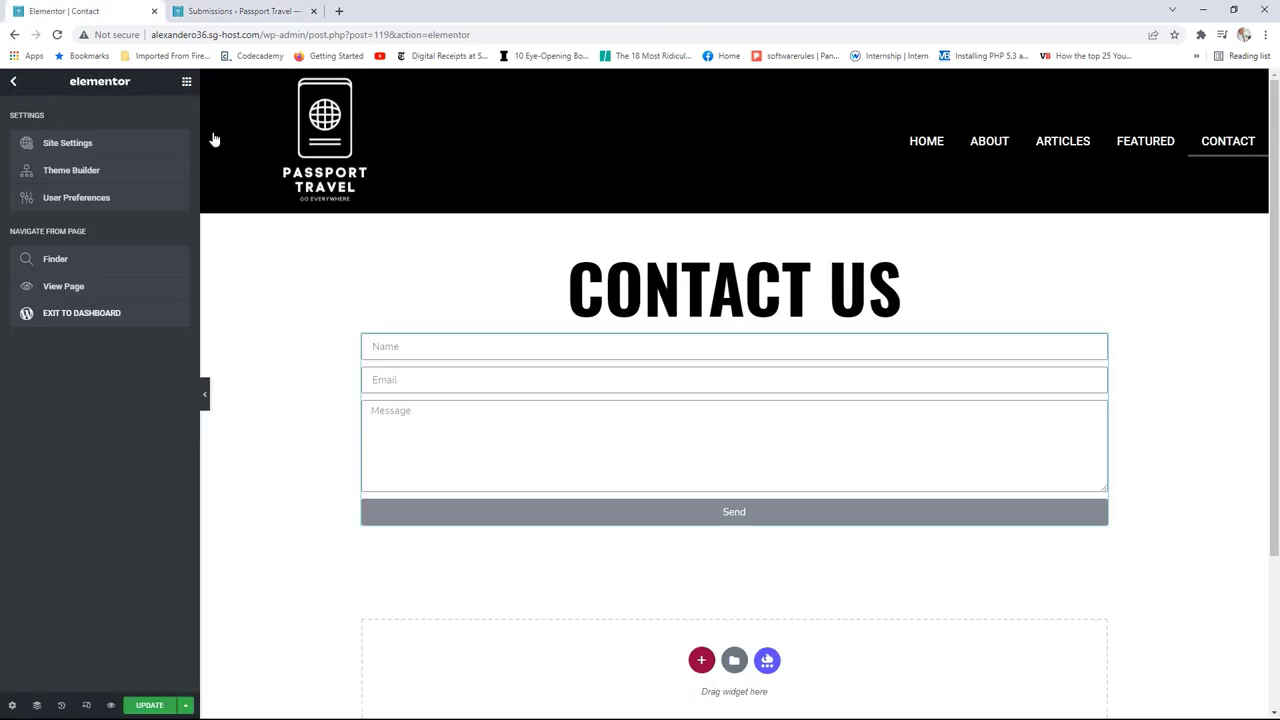
pyautogui.click(186, 82)
# Step: Open the form's Email settings and review the To, Subject and From Email values
pyautogui.click(1100, 343)
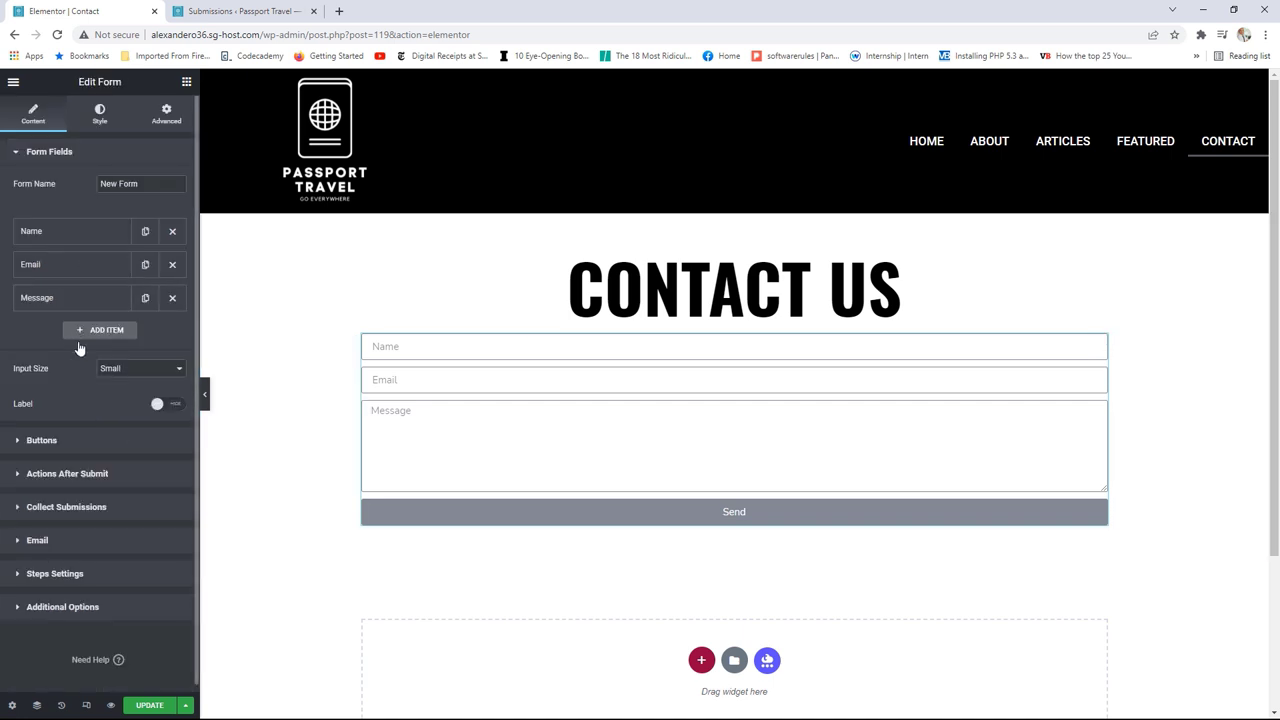
pyautogui.click(57, 541)
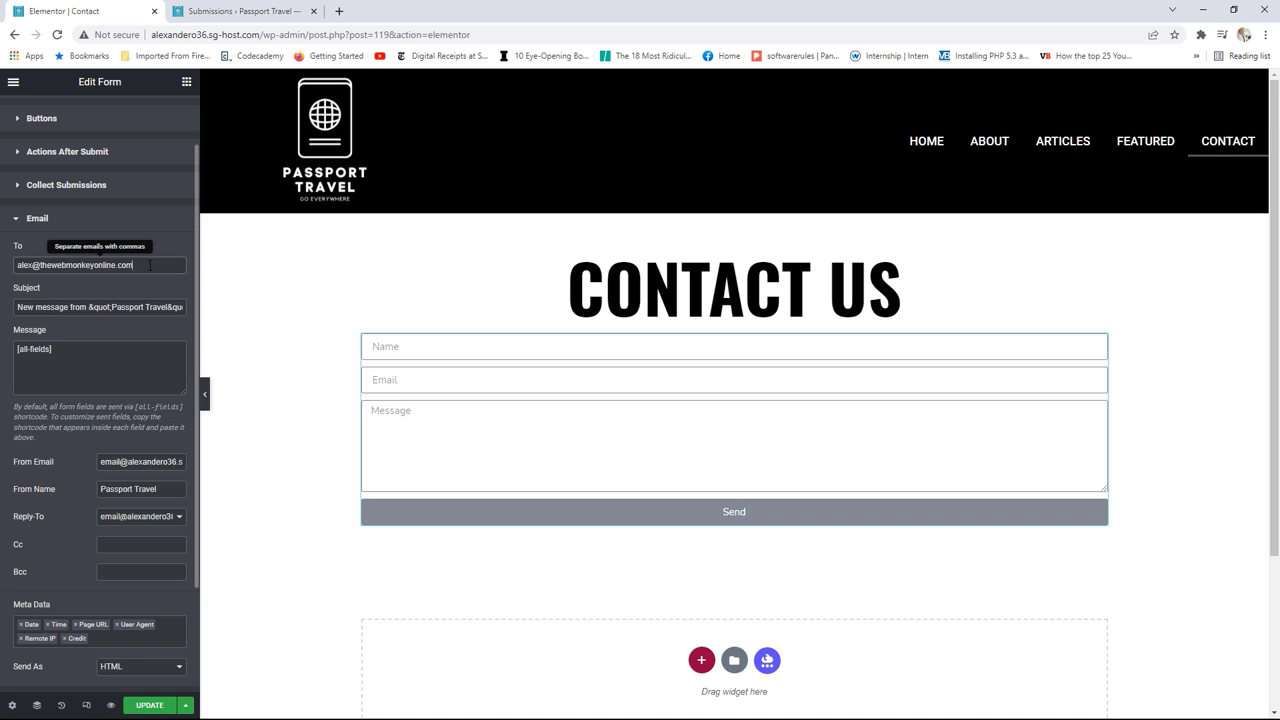
pyautogui.moveTo(140, 265); pyautogui.dragTo(21, 265)
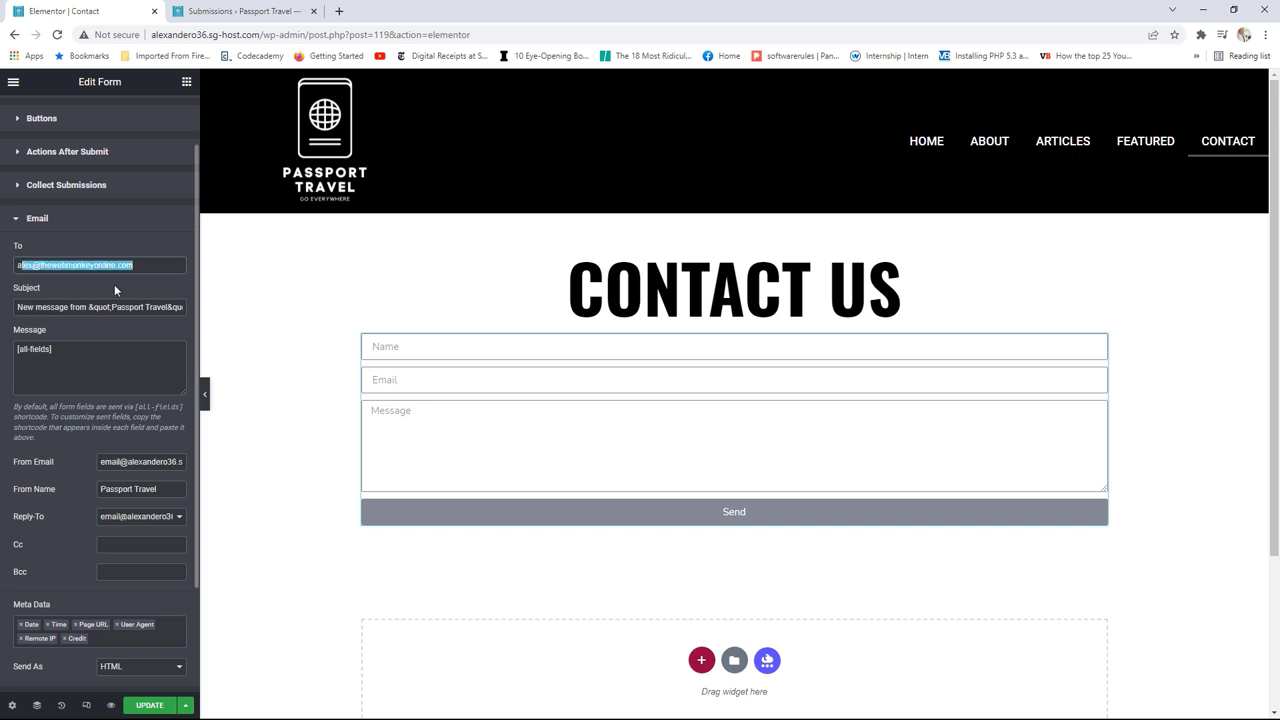
pyautogui.click(130, 266)
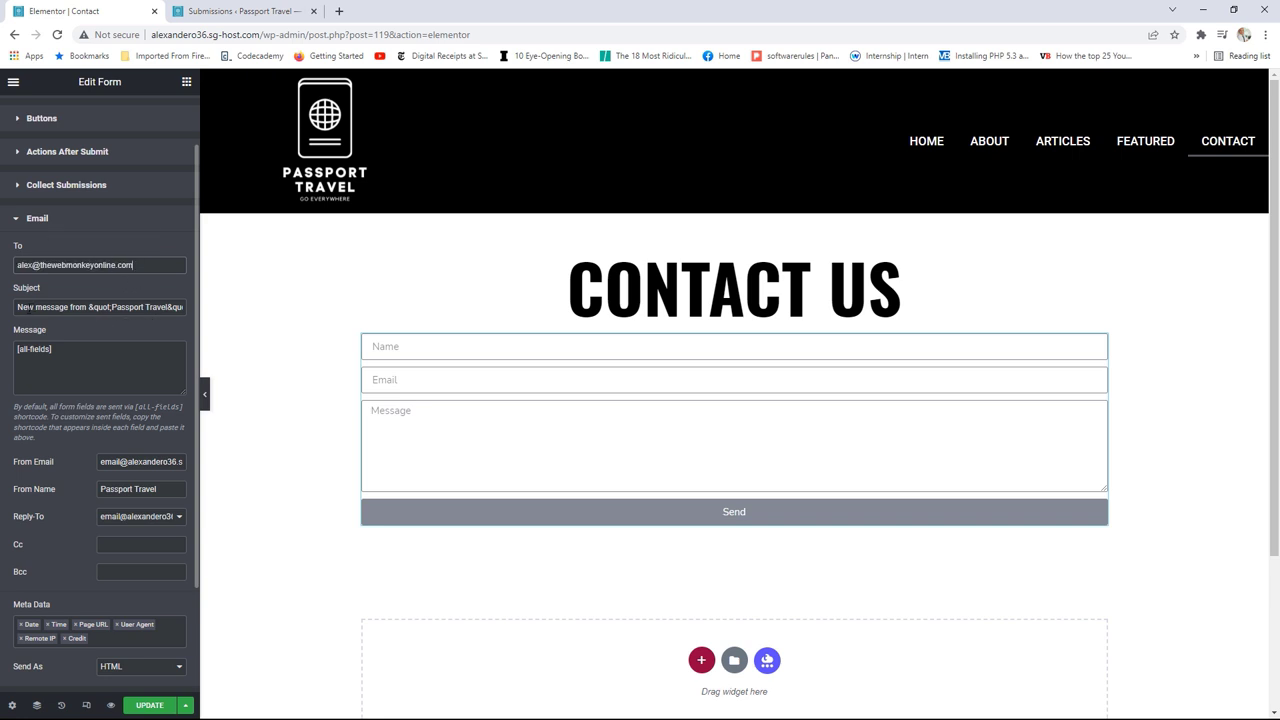
pyautogui.moveTo(50, 307); pyautogui.dragTo(186, 307)
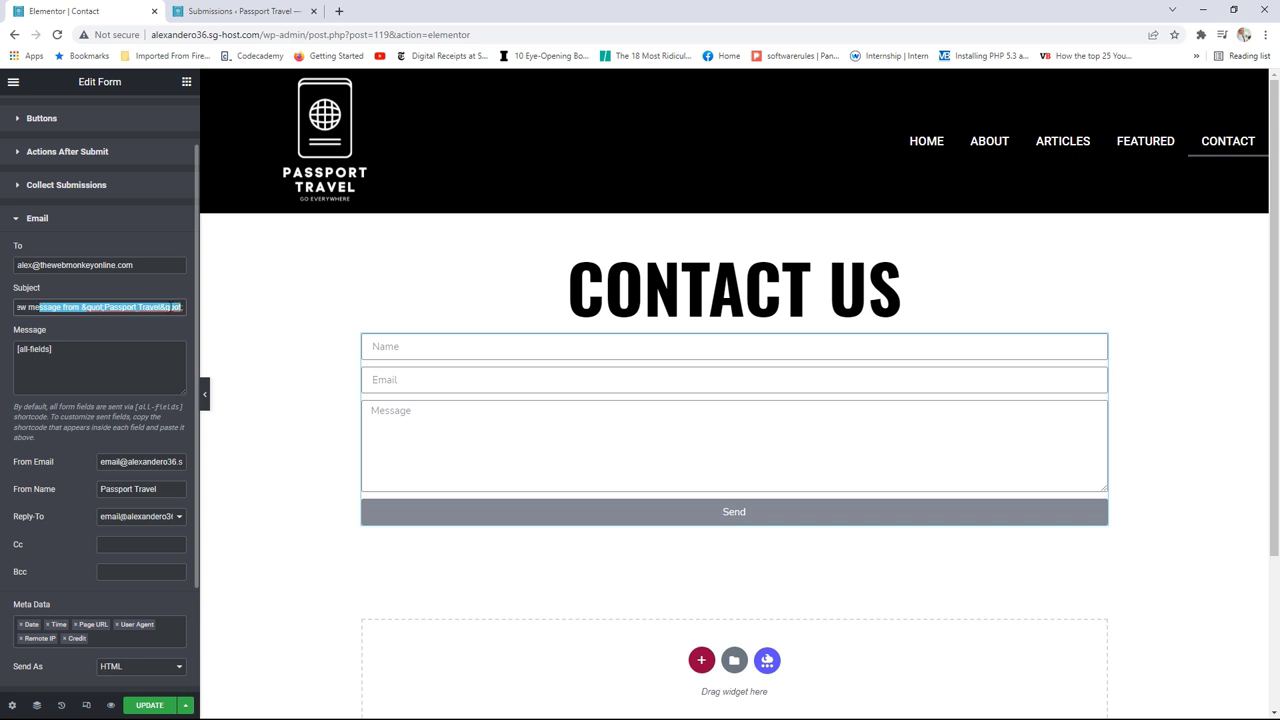
pyautogui.click(73, 357)
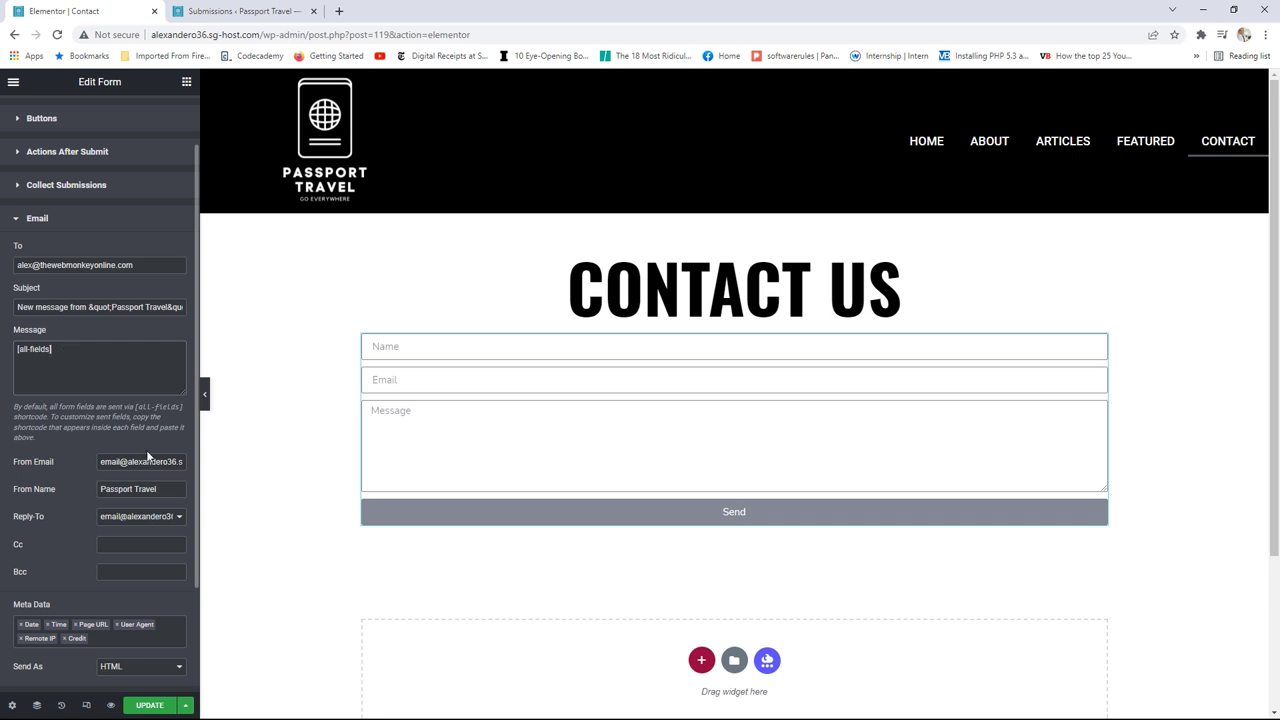
pyautogui.scroll(-1, 130, 452)
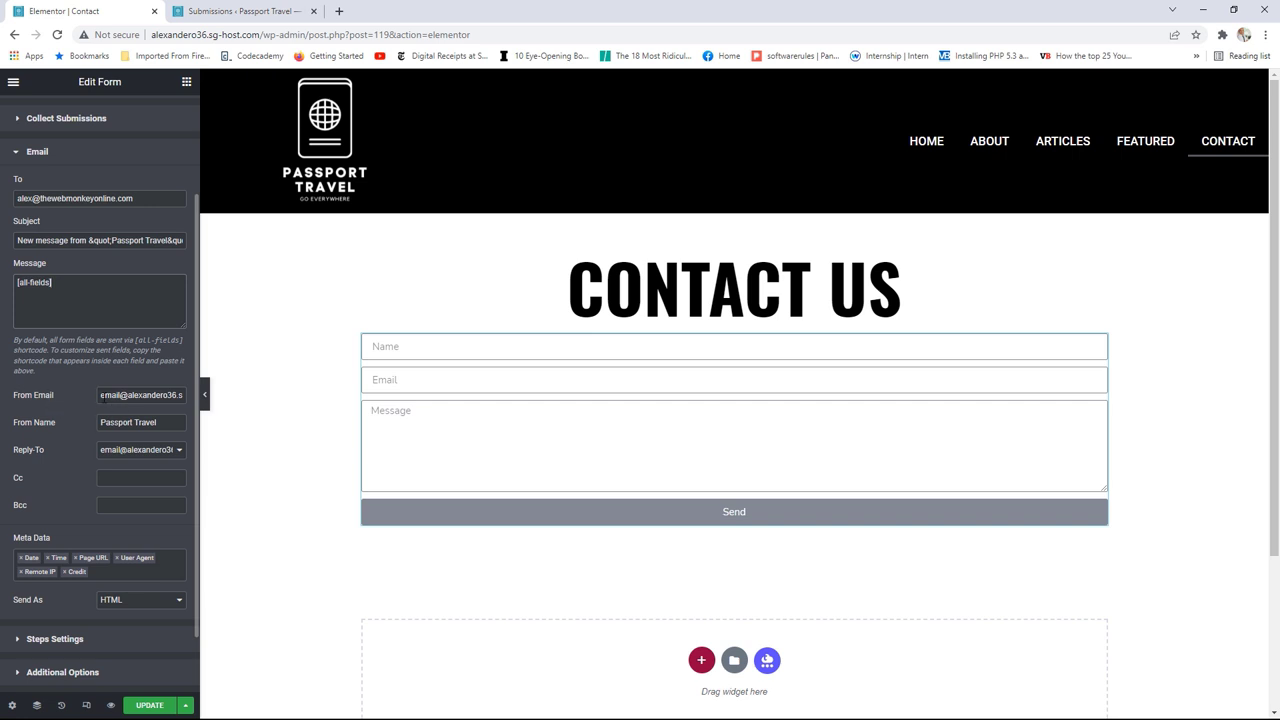
pyautogui.moveTo(100, 395); pyautogui.dragTo(147, 396)
pyautogui.scroll(3, 136, 400)
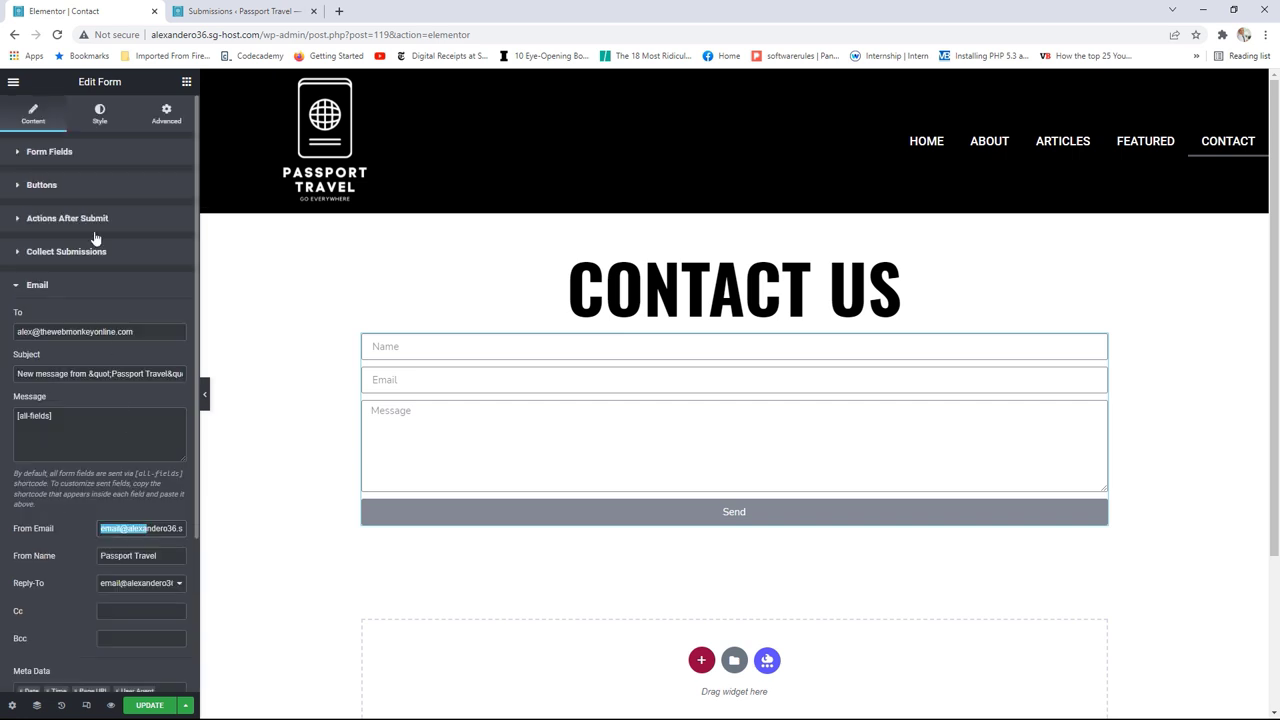
# Step: Copy the Email field's [field id="email"] shortcode from its Advanced settings
pyautogui.click(66, 155)
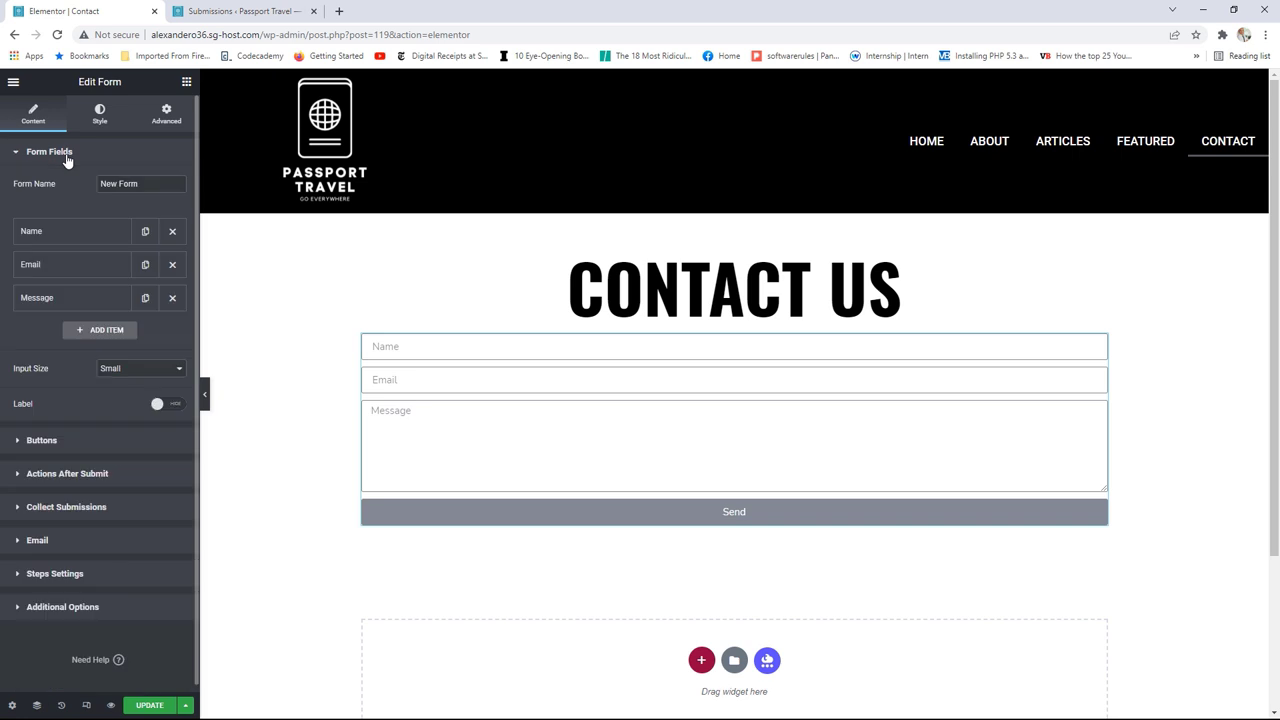
pyautogui.click(48, 267)
pyautogui.click(129, 303)
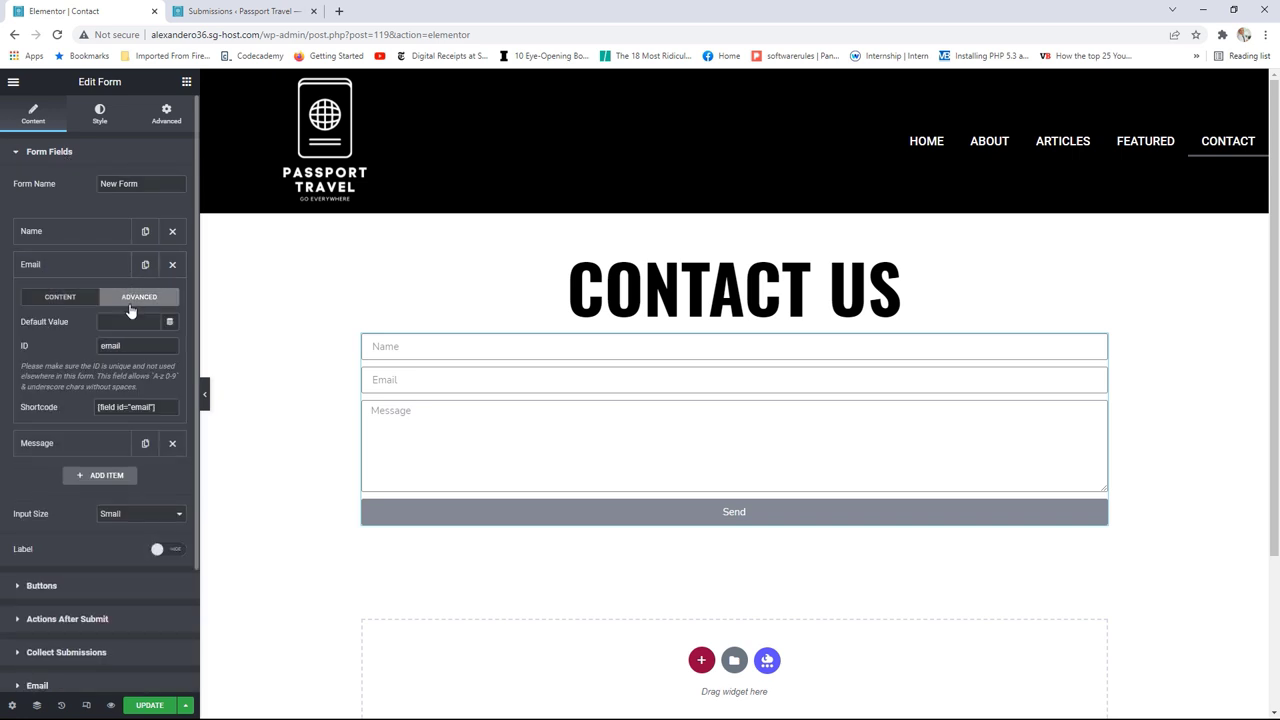
pyautogui.moveTo(166, 407); pyautogui.dragTo(99, 407)
pyautogui.rightClick(114, 406)
pyautogui.click(153, 417)
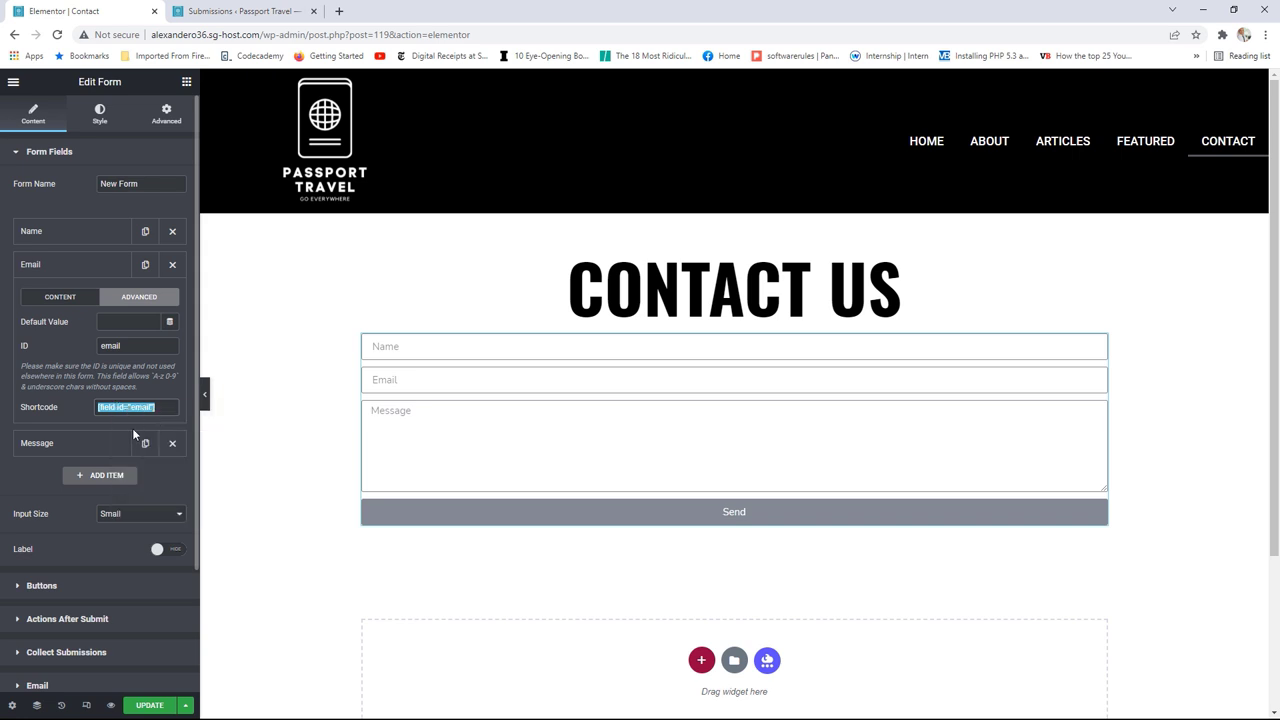
# Step: Paste the [field id="email"] shortcode into the From Email field
pyautogui.scroll(-1, 132, 430)
pyautogui.click(55, 620)
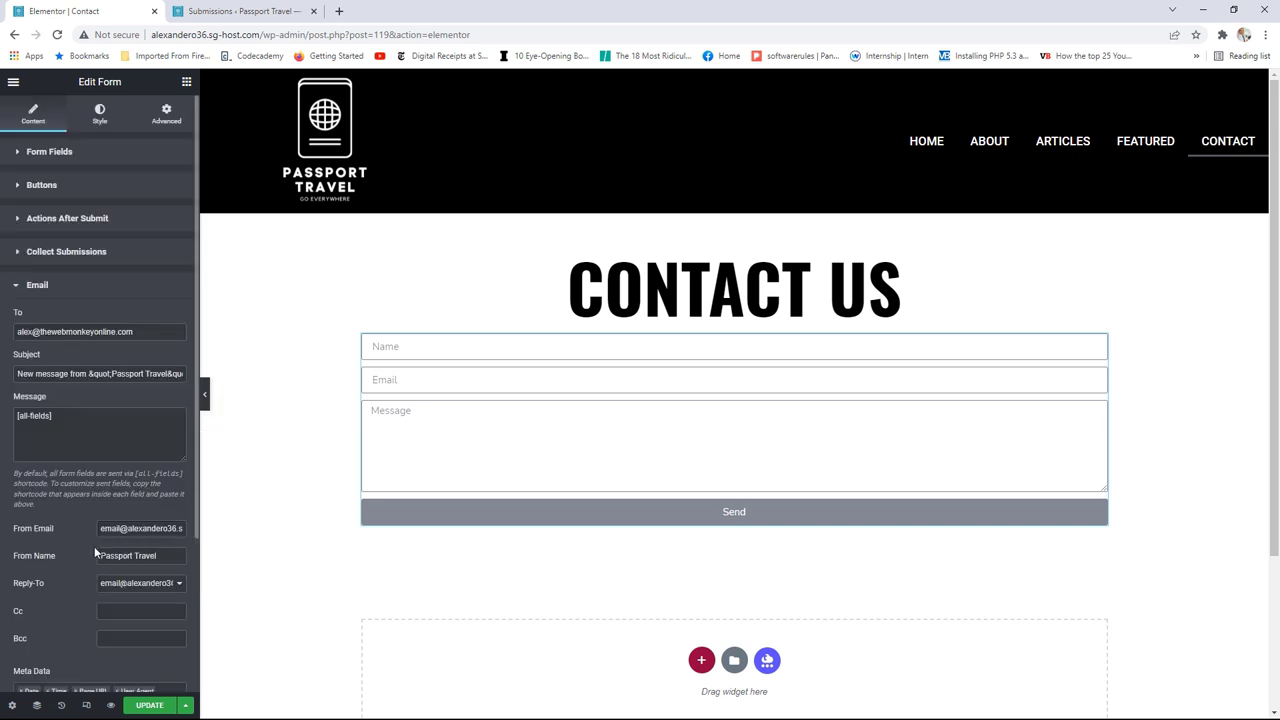
pyautogui.scroll(-1, 117, 533)
pyautogui.moveTo(100, 462); pyautogui.dragTo(188, 468)
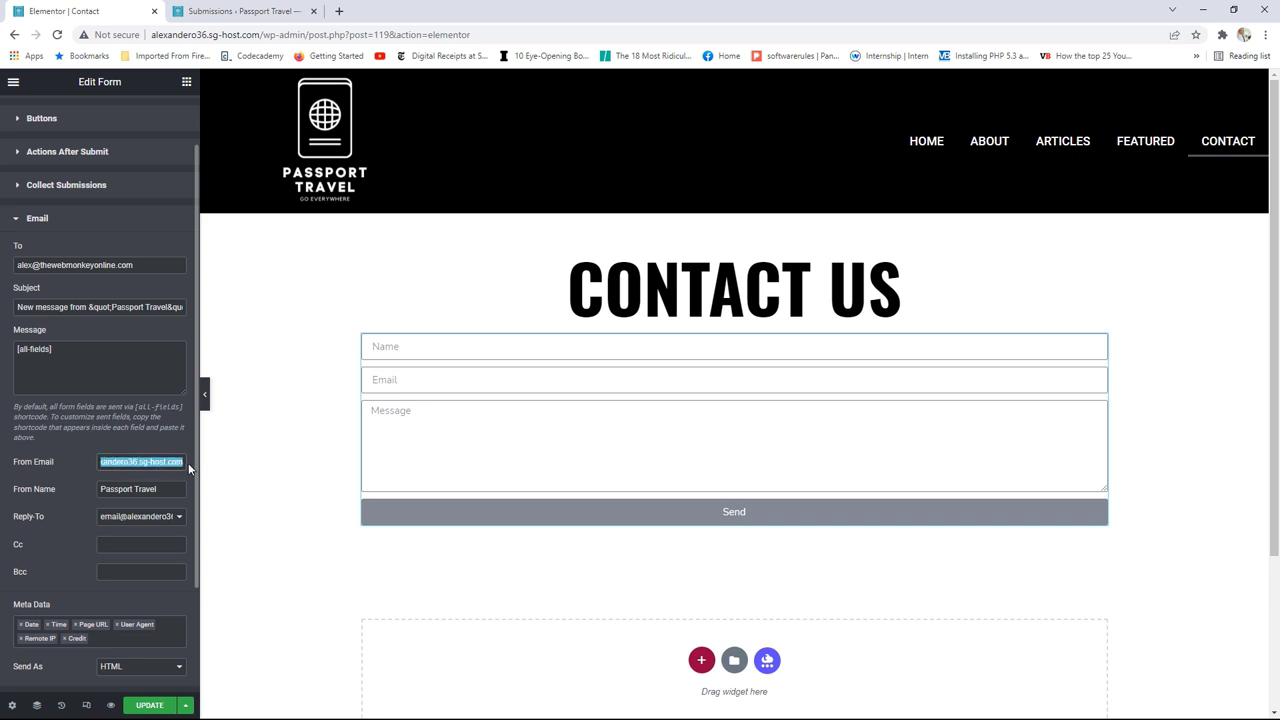
pyautogui.rightClick(155, 467)
pyautogui.click(184, 527)
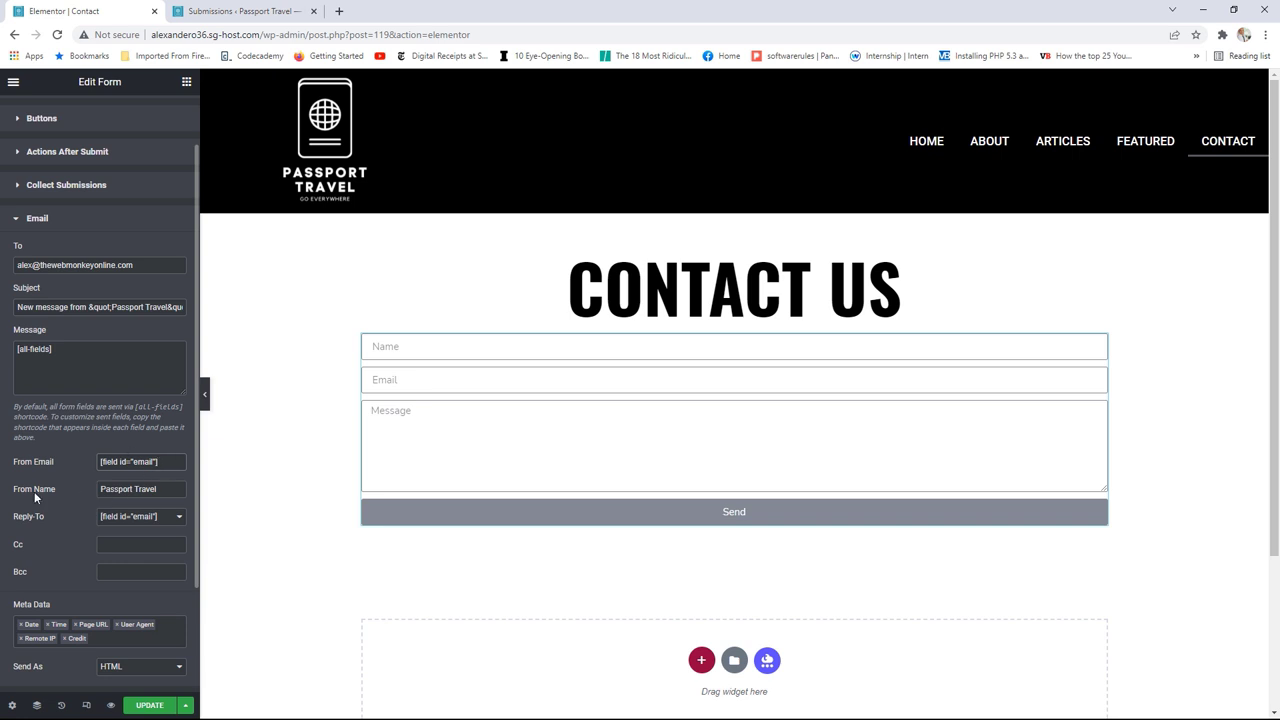
pyautogui.scroll(2, 60, 350)
pyautogui.click(69, 152)
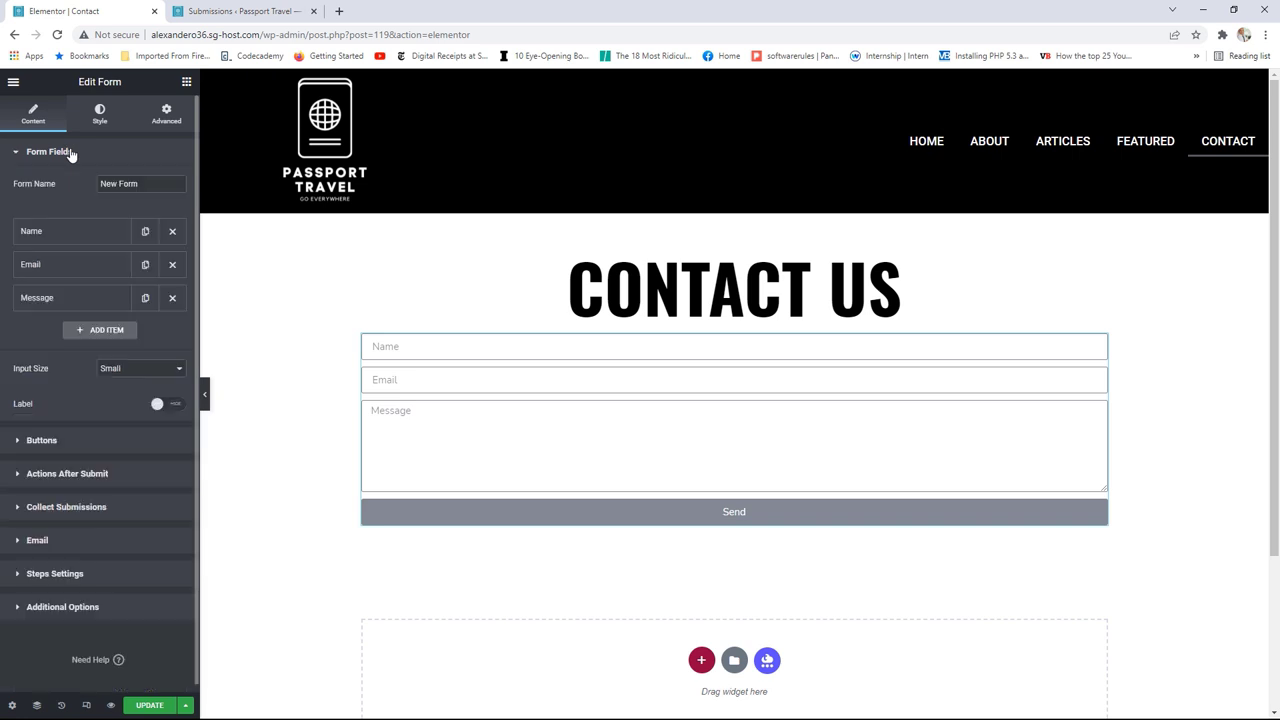
# Step: Copy the Name field's [field id="name"] shortcode from its Advanced settings
pyautogui.click(80, 234)
pyautogui.click(137, 265)
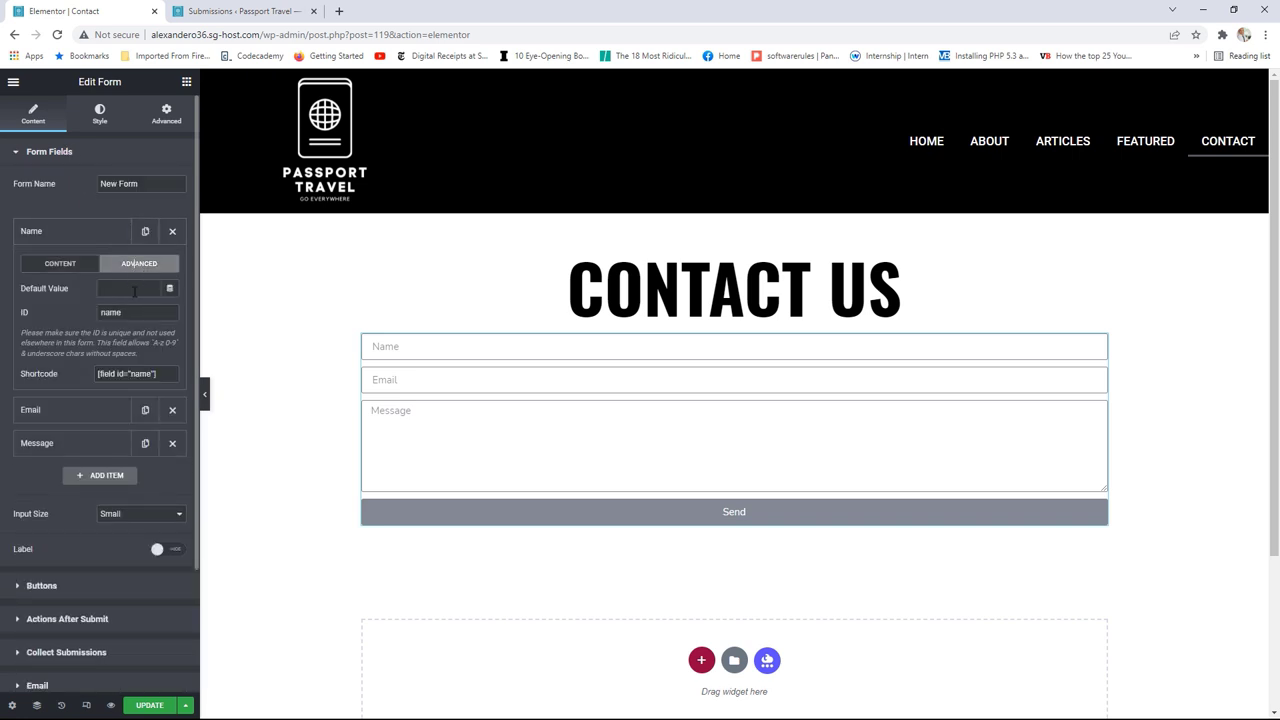
pyautogui.click(166, 373)
pyautogui.rightClick(110, 378)
pyautogui.click(150, 391)
pyautogui.click(55, 150)
# Step: Replace the From Name 'Passport Travel' with the [field id="name"] shortcode
pyautogui.click(52, 290)
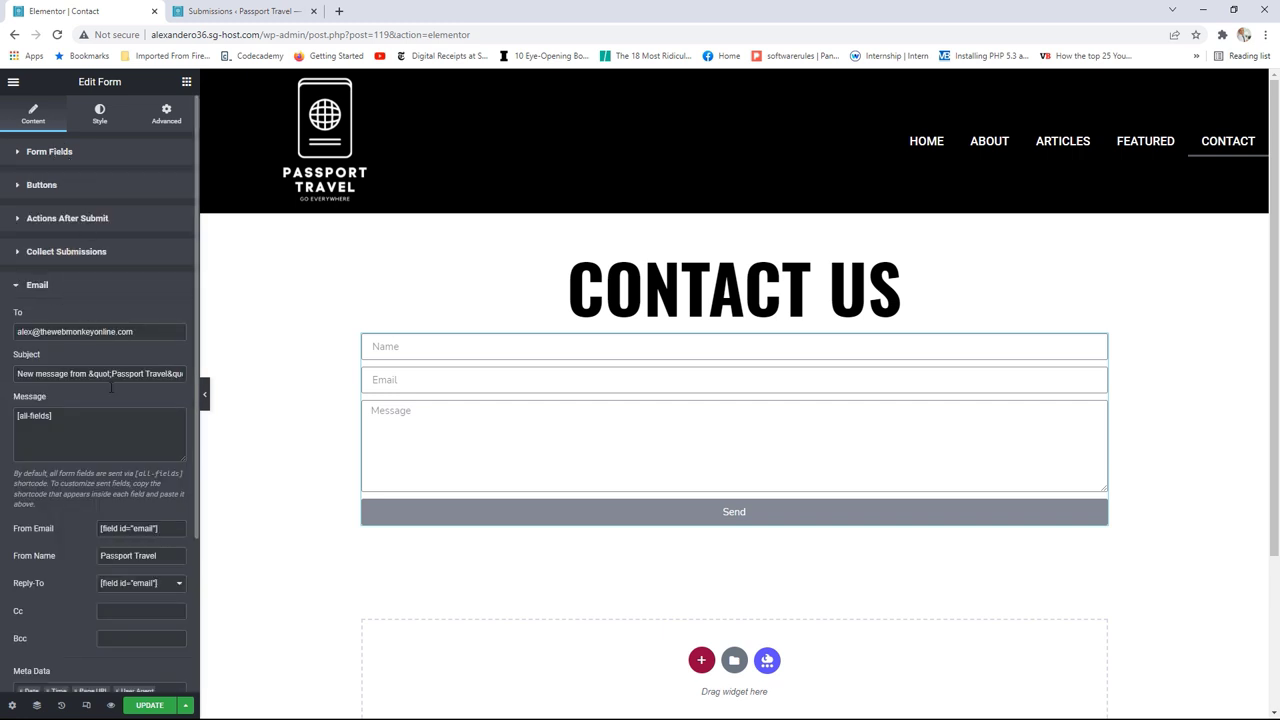
pyautogui.click(136, 528)
pyautogui.scroll(-1, 122, 516)
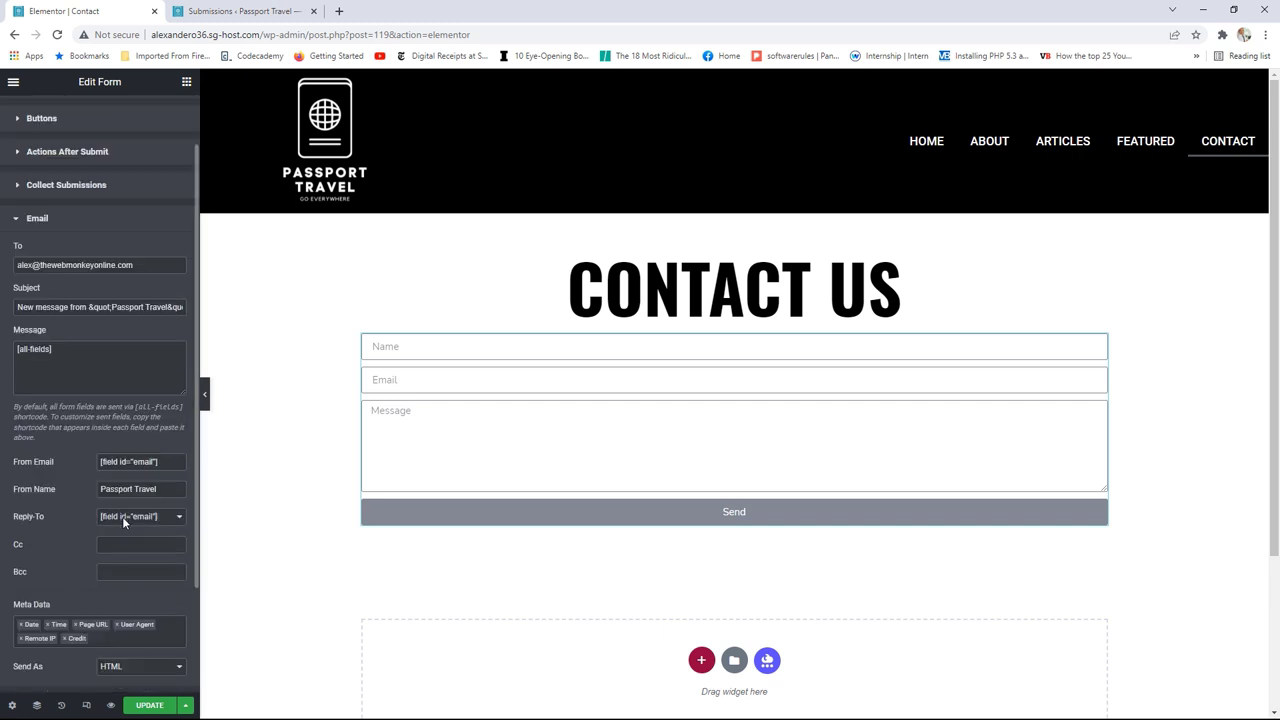
pyautogui.tripleClick(131, 489)
pyautogui.rightClick(105, 489)
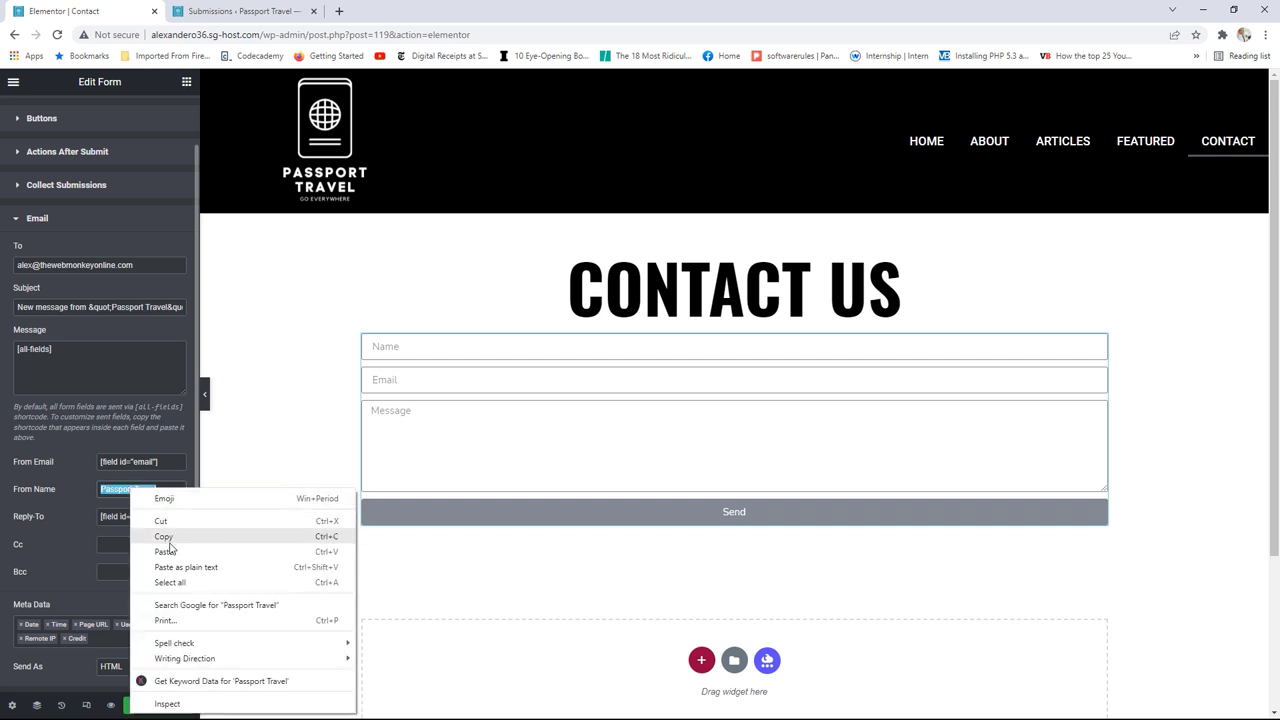
pyautogui.click(150, 548)
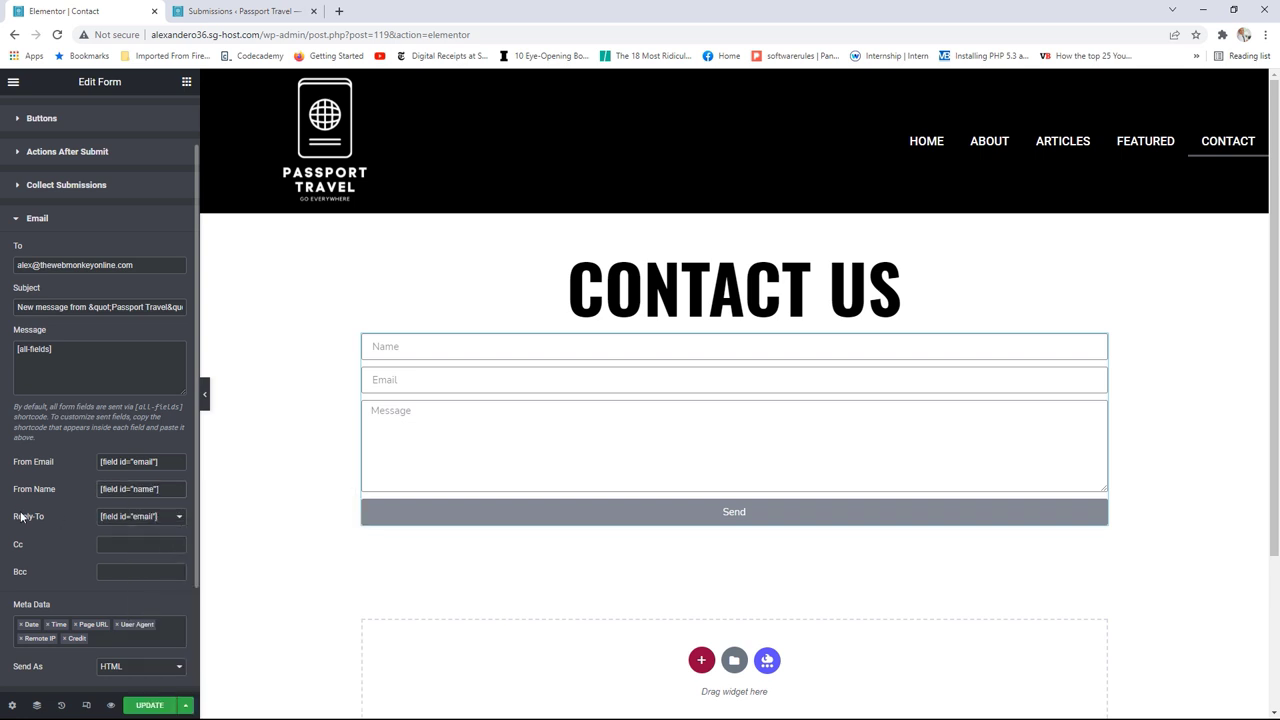
# Step: Keep Reply-To on the email field shortcode and leave Send As set to HTML
pyautogui.click(139, 518)
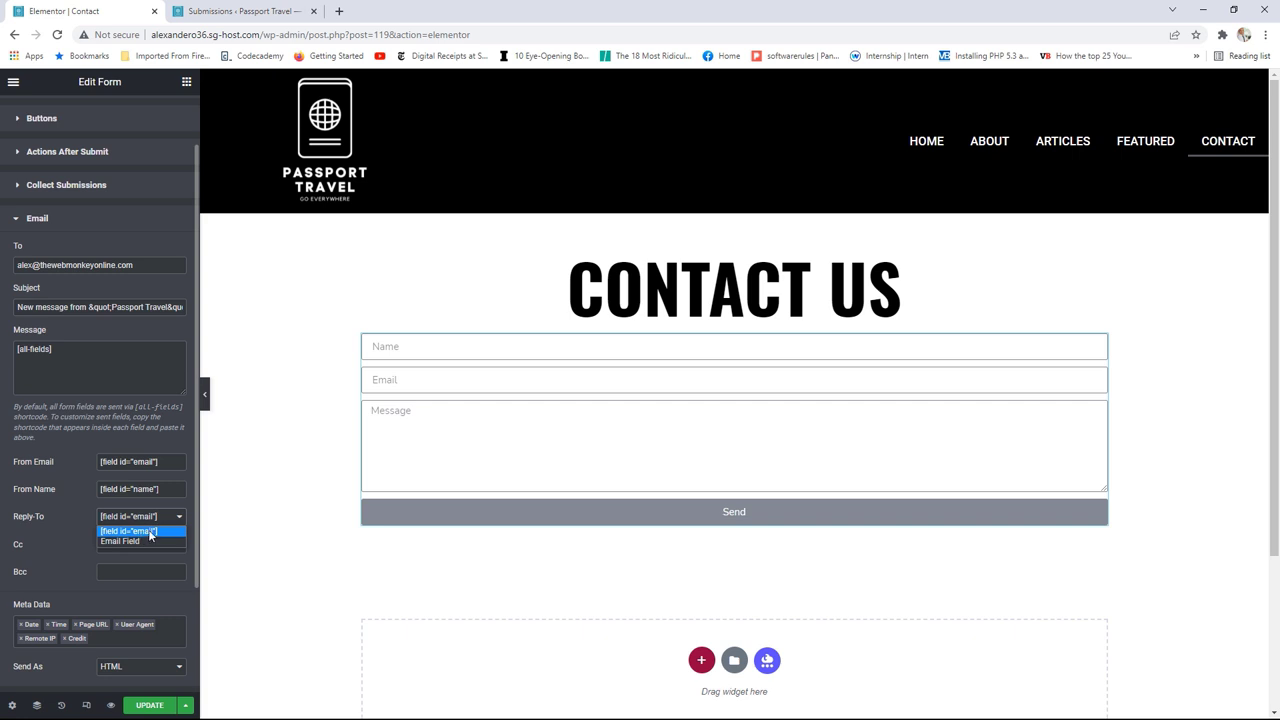
pyautogui.click(148, 532)
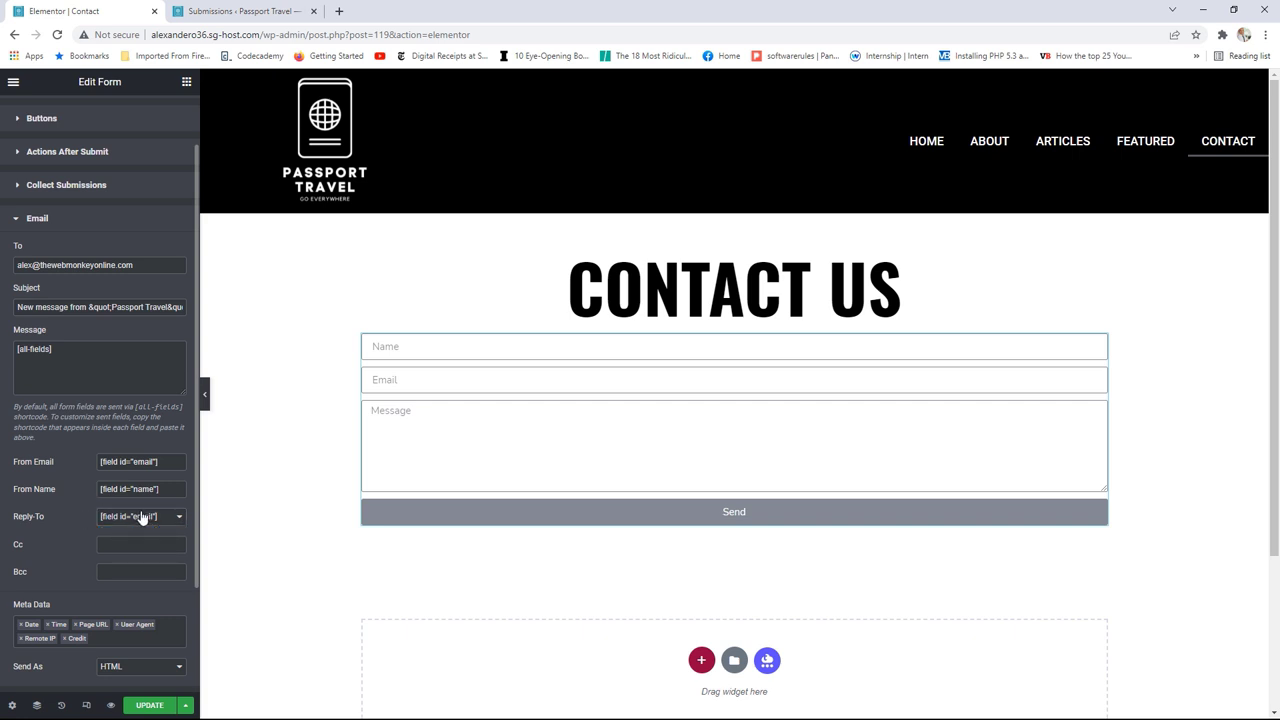
pyautogui.scroll(-1, 141, 524)
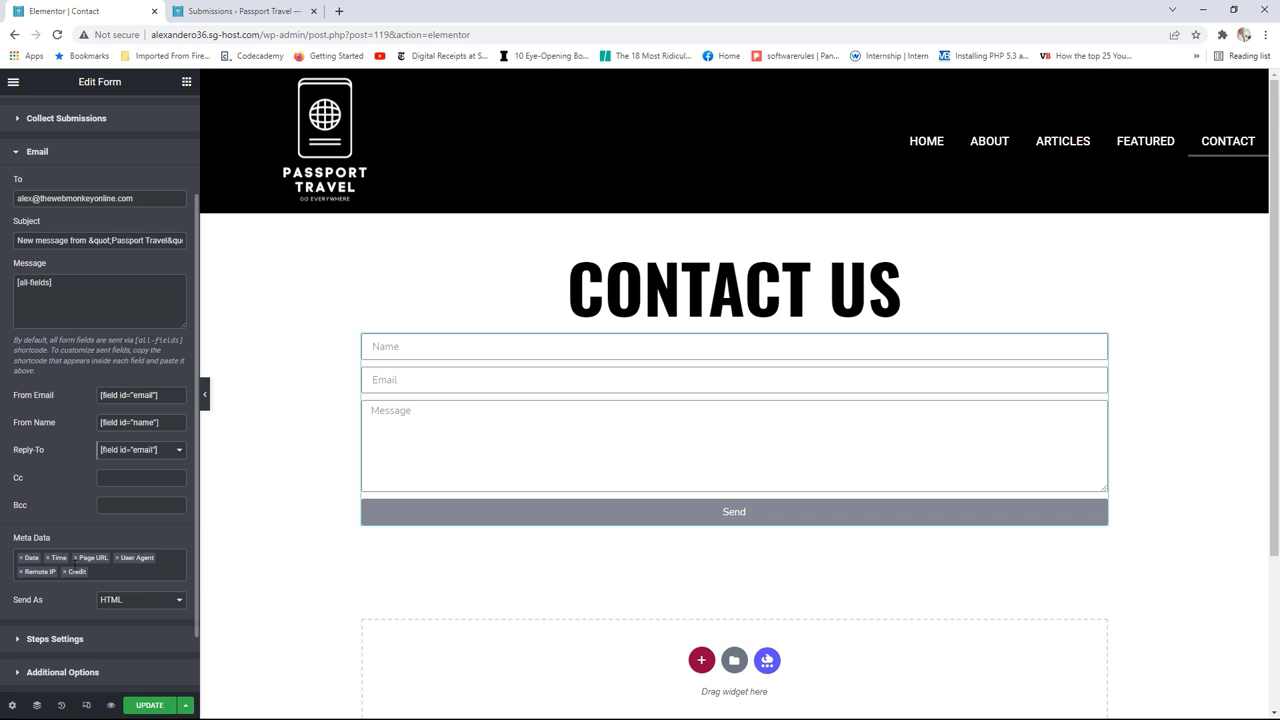
pyautogui.scroll(-2, 148, 552)
pyautogui.click(145, 534)
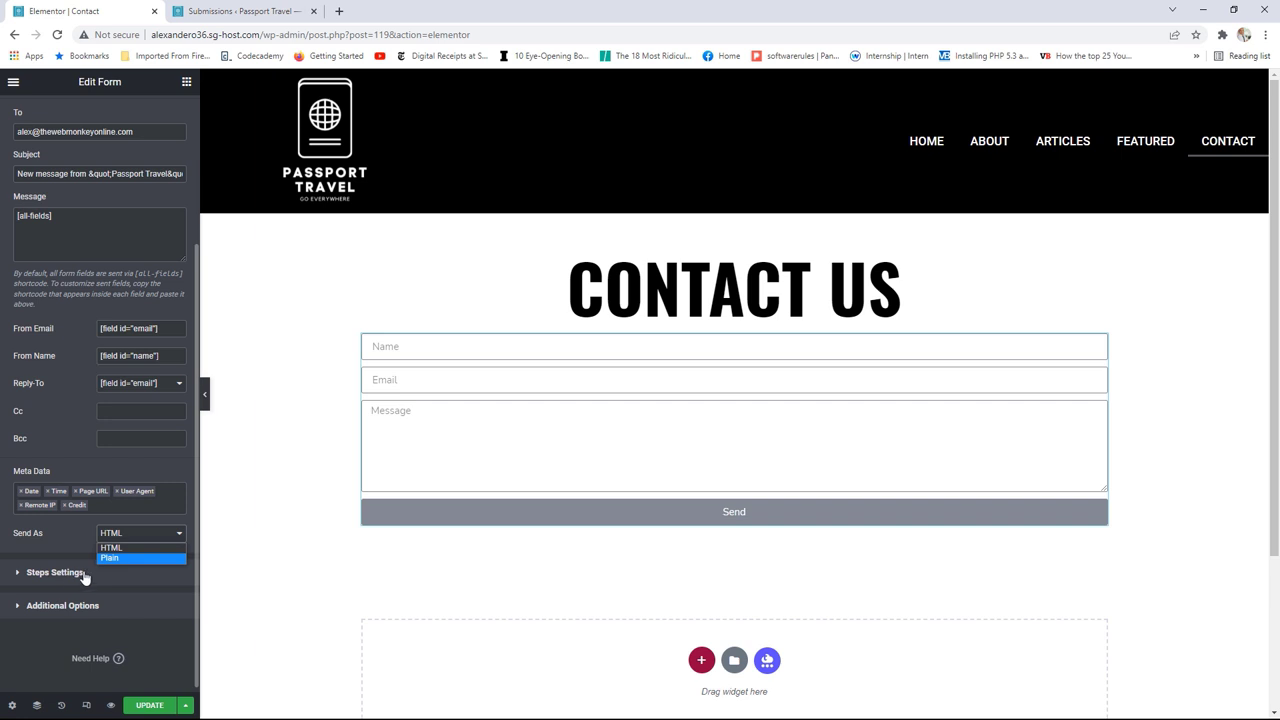
pyautogui.scroll(3, 126, 523)
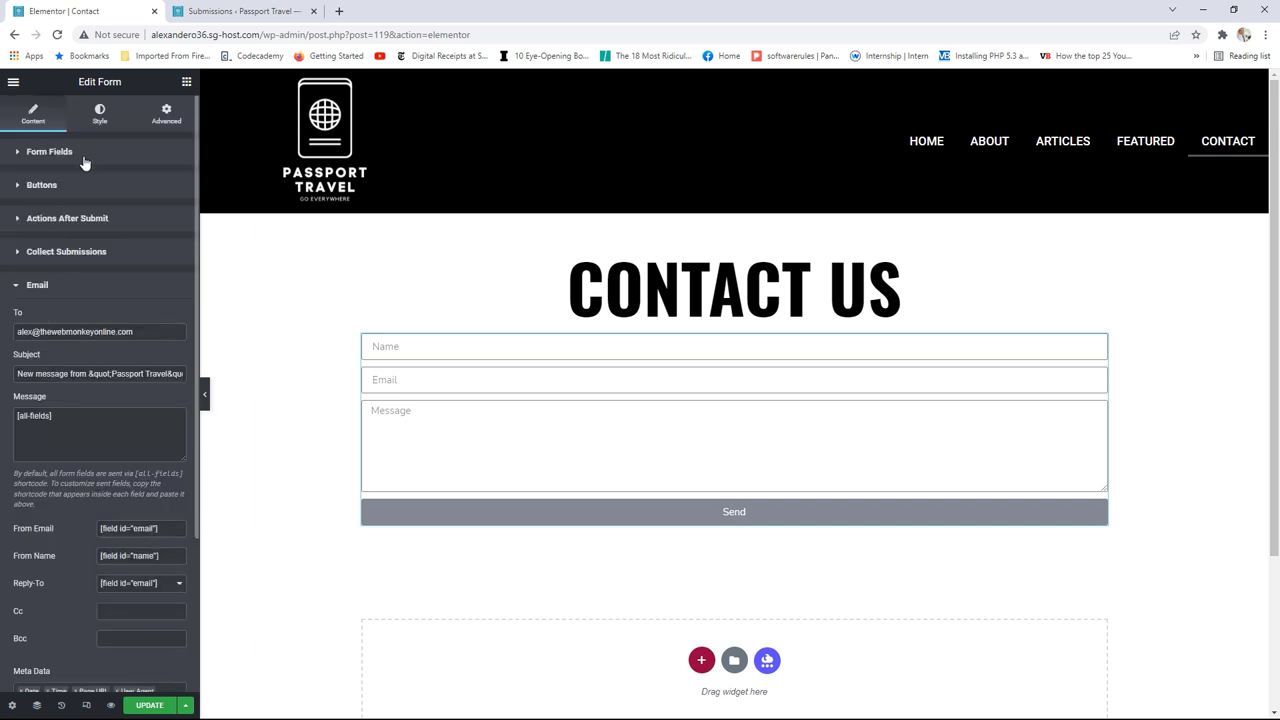
# Step: Add a Step field at the start of the form, removing the duplicate Step item
pyautogui.click(84, 160)
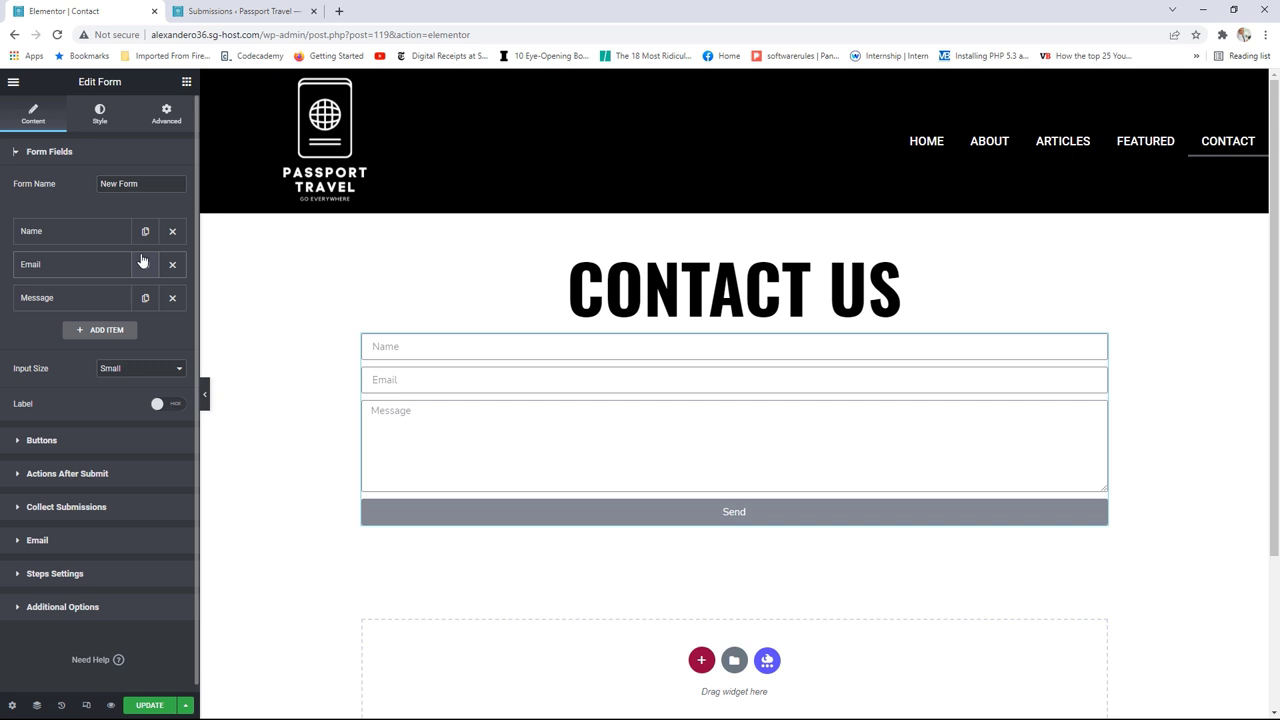
pyautogui.click(100, 331)
pyautogui.click(130, 392)
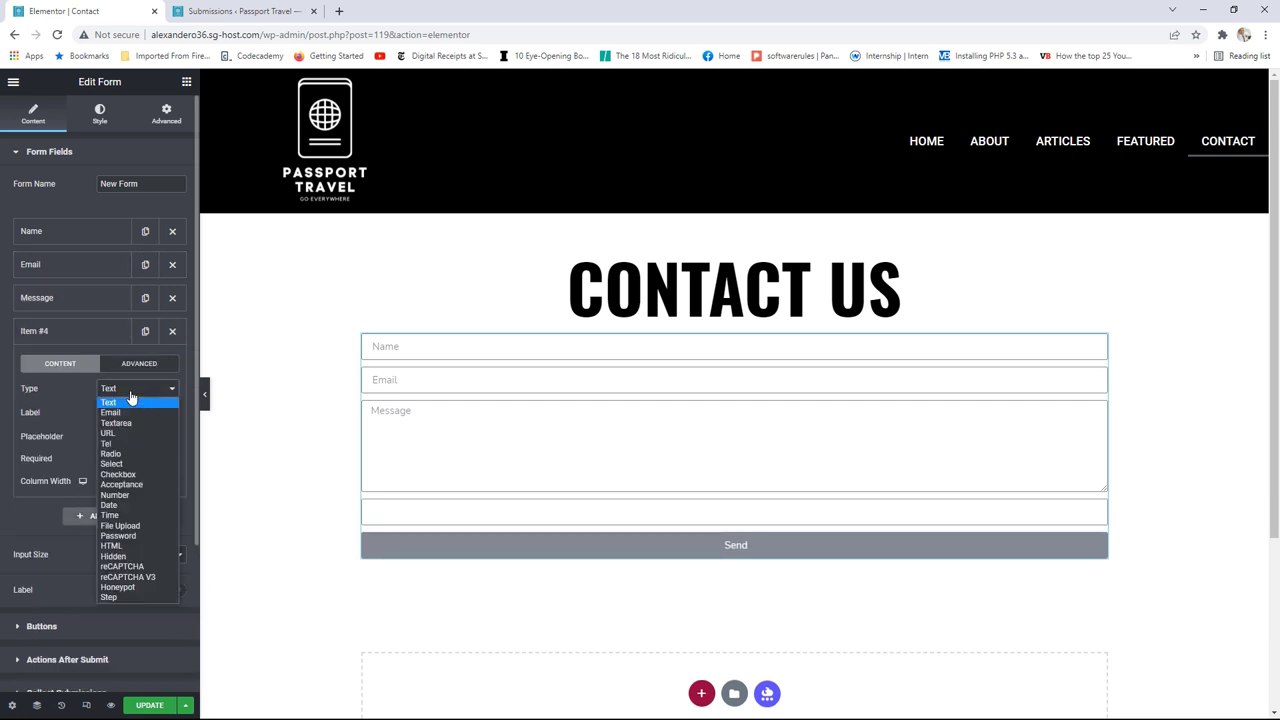
pyautogui.click(110, 597)
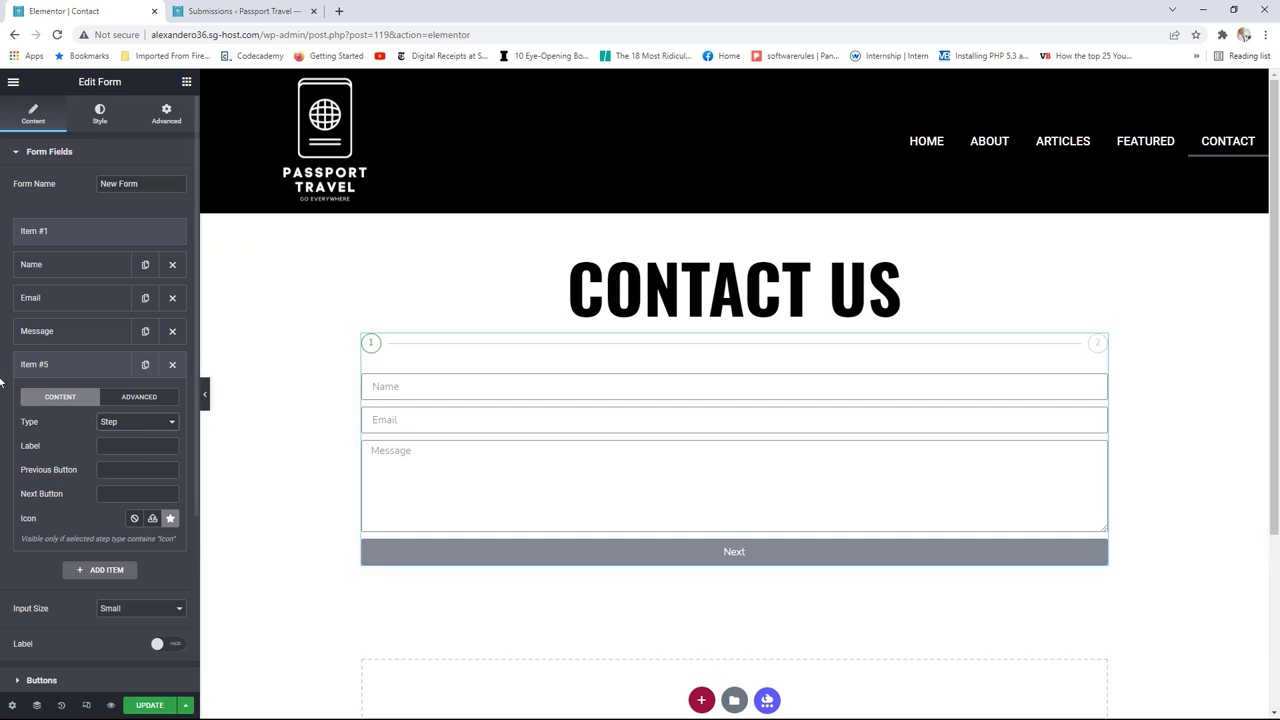
pyautogui.click(172, 364)
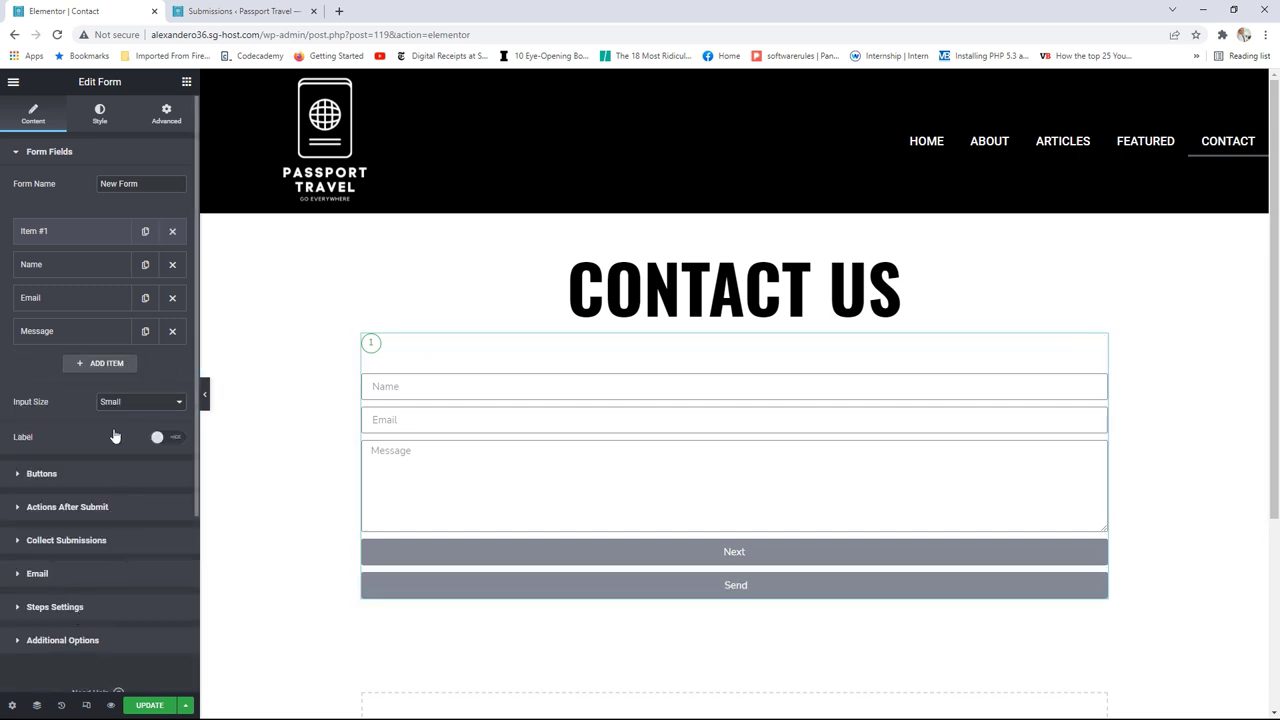
pyautogui.scroll(-1, 109, 545)
pyautogui.click(90, 602)
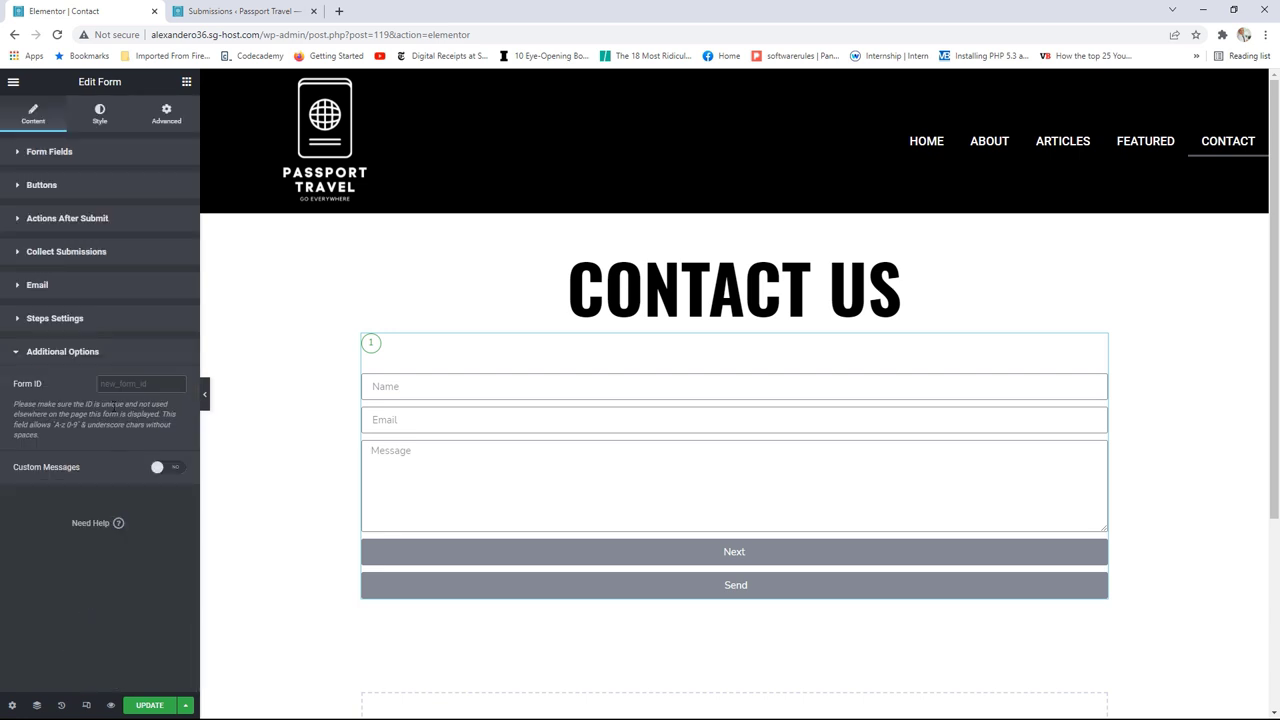
# Step: Turn Custom Messages on, then back off
pyautogui.click(174, 471)
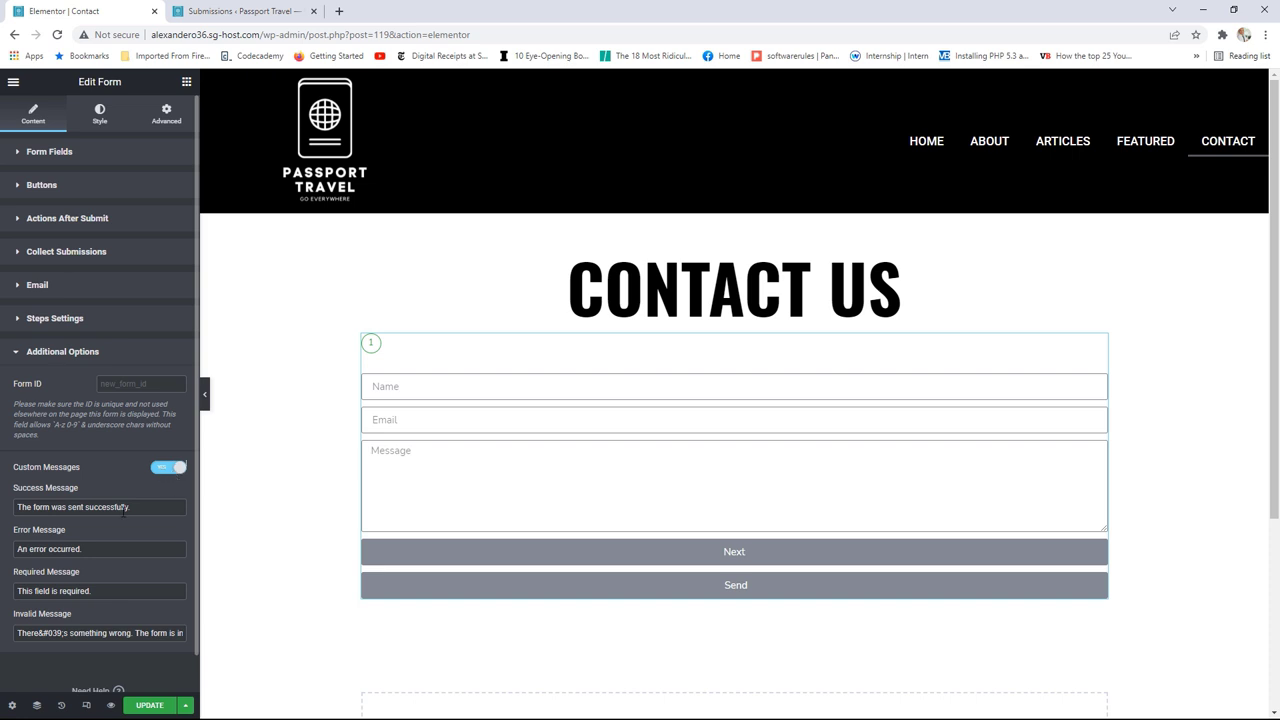
pyautogui.scroll(-1, 120, 478)
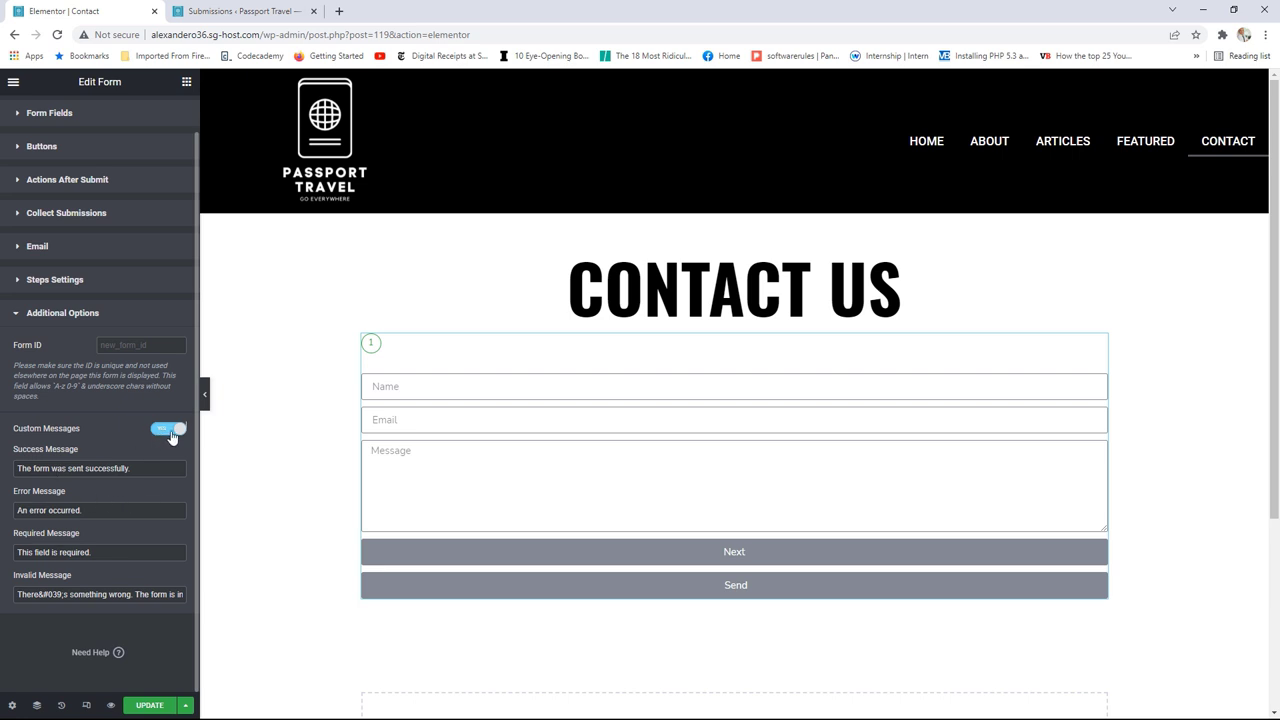
pyautogui.click(165, 432)
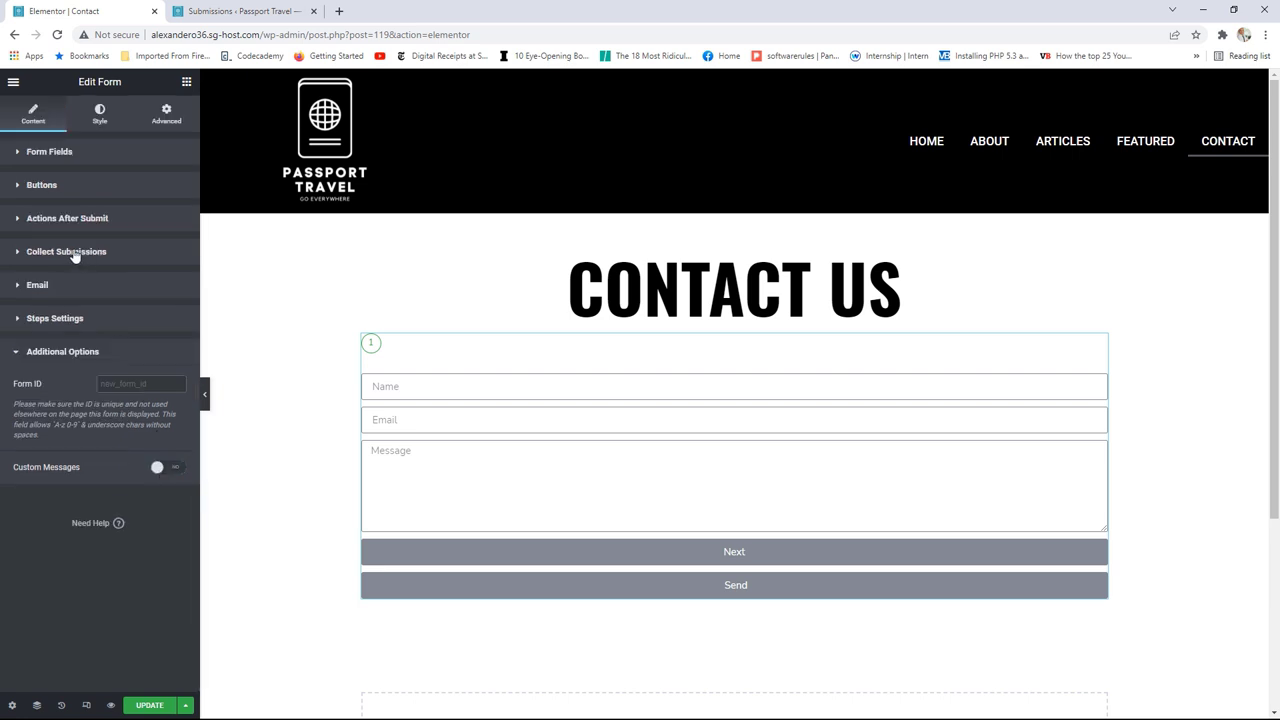
# Step: Browse the Actions After Submit Add Action list without adding any action
pyautogui.click(72, 220)
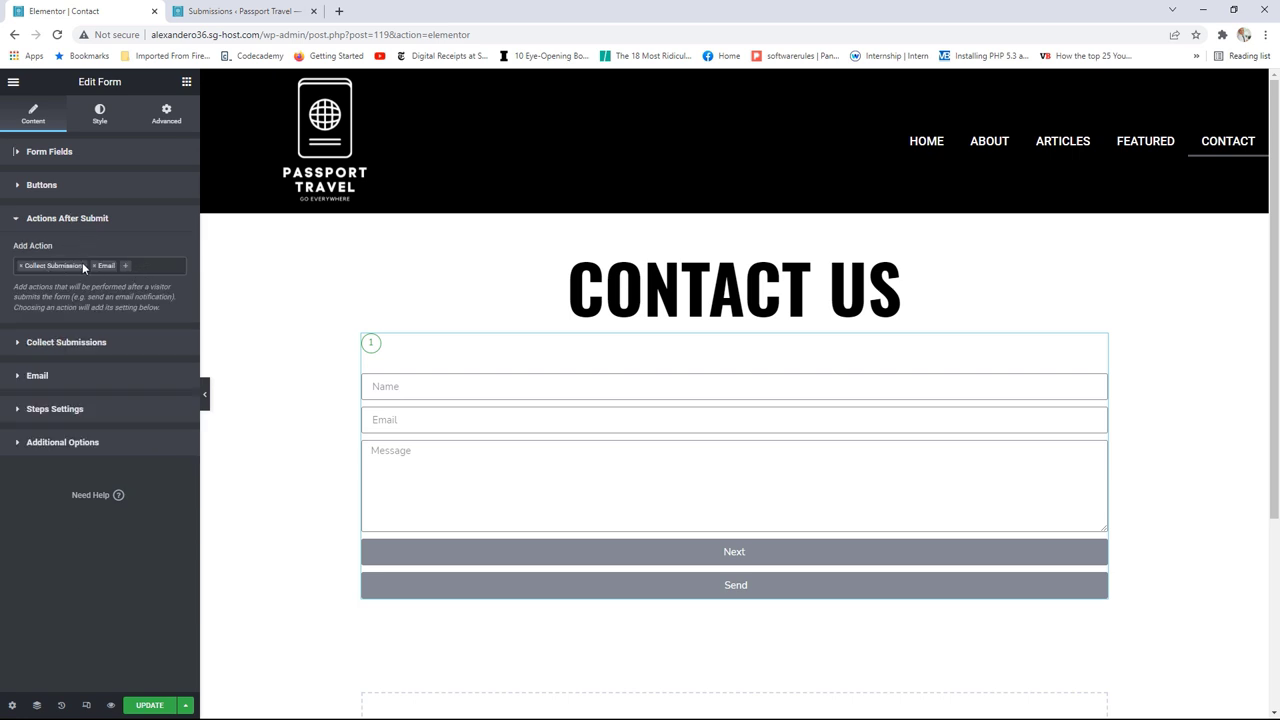
pyautogui.click(150, 265)
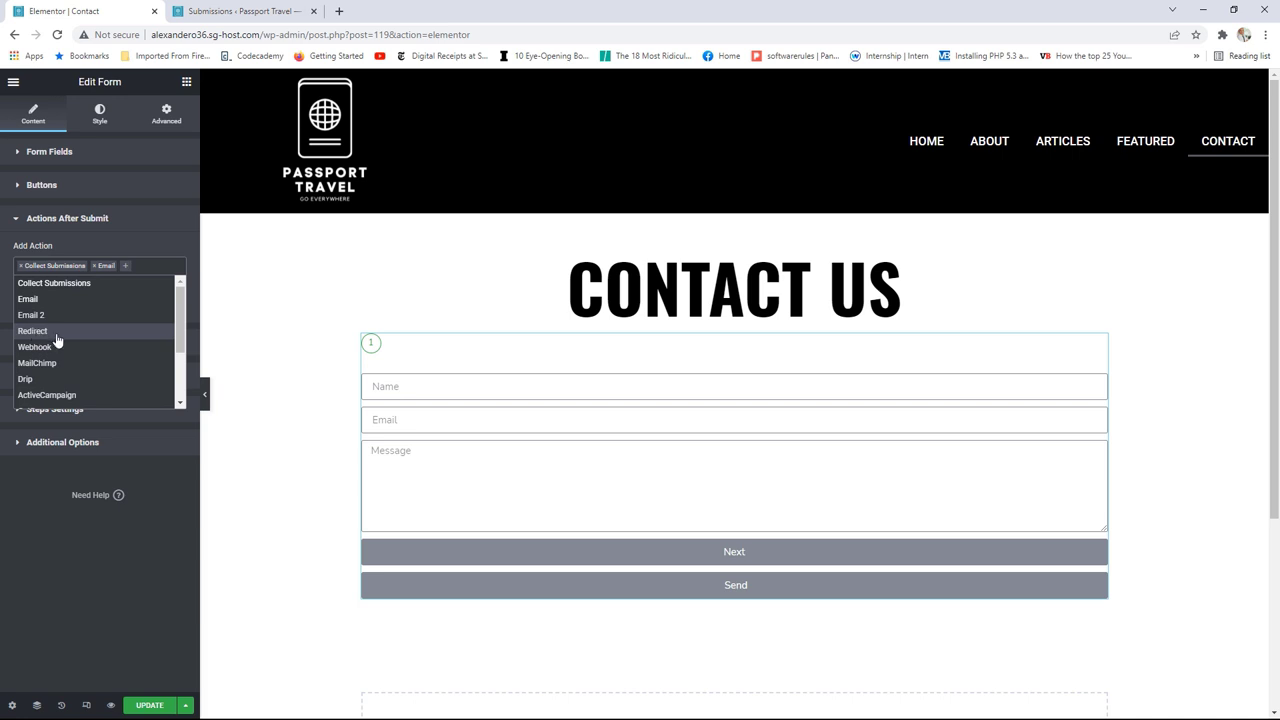
pyautogui.moveTo(181, 318); pyautogui.dragTo(181, 325)
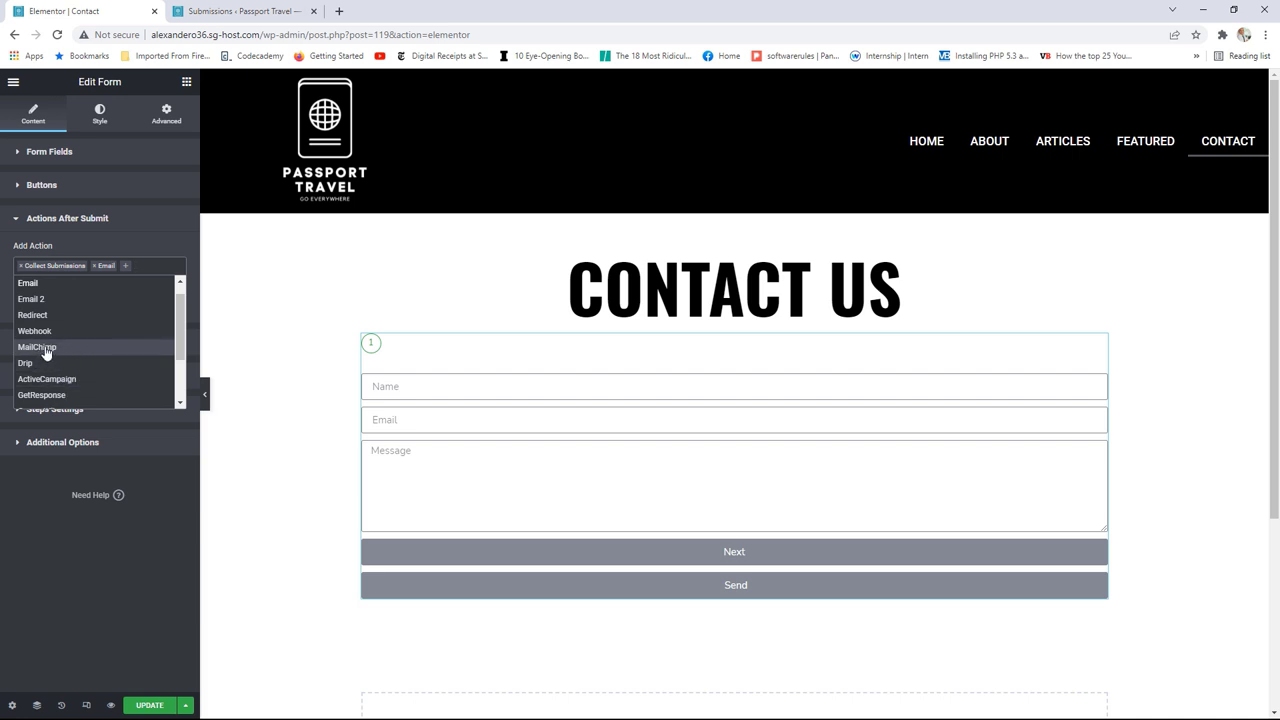
pyautogui.scroll(-2, 68, 366)
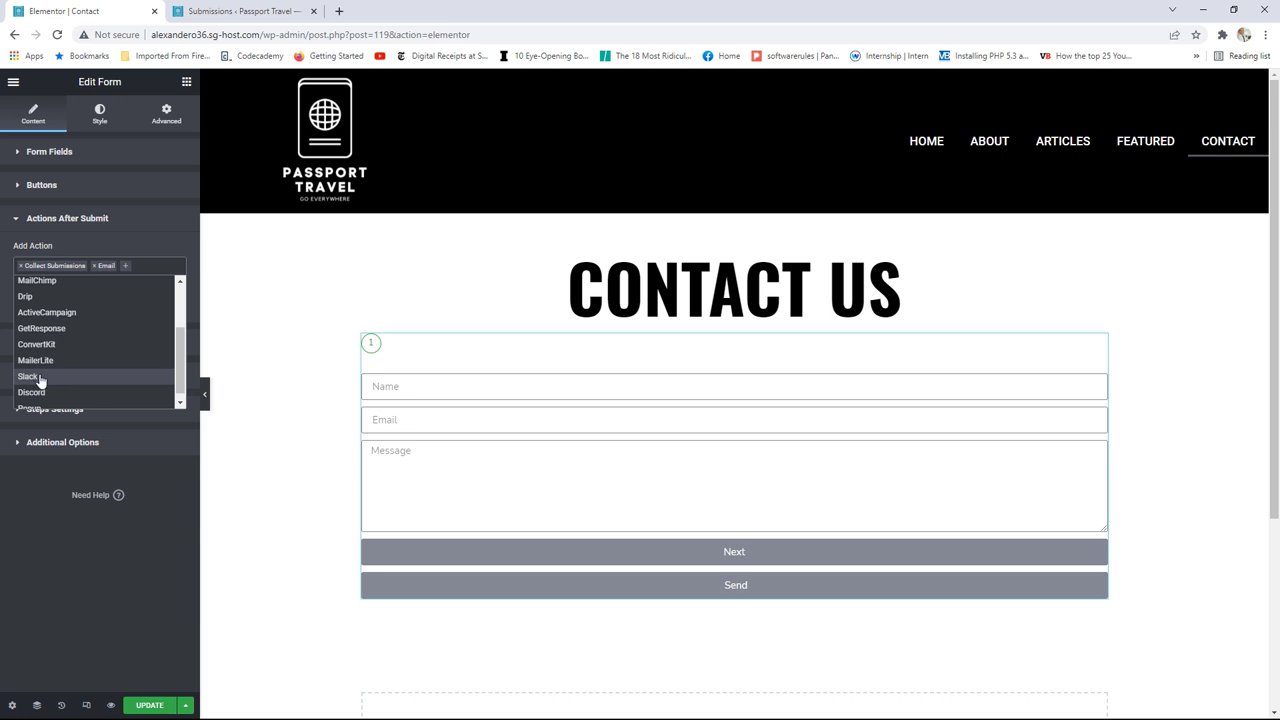
pyautogui.scroll(-1, 62, 380)
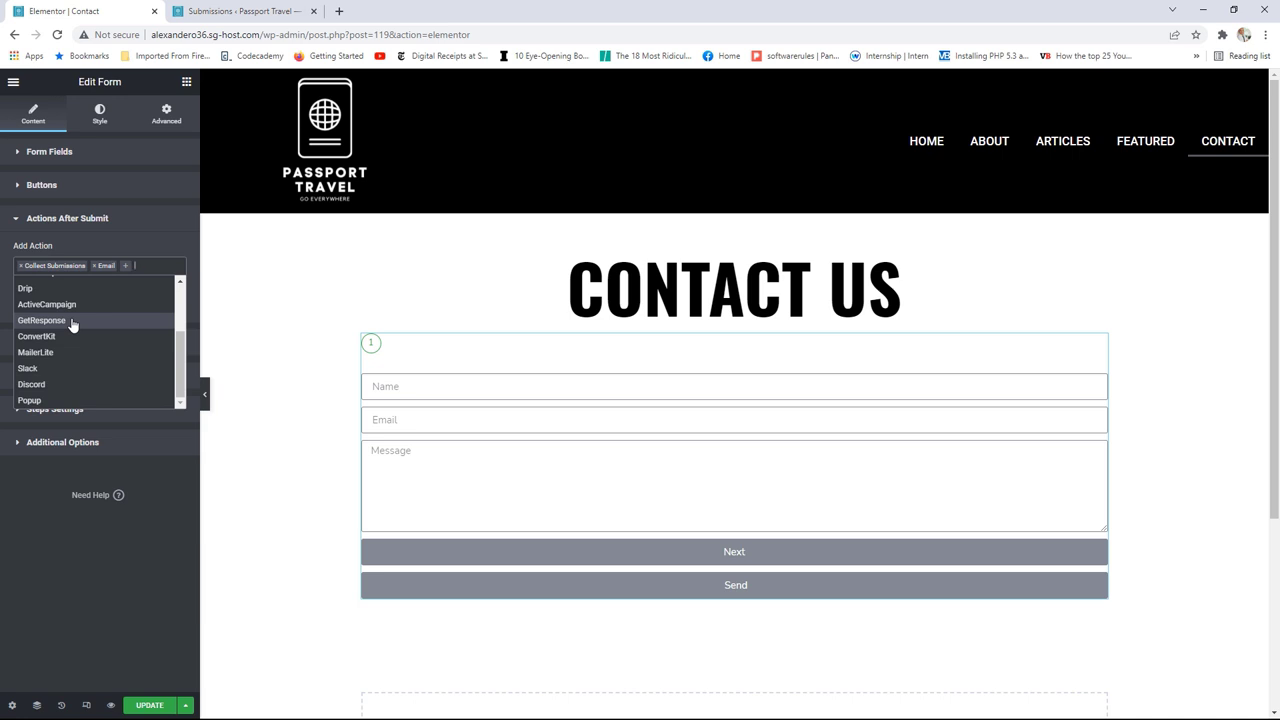
pyautogui.click(166, 494)
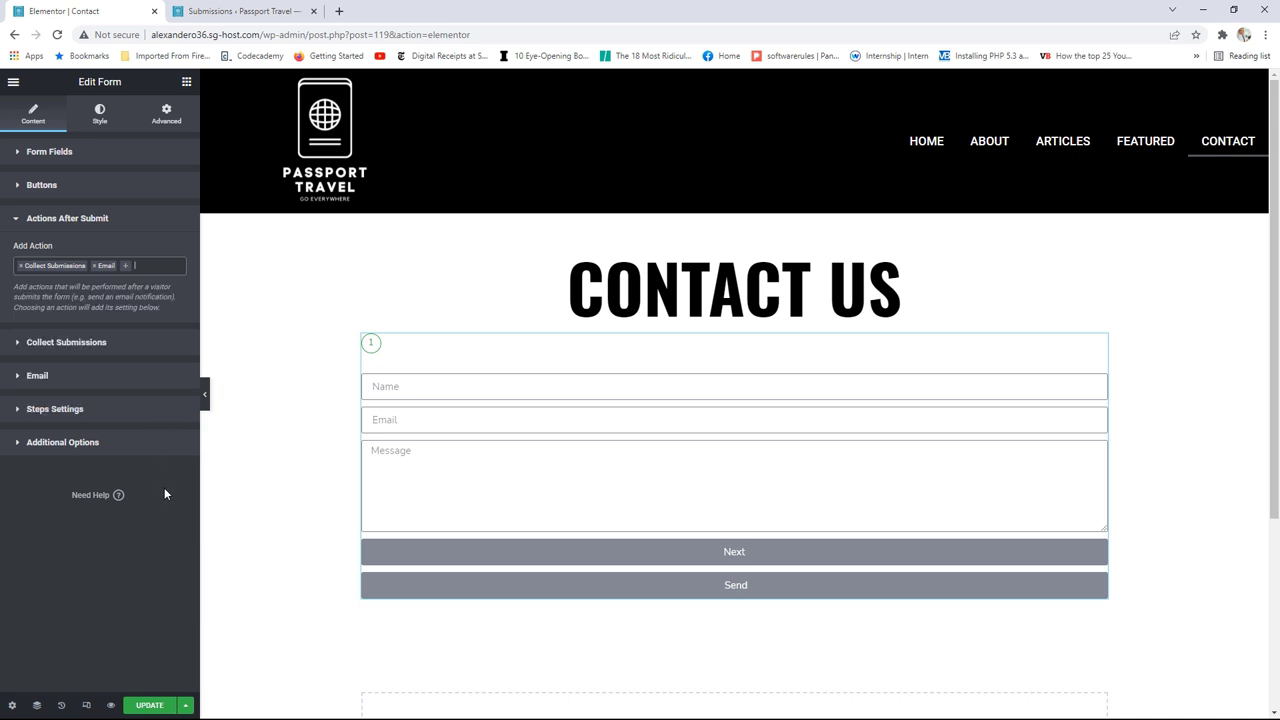
# Step: Delete the Step item from Form Fields and save the page
pyautogui.click(100, 155)
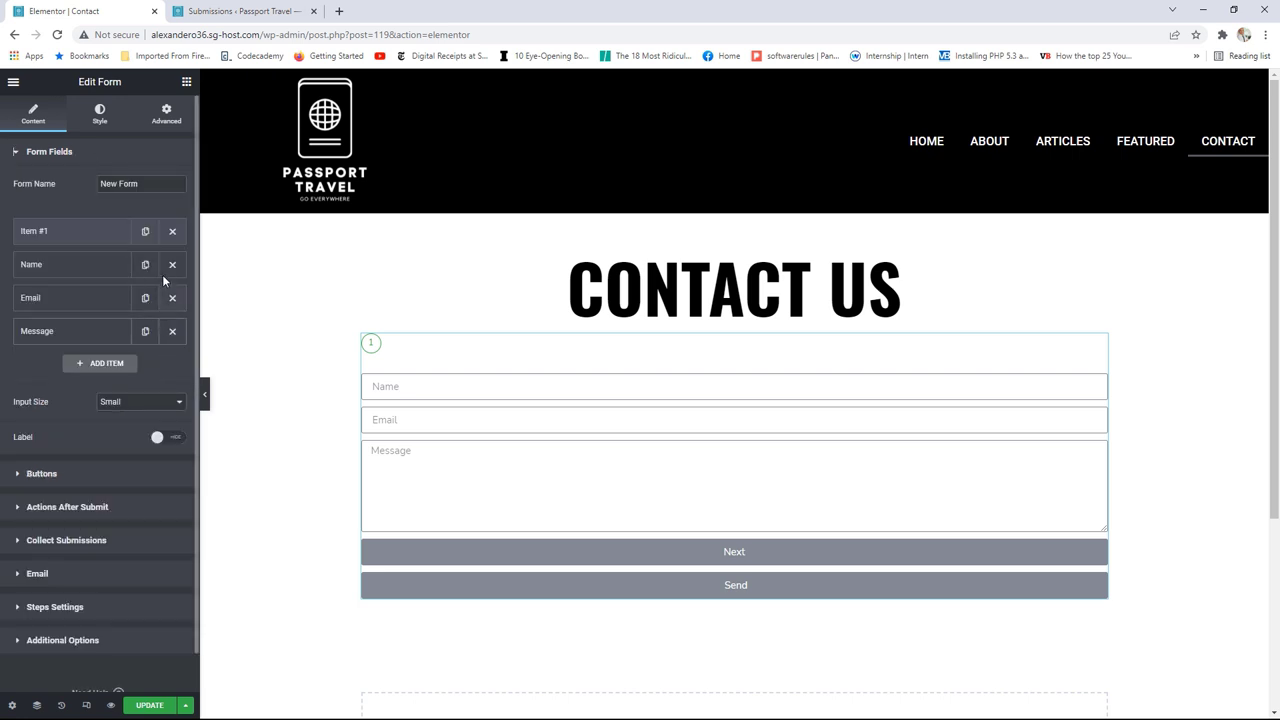
pyautogui.click(172, 231)
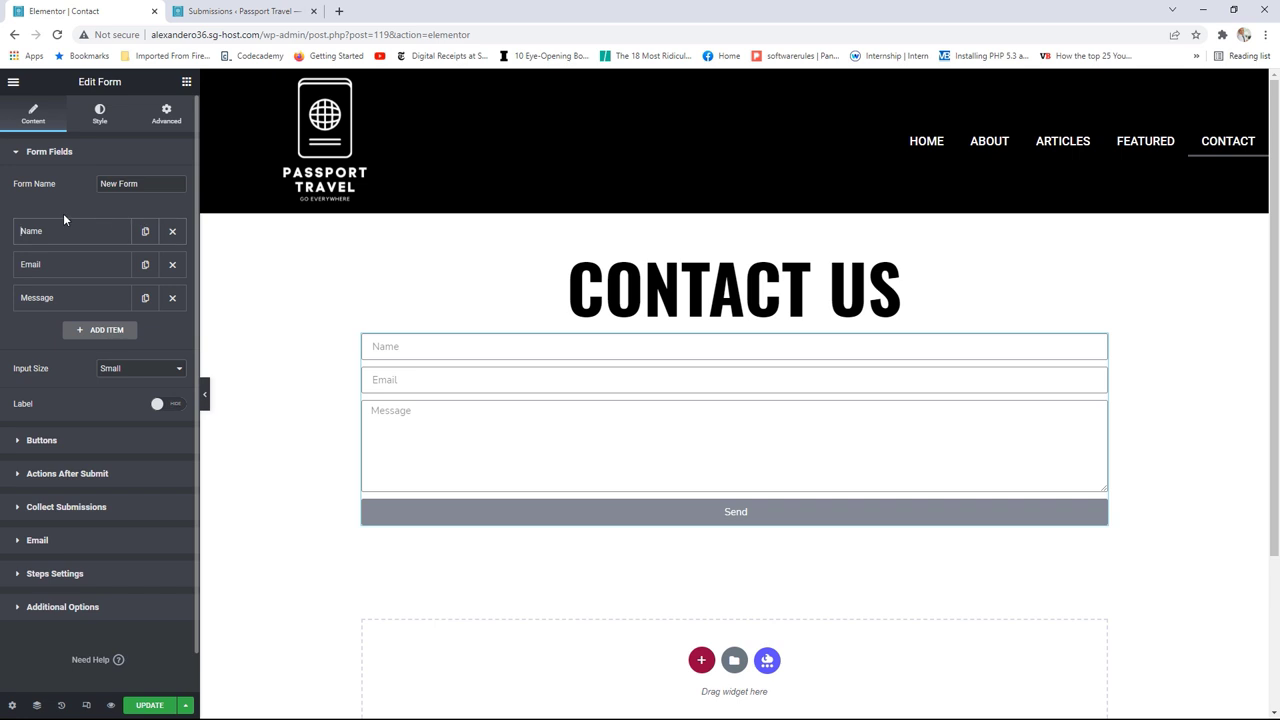
pyautogui.click(150, 706)
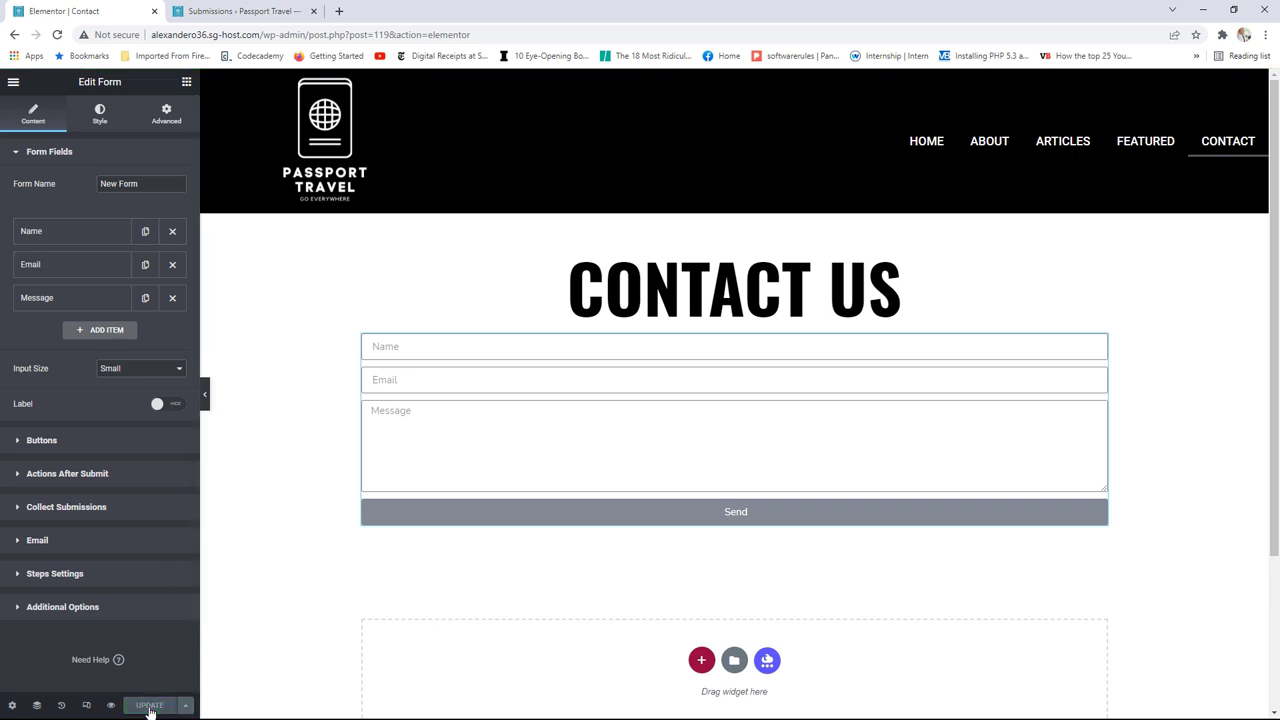
# Step: Open the live Contact page to confirm the form, then check the two entries under Submissions
pyautogui.click(13, 88)
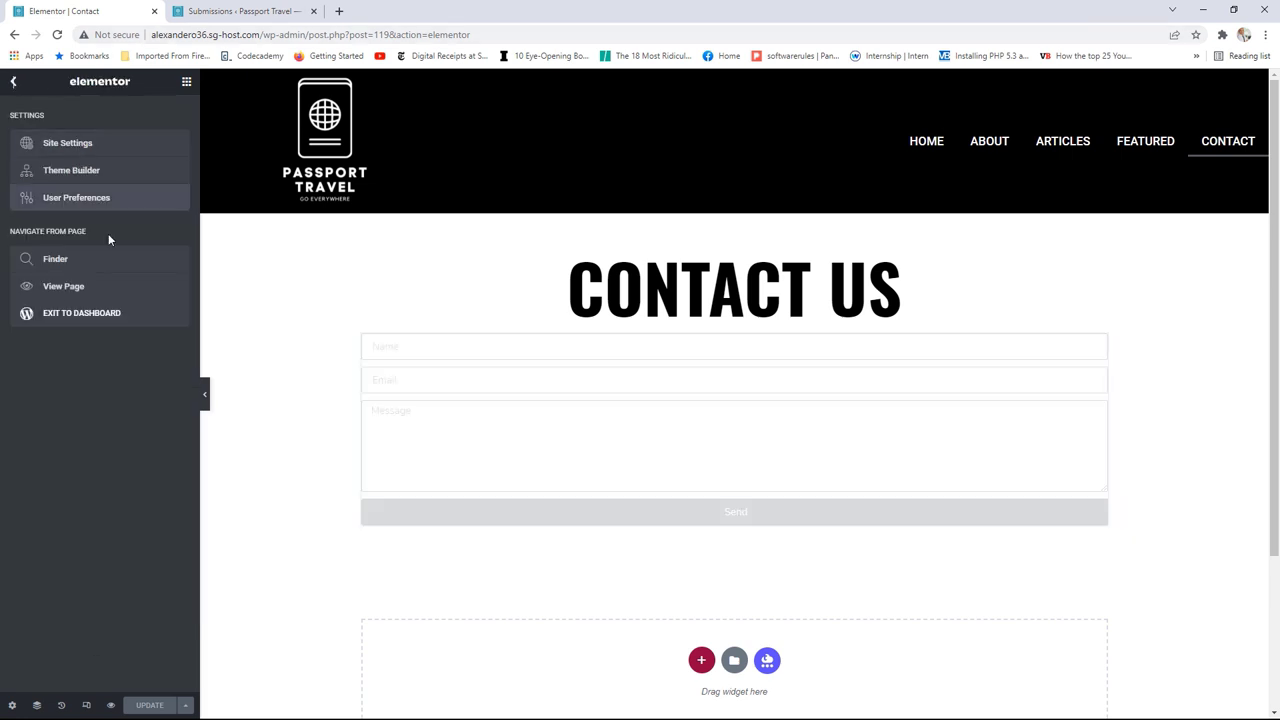
pyautogui.click(94, 288)
pyautogui.click(57, 34)
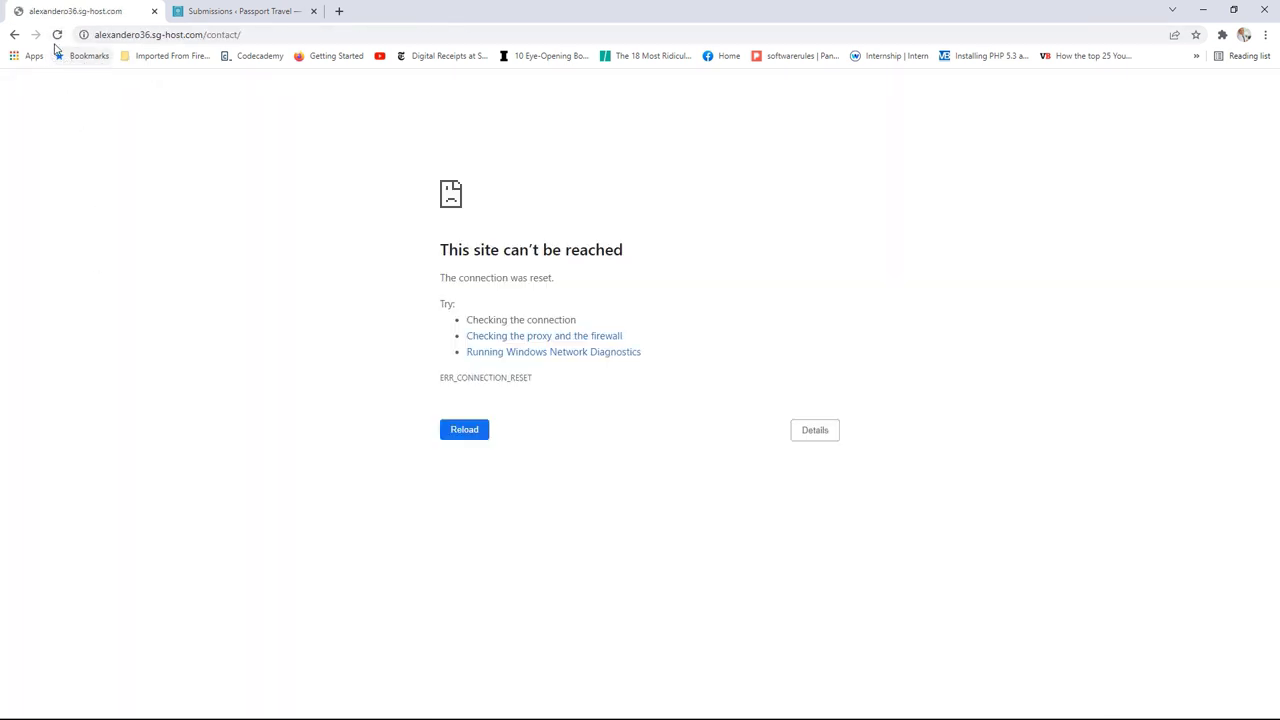
pyautogui.click(57, 34)
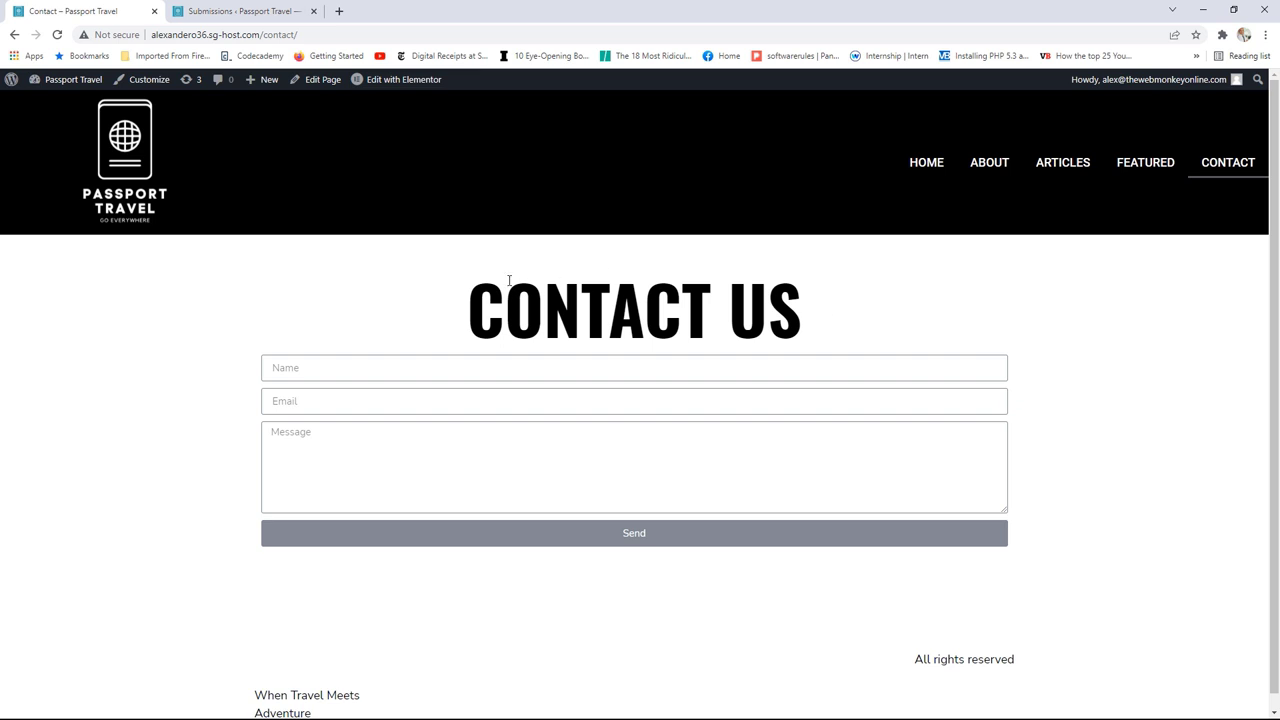
pyautogui.click(252, 10)
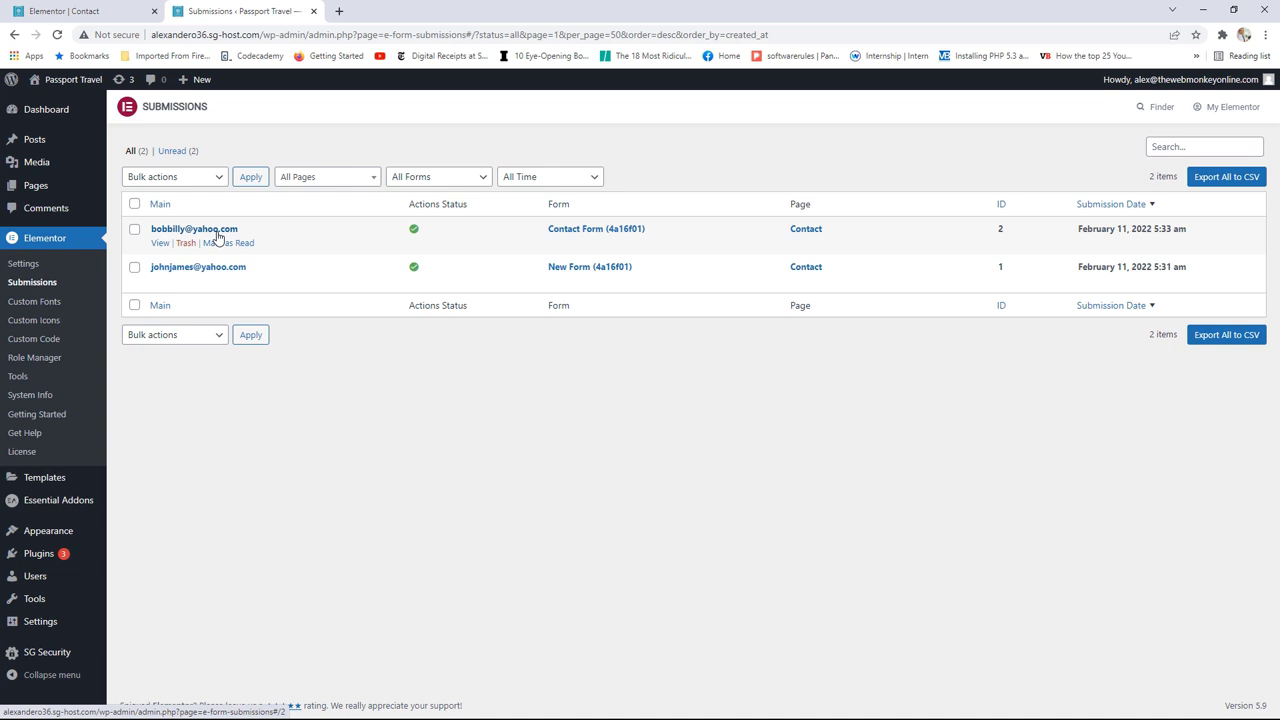
pyautogui.click(100, 10)
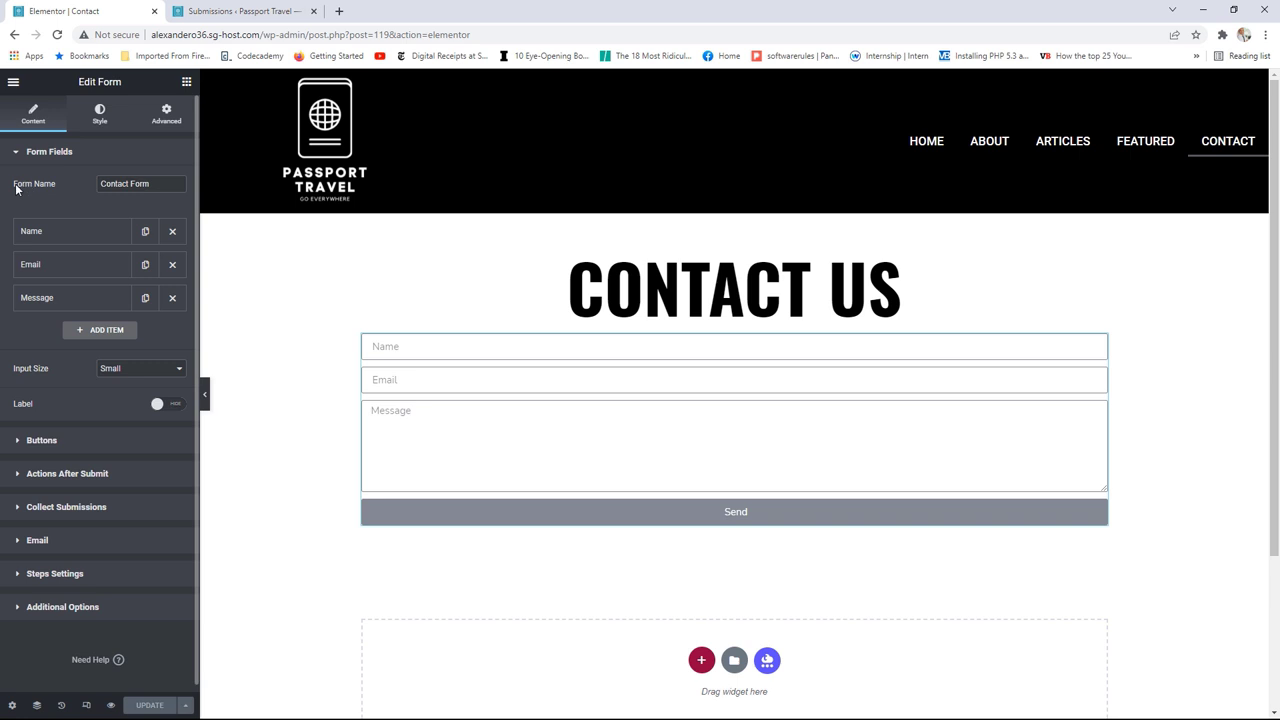
pyautogui.moveTo(22, 186); pyautogui.dragTo(99, 184)
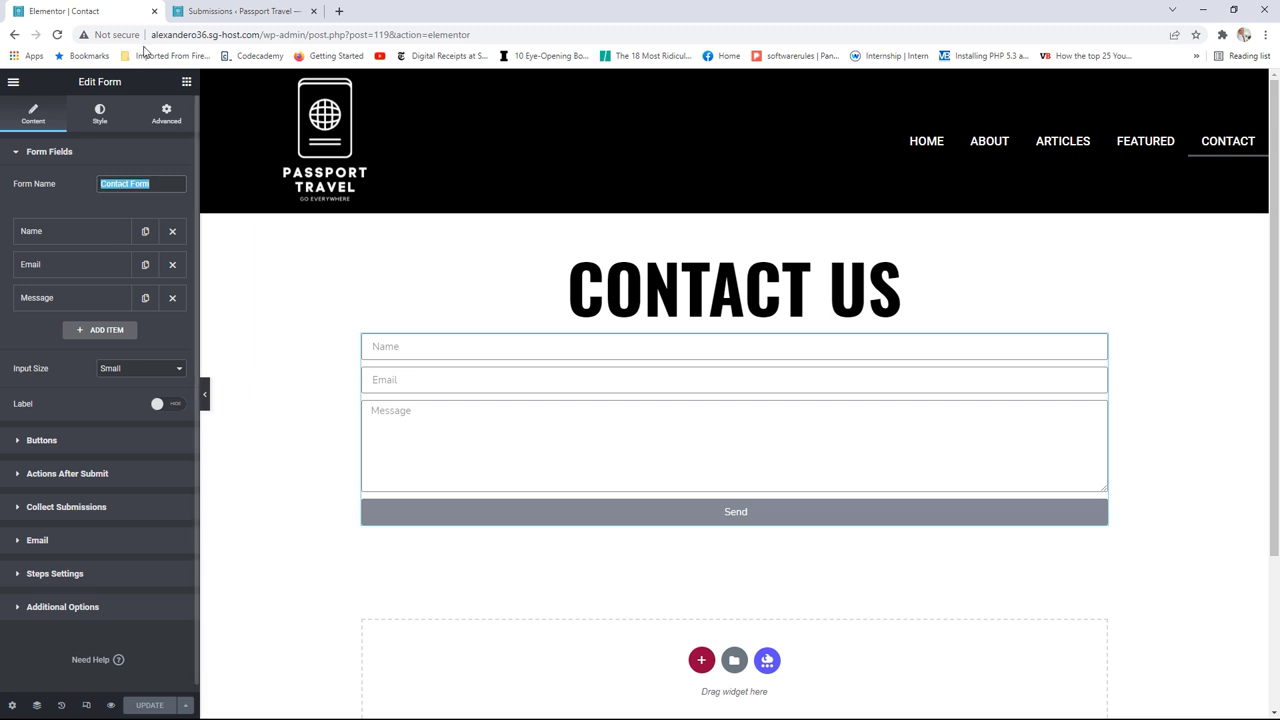
pyautogui.click(234, 10)
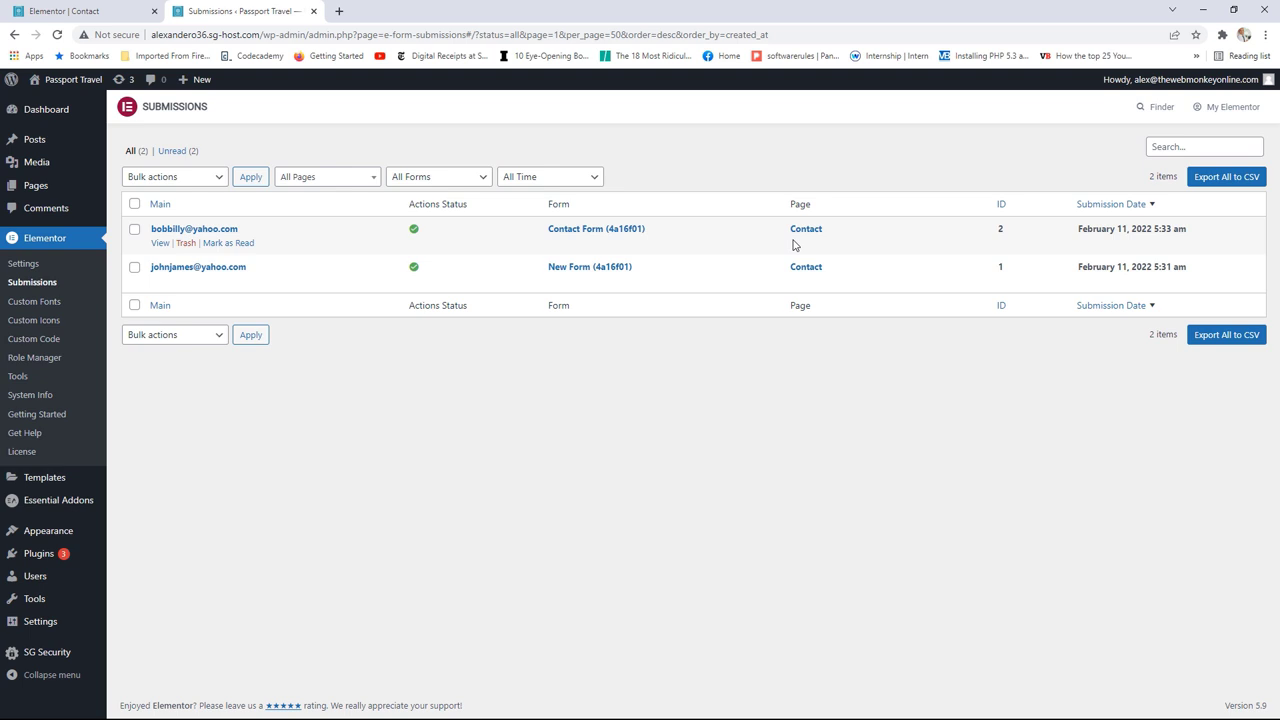
# Step: Open the latest submission, review its name, message, date and user agent, then return to the Contact editor tab
pyautogui.click(161, 244)
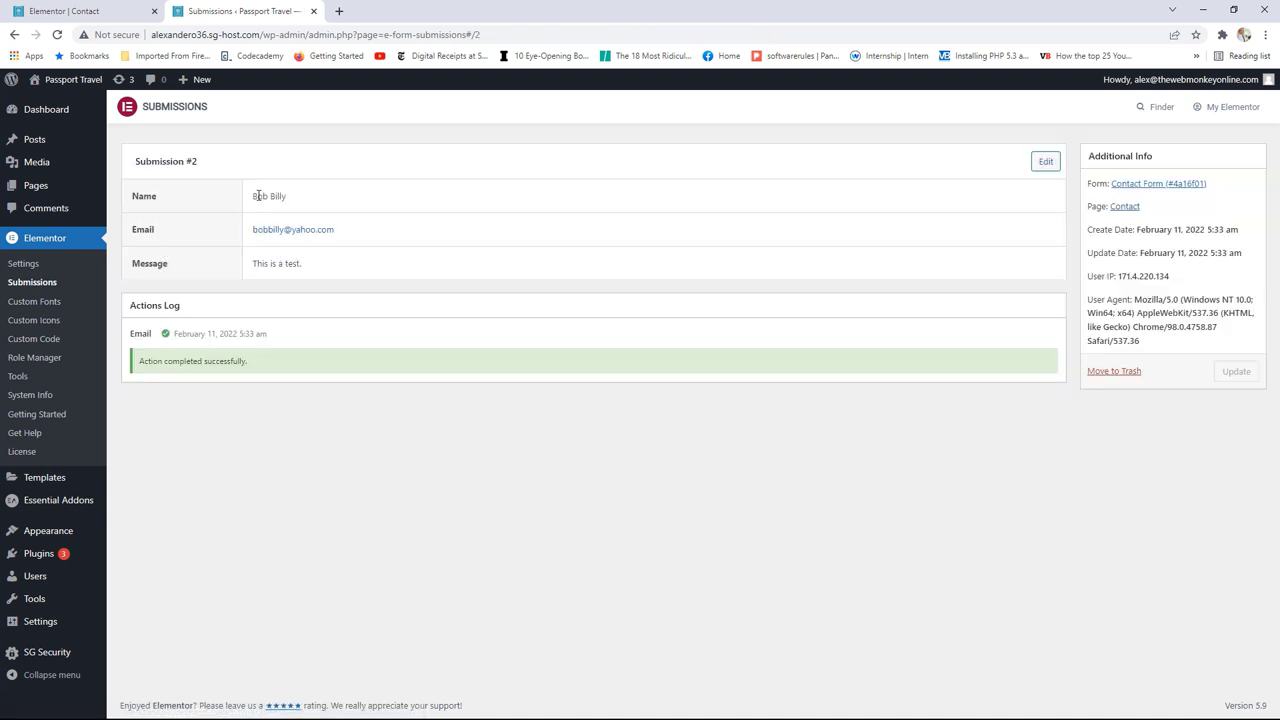
pyautogui.moveTo(255, 195); pyautogui.dragTo(305, 207)
pyautogui.moveTo(317, 266); pyautogui.dragTo(270, 263)
pyautogui.moveTo(1180, 230); pyautogui.dragTo(1208, 230)
pyautogui.moveTo(1135, 300); pyautogui.dragTo(1178, 294)
pyautogui.click(82, 5)
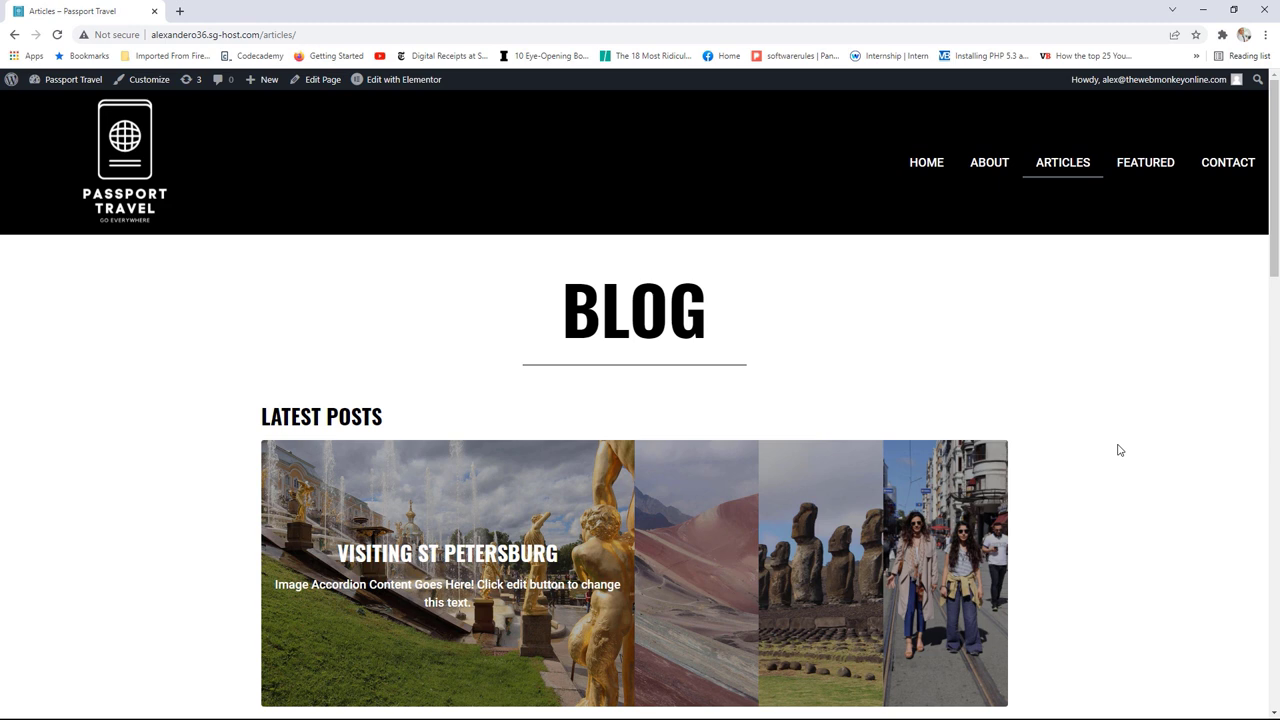
# Step: Edit the Articles page in Elementor and drop a Posts widget into the empty bottom section
pyautogui.scroll(-1, 1111, 434)
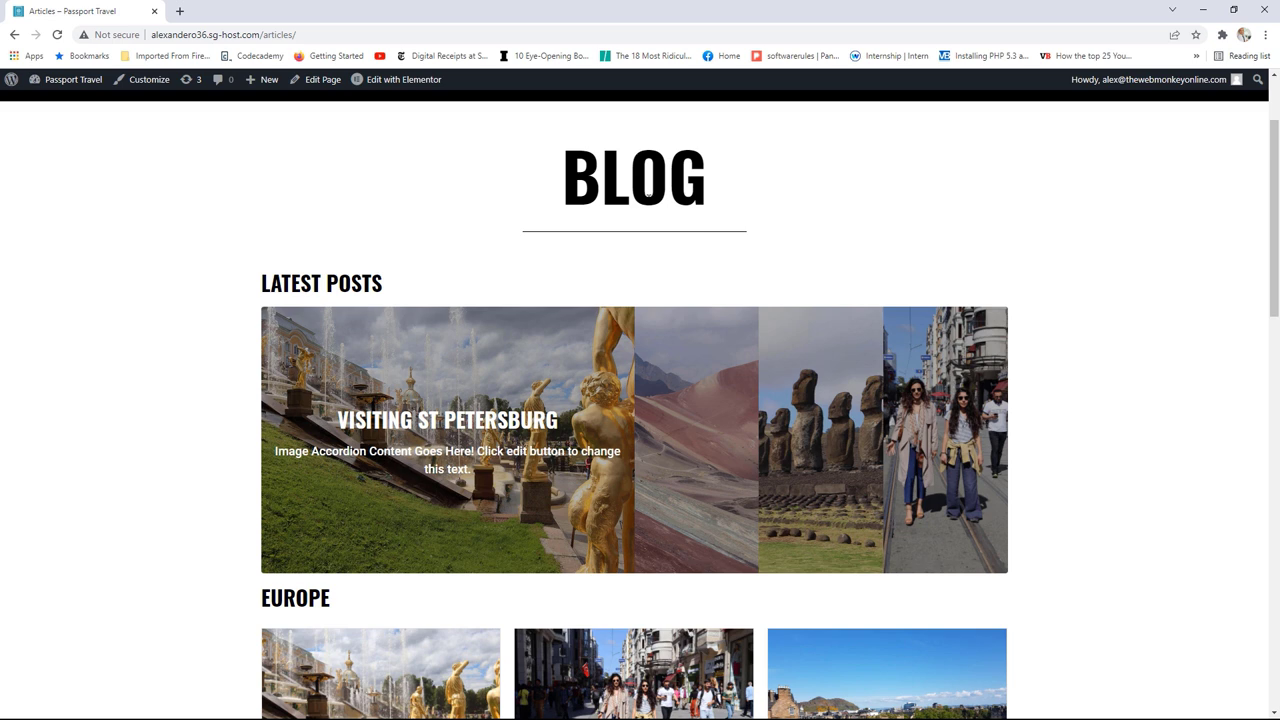
pyautogui.click(412, 86)
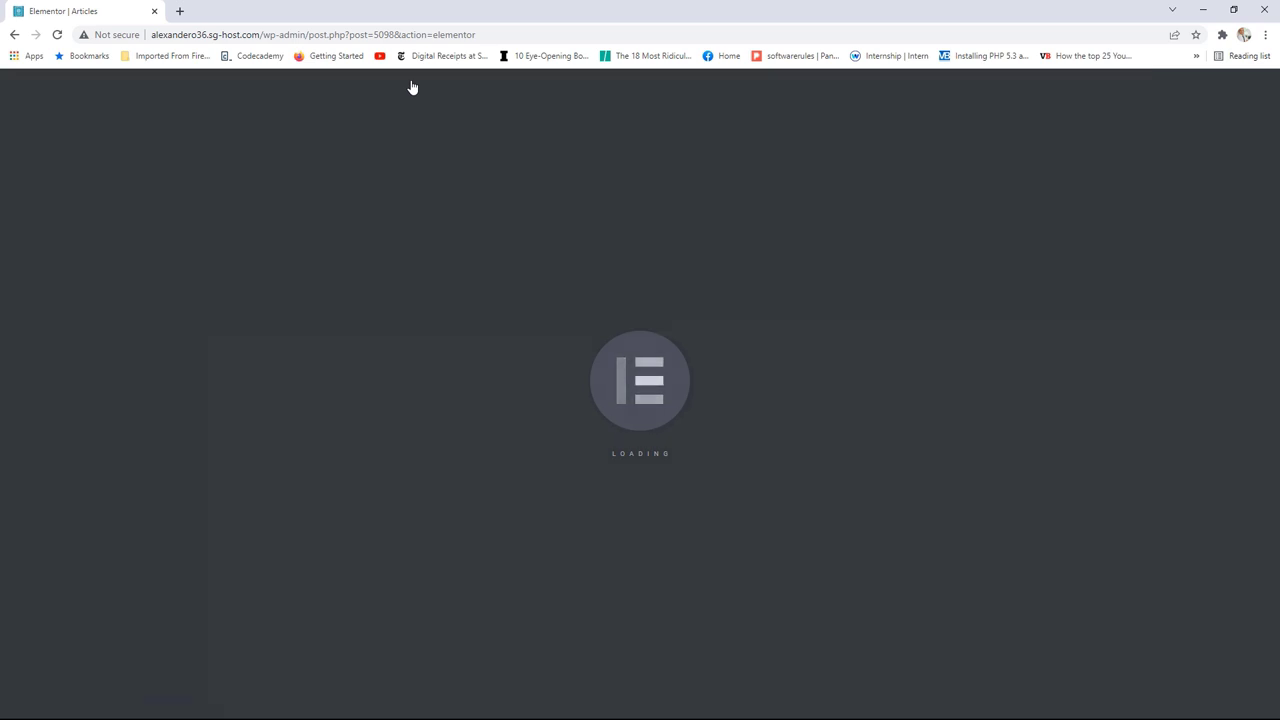
pyautogui.scroll(-20, 891, 377)
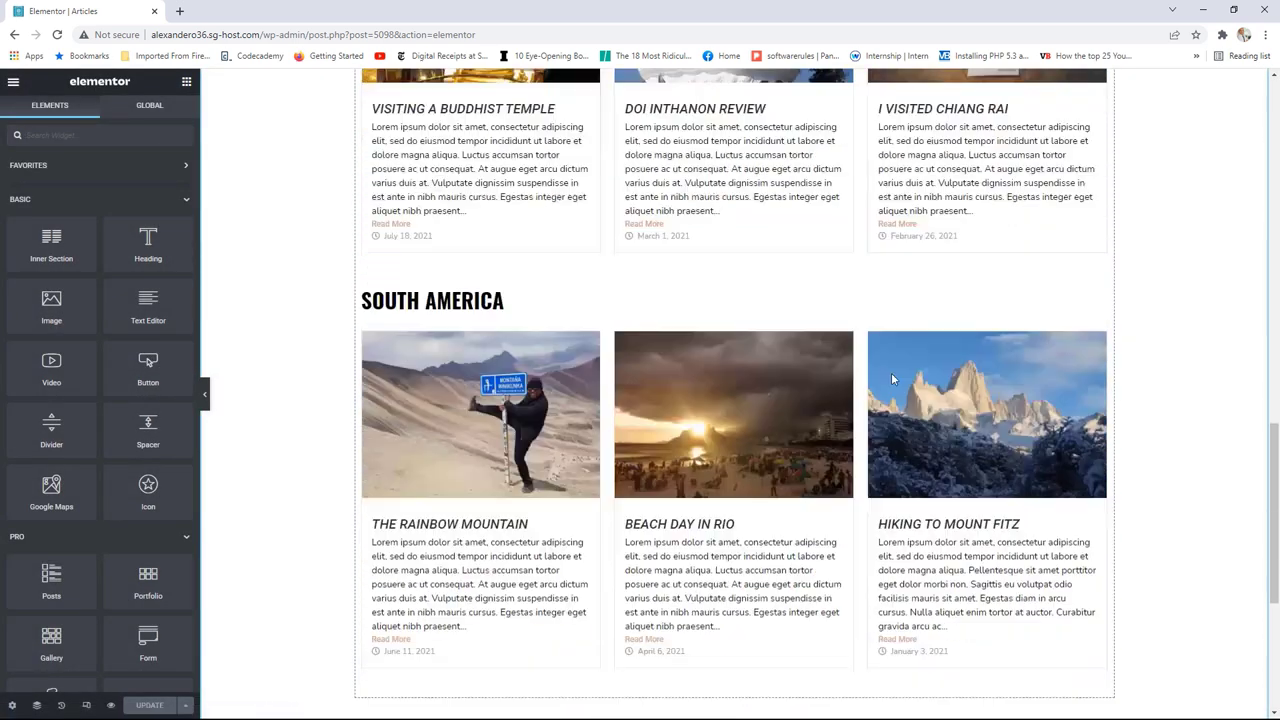
pyautogui.scroll(-1, 893, 379)
pyautogui.scroll(-3, 25, 410)
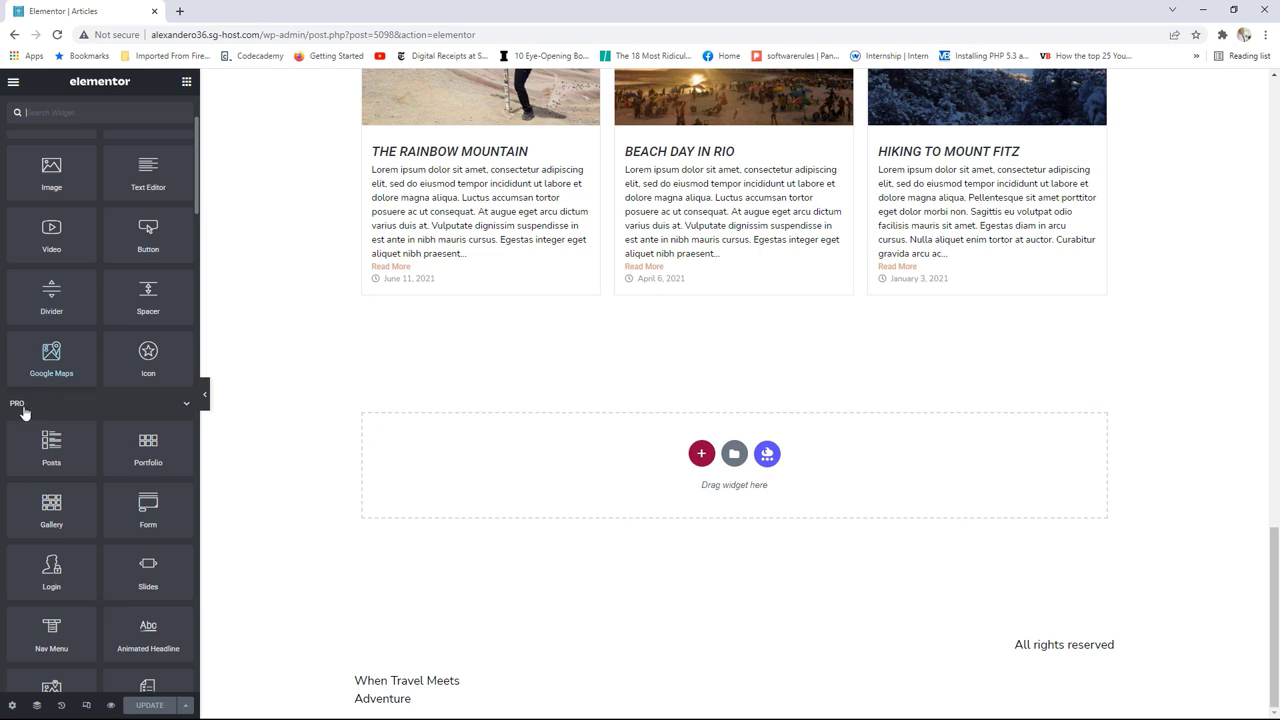
pyautogui.moveTo(51, 447); pyautogui.dragTo(517, 470)
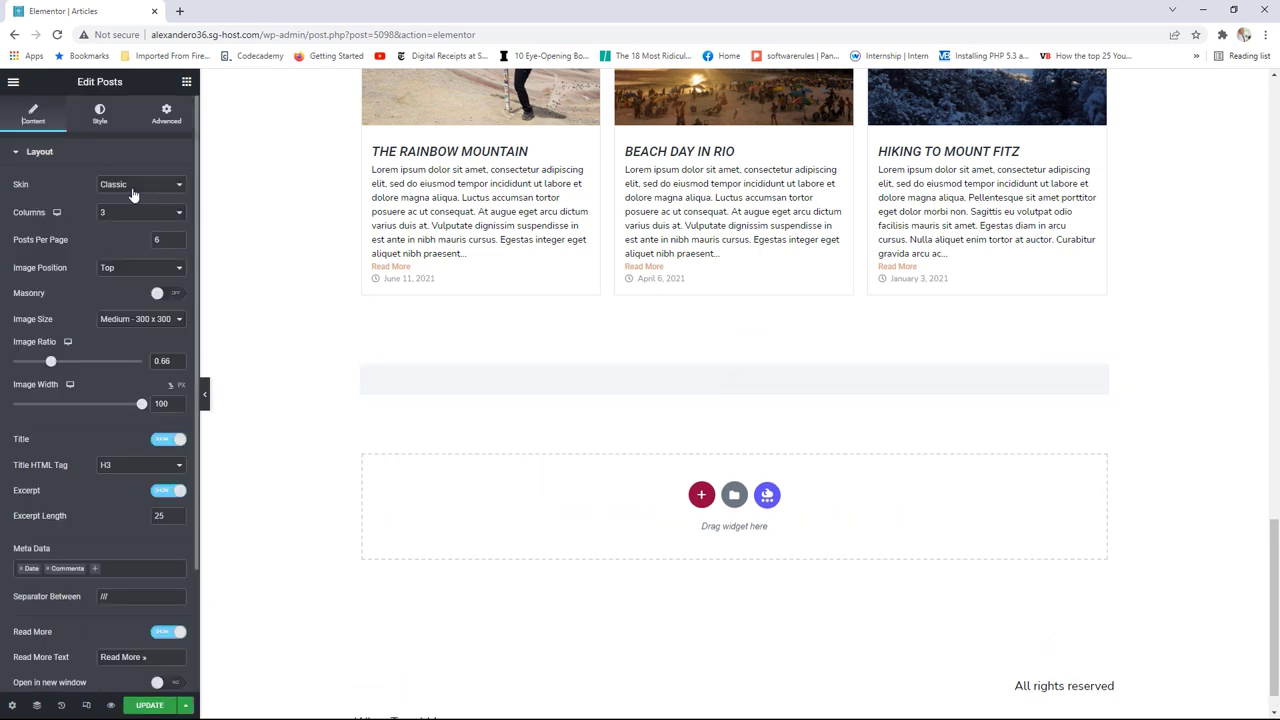
# Step: Set the Posts widget's query Include By option to Term
pyautogui.click(133, 186)
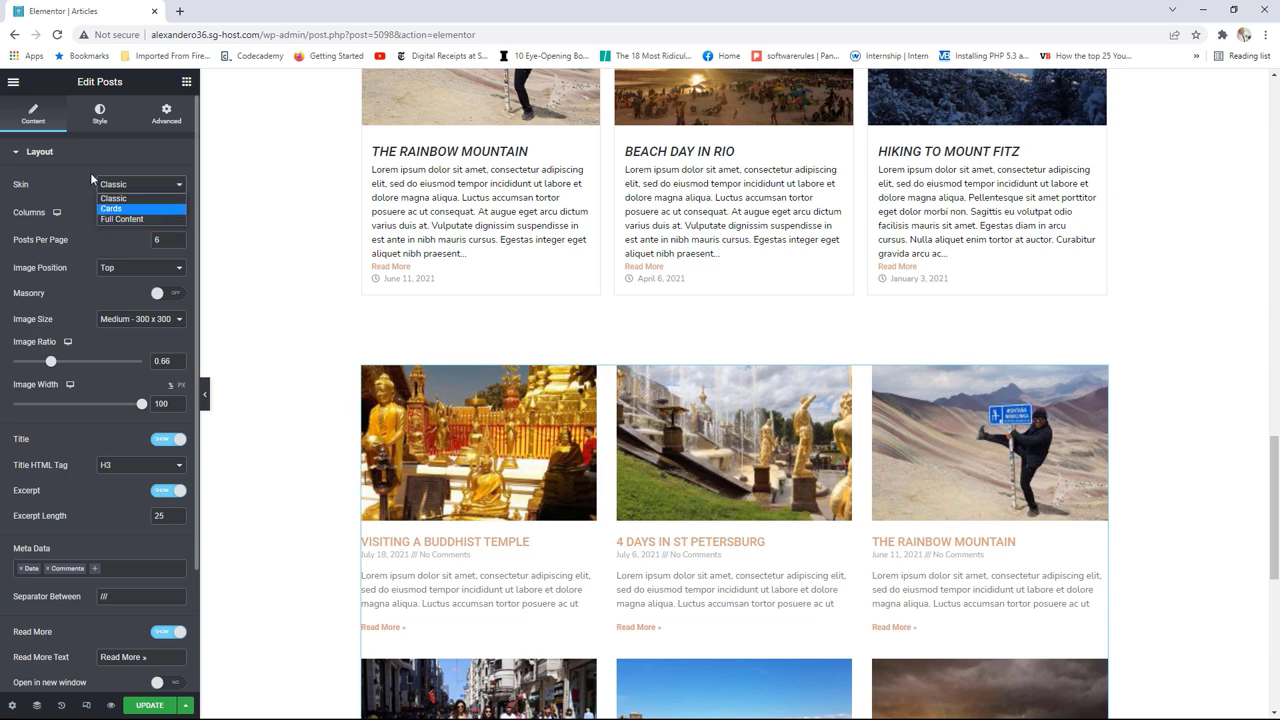
pyautogui.scroll(-3, 66, 300)
pyautogui.click(64, 570)
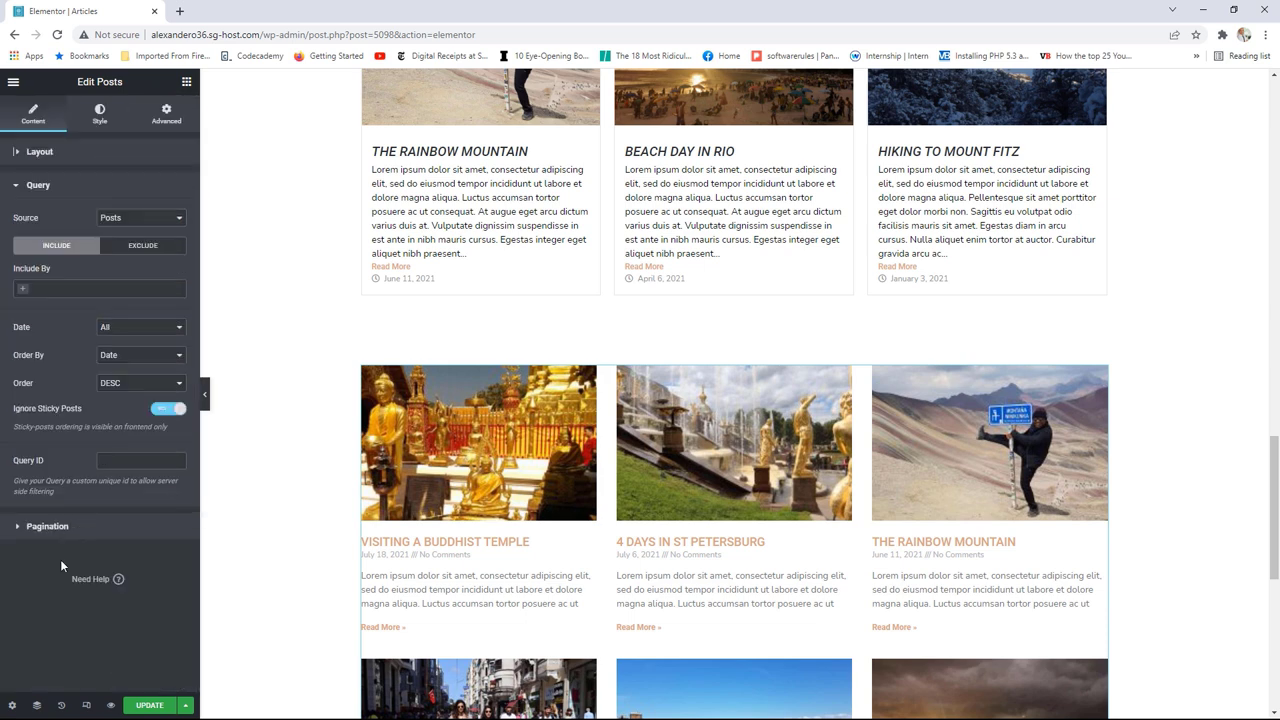
pyautogui.click(132, 220)
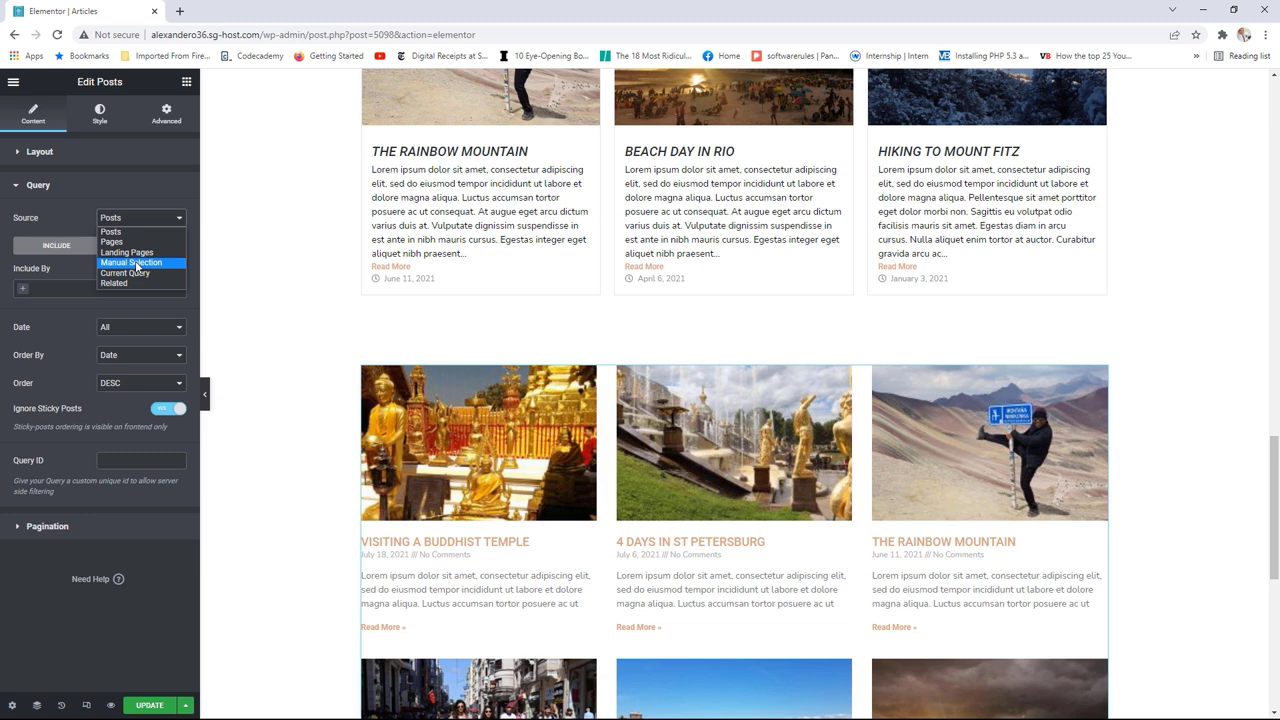
pyautogui.click(56, 289)
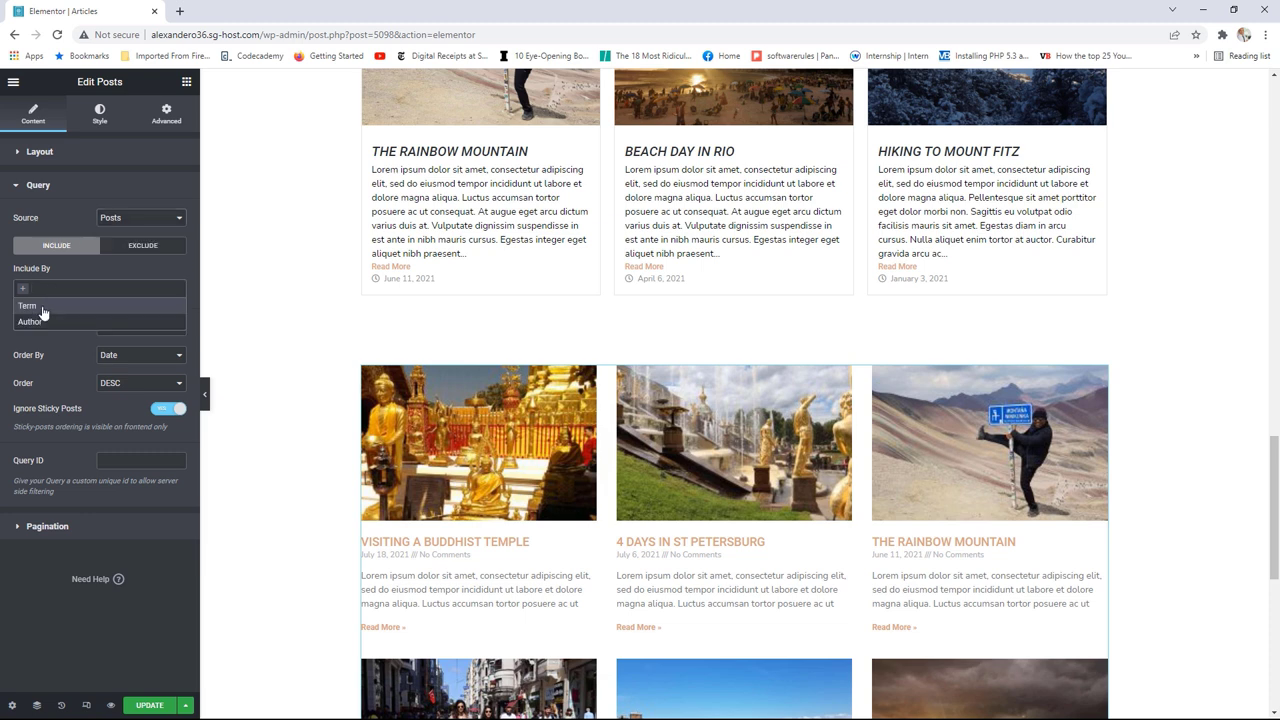
pyautogui.click(43, 306)
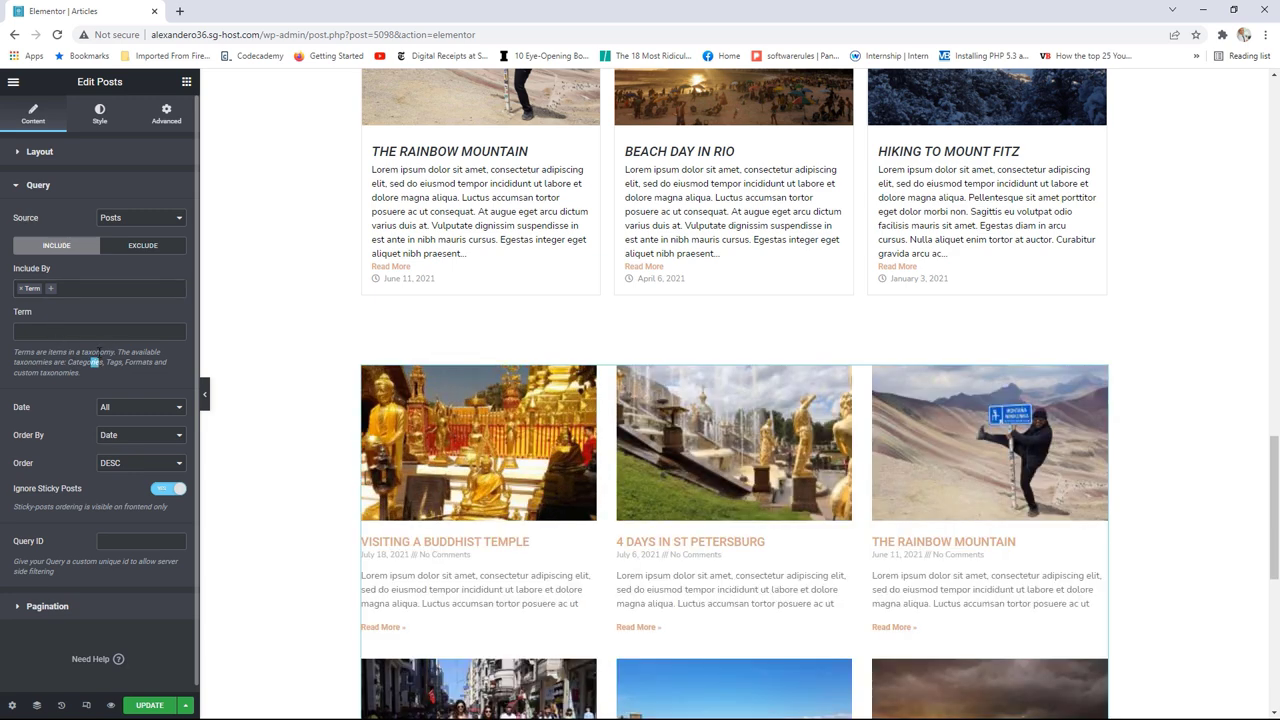
pyautogui.click(72, 608)
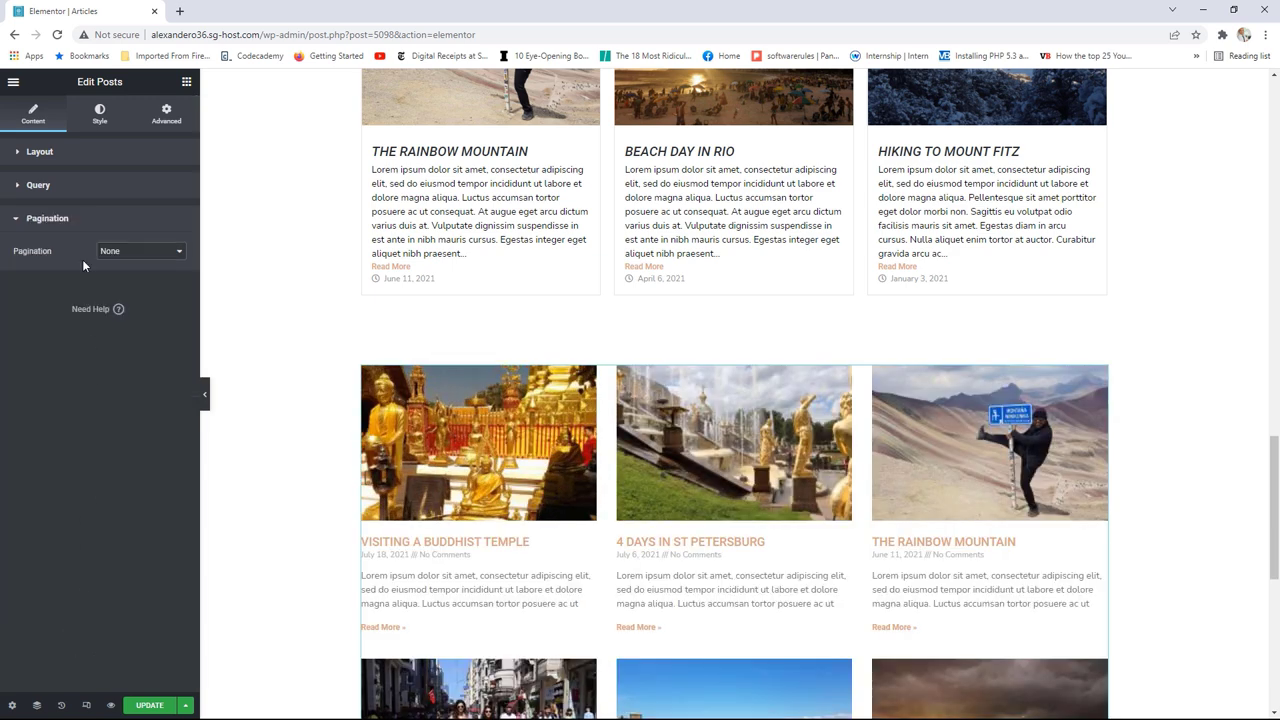
pyautogui.click(99, 118)
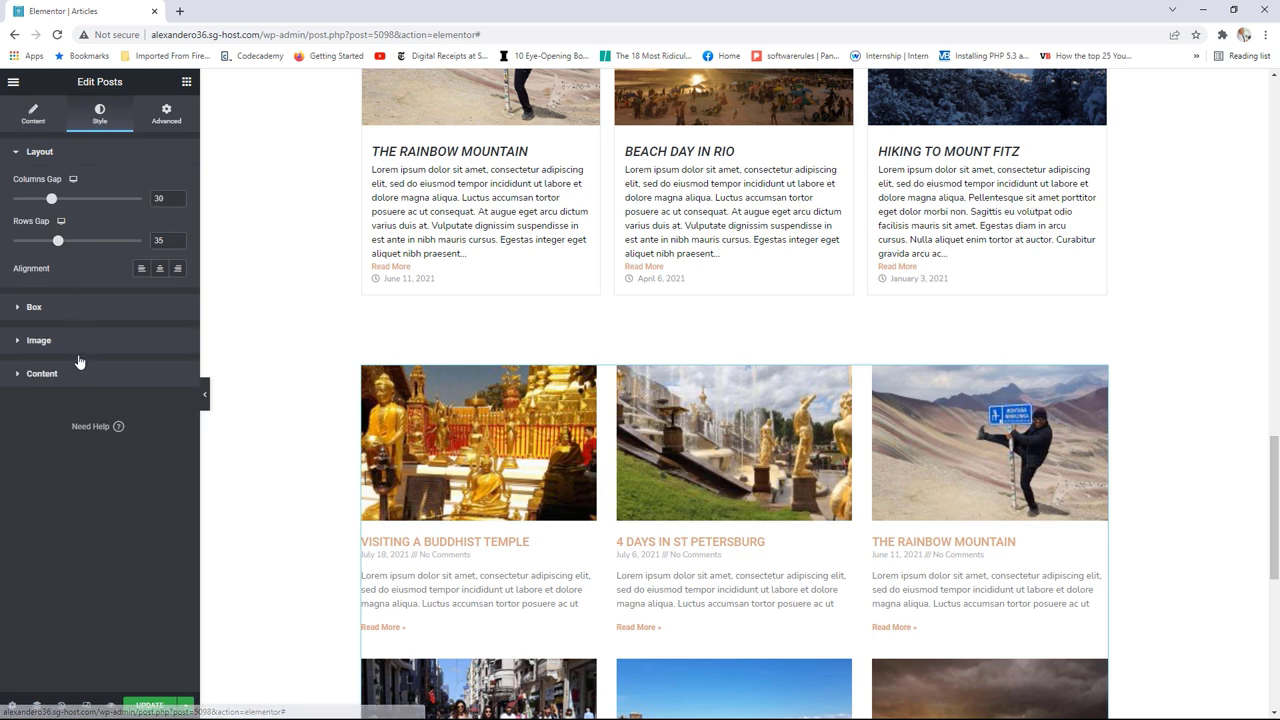
pyautogui.scroll(-3, 794, 449)
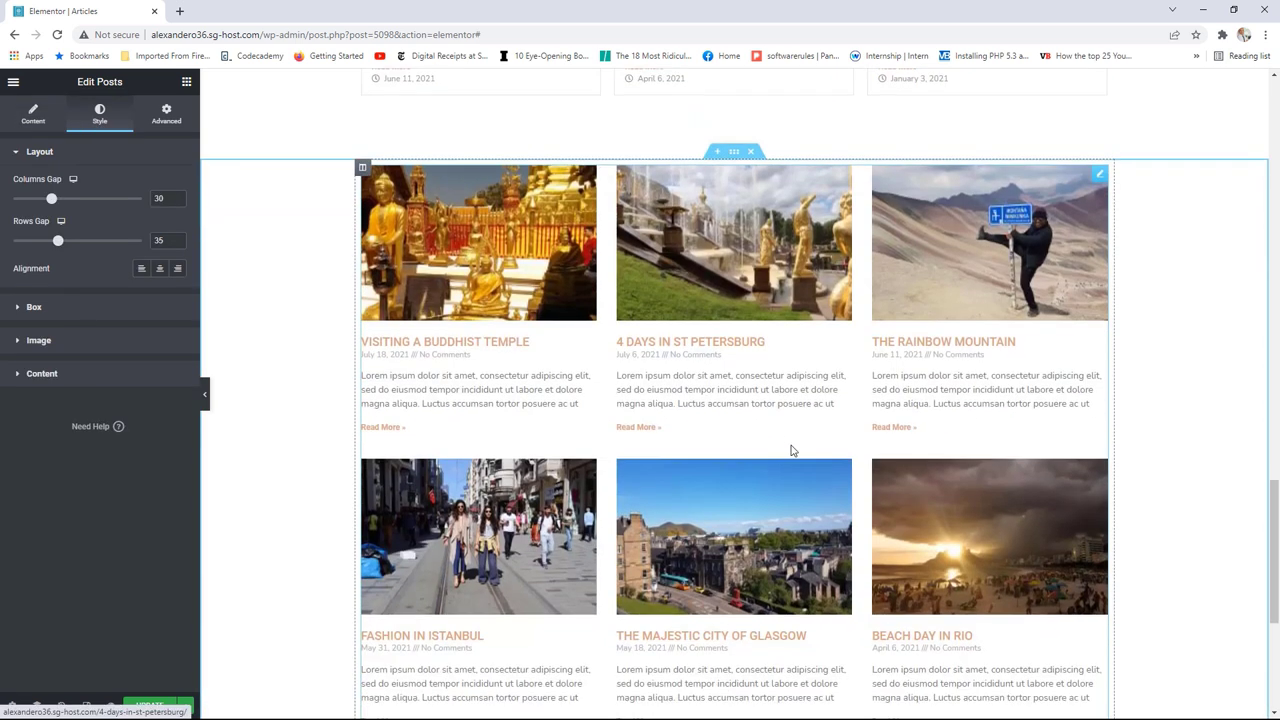
# Step: View the live page and leave the editor without saving
pyautogui.click(13, 81)
pyautogui.click(63, 286)
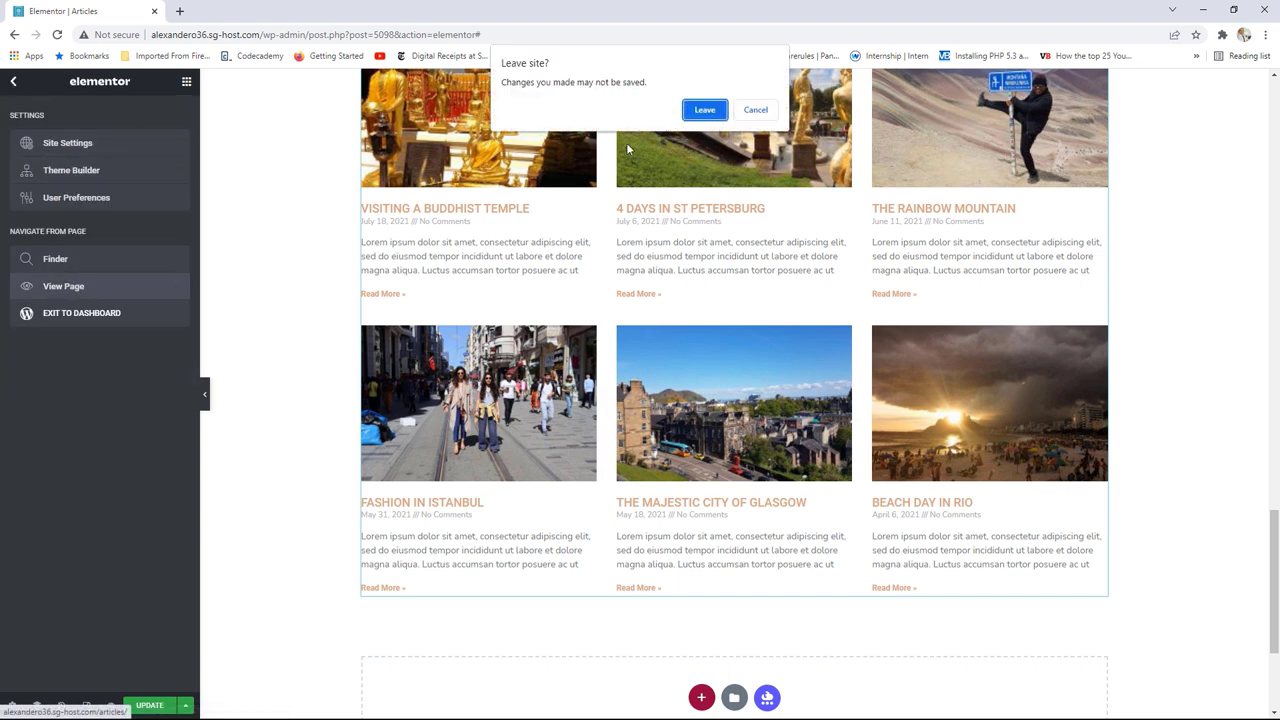
pyautogui.click(705, 112)
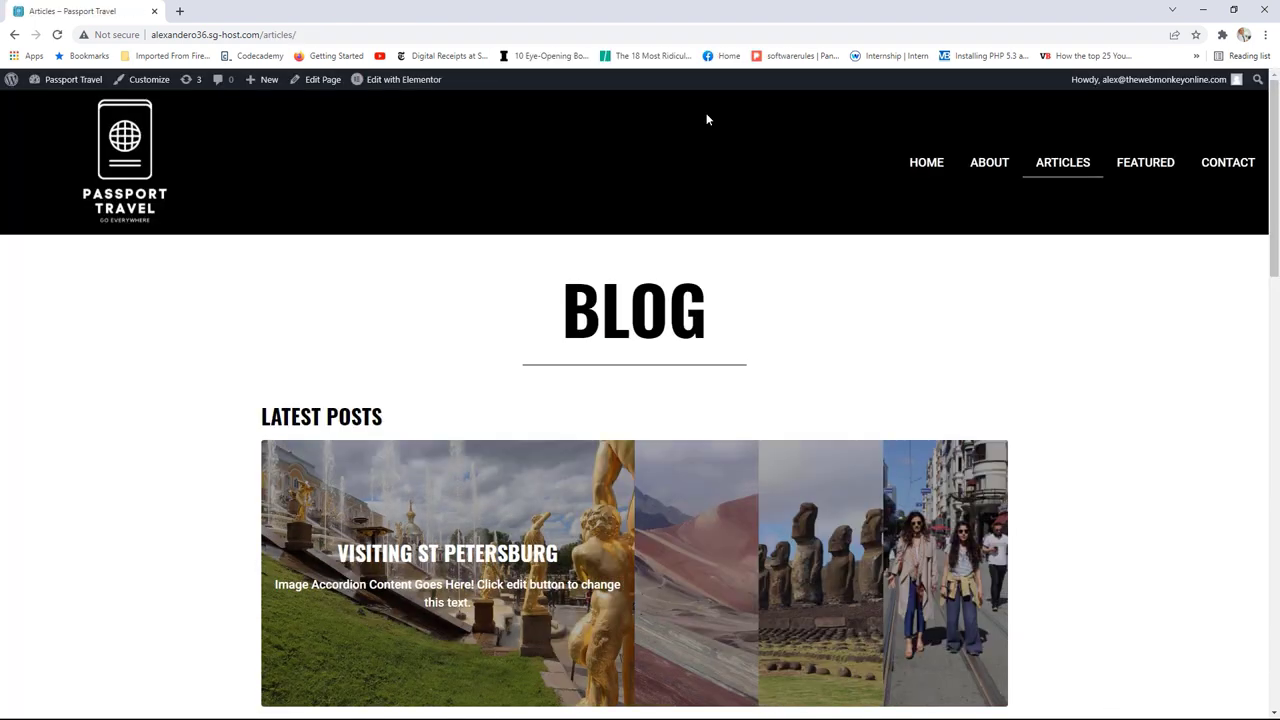
# Step: Open and scroll through the Fashion in Istanbul post, then go to the Passport Travel Dashboard
pyautogui.scroll(-2, 977, 297)
pyautogui.scroll(-5, 977, 297)
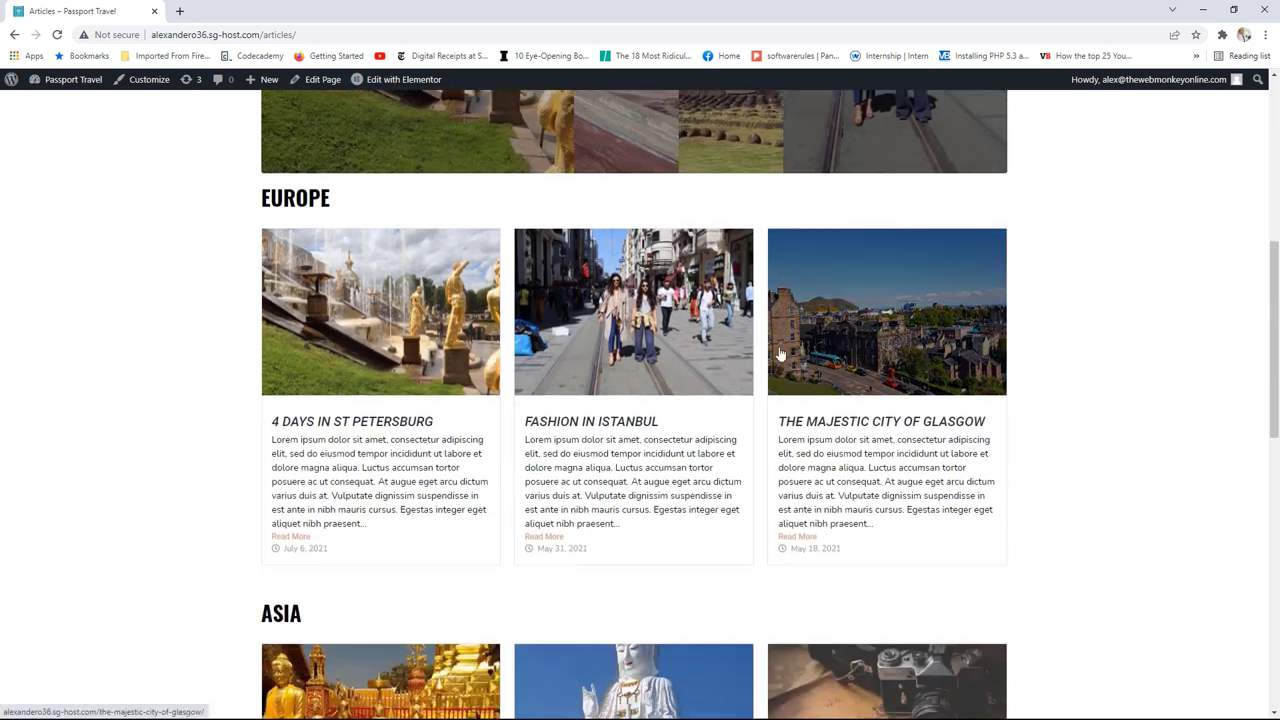
pyautogui.click(608, 428)
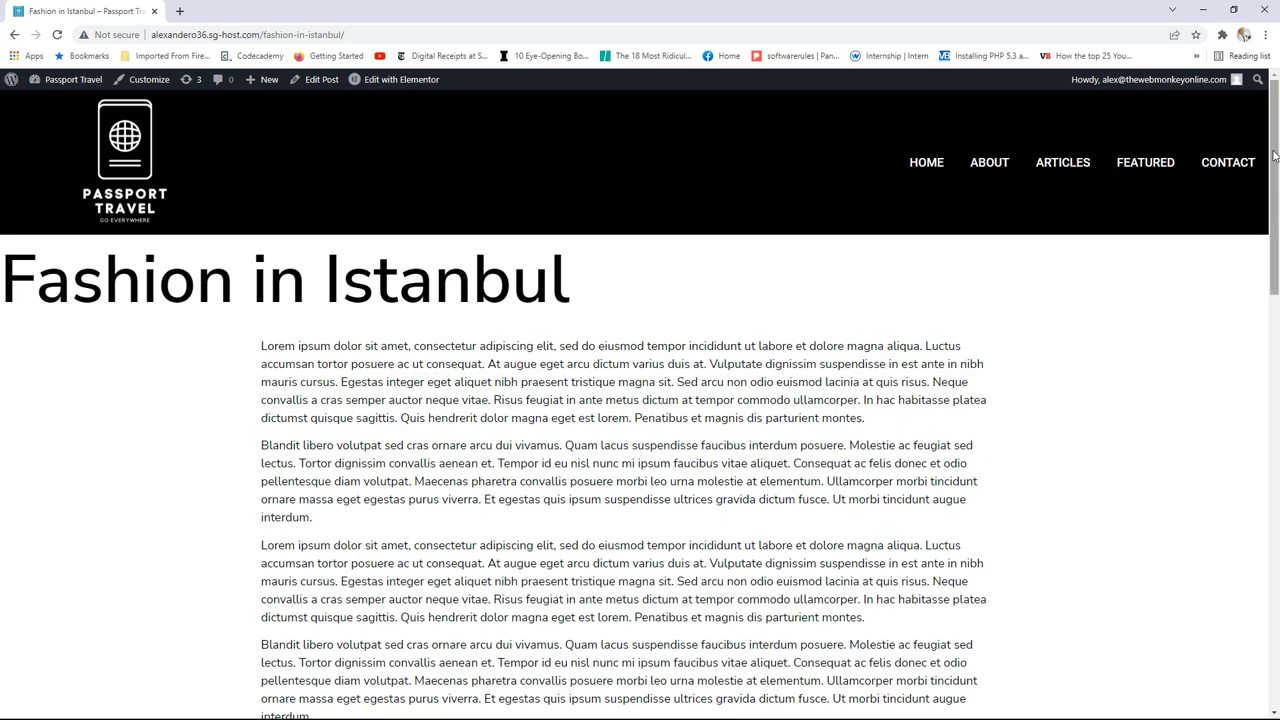
pyautogui.moveTo(1274, 155); pyautogui.dragTo(1250, 185)
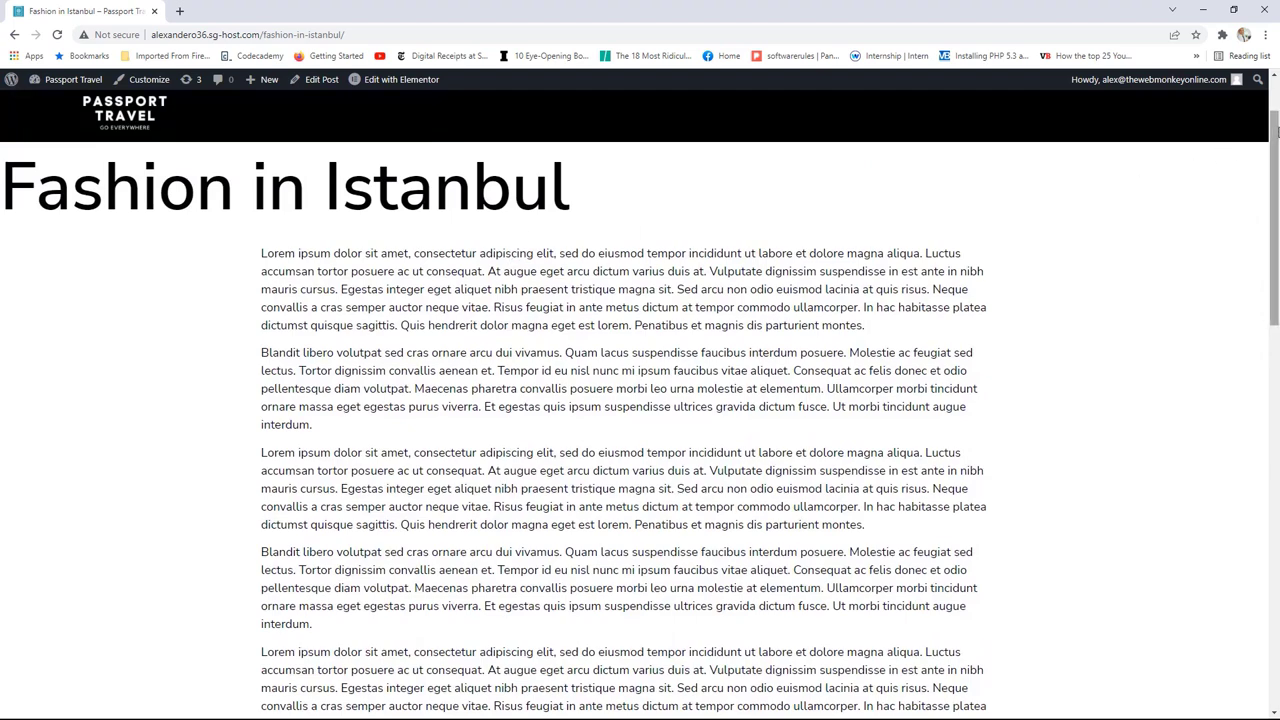
pyautogui.moveTo(1274, 150); pyautogui.dragTo(1265, 93)
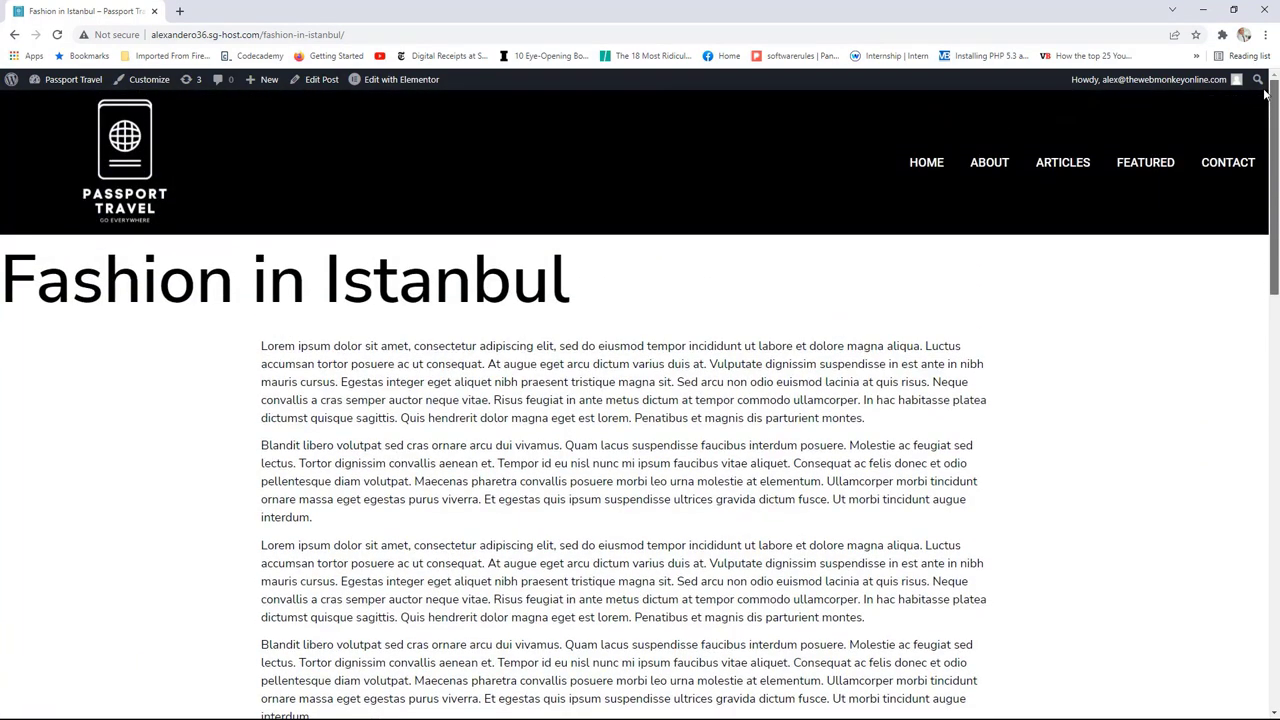
pyautogui.click(73, 82)
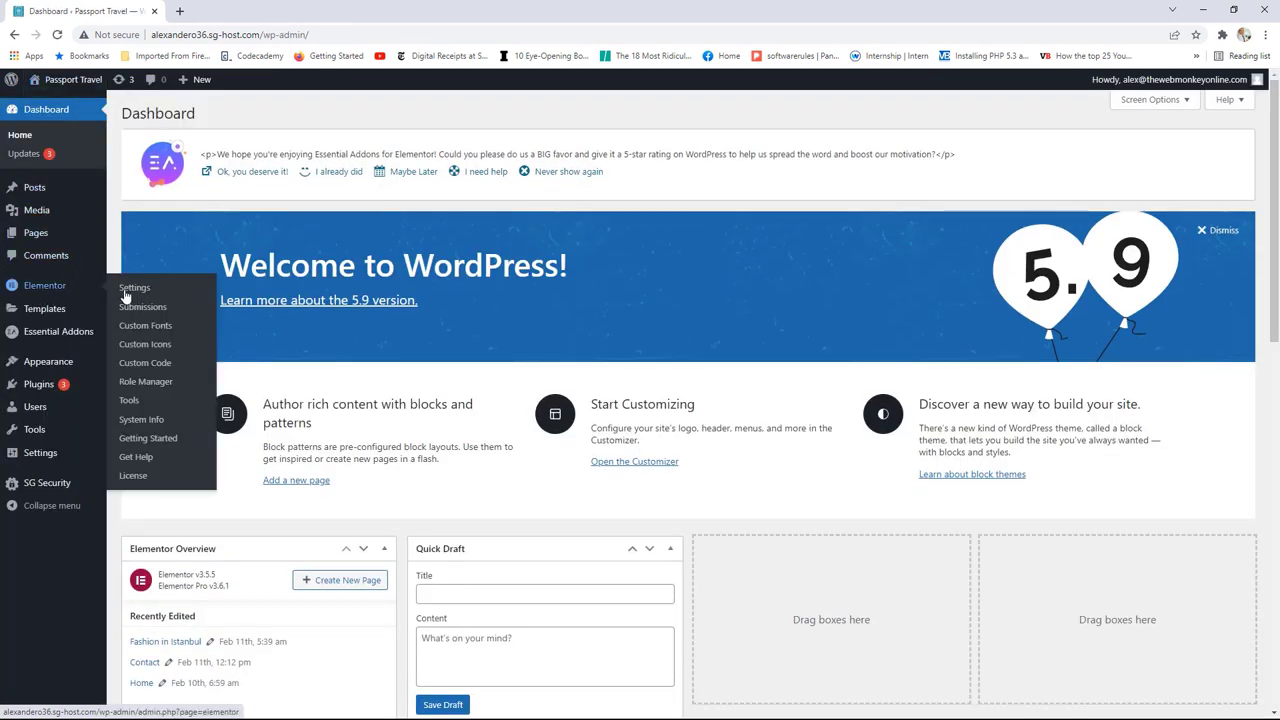
# Step: Start a new Single Post template in Theme Builder and close the template library
pyautogui.moveTo(57, 318)
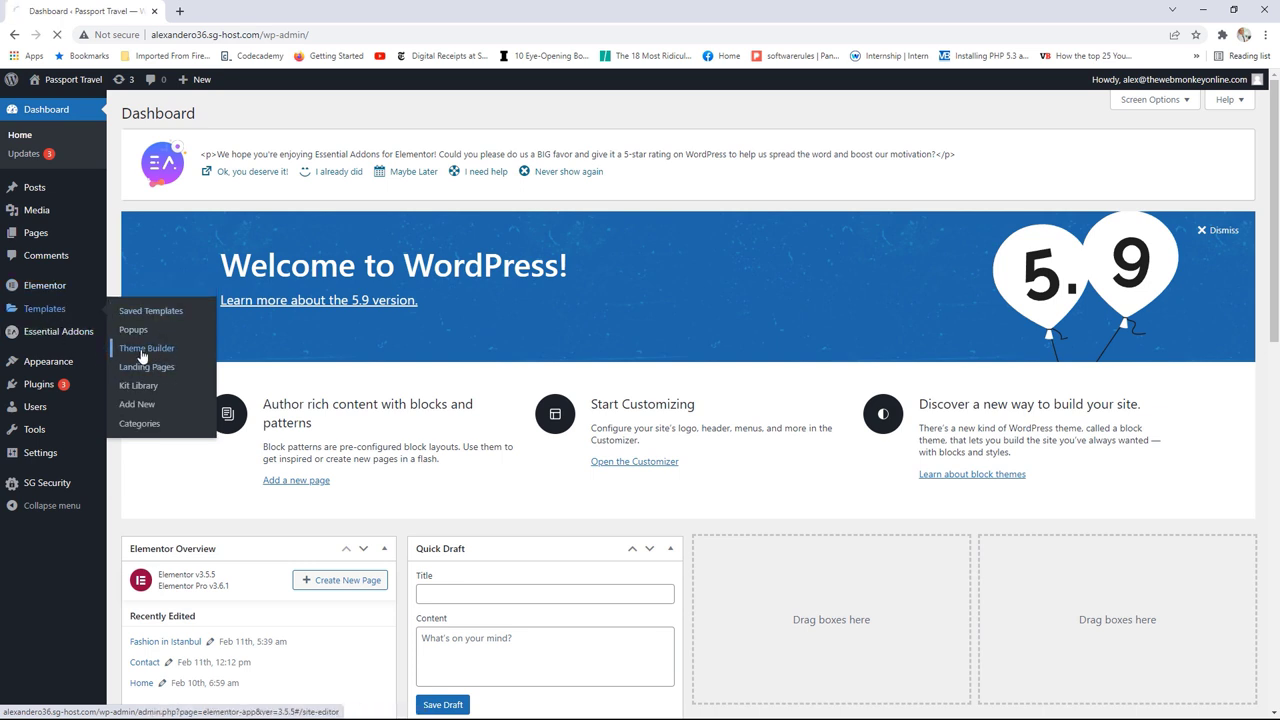
pyautogui.click(142, 350)
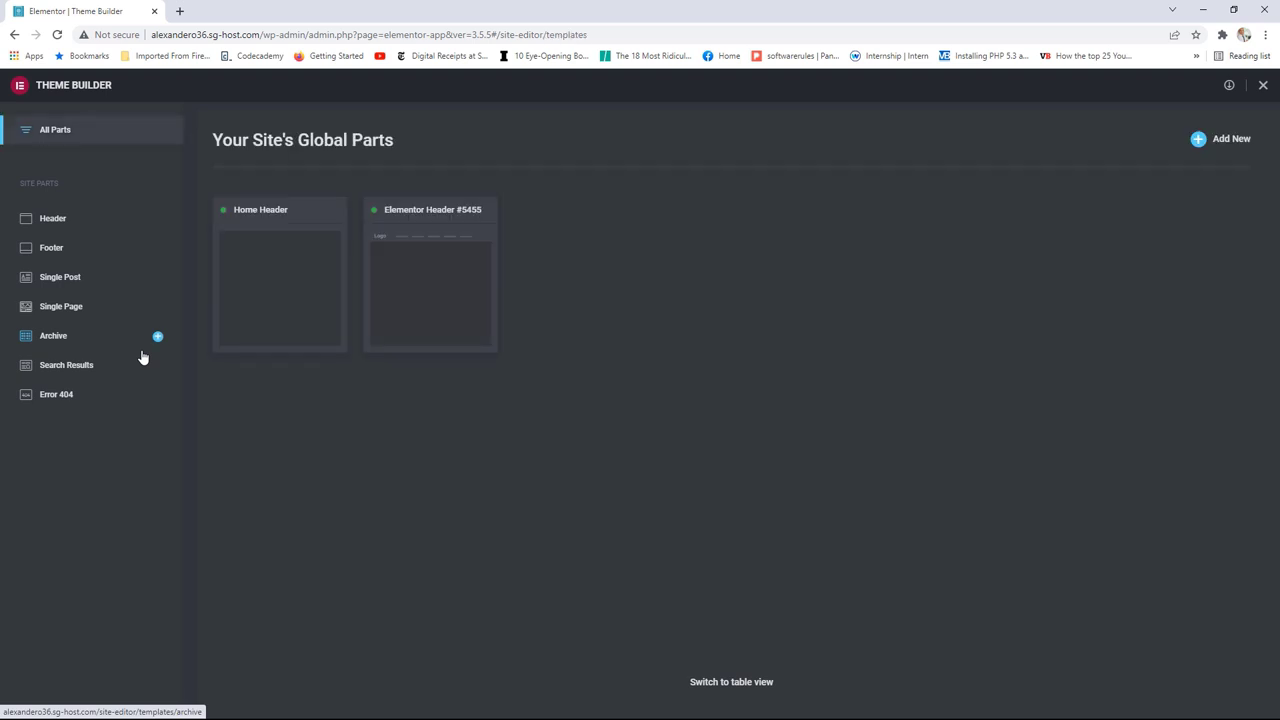
pyautogui.click(62, 283)
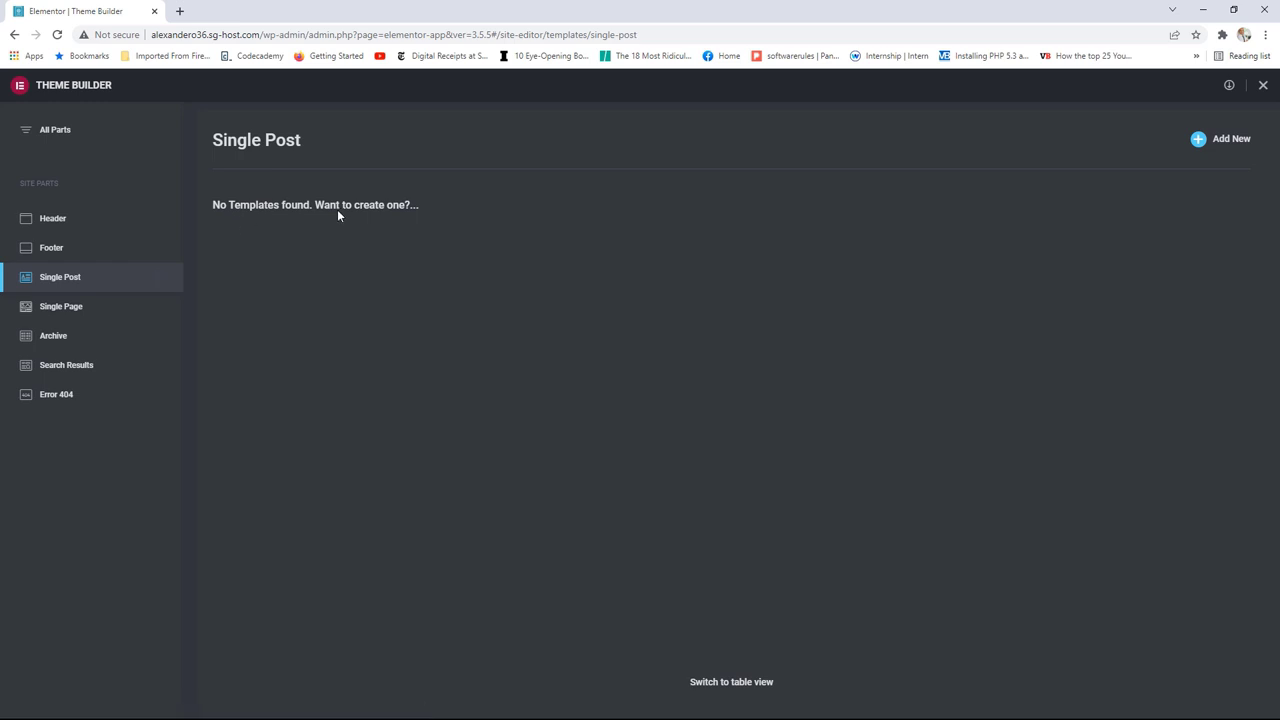
pyautogui.click(1227, 146)
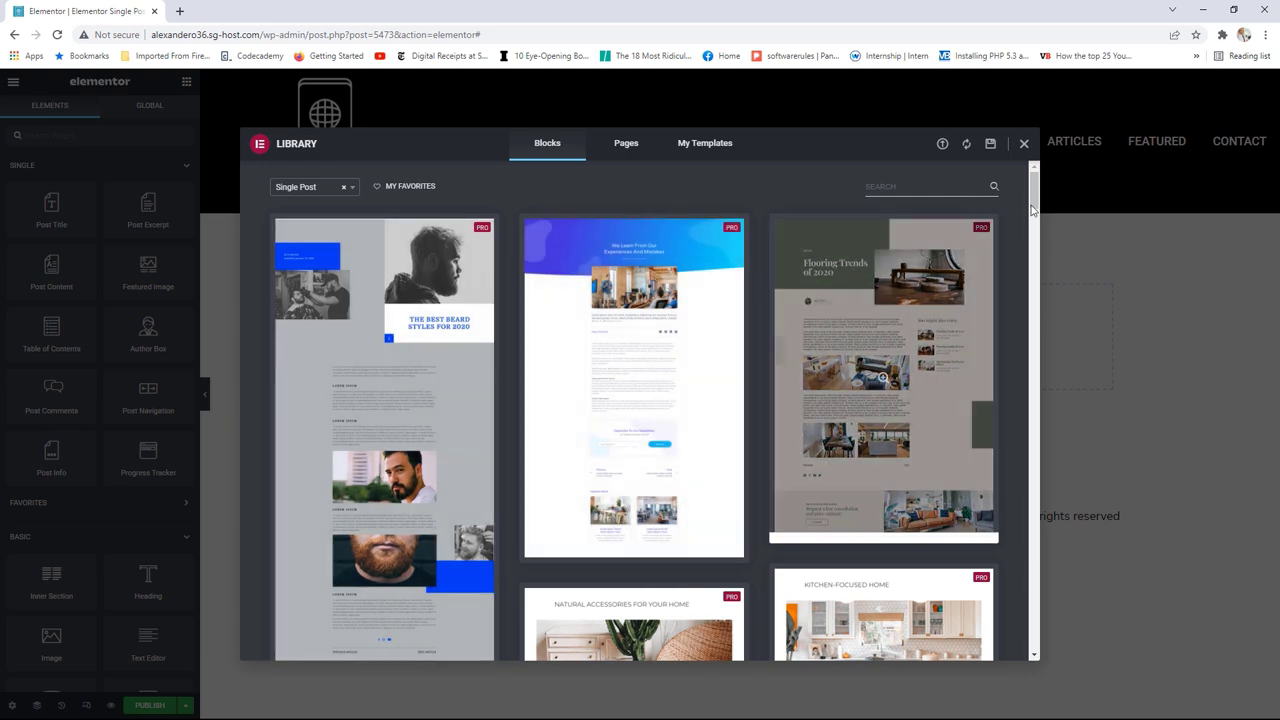
pyautogui.moveTo(1034, 192); pyautogui.dragTo(1030, 168)
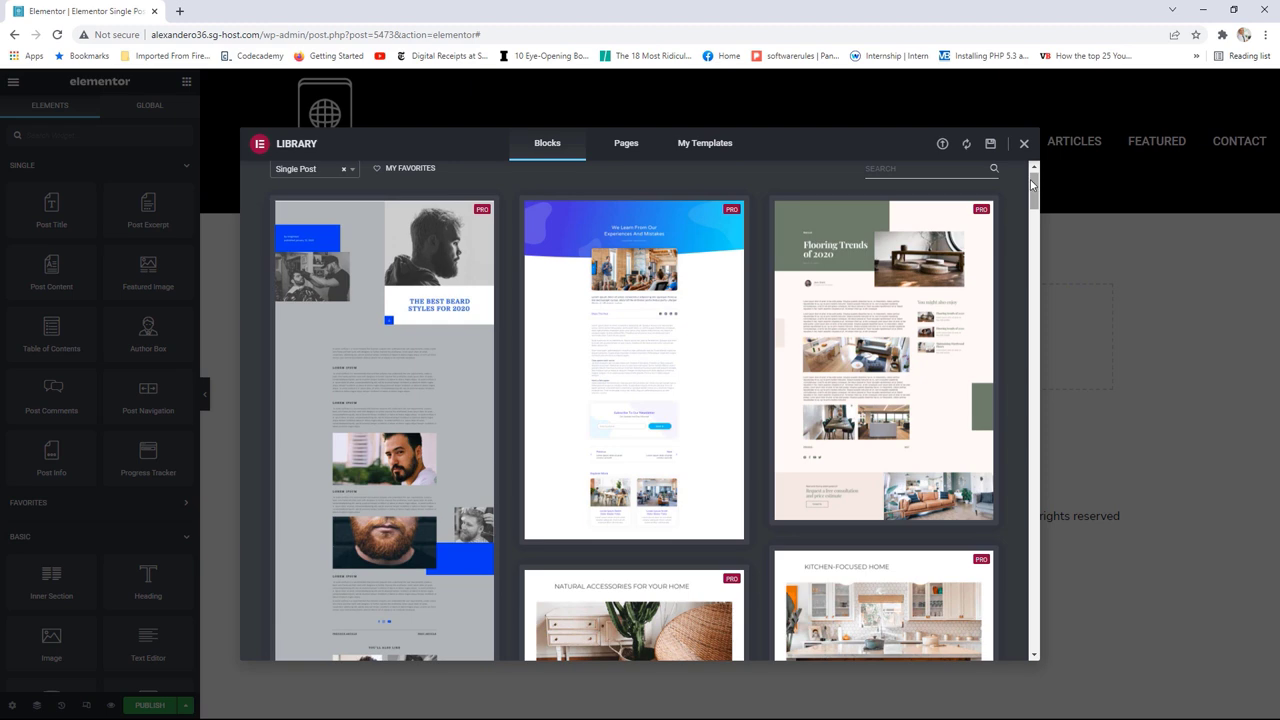
pyautogui.click(1024, 143)
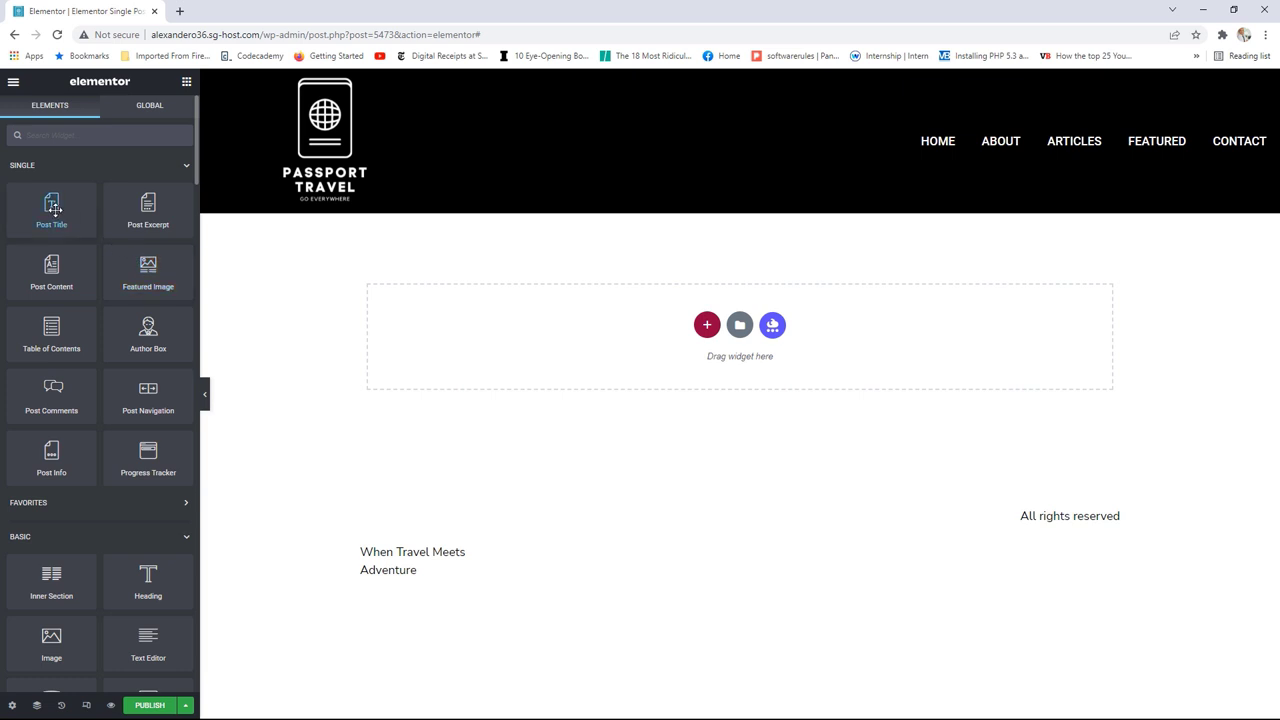
# Step: Add a Post Title widget and preview the template with the Fashion in Istanbul post
pyautogui.moveTo(51, 205); pyautogui.dragTo(443, 309)
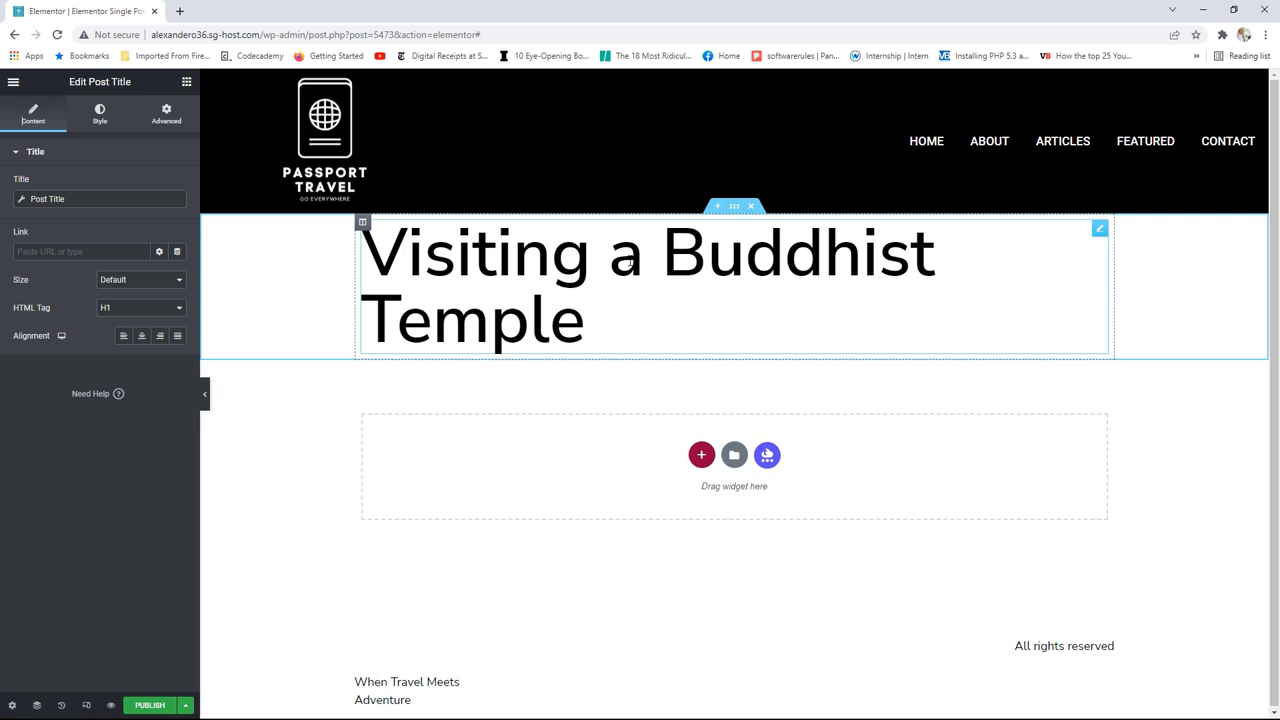
pyautogui.click(12, 706)
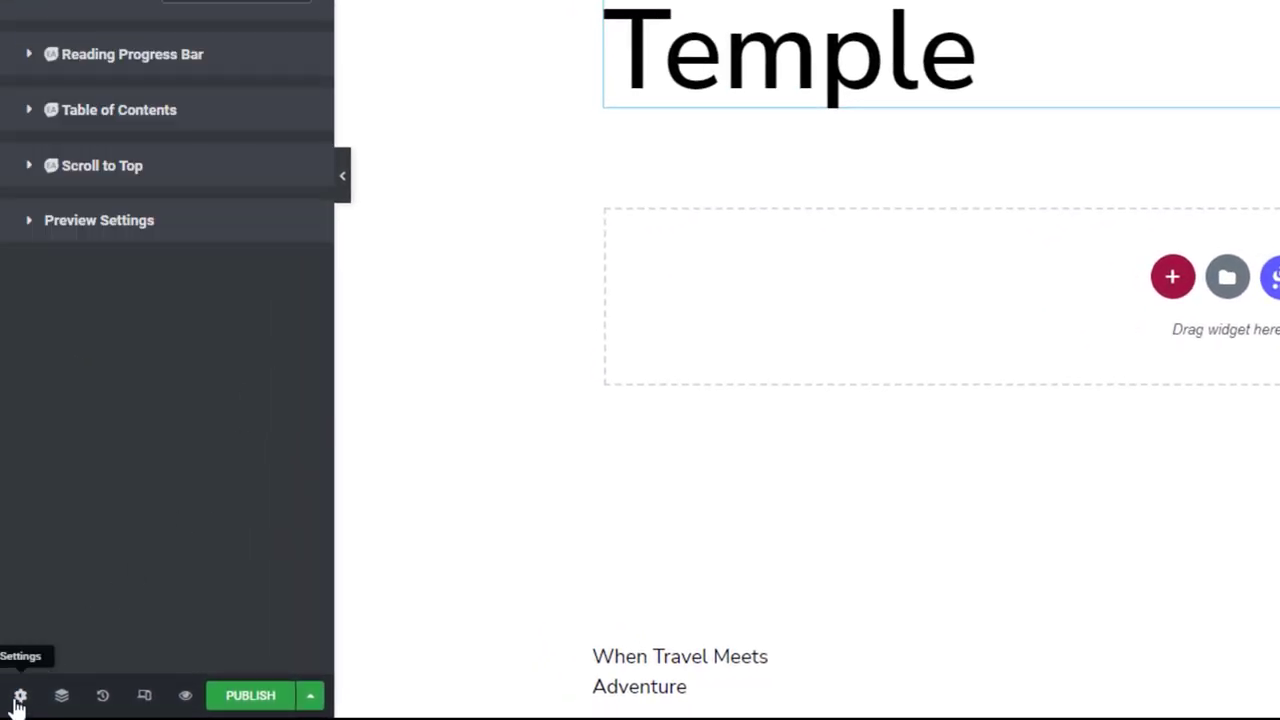
pyautogui.click(122, 224)
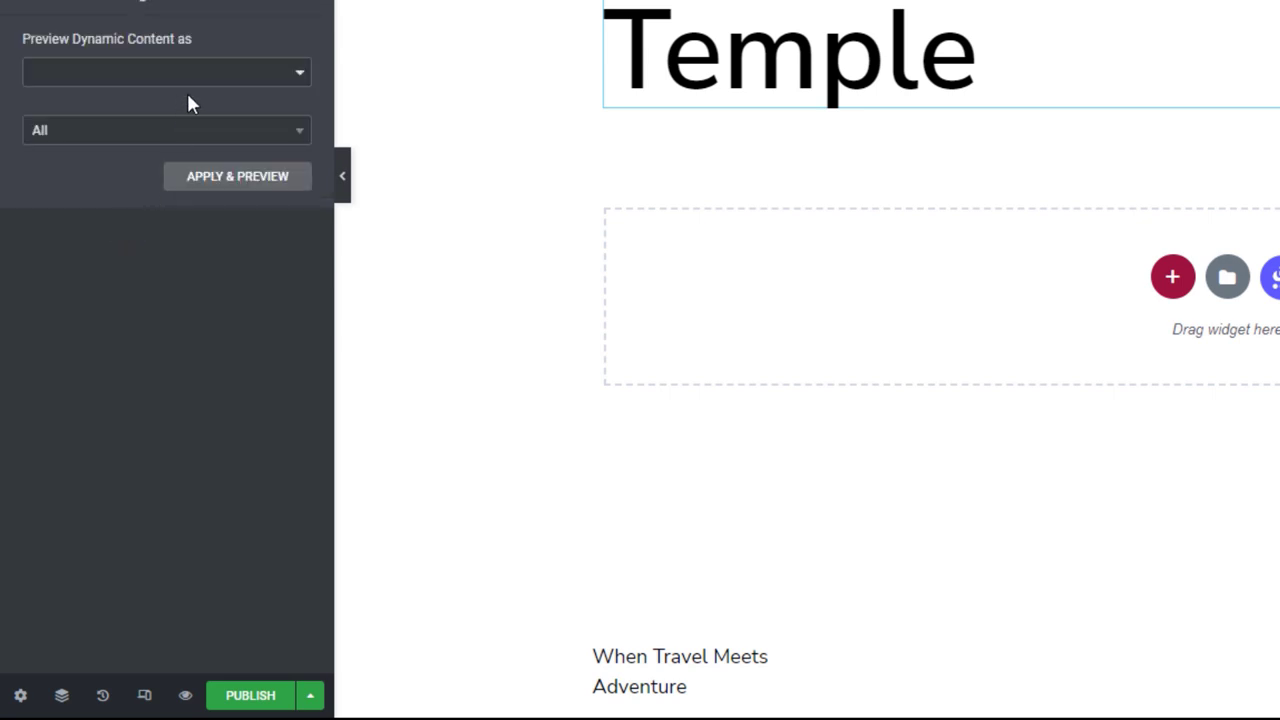
pyautogui.click(299, 132)
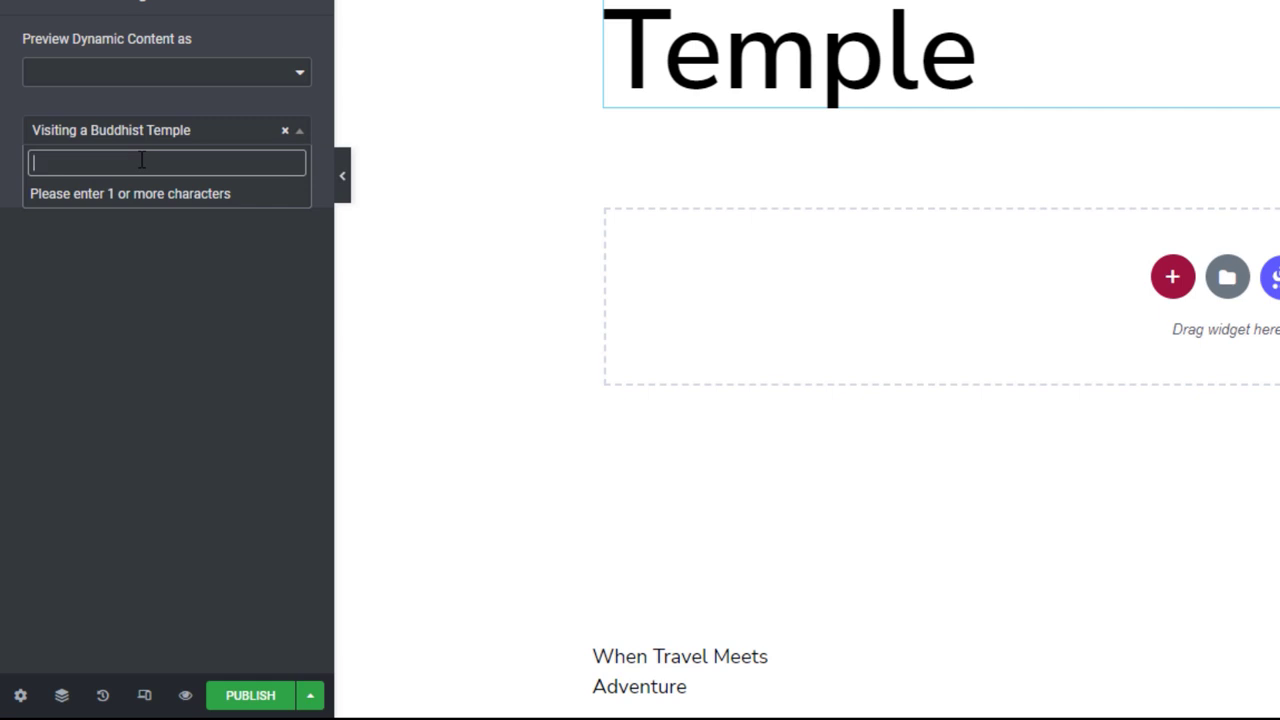
pyautogui.write('c')
pyautogui.write('ashion')
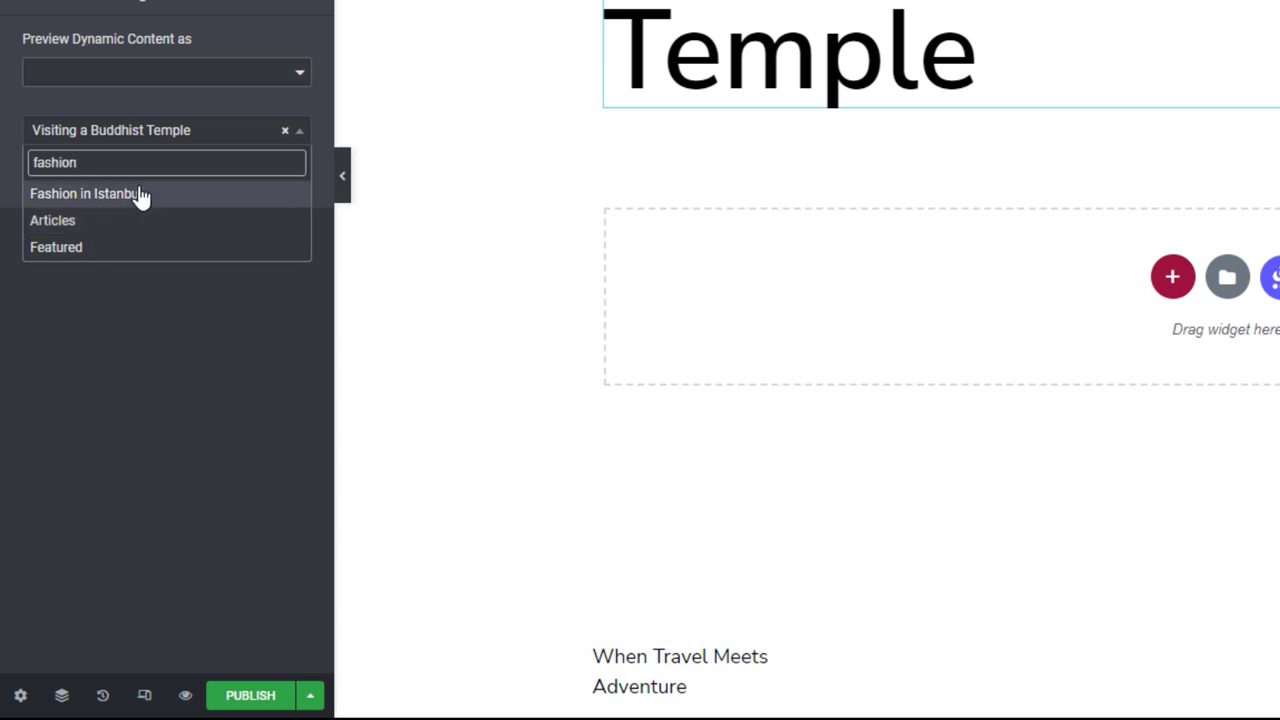
pyautogui.click(139, 195)
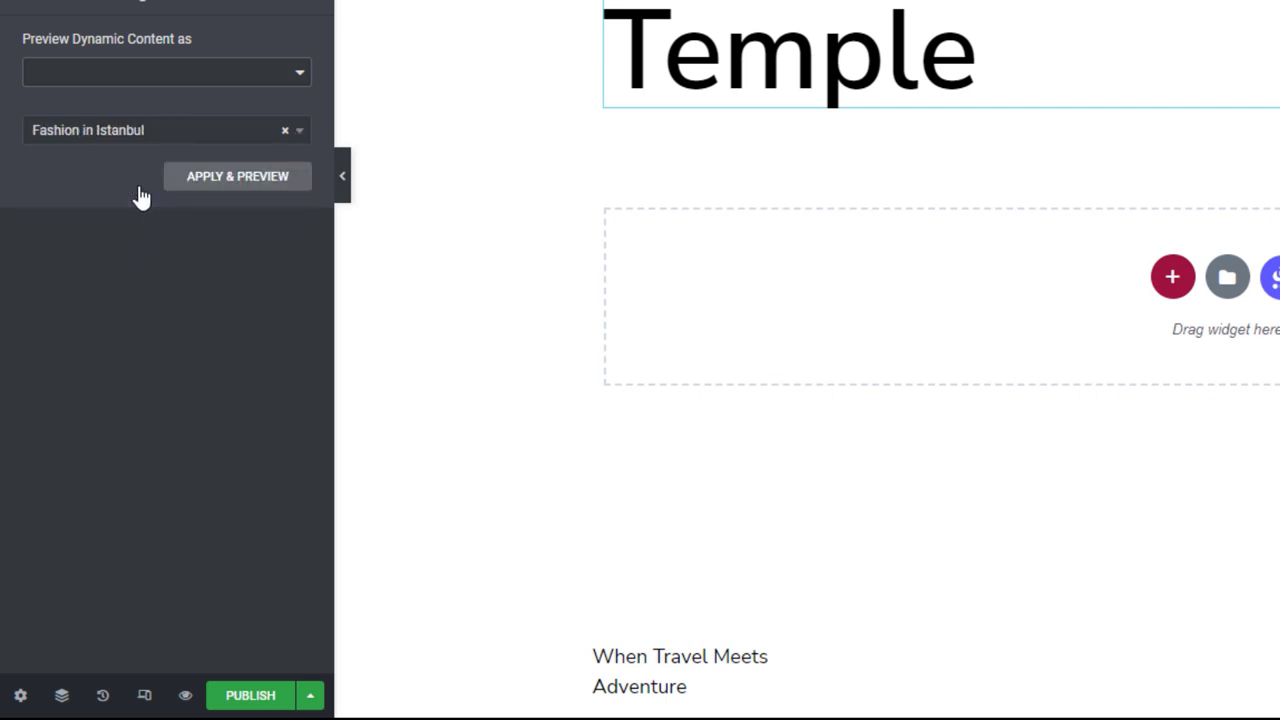
pyautogui.click(220, 182)
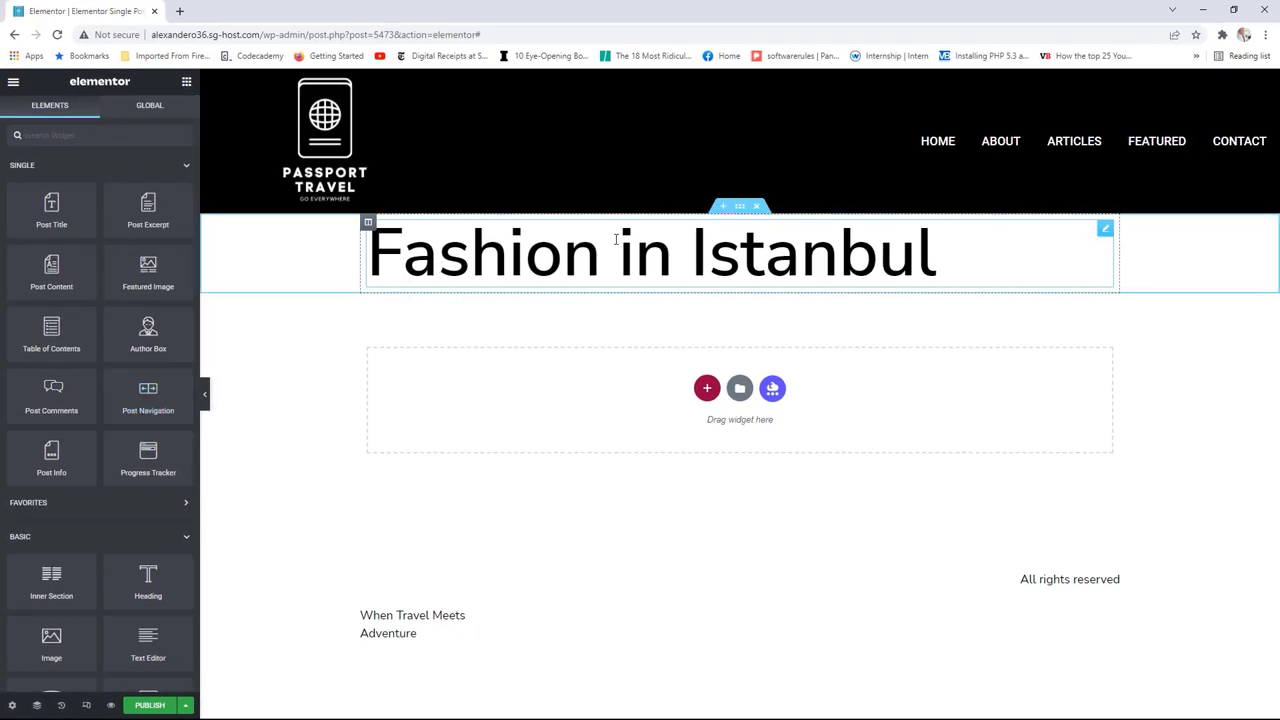
# Step: Make the post title a centred H2 with typography size 57
pyautogui.click(1105, 229)
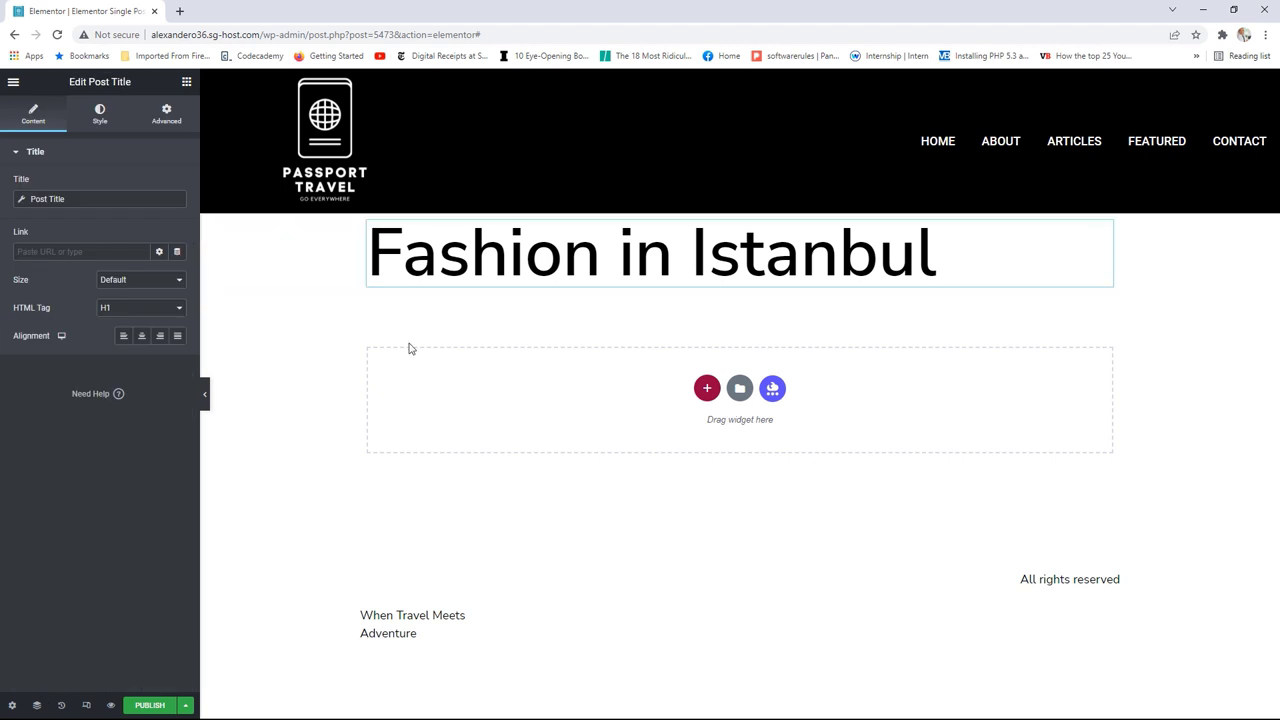
pyautogui.click(150, 317)
pyautogui.click(136, 332)
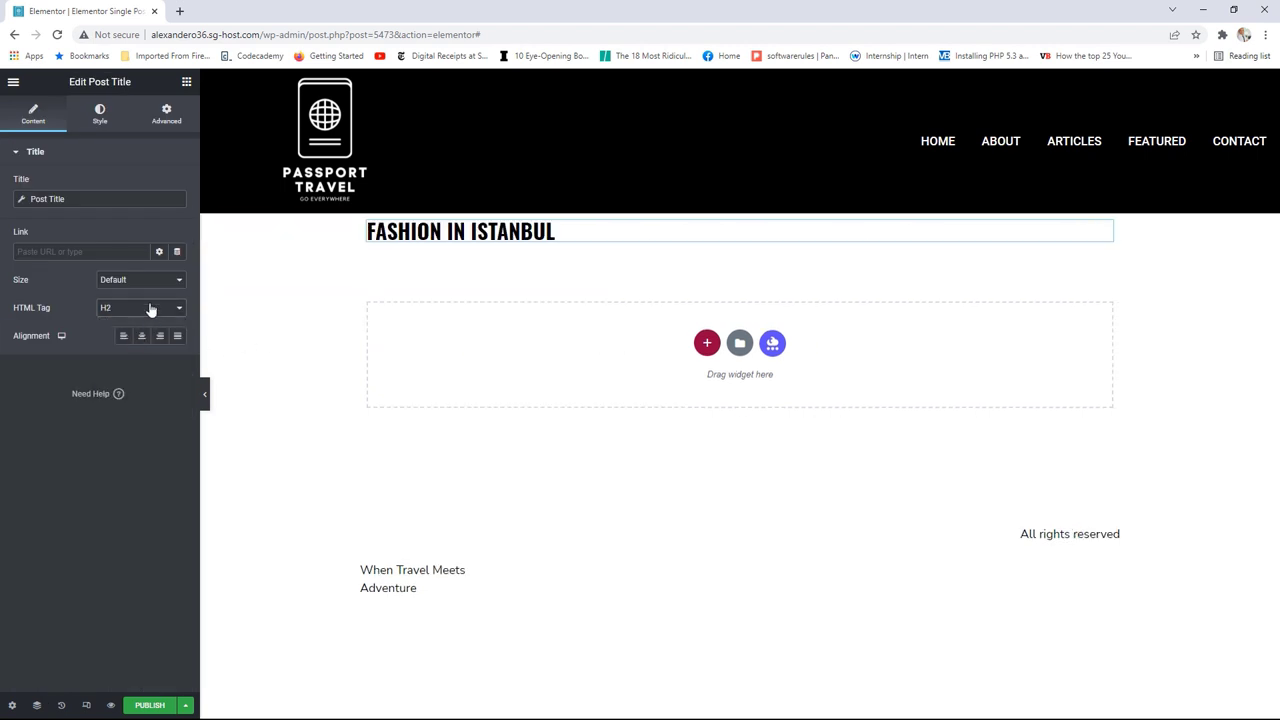
pyautogui.click(142, 337)
pyautogui.click(99, 115)
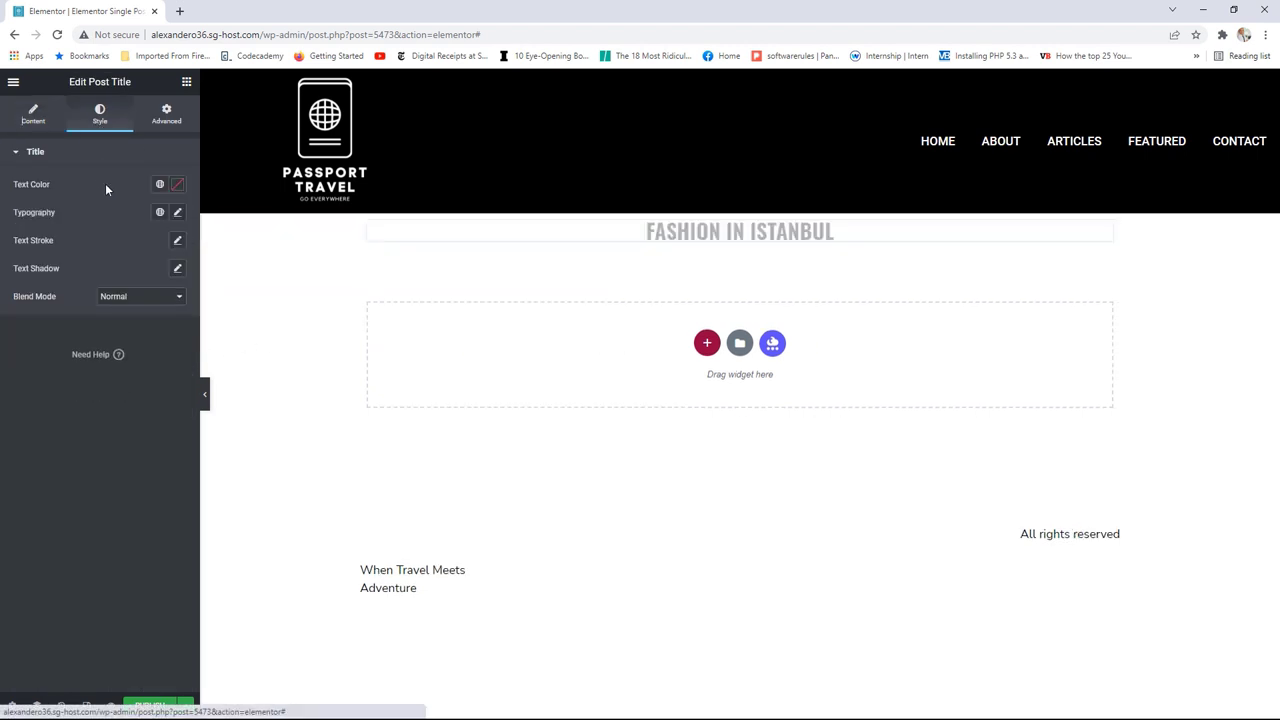
pyautogui.click(177, 212)
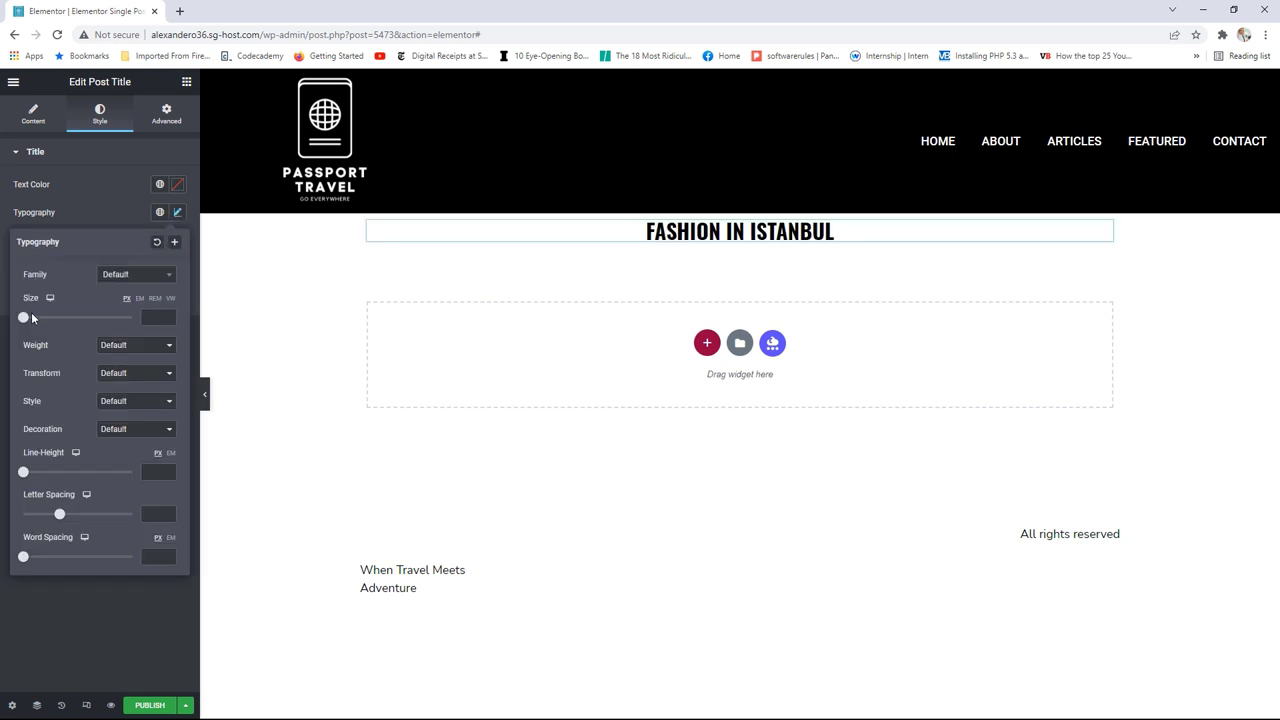
pyautogui.moveTo(32, 318); pyautogui.dragTo(55, 323)
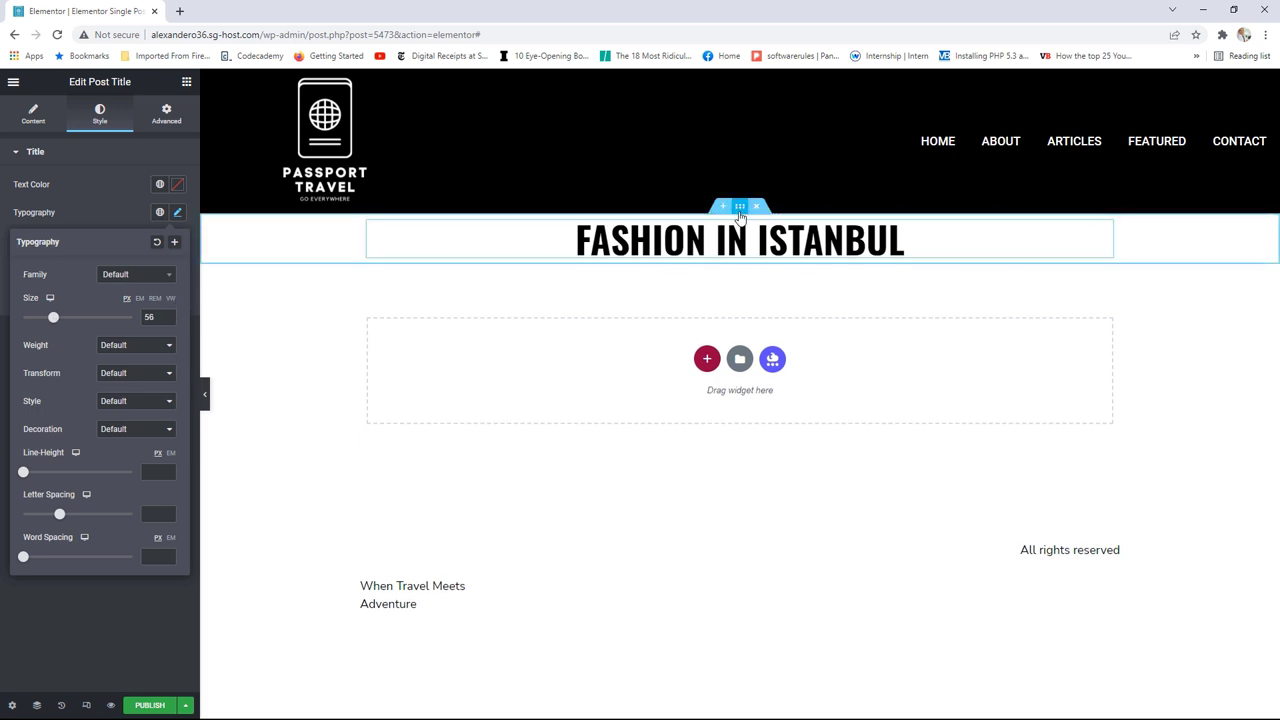
# Step: Unlink the title section's padding and set its top padding to 28
pyautogui.click(740, 206)
pyautogui.click(166, 114)
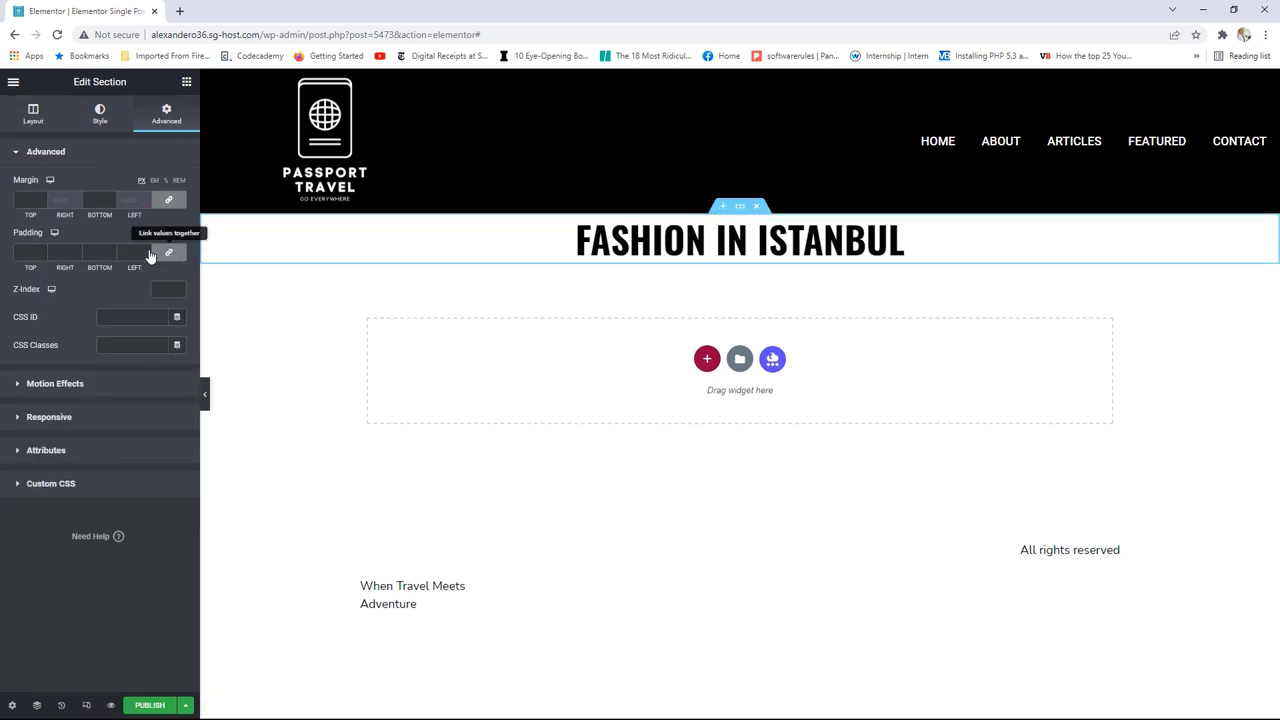
pyautogui.click(168, 252)
pyautogui.moveTo(40, 254); pyautogui.dragTo(645, 283)
# Step: Place a Featured Image below the title with Image Size set to Full
pyautogui.click(186, 82)
pyautogui.click(125, 228)
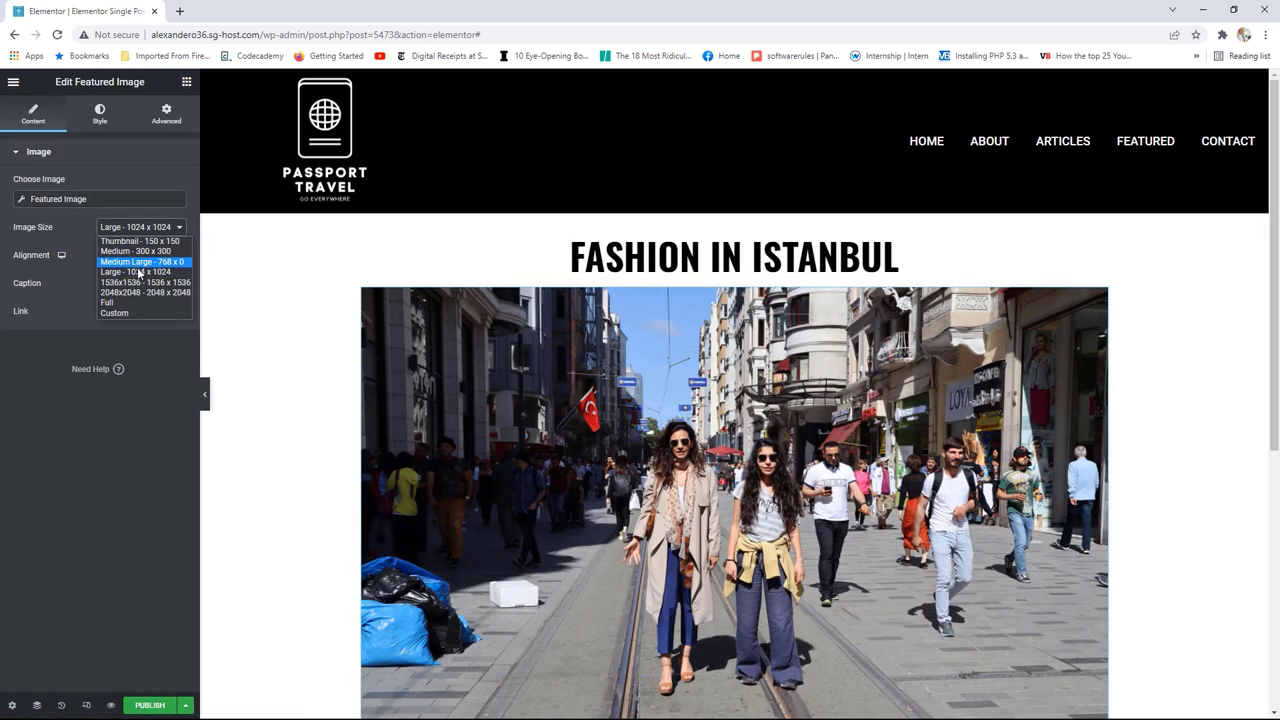
pyautogui.click(130, 302)
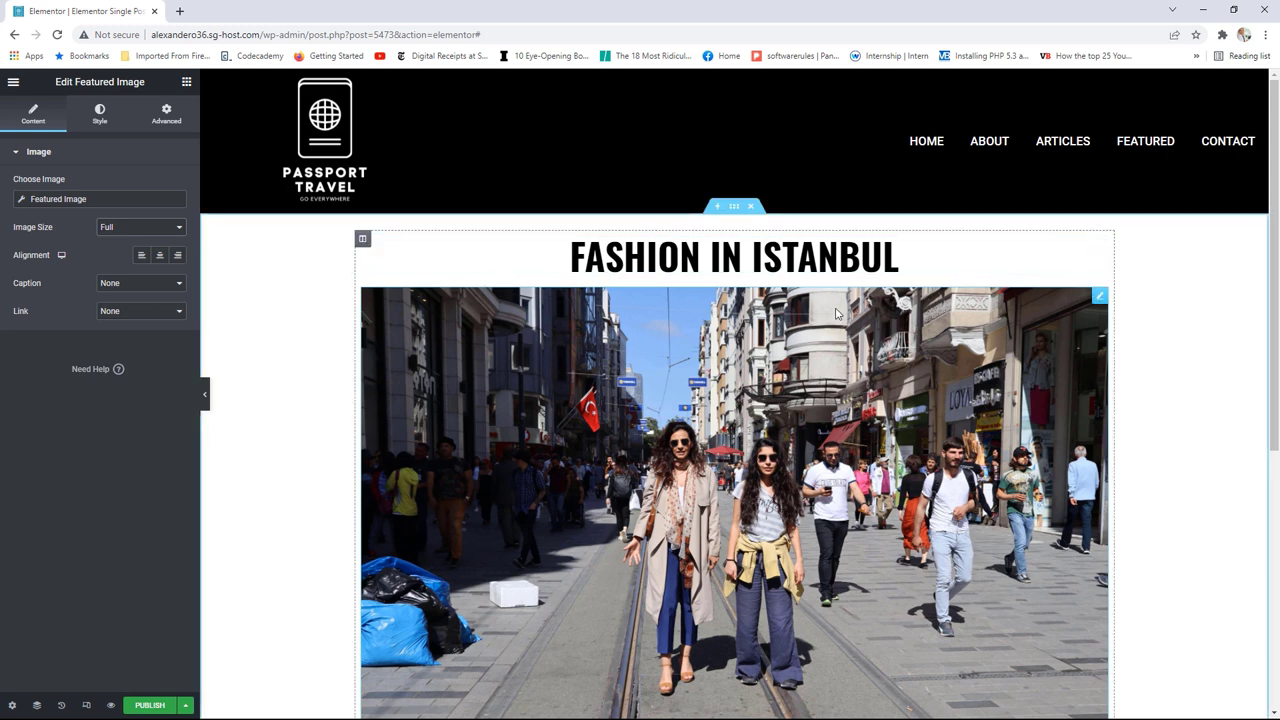
pyautogui.scroll(-2, 848, 328)
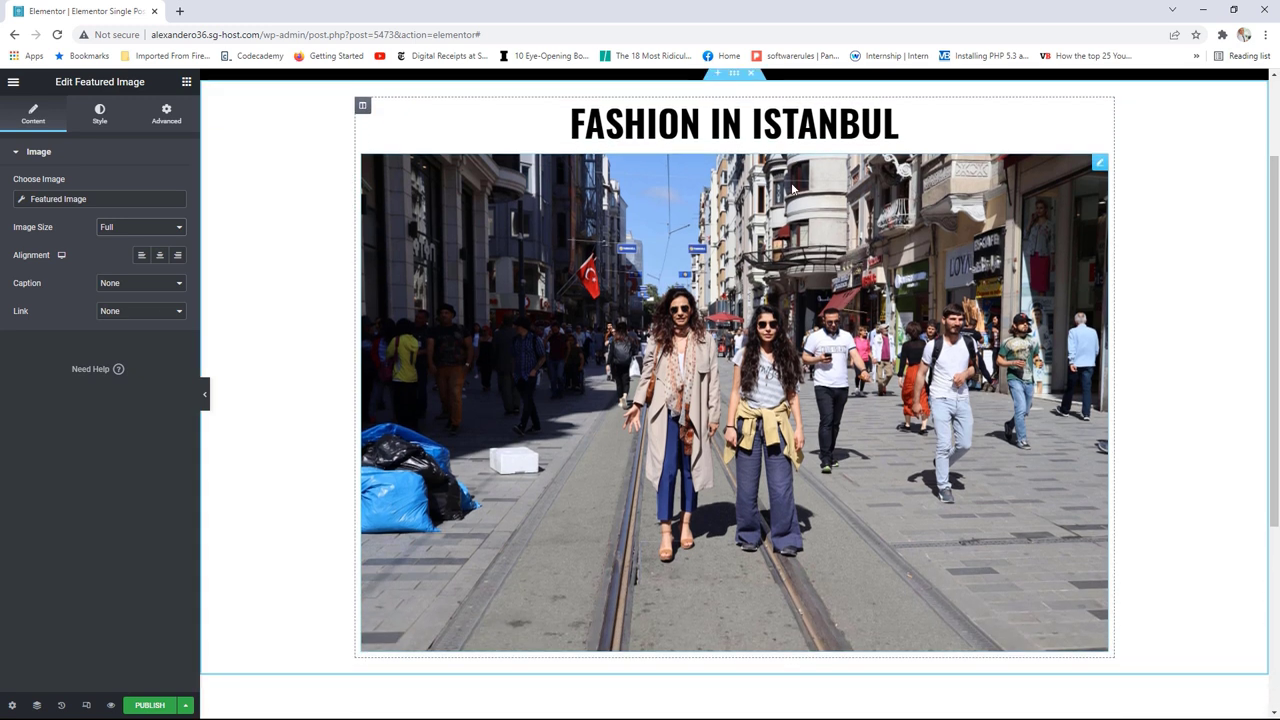
pyautogui.click(188, 82)
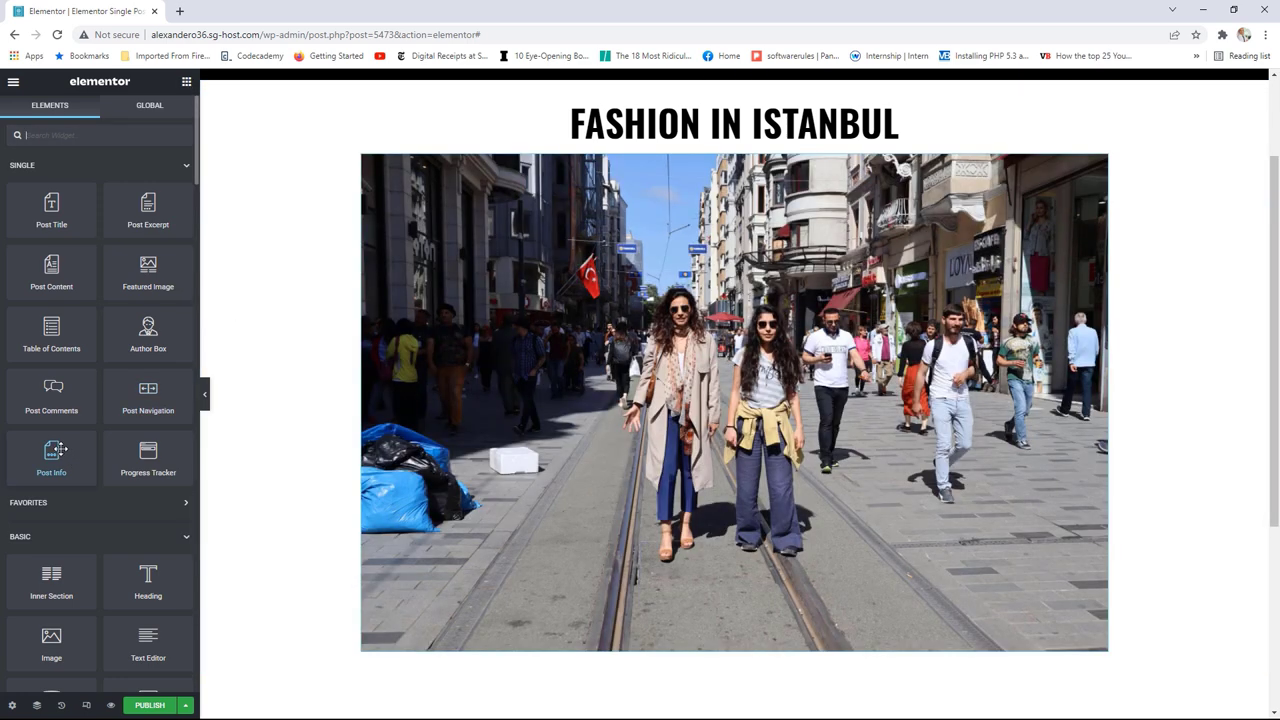
# Step: Add a Post Info widget under the image and remove its author and time items
pyautogui.scroll(-2, 77, 383)
pyautogui.moveTo(88, 332); pyautogui.dragTo(413, 652)
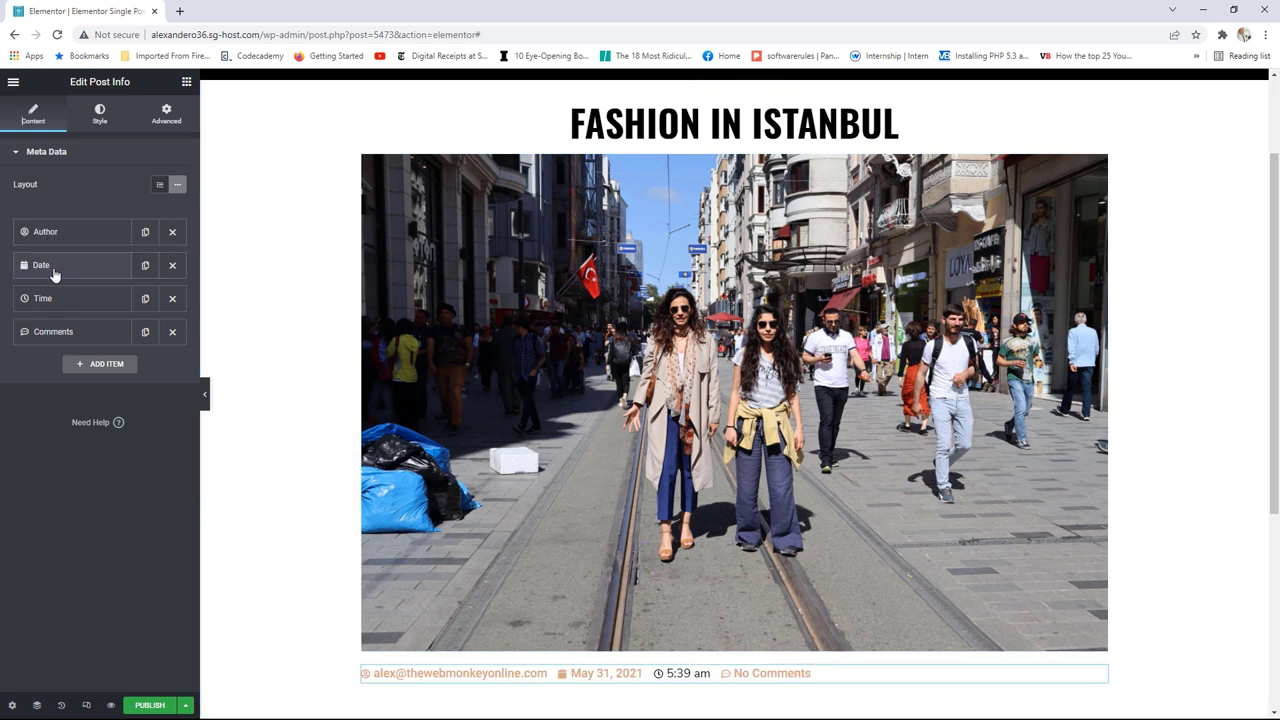
pyautogui.click(172, 231)
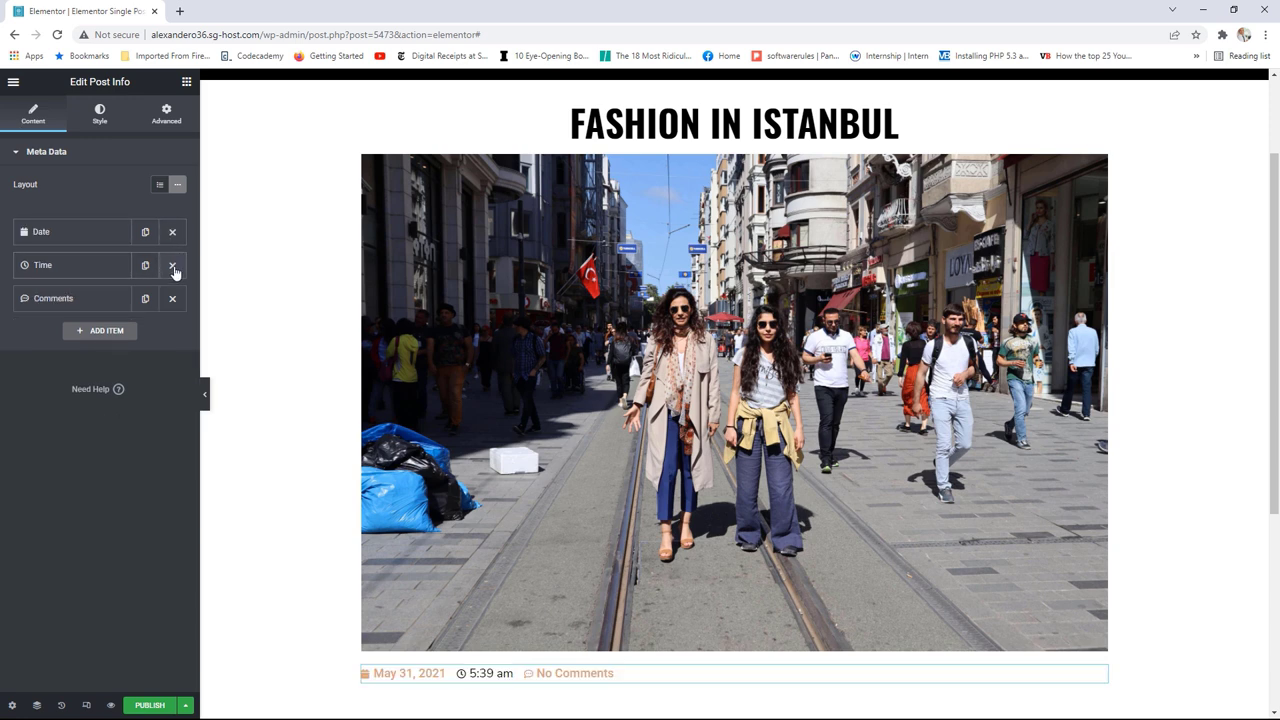
pyautogui.click(172, 268)
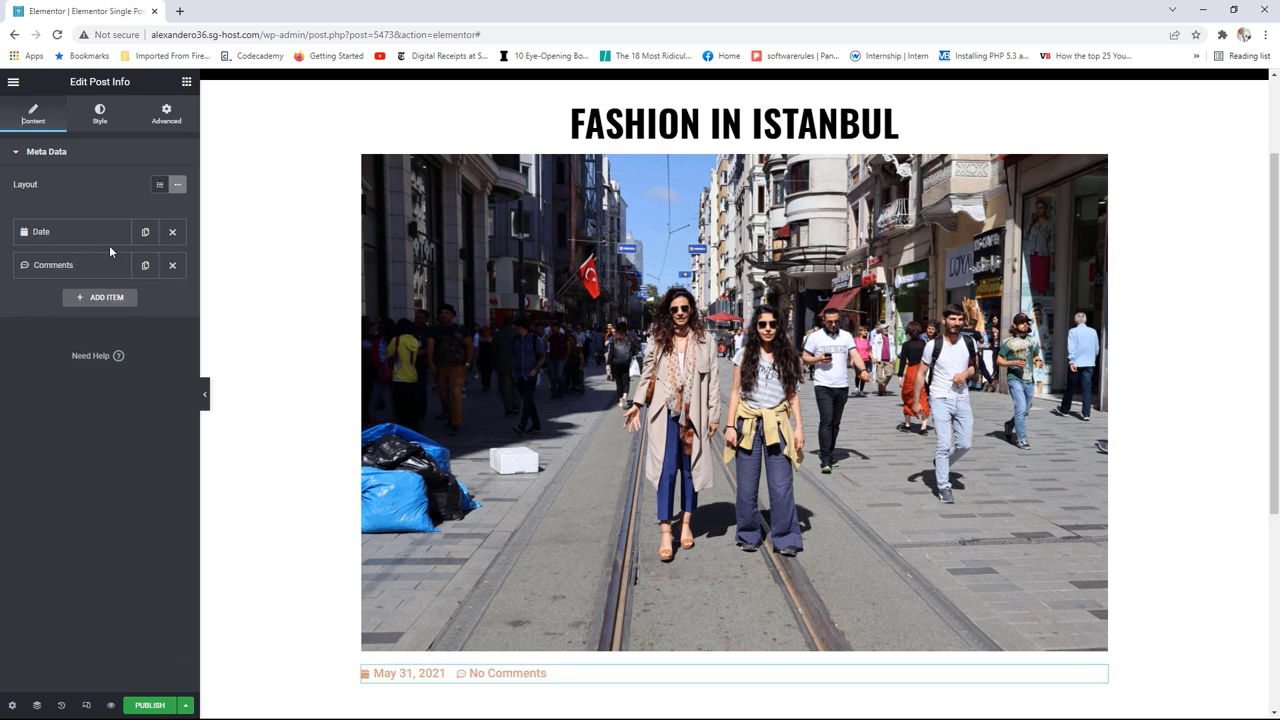
# Step: Remove the date item's icon and discard an extra trial meta item, keeping date and comments
pyautogui.click(57, 242)
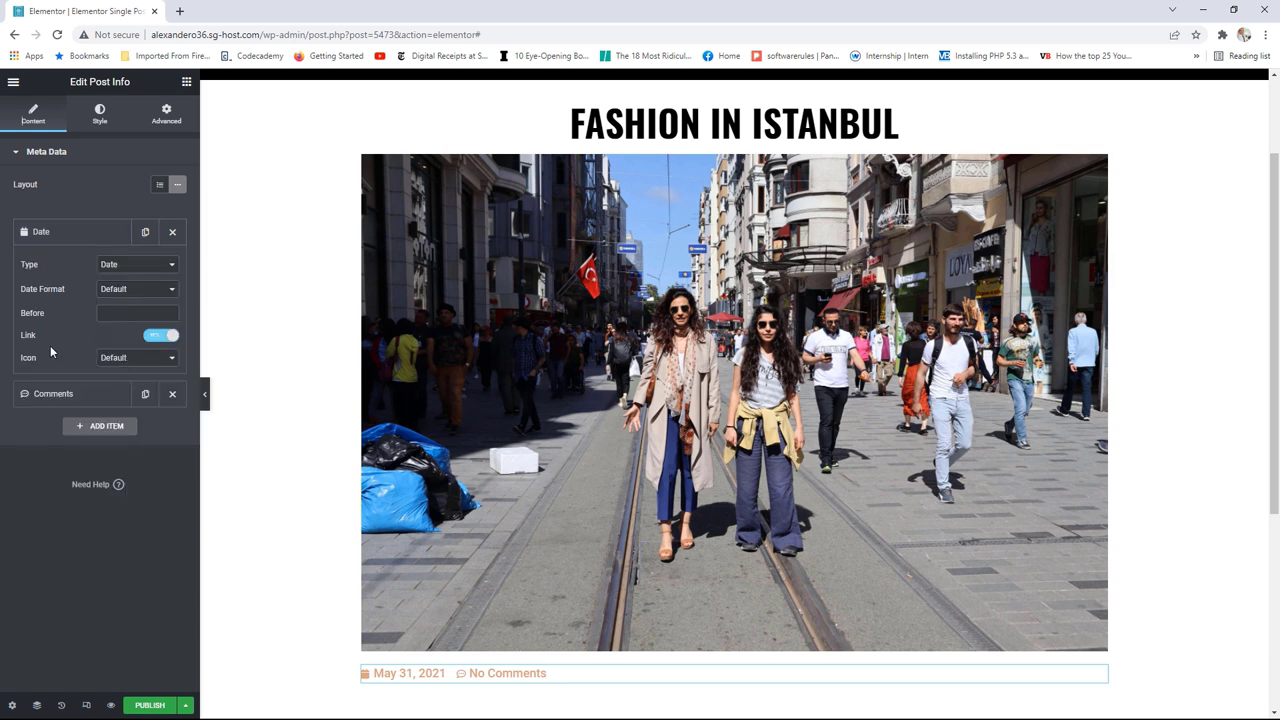
pyautogui.click(128, 358)
pyautogui.click(126, 375)
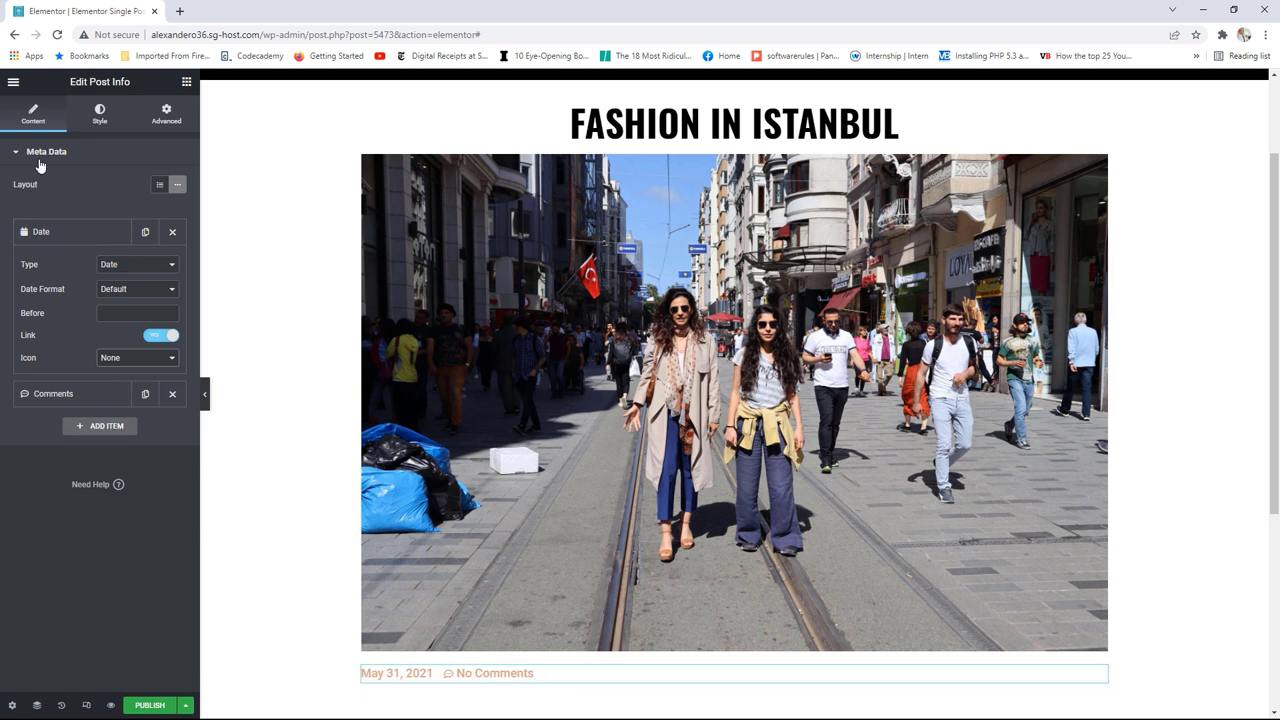
pyautogui.click(99, 427)
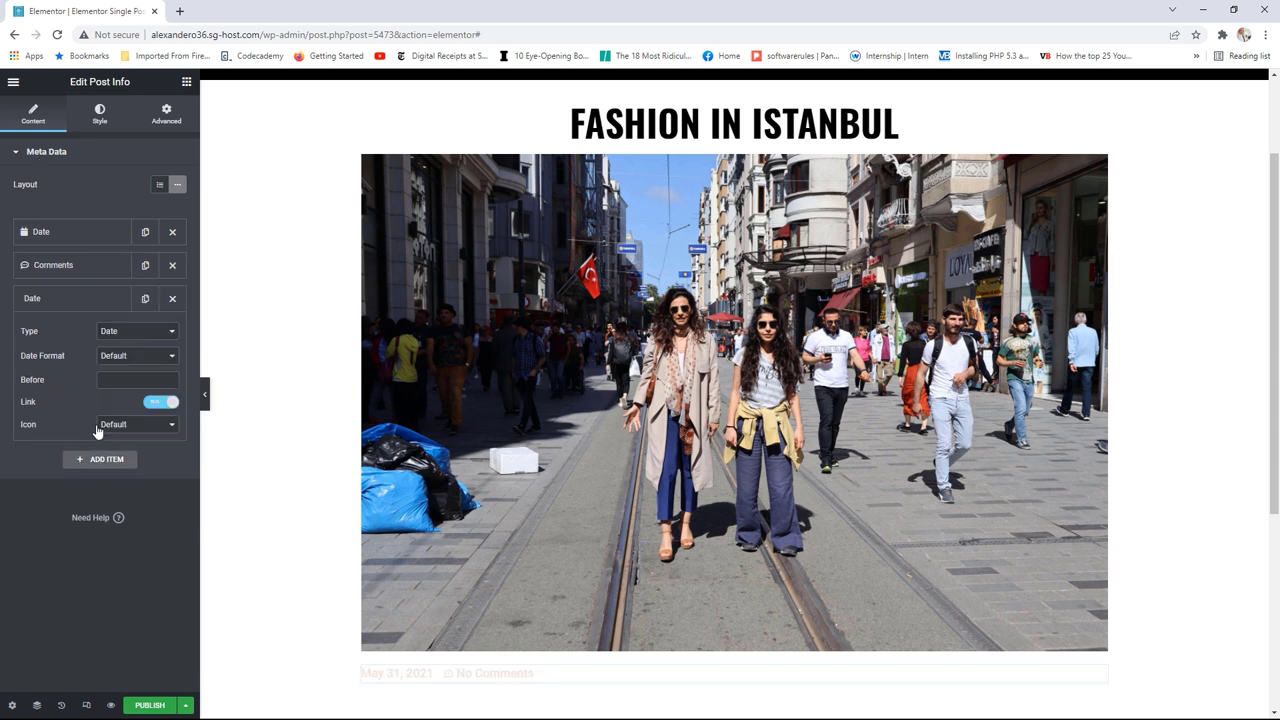
pyautogui.click(125, 338)
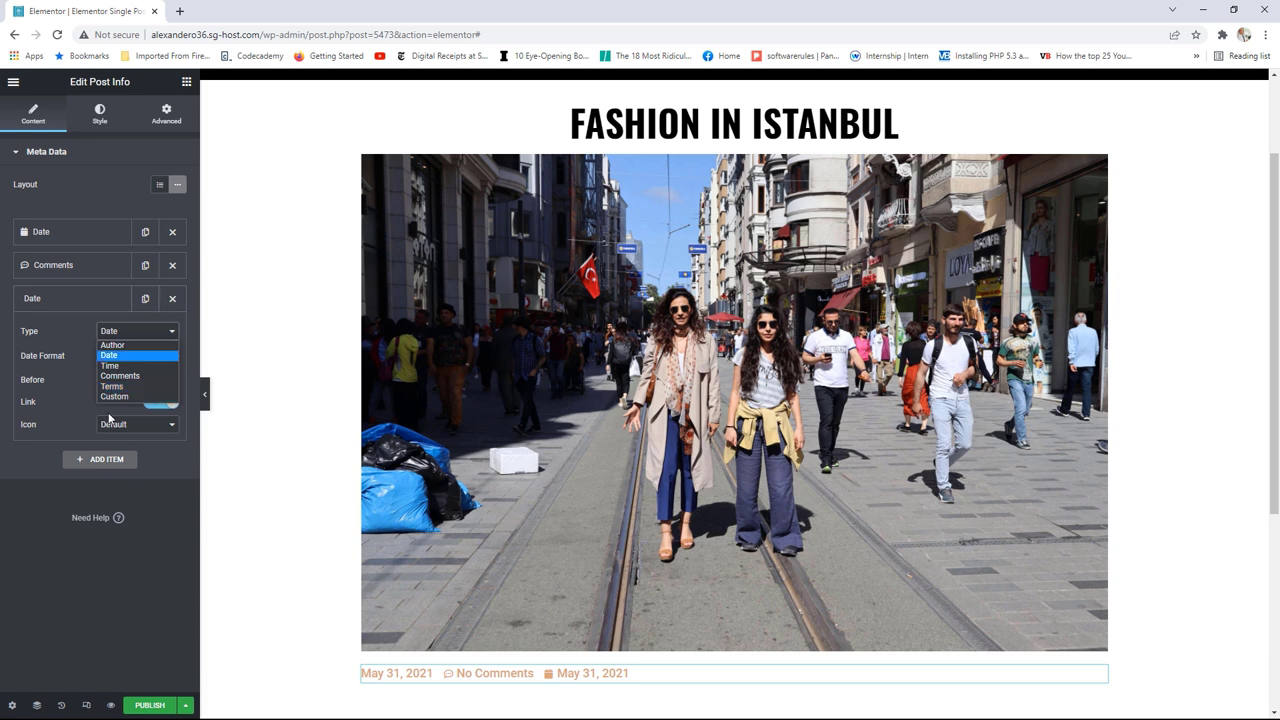
pyautogui.click(163, 292)
pyautogui.click(172, 299)
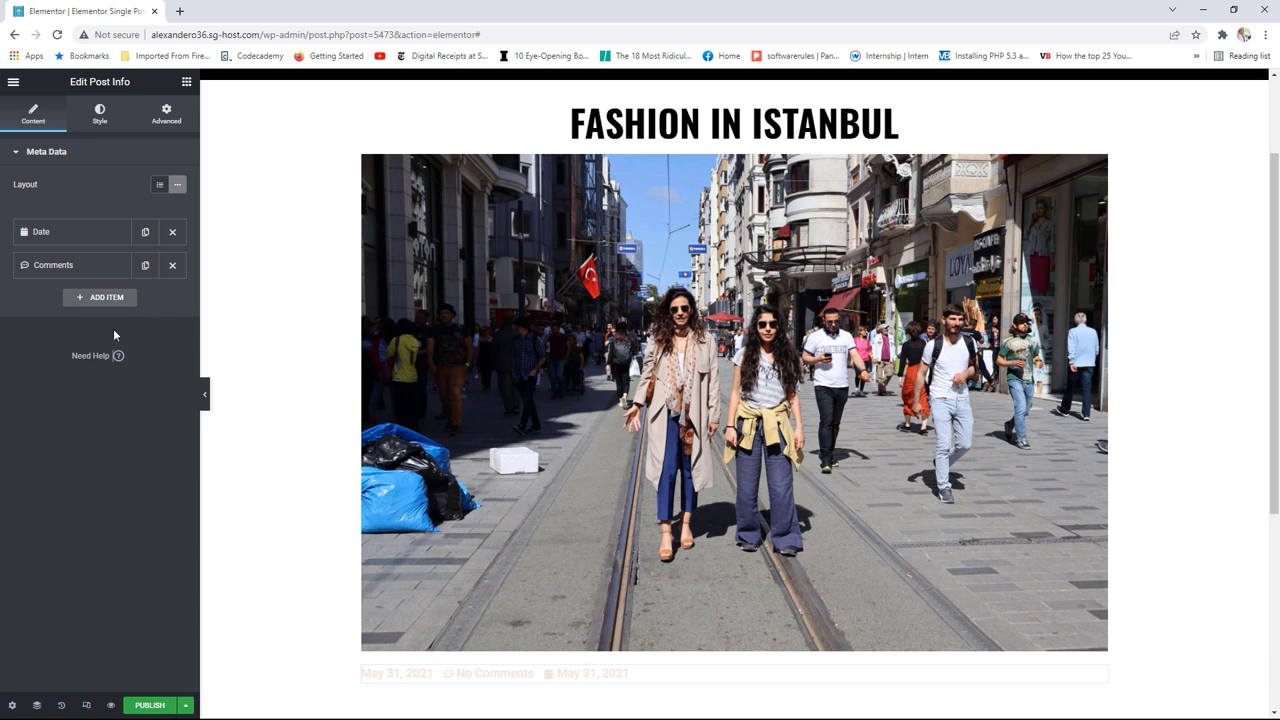
pyautogui.scroll(-1, 234, 466)
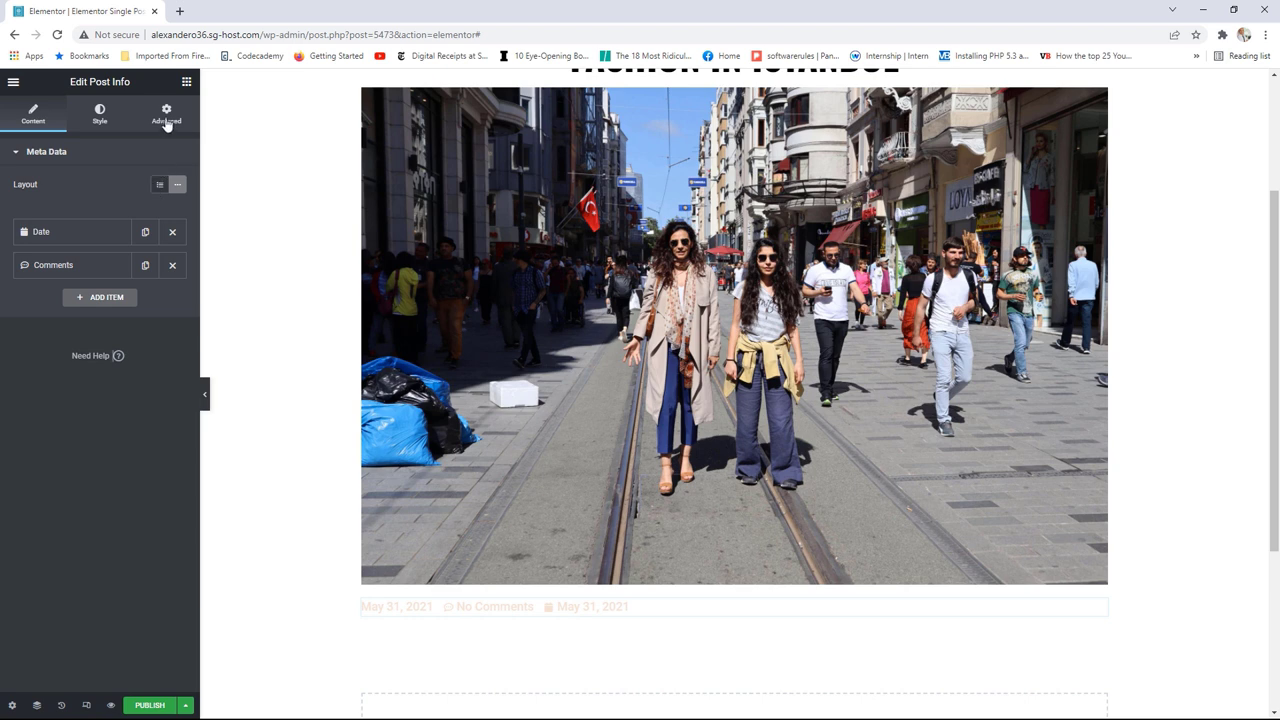
pyautogui.click(186, 82)
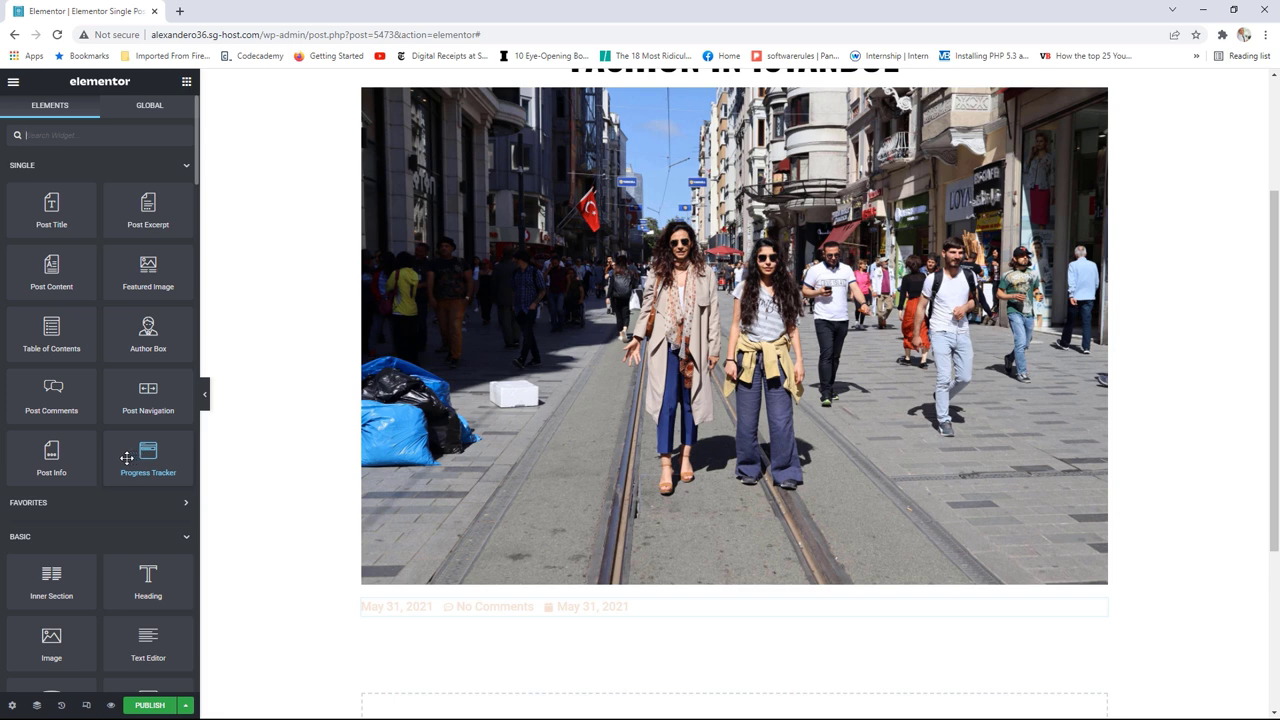
# Step: Place a Post Content widget below the post info row
pyautogui.scroll(-1, 123, 449)
pyautogui.moveTo(51, 200); pyautogui.dragTo(451, 625)
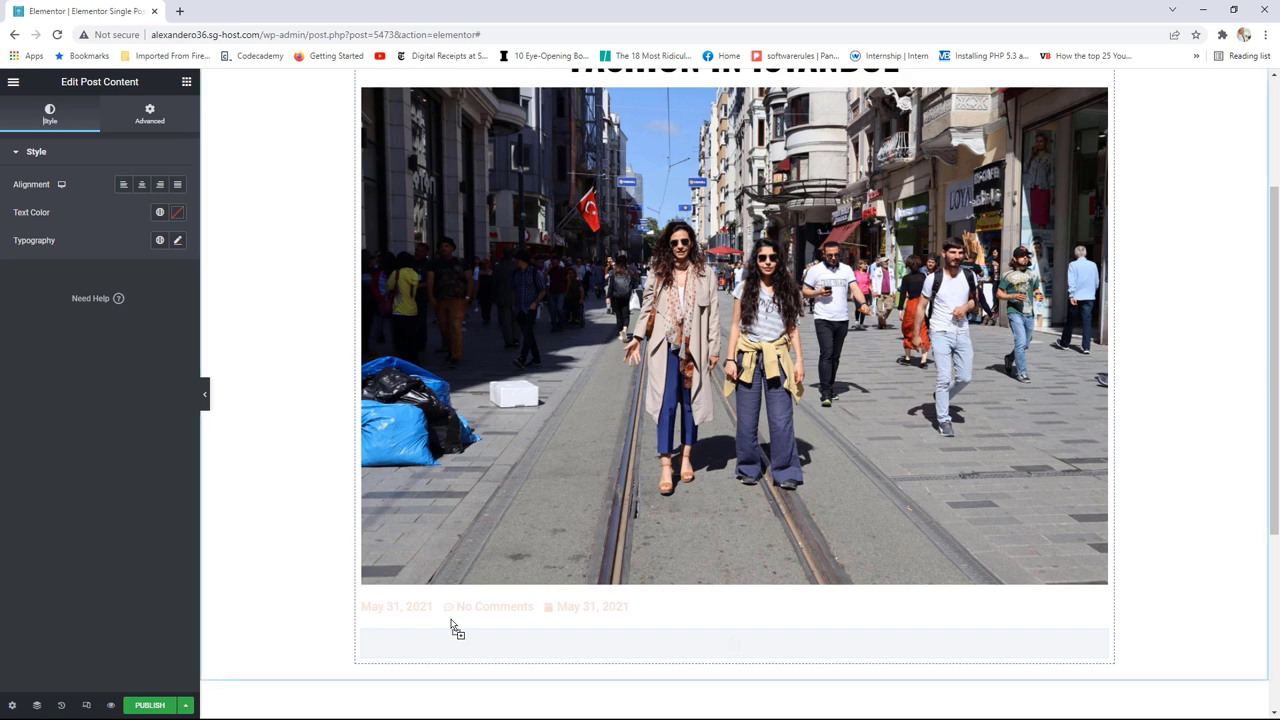
pyautogui.scroll(-3, 700, 450)
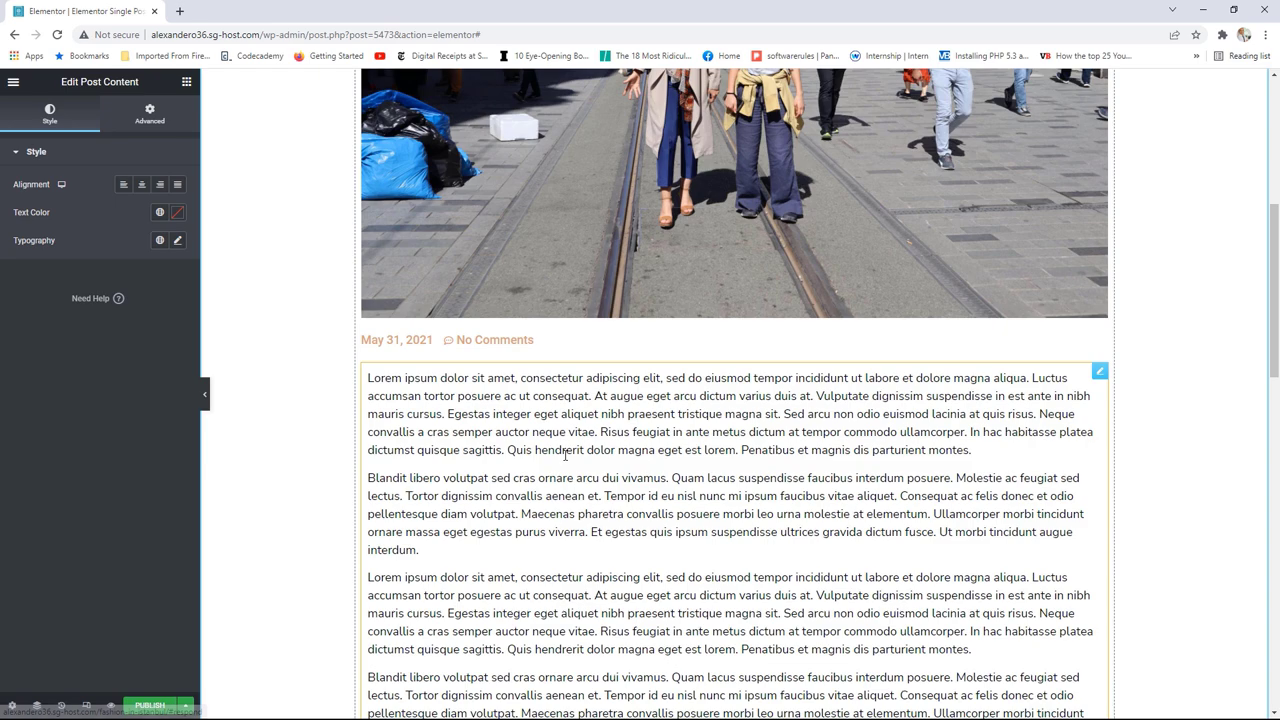
pyautogui.scroll(-1, 565, 456)
pyautogui.scroll(-6, 565, 456)
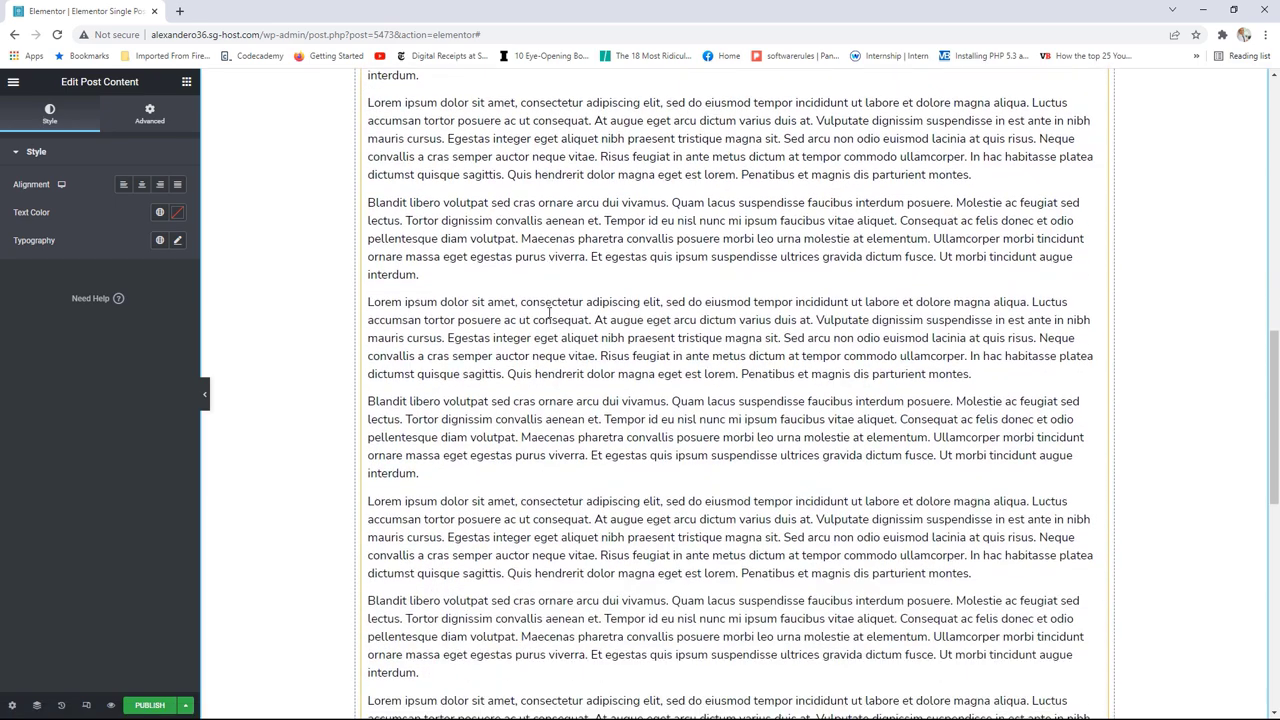
# Step: Add a Post Navigation bar below the post text
pyautogui.click(186, 81)
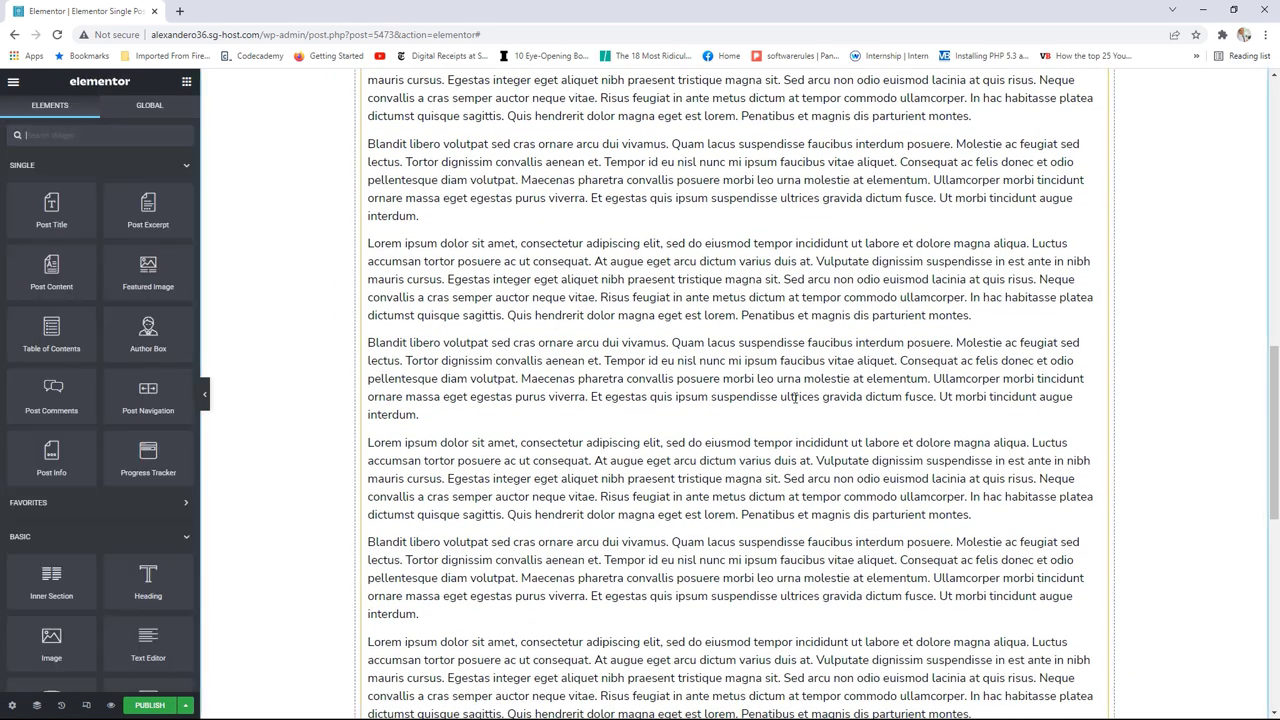
pyautogui.scroll(-2, 806, 400)
pyautogui.scroll(-5, 806, 400)
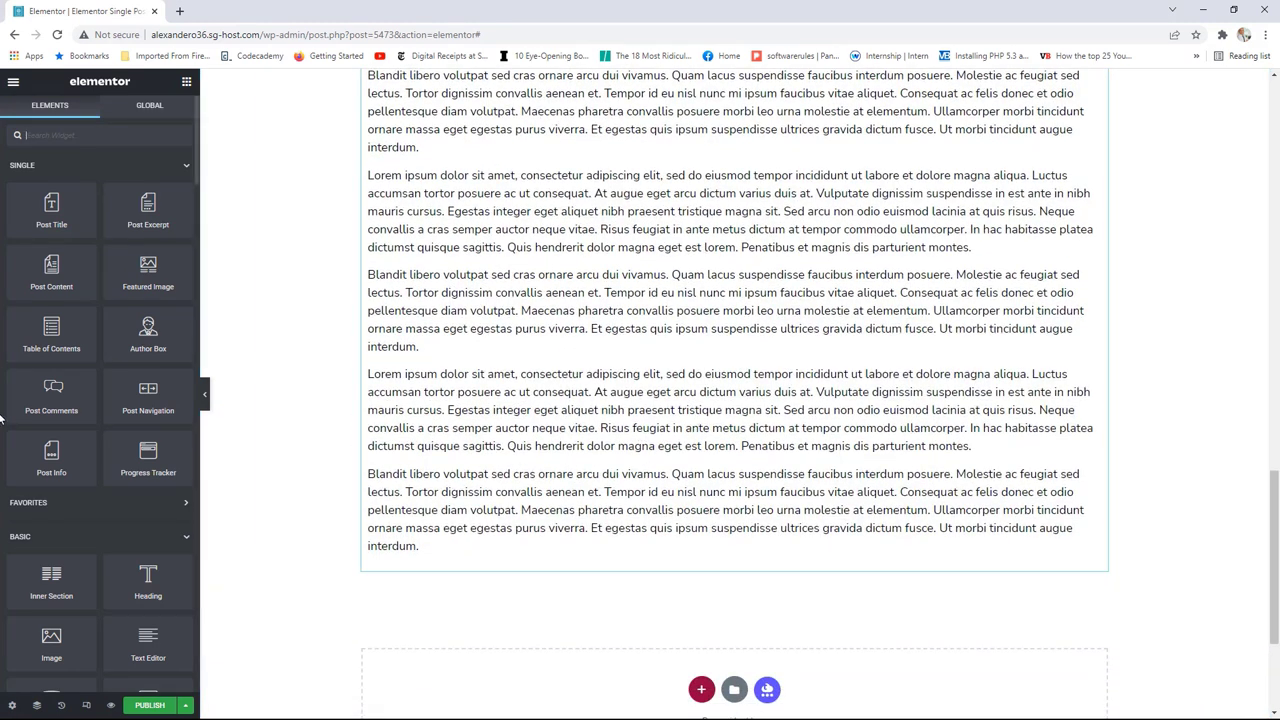
pyautogui.moveTo(148, 392); pyautogui.dragTo(427, 565)
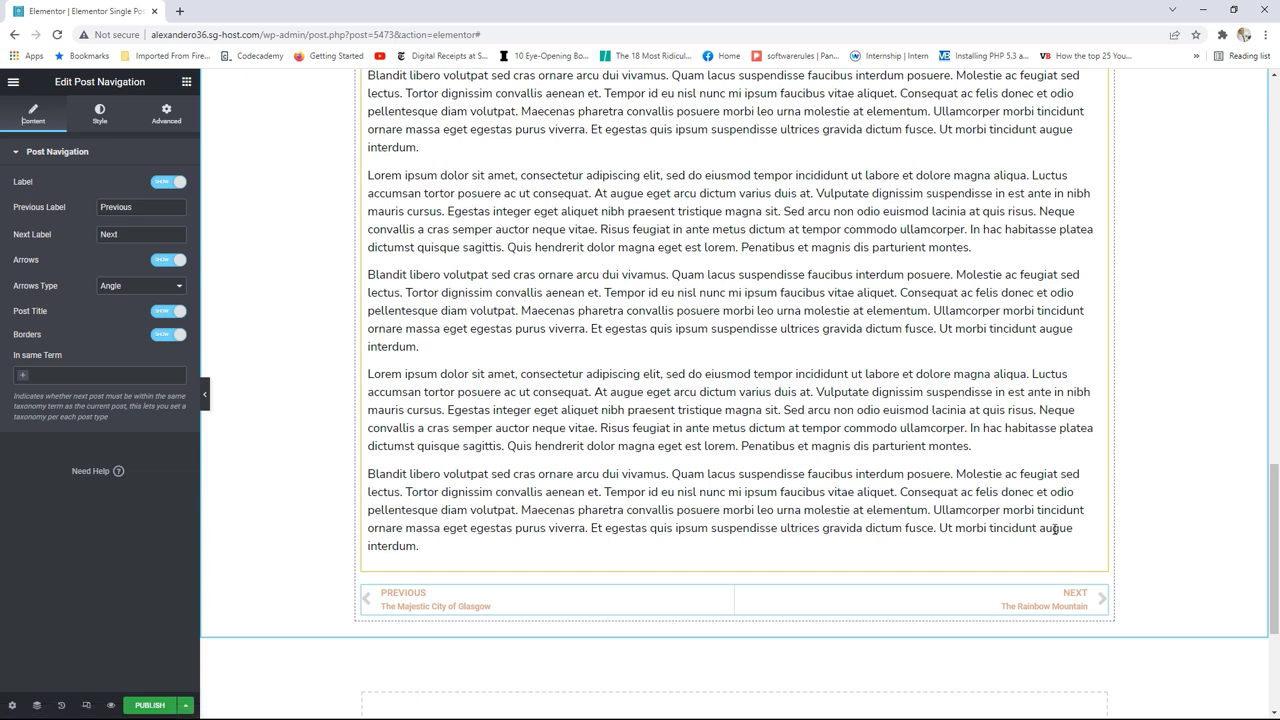
pyautogui.click(186, 83)
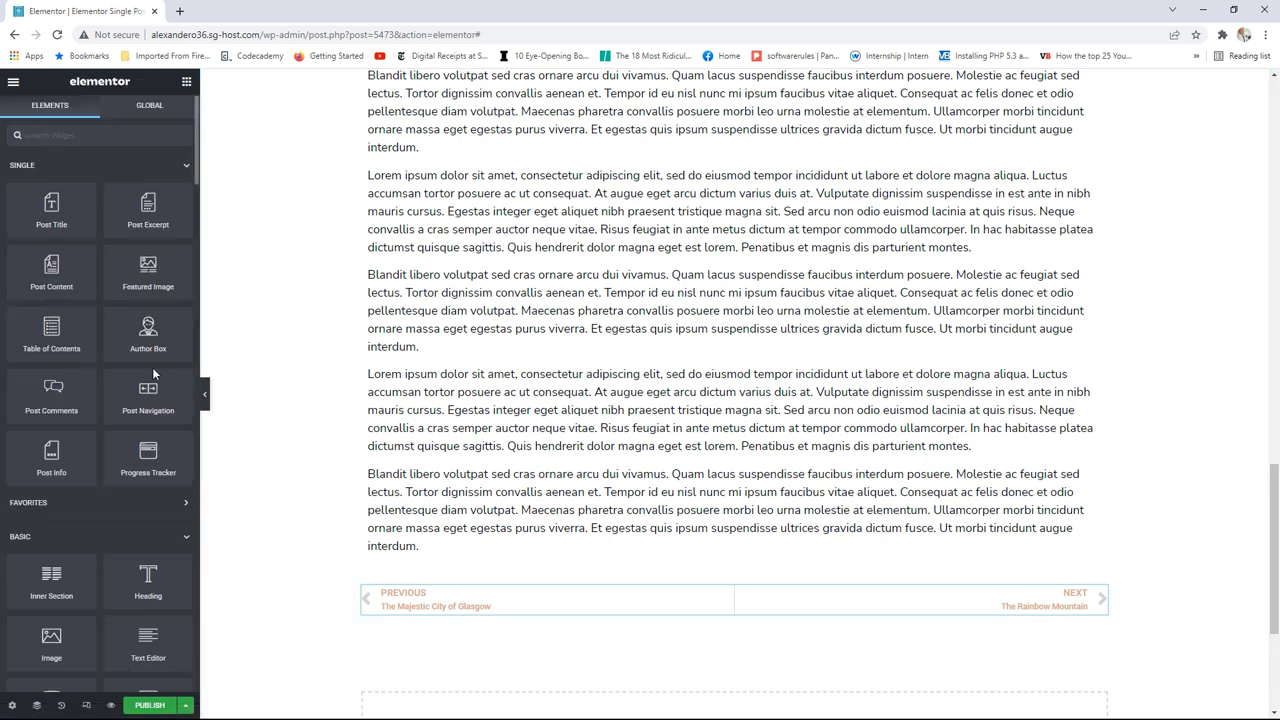
pyautogui.scroll(-2, 152, 367)
# Step: Drop a Post Comments form below the post navigation and scroll through the template to review it
pyautogui.moveTo(378, 400); pyautogui.dragTo(473, 614)
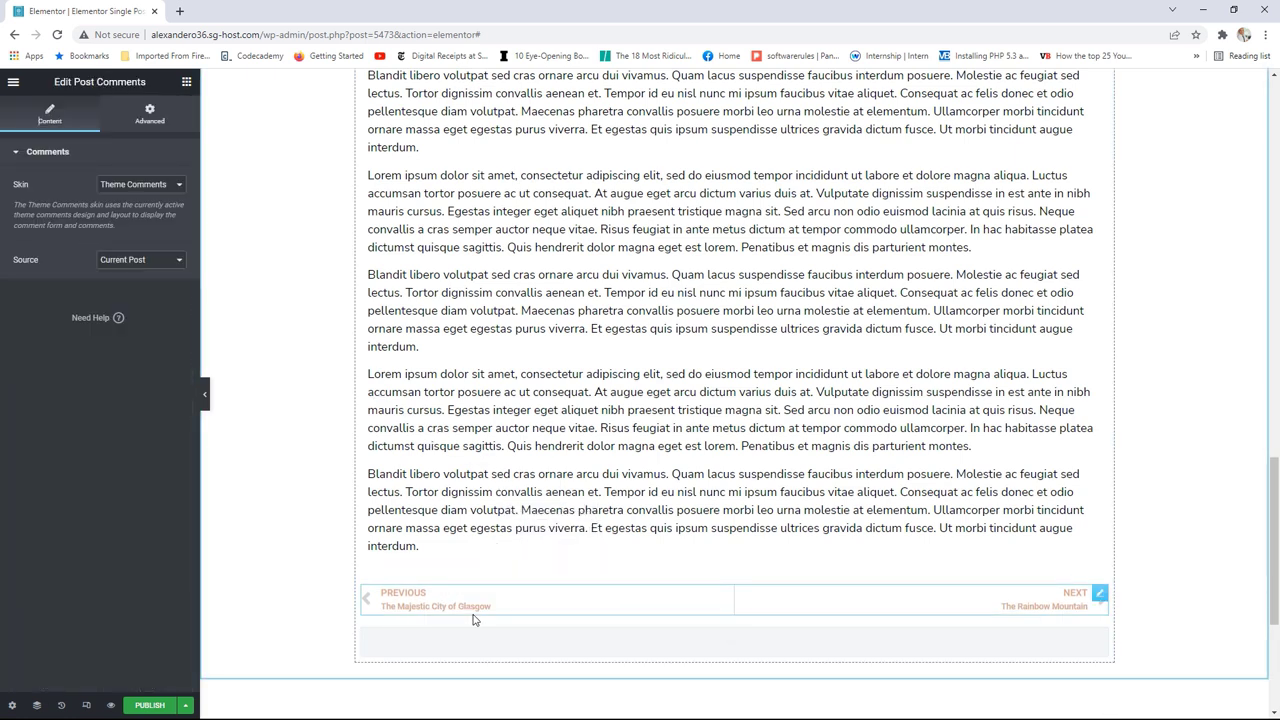
pyautogui.scroll(-3, 737, 562)
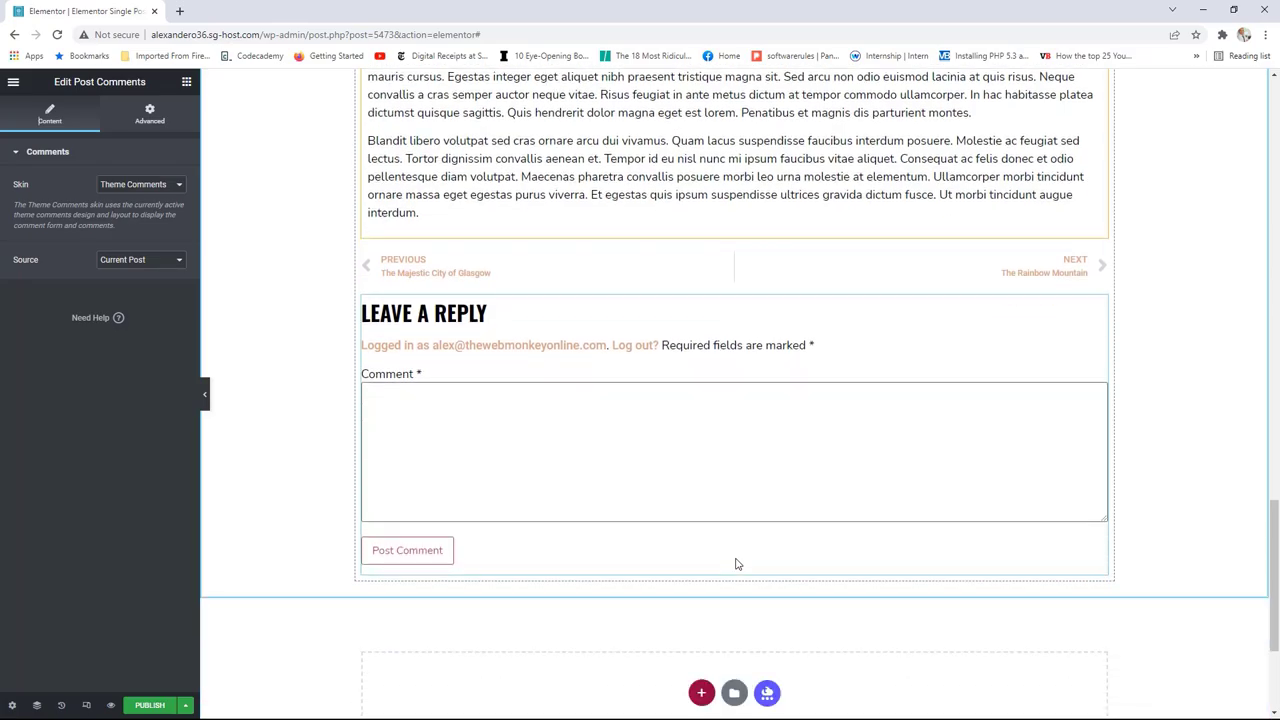
pyautogui.scroll(8, 737, 564)
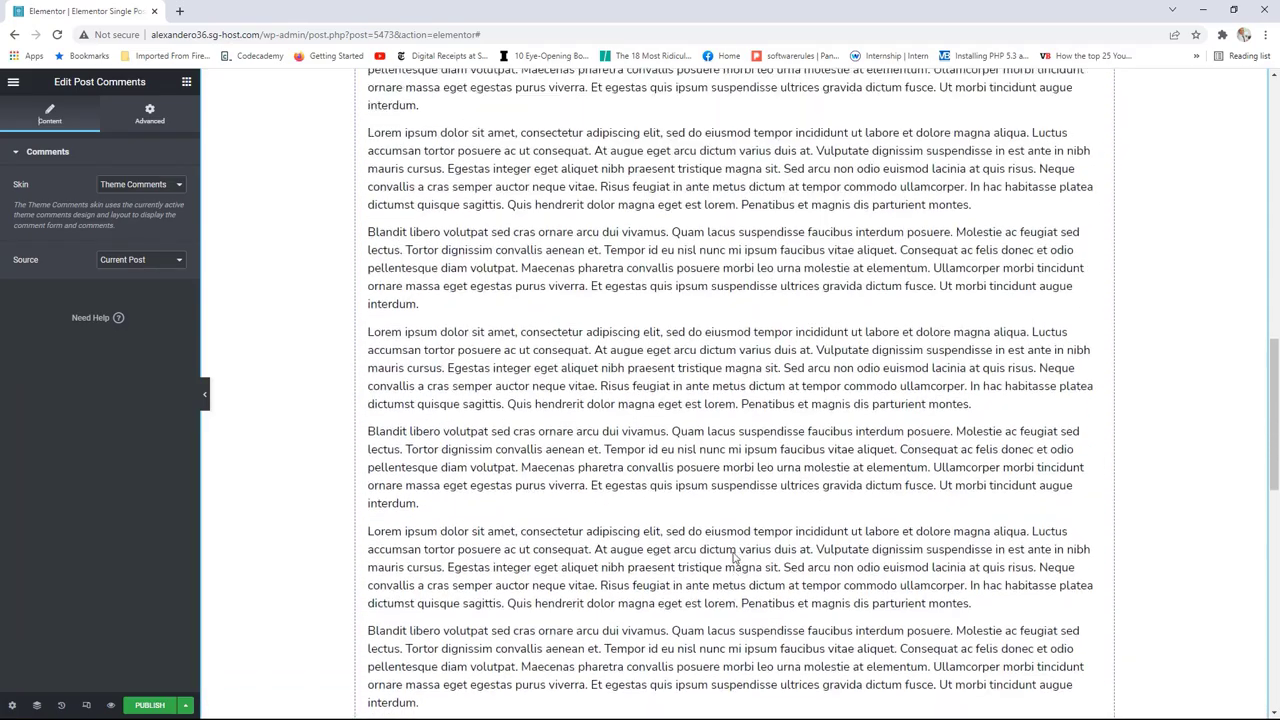
pyautogui.scroll(10, 734, 558)
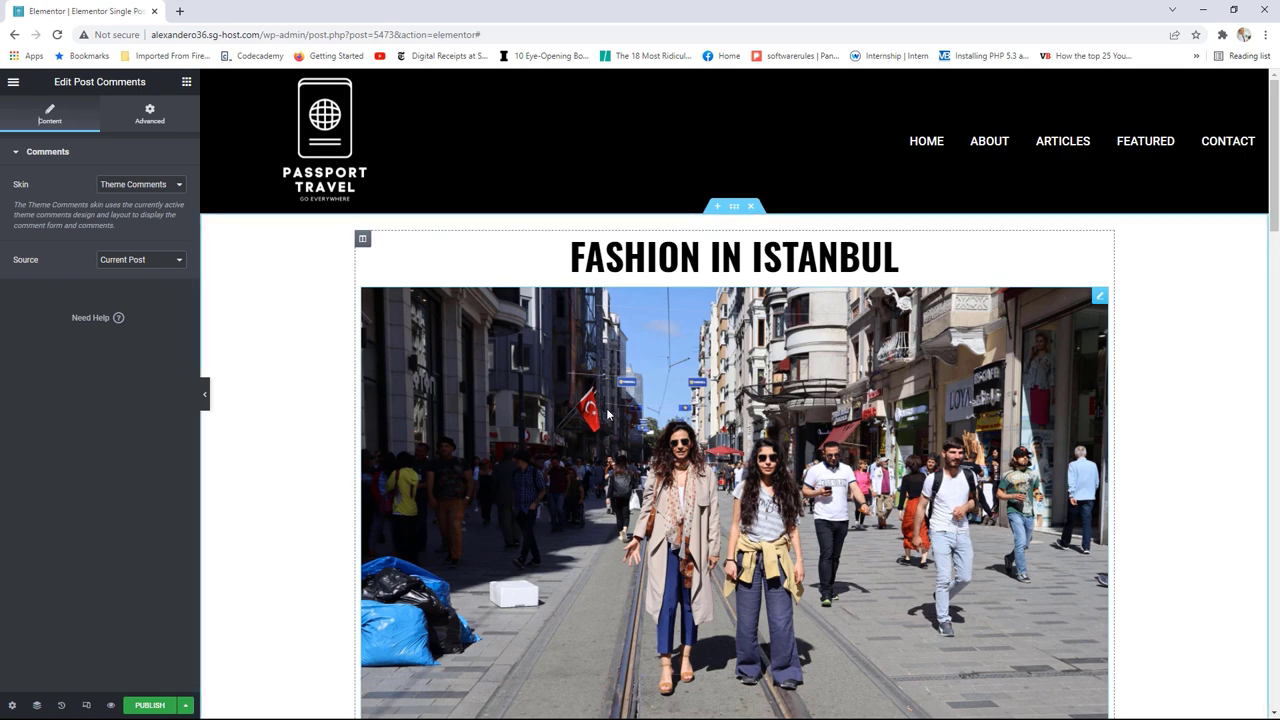
pyautogui.scroll(-8, 607, 413)
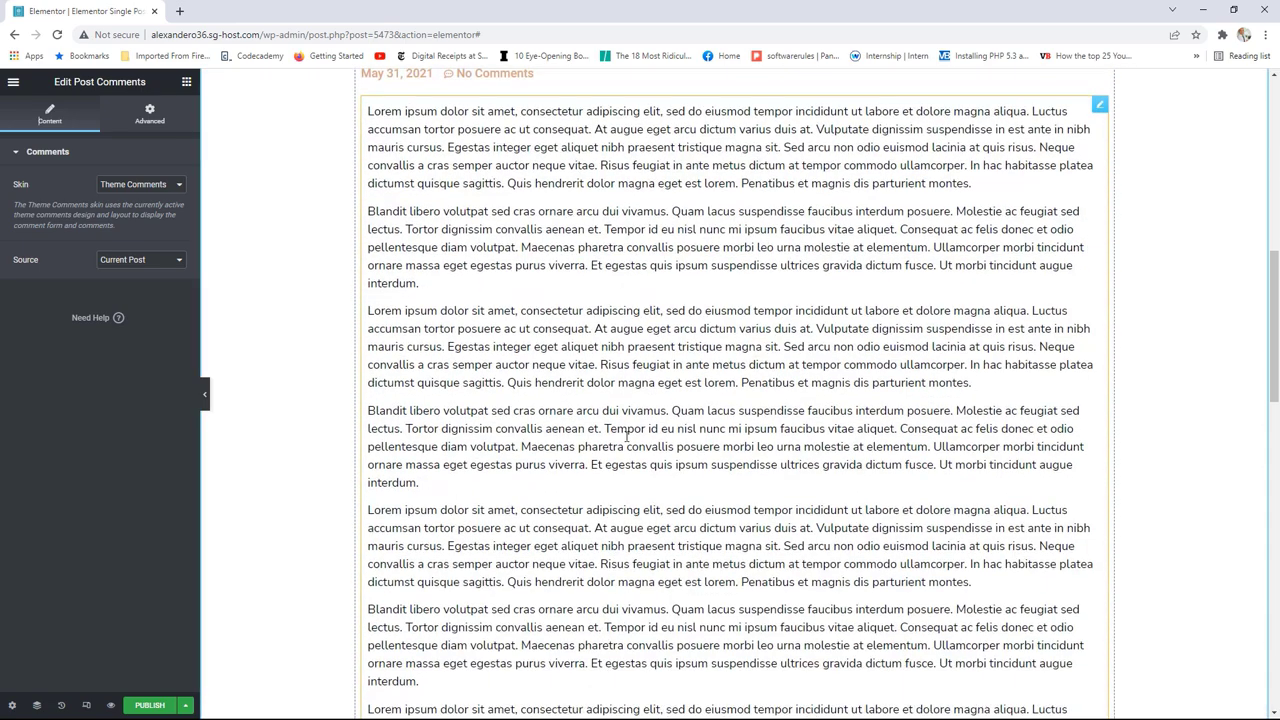
pyautogui.scroll(-2, 626, 436)
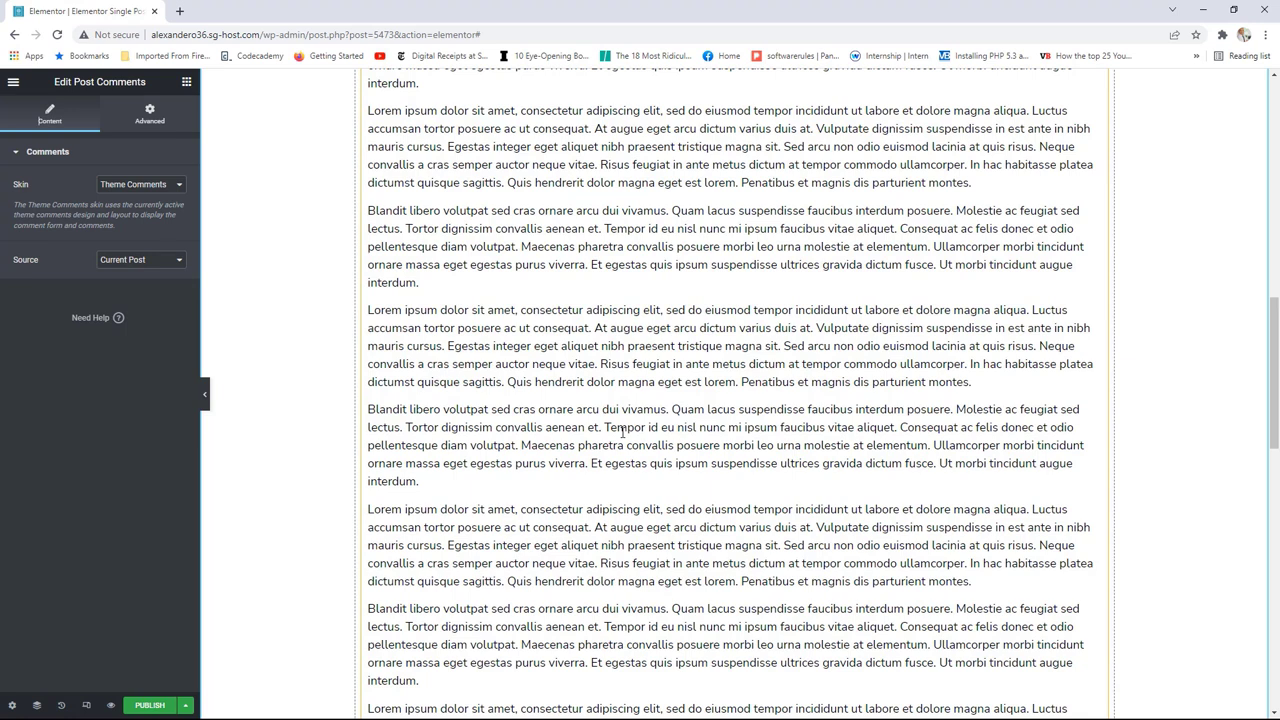
pyautogui.click(186, 82)
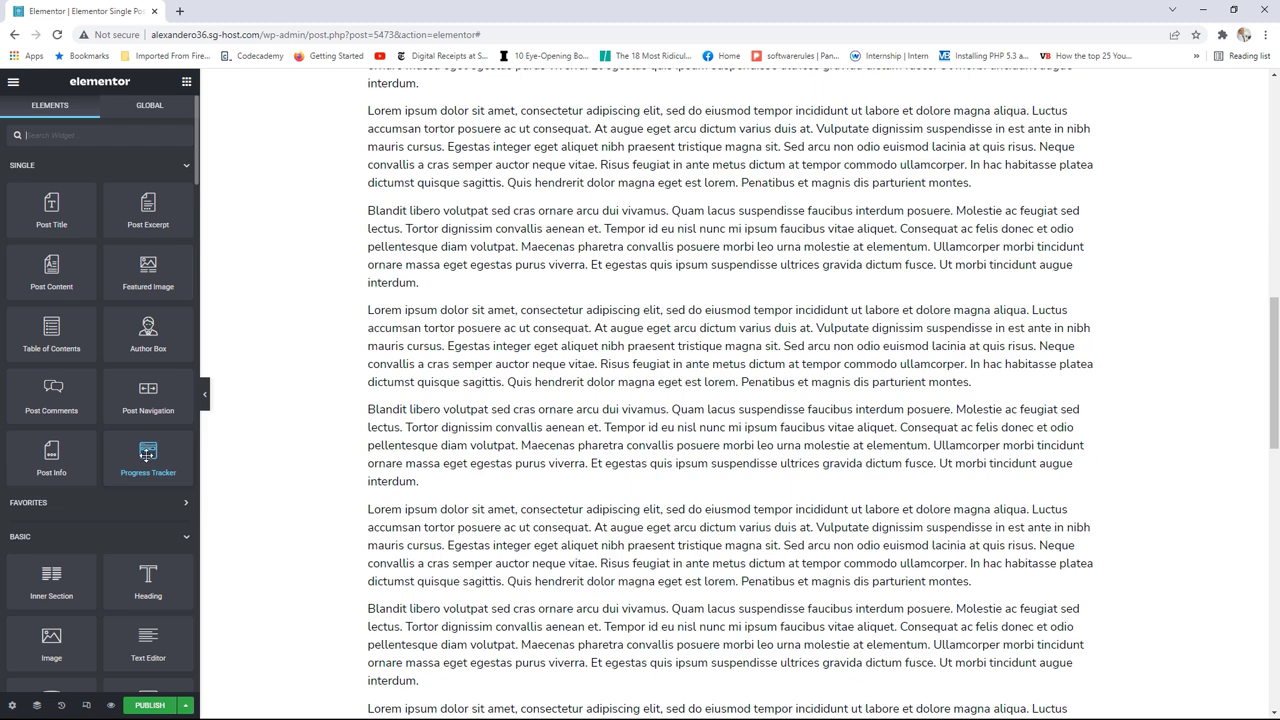
pyautogui.scroll(20, 734, 394)
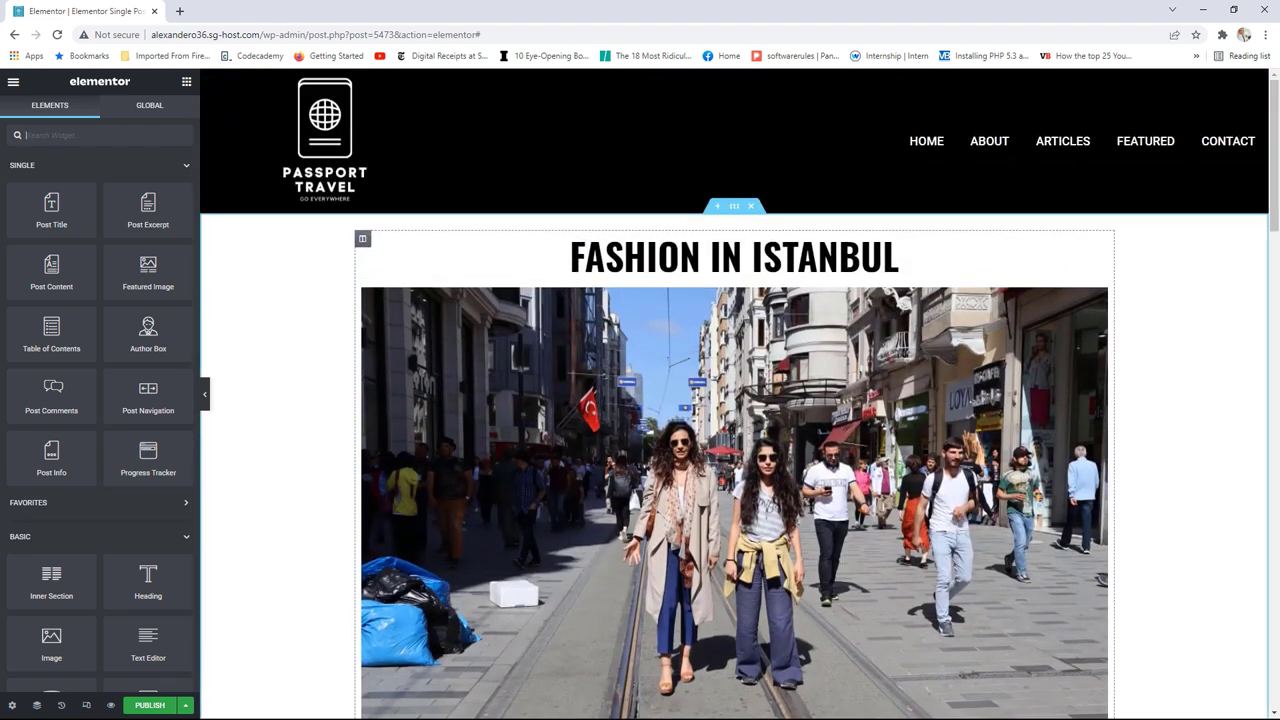
# Step: Add a Progress Tracker widget above the post title
pyautogui.moveTo(148, 455); pyautogui.dragTo(660, 250)
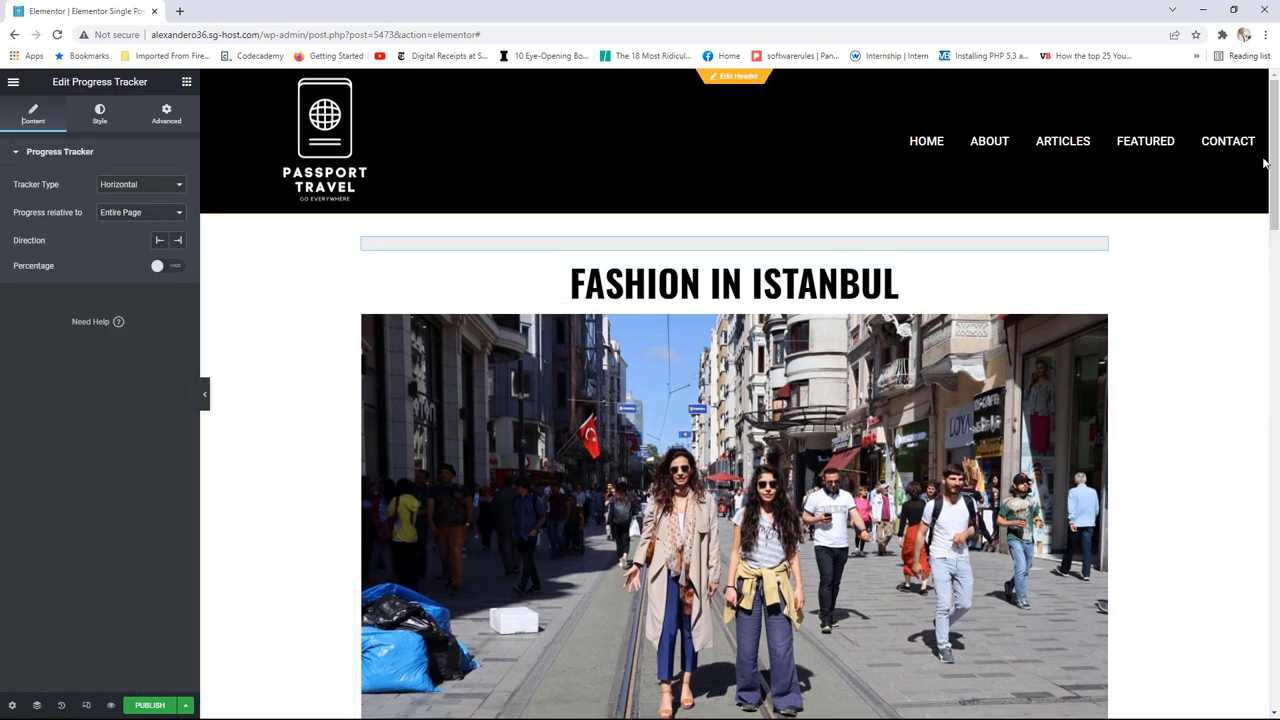
pyautogui.moveTo(1270, 165); pyautogui.dragTo(1265, 203)
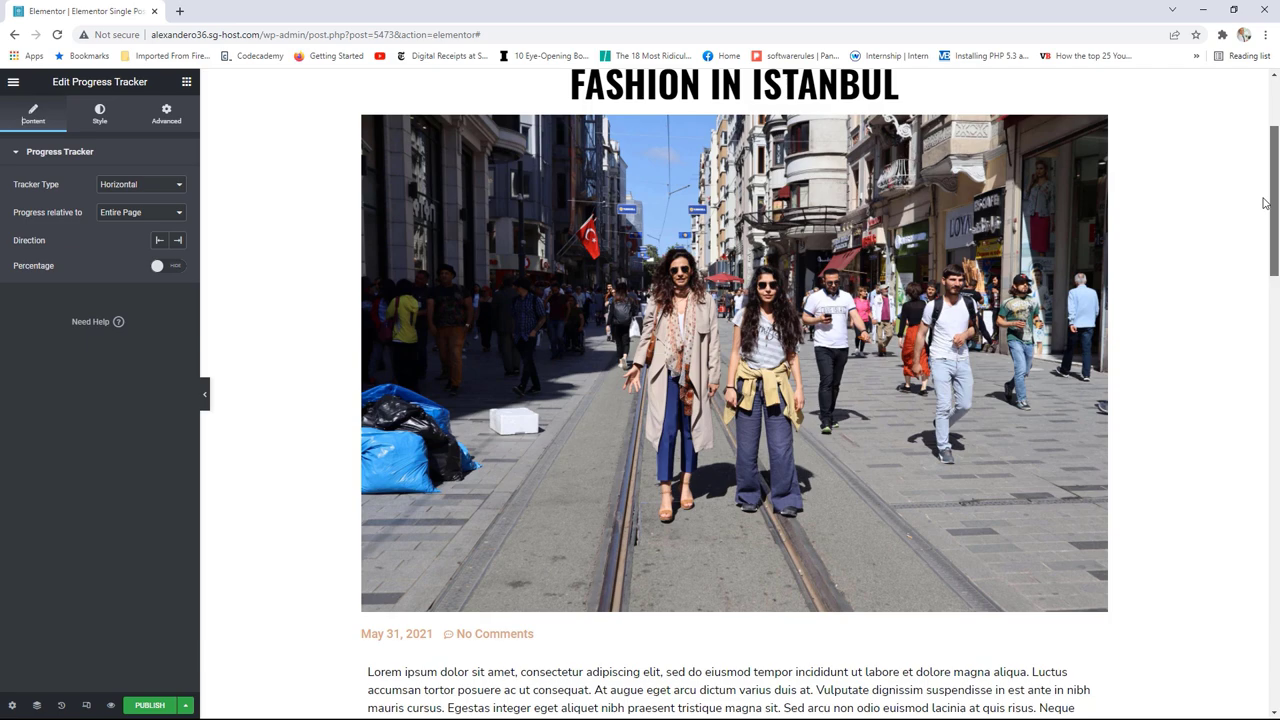
pyautogui.moveTo(1264, 203); pyautogui.dragTo(1243, 410)
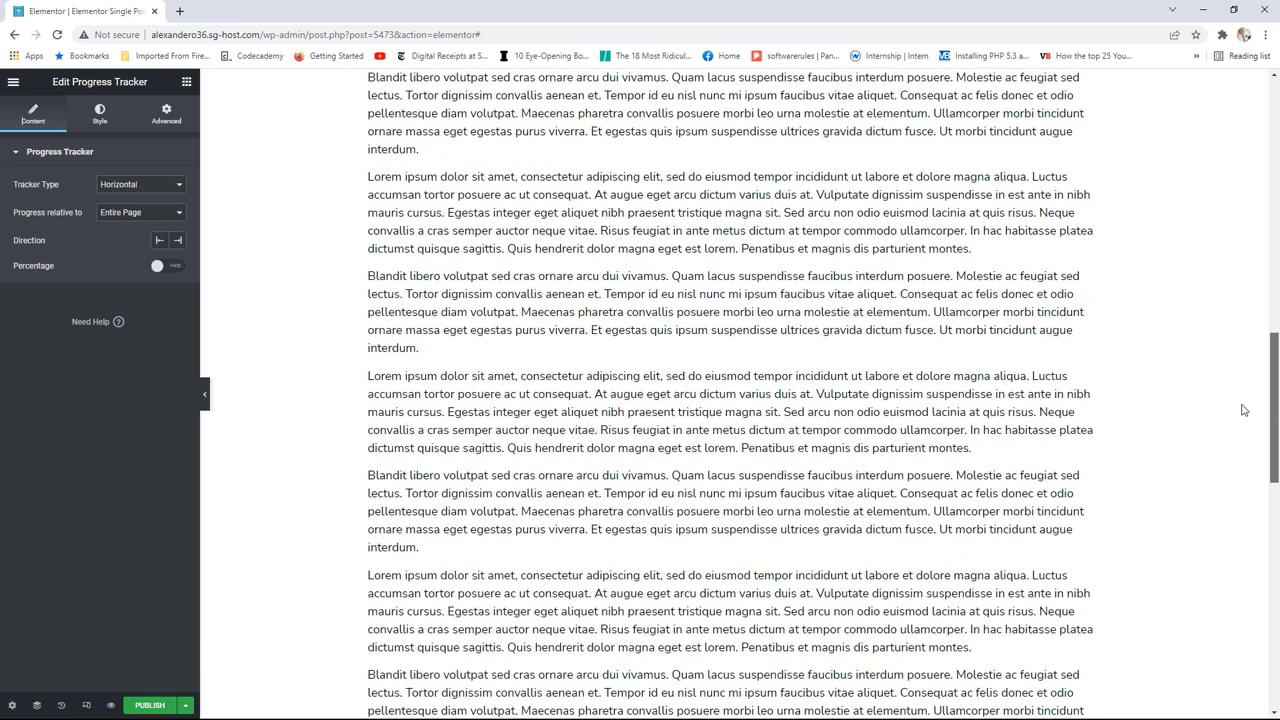
pyautogui.moveTo(1243, 410); pyautogui.dragTo(1255, 175)
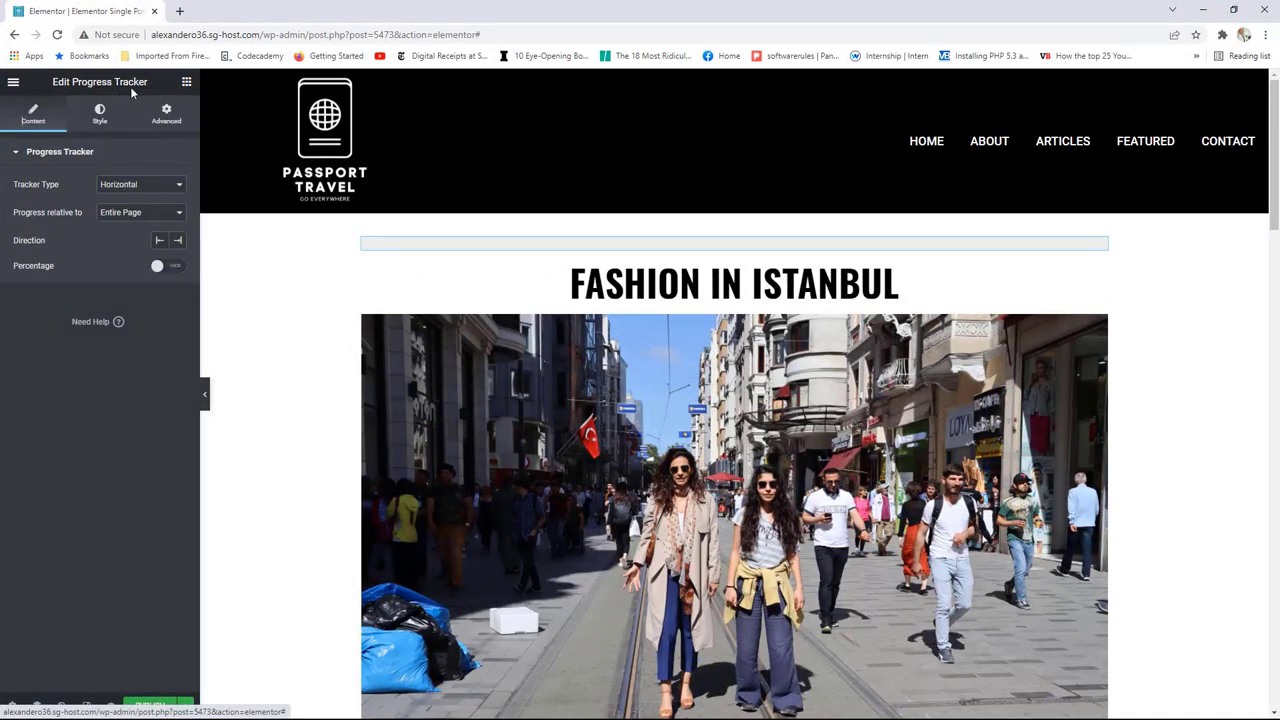
# Step: Set the tracker's Motion Effects sticky position to Top on all devices, after briefly trying Bottom
pyautogui.click(167, 120)
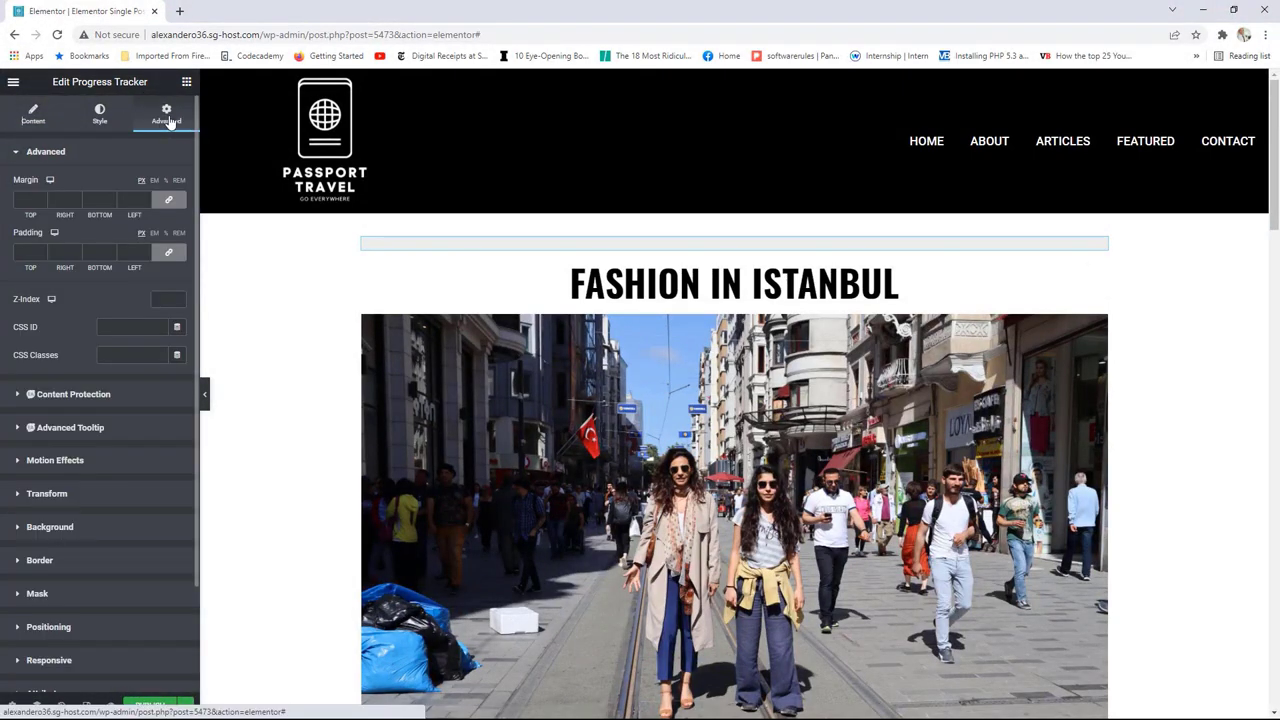
pyautogui.click(75, 462)
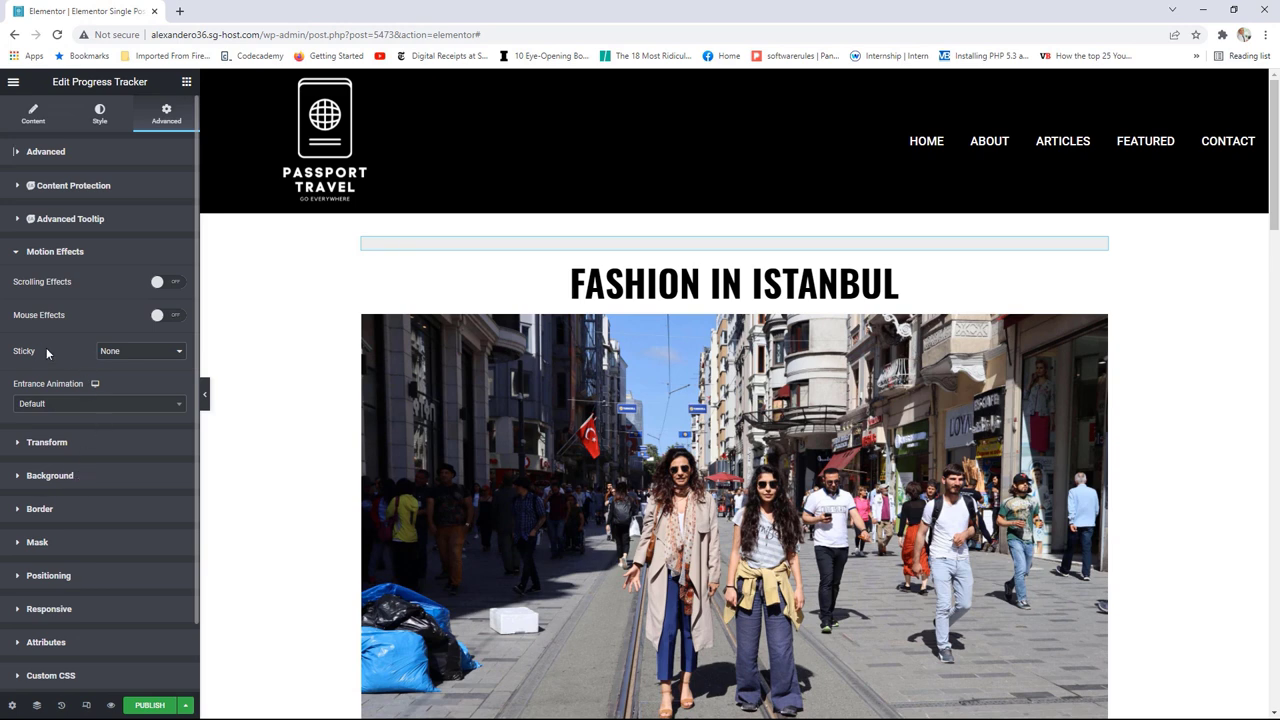
pyautogui.click(110, 352)
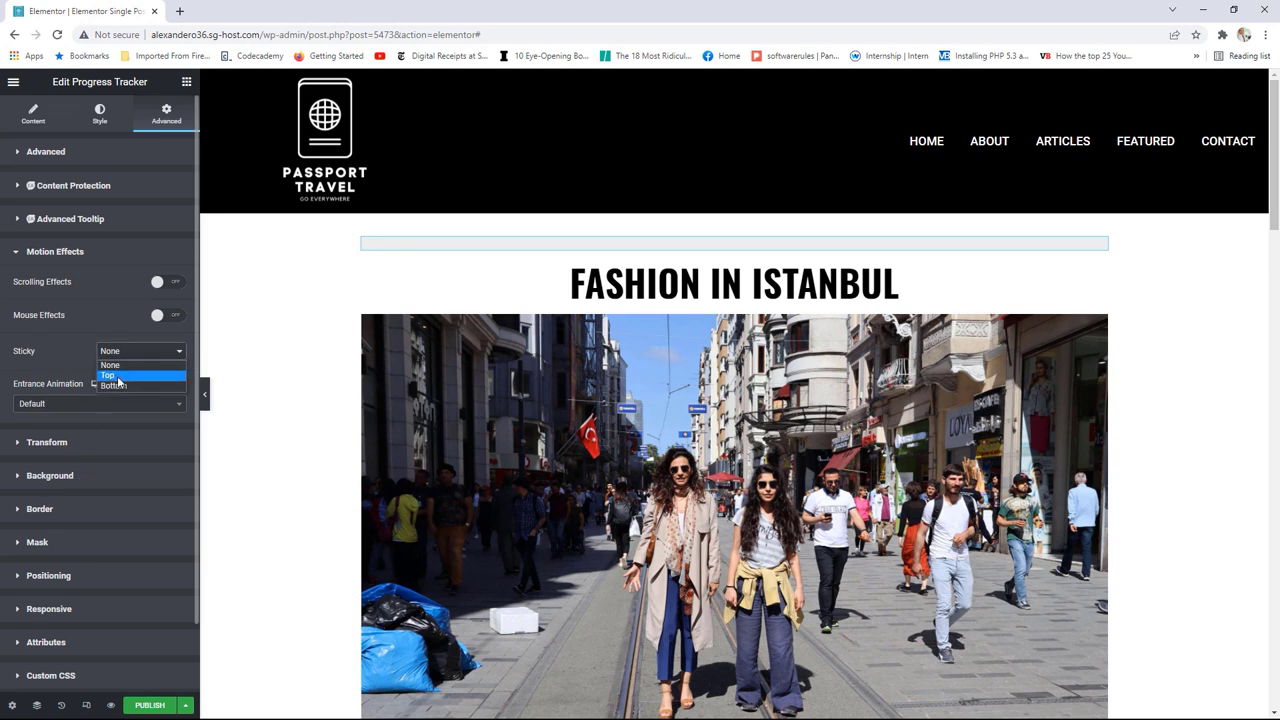
pyautogui.click(116, 376)
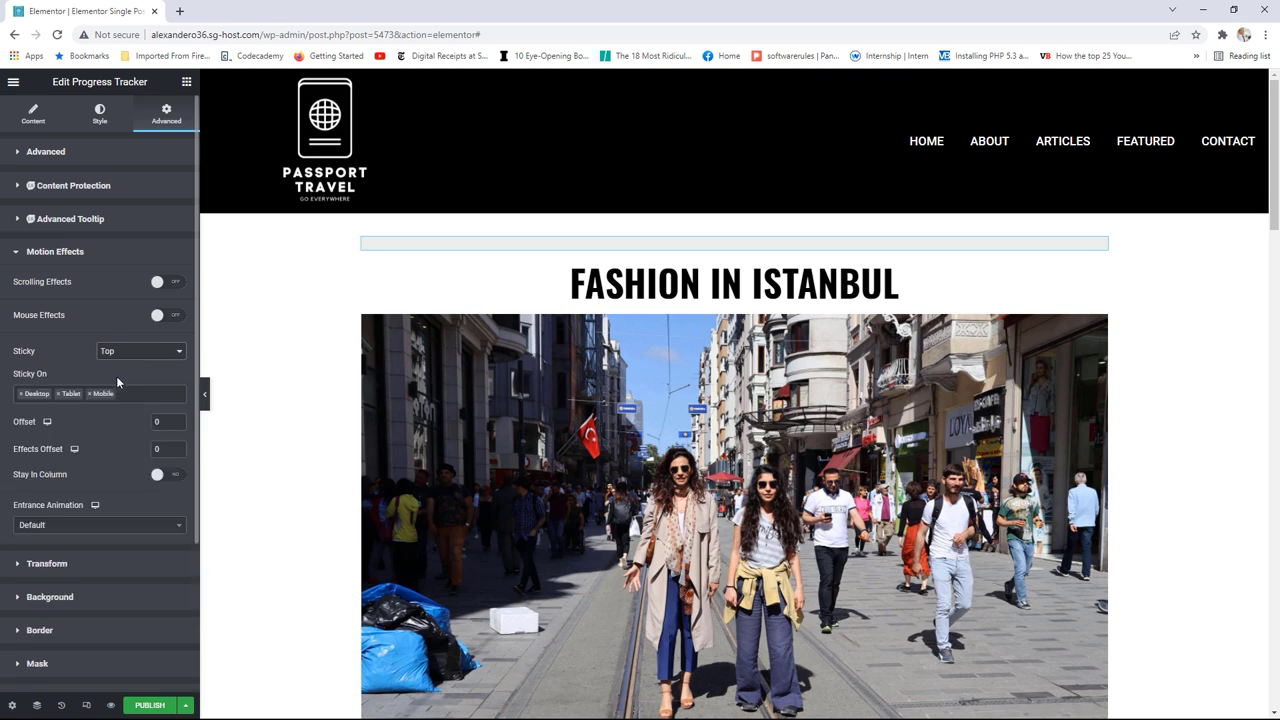
pyautogui.moveTo(1271, 174); pyautogui.dragTo(1256, 643)
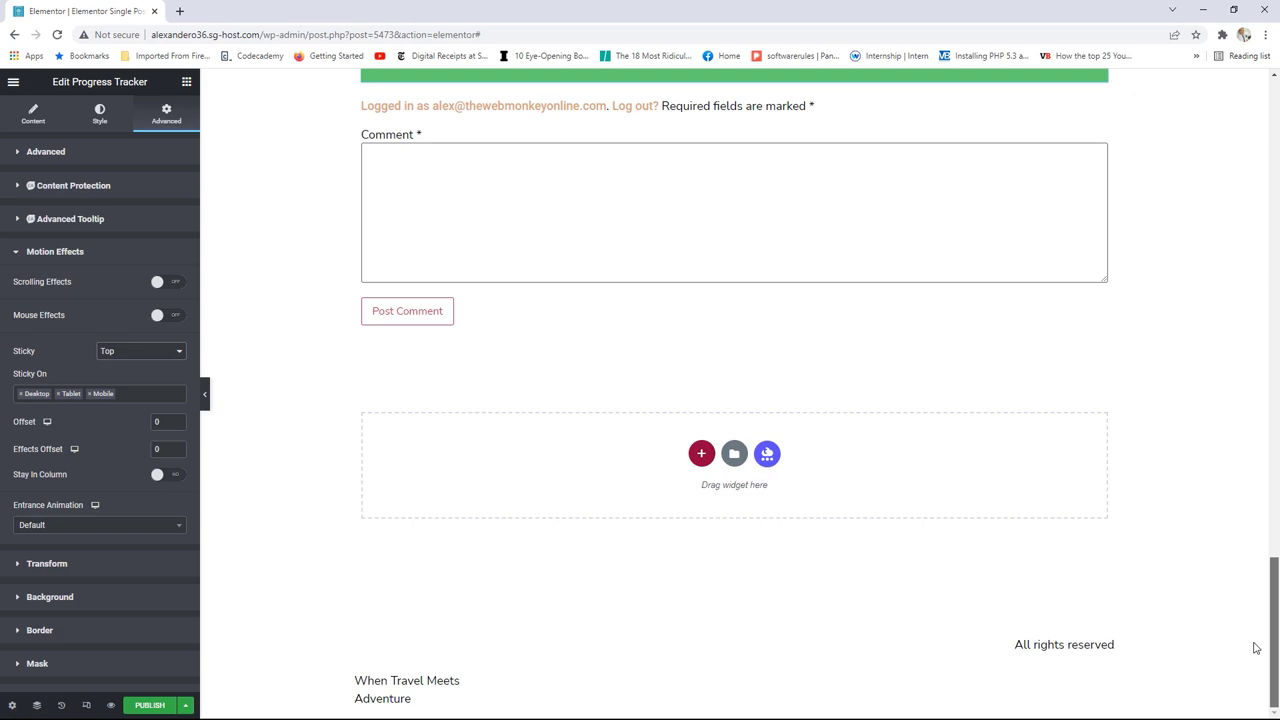
pyautogui.moveTo(1256, 648); pyautogui.dragTo(1257, 163)
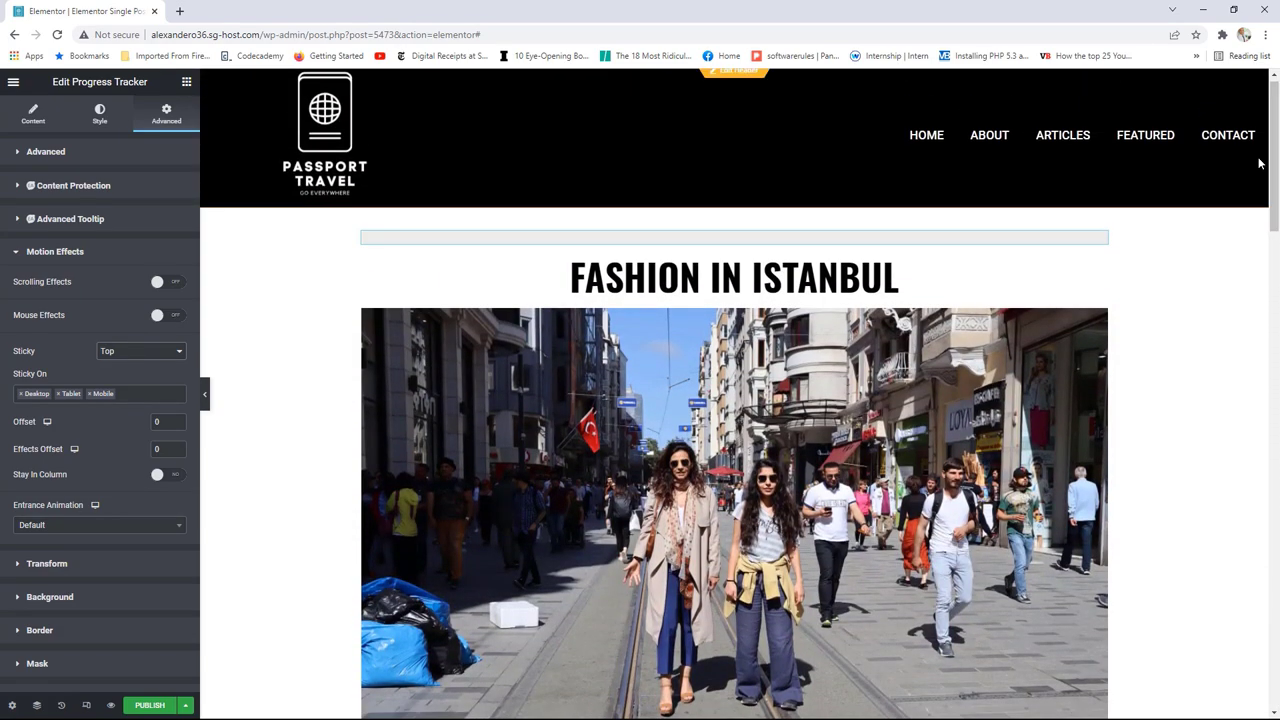
pyautogui.click(120, 355)
pyautogui.click(117, 382)
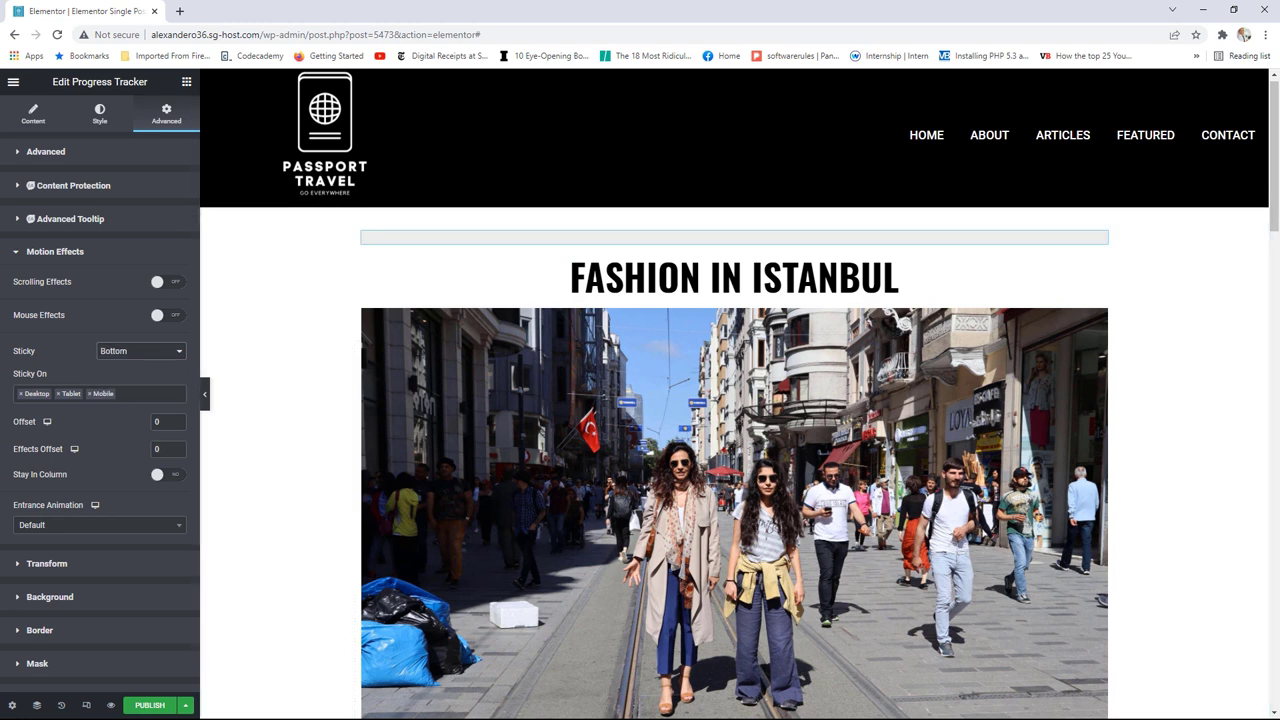
pyautogui.moveTo(1268, 150); pyautogui.dragTo(1261, 138)
pyautogui.click(125, 355)
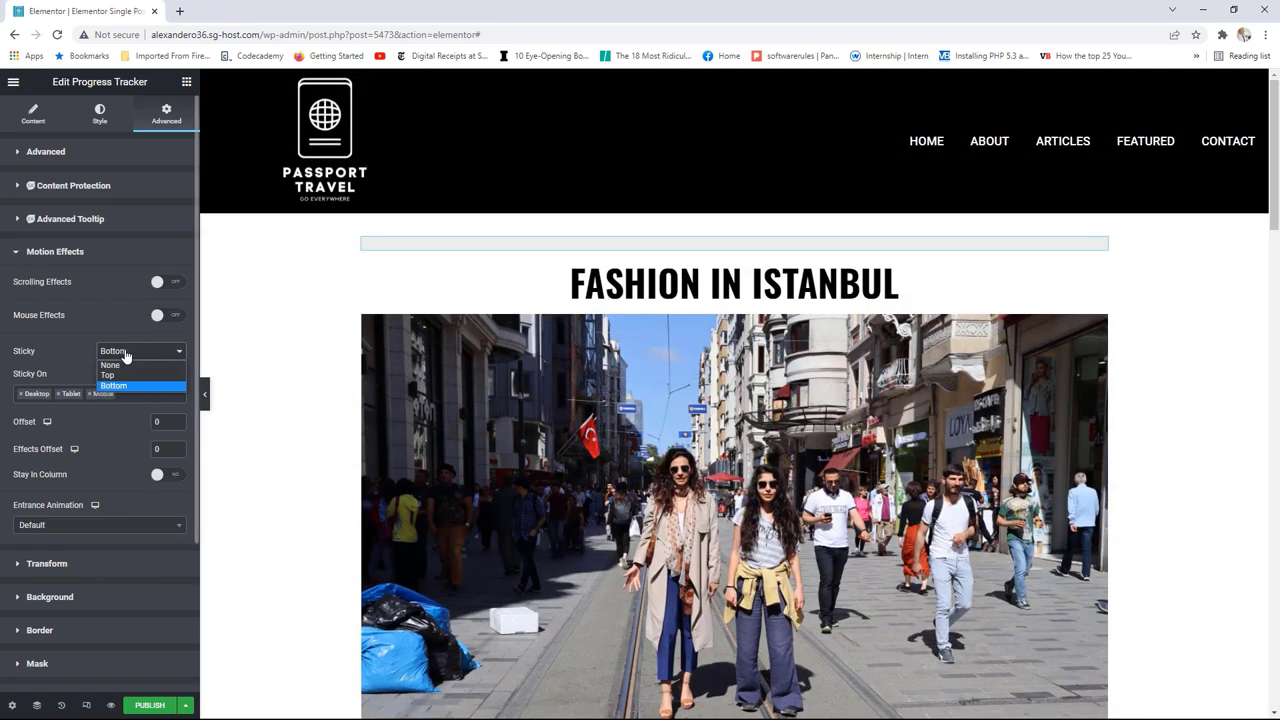
pyautogui.click(121, 374)
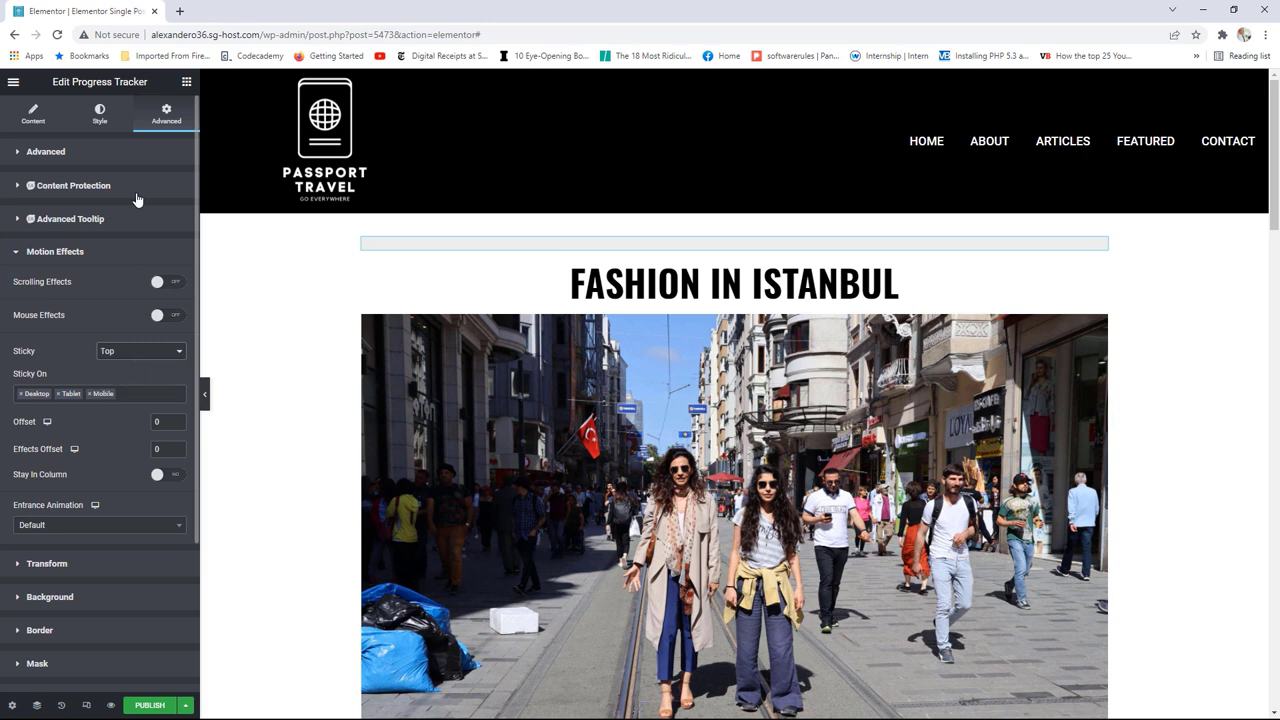
pyautogui.click(100, 115)
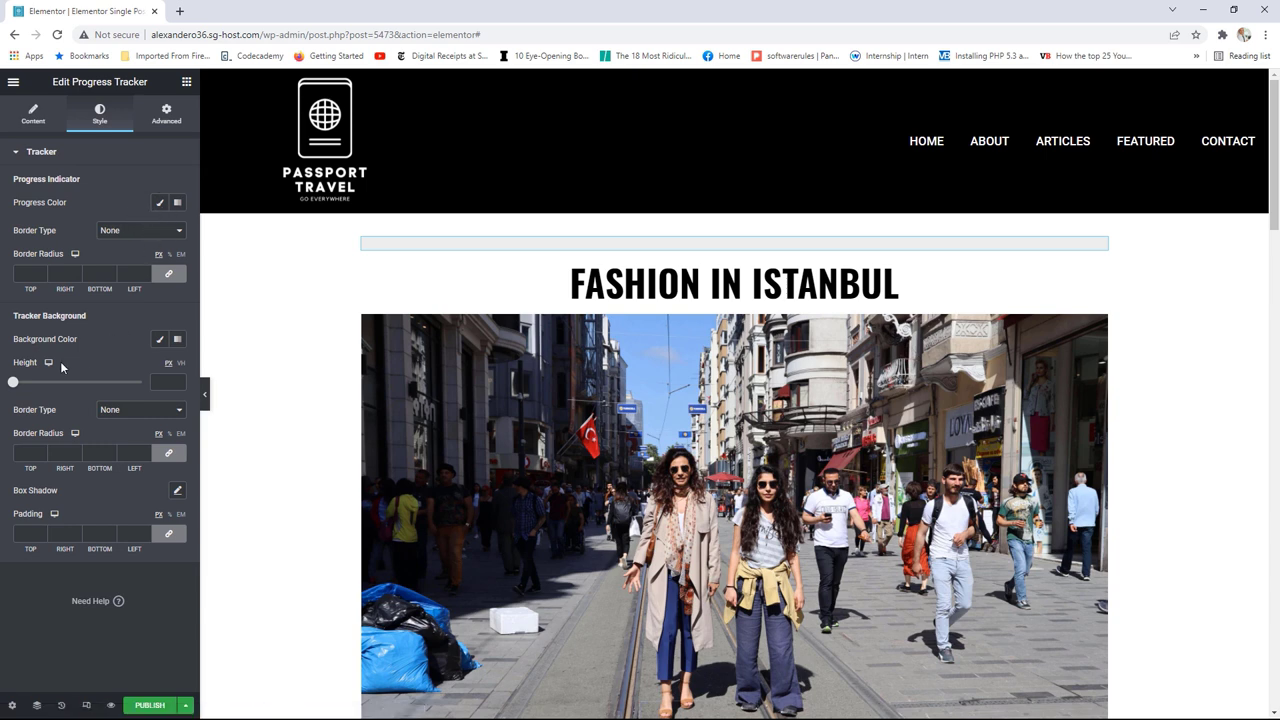
pyautogui.click(32, 114)
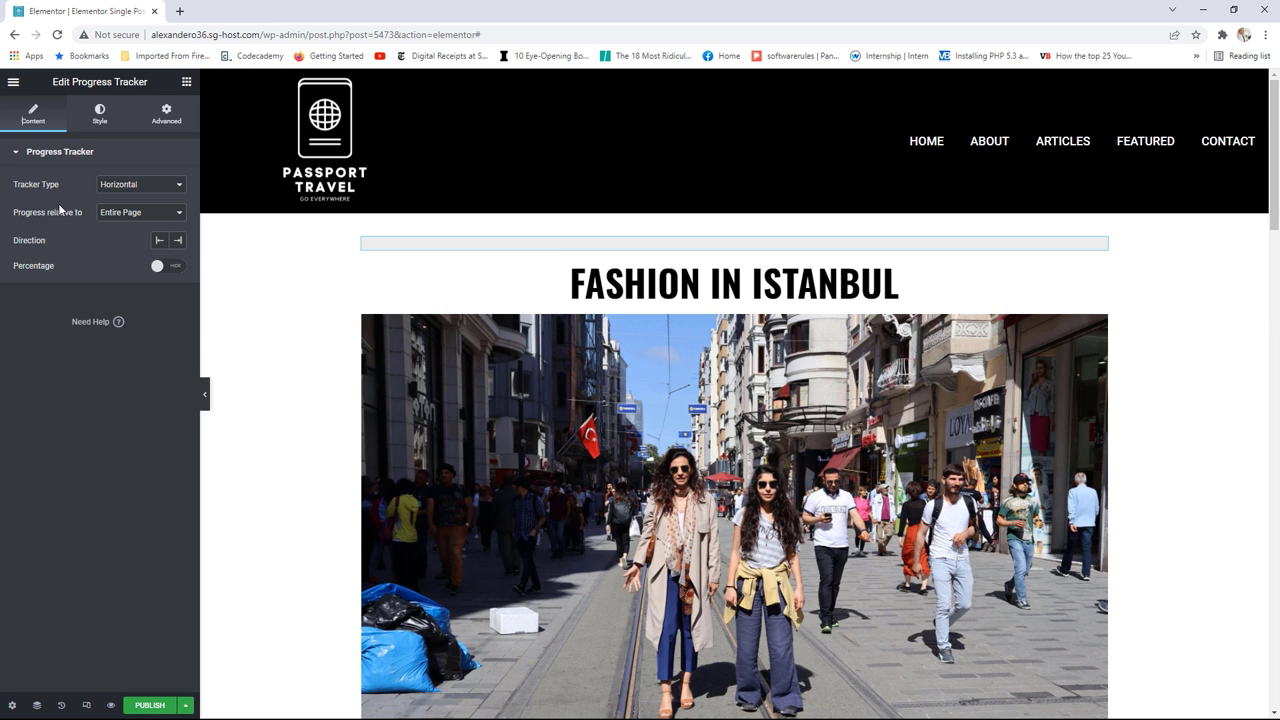
# Step: Set the progress tracker to measure progress relative to Post Content
pyautogui.click(115, 212)
pyautogui.click(130, 240)
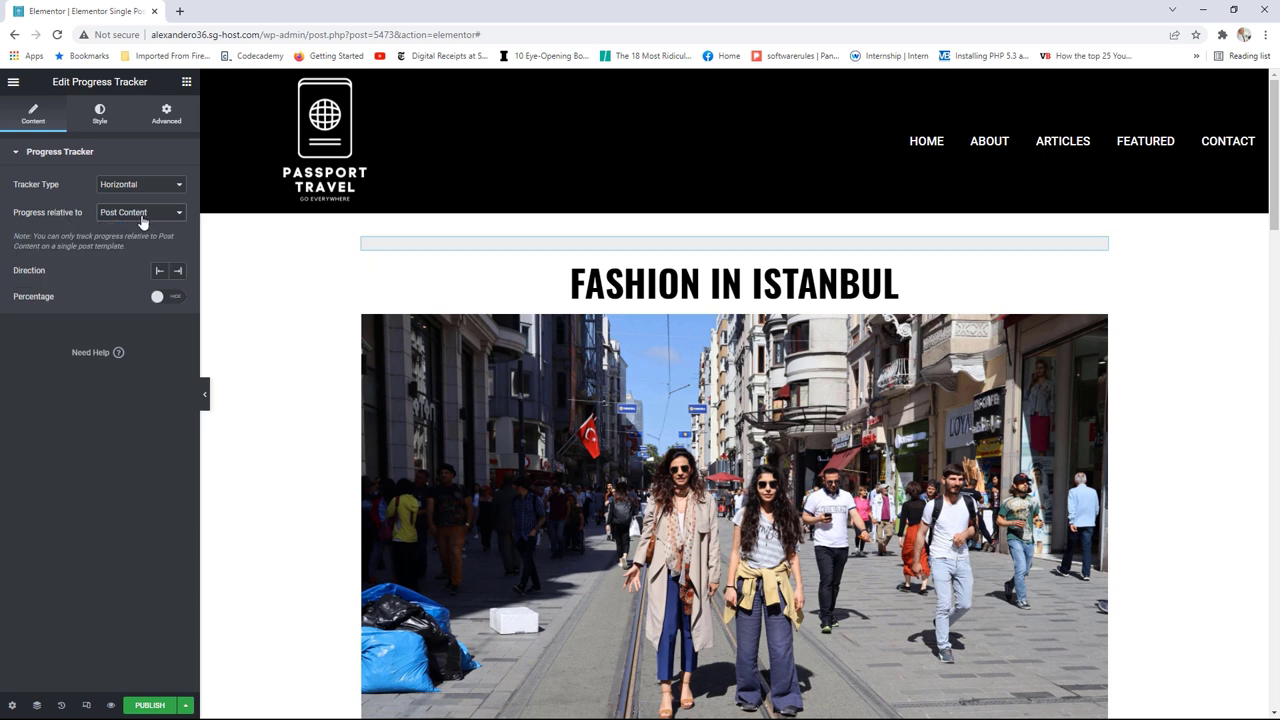
pyautogui.click(138, 216)
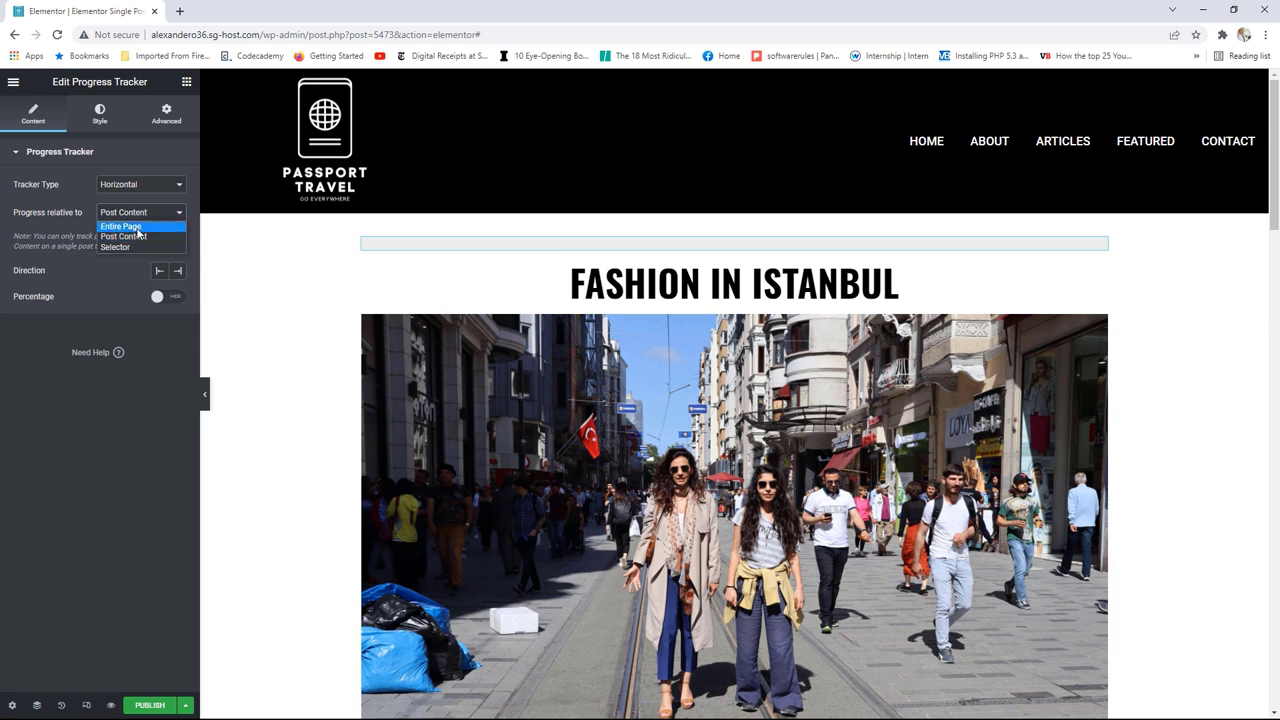
pyautogui.click(138, 236)
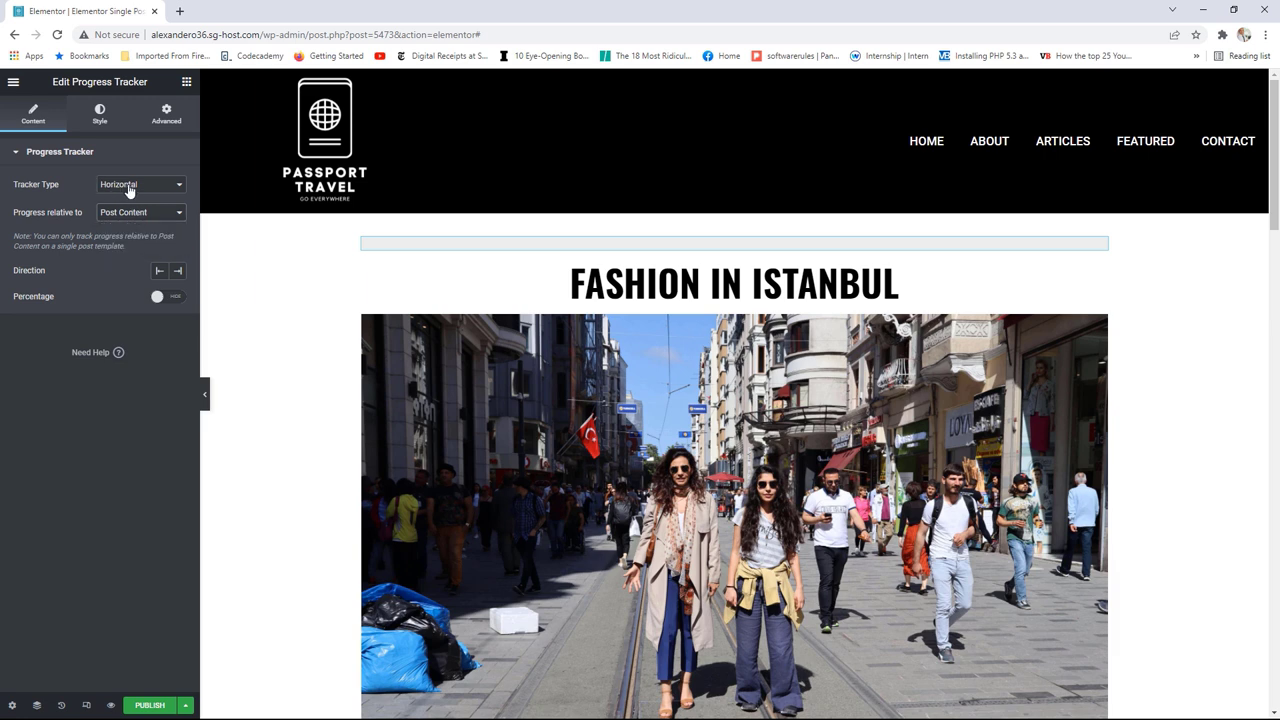
# Step: Try the Circular tracker type, then switch back to Horizontal
pyautogui.click(129, 186)
pyautogui.click(122, 208)
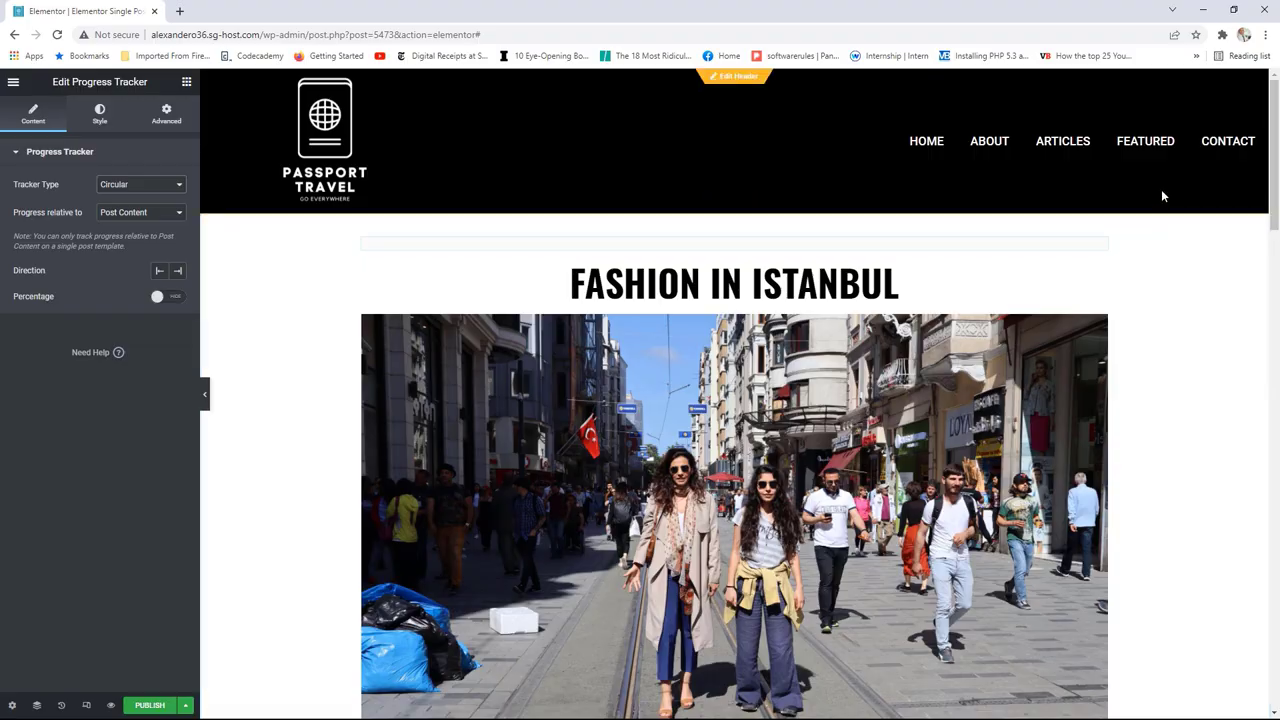
pyautogui.moveTo(1270, 200); pyautogui.dragTo(1266, 195)
pyautogui.click(146, 186)
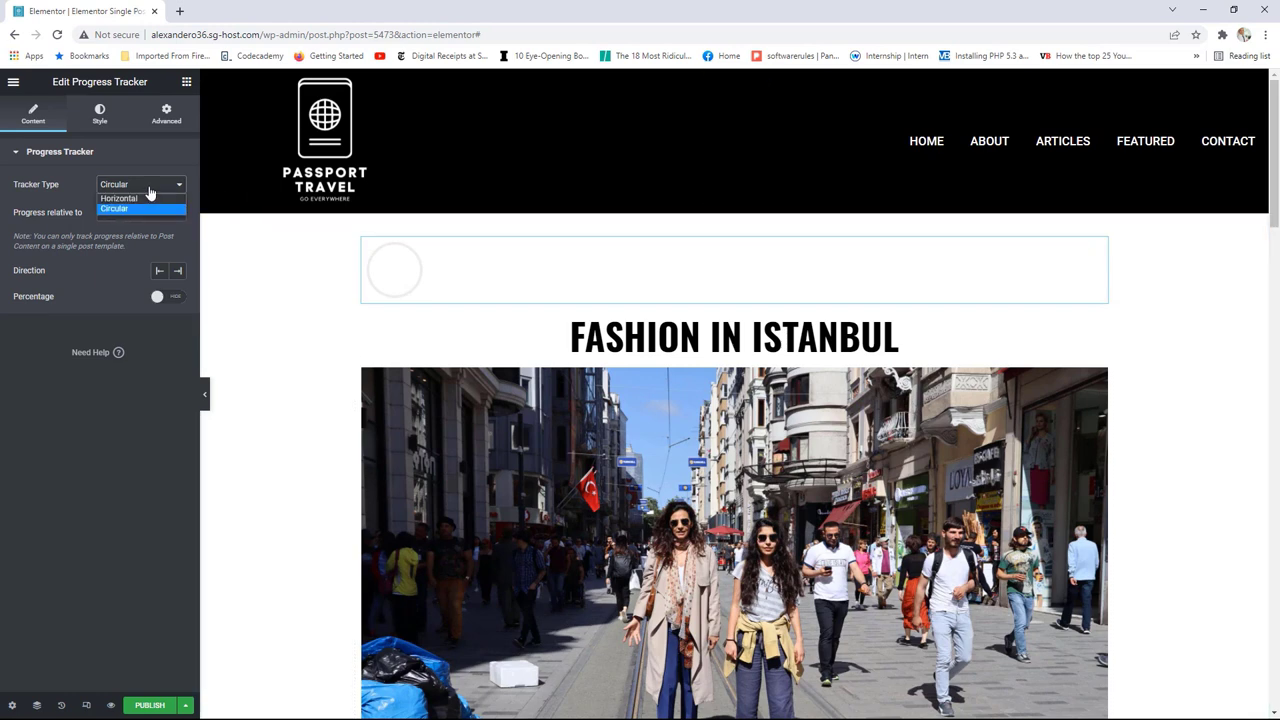
pyautogui.click(146, 199)
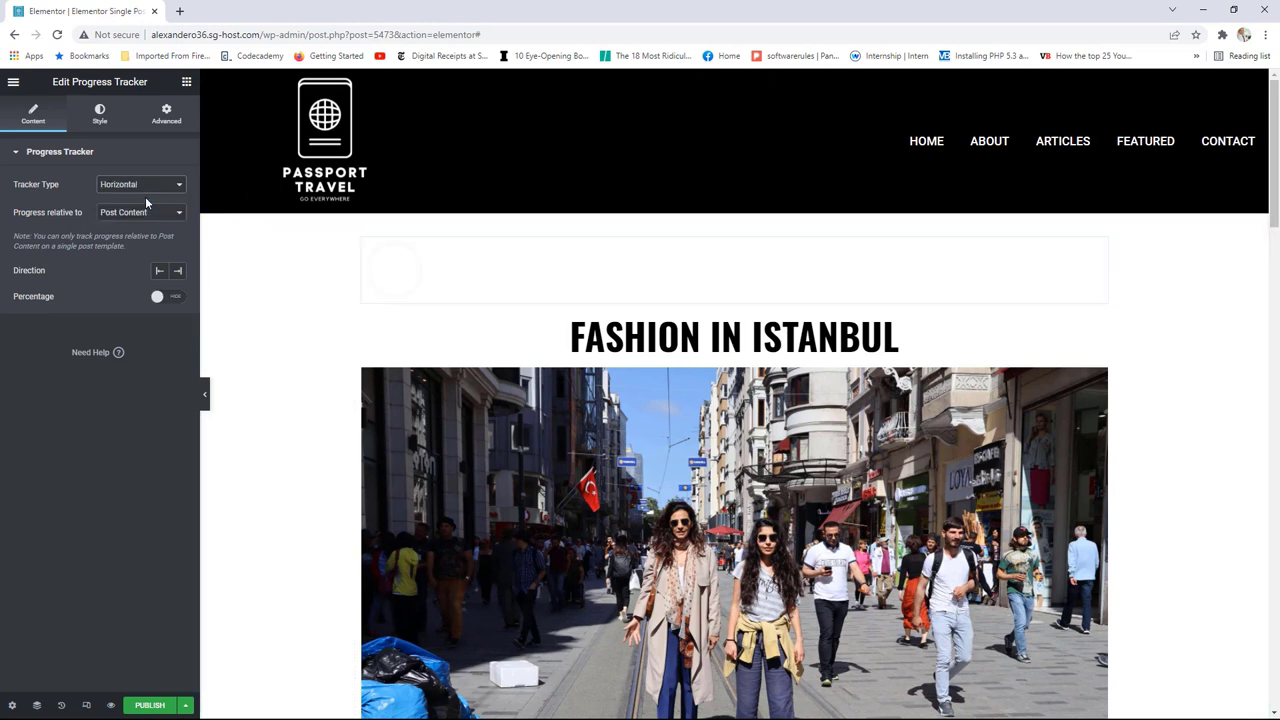
# Step: Toggle the tracker's percentage label on and off, then publish the single post template
pyautogui.click(168, 296)
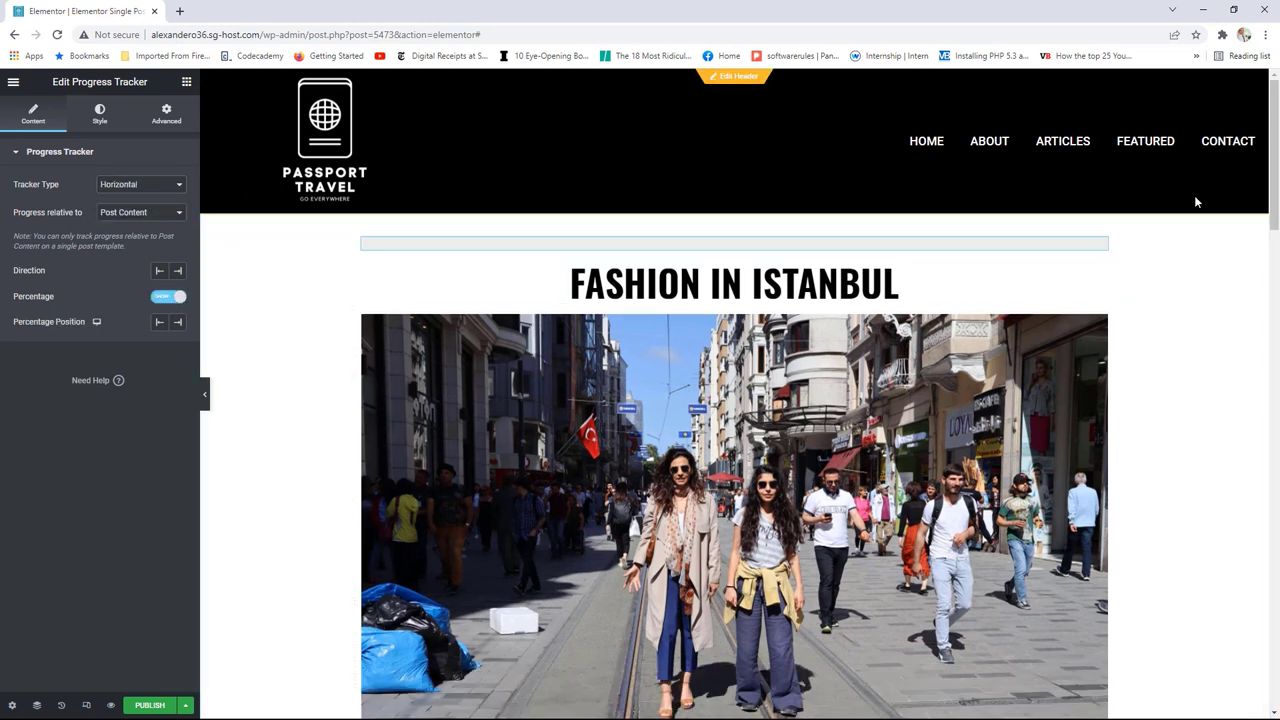
pyautogui.scroll(-5, 1258, 280)
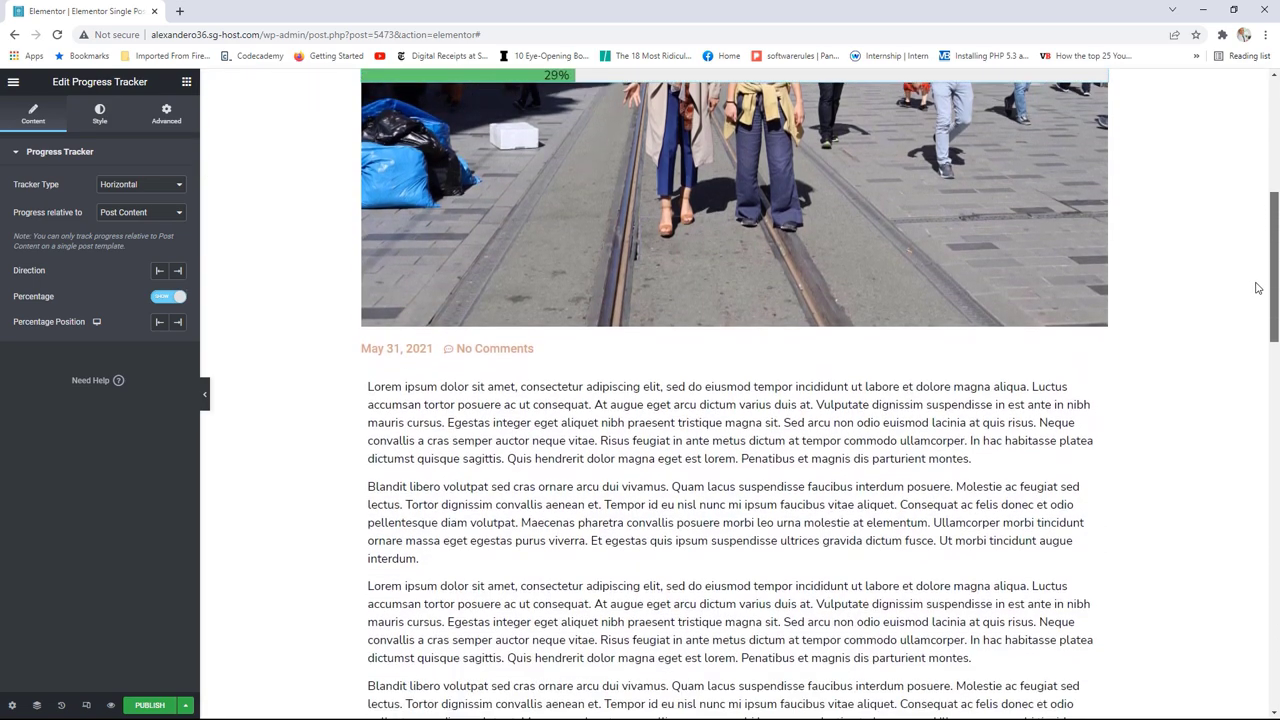
pyautogui.scroll(10, 1258, 288)
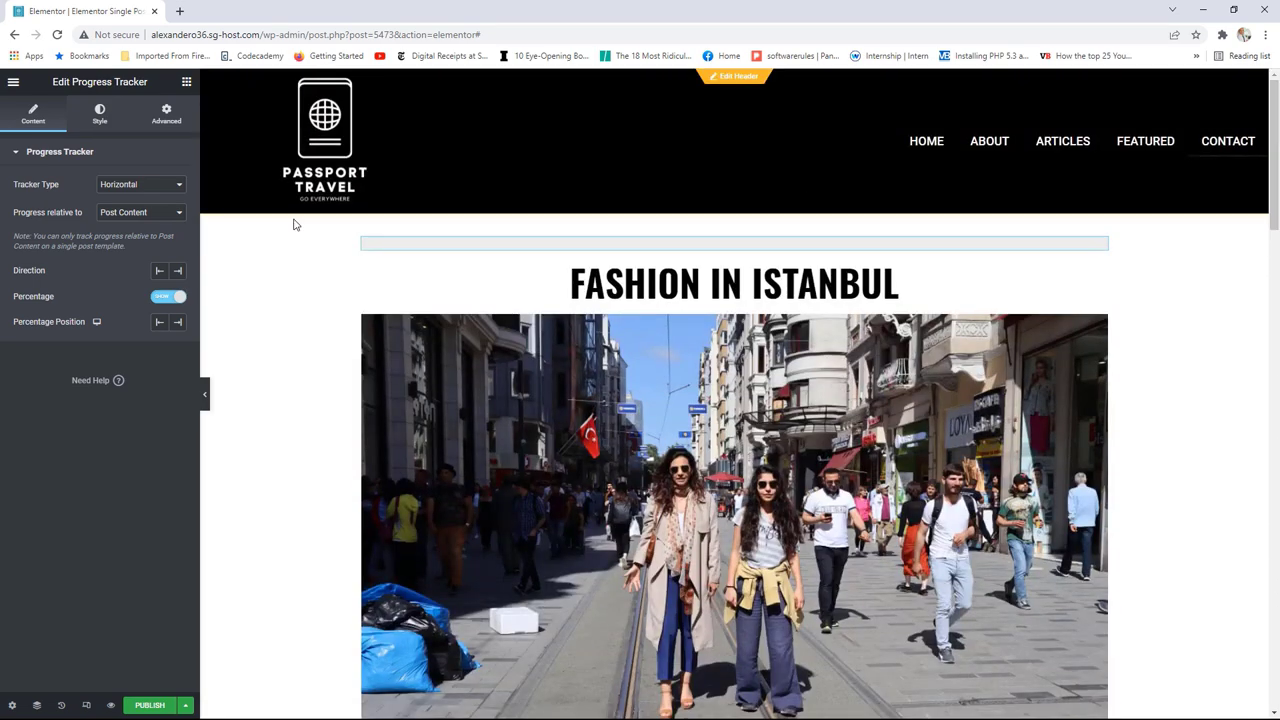
pyautogui.click(166, 298)
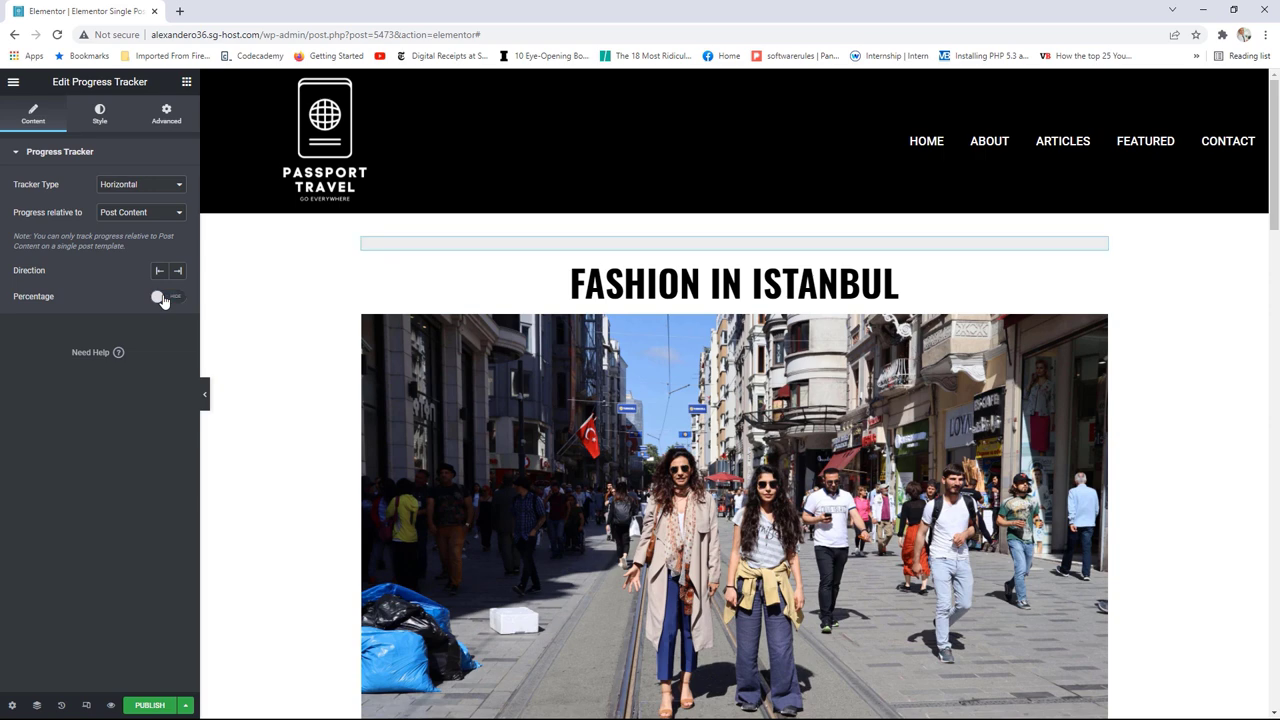
pyautogui.click(153, 705)
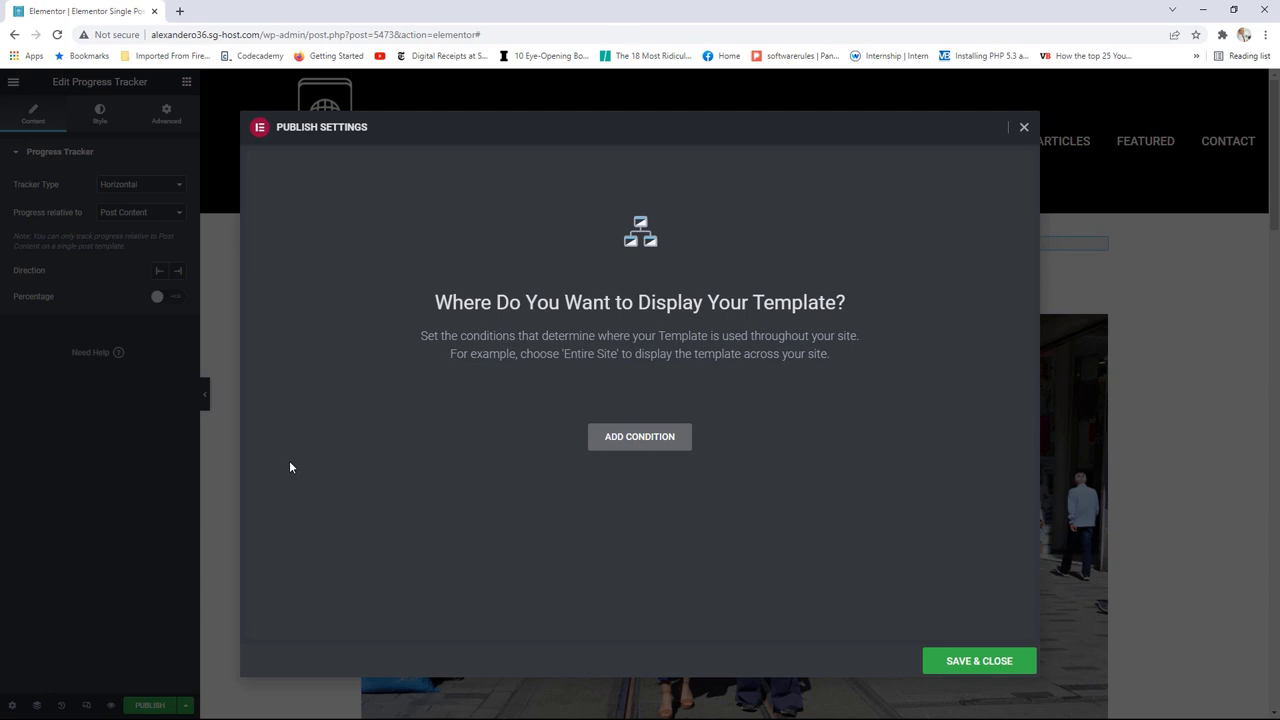
# Step: Add an Include > Posts > All display condition, then Save & Close to publish the template
pyautogui.click(646, 440)
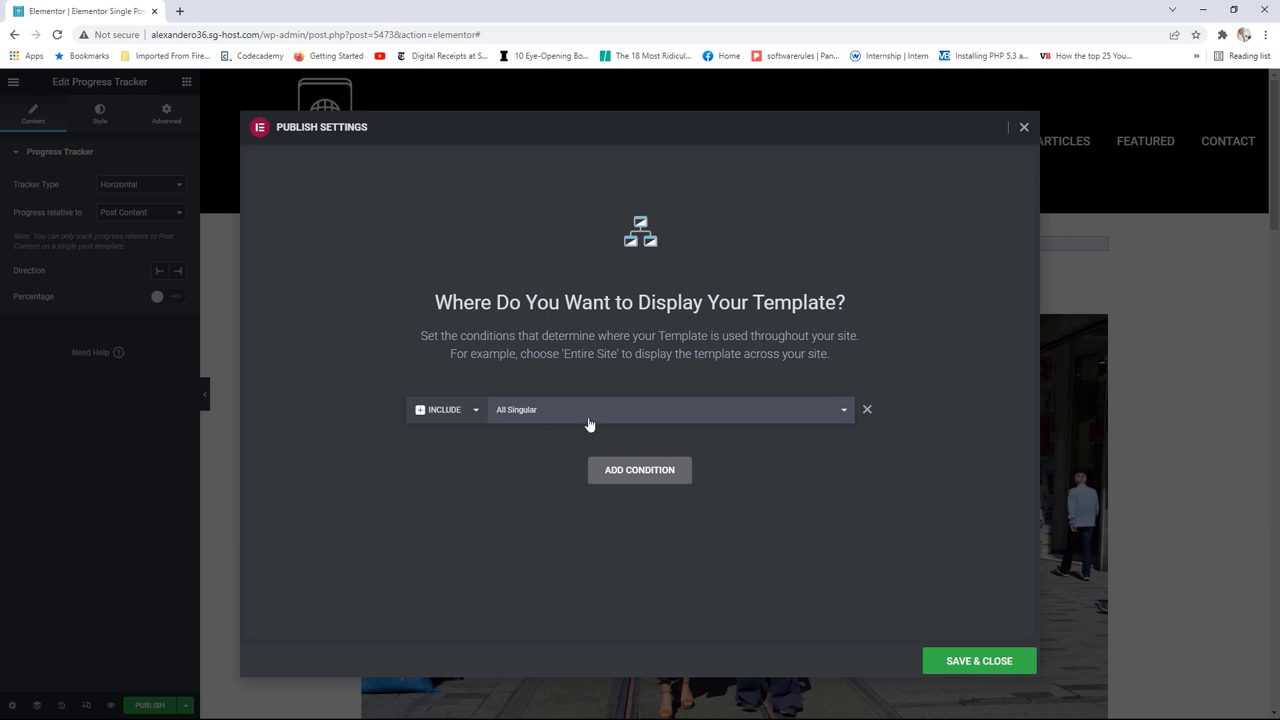
pyautogui.click(844, 416)
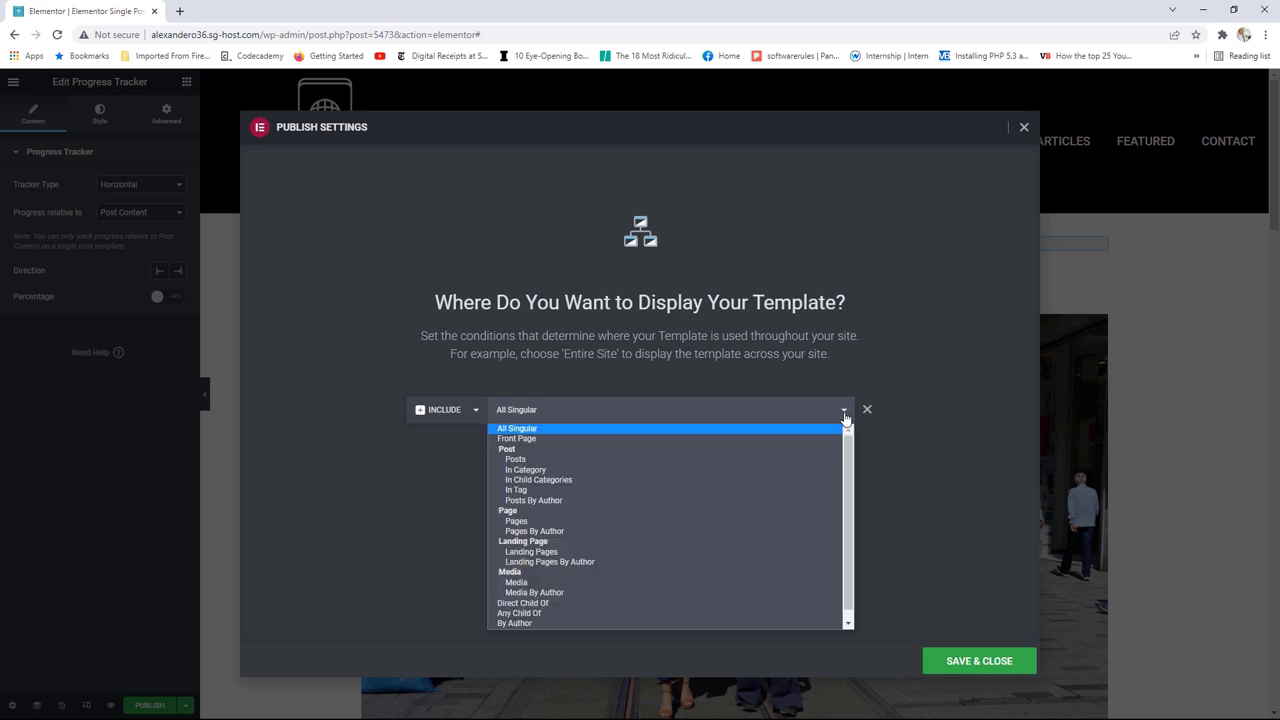
pyautogui.click(518, 460)
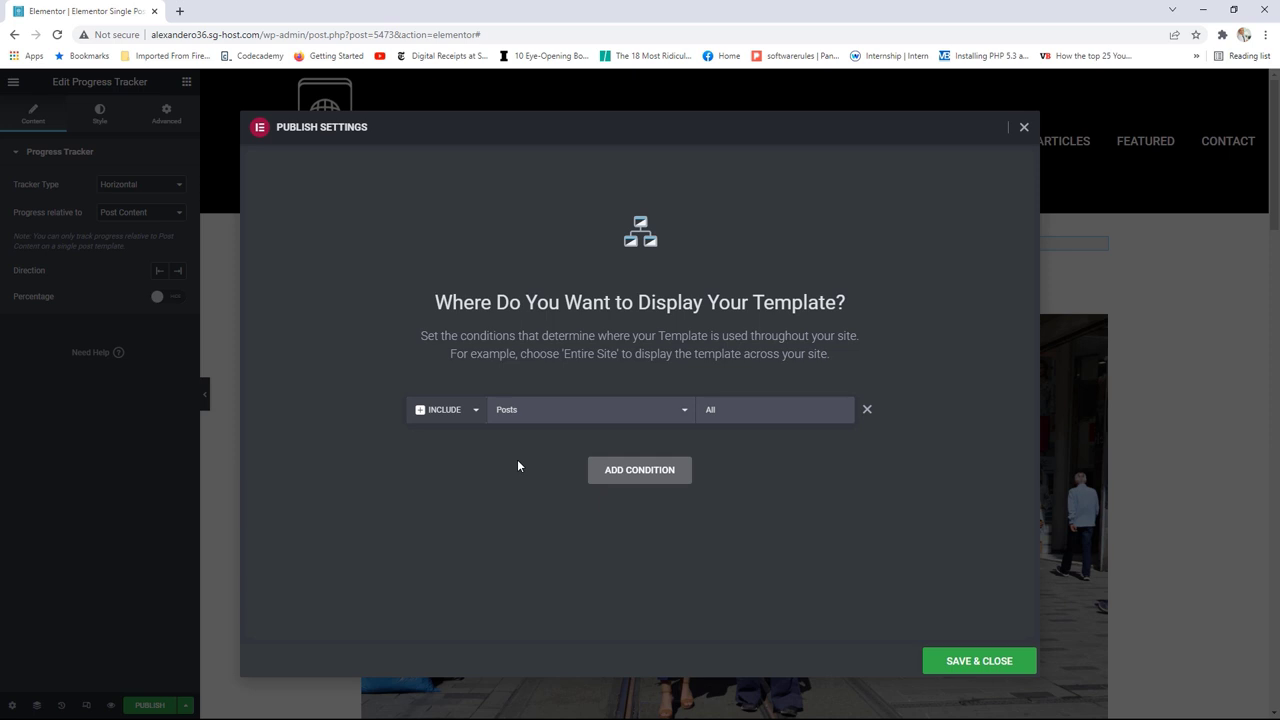
pyautogui.click(730, 413)
pyautogui.click(963, 663)
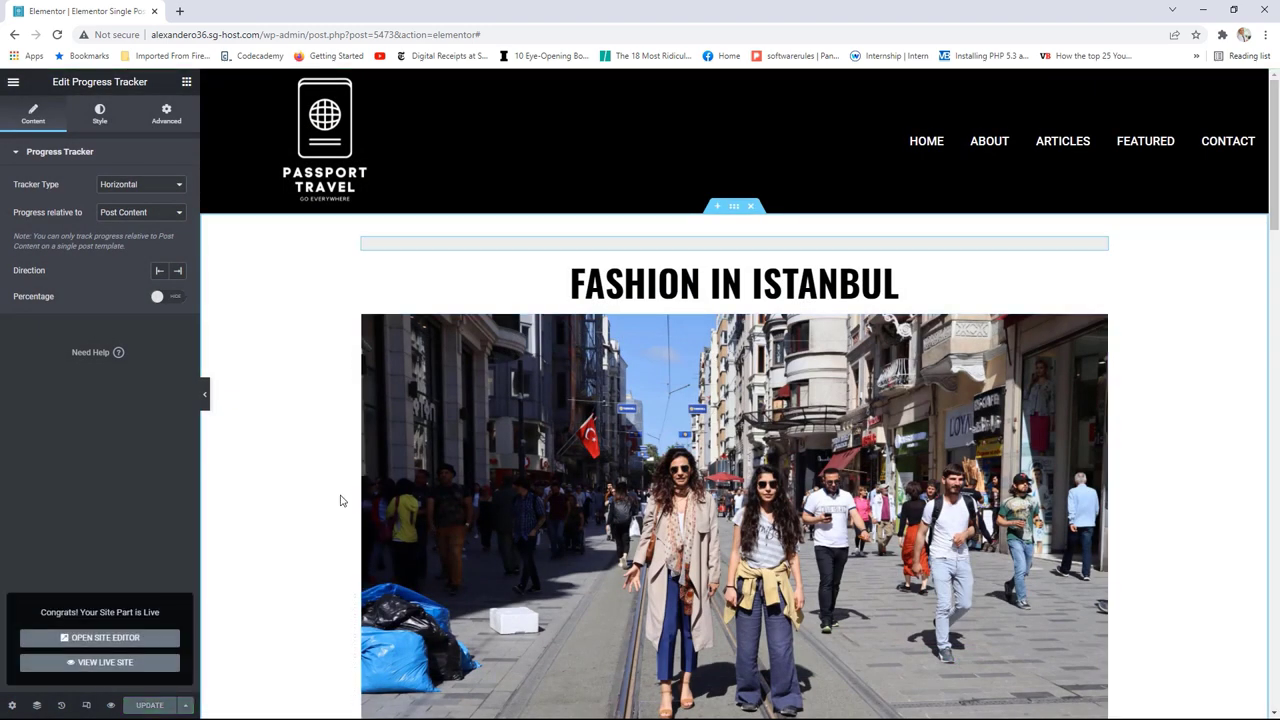
pyautogui.click(13, 82)
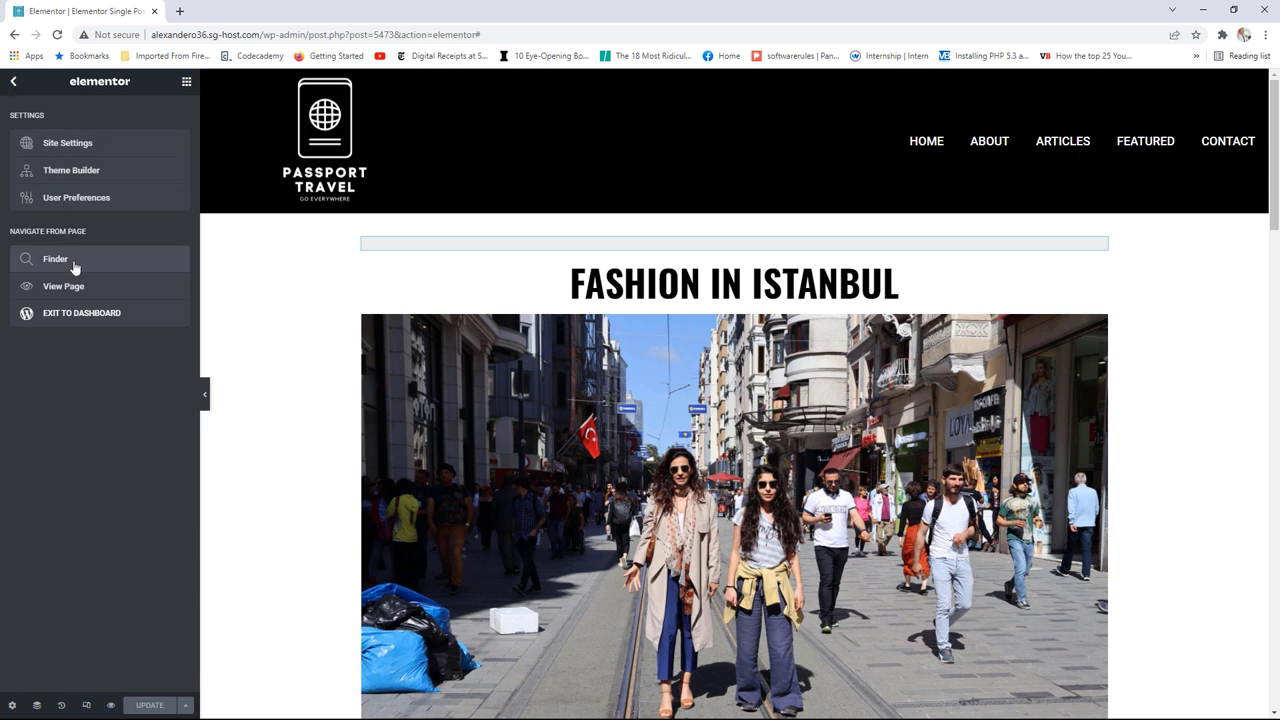
# Step: View the live site, go from Home to Articles, and open The Majestic City of Glasgow post
pyautogui.click(72, 290)
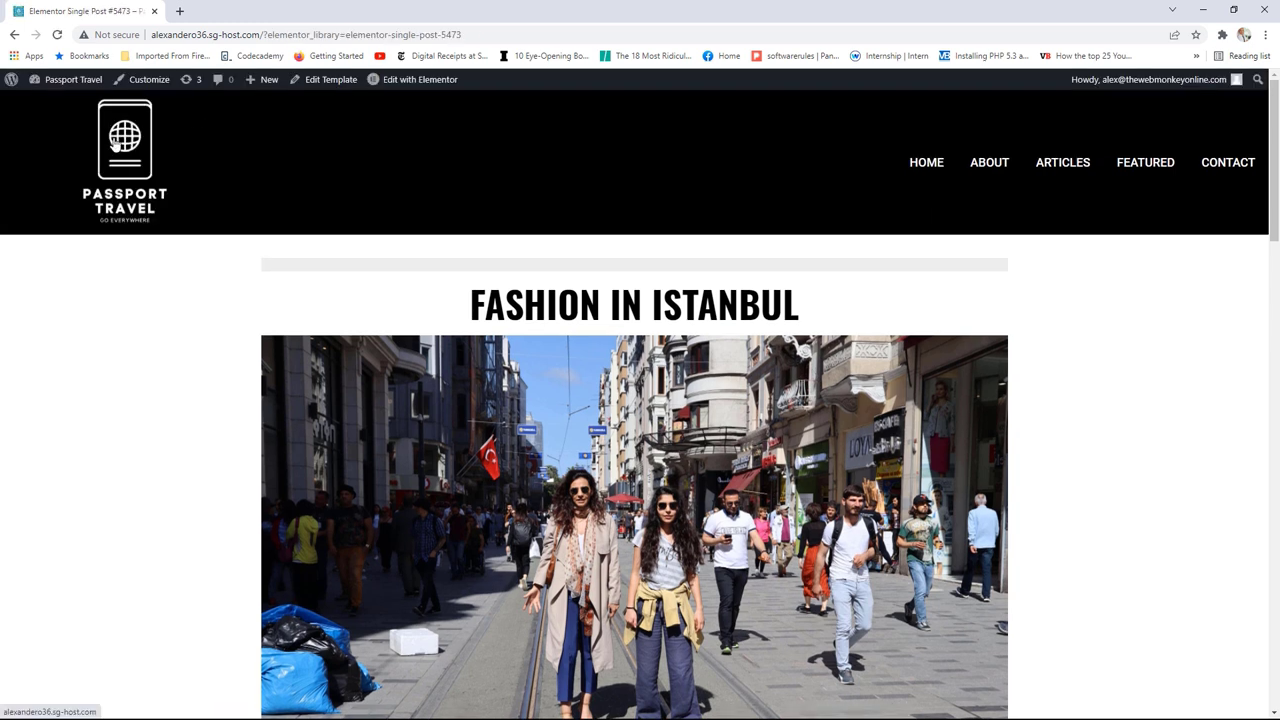
pyautogui.click(115, 145)
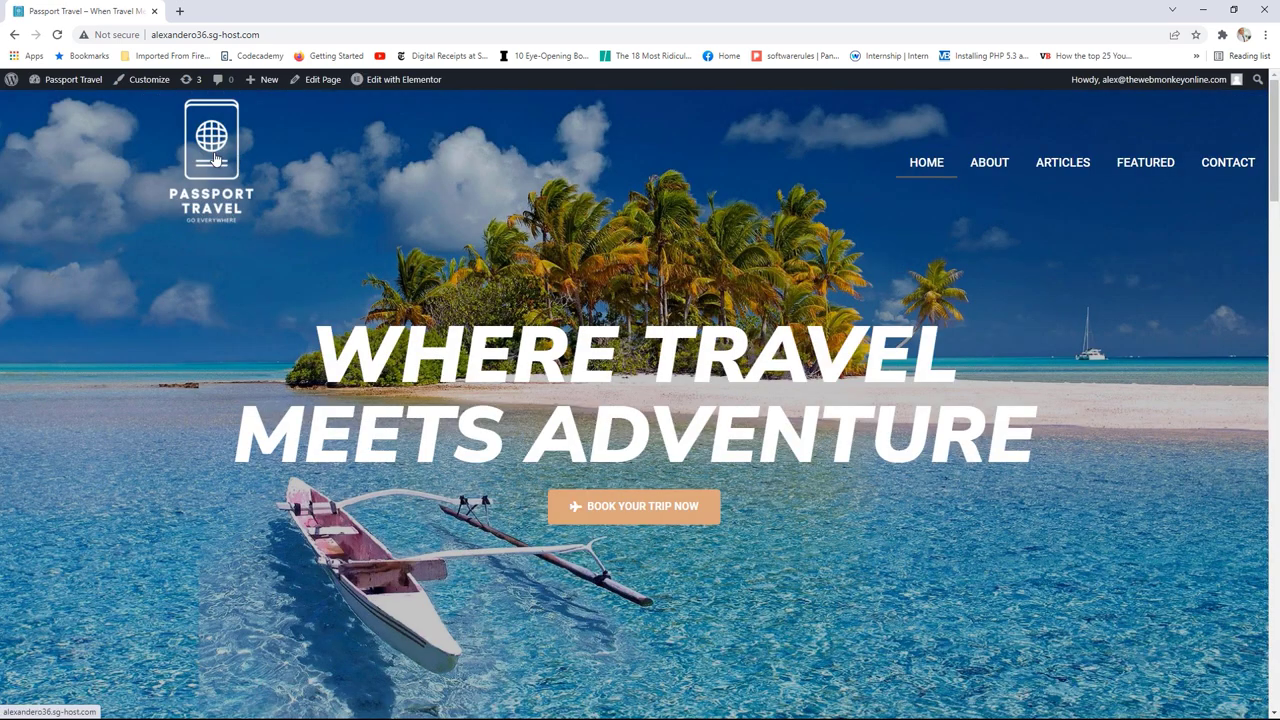
pyautogui.click(1075, 170)
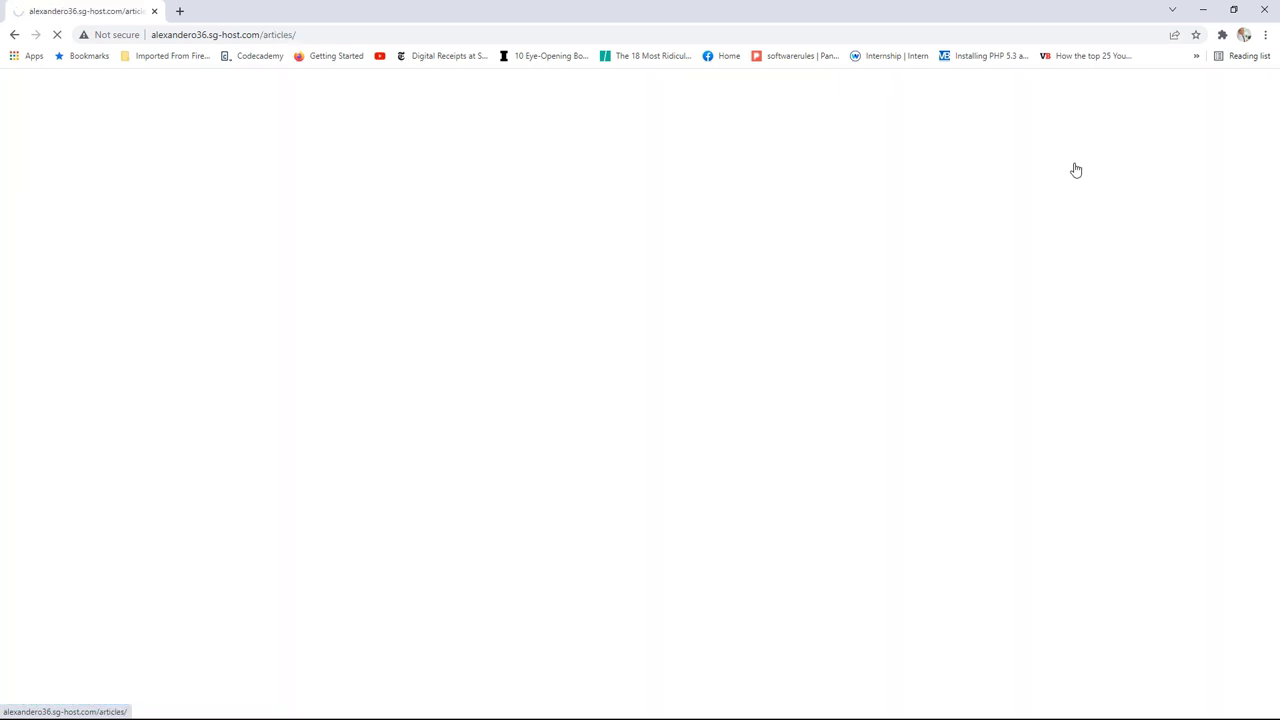
pyautogui.scroll(-1, 729, 304)
pyautogui.scroll(-5, 731, 302)
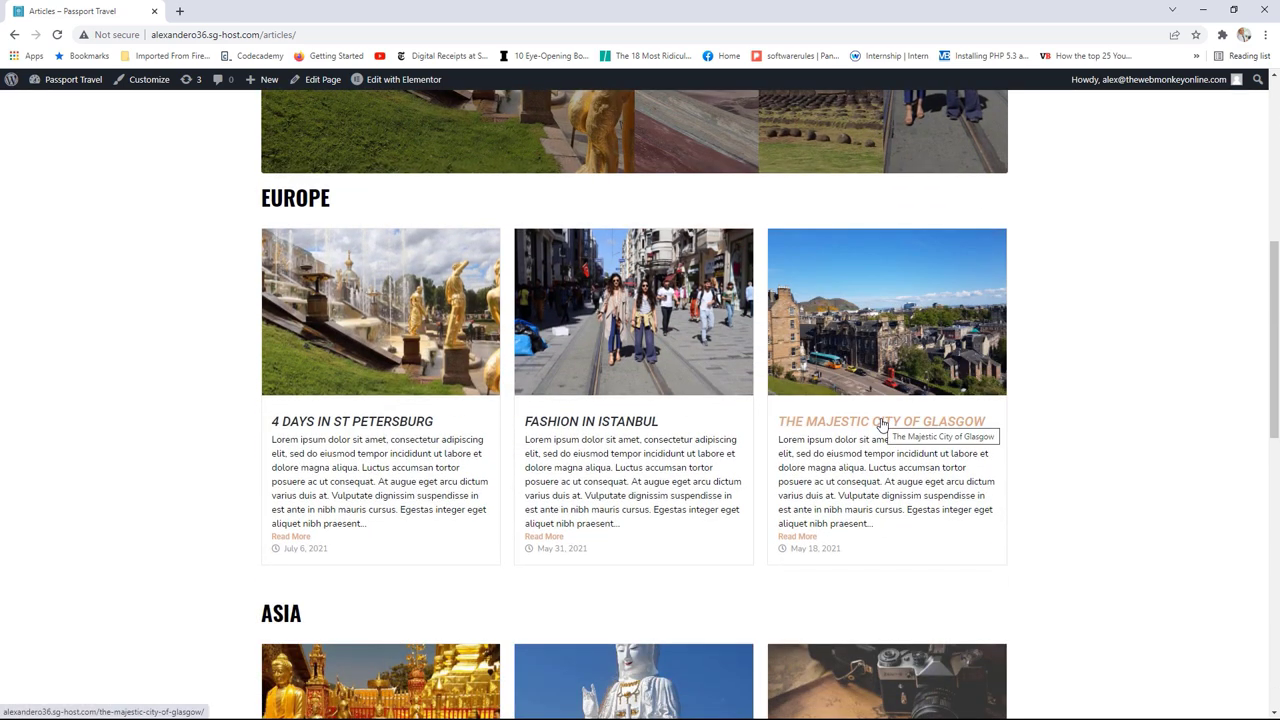
pyautogui.click(881, 423)
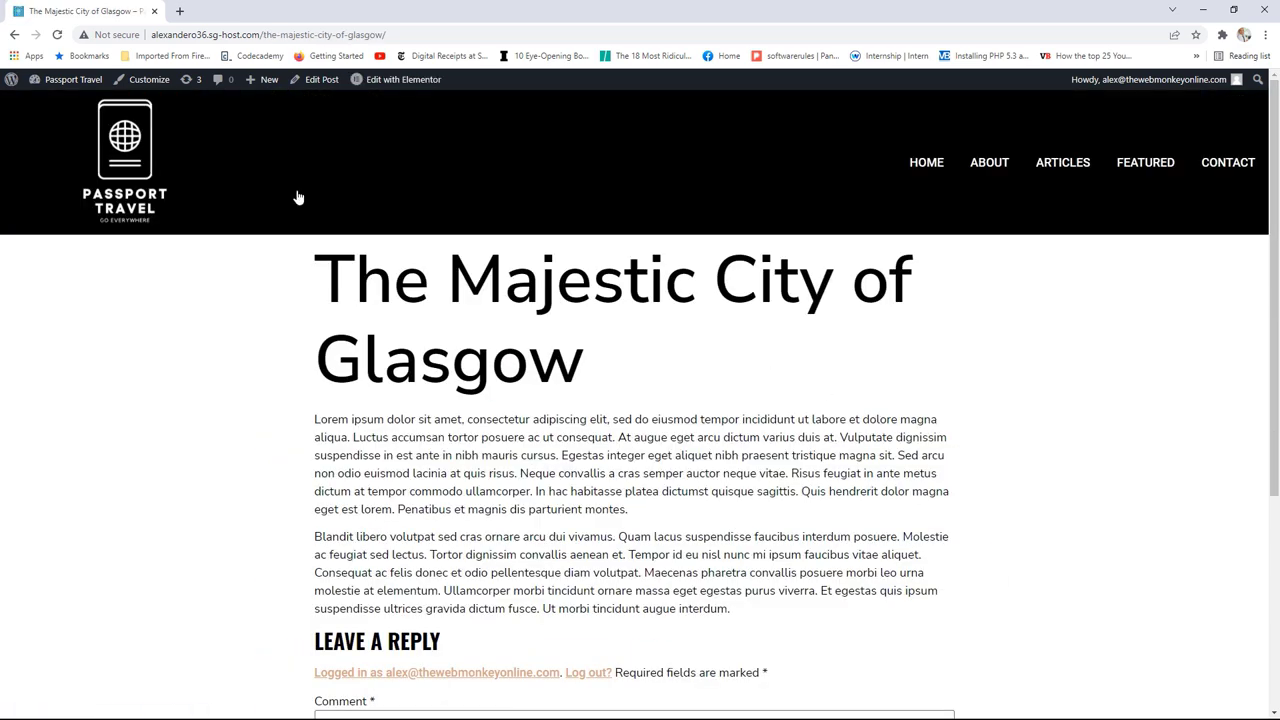
# Step: Reload the Glasgow post to show the new template, then open the next post, Fashion in Istanbul
pyautogui.click(151, 364)
pyautogui.press('F5')
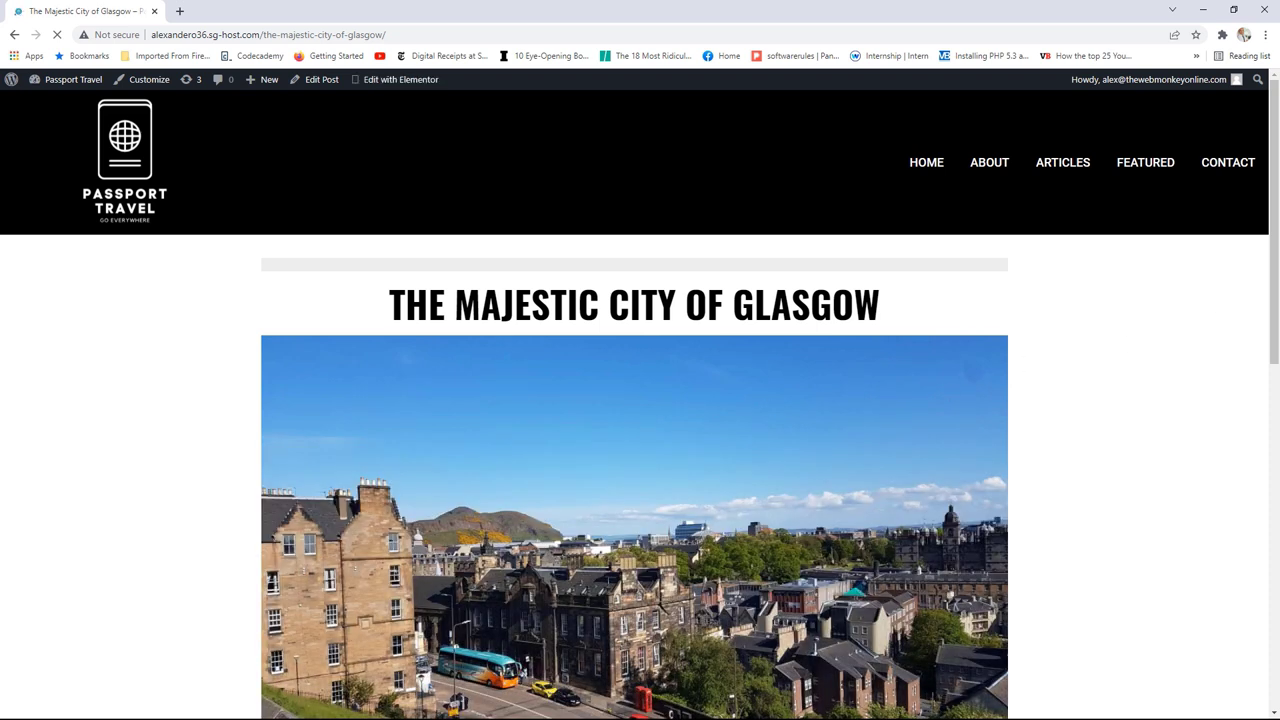
pyautogui.moveTo(1276, 121); pyautogui.dragTo(1250, 309)
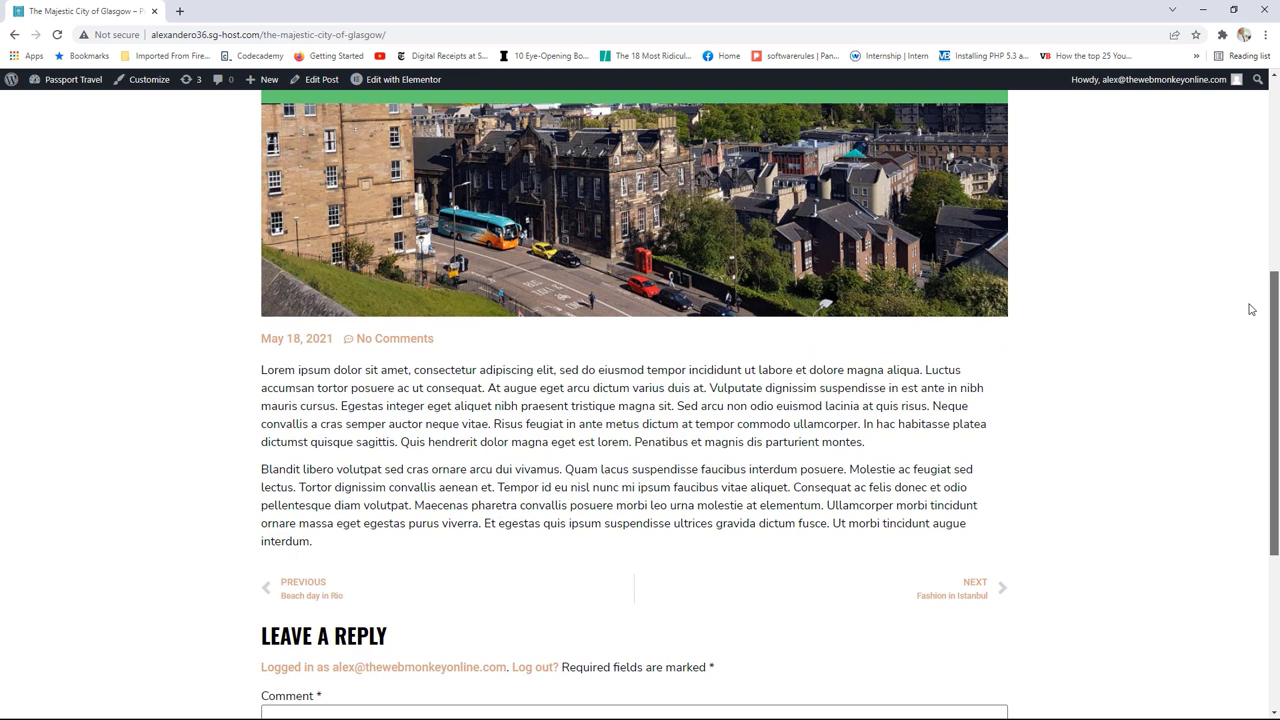
pyautogui.click(966, 594)
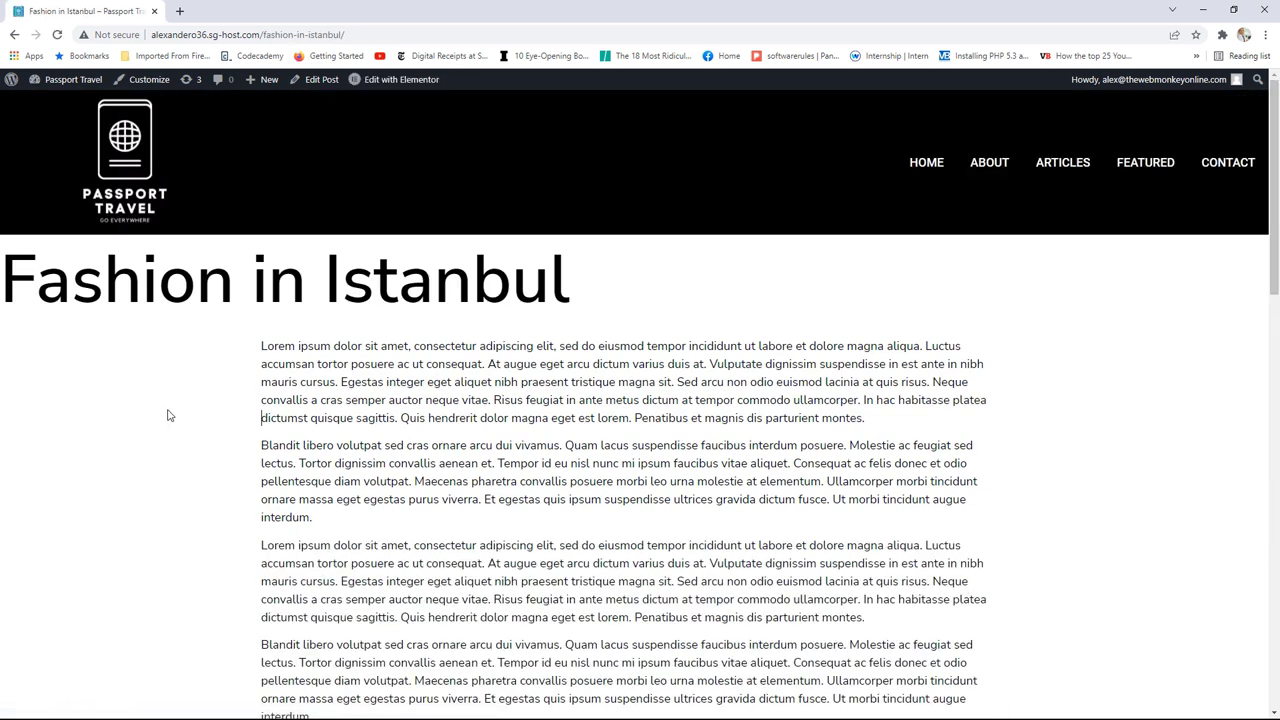
# Step: Reload the Fashion in Istanbul post and scroll to its end, filling the green reading-progress bar
pyautogui.press('F5')
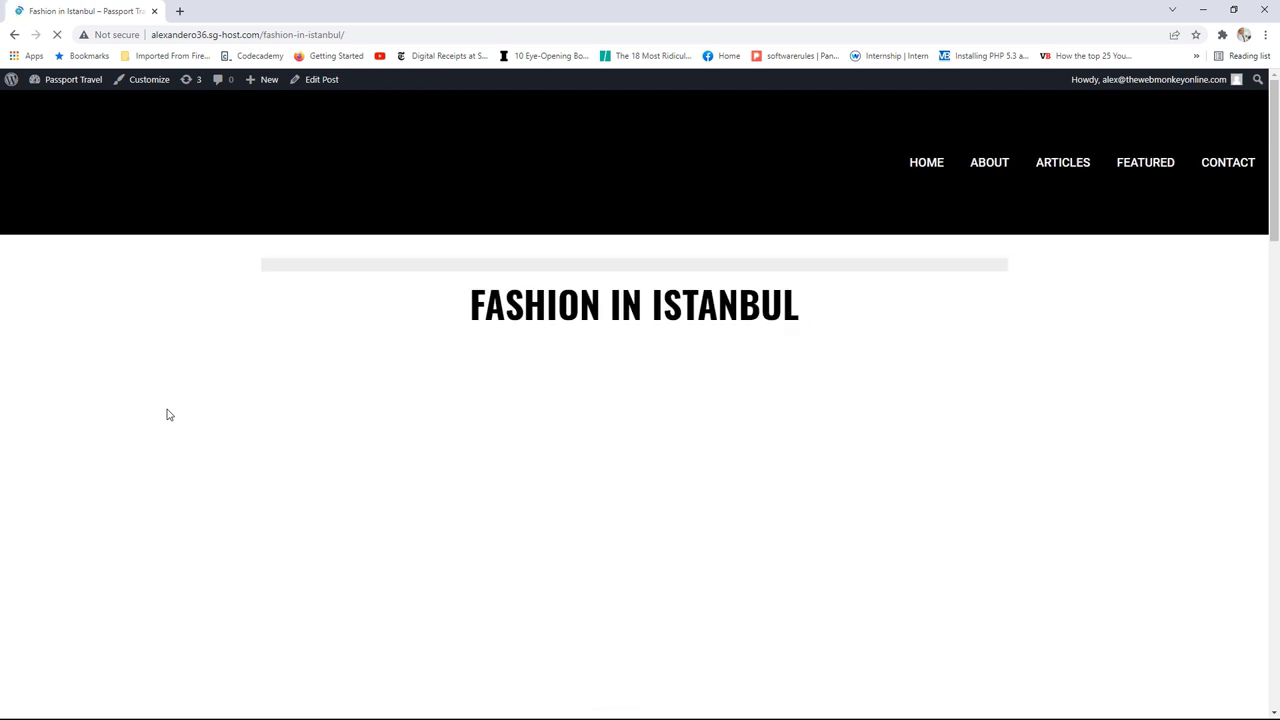
pyautogui.moveTo(1276, 100); pyautogui.dragTo(1222, 210)
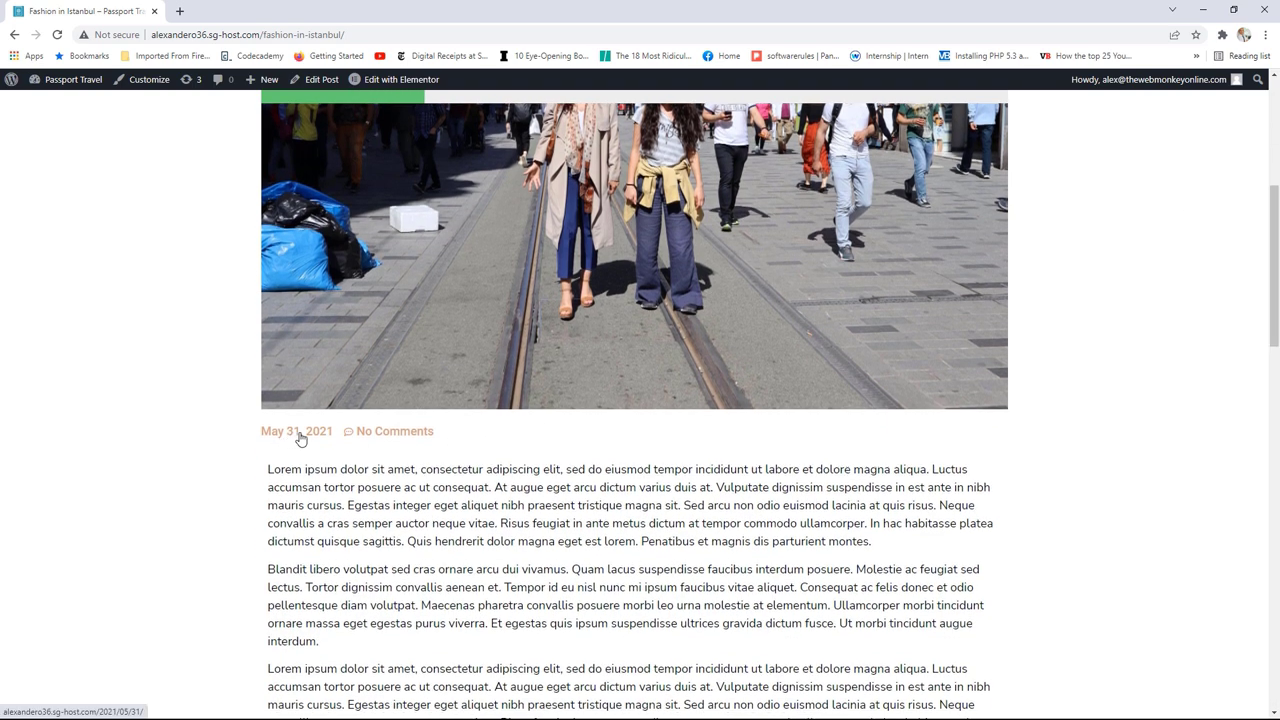
pyautogui.scroll(-7, 1249, 371)
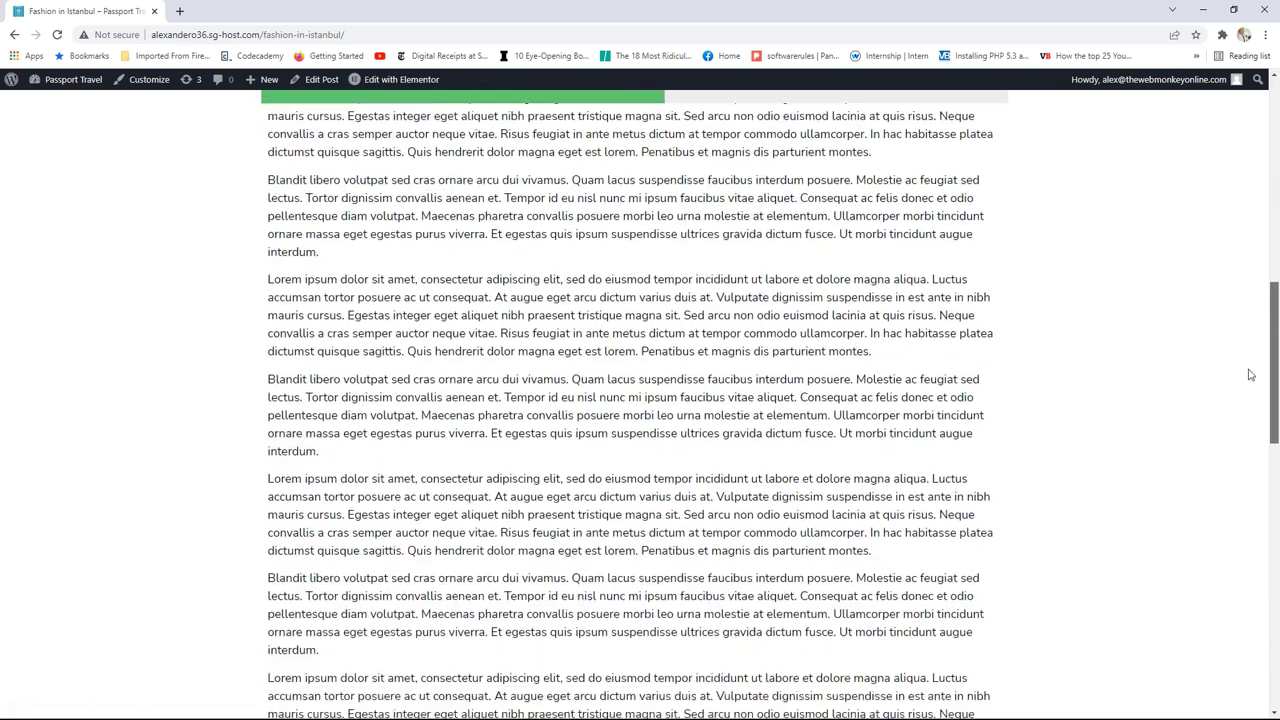
pyautogui.scroll(-2, 1225, 480)
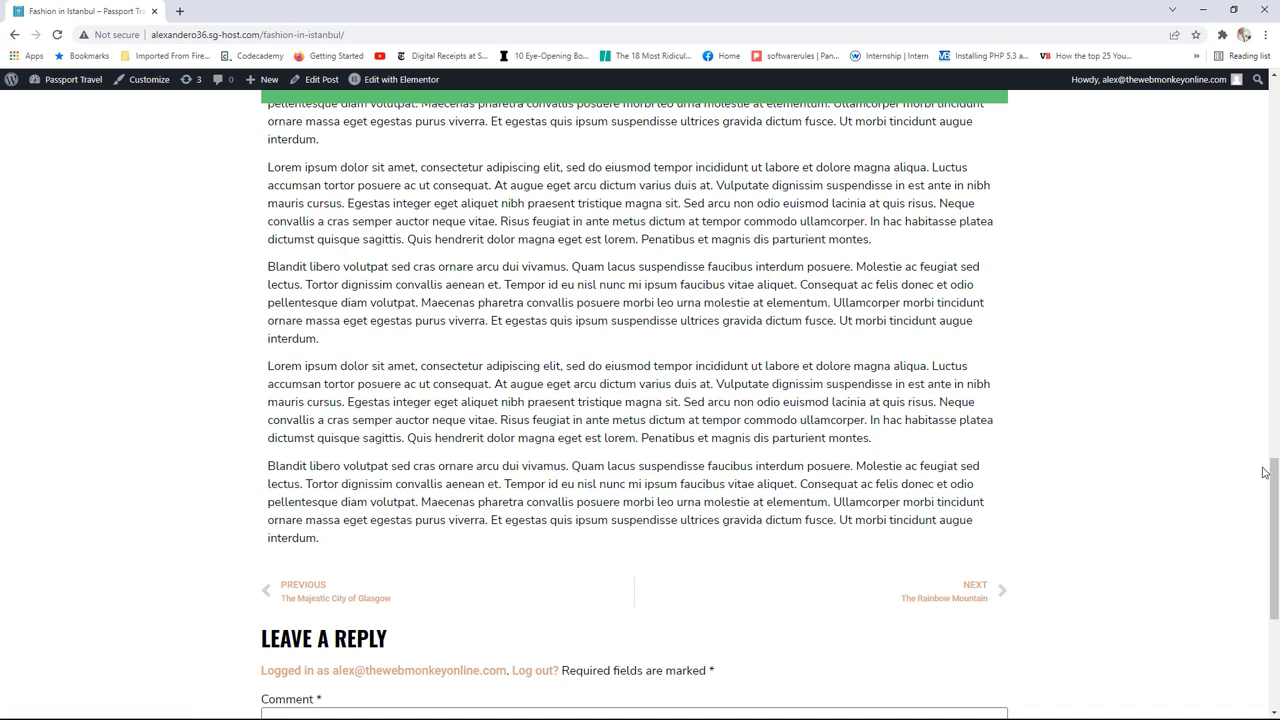
pyautogui.moveTo(1269, 466); pyautogui.dragTo(1261, 131)
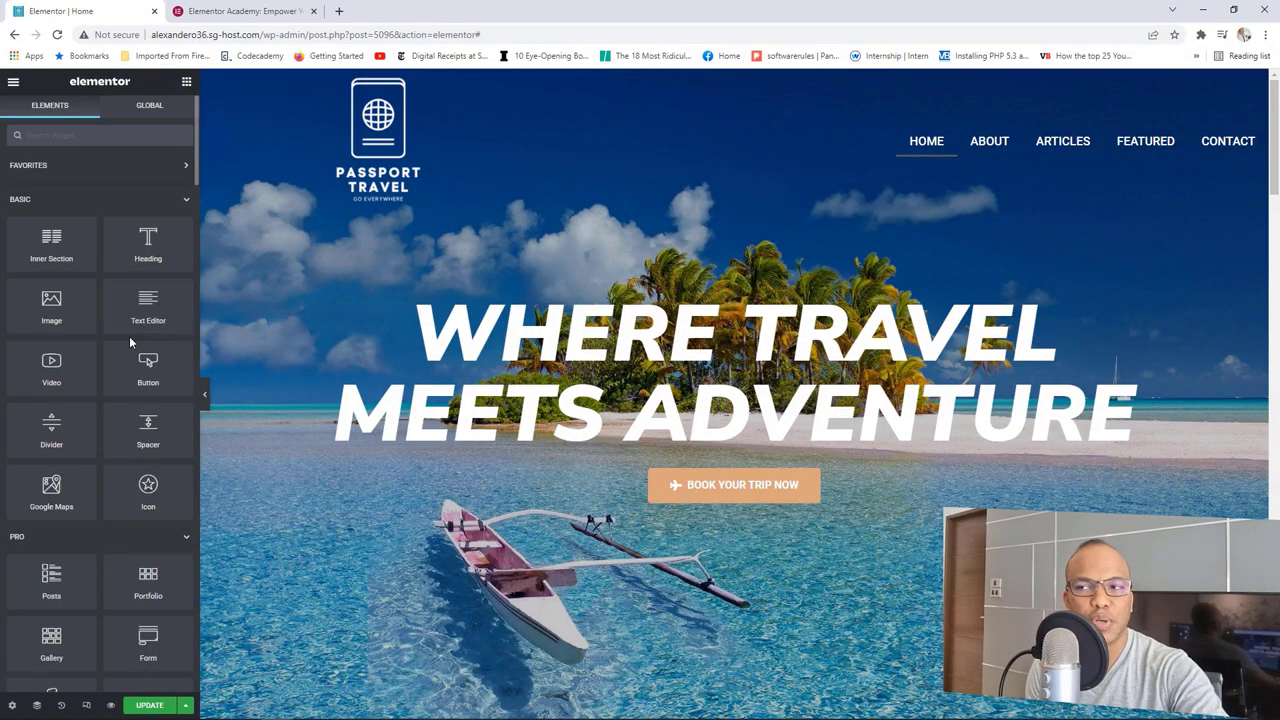
# Step: Open the Navigator on the Home page, move it aside, and right-click the hero banner section
pyautogui.scroll(-5, 129, 334)
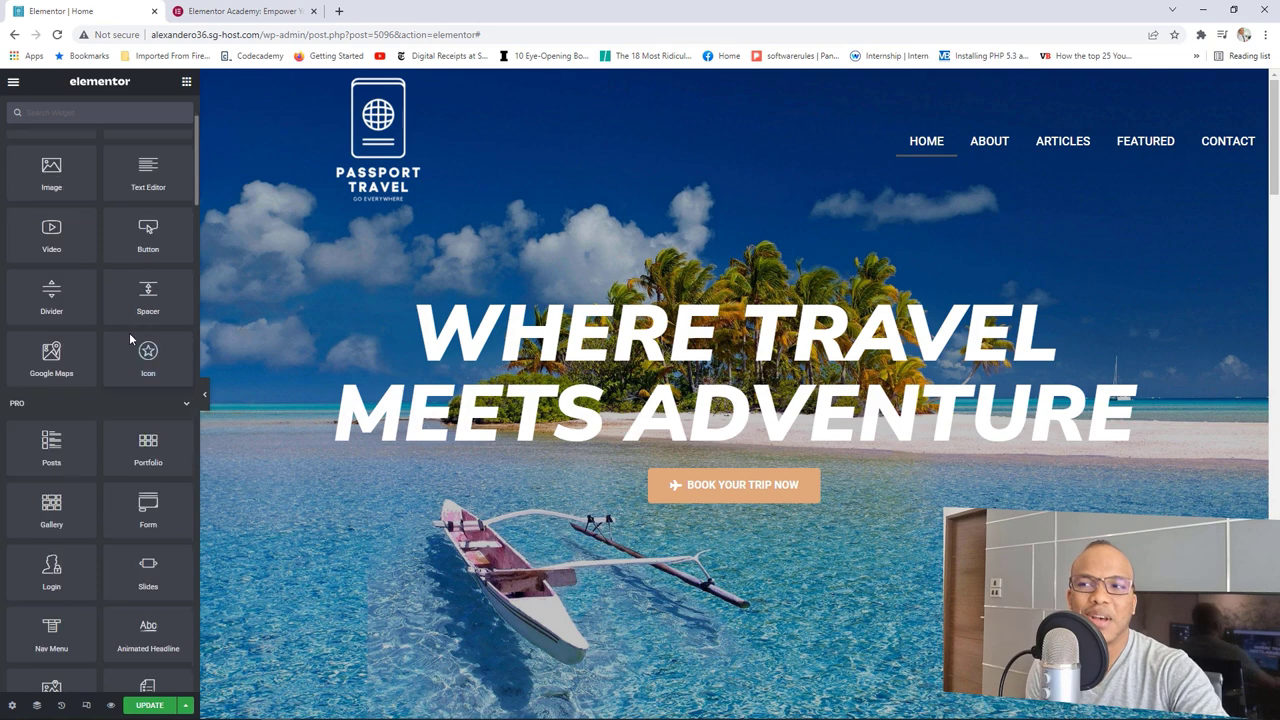
pyautogui.scroll(-2, 129, 334)
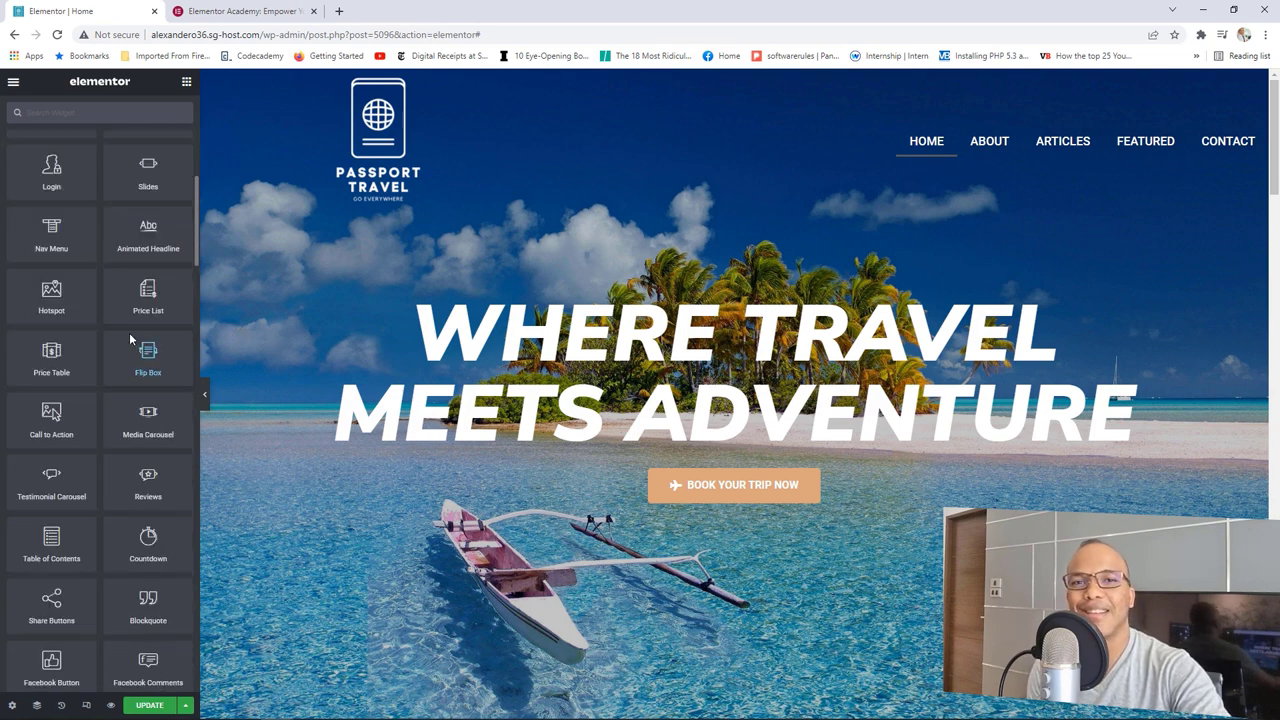
pyautogui.scroll(-2, 129, 340)
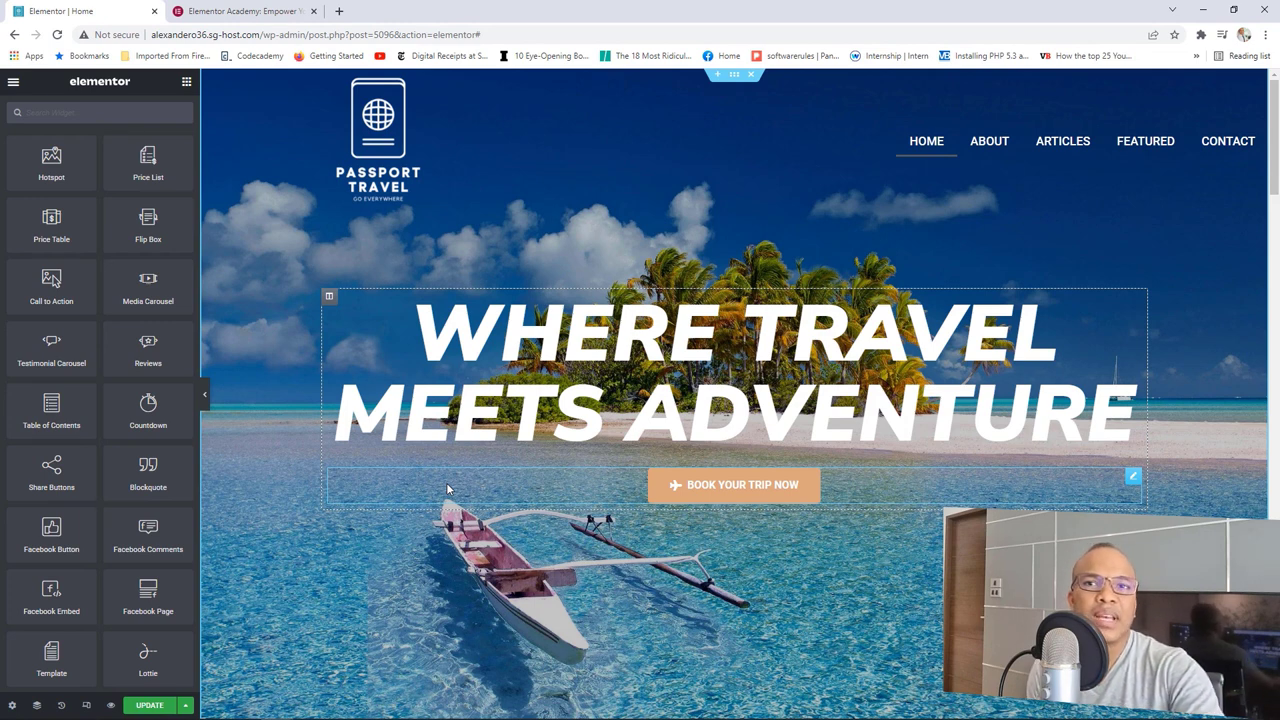
pyautogui.moveTo(734, 84)
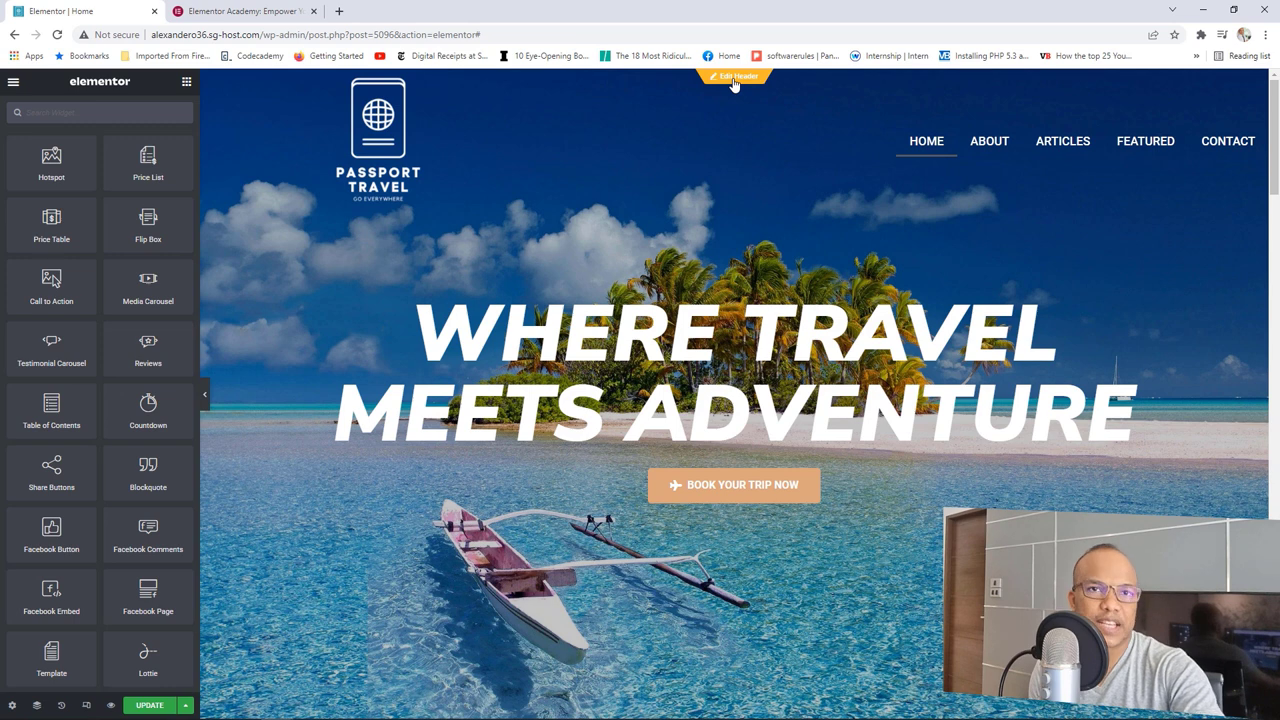
pyautogui.click(37, 706)
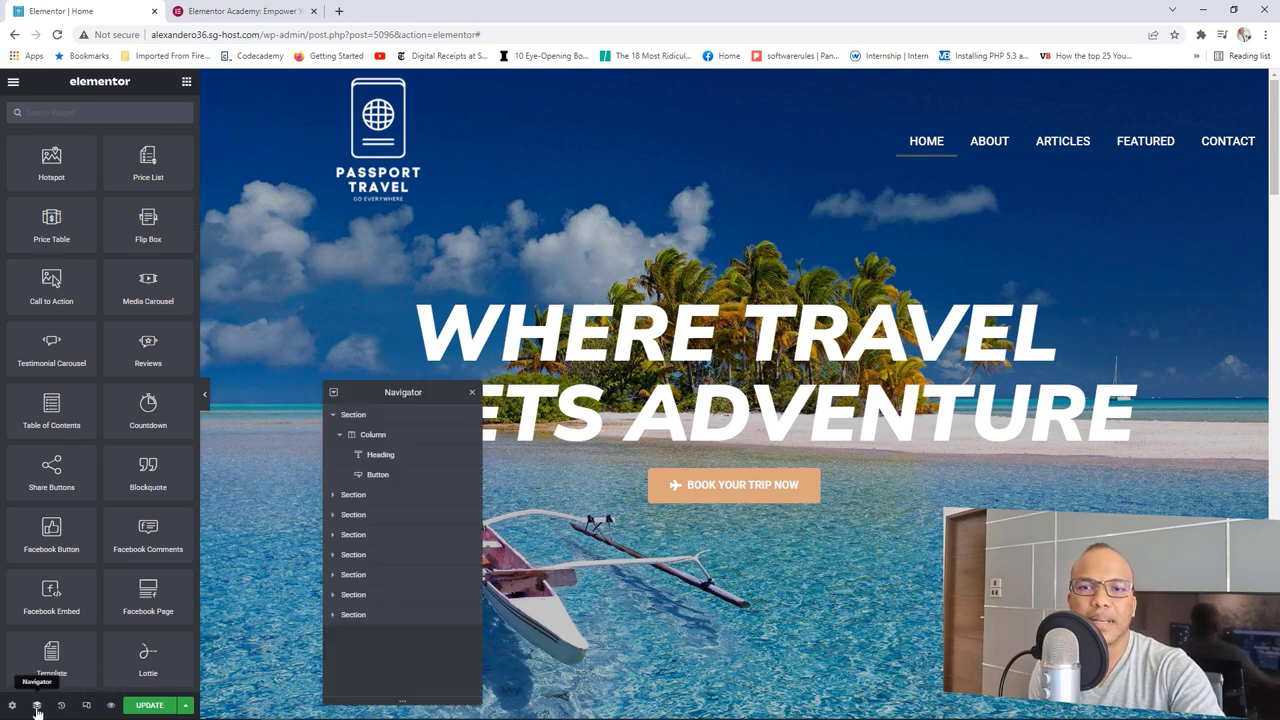
pyautogui.moveTo(383, 393); pyautogui.dragTo(449, 286)
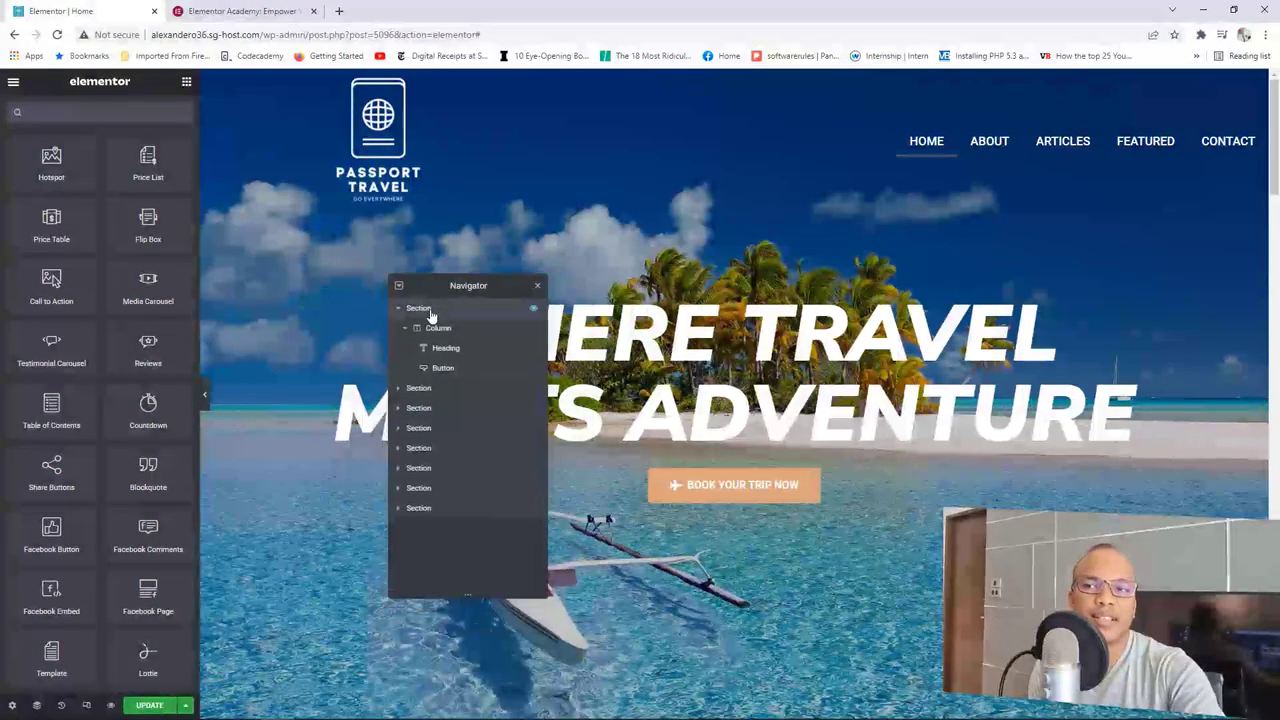
pyautogui.click(430, 315)
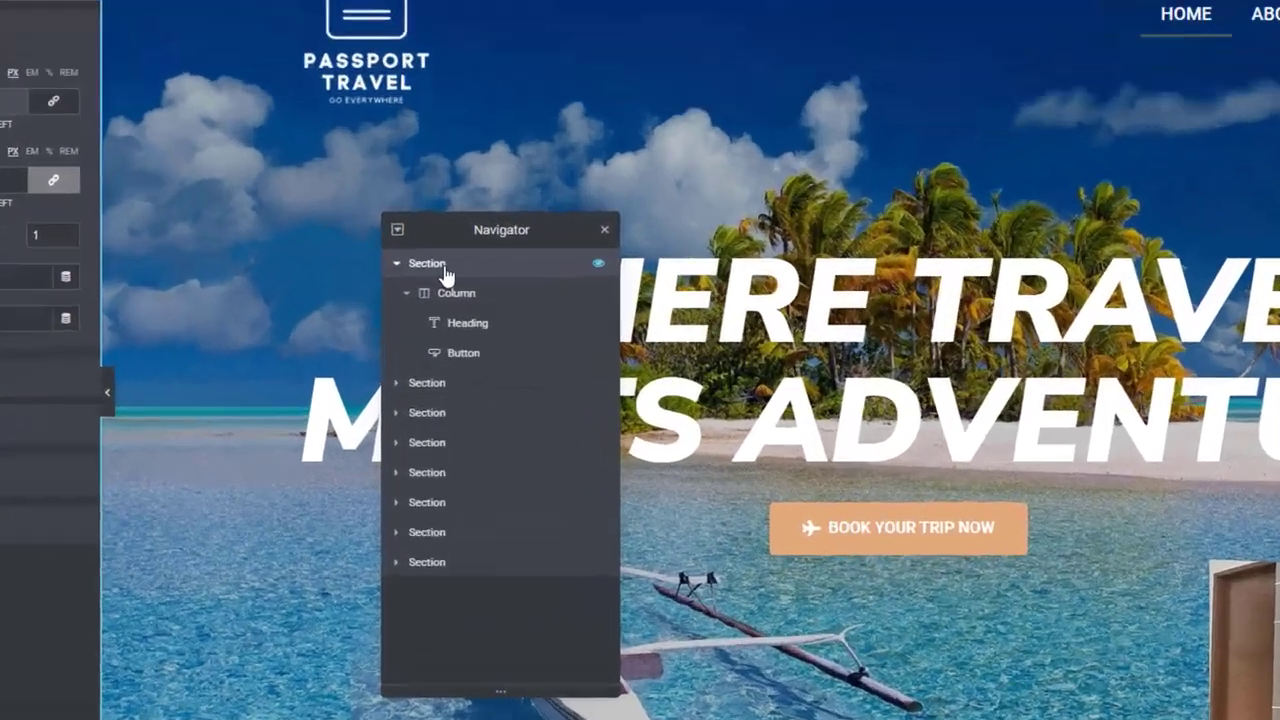
pyautogui.rightClick(431, 315)
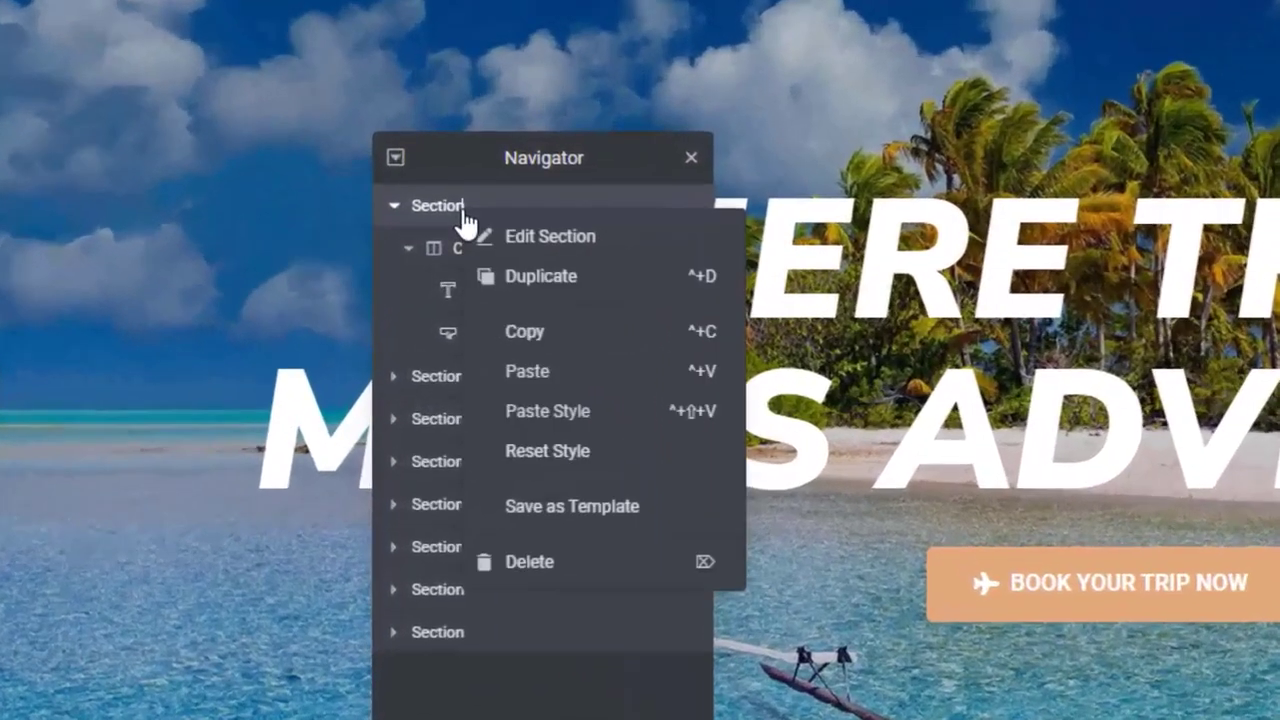
# Step: Save the hero section as a library template named 'Global Banner' and close the Library
pyautogui.click(563, 507)
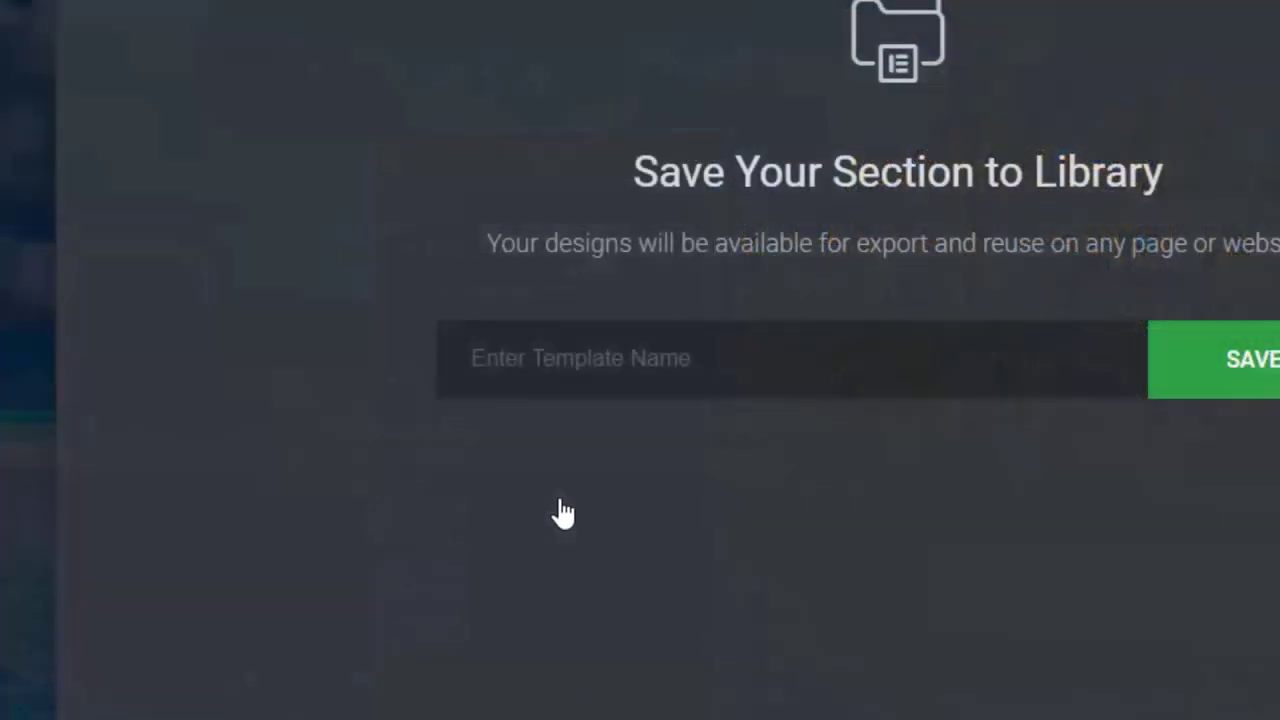
pyautogui.click(740, 336)
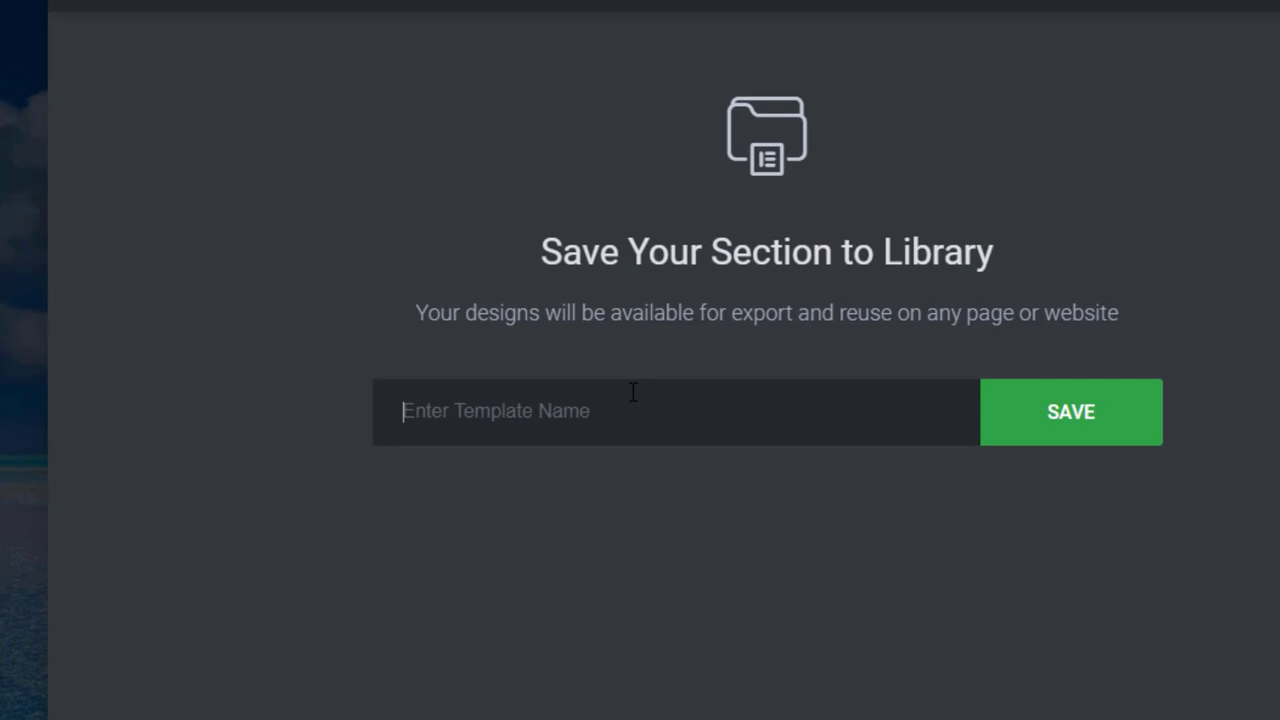
pyautogui.write('Global')
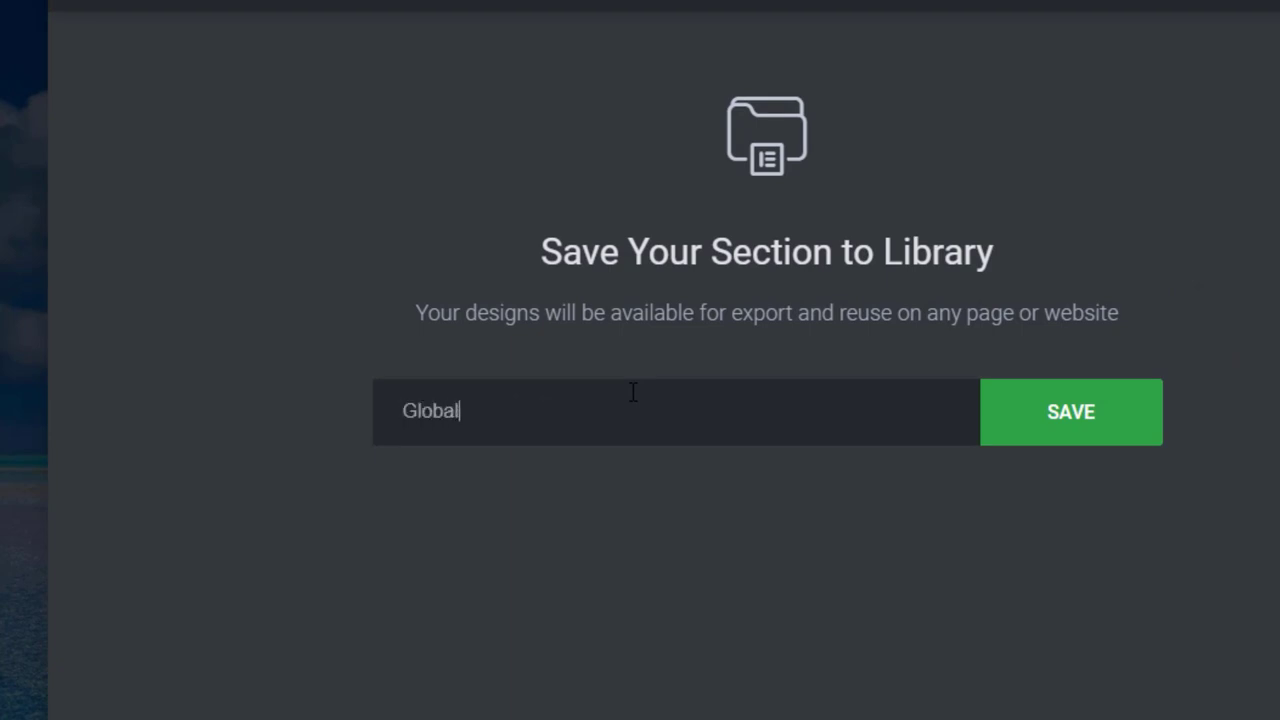
pyautogui.write(' Banner')
pyautogui.click(1097, 432)
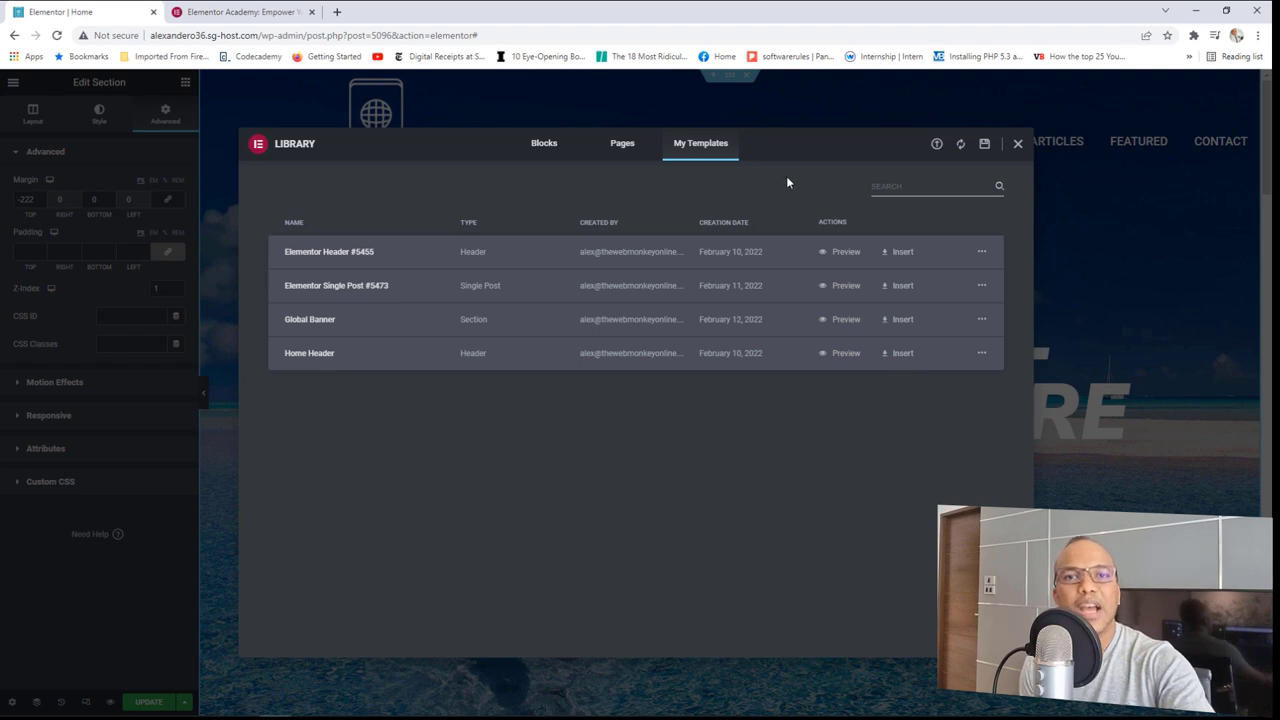
pyautogui.click(1018, 145)
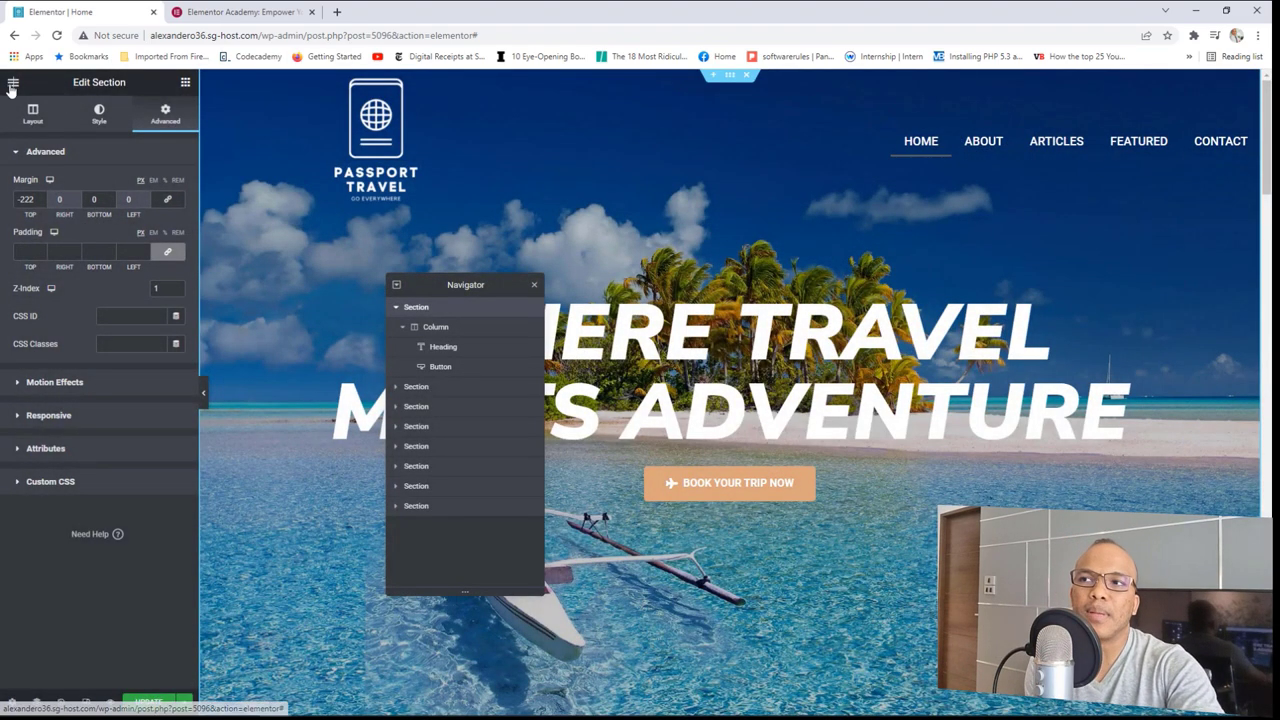
pyautogui.click(13, 82)
# Step: Go from the live Home page to the Contact page and open it in Elementor
pyautogui.click(92, 287)
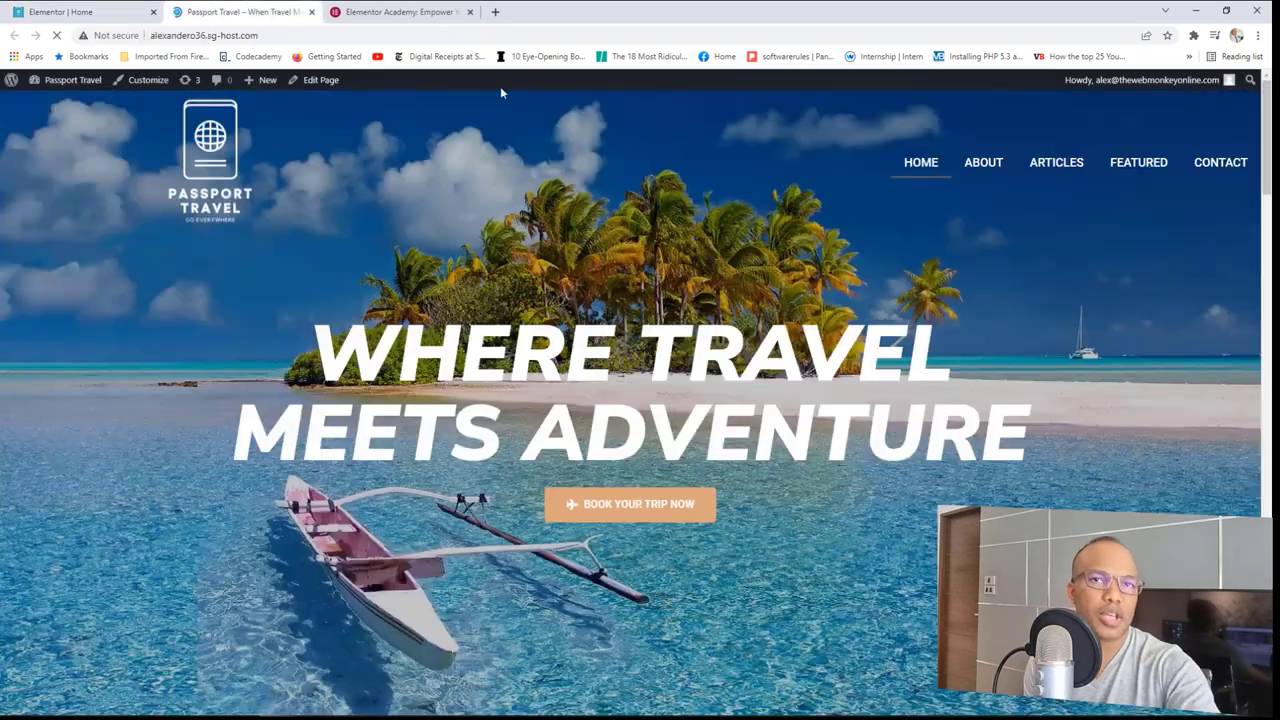
pyautogui.click(1222, 158)
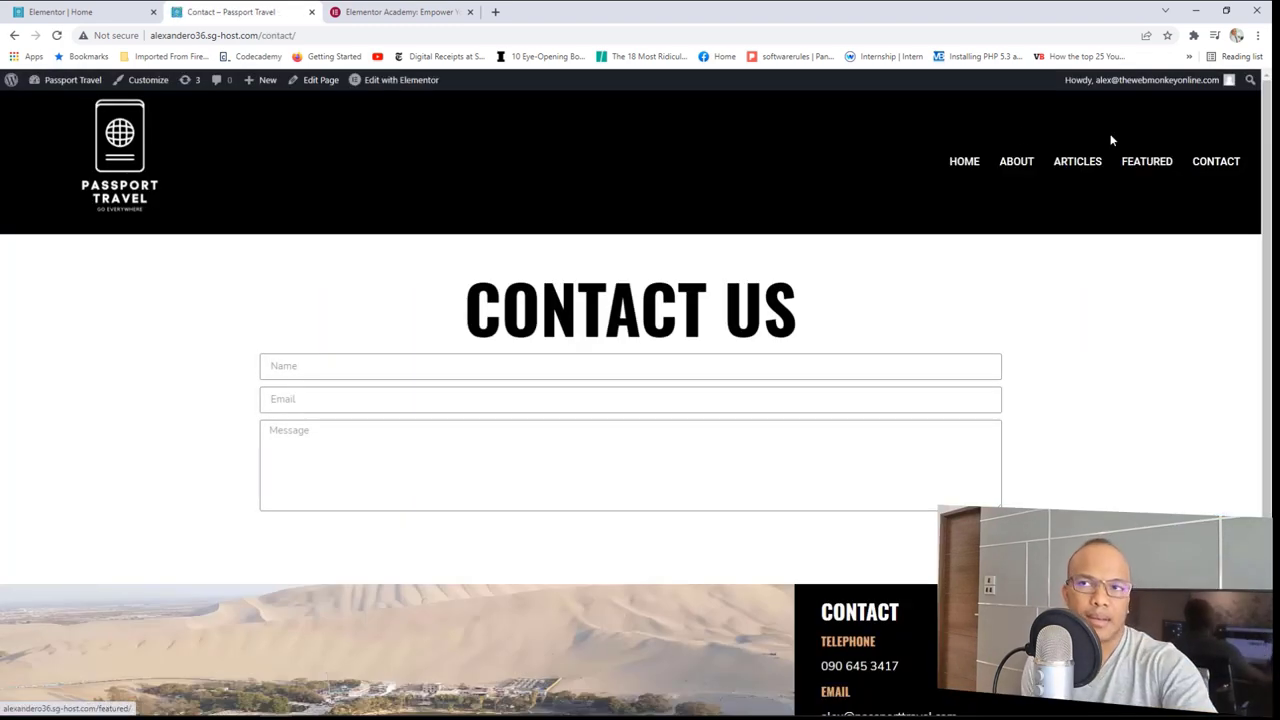
pyautogui.click(416, 88)
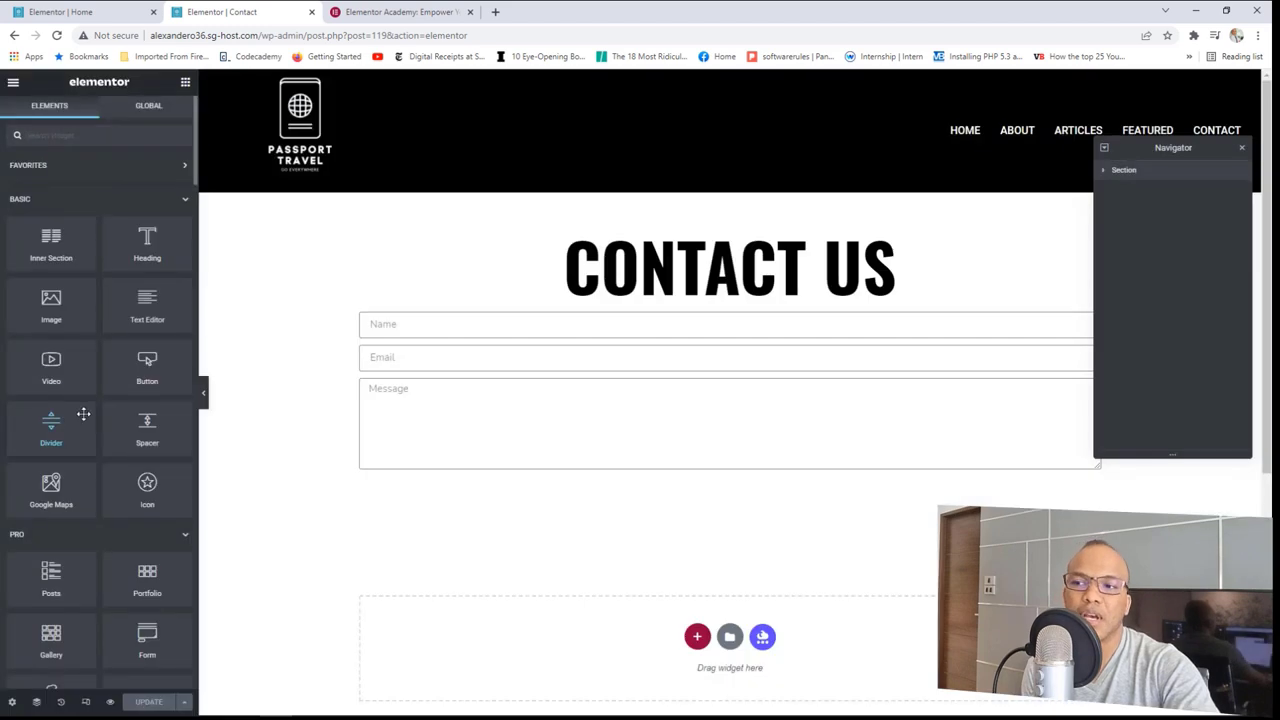
pyautogui.scroll(-8, 83, 414)
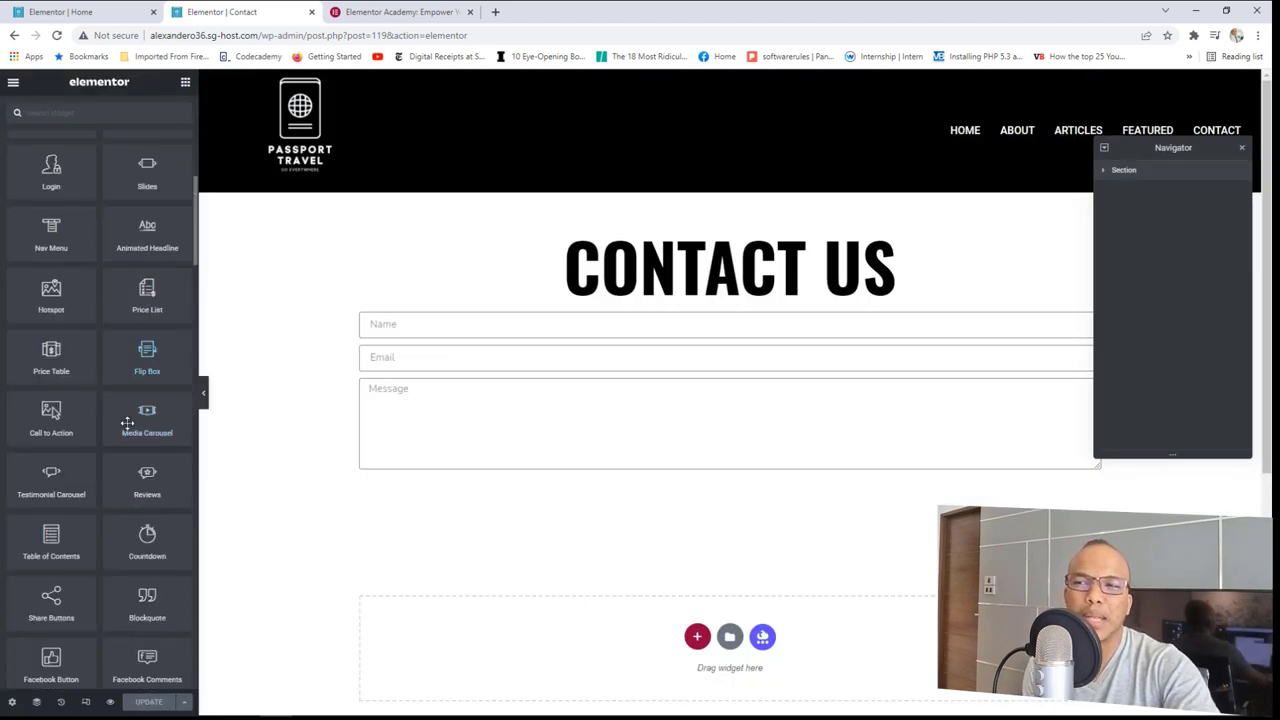
pyautogui.scroll(-5, 127, 422)
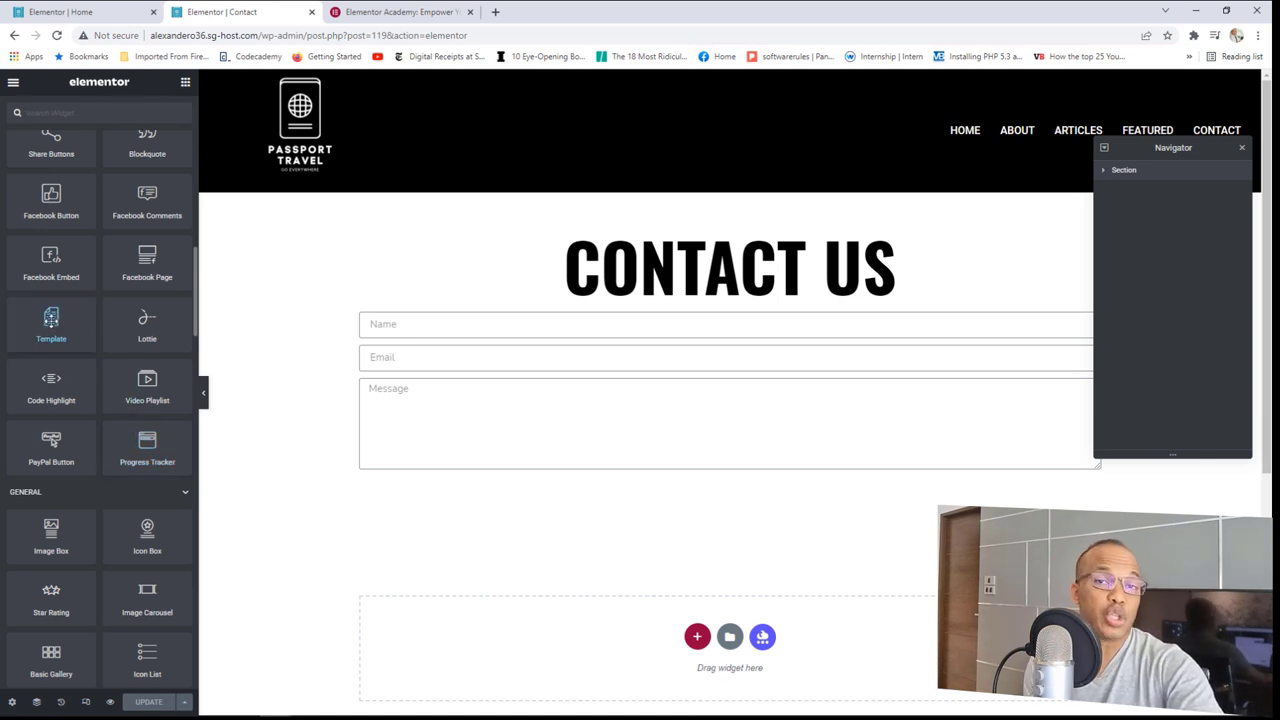
# Step: Insert the Global Banner template below the contact form, then delete that hero section
pyautogui.moveTo(51, 318); pyautogui.dragTo(578, 648)
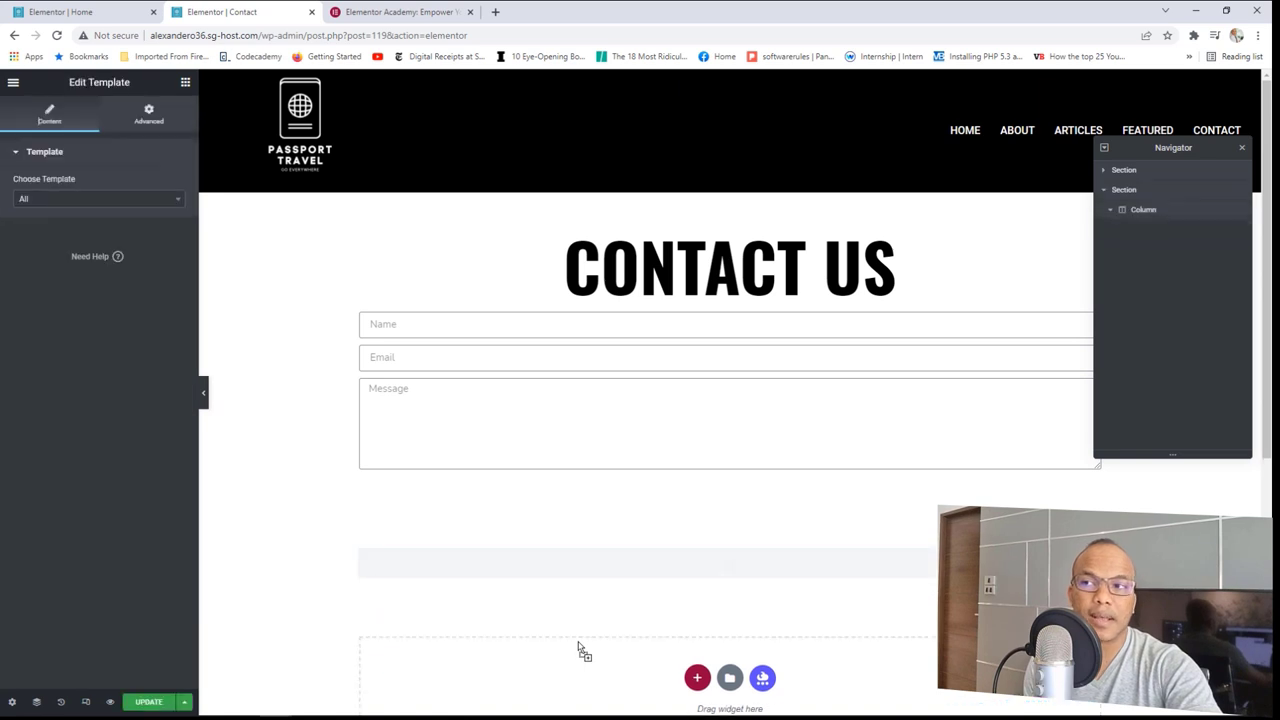
pyautogui.click(90, 206)
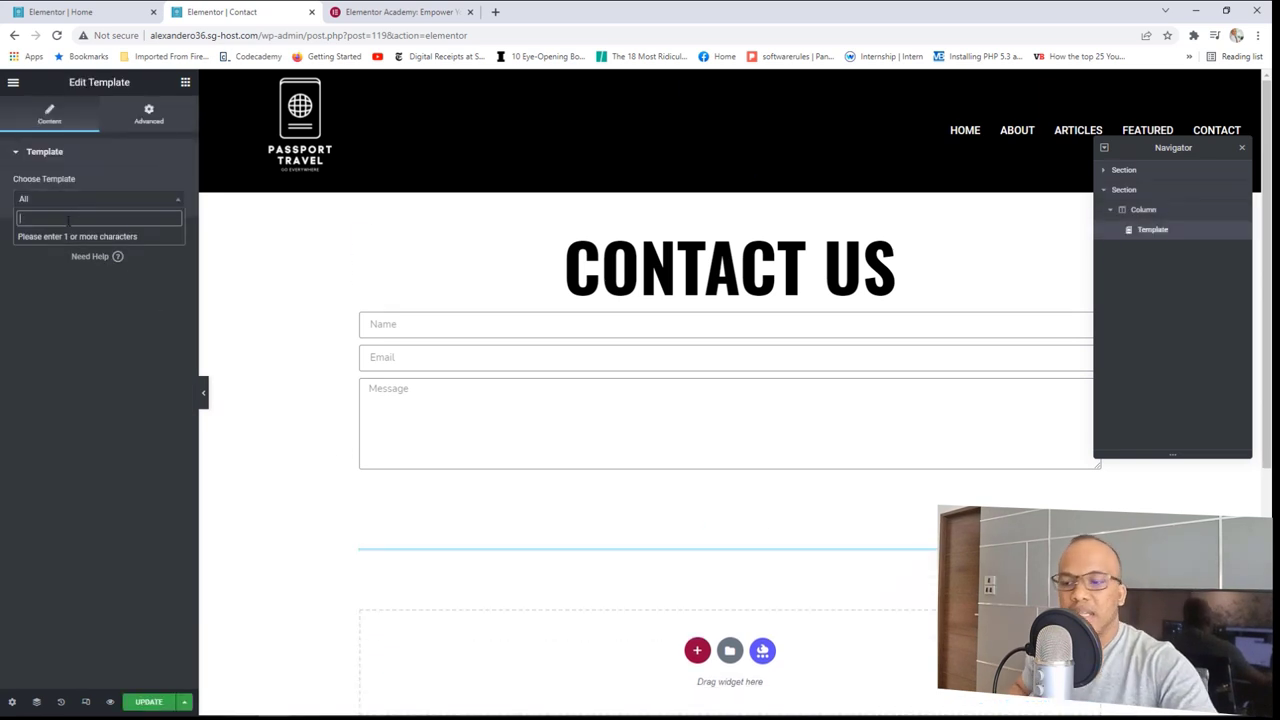
pyautogui.write('globa')
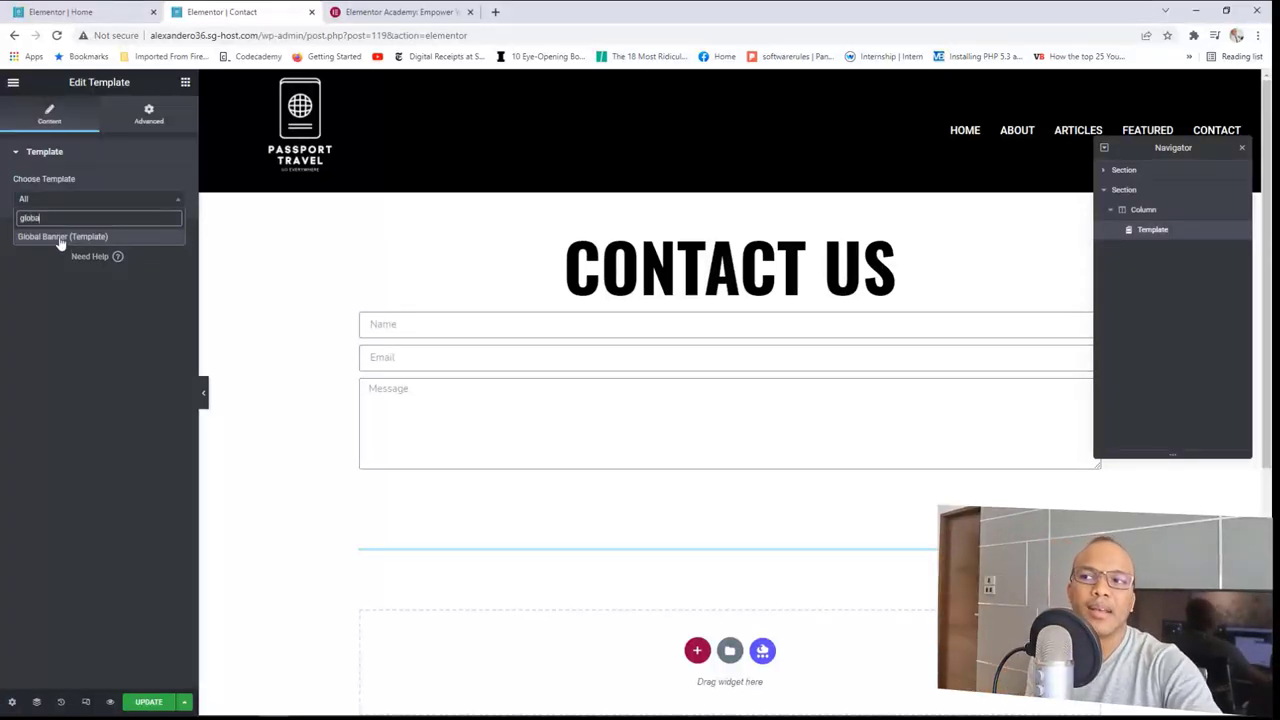
pyautogui.click(60, 238)
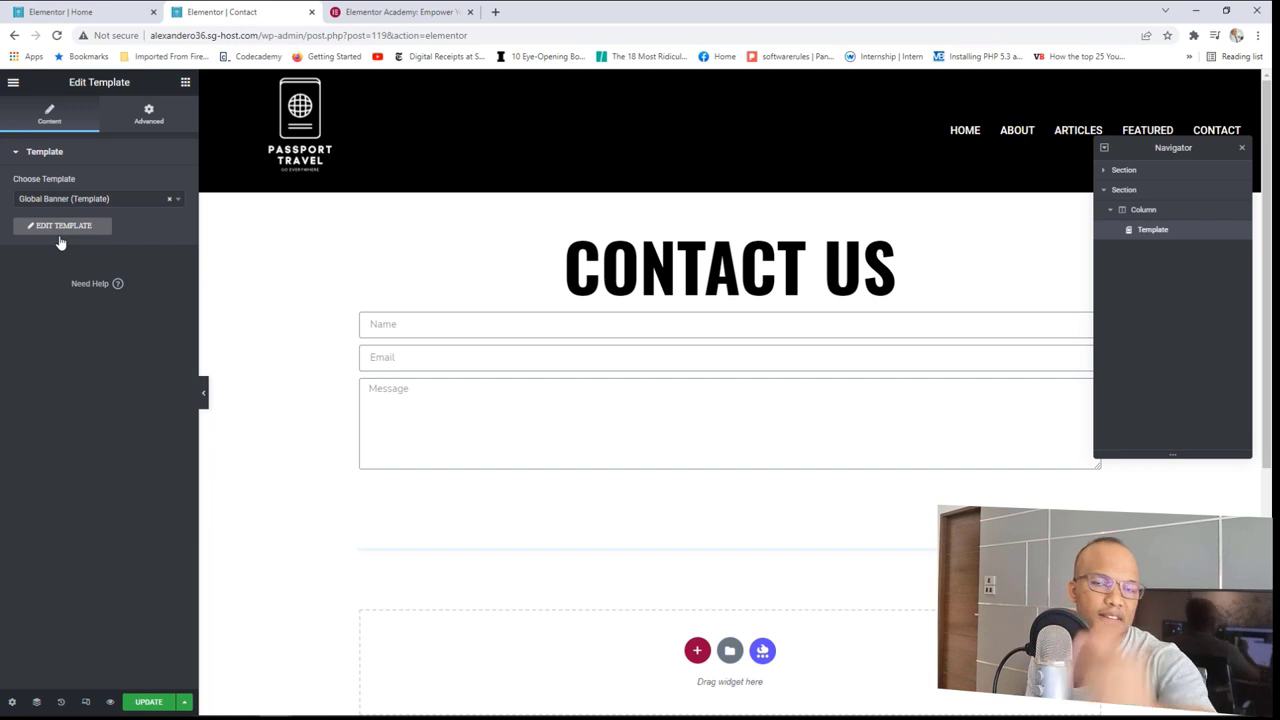
pyautogui.scroll(-1, 808, 498)
pyautogui.scroll(-2, 808, 498)
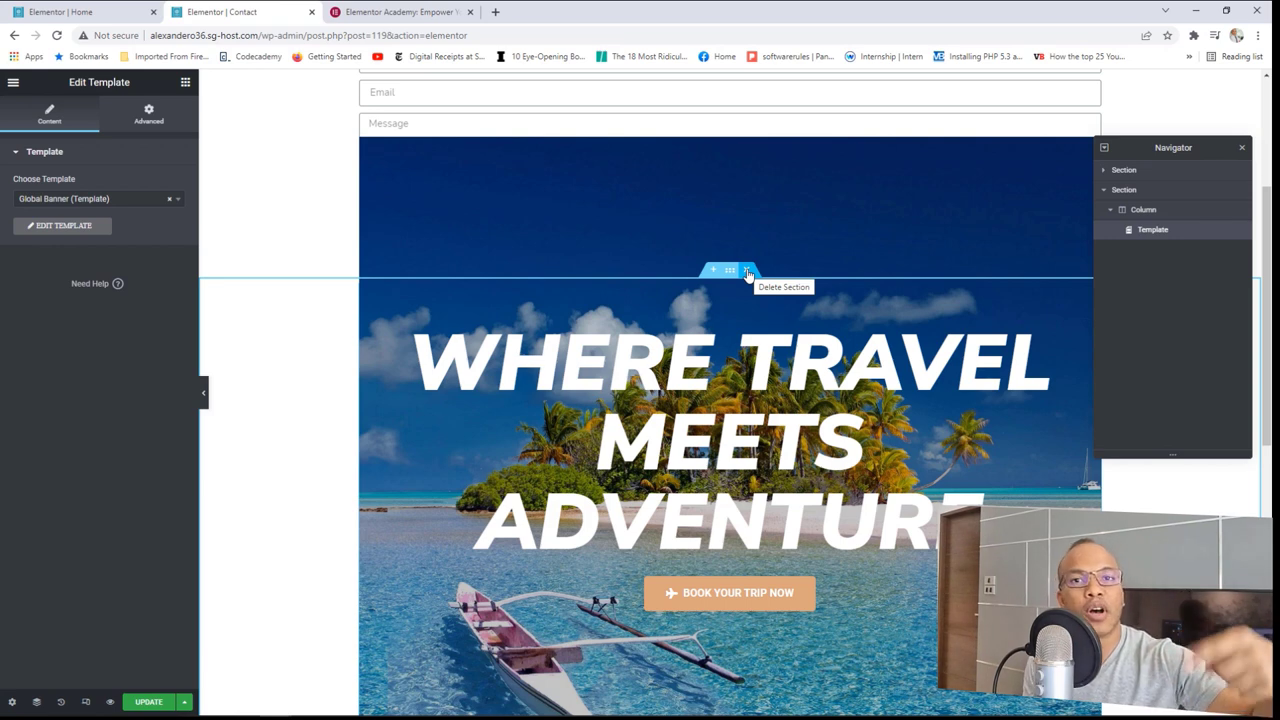
pyautogui.click(748, 272)
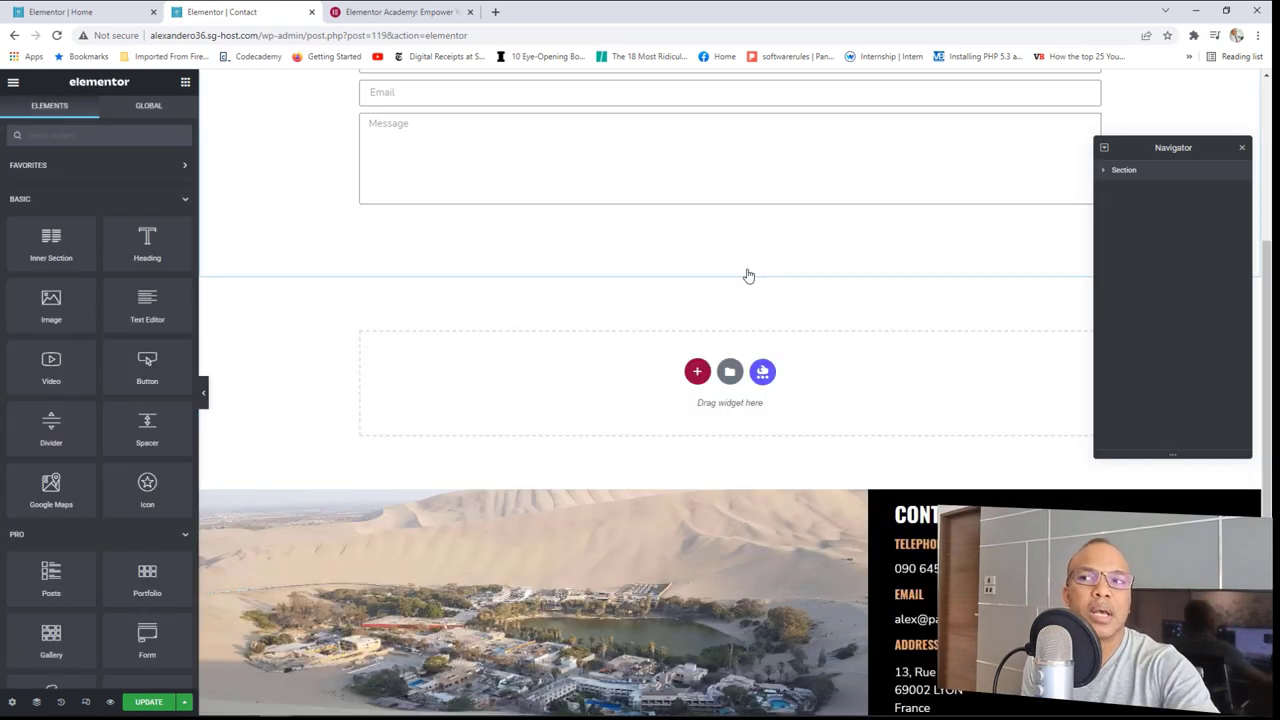
pyautogui.click(90, 11)
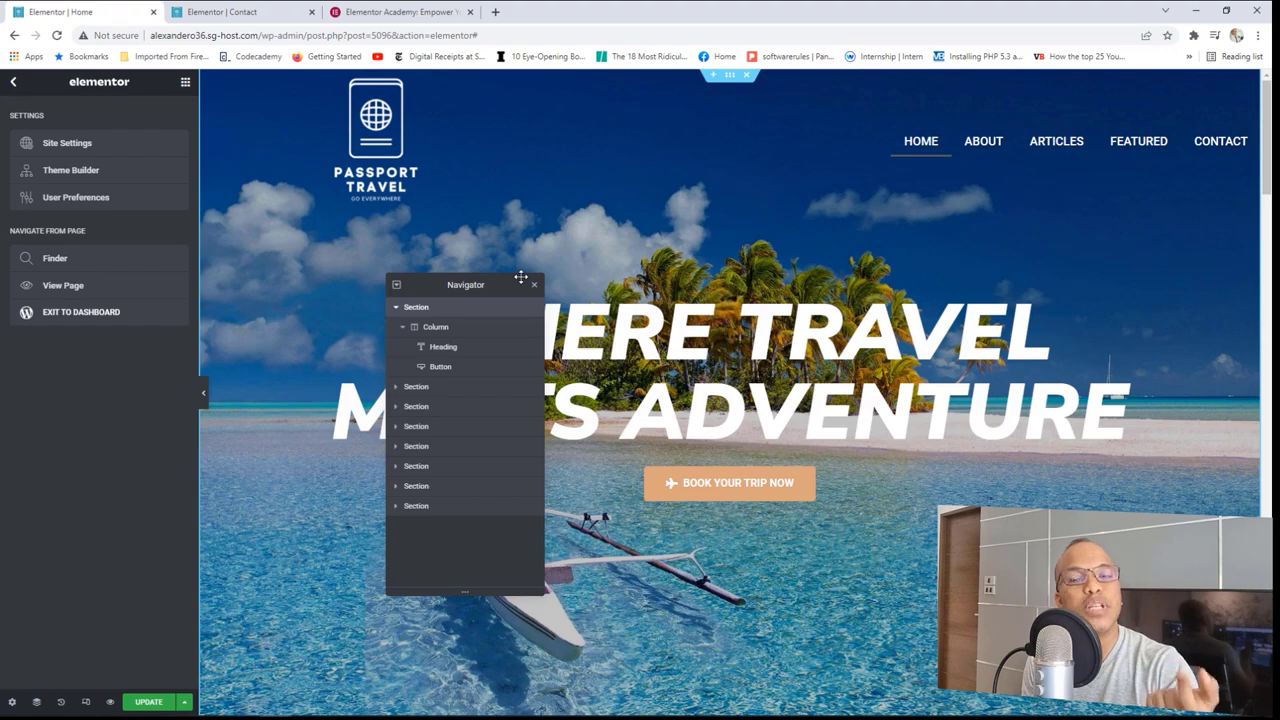
# Step: Save the Deals & Packages Call to Action widget as global widget 'call to action widget'
pyautogui.scroll(-15, 762, 405)
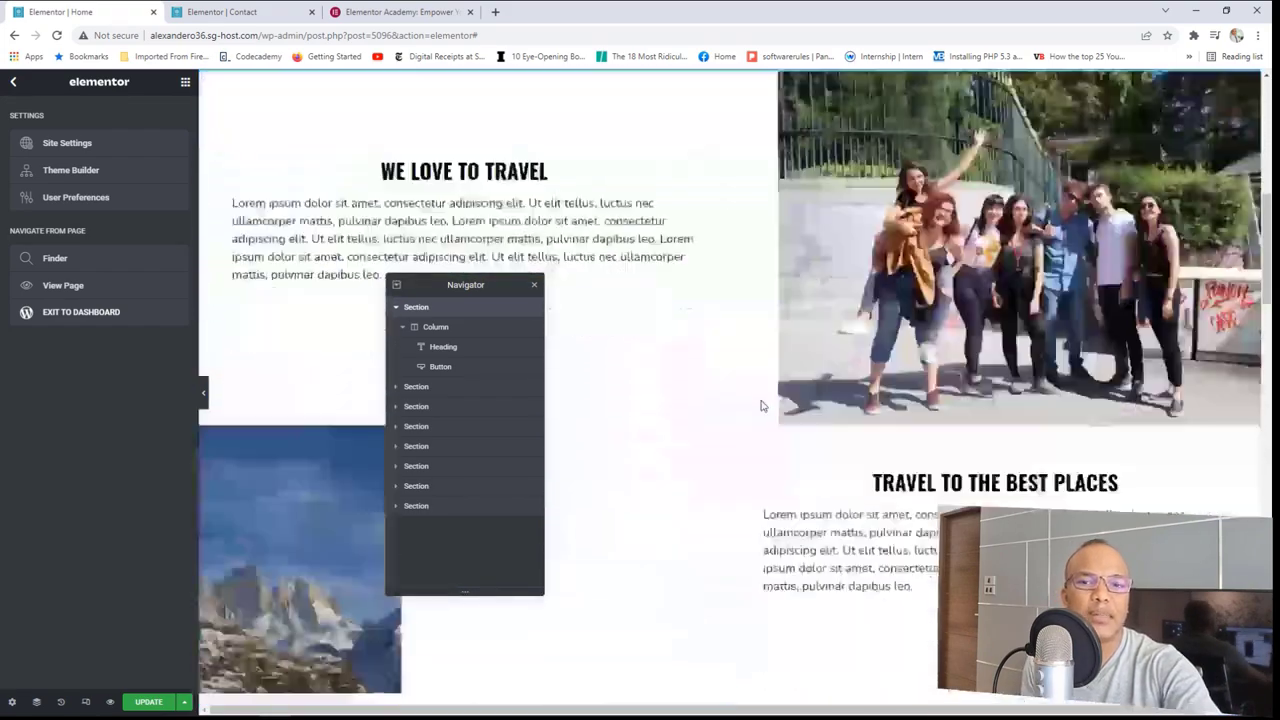
pyautogui.scroll(-15, 762, 405)
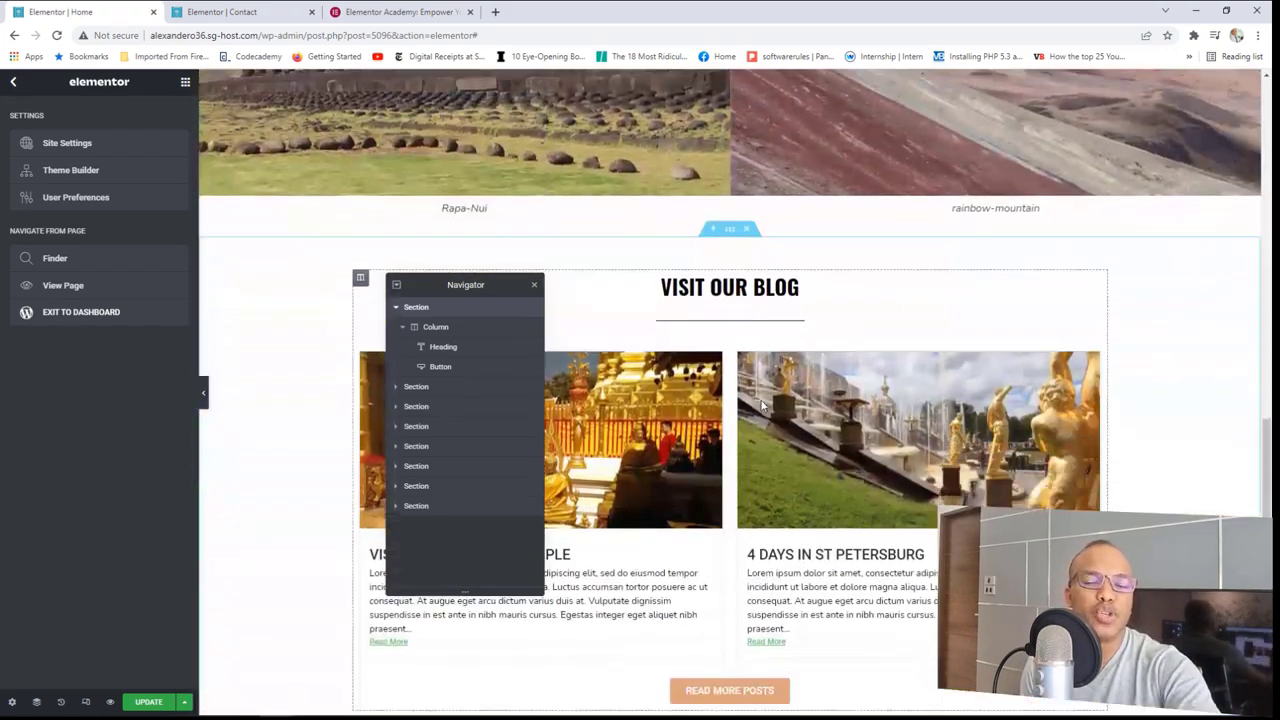
pyautogui.scroll(-5, 762, 405)
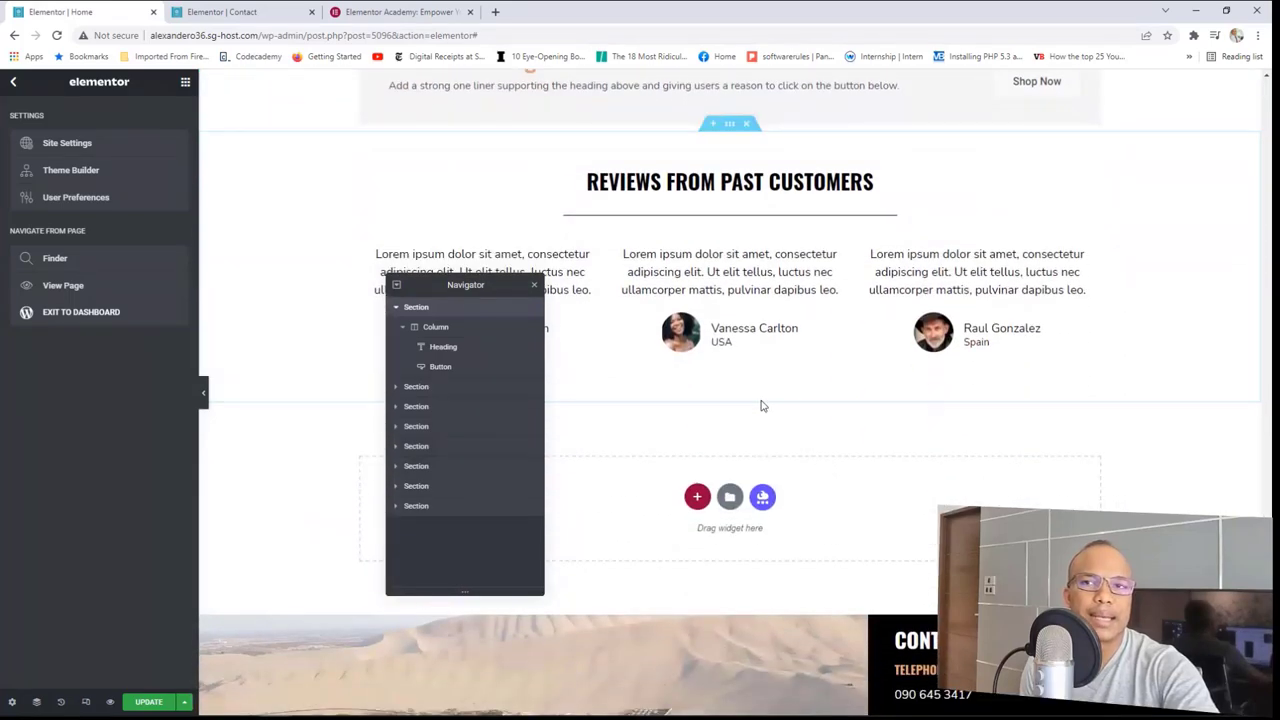
pyautogui.scroll(1, 762, 405)
pyautogui.scroll(4, 762, 405)
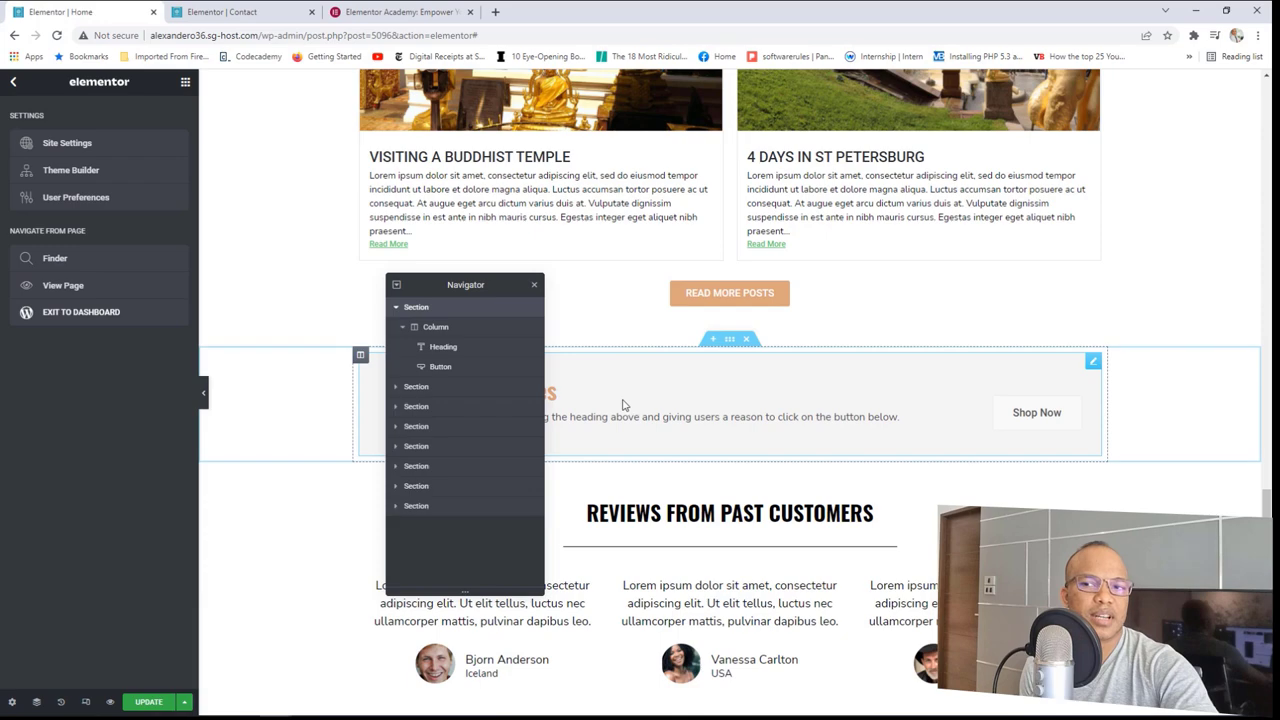
pyautogui.click(929, 386)
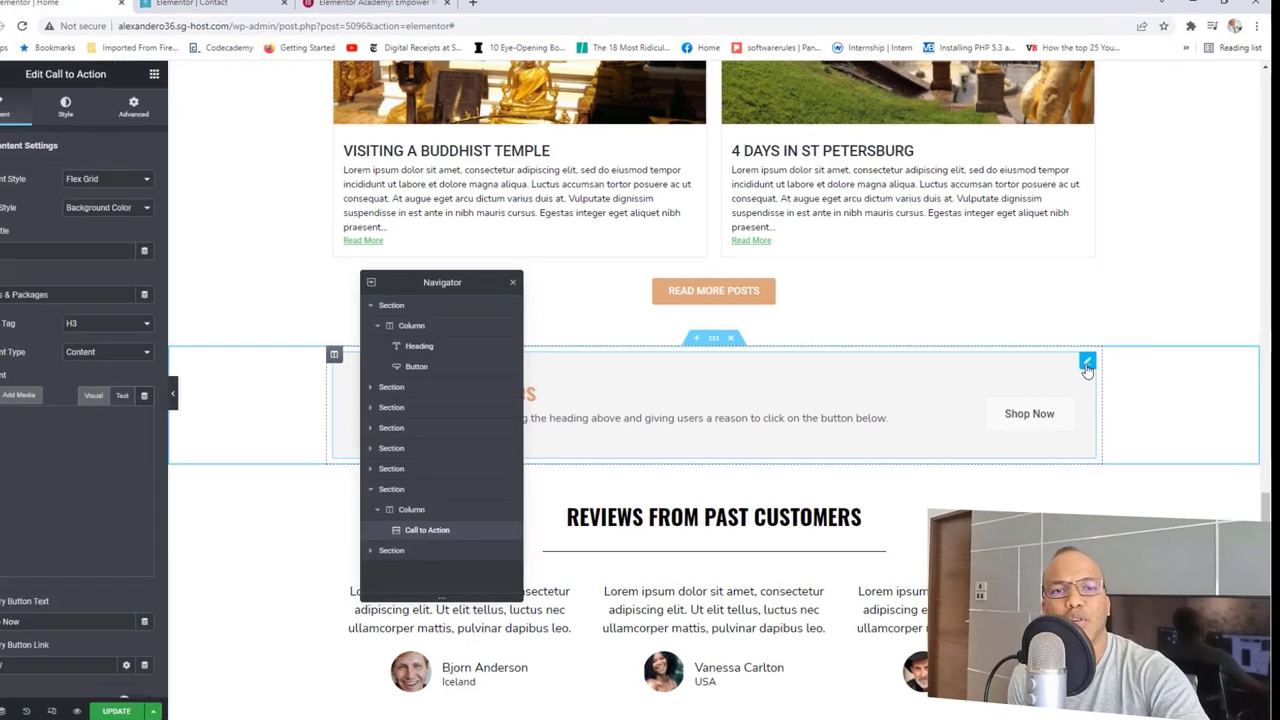
pyautogui.rightClick(1093, 366)
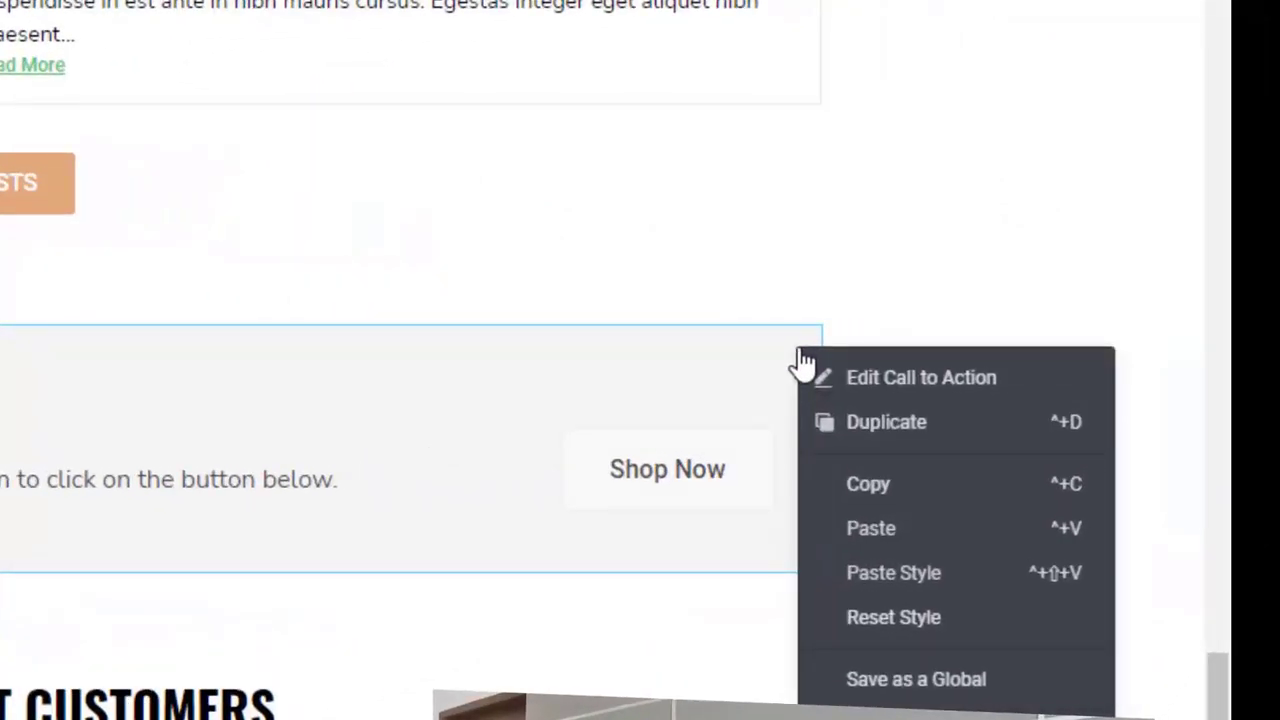
pyautogui.click(903, 680)
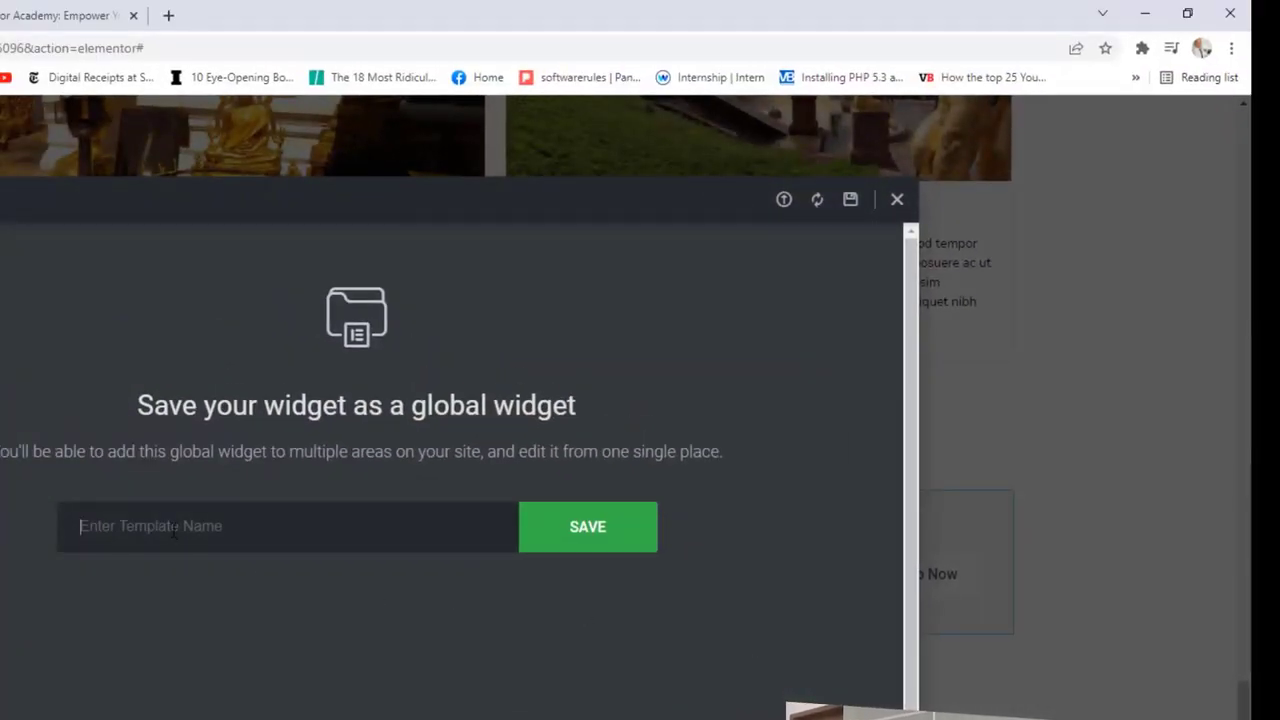
pyautogui.write('call to actiop')
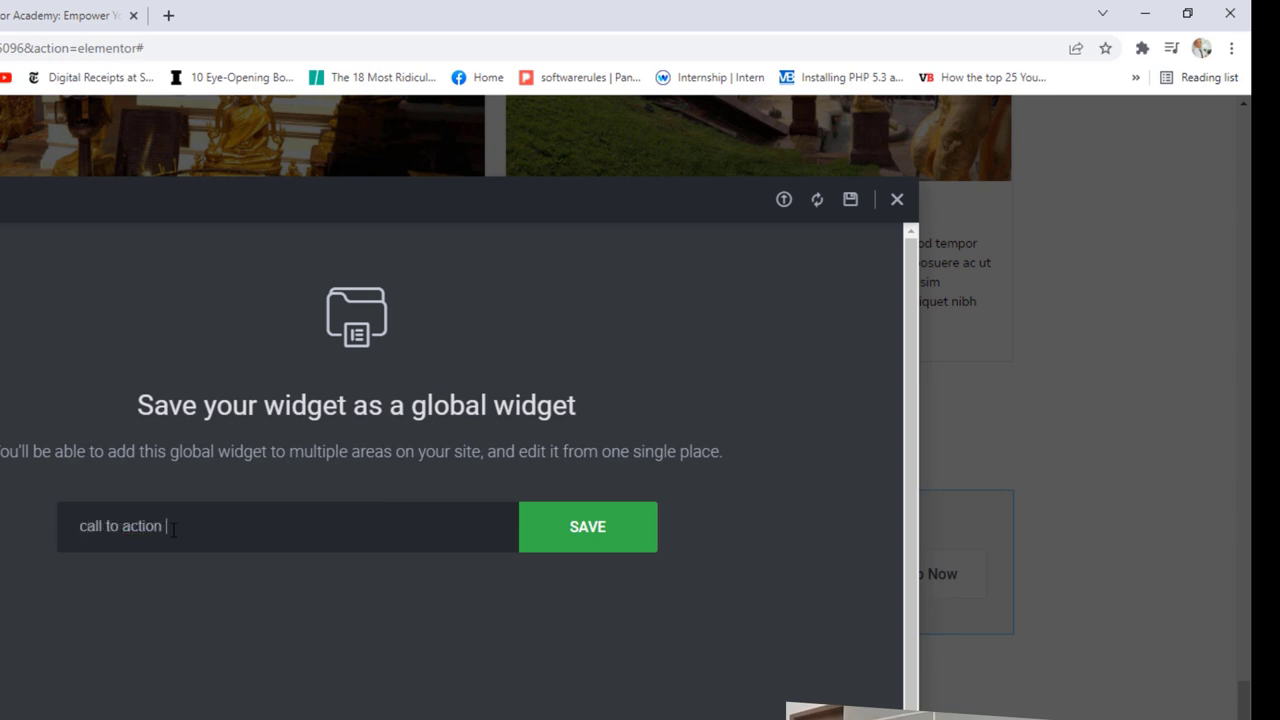
pyautogui.write(' widget')
pyautogui.click(637, 530)
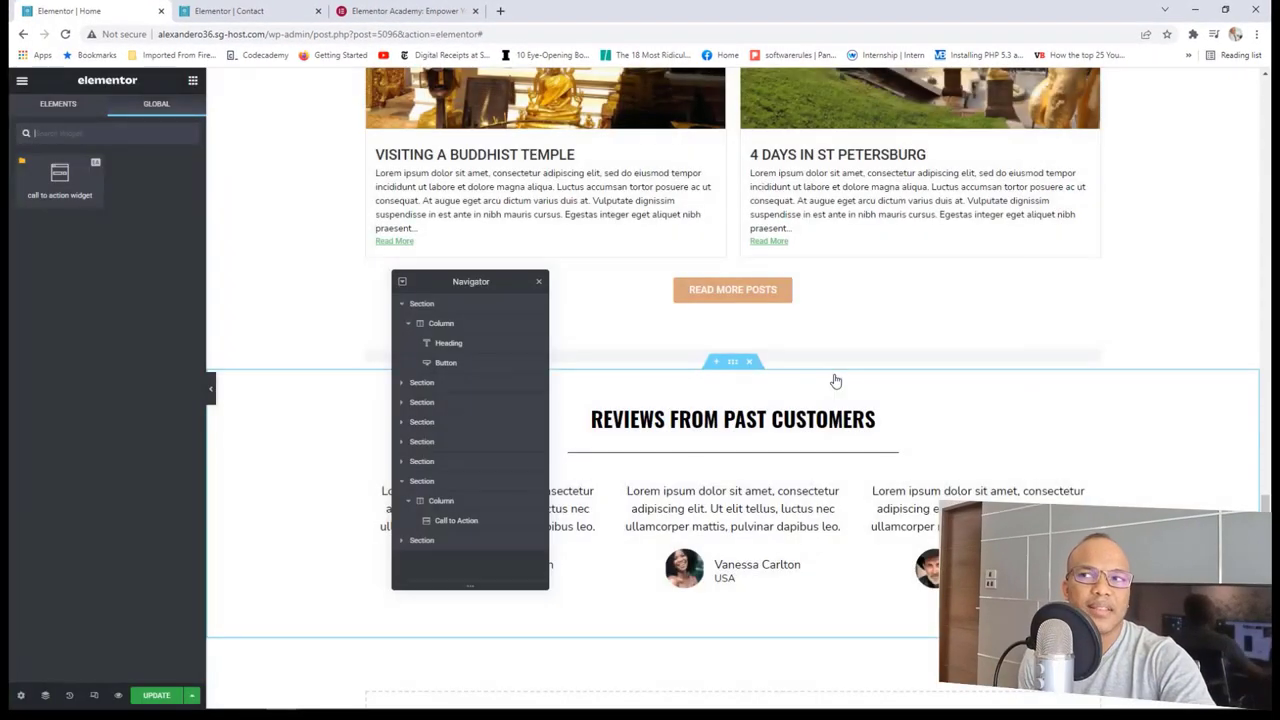
pyautogui.click(240, 11)
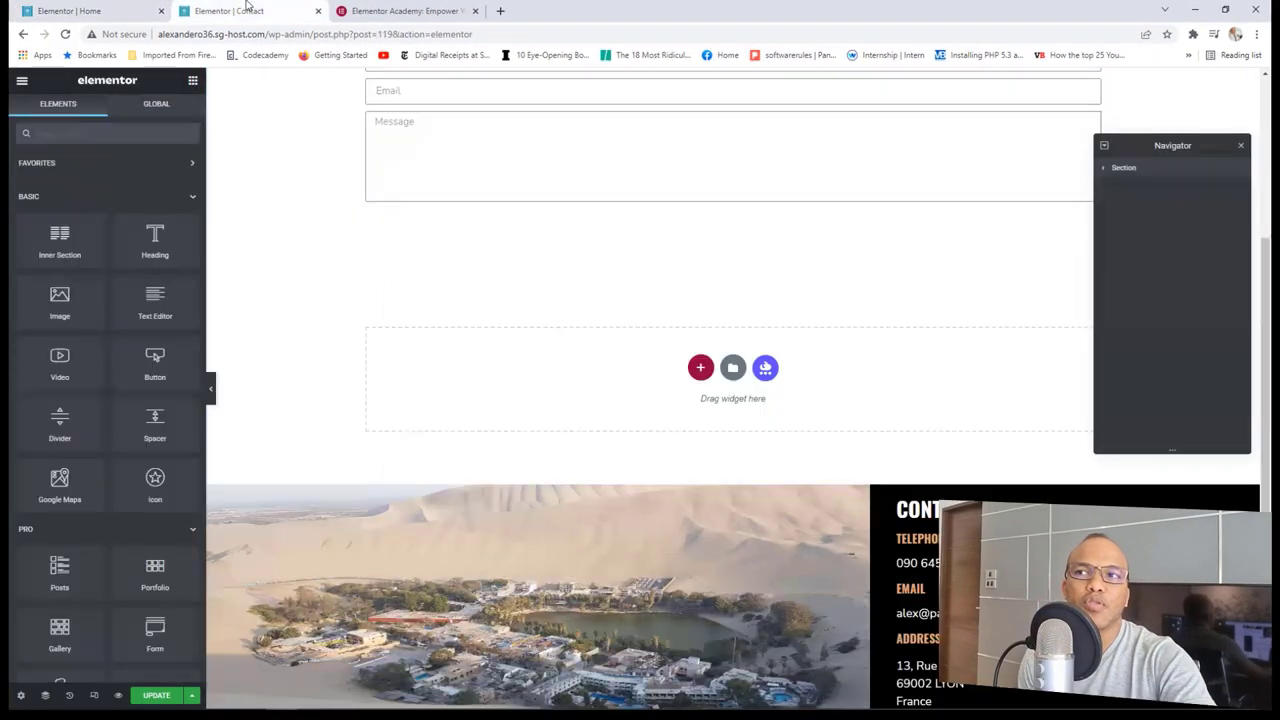
# Step: Reload the Contact editor and drag the 'call to action widget' global widget below the contact form
pyautogui.click(64, 34)
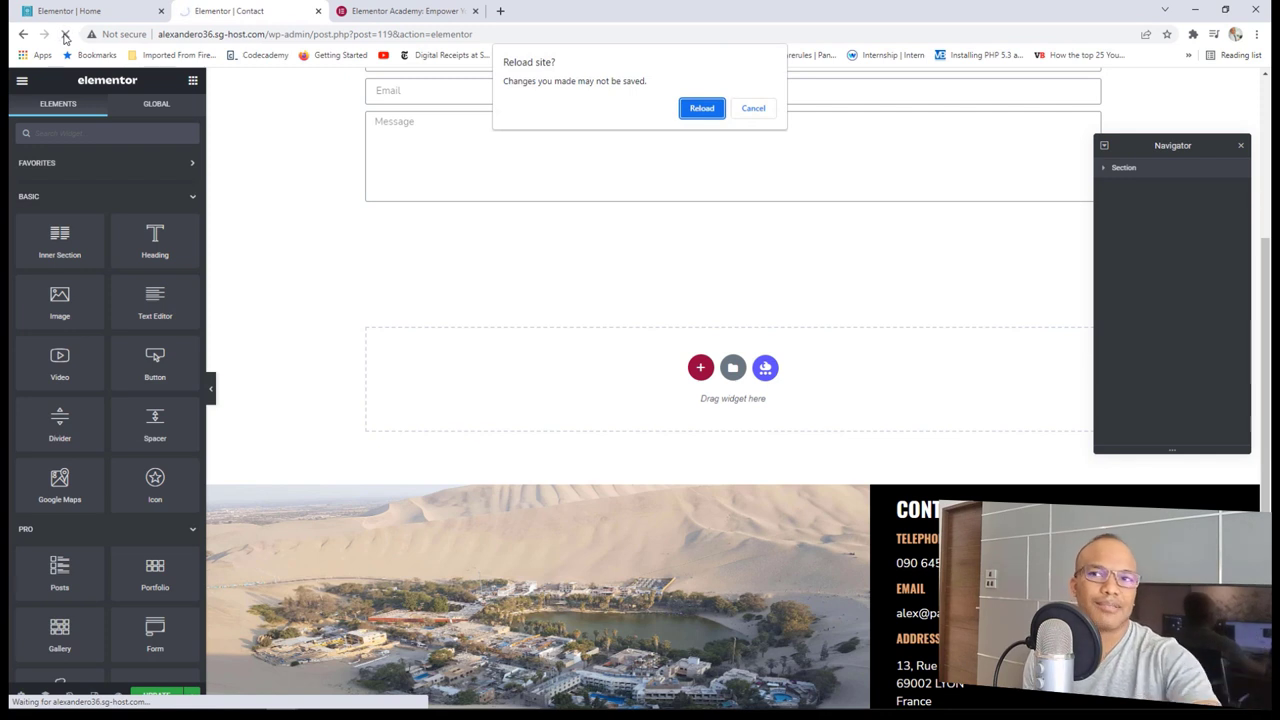
pyautogui.click(702, 108)
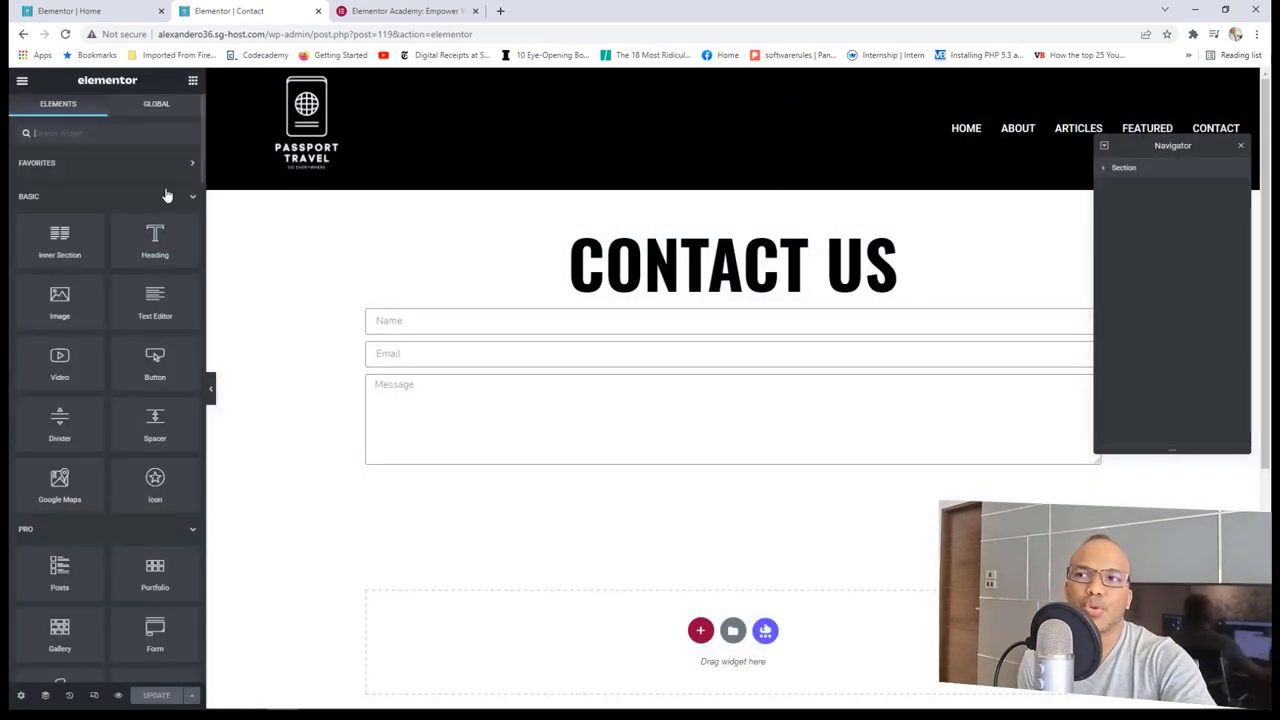
pyautogui.click(160, 108)
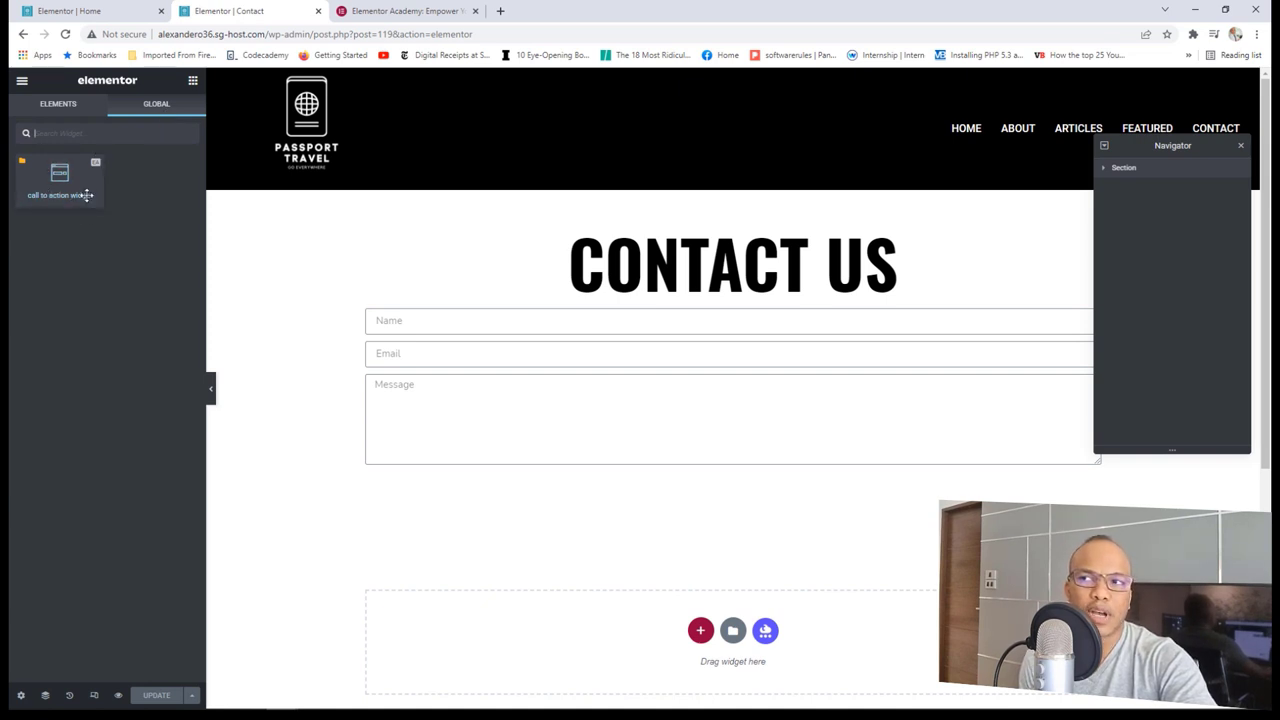
pyautogui.moveTo(56, 176); pyautogui.dragTo(614, 470)
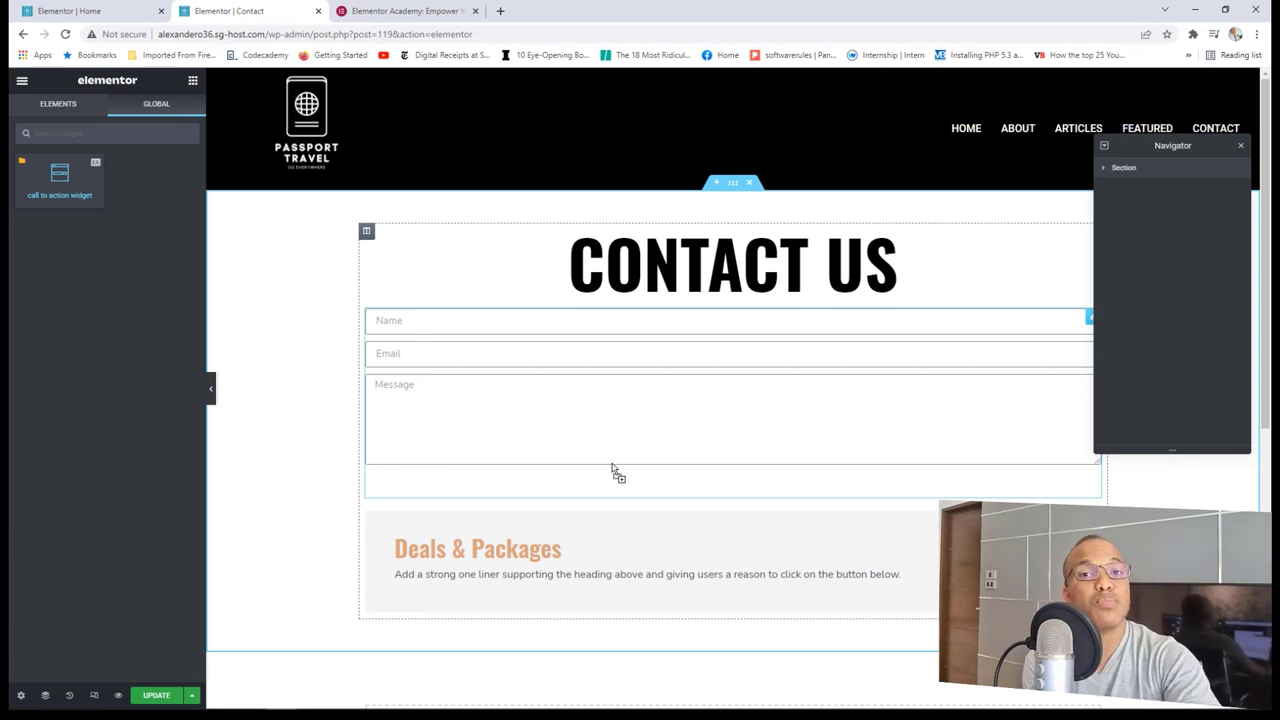
pyautogui.moveTo(612, 468); pyautogui.dragTo(138, 272)
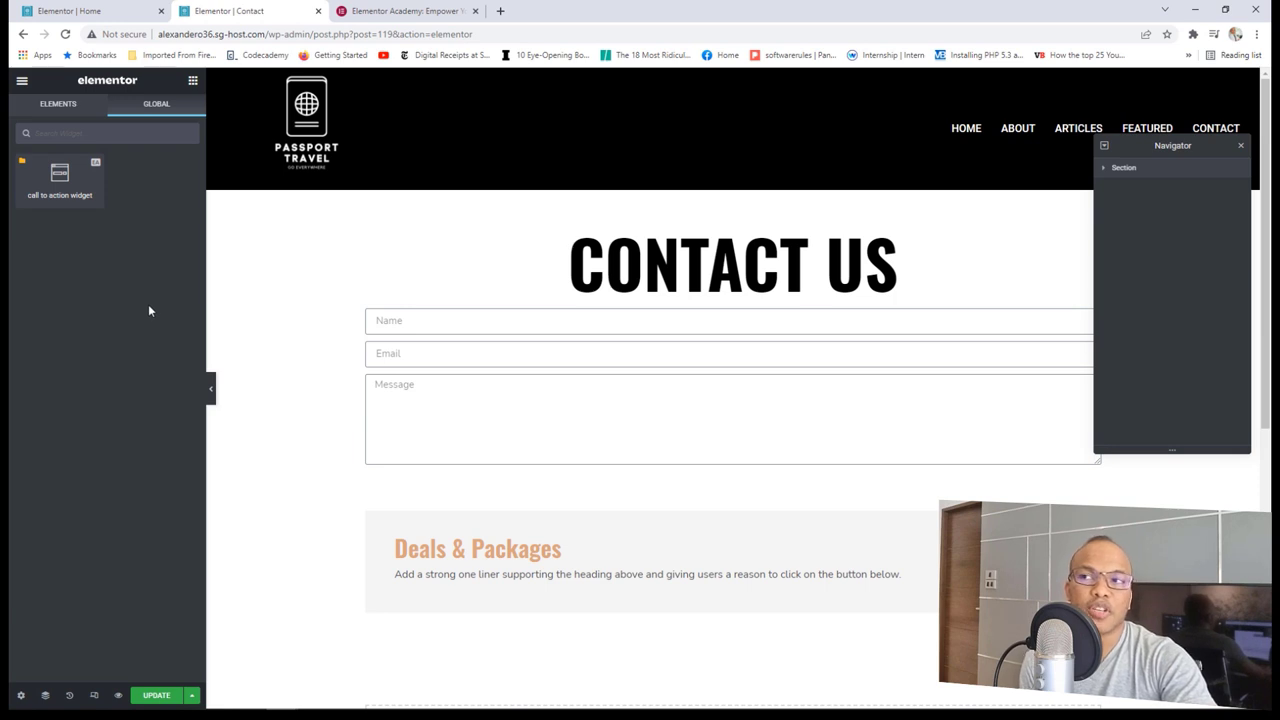
pyautogui.click(191, 81)
pyautogui.scroll(-3, 140, 443)
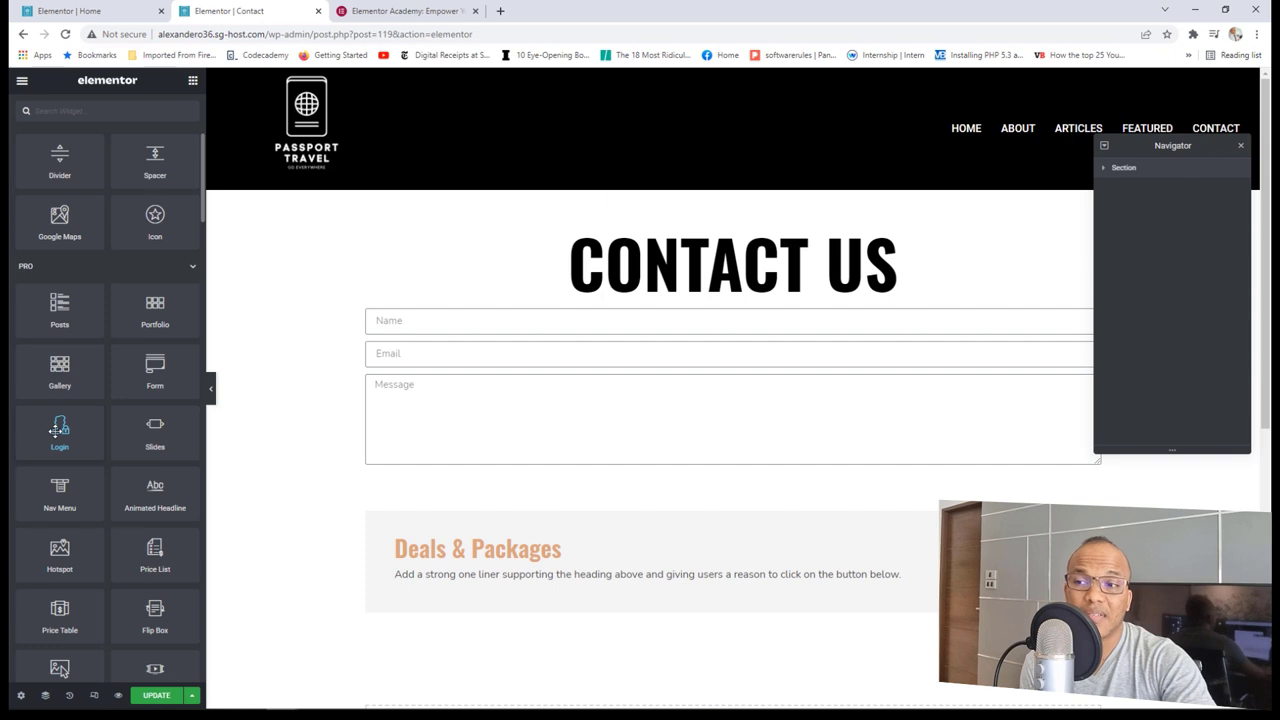
pyautogui.scroll(-2, 130, 488)
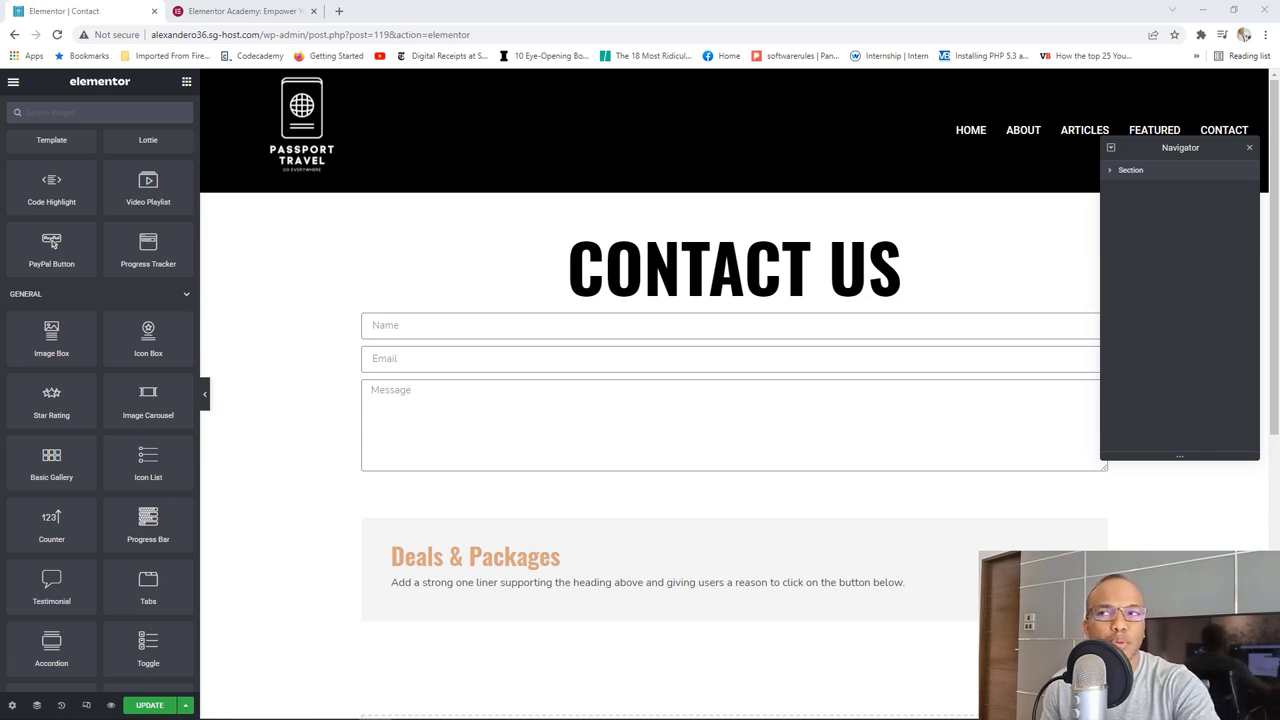
pyautogui.click(225, 8)
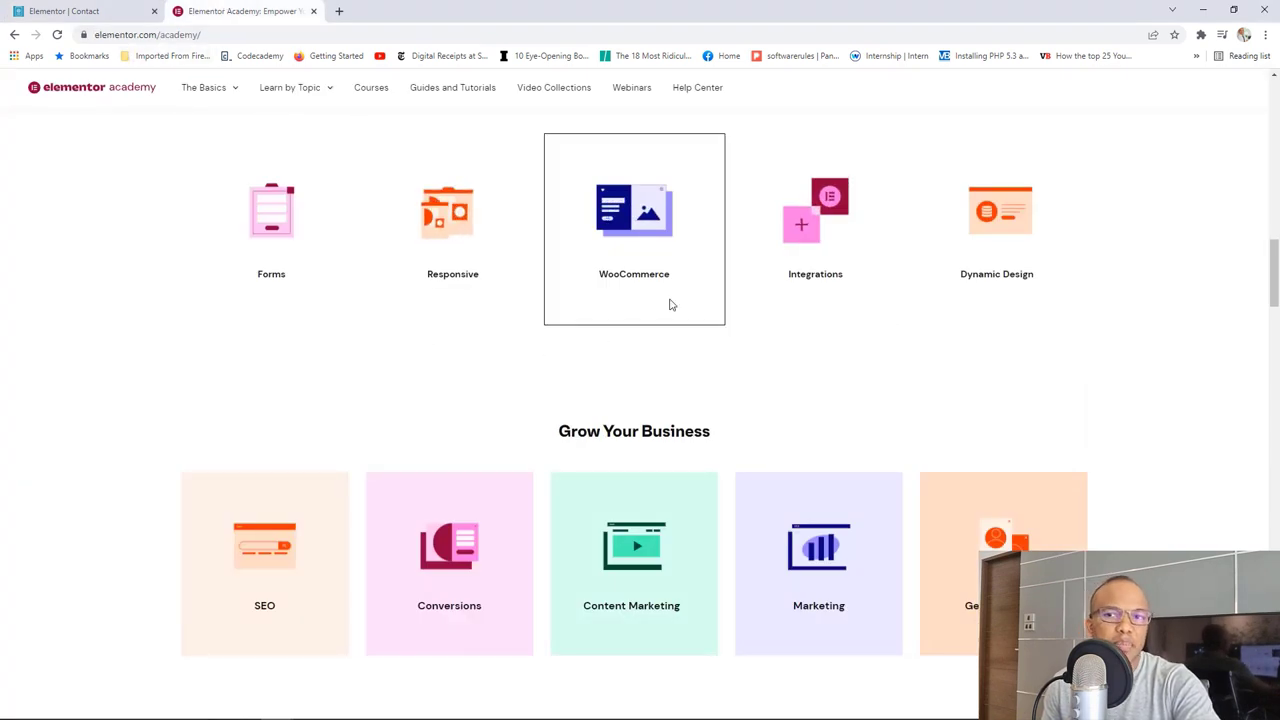
# Step: Scroll down through the Elementor Academy home page and back up to its introduction
pyautogui.scroll(-2, 669, 303)
pyautogui.scroll(-2, 669, 300)
pyautogui.scroll(-6, 669, 303)
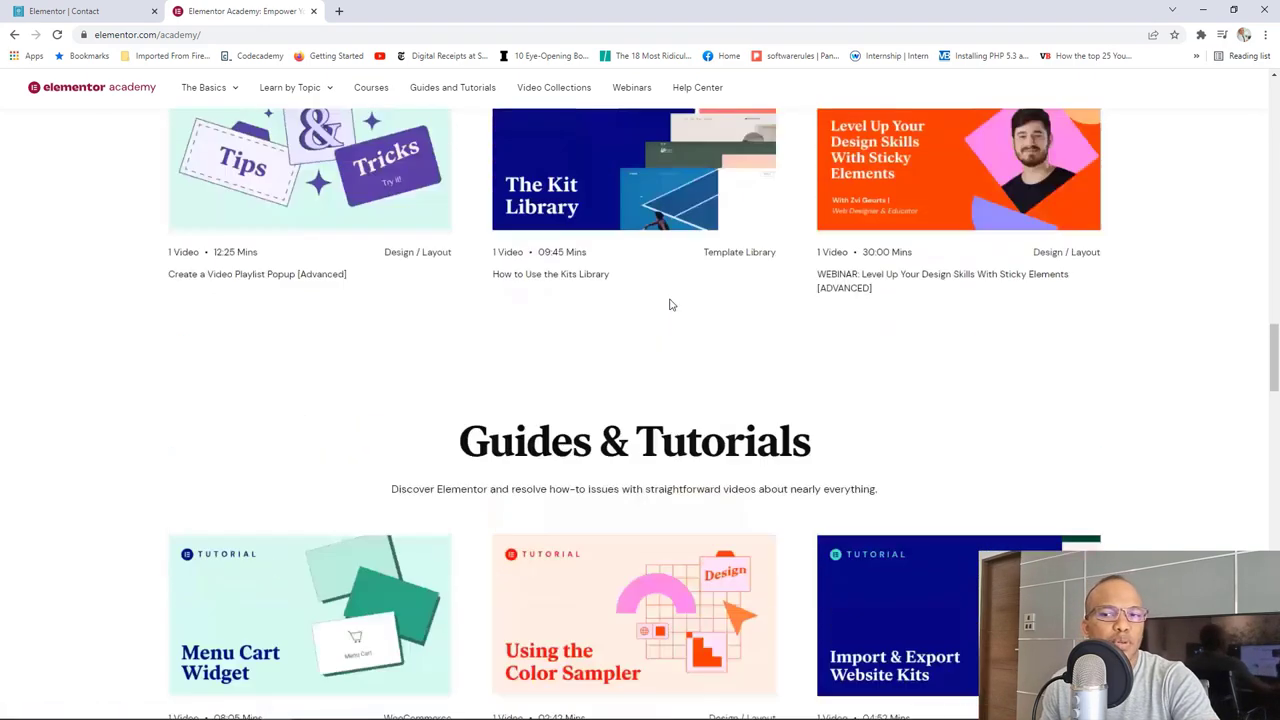
pyautogui.scroll(11, 671, 304)
pyautogui.scroll(7, 671, 304)
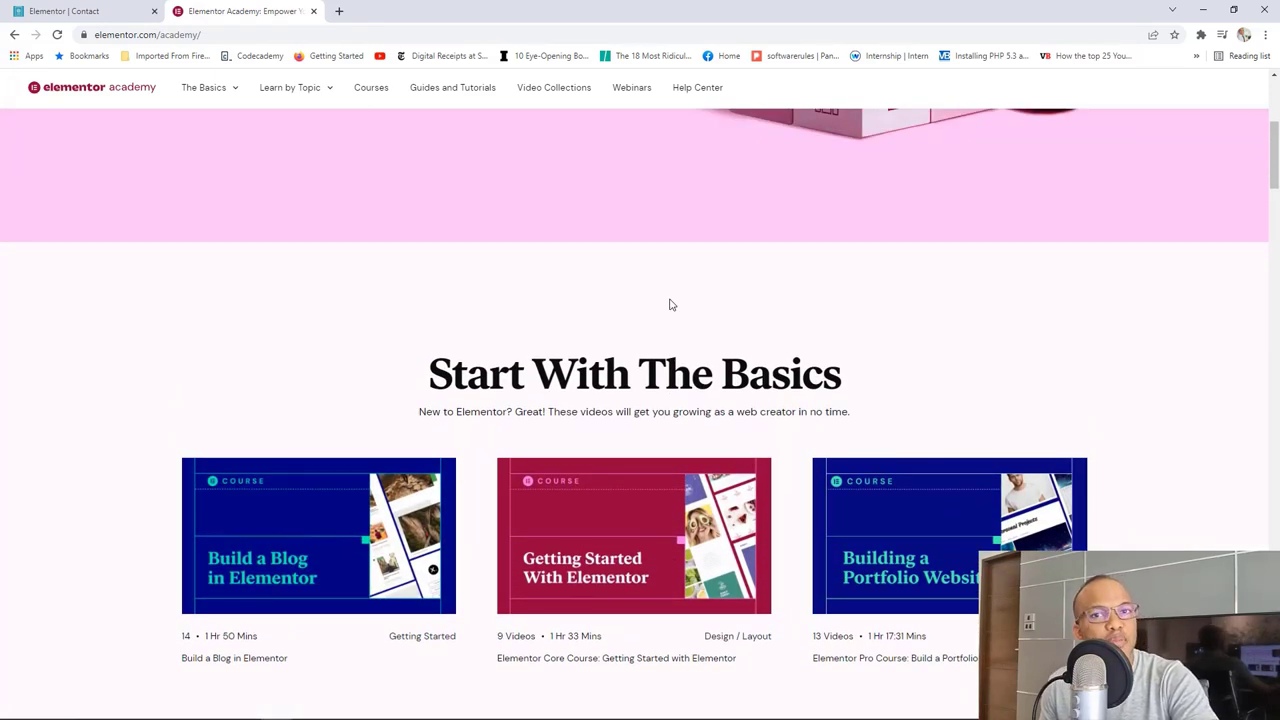
pyautogui.scroll(4, 670, 304)
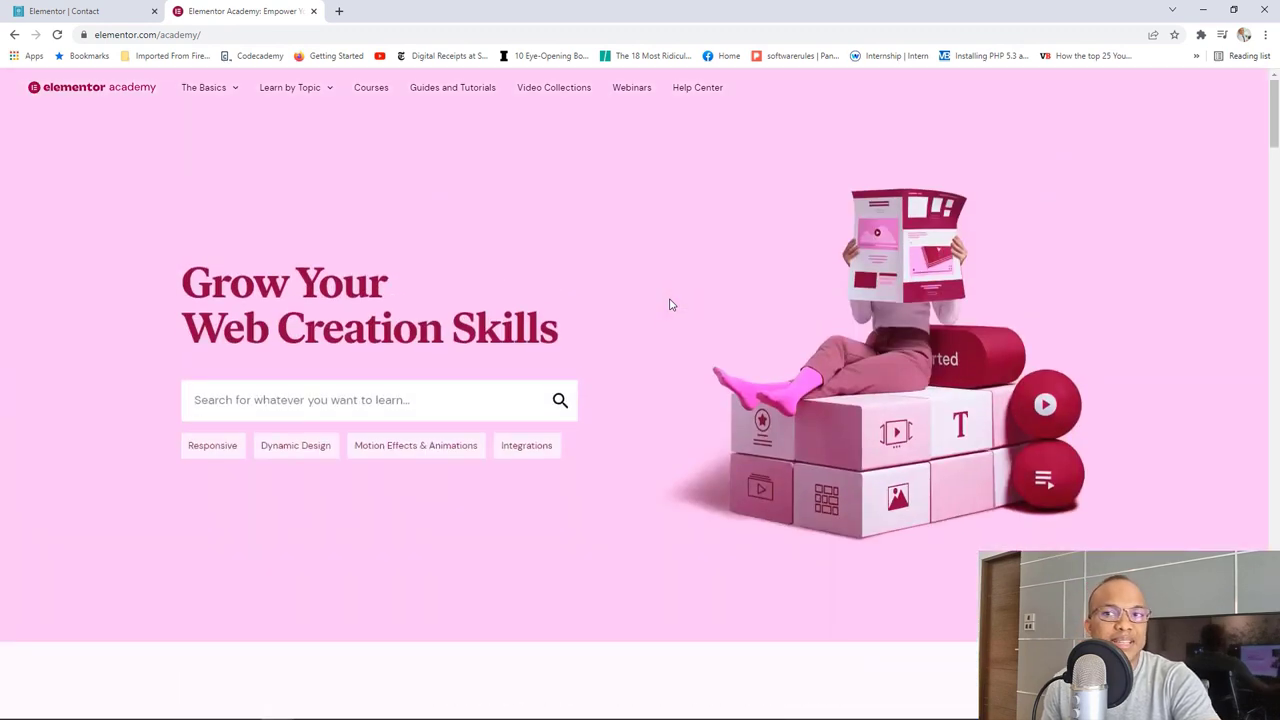